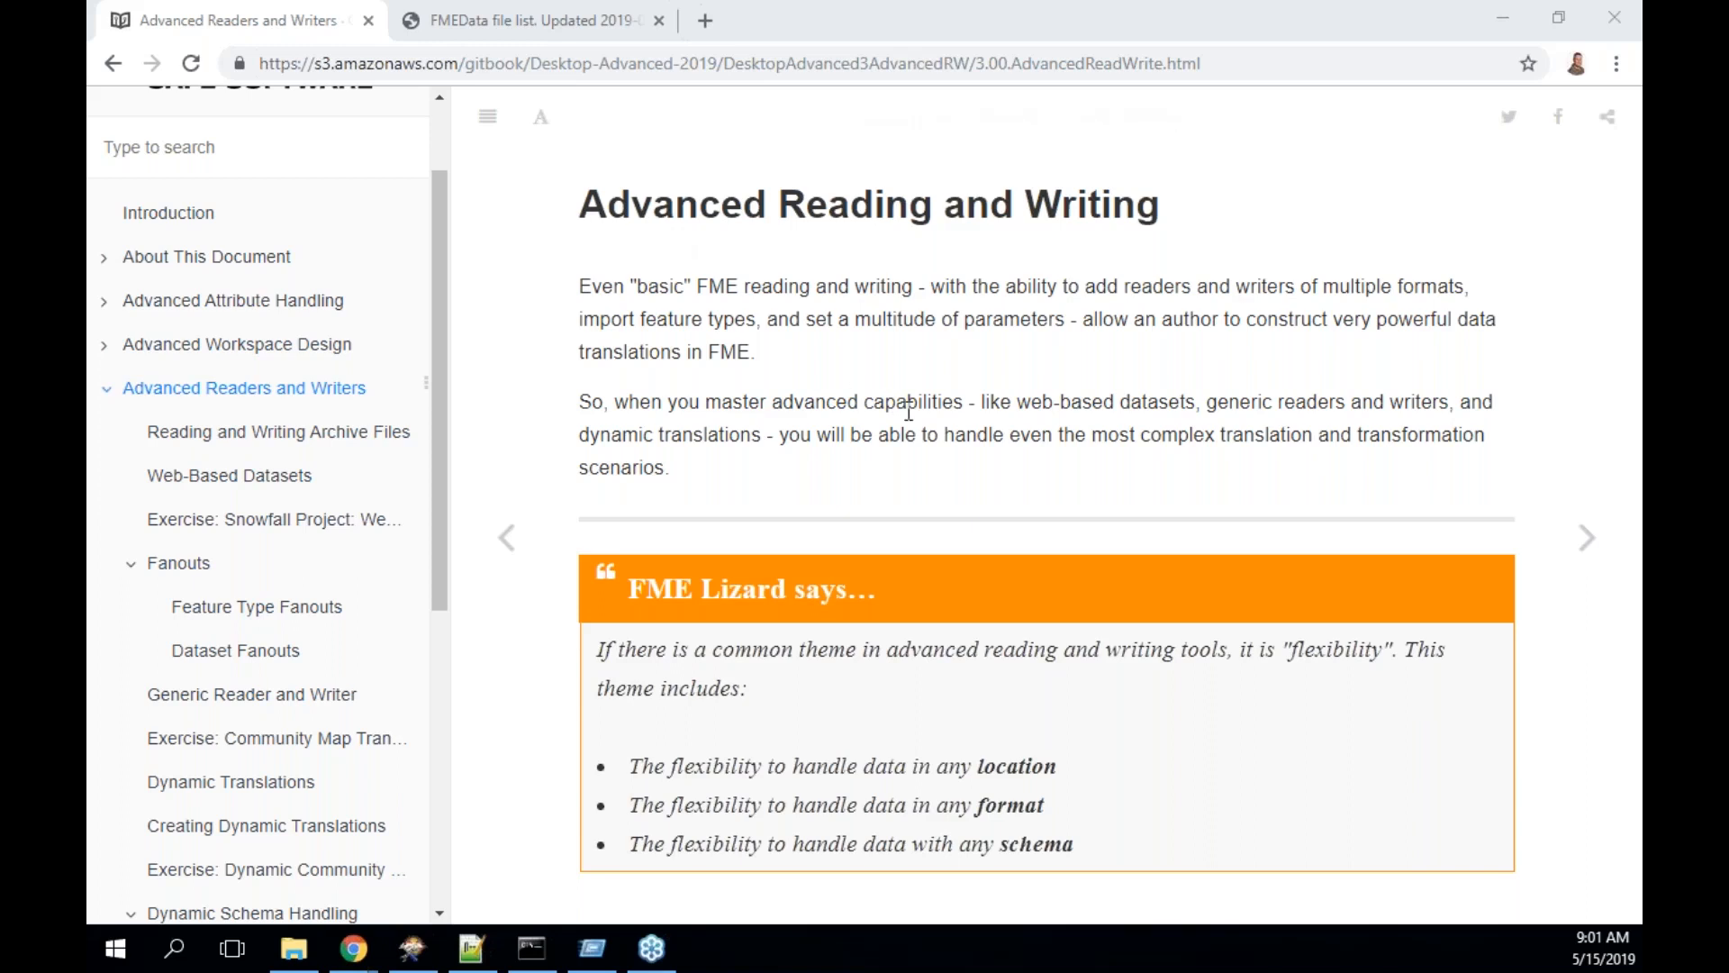
- Go on to the 'Reading and Writing Archive Files' page of the FME training manual
left_click(1586, 540)
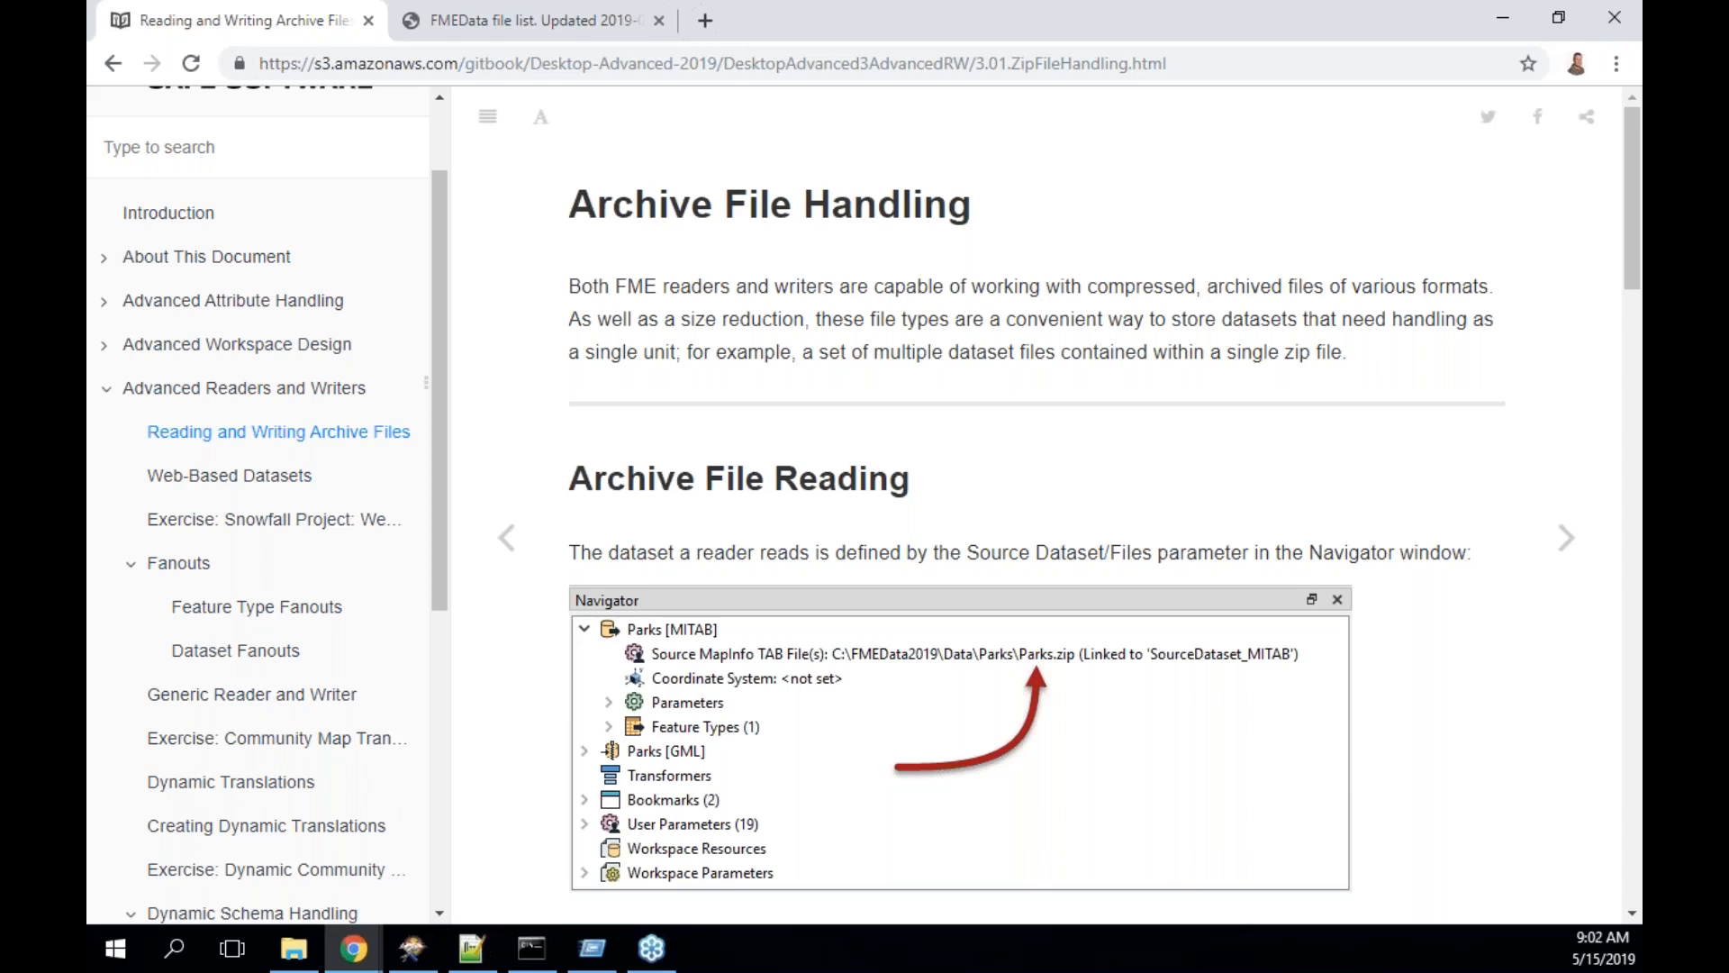
scroll(1059, 508, "down", 2)
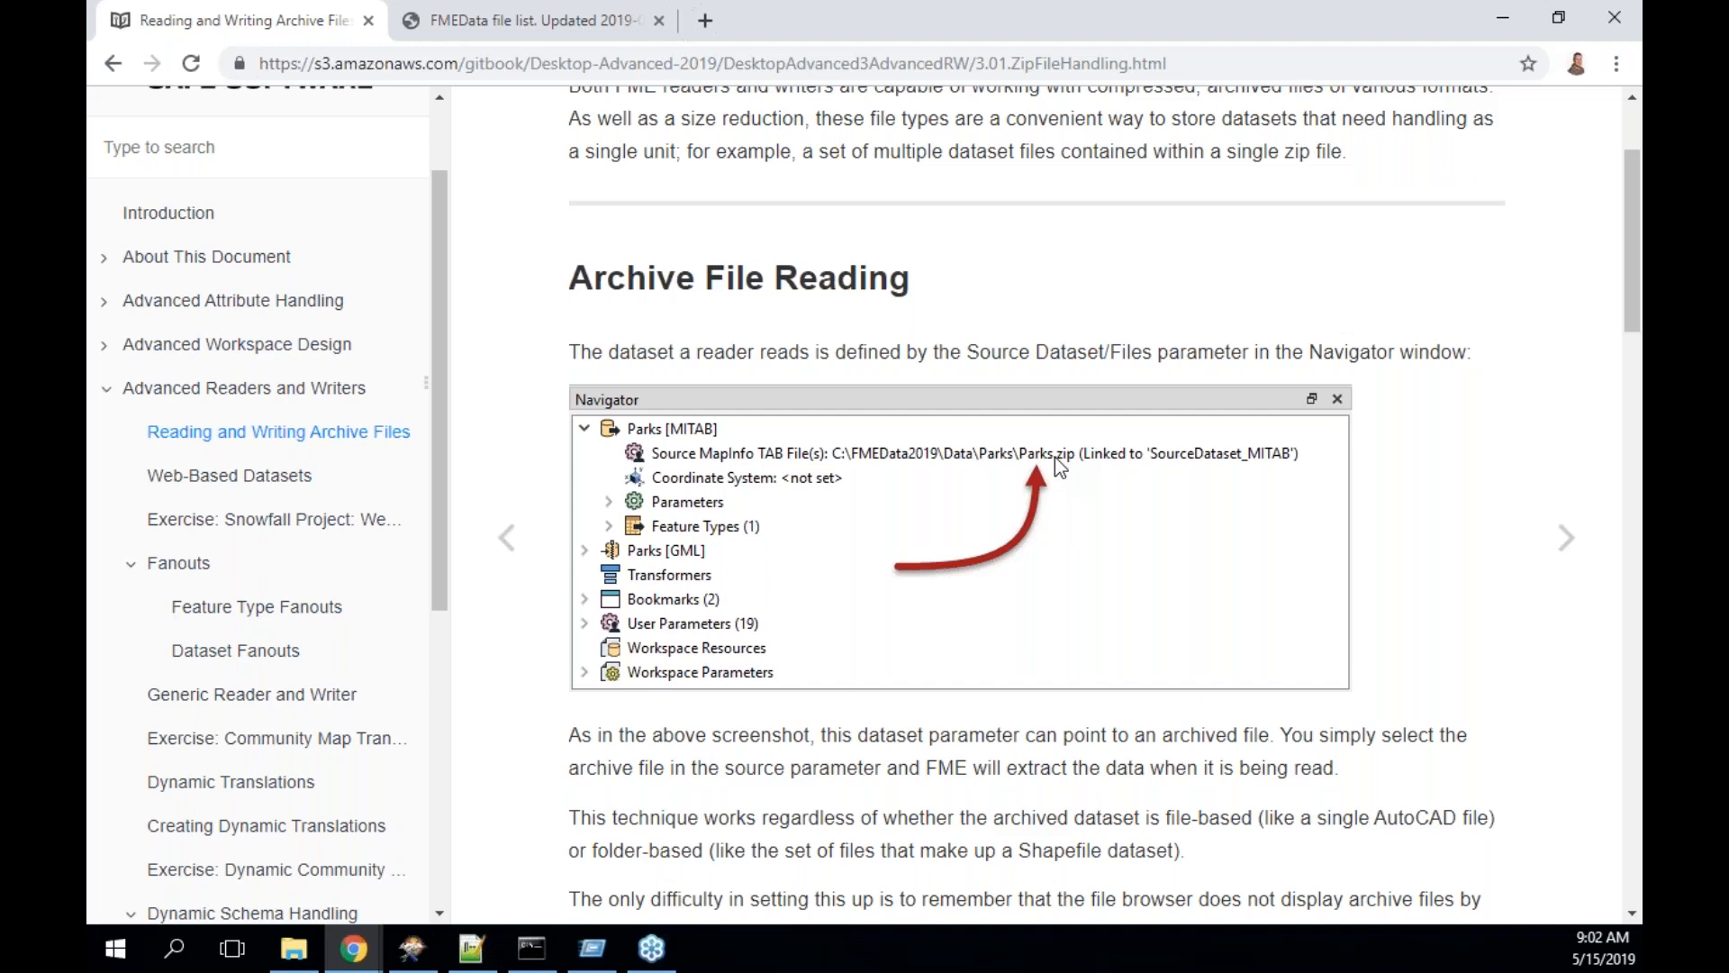
scroll(1056, 456, "down", 4)
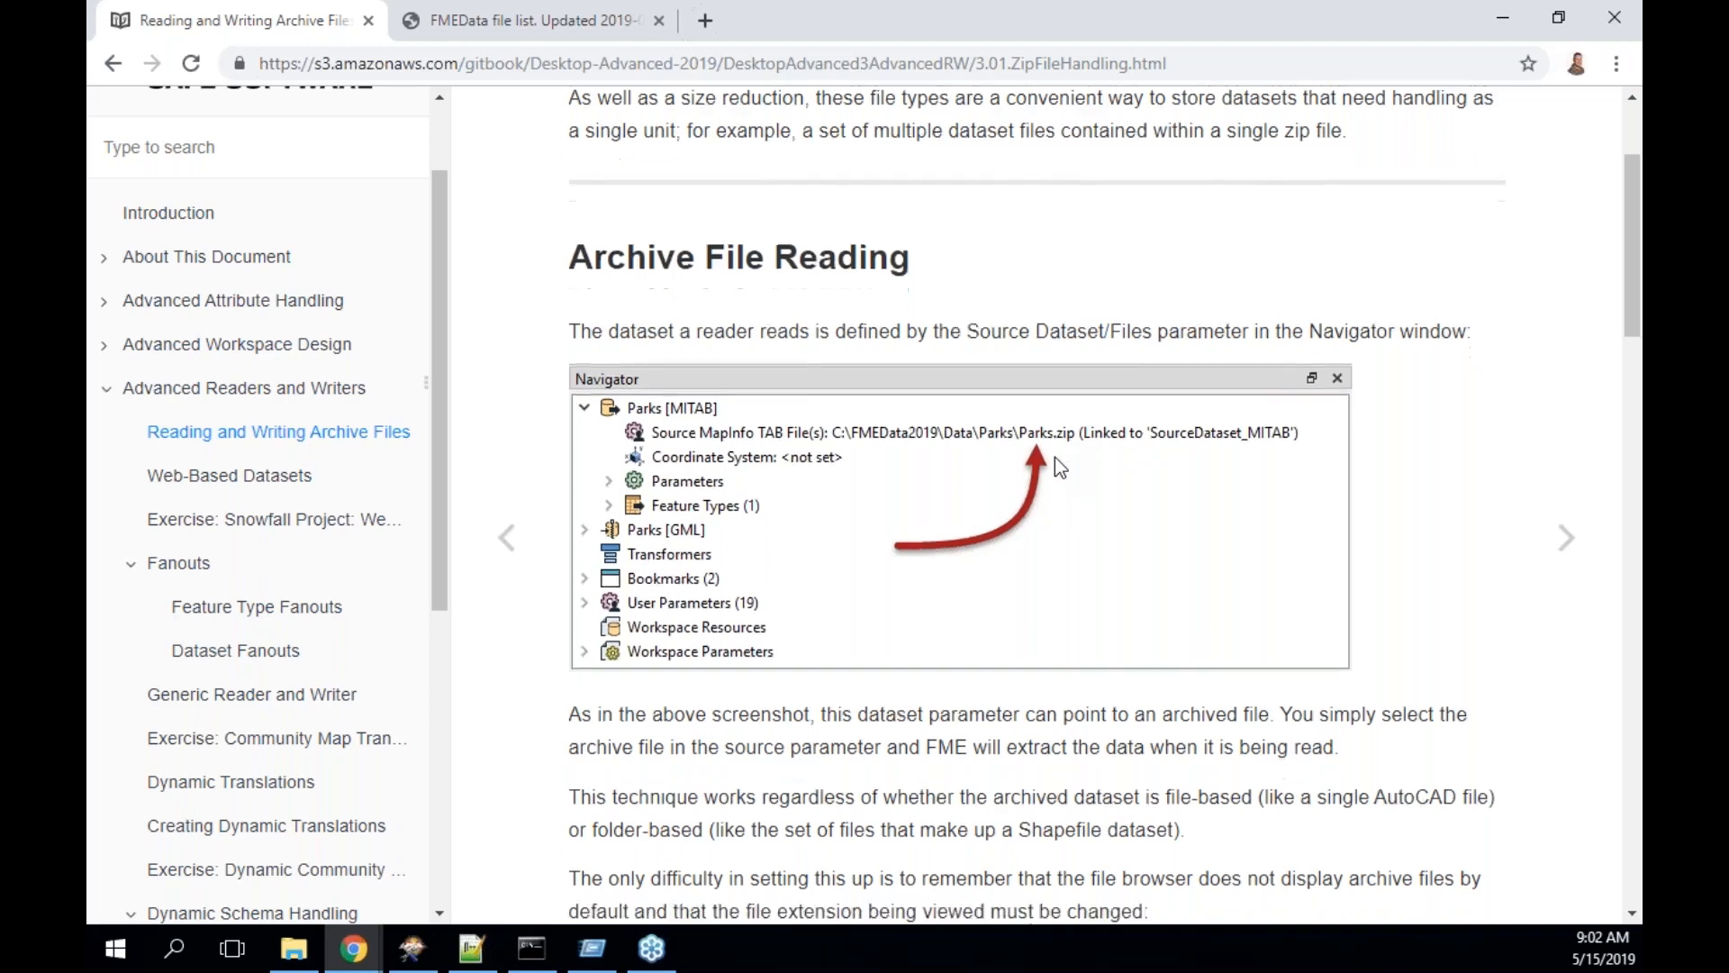
scroll(1056, 457, "down", 1)
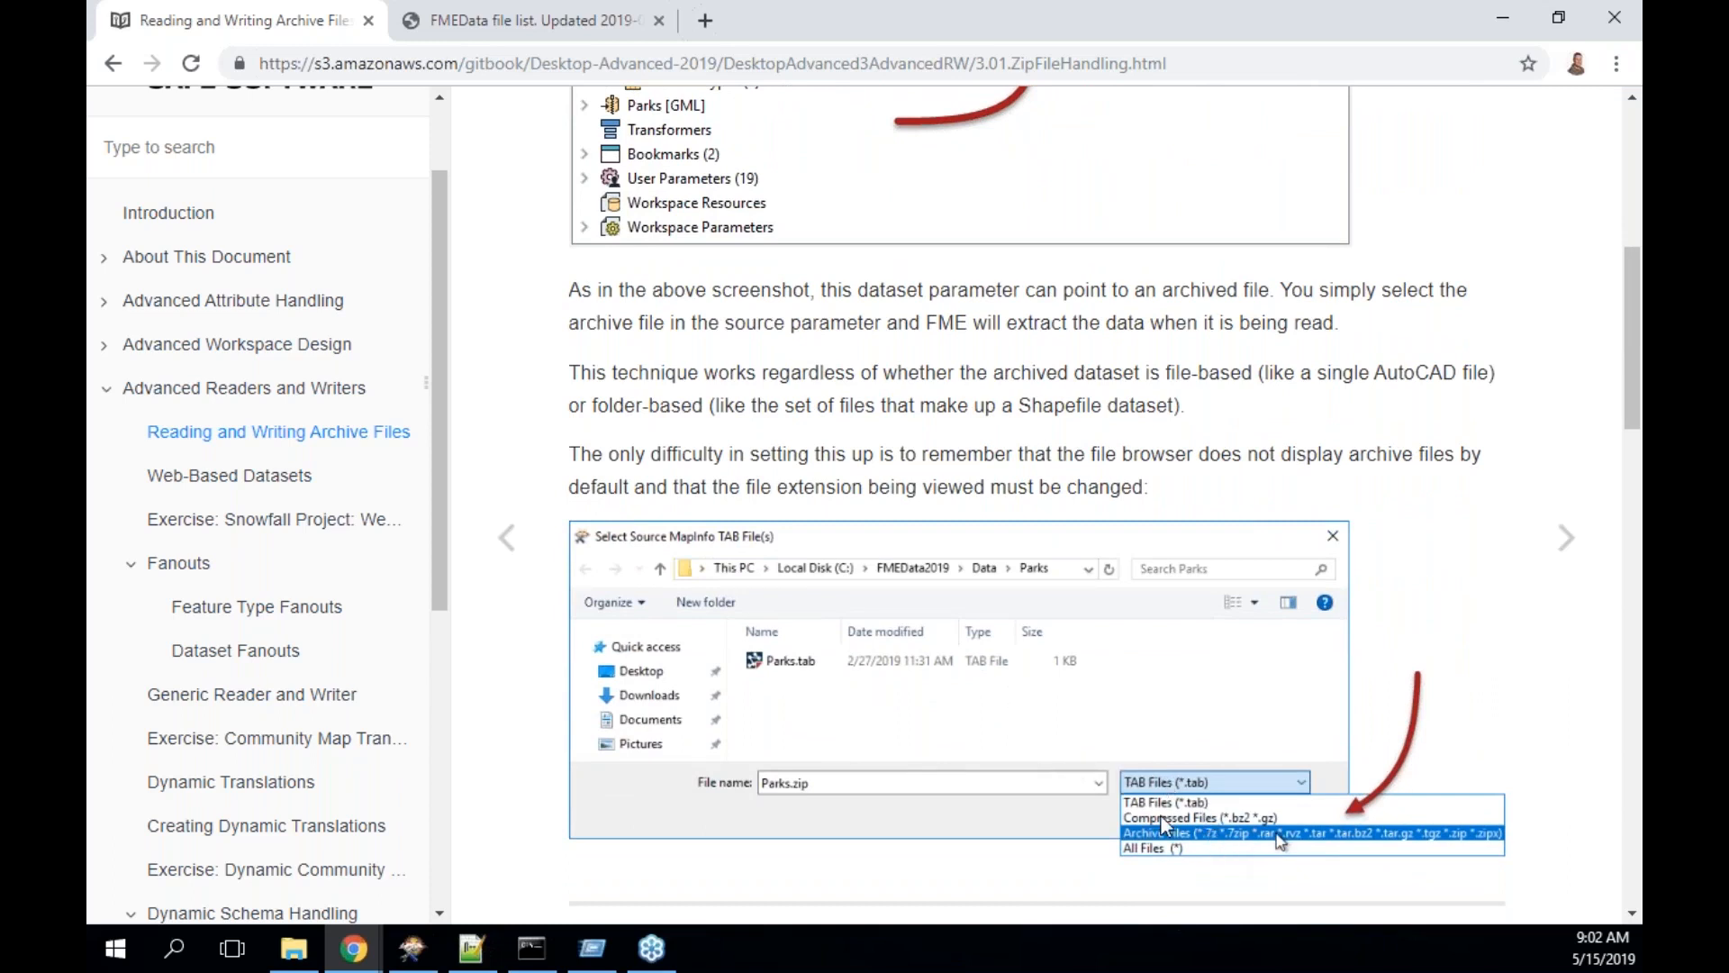
scroll(1160, 809, "down", 1)
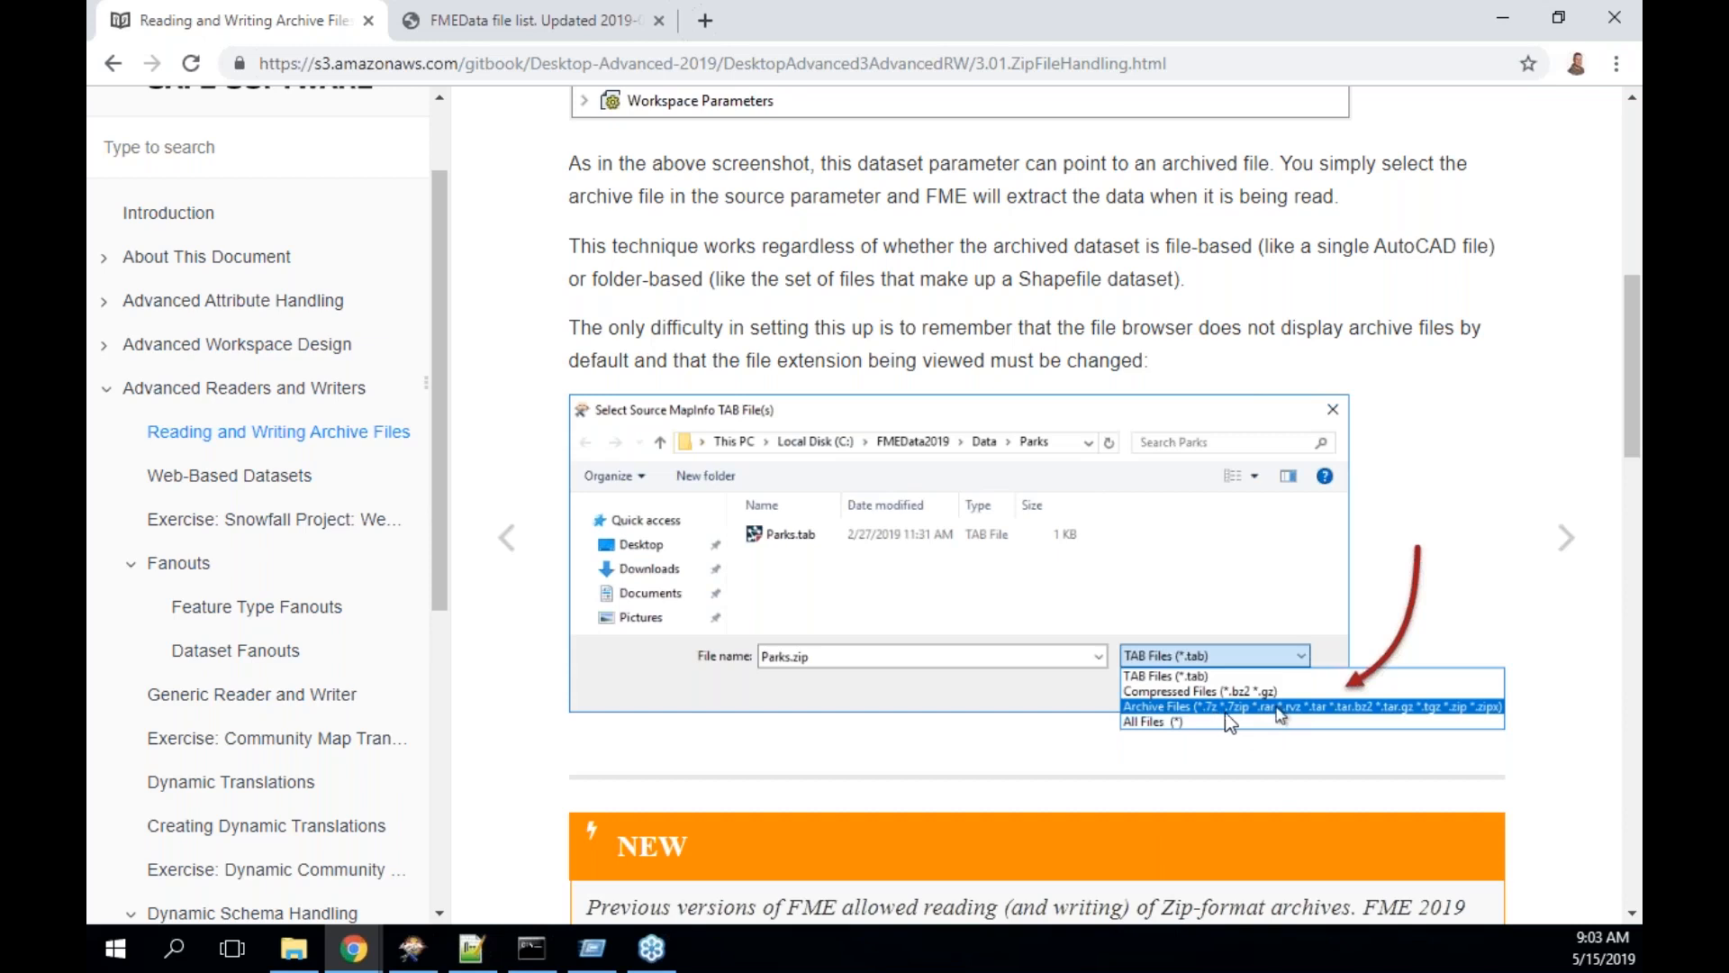
scroll(1270, 720, "down", 1)
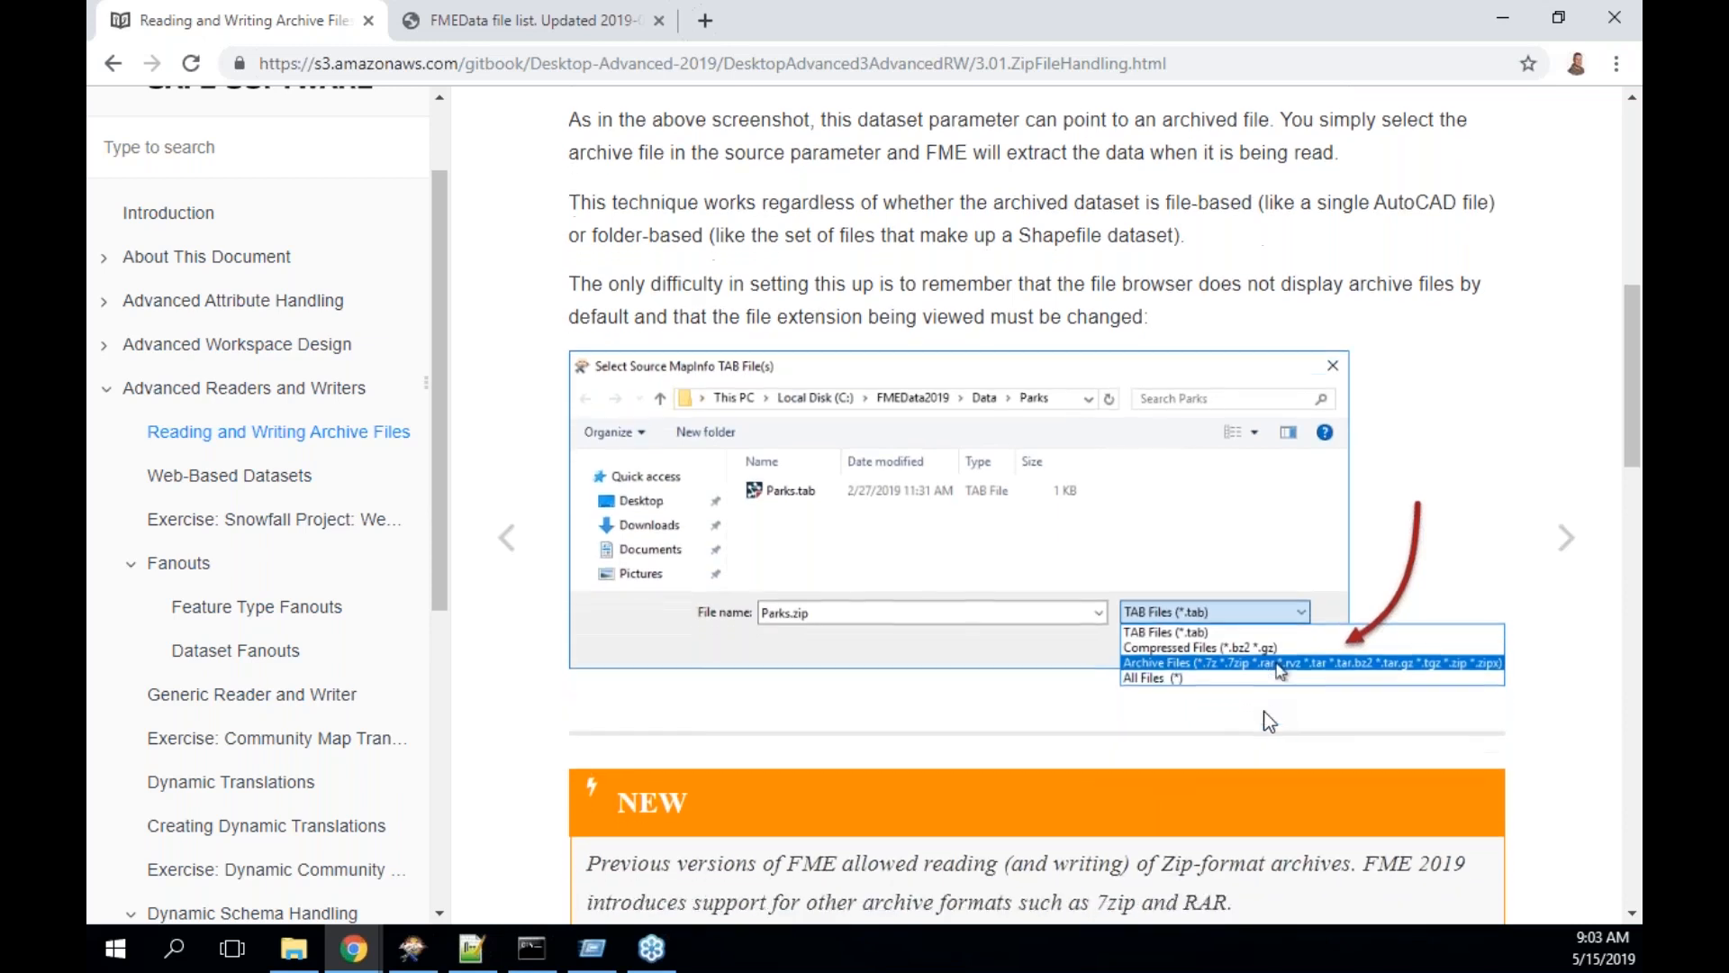
scroll(1270, 721, "down", 2)
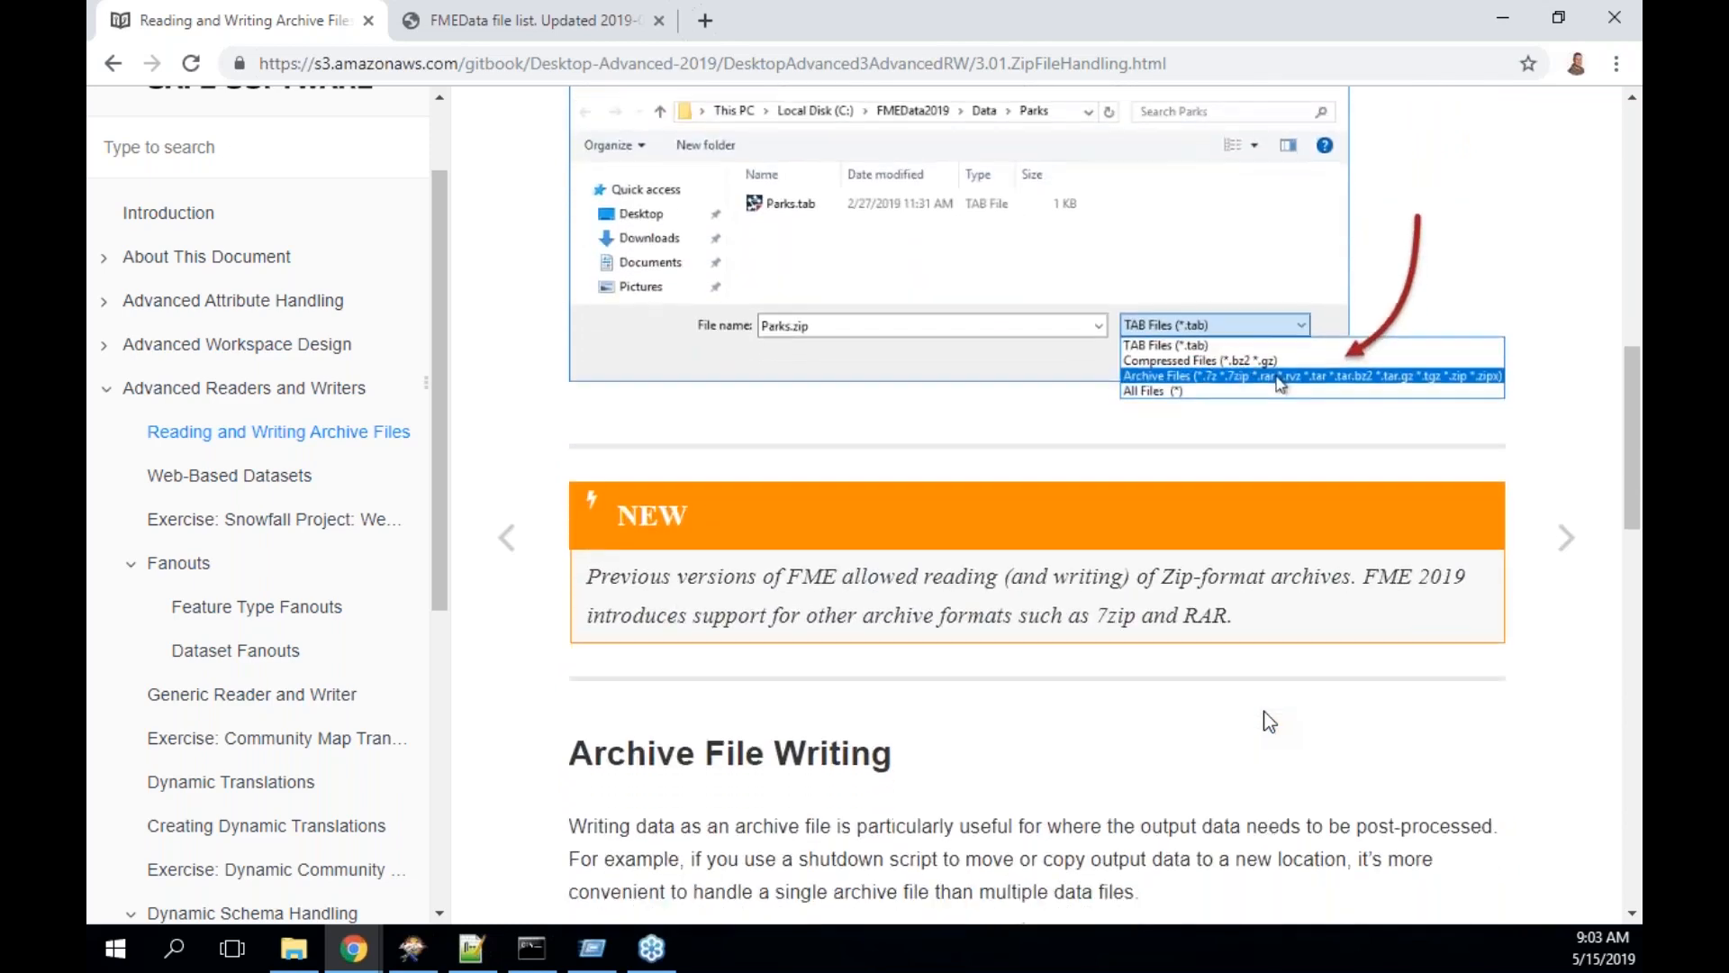
scroll(1270, 720, "down", 3)
- Read through the Archive File Writing section and continue to the Web-Based Datasets page
scroll(1270, 720, "down", 4)
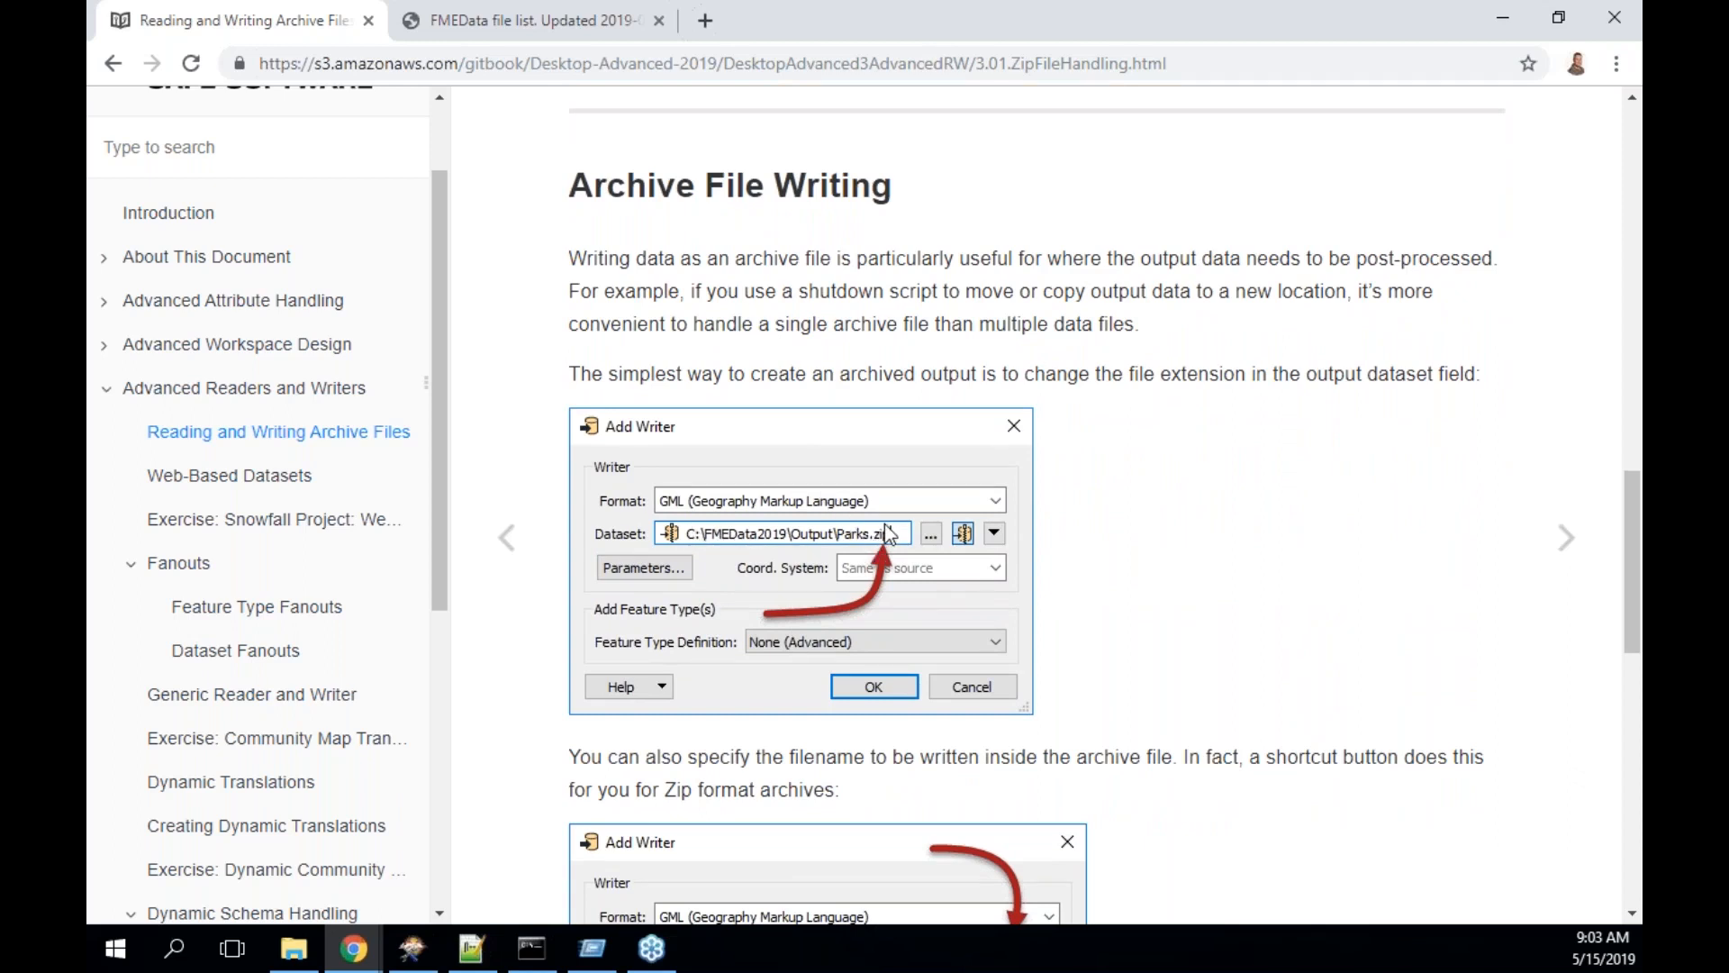
scroll(896, 553, "down", 1)
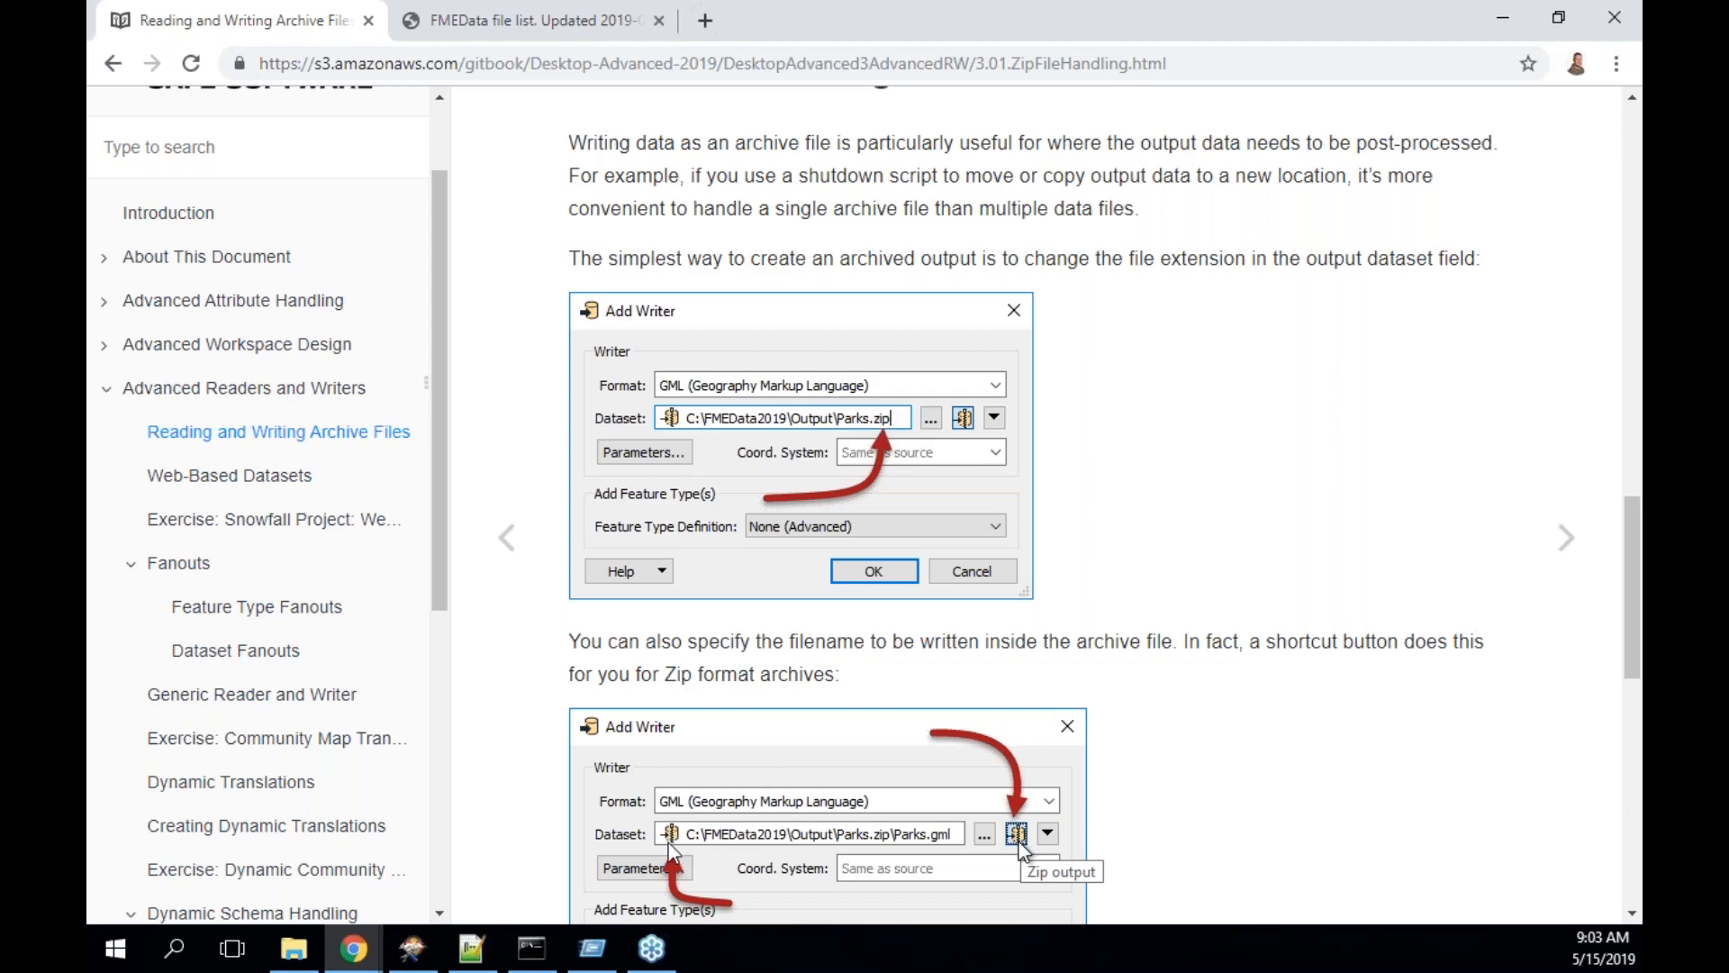
scroll(1241, 759, "down", 3)
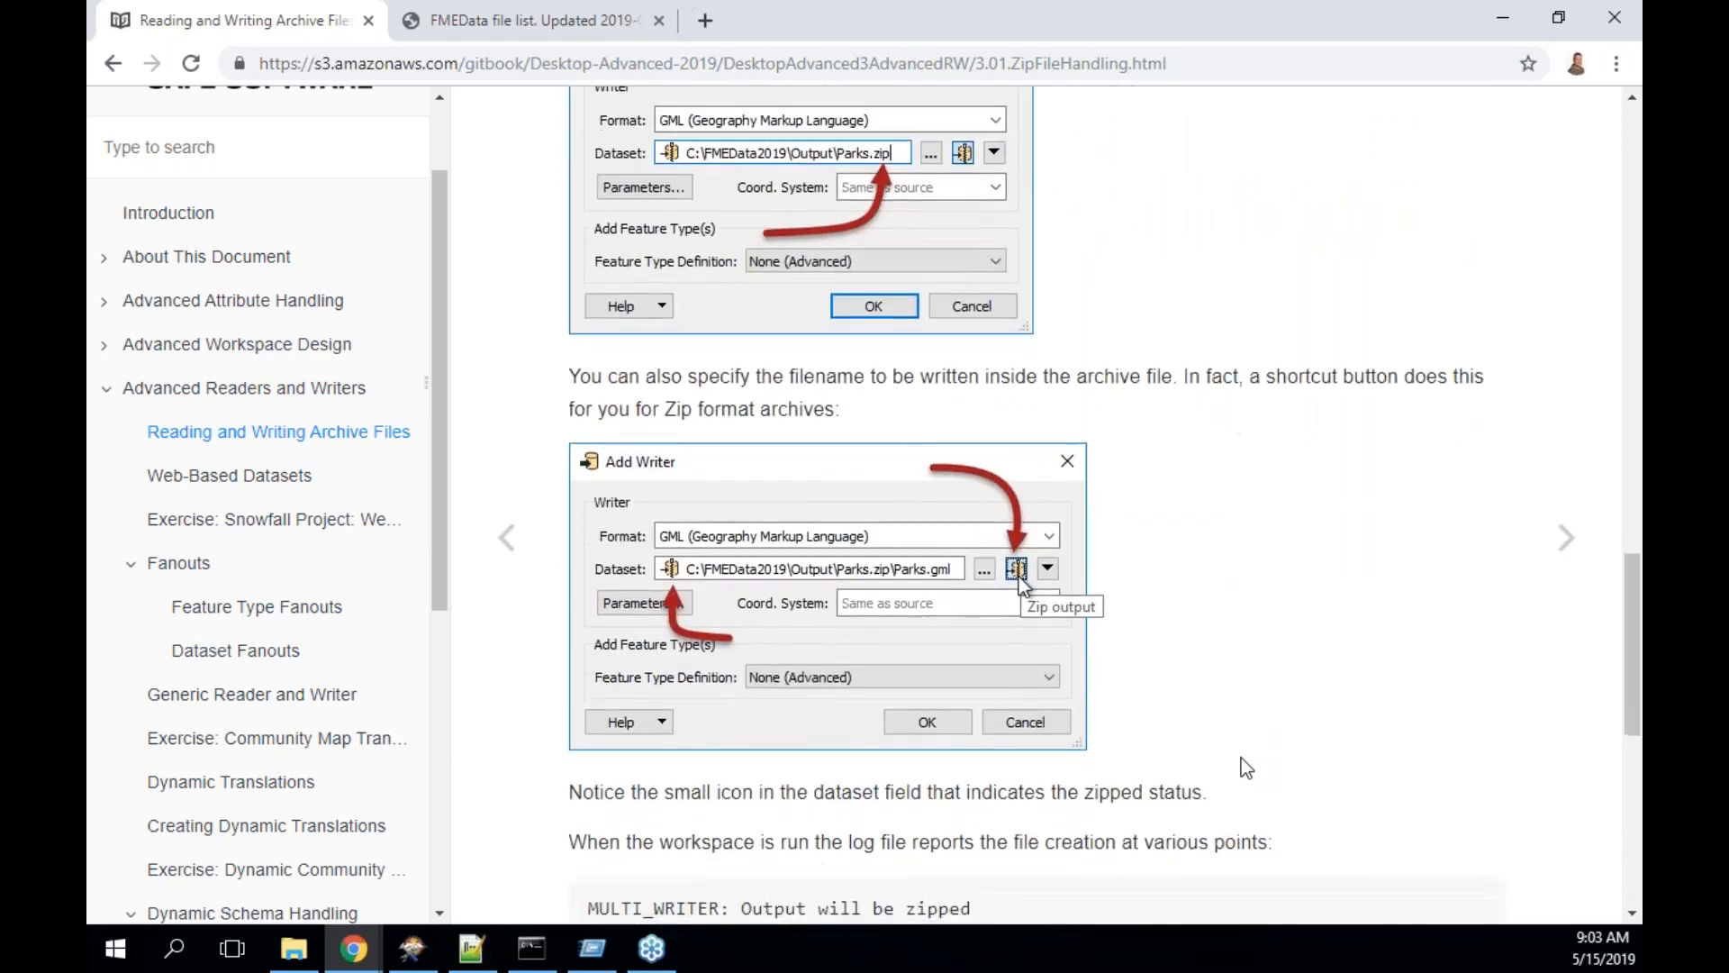
scroll(1241, 758, "down", 2)
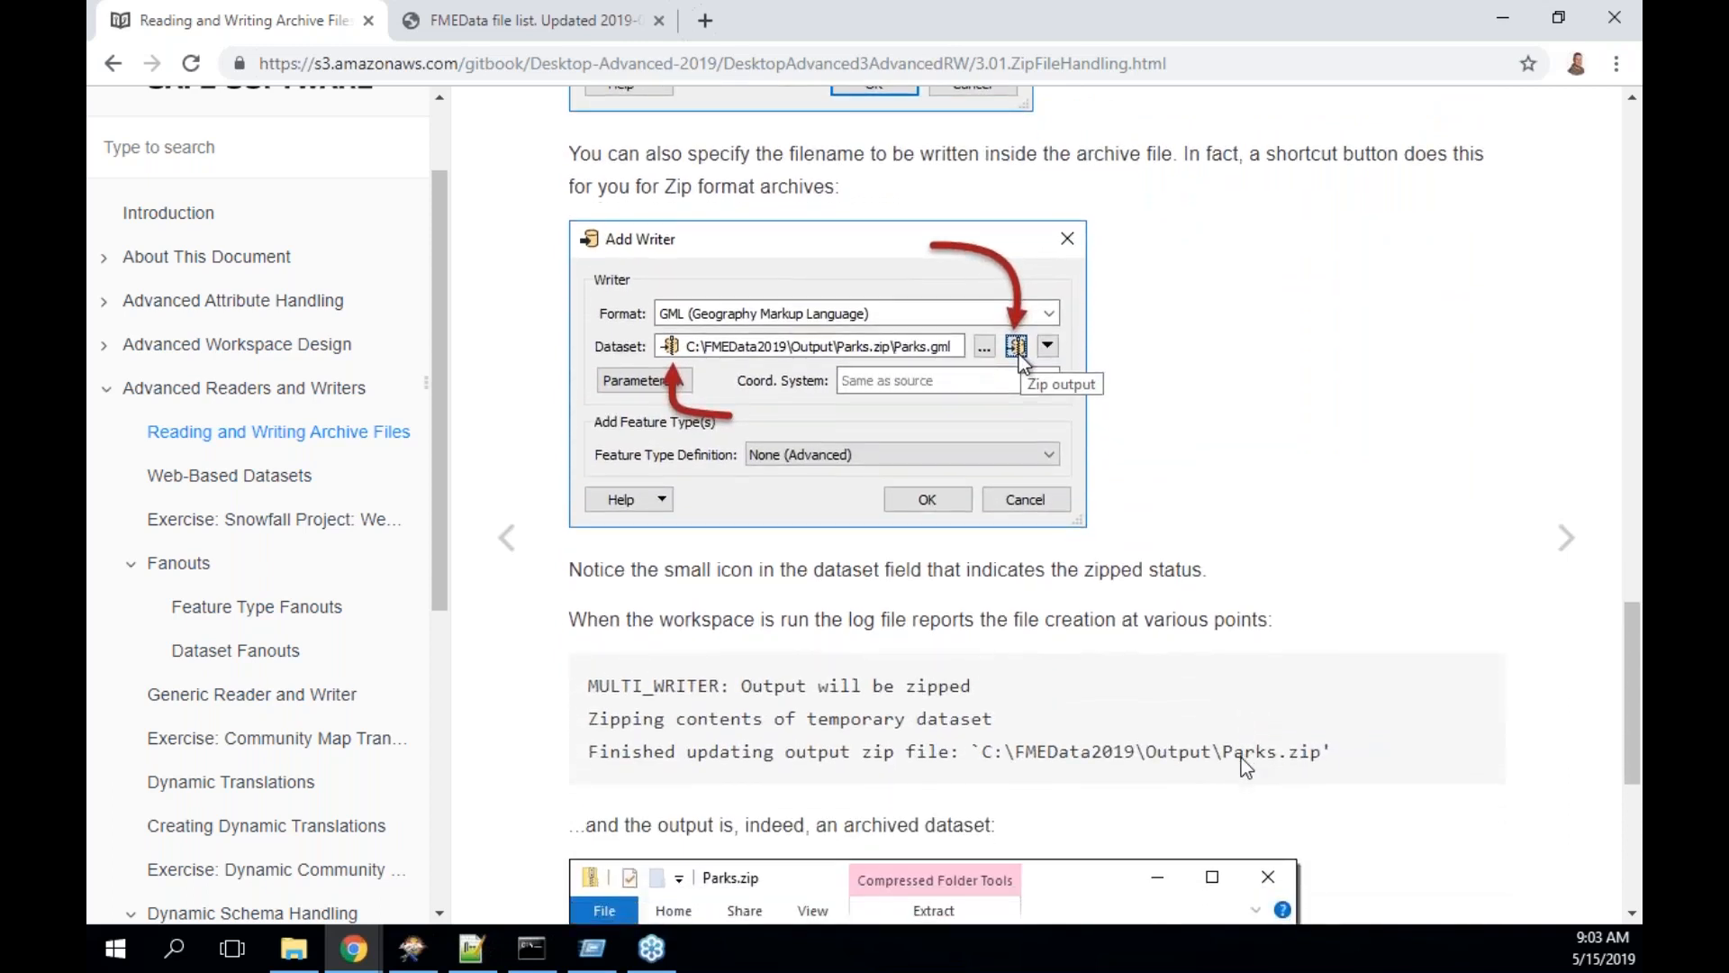
scroll(1245, 766, "down", 2)
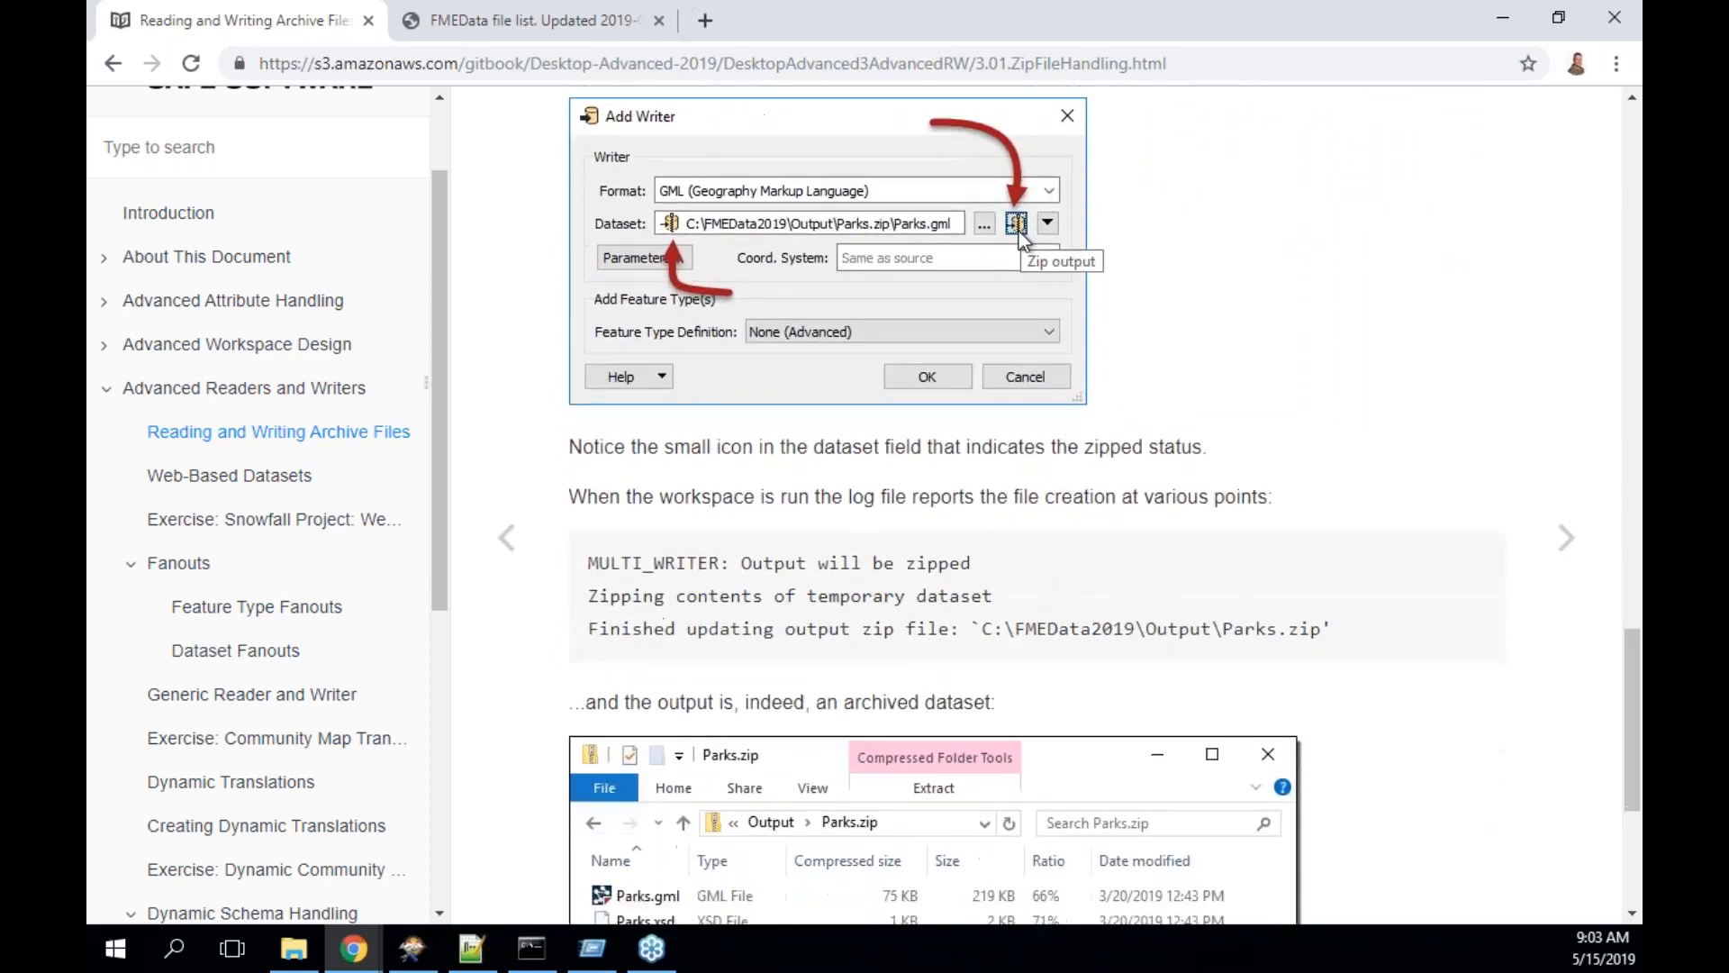
scroll(1103, 504, "down", 1)
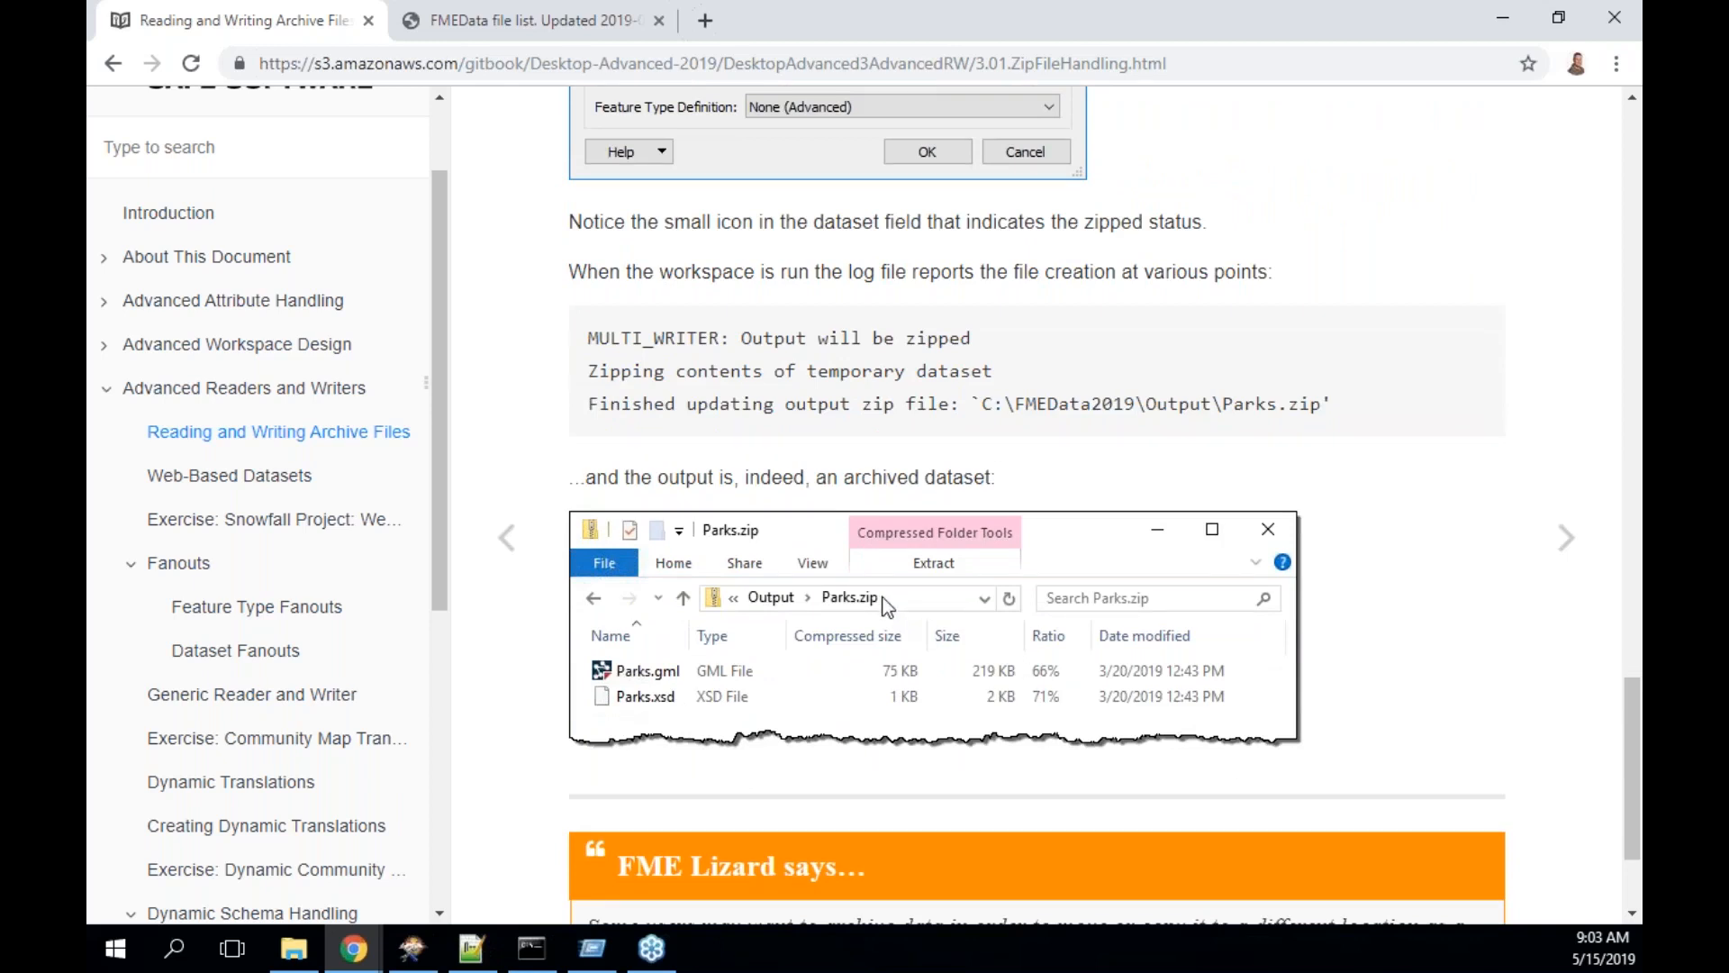
scroll(1351, 718, "down", 2)
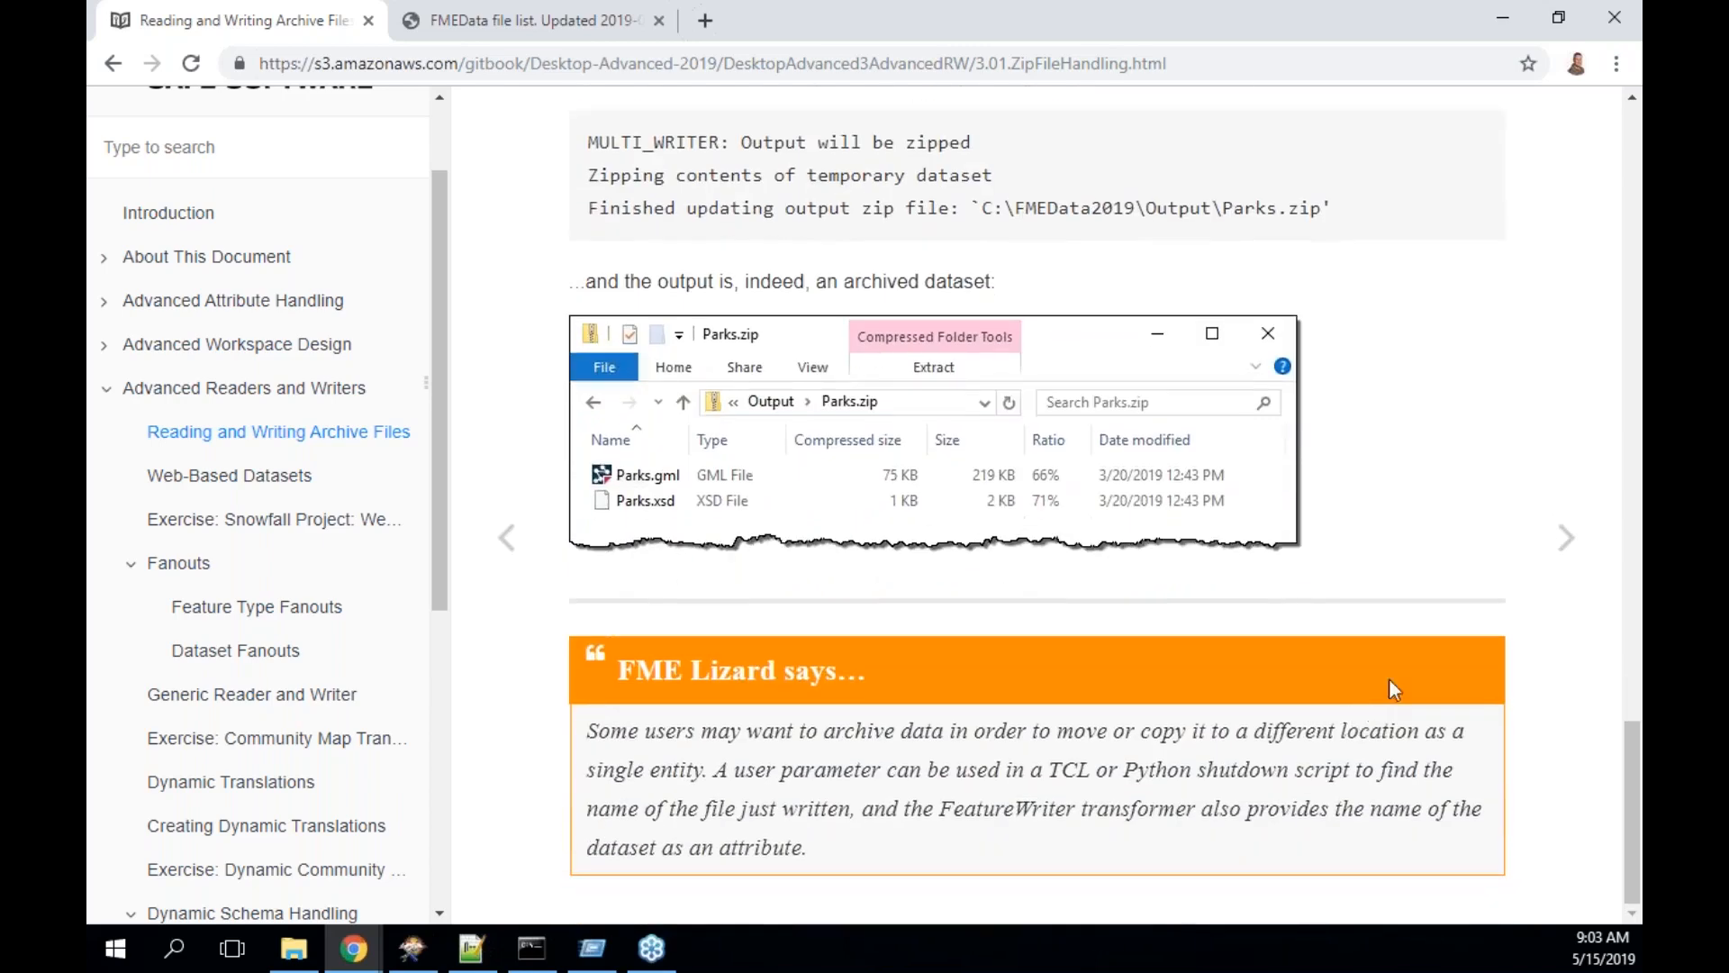
left_click(1564, 538)
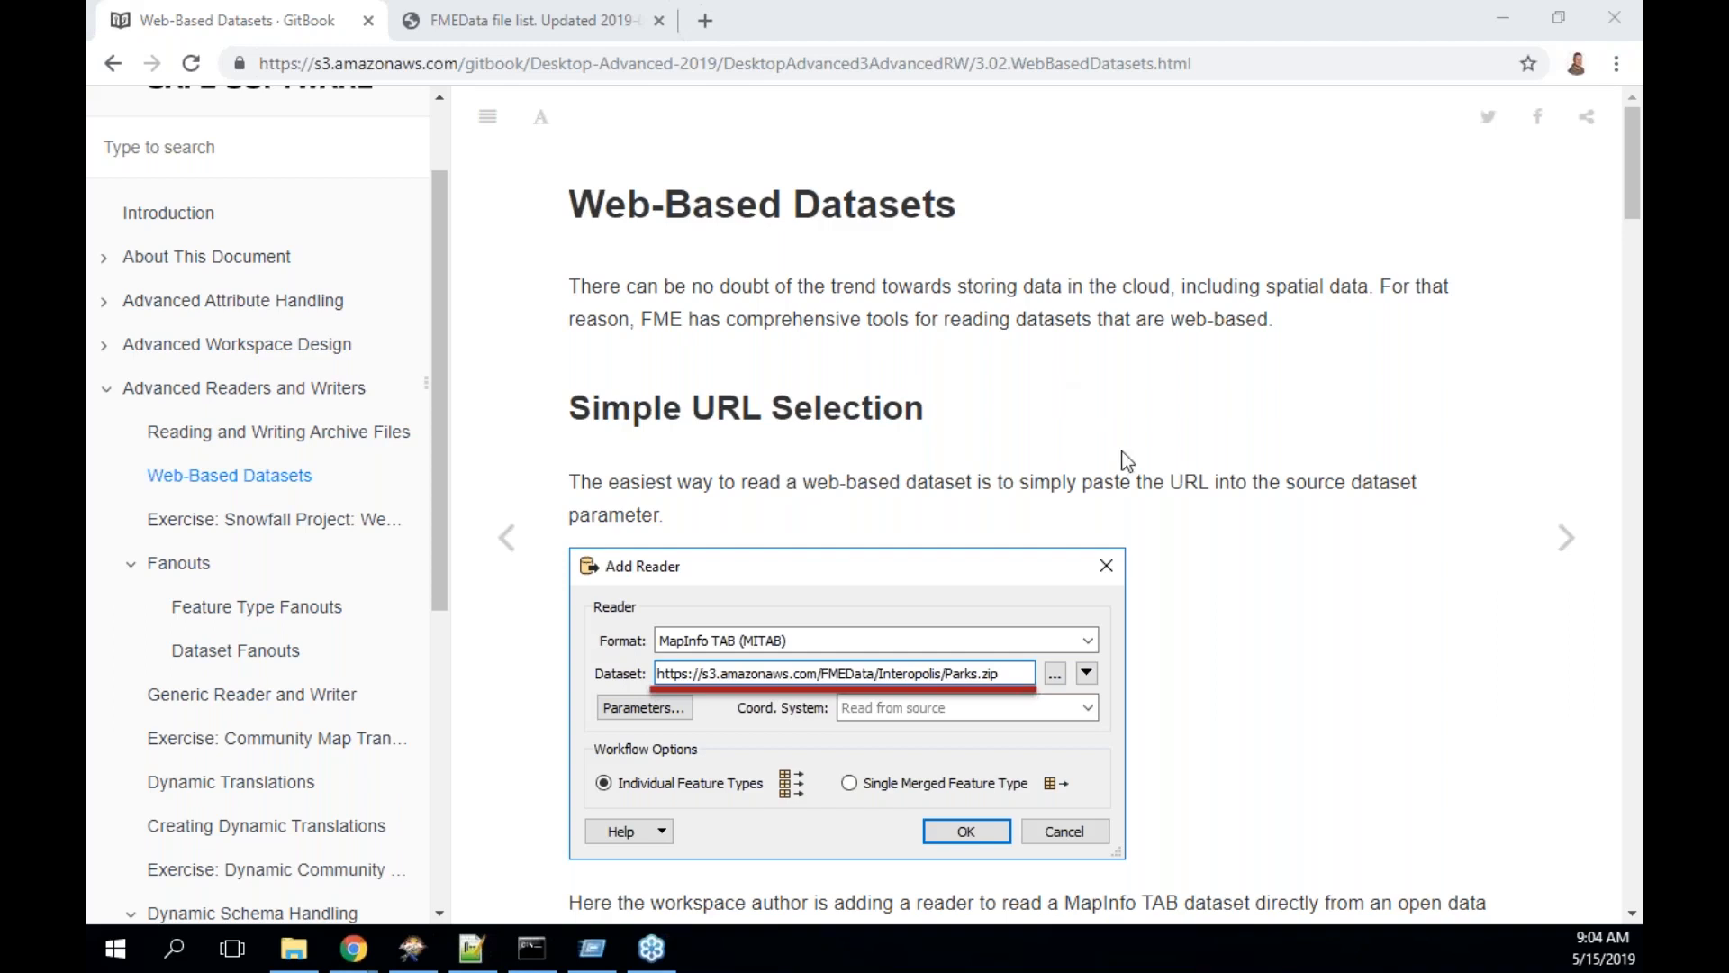
- Skim the Web-Based Datasets page, then open a new Chrome tab beside it
scroll(1126, 460, "down", 1)
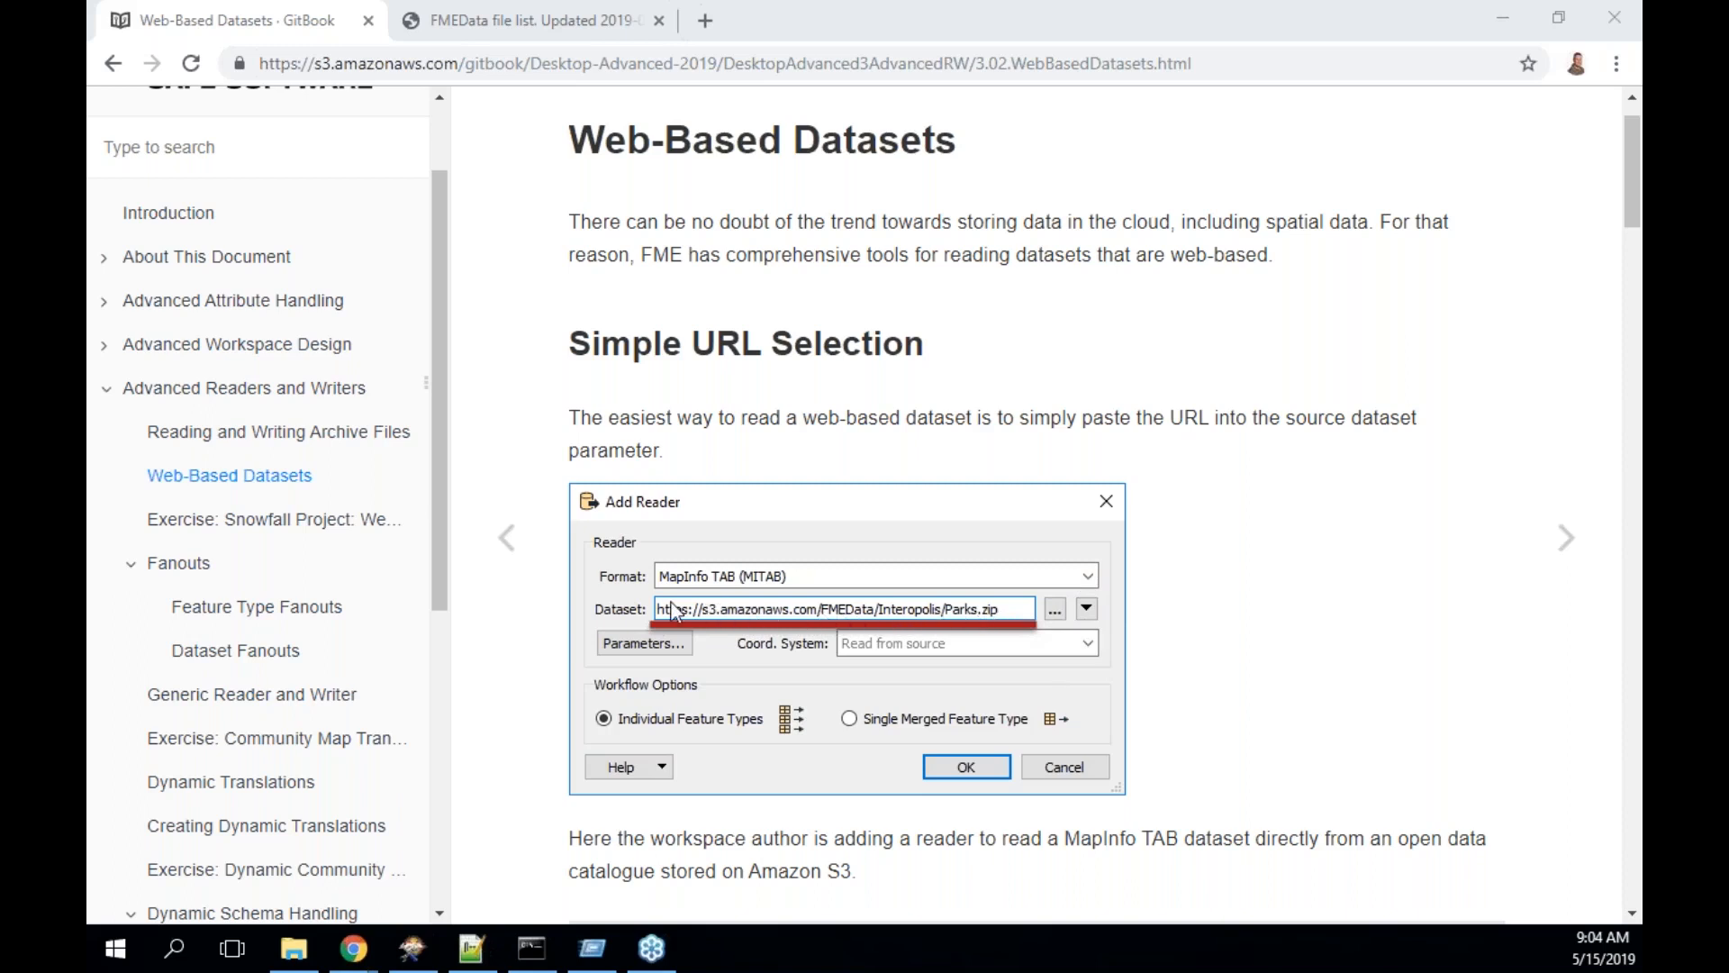
scroll(674, 612, "down", 3)
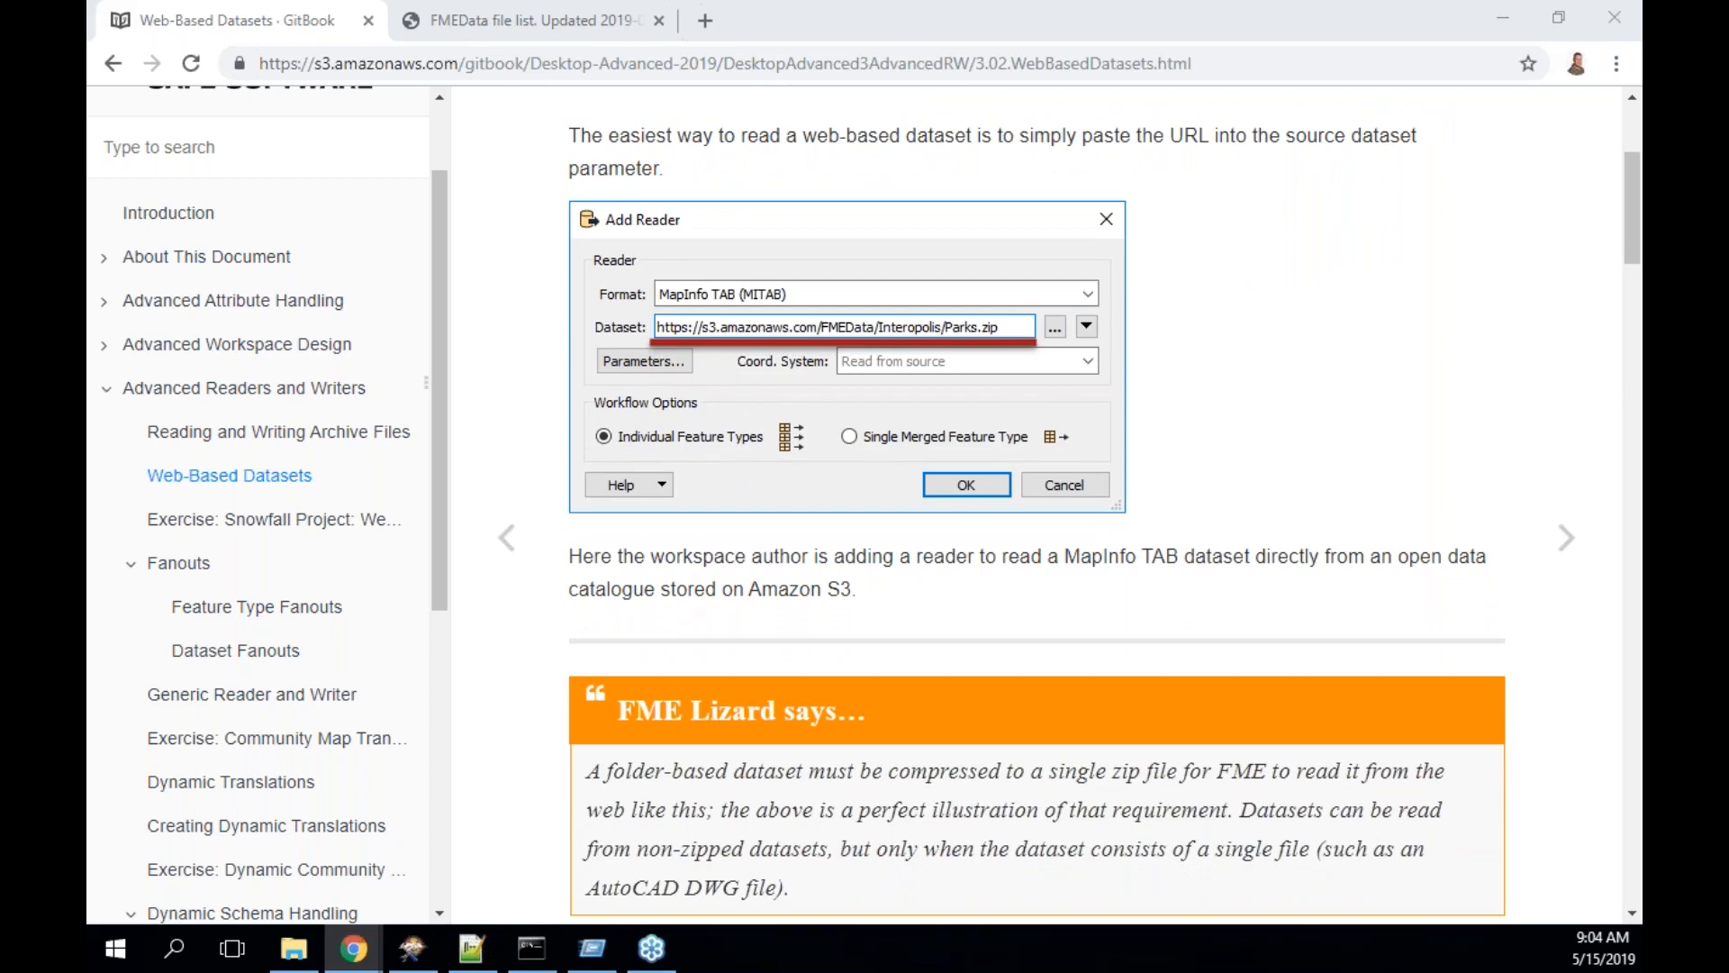
left_click(704, 22)
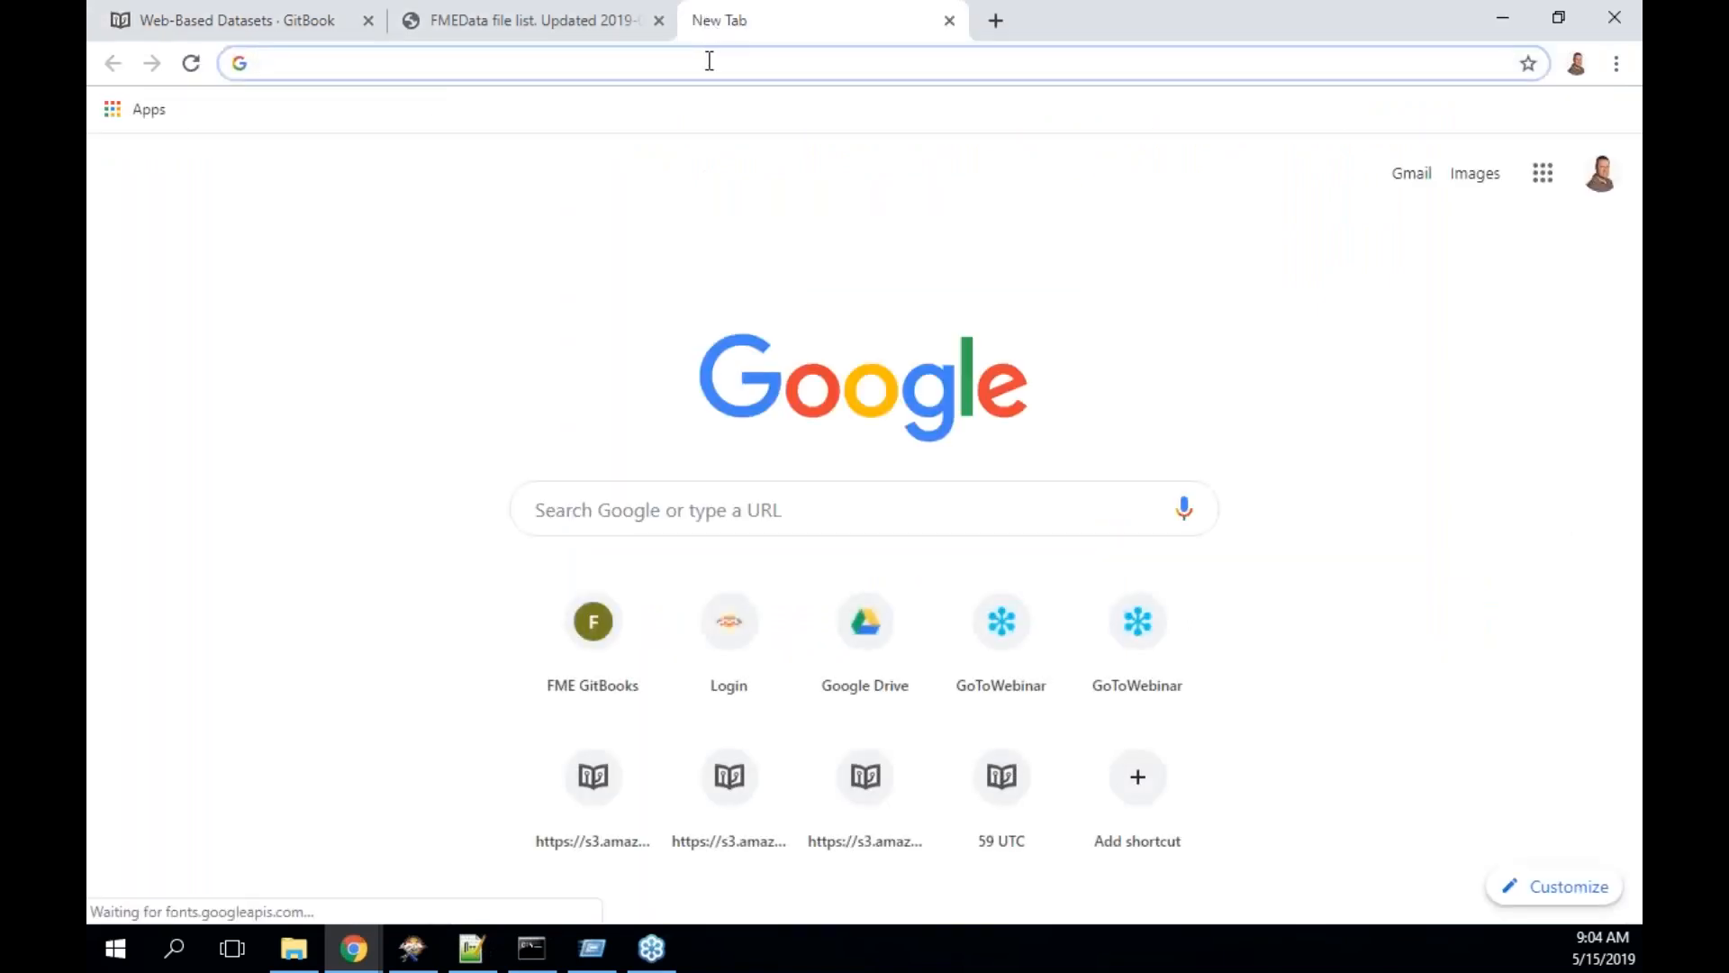
- Load data.vancouver.ca/datacatalogue/index.htm and copy the Bikeways SHP download link address
type("http://data.vancouver.ca/datacatalogue/index.htm")
key("Return")
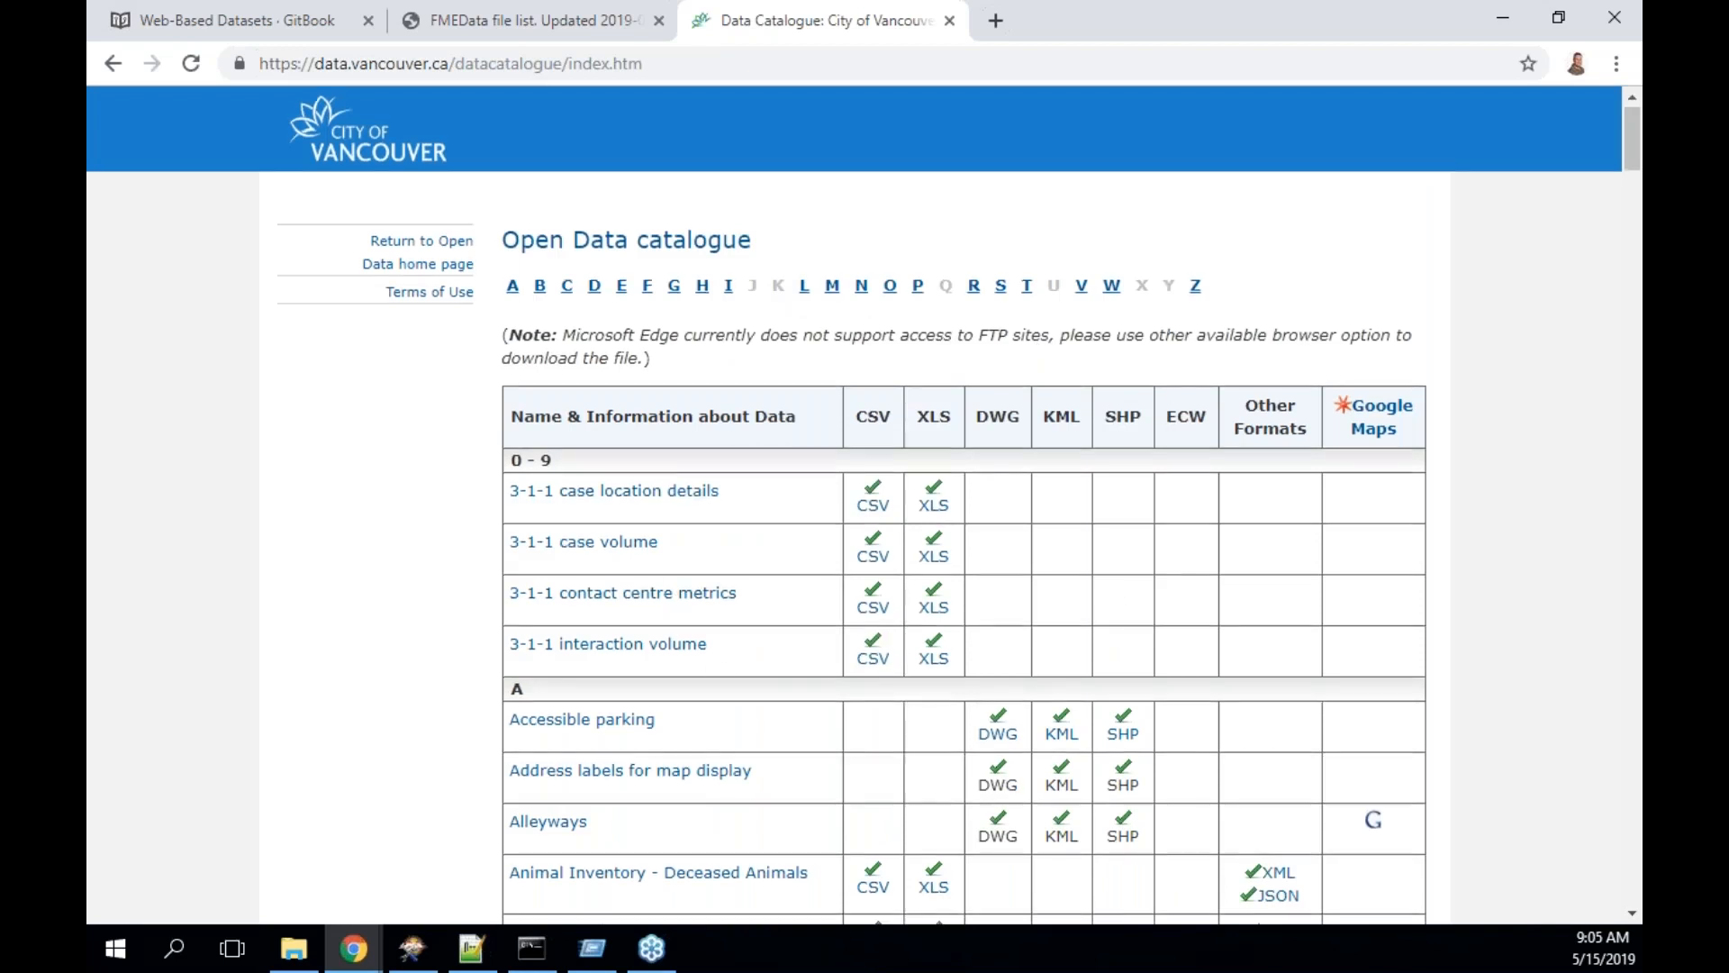
scroll(1159, 405, "down", 2)
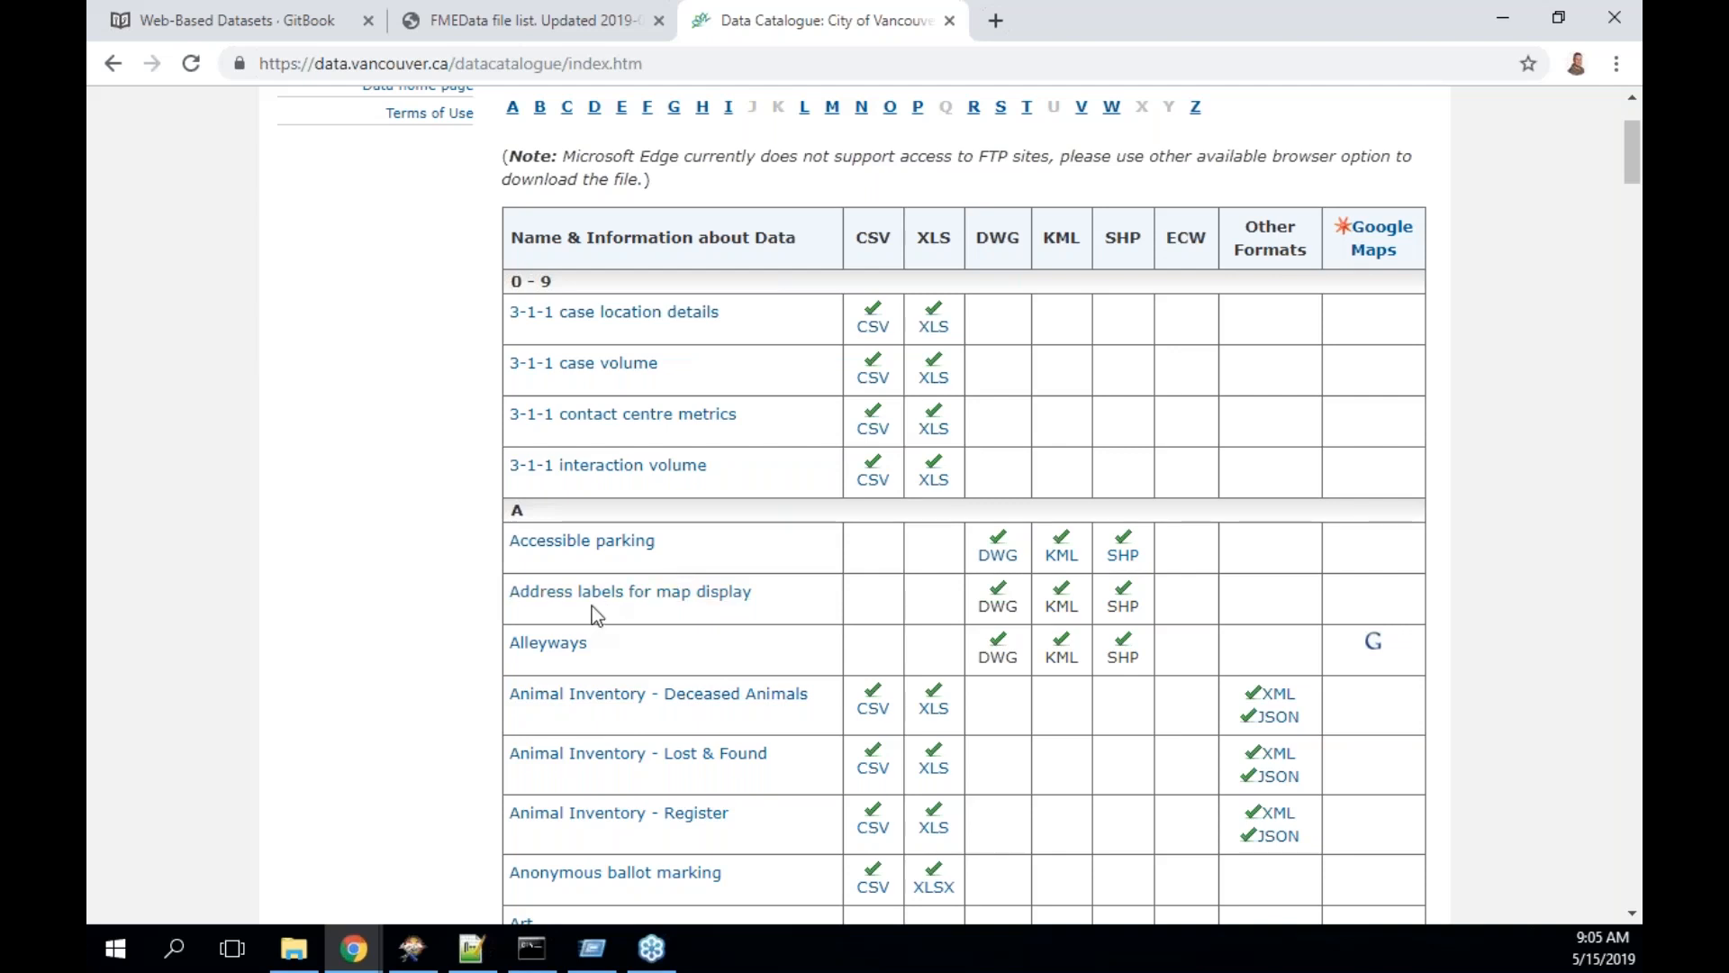
scroll(727, 641, "down", 2)
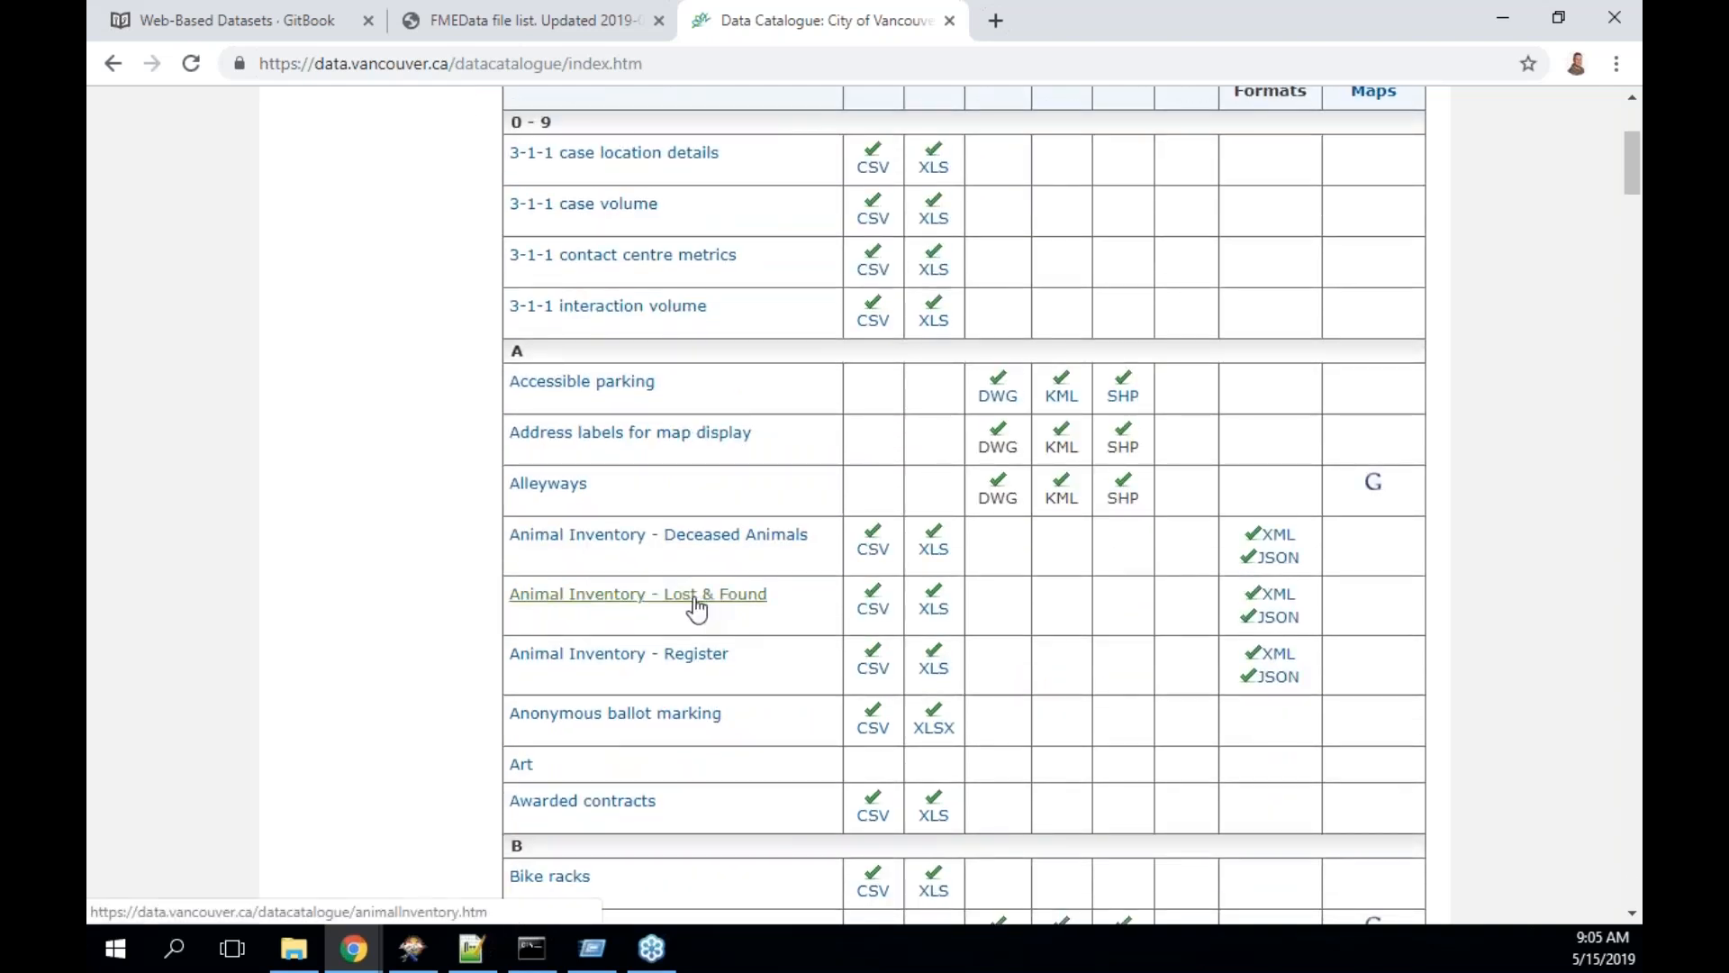
scroll(812, 605, "down", 1)
scroll(812, 605, "down", 3)
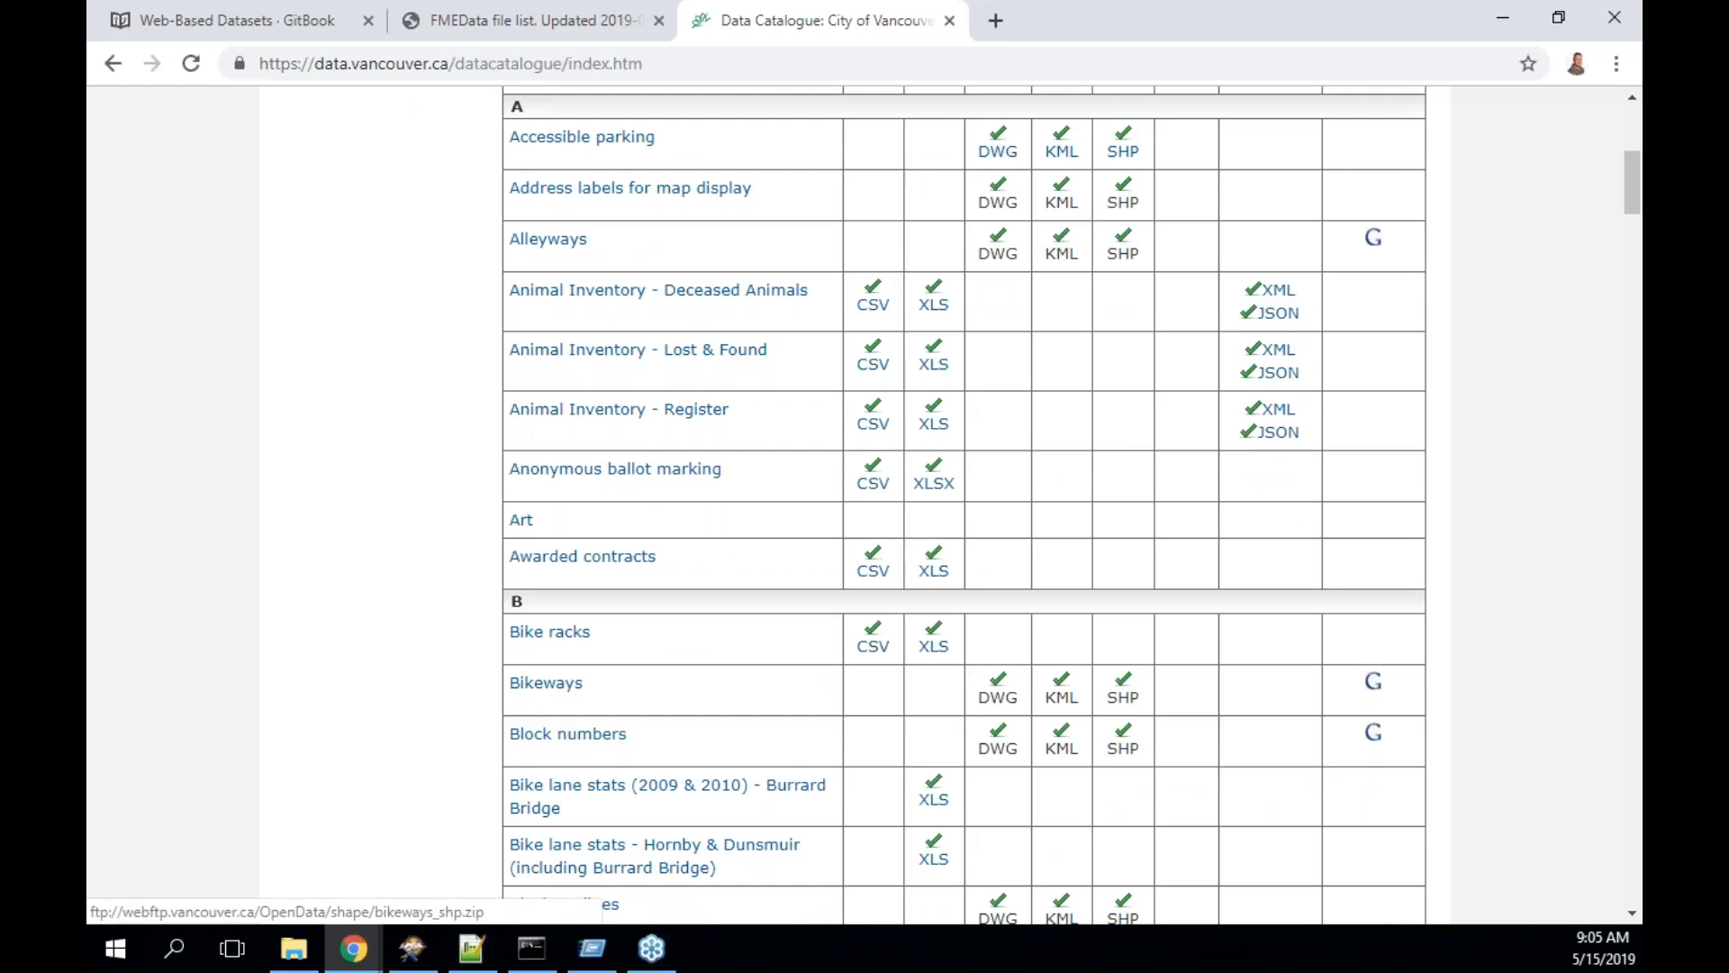
right_click(1121, 688)
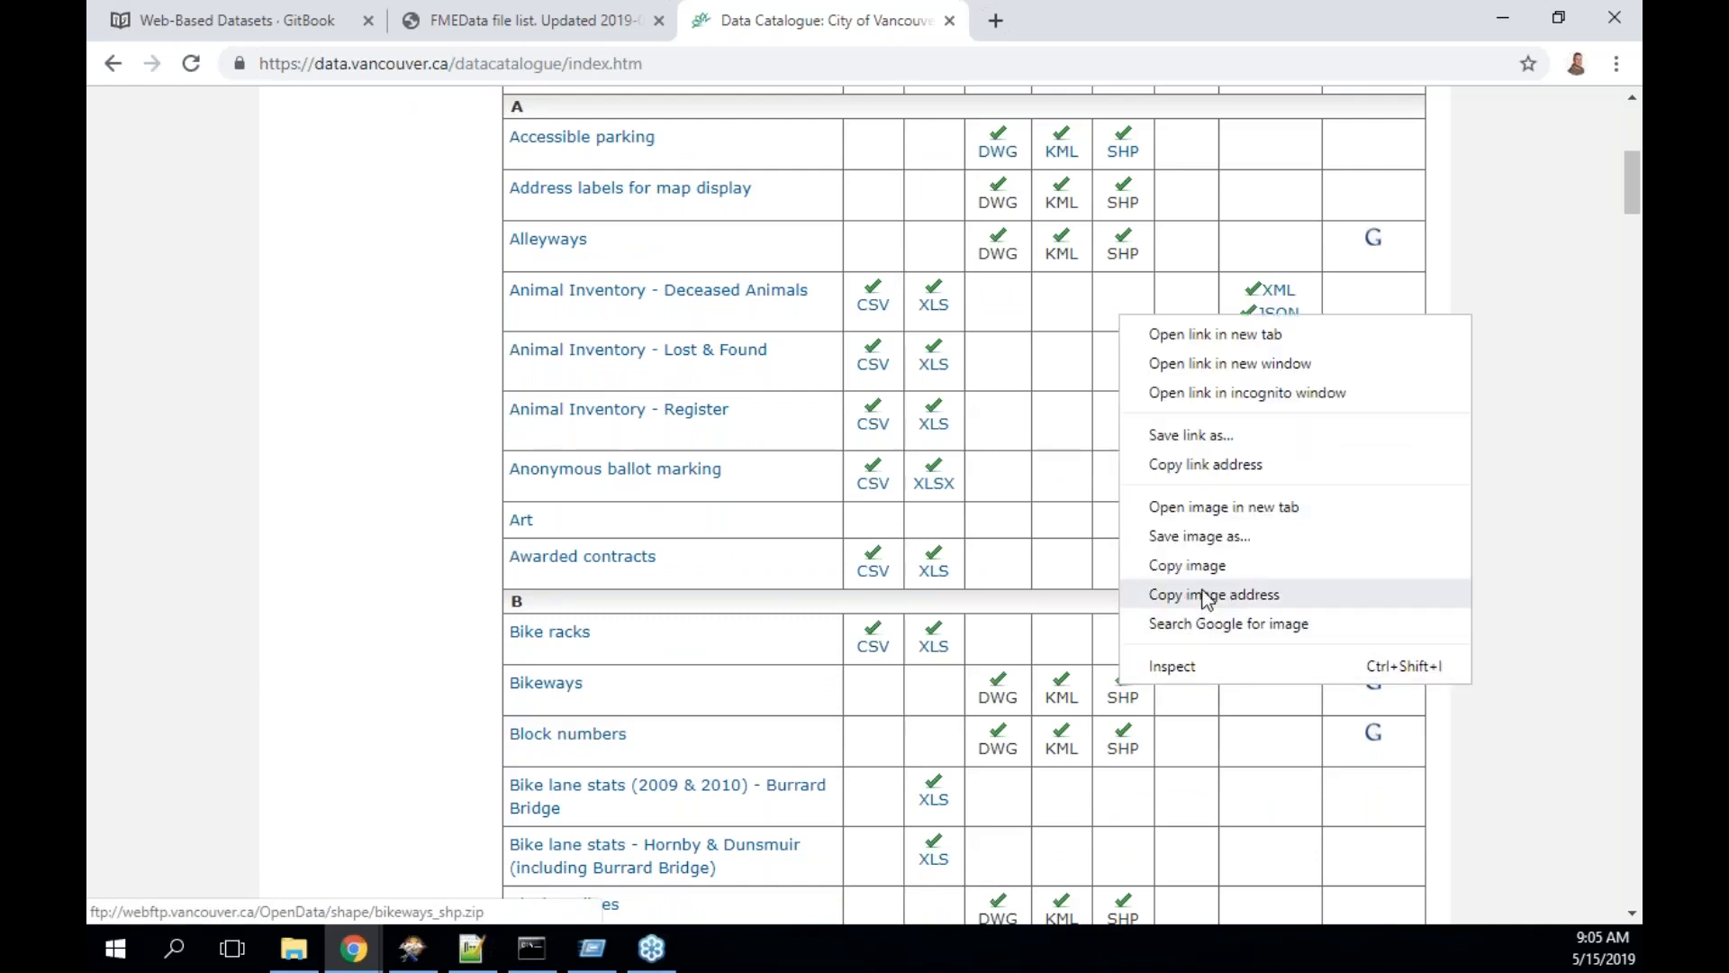
left_click(1230, 467)
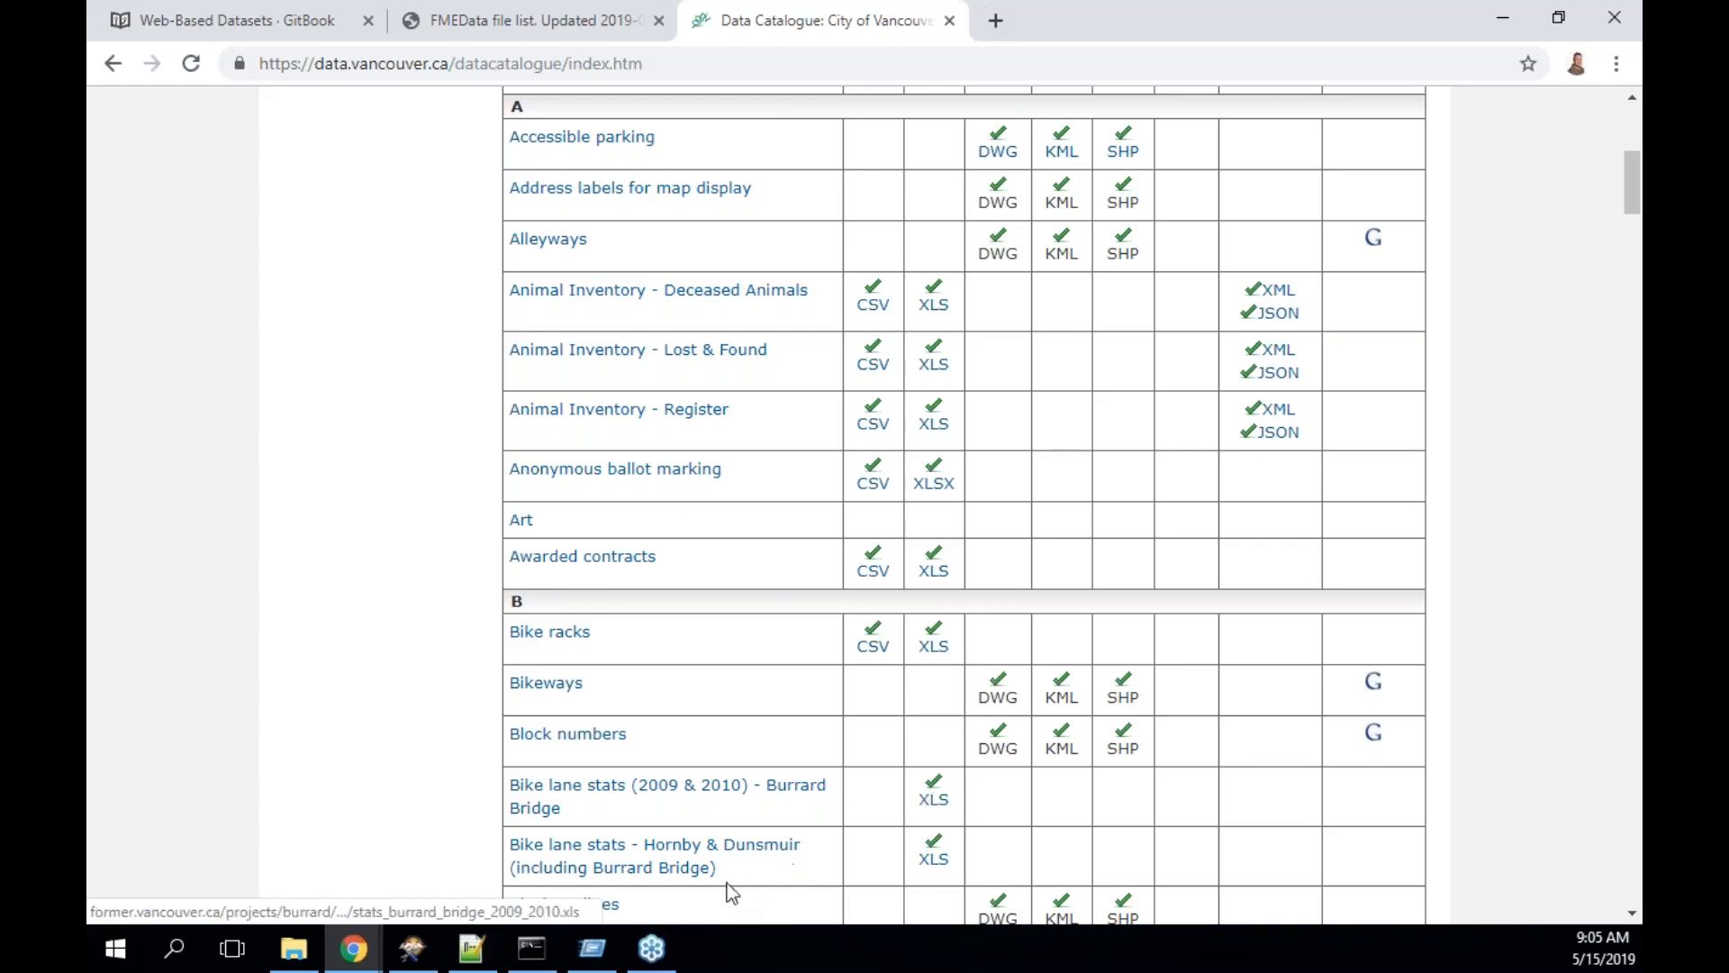
- Switch to FME Workbench and add a Creator transformer to the canvas
left_click(131, 964)
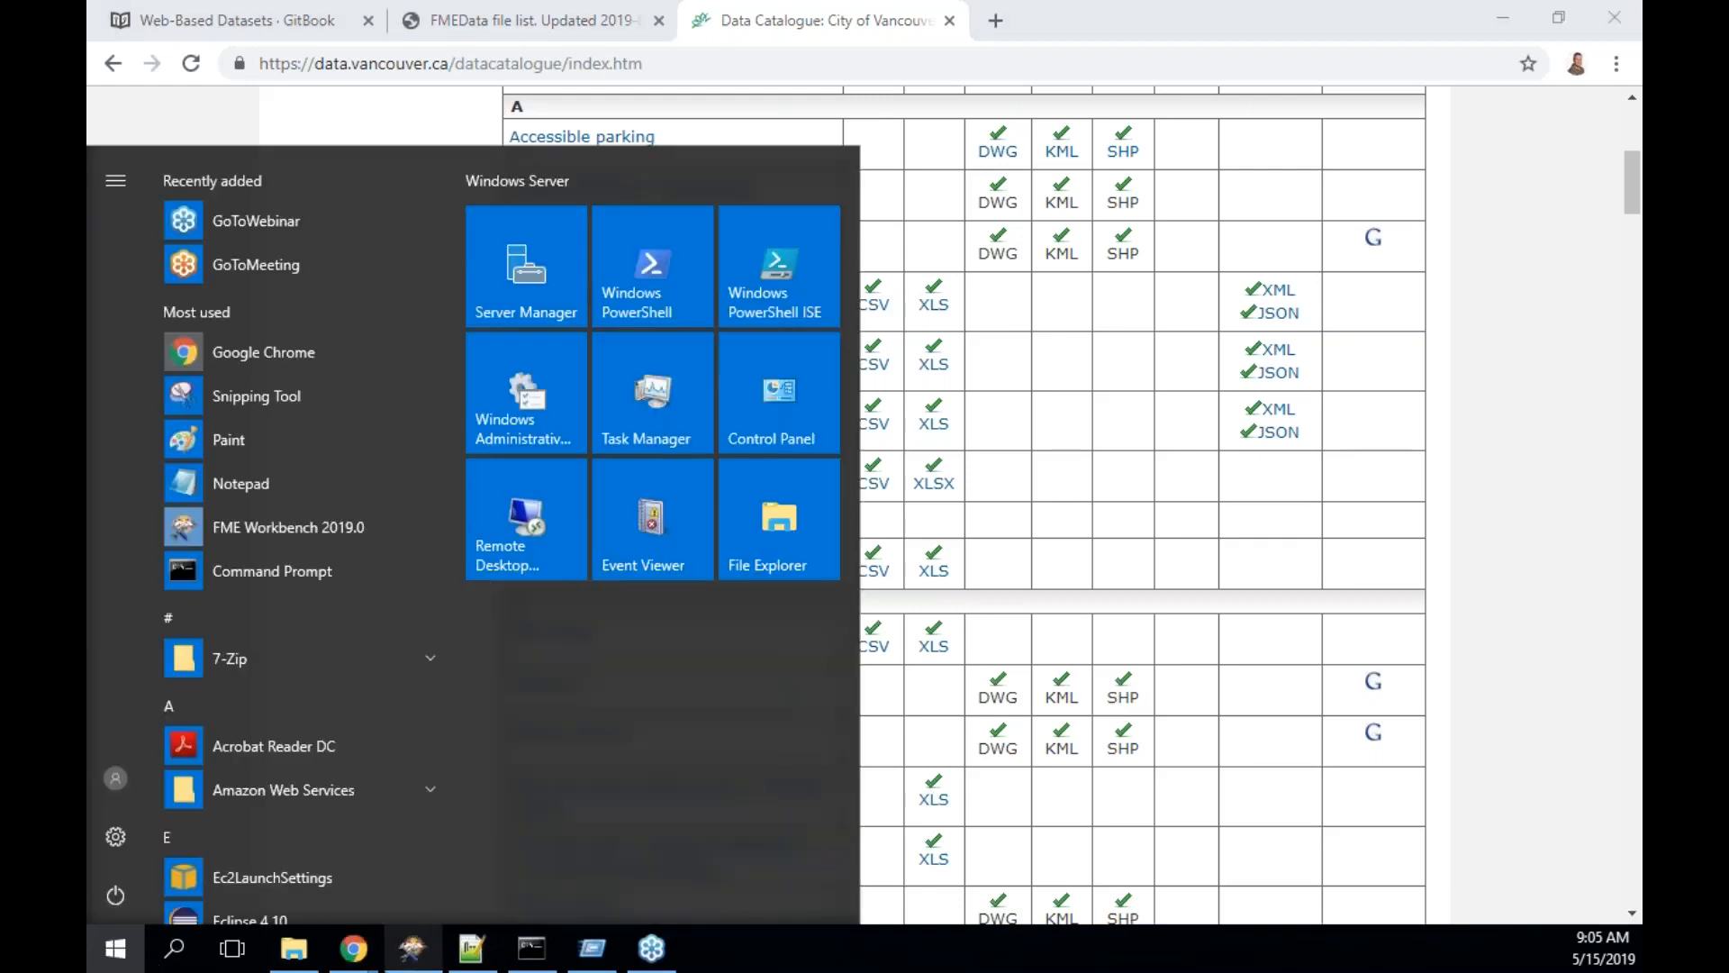
left_click(412, 948)
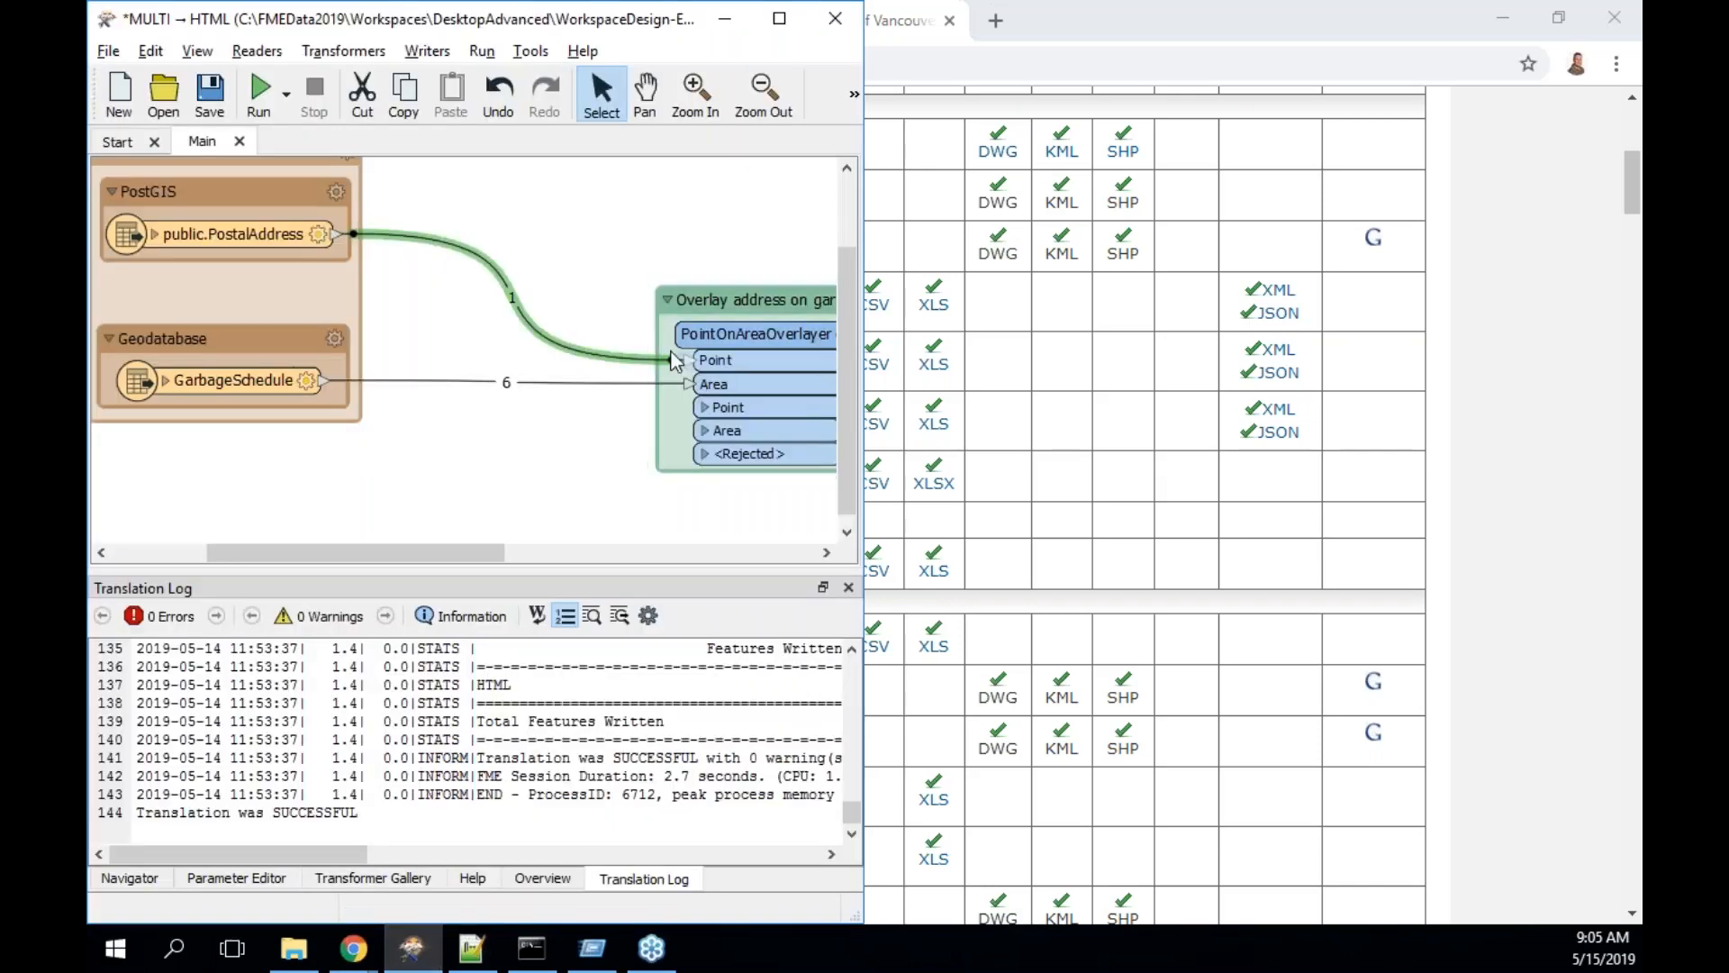
left_click(404, 524)
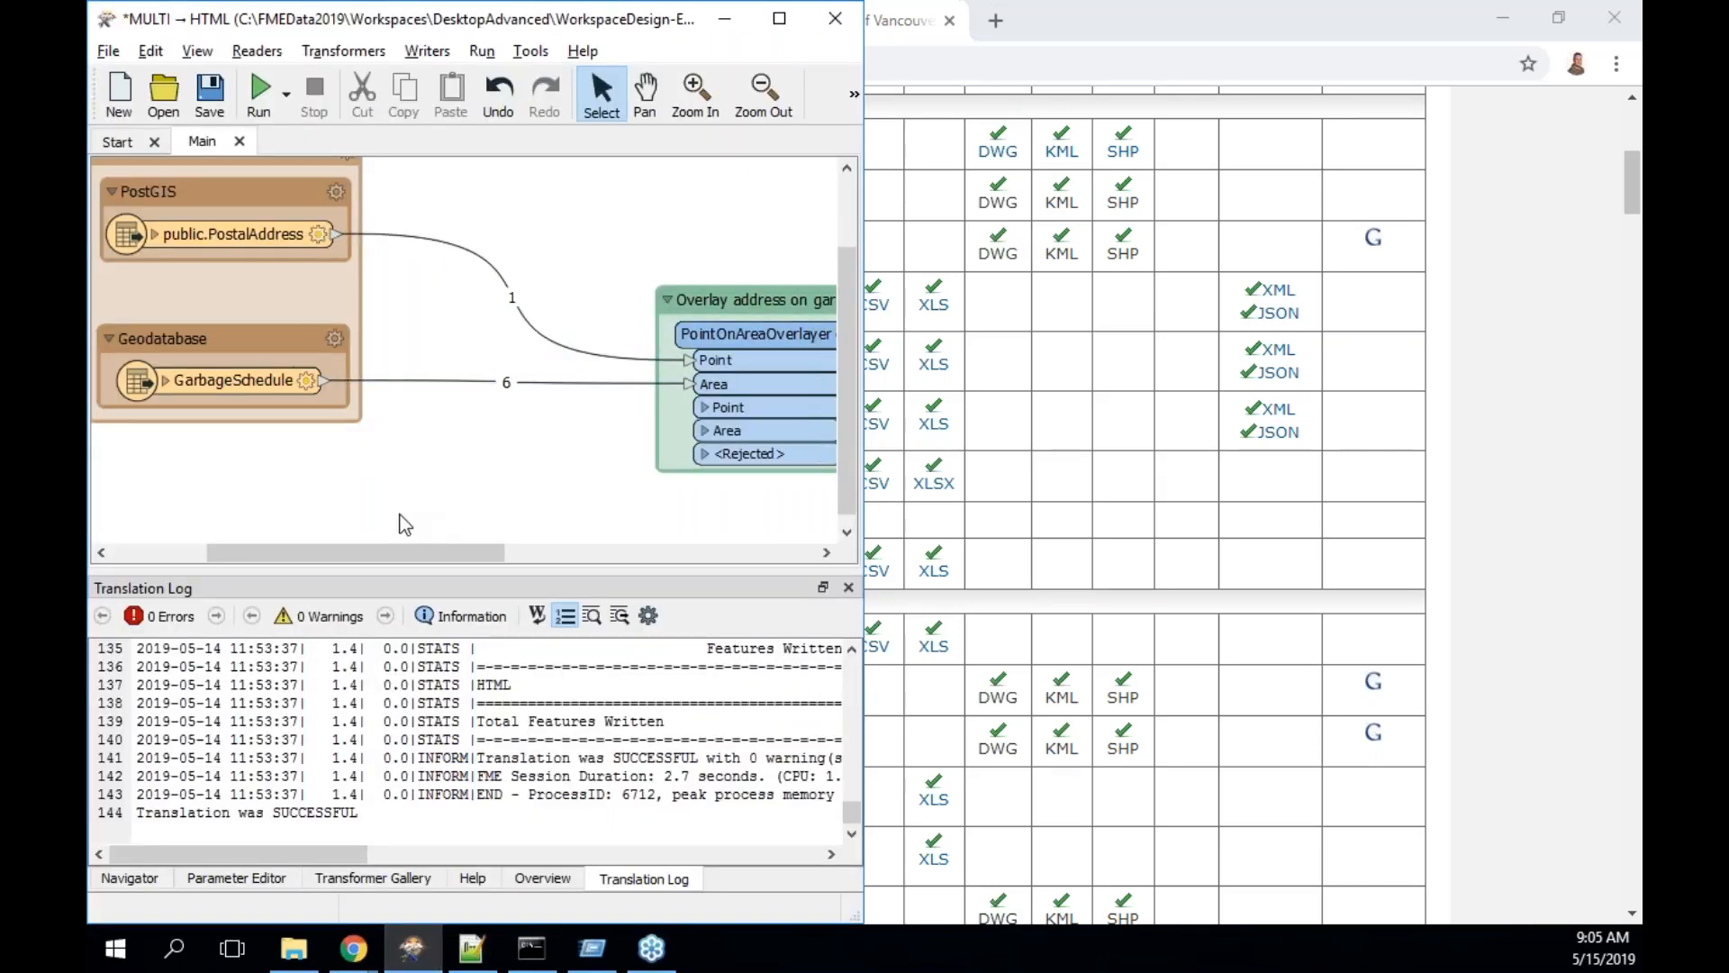
type("creator")
key("Return")
- Search Quick Add for 'reader' and place a FeatureReader connected after the Creator
type("fea")
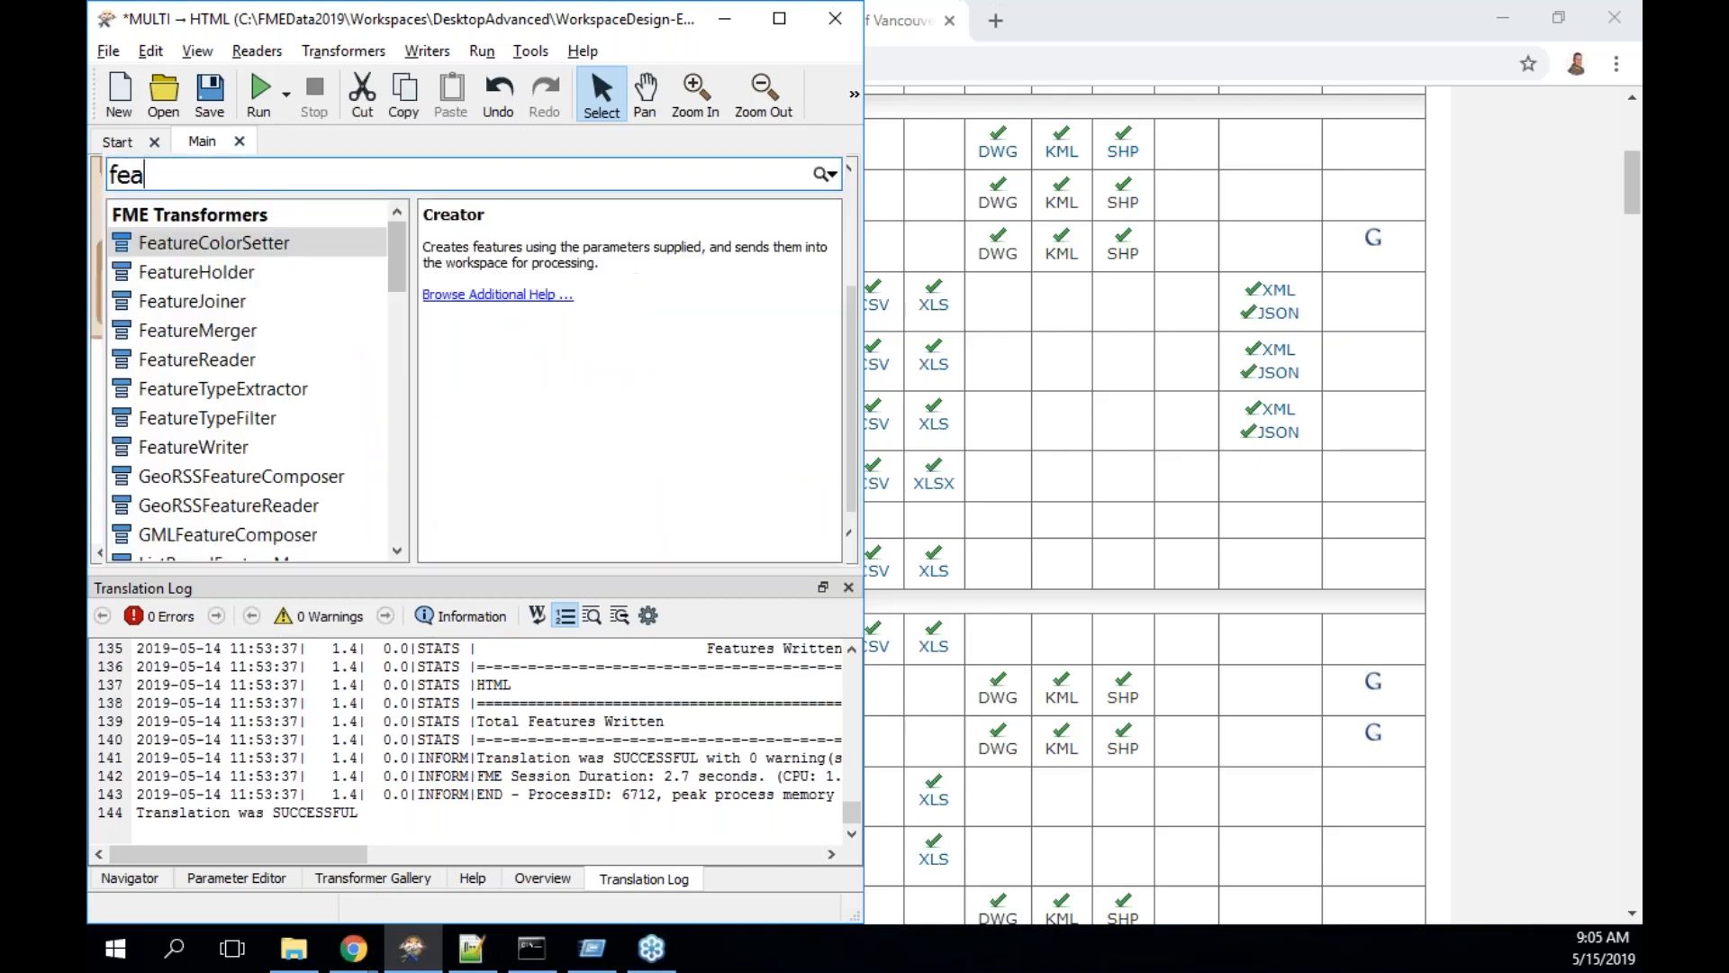
type("t")
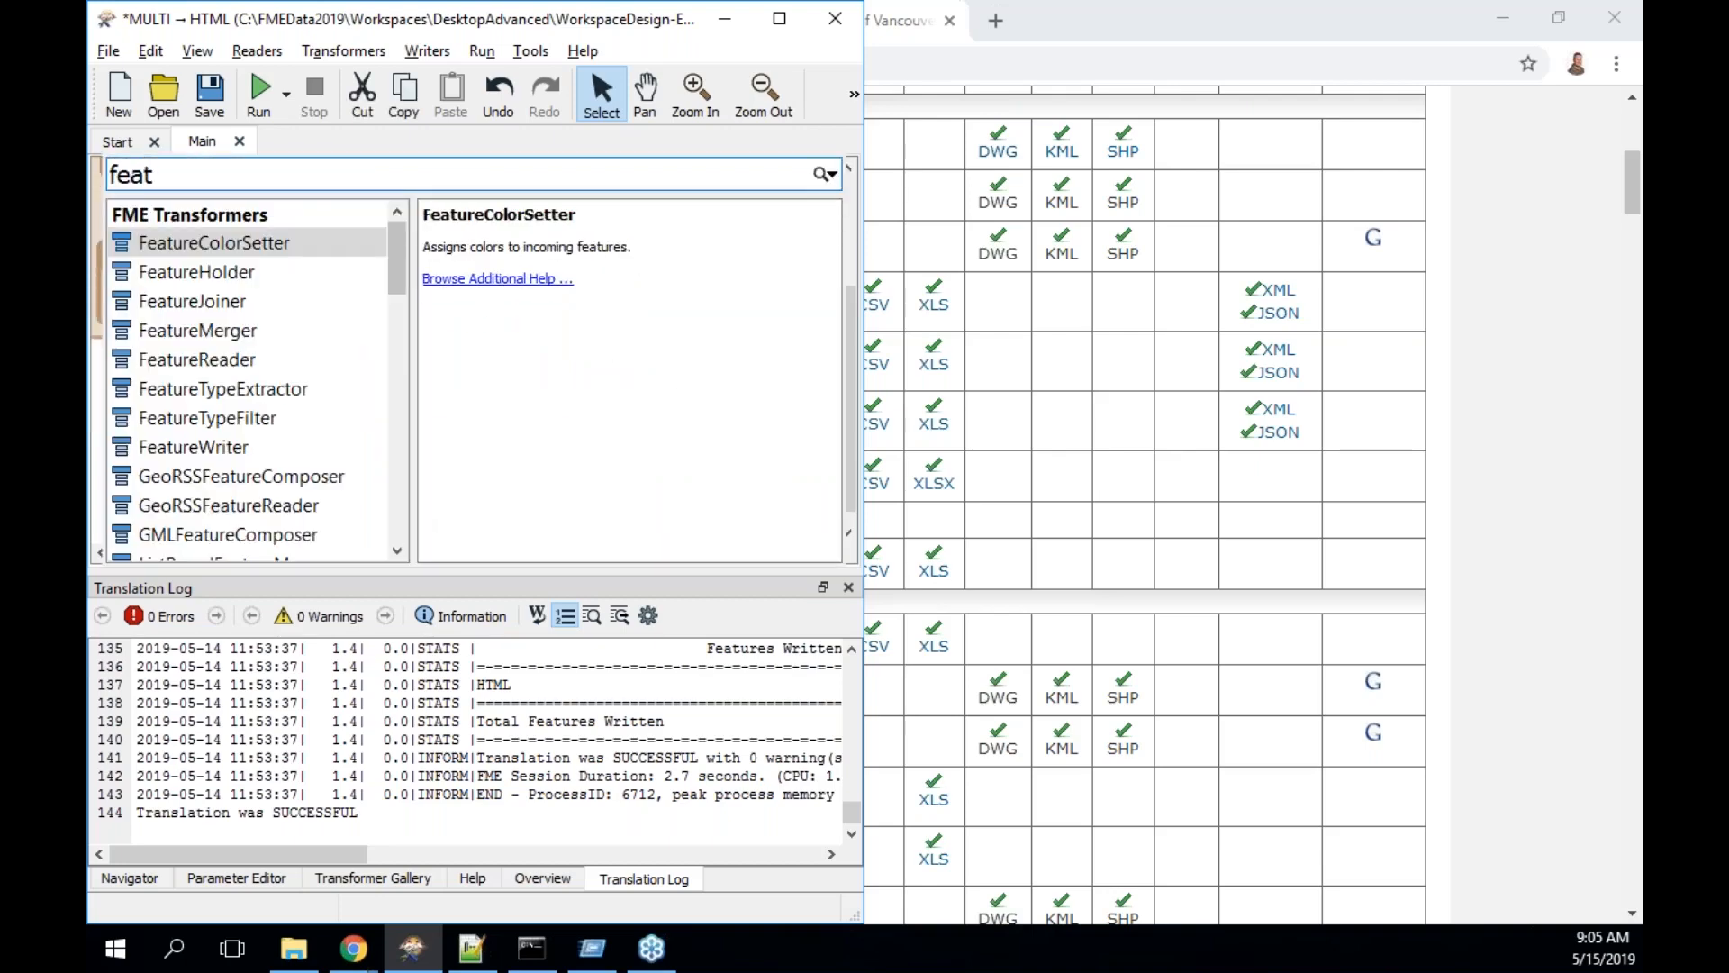
type("ere")
key("BackSpace")
key("BackSpace")
key("BackSpace")
key("BackSpace")
key("BackSpace")
key("BackSpace")
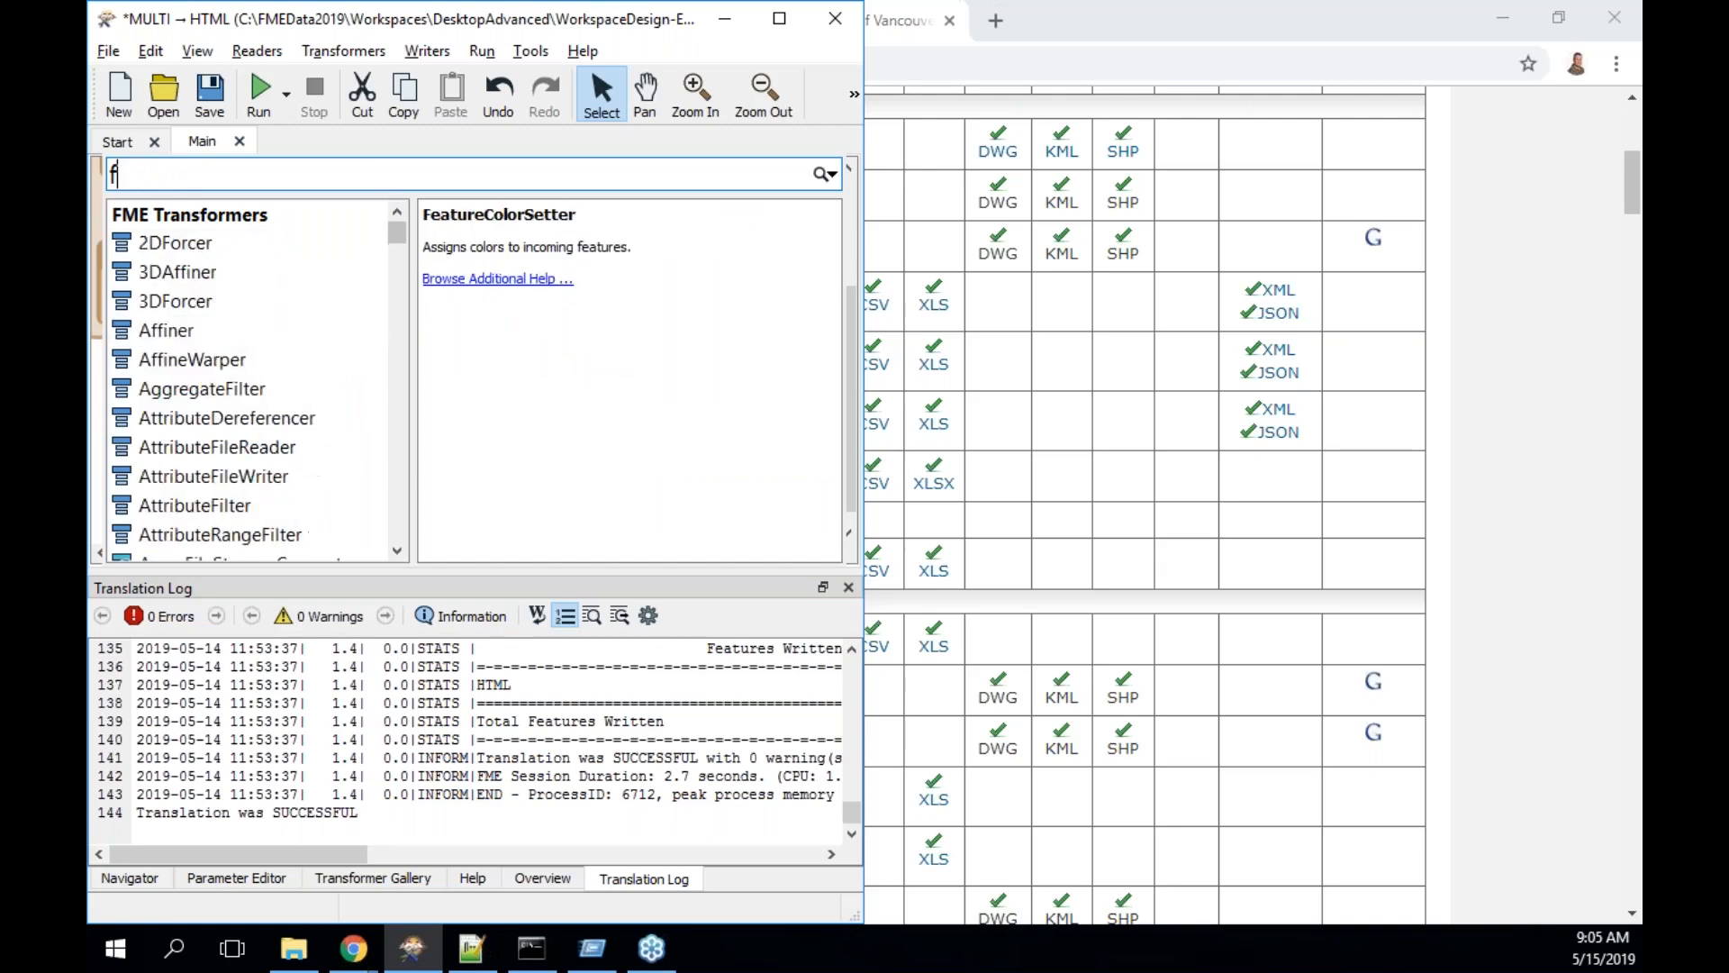
key("BackSpace")
type("reader")
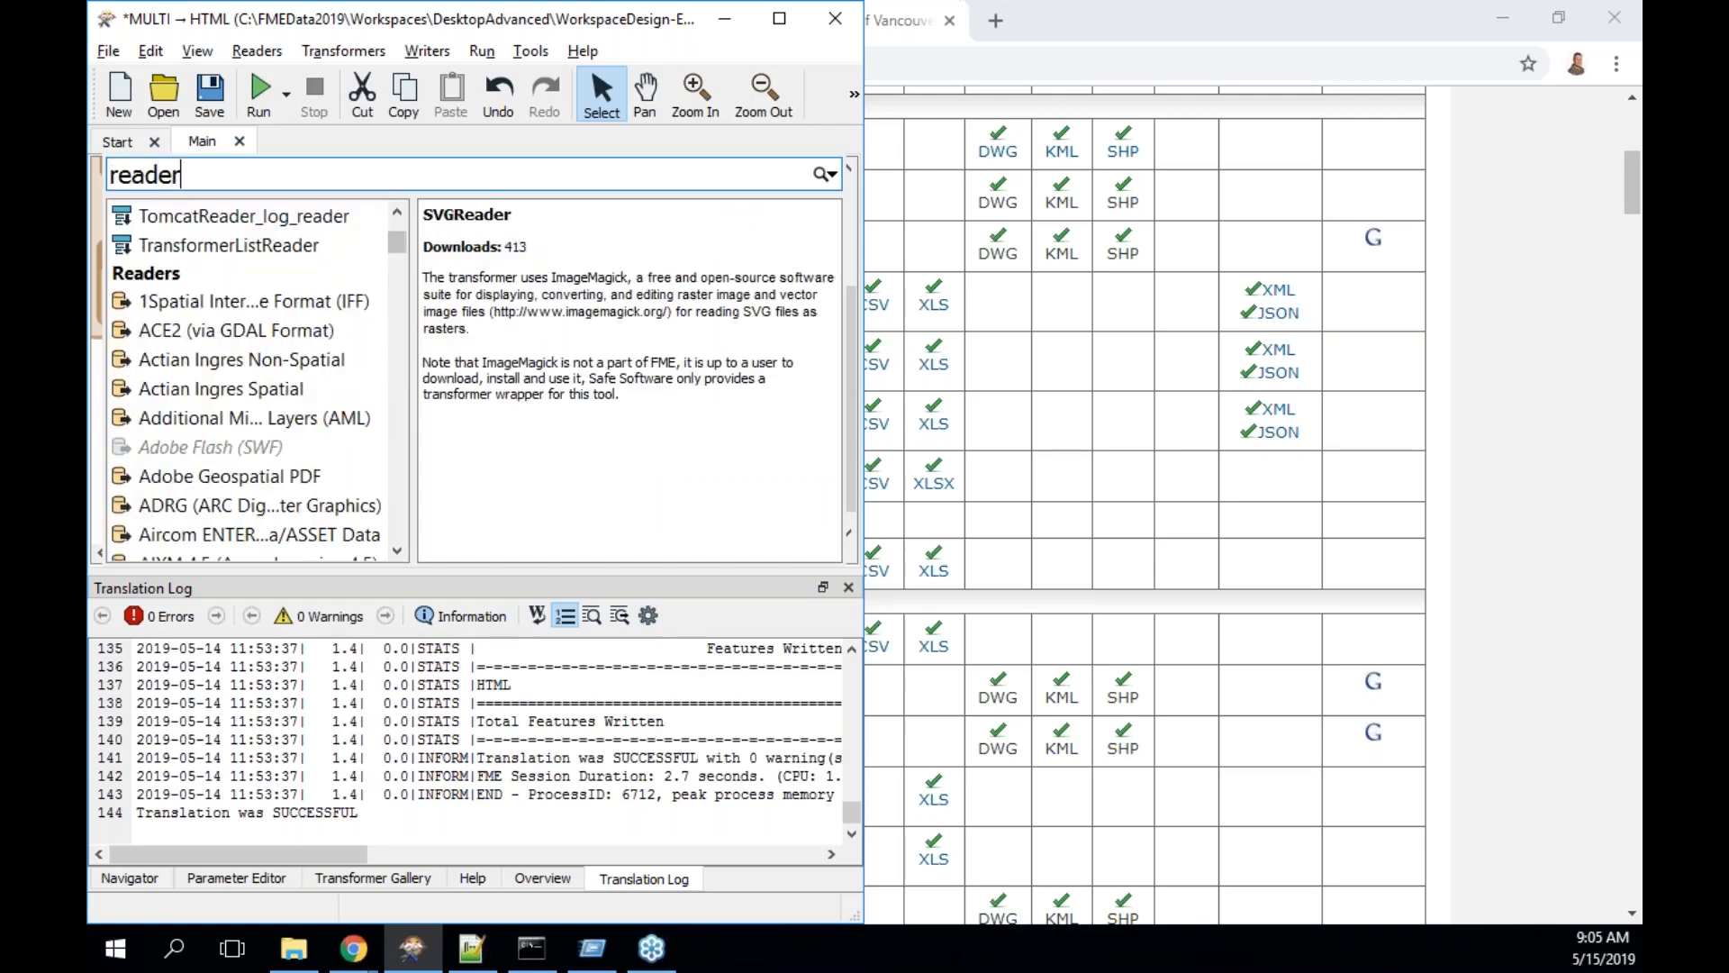
key("Up")
key("Up")
key("Up")
key("Up")
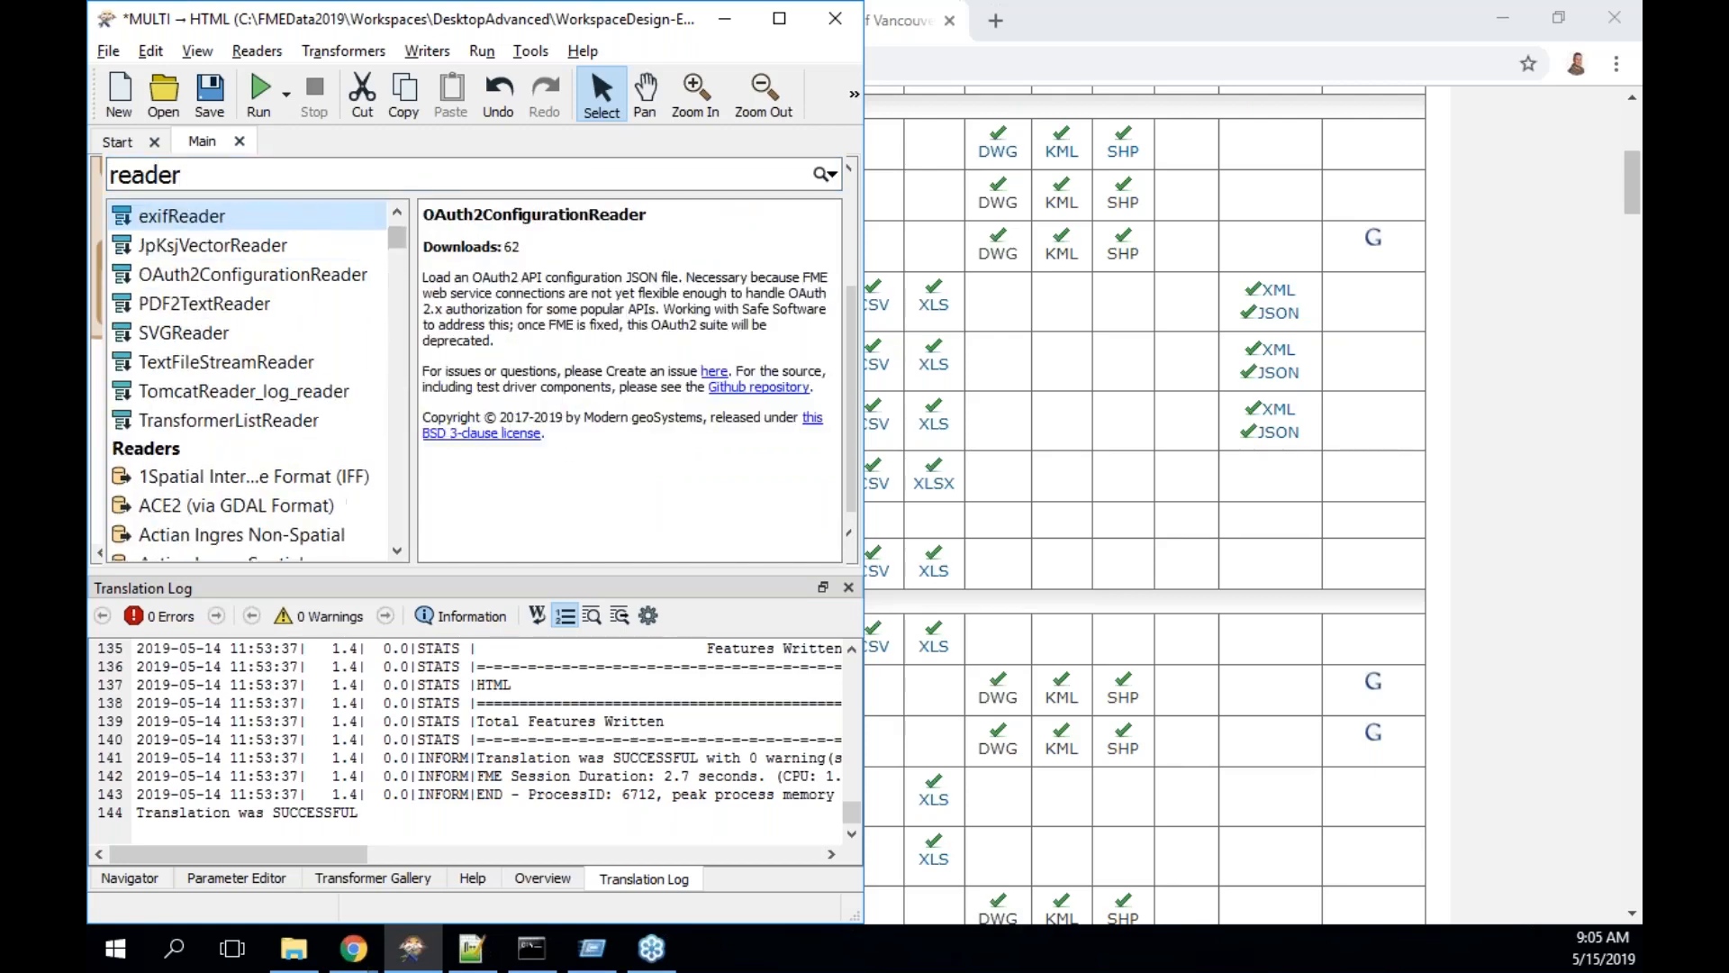
key("Up")
key("Up")
key("Up")
key("Up")
key("Down")
key("Return")
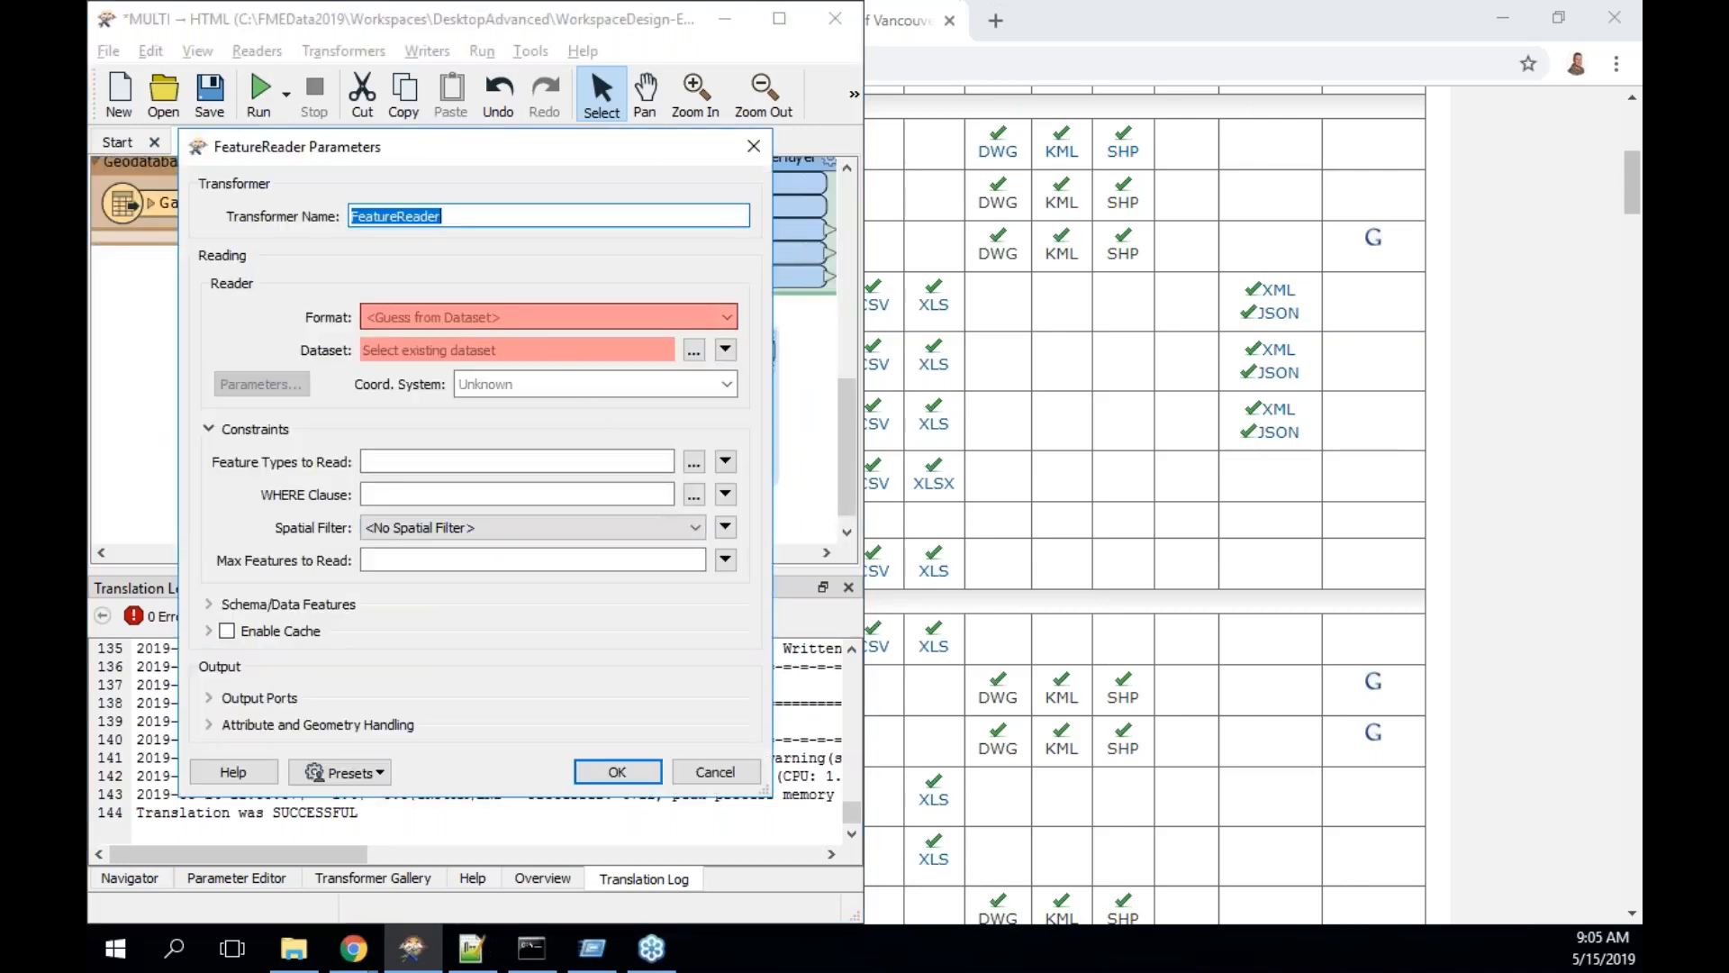
- Set the FeatureReader to Esri Shapefile format with the pasted bikeways_shp.zip URL as dataset
left_click(543, 321)
type("Shape")
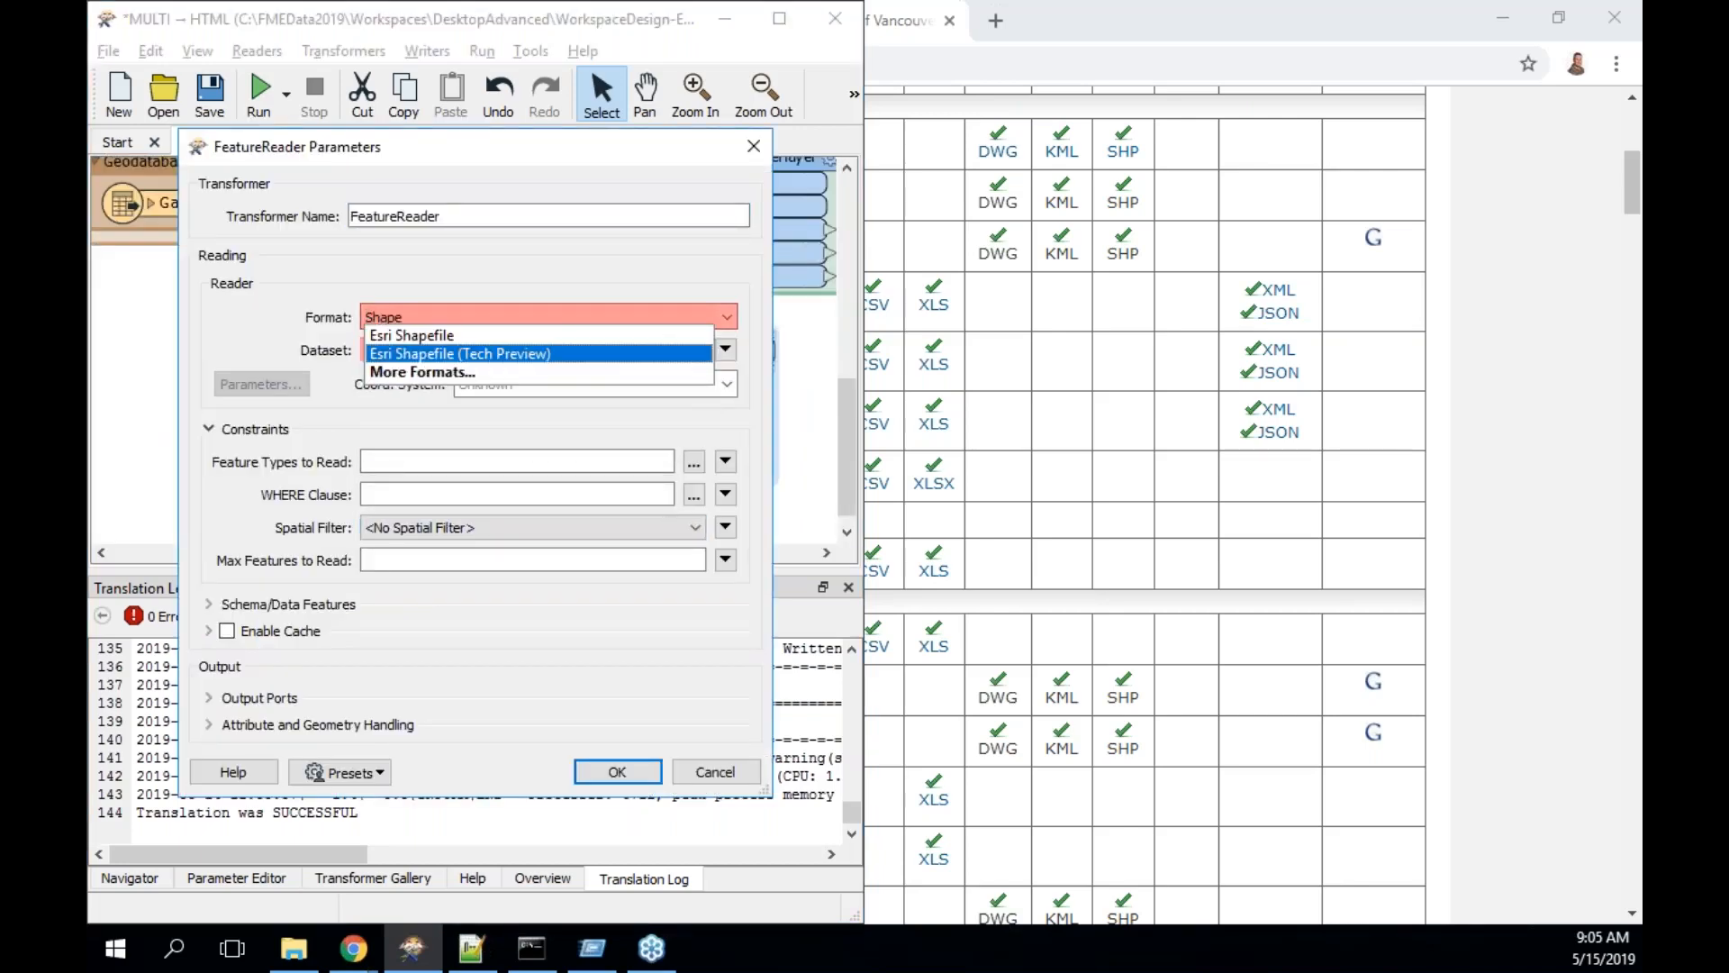
left_click(495, 335)
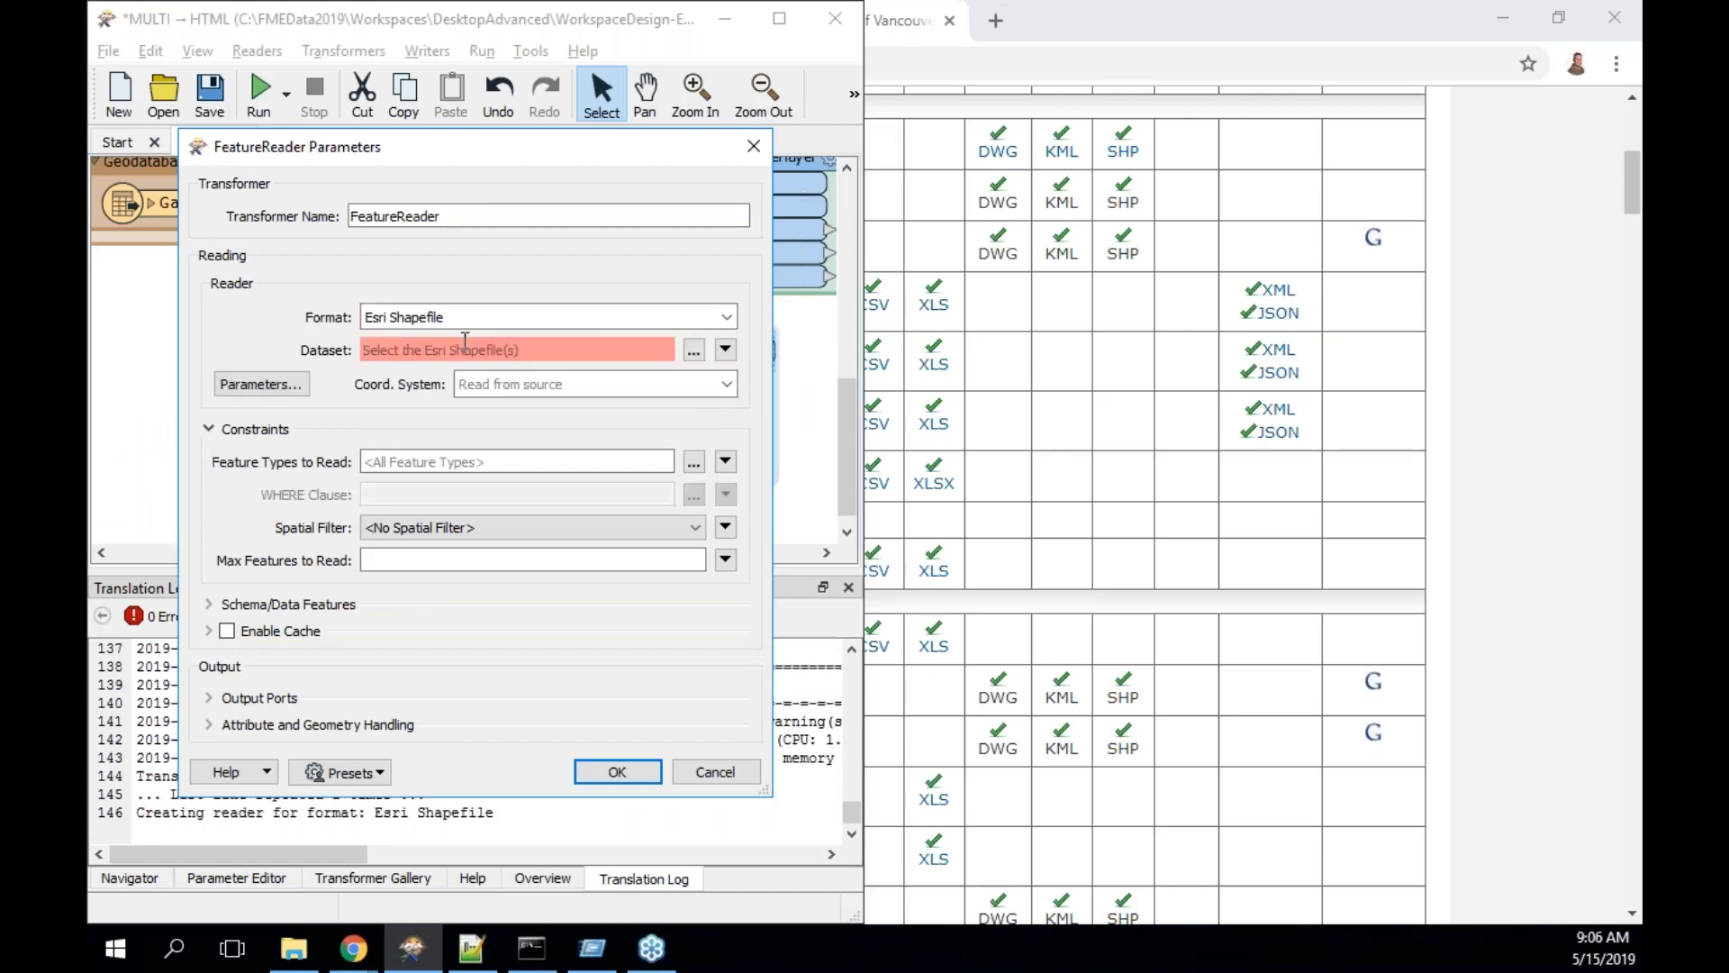
left_click(465, 350)
key("ctrl+v")
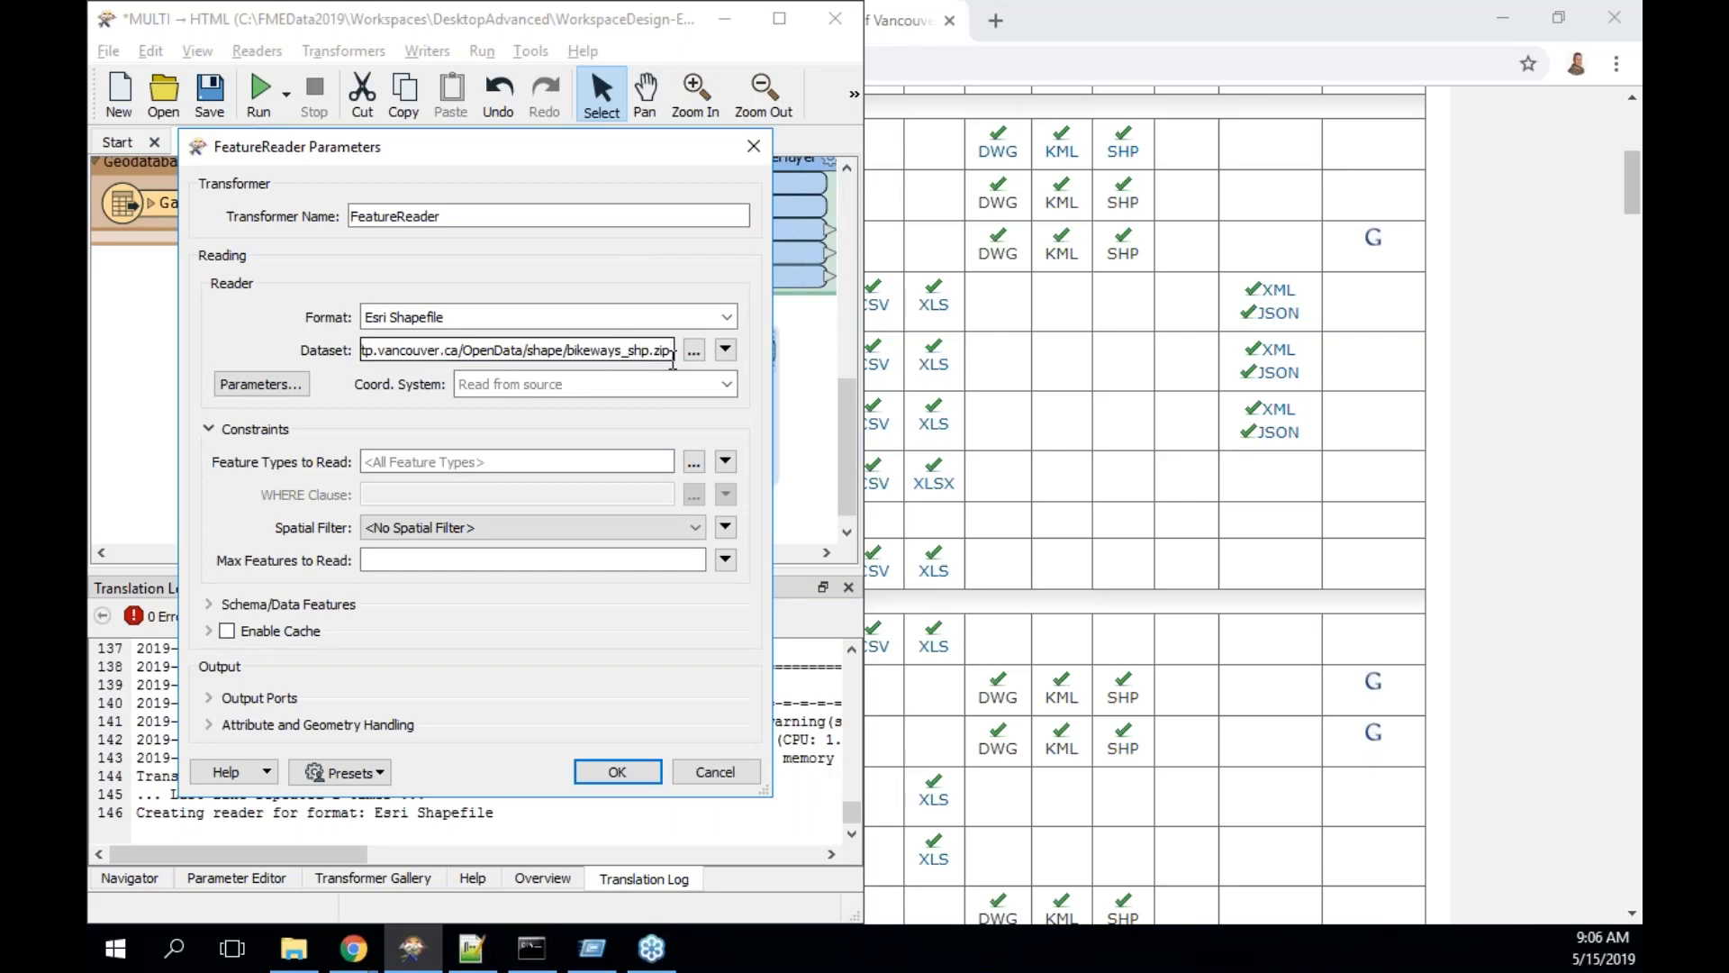
left_click(621, 772)
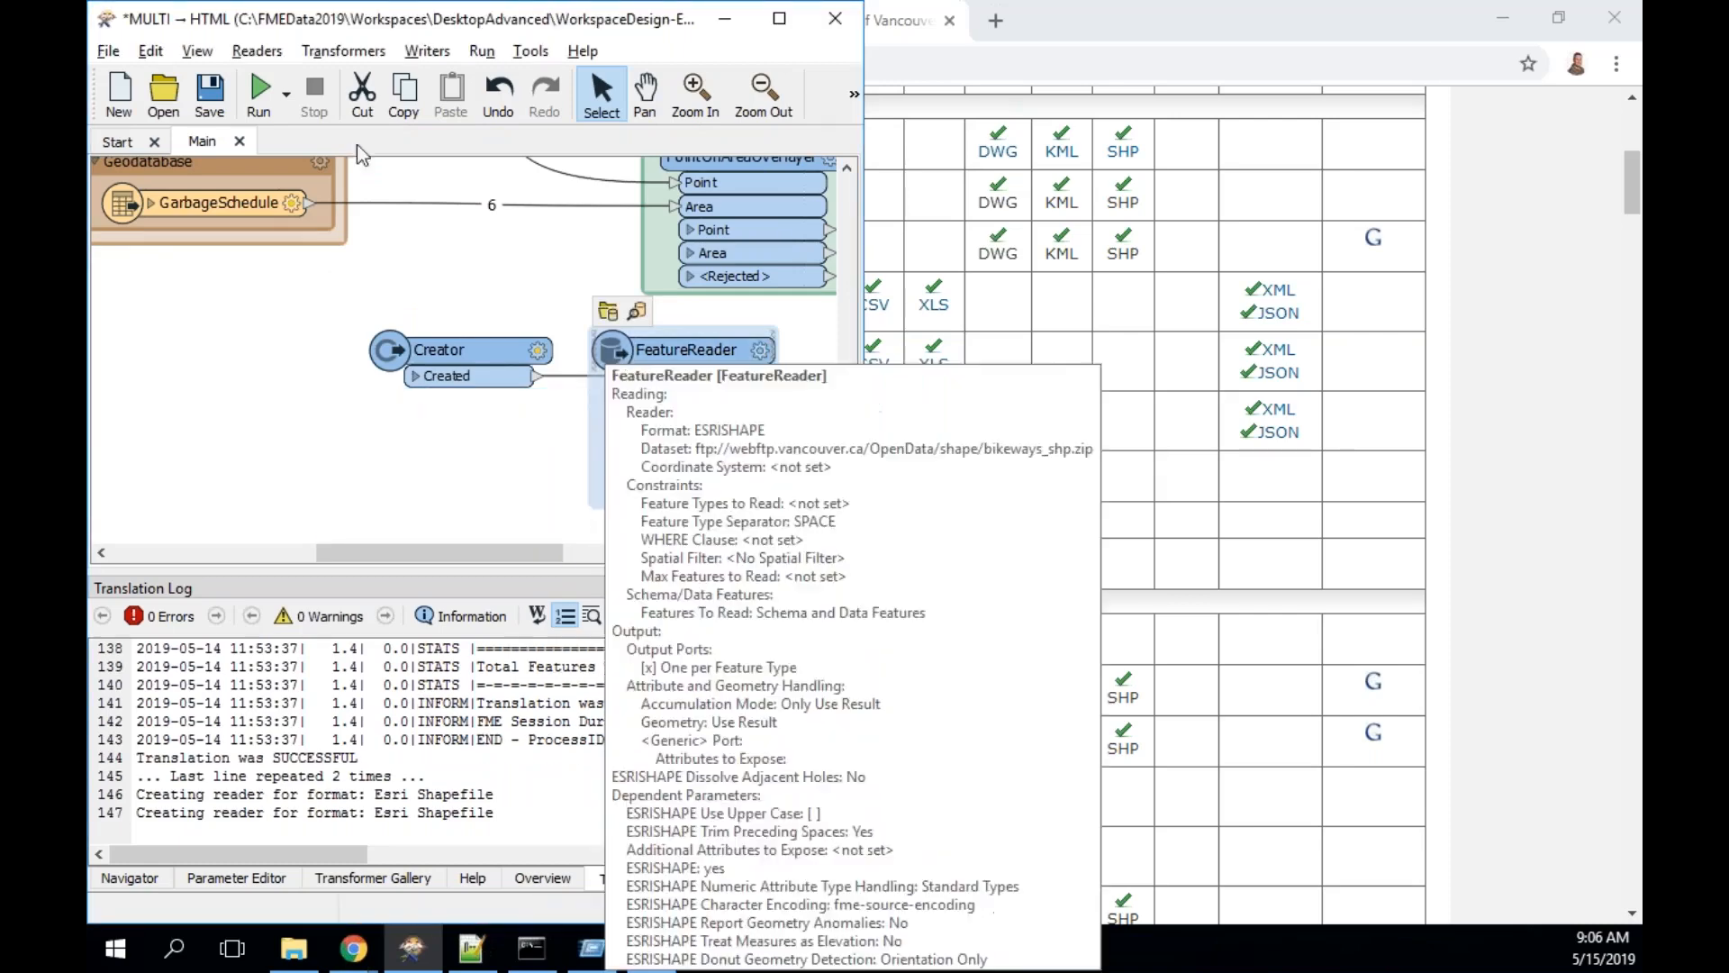
left_click(285, 93)
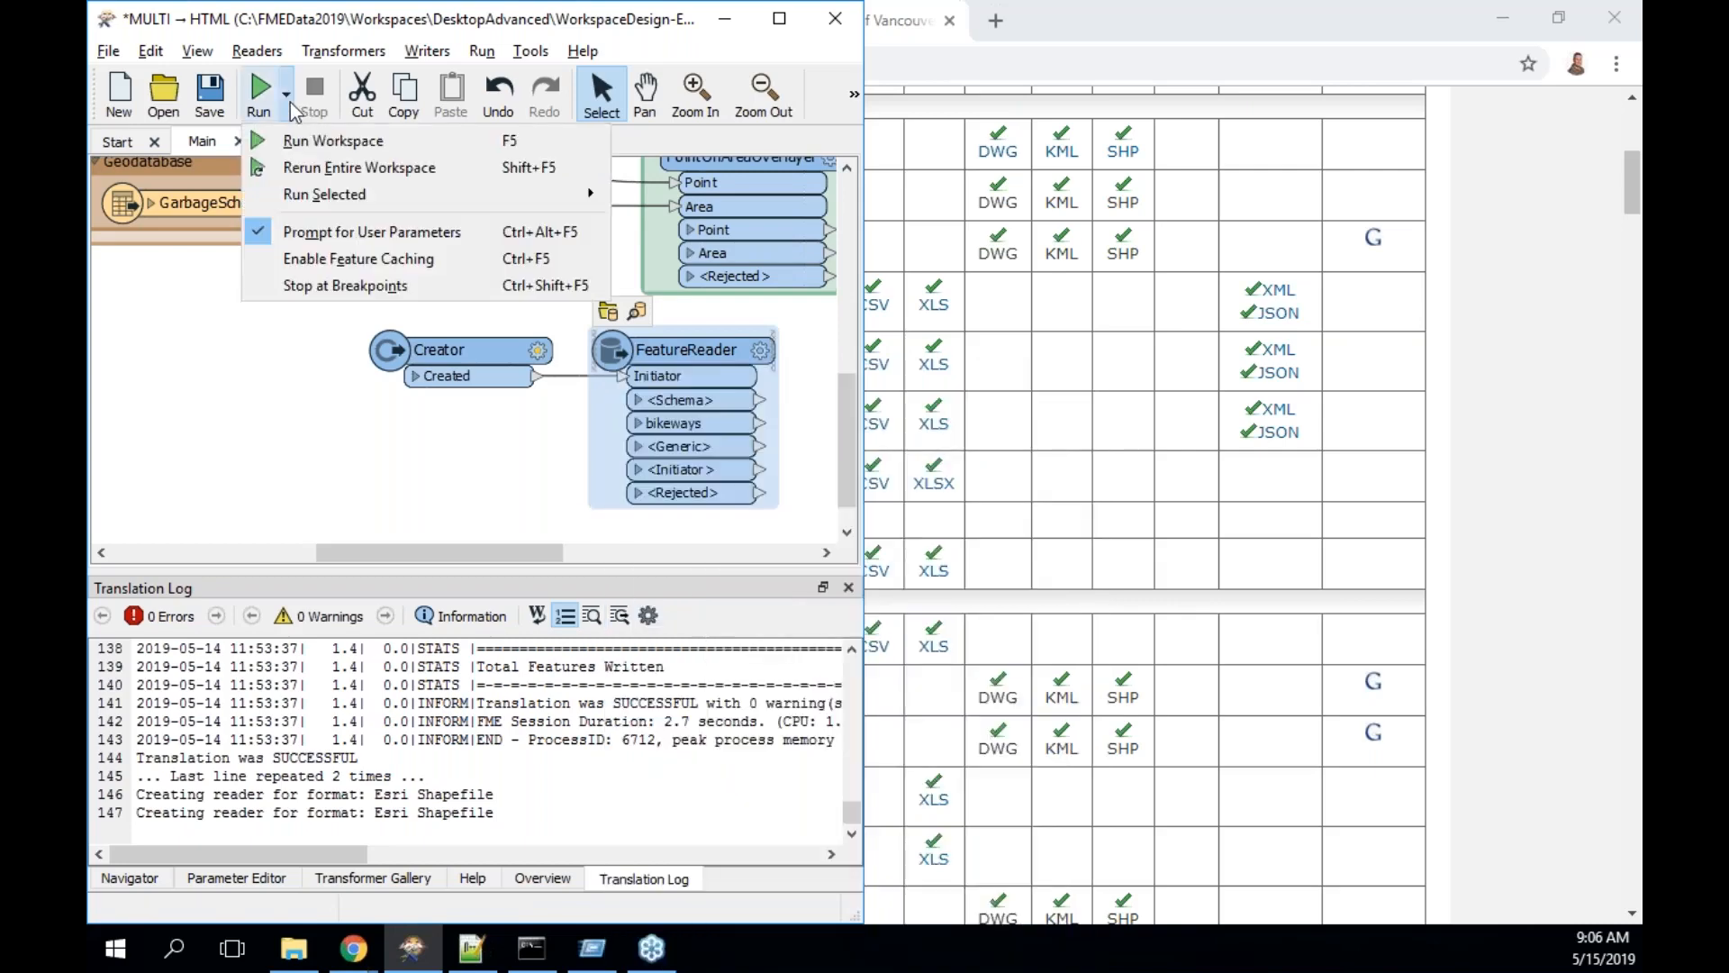
- Enable feature caching, run the workspace to the FeatureReader, and open the bikeways cache
left_click(324, 252)
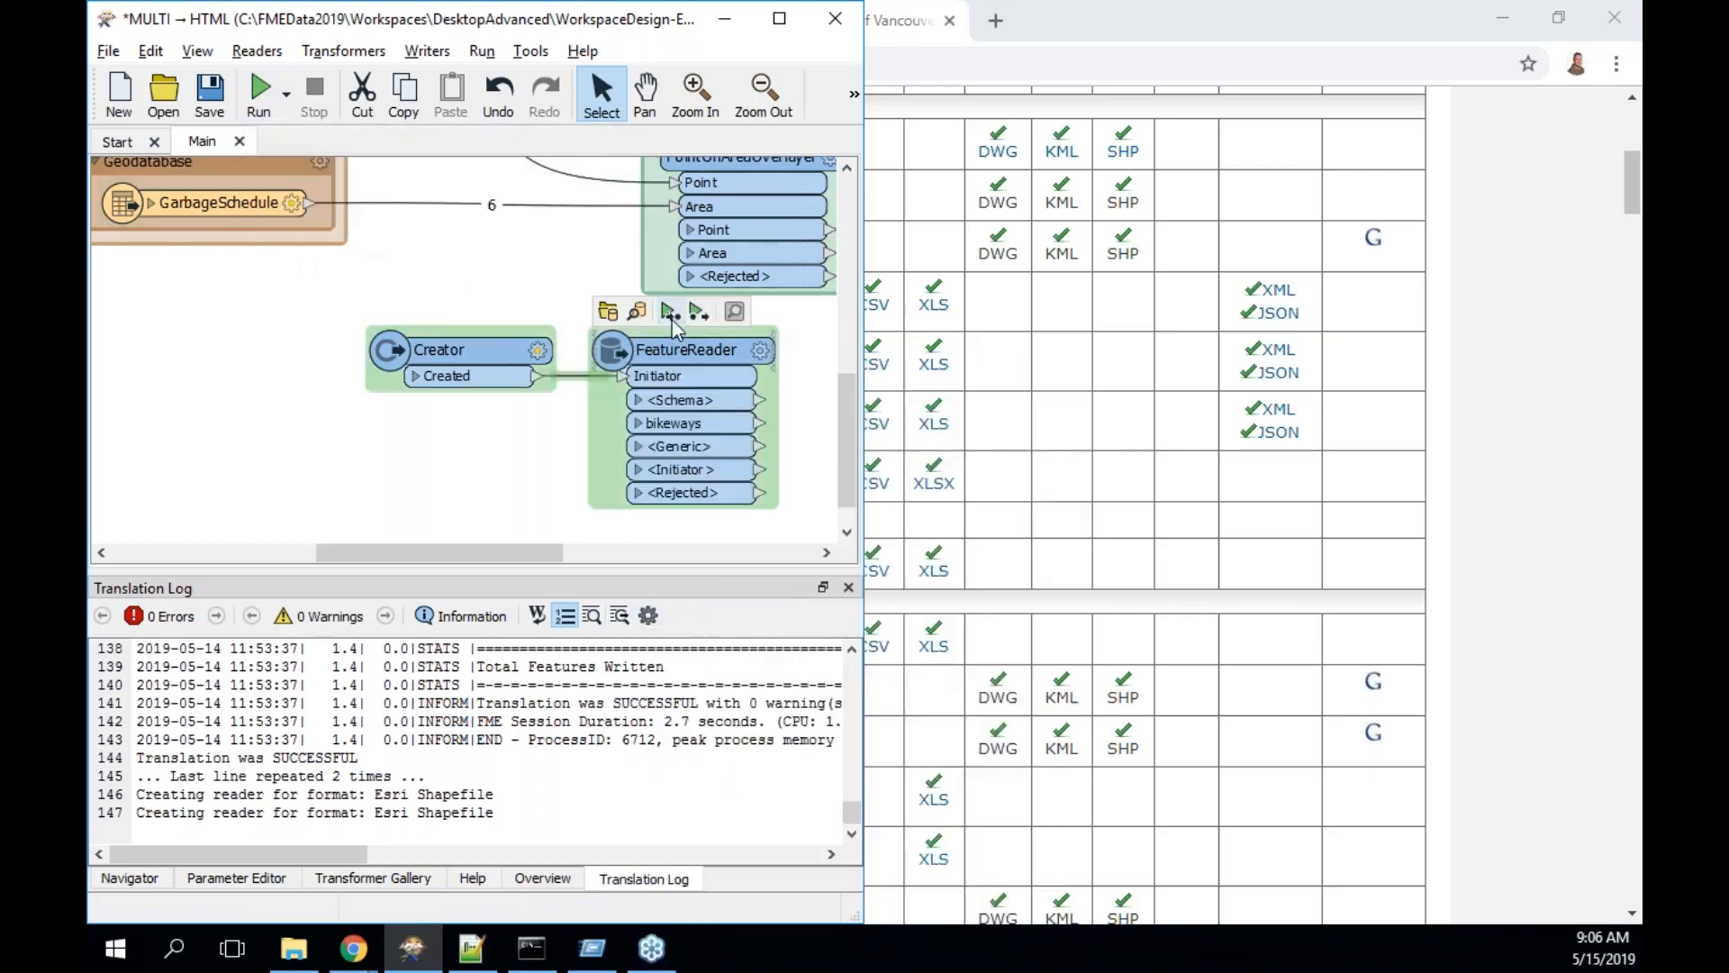
left_click(670, 311)
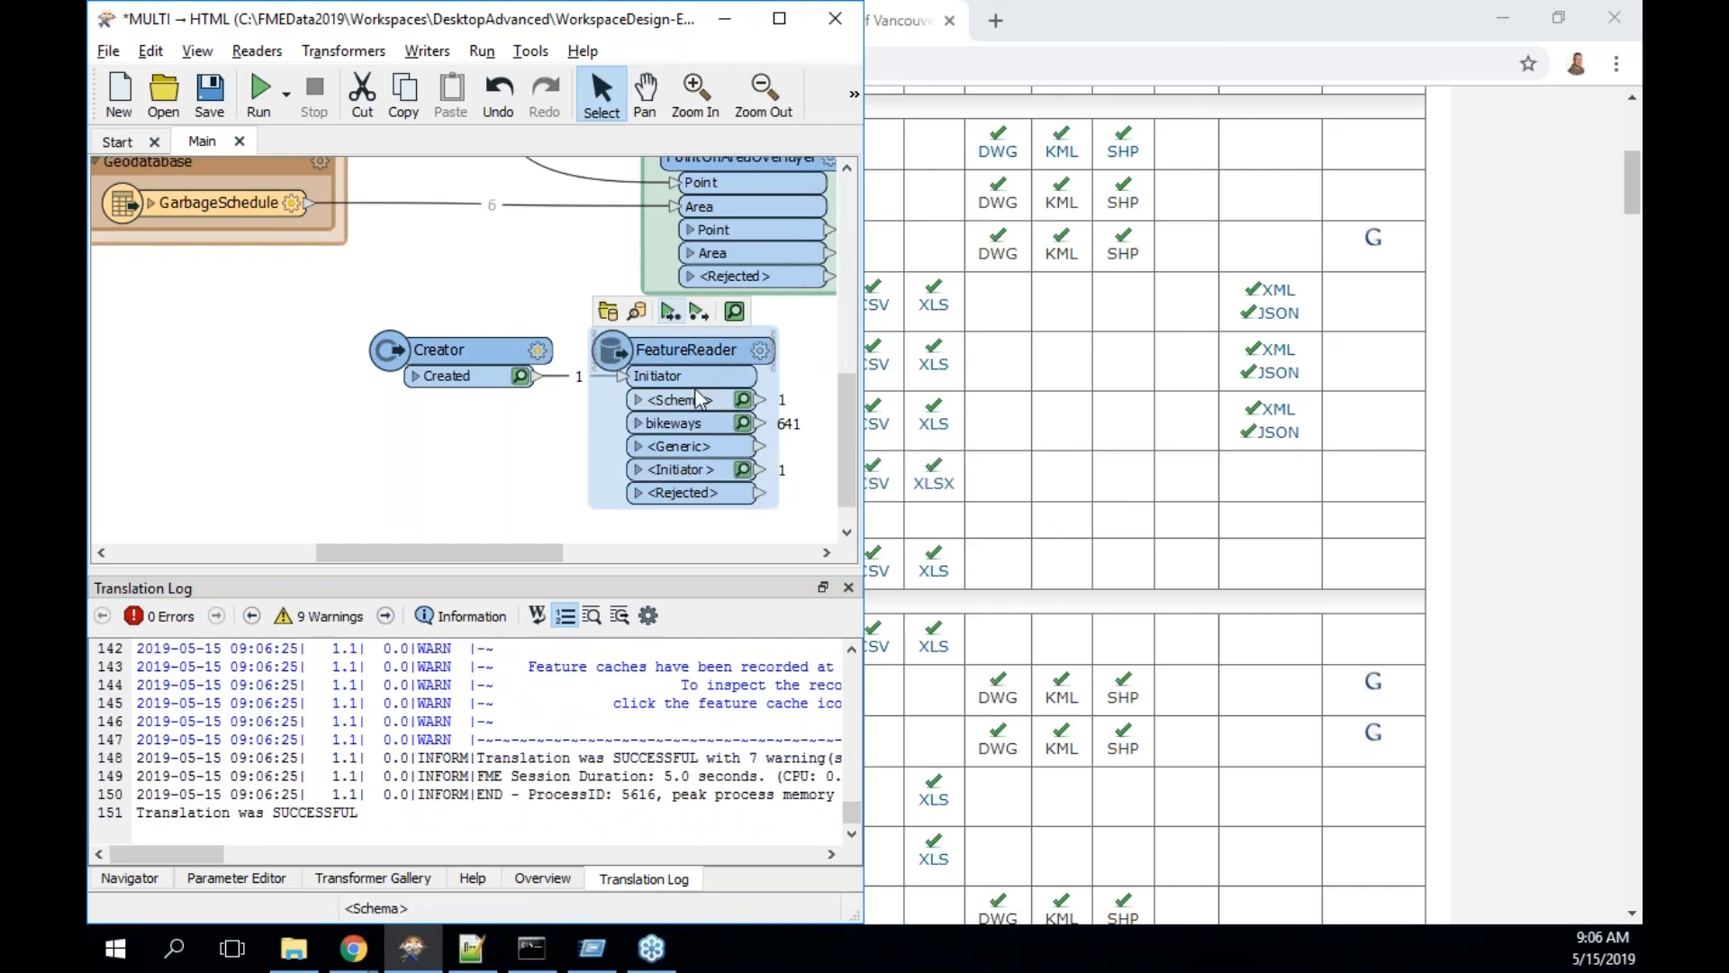
left_click(743, 423)
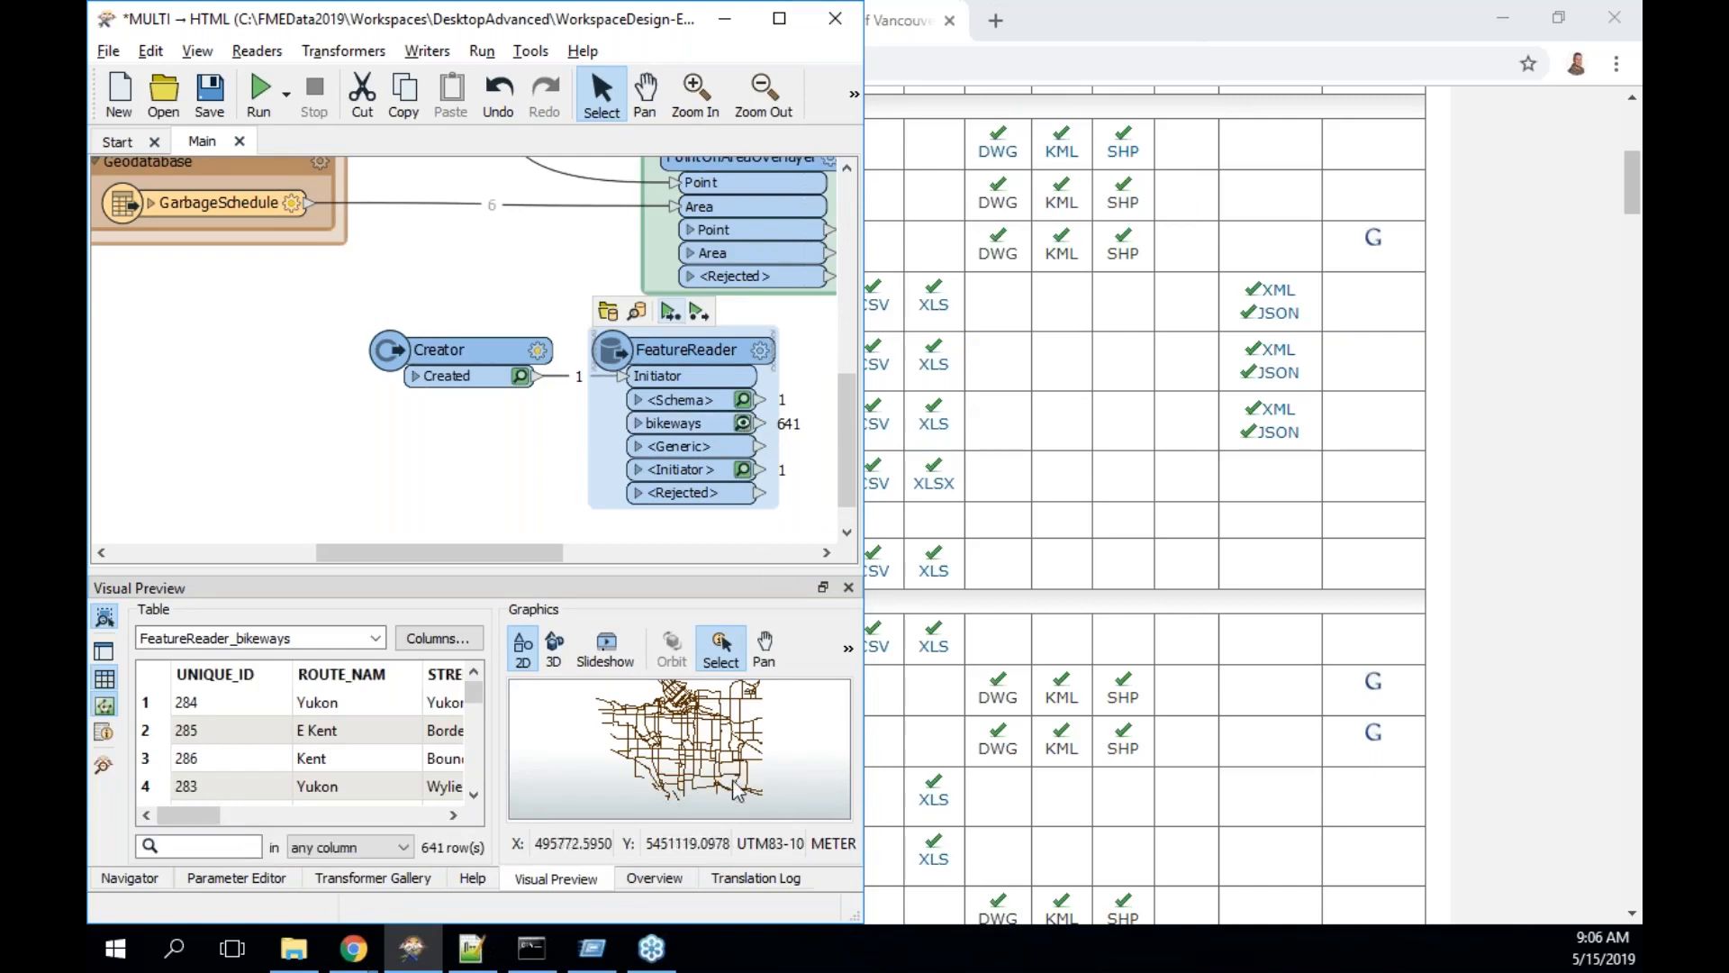
- Inspect individual bikeway features such as Balaclava on the map, then minimize Workbench
left_click(717, 732)
left_click(692, 716)
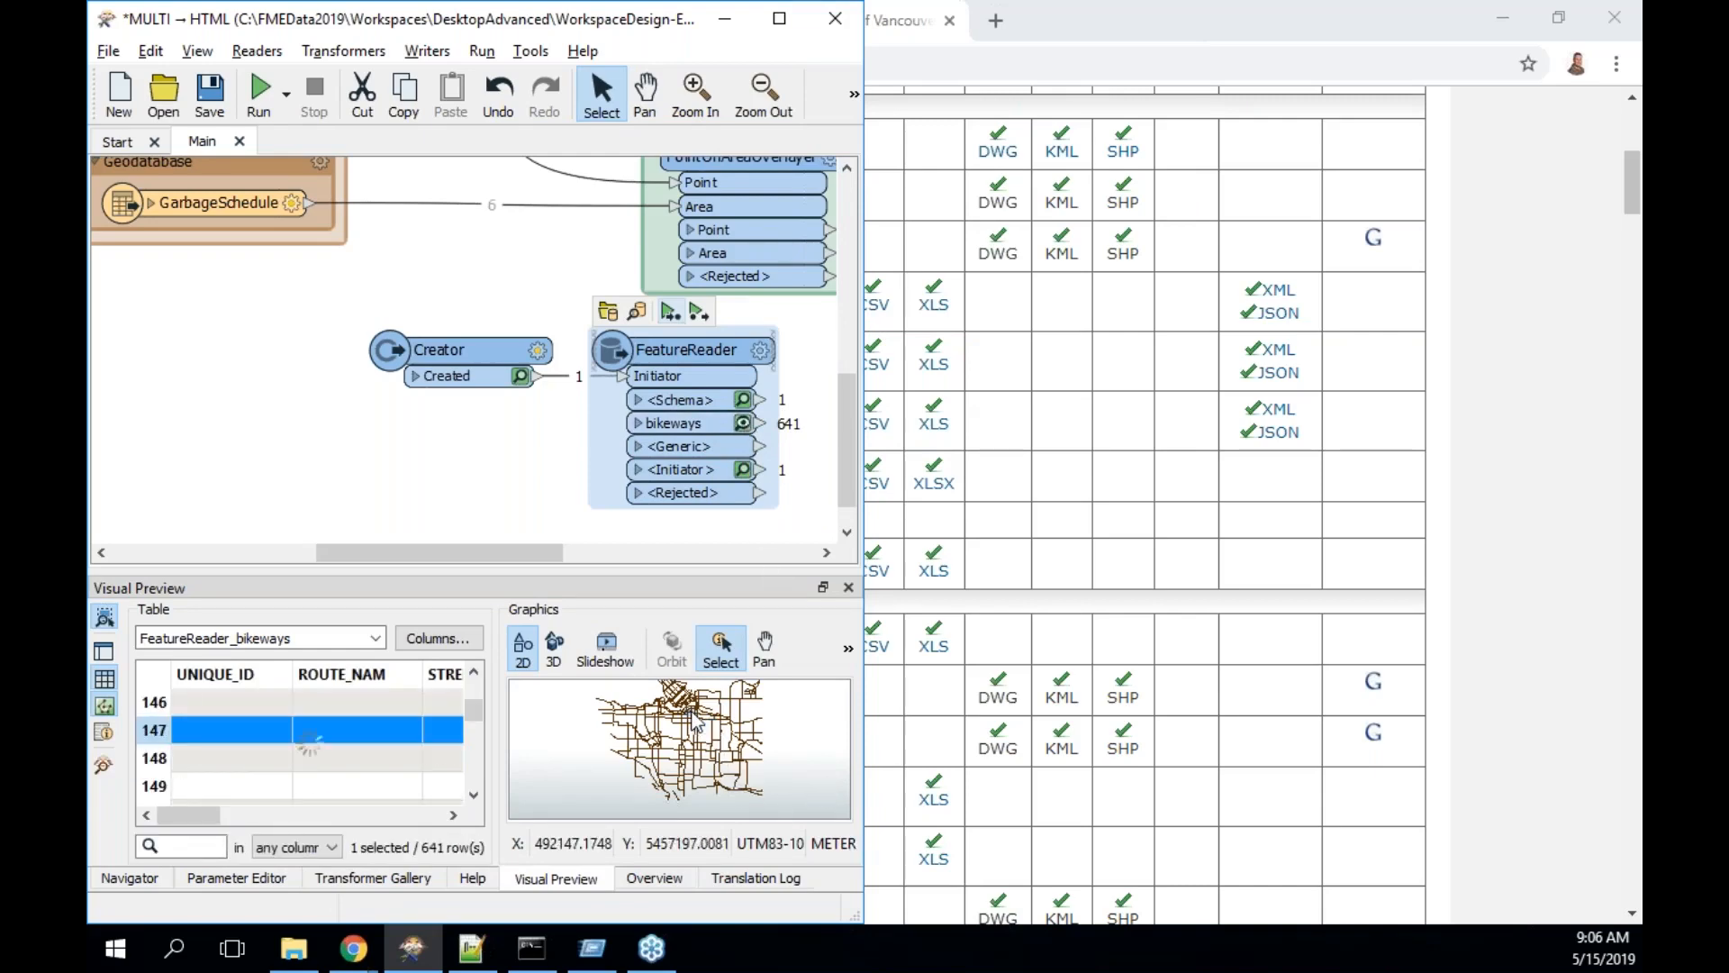
left_click(636, 718)
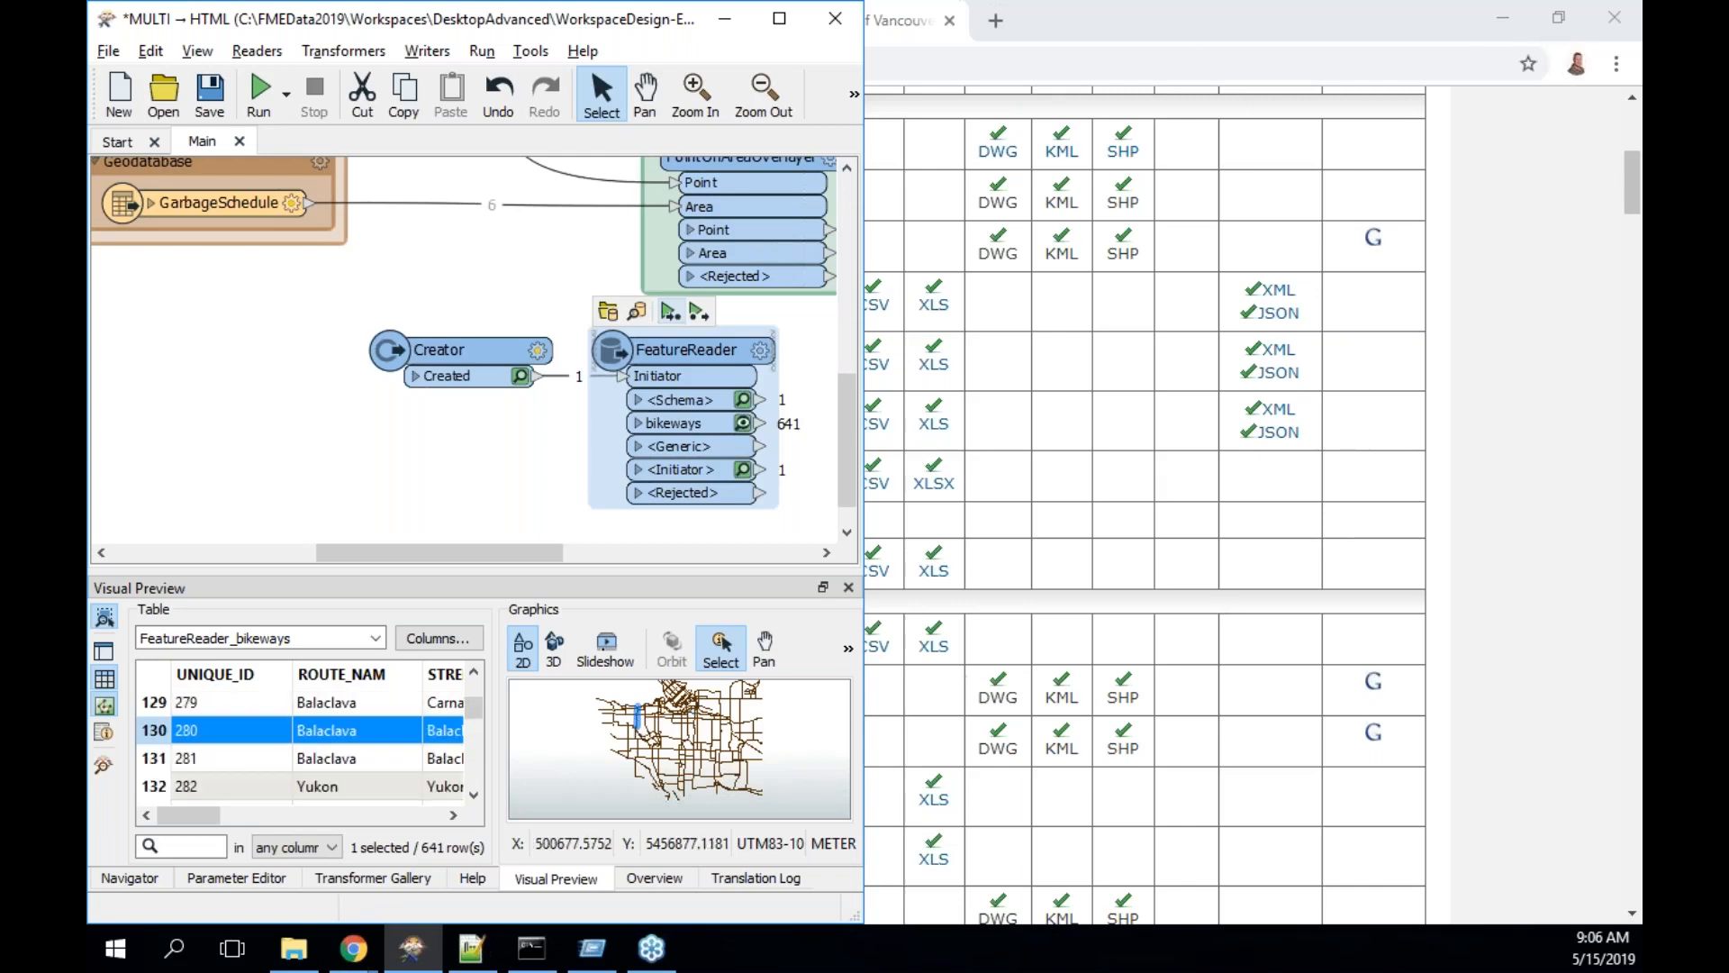
left_click(724, 19)
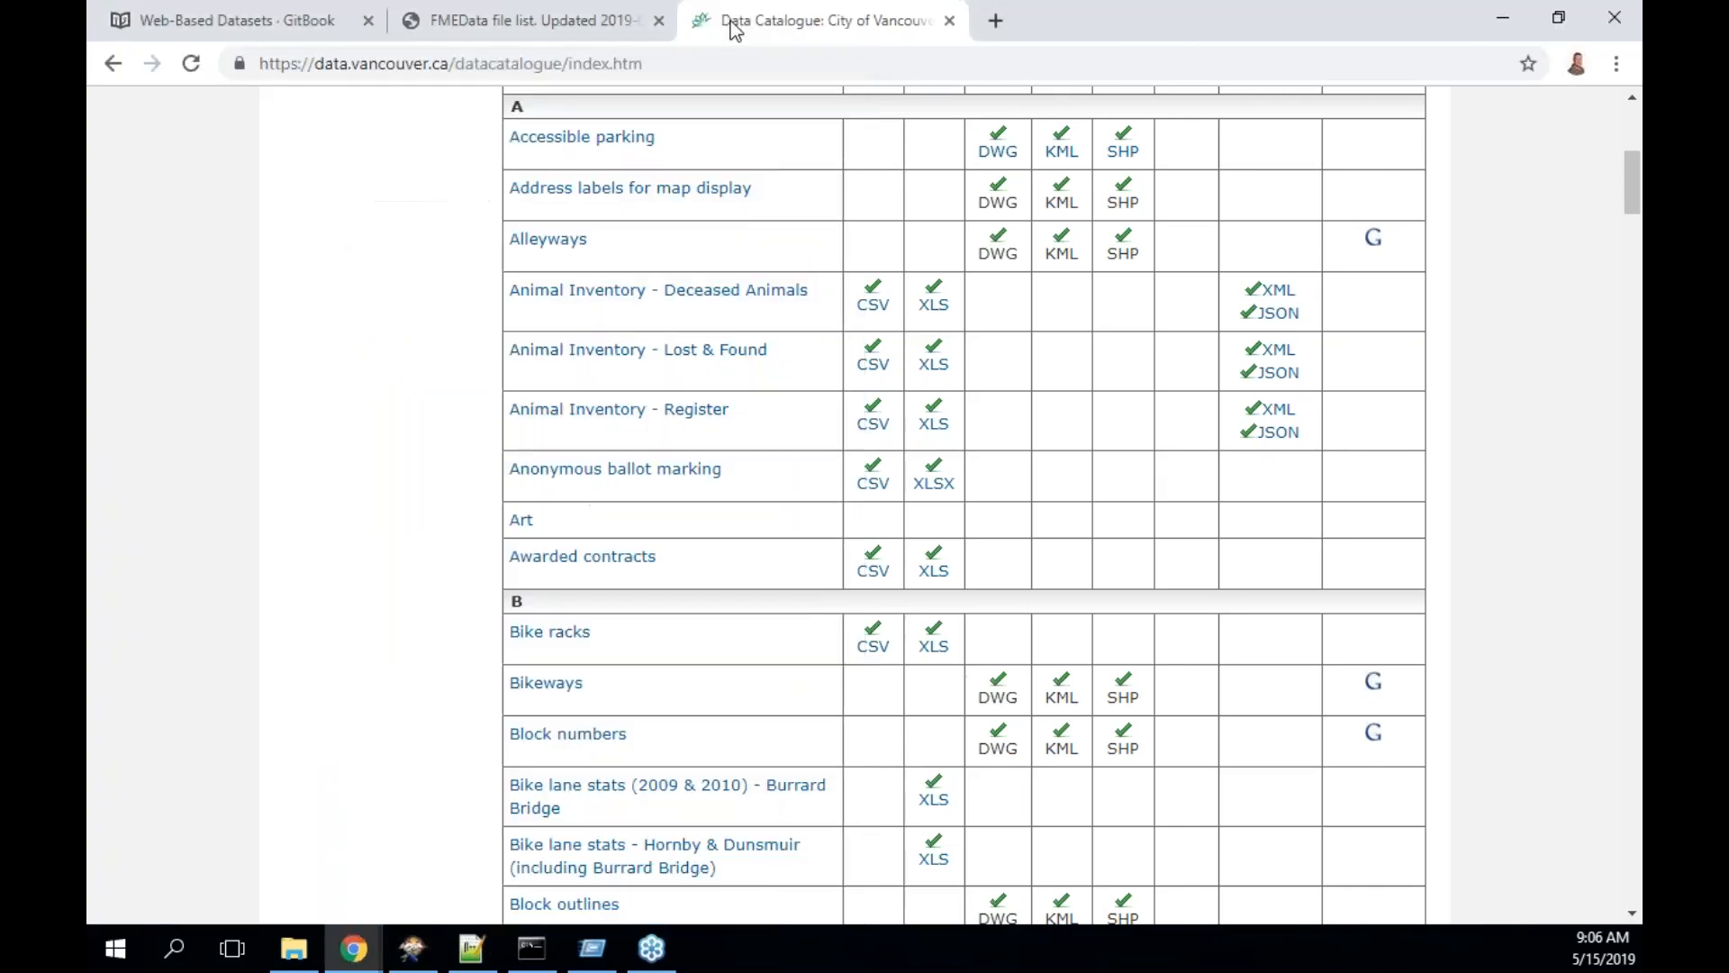
- Read down the Web-Based Datasets page toward Web Services, briefly checking the data catalogue tab
left_click(297, 22)
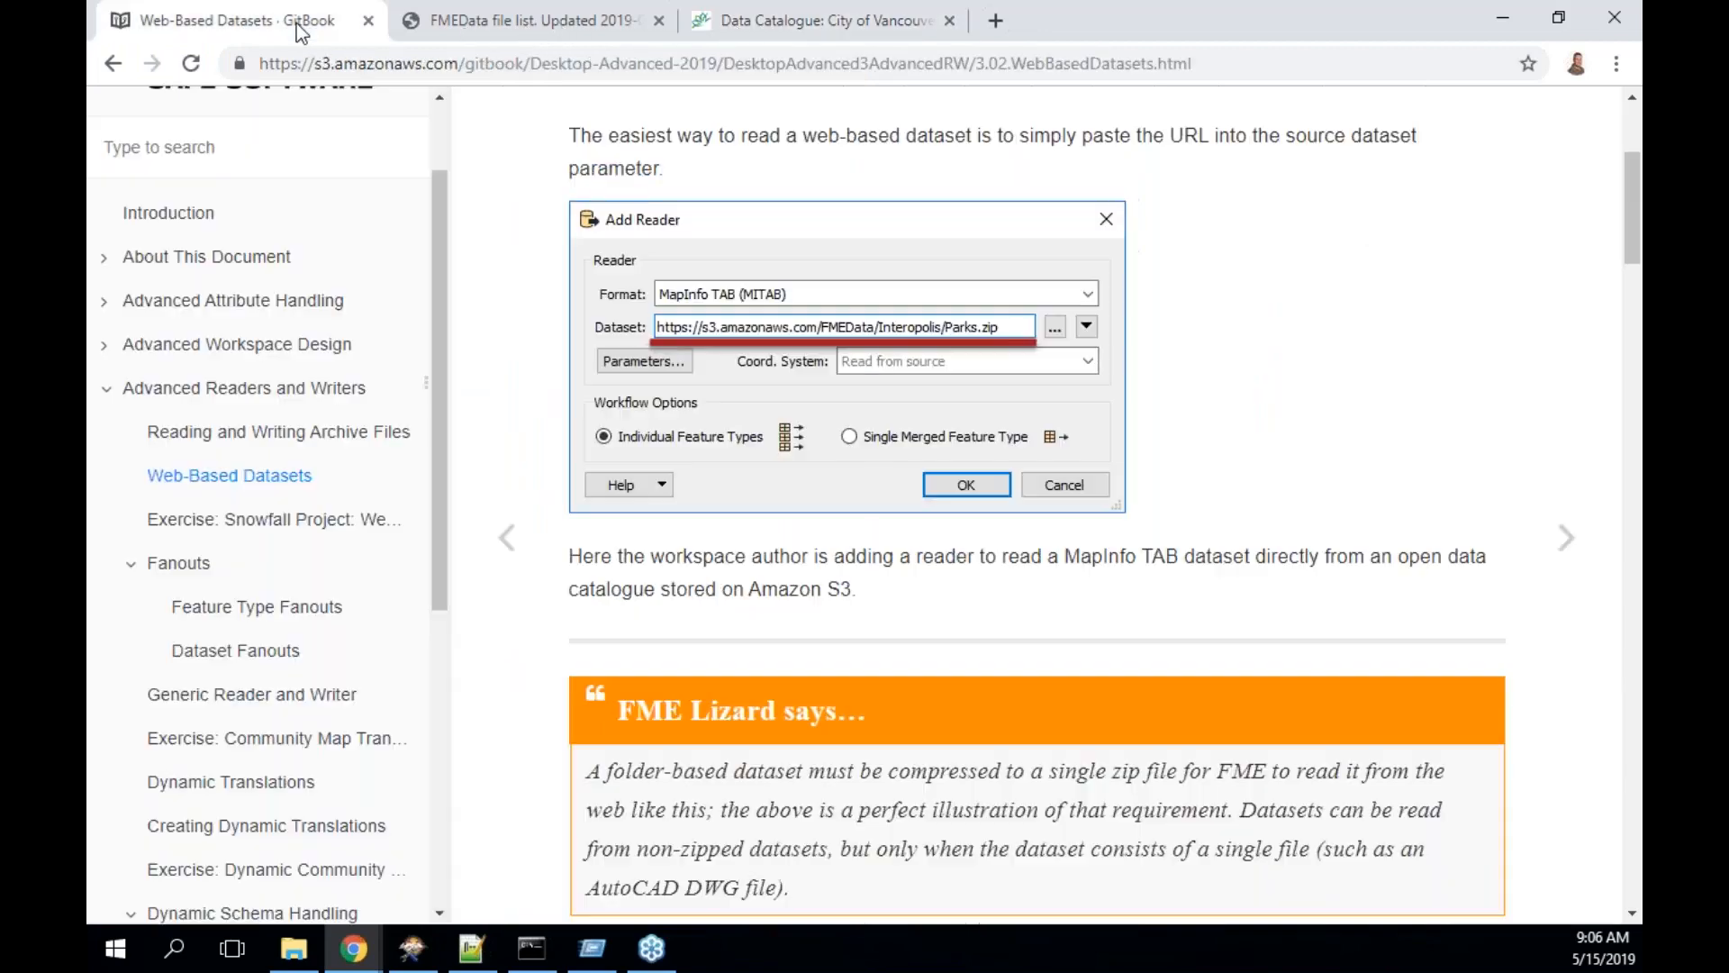
scroll(1035, 504, "down", 2)
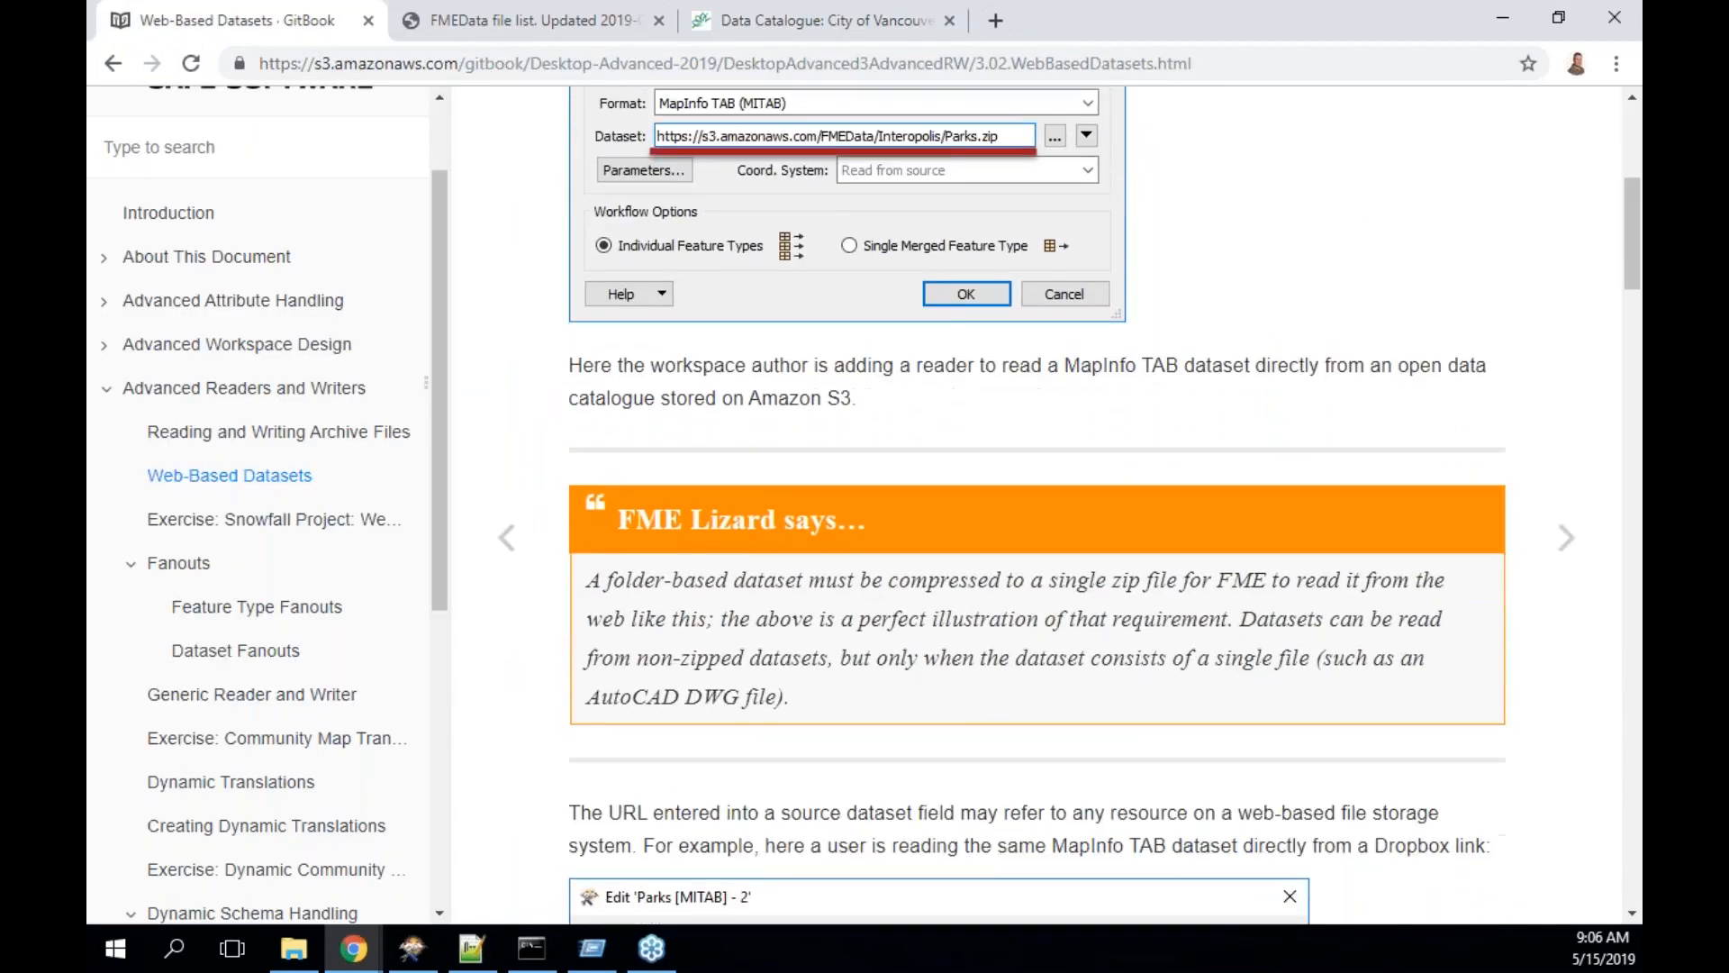
scroll(1036, 504, "down", 2)
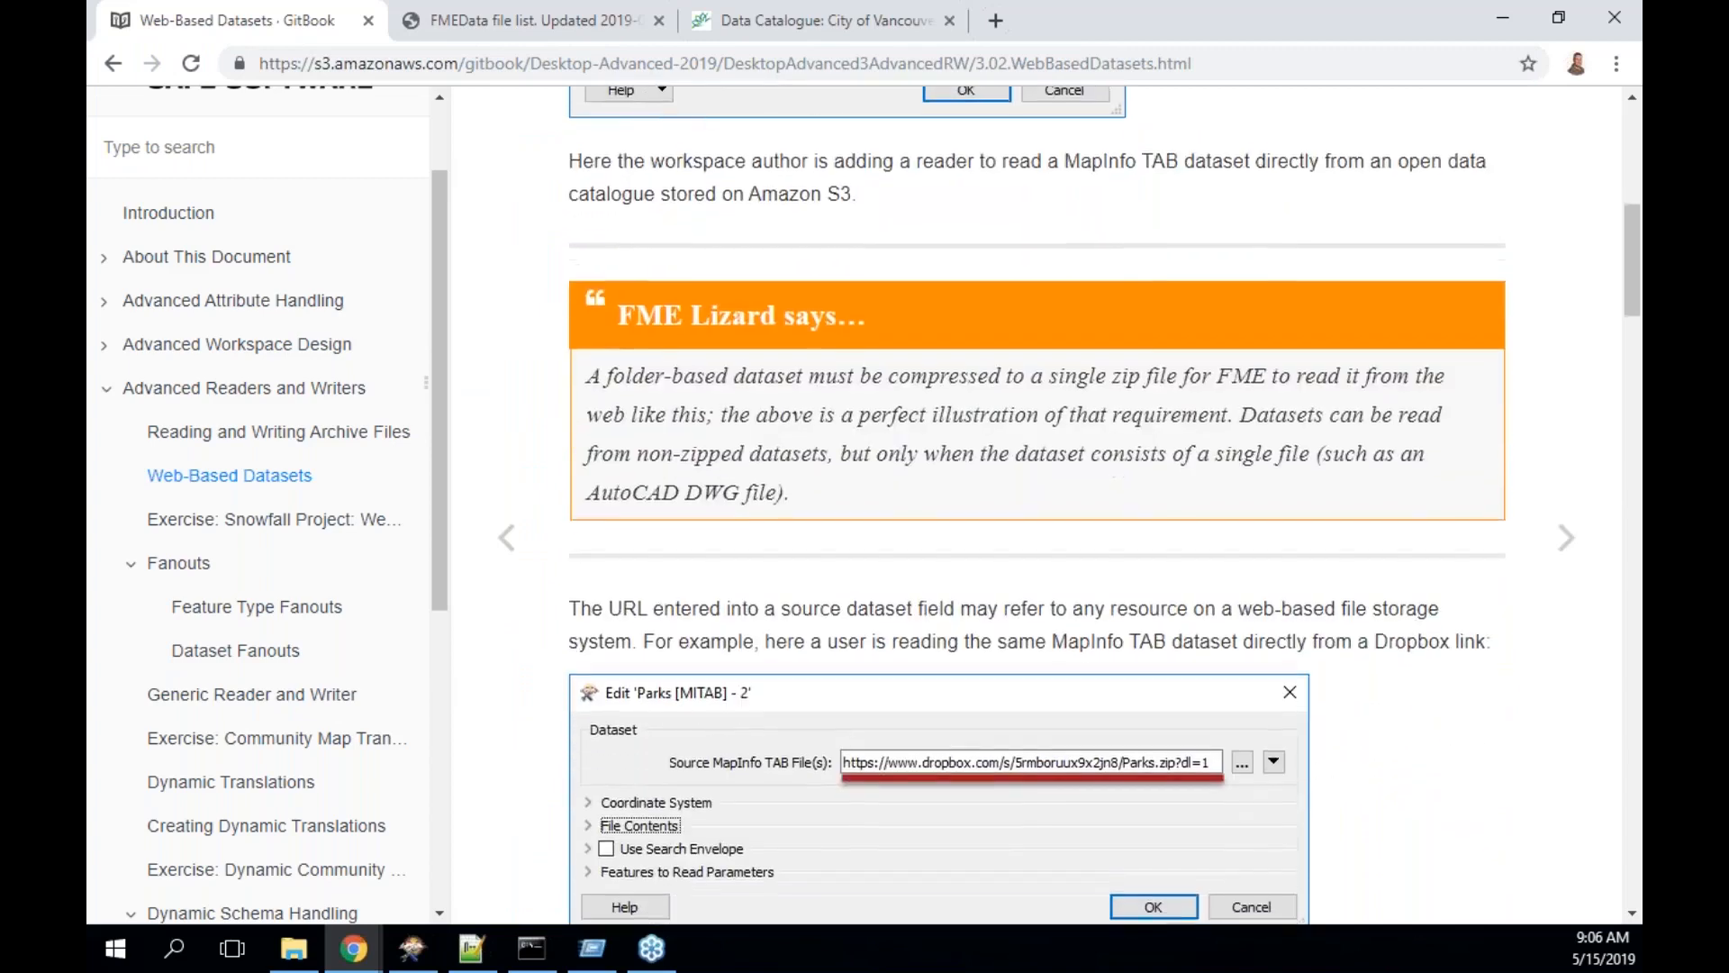
scroll(1036, 504, "down", 2)
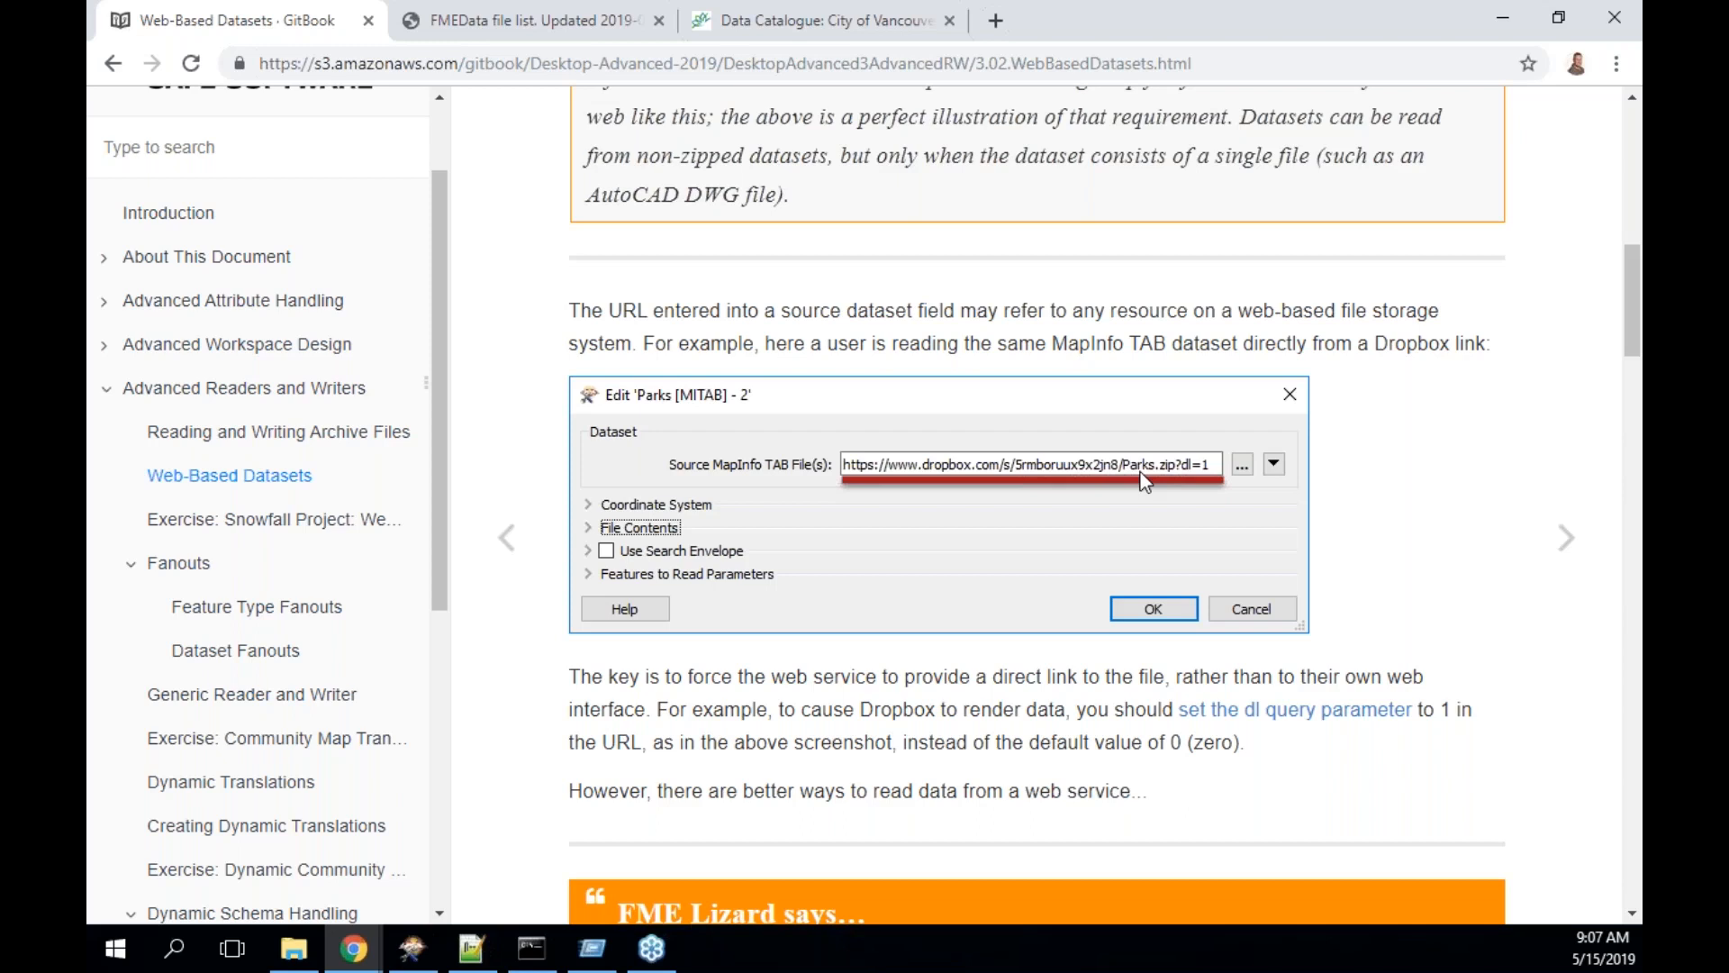
left_click(797, 27)
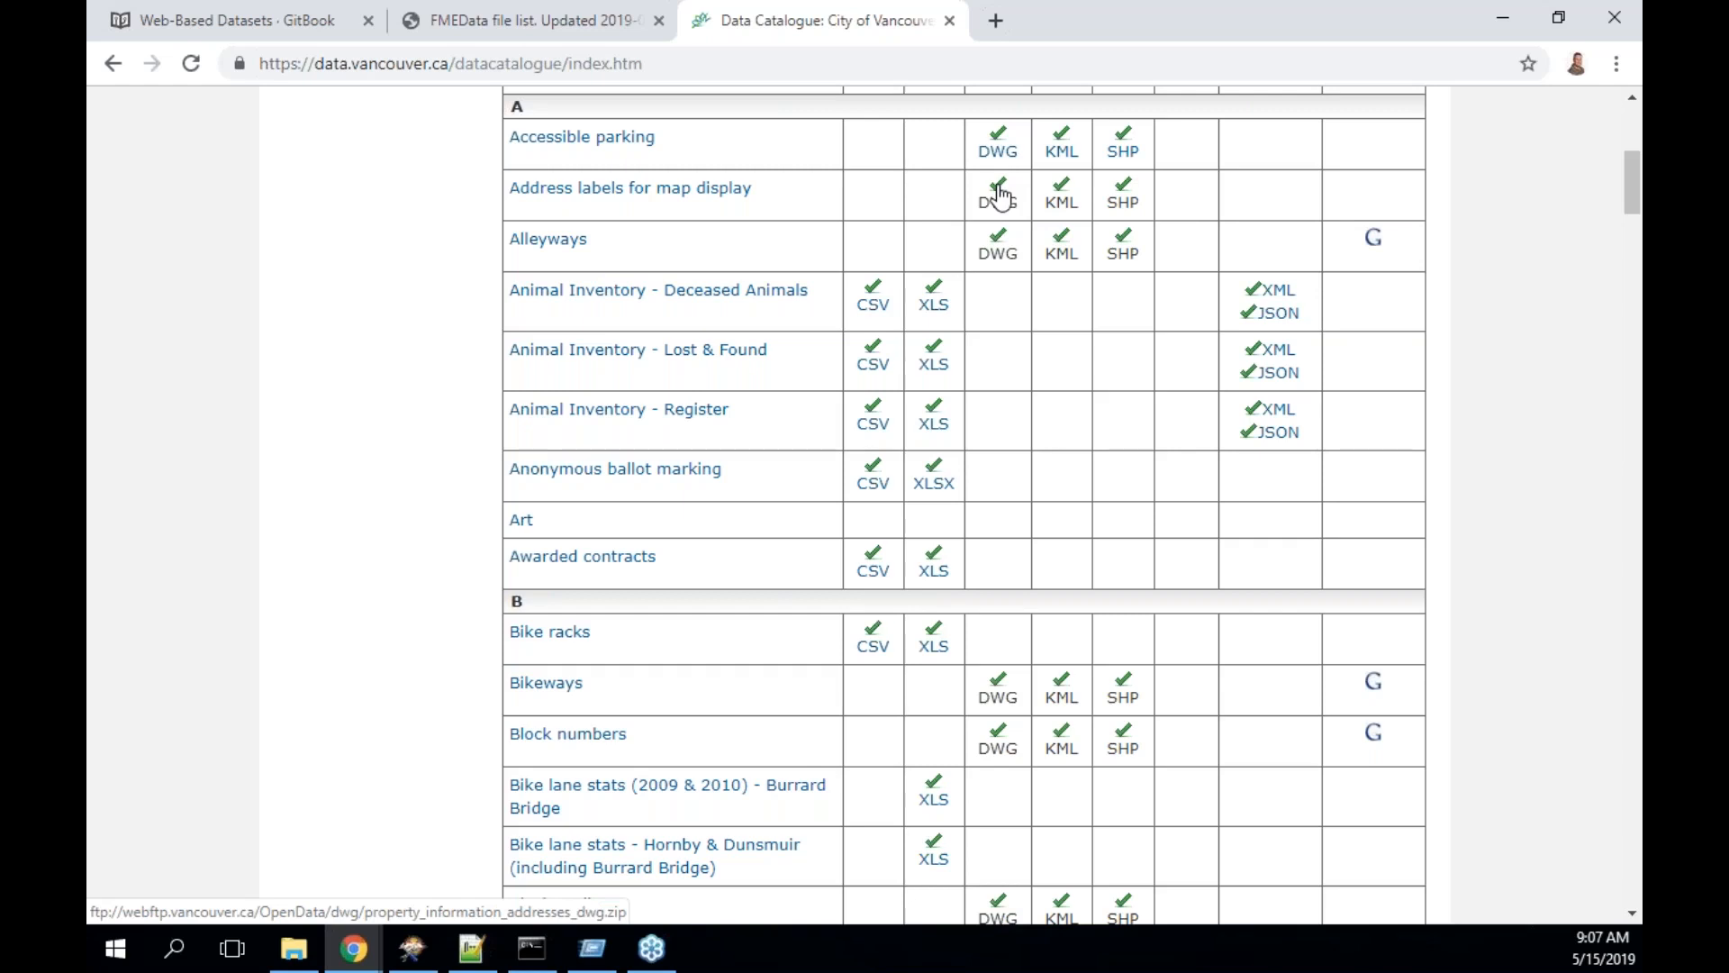
left_click(304, 34)
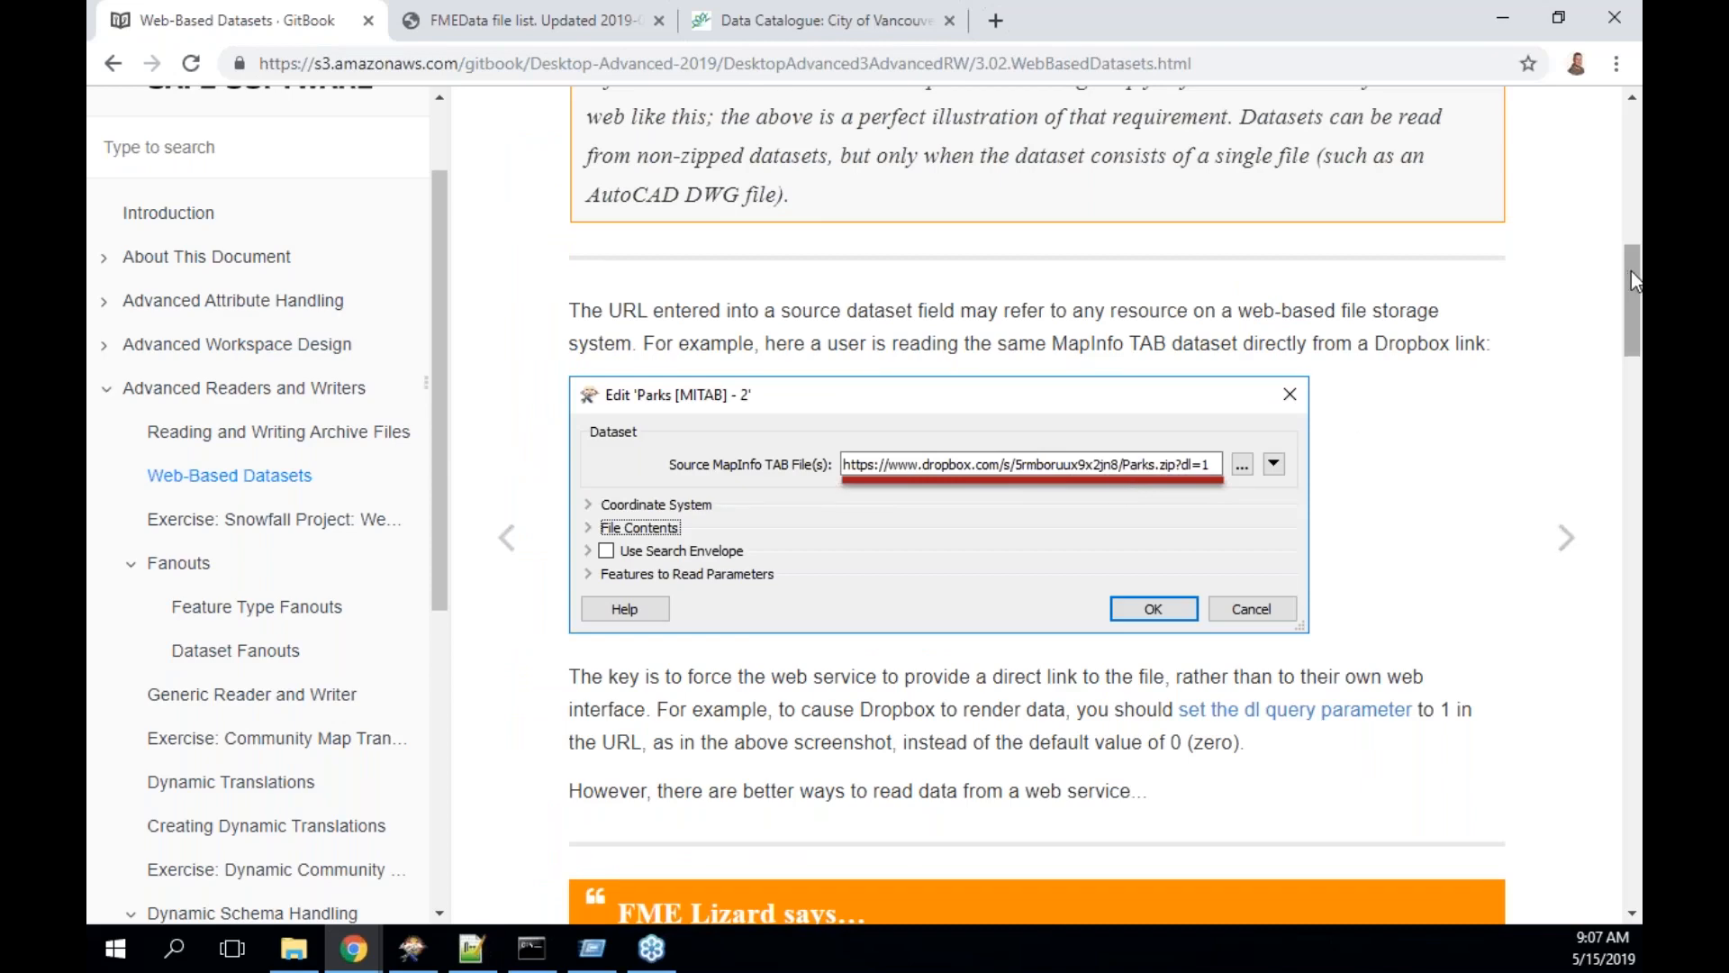
left_click_drag(1630, 272, 1637, 417)
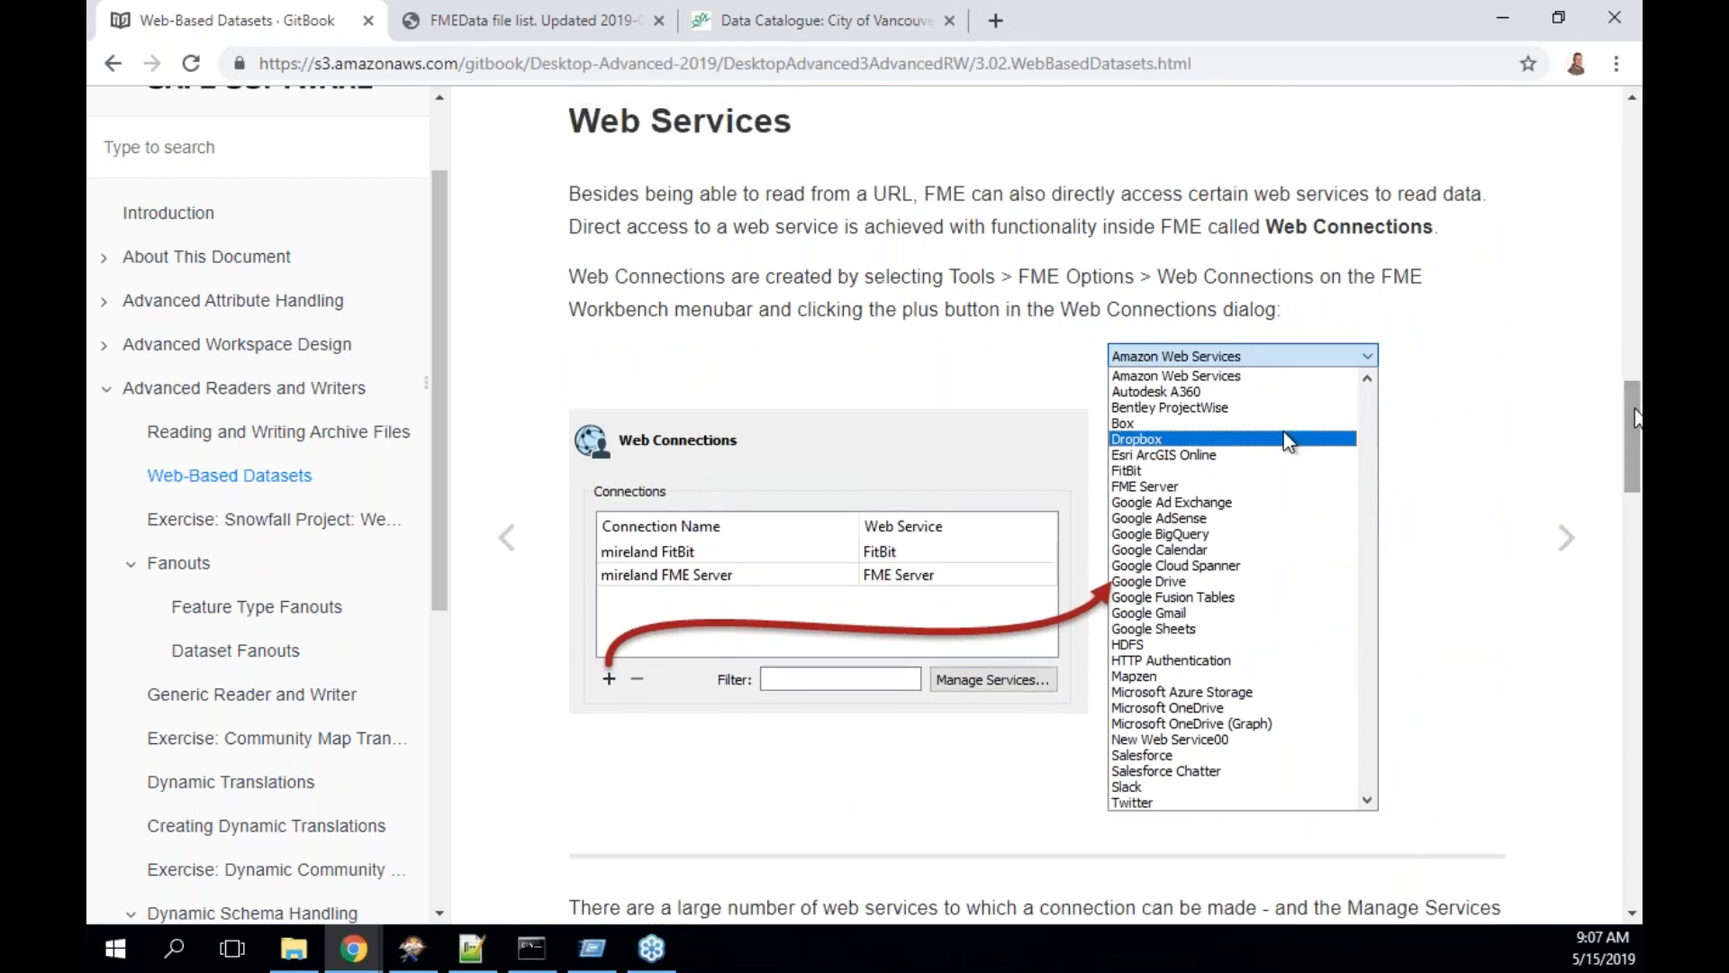
- Read the Web Services section on Web Connections, then switch back to FME Workbench
left_click_drag(1638, 417, 1637, 417)
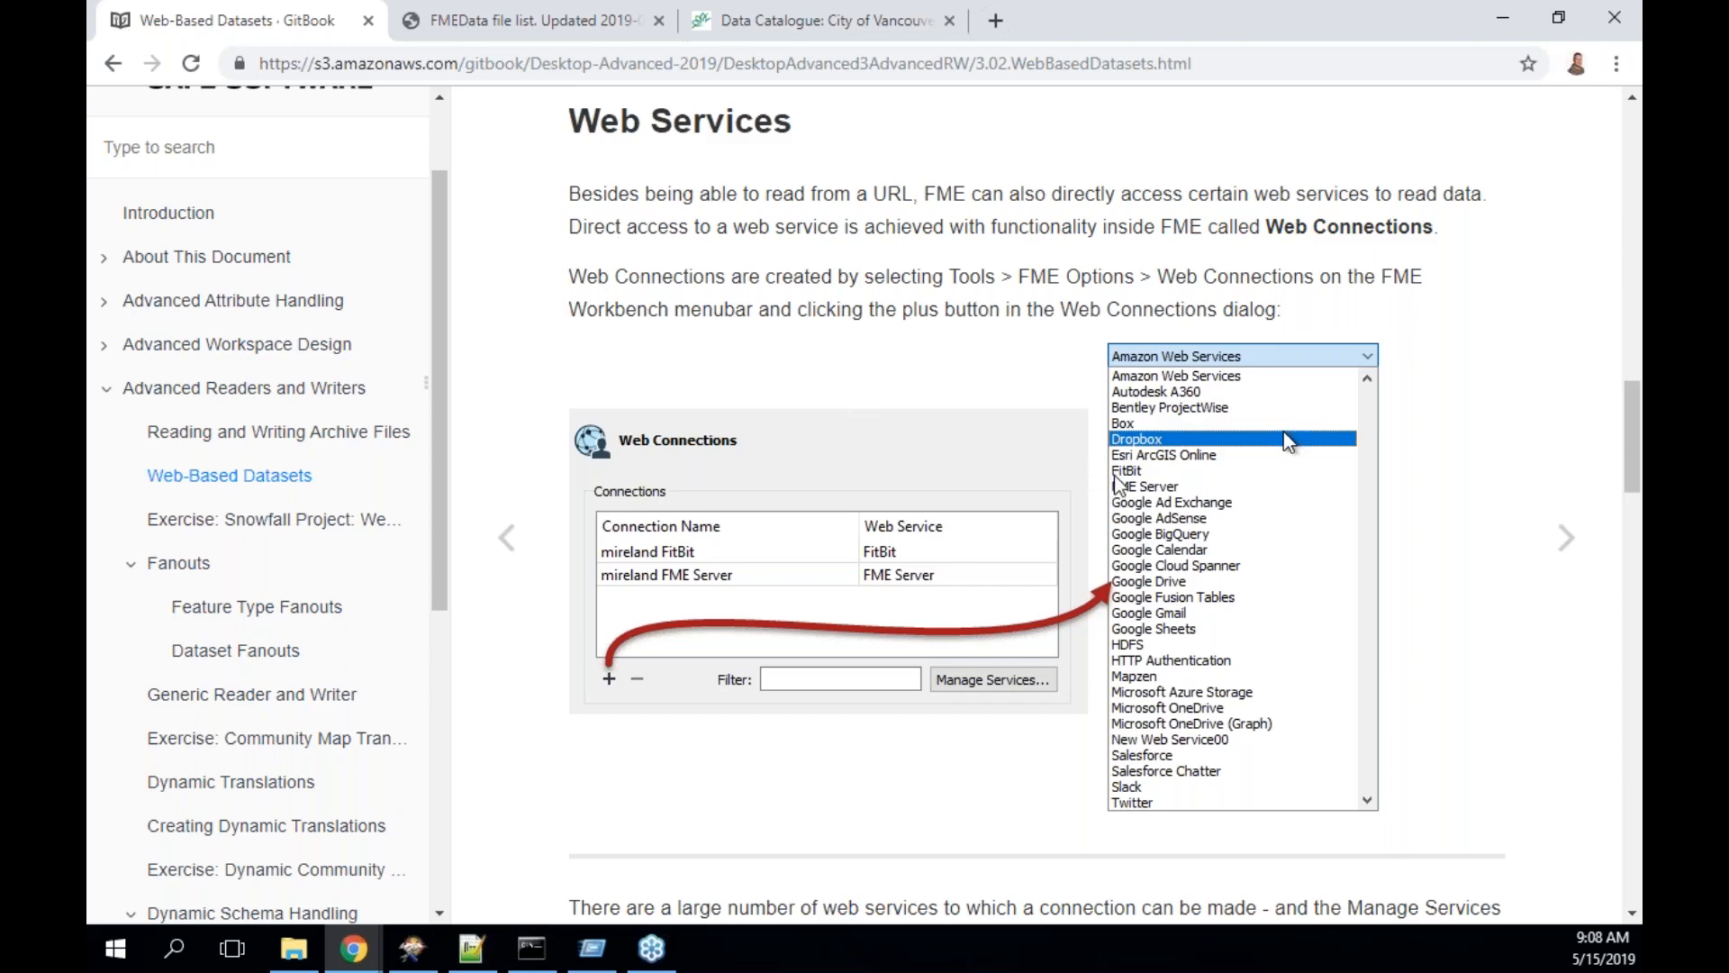
left_click(412, 950)
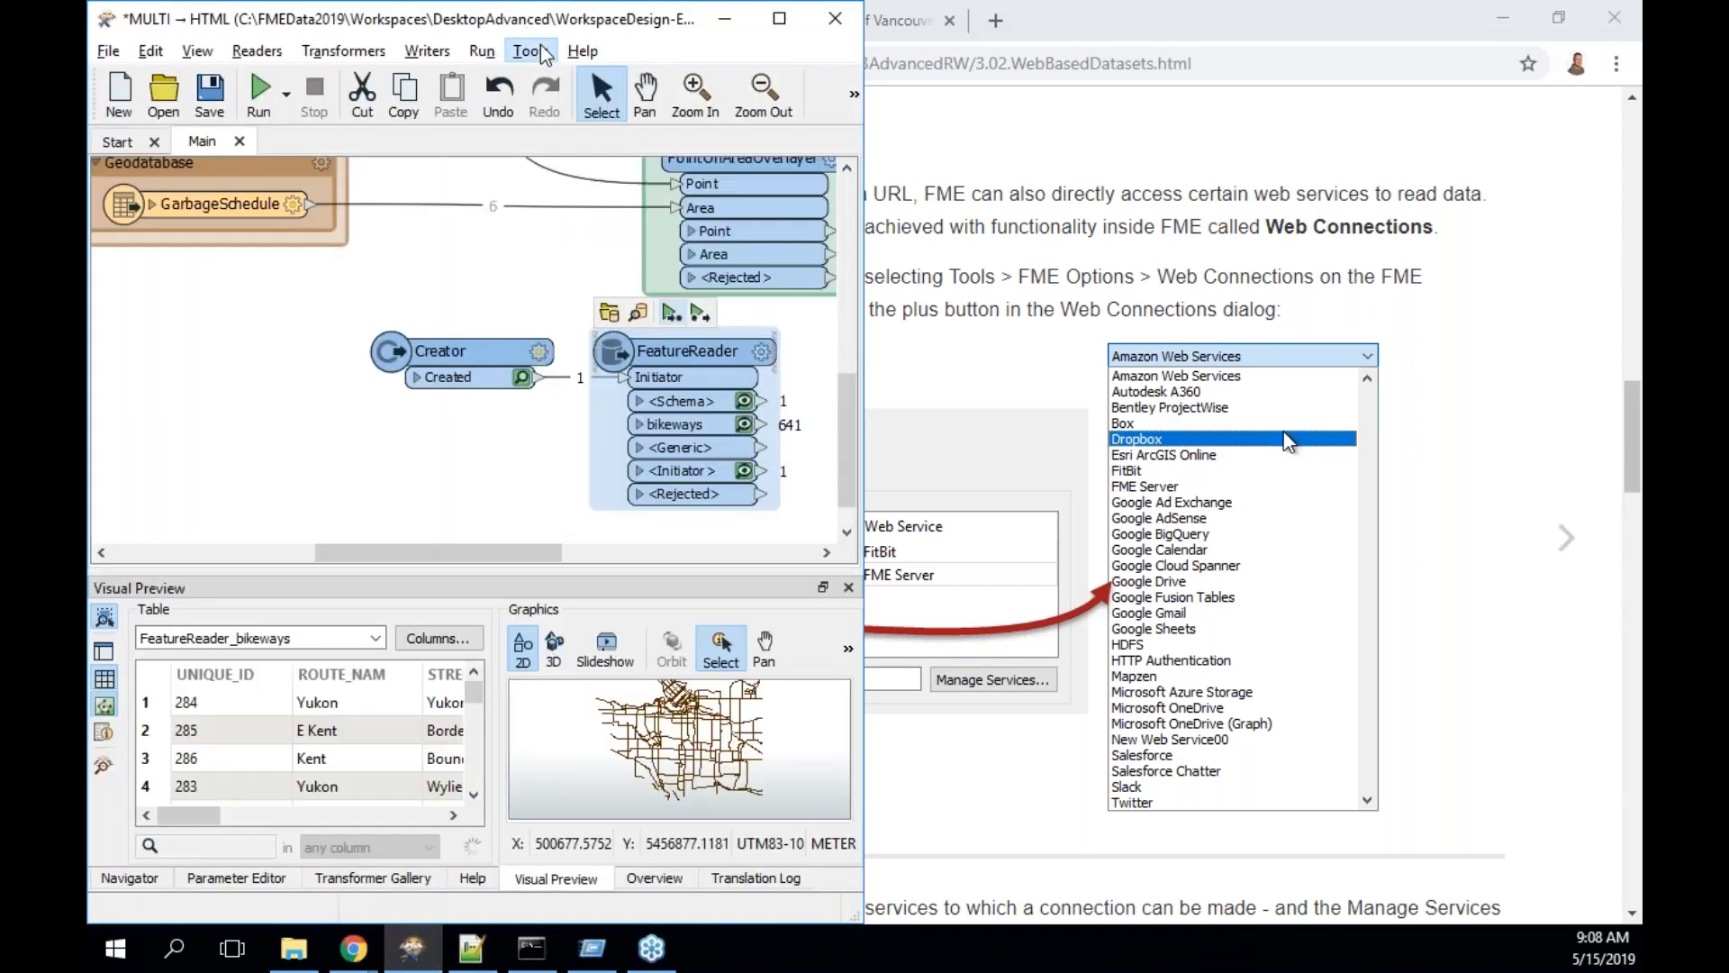
- Open FME Options and review the Web Connections and the PostgreSQL database connection
left_click(530, 51)
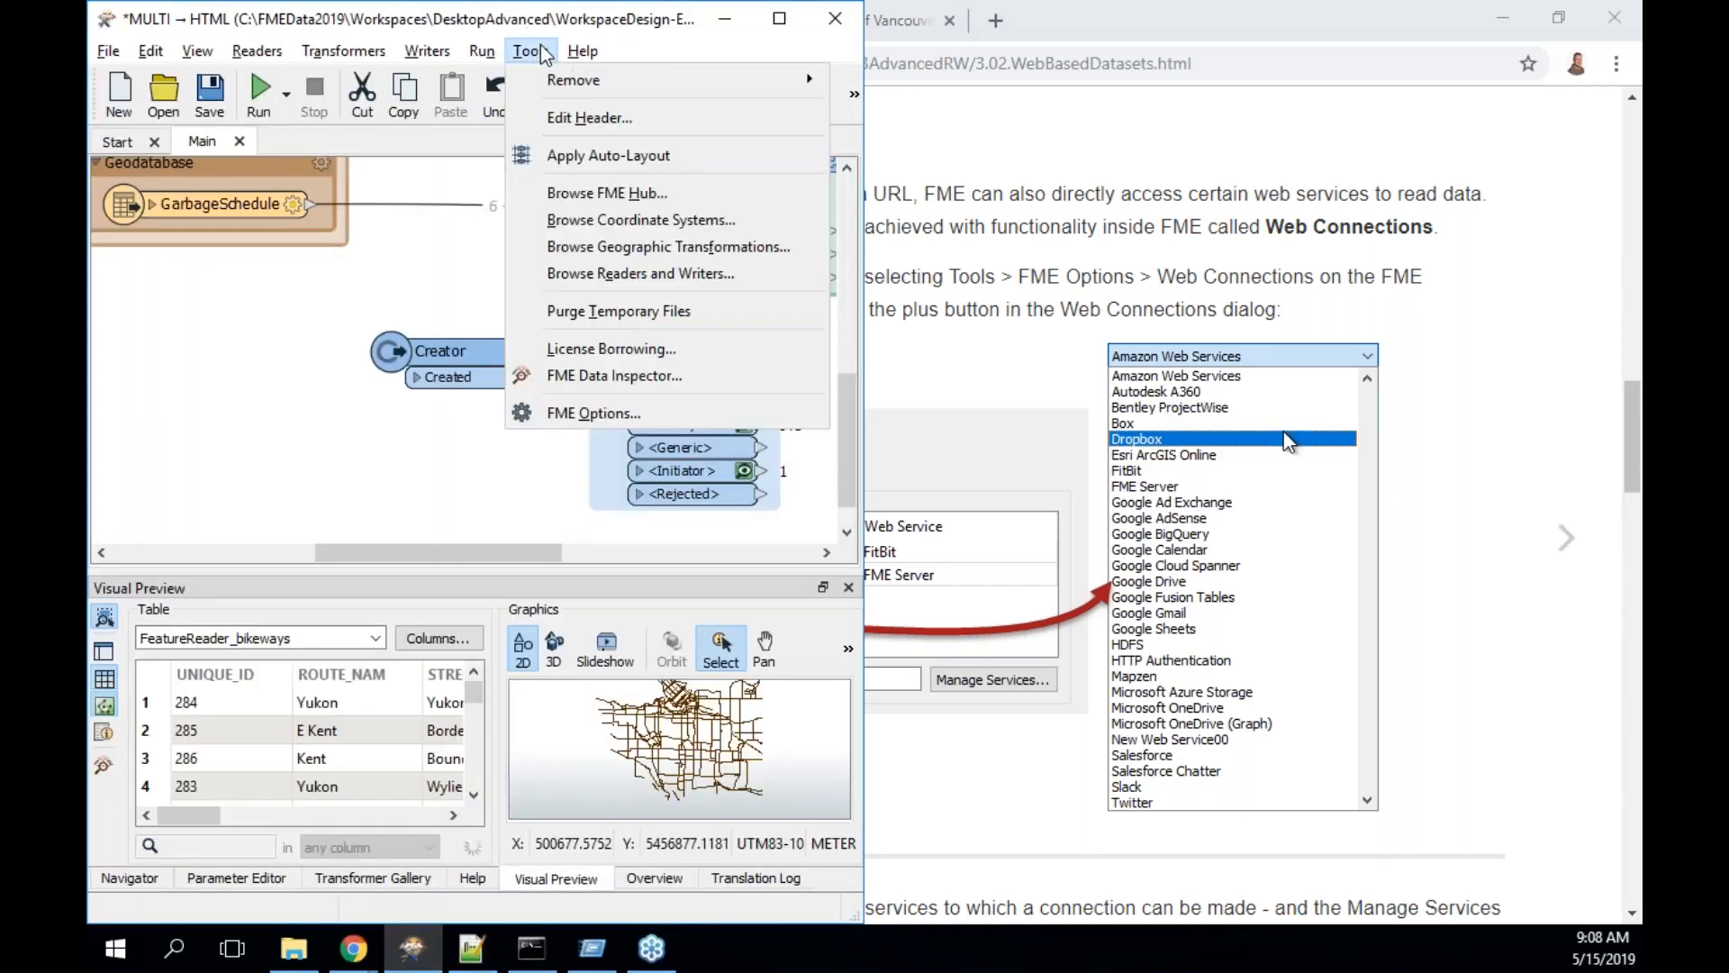
left_click(609, 414)
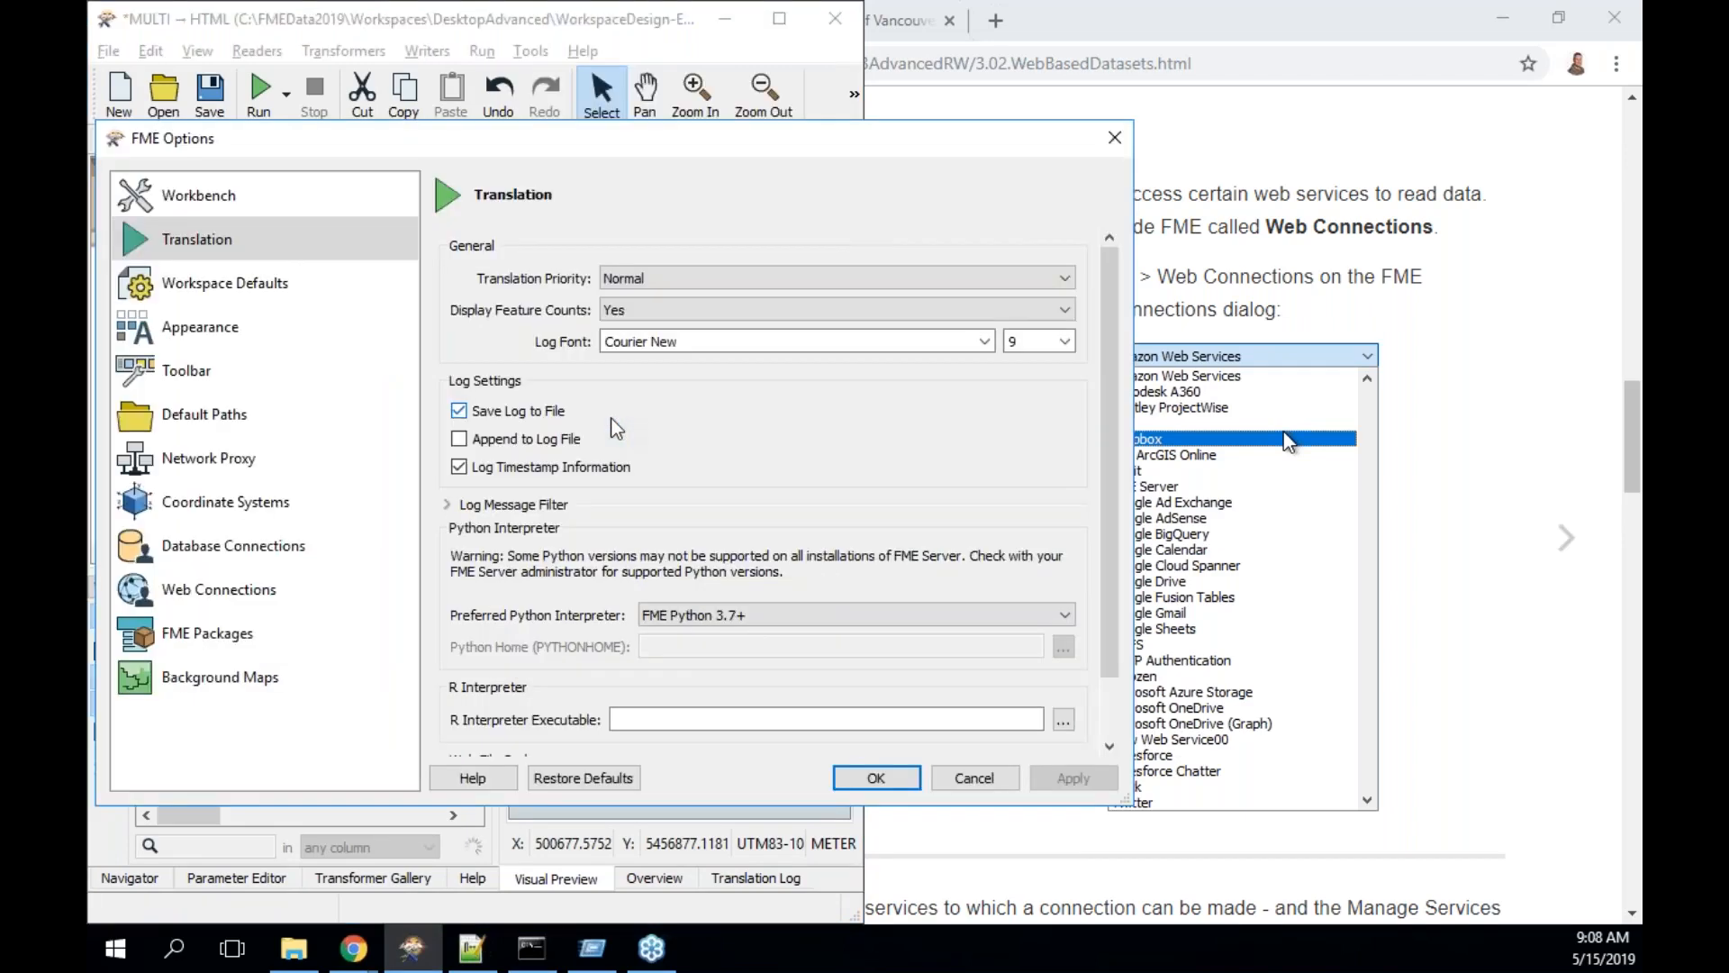
left_click(270, 590)
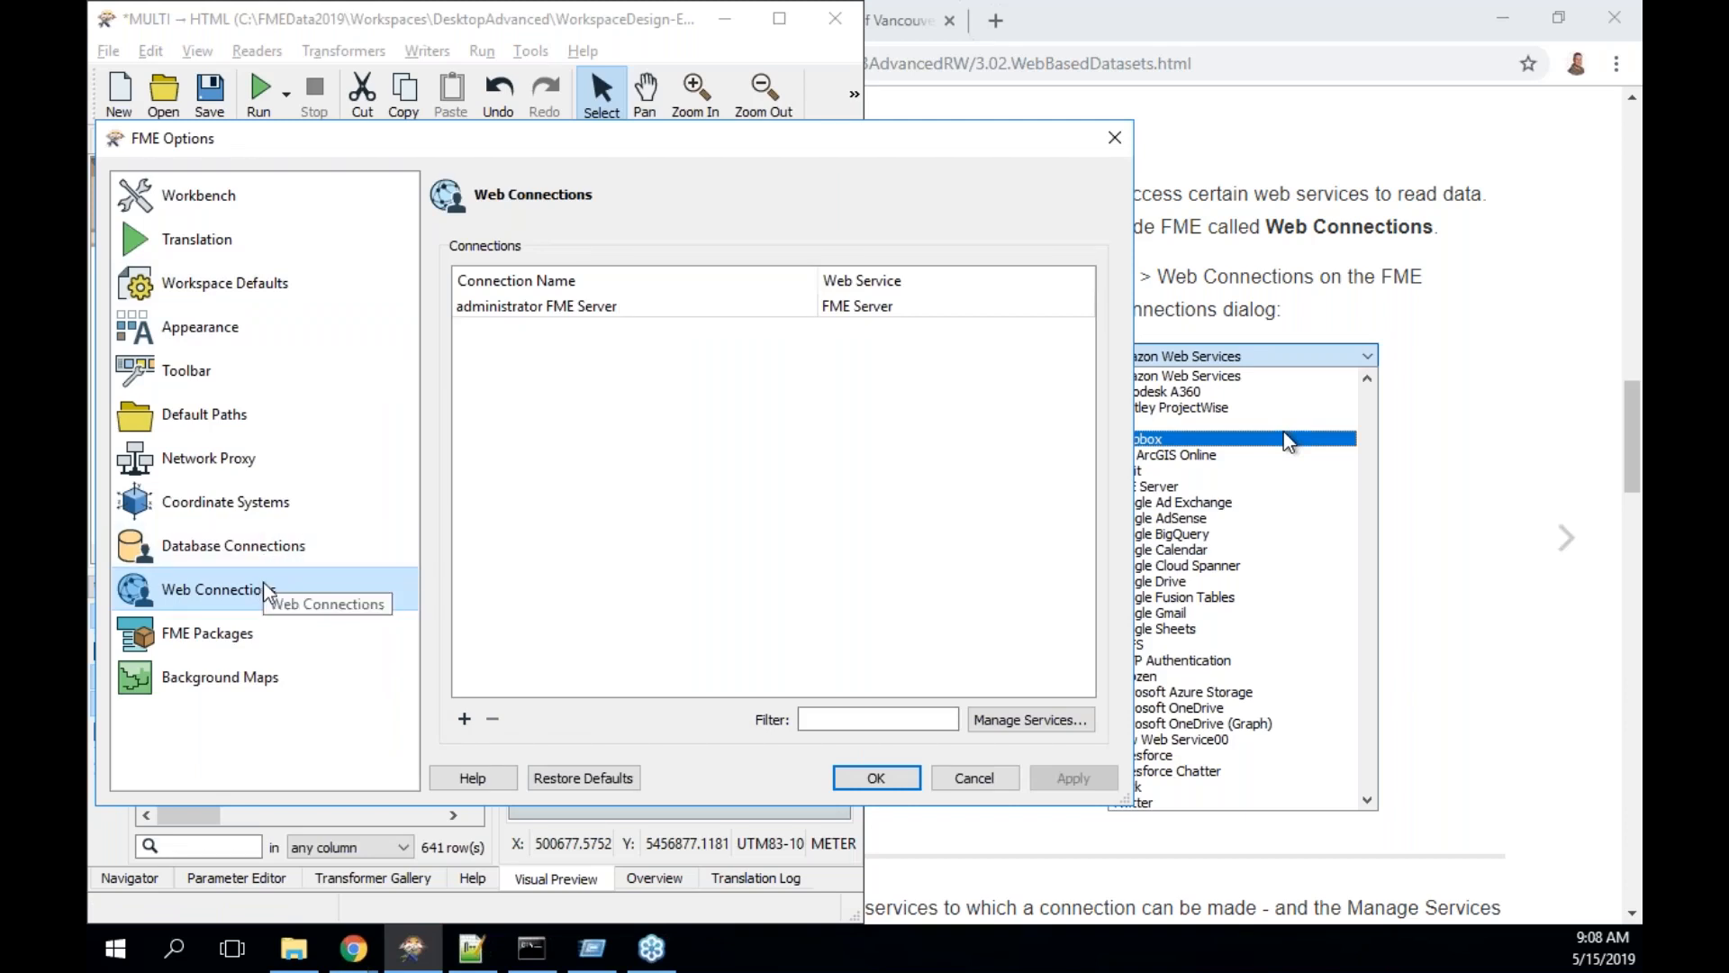
left_click(266, 556)
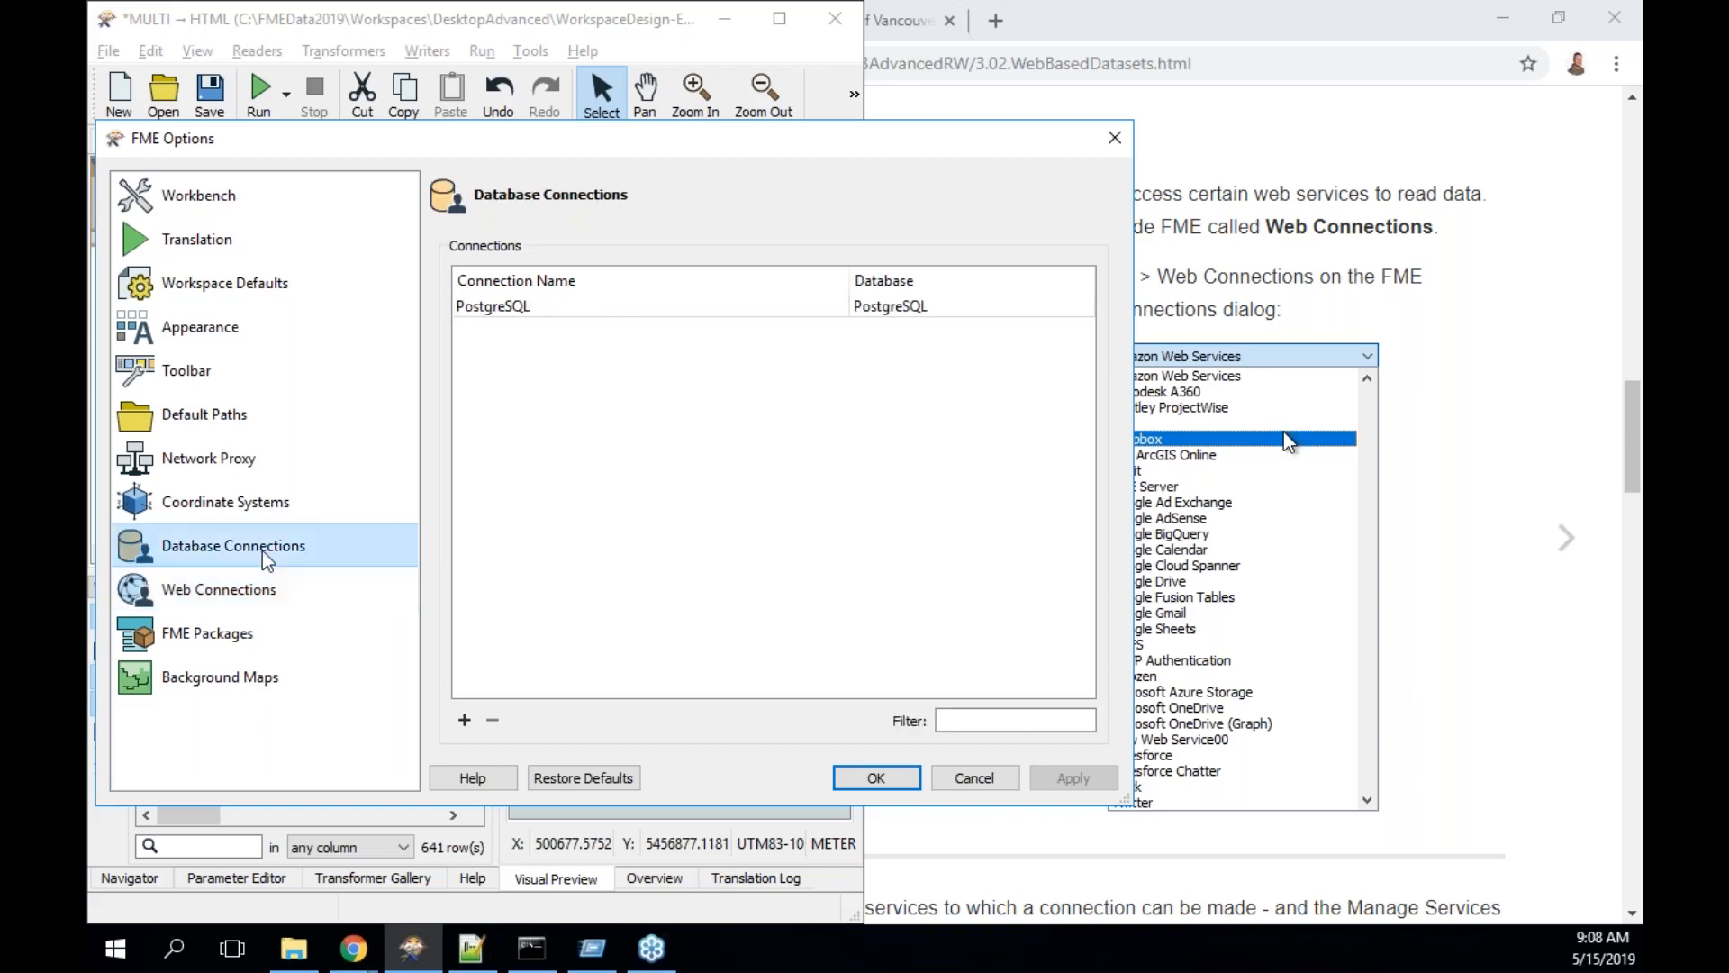
left_click(588, 311)
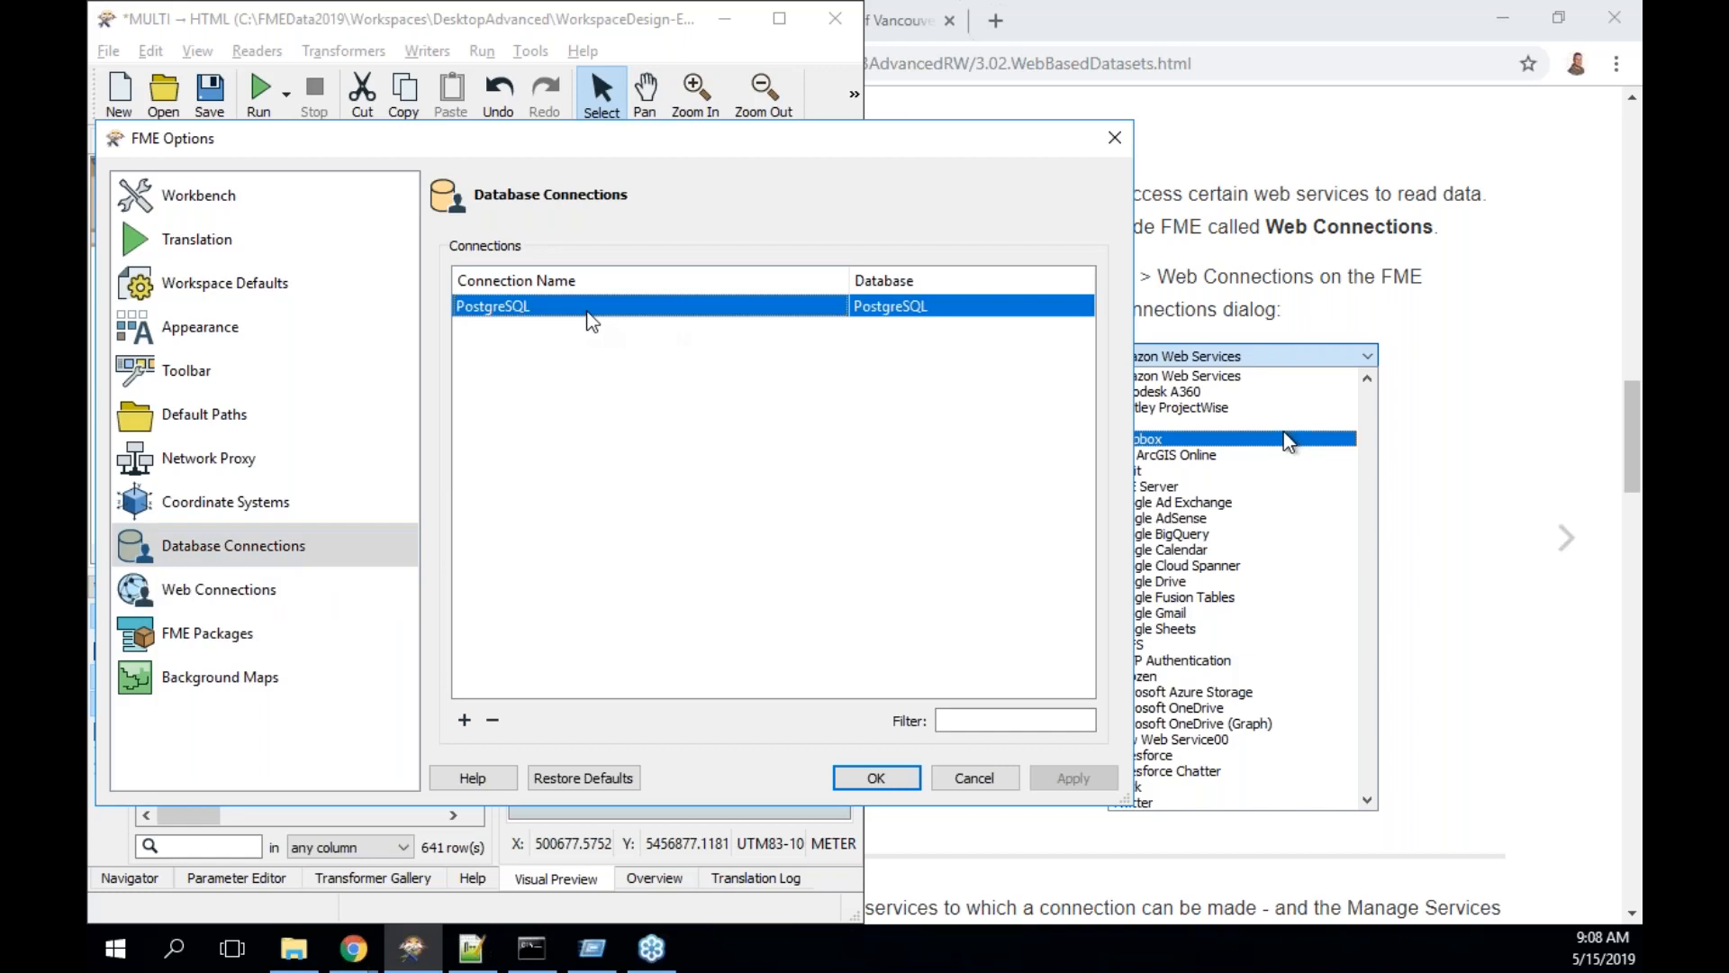
left_click(248, 596)
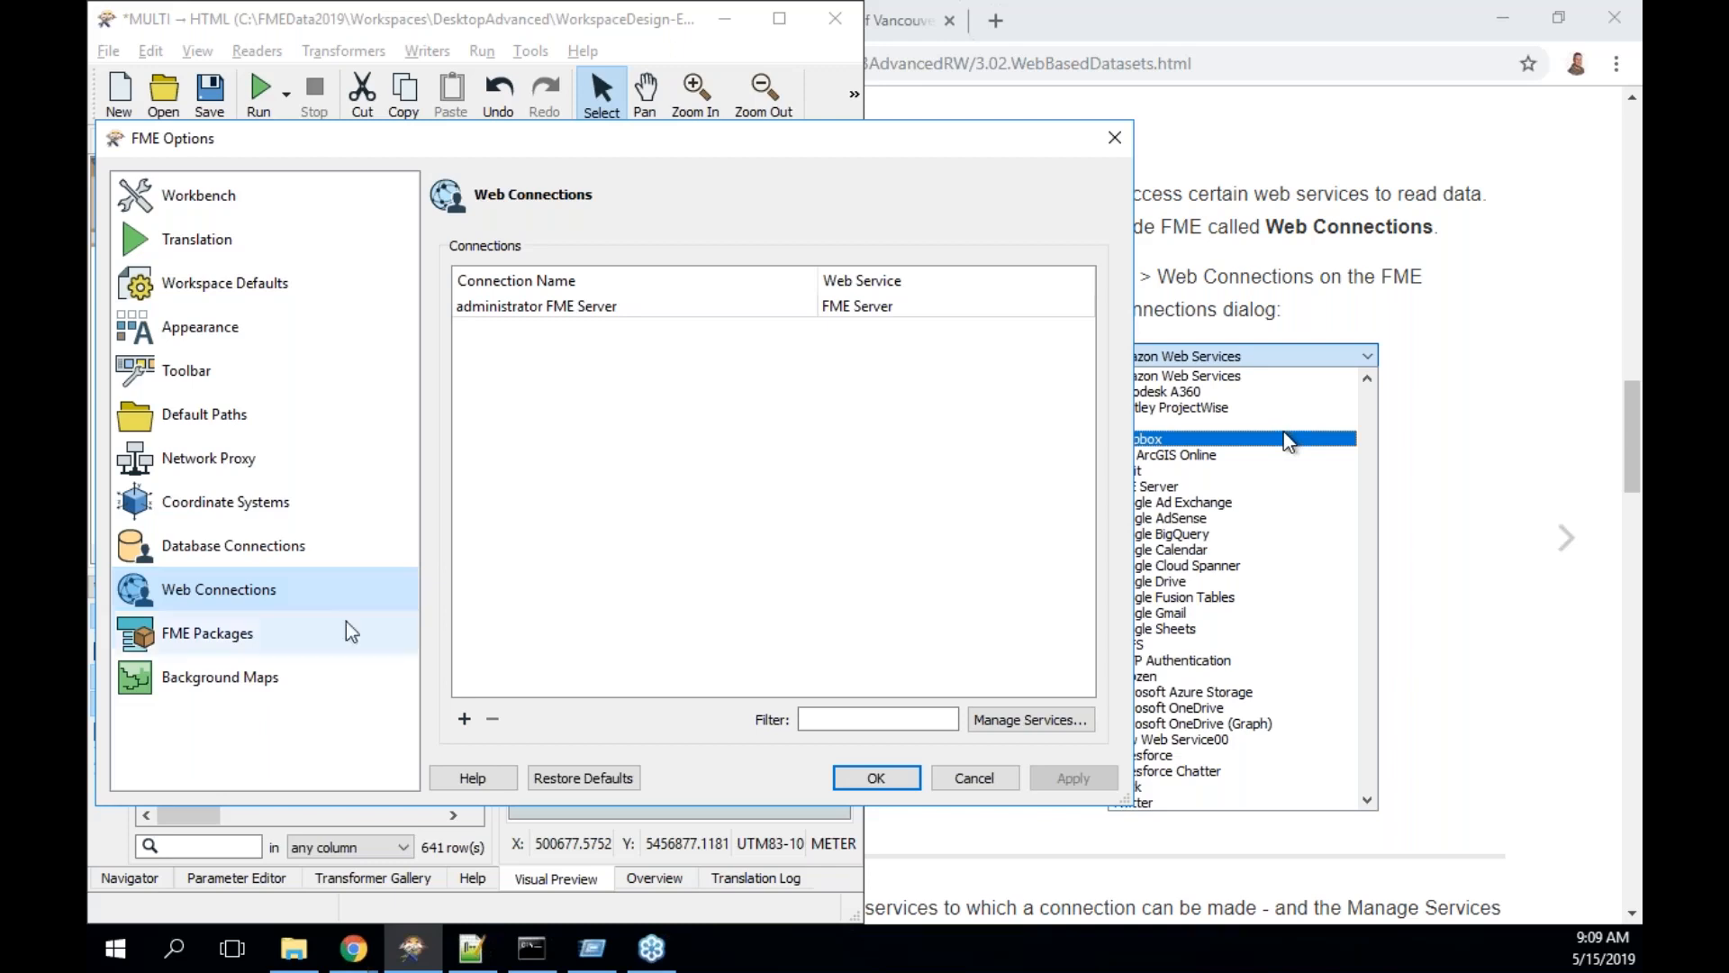
left_click(885, 775)
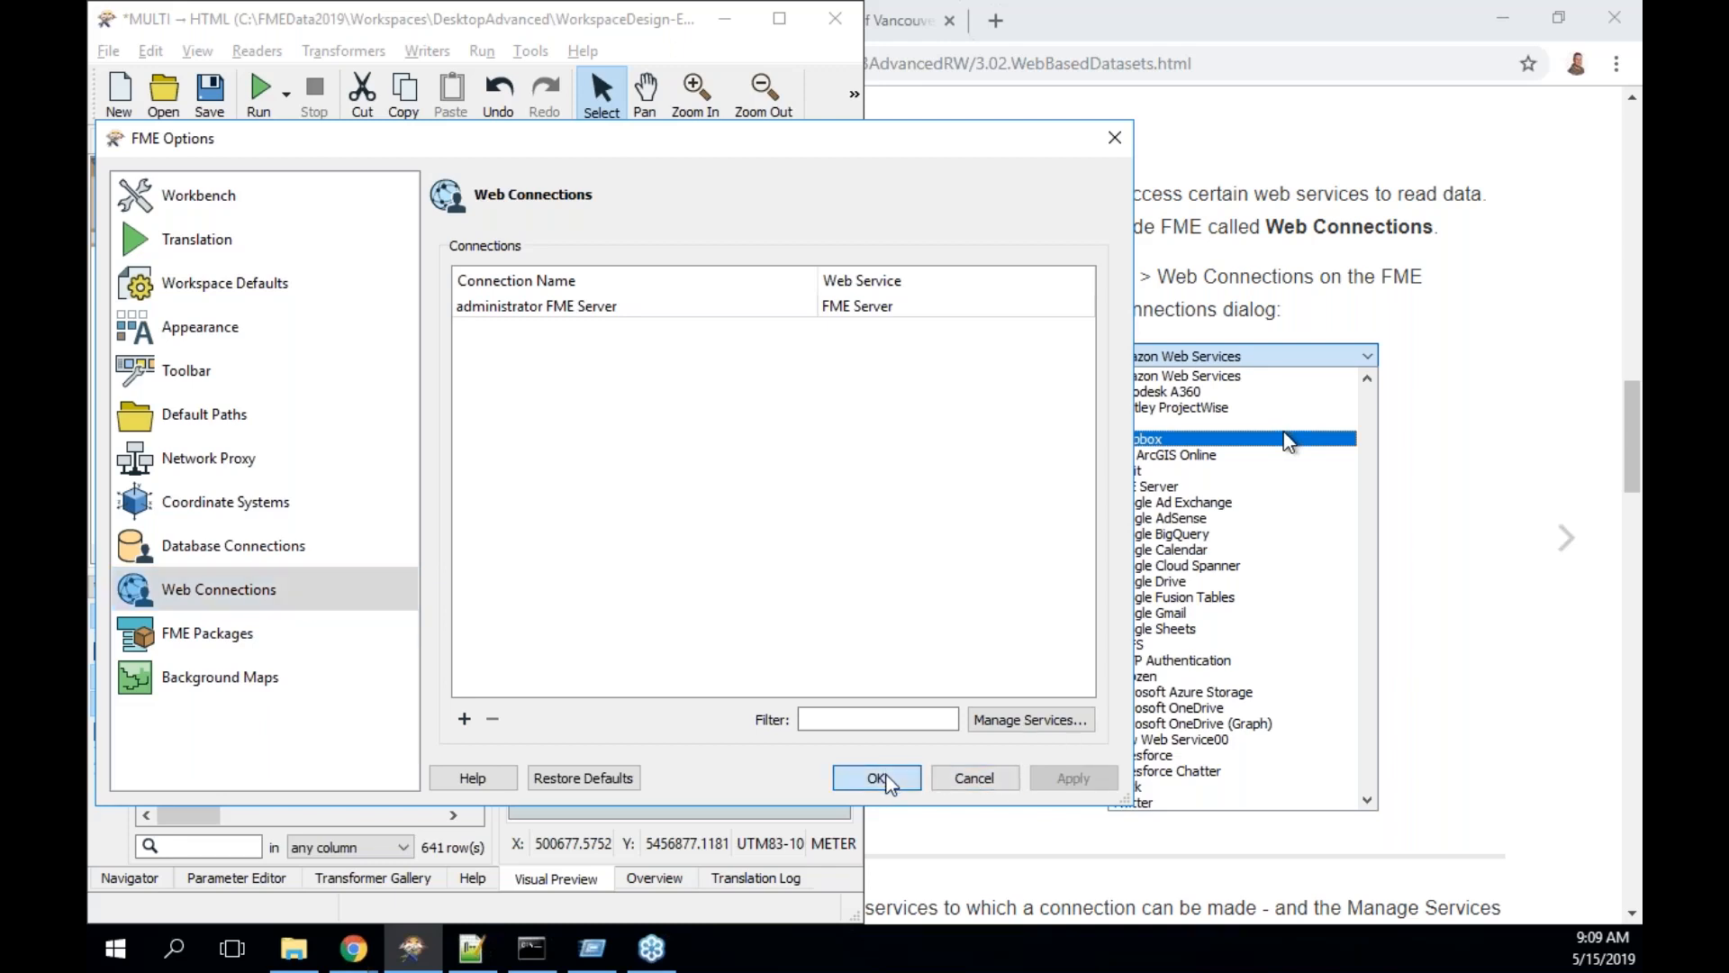
- Browse the web services for a new web connection, cancel without adding it, and return to Chrome
left_click(465, 718)
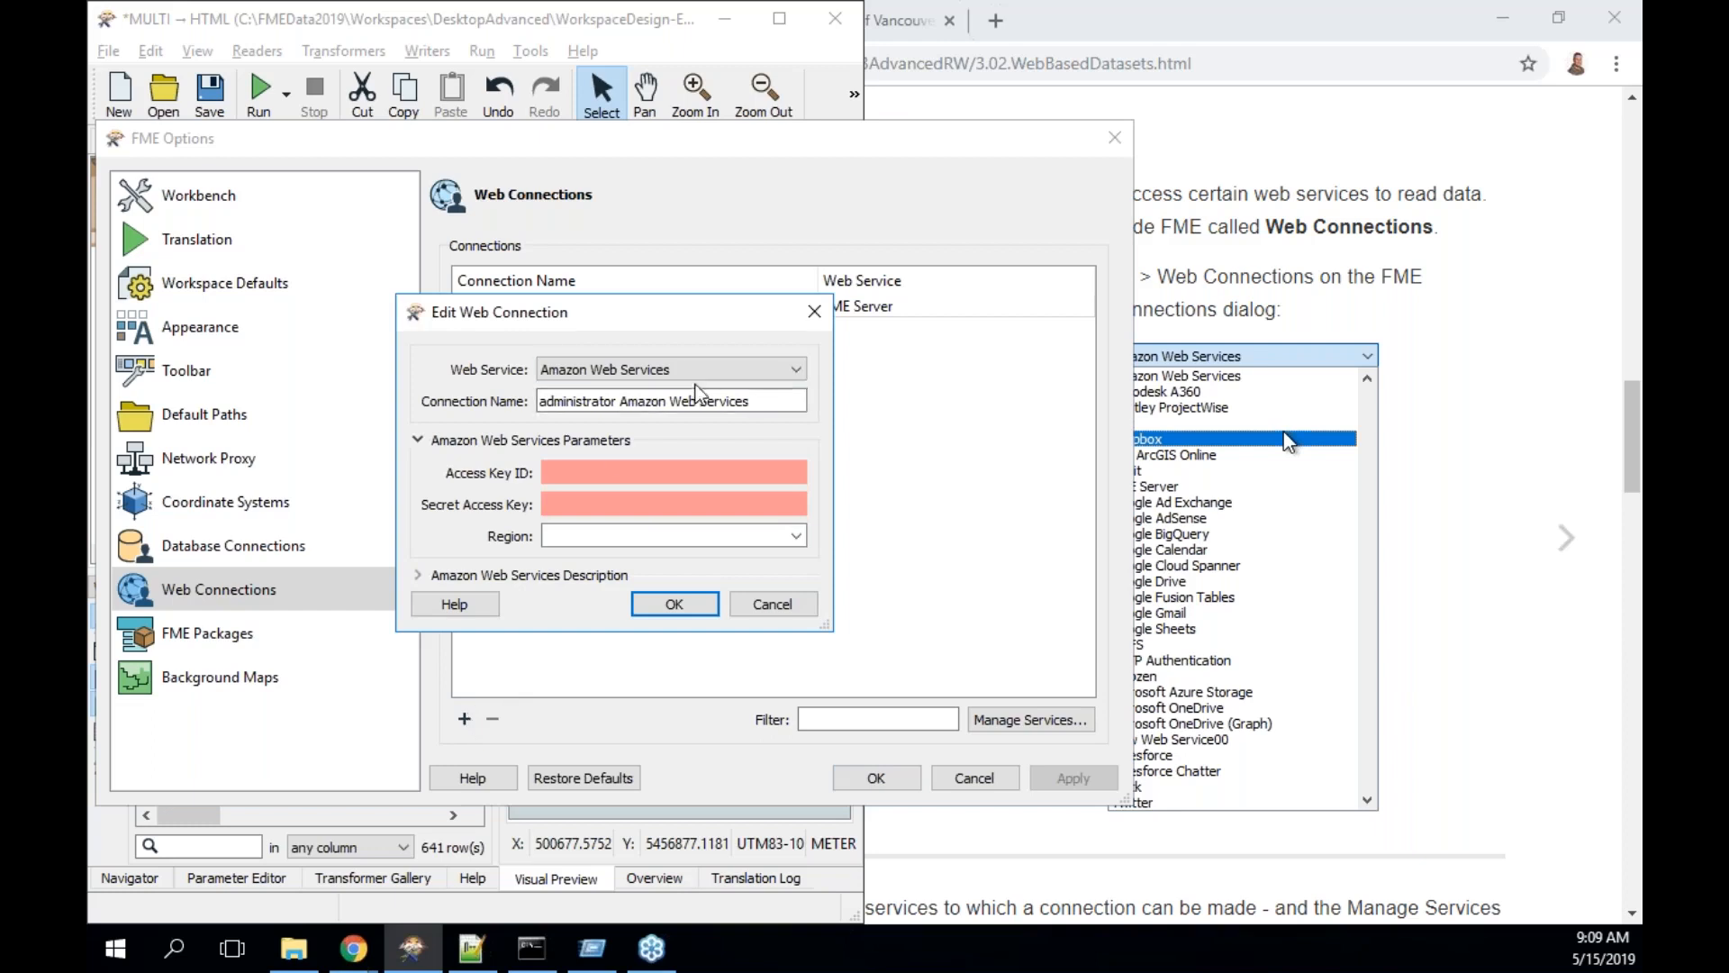
left_click(796, 369)
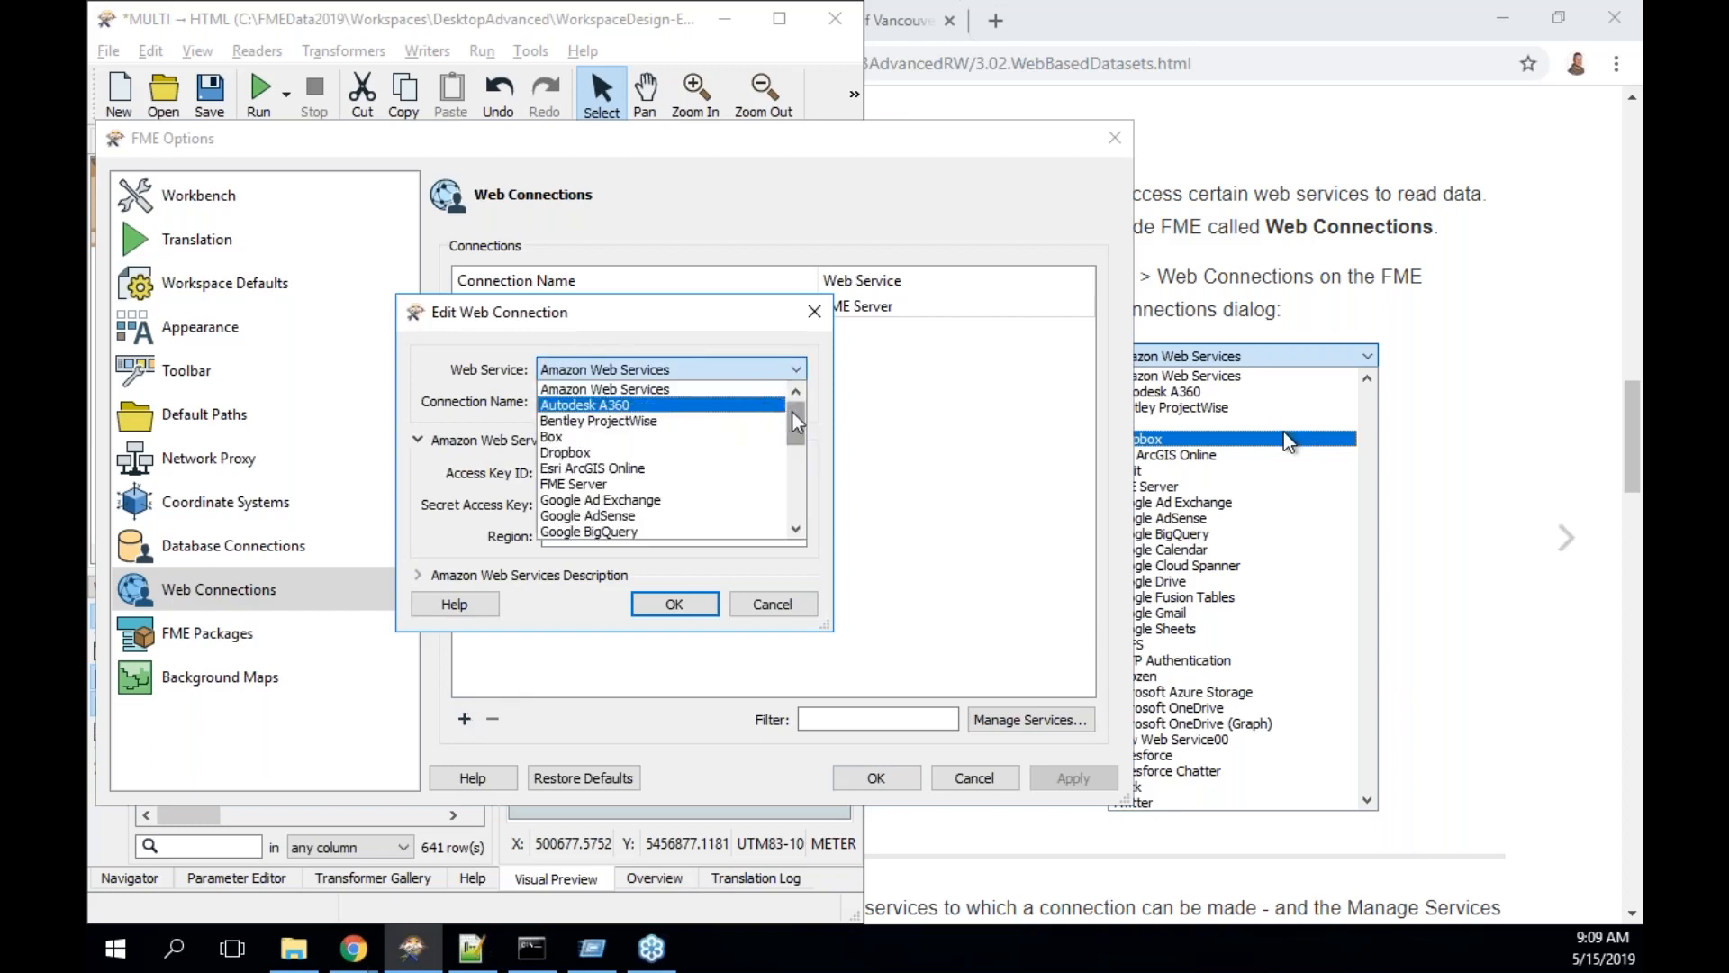
left_click_drag(796, 421, 796, 522)
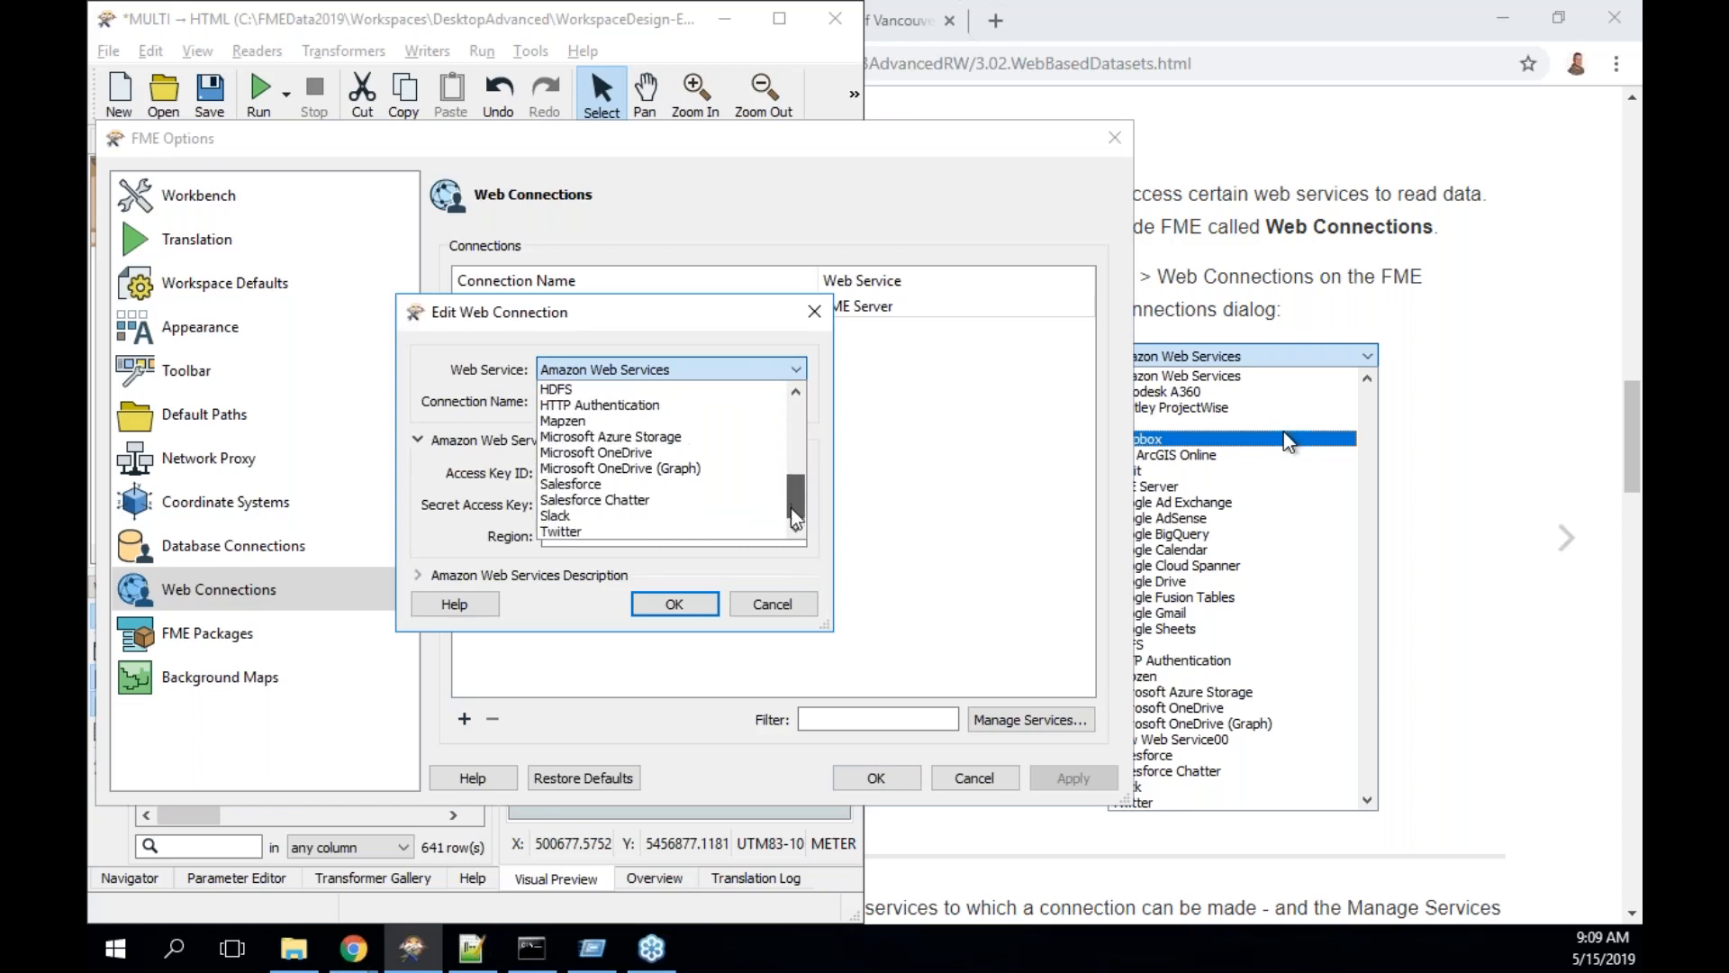
left_click(782, 604)
left_click(782, 611)
left_click(973, 777)
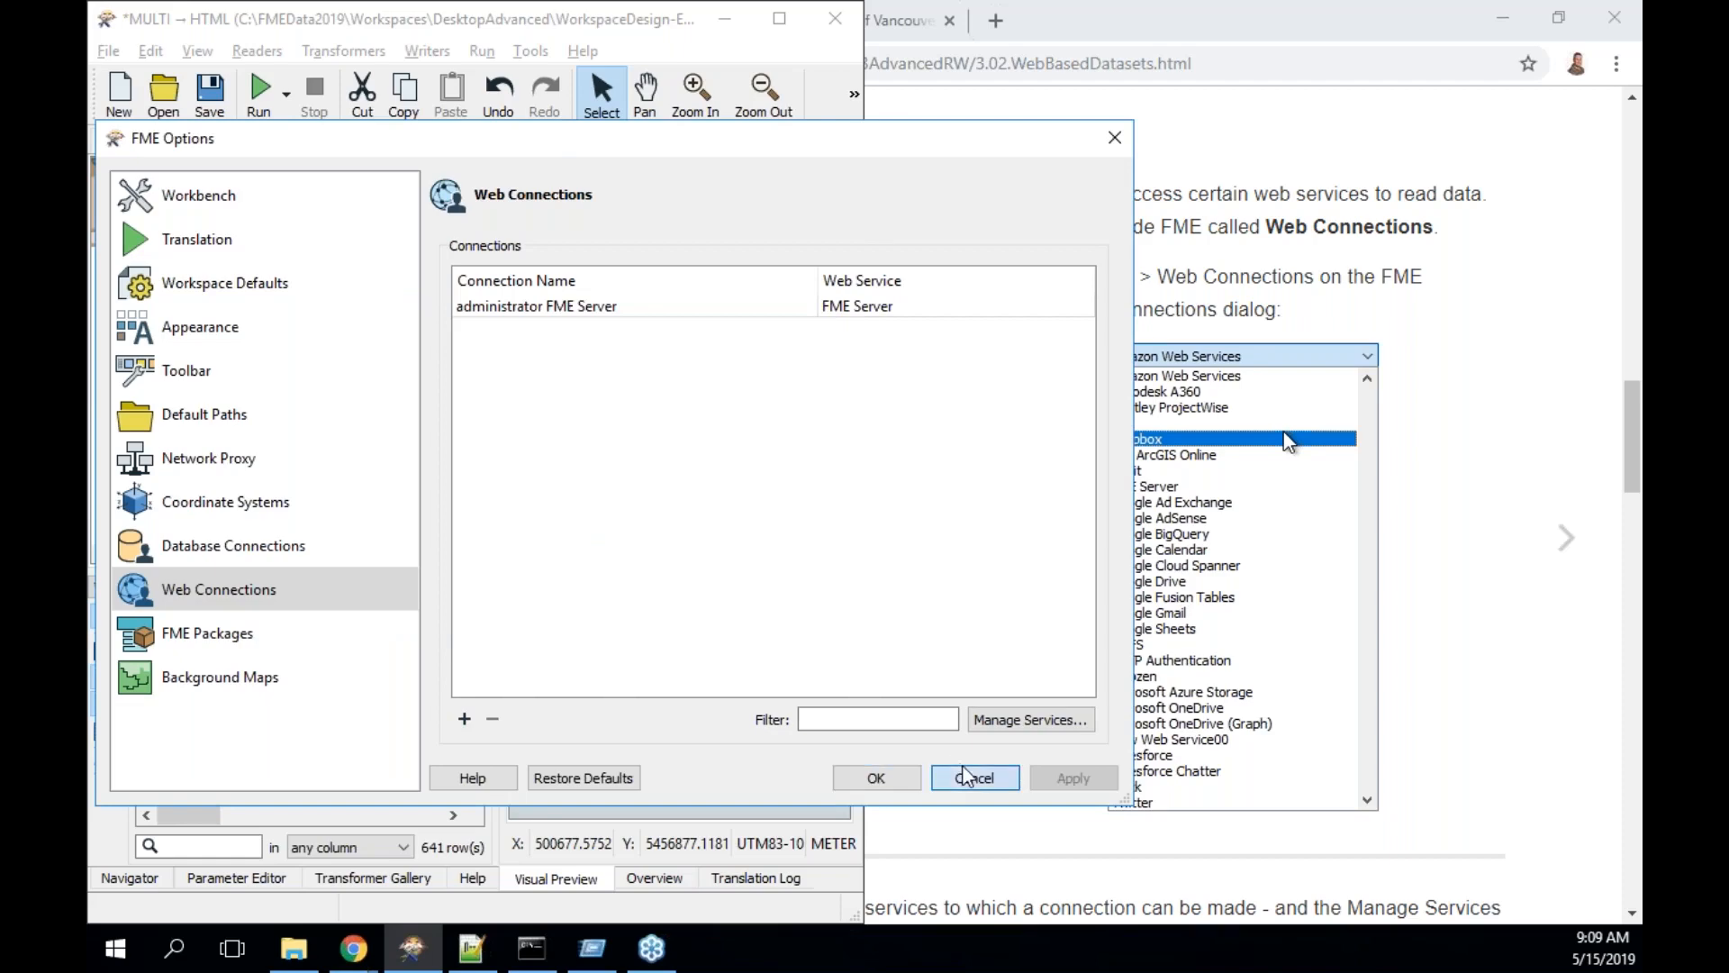
left_click(1007, 351)
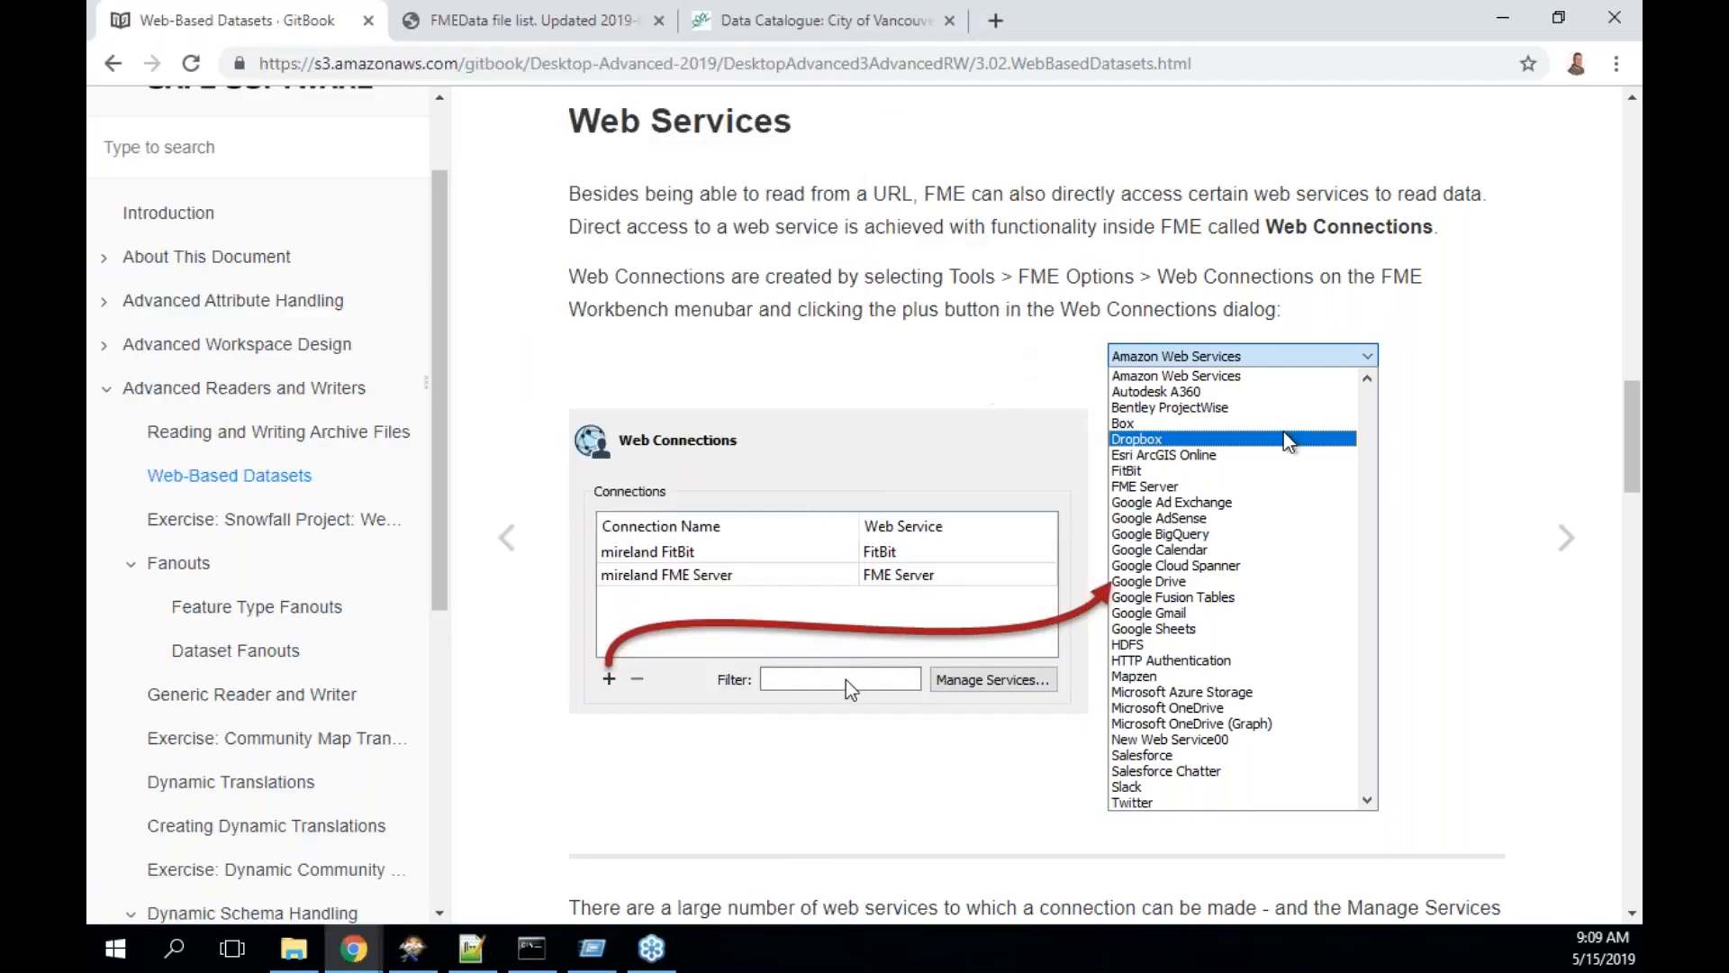
- Scroll the Web-Based Datasets page past the Add Reader and Amazon S3 figures to Connector Transformers
scroll(1007, 351, "down", 5)
scroll(1007, 352, "down", 2)
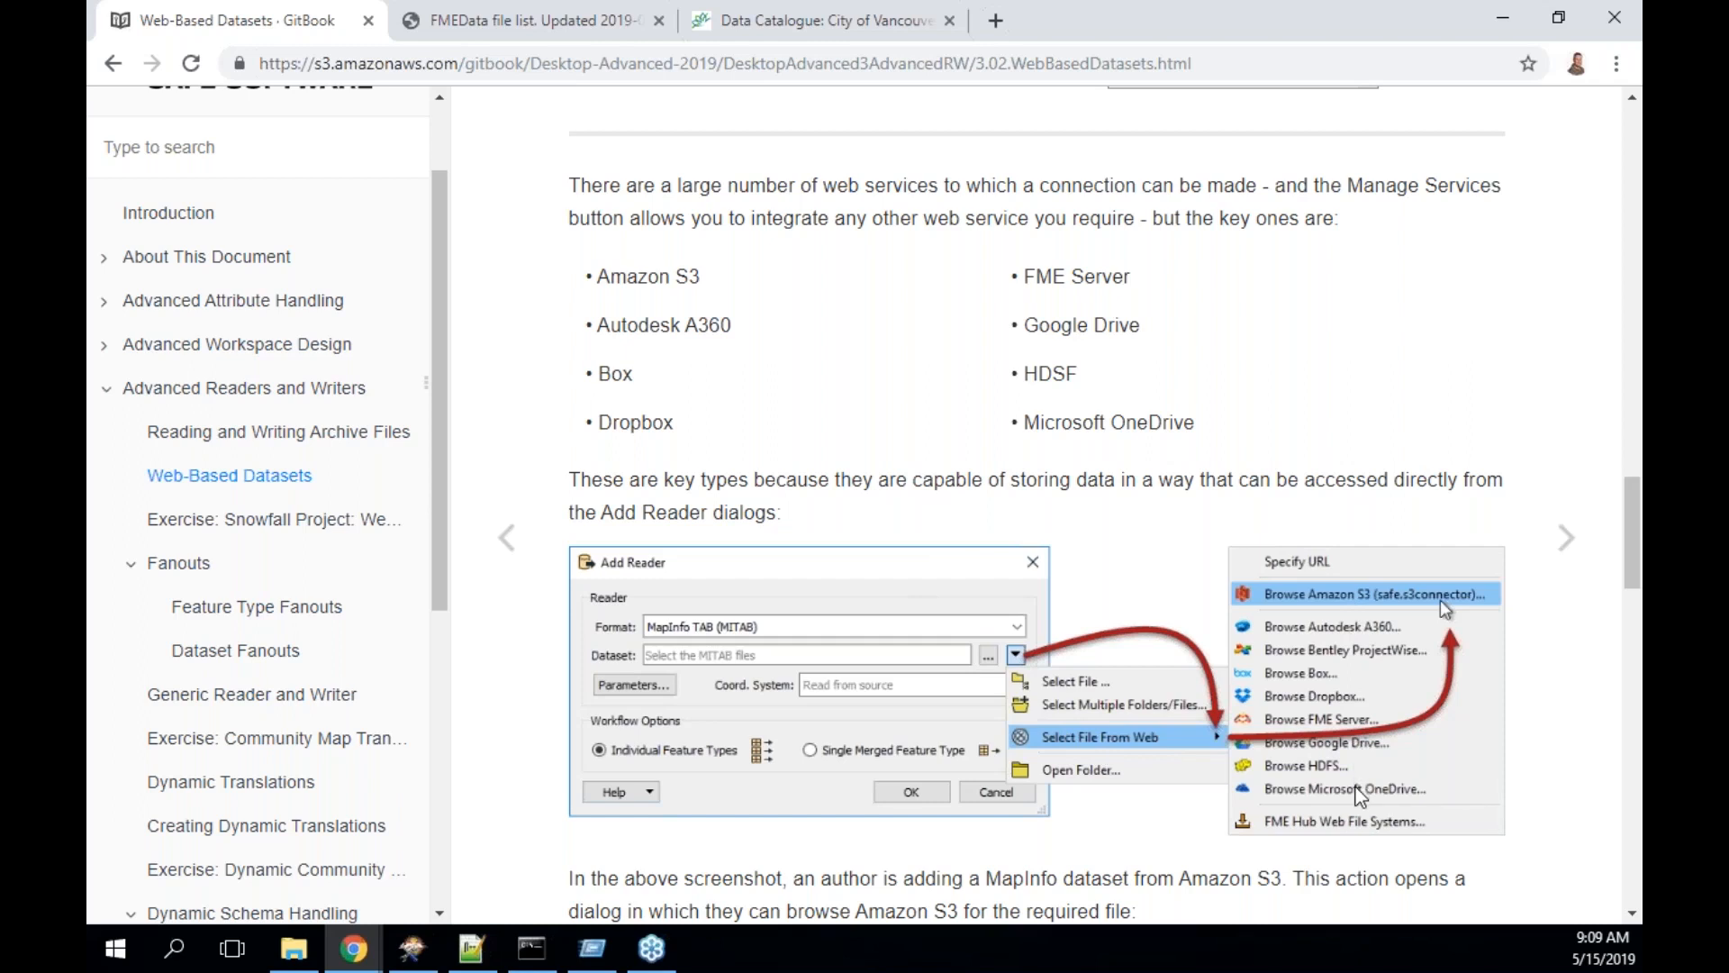
scroll(1360, 797, "down", 2)
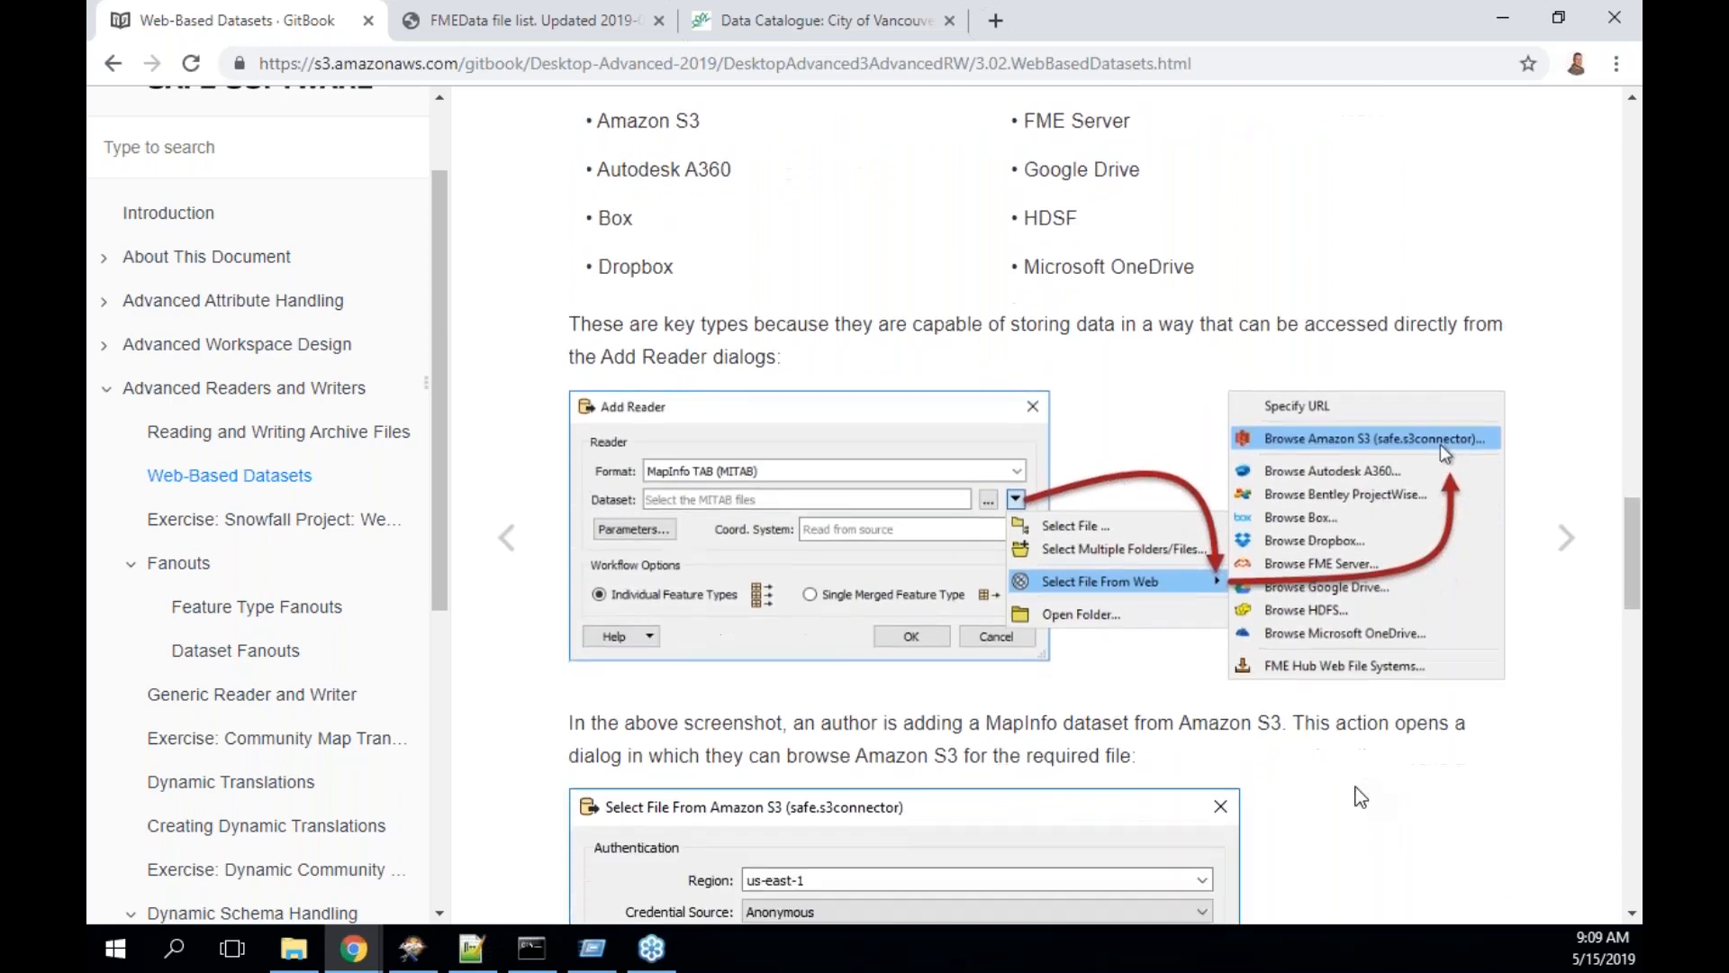
scroll(1360, 797, "down", 1)
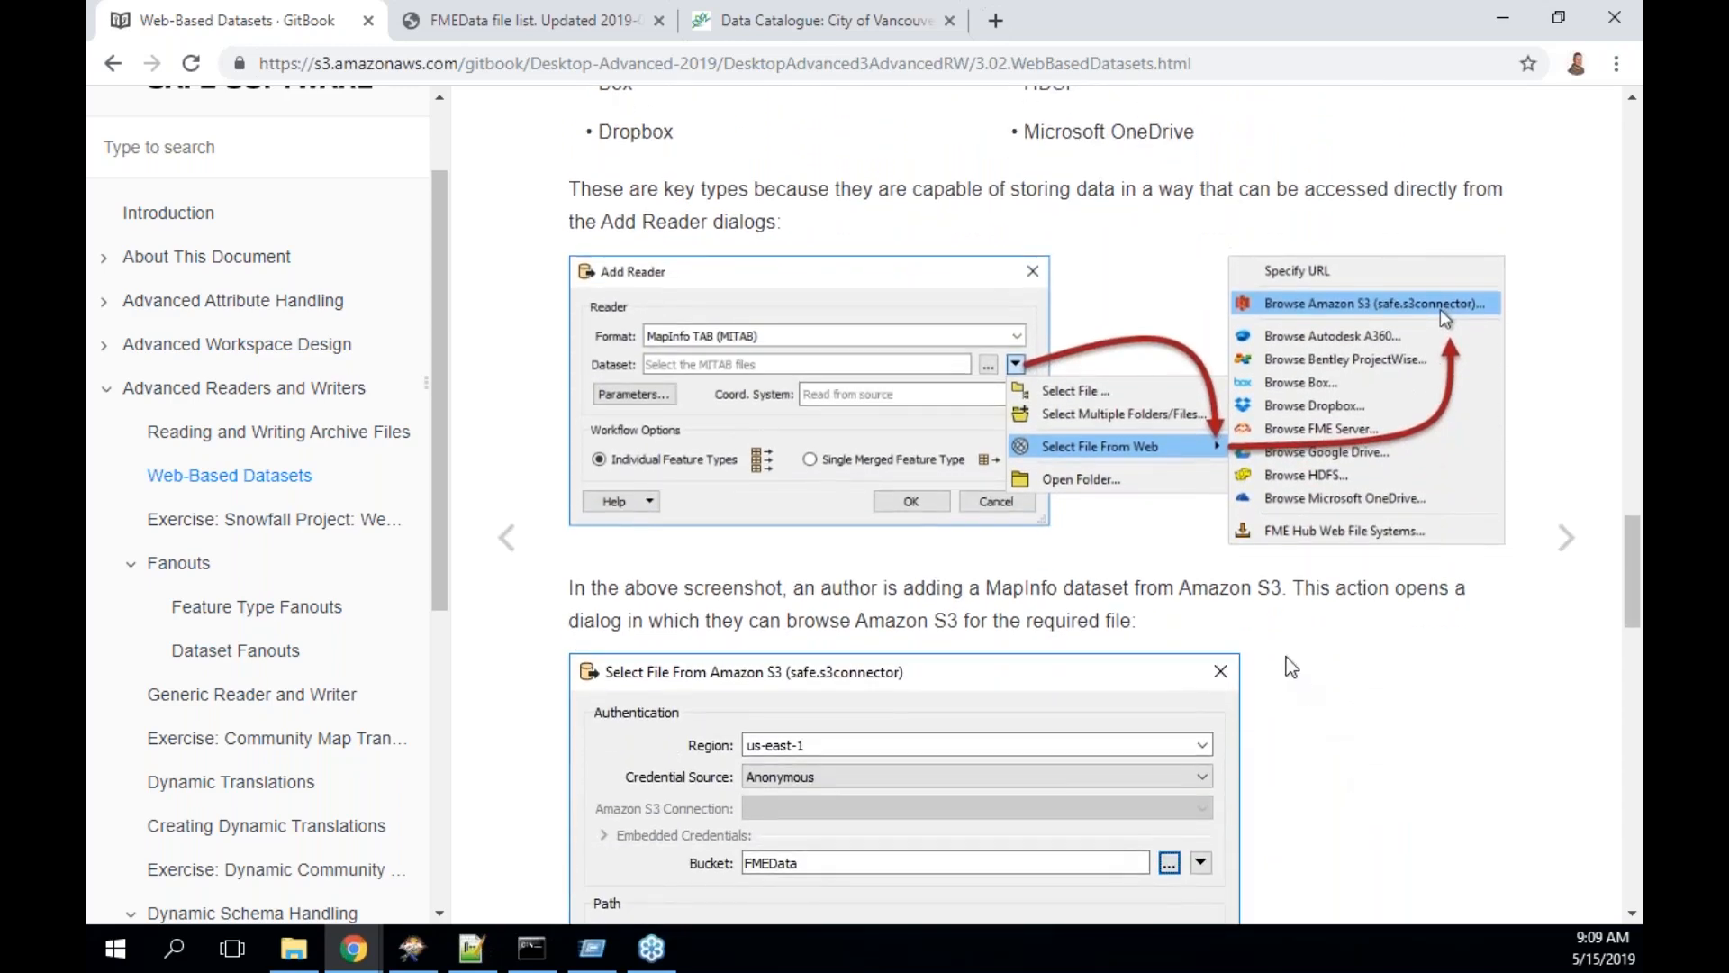
scroll(1234, 637, "down", 2)
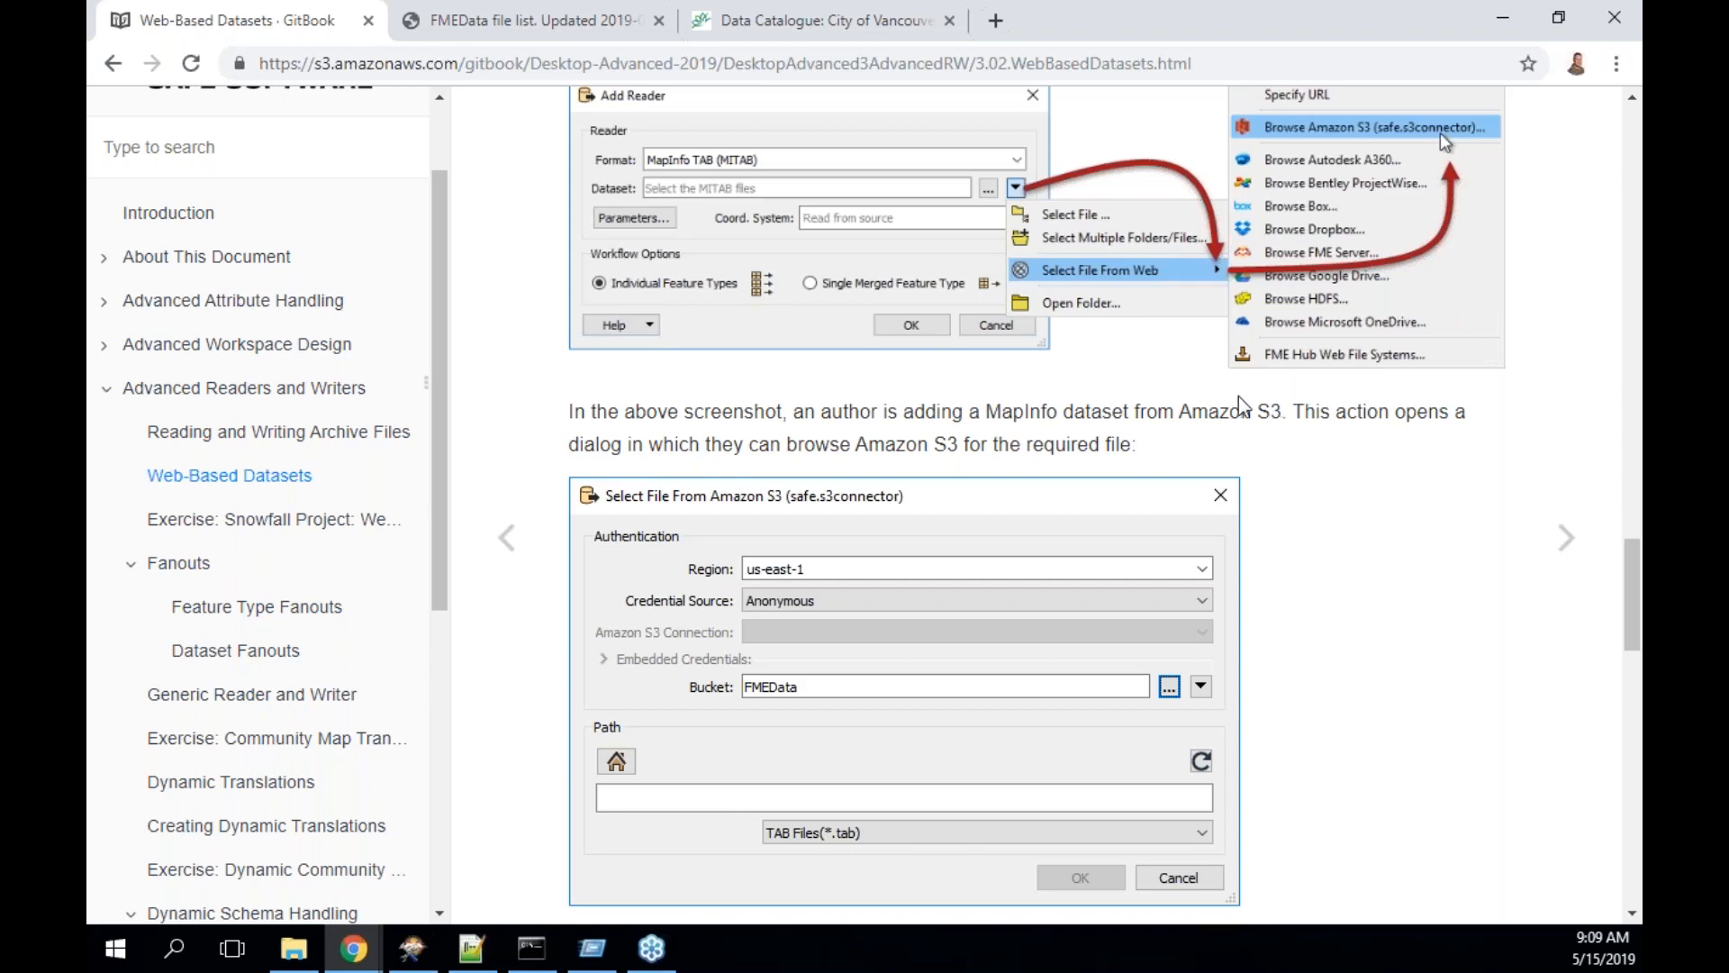
scroll(821, 527, "down", 1)
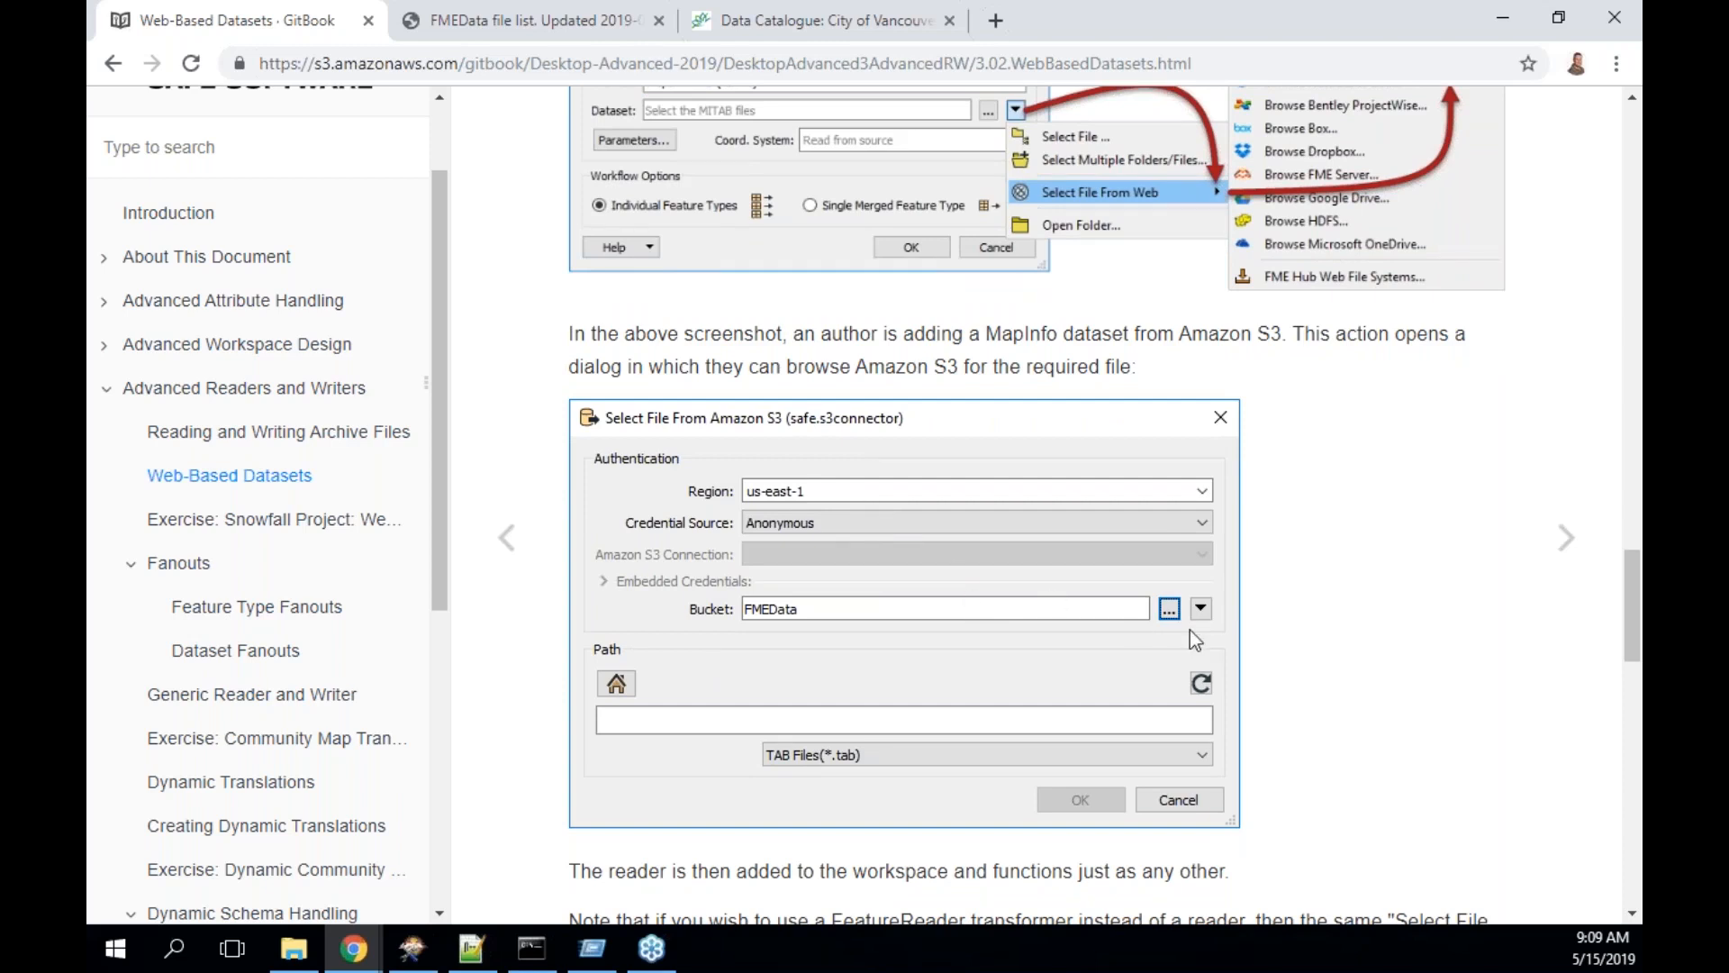
scroll(1192, 635, "down", 2)
scroll(1191, 629, "down", 1)
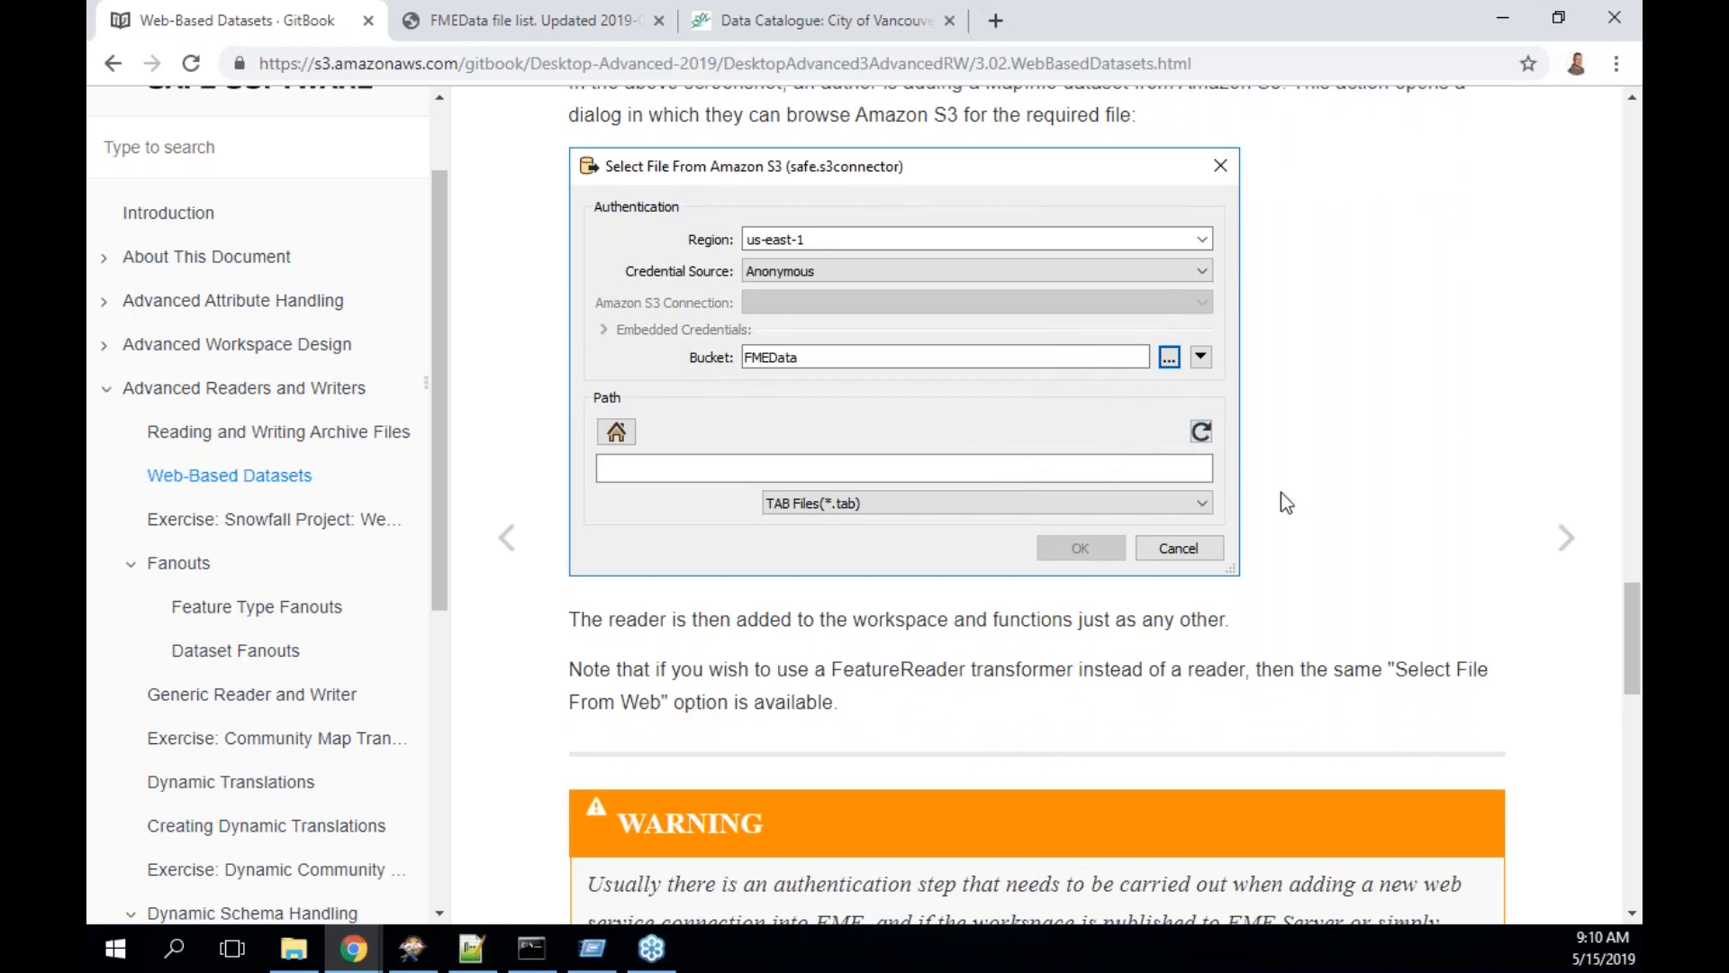
scroll(1281, 492, "down", 2)
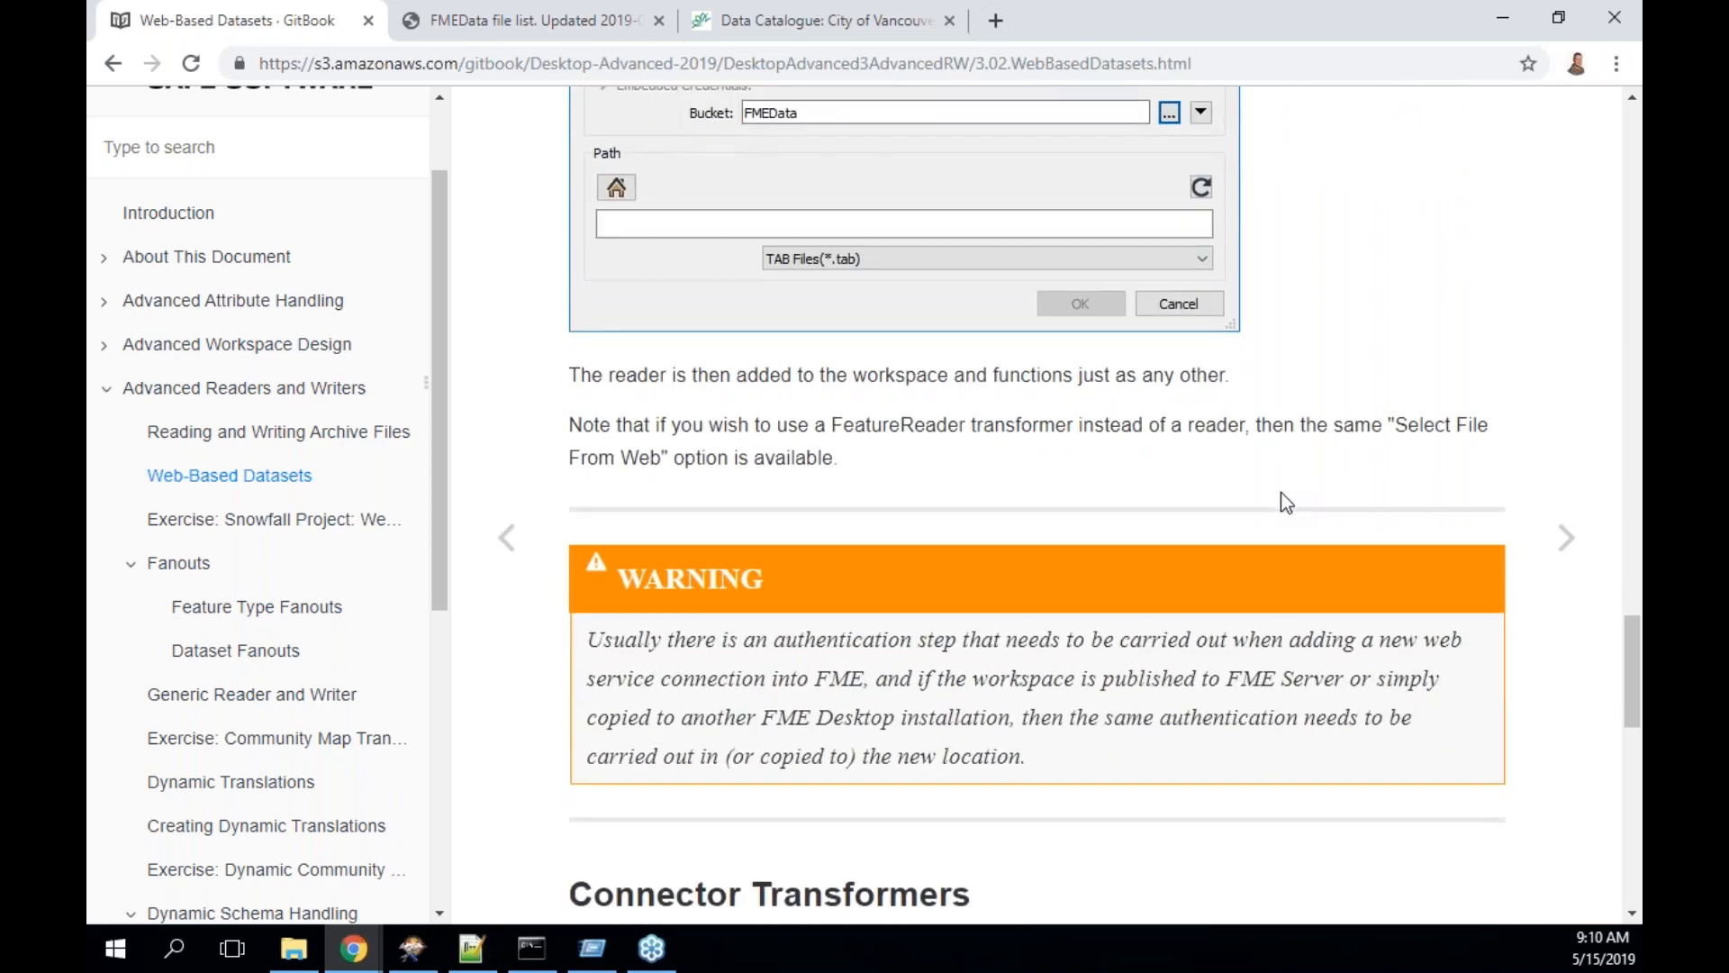
scroll(1282, 495, "down", 3)
scroll(1281, 493, "down", 4)
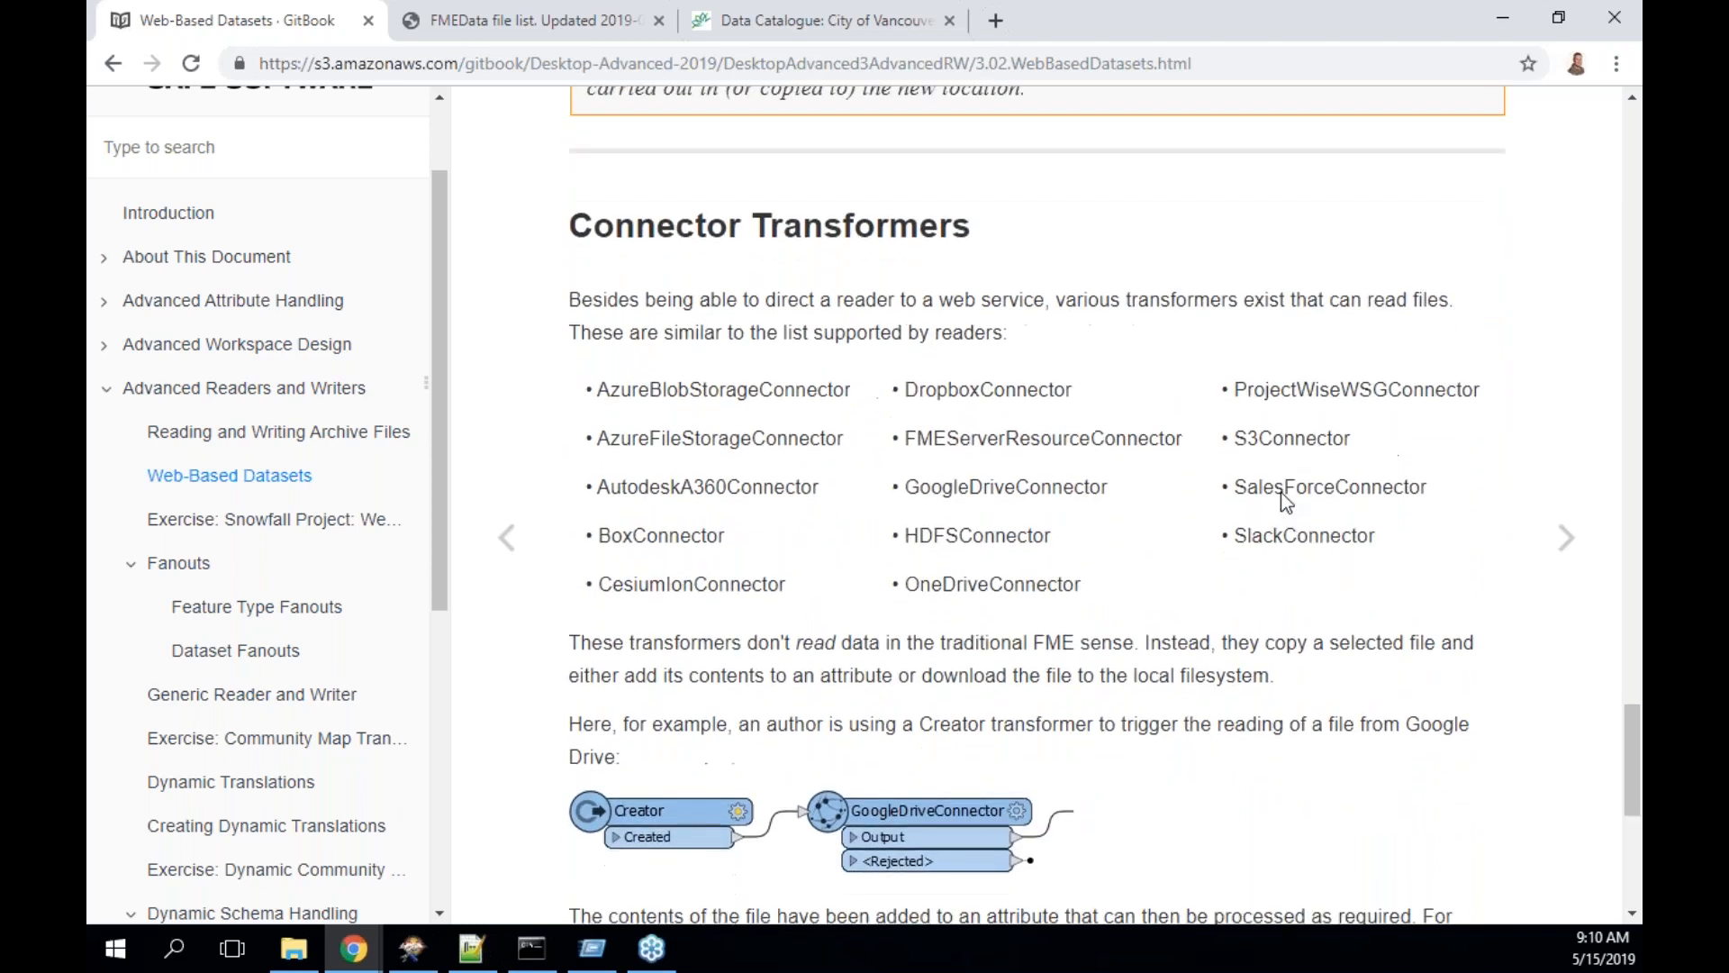
- Read the connector list, including S3Connector and GoogleDriveConnector, then return to FME Workbench and clear the canvas selection
scroll(1281, 492, "down", 1)
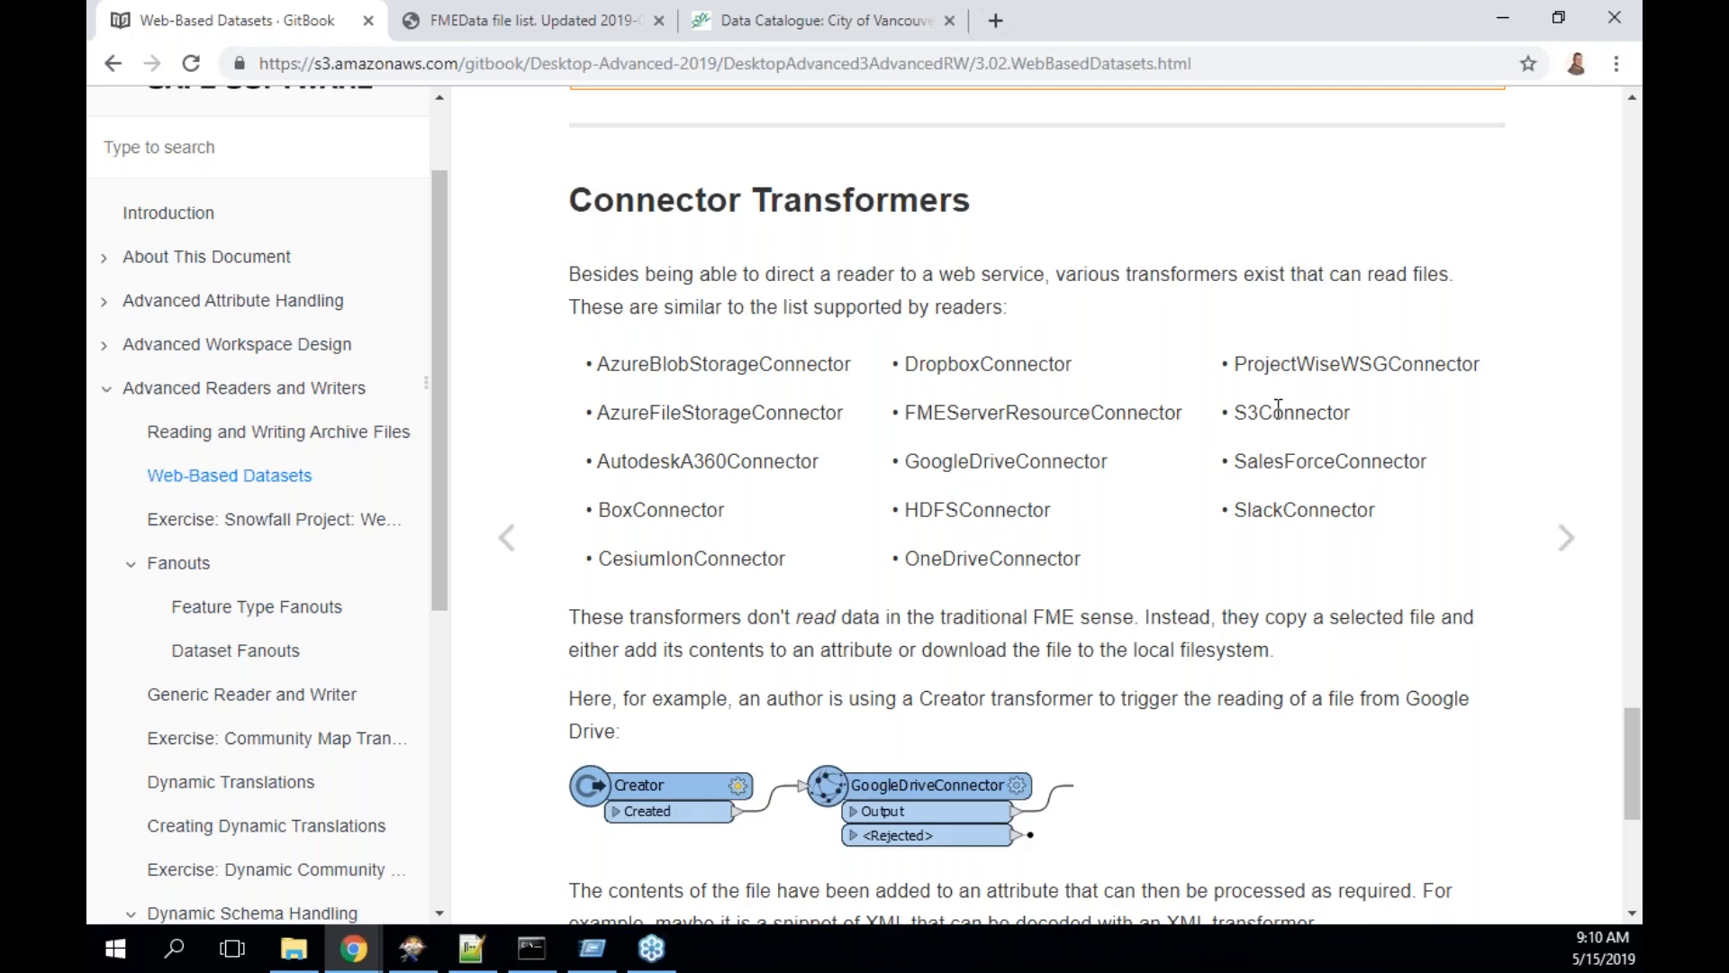
left_click(414, 960)
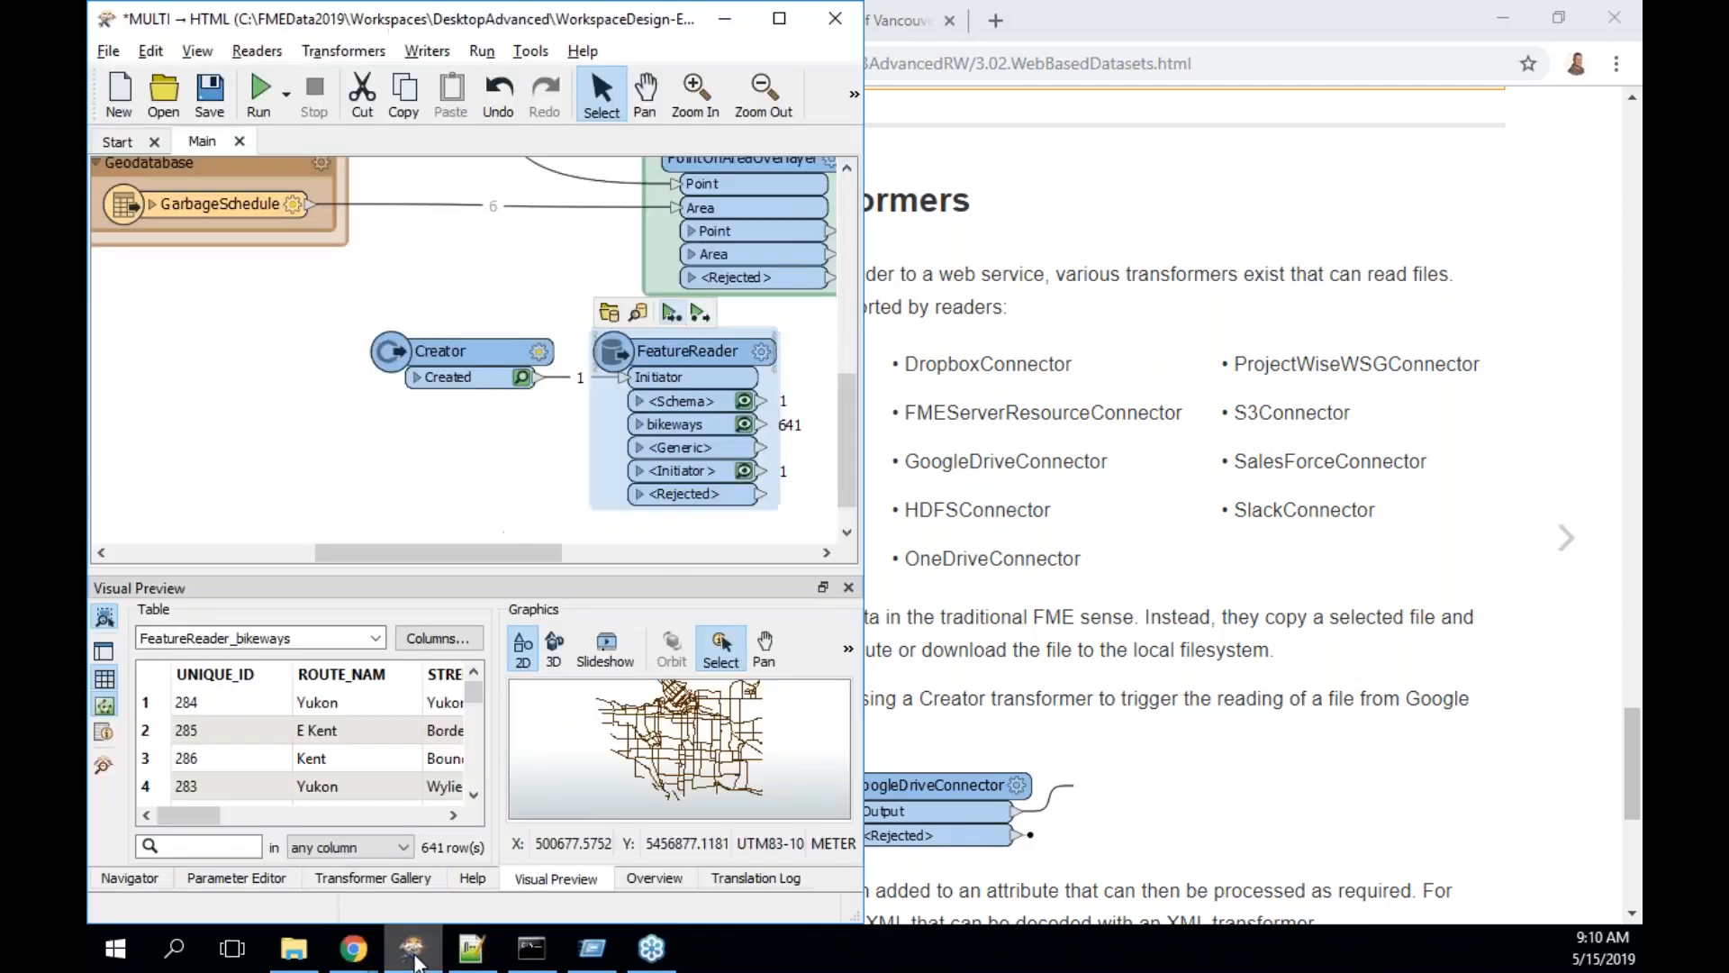
left_click(354, 464)
- Add an S3Connector through Quick Add ('s3c') and nudge it slightly left on the canvas
type("s3")
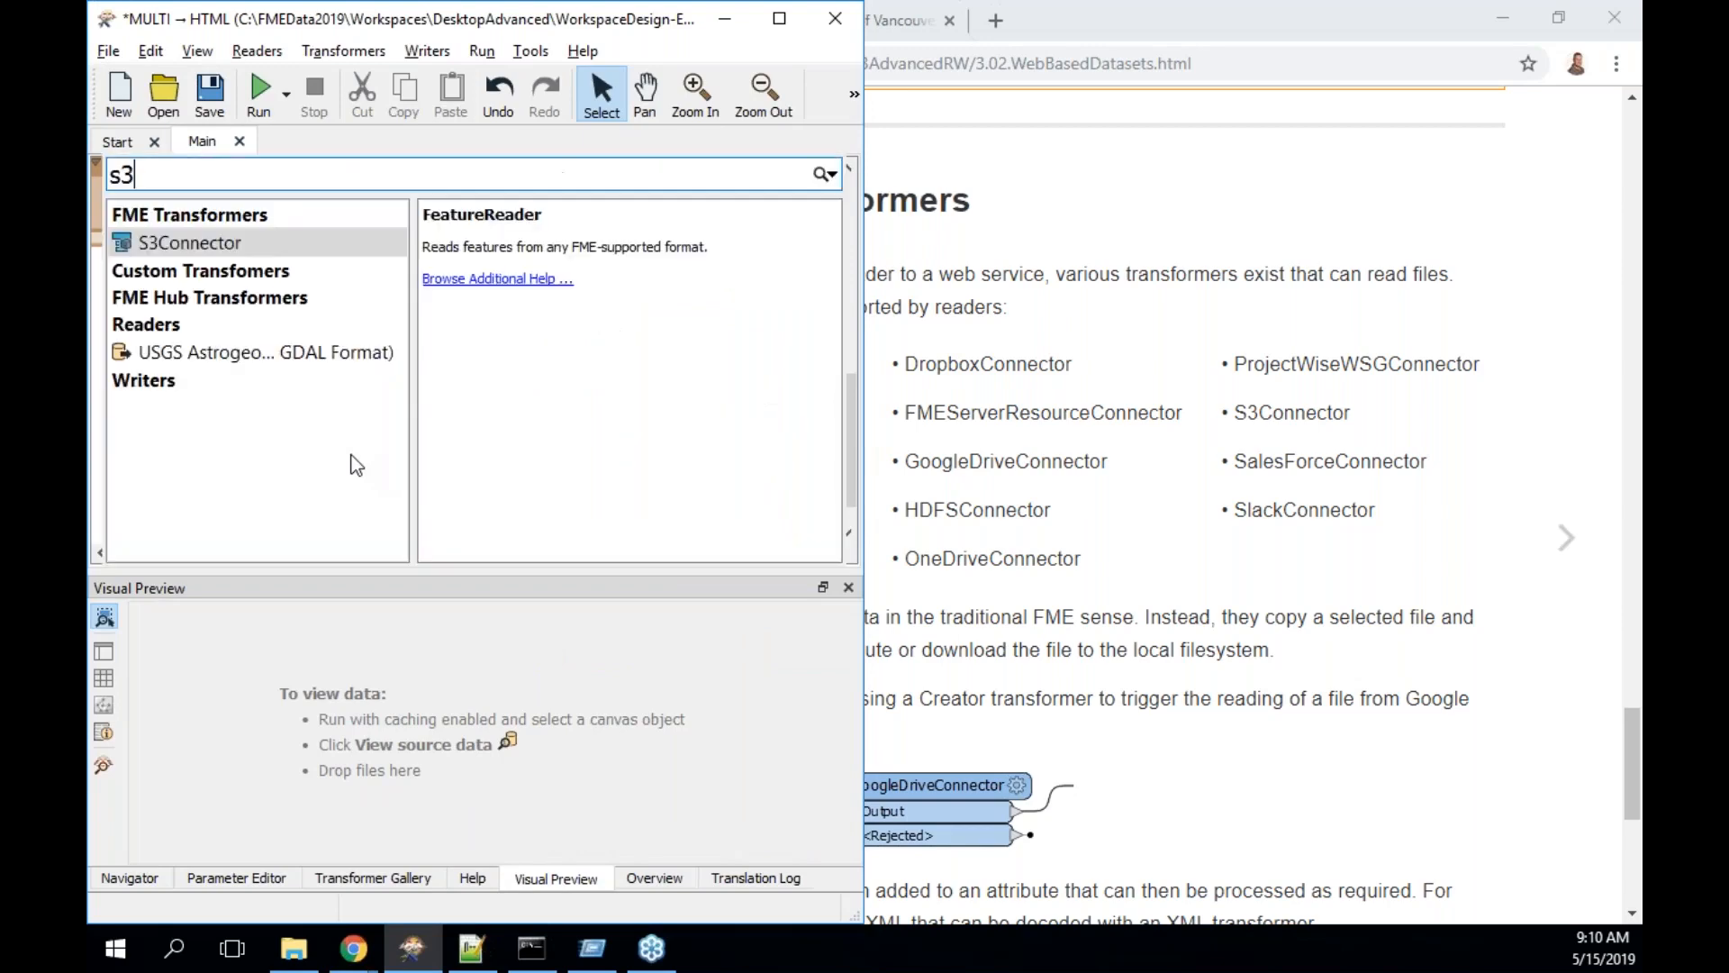
type("c")
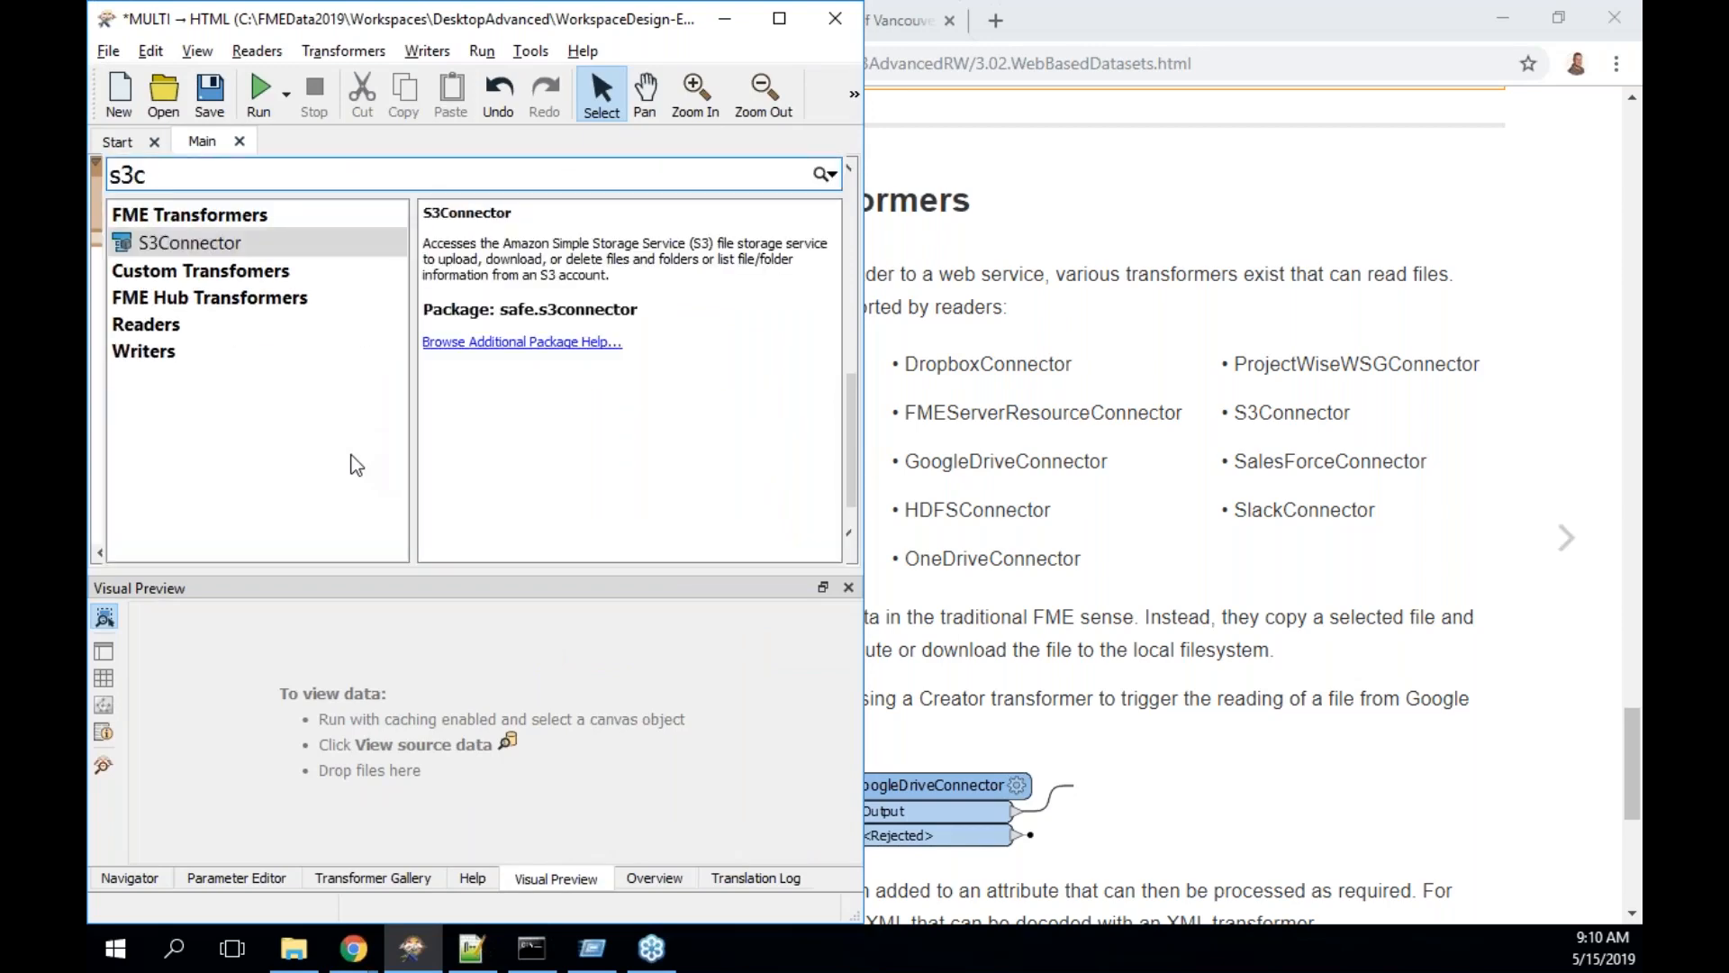
key("Escape")
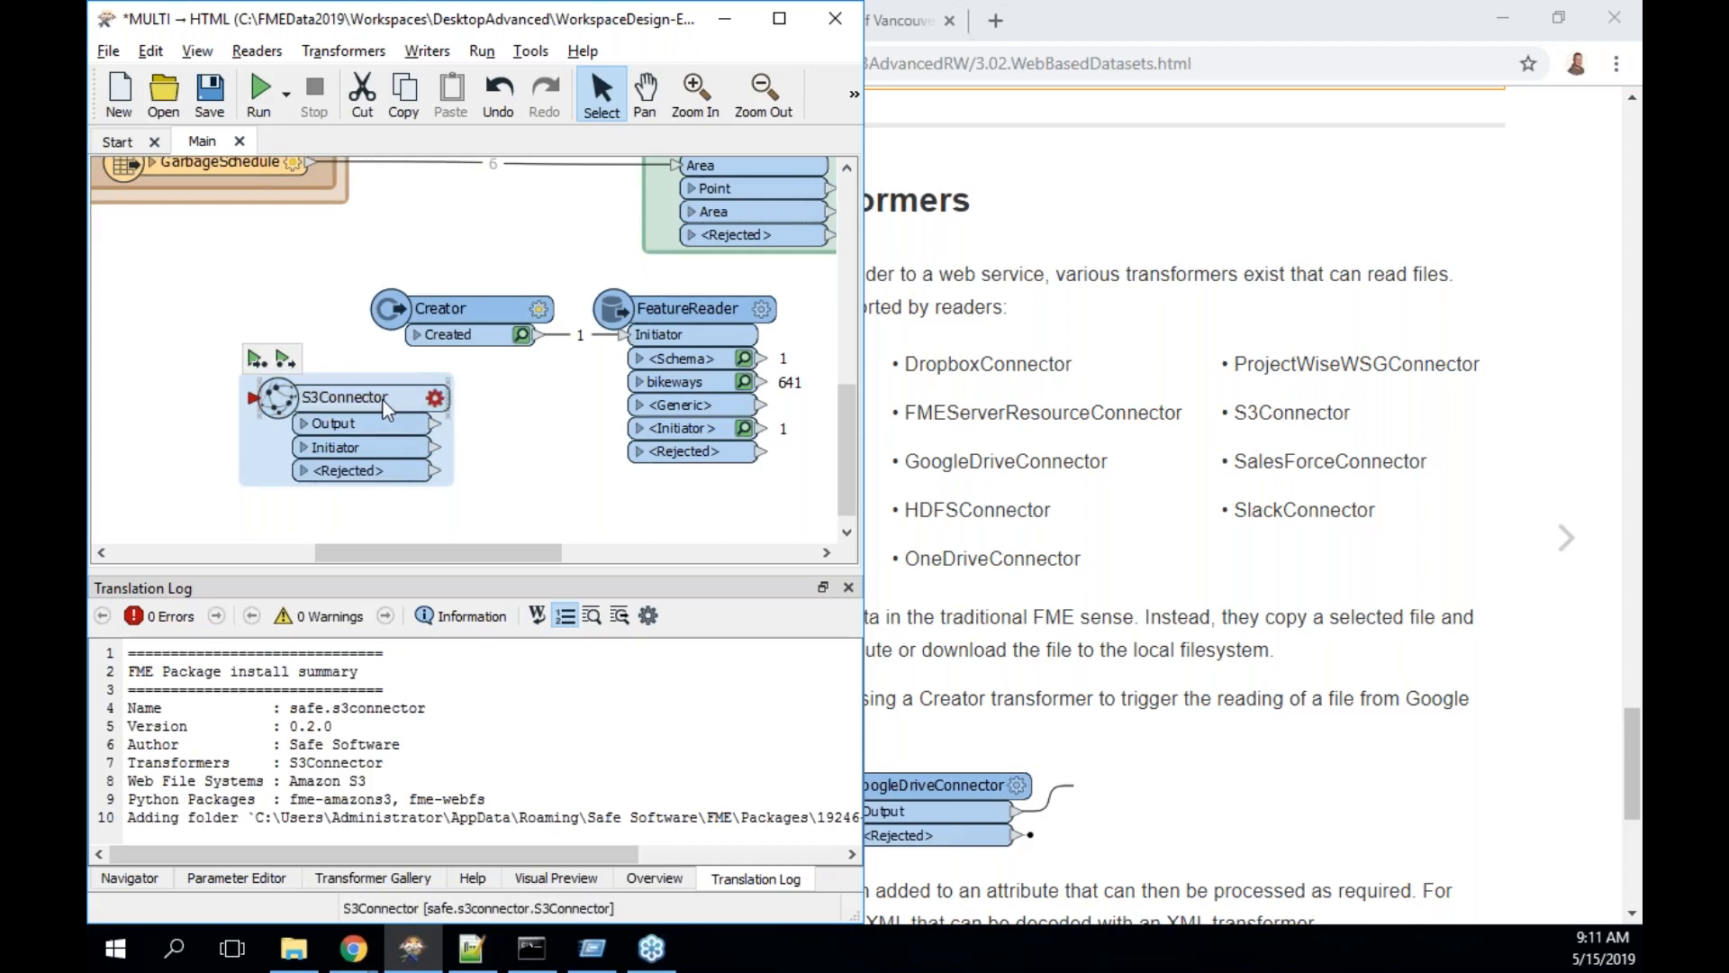
mouse_move(384, 408)
left_click_drag(385, 408, 358, 407)
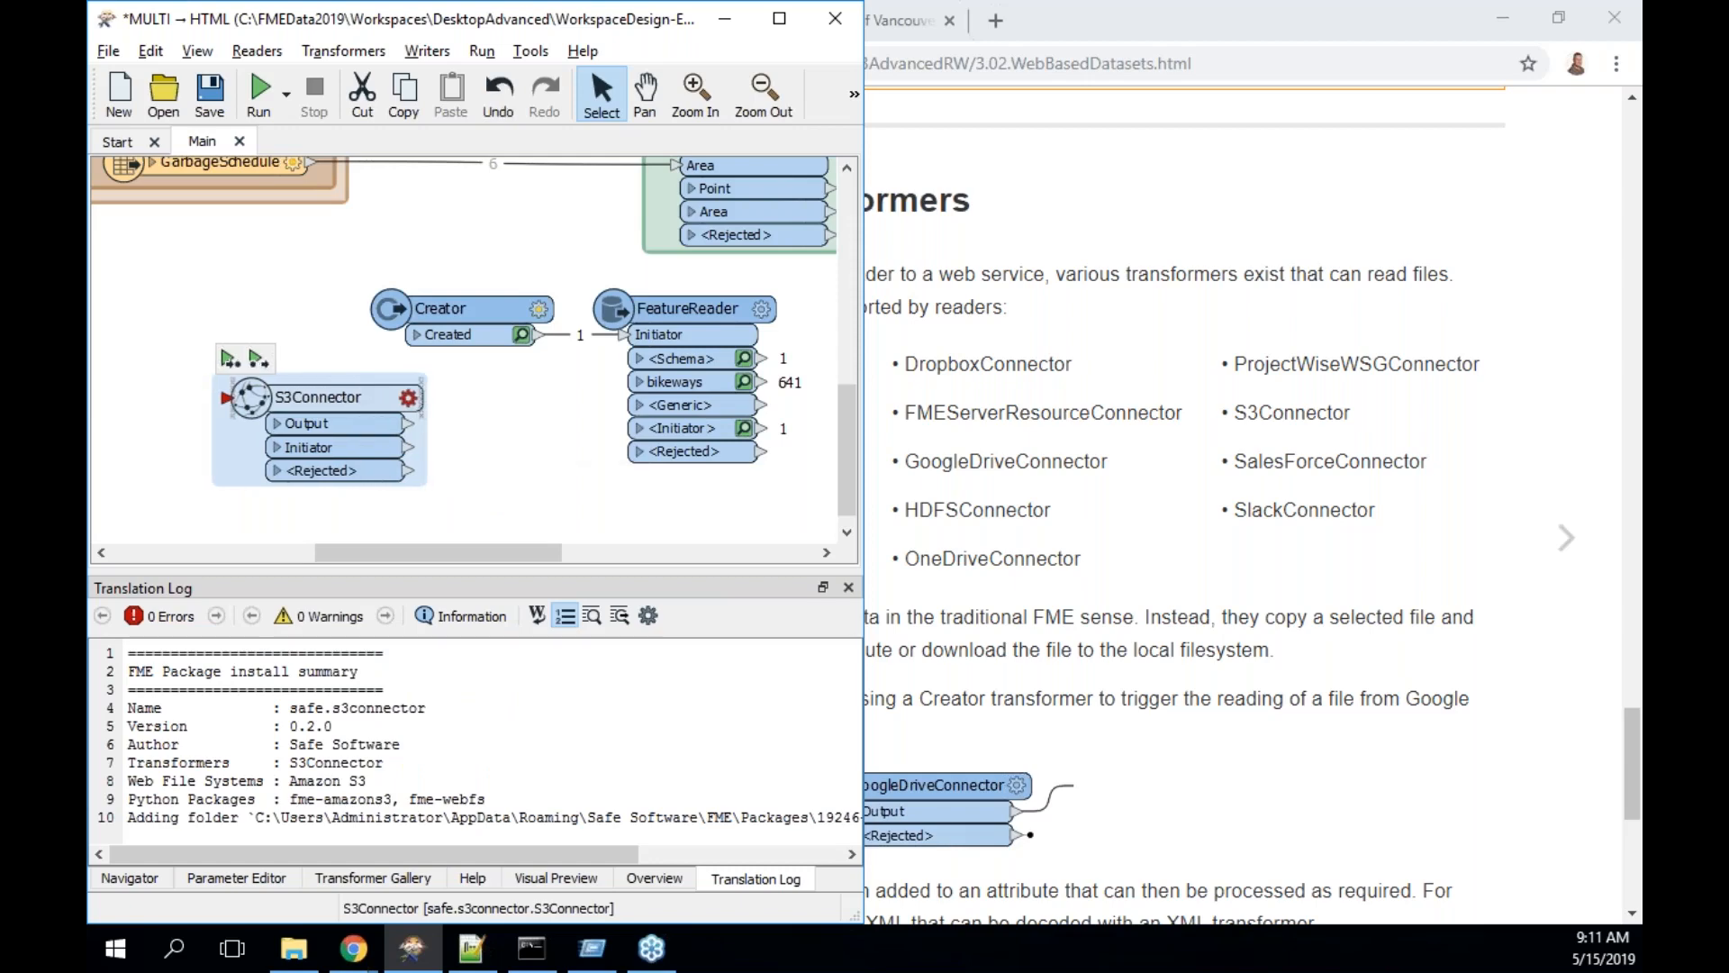
double_click(357, 407)
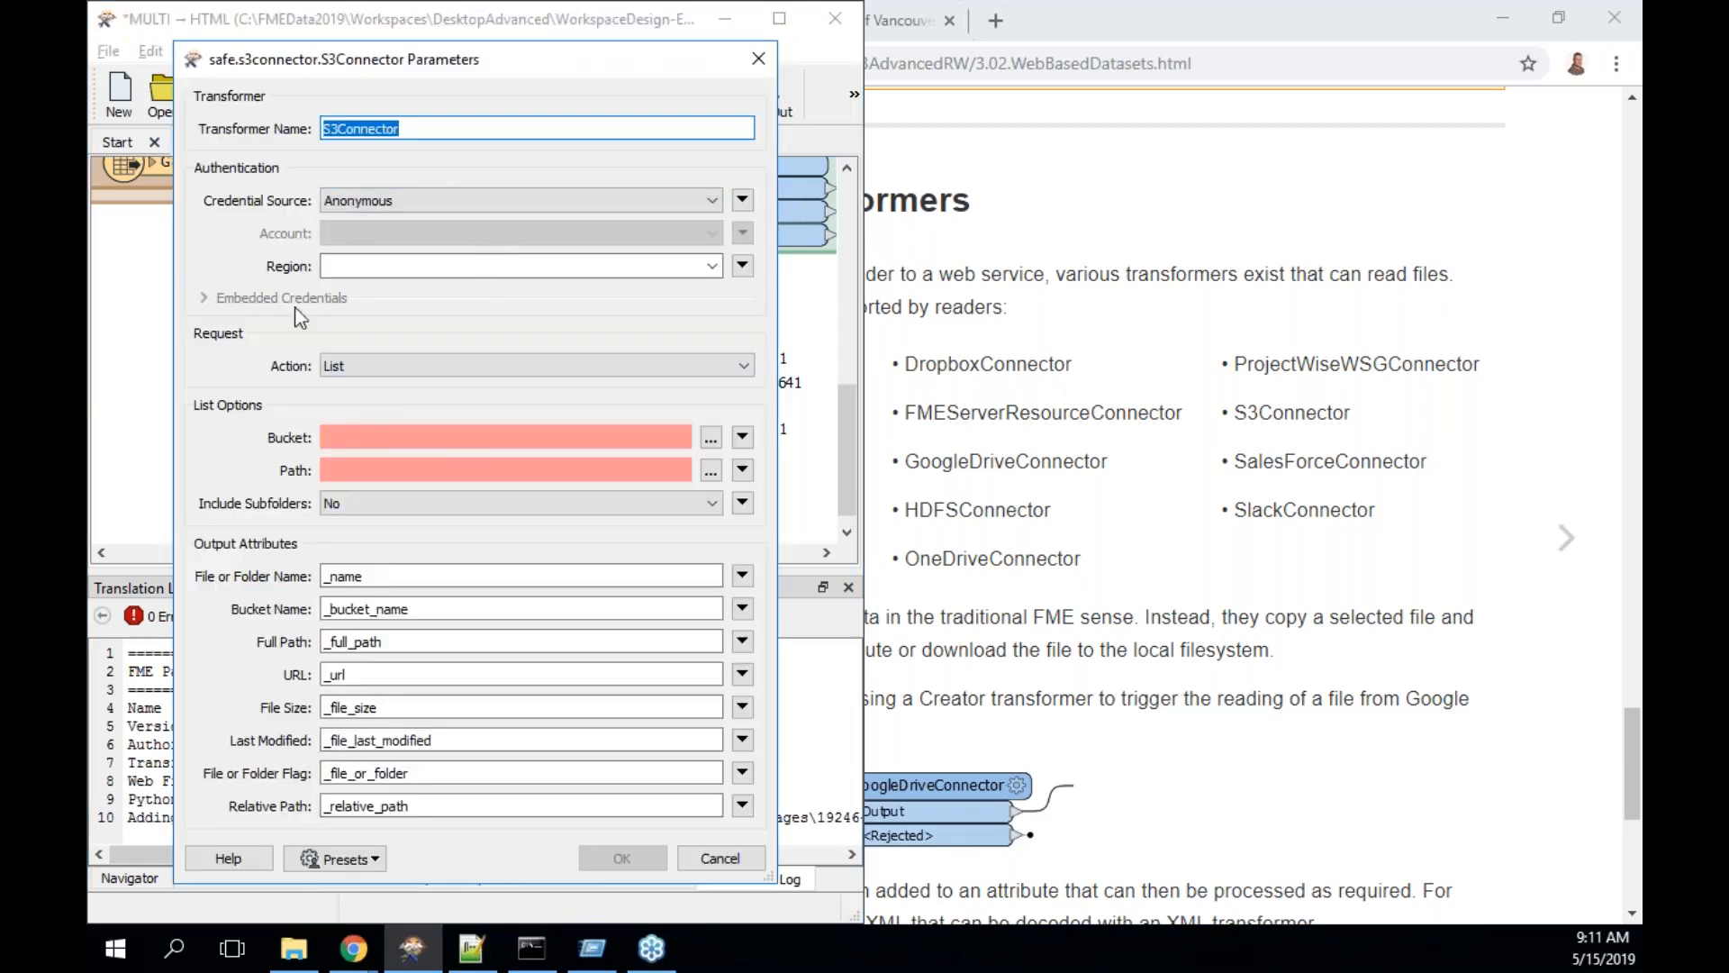
left_click(385, 365)
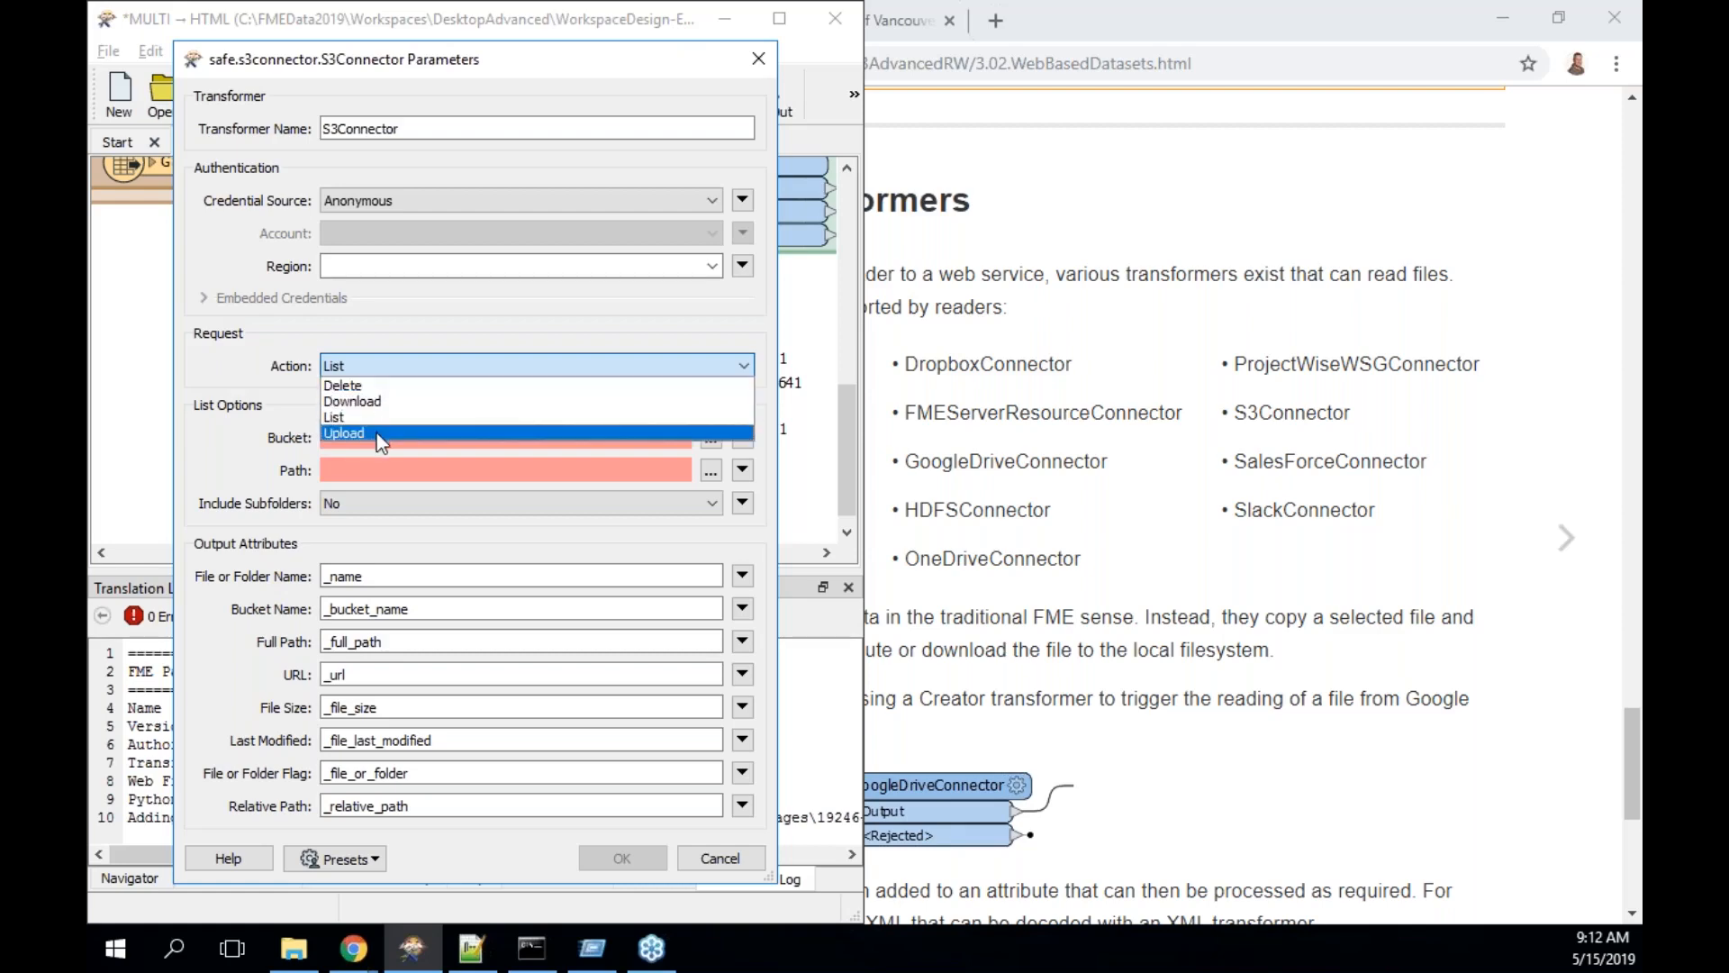
left_click(759, 61)
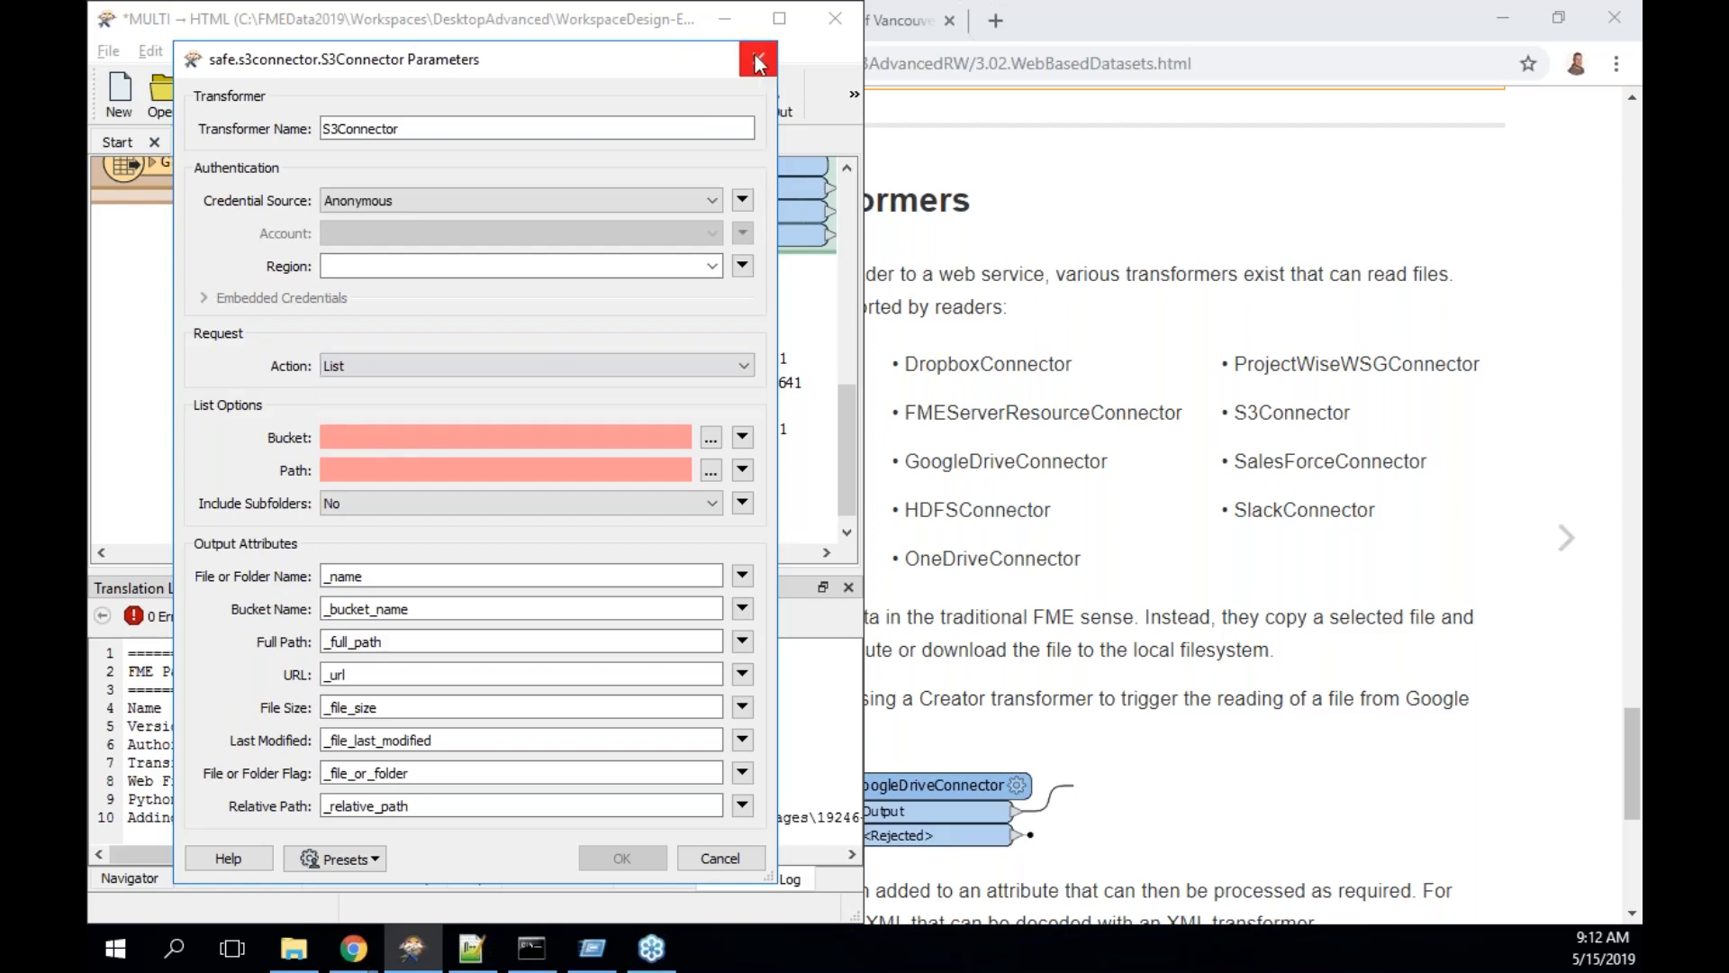
left_click(756, 60)
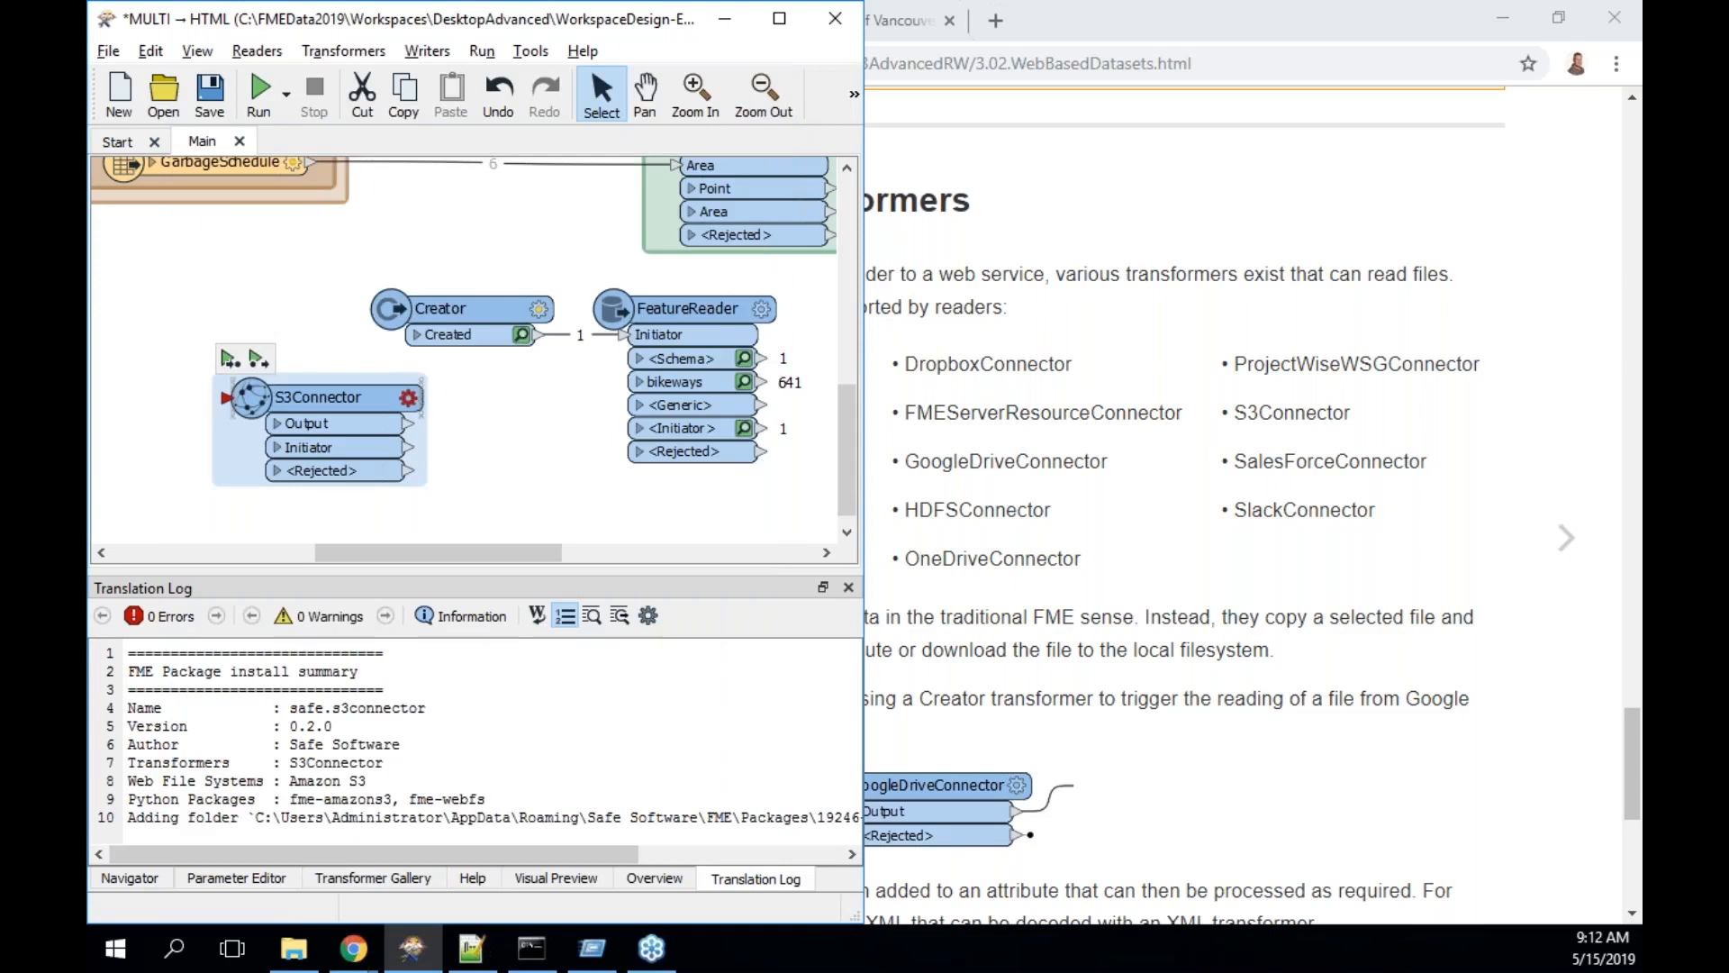
- Return to the Chrome manual and go to the next page, the Snowfall Project exercise
key("alt+Tab")
scroll(1036, 505, "down", 3)
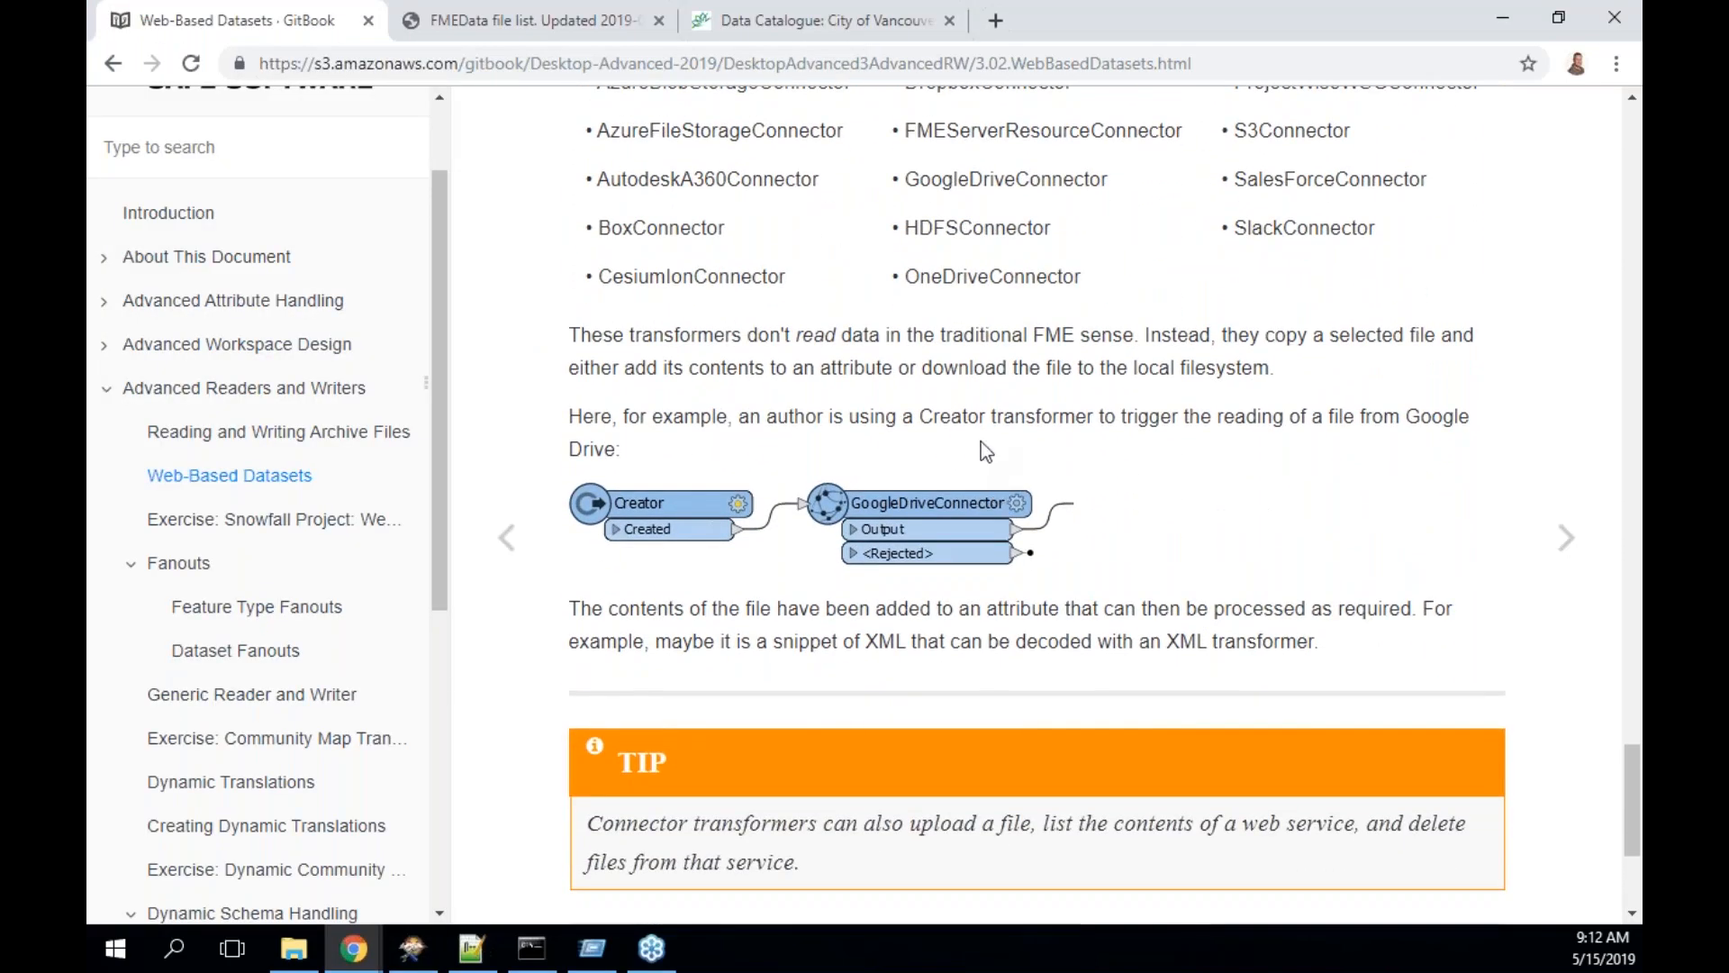
scroll(981, 441, "down", 2)
scroll(981, 441, "down", 2)
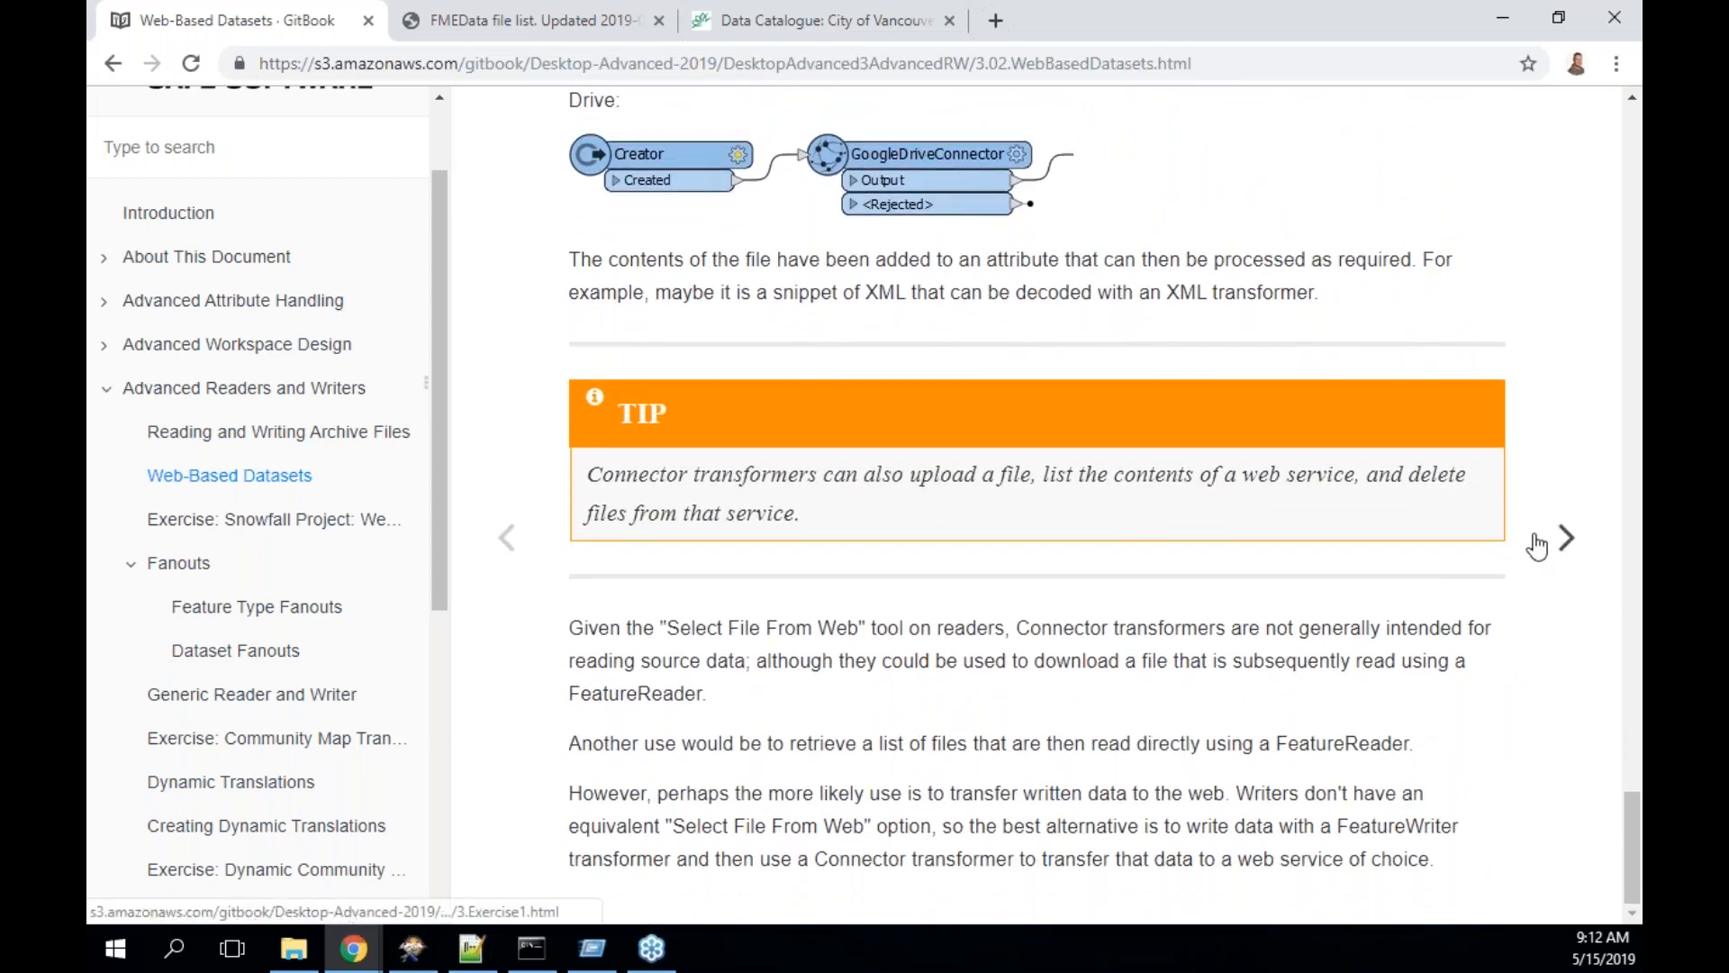
left_click(1567, 539)
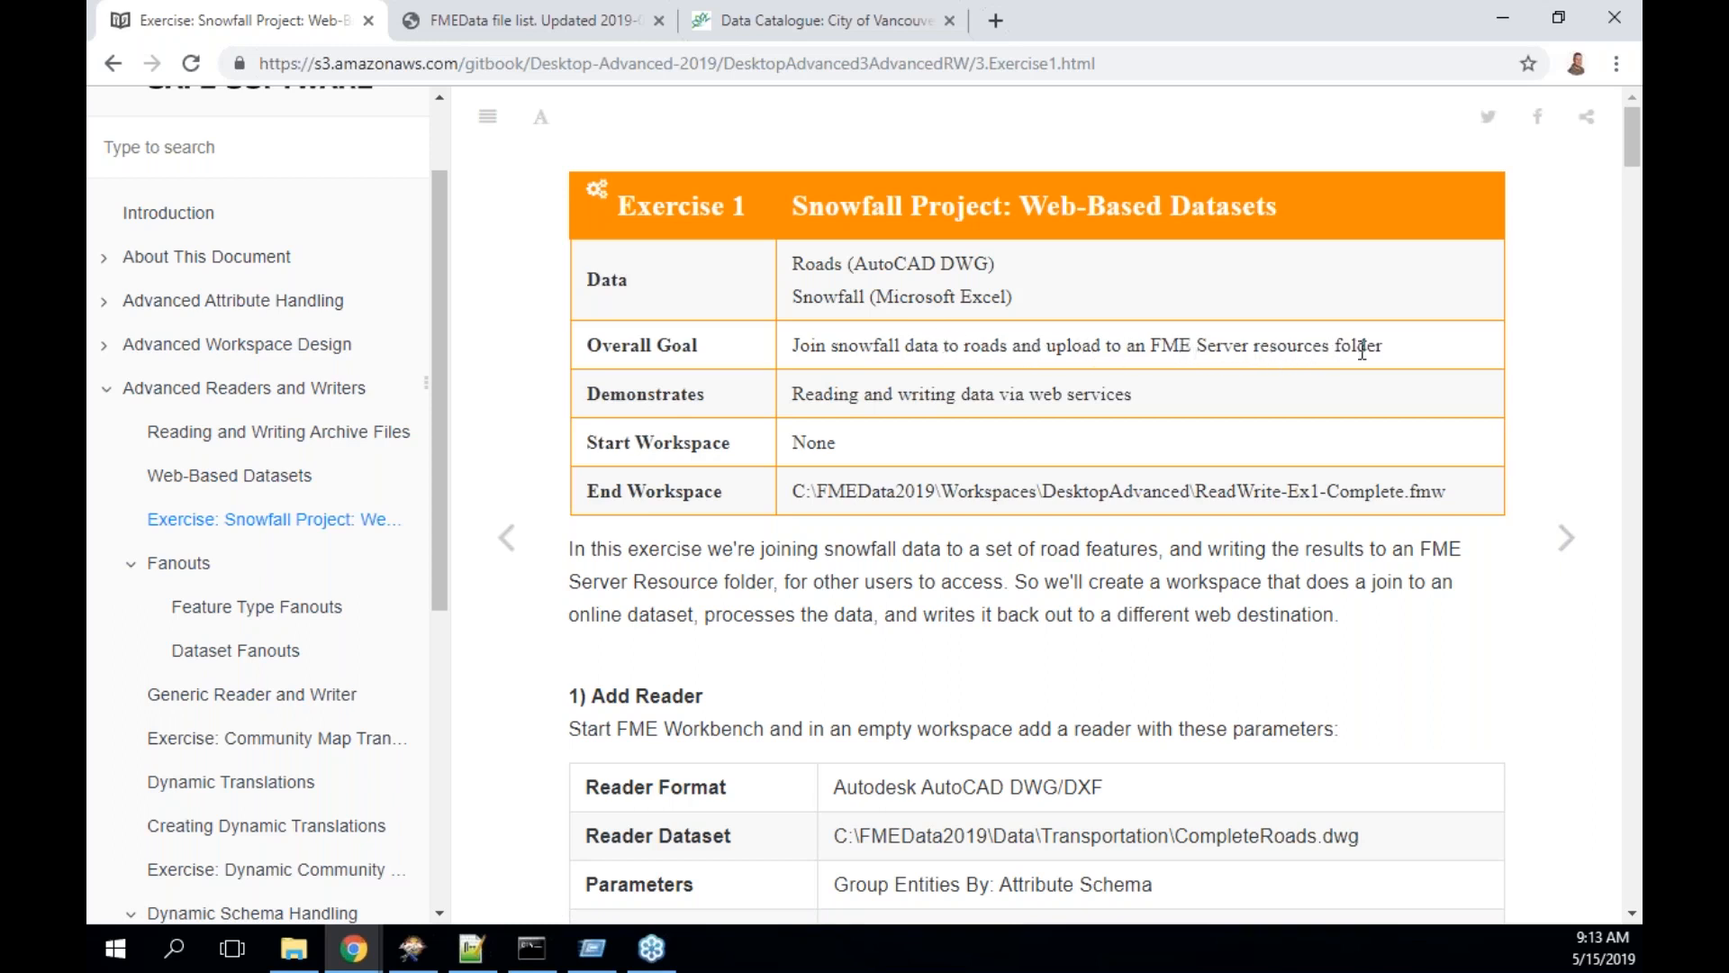
- Highlight 'FME Server resources folder' in the exercise goal and read further down the page
left_click_drag(1147, 348, 1399, 353)
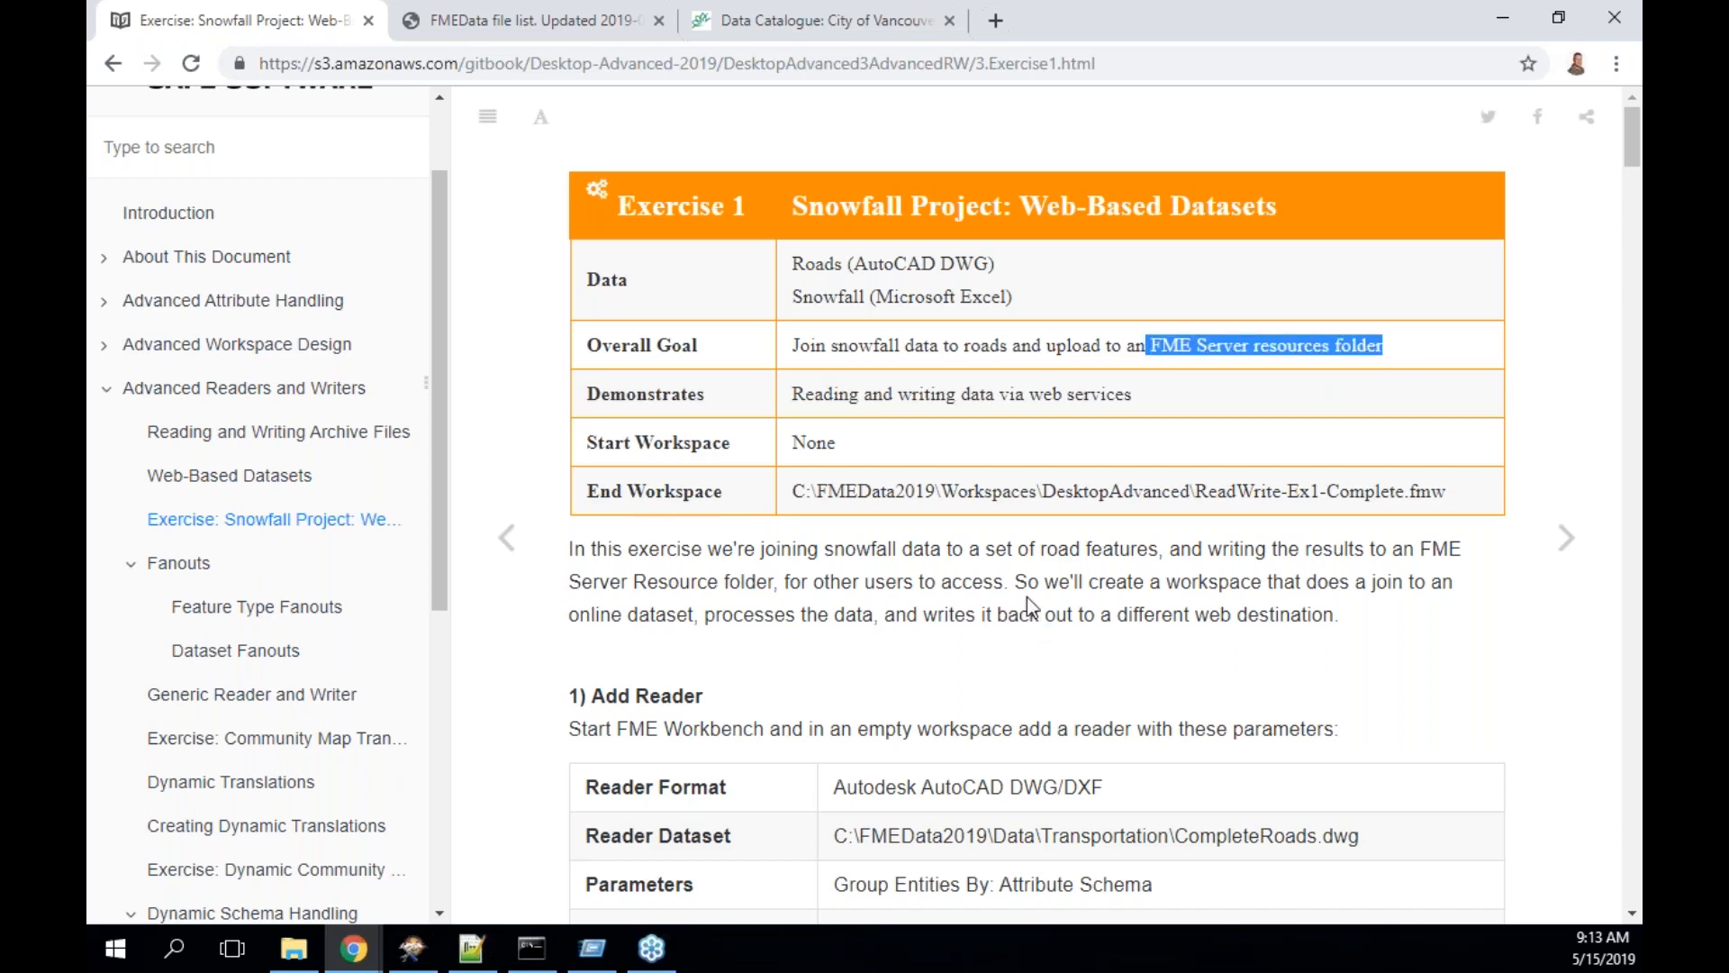
scroll(1026, 596, "down", 1)
scroll(1027, 597, "down", 3)
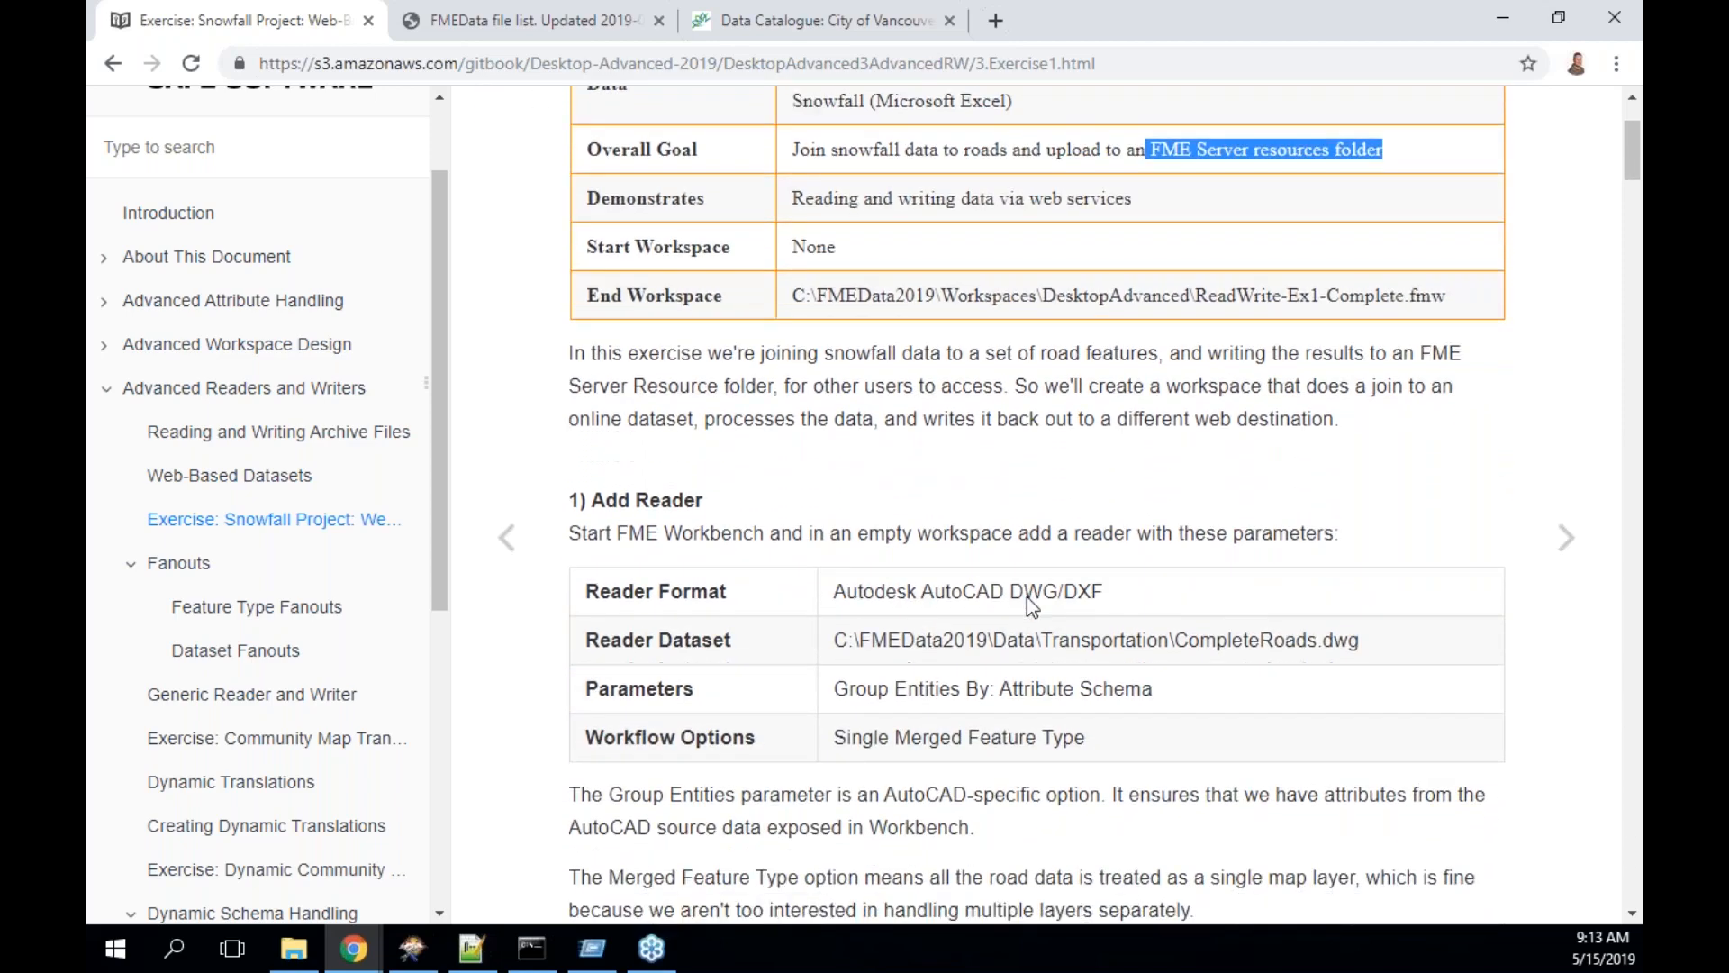
scroll(1027, 596, "down", 2)
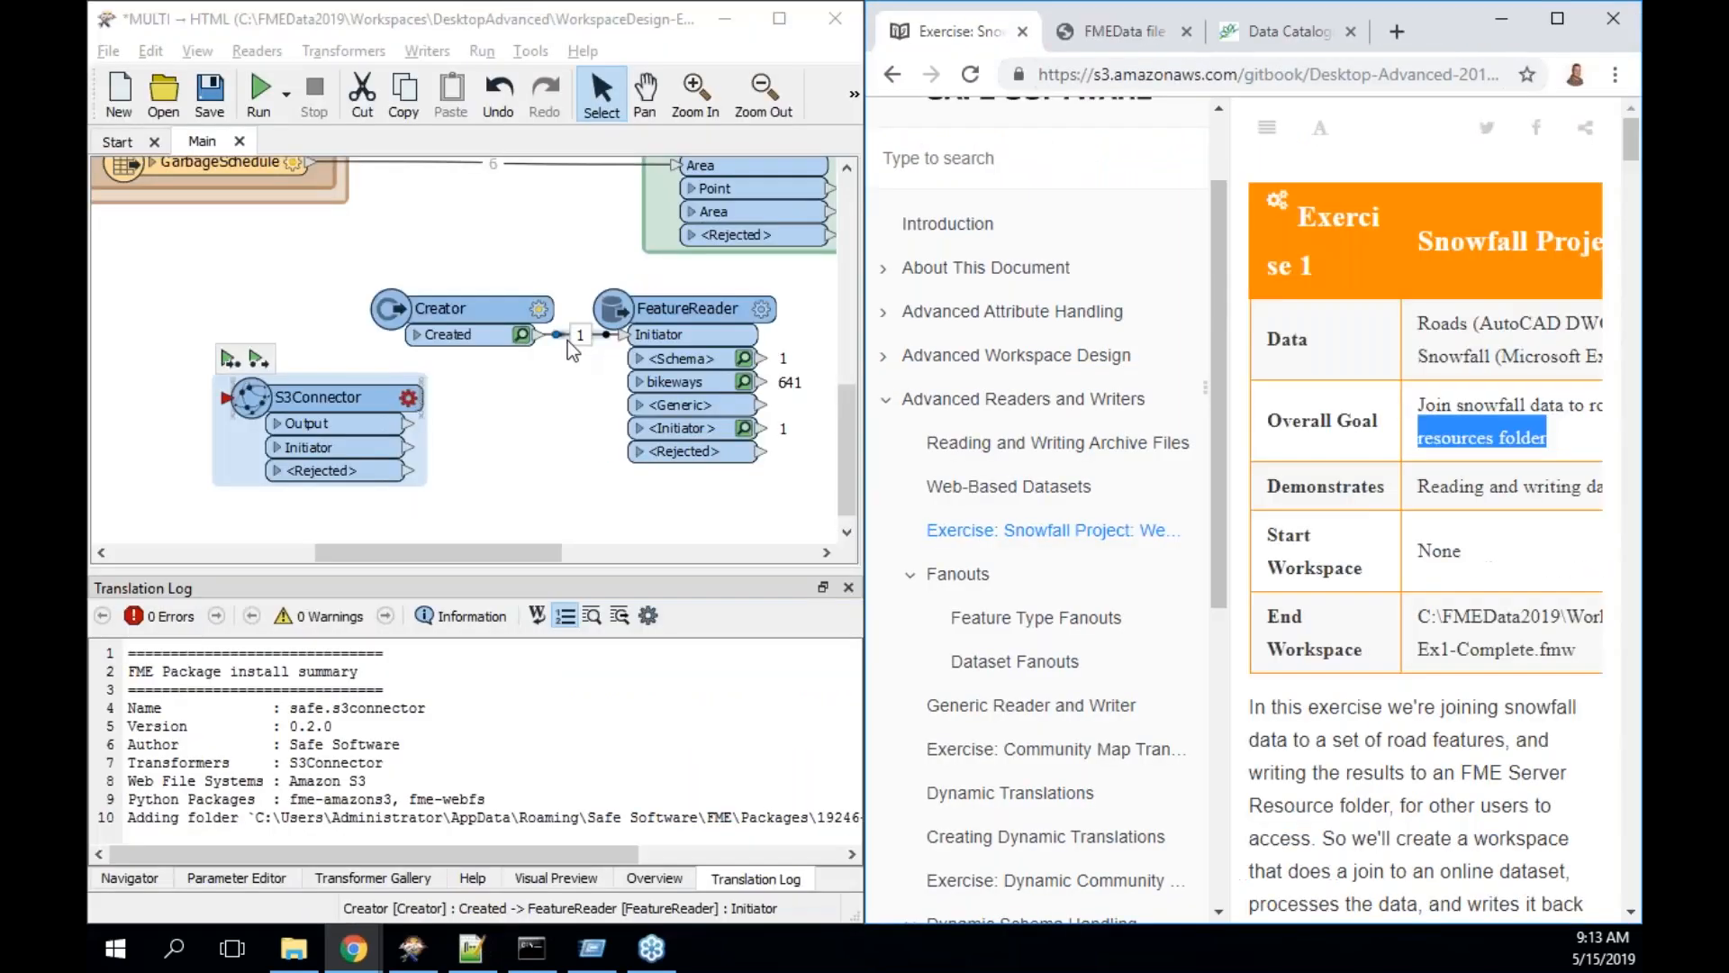
- Hide the book's contents panel and copy the exercise page's web address
left_click(1270, 135)
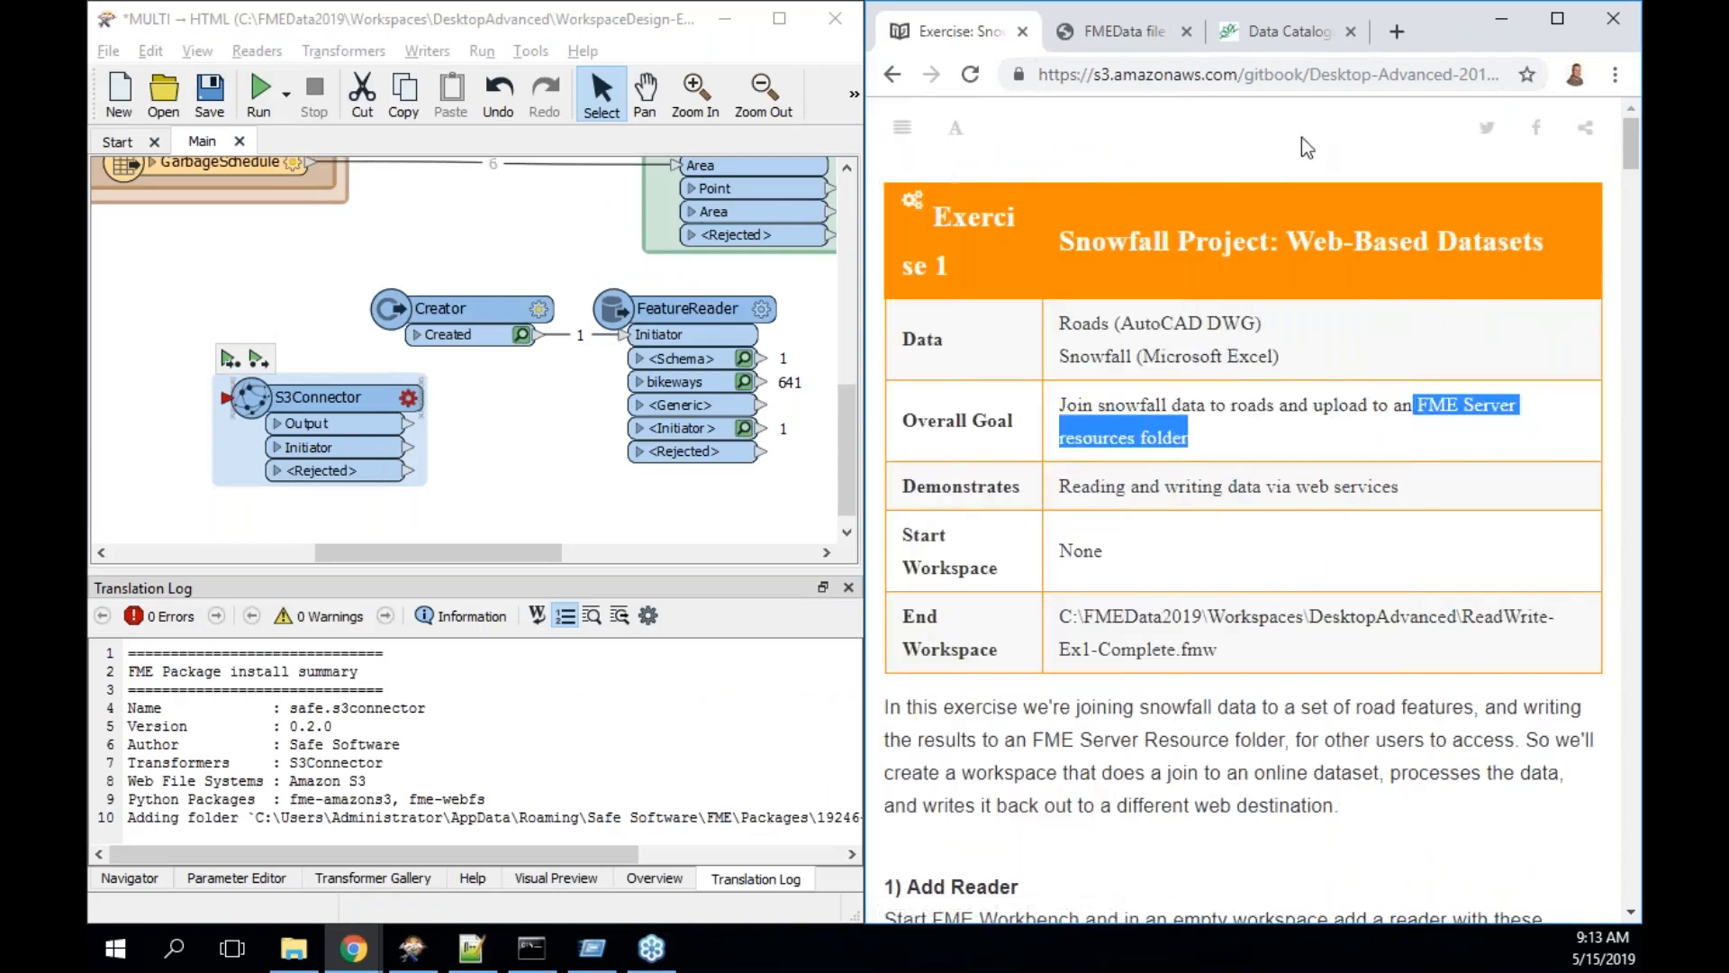
left_click(1360, 72)
right_click(1153, 70)
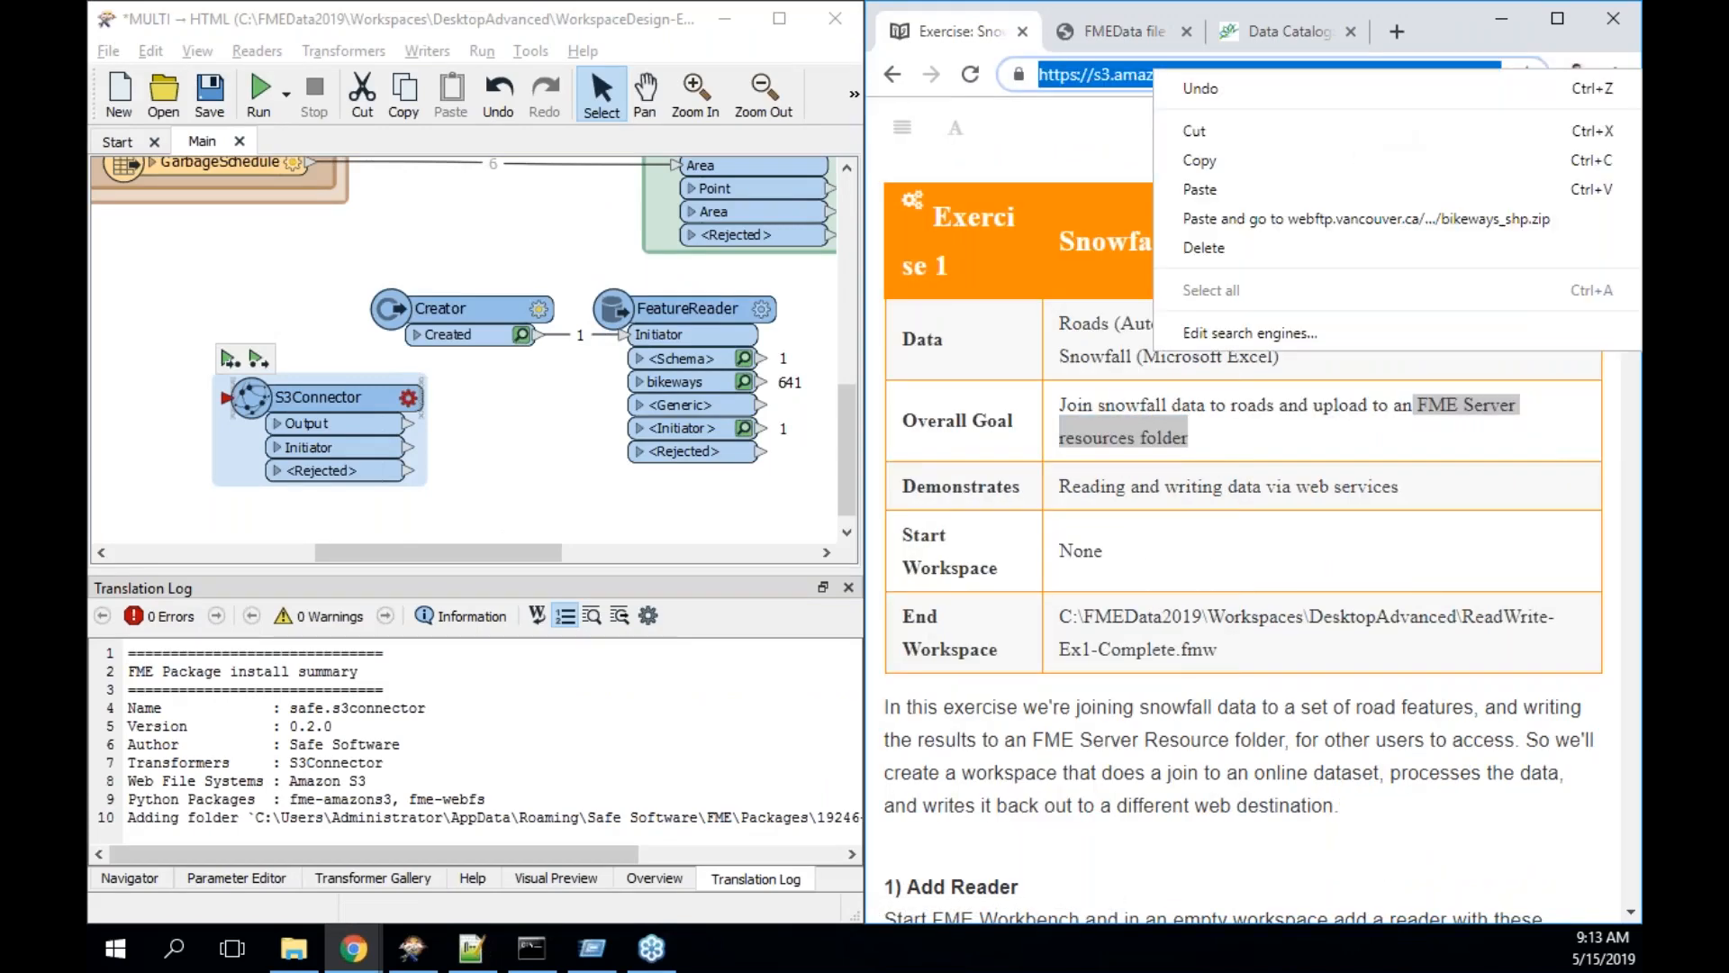
left_click(1198, 160)
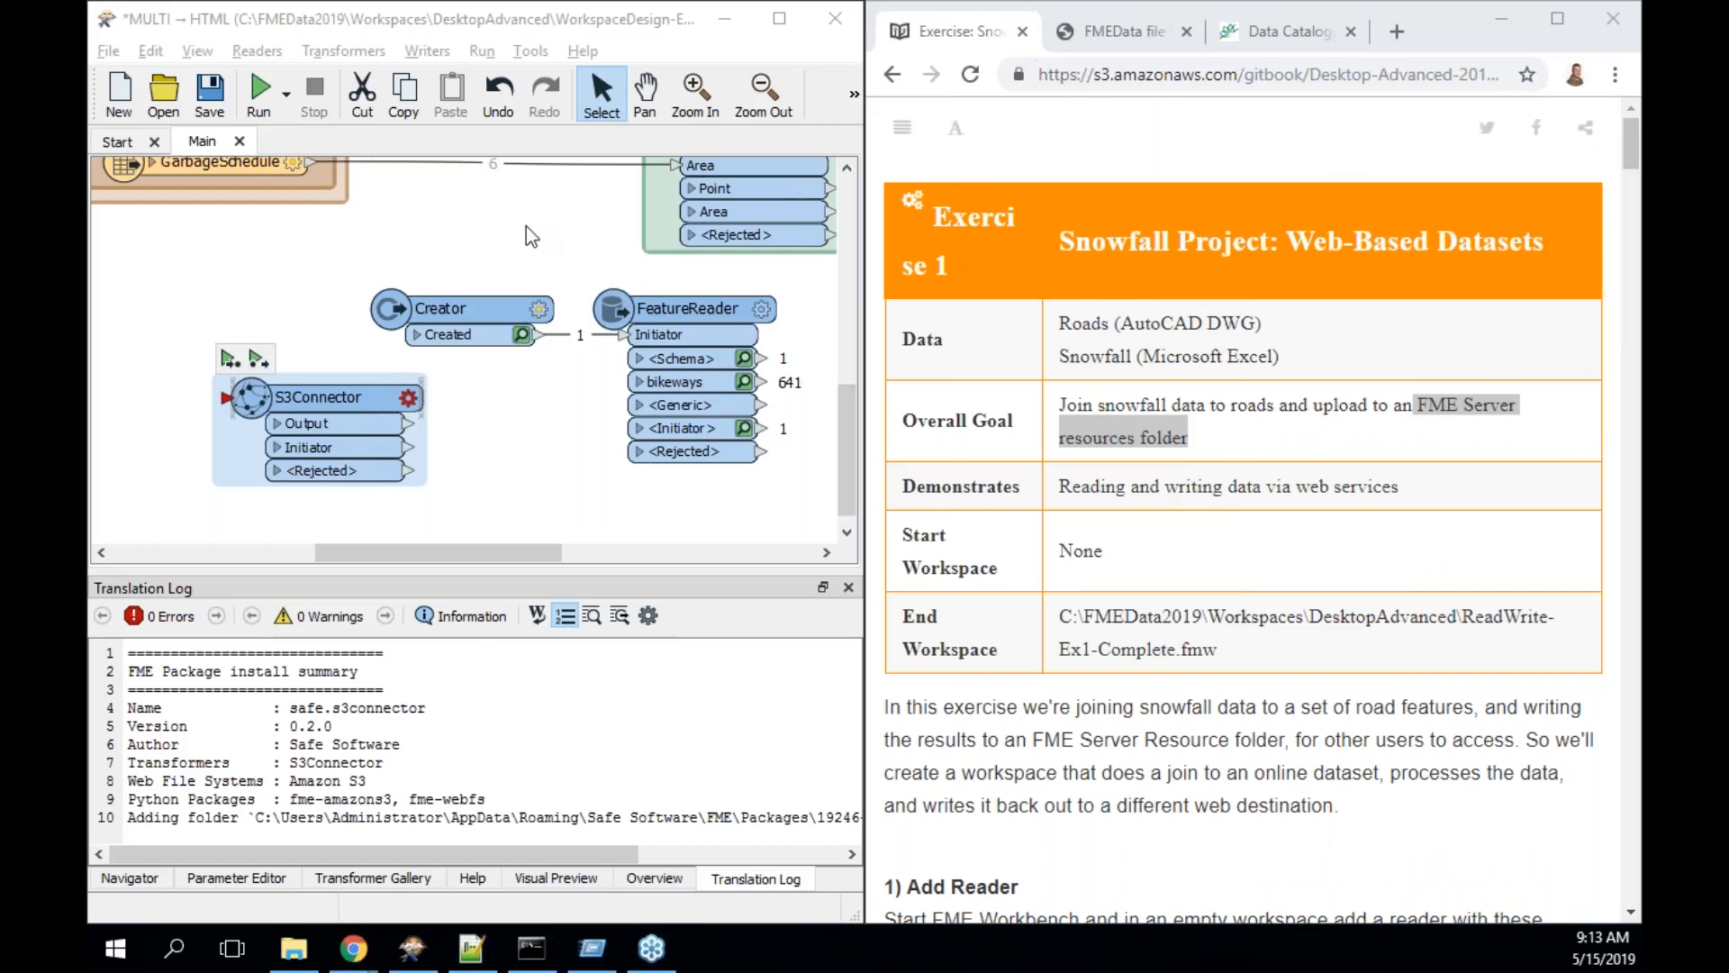
- Start a new workspace, saving the current one without a backup
left_click(456, 236)
left_click(117, 142)
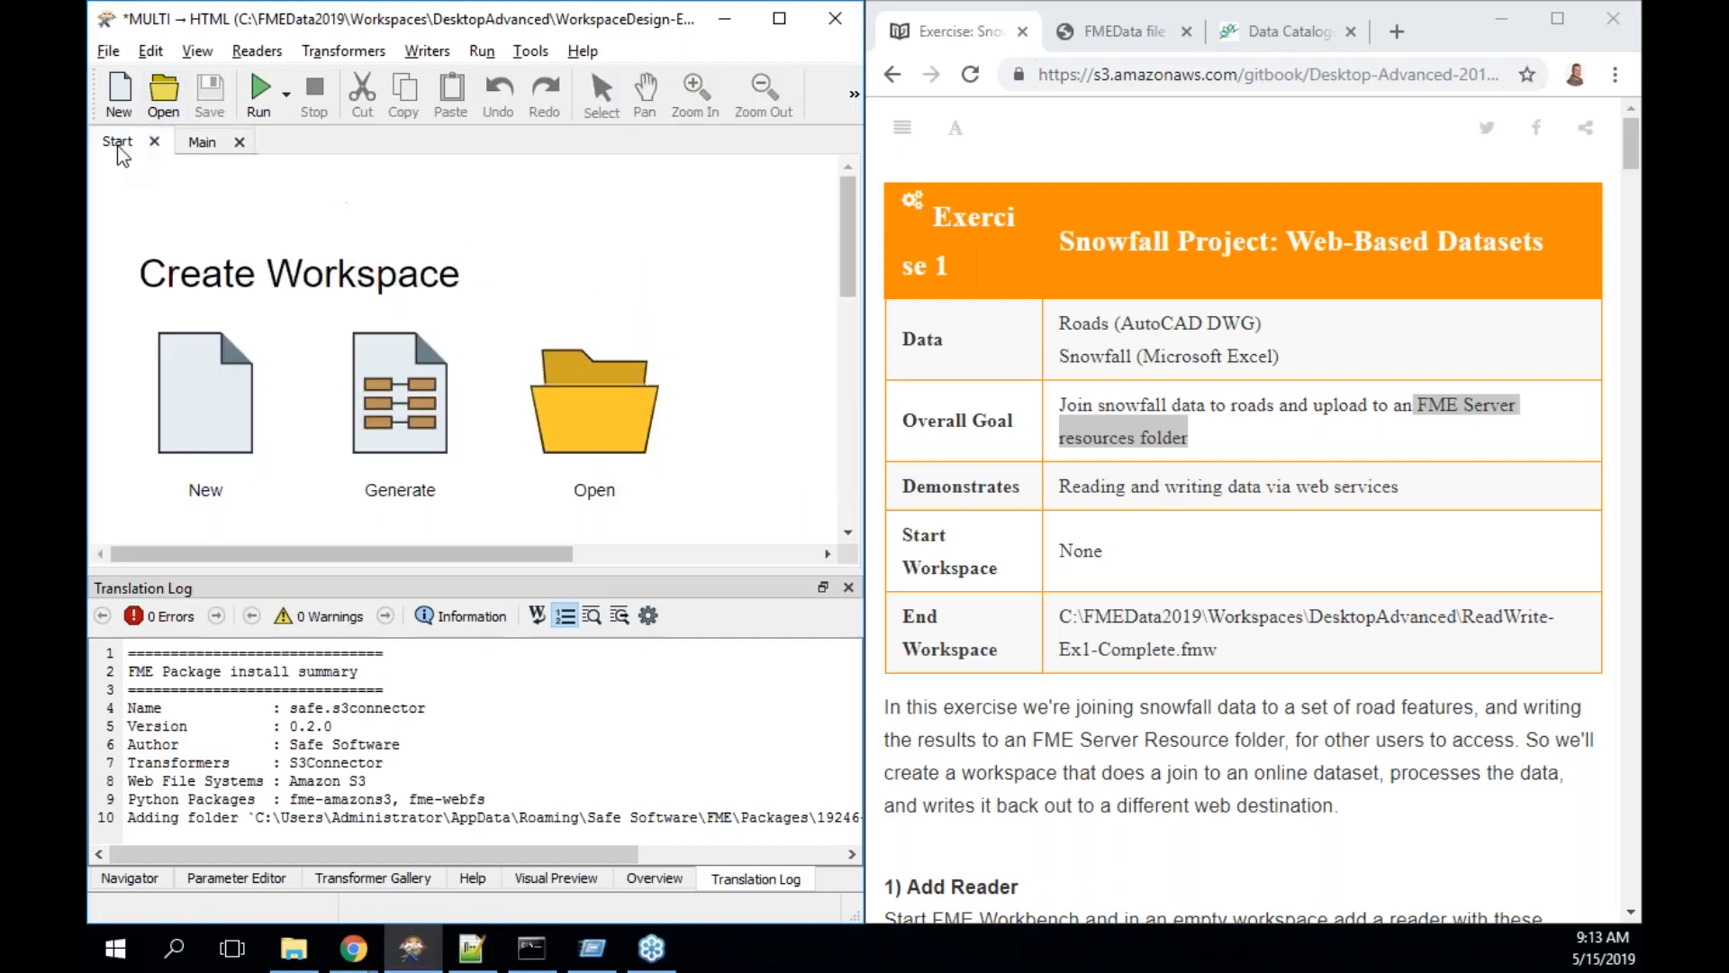
left_click(213, 424)
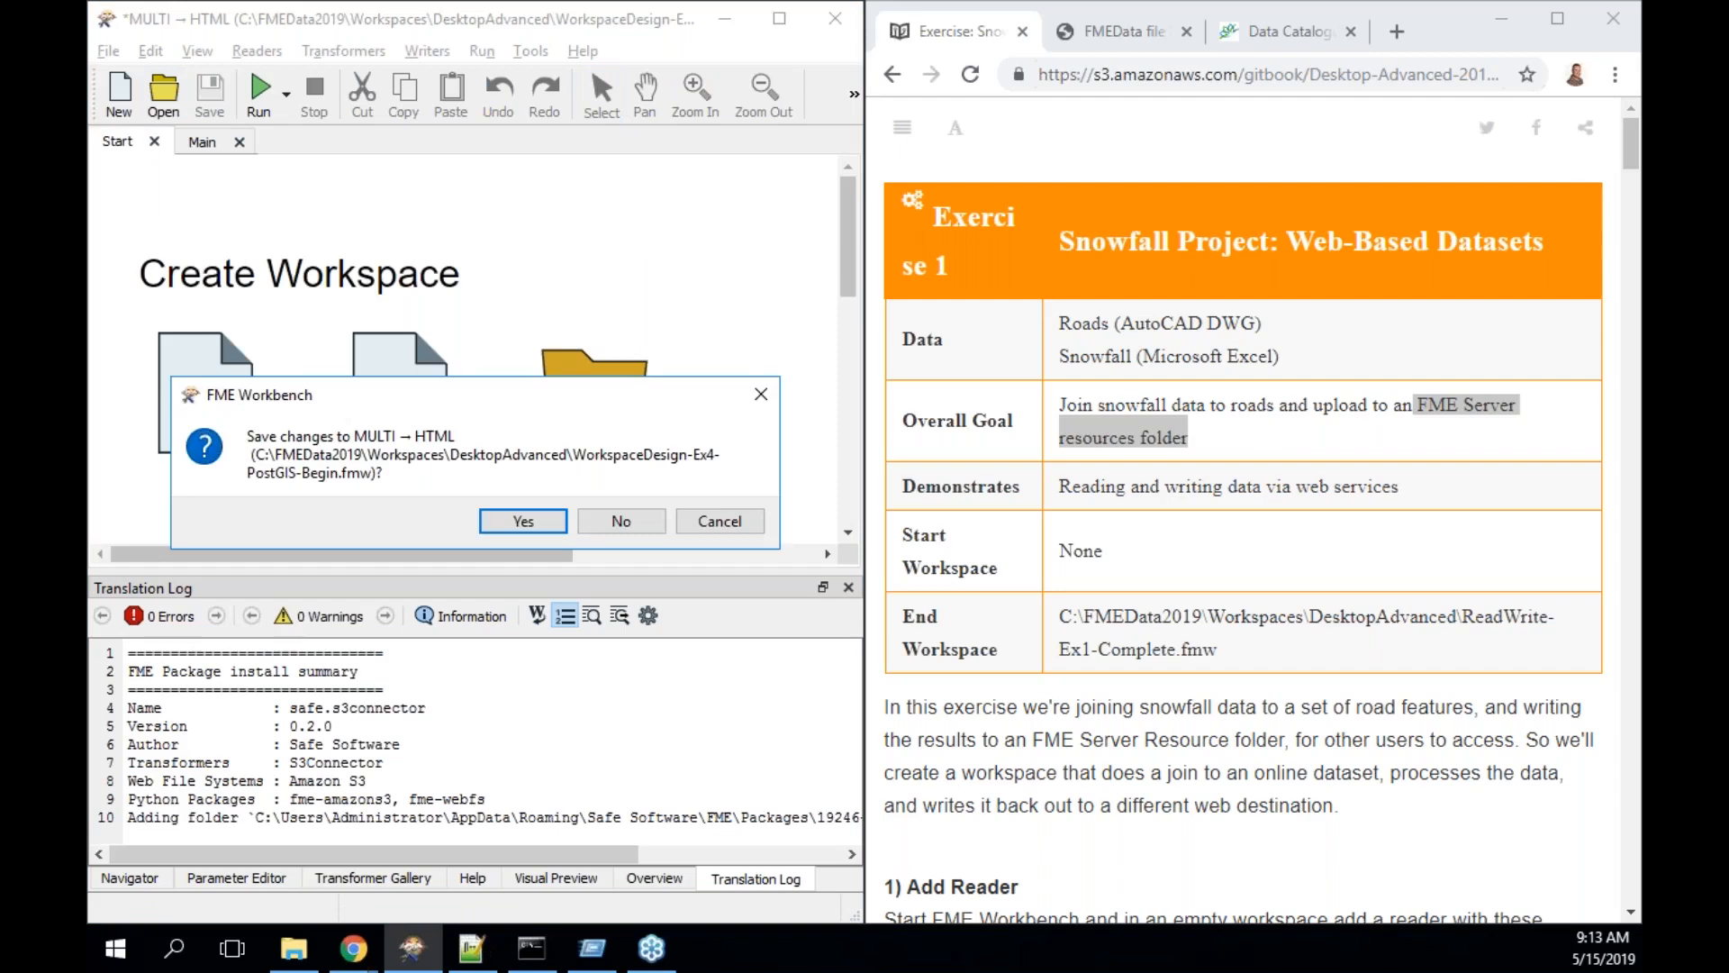
left_click(537, 517)
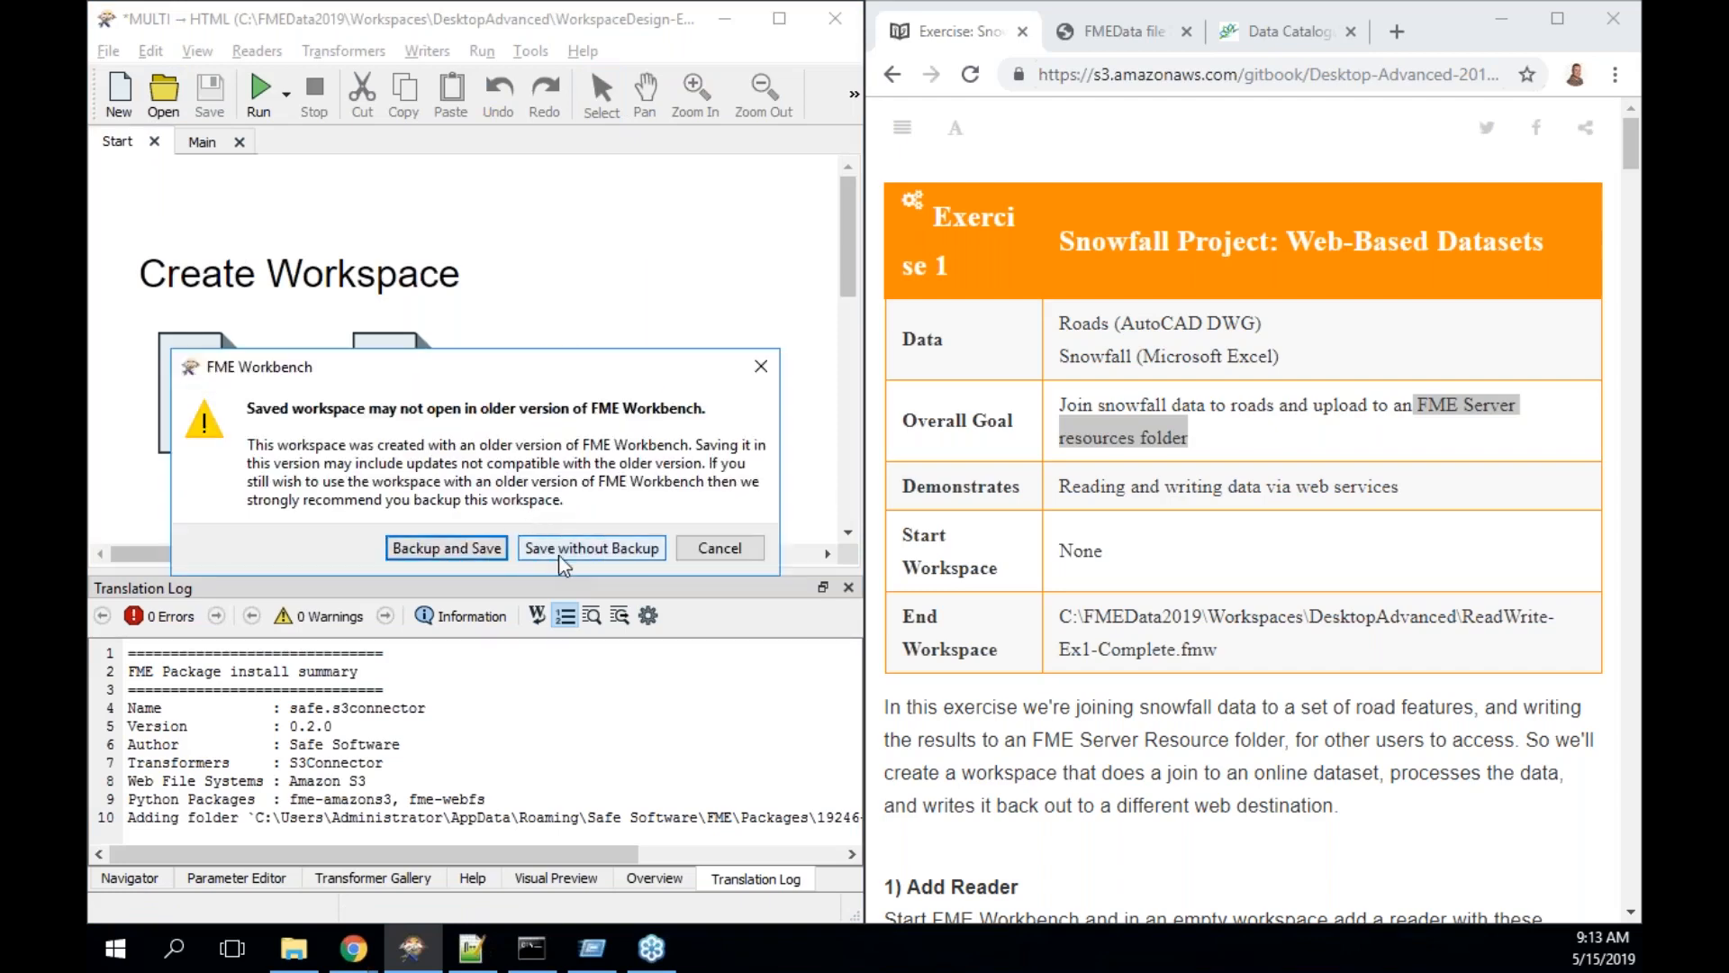
left_click(591, 548)
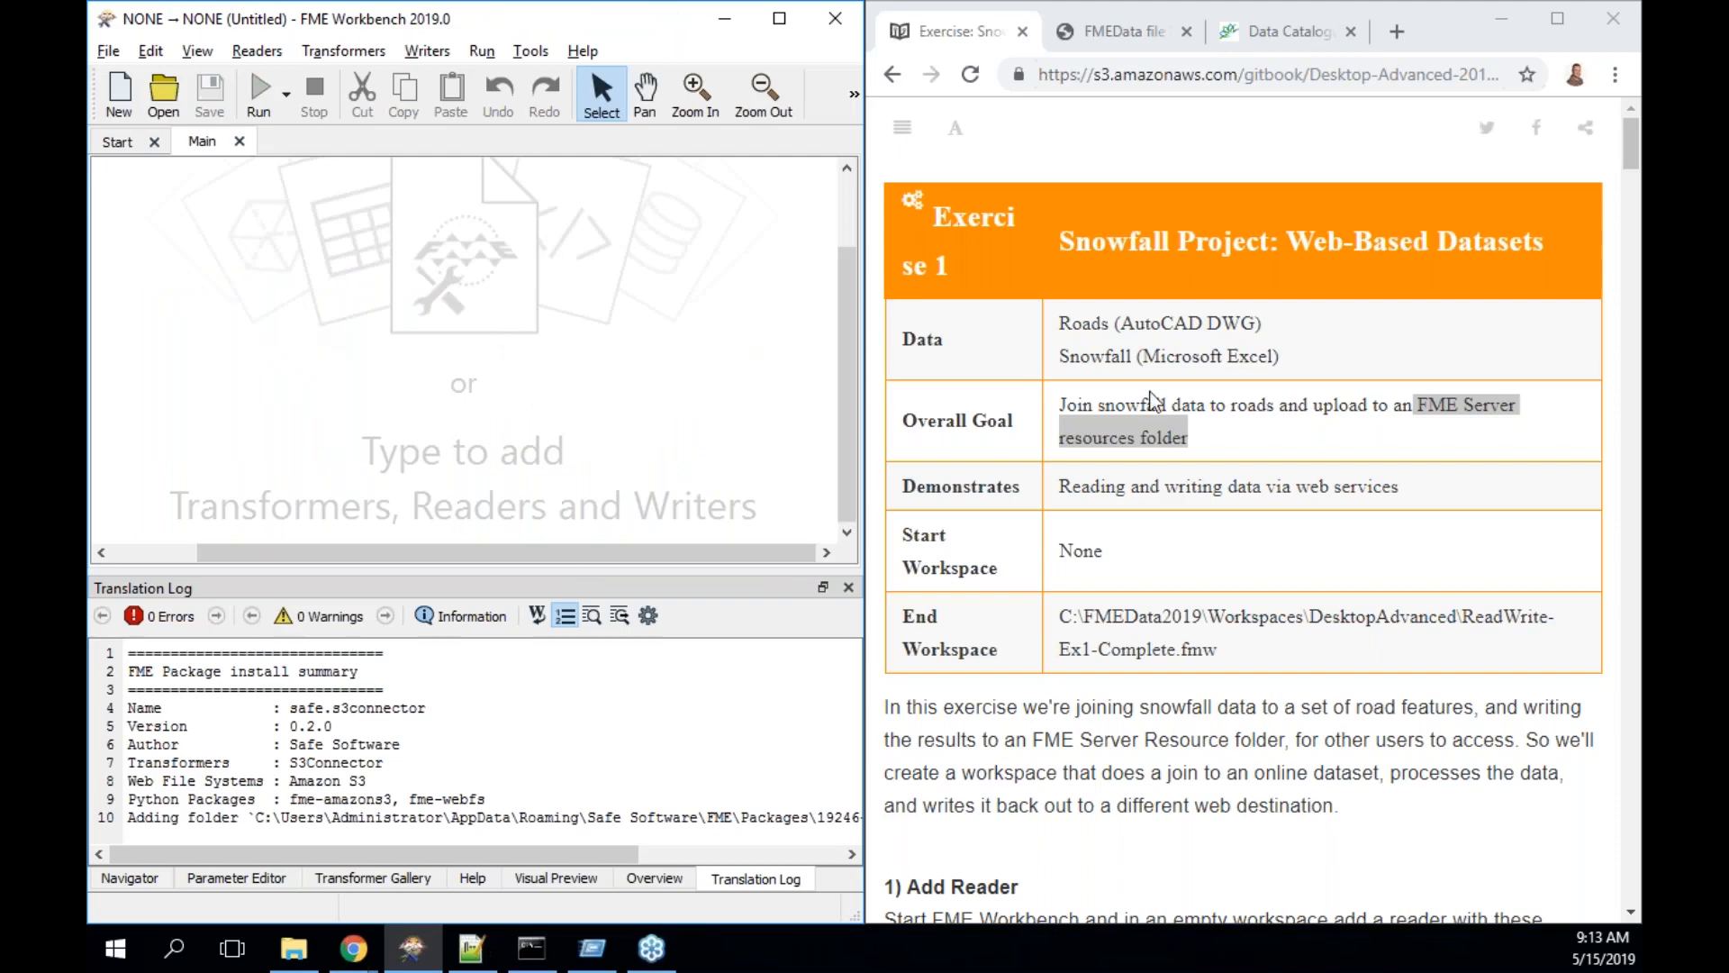
scroll(1290, 441, "down", 3)
scroll(1290, 441, "down", 4)
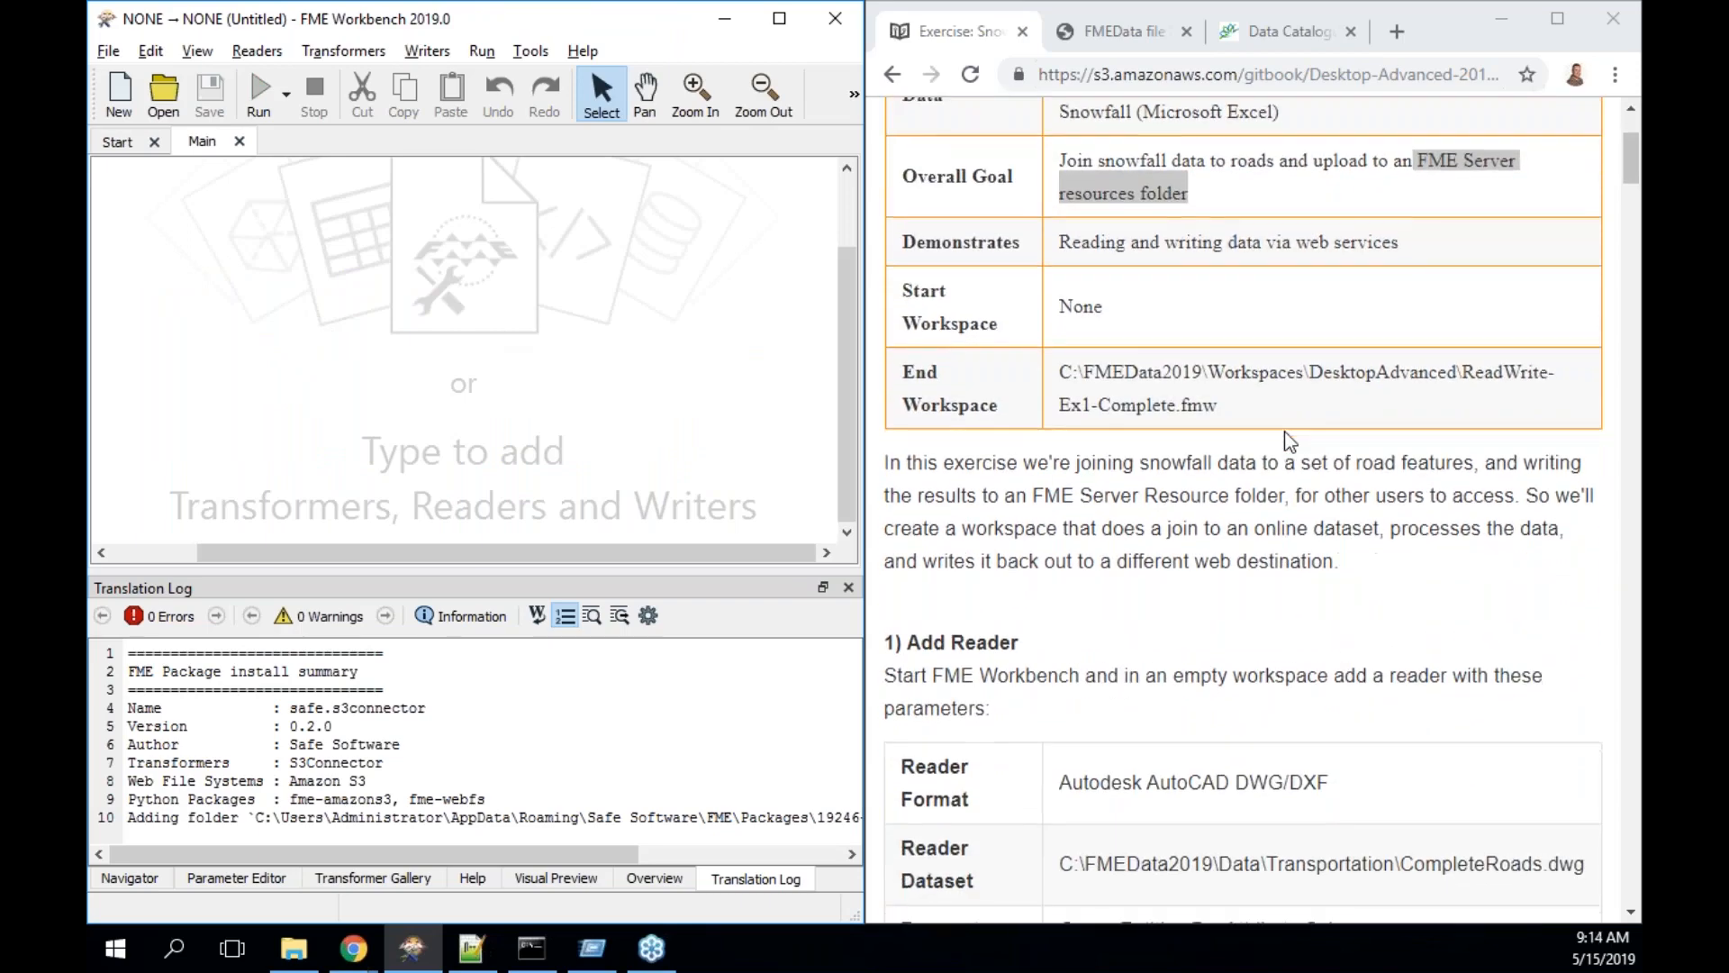
- Choose the Autodesk AutoCAD DWG/DXF reader from the Quick Add results for 'dwg'
scroll(1290, 442, "down", 1)
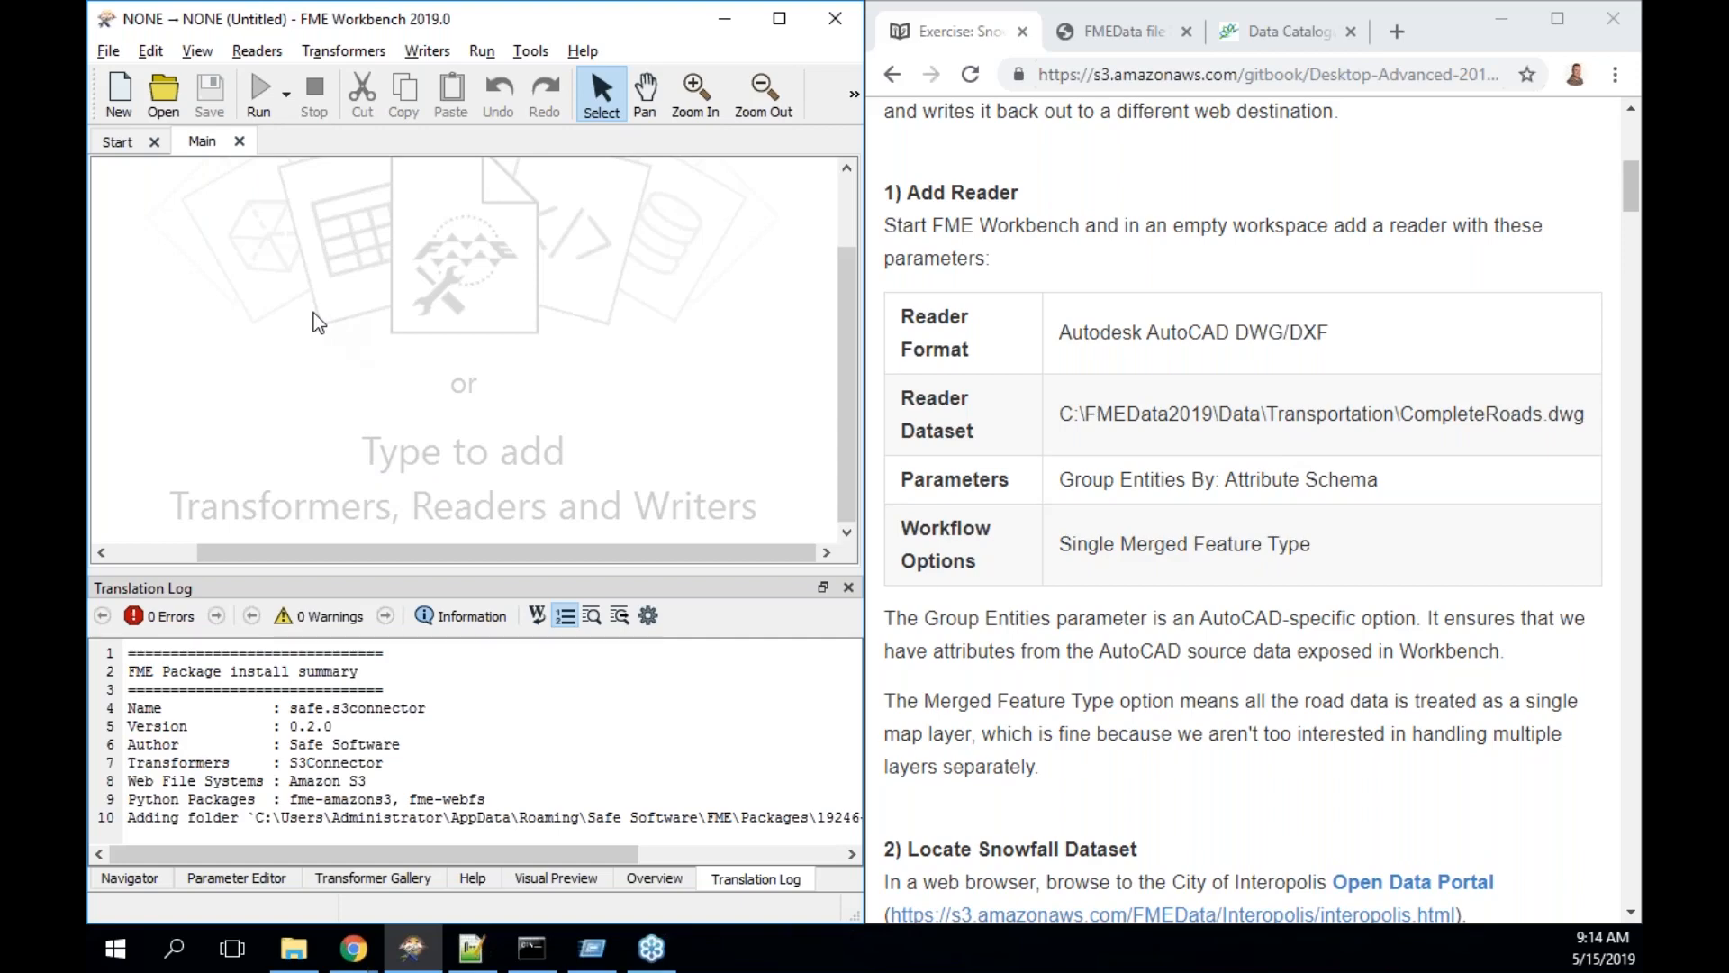
type("dwg")
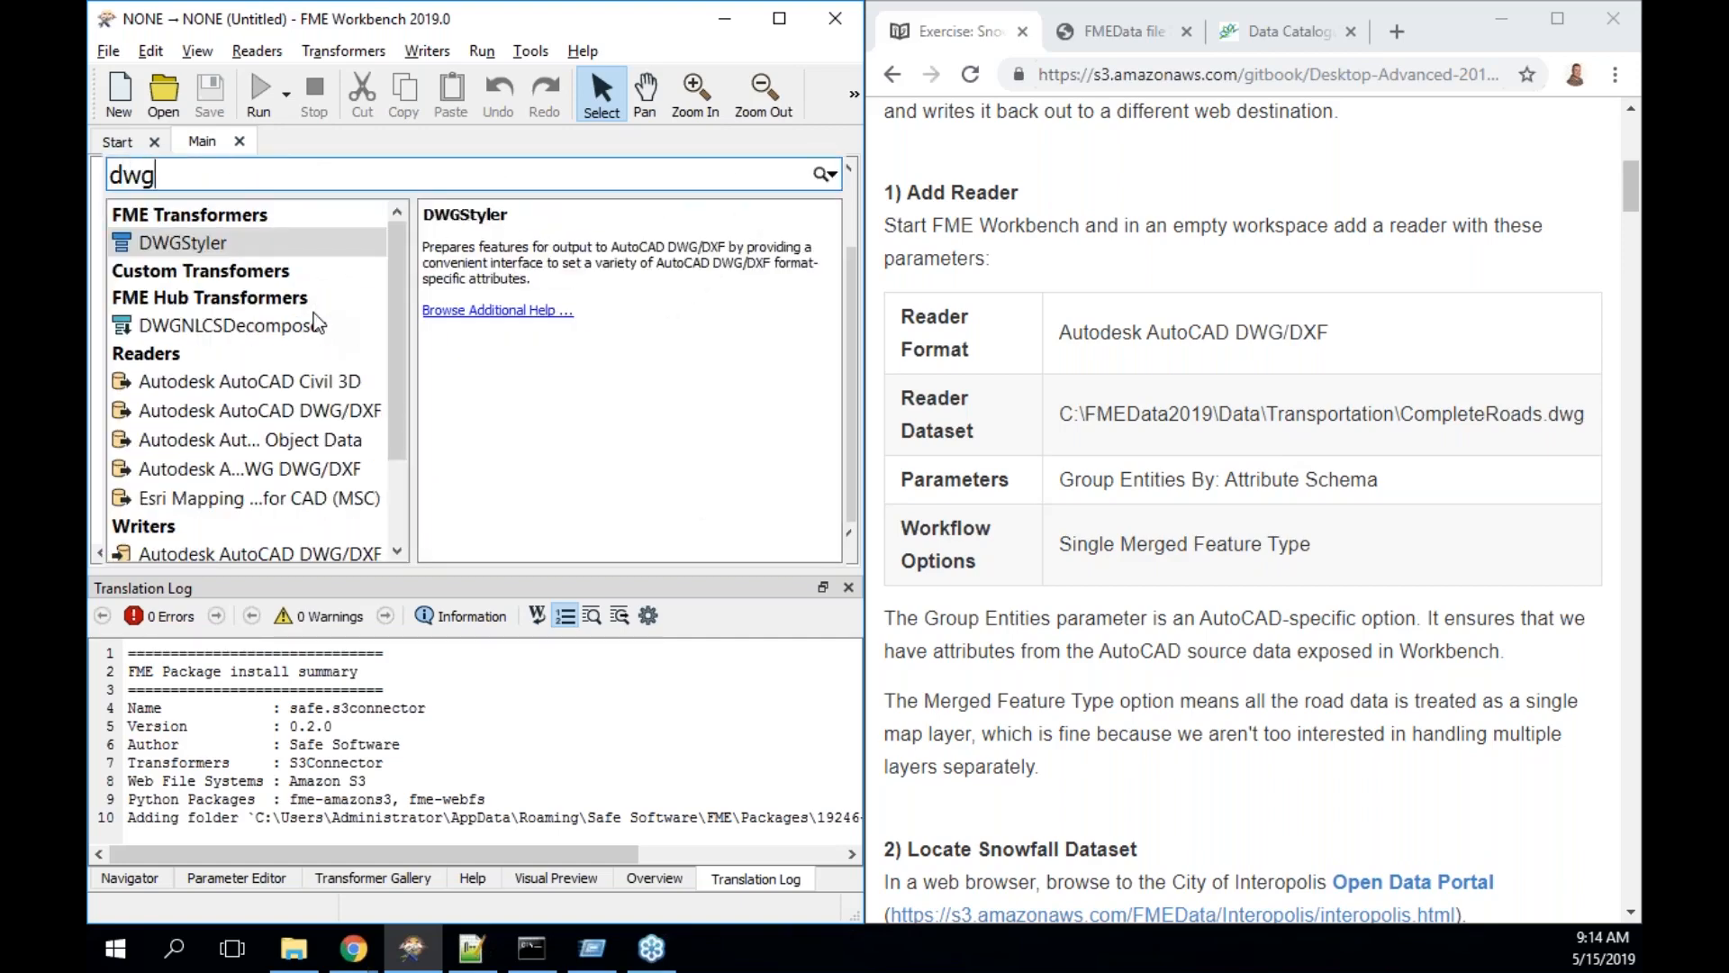
key("Down")
key("Down")
key("Down")
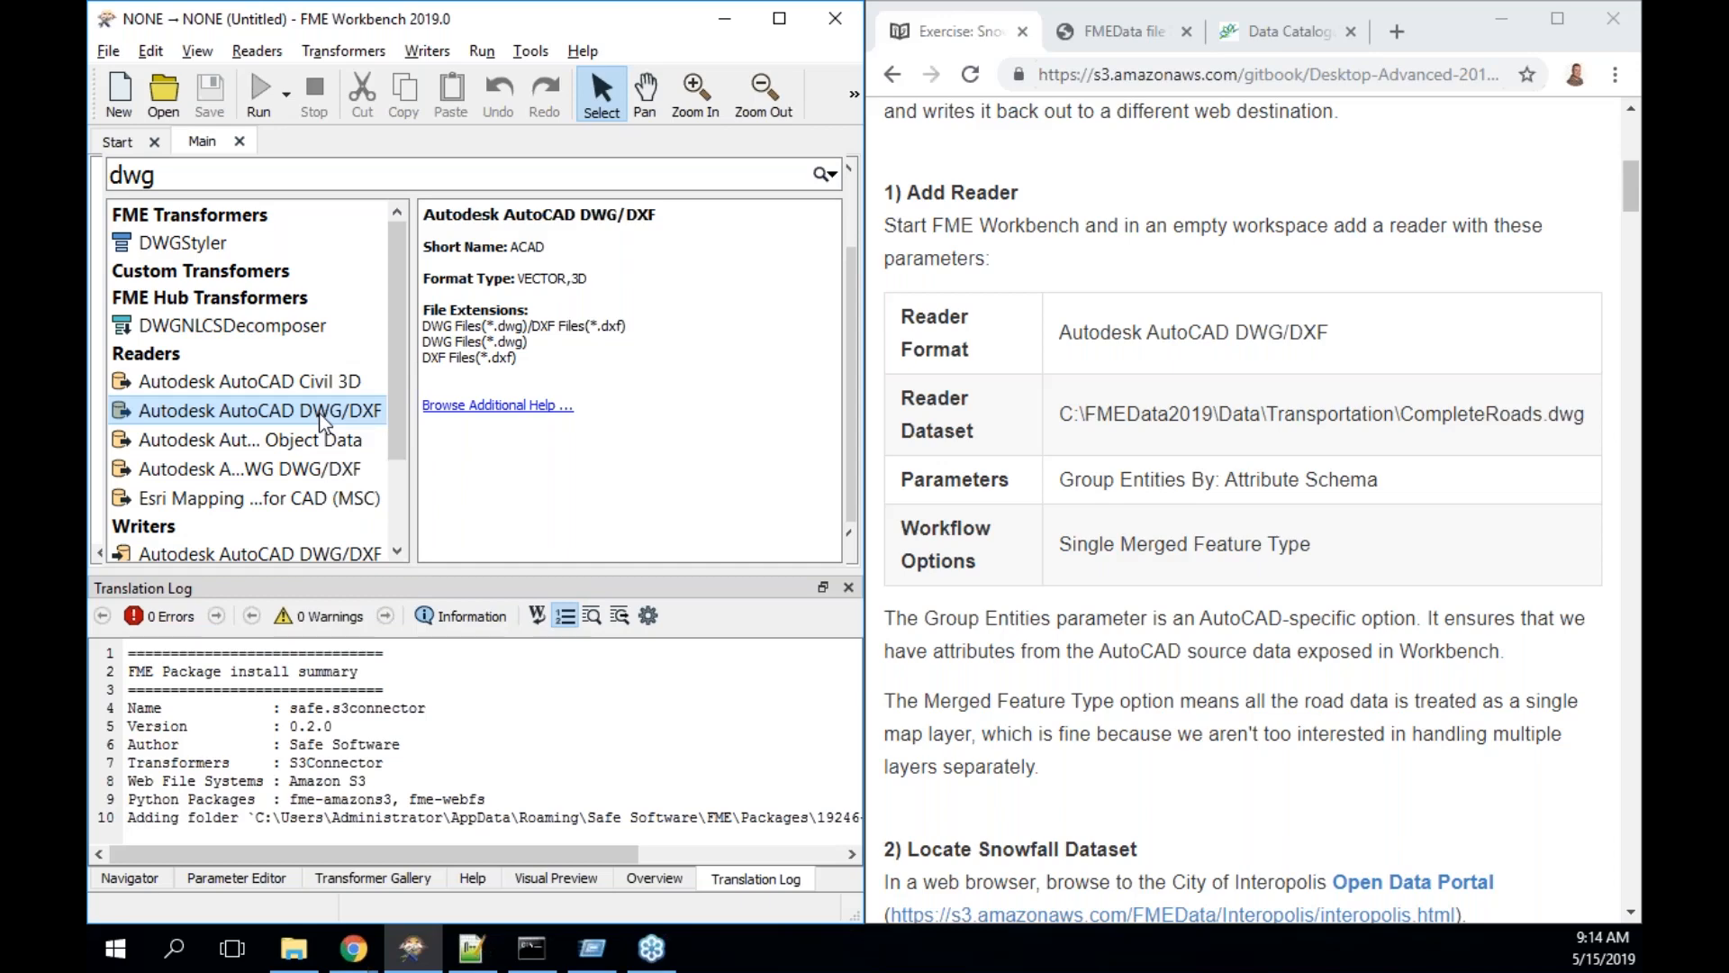
left_click(322, 416)
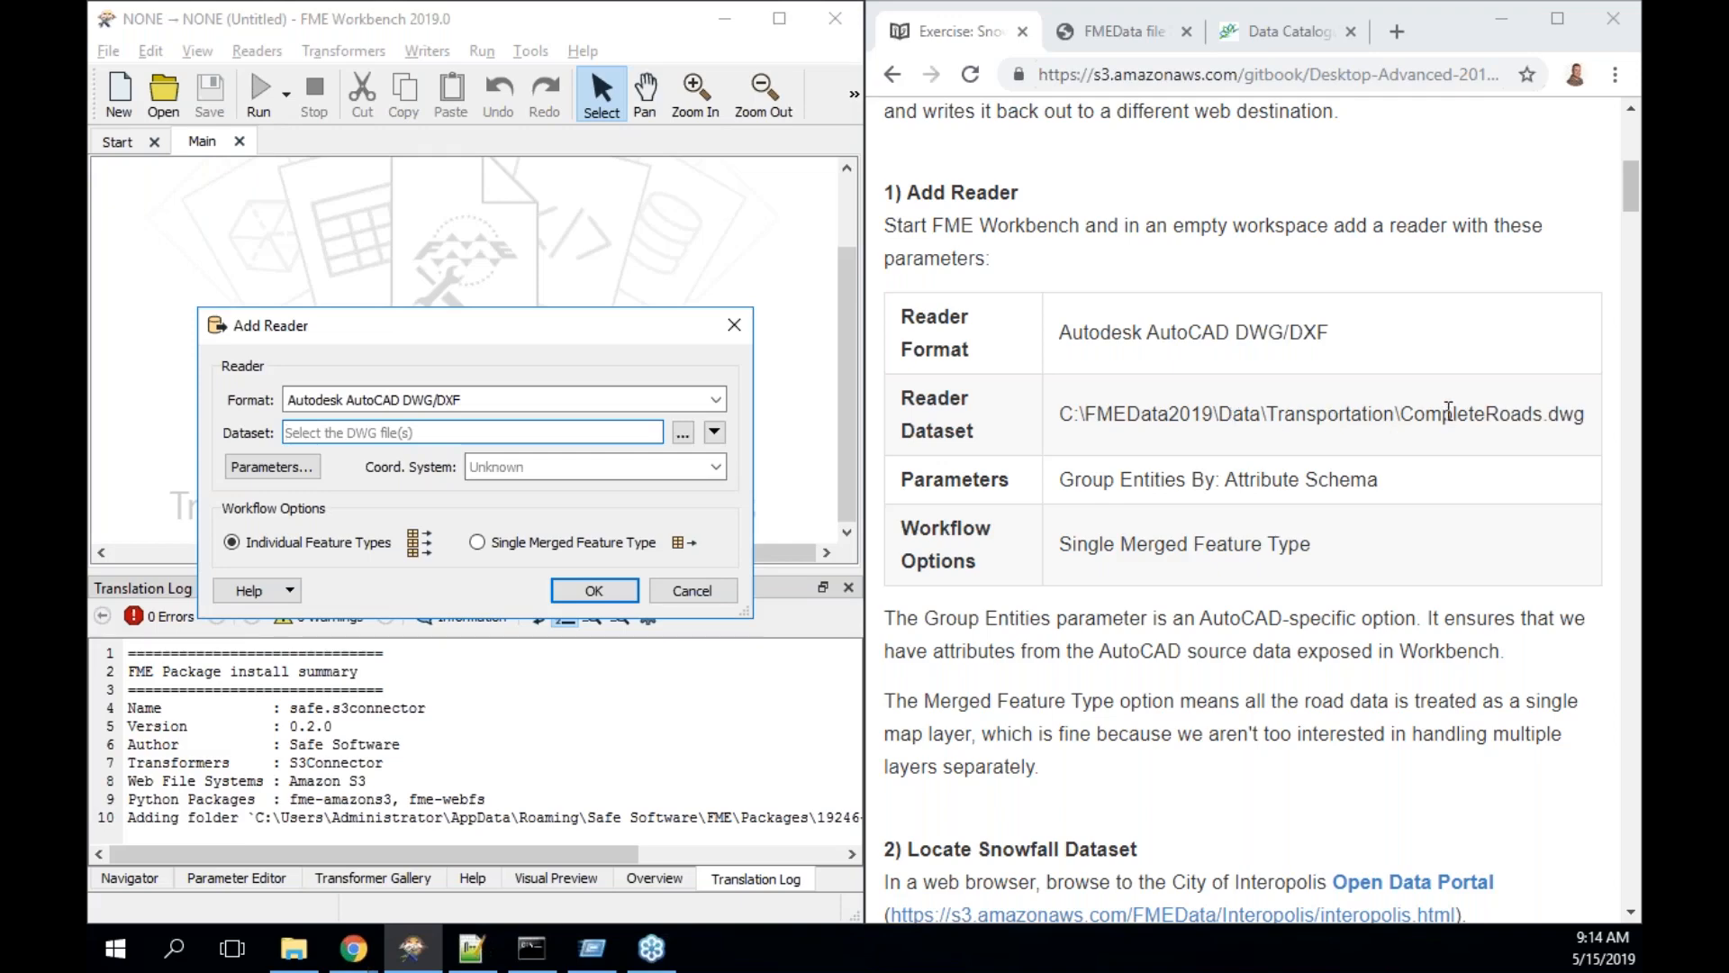
- Set the reader dataset to Transportation\CompleteRoads.dwg and open its AutoCAD parameters
left_click(683, 434)
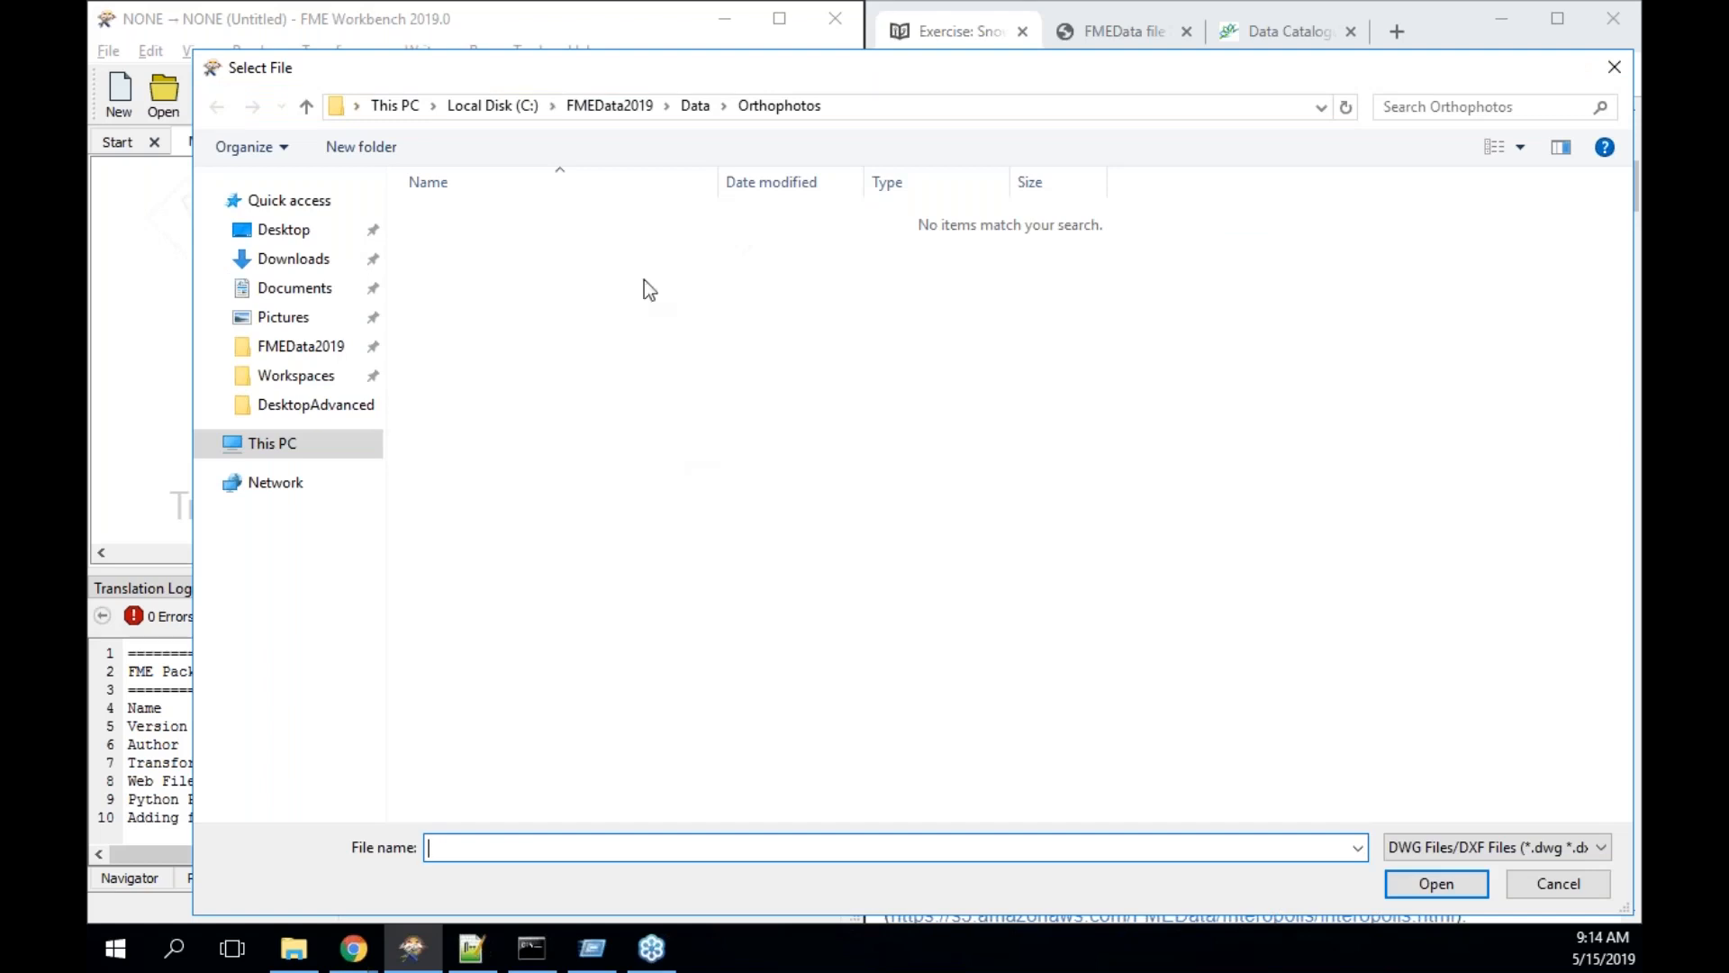
left_click(693, 108)
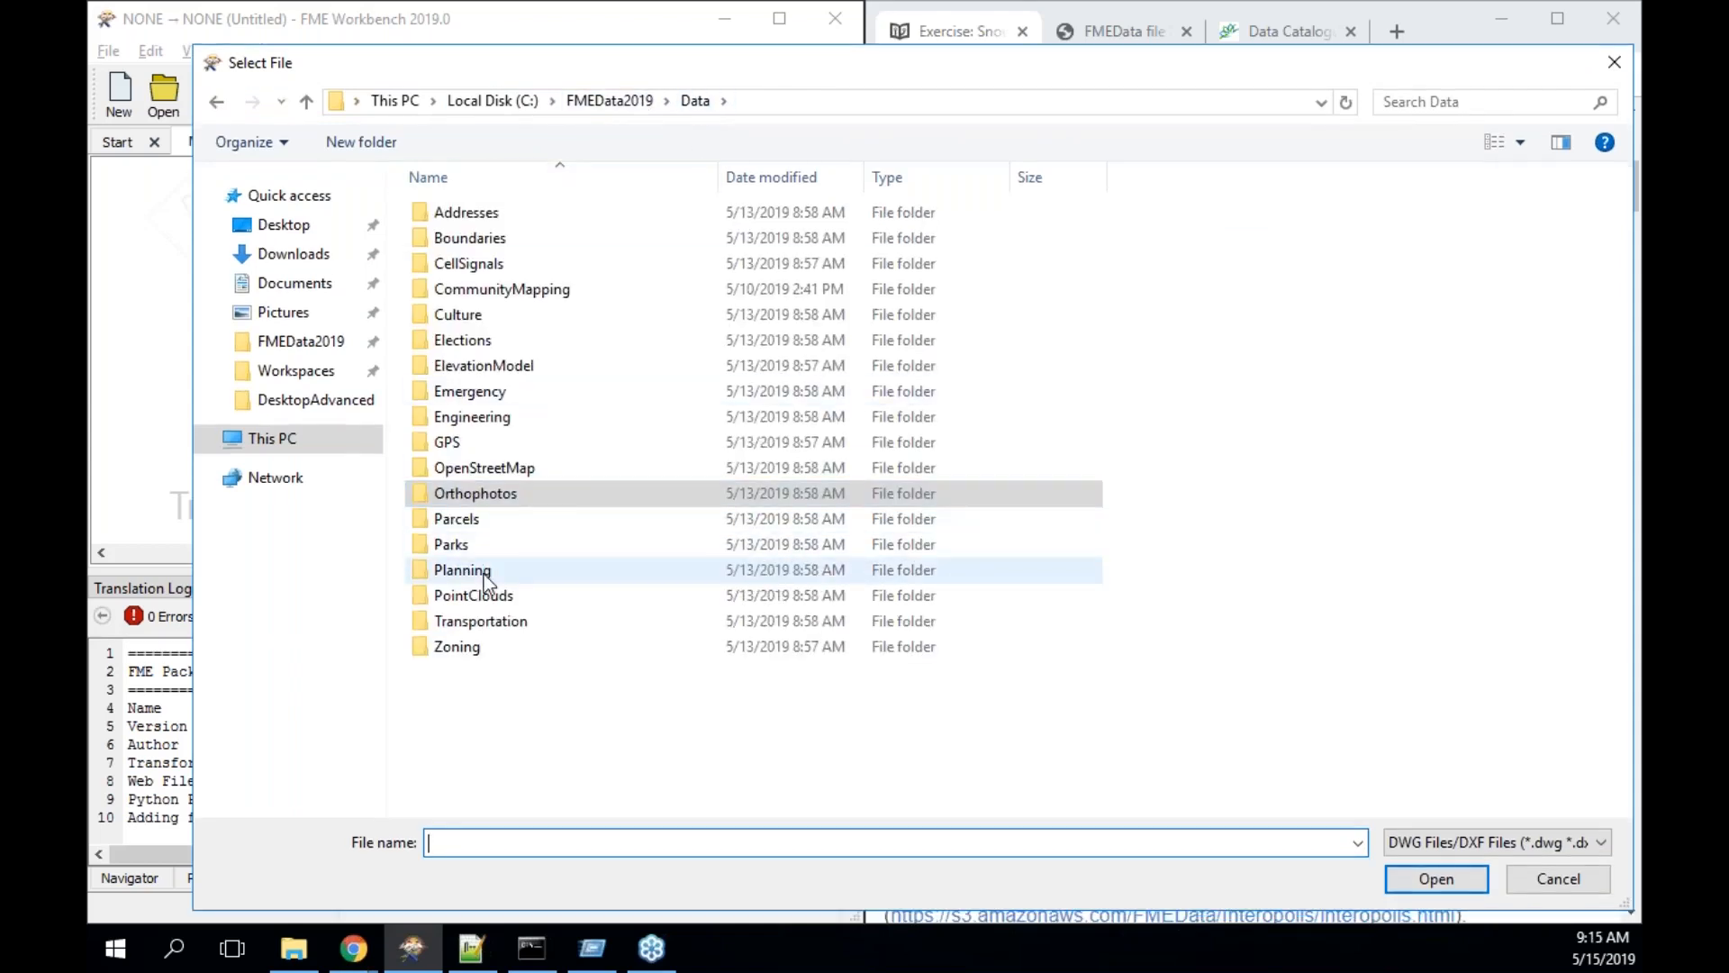
double_click(491, 622)
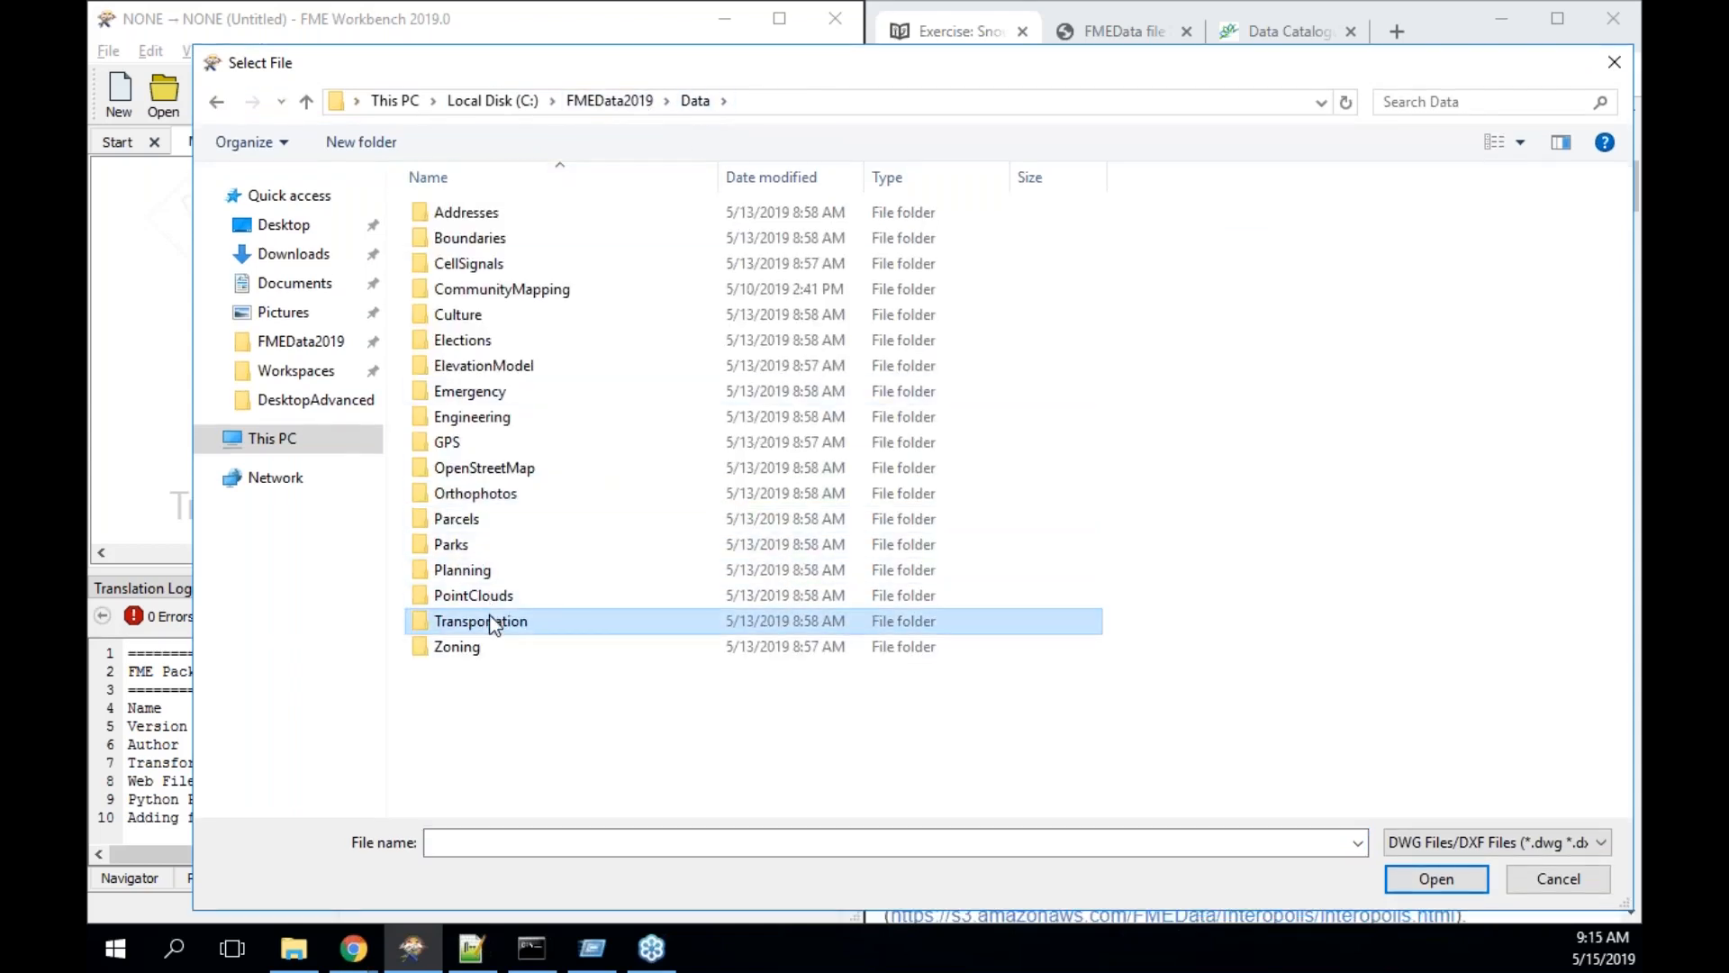
left_click(521, 263)
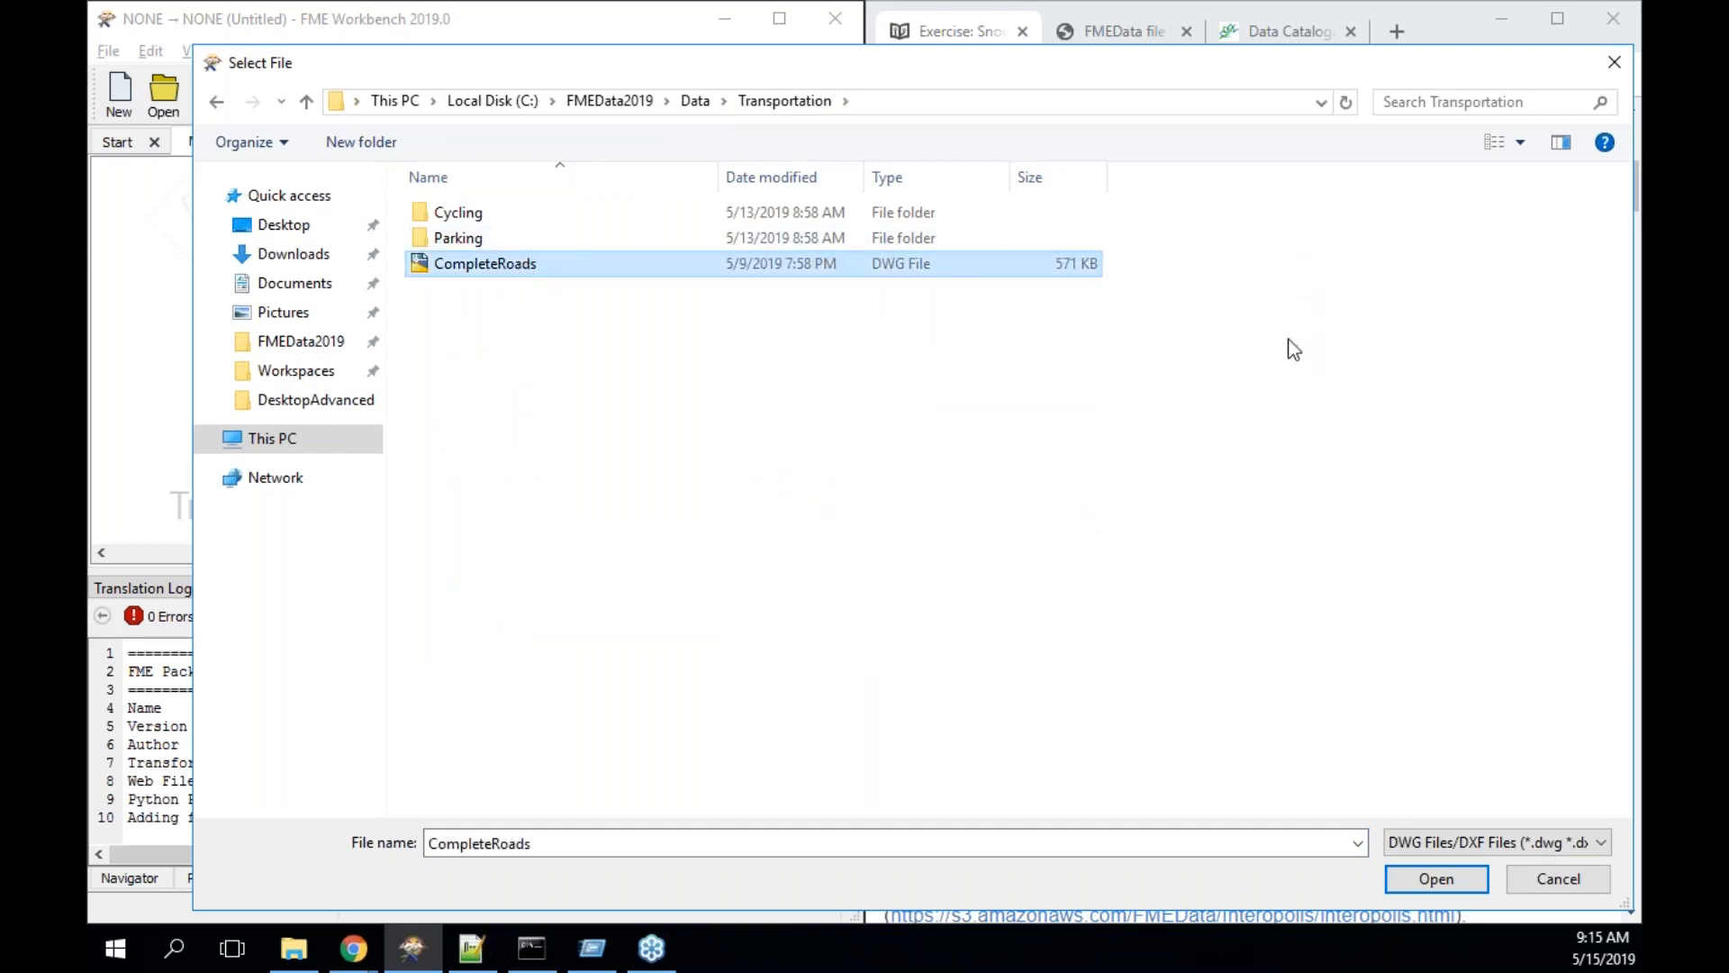
left_click(1432, 879)
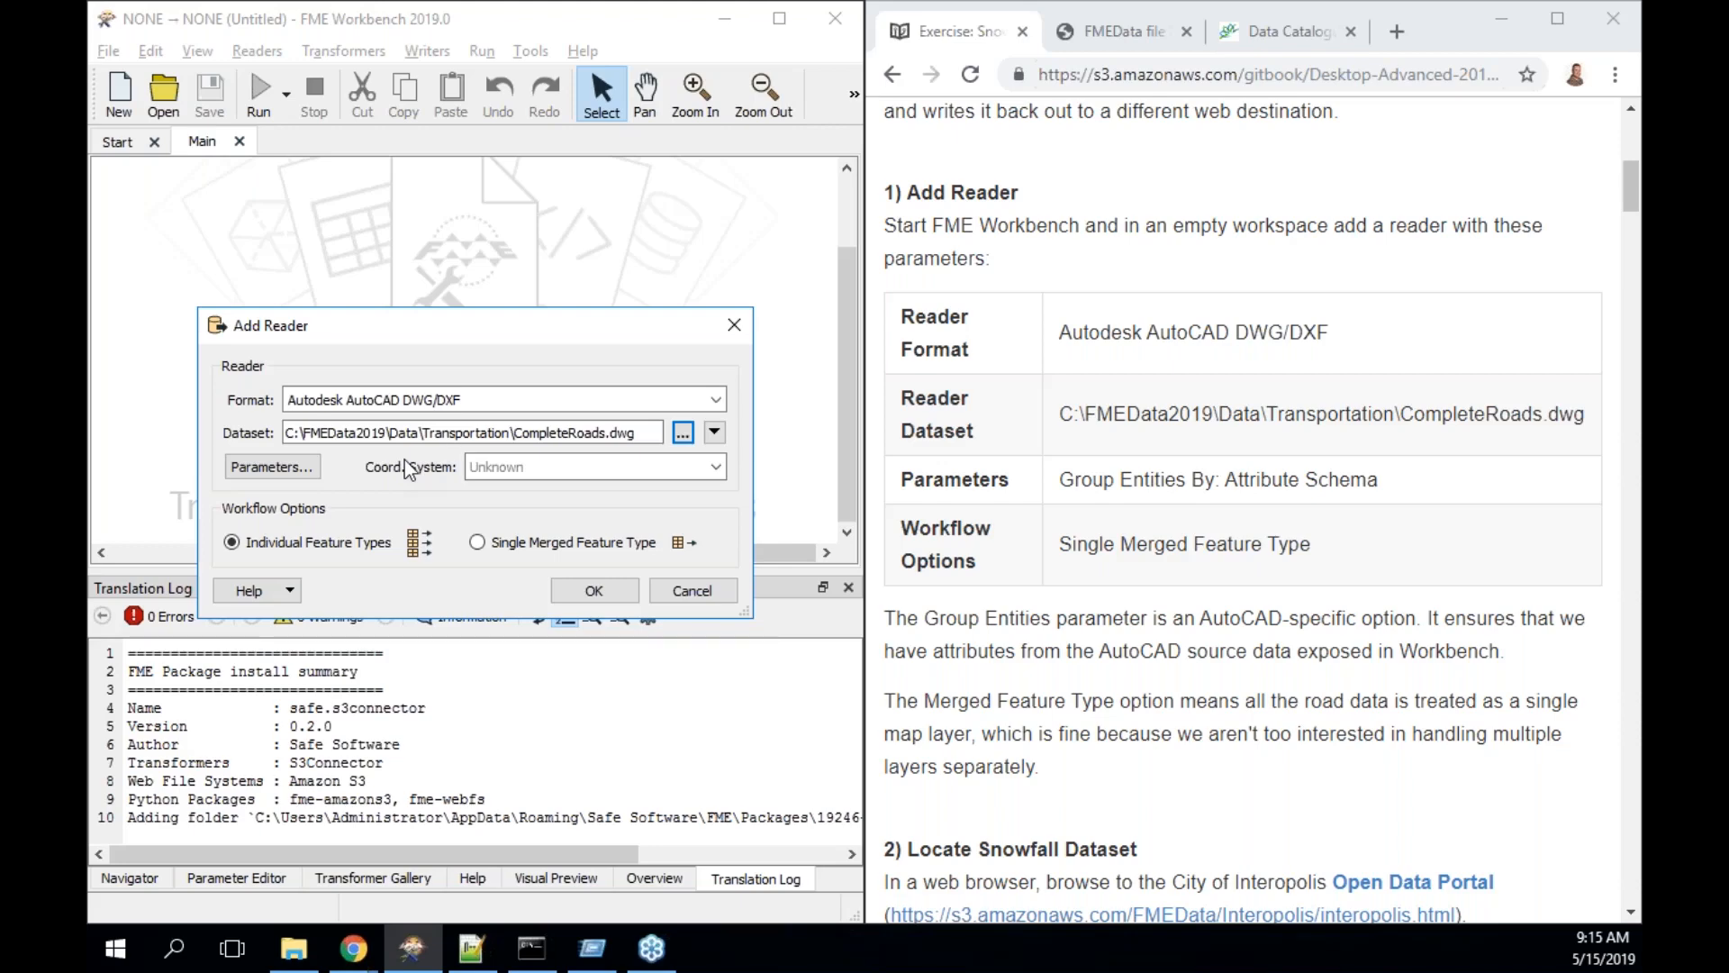
left_click(275, 466)
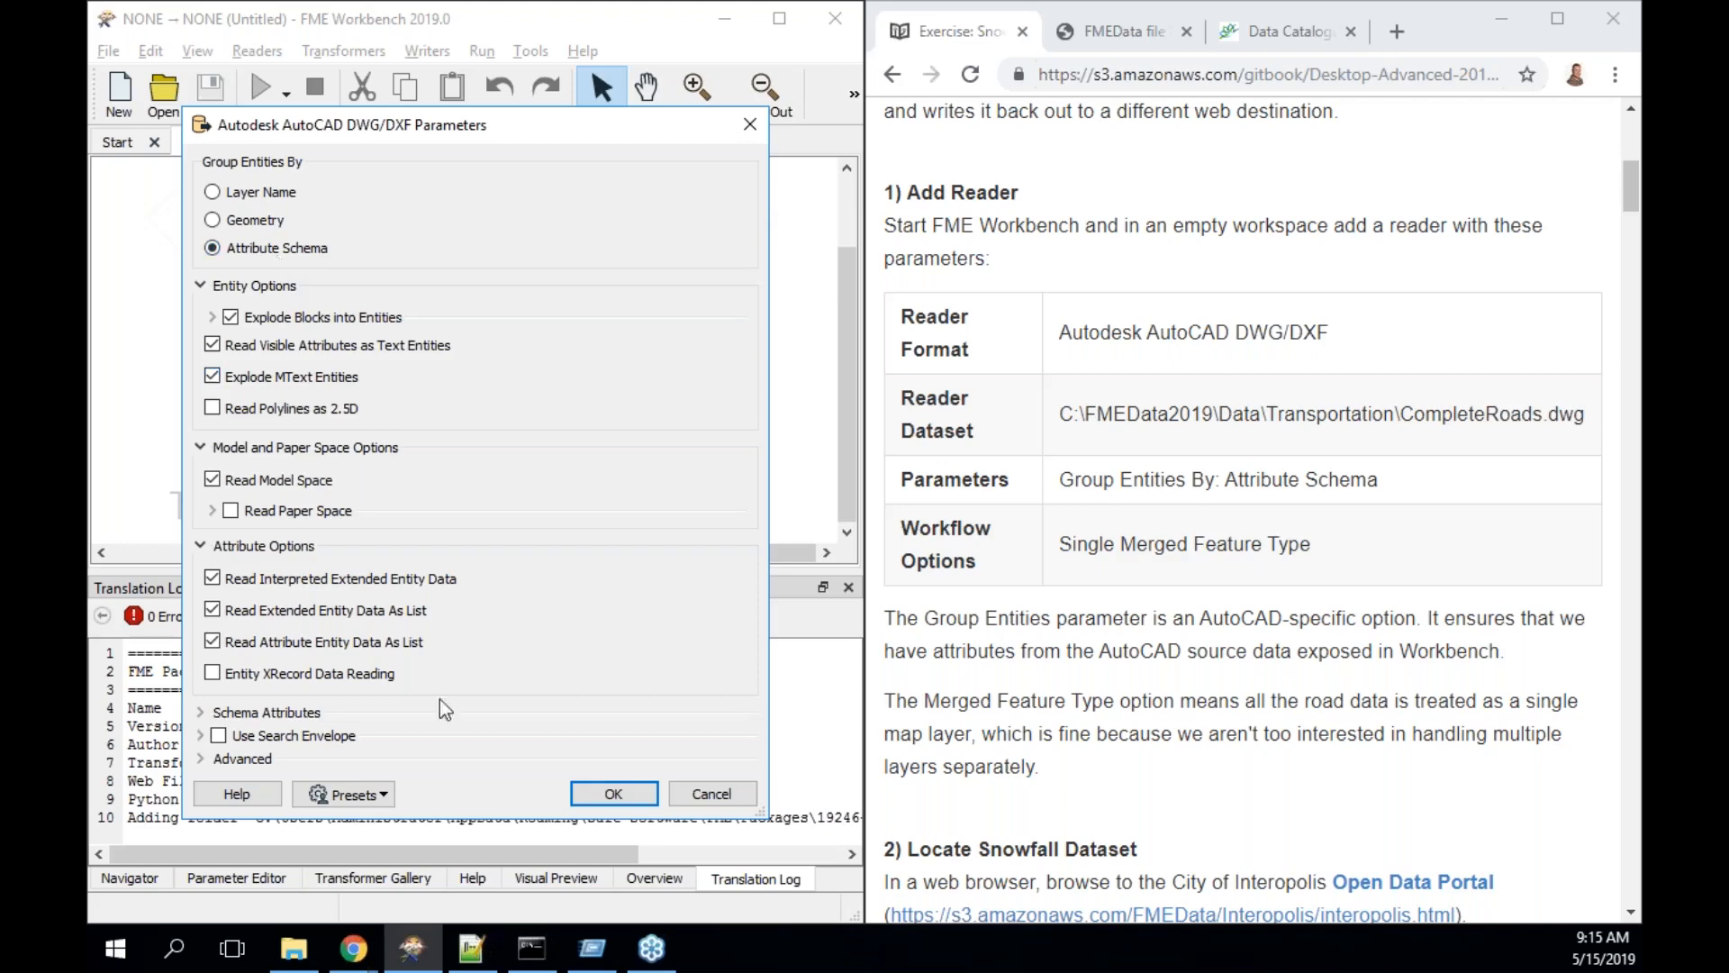
- Look over the presets, then accept Group Entities By: Attribute Schema
left_click(382, 794)
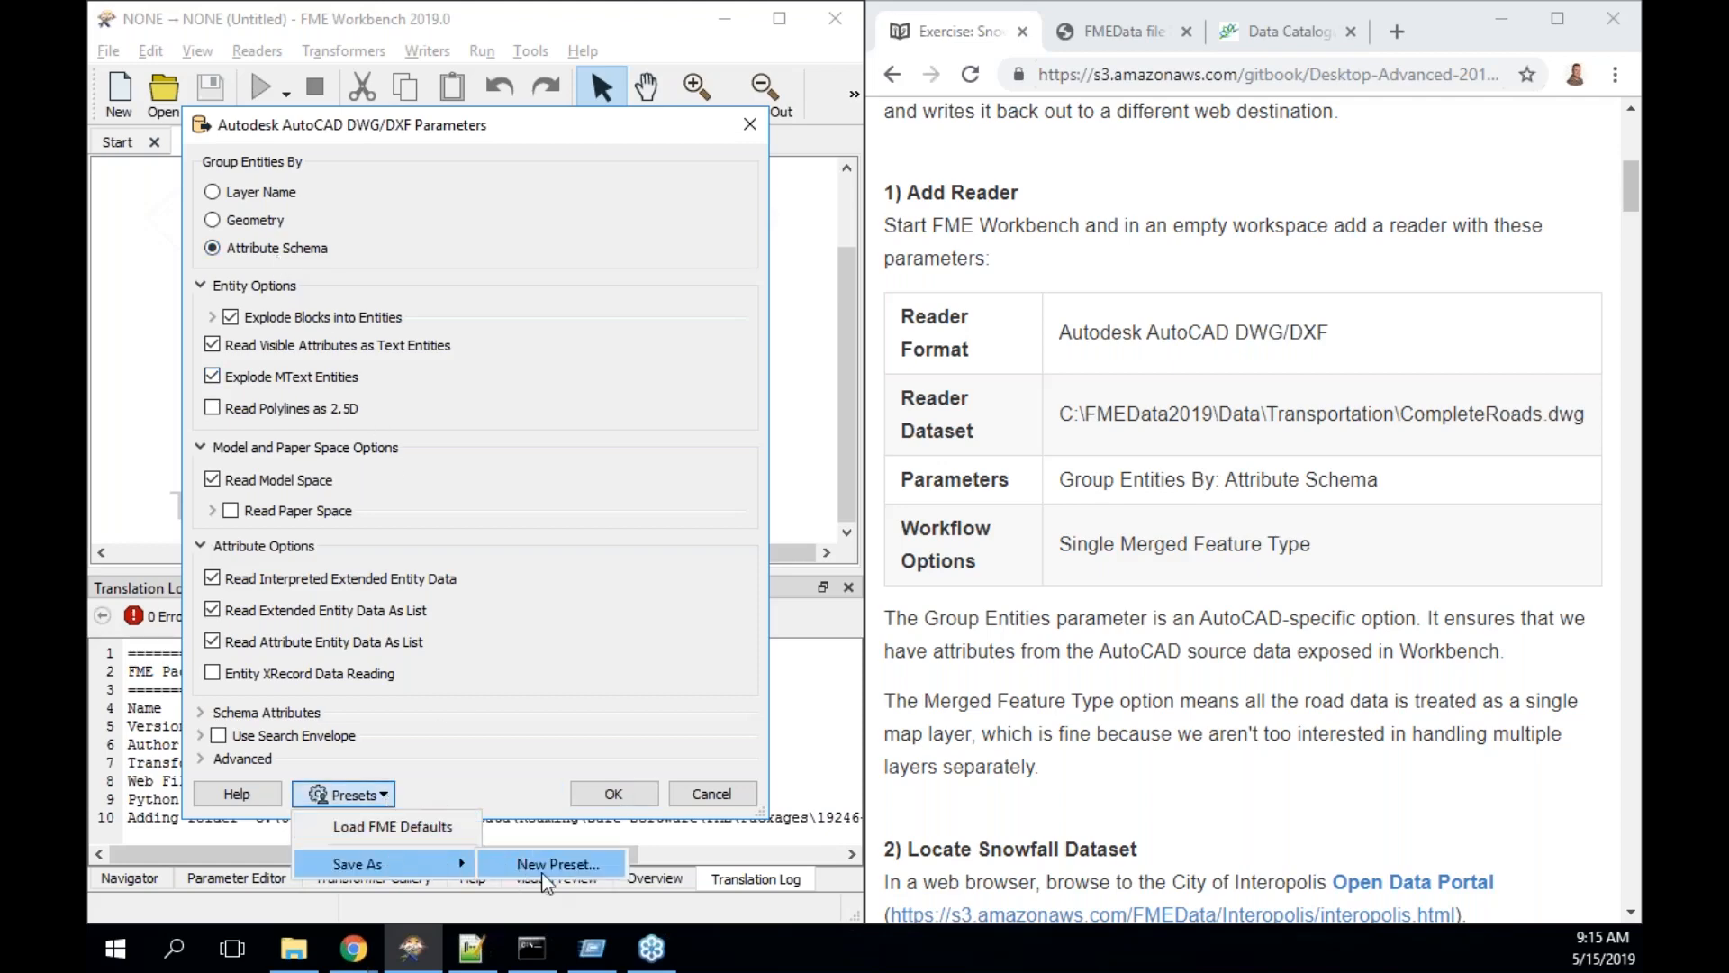
left_click(620, 791)
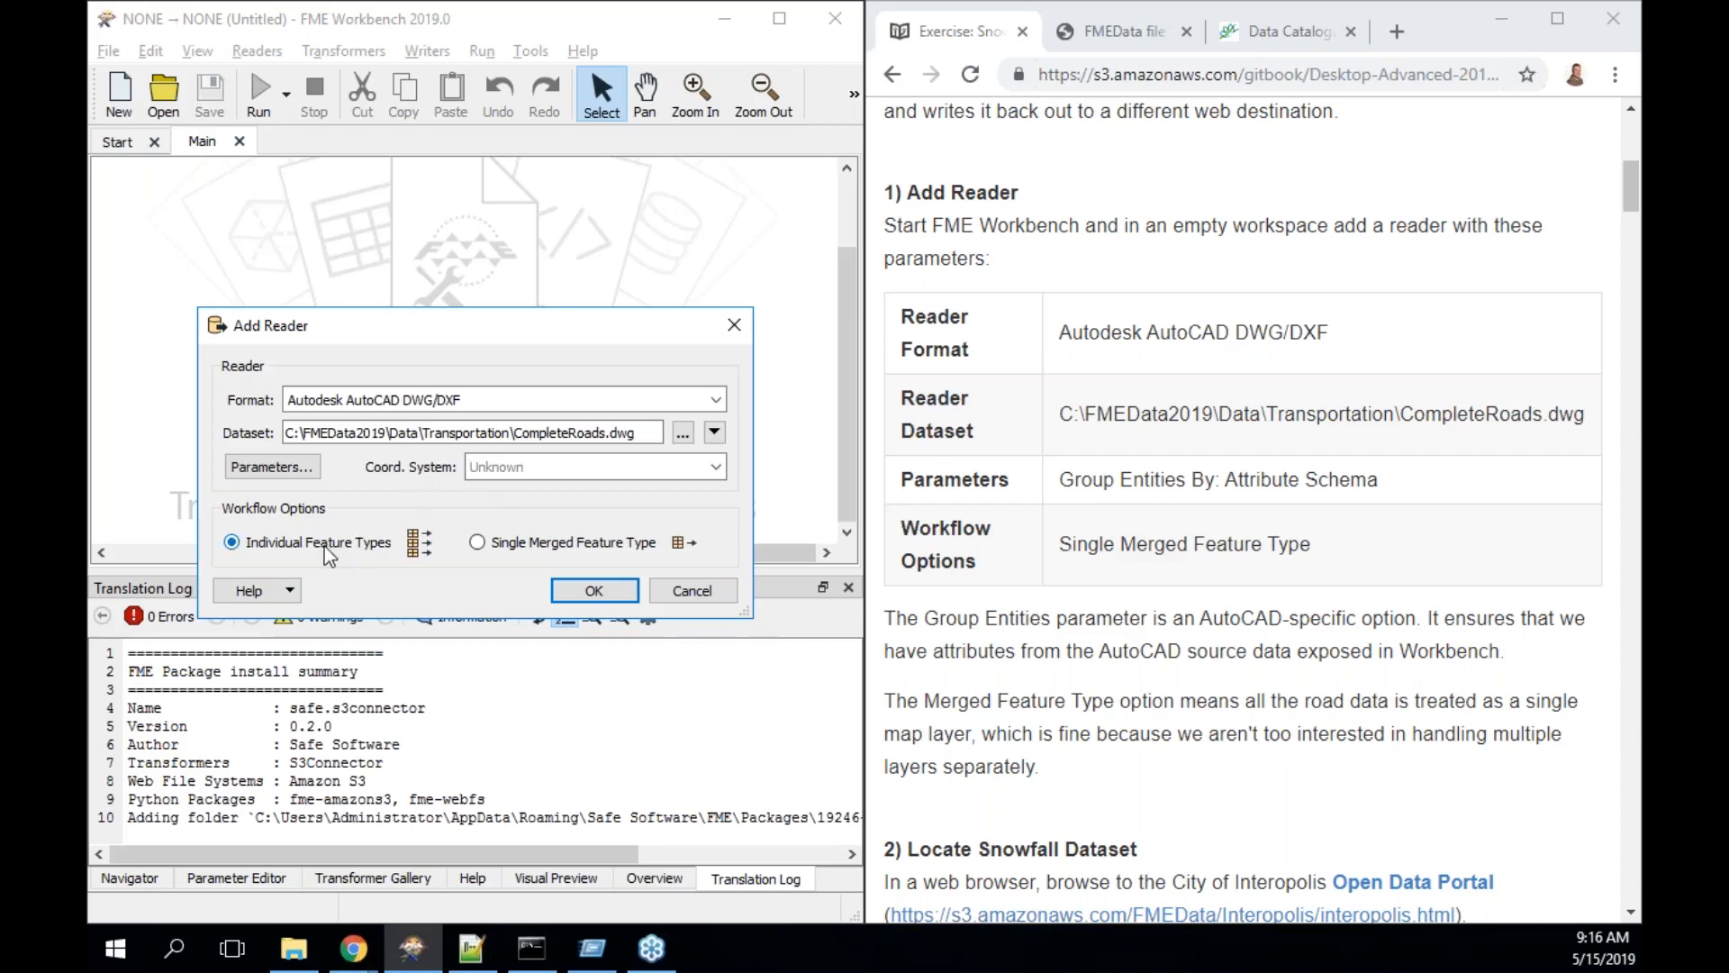
- Add CompleteRoads as a Single Merged Feature Type, expand <All>'s attributes, and run only that reader
left_click(478, 544)
left_click(599, 591)
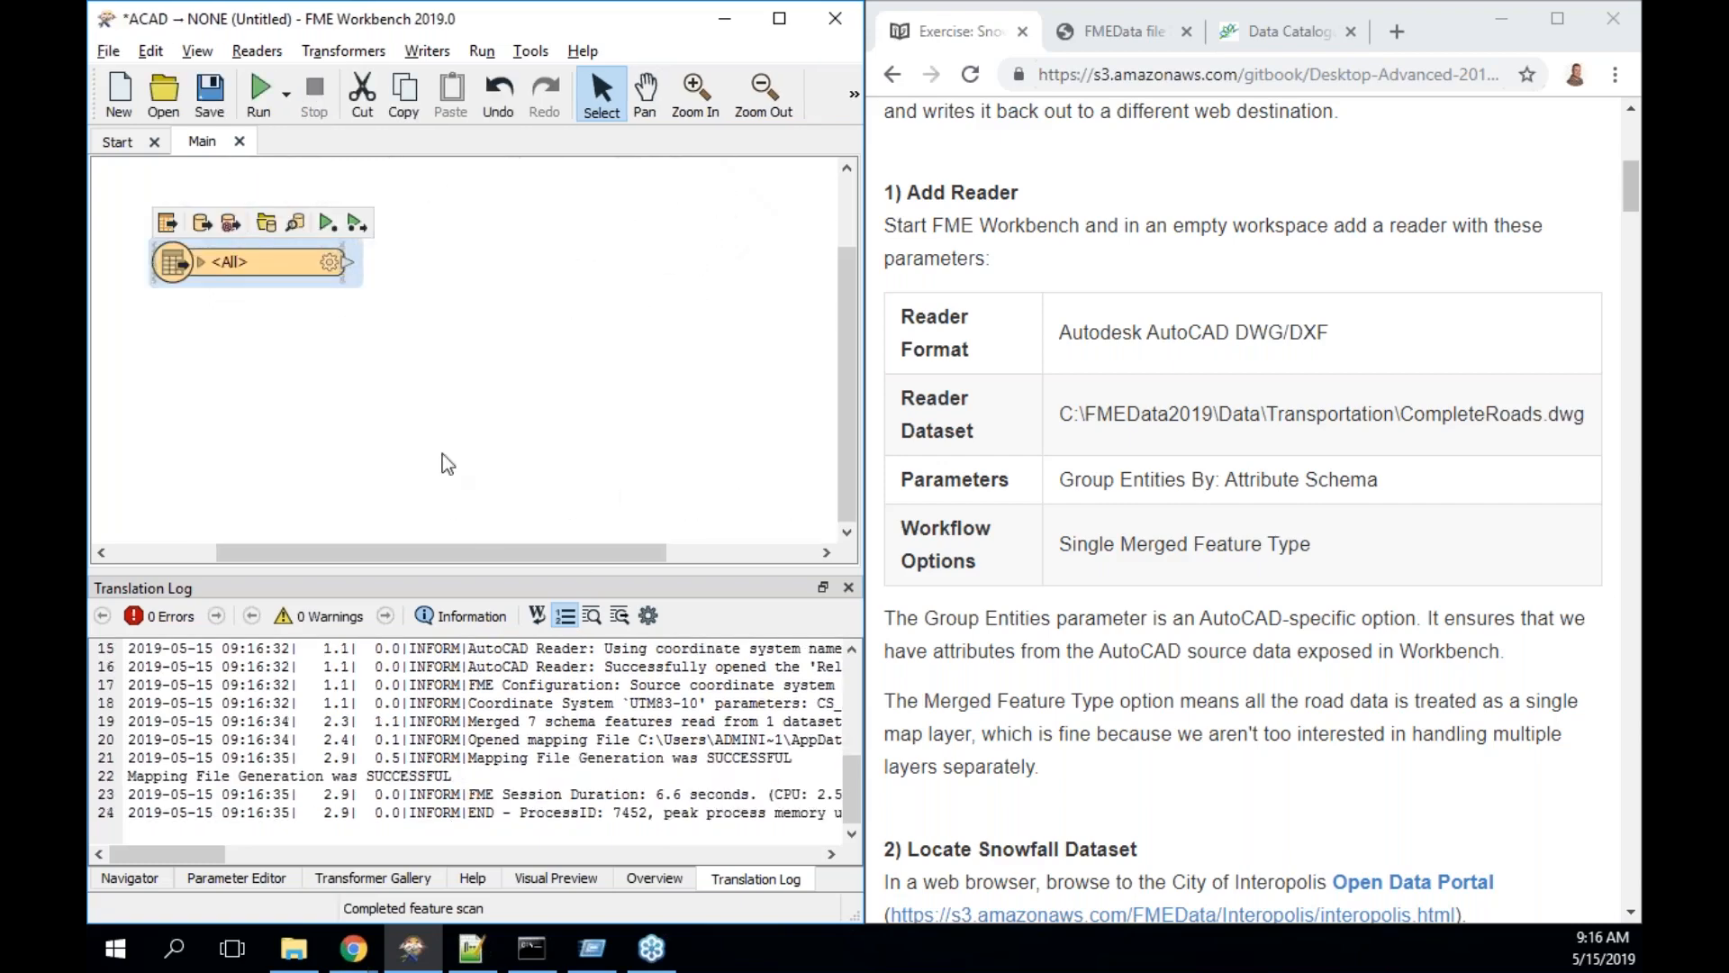
left_click(202, 262)
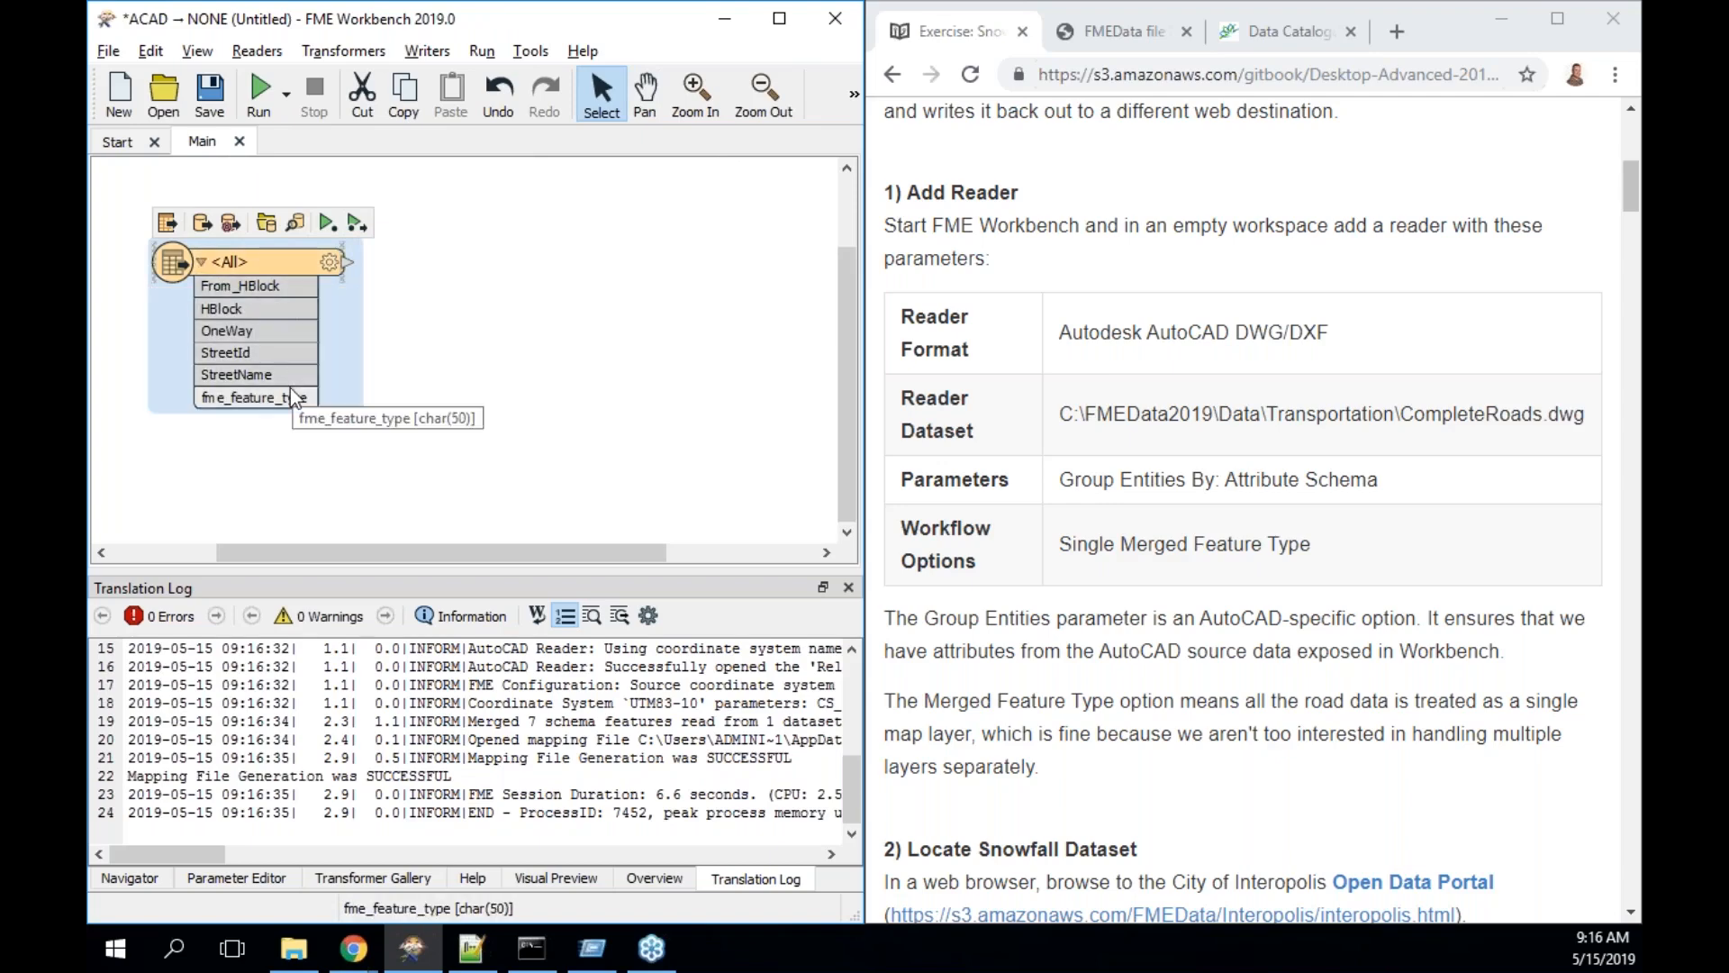
left_click(327, 225)
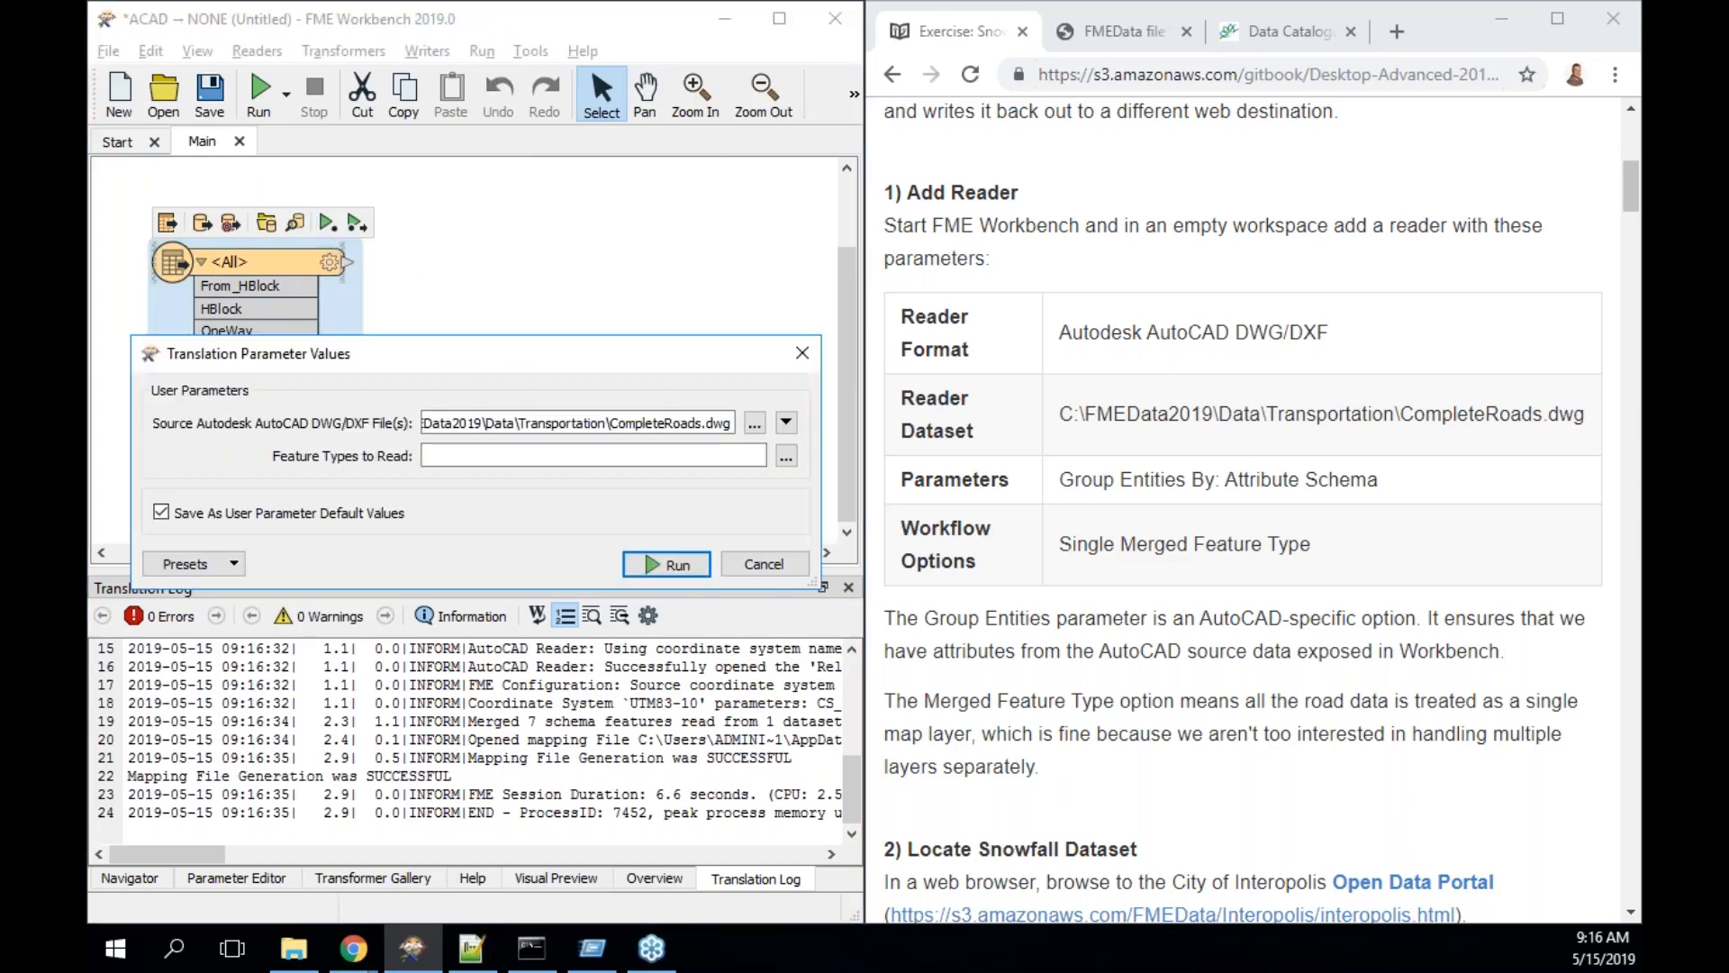
left_click(677, 564)
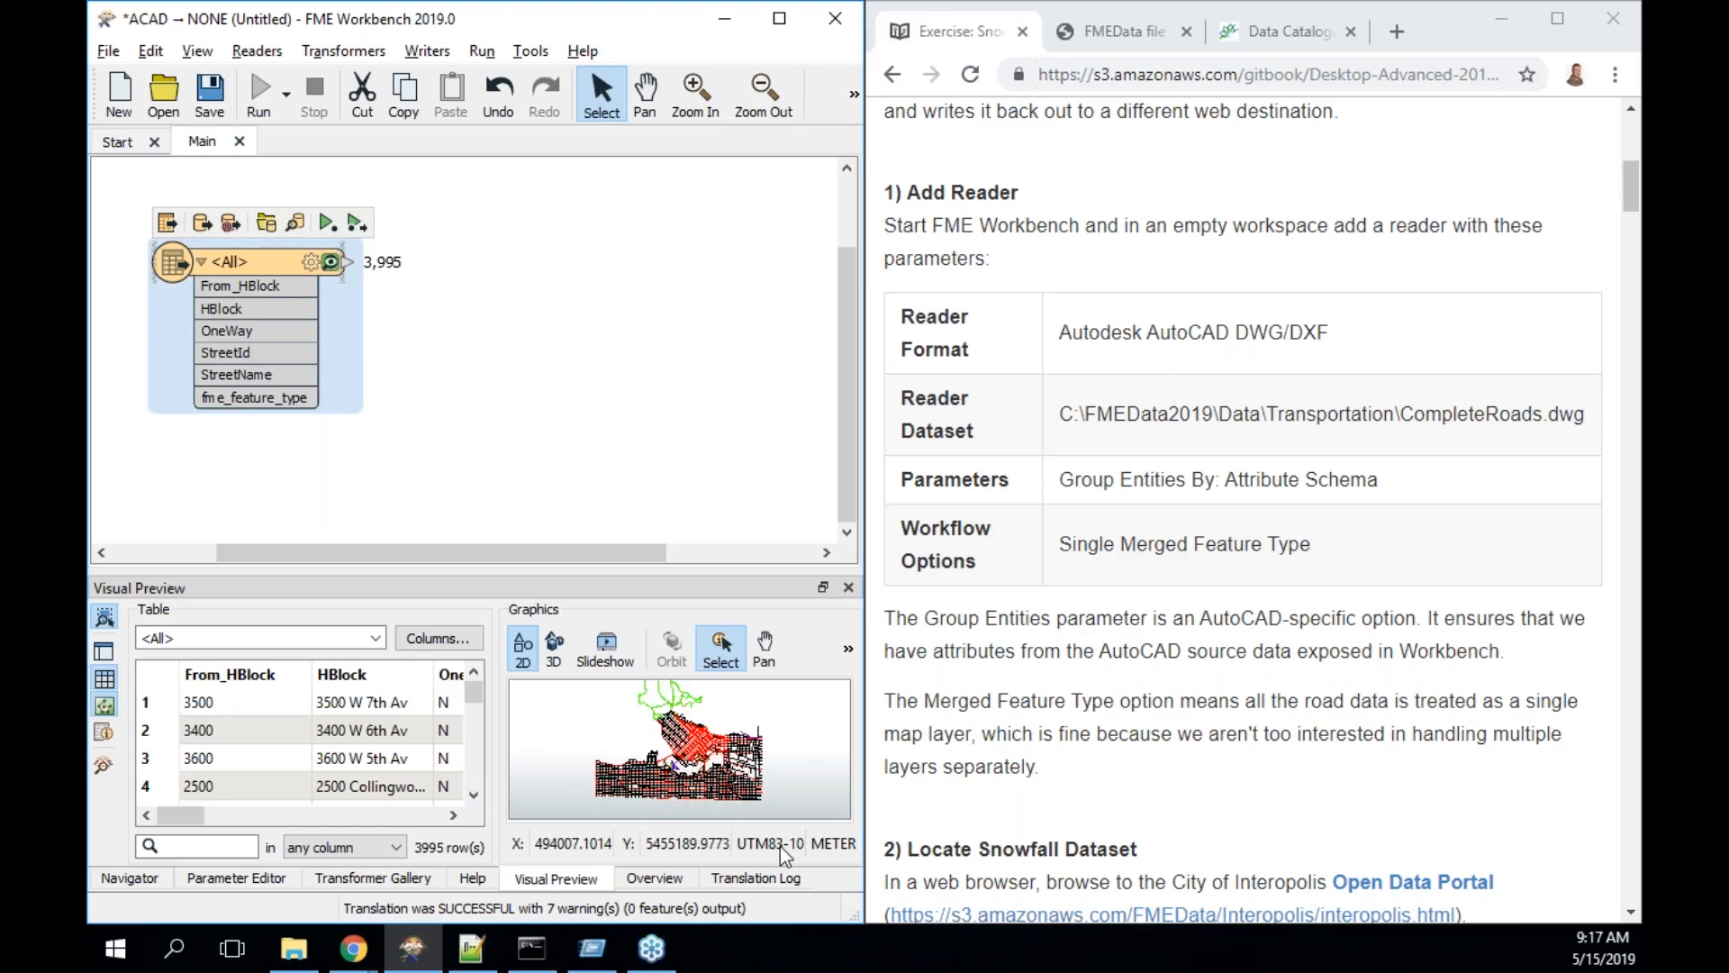
- Put a STAMEN: terrain background map behind the 3,995 previewed road features
right_click(802, 766)
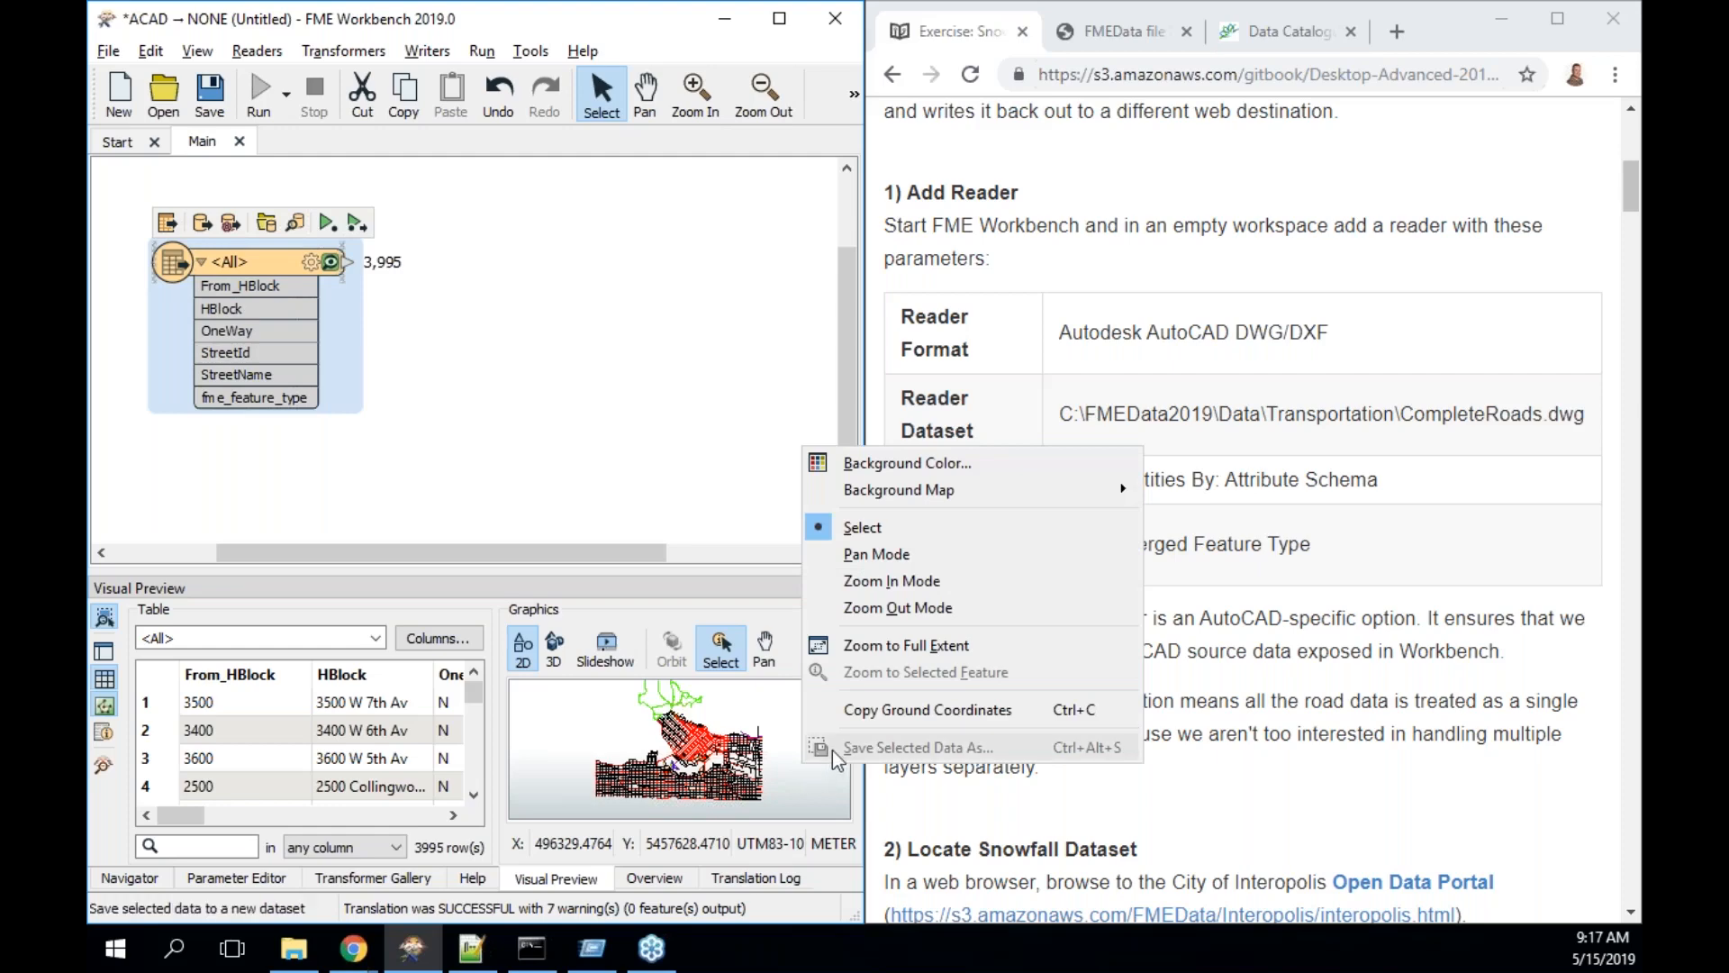
mouse_move(933, 493)
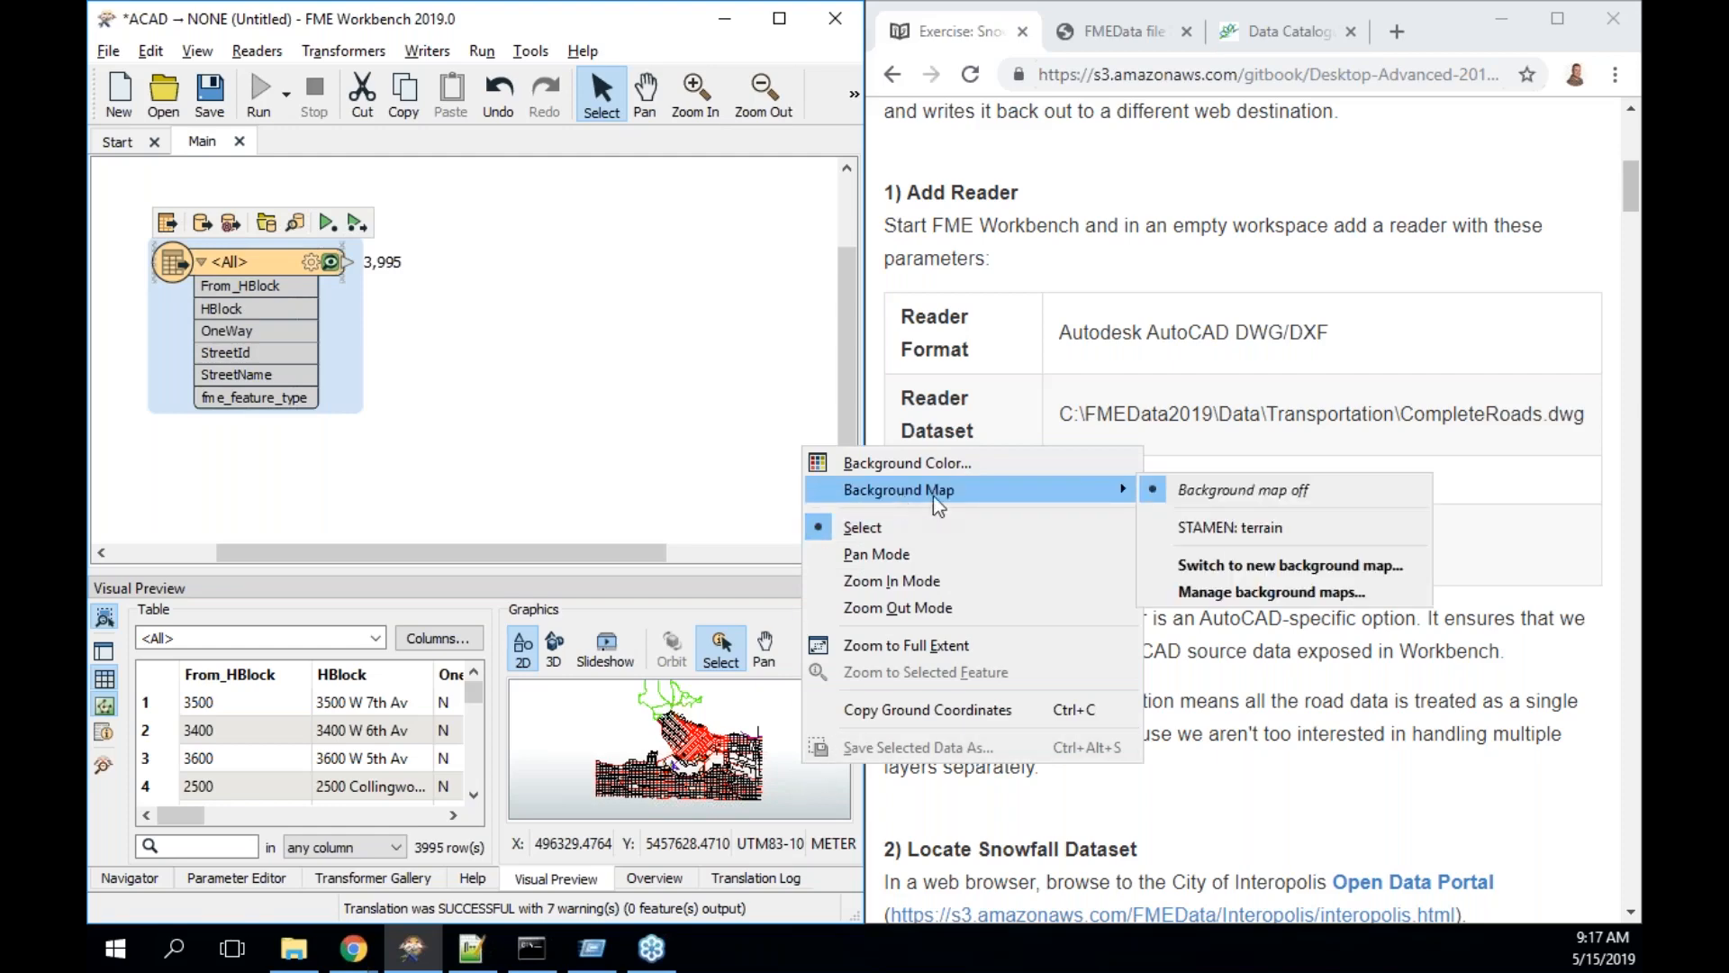
left_click(1224, 526)
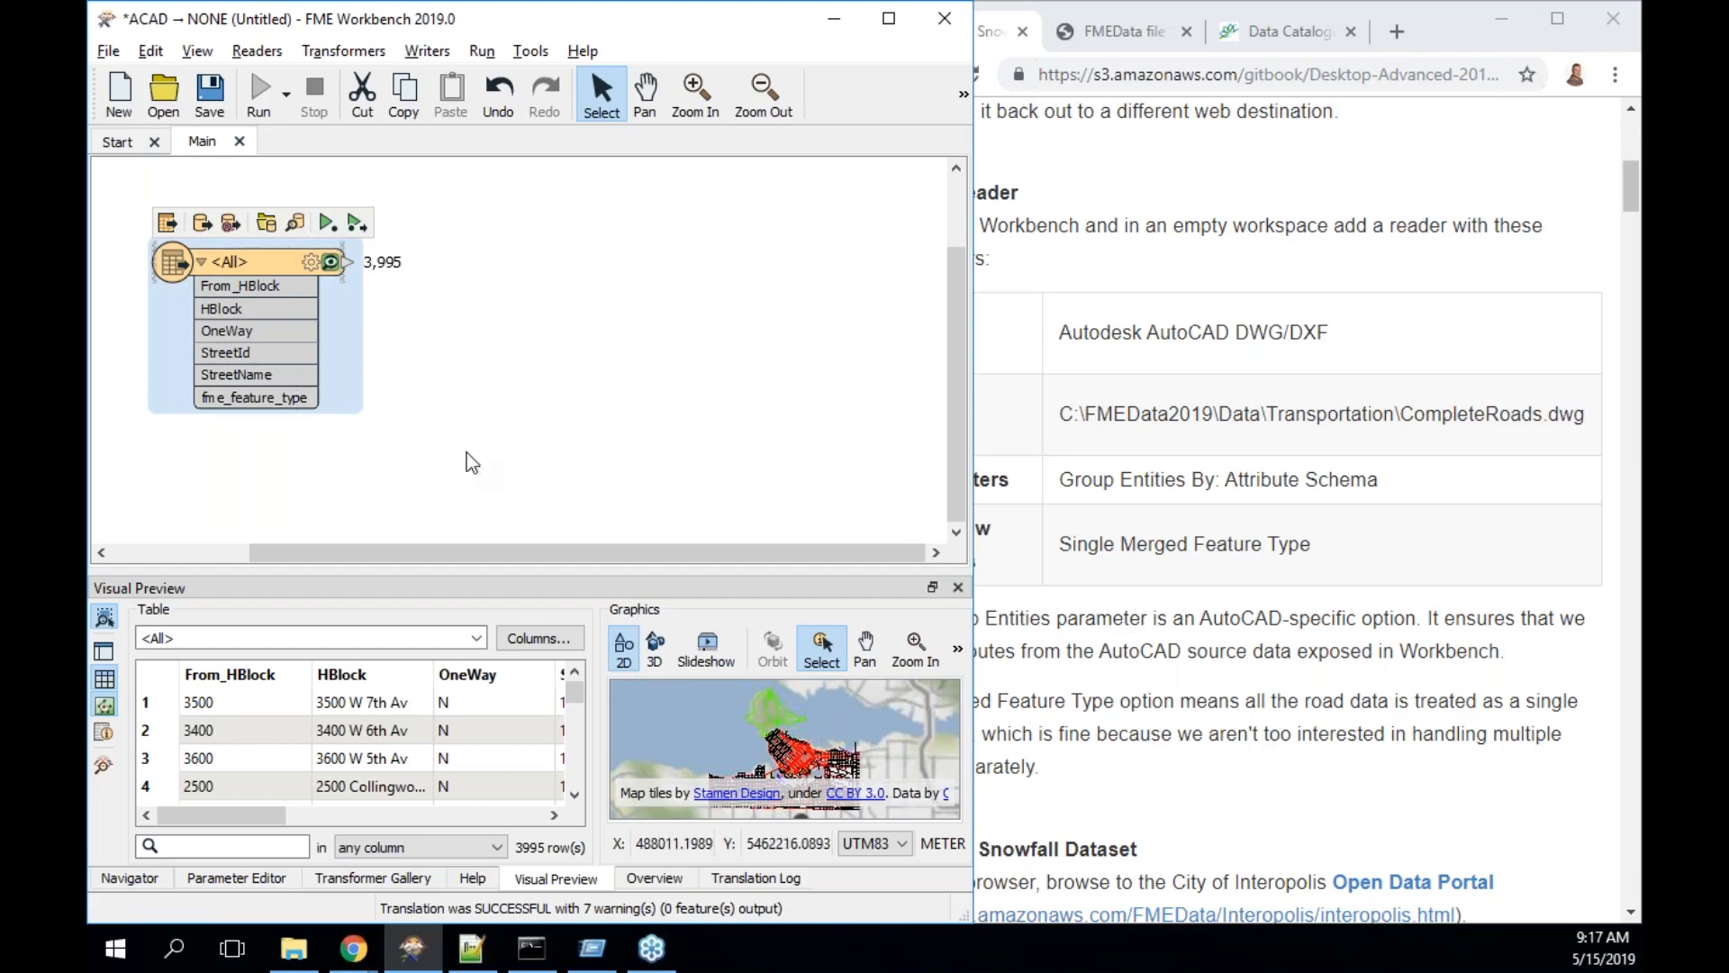
- Open the roads file's folder and rename CompleteRoads.prj to esri_cad.prj
left_click(267, 223)
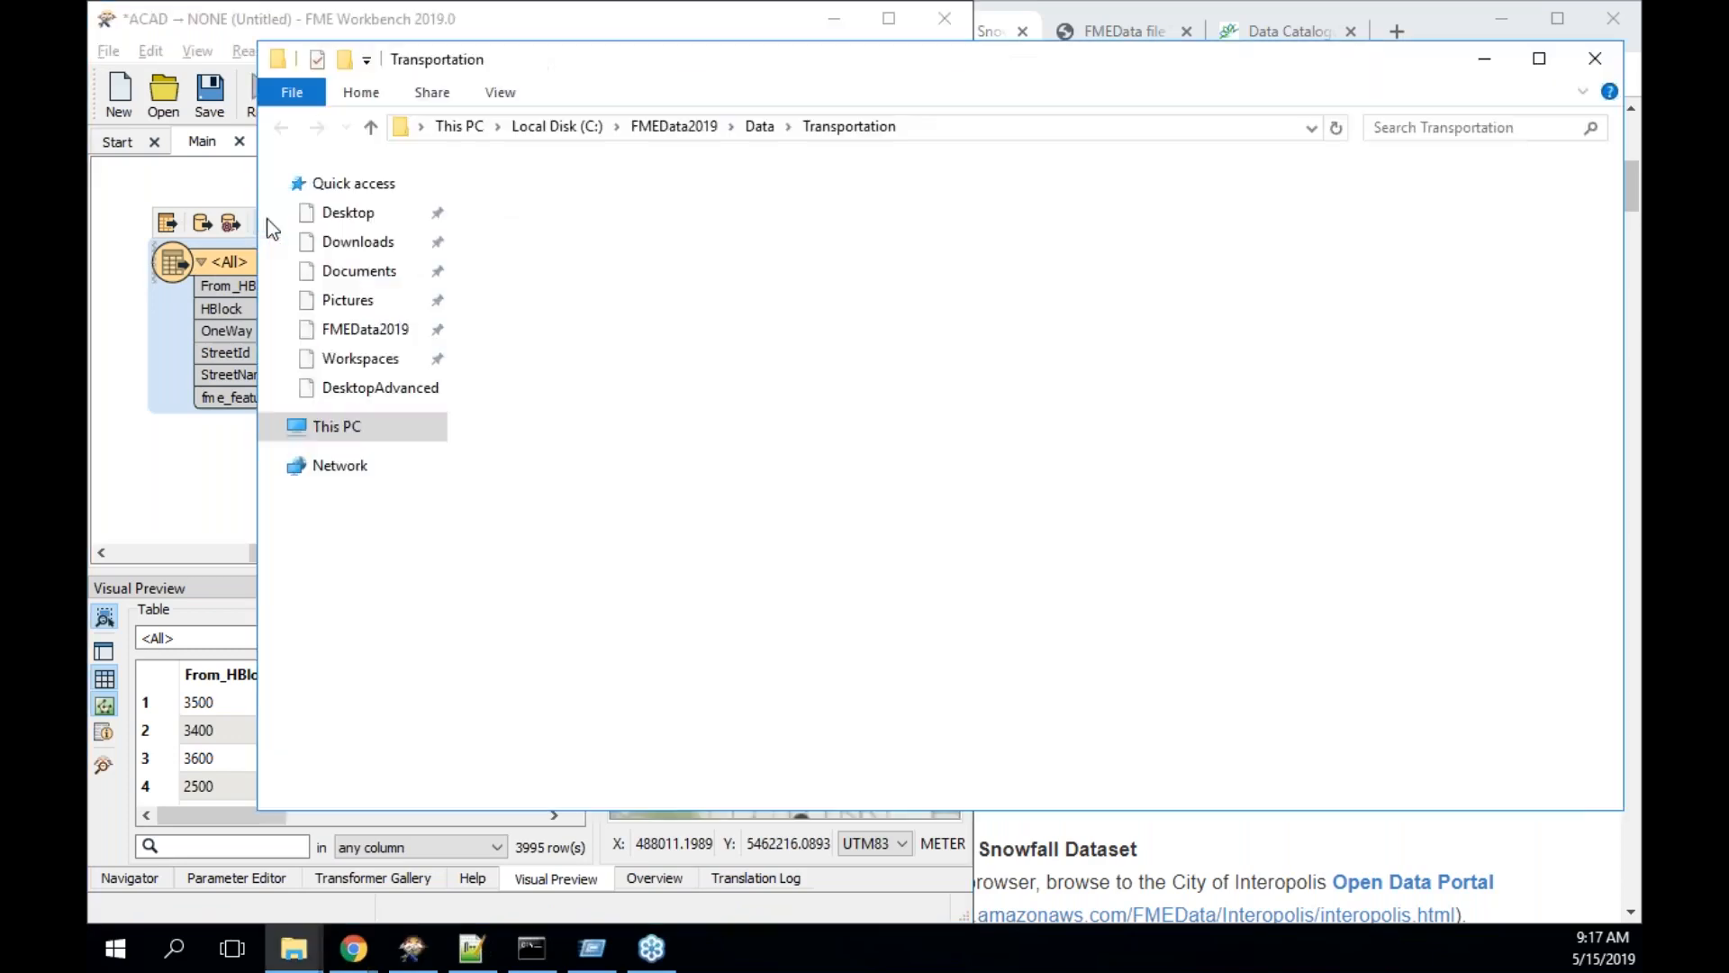
left_click(571, 279)
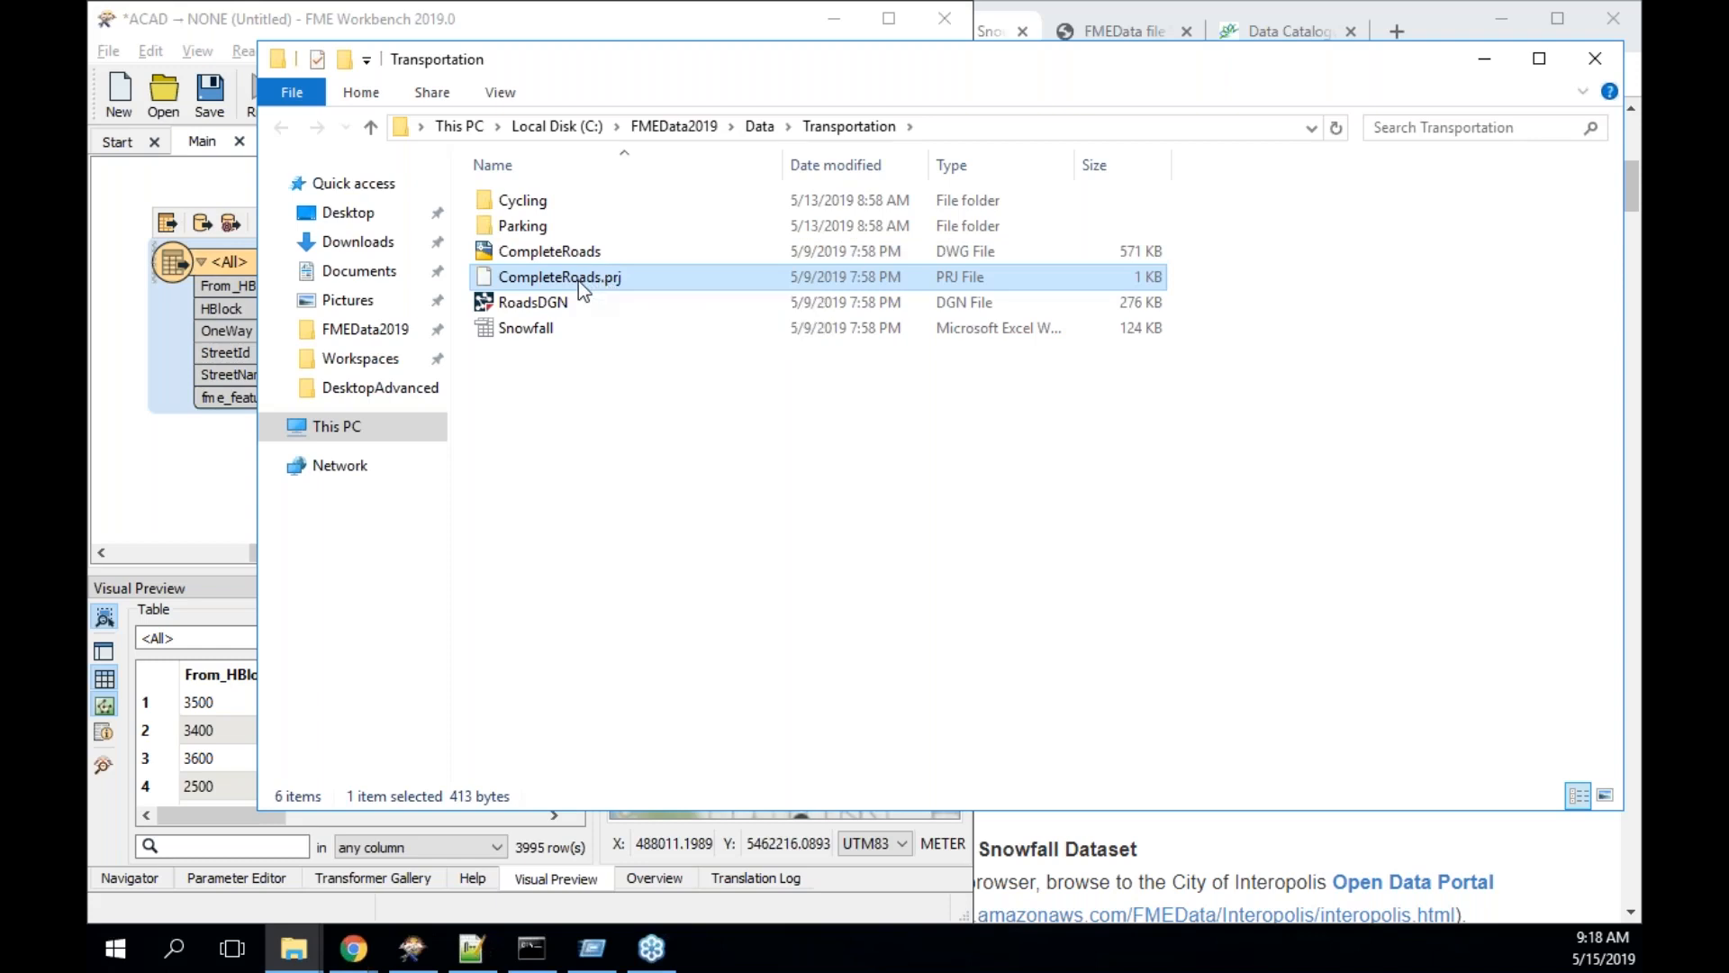
left_click(578, 279)
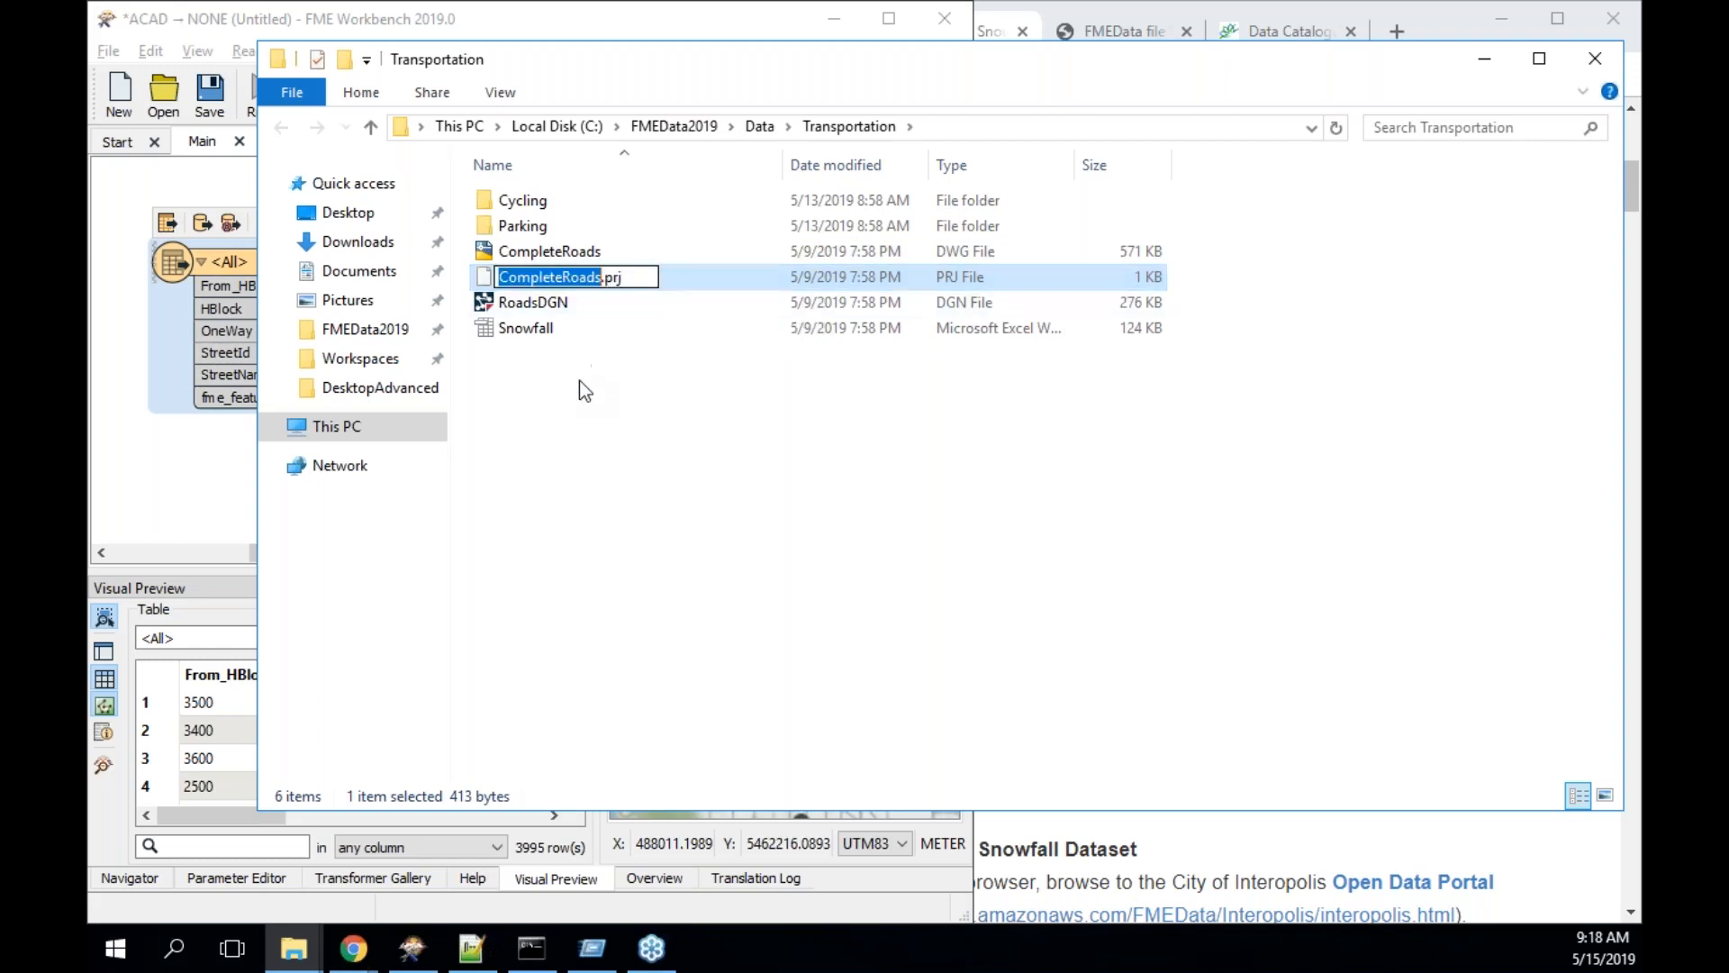
type("esri")
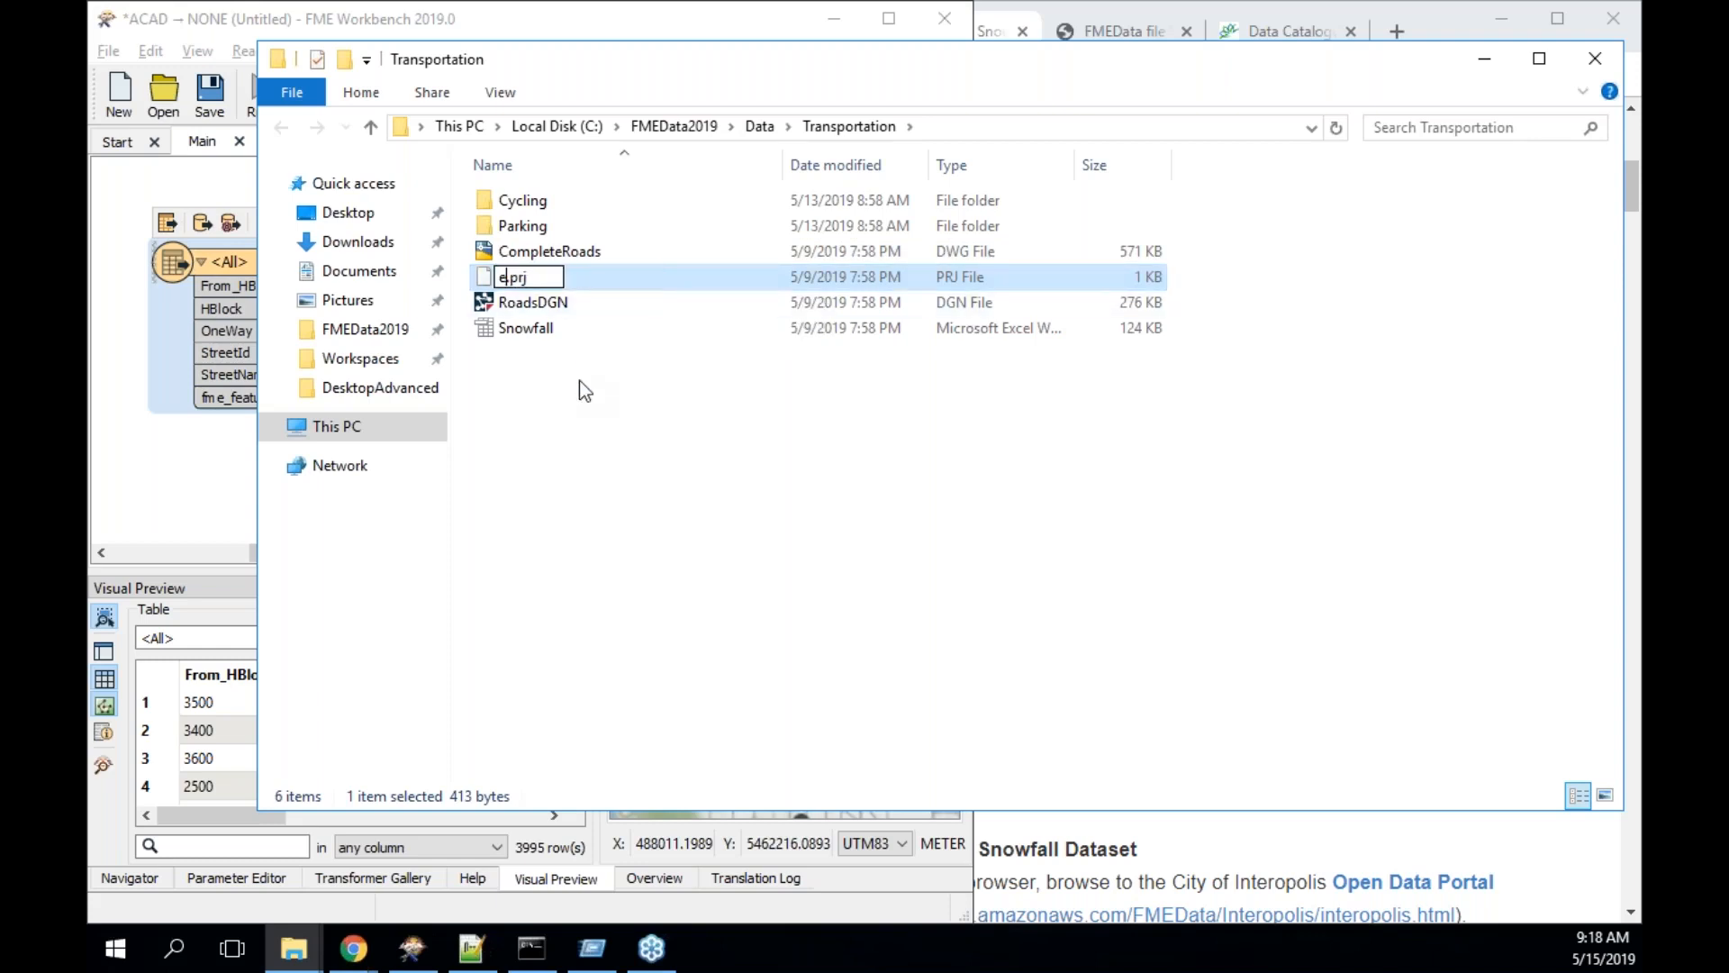
type("_cad")
left_click(722, 466)
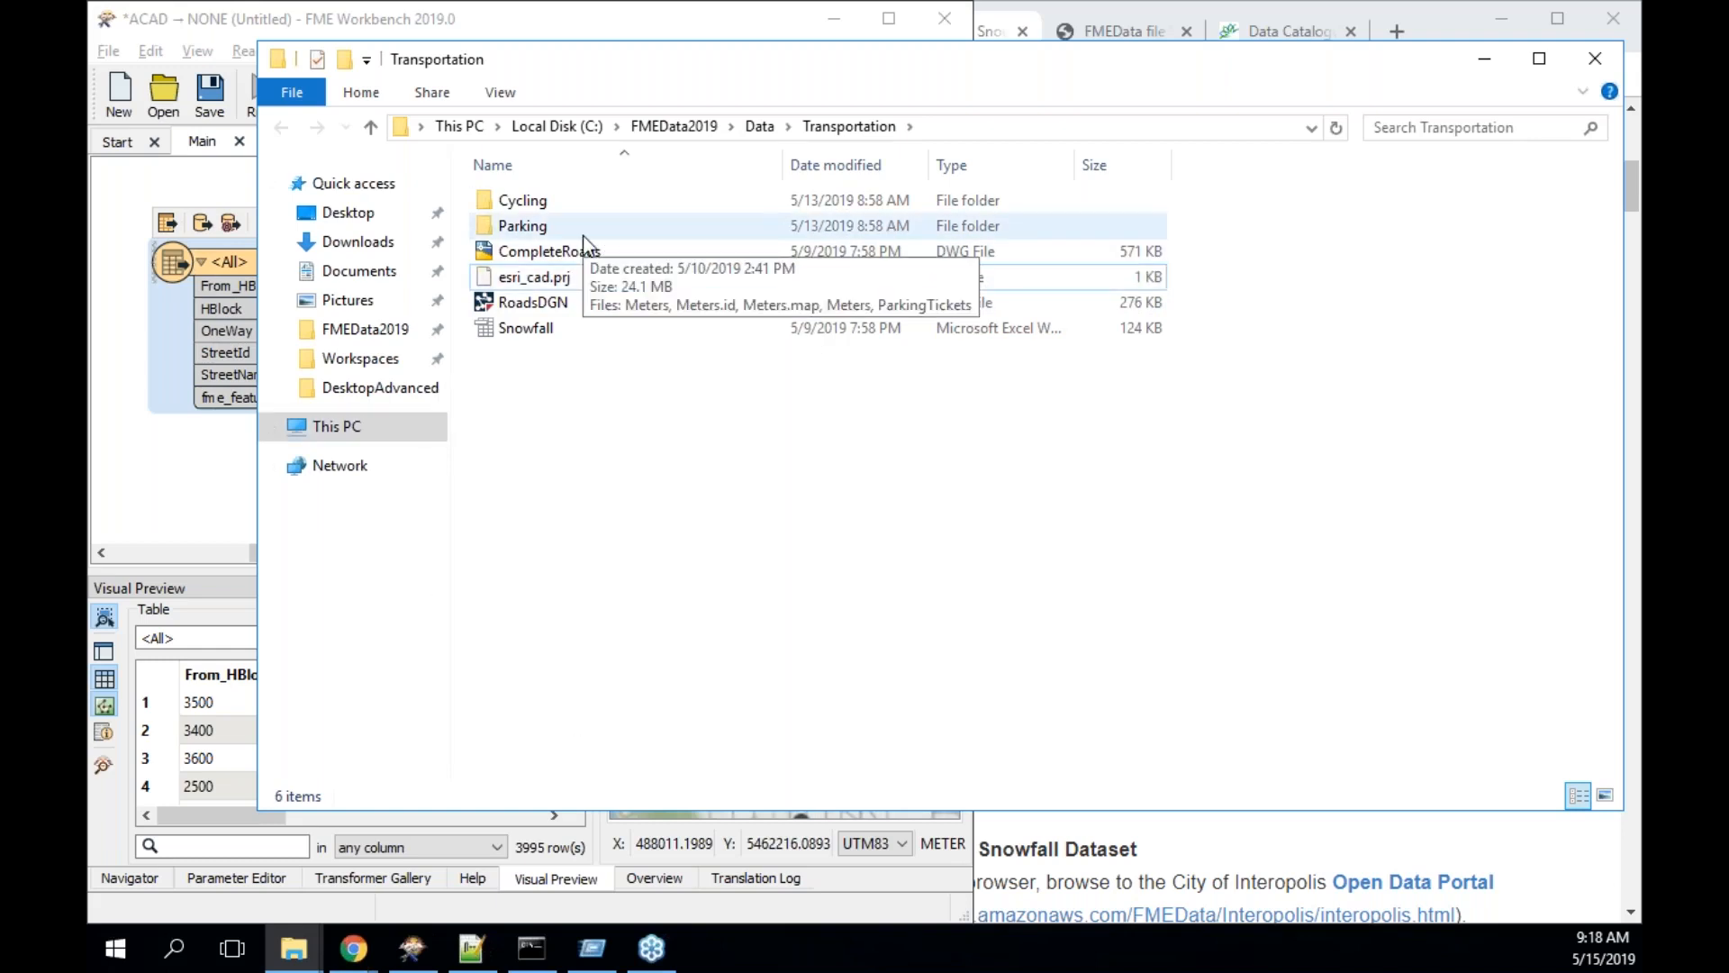
- Rerun the CompleteRoads roads reader with the current translation parameters
left_click(242, 266)
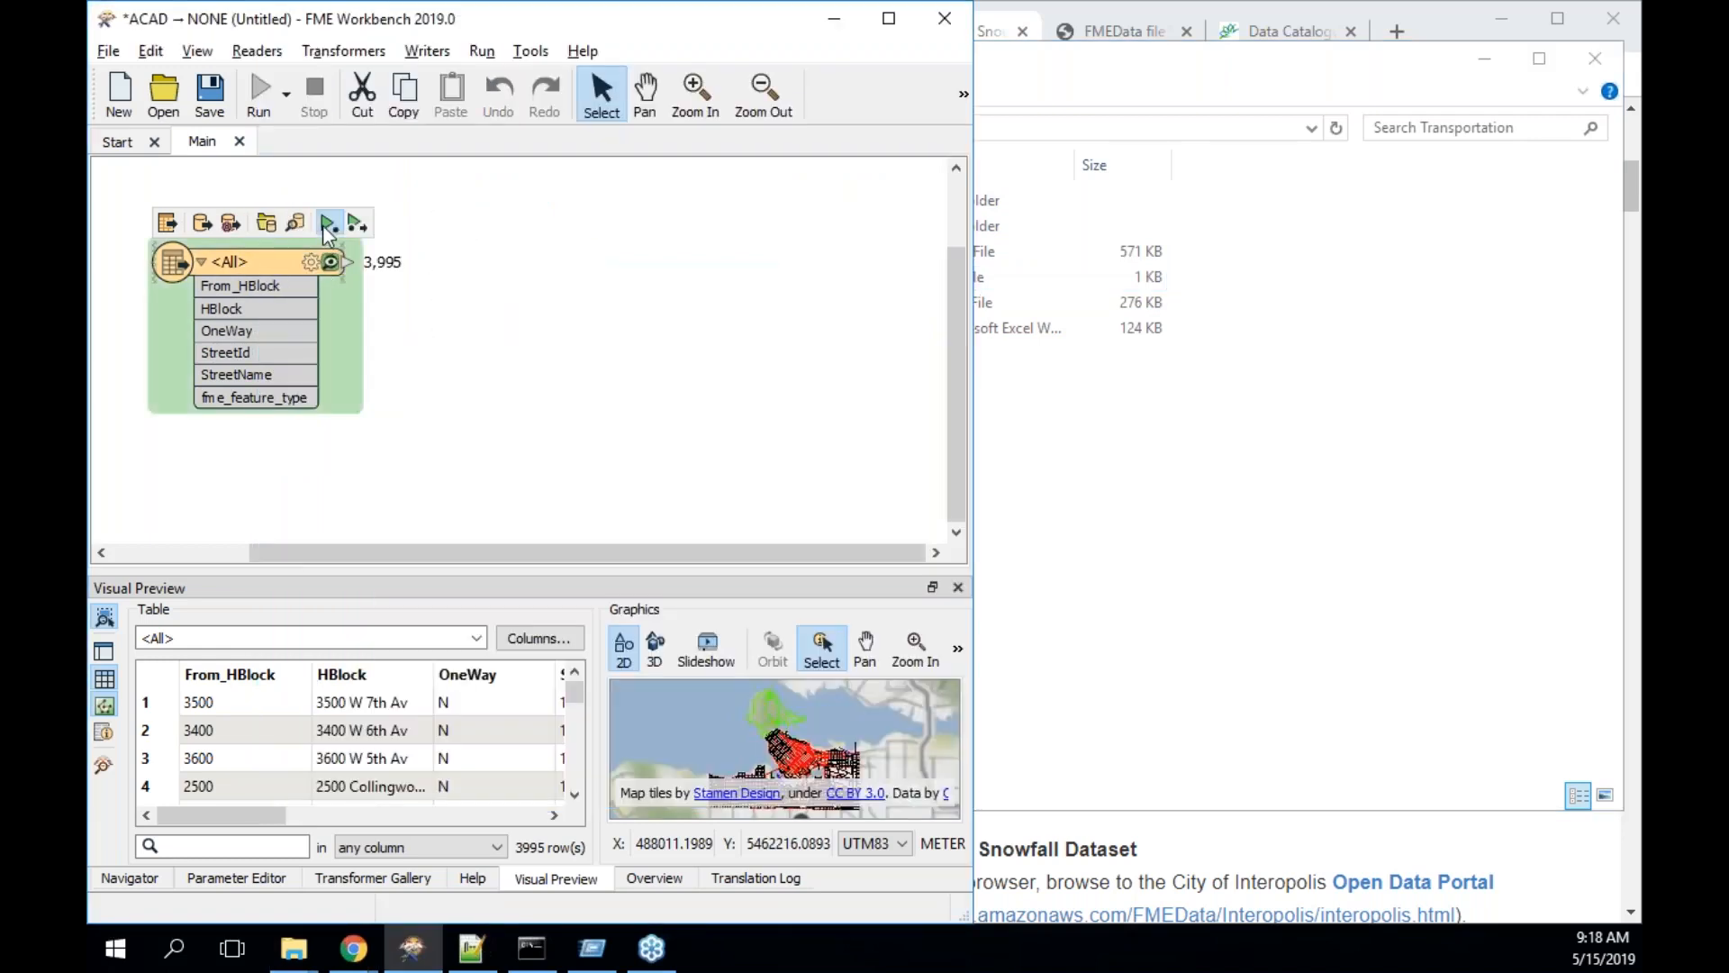
left_click(327, 224)
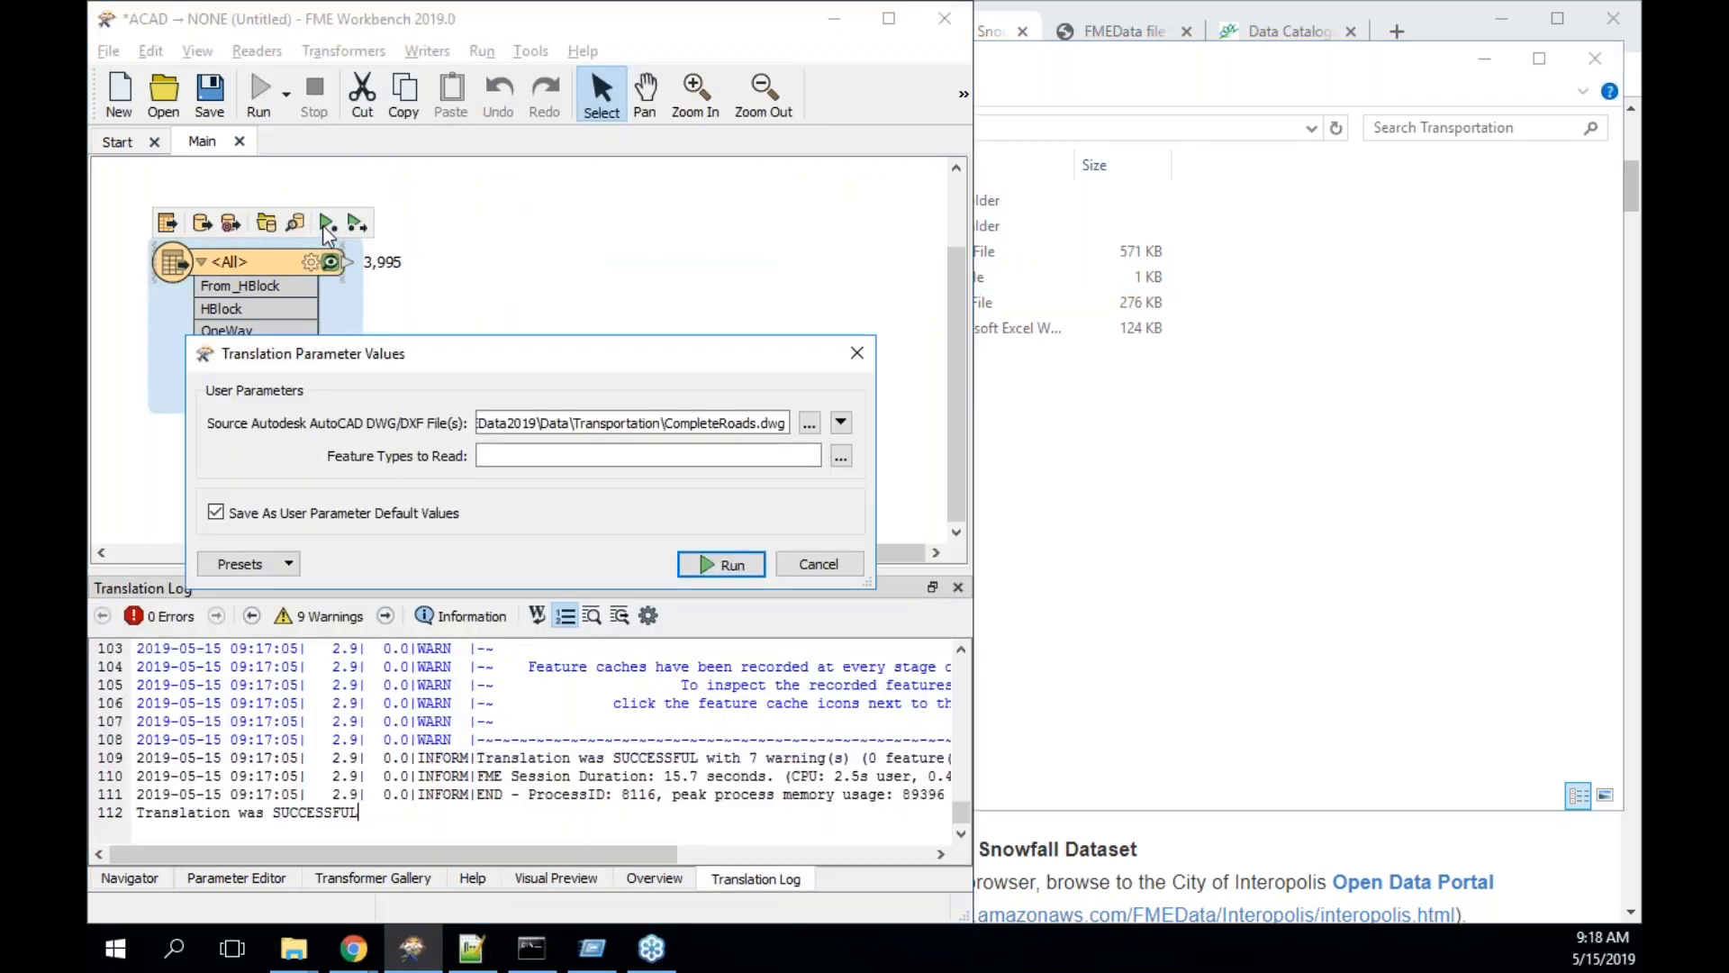
left_click(721, 565)
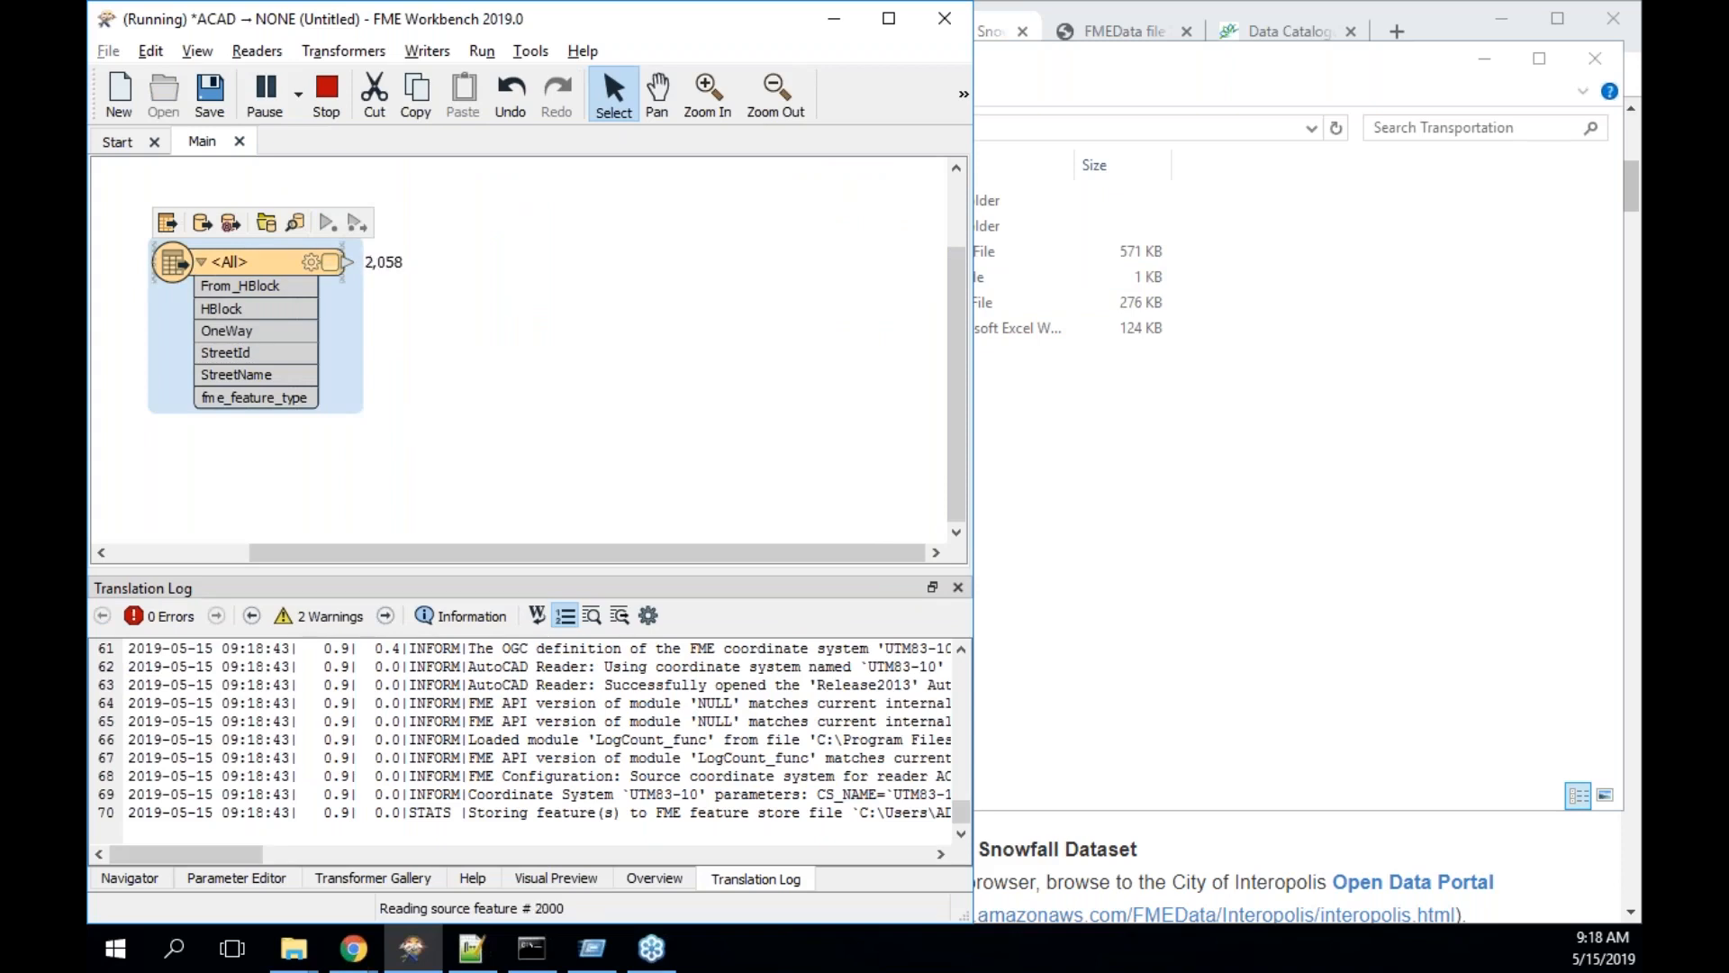
- Select the RoadsDGN file in Transportation, then review the 3,995 roads previewed over Vancouver
left_click(1116, 551)
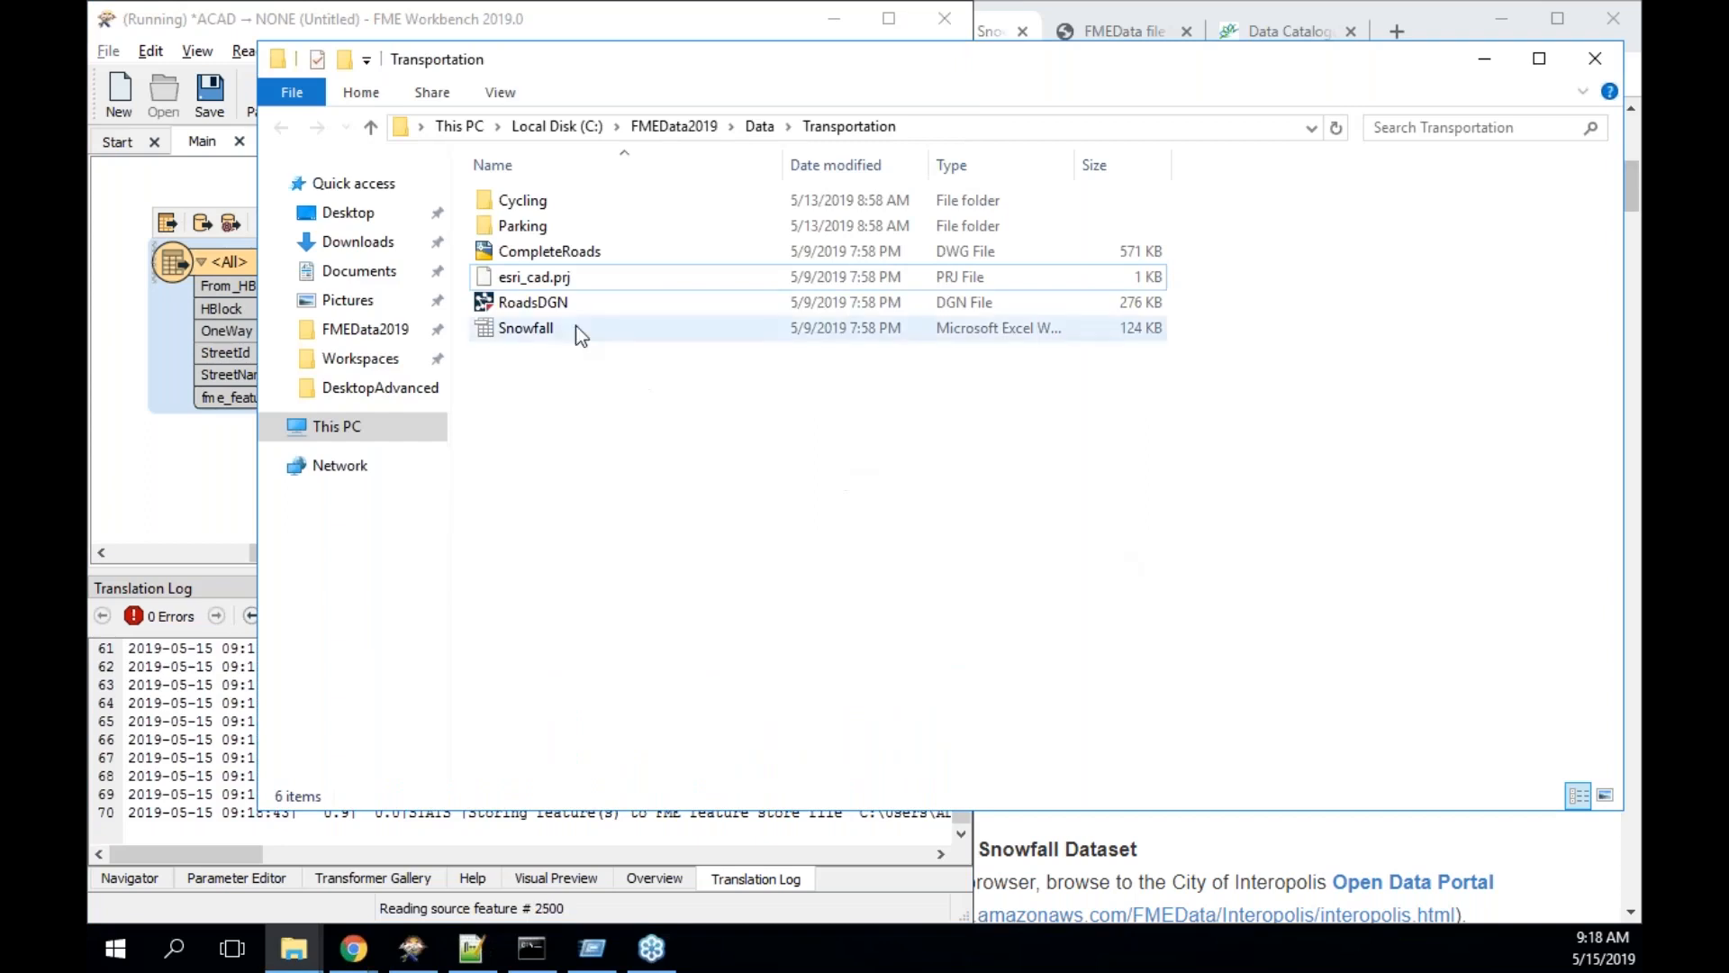
left_click(564, 301)
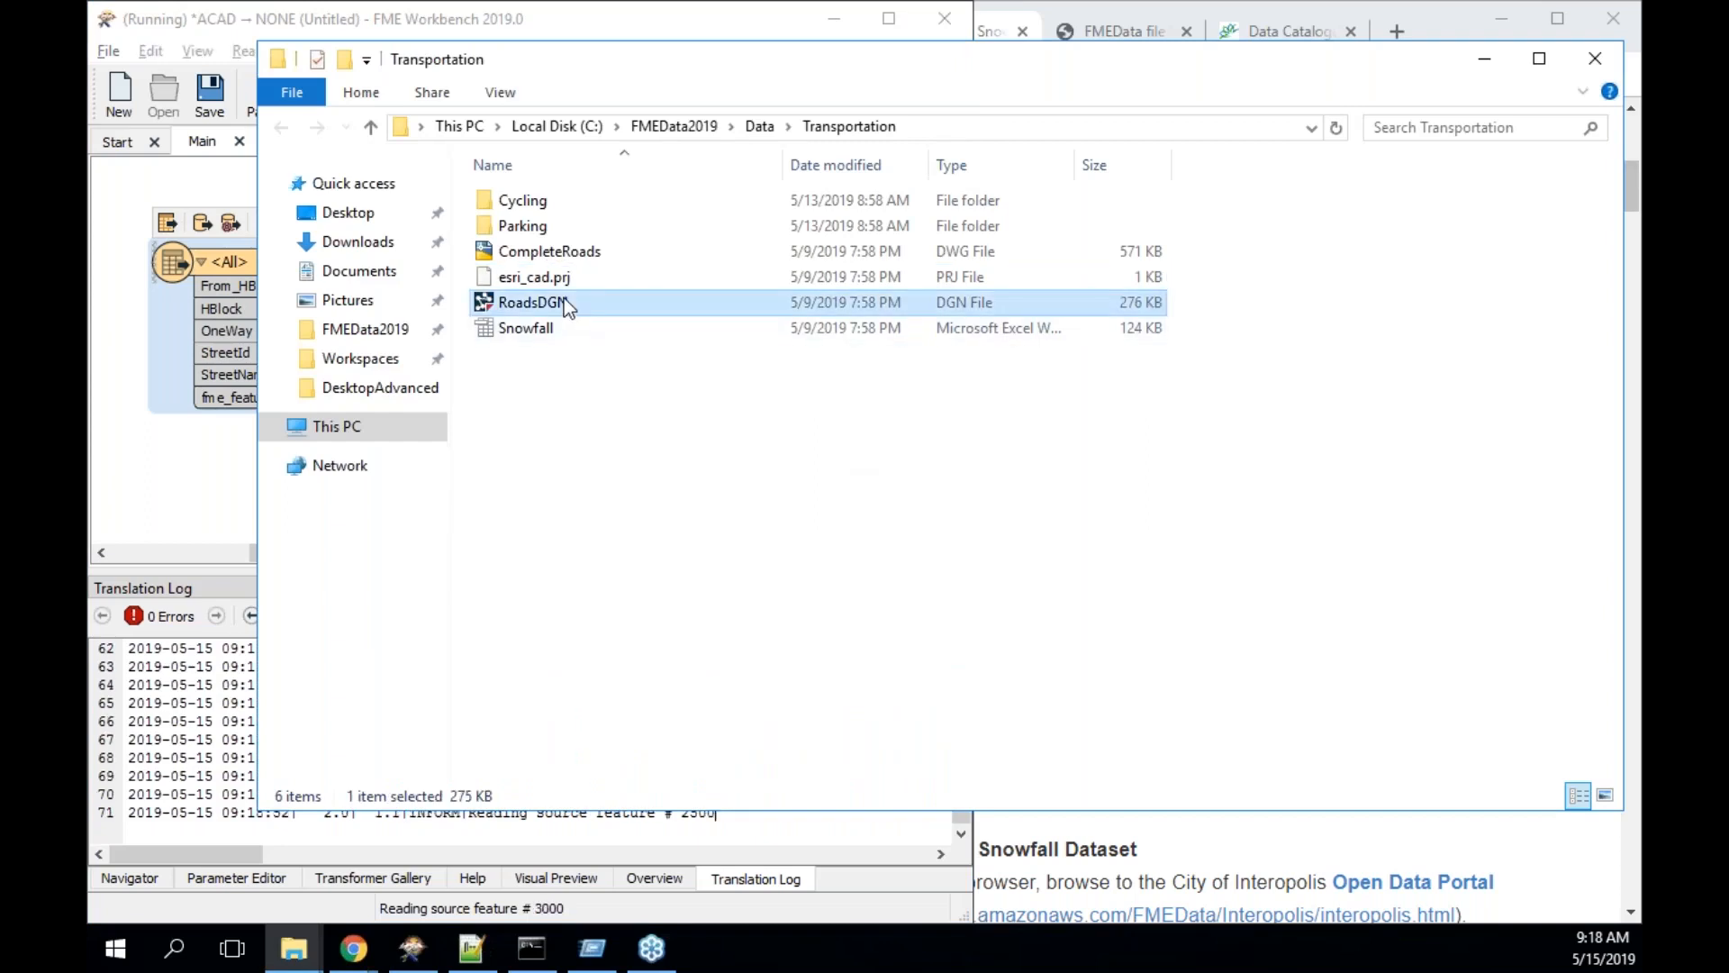
left_click(223, 266)
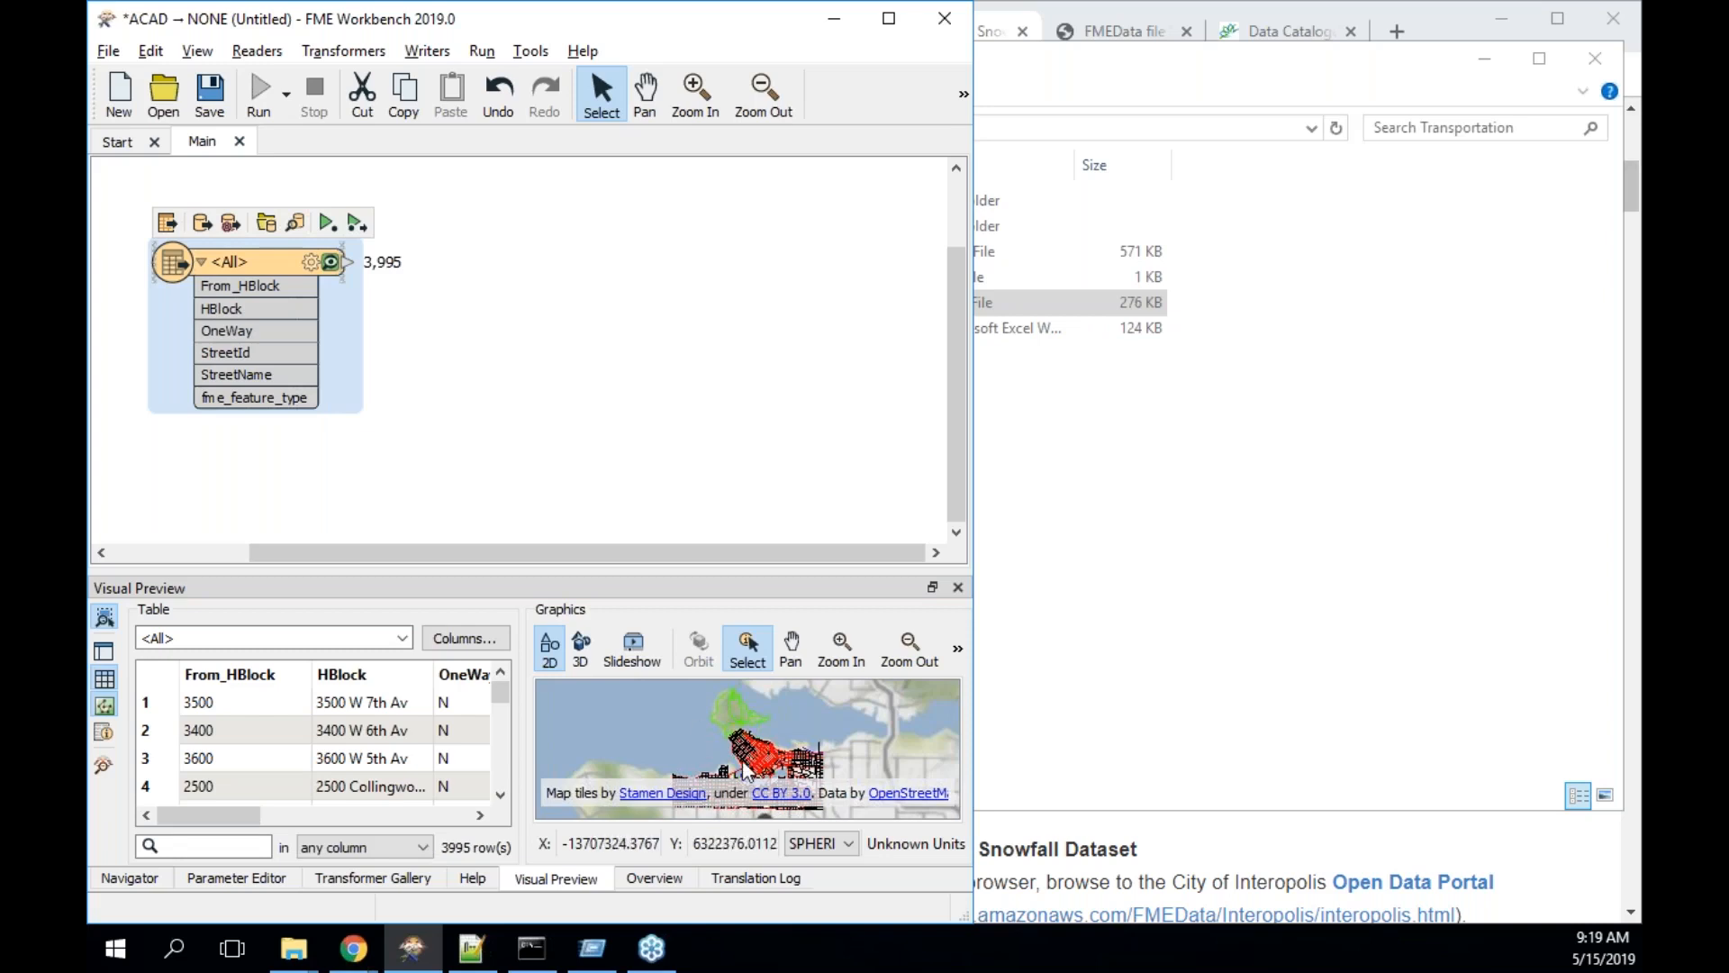
left_click(1259, 641)
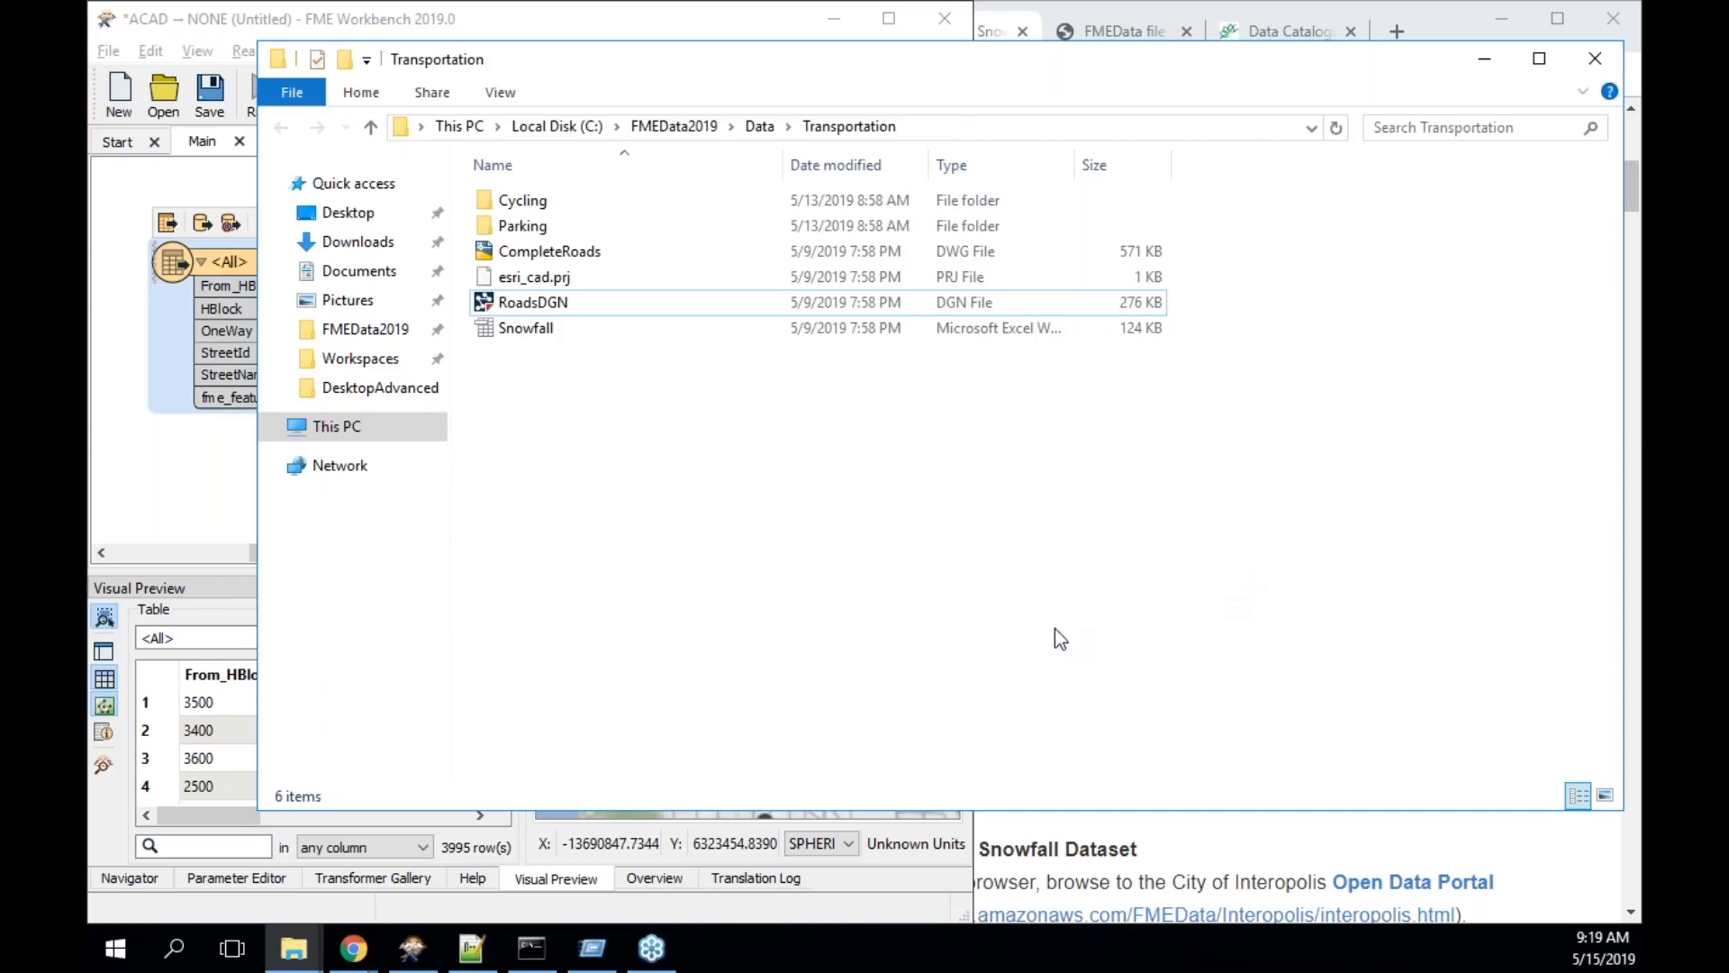
- Snap the Workbench window to the left half, beside the exercise instructions
left_click(1093, 849)
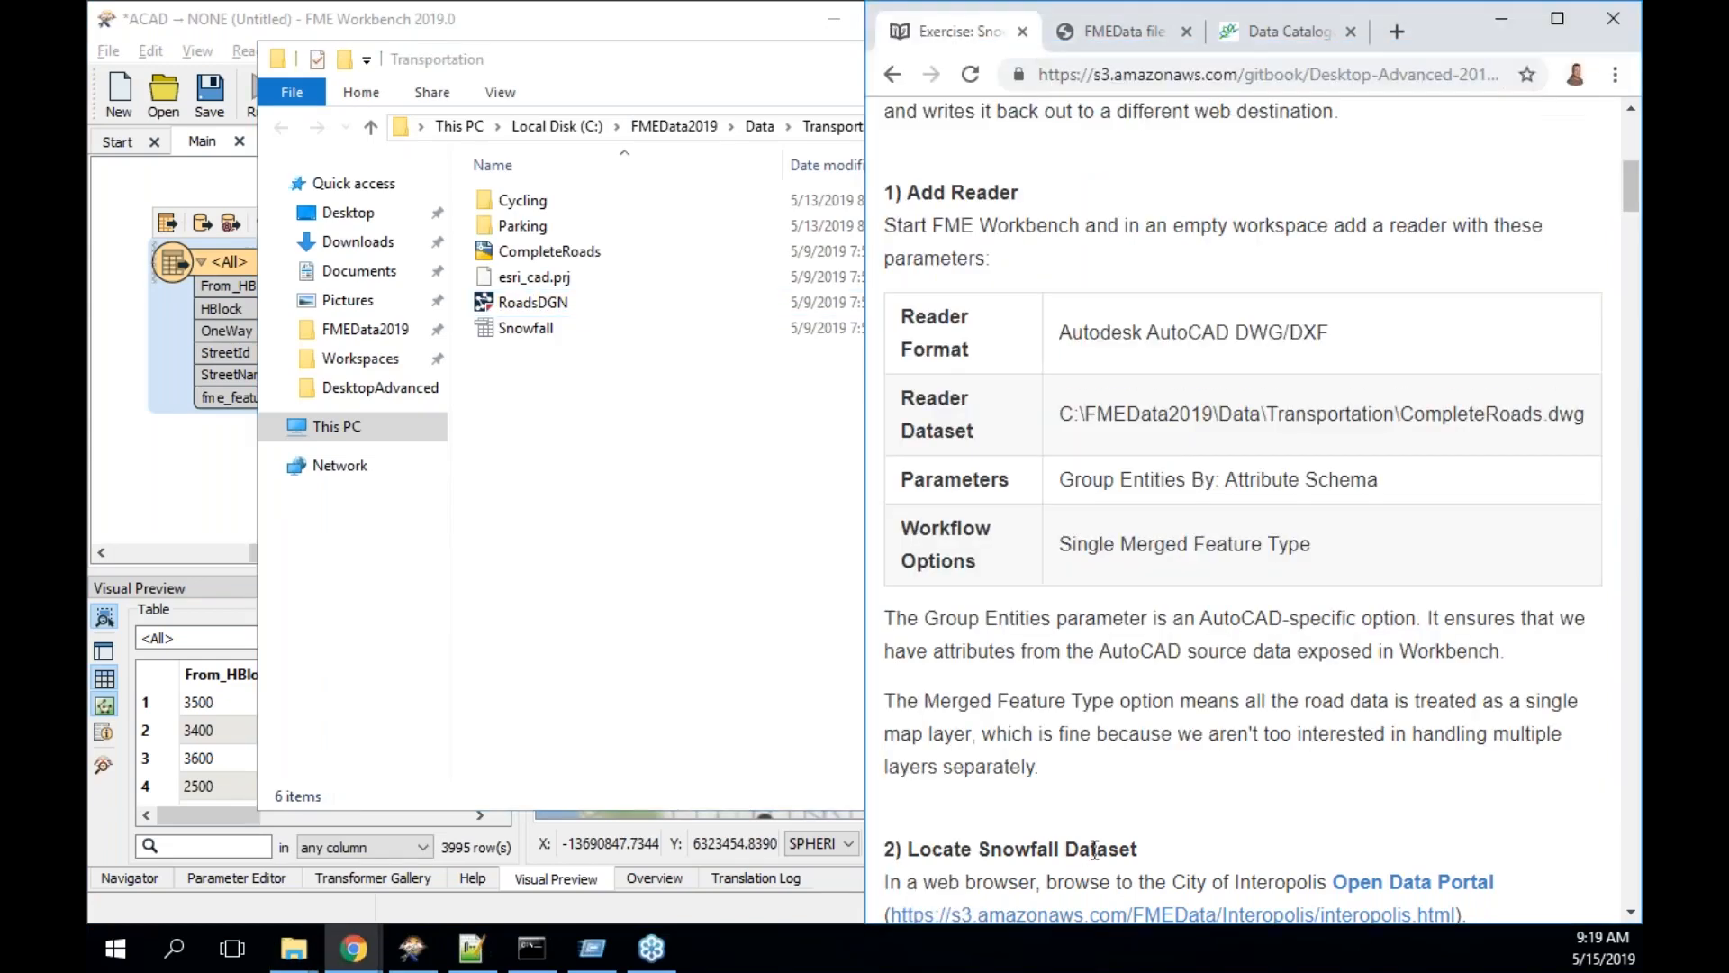
left_click(223, 489)
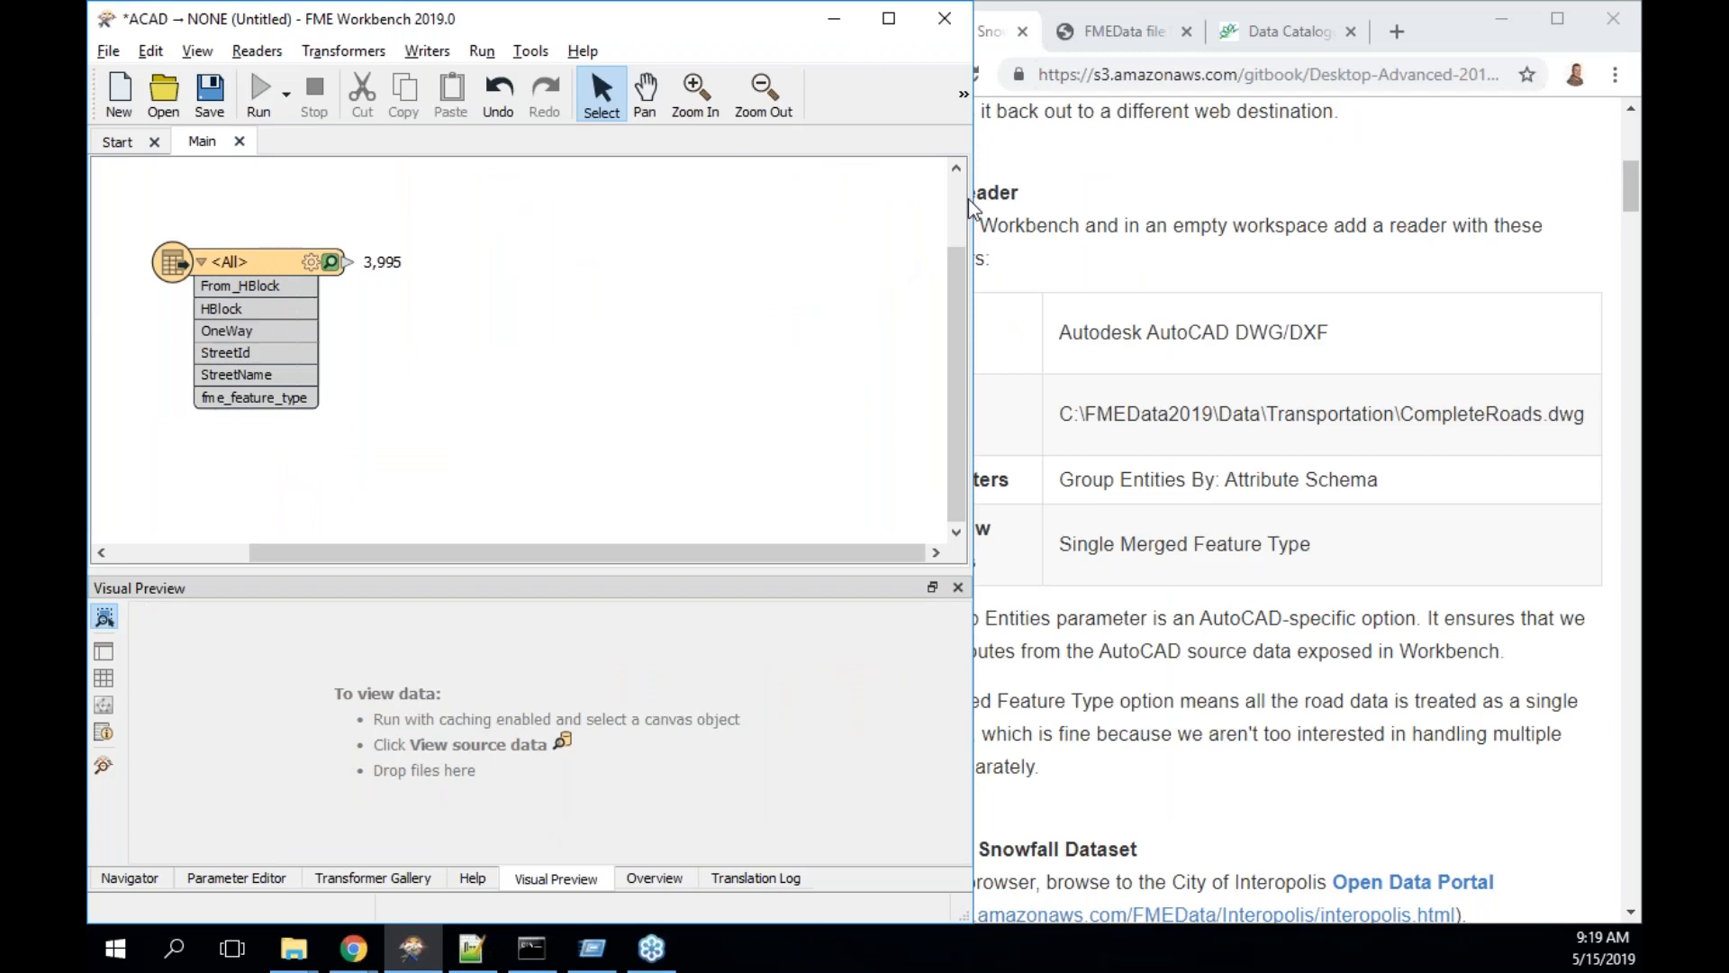
left_click_drag(972, 202, 866, 202)
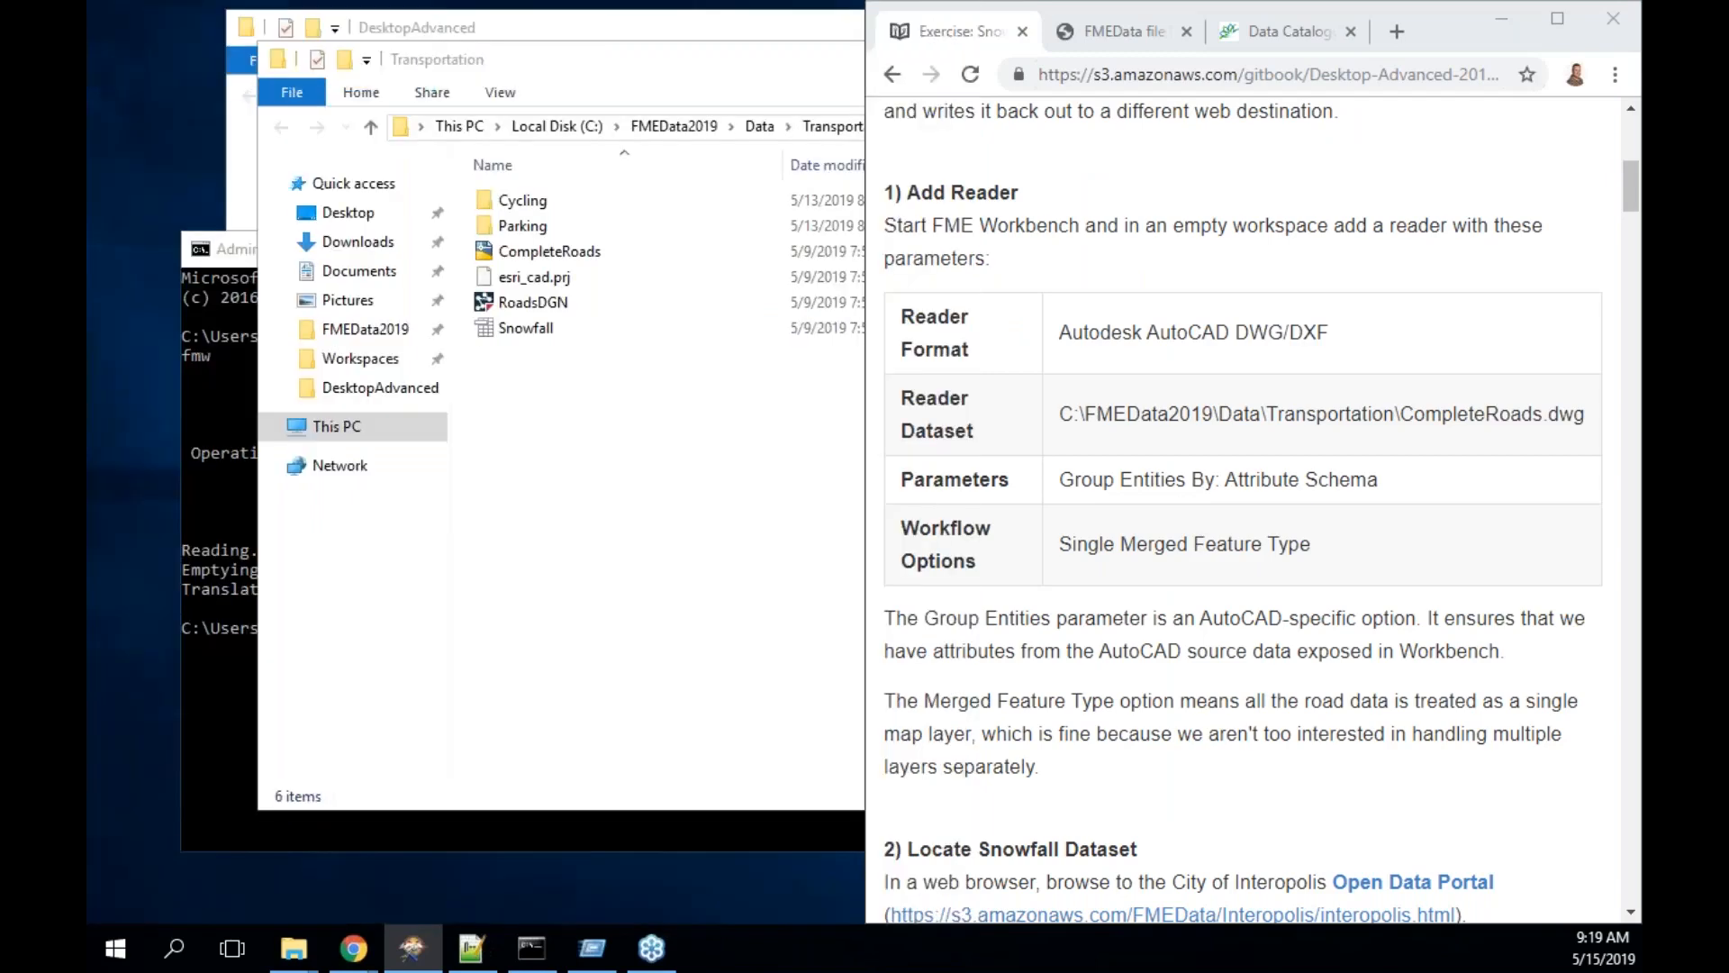
key("super+Left")
key("super+Left")
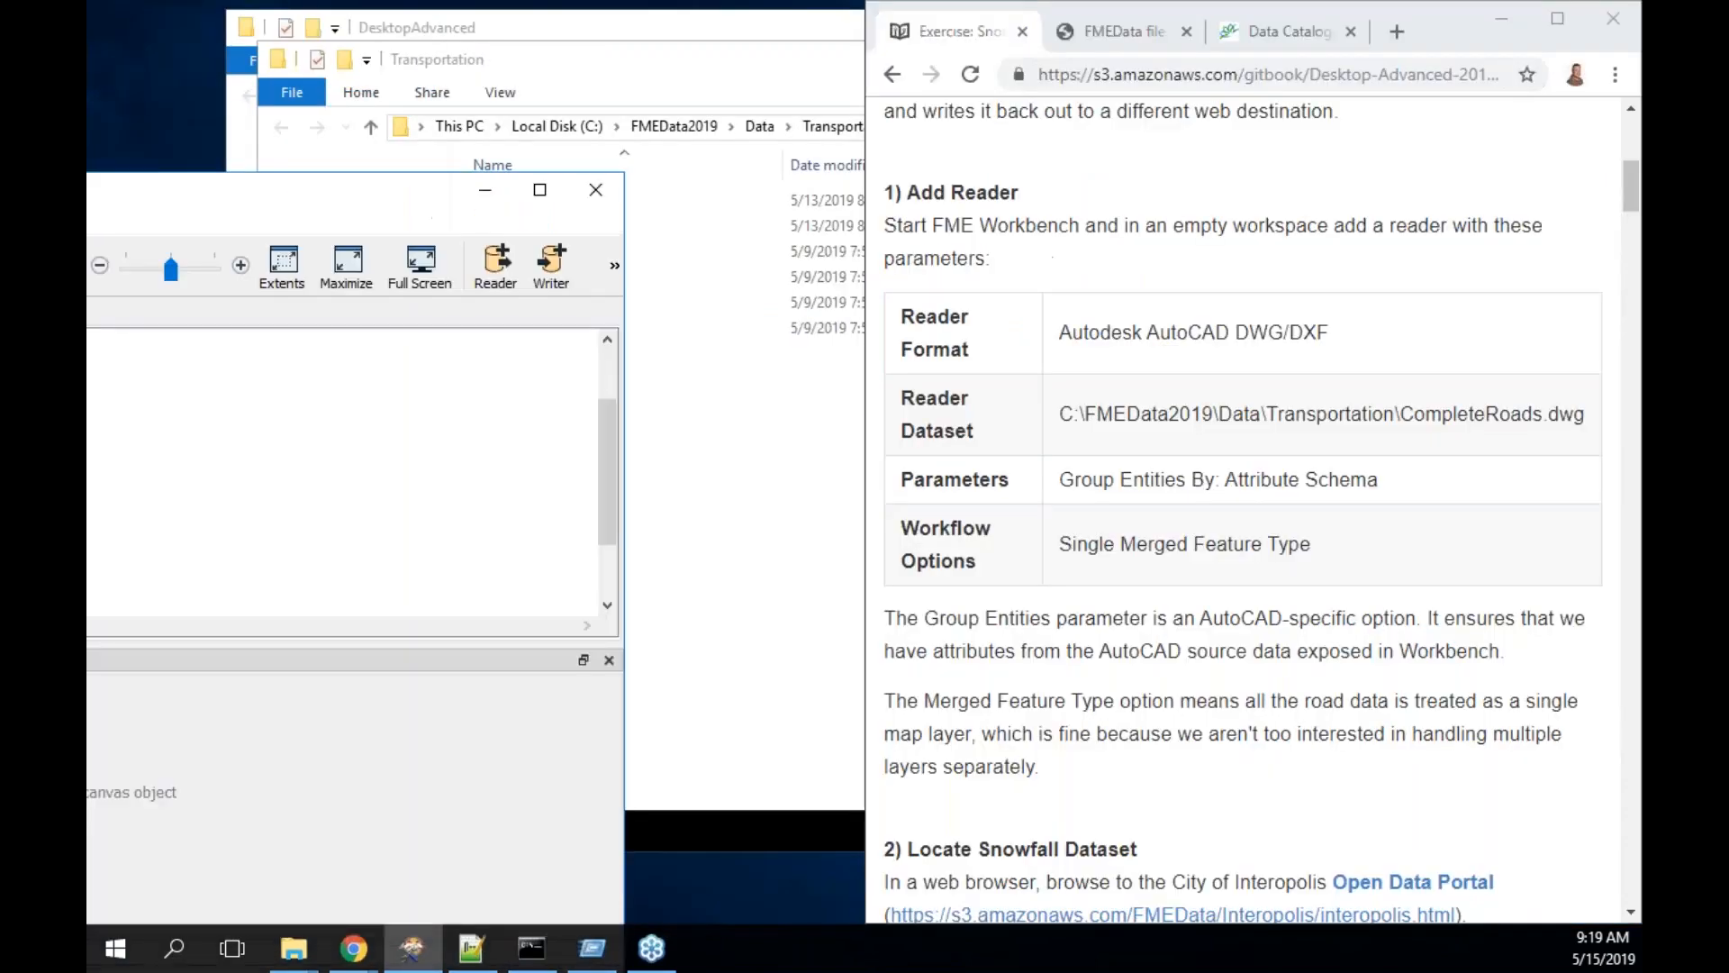
left_click_drag(331, 187, 87, 200)
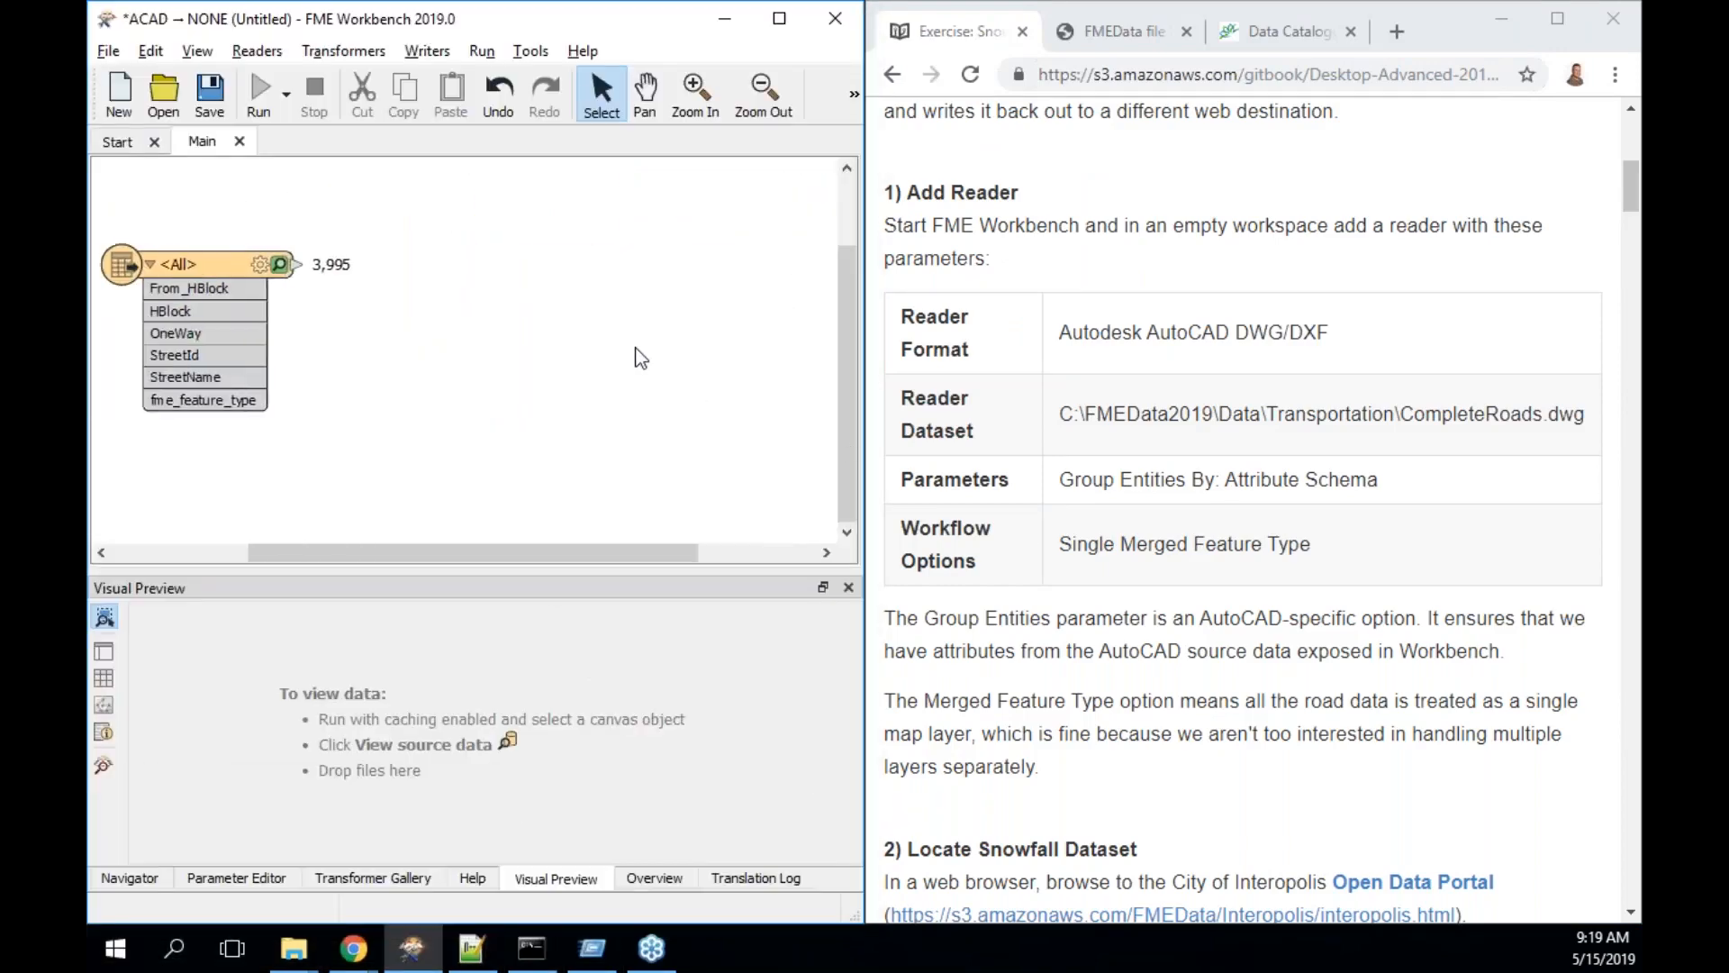
- Bring up Save As for the workspace, which proposes the name acad2none
scroll(635, 358, "left", 2)
scroll(1230, 543, "down", 2)
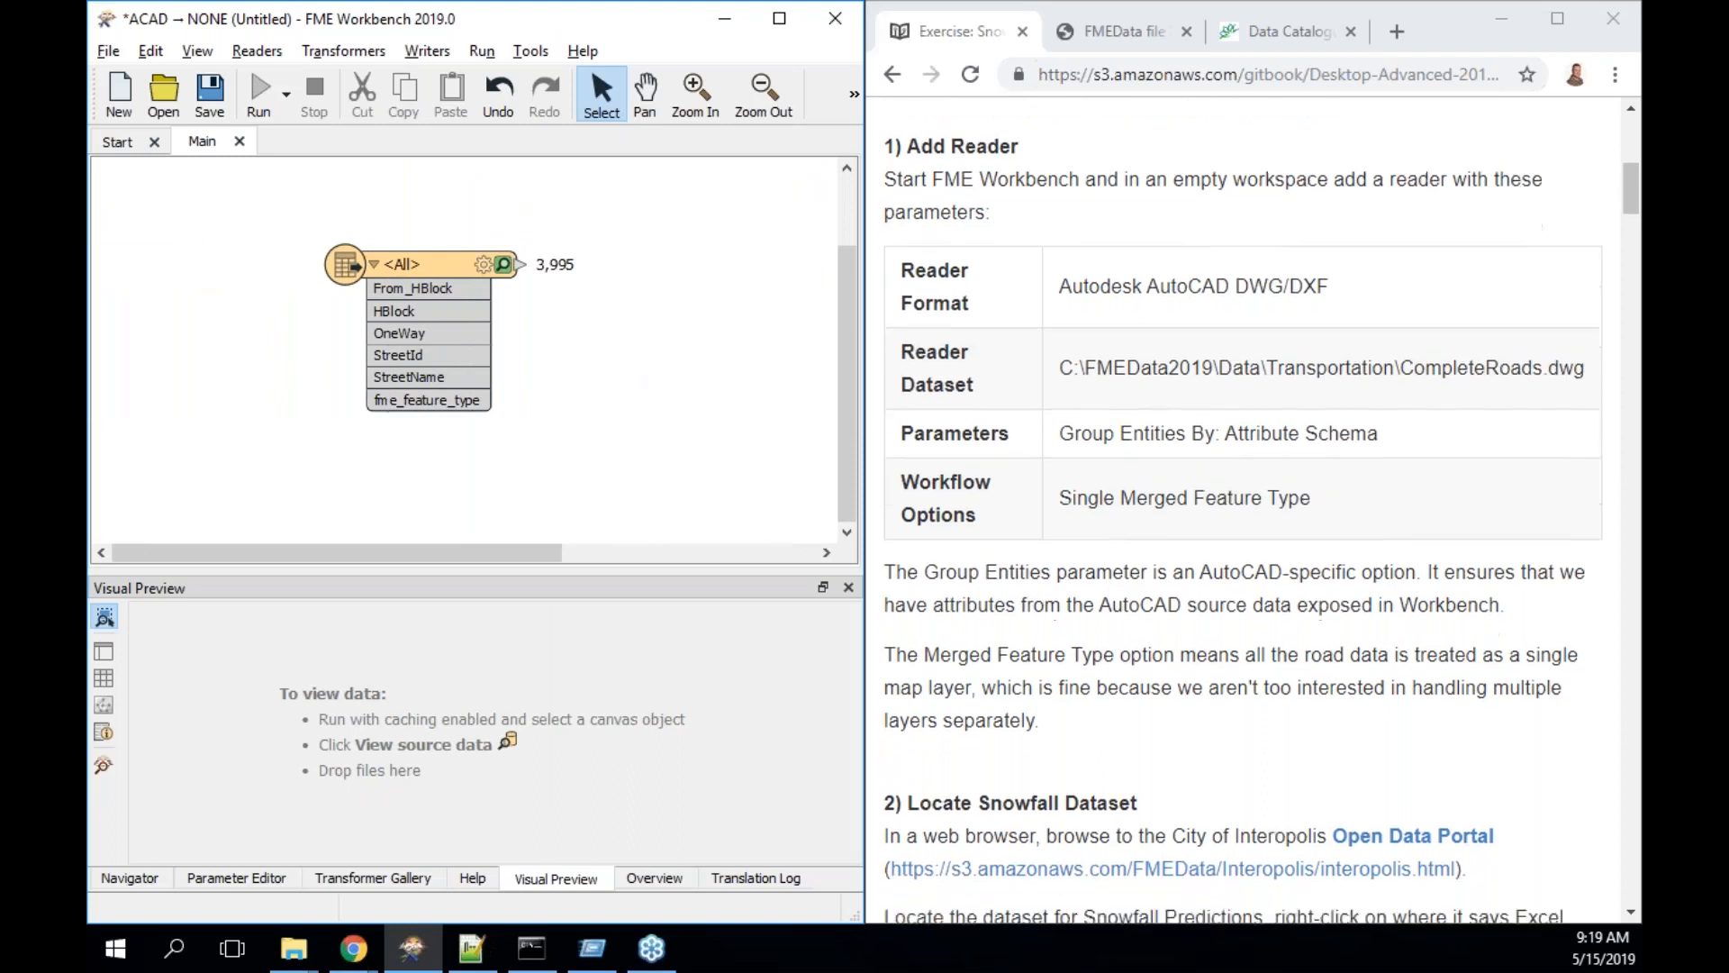
scroll(1243, 510, "down", 1)
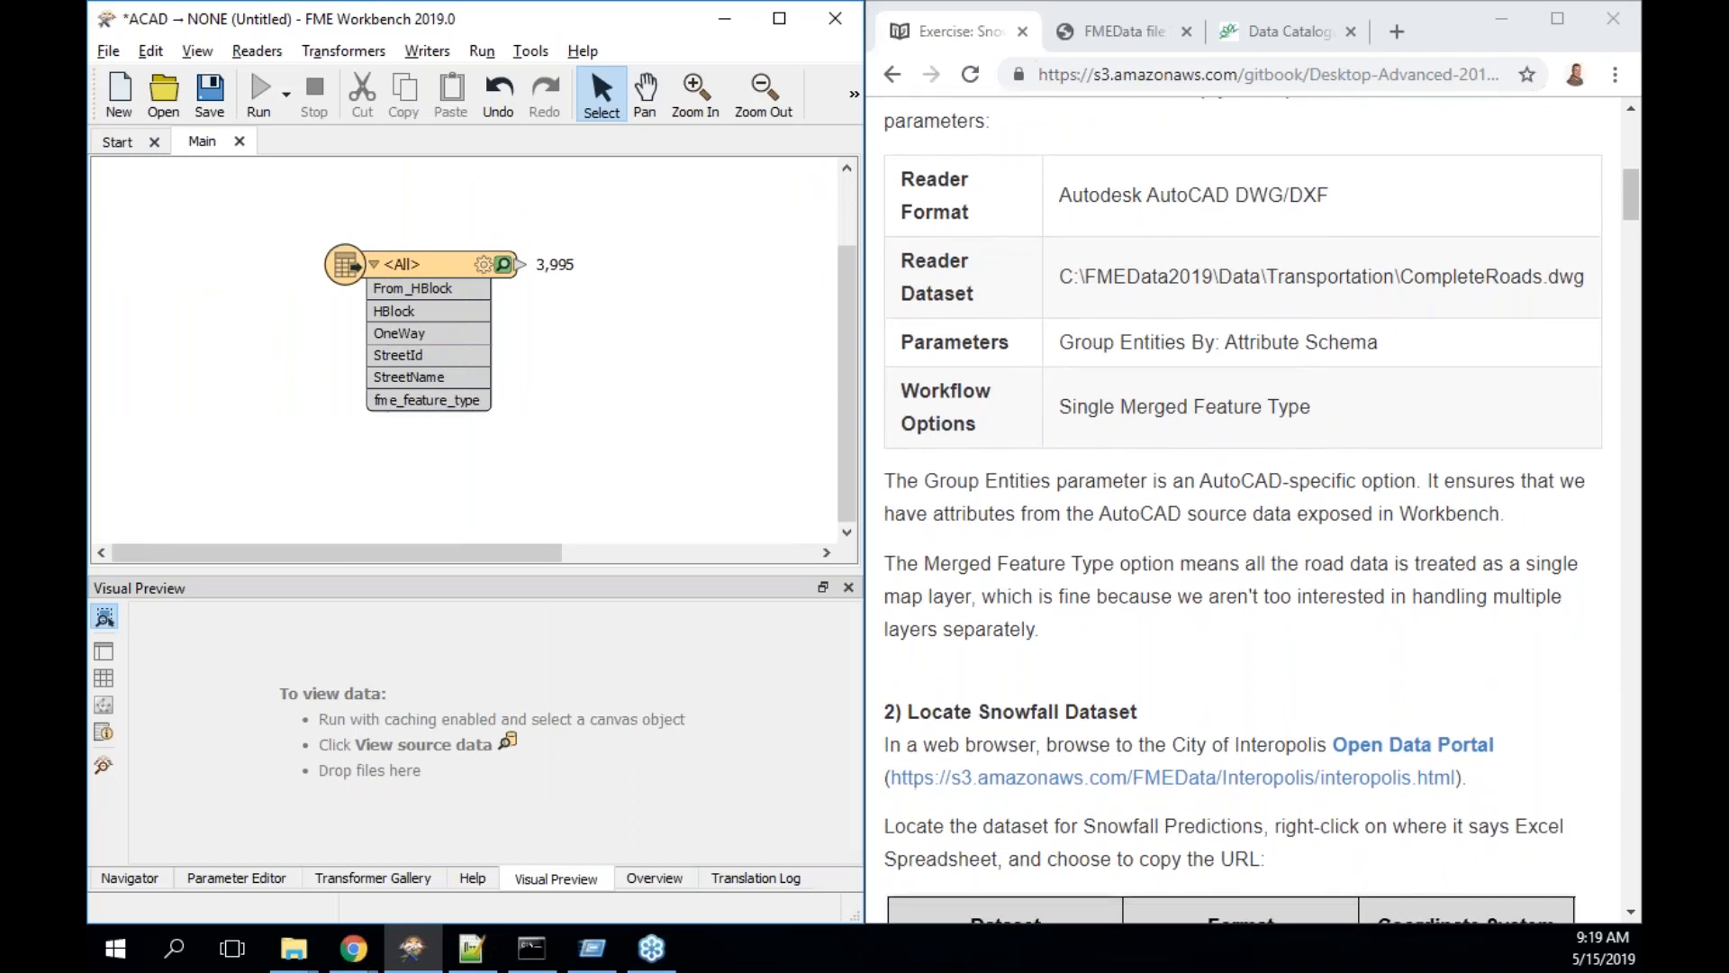
left_click(211, 86)
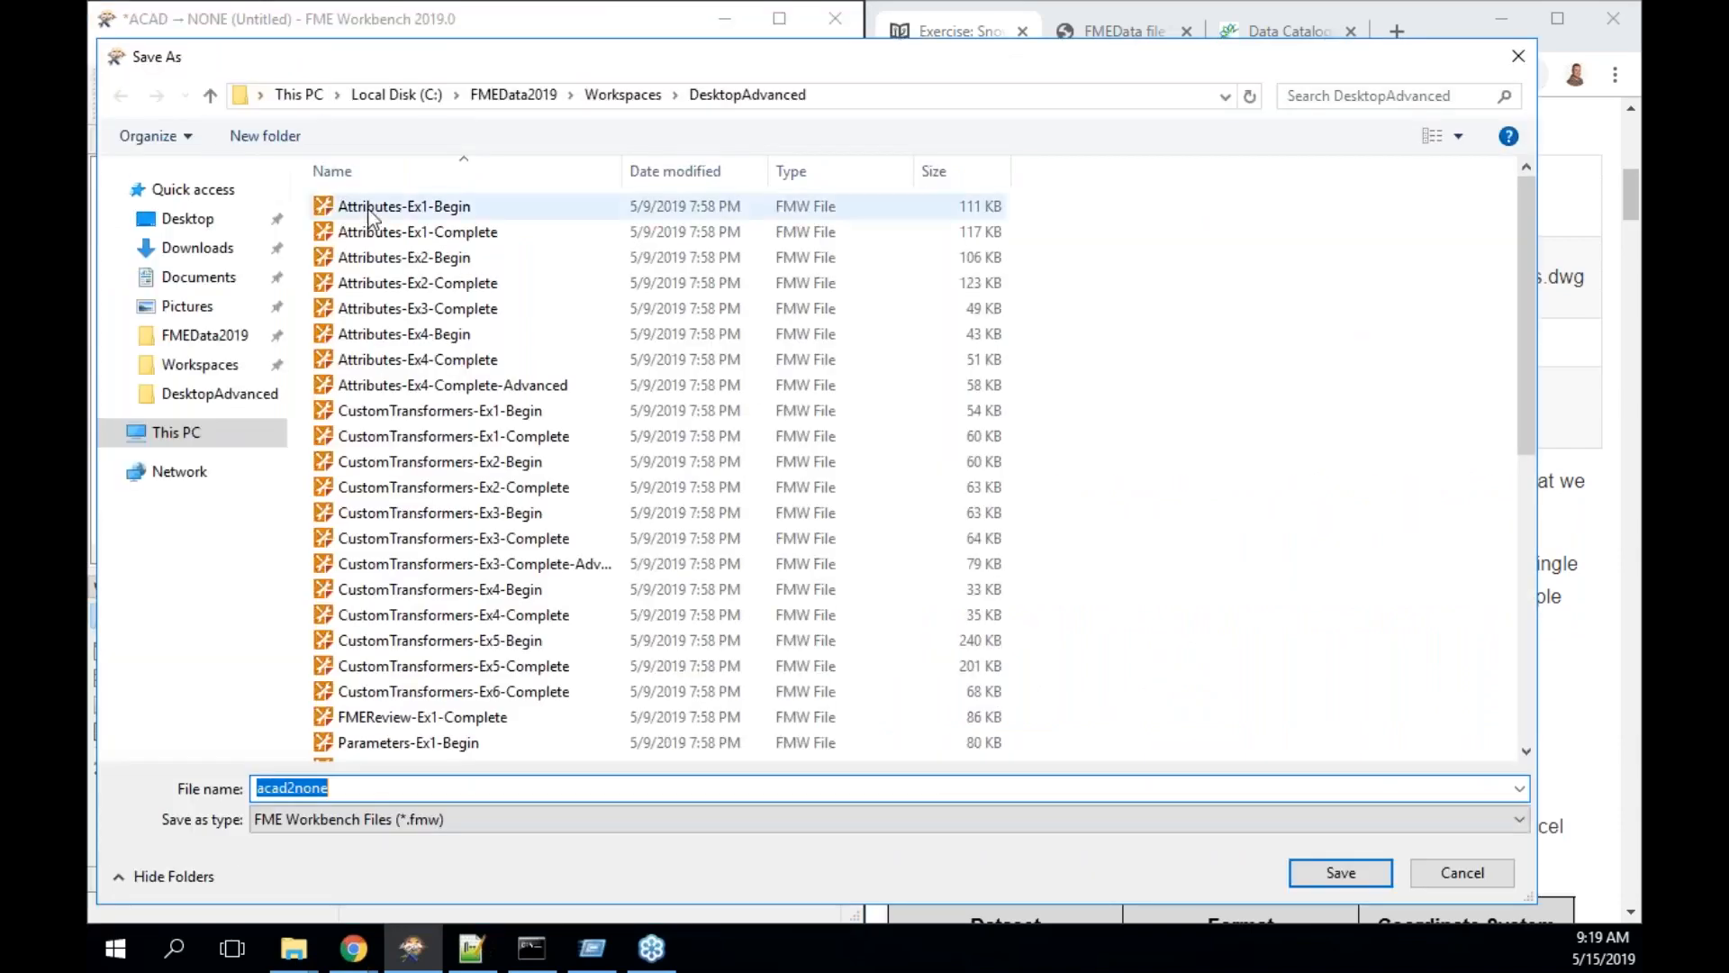
- Save the workspace as 'Exercise 3.1' in the Workspaces folder
left_click(228, 369)
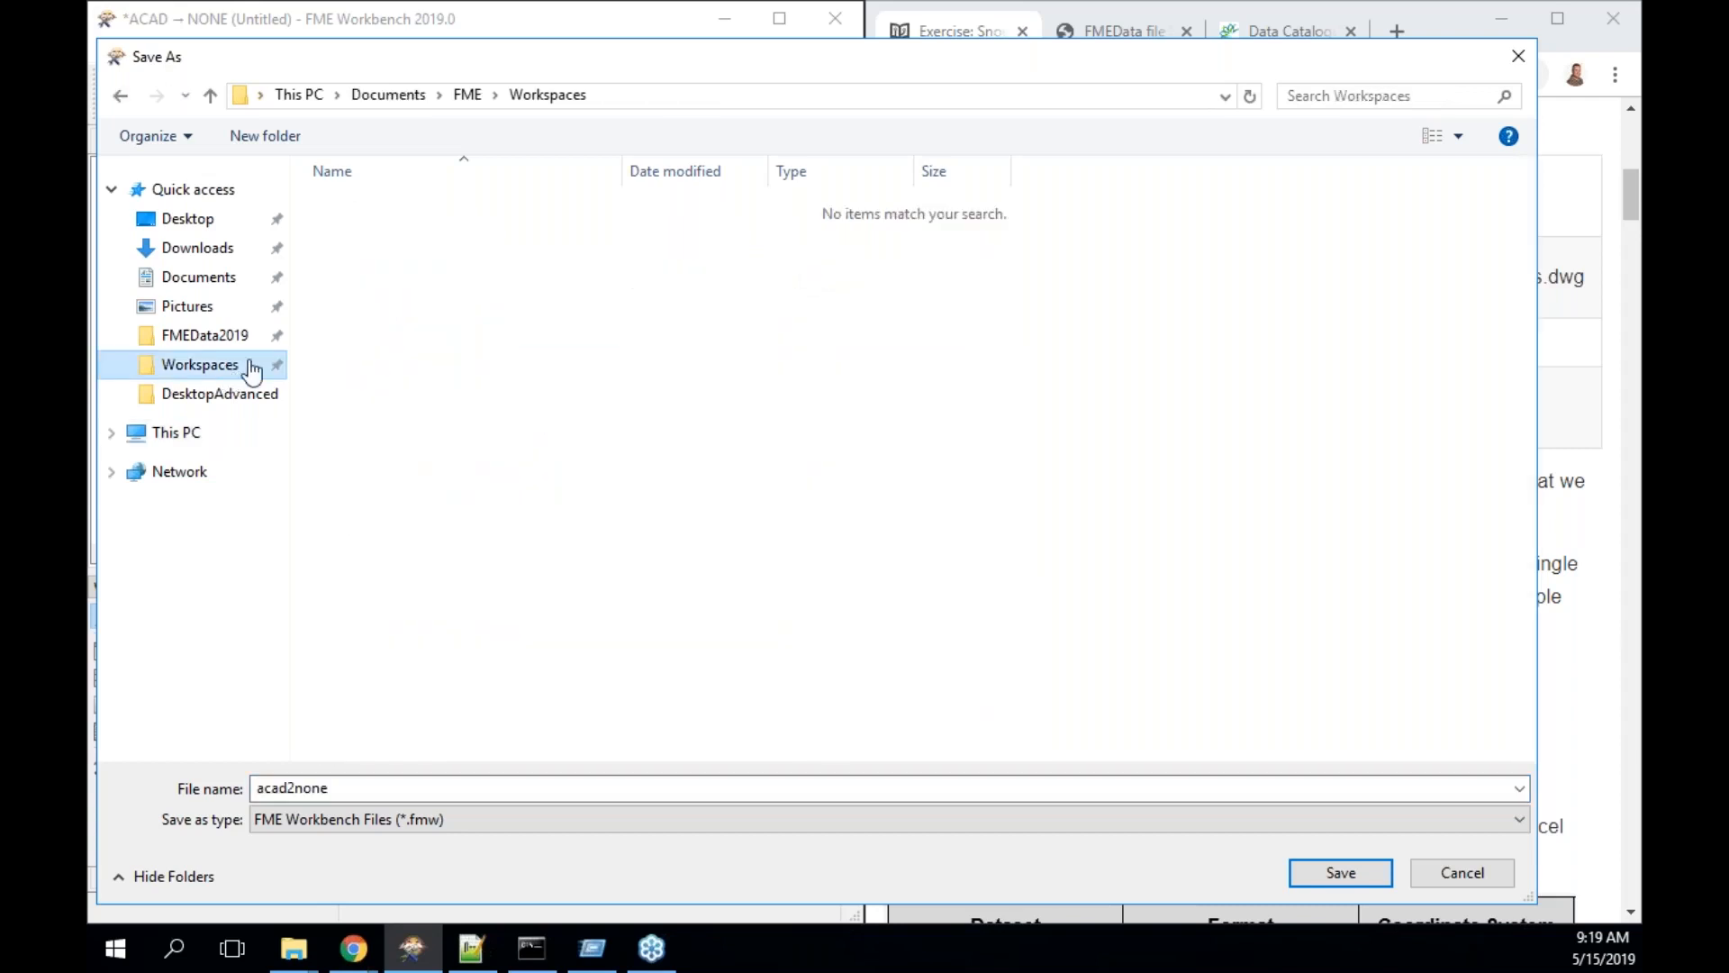
double_click(354, 786)
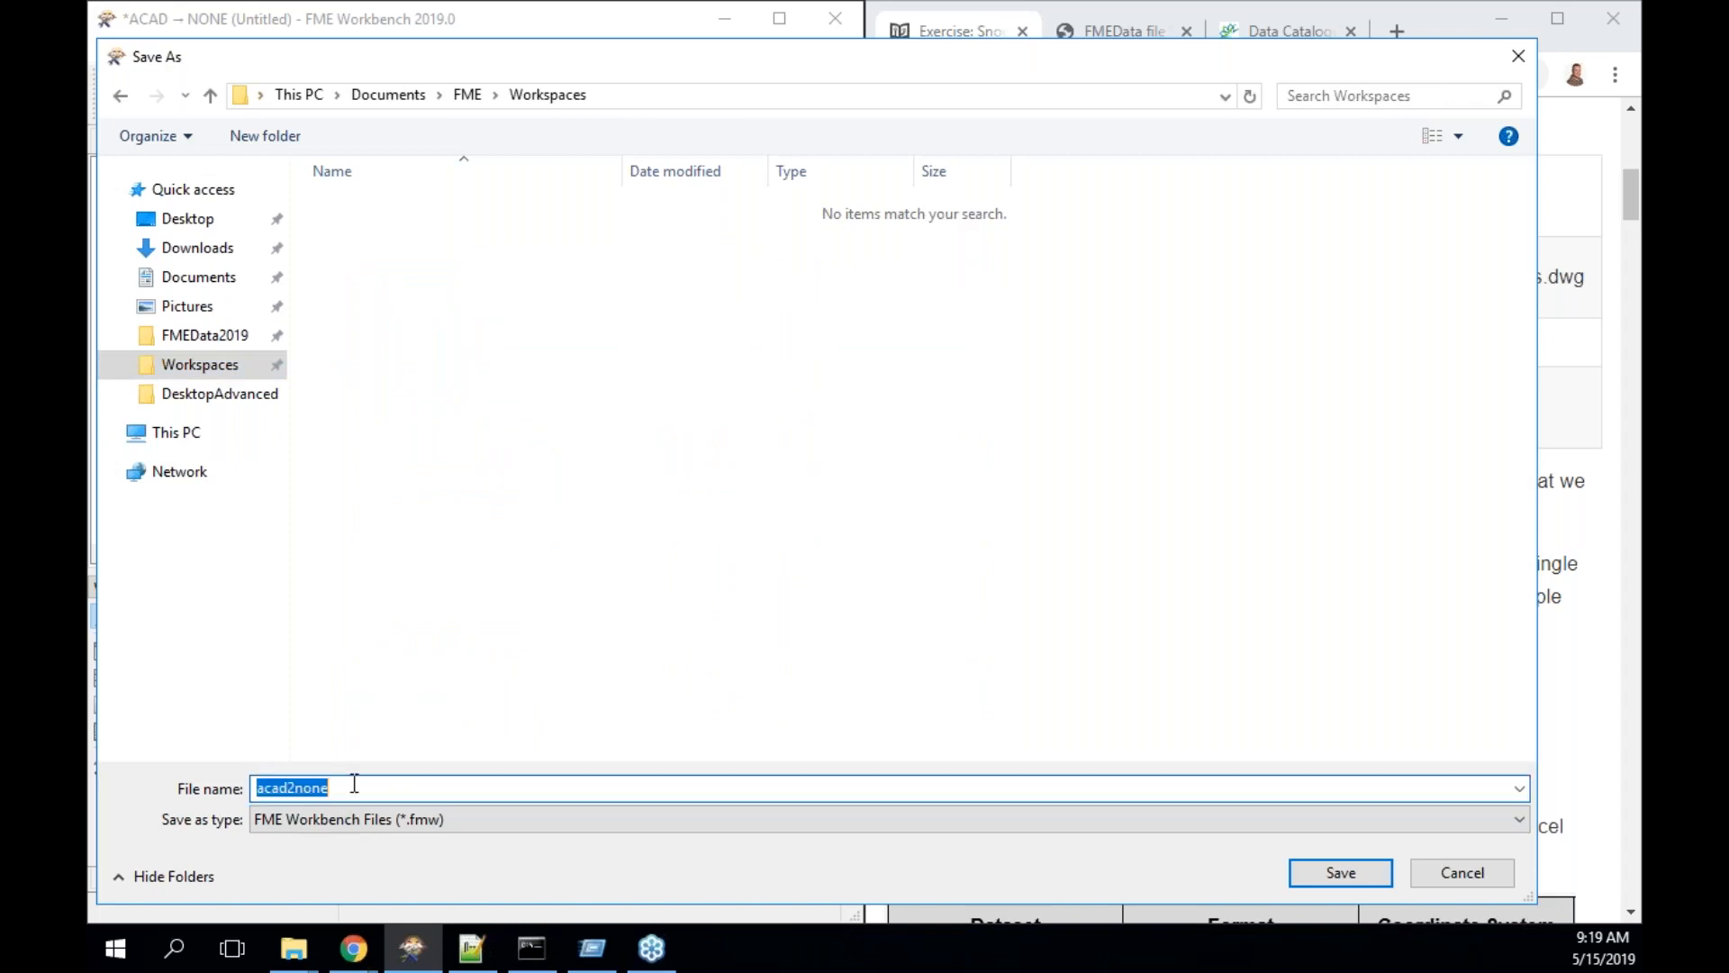
type("Exerc")
key("BackSpace")
type("cise 3.1")
key("Return")
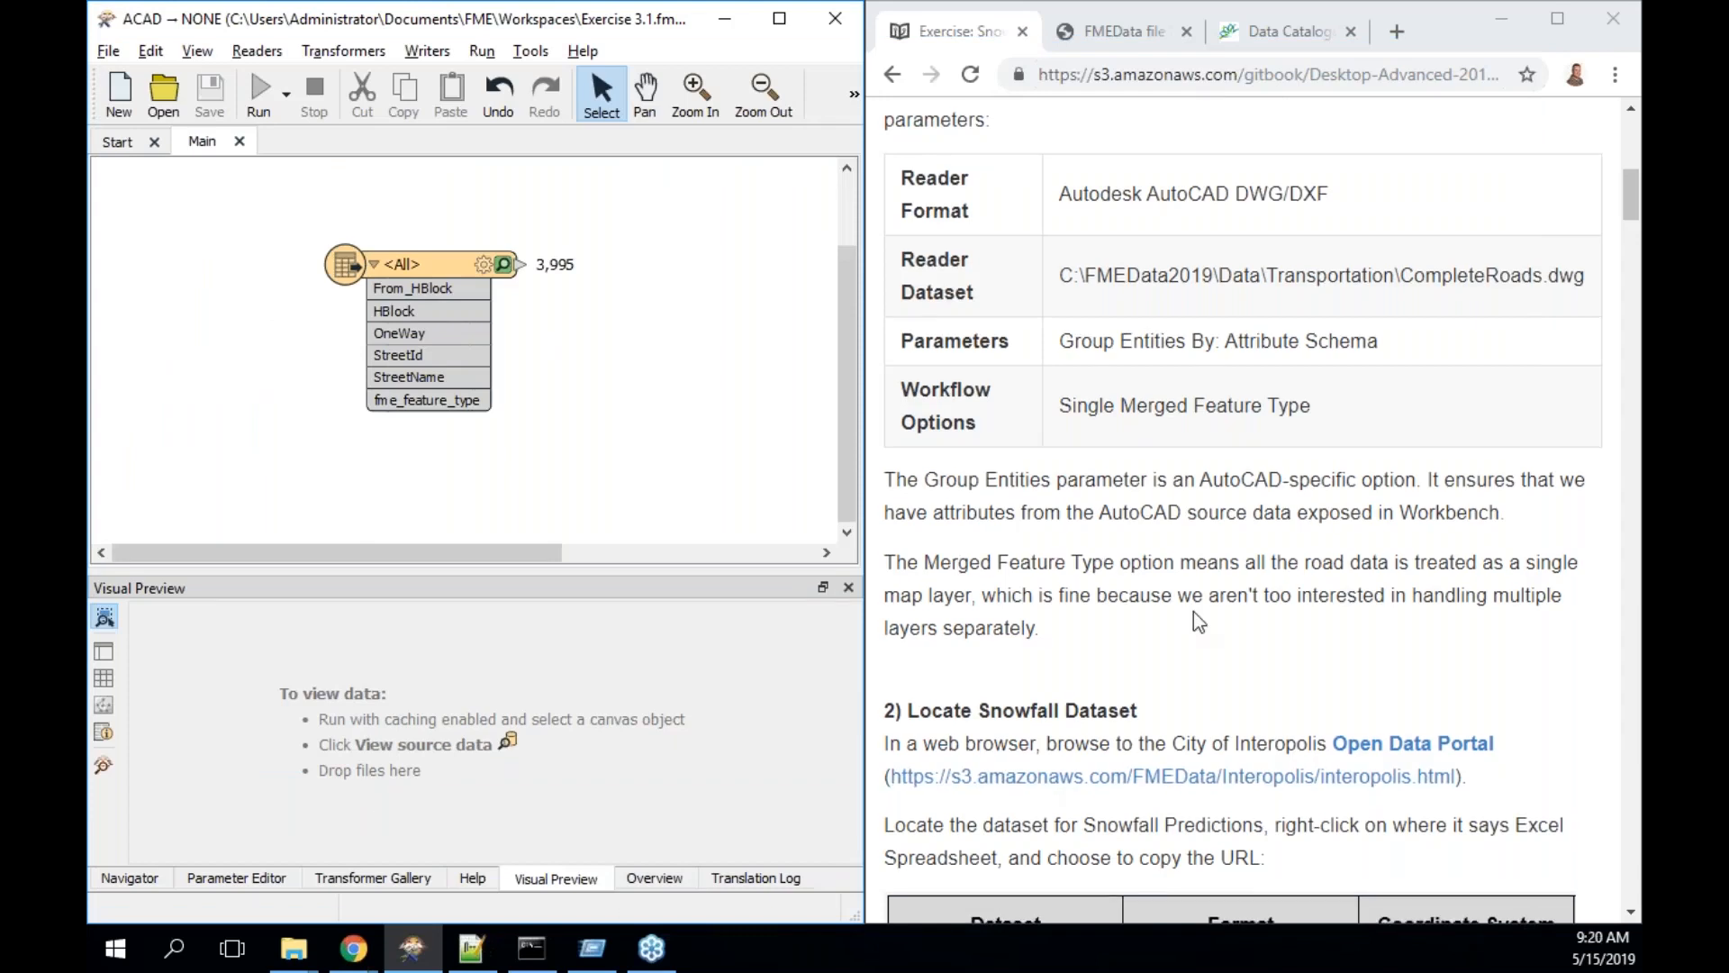
- Open the City of Interopolis portal in a new tab and copy the portal's link address
scroll(1194, 620, "down", 1)
scroll(1198, 621, "down", 3)
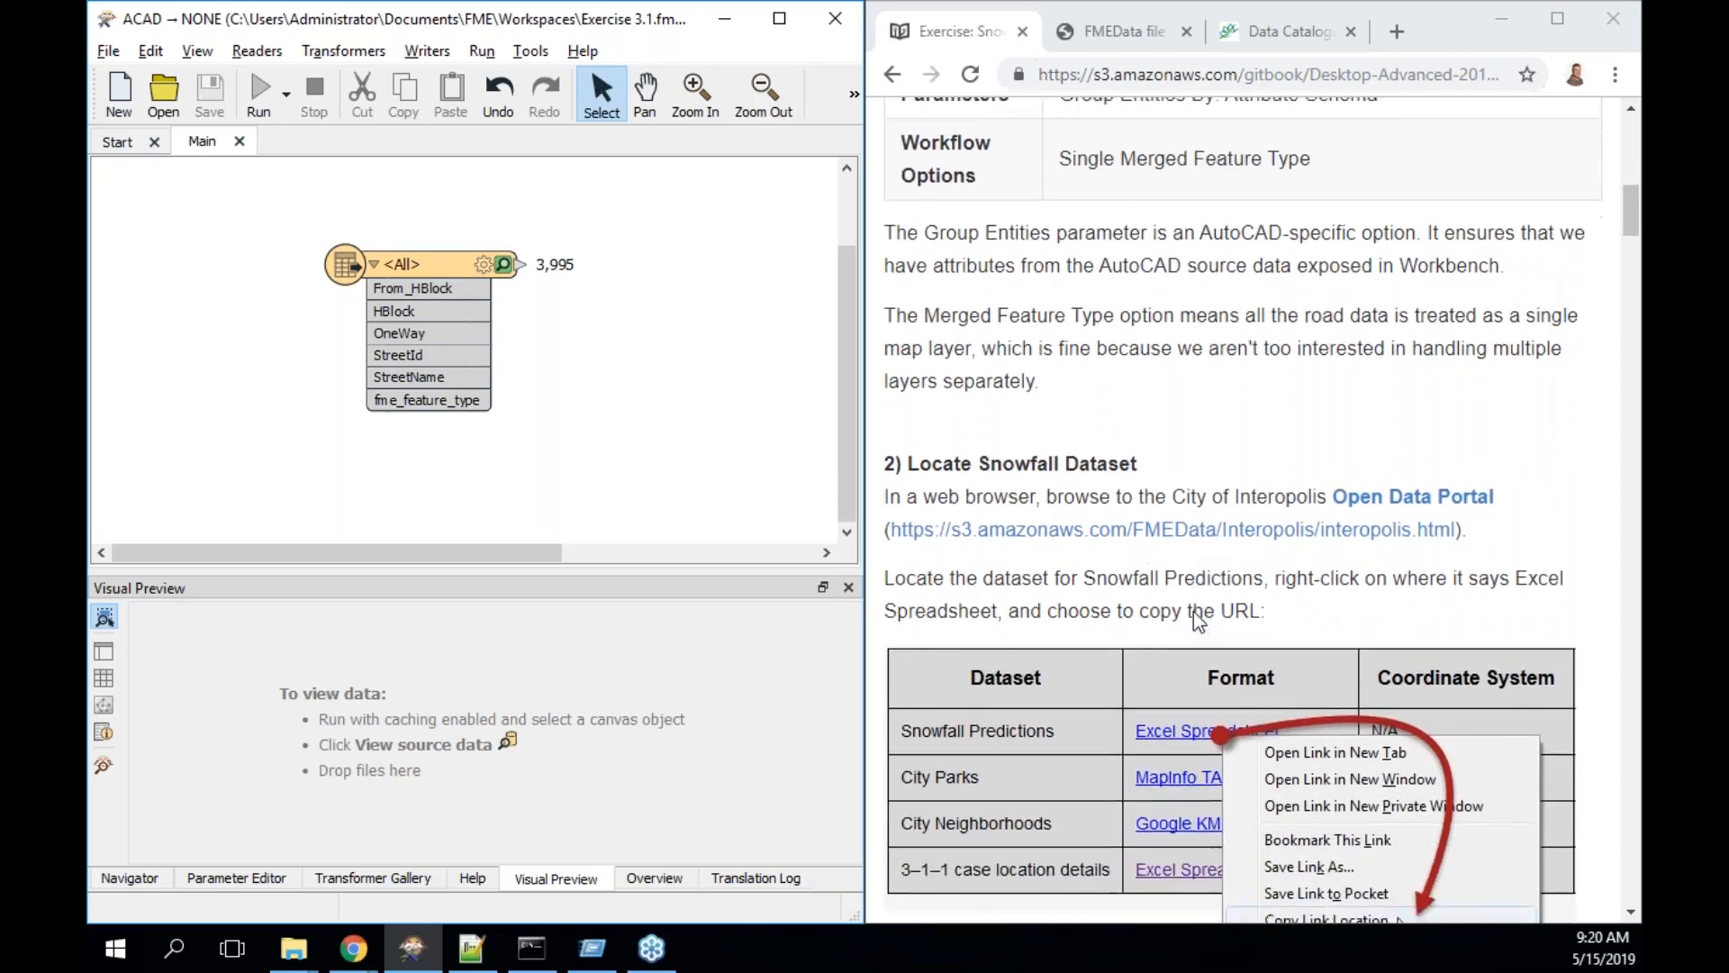
scroll(1196, 622, "down", 3)
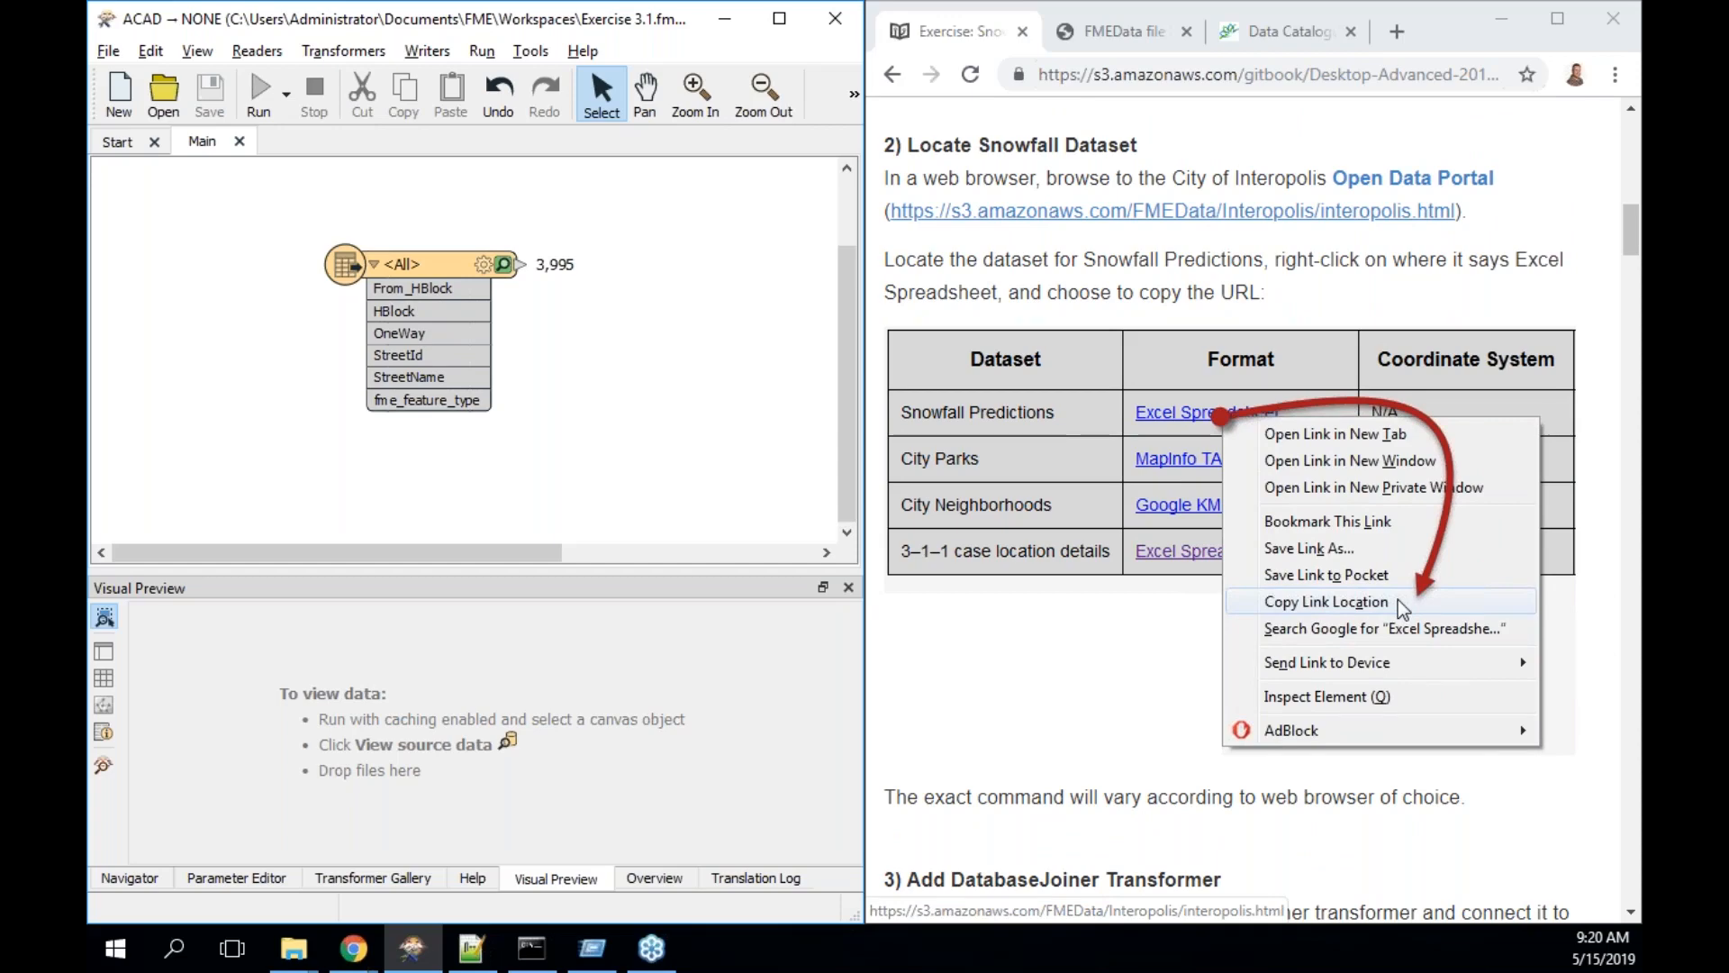
left_click(1171, 211)
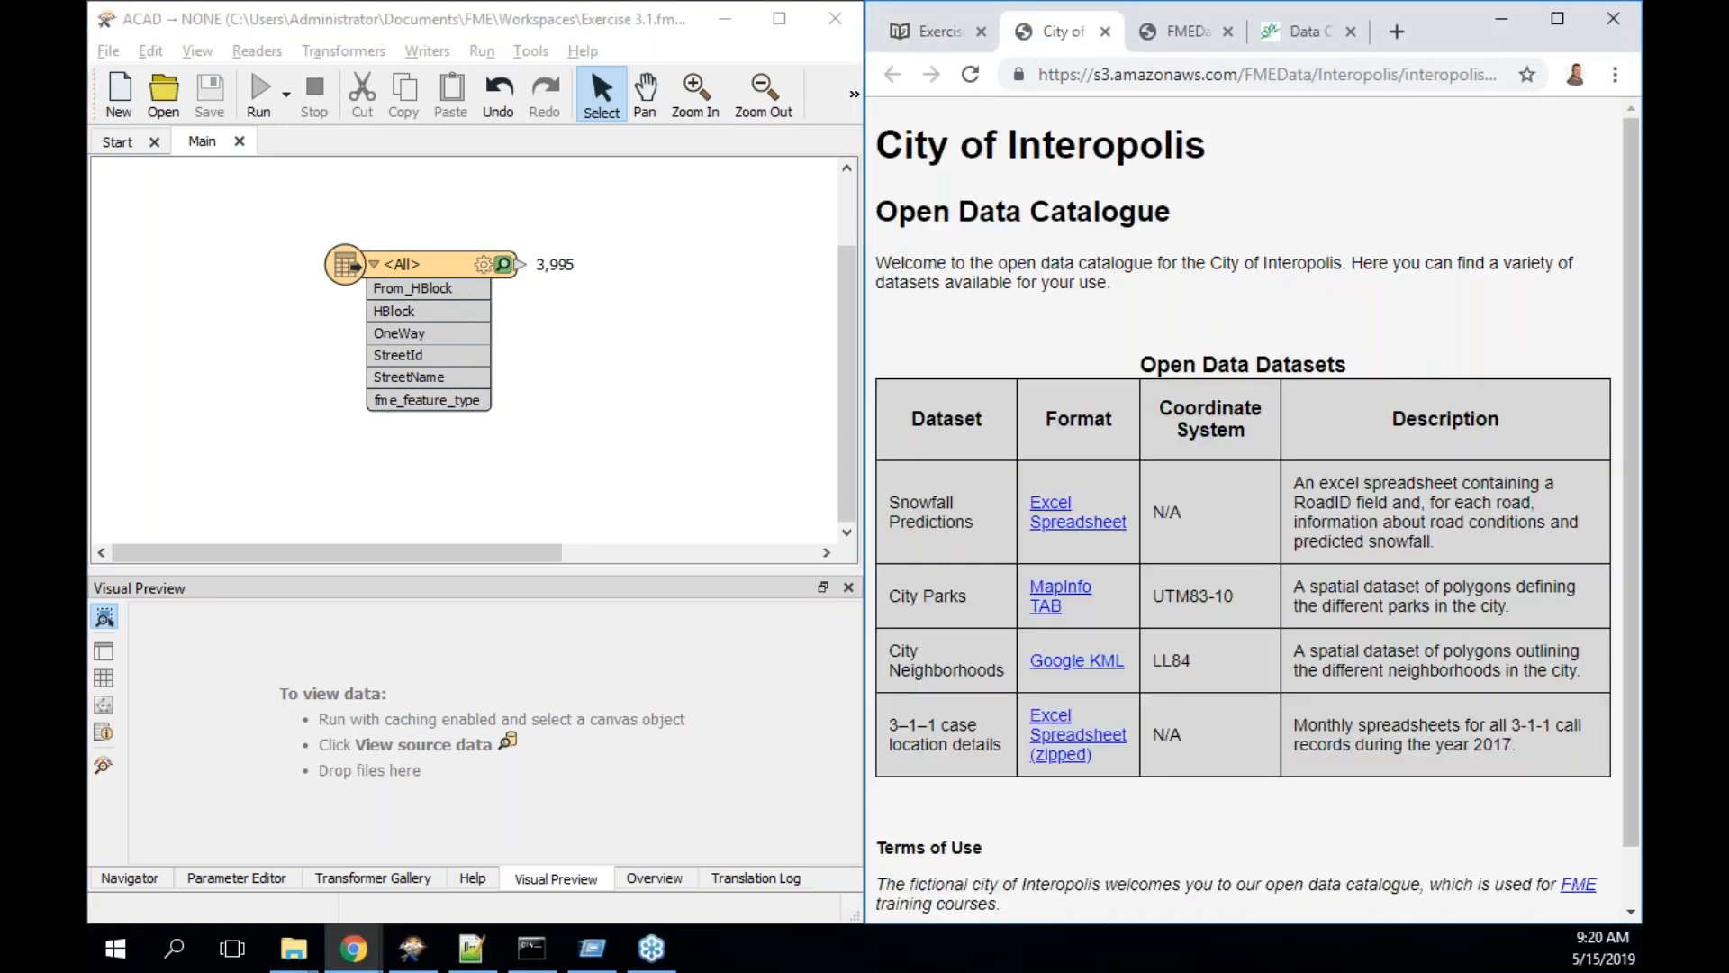
left_click(940, 41)
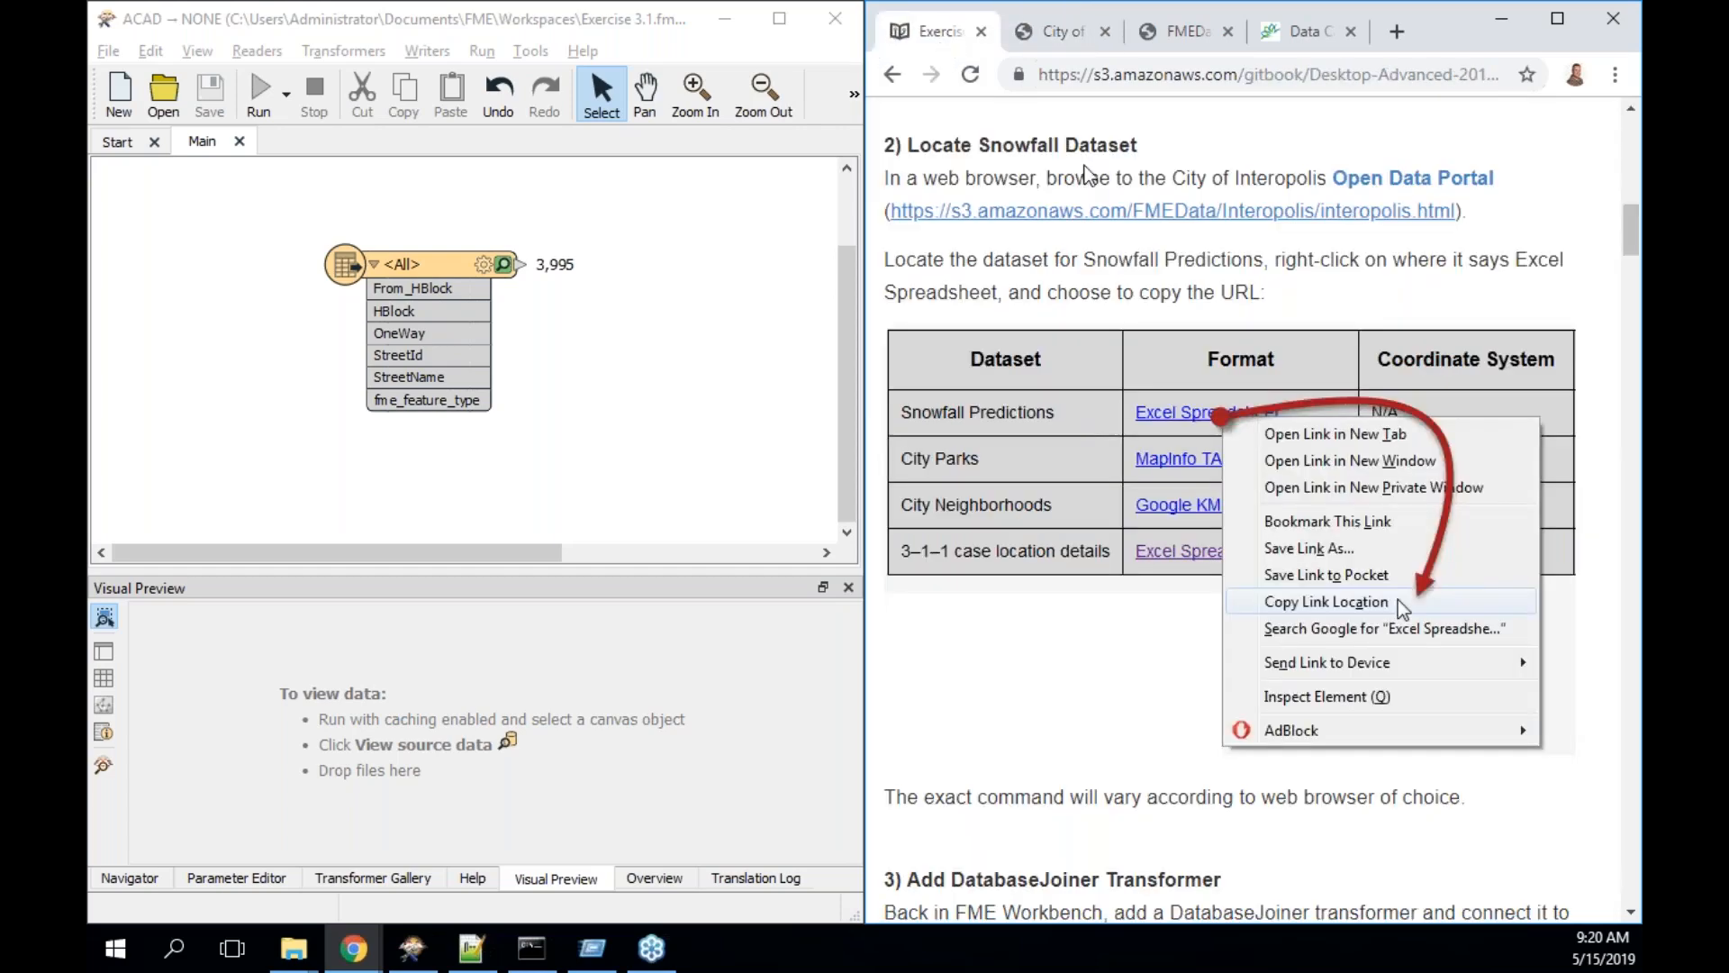
right_click(1114, 208)
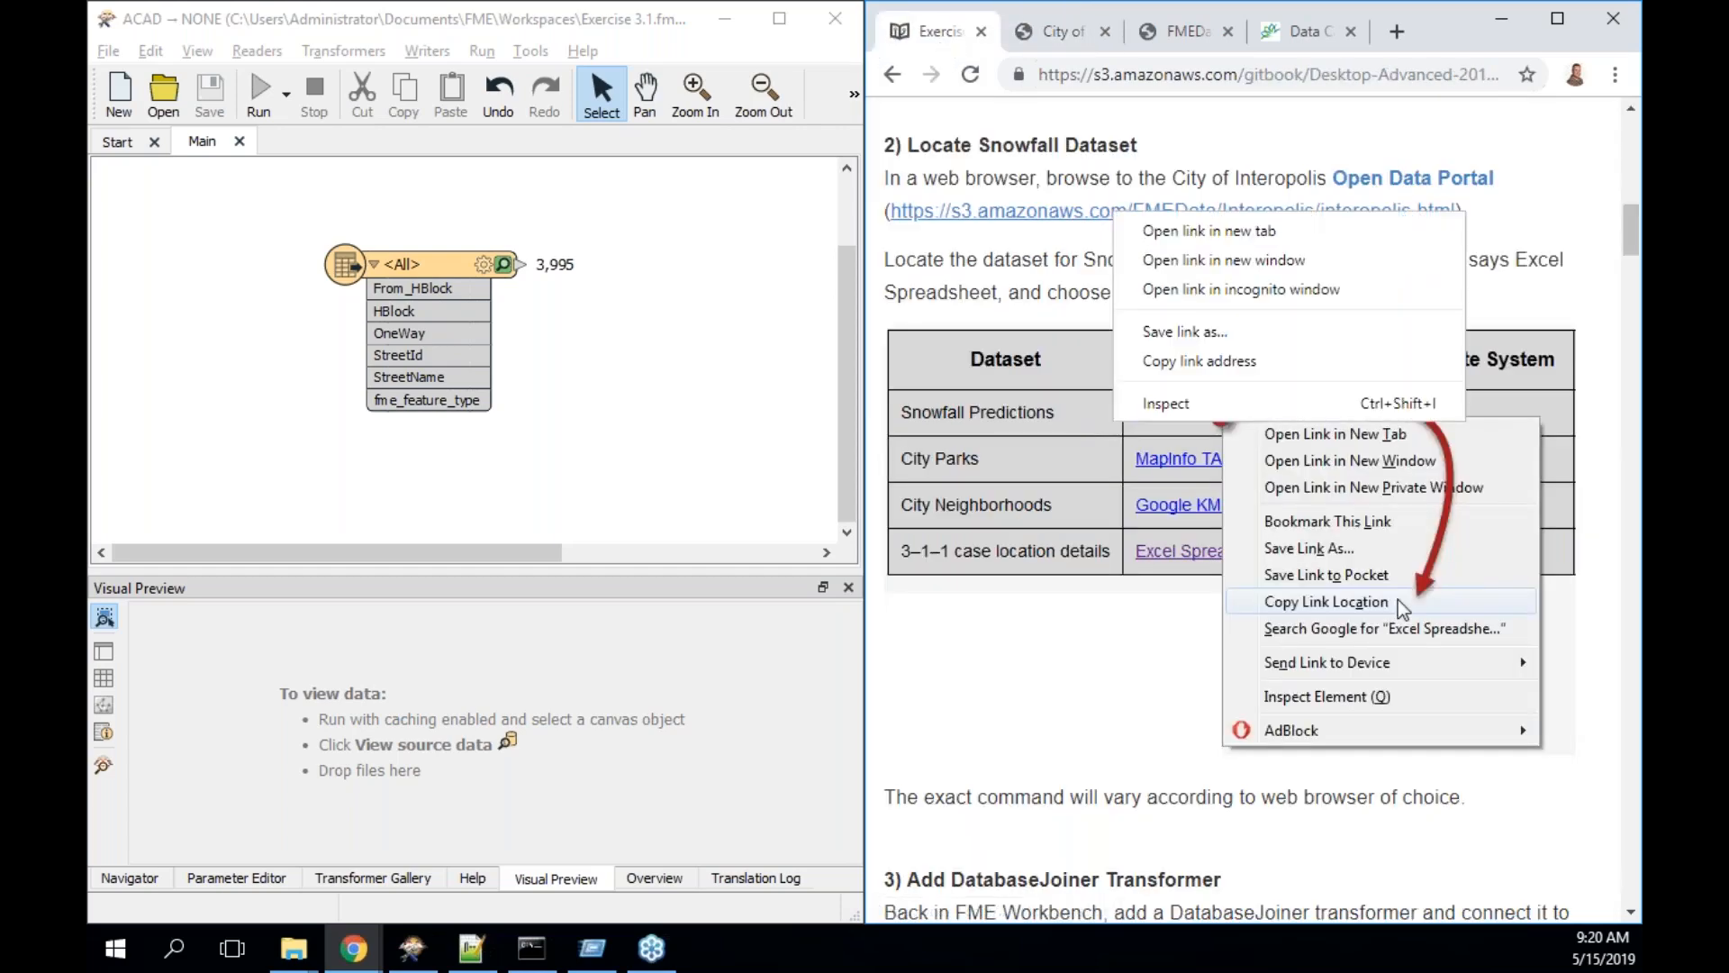
left_click(1217, 355)
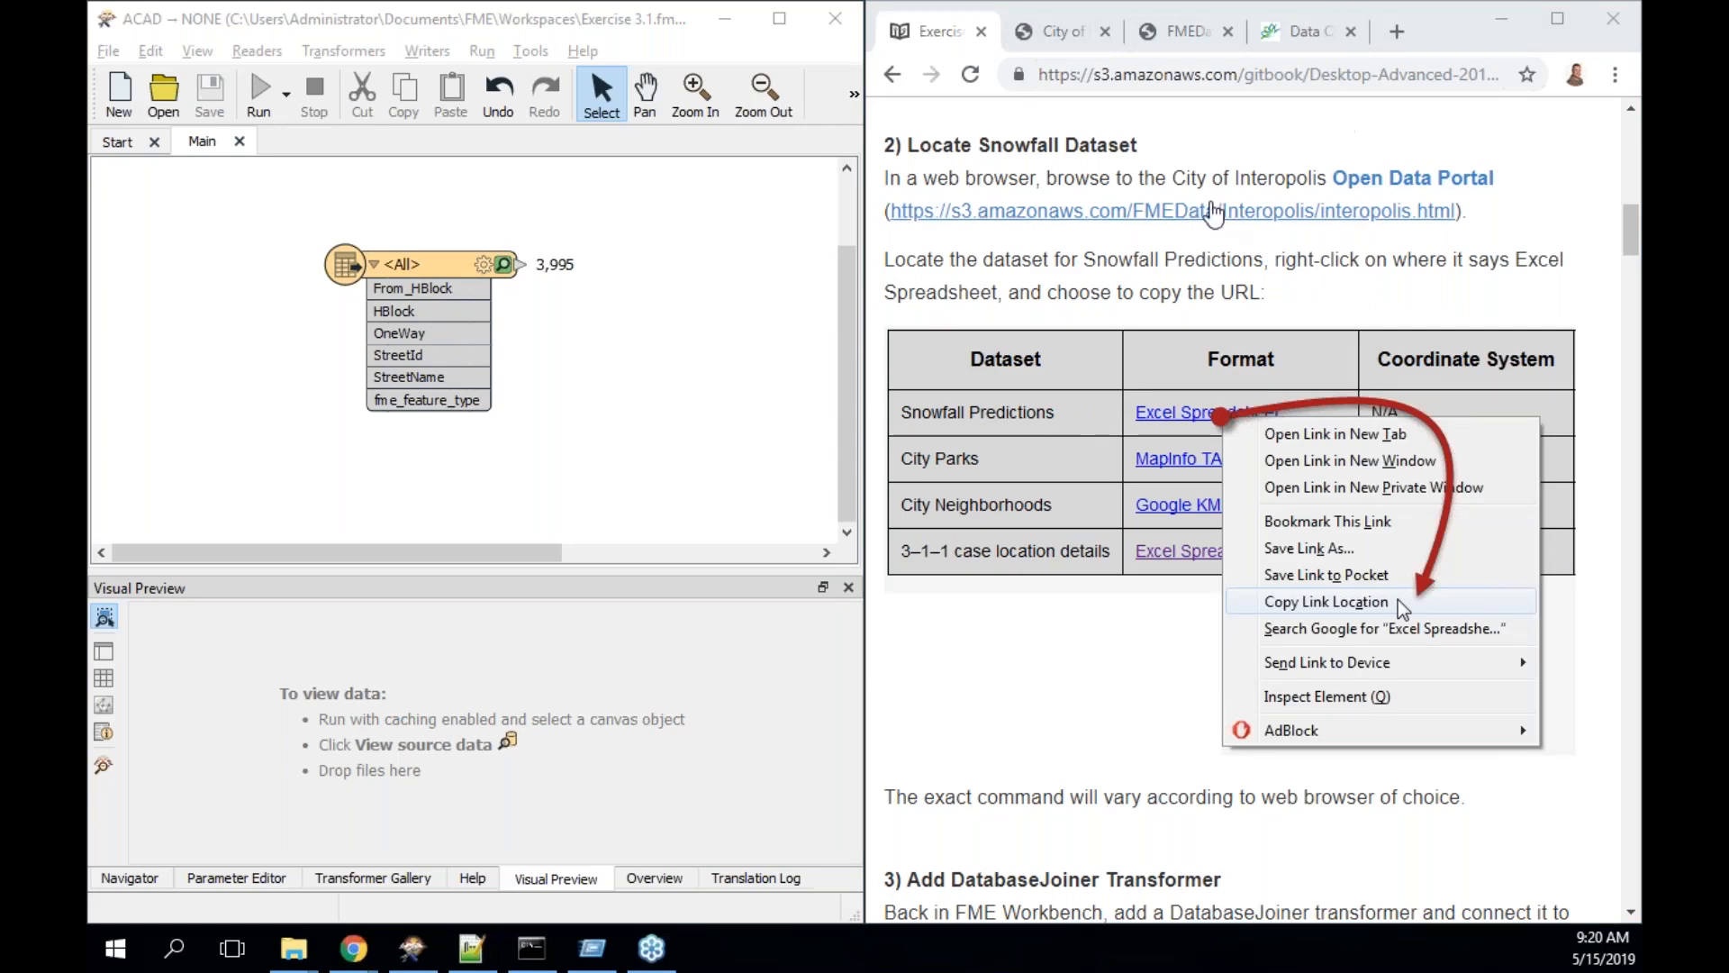
- Copy the Snowfall Excel spreadsheet link from the Open Data Catalogue, then return to the exercise
left_click(1209, 217)
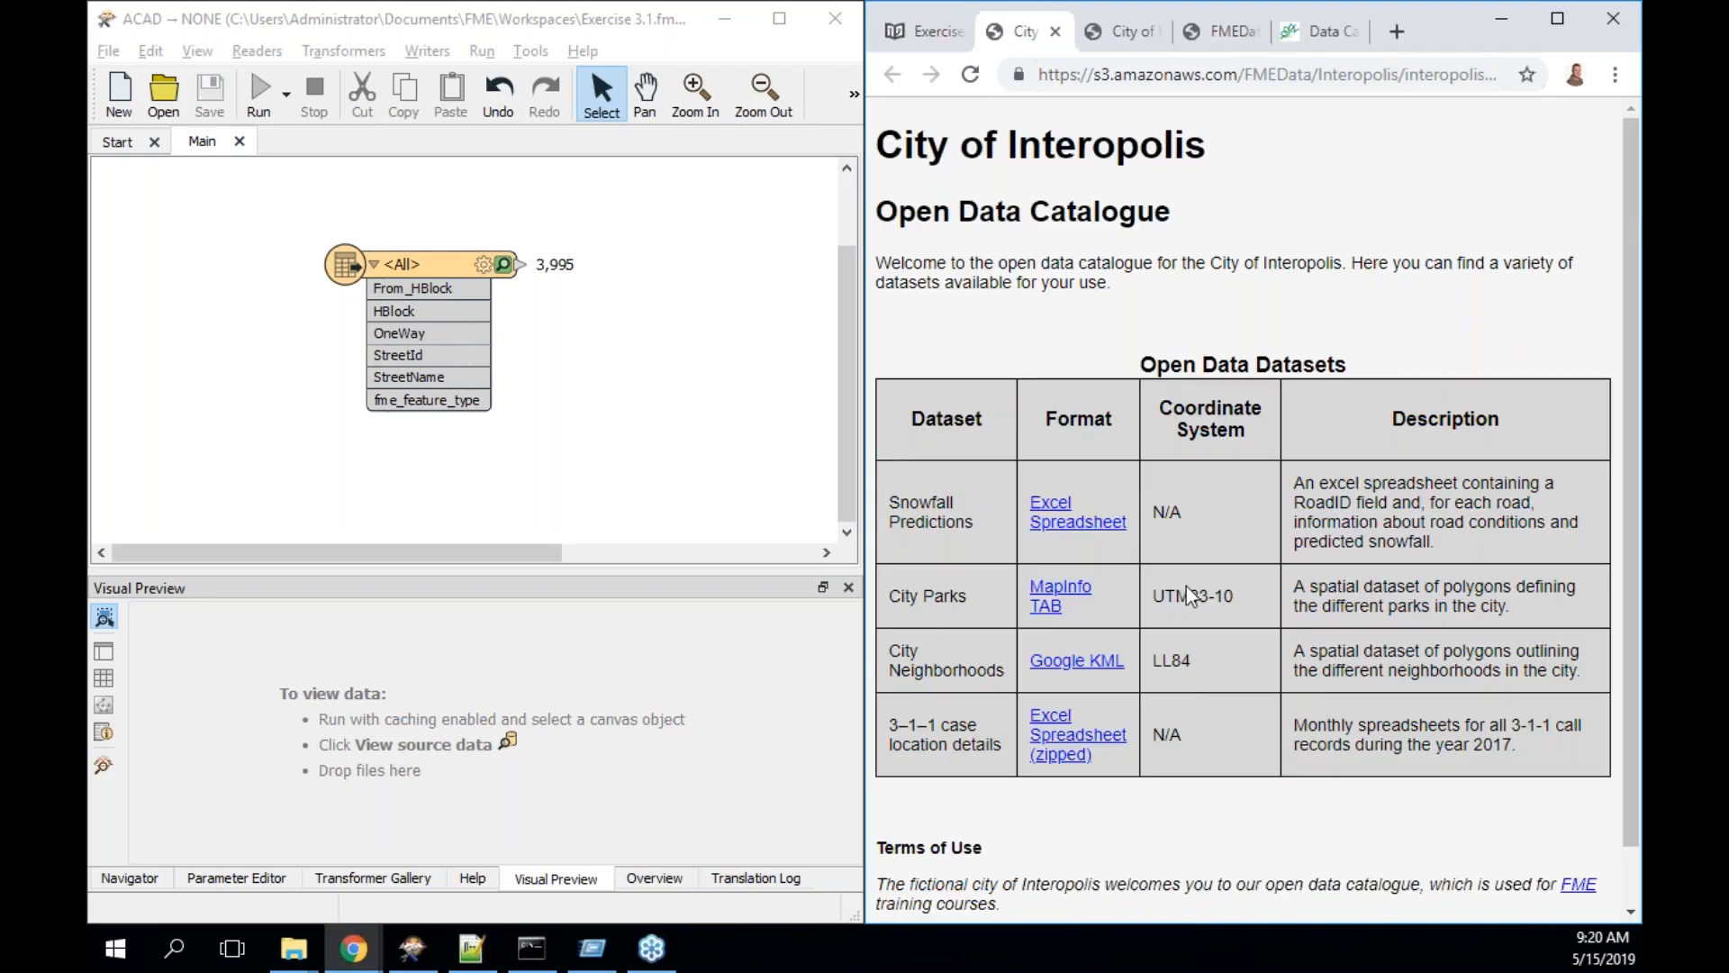
scroll(1191, 594, "down", 1)
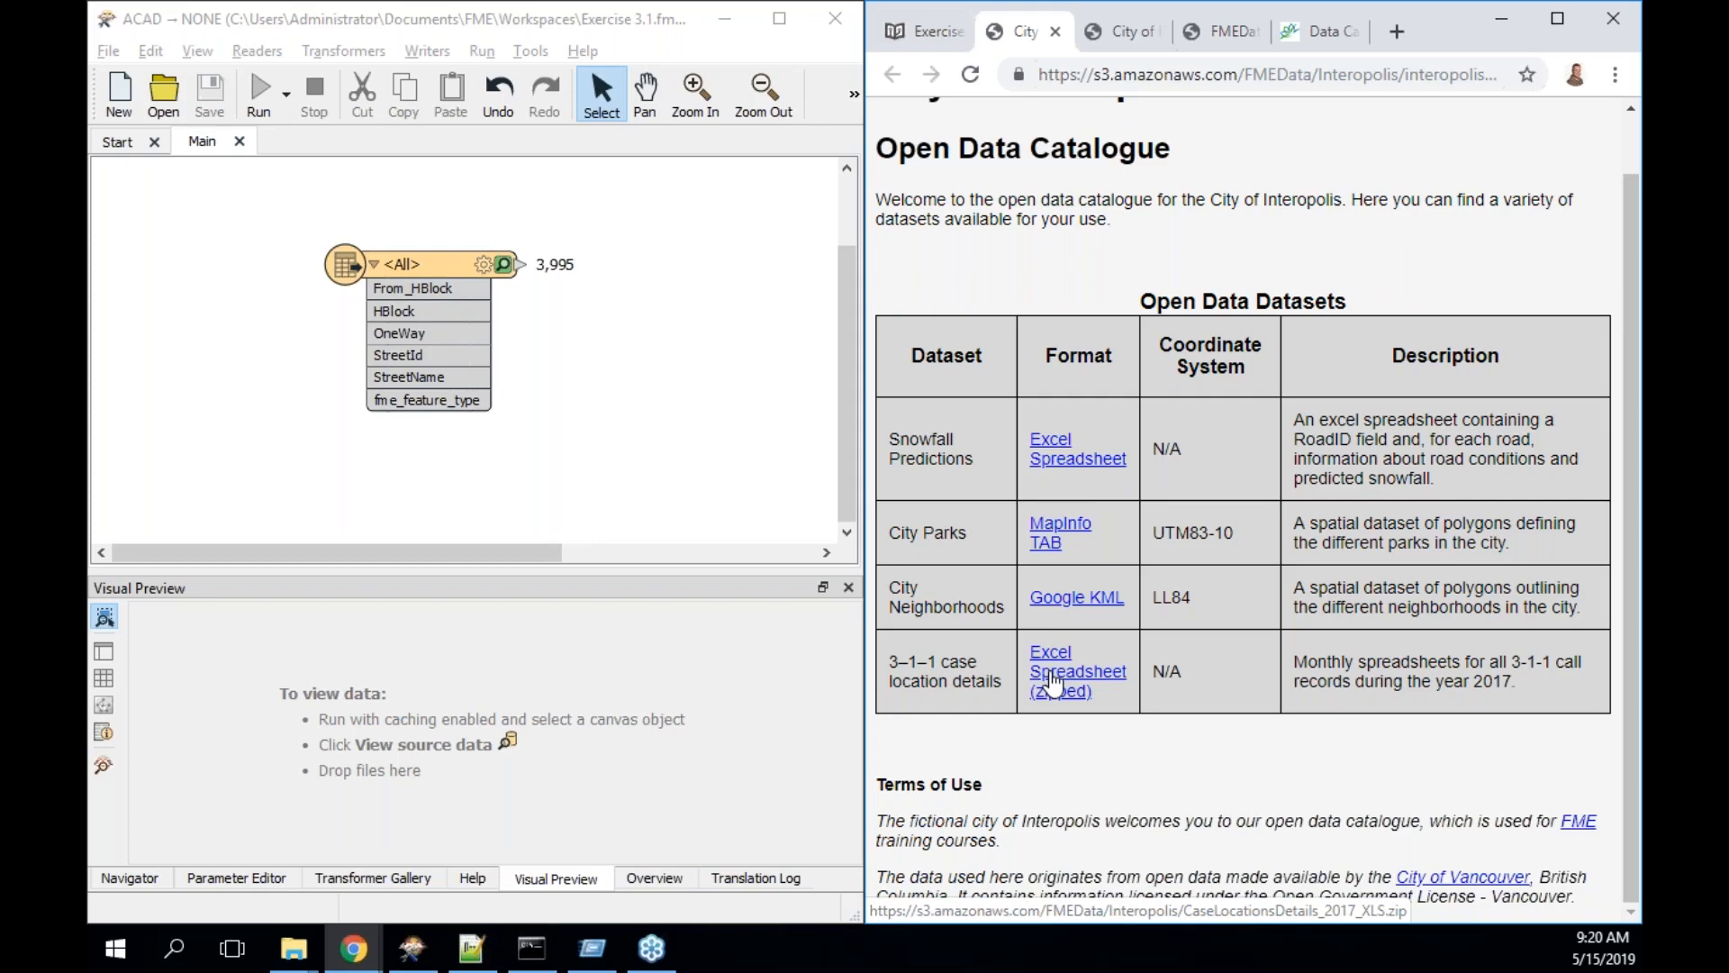
right_click(1052, 438)
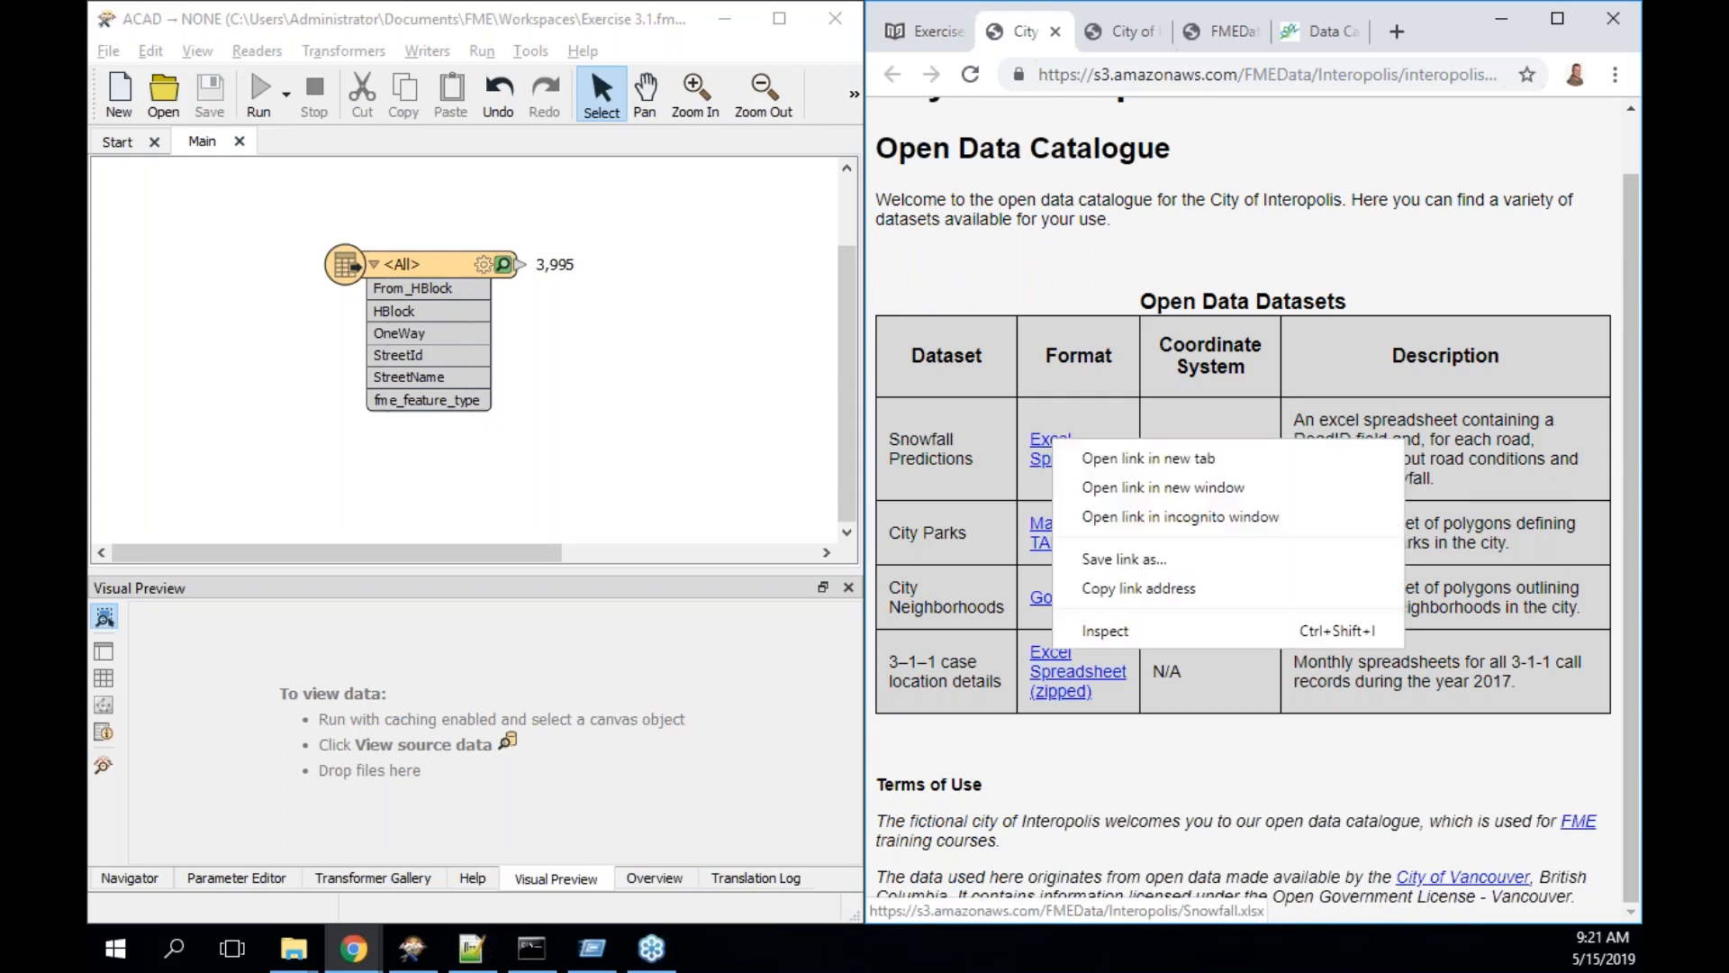
left_click(1138, 588)
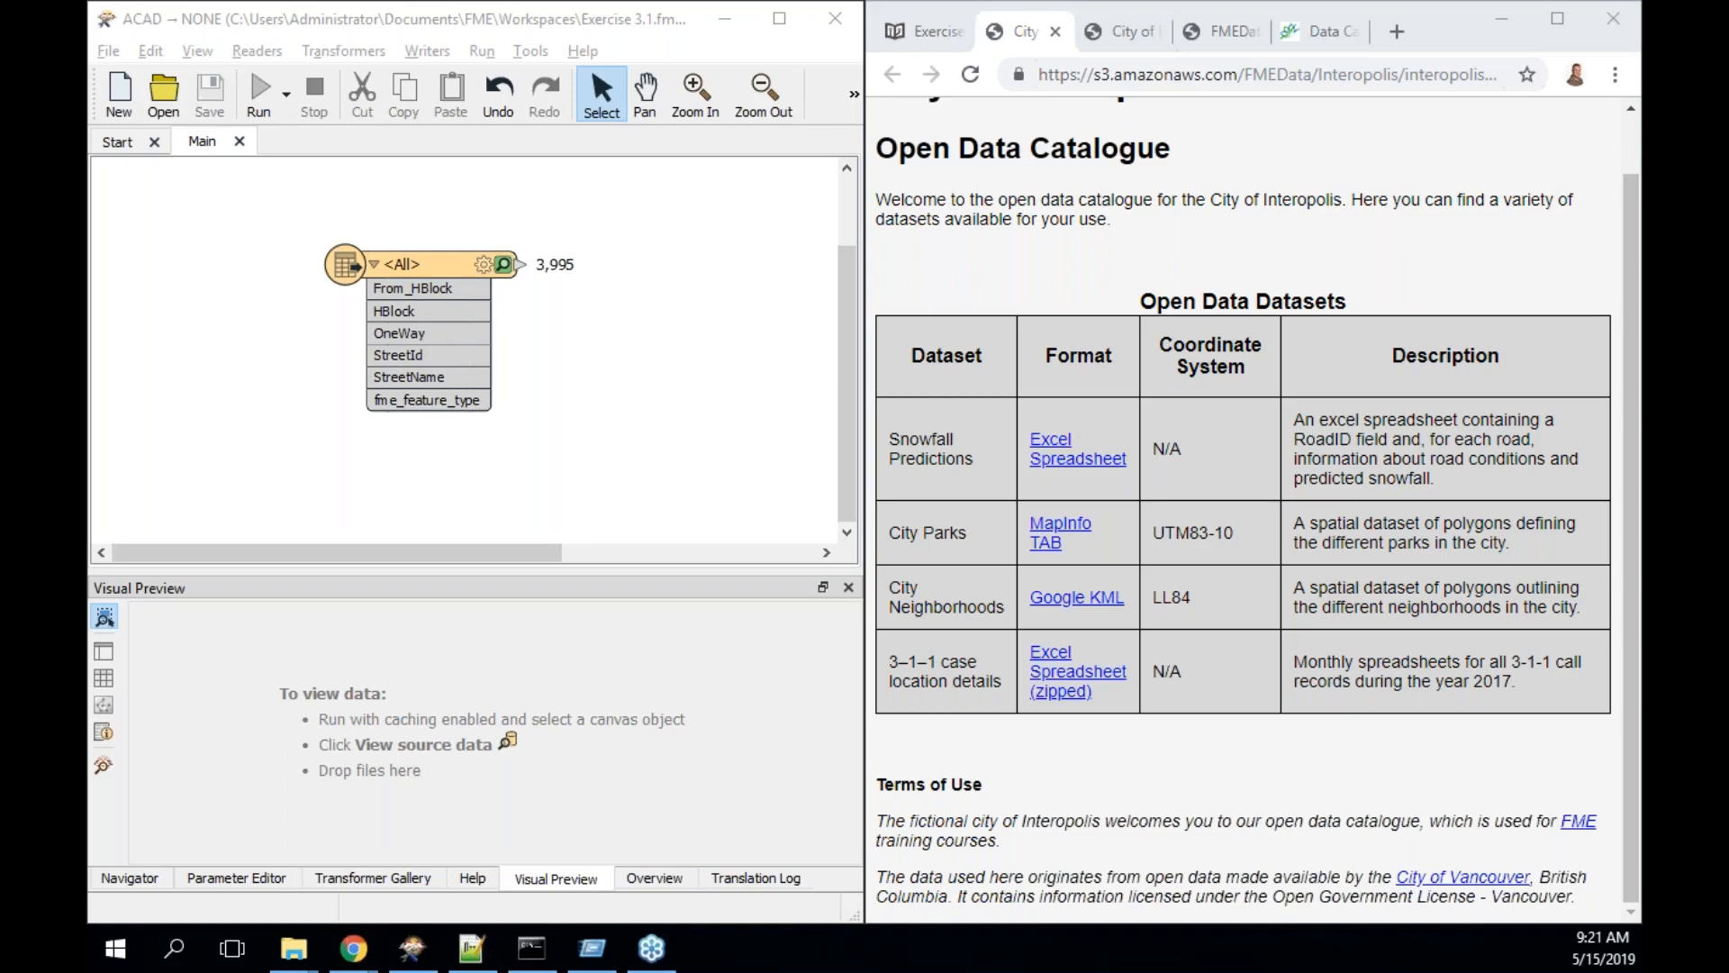
left_click(937, 31)
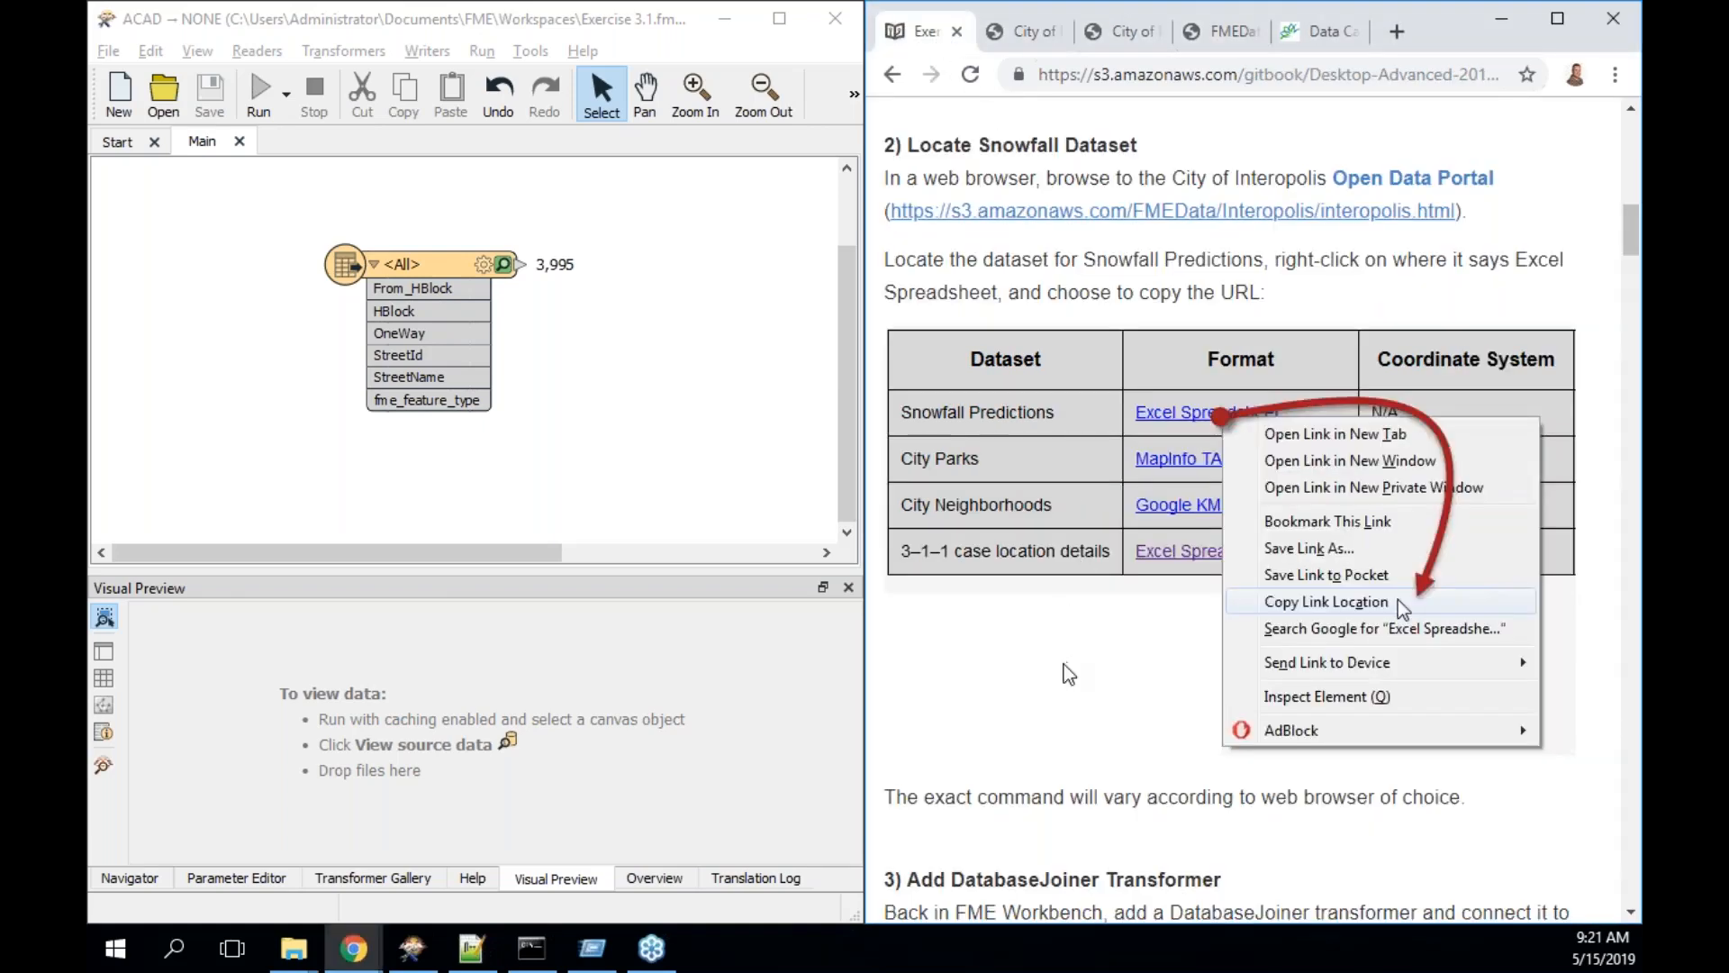
scroll(1069, 673, "down", 4)
scroll(1069, 674, "up", 3)
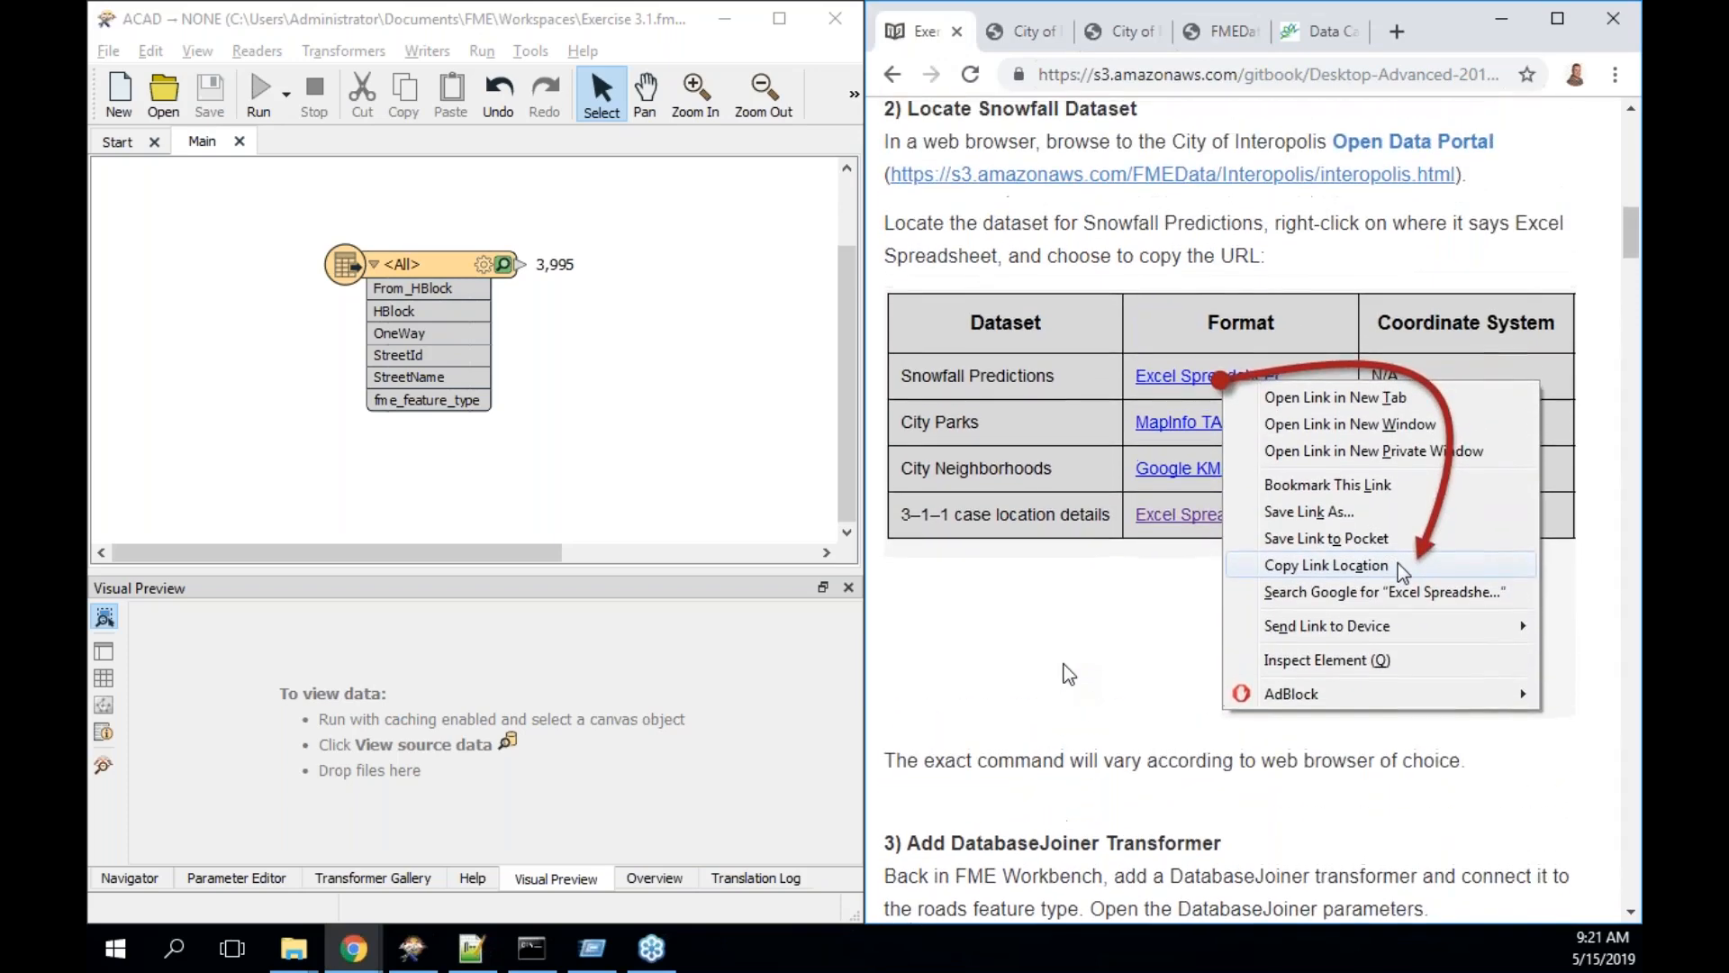
scroll(1069, 674, "up", 1)
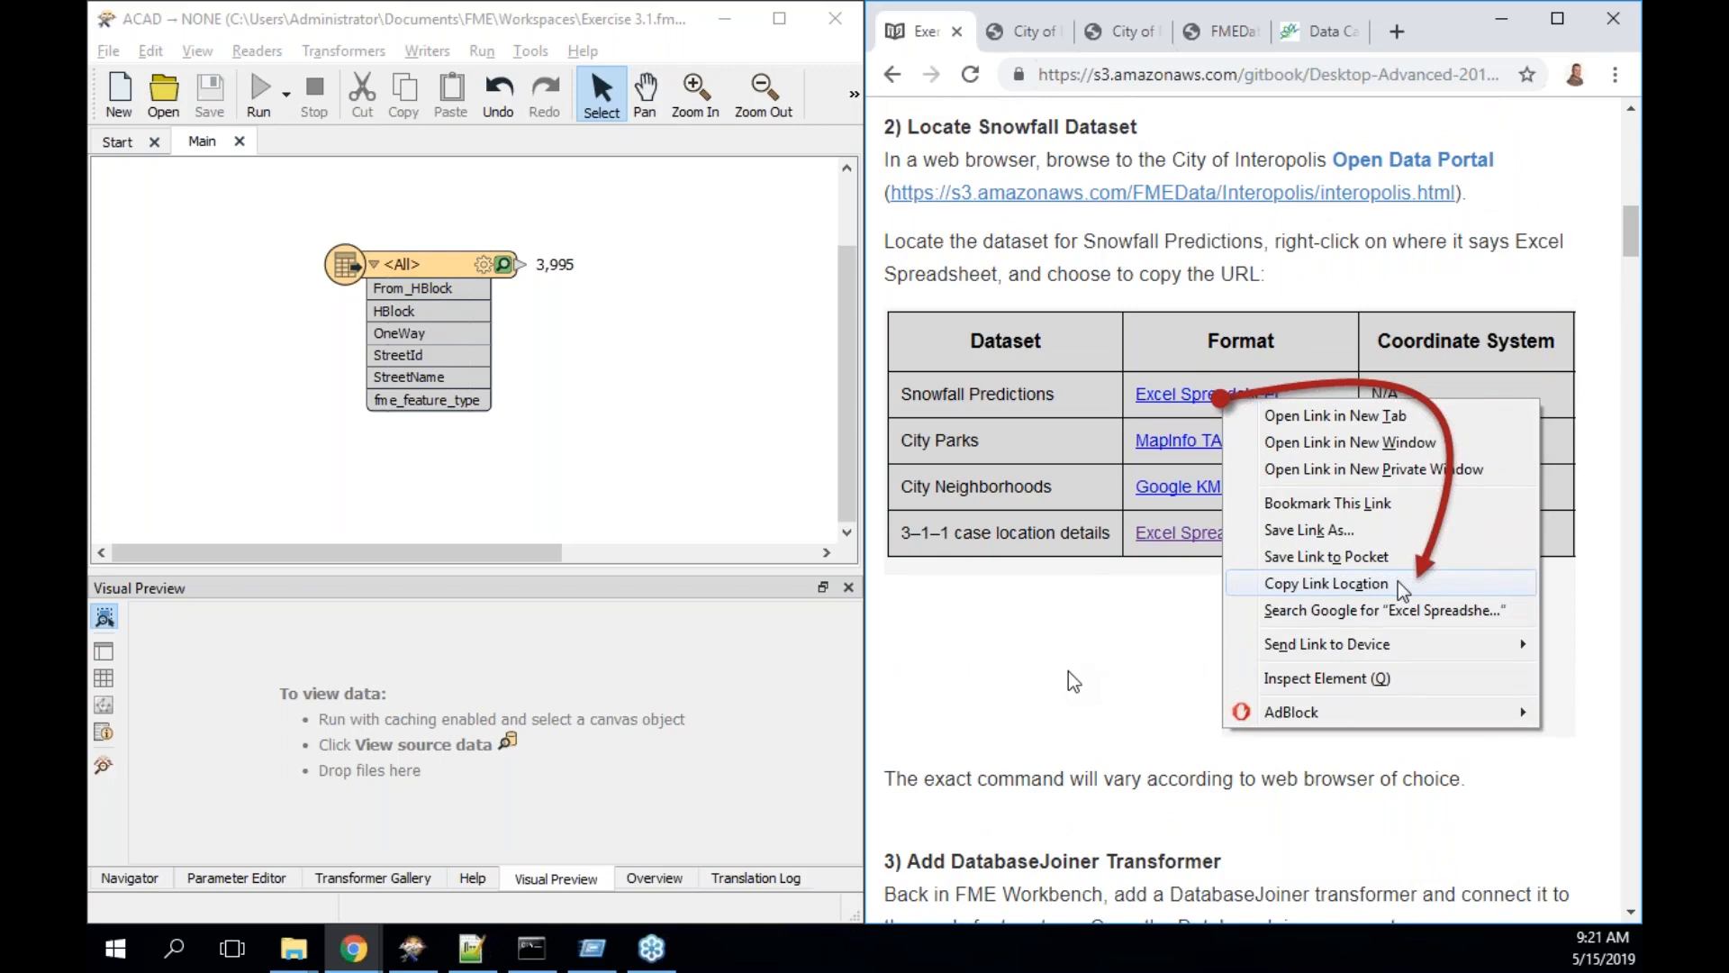
left_click_drag(437, 261, 303, 256)
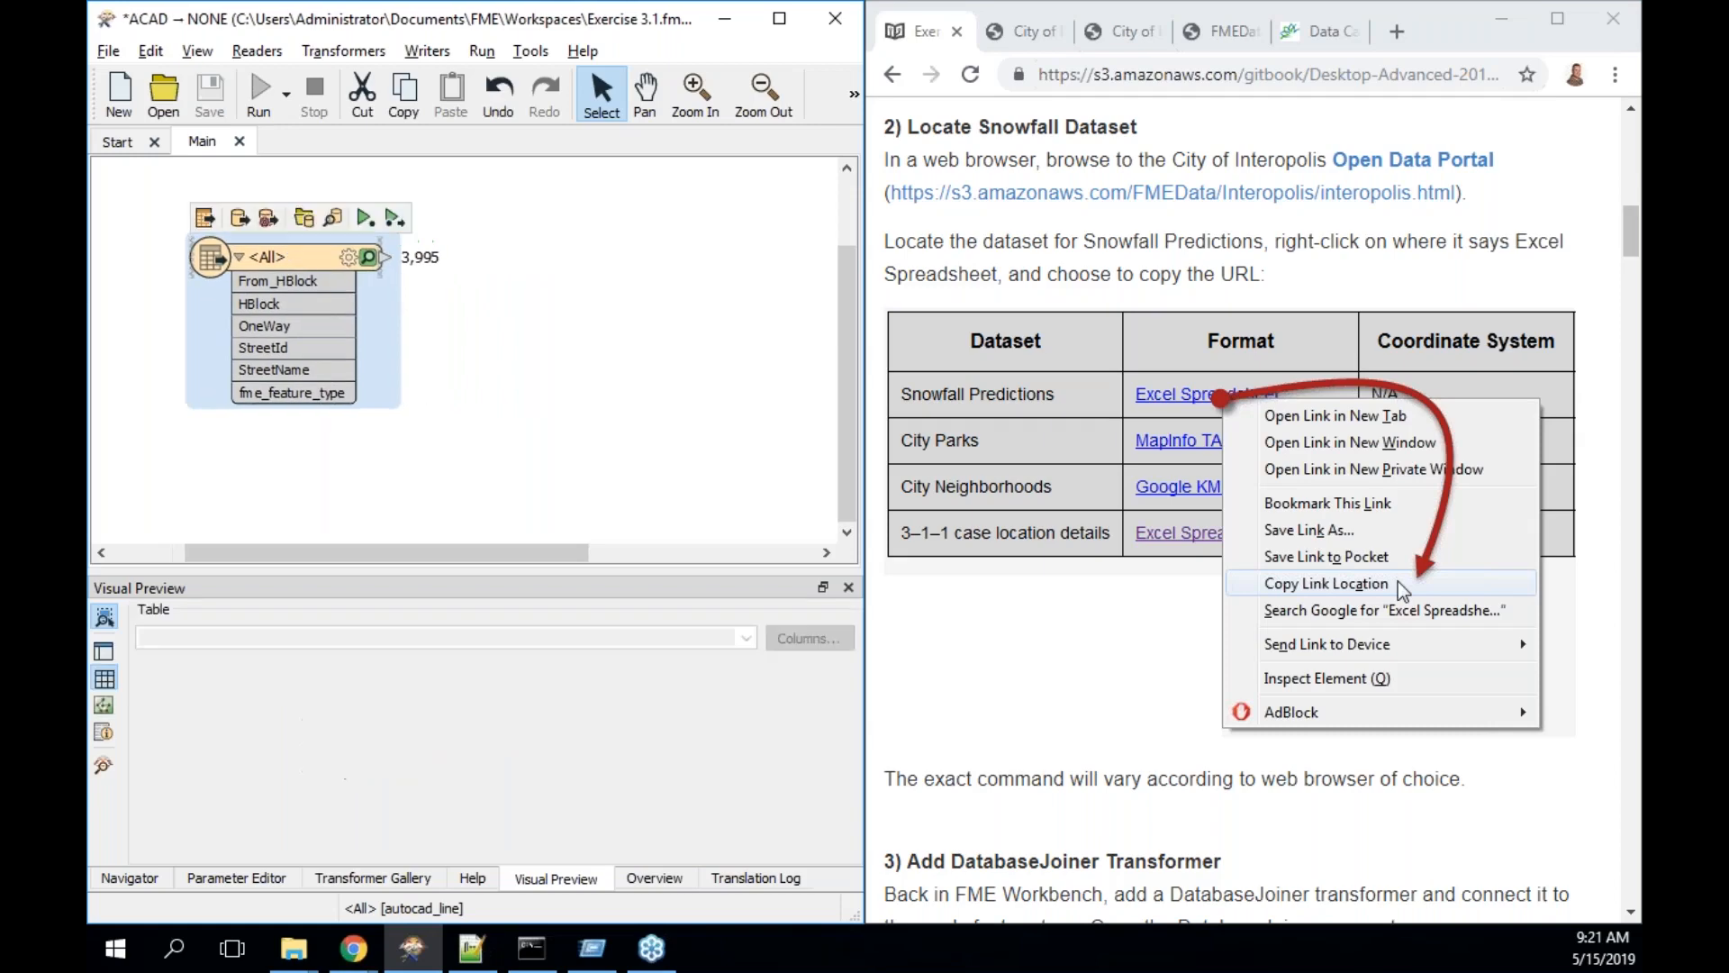
- Quick-add a DatabaseJoiner via 'database' and connect the CompleteRoads output to it
left_click(521, 353)
type("database")
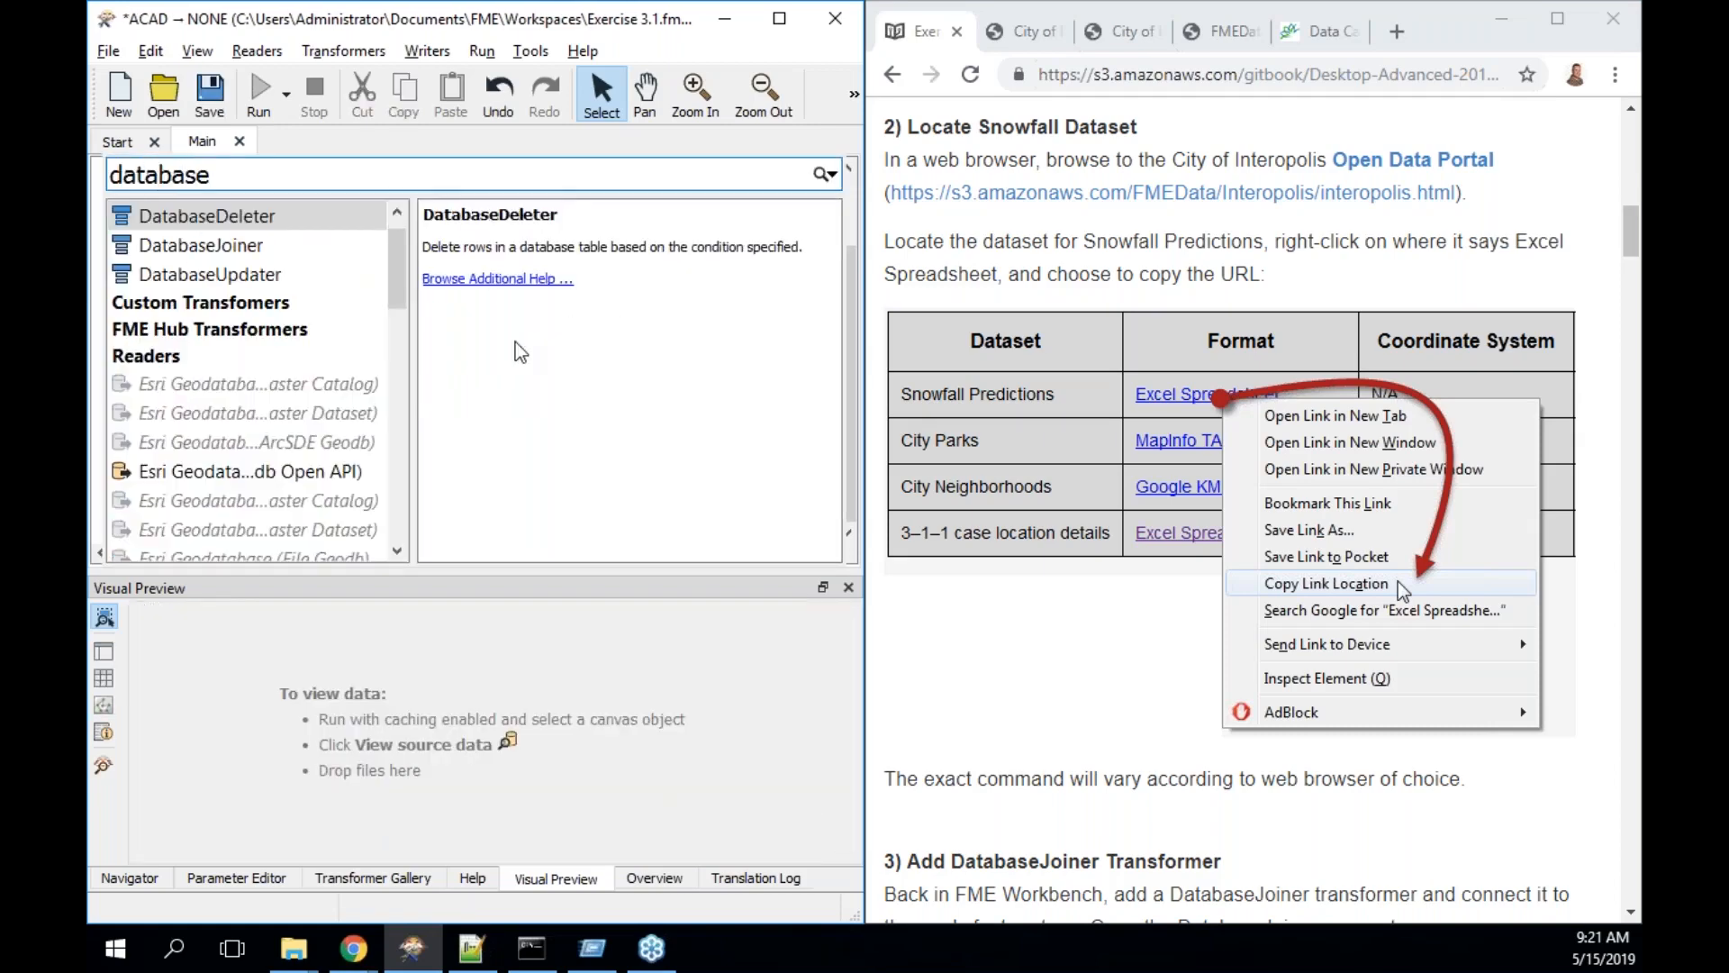
key("Down")
key("Return")
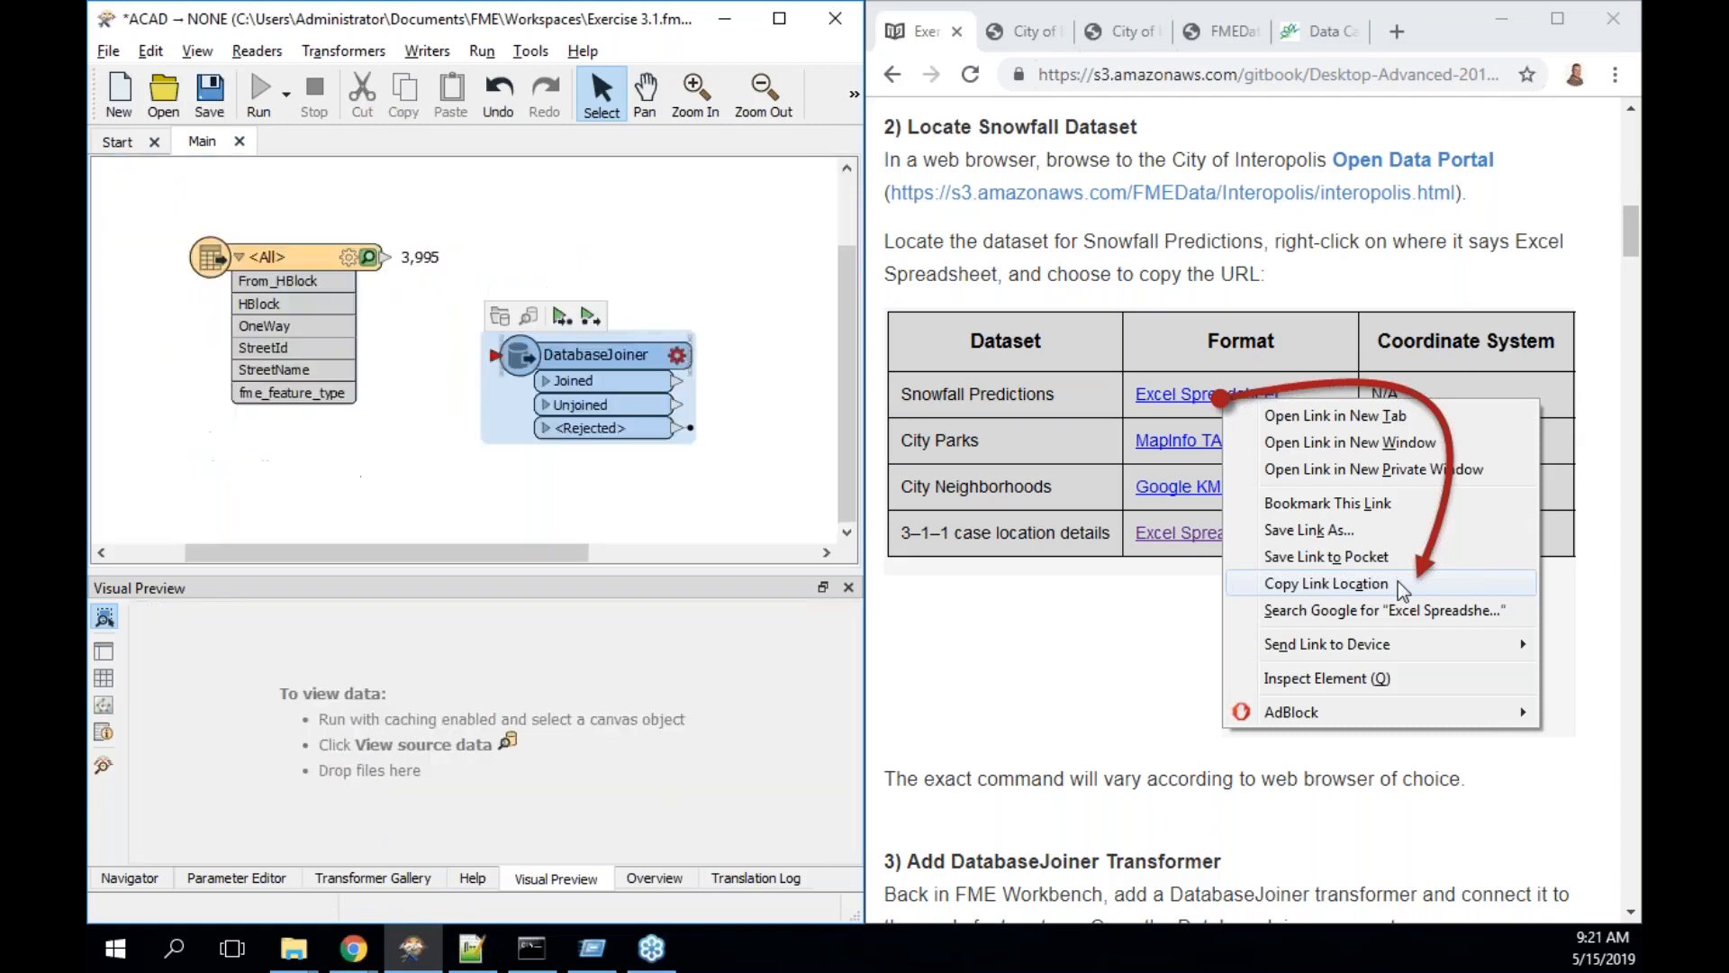
left_click_drag(633, 297, 644, 290)
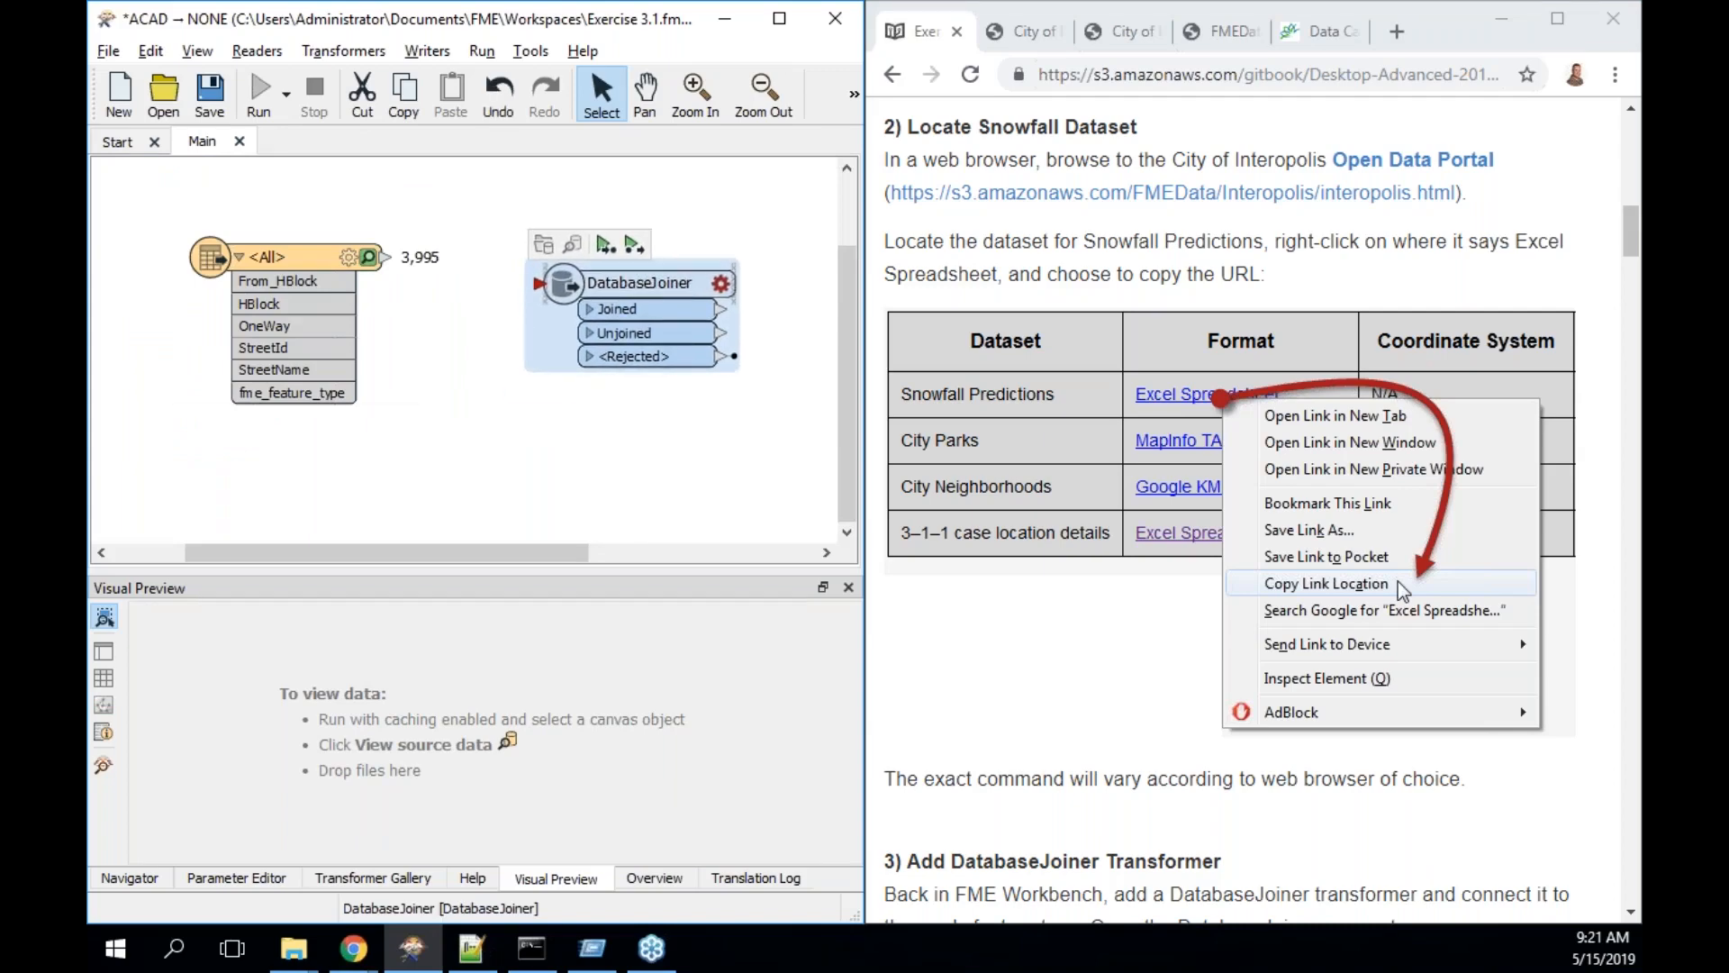
left_click(387, 255)
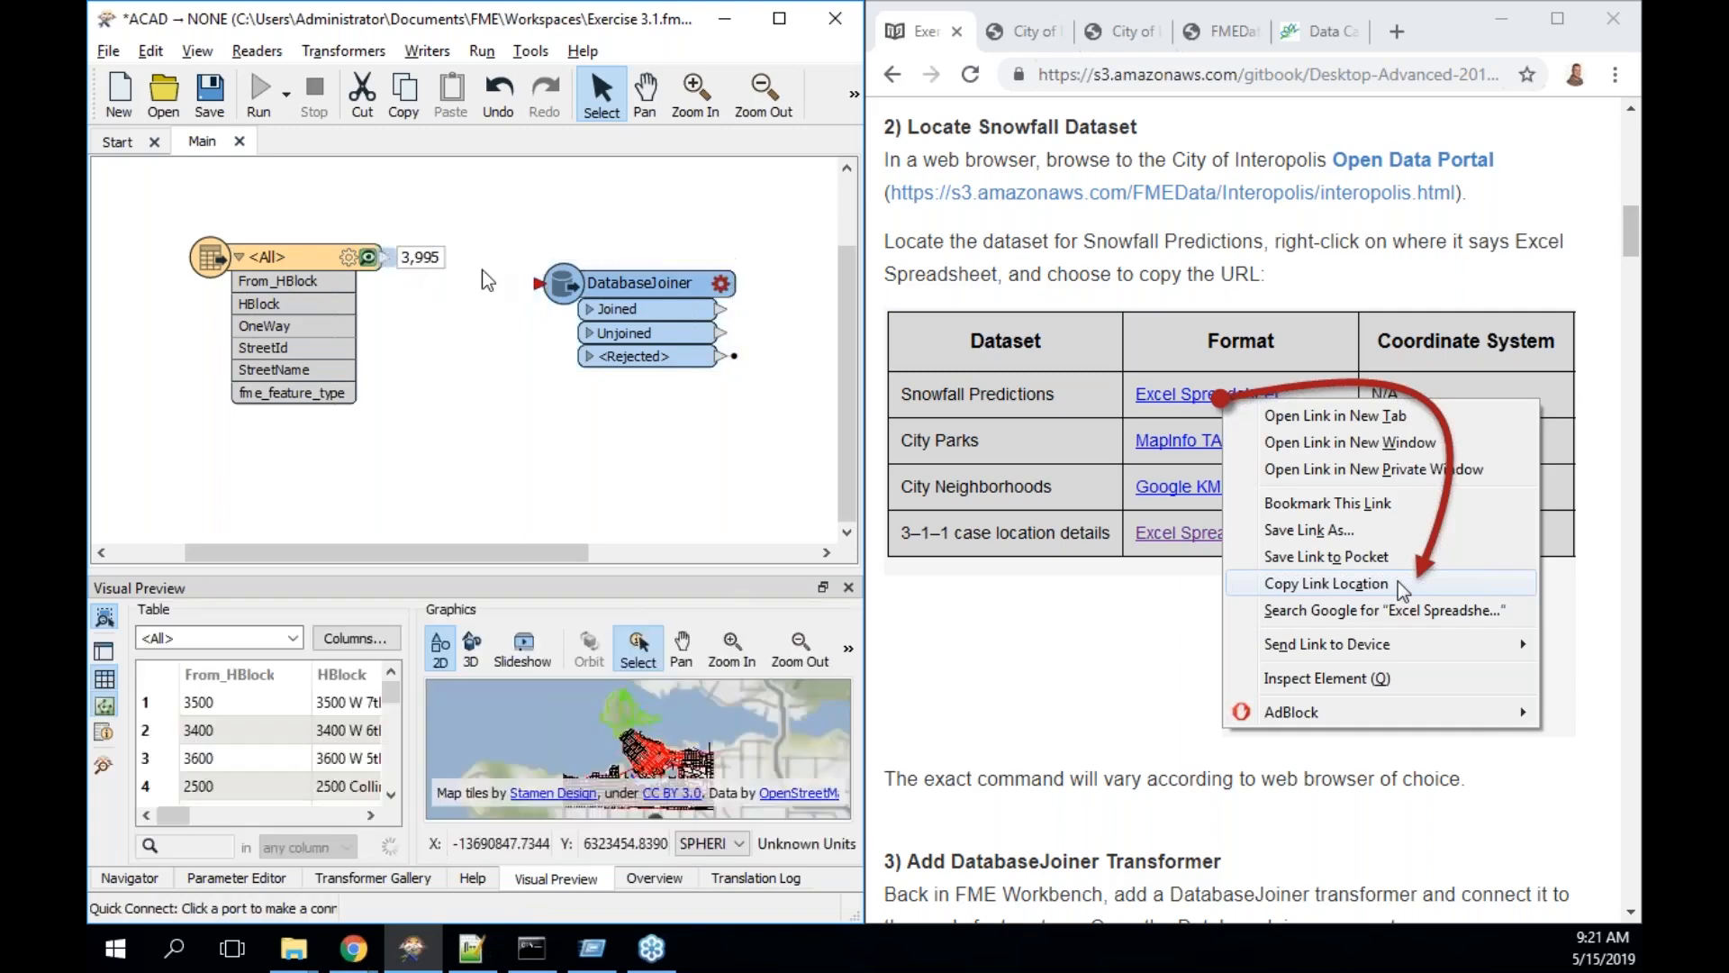
left_click(538, 283)
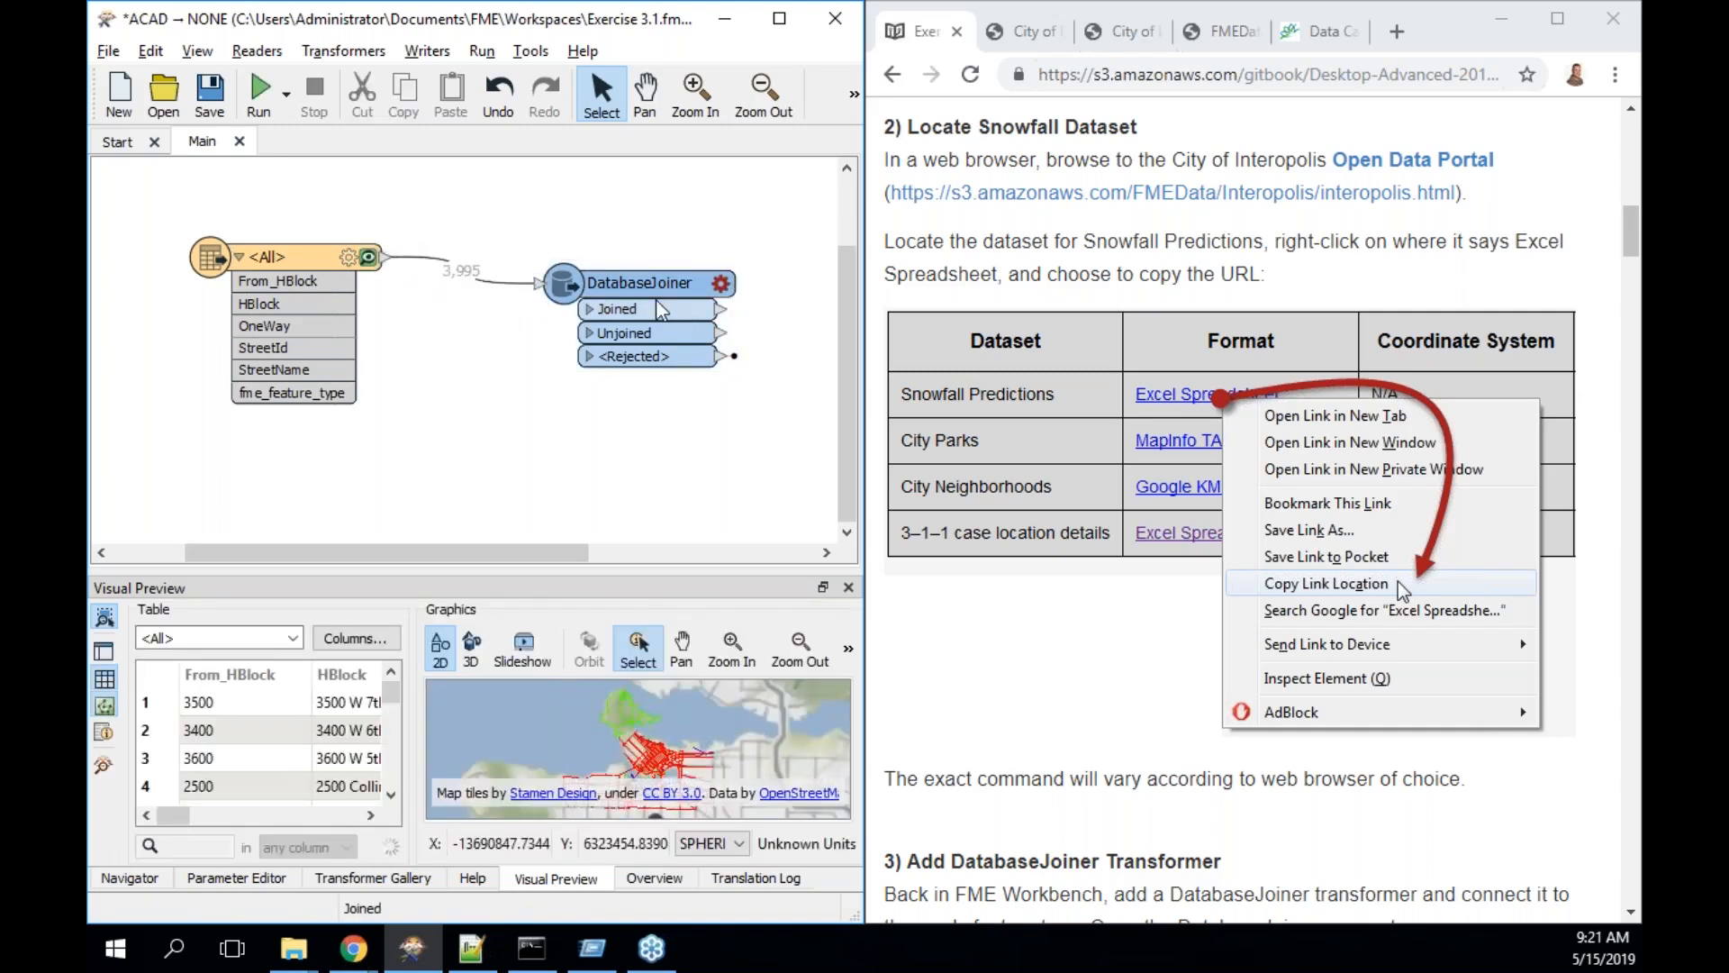
left_click_drag(662, 310, 617, 295)
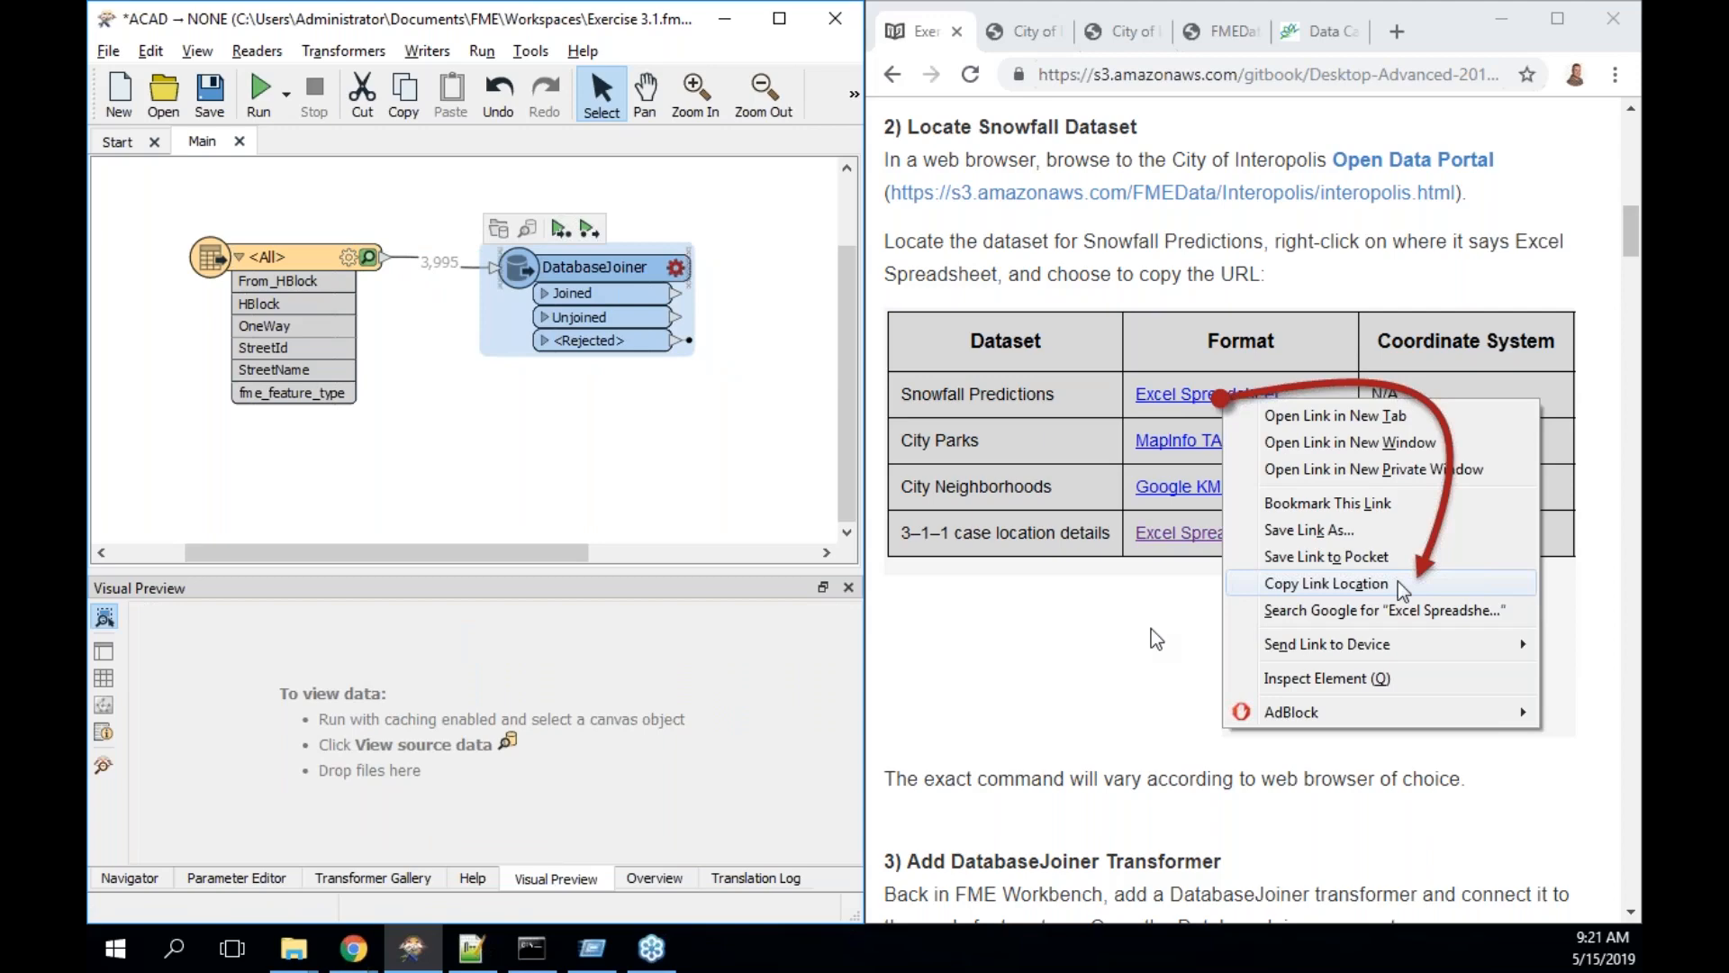
scroll(1158, 640, "down", 5)
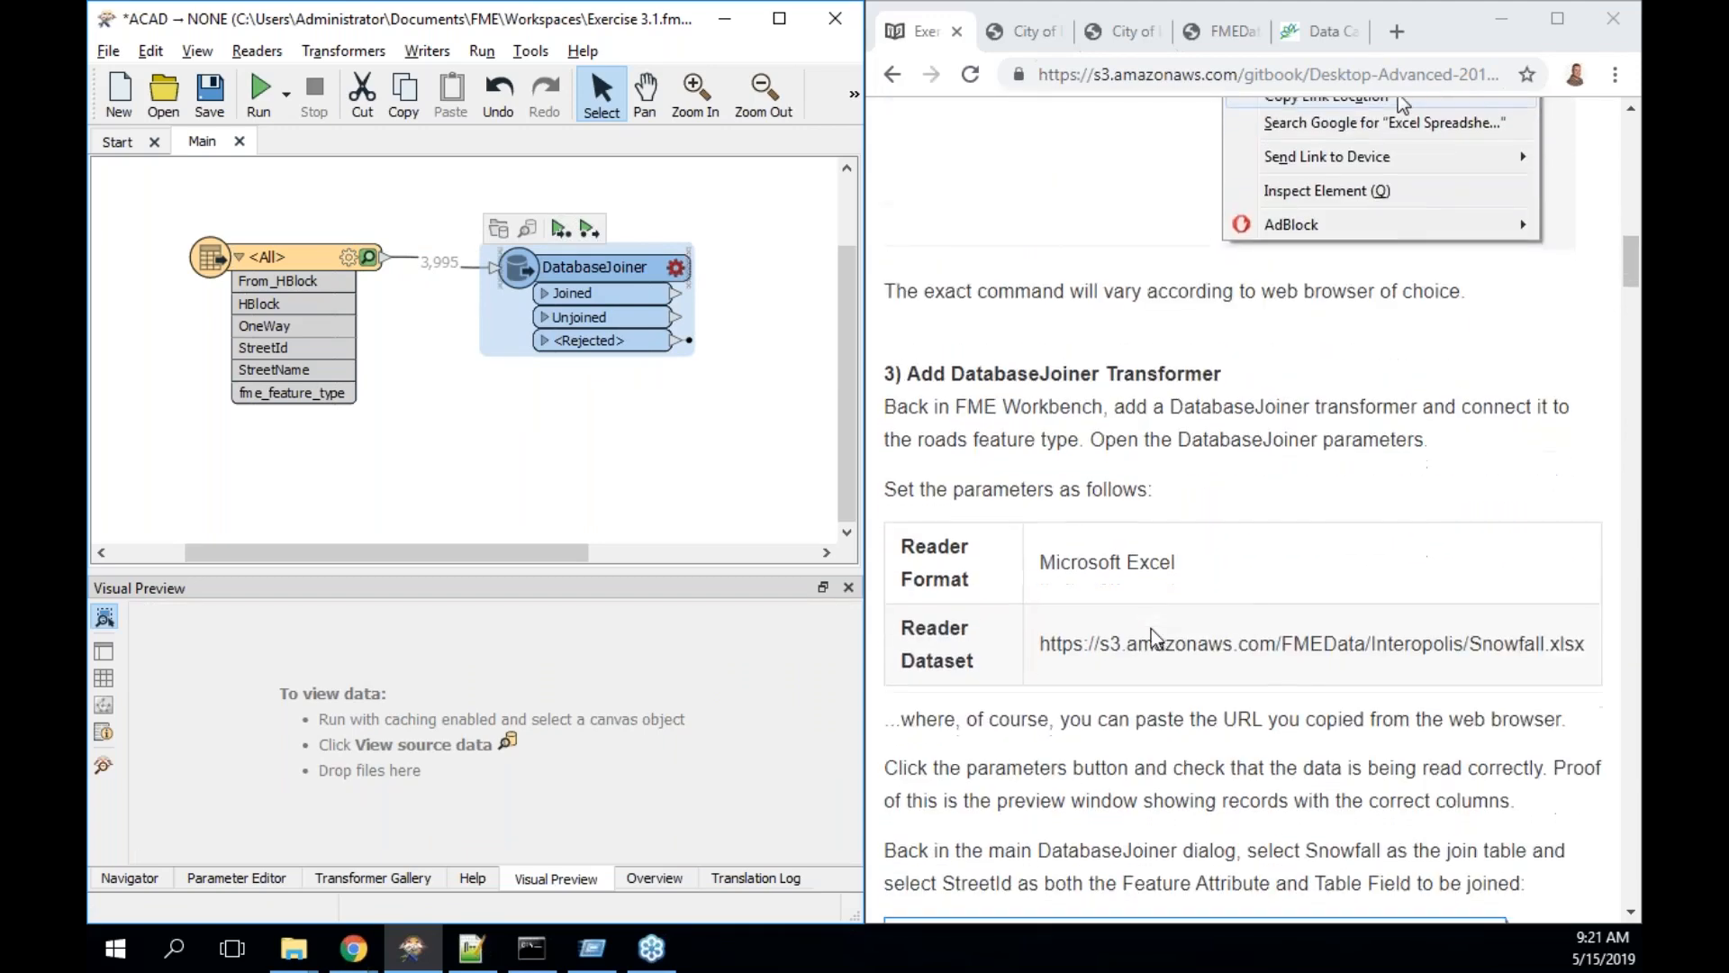
- Set the DatabaseJoiner format to Microsoft Excel and paste the Snowfall.xlsx URL as its dataset
double_click(608, 279)
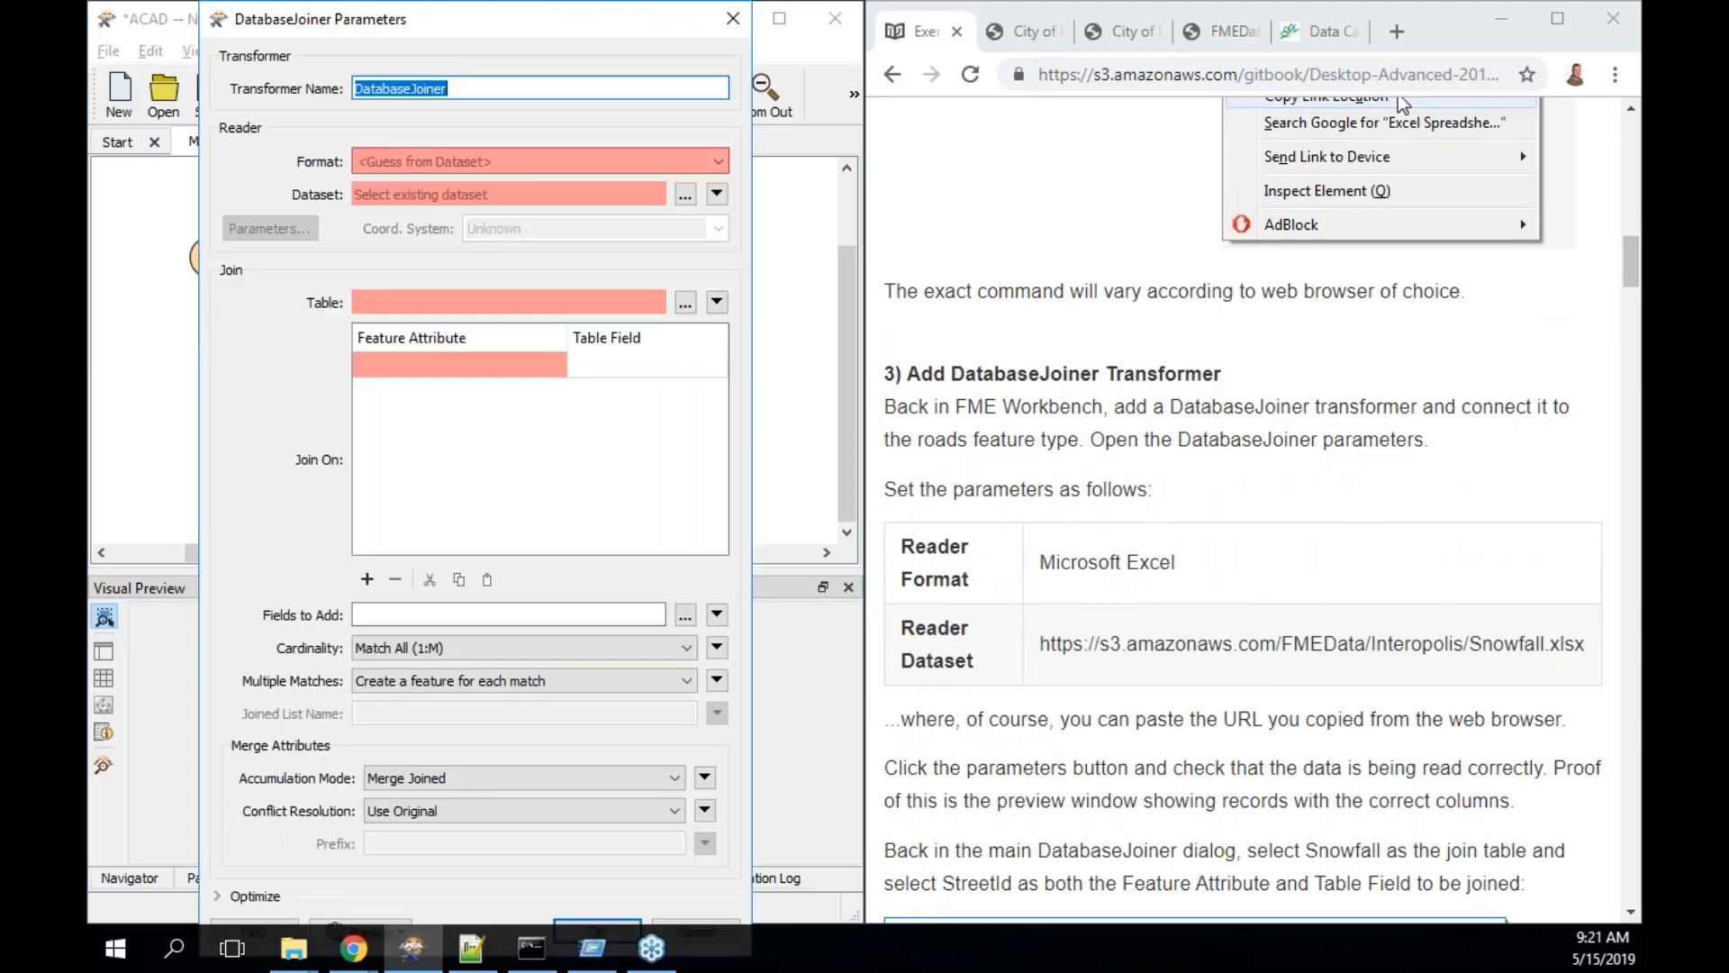
key("Tab")
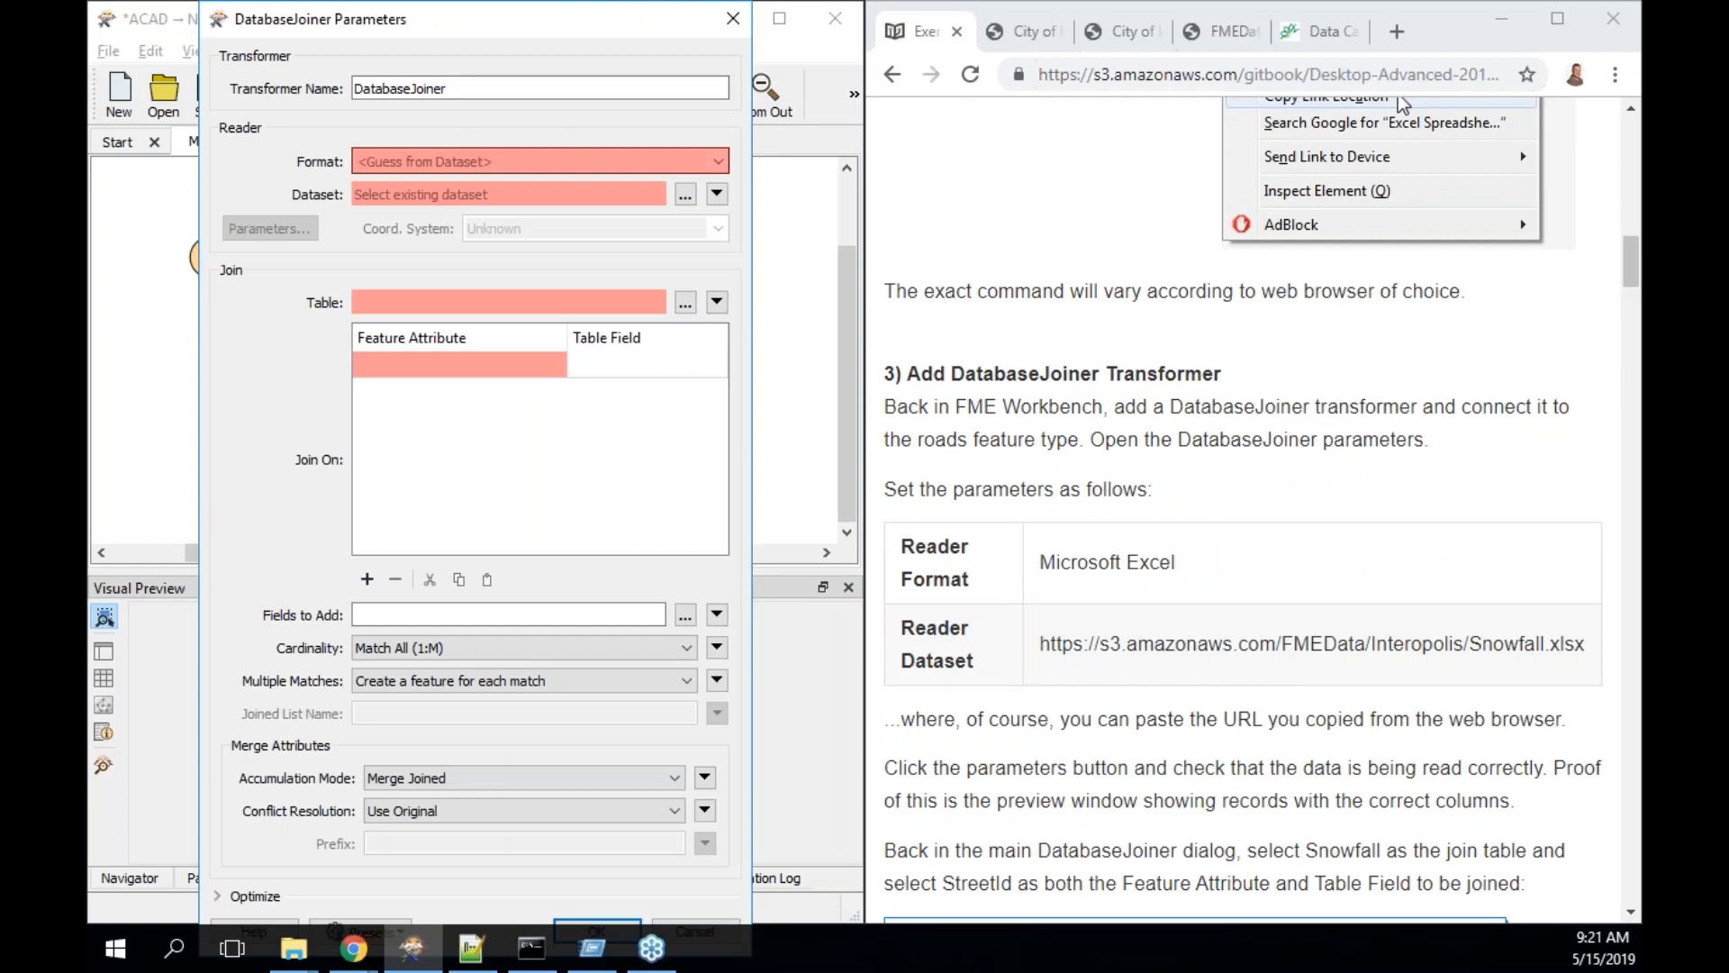
type("exc")
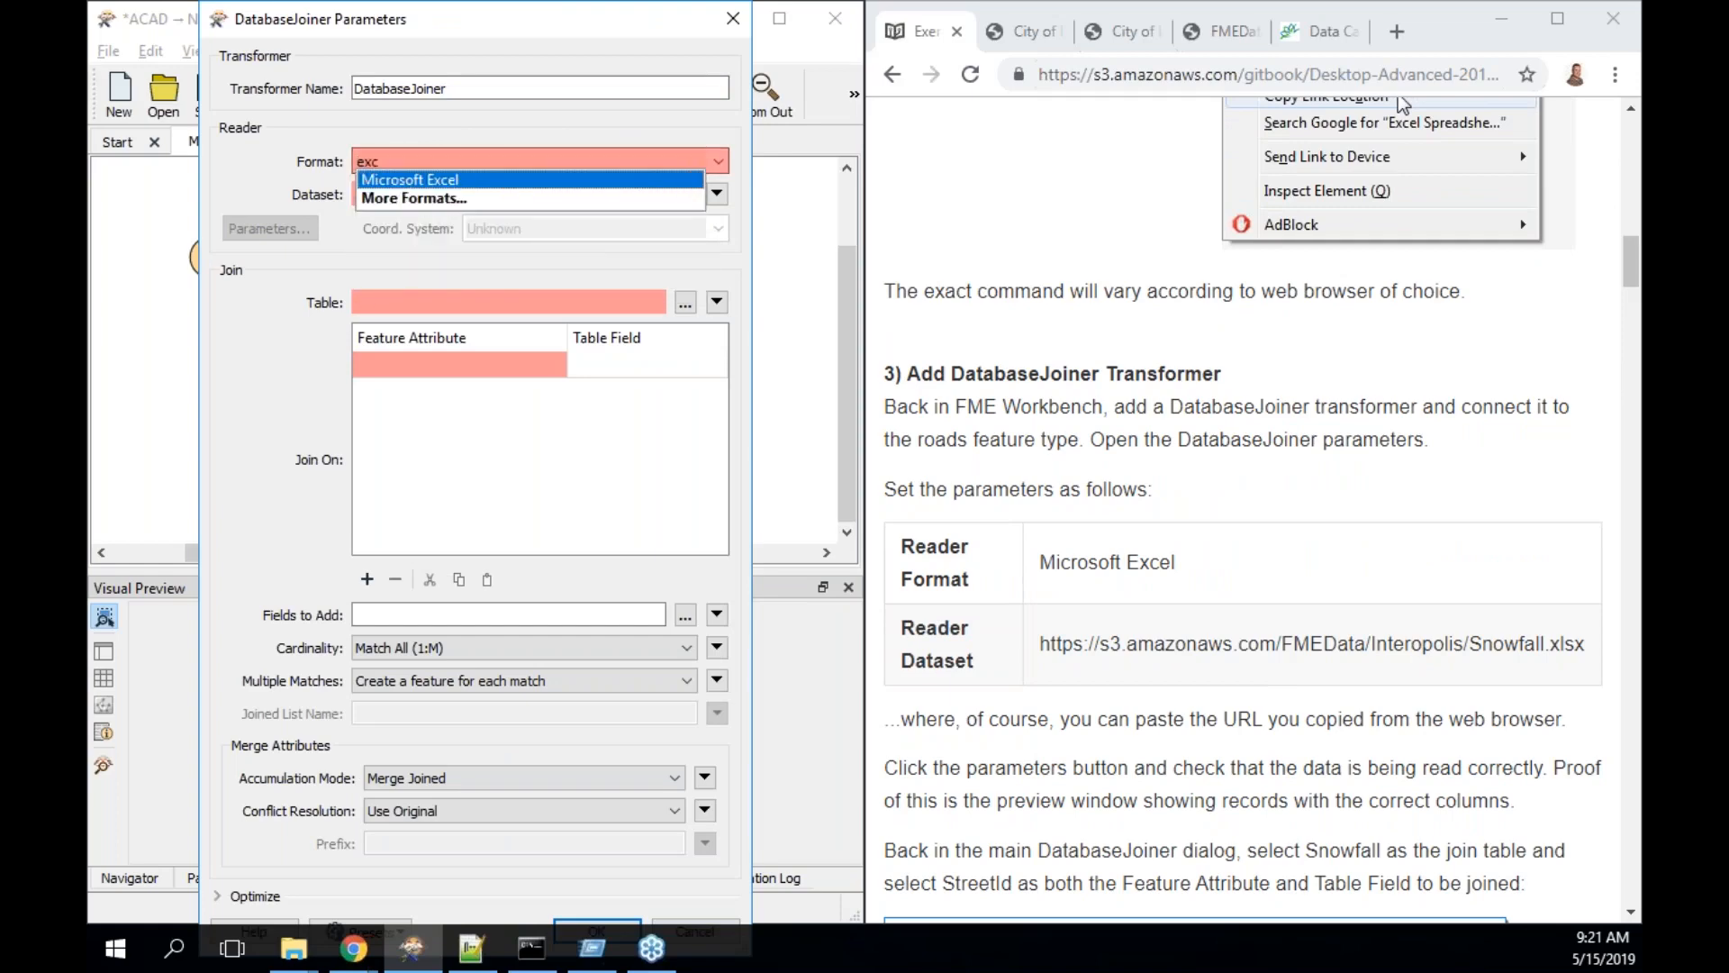
type("el")
left_click(502, 180)
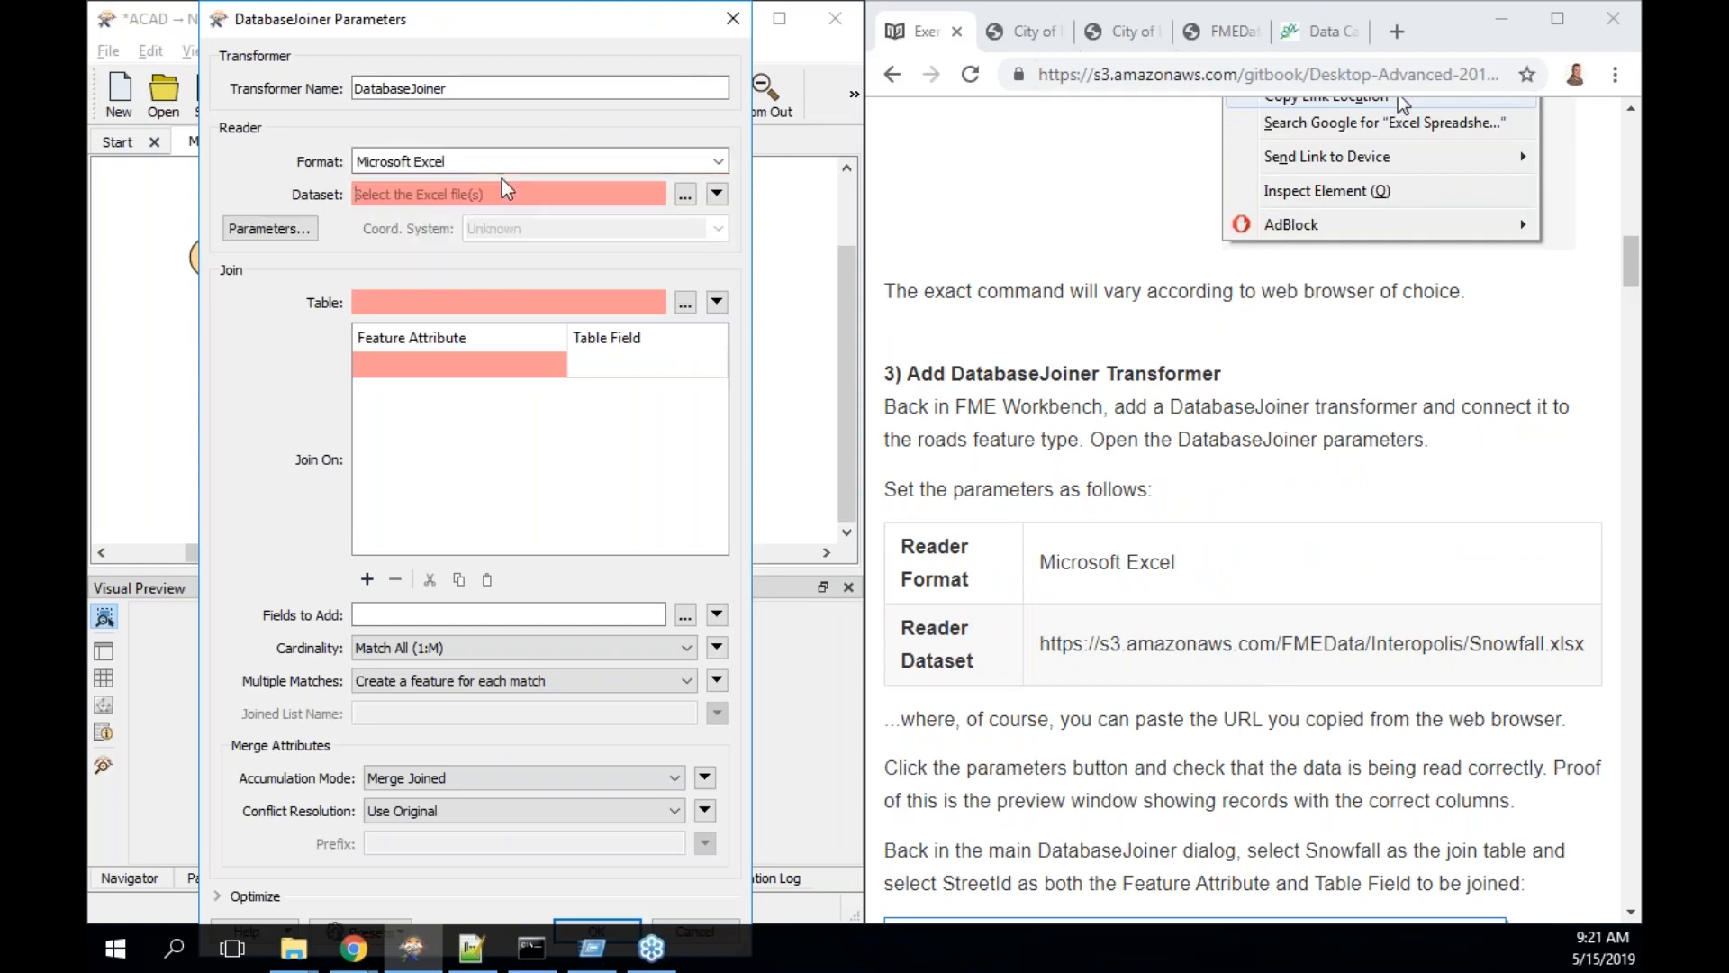
left_click(685, 194)
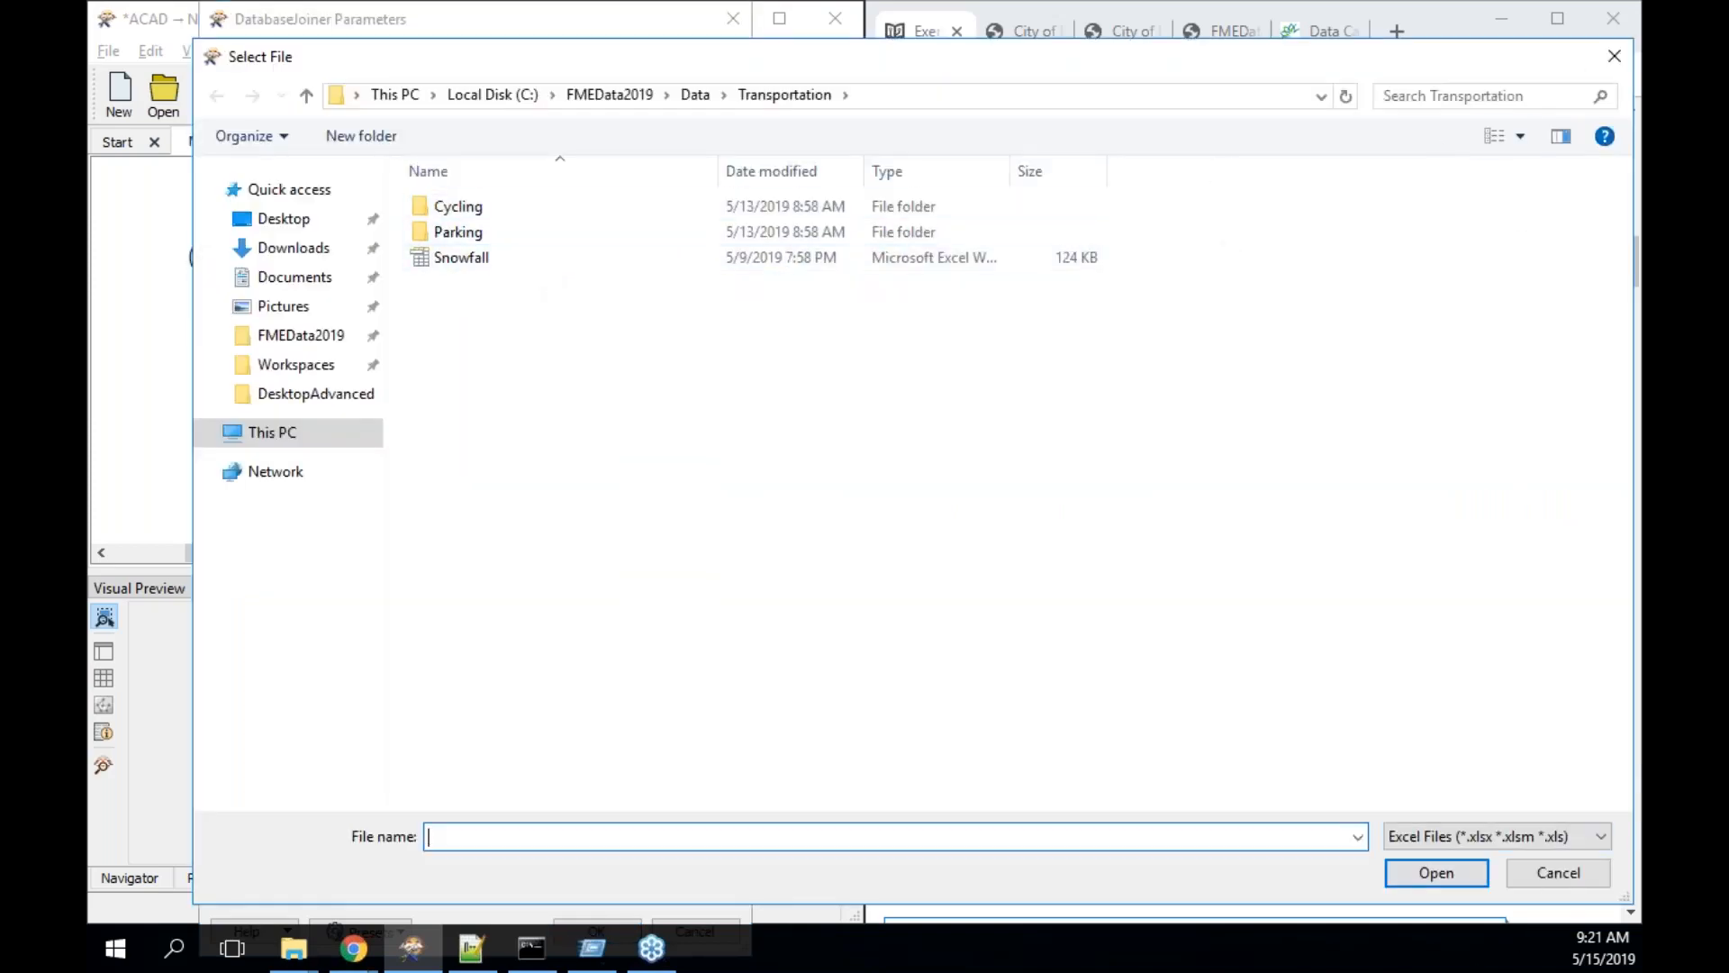
left_click(1563, 872)
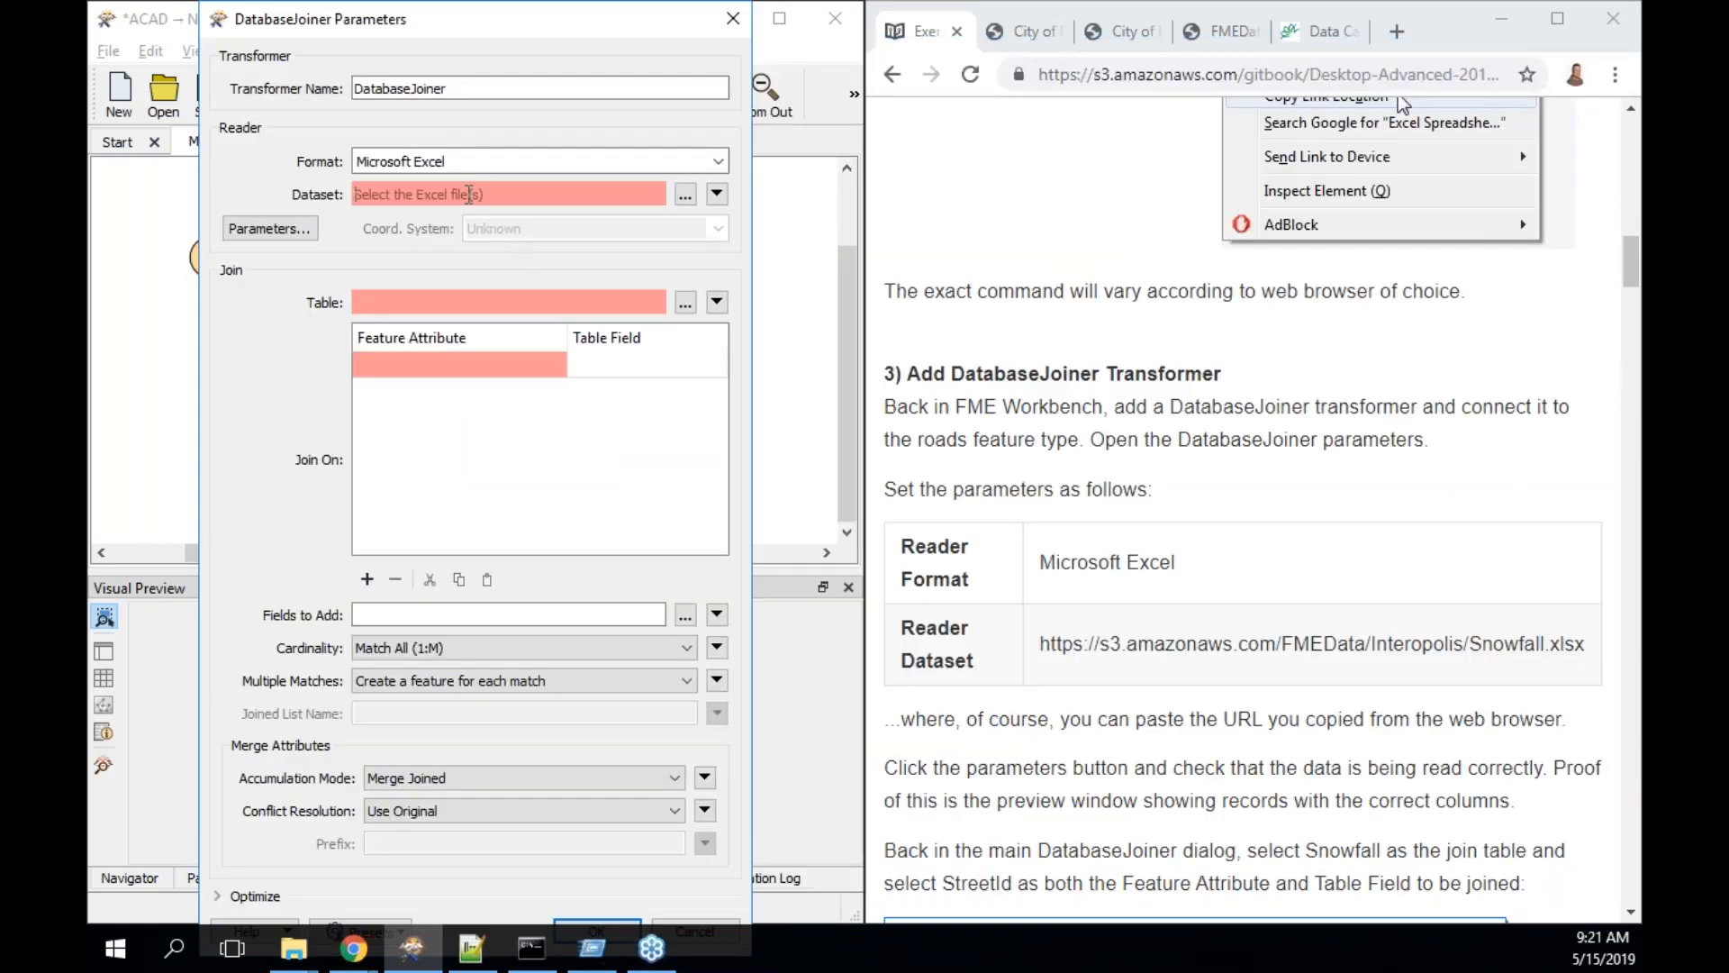
type("https://s3.amazonaws.com/FMEData/Interopolis/Snowfall.xlsx")
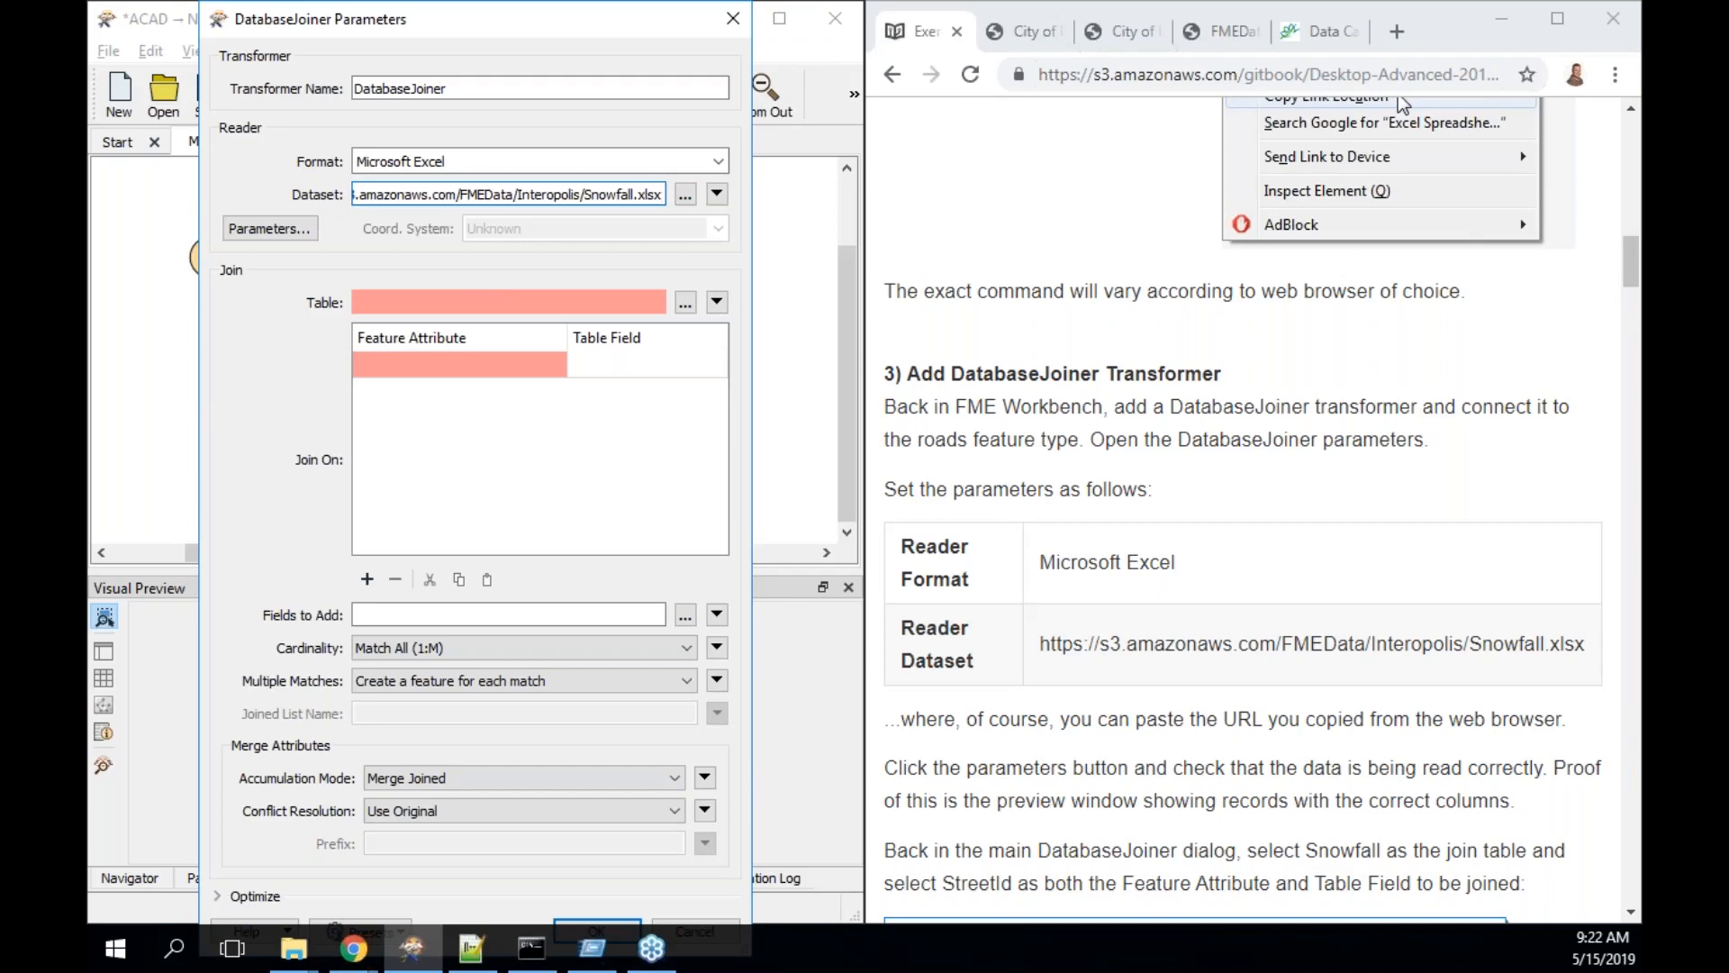
- Check the Excel reader parameters for the Snowfall sheet and accept the settings
left_click(269, 230)
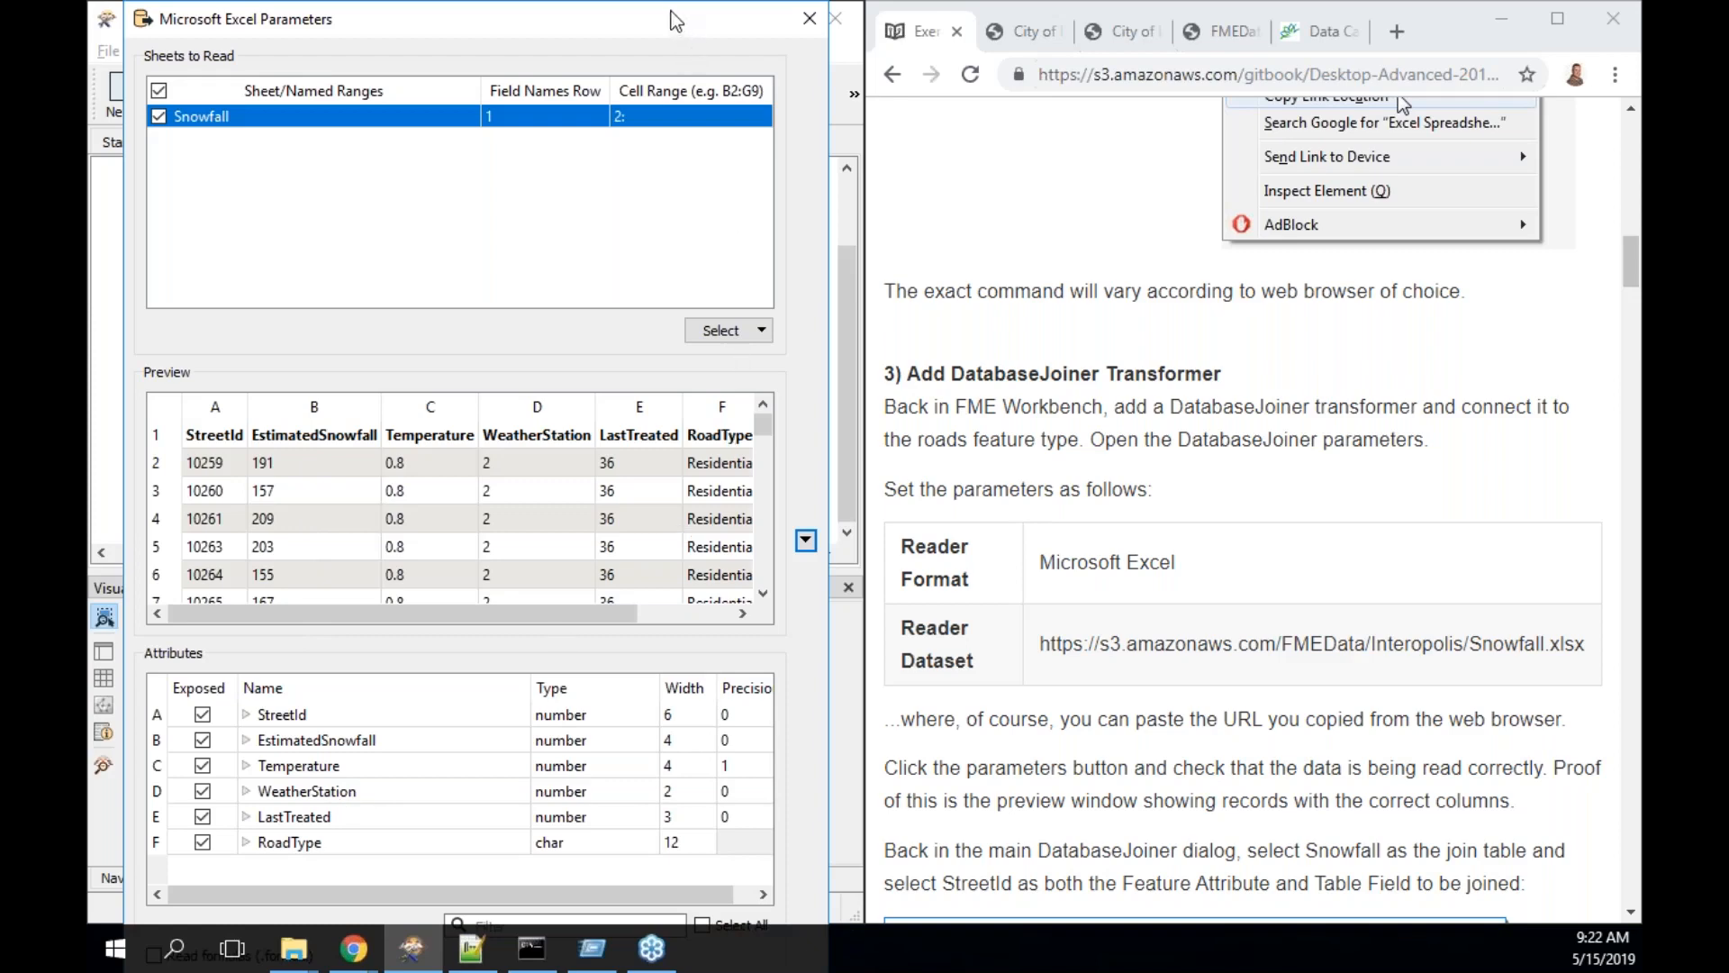
left_click_drag(667, 9, 677, 157)
left_click_drag(685, 270, 681, 85)
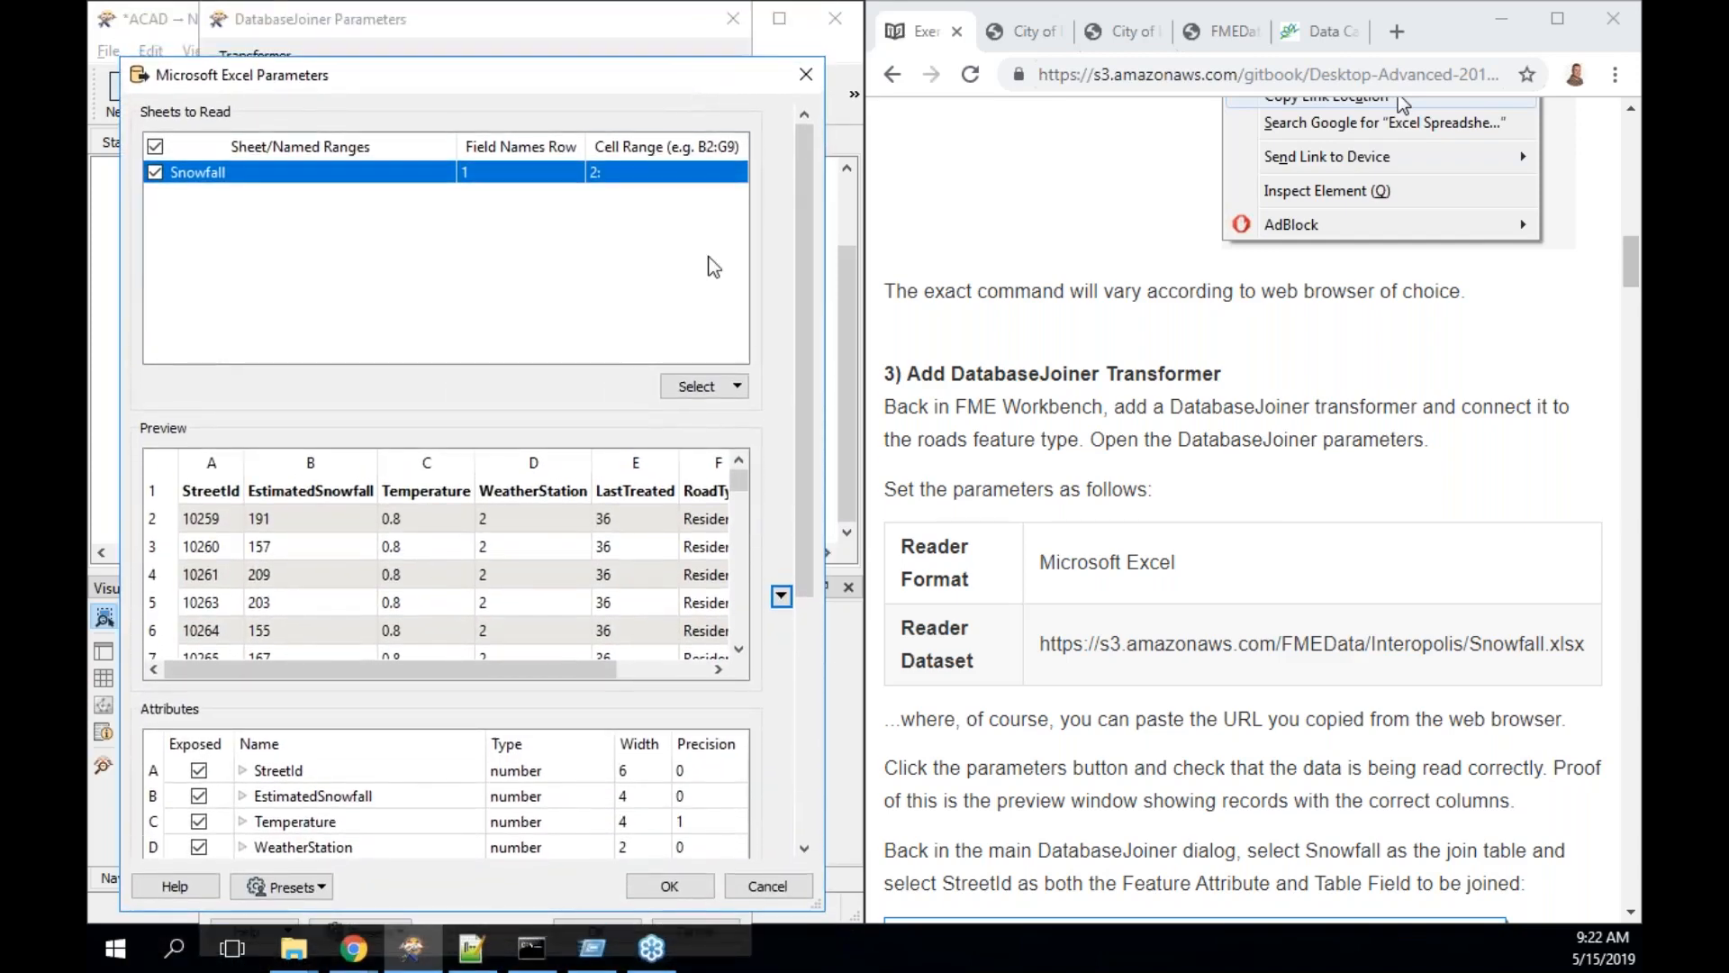
left_click(668, 887)
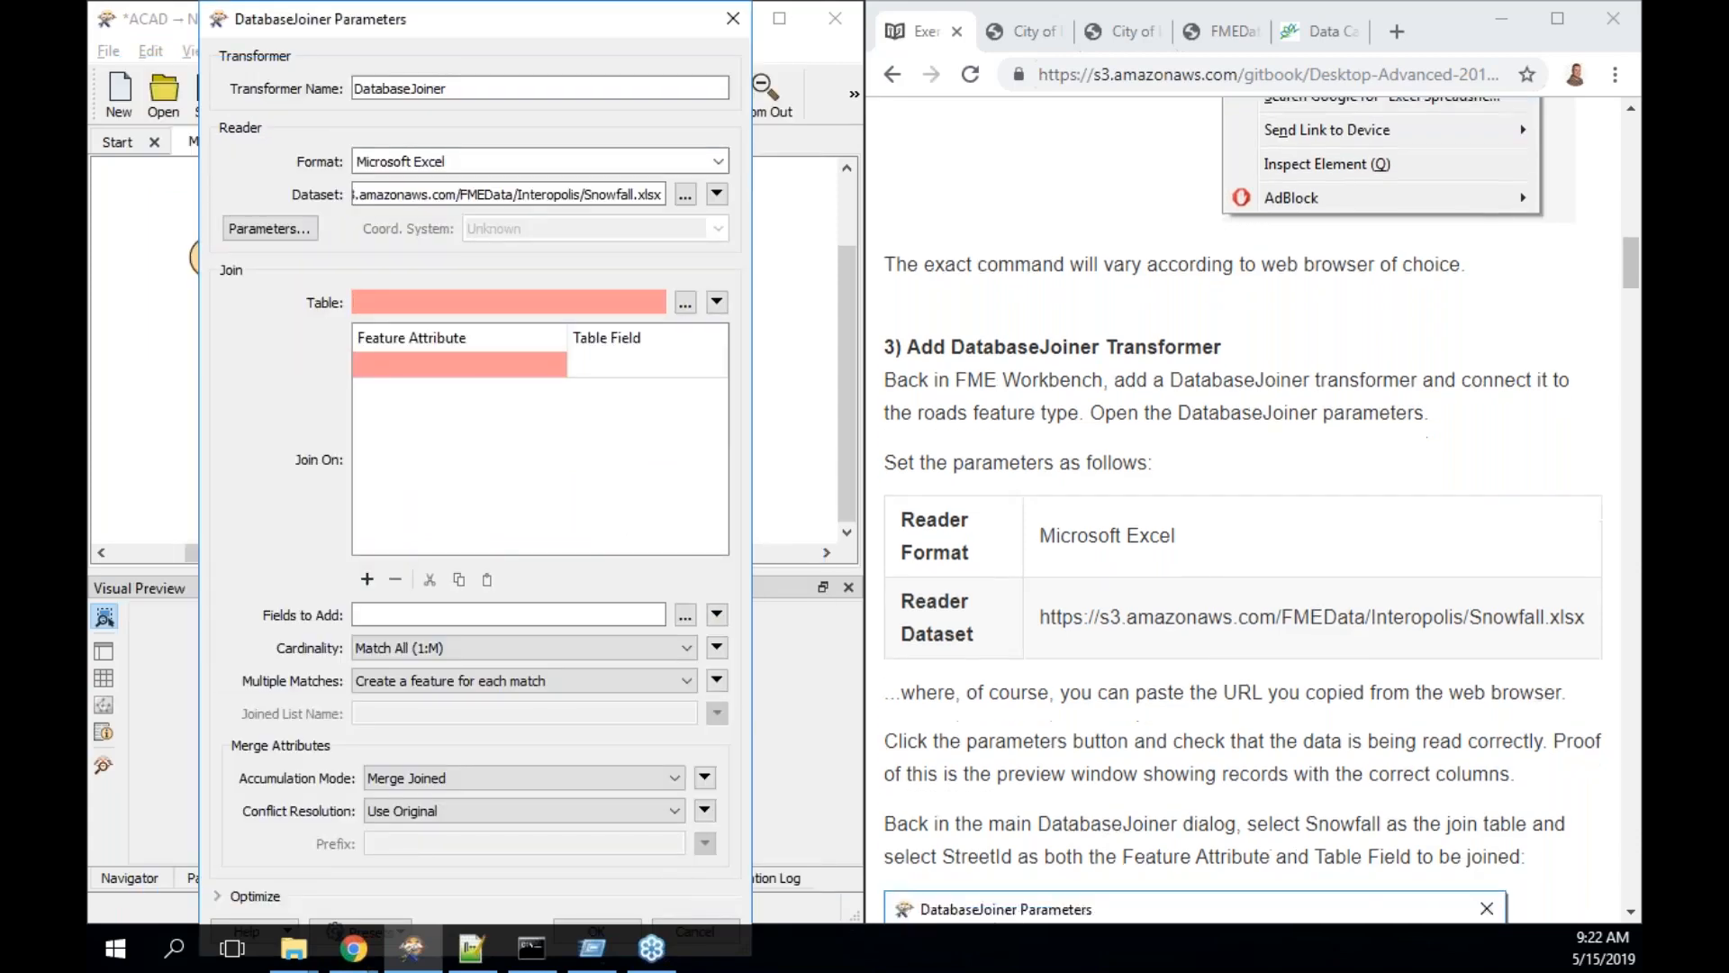
- Choose Snowfall as the join table and StreetId as the feature attribute
scroll(1243, 509, "down", 4)
scroll(1261, 509, "down", 4)
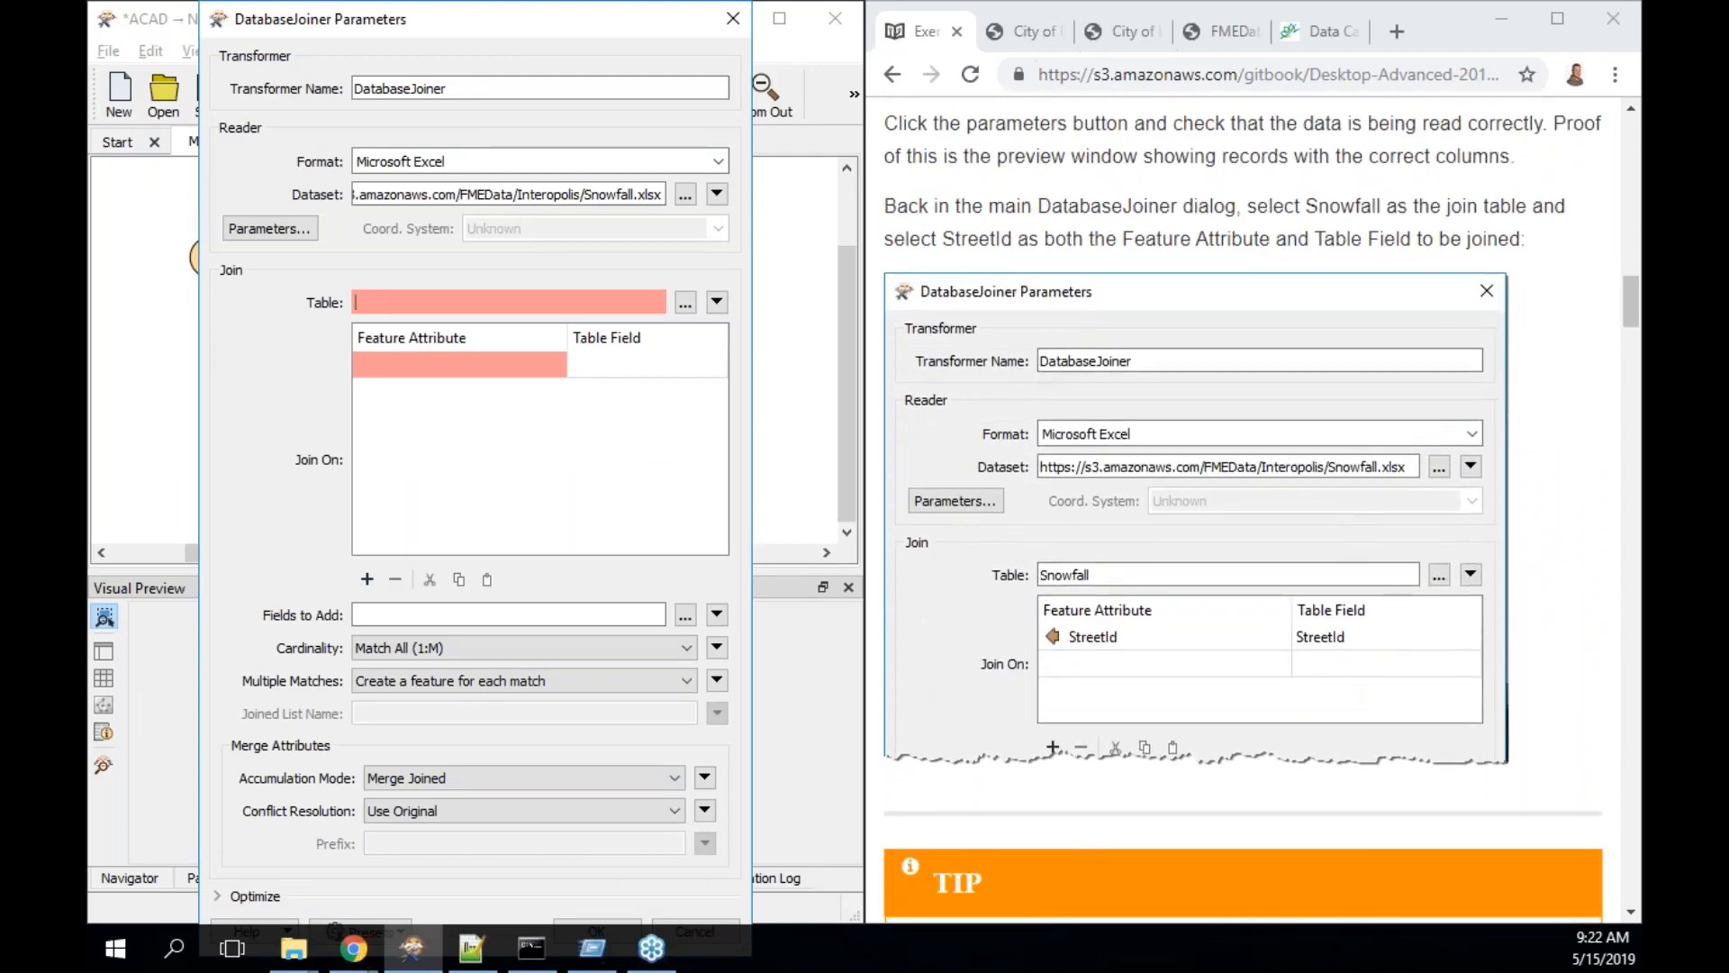
scroll(964, 666, "down", 1)
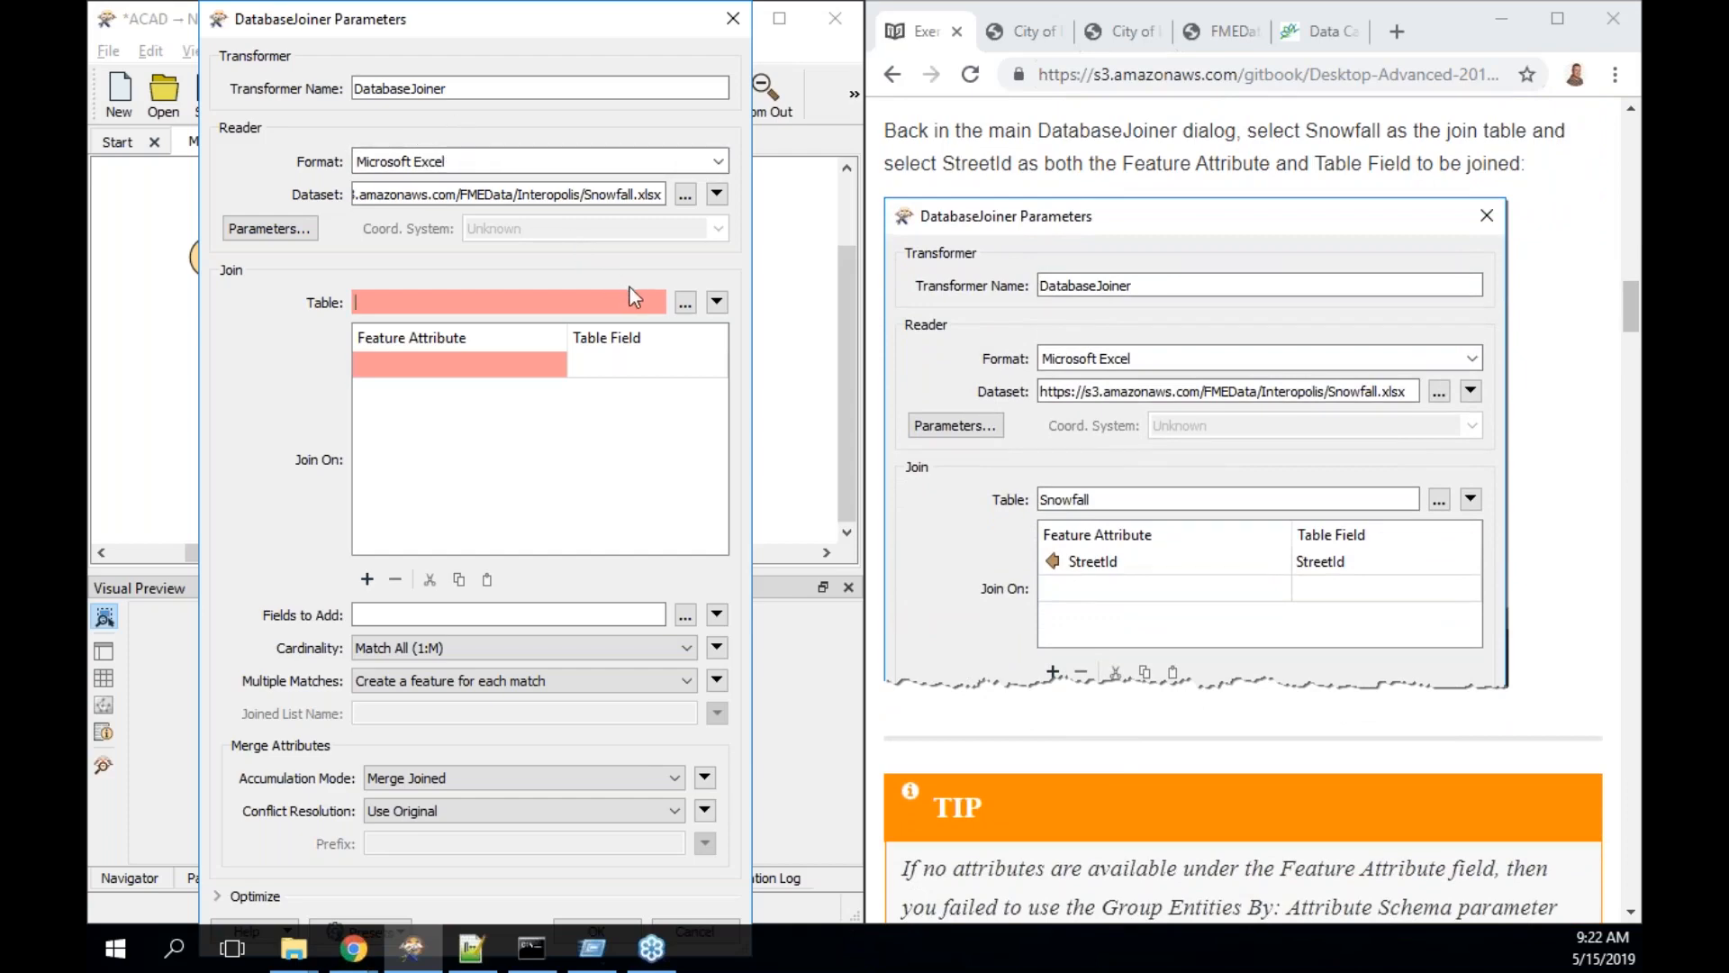
left_click(684, 303)
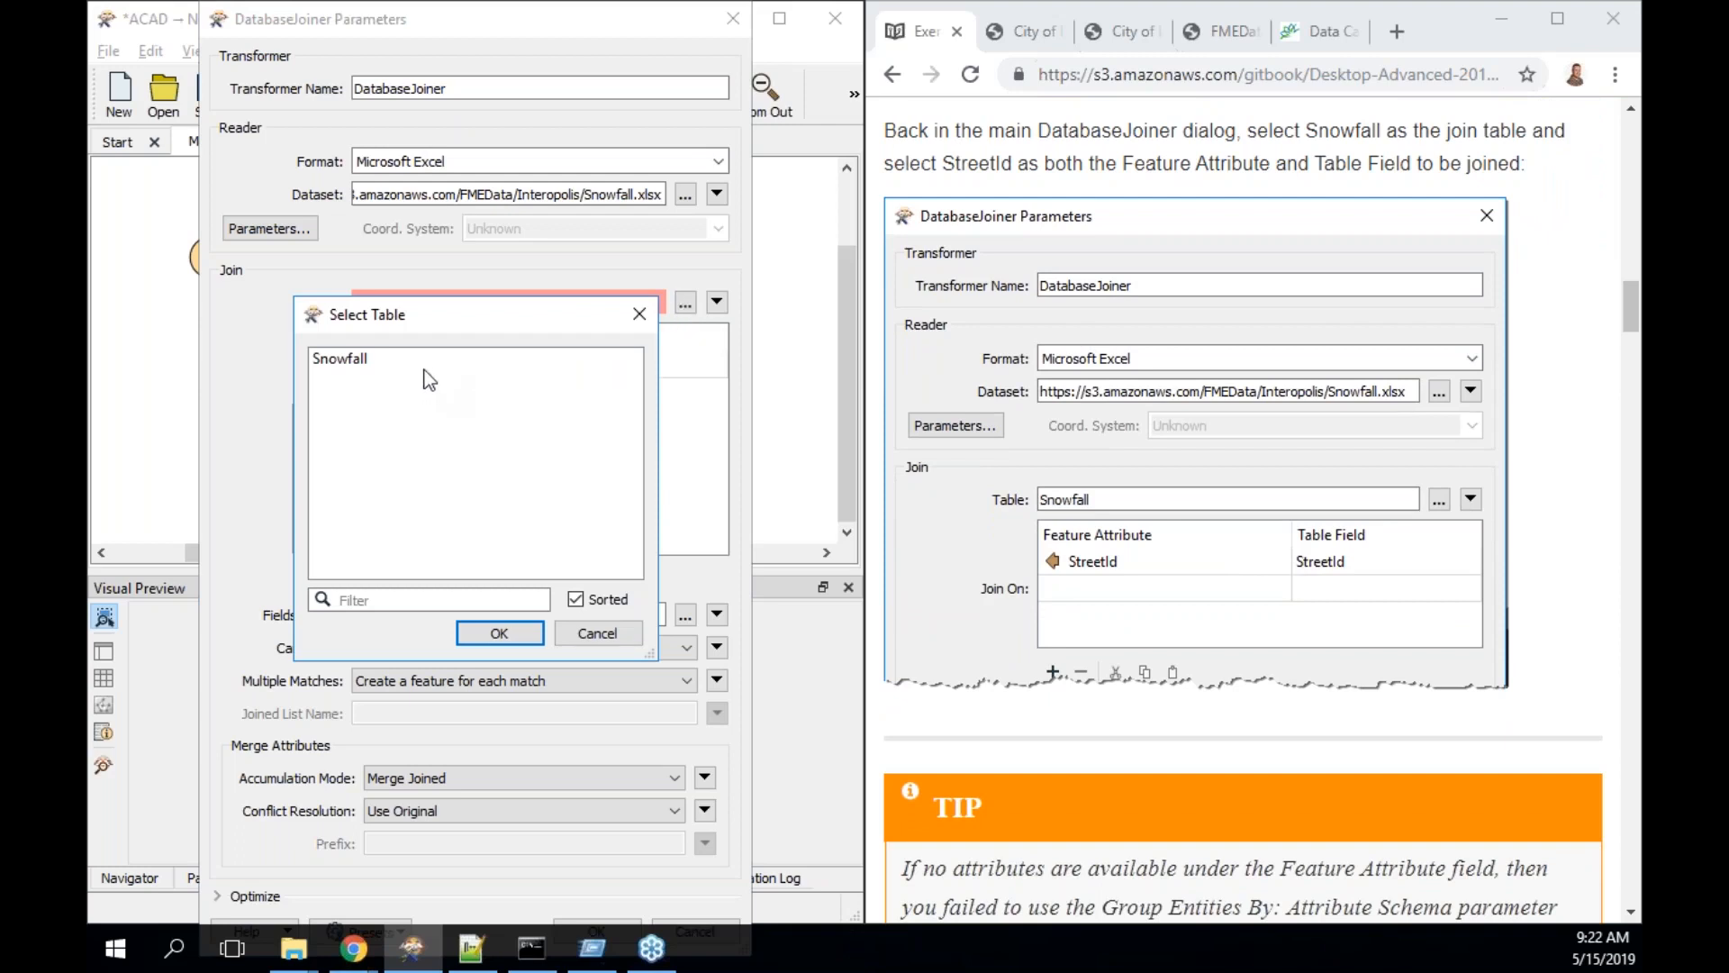
left_click(374, 365)
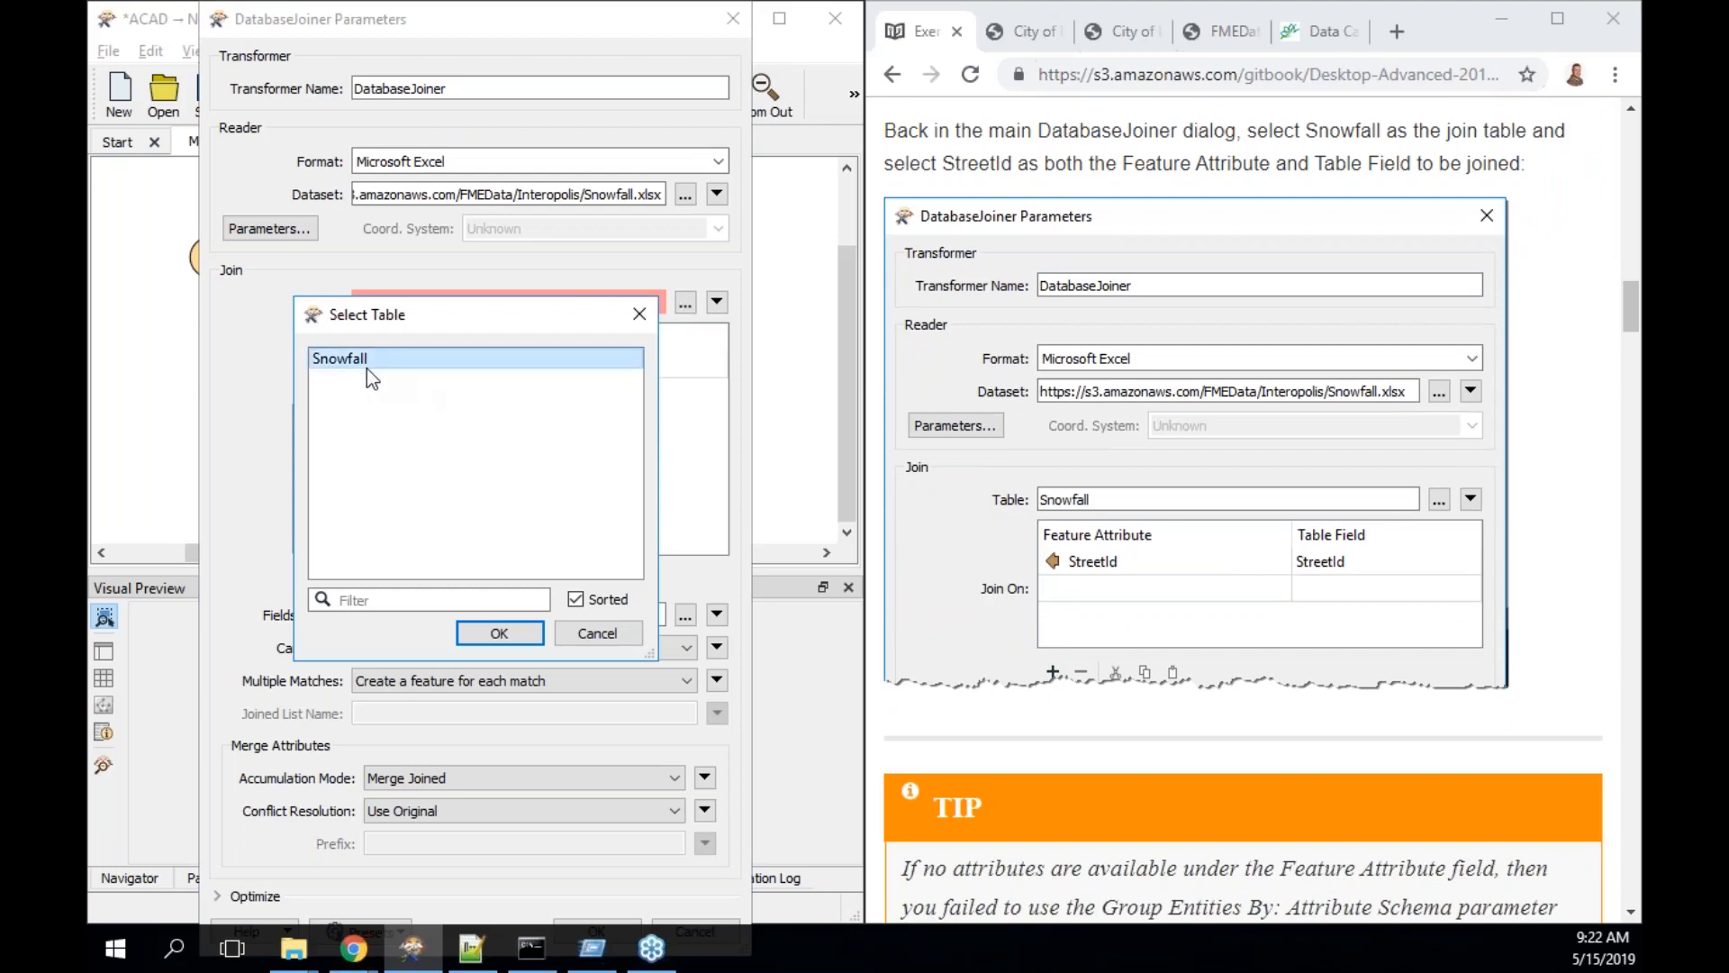
left_click(499, 634)
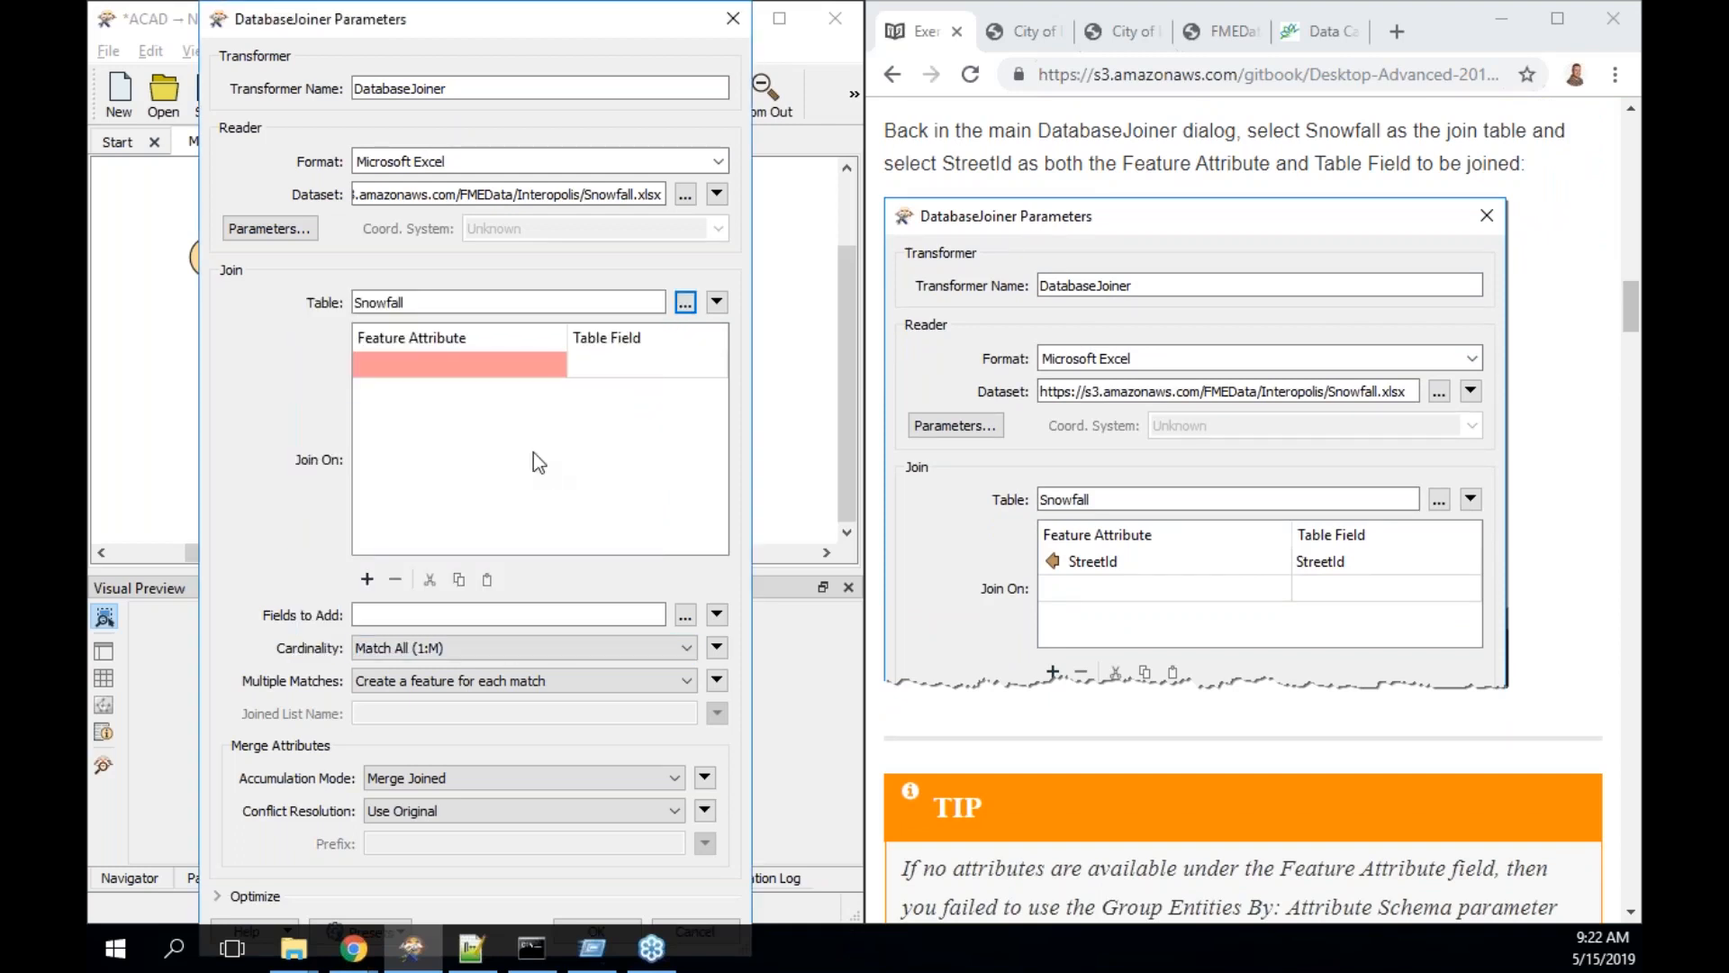
left_click(504, 365)
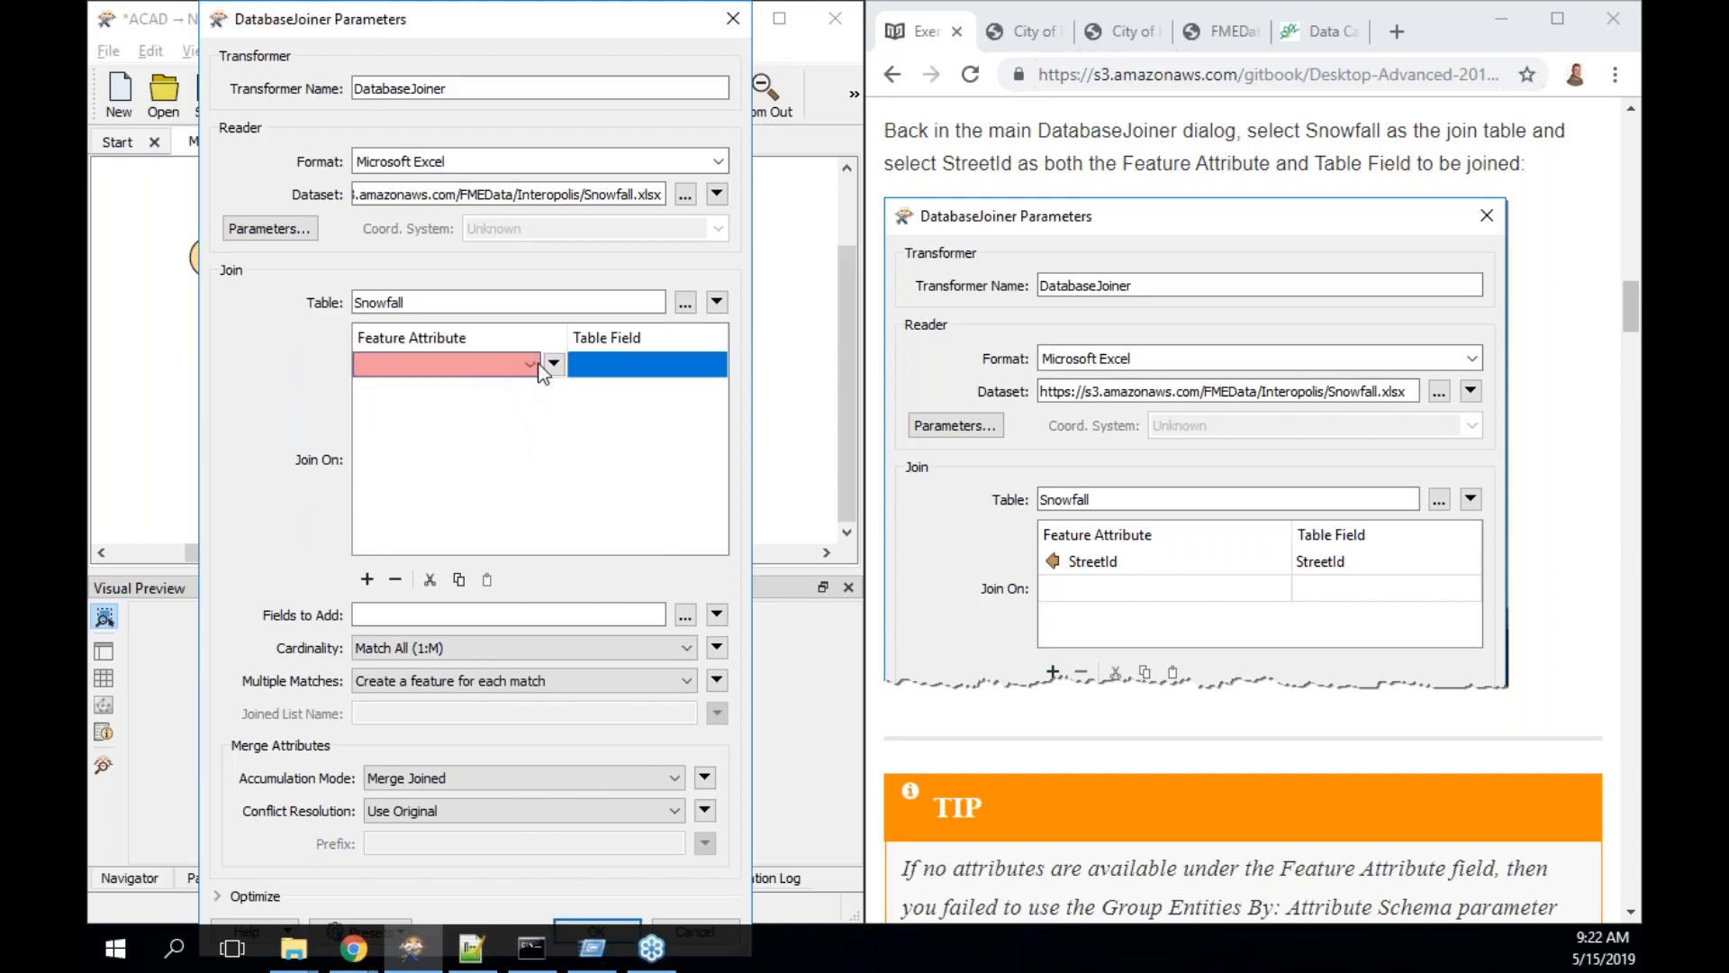
left_click(533, 366)
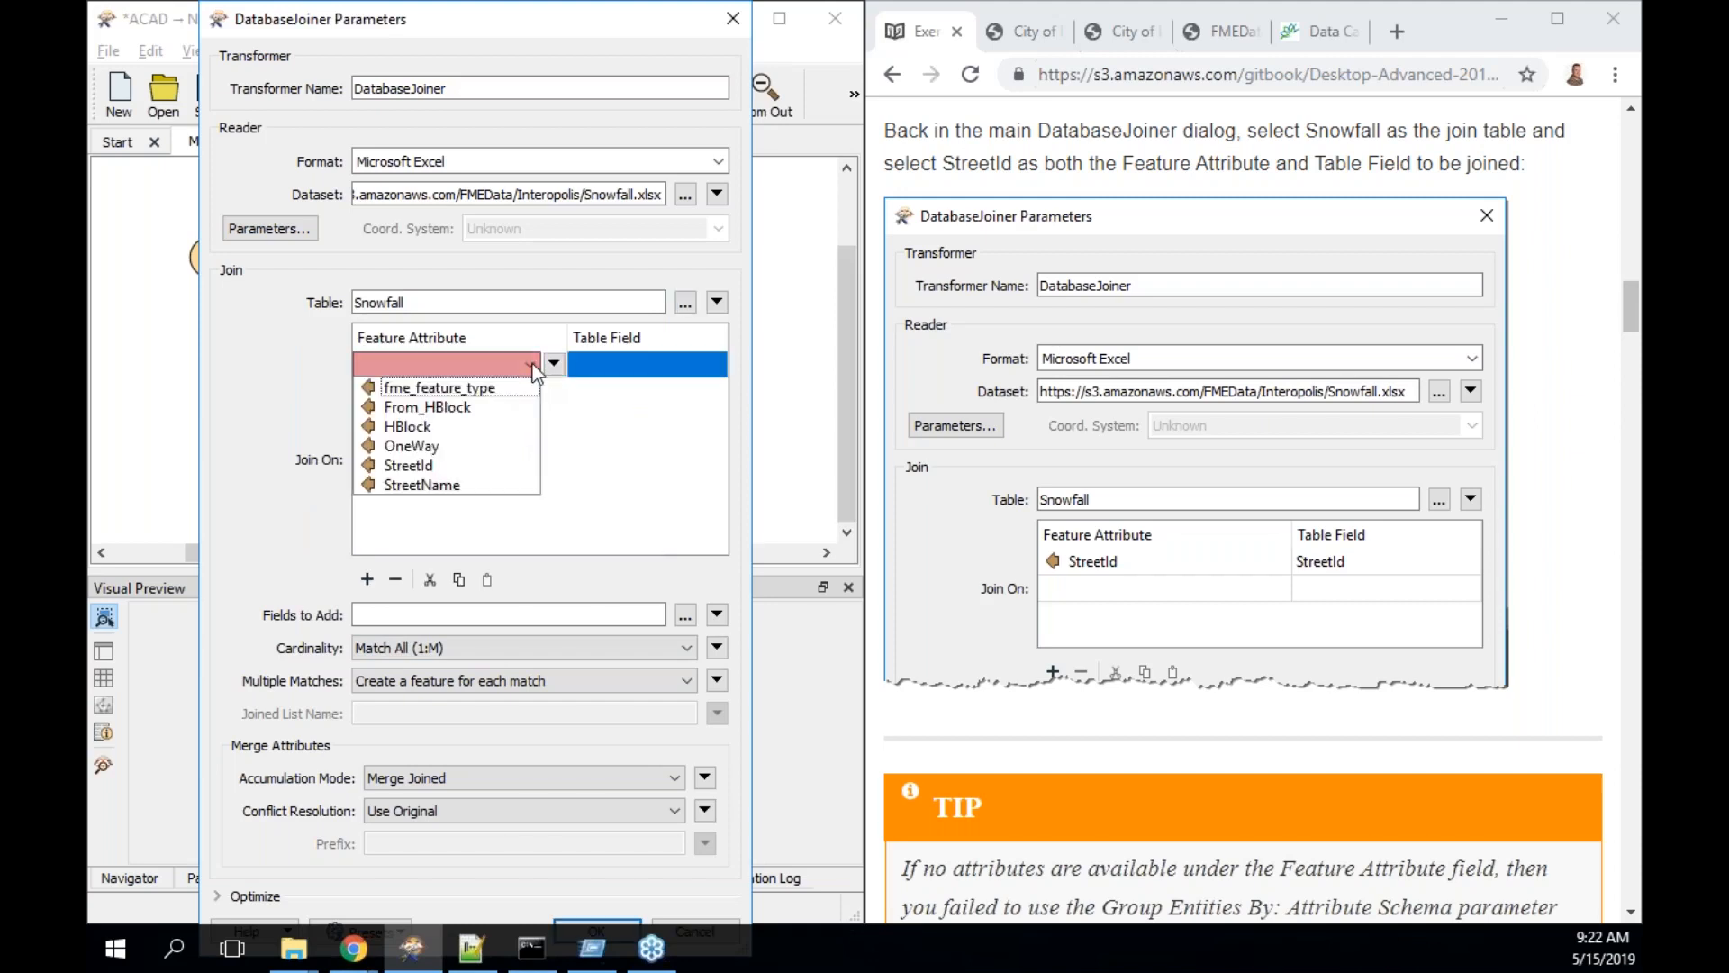
left_click(463, 466)
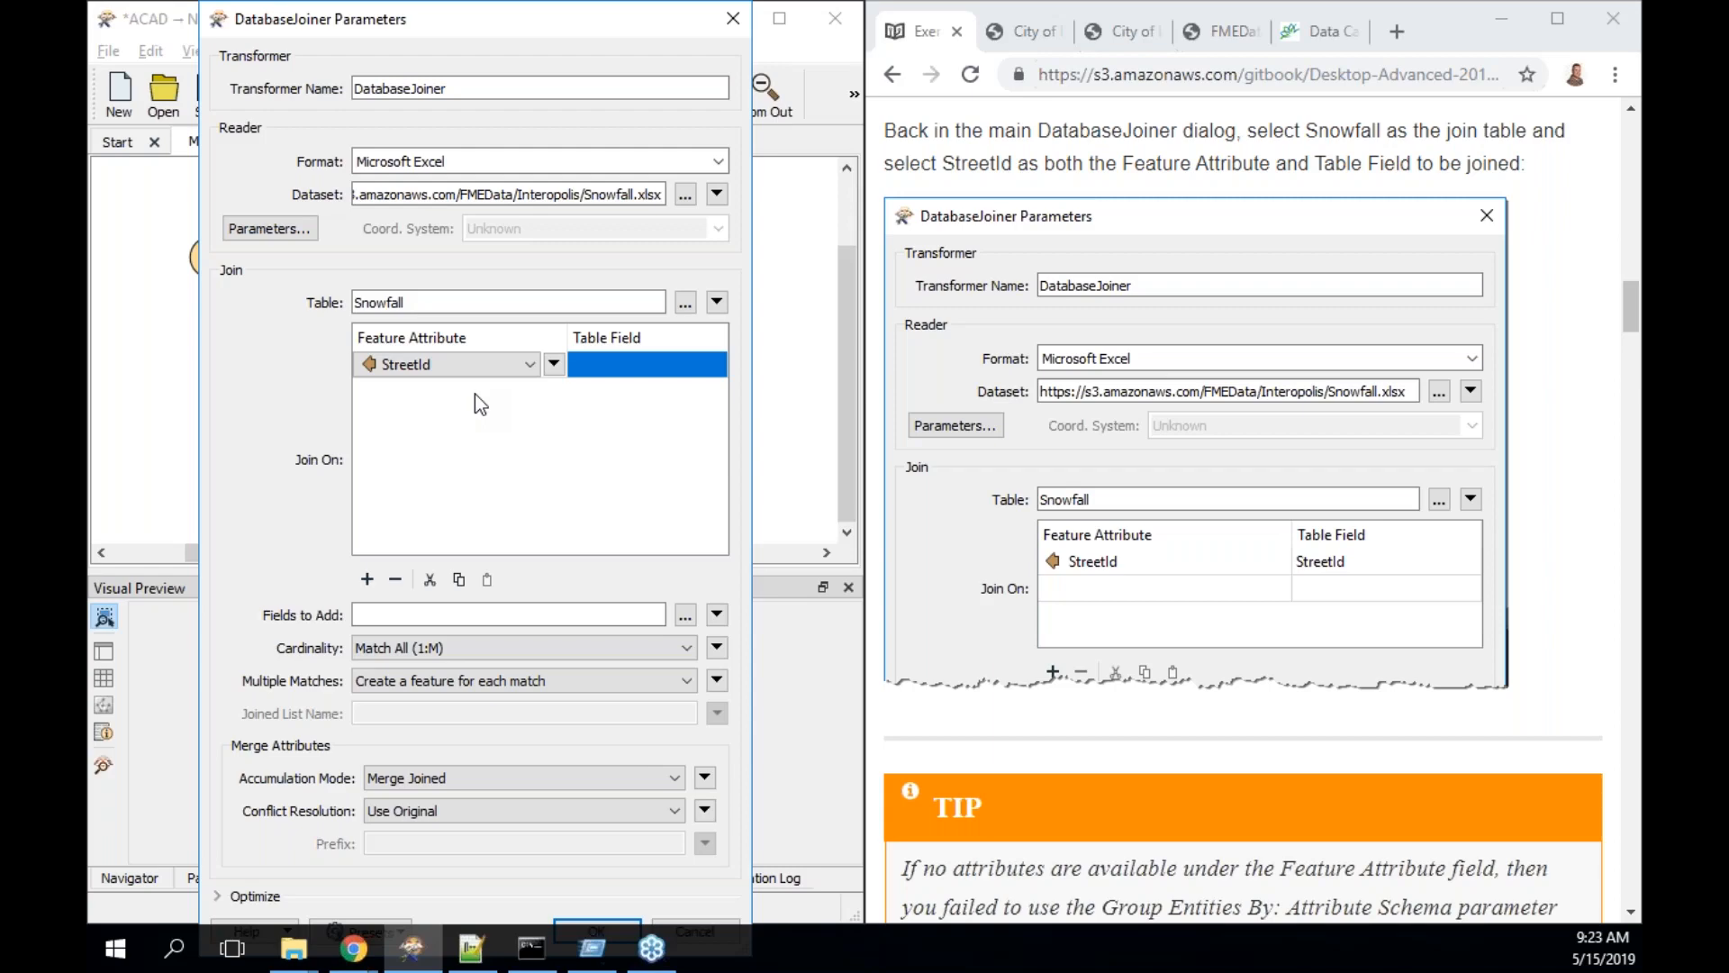
- Pick StreetId from the Snowfall fields as the matching table field
left_click(640, 374)
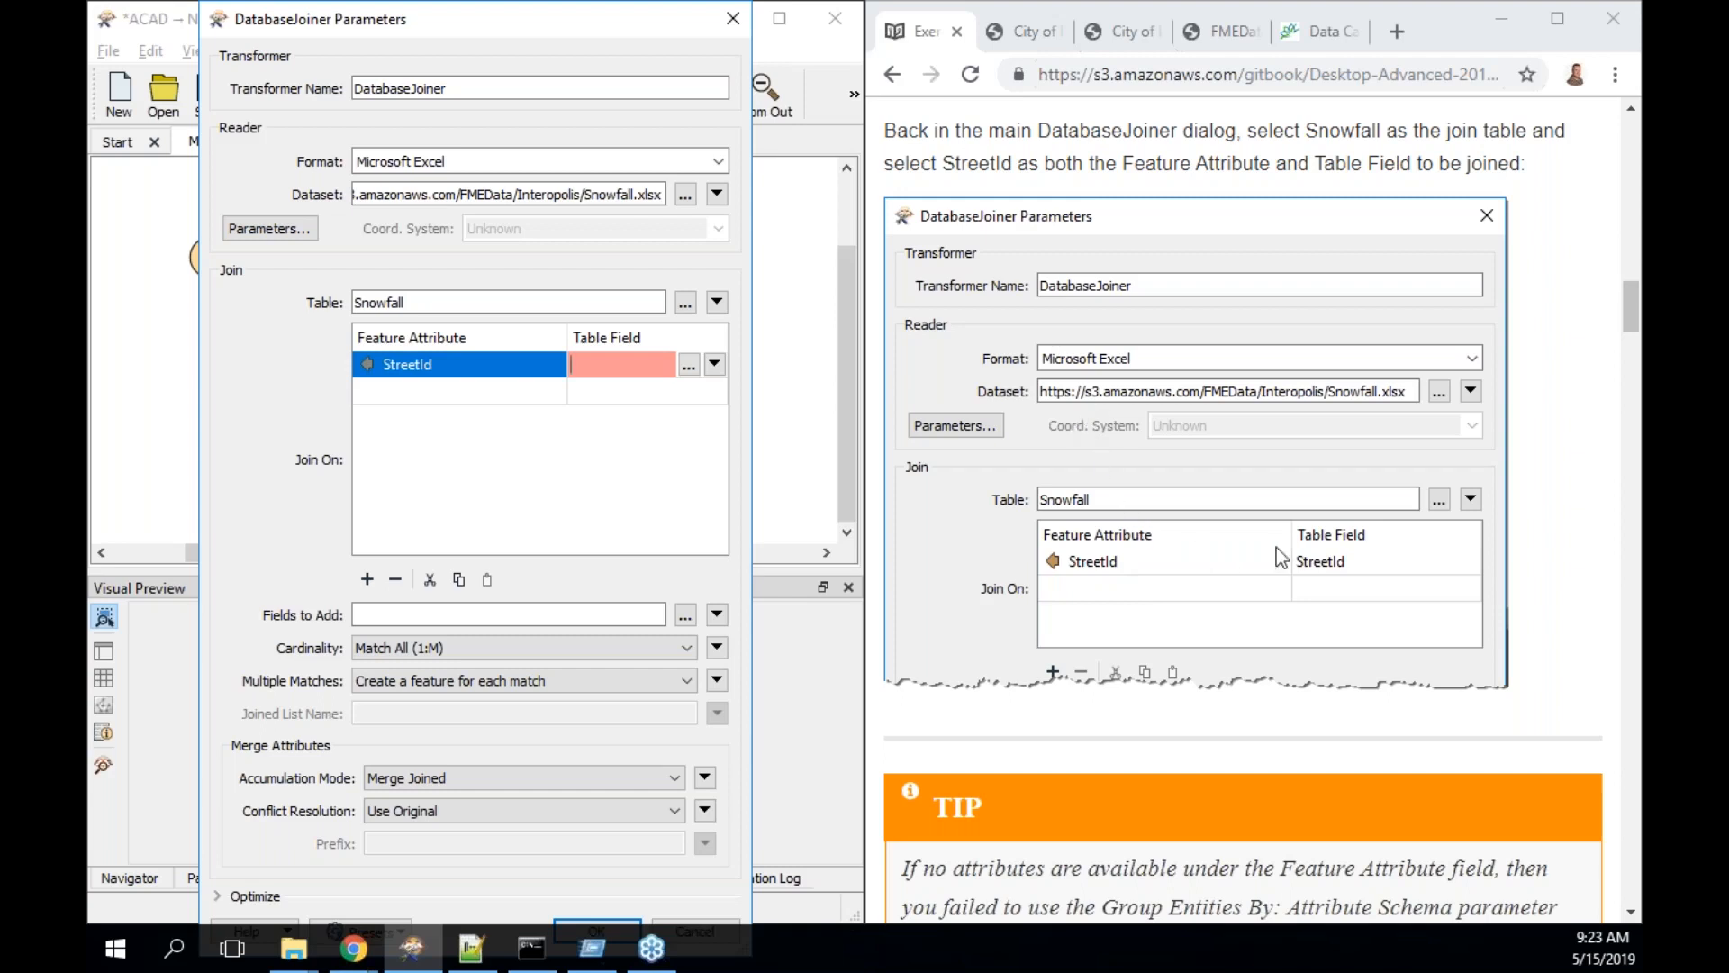
left_click(711, 369)
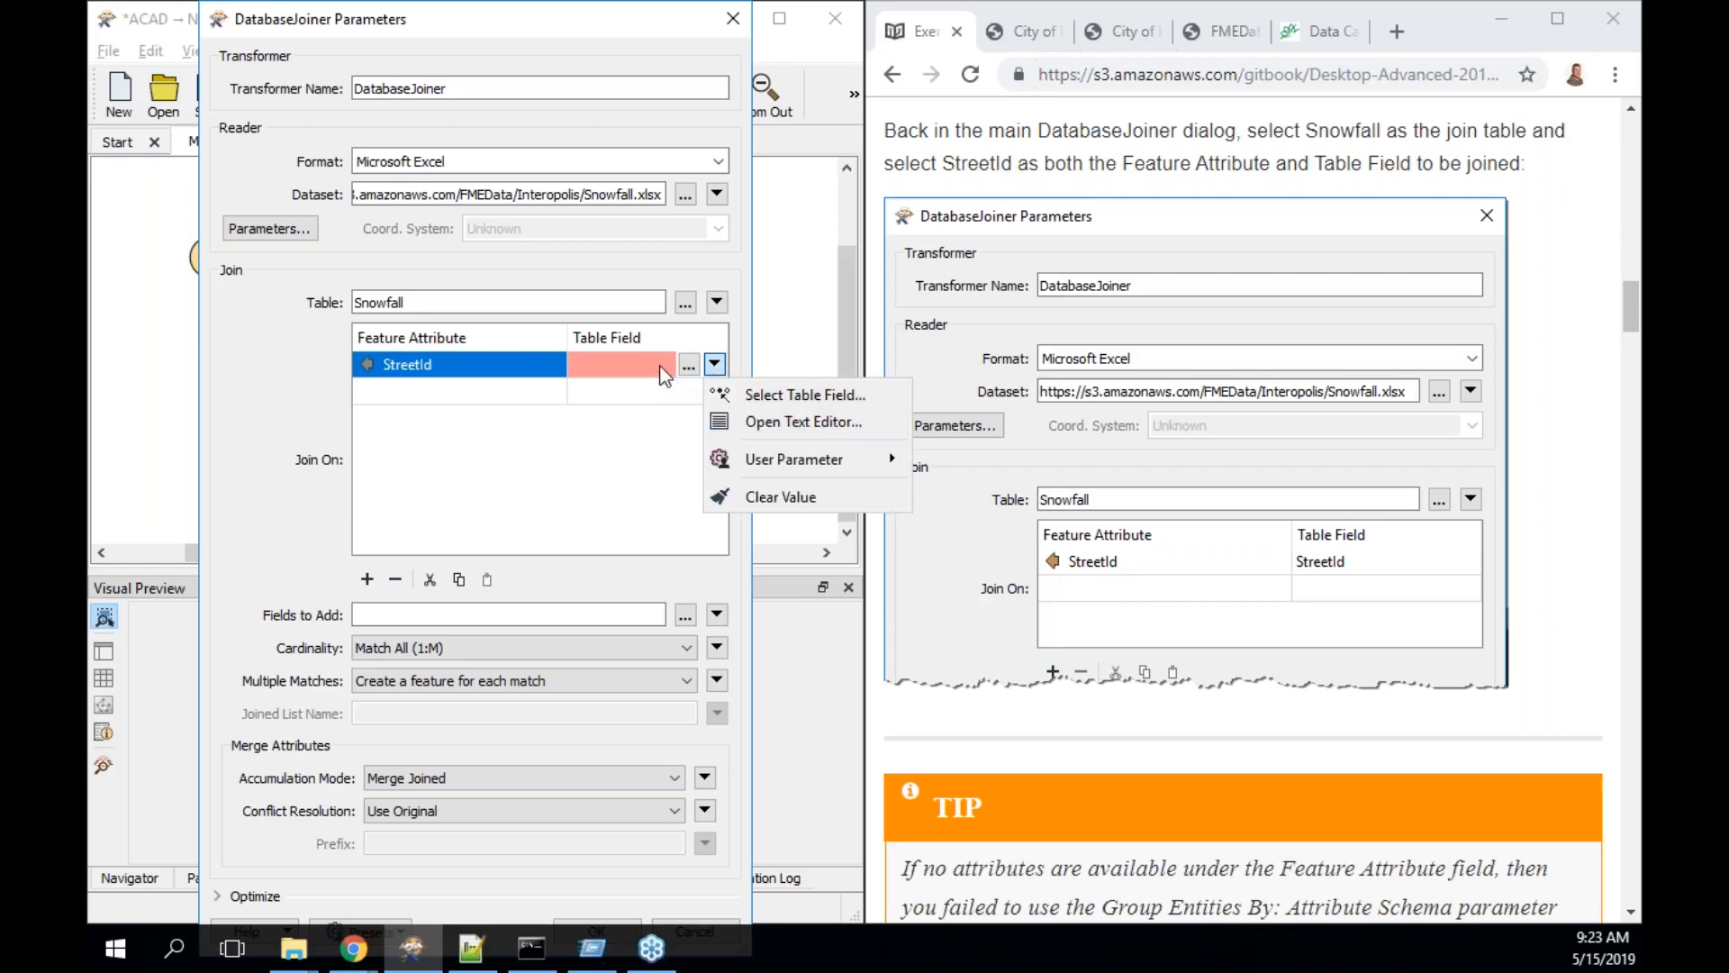
left_click(668, 367)
left_click(713, 365)
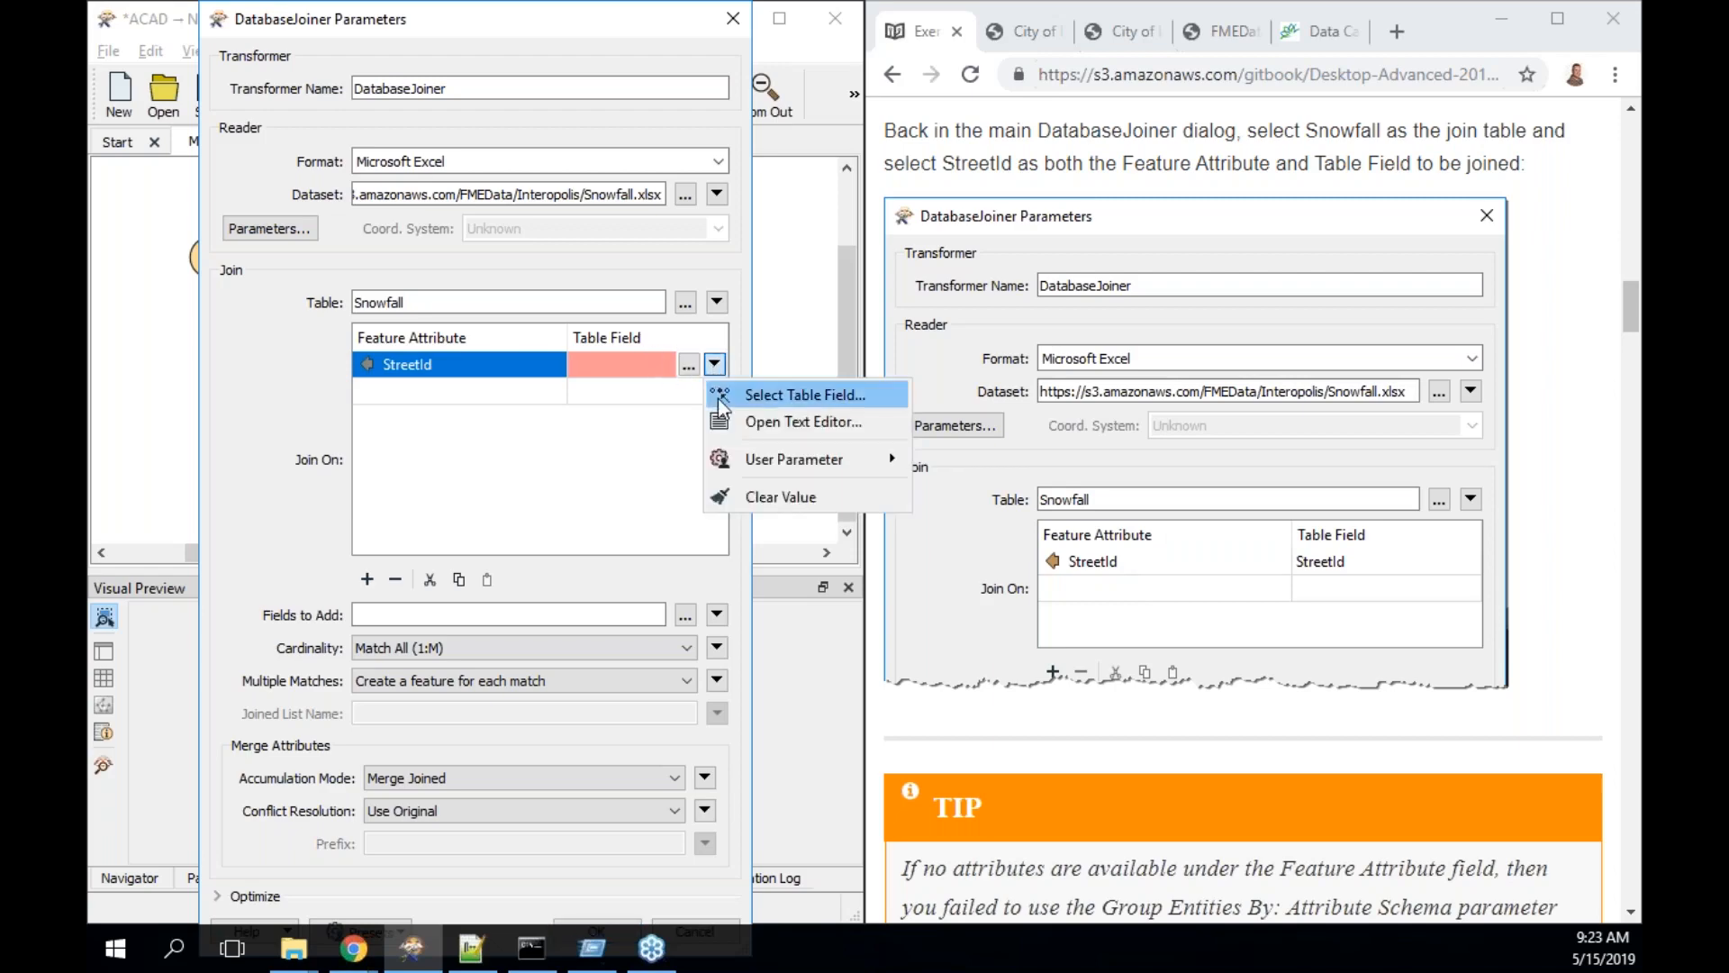
mouse_move(727, 461)
left_click(827, 396)
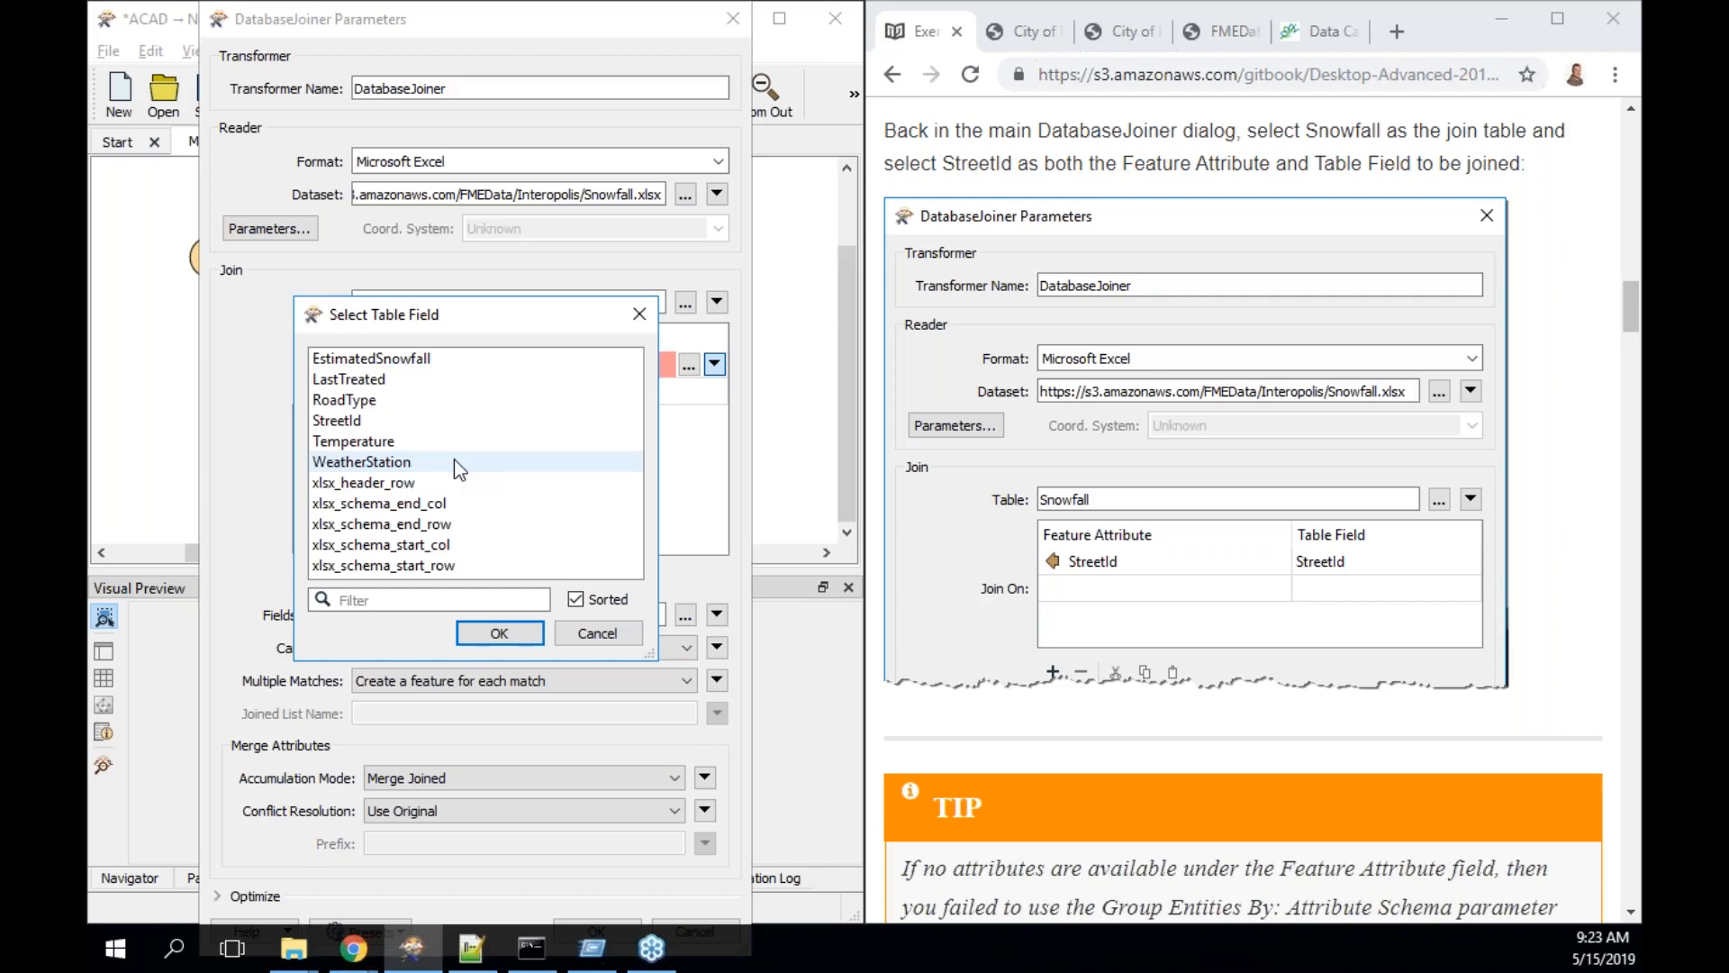
left_click(451, 419)
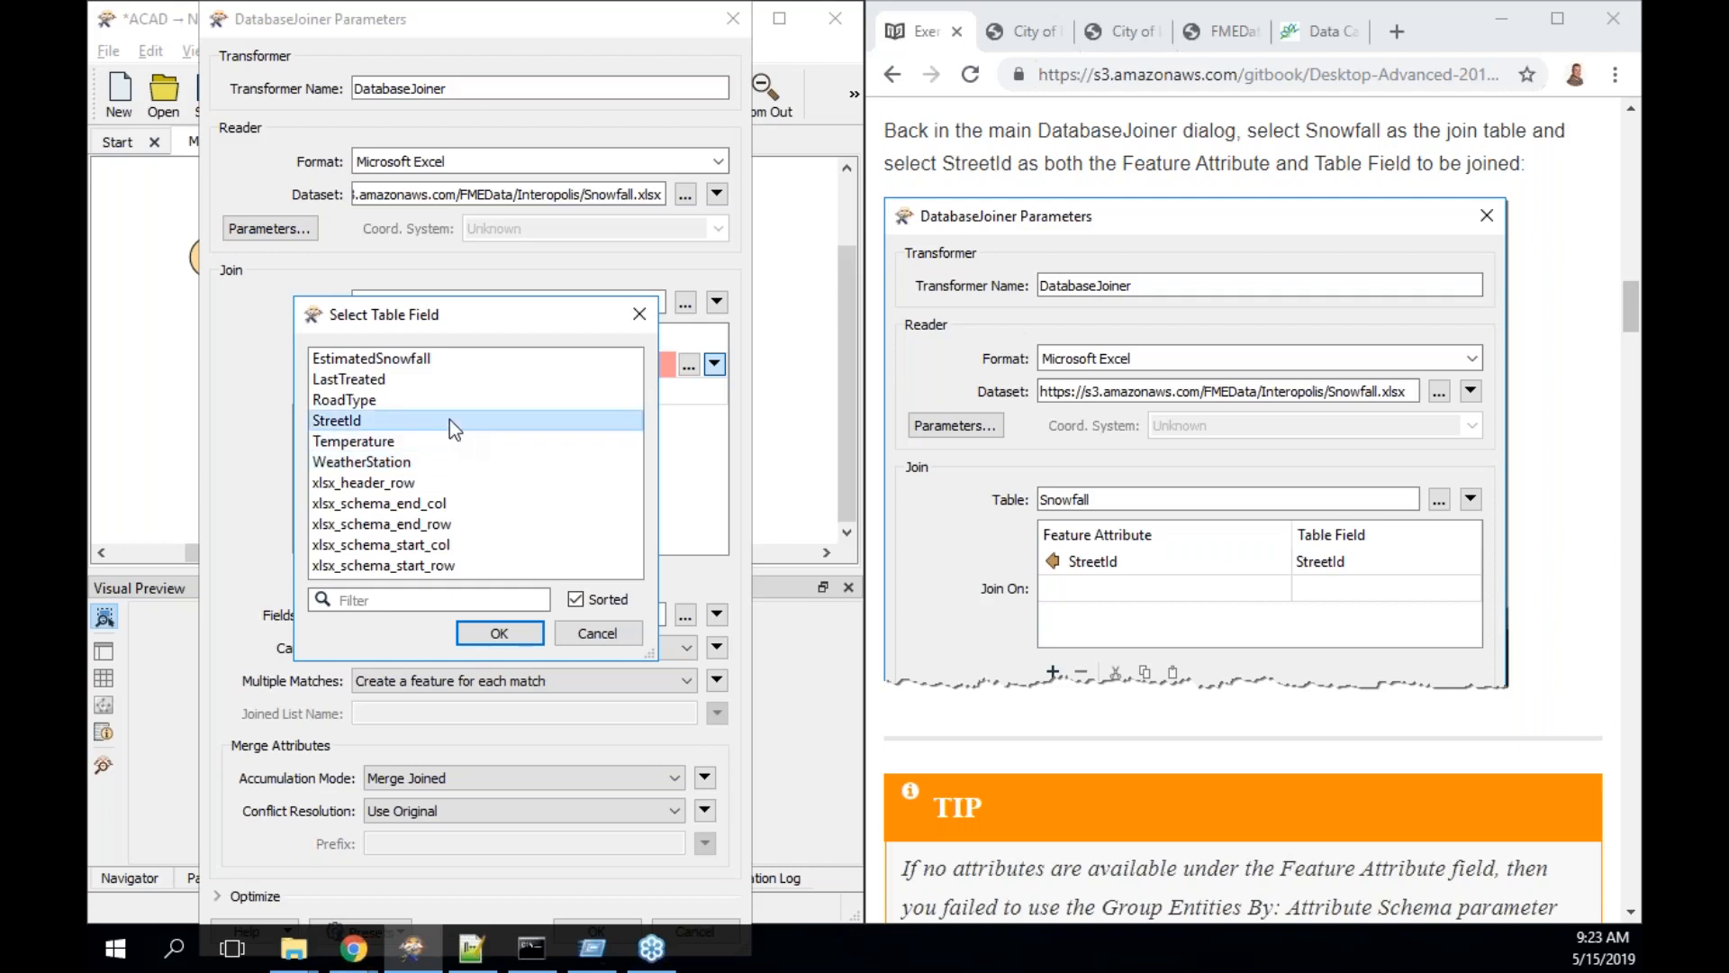
double_click(451, 419)
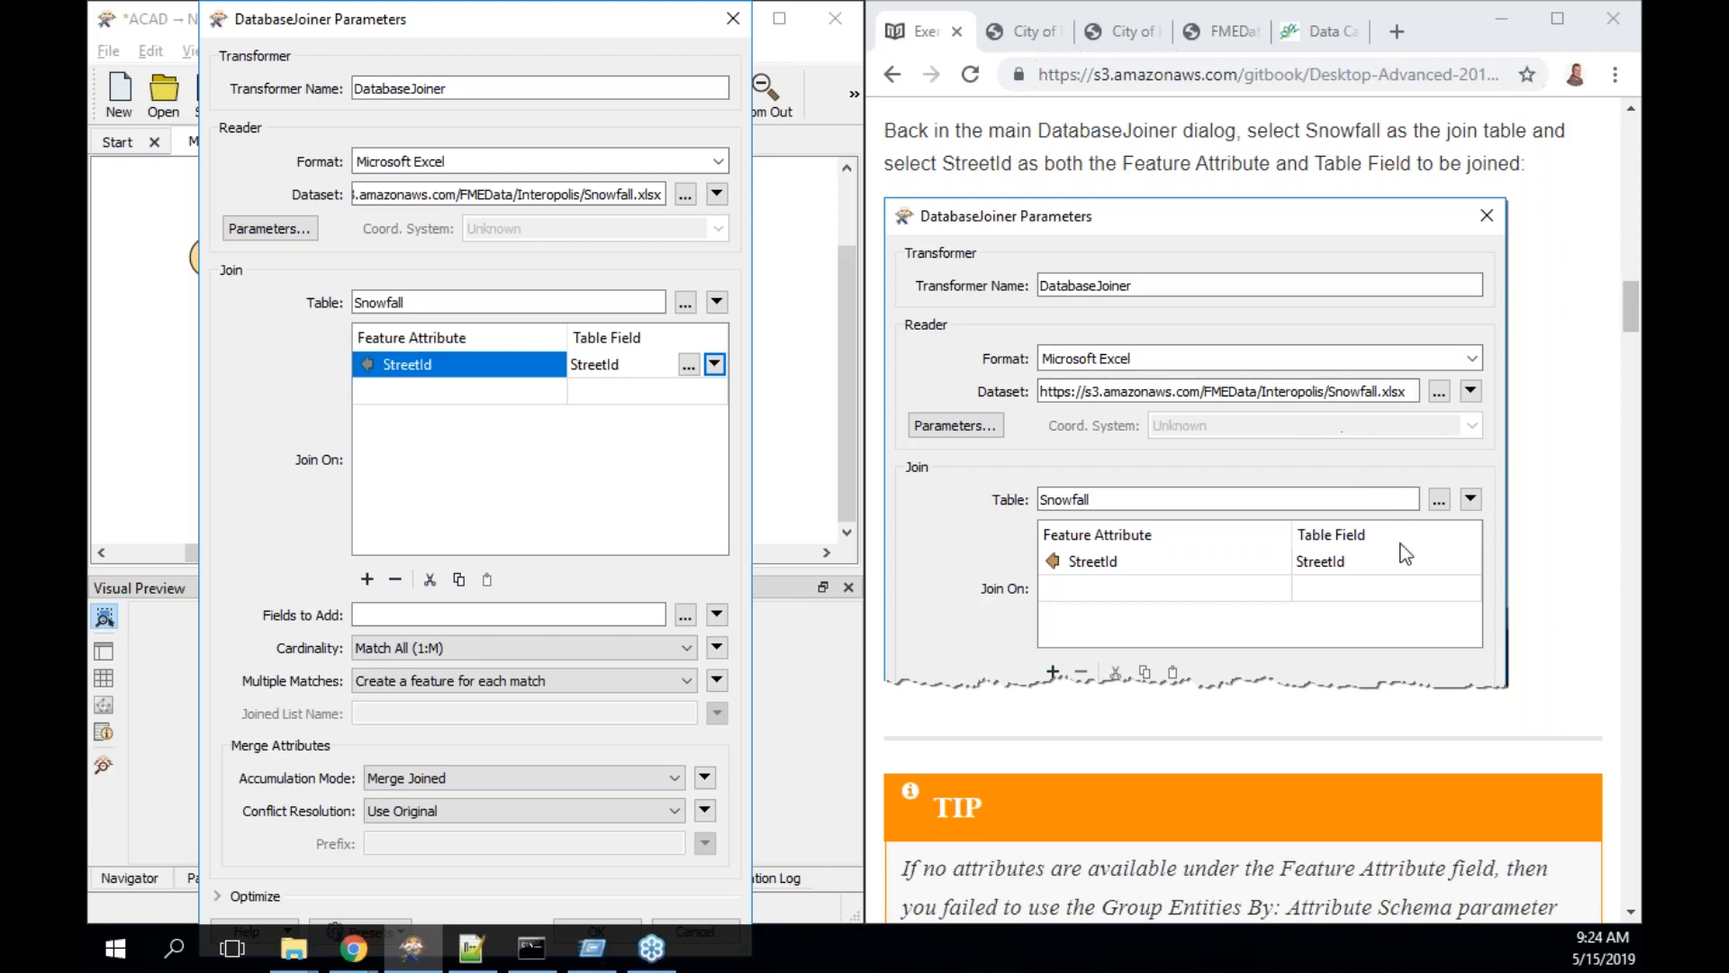
- Add EstimatedSnowfall, LastTreated, Temperature and WeatherStation to the DatabaseJoiner's Fields to Add
scroll(1404, 553, "down", 2)
scroll(1403, 553, "down", 4)
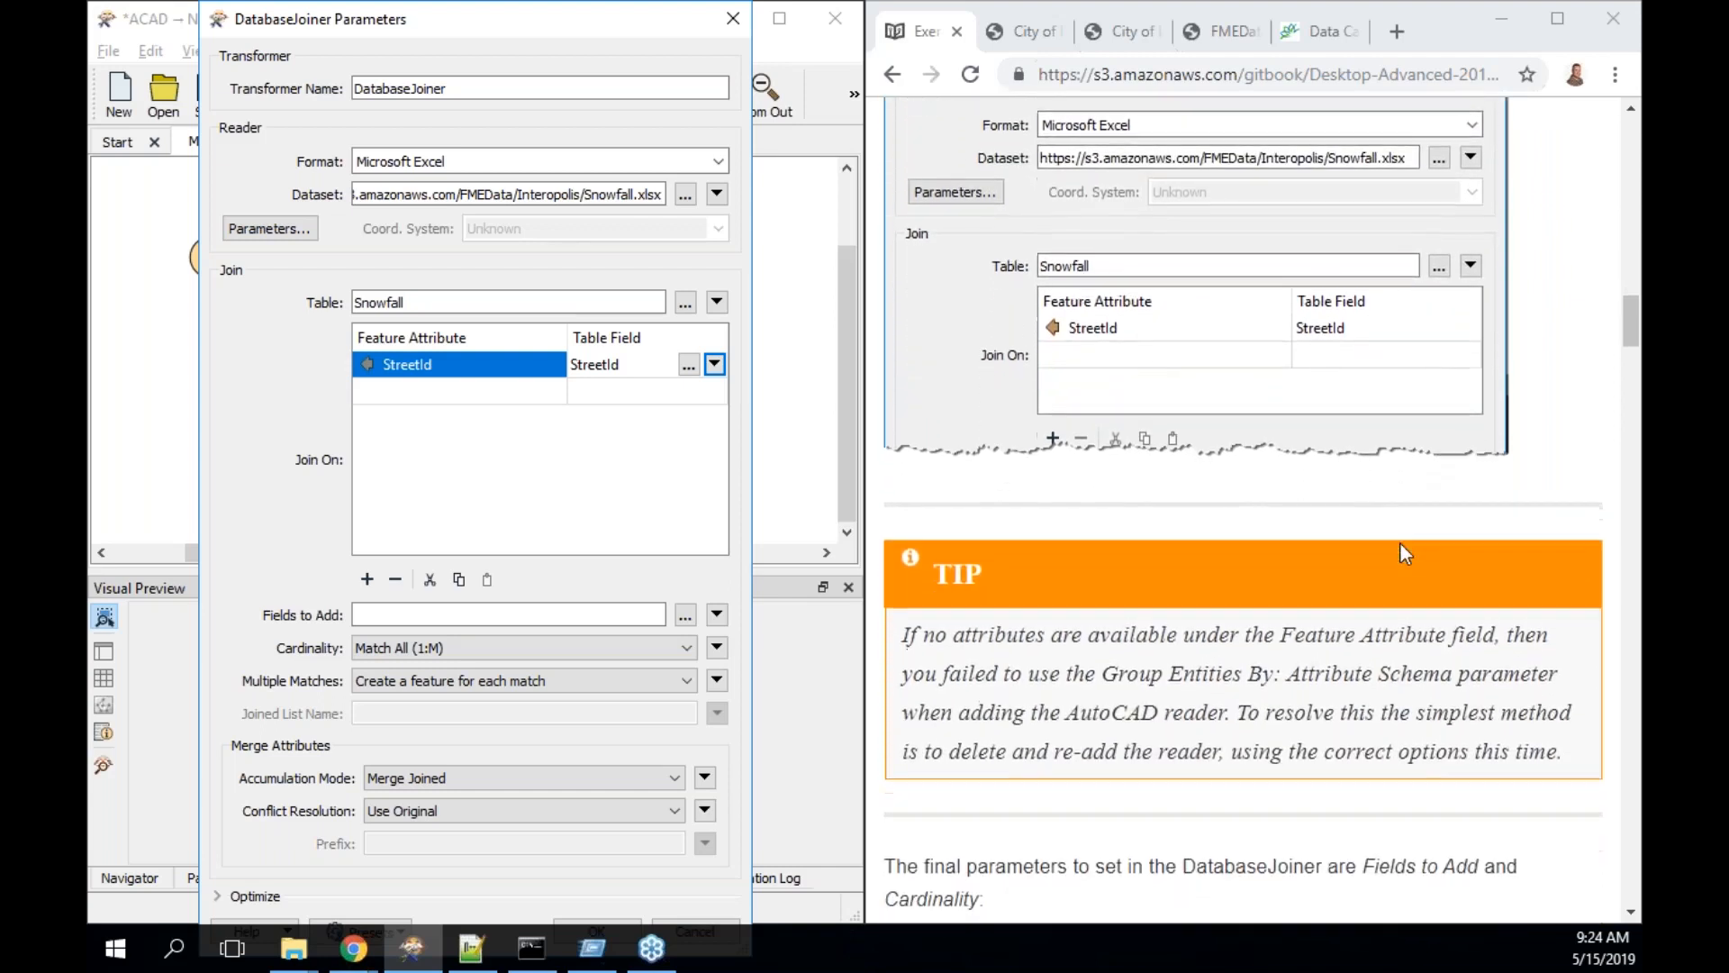
scroll(1404, 553, "down", 1)
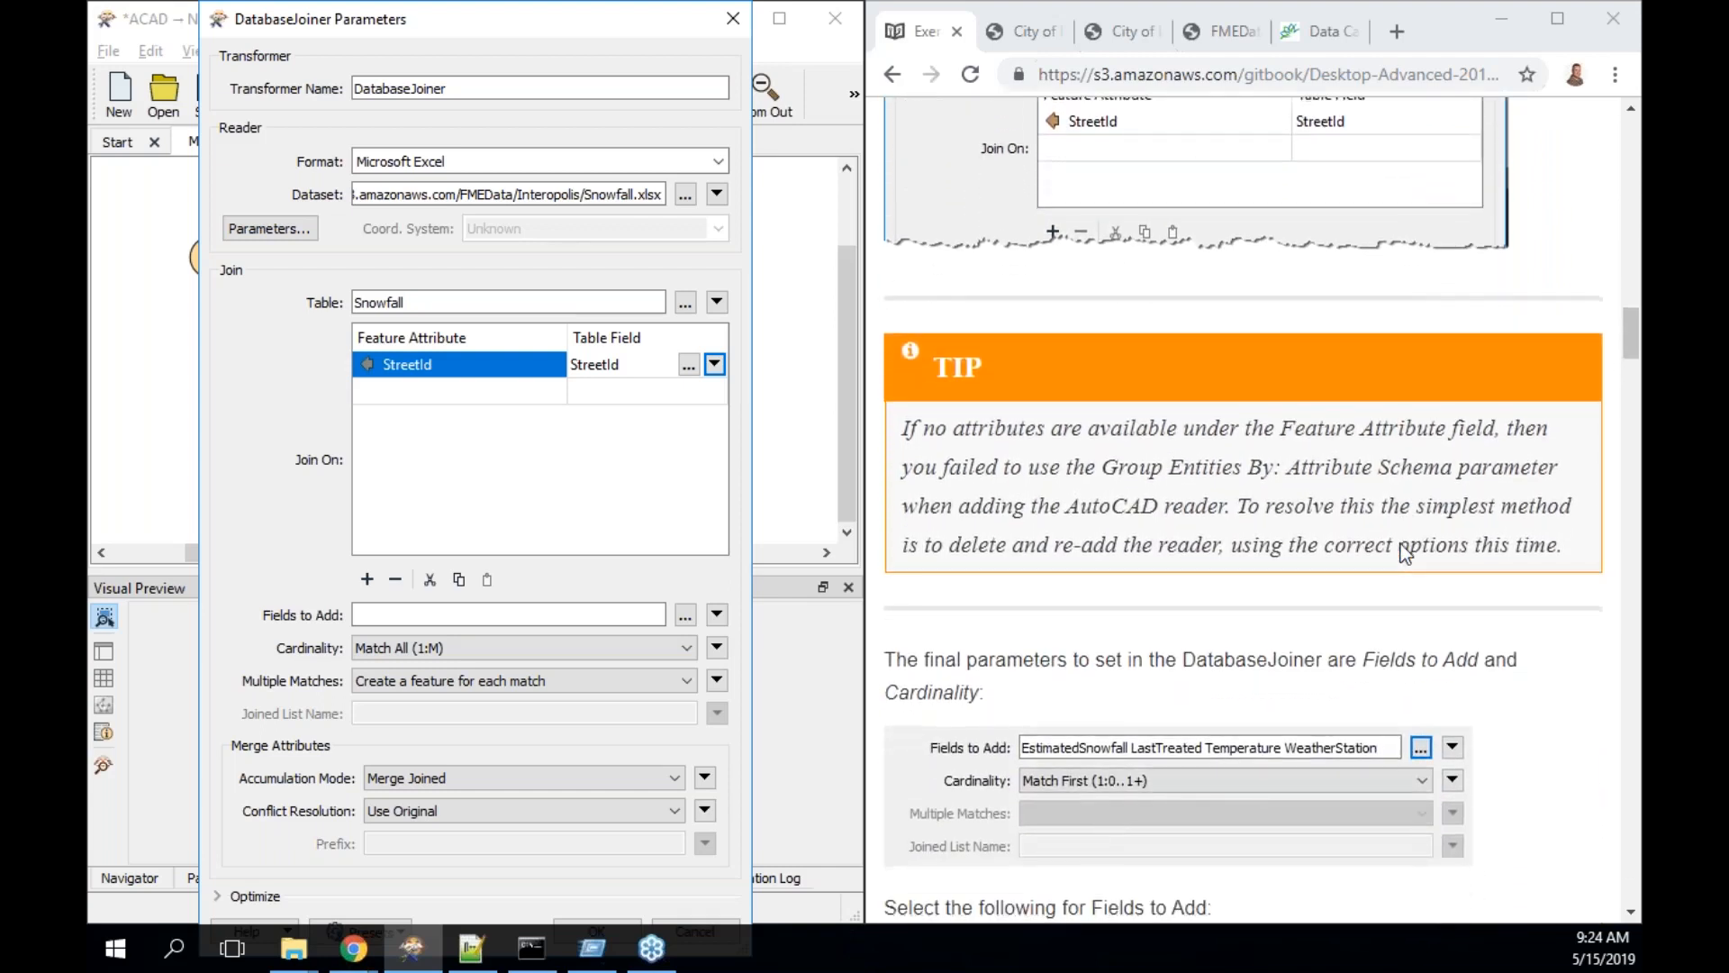
scroll(1403, 553, "down", 2)
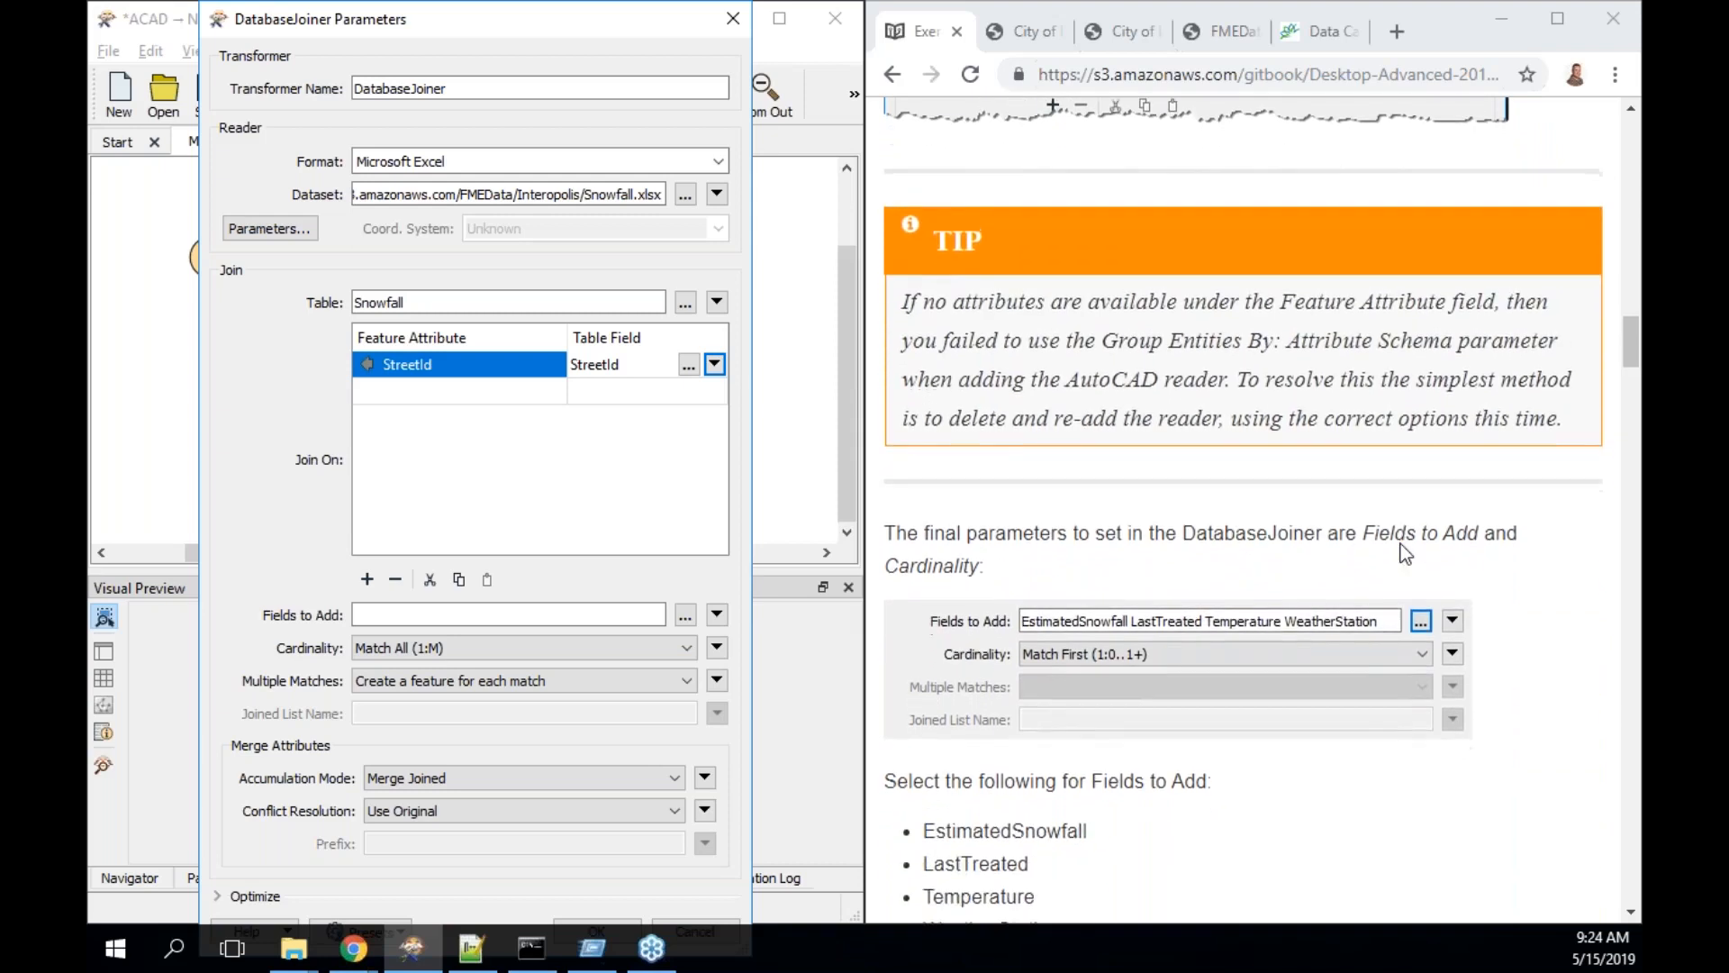
scroll(1403, 553, "down", 1)
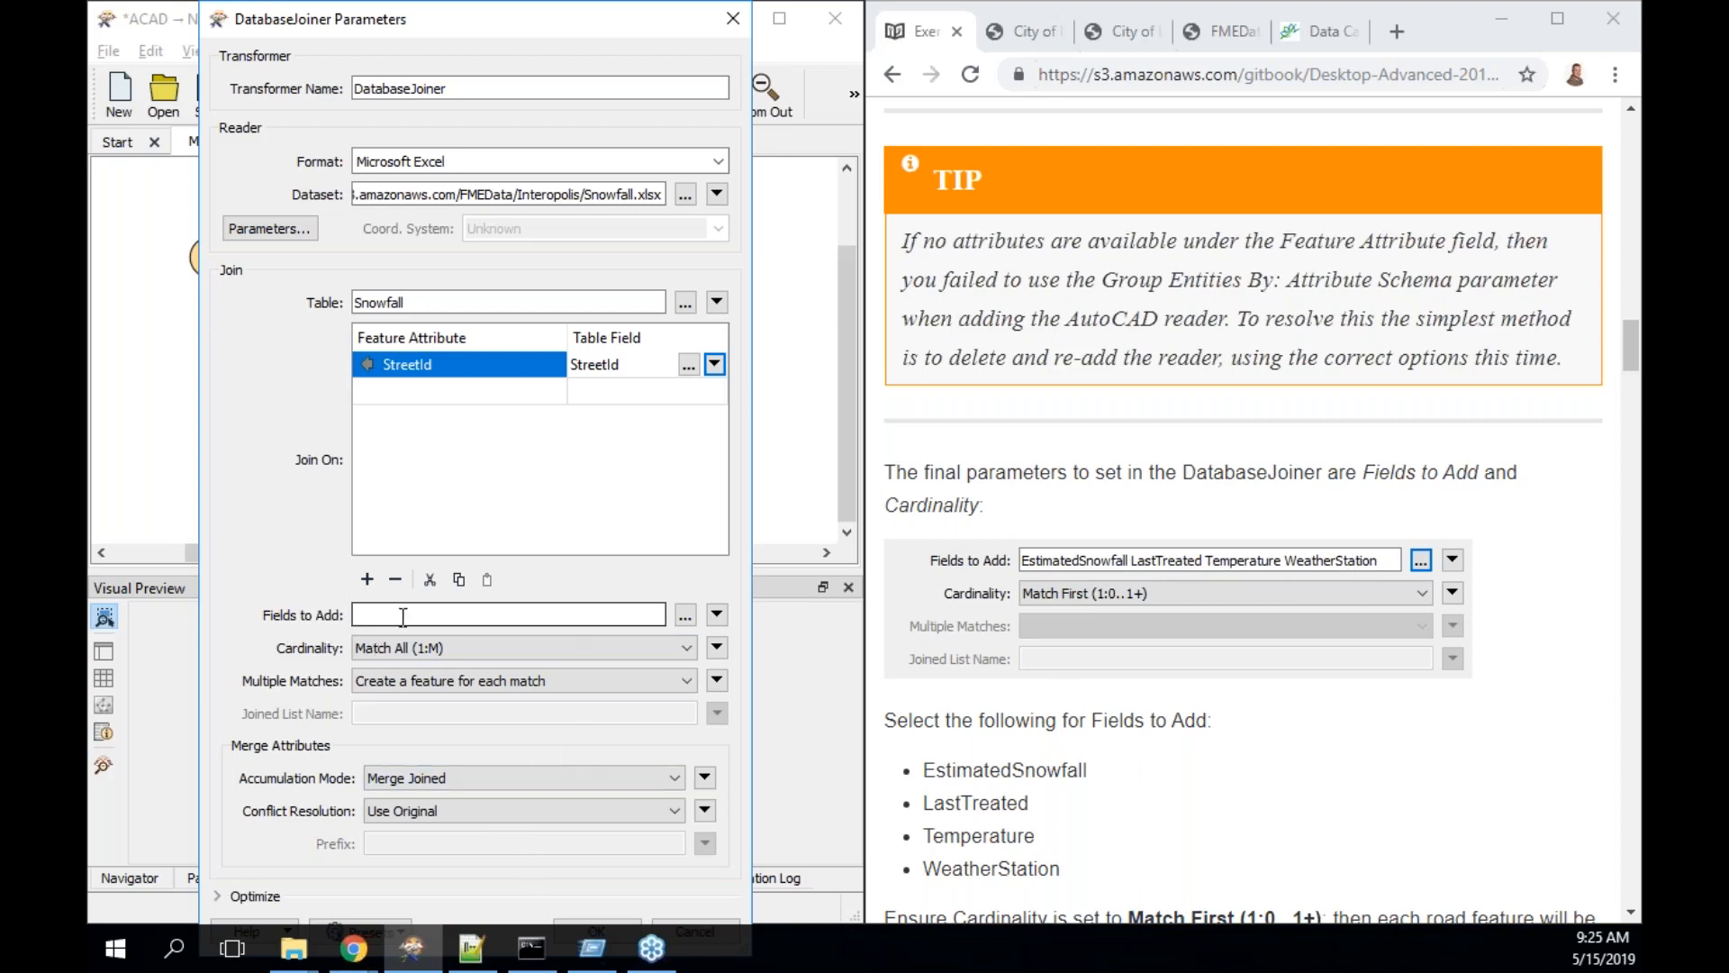
left_click(682, 623)
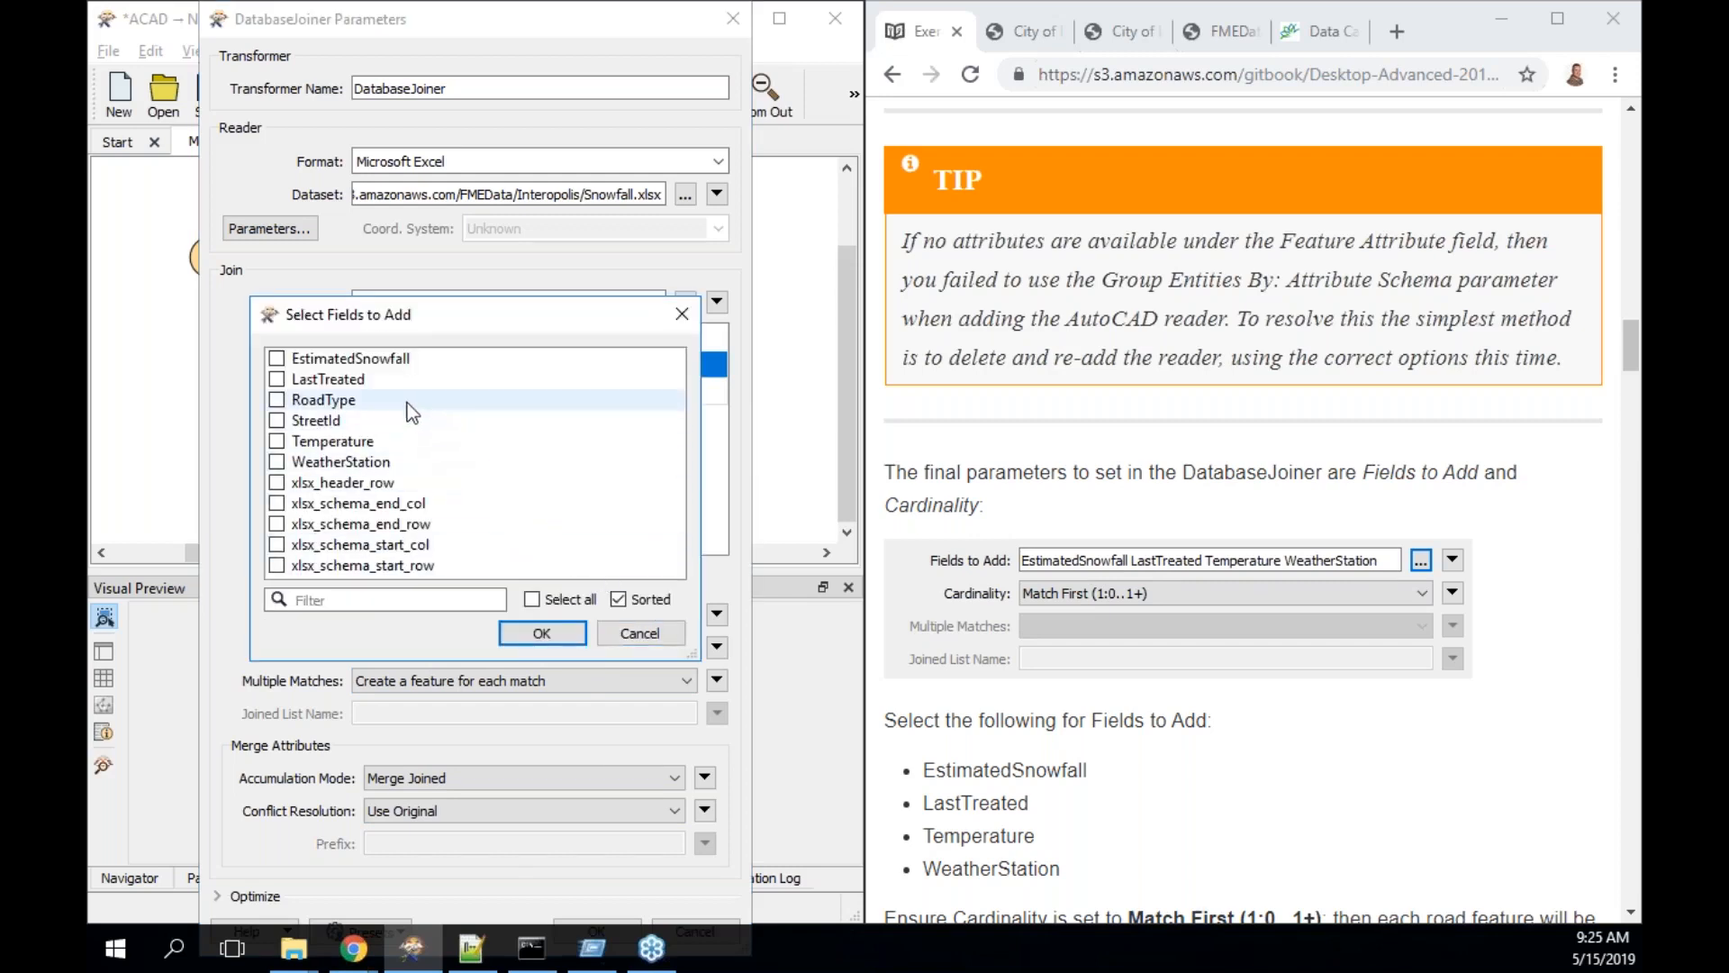
left_click(391, 360)
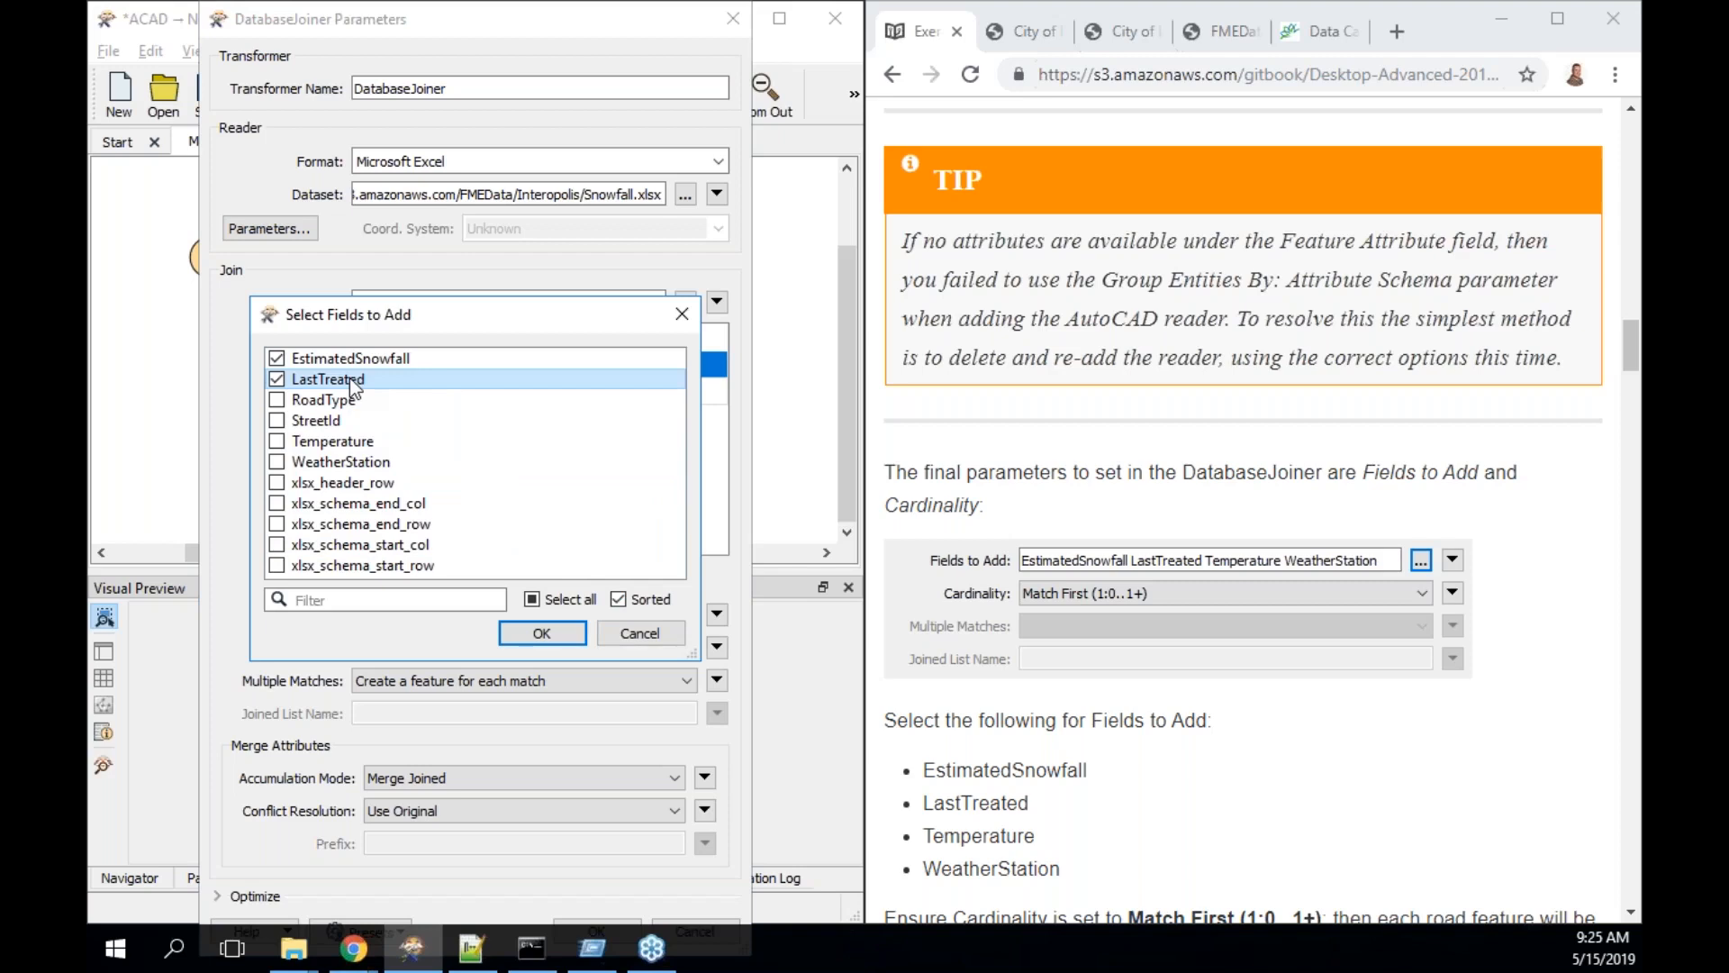
left_click(346, 441)
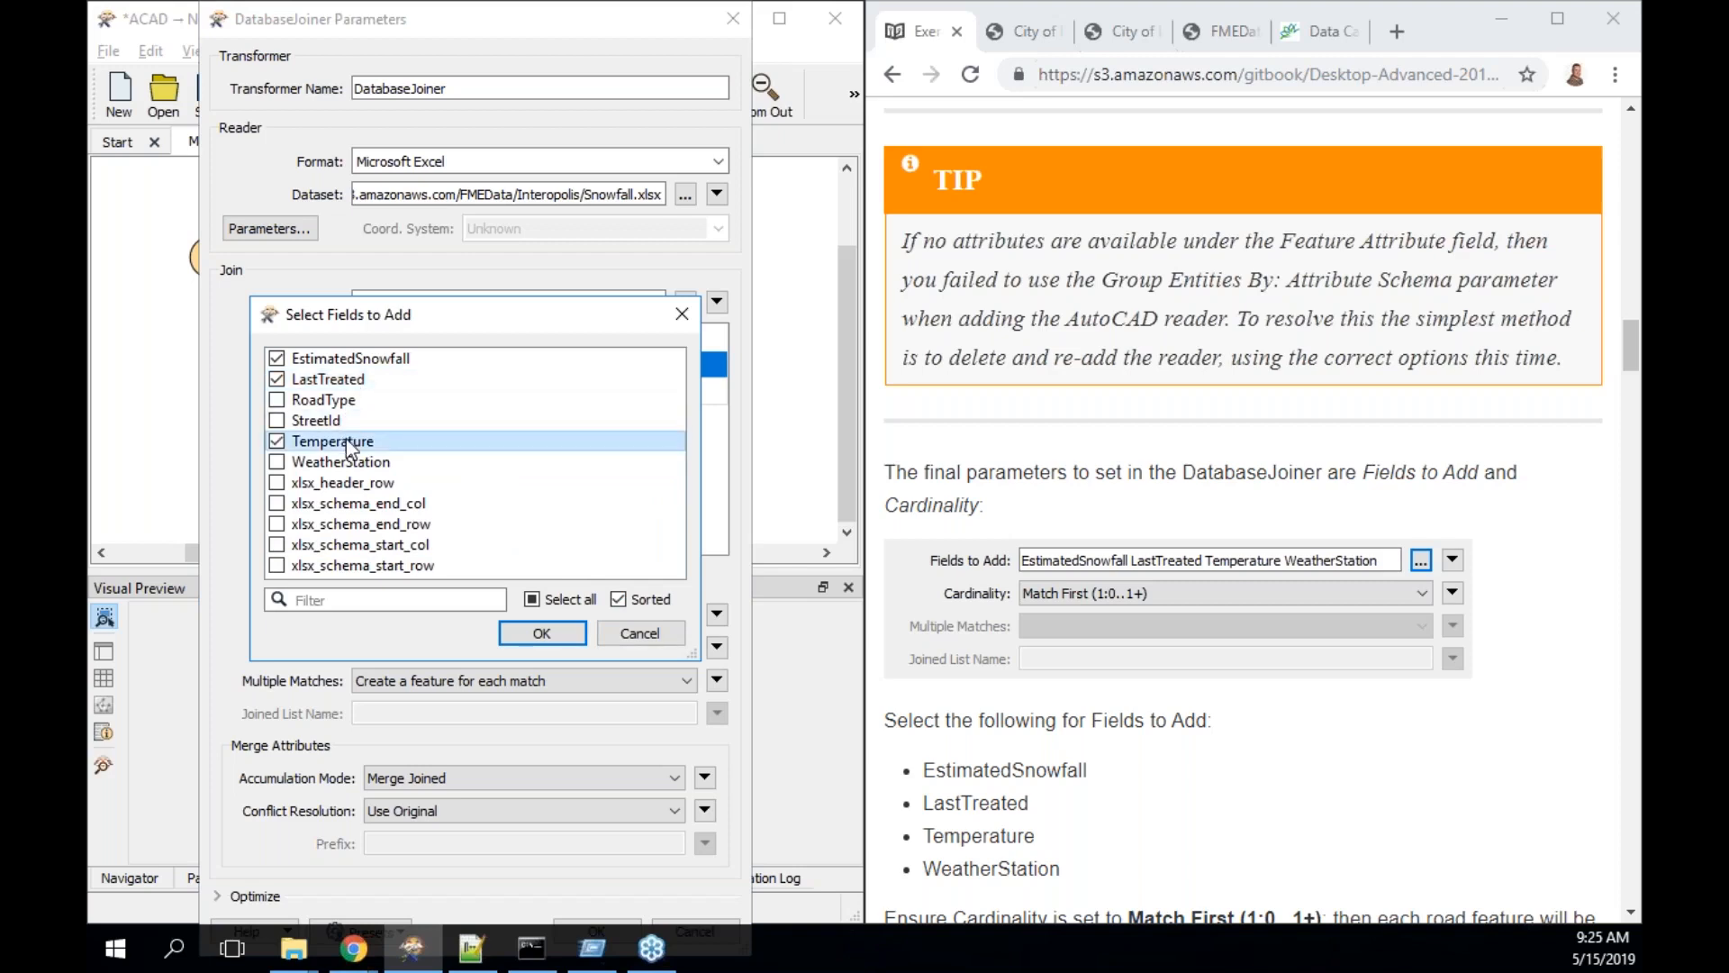
left_click(357, 462)
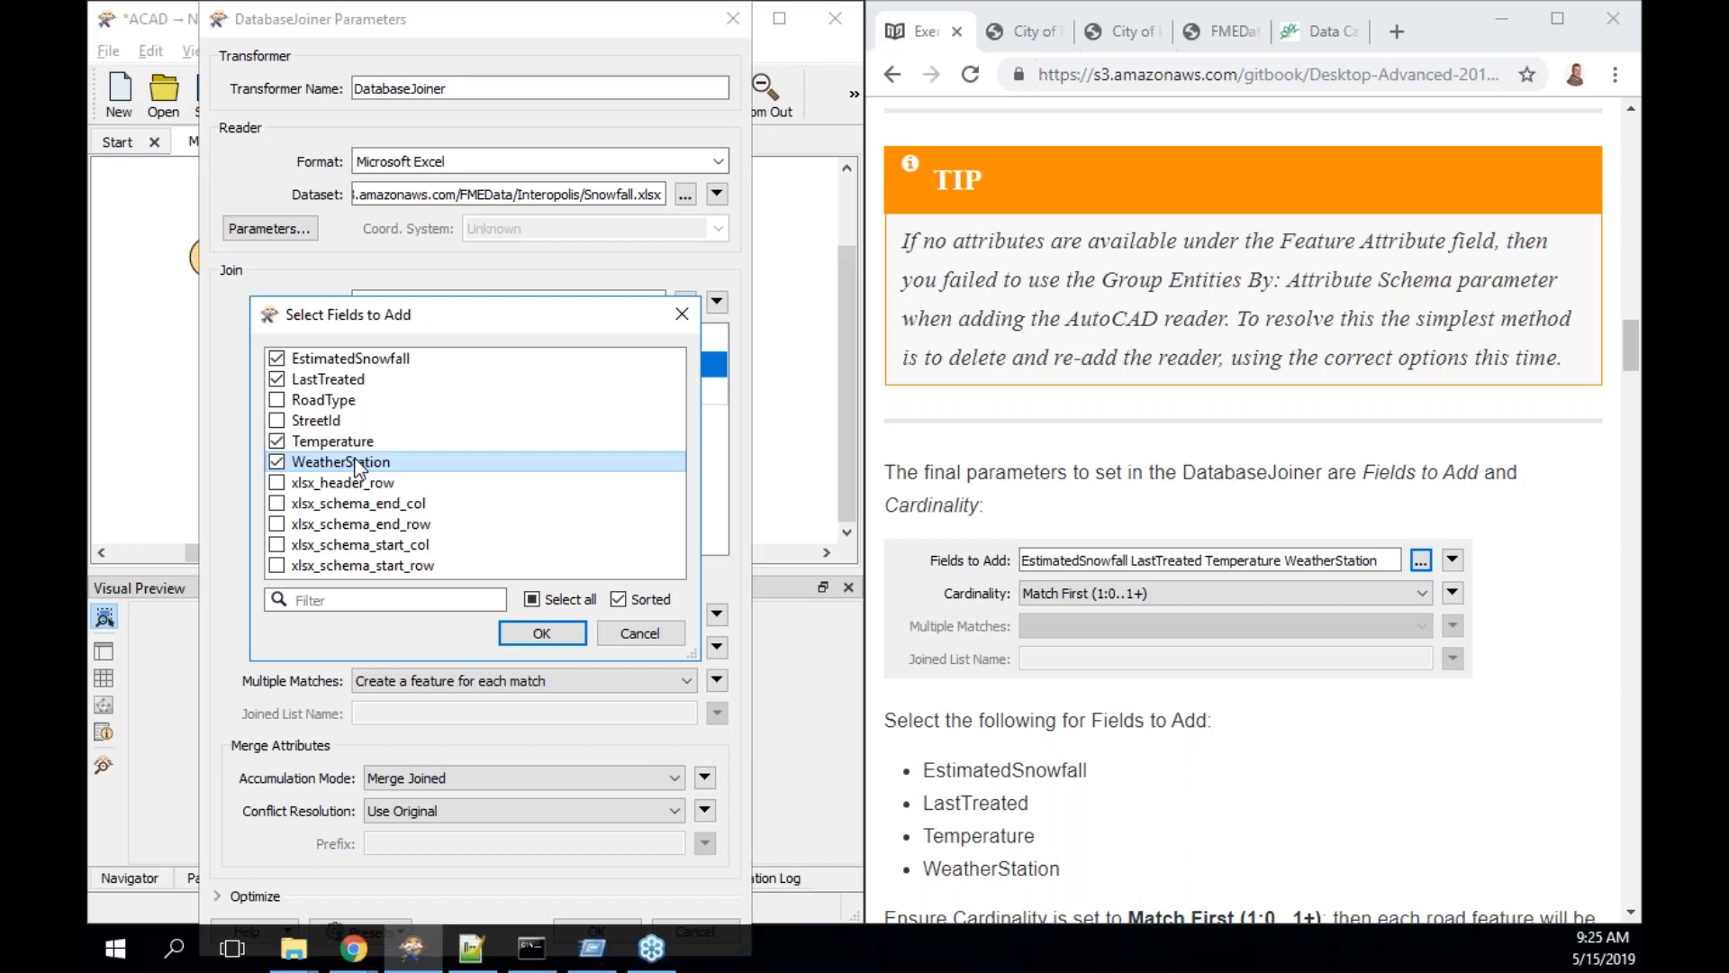
left_click(543, 634)
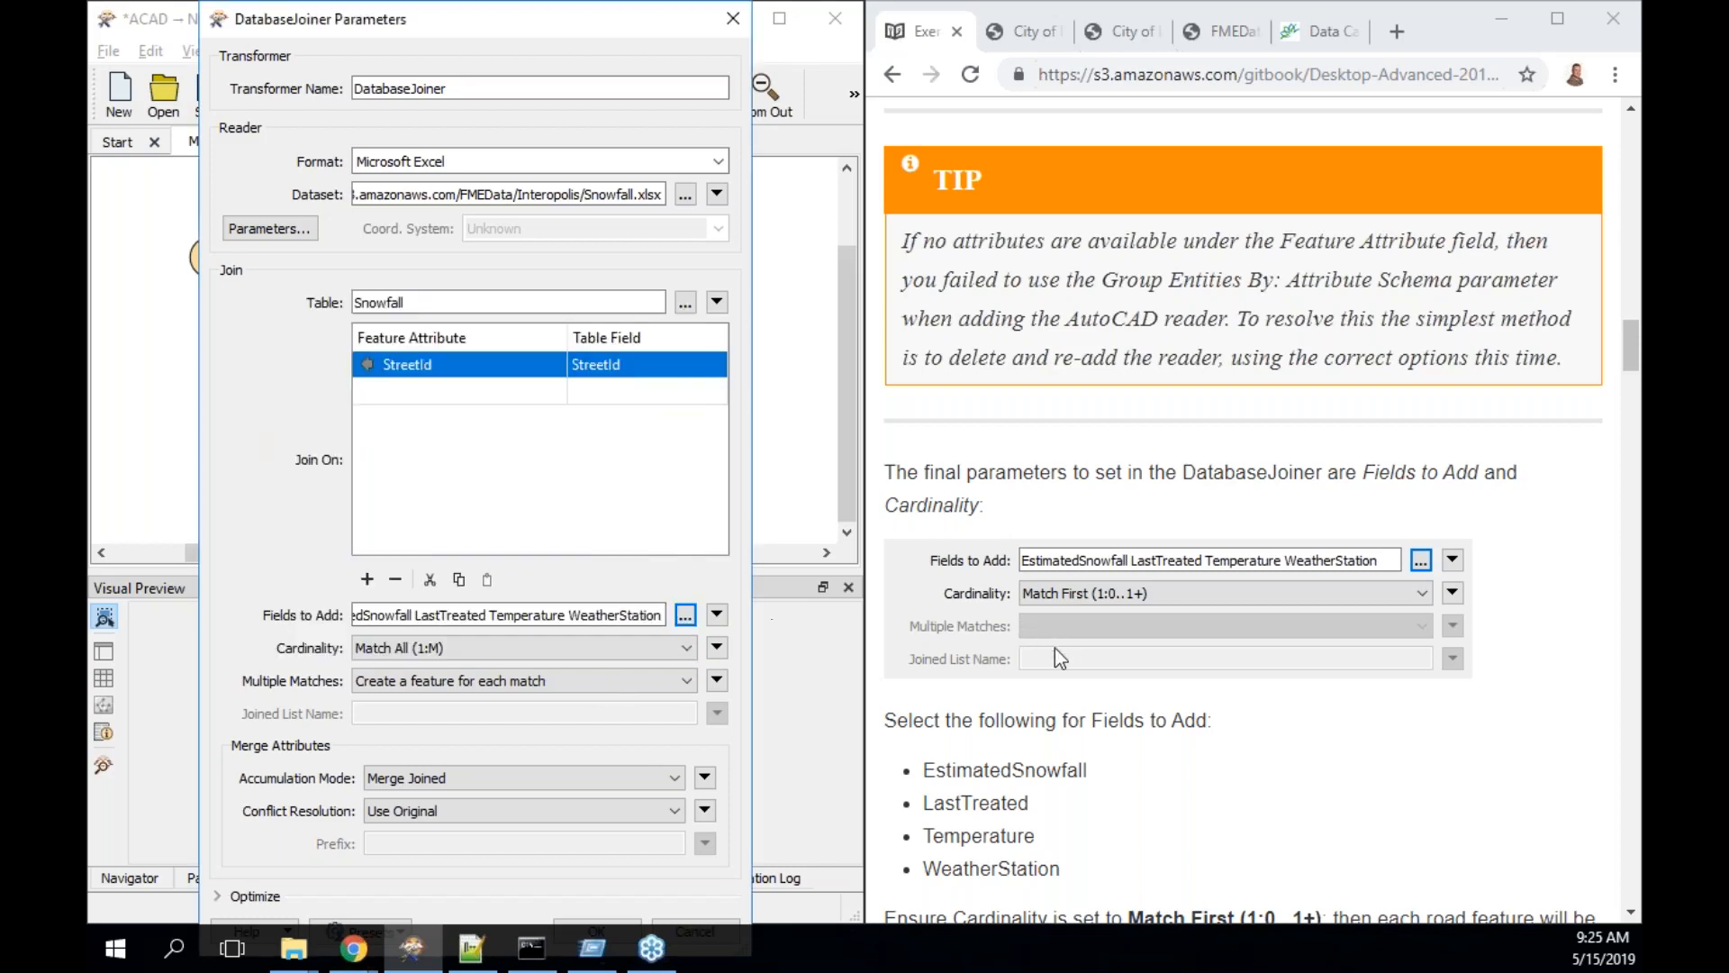
scroll(1056, 647, "down", 3)
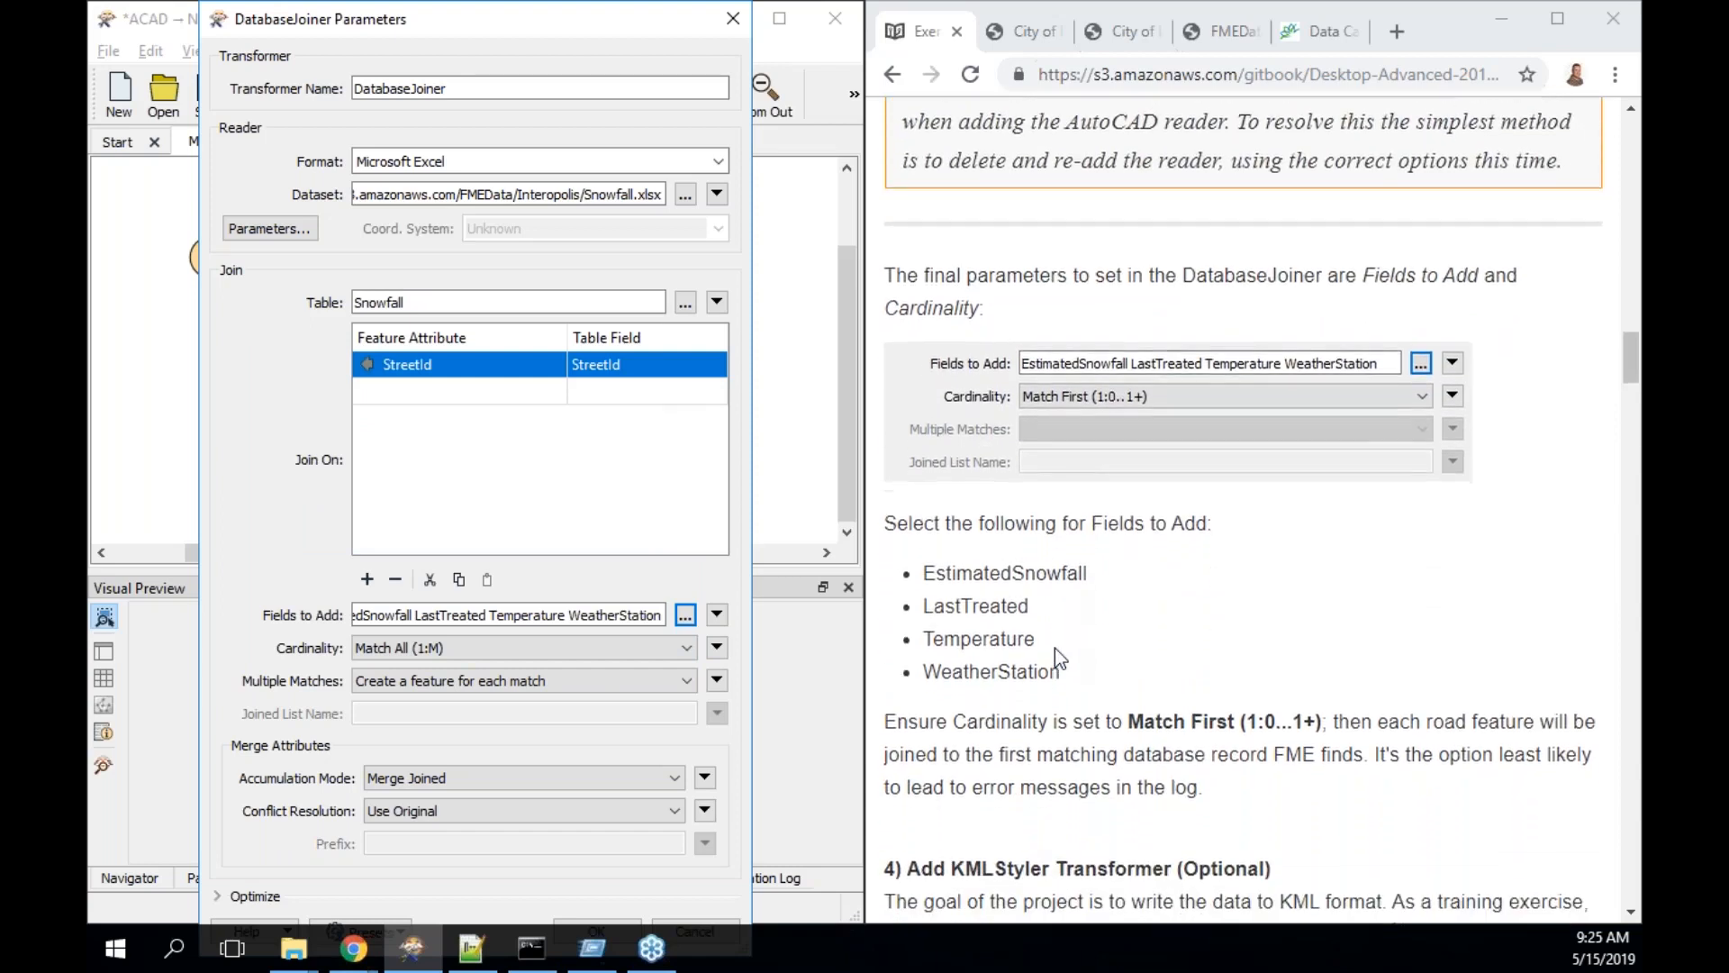
scroll(1055, 647, "down", 2)
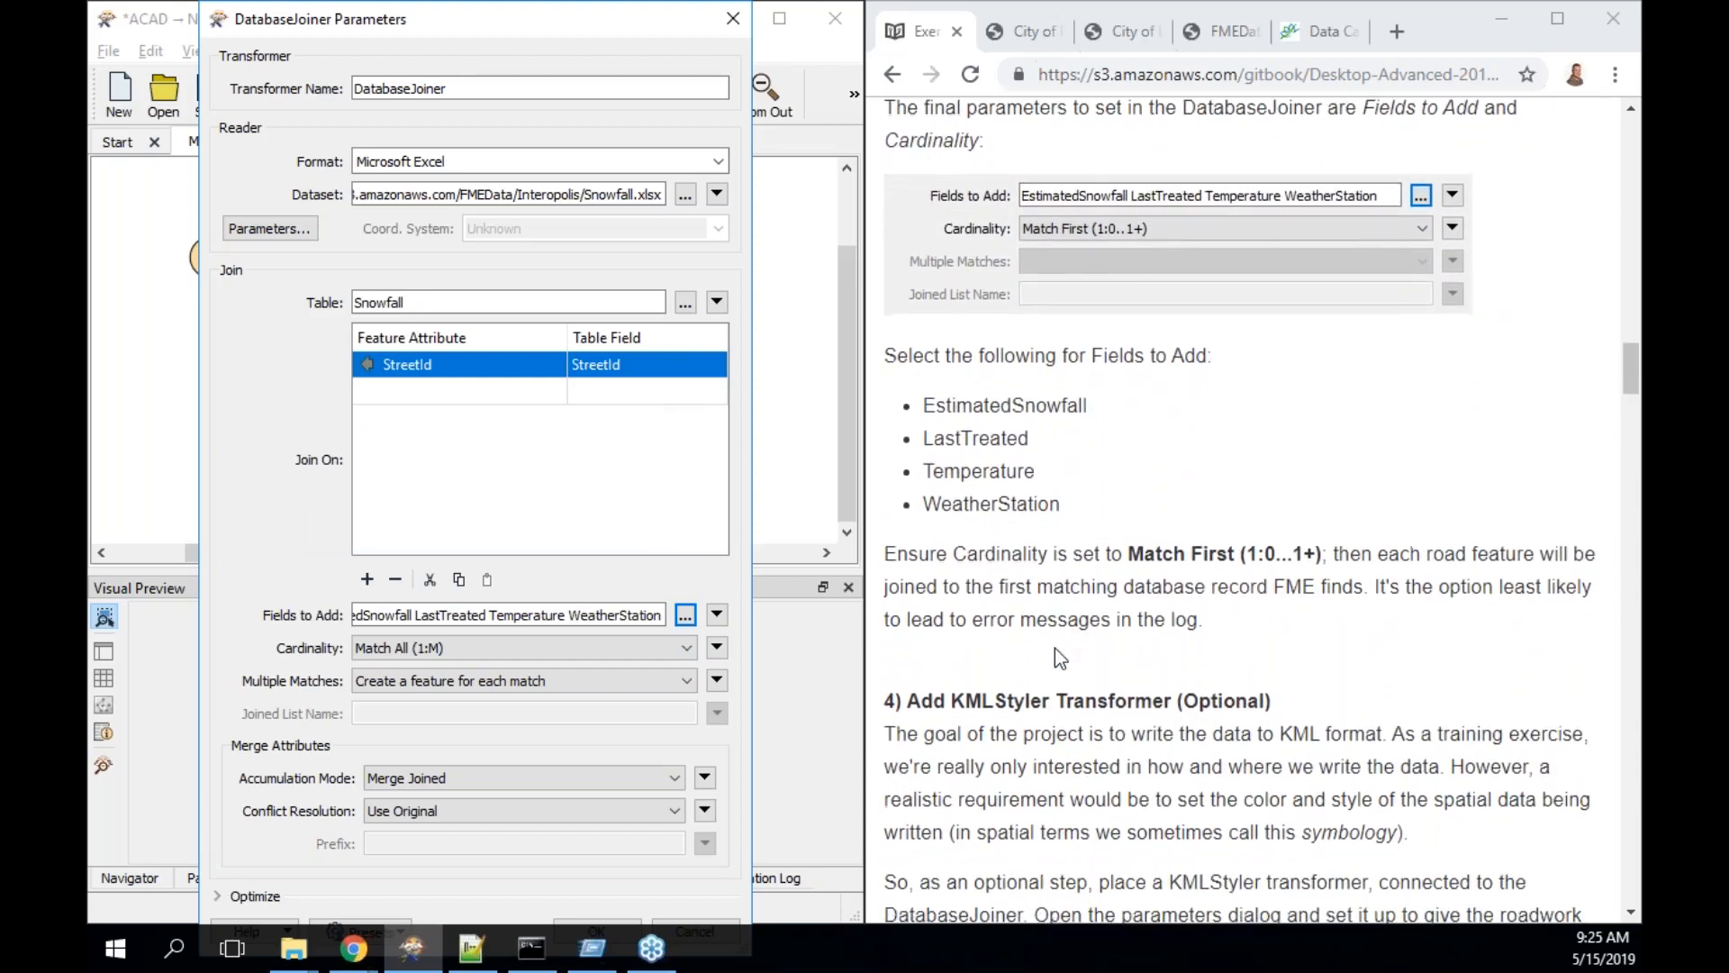
- Change the DatabaseJoiner Cardinality from Match All (1:M) to Match First (1:0..1+)
left_click(481, 650)
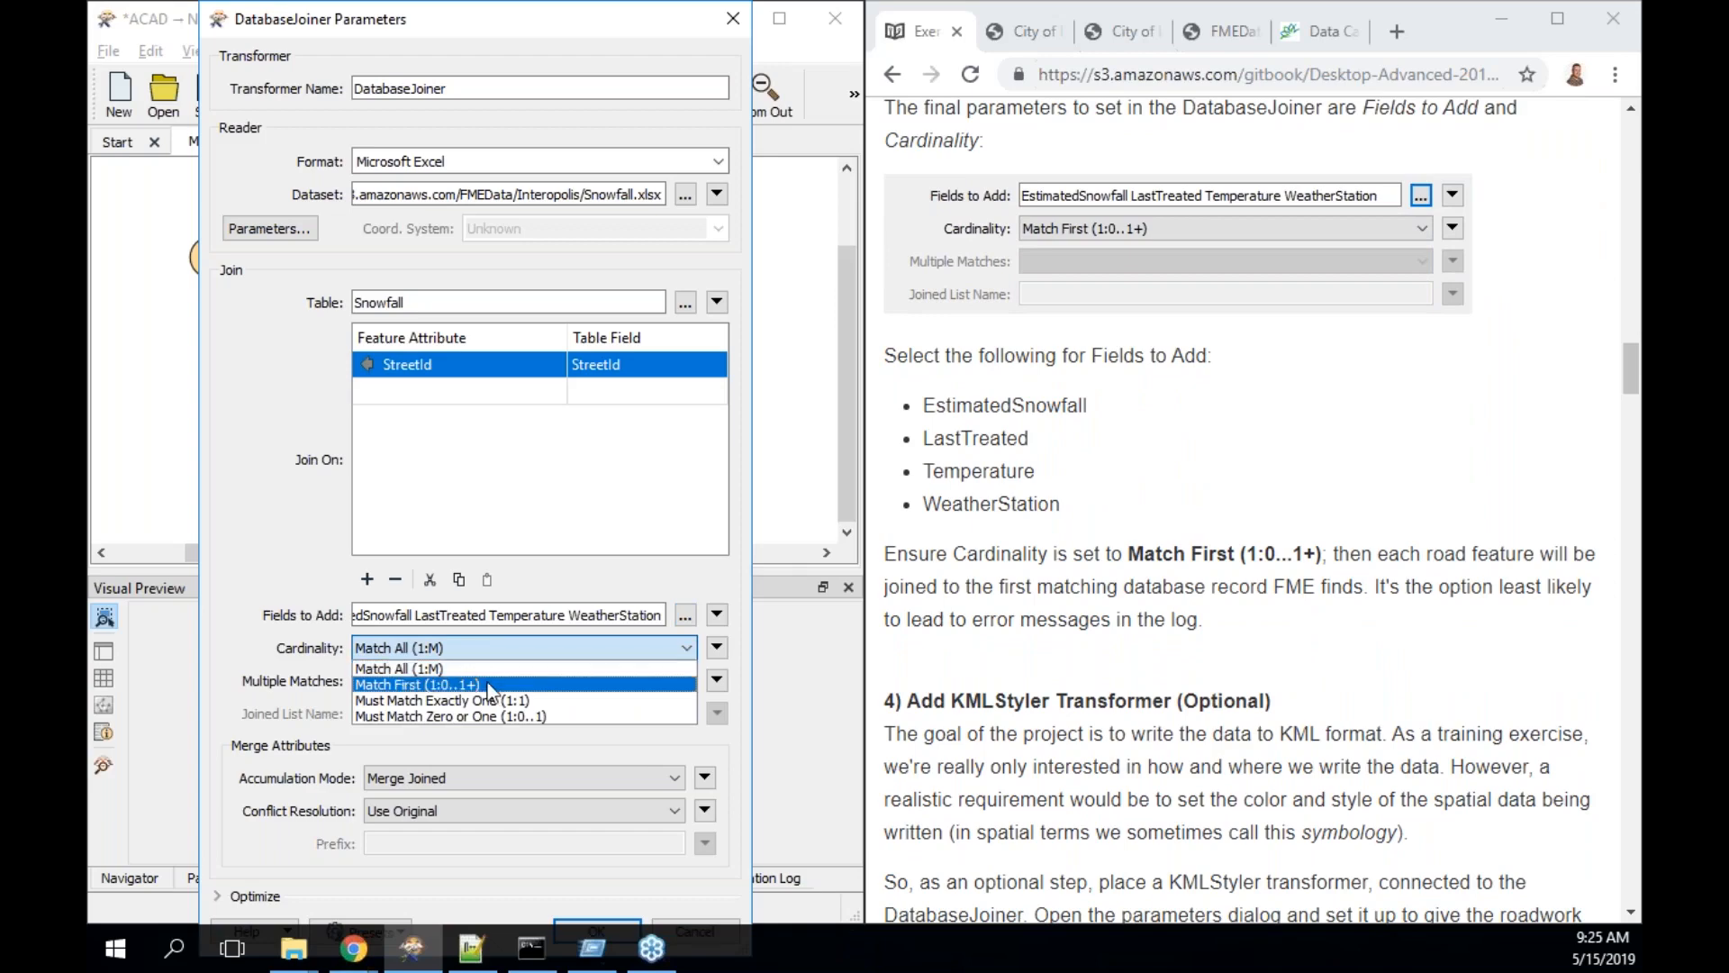
left_click(490, 686)
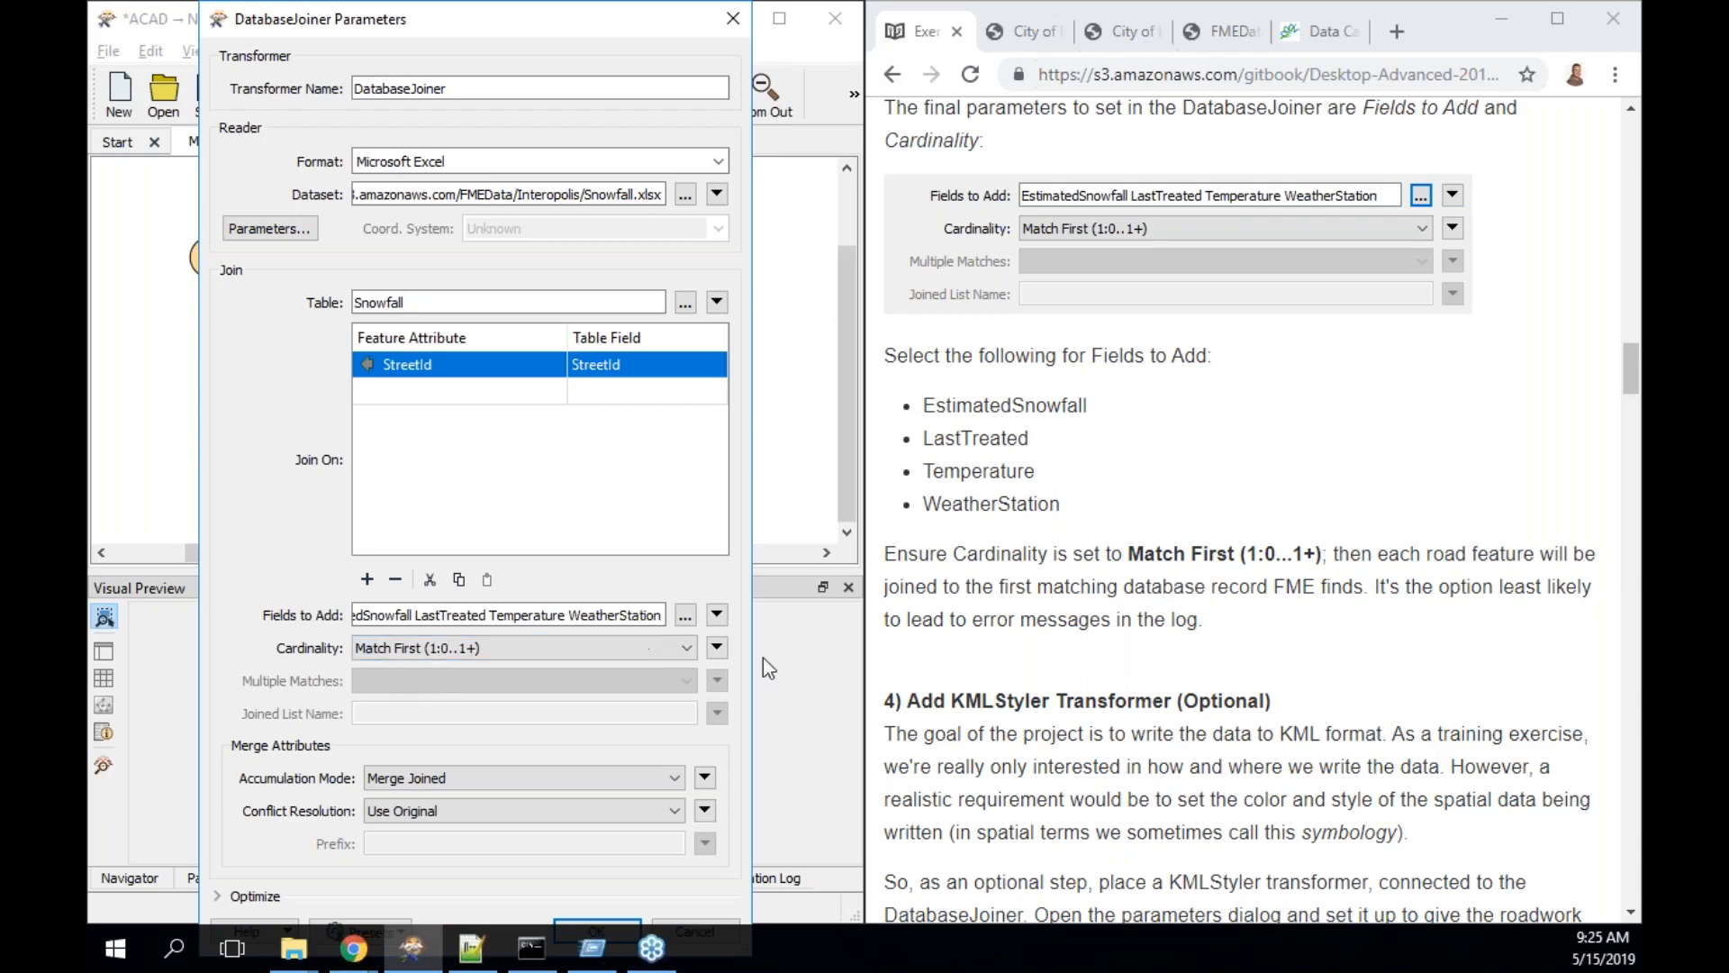
scroll(1171, 707, "down", 3)
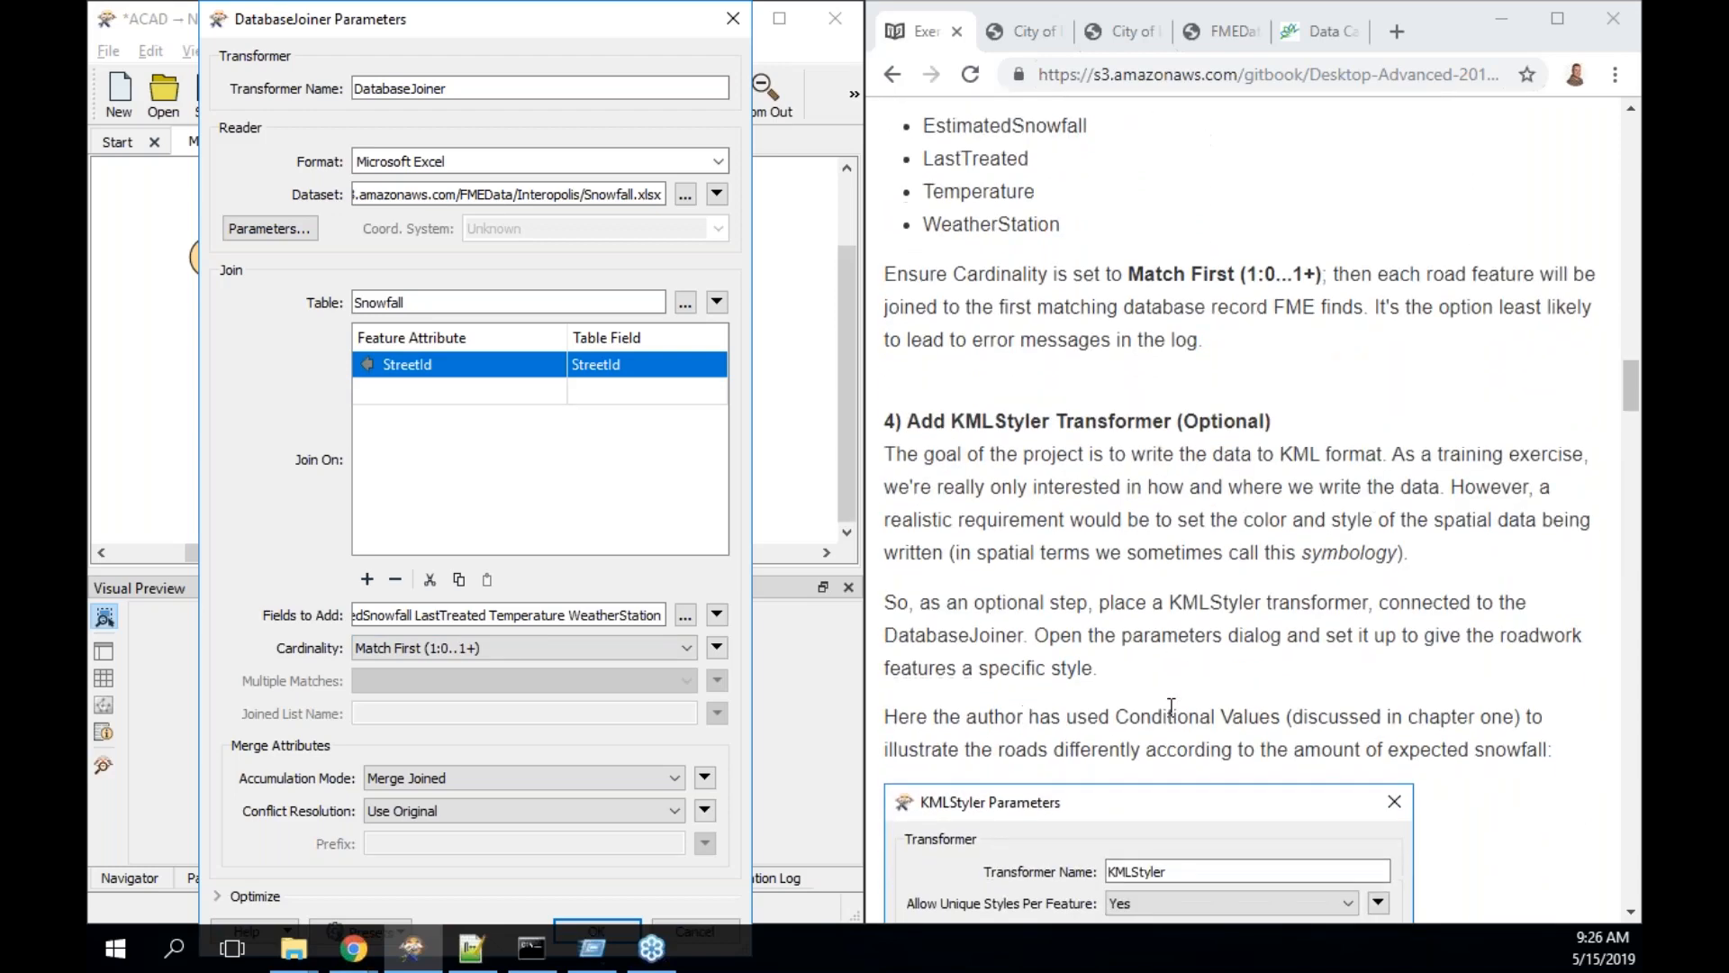
scroll(1171, 707, "down", 1)
scroll(1170, 707, "up", 5)
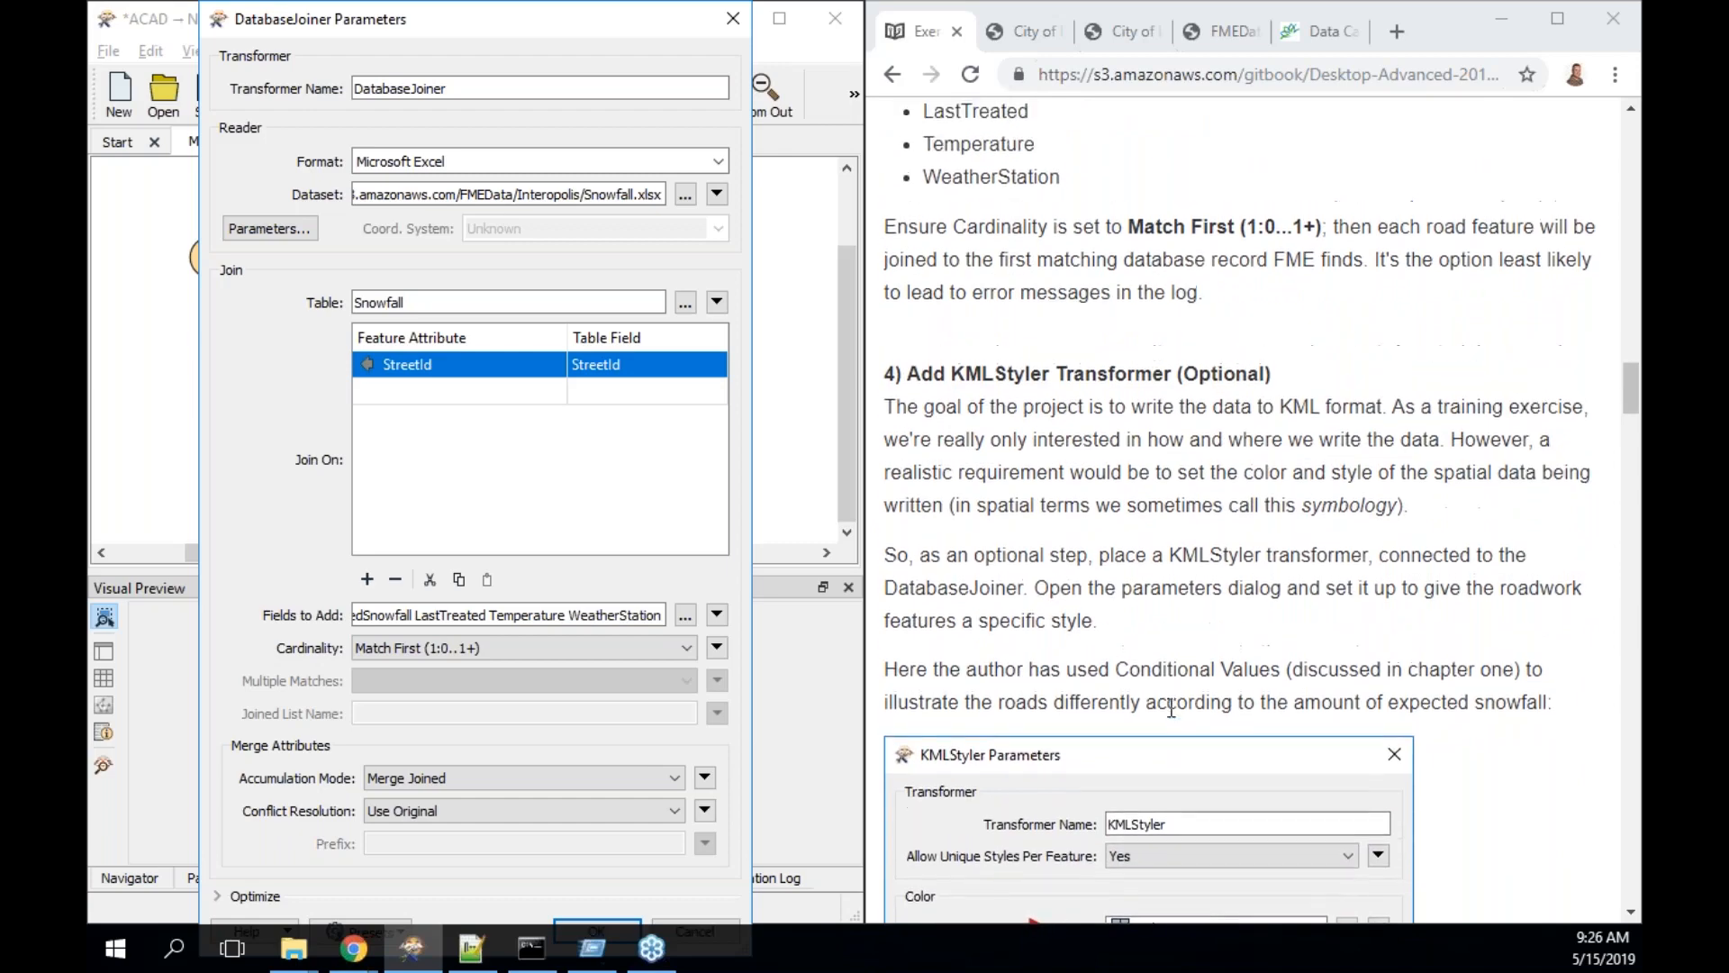
scroll(1171, 707, "up", 1)
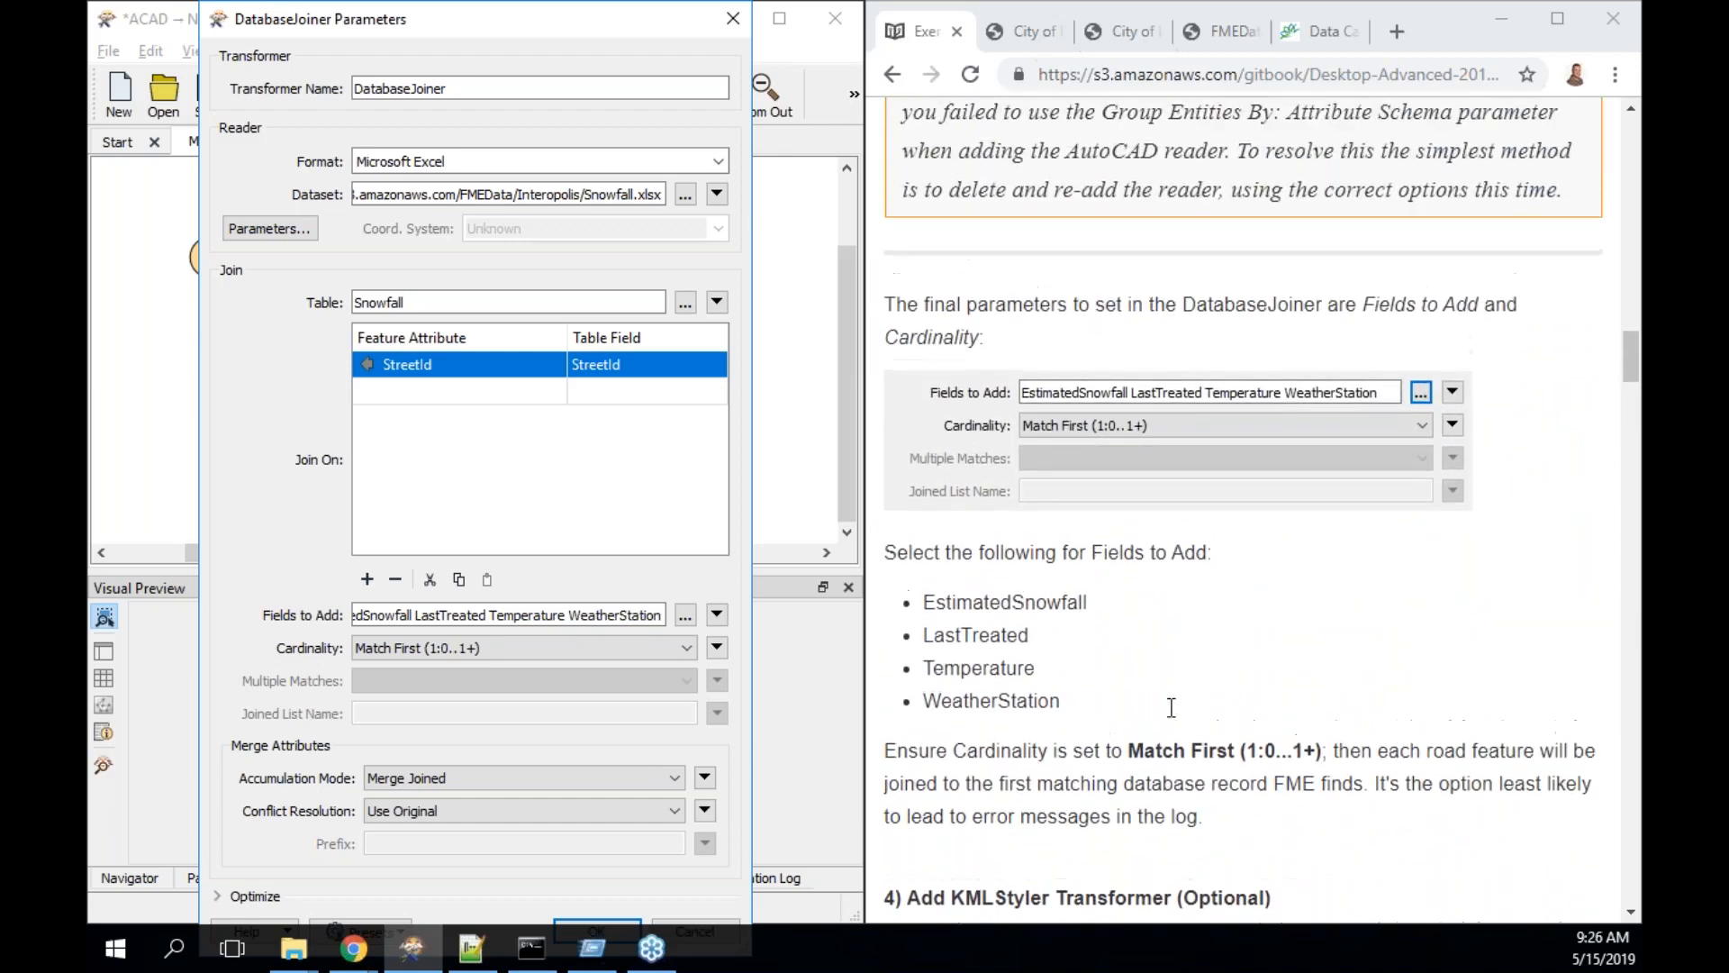
- Apply the DatabaseJoiner settings and run the workspace up to the DatabaseJoiner
left_click(611, 923)
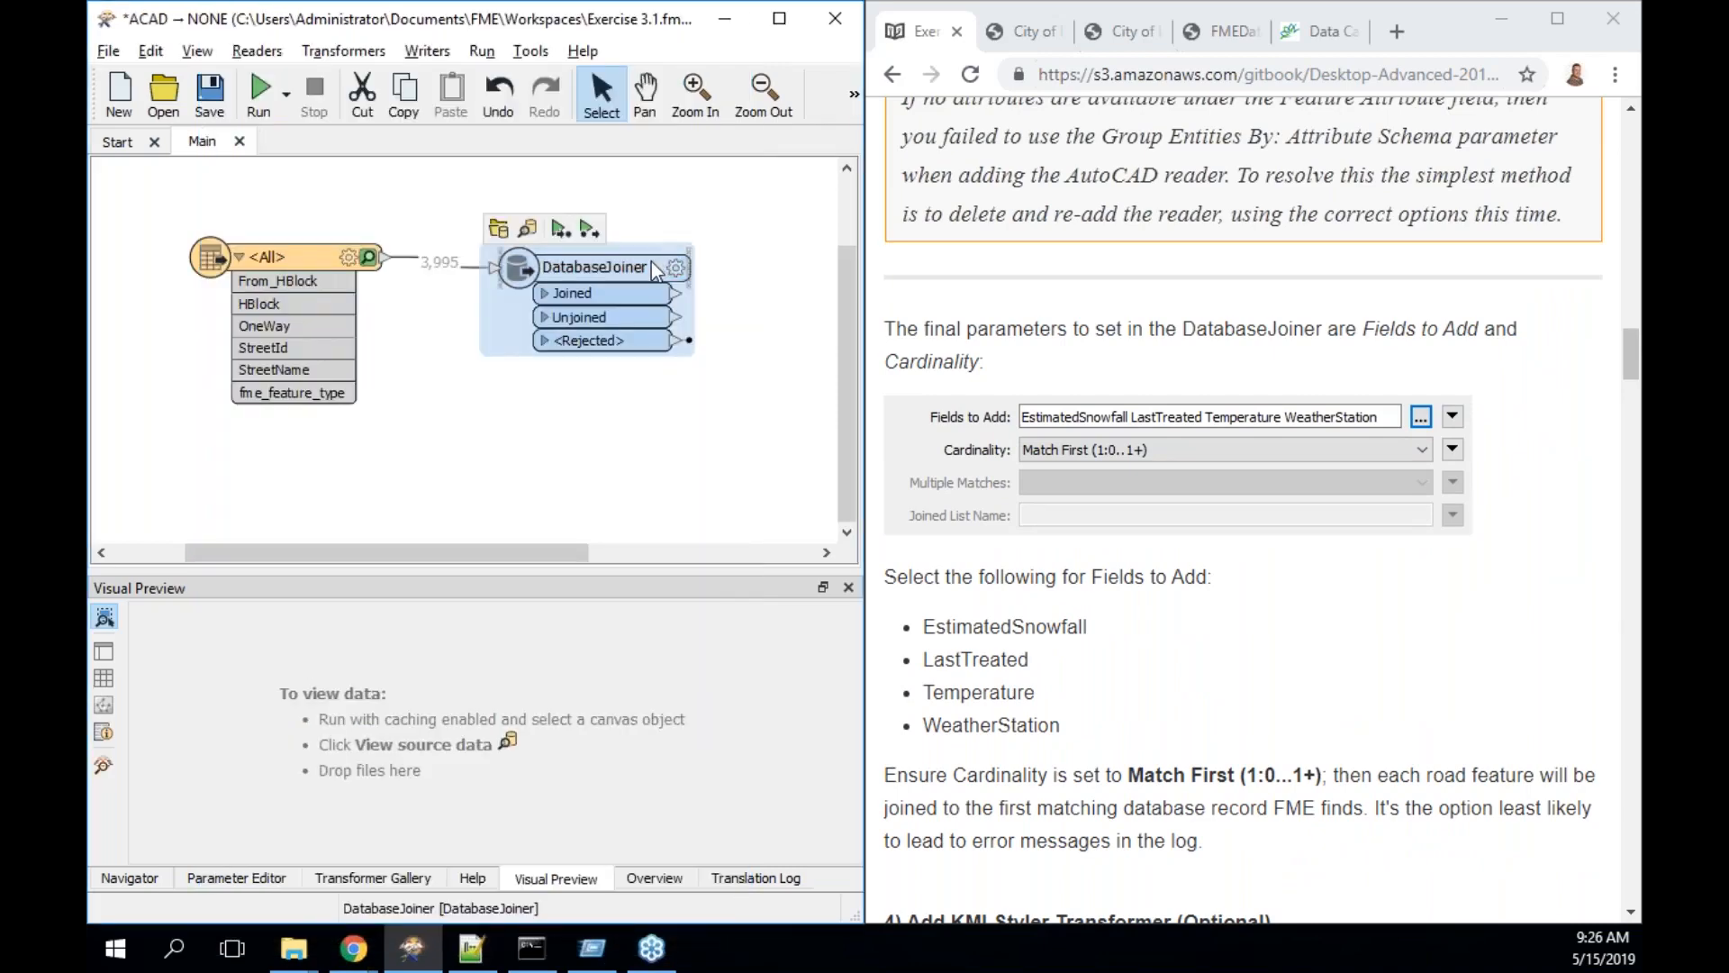
mouse_move(653, 268)
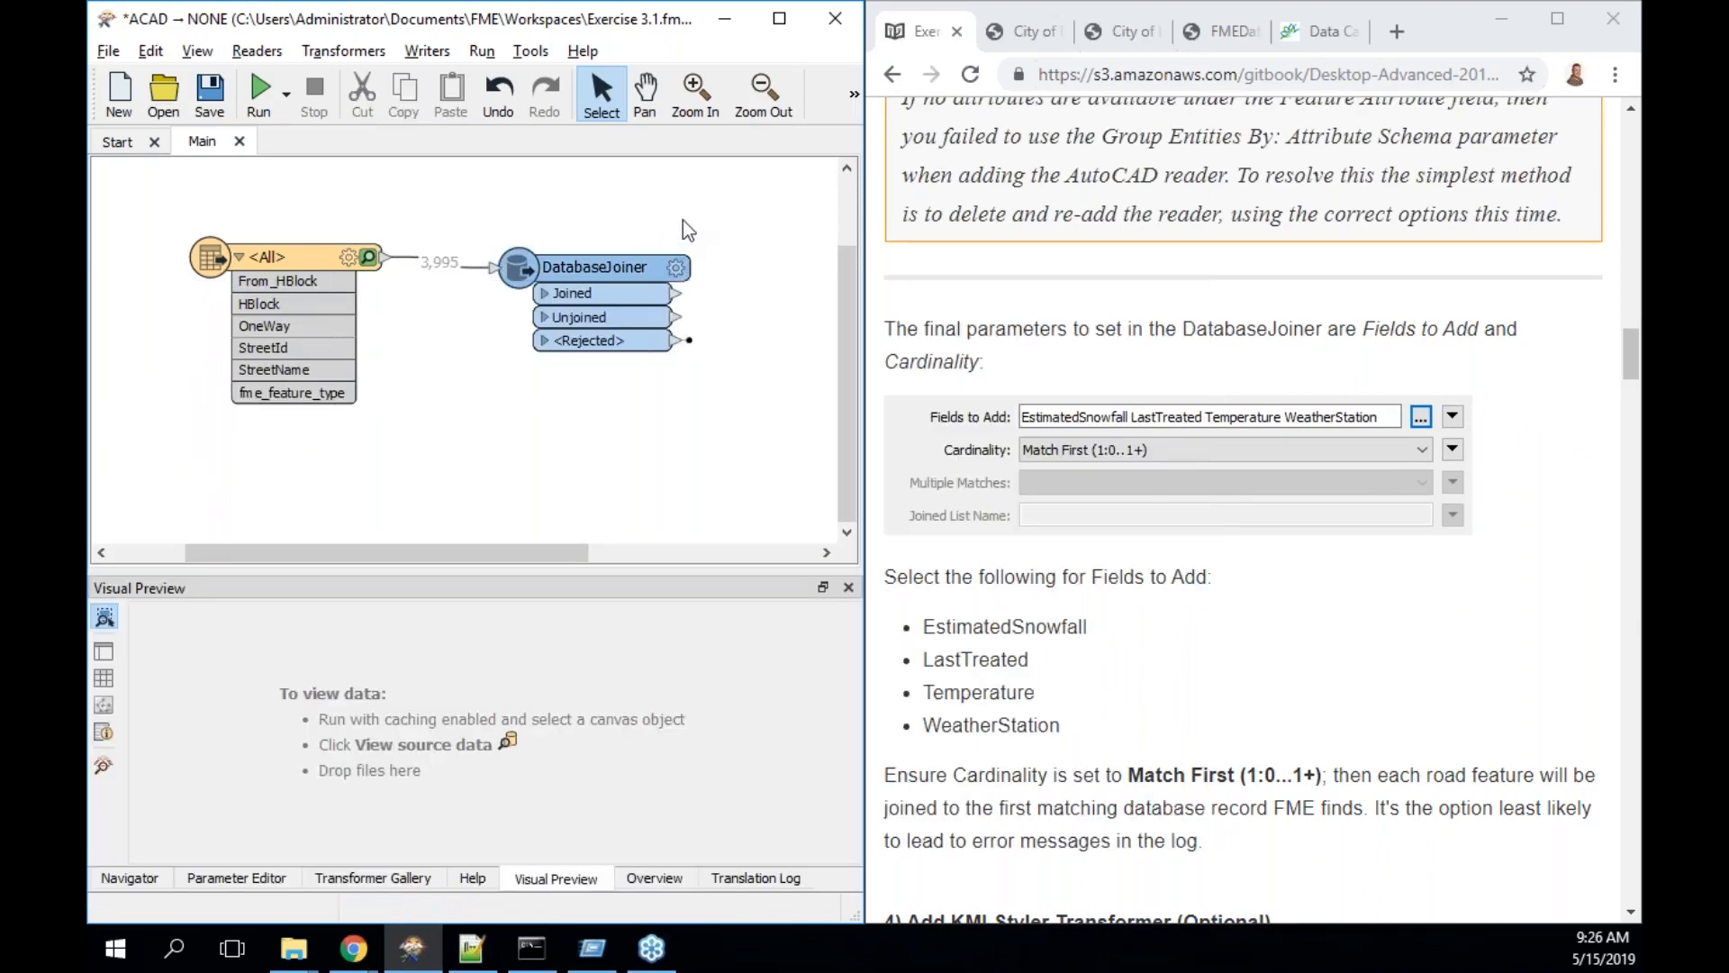
left_click(596, 268)
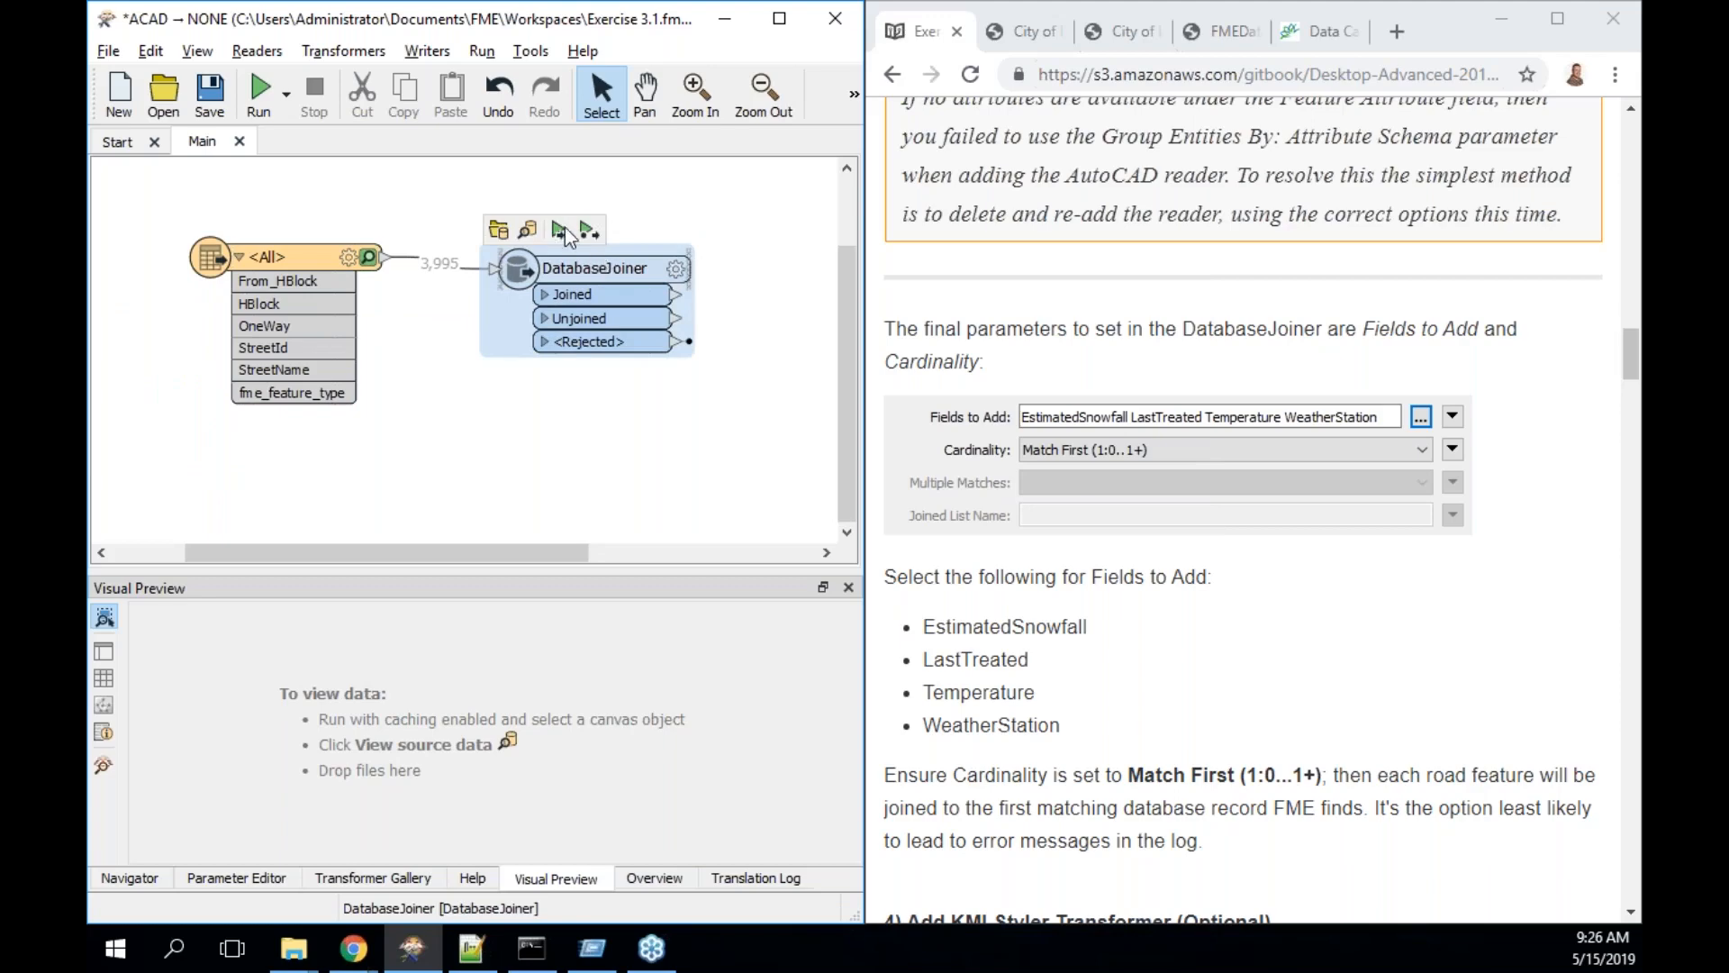
left_click(560, 232)
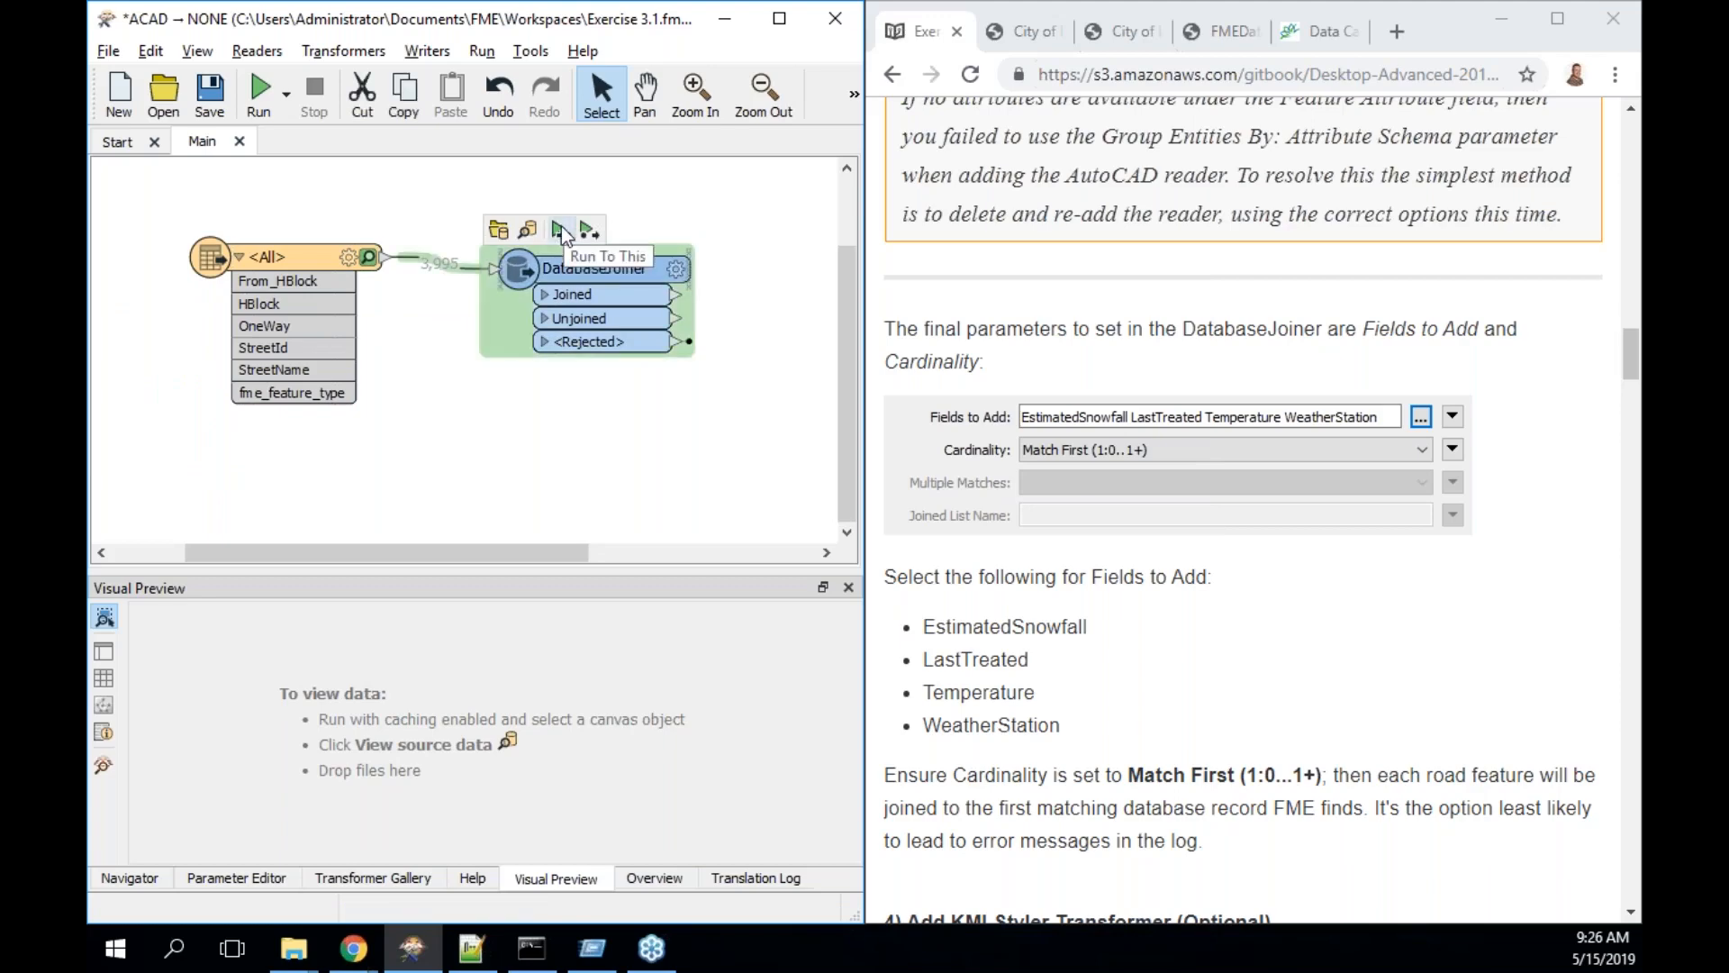
left_click(560, 231)
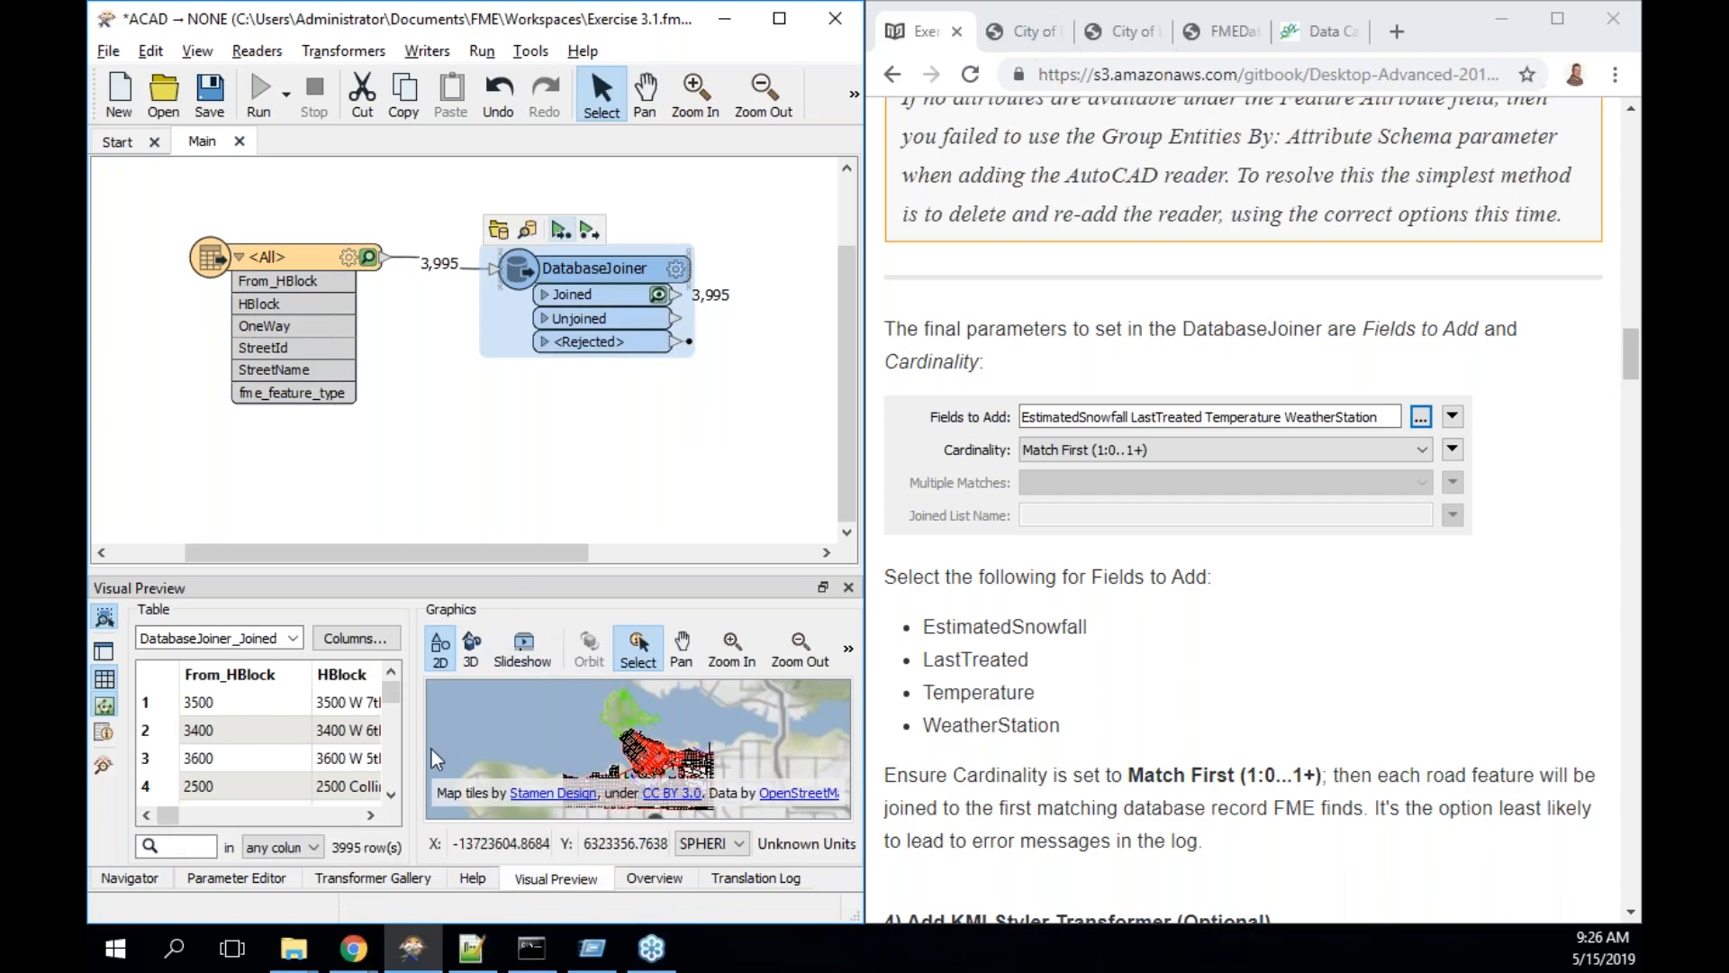
- Hide the Graphics view and scroll the preview table to the EstimatedSnowfall, LastTreated and Temperature columns
left_click(106, 706)
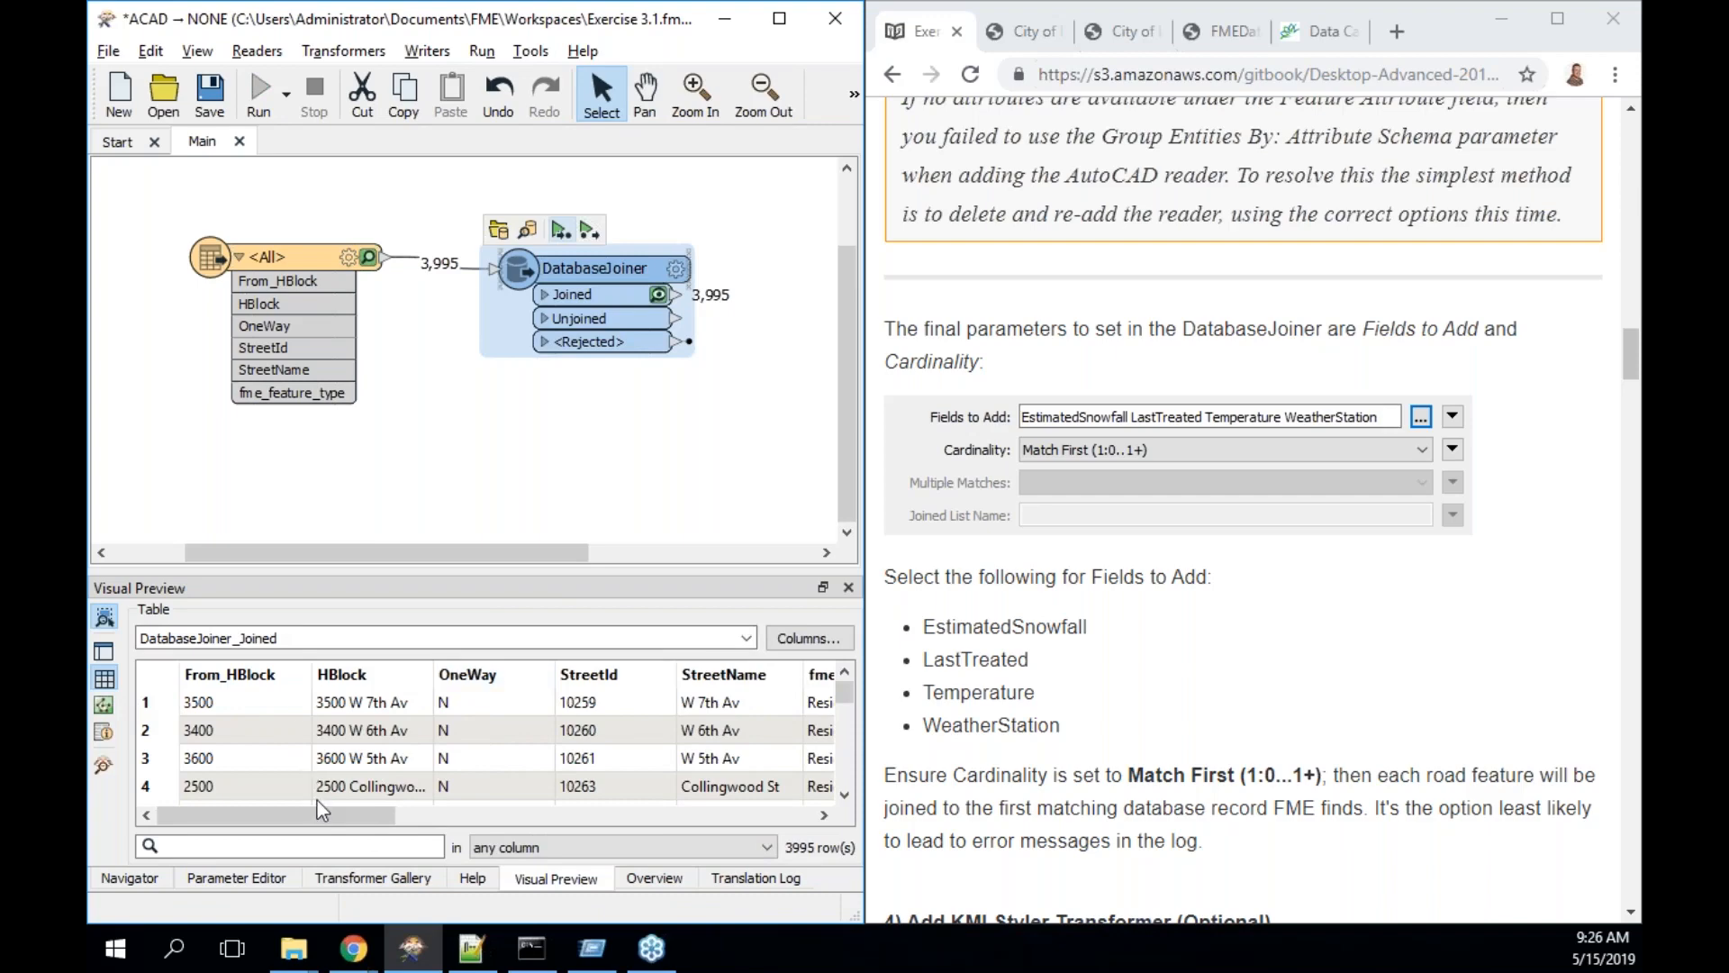
left_click_drag(317, 802, 585, 775)
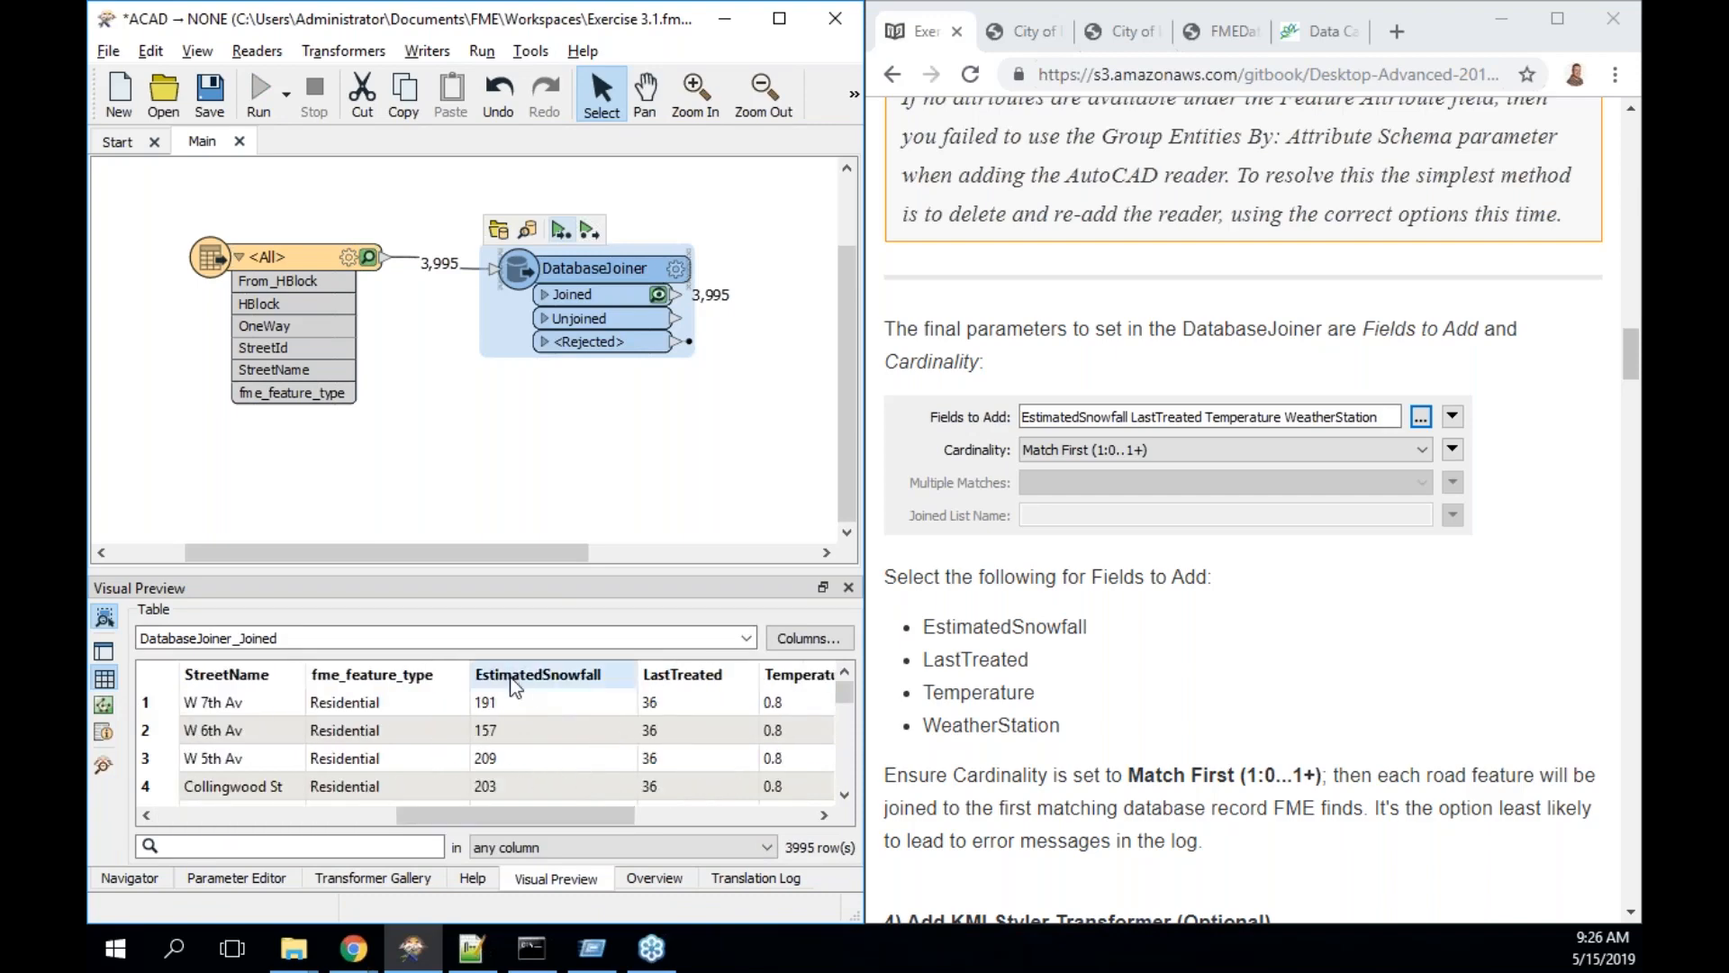
left_click_drag(560, 809, 250, 826)
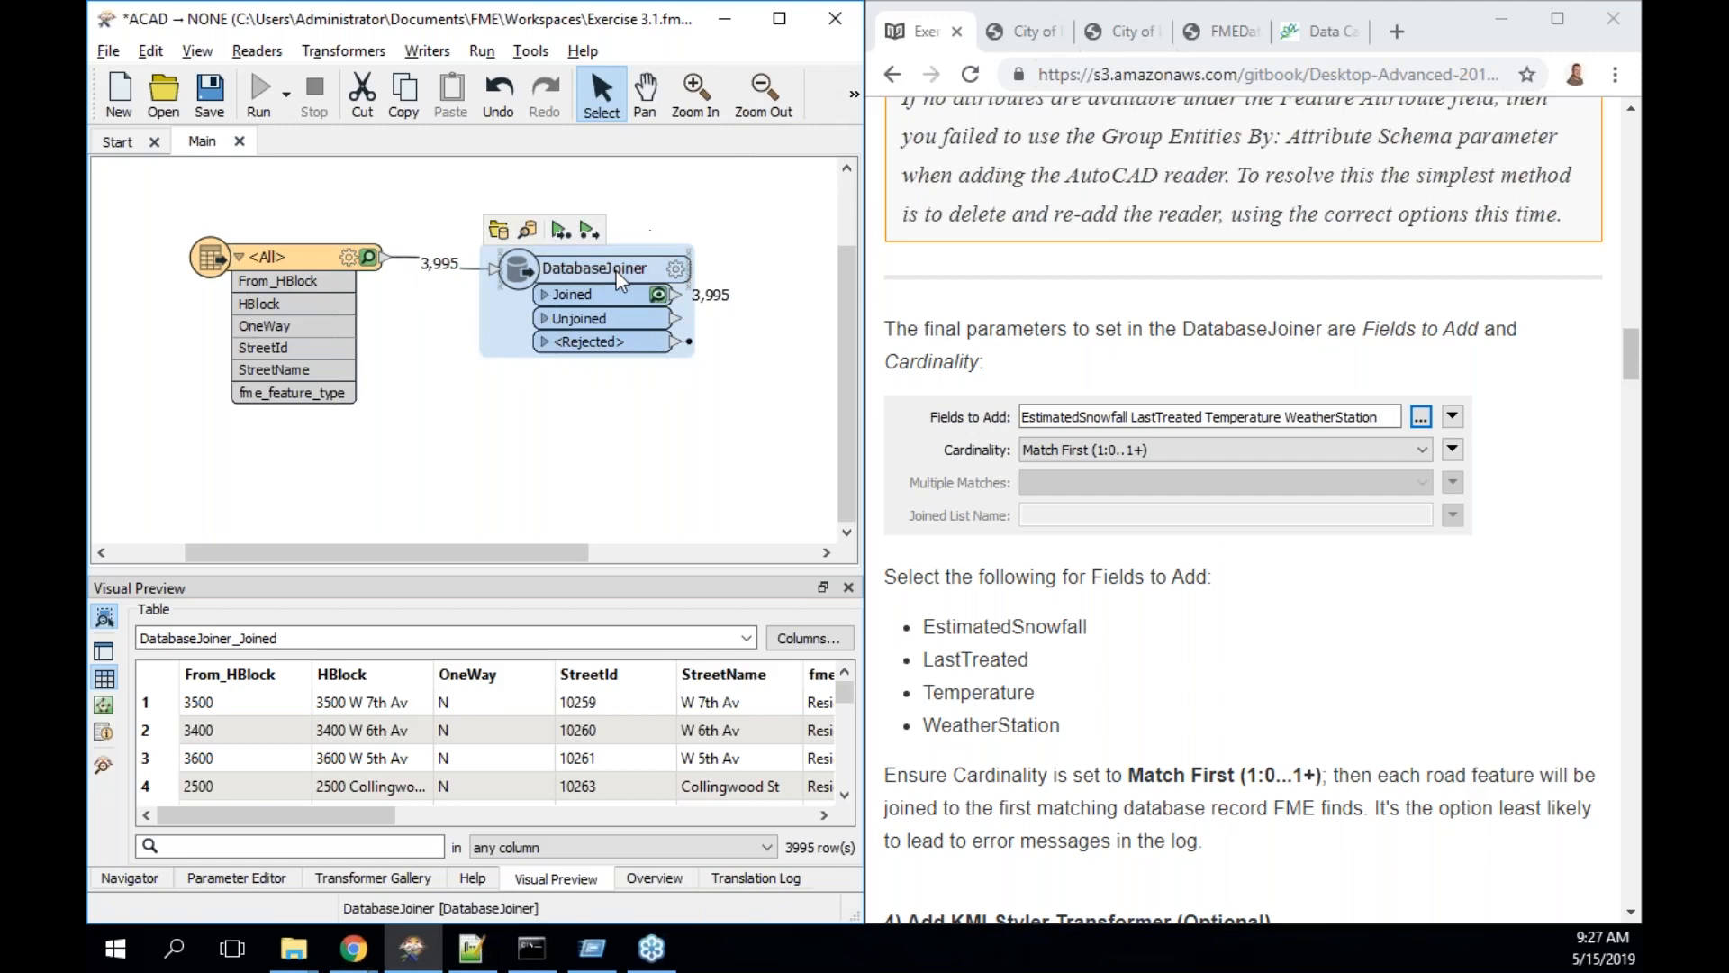
mouse_move(616, 272)
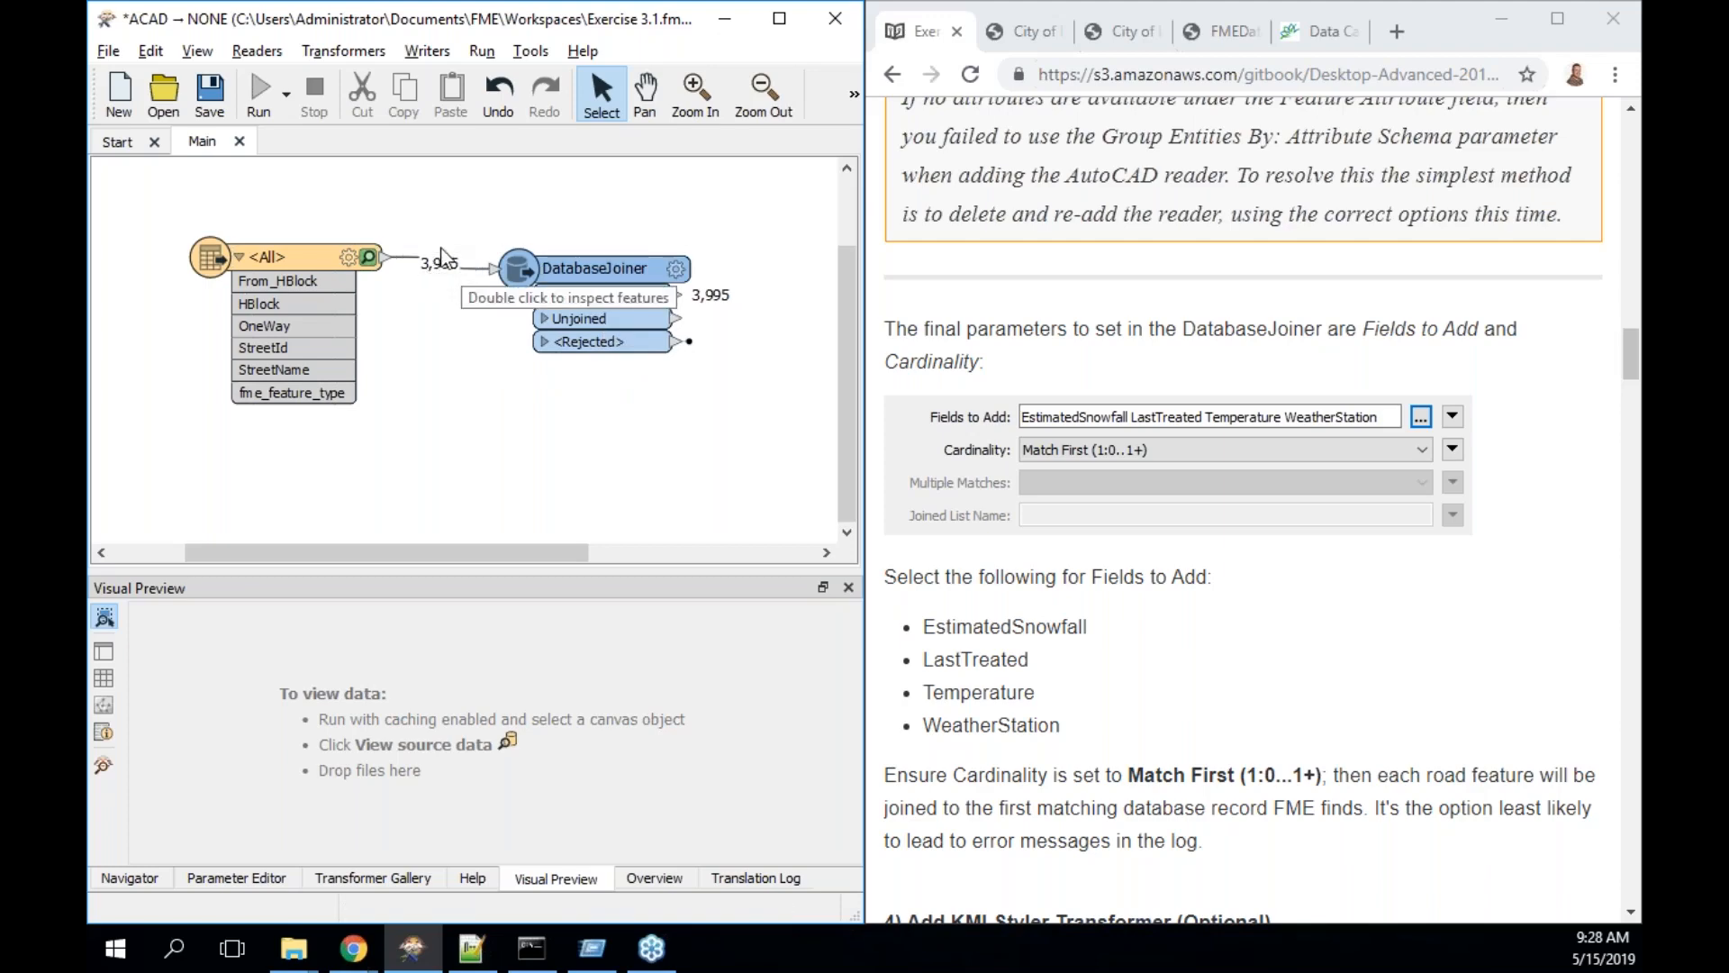
mouse_move(618, 275)
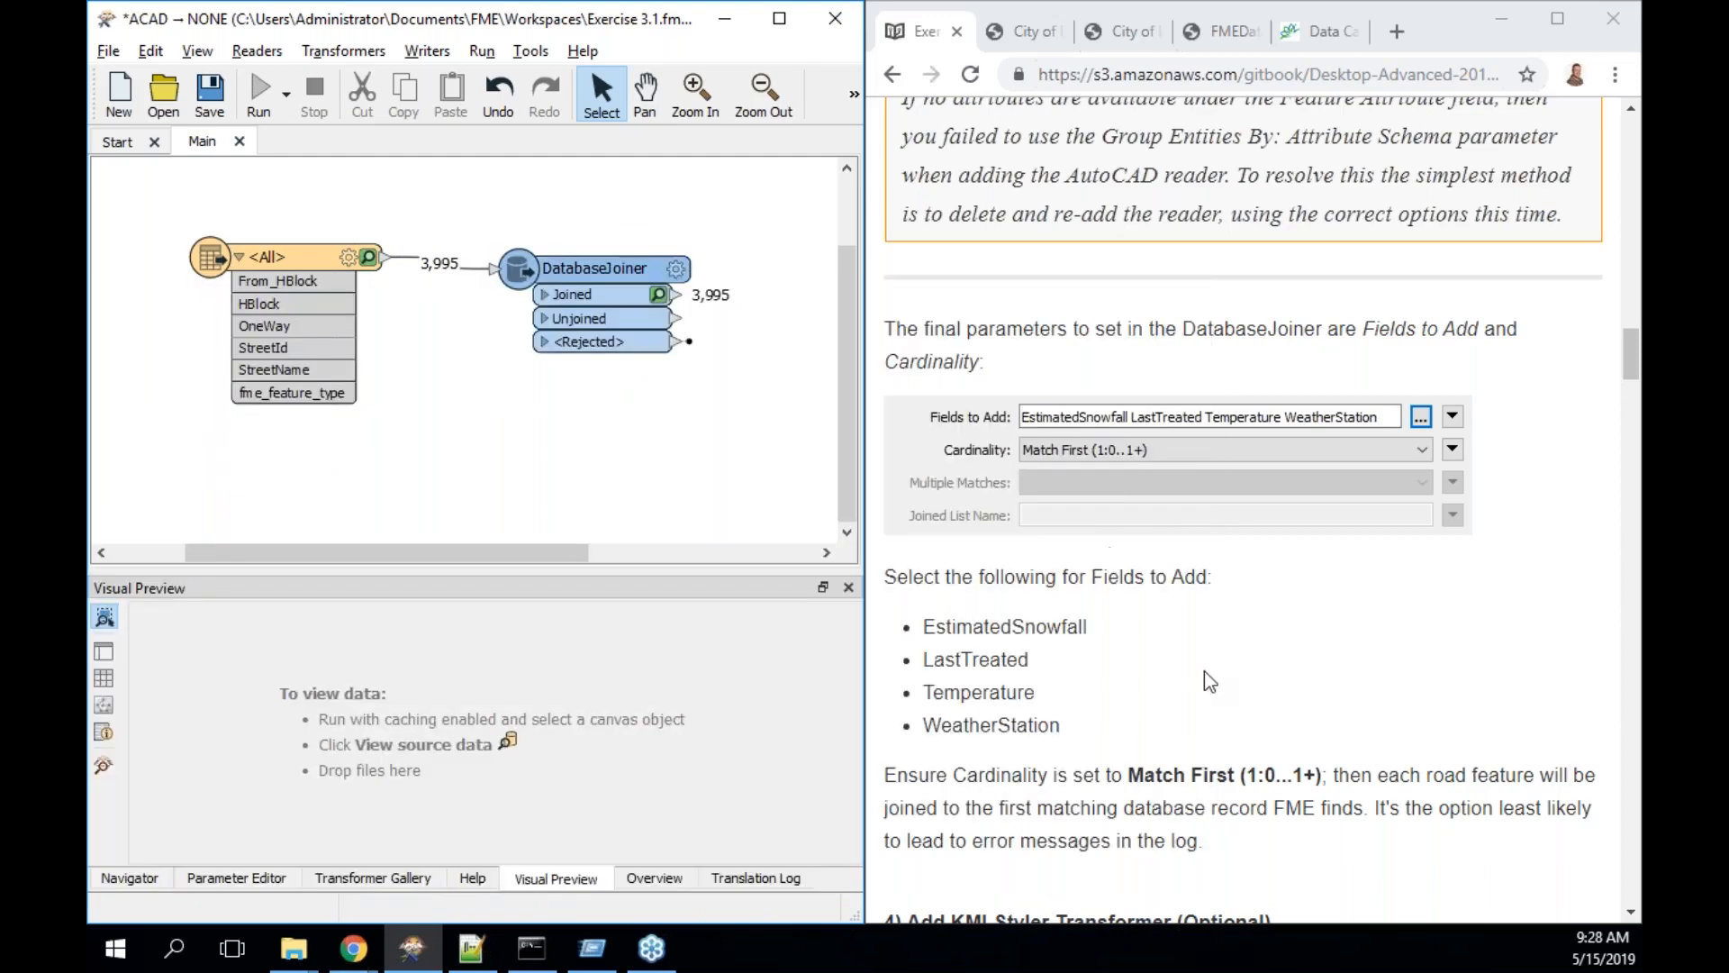
scroll(1205, 673, "down", 3)
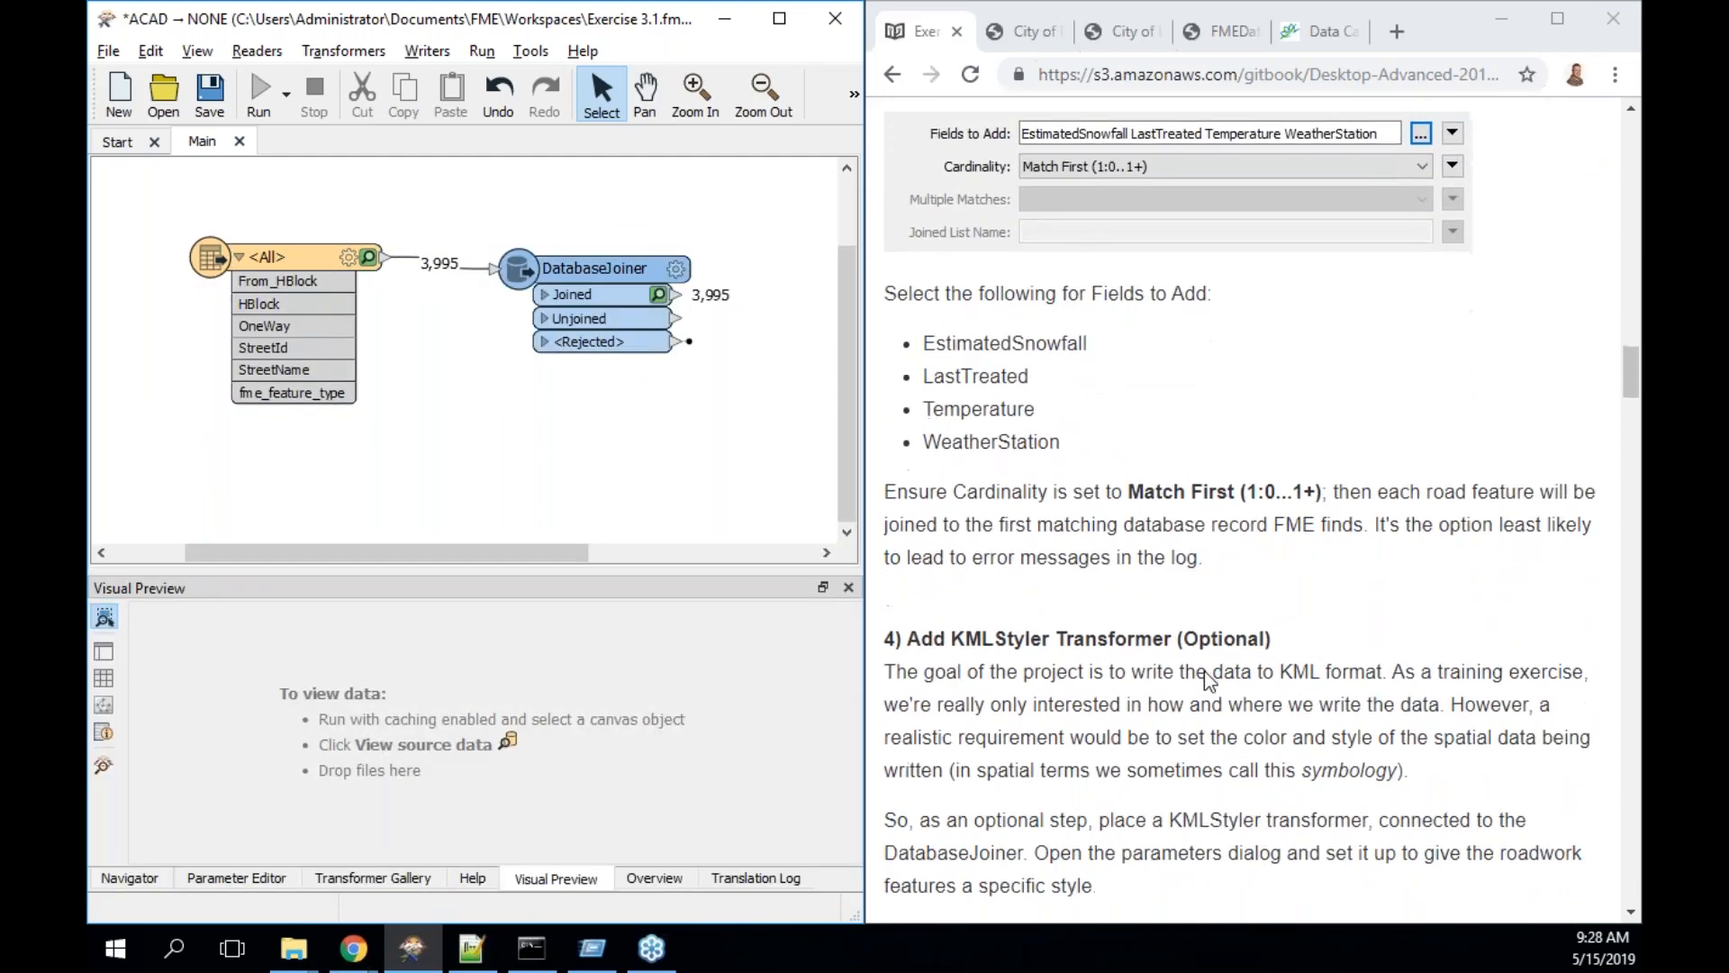
scroll(1204, 673, "down", 5)
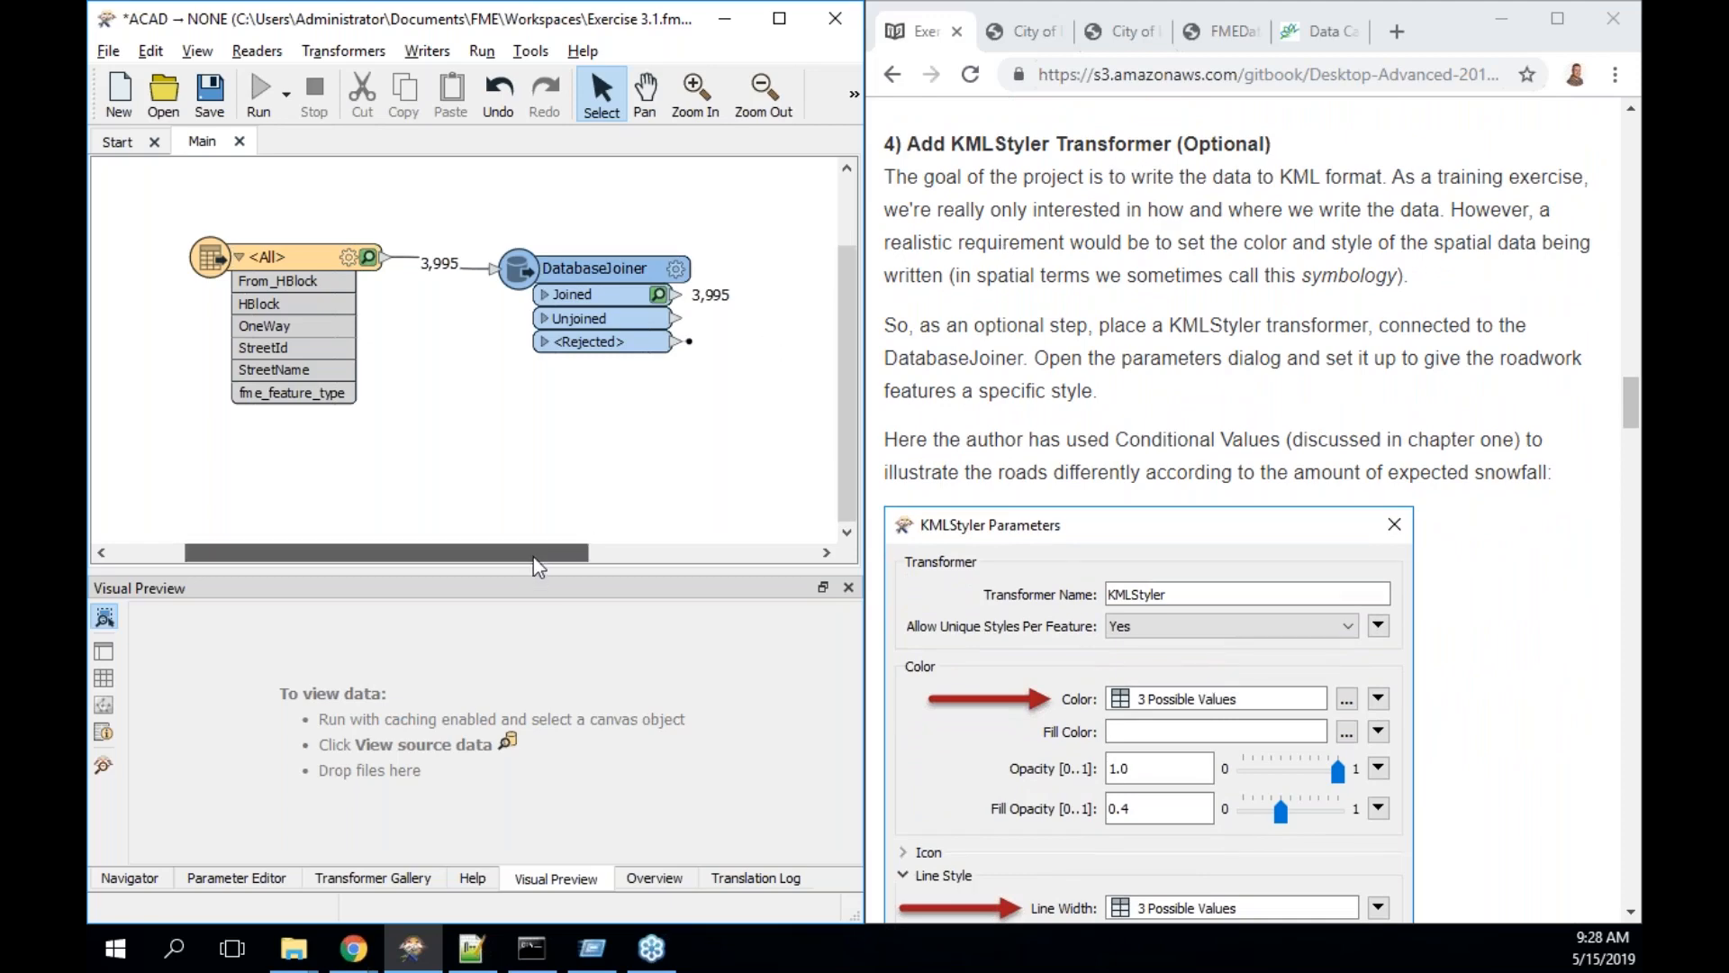
left_click_drag(533, 556, 632, 558)
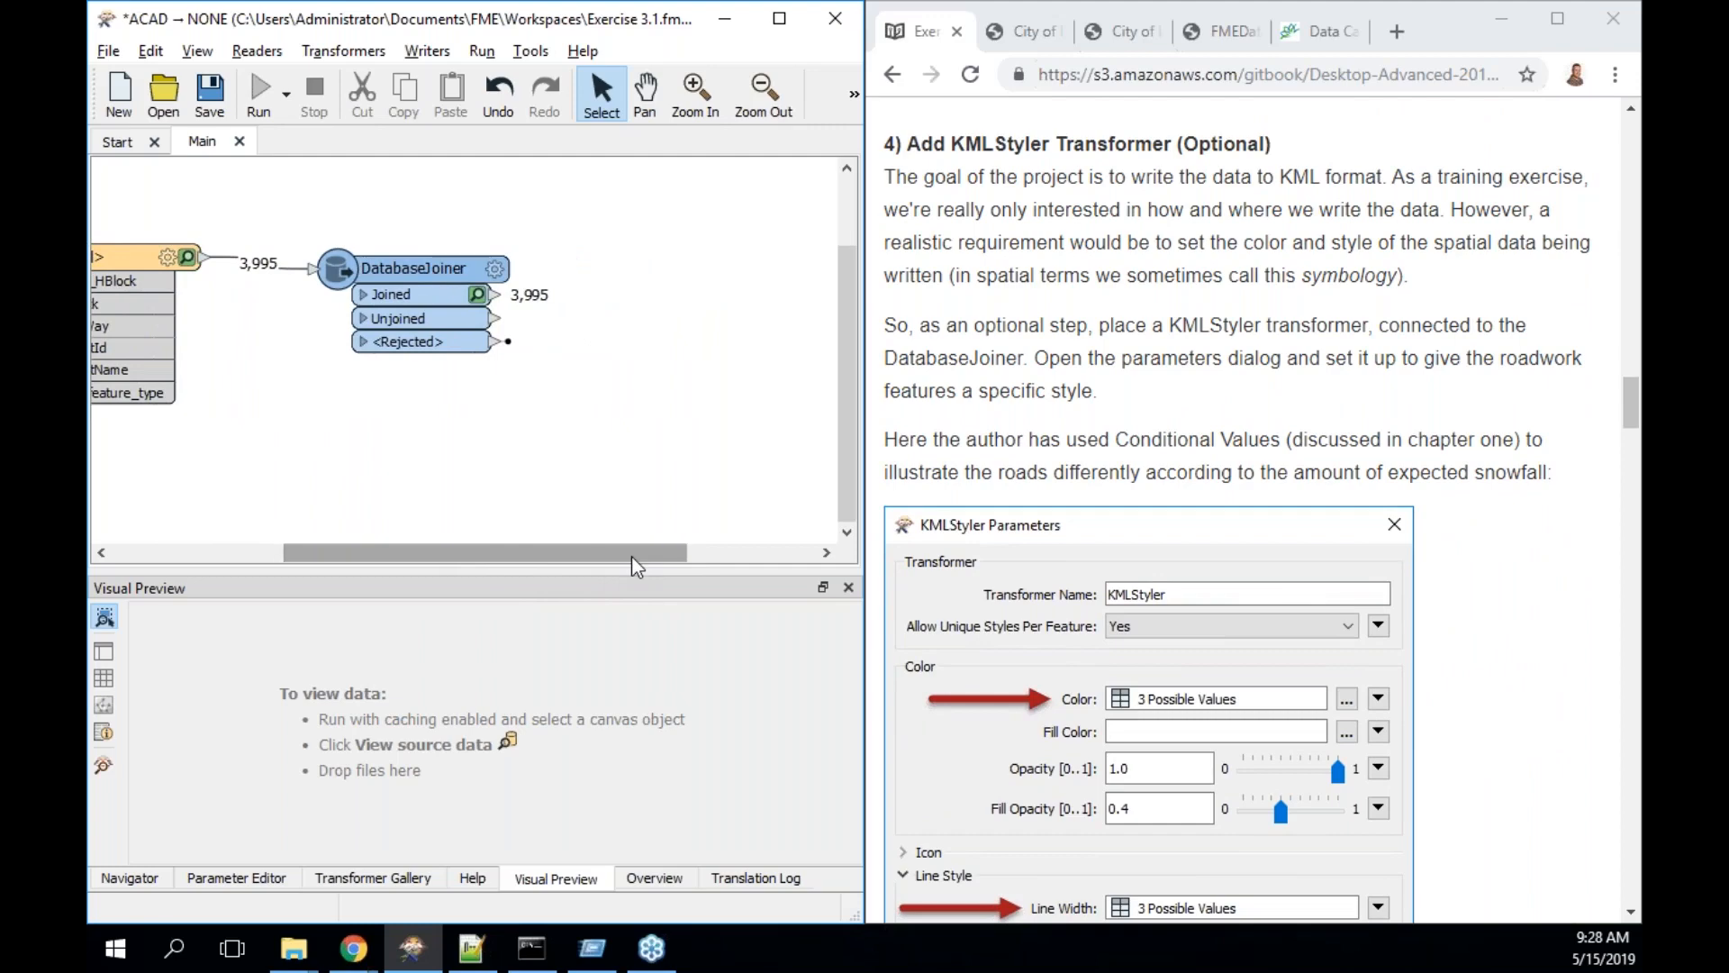
left_click(443, 269)
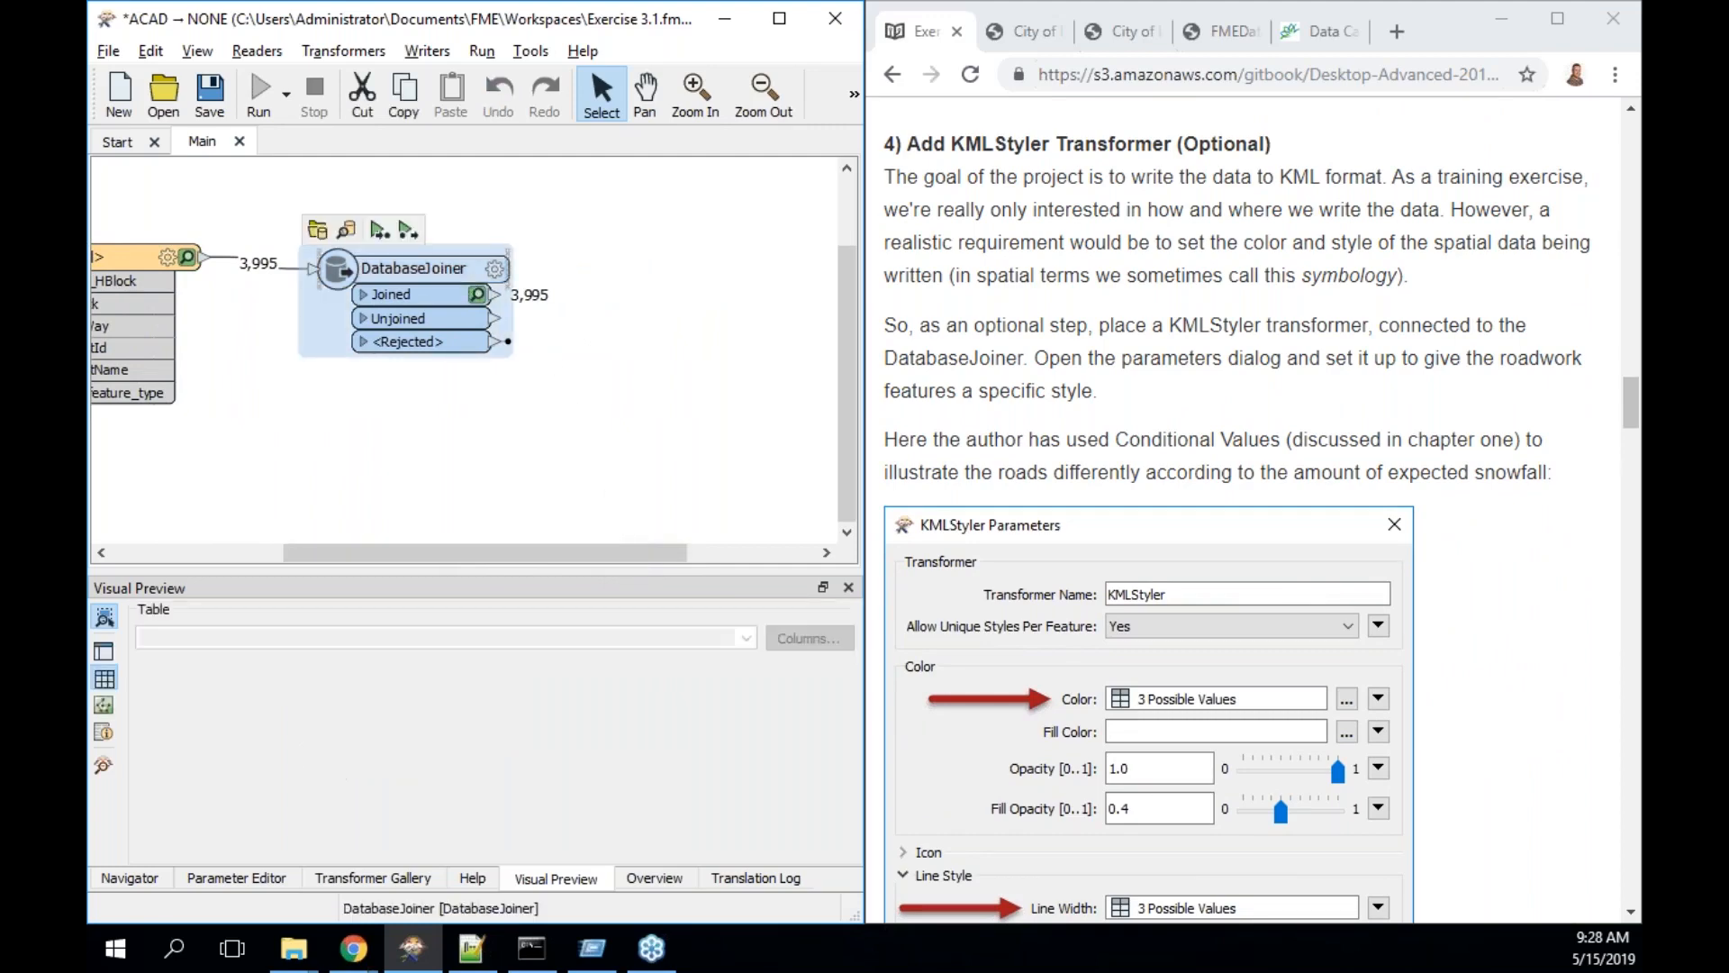
type("kml")
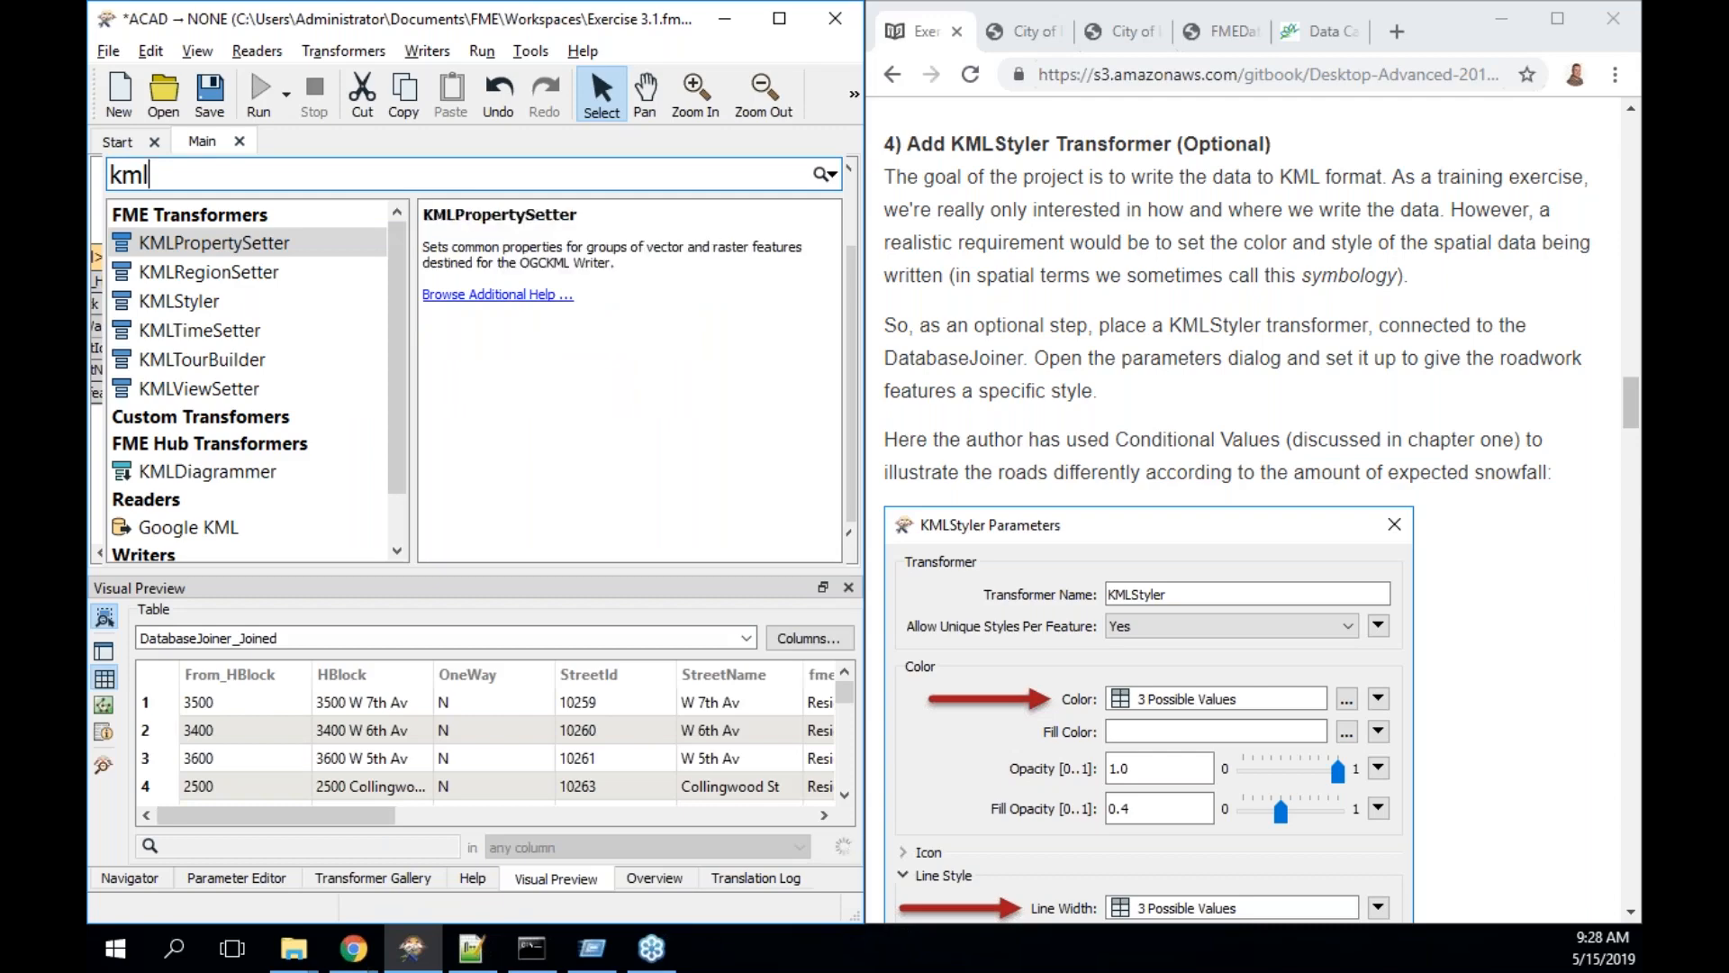
type("s")
key("Return")
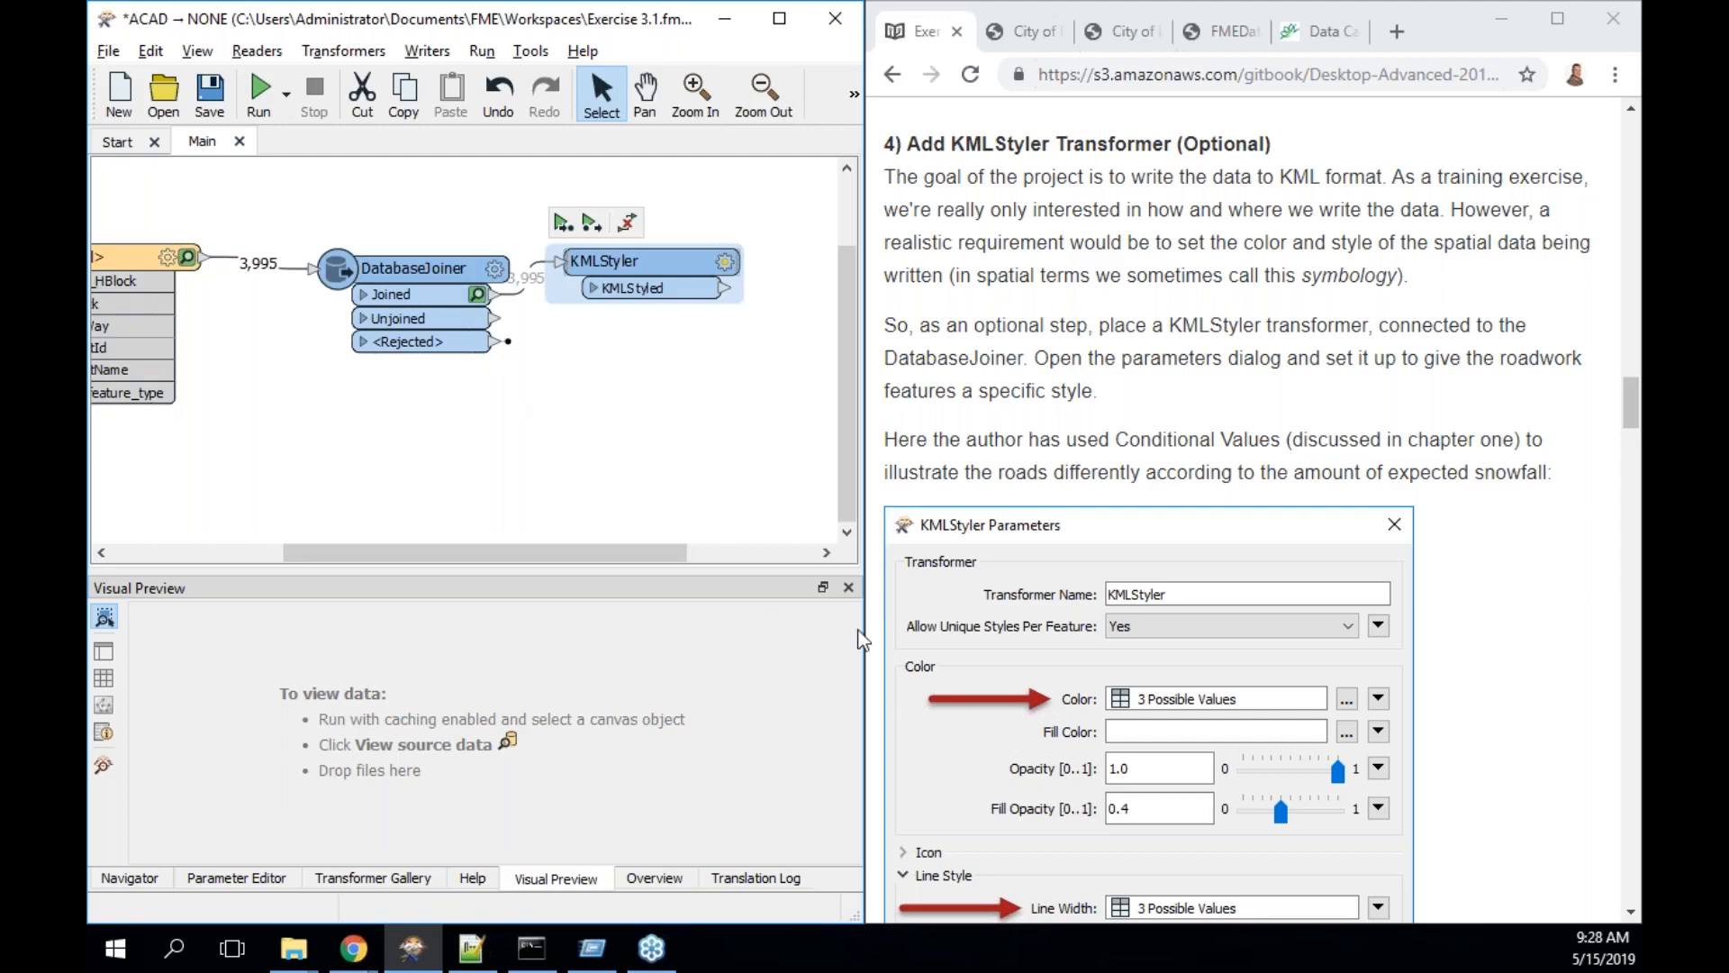
scroll(953, 695, "down", 1)
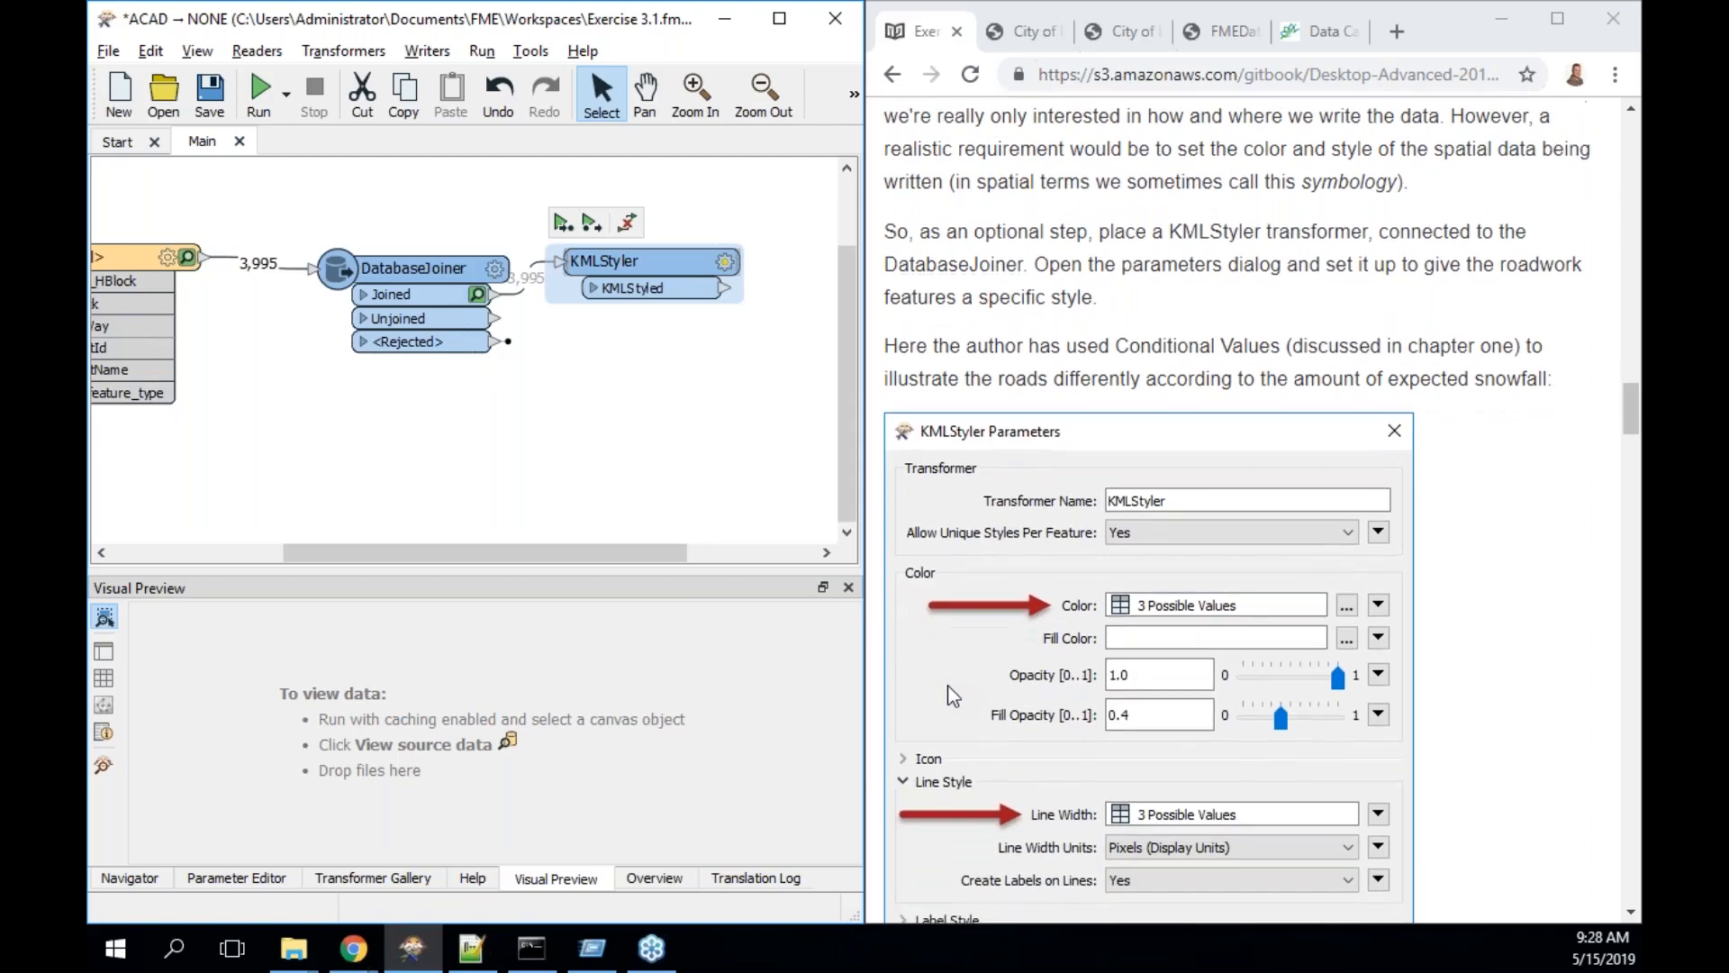
- Set the KMLStyler Color to the blue 0,85,255
key("Return")
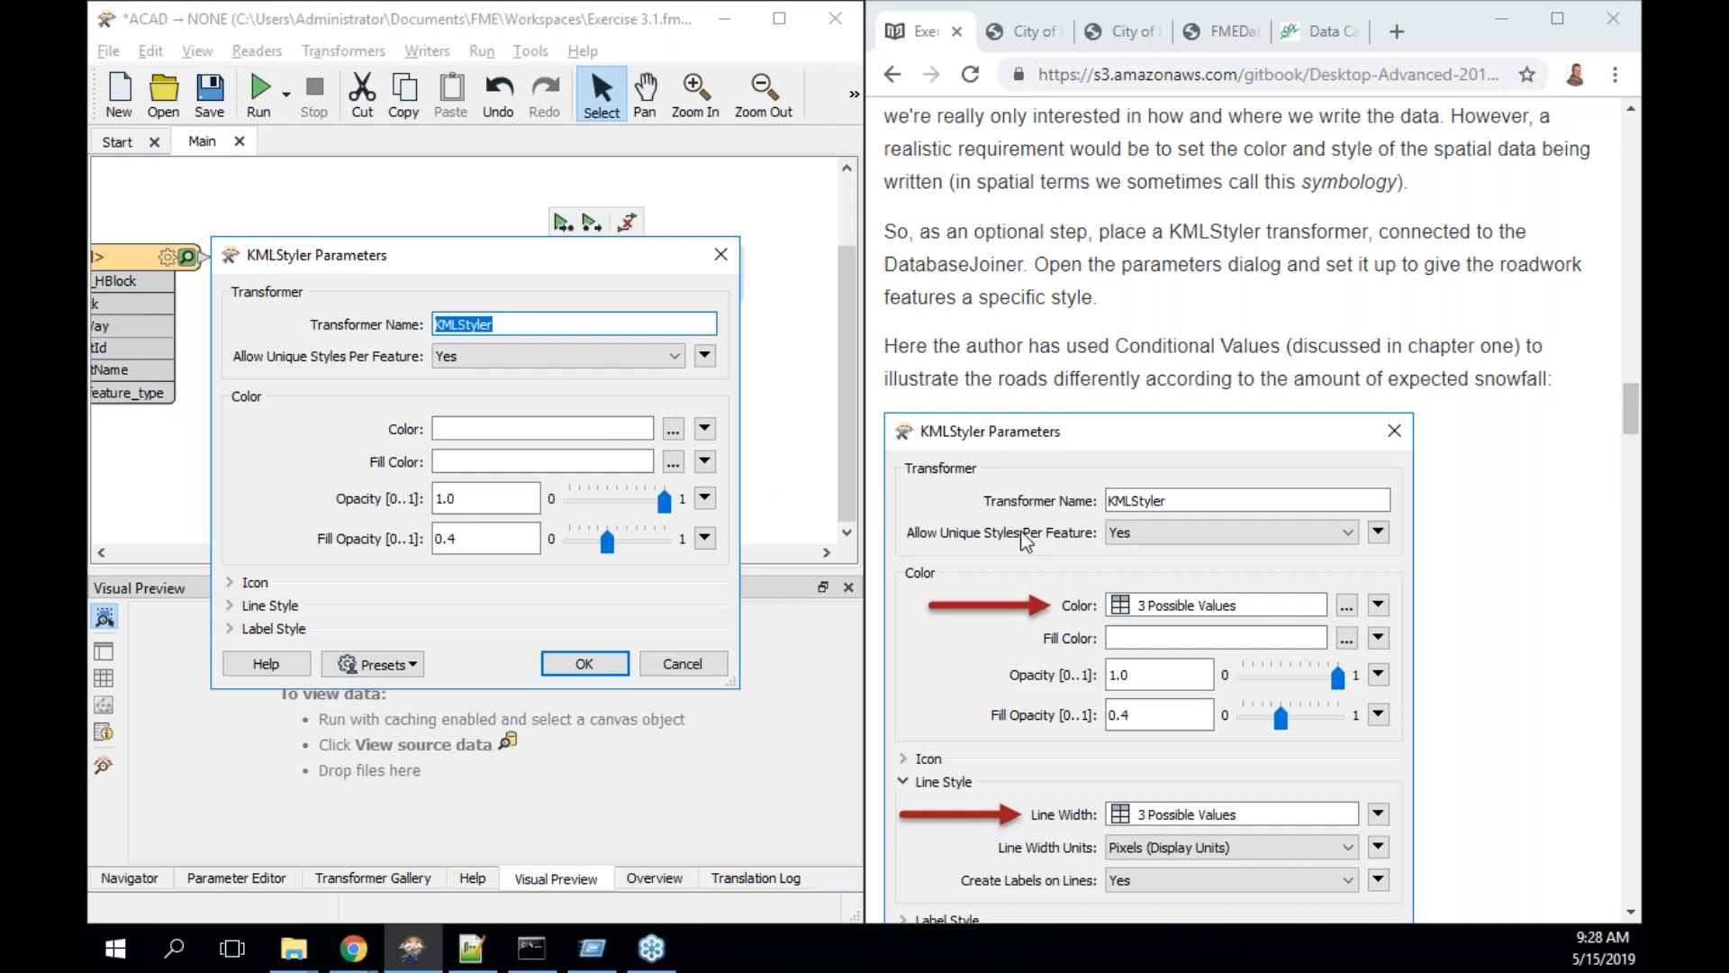
scroll(1022, 535, "down", 1)
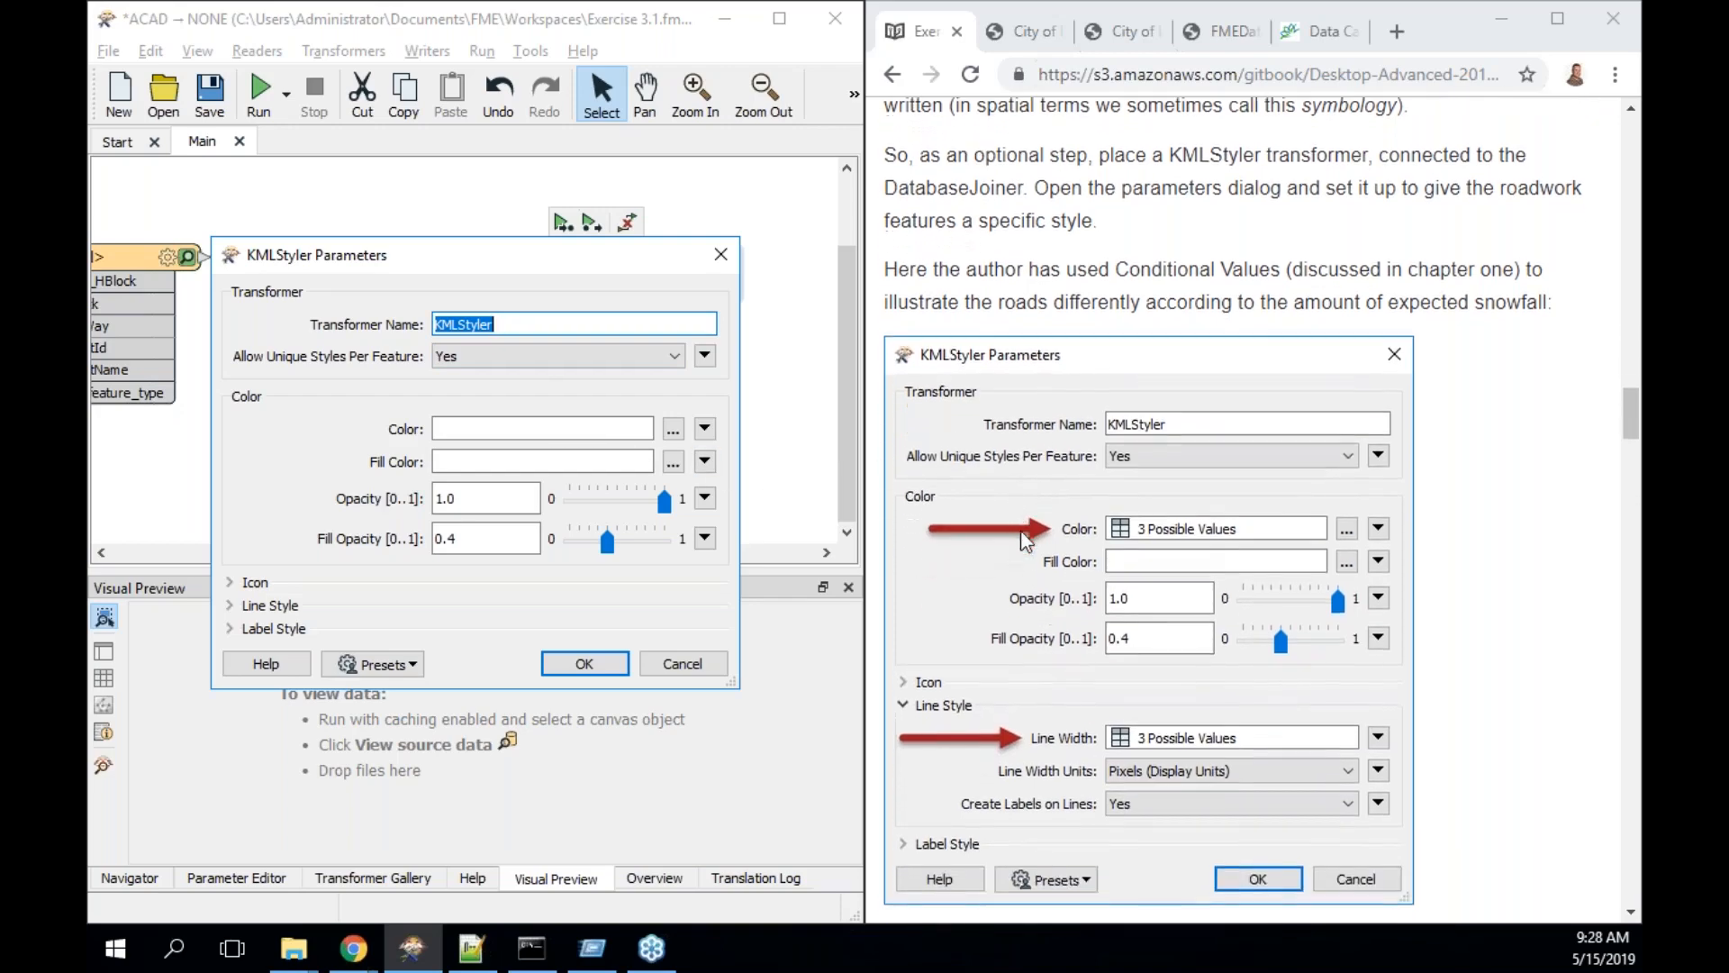
scroll(1019, 531, "down", 1)
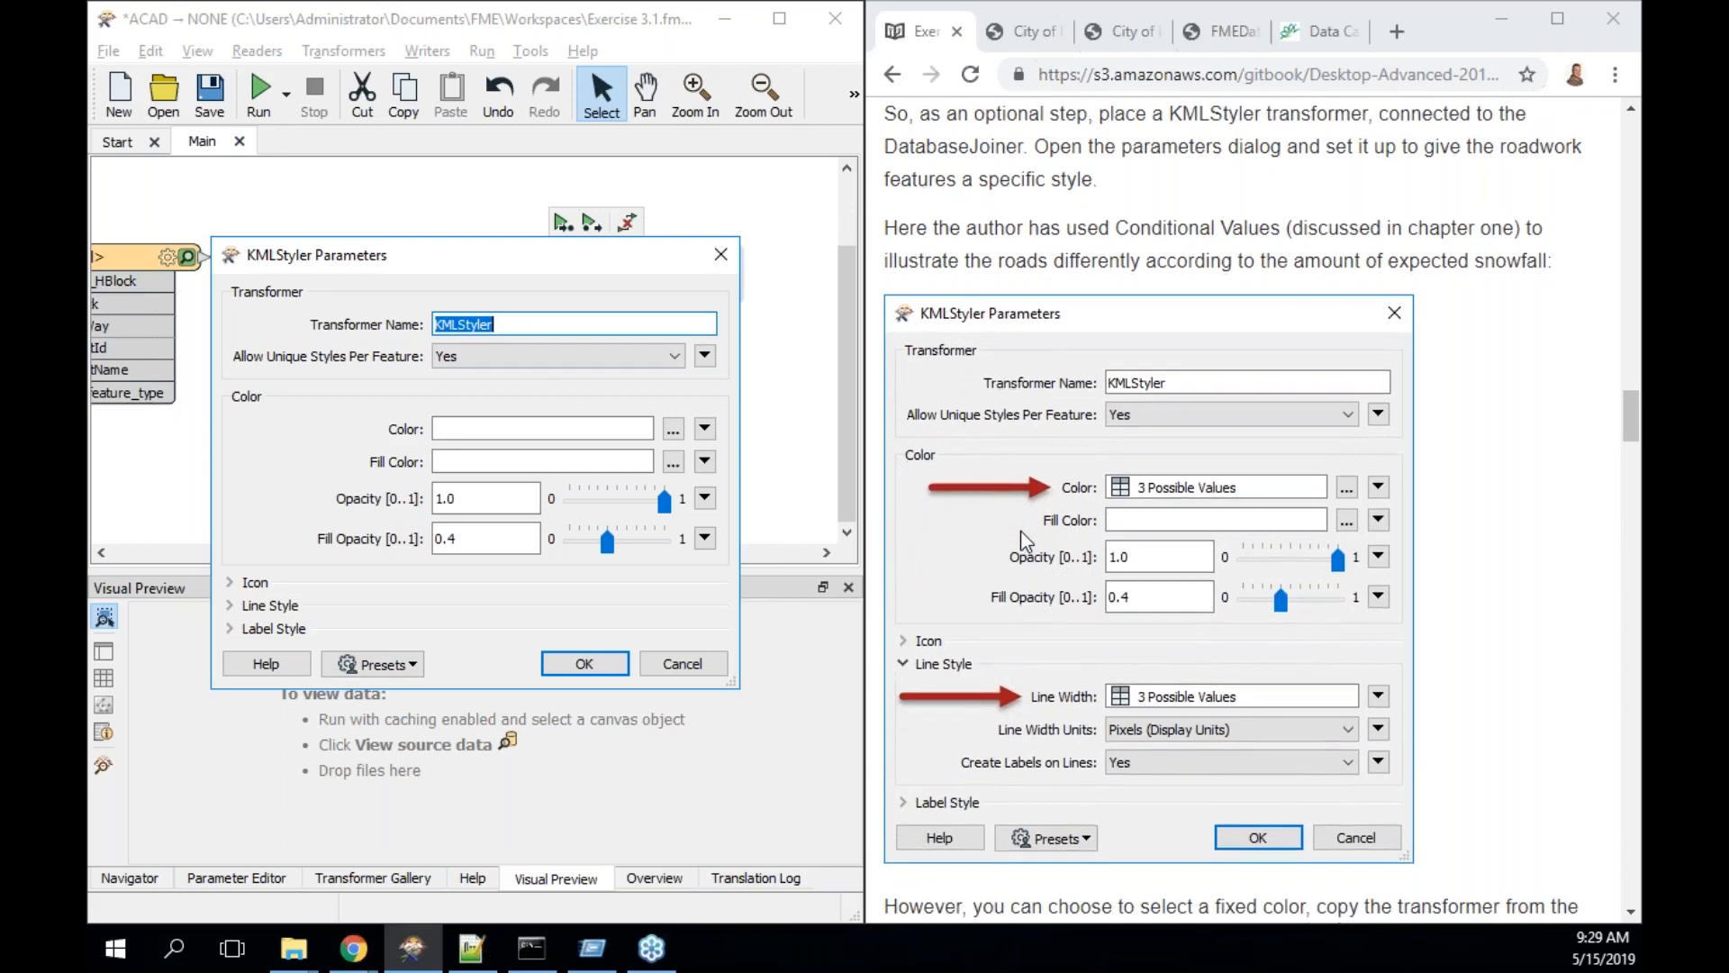
scroll(1020, 531, "down", 2)
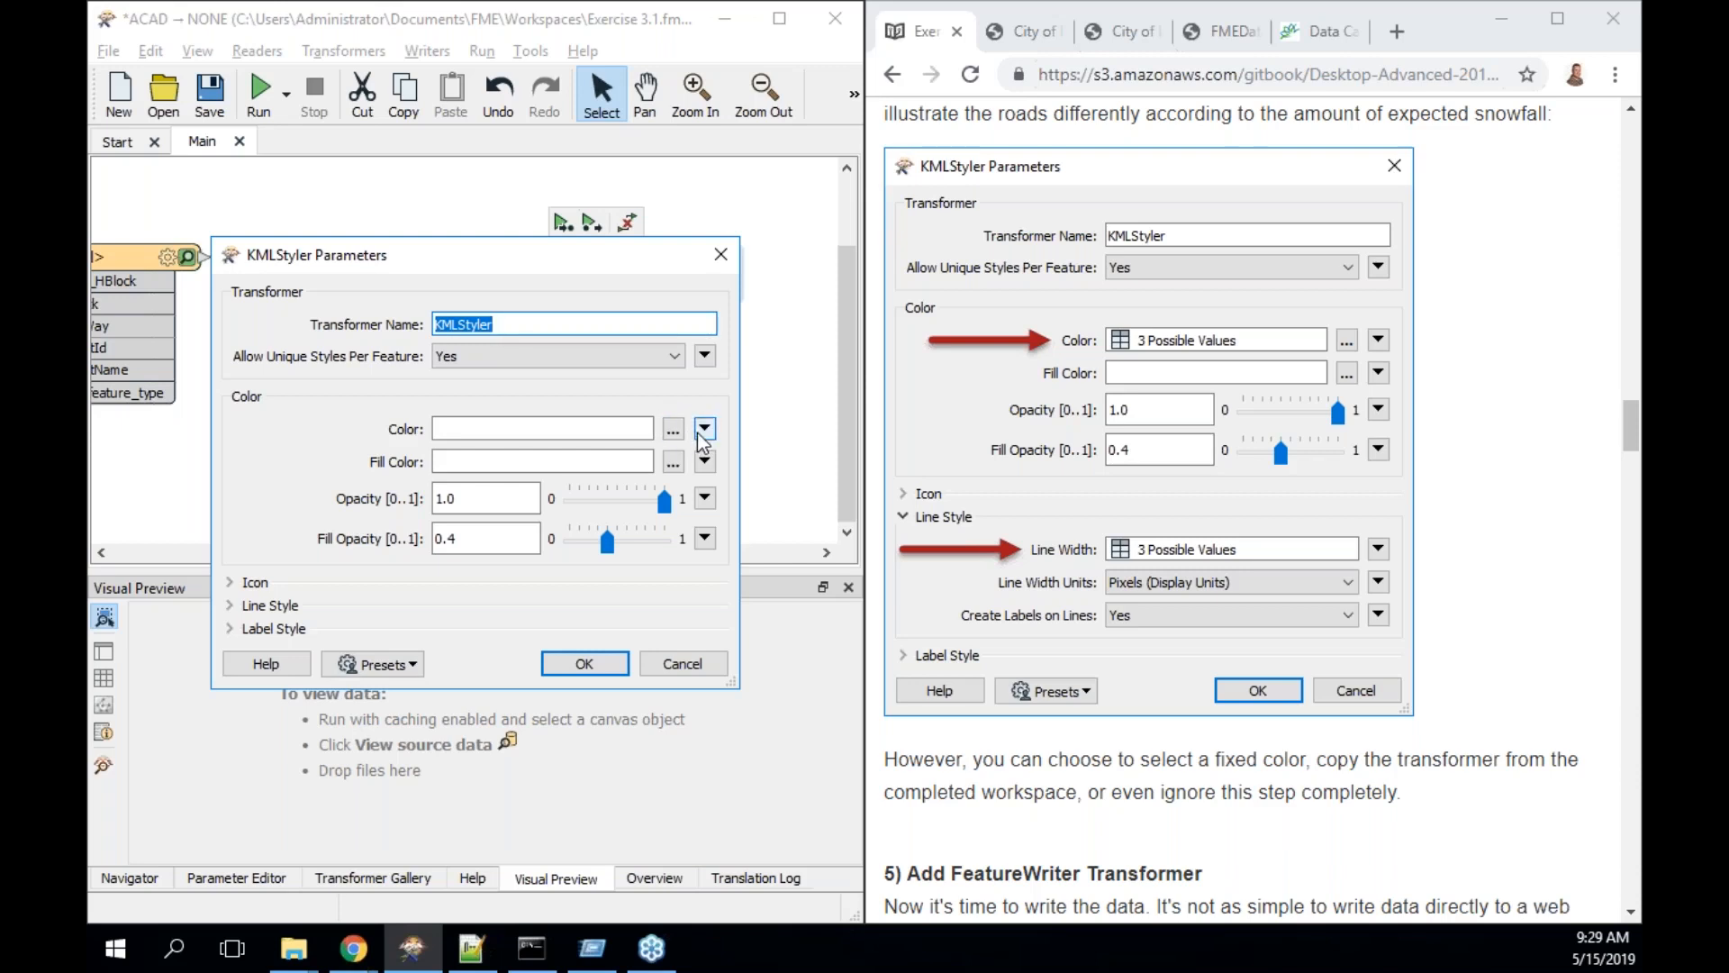
scroll(1085, 491, "up", 2)
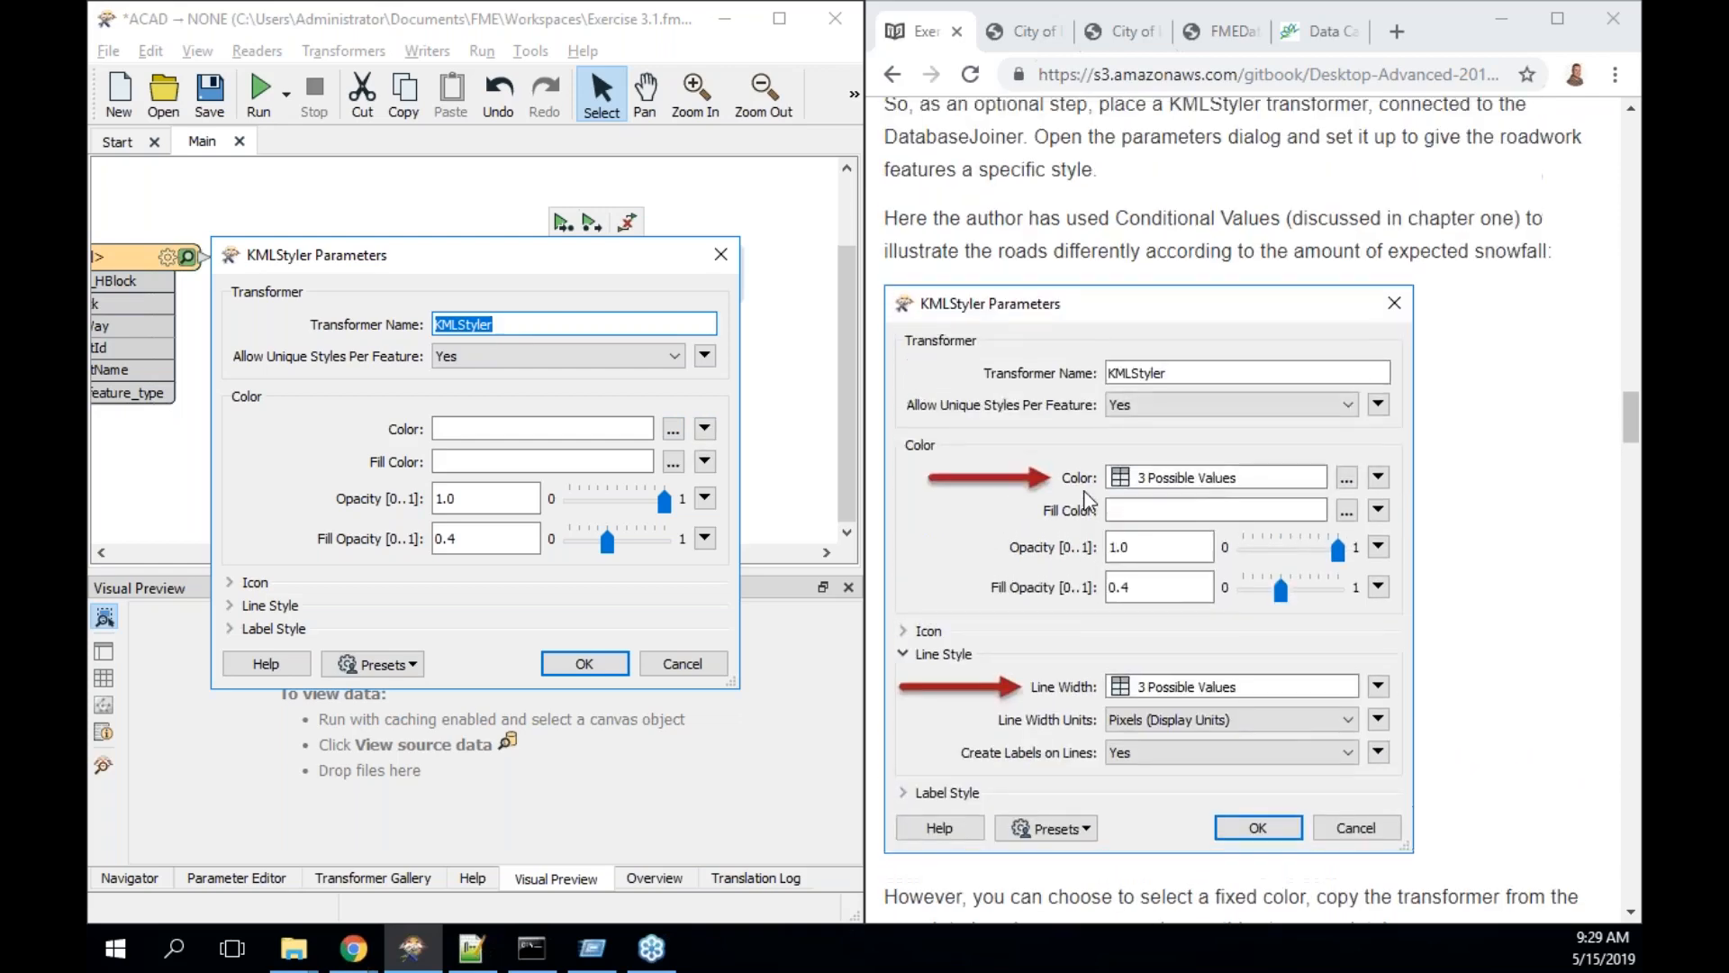
scroll(1084, 492, "down", 3)
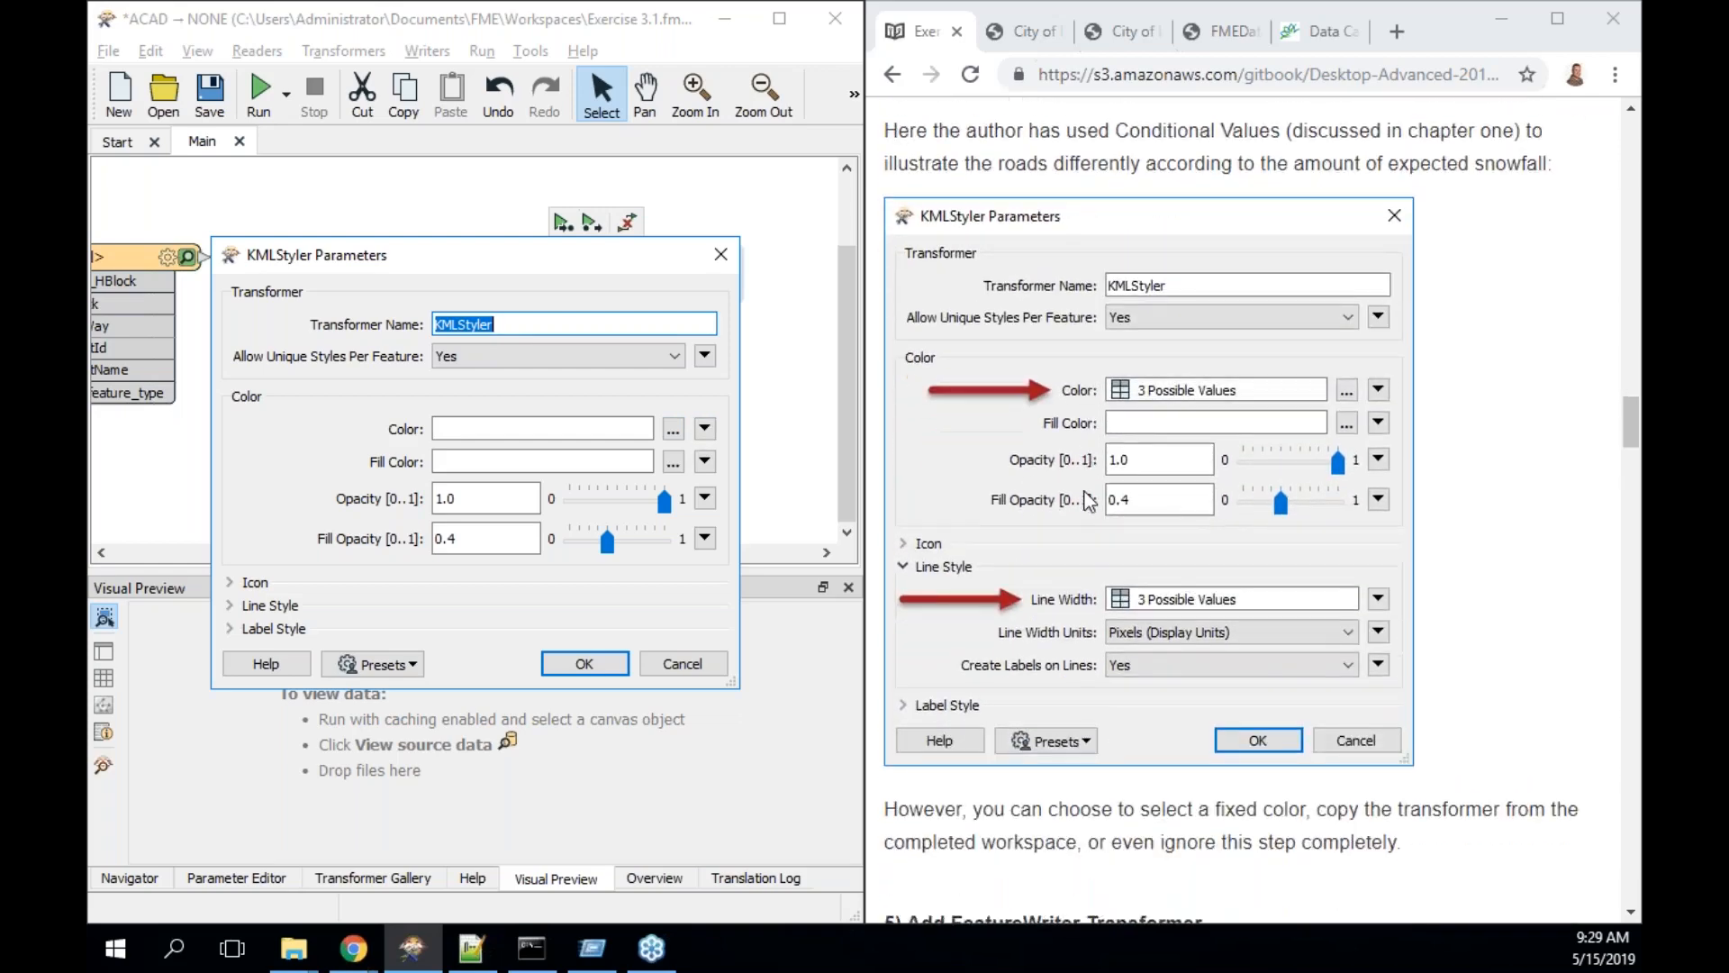
scroll(1086, 501, "down", 3)
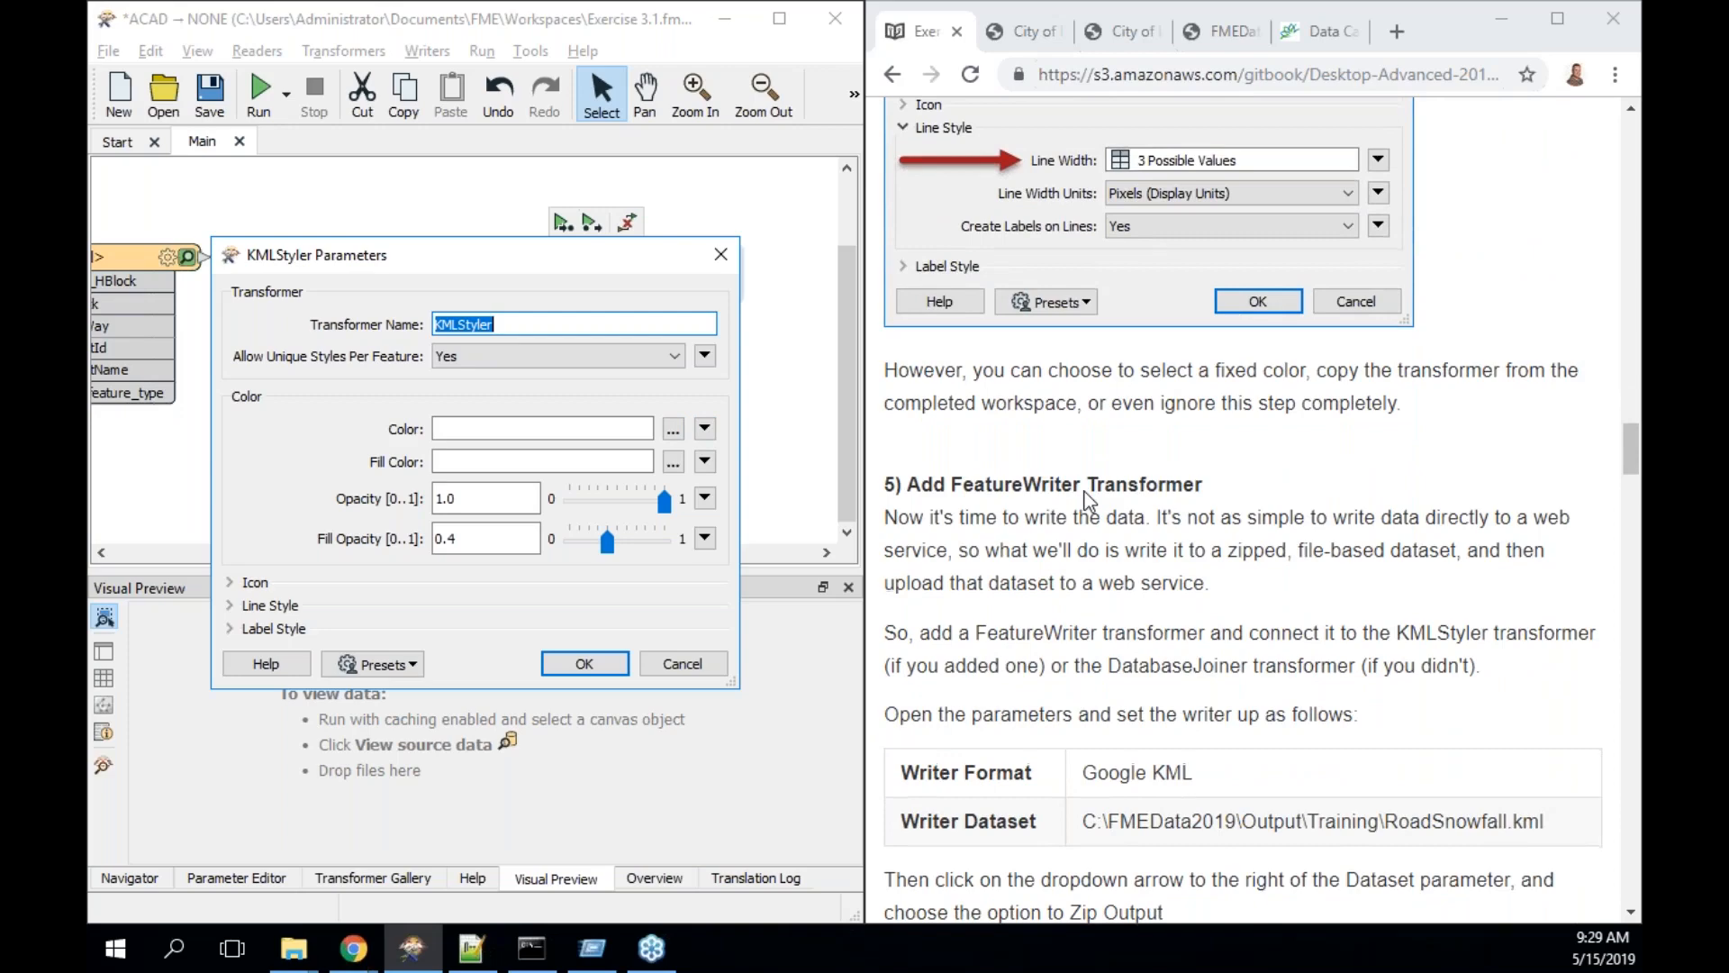
scroll(1084, 492, "up", 3)
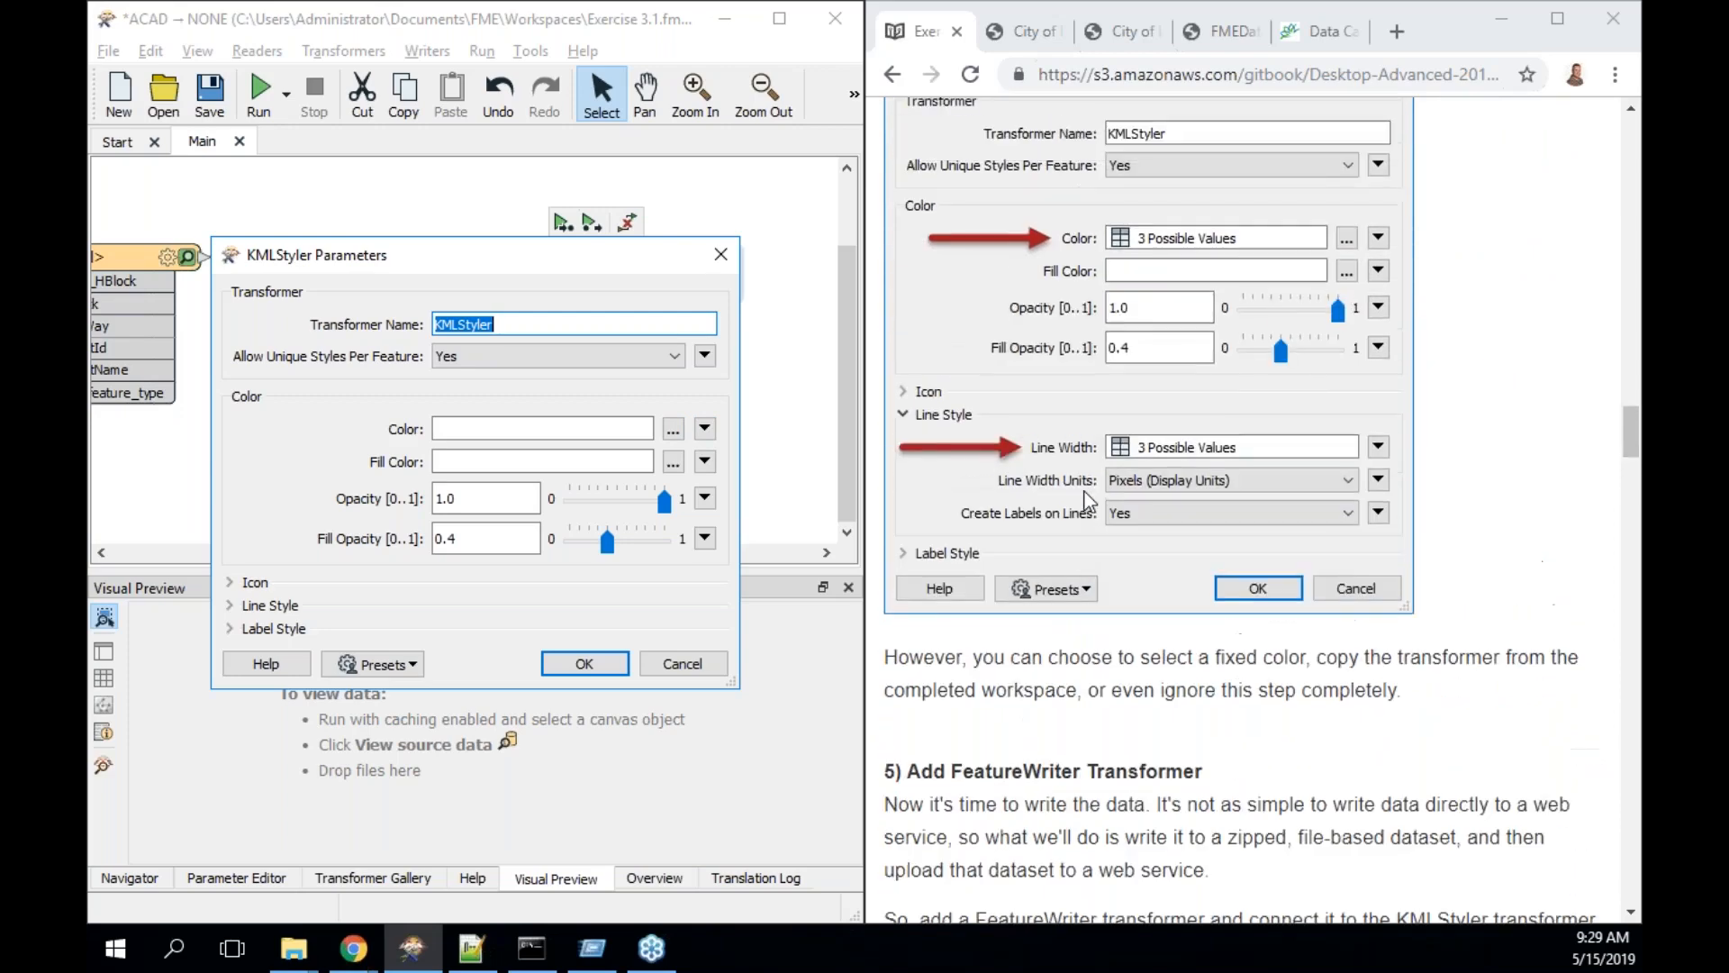
left_click(671, 429)
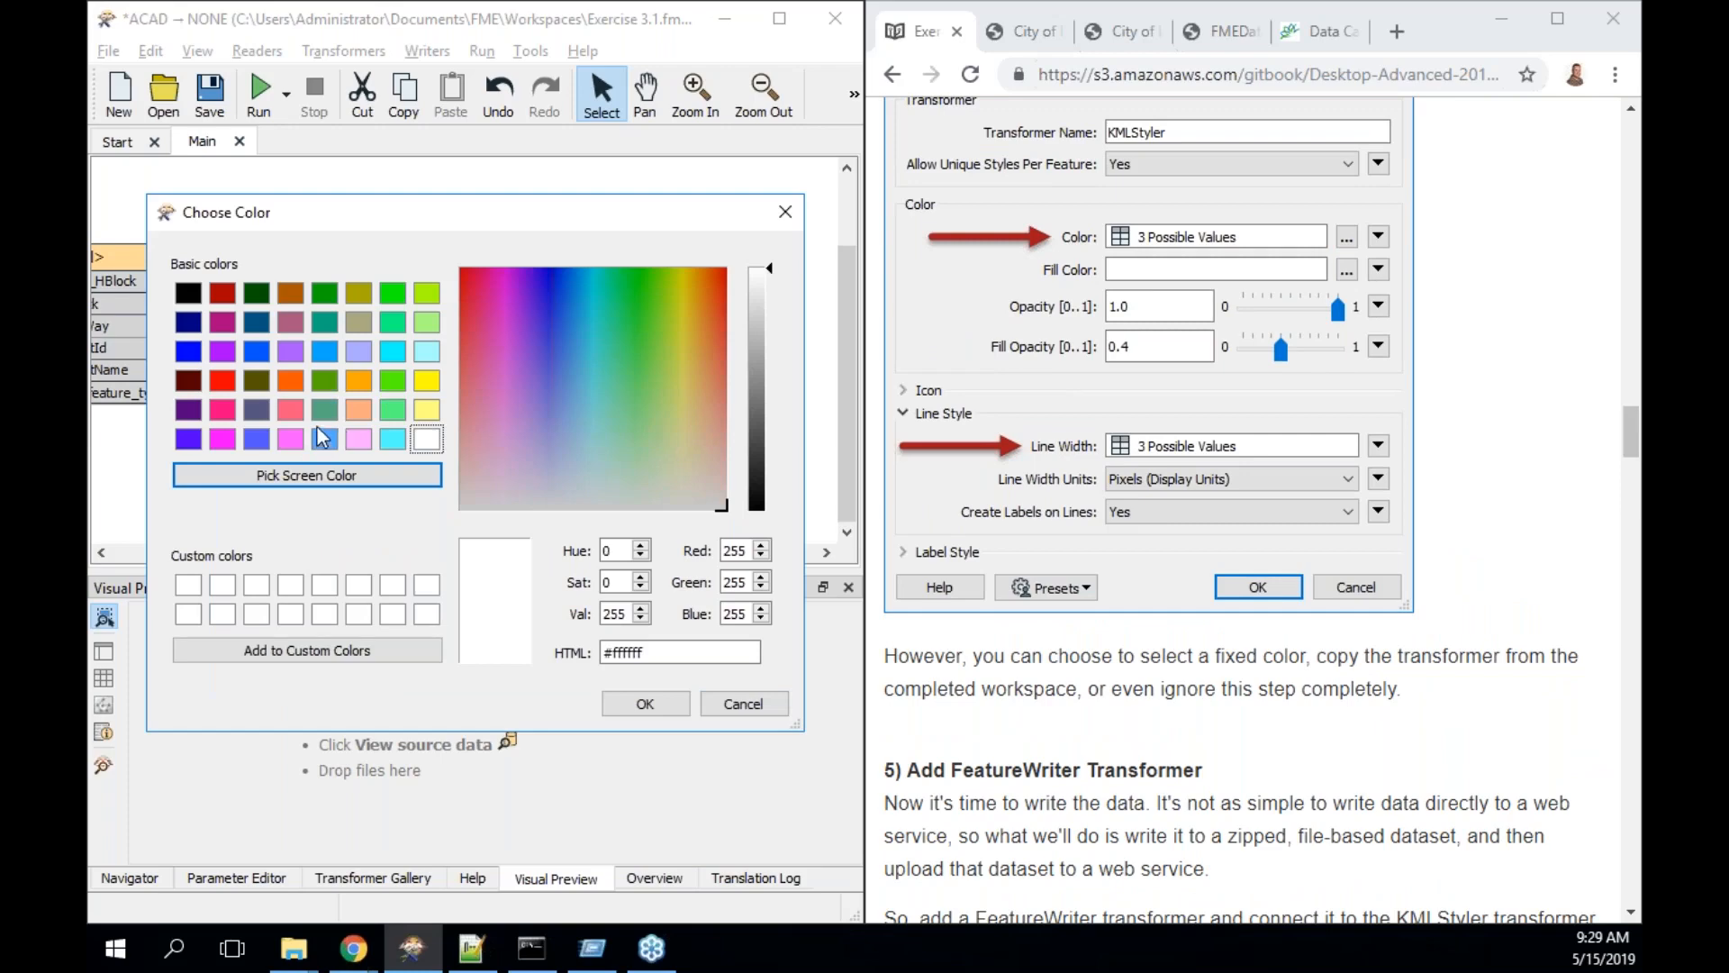
left_click(256, 351)
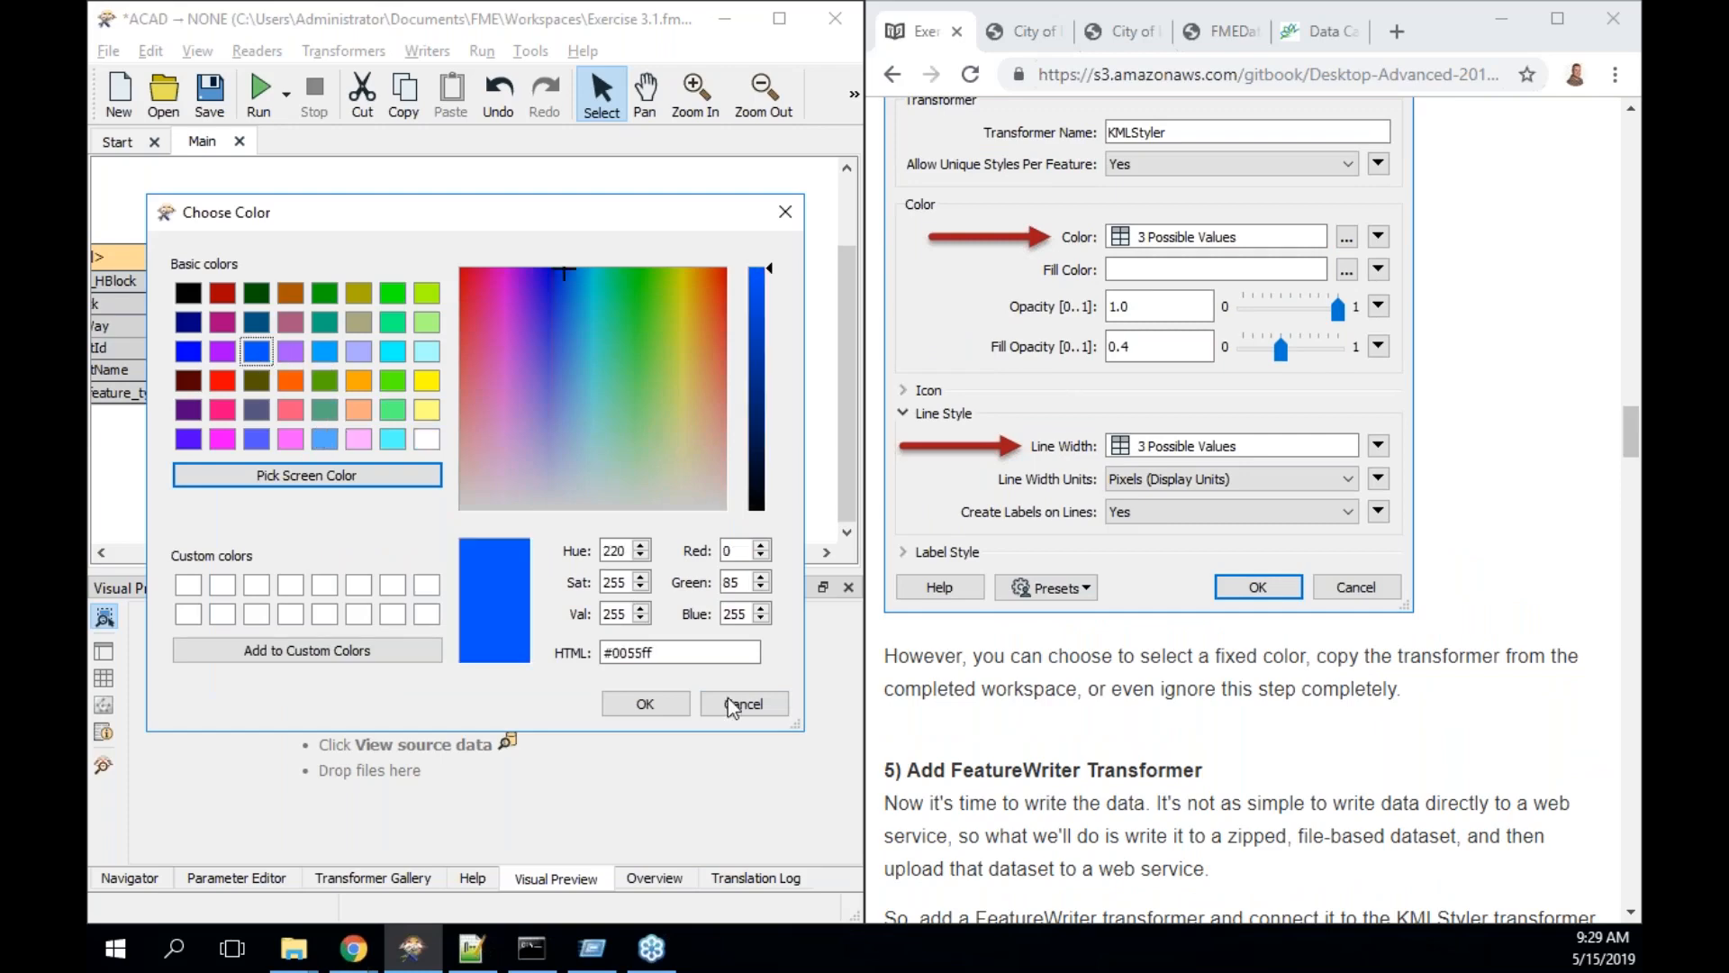
left_click(644, 703)
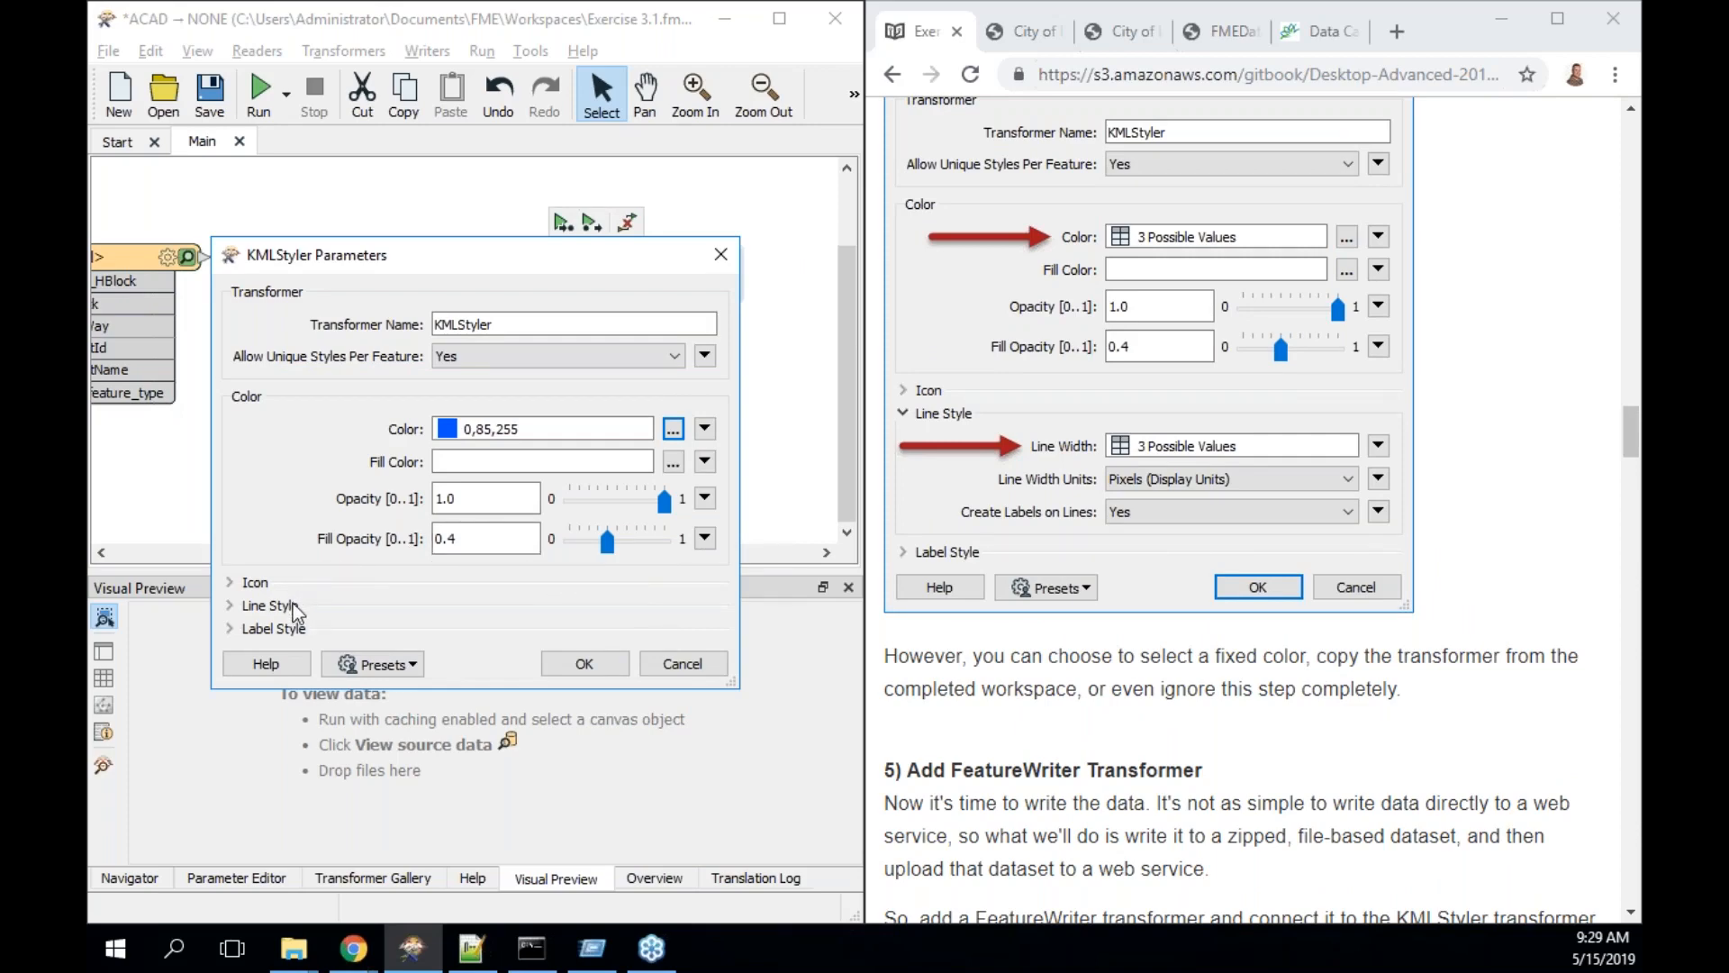
- Keep the Line Style width at 1.0 and accept the KMLStyler settings
left_click(229, 606)
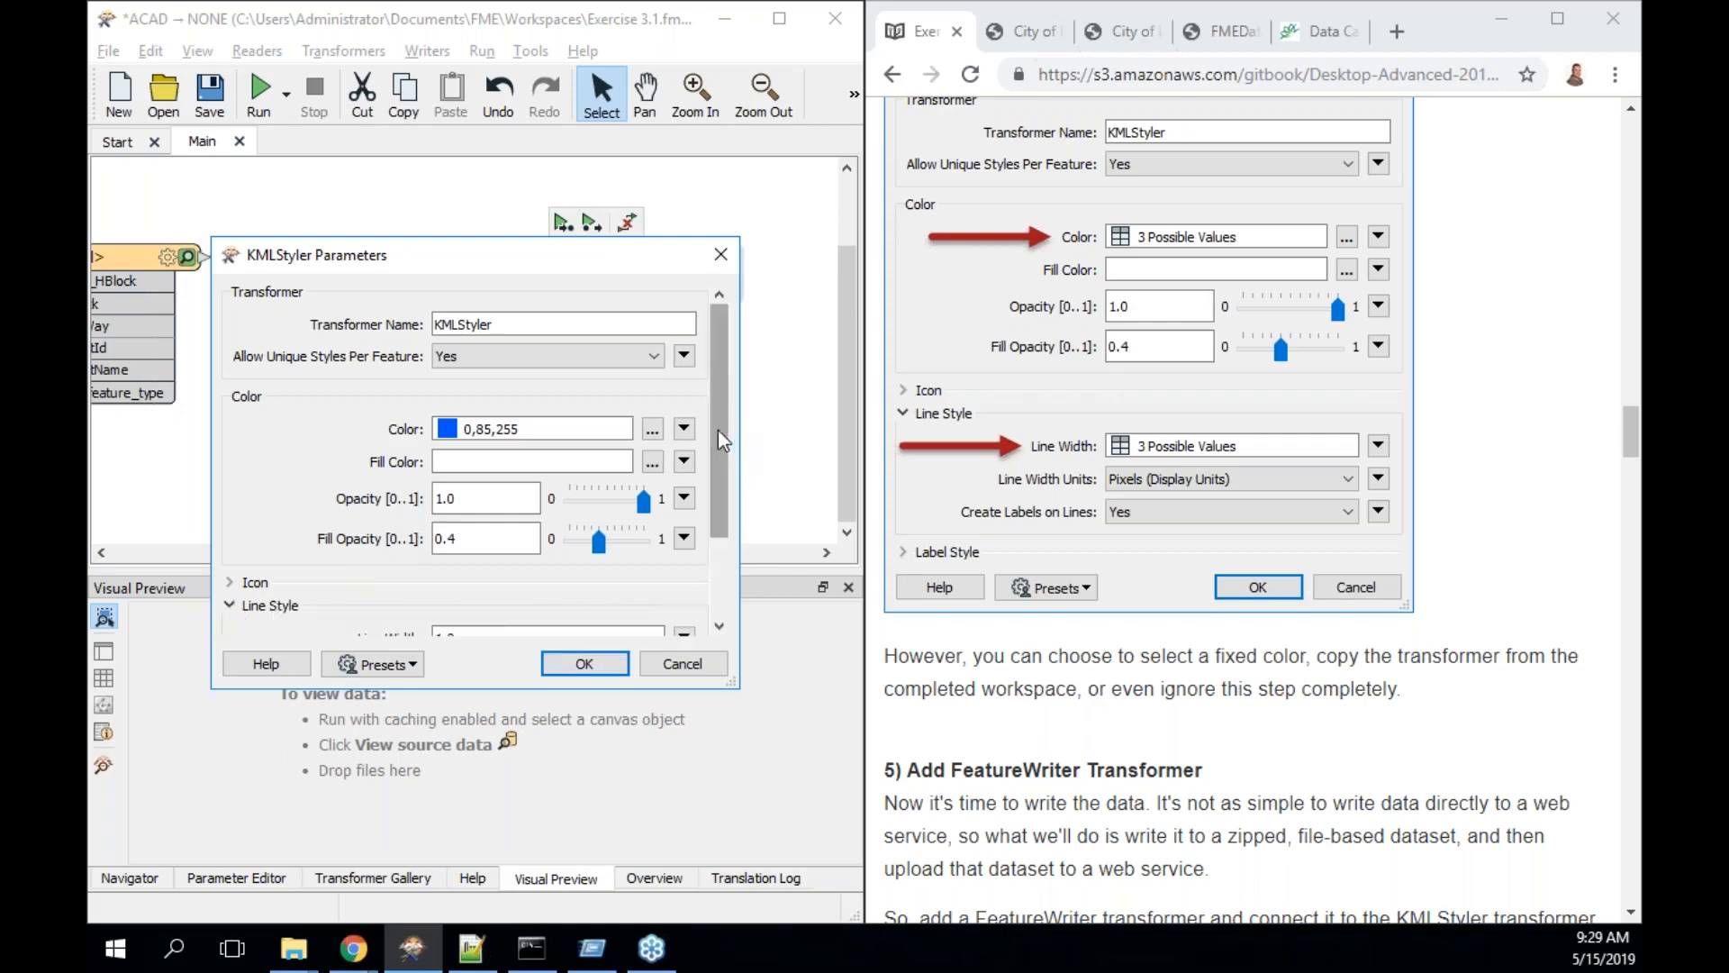
left_click_drag(717, 429, 712, 502)
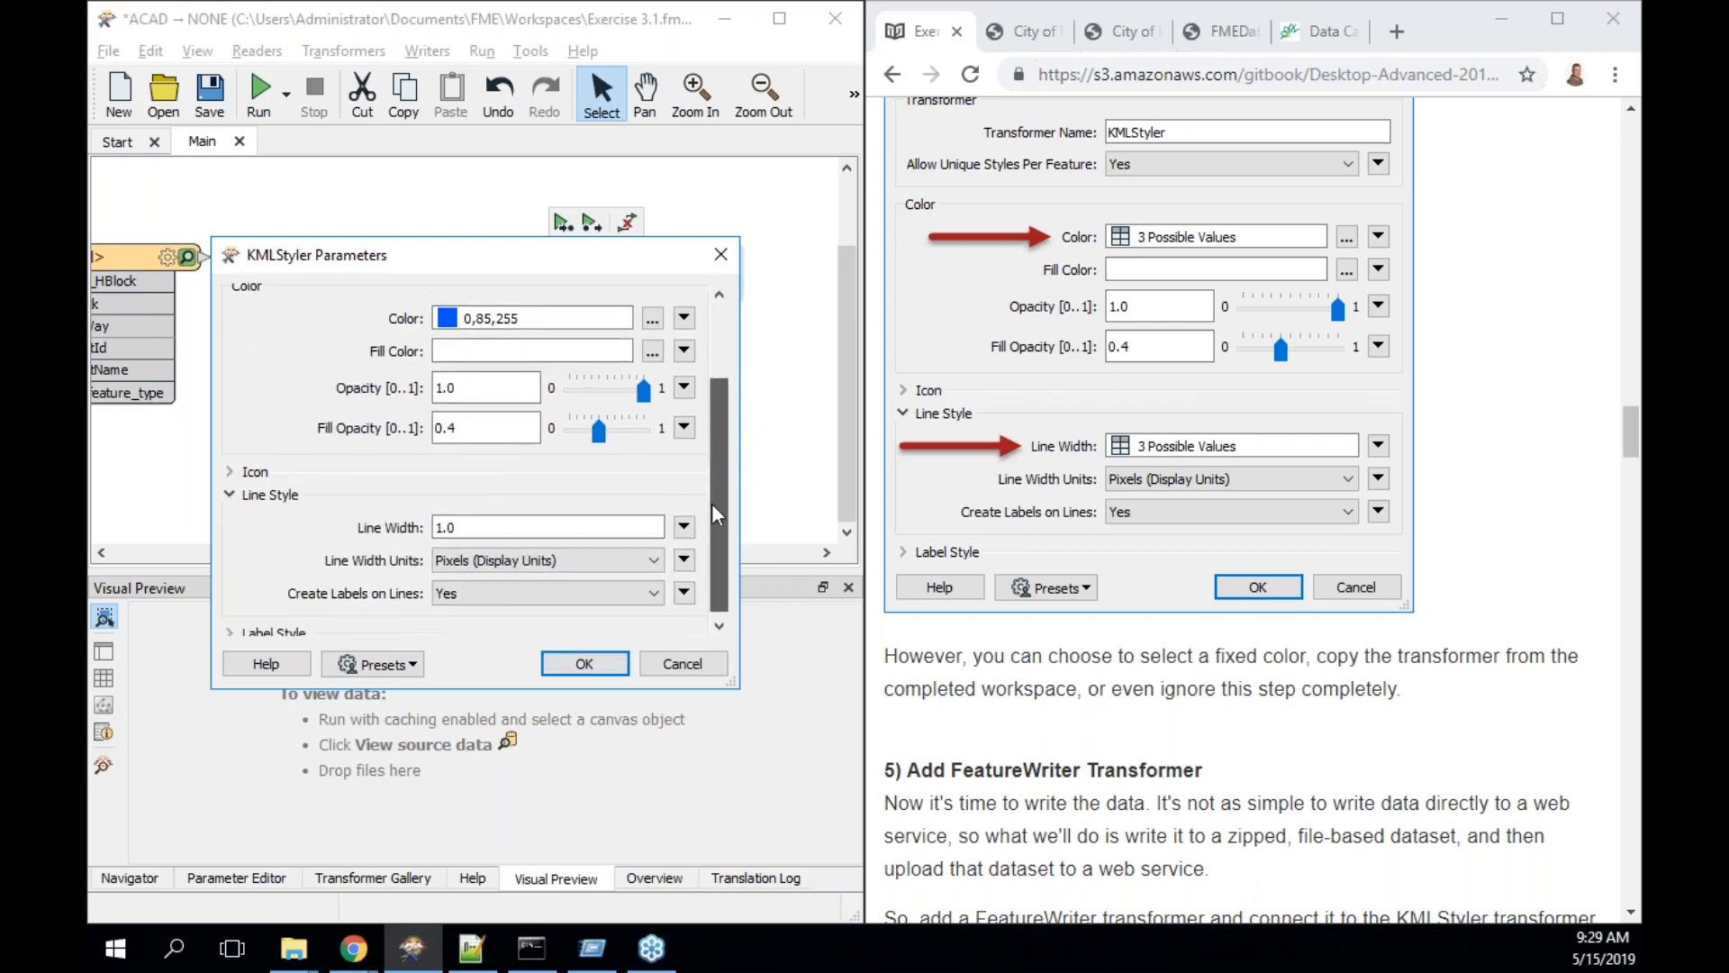
double_click(637, 528)
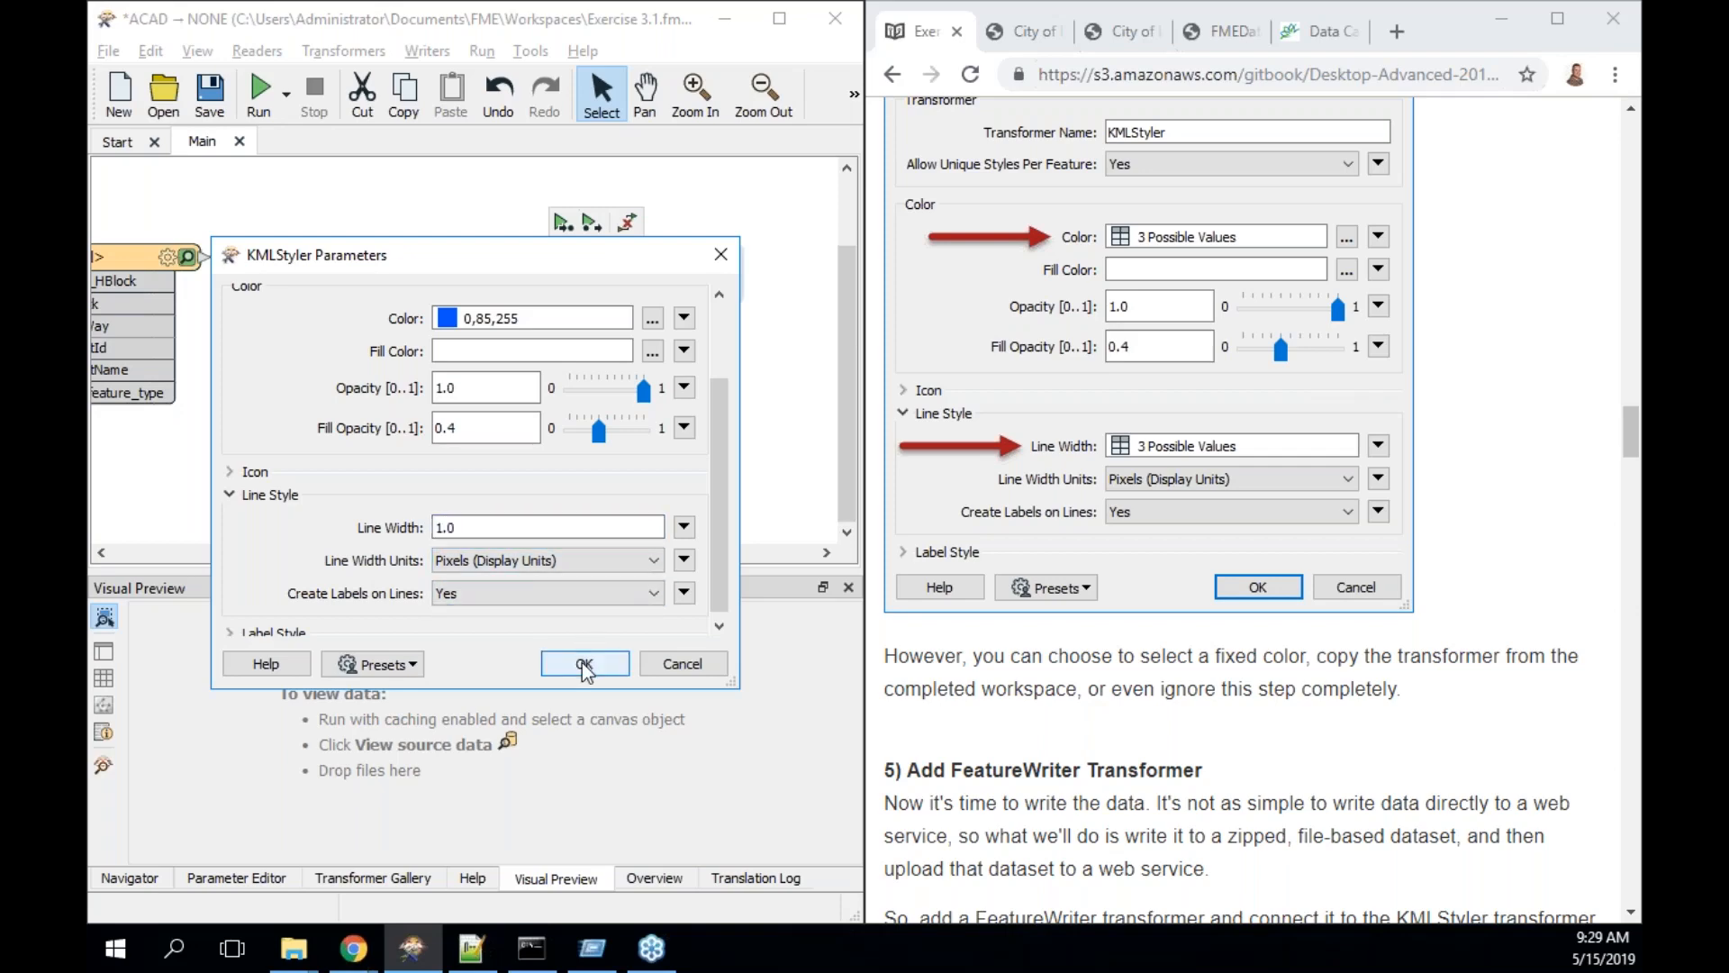
left_click(583, 663)
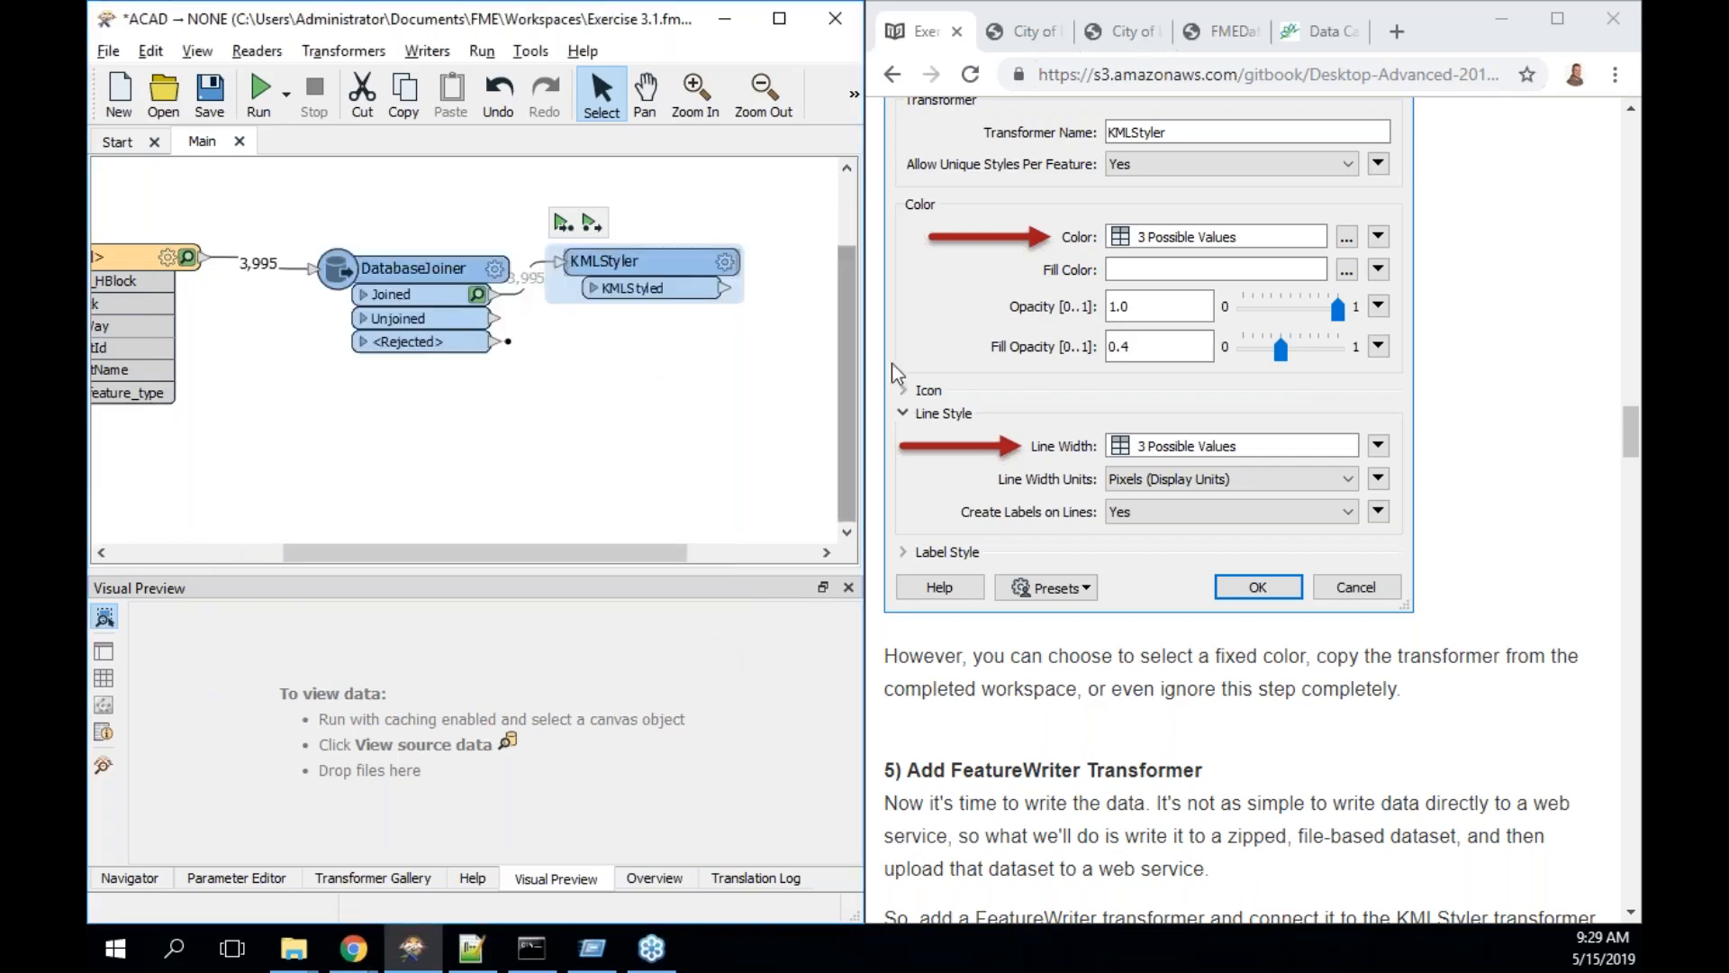
scroll(1461, 486, "down", 1)
scroll(1459, 484, "down", 3)
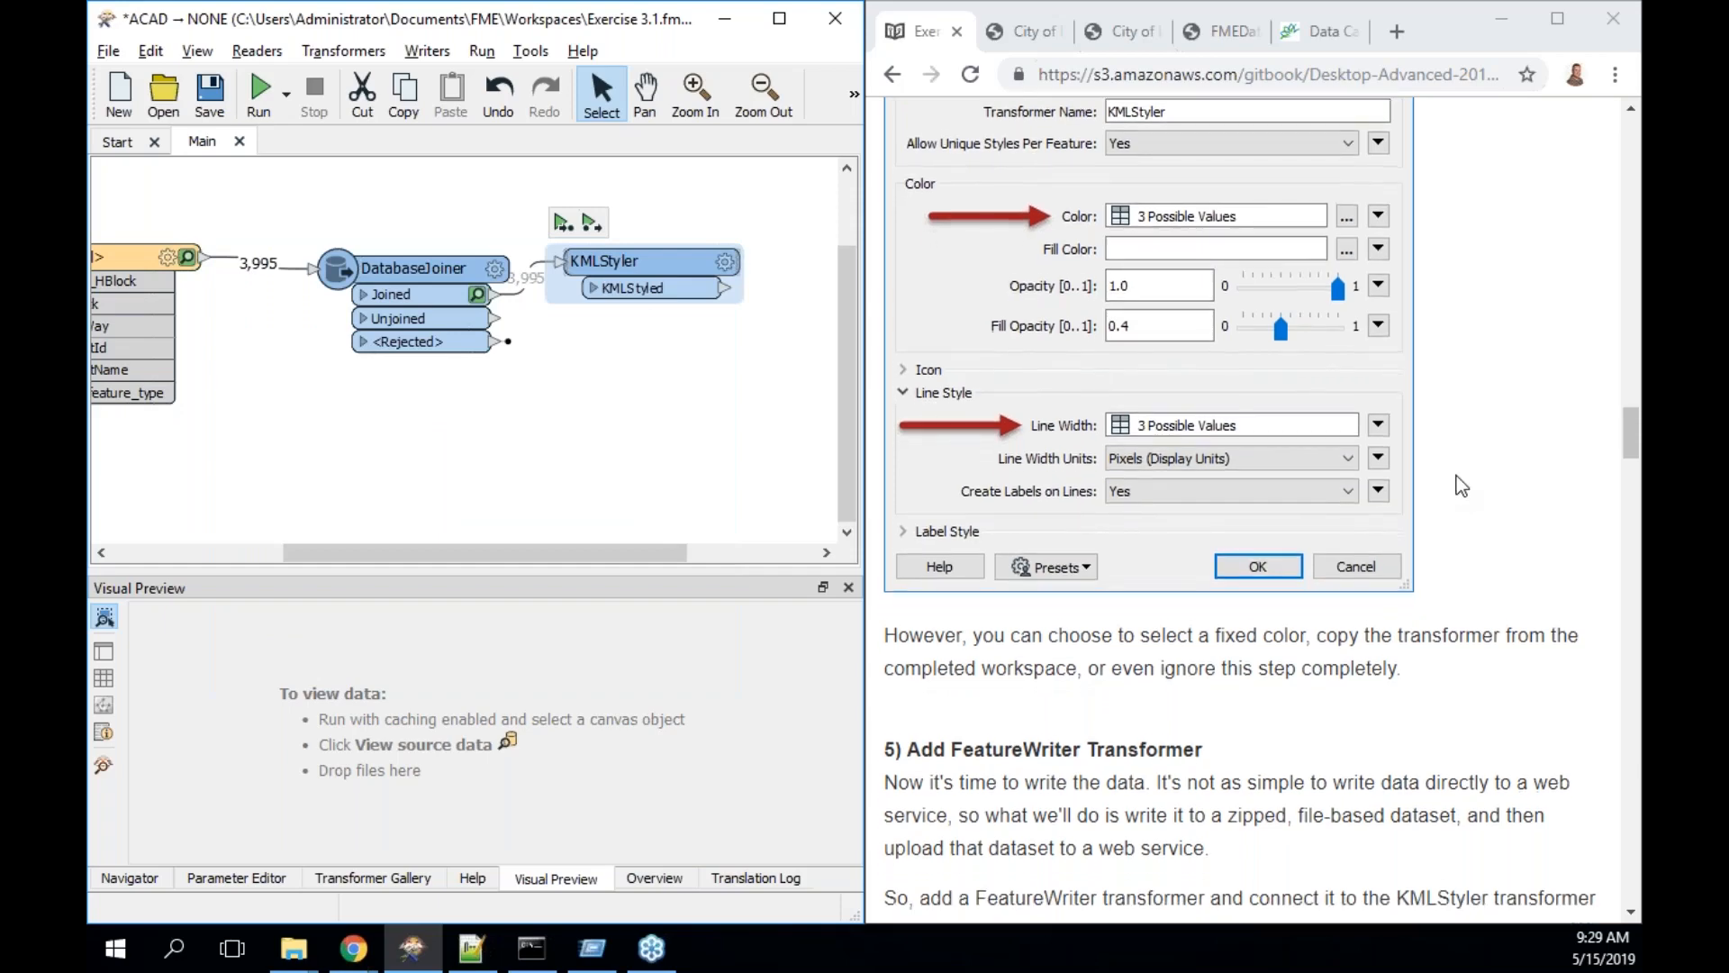
scroll(1457, 475, "down", 3)
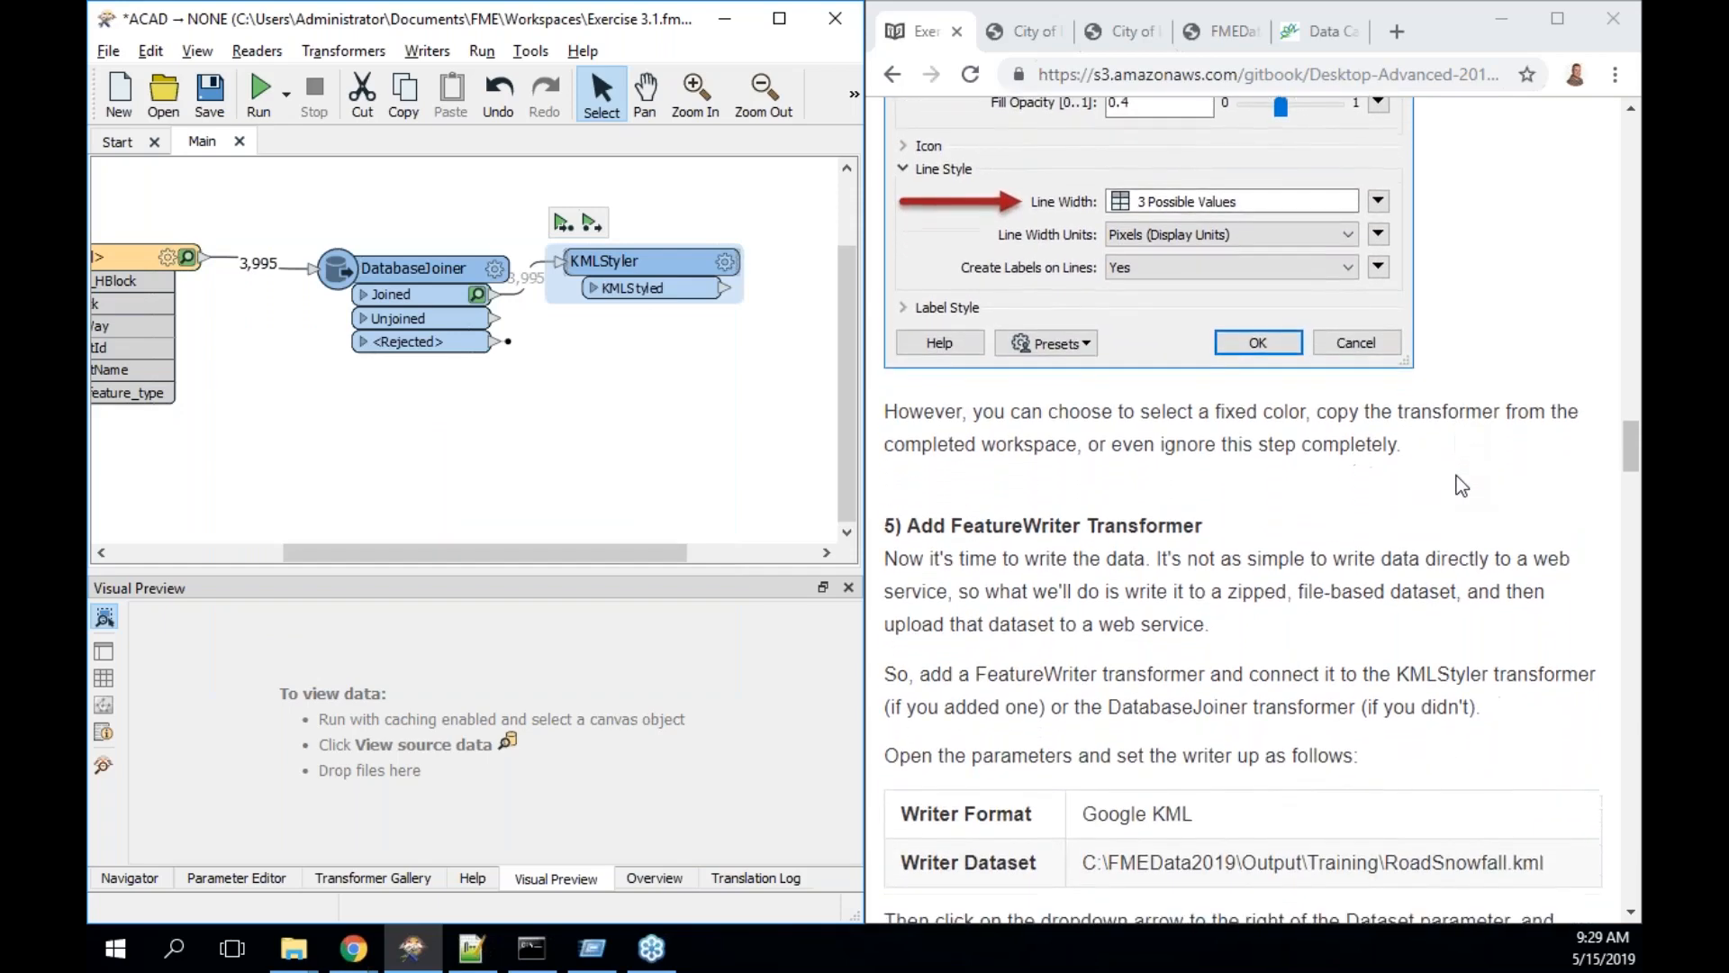
scroll(1456, 476, "down", 3)
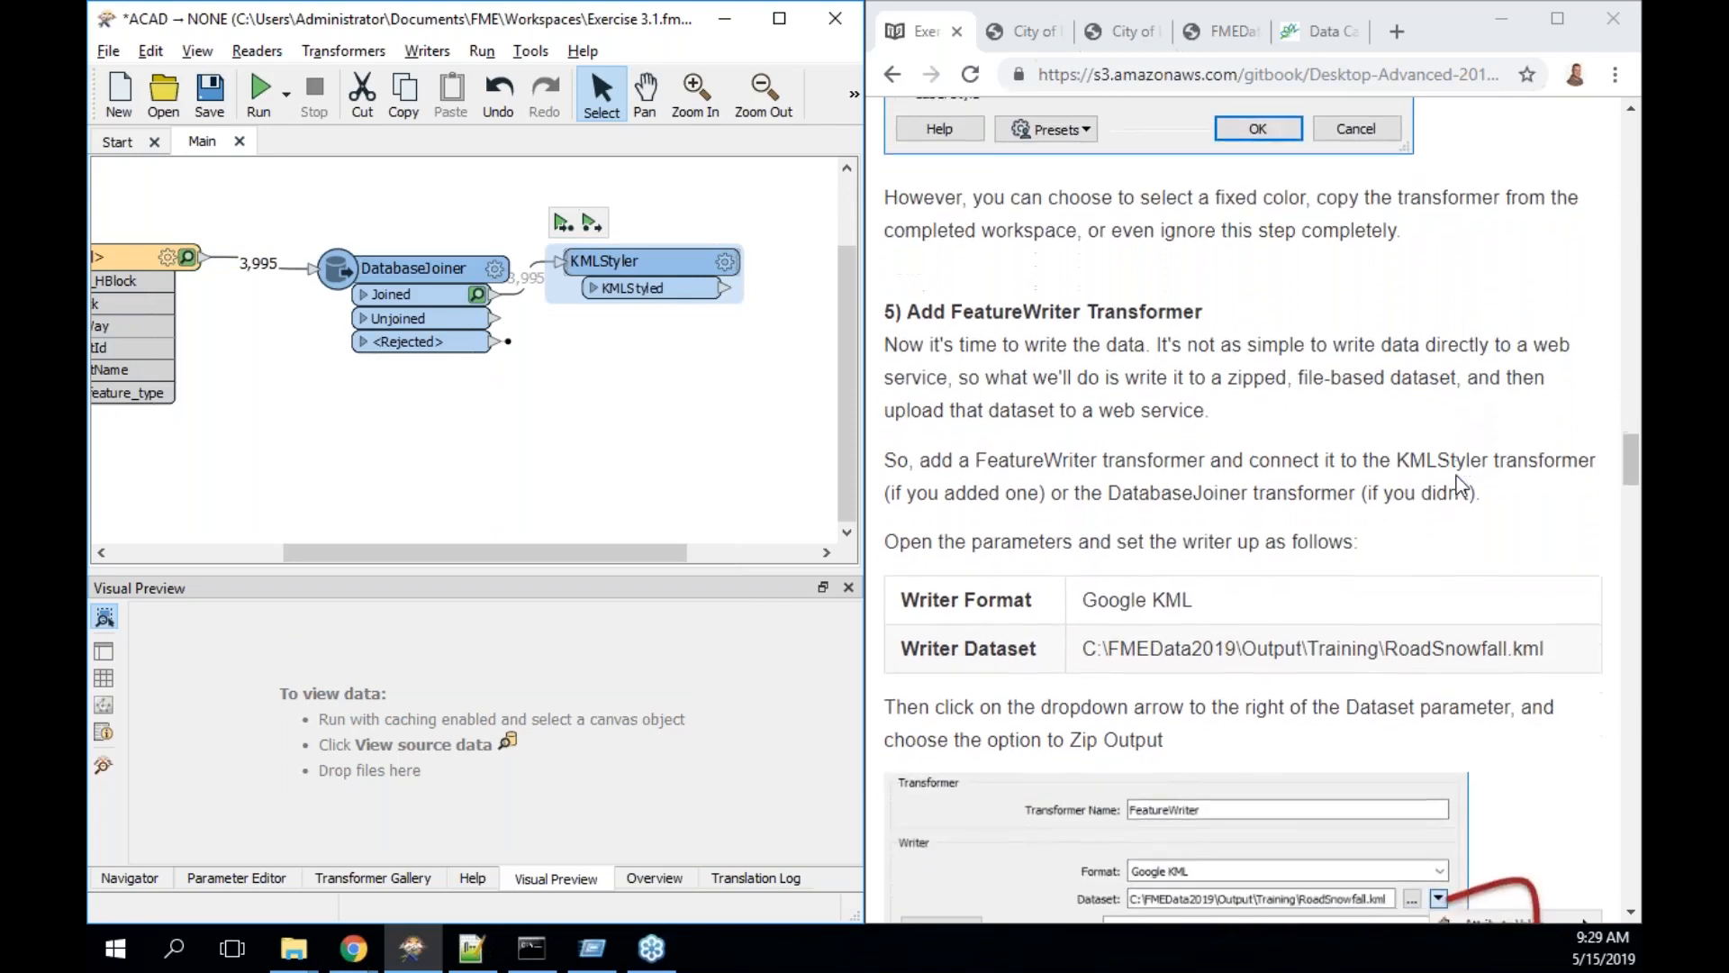
scroll(1456, 476, "down", 1)
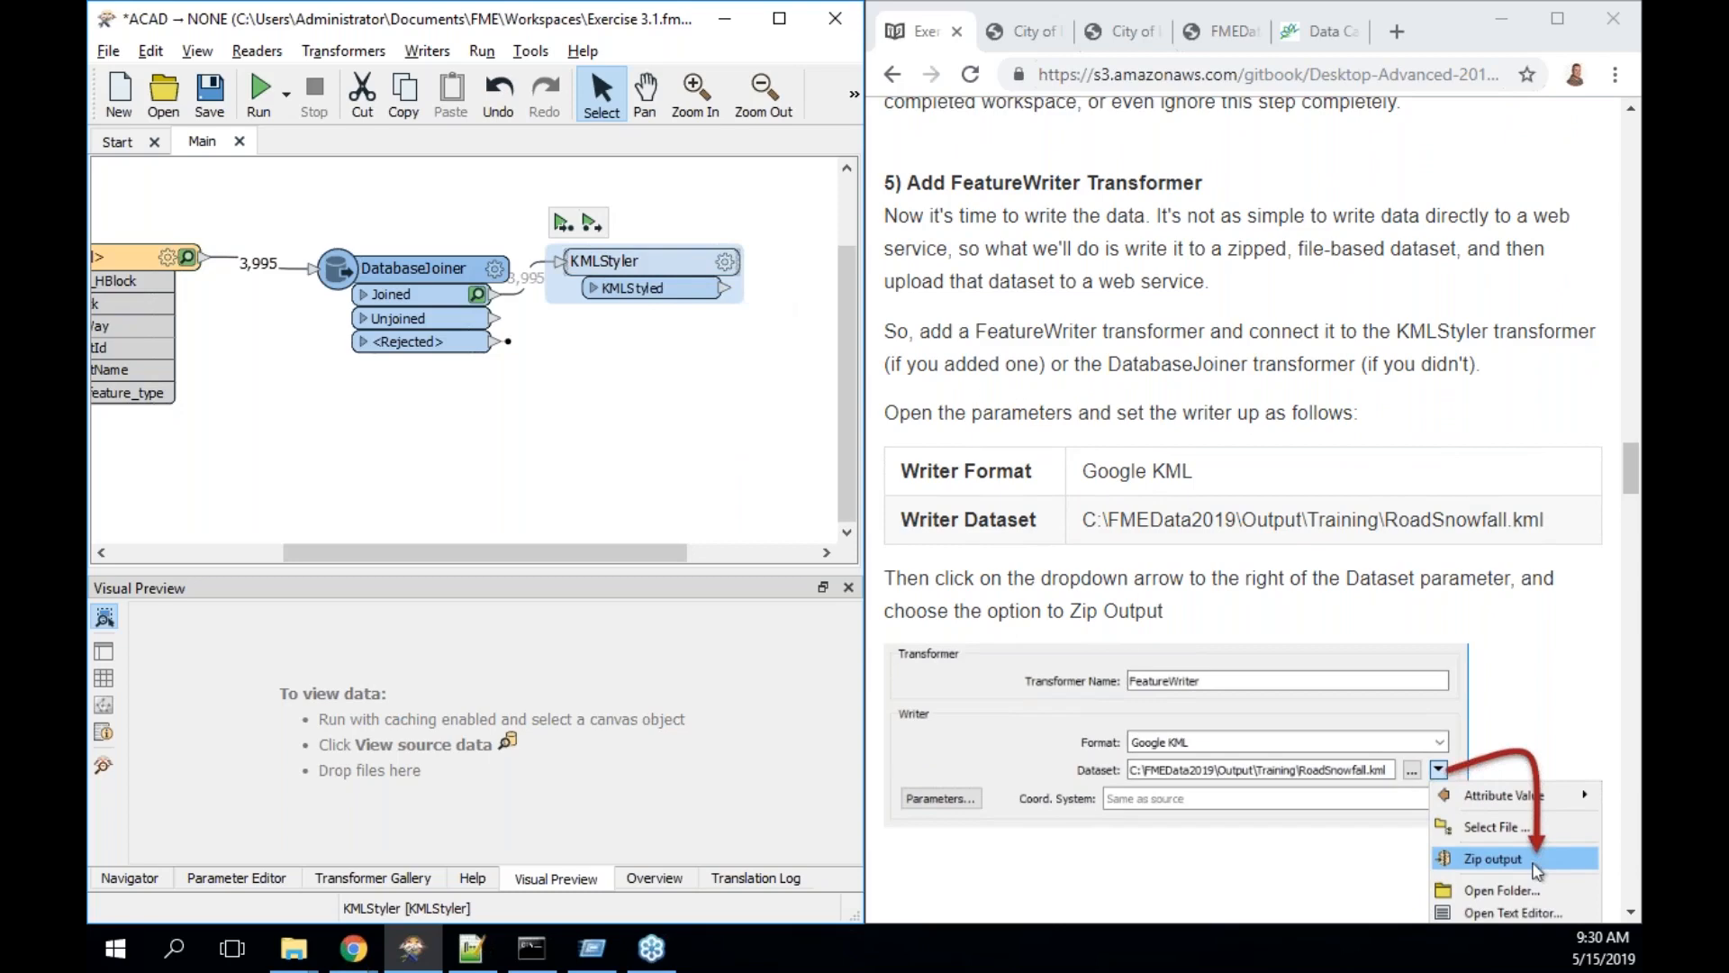
- Quick-add a FeatureWriter connected to the KMLStyler's KMLStyled output
type("featurewriter")
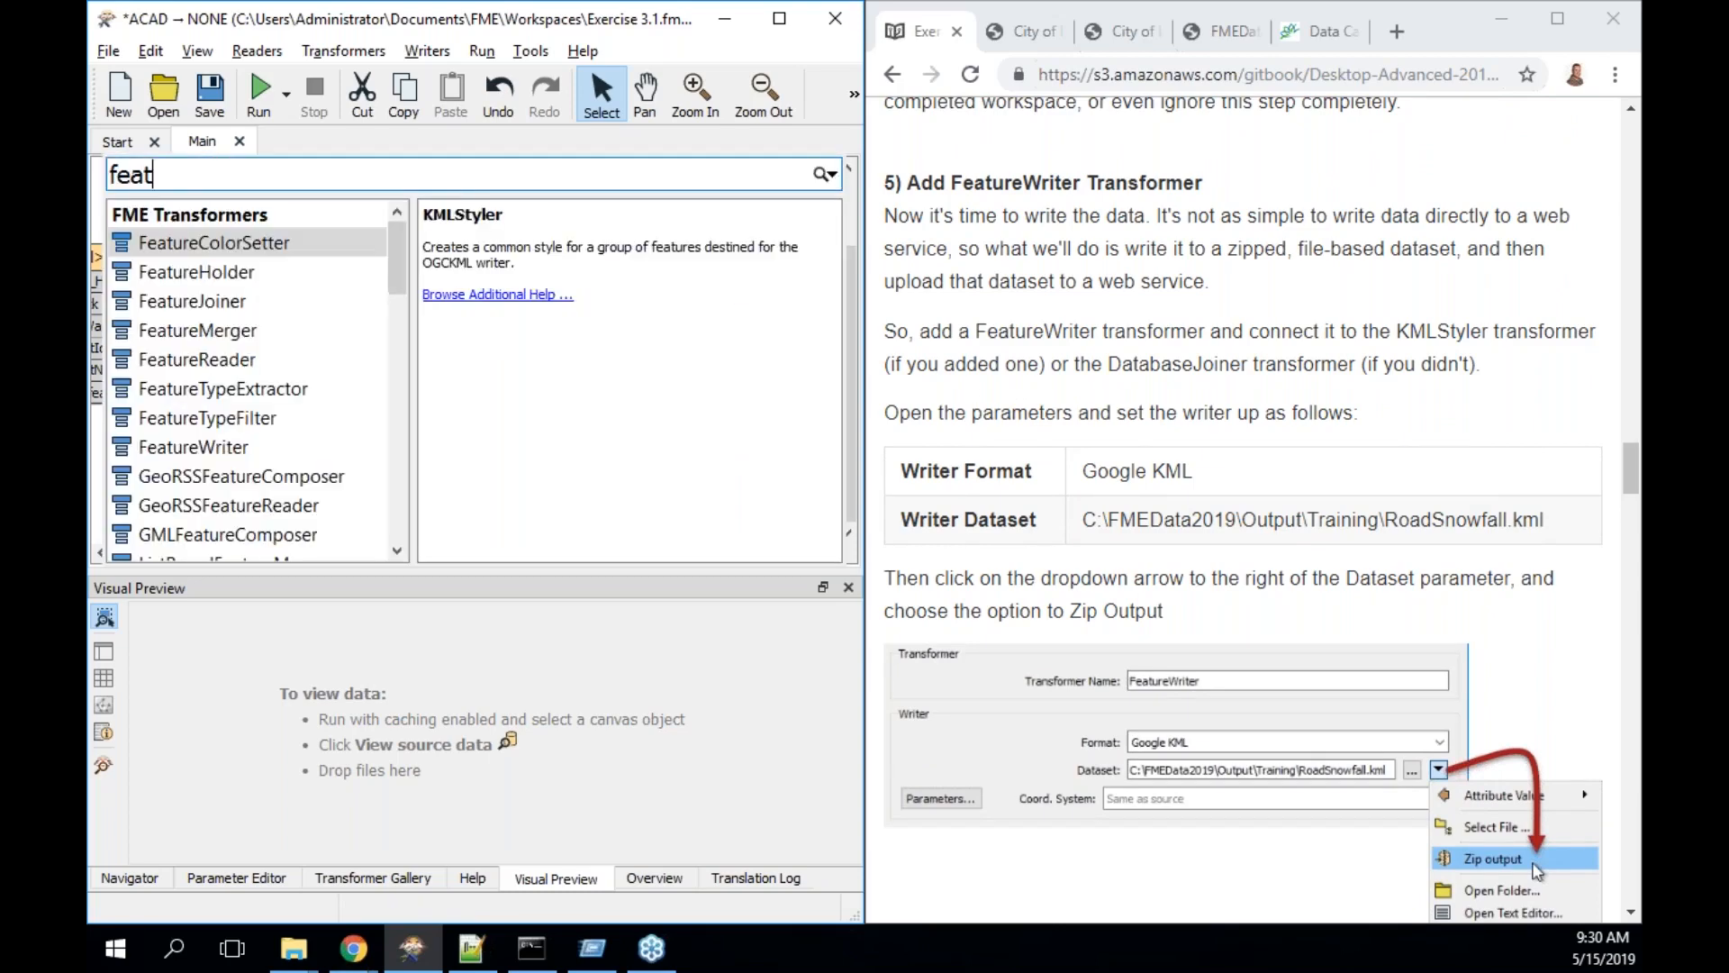
key("Return")
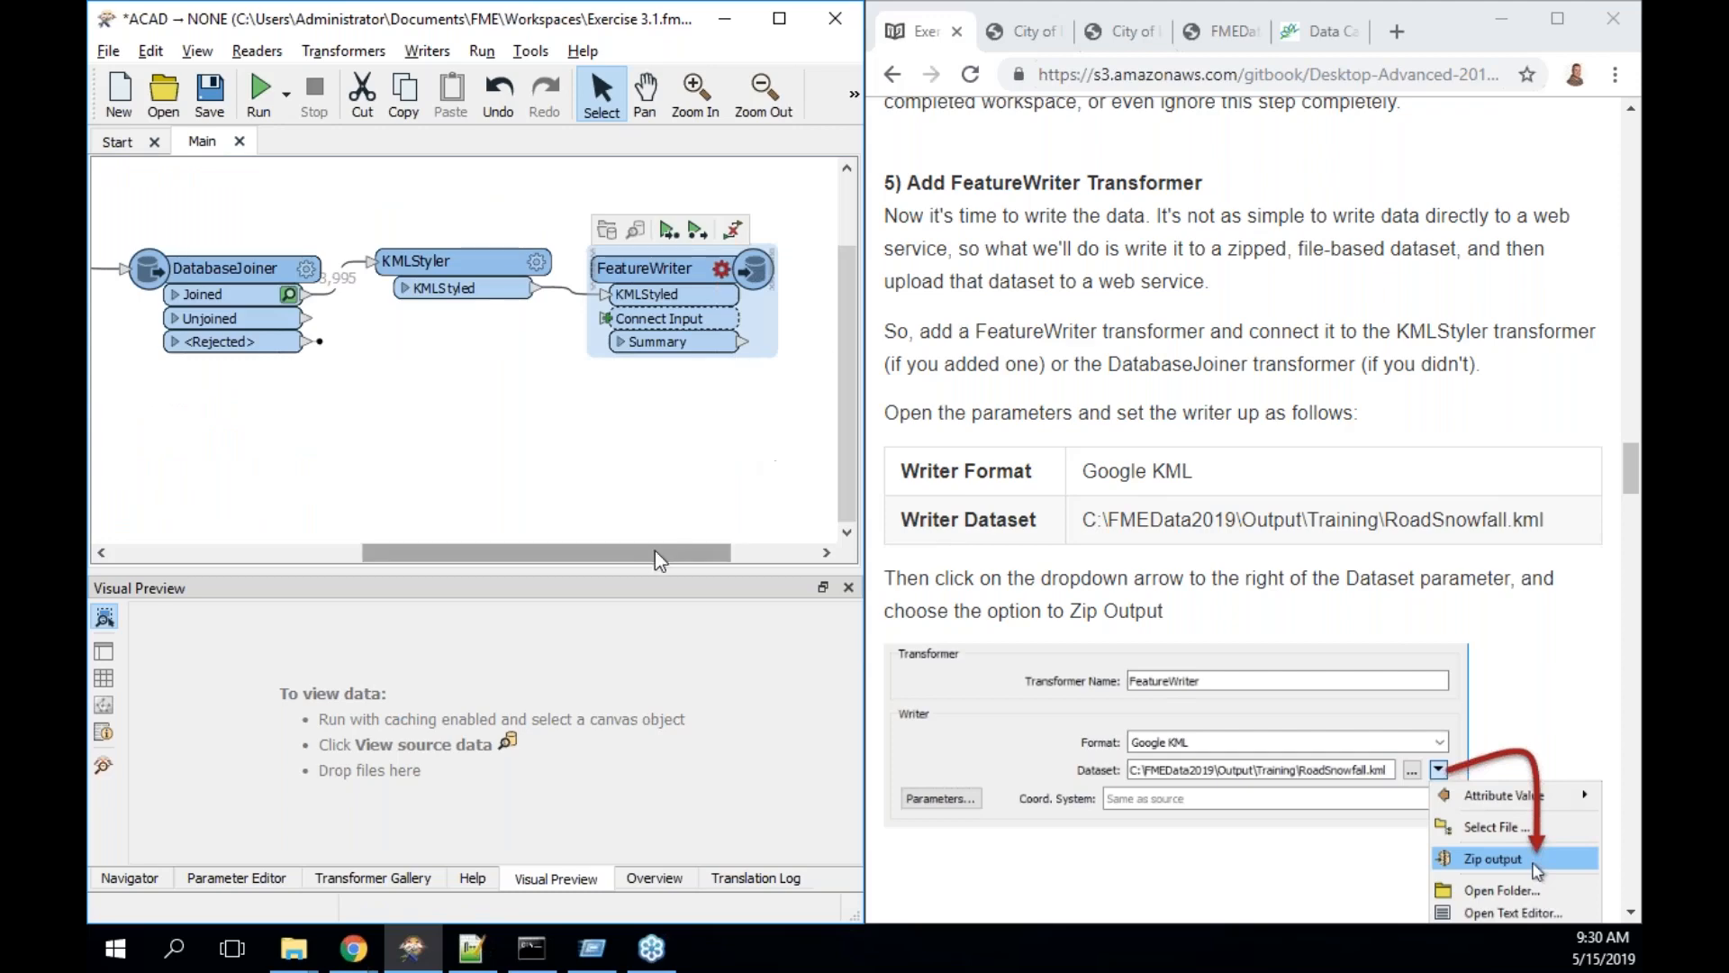
left_click_drag(655, 551, 776, 552)
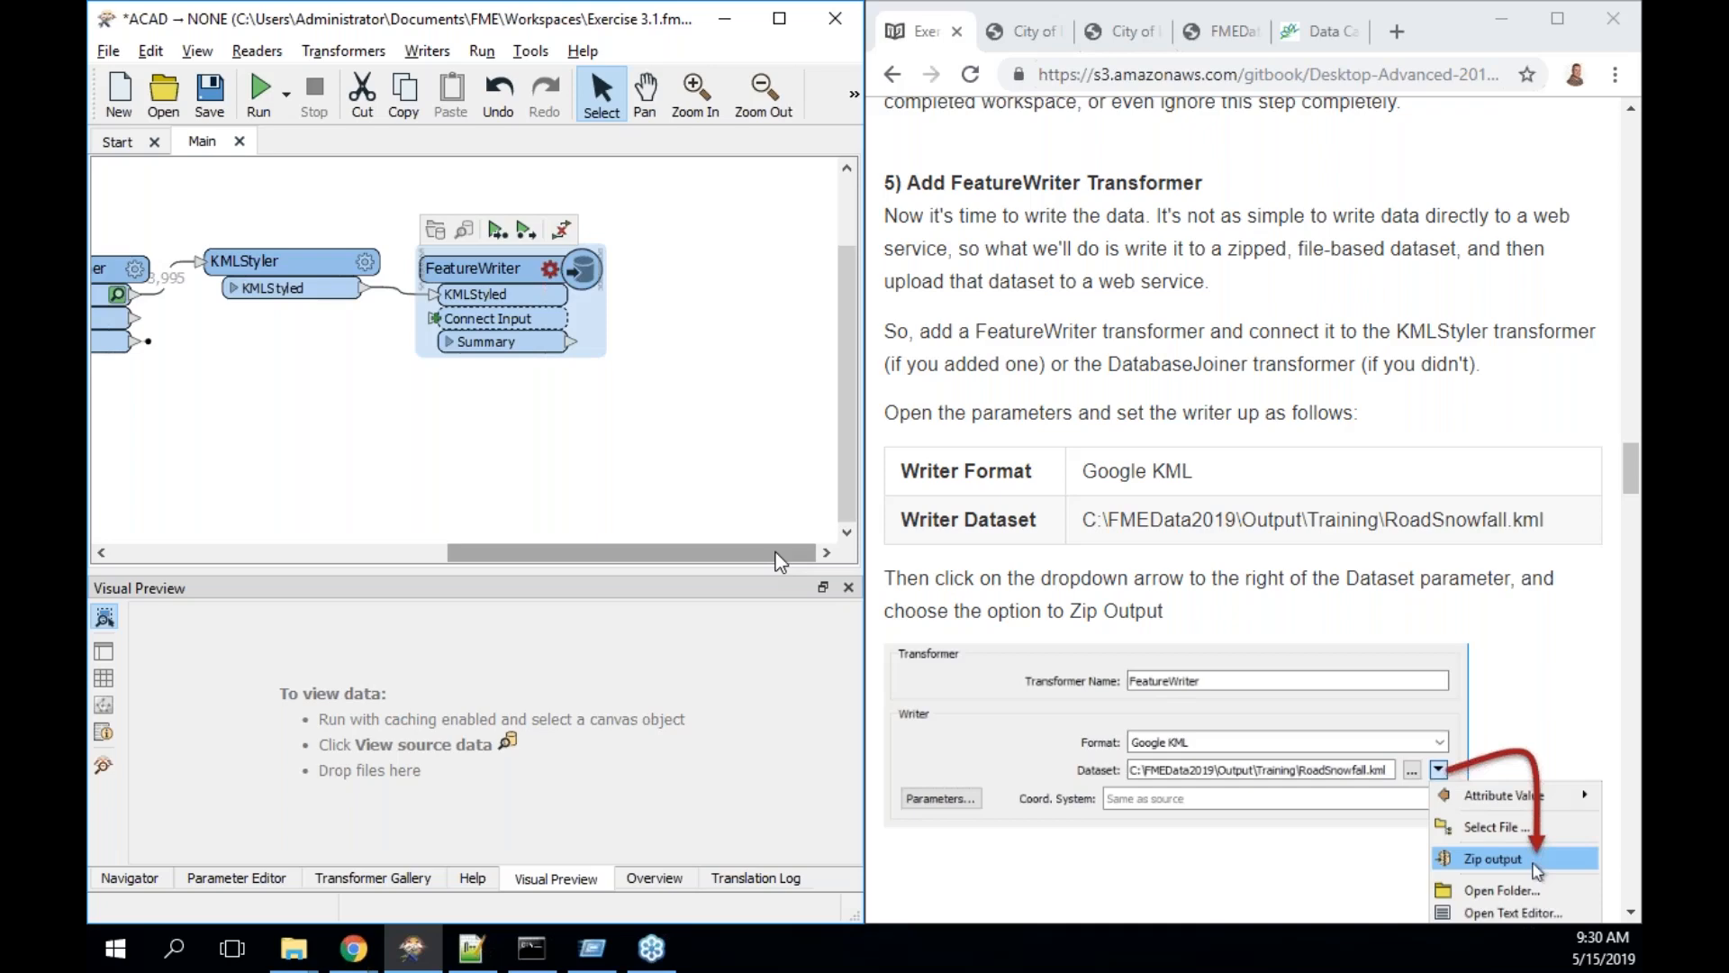
- Inspect Workspace Parameters and Scripting in the Navigator, then bring up the FeatureWriter parameters
left_click(169, 878)
scroll(185, 837, "down", 1)
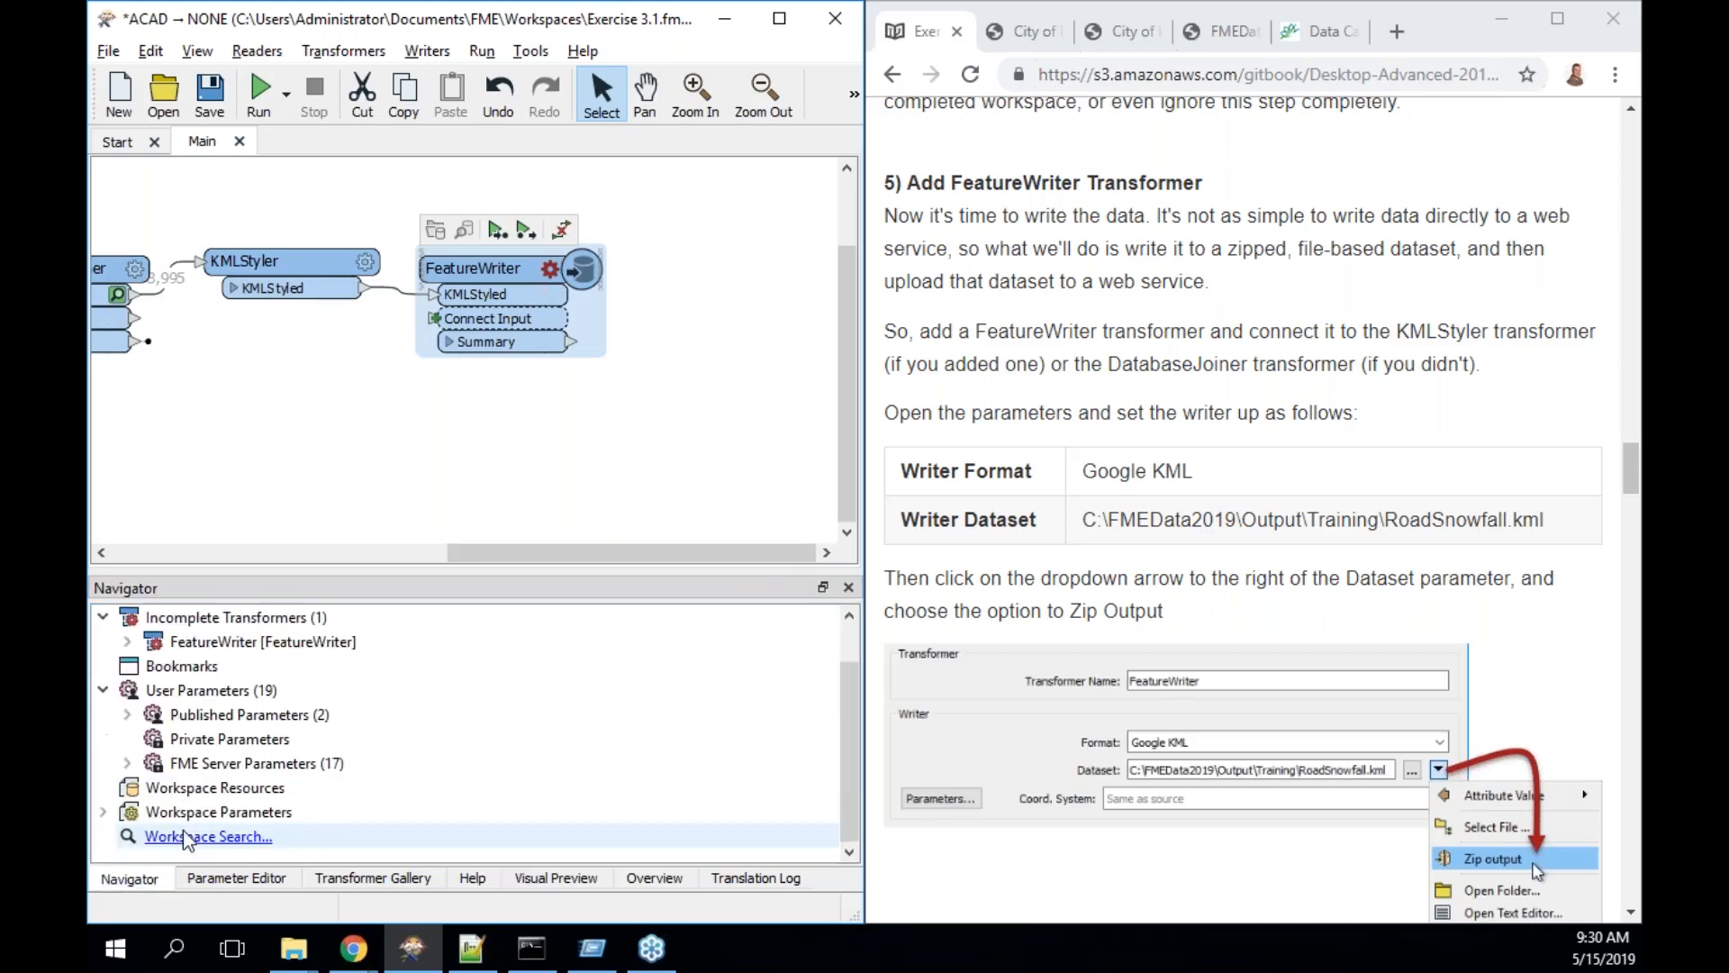
left_click(109, 809)
scroll(153, 809, "down", 2)
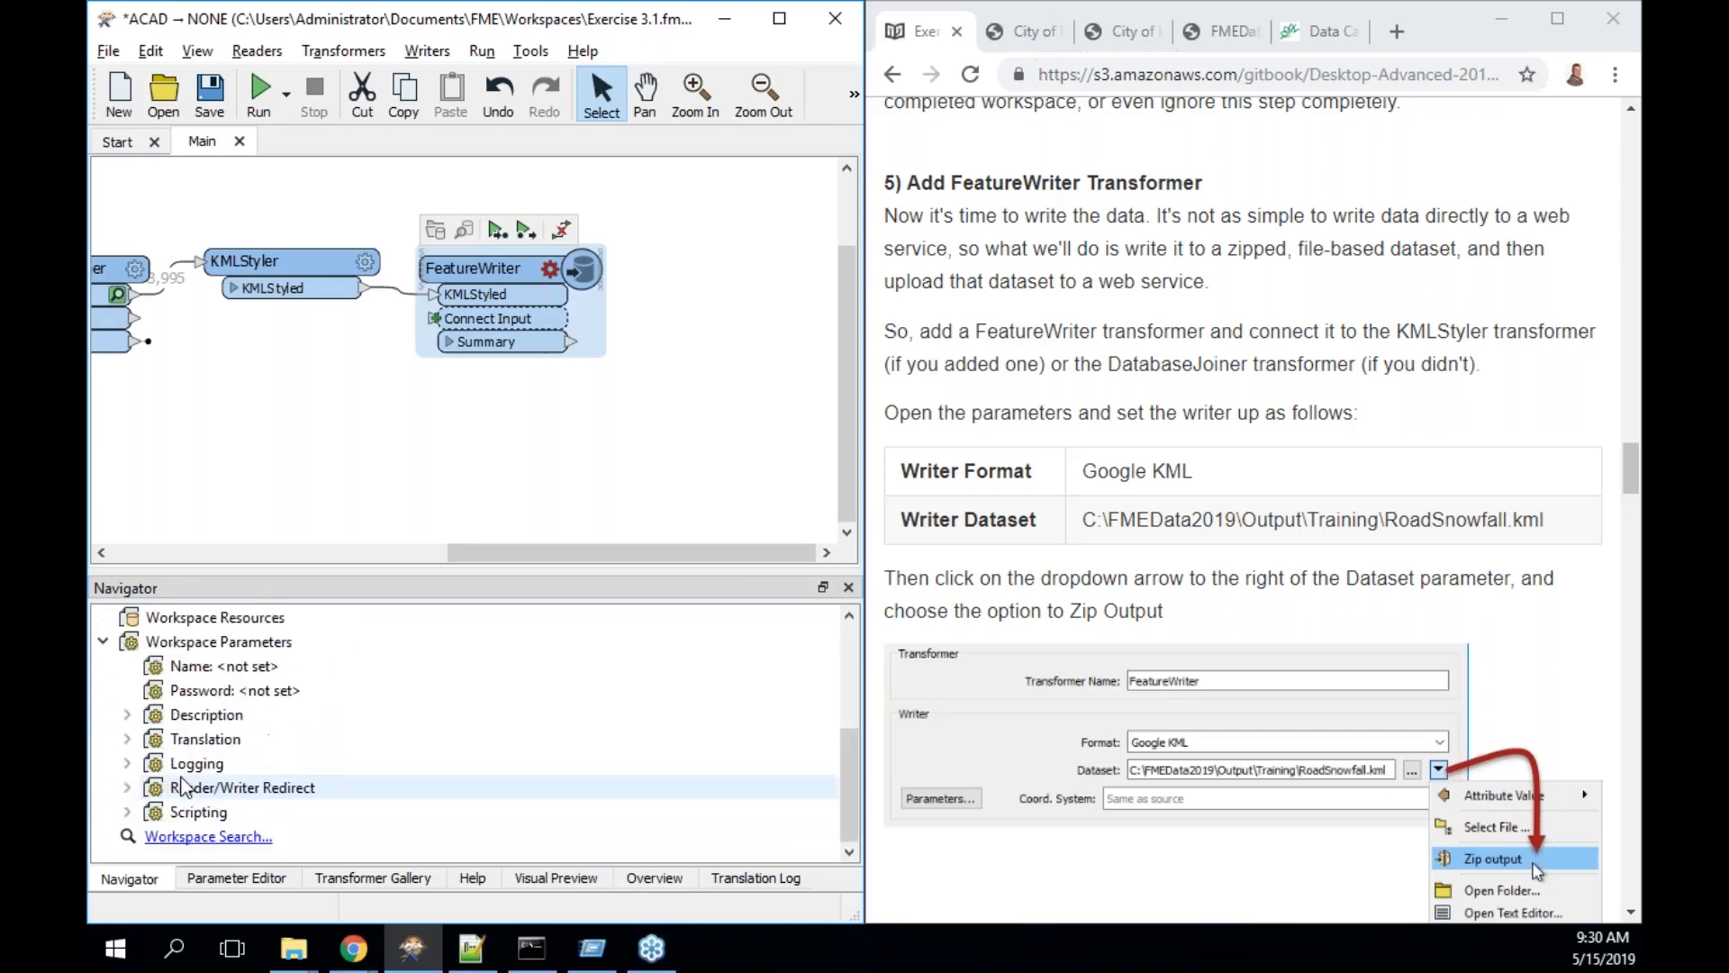
left_click(128, 812)
scroll(245, 789, "down", 2)
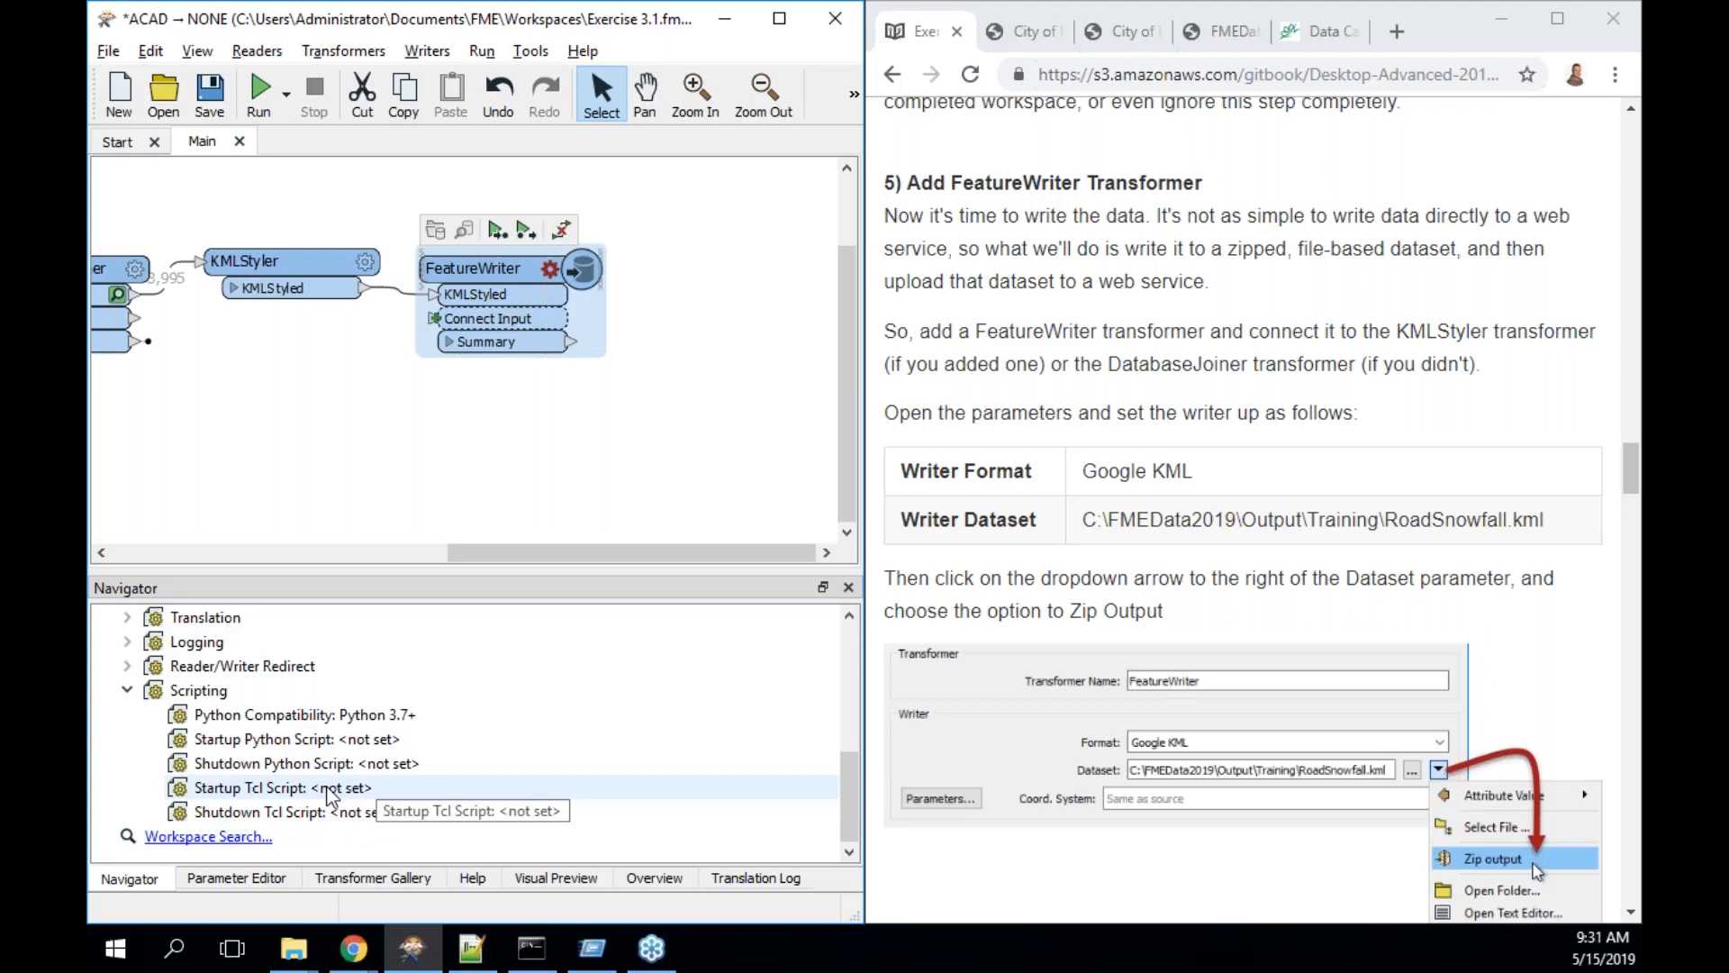
left_click(127, 689)
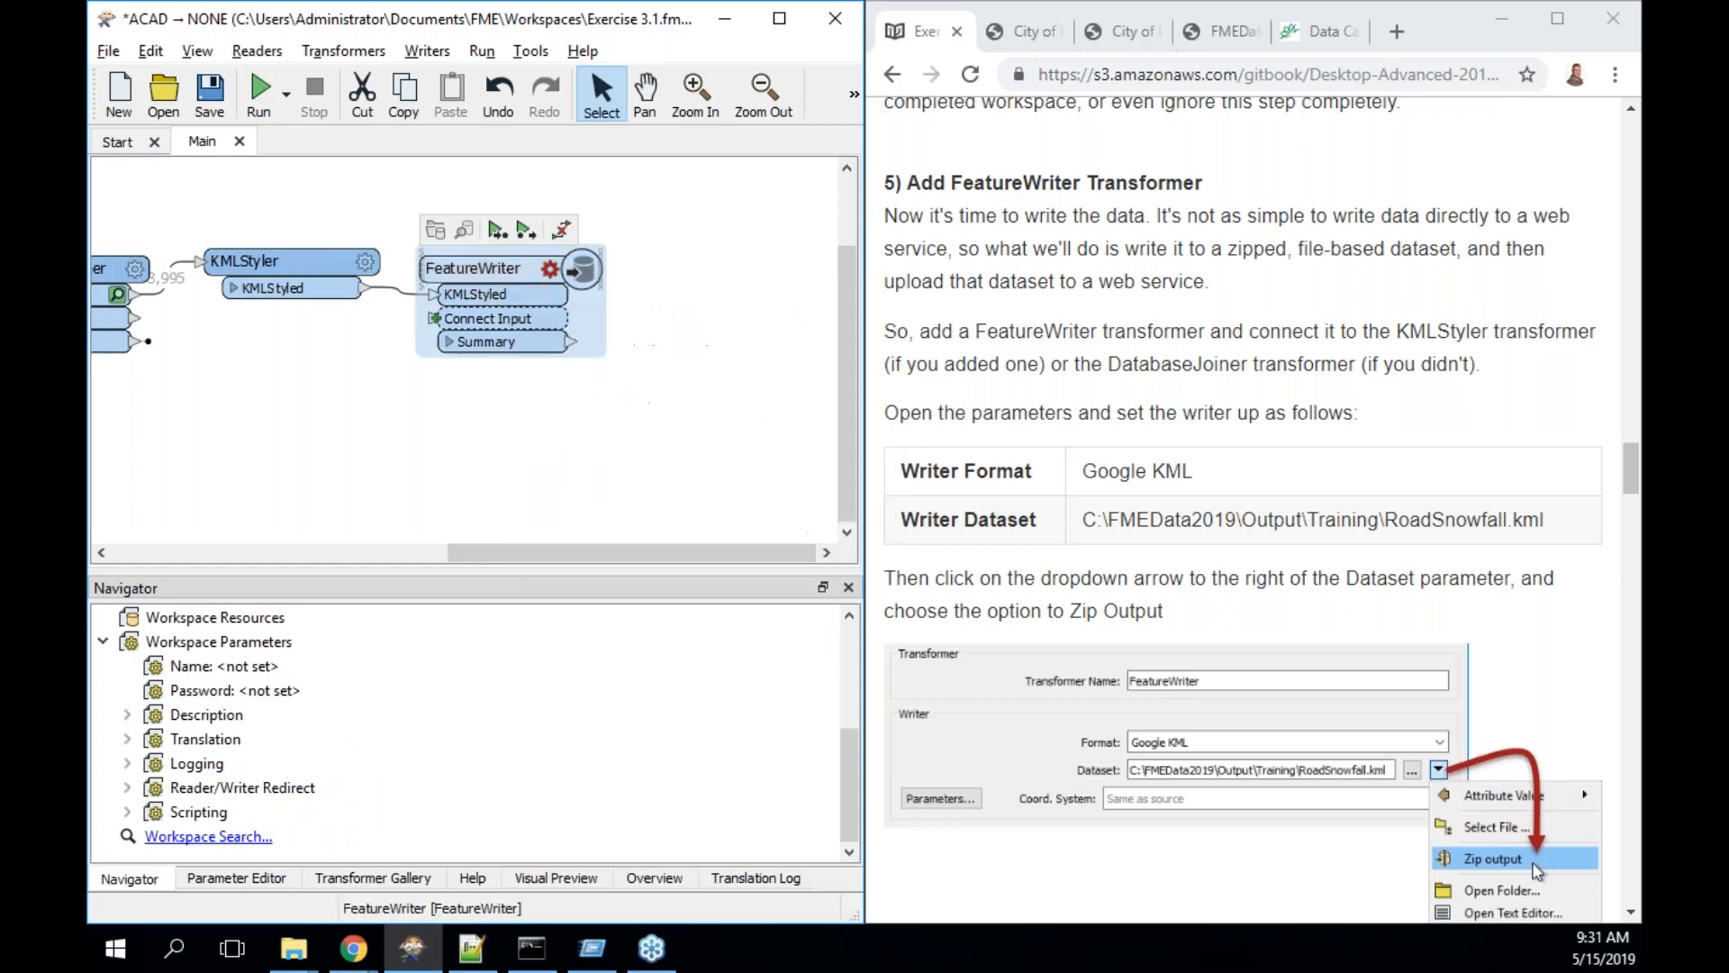
left_click(550, 269)
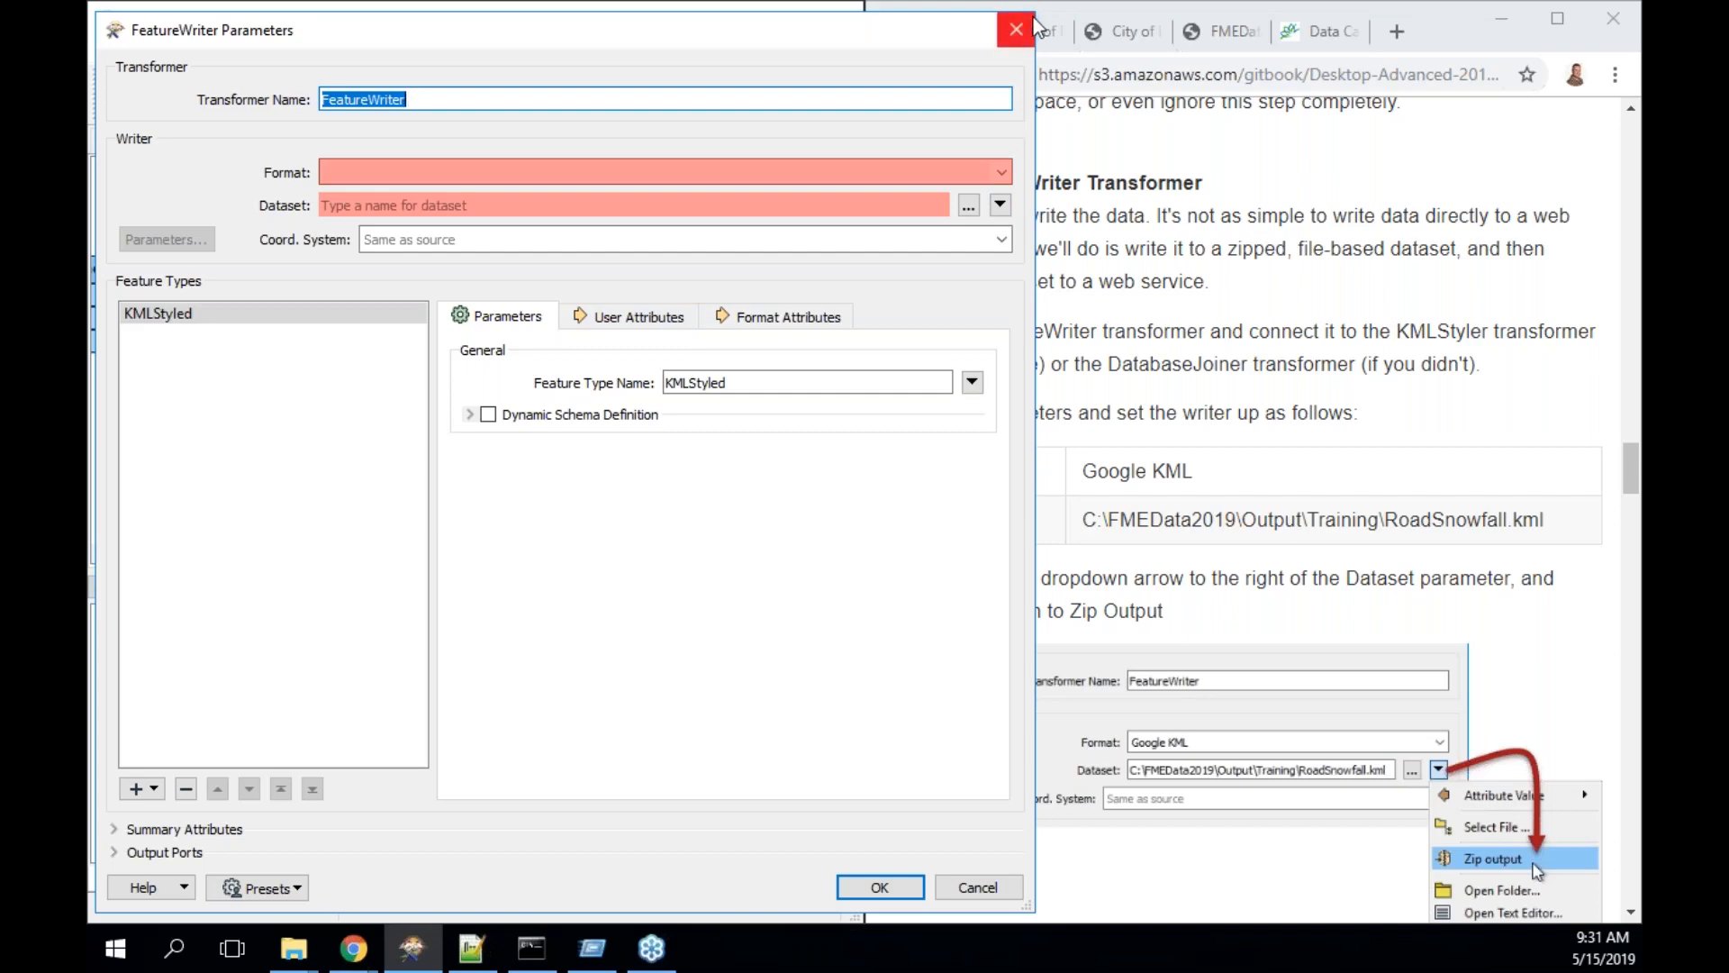
- Resize and reposition the FeatureWriter settings window beside the tutorial page
left_click_drag(1034, 11, 1641, 153)
left_click(697, 834)
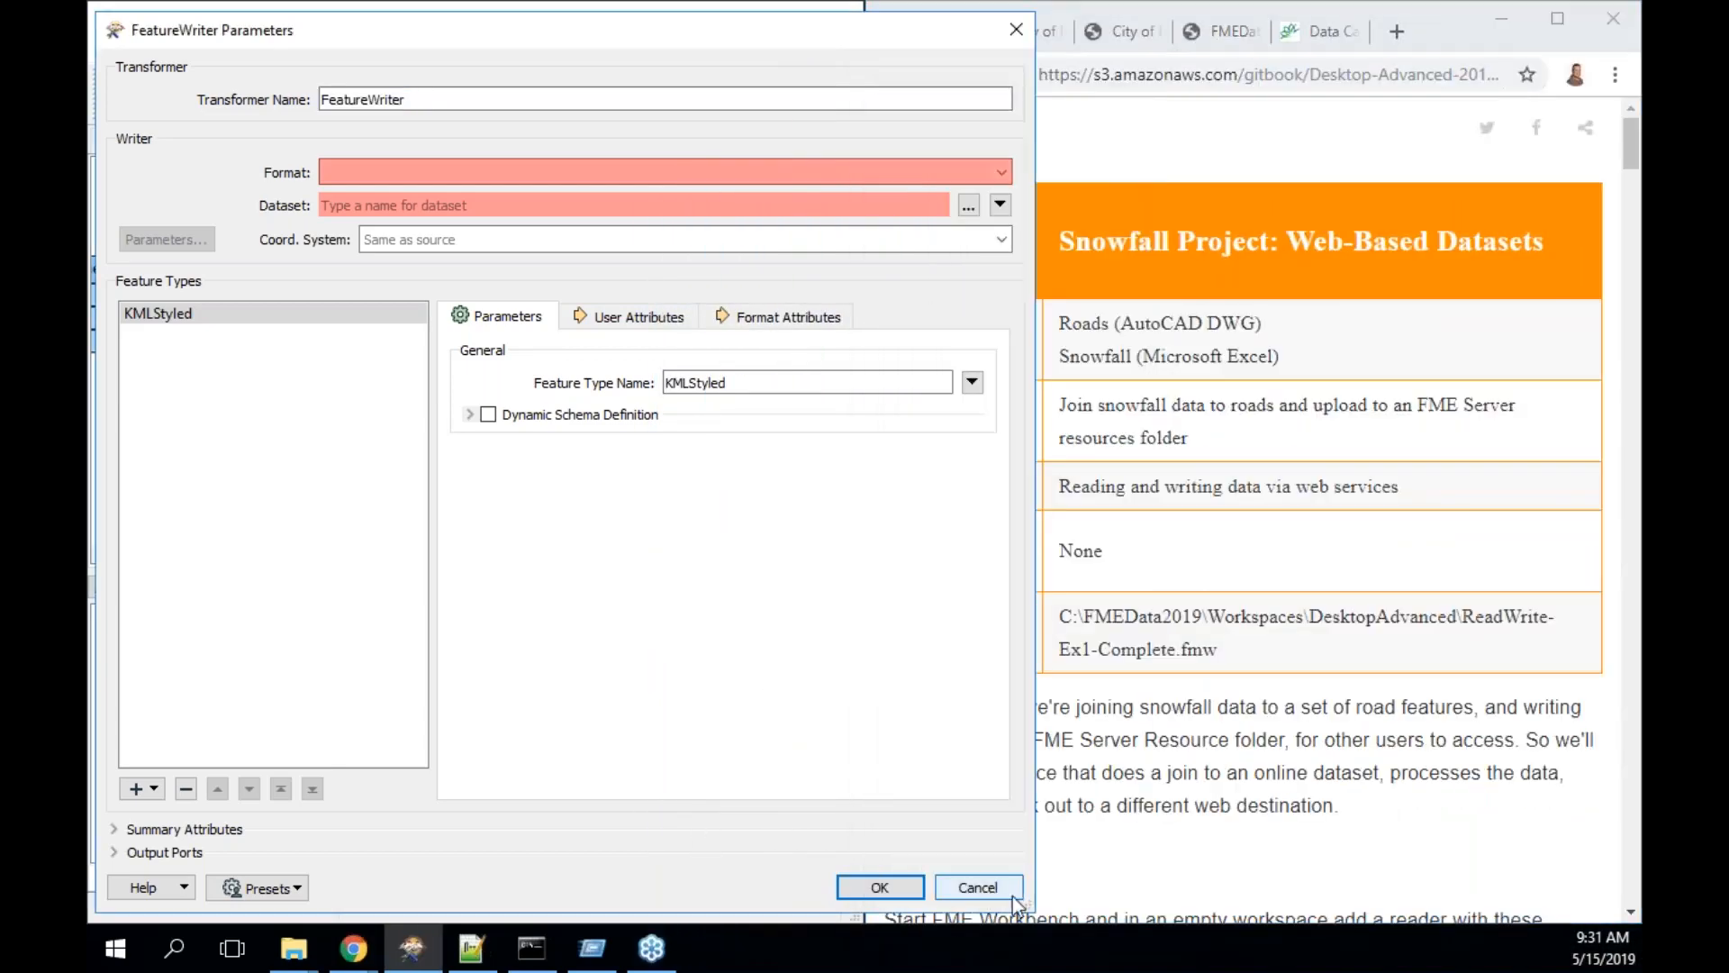
left_click_drag(1024, 900, 957, 655)
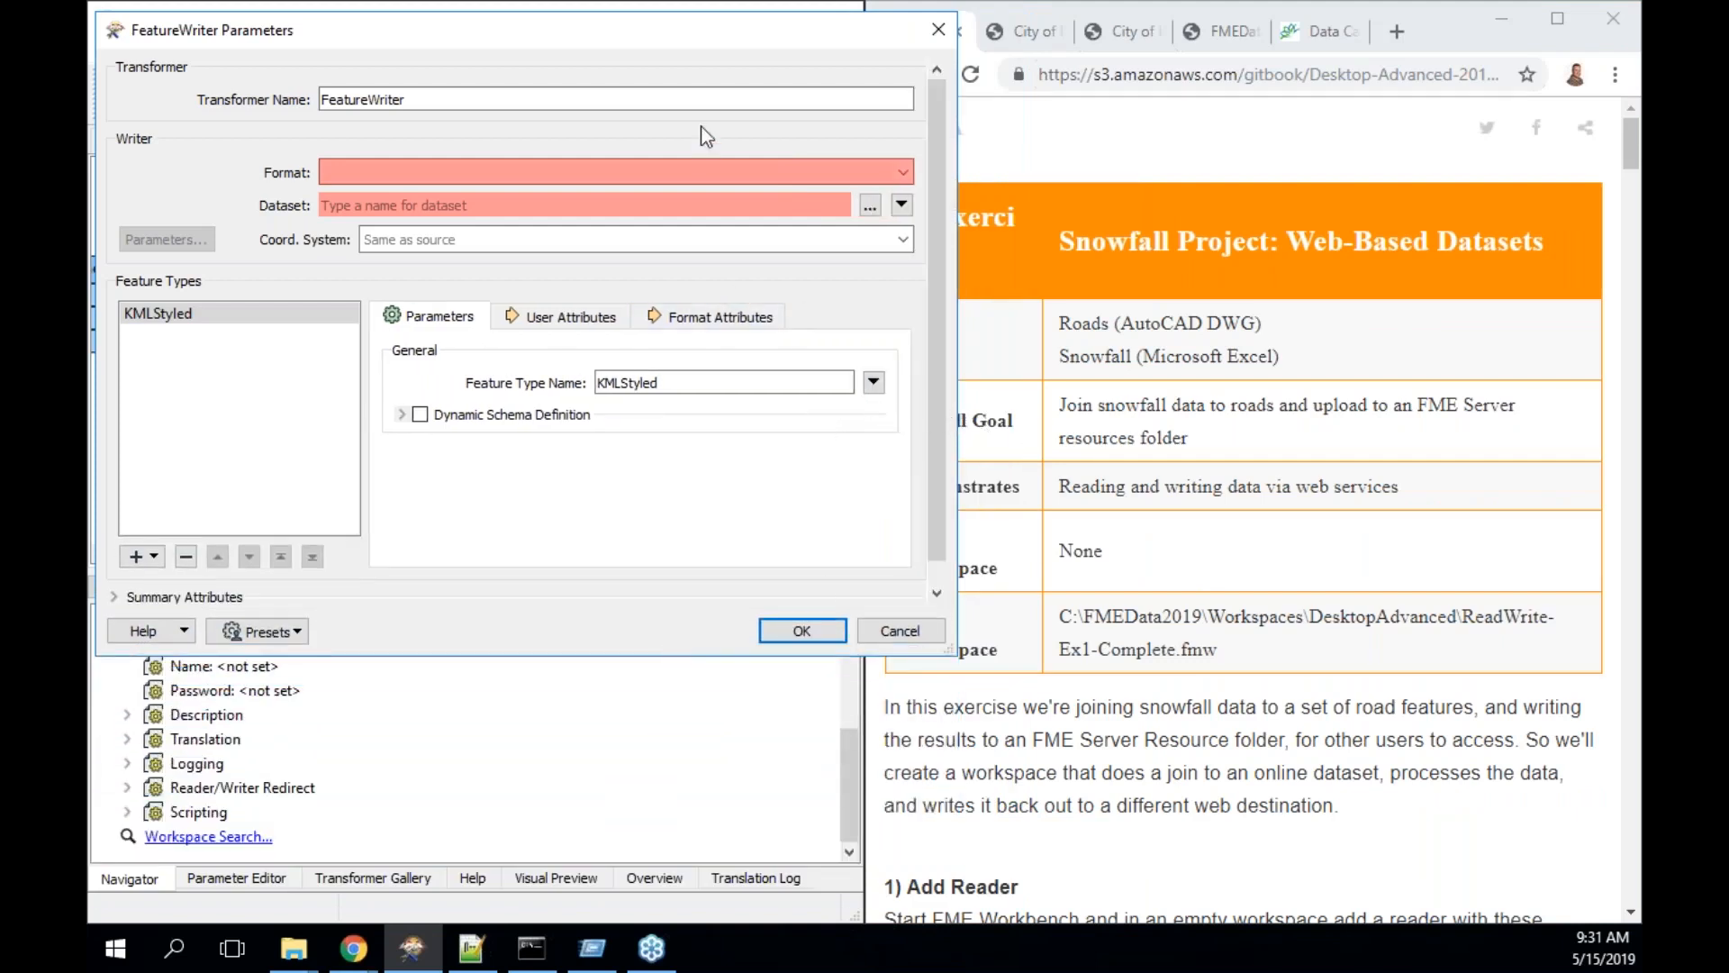
left_click_drag(700, 30, 683, 25)
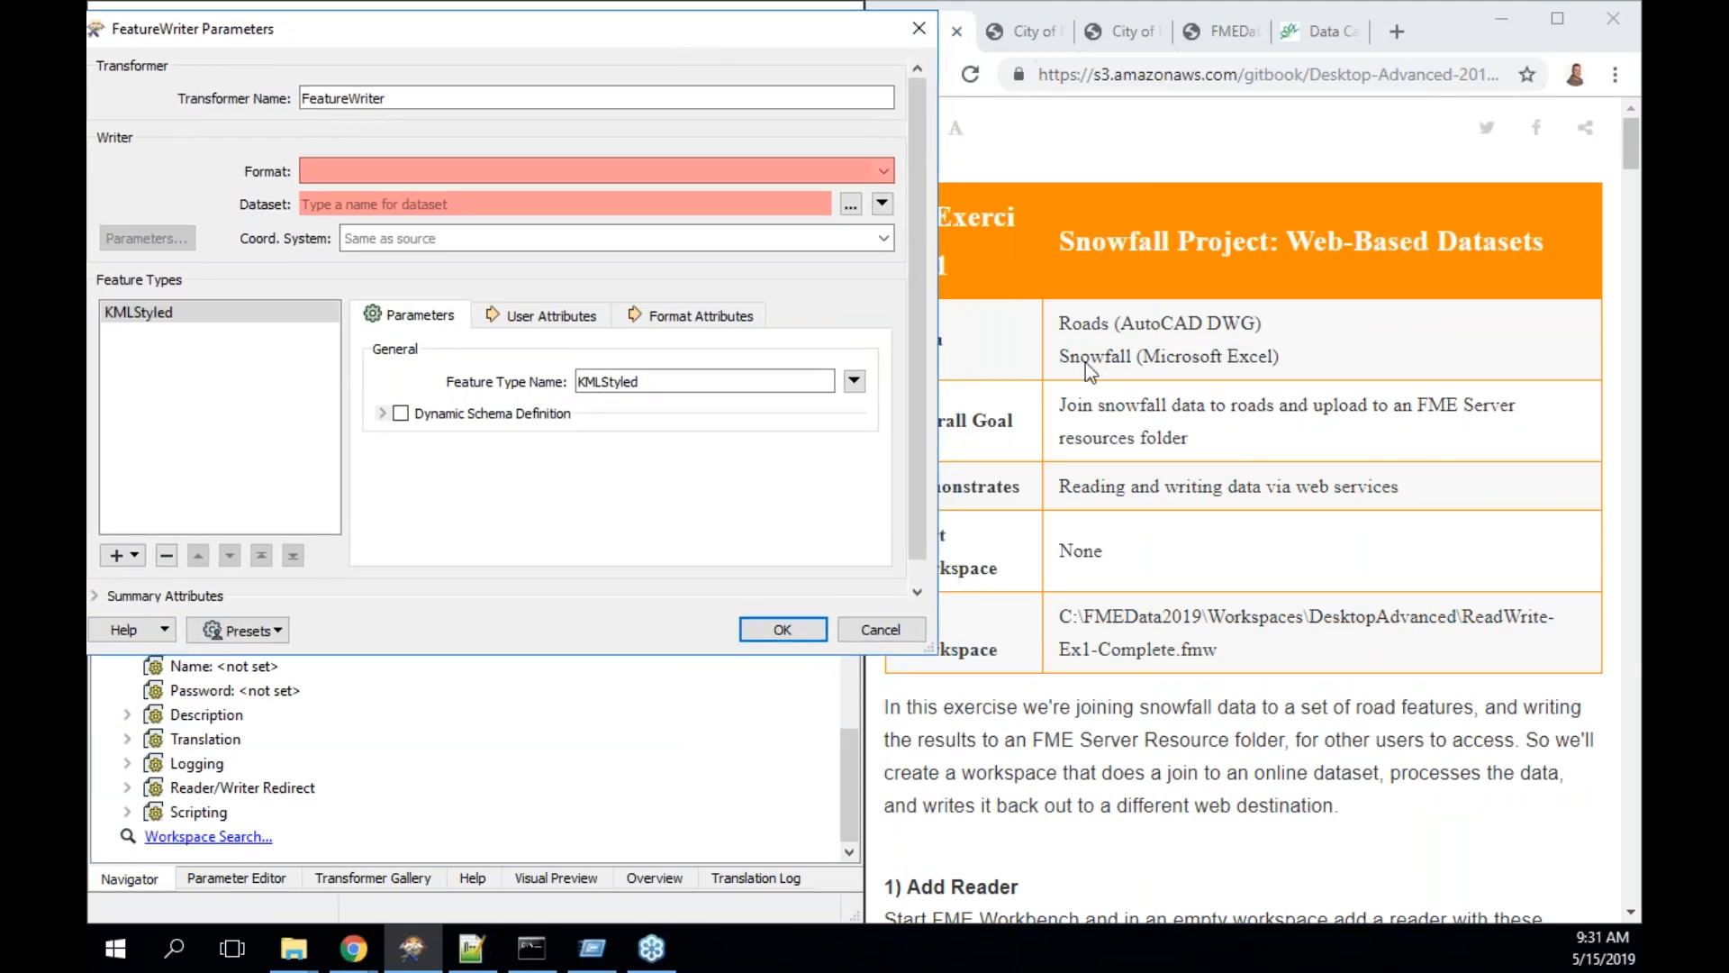
left_click(1212, 411)
scroll(1211, 411, "down", 20)
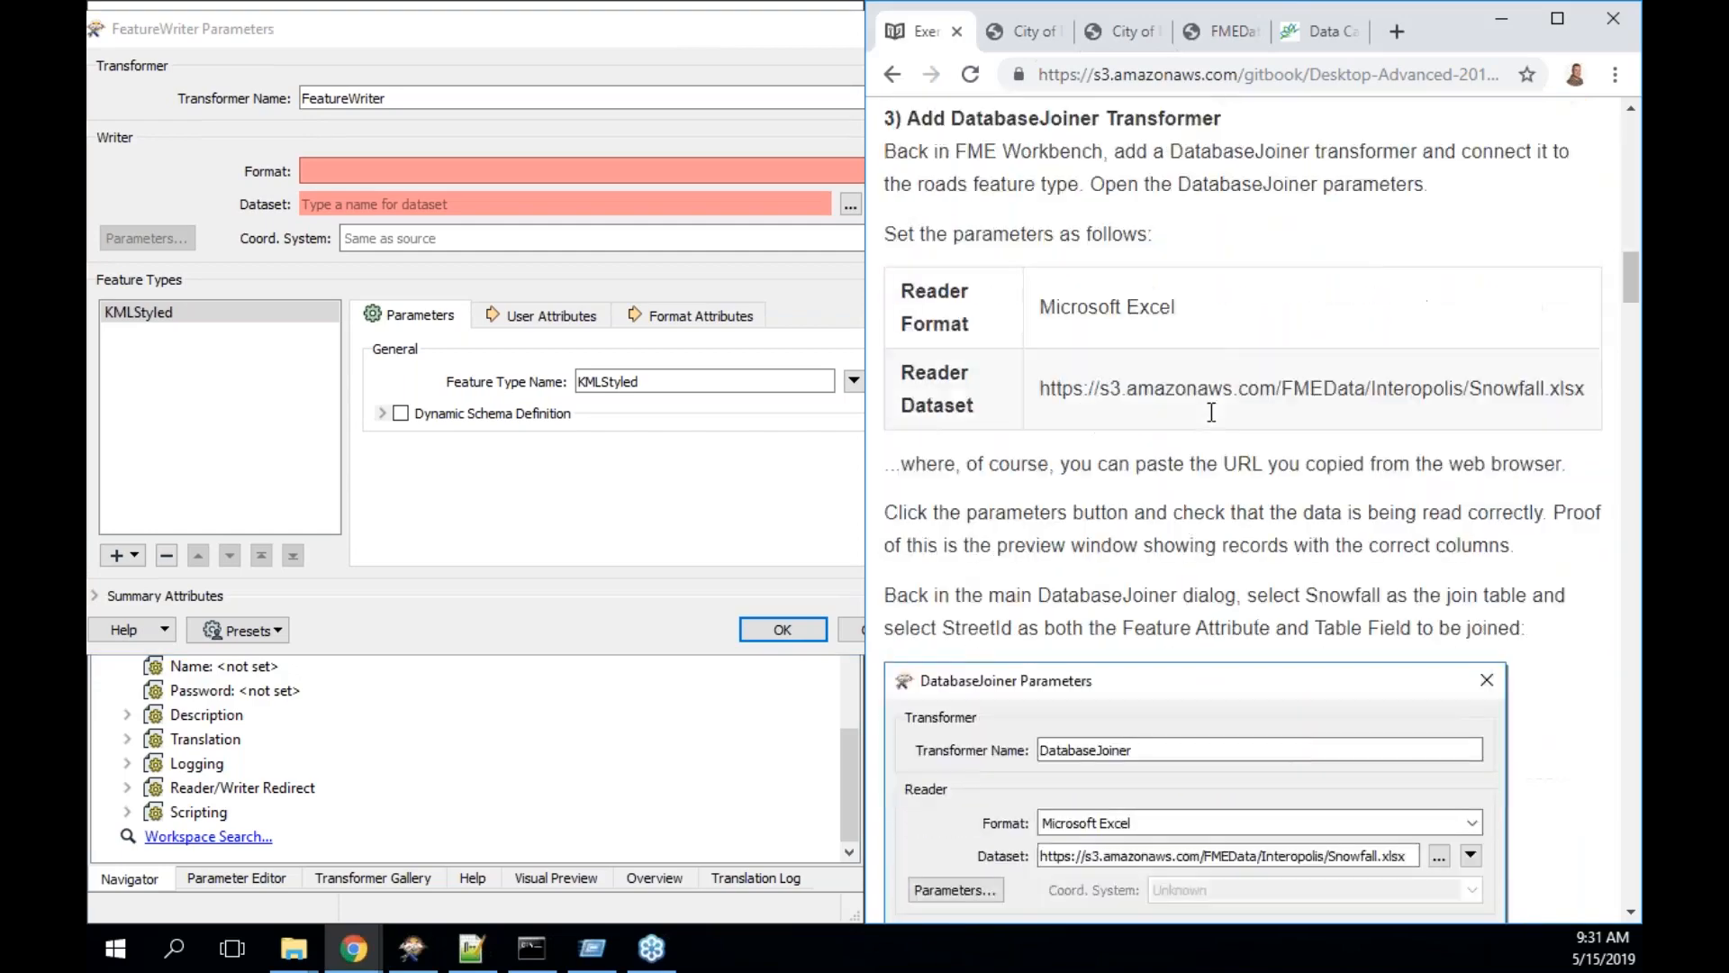
scroll(1212, 412, "down", 18)
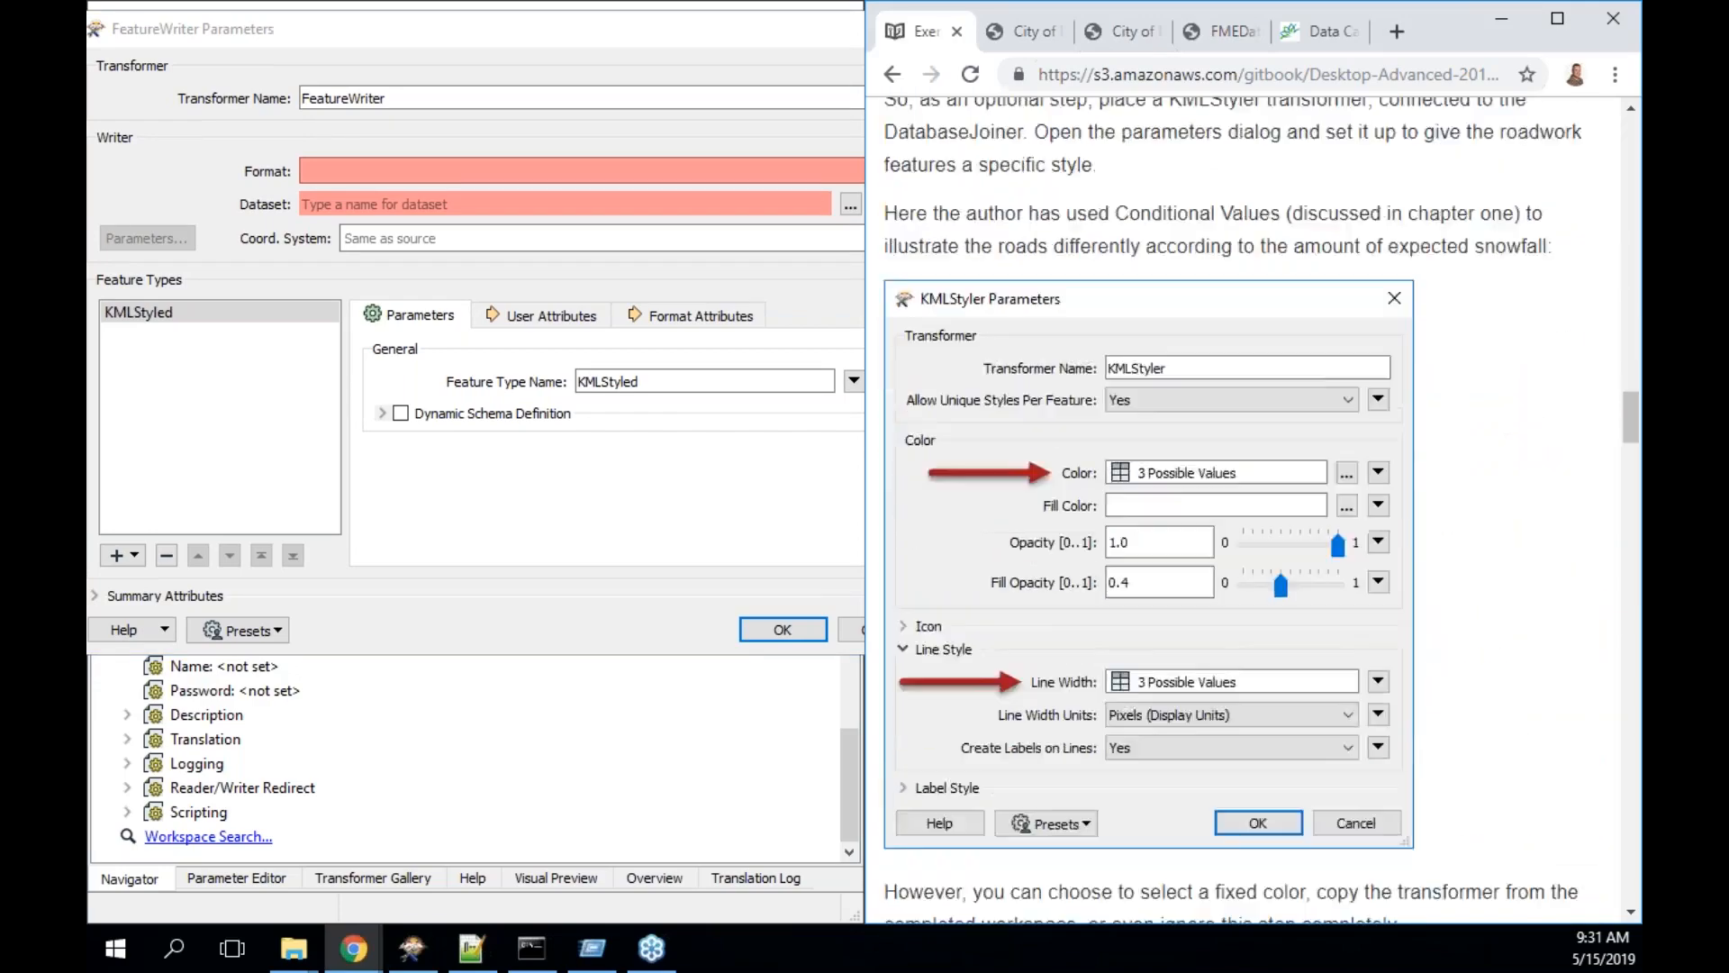
scroll(1211, 411, "down", 5)
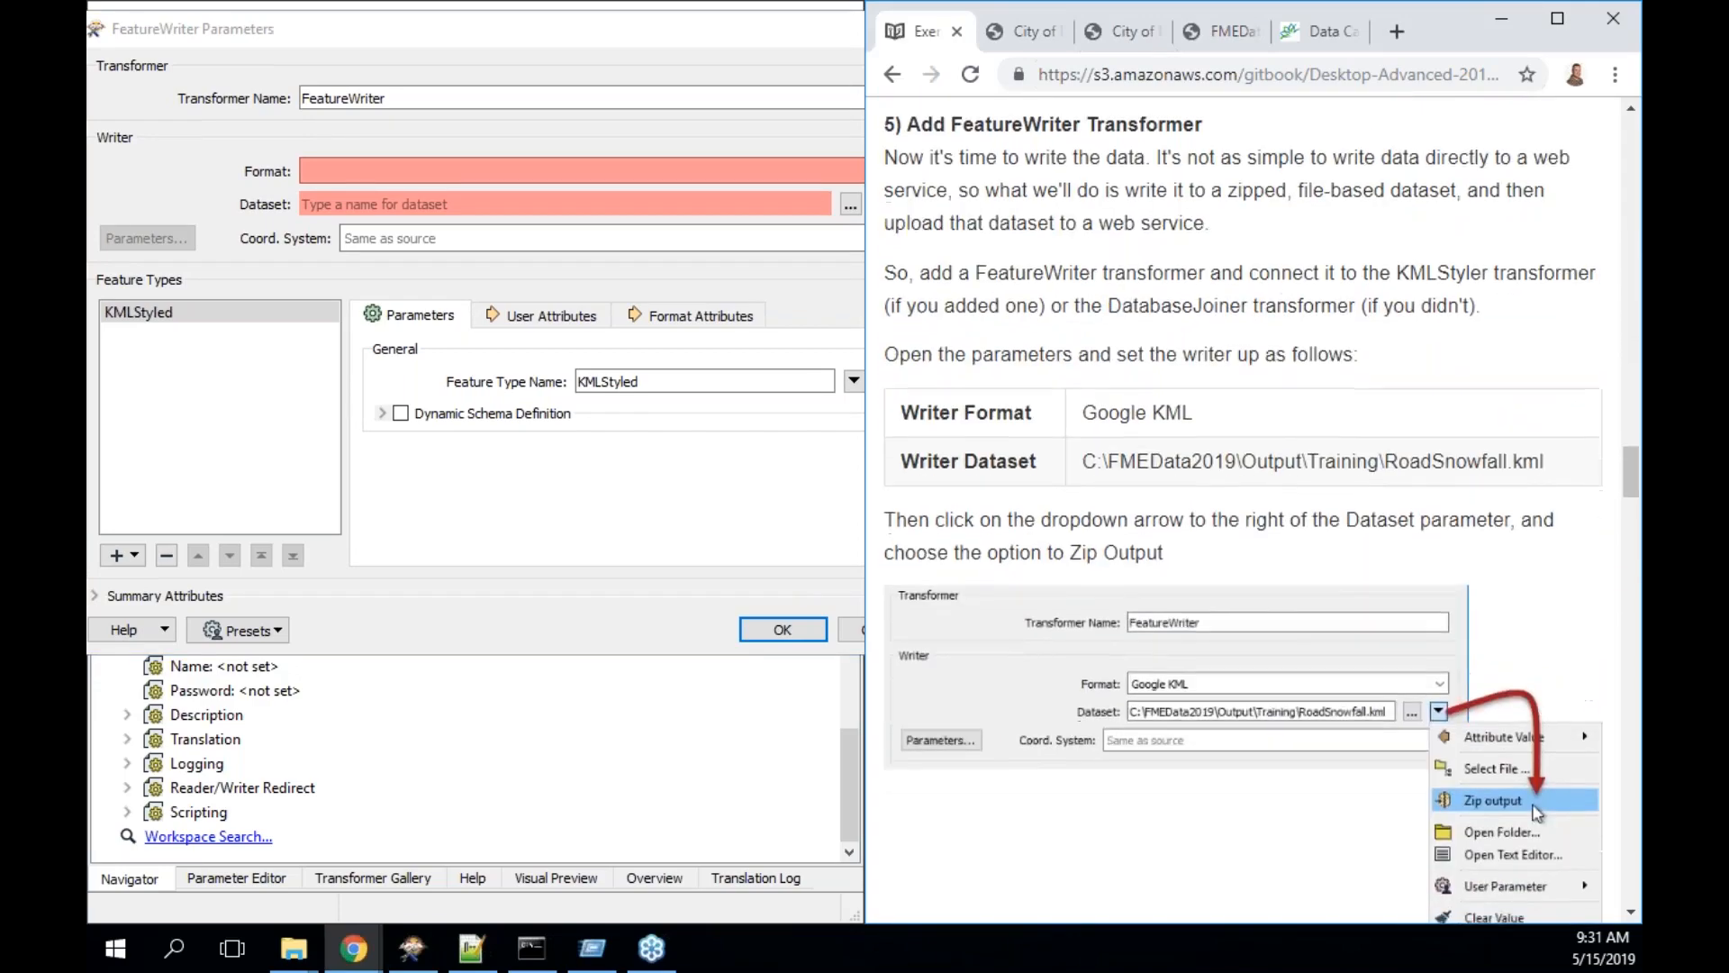
- Enter Google KML as the FeatureWriter's output format
left_click(461, 171)
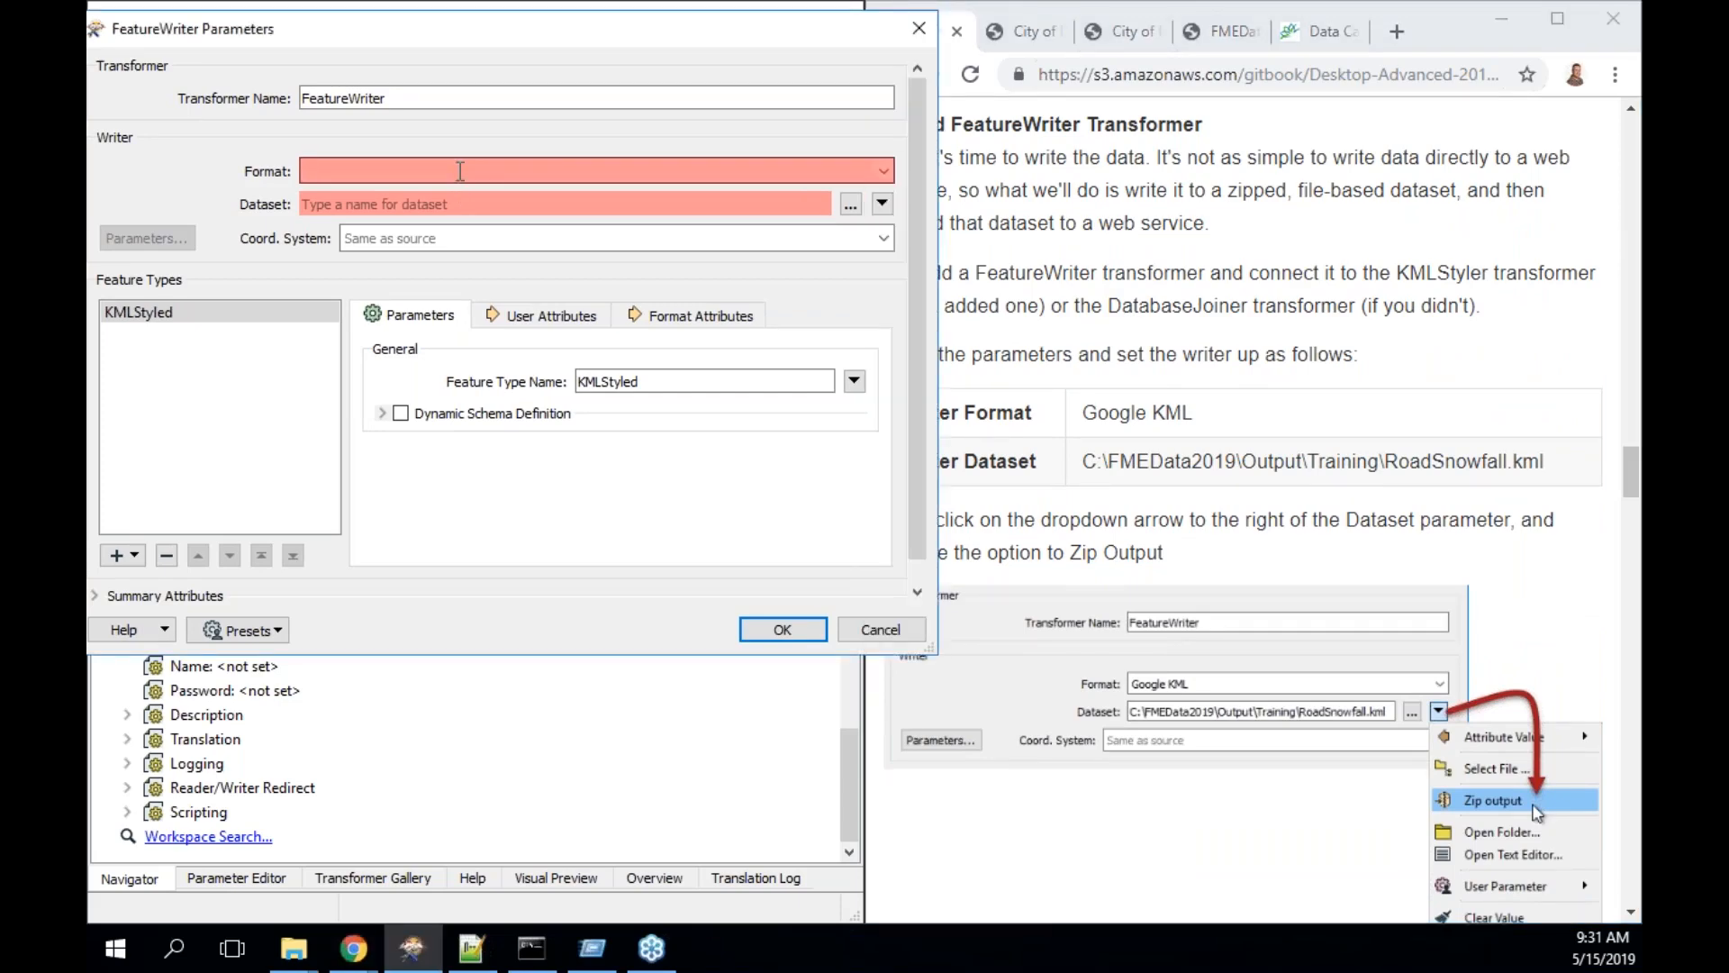
type("google kml")
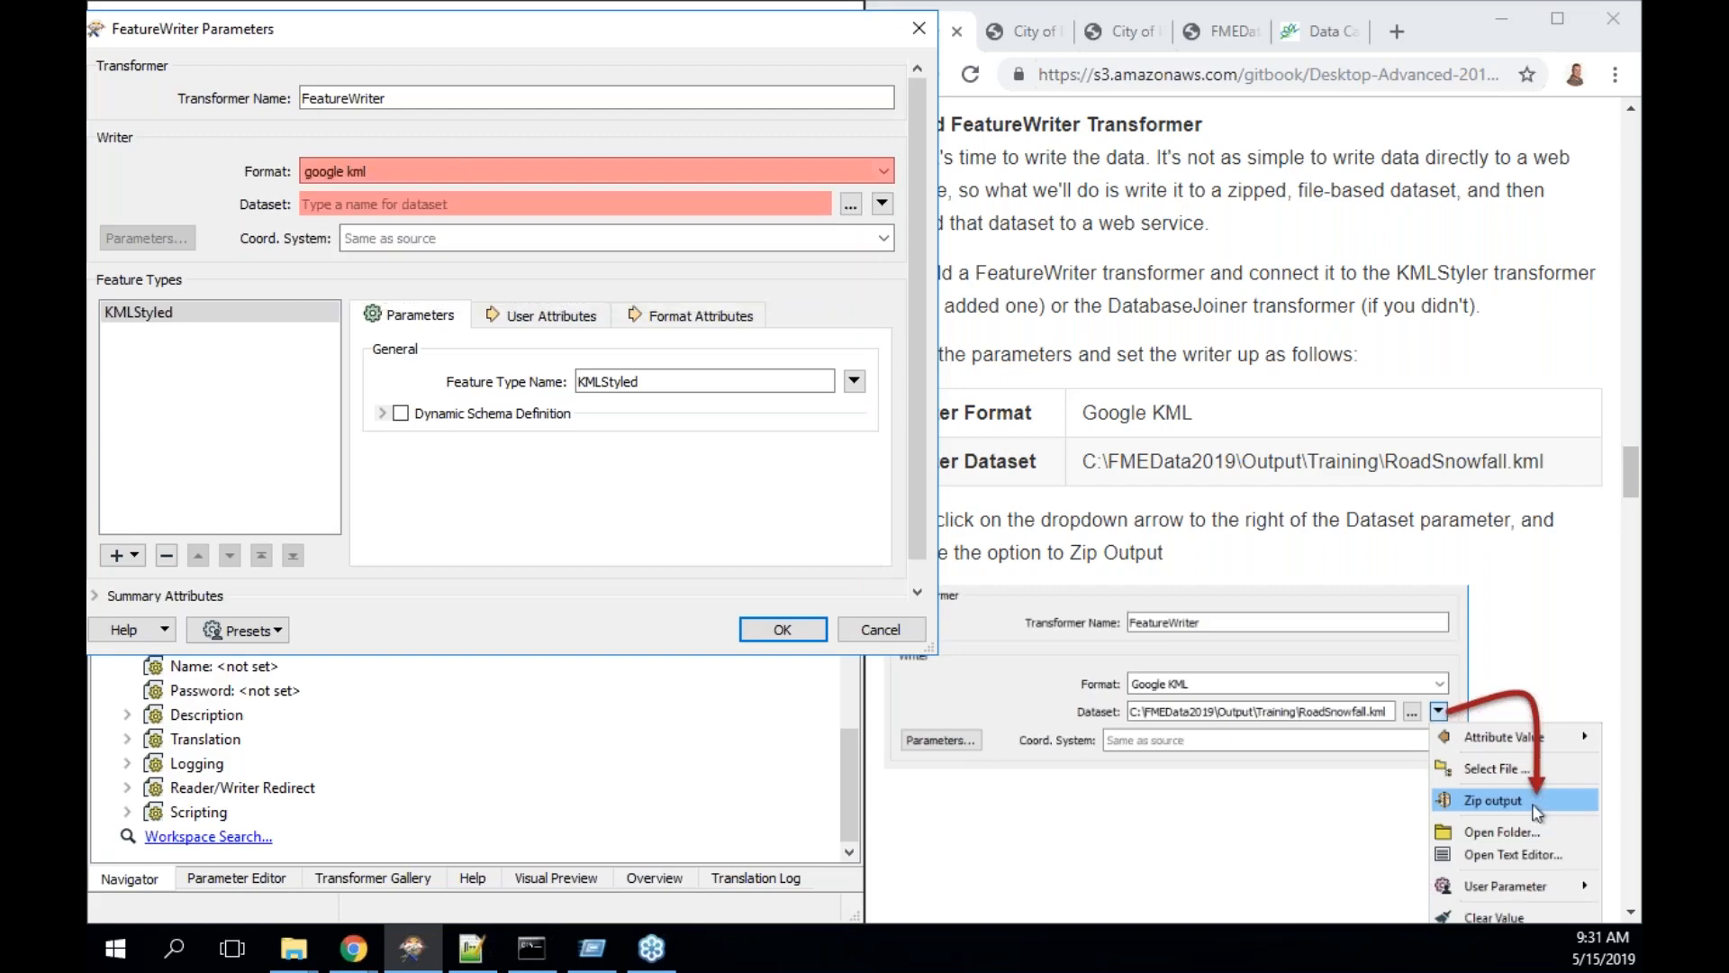
key("Return")
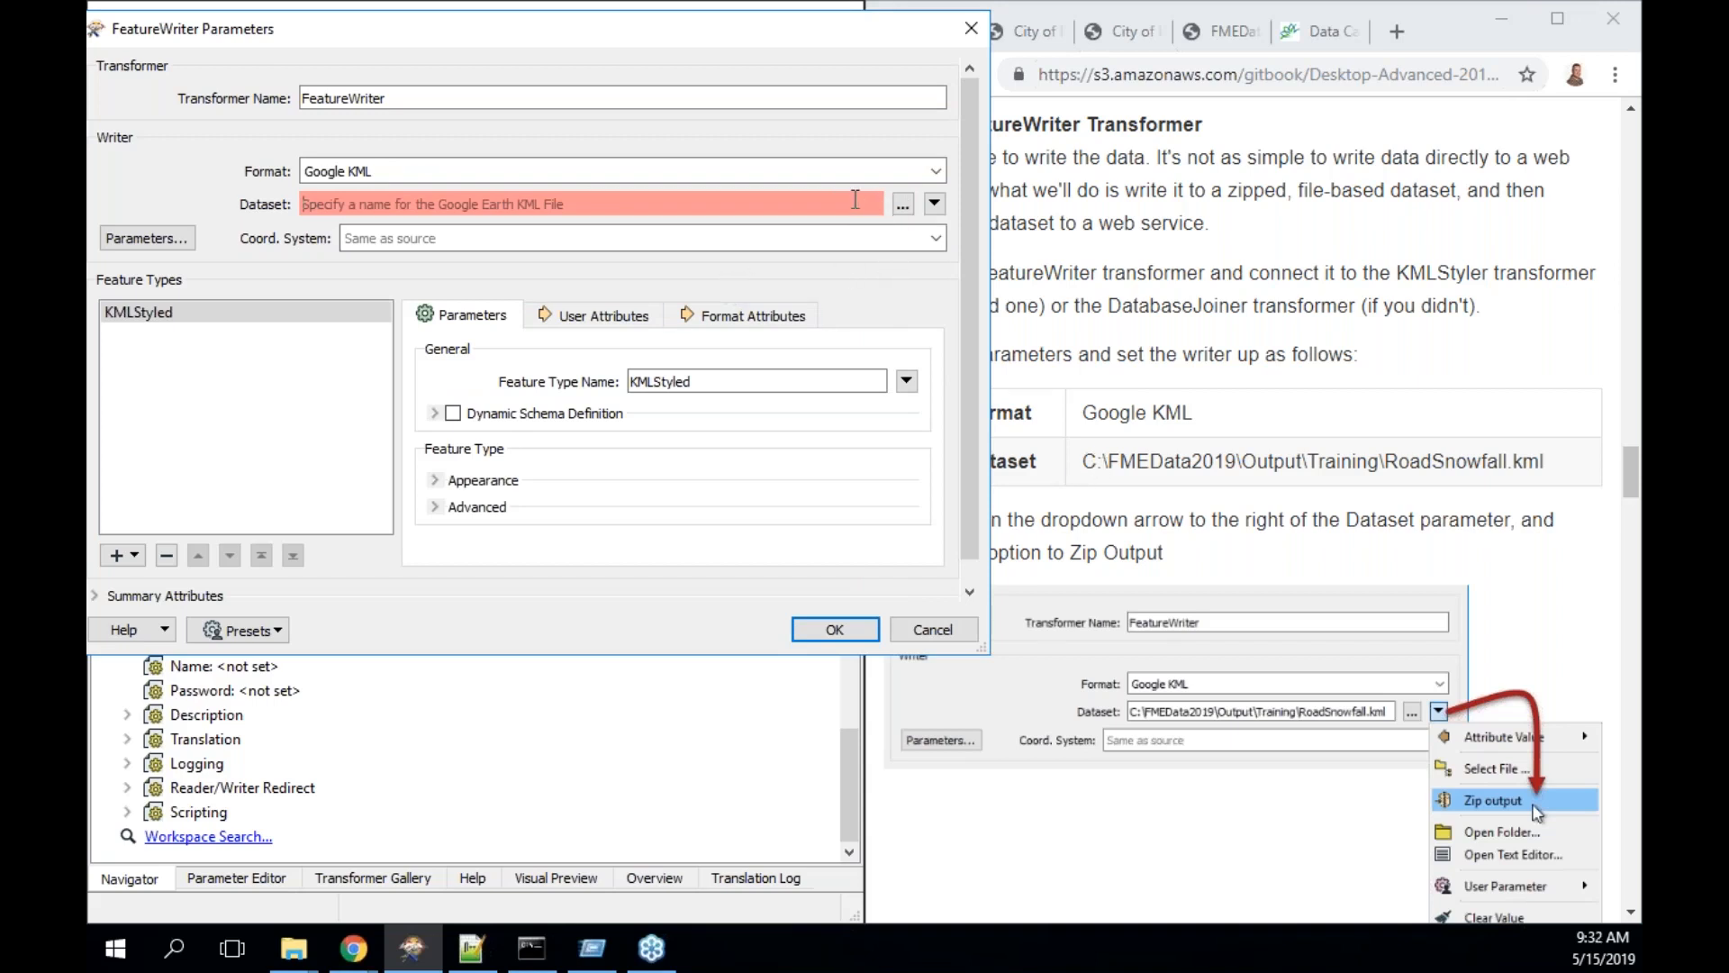
- Set the FeatureWriter dataset to C:\FMEData2019\Output\Training\RoadSnowfall.kml
left_click(901, 206)
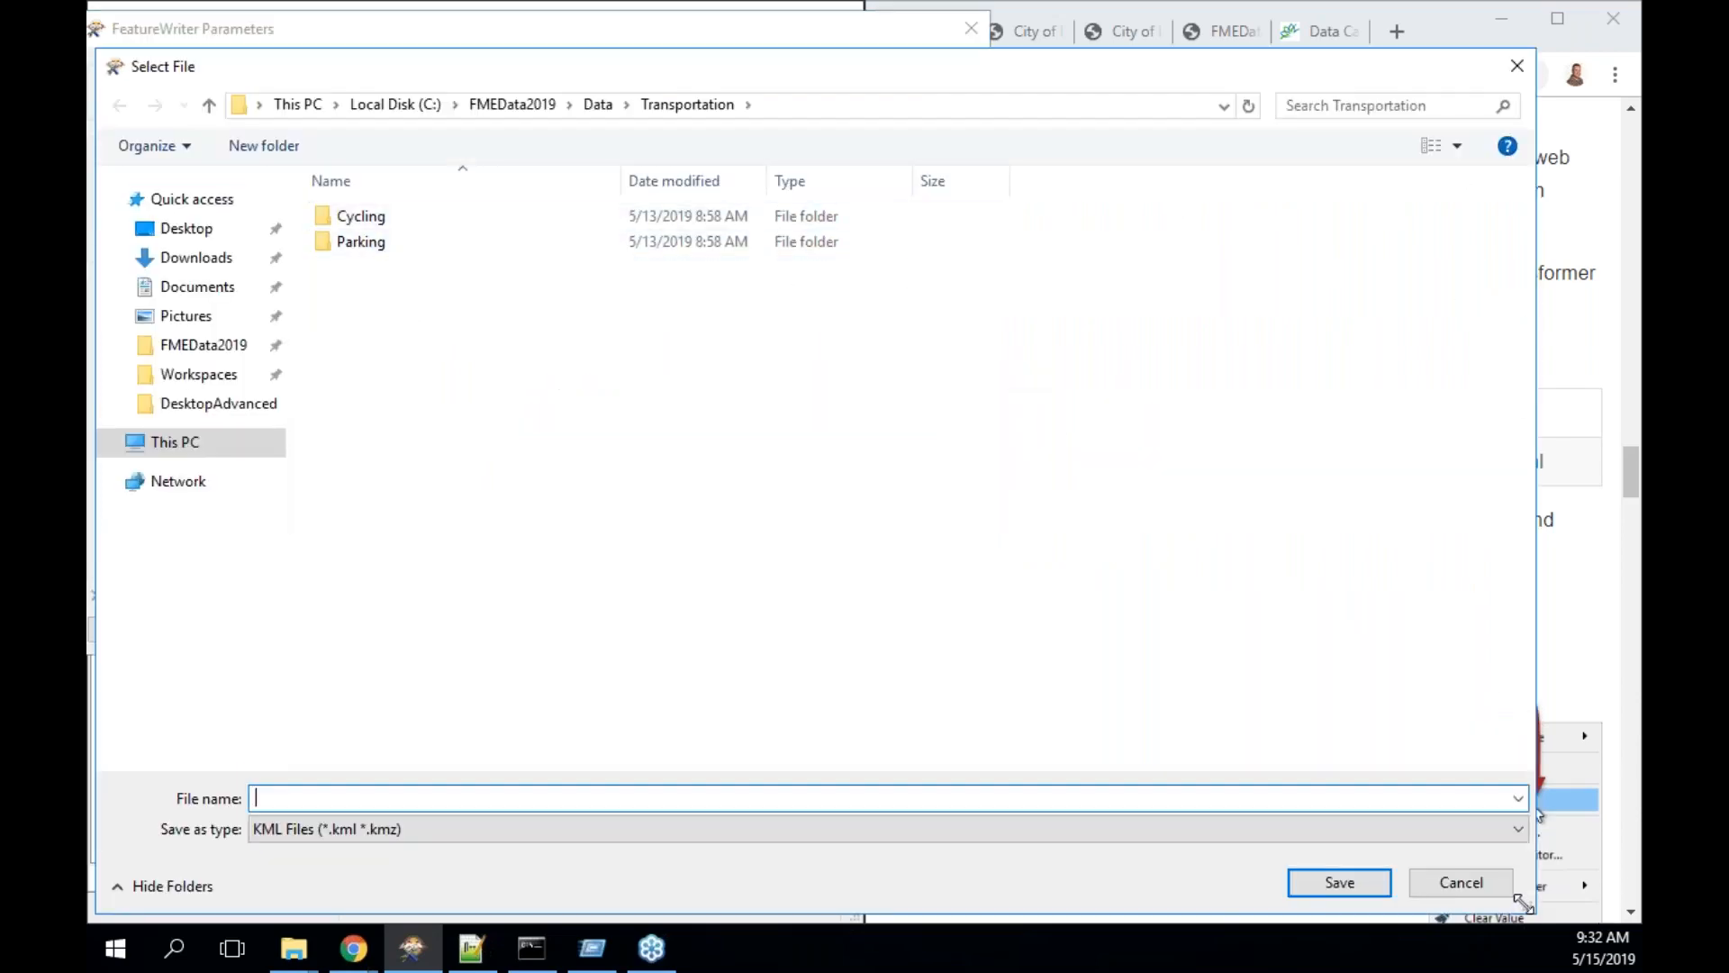
left_click_drag(1529, 907, 842, 821)
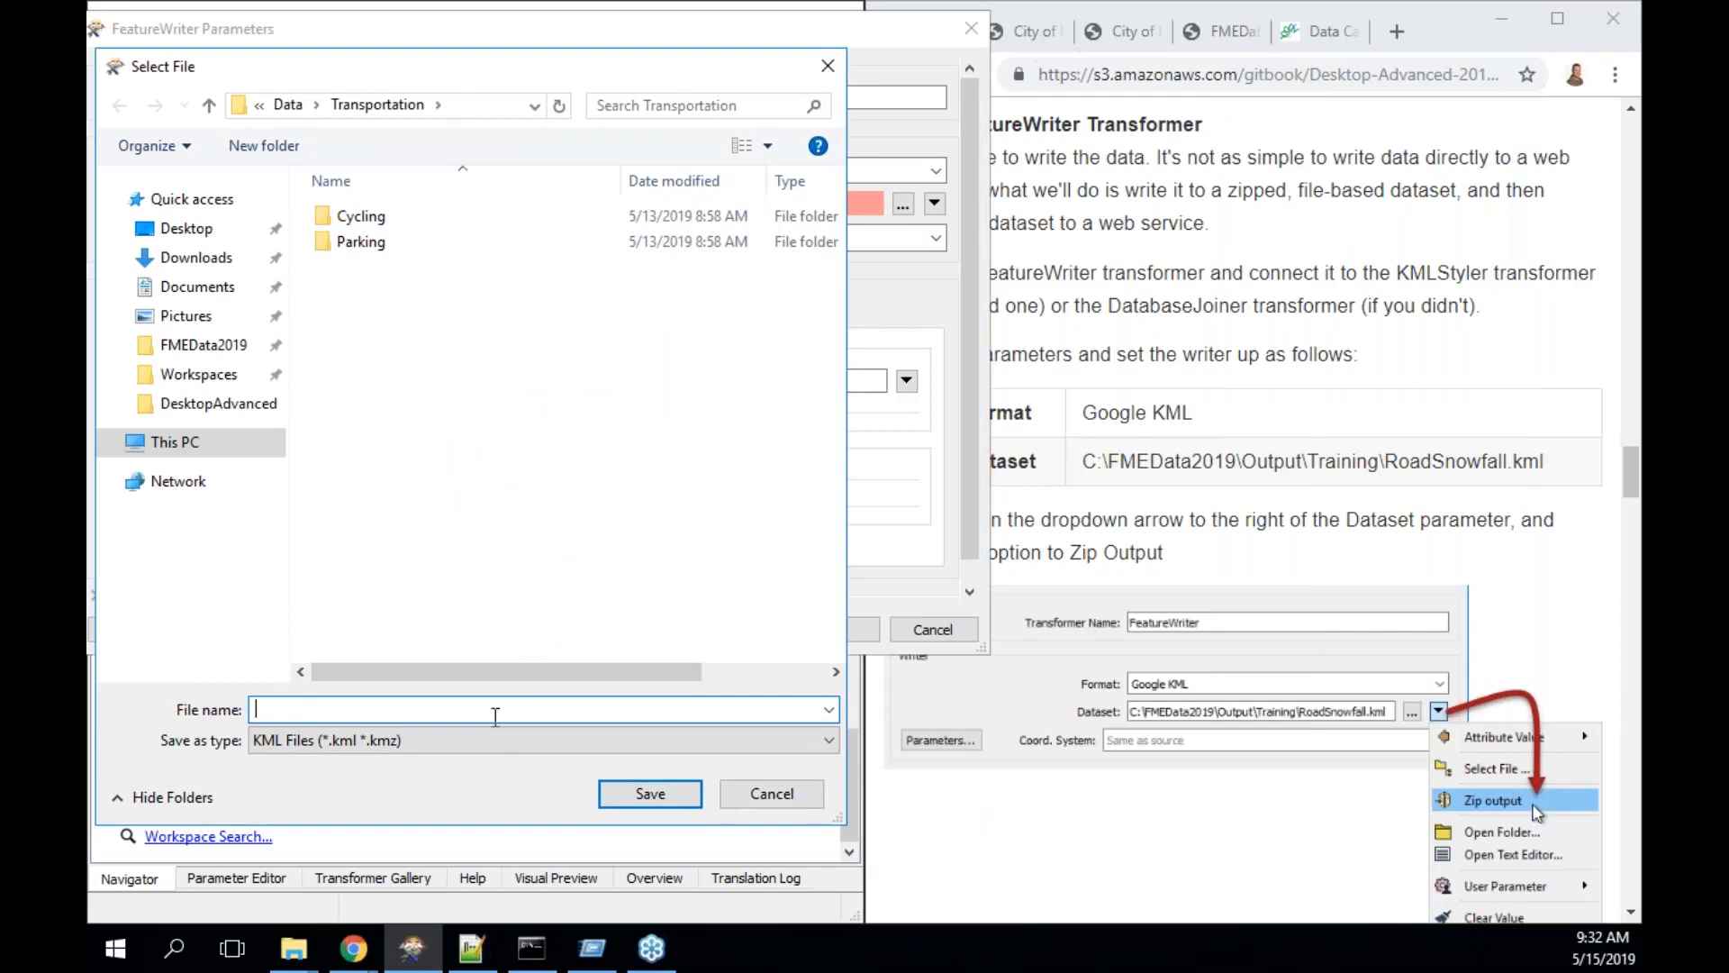
type("me")
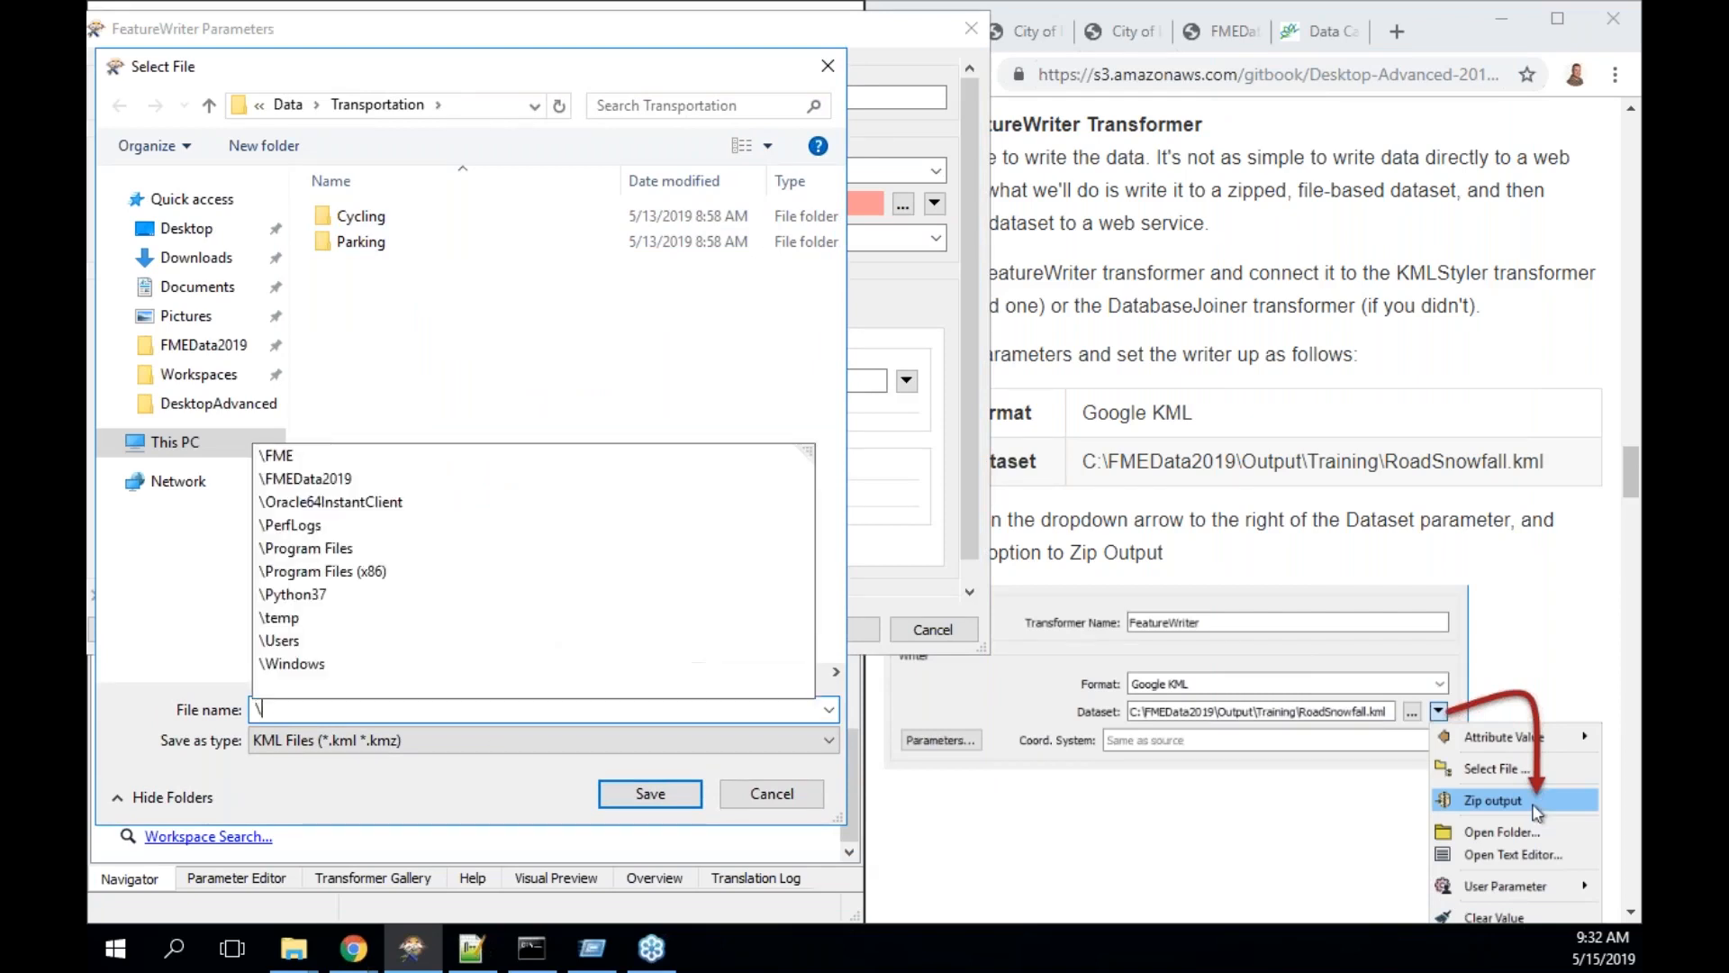
key("Down")
key("Down")
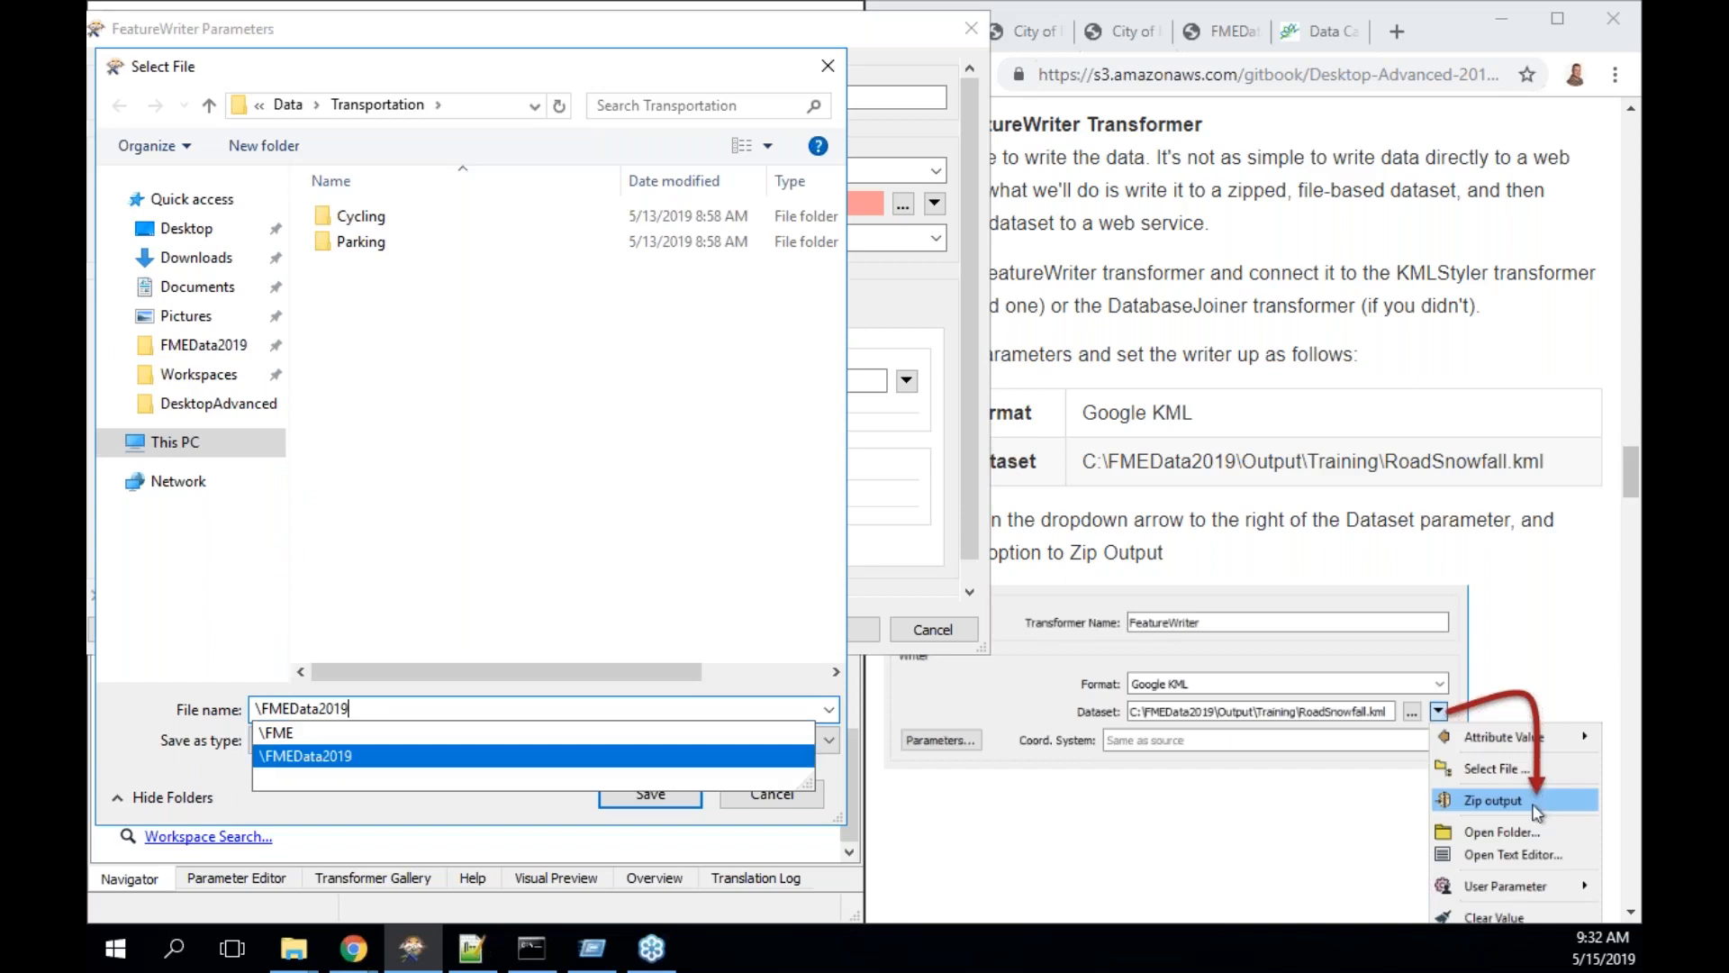
type("\\out")
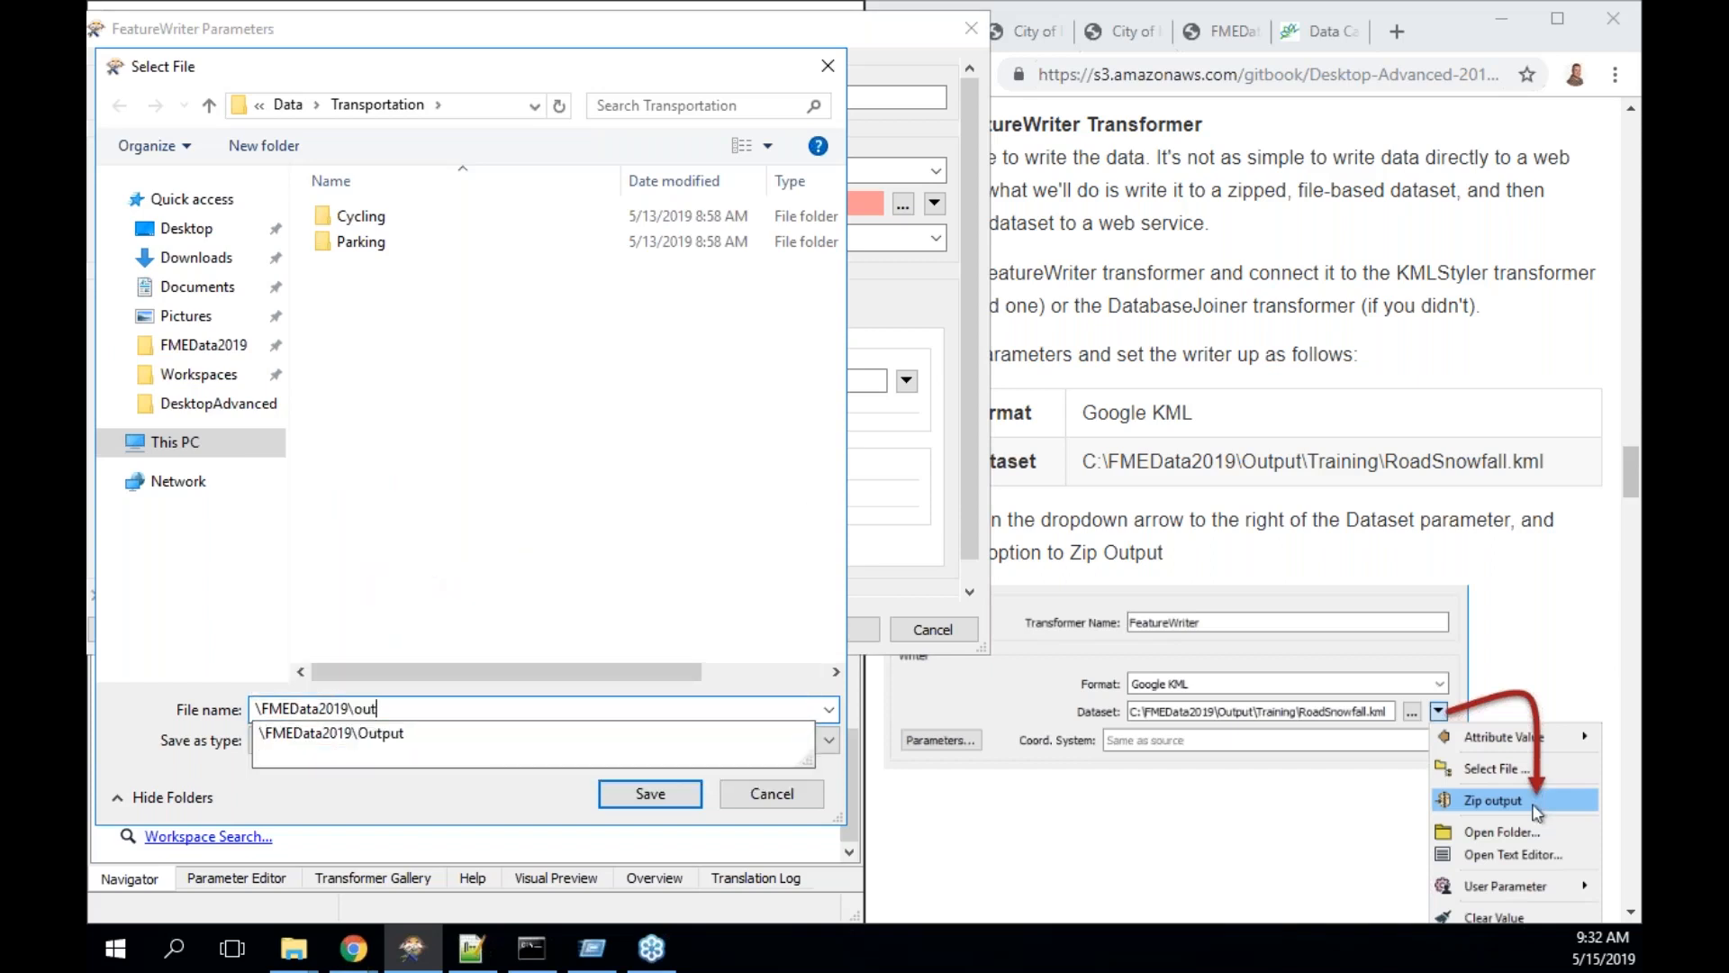
key("Down")
type("rain")
key("Down")
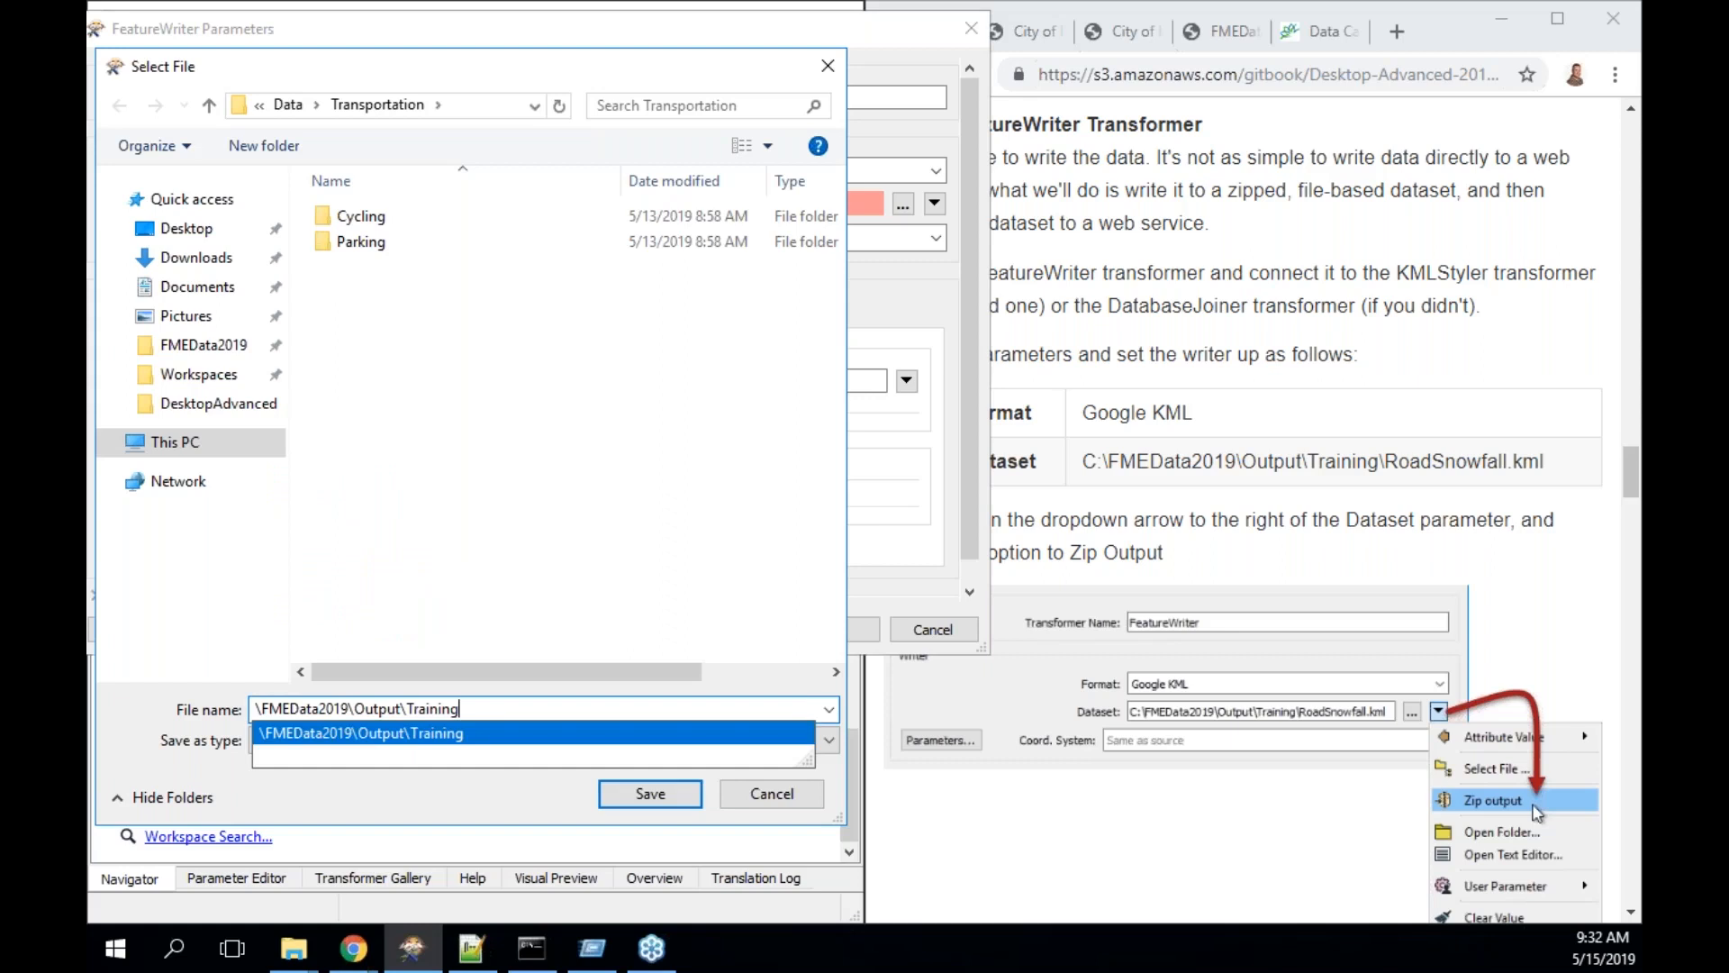
type("\\")
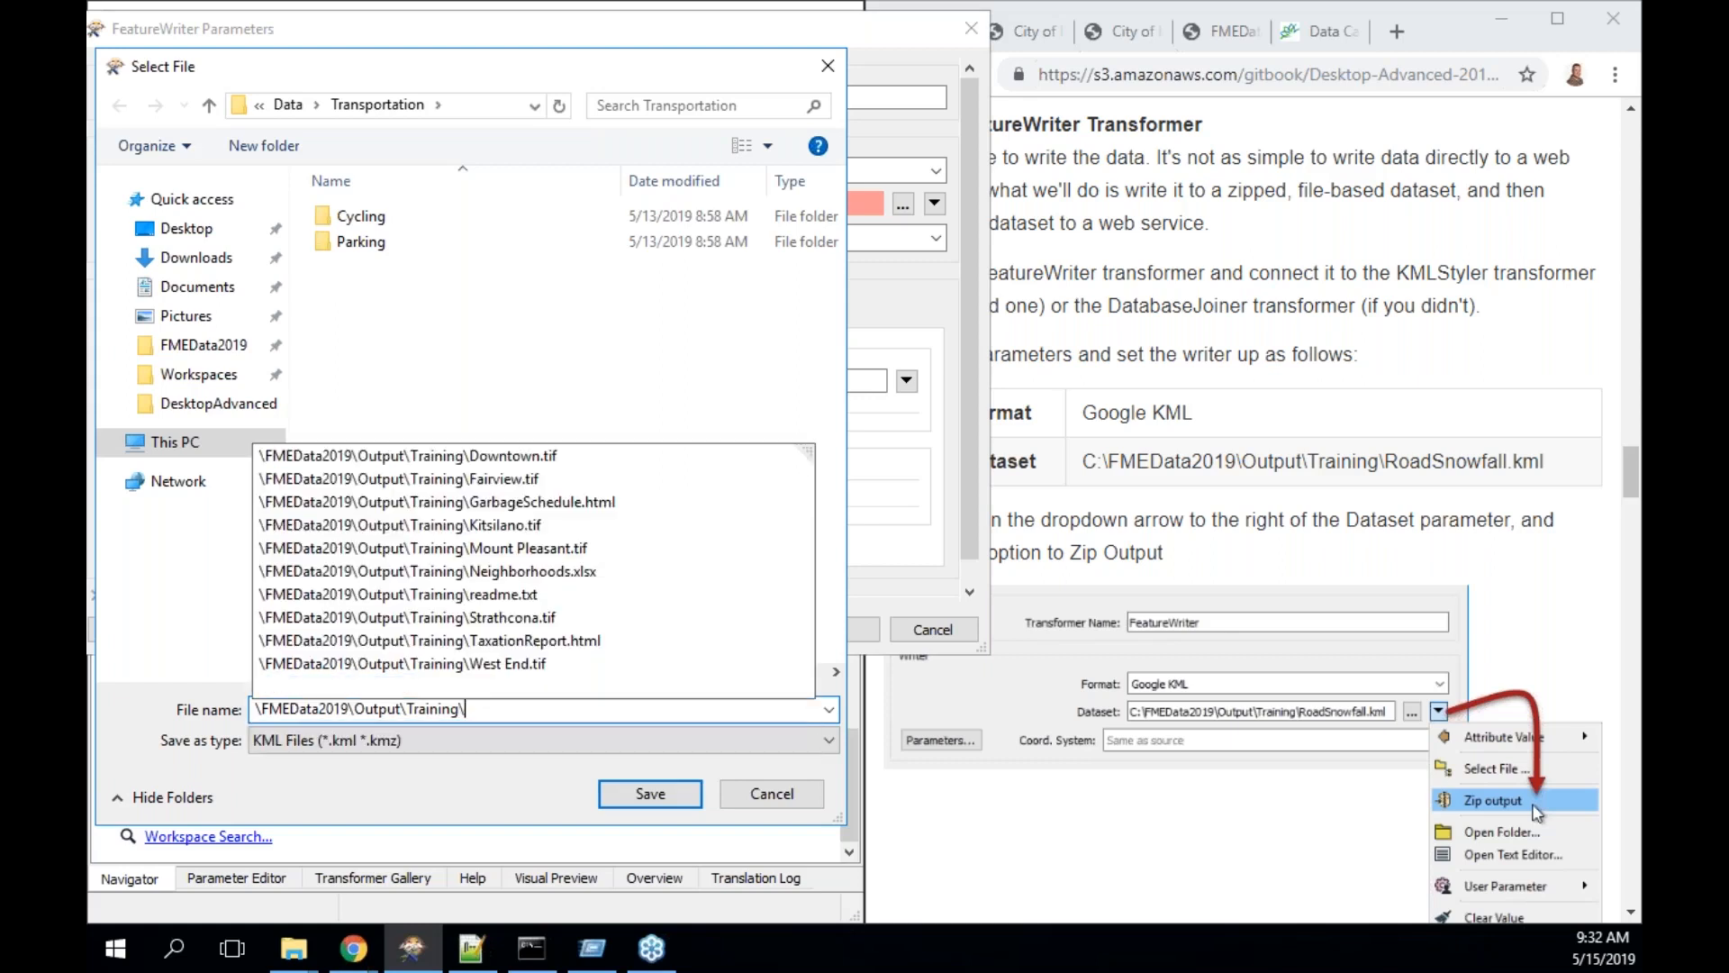
type("Road")
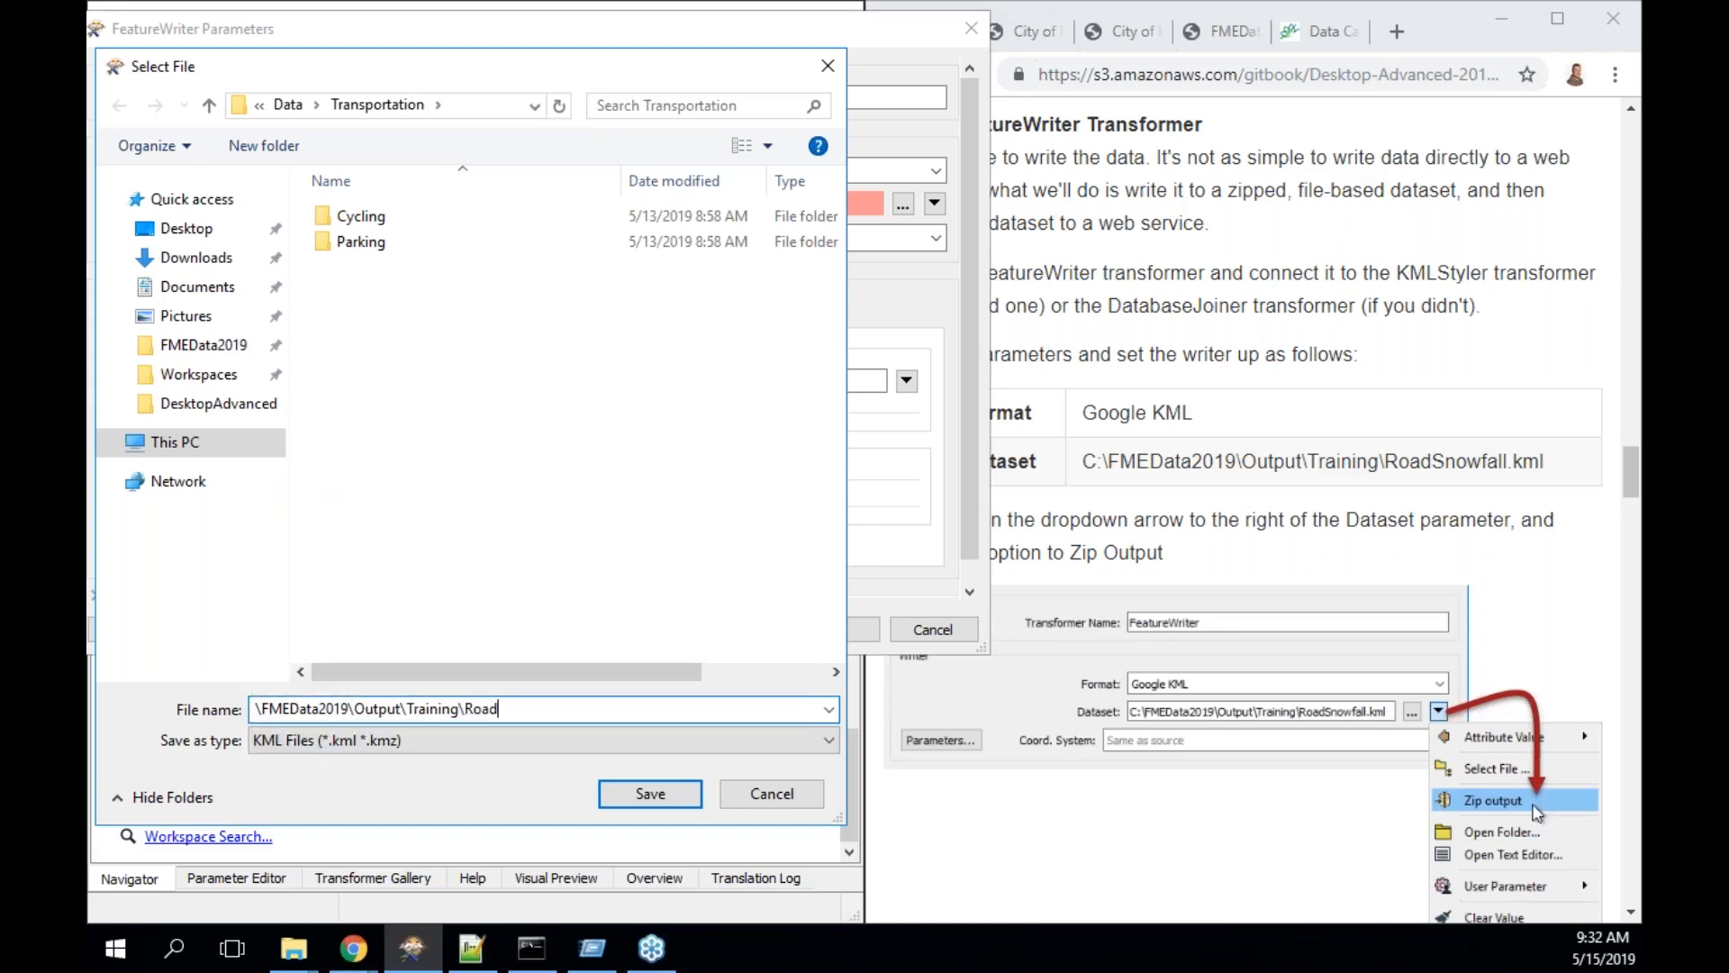
type("Snowfall.kml")
left_click(650, 796)
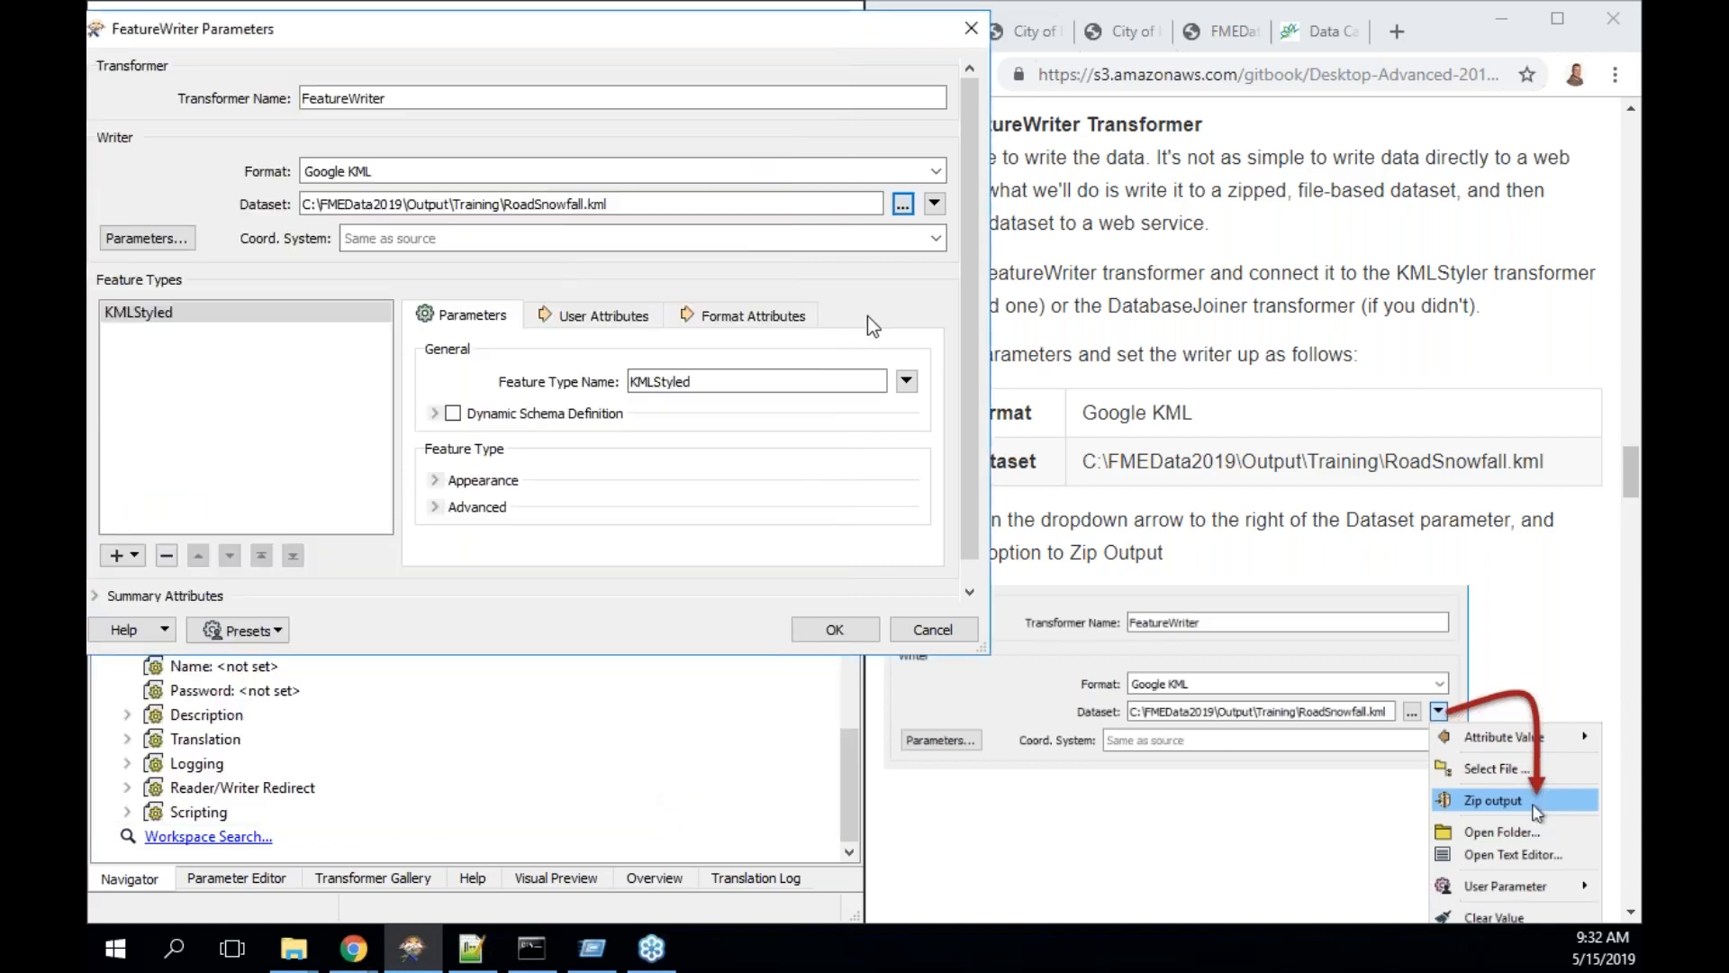
- Switch the dataset to zip output, giving RoadSnowfall.zip\RoadSnowfall.kml
left_click(934, 204)
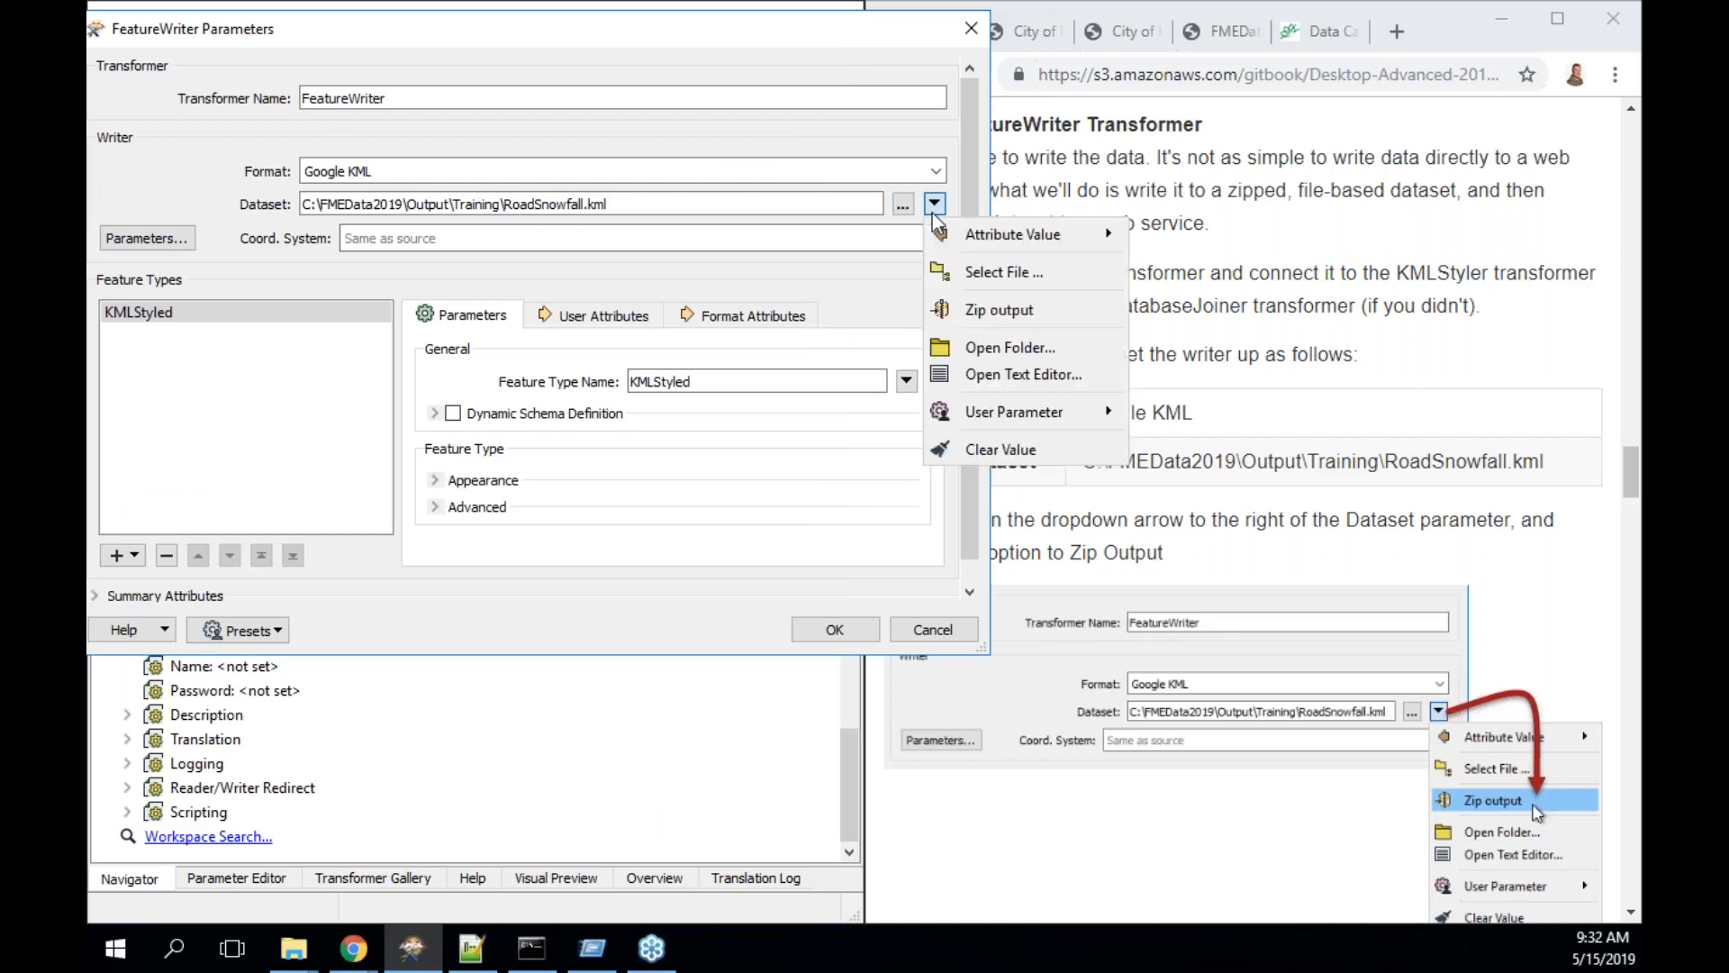
left_click(991, 318)
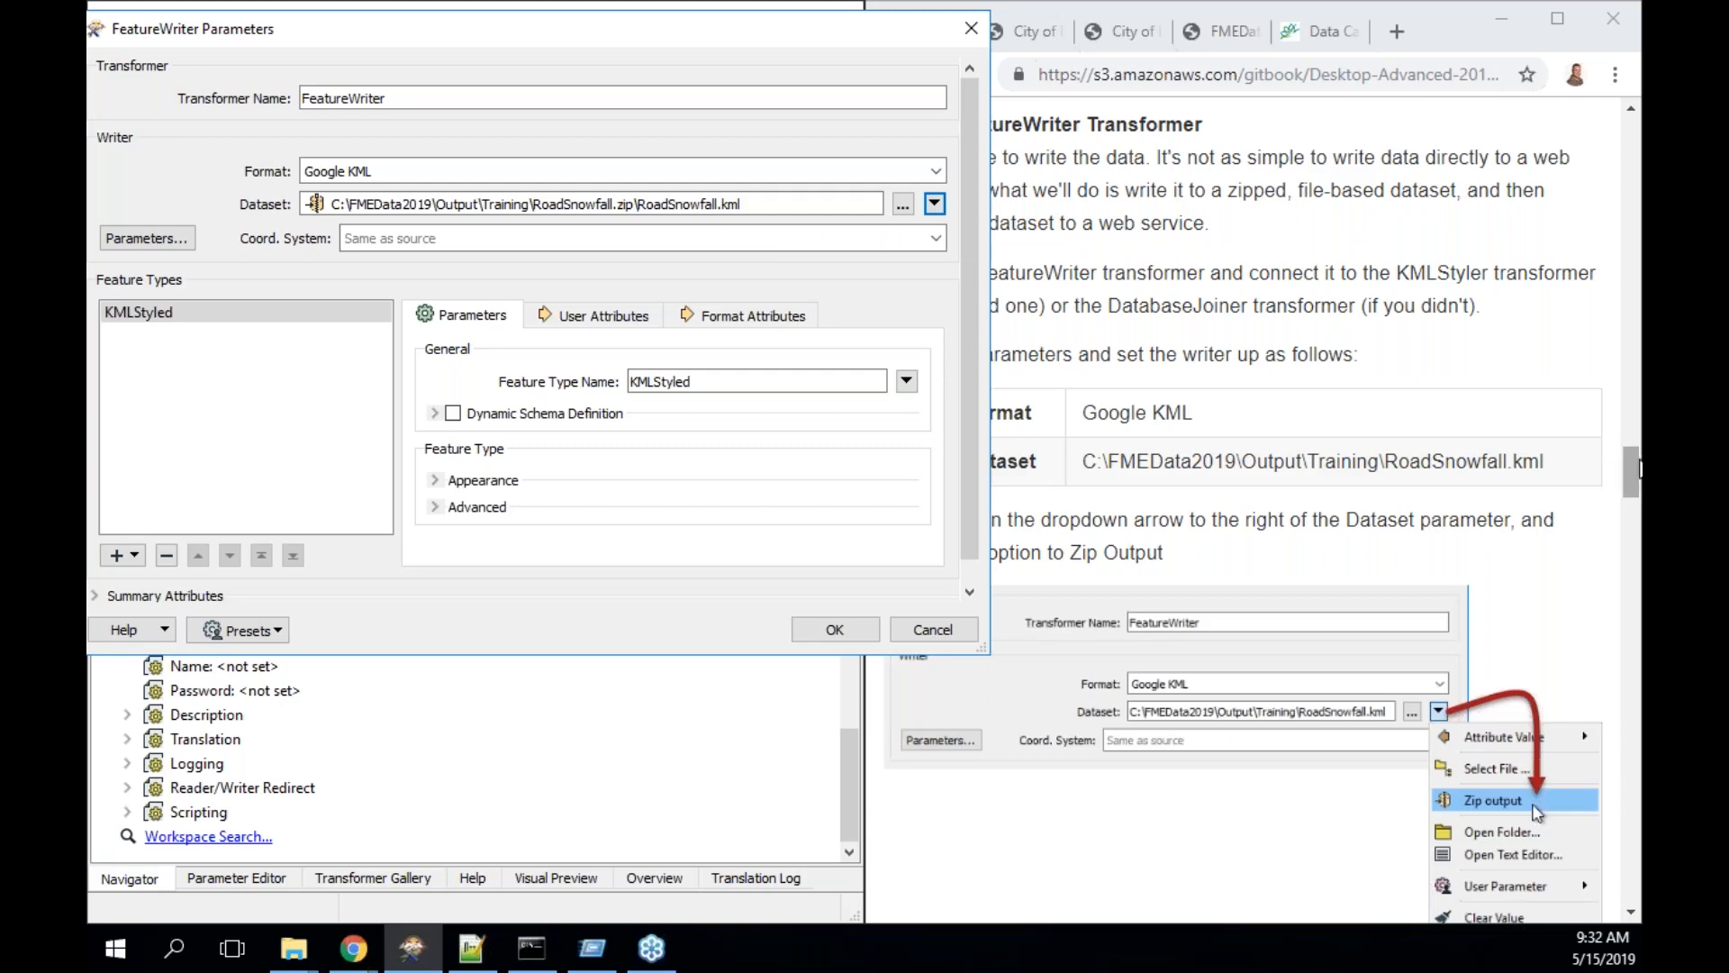
mouse_move(1637, 468)
left_mouse_down()
mouse_move(1637, 553)
mouse_move(1637, 497)
left_mouse_up()
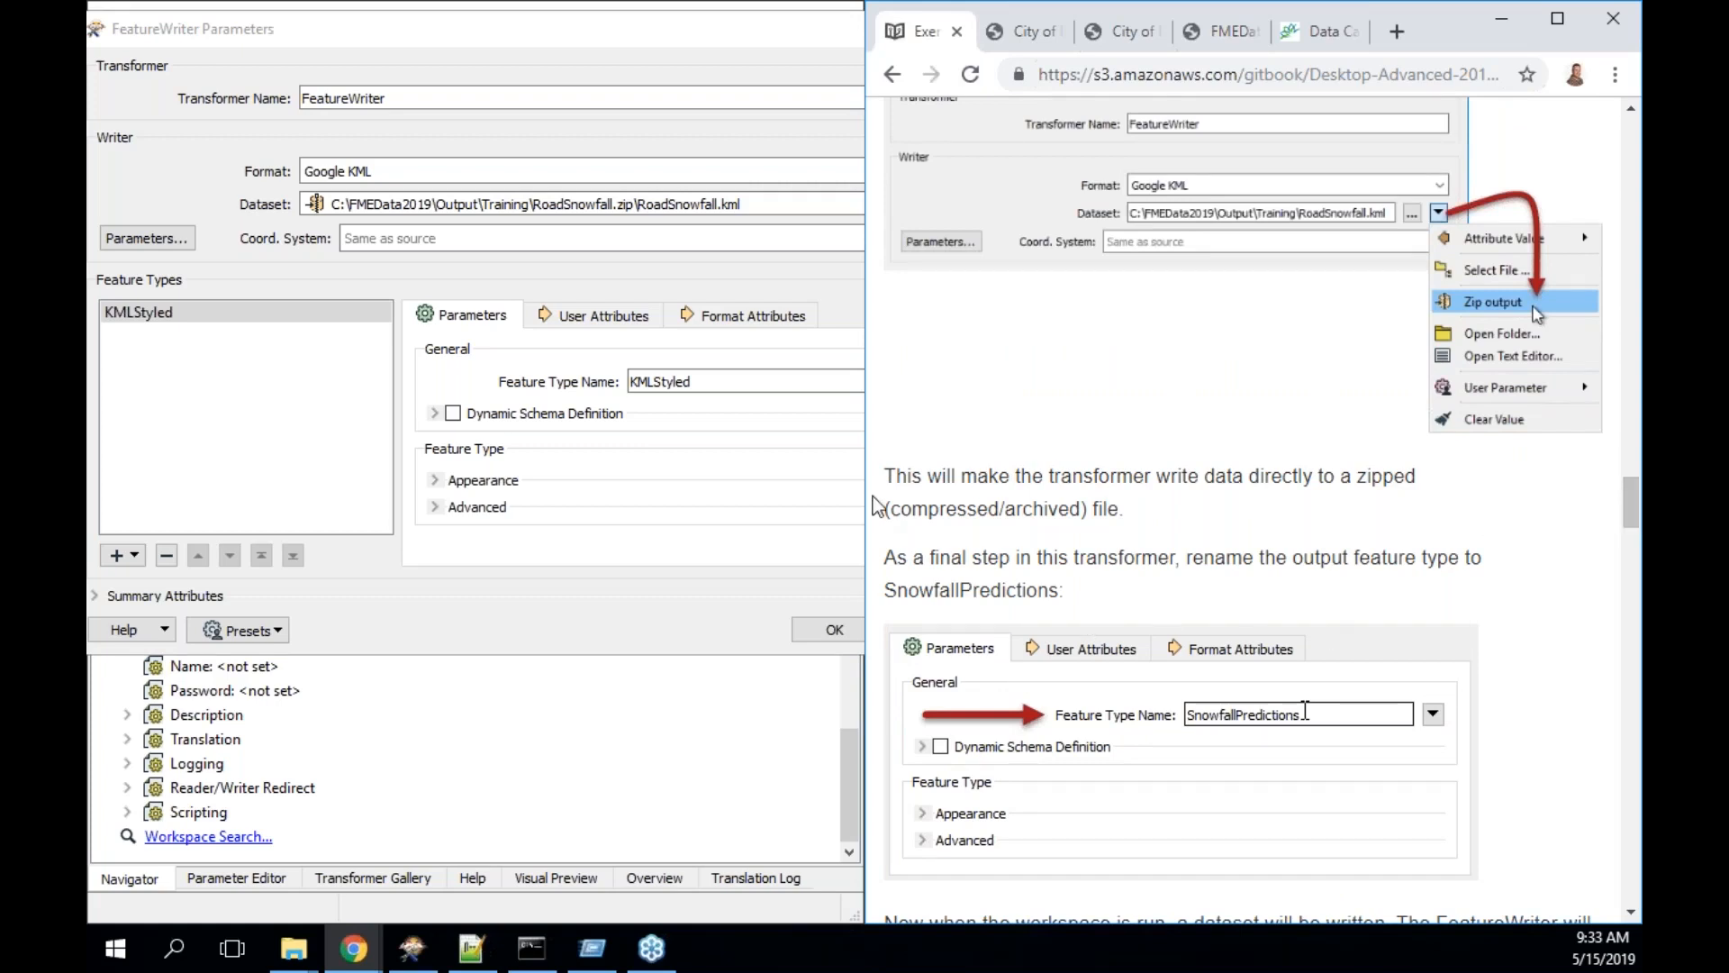
- Replace the KMLStyled feature type name with SnowfallPredictions and accept the FeatureWriter settings
double_click(671, 383)
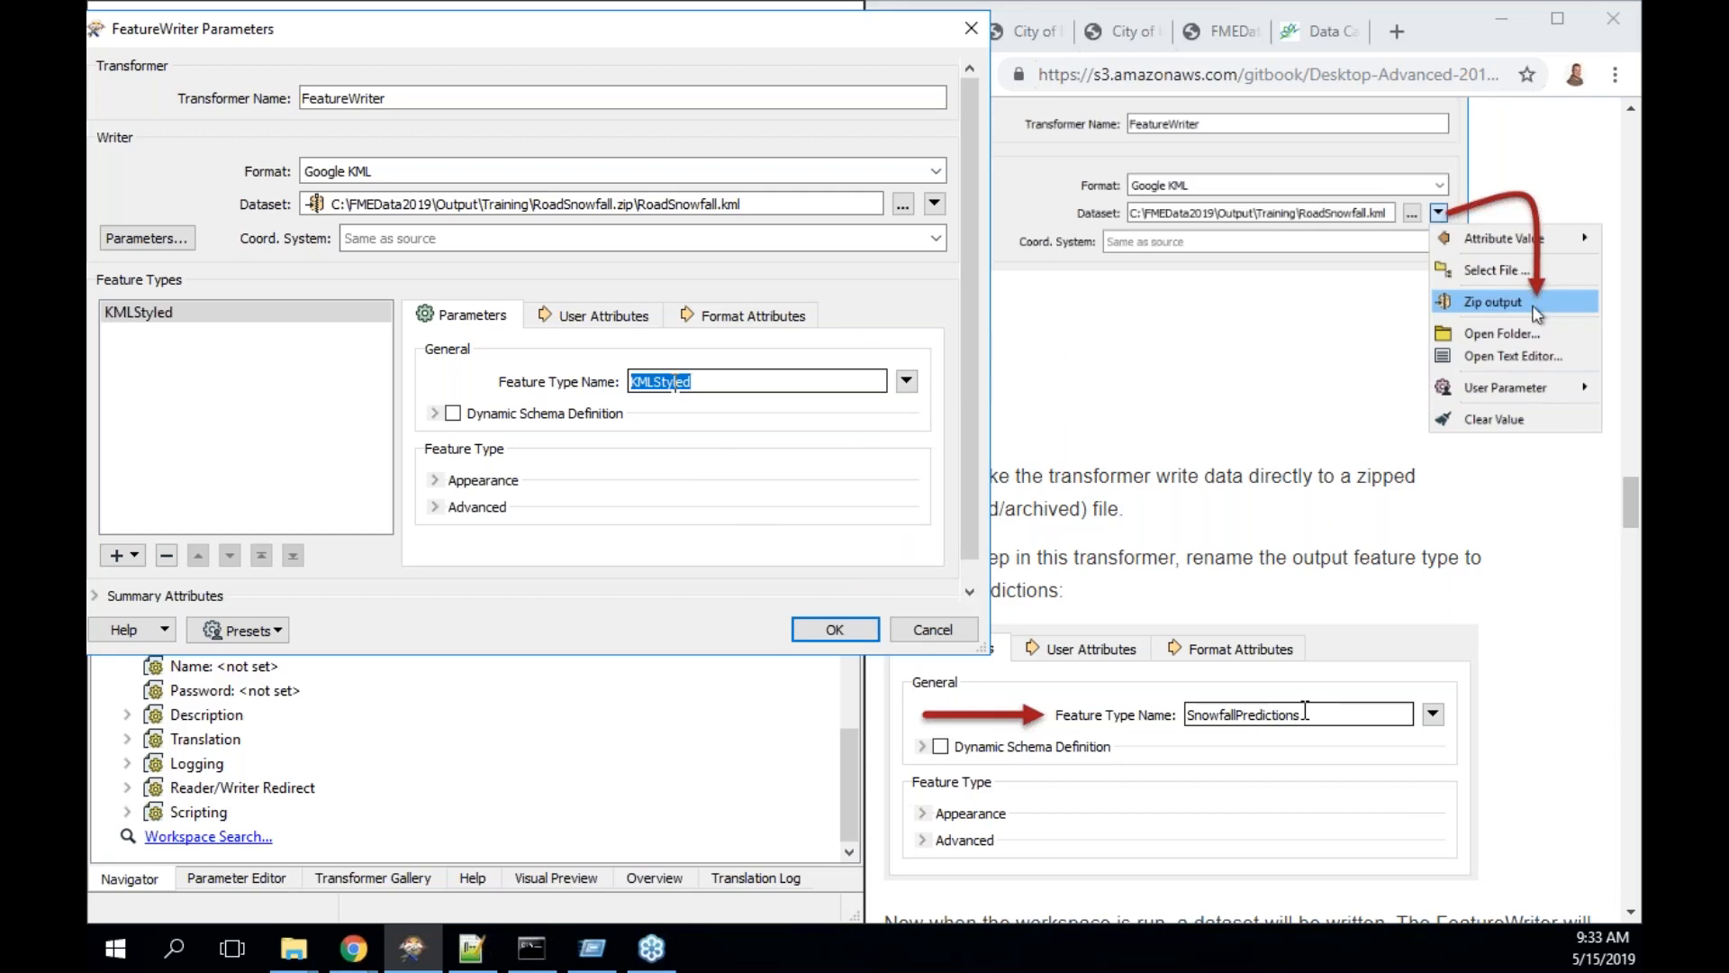
type("Snow")
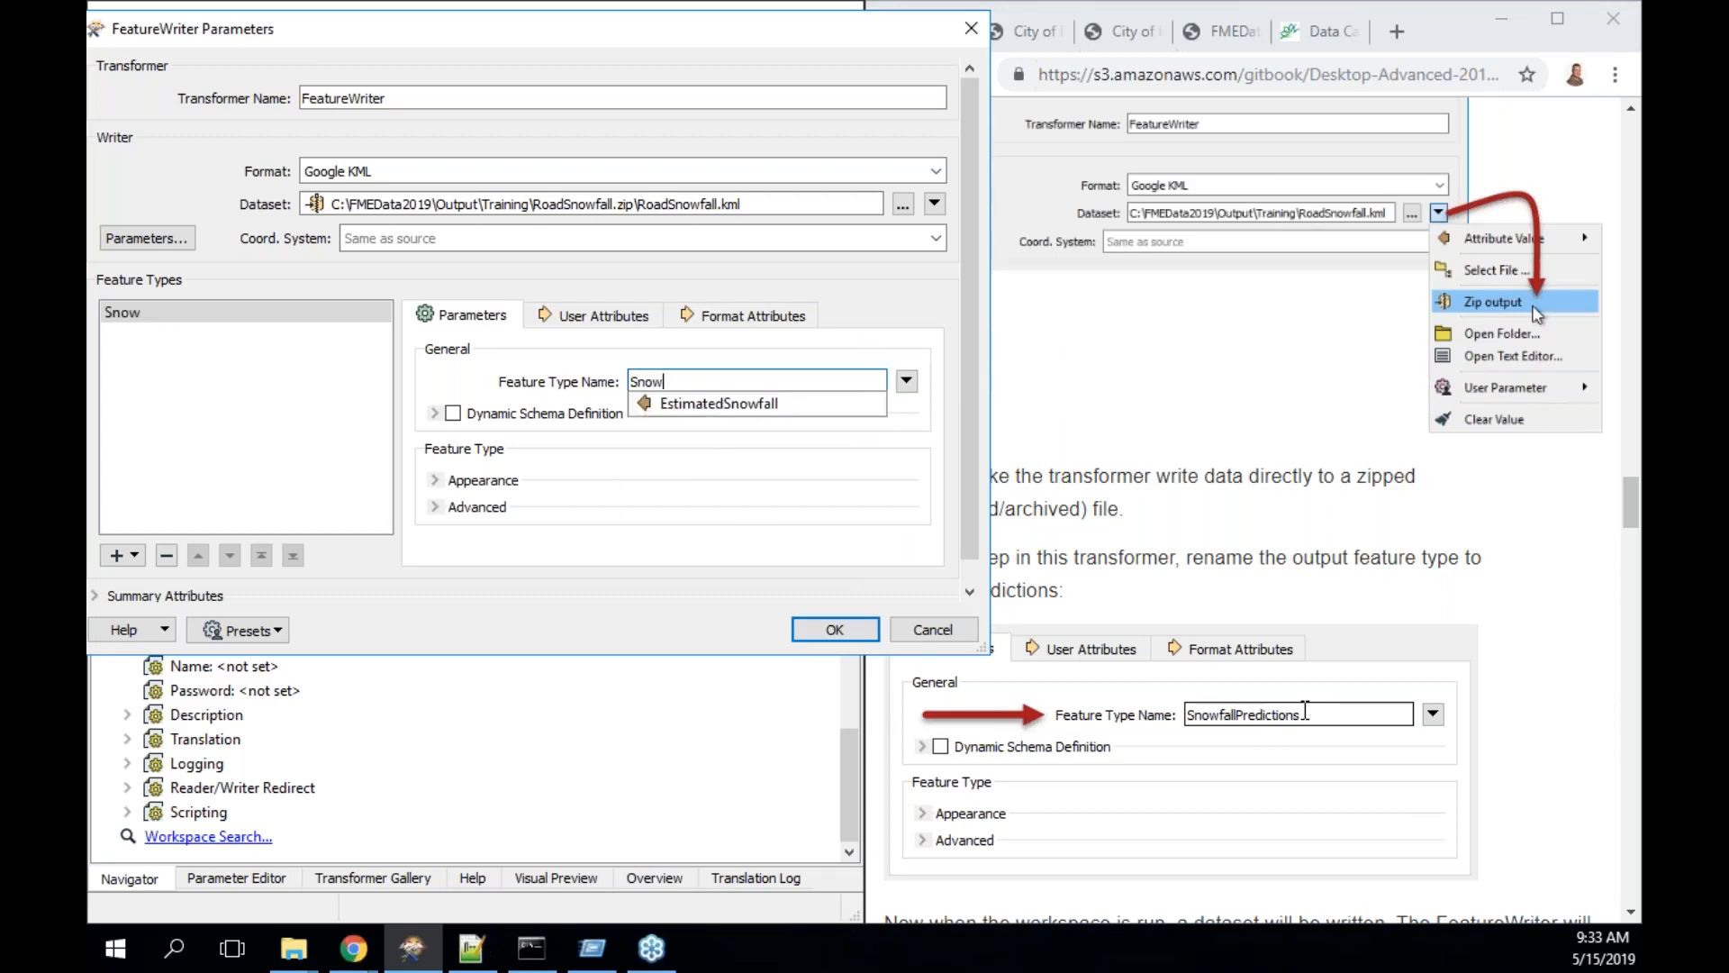
type("fallPredictions")
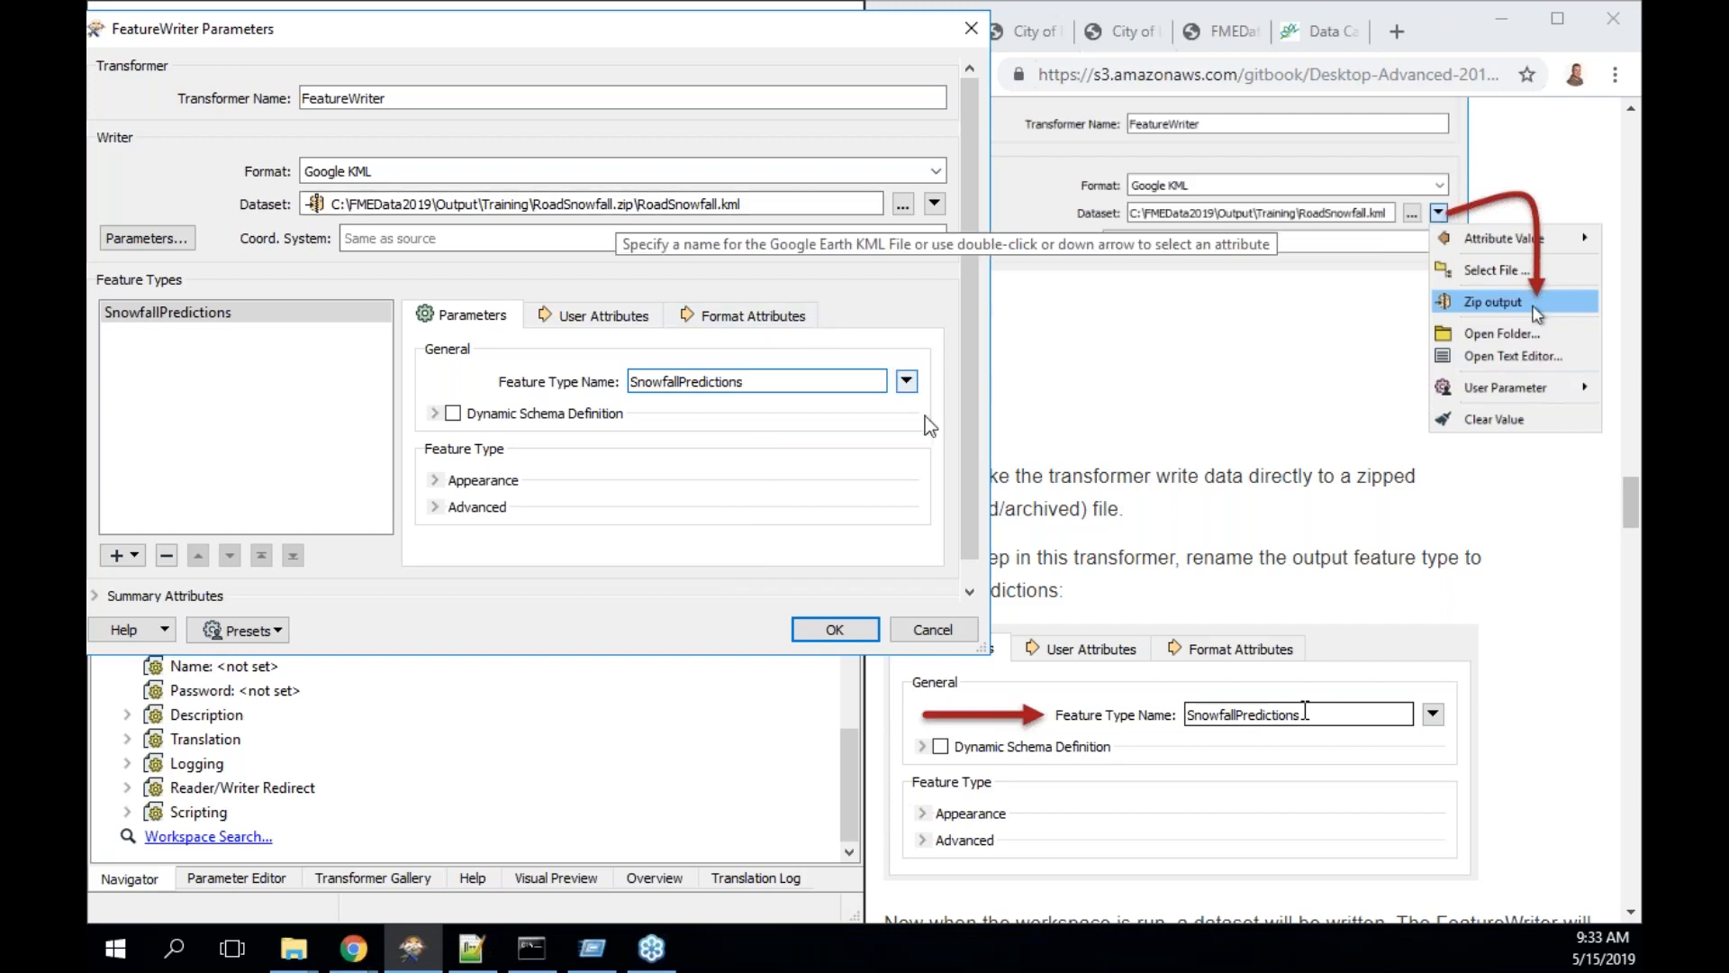
scroll(1168, 586, "down", 3)
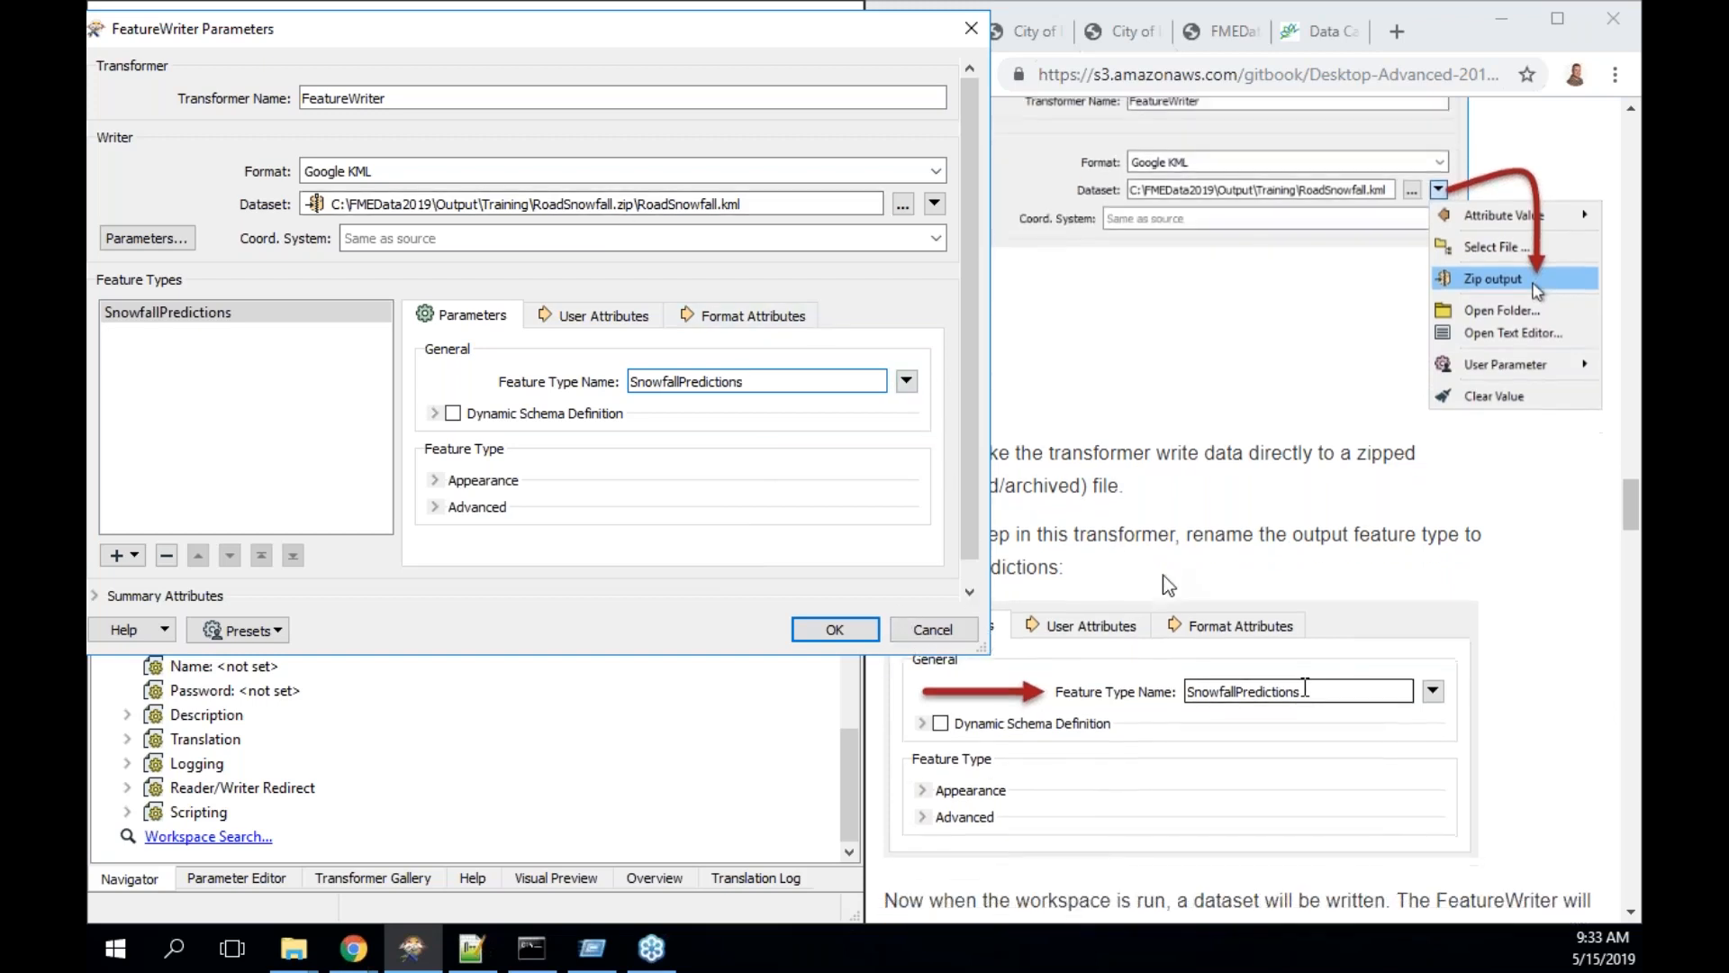
scroll(1168, 586, "down", 5)
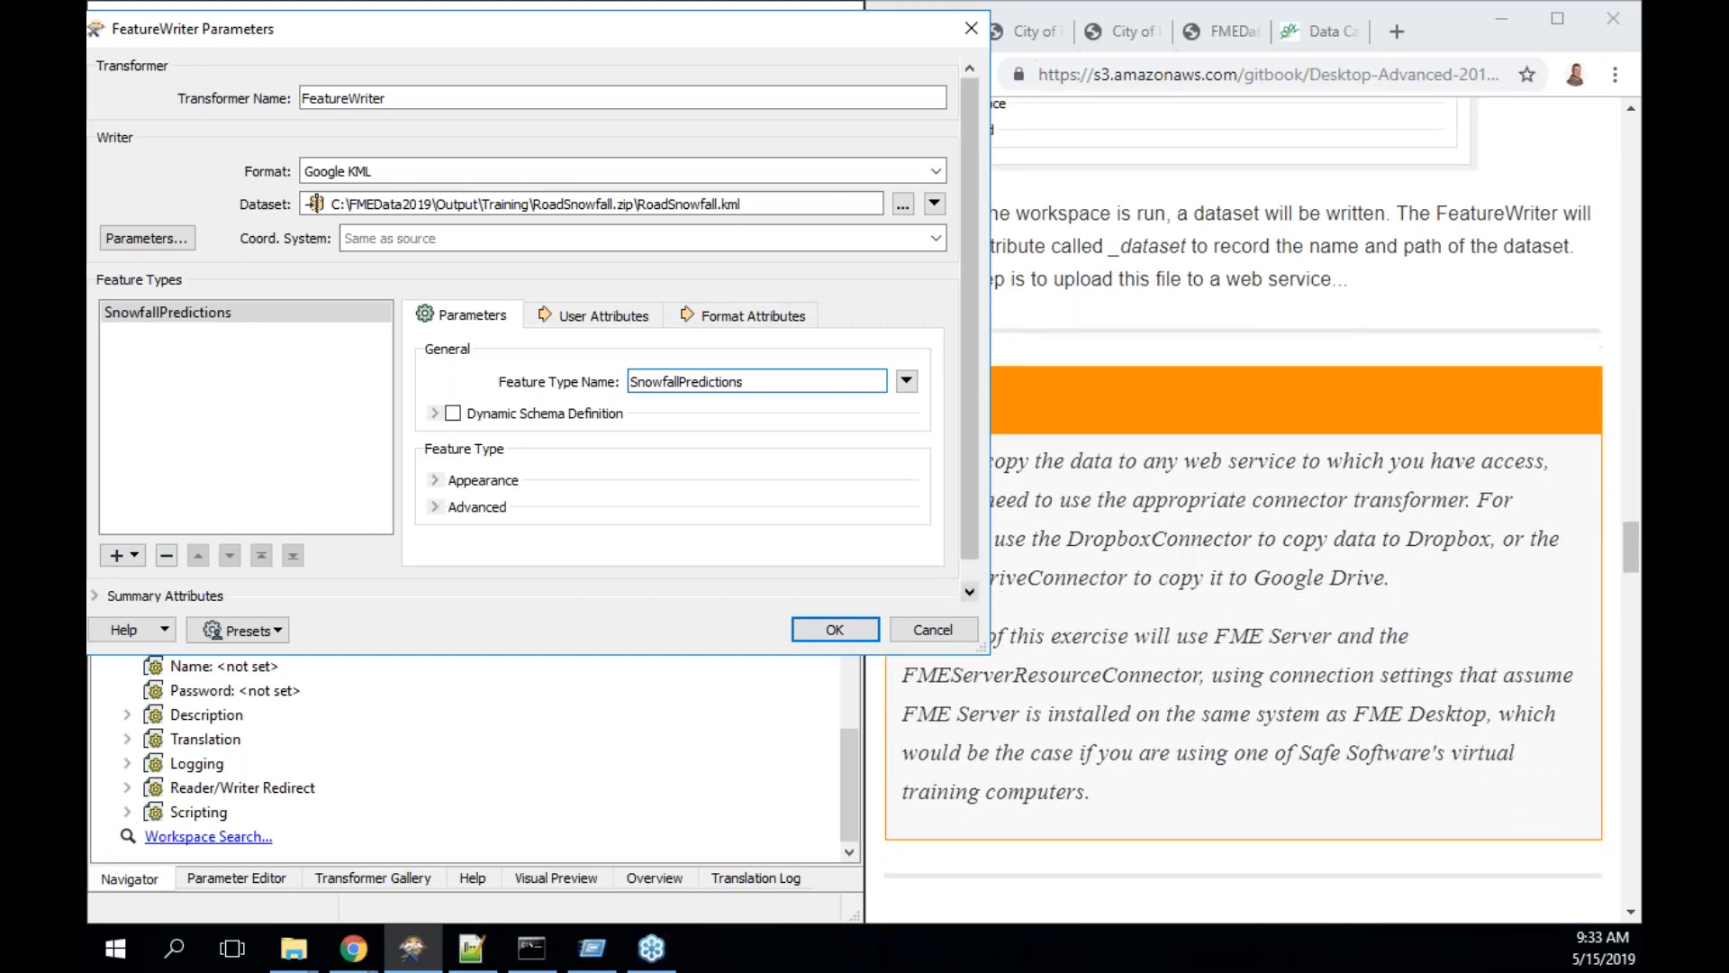
left_click(848, 624)
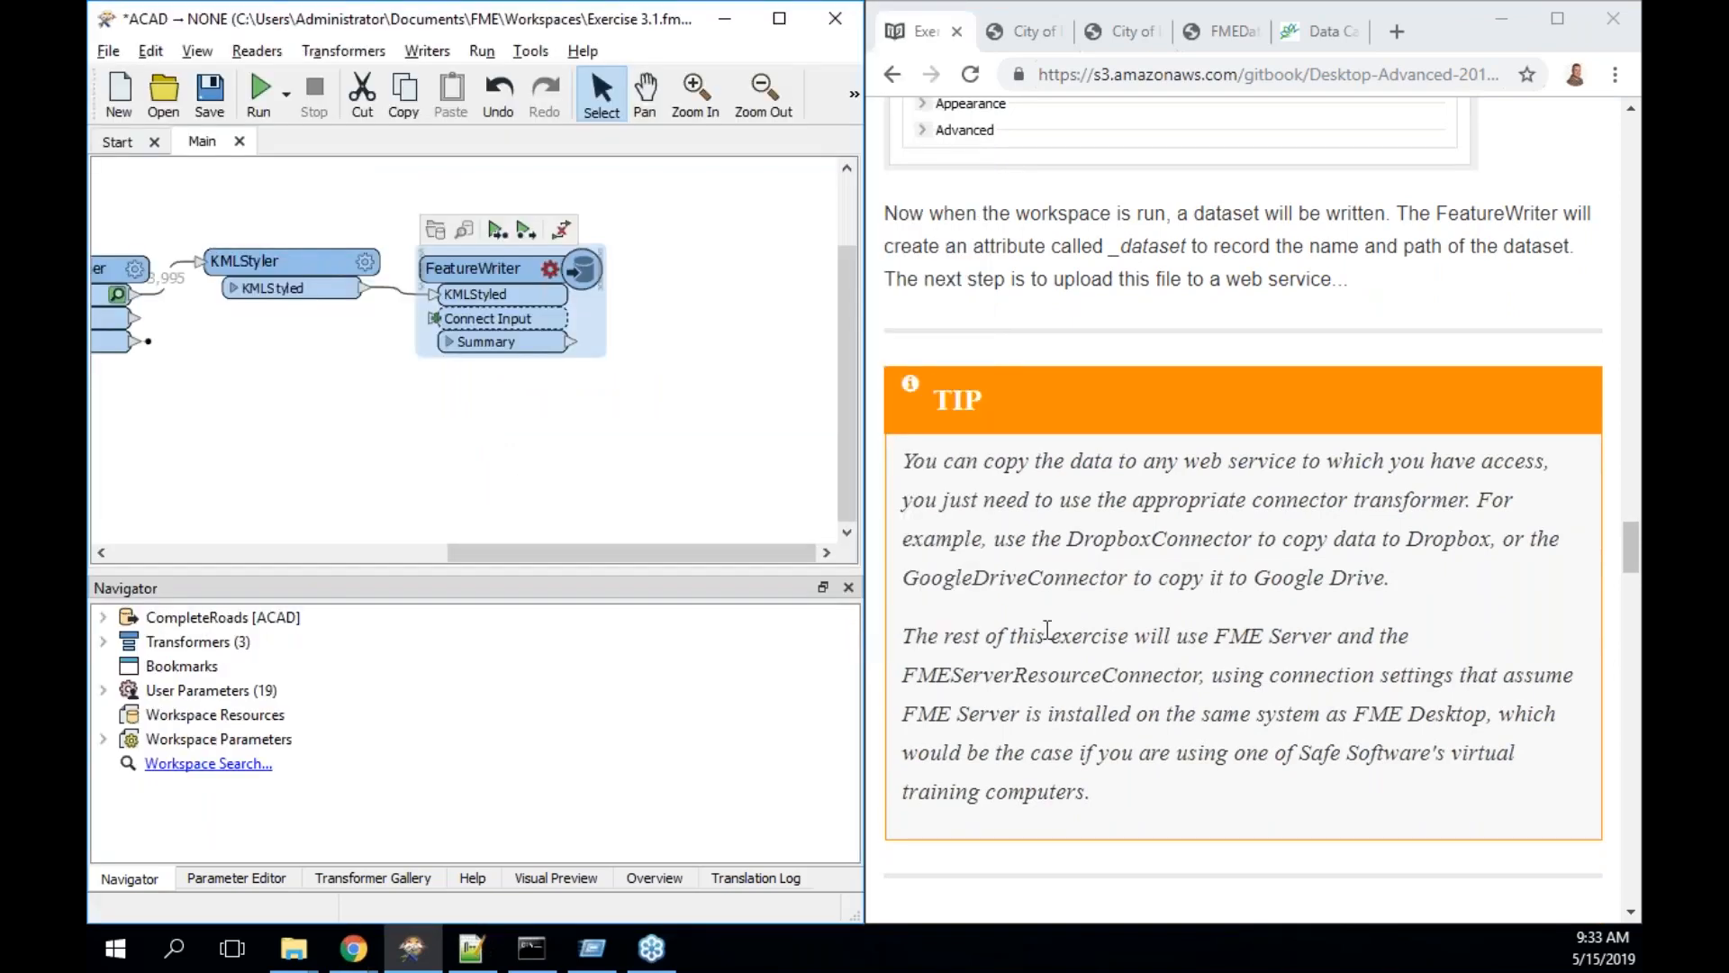
- Run the workspace so the FeatureWriter writes 3995 features to RoadSnowfall.zip
scroll(1048, 631, "down", 2)
scroll(1243, 508, "down", 2)
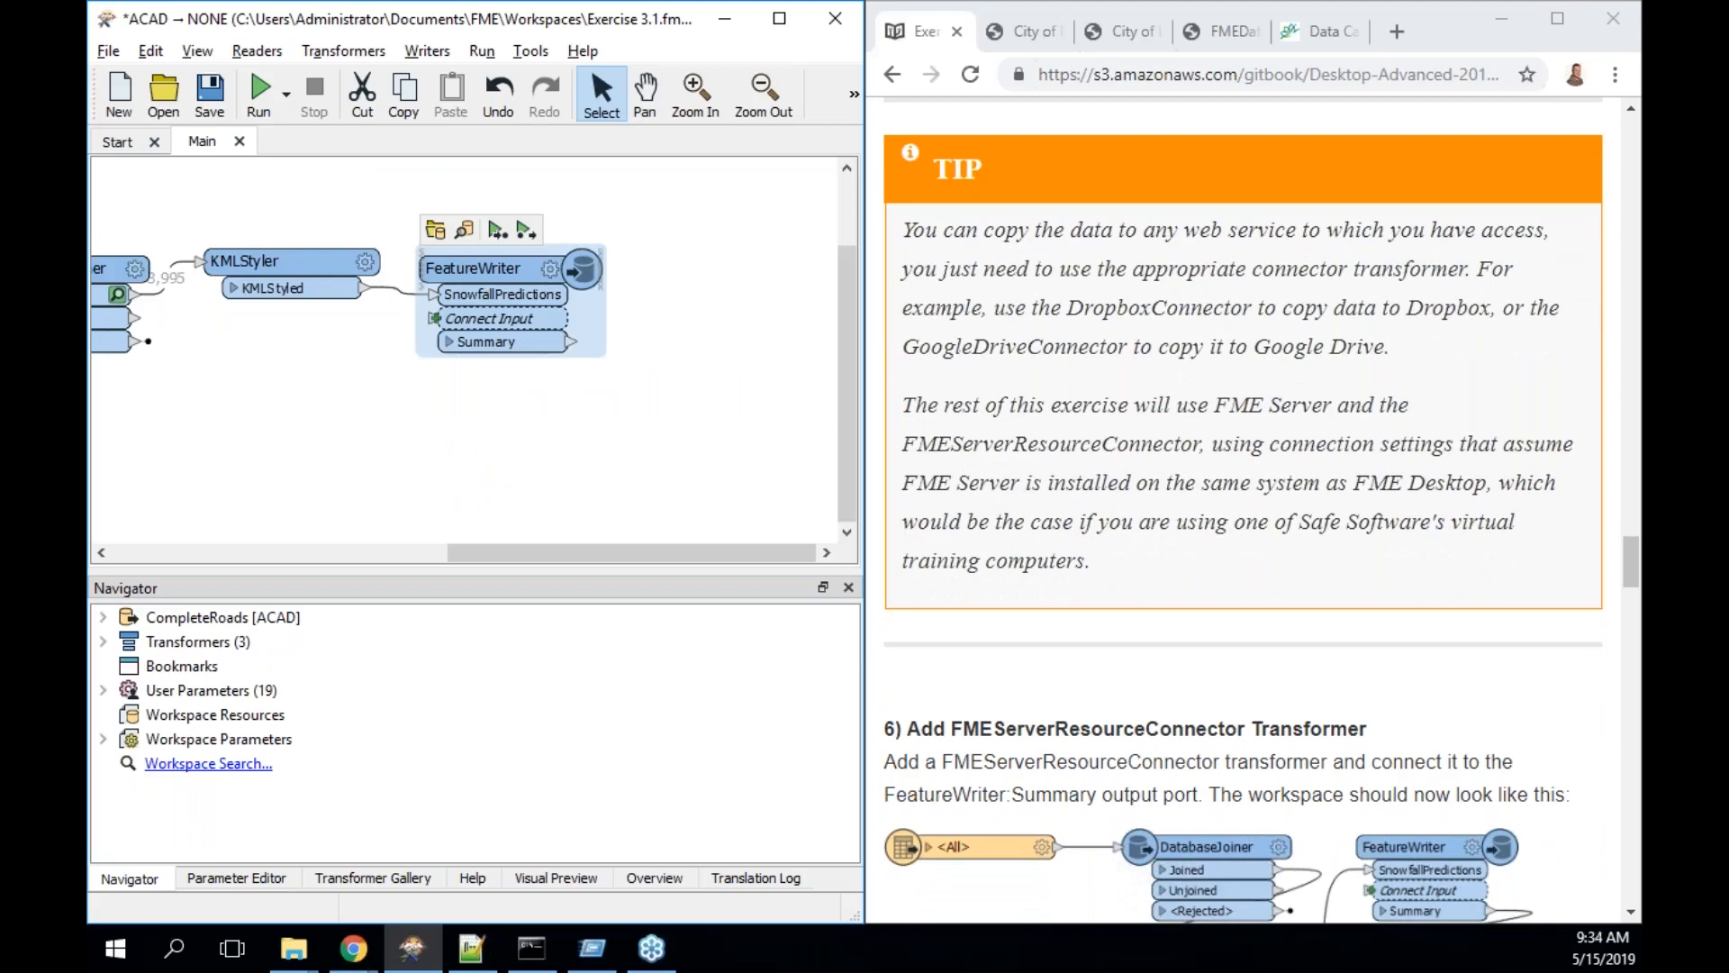
left_click(496, 233)
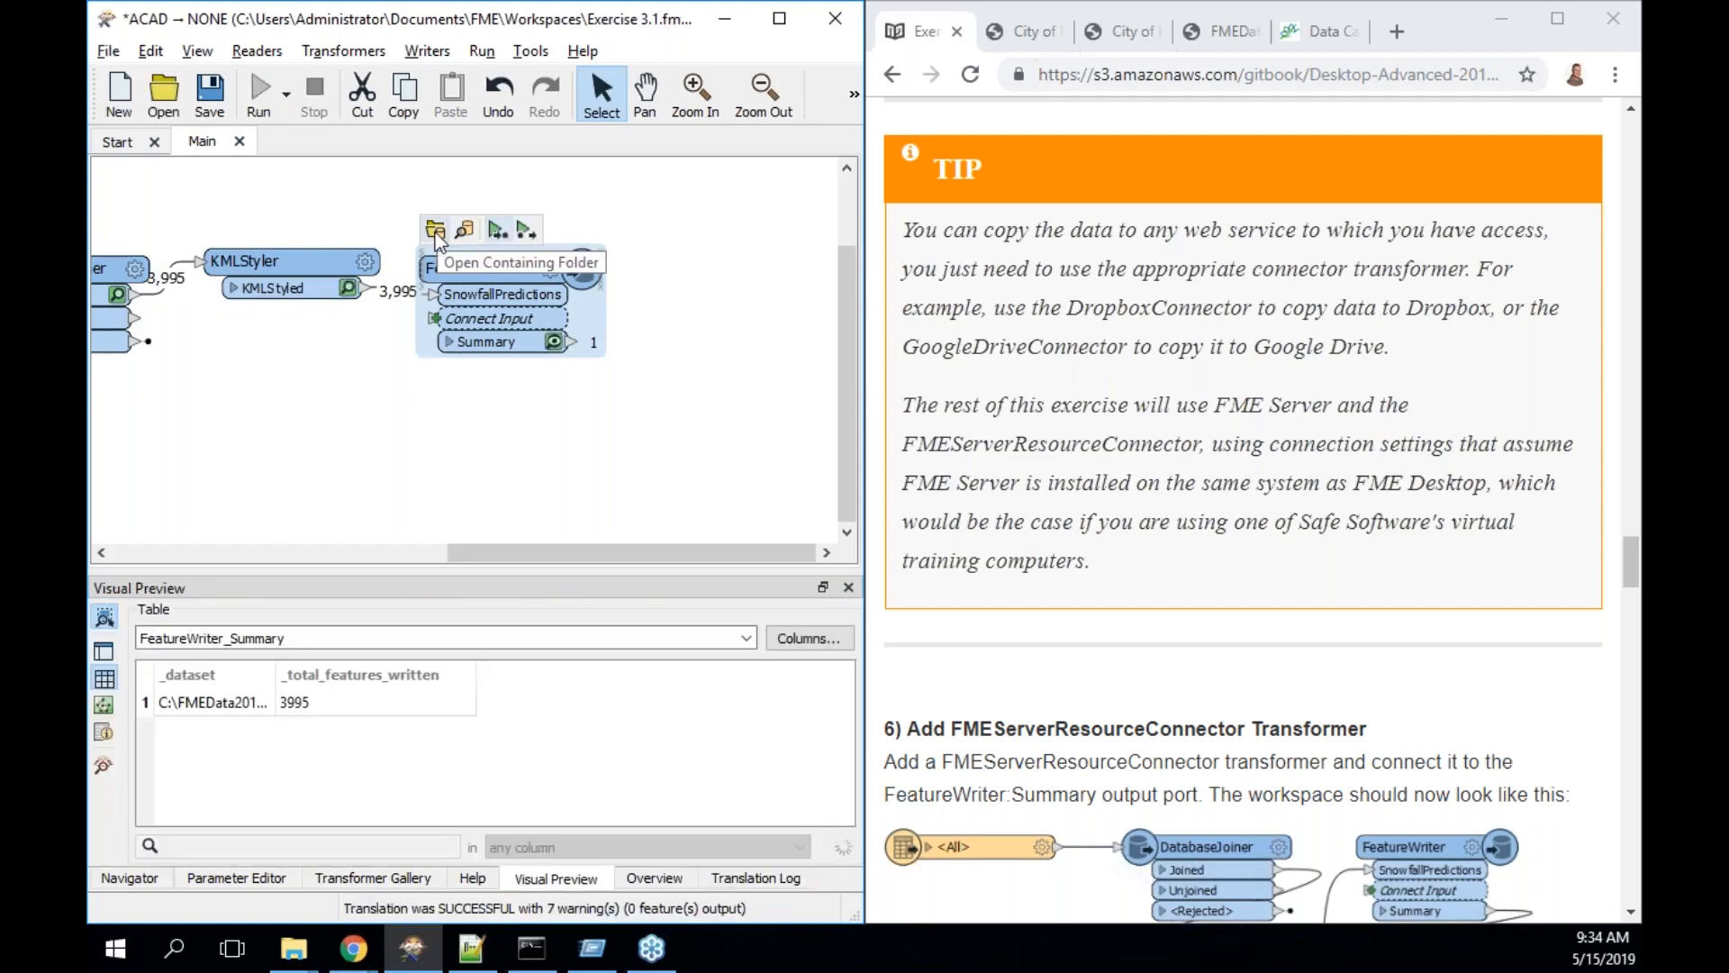
- Open the output folder and look inside RoadSnowfall.zip to confirm it holds the RoadSnowfall KML
left_click(435, 232)
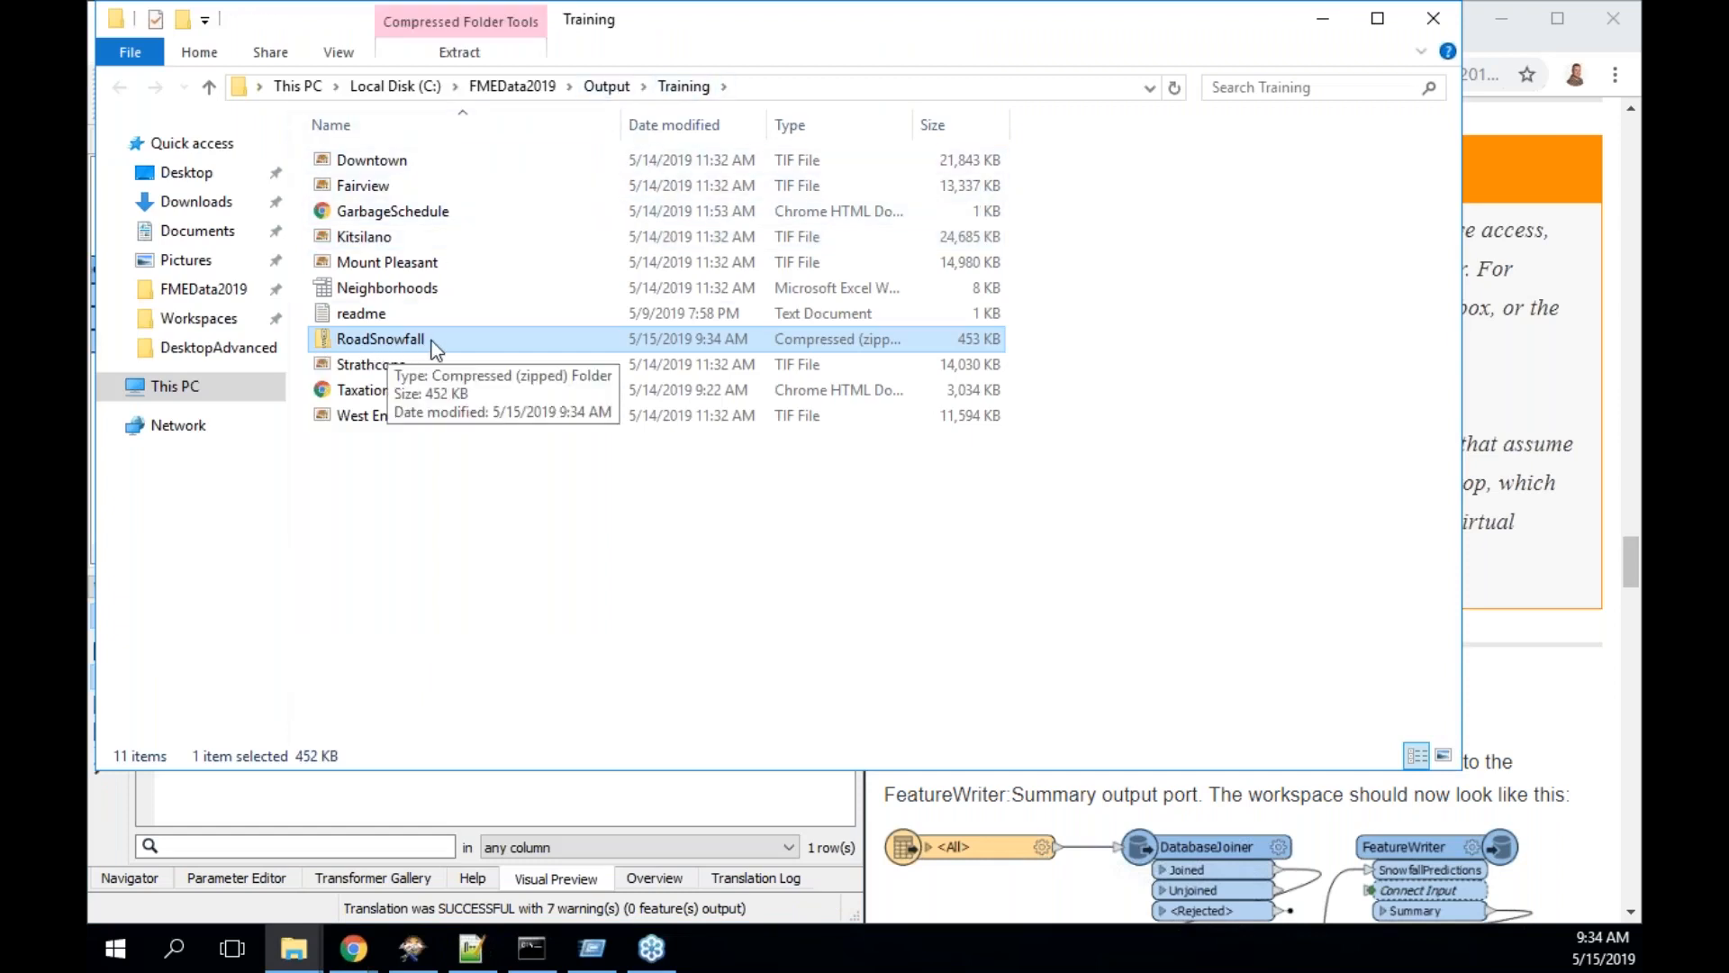
double_click(405, 339)
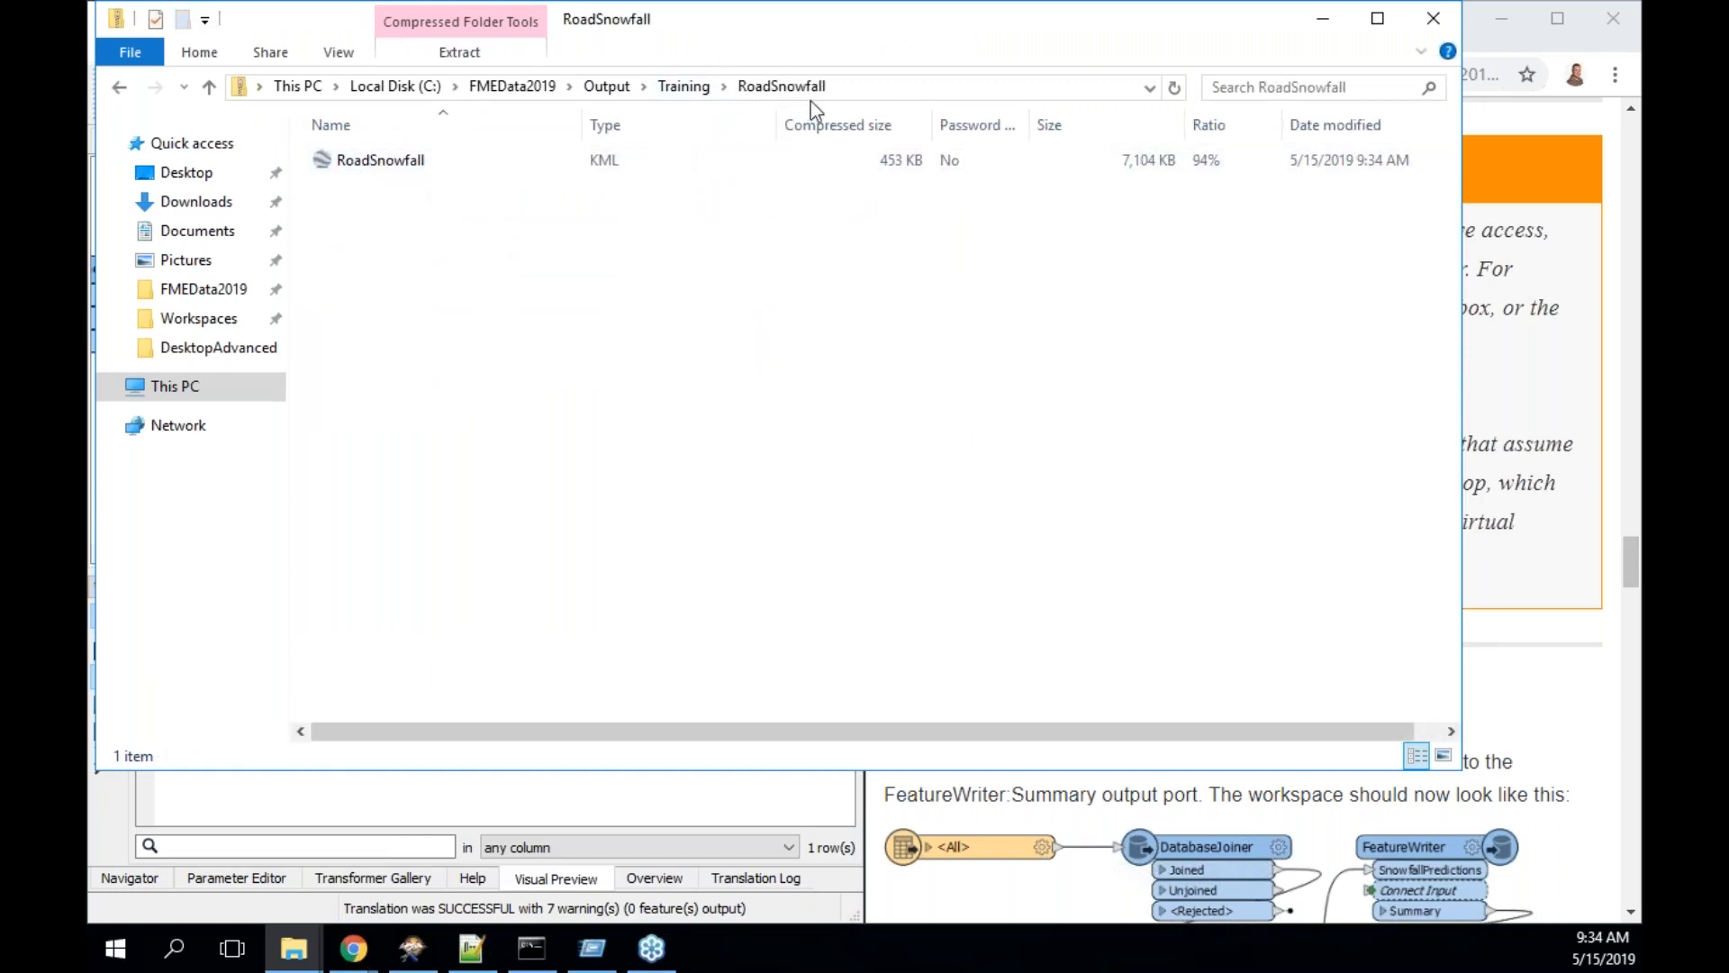
left_click(1526, 43)
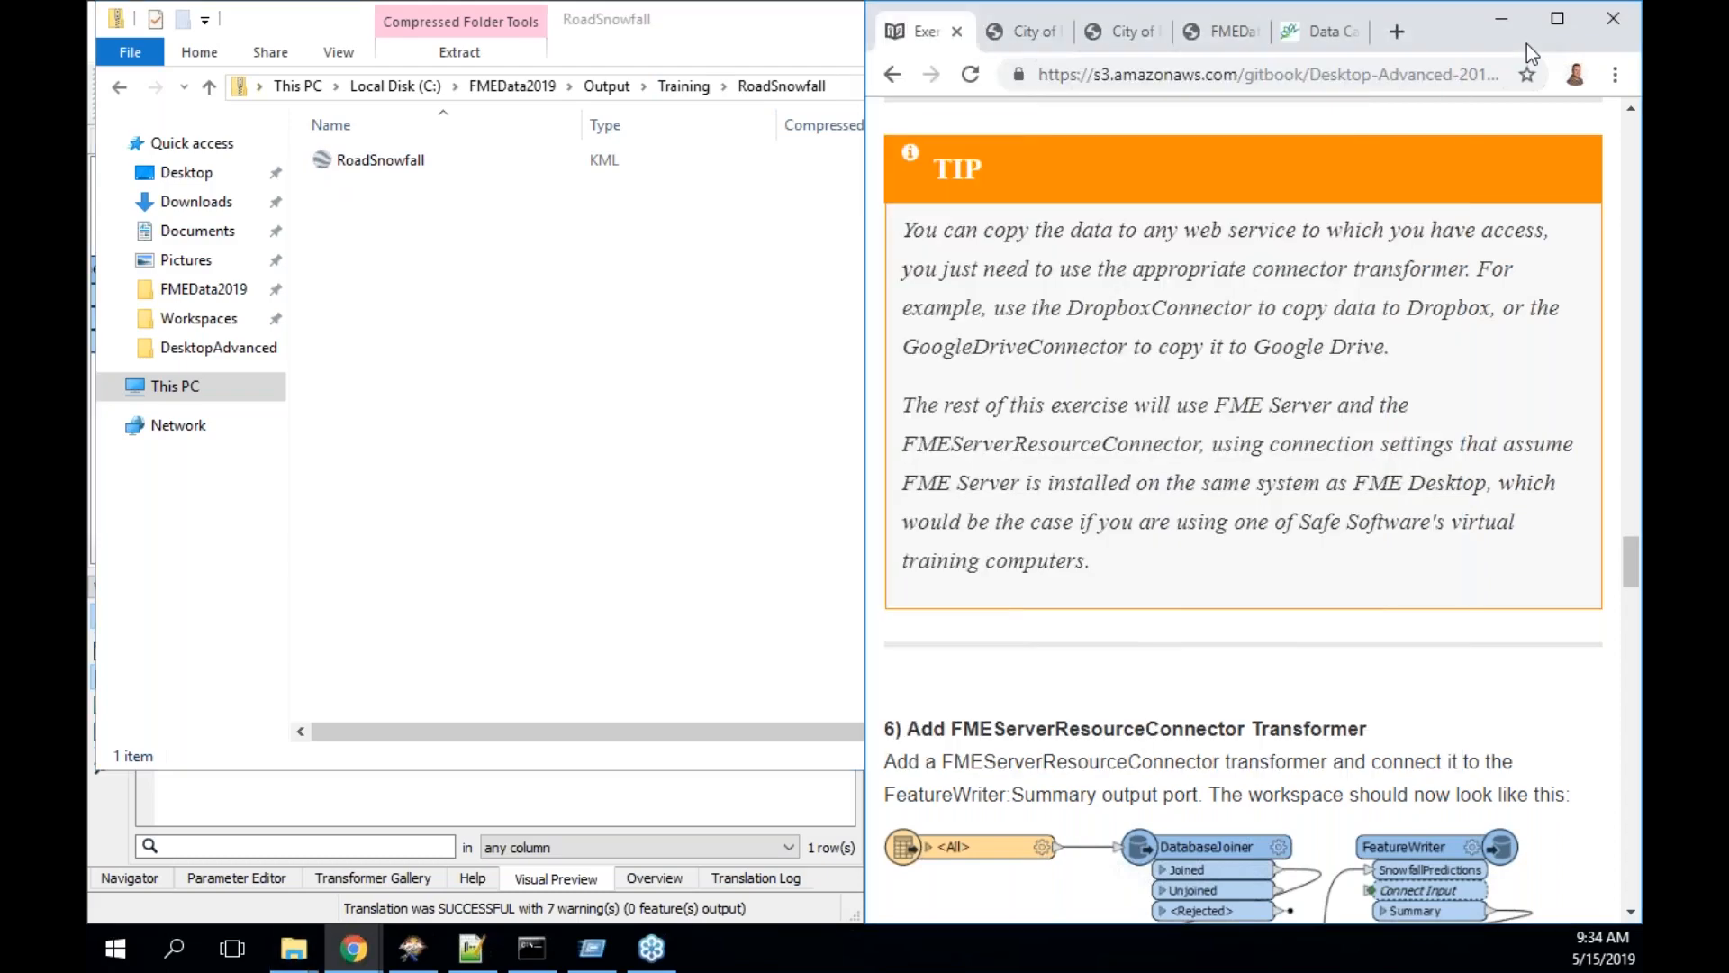
left_click(717, 13)
- Back in Workbench, widen the Summary's _dataset column to show the full RoadSnowfall.kml path, then deselect
left_click(1323, 18)
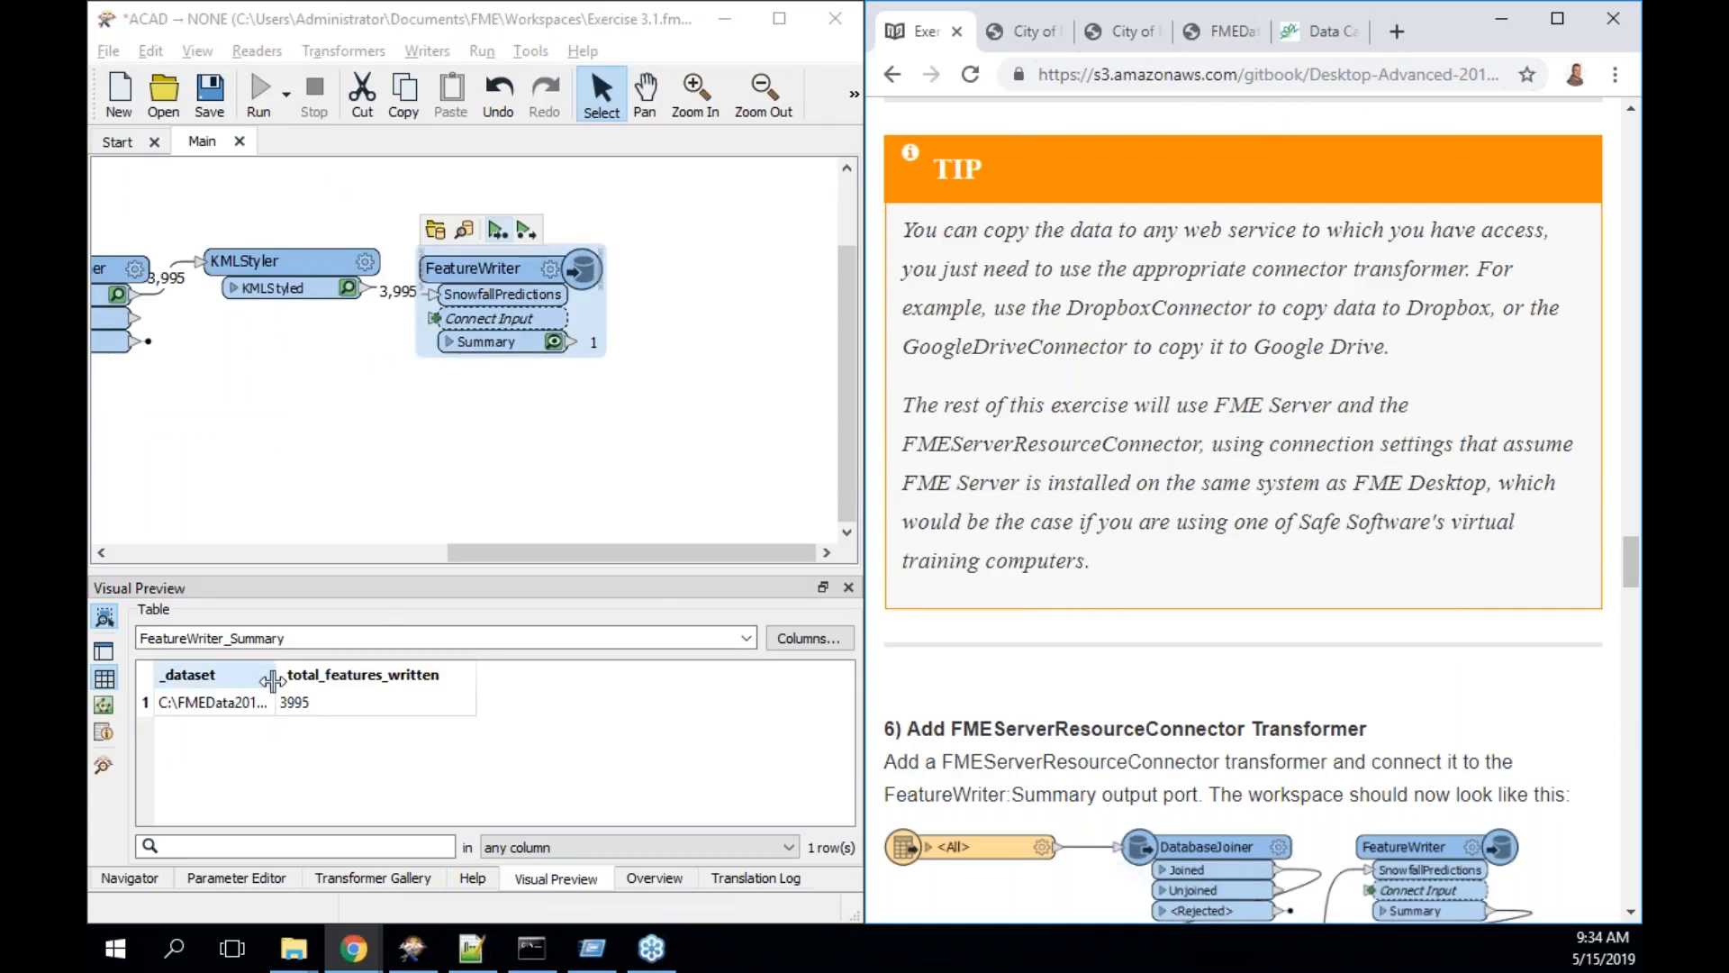
left_click_drag(404, 676, 590, 675)
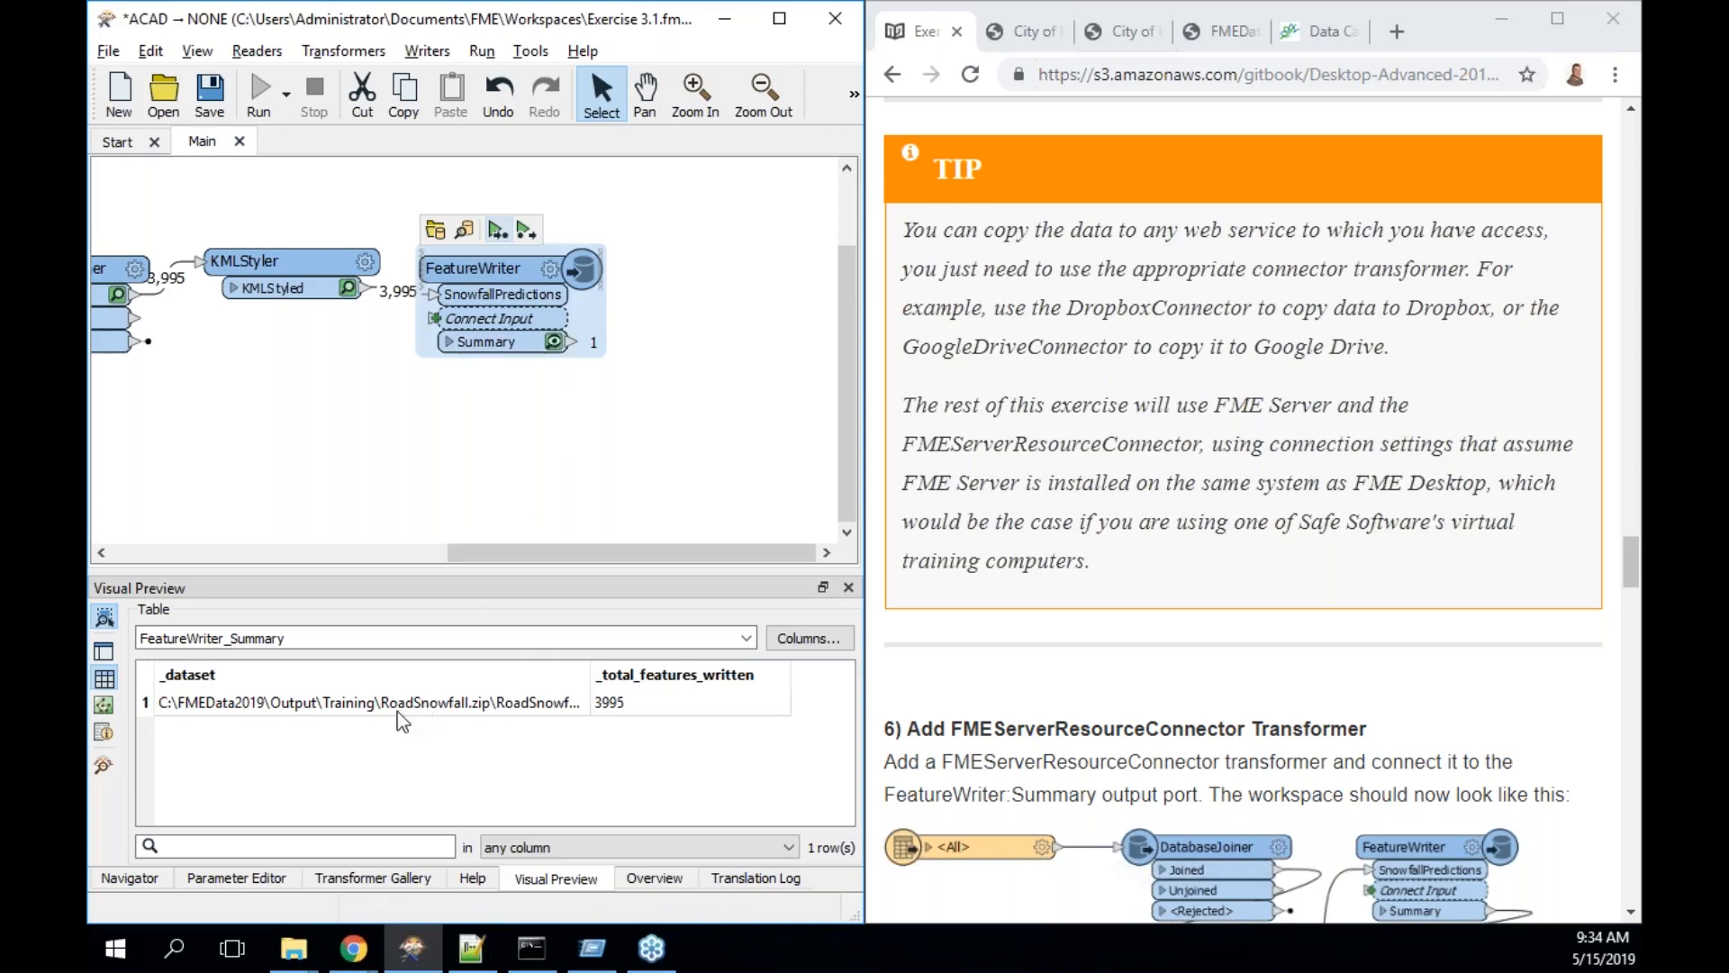
double_click(590, 673)
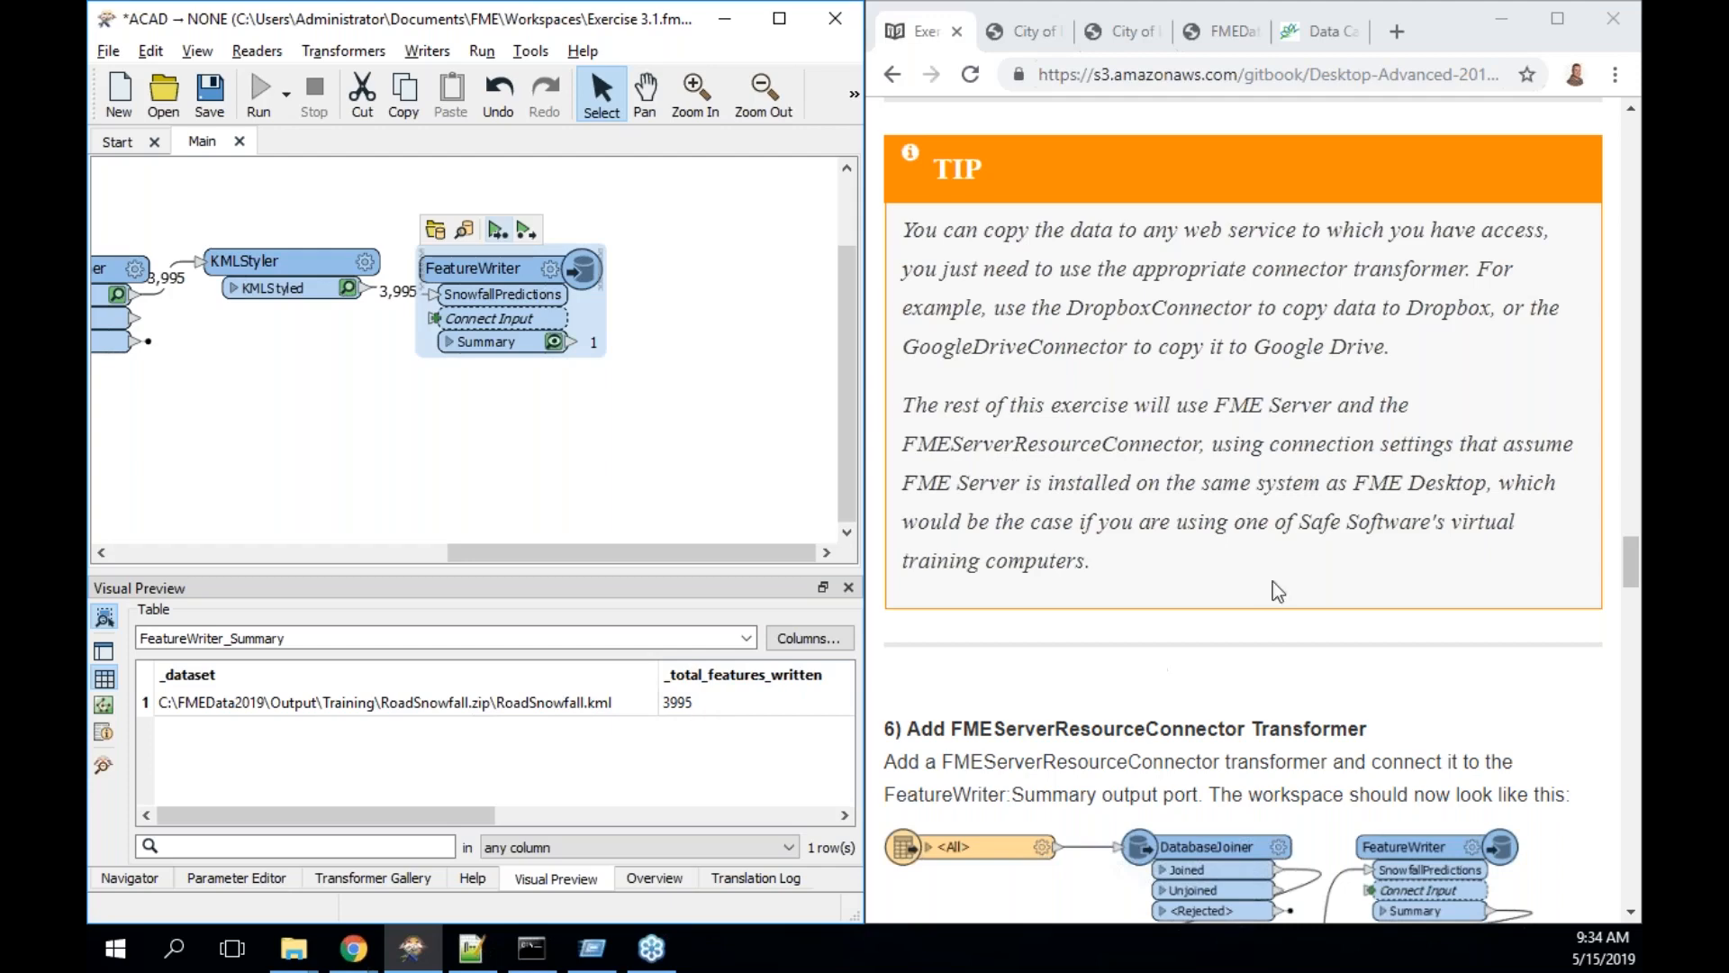
scroll(1273, 581, "down", 3)
scroll(1275, 595, "down", 1)
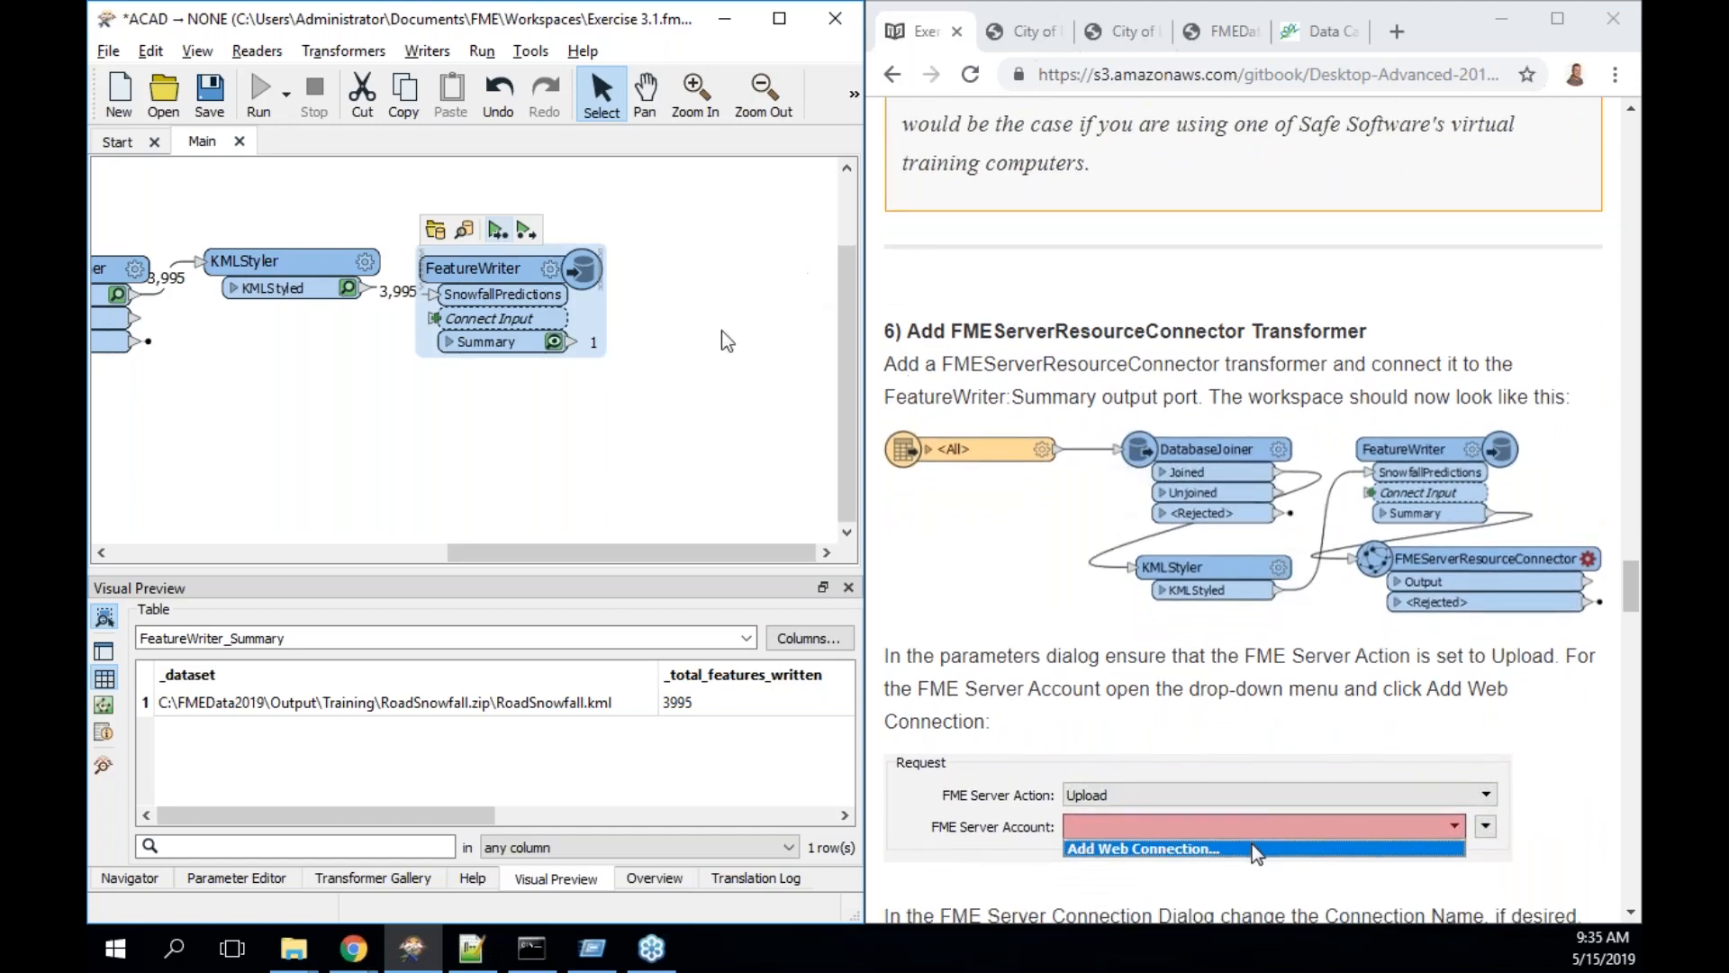
left_click(686, 384)
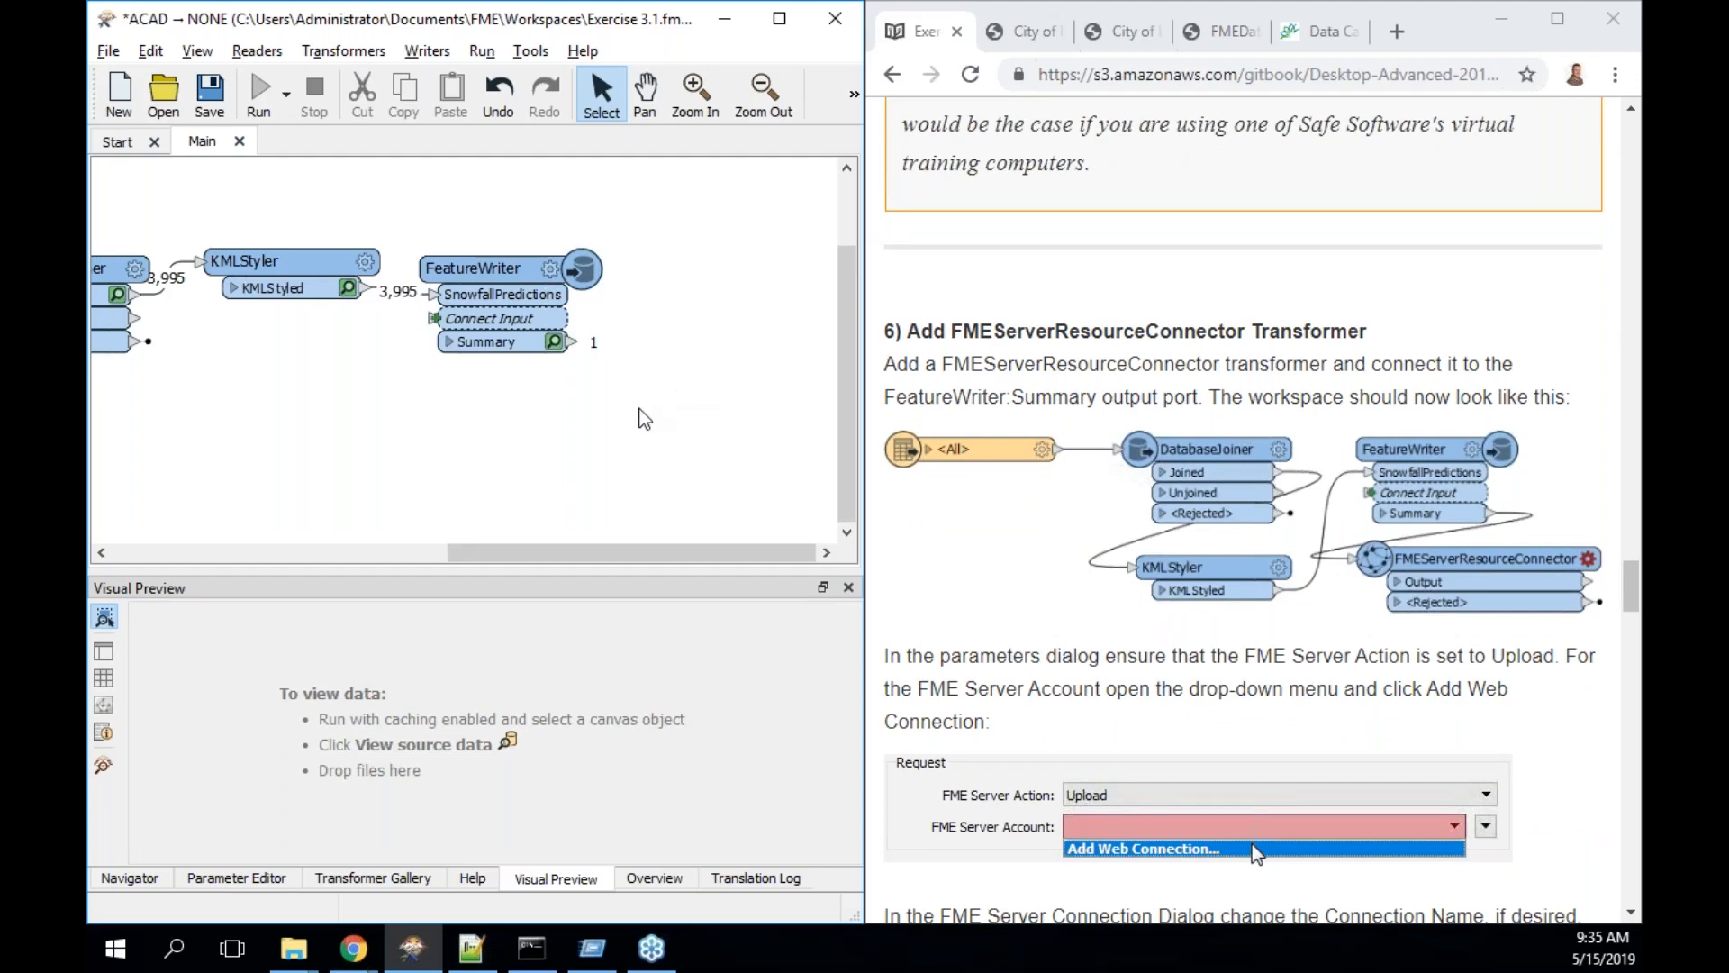
- Attach an FMEServerResourceConnector to the FeatureWriter's Summary port via Quick Add and open its parameters
left_click(576, 343)
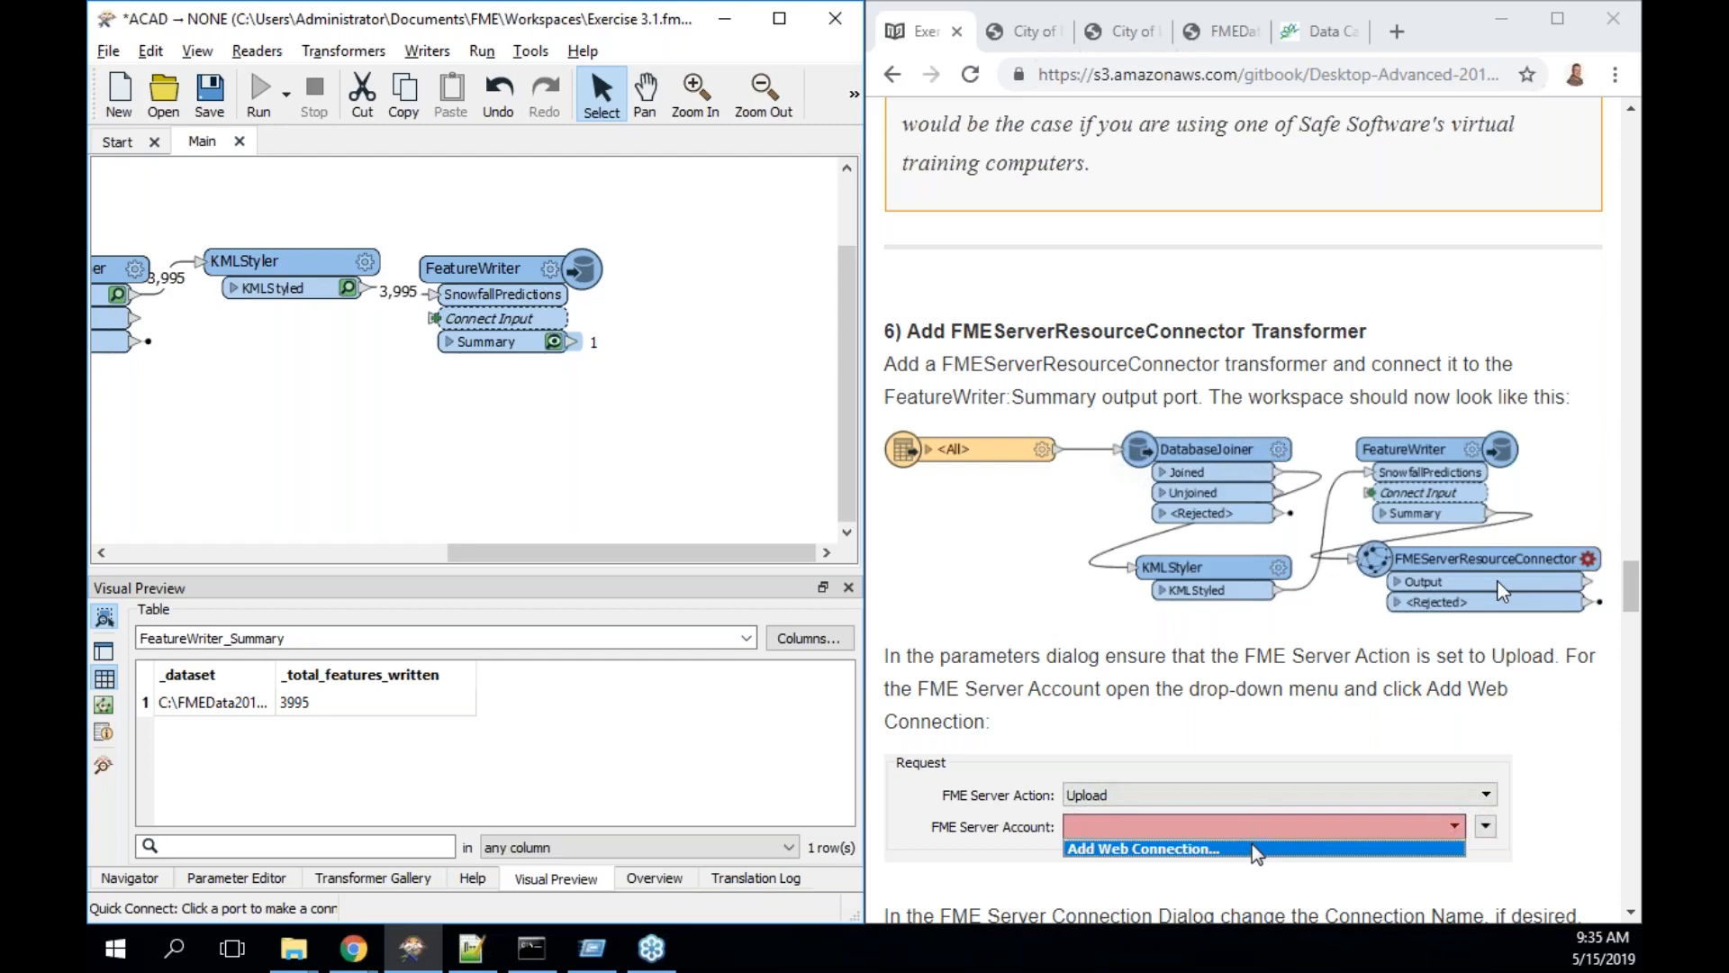
type("fmeserverre")
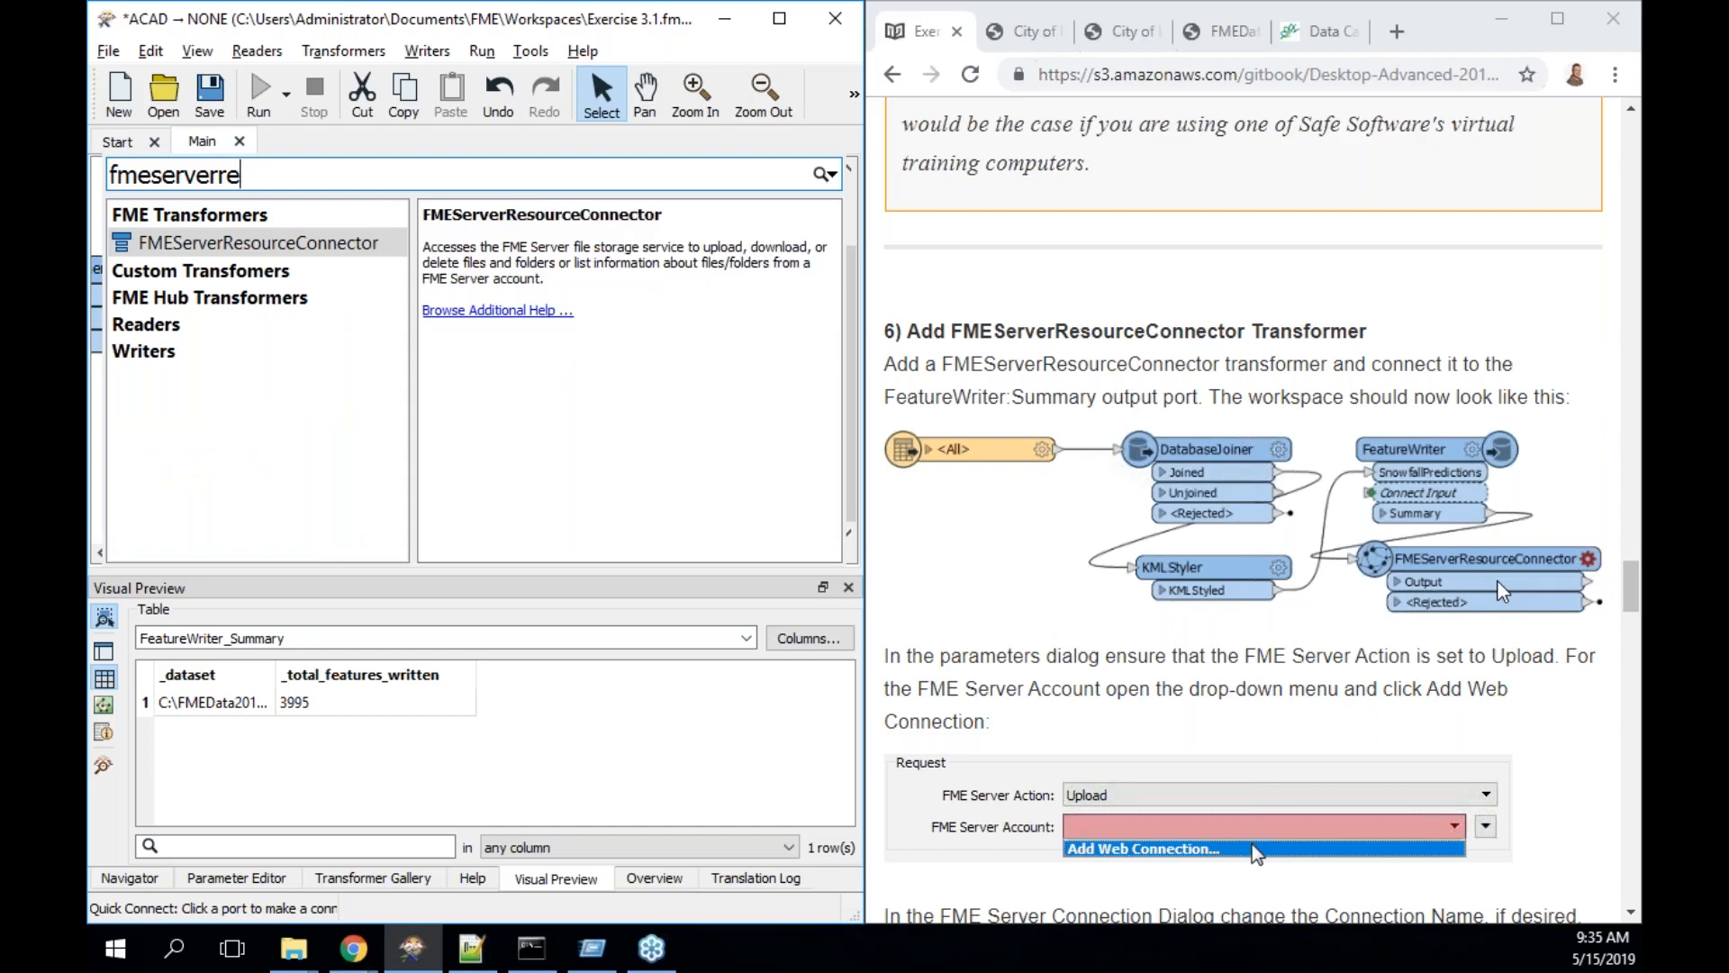
key("Return")
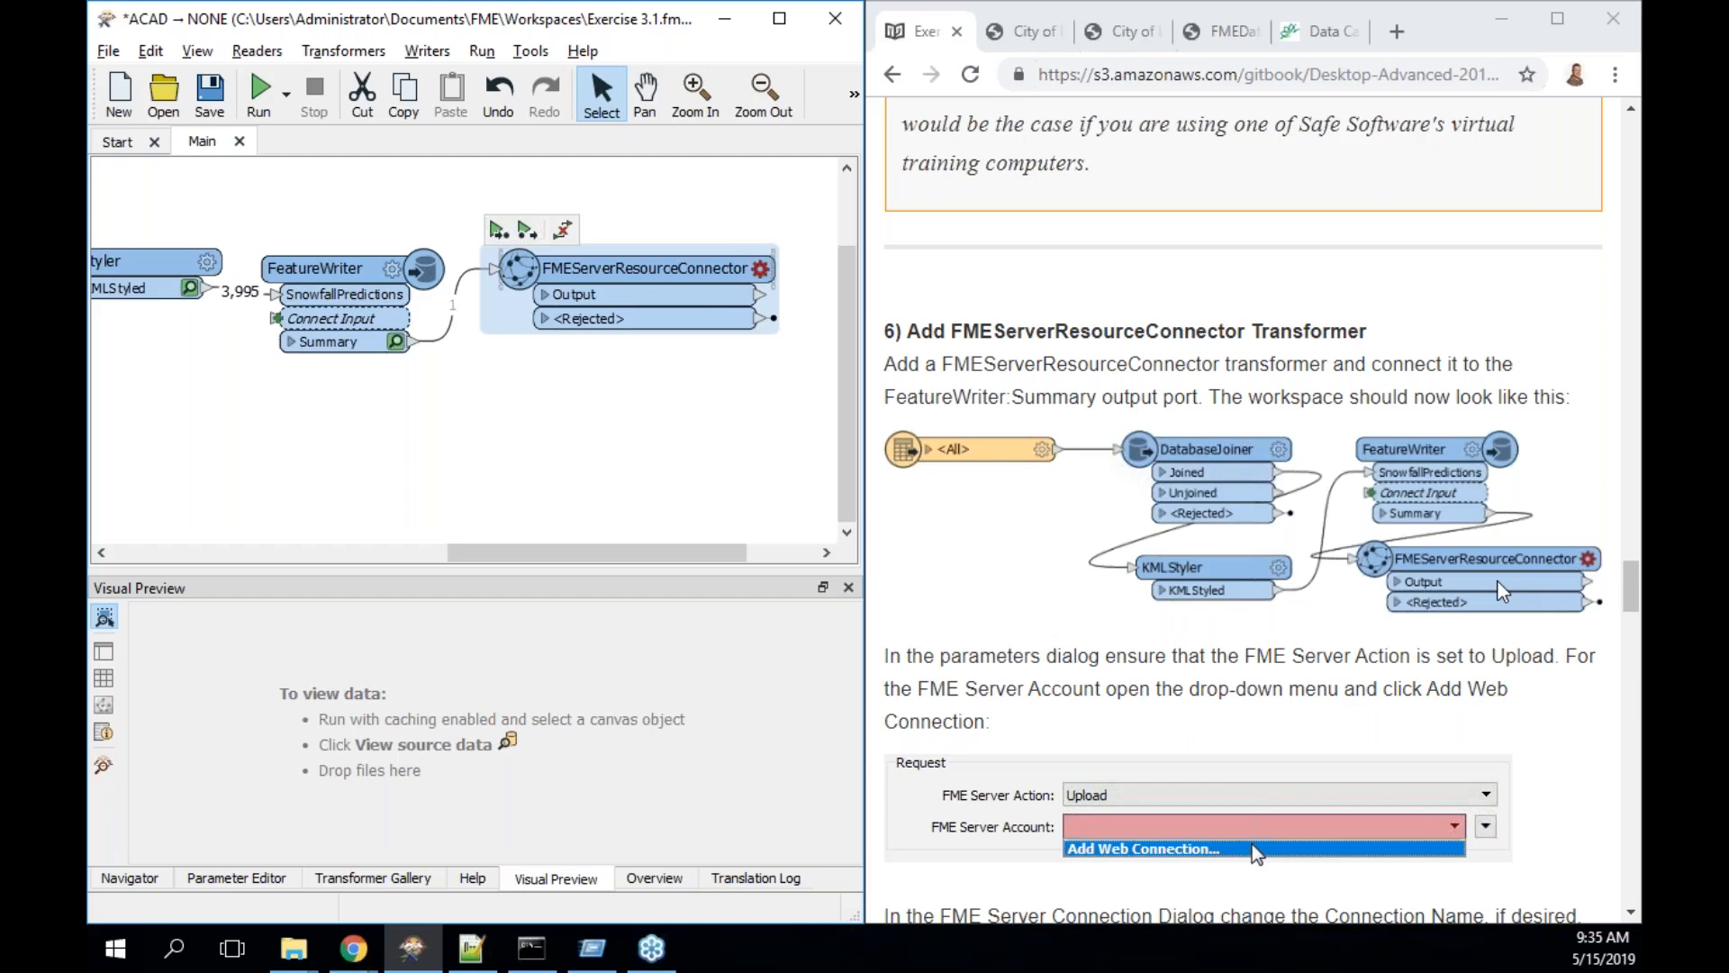
double_click(698, 288)
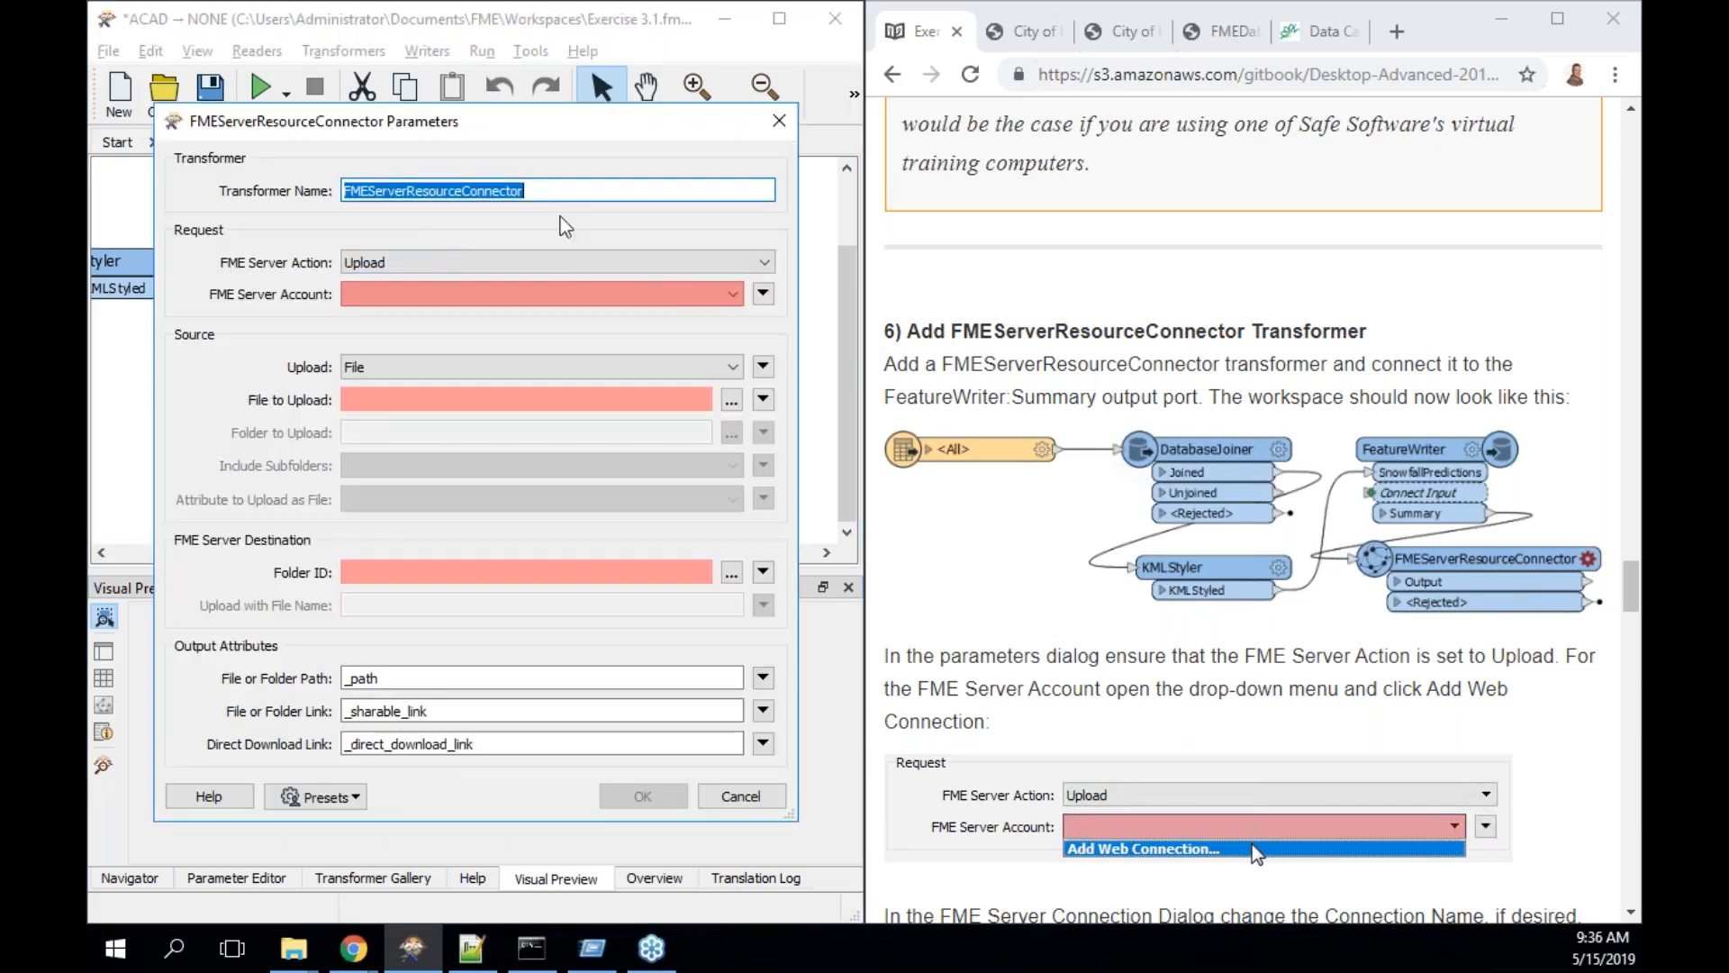
- Keep Upload as the FME Server Action and choose Add Web Connection for the server account
left_click(530, 275)
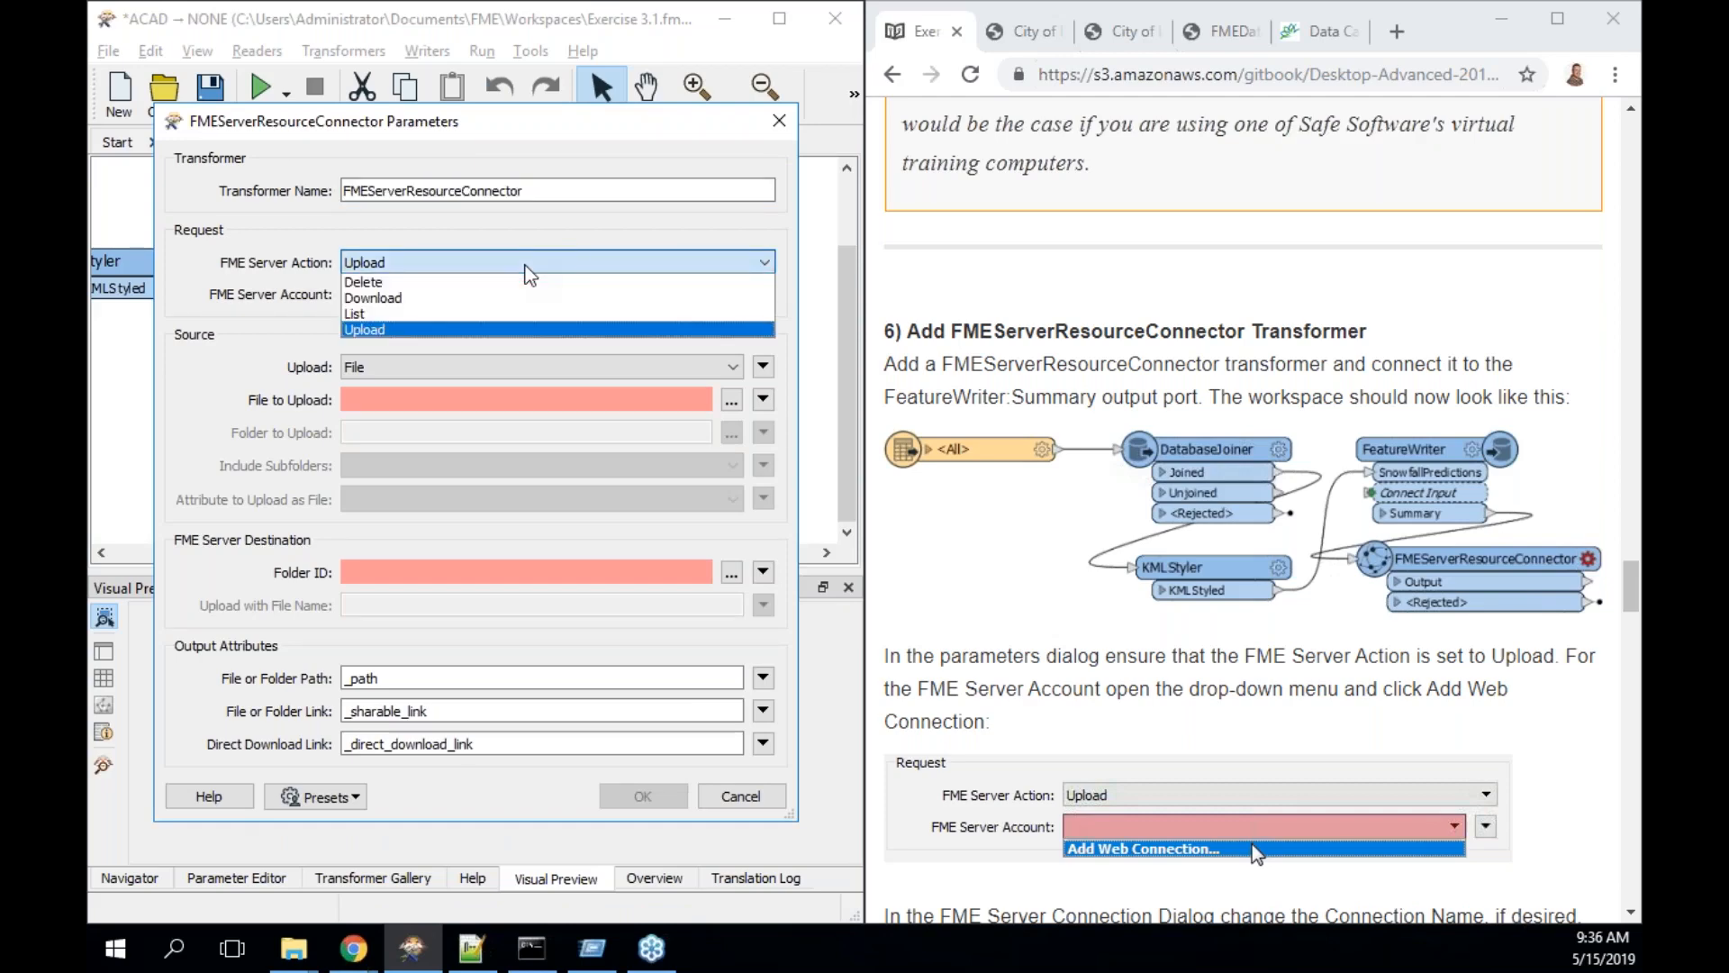
left_click(526, 265)
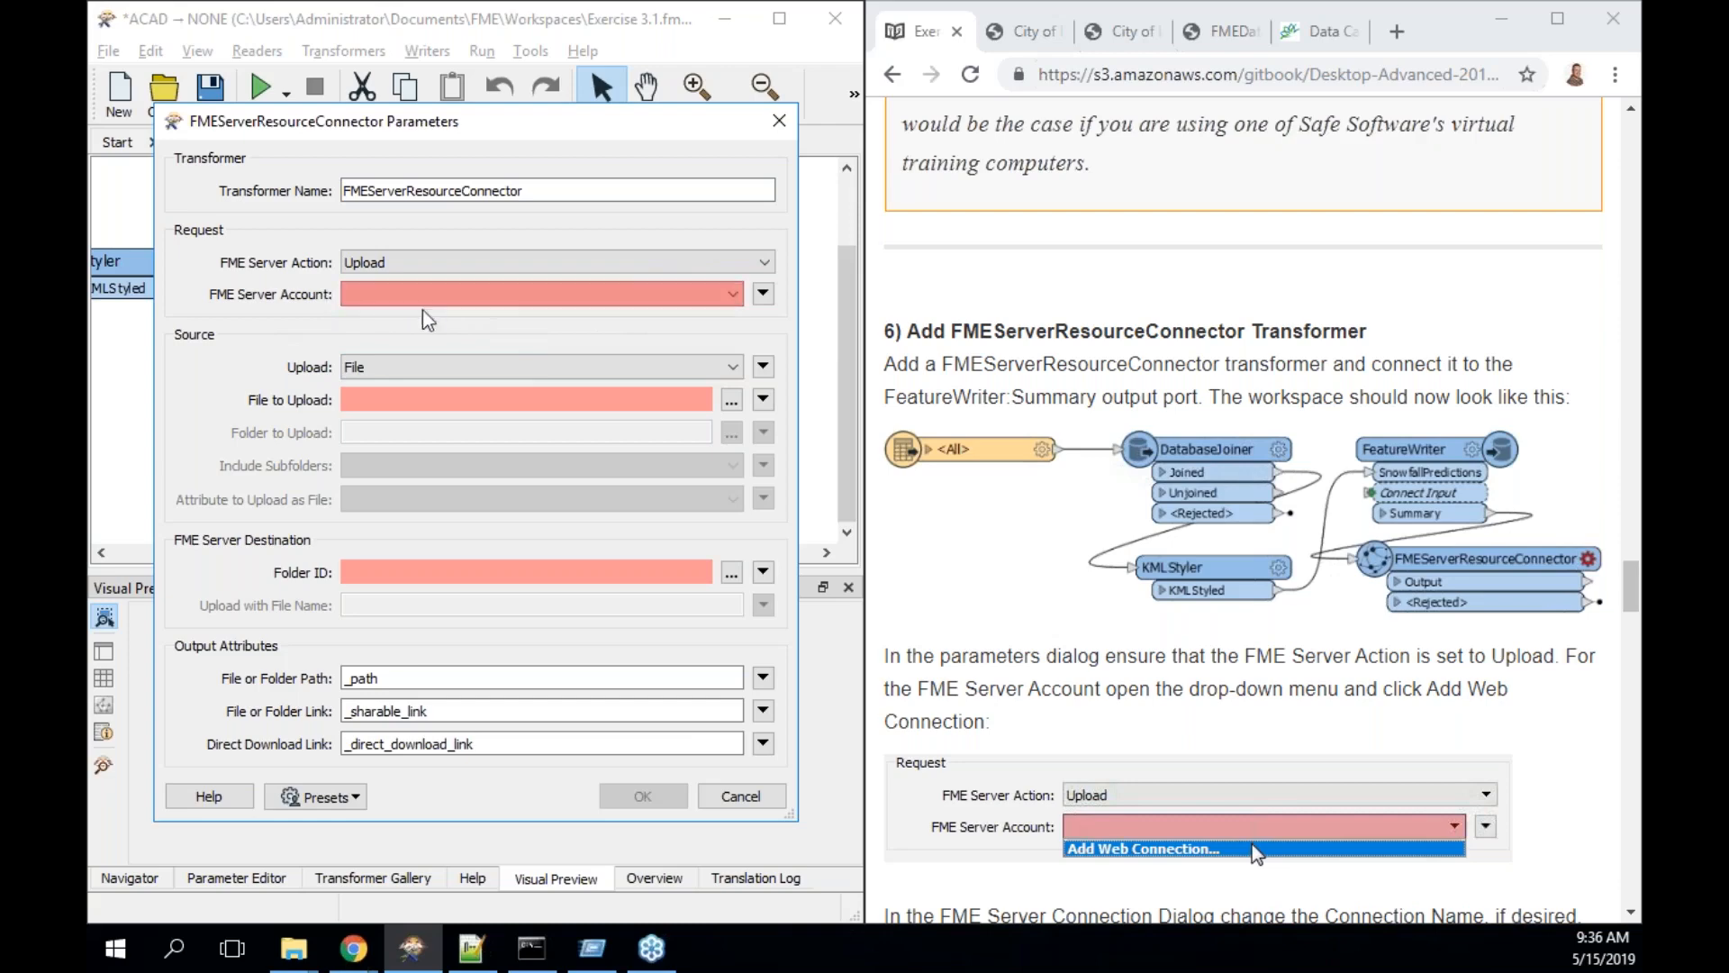
left_click(734, 294)
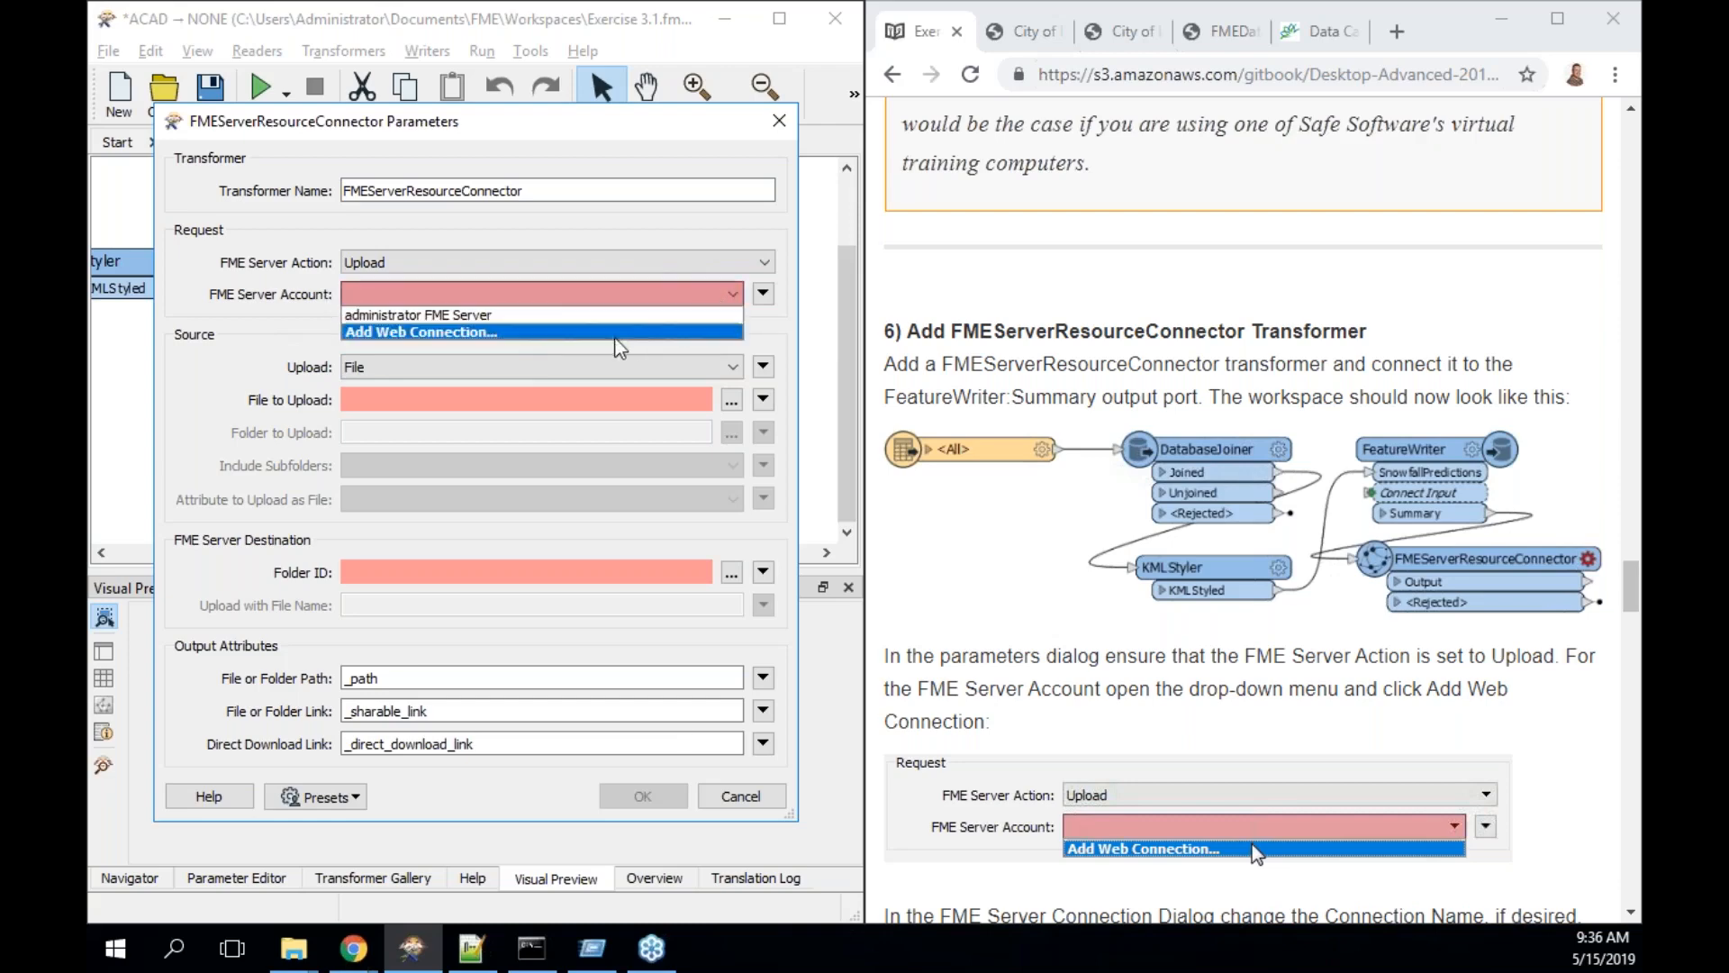
left_click(522, 335)
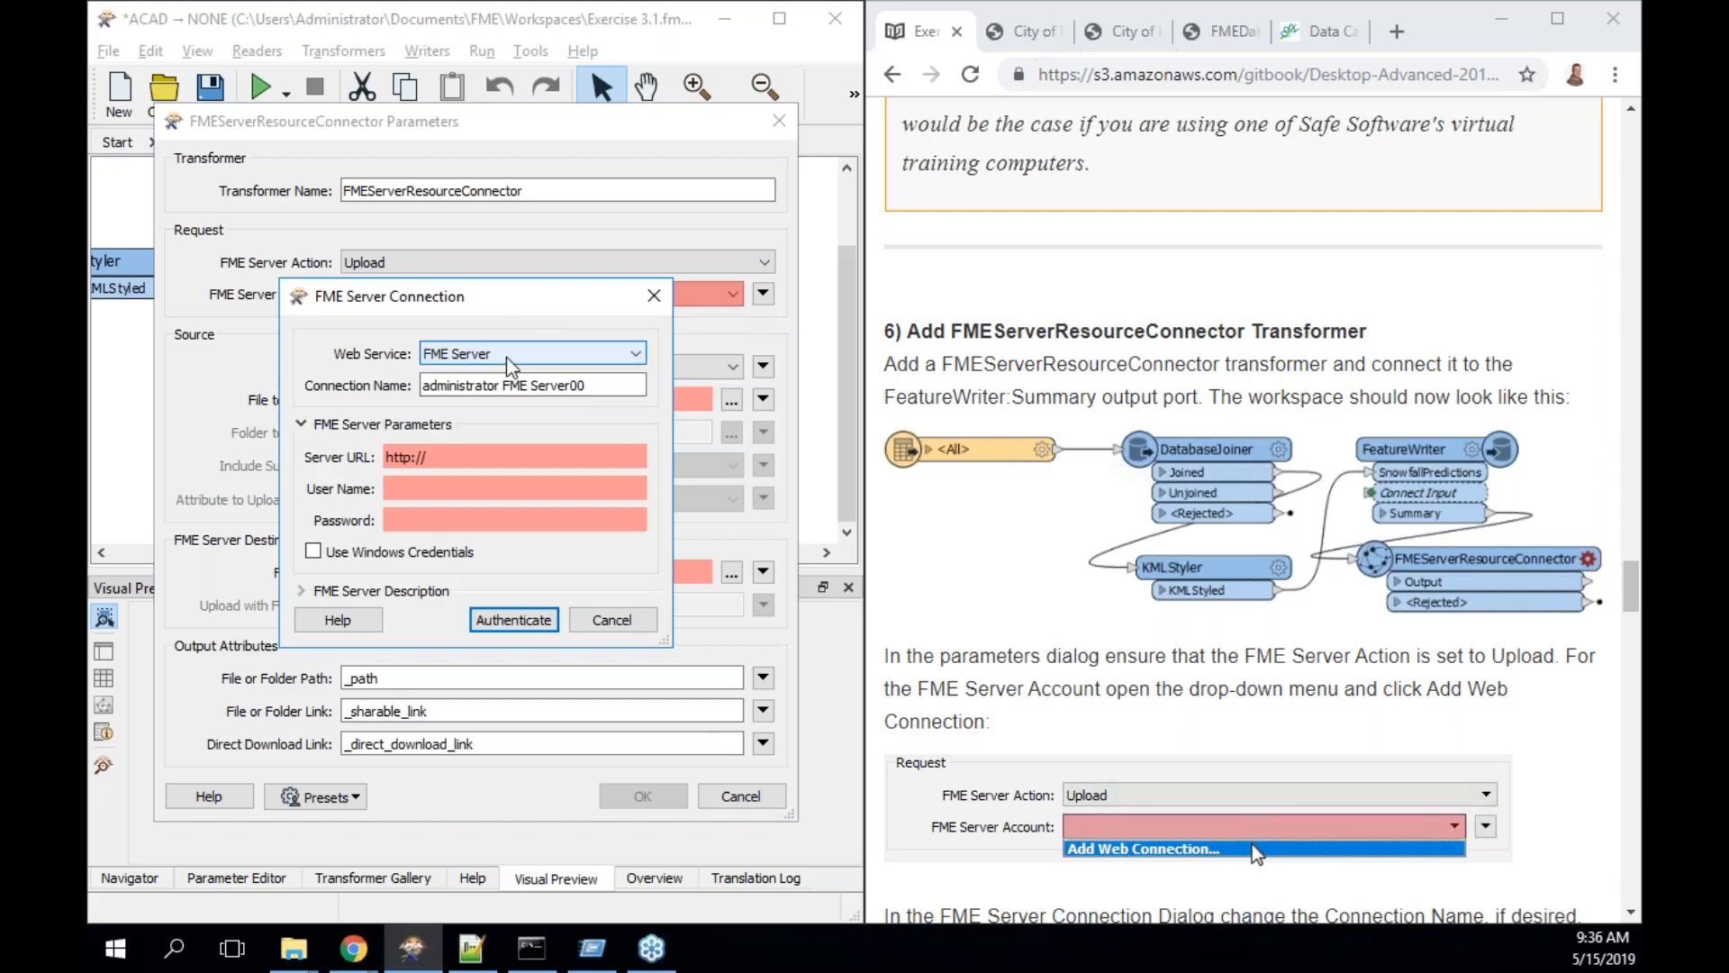
left_click_drag(600, 387, 310, 386)
key("BackSpace")
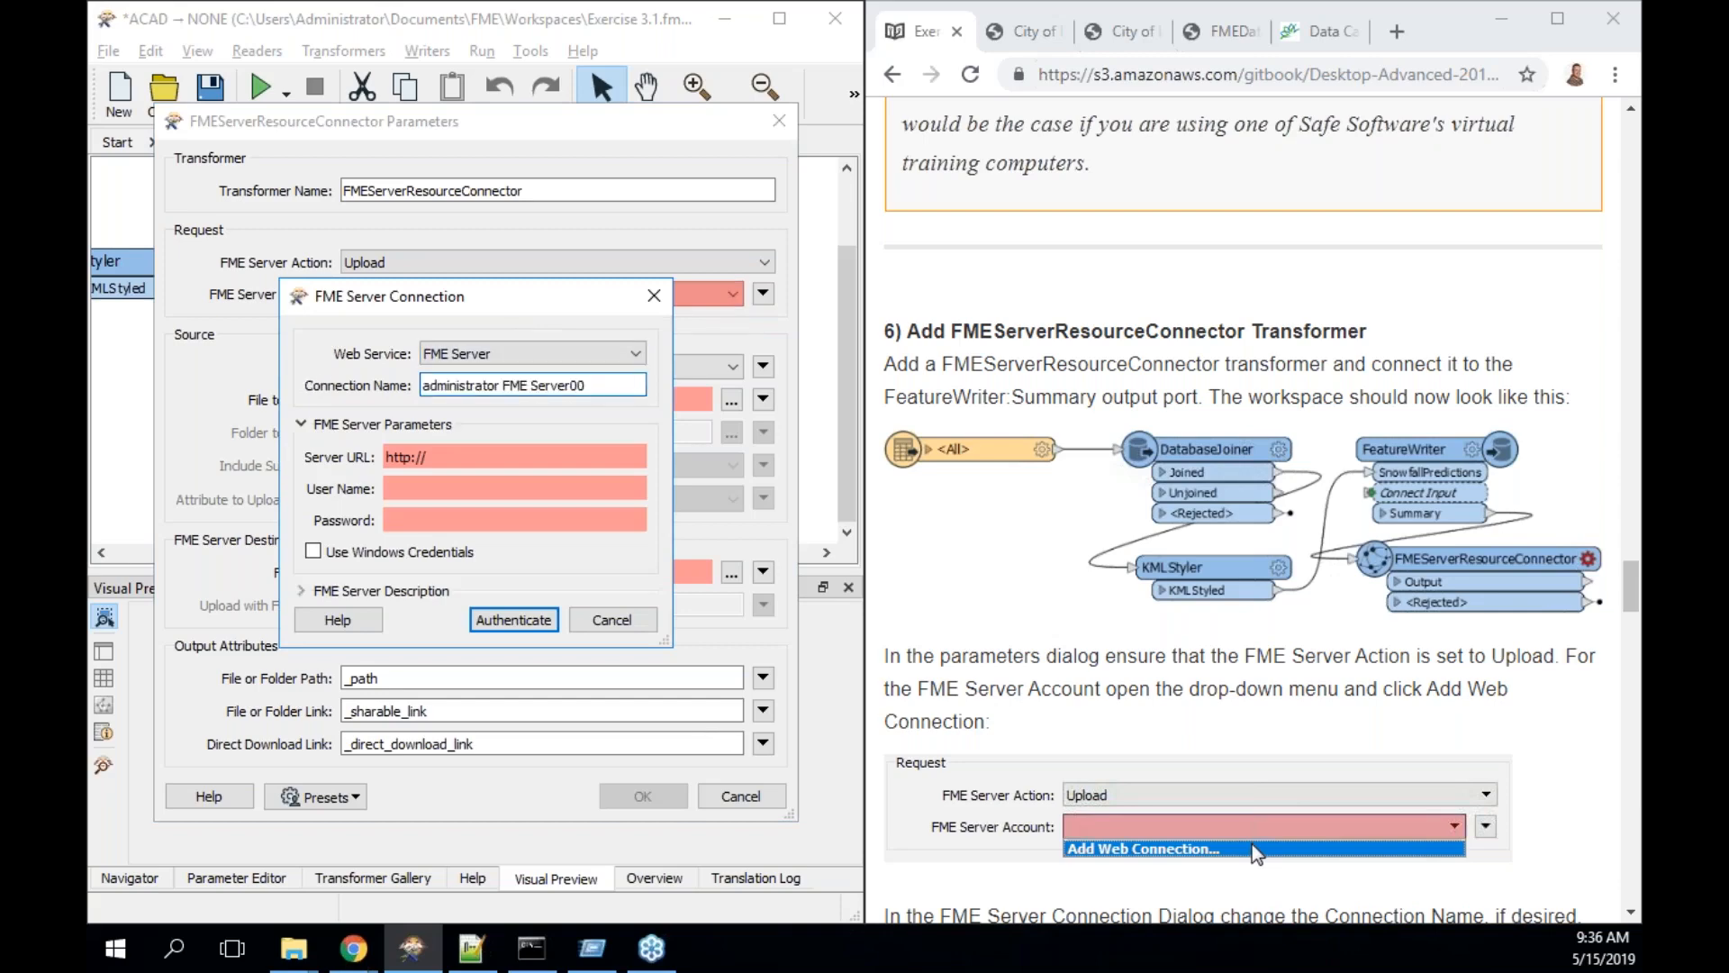
scroll(1523, 699, "down", 5)
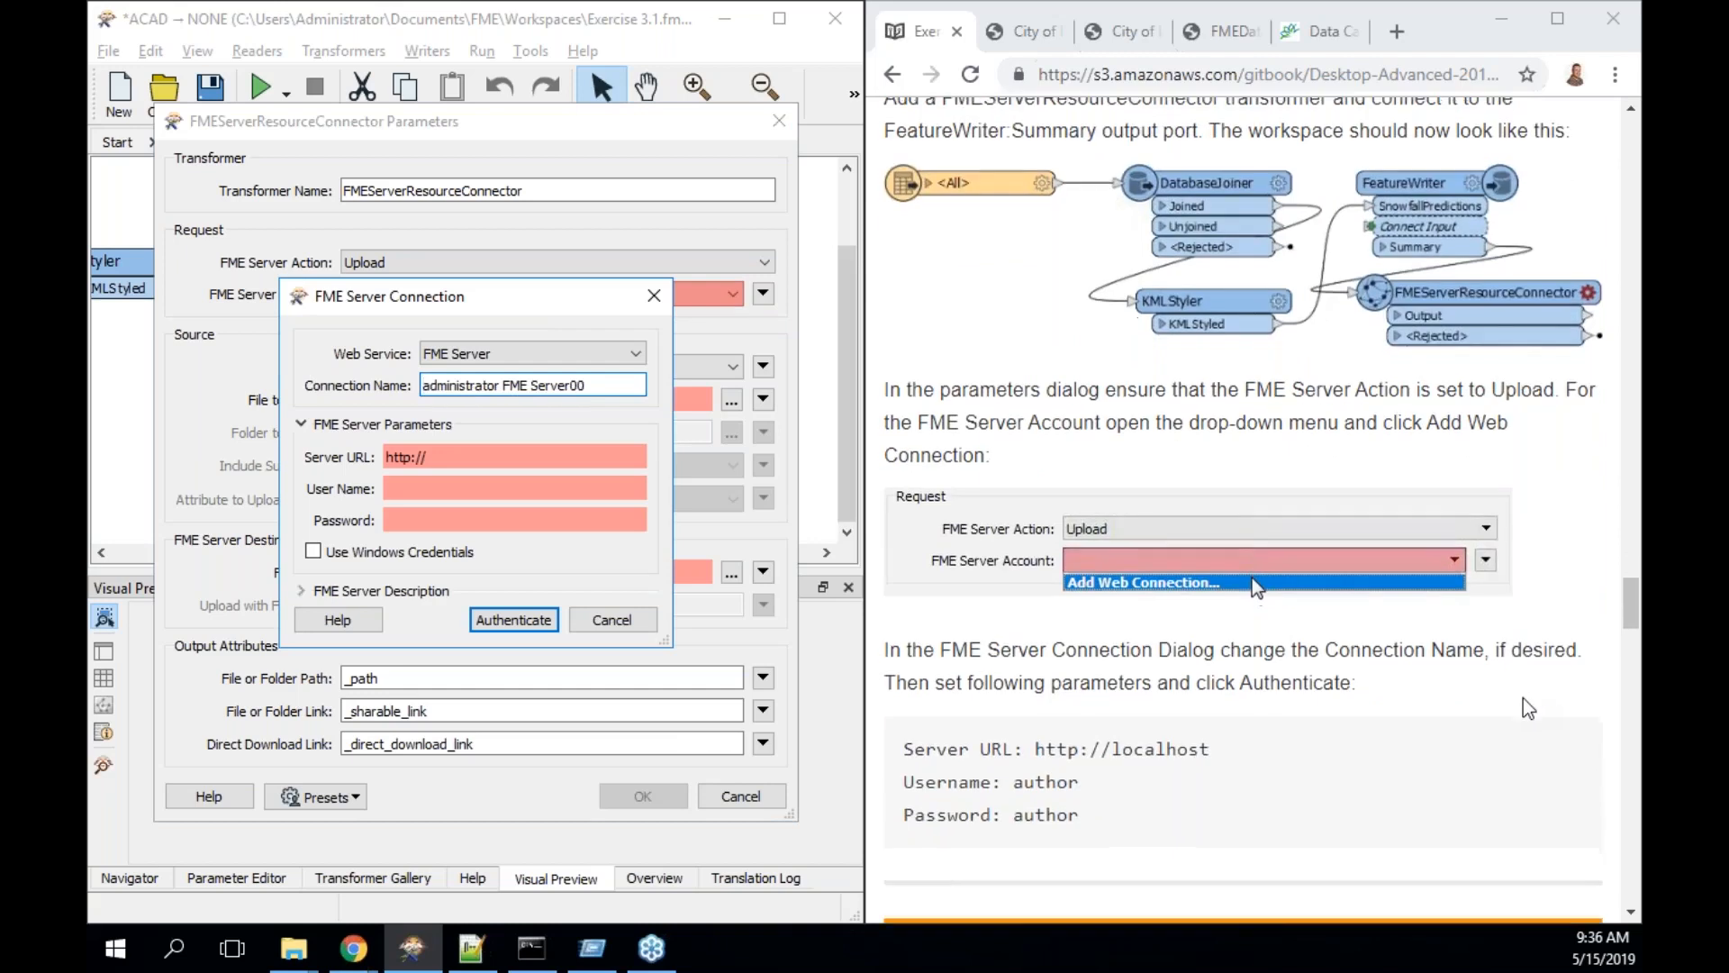
type("My")
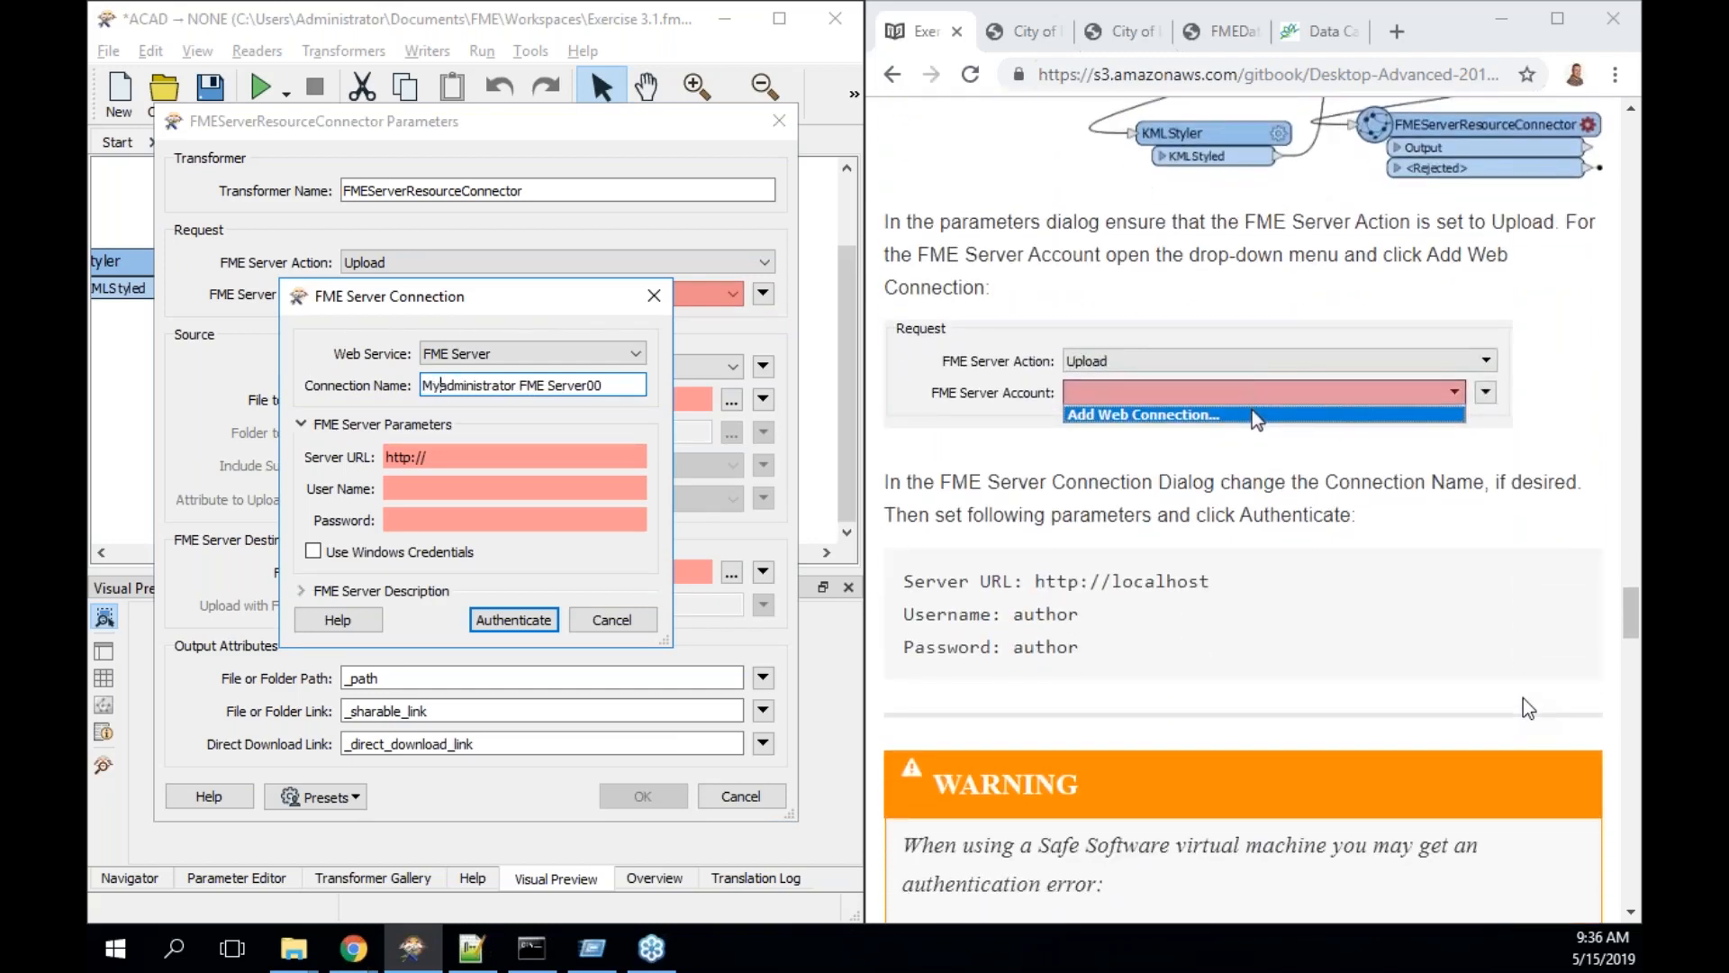
type(" FME Server")
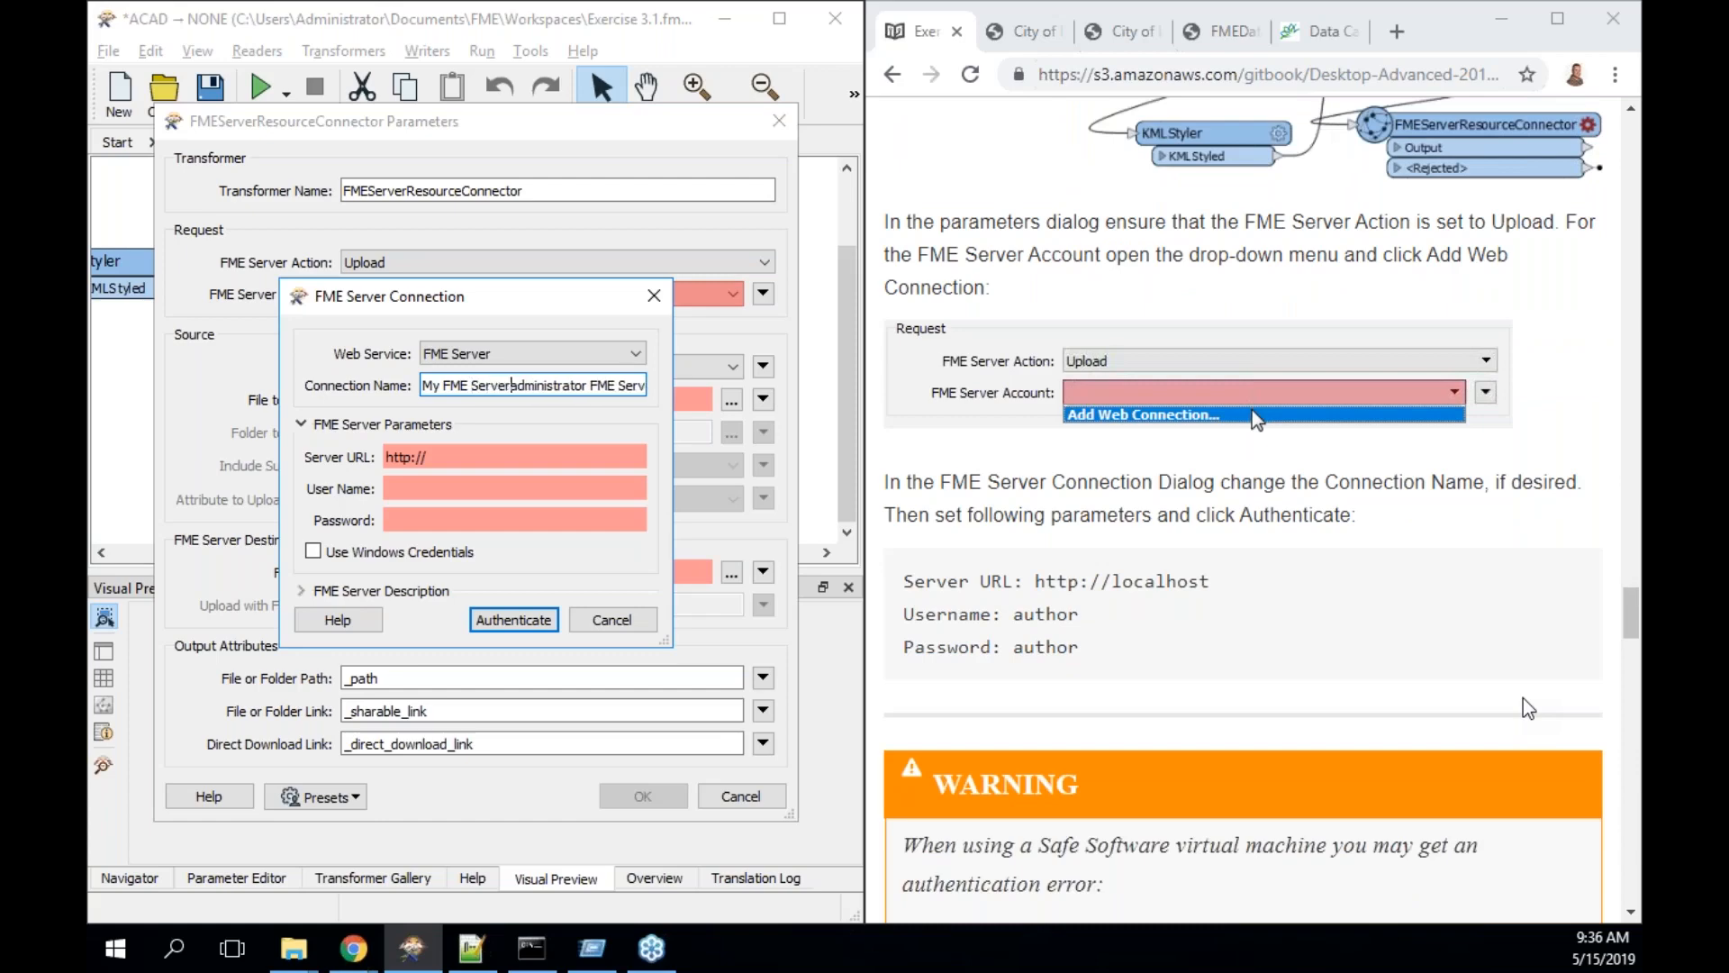
key("shift+Right")
key("shift+Right")
key("shift+Right")
key("shift+Right")
key("shift+Right")
key("shift+Right")
key("shift+Right")
key("shift+Right")
key("shift+Right")
key("shift+Right")
key("shift+Right")
key("shift+Right")
key("shift+Right")
key("shift+Right")
key("shift+Right")
key("shift+Right")
key("shift+Right")
key("shift+Right")
key("shift+Right")
key("shift+Right")
key("shift+Right")
key("shift+Right")
key("shift+Right")
key("shift+Right")
key("shift+Right")
key("shift+Right")
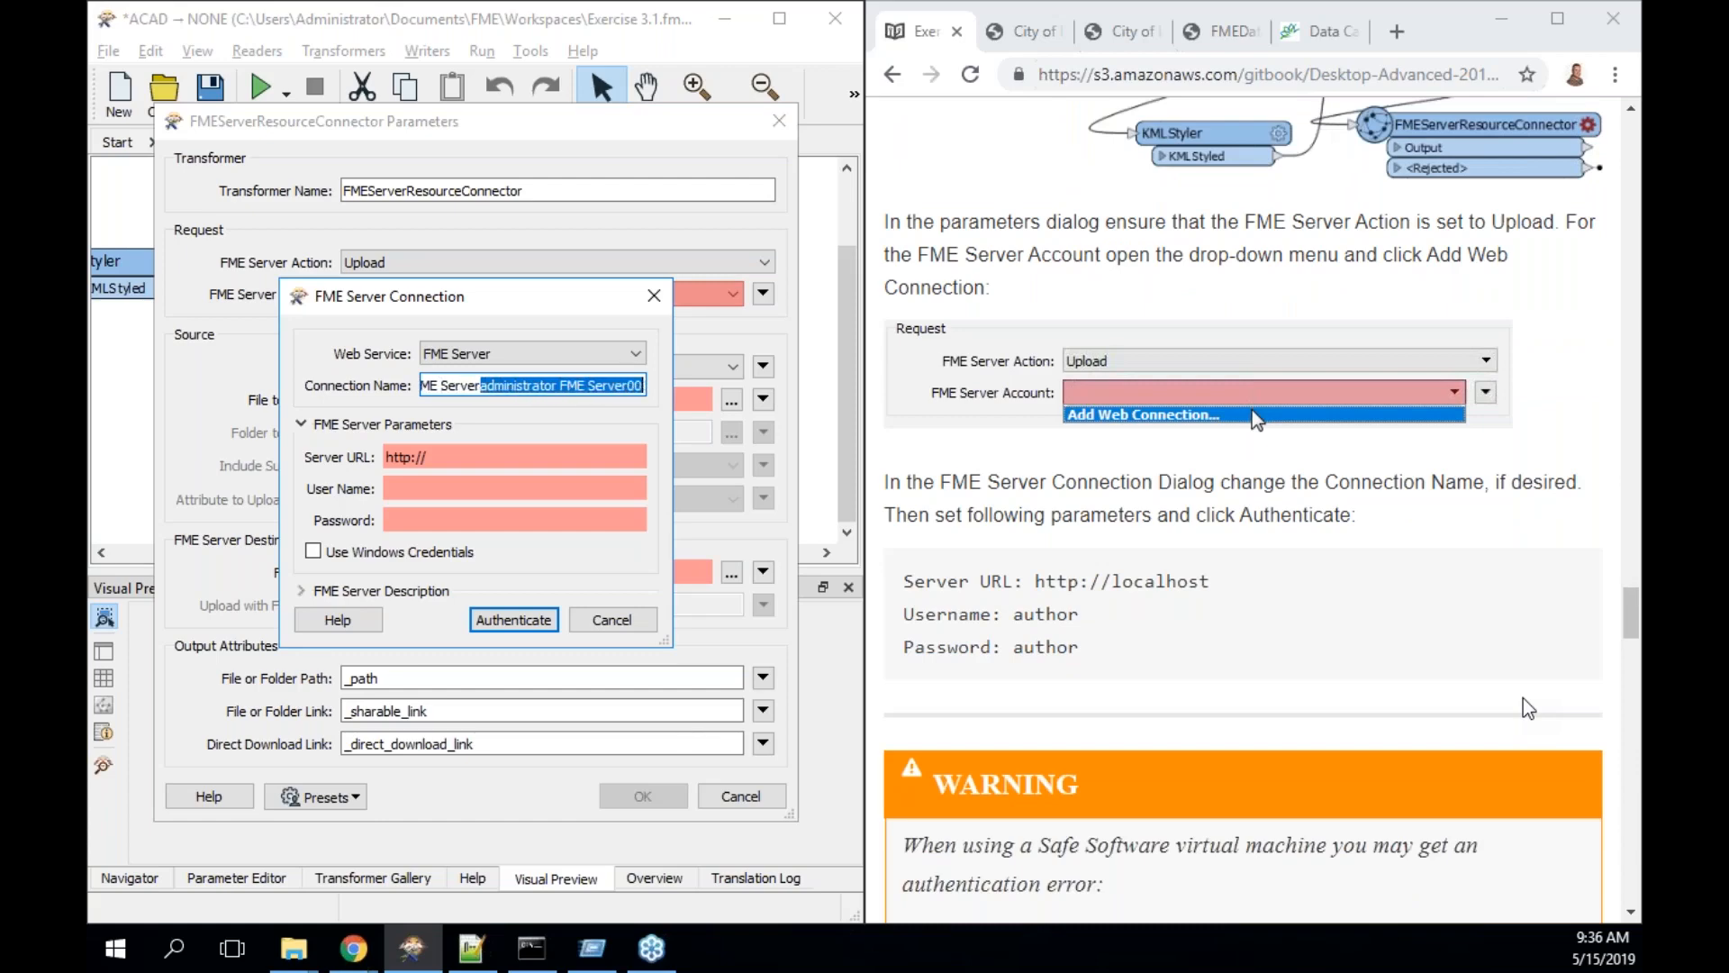
key("Delete")
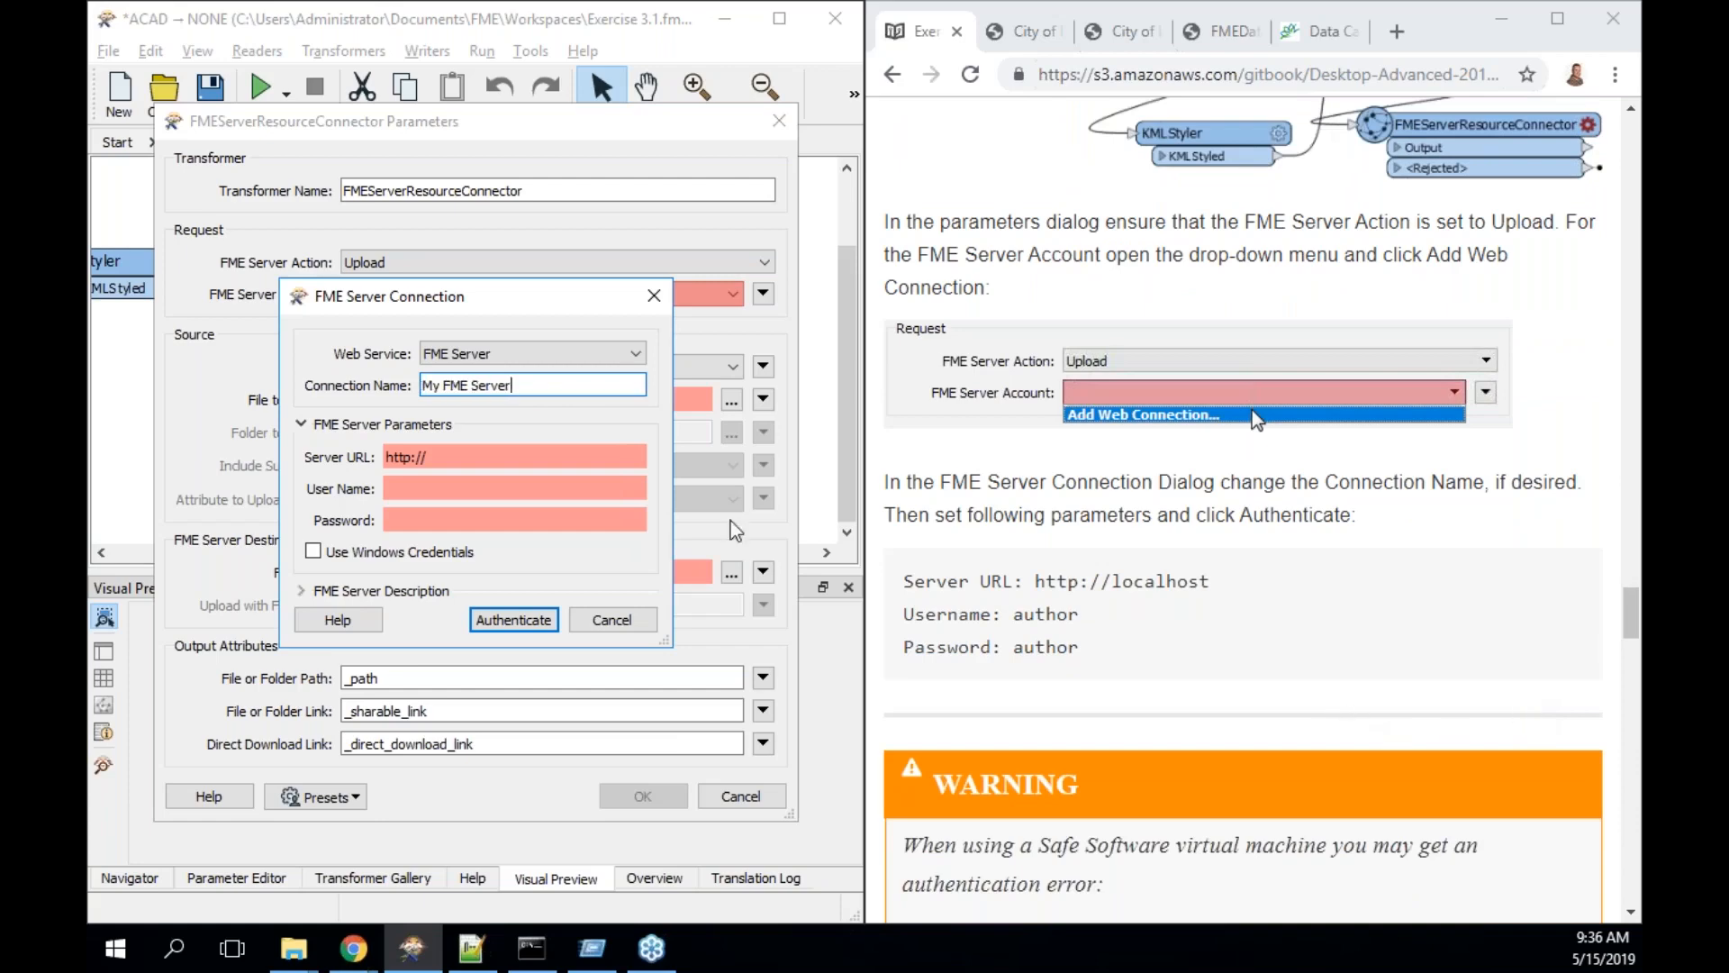
triple_click(609, 446)
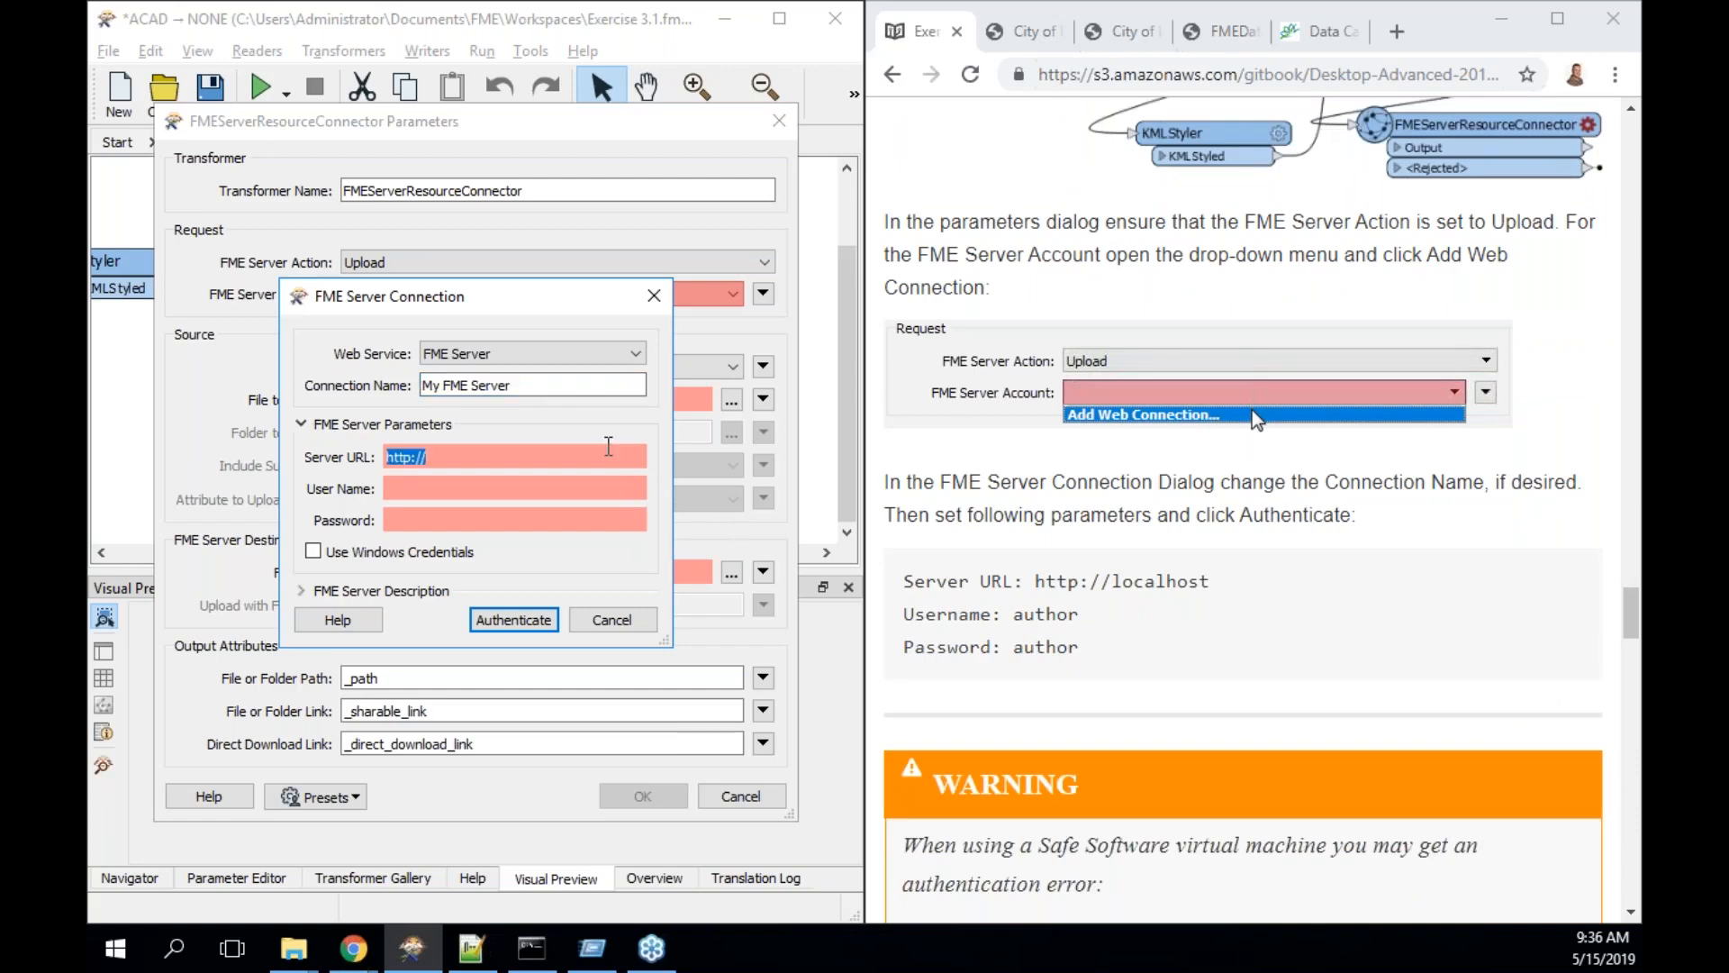
left_click(609, 445)
type("localhost")
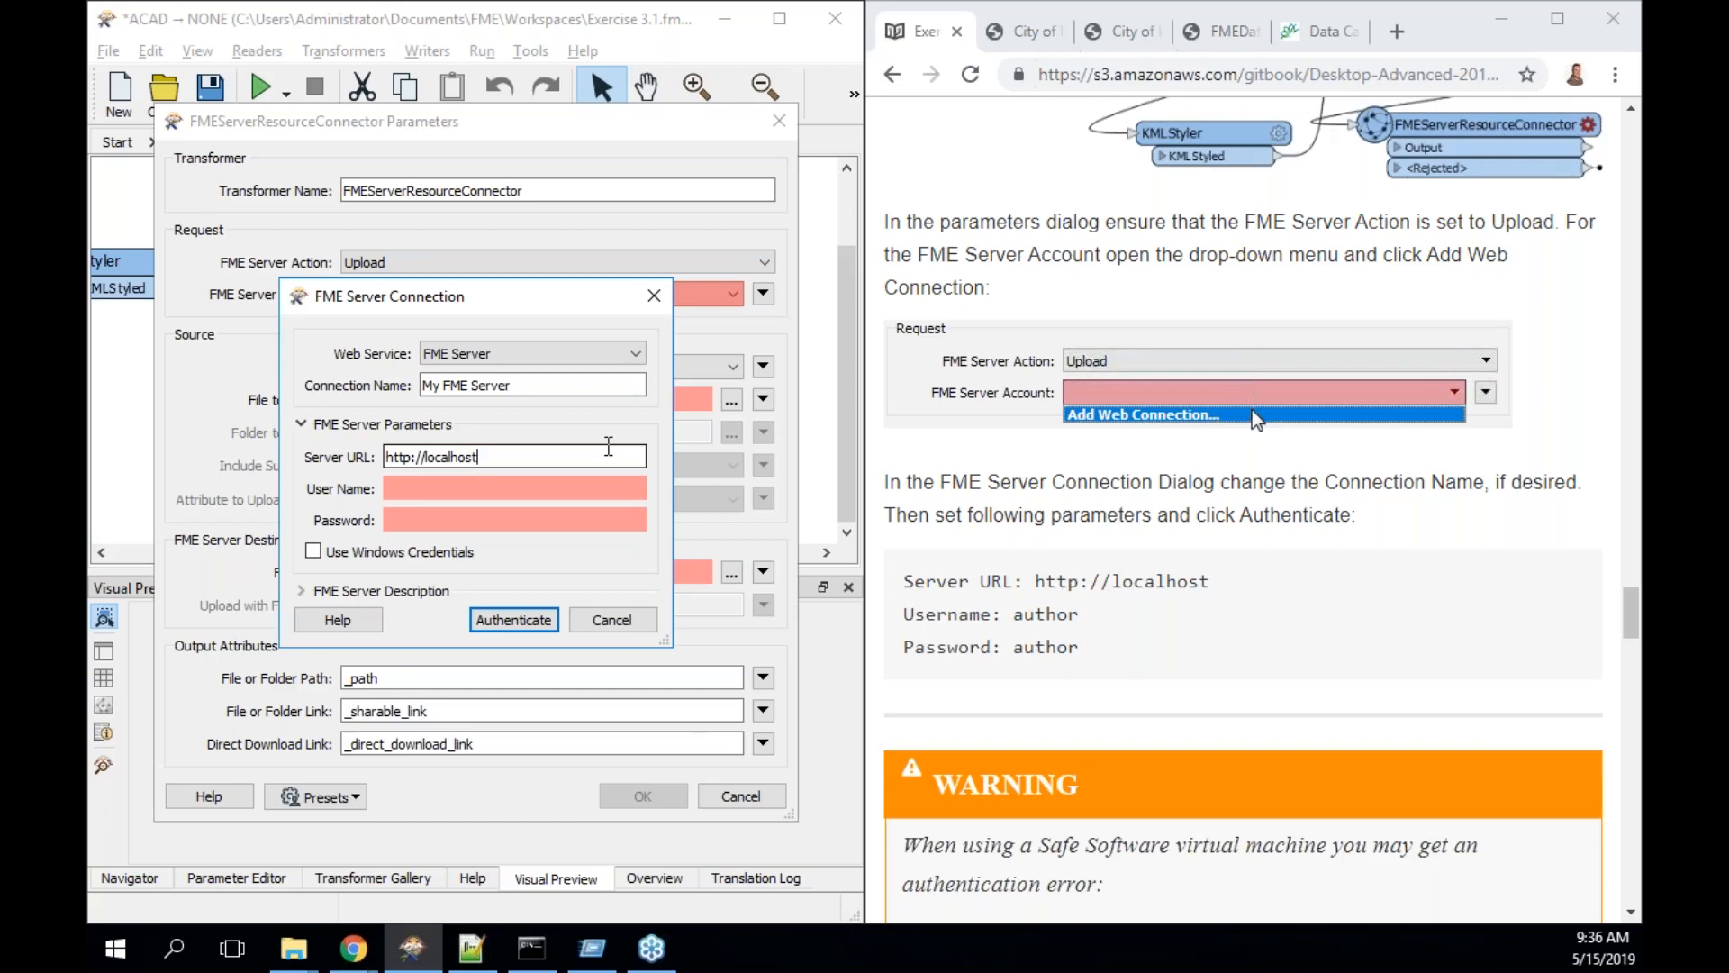
- Enter the account user name and password, then authenticate the connection
left_click(575, 485)
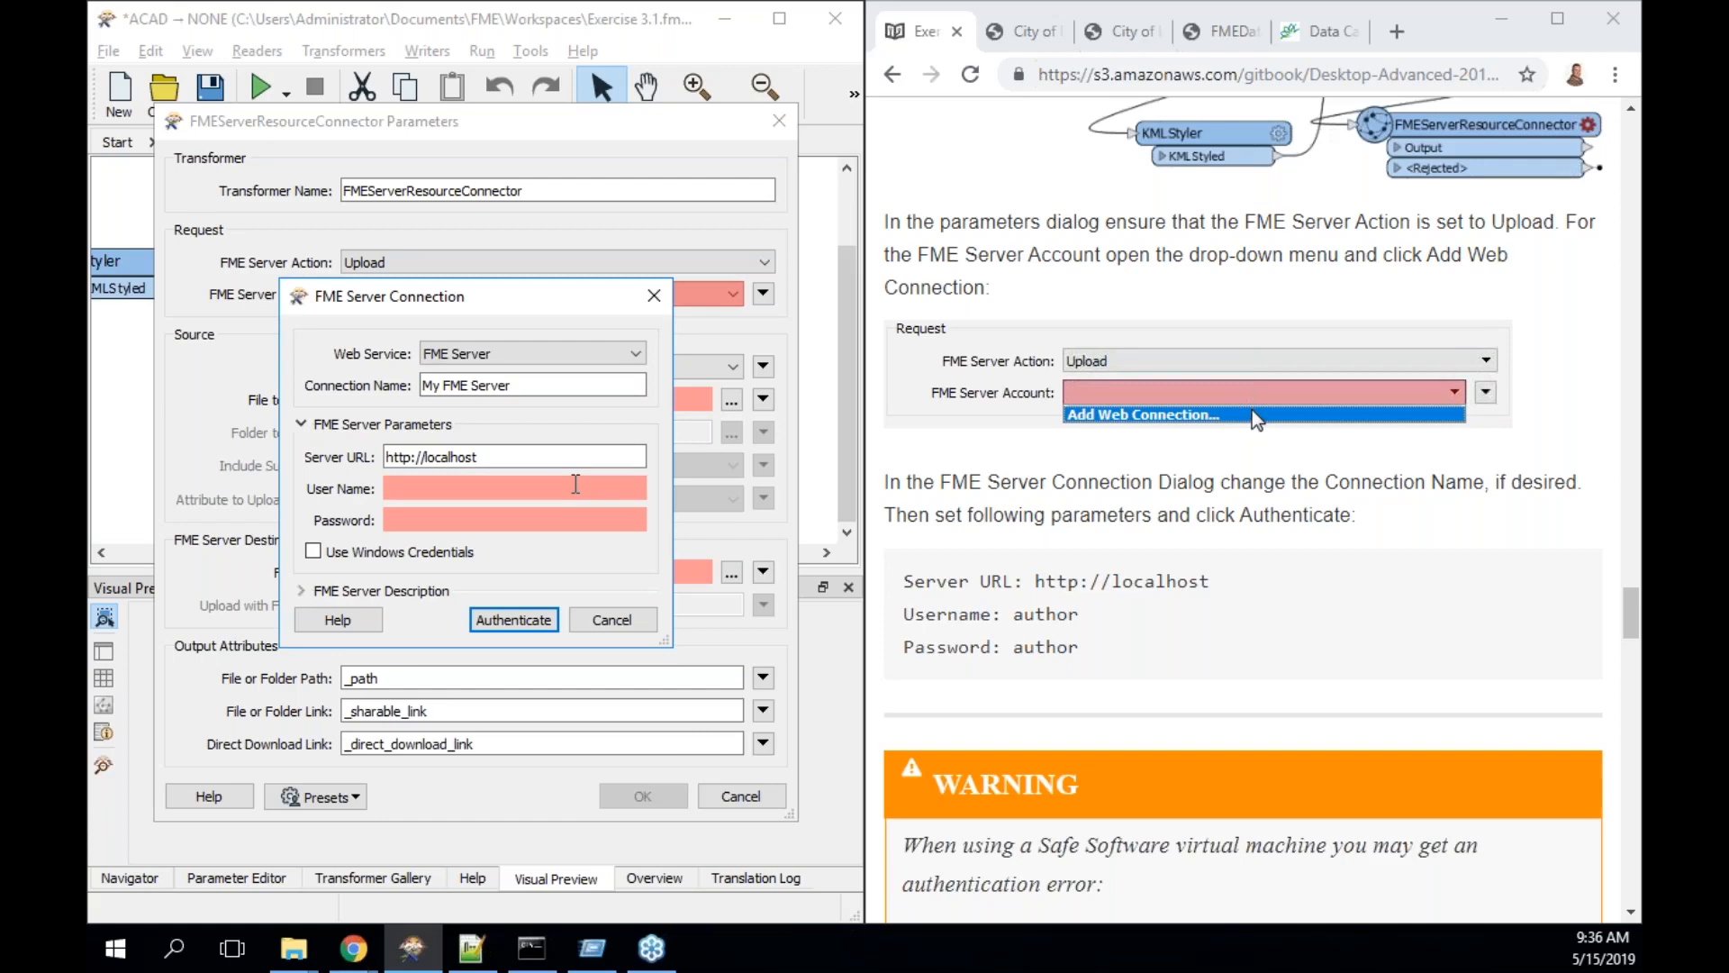
type("author")
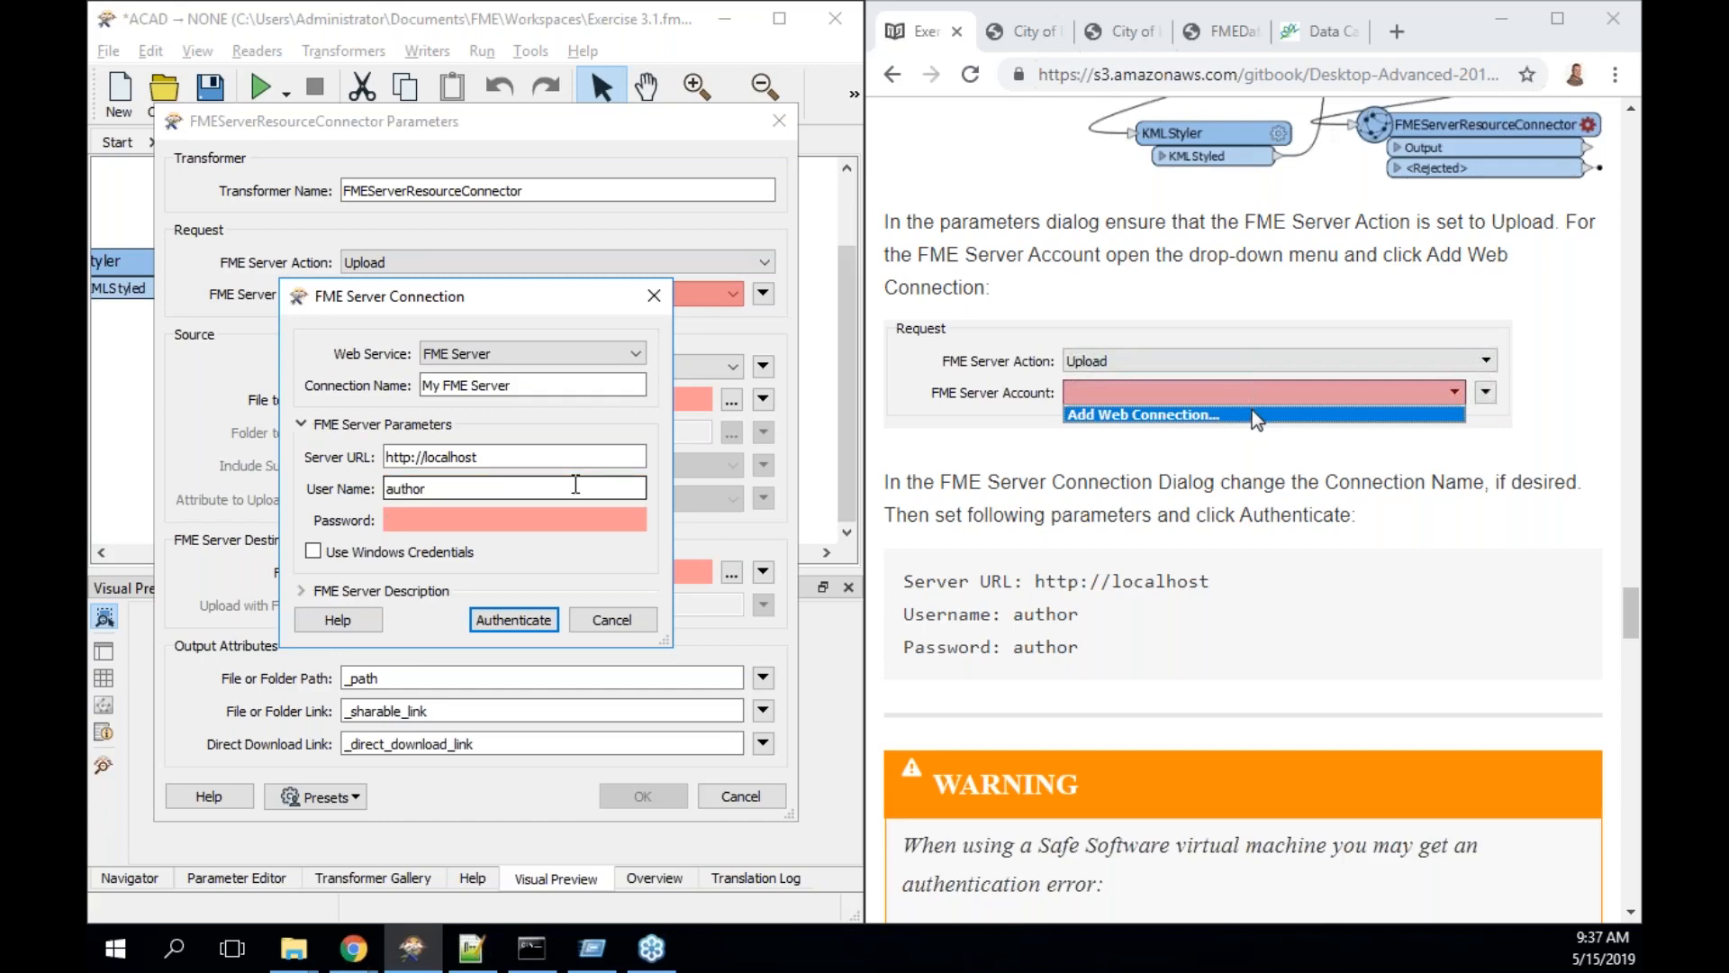
key("Tab")
type("author")
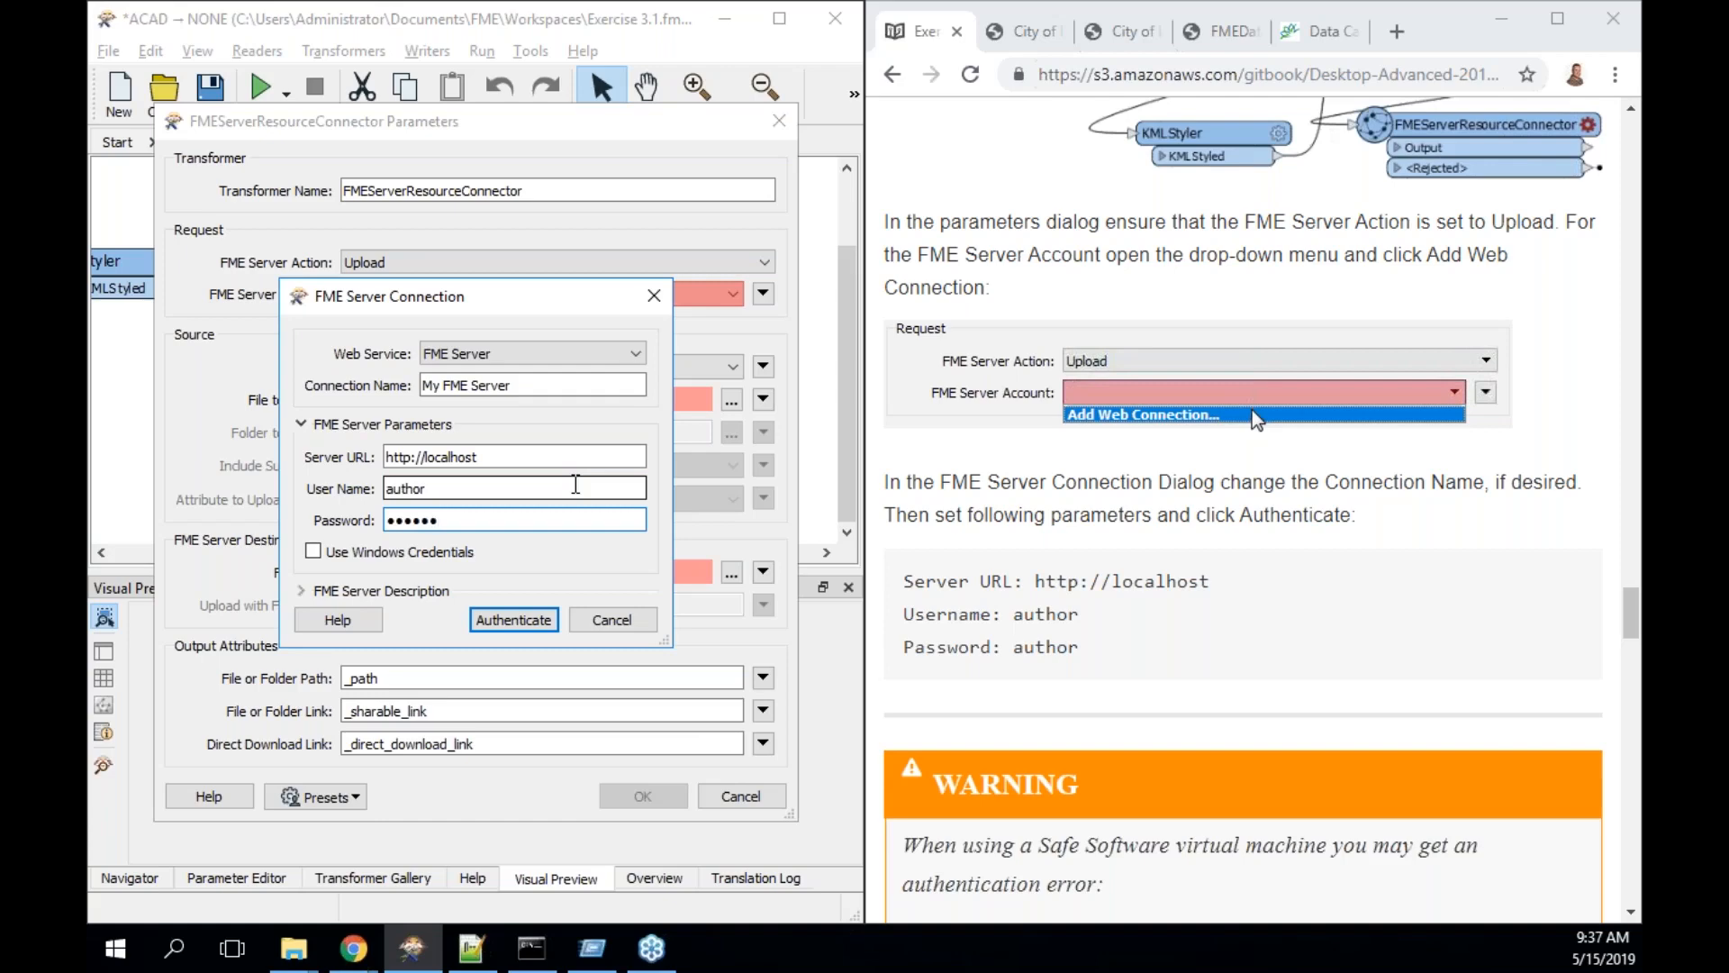
left_click(521, 623)
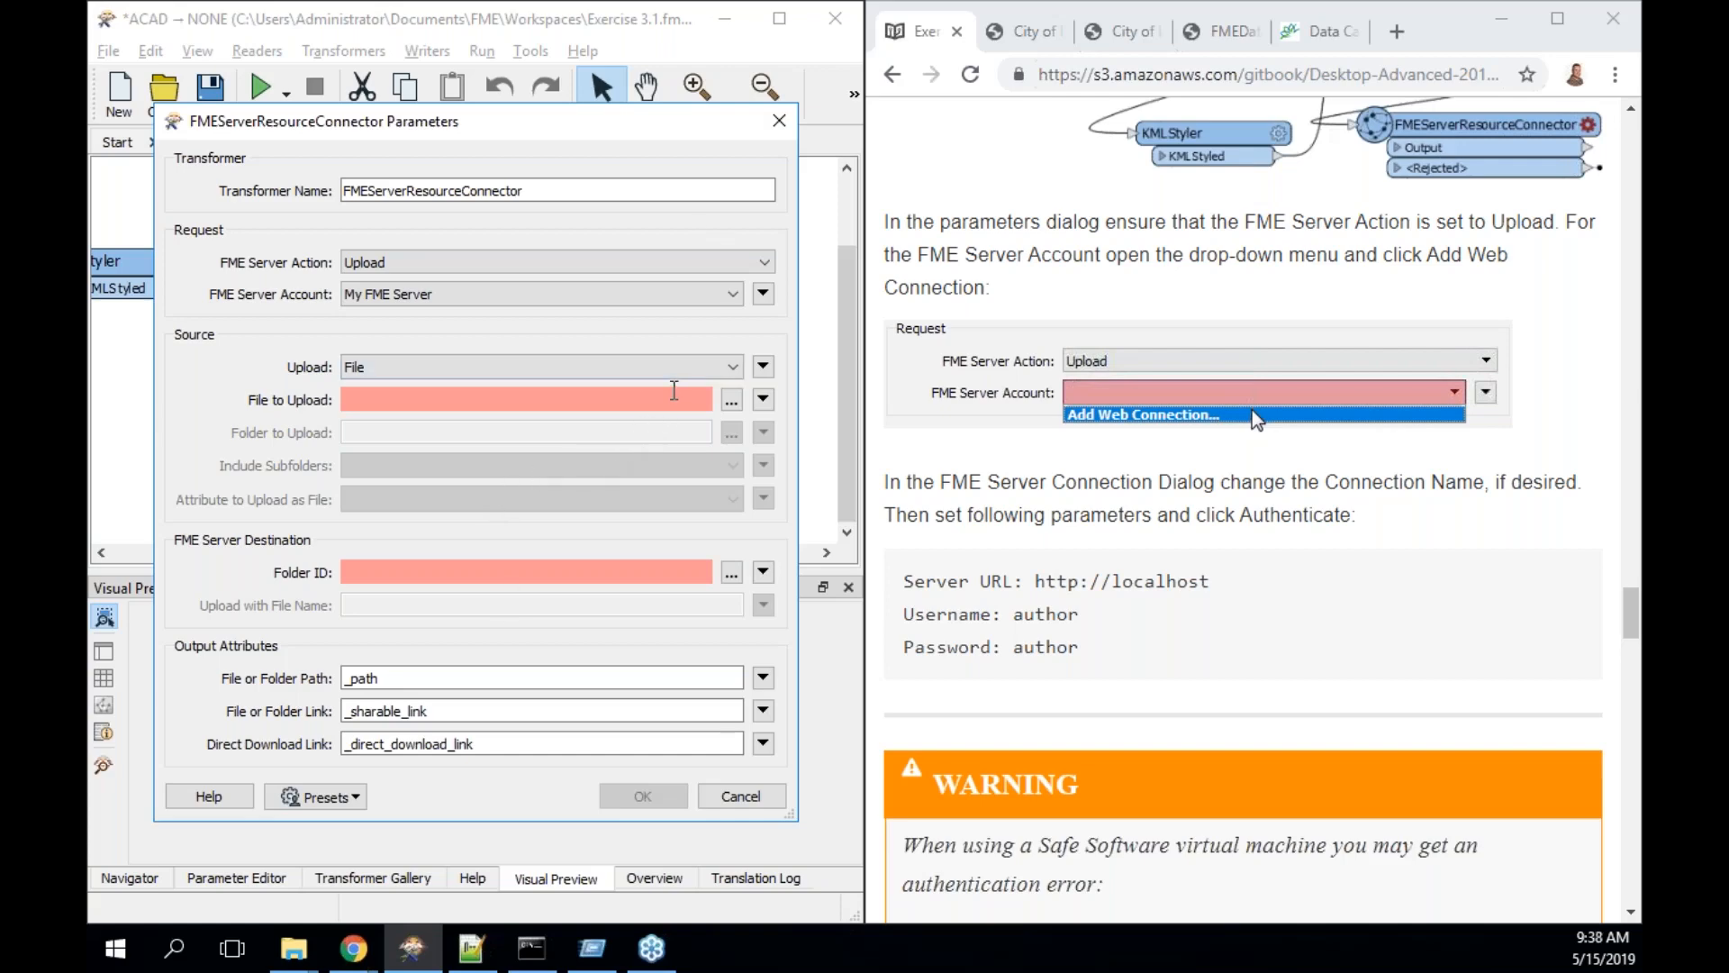
- Scroll through the tutorial steps while the My FME Server connection finishes authenticating
scroll(902, 430, "down", 3)
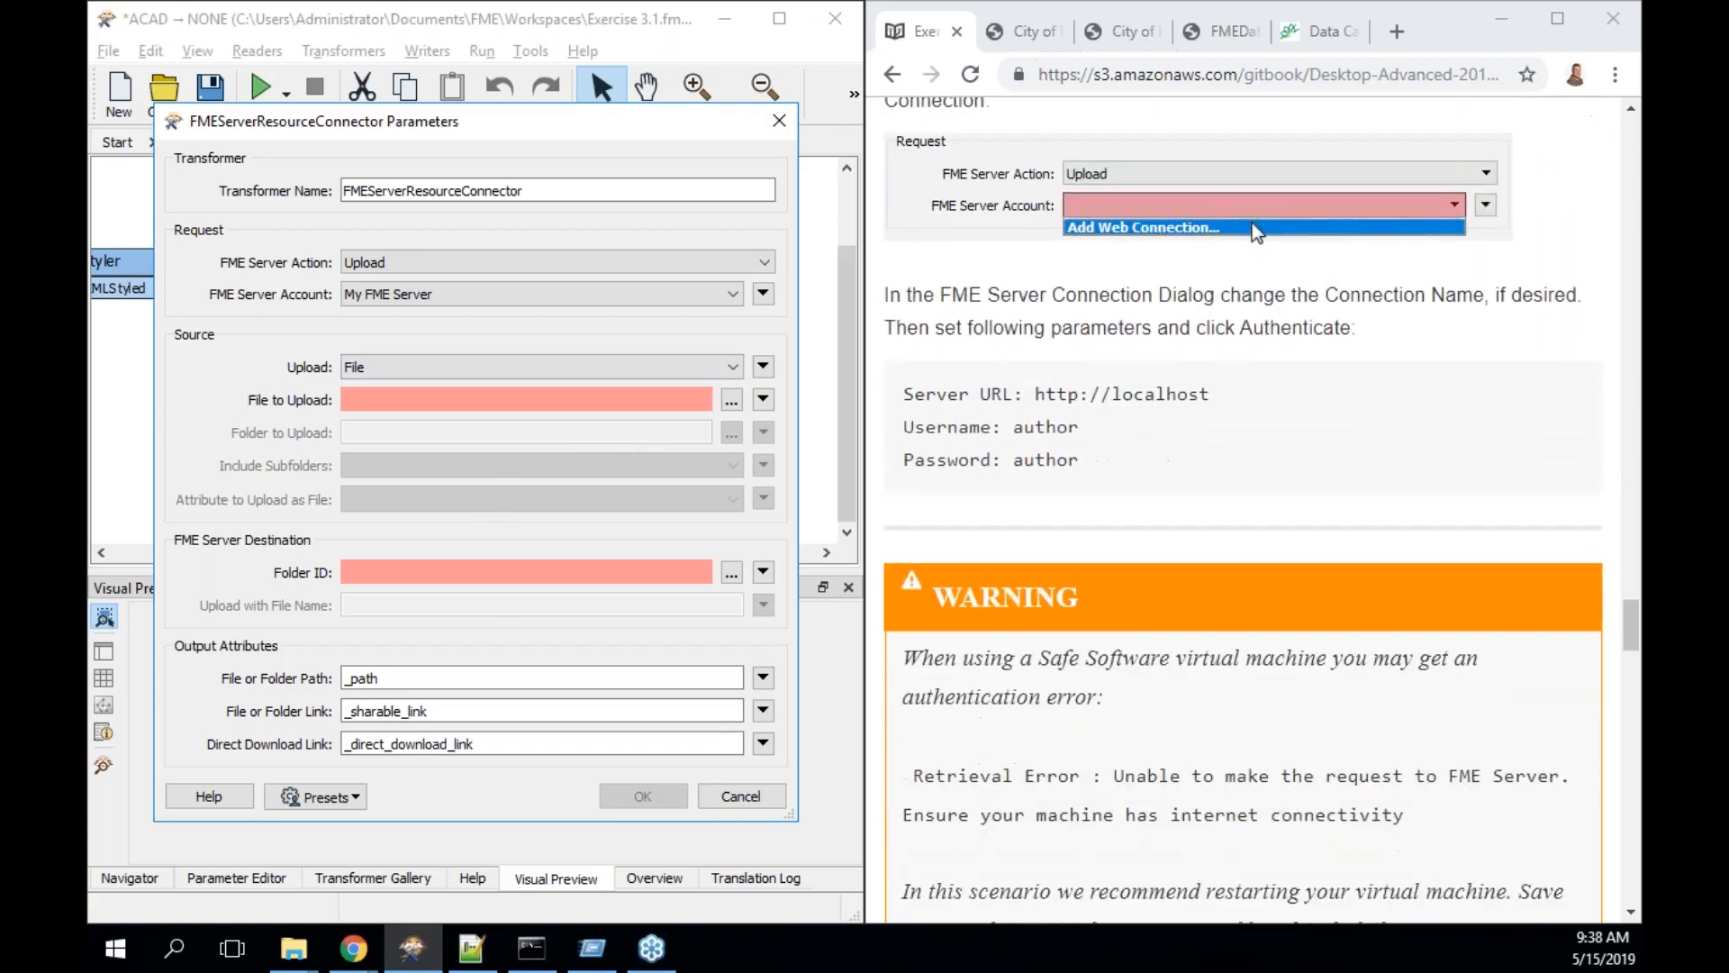
scroll(903, 429, "down", 3)
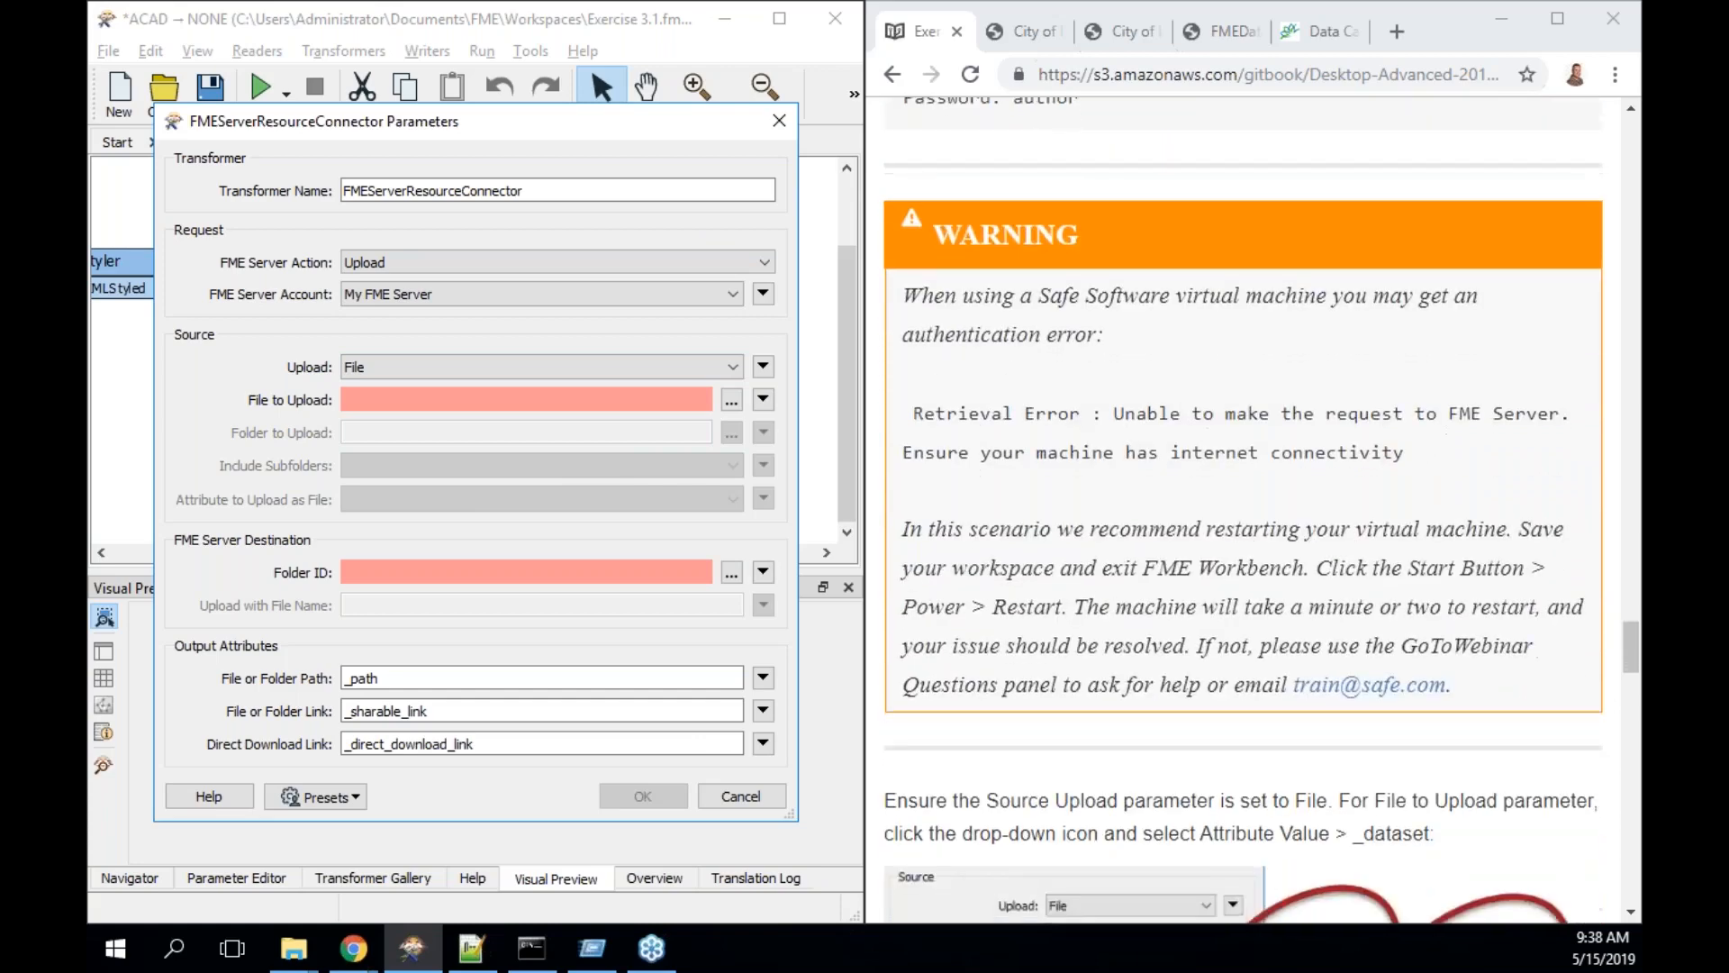
scroll(903, 430, "down", 4)
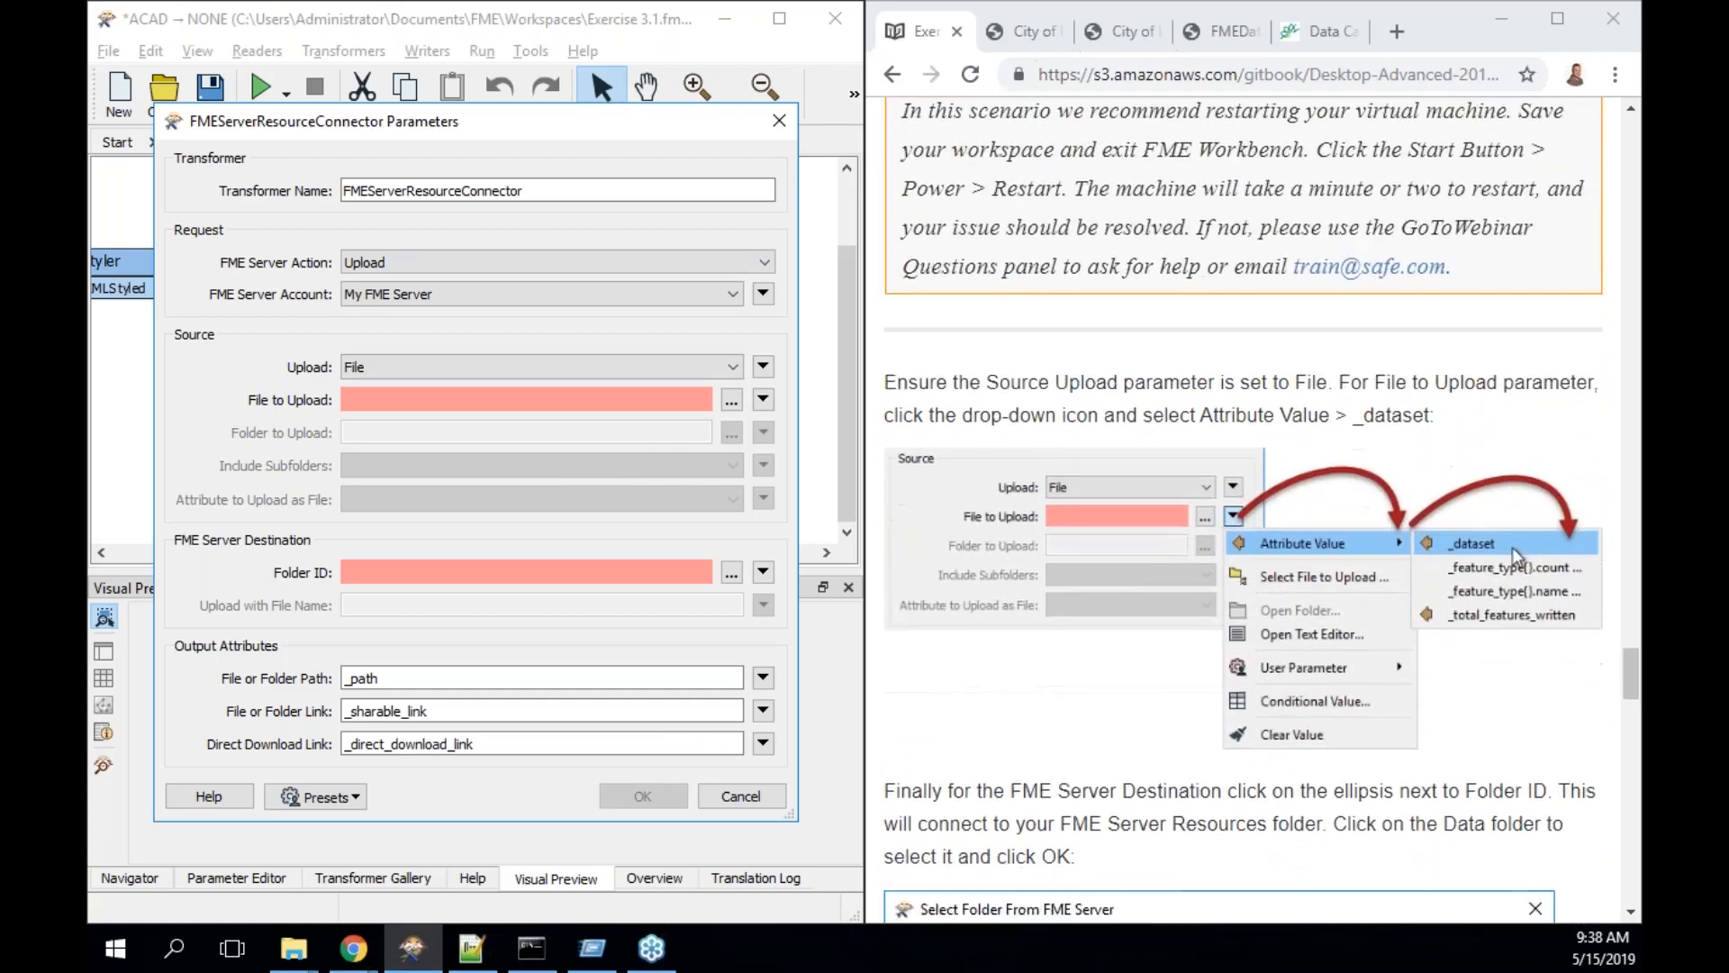
scroll(1262, 516, "down", 1)
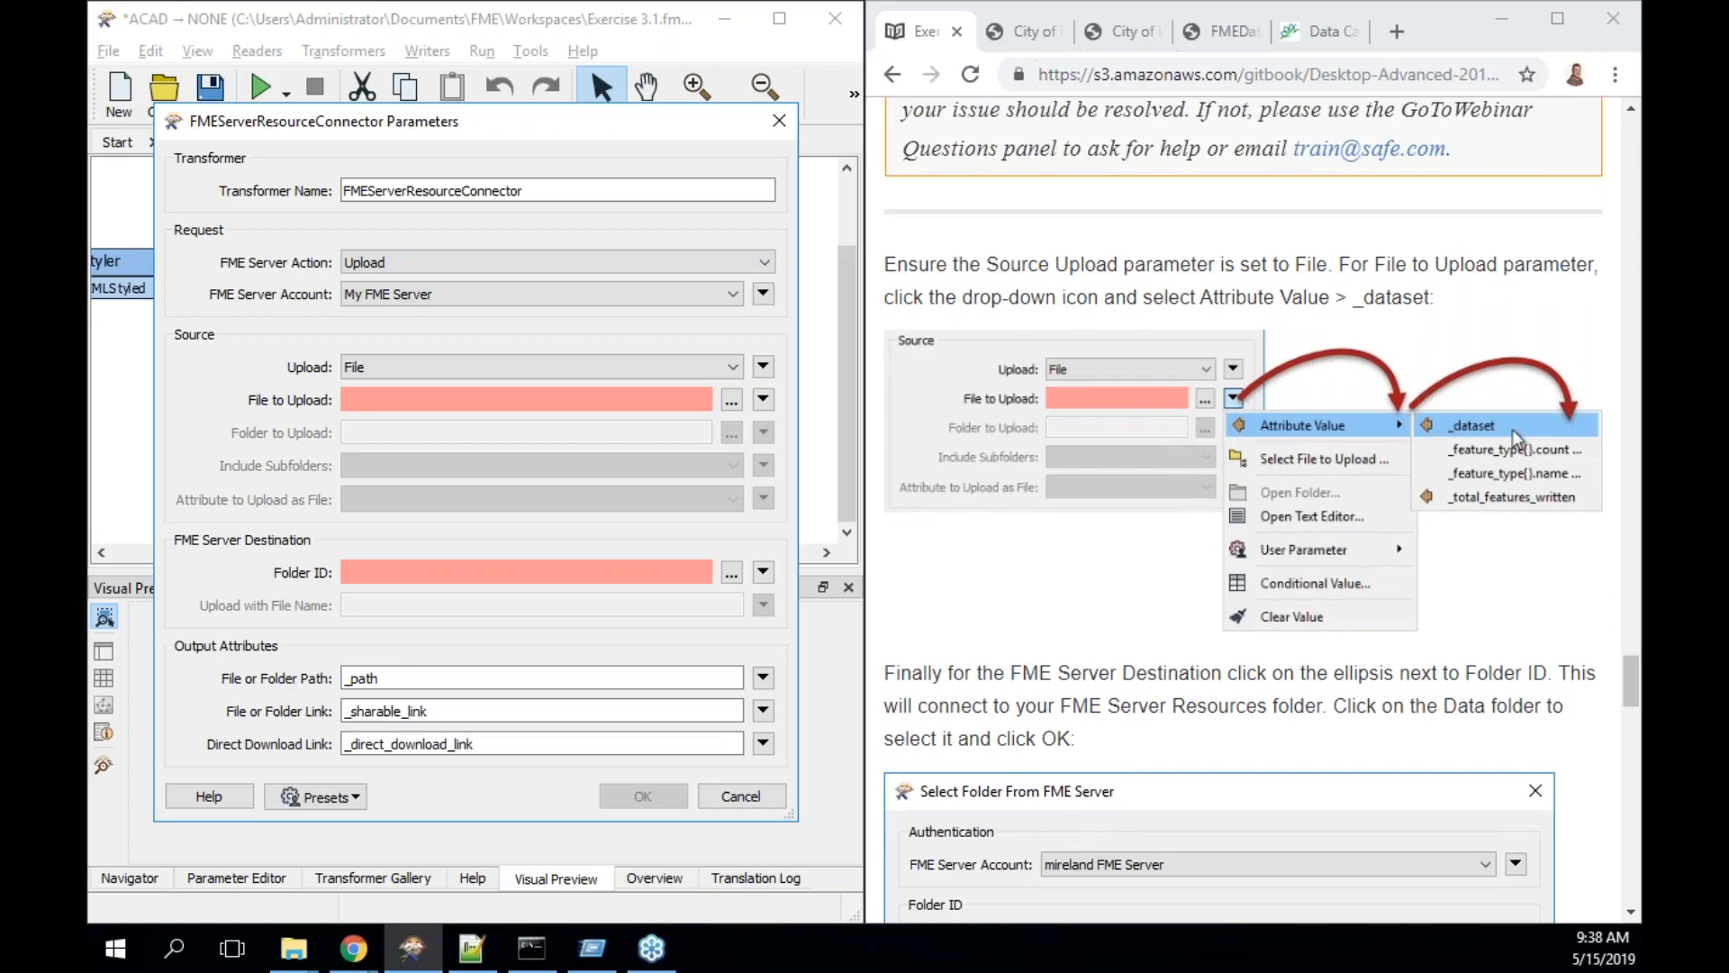
- Keep the upload type as File and set File to Upload to the _dataset attribute
left_click(719, 373)
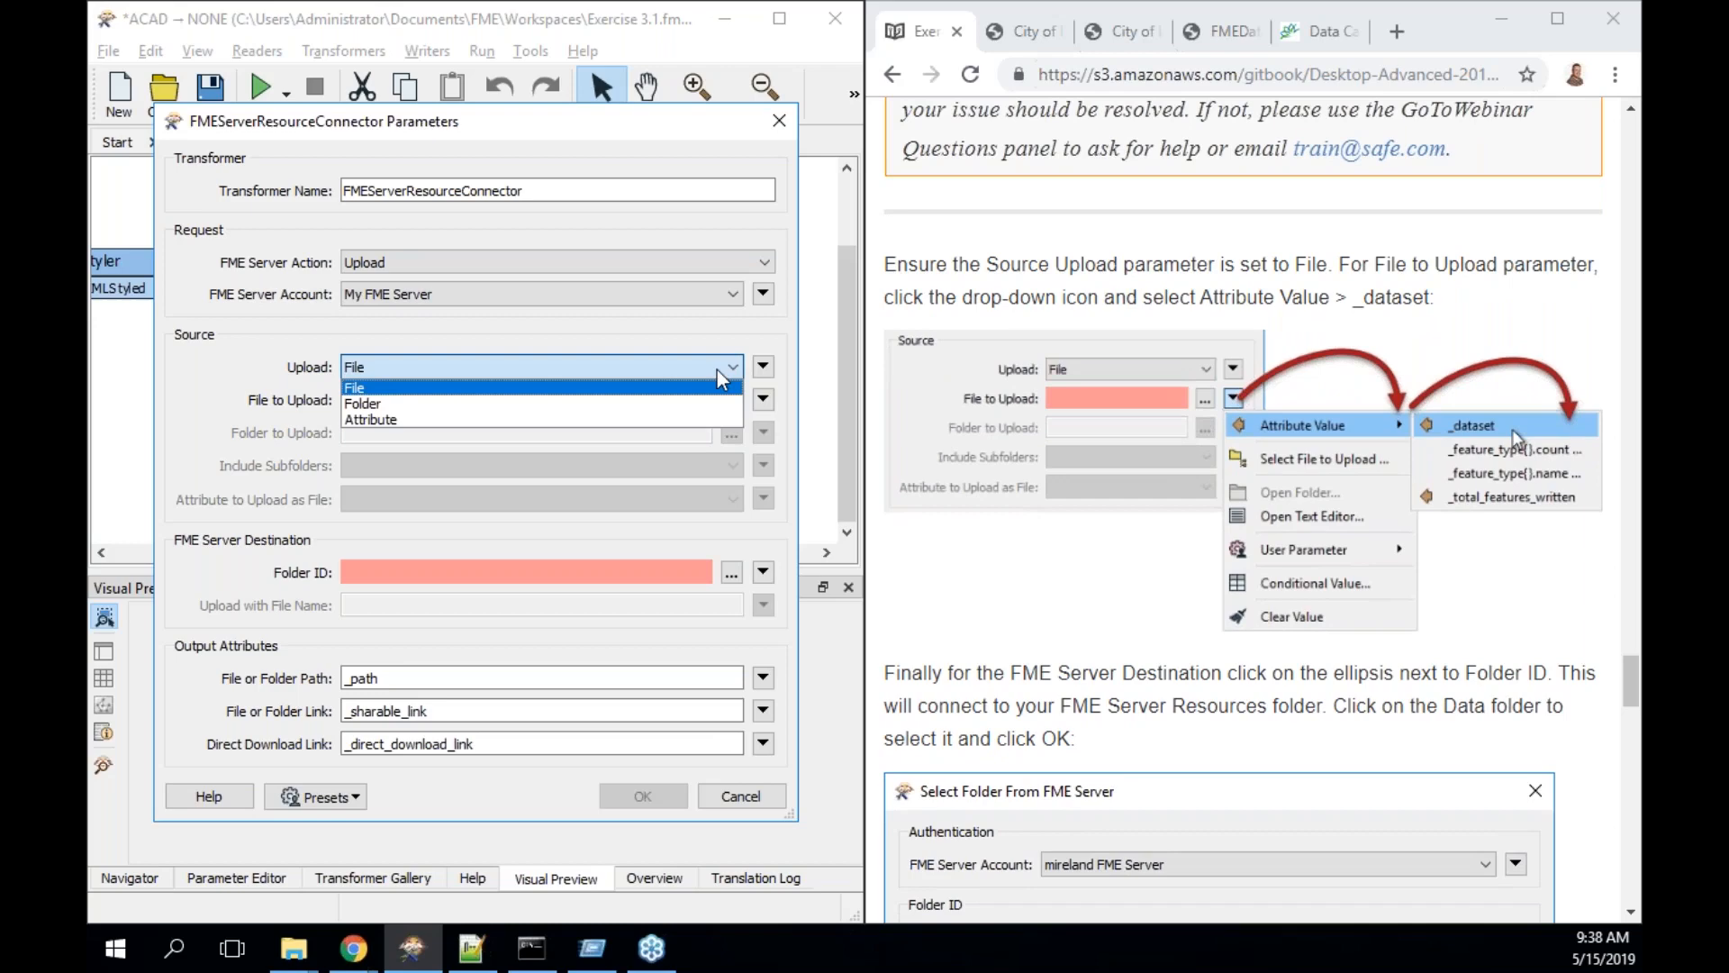
left_click(721, 376)
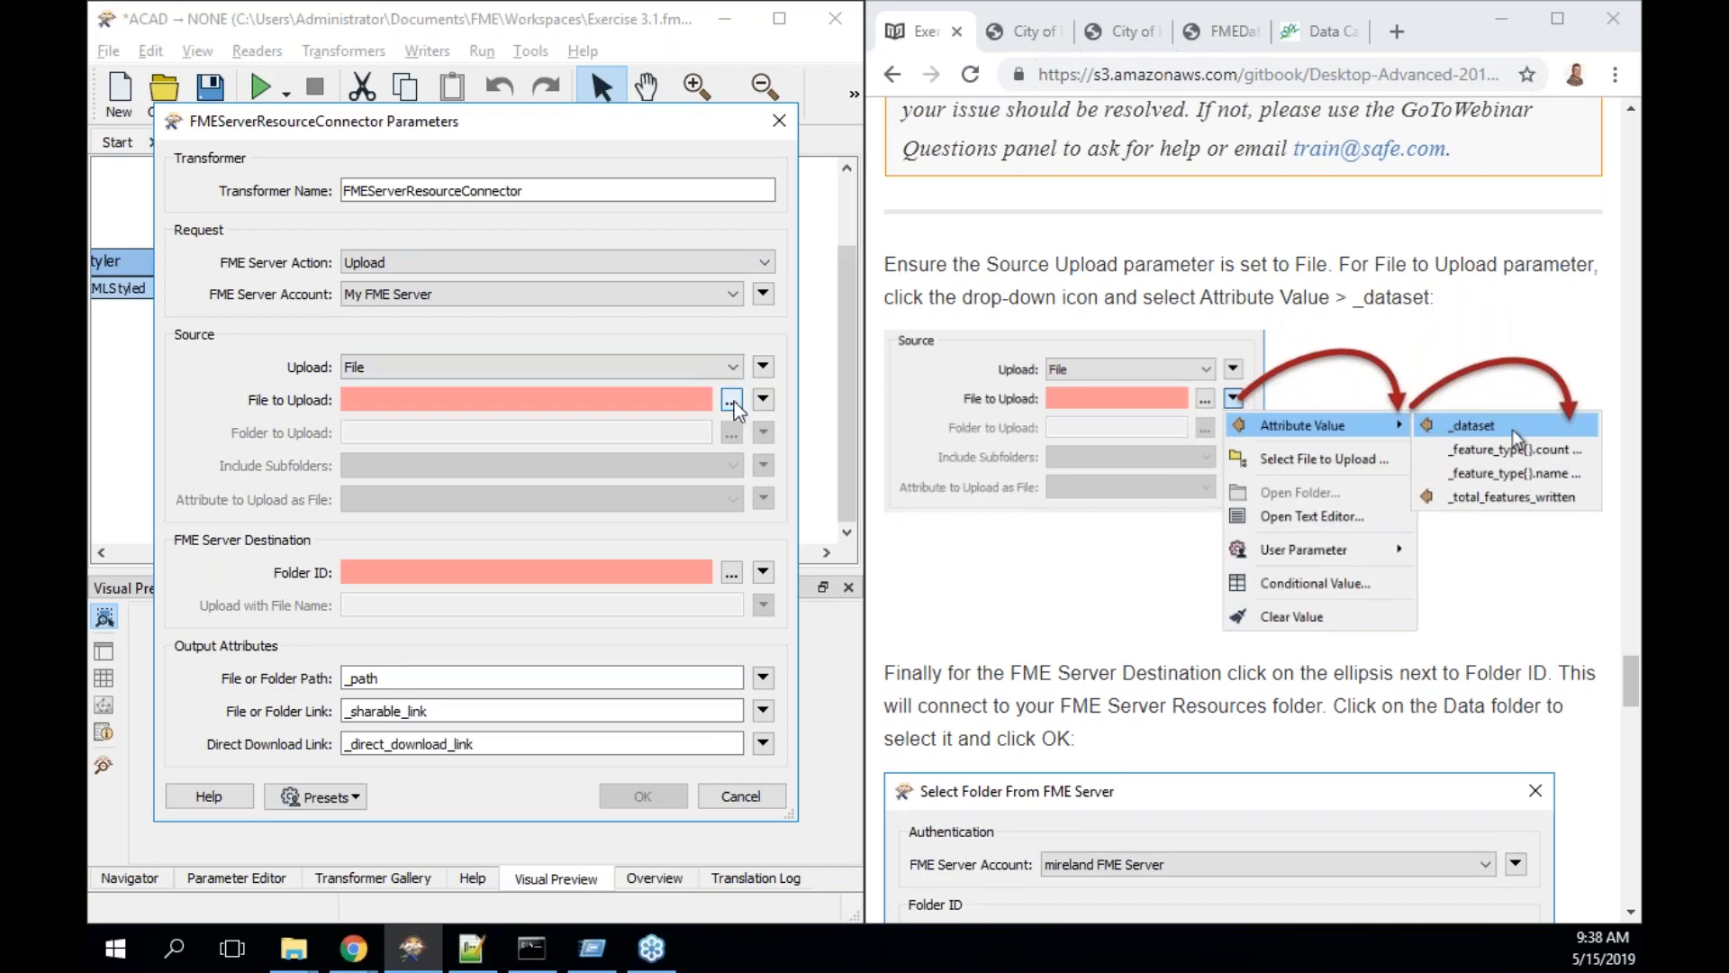
left_click(763, 402)
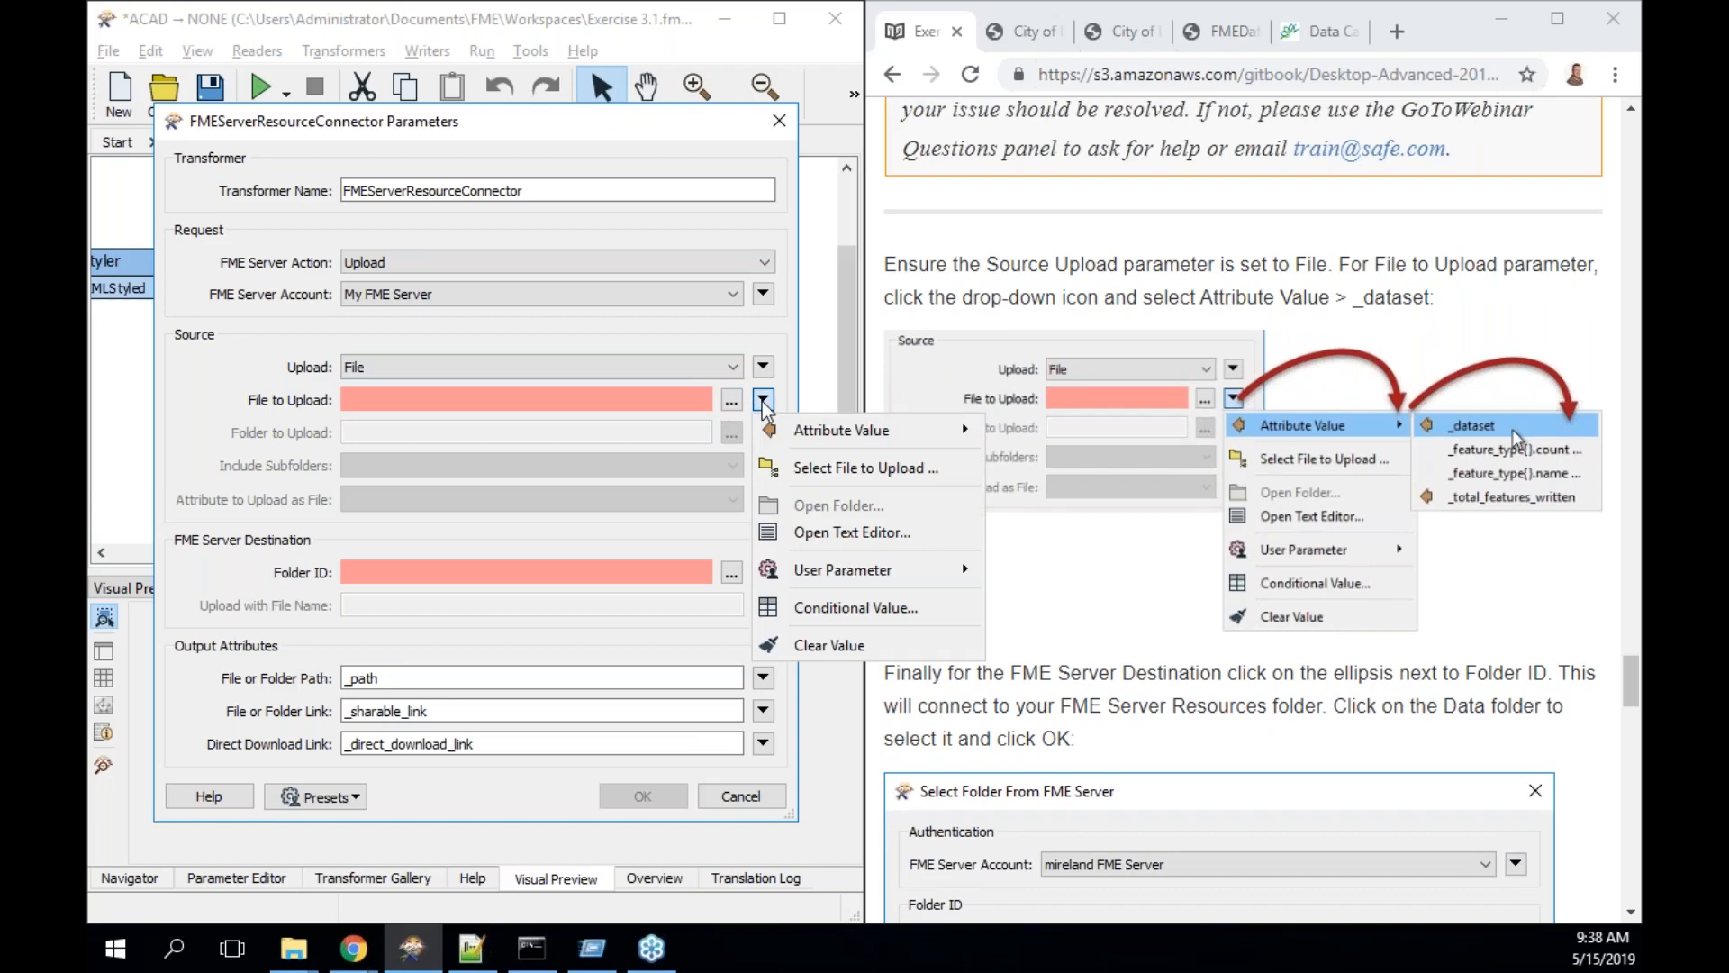
mouse_move(789, 433)
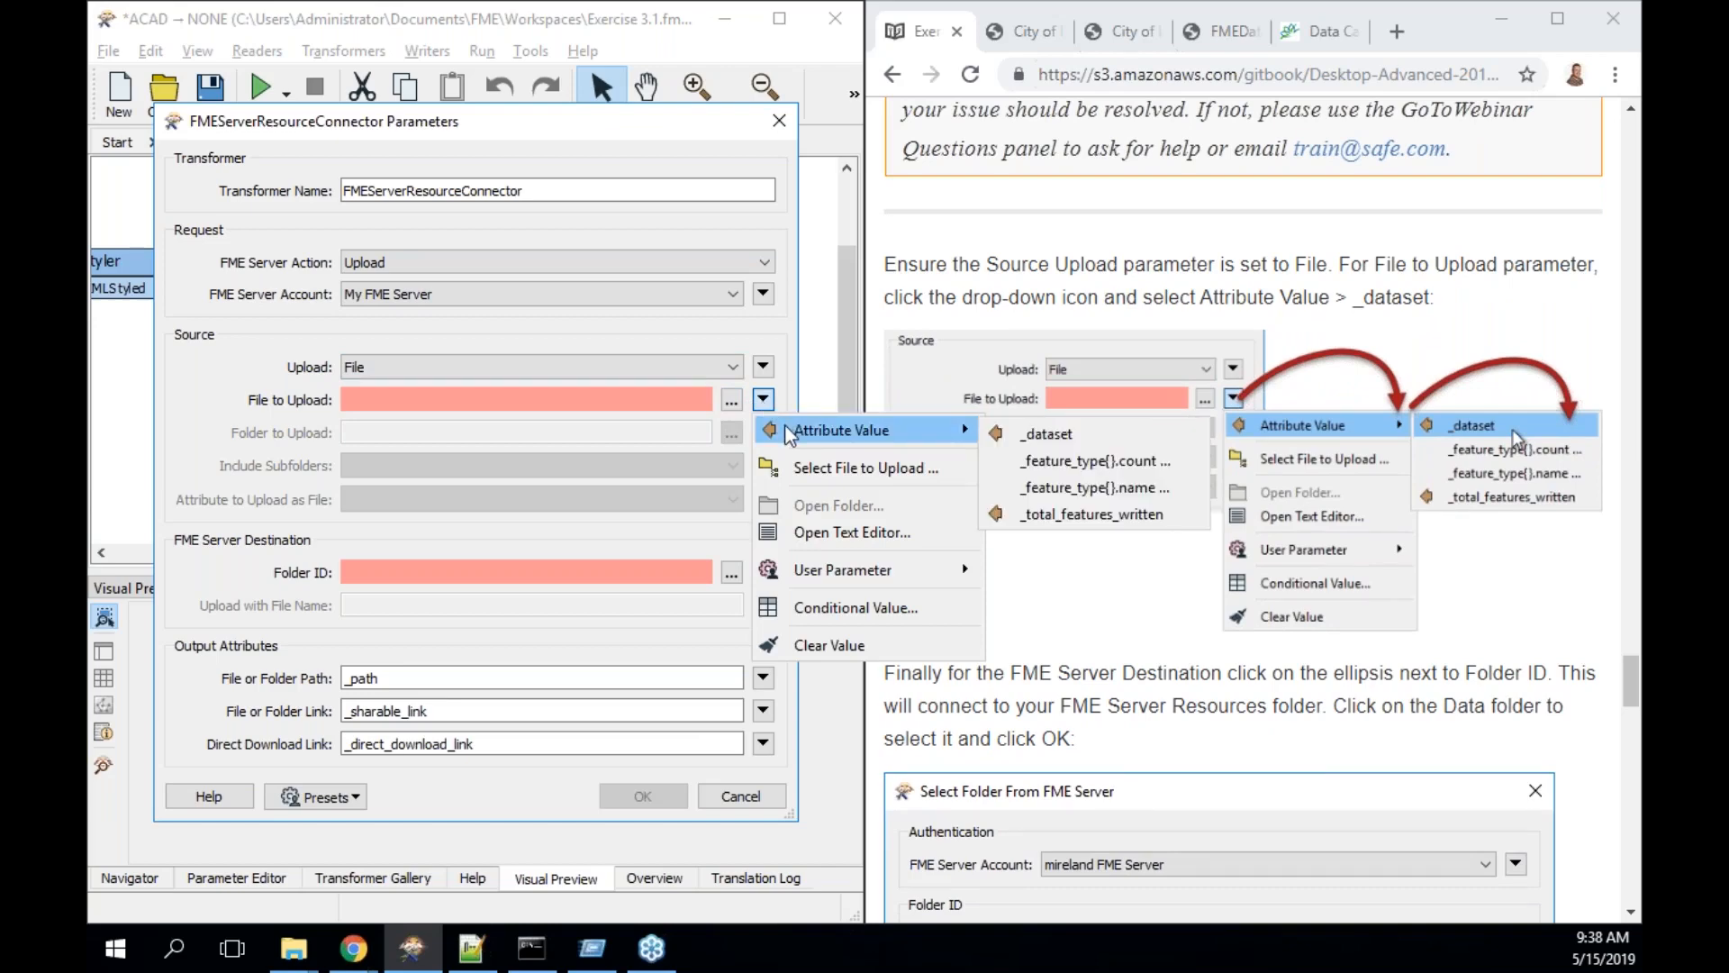
left_click(1055, 423)
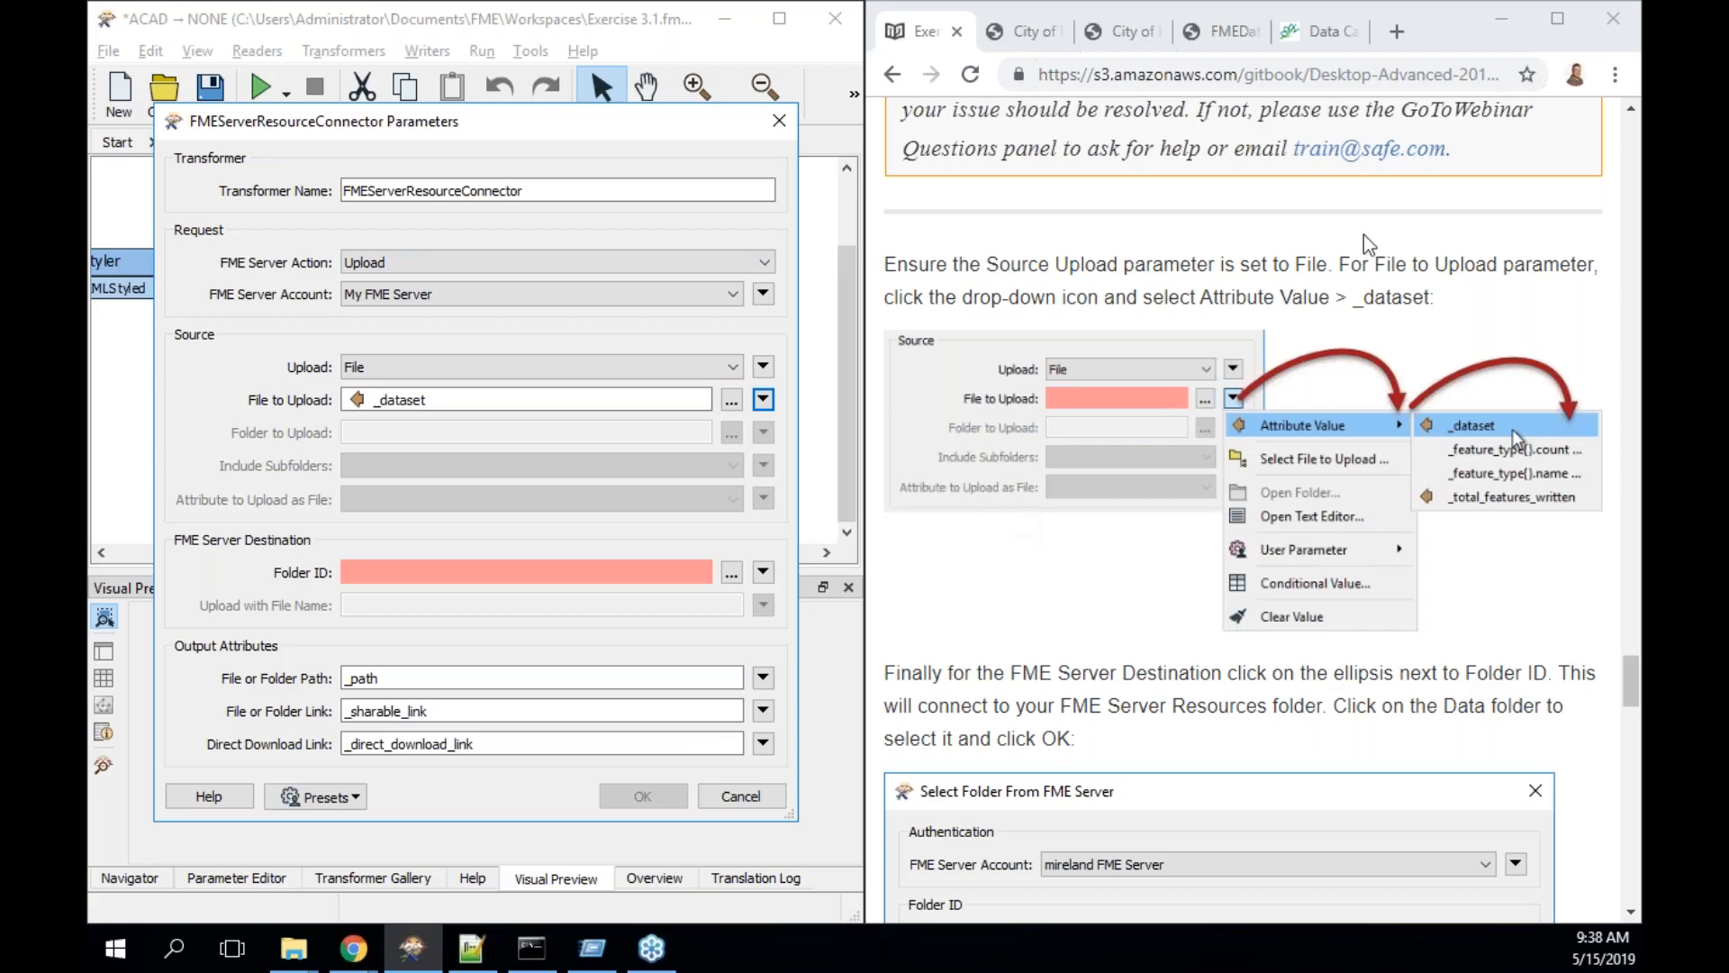
- Search 'my ip' in a new Chrome tab, select the 52.15.82.133 result, and discard the connector edits
left_click(1396, 36)
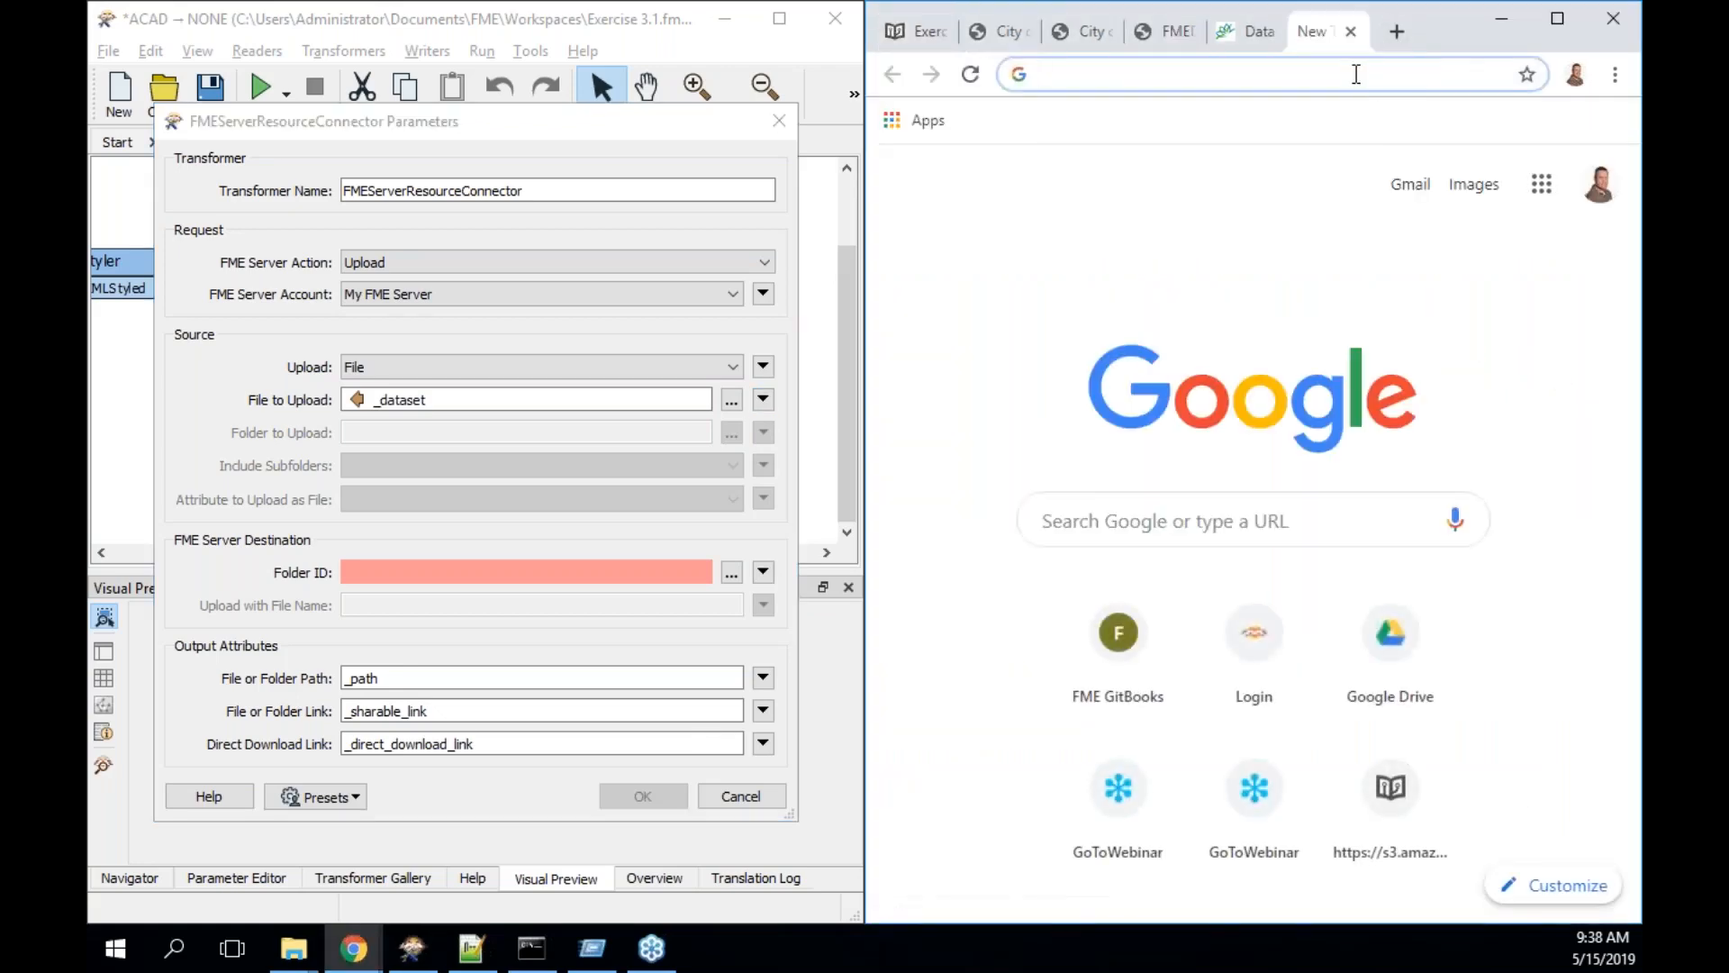
type("my ip")
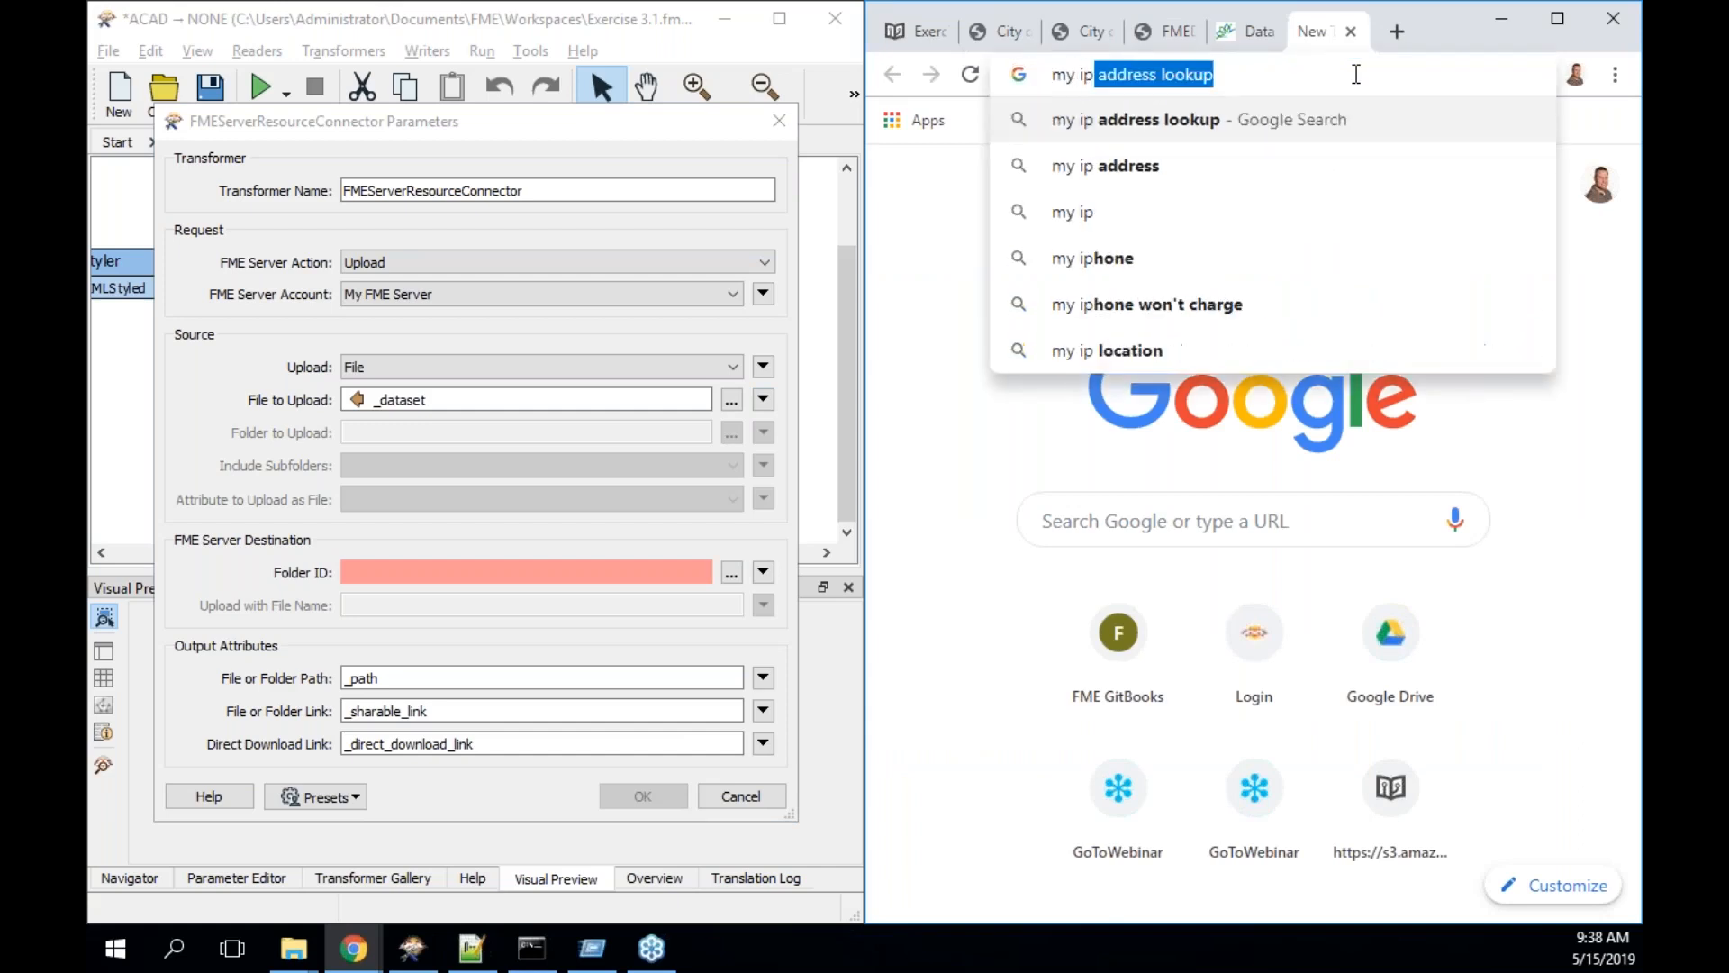
key("Return")
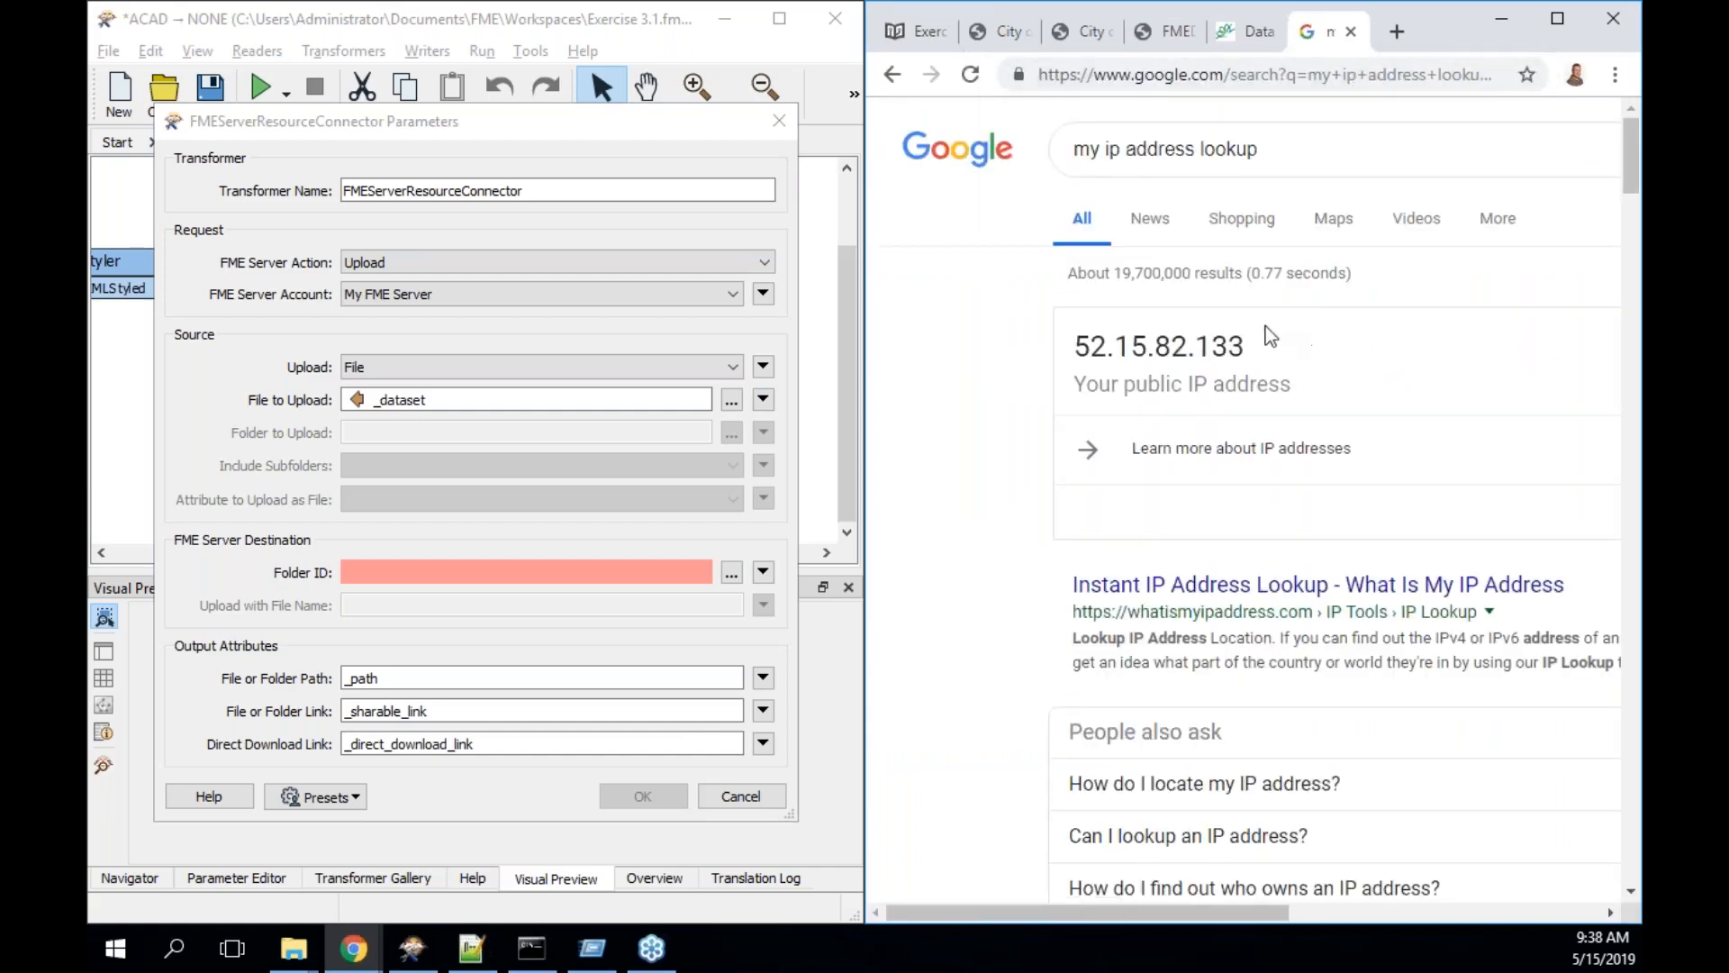
left_click_drag(1261, 335, 1077, 330)
key("ctrl+c")
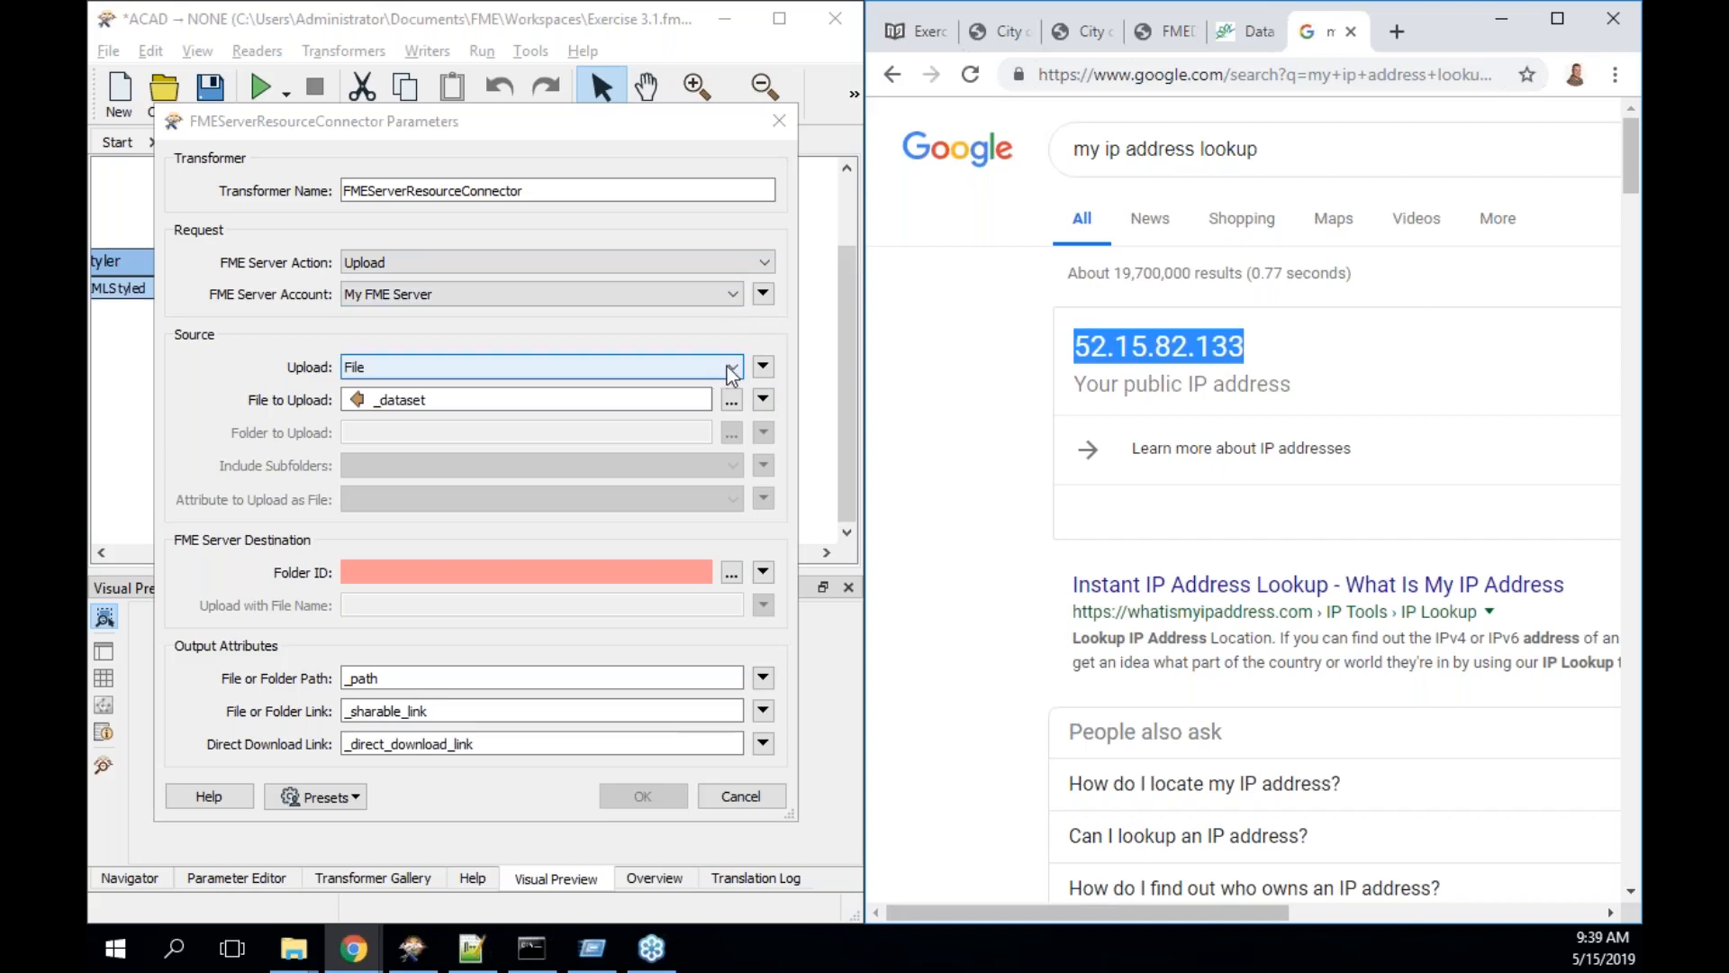
left_click(761, 797)
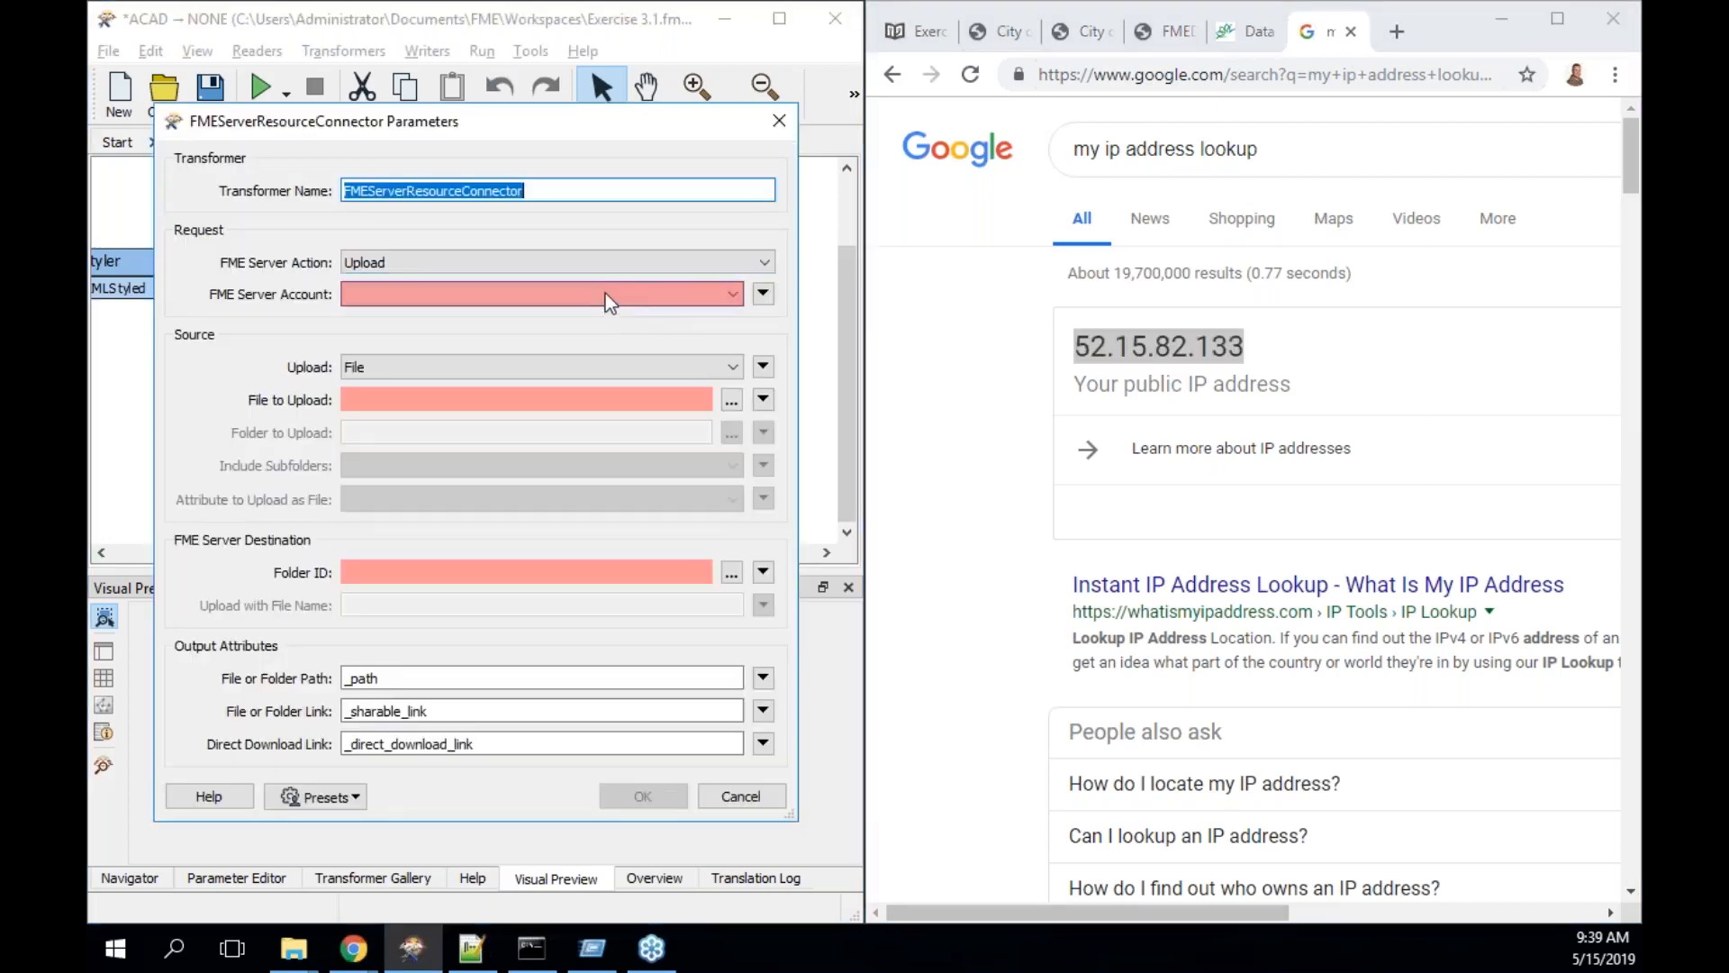
left_click(605, 292)
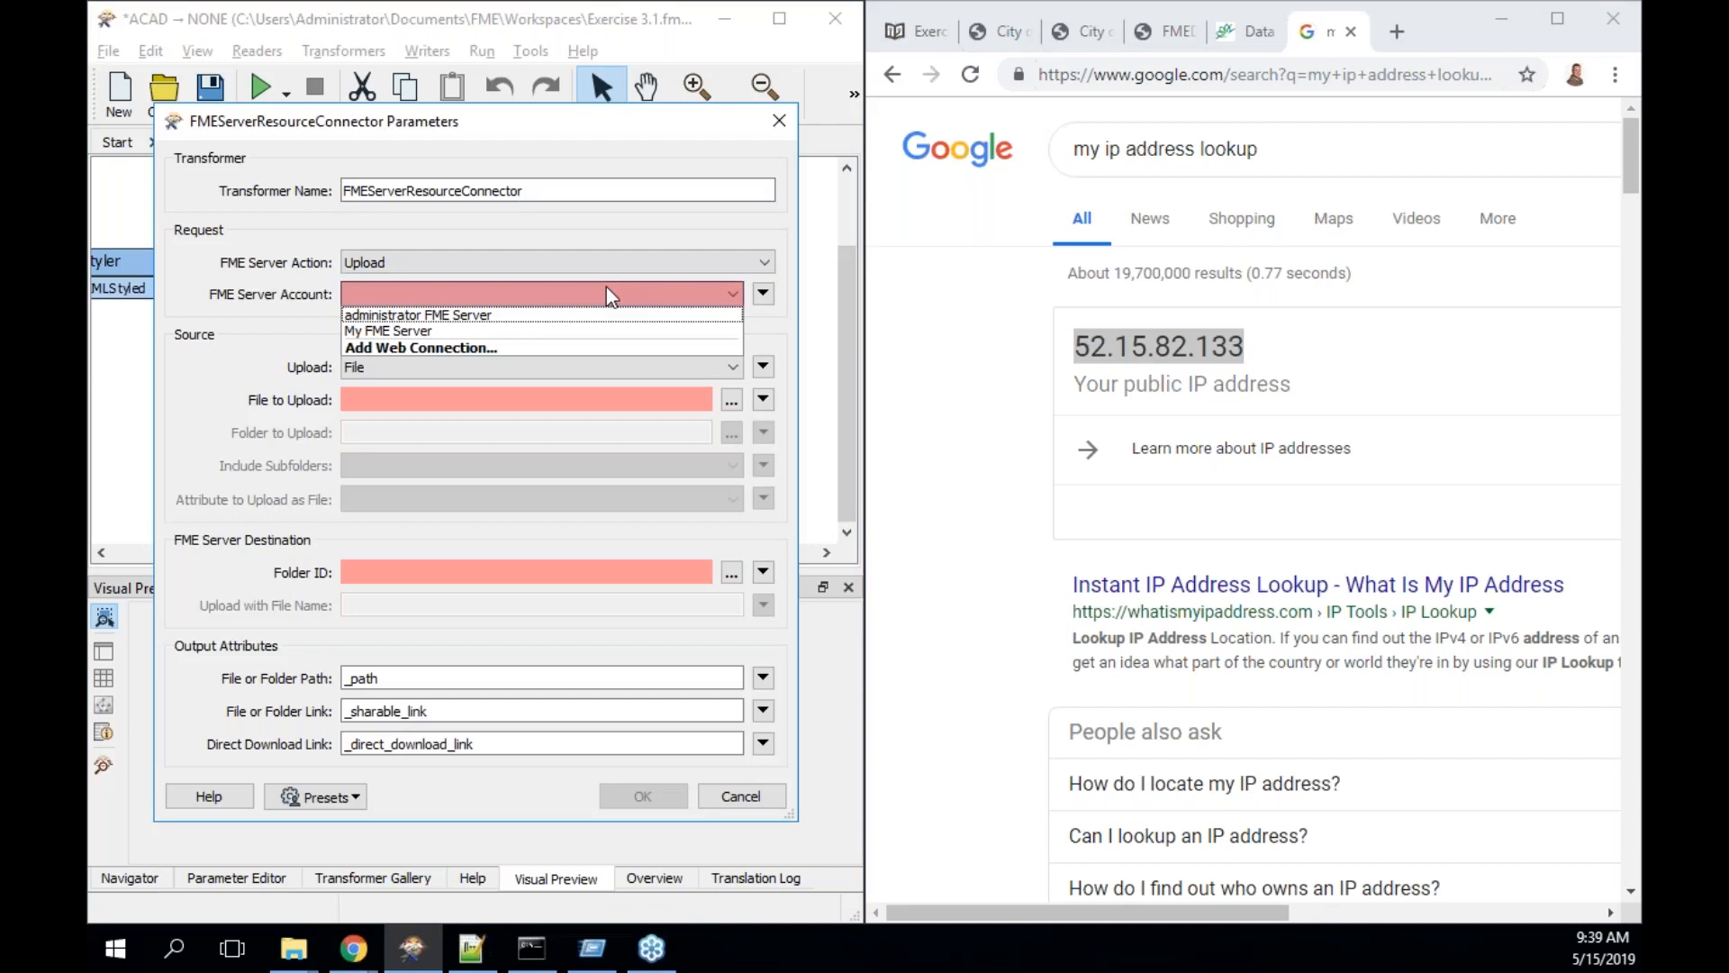
left_click(601, 349)
triple_click(599, 385)
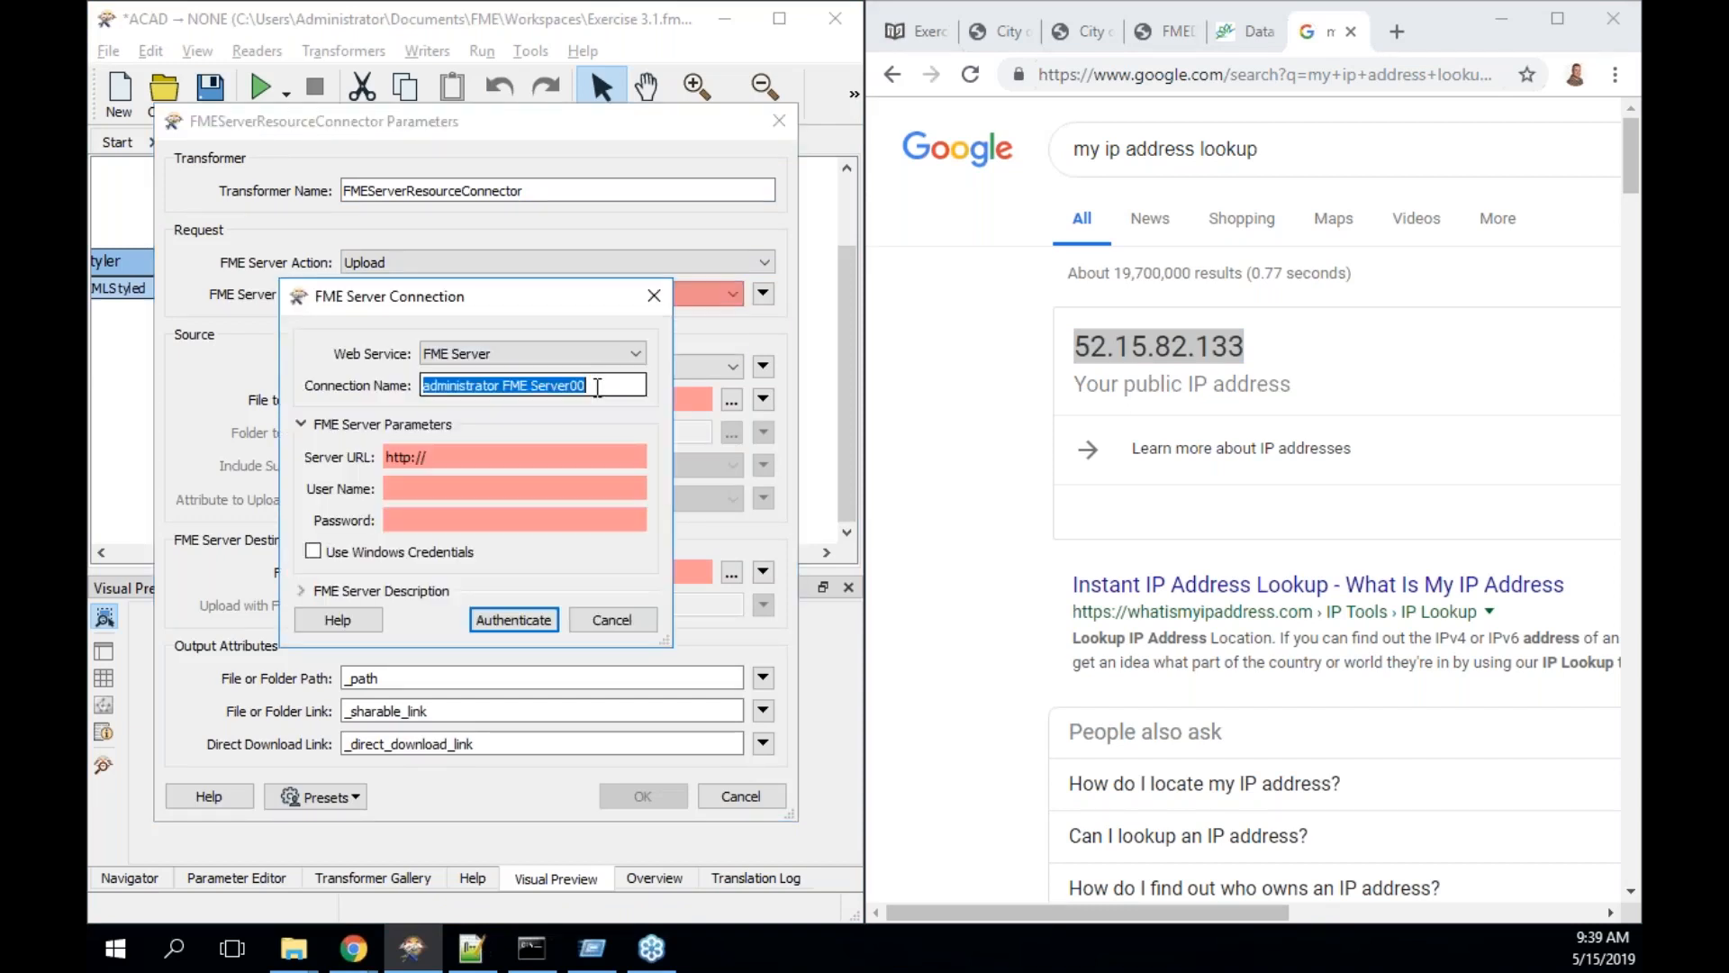
key("ctrl+v")
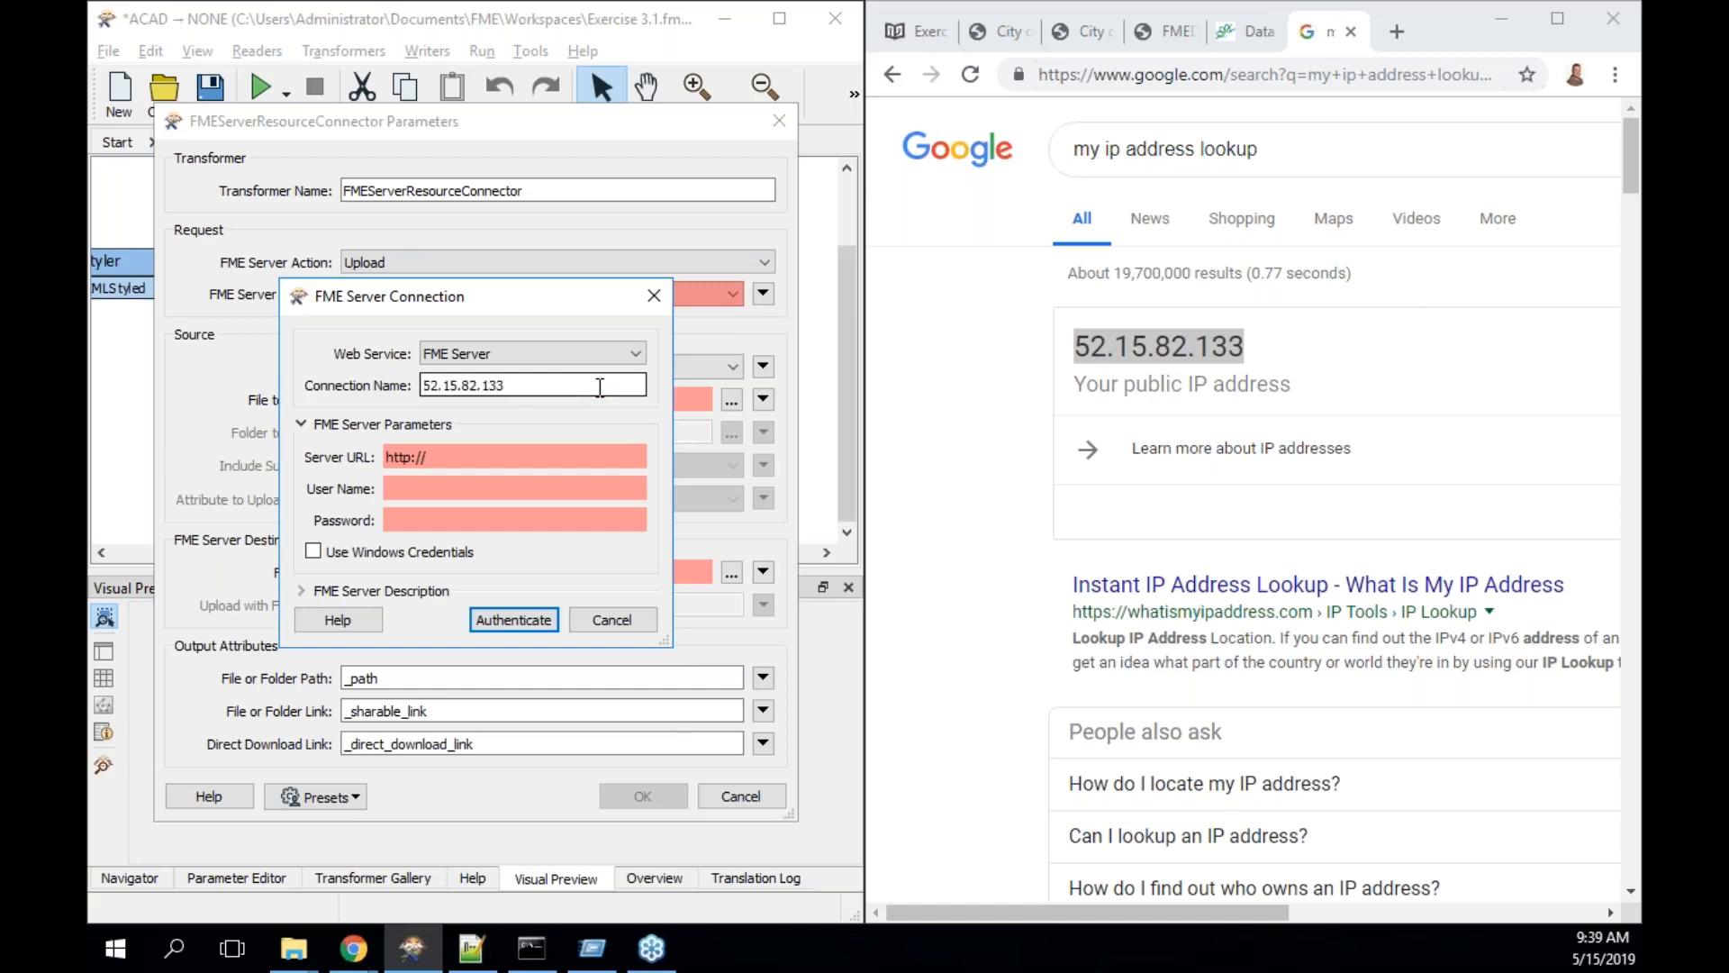
left_click(529, 457)
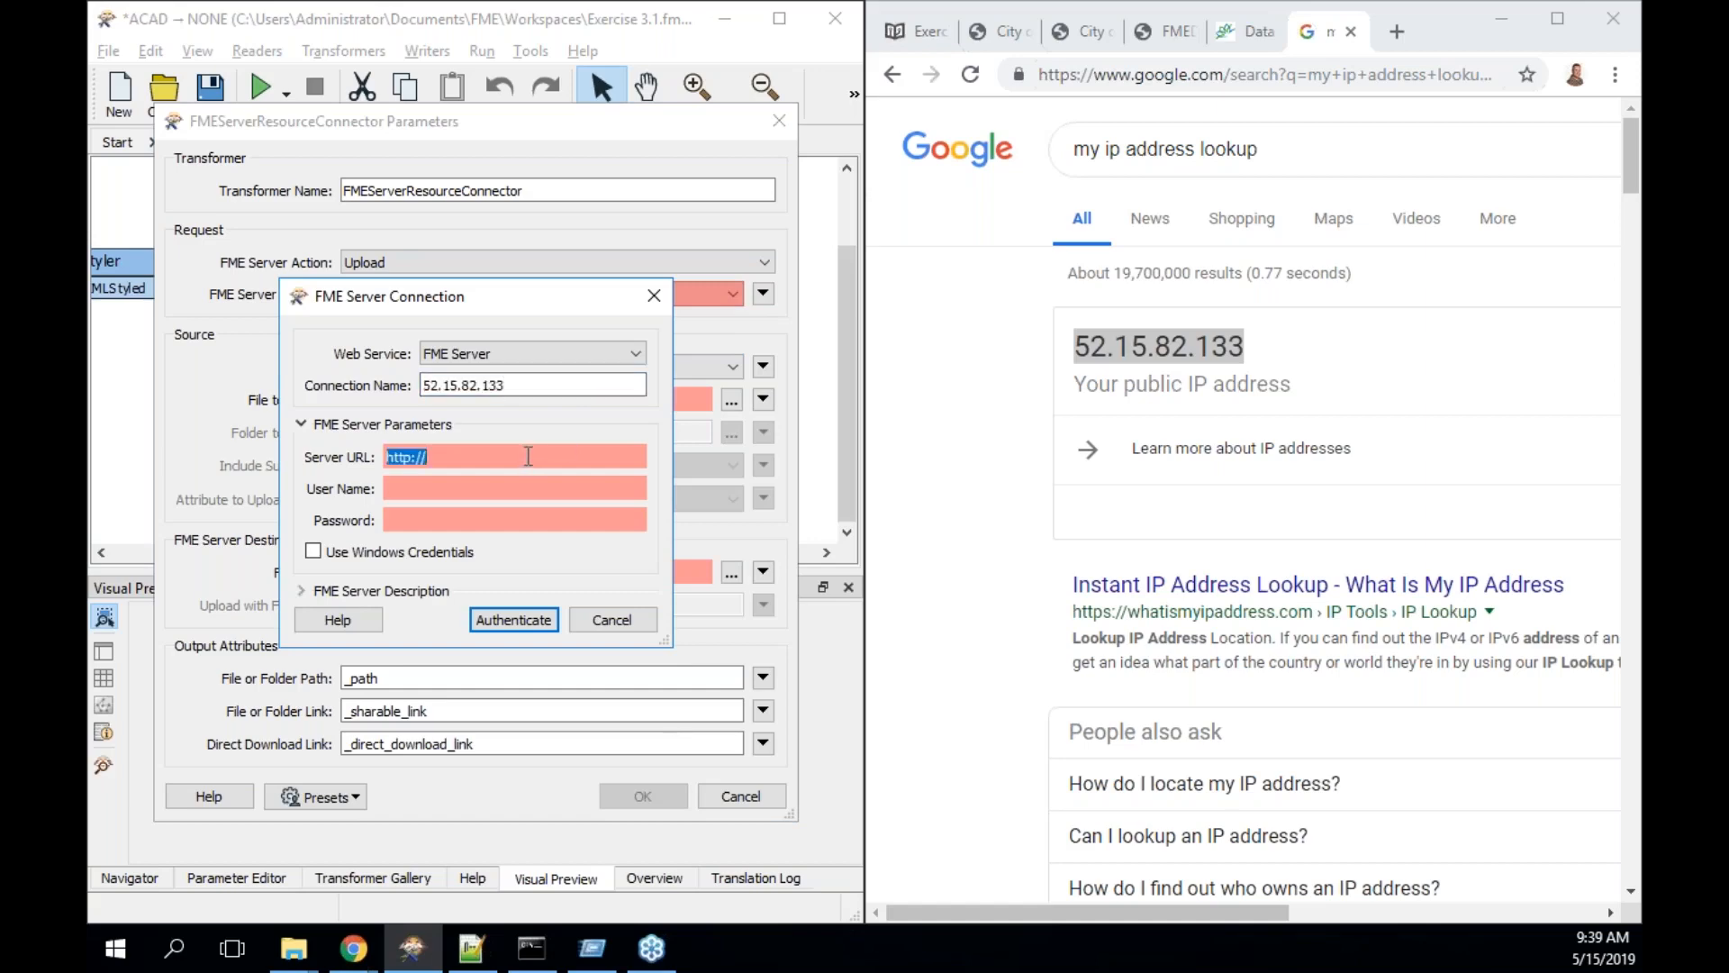
left_click(528, 457)
key("ctrl+v")
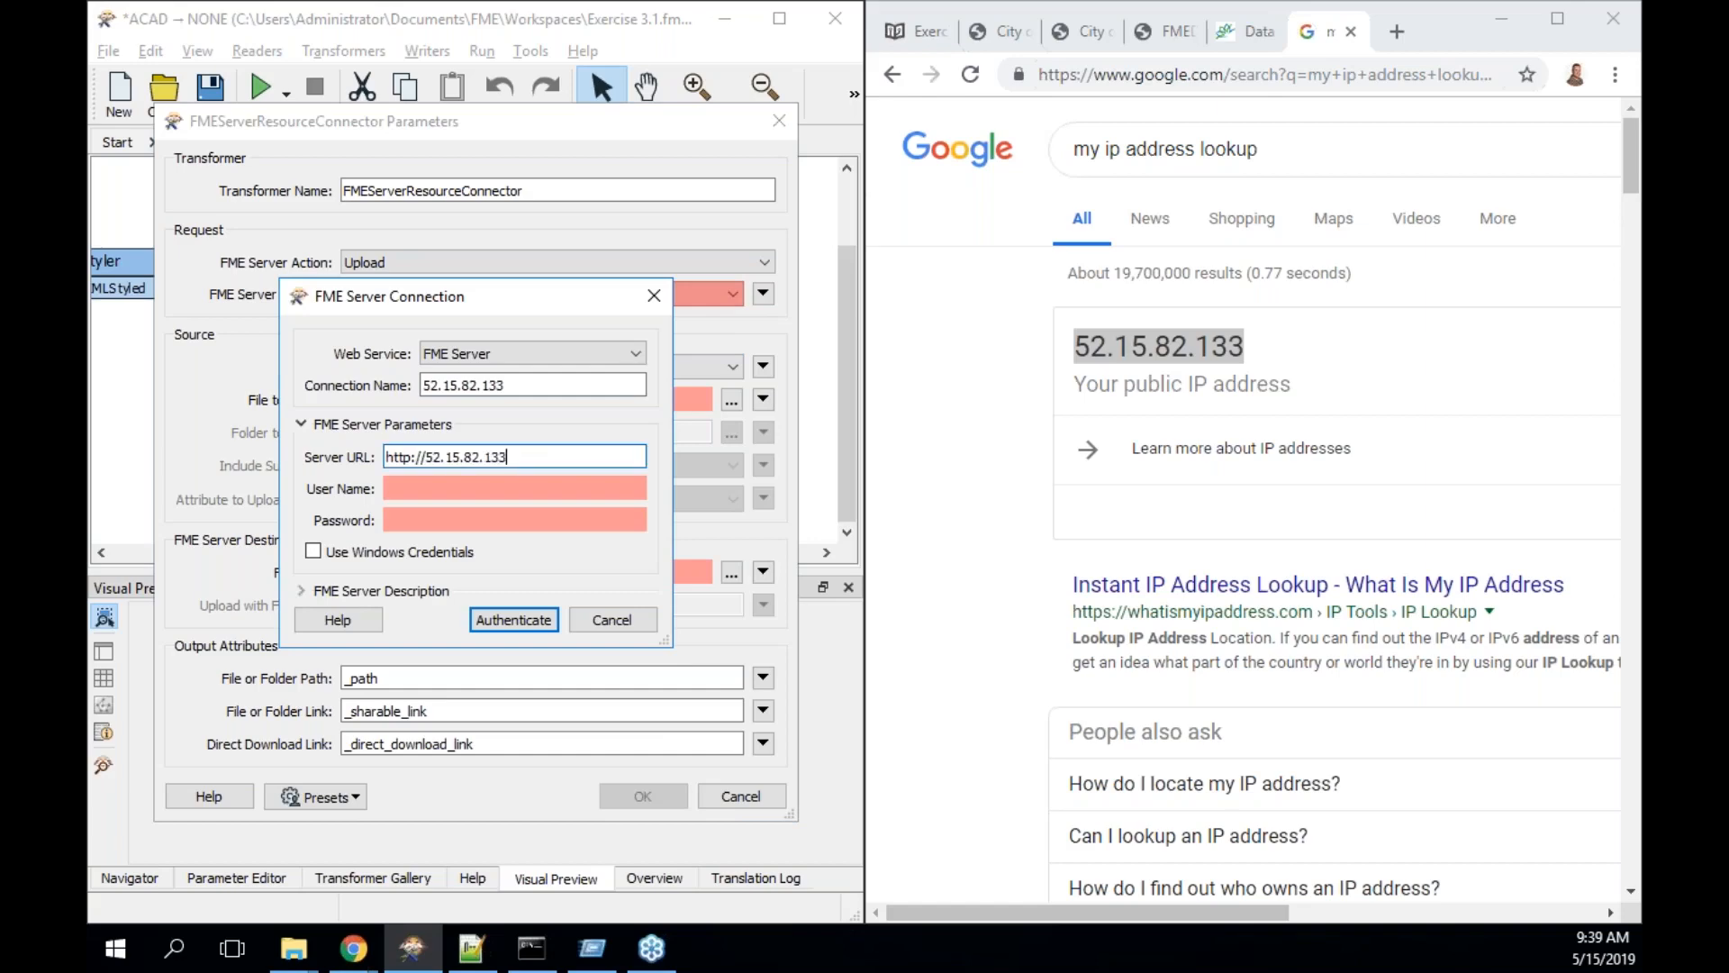
- Enter the user name and password, try authenticating, and decline saving when it fails
left_click(514, 486)
type("author")
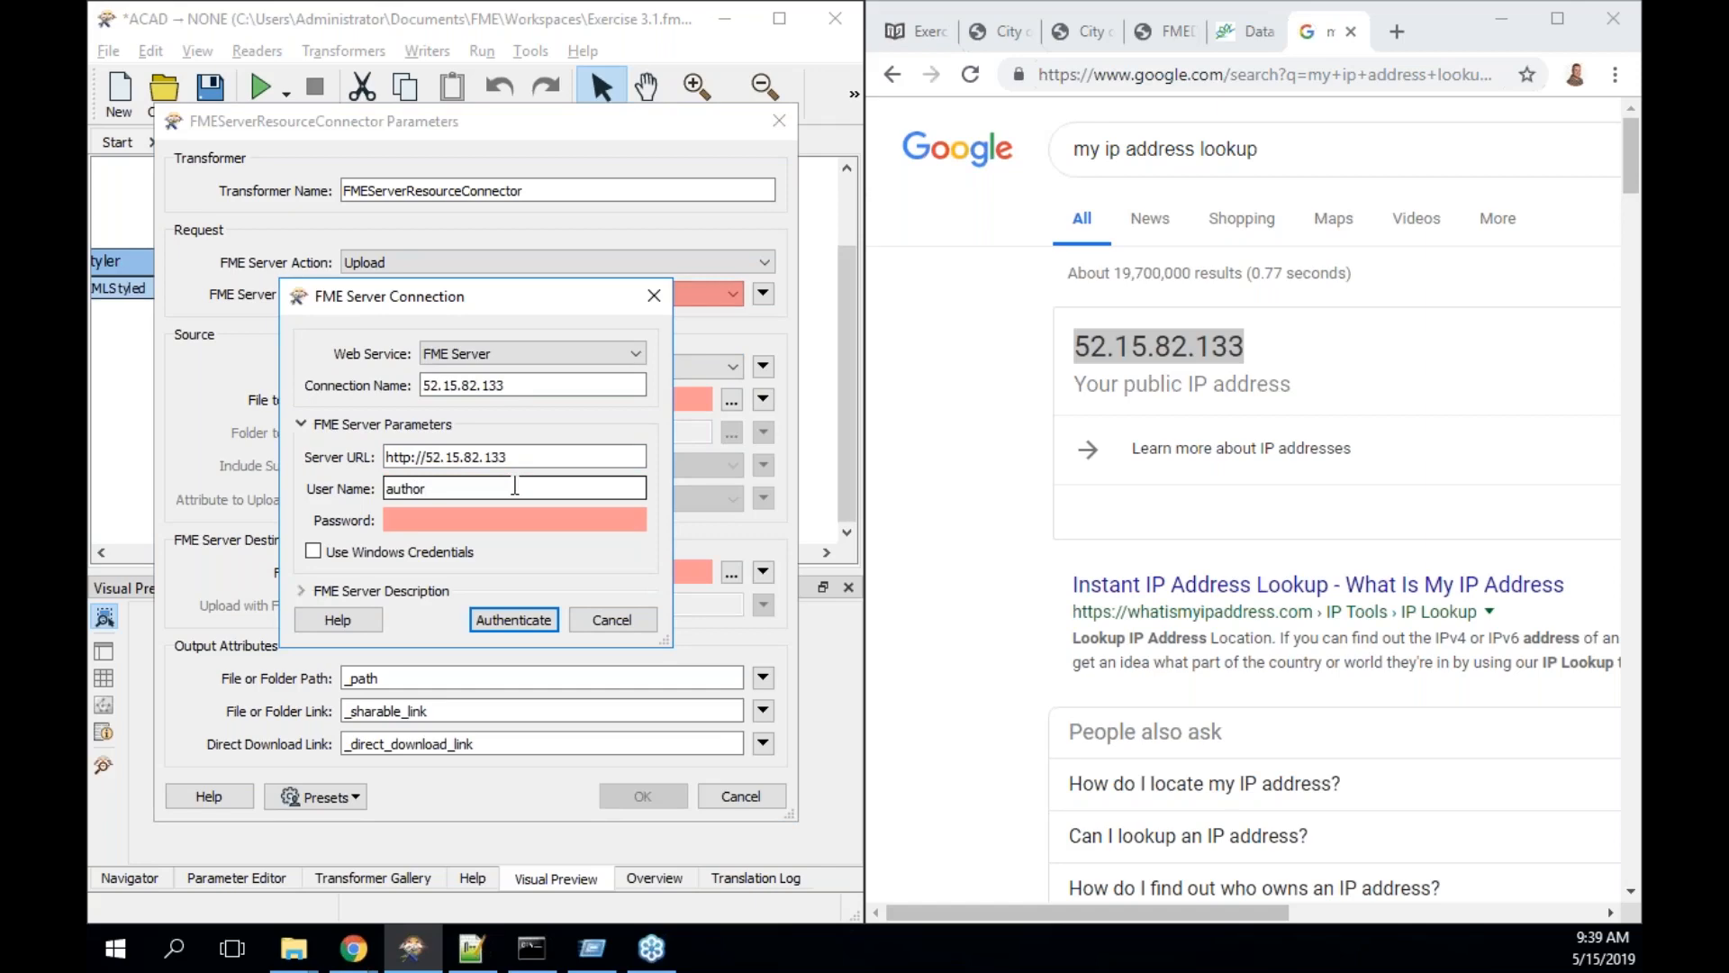
key("Tab")
type("author")
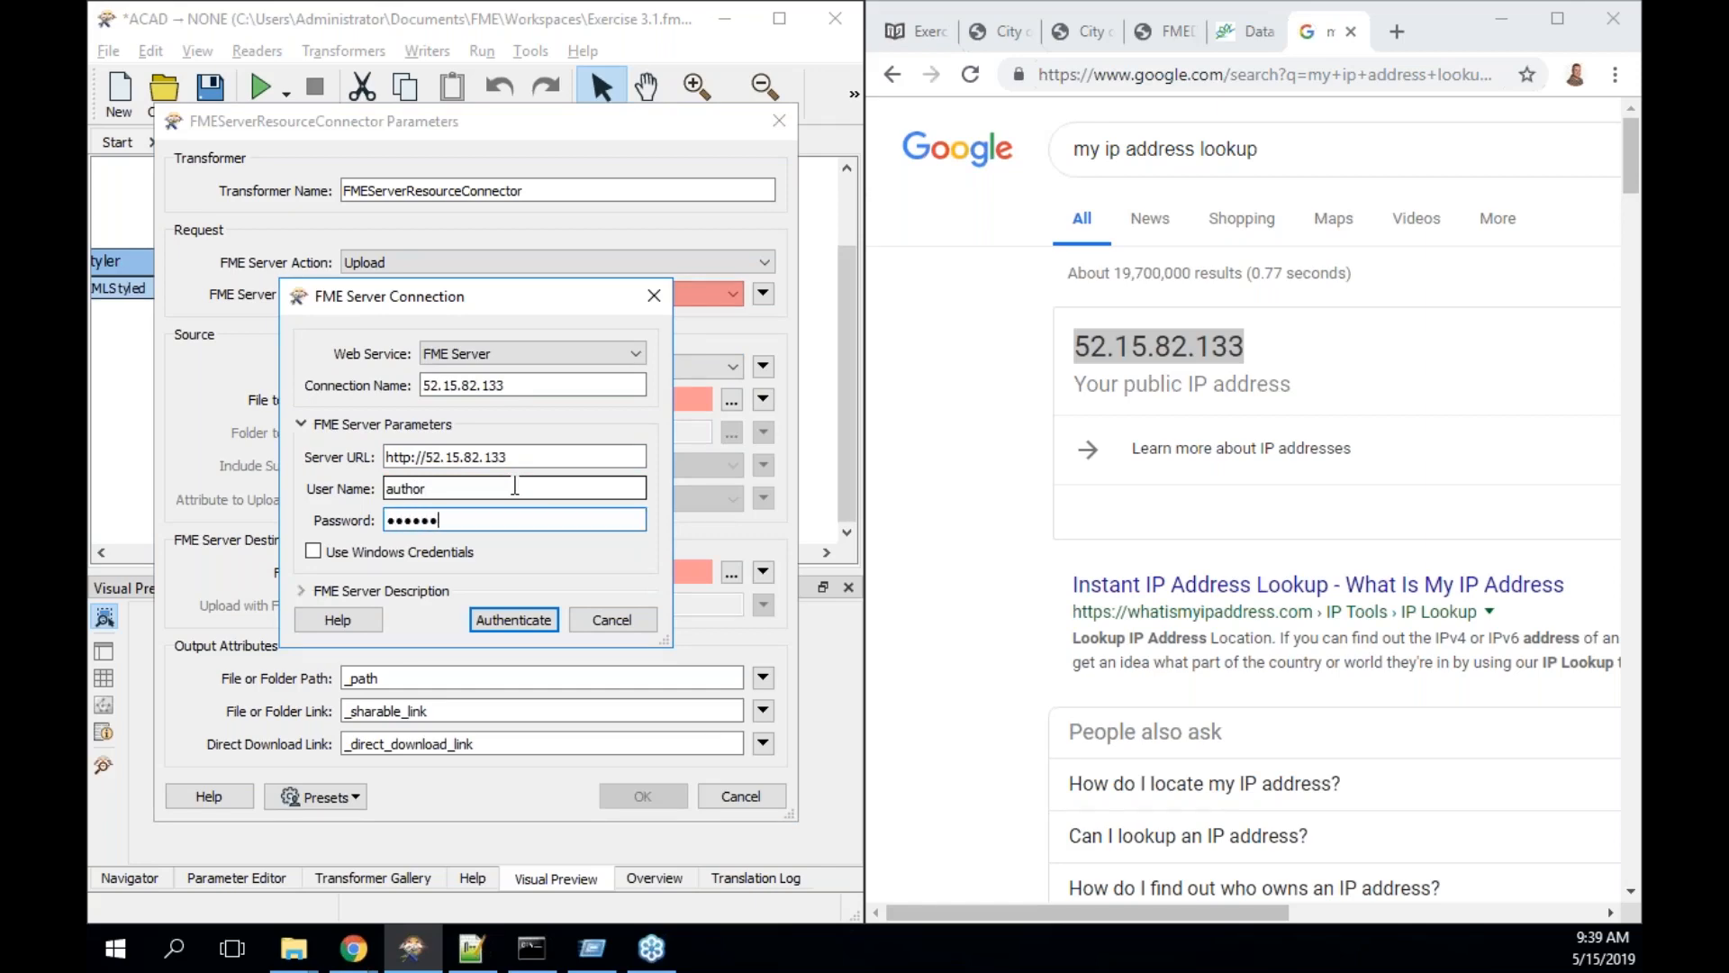
left_click(525, 617)
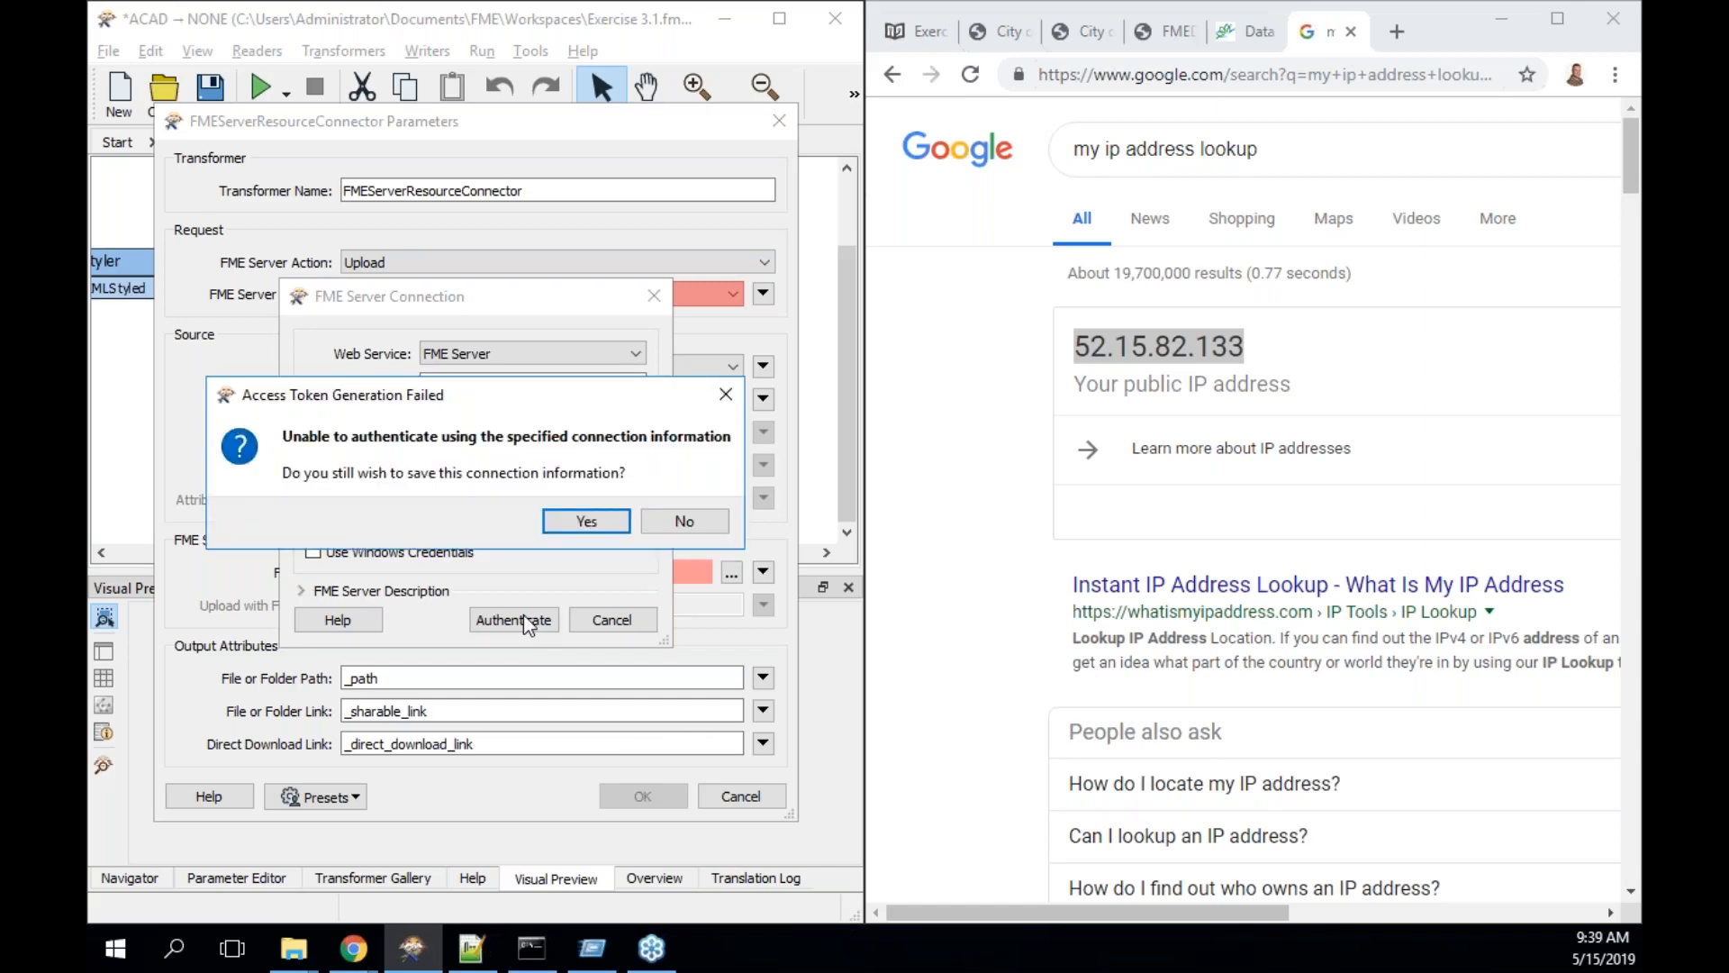
left_click(684, 521)
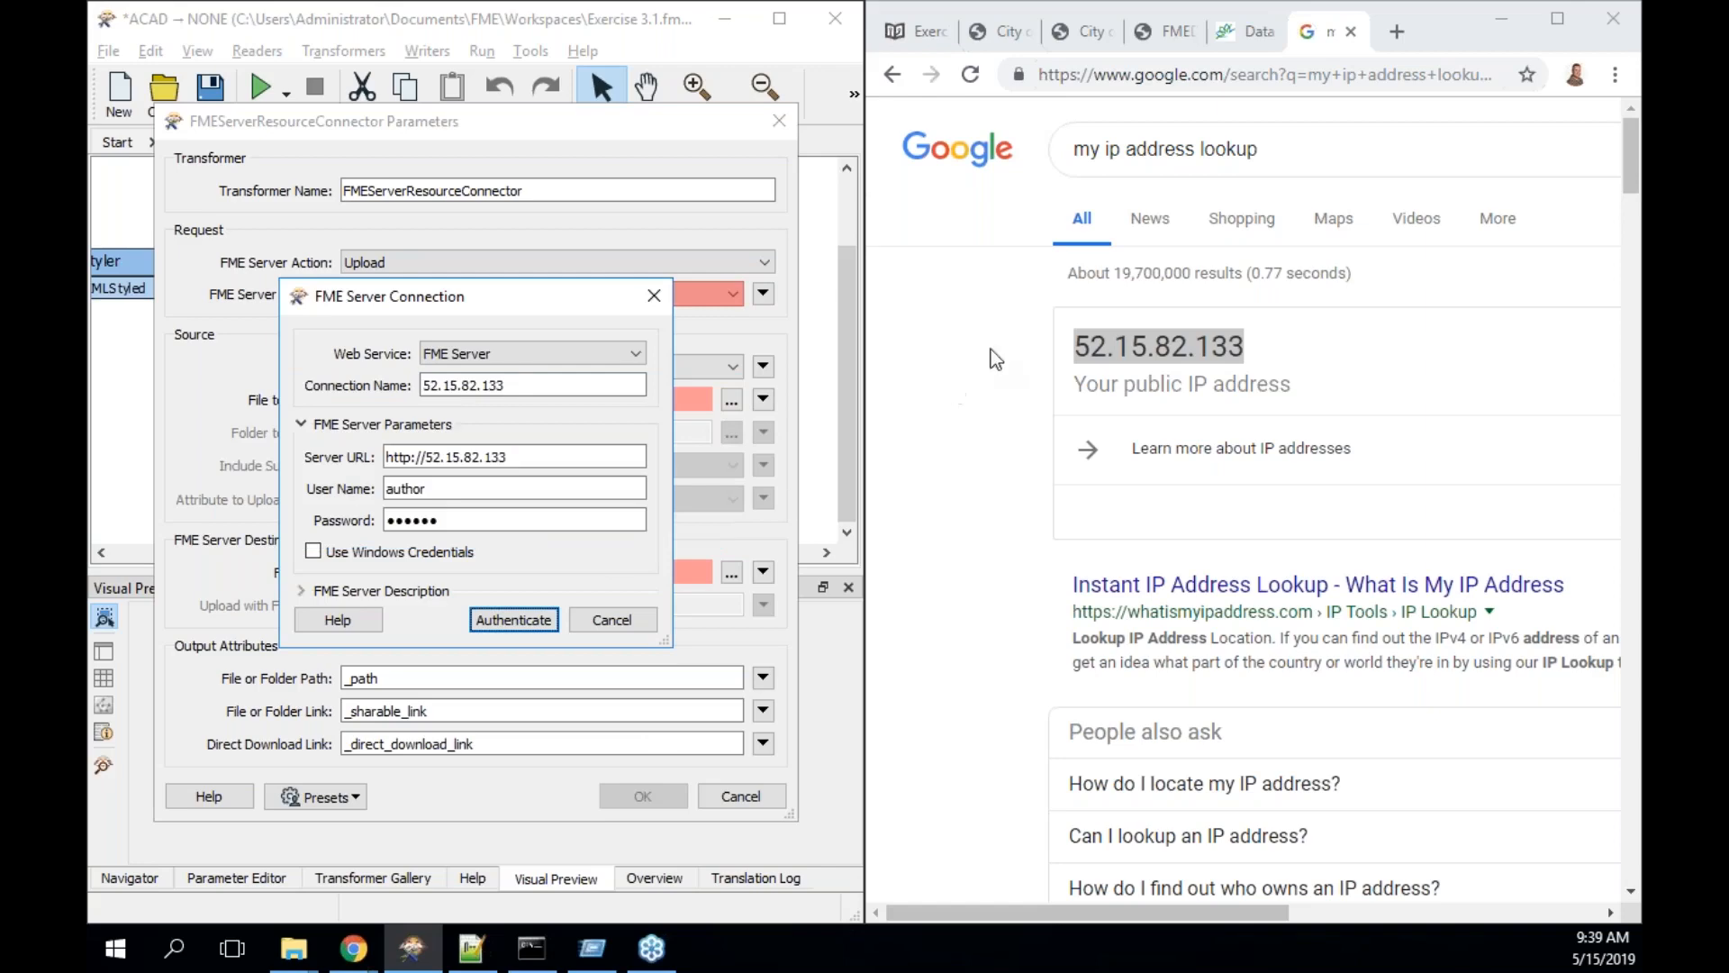
left_click(1396, 32)
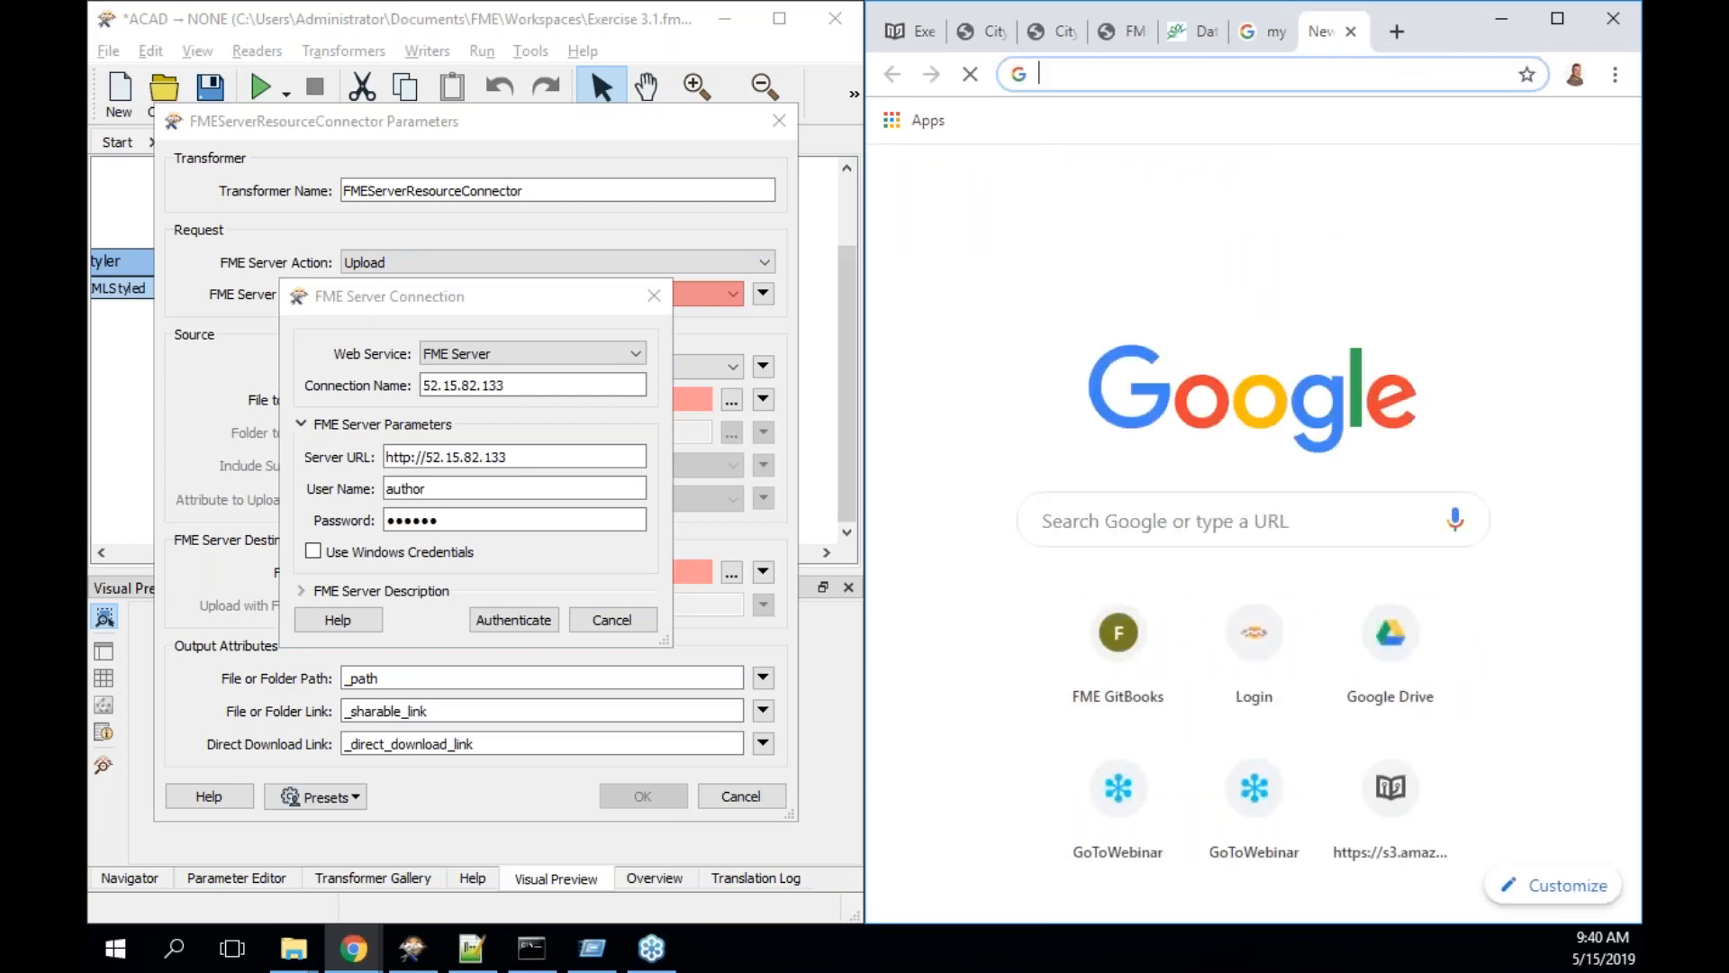
- Try loading 52.15.82.133/fmeserver in a new Chrome tab
key("ctrl+v")
type("/")
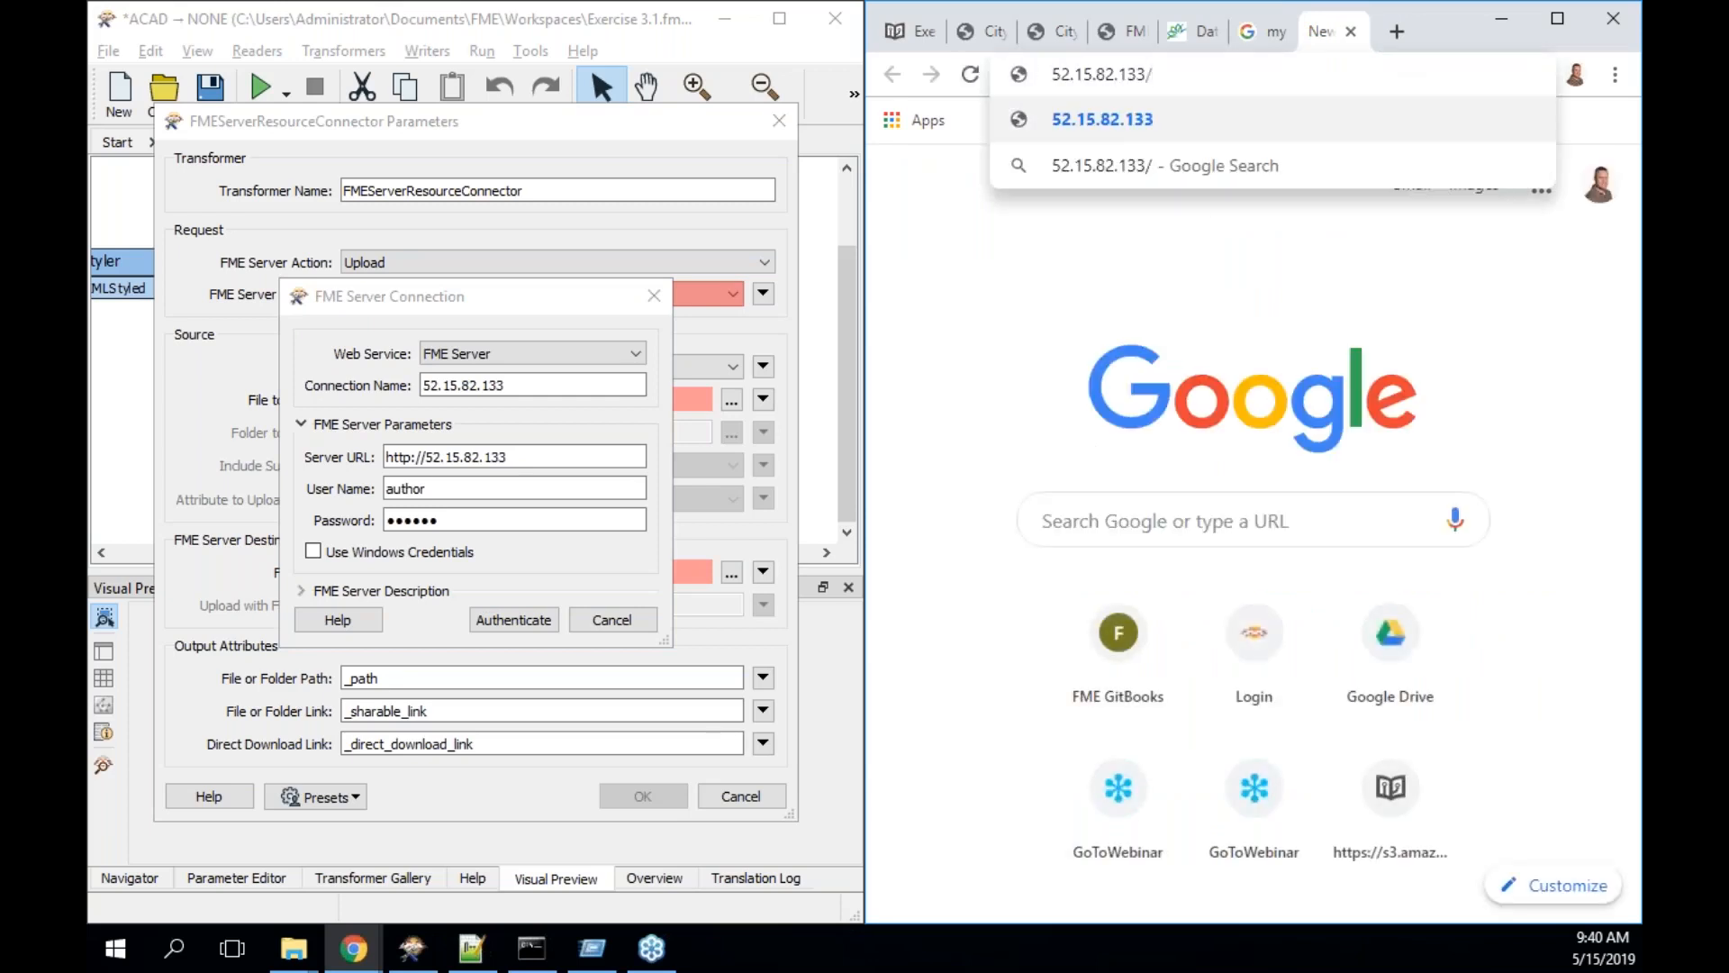
type("fmeserver")
key("Return")
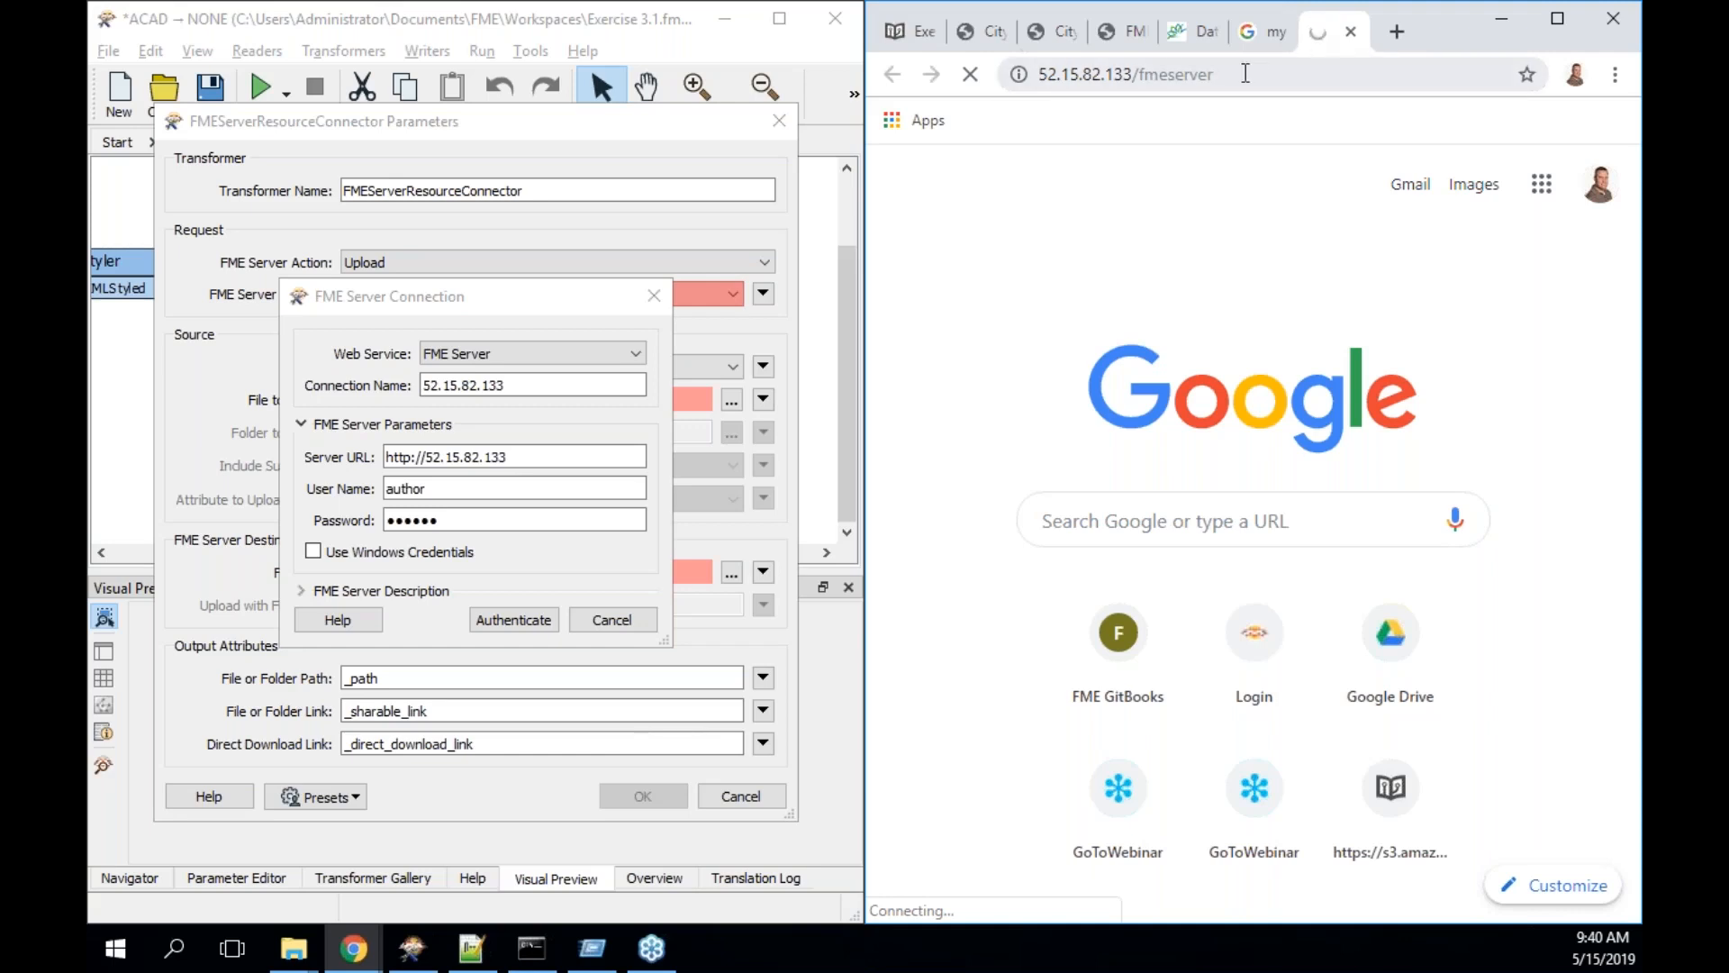
- Retry with the bare IP 52.15.82.133, which times out, and cancel the new connection
left_click(1172, 74)
left_click_drag(1142, 76, 1260, 75)
key("BackSpace")
key("BackSpace")
key("Return")
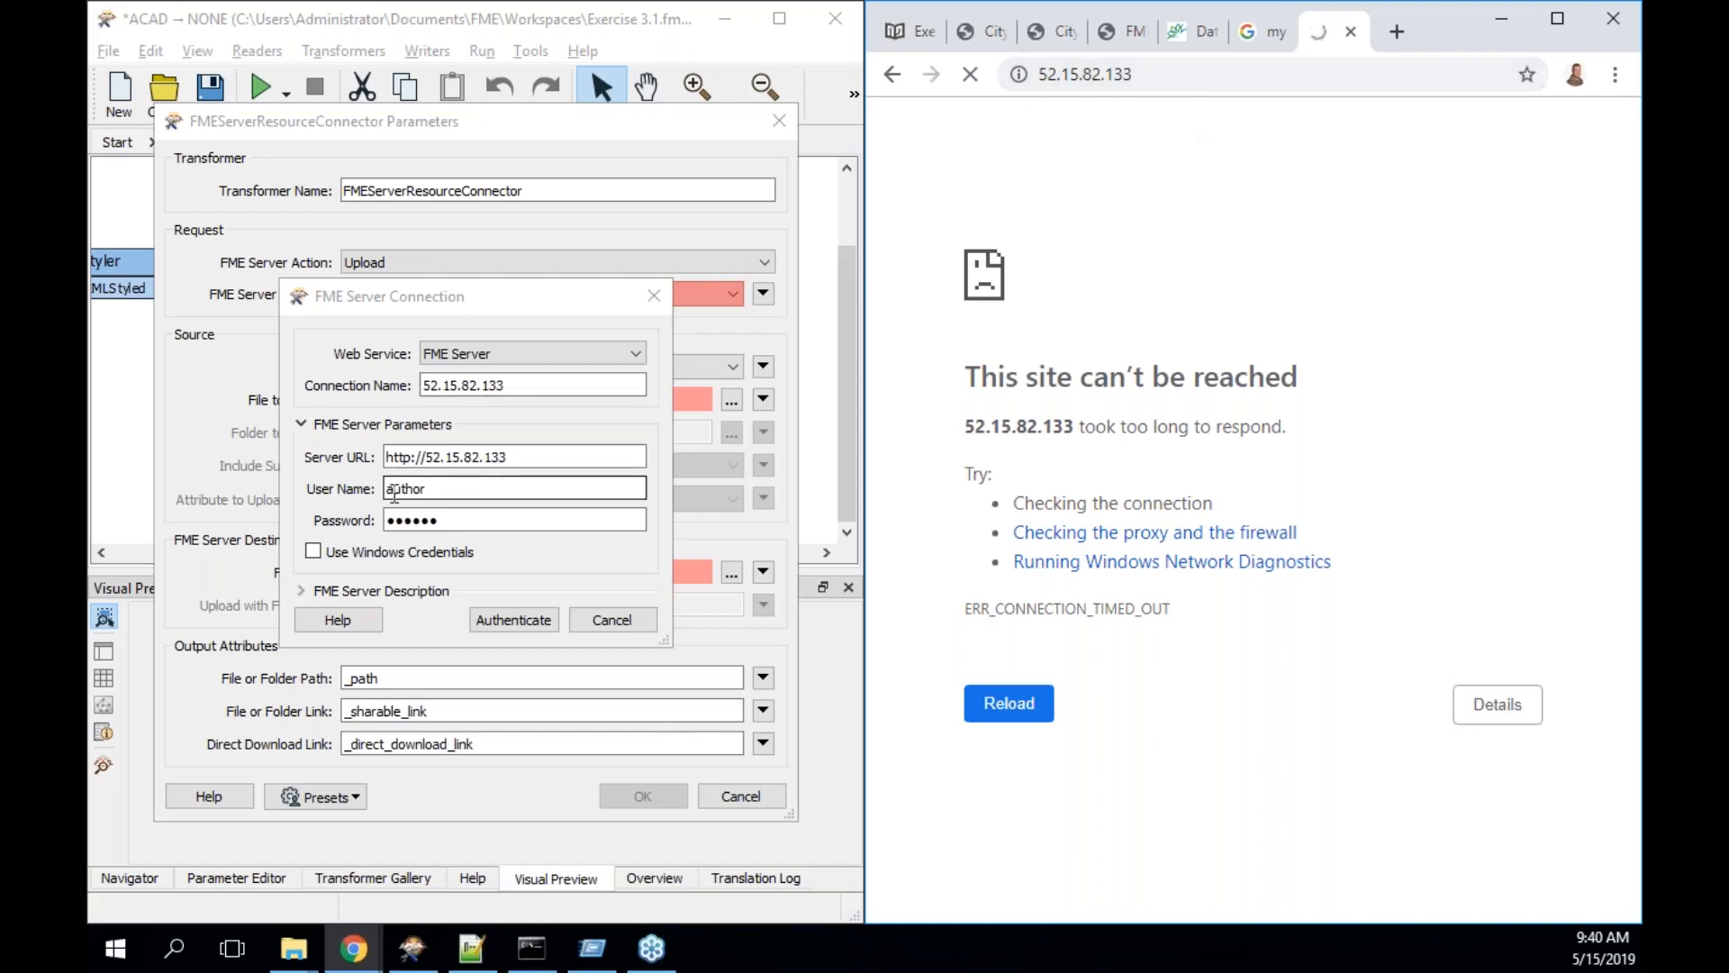
left_click(616, 625)
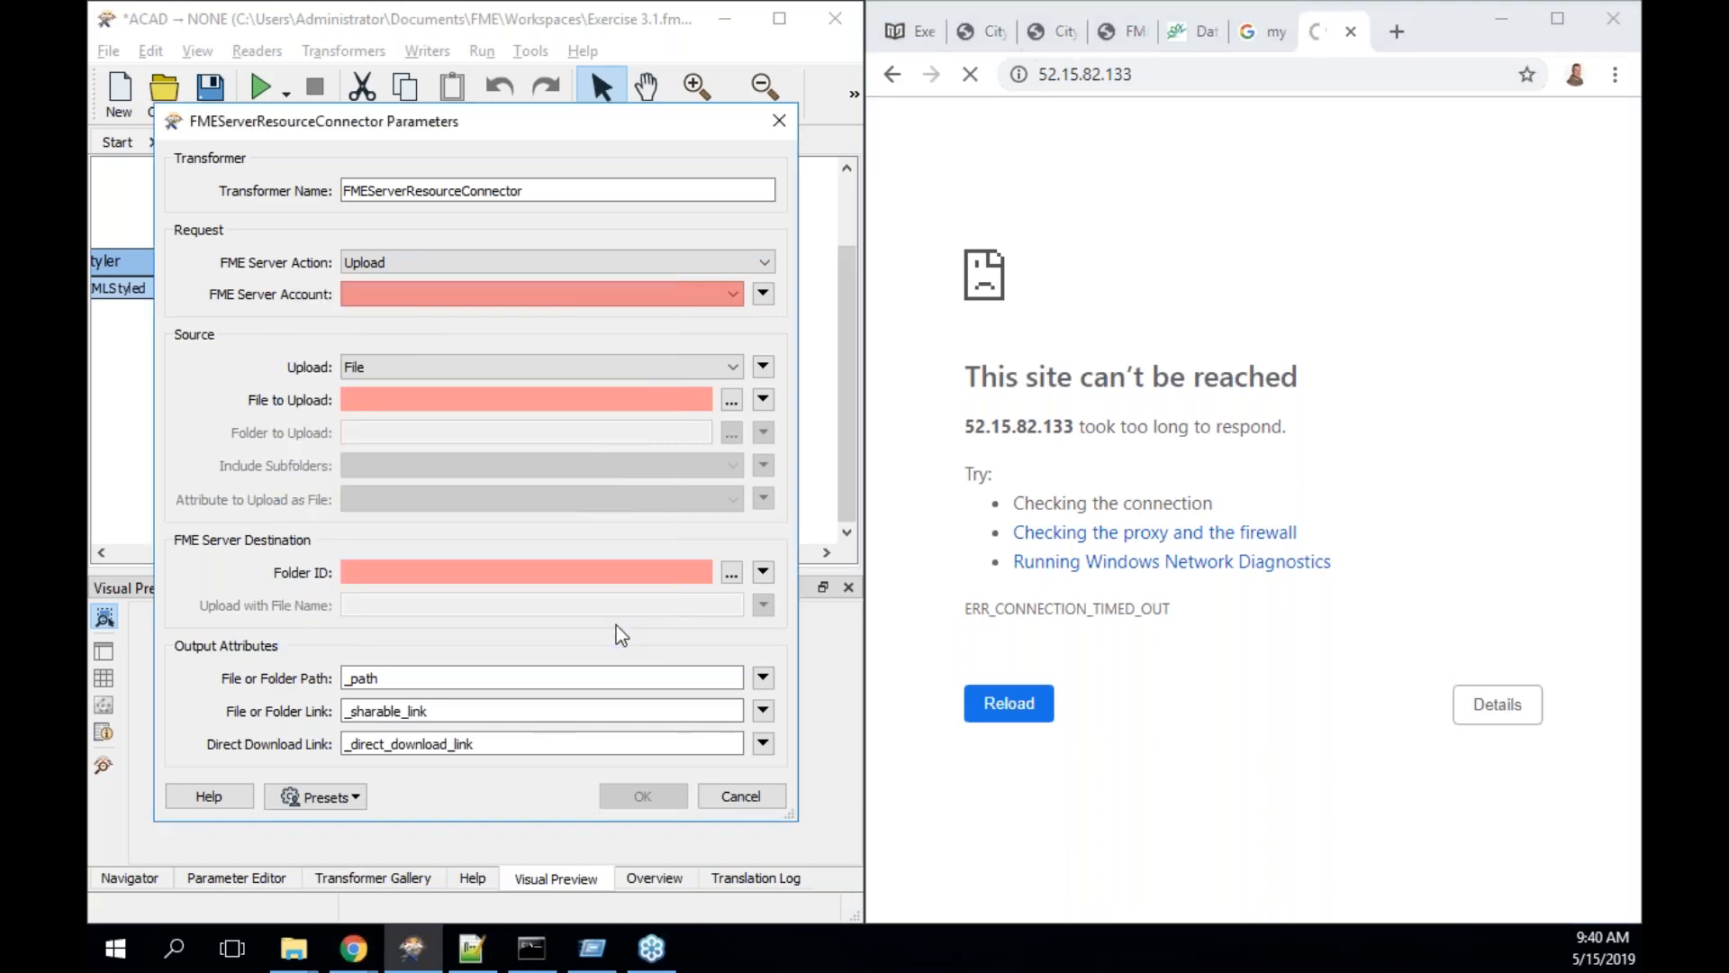
- Select My FME Server as the connector's FME Server account
left_click(706, 257)
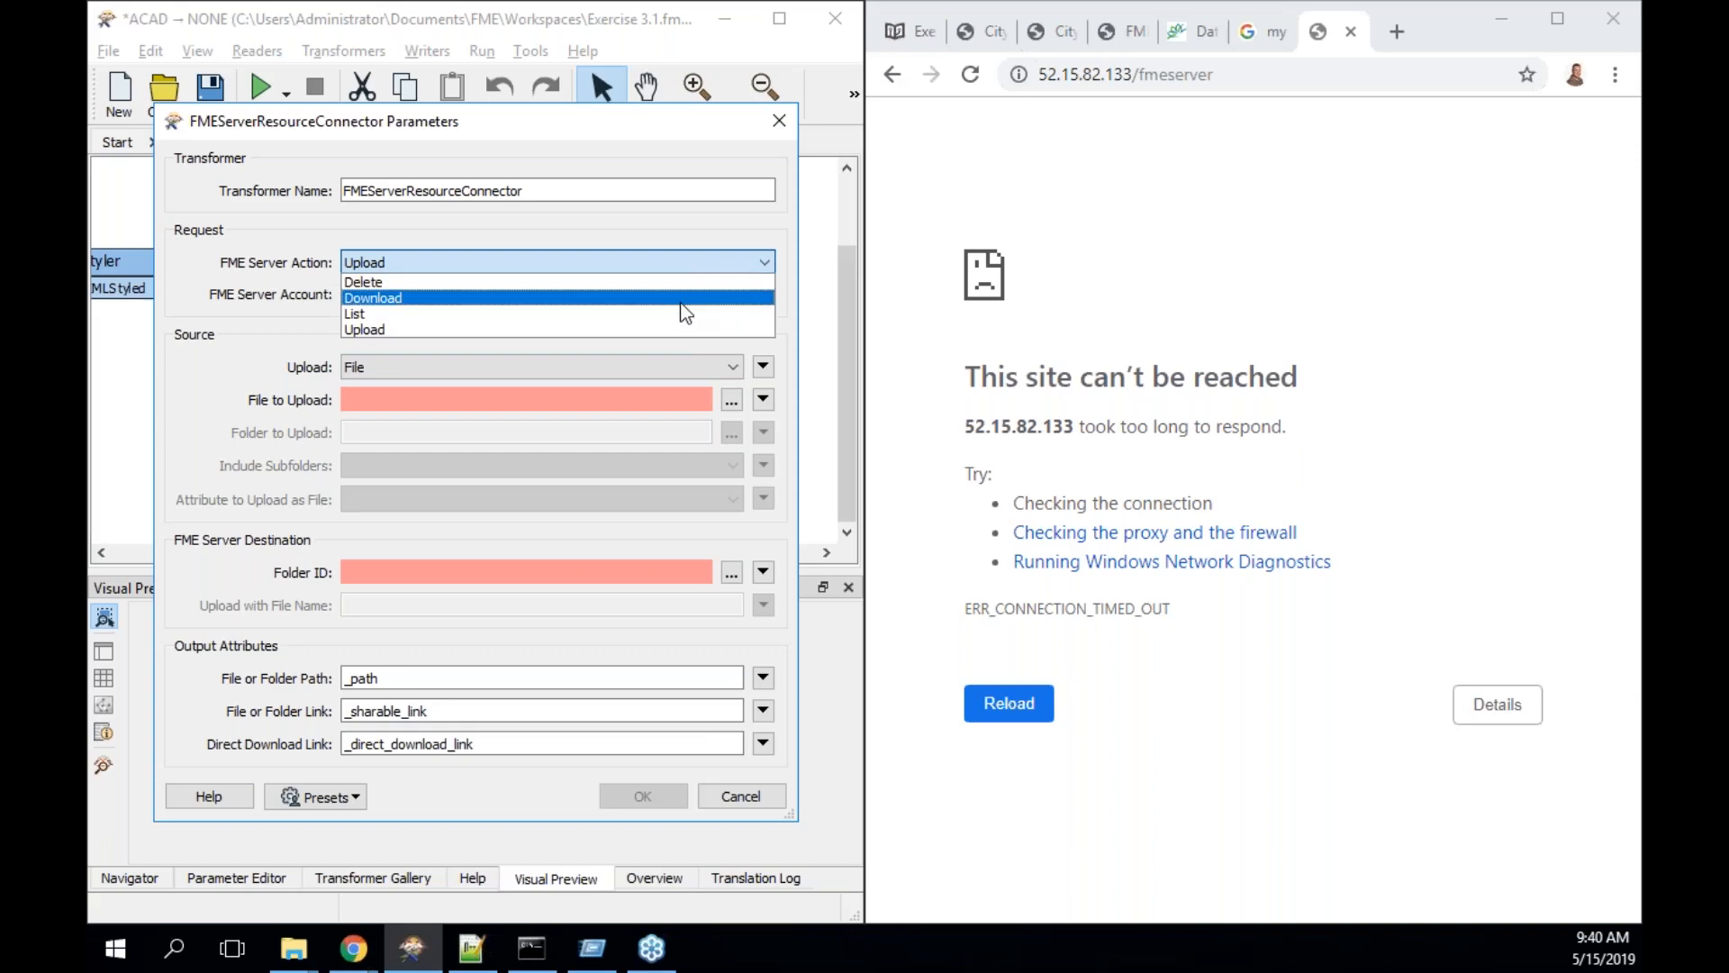
left_click(688, 236)
left_click(732, 296)
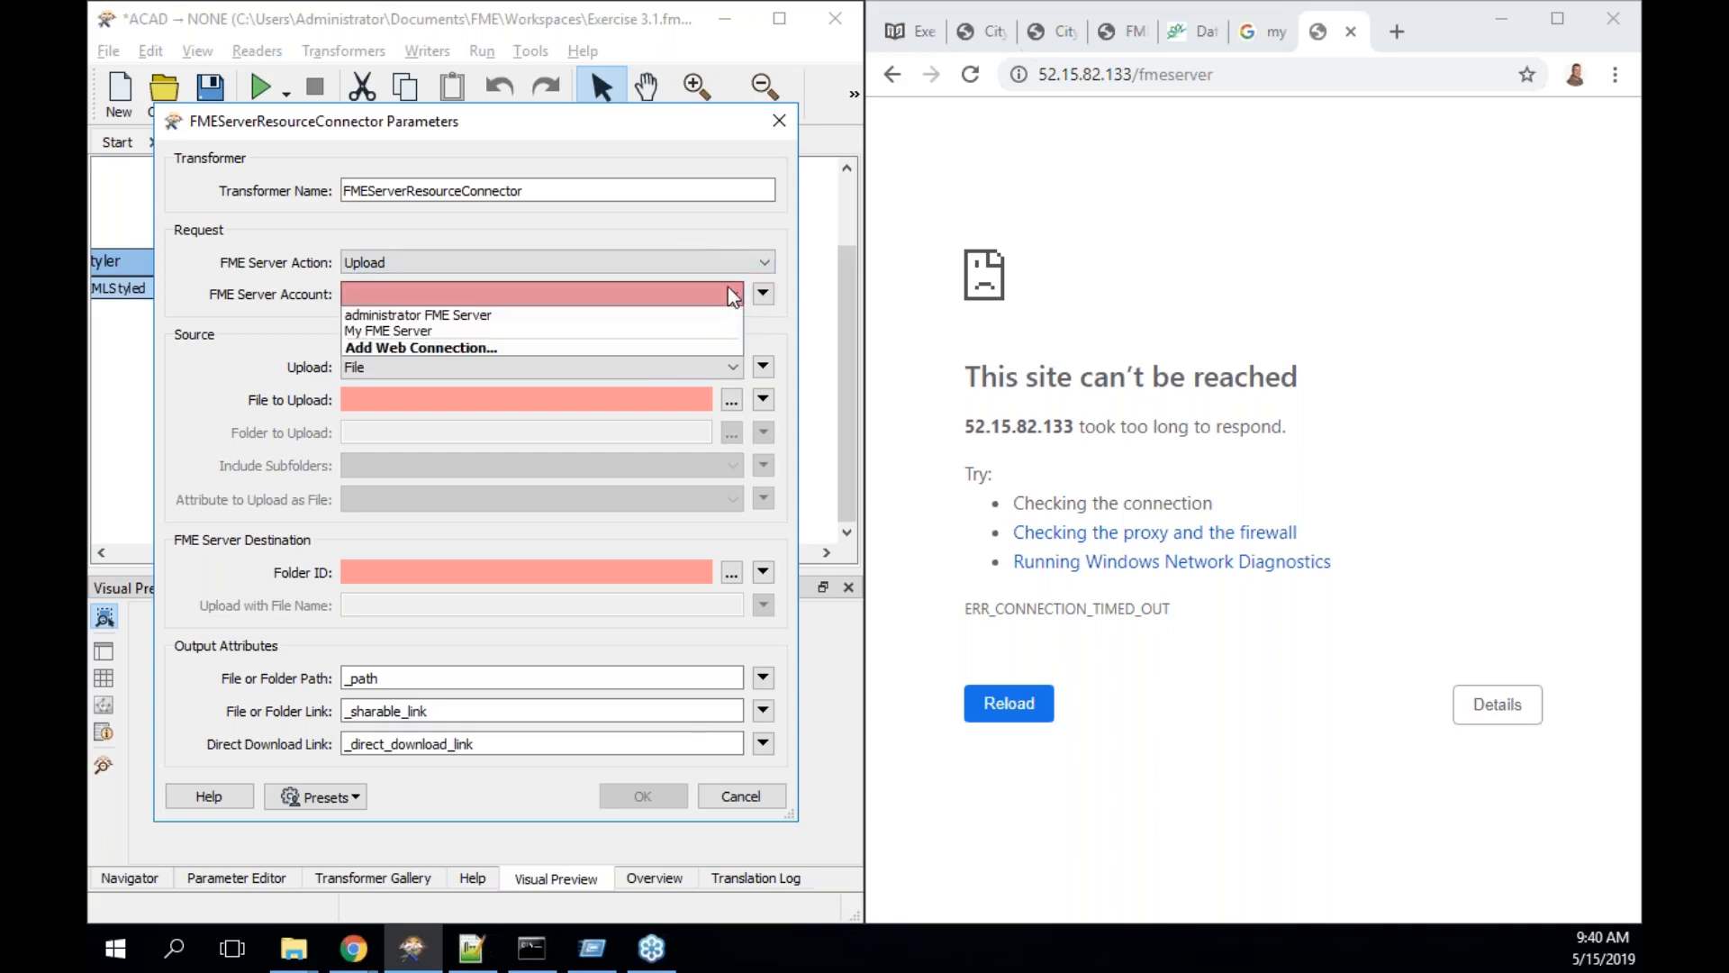
left_click(651, 330)
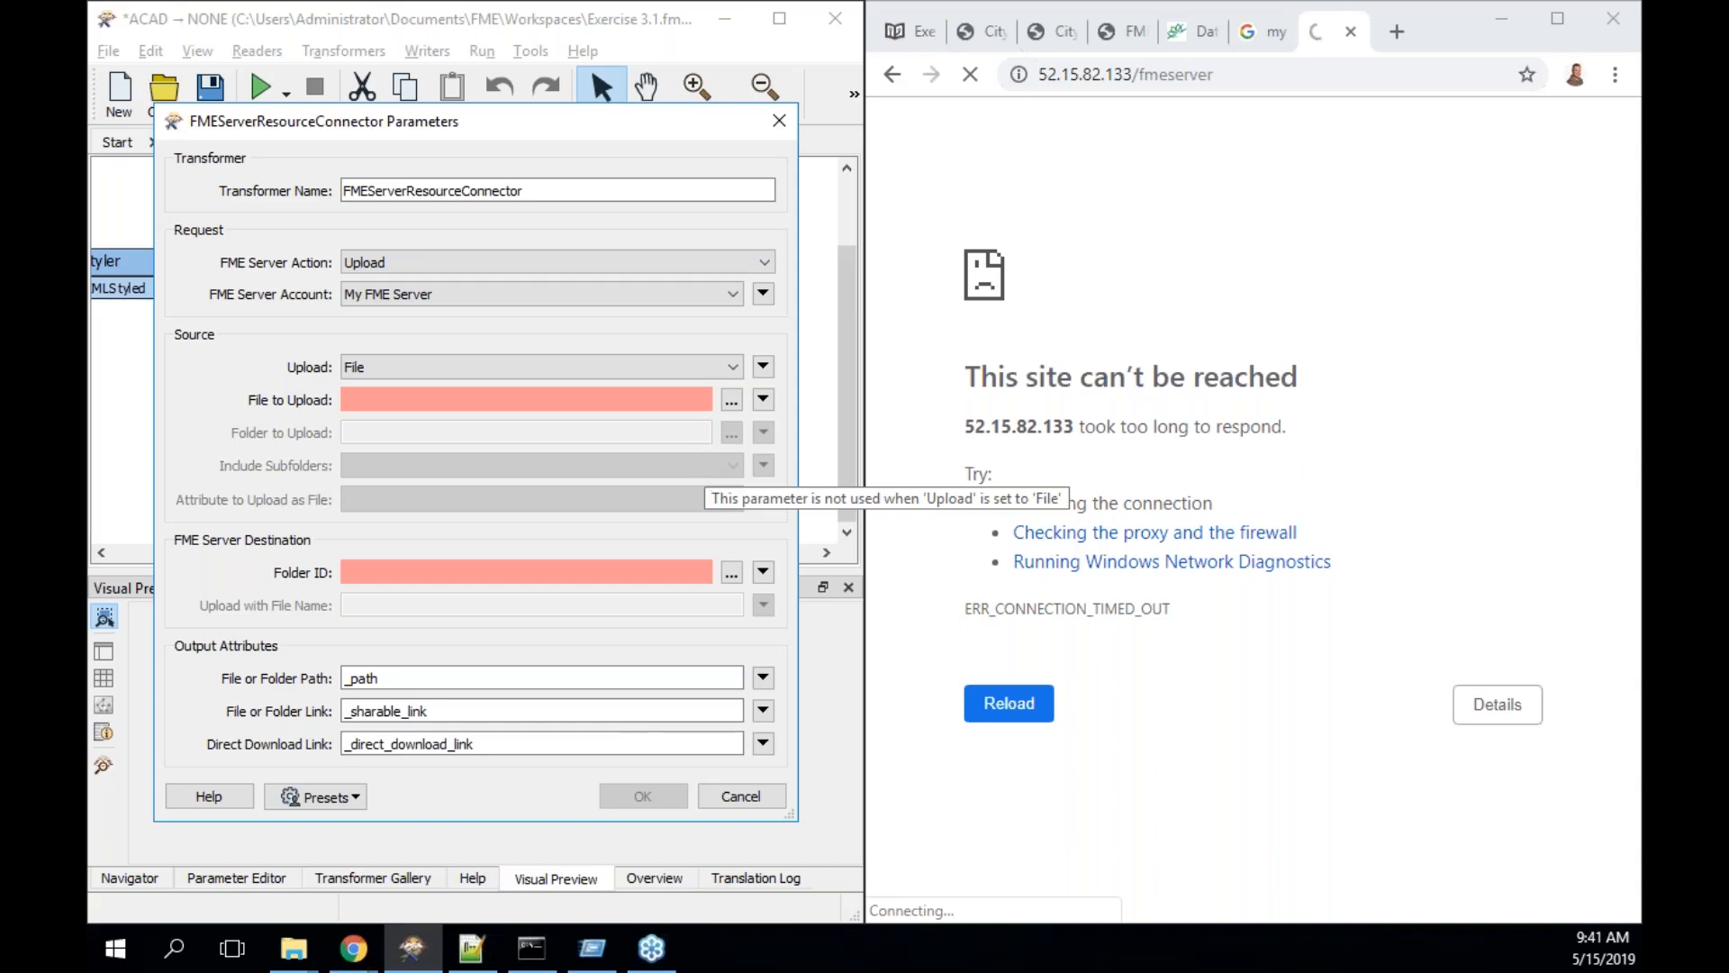
- Choose C:\FMEData2019\Output\Training\RoadSnowfall.zip as the file to upload
left_click(730, 399)
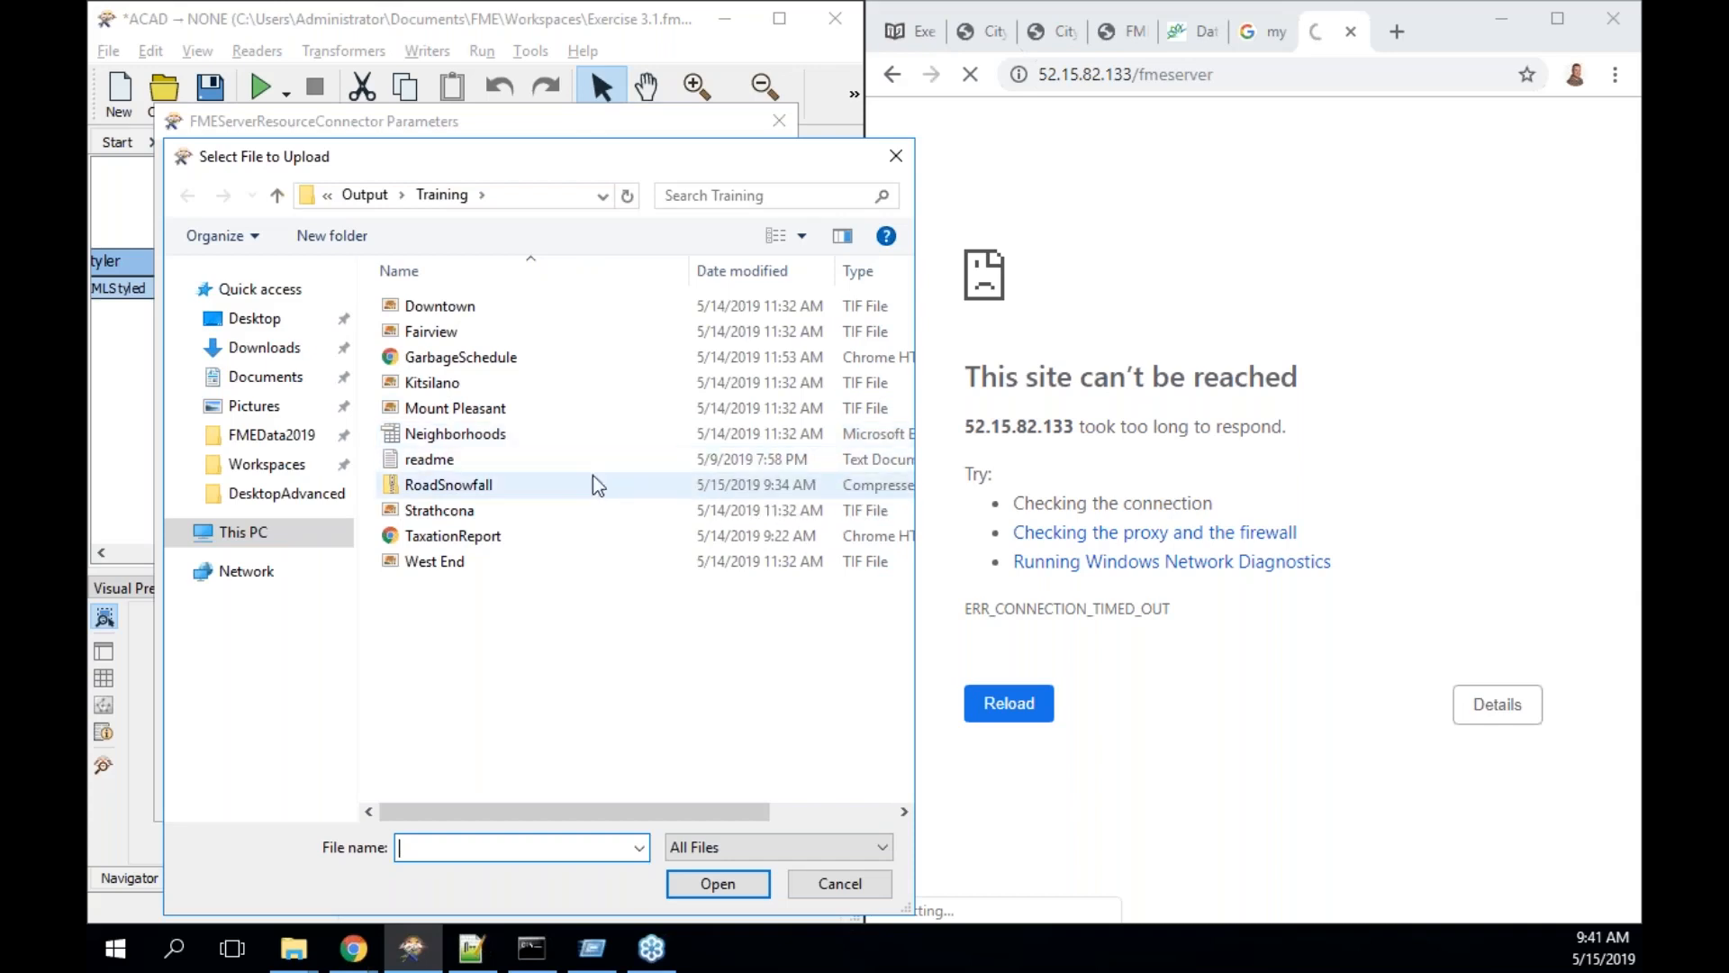
left_click(544, 481)
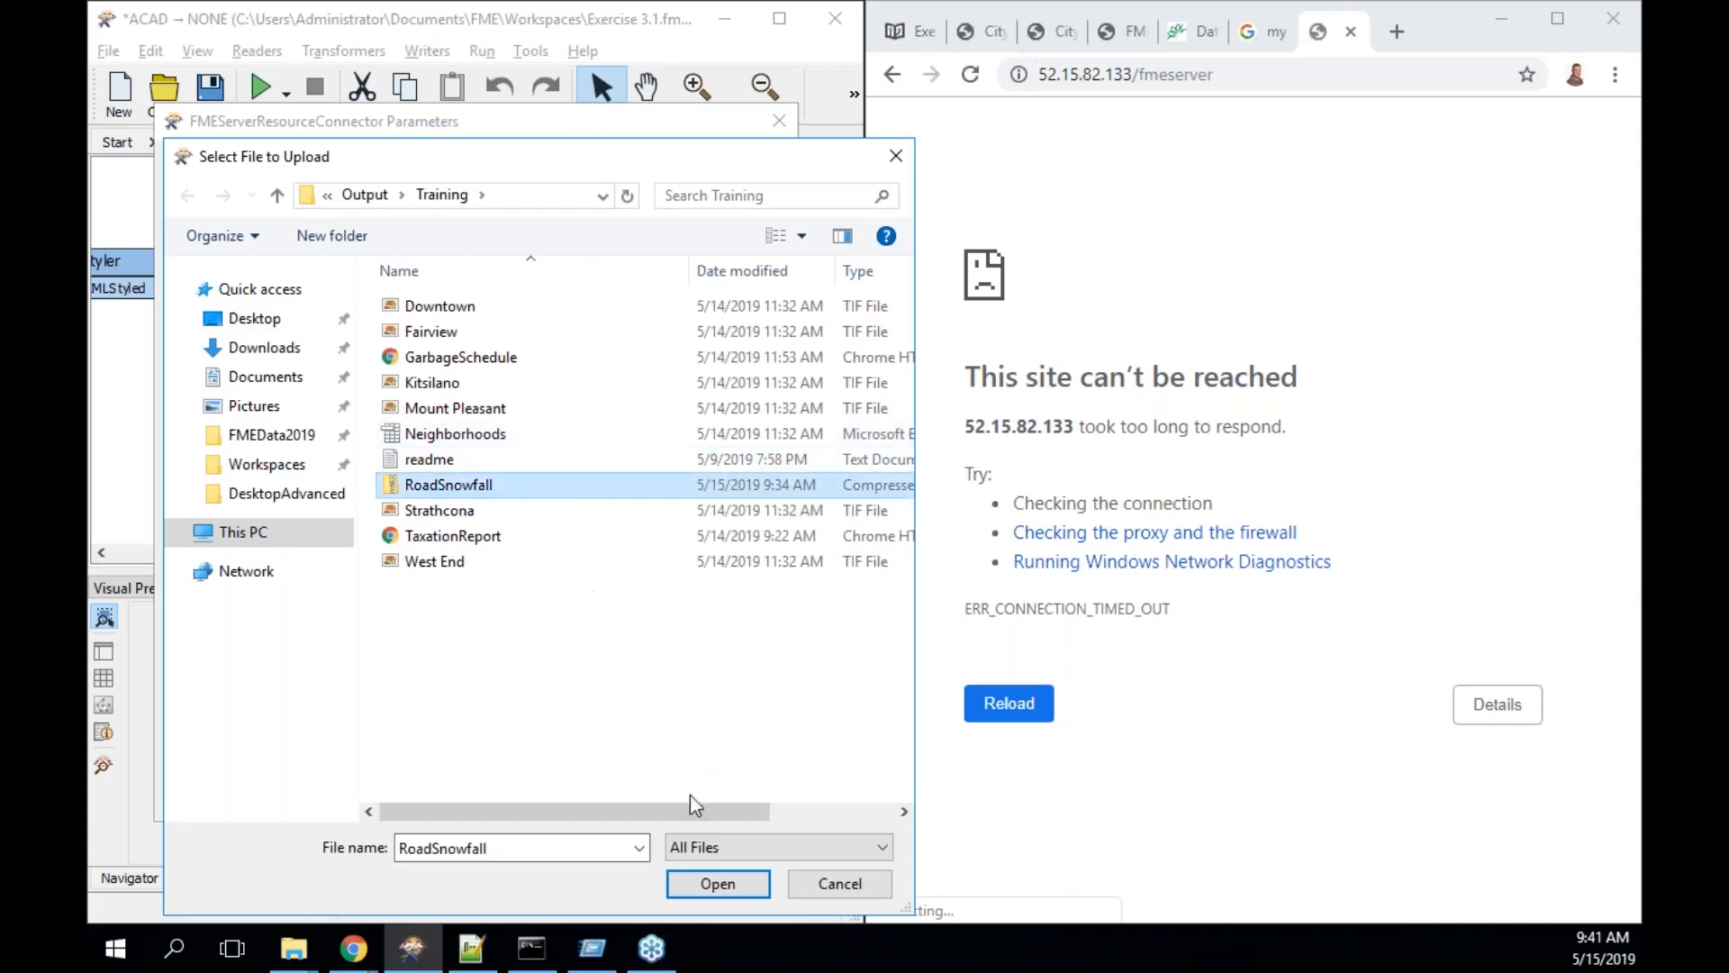
left_click(717, 884)
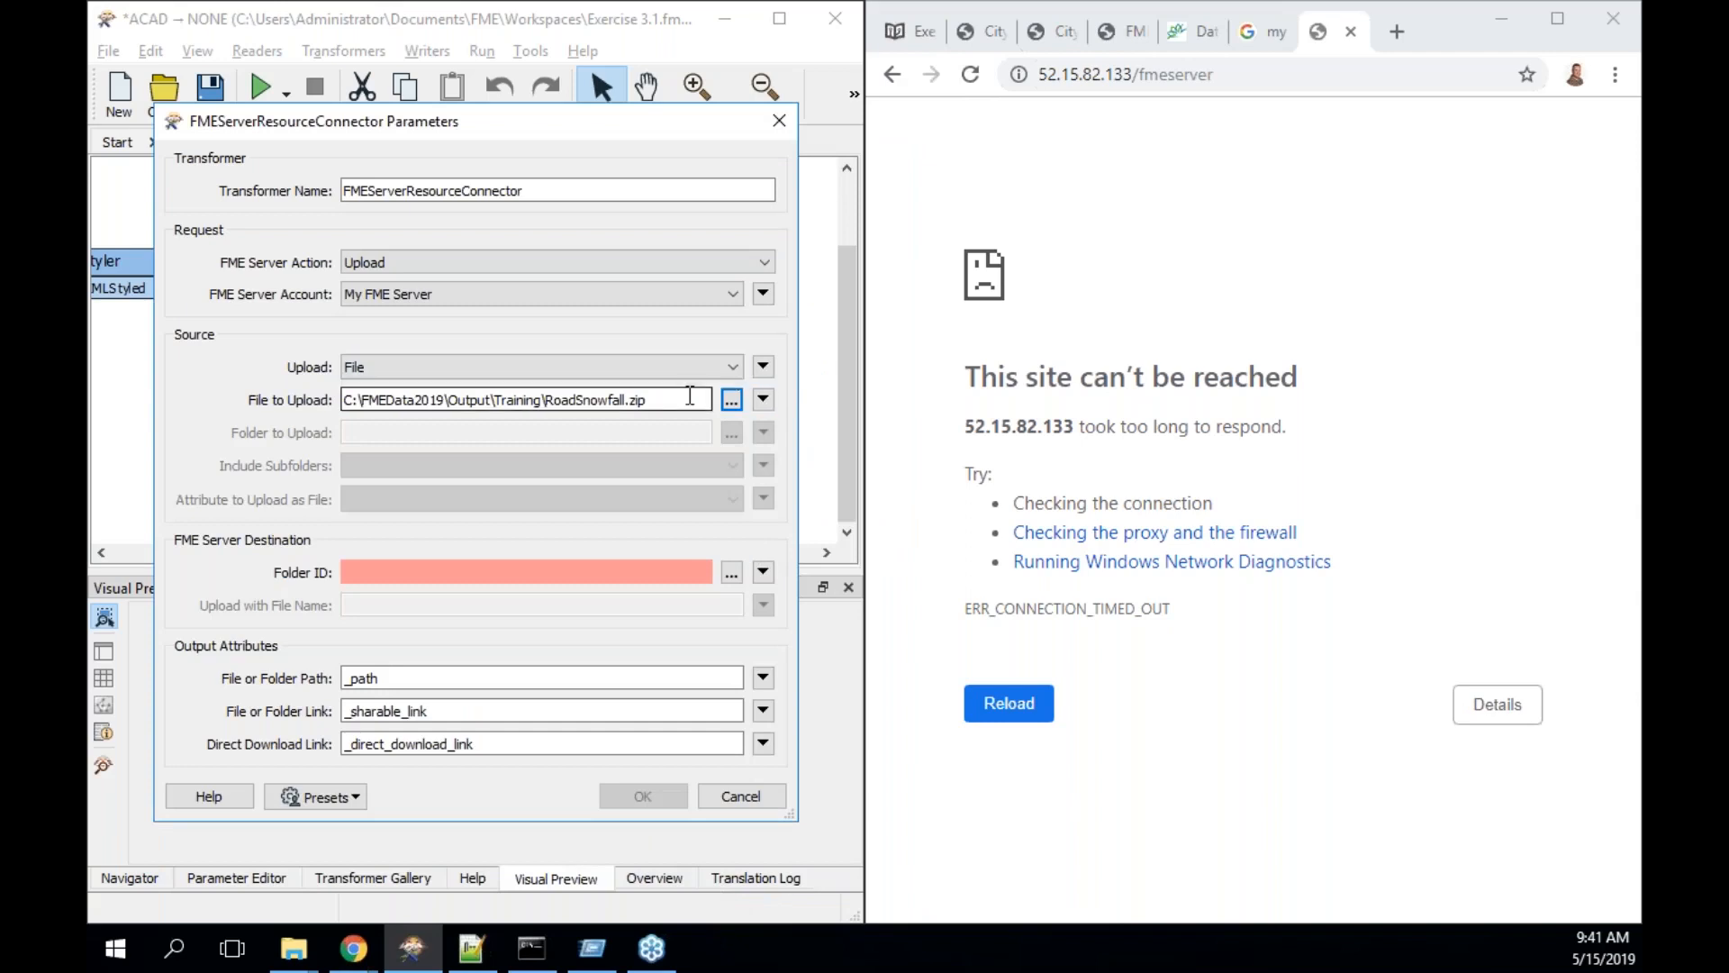
- Set the connector's upload file to the _dataset attribute
left_click(908, 41)
left_click(763, 400)
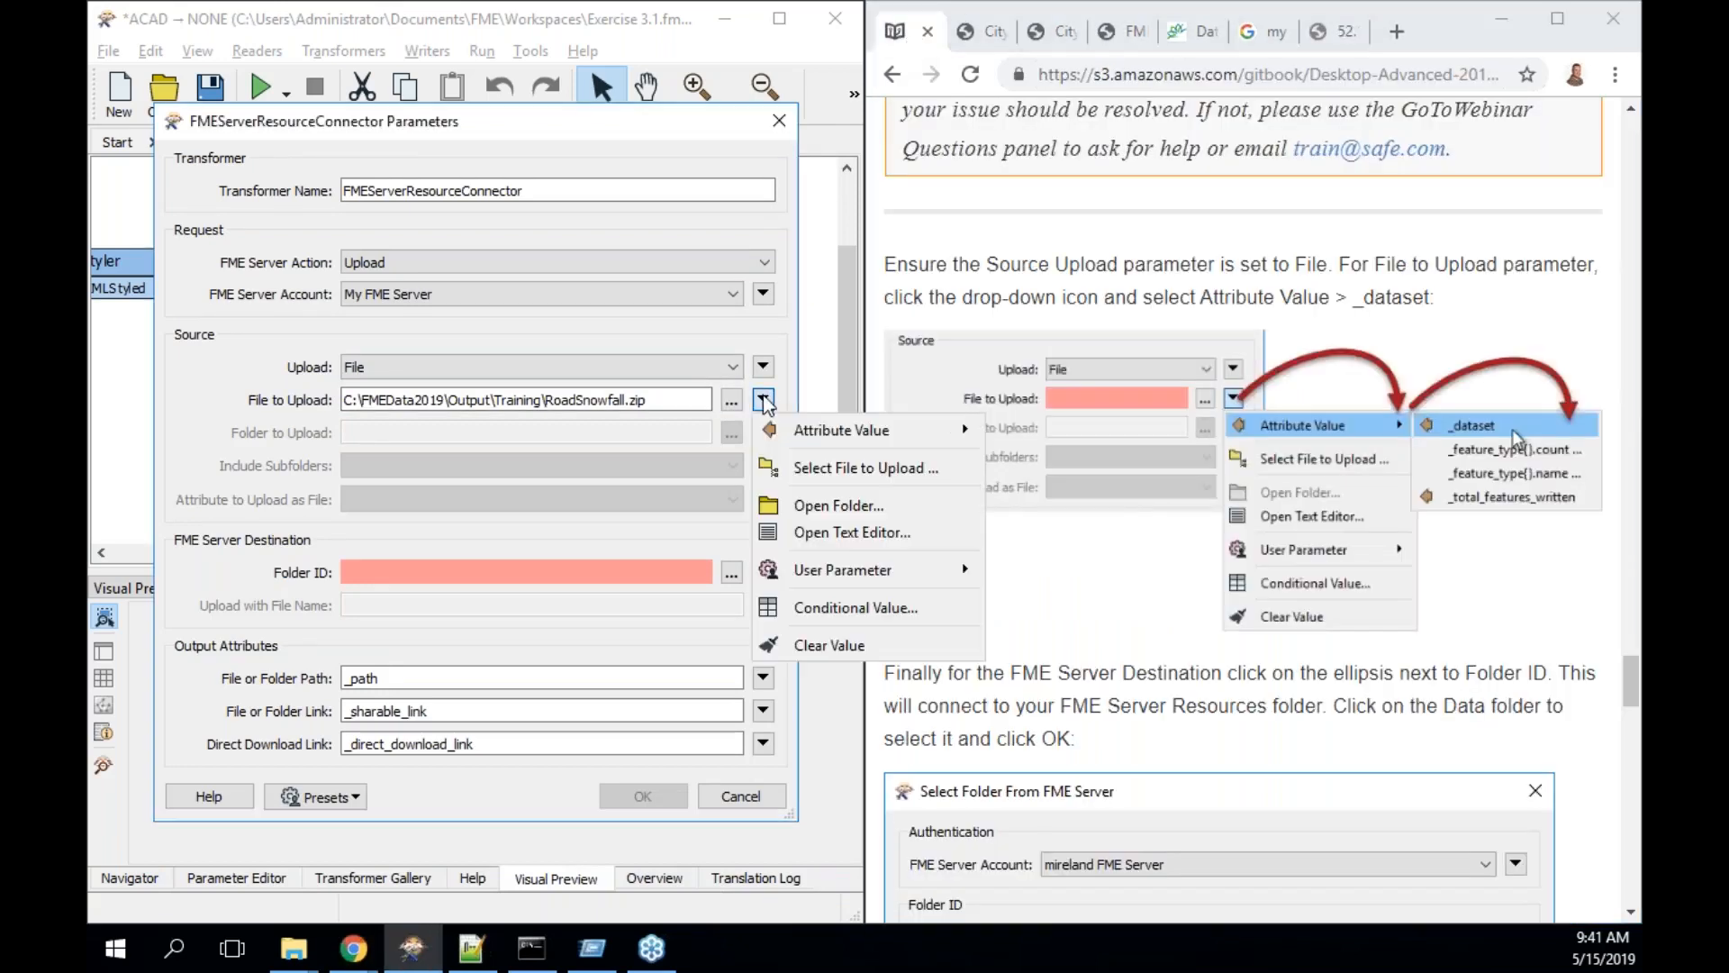
mouse_move(842, 429)
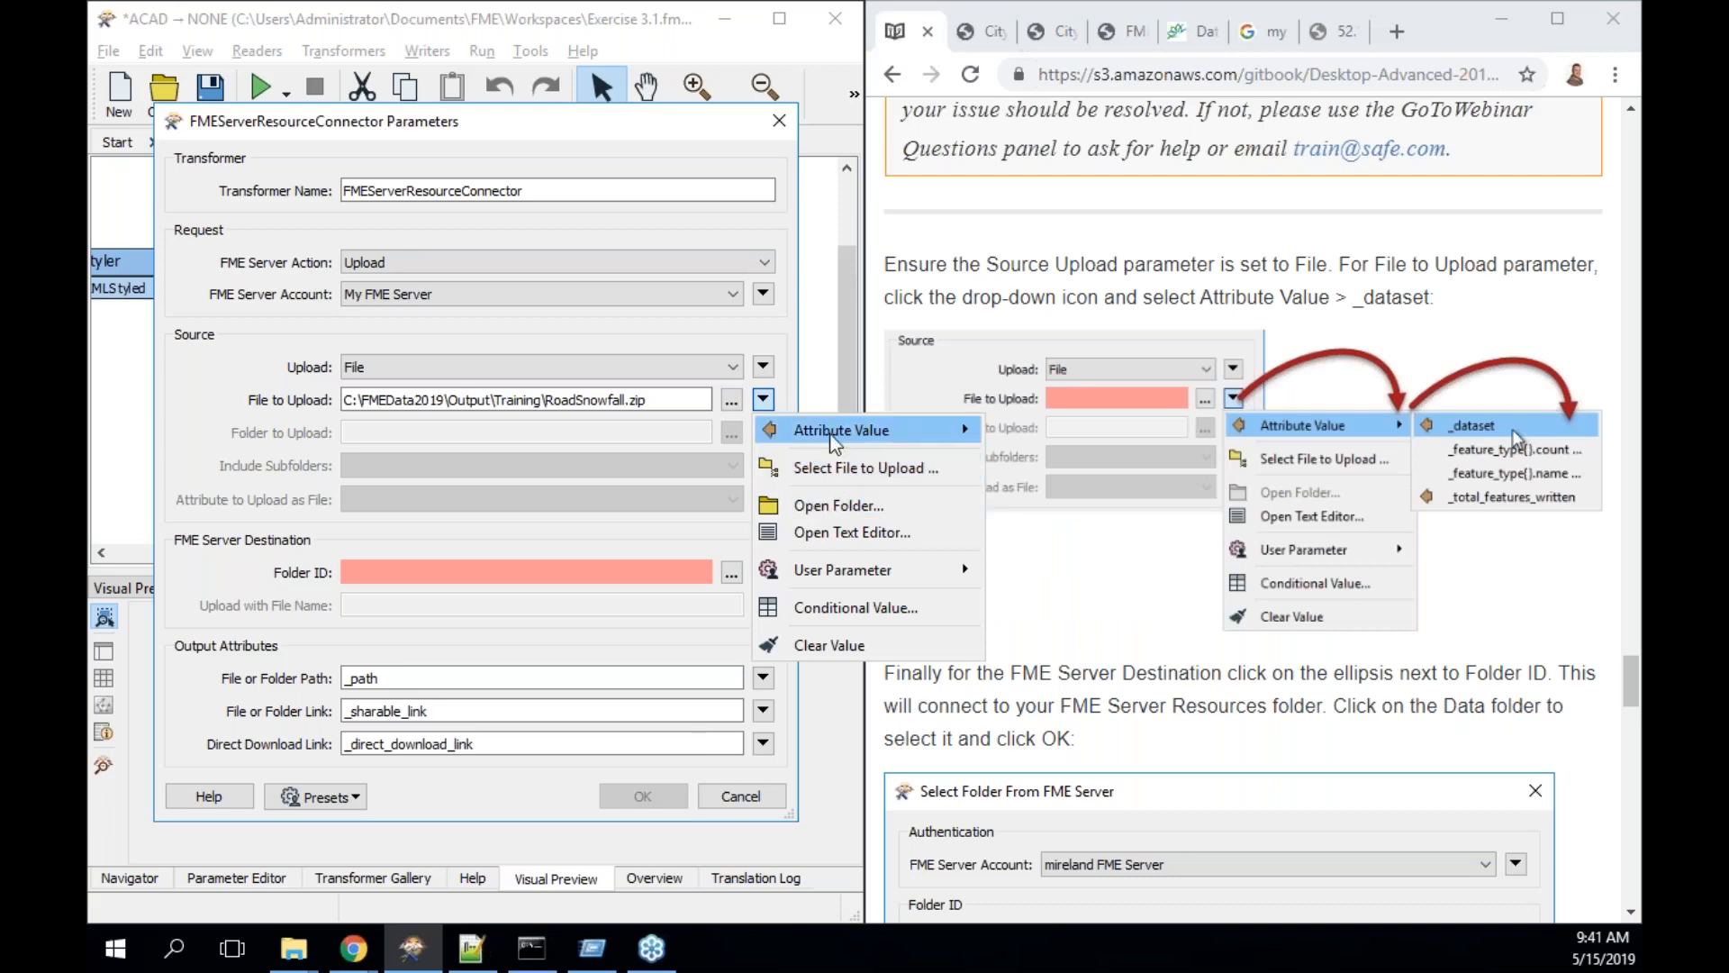
left_click(1049, 436)
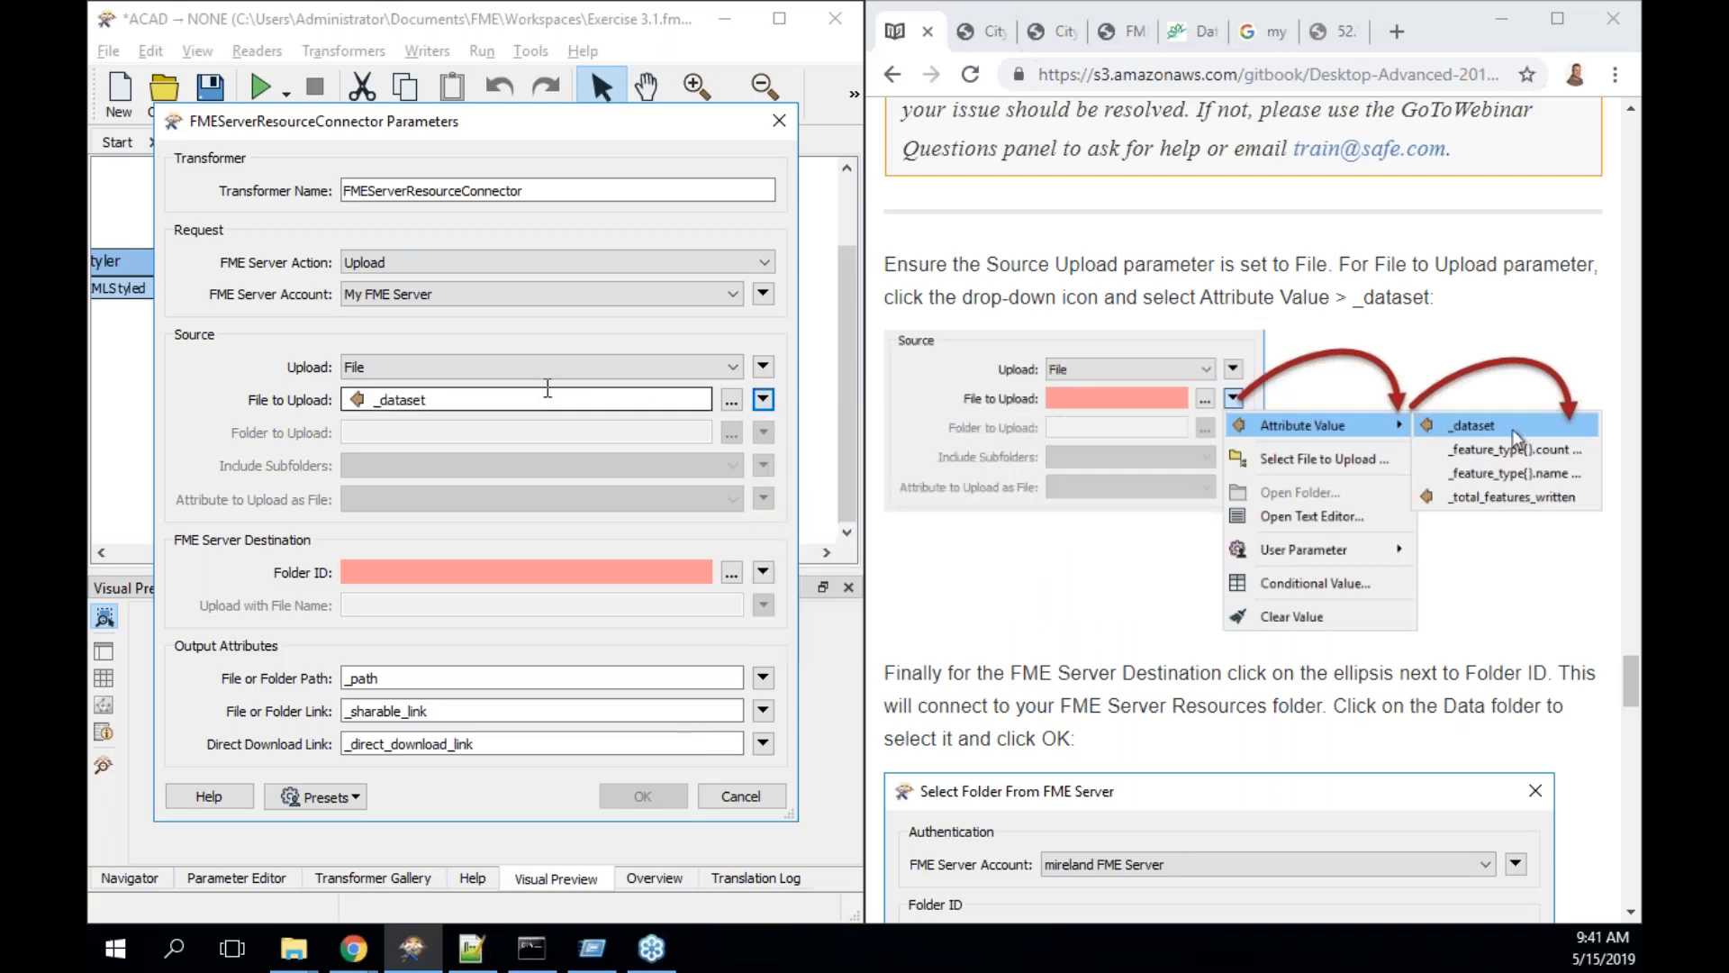
- Set Folder ID to the Data folder (FME_SHAREDRESOURCE_DATA/filesys) and apply the connector settings
scroll(1221, 667, "down", 3)
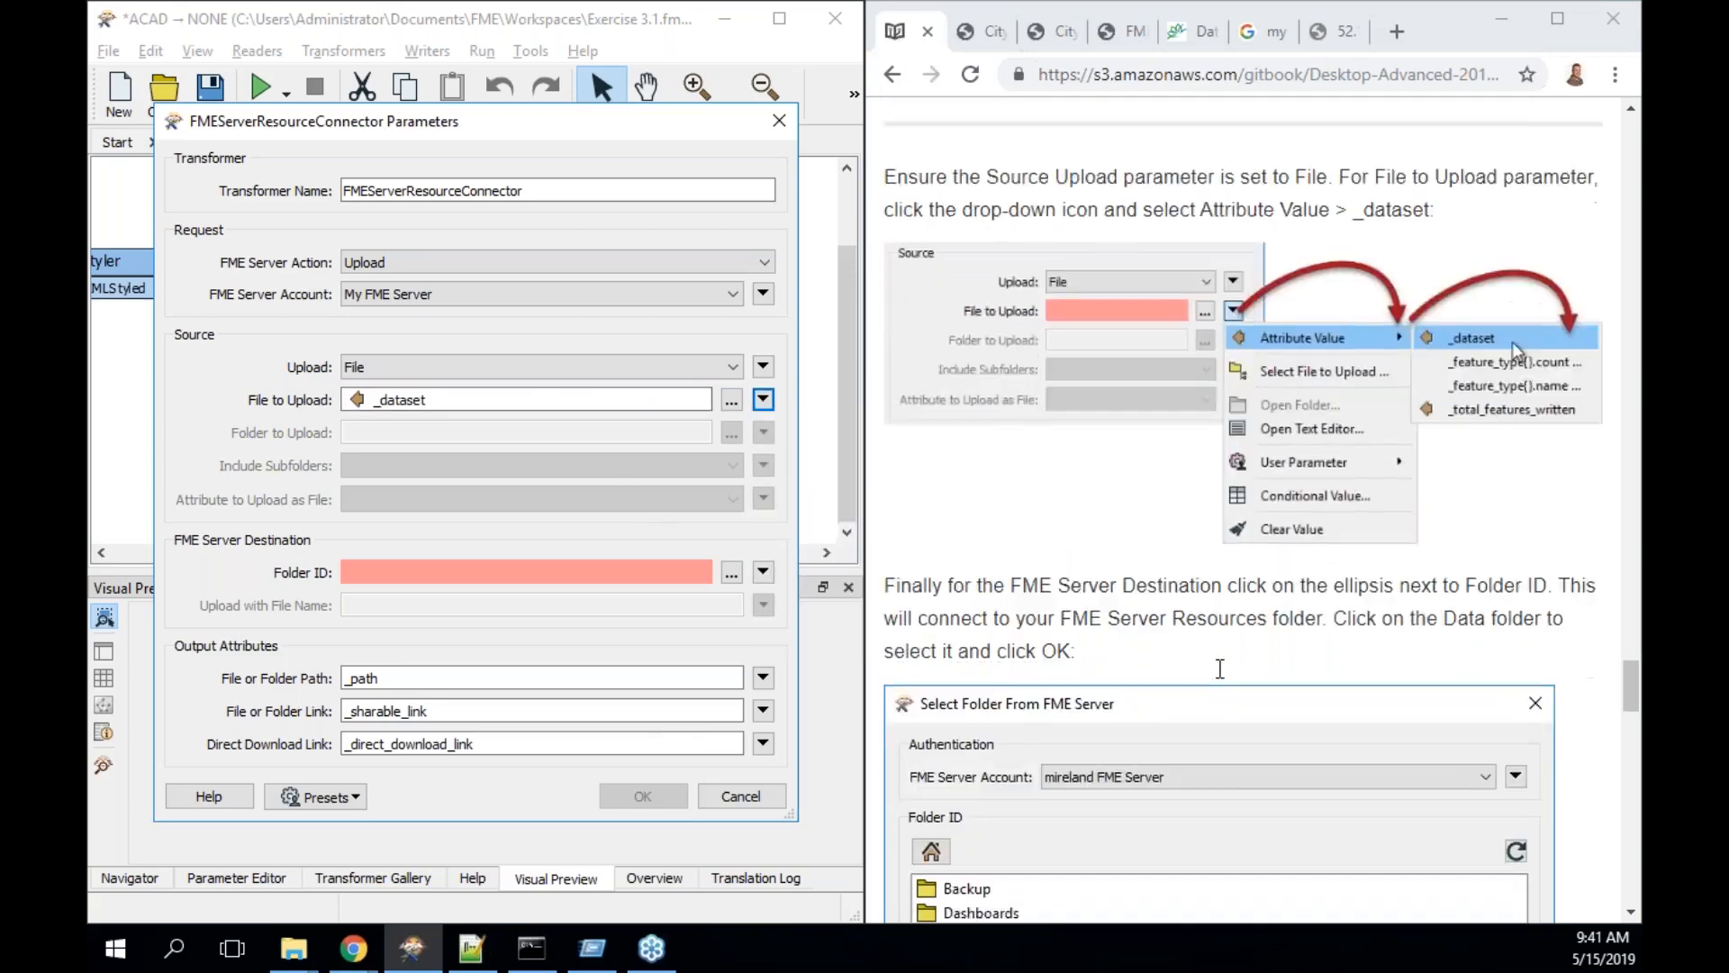
scroll(1221, 668, "down", 2)
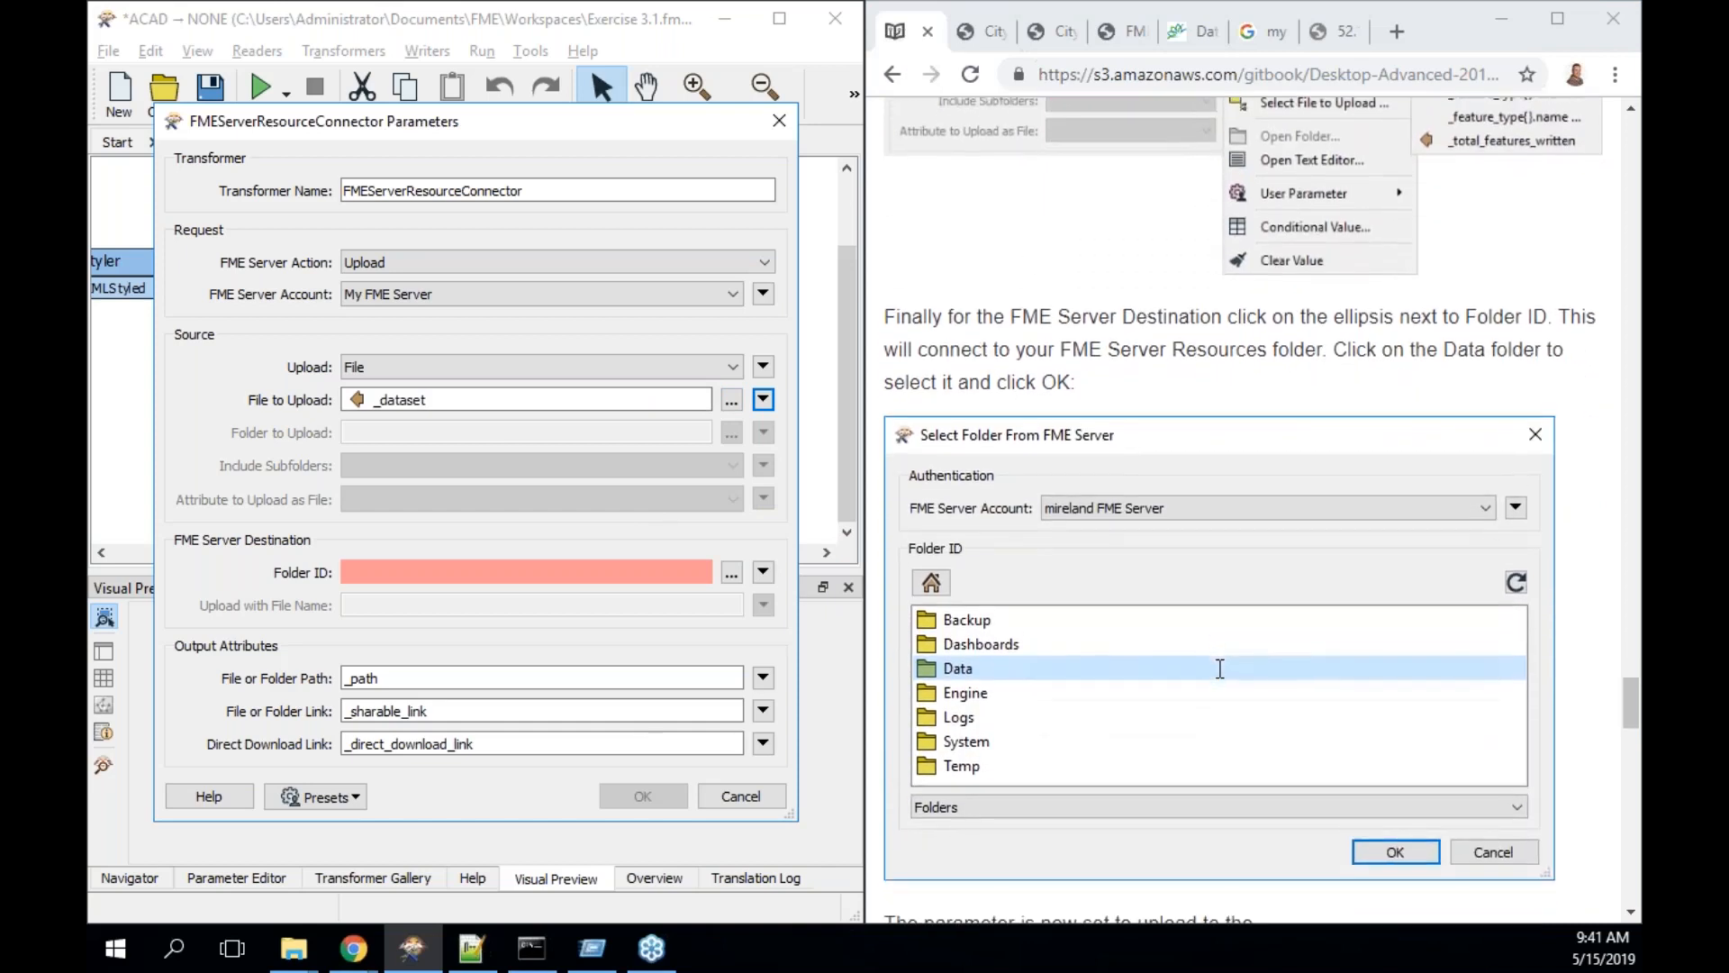
left_click(732, 573)
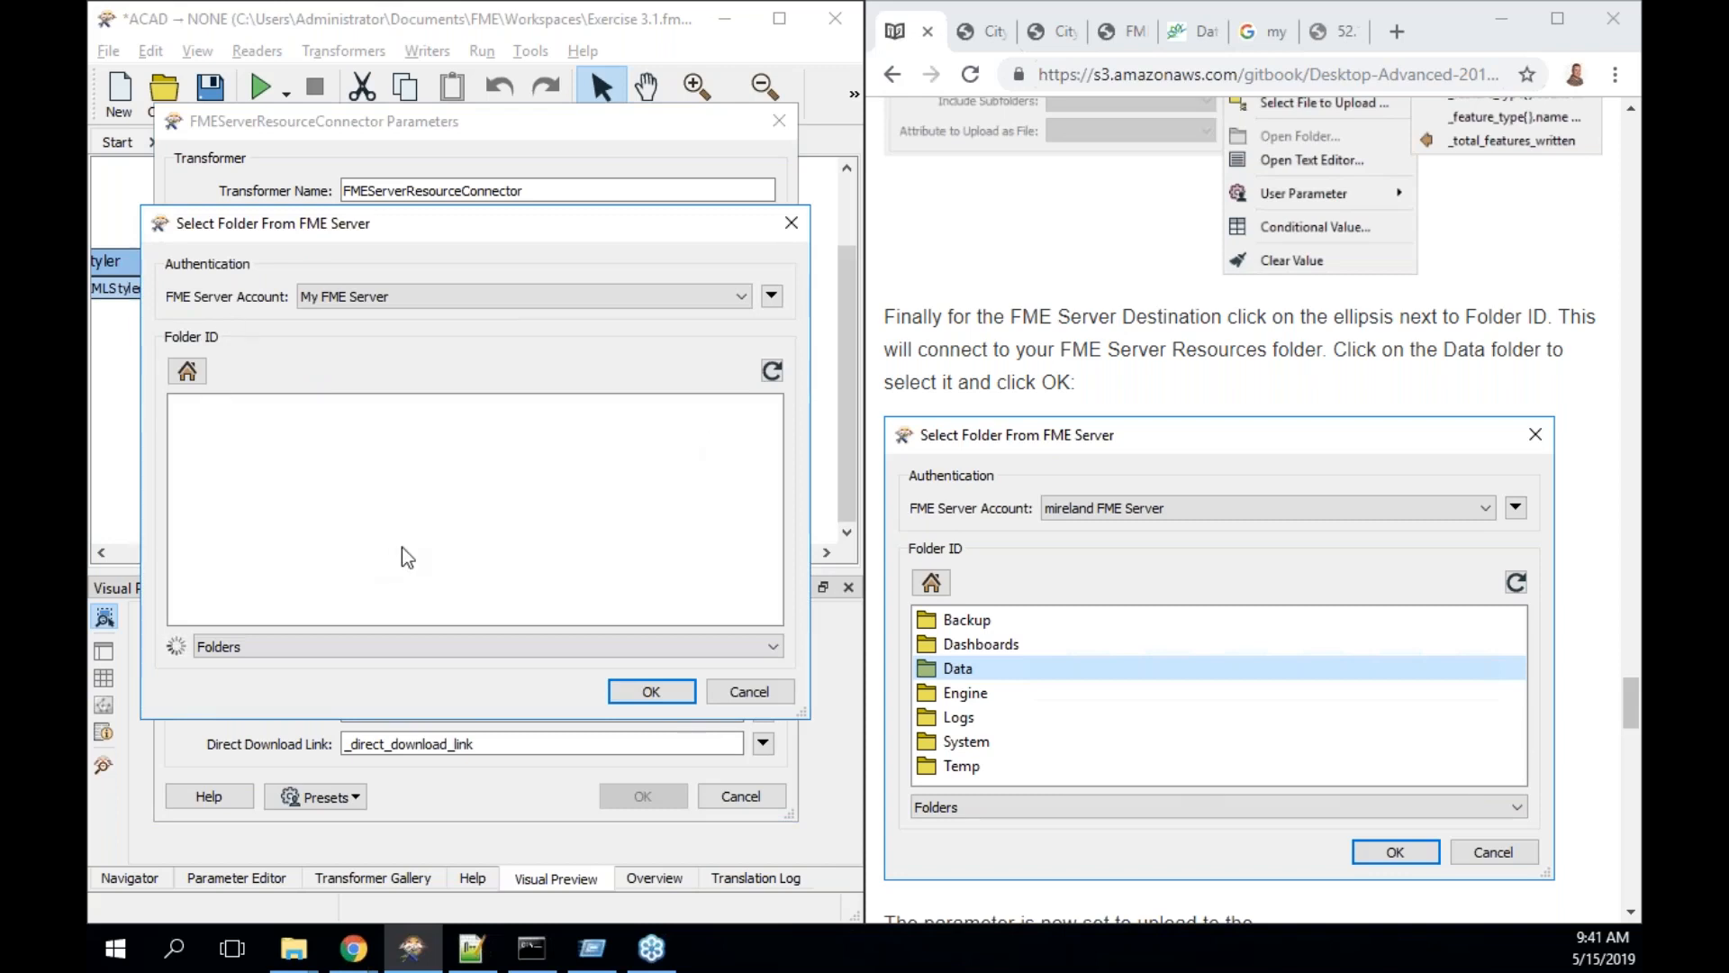
scroll(973, 691, "down", 1)
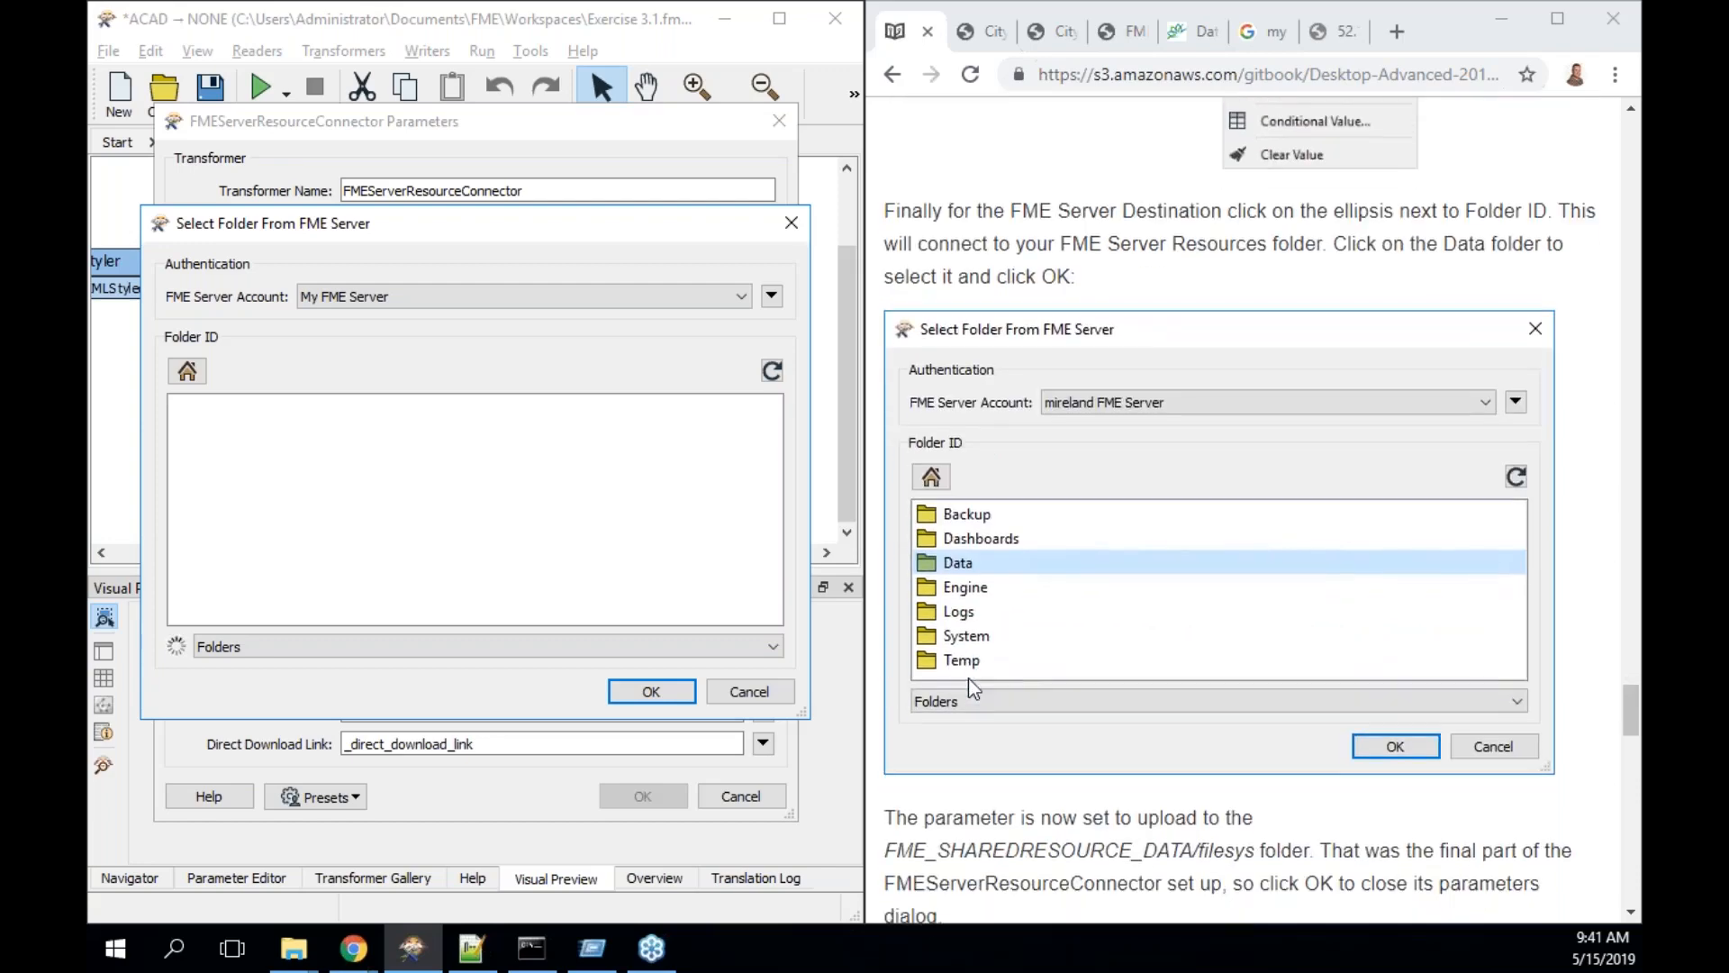
double_click(218, 436)
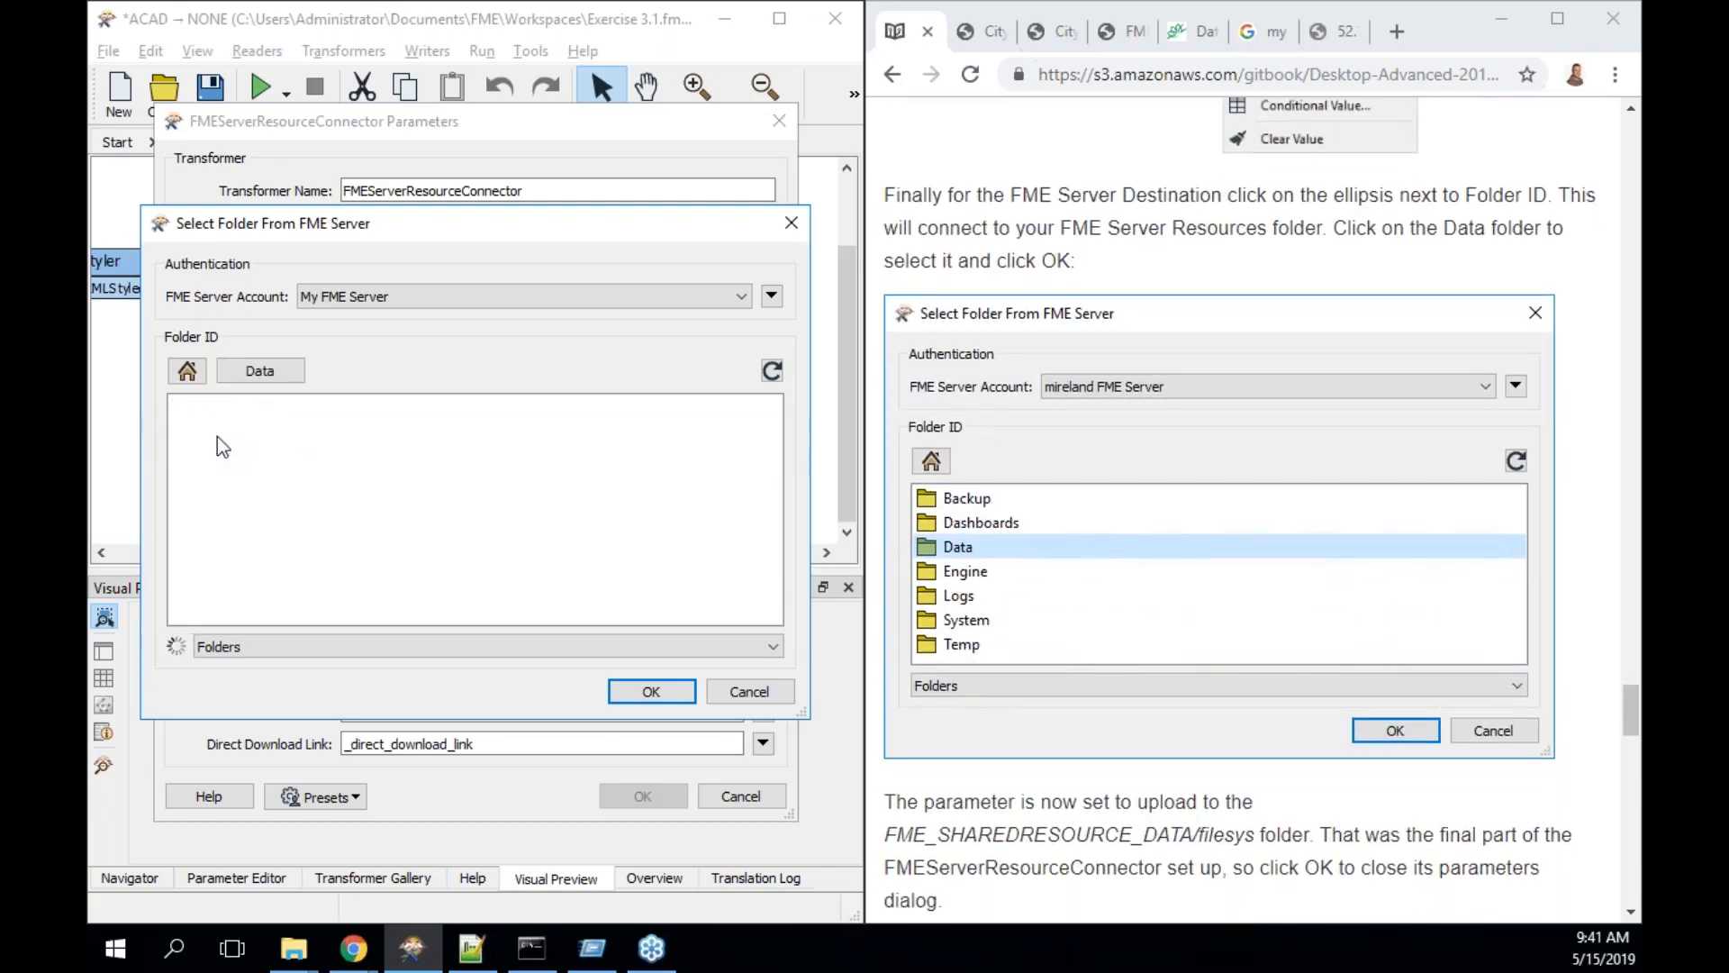
left_click(651, 691)
scroll(1093, 697, "down", 3)
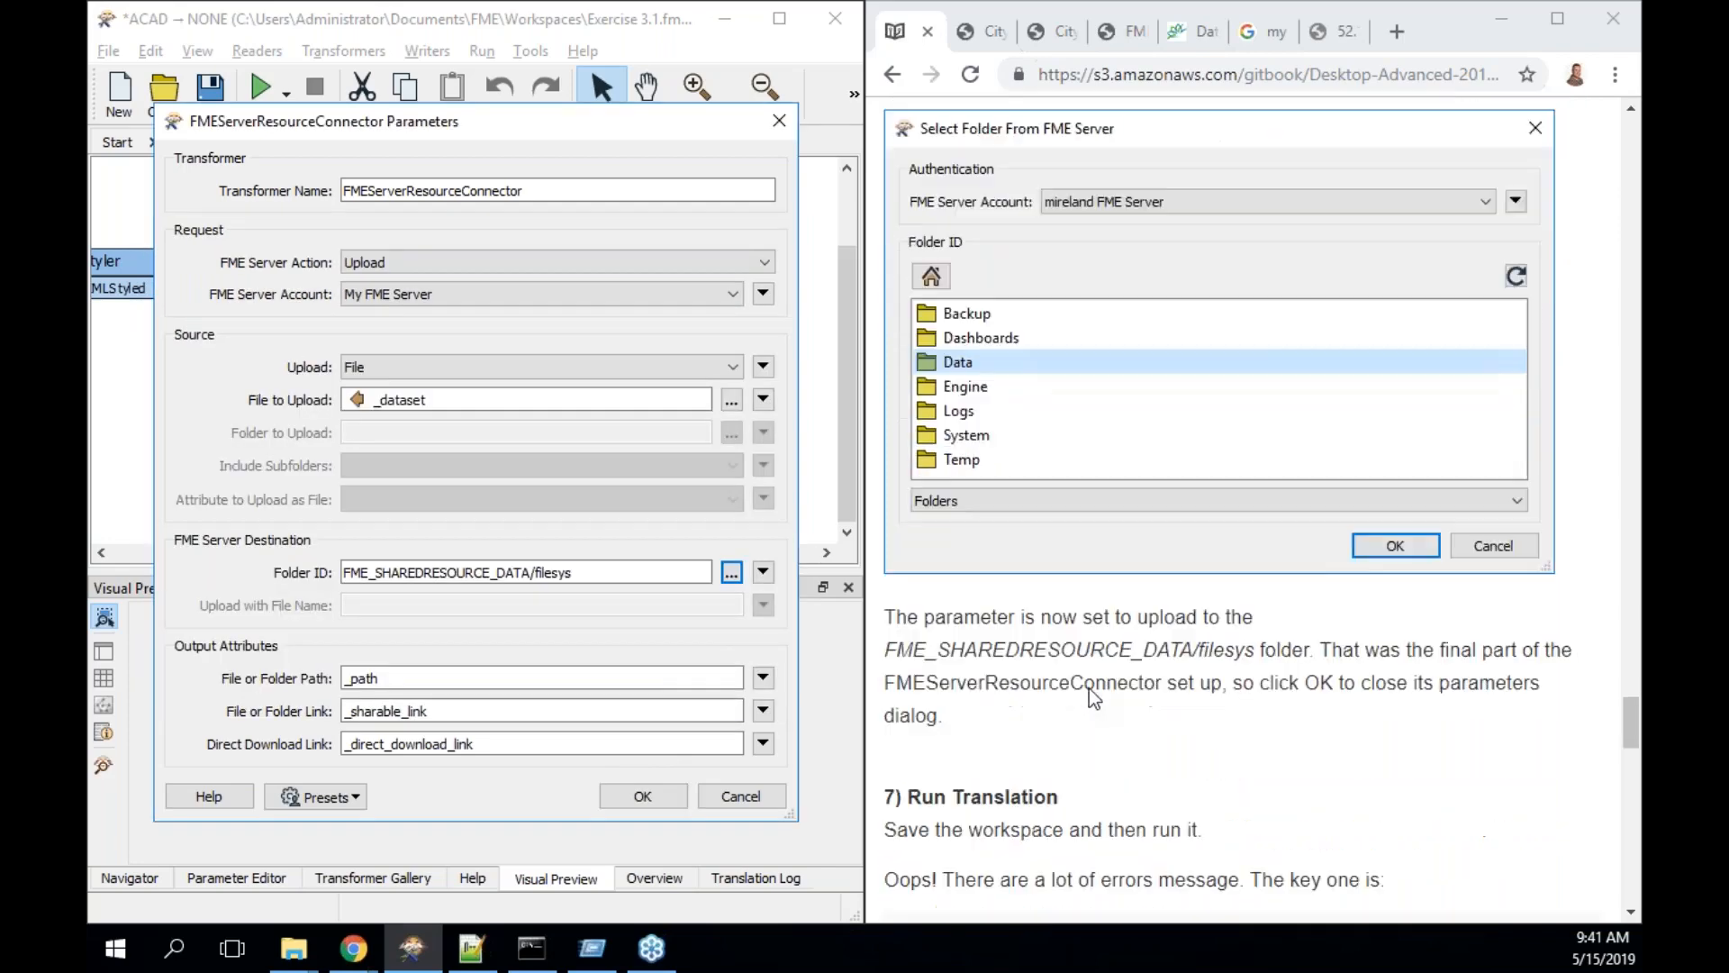
scroll(1089, 688, "down", 2)
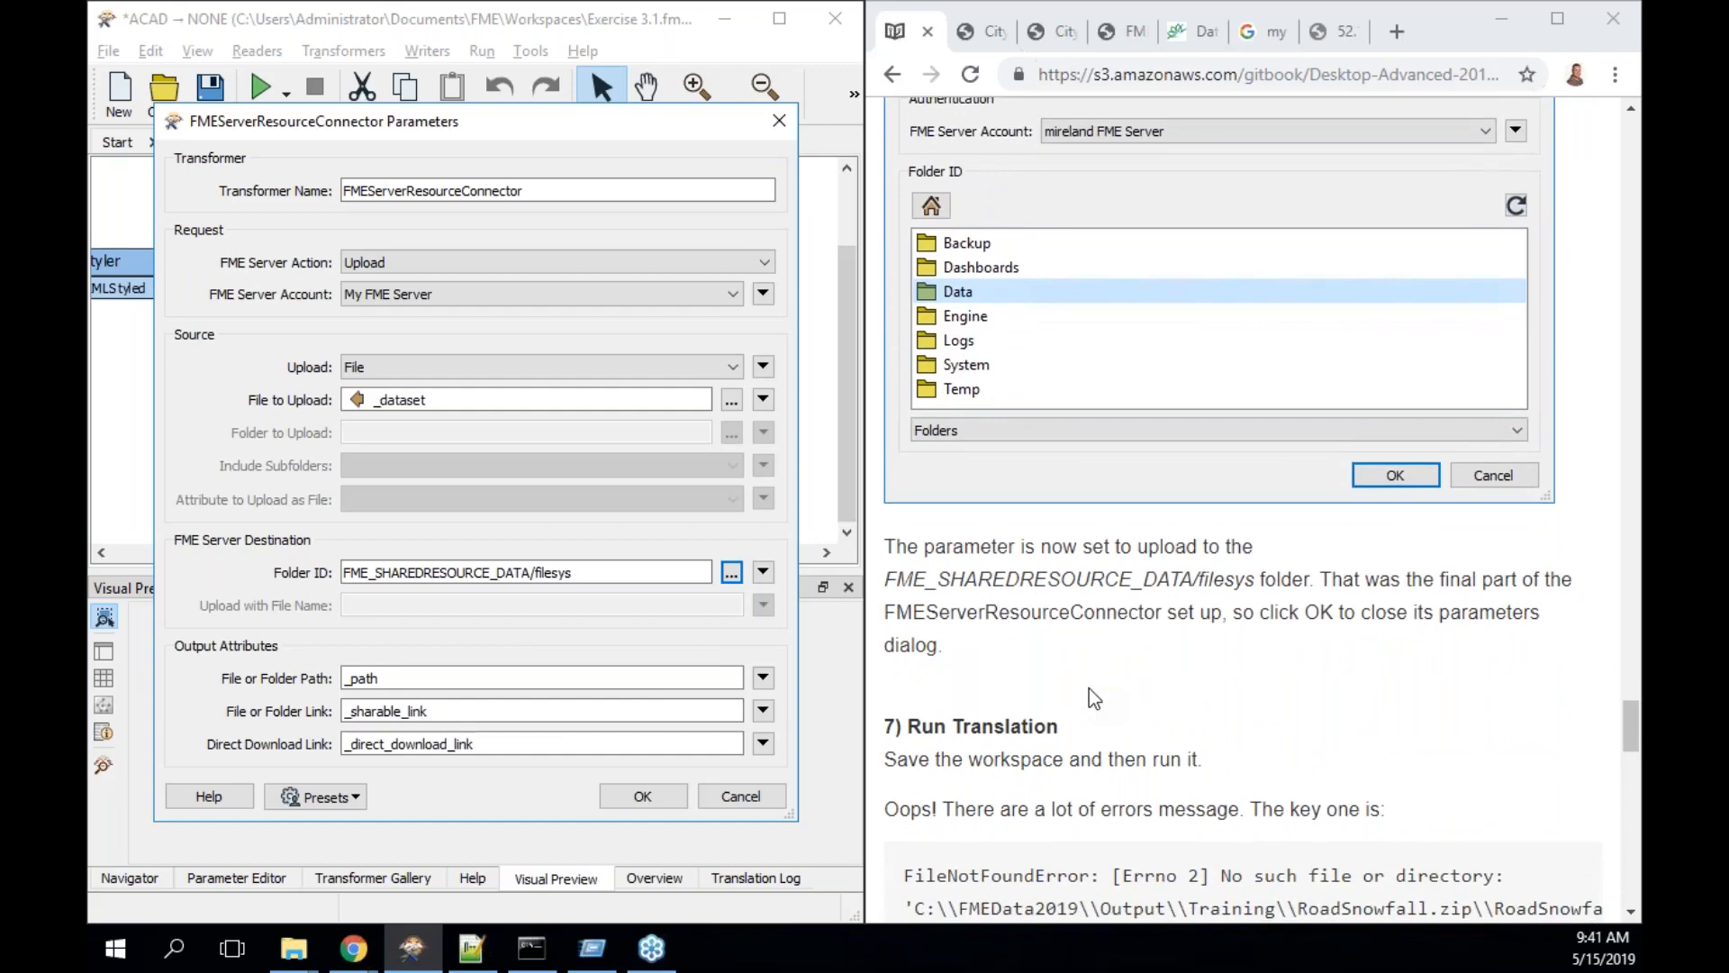
scroll(1089, 688, "down", 3)
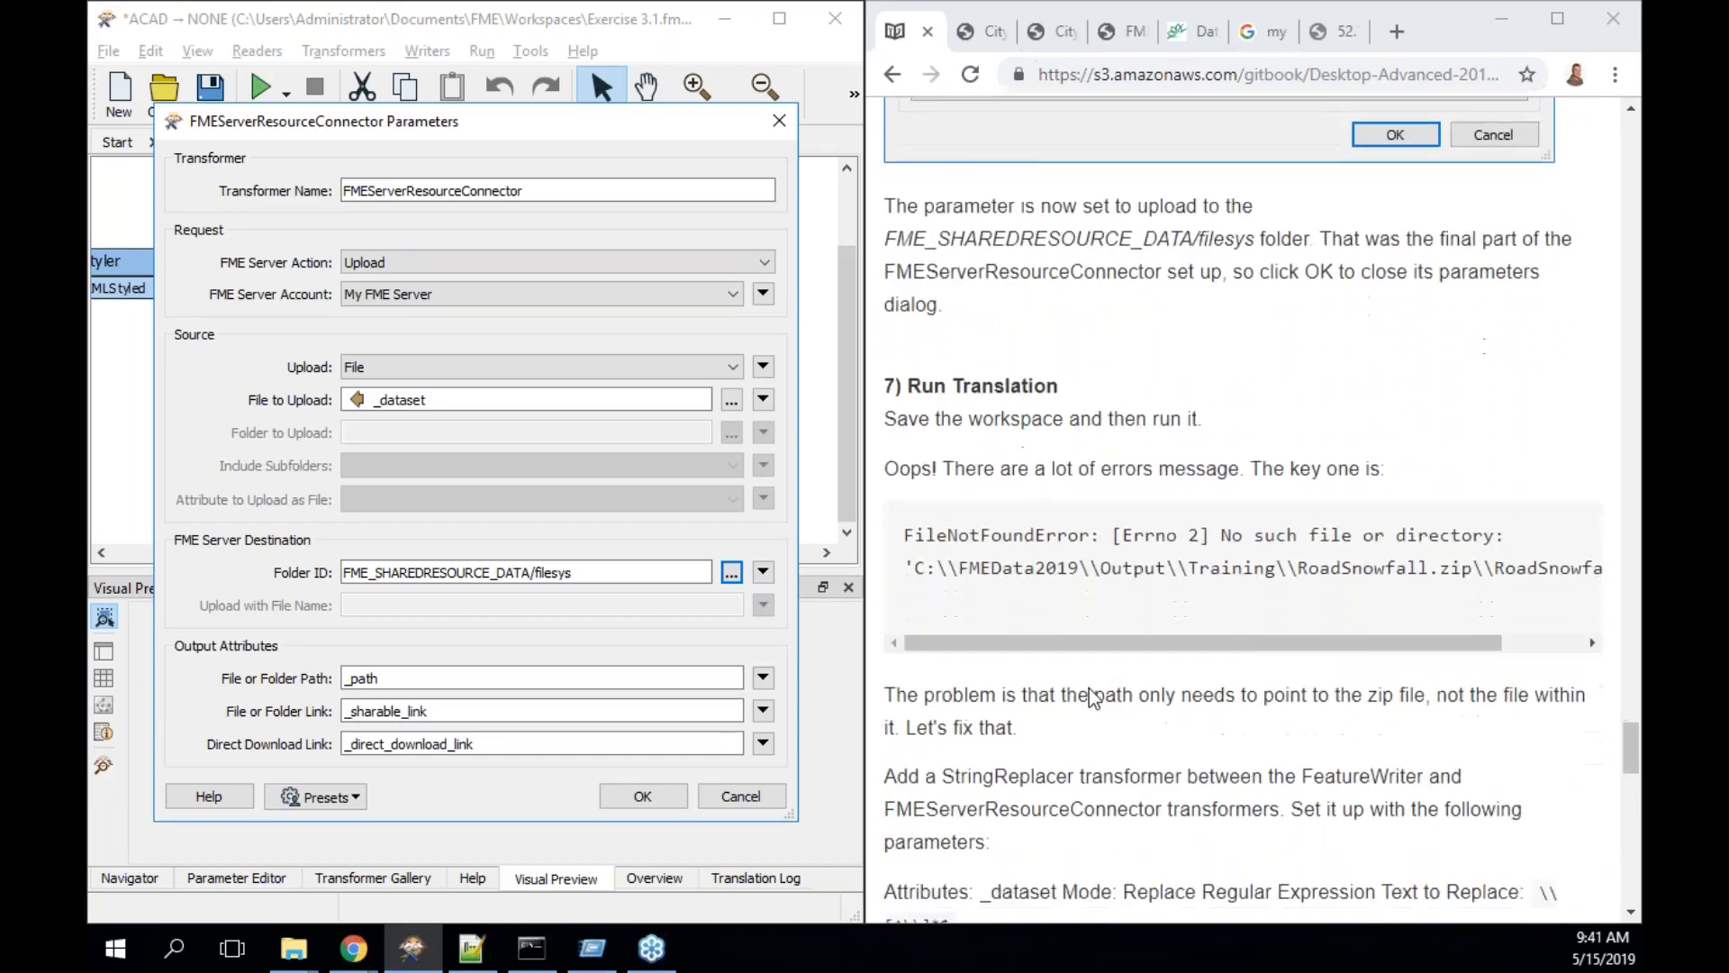
left_click(664, 802)
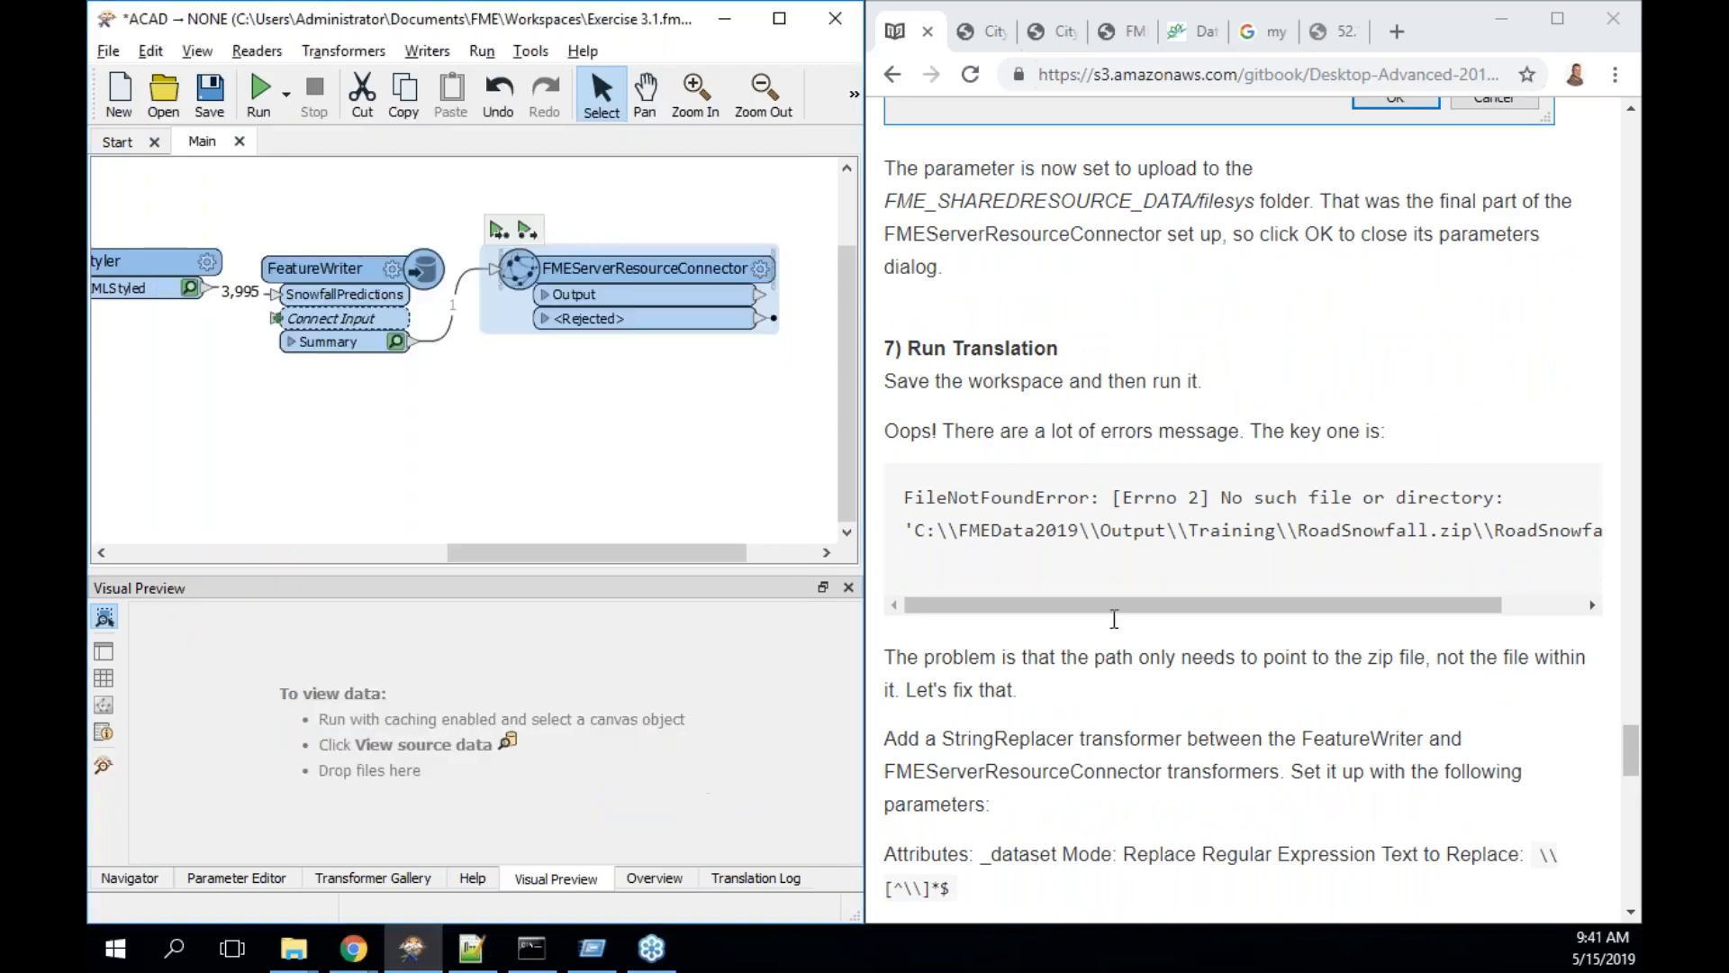
- Run the workspace to the FMEServerResourceConnector and show only the 3 errors in an enlarged log
scroll(1033, 478, "down", 2)
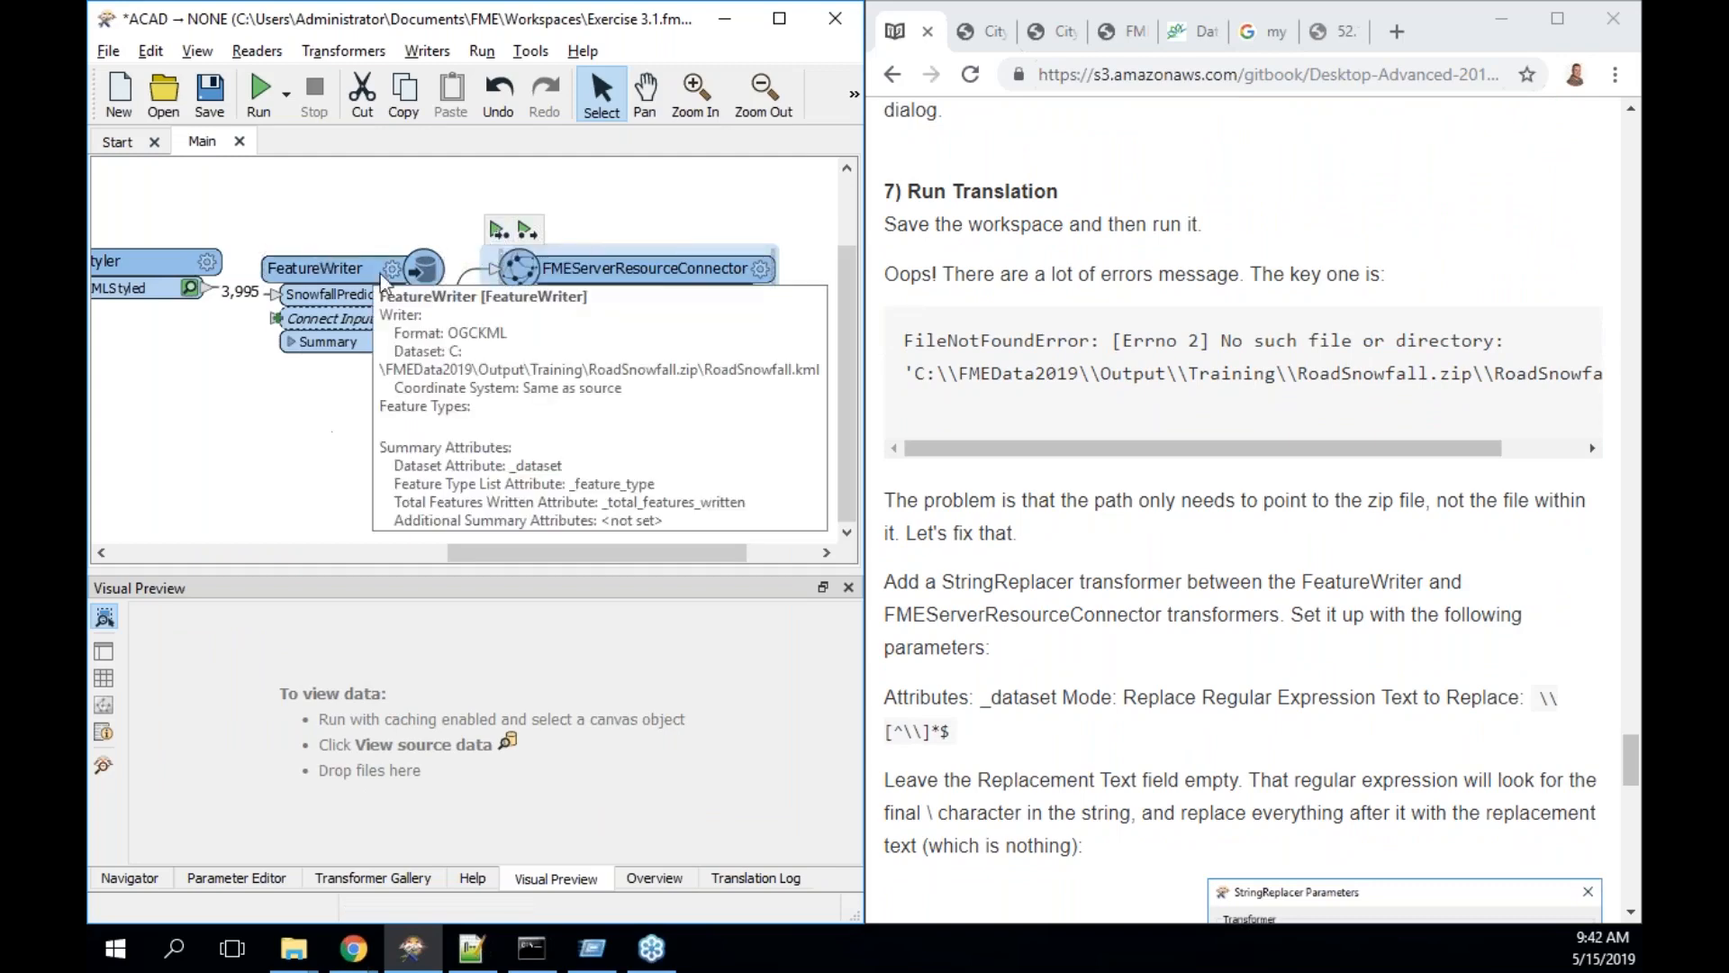
left_click(498, 229)
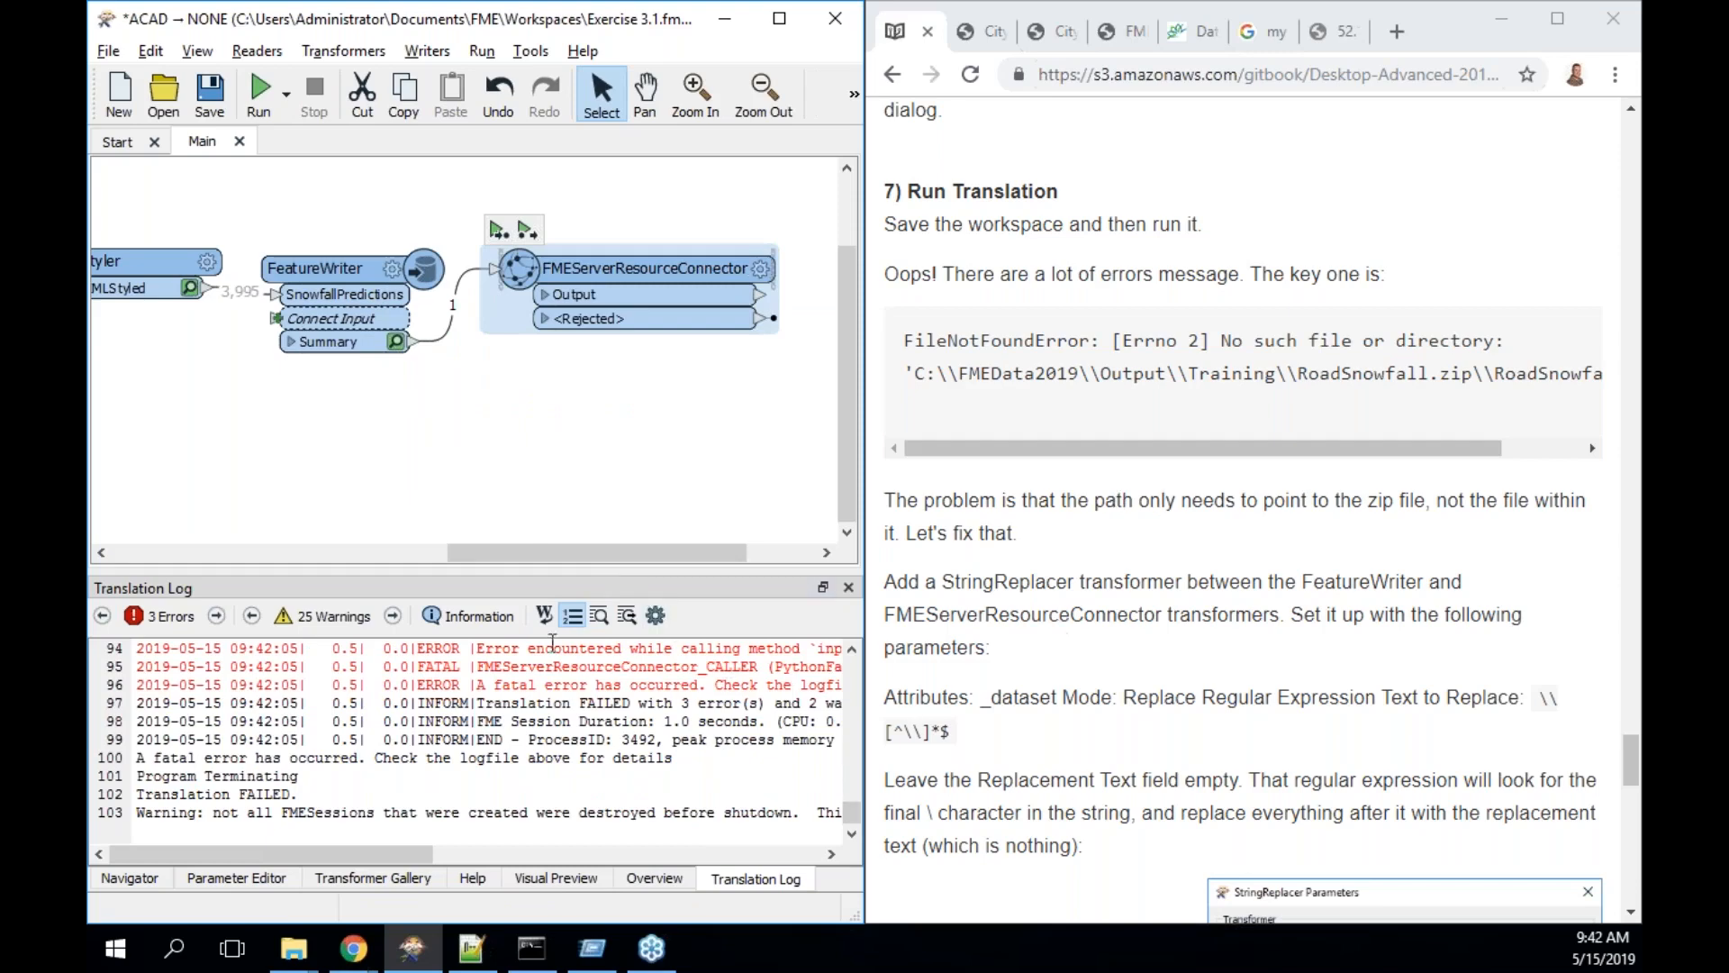
left_click(171, 618)
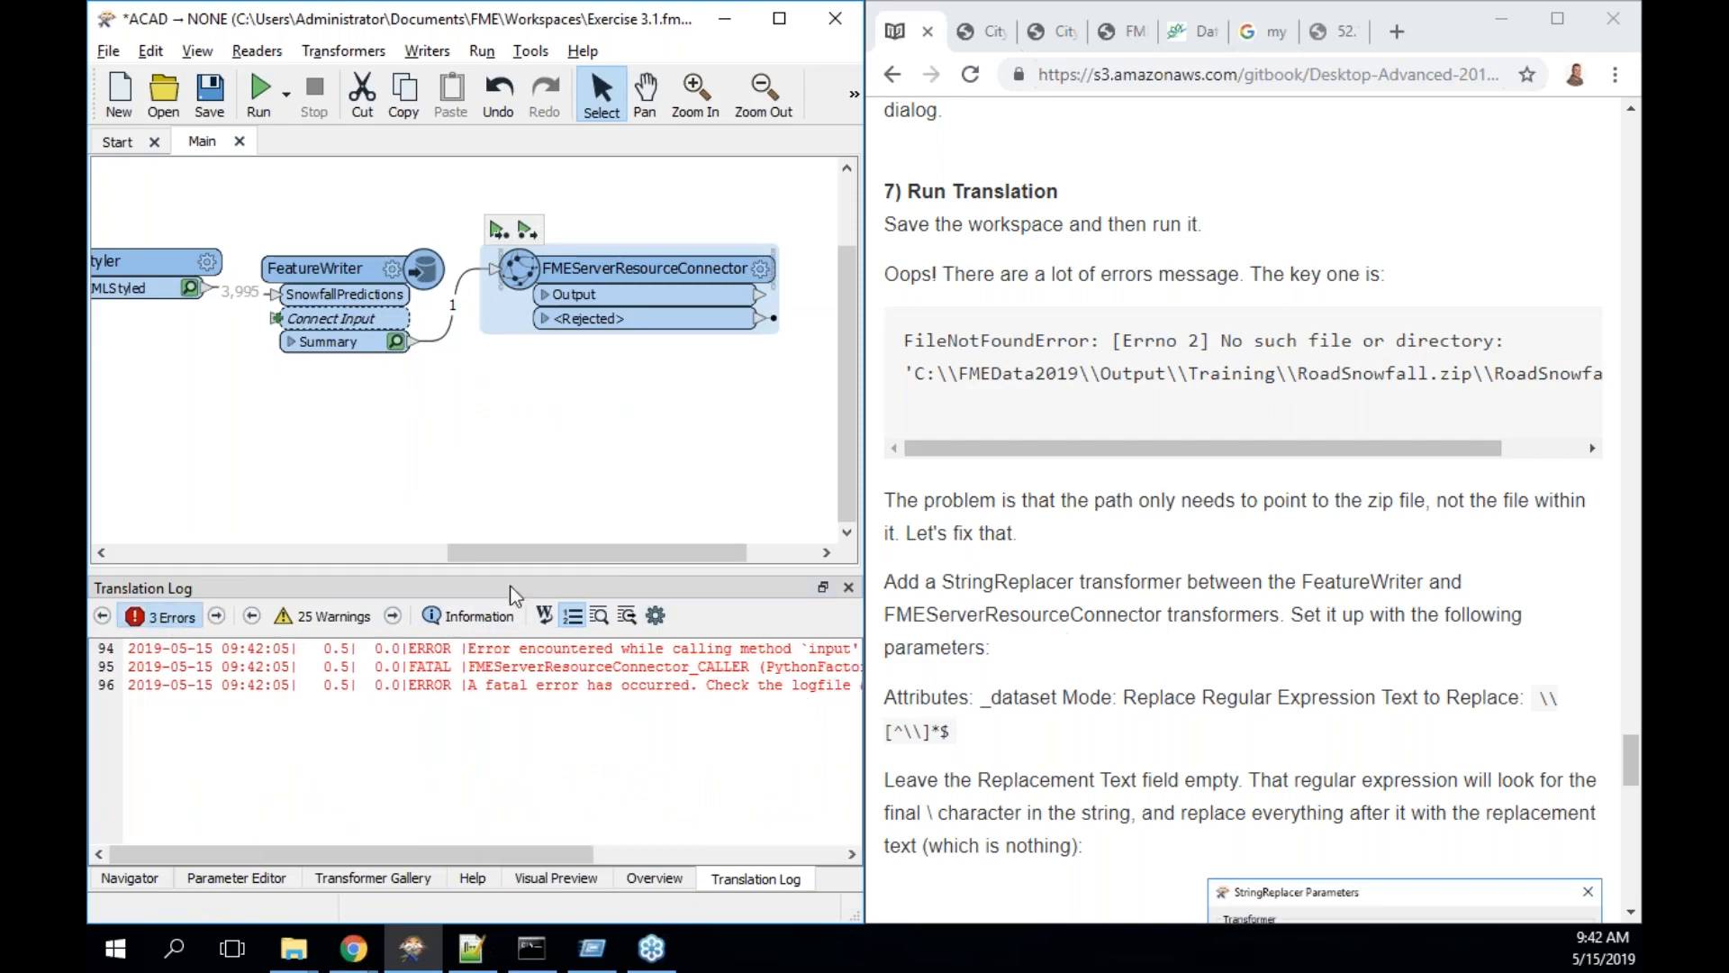
left_click(780, 18)
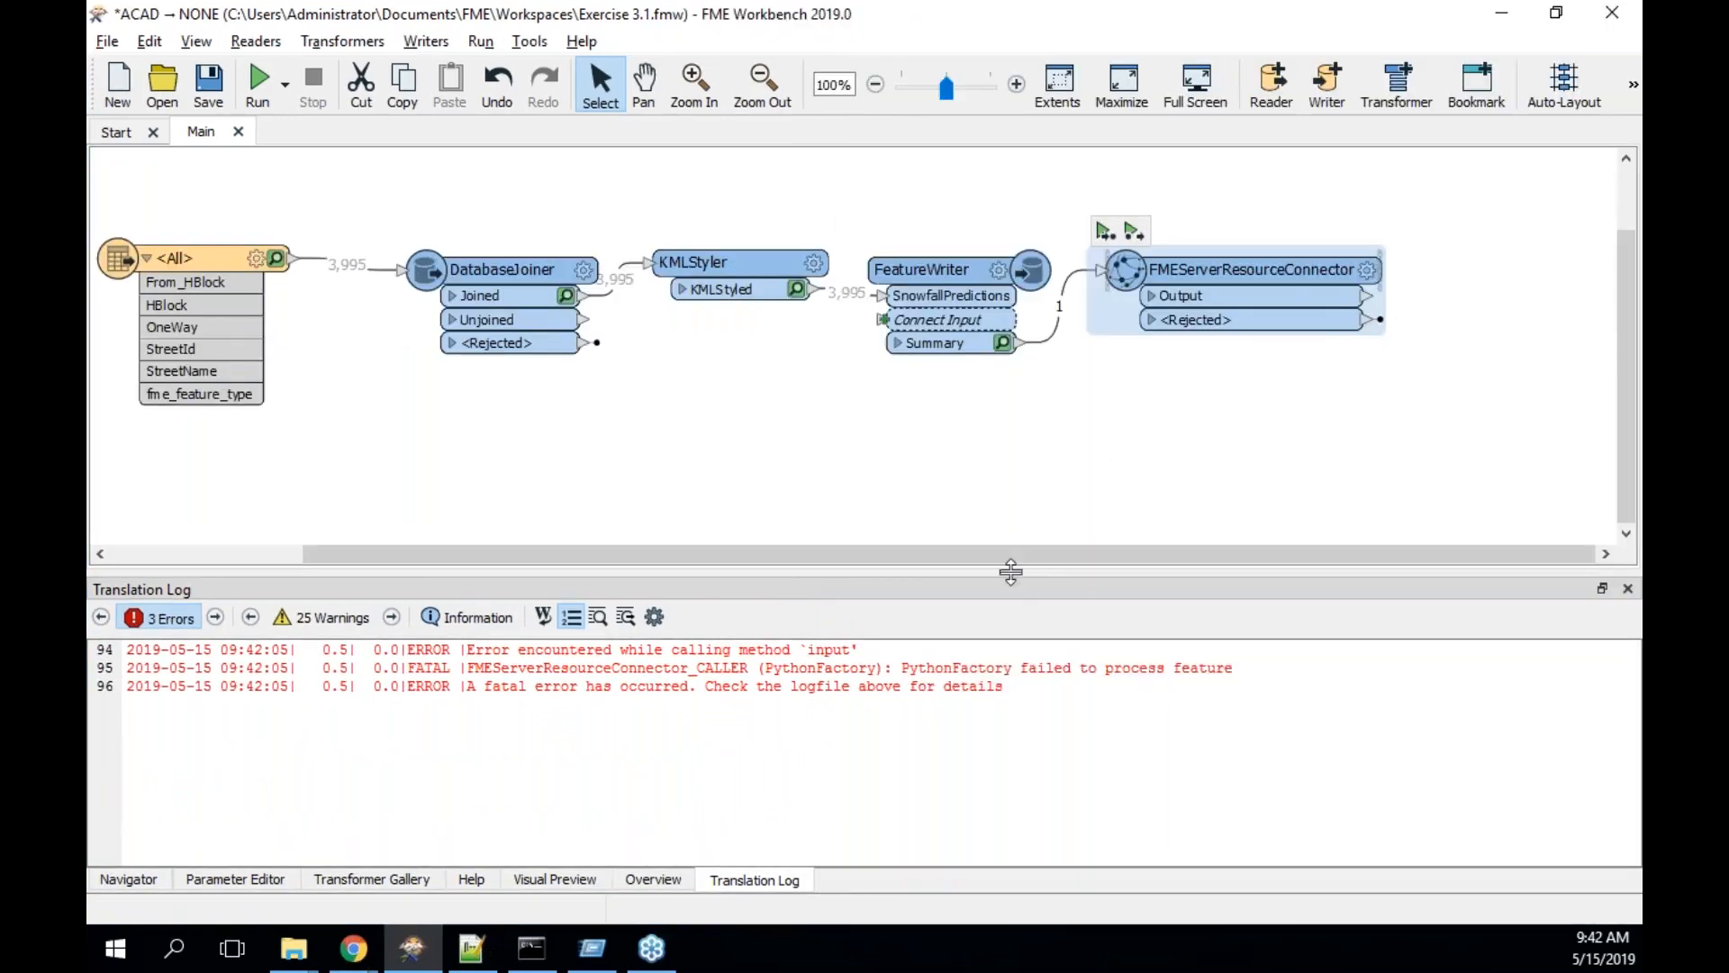
left_click_drag(1012, 573, 1016, 439)
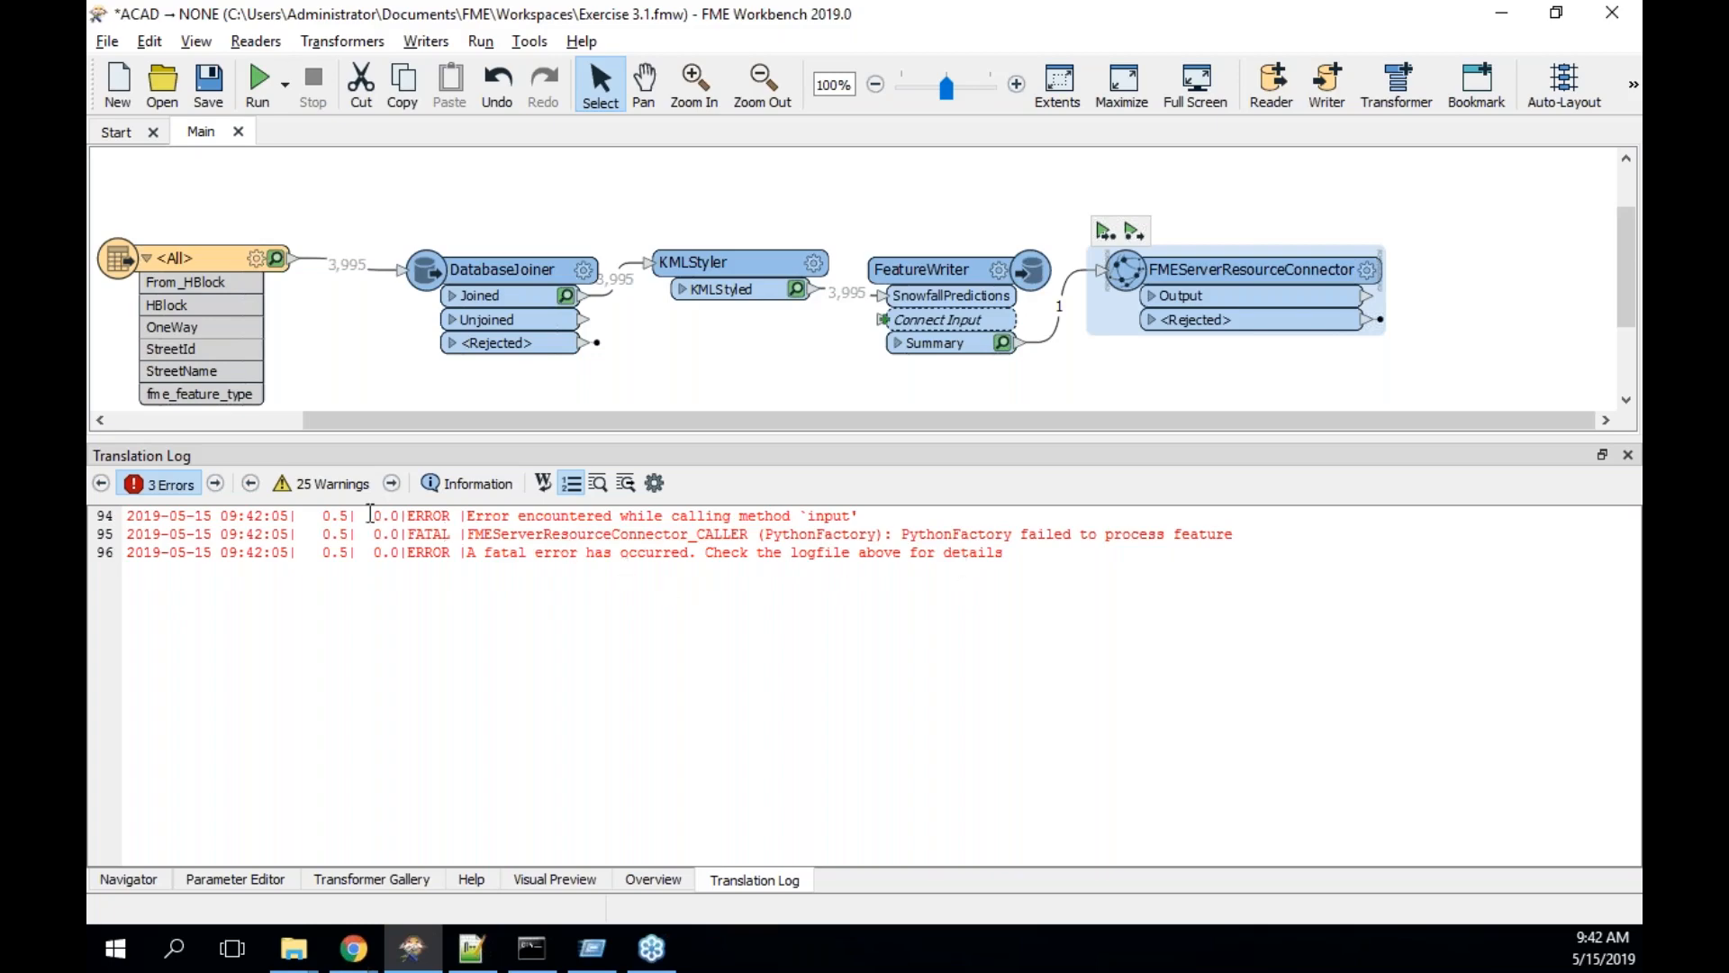
- Highlight the missing RoadSnowfall.zip\RoadSnowfall.kml path in the log, then bring up the RoadSnowfall Explorer window
left_click_drag(263, 552, 477, 553)
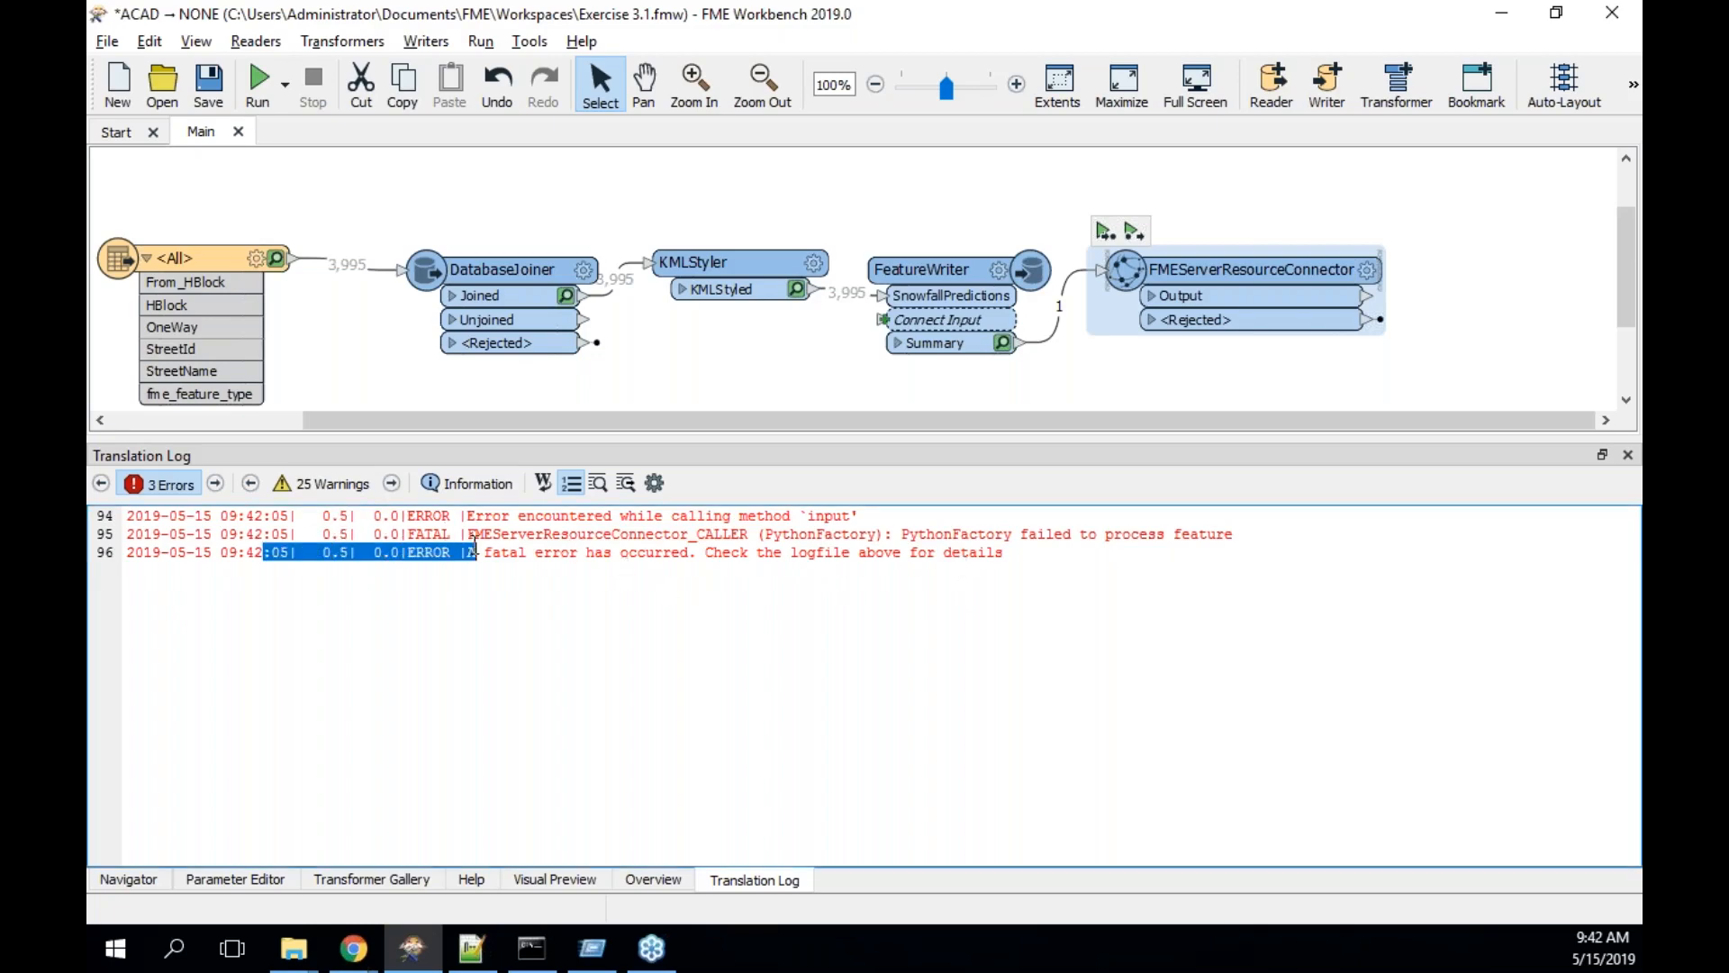
left_click(187, 490)
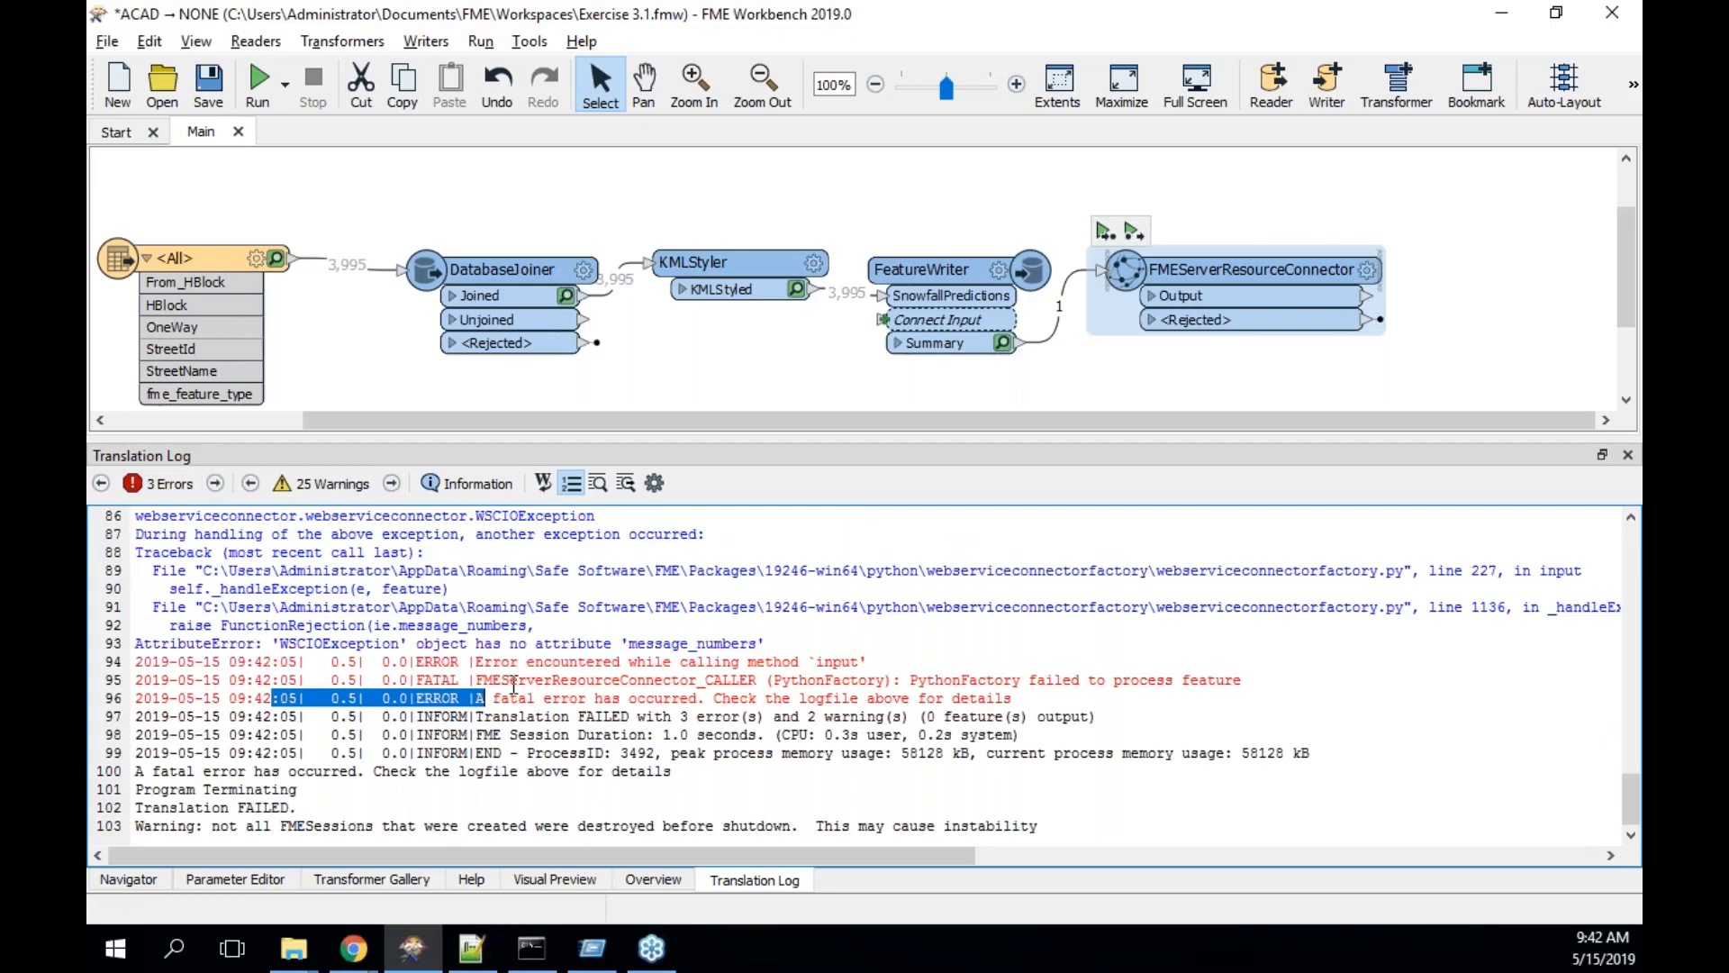
scroll(460, 651, "up", 1)
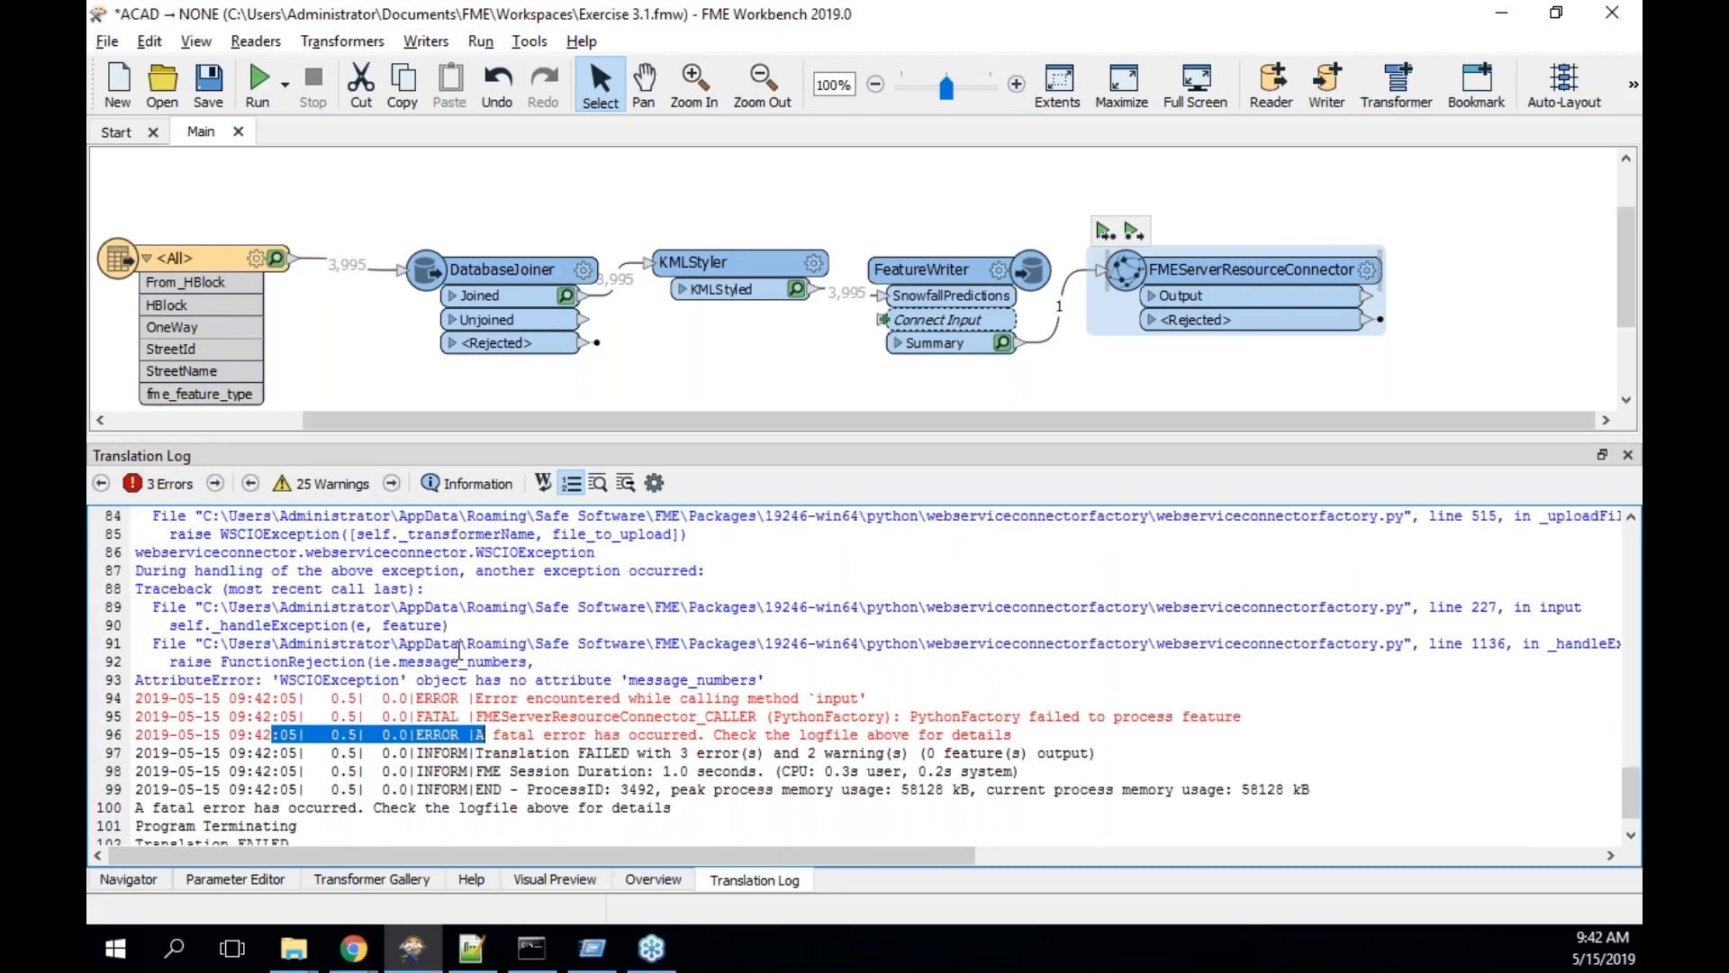
scroll(628, 588, "up", 3)
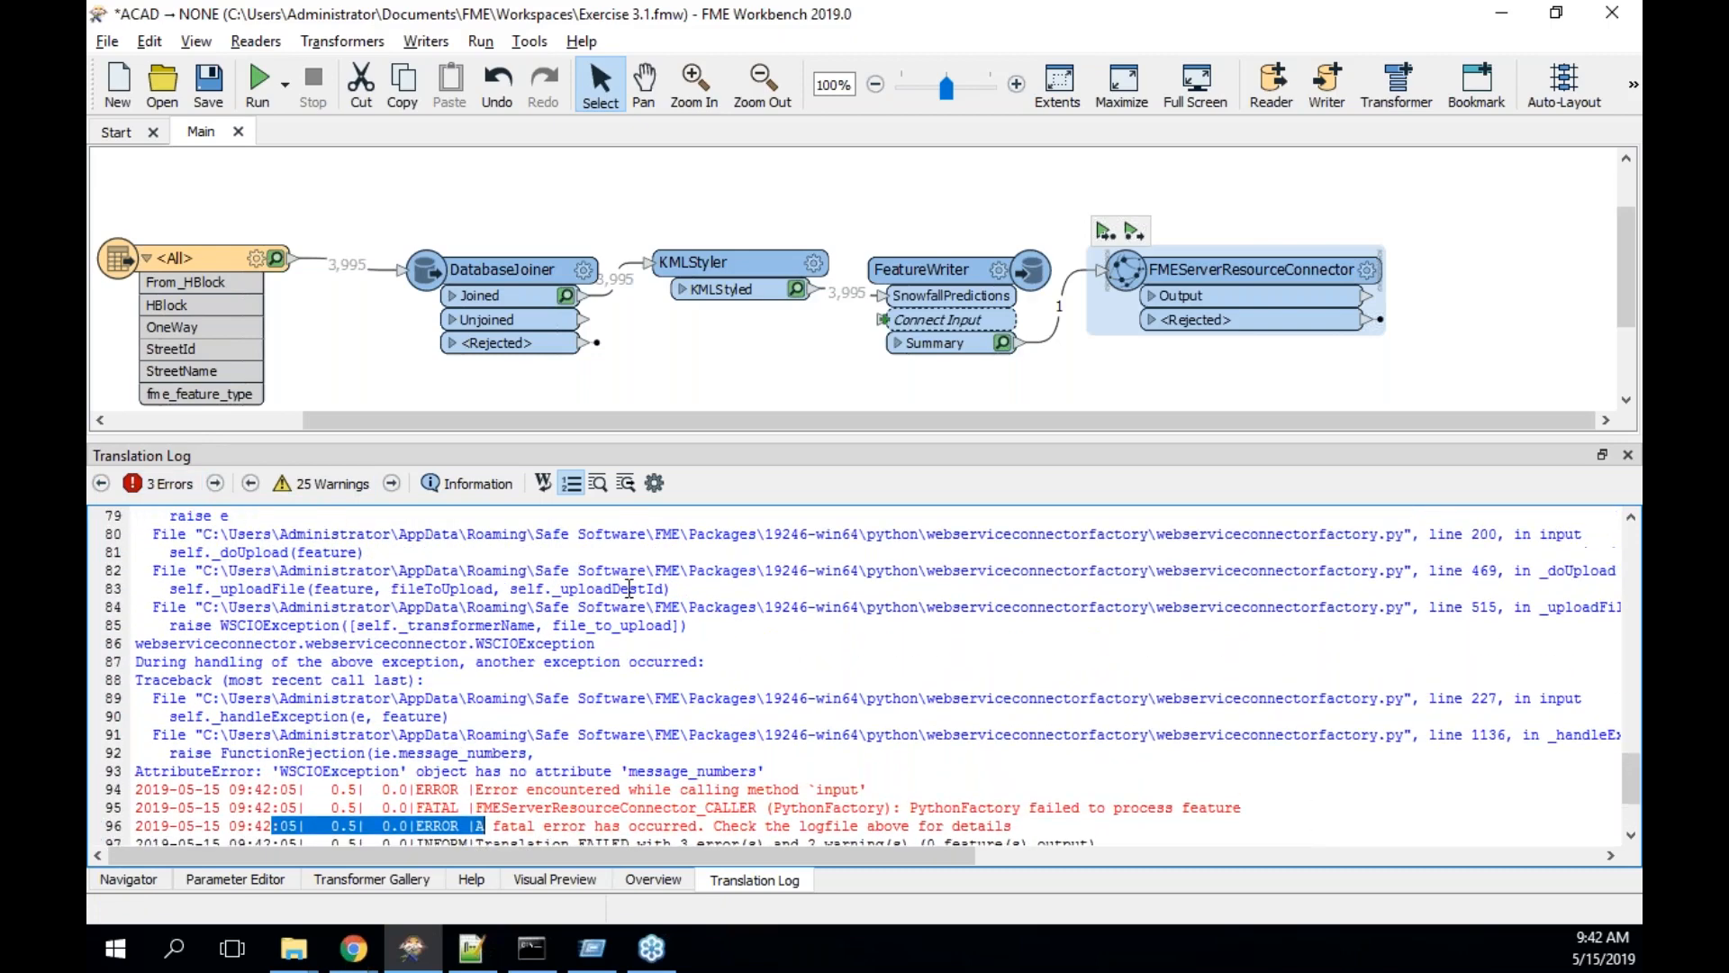
scroll(628, 588, "up", 5)
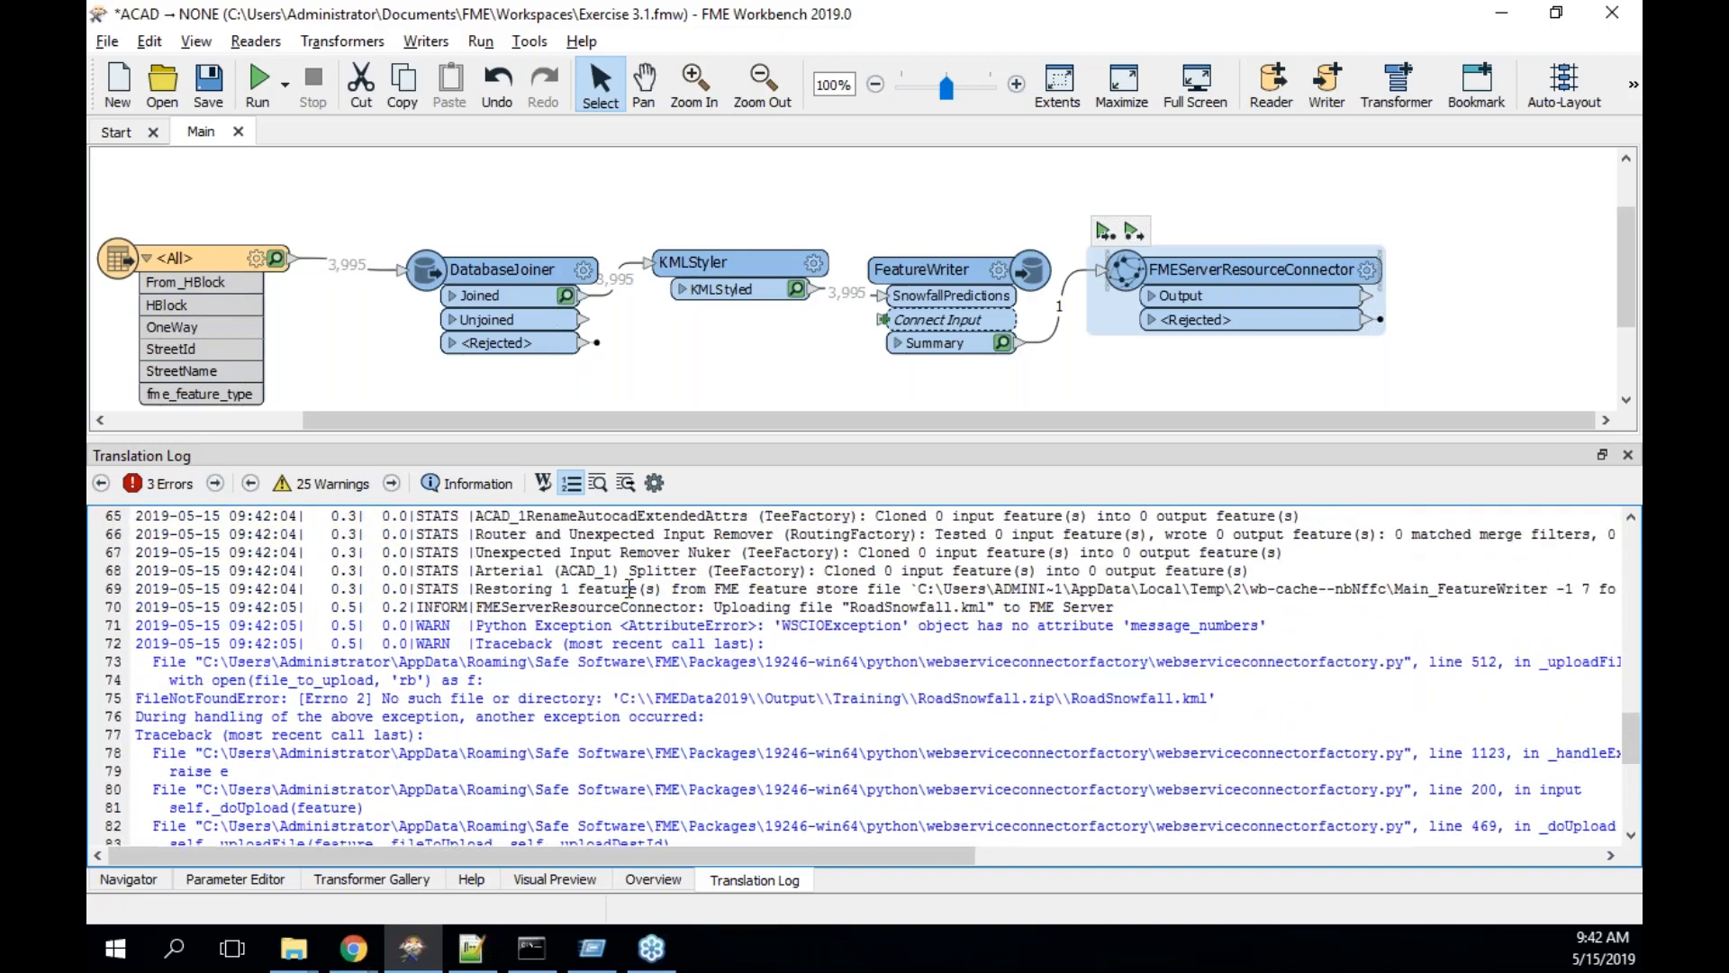
scroll(629, 588, "up", 1)
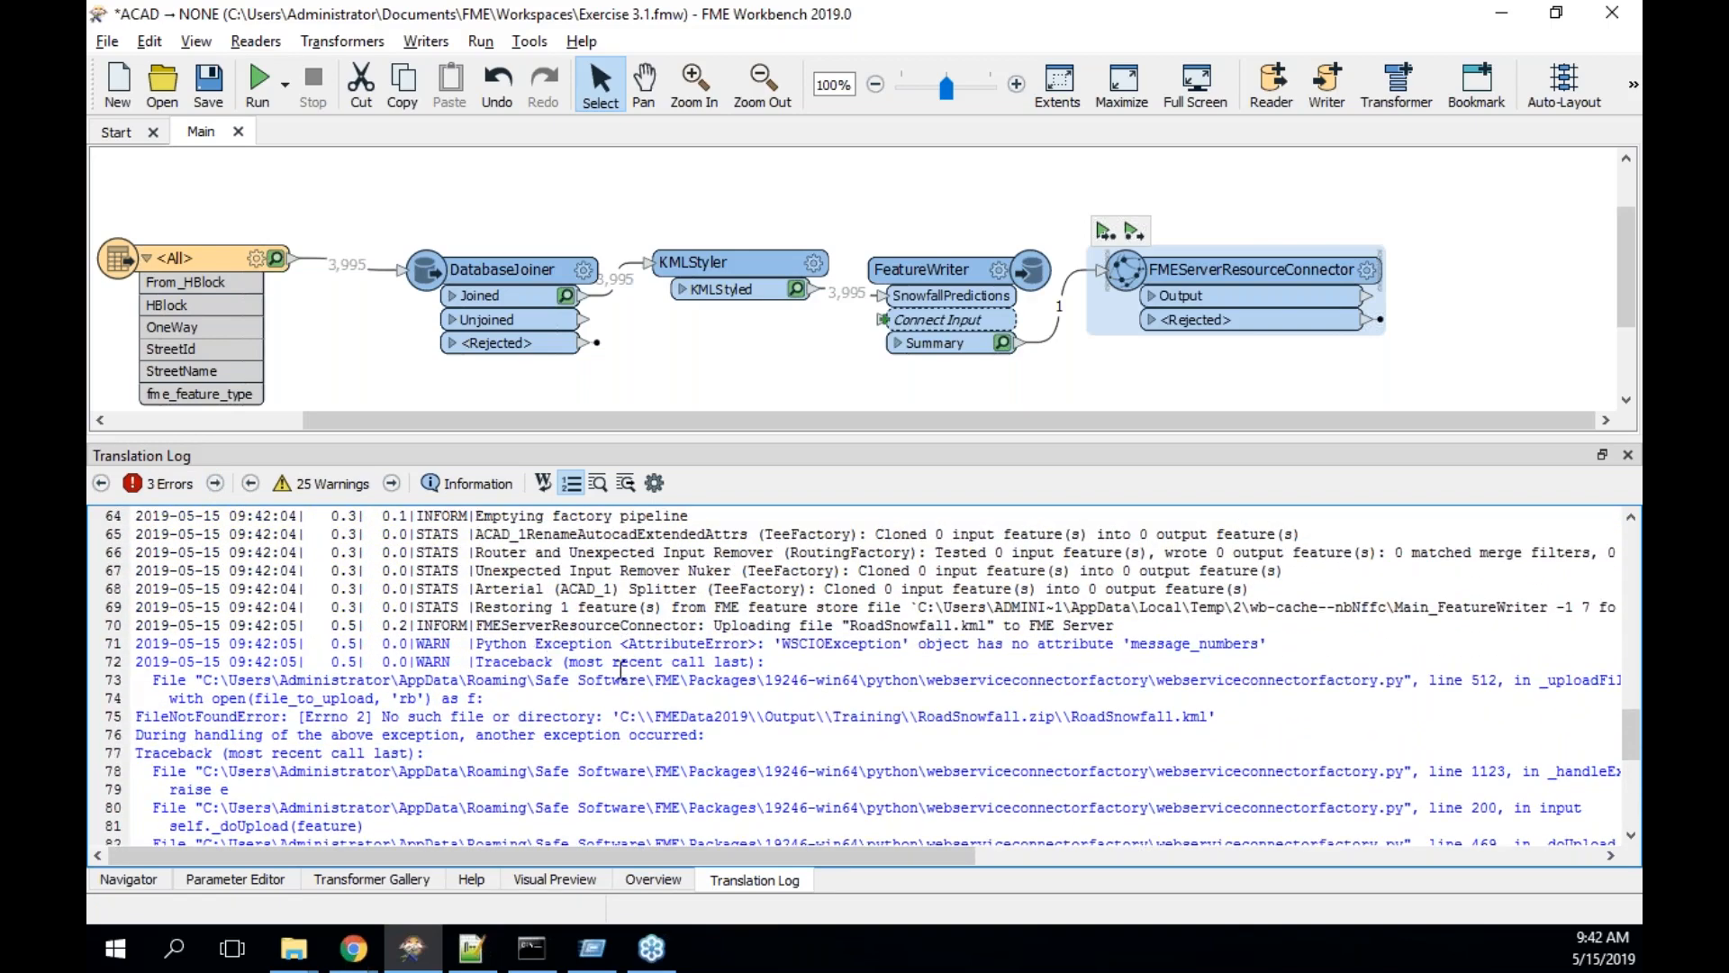
scroll(620, 670, "down", 1)
scroll(621, 670, "down", 5)
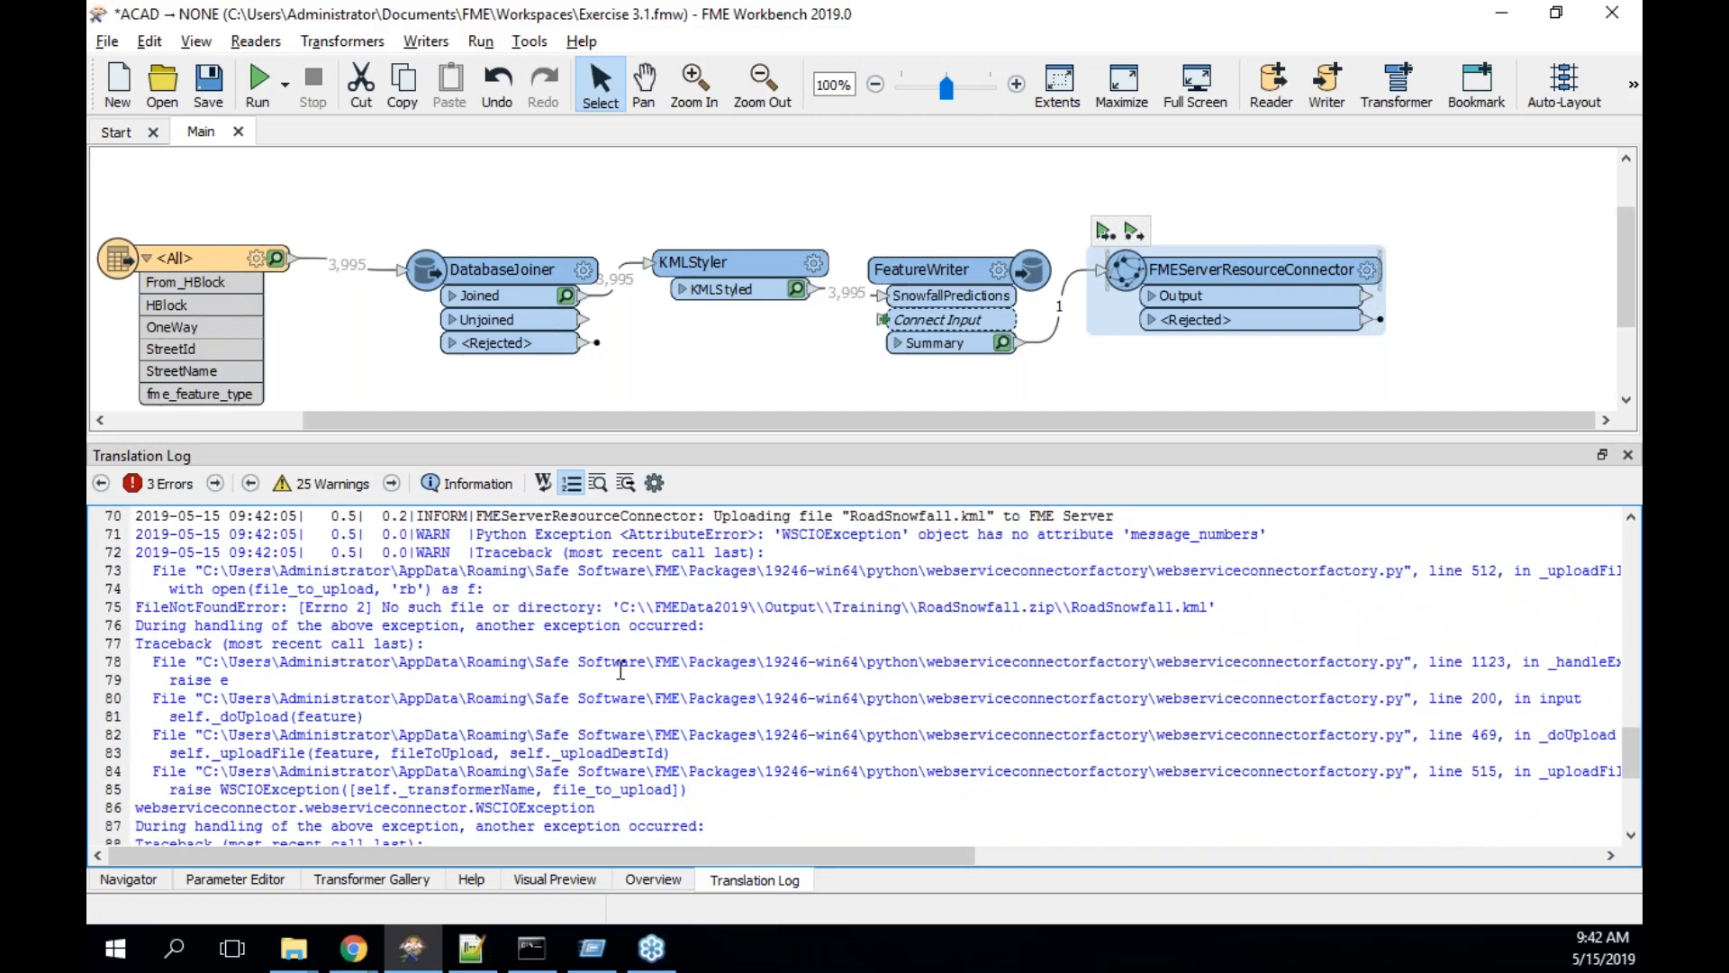
left_click_drag(138, 606, 1218, 606)
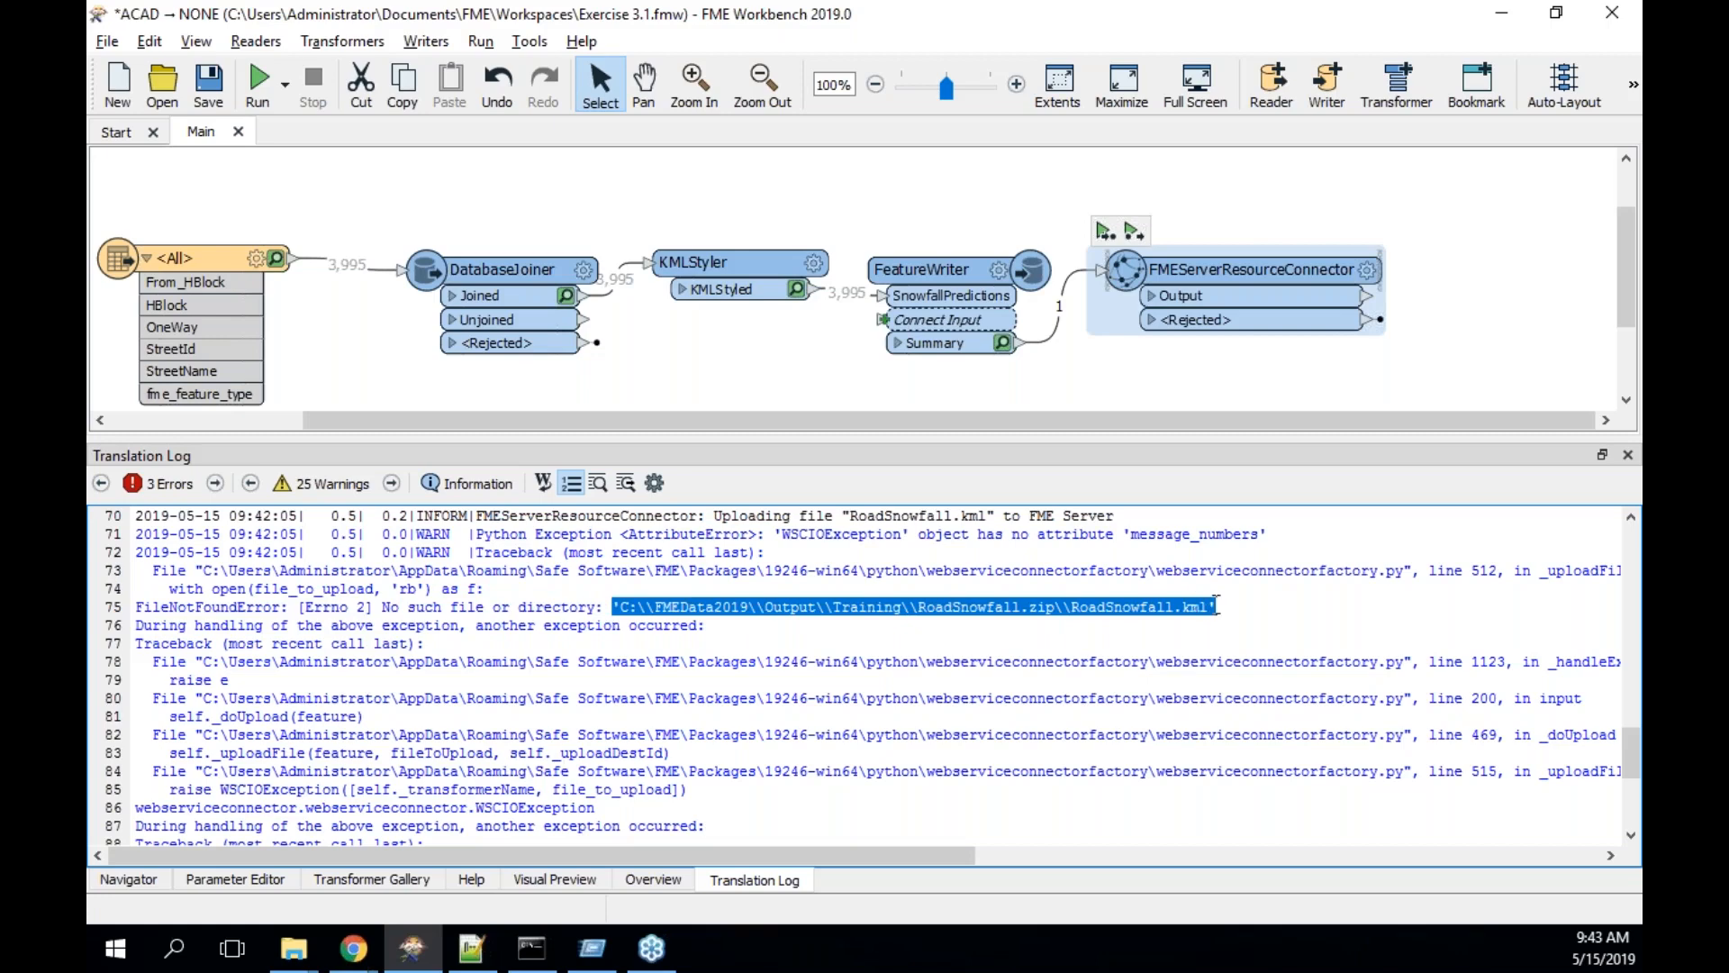
left_click(277, 965)
left_click(669, 847)
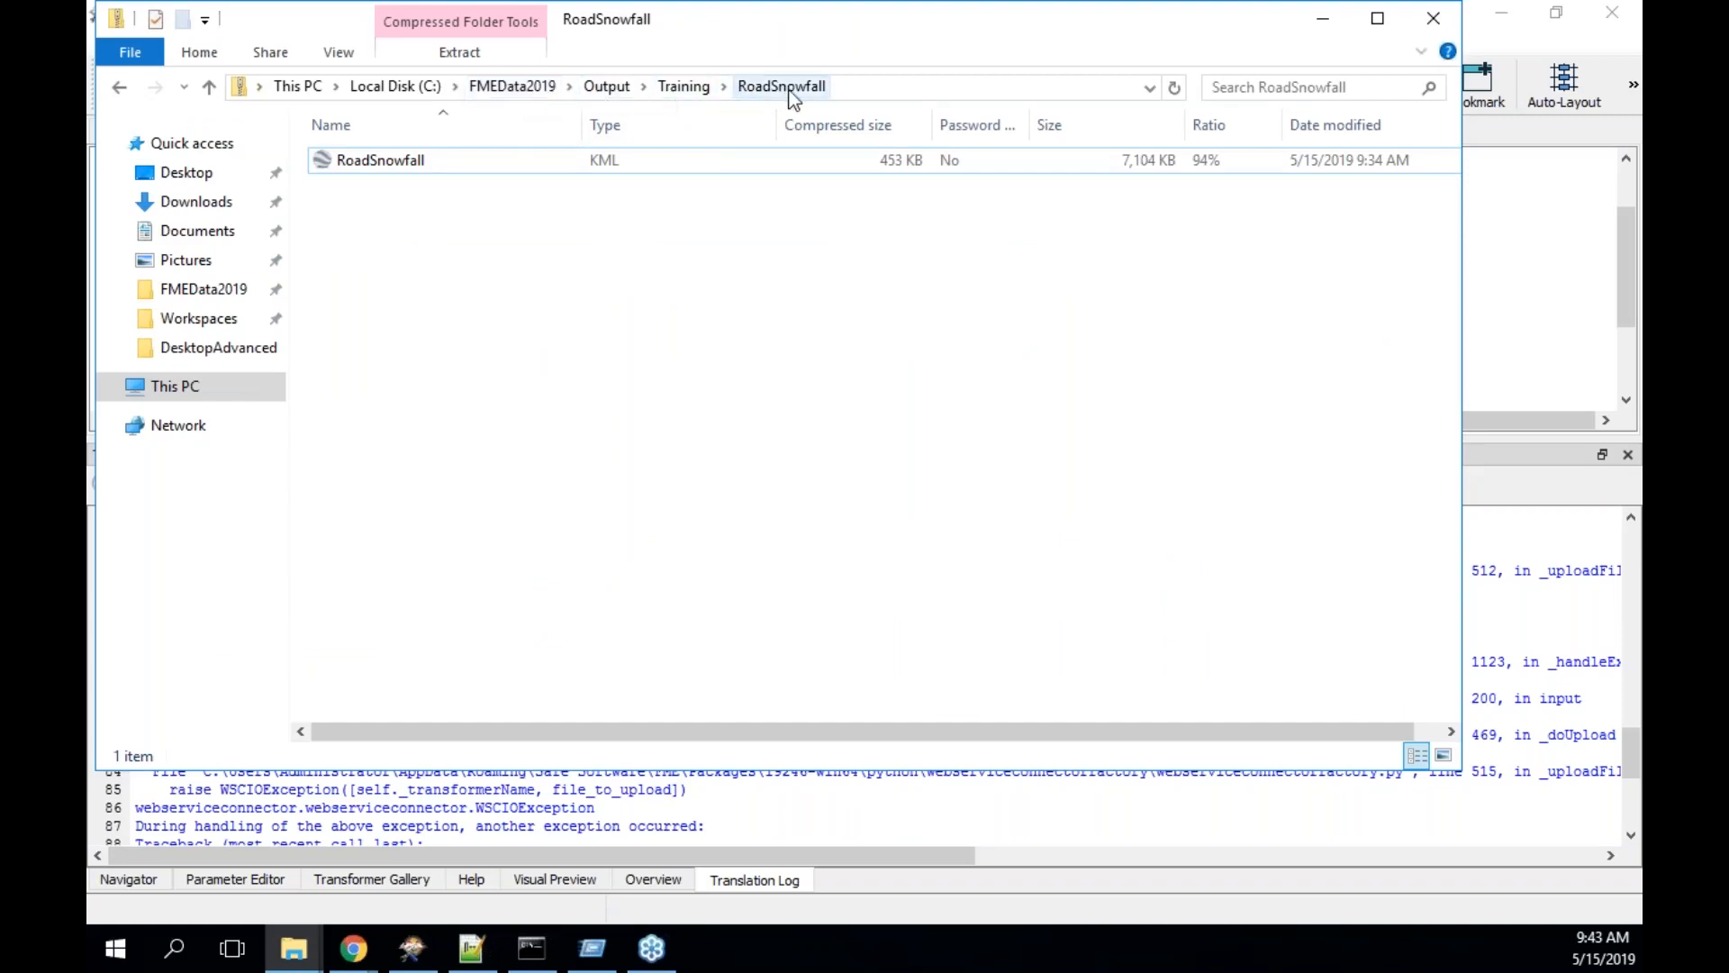
- Check that RoadSnowfall.zip in Output\Training contains only RoadSnowfall.kml, then return to Workbench
left_click(684, 87)
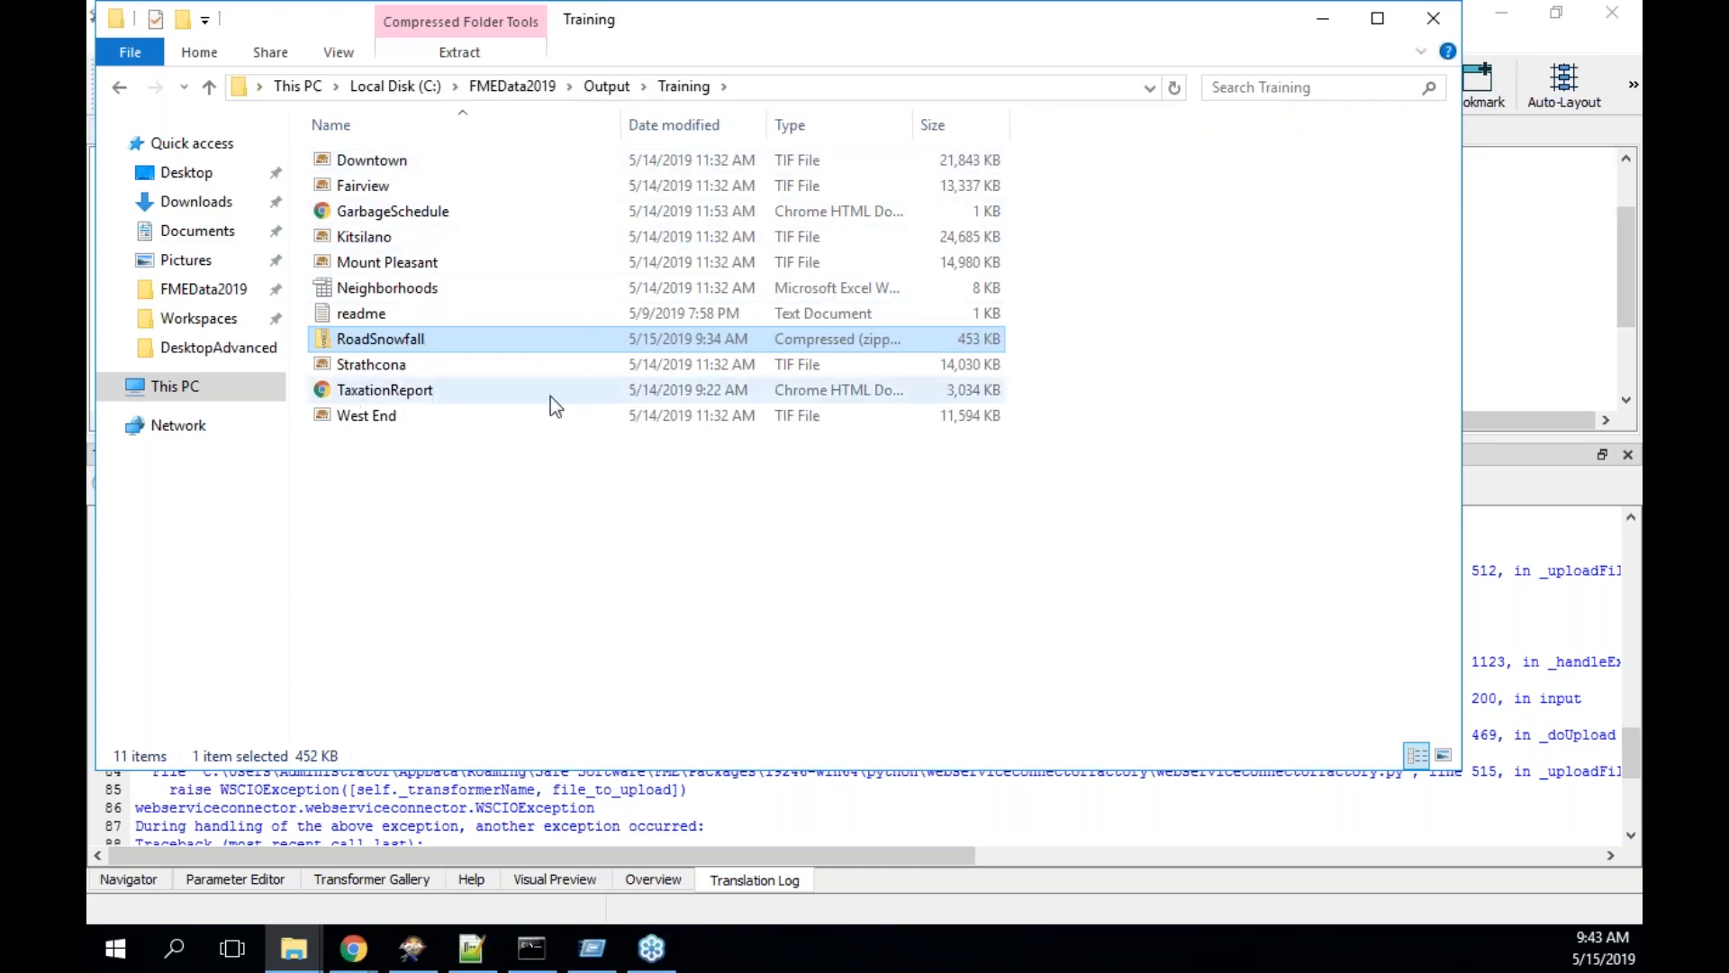
double_click(416, 342)
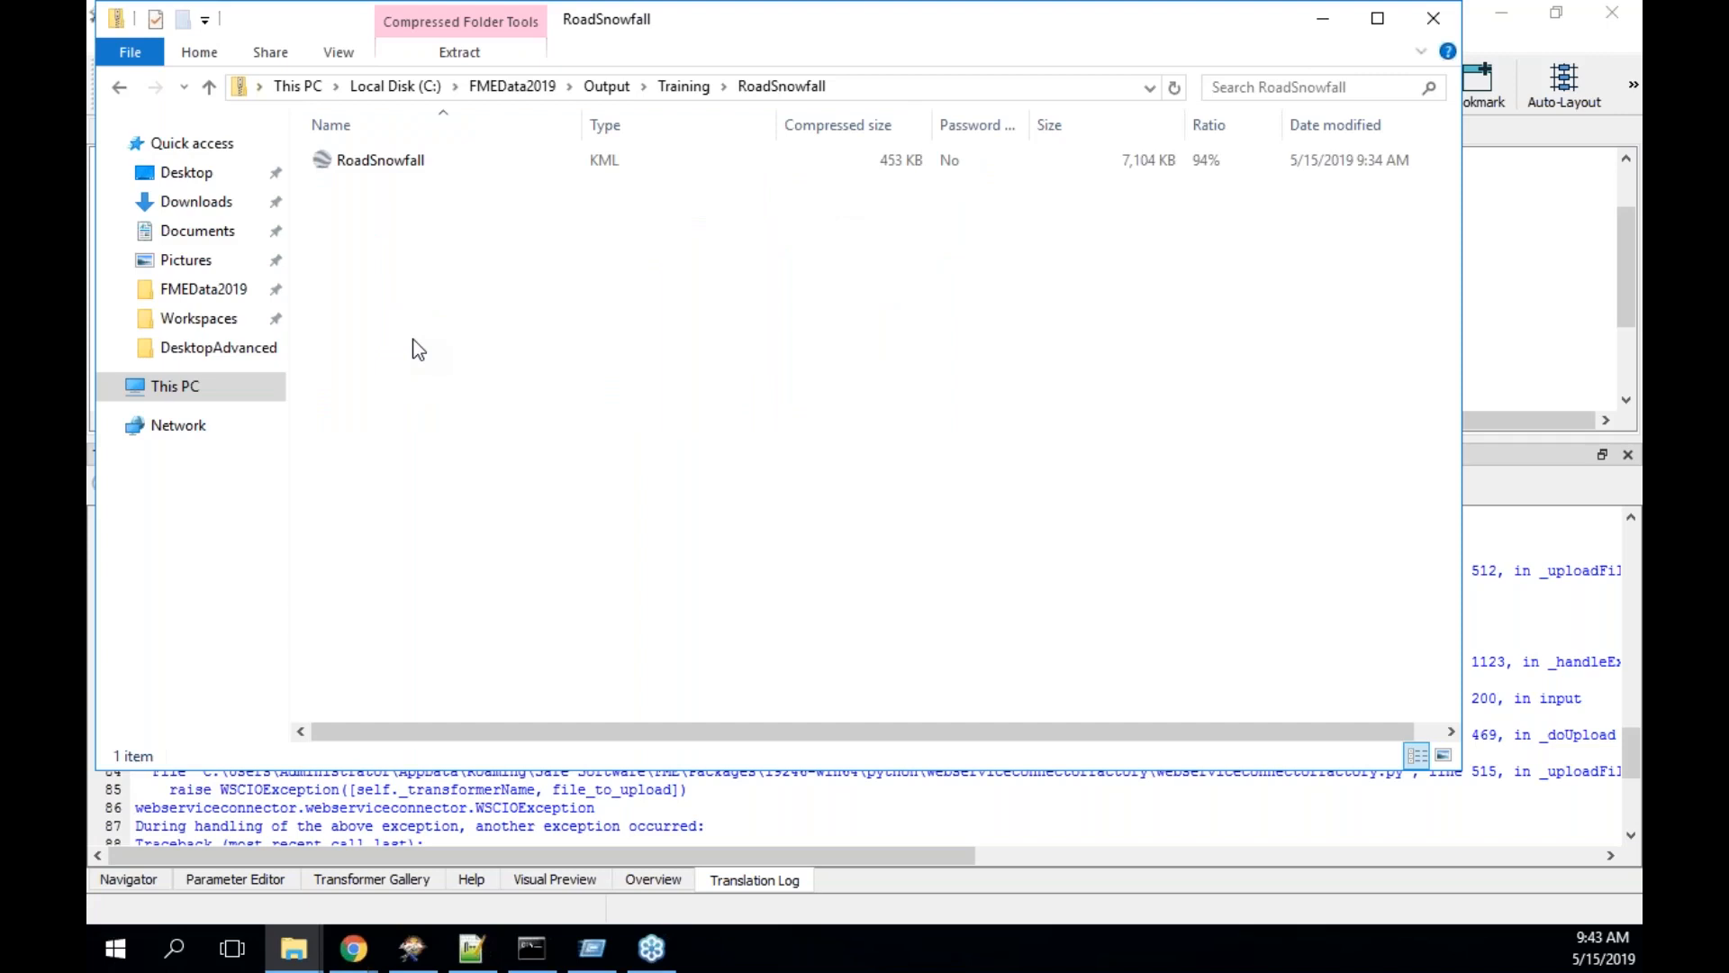
left_click(686, 87)
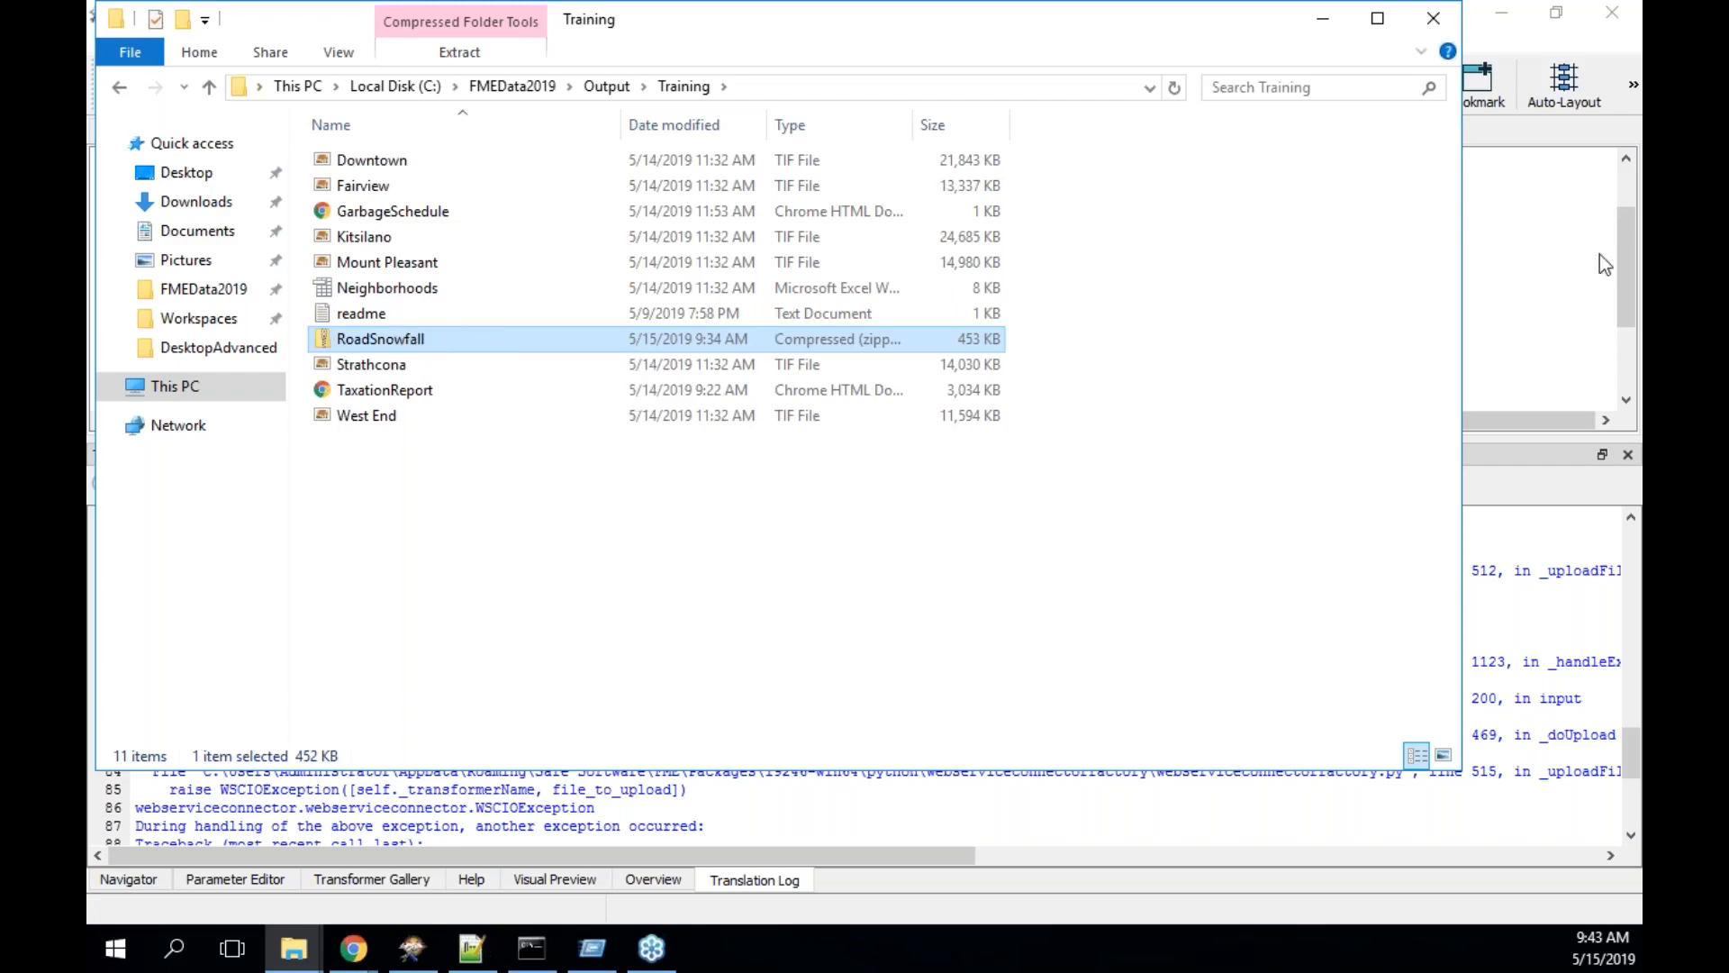
left_click(1534, 477)
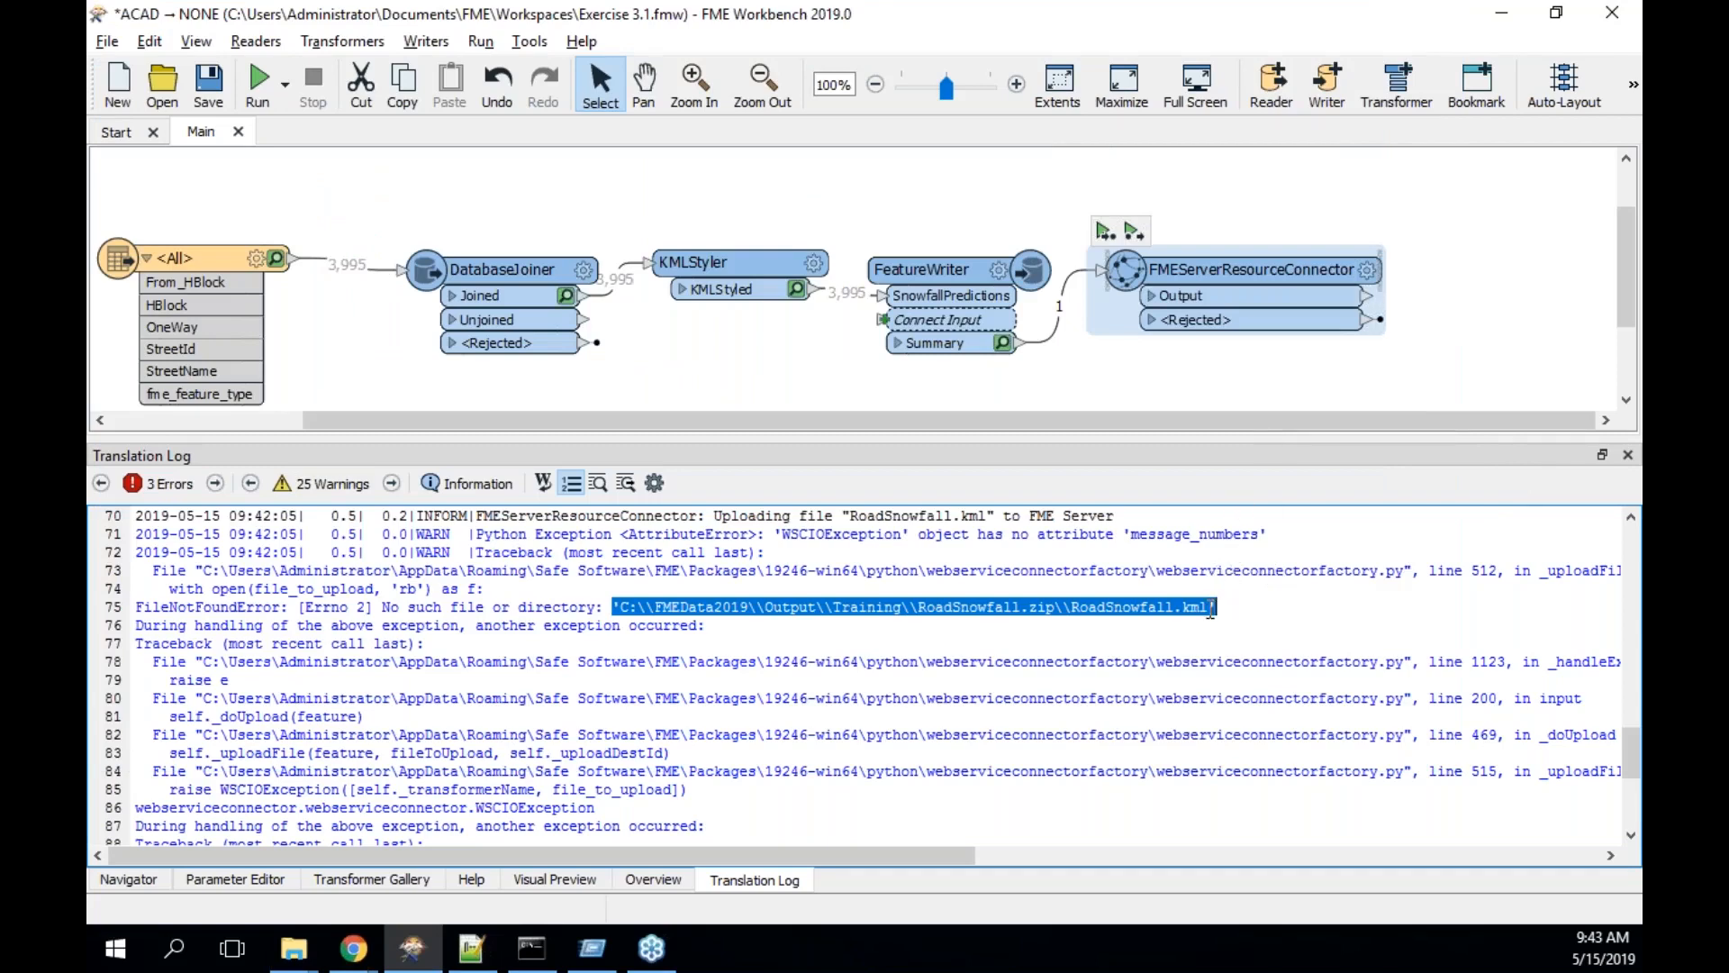
- Highlight the log path only up to RoadSnowfall.zip and snap Workbench to the left half
left_click_drag(1207, 608, 633, 601)
left_click_drag(1054, 608, 621, 608)
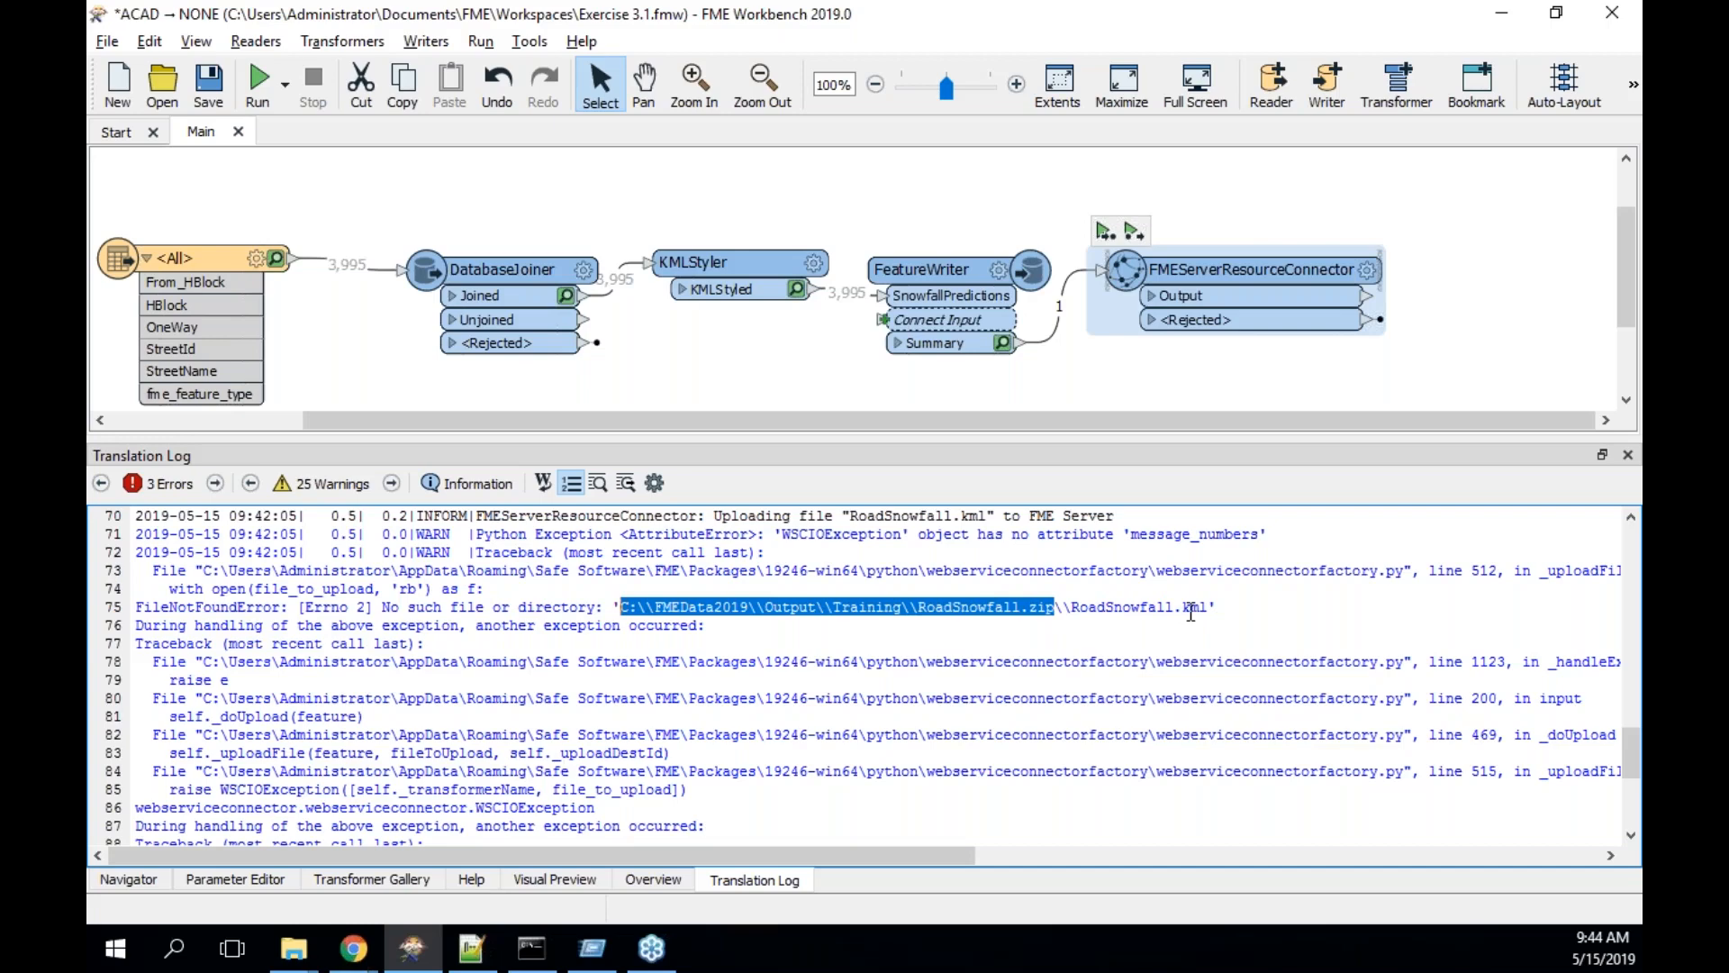
key("super+Left")
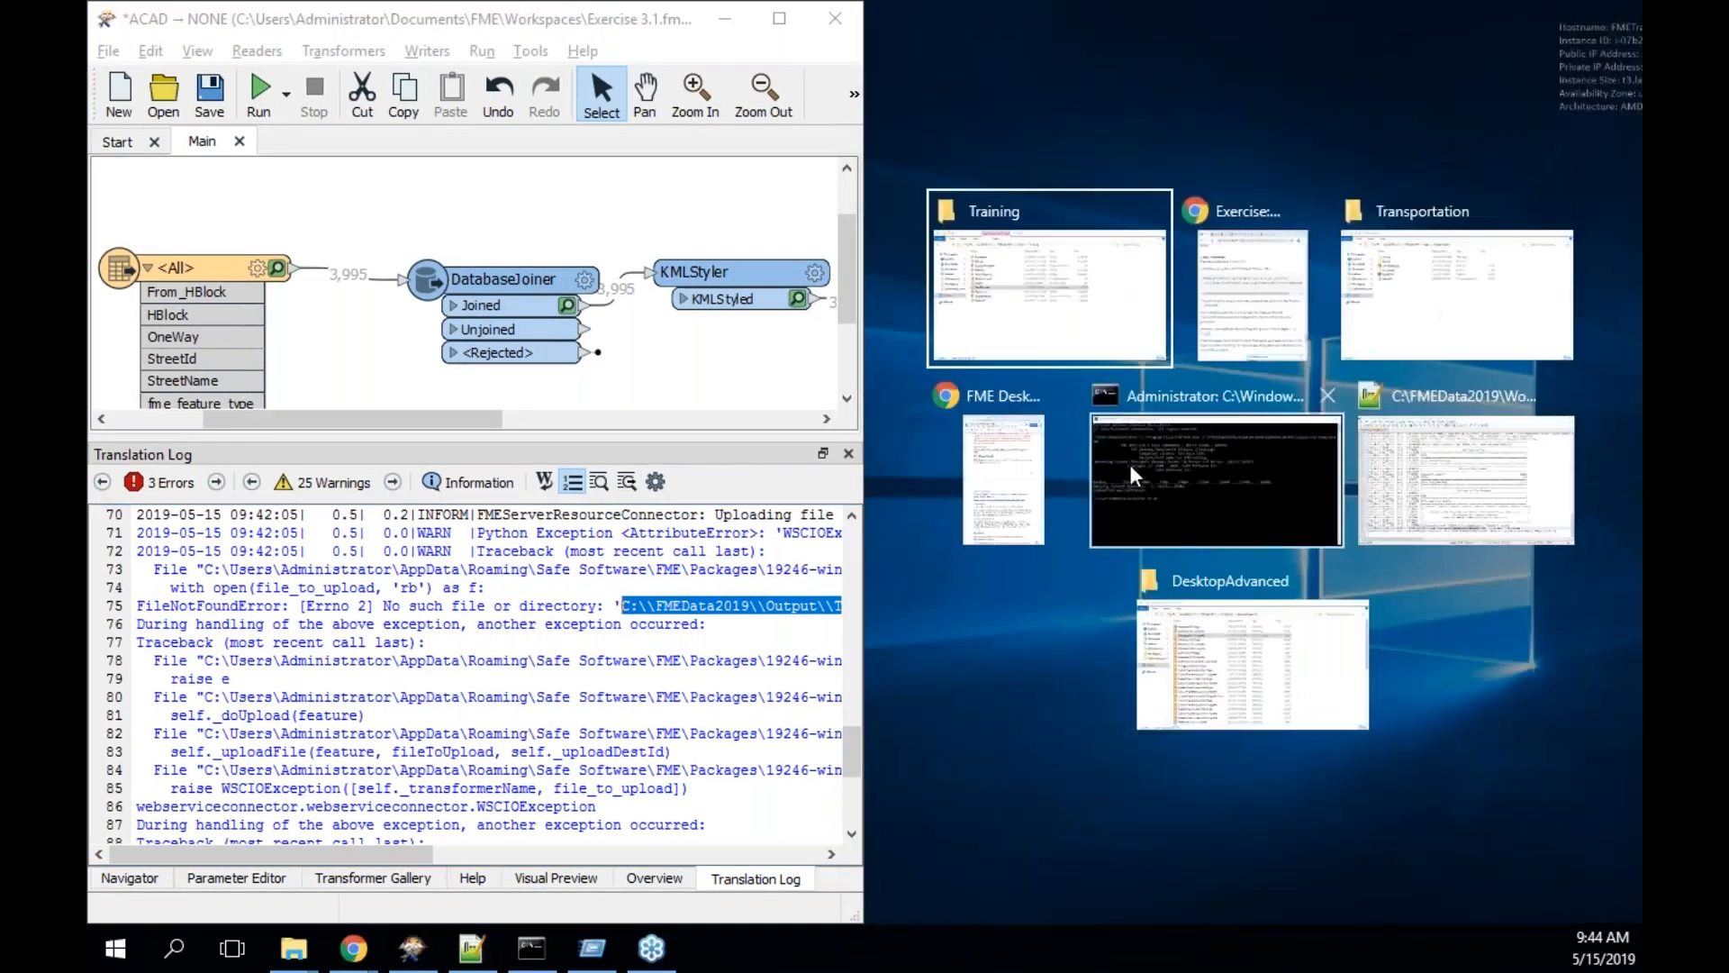
- Place the tutorial on the right, shift FMEServerResourceConnector right, and select the Summary connection
left_click(1269, 277)
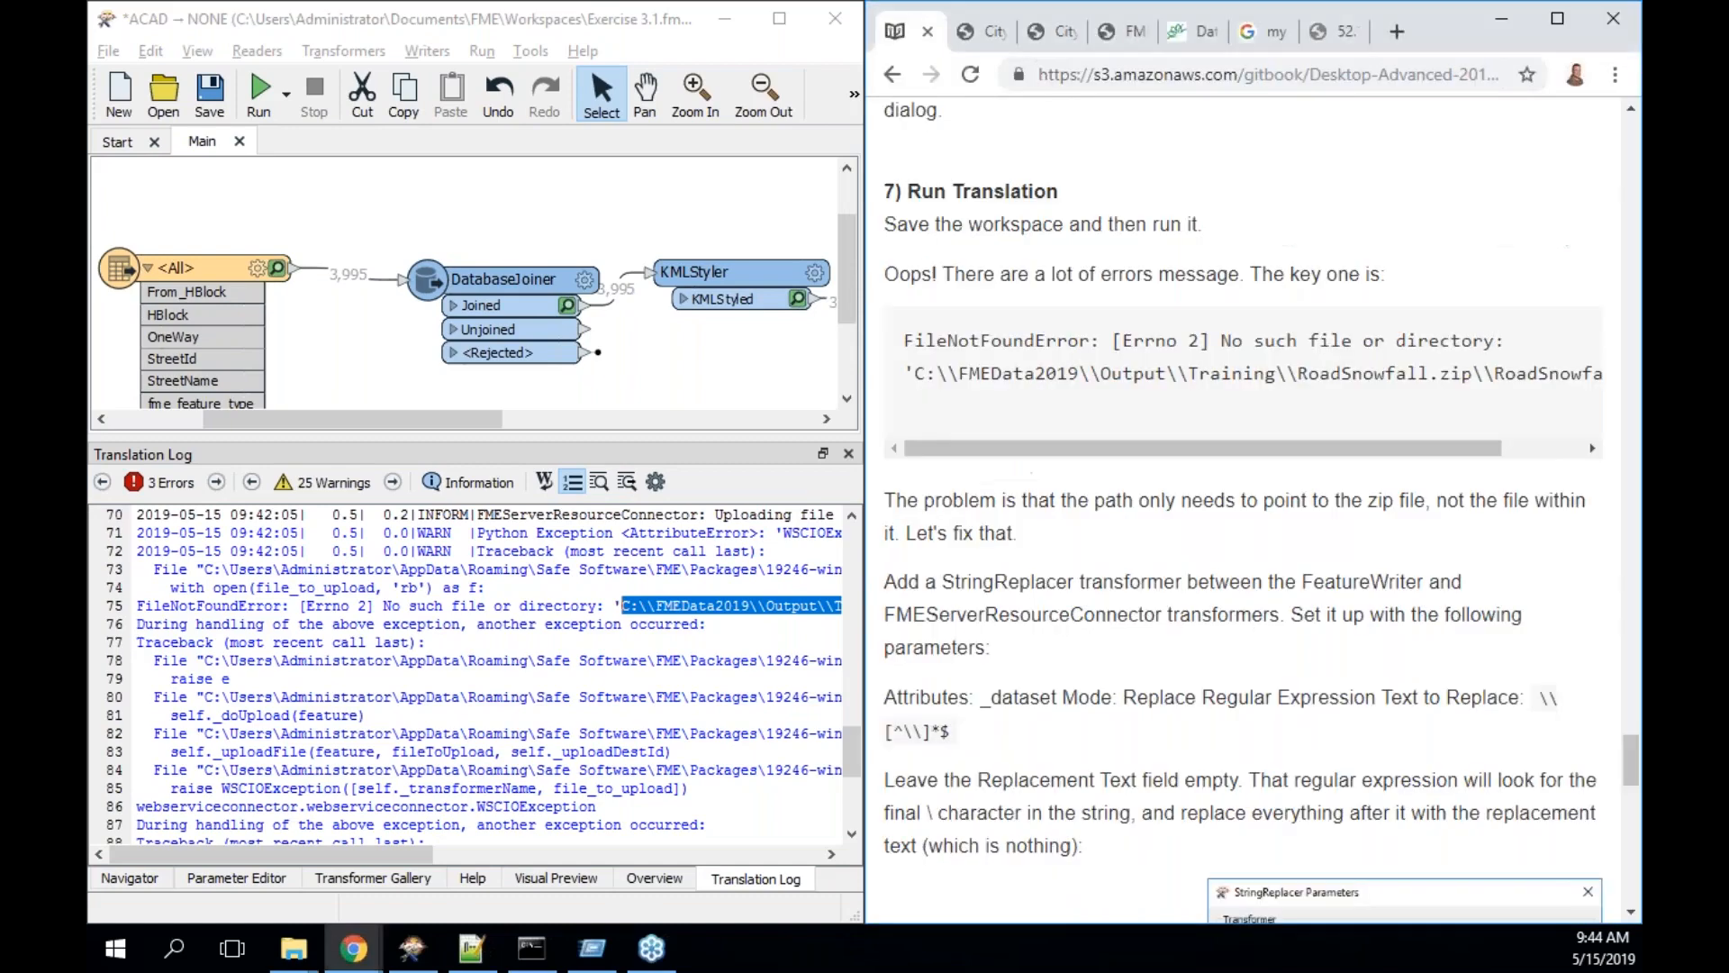
scroll(1272, 627, "down", 2)
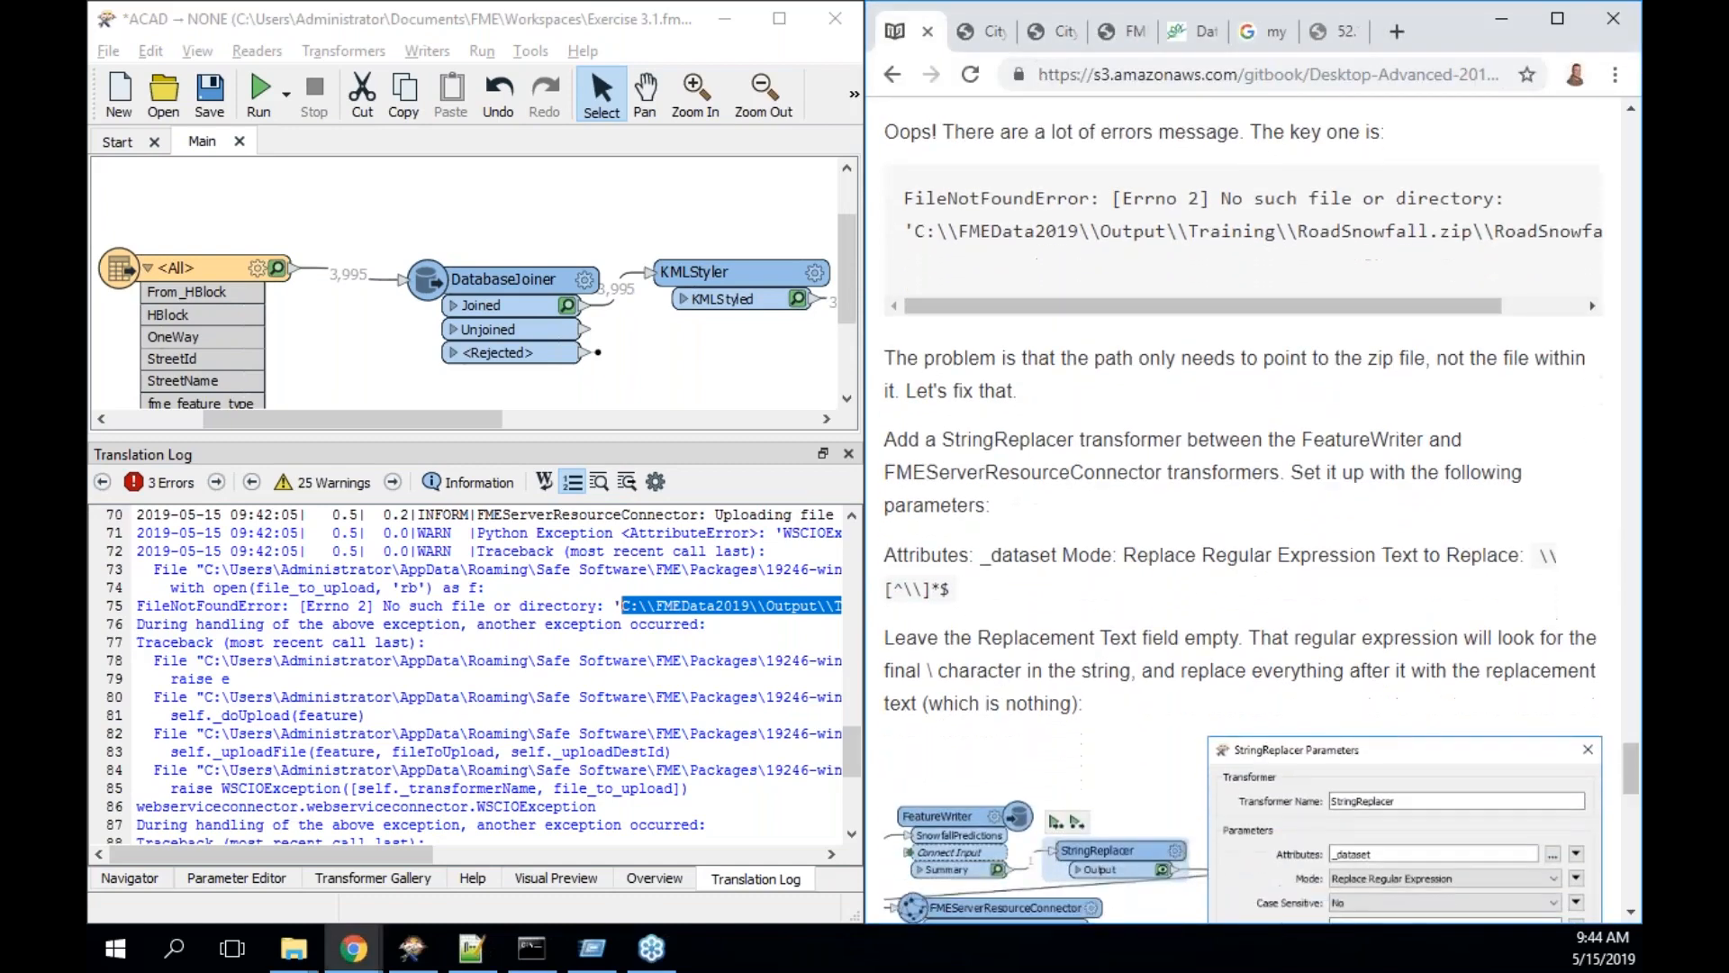
scroll(1272, 627, "down", 1)
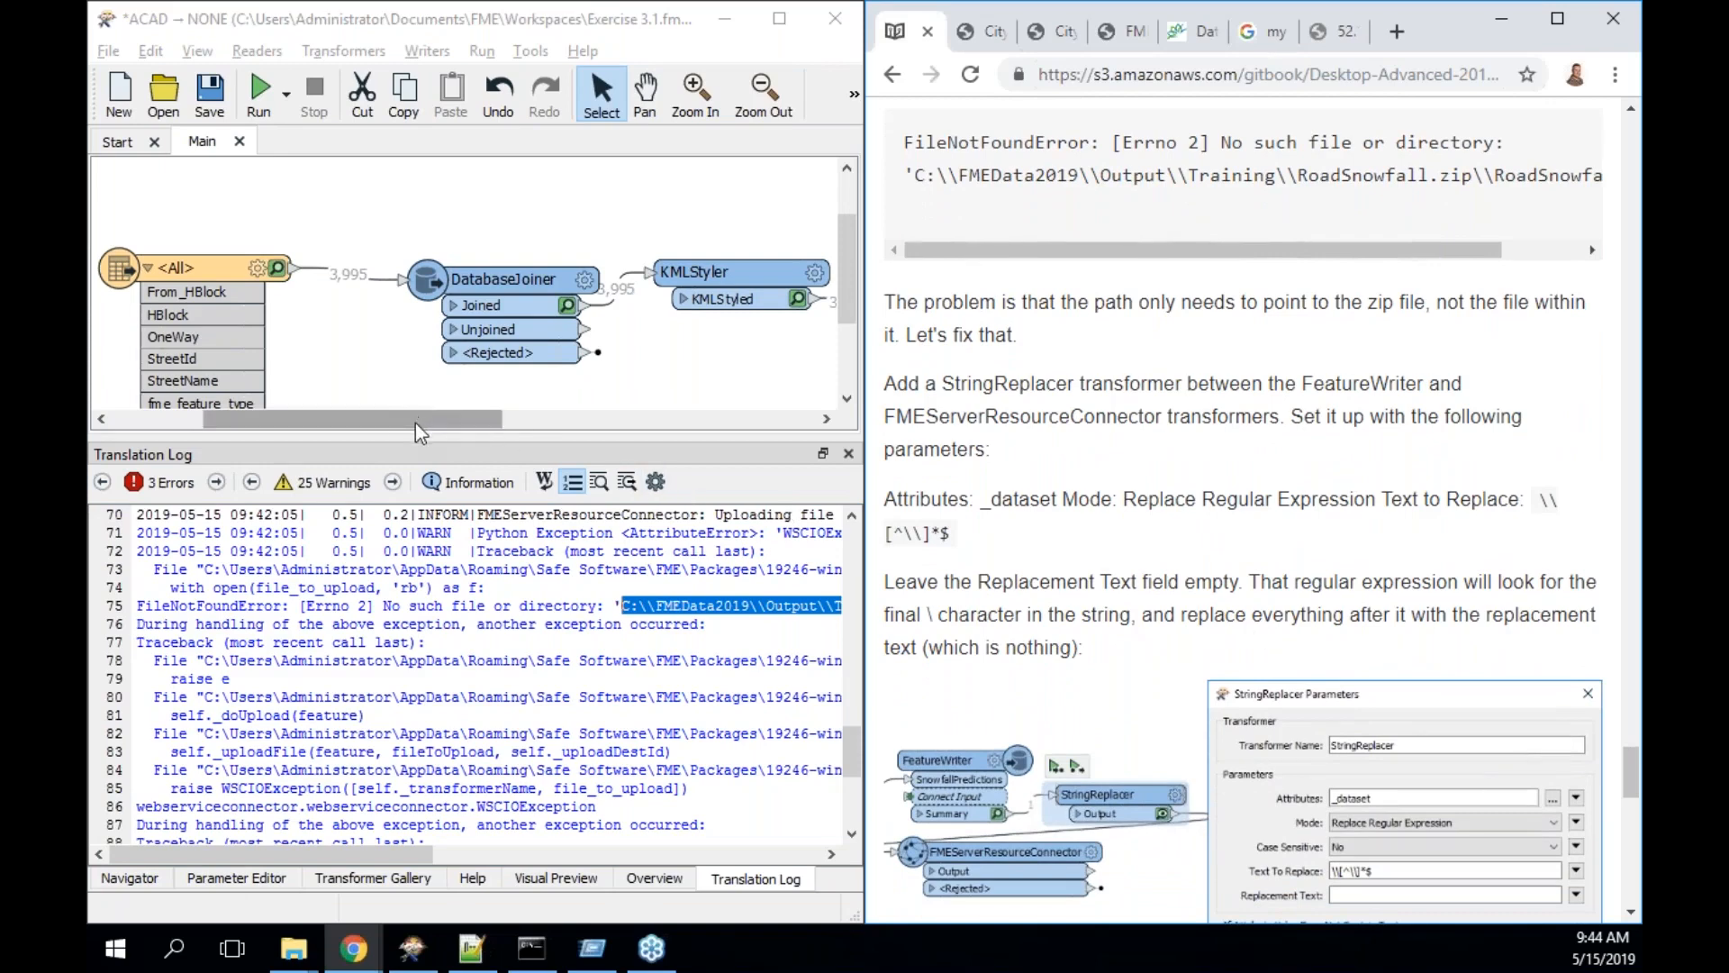
left_click_drag(414, 424, 666, 396)
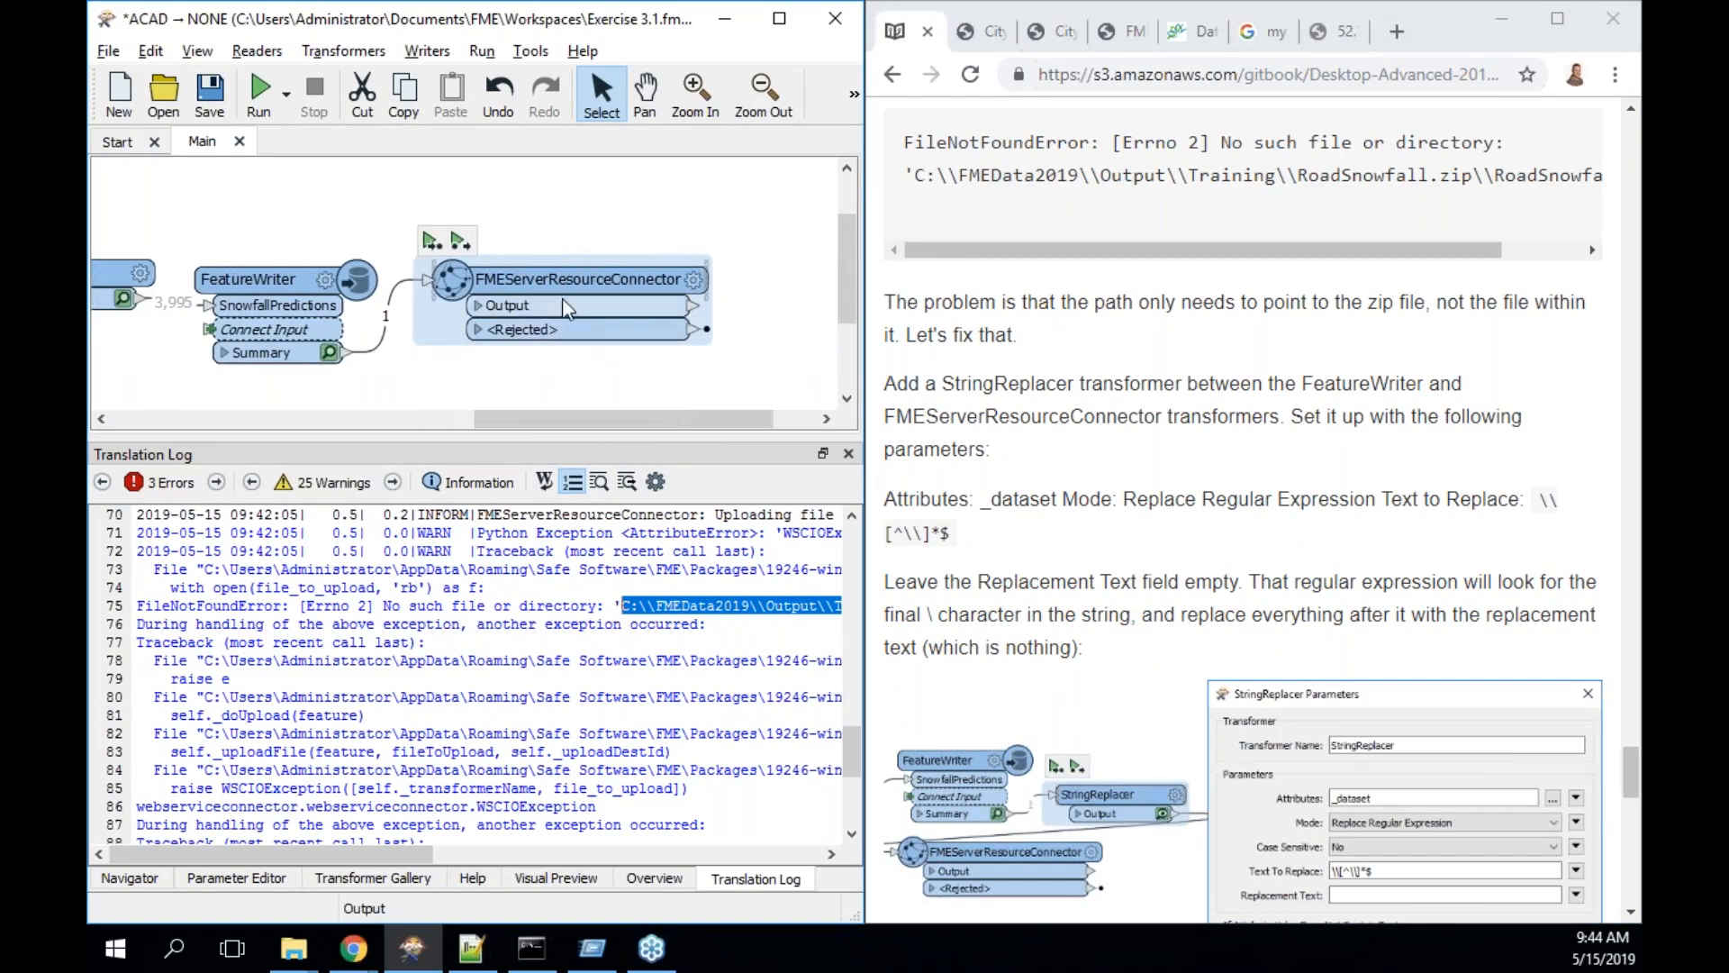
left_click_drag(556, 279, 745, 272)
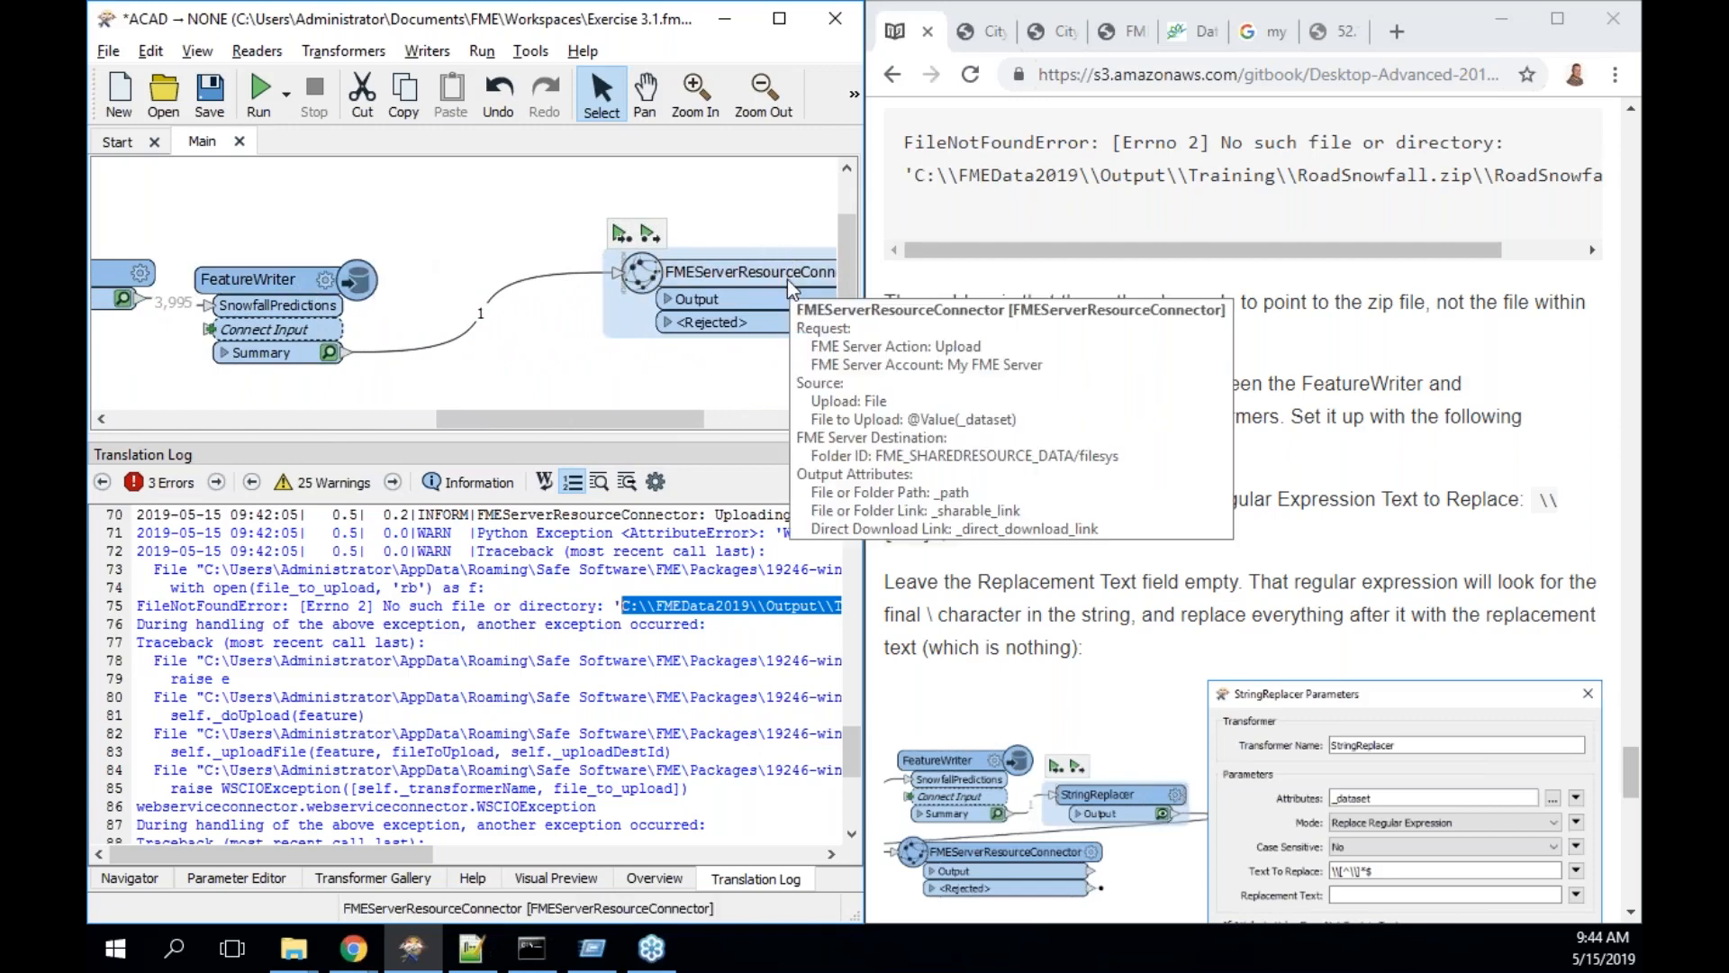
left_click(441, 349)
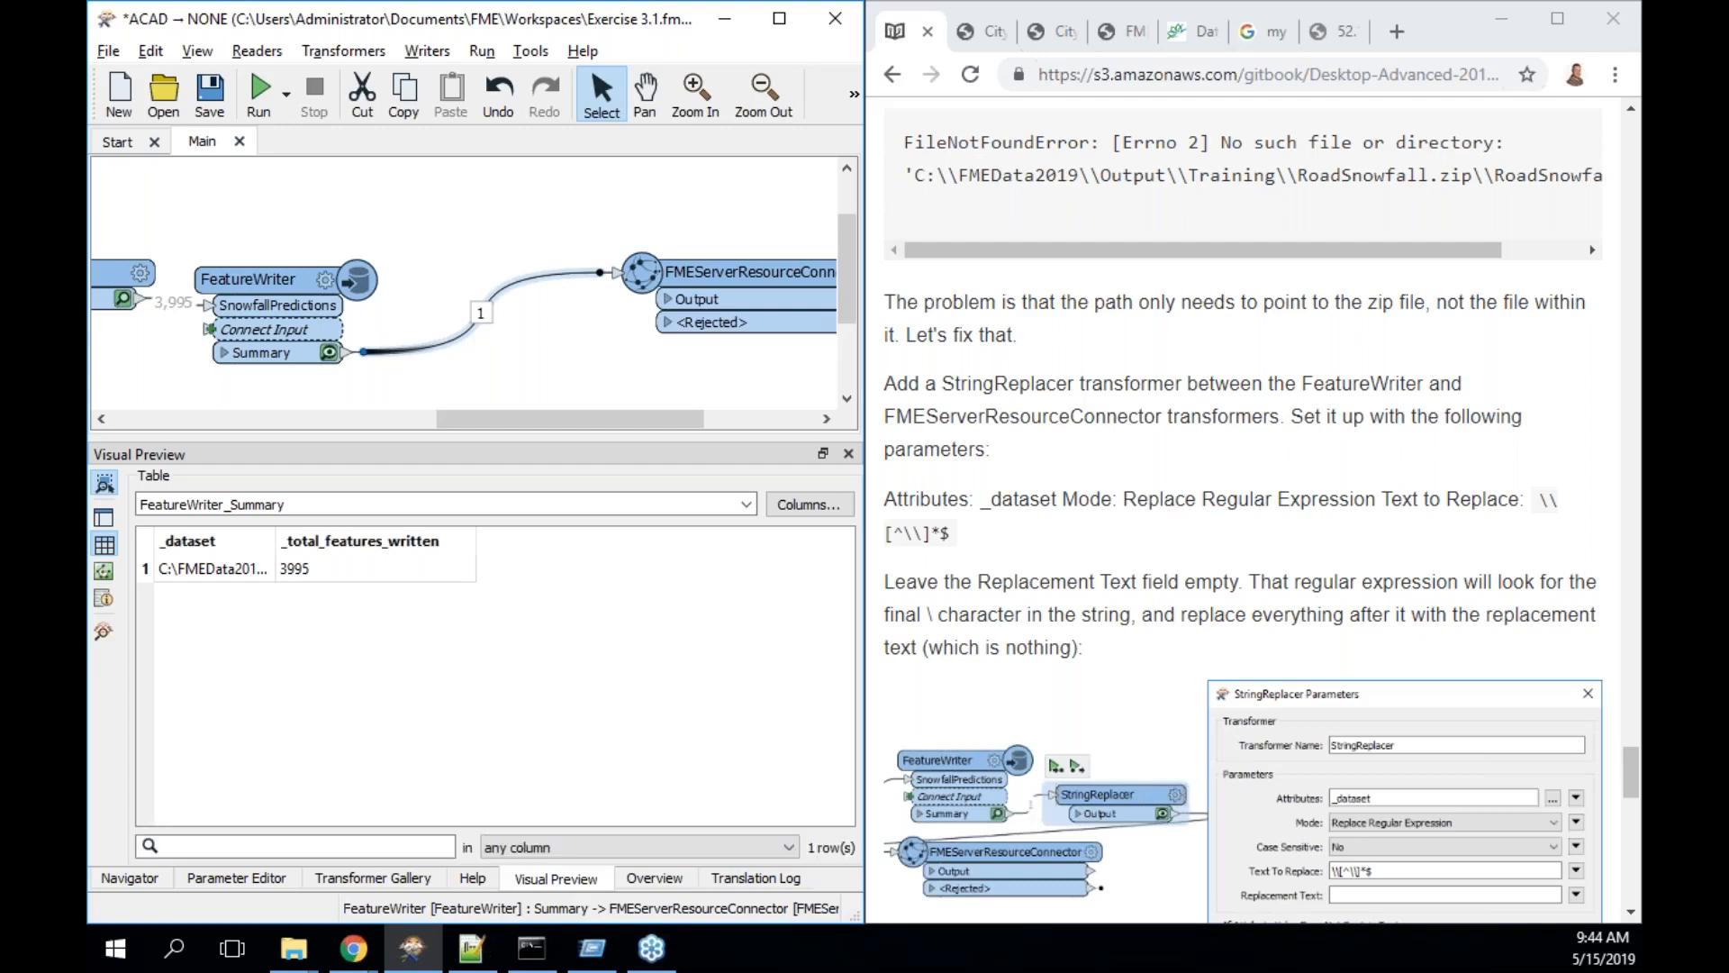
- Insert a StringReplacer on the Summary-to-connector link and open its parameters
type("string")
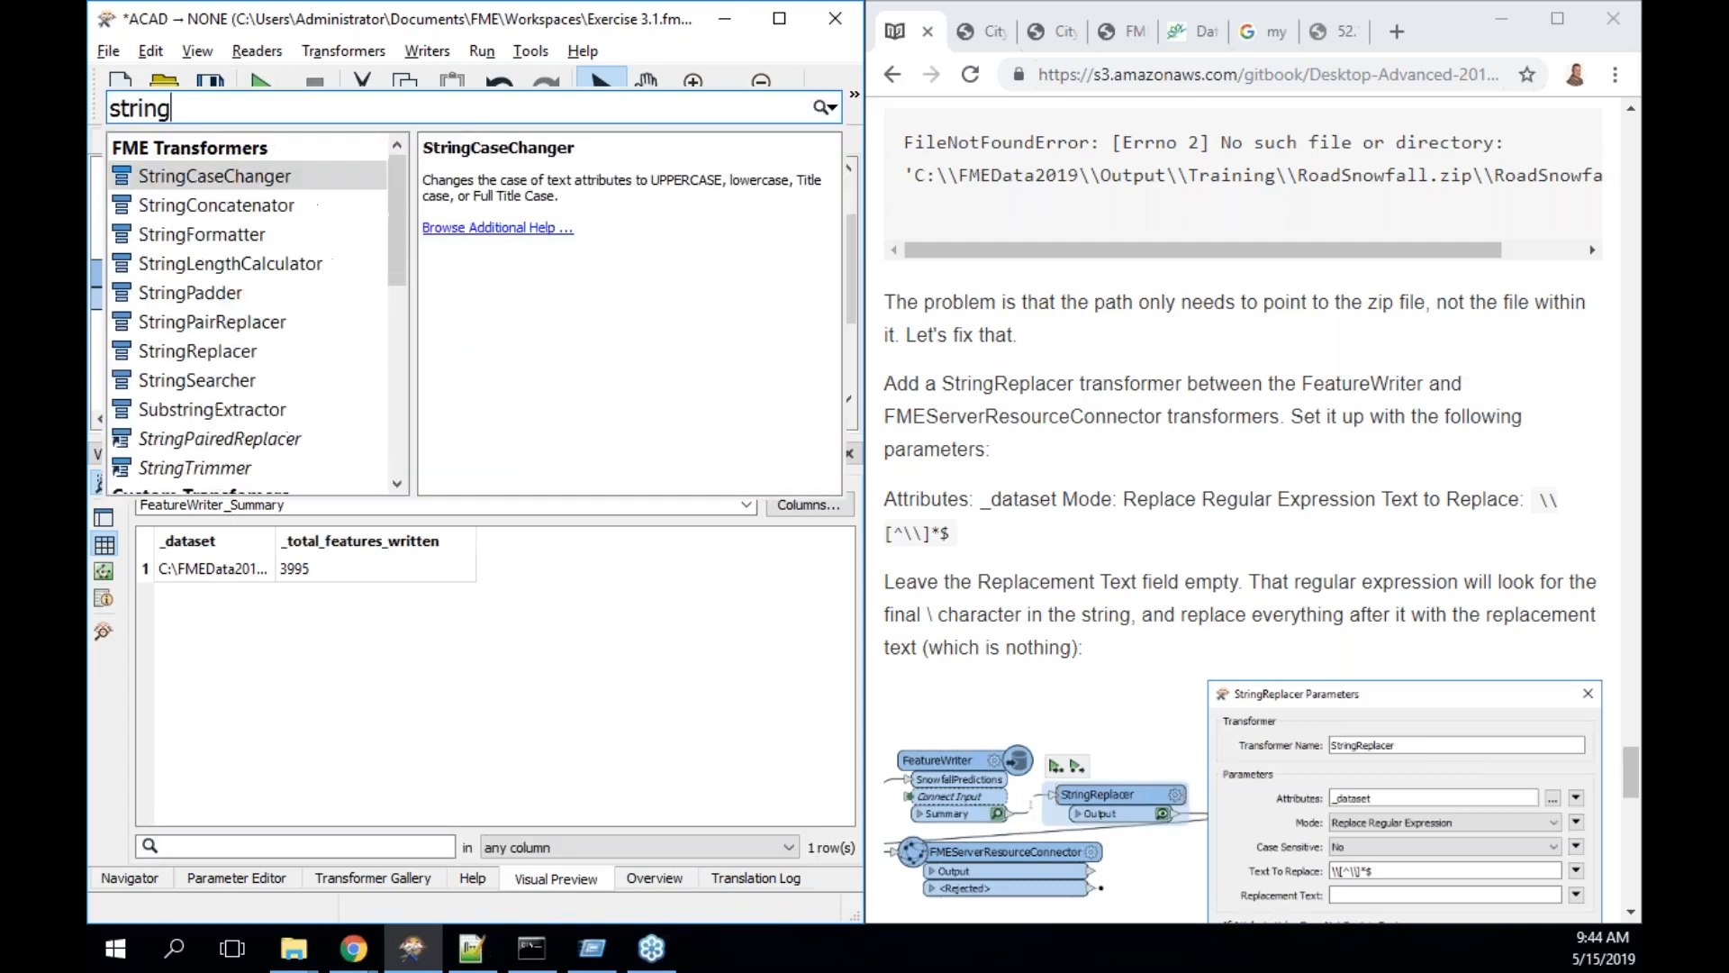
type("replacer")
key("Return")
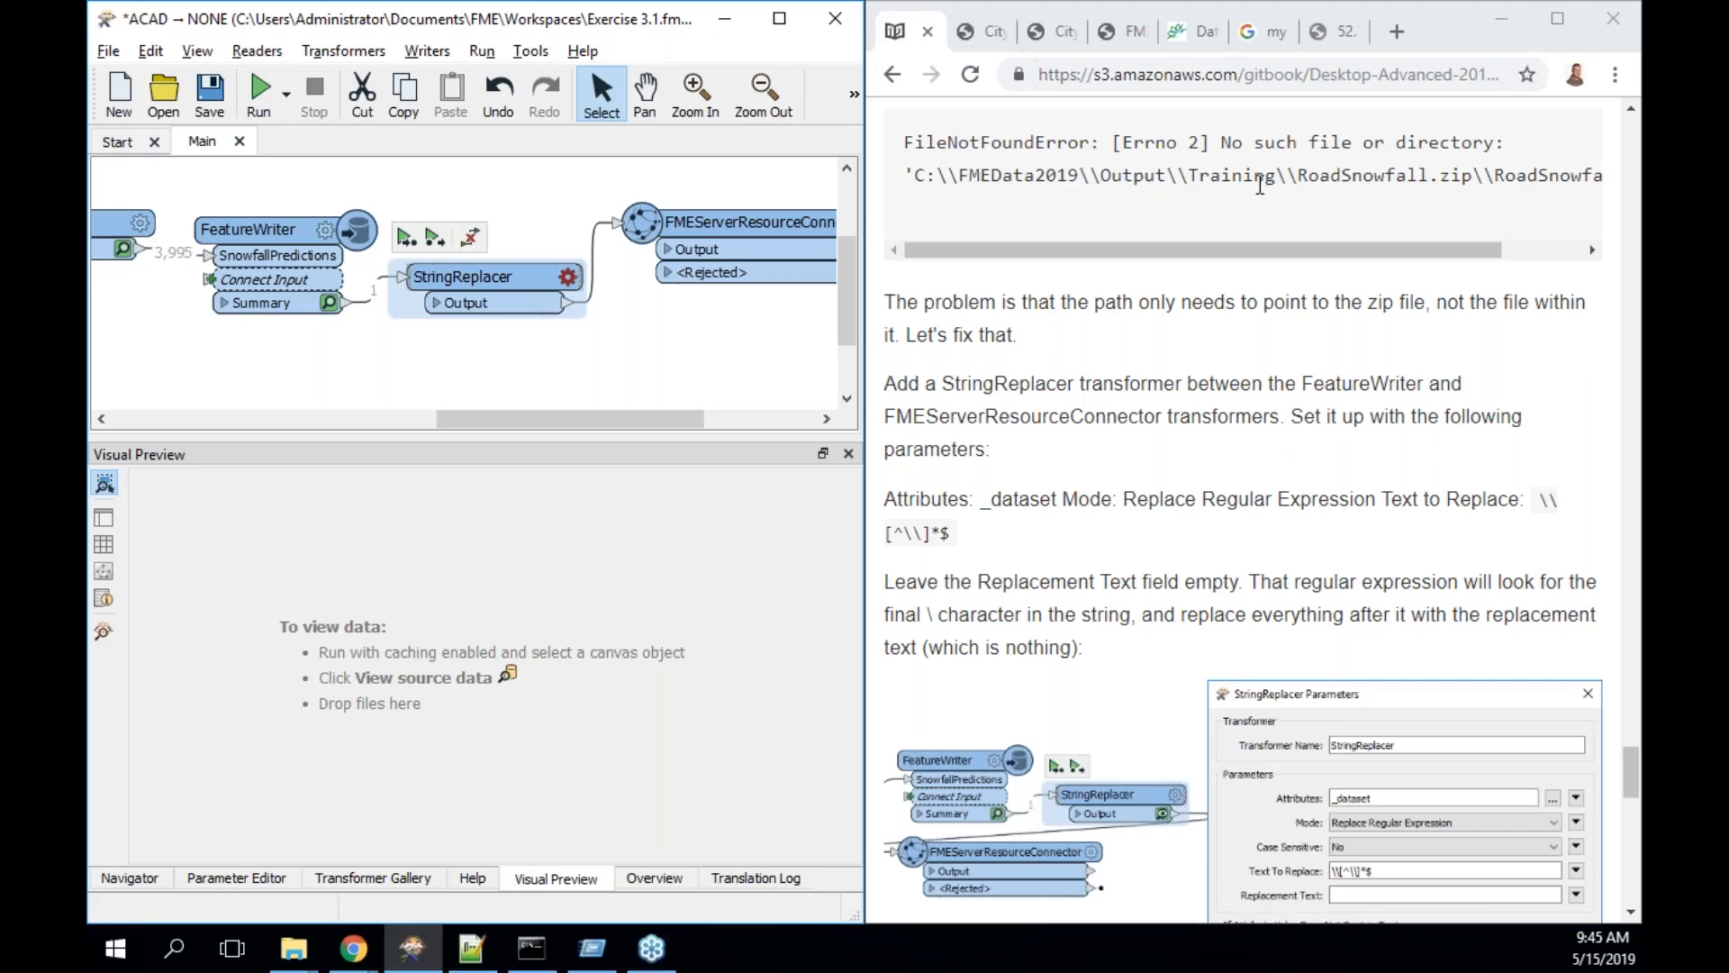
double_click(491, 286)
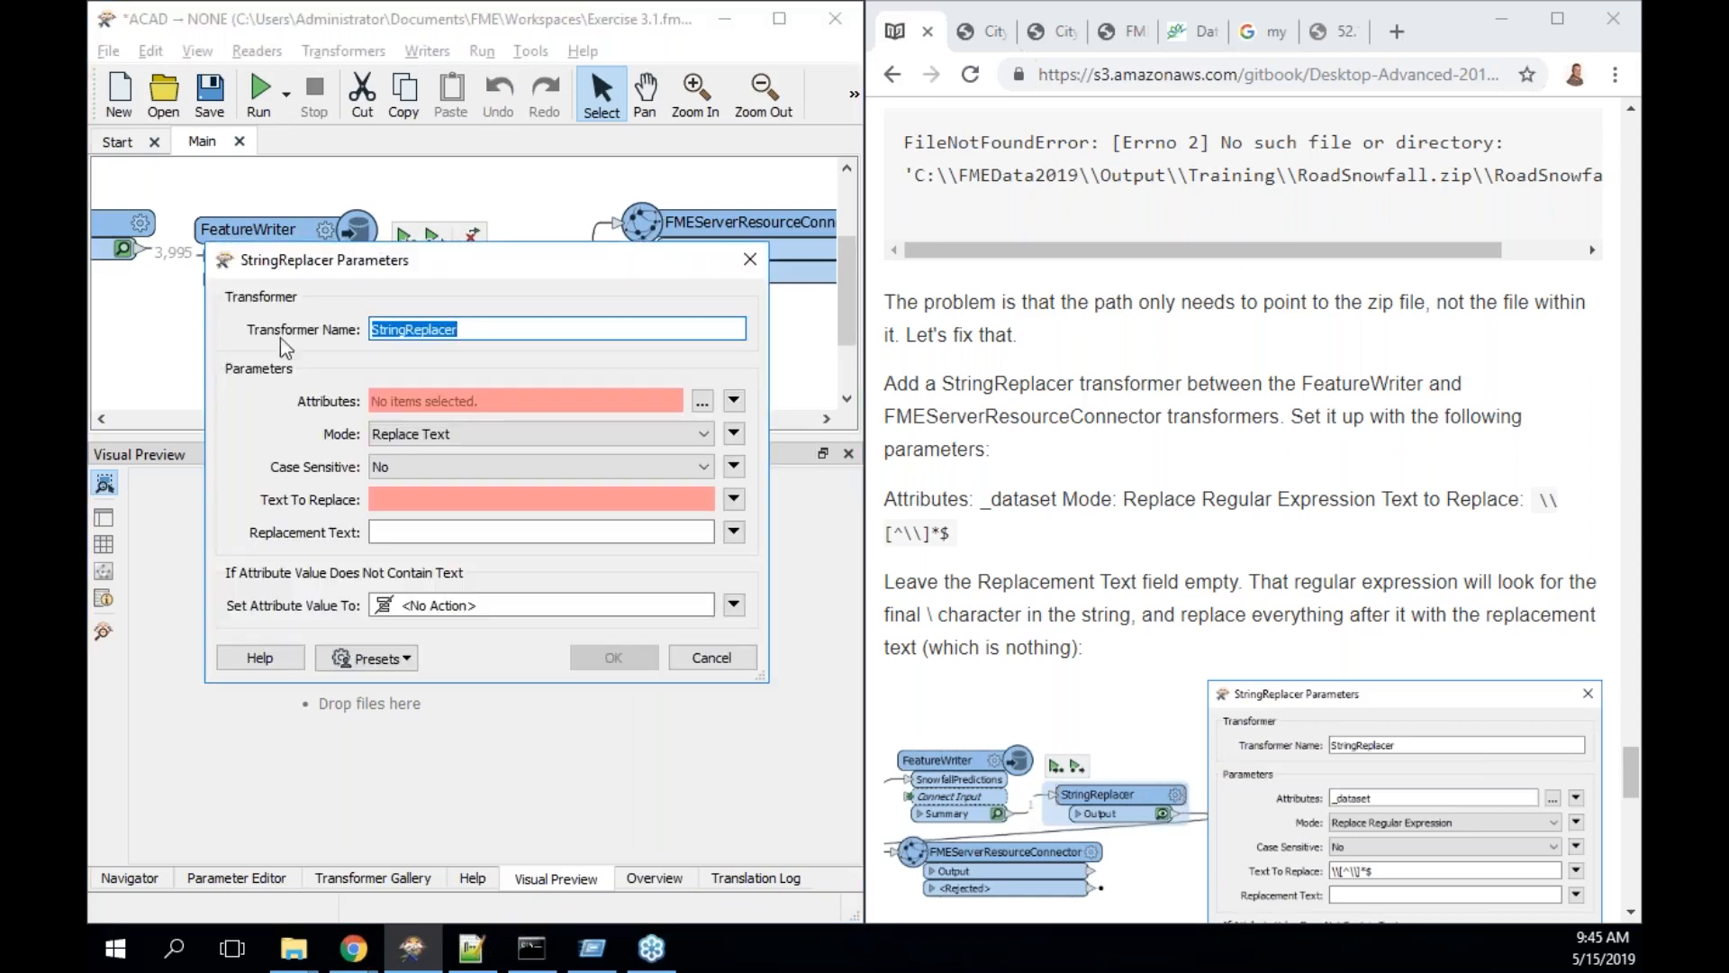
- Target the _dataset attribute, use Replace Regular Expression mode, and copy the tutorial's regex
left_click(701, 401)
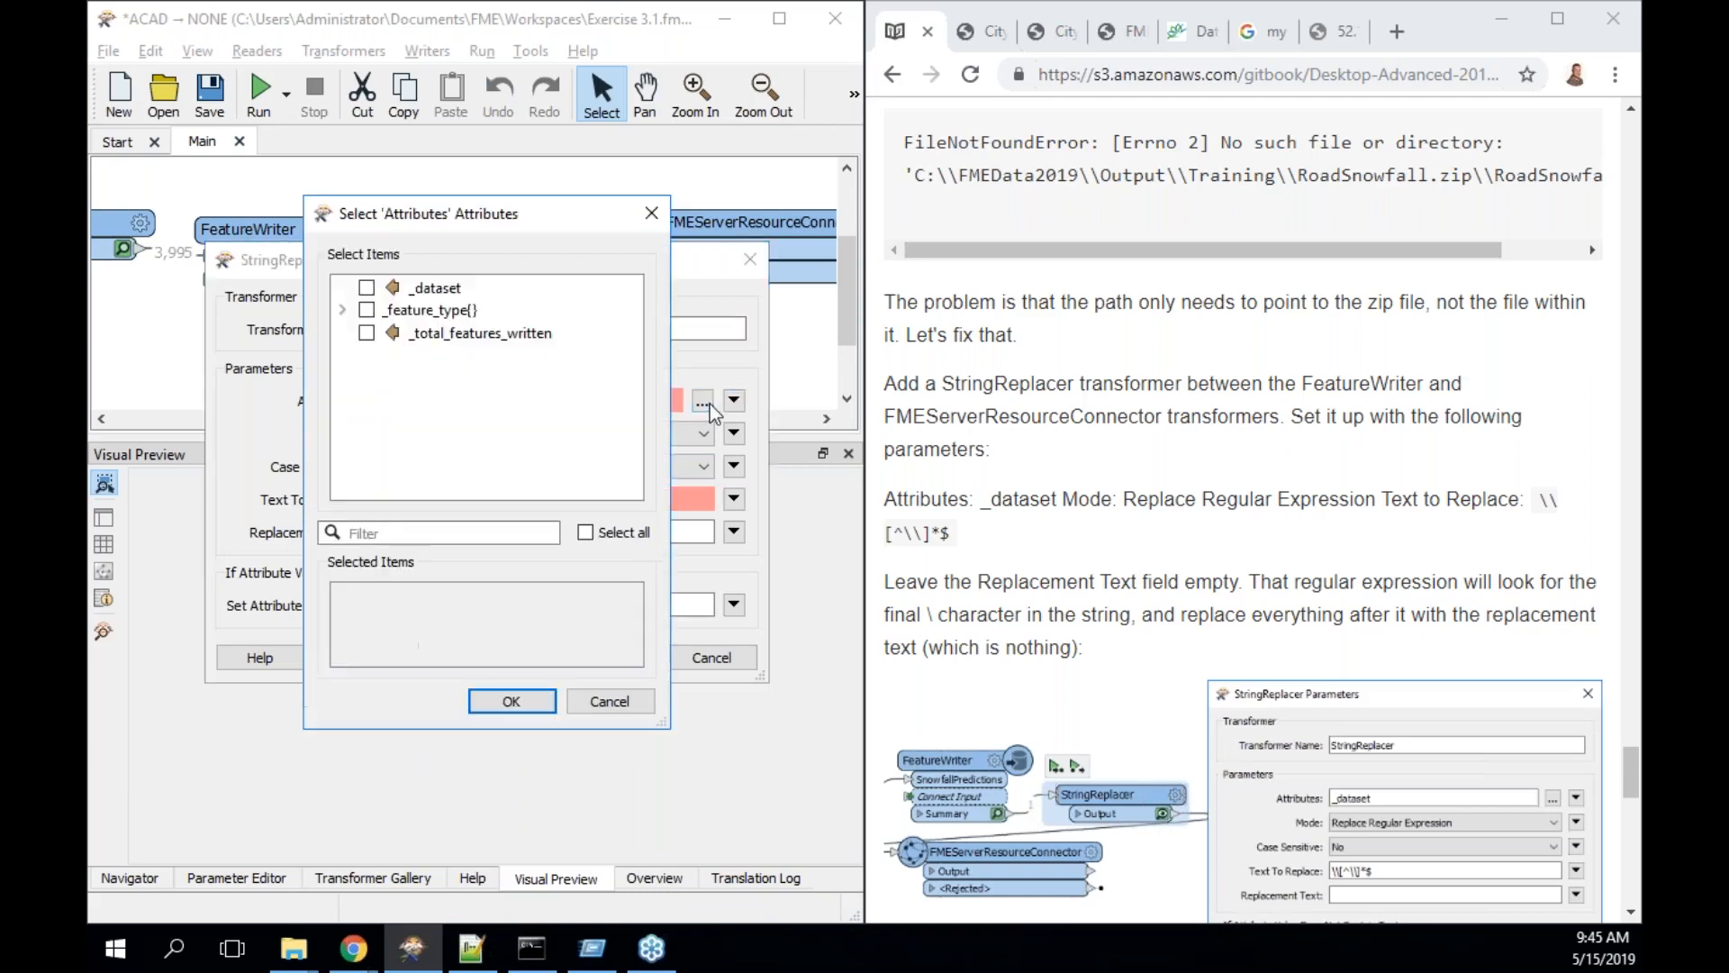
left_click(464, 290)
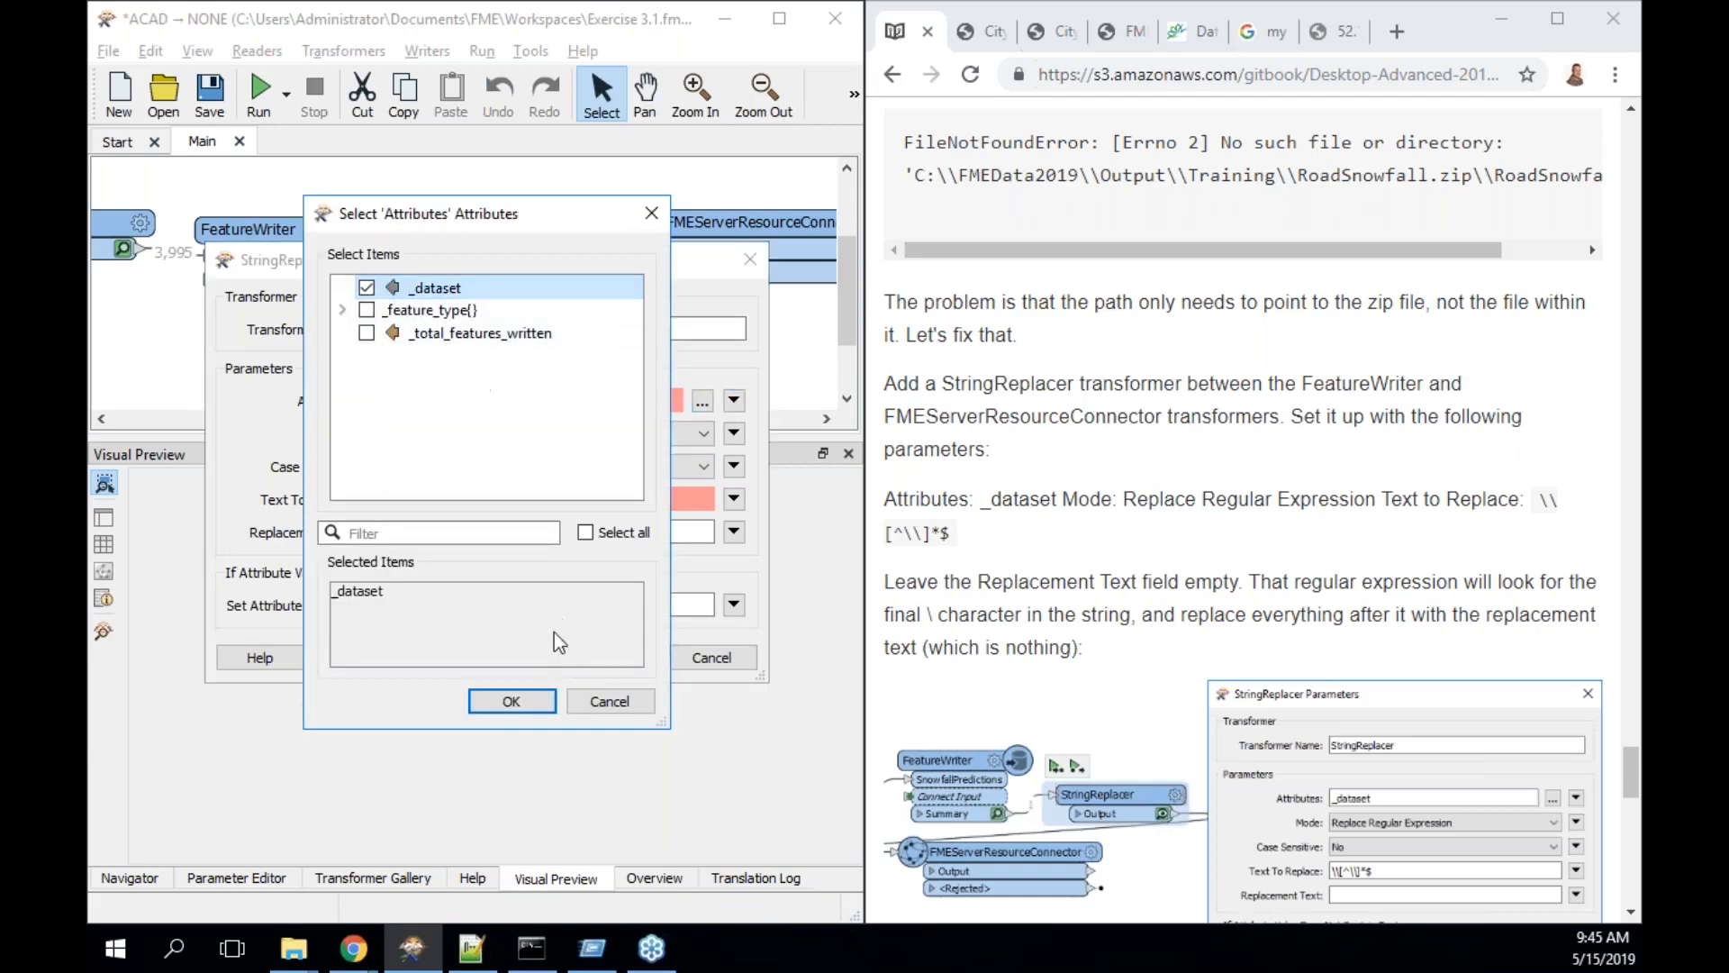
left_click(534, 699)
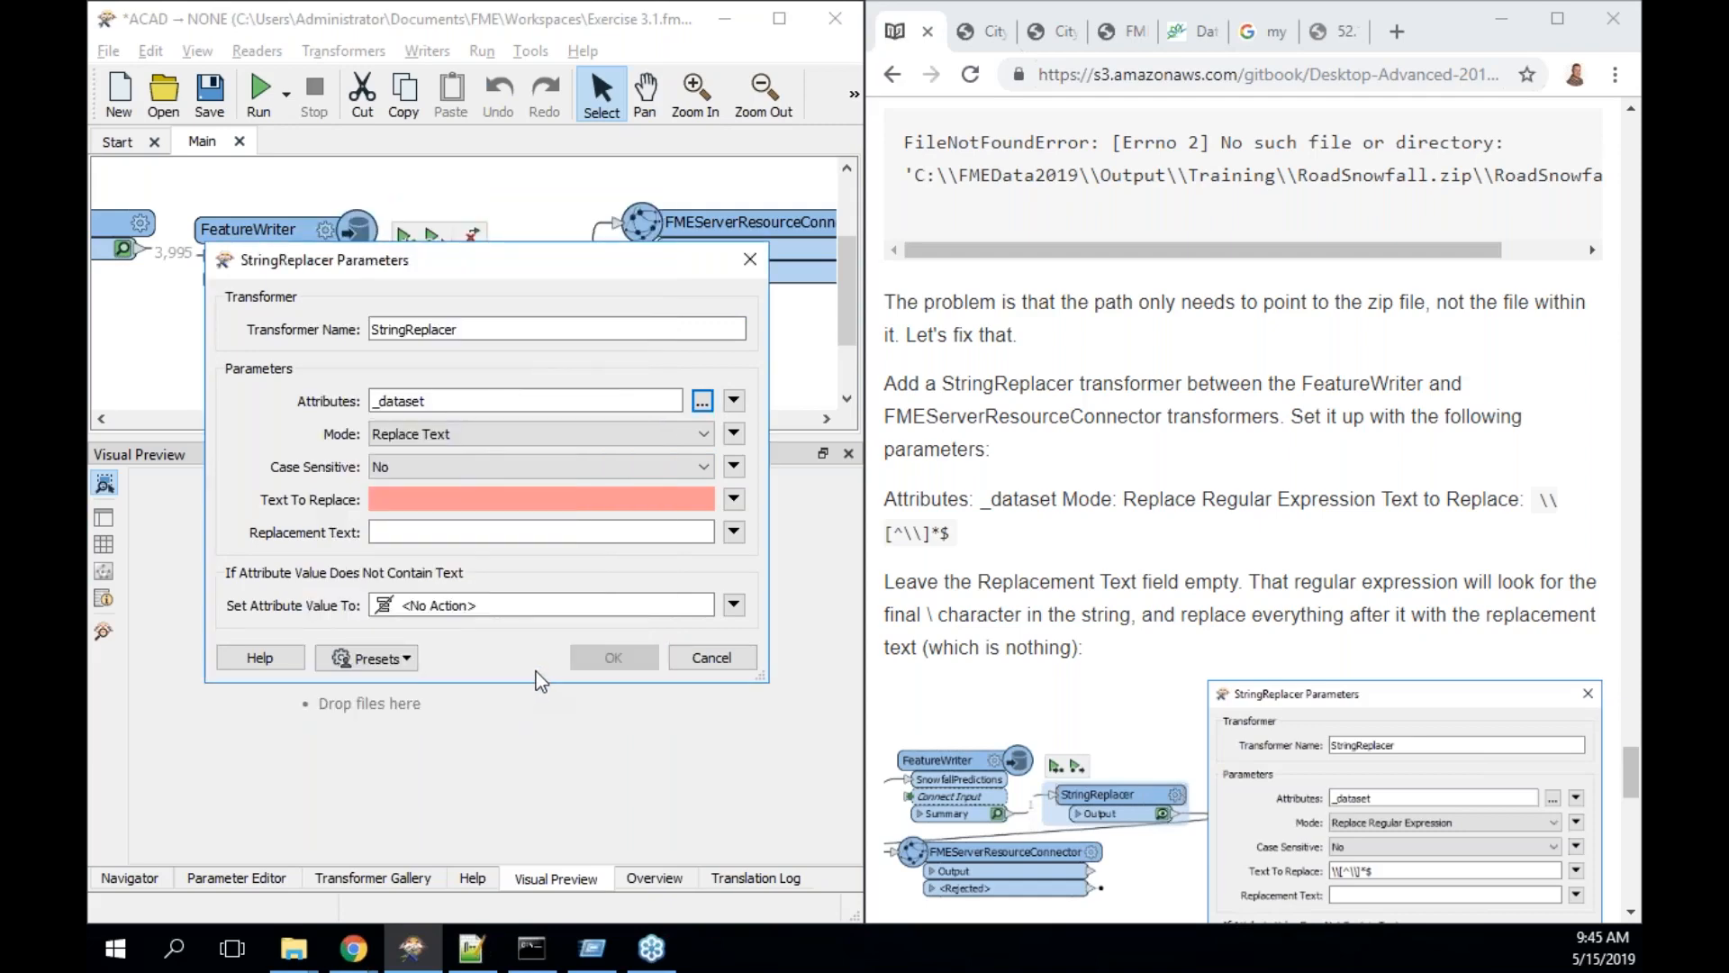
left_click(645, 435)
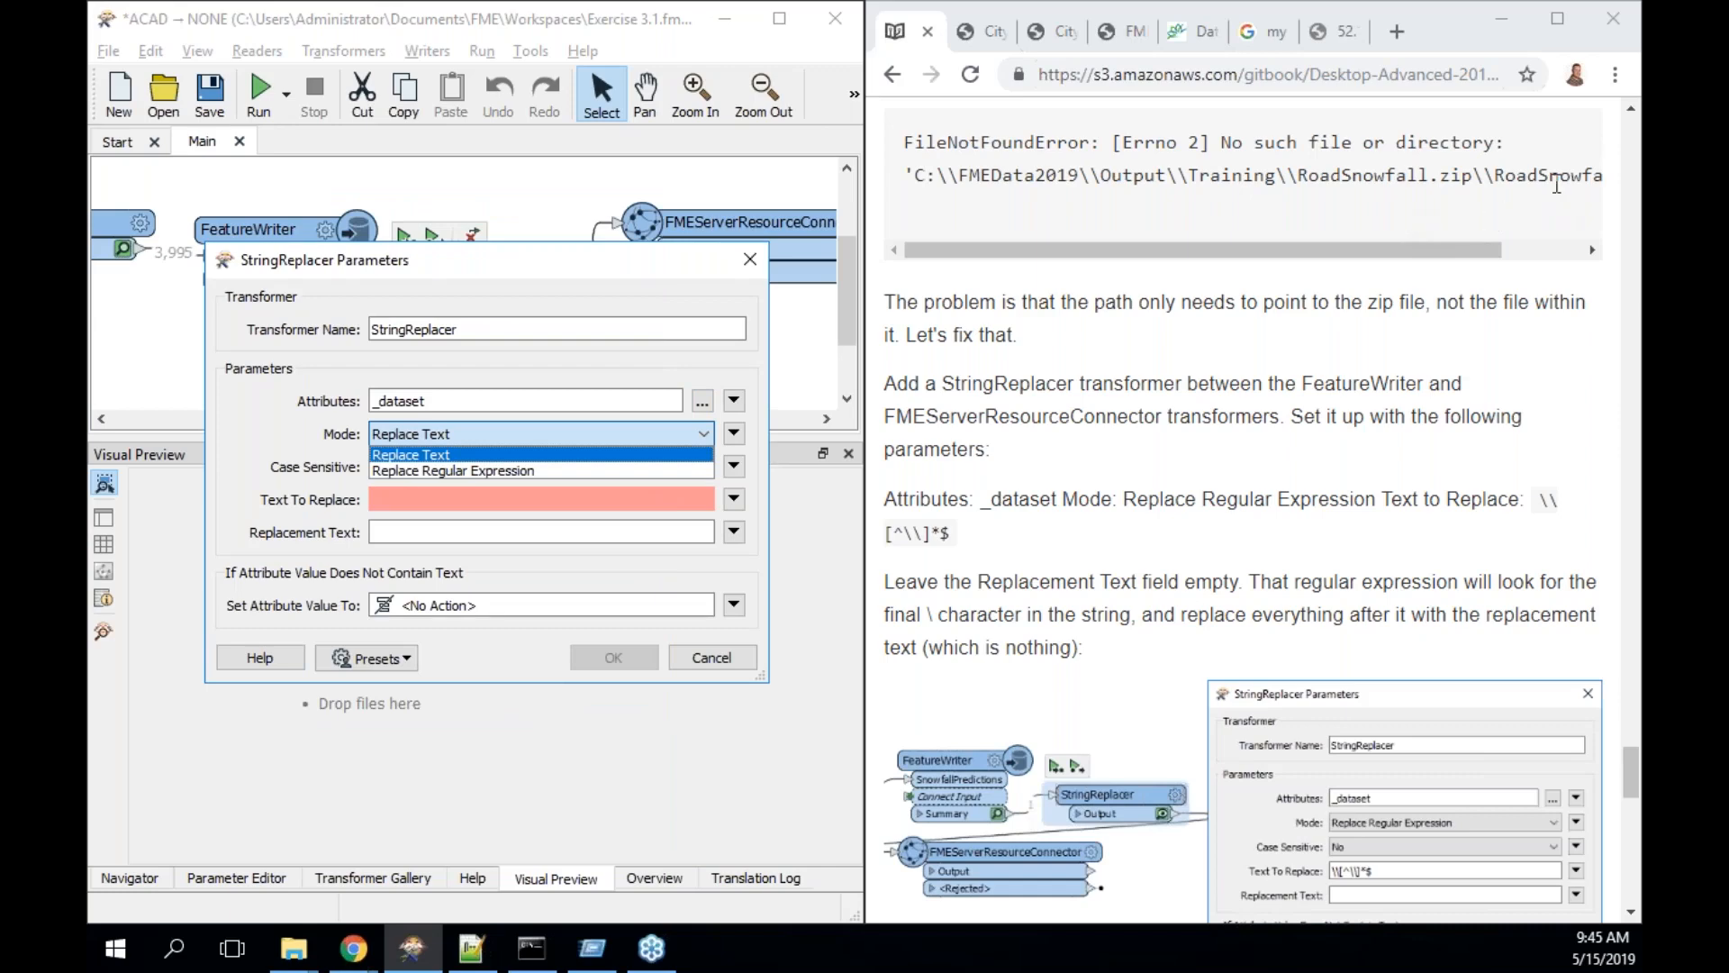
left_click(643, 471)
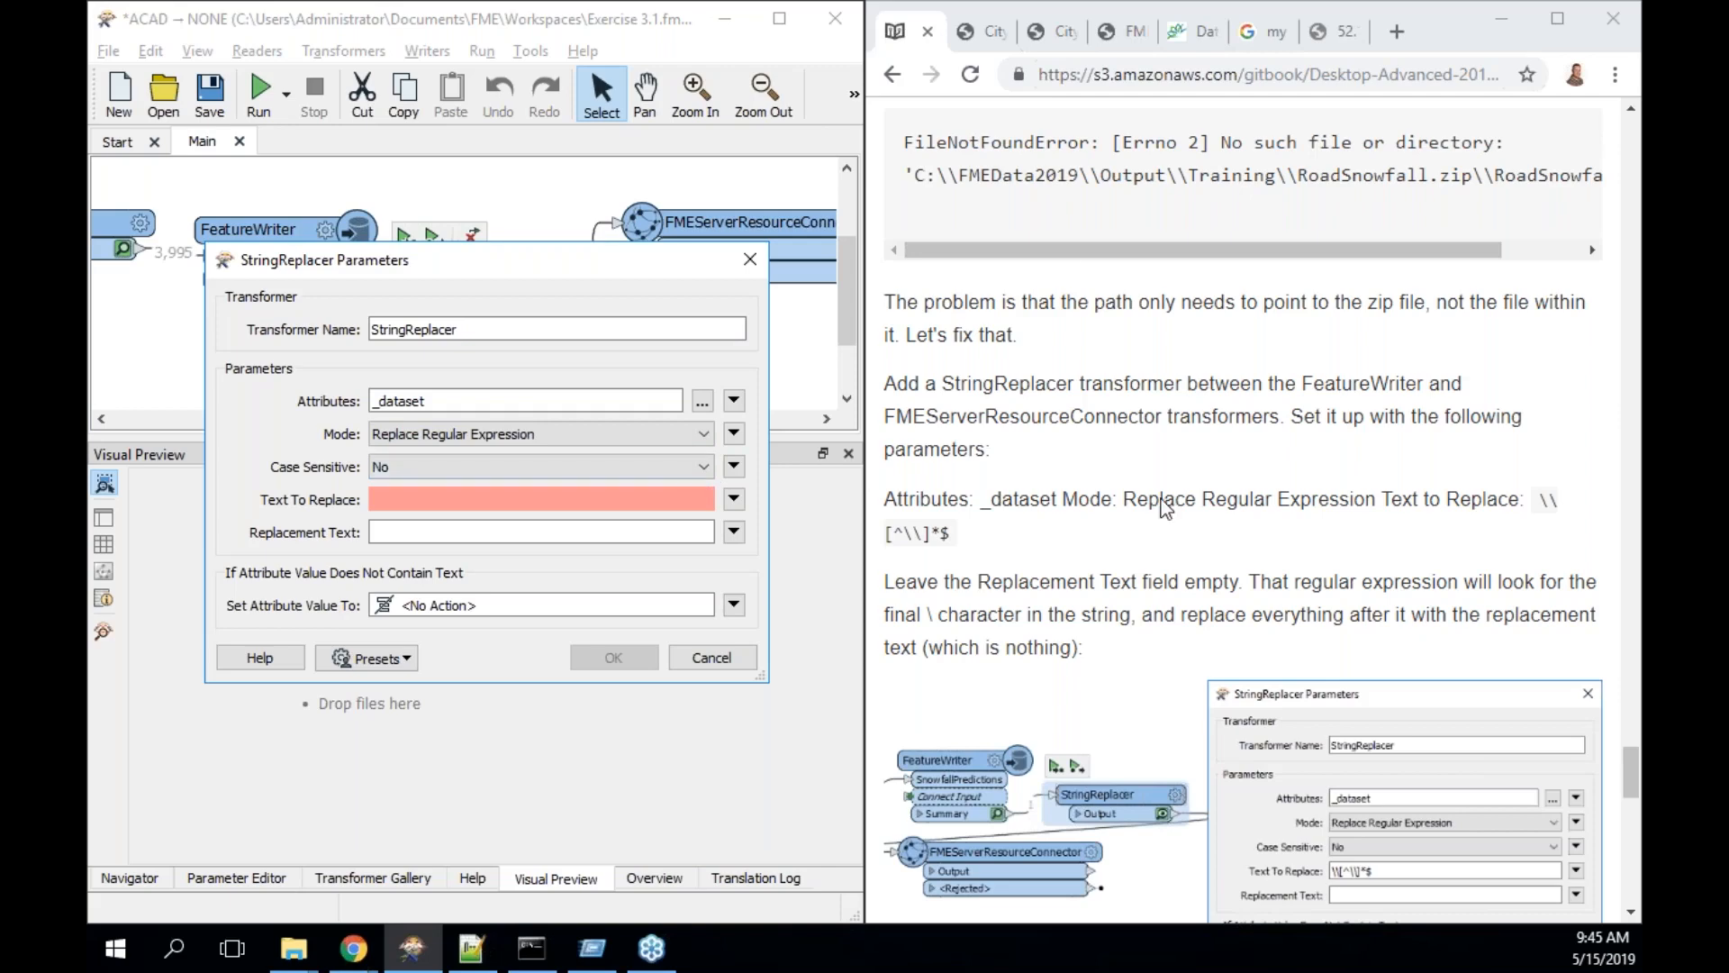
scroll(1438, 551, "down", 2)
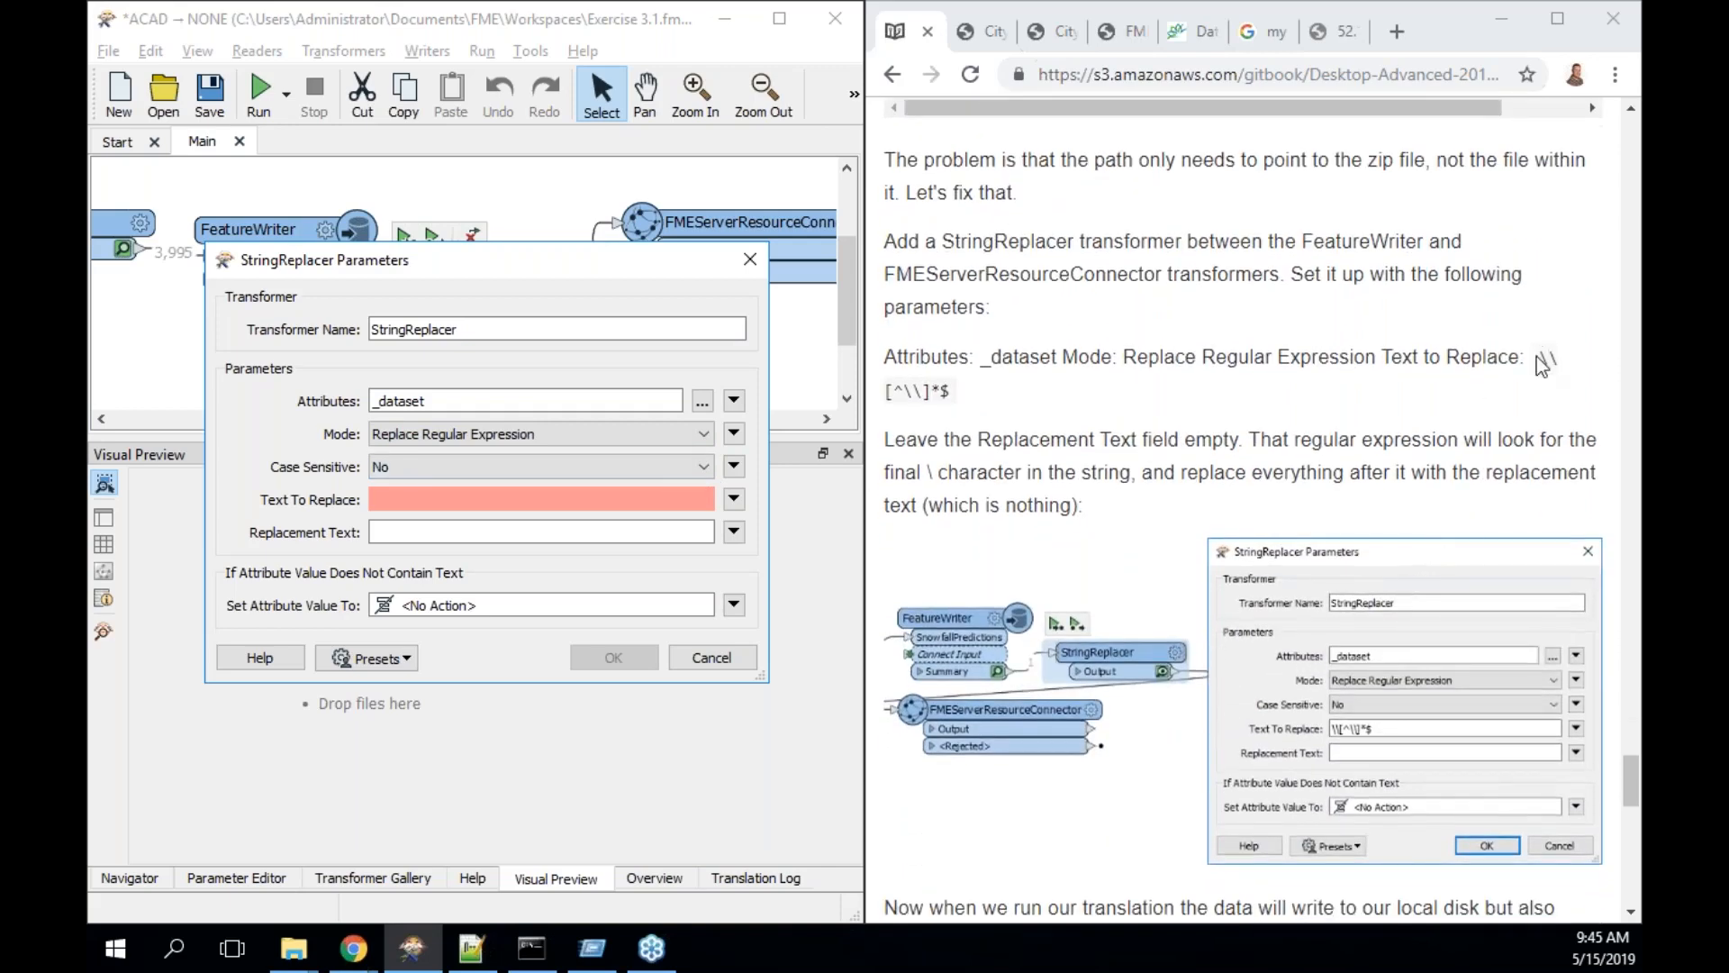
left_click_drag(1541, 359, 1220, 417)
key("ctrl+c")
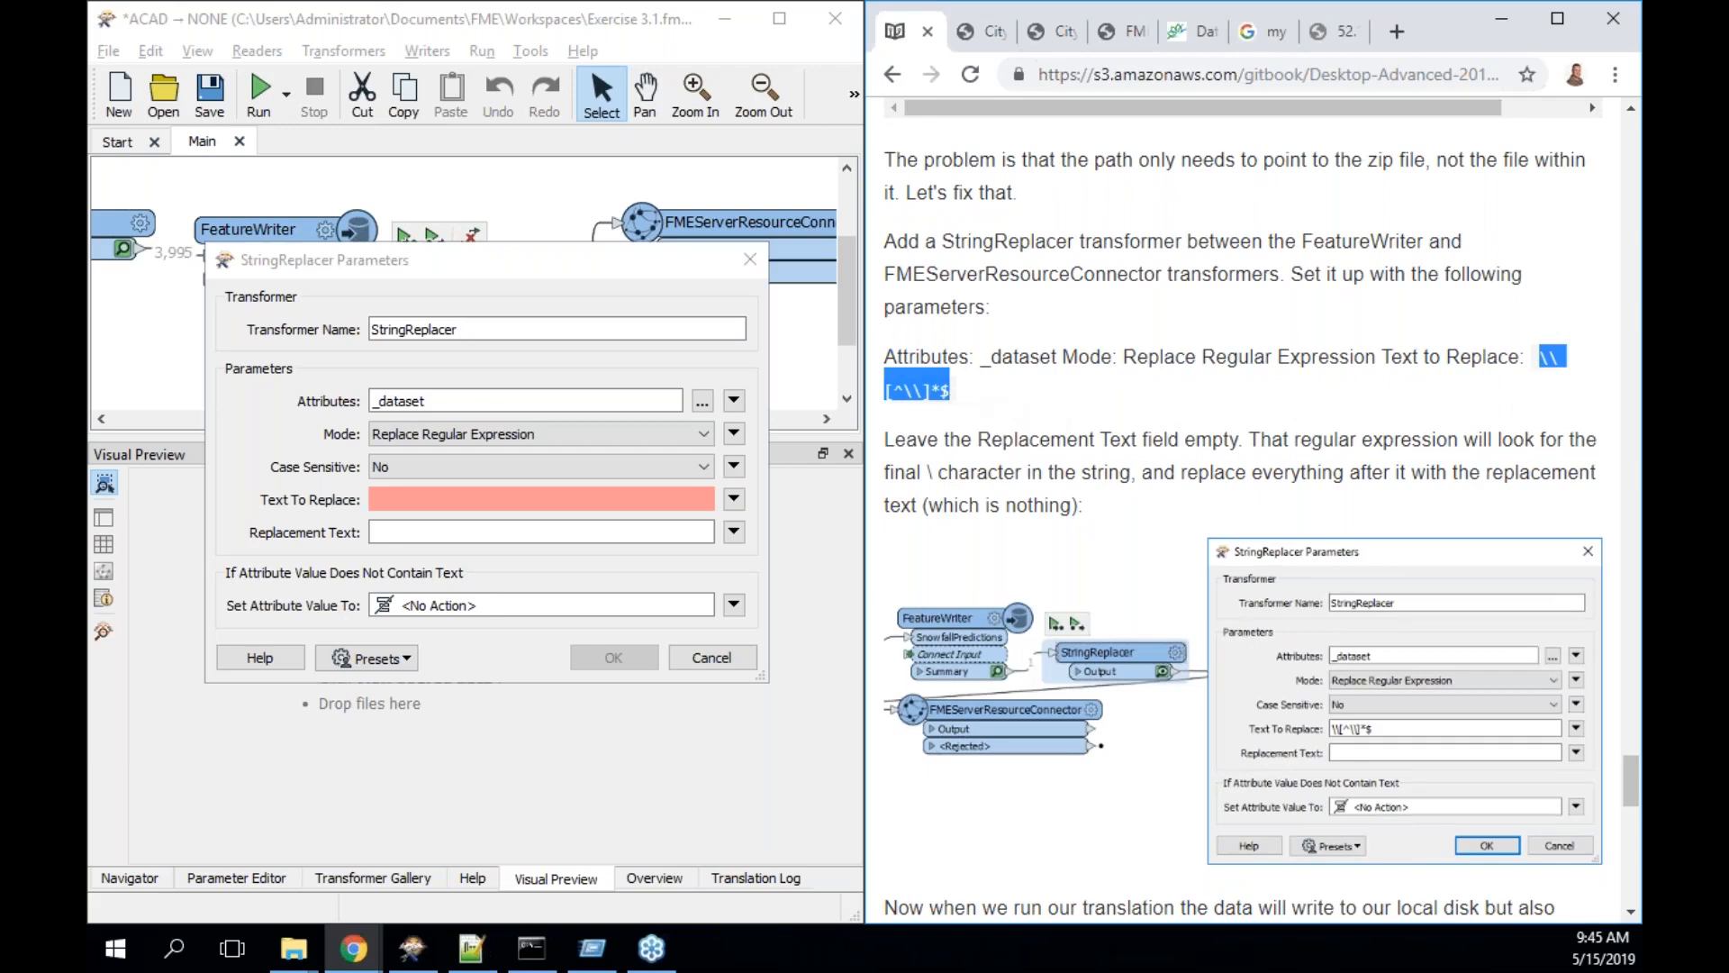
left_click(541, 499)
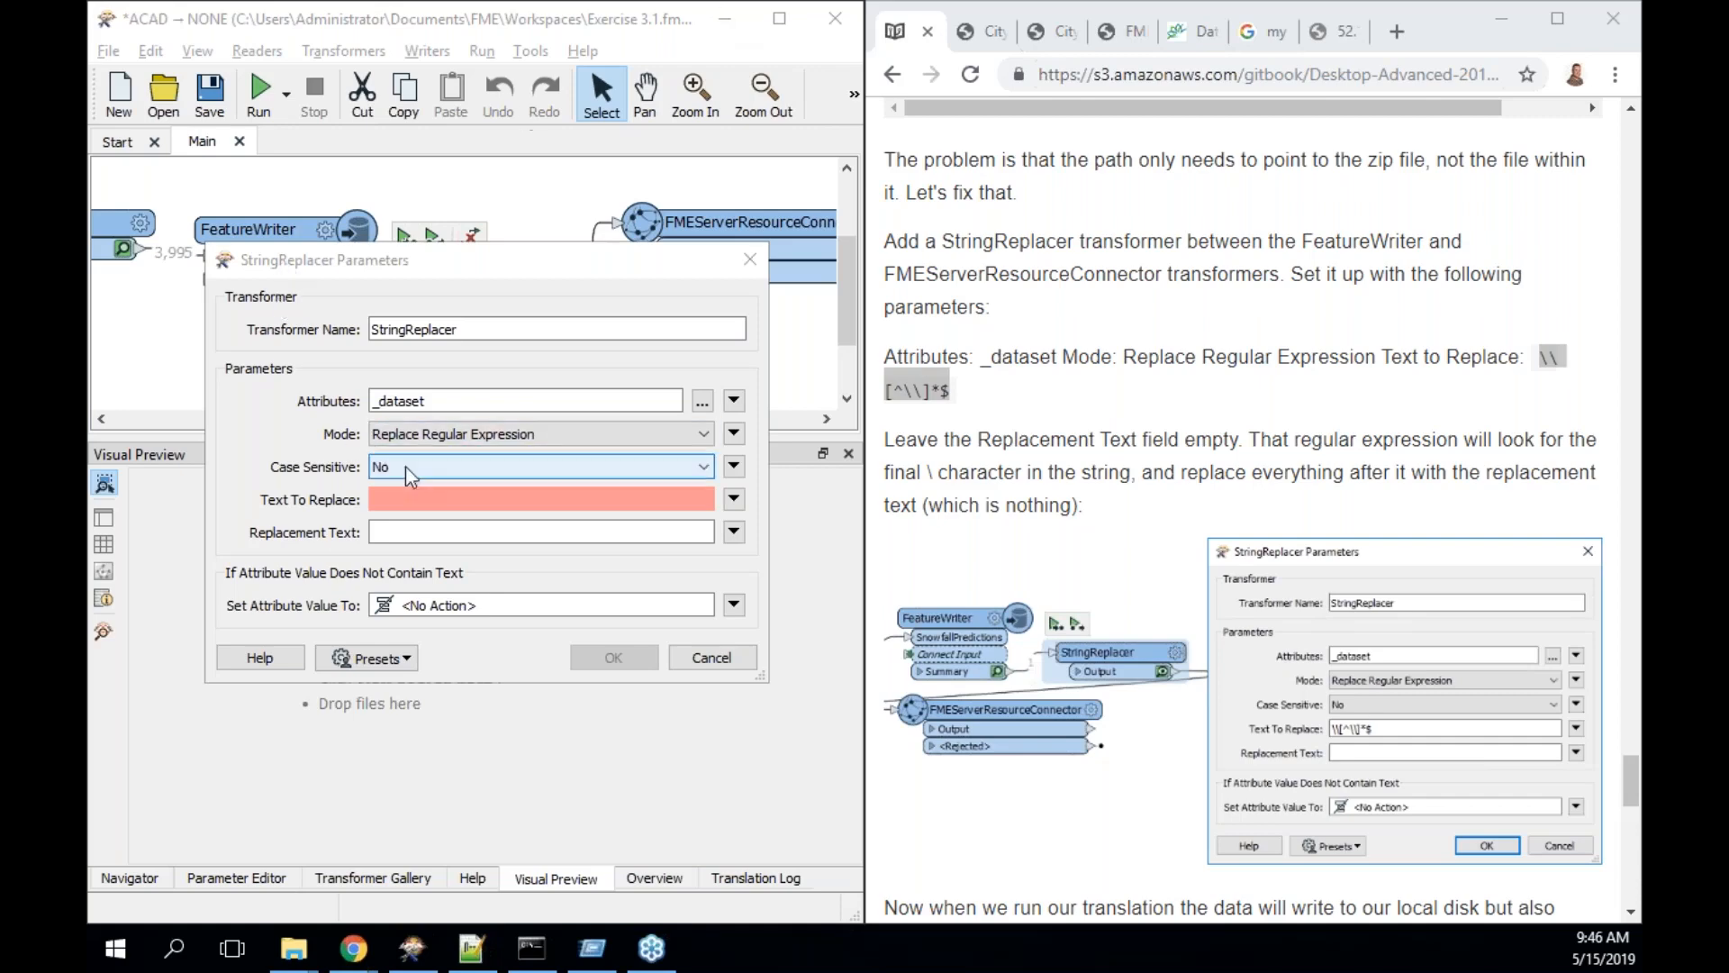
- Paste \\[^\\]*$ into StringReplacer's Text To Replace, leave Replacement Text empty, and apply
left_click(451, 499)
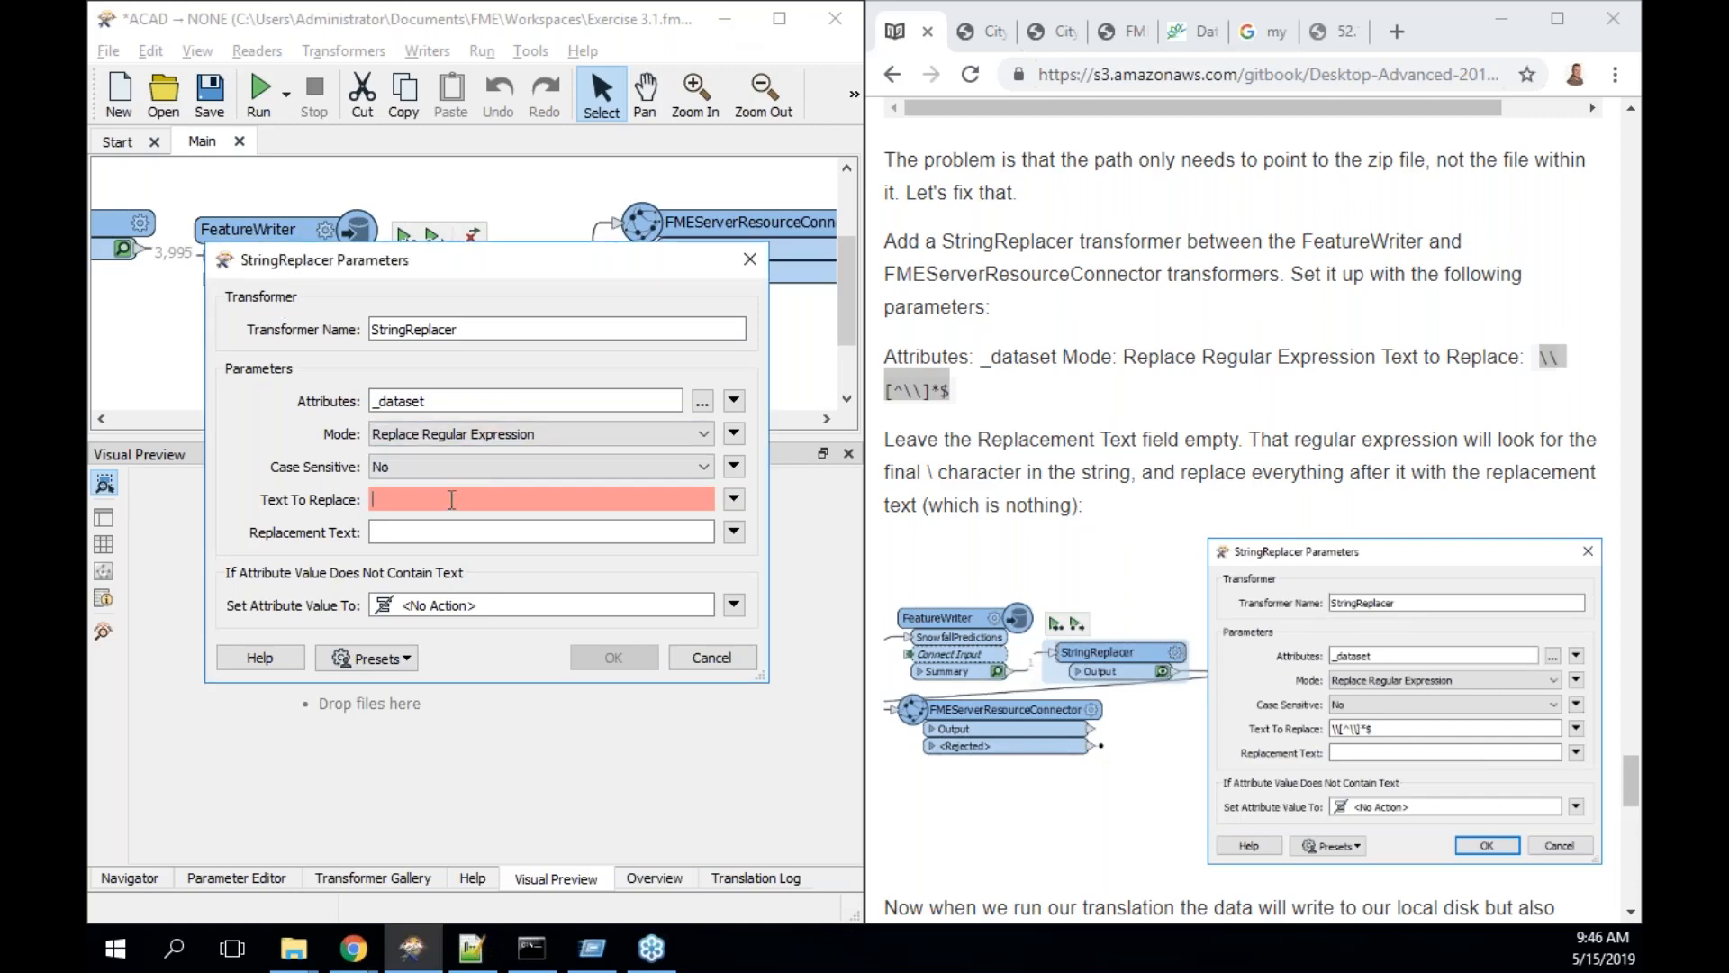
key("ctrl+v")
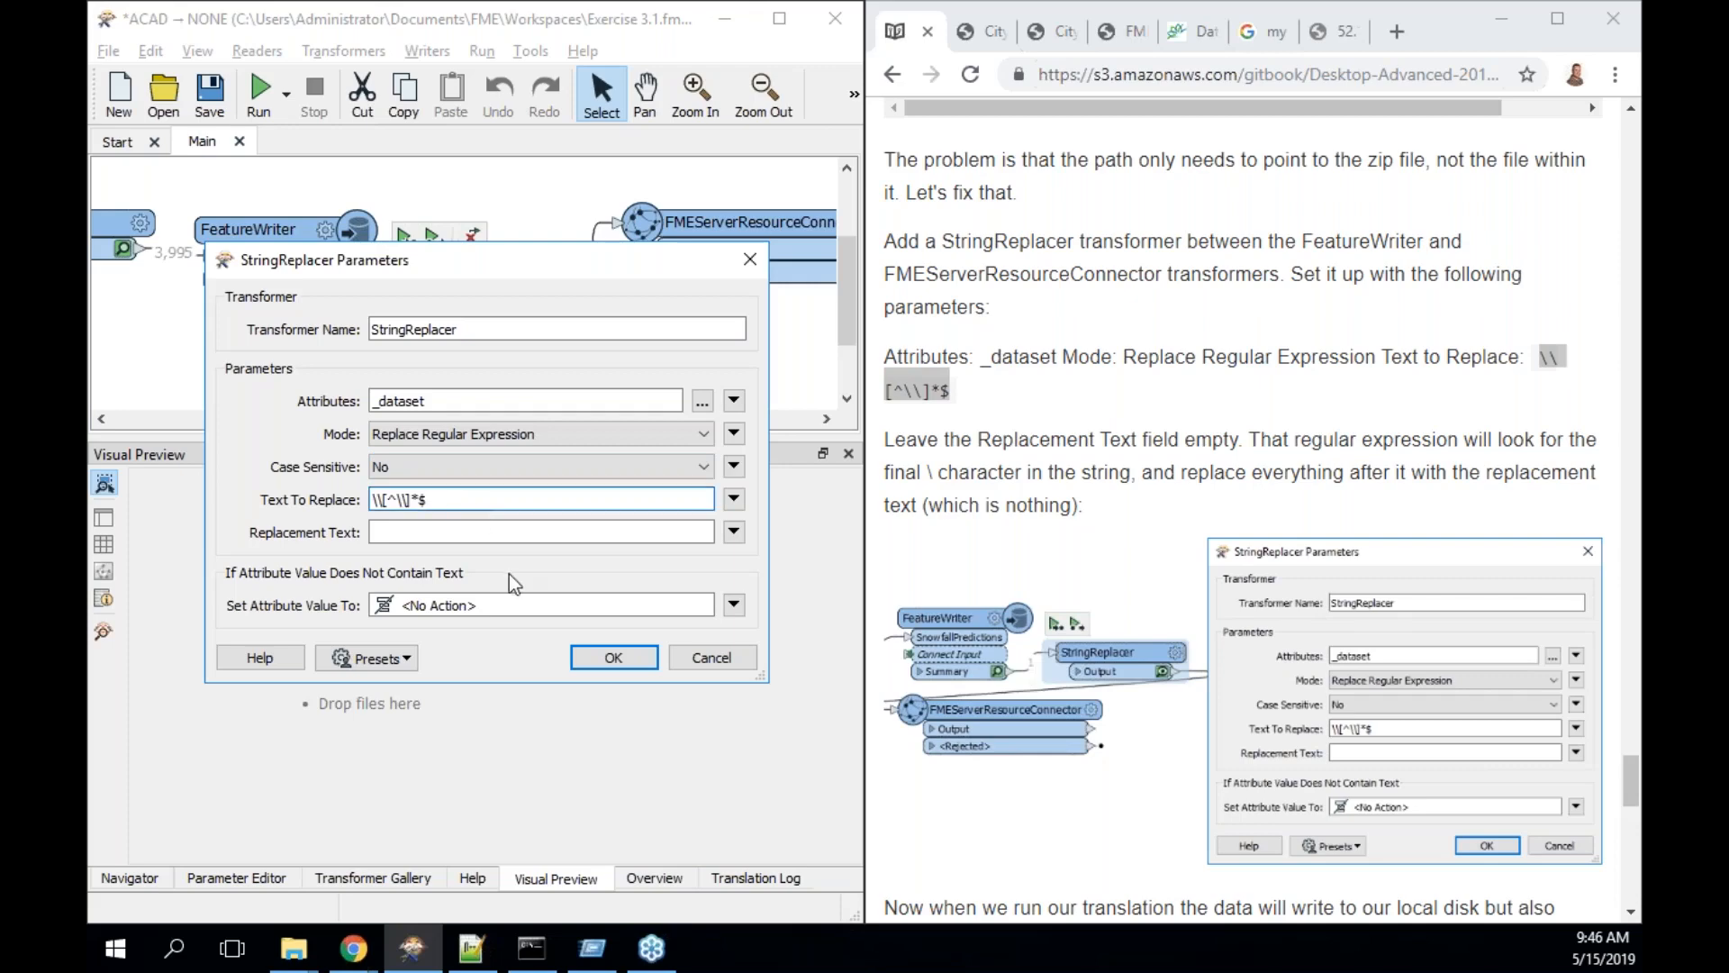
key("Left")
key("shift+Right")
key("Left")
key("shift+Left")
key("shift+Left")
key("shift+Left")
key("shift+Left")
key("shift+Left")
key("shift+Left")
key("shift+Left")
key("Left")
scroll(1215, 650, "down", 2)
scroll(1215, 650, "down", 4)
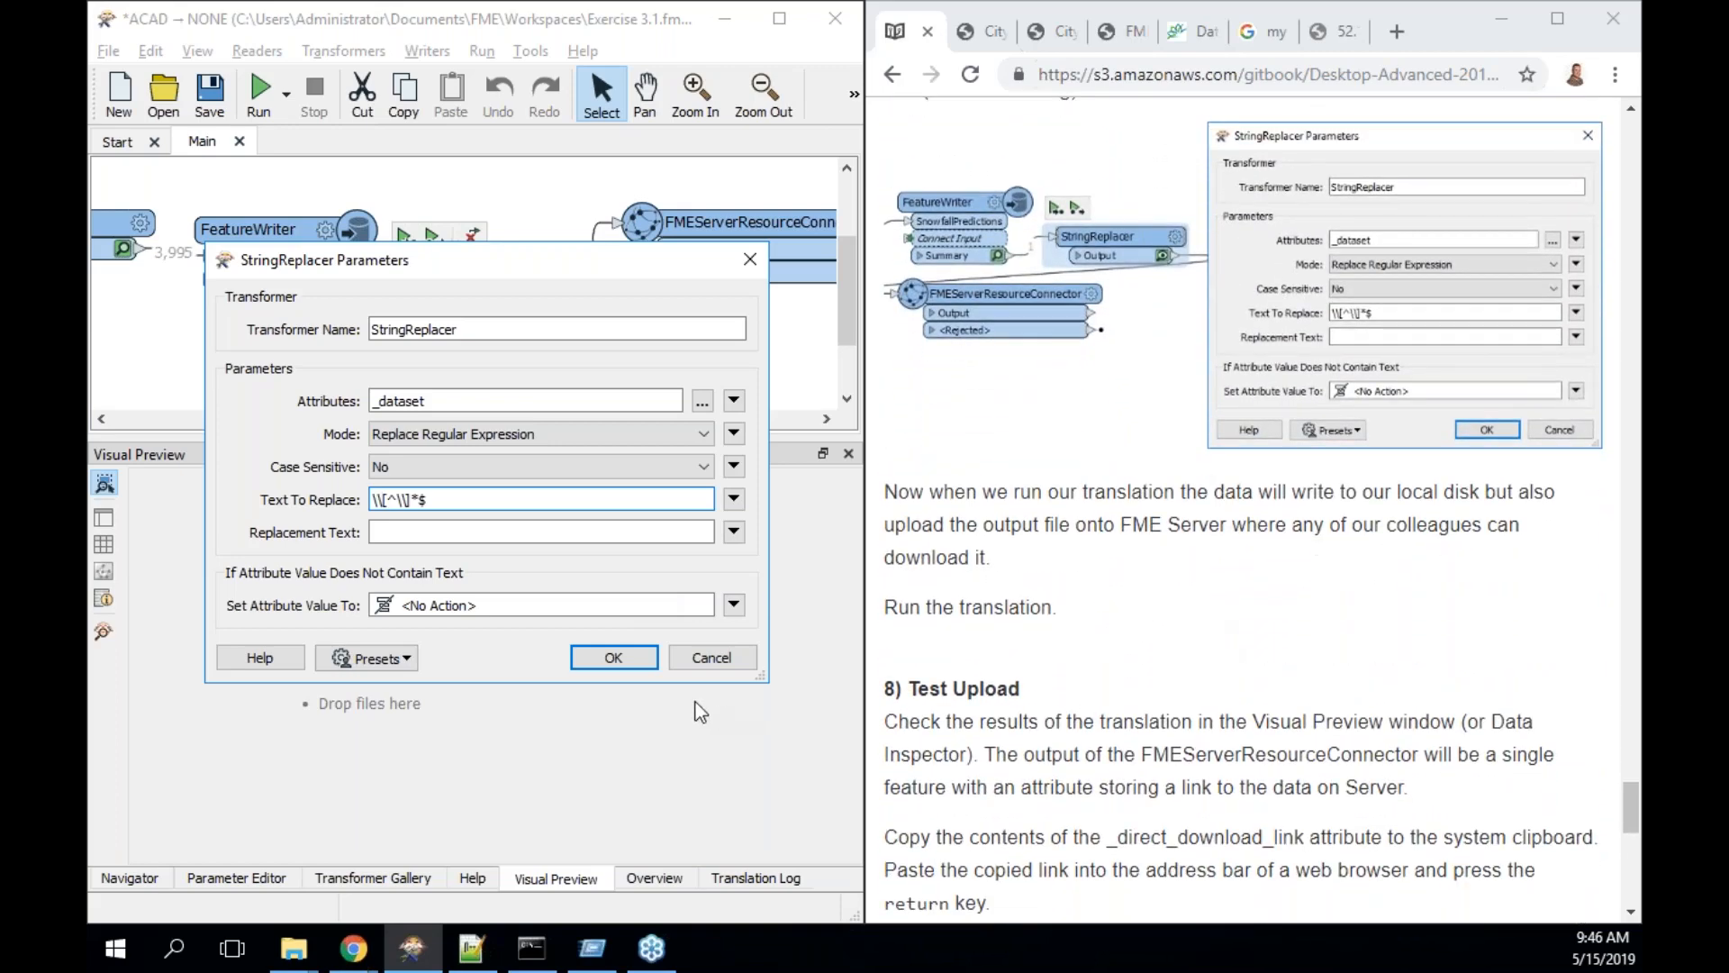
left_click(613, 658)
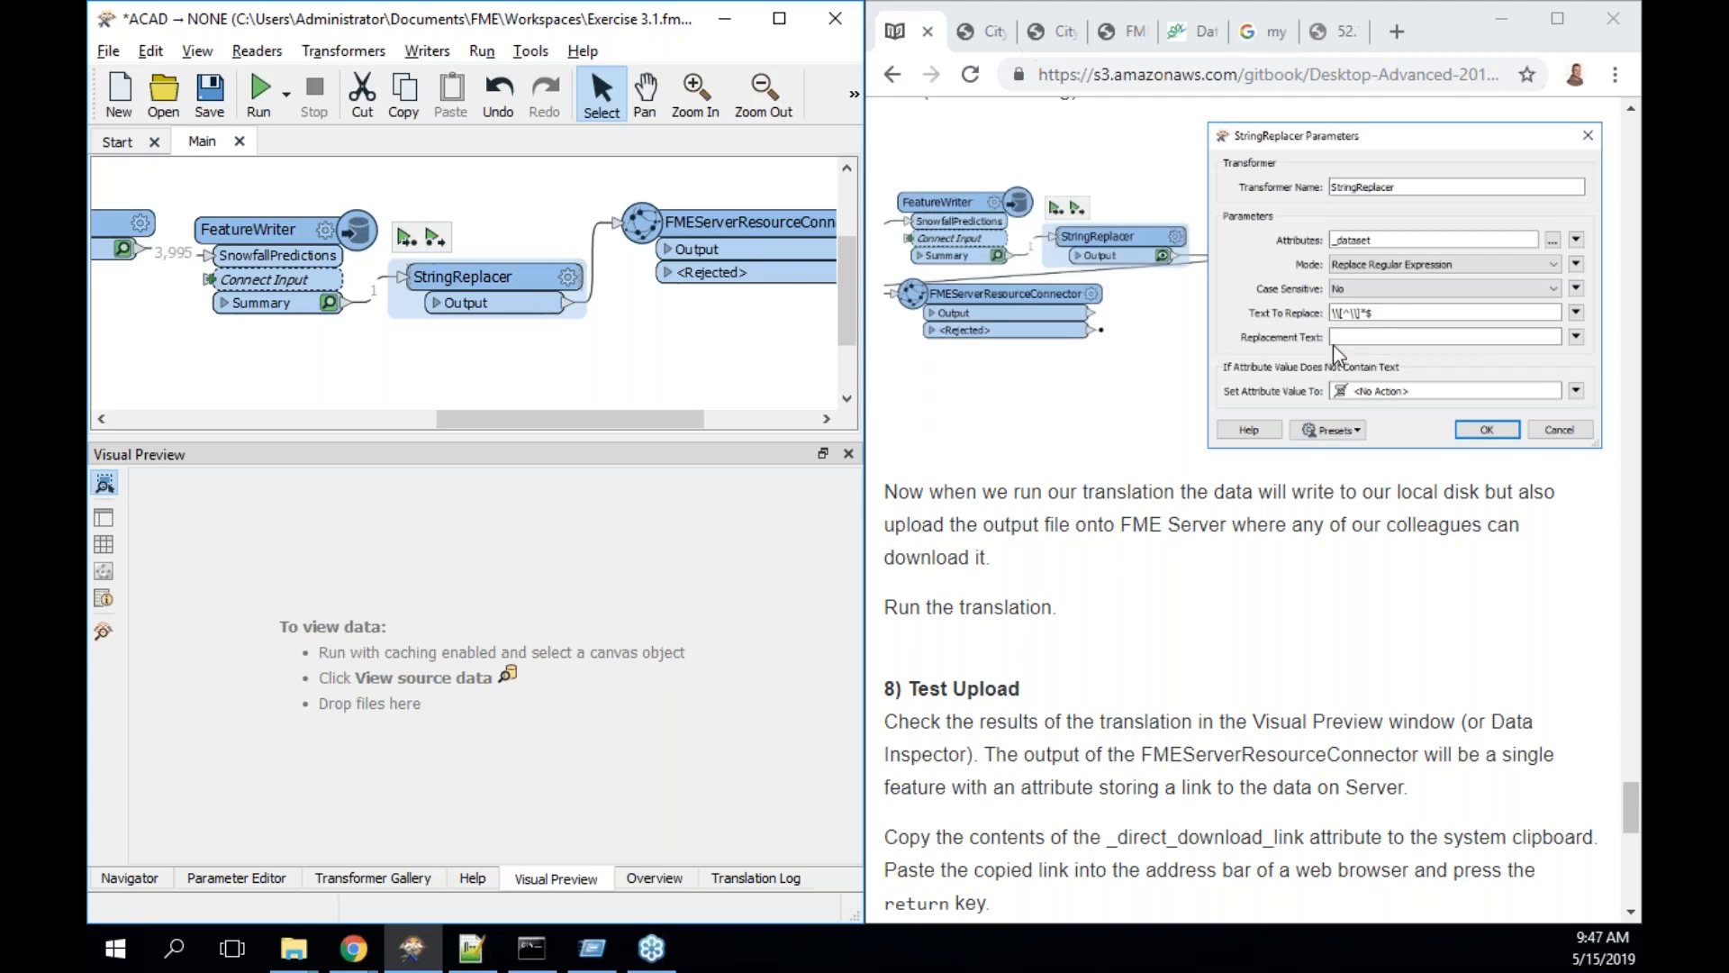
- Run to StringReplacer and widen _dataset to read C:\FMEData2019\Output\Training\RoadSnowfall.zip
left_click(405, 239)
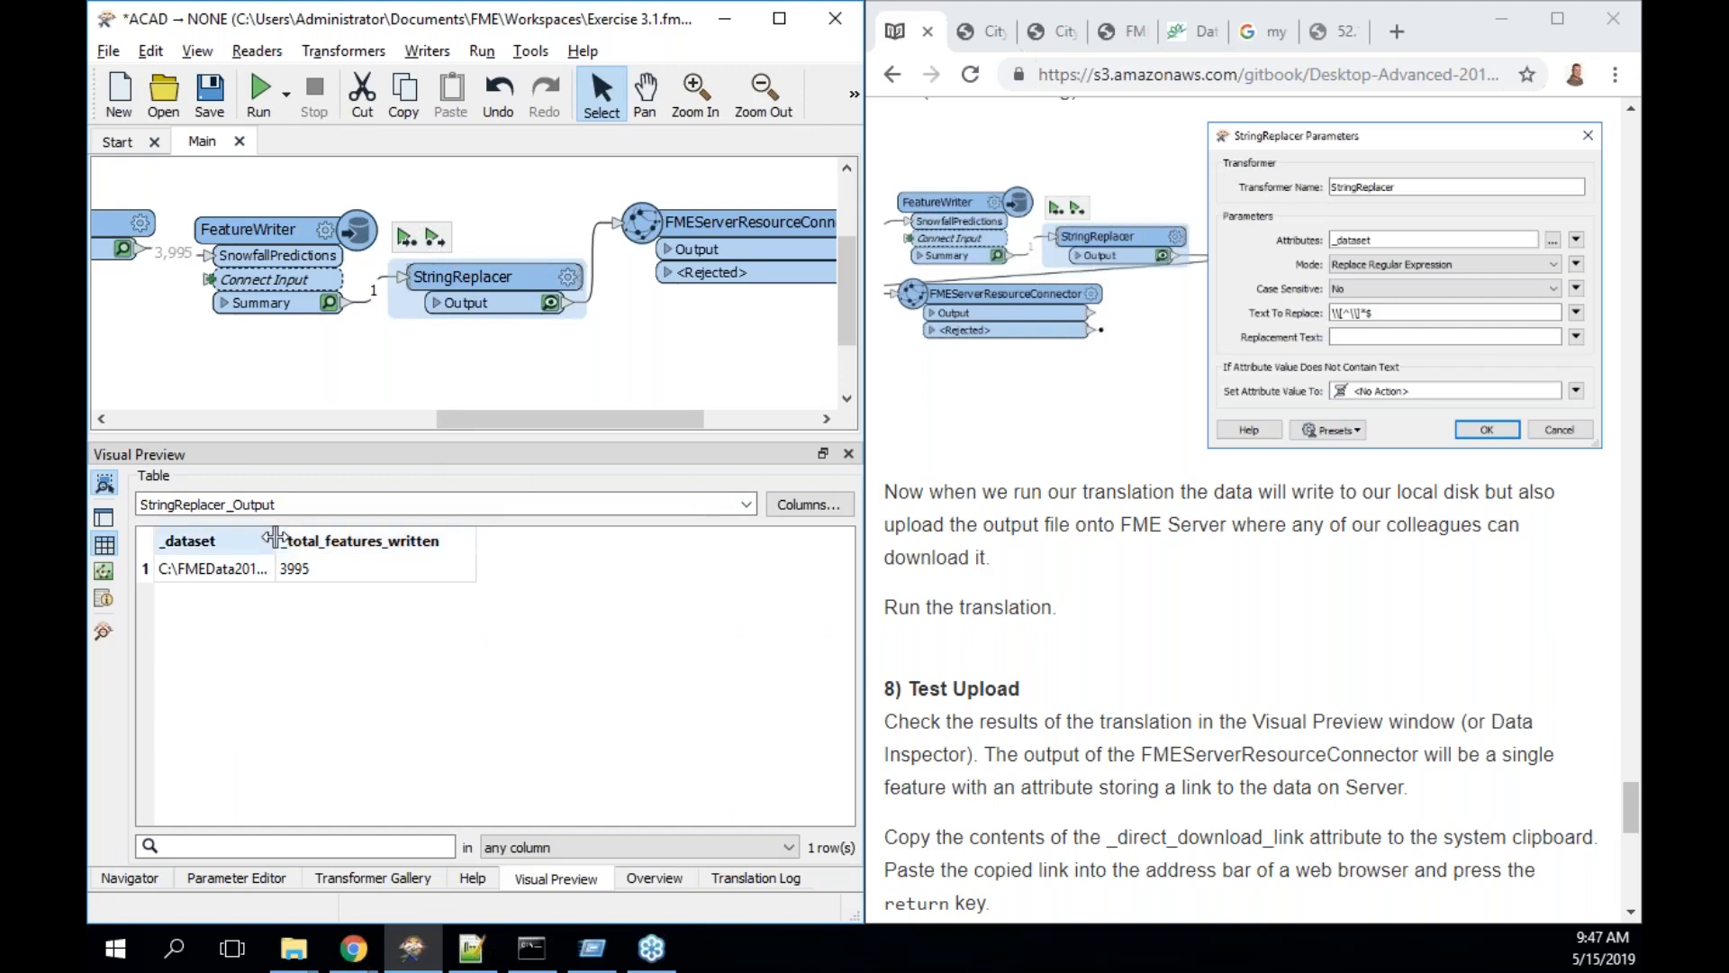
left_click_drag(277, 538, 611, 531)
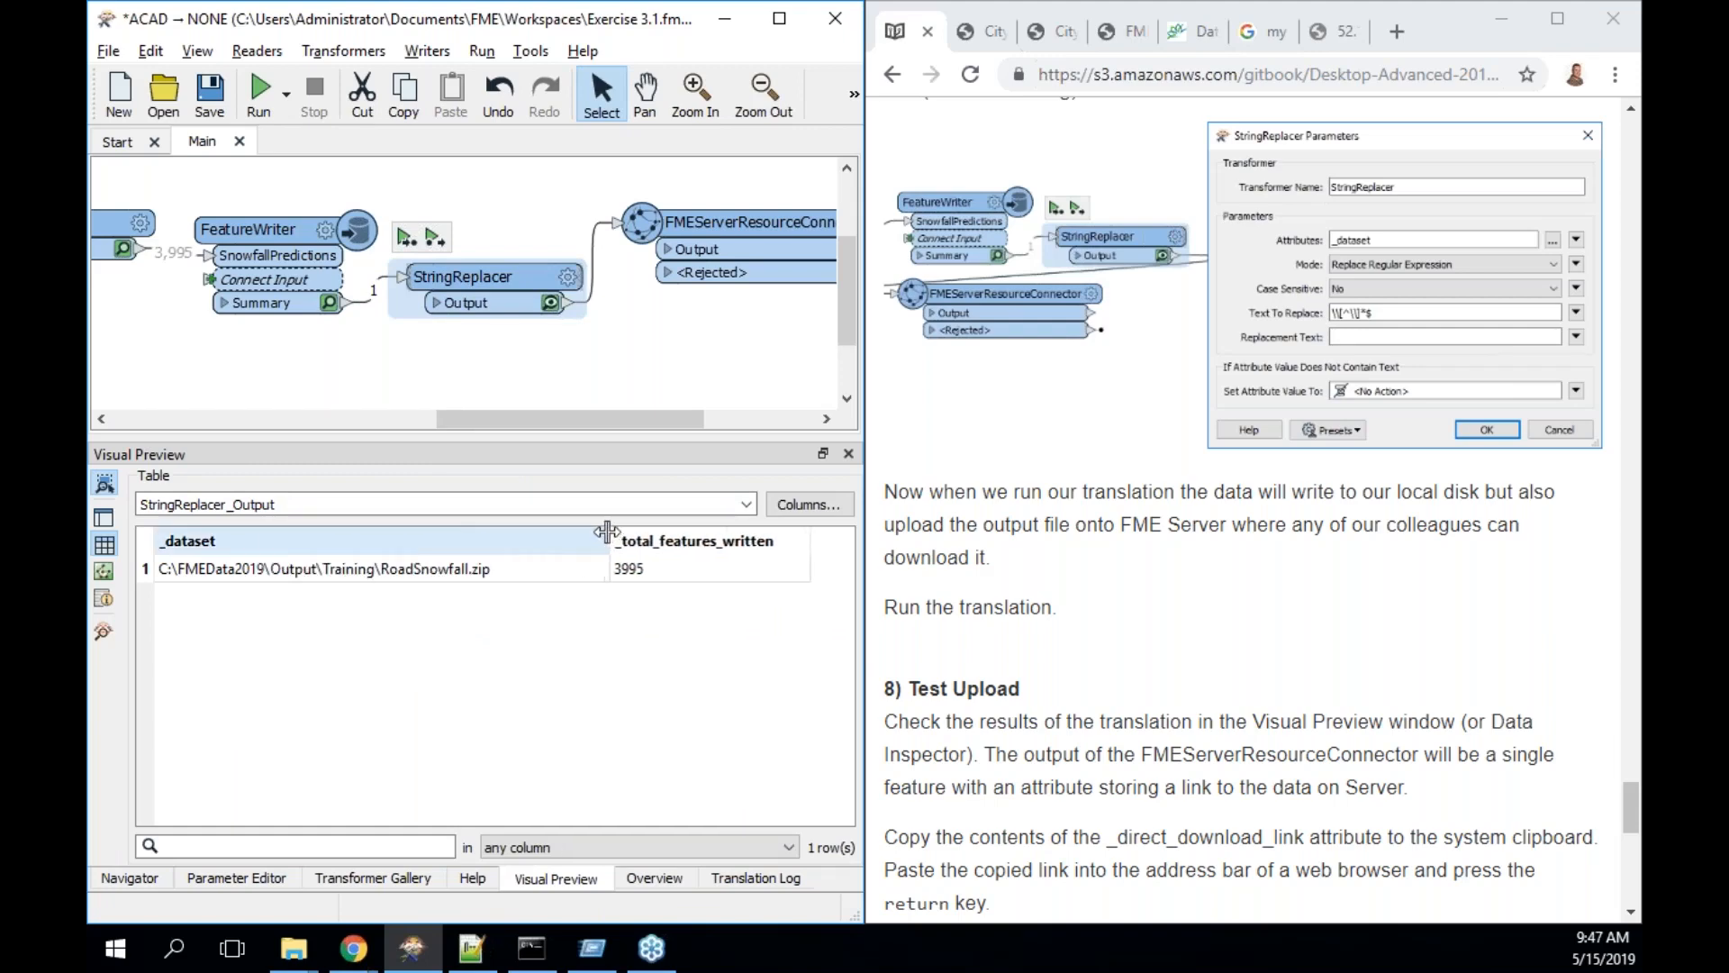
left_click(501, 574)
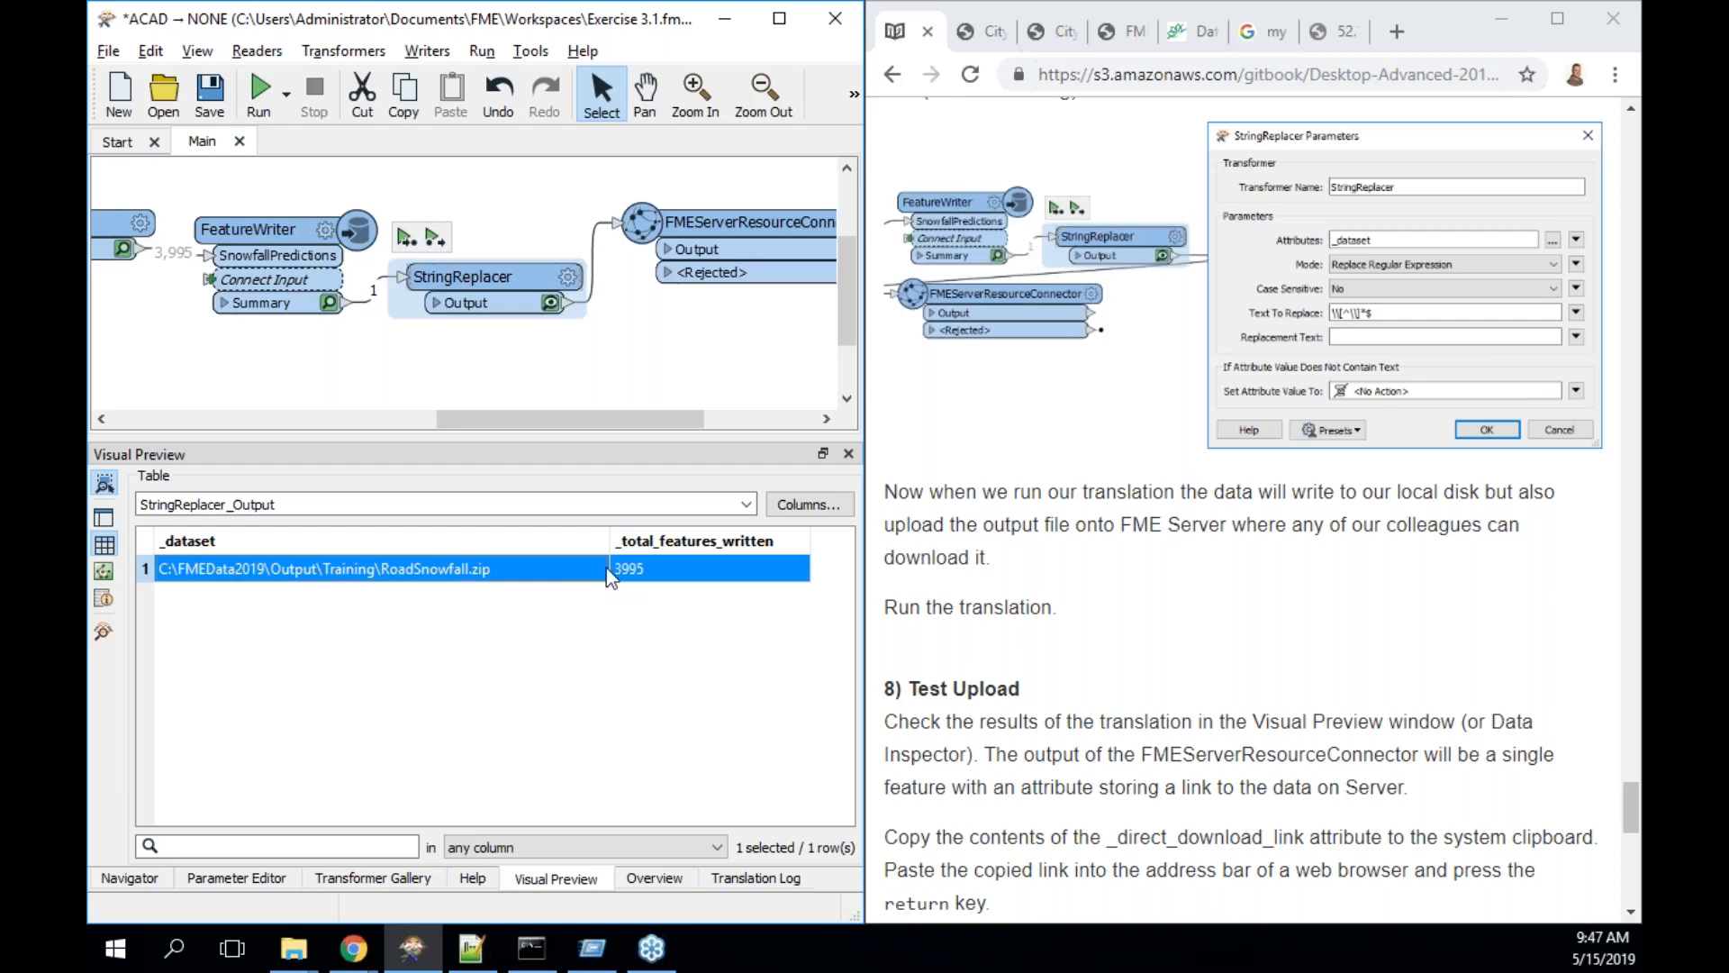
- Remove the leading and one inner backslash from Text To Replace, then rerun to StringReplacer
double_click(536, 280)
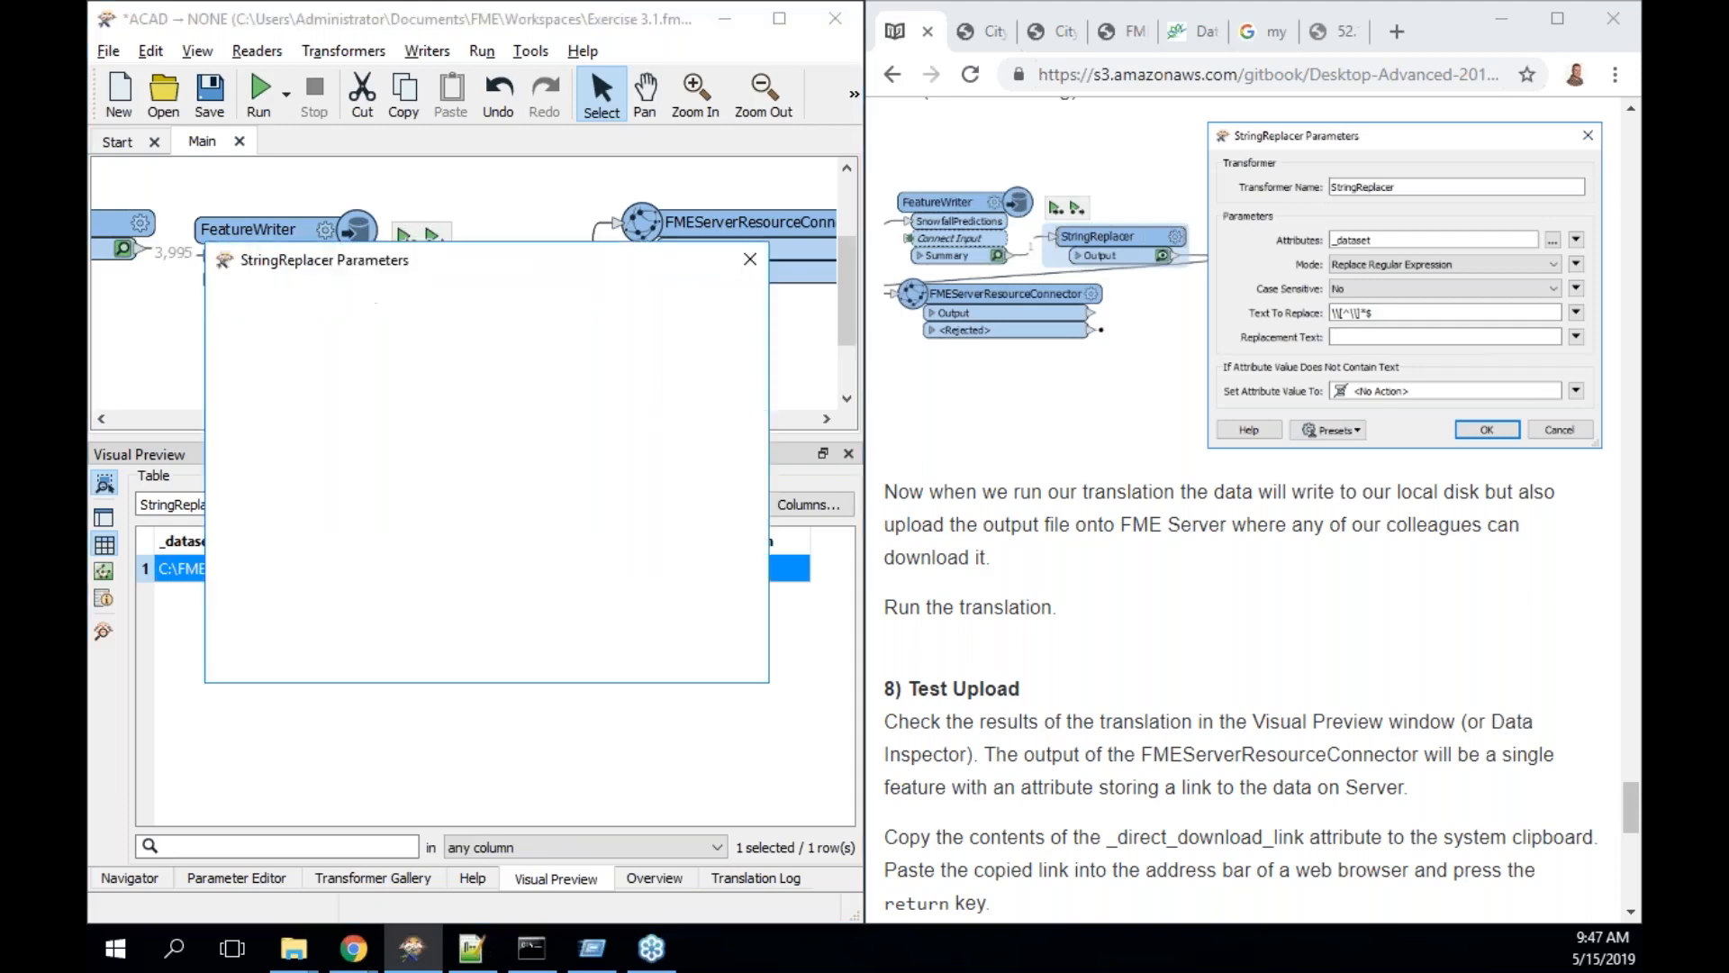
triple_click(427, 499)
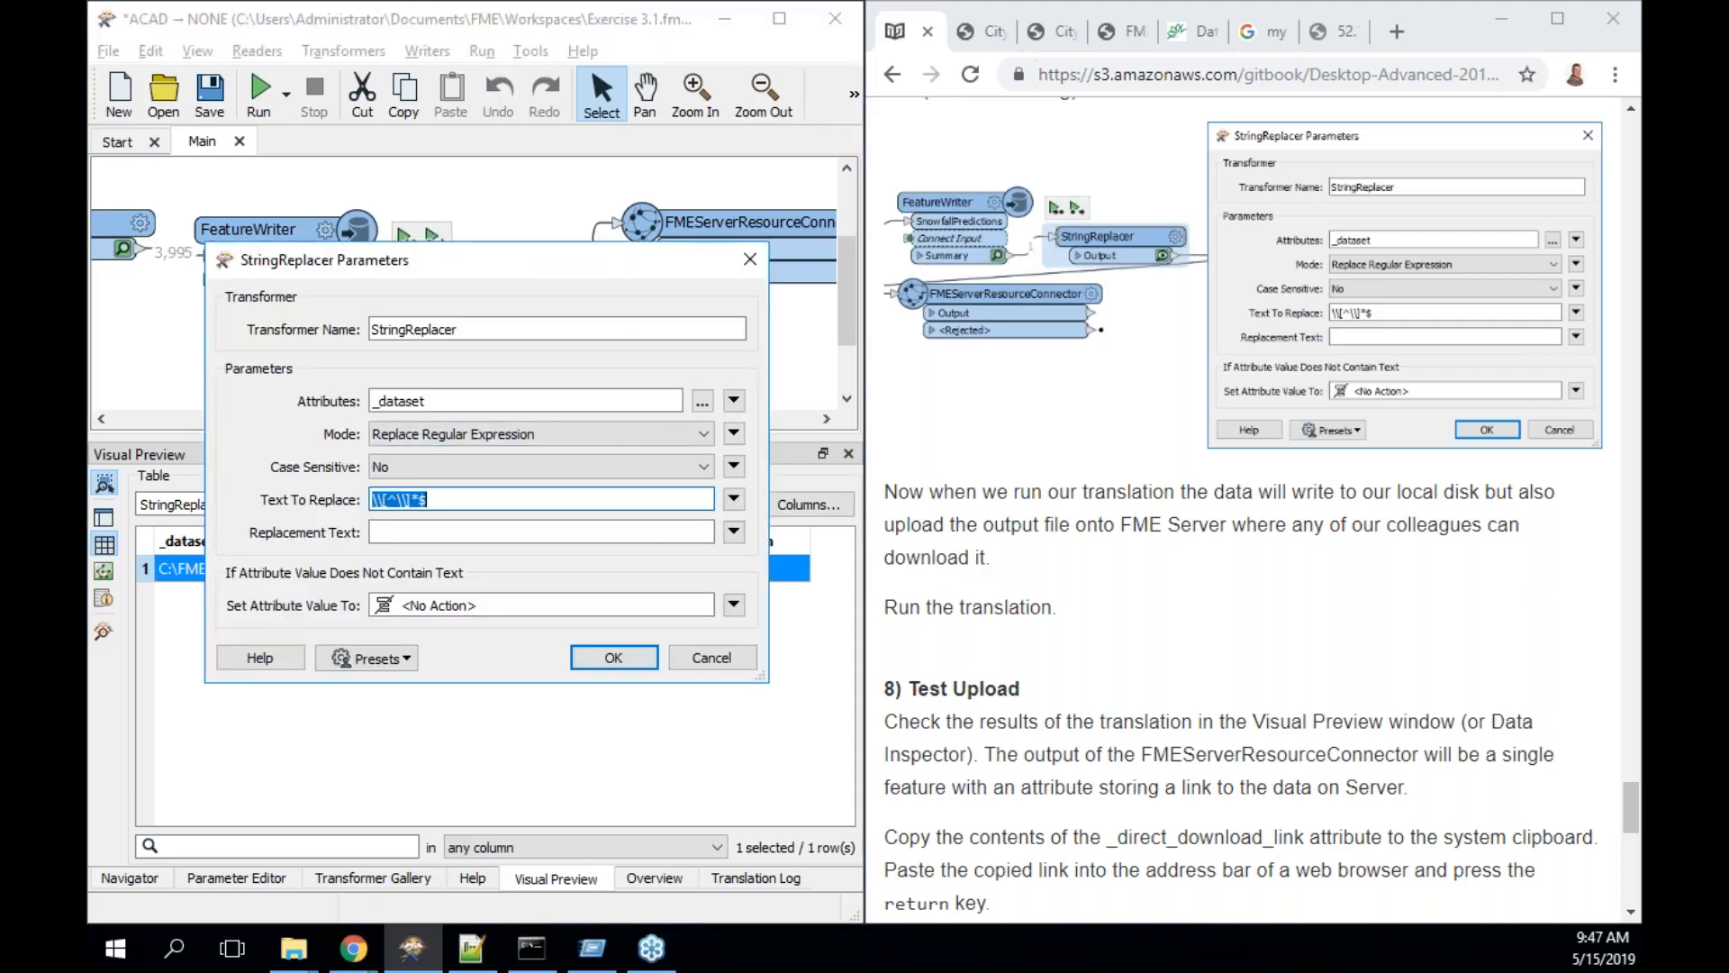
key("Left")
key("Left")
key("Left")
key("Left")
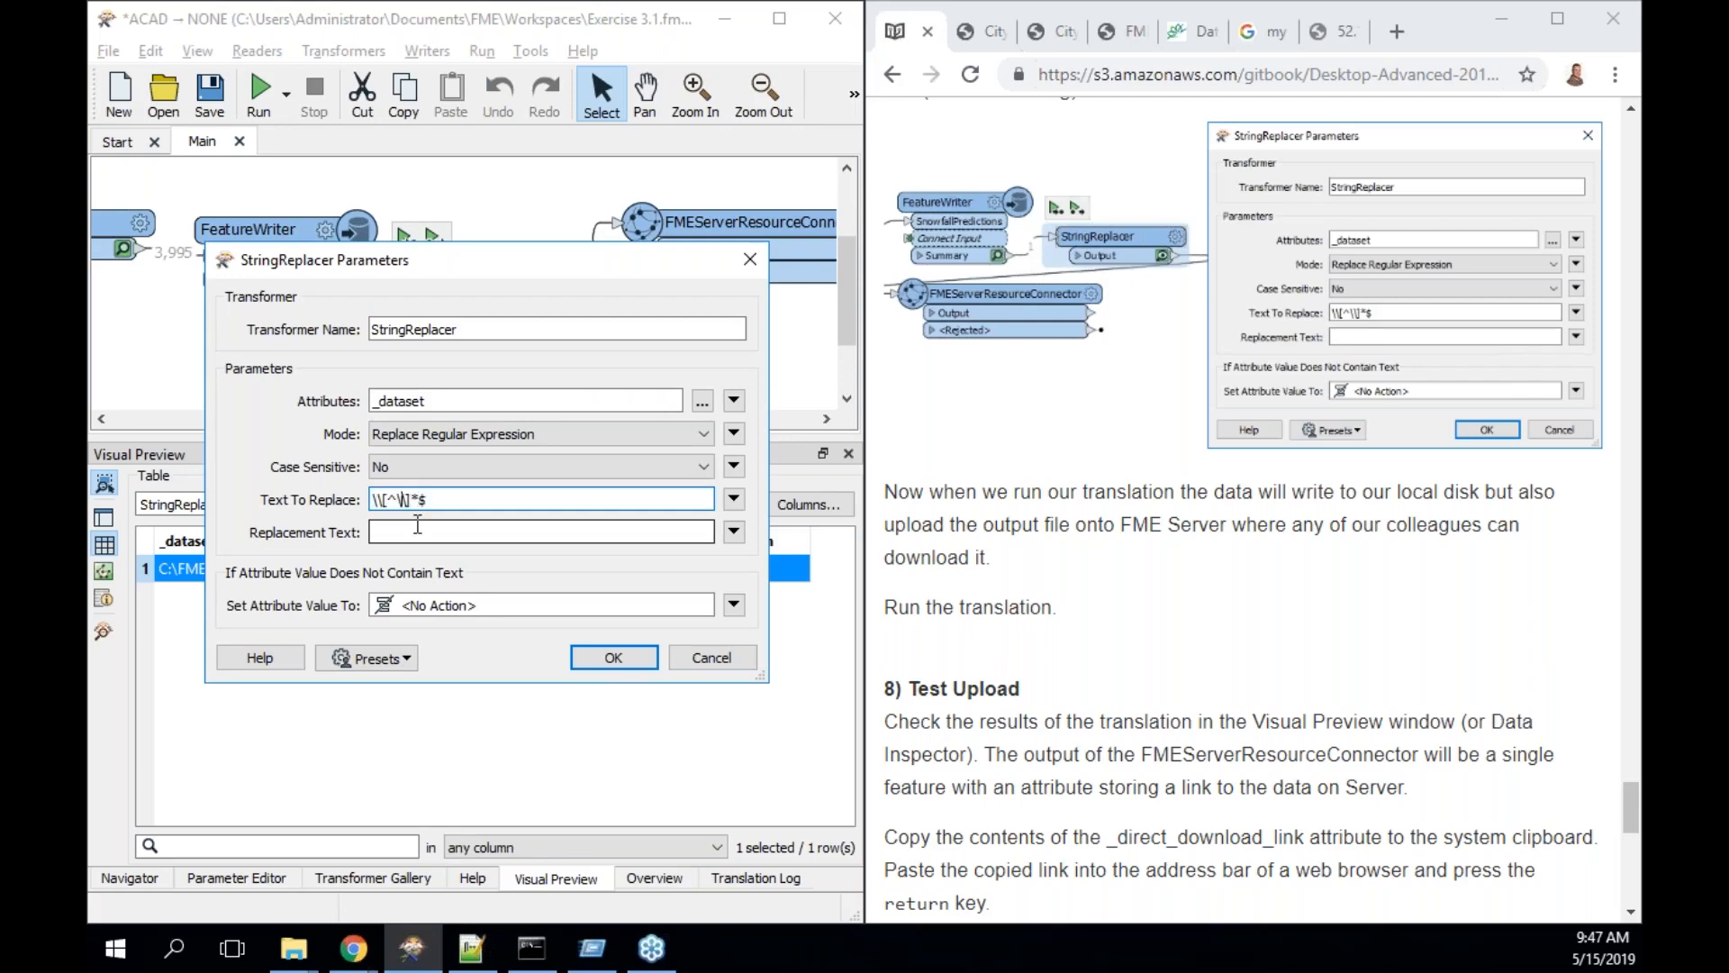
key("Delete")
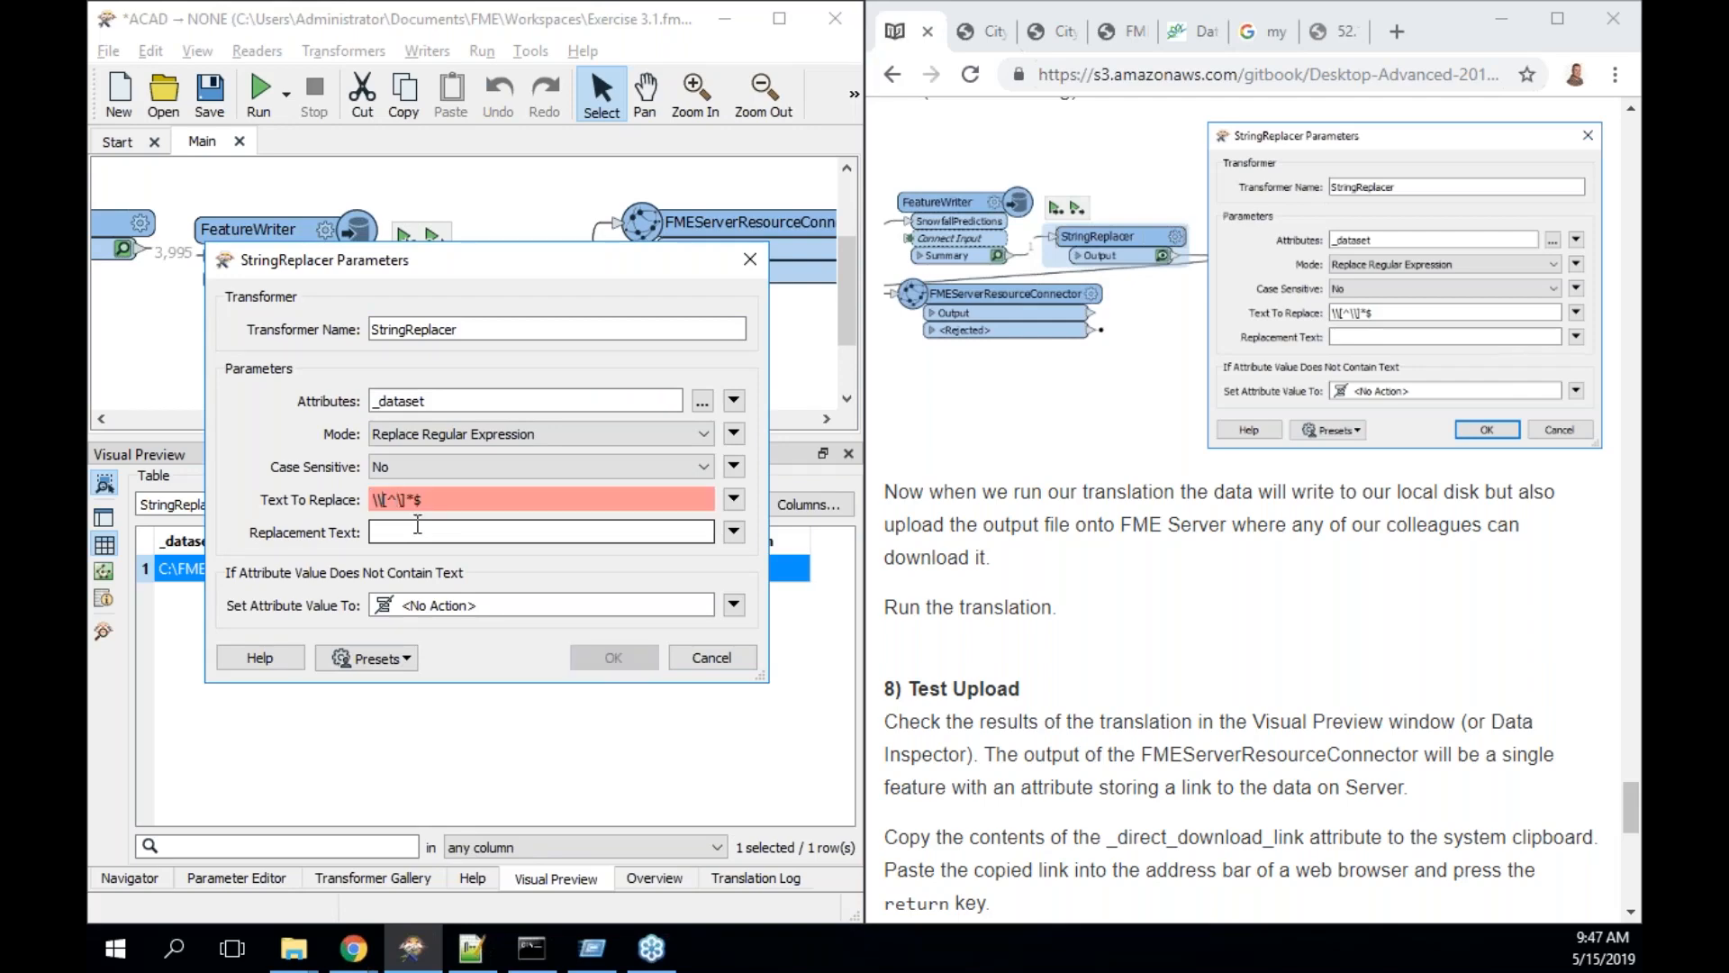
key("Home")
key("Delete")
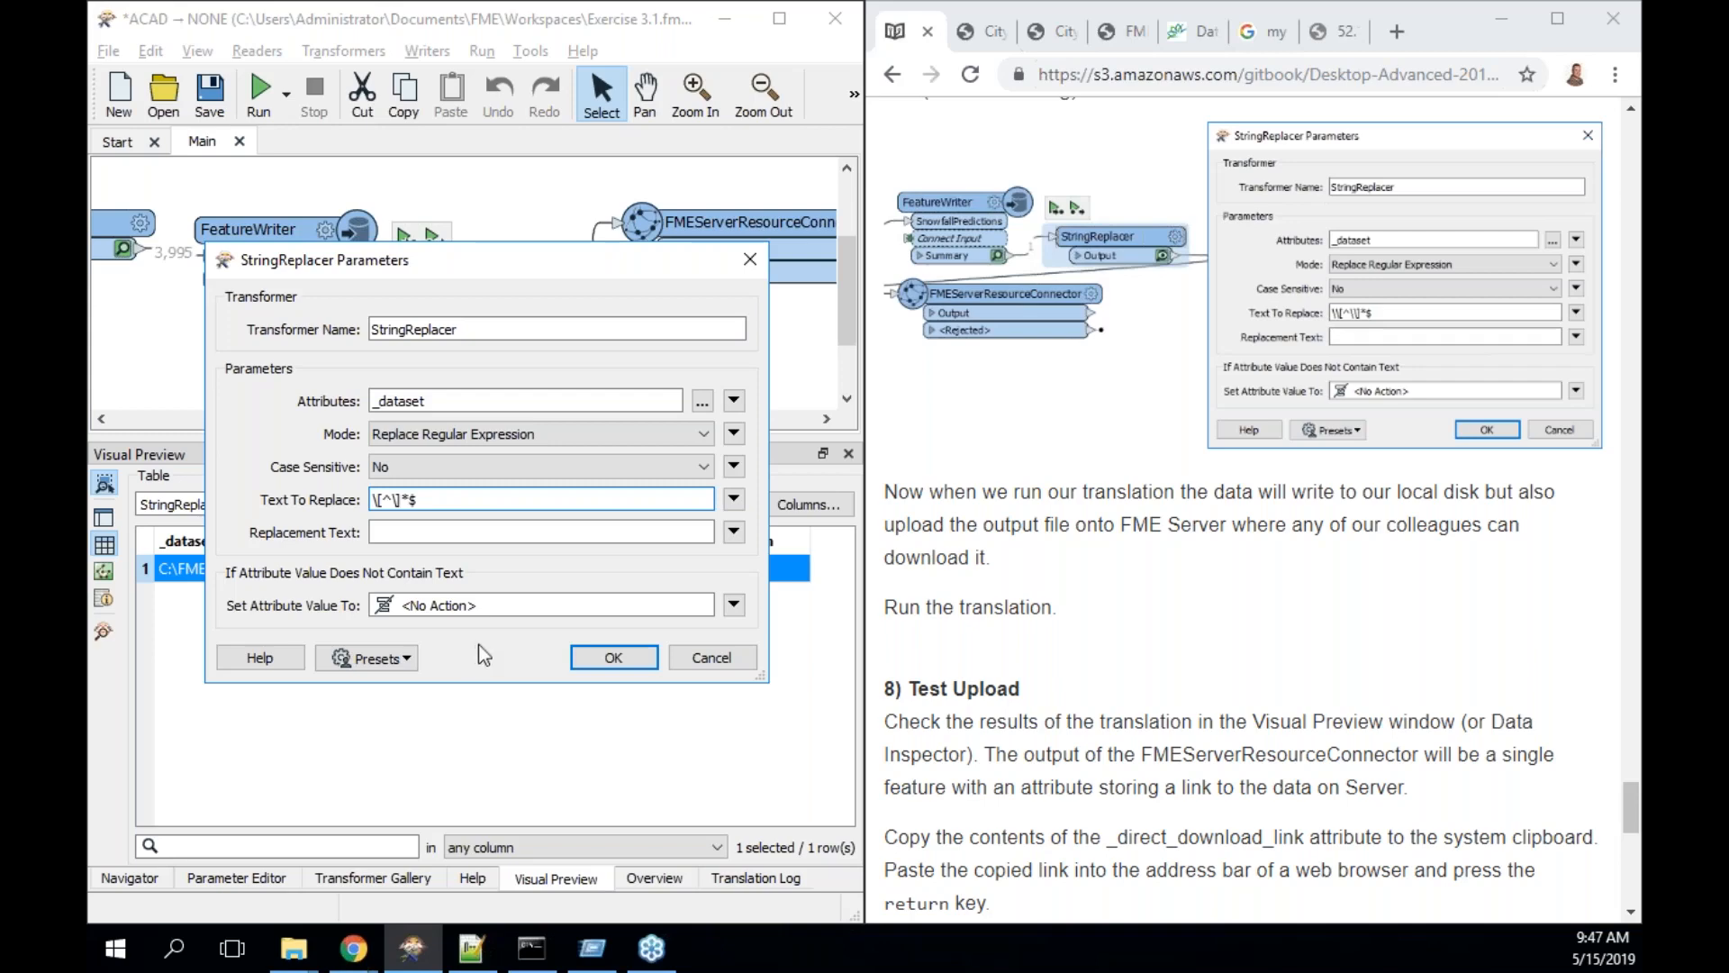
left_click(628, 657)
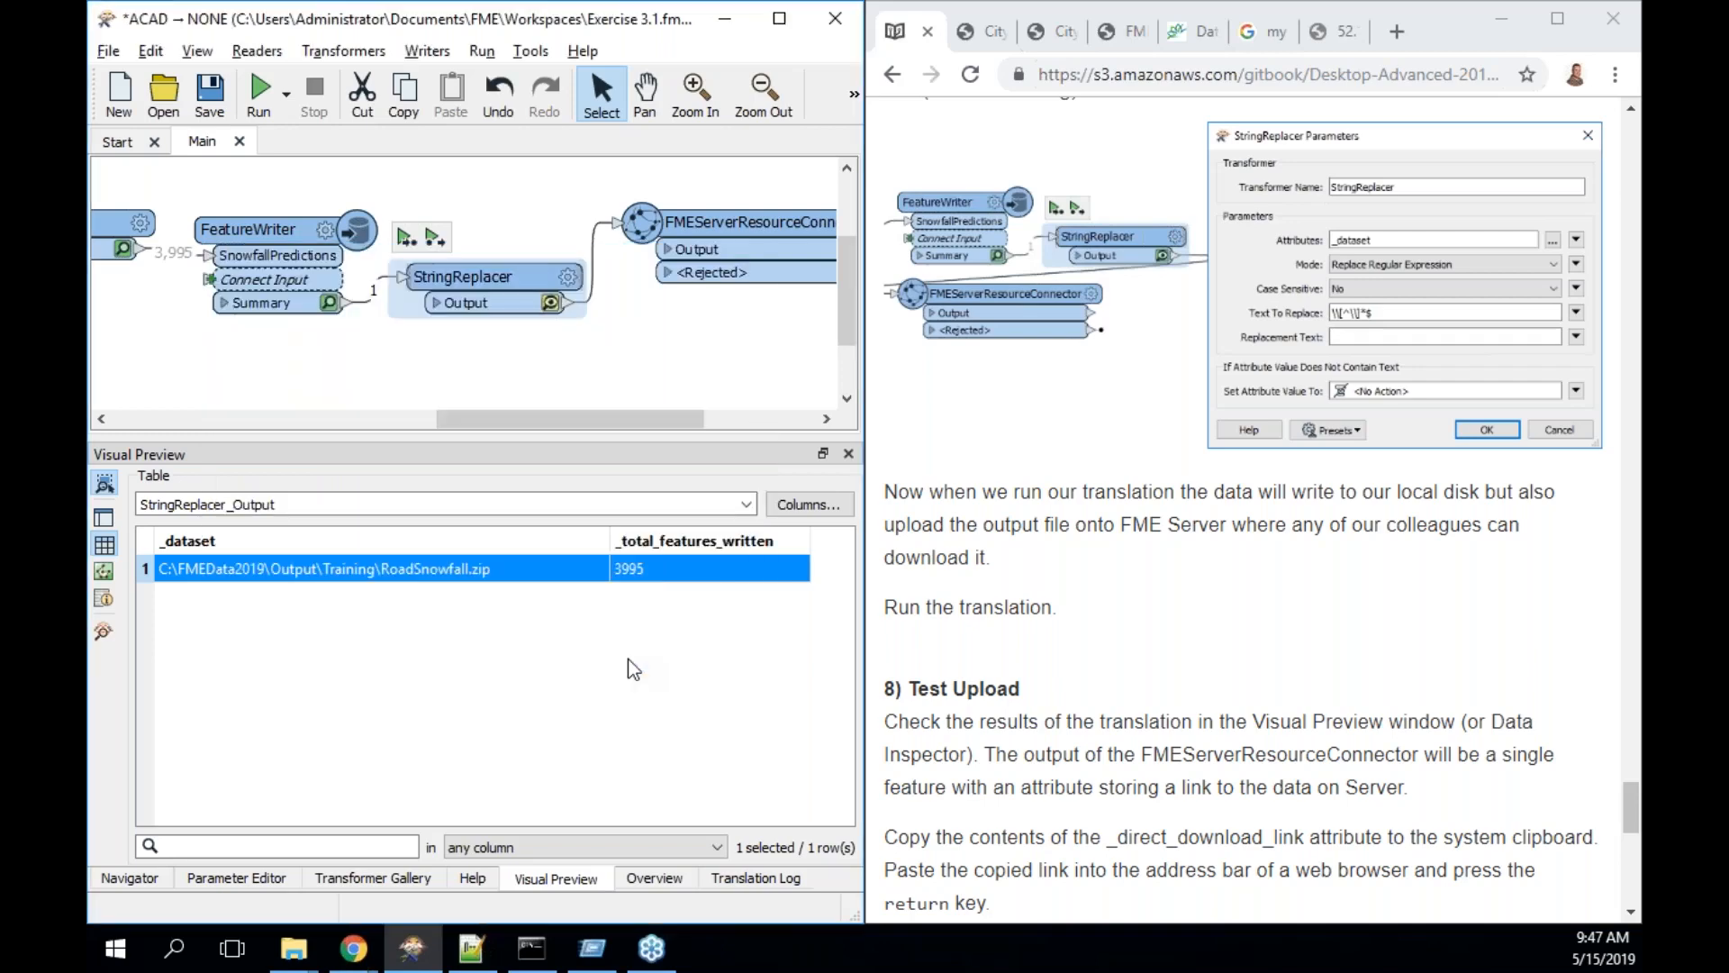
left_click(405, 238)
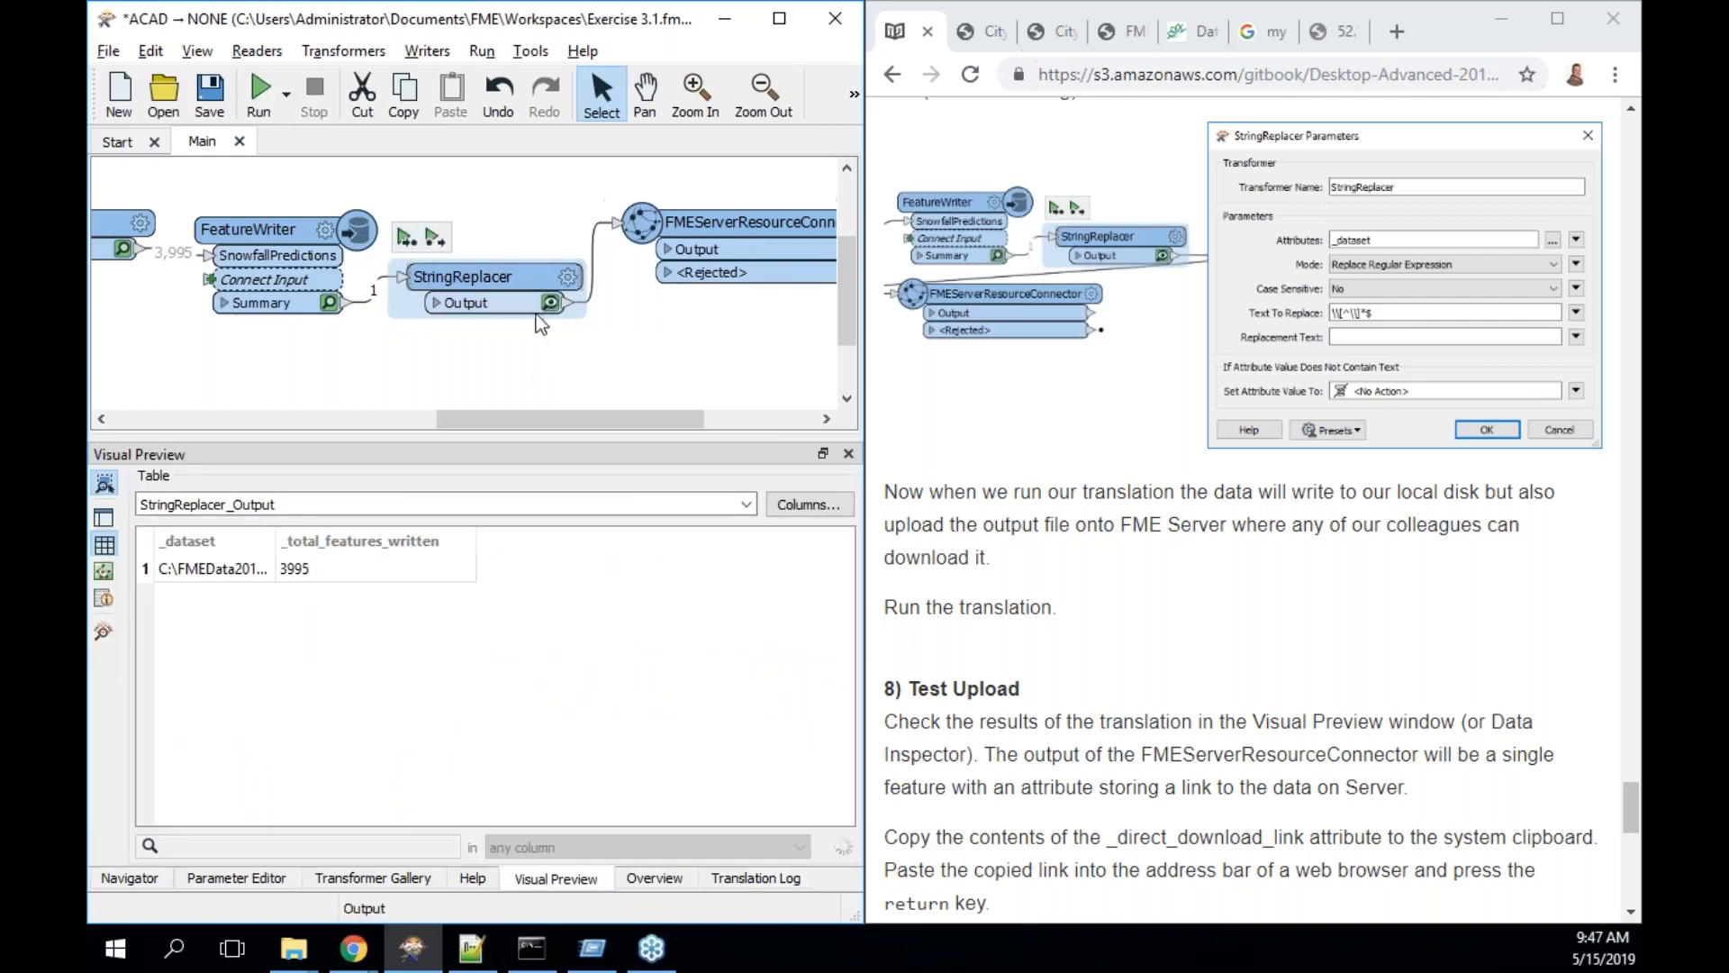
left_click_drag(276, 540, 653, 532)
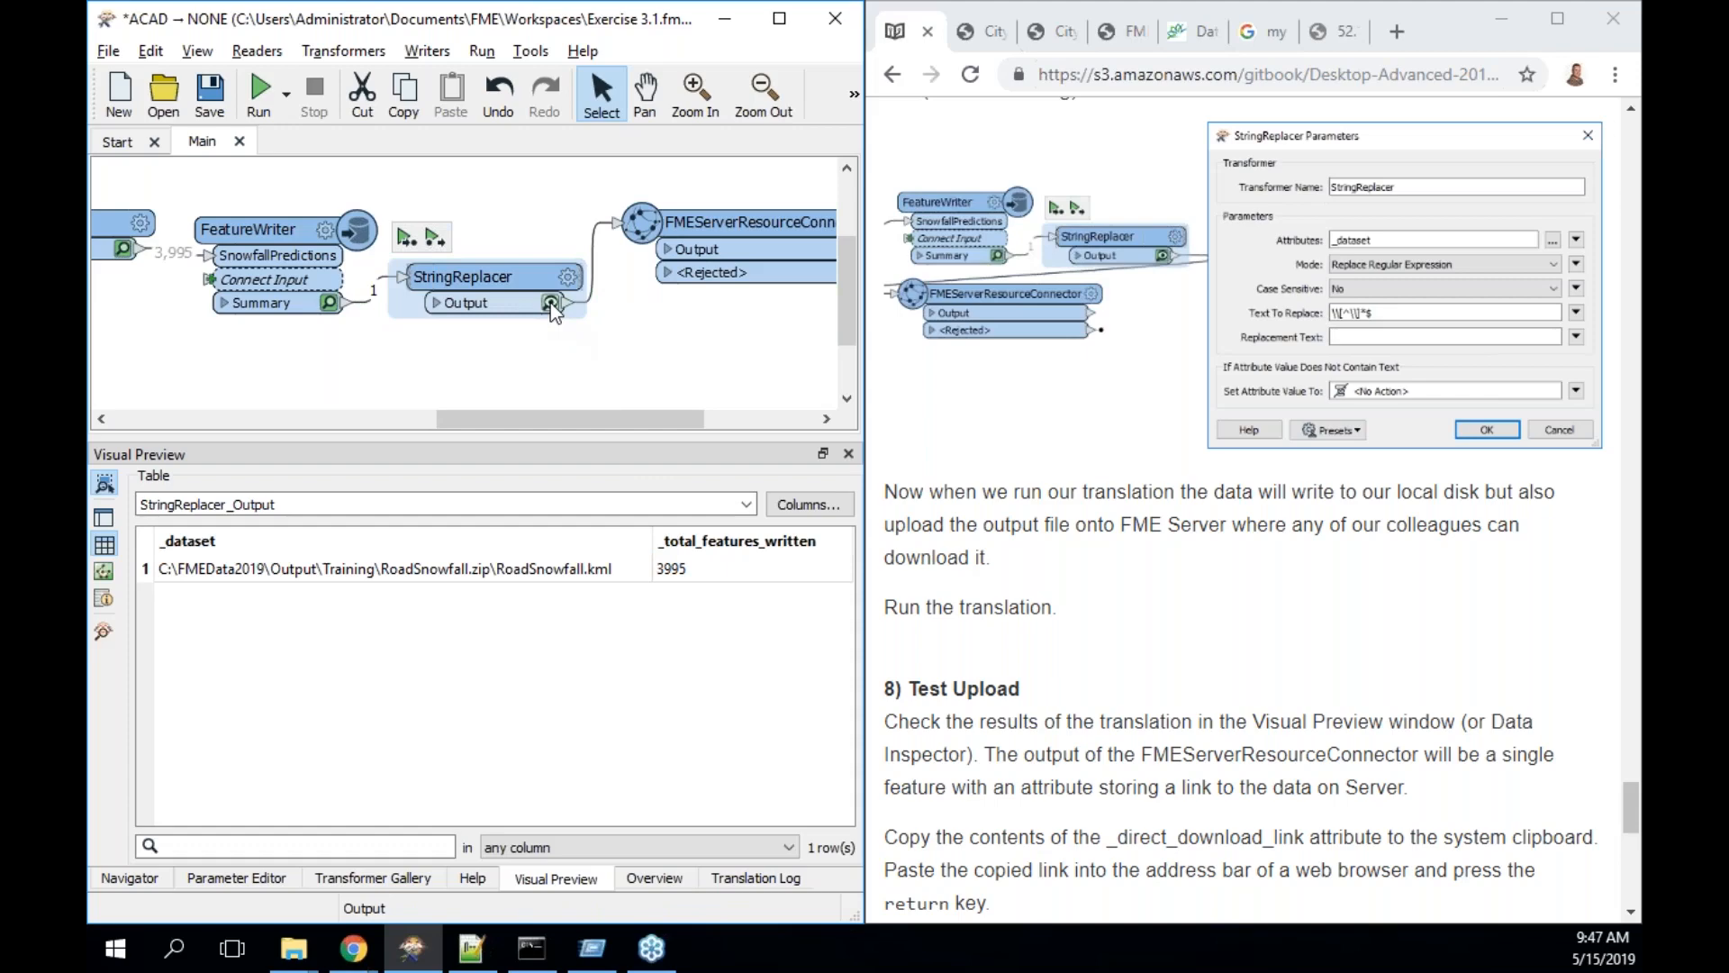
- Restore the expression to \\[^\\]*$, rerun, and open the FMEServerResourceConnector parameters
double_click(459, 276)
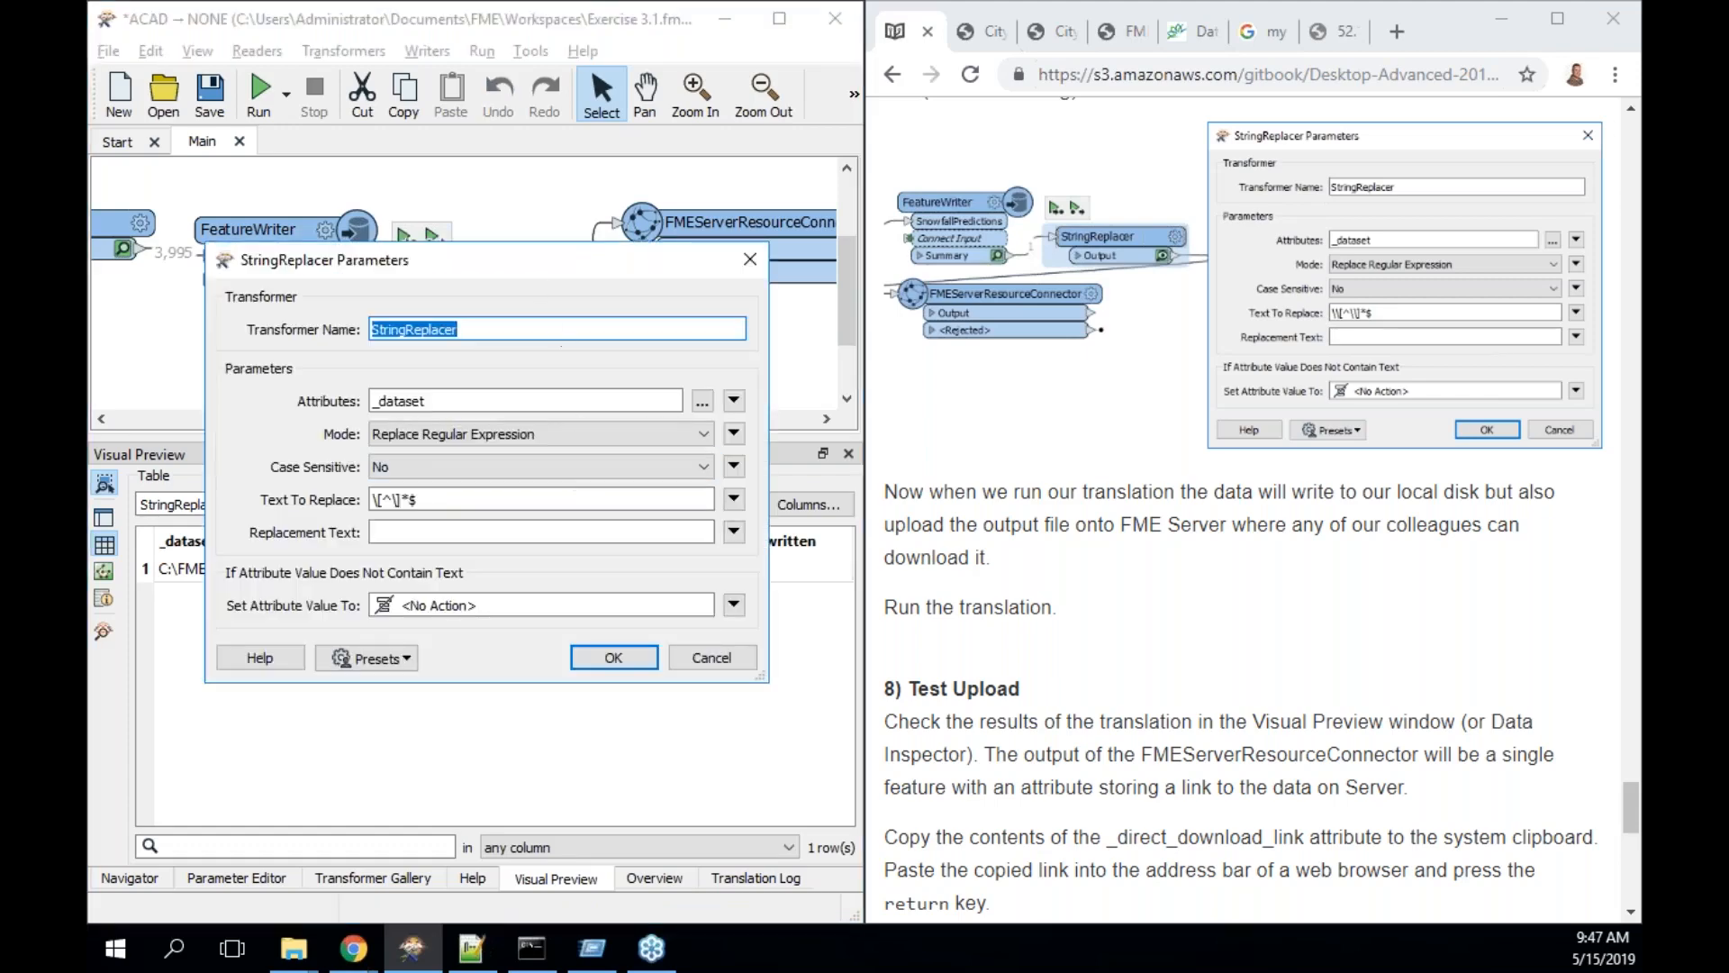
double_click(391, 502)
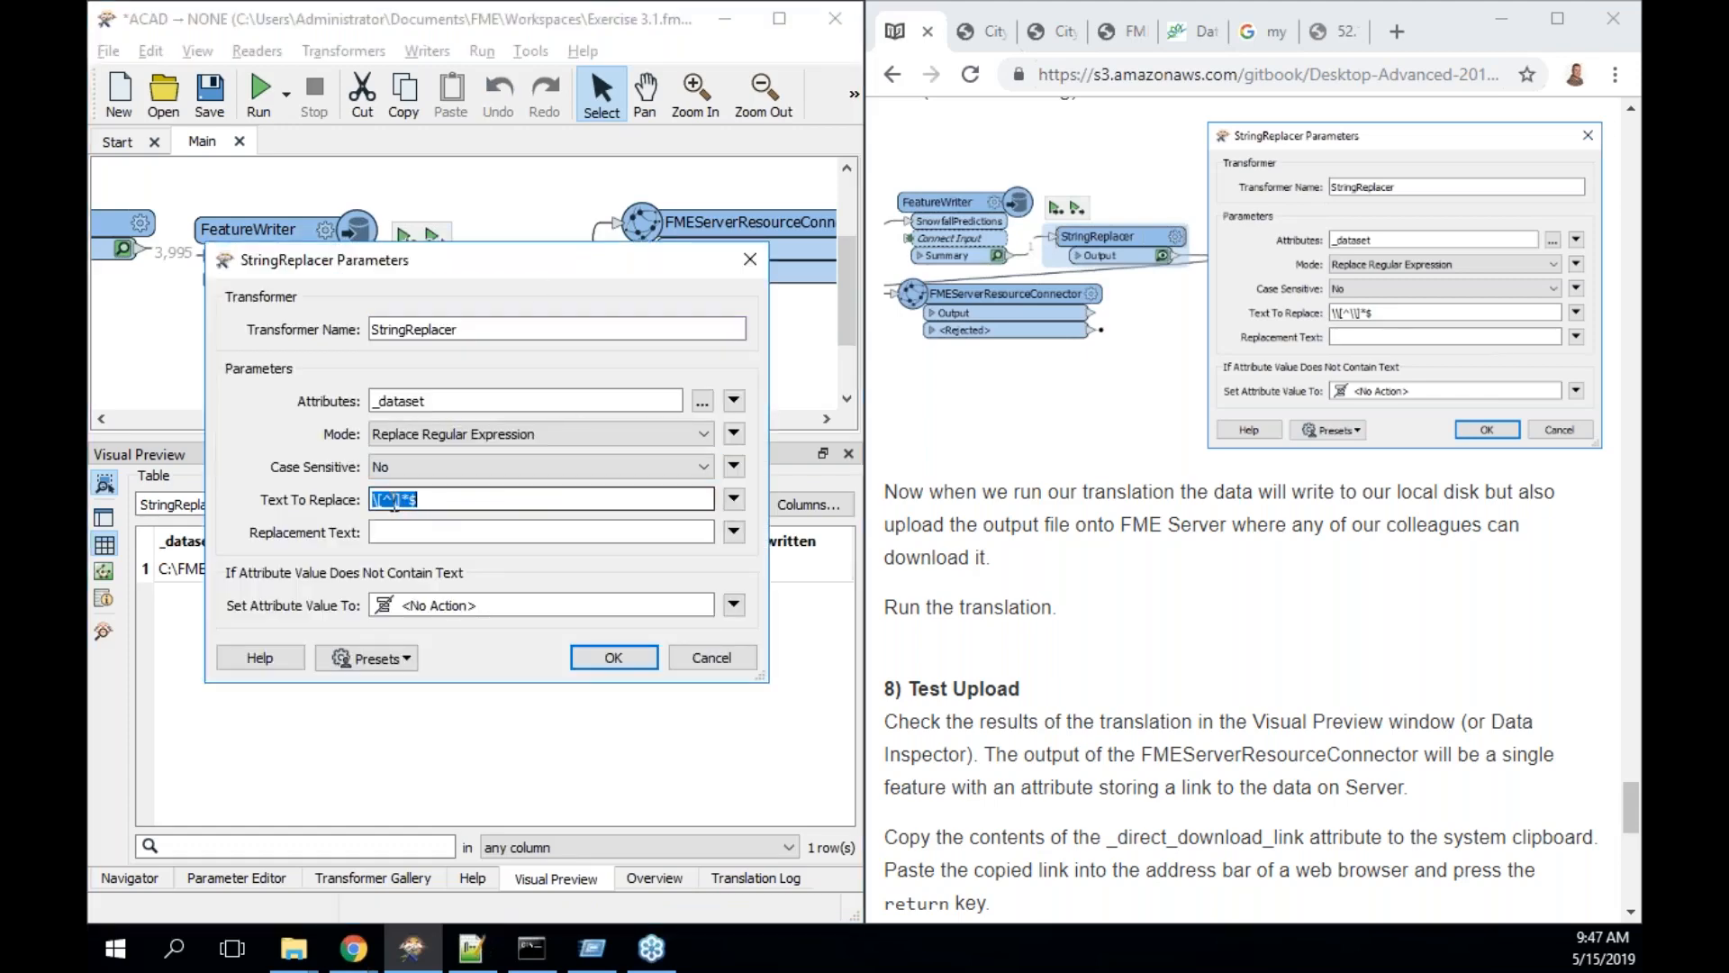
left_click(394, 501)
type("\\")
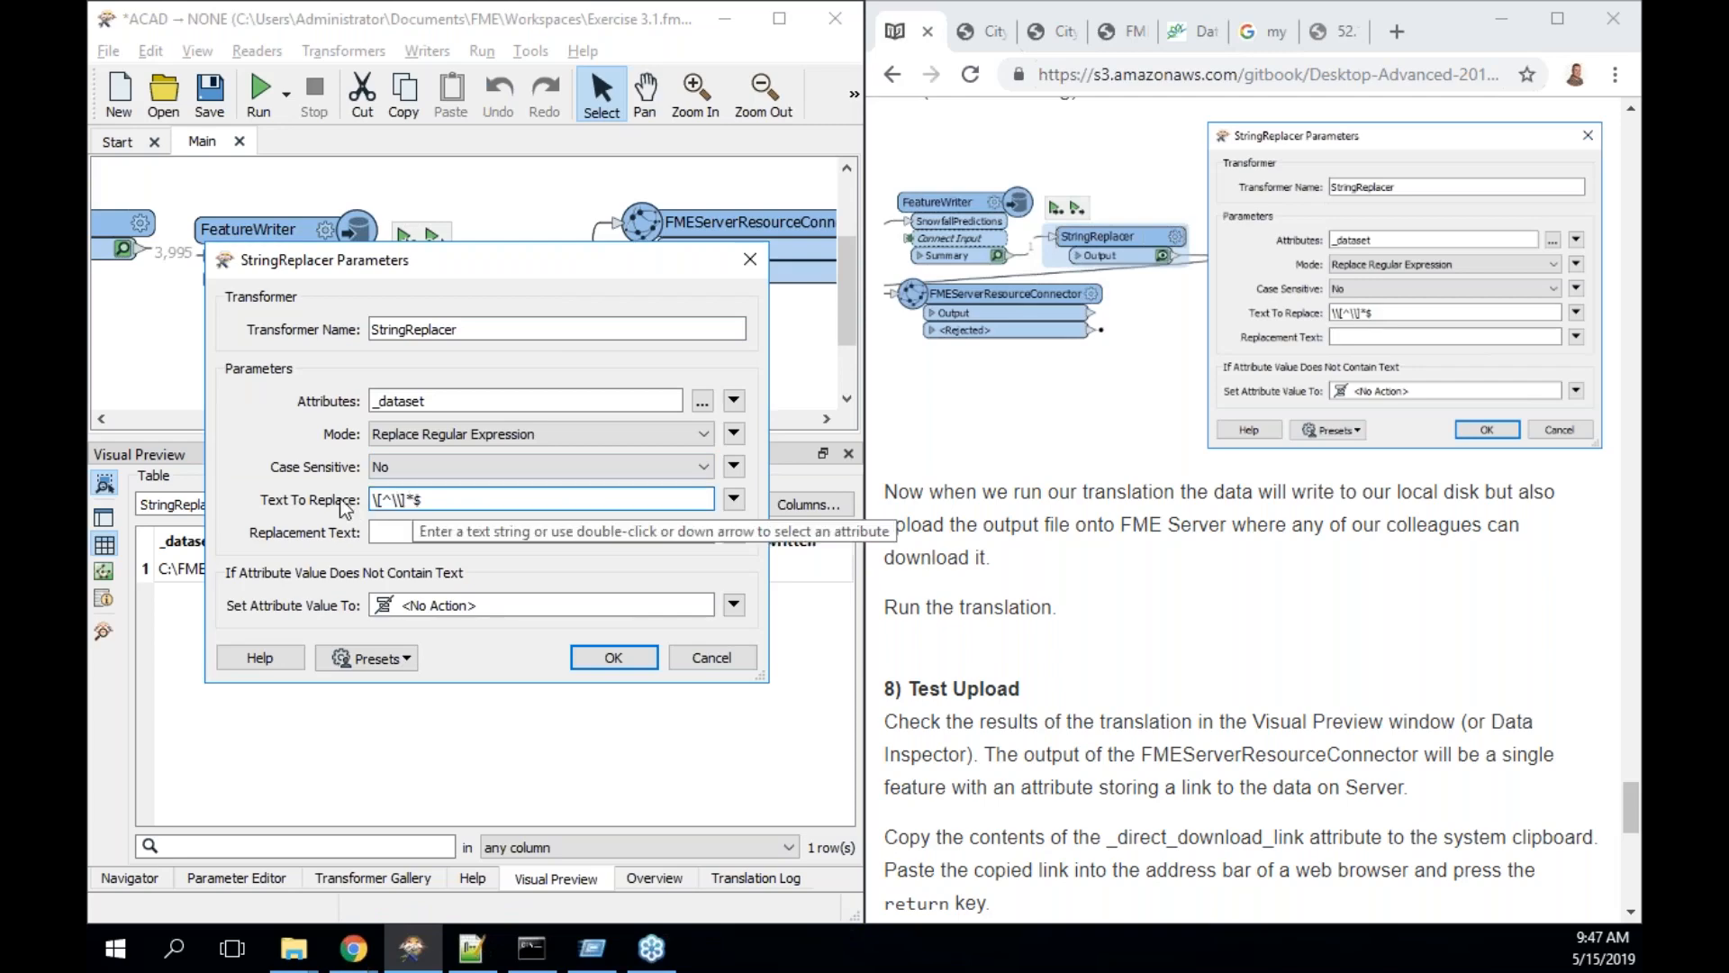
left_click(378, 502)
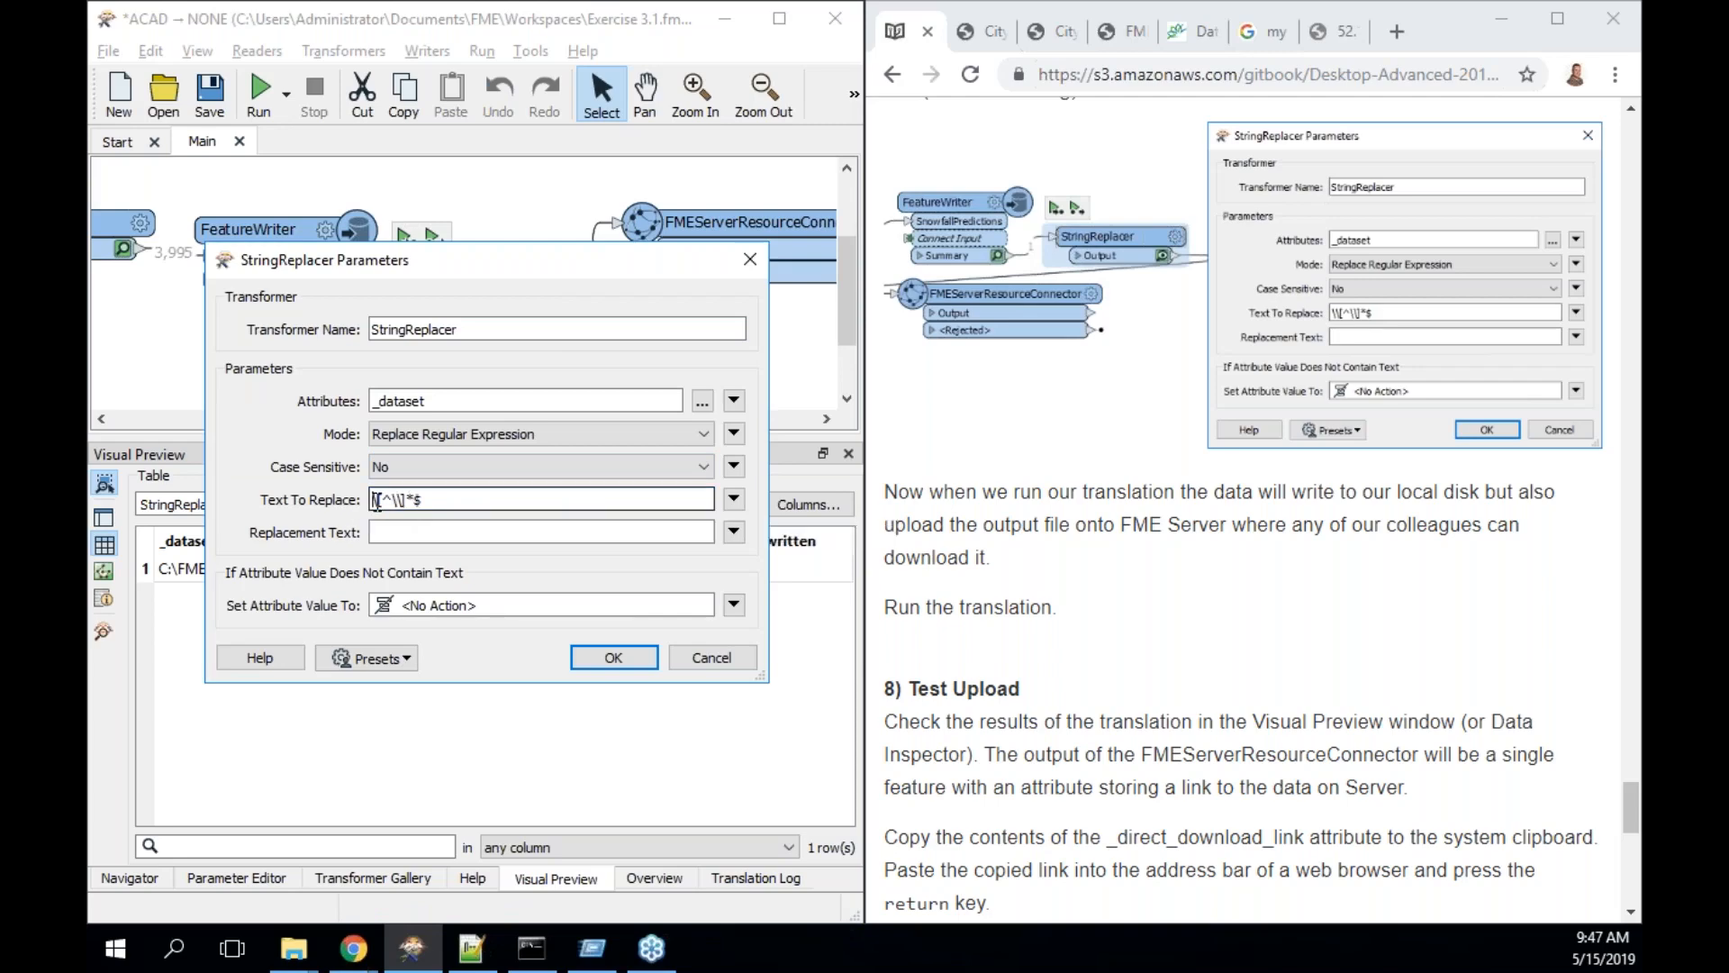
type("\\\\")
left_click(617, 656)
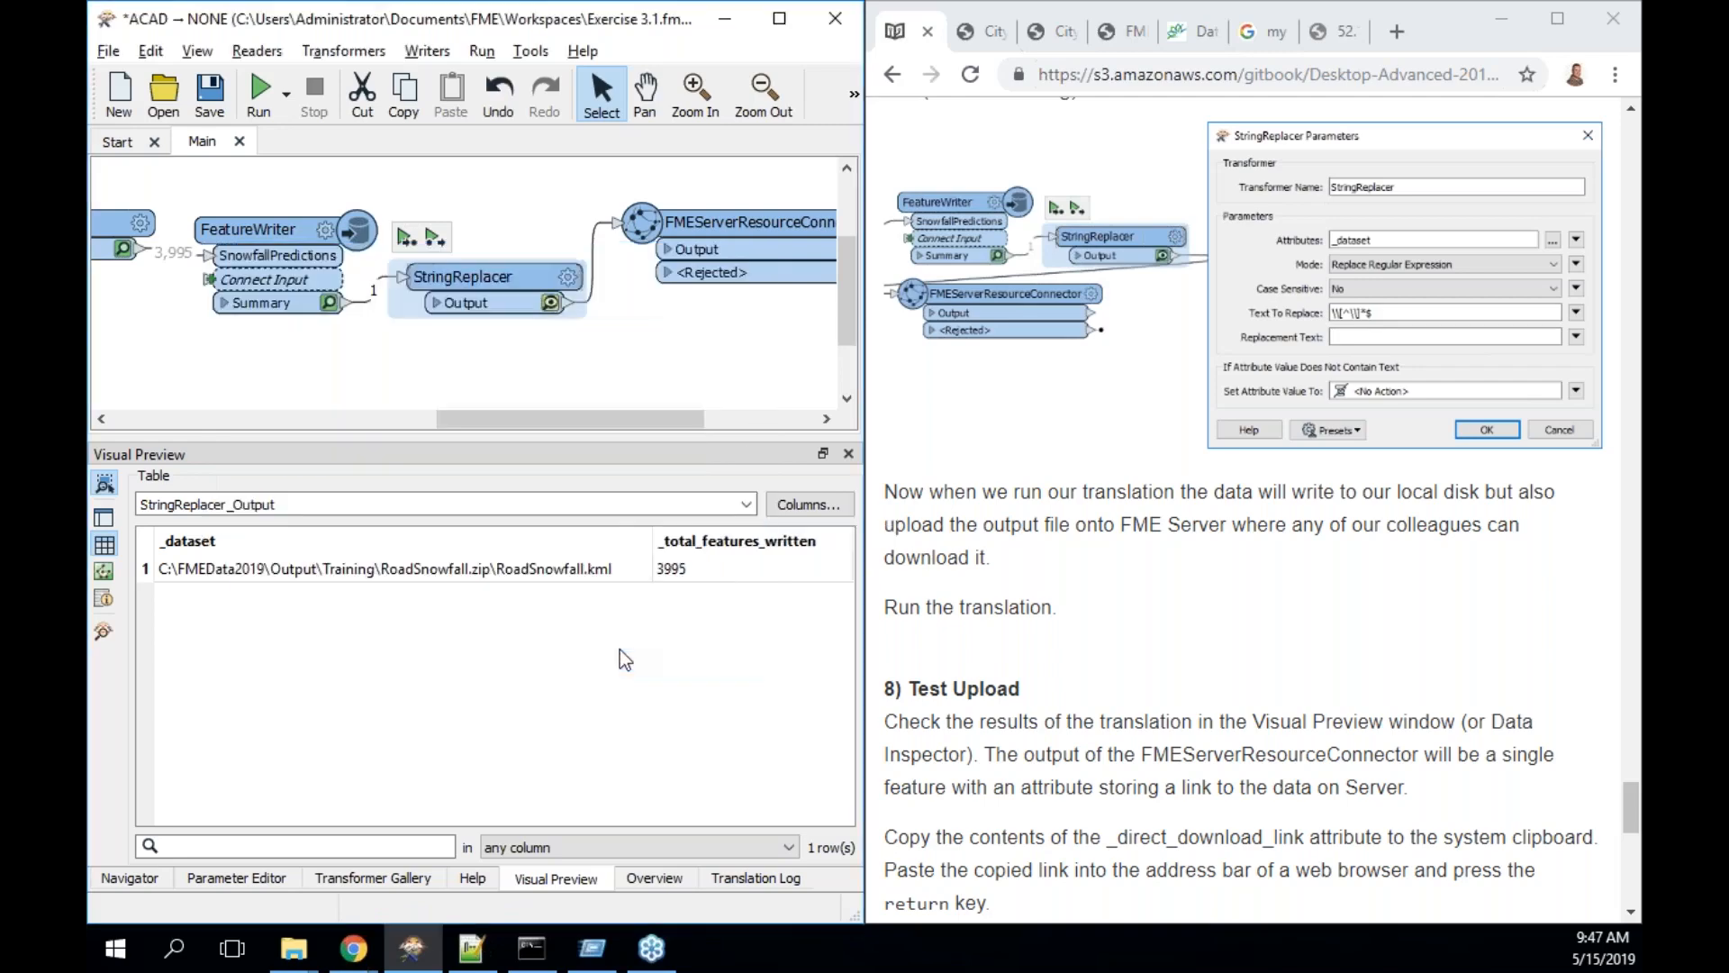
left_click(405, 239)
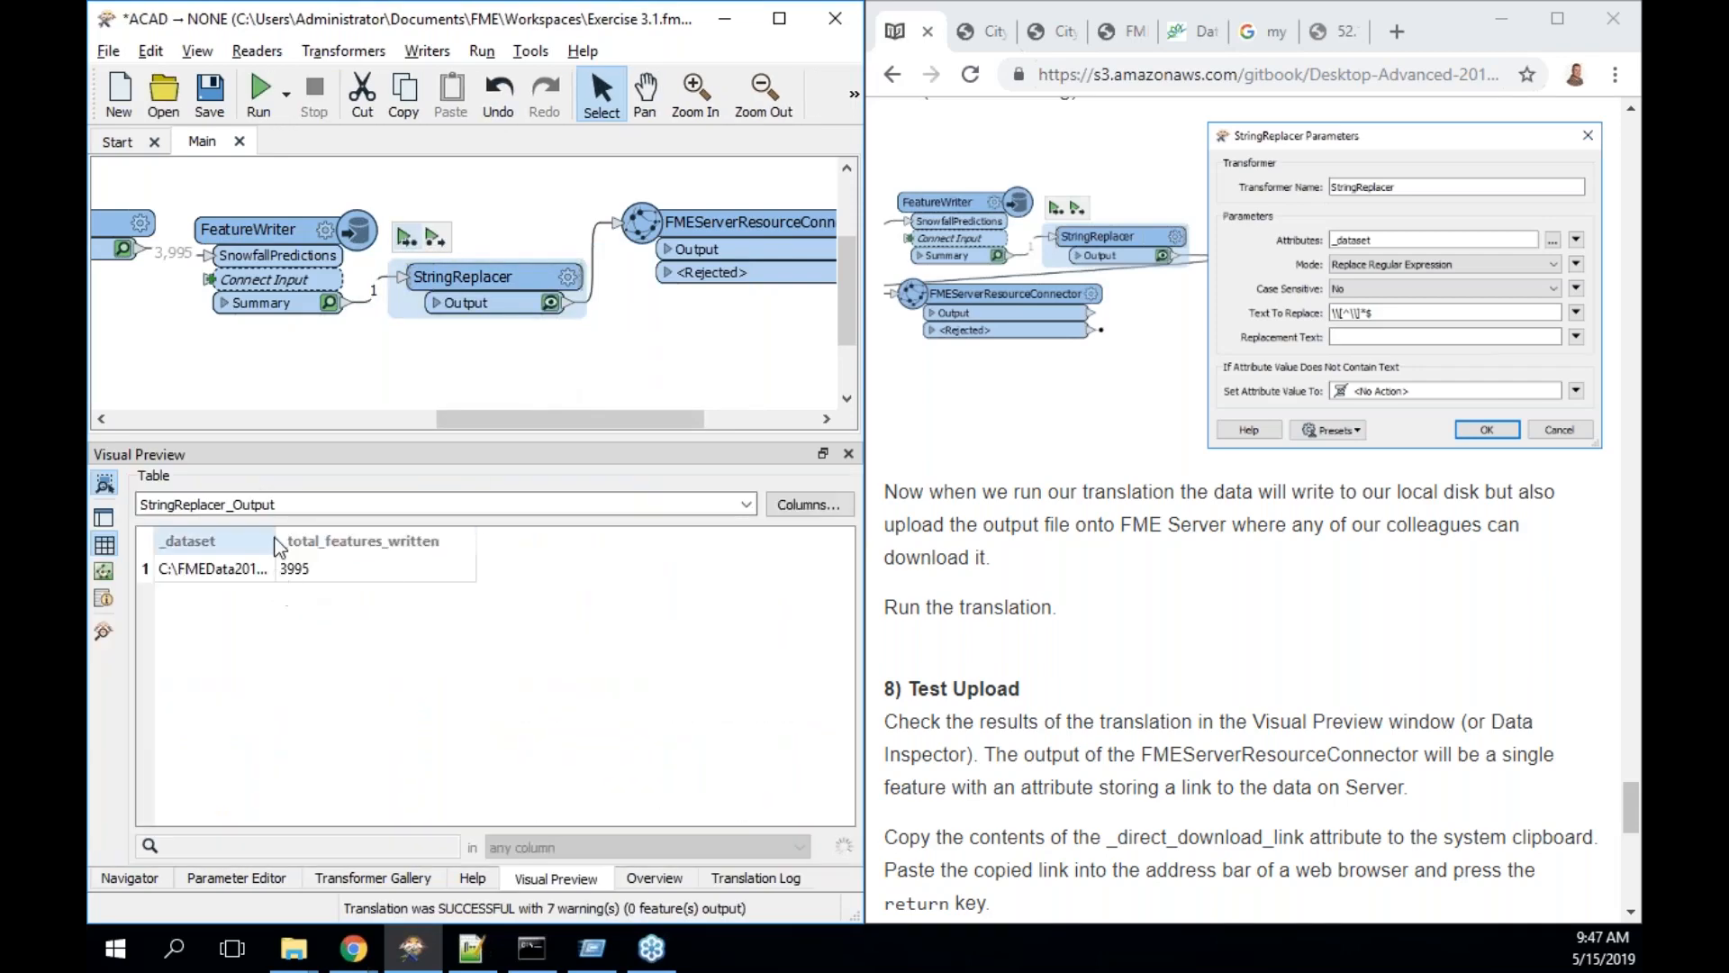
double_click(276, 540)
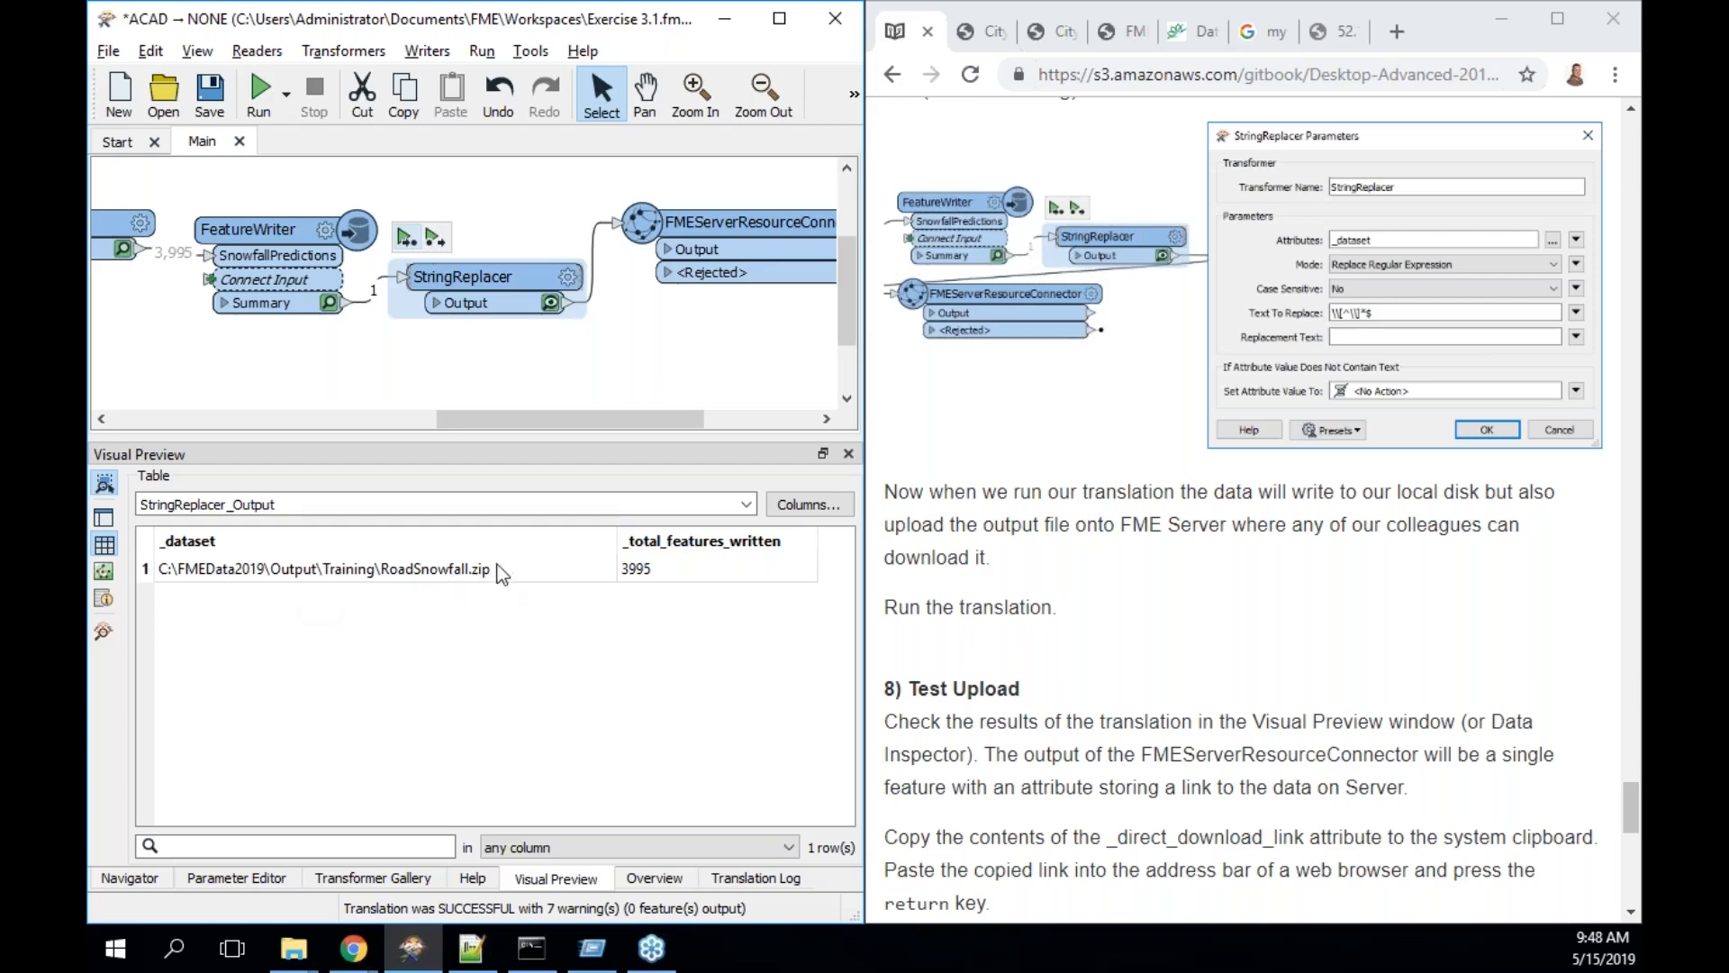
double_click(797, 236)
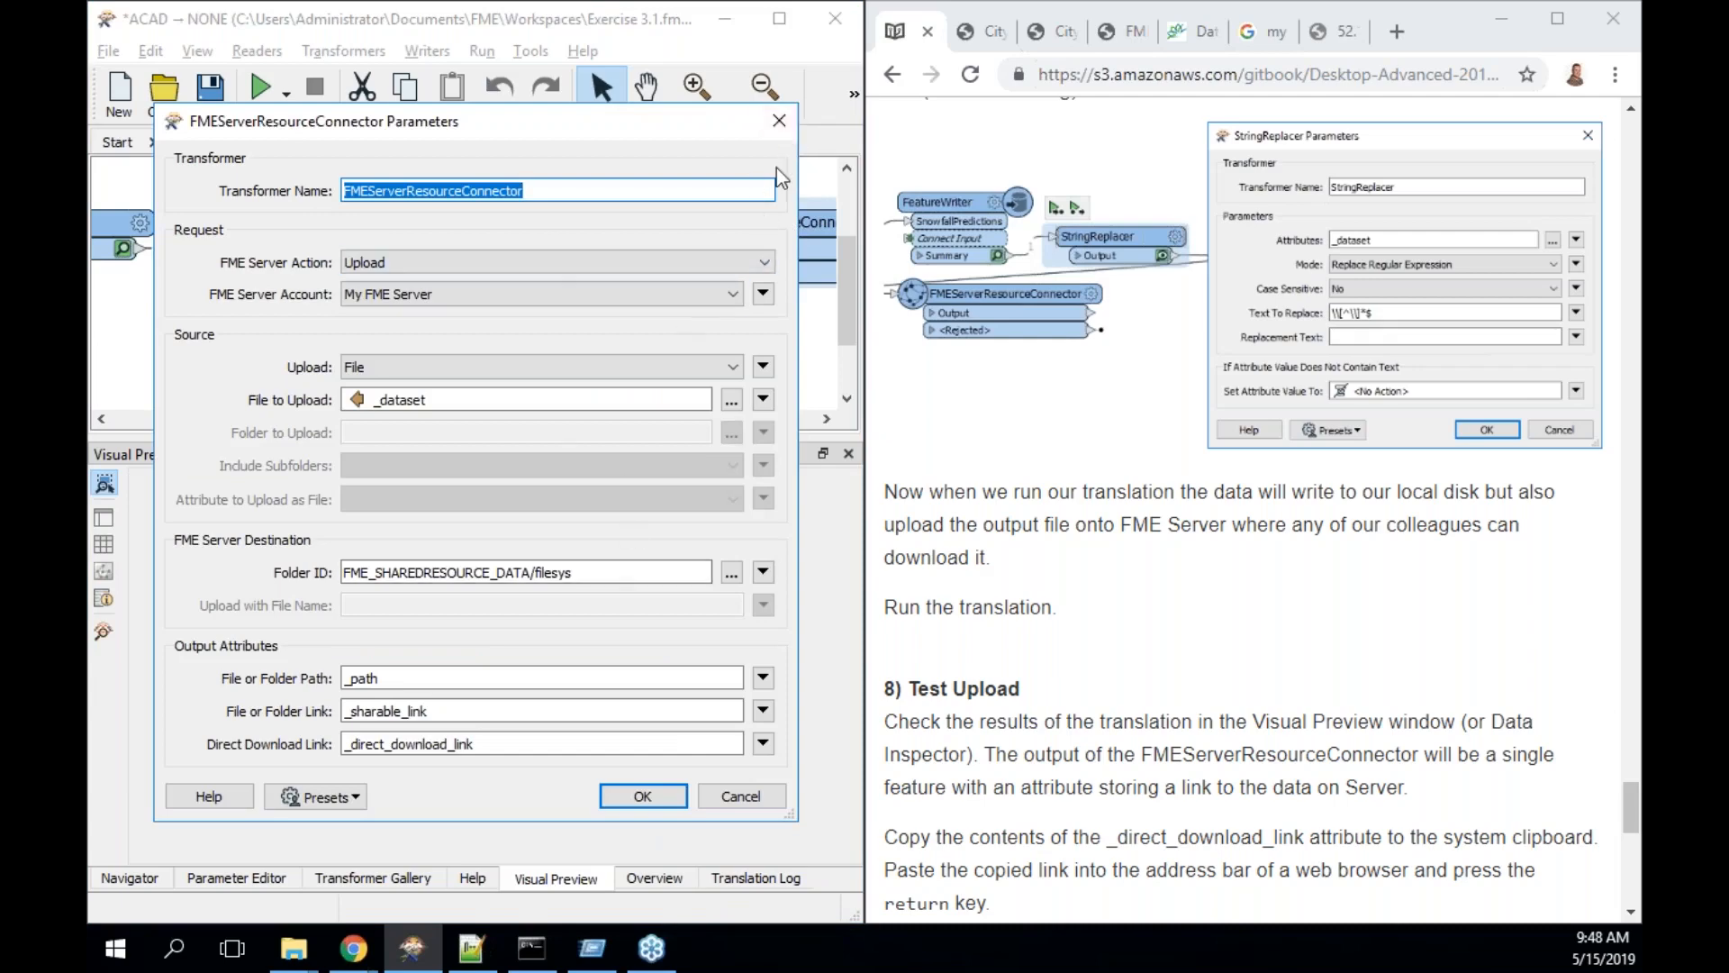
- Run up to FMEServerResourceConnector, review the log's warnings, and inspect its output feature
left_click(779, 119)
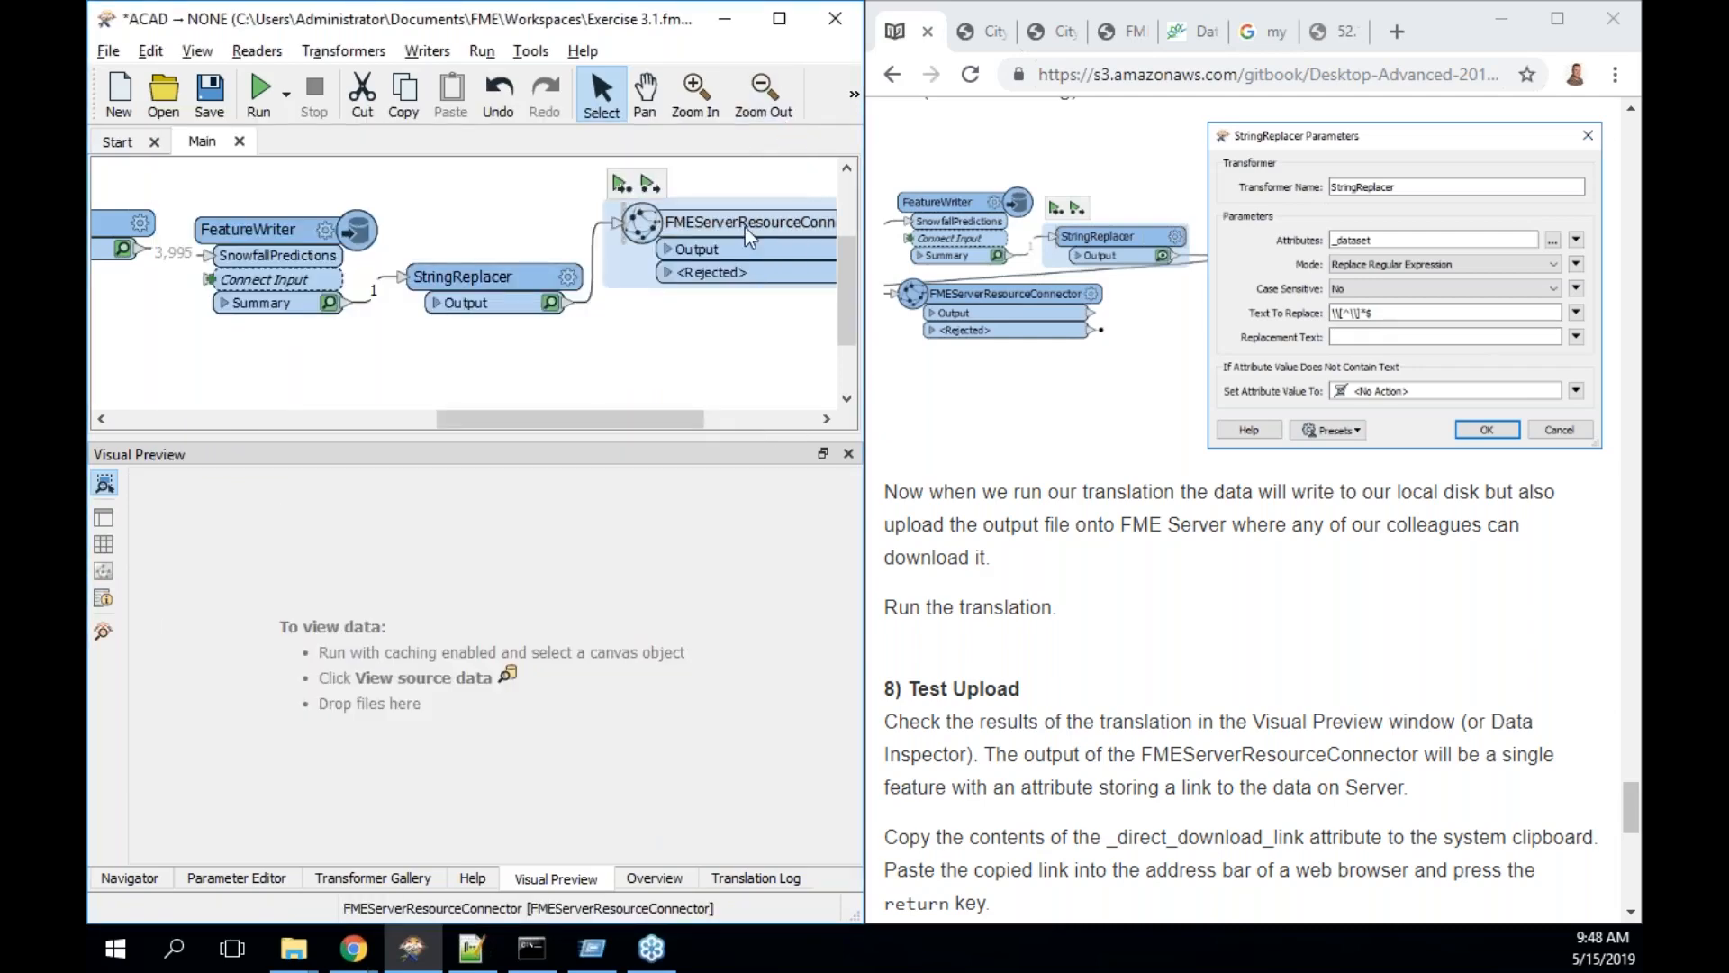
left_click(622, 186)
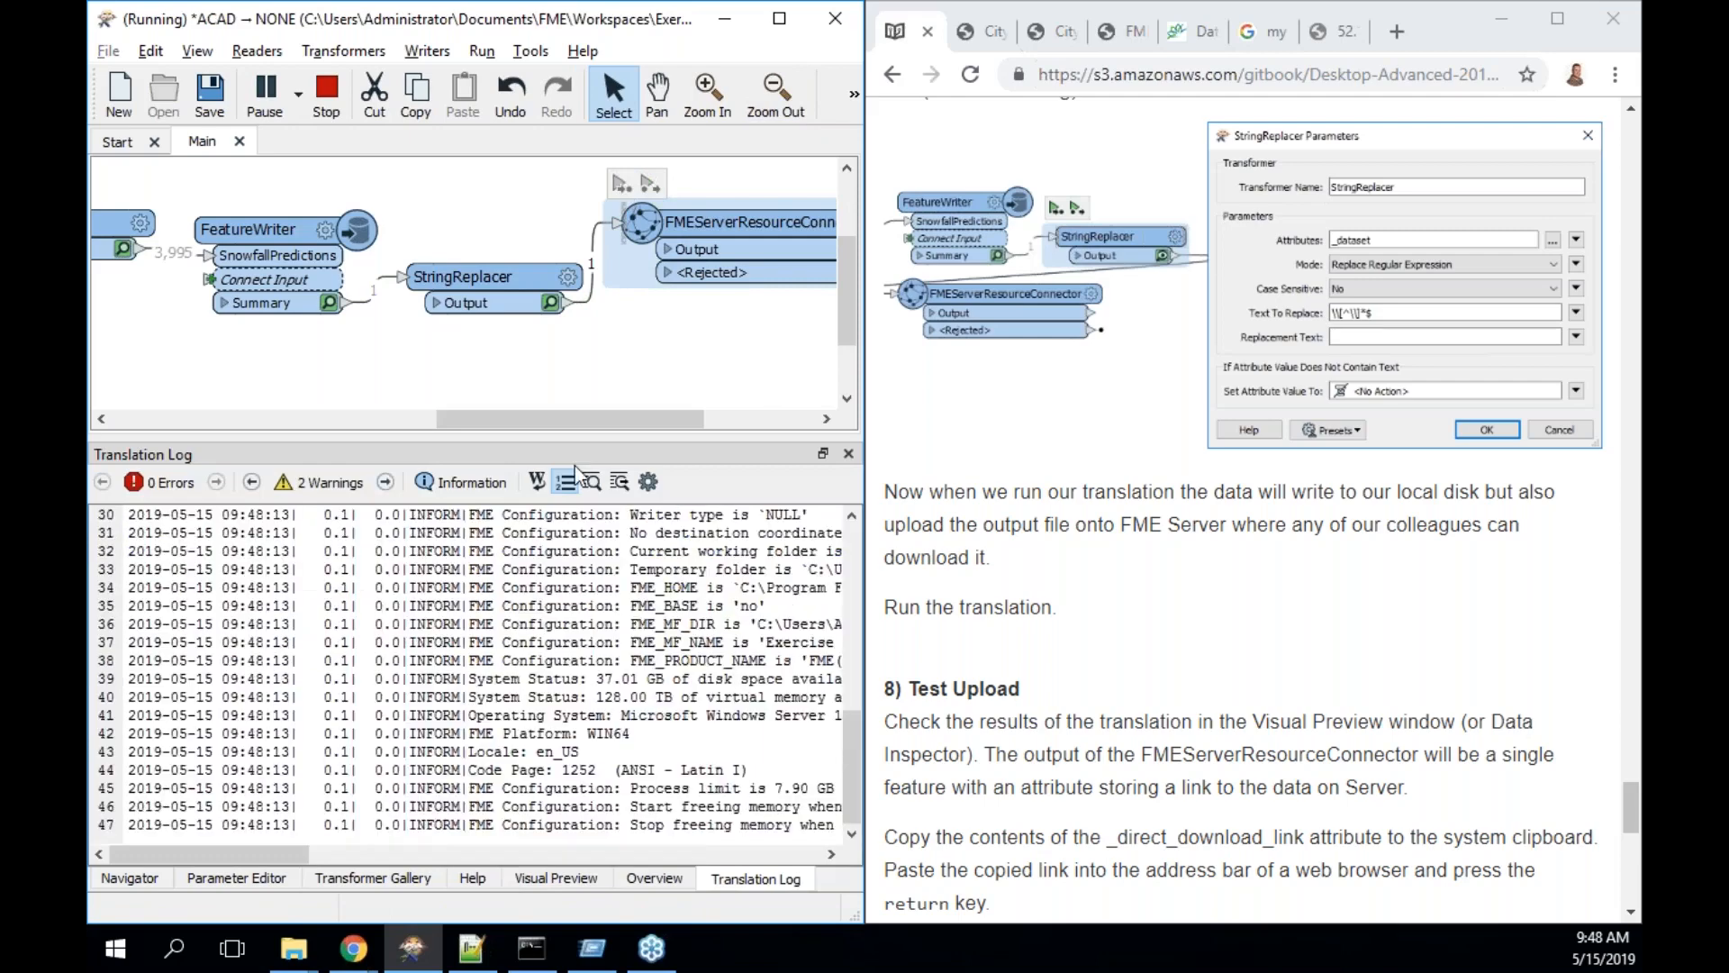
left_click_drag(559, 420, 802, 430)
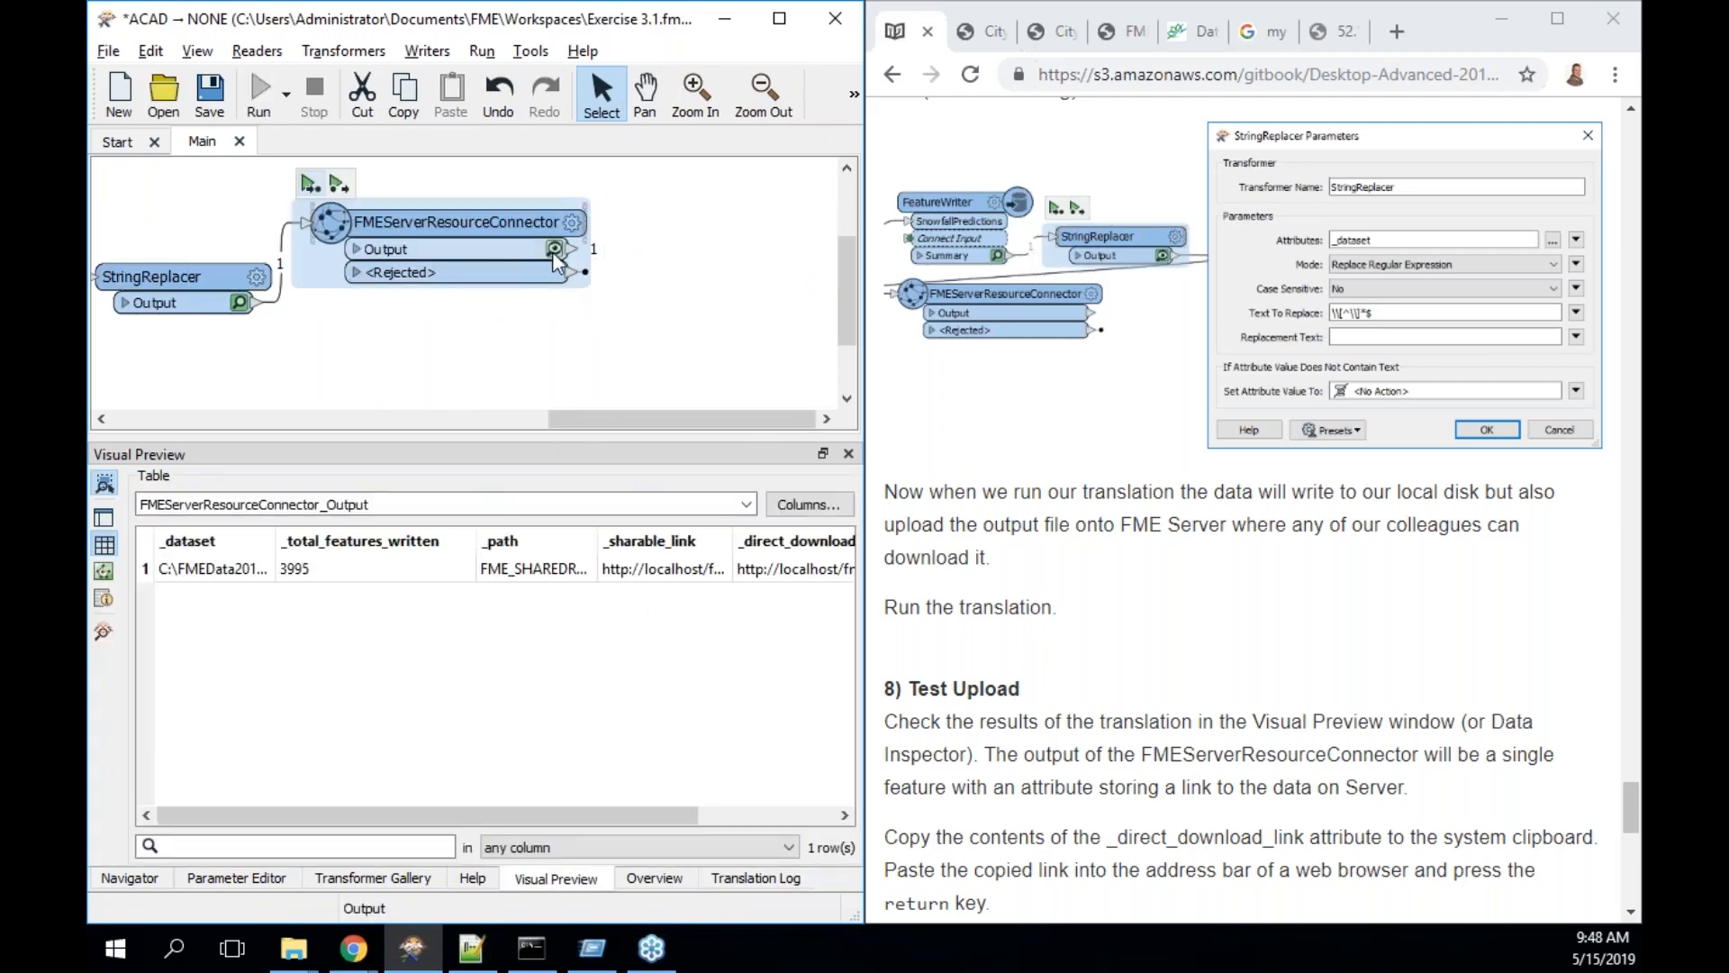
left_click(752, 881)
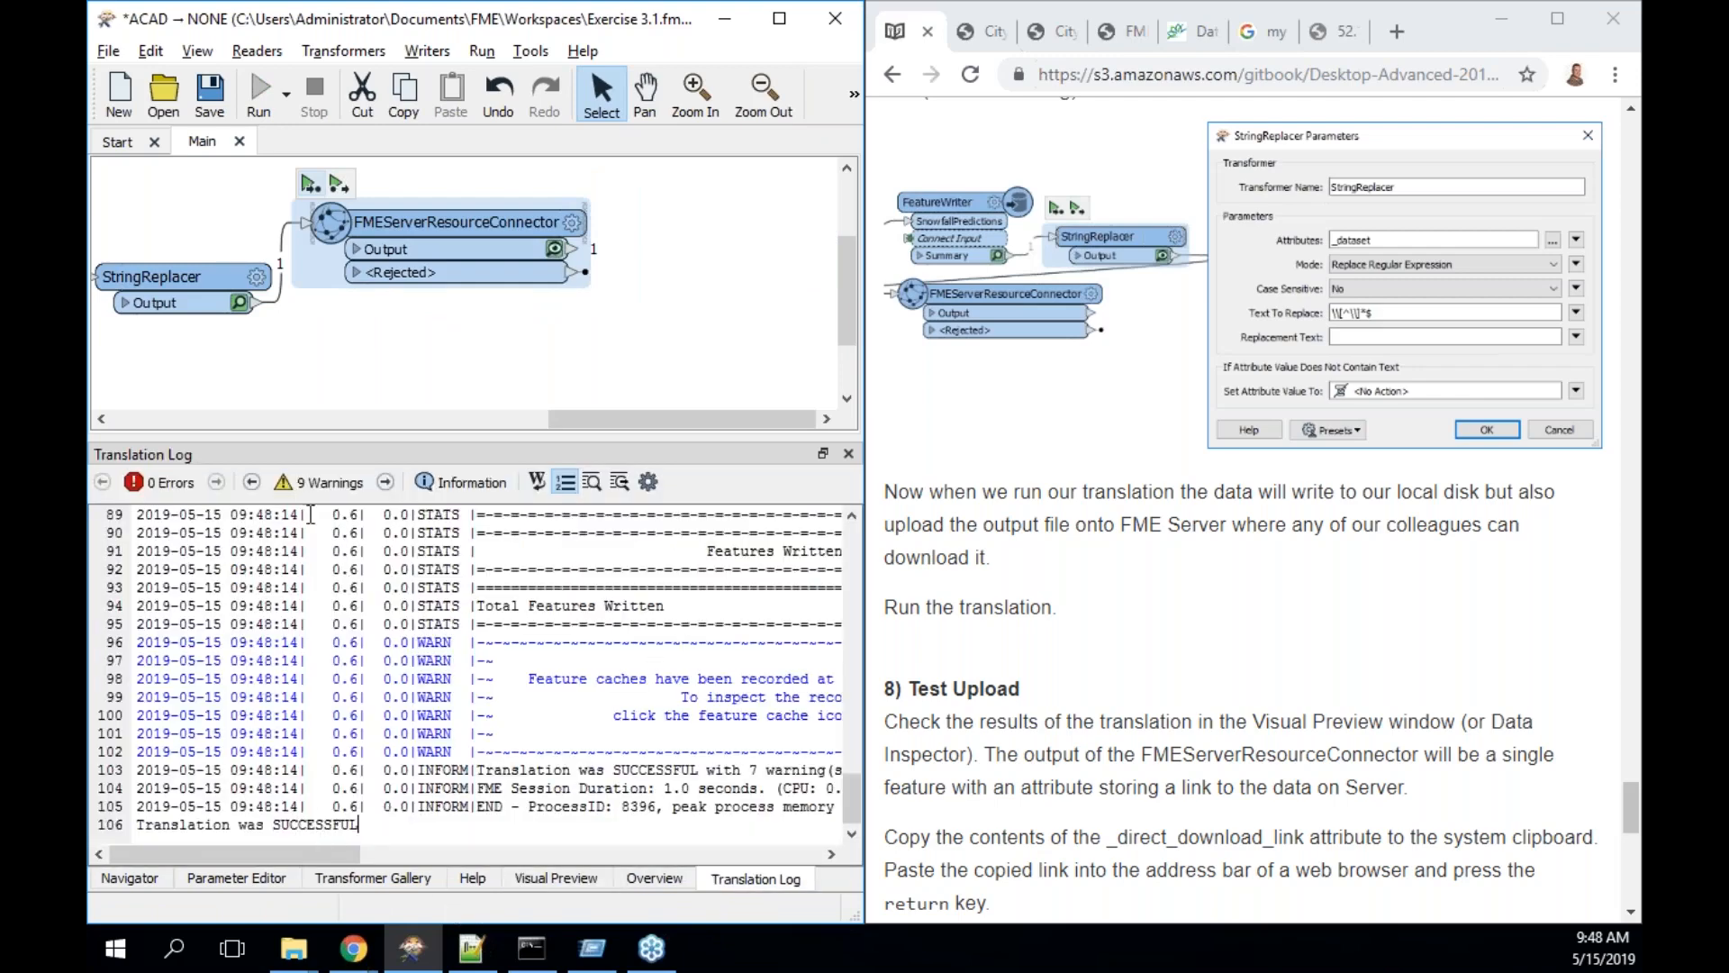
left_click(300, 484)
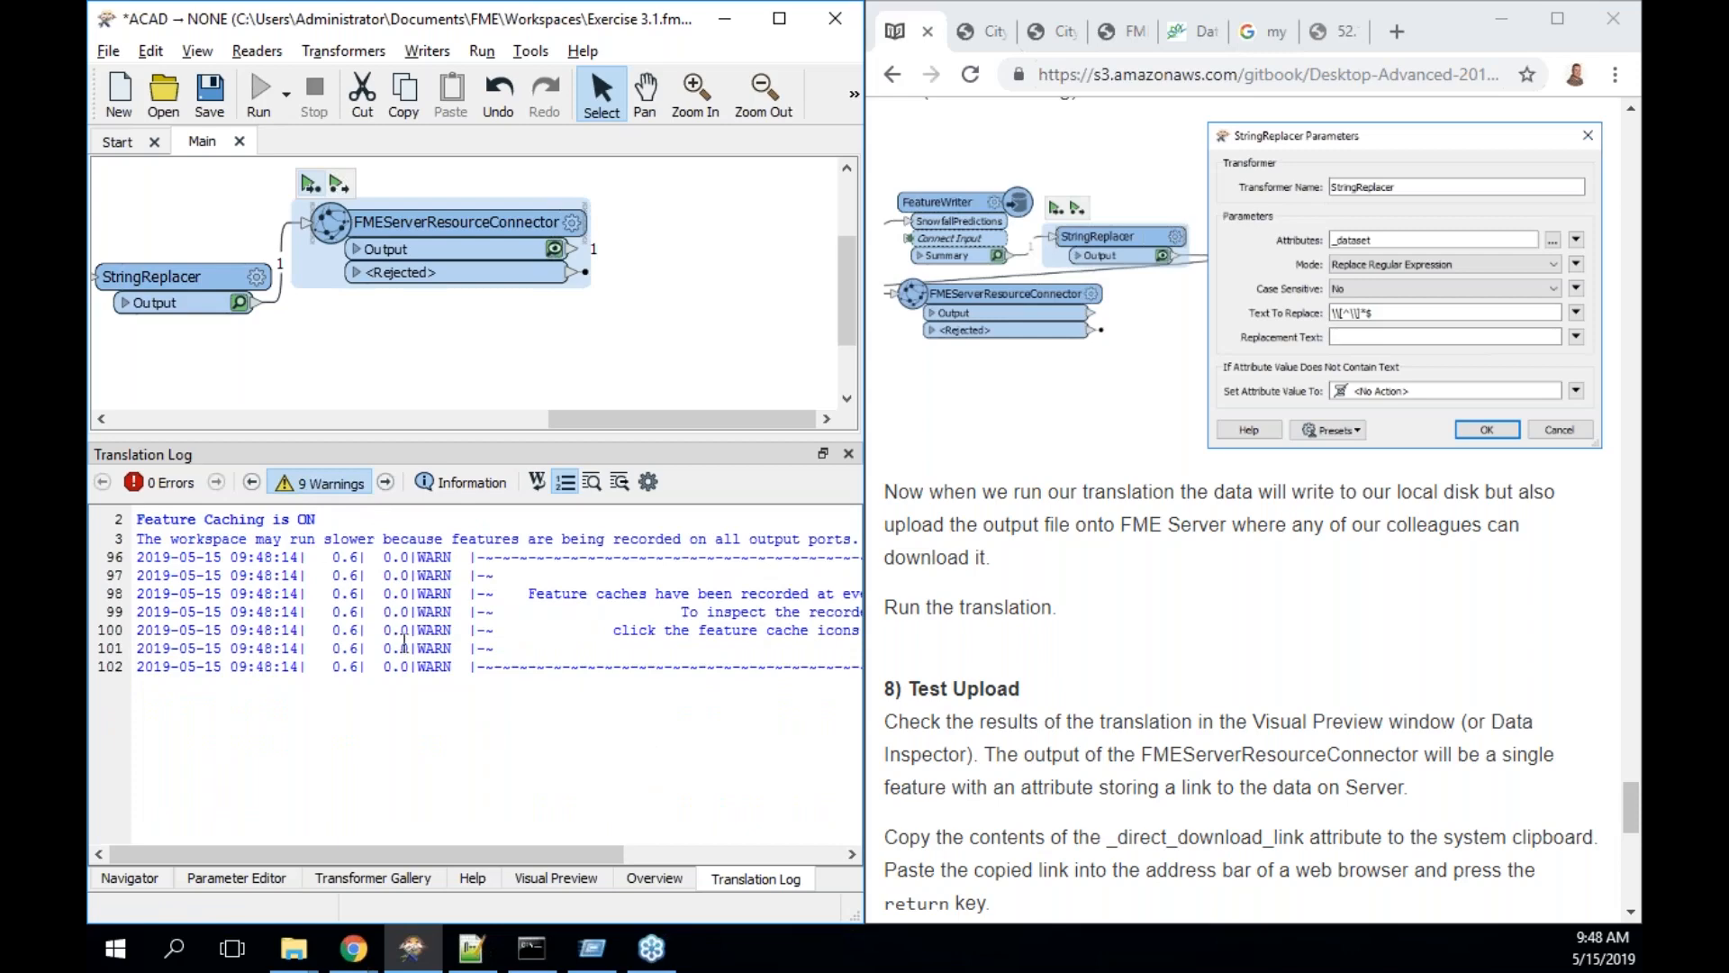
left_click(343, 486)
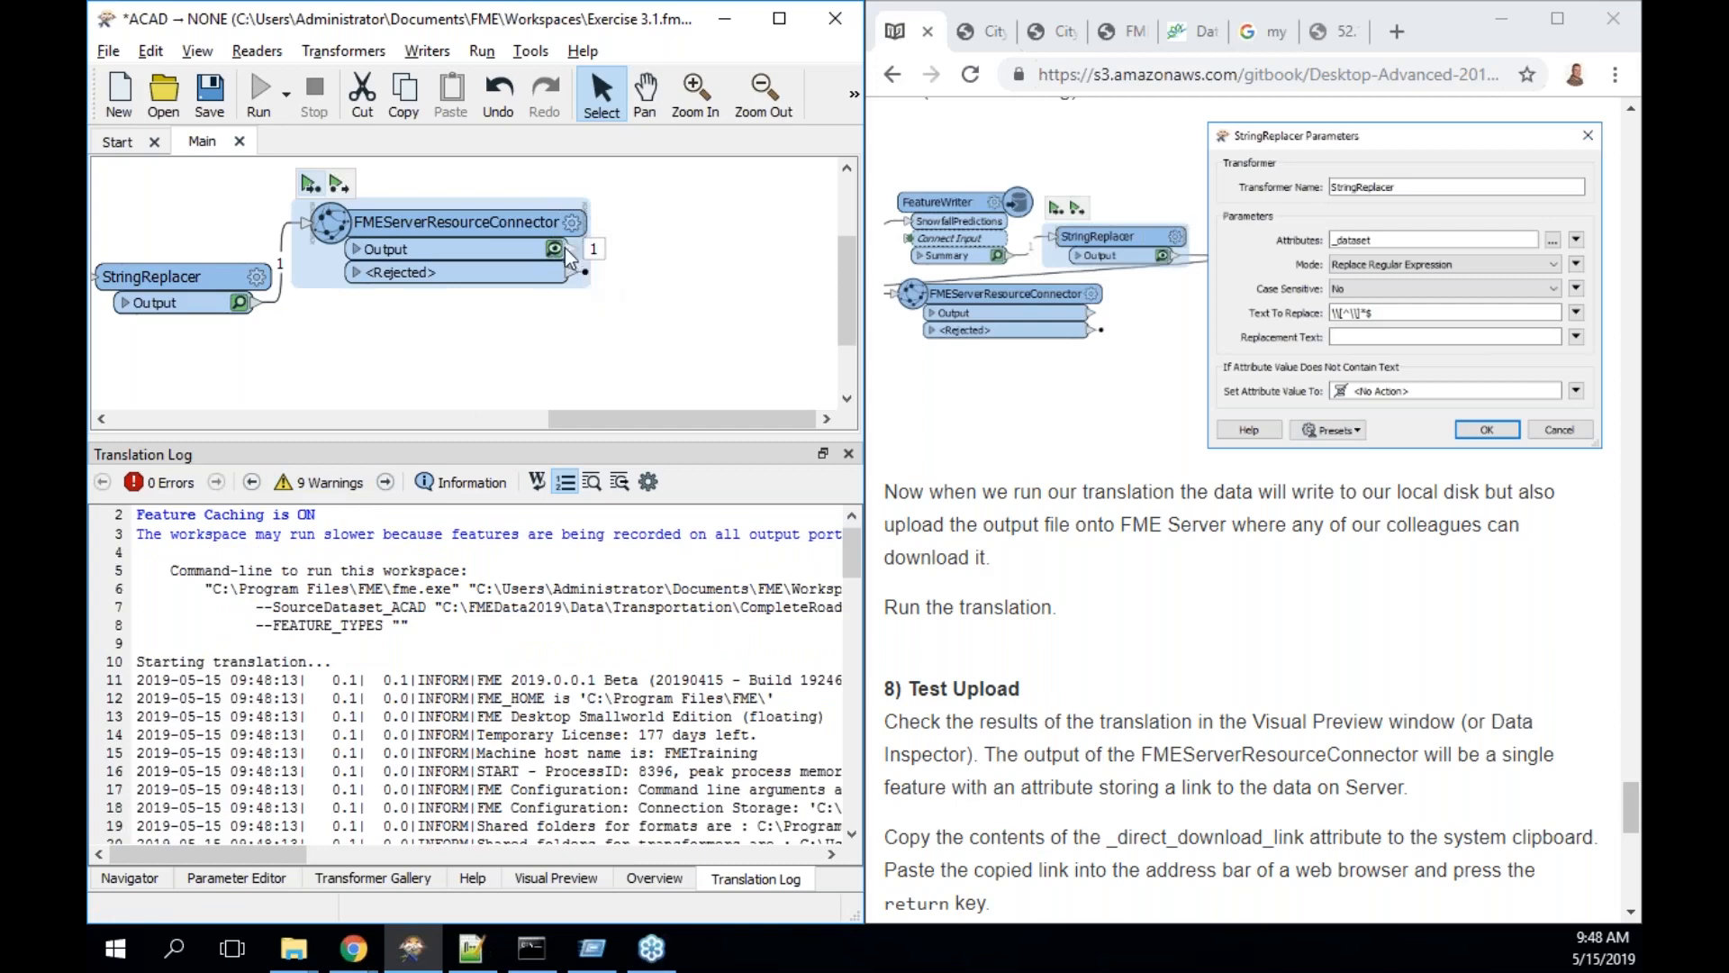
left_click(557, 248)
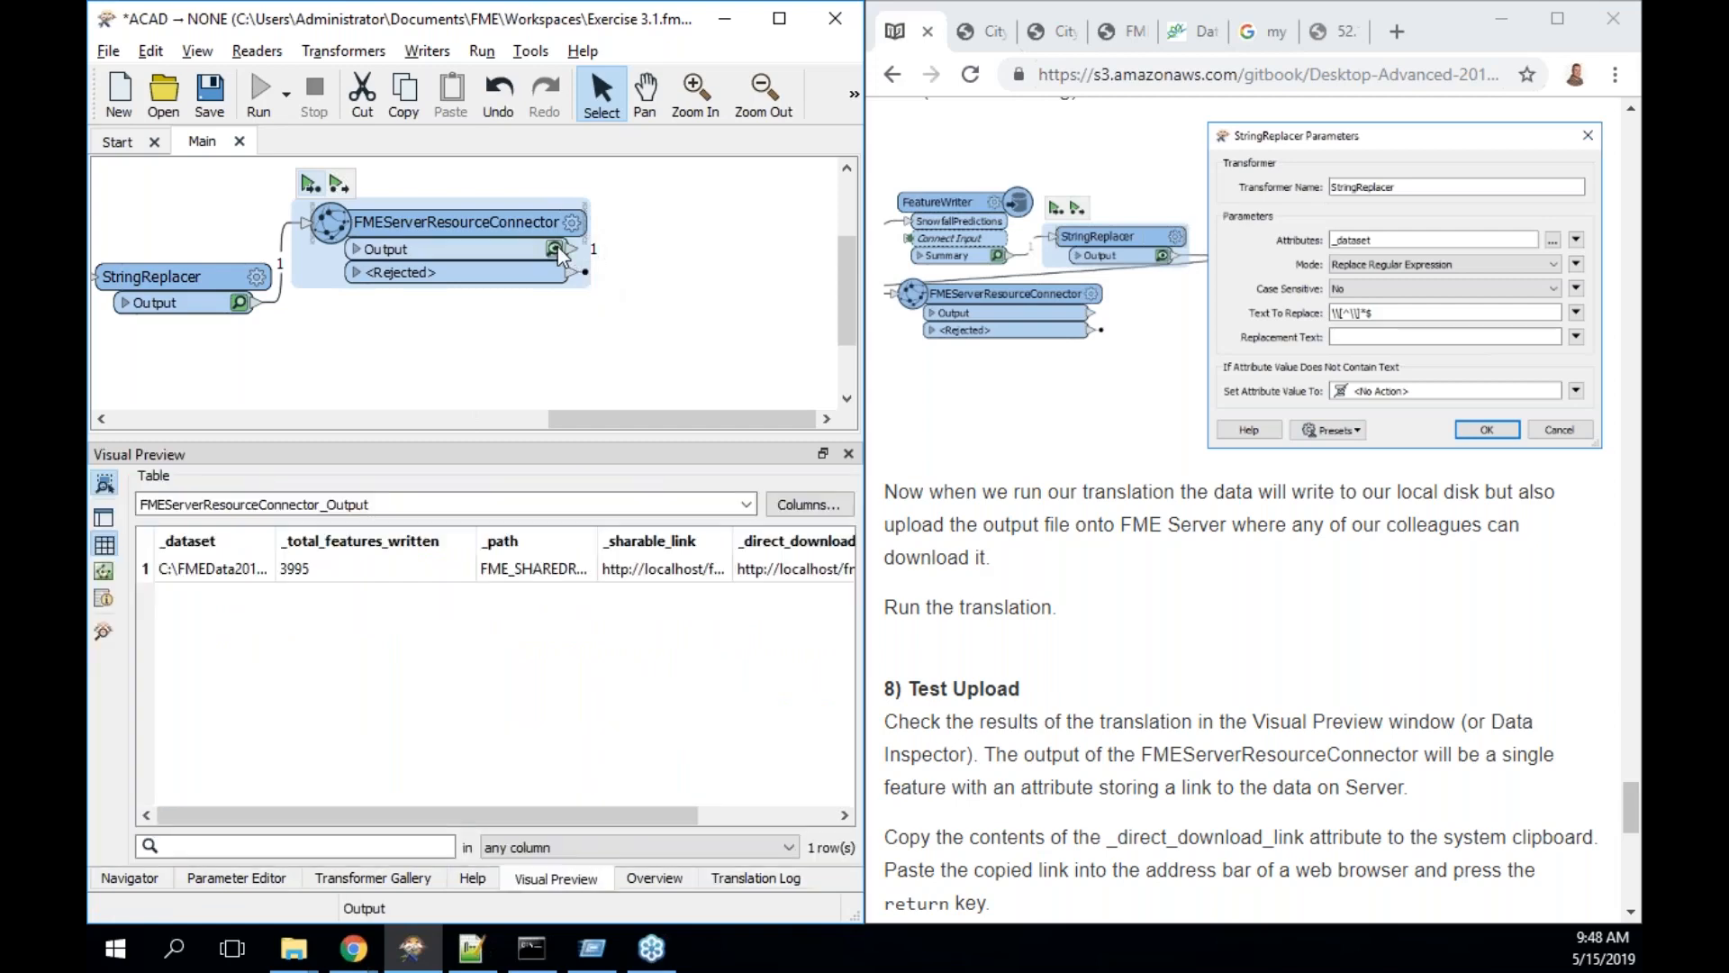
- Widen the _sharable_link column, open its full value, and select the entire URL
scroll(1157, 681, "down", 2)
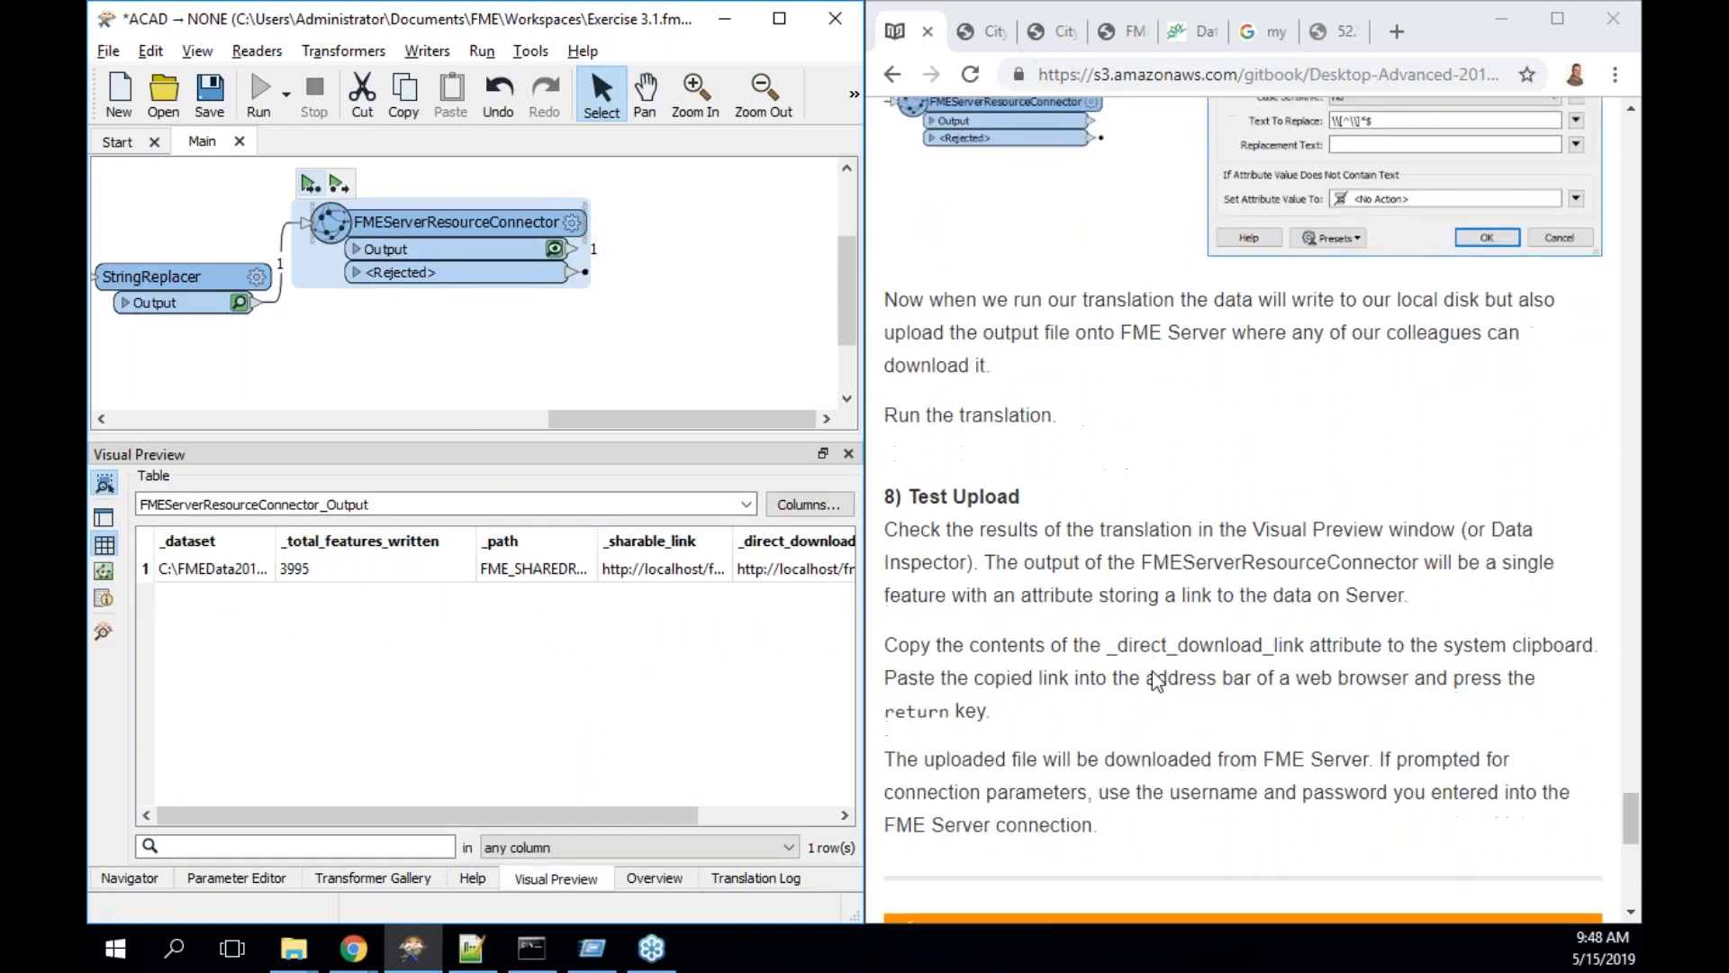
scroll(1157, 682, "down", 1)
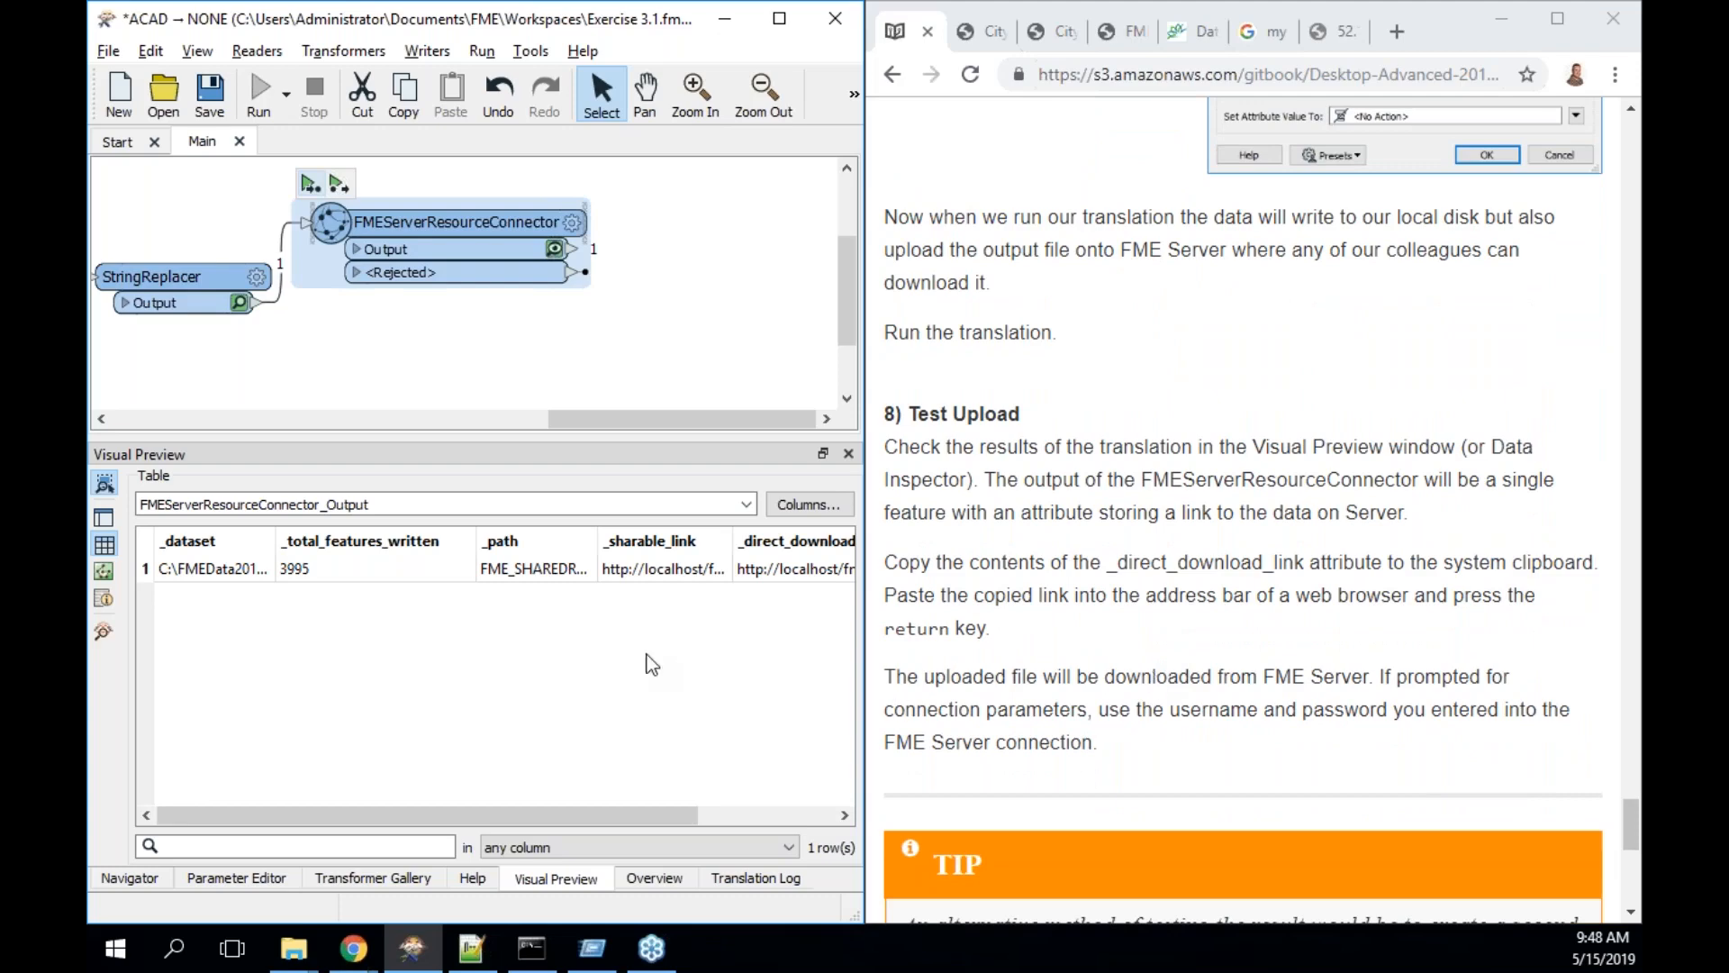
left_click(221, 564)
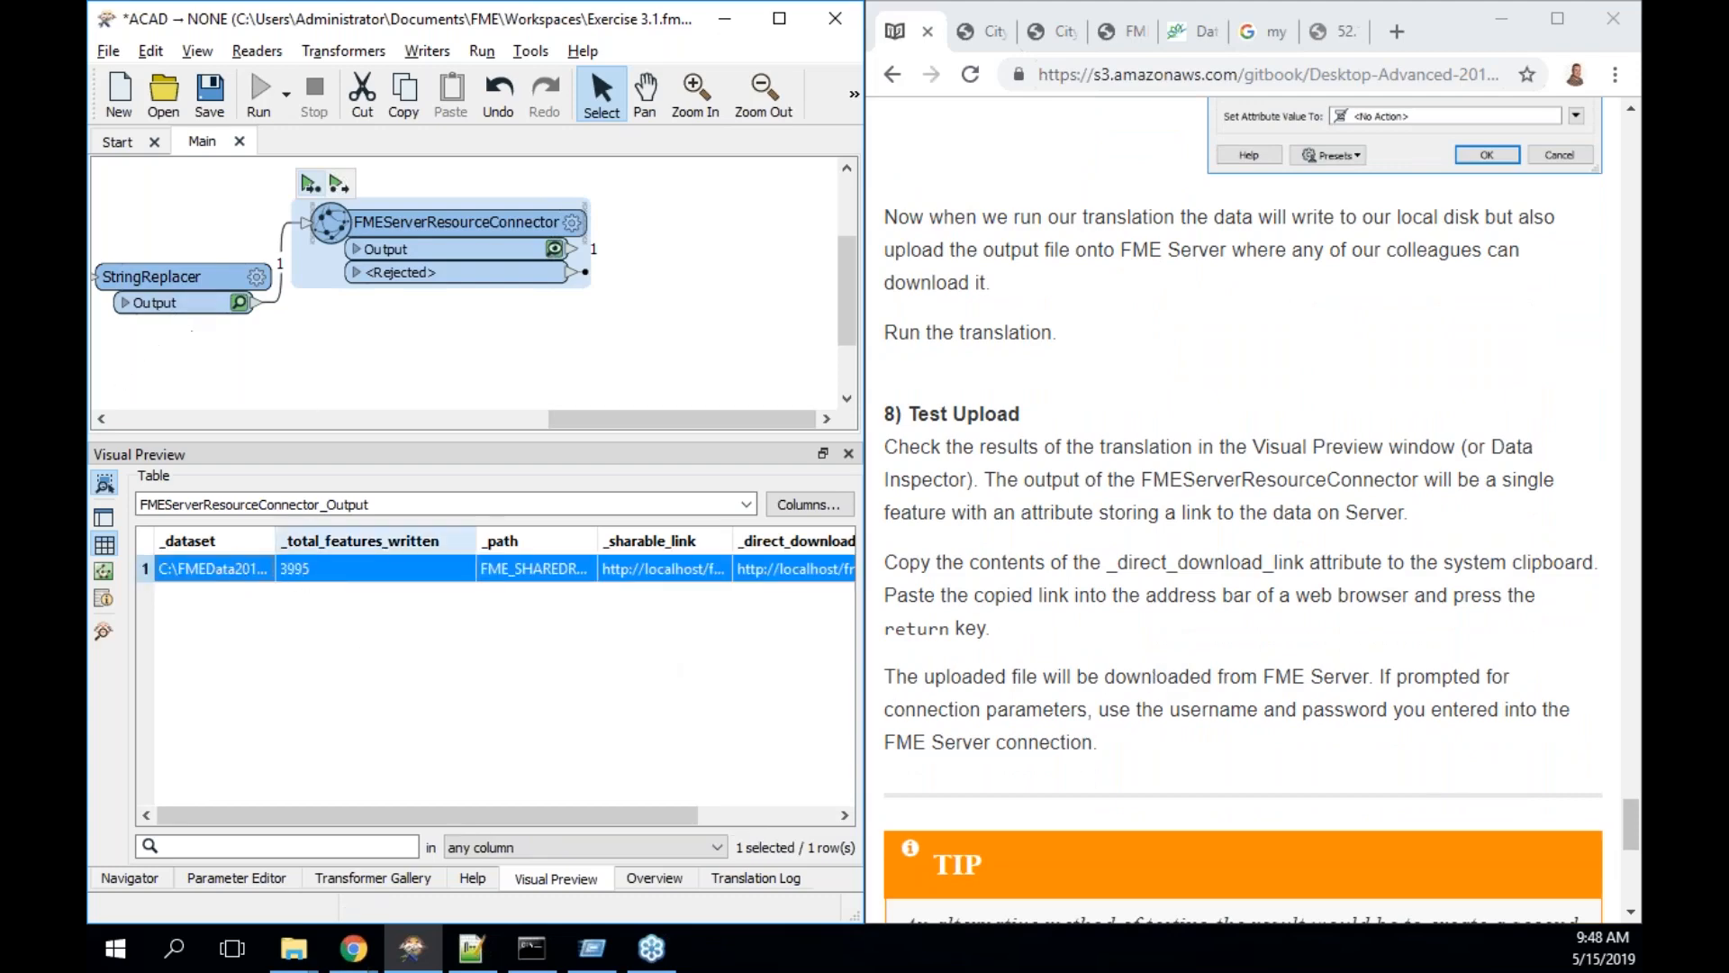
left_click_drag(402, 808, 556, 825)
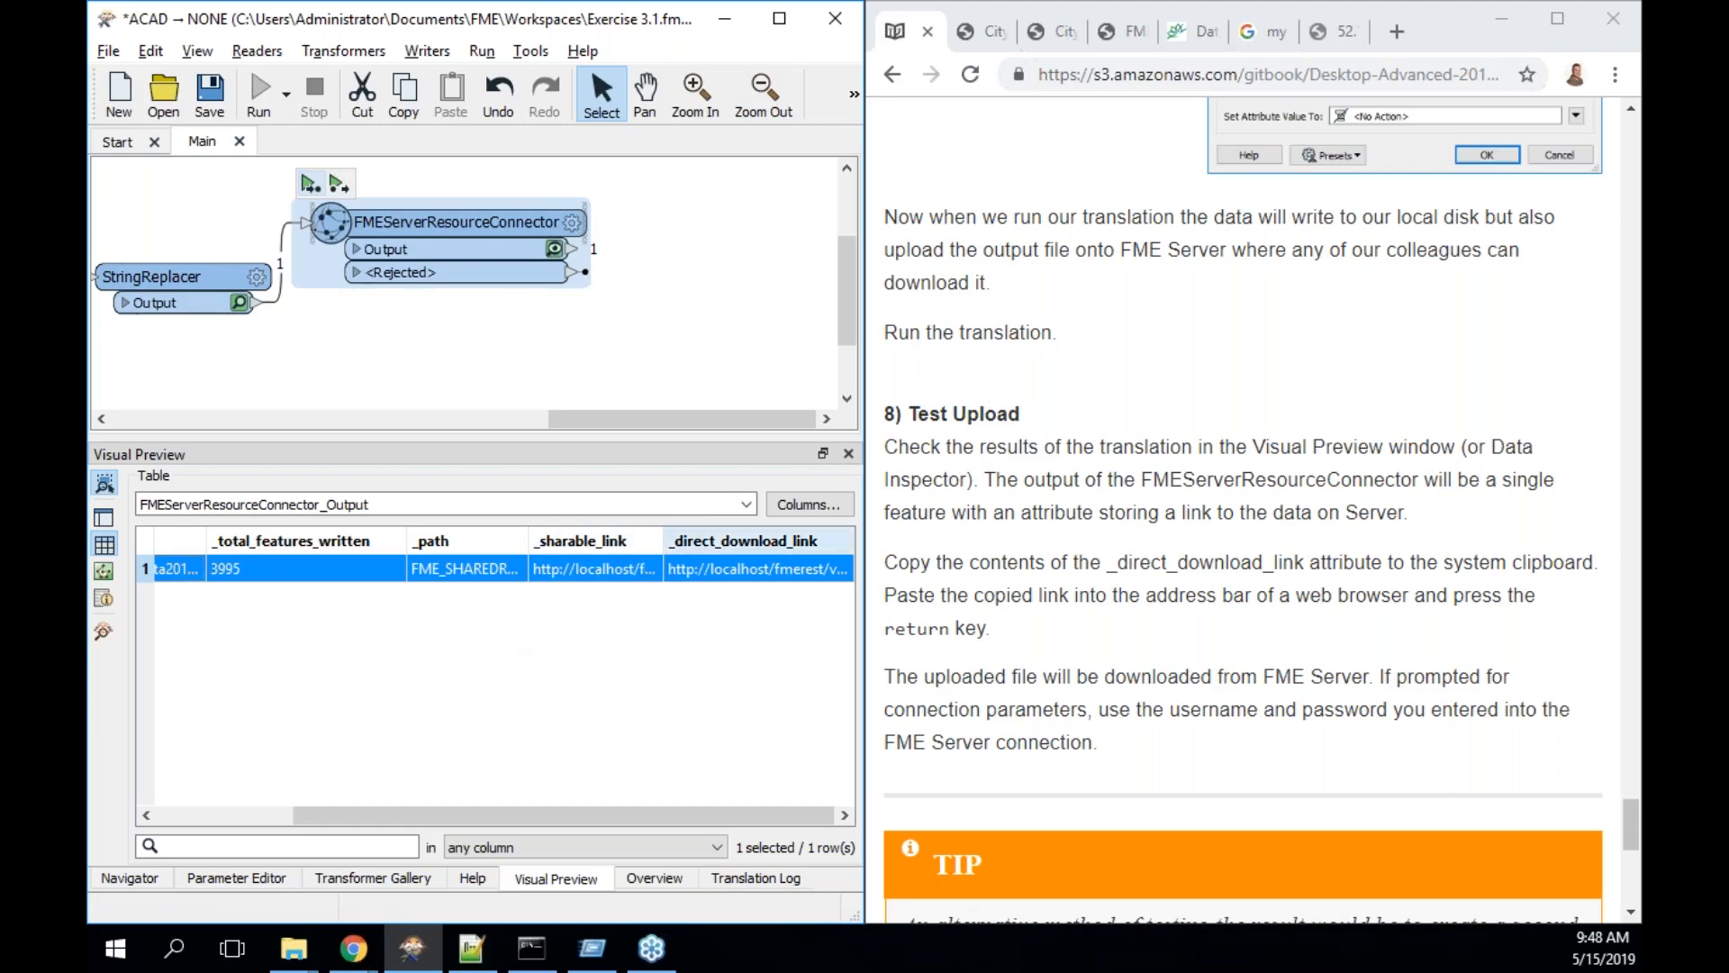
left_click_drag(662, 537, 810, 537)
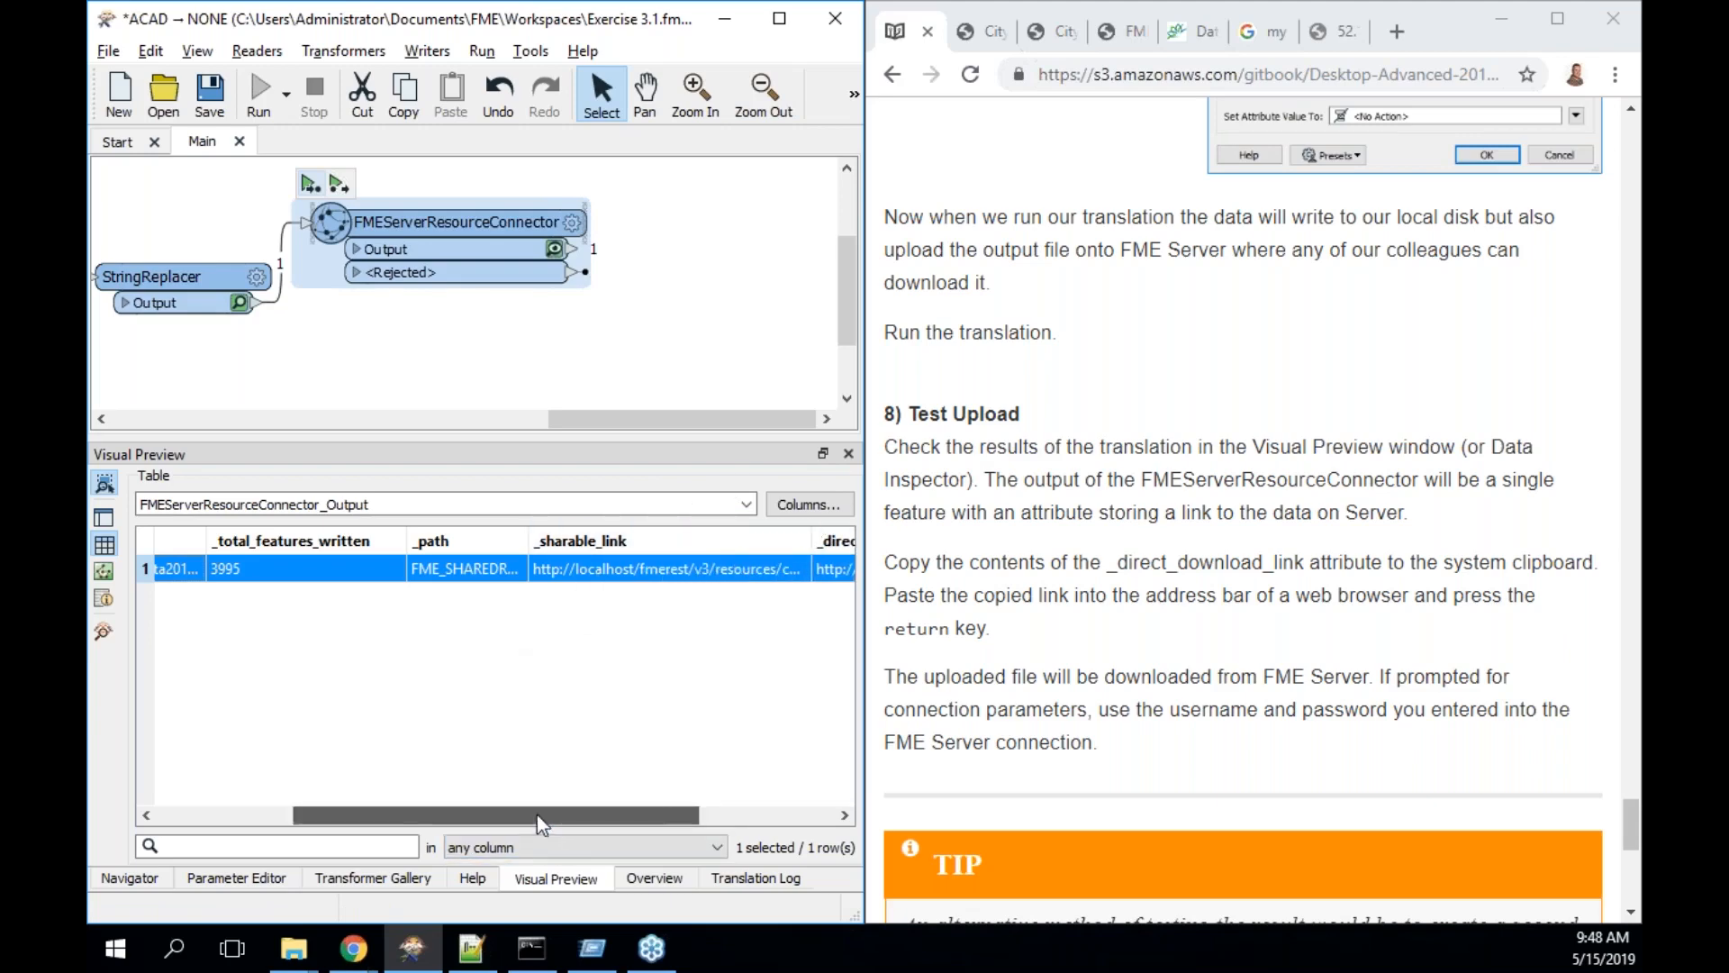
left_click_drag(536, 815, 753, 811)
left_click_drag(662, 541, 828, 540)
left_click_drag(571, 814, 694, 814)
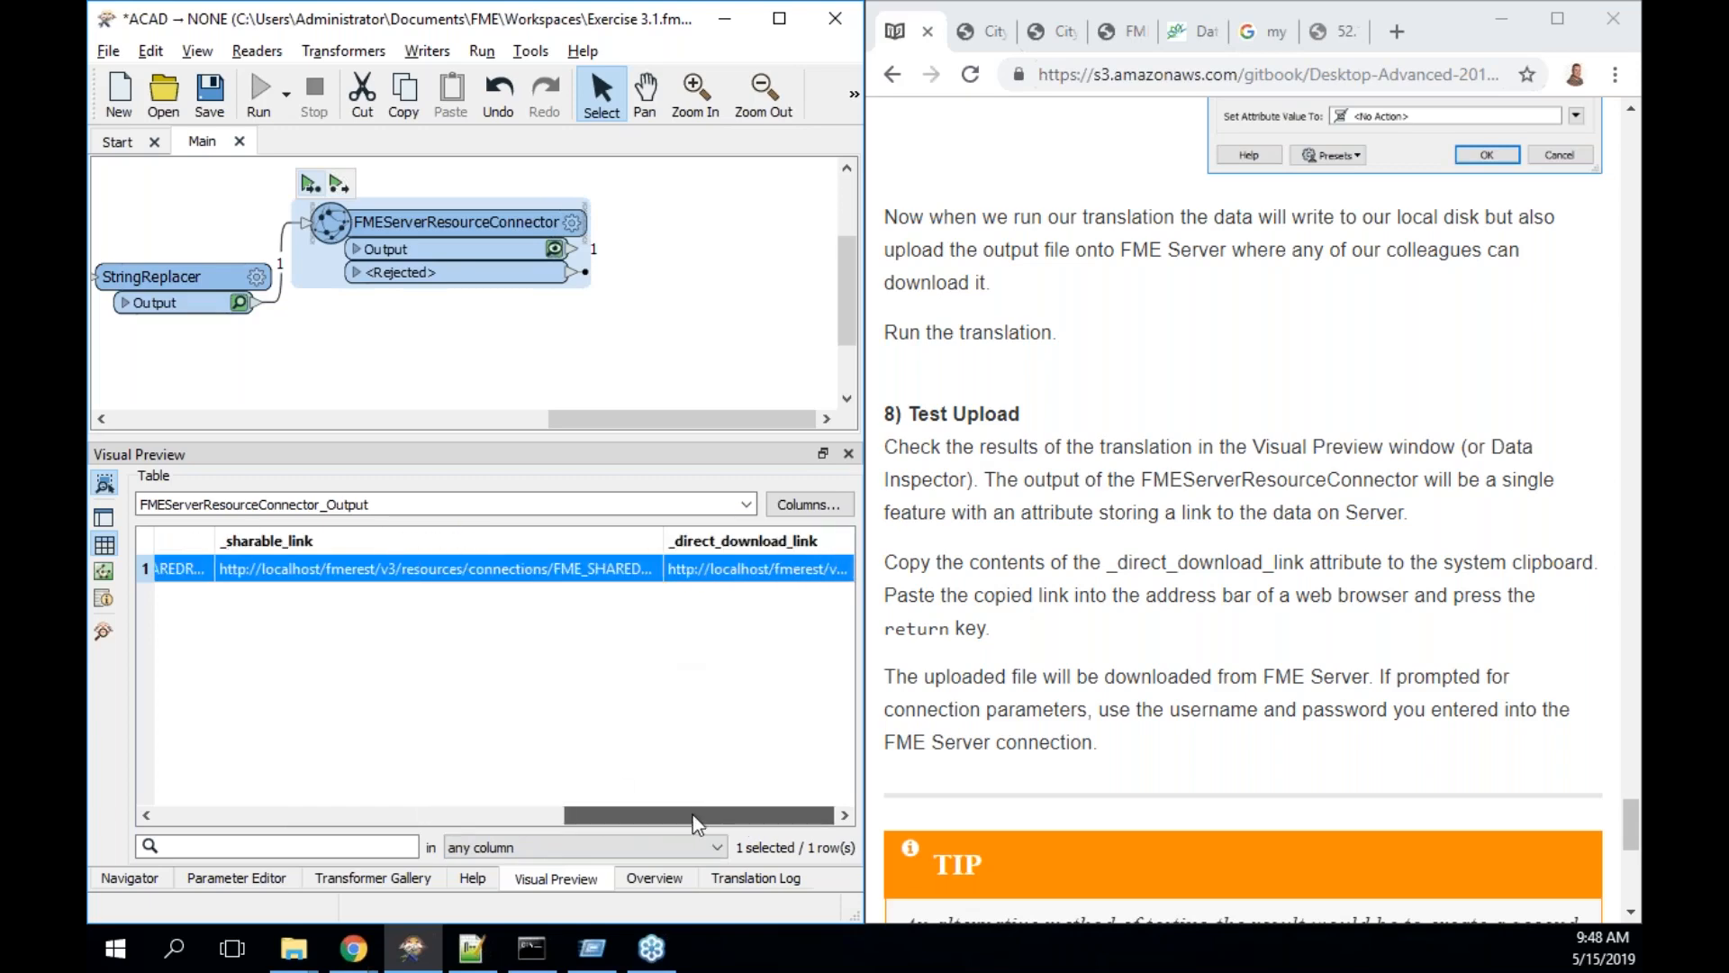
double_click(546, 571)
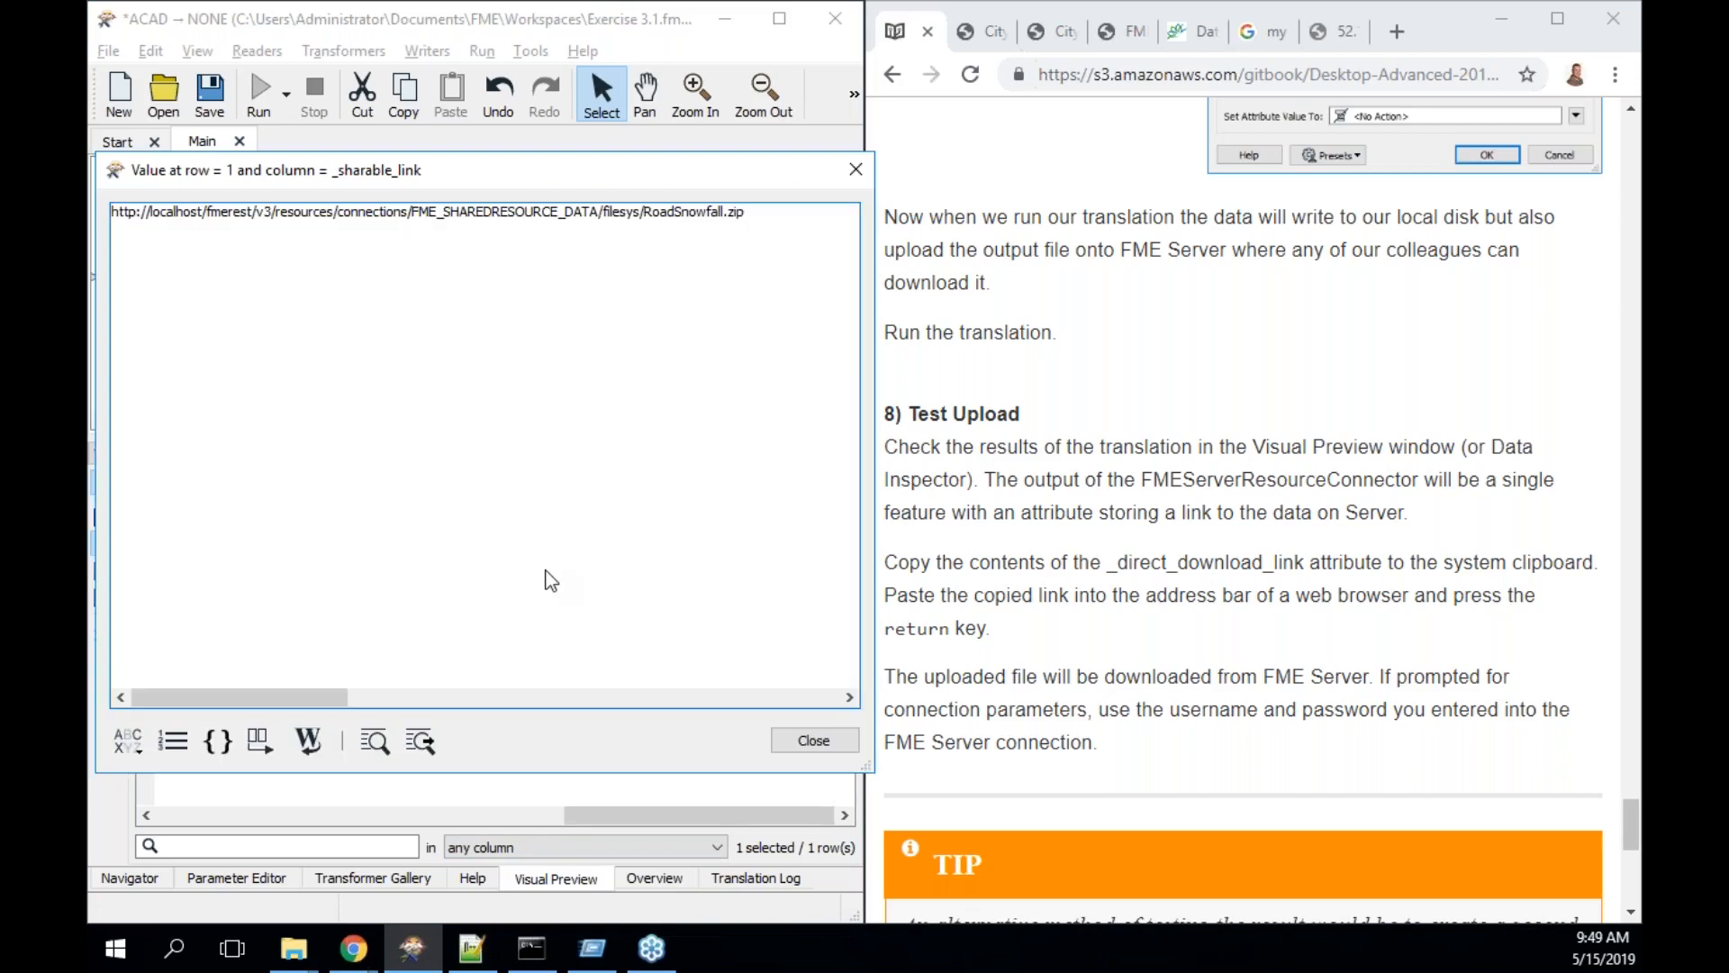
left_click_drag(773, 212, 104, 186)
key("ctrl+c")
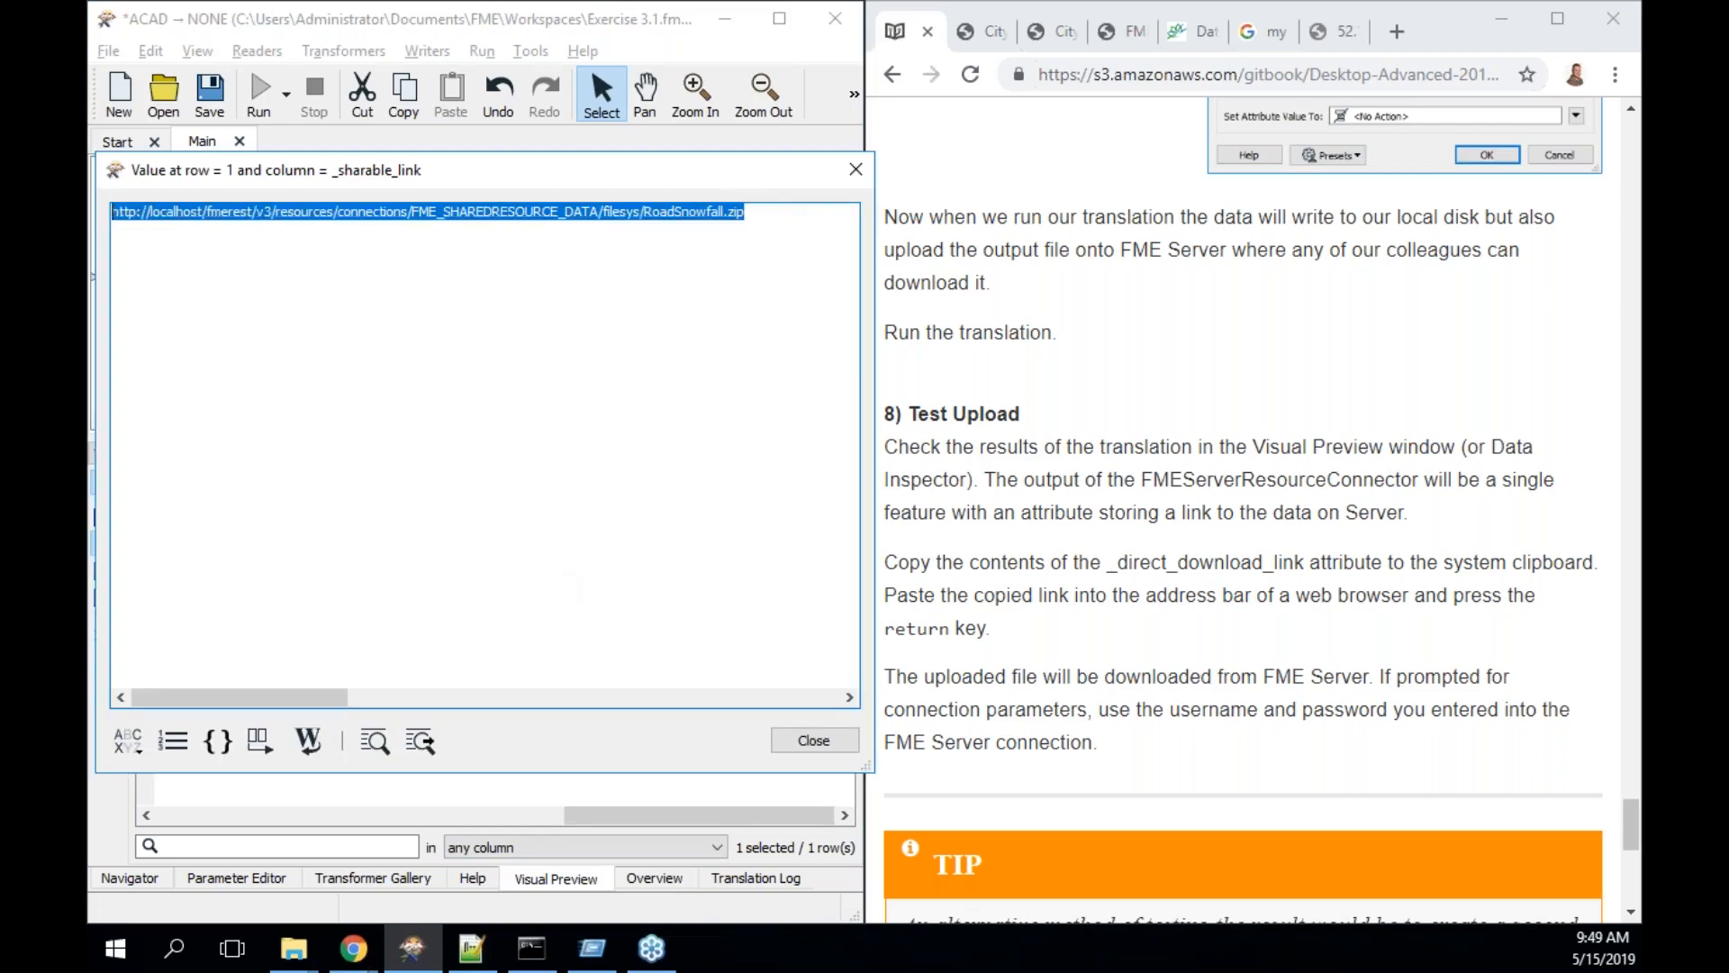
- Load the sharable link in a new Chrome tab to see RoadSnowfall.zip details, then close the value window
left_click(1398, 37)
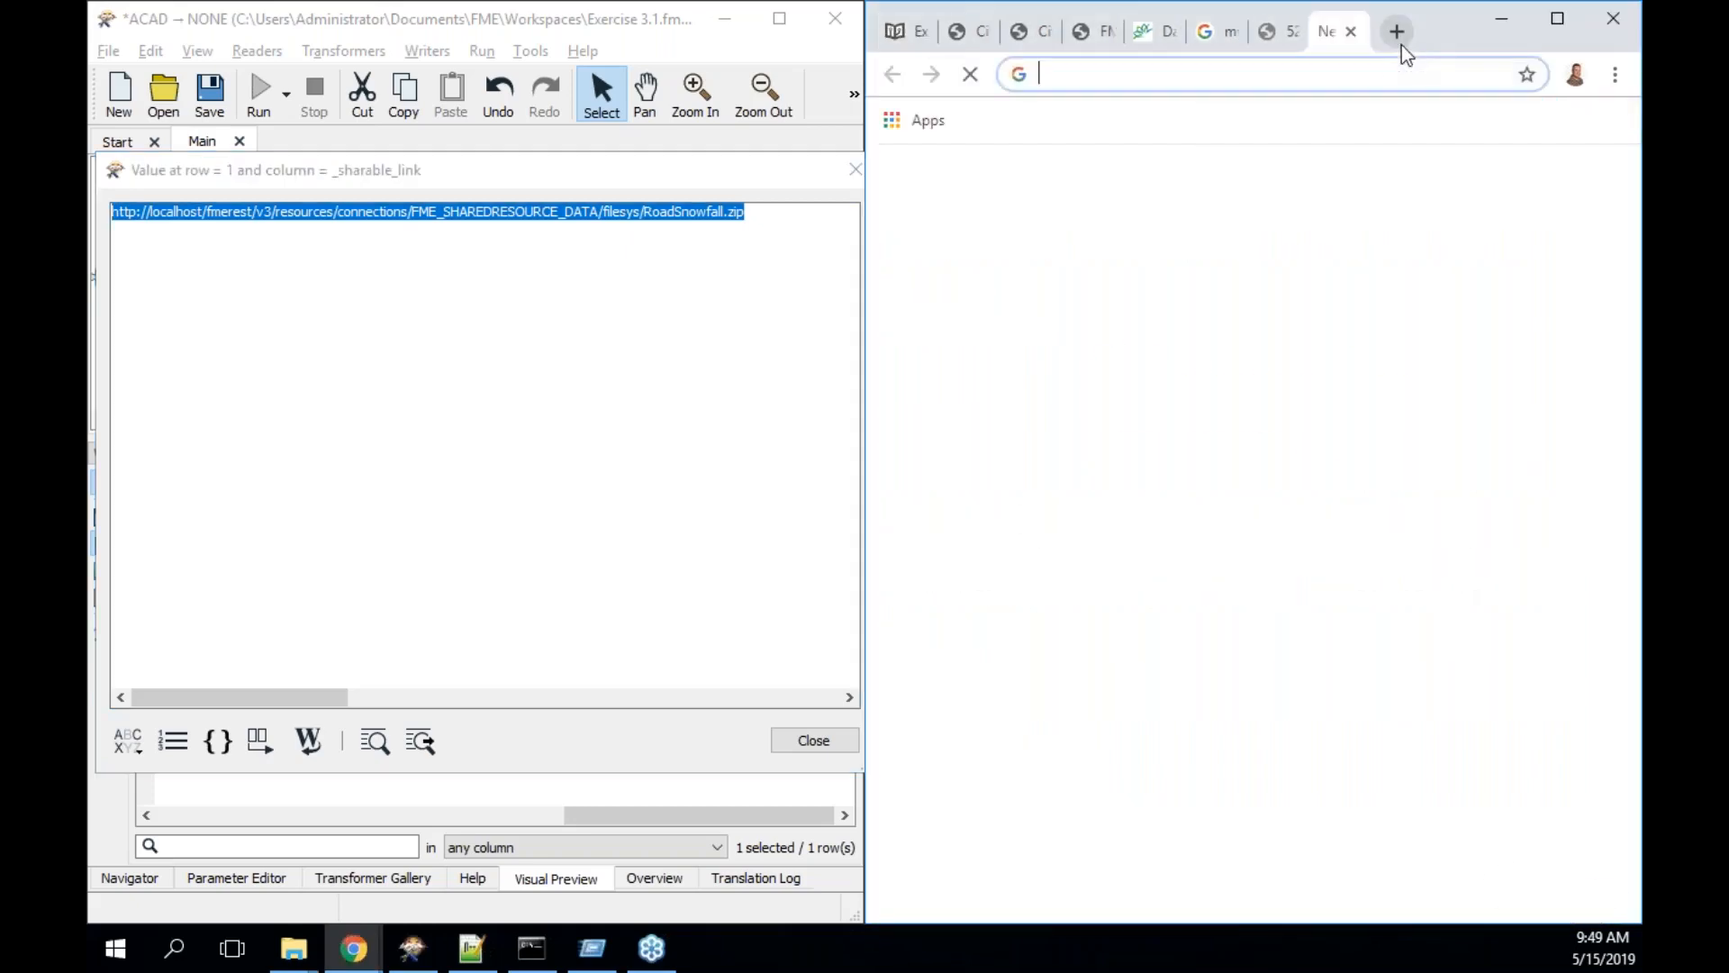
key("ctrl+v")
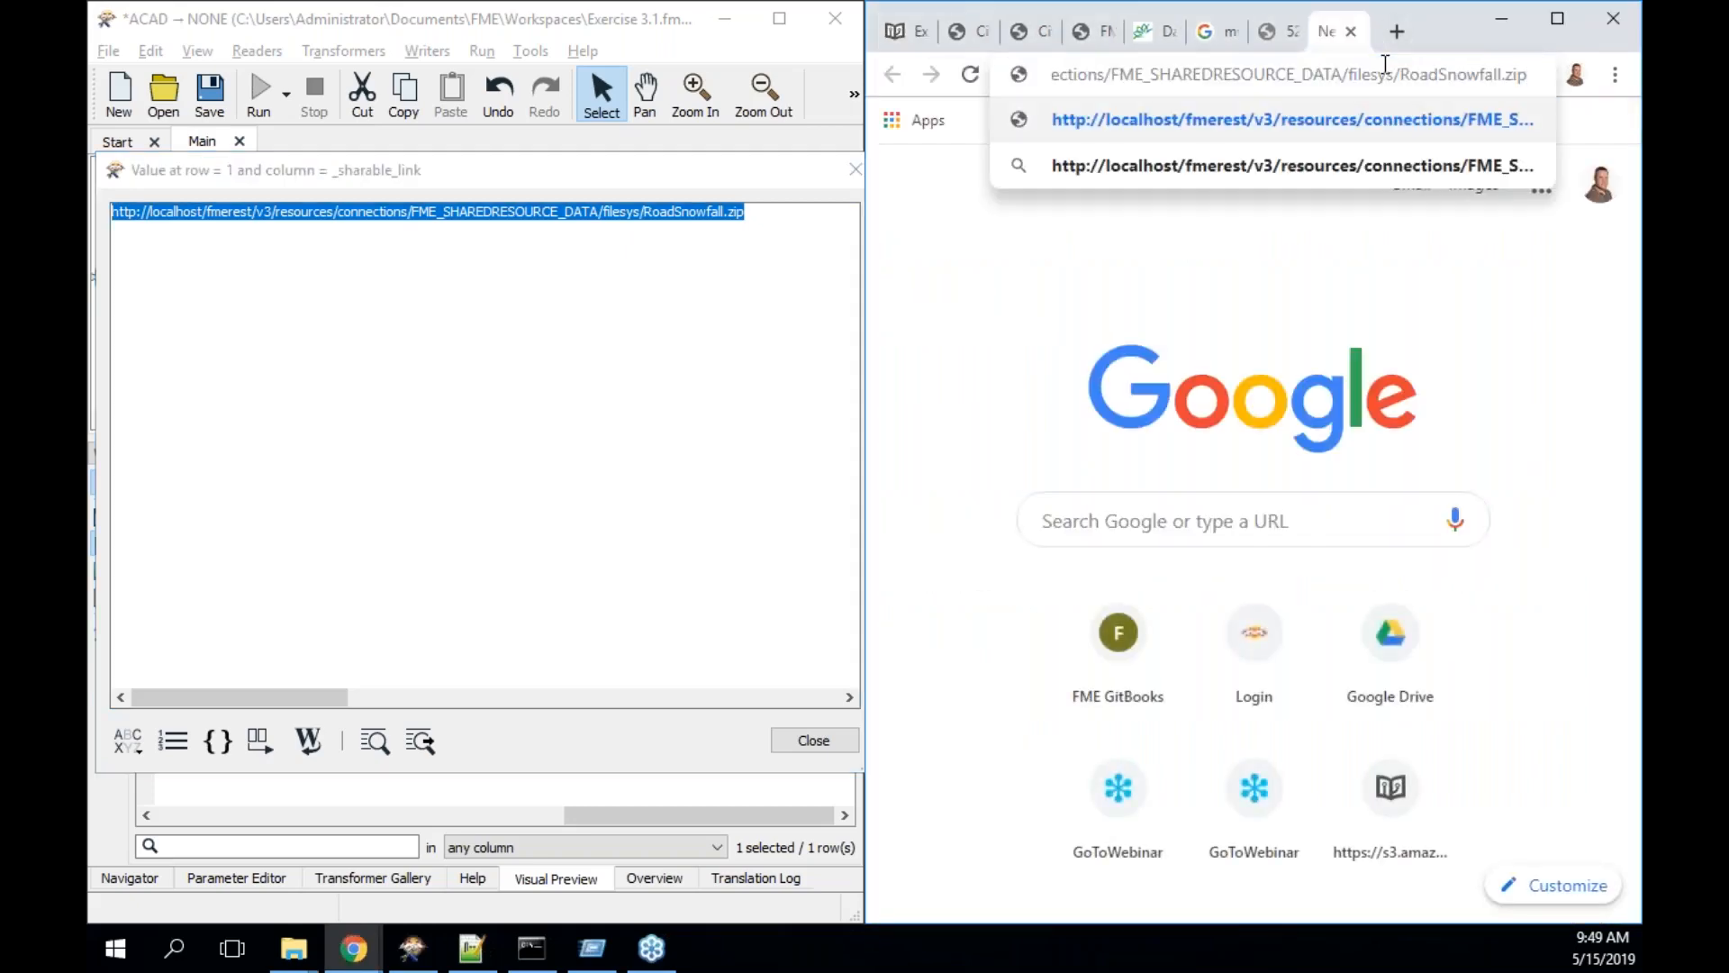
key("Return")
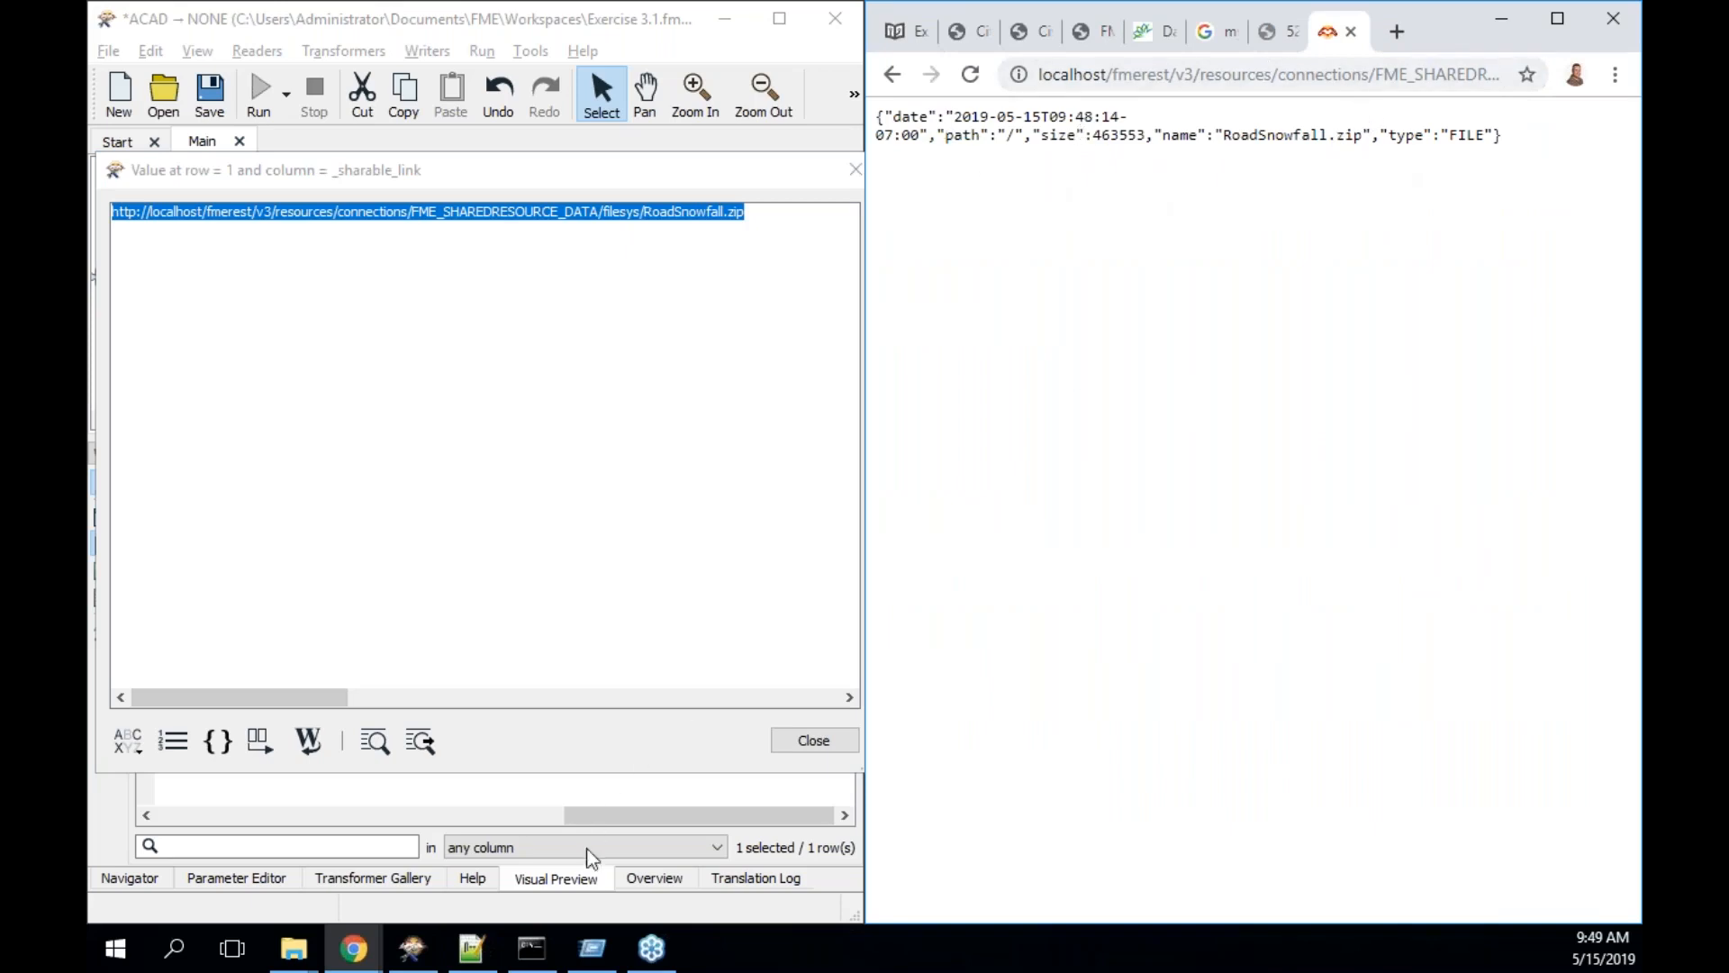
left_click(412, 948)
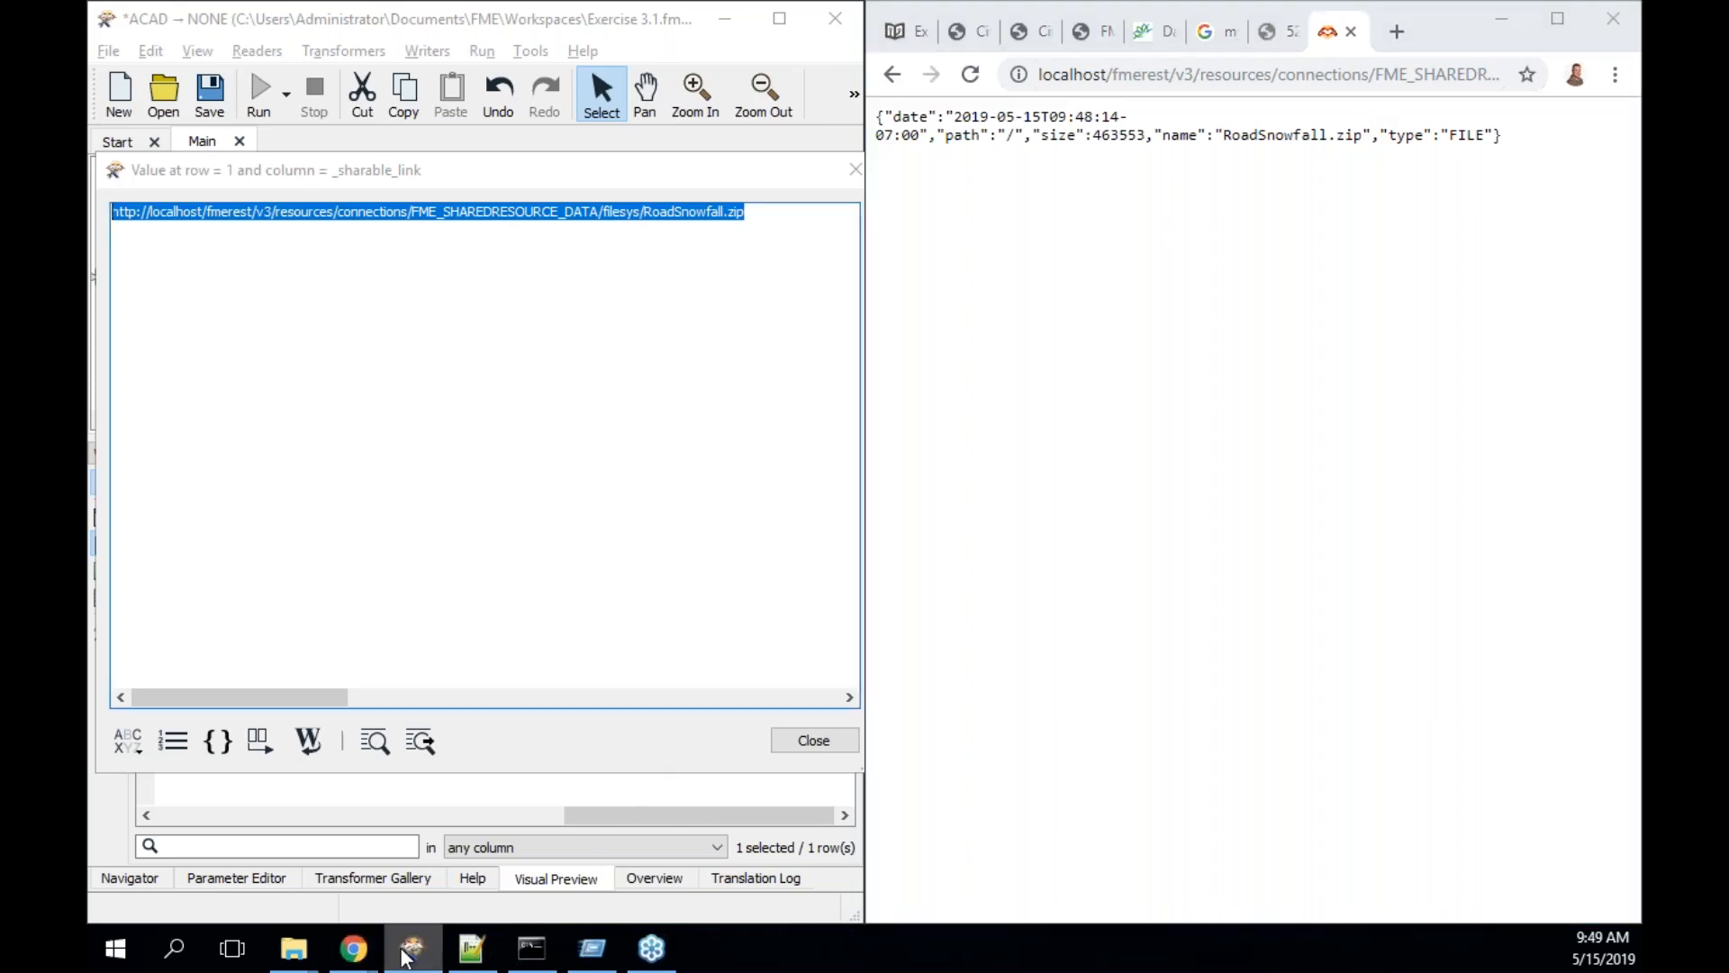
left_click(856, 170)
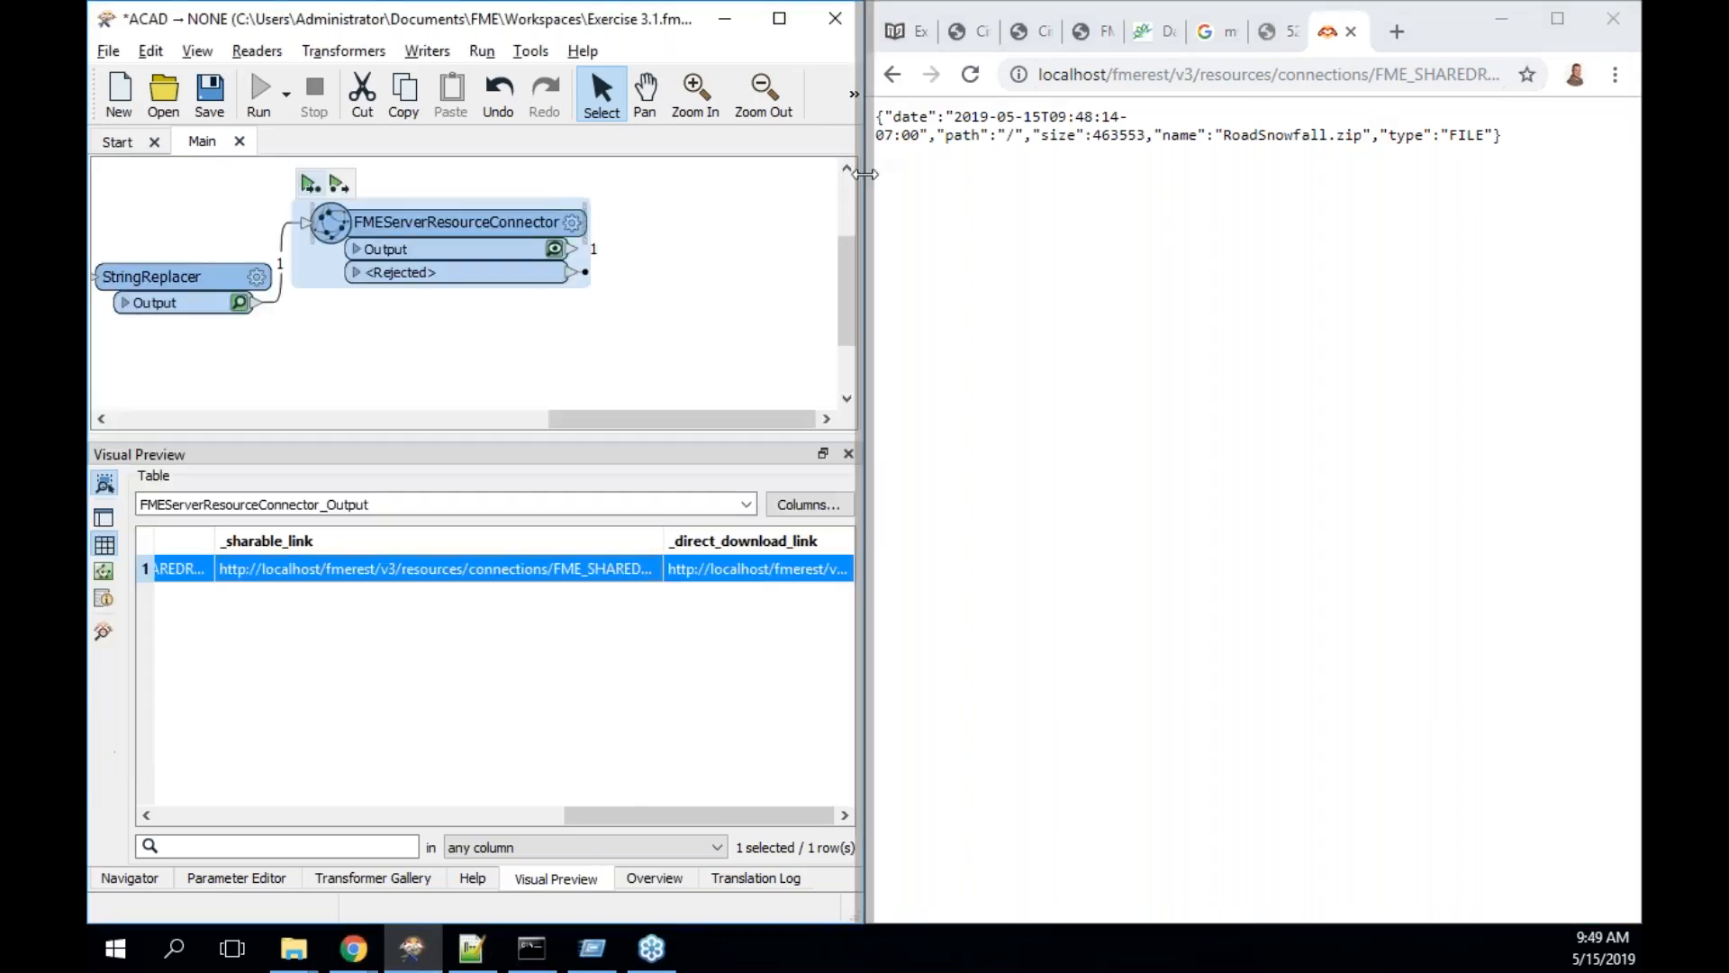
- Download RoadSnowfall.zip via the _direct_download_link in a new tab and check the KML inside
double_click(772, 573)
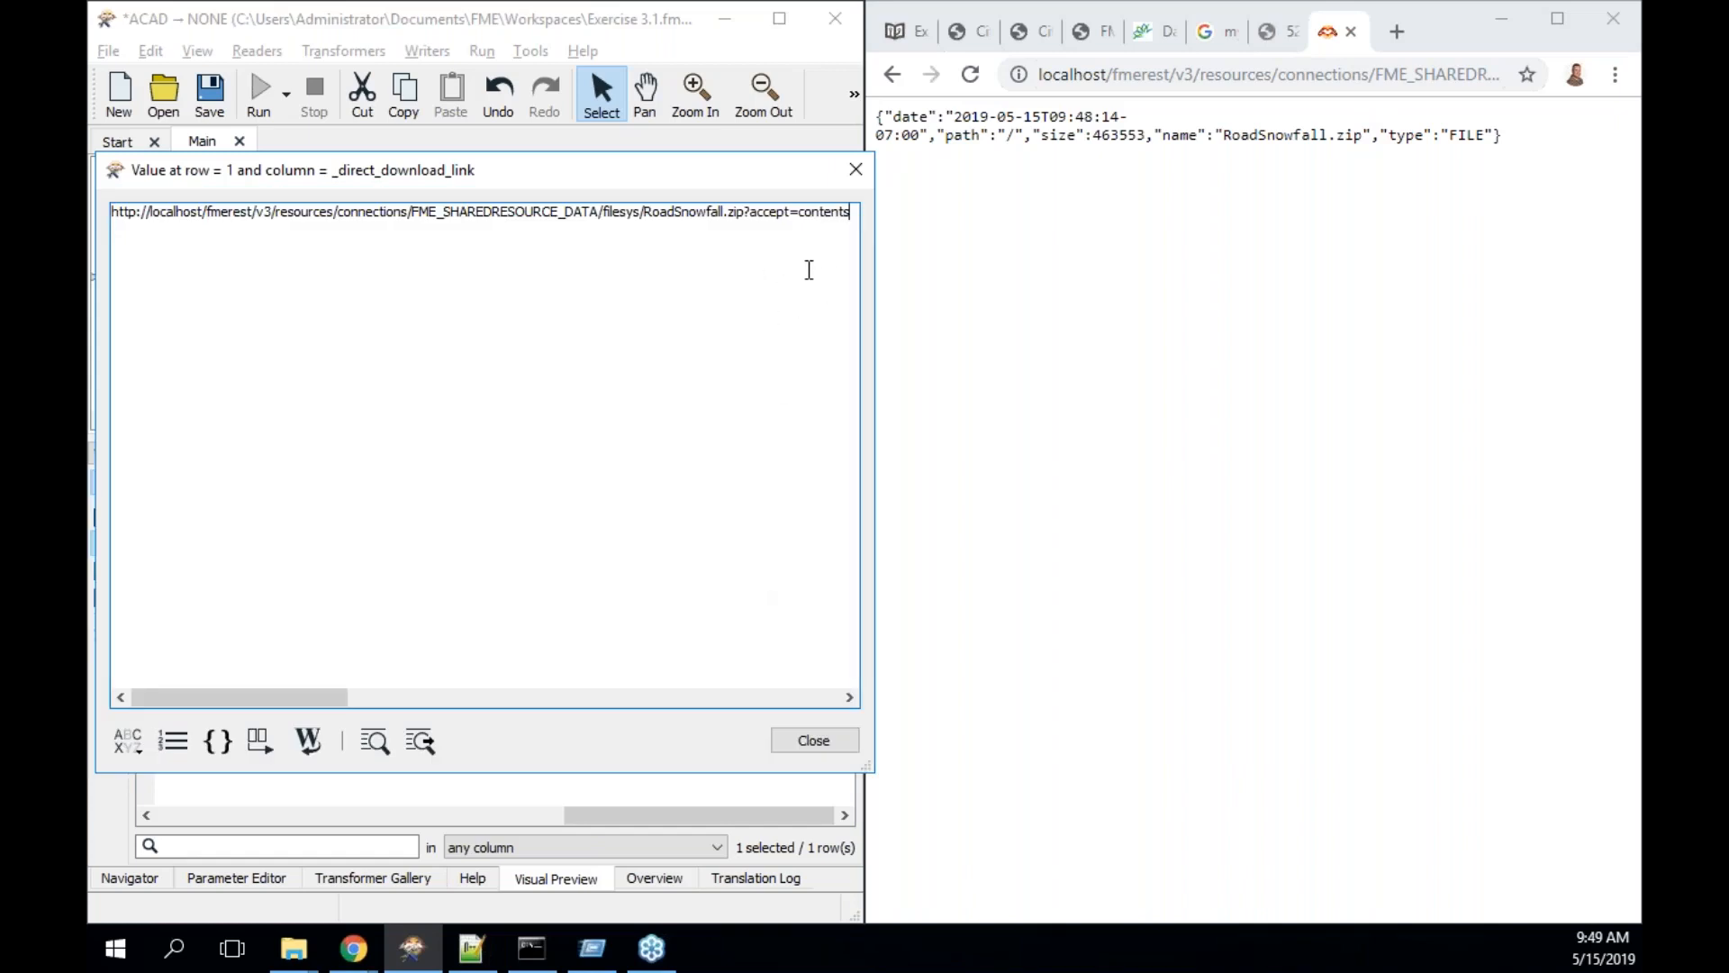
key("ctrl+a")
key("ctrl+c")
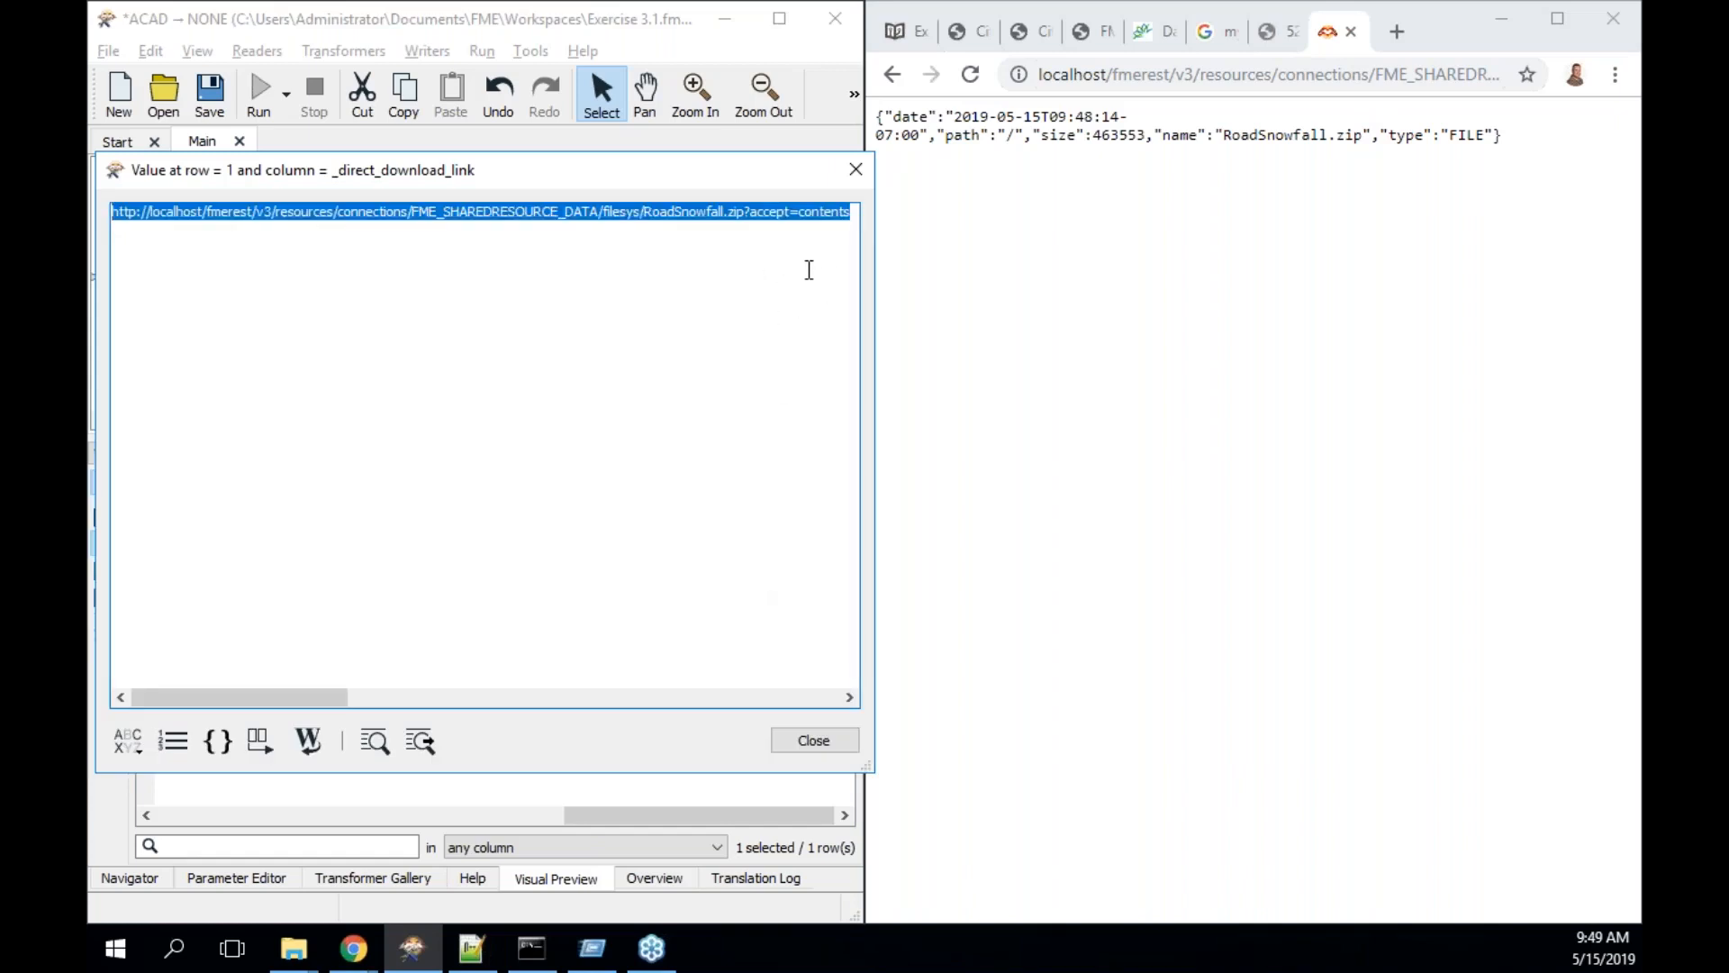
left_click(1397, 34)
key("ctrl+v")
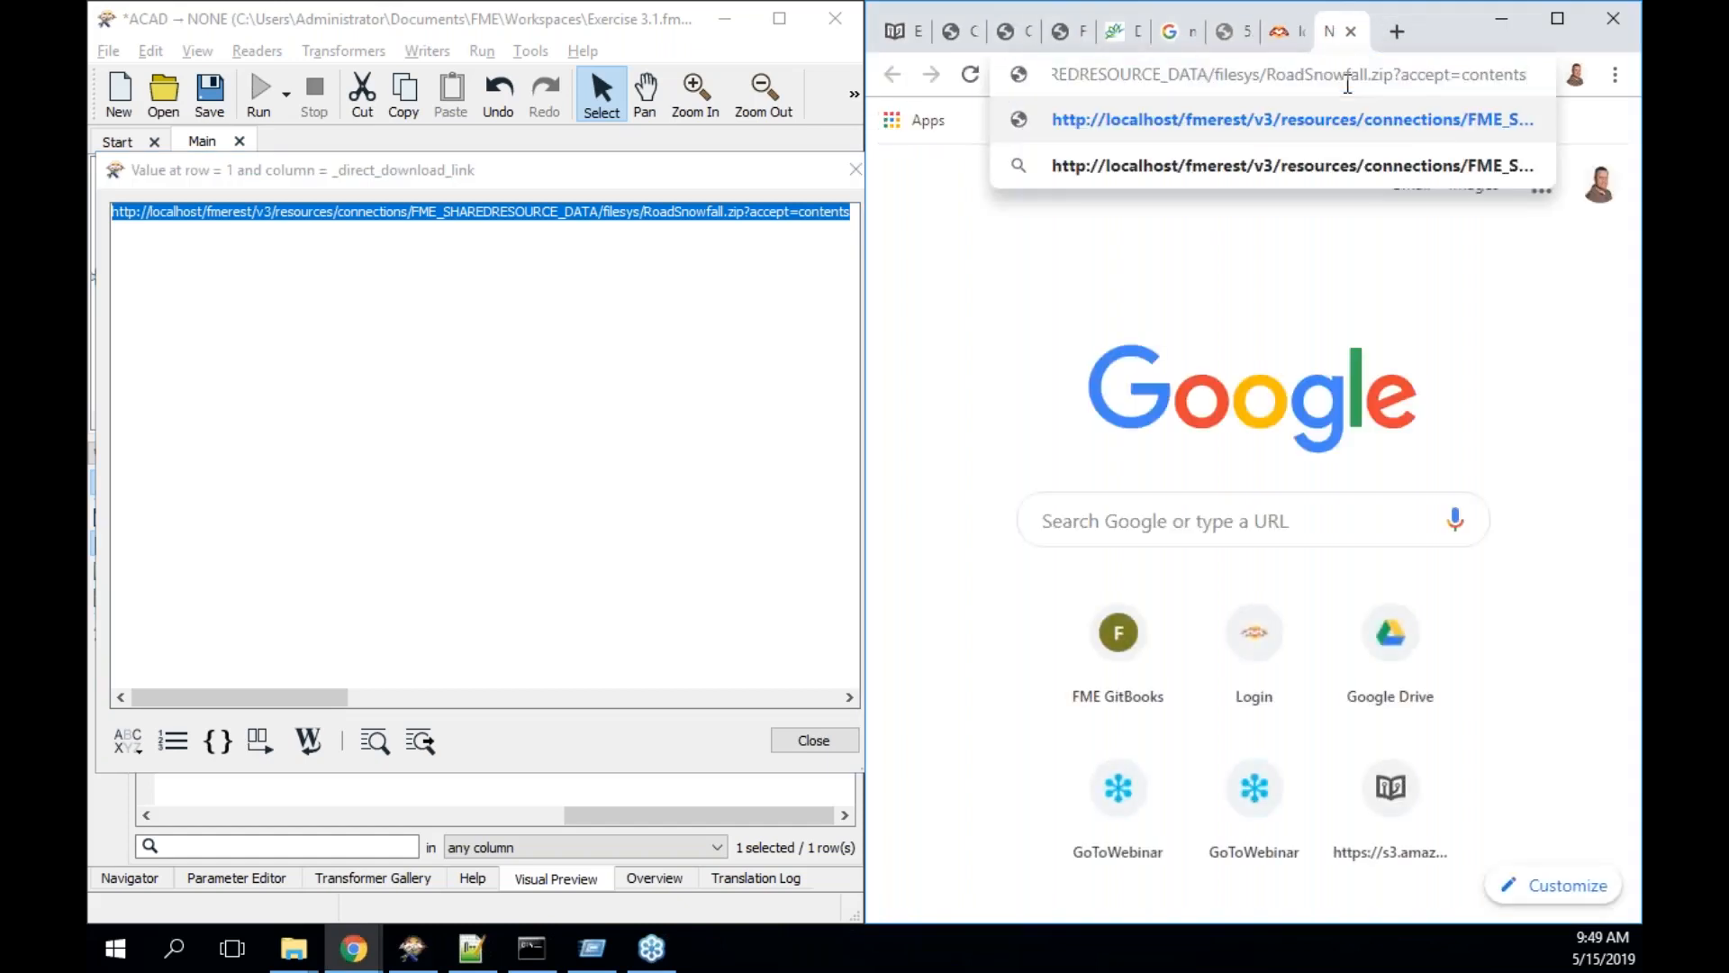
key("Return")
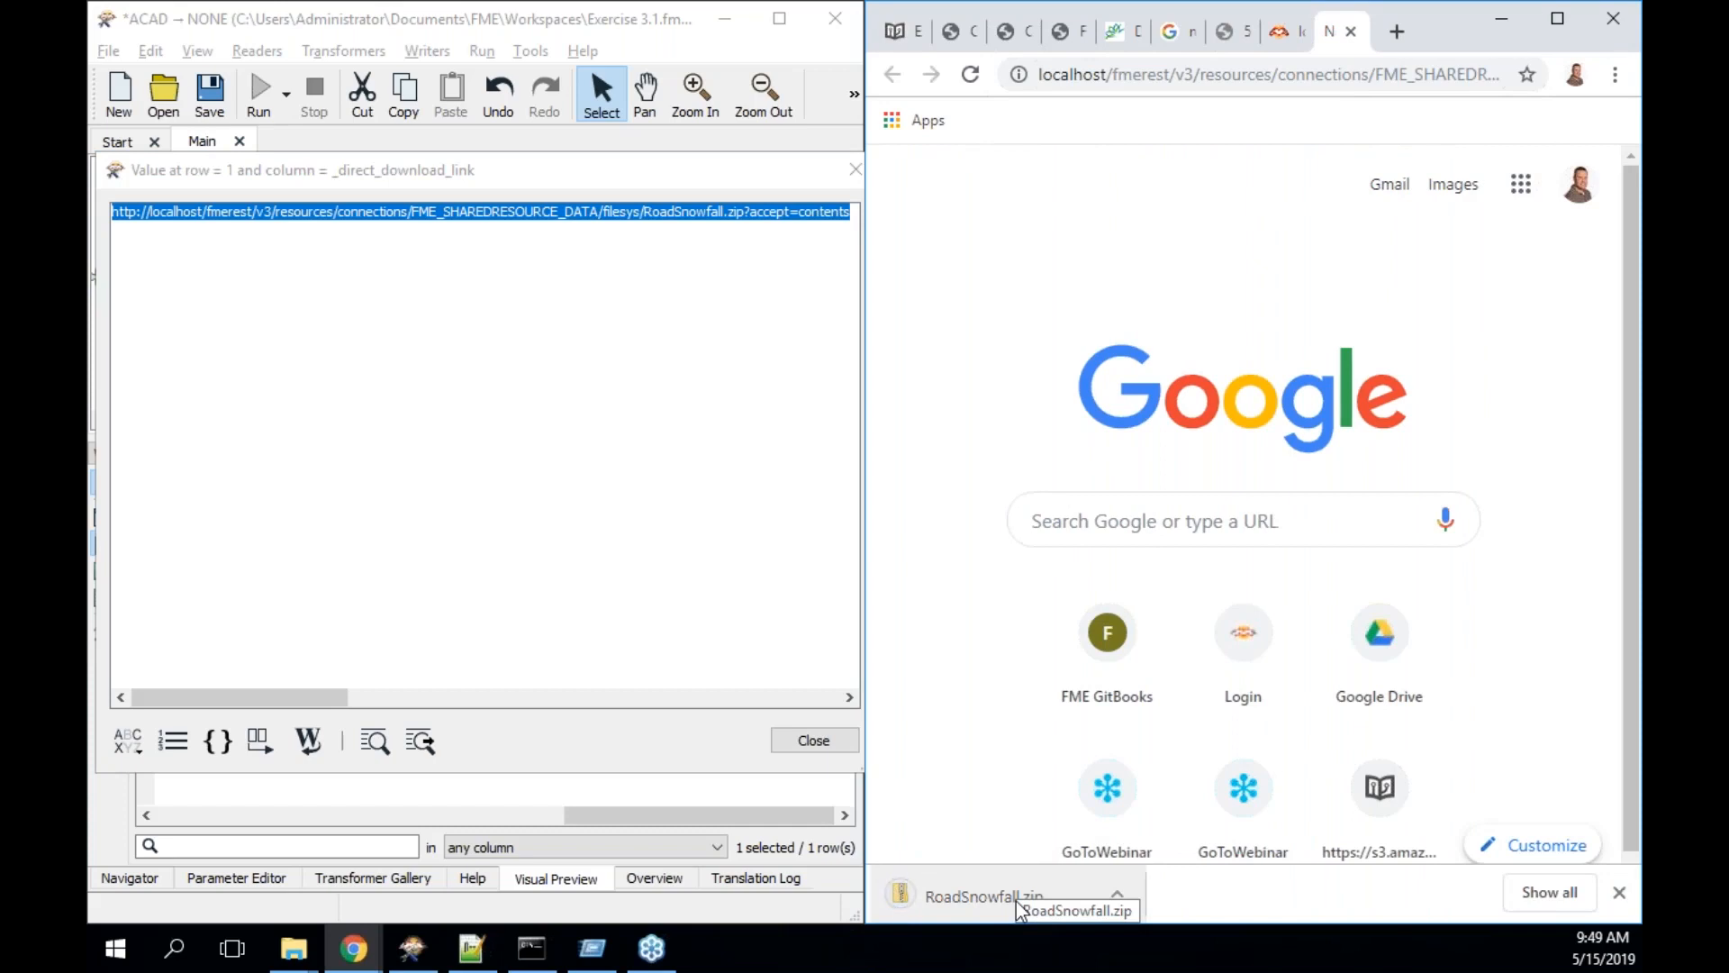
left_click(1016, 901)
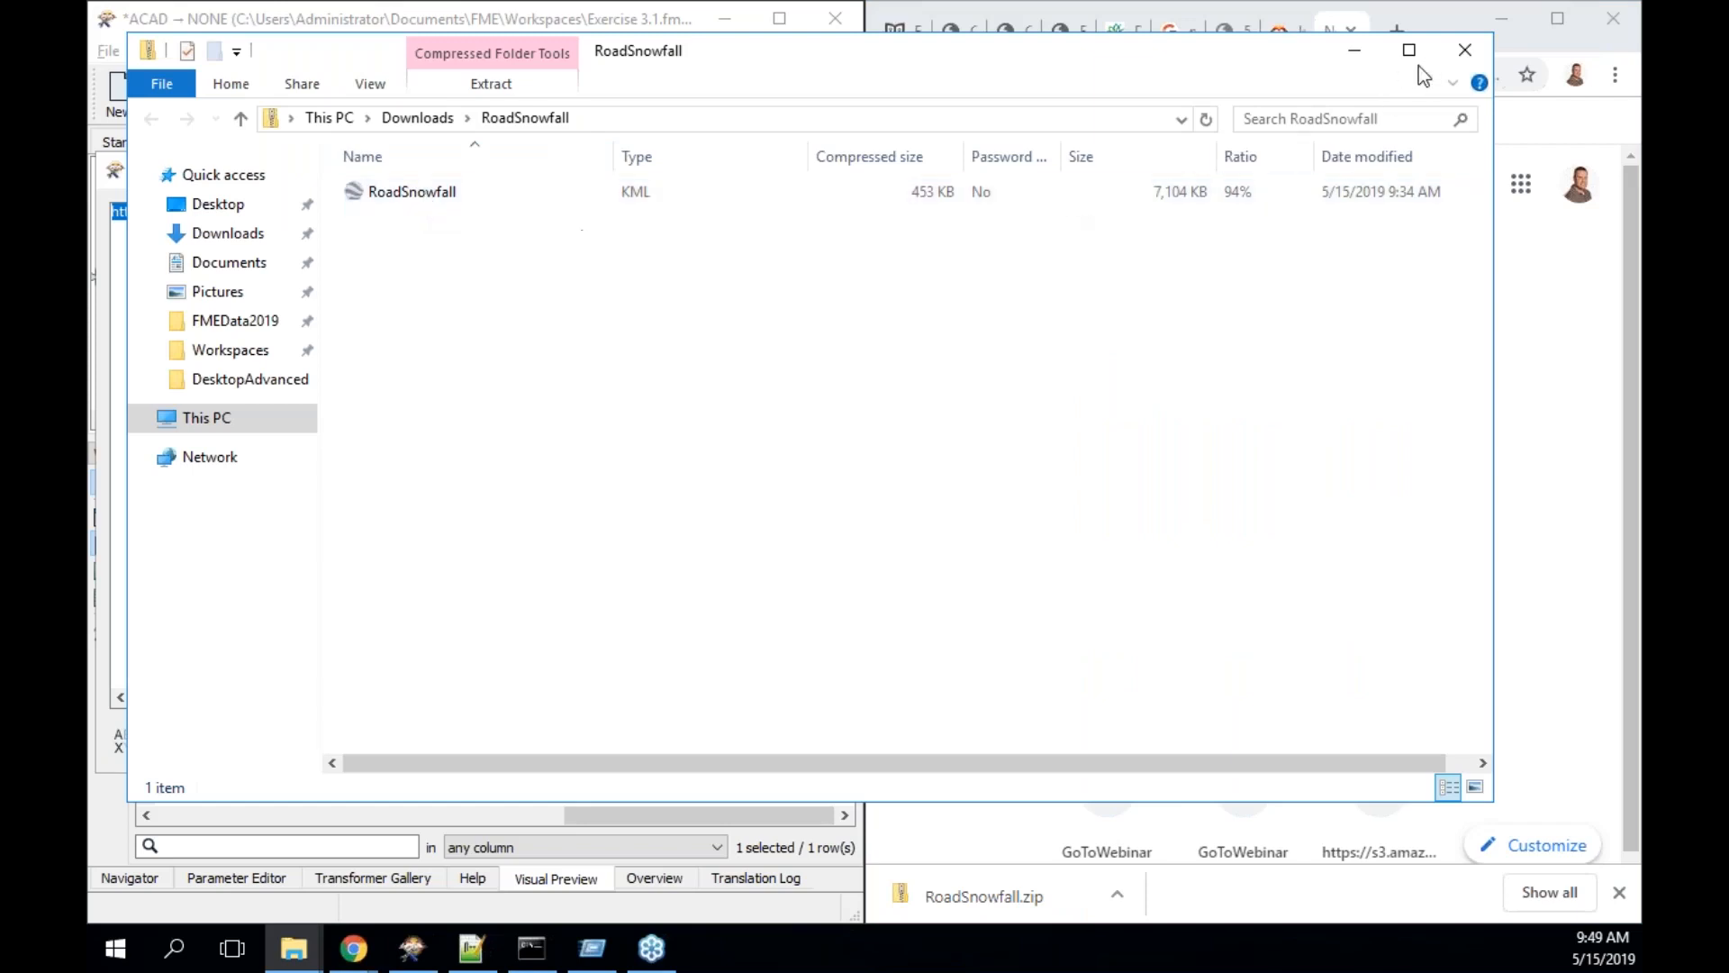
left_click(1466, 50)
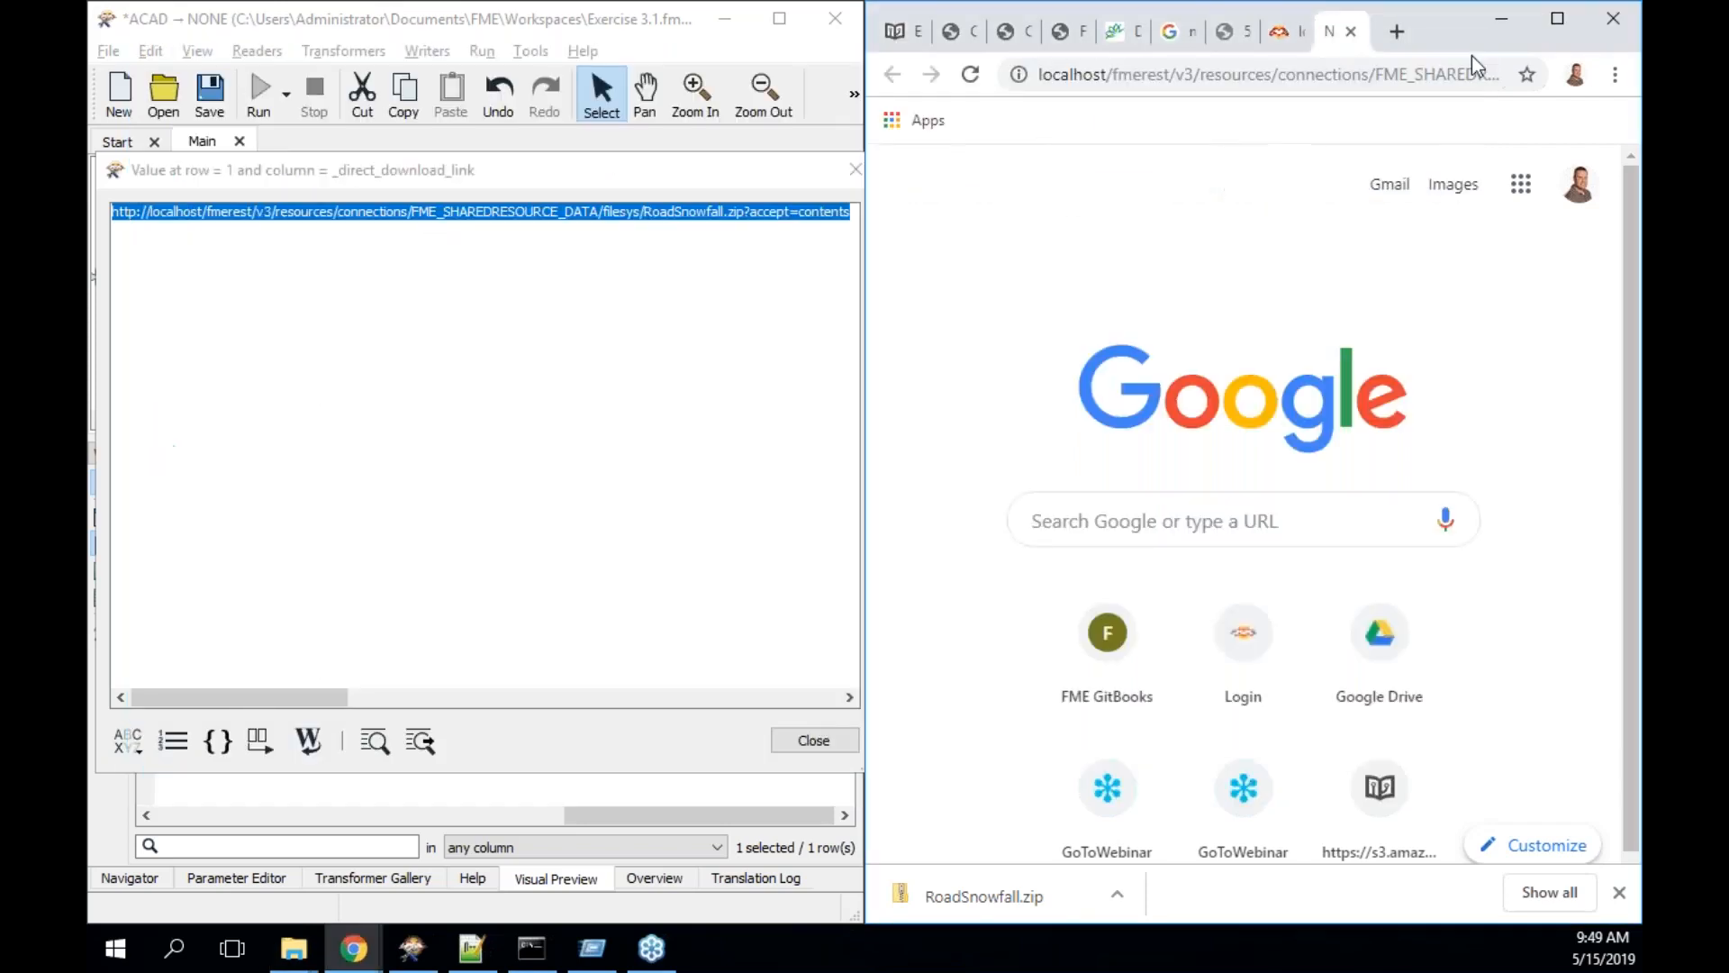
- Close the download link value window and scroll the tutorial to its Test Upload step
left_click(855, 169)
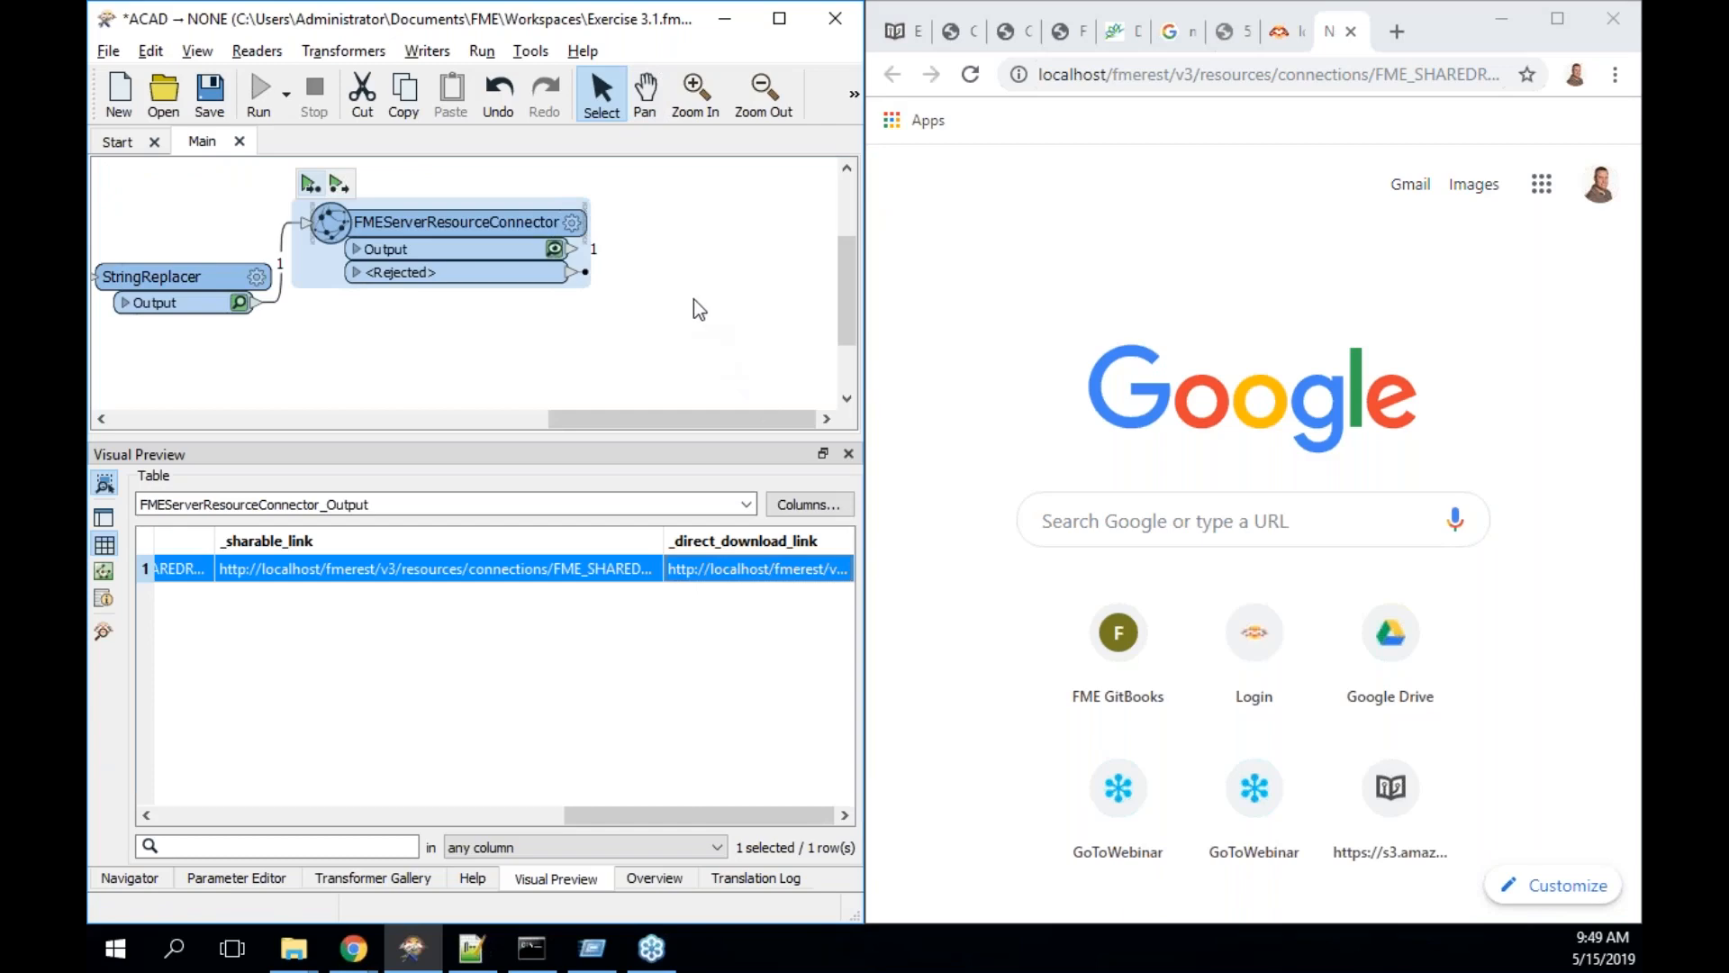
left_click(900, 32)
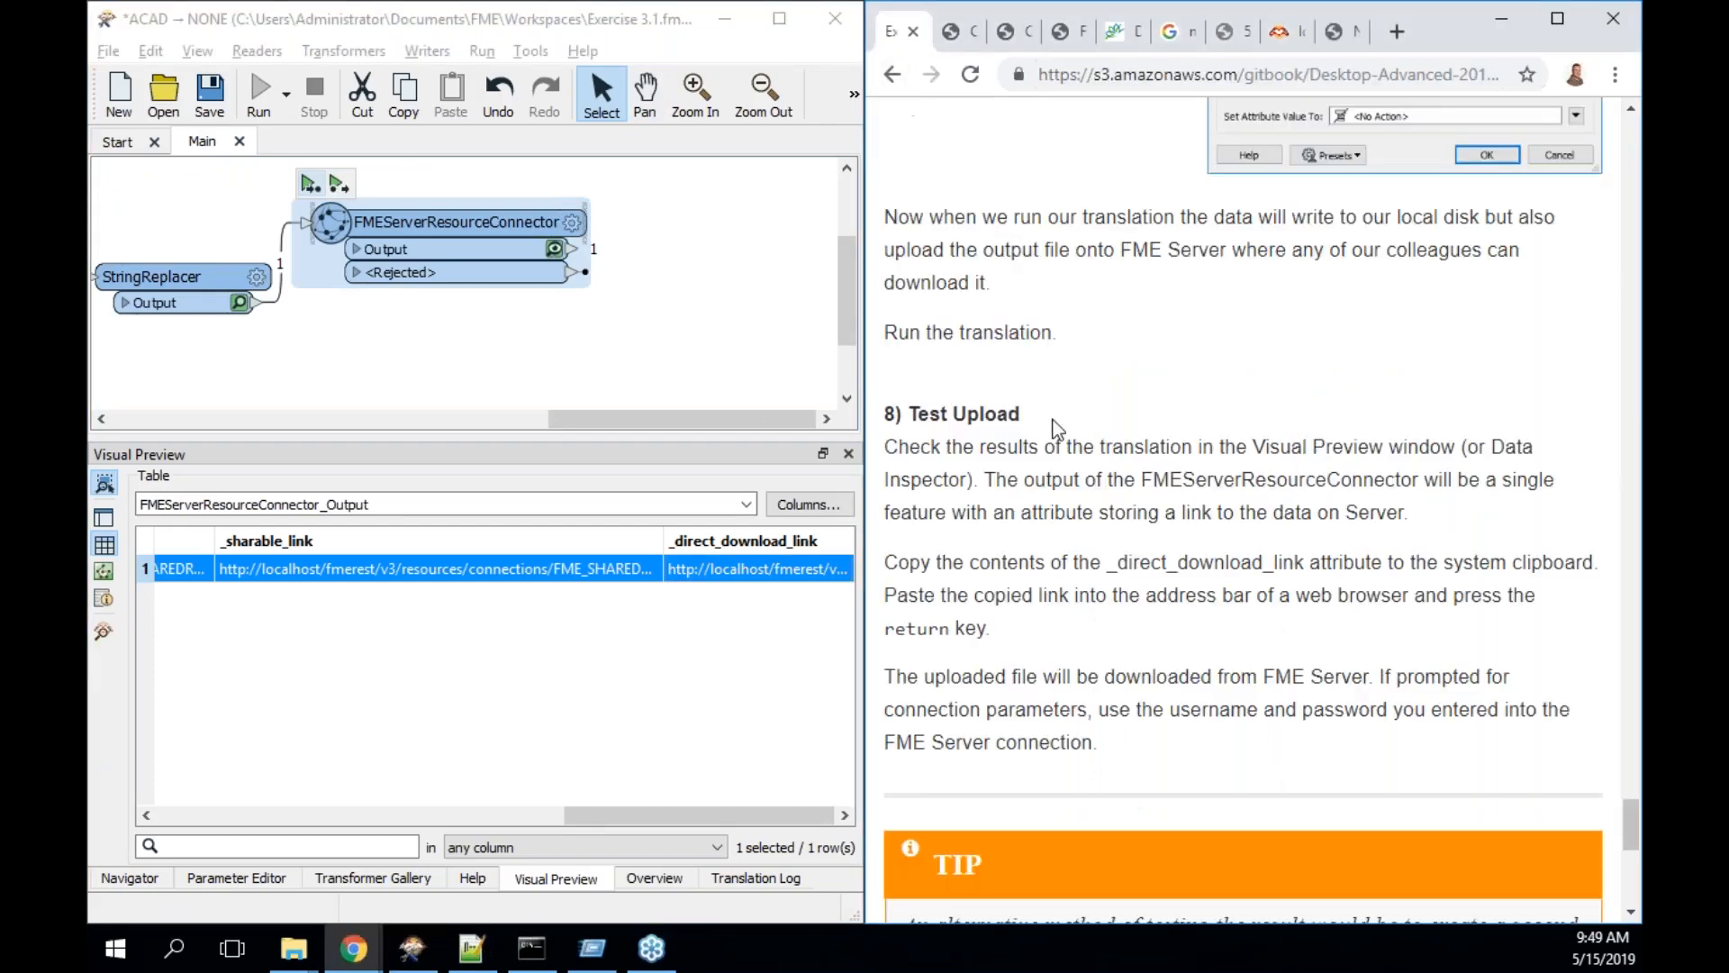
scroll(1058, 428, "down", 3)
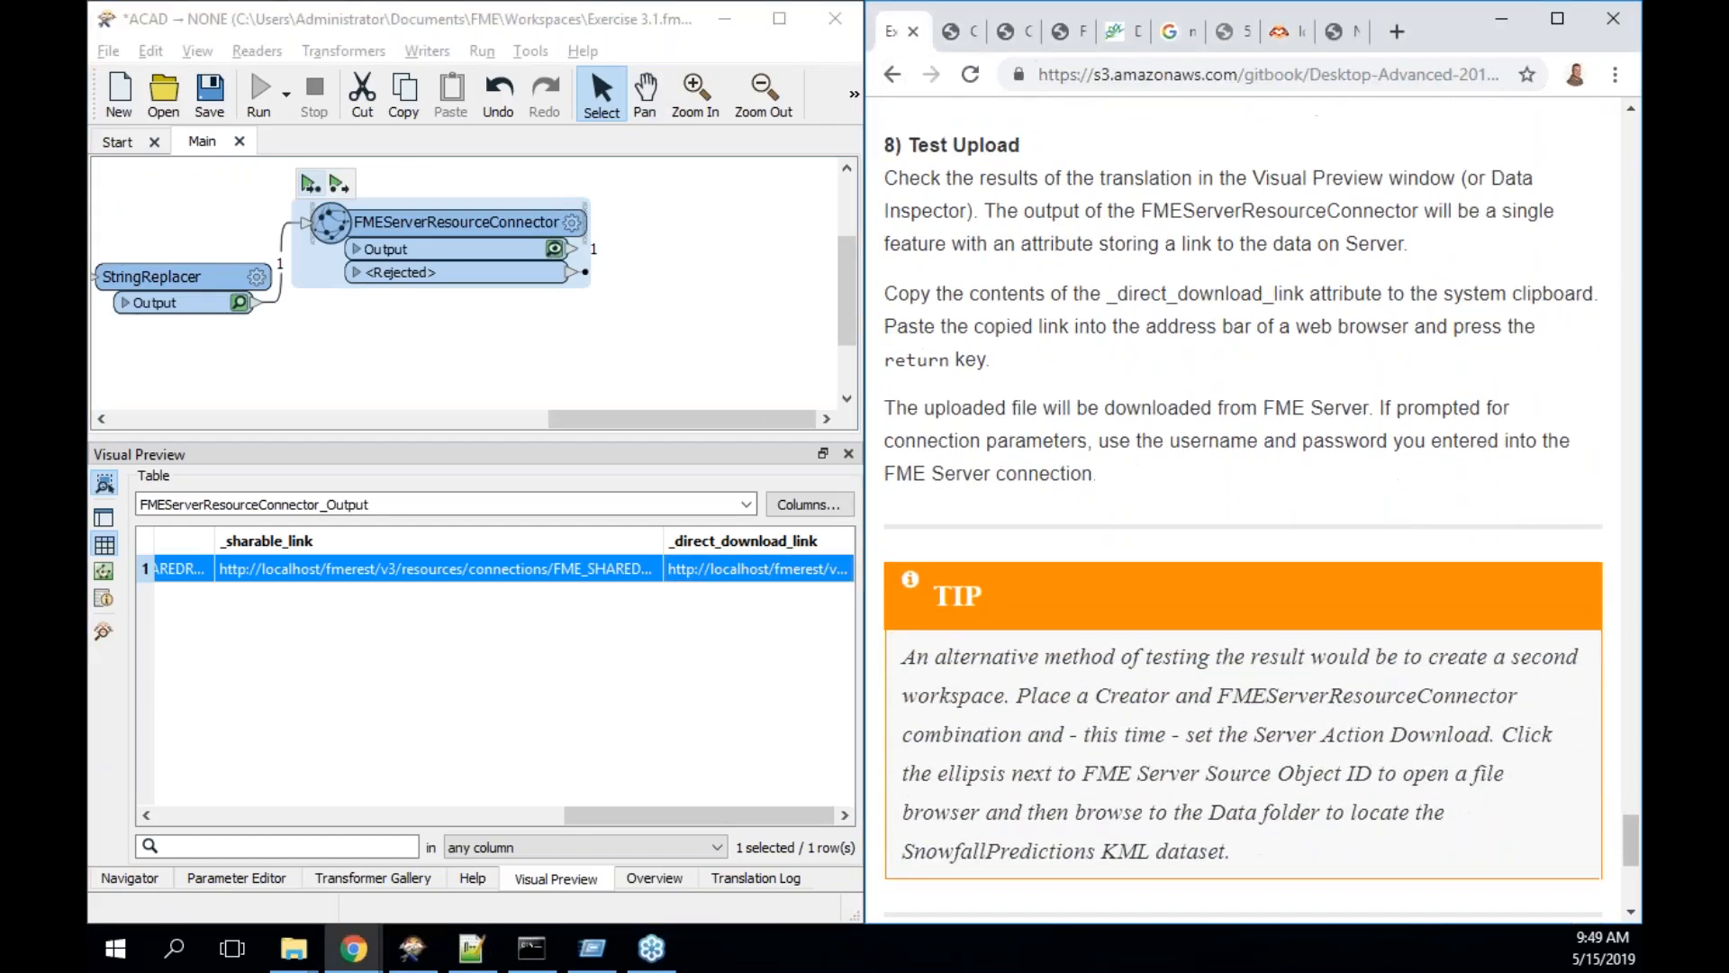
scroll(1243, 513, "down", 1)
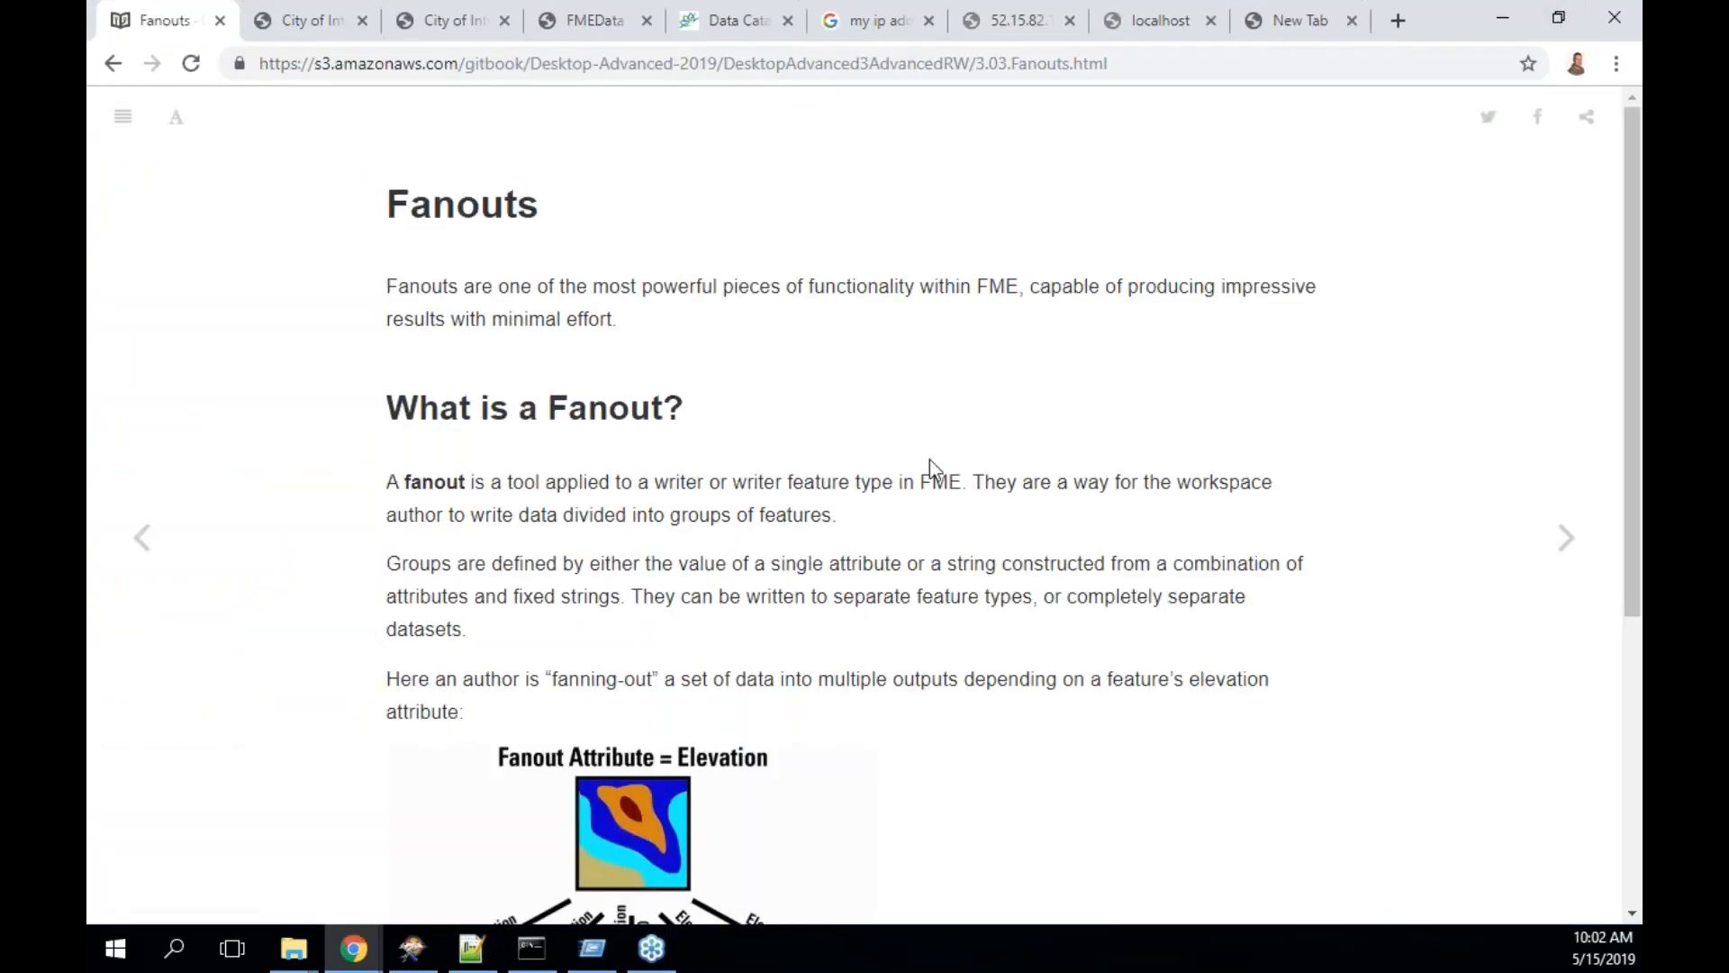
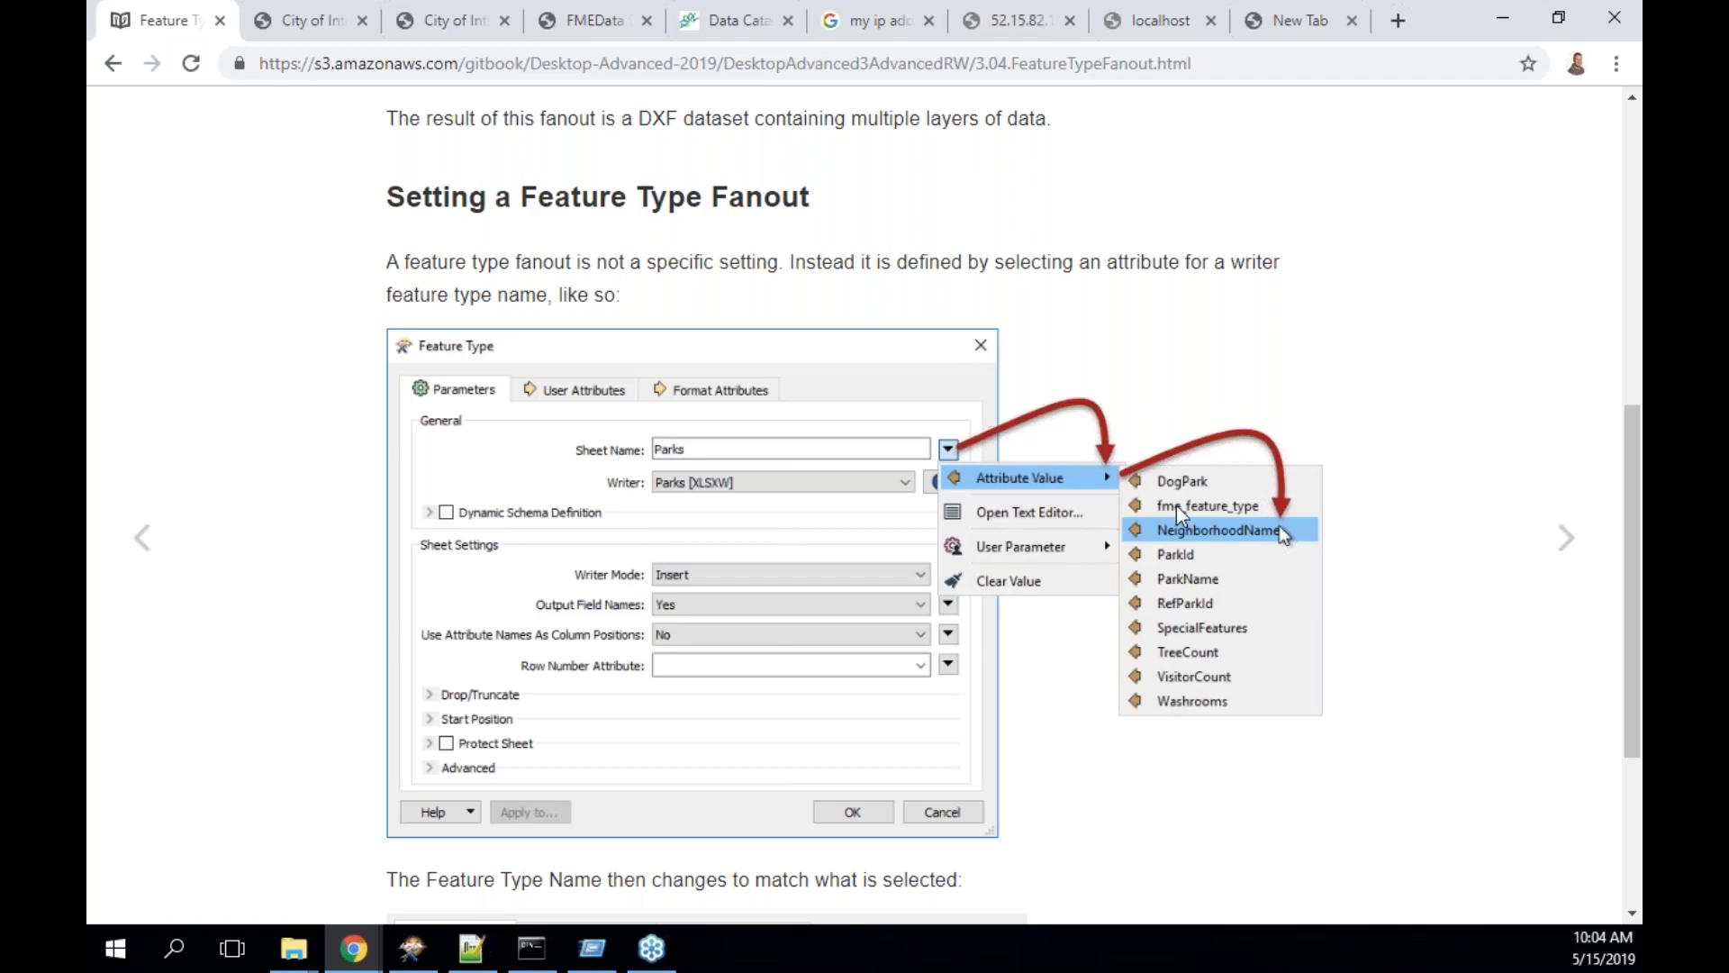
- Finish the current page and advance to the Dataset Fanout page
scroll(1176, 506, "down", 3)
scroll(1177, 517, "down", 1)
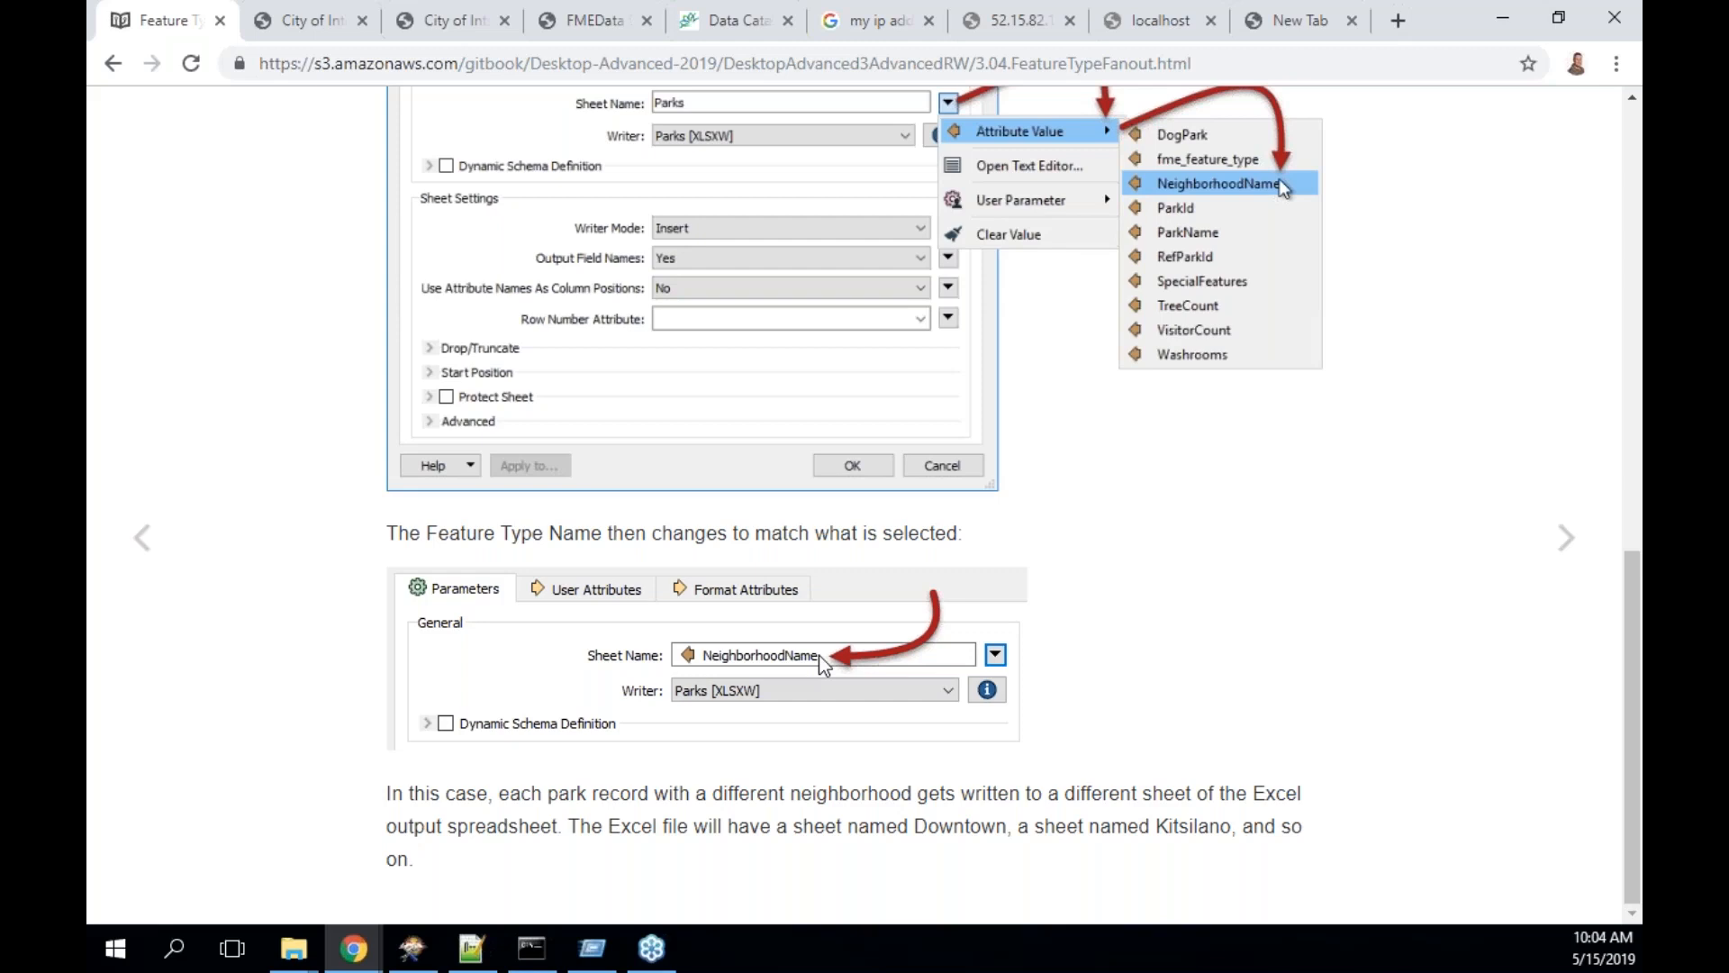
left_click(1565, 558)
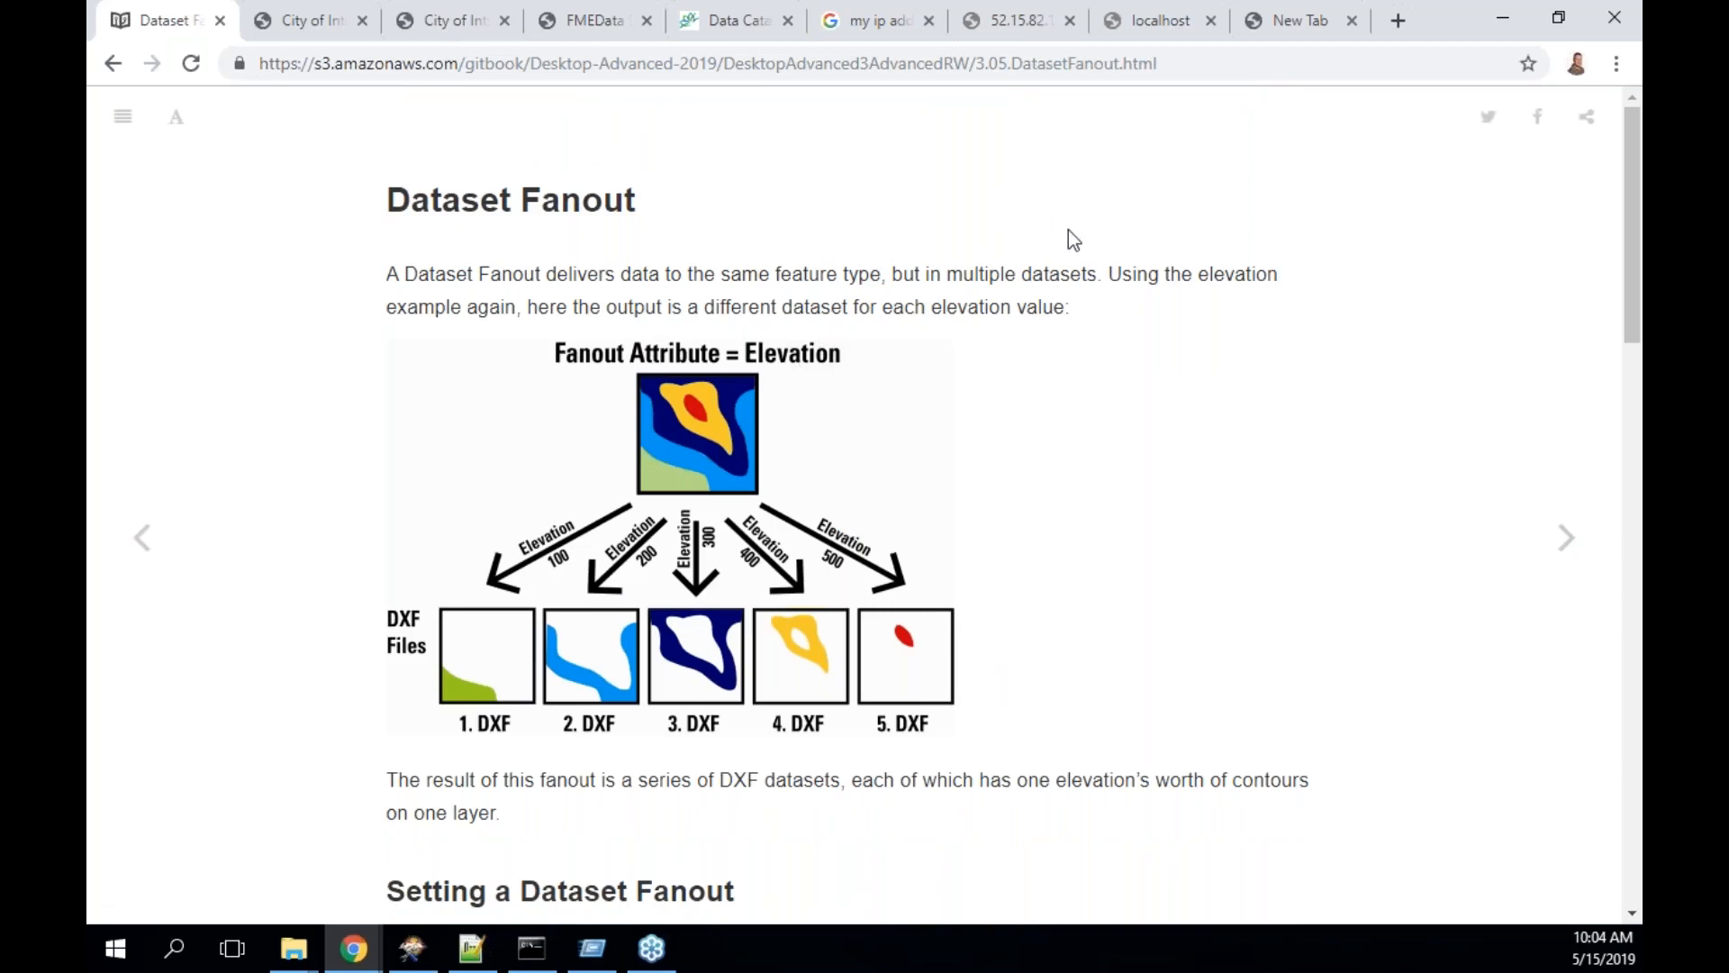
- Read down the Dataset Fanout page to its FME Lizard asks quiz
scroll(1068, 230, "down", 1)
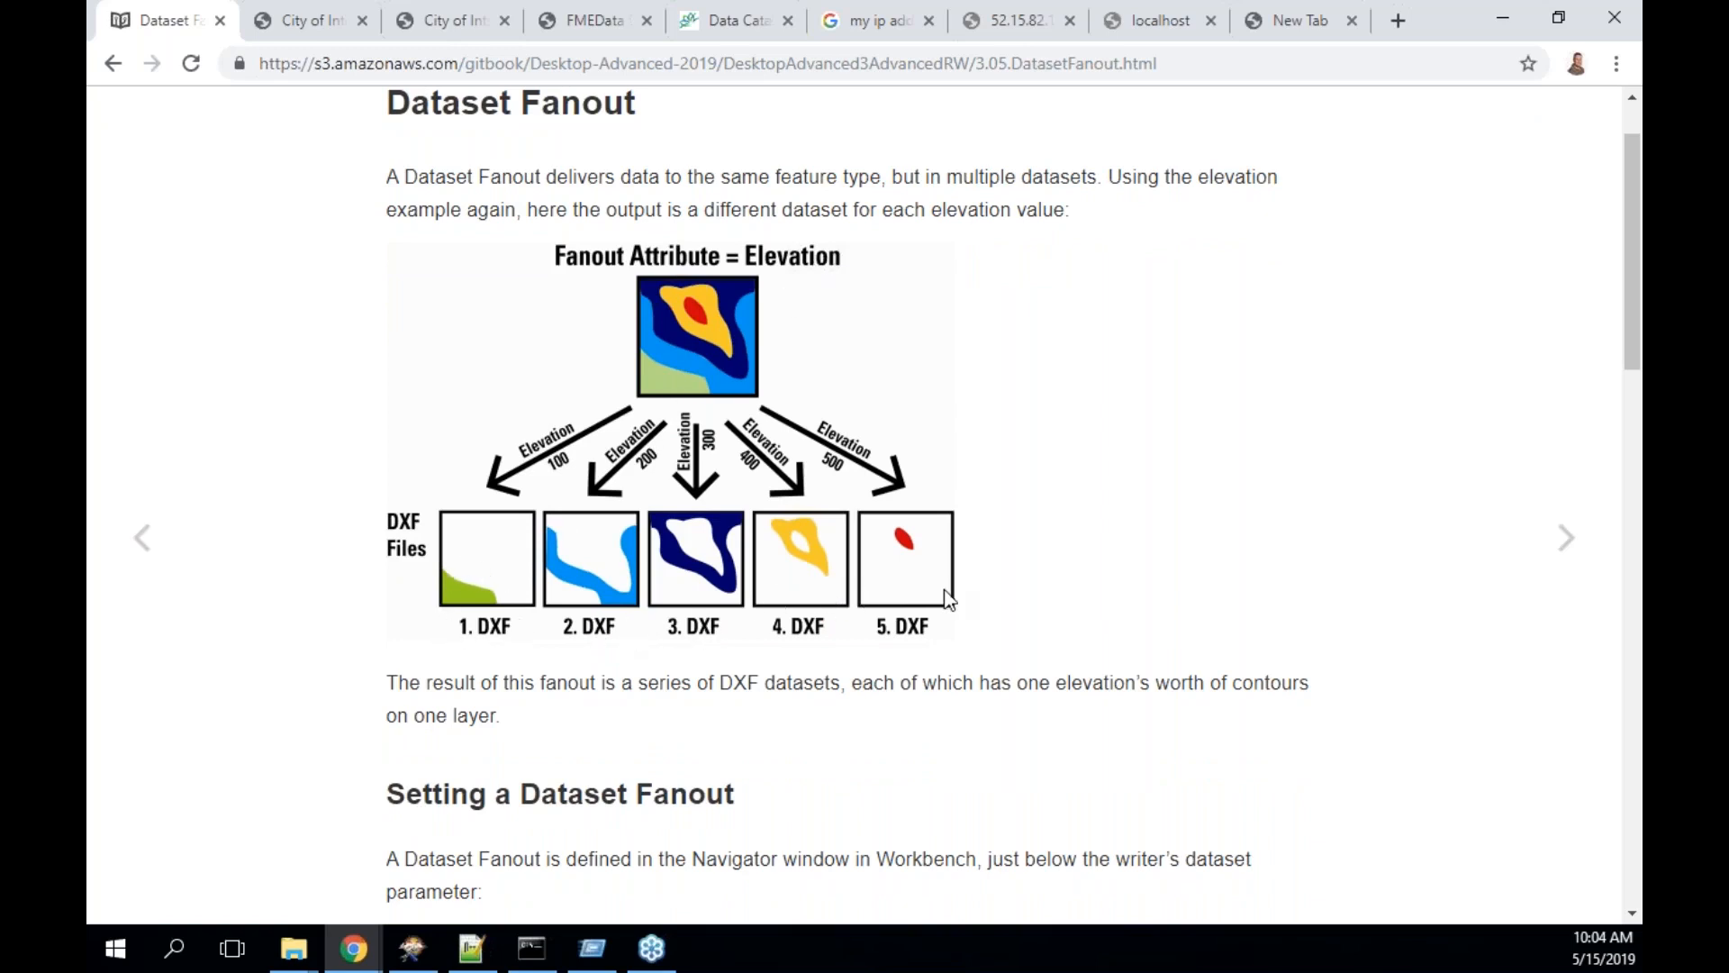
scroll(947, 599, "down", 1)
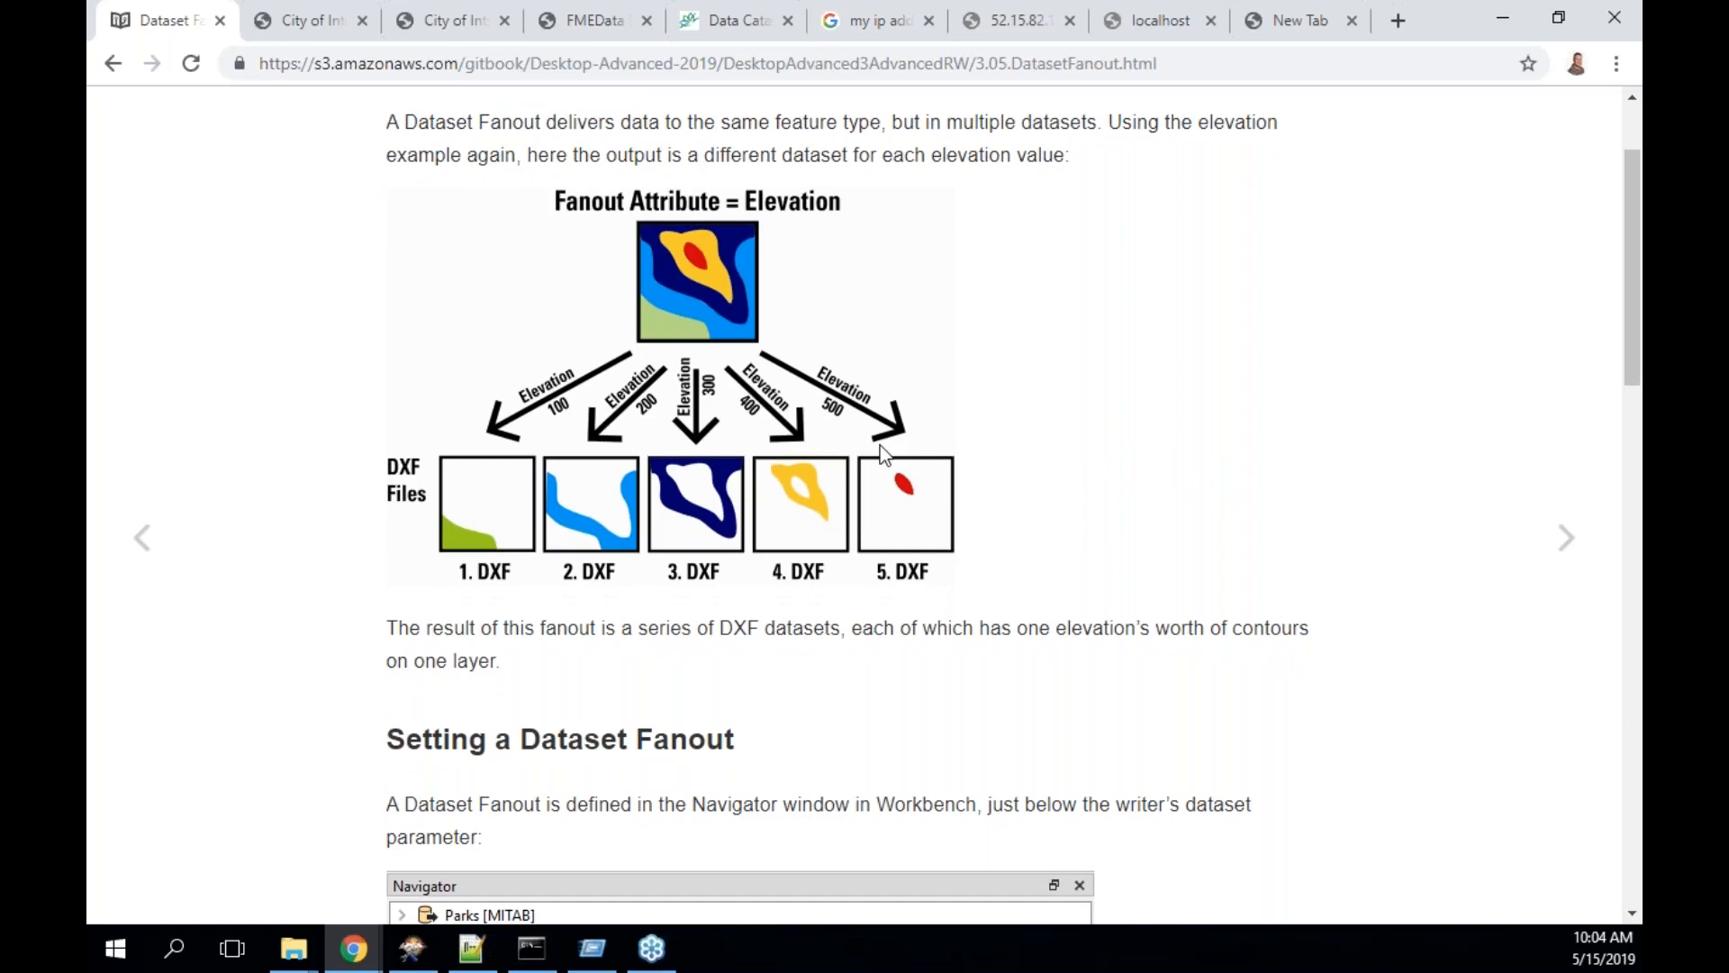
scroll(880, 447, "down", 5)
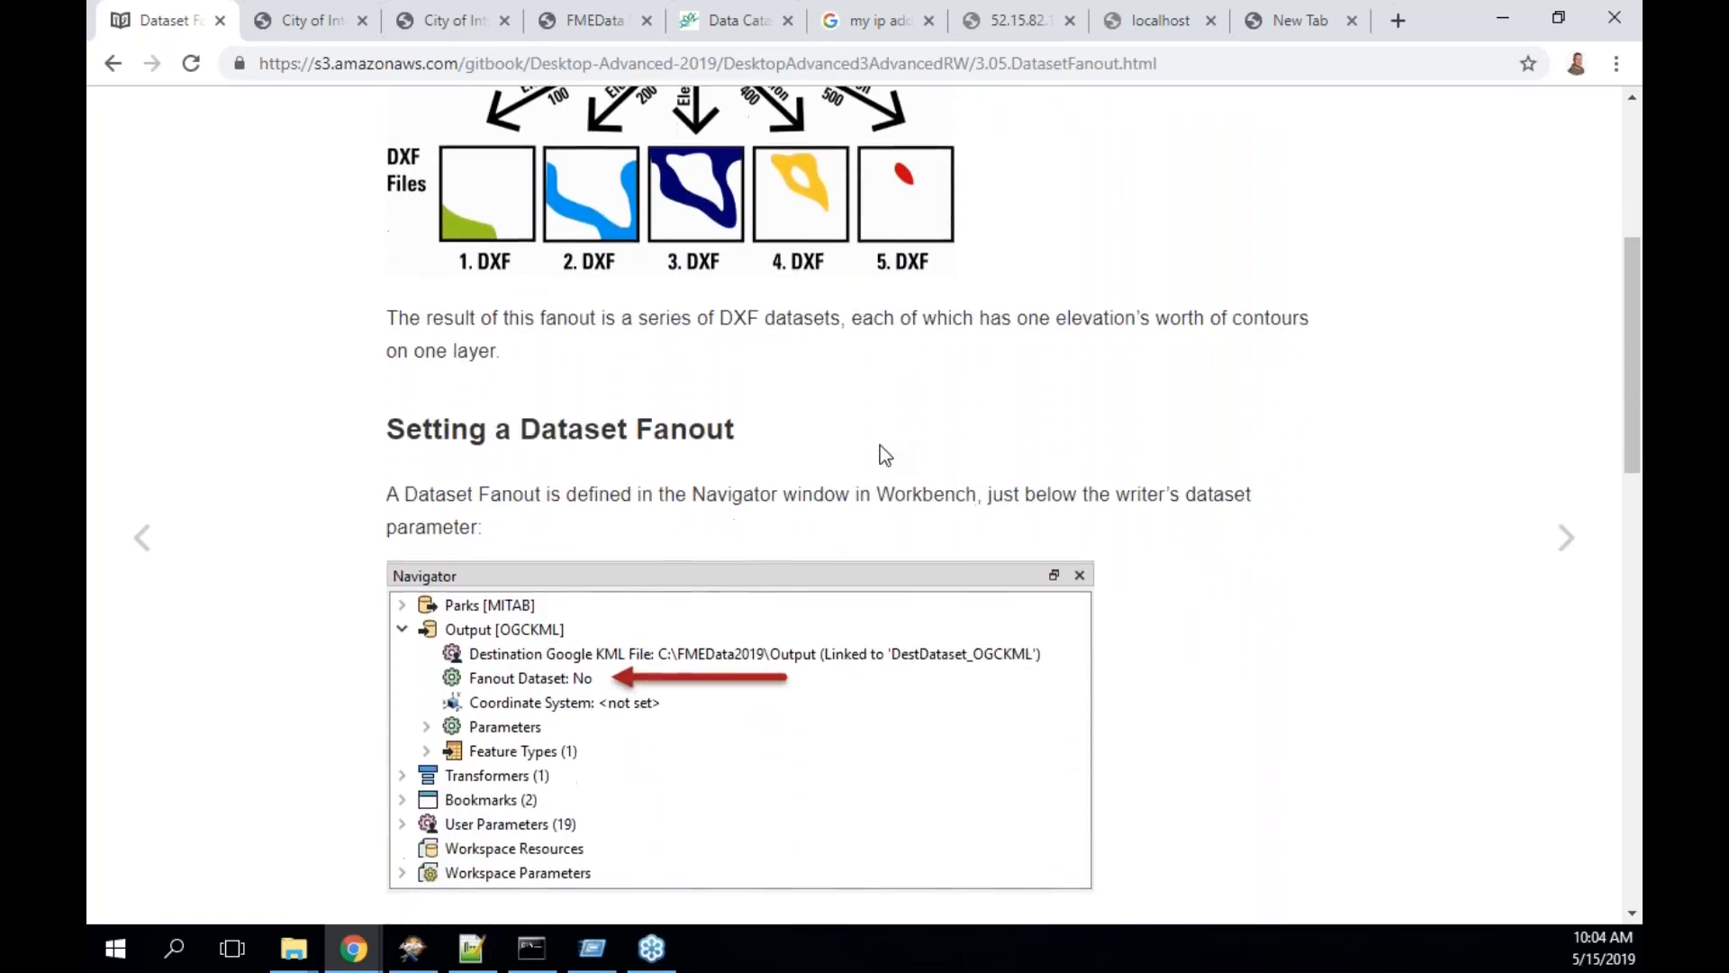
scroll(879, 445, "down", 1)
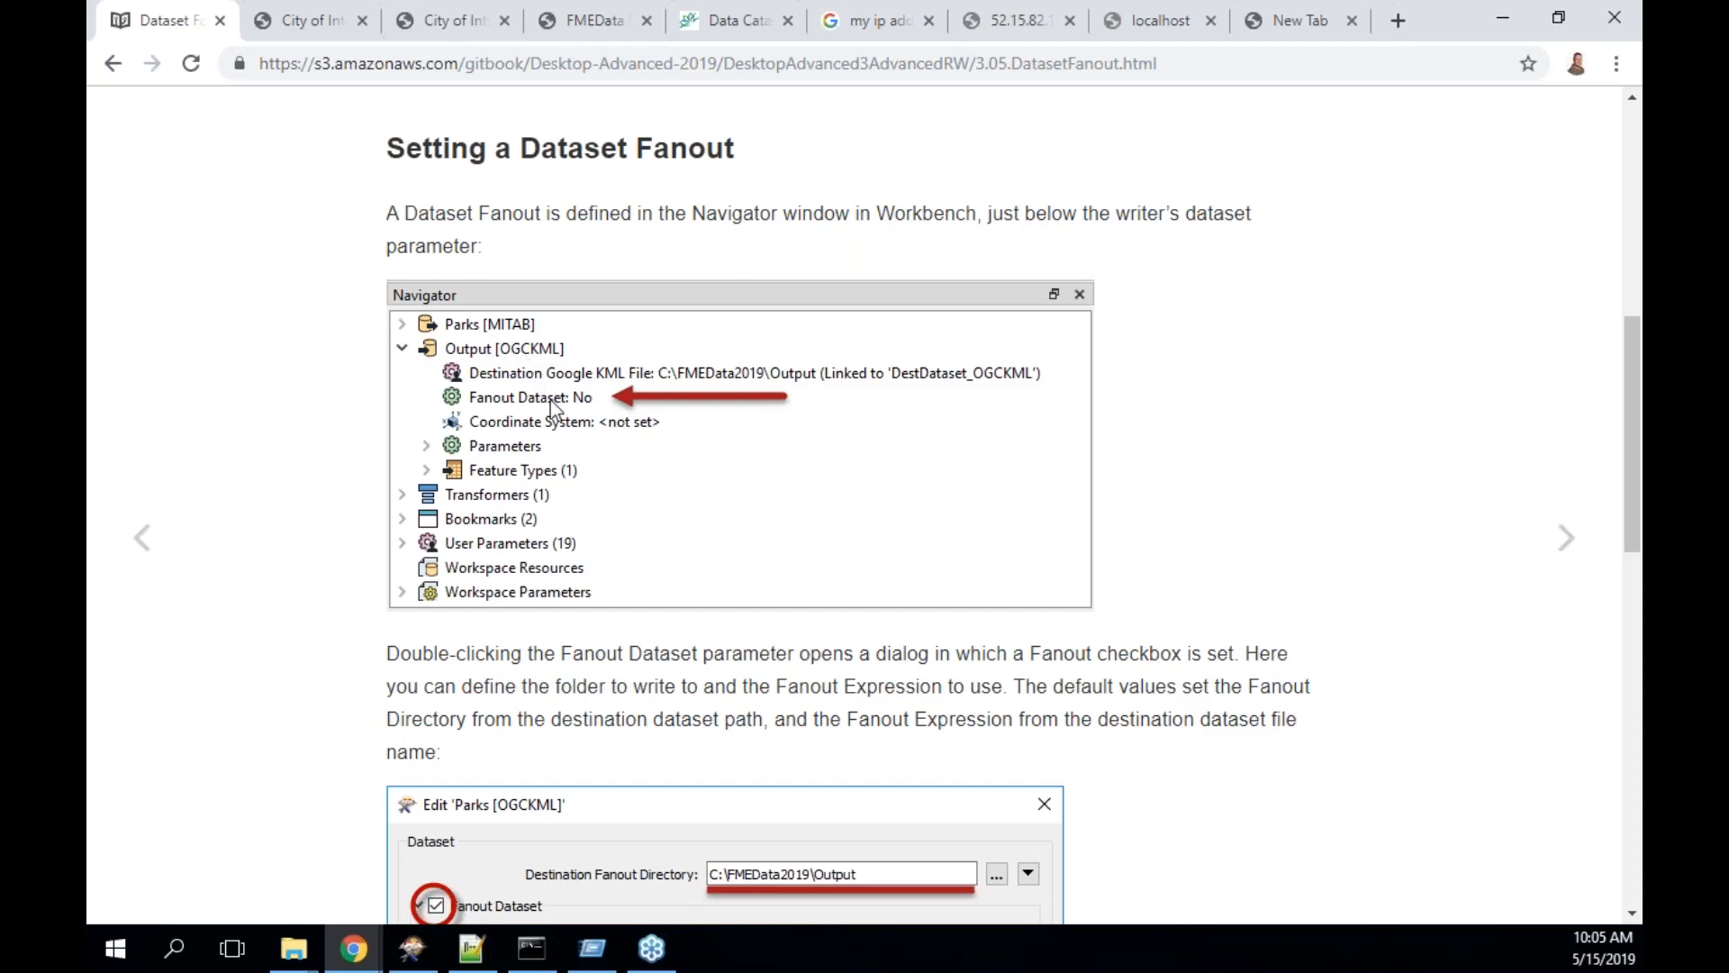
scroll(549, 400, "down", 4)
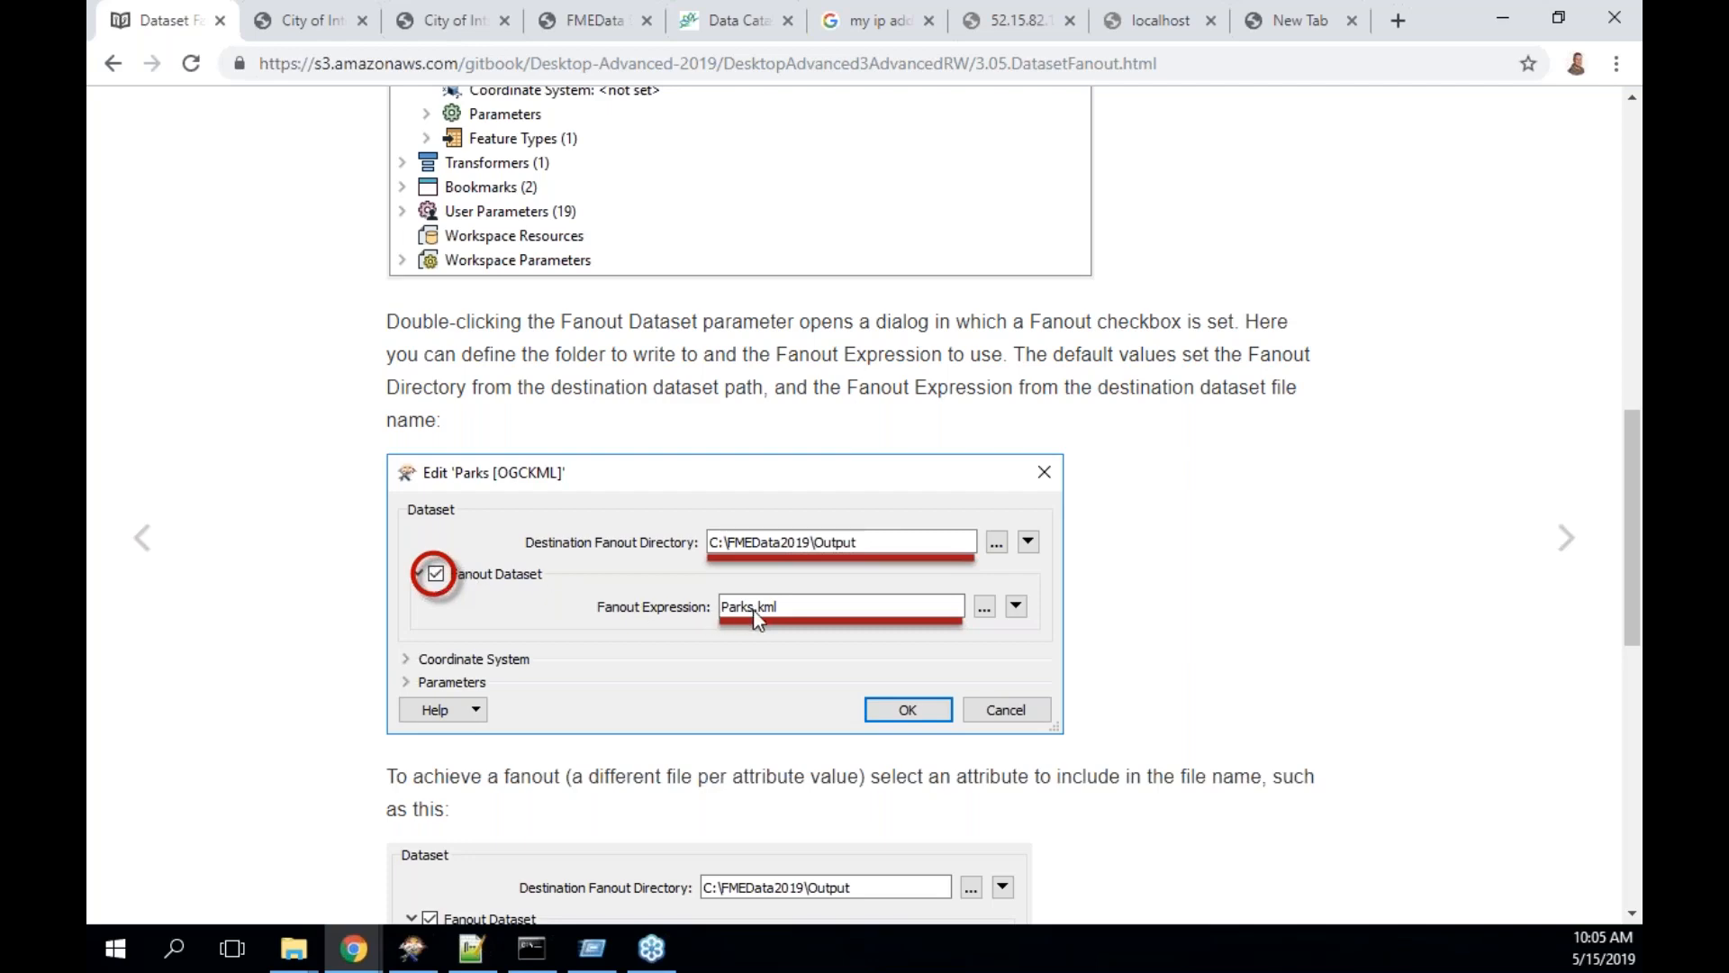
scroll(987, 613, "down", 3)
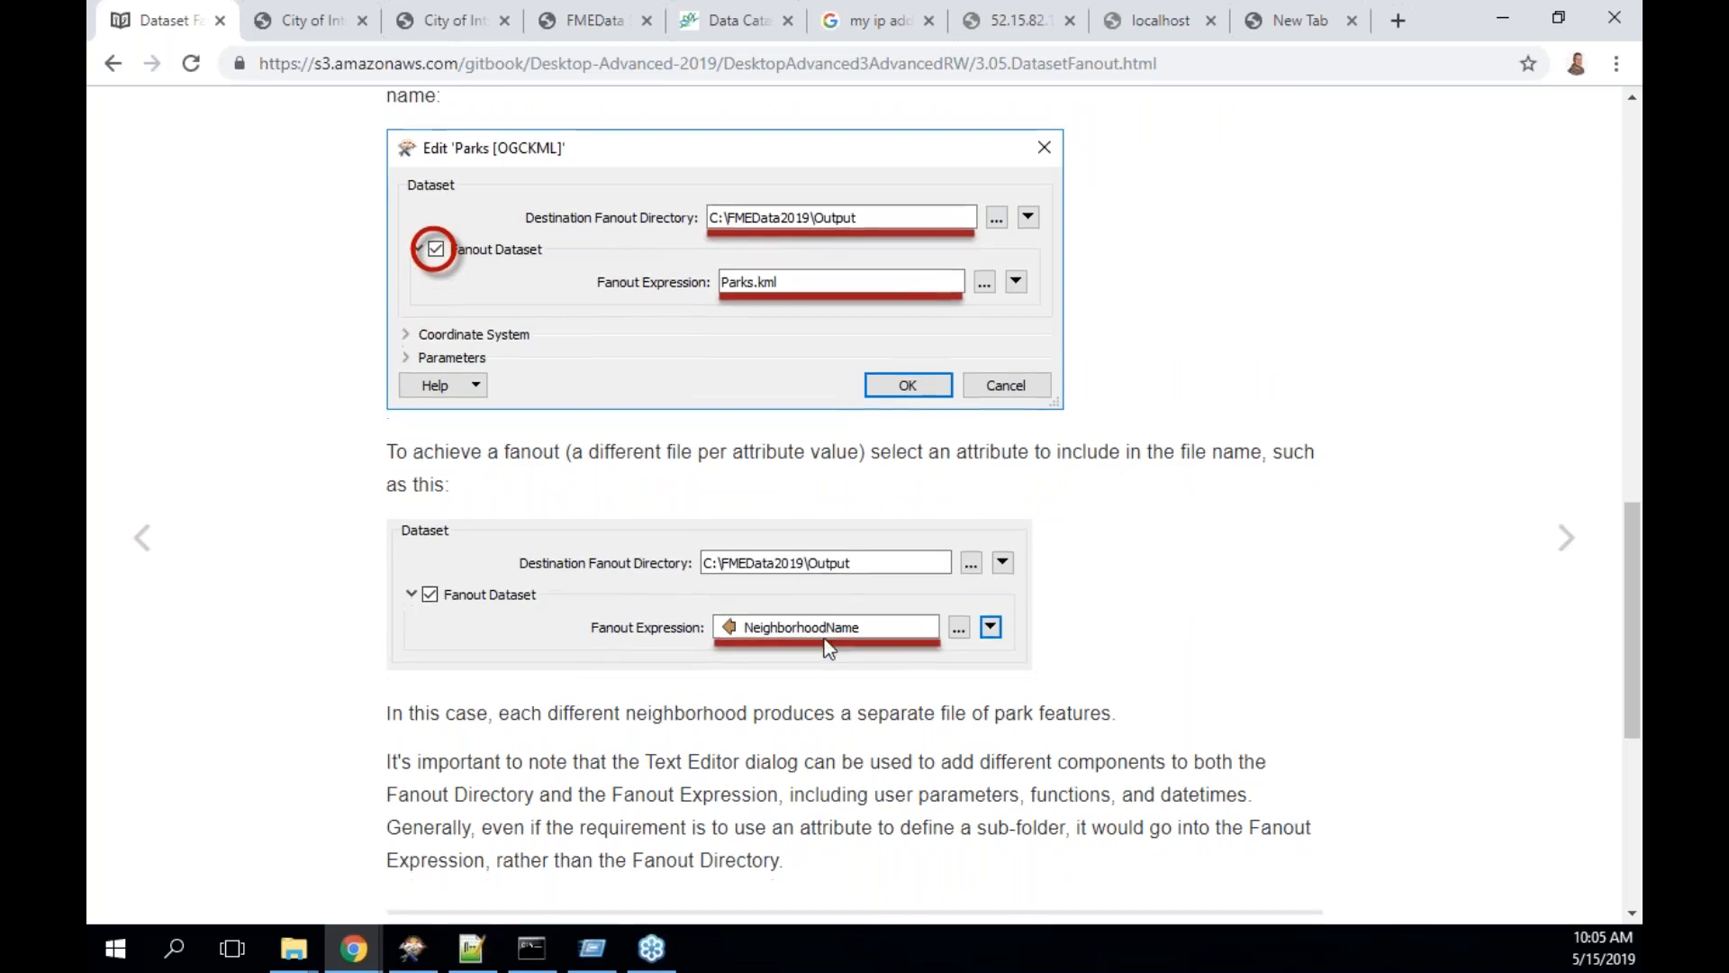
scroll(824, 640, "down", 2)
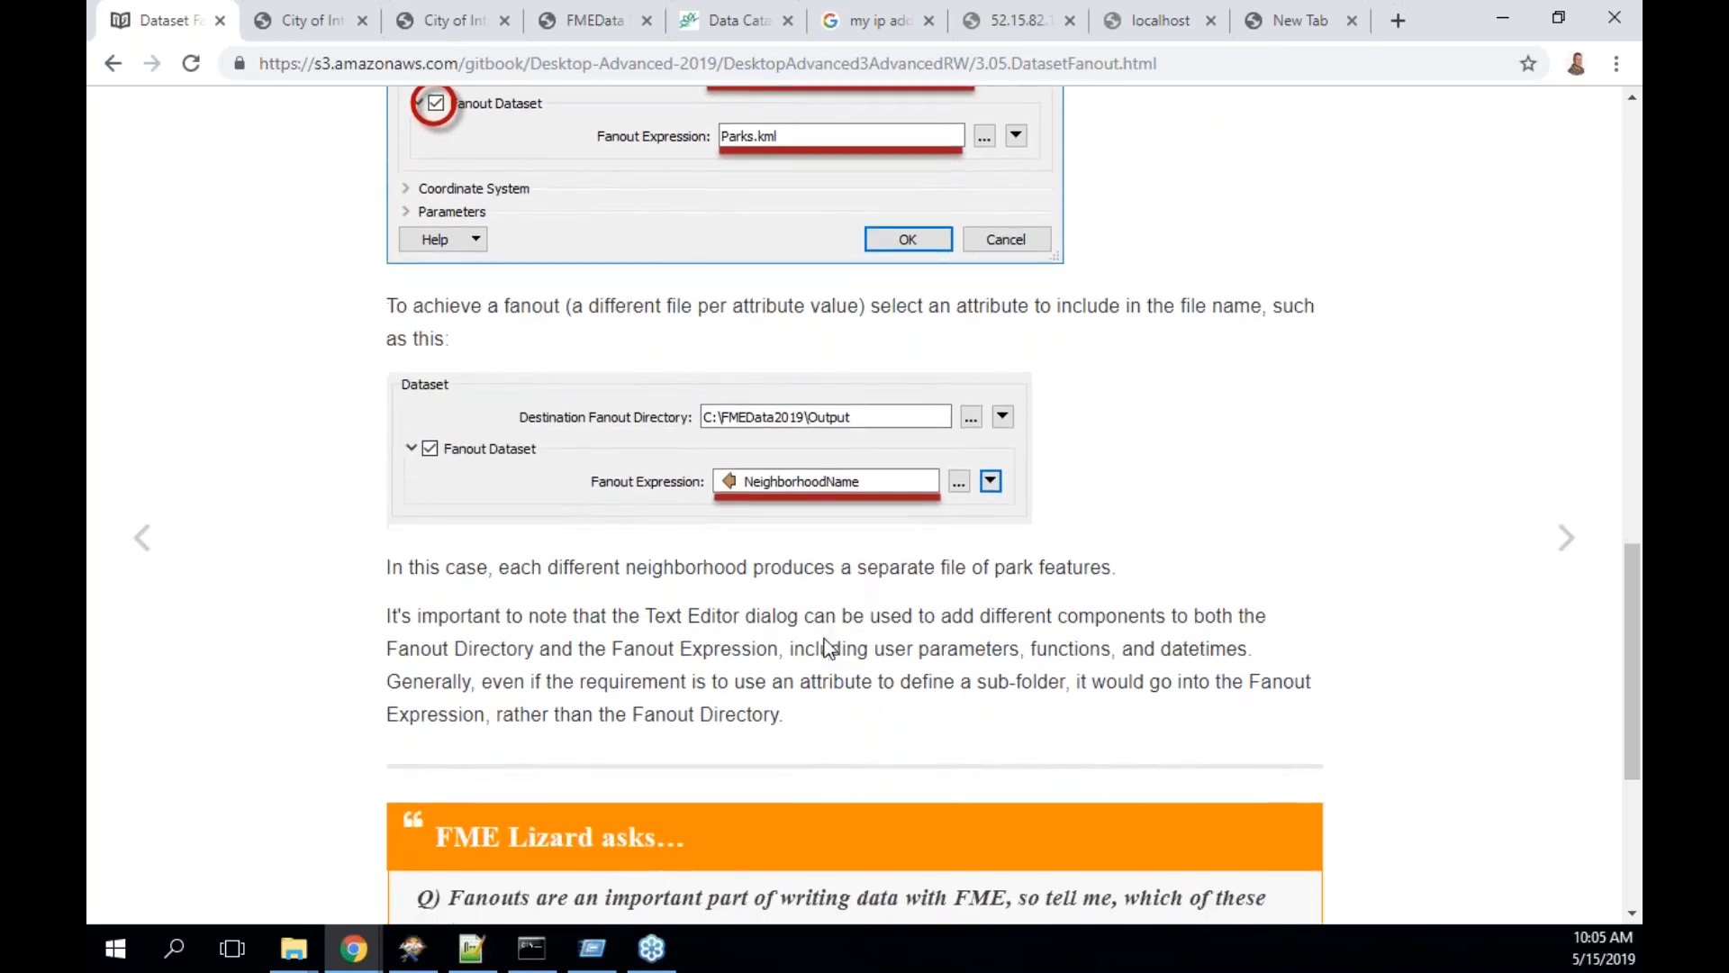
scroll(824, 640, "down", 3)
scroll(824, 647, "down", 2)
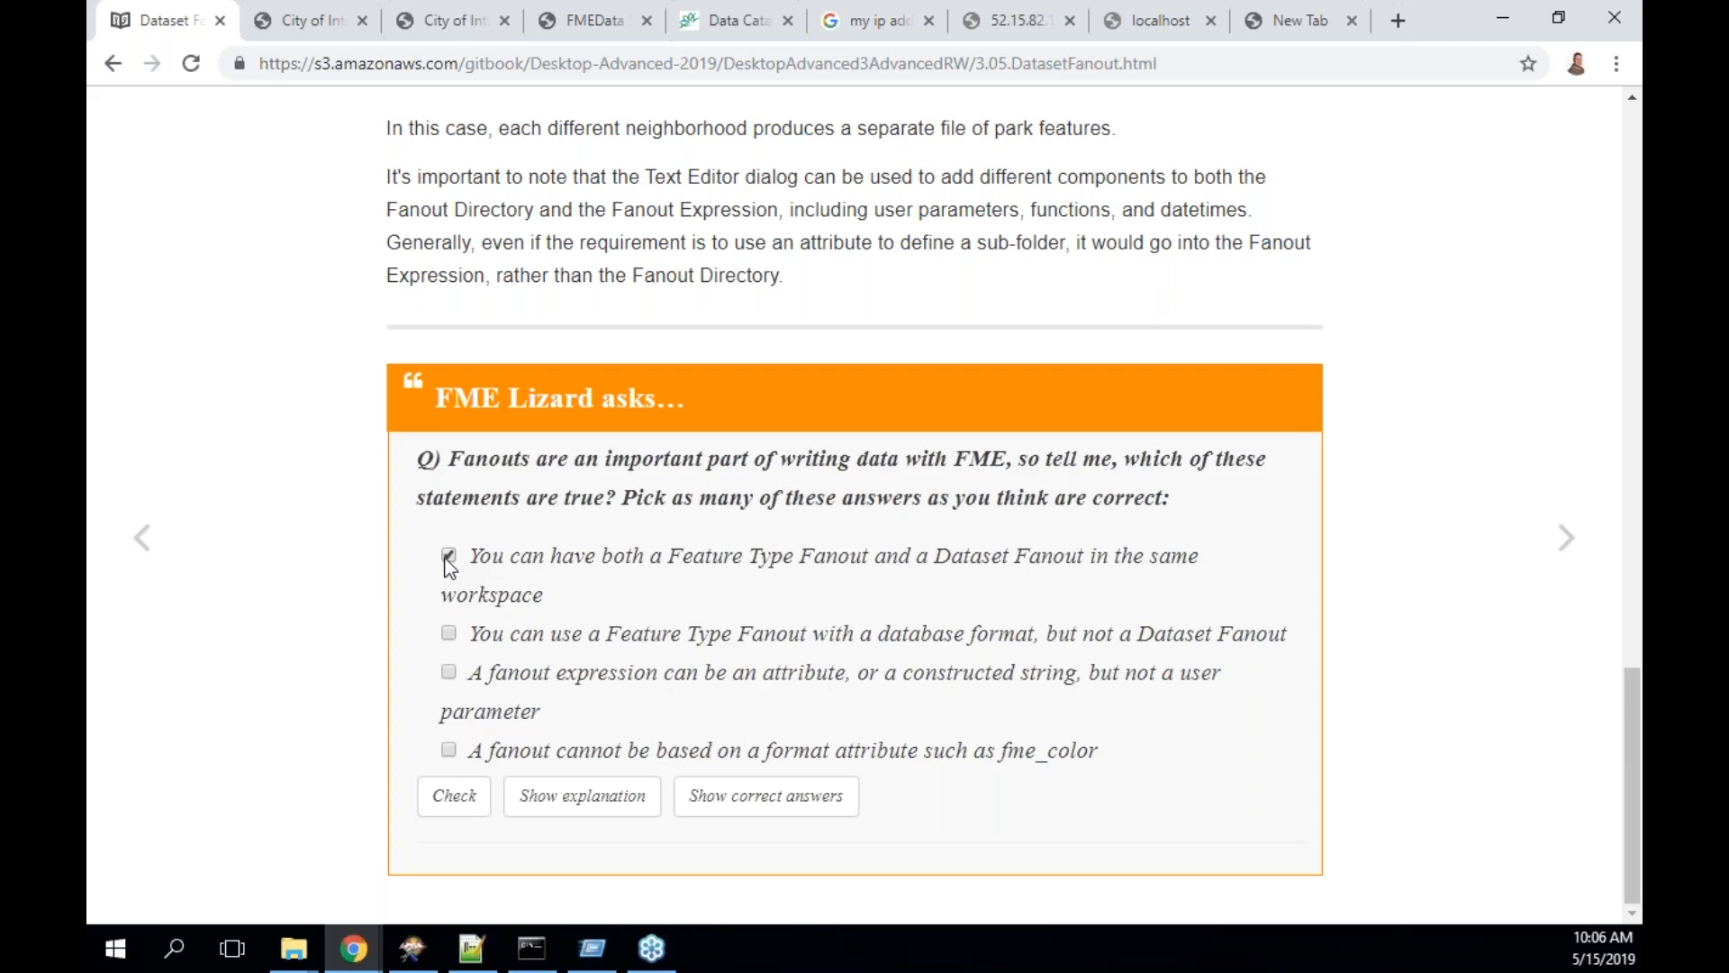
- Tick 'You can use a Feature Type Fanout with a database format, but not a Dataset Fanout' as true
left_click(449, 632)
- Check the quiz answers, reveal the correct ones, and continue to 3.06 Generic Reader/Writer
left_click(461, 806)
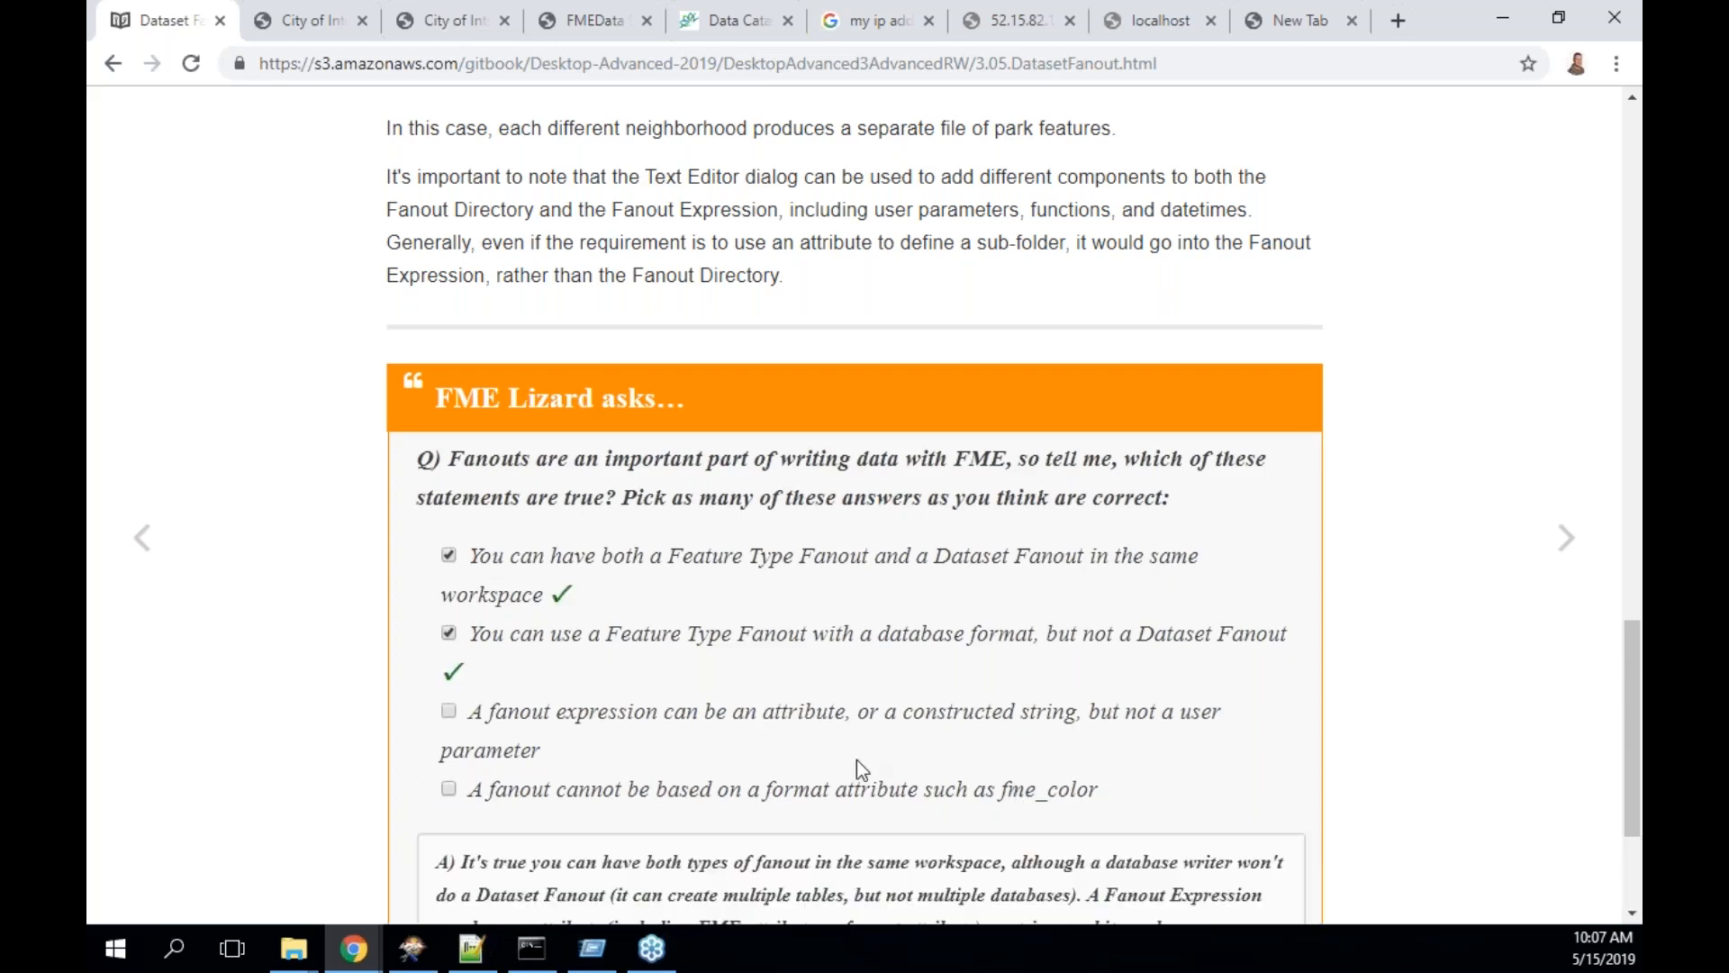
scroll(867, 760, "down", 3)
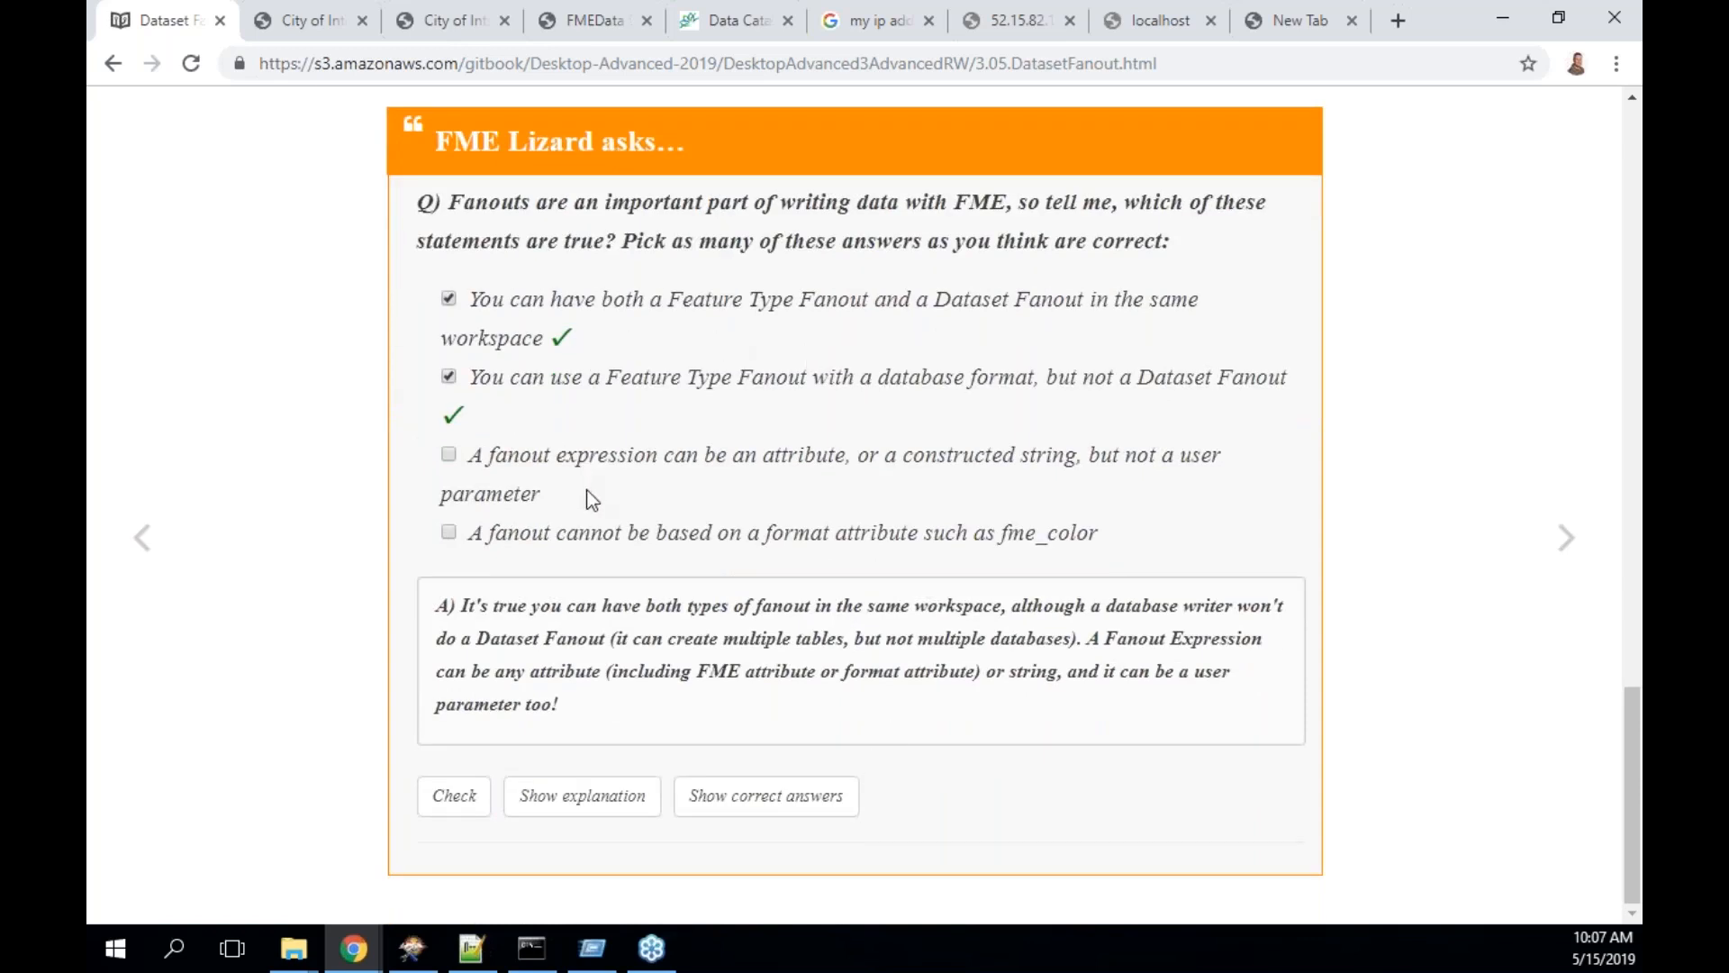
left_click(737, 798)
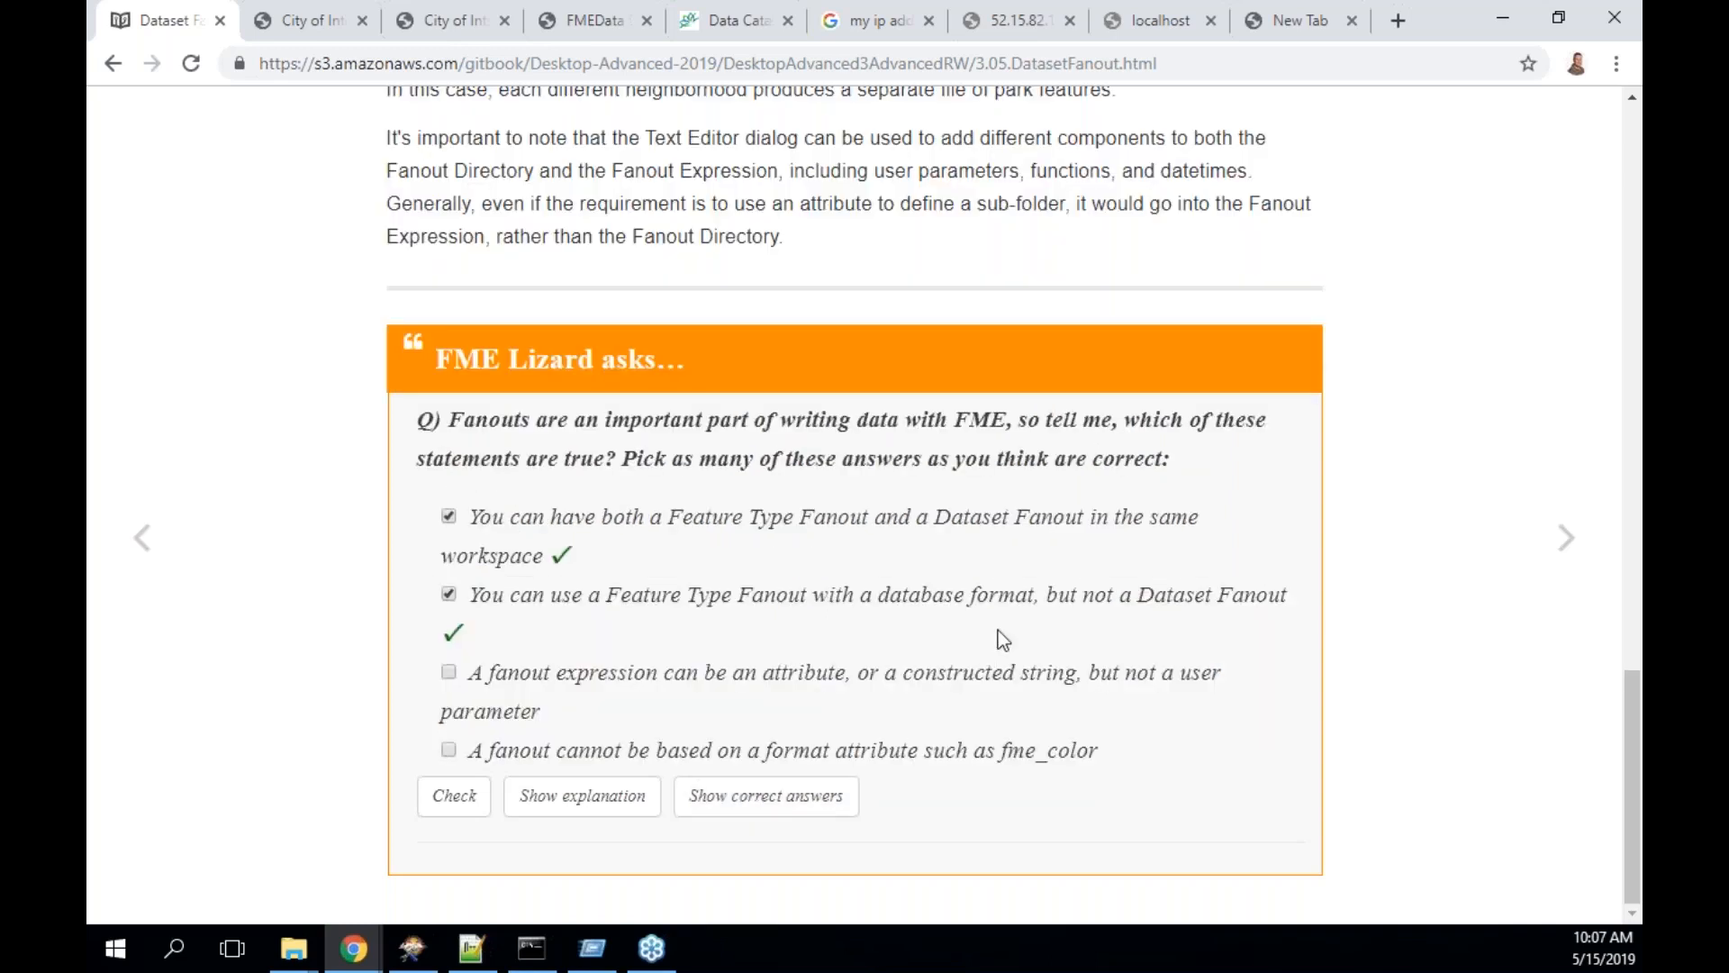
left_click(770, 801)
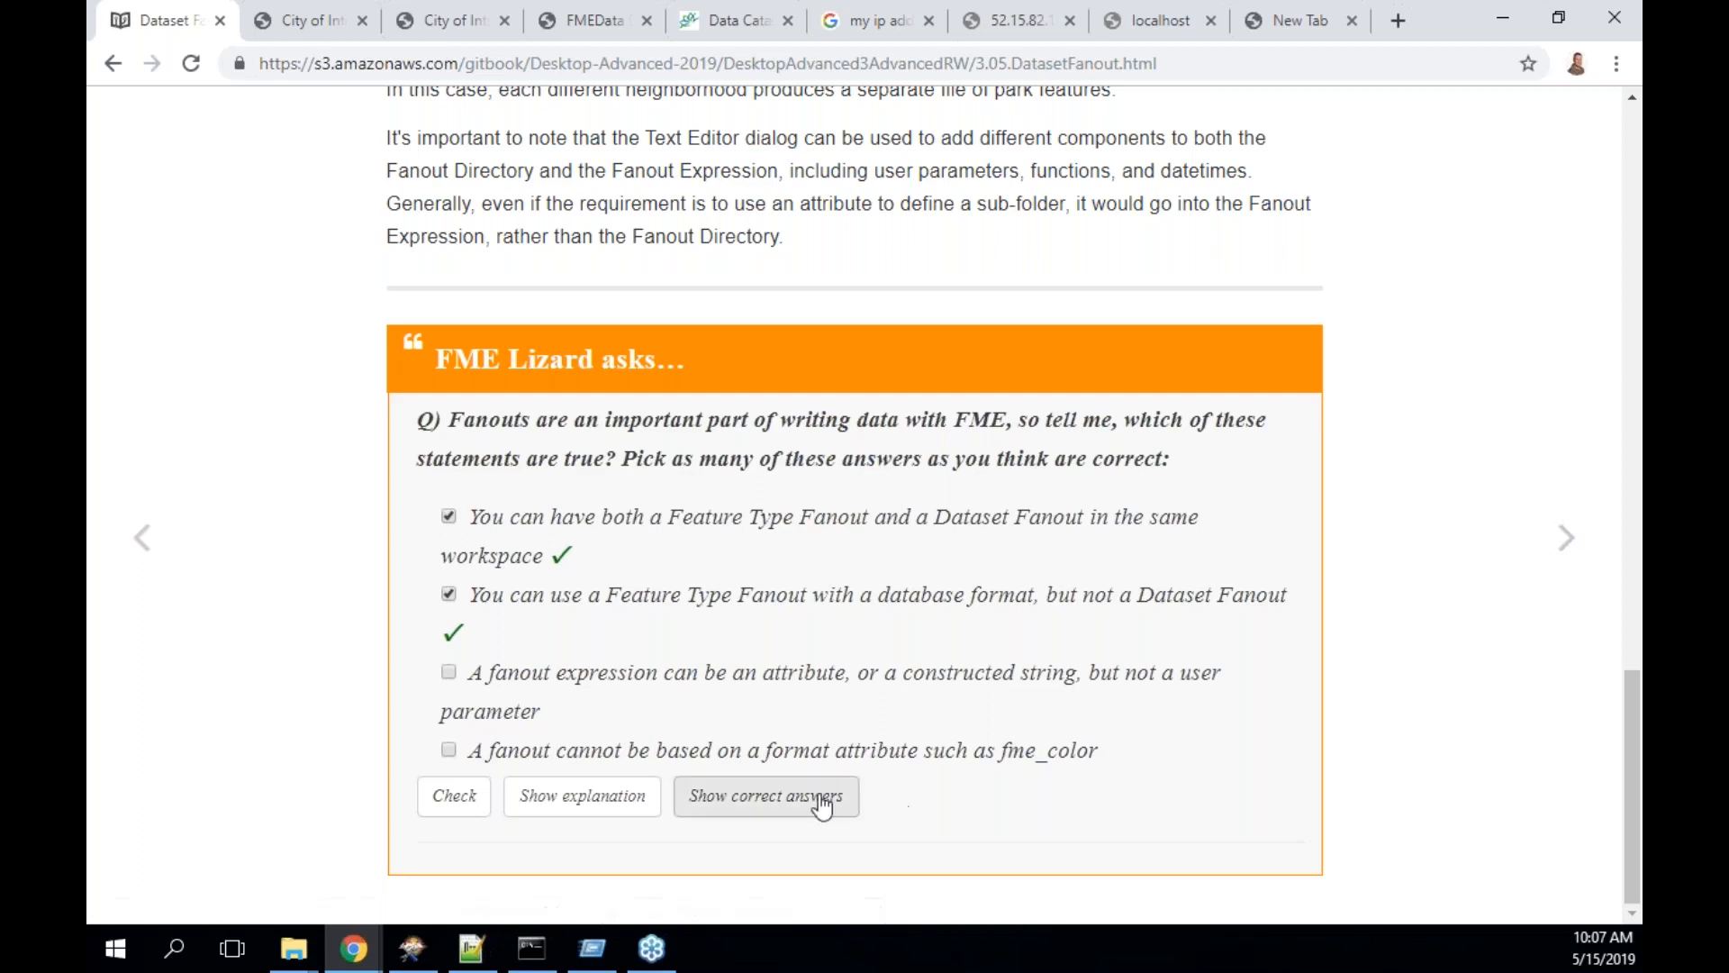
left_click(1564, 538)
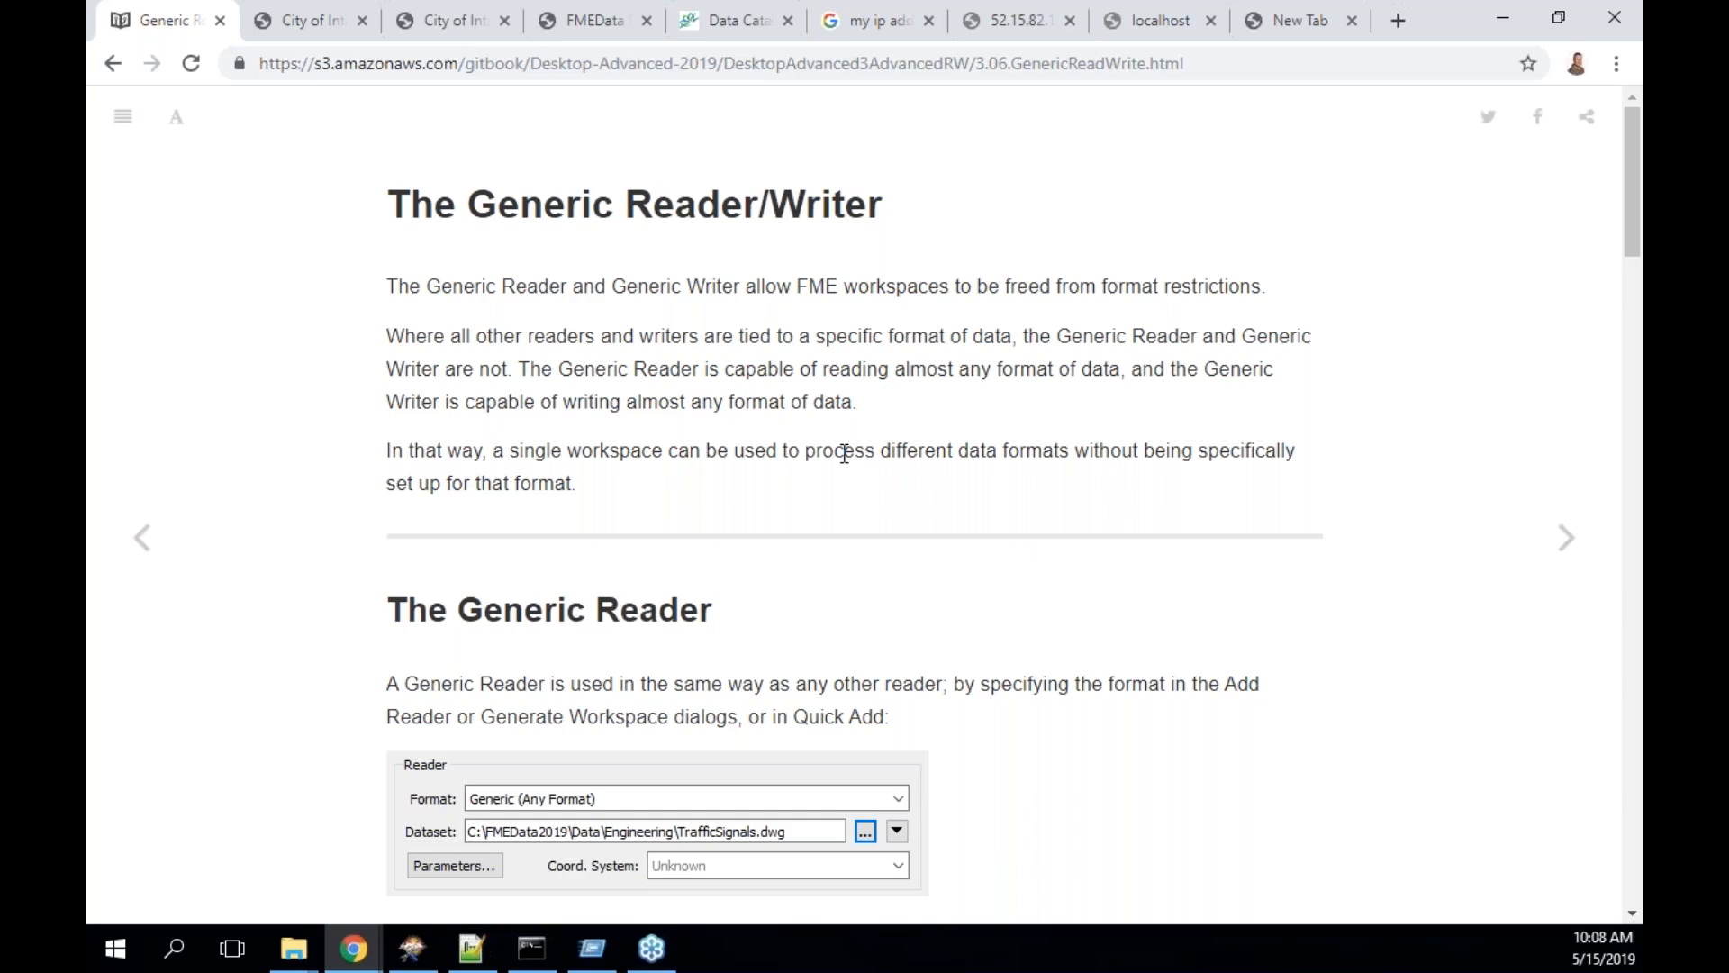
- Read through the Generic Reader section, then switch to the Exercise 3.1 workspace in Workbench
scroll(1138, 775, "down", 5)
scroll(1142, 777, "down", 1)
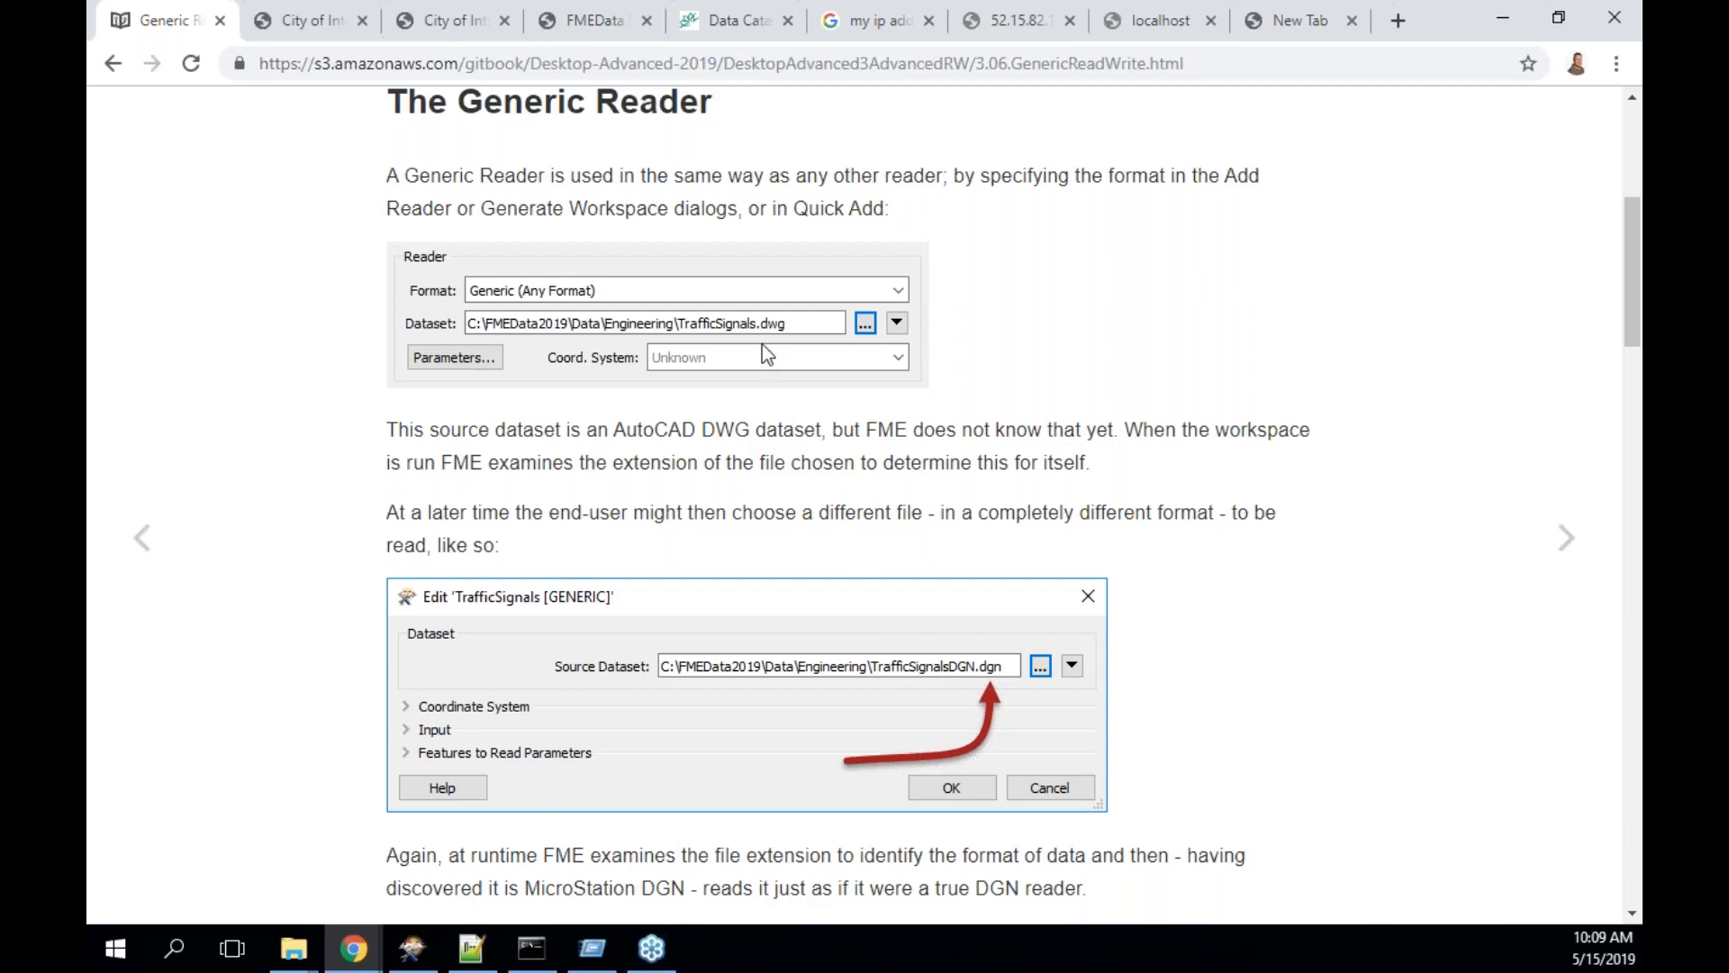
scroll(1293, 581, "down", 2)
scroll(1297, 585, "down", 5)
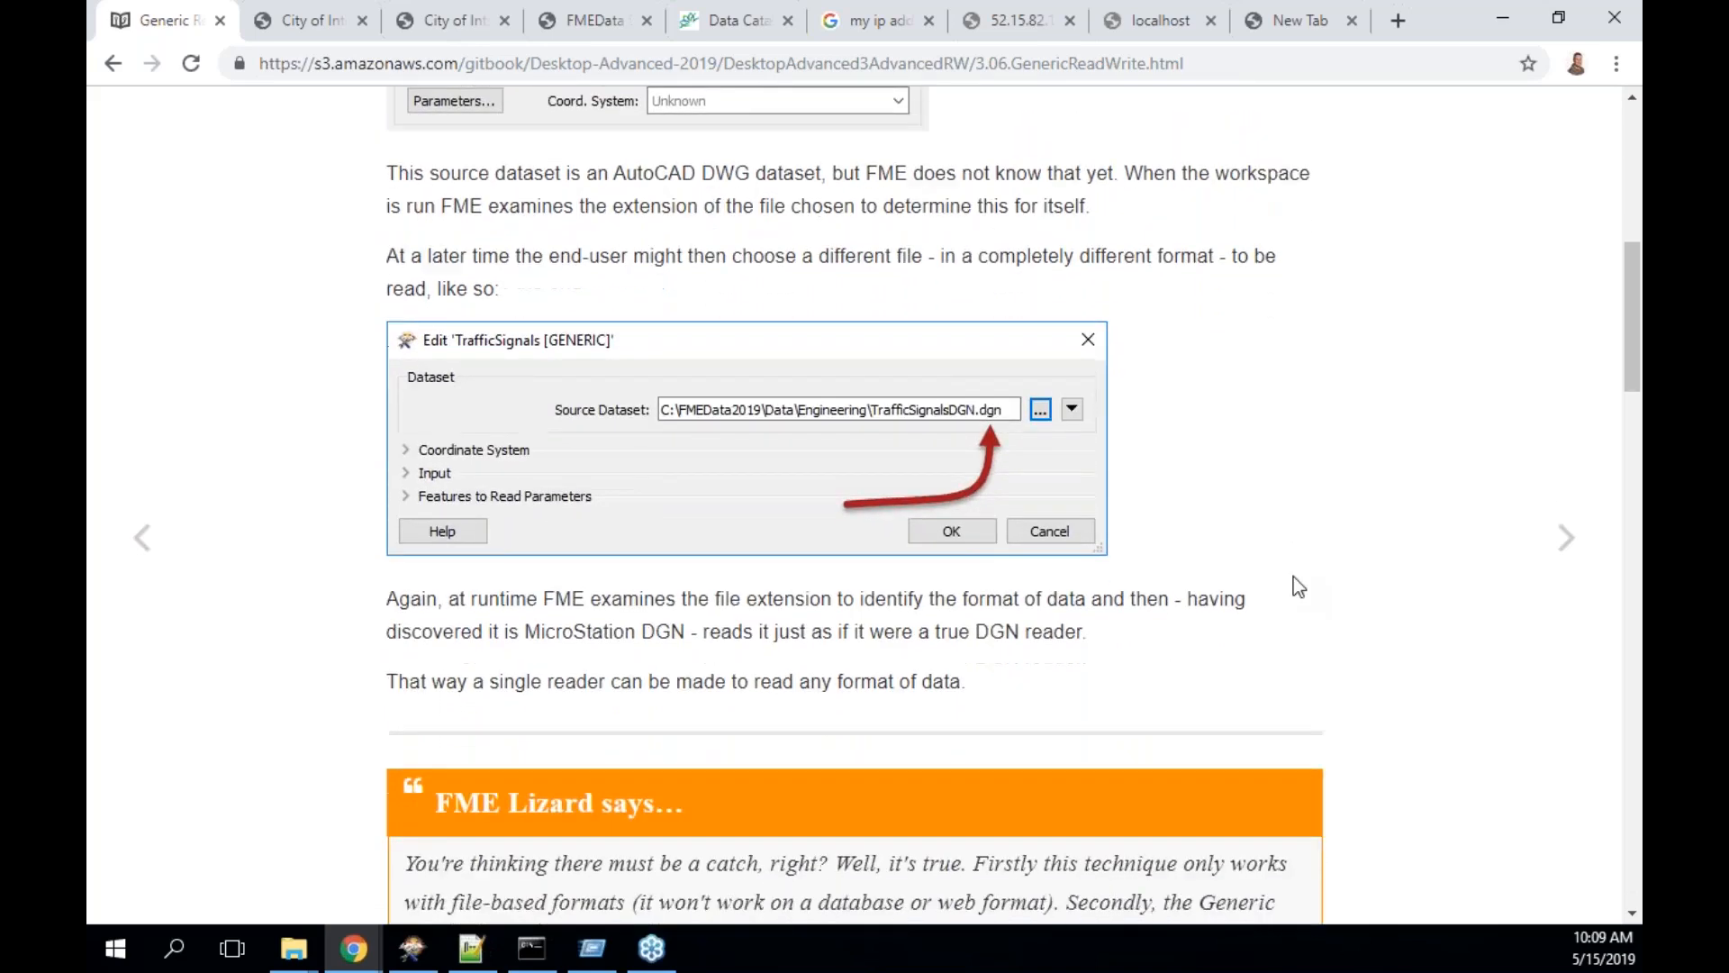
scroll(1293, 577, "down", 6)
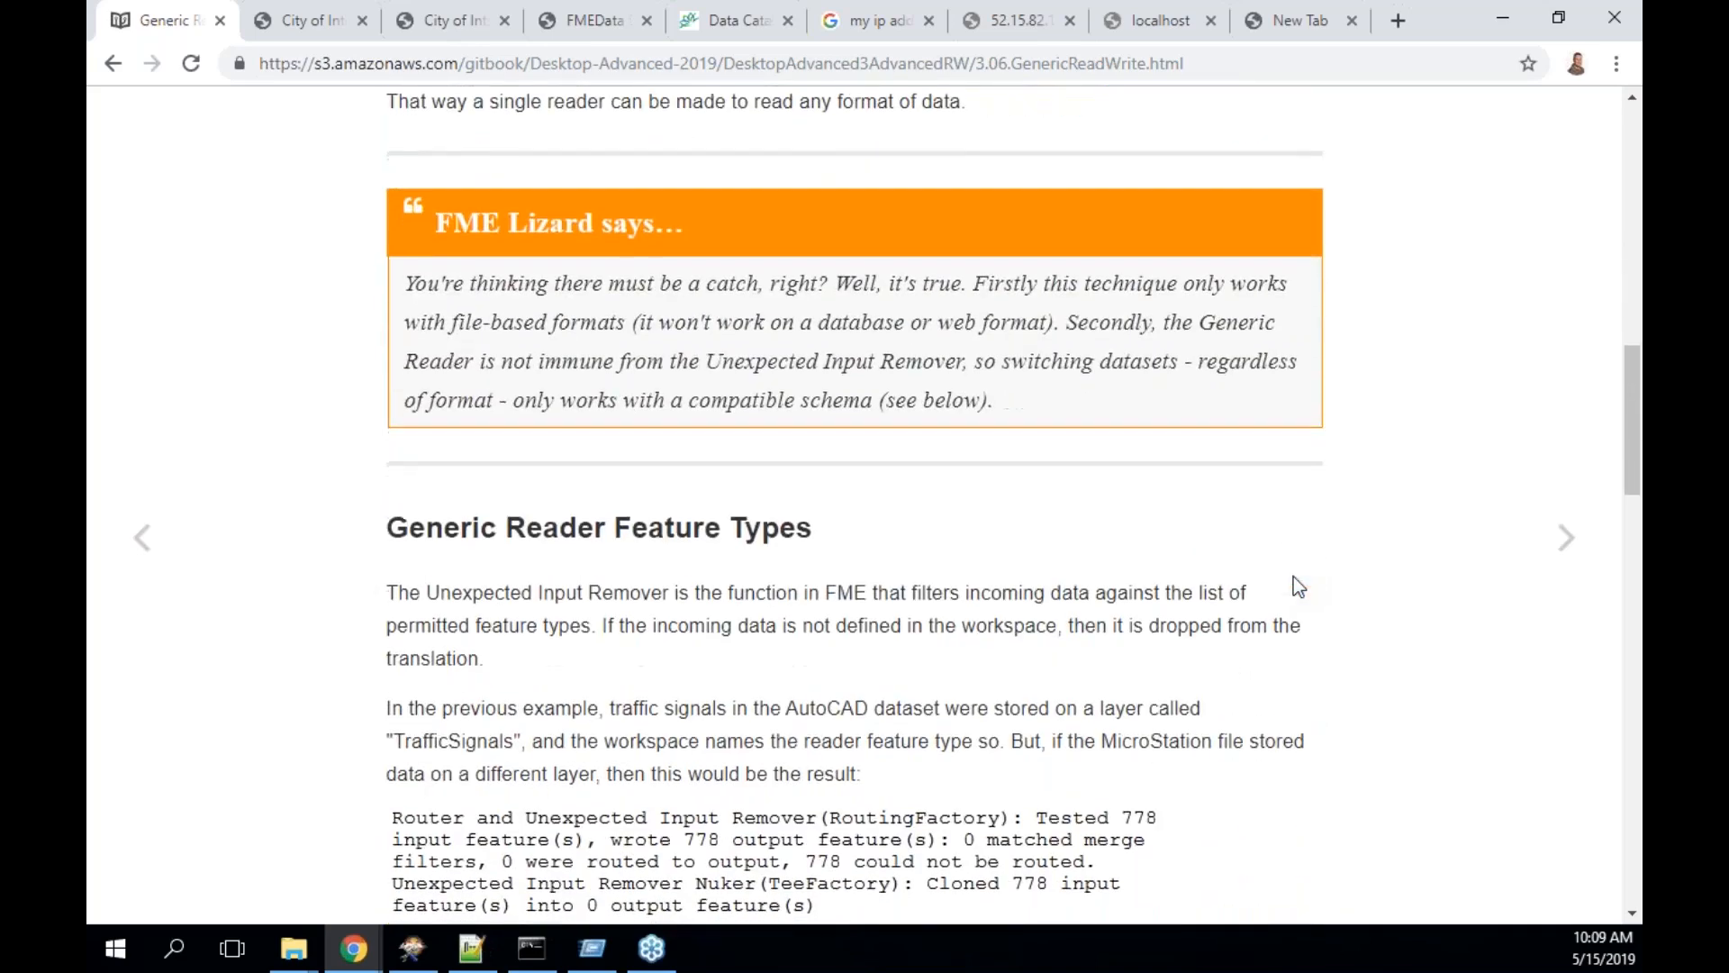
scroll(1294, 579, "down", 2)
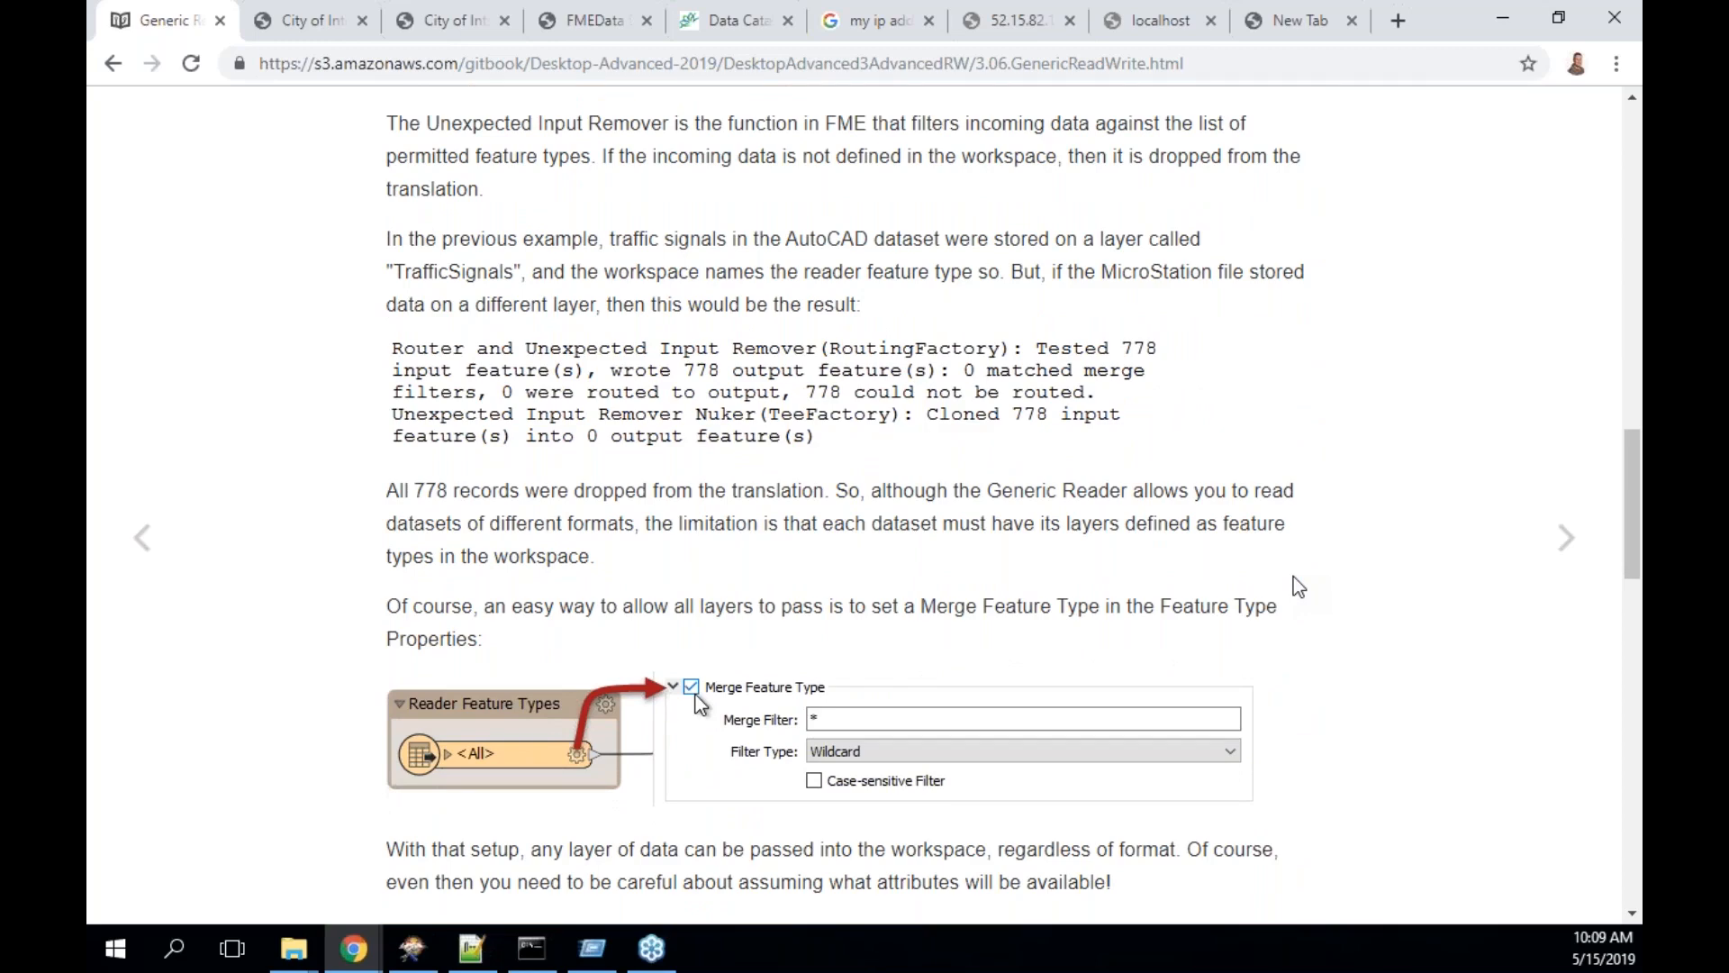
scroll(1293, 577, "up", 10)
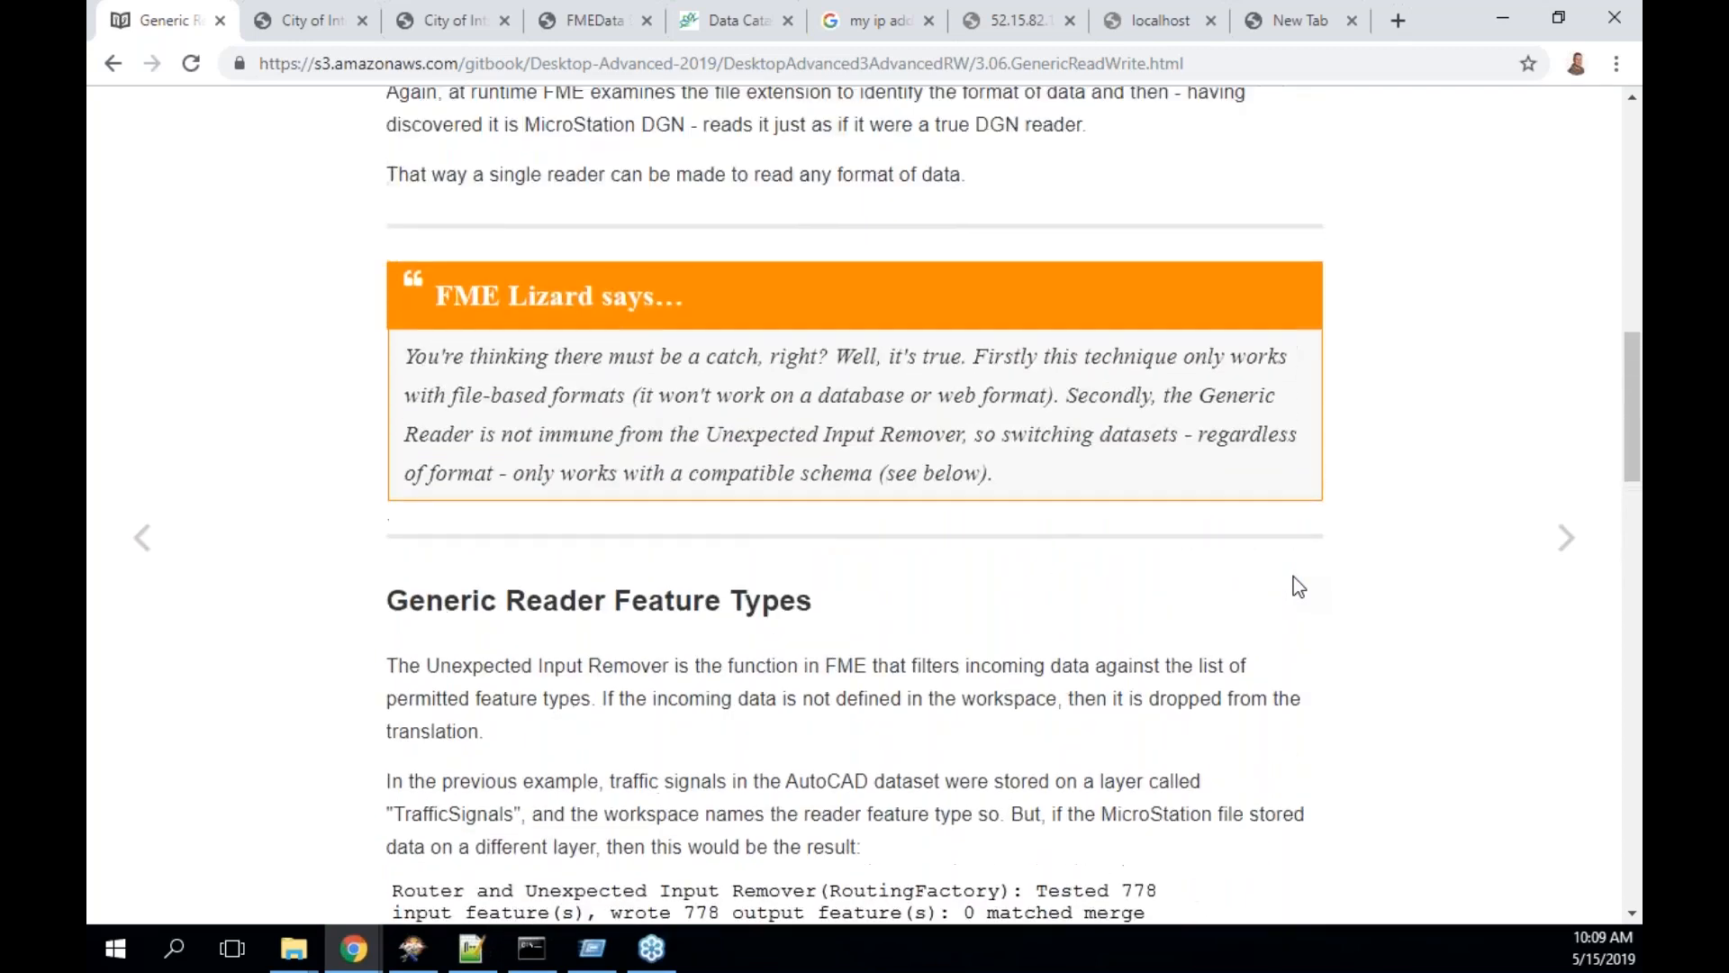
scroll(1294, 577, "up", 2)
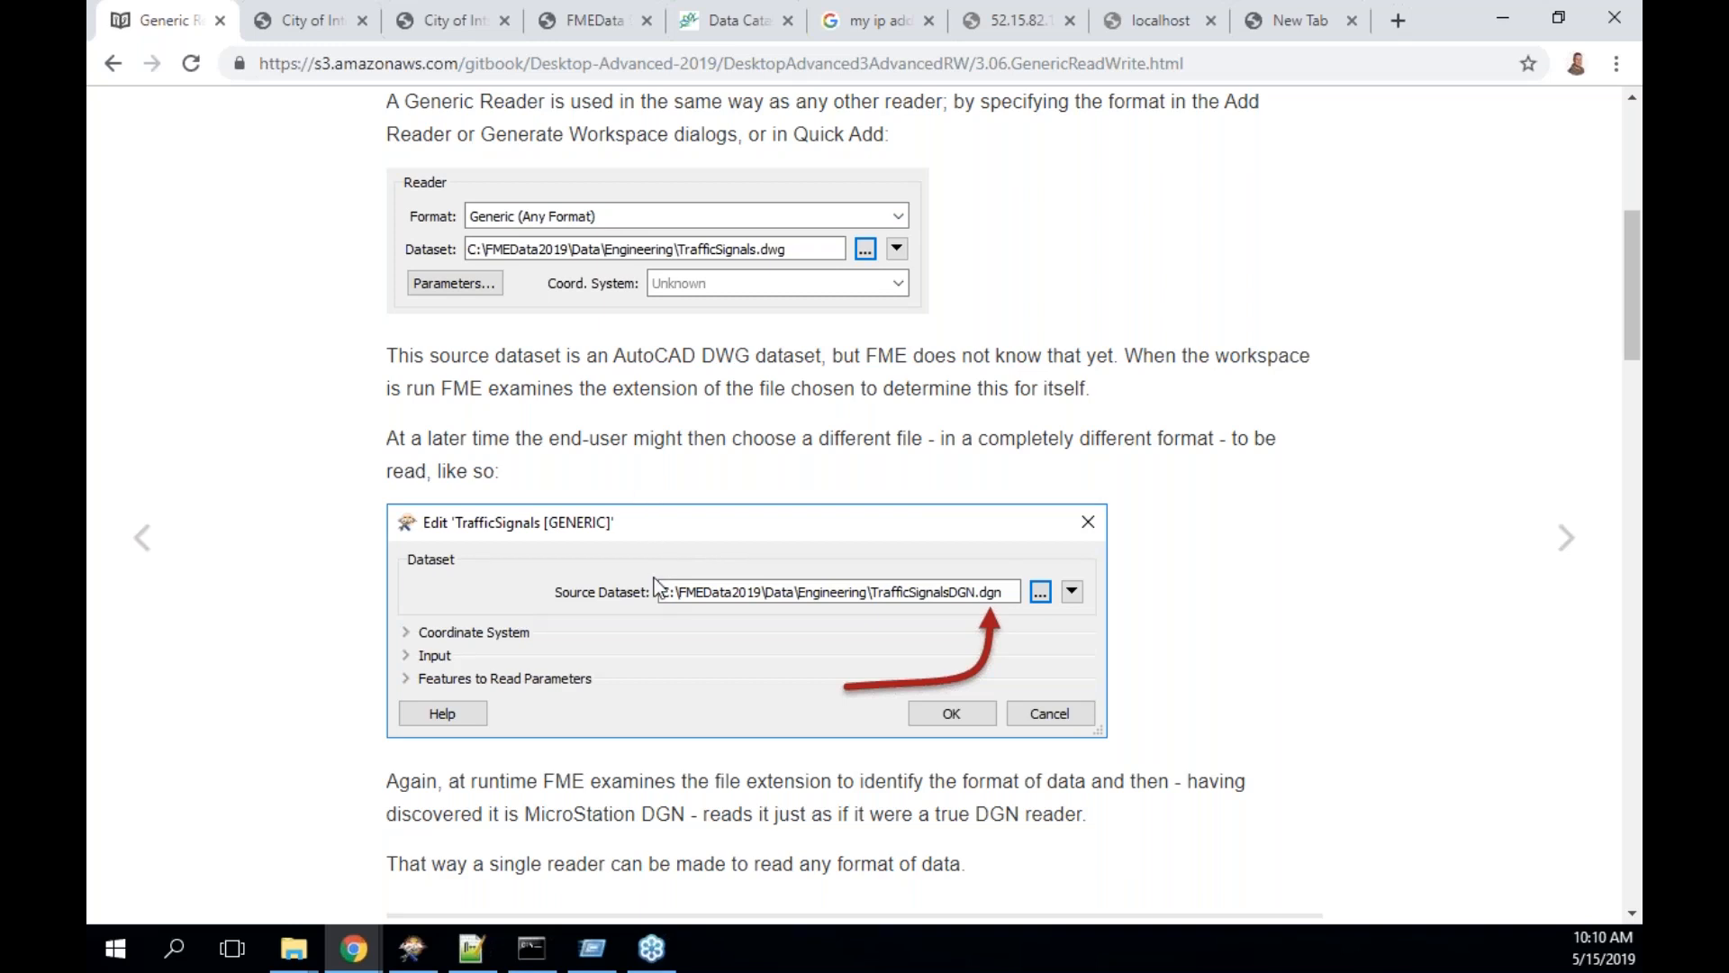
left_click(412, 947)
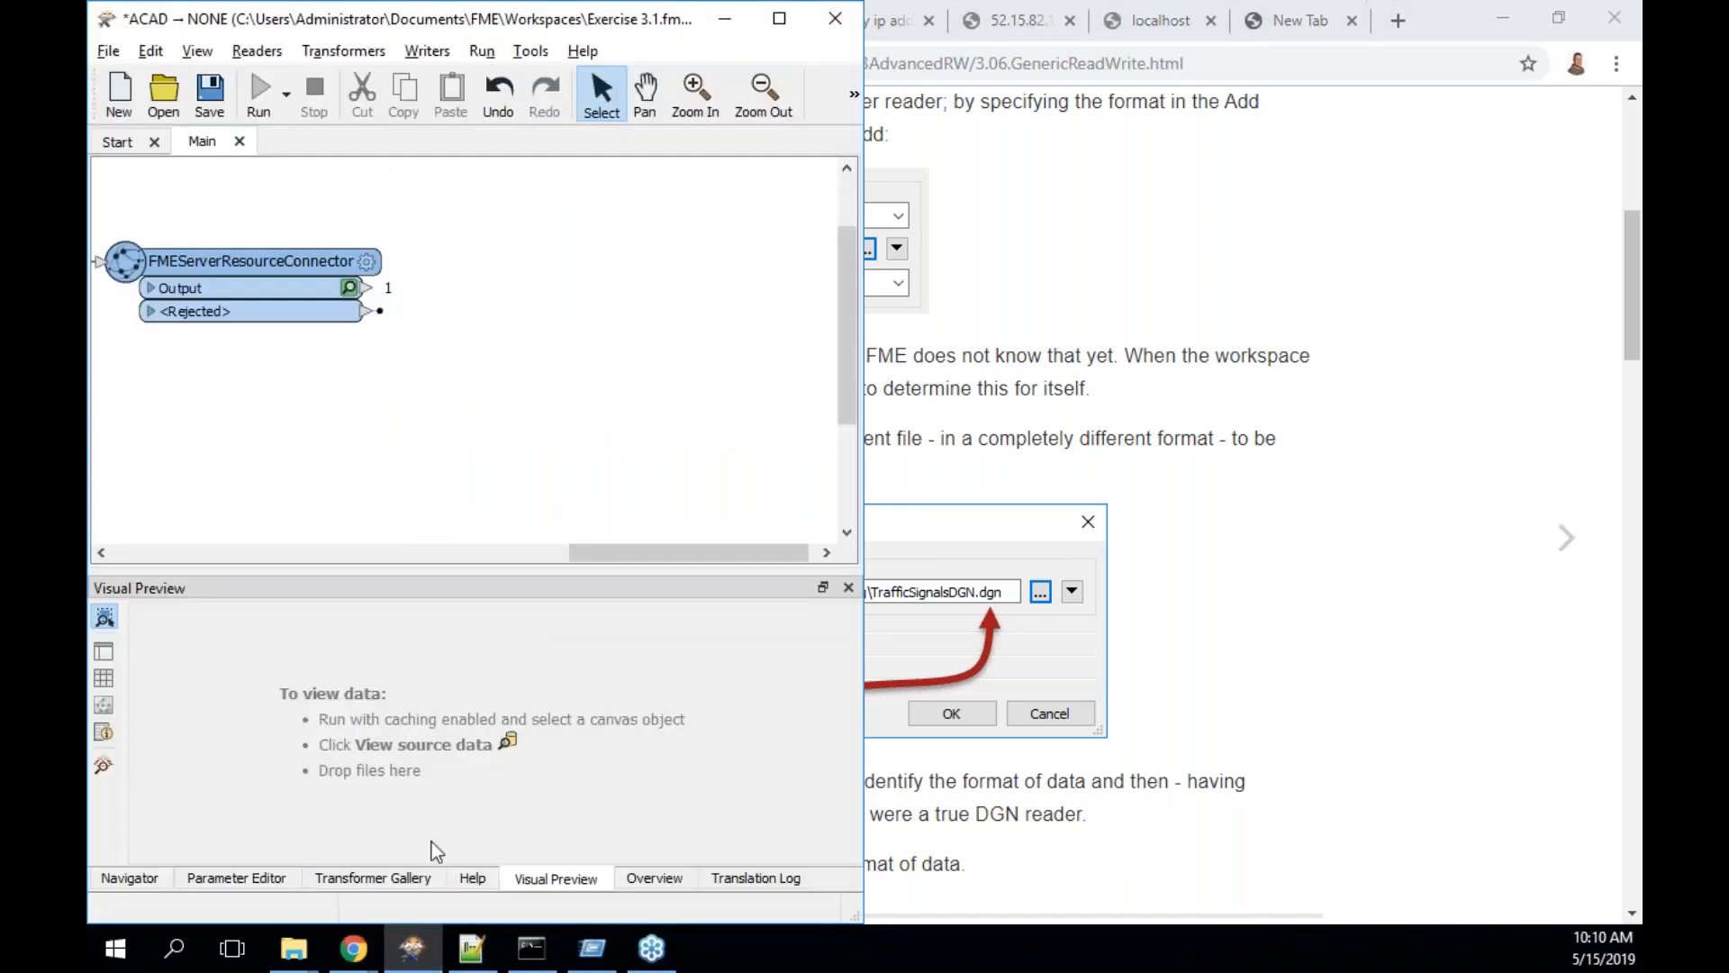
- Add CompleteRoads.dwg as an AutoCAD DWG/DXF reader resource with default parameters
left_click(131, 879)
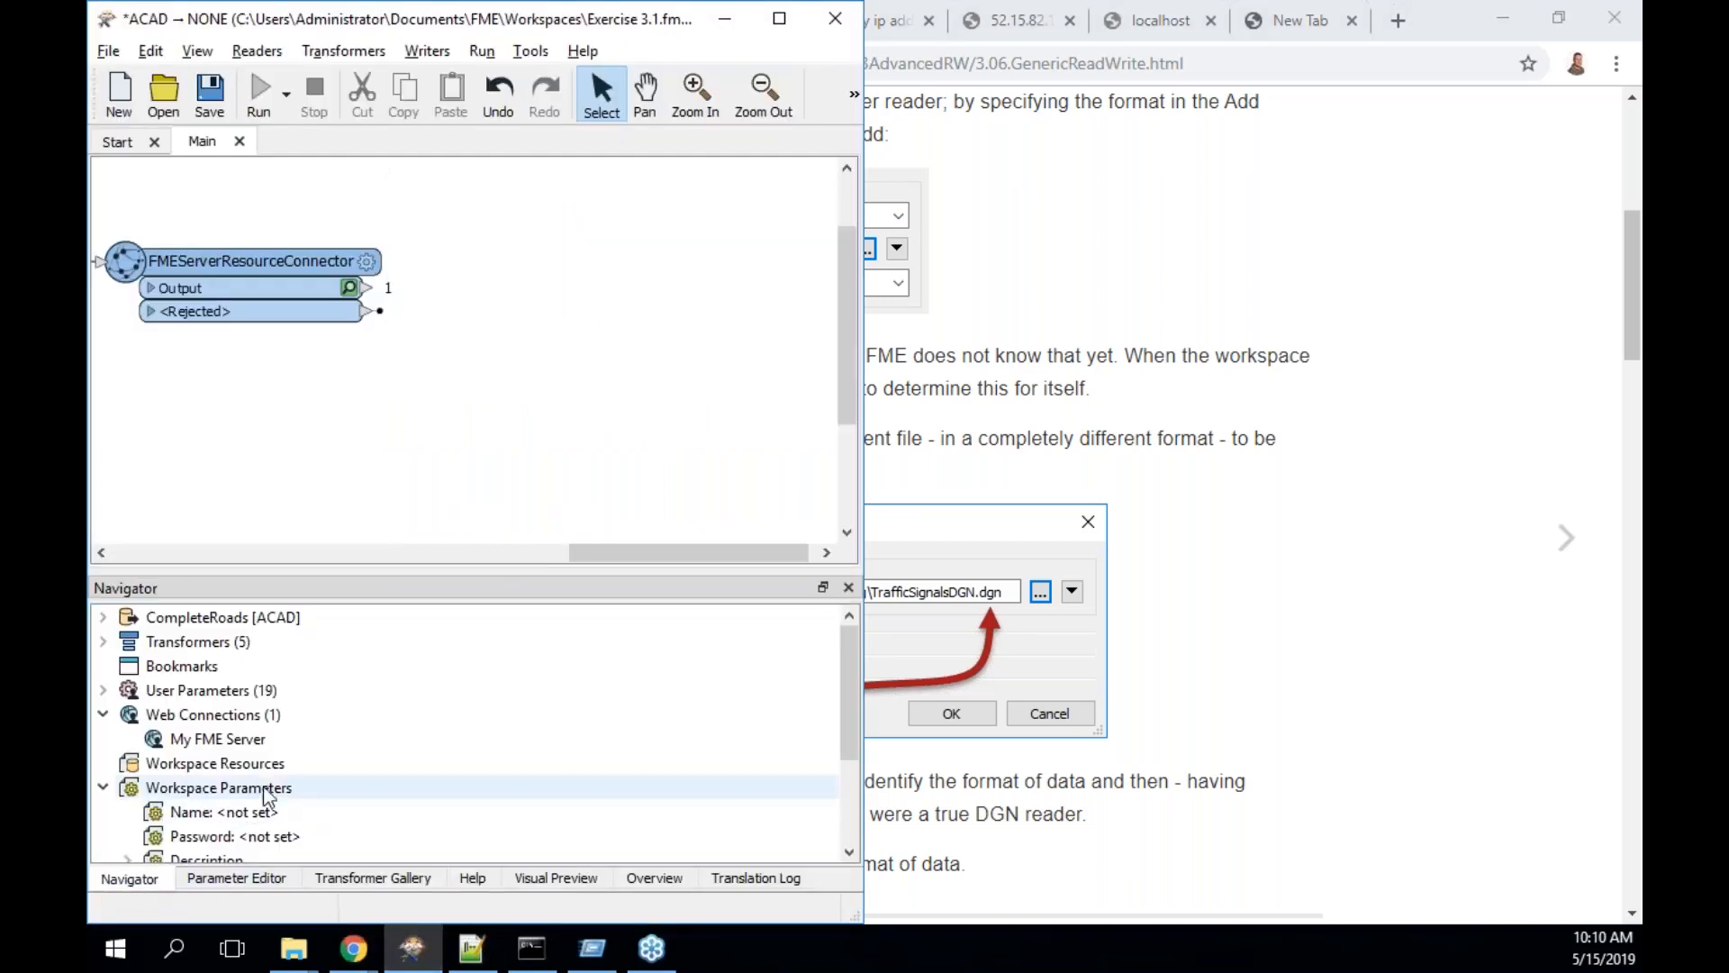
left_click(180, 764)
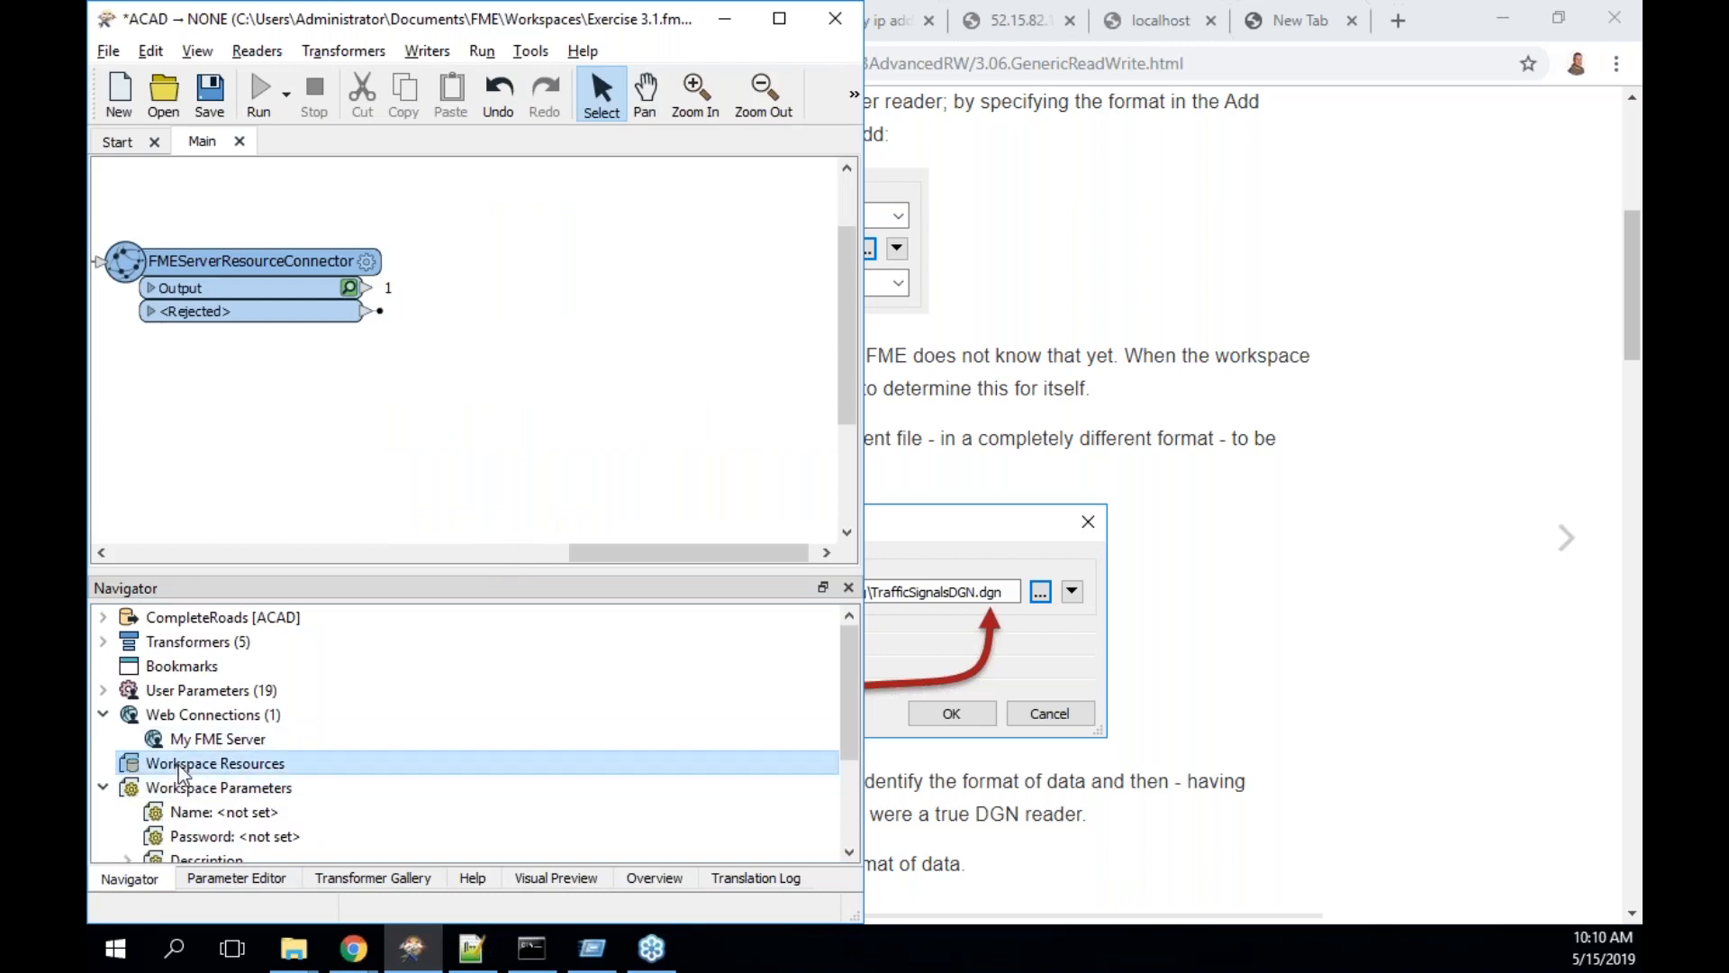
right_click(178, 765)
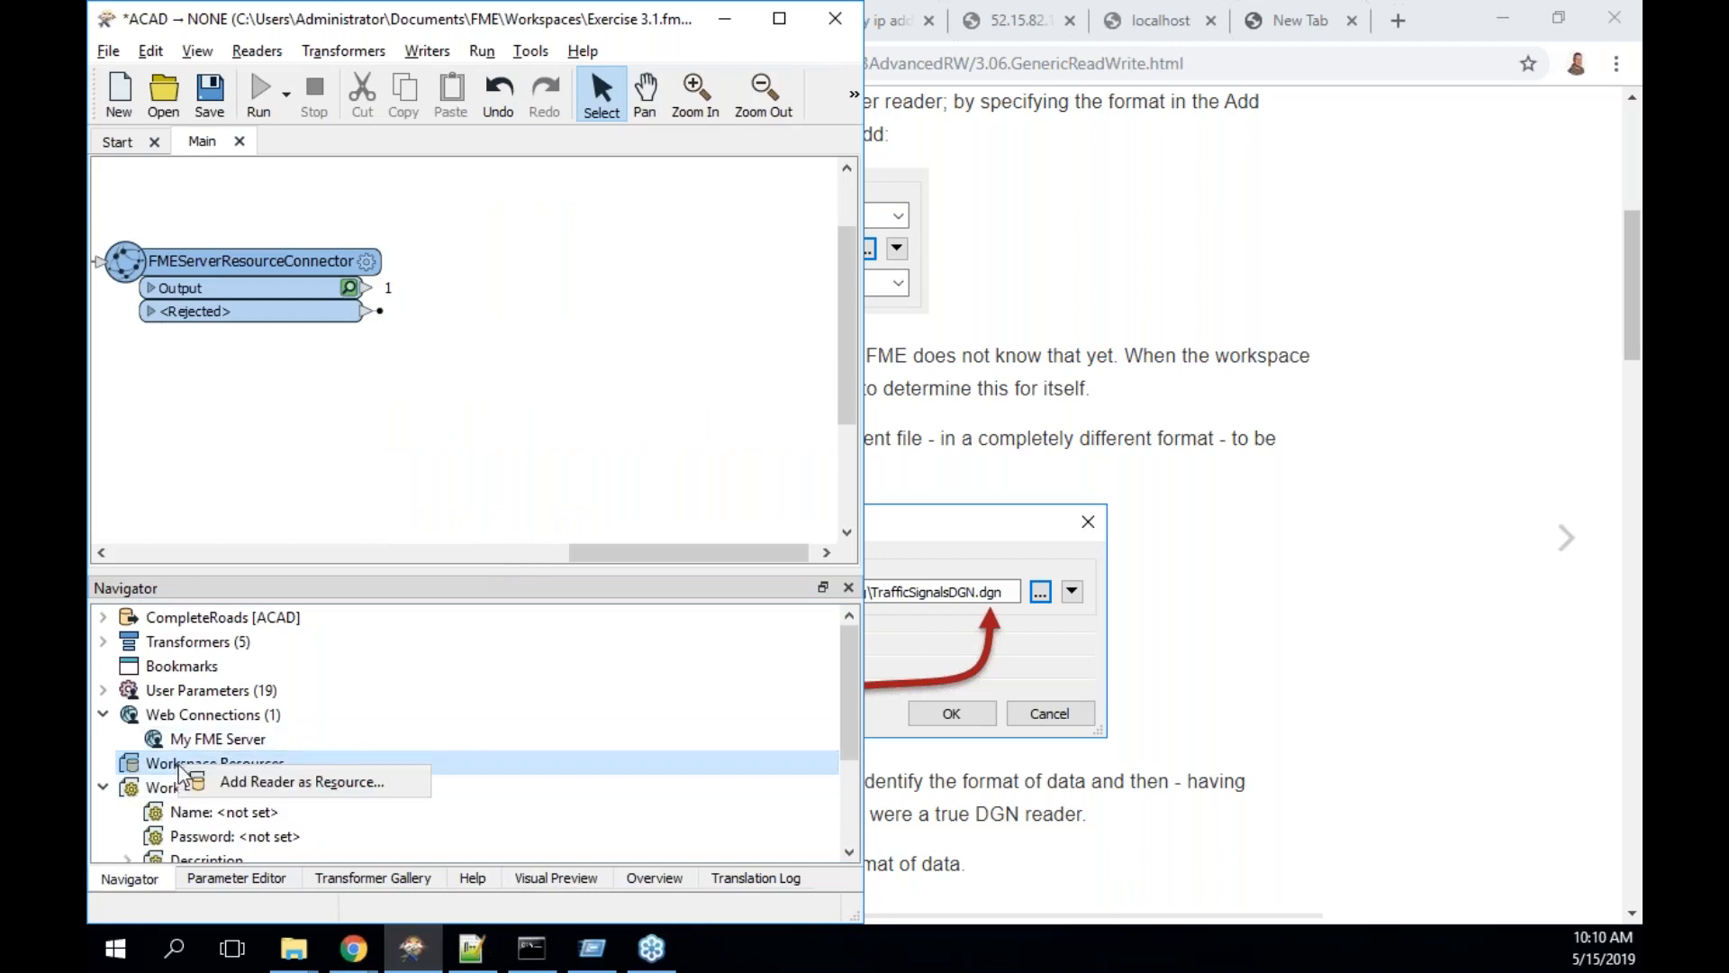
left_click(236, 780)
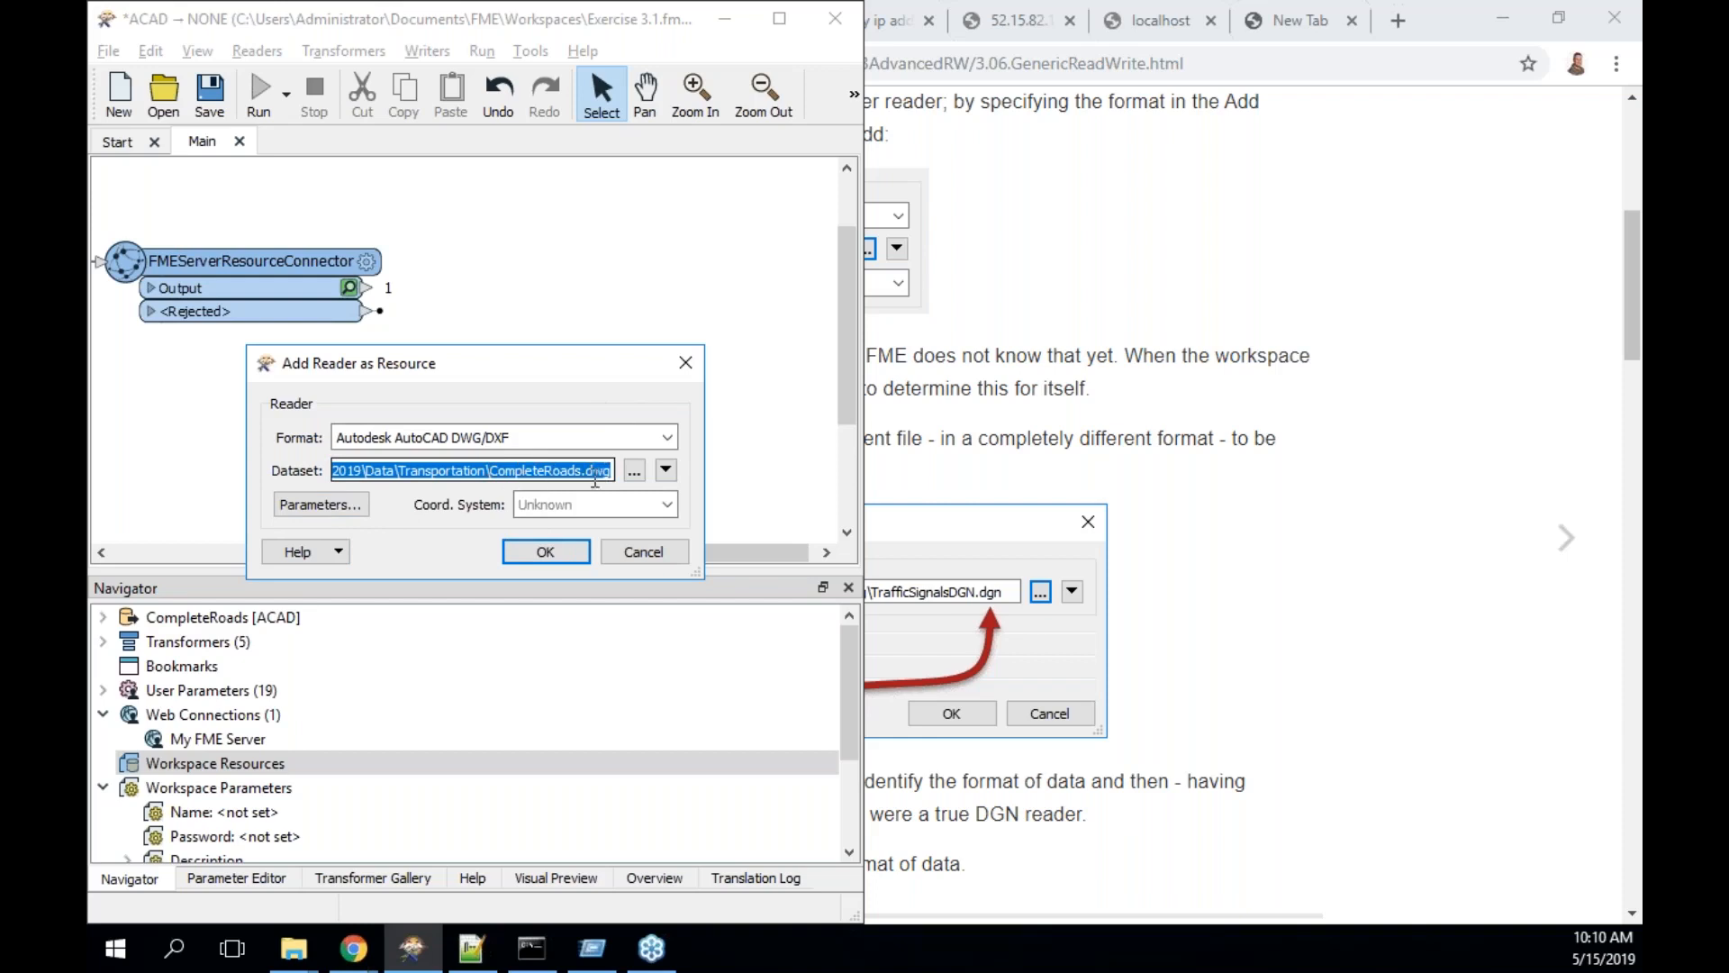
left_click(362, 504)
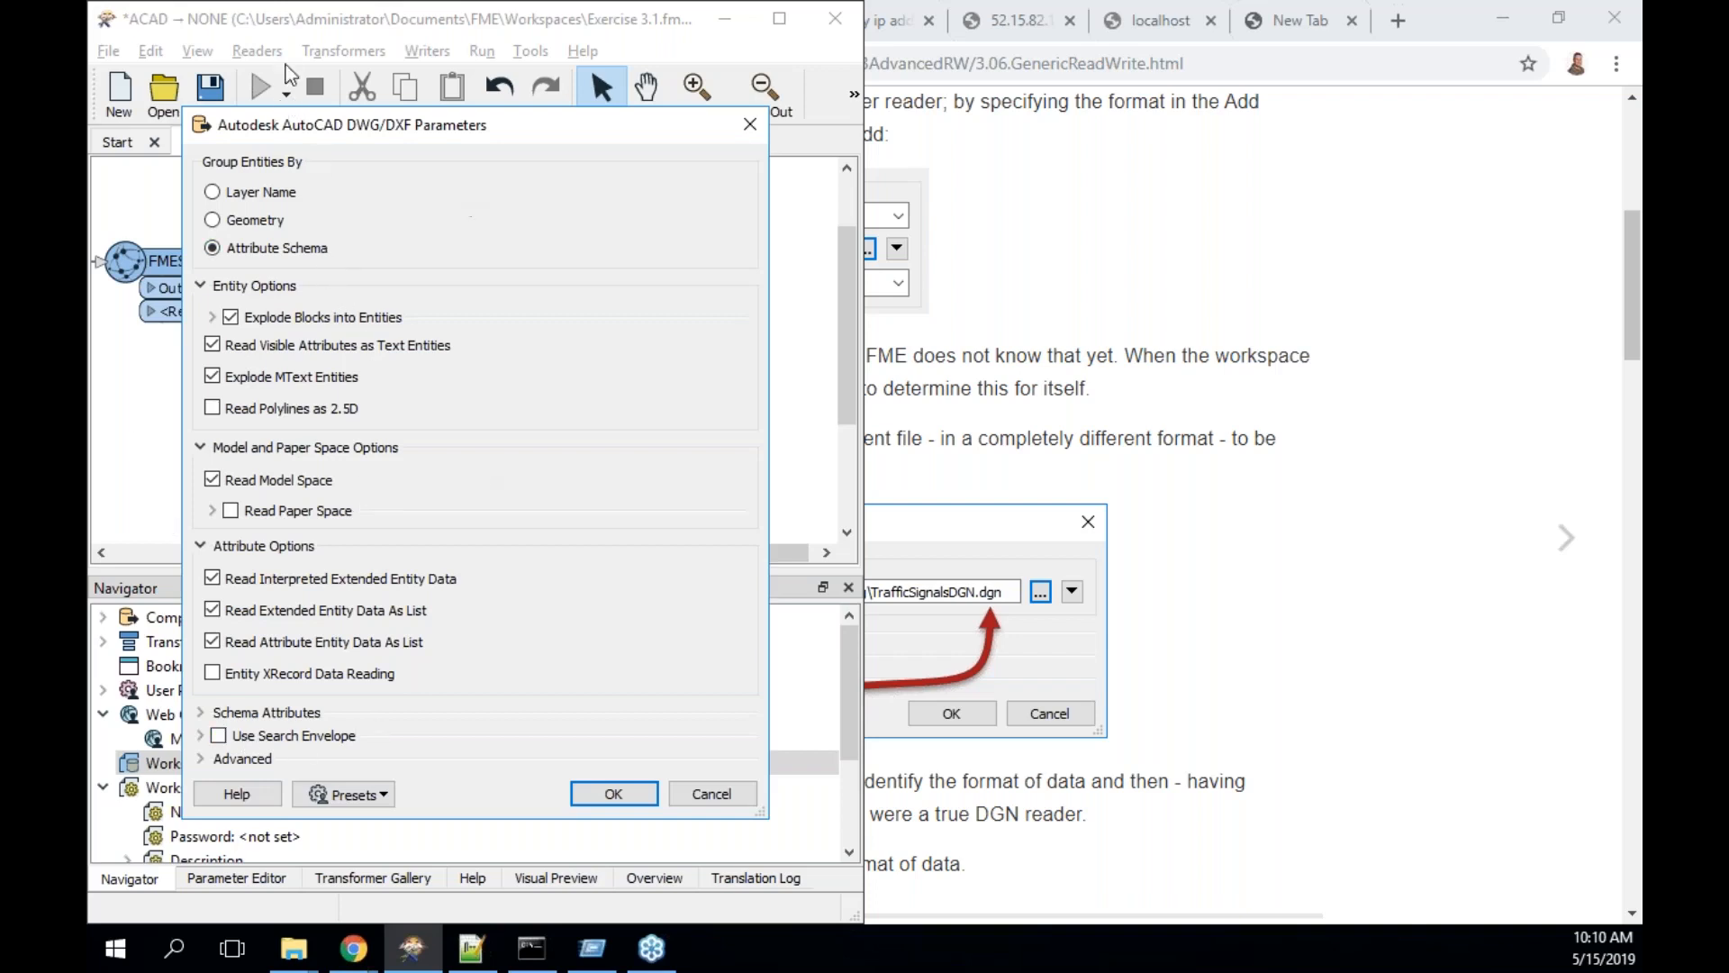
left_click(614, 794)
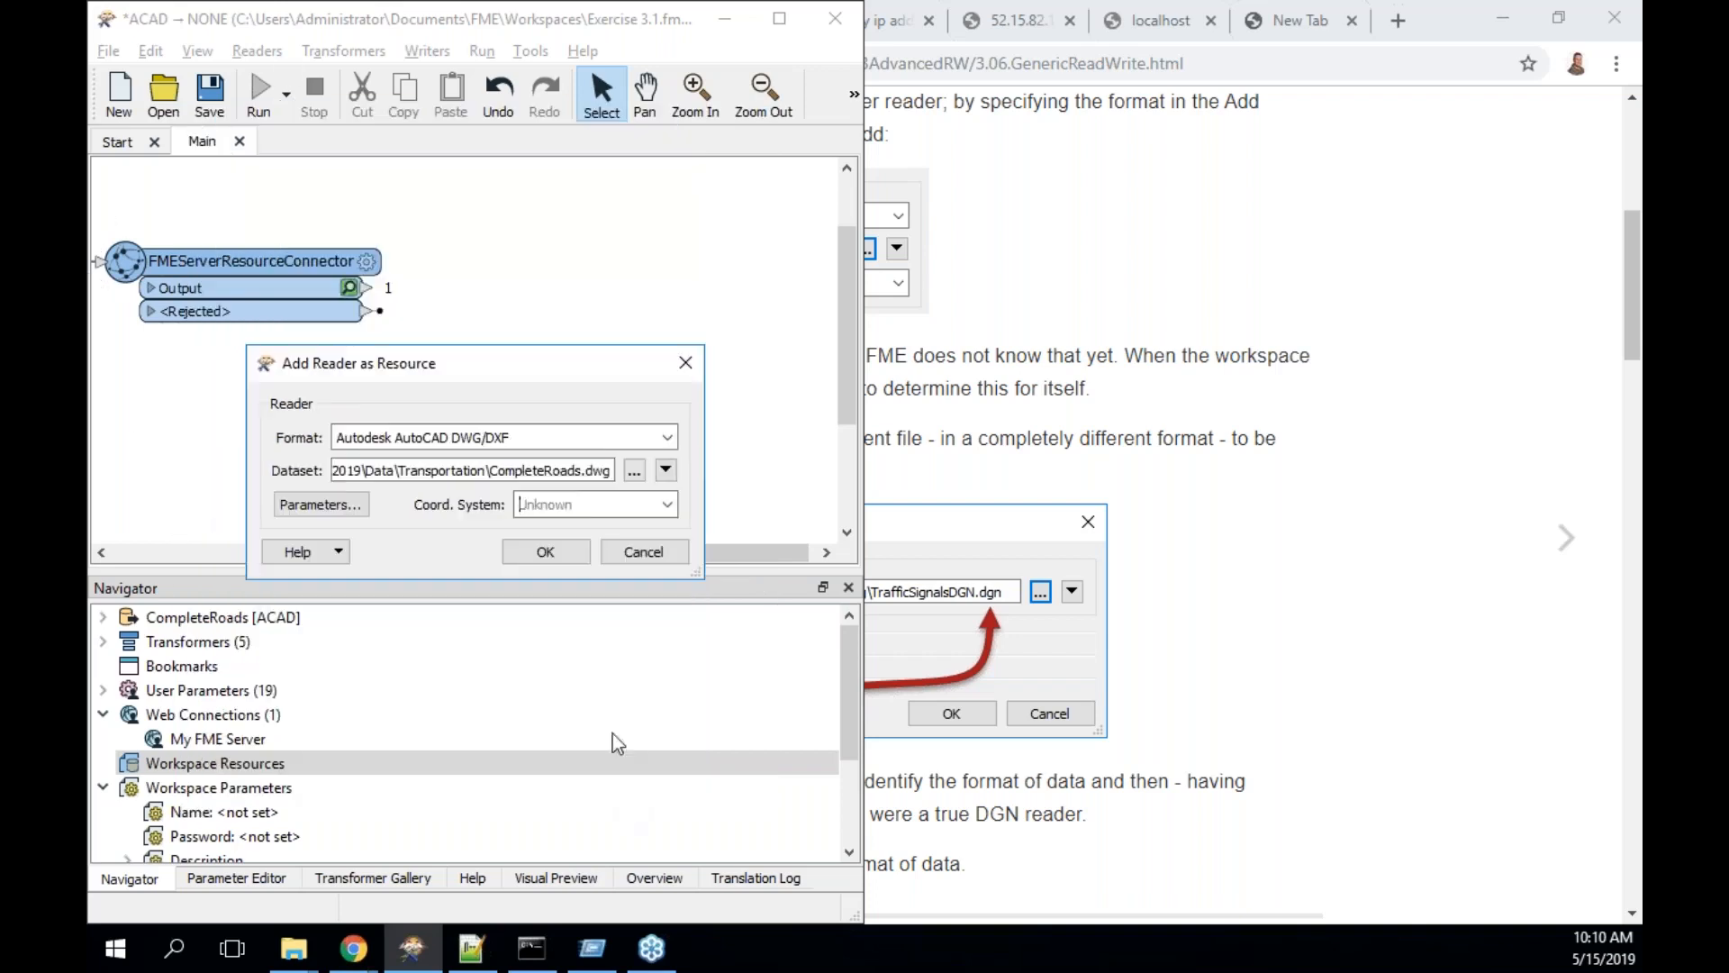
left_click(546, 552)
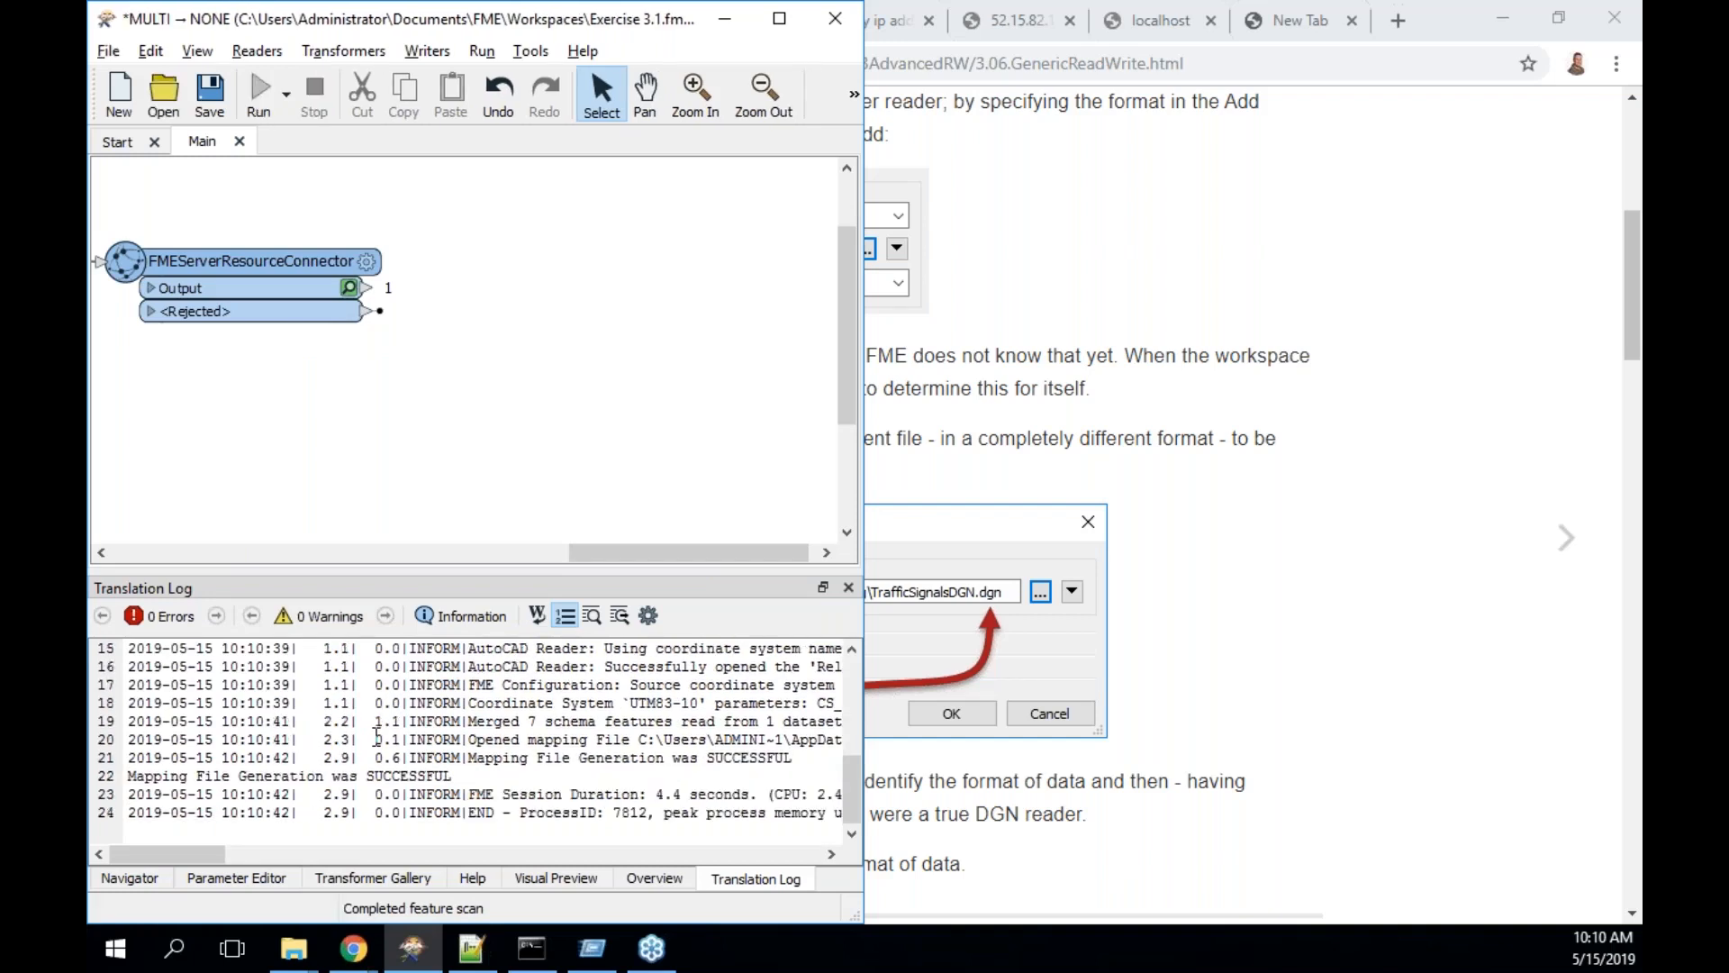
- Expand Workspace Resources to select CompleteRoads [ACAD] - 2, then return to the training manual
left_click(151, 880)
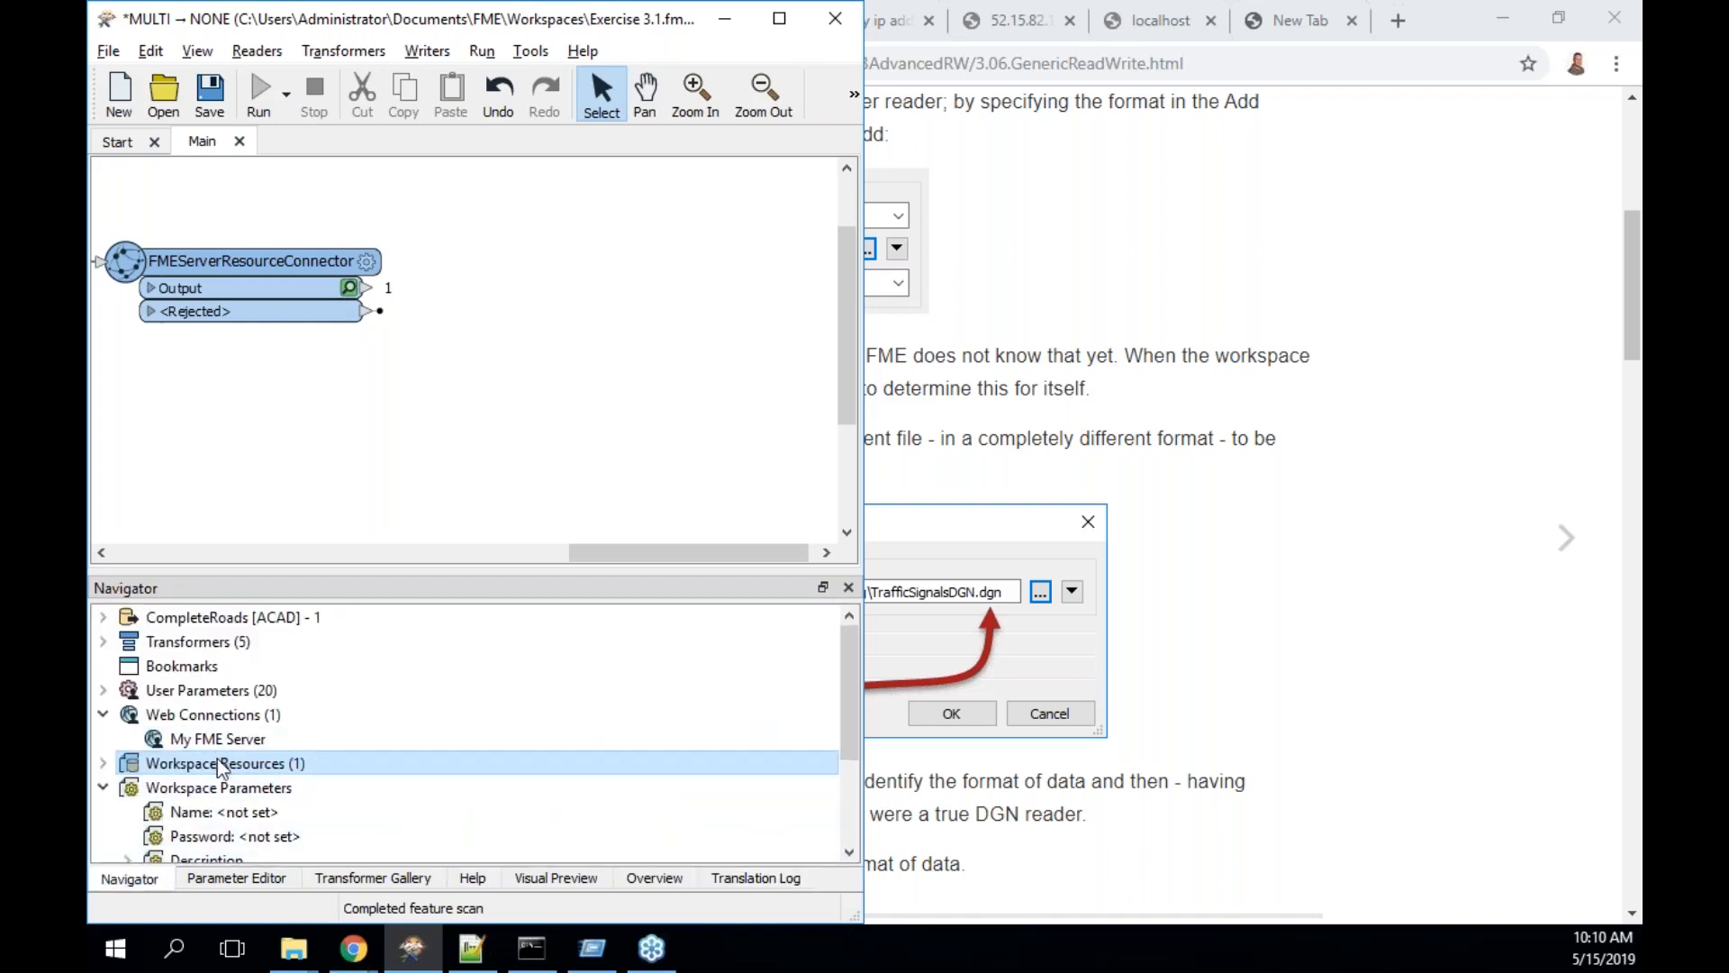
left_click(103, 770)
left_click(276, 794)
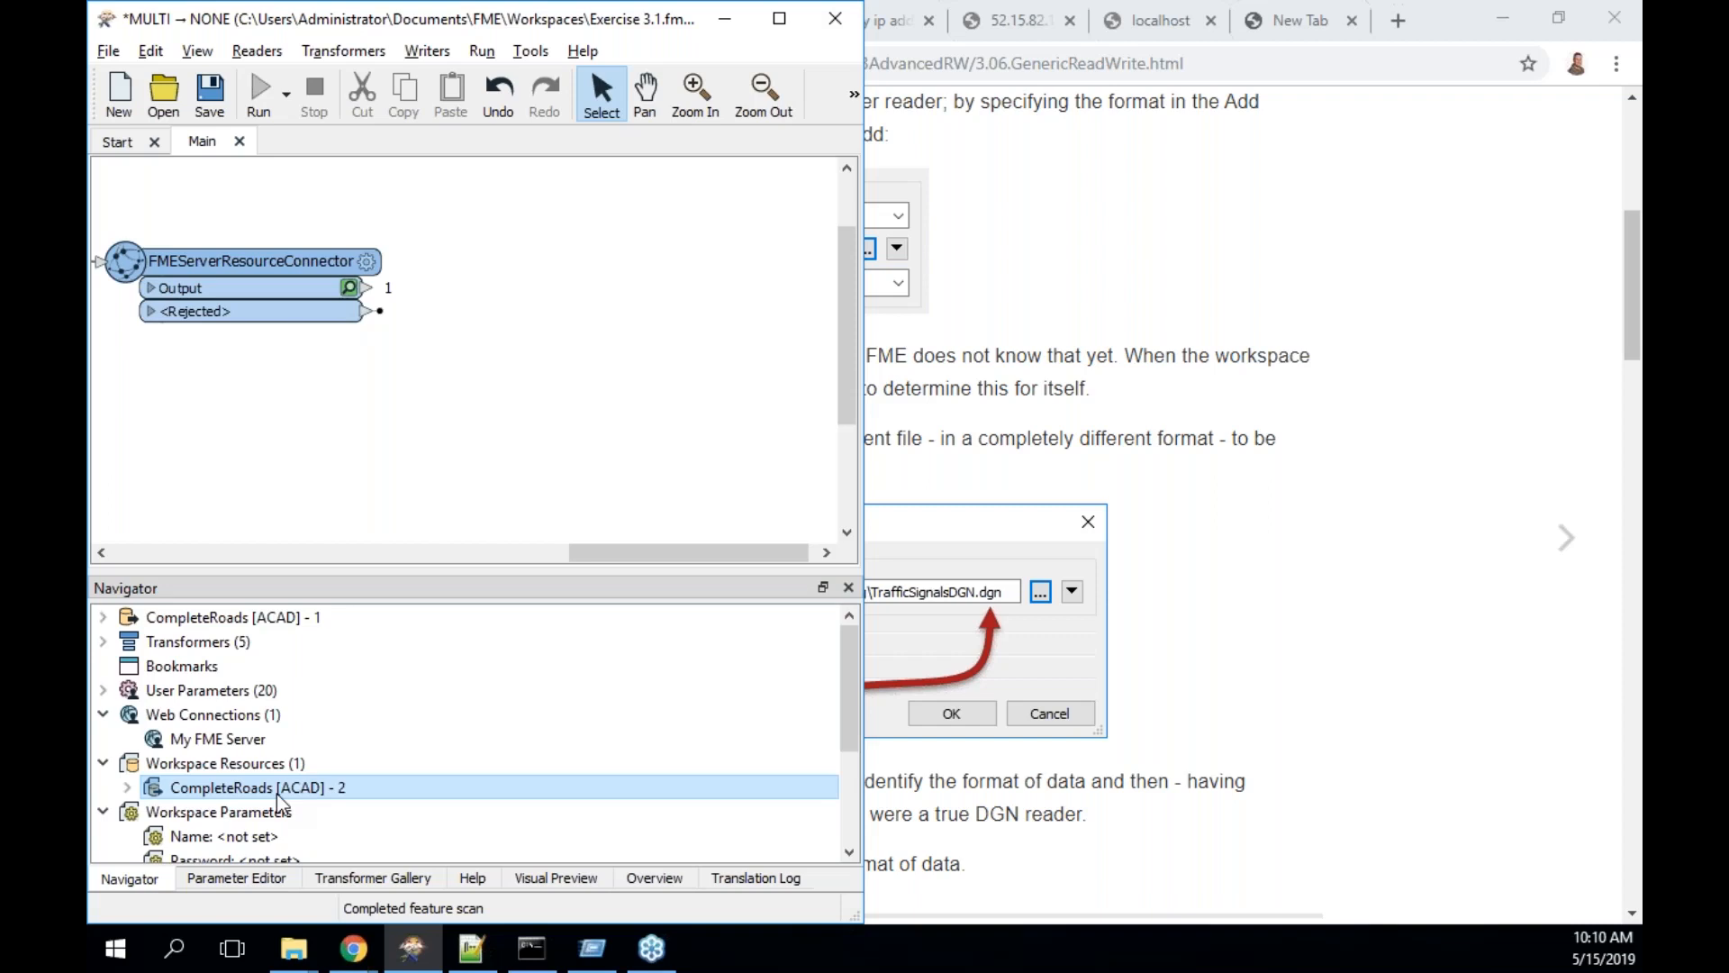
left_click(1254, 690)
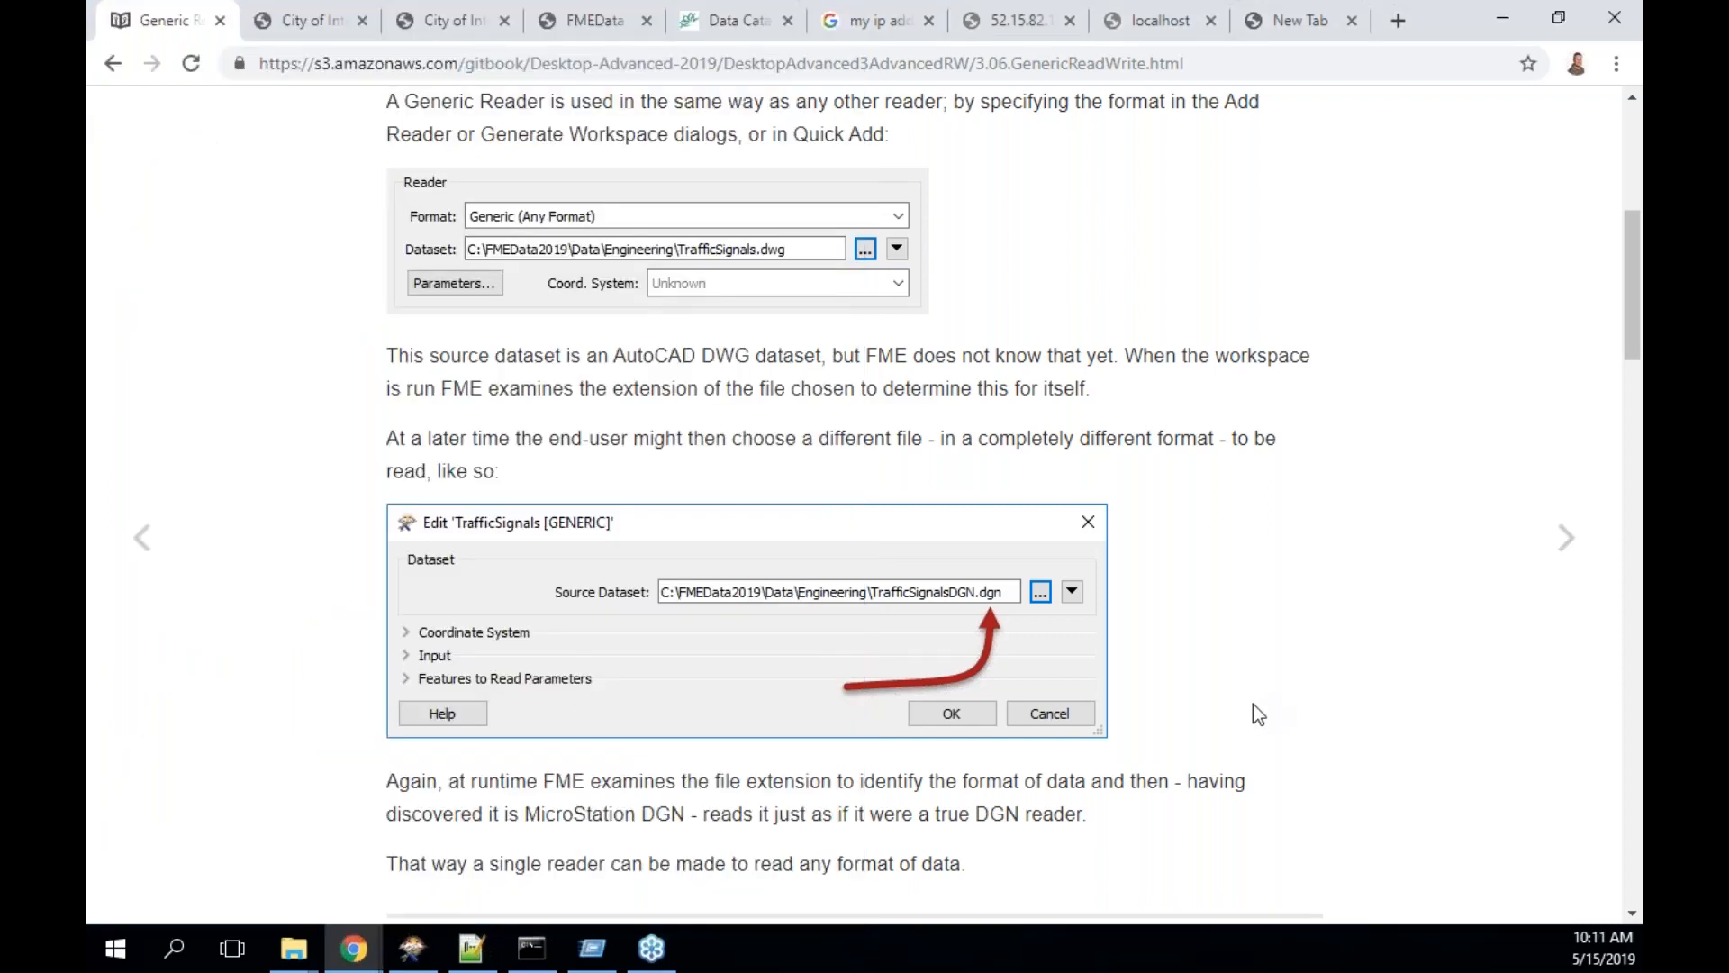
- Read down to The Generic Writer's output format explanation, then bring Workbench forward
scroll(1258, 715, "down", 5)
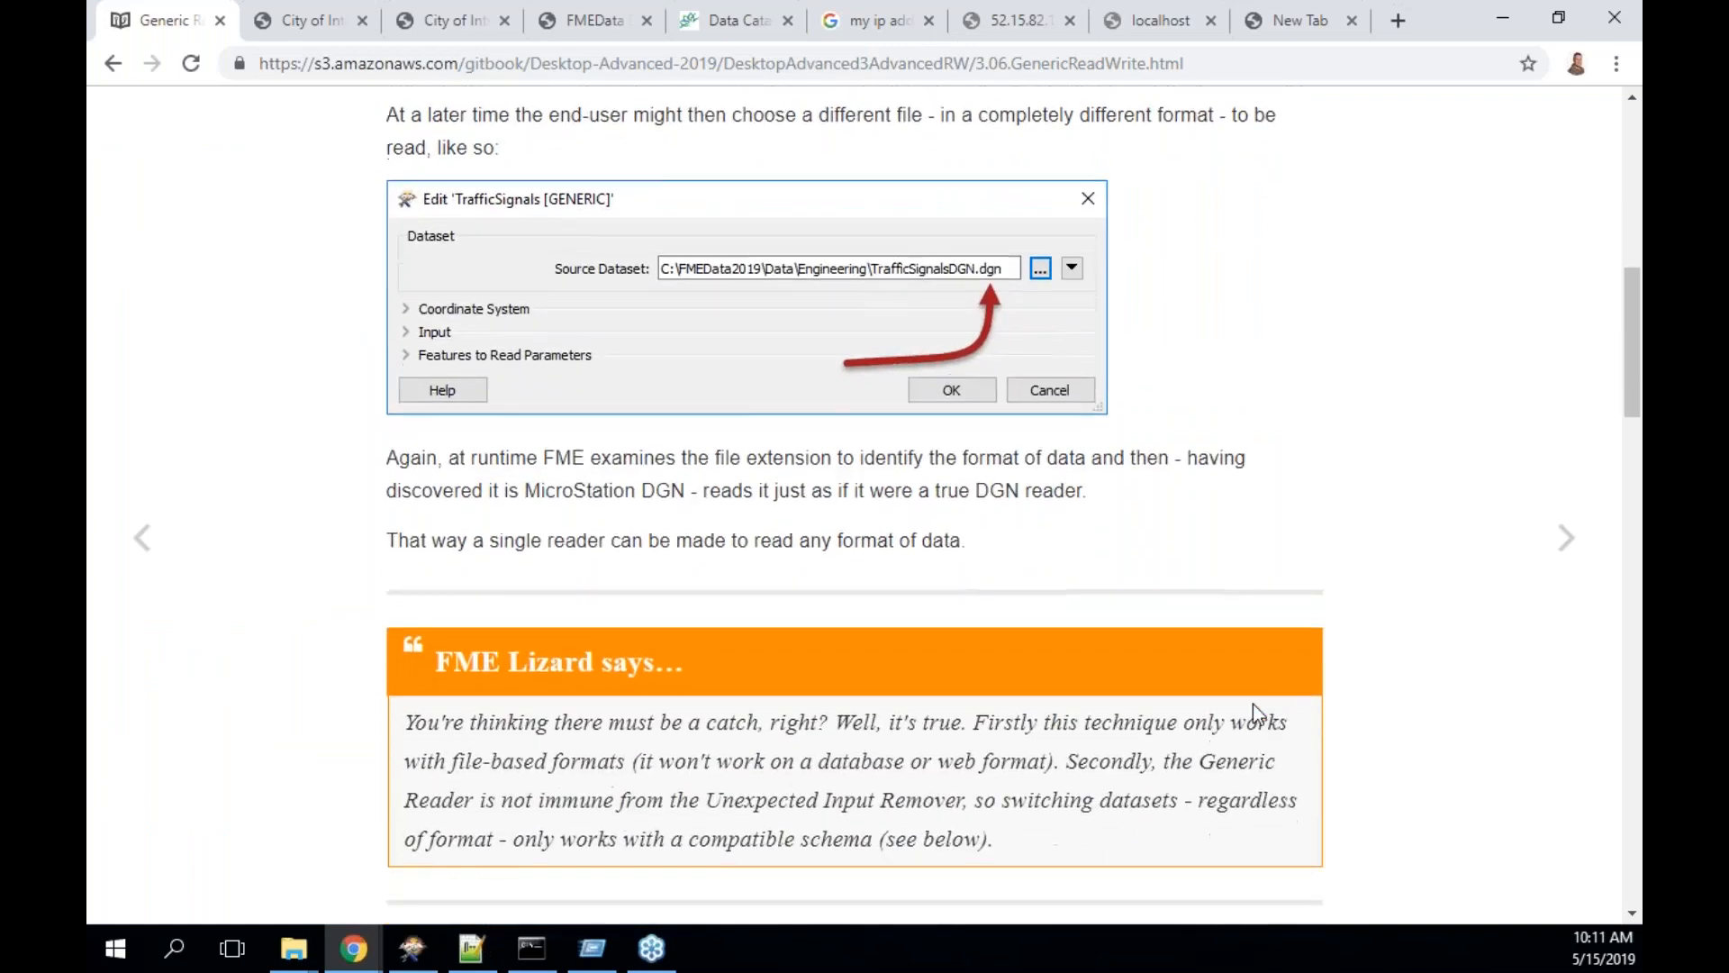
scroll(1252, 704, "down", 3)
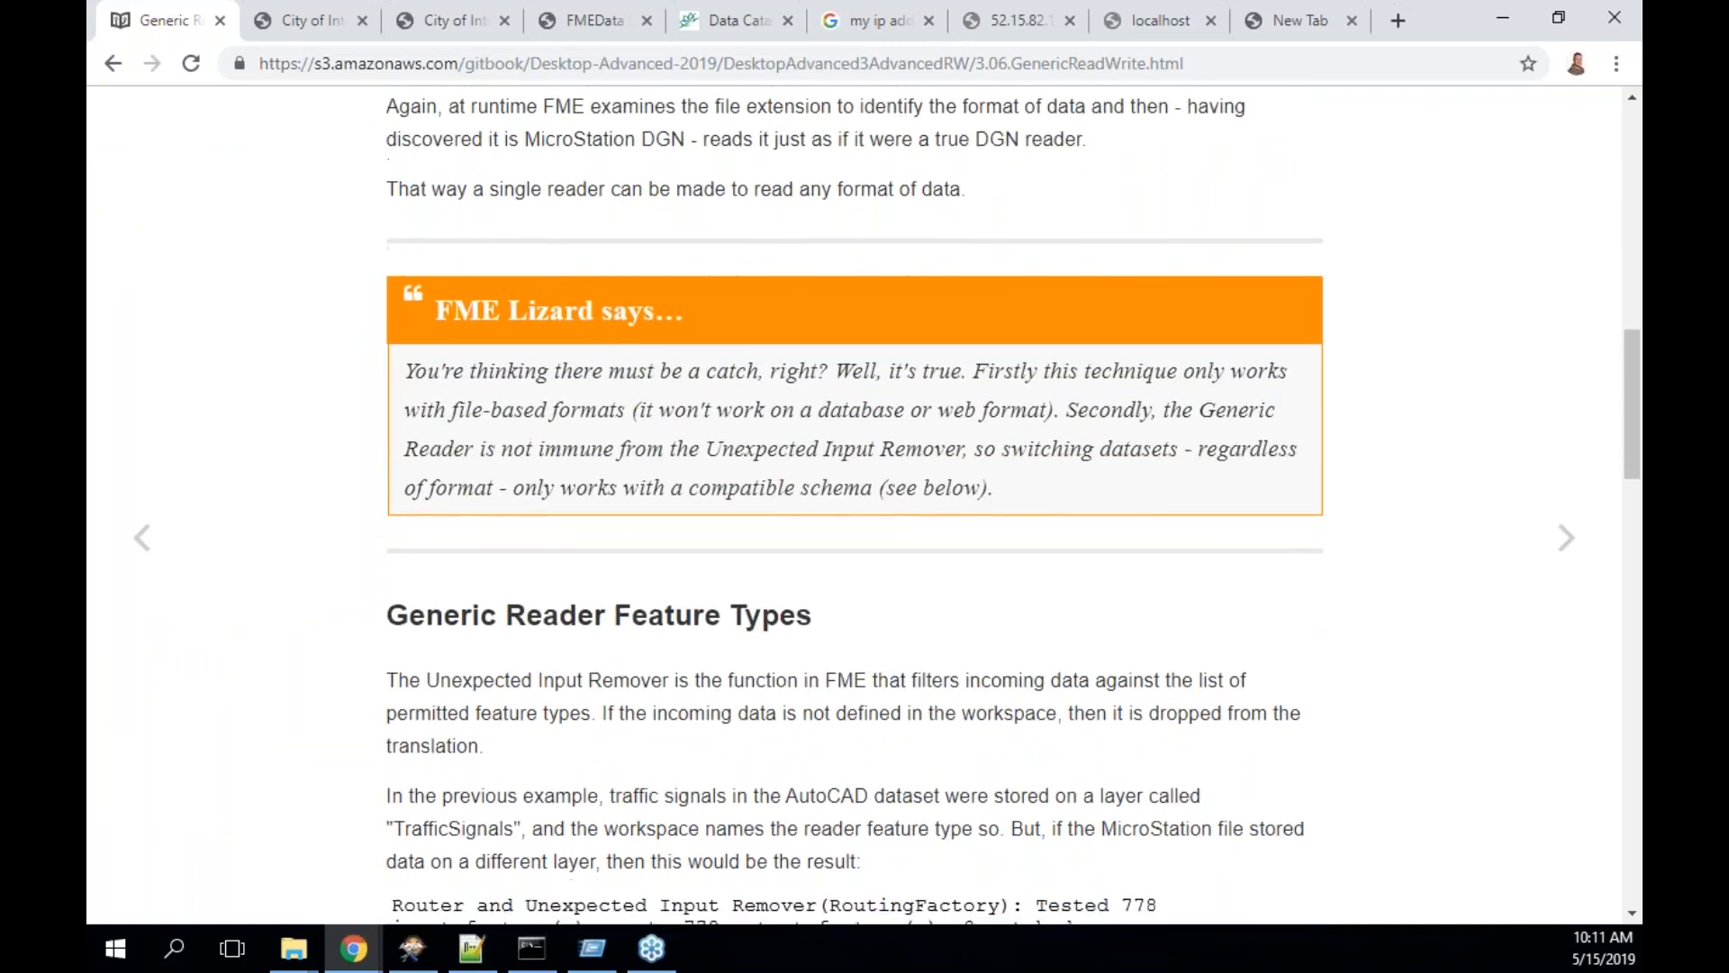
scroll(1252, 704, "down", 4)
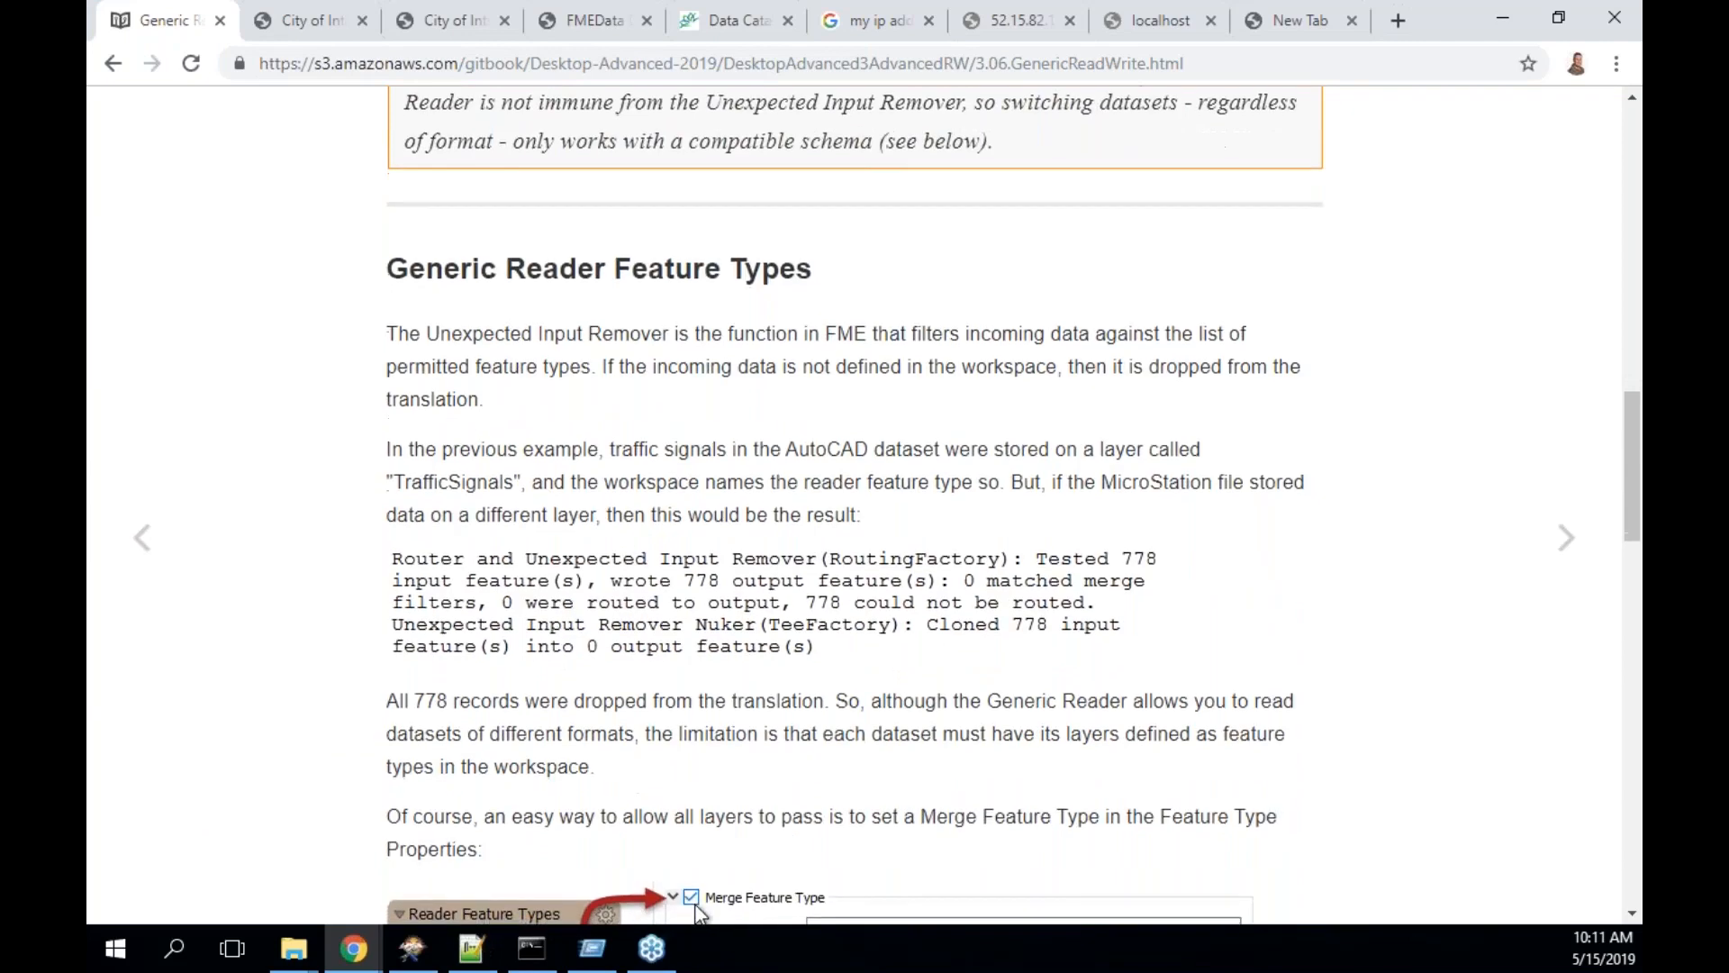
scroll(863, 500, "down", 1)
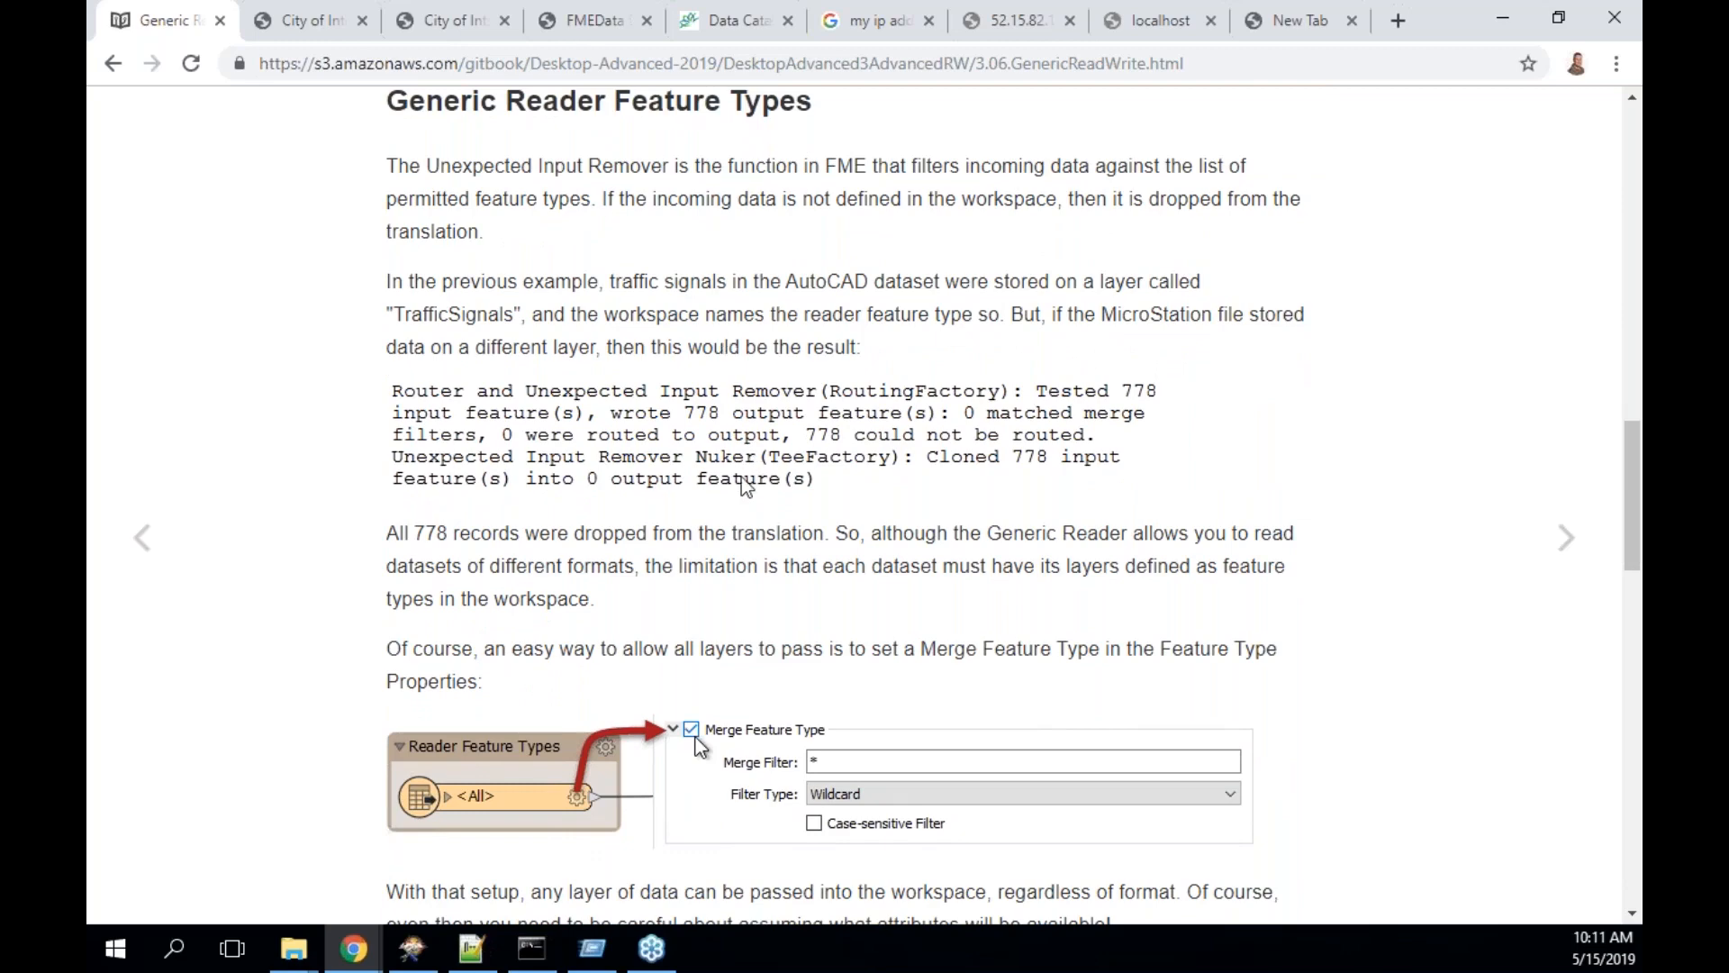
scroll(742, 477, "down", 1)
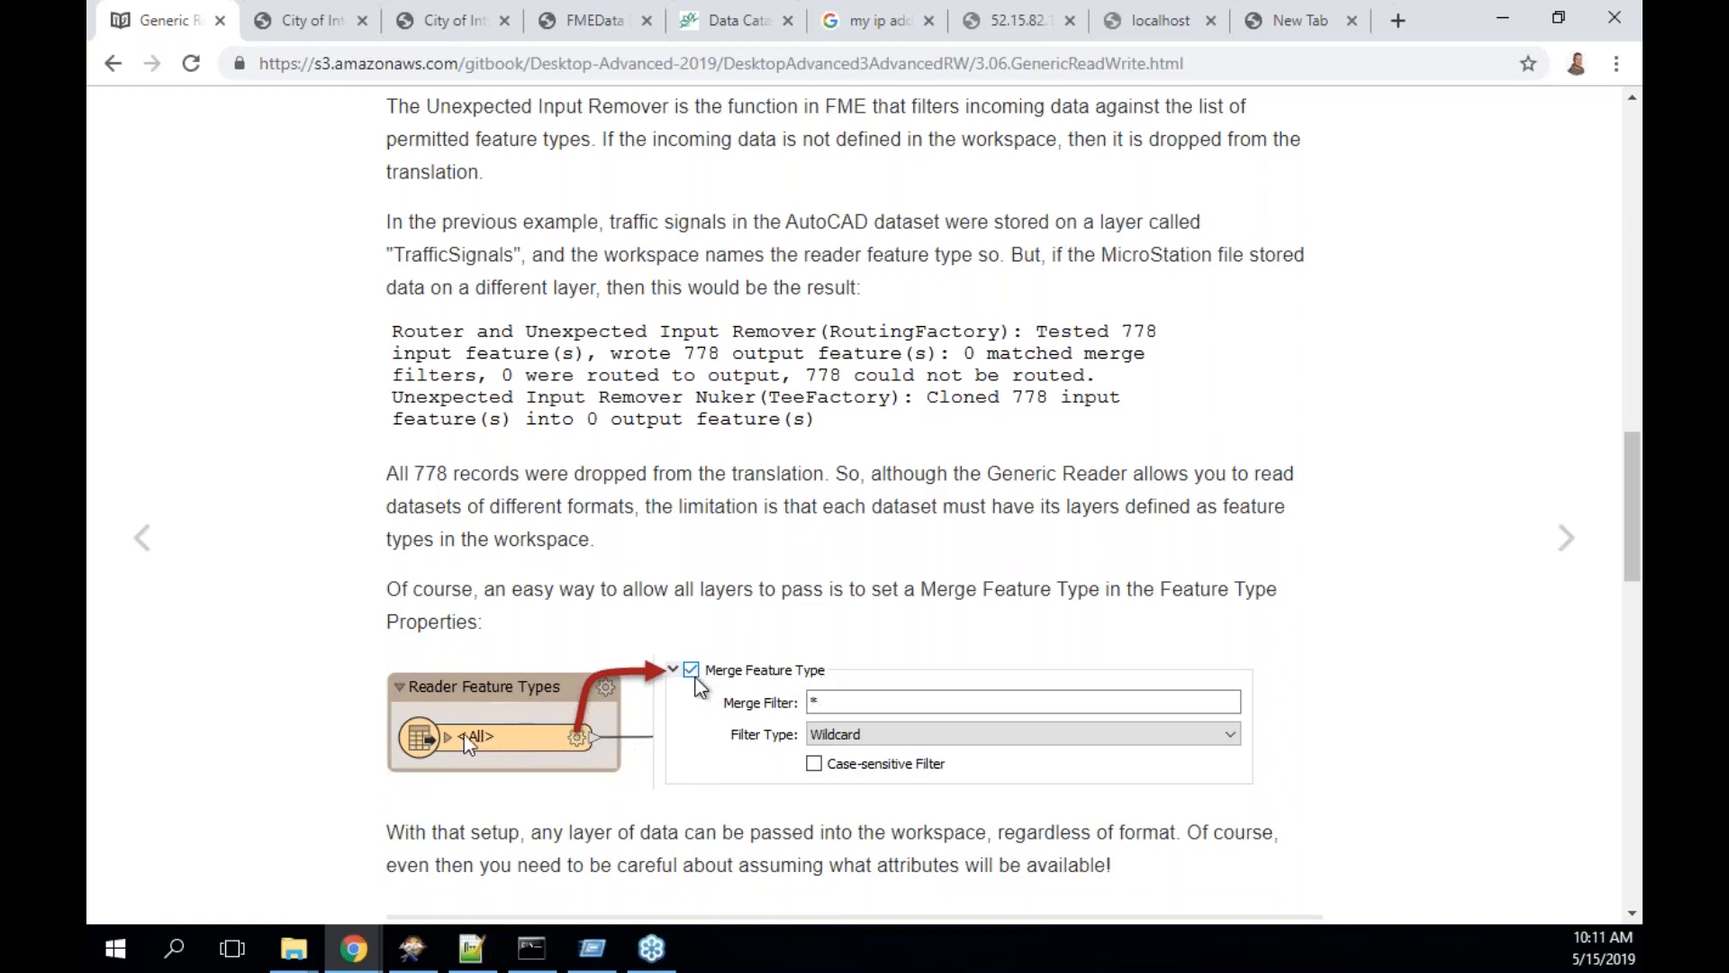
scroll(480, 743, "down", 1)
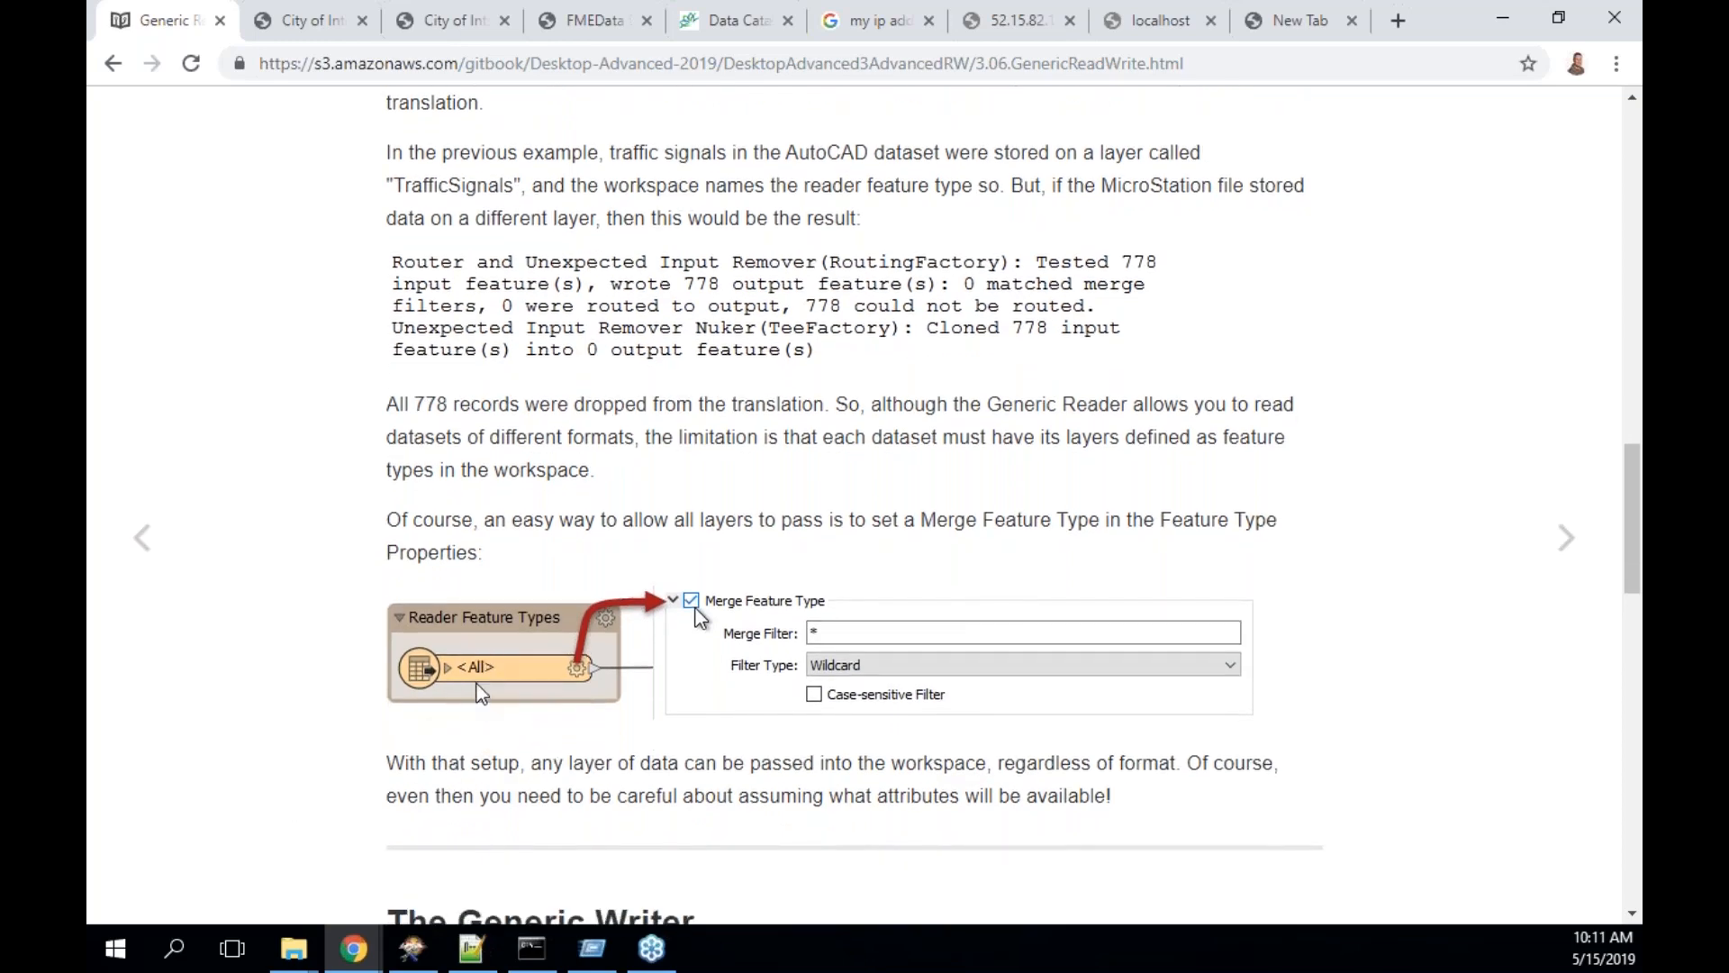
scroll(482, 694, "down", 5)
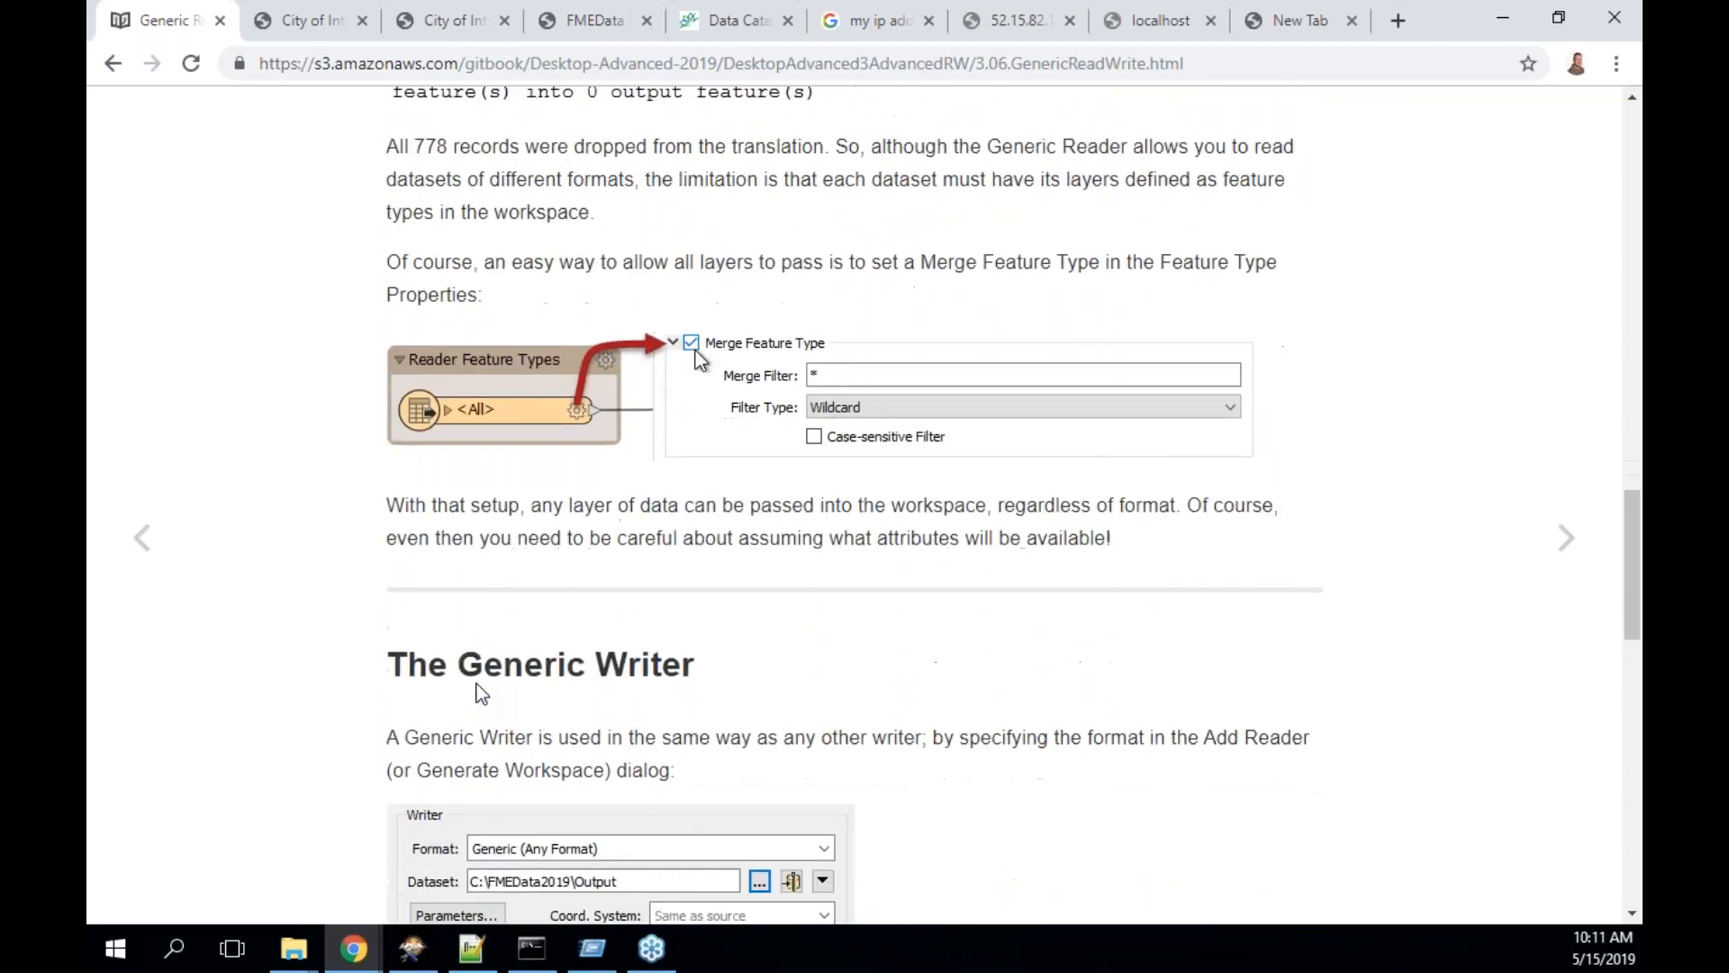
scroll(481, 671, "down", 1)
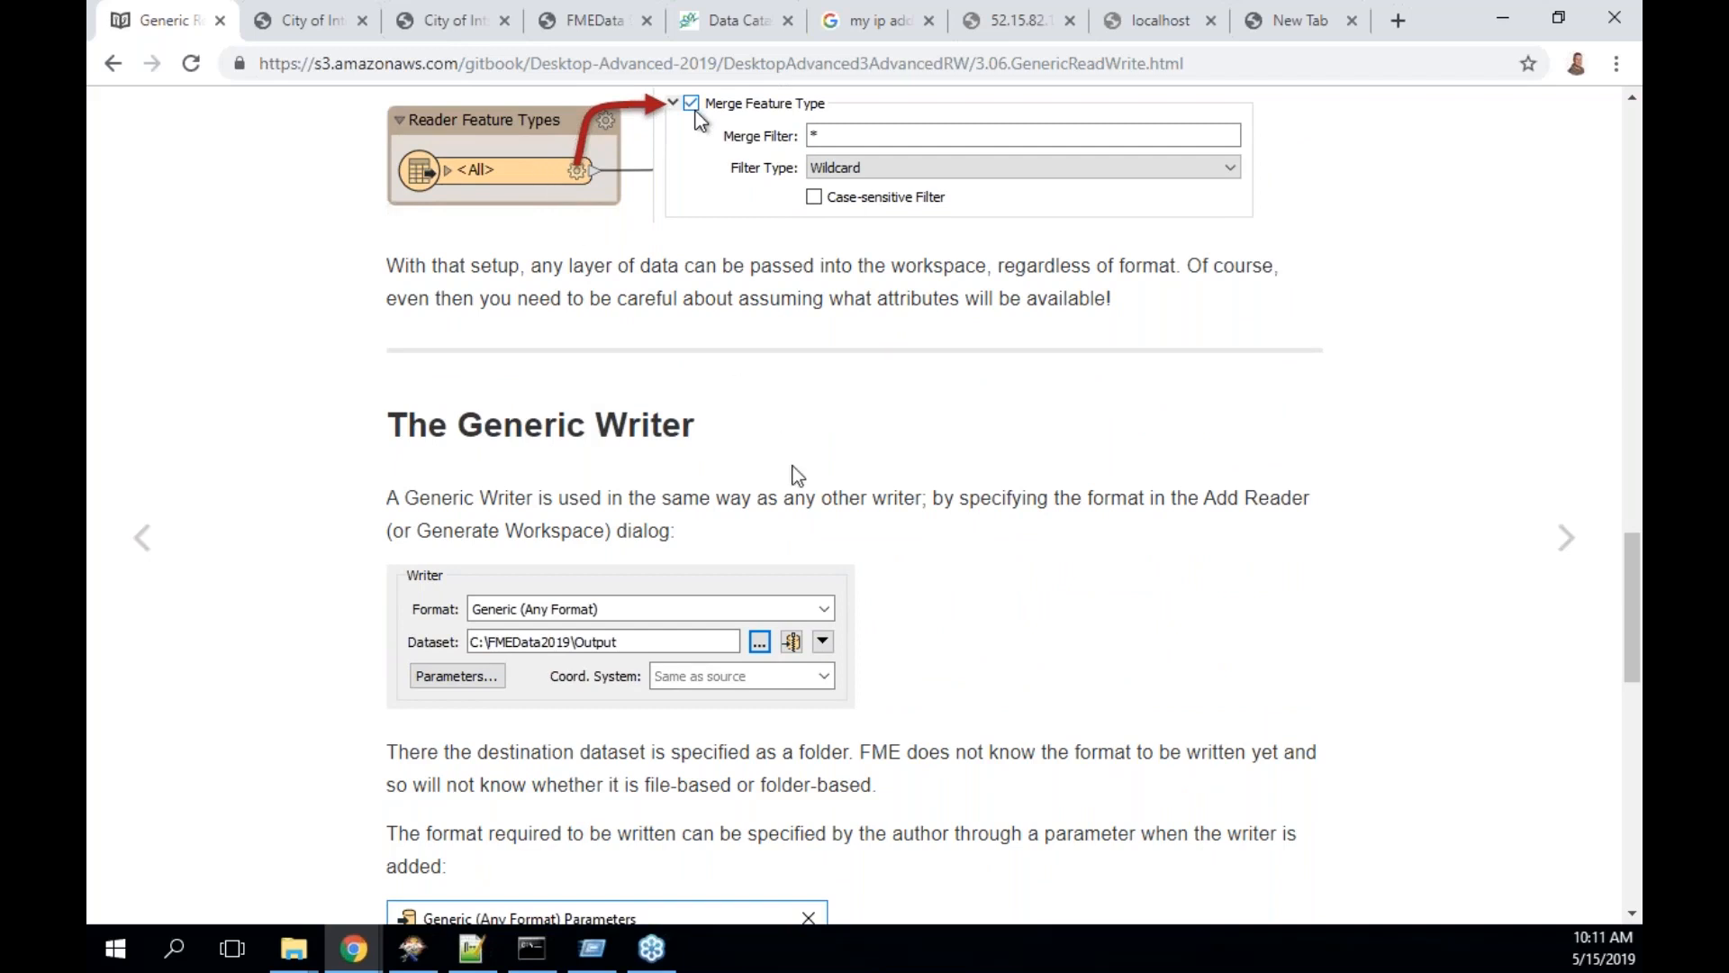
scroll(797, 475, "down", 1)
scroll(798, 475, "down", 2)
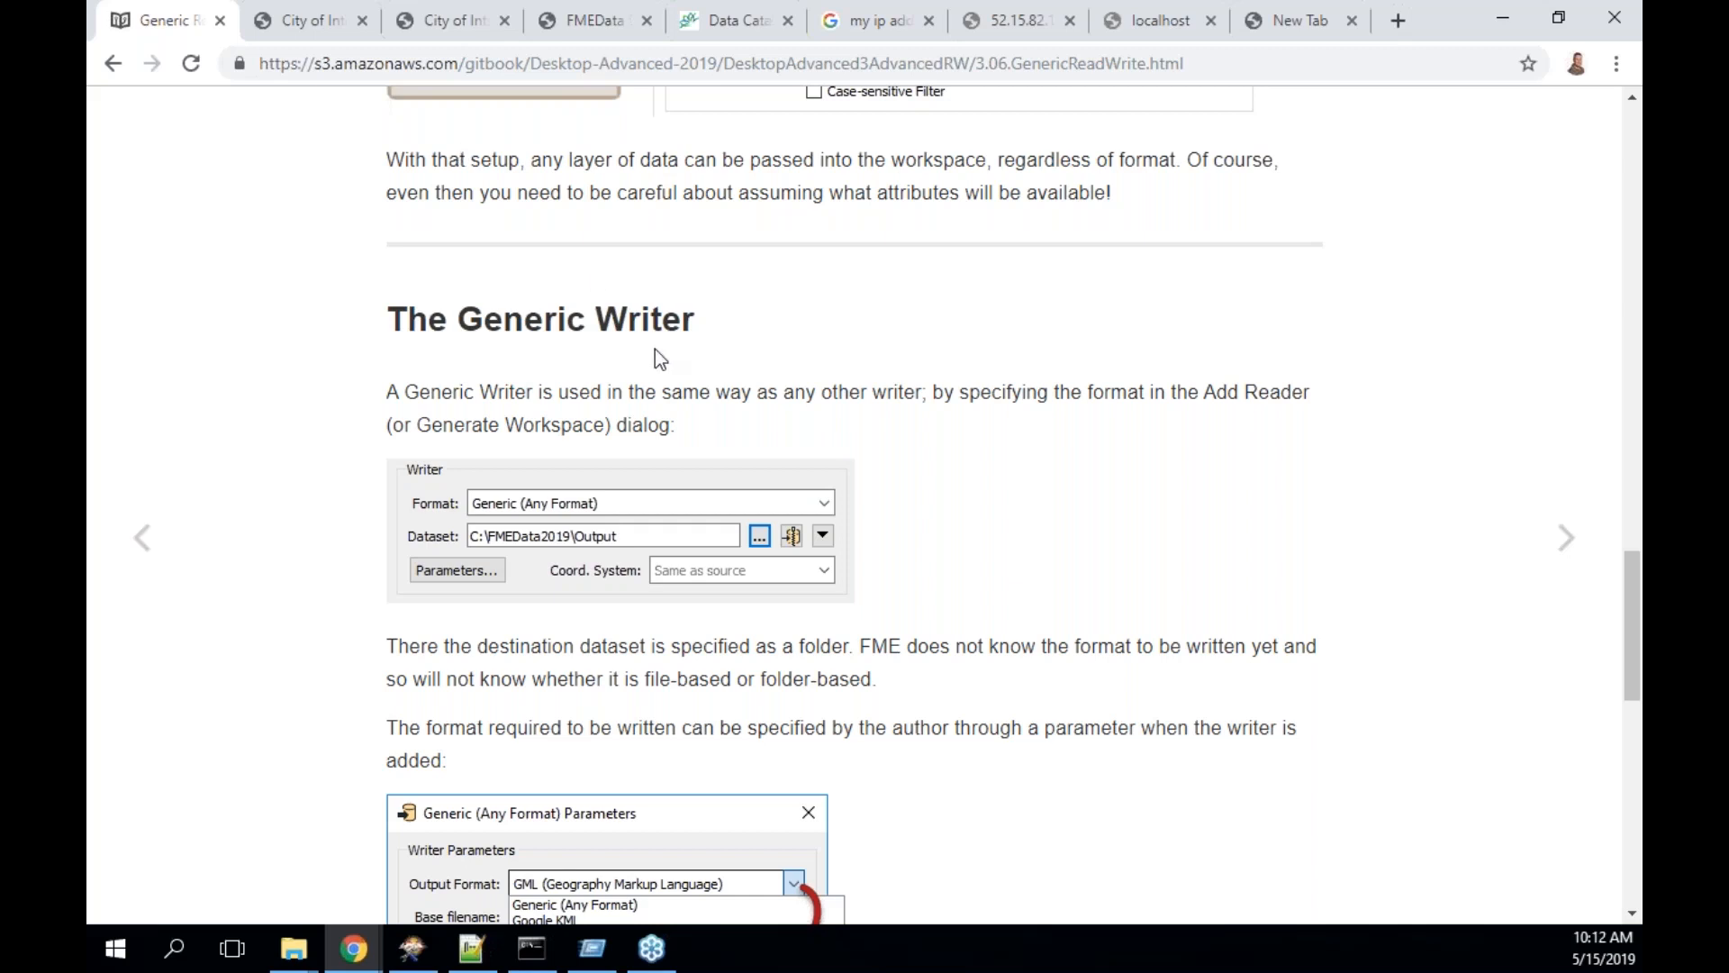
scroll(853, 437, "down", 1)
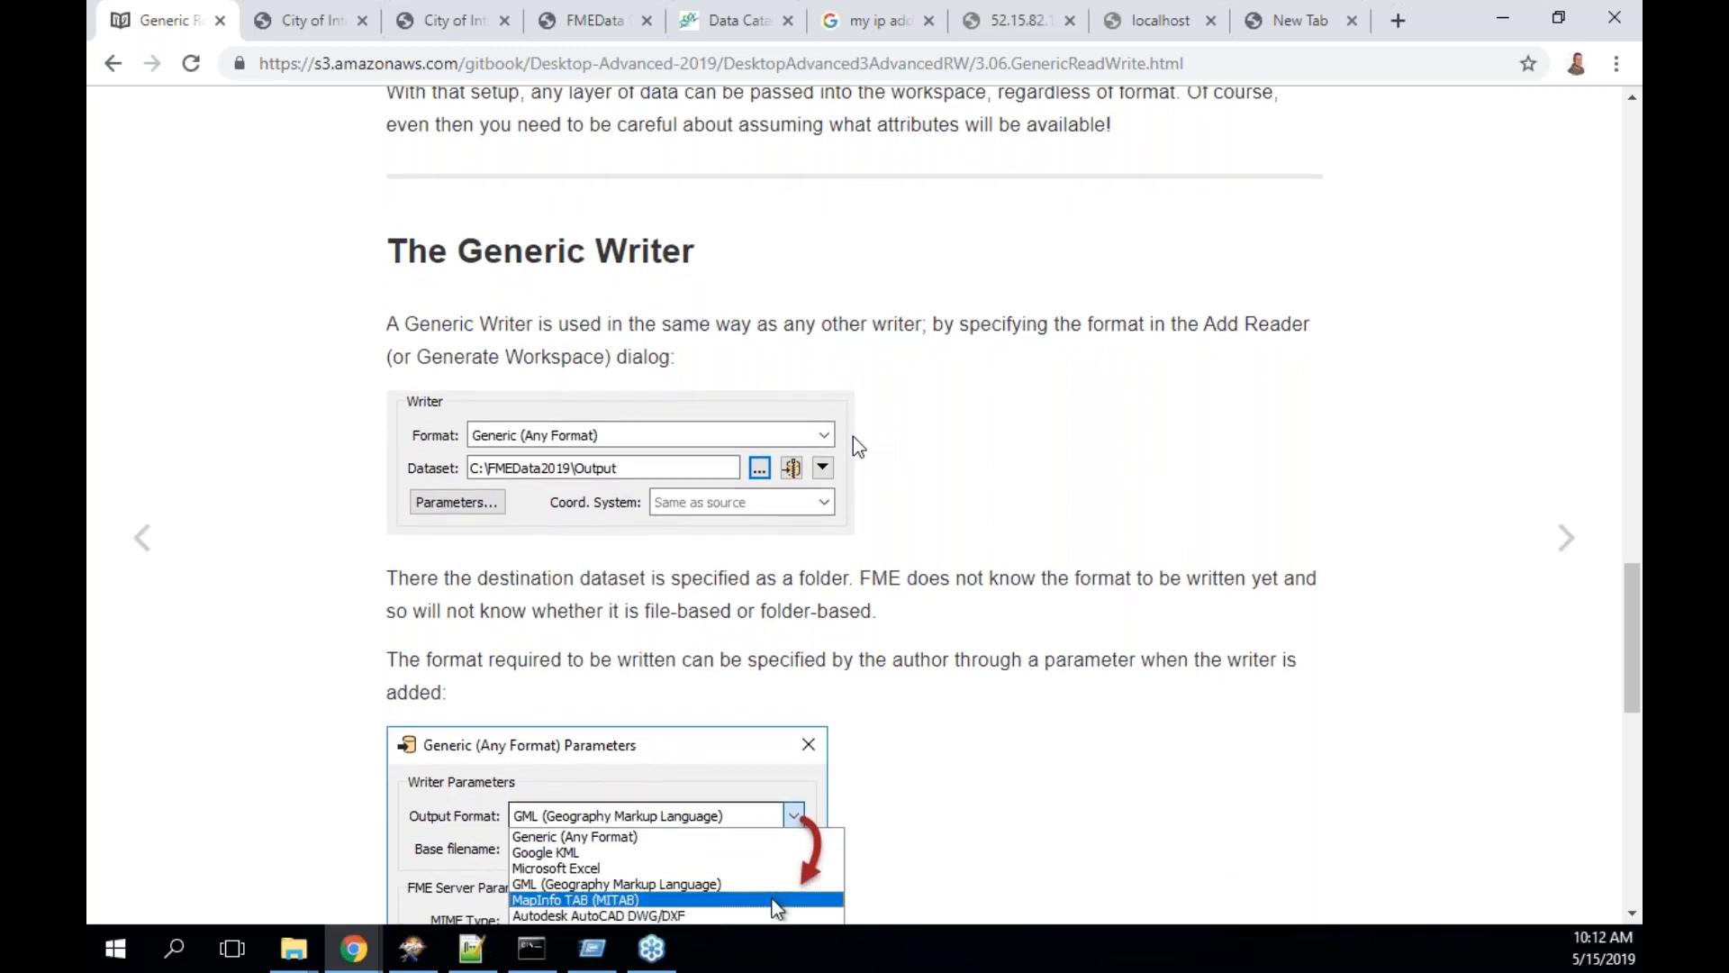
scroll(857, 444, "down", 1)
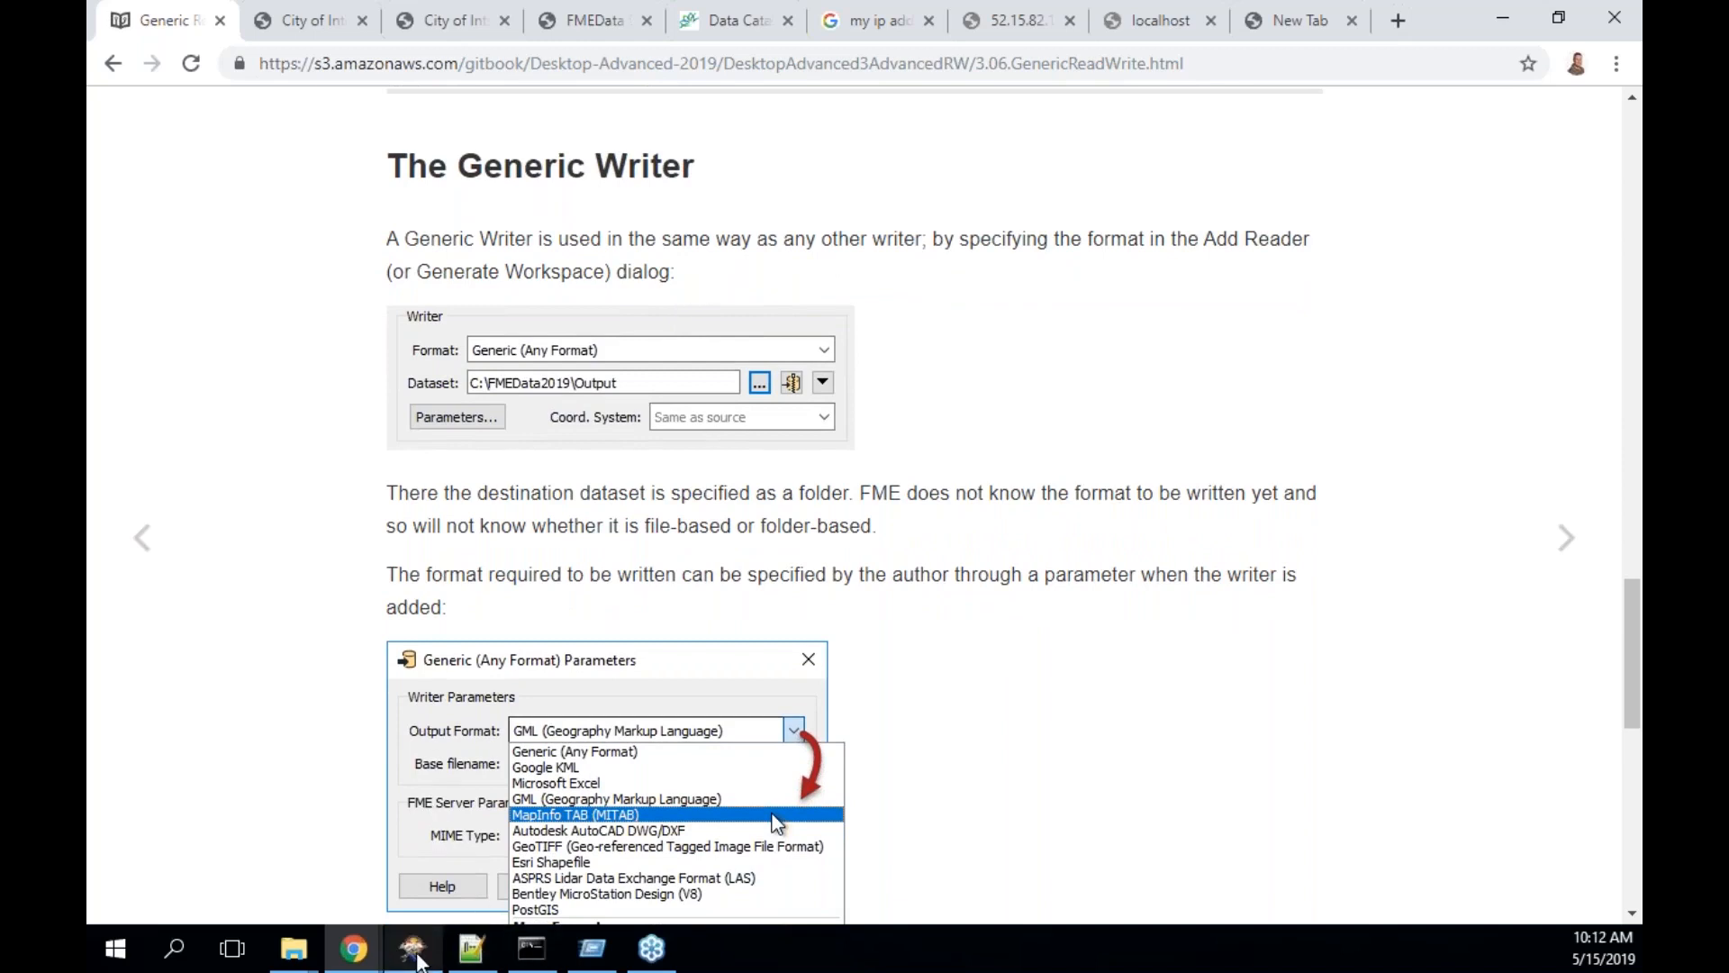
left_click(417, 958)
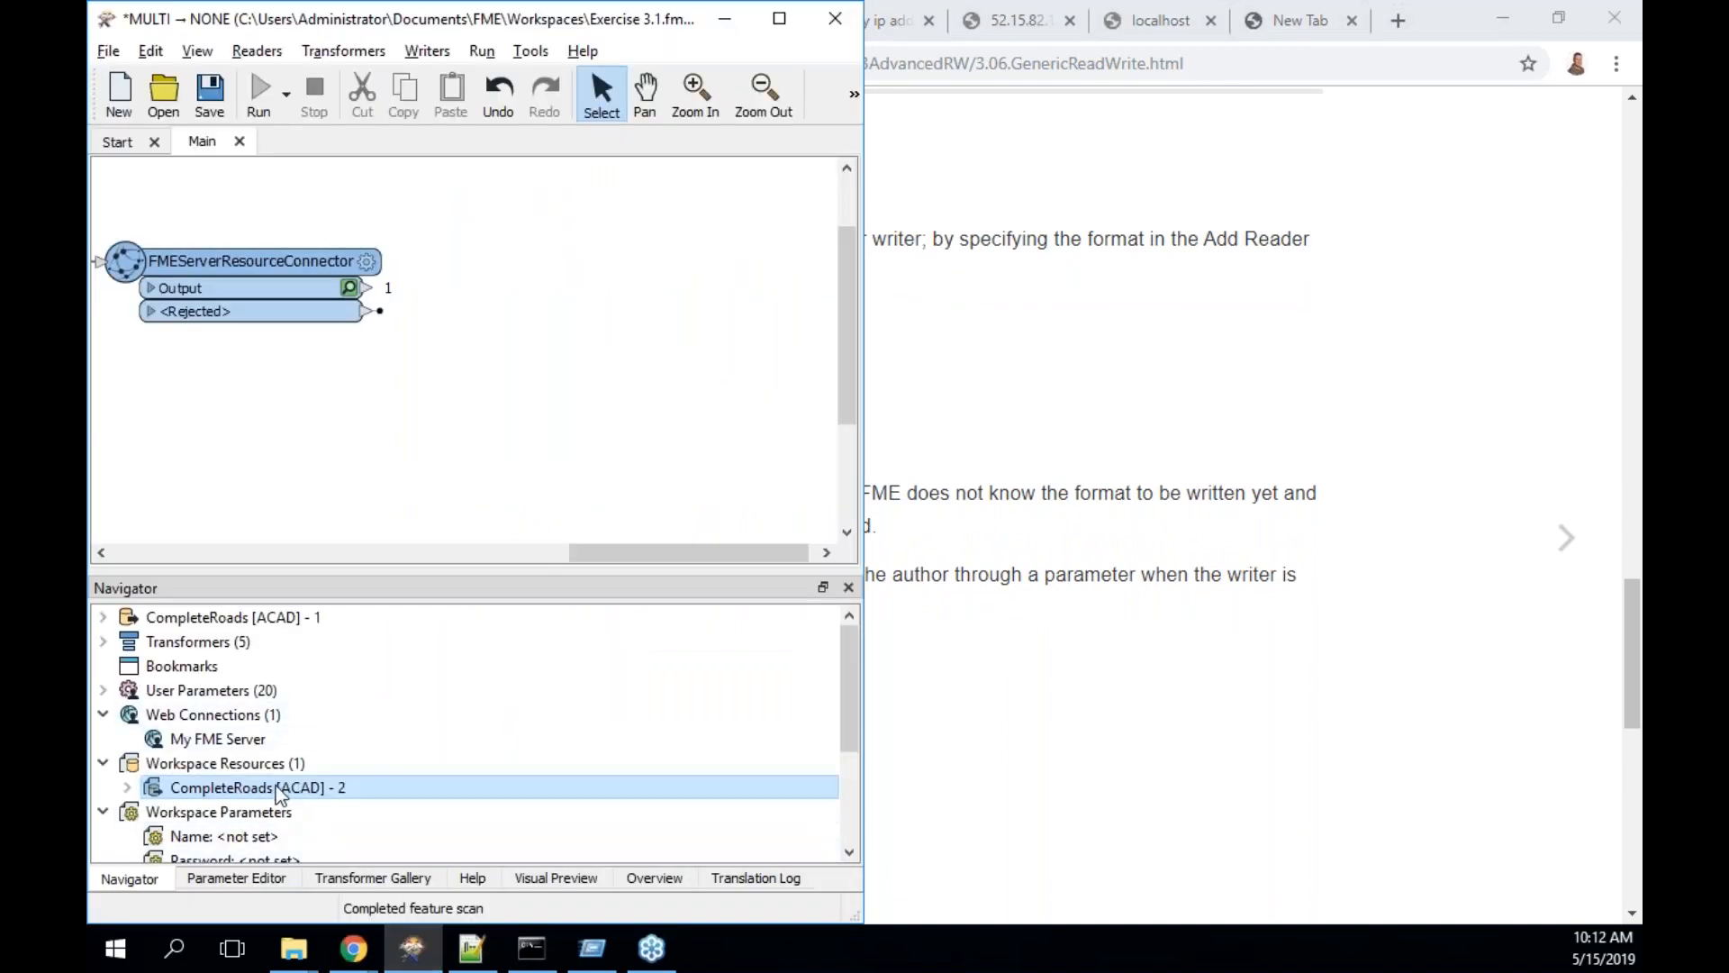
- Select CompleteRoads [ACAD] - 2, then minimize Workbench to reveal the Generic Writer tutorial
left_click(249, 789)
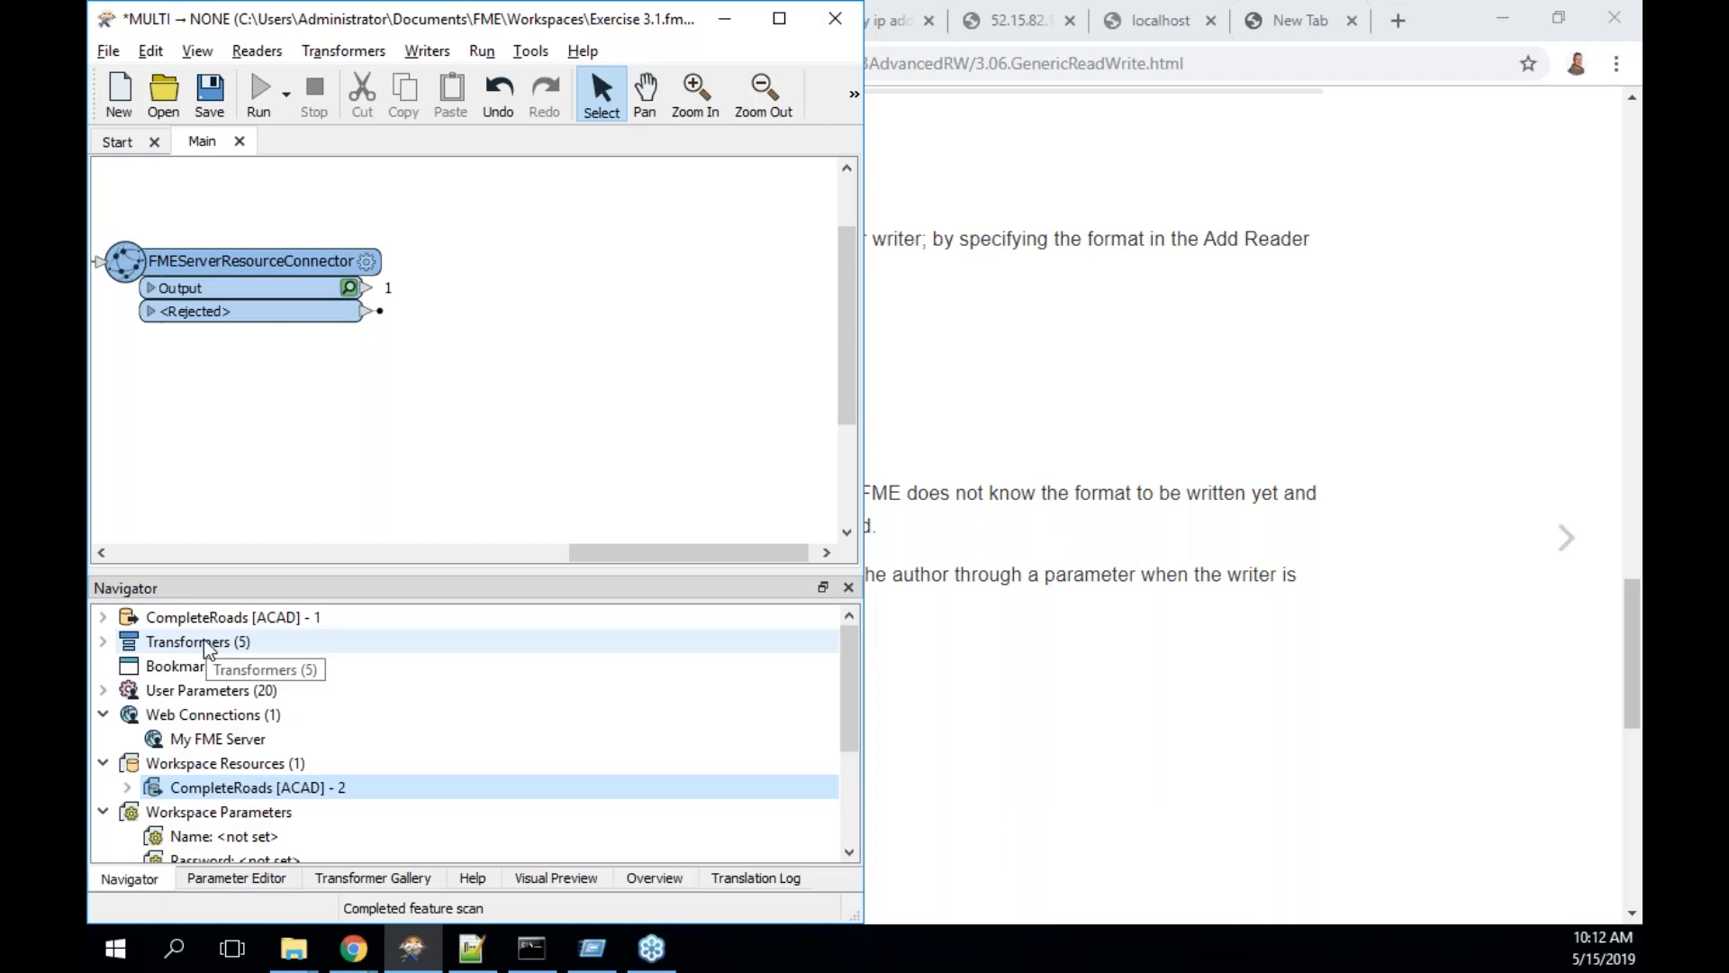
left_click(724, 20)
- Read the Output Format and FME Lizard sections, then go on to Exercise 2
scroll(1022, 646, "down", 3)
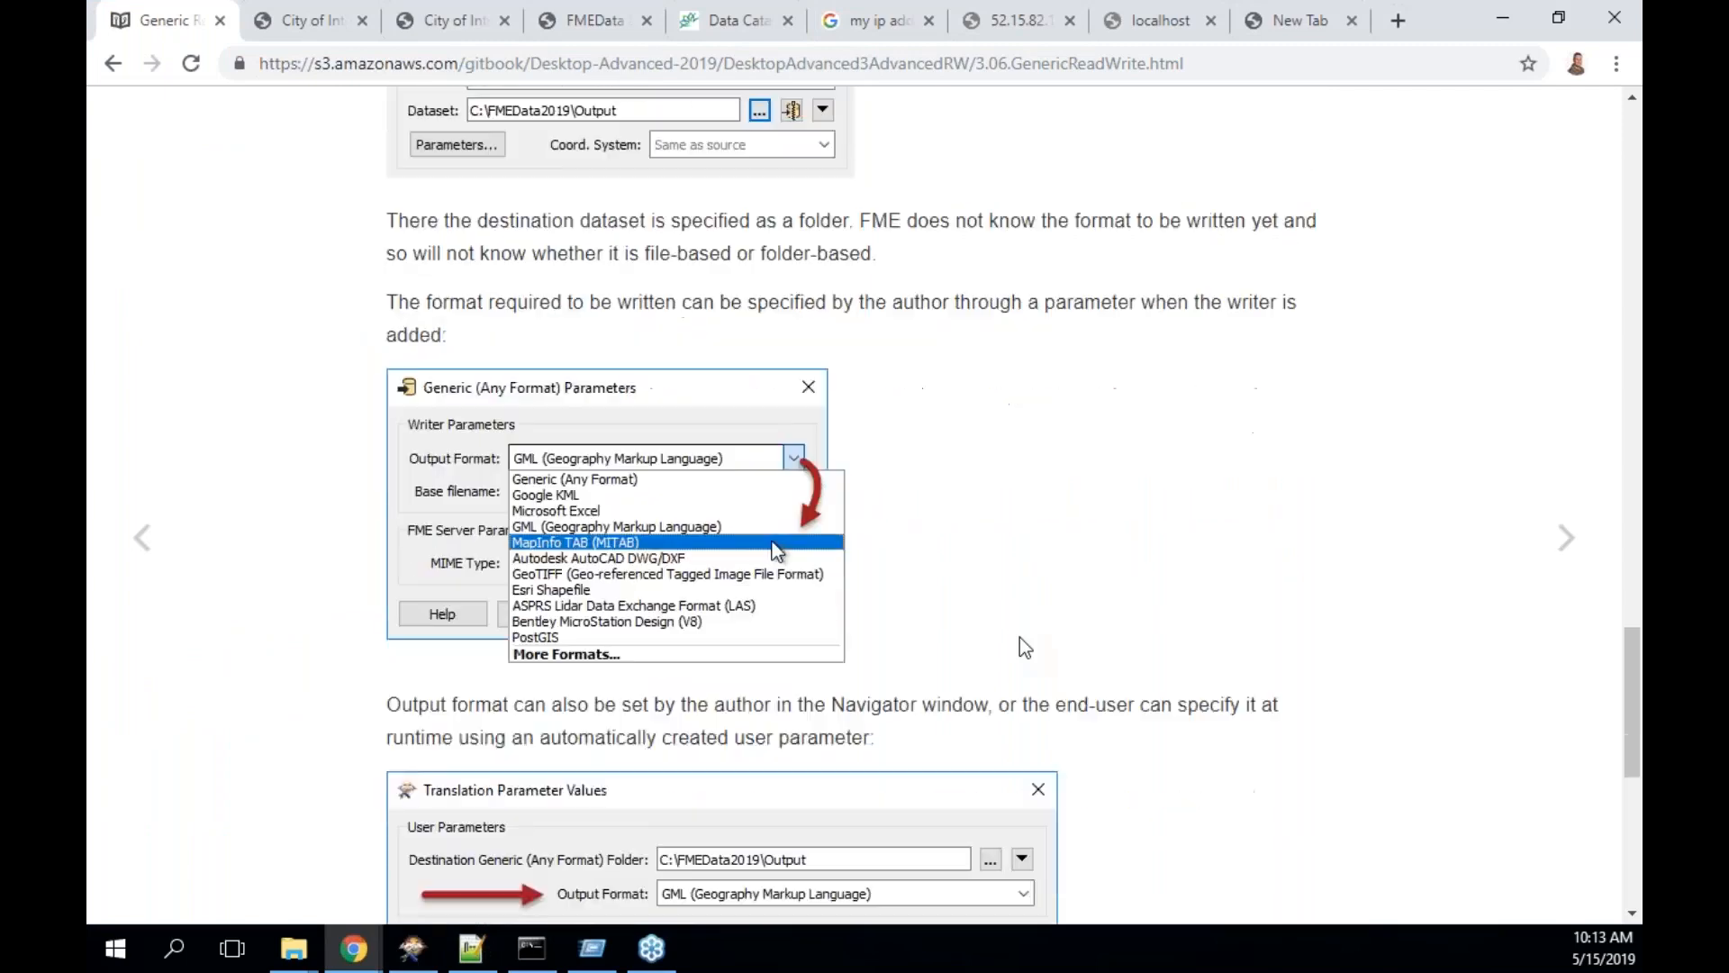
scroll(1020, 645, "down", 5)
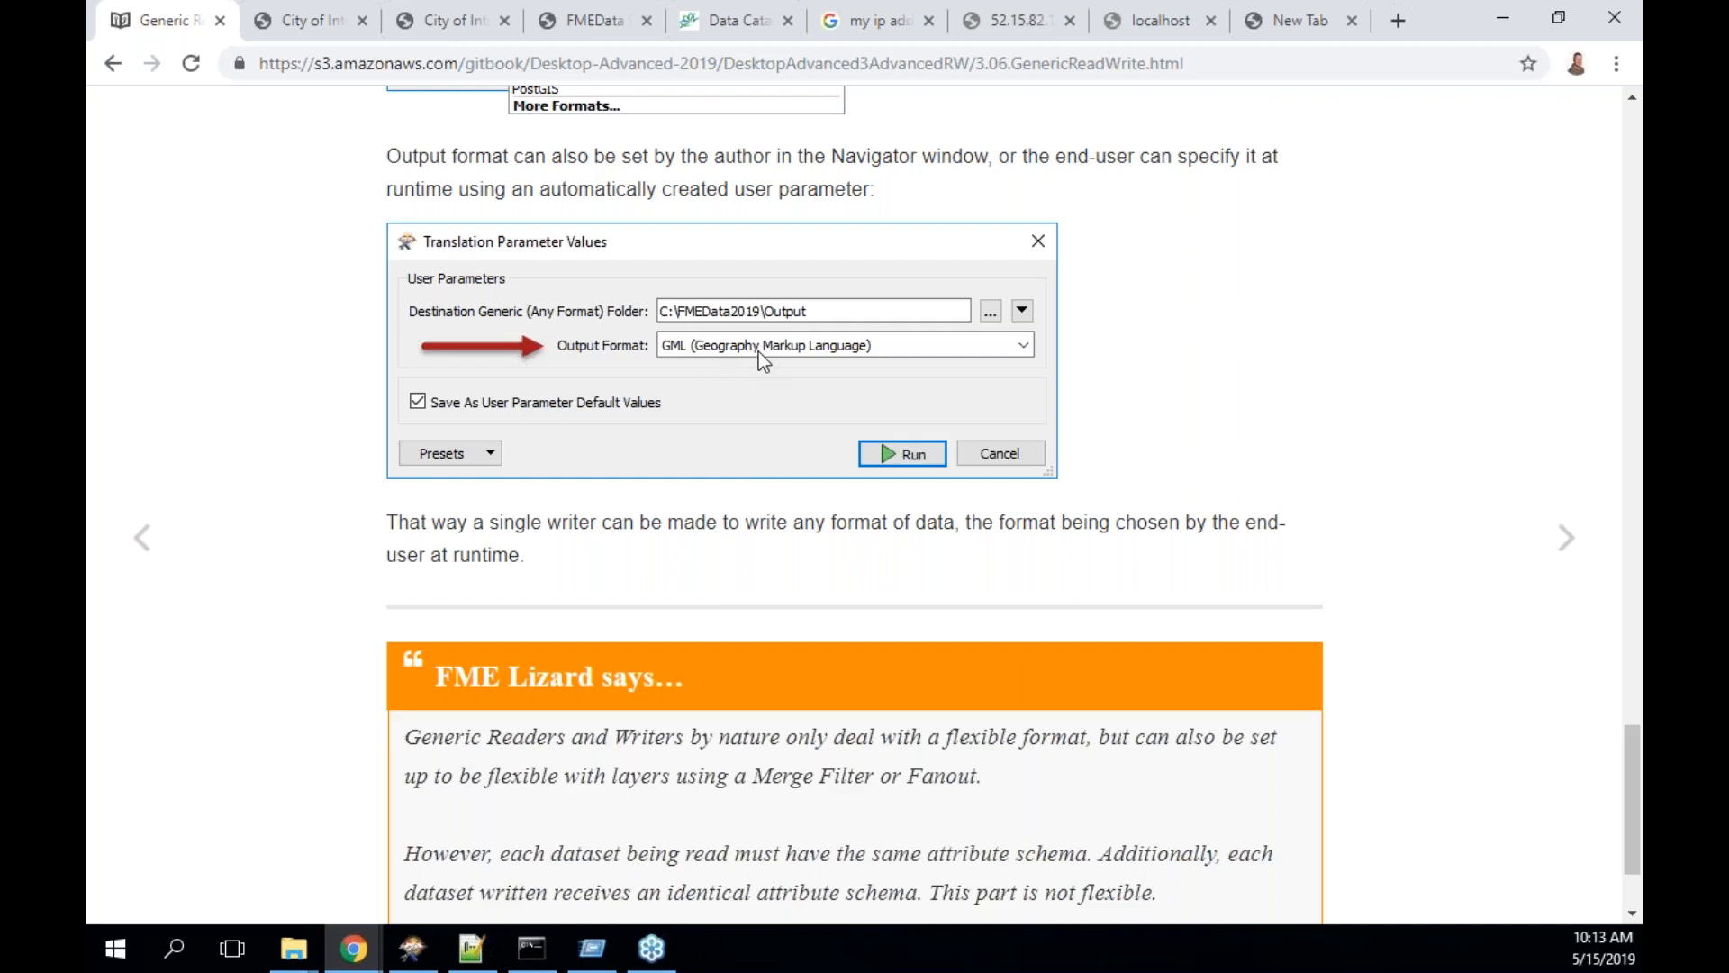
scroll(758, 351, "down", 2)
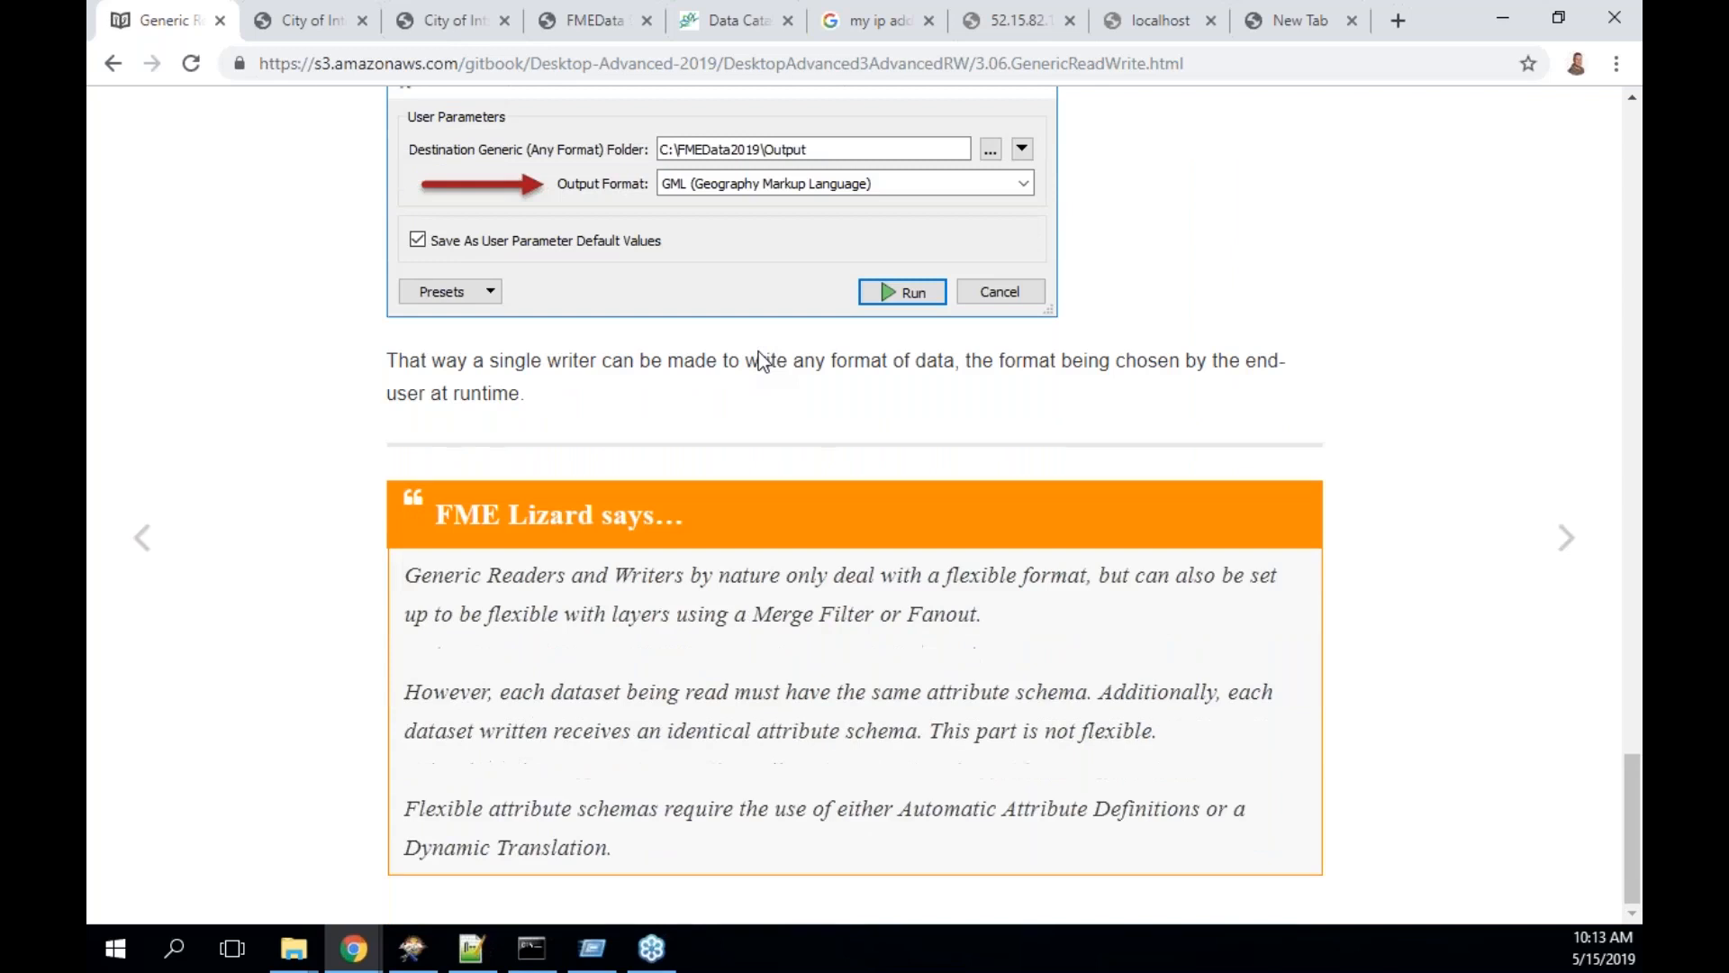
left_click(1562, 540)
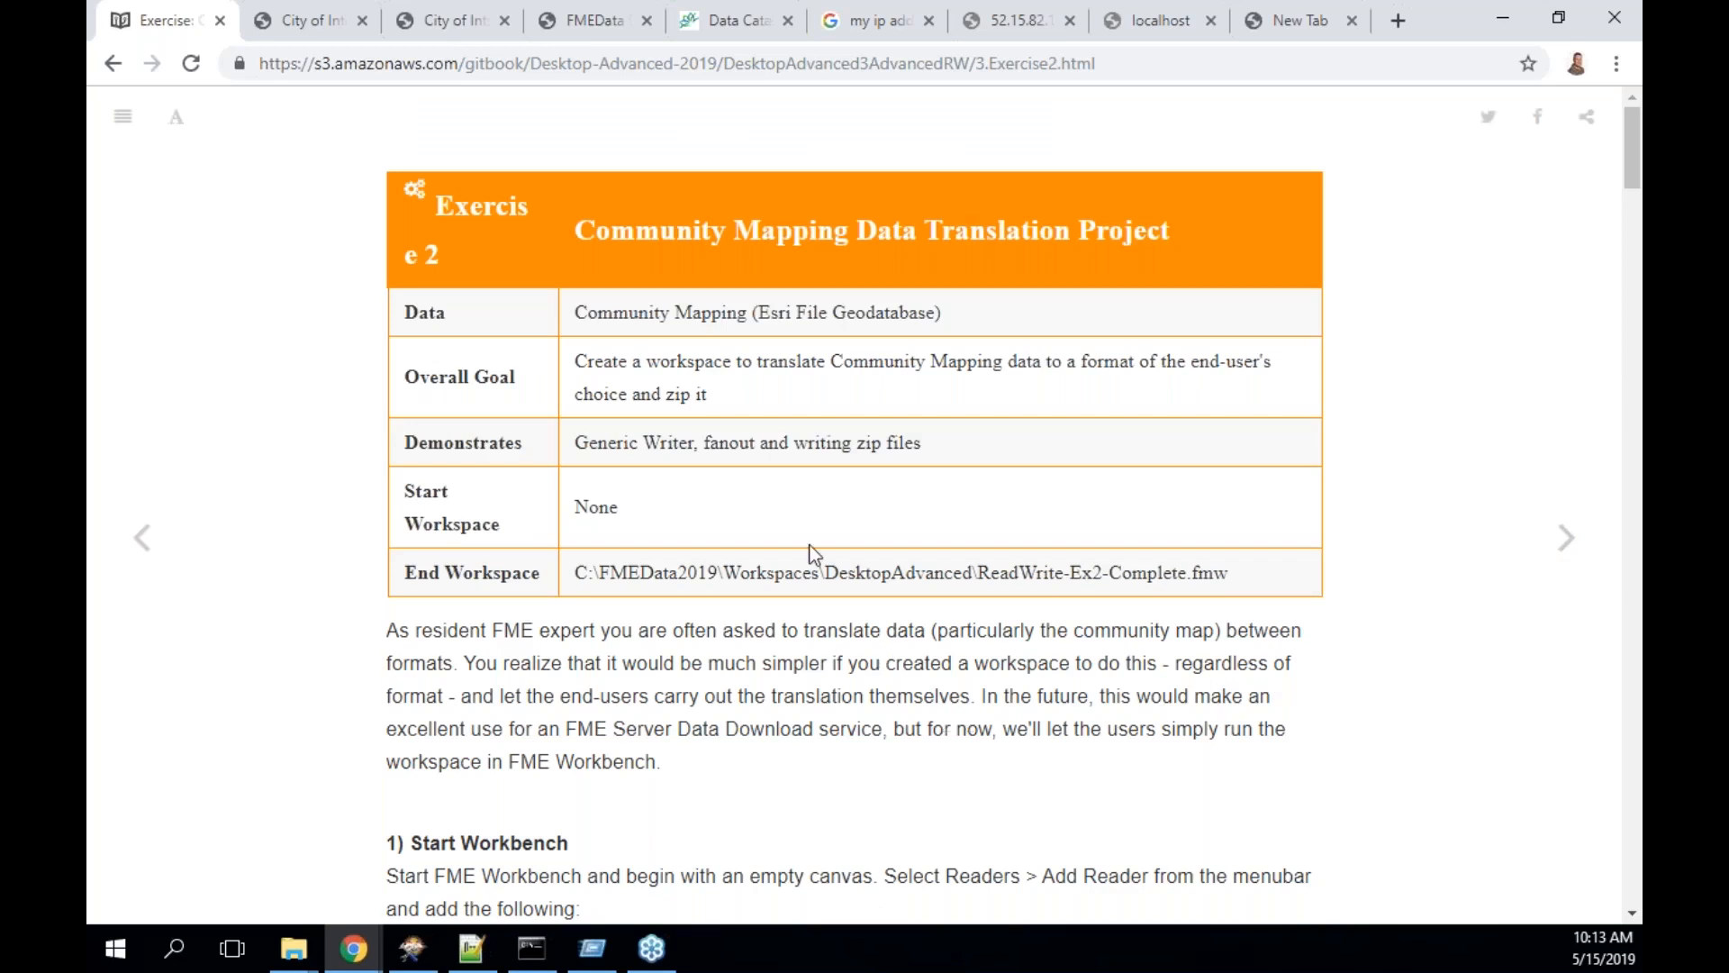
- Highlight the Data row's dataset description and the word Geodatabase
scroll(813, 552, "down", 1)
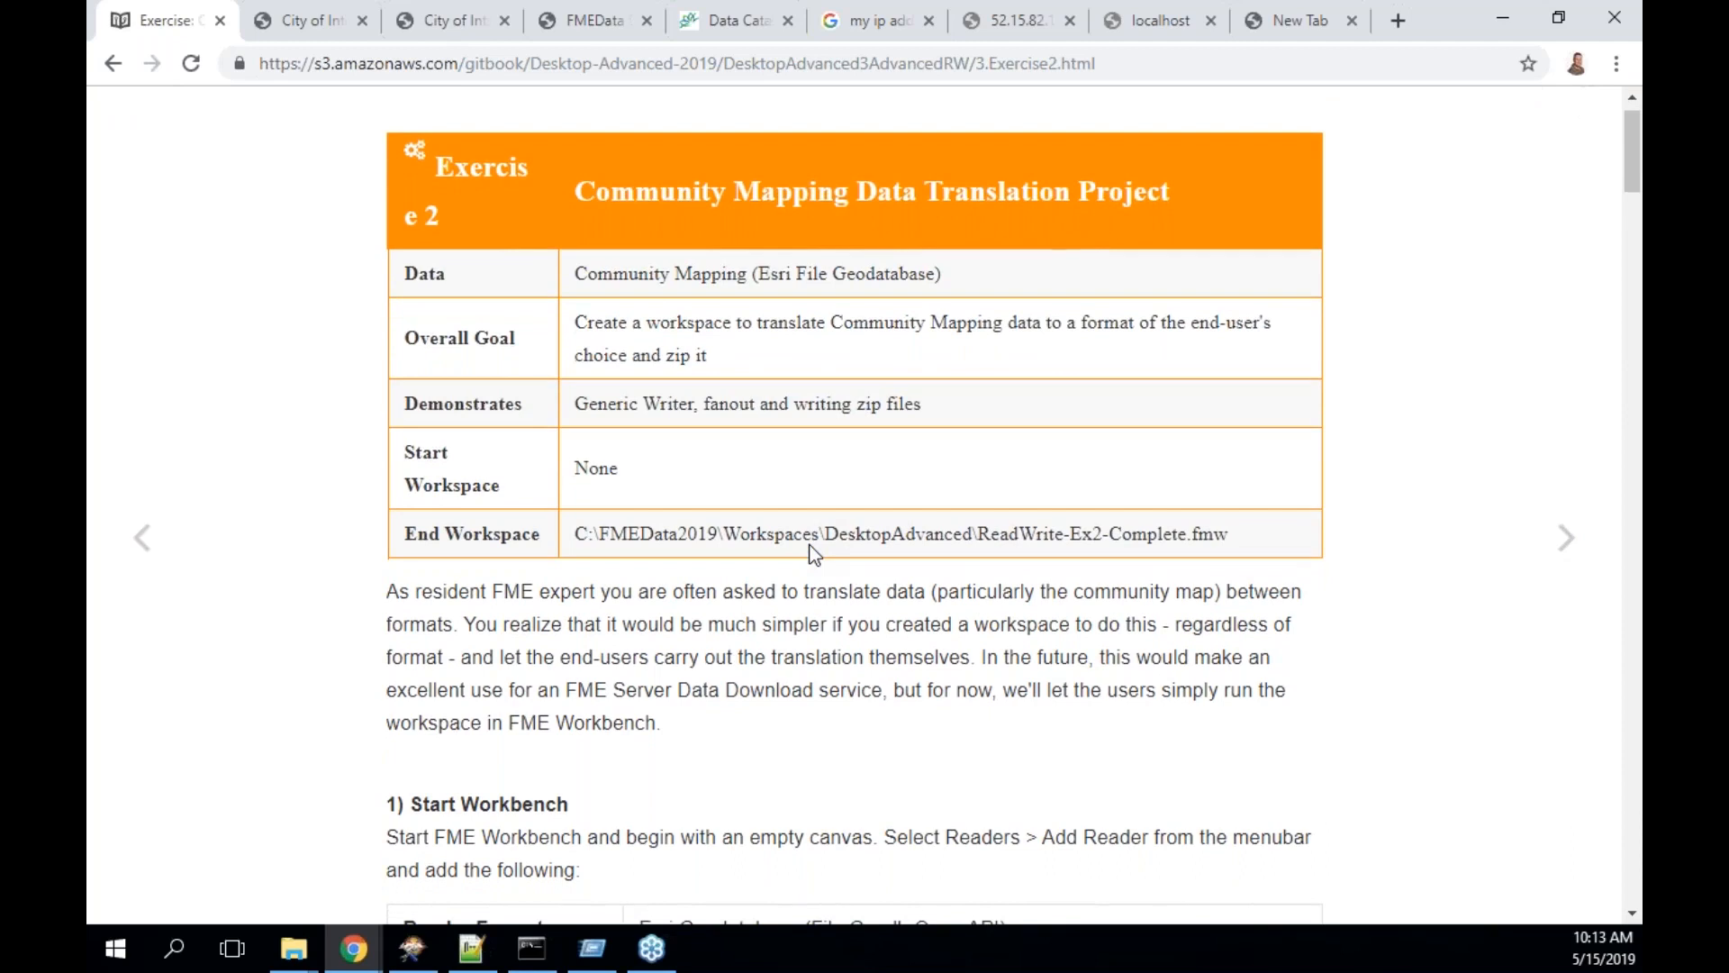
left_click_drag(945, 277, 575, 273)
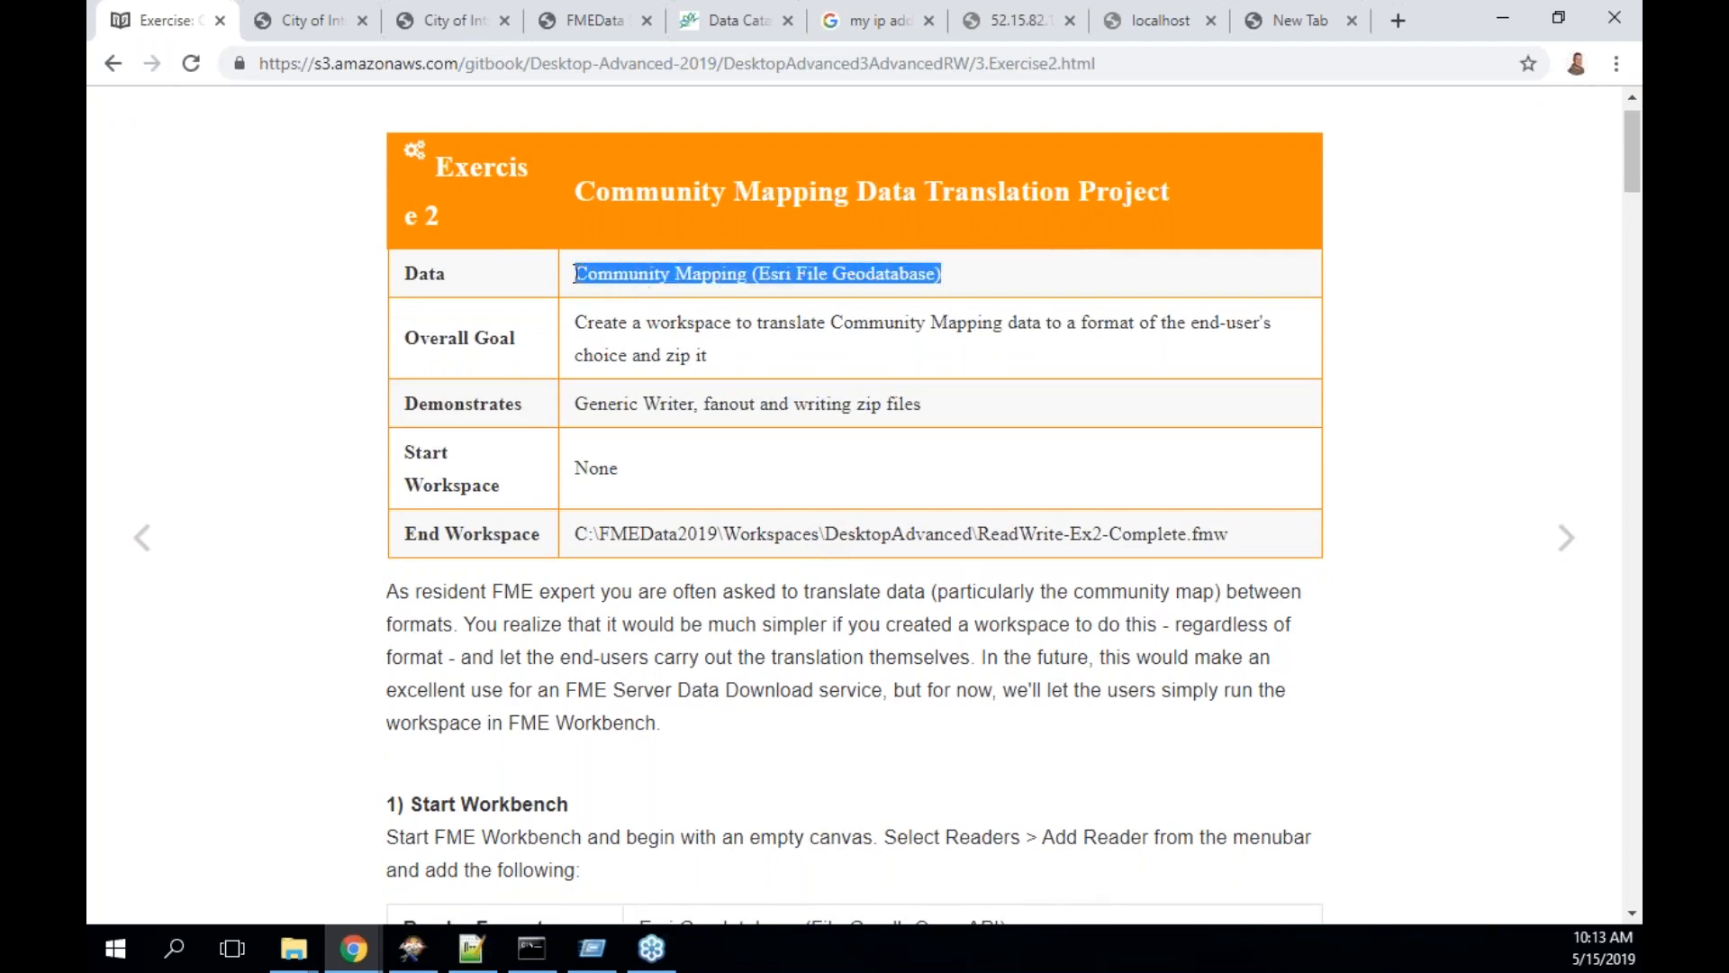
double_click(892, 271)
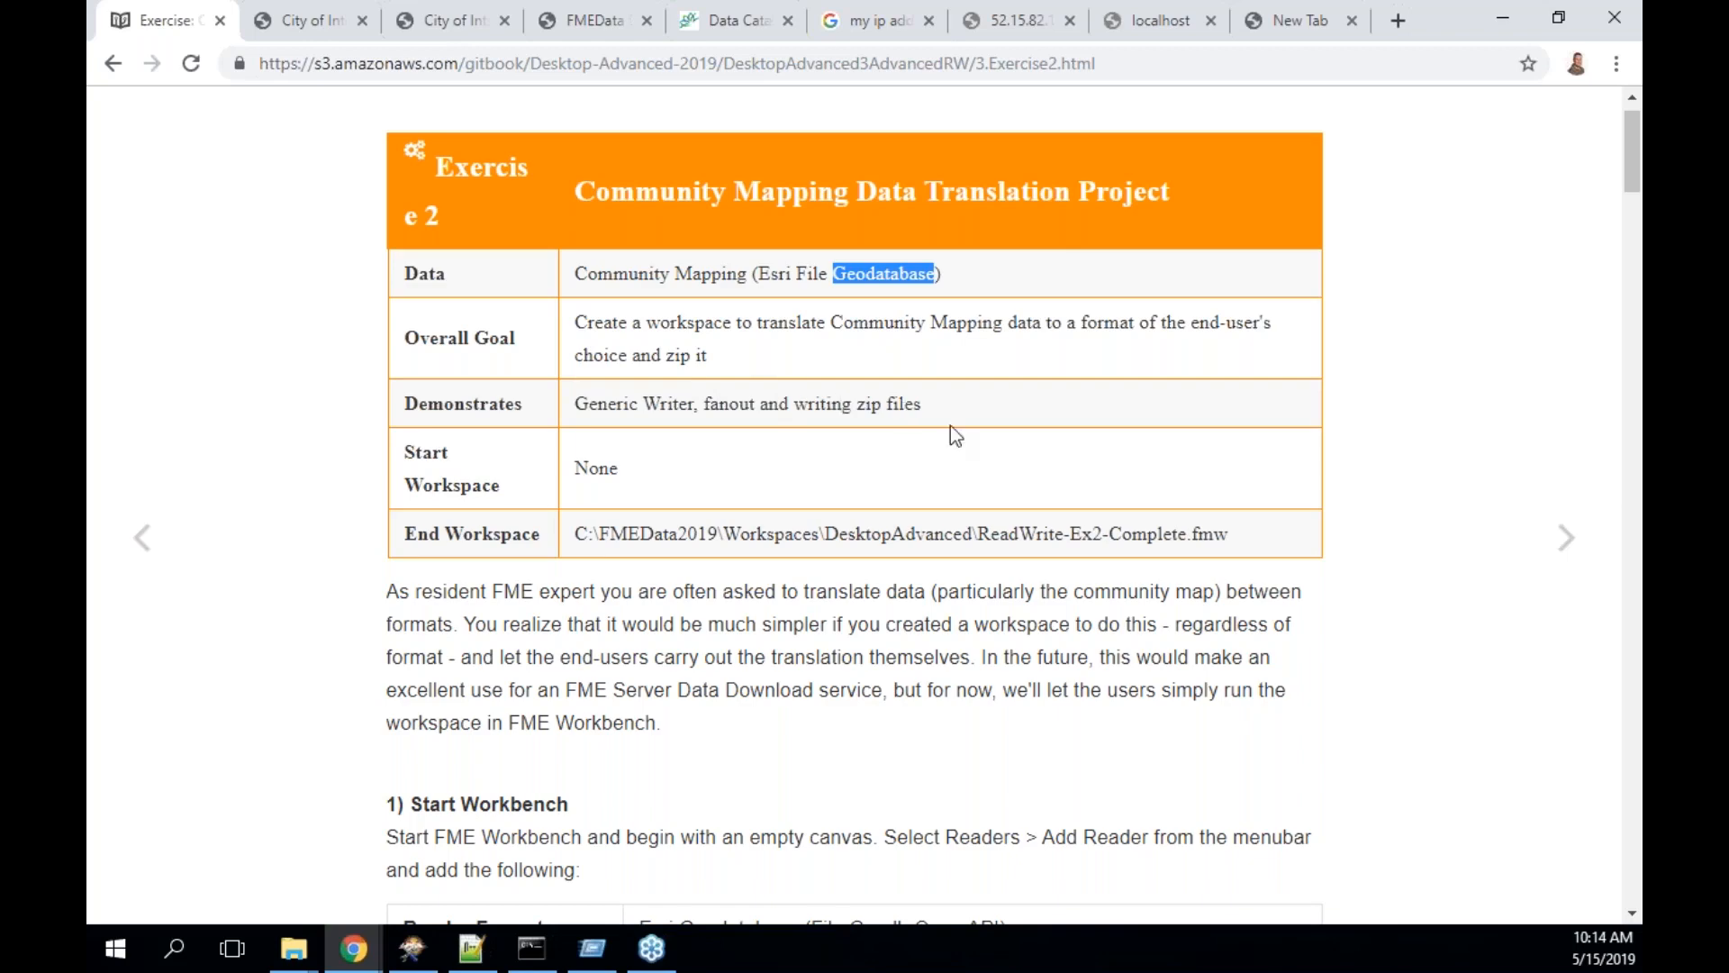
- Scroll to 2) Add Writer and snap Chrome to the right half of the screen
scroll(950, 426, "down", 1)
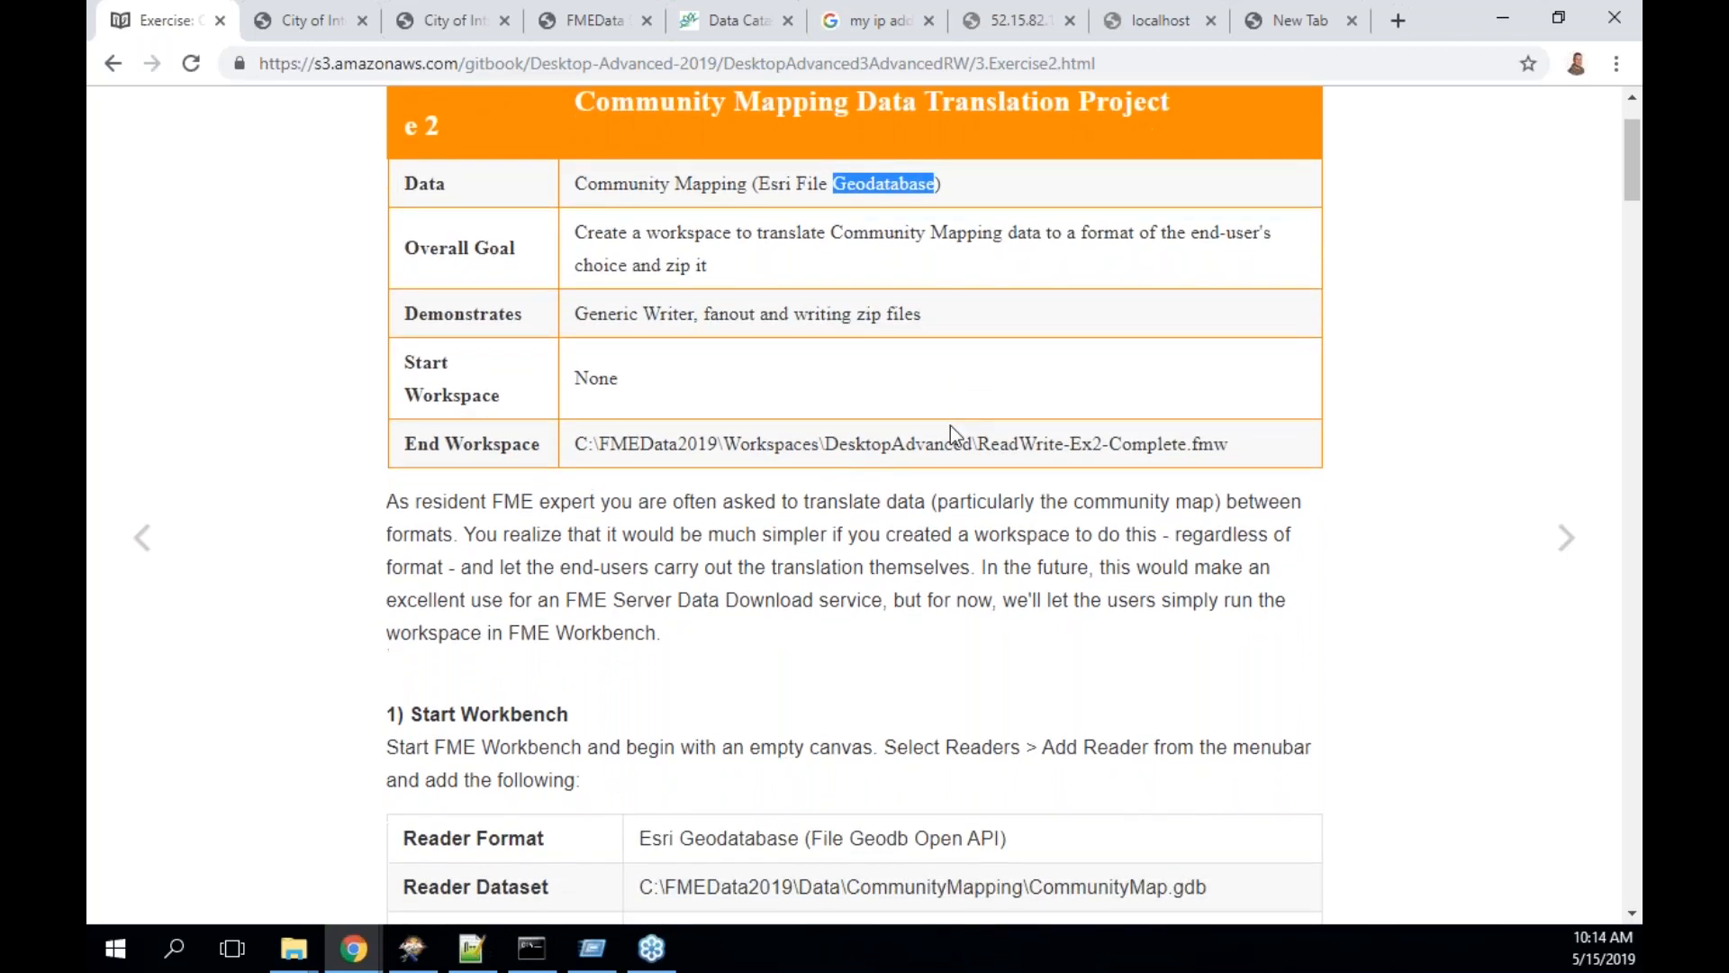
scroll(949, 425, "down", 2)
scroll(949, 425, "down", 4)
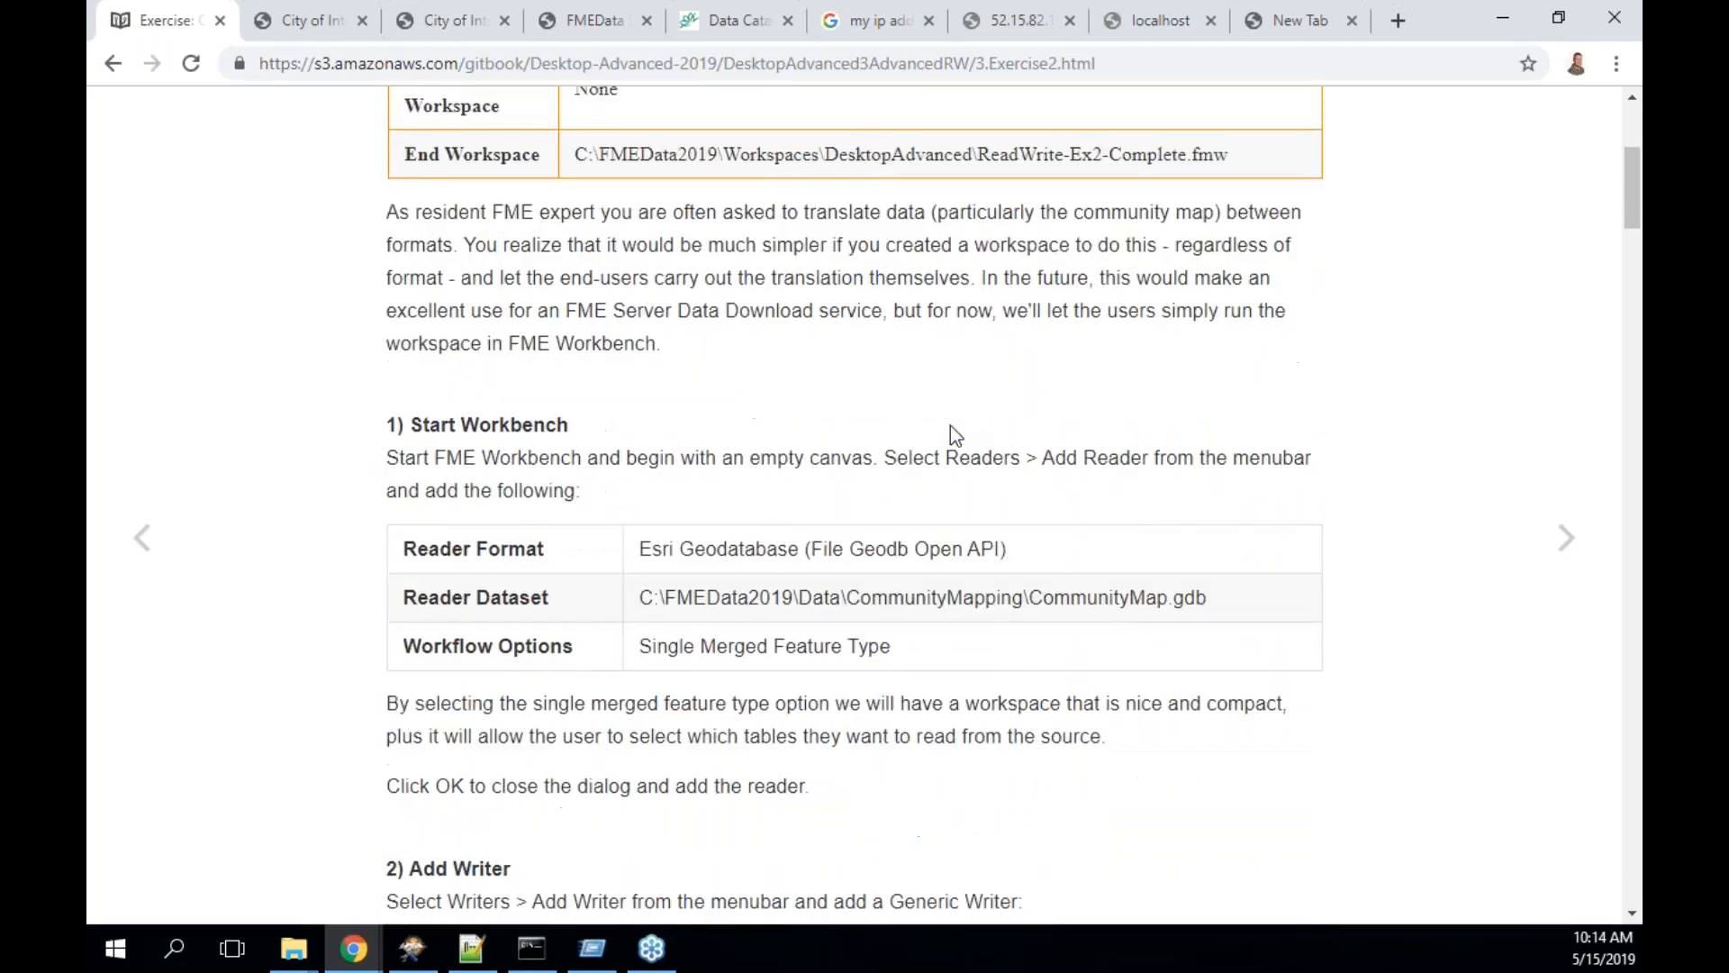
scroll(950, 425, "down", 2)
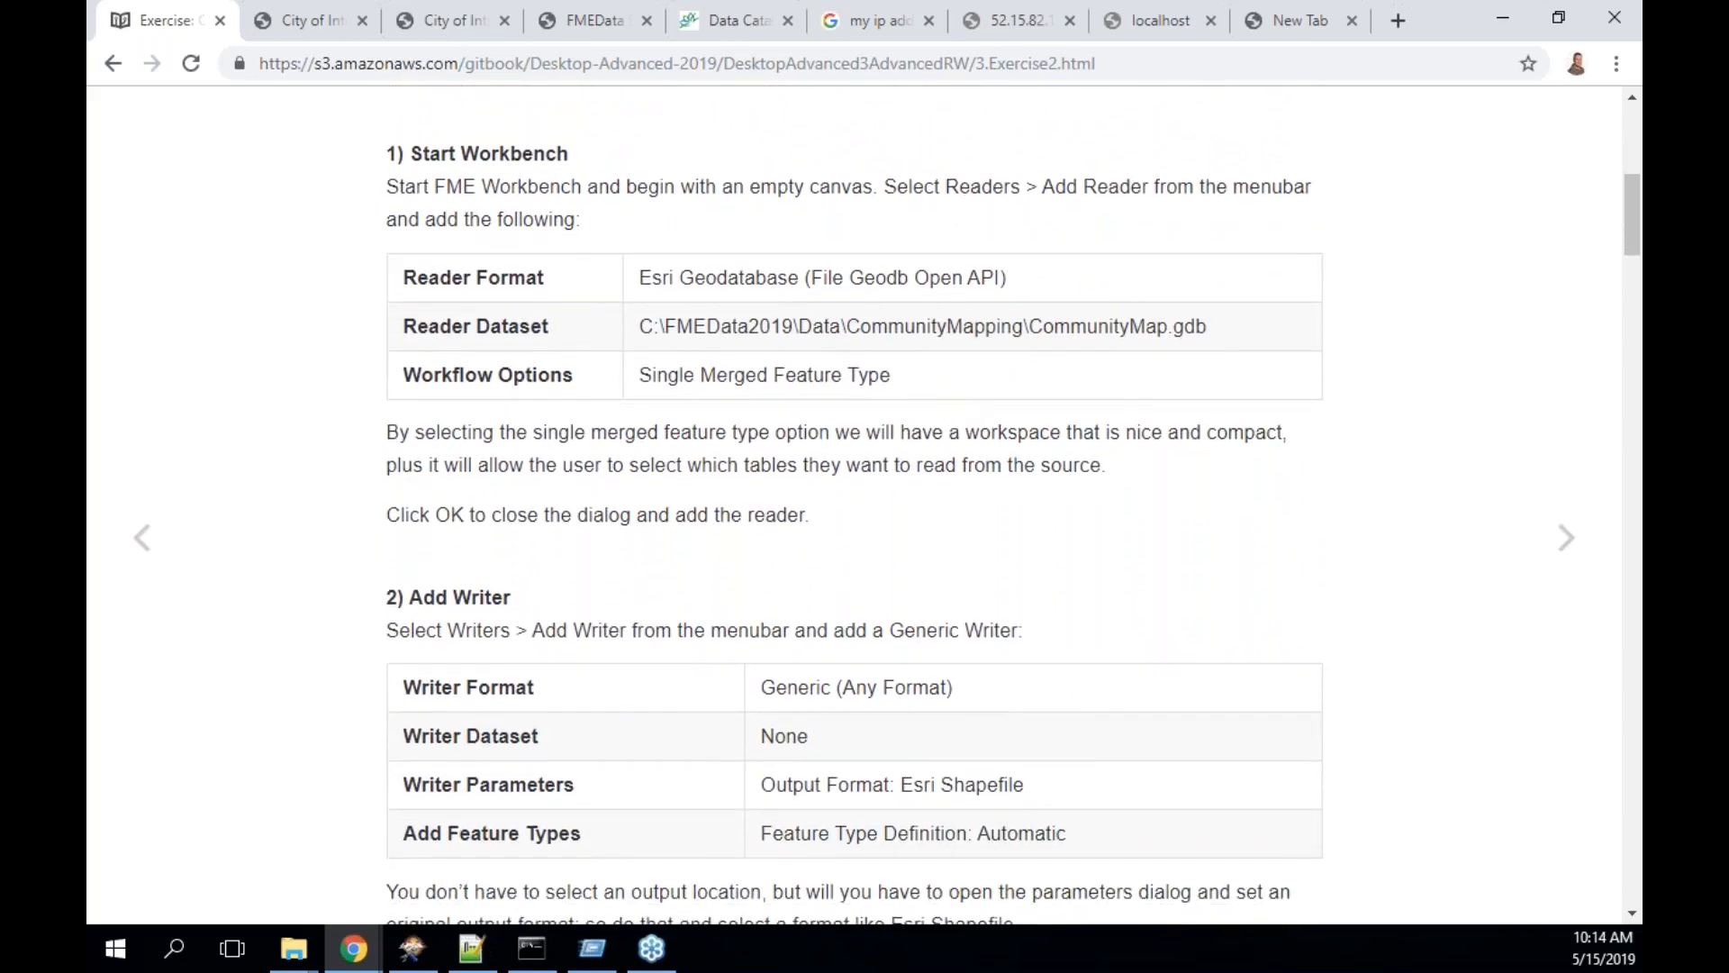
key("super+Right")
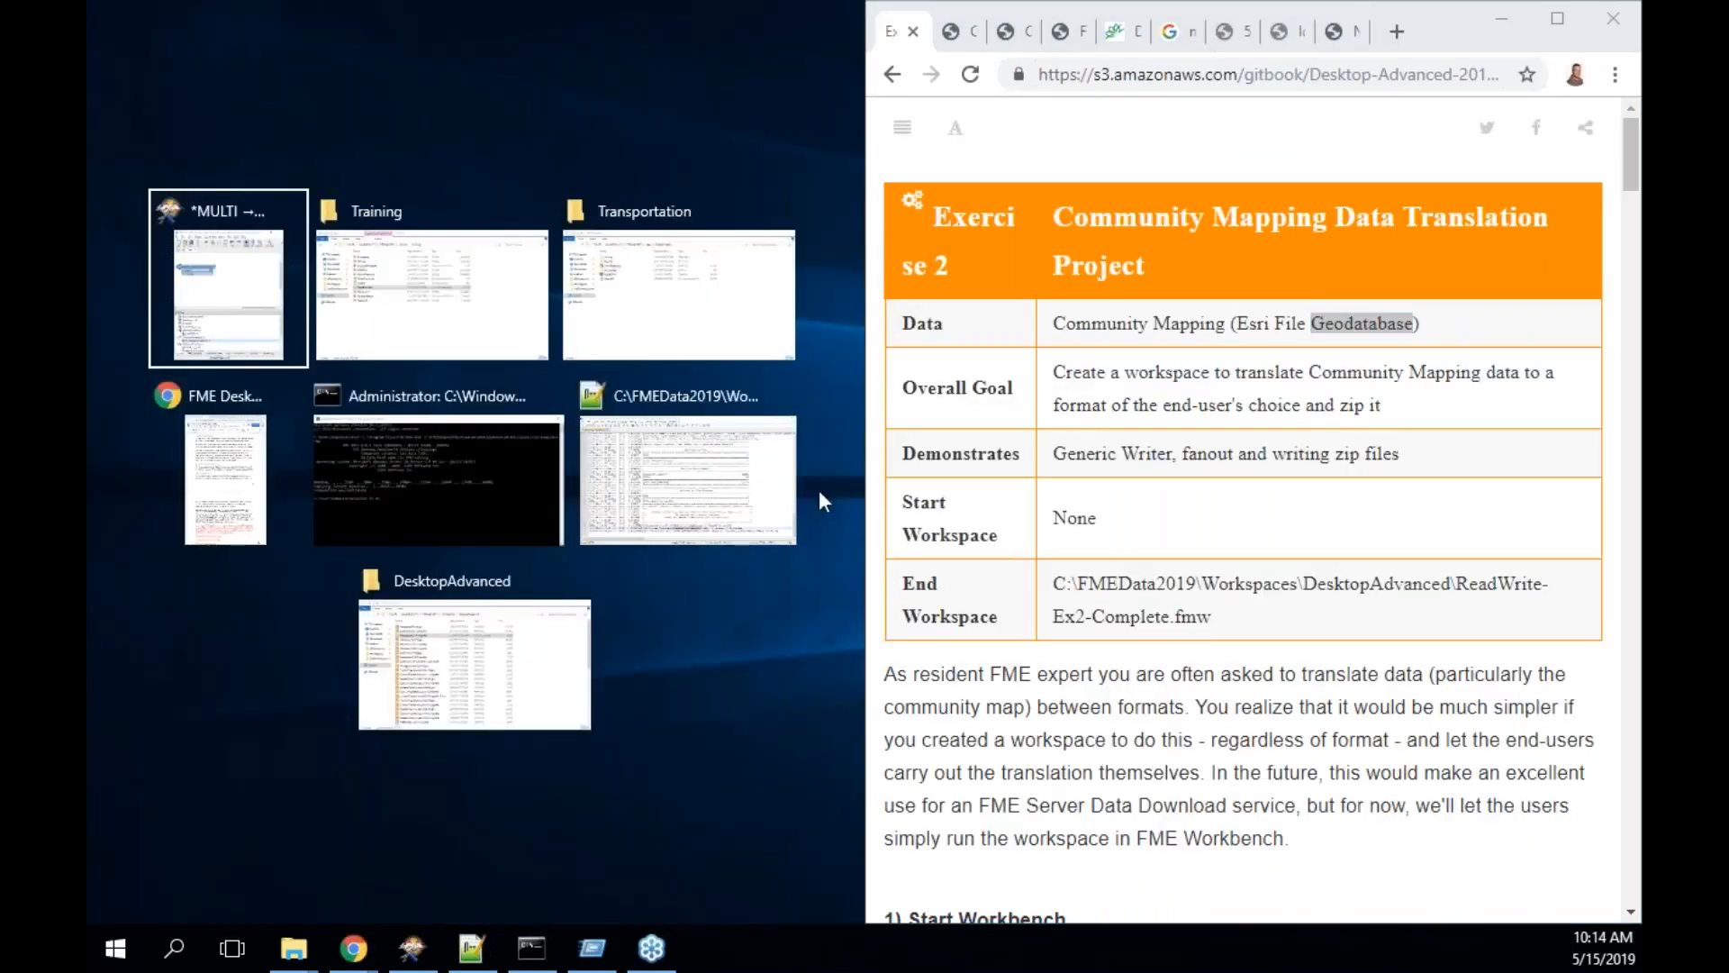
- Put FME Workbench on the left half of the screen and save the current workspace
left_click(207, 315)
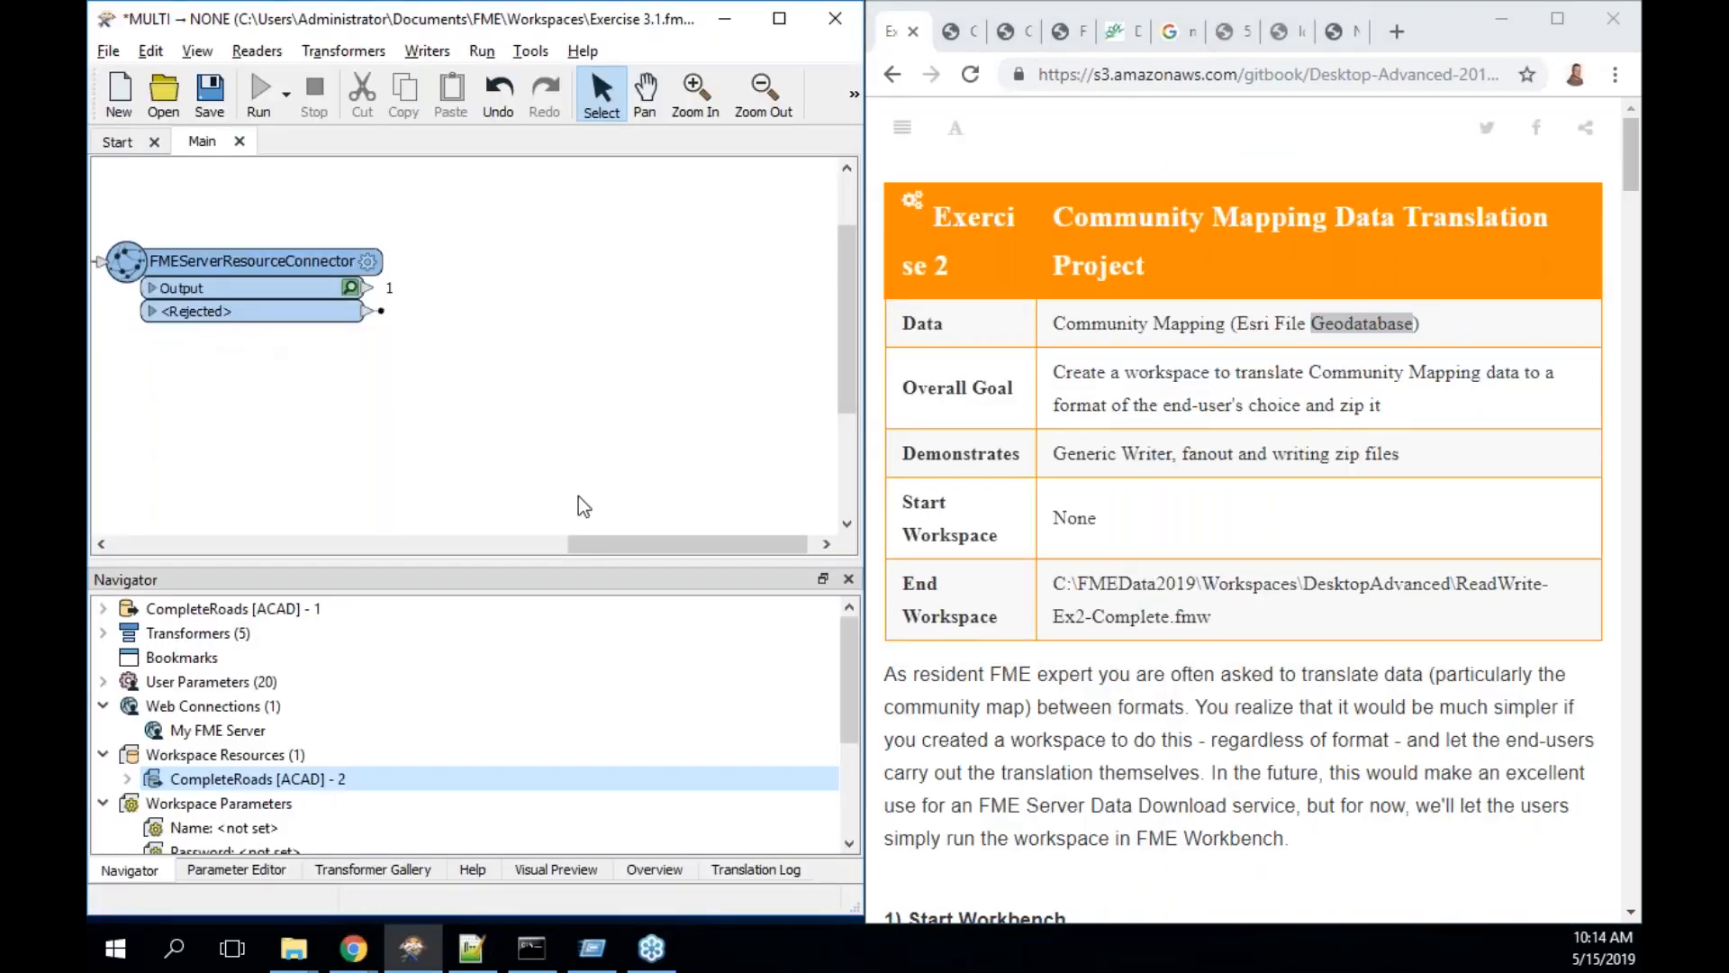
scroll(1242, 513, "down", 7)
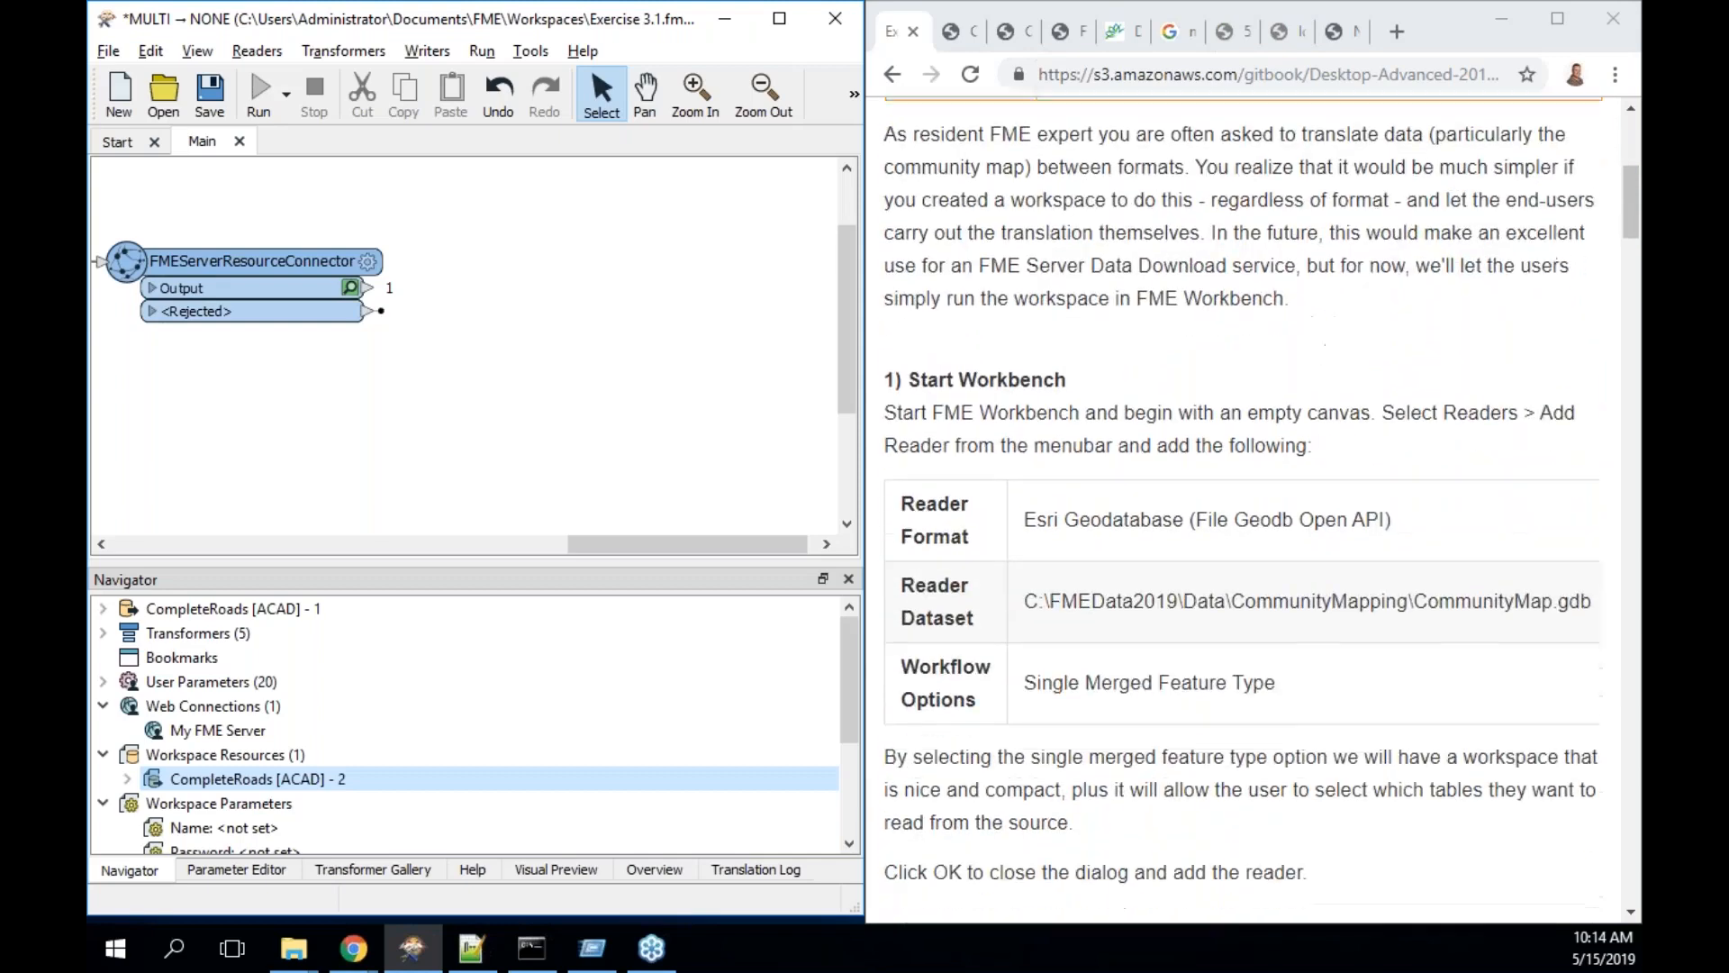
scroll(1243, 513, "down", 2)
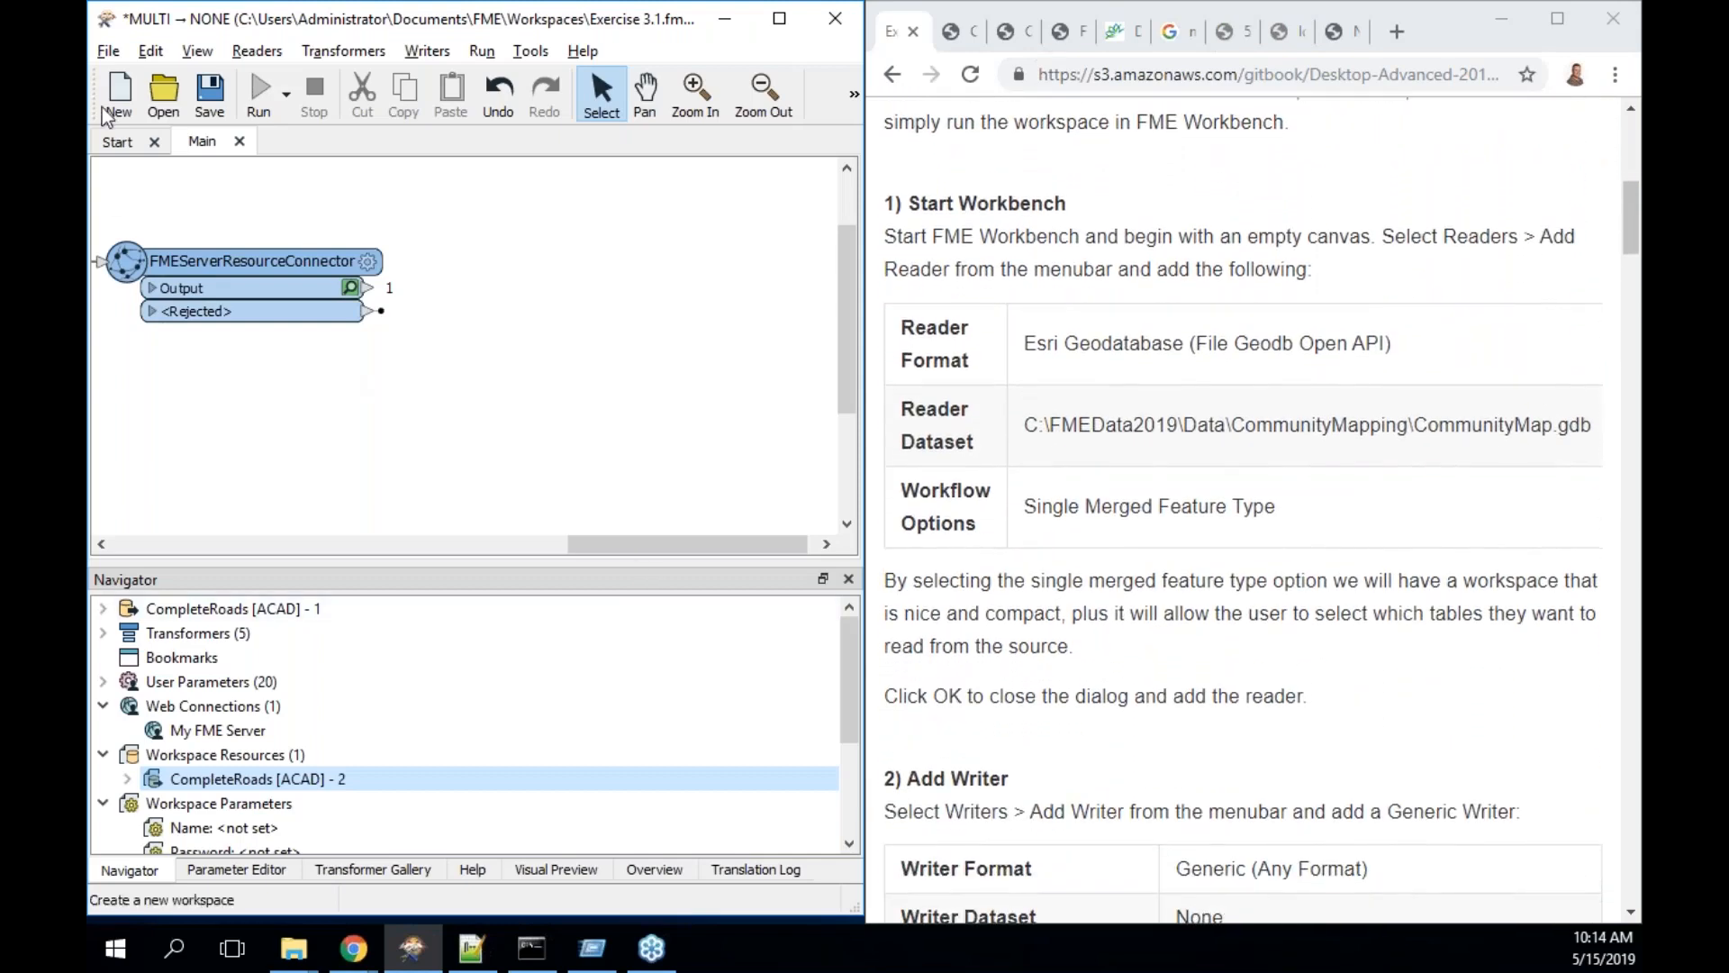
left_click(212, 98)
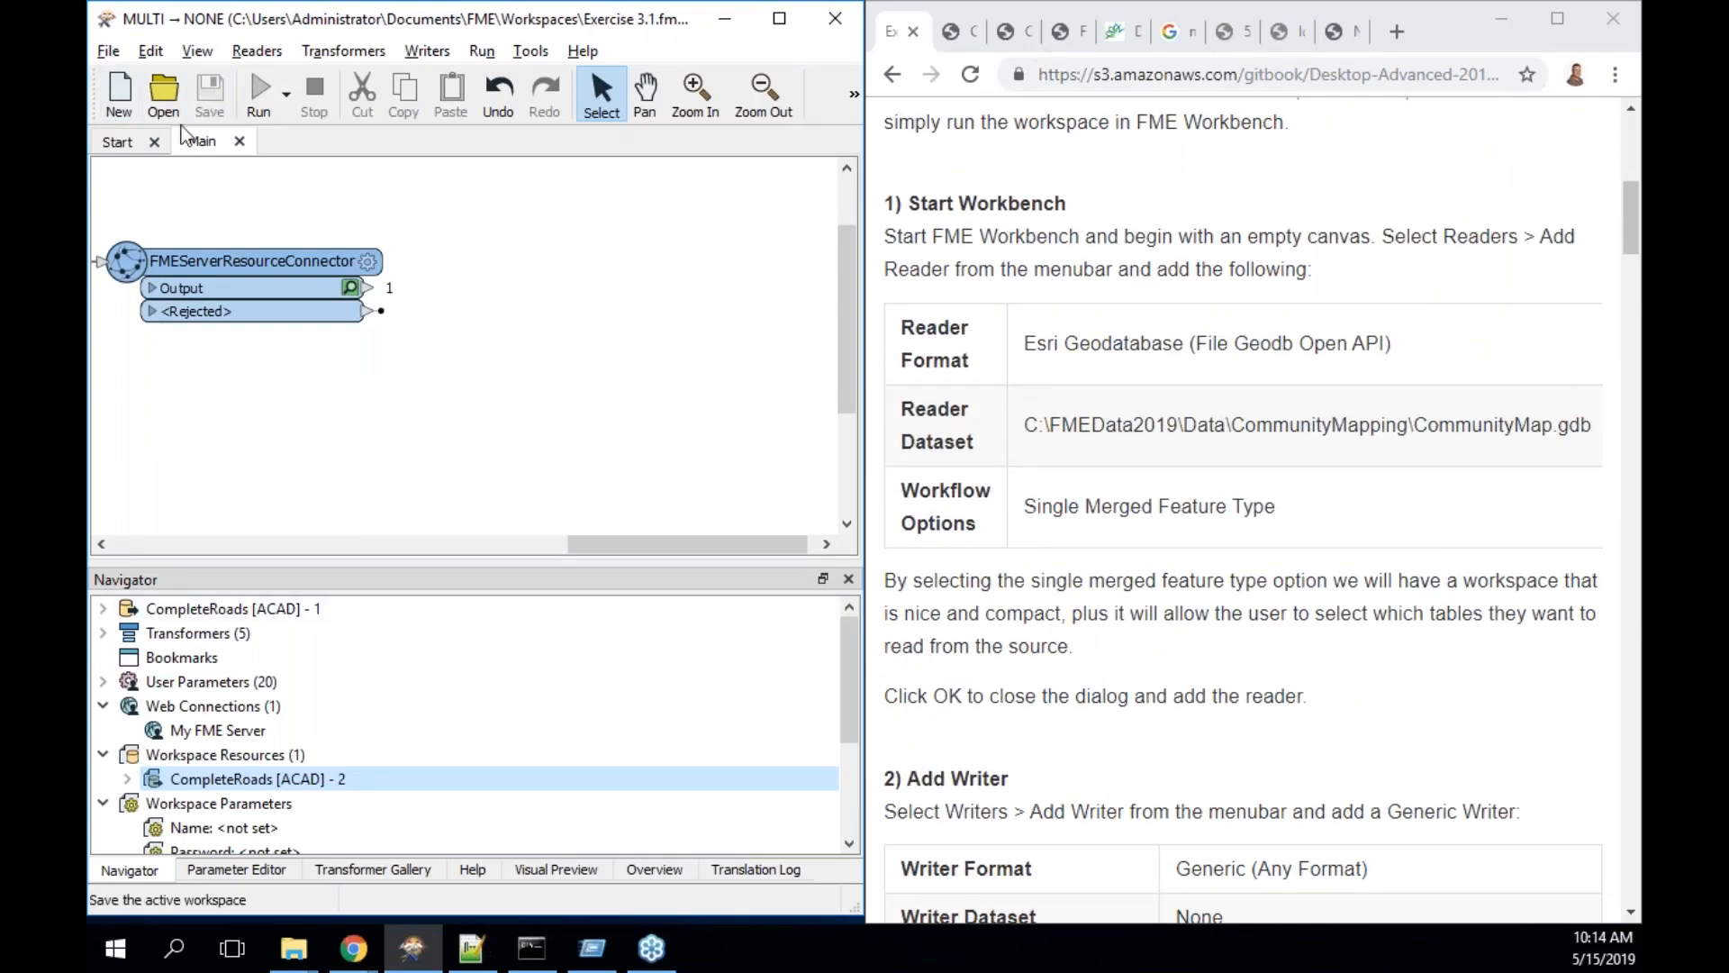
- Create a new workspace from the Blank workspace template
left_click(121, 101)
left_click(554, 197)
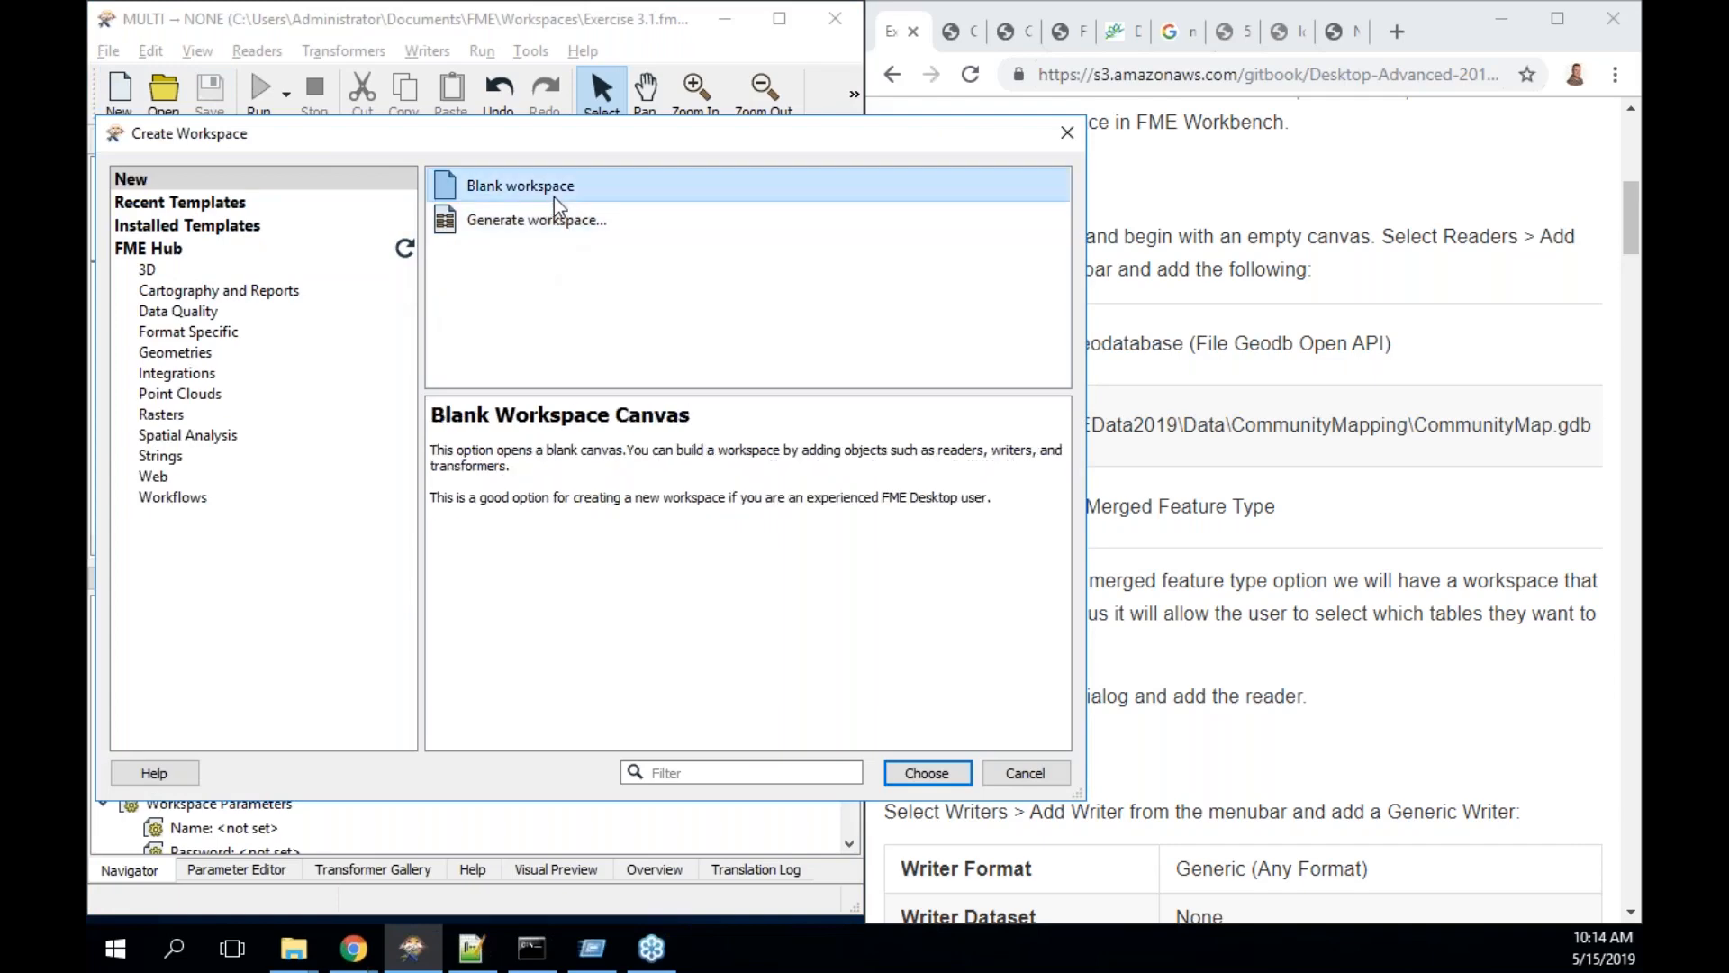
left_click(927, 773)
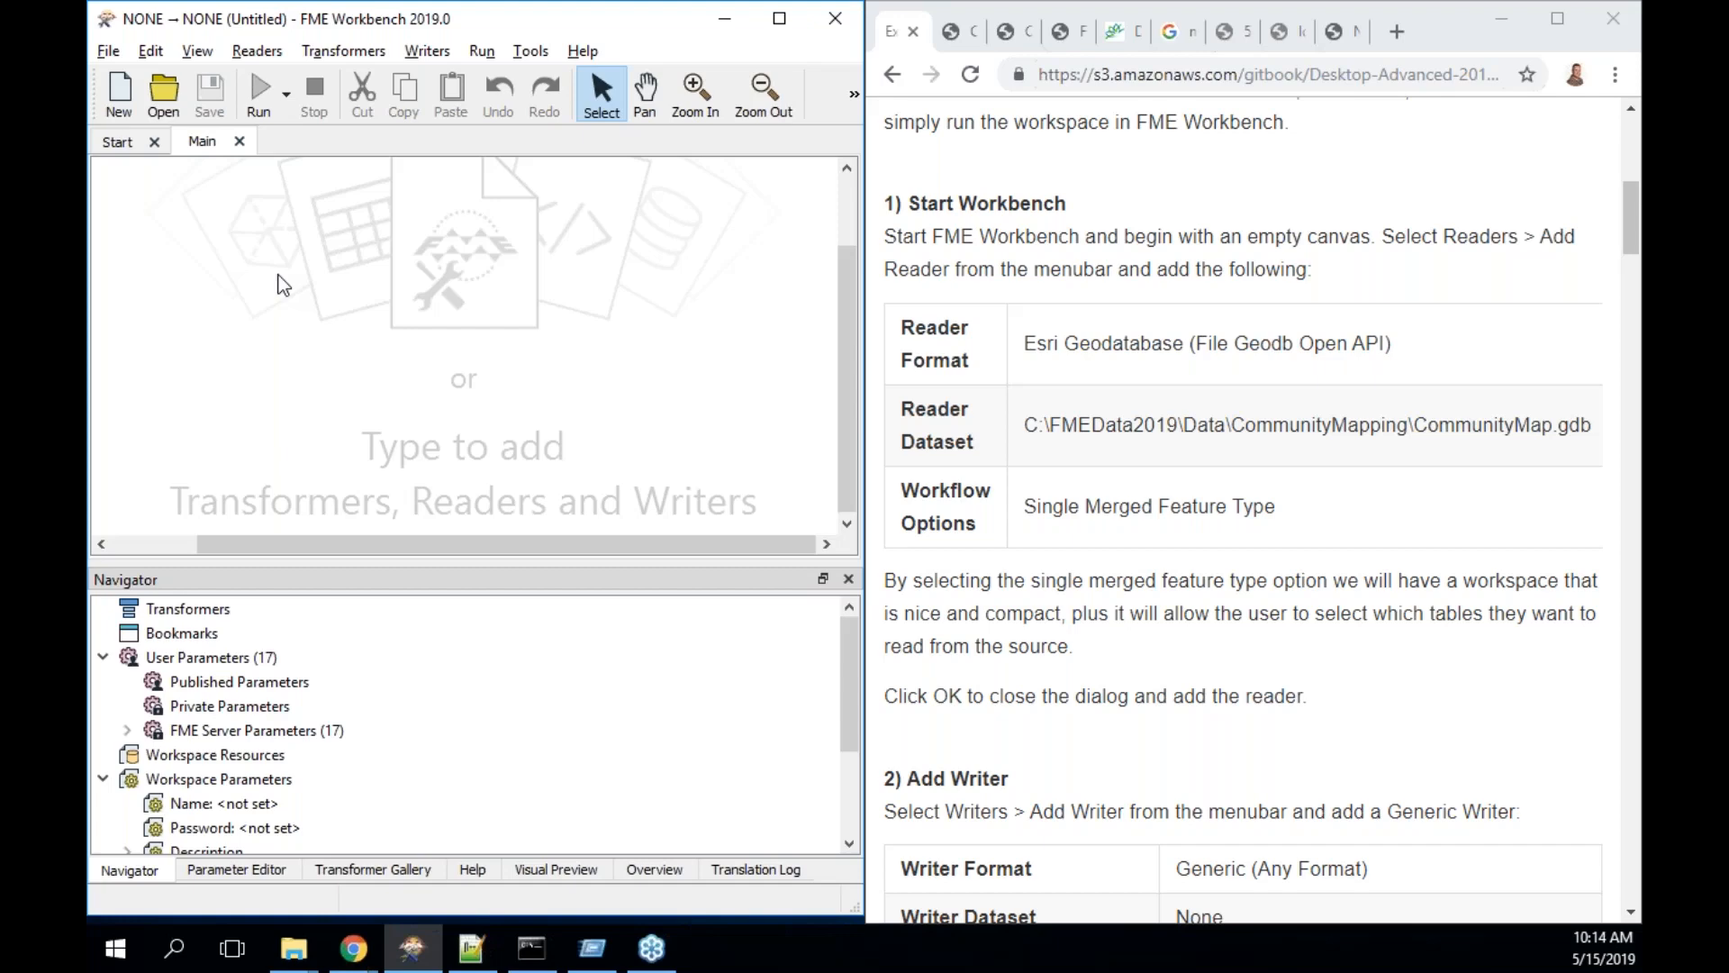
- Add an Esri Geodatabase (File Geodb Open API) reader from a Quick Add search for 'open api'
type("open api")
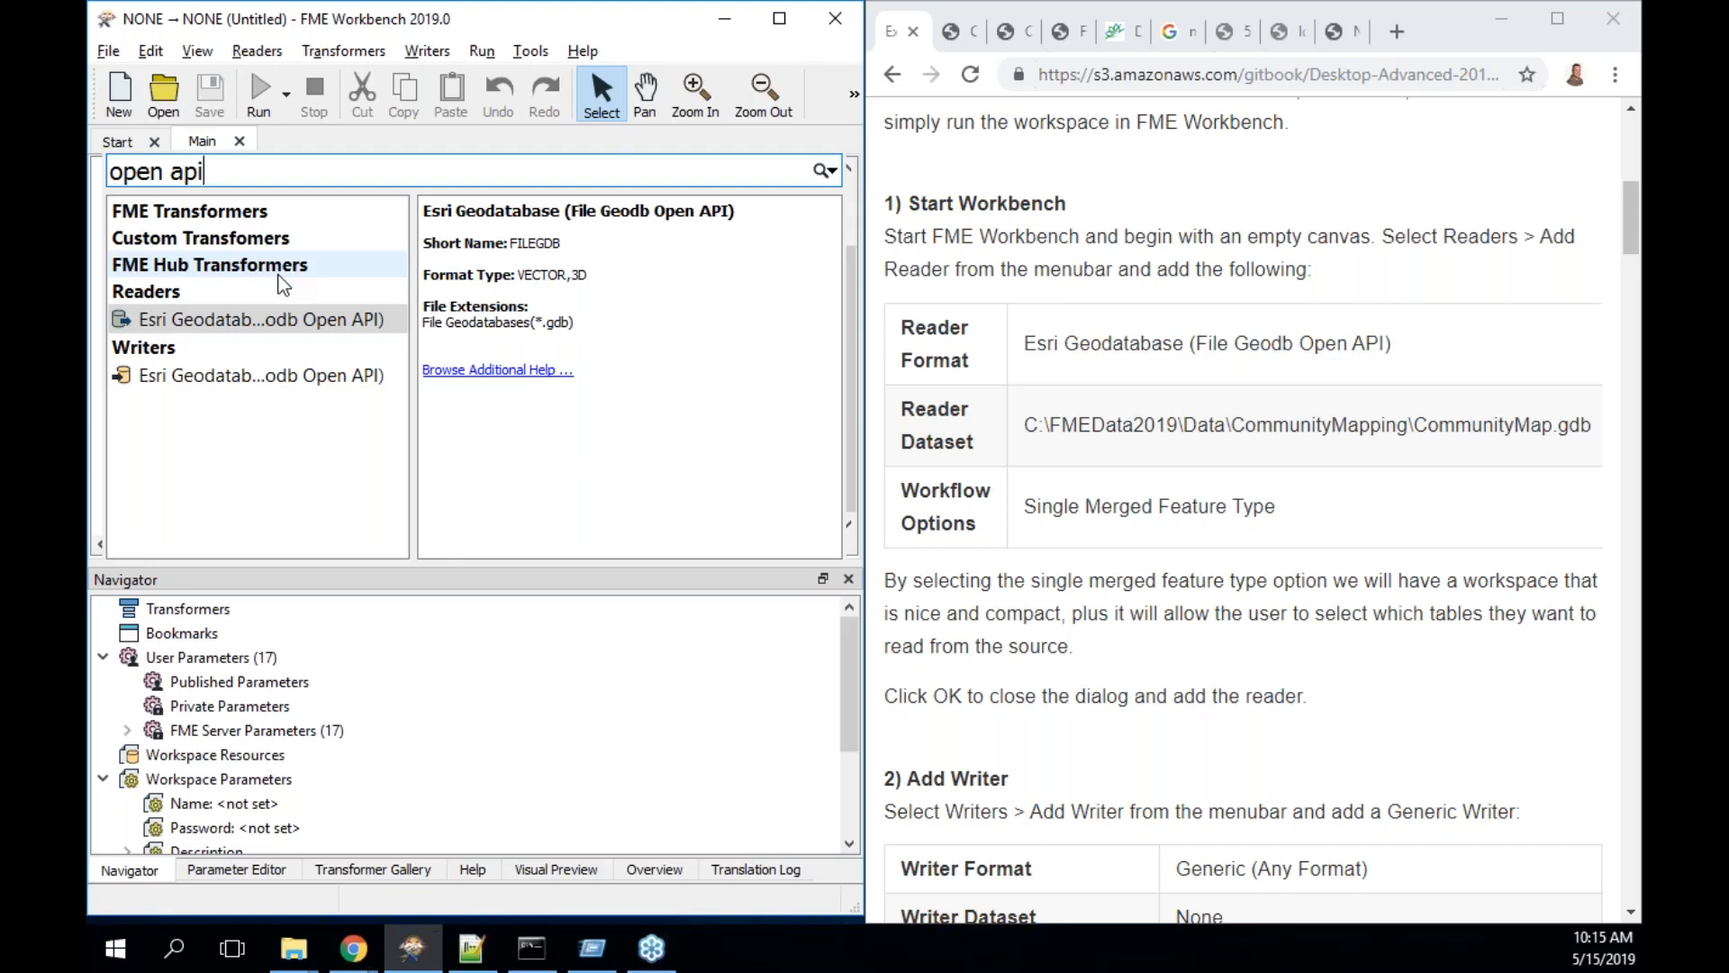
key("Return")
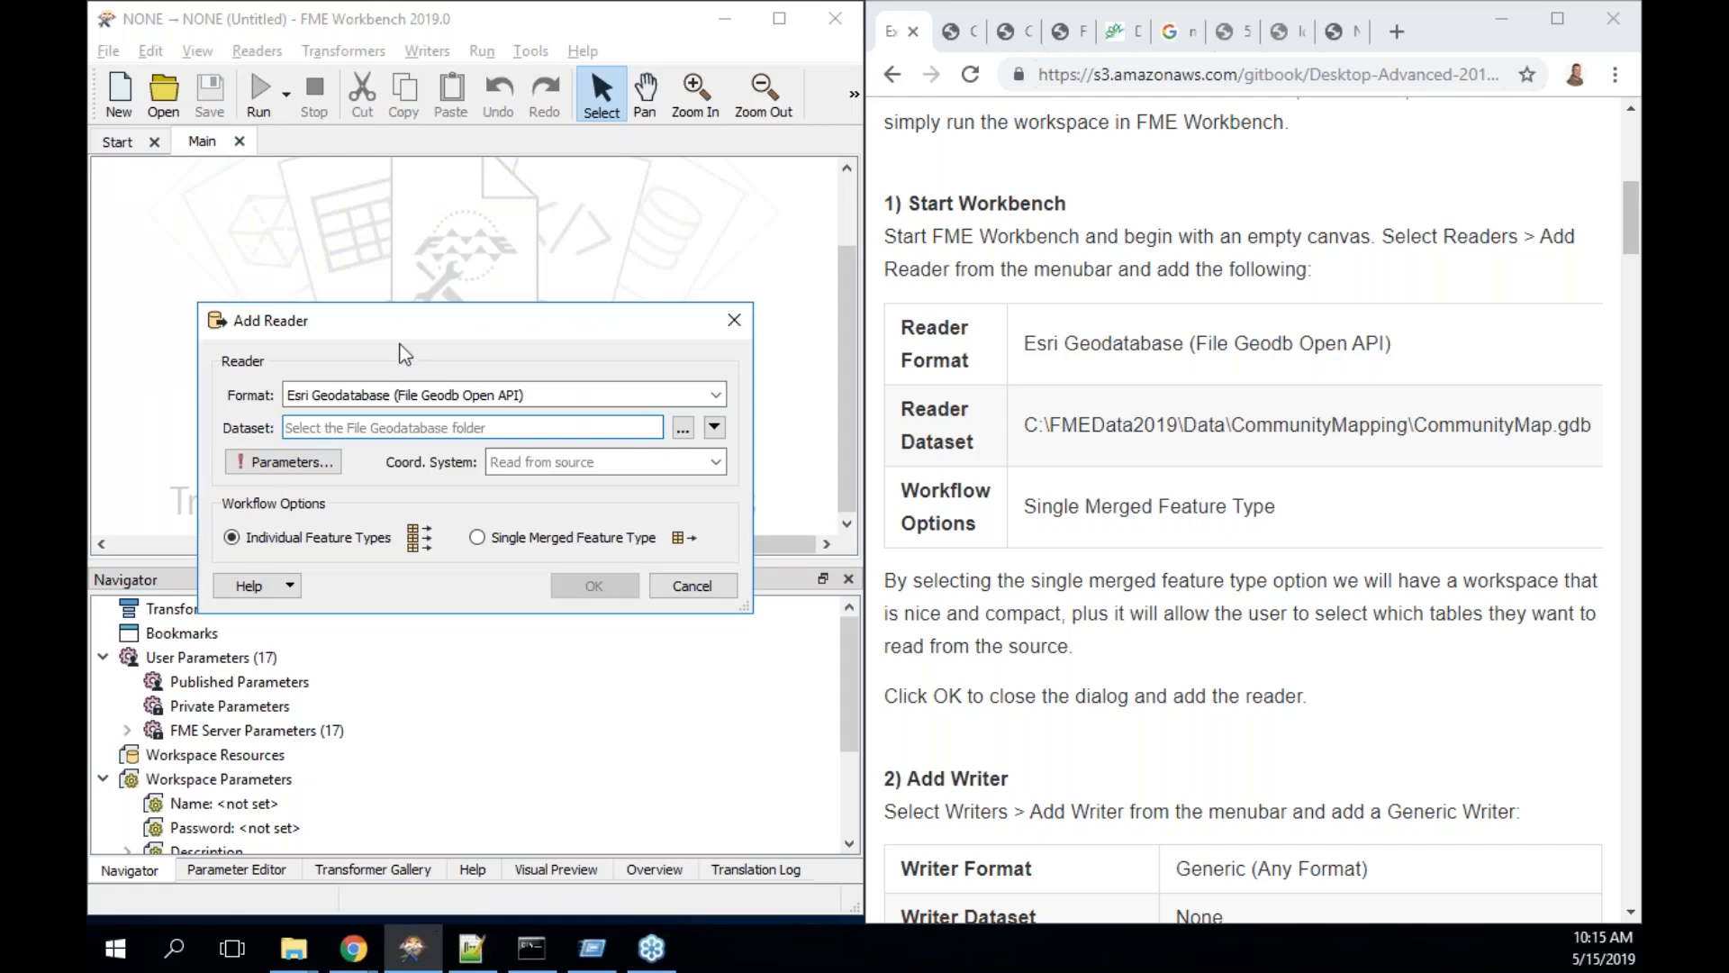
left_click_drag(450, 334, 374, 225)
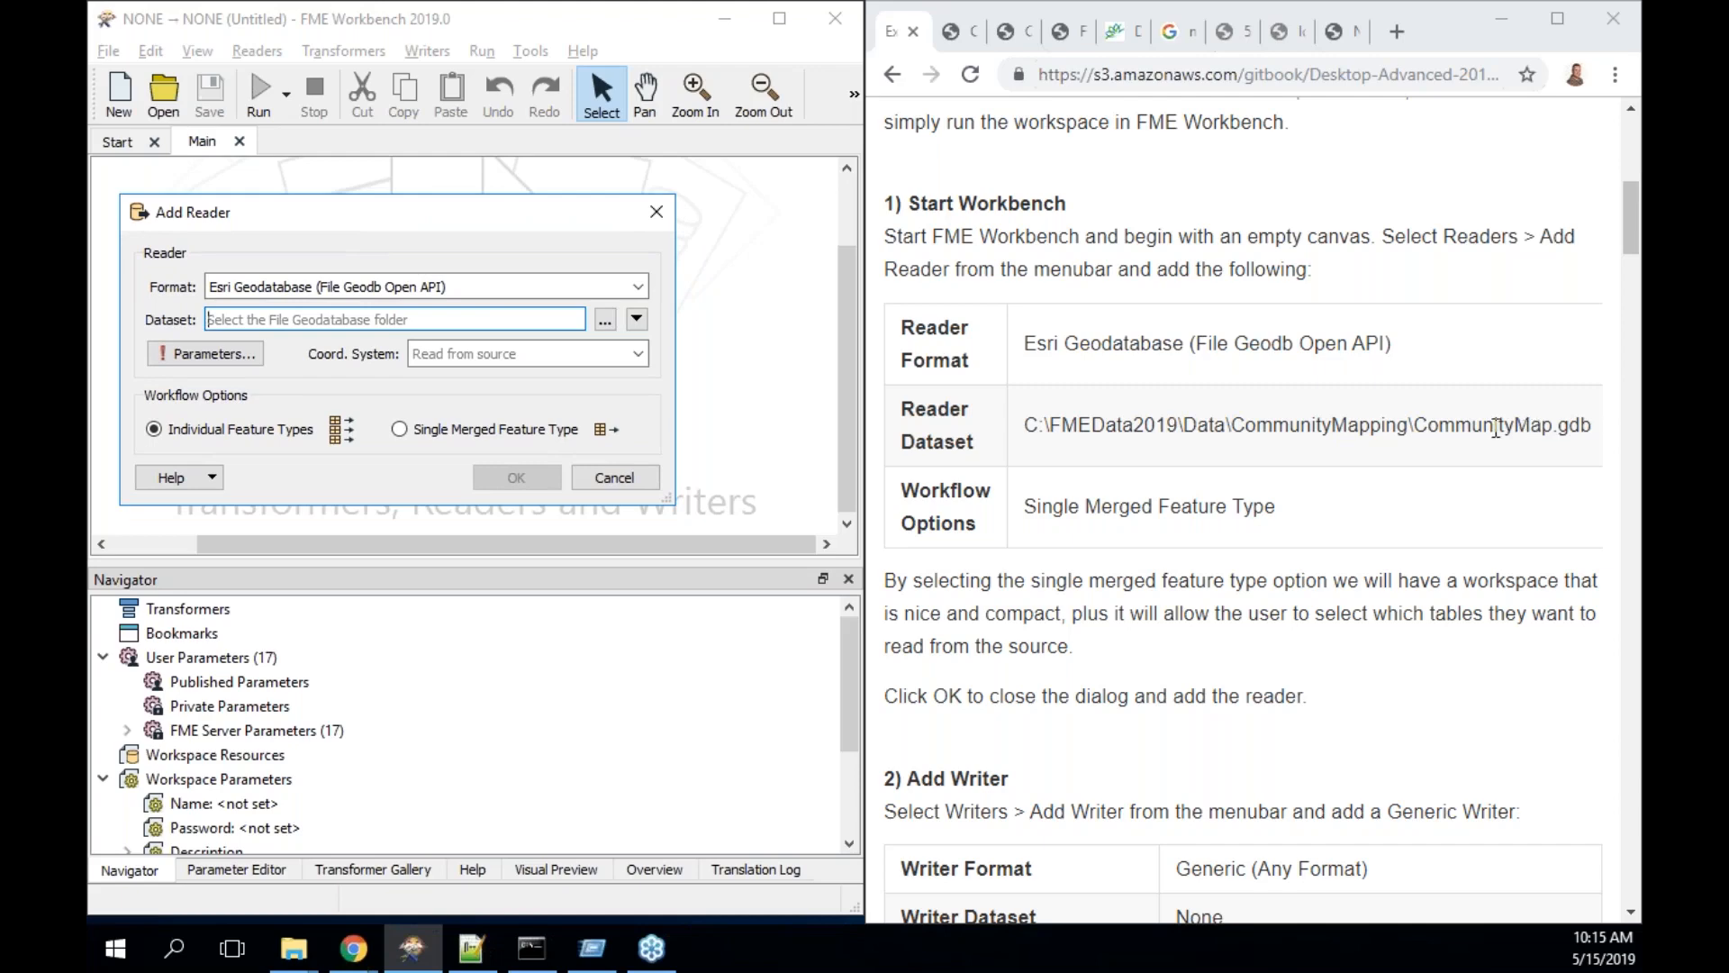
- Choose C:\FMEData2019\Data\CommunityMapping\CommunityMap.gdb as the reader's dataset
left_click(605, 320)
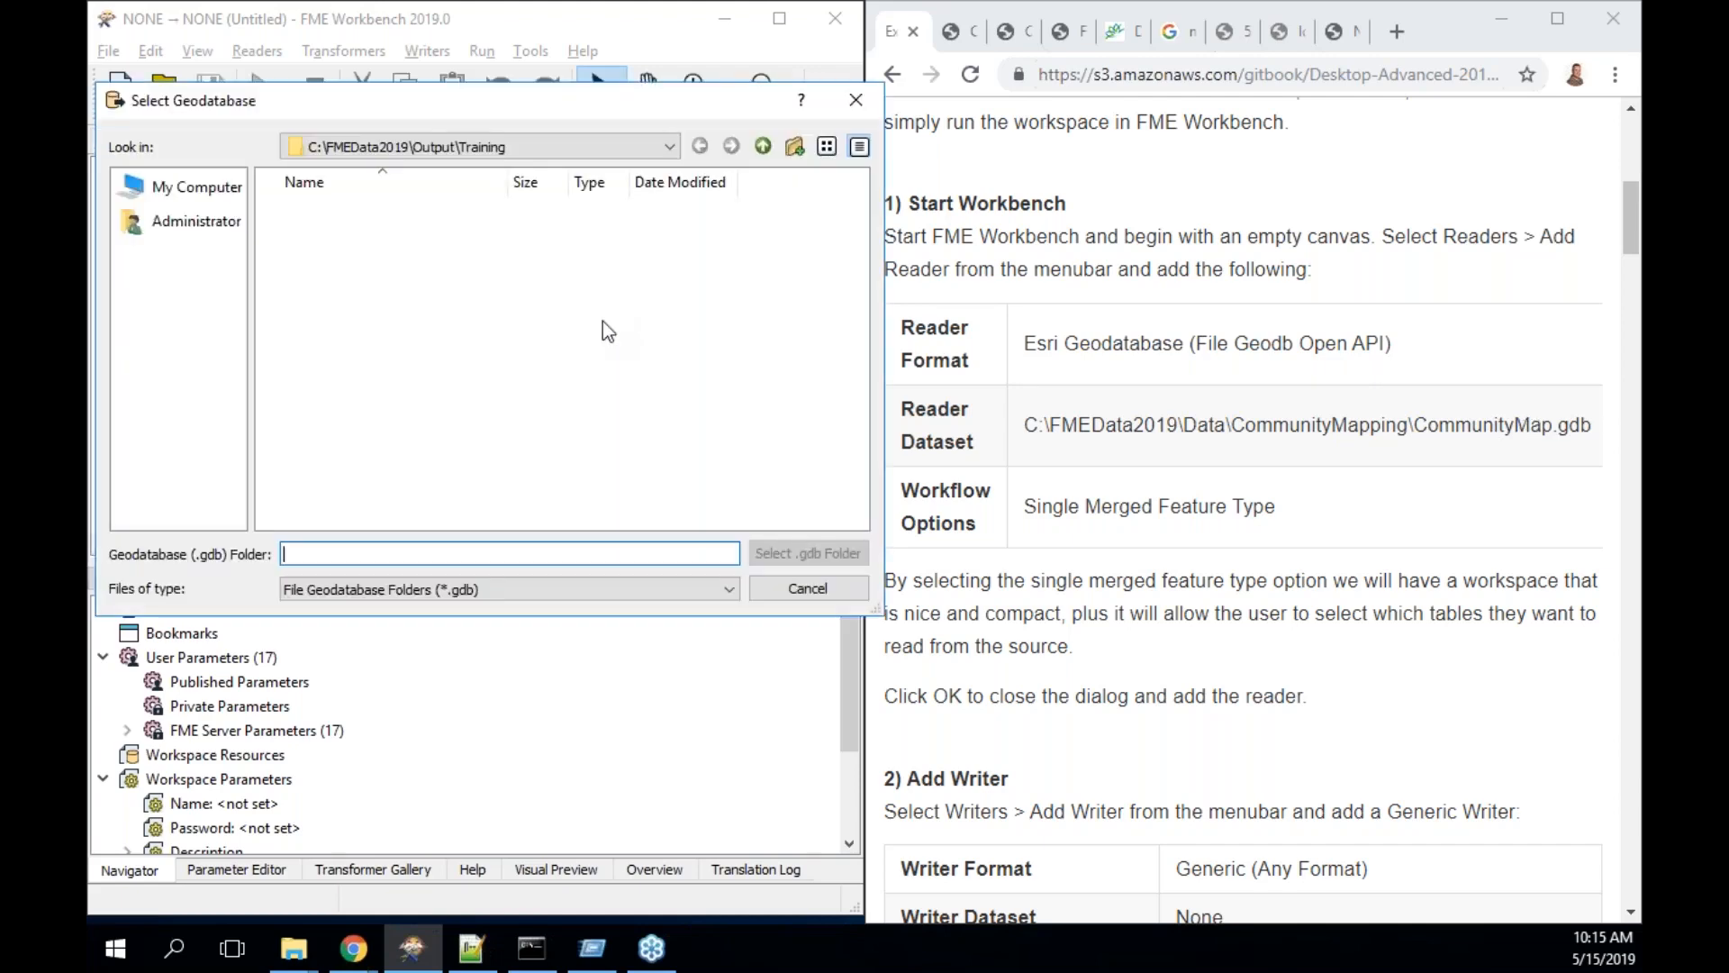
type("\\fmedata2019")
key("ctrl+a")
key("BackSpace")
left_click(397, 150)
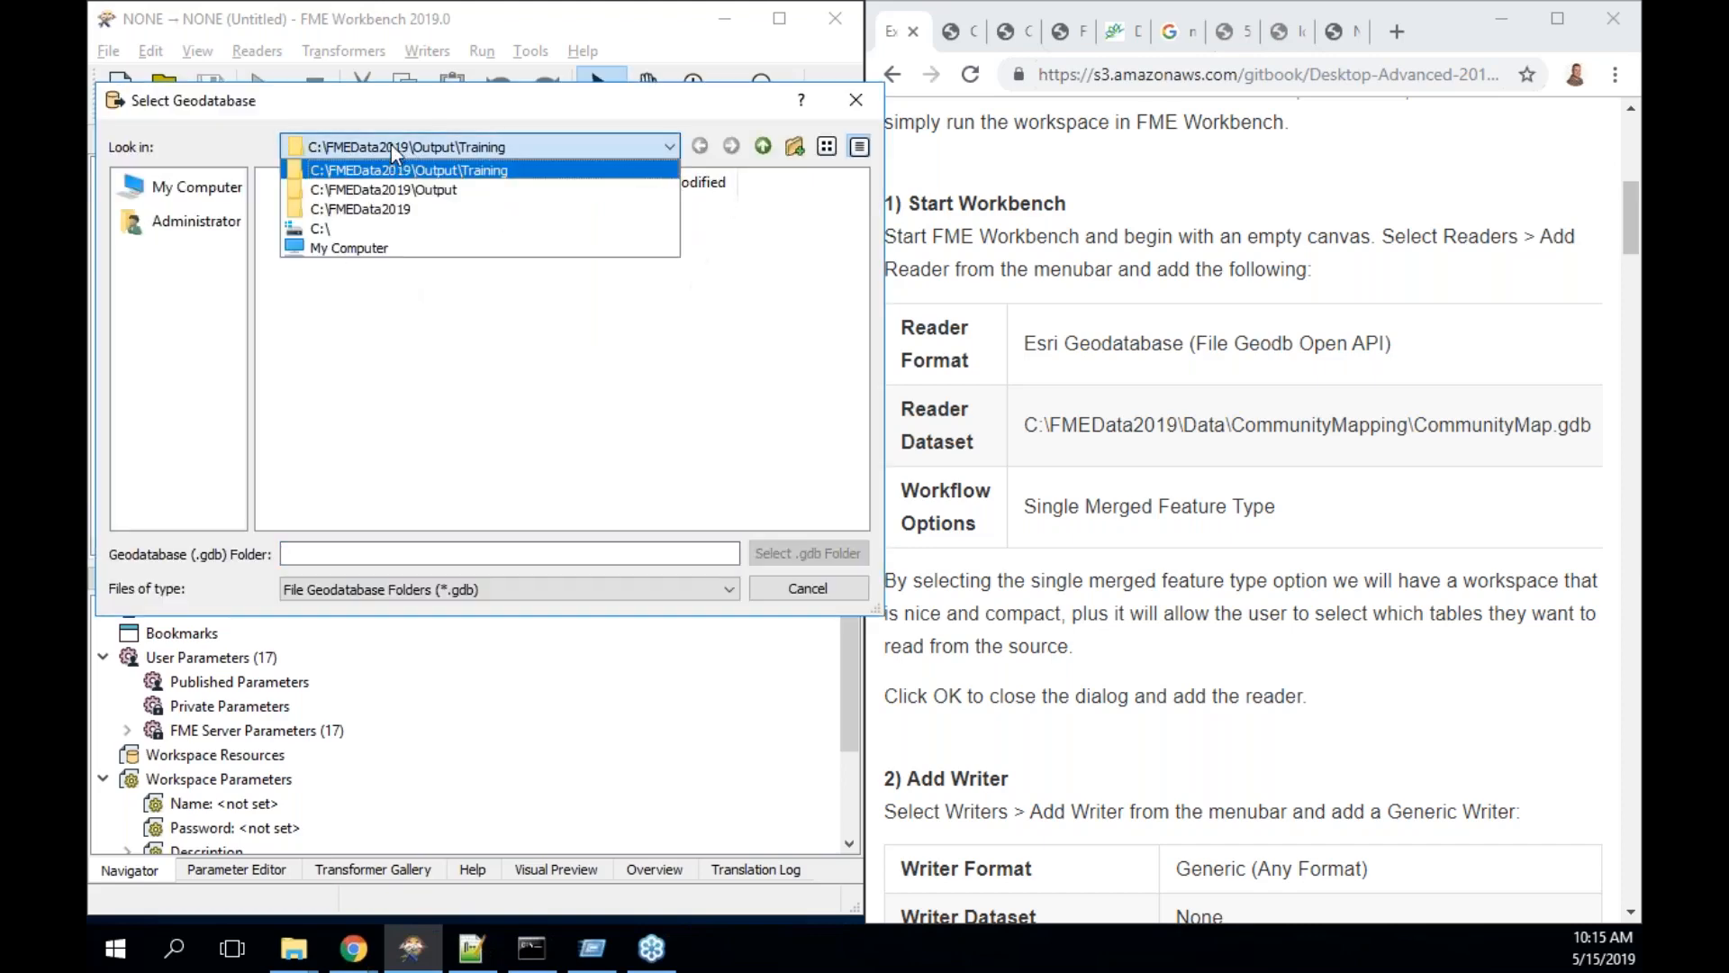
left_click(392, 209)
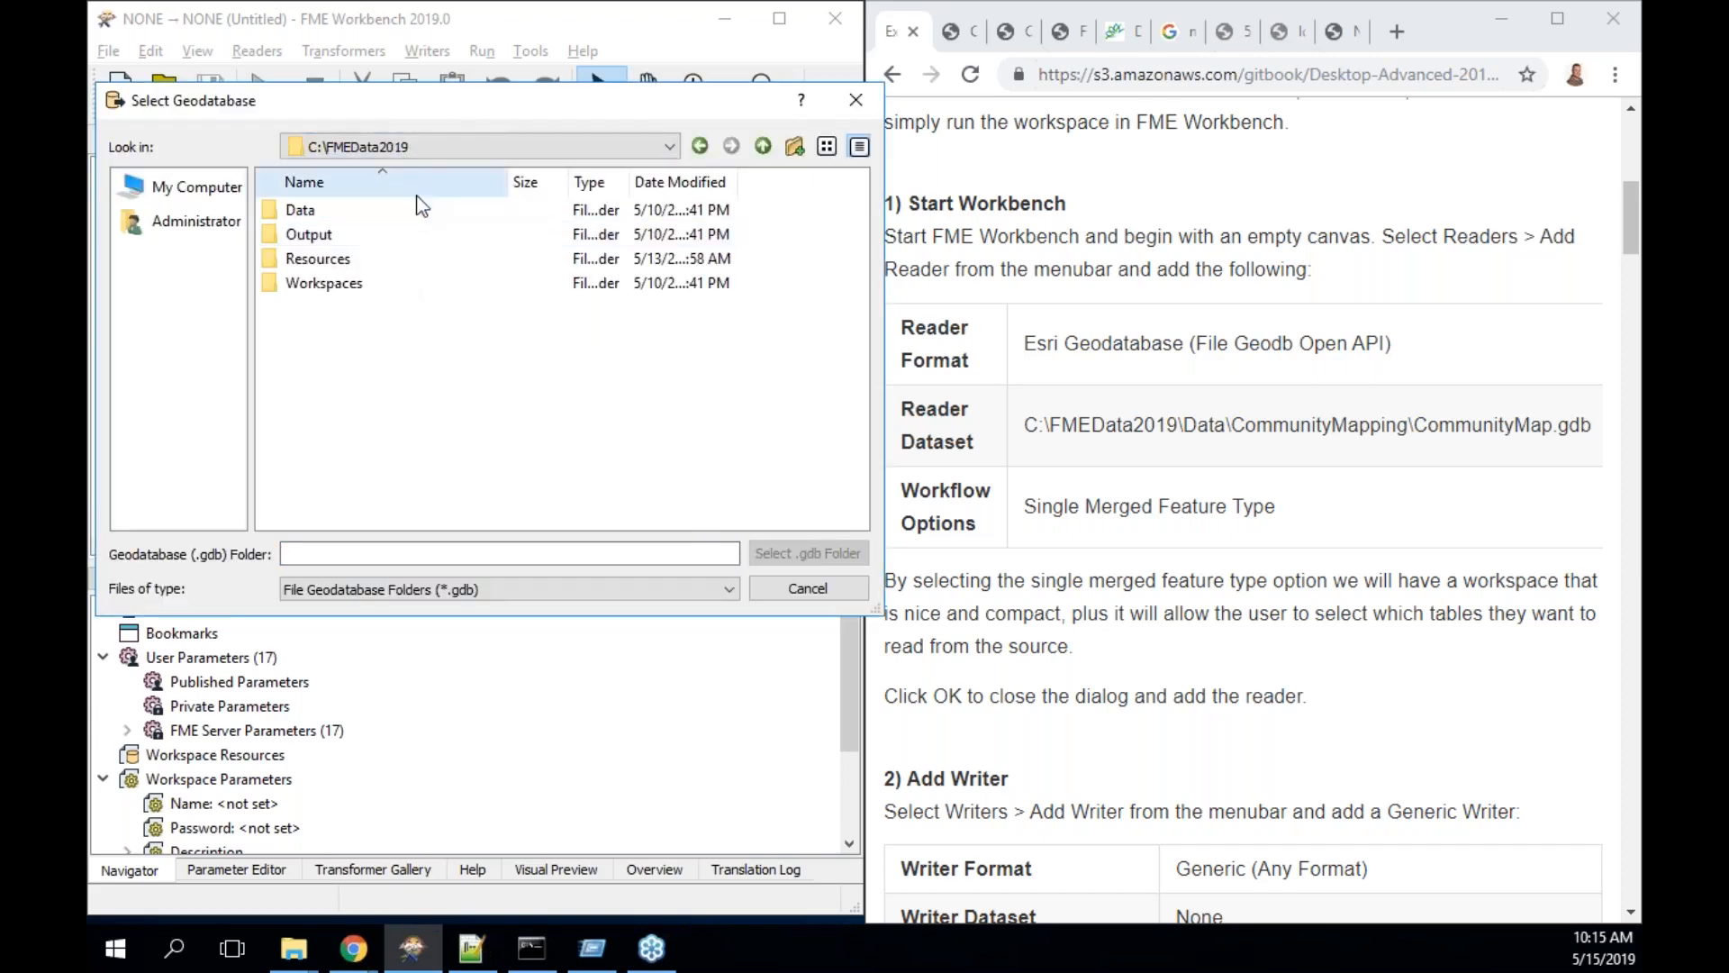
double_click(324, 218)
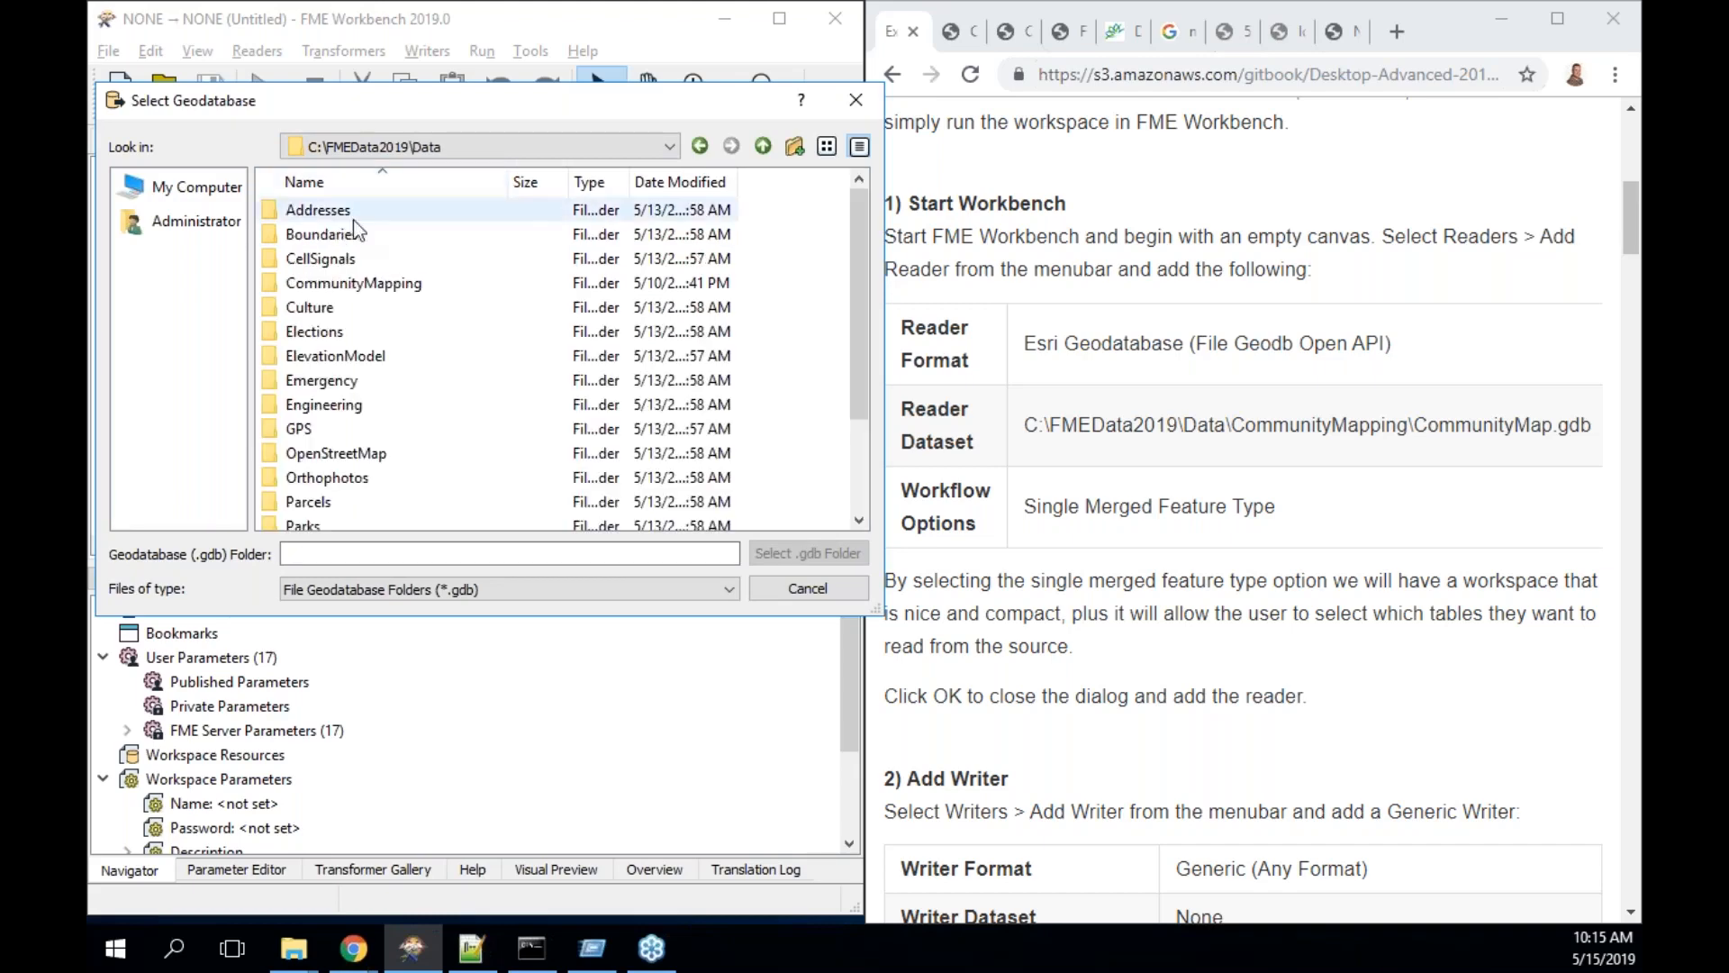
double_click(355, 282)
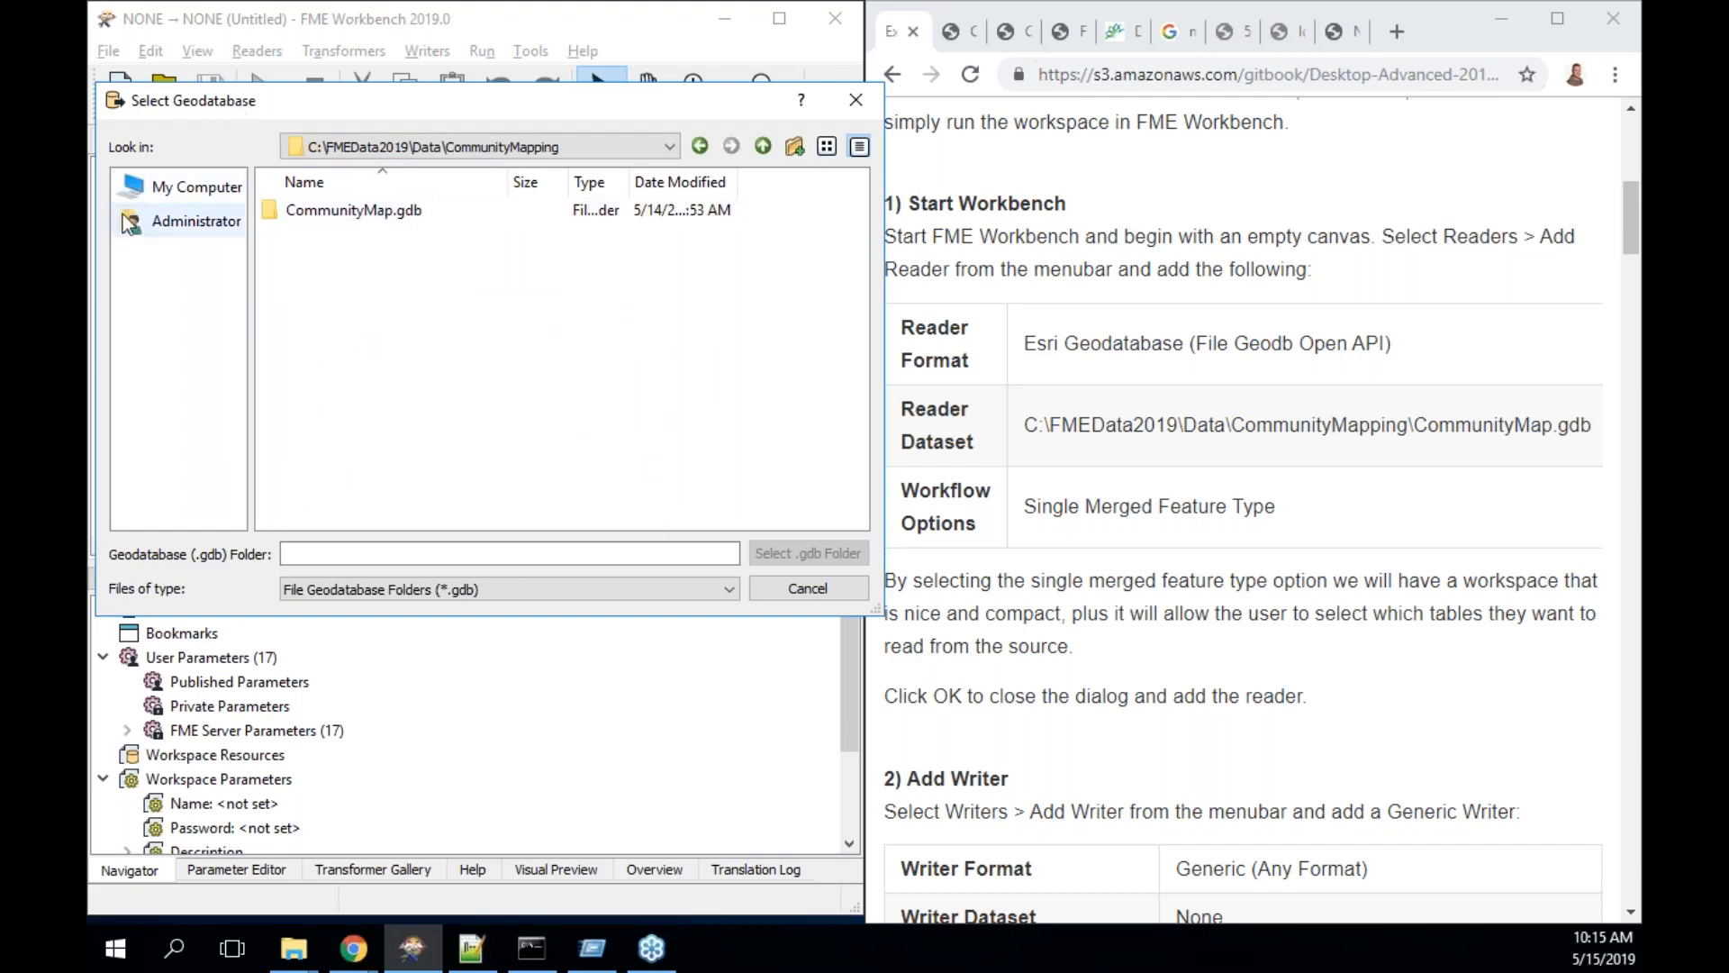
left_click_drag(347, 219, 184, 255)
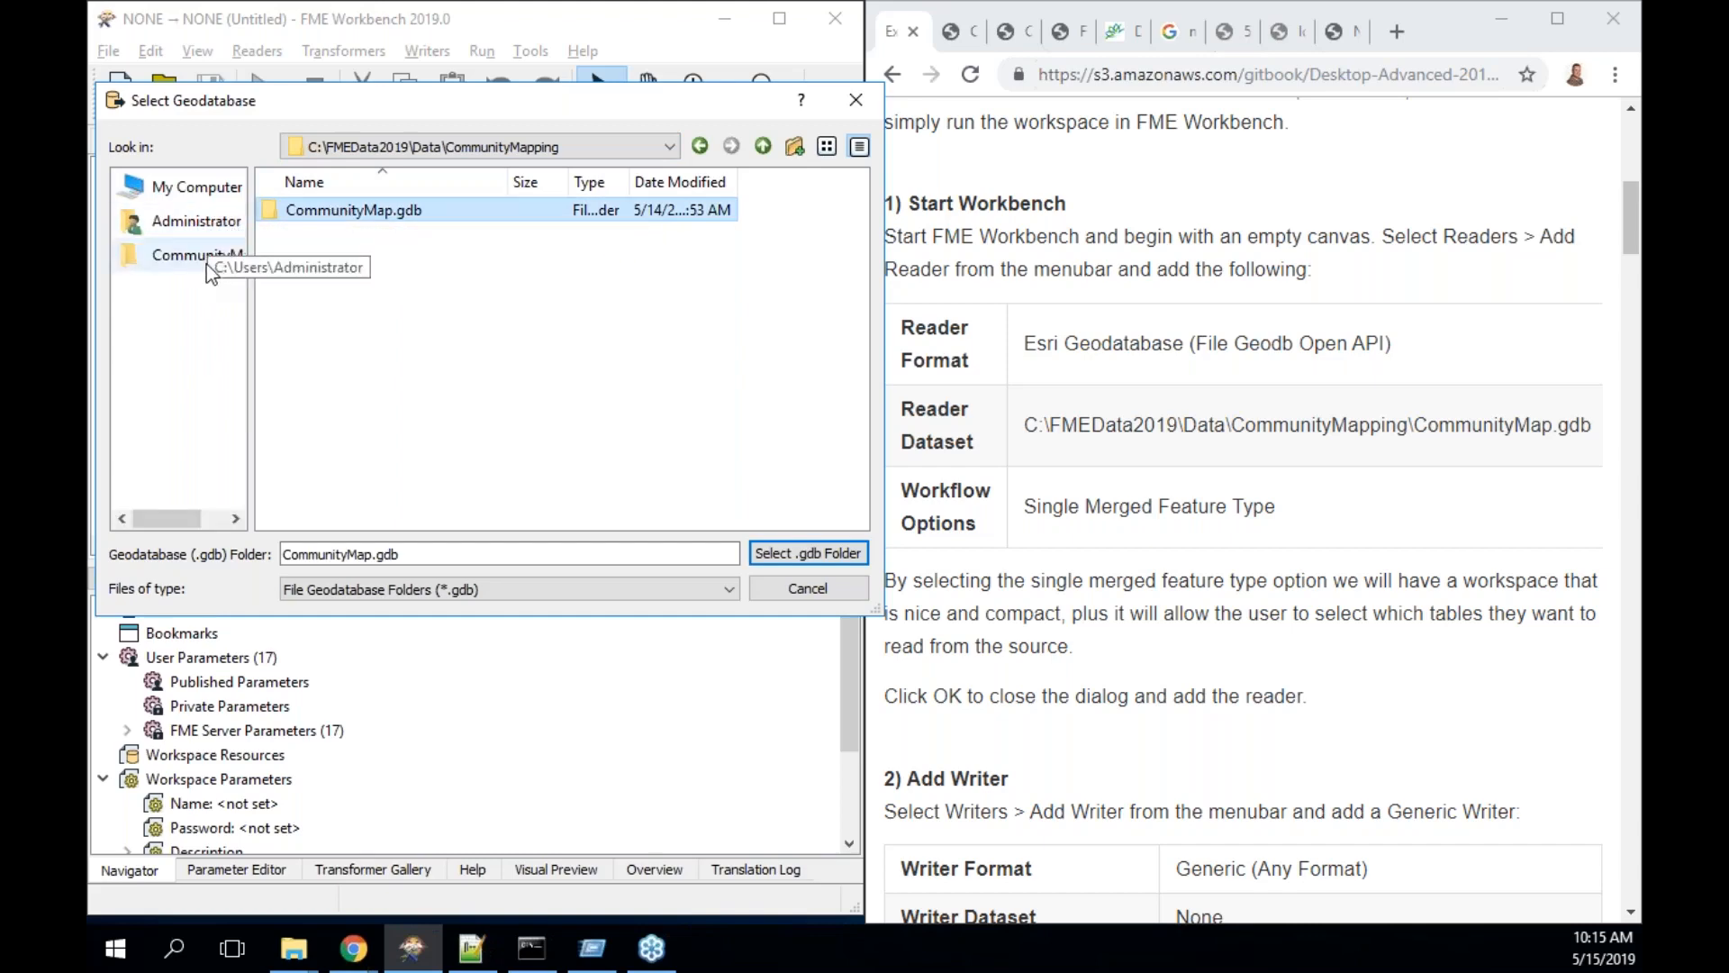
key("Return")
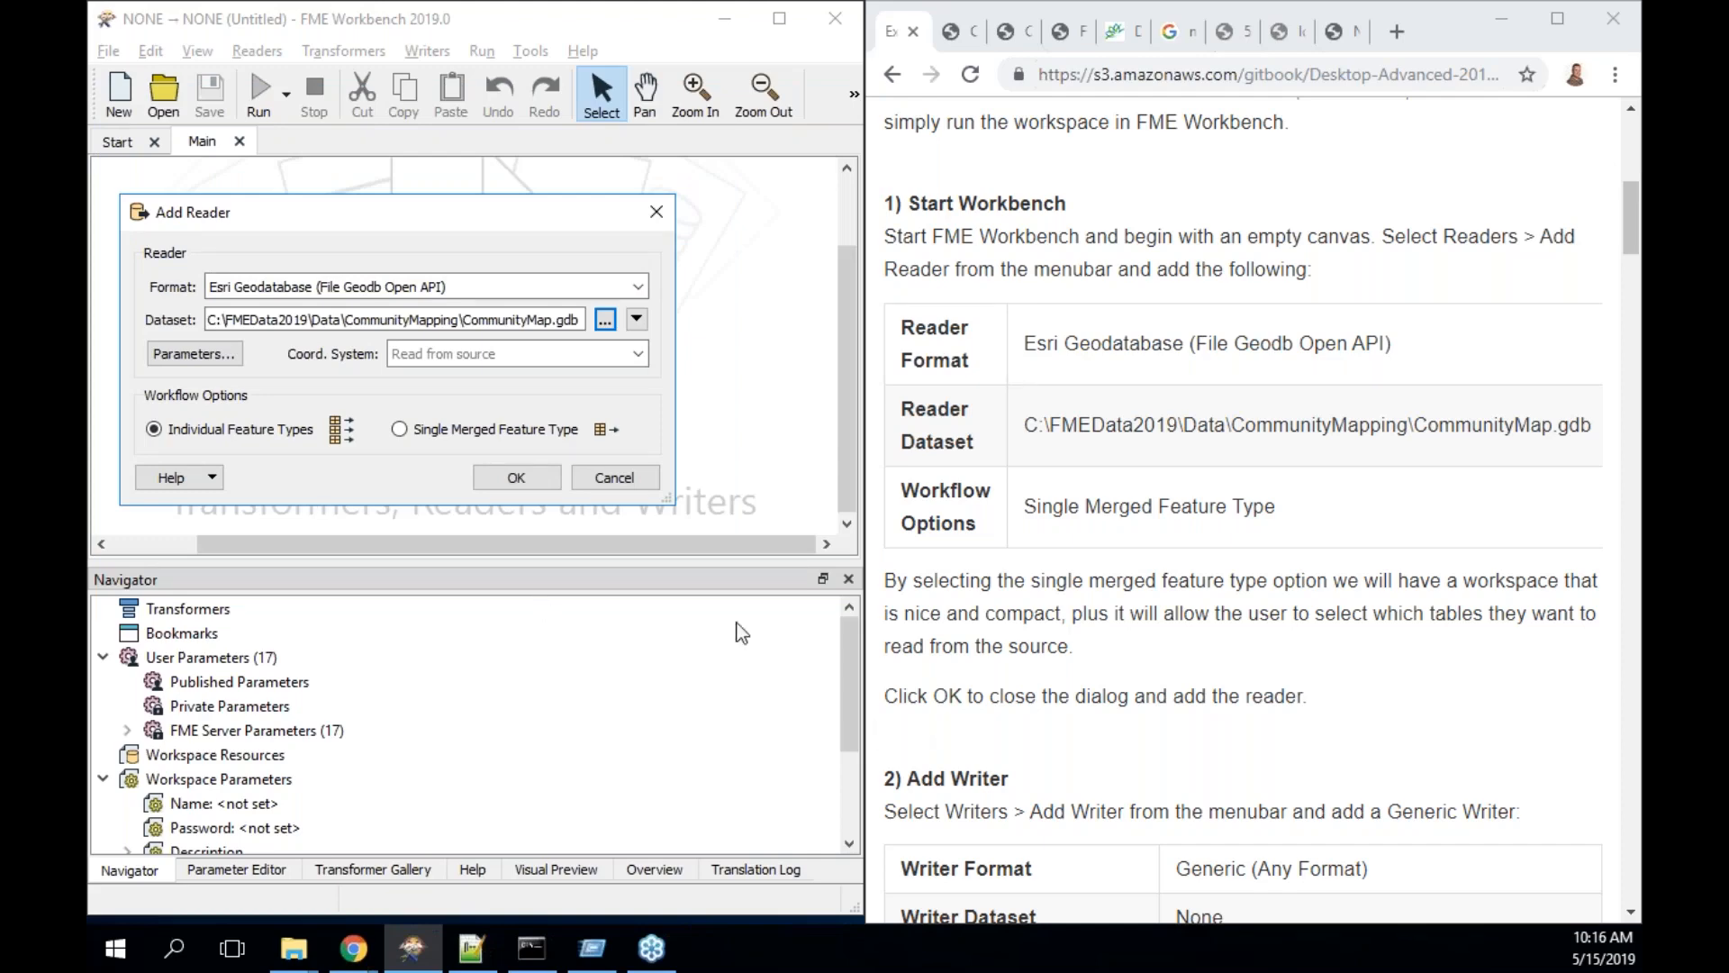
- Check the reader parameters, then add the CommunityMap reader as one merged <All> feature type
left_click(199, 362)
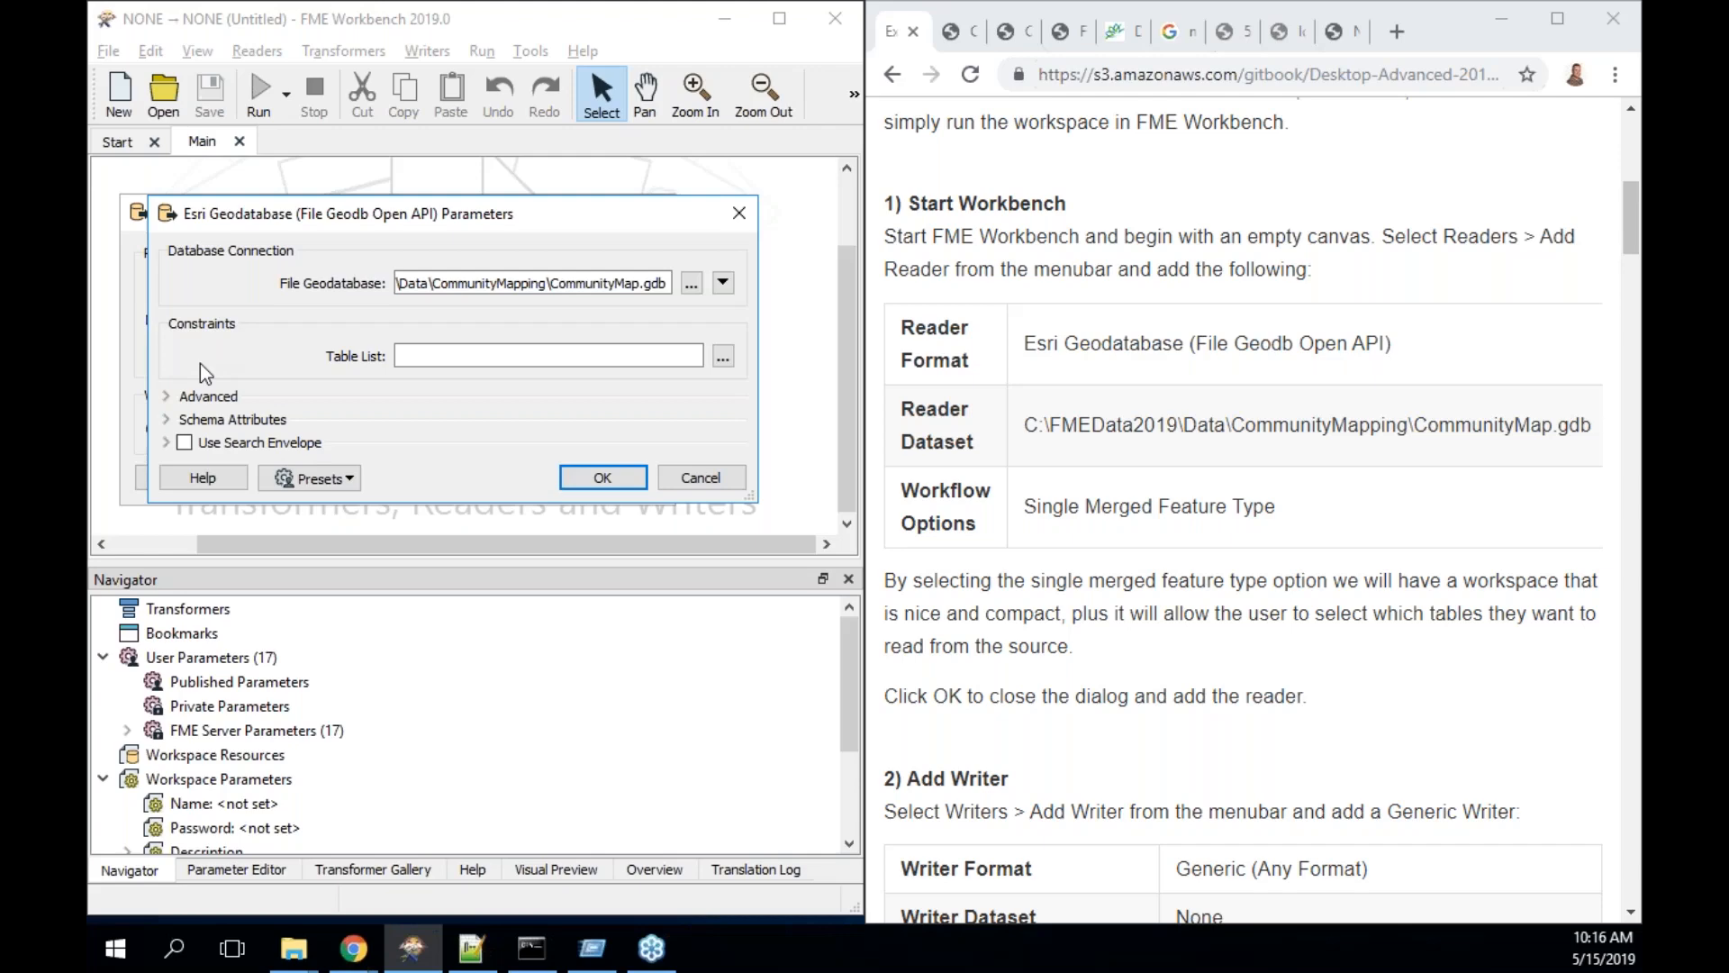
left_click(602, 479)
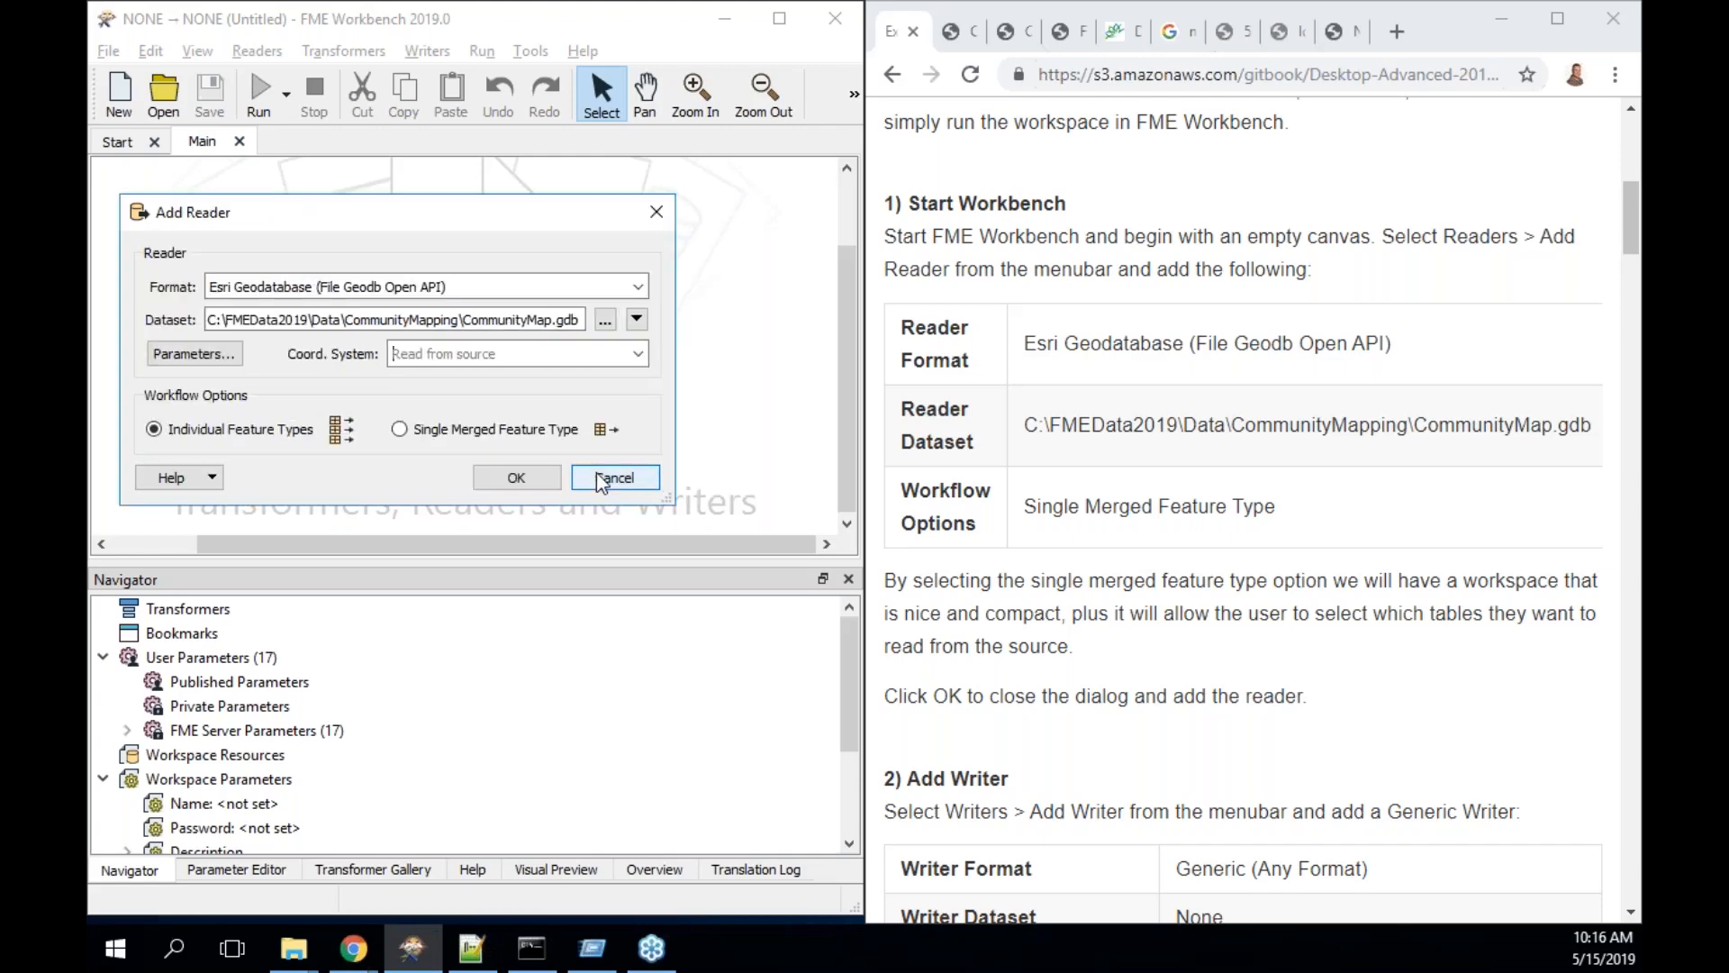
left_click(429, 427)
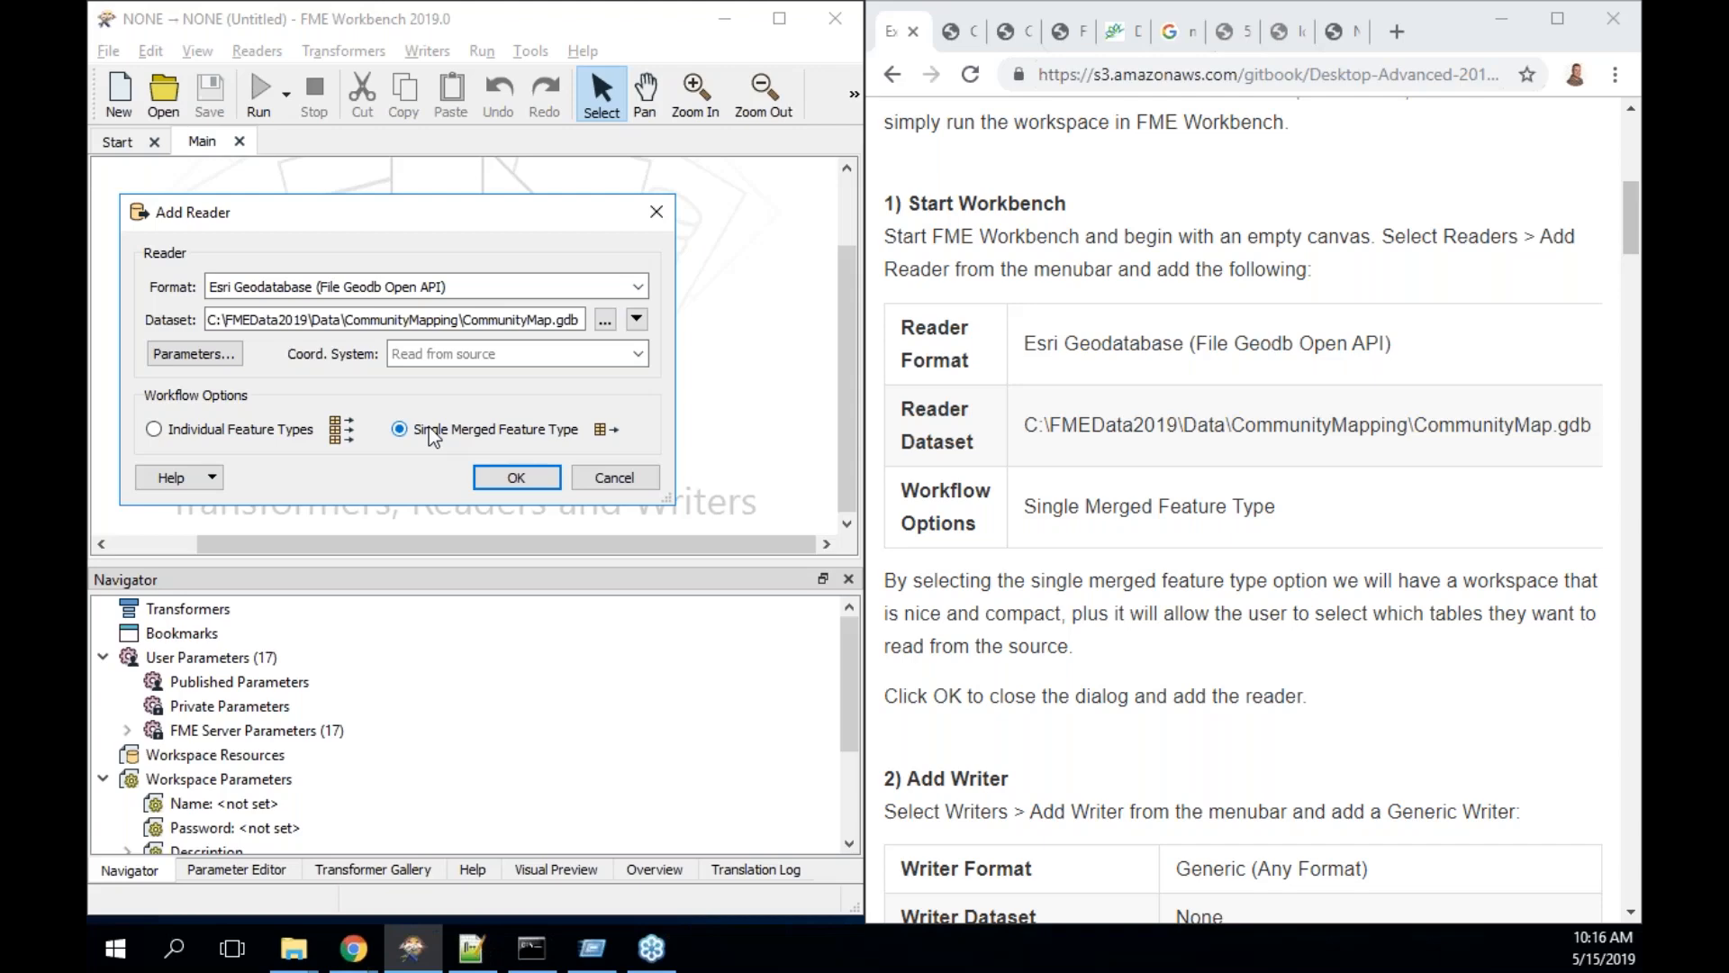
left_click(527, 478)
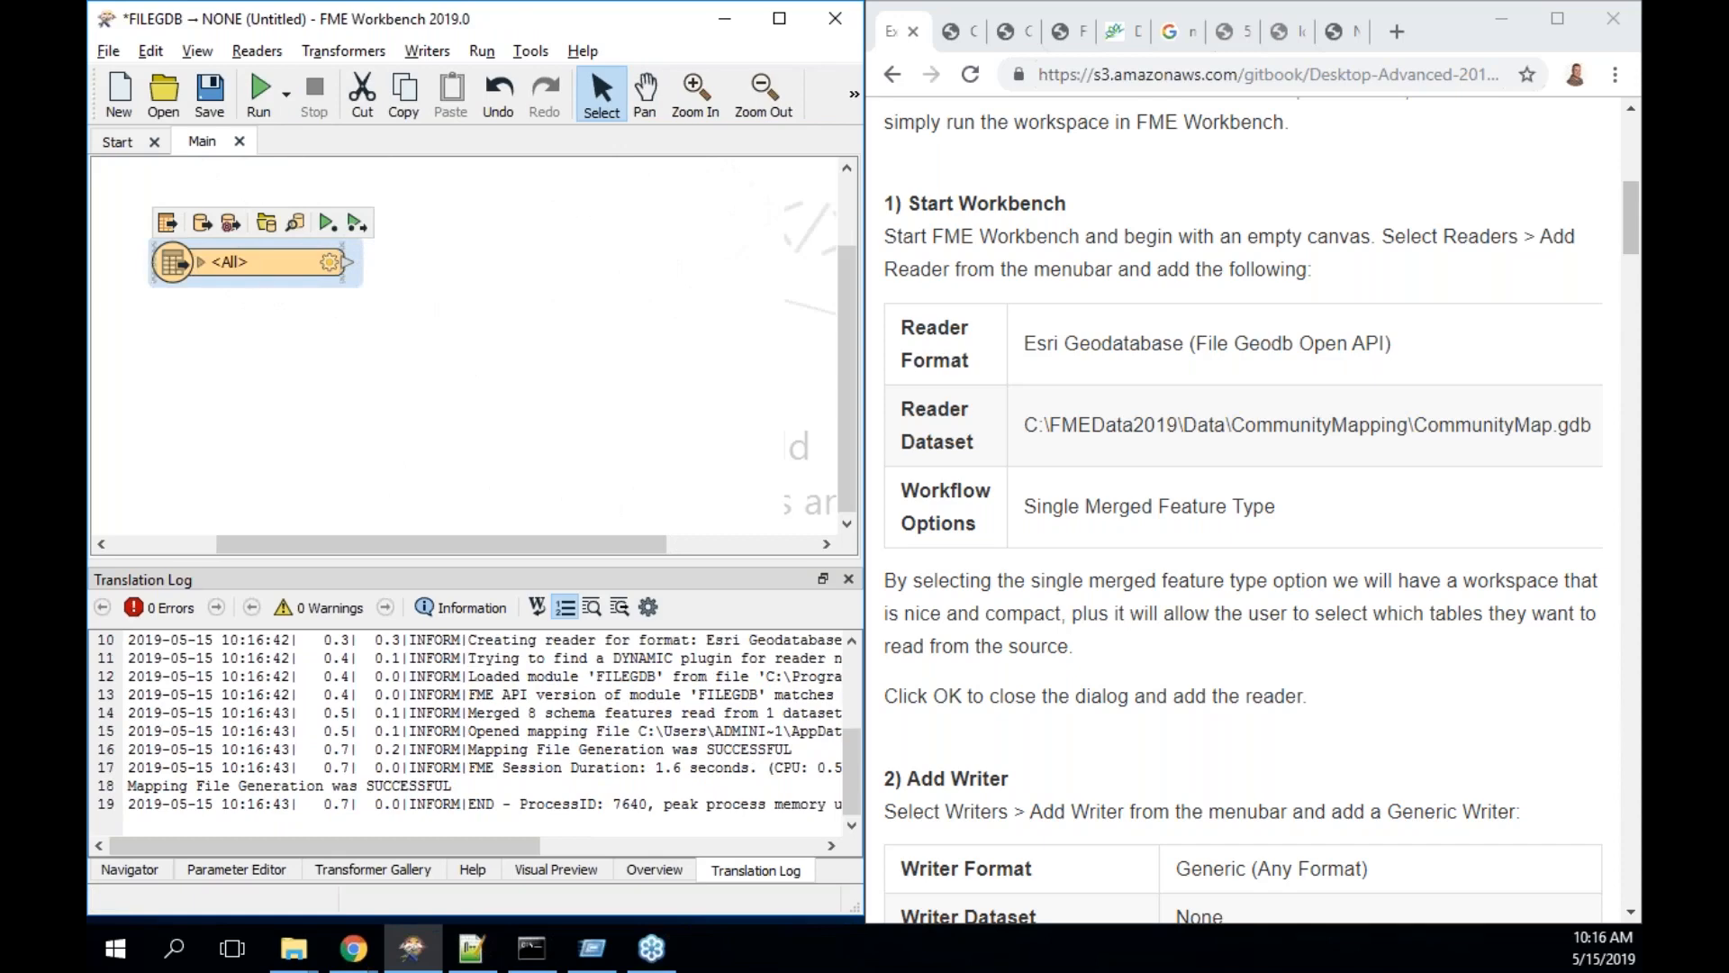
left_click(202, 261)
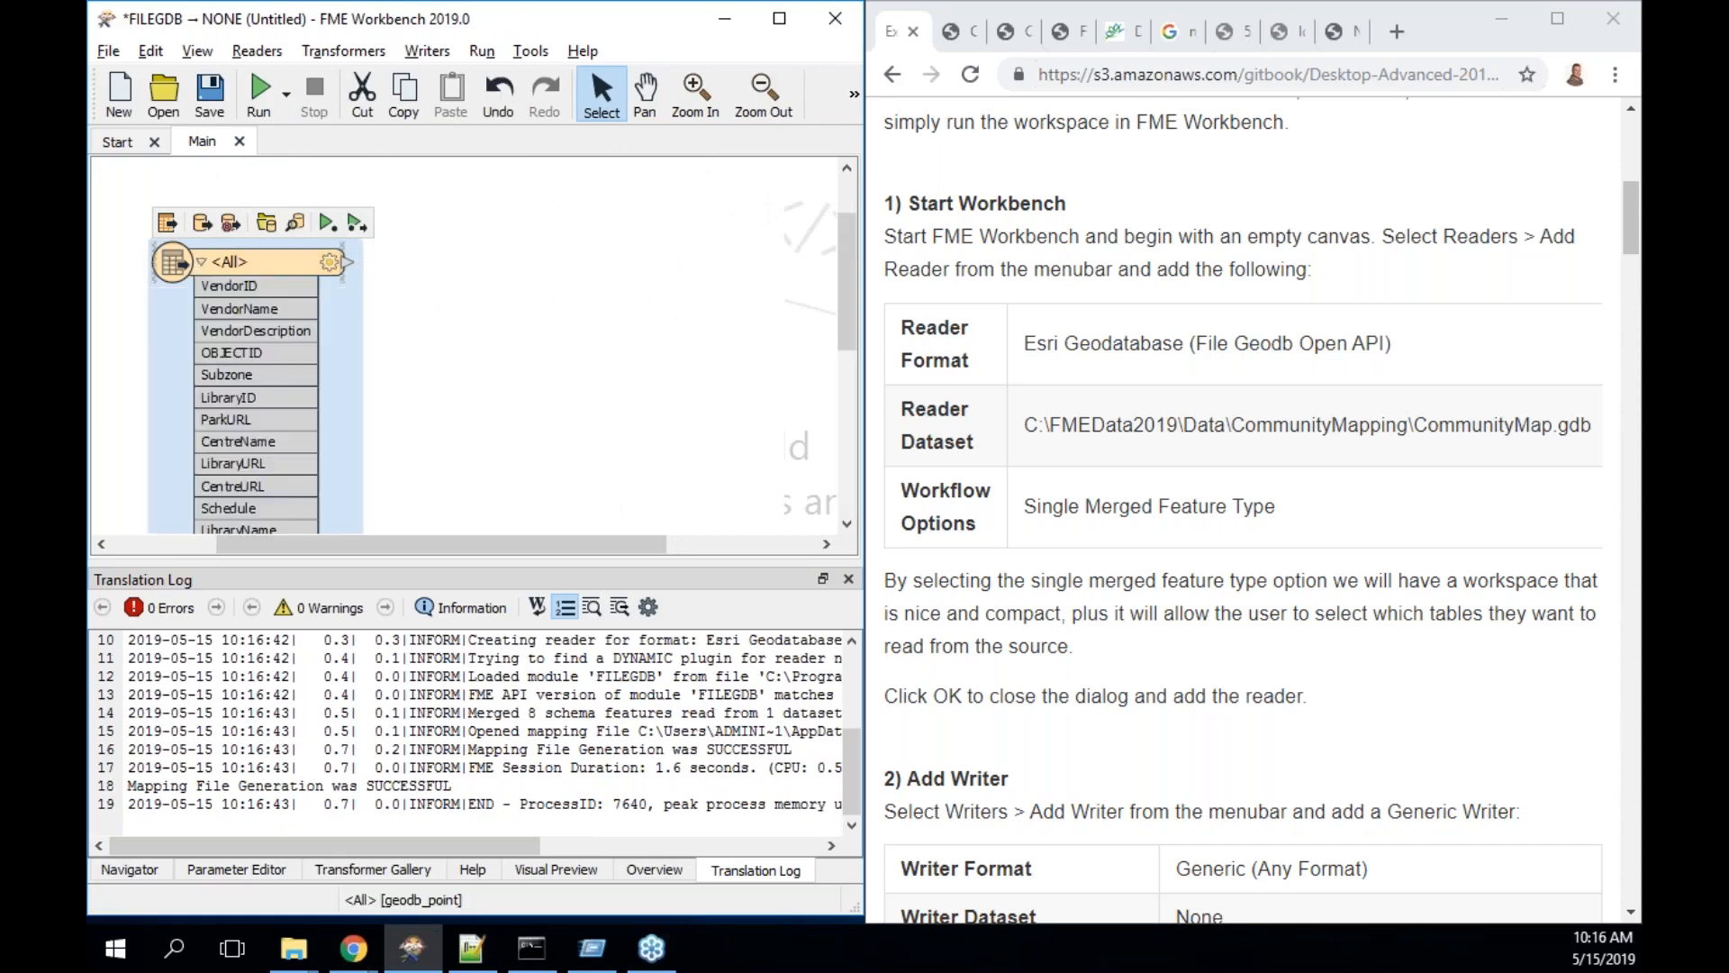
mouse_move(845, 269)
left_mouse_down()
mouse_move(834, 454)
mouse_move(839, 240)
left_mouse_up()
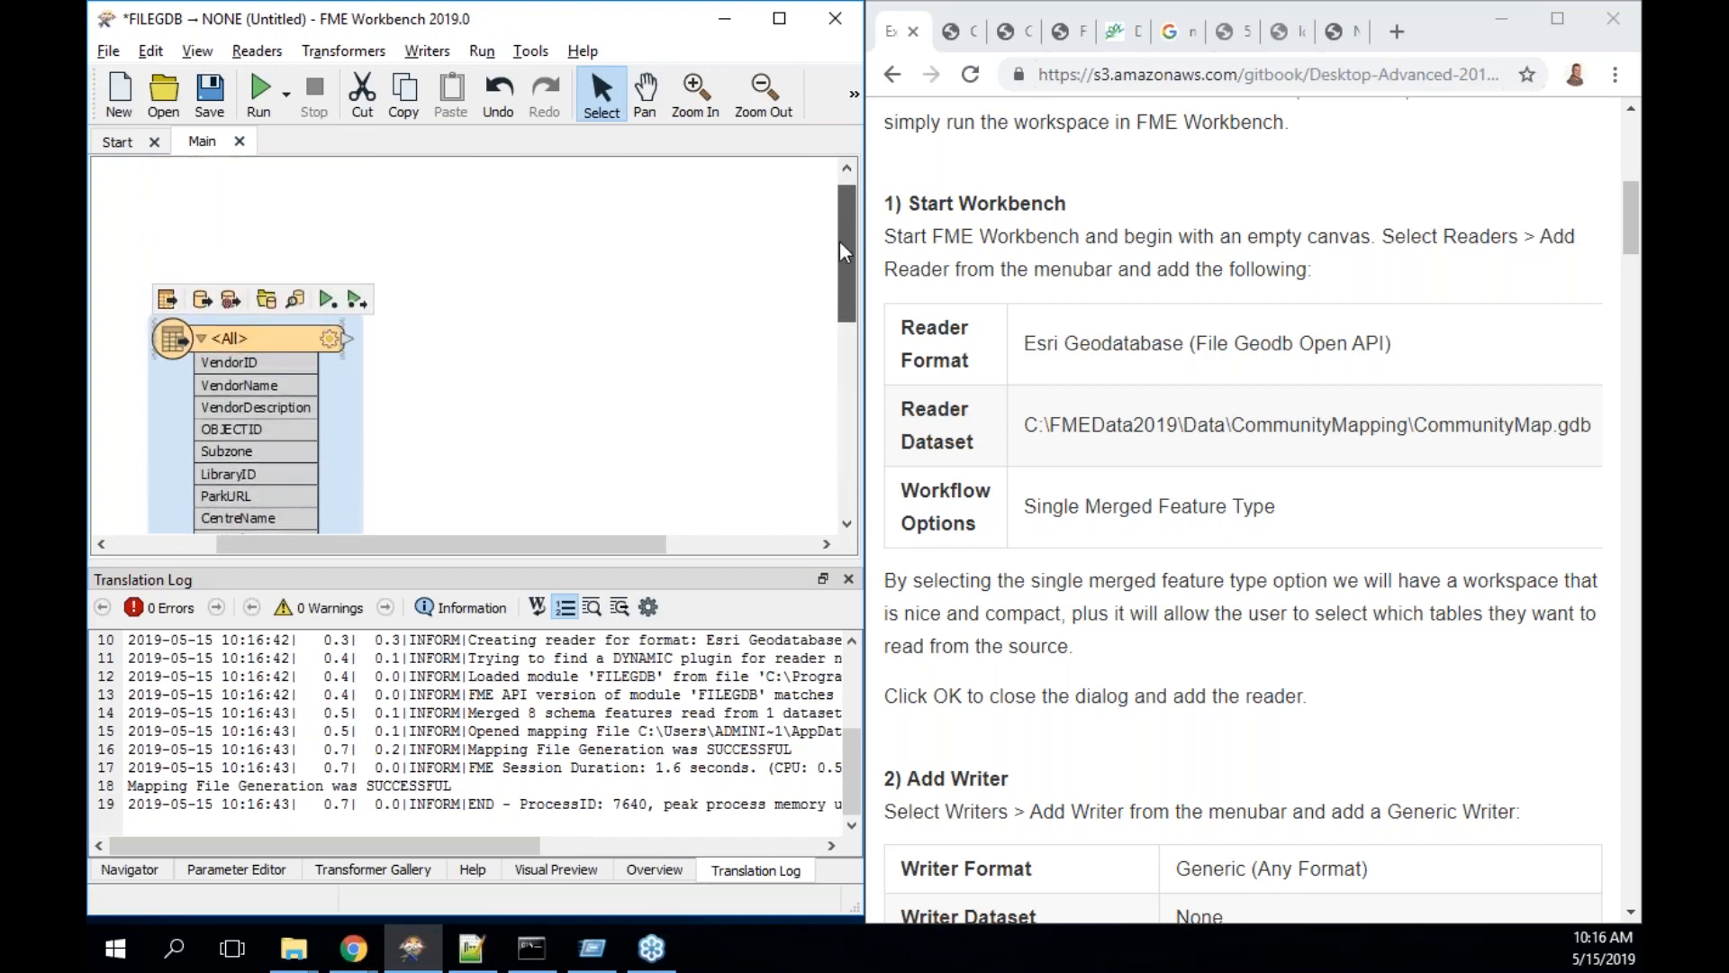
left_click(201, 337)
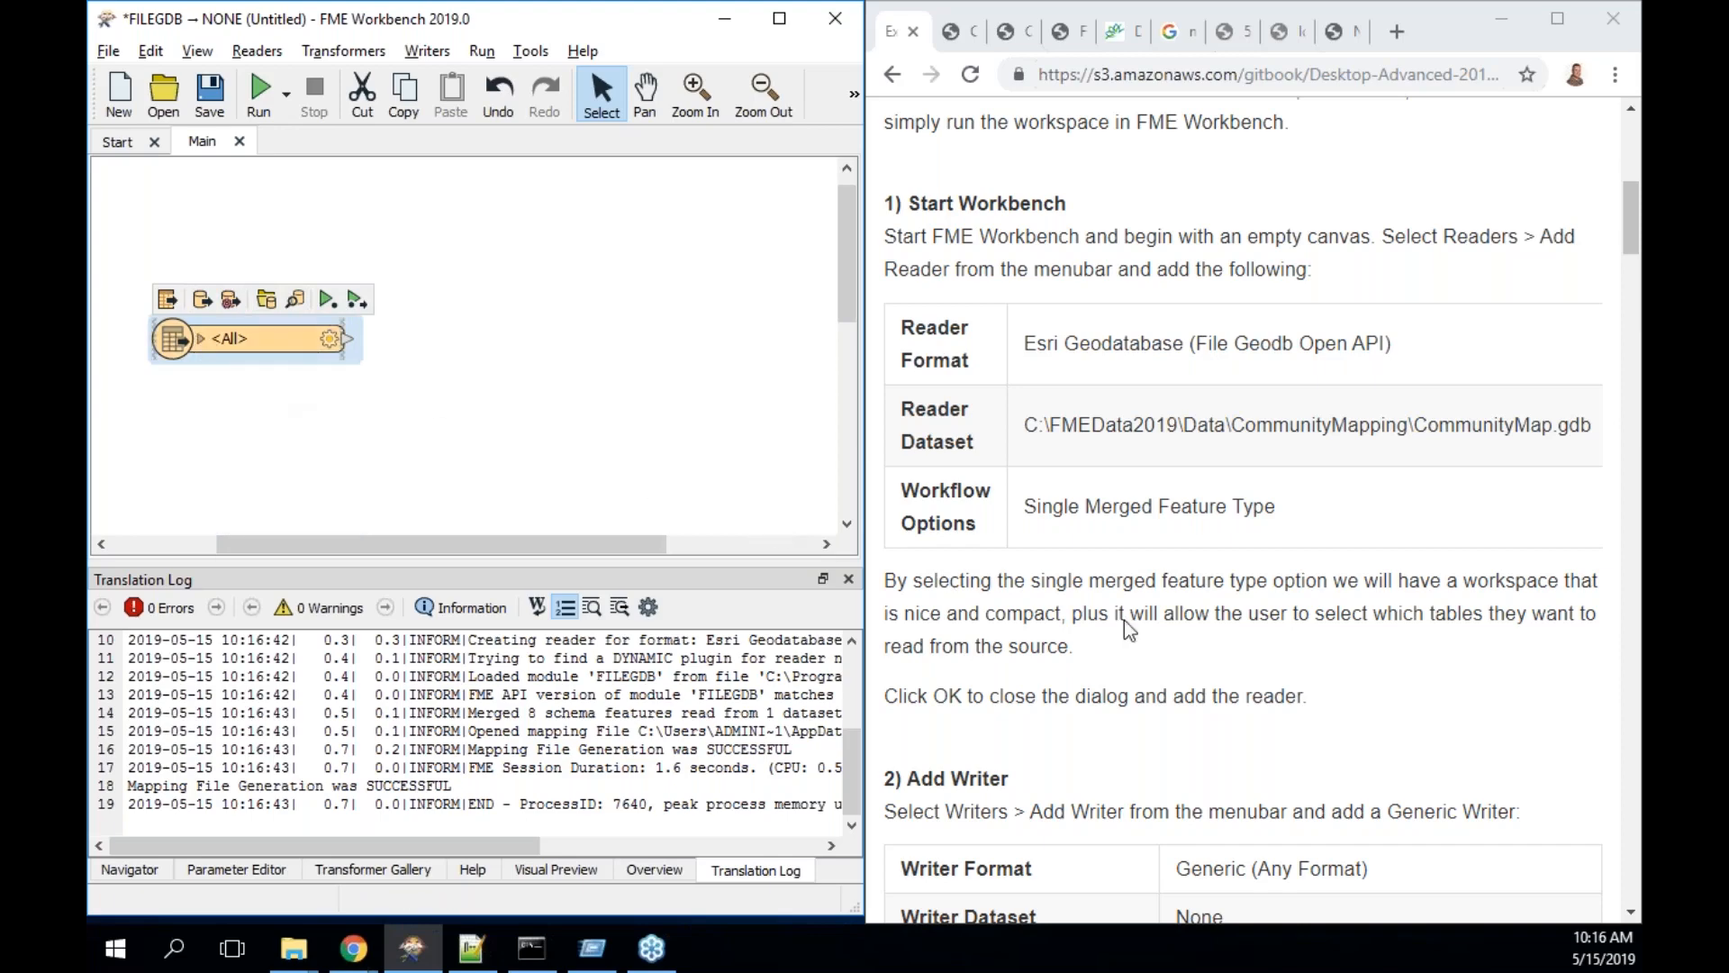
- Save the workspace under the file name 'Exercise 3.2'
scroll(1169, 640, "down", 1)
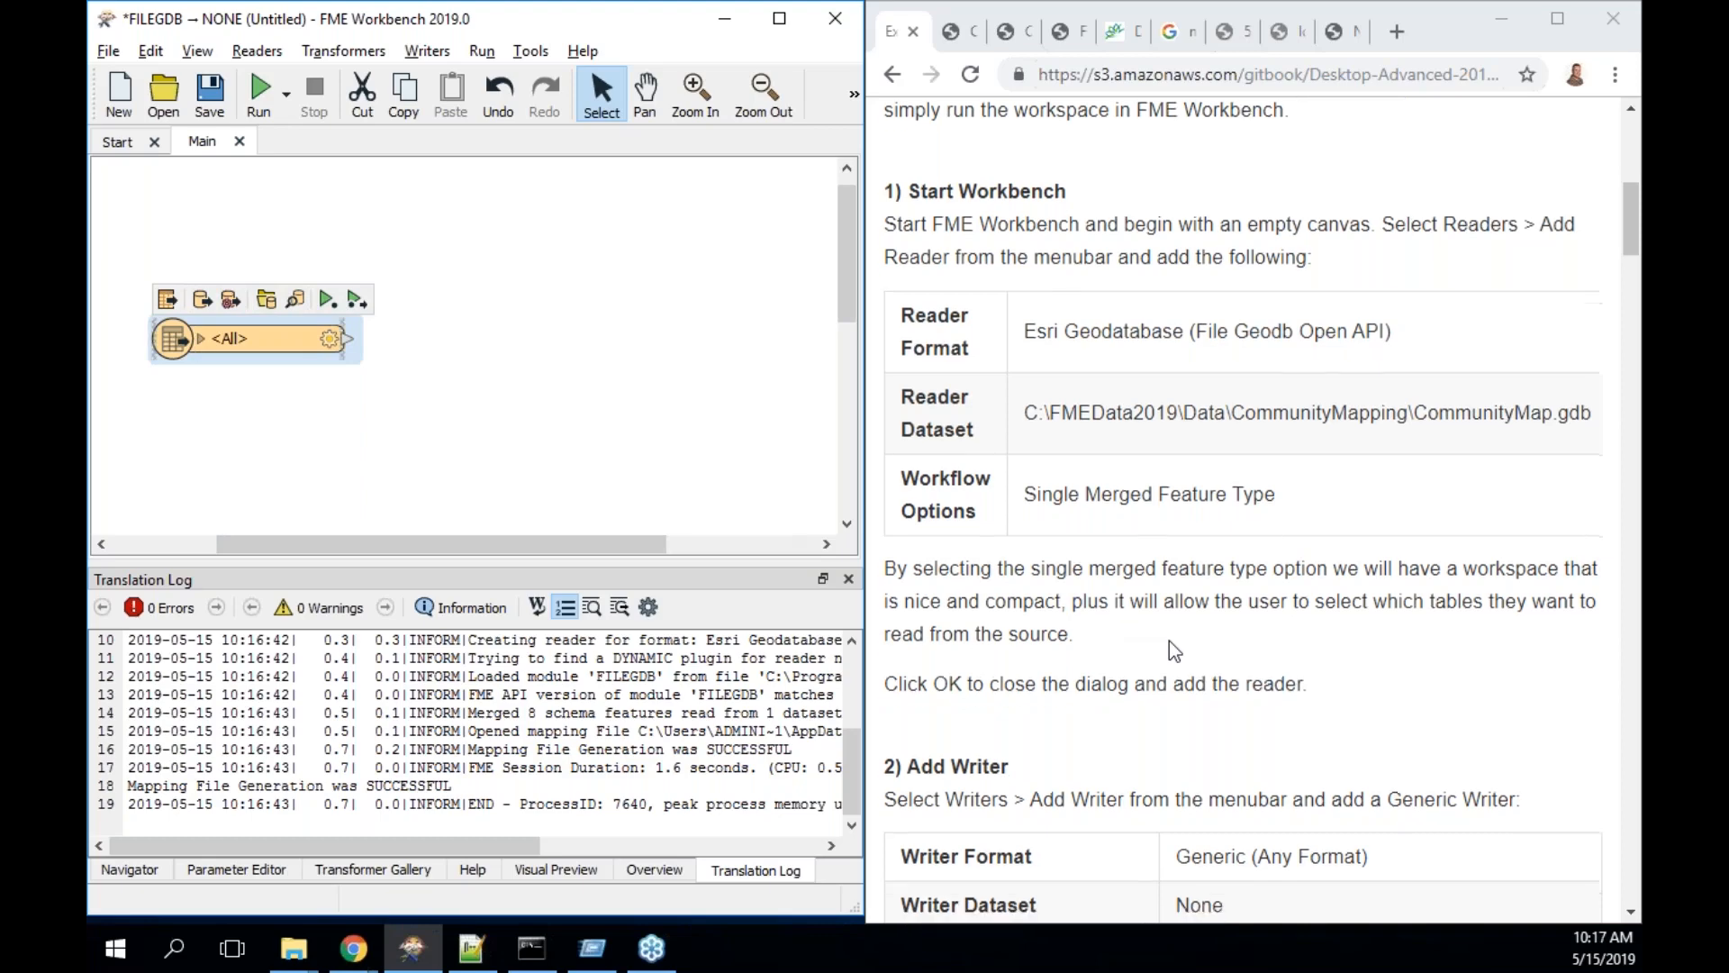
scroll(1169, 640, "down", 2)
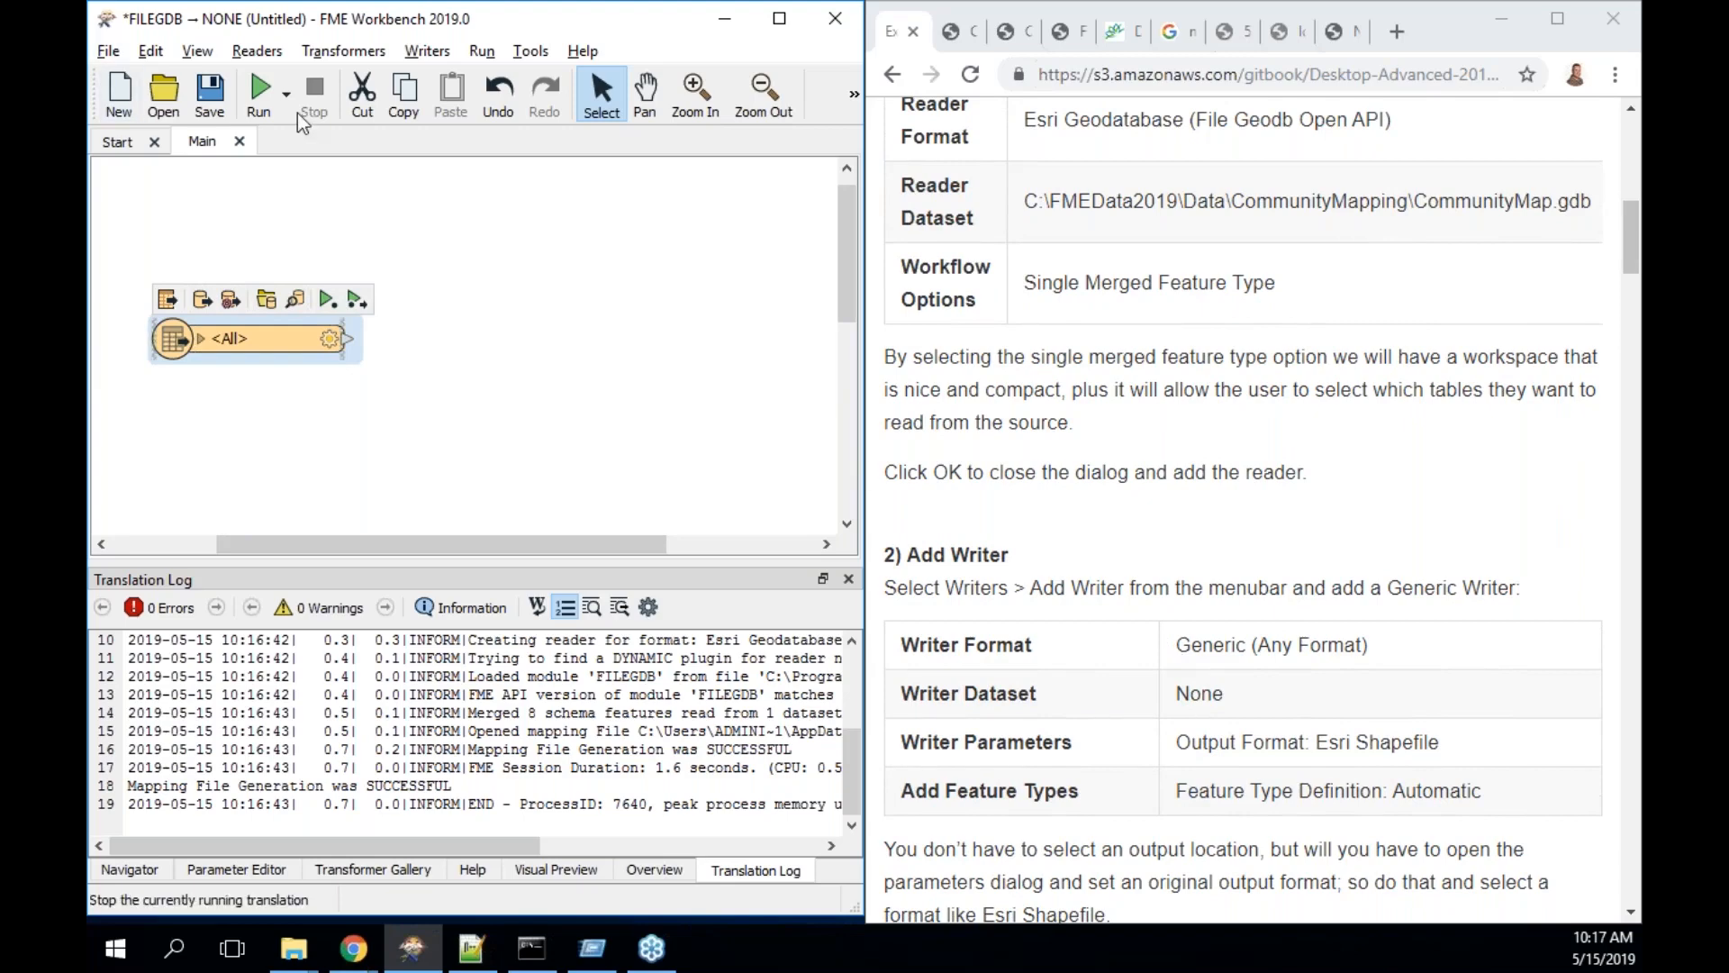
left_click(215, 97)
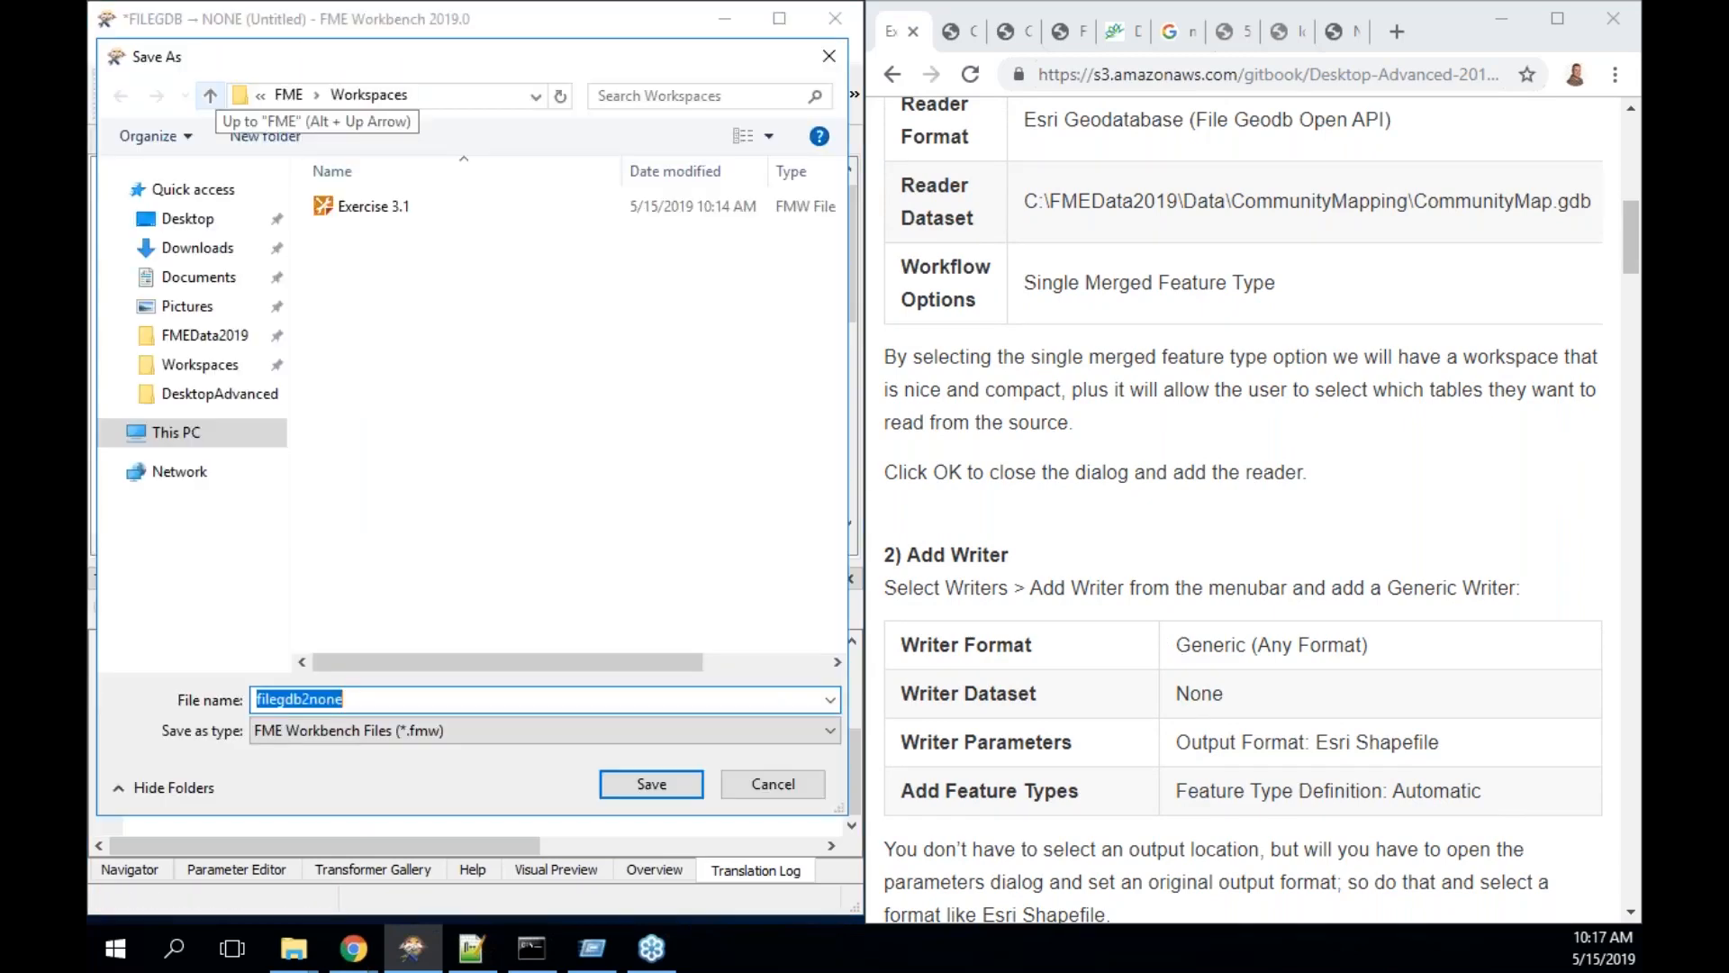
type("Exercise")
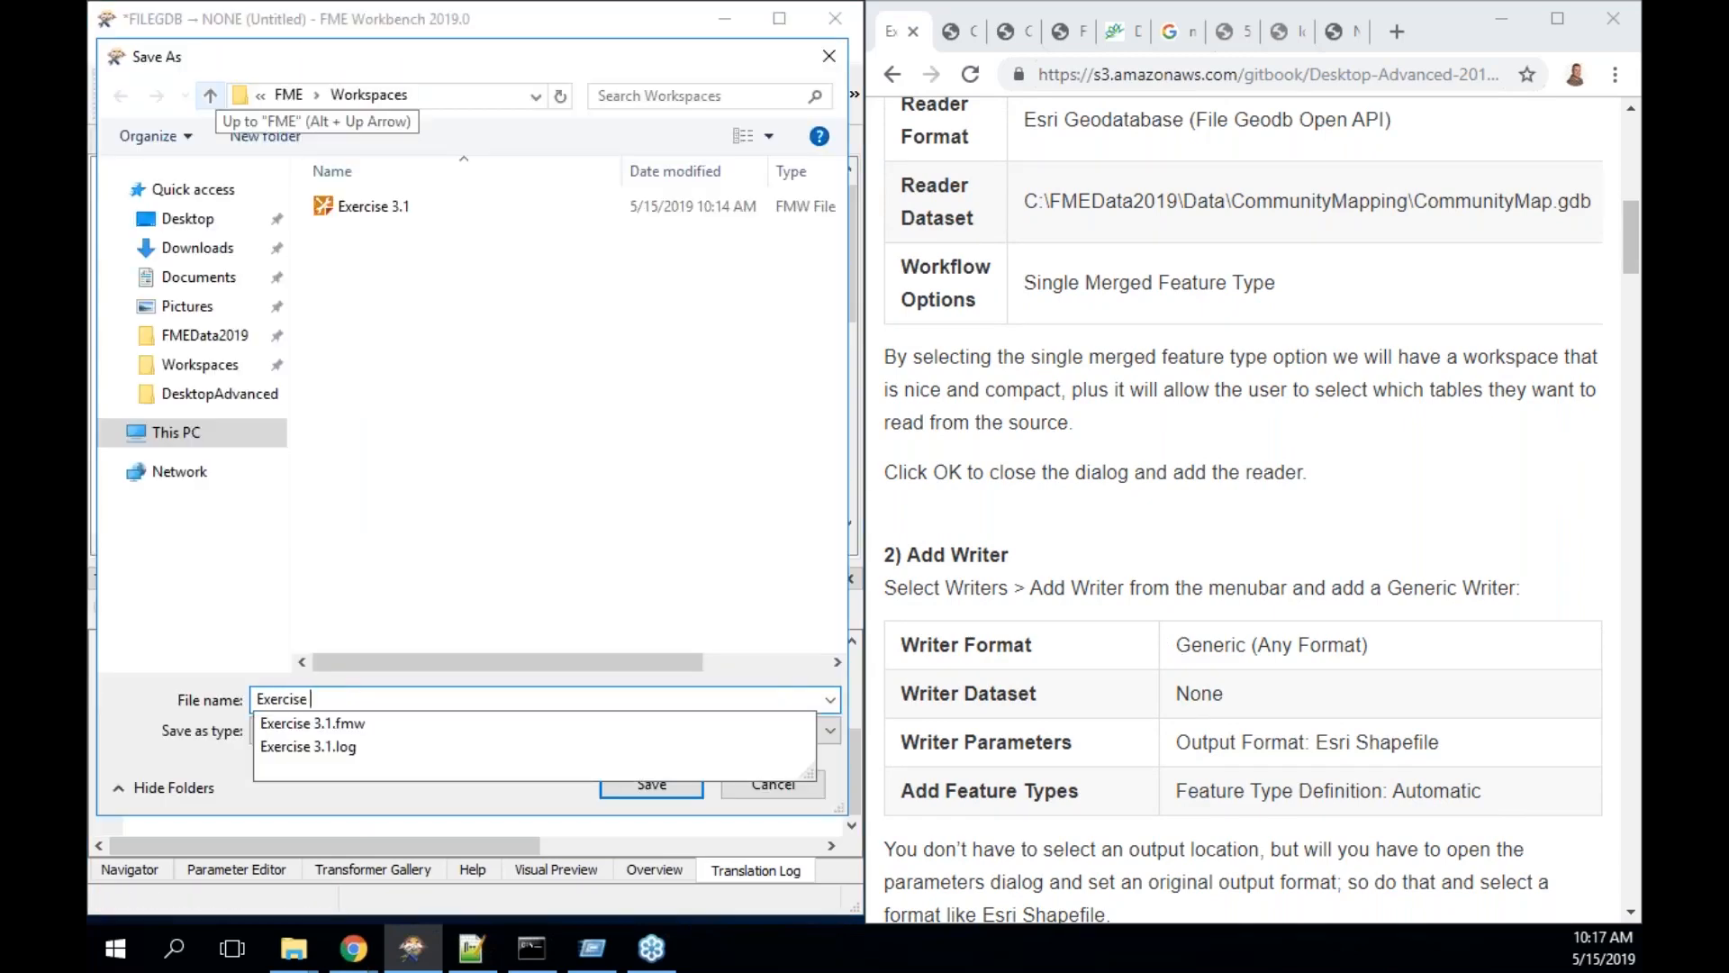
type(" 3.2")
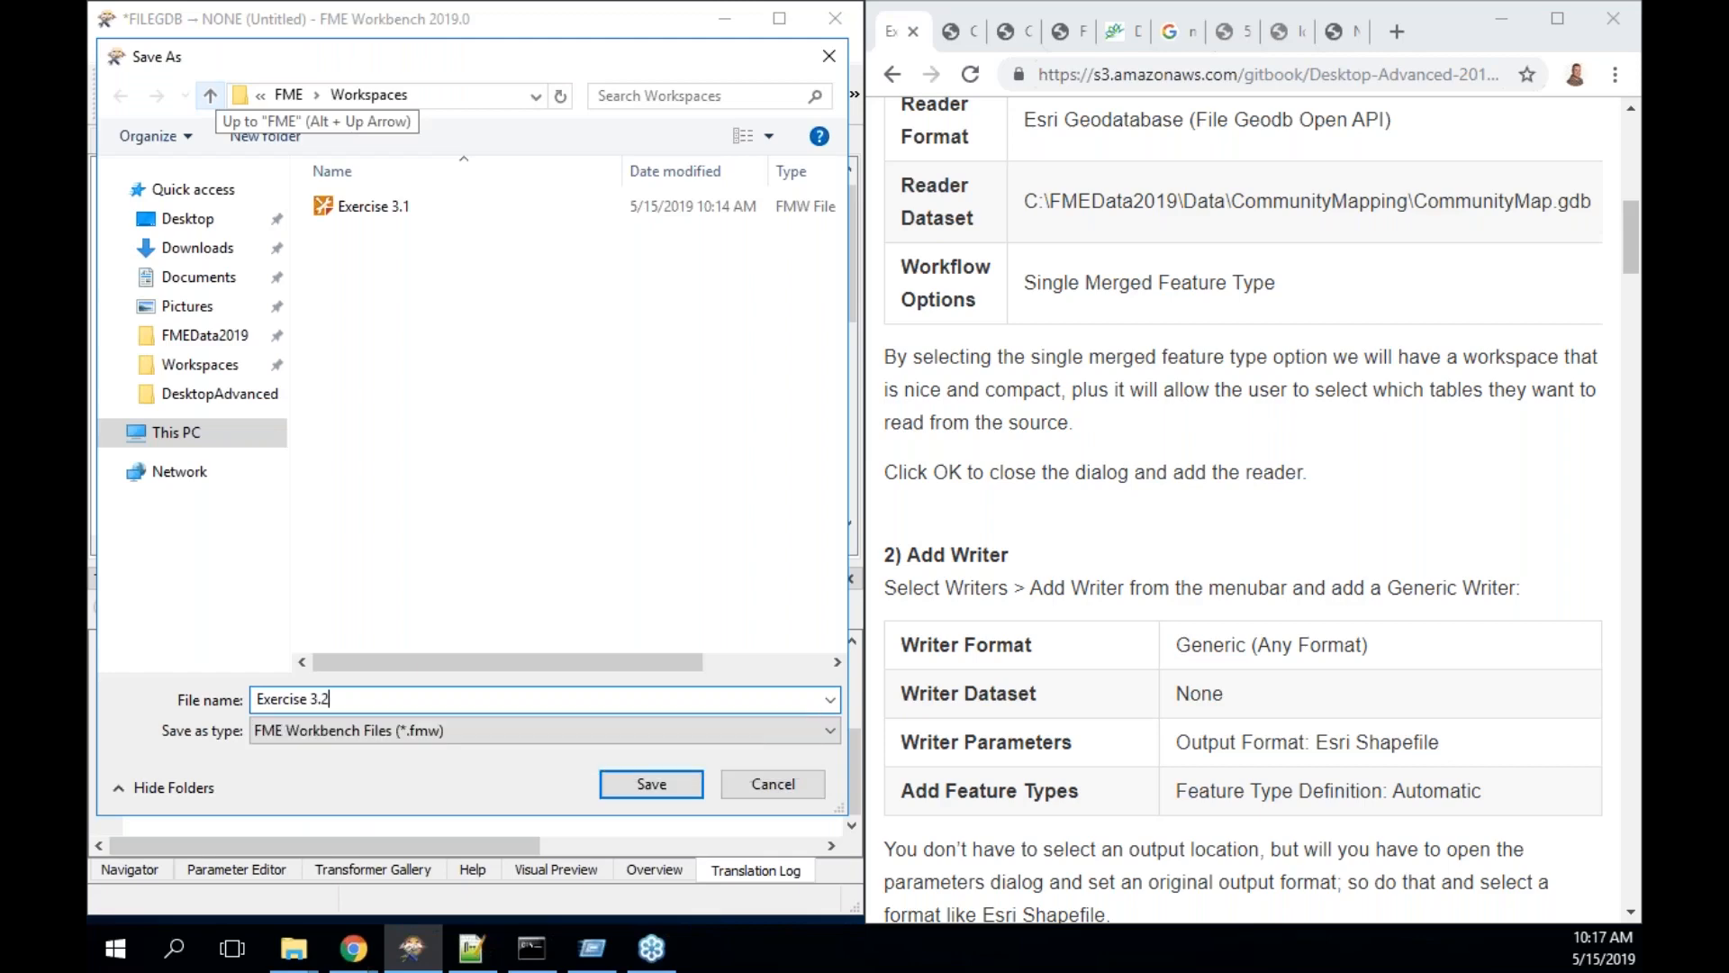
key("Return")
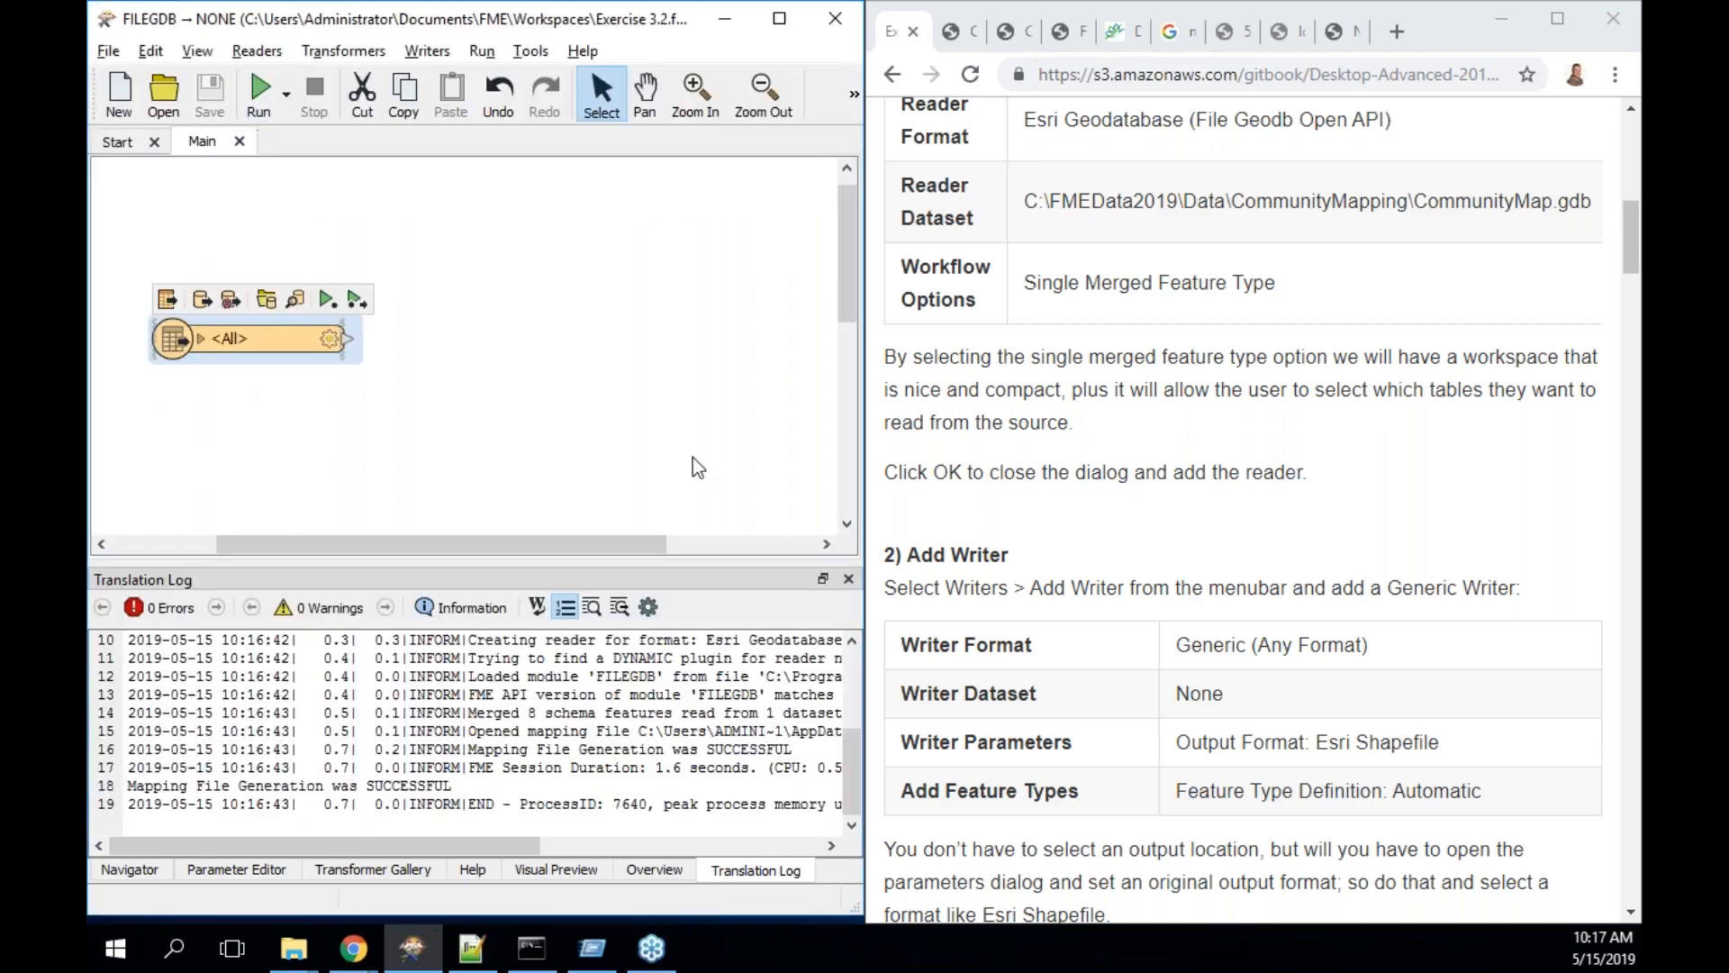
- Pick the Generic (Any Format) writer from a Quick Add search for 'generic'
scroll(1155, 632, "down", 3)
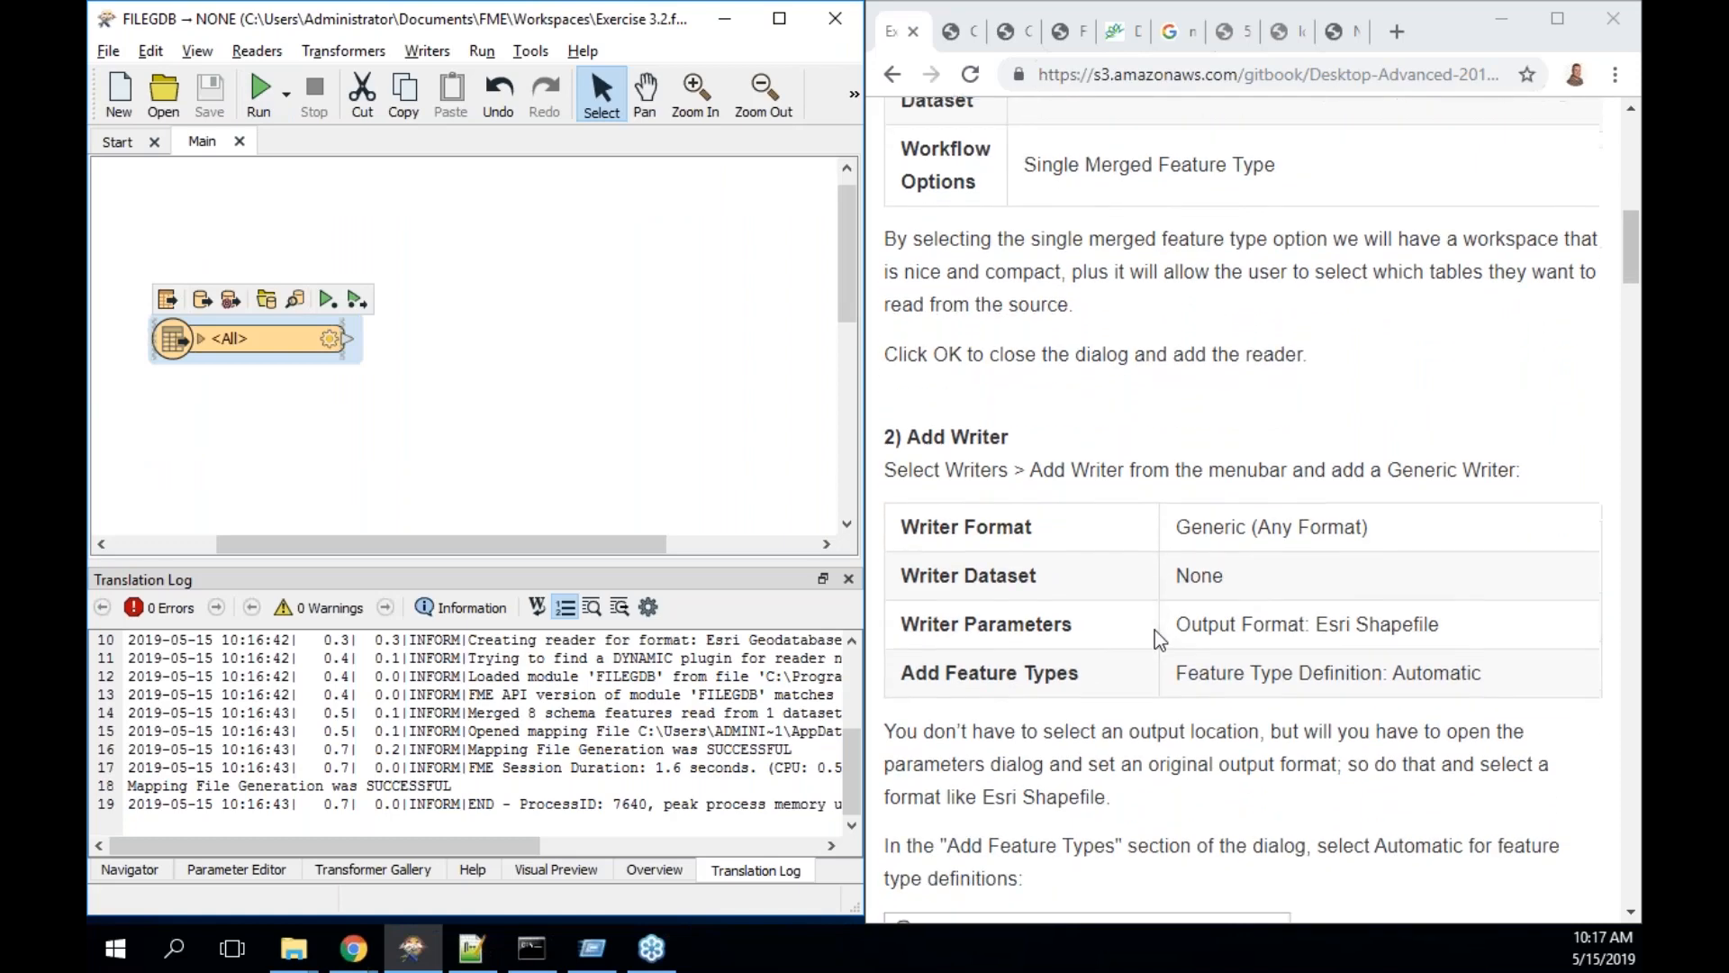
scroll(1159, 639, "down", 2)
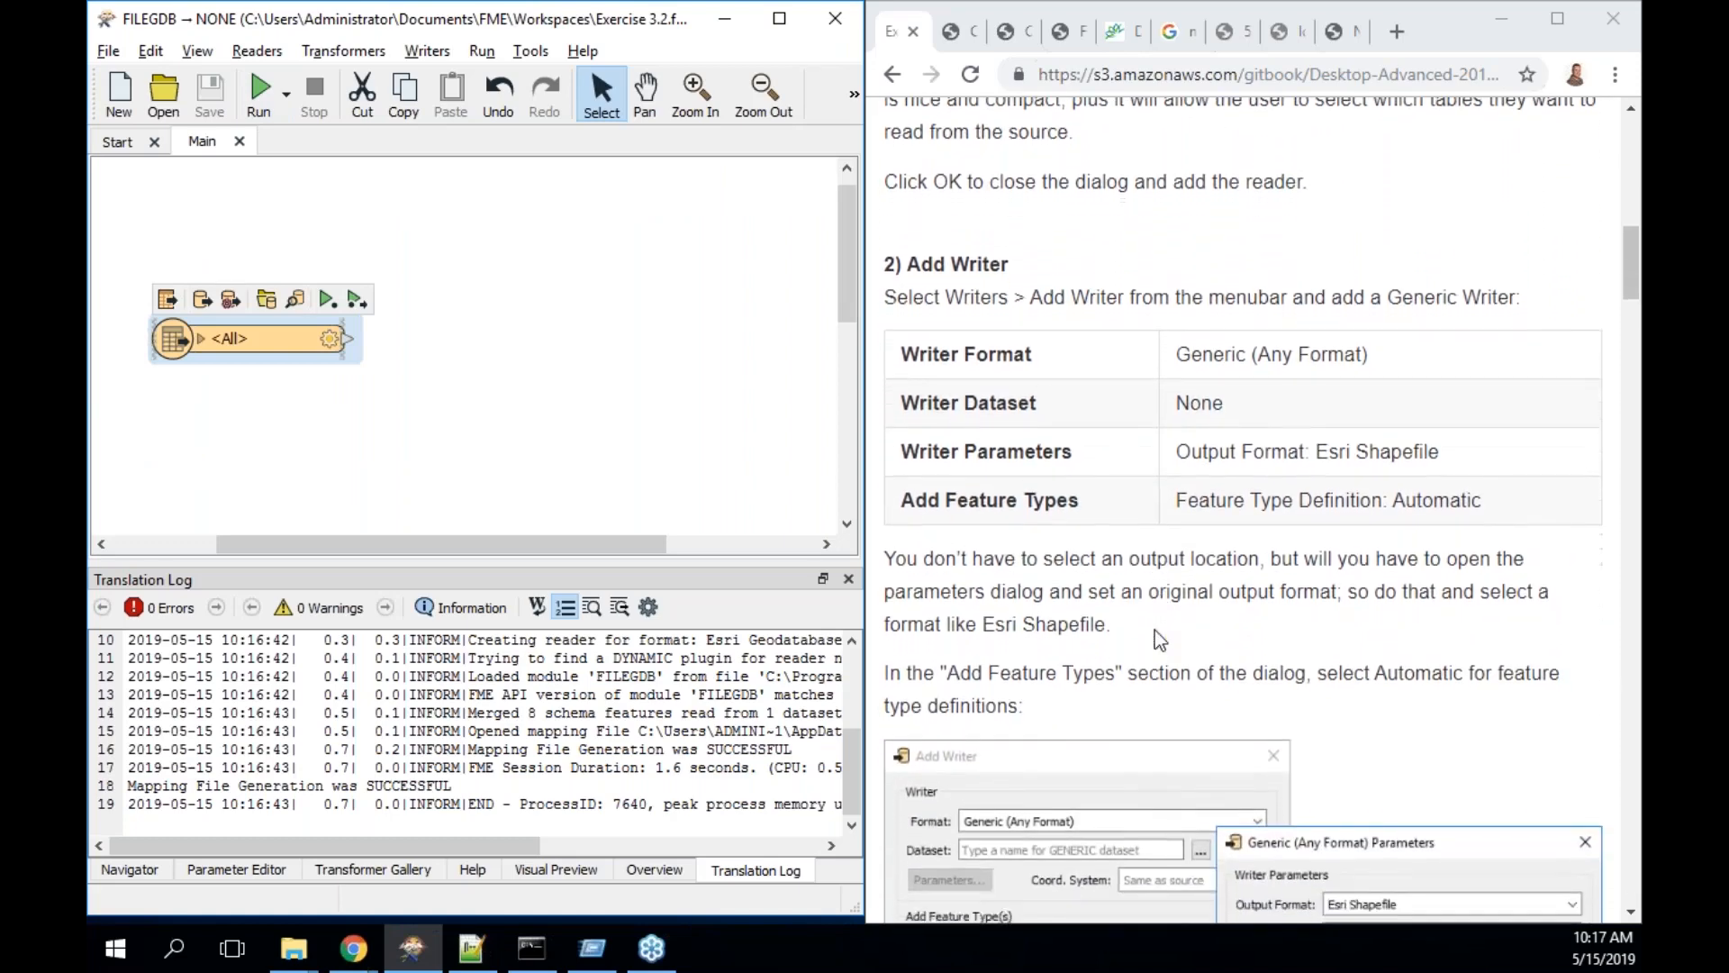
scroll(1154, 630, "down", 1)
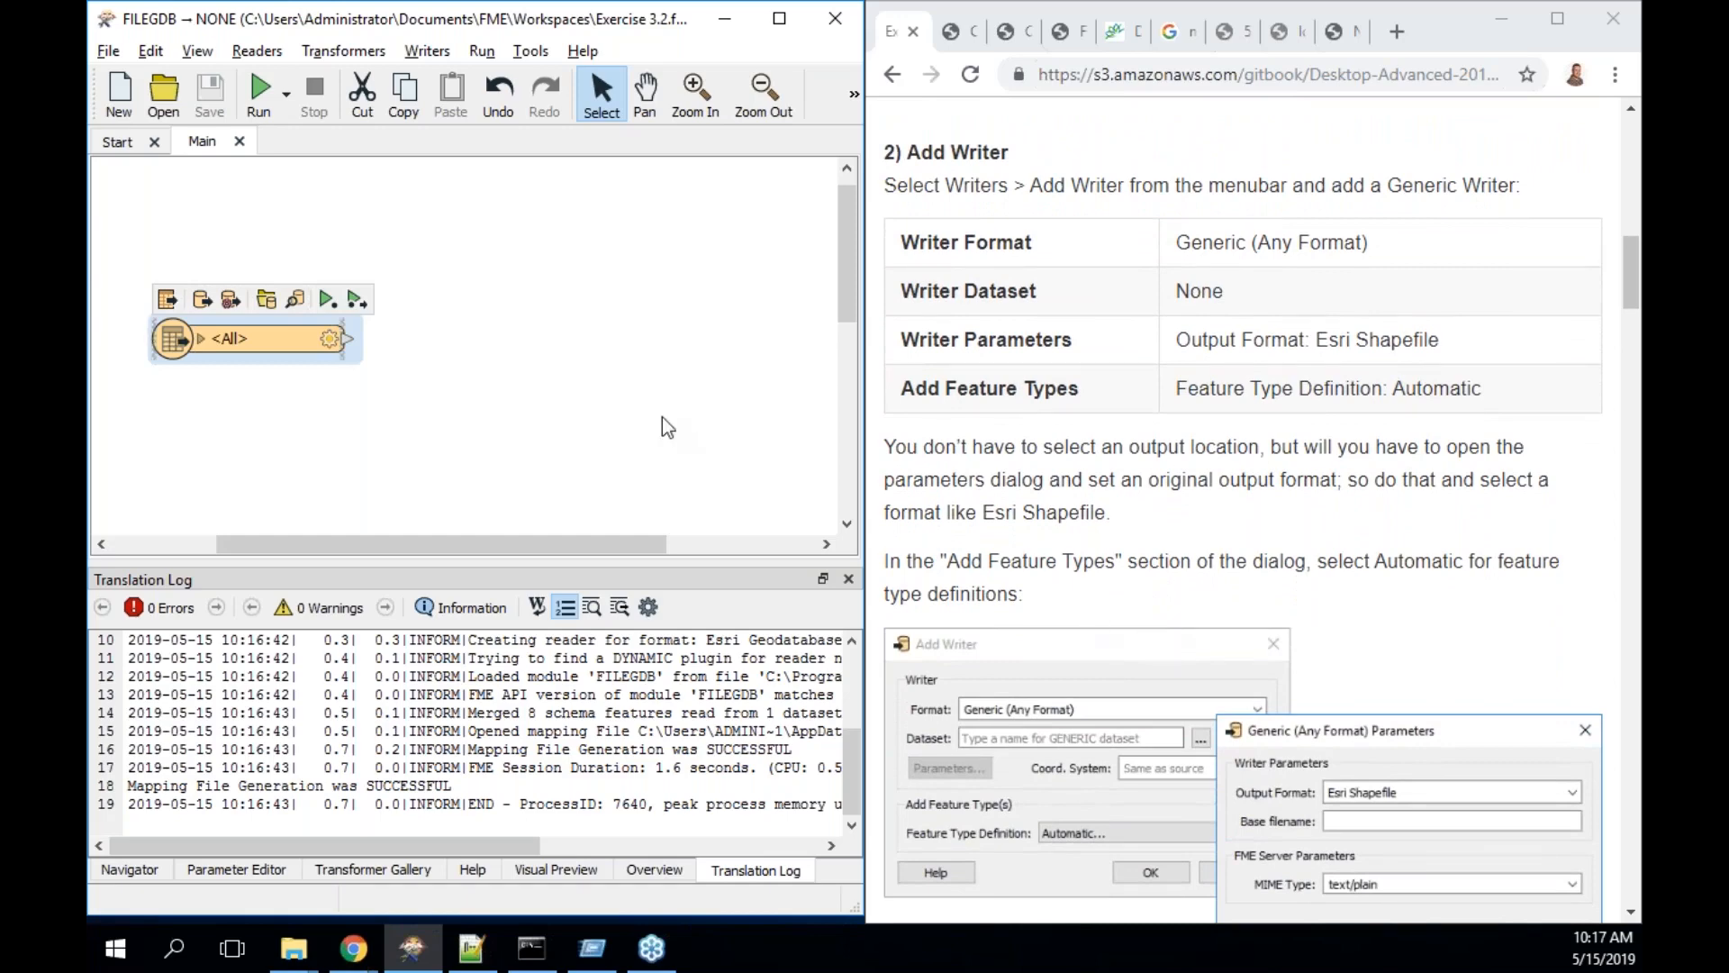
left_click(645, 388)
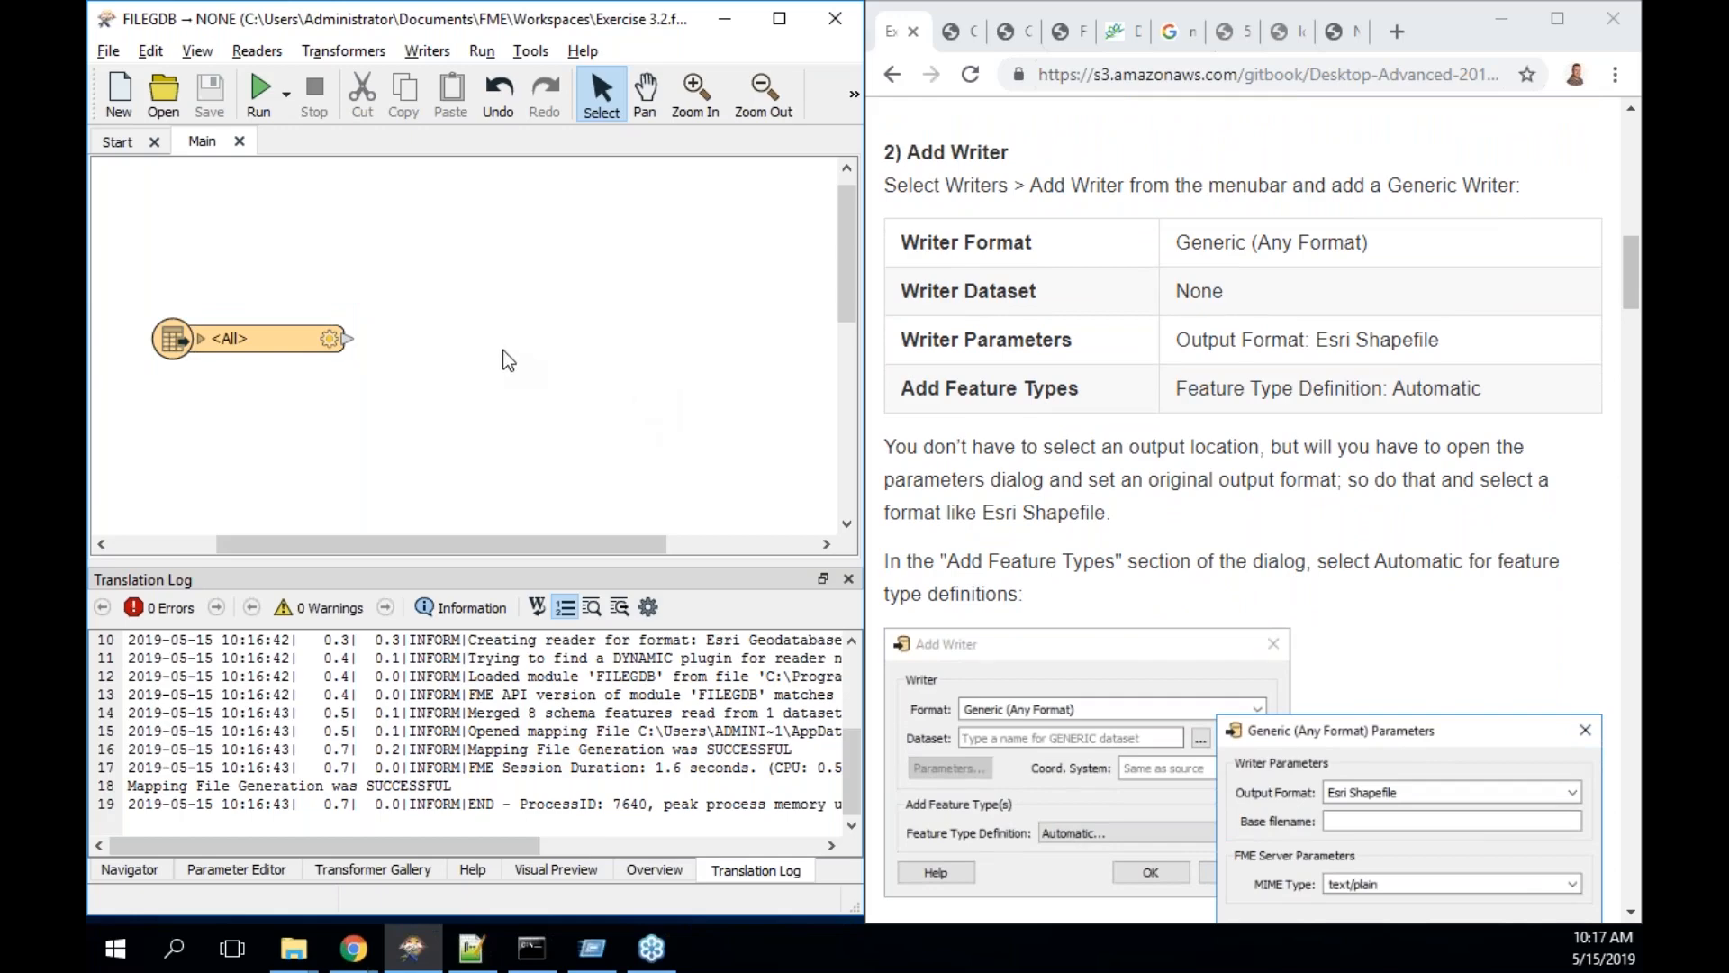
type("generic")
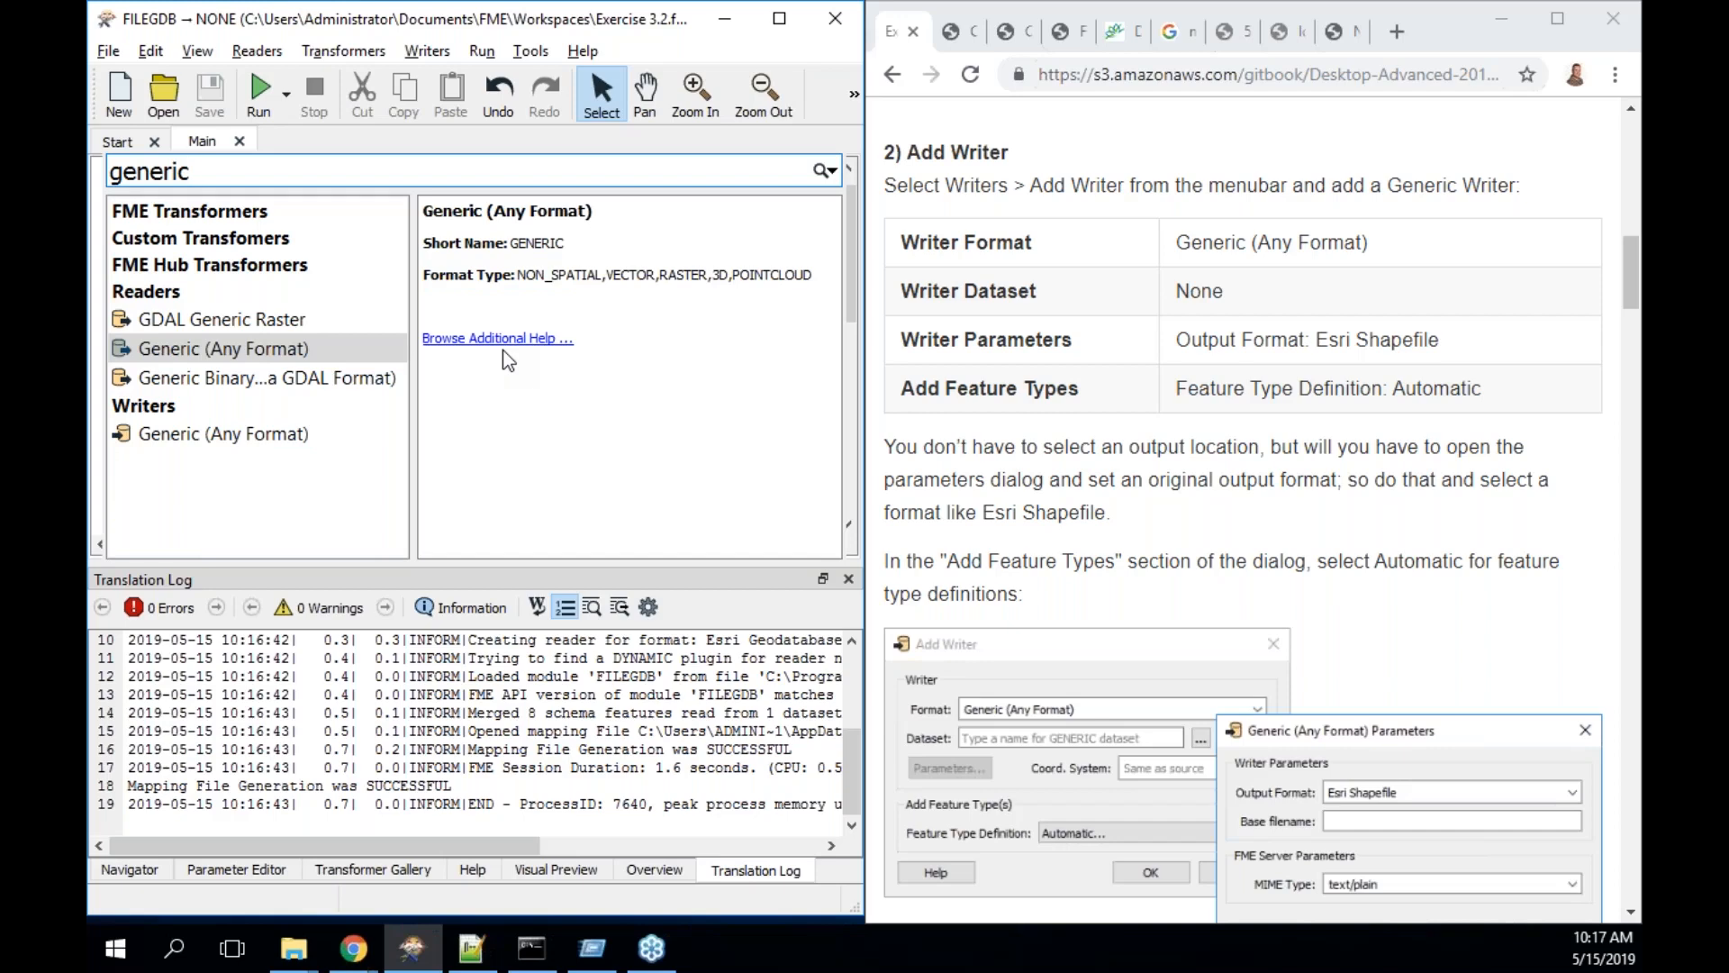
key("Down")
key("Down")
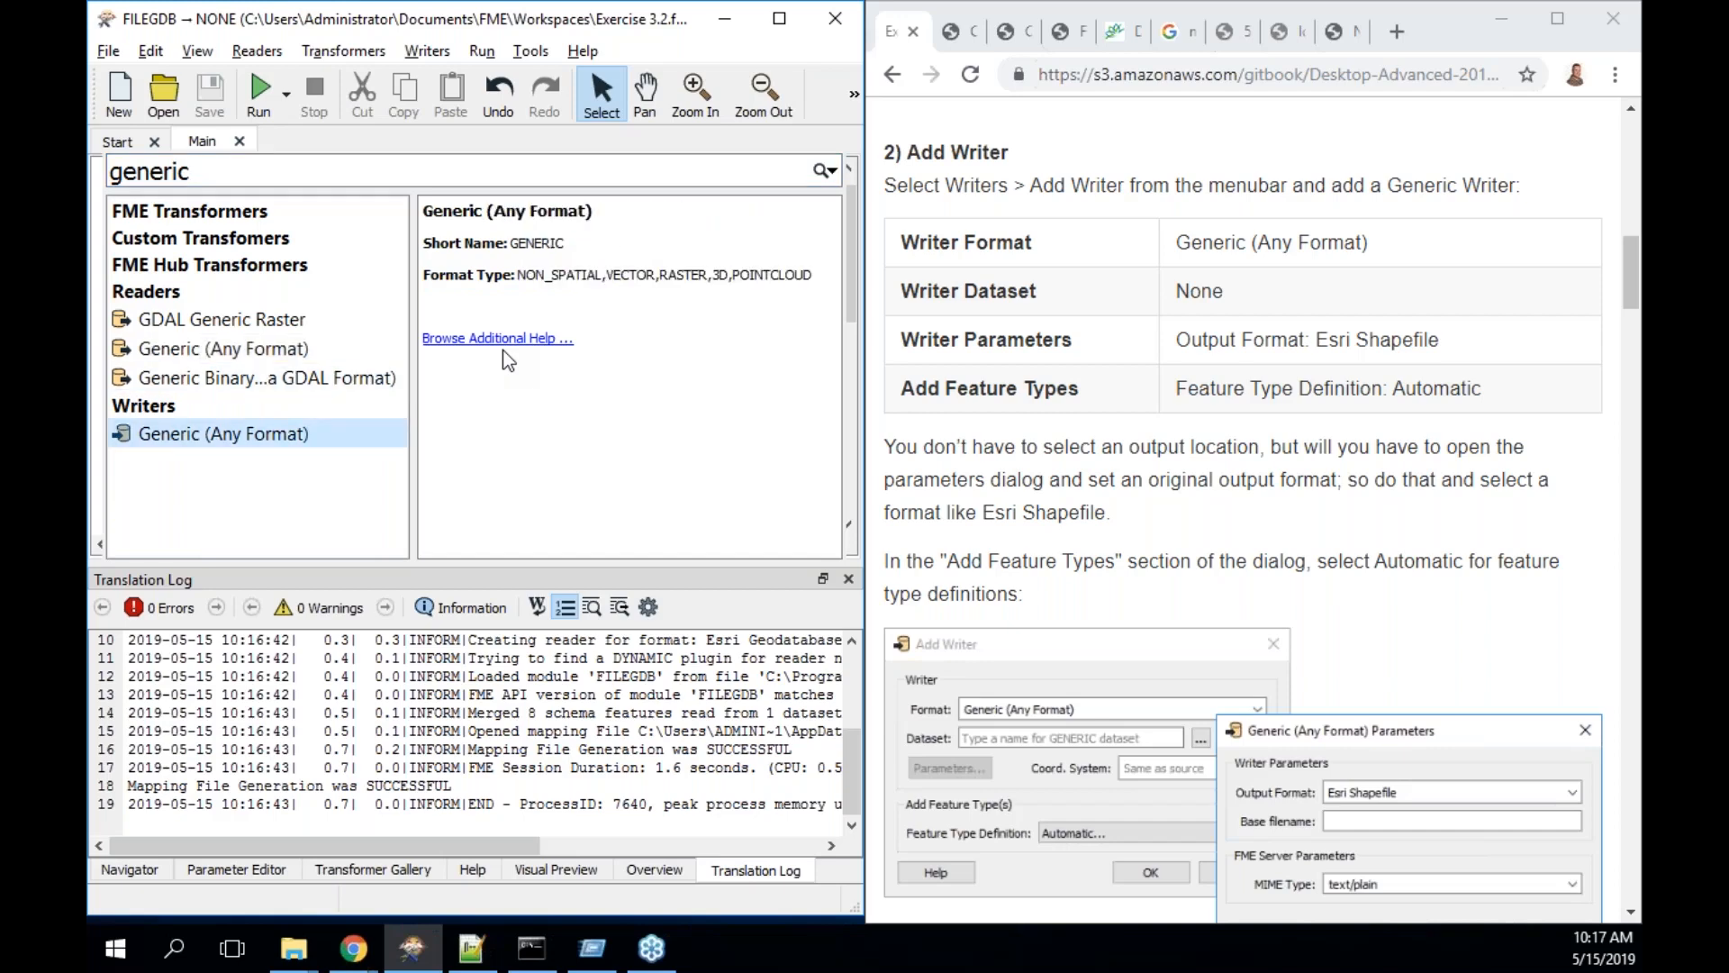
key("Return")
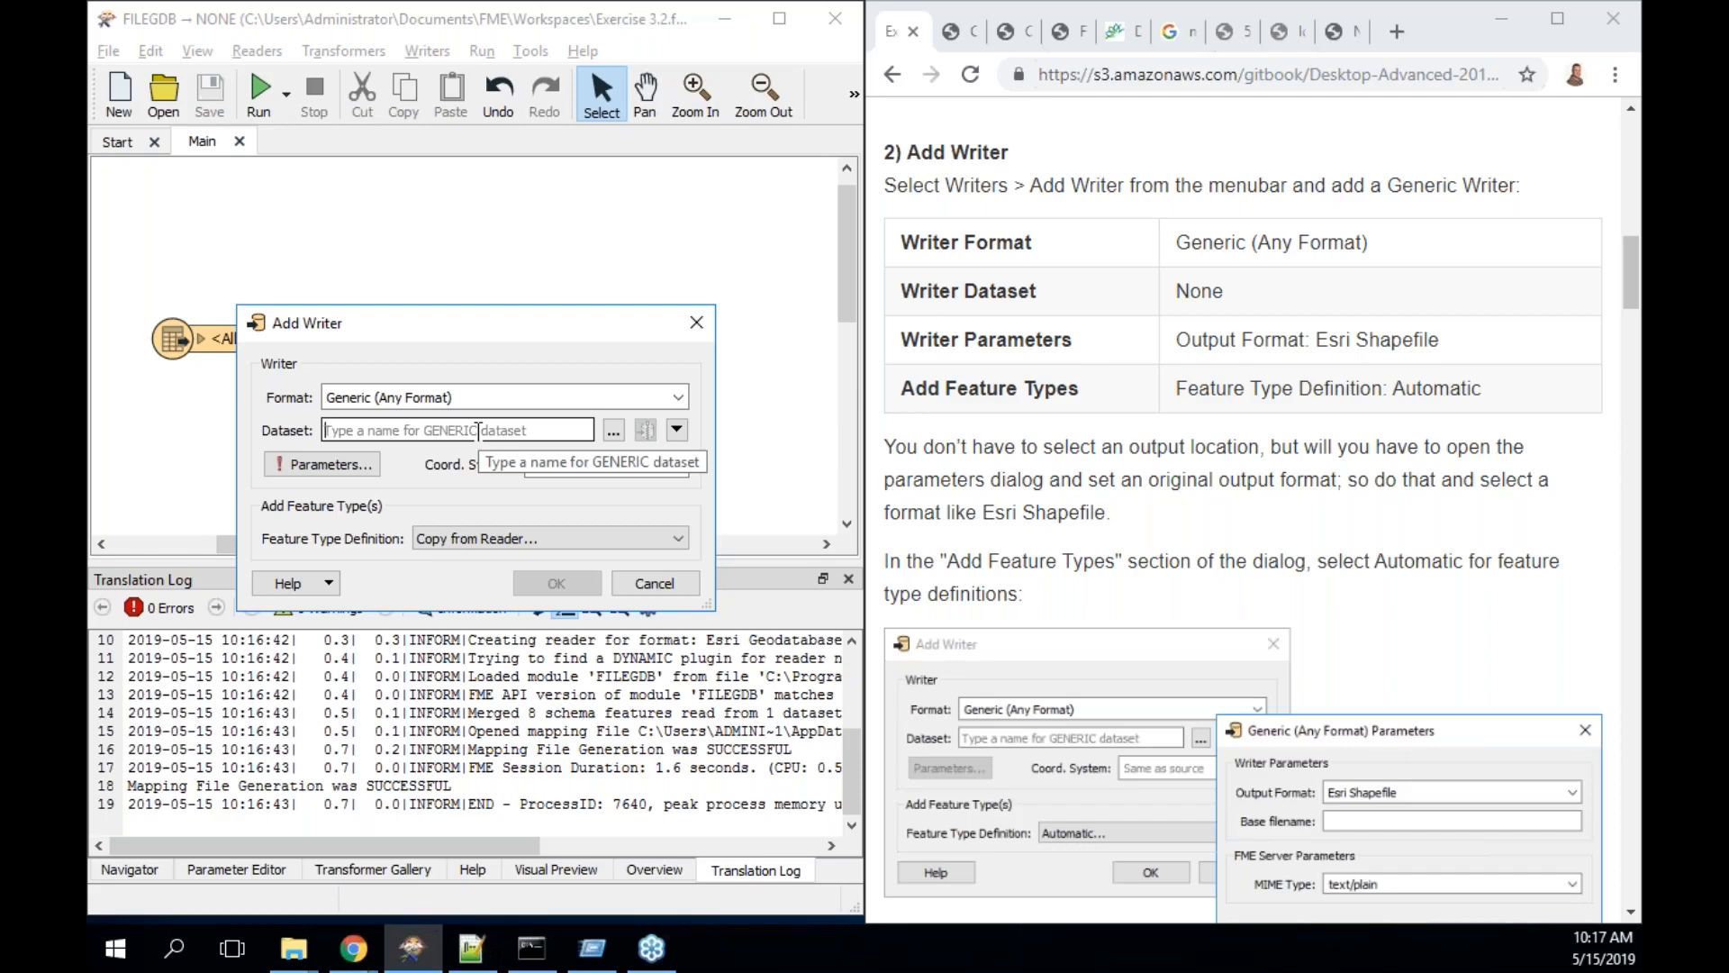
- Set the Generic writer's dataset to the C:\FMEData2019\Output\Training folder and view its parameters
left_click(613, 431)
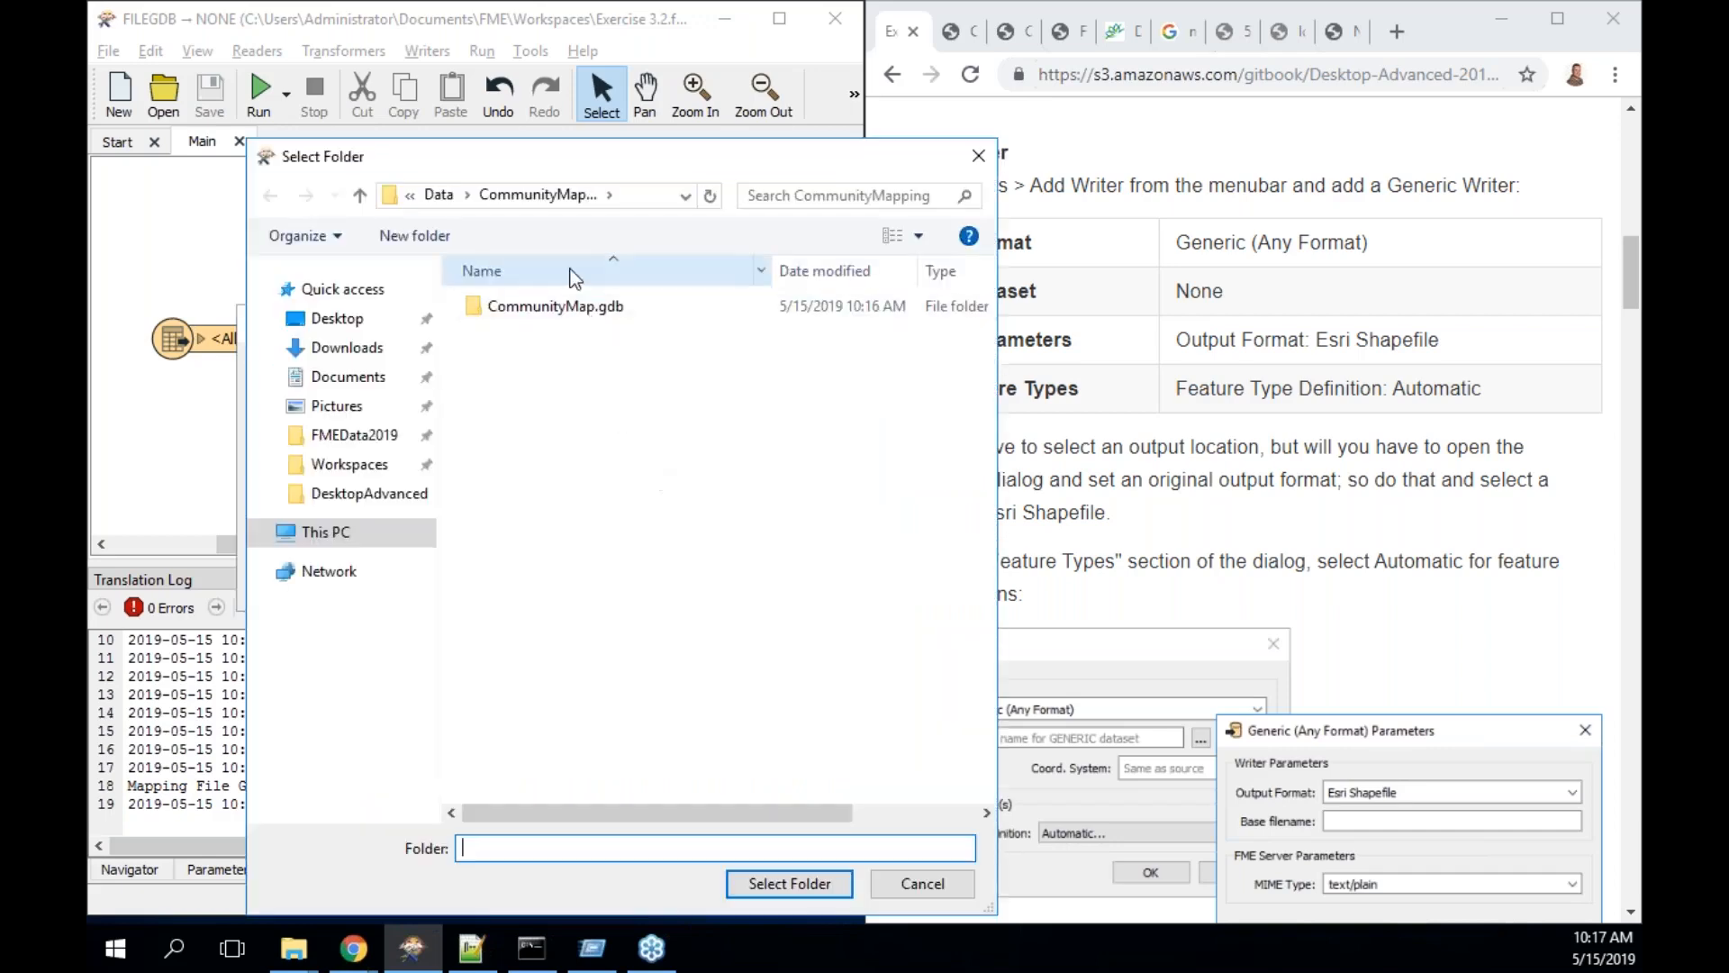
left_click(369, 436)
double_click(508, 334)
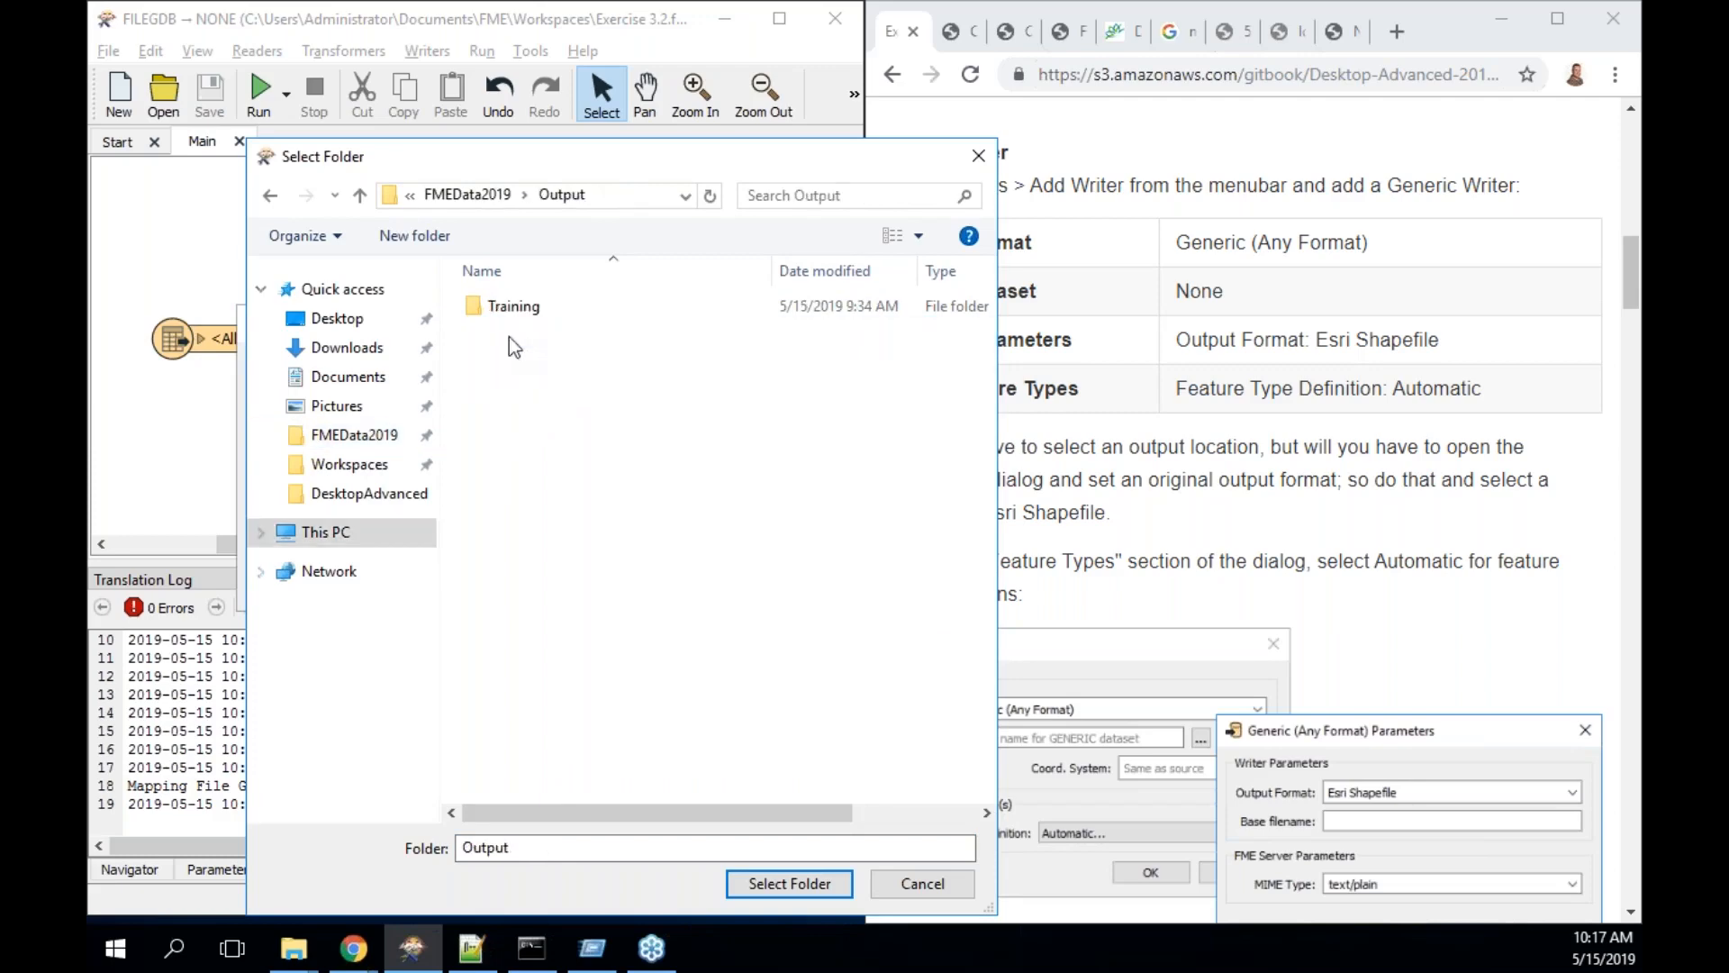
double_click(532, 310)
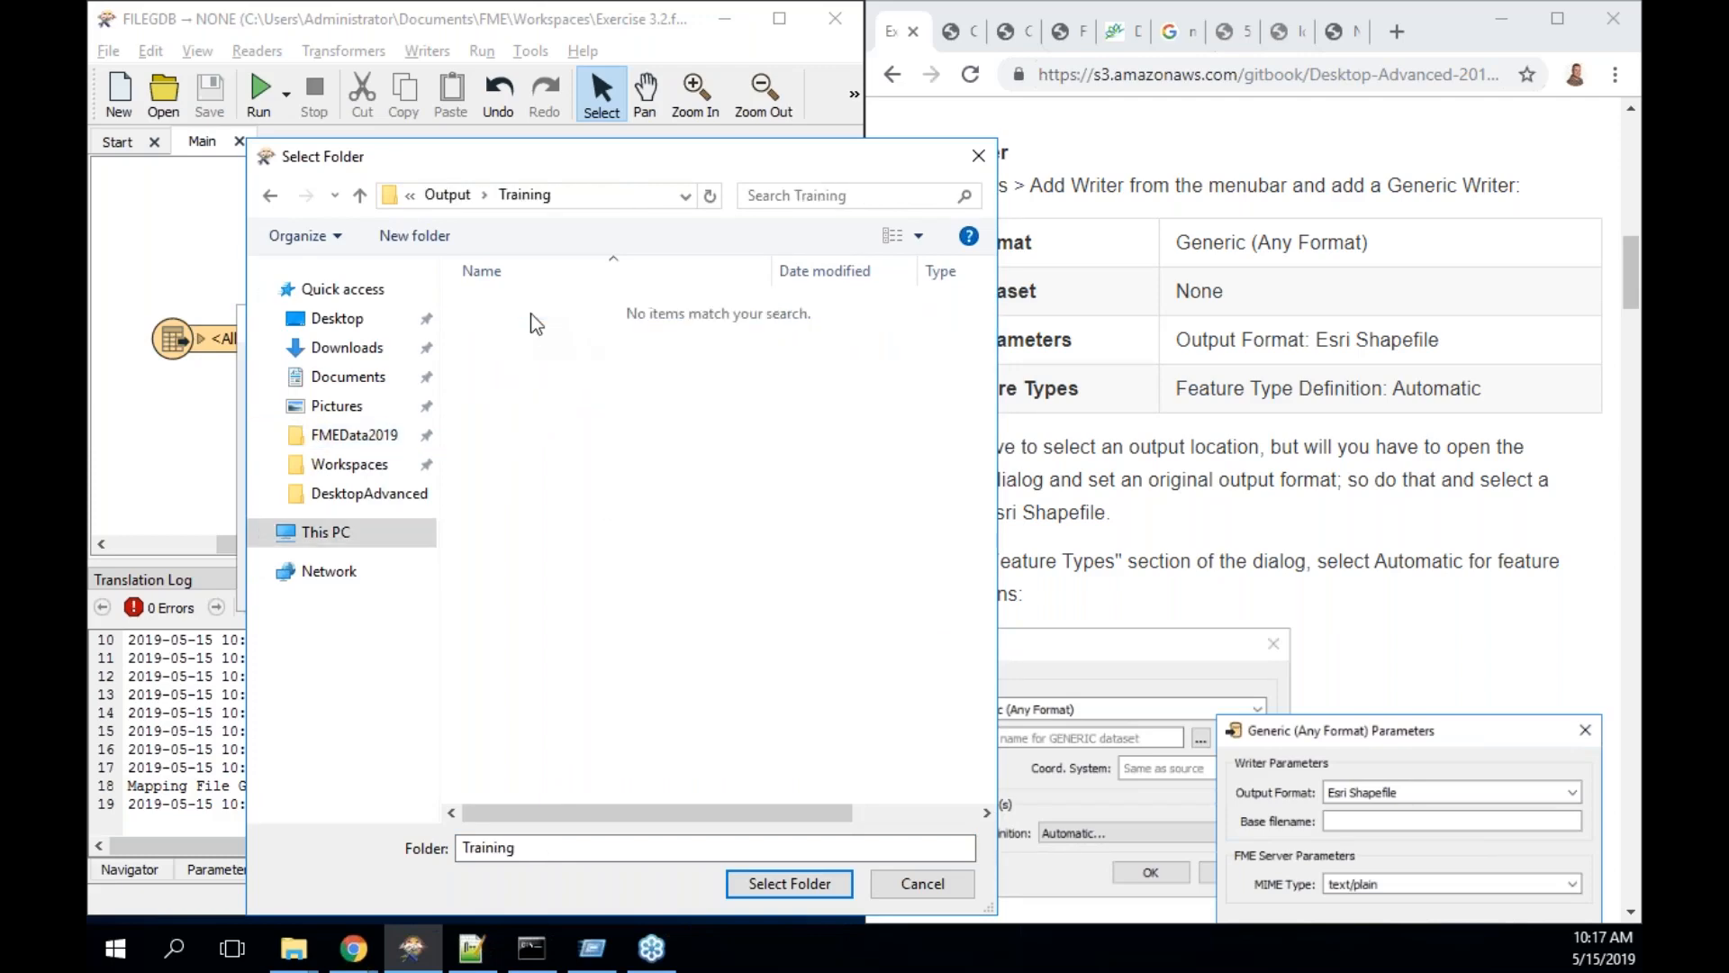
left_click(786, 883)
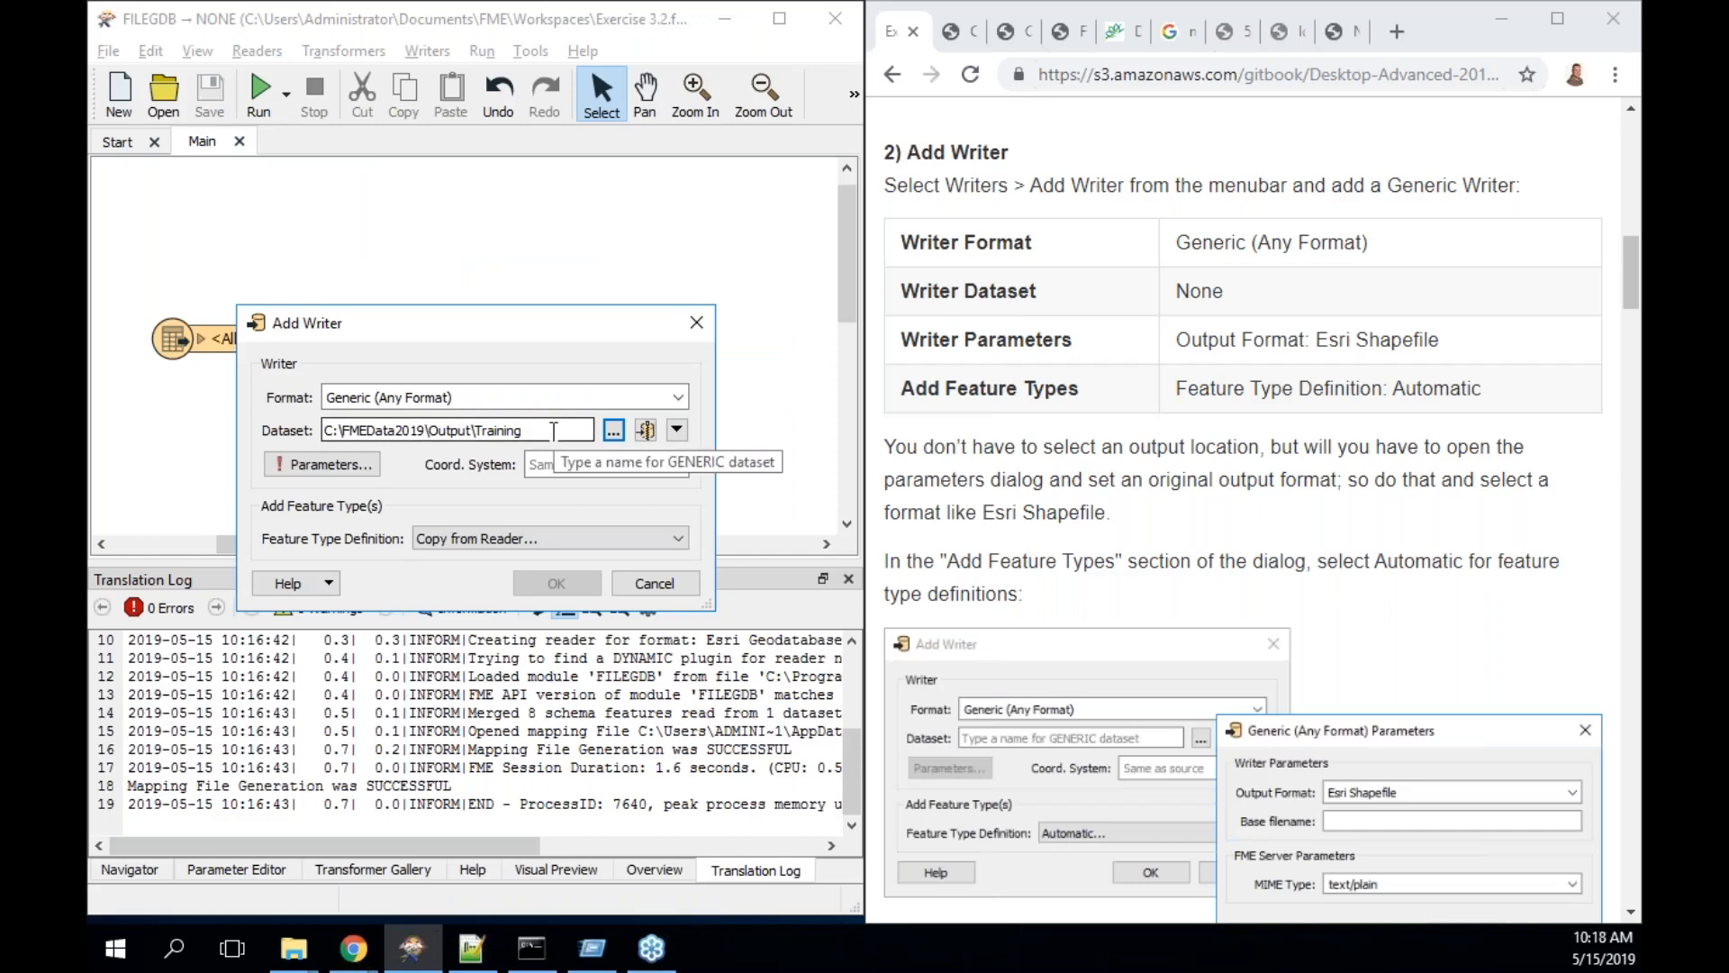
left_click(328, 465)
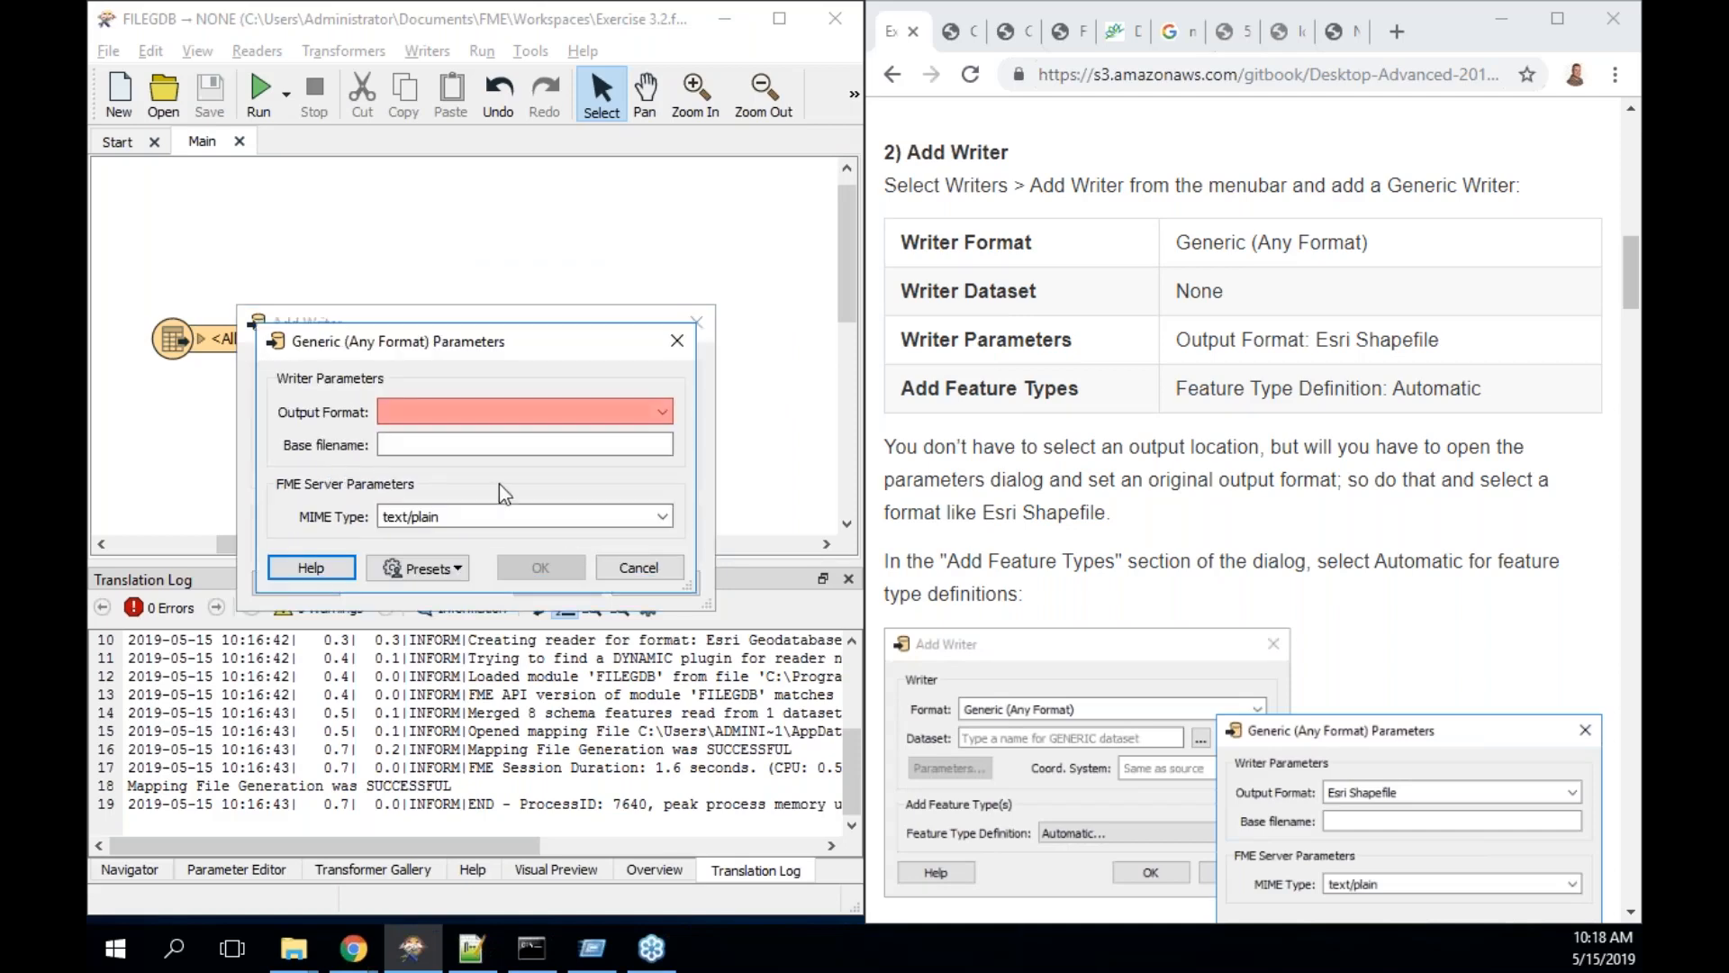
- Enter Esri Shapefile as the Output Format and accept the Generic writer parameters
left_click(472, 415)
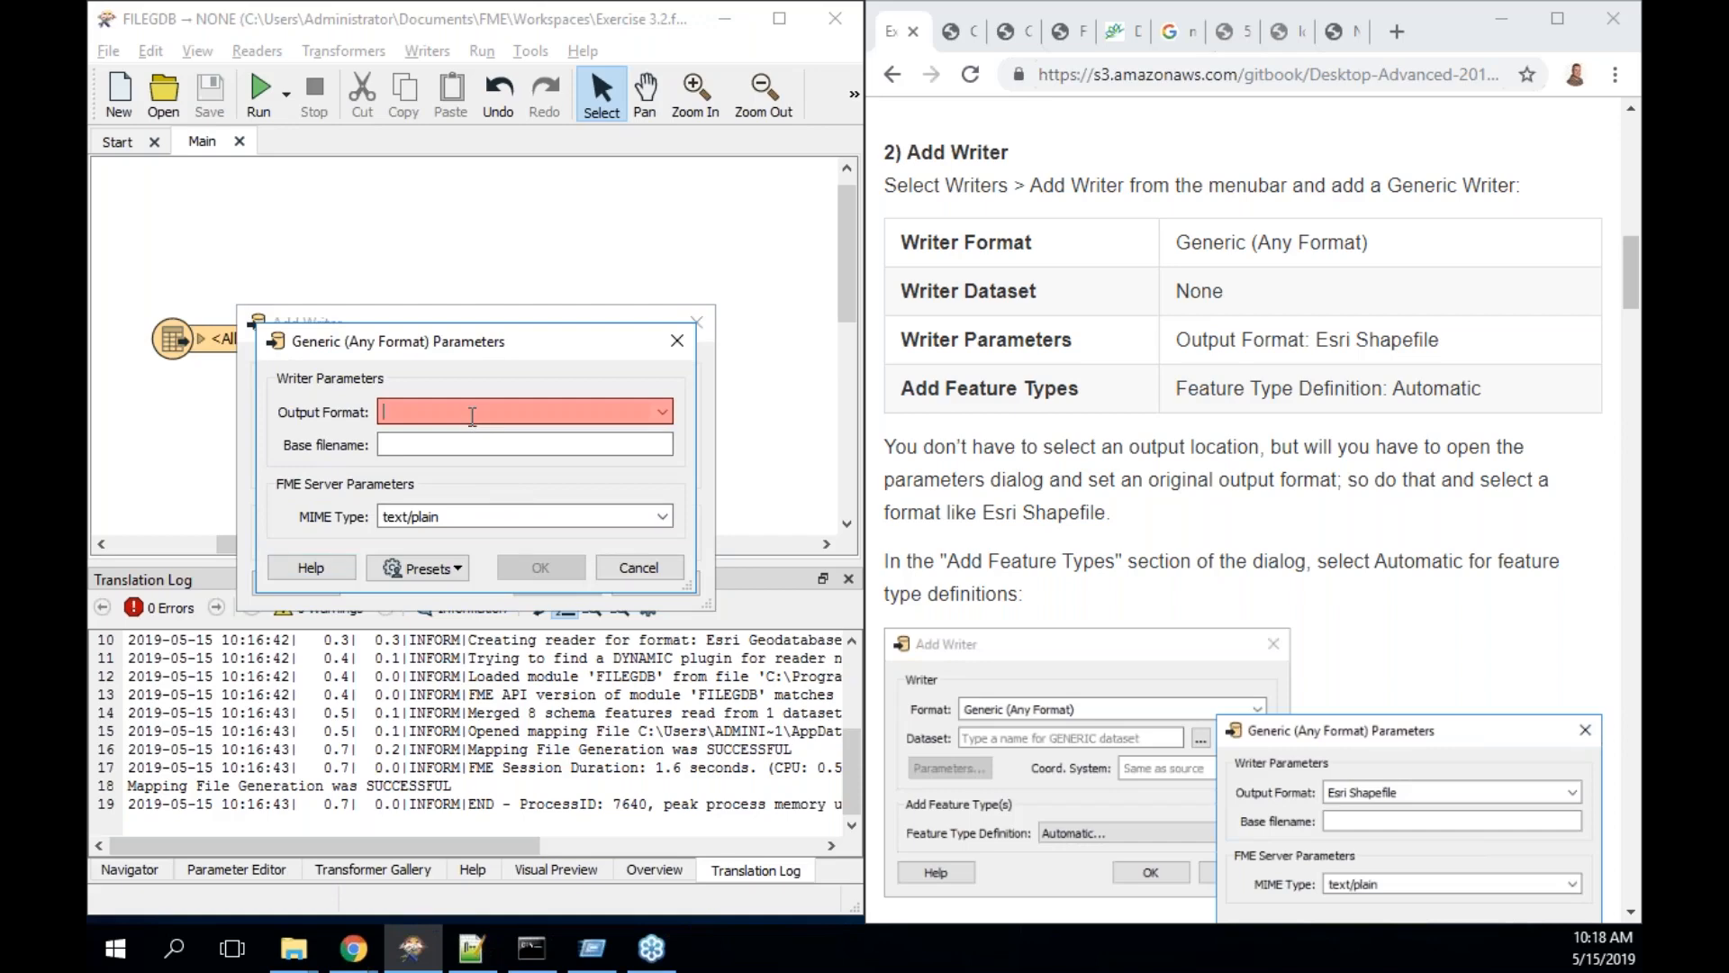
type("Esri Shapefile")
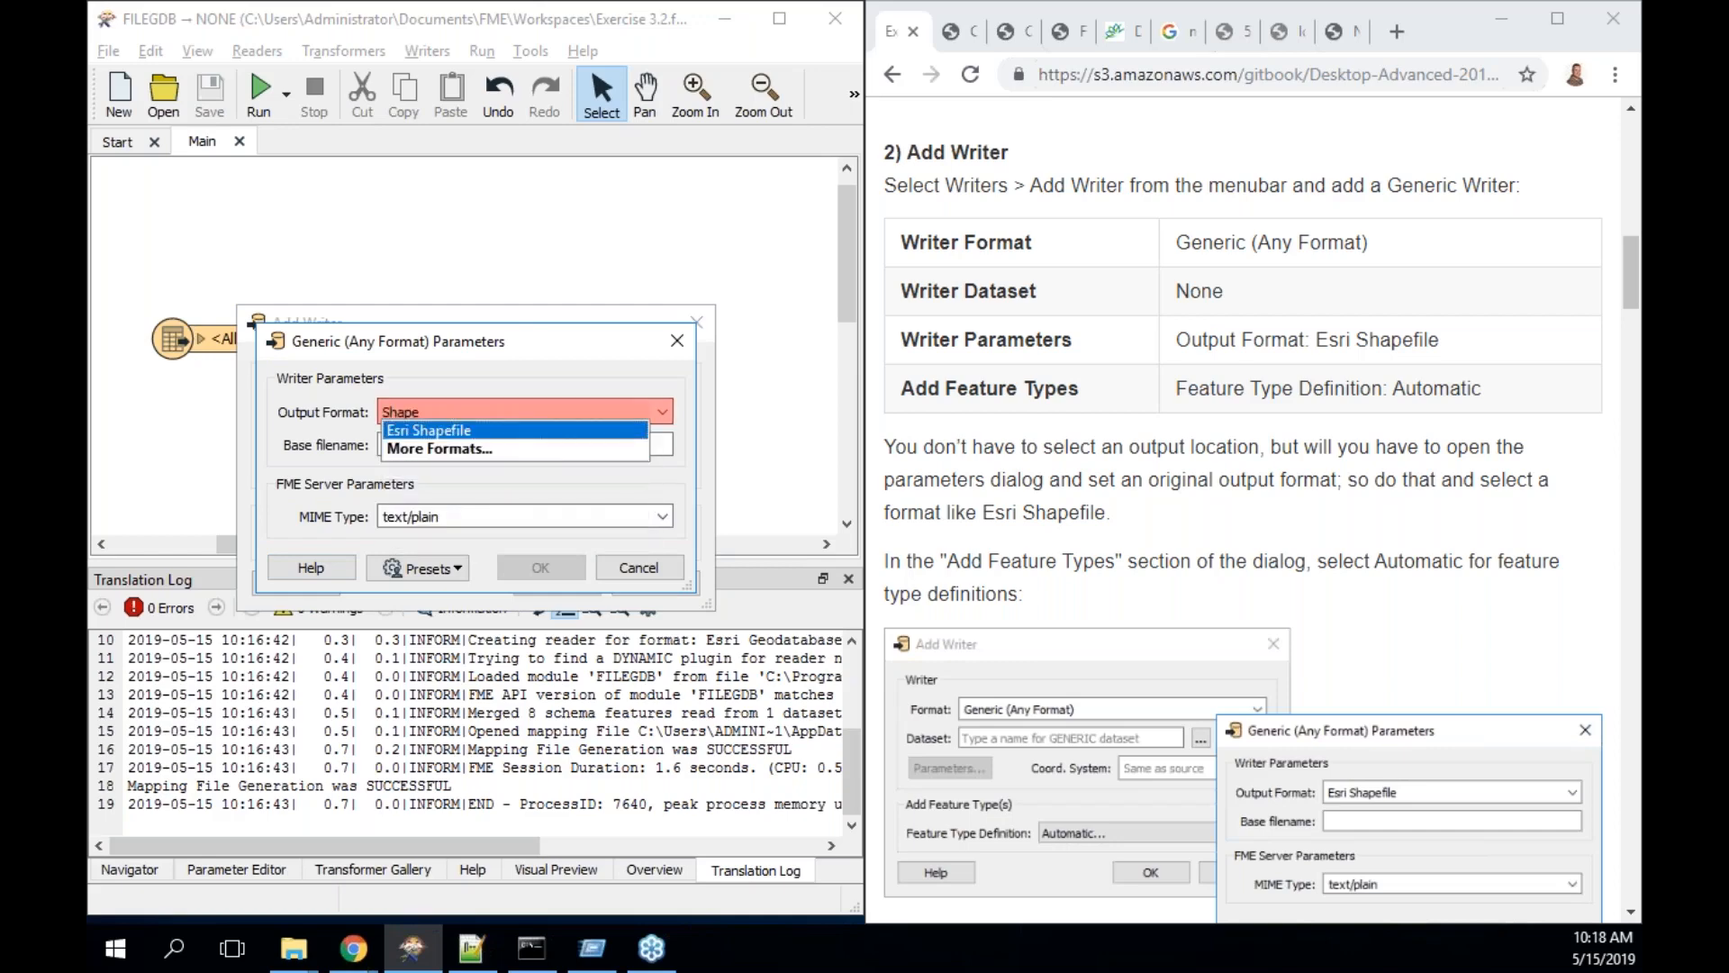
key("Return")
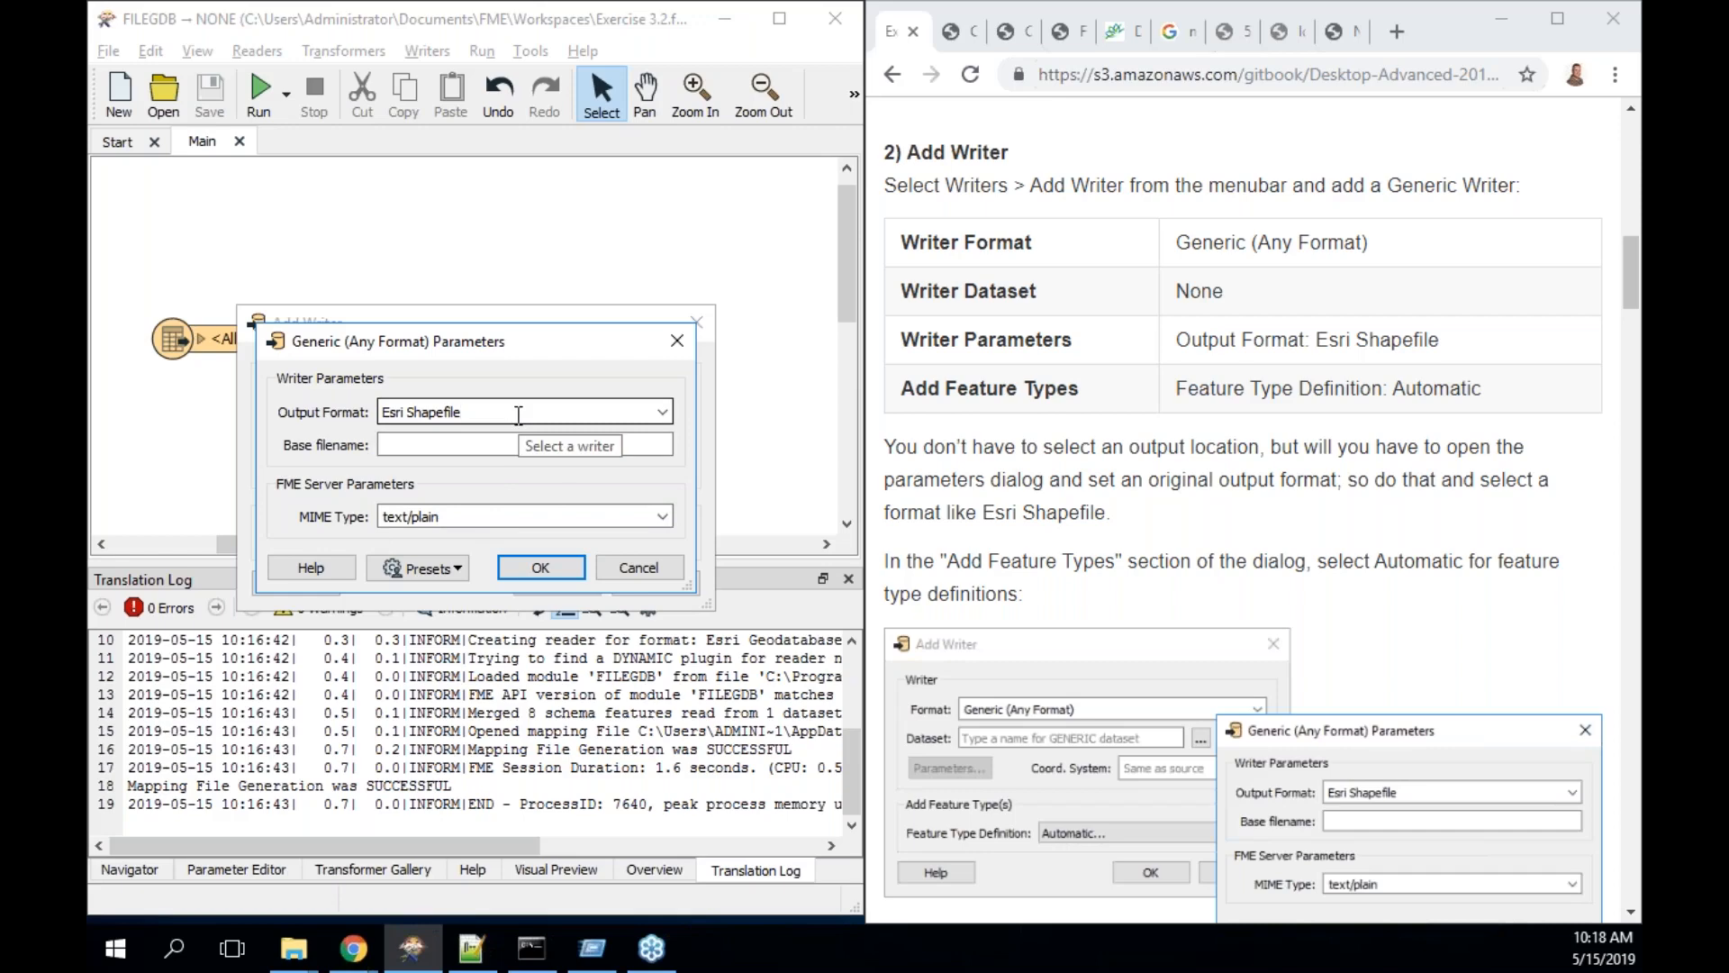
left_click(553, 566)
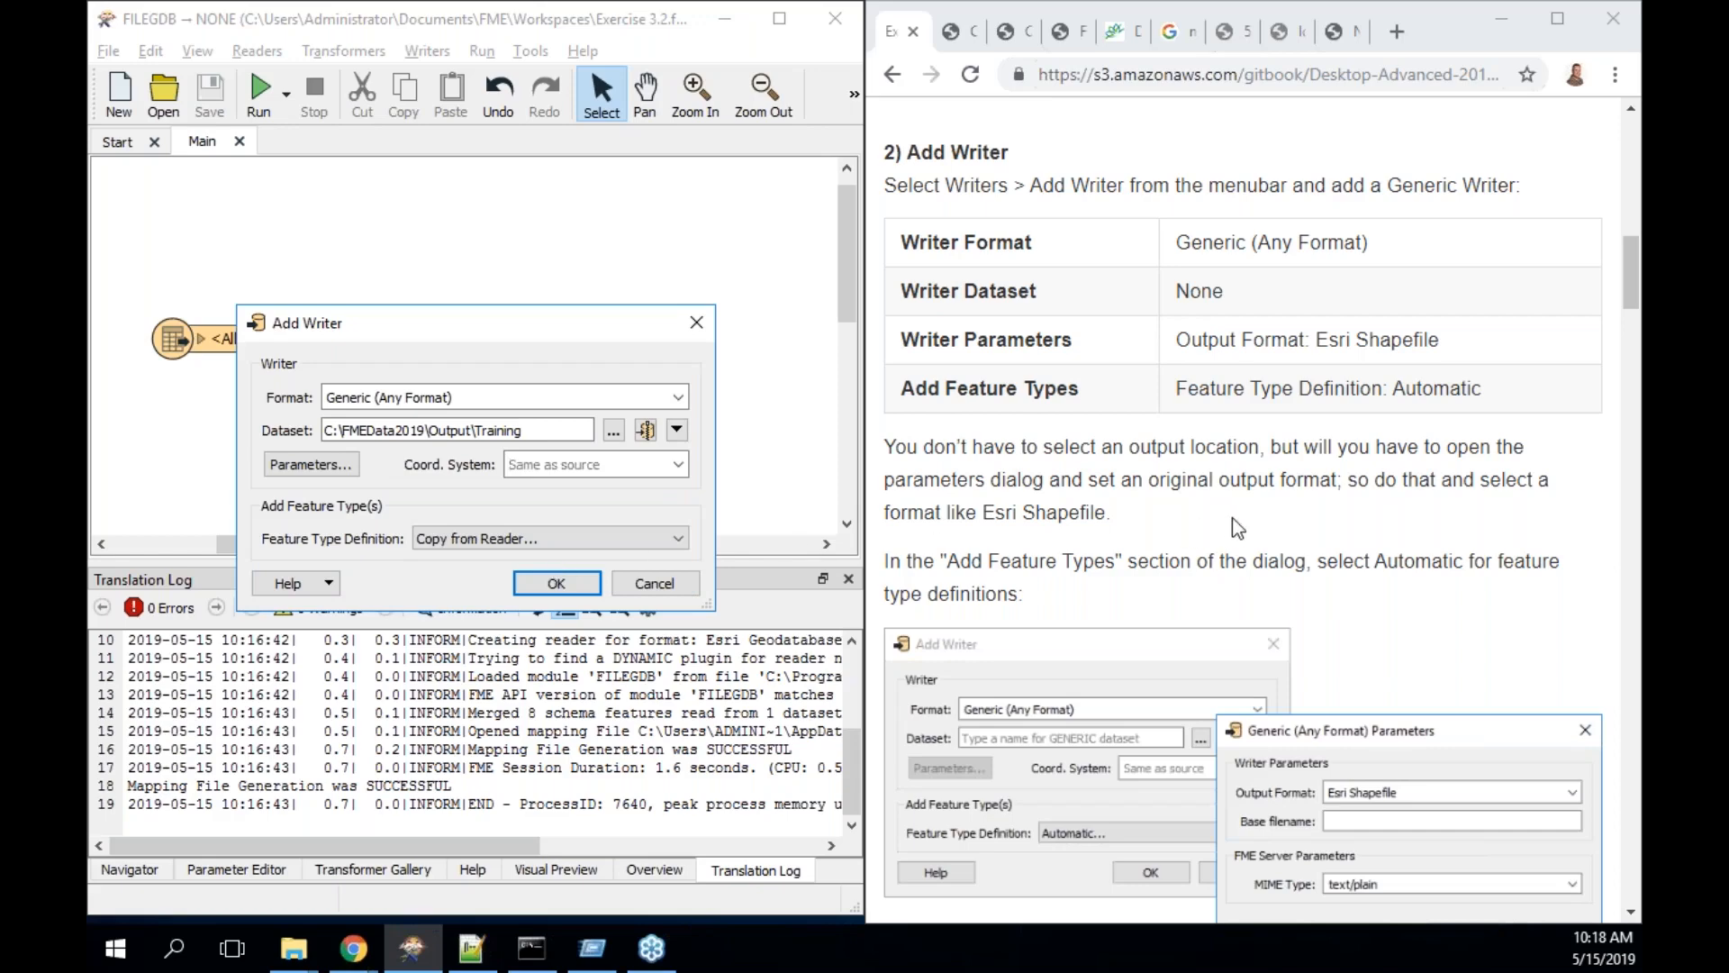
- Keep the Copy from Reader feature type definition and confirm the Generic writer, creating FoodVendors
scroll(1232, 519, "down", 2)
scroll(1232, 517, "down", 2)
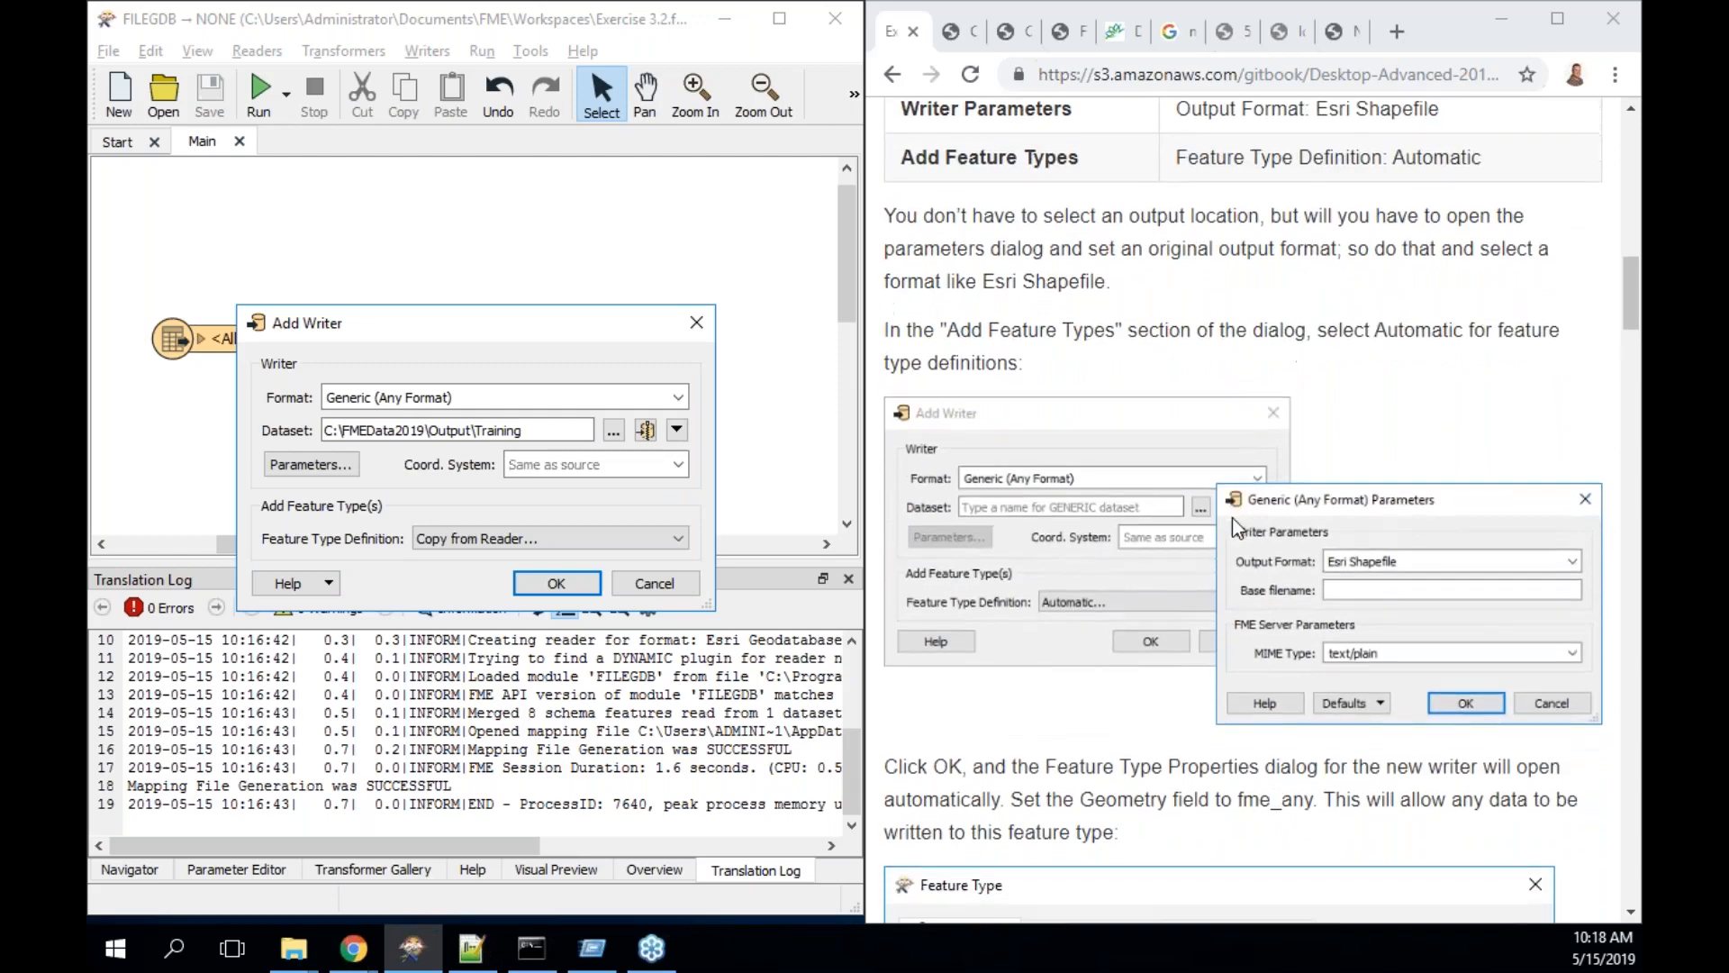
scroll(1234, 521, "down", 5)
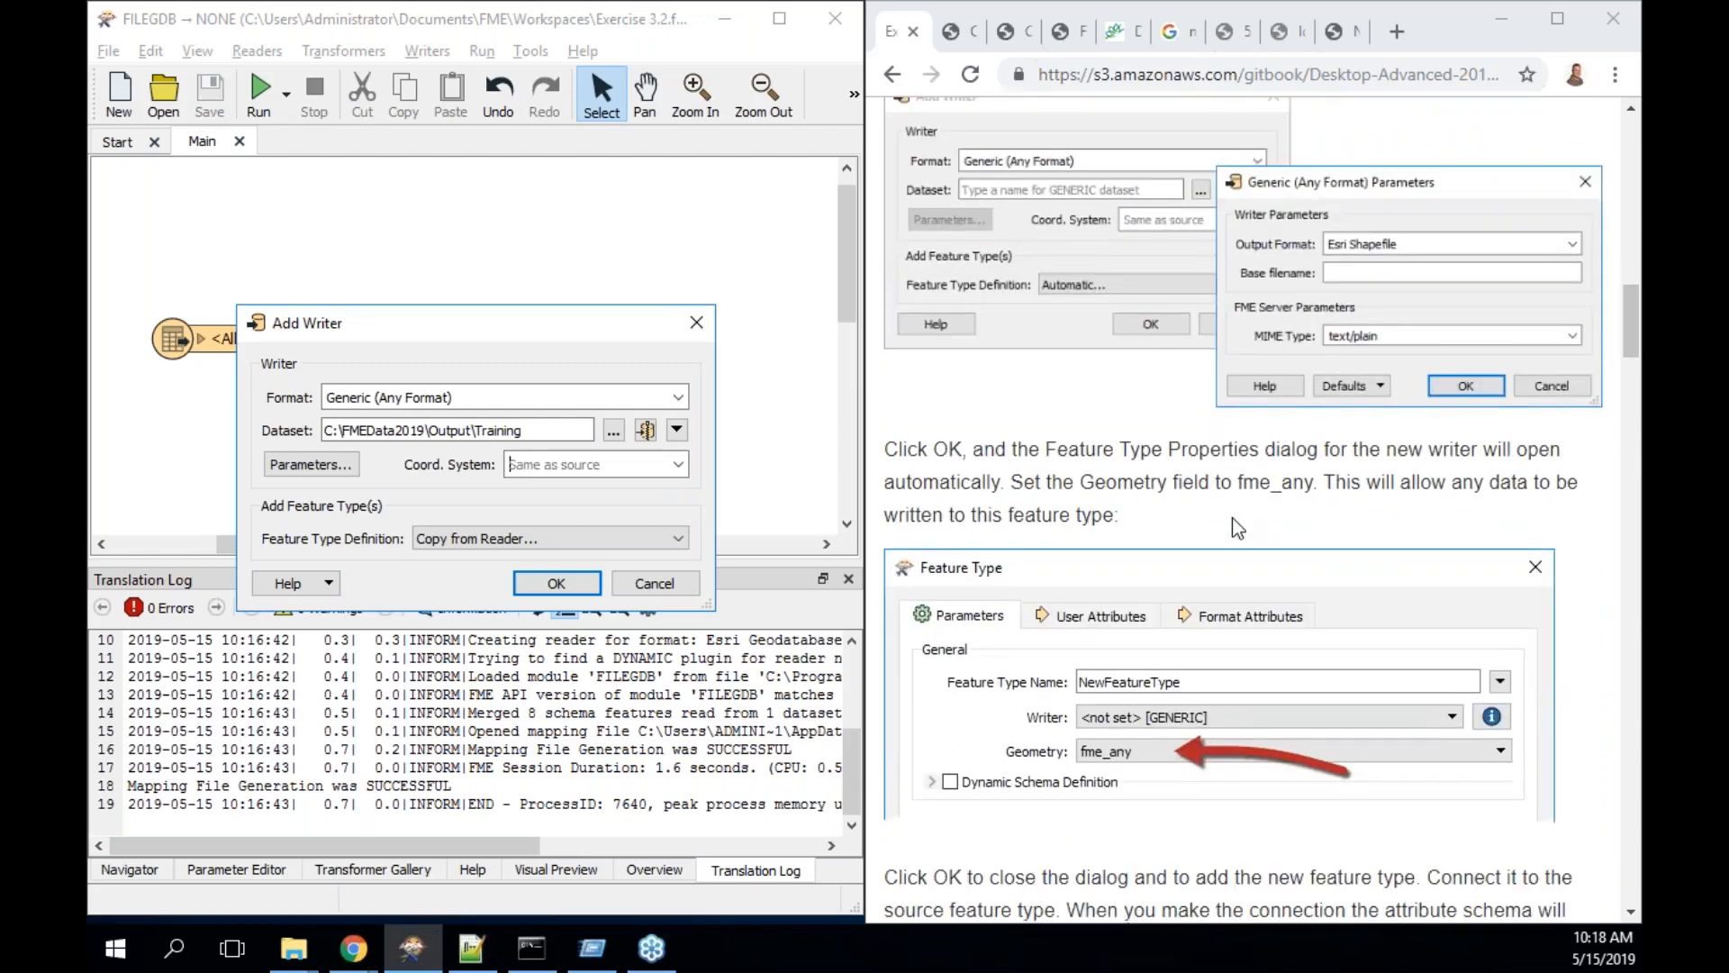
scroll(1233, 520, "down", 4)
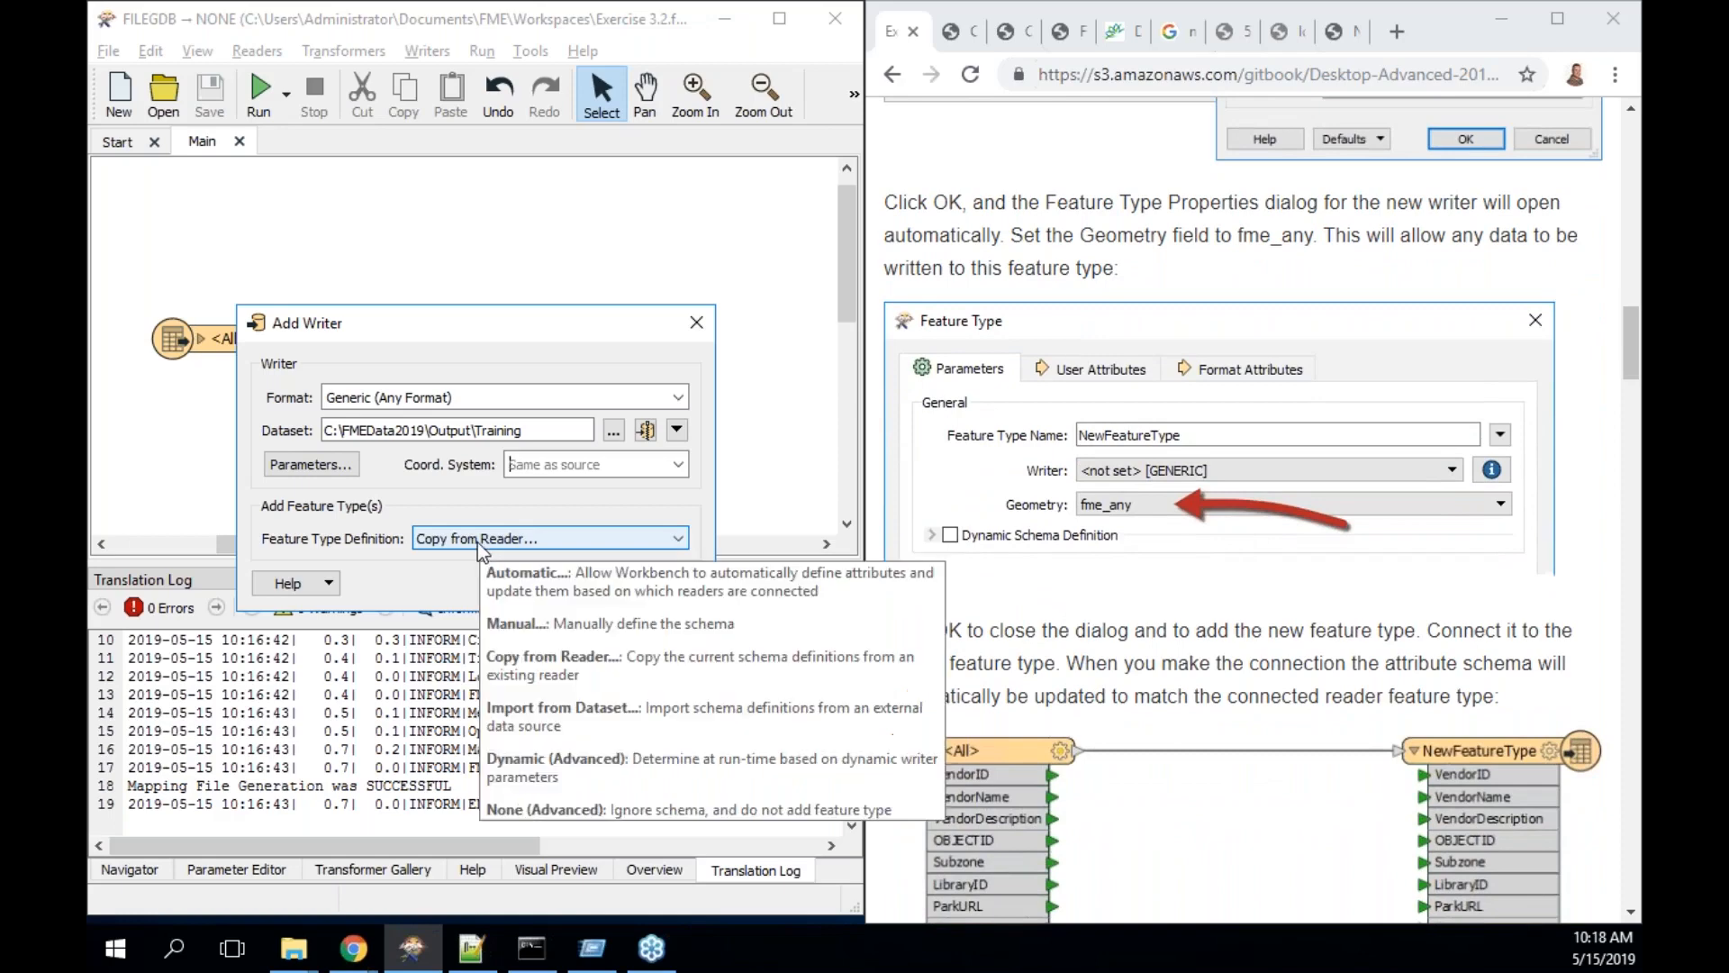
scroll(1324, 331, "up", 2)
scroll(1323, 330, "down", 1)
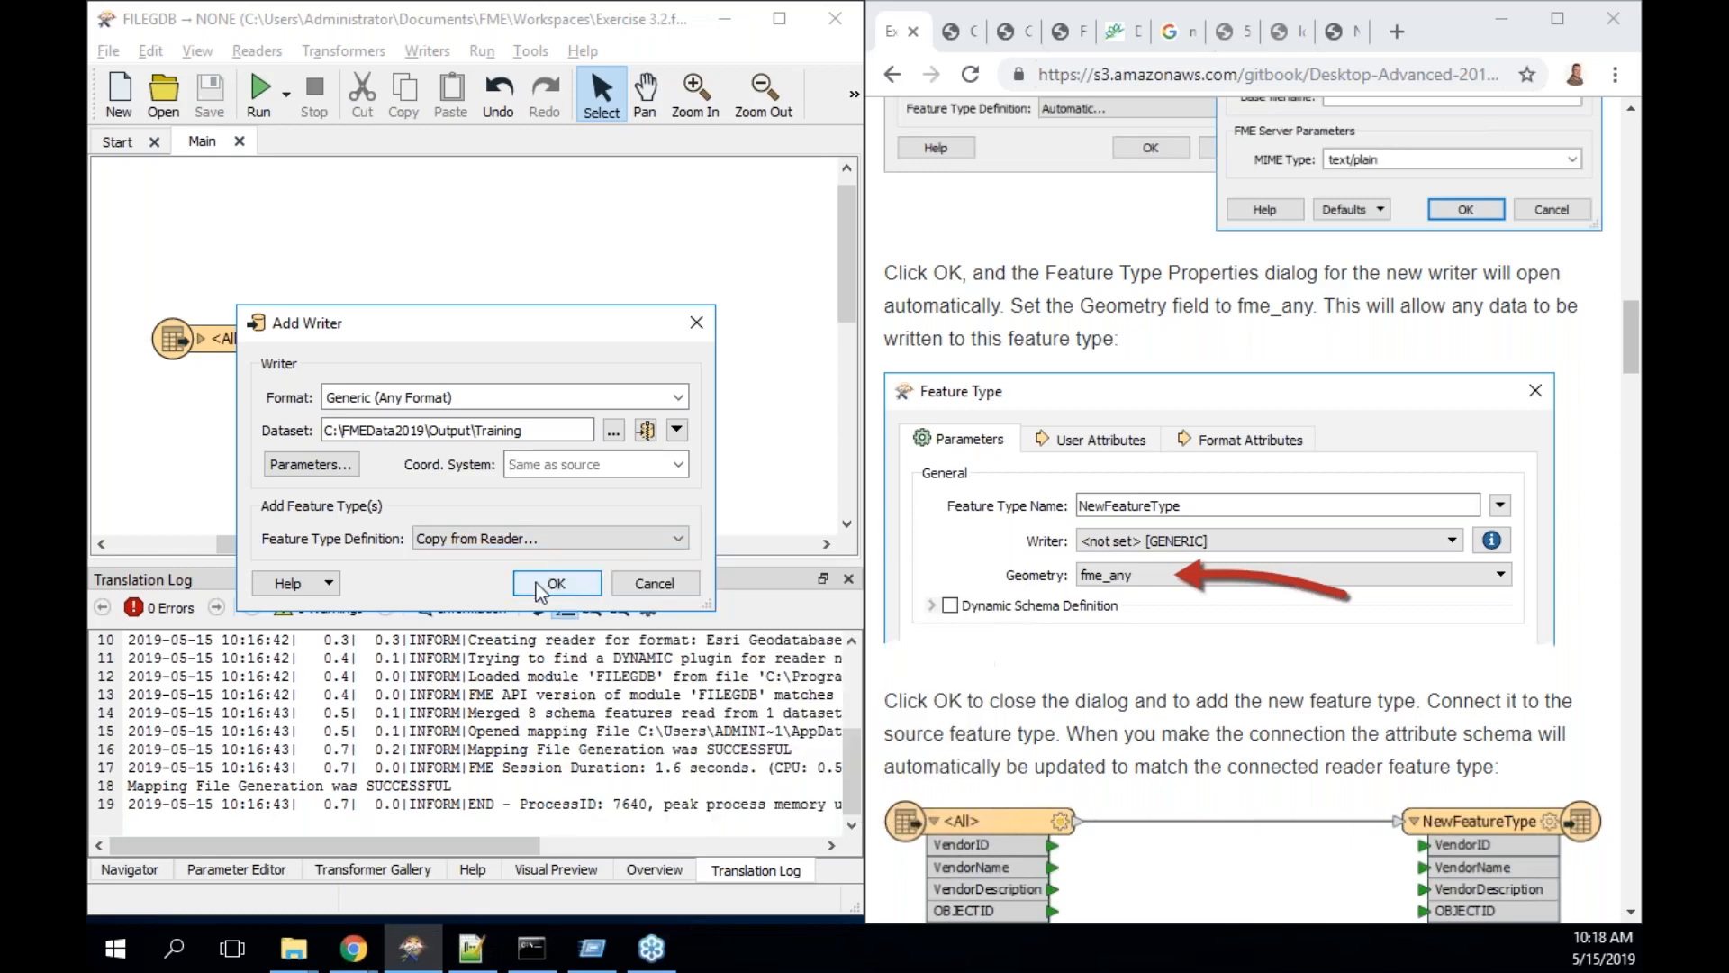
left_click(539, 588)
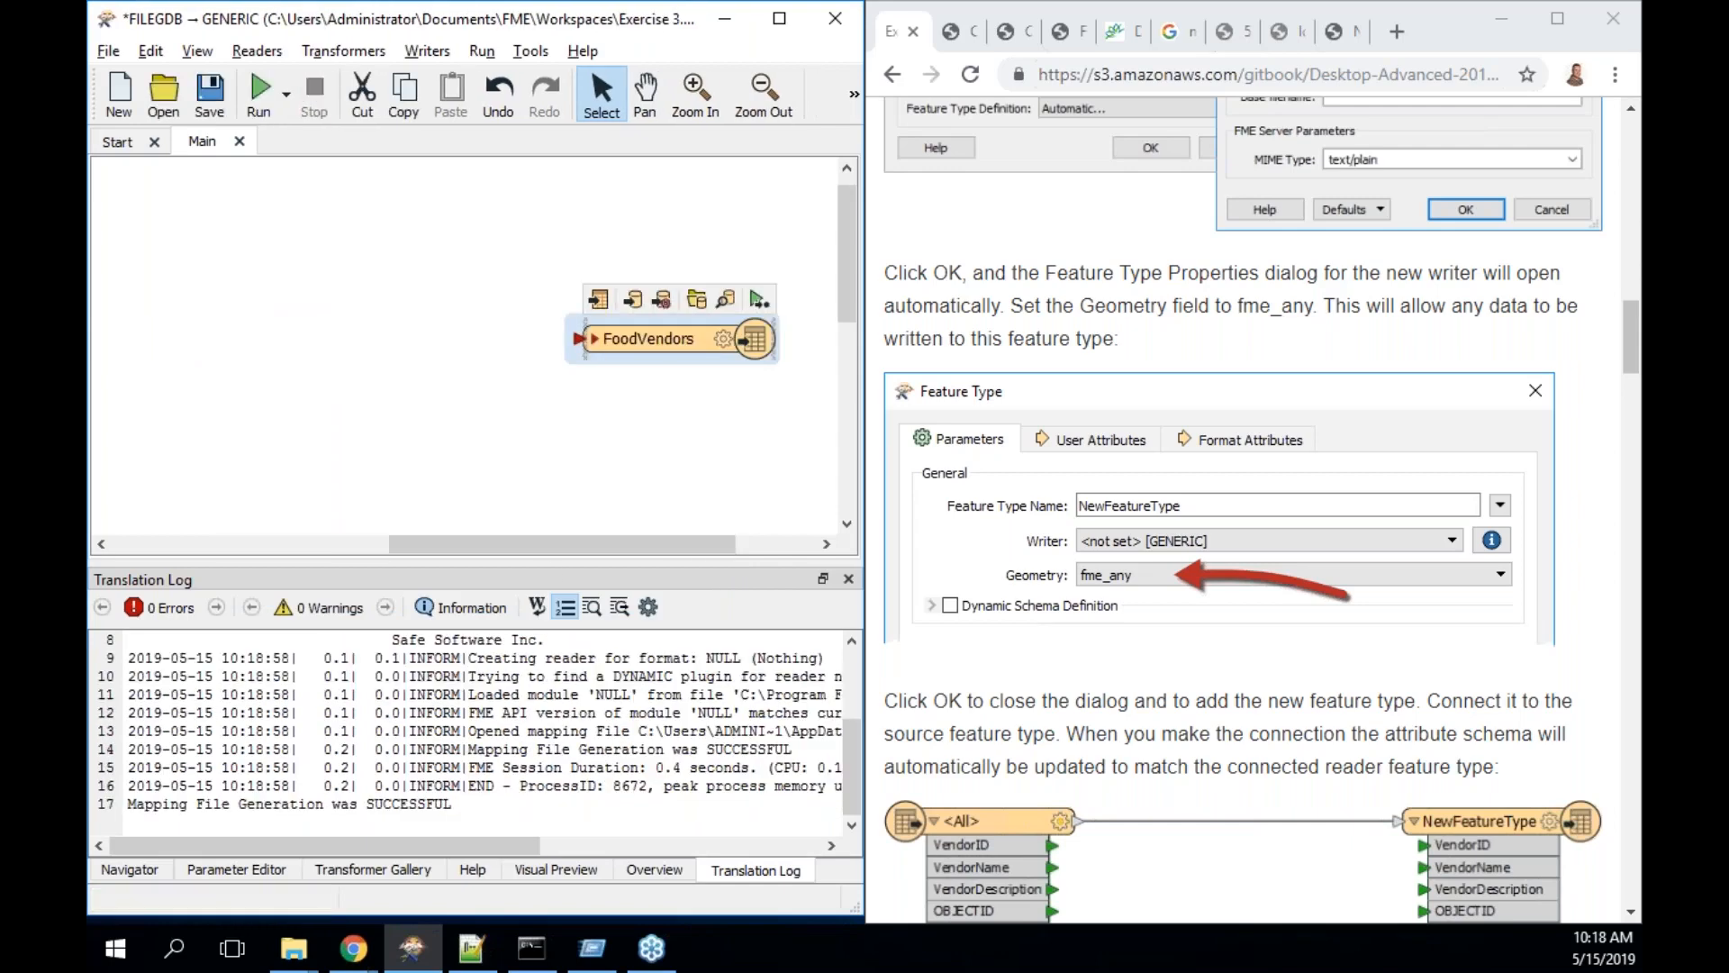
- Link the <All> reader feature type's output to the FoodVendors writer feature type
left_click_drag(609, 540, 508, 540)
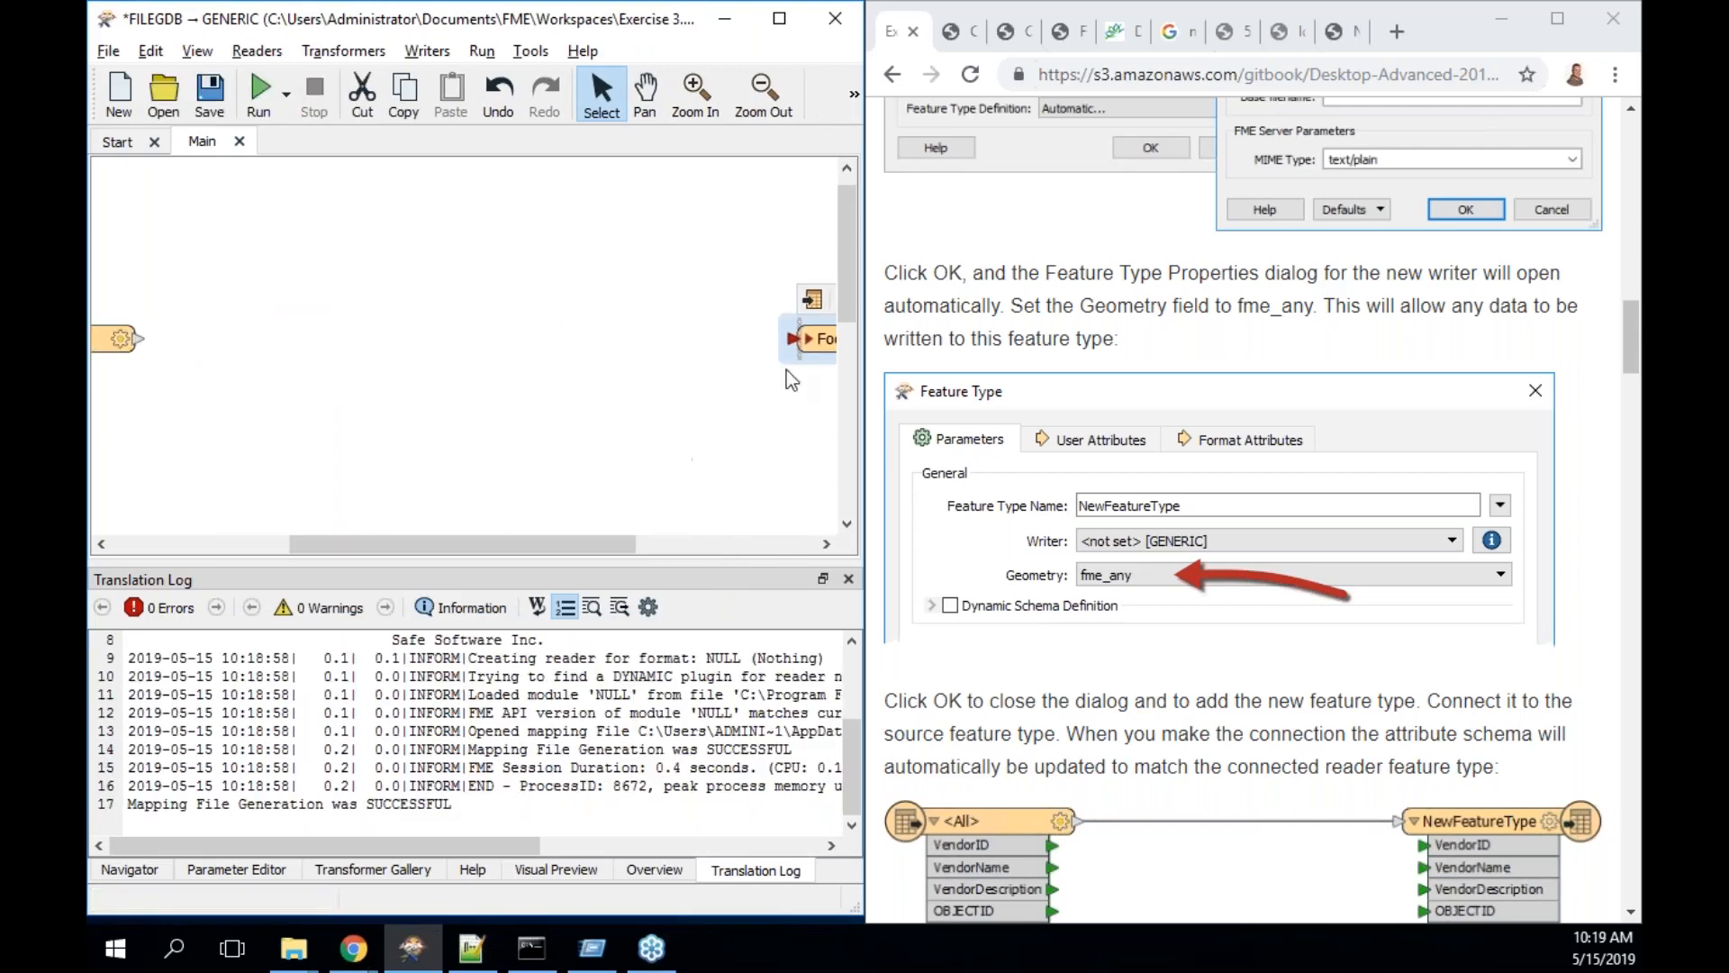
left_click_drag(815, 340, 477, 344)
left_click_drag(534, 543, 461, 547)
left_click_drag(295, 338, 585, 303)
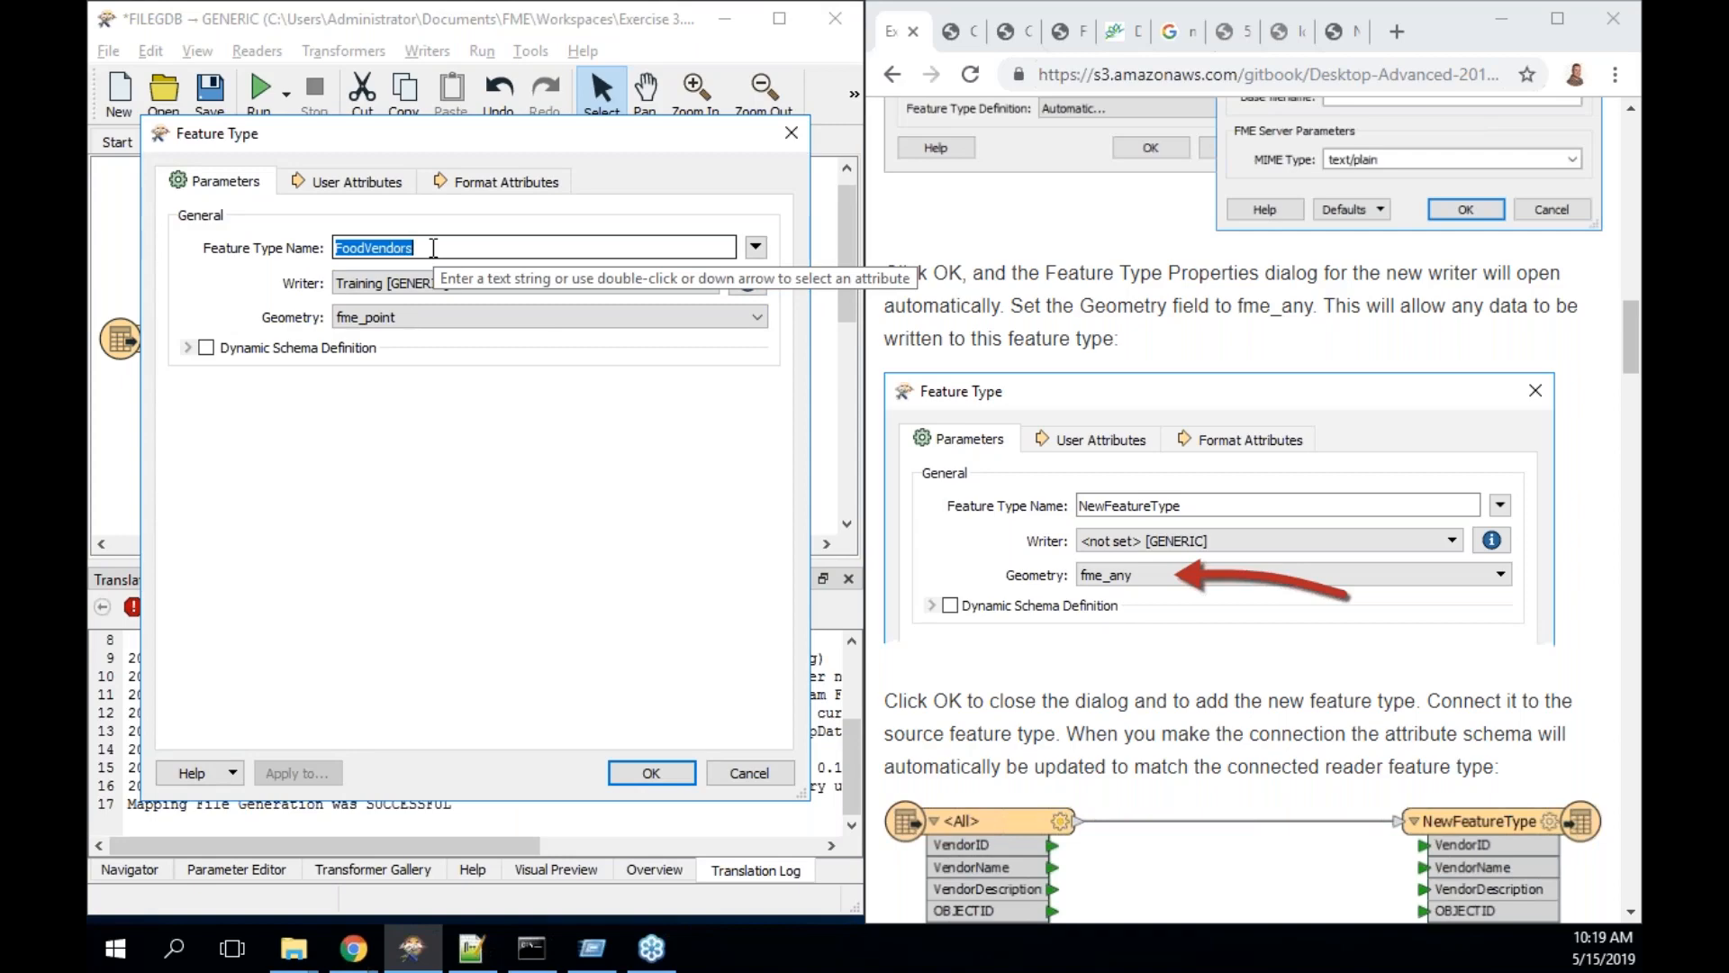
- Name the writer feature type NewFeaturetypes, give it fme_any geometry, and confirm
type("New")
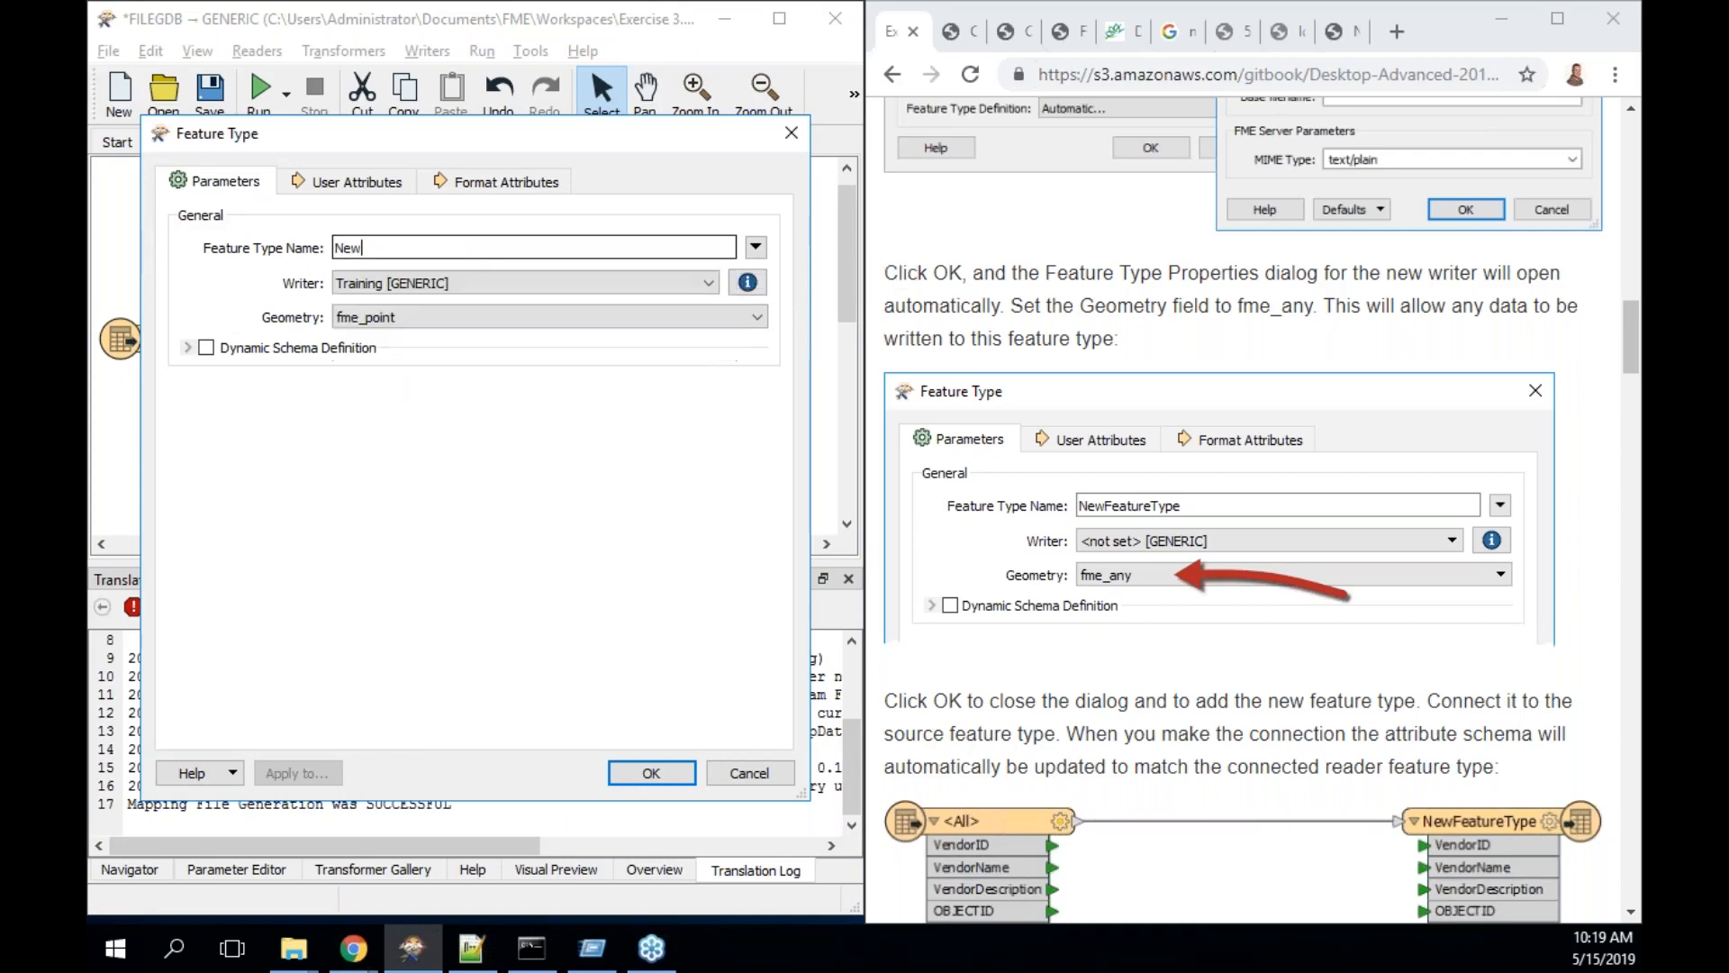
type("Featuretypes")
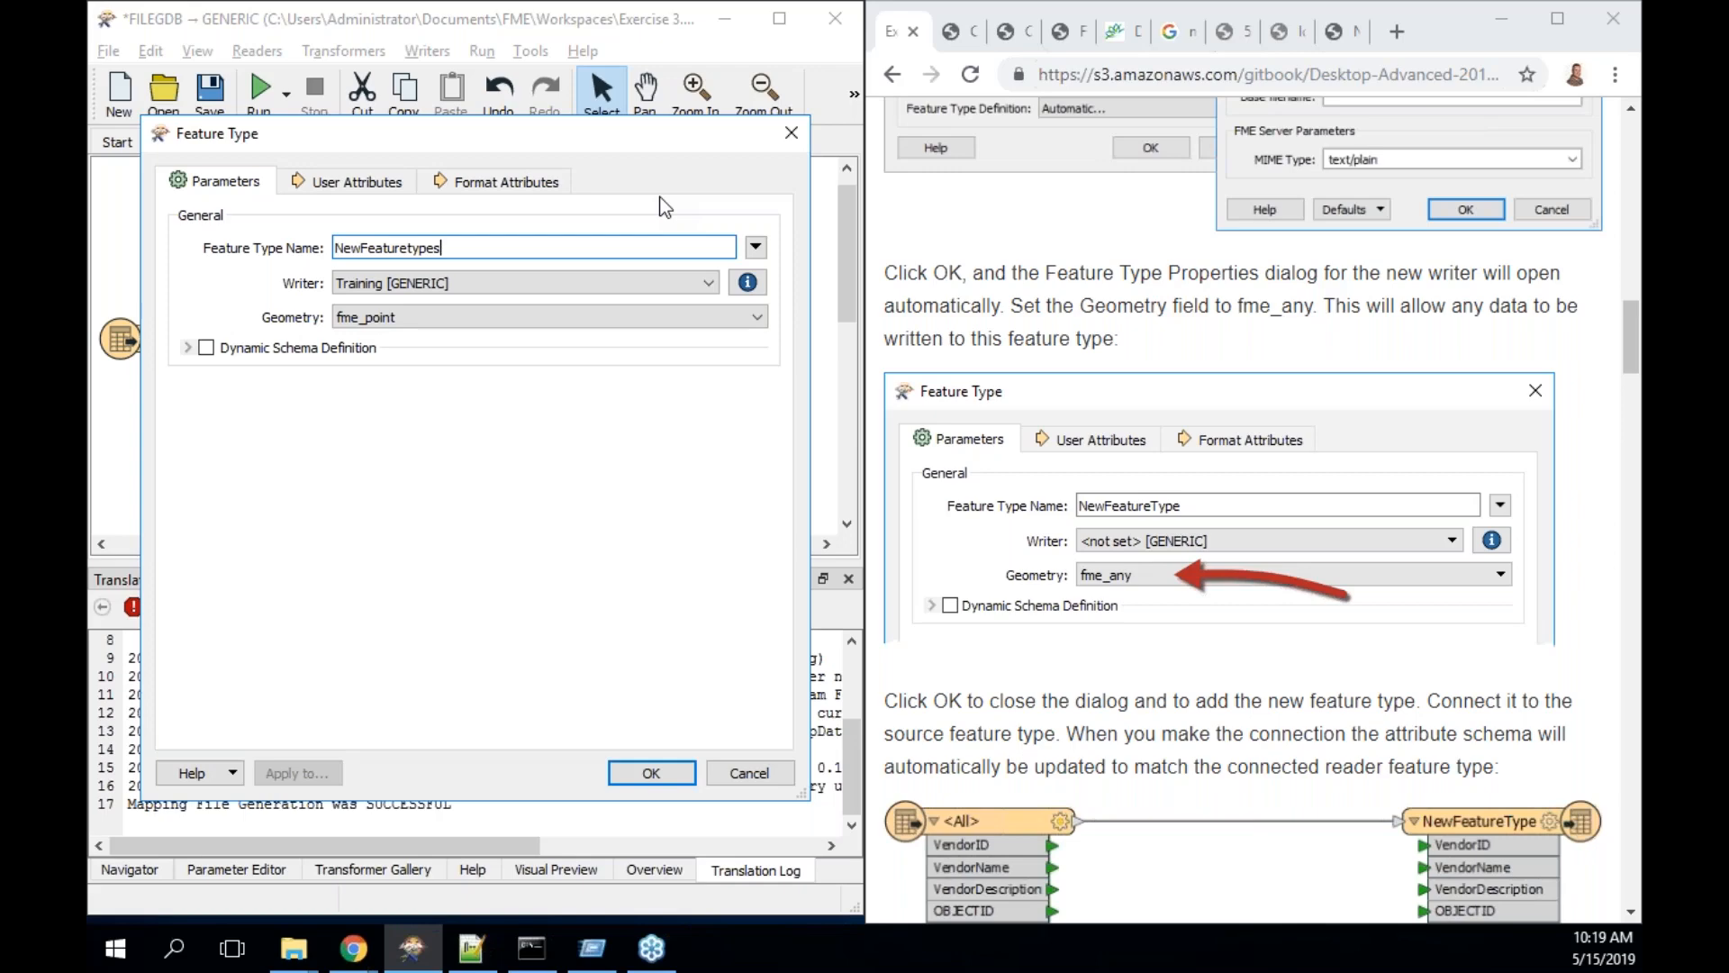
left_click(740, 320)
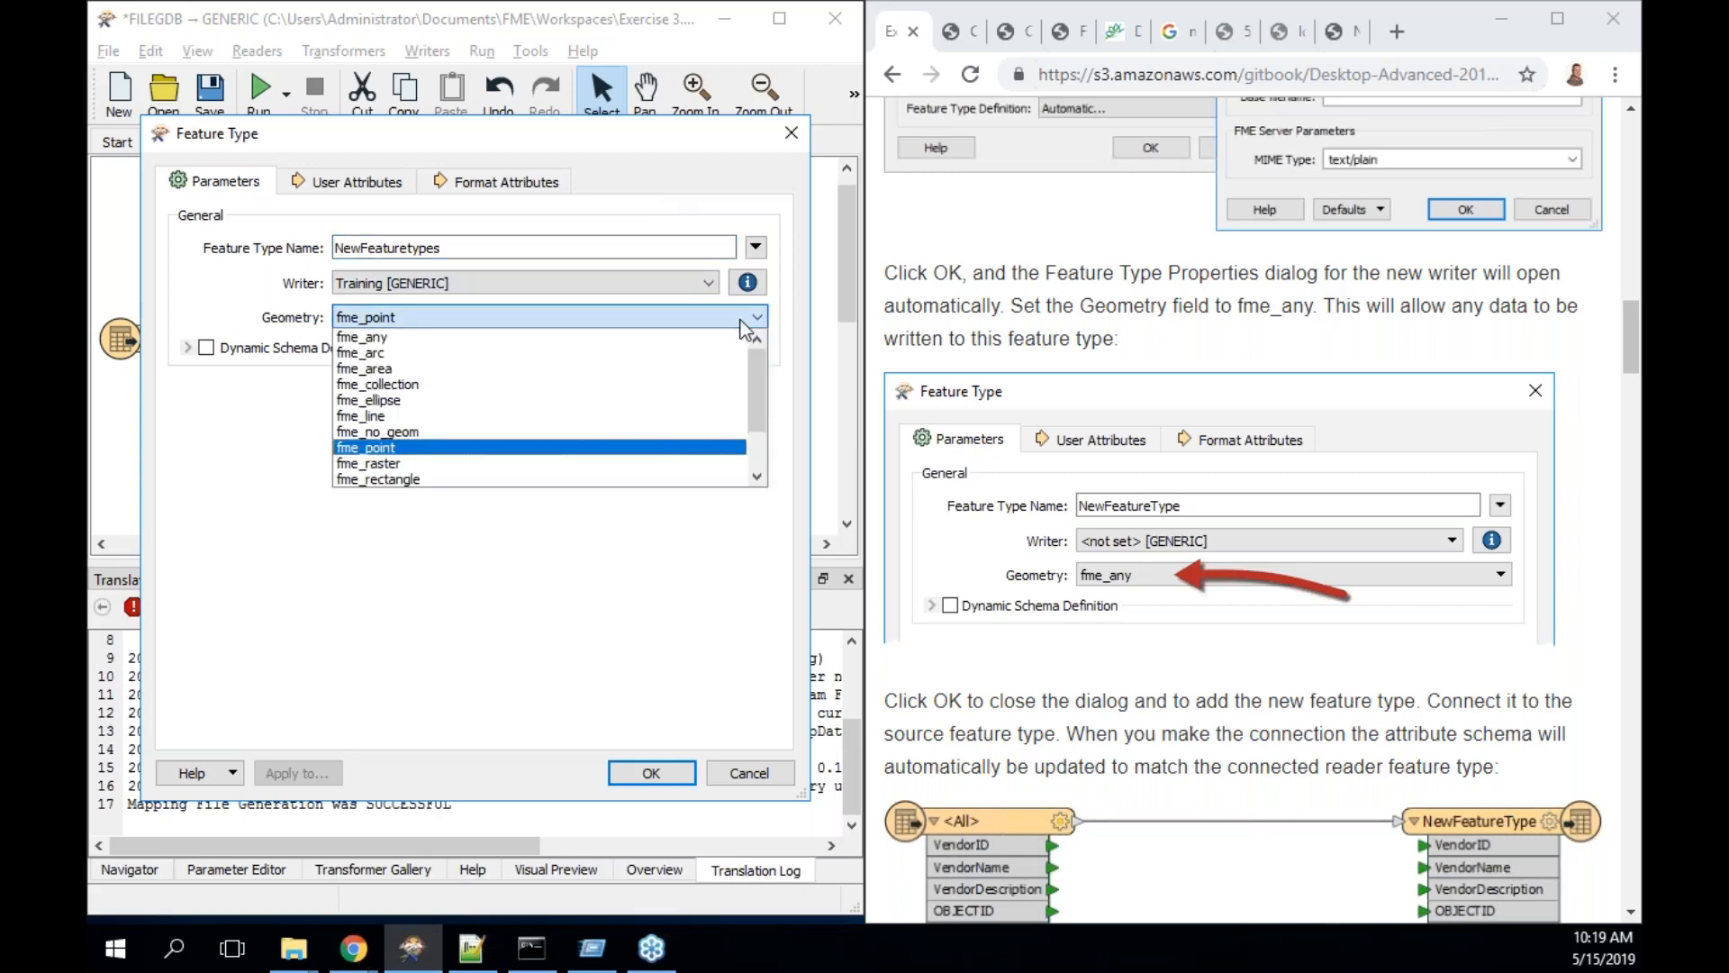
left_click_drag(765, 430, 766, 354)
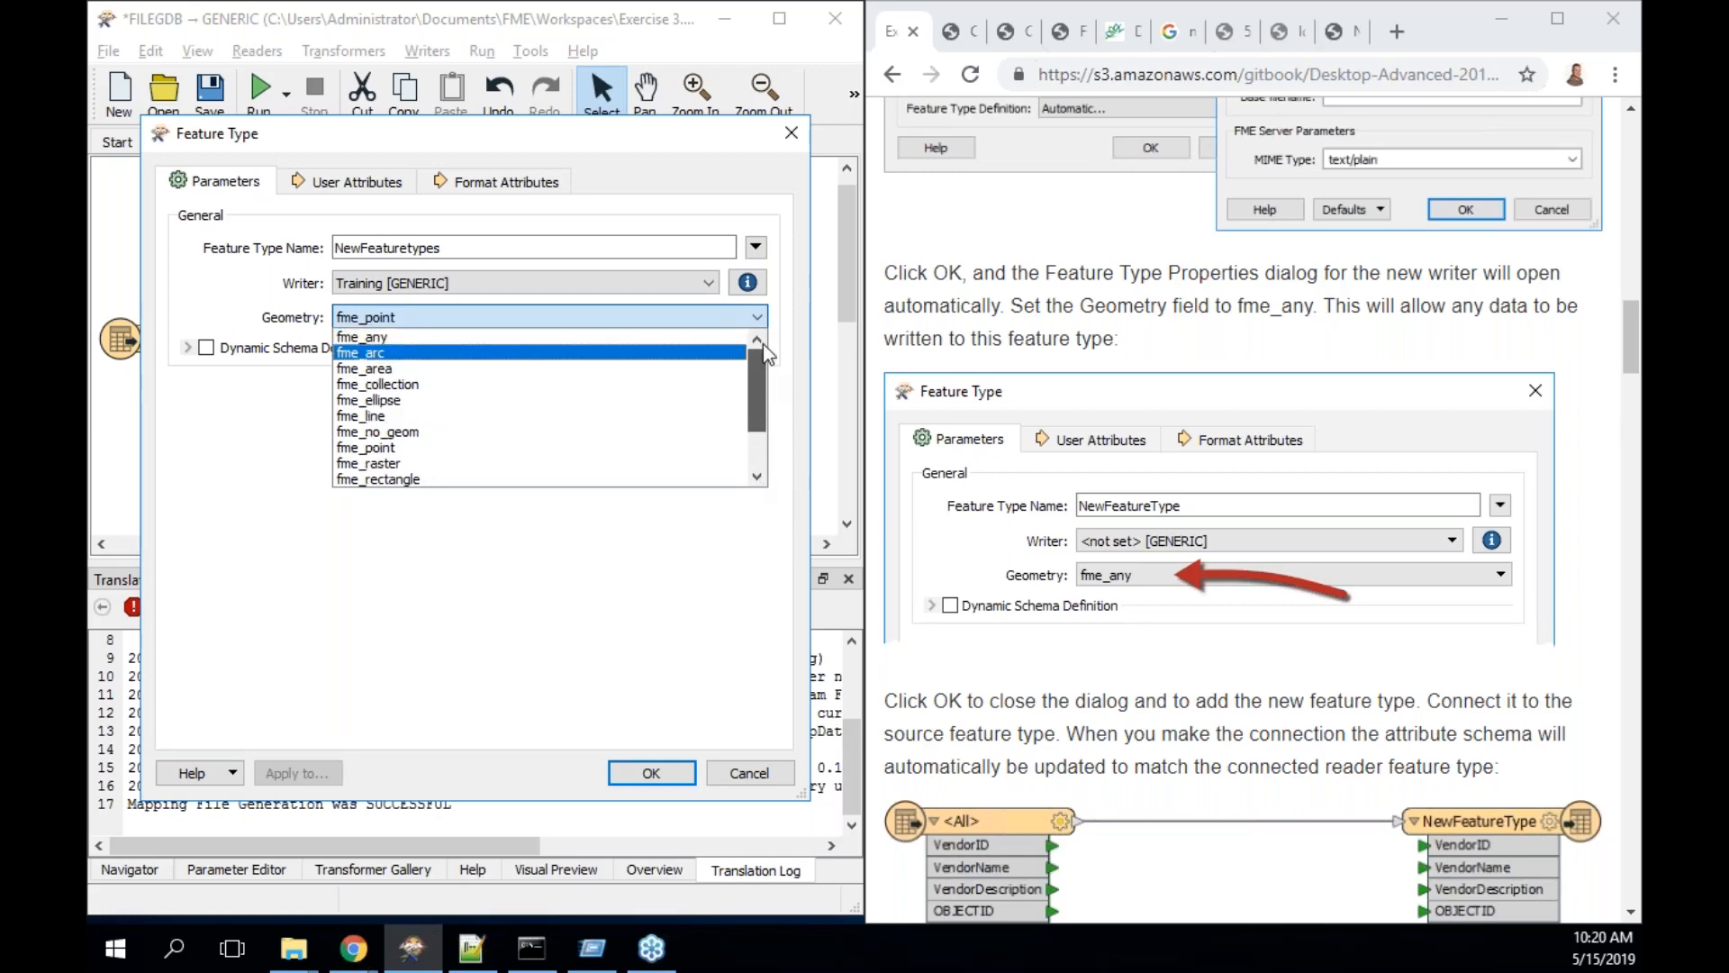
left_click(497, 337)
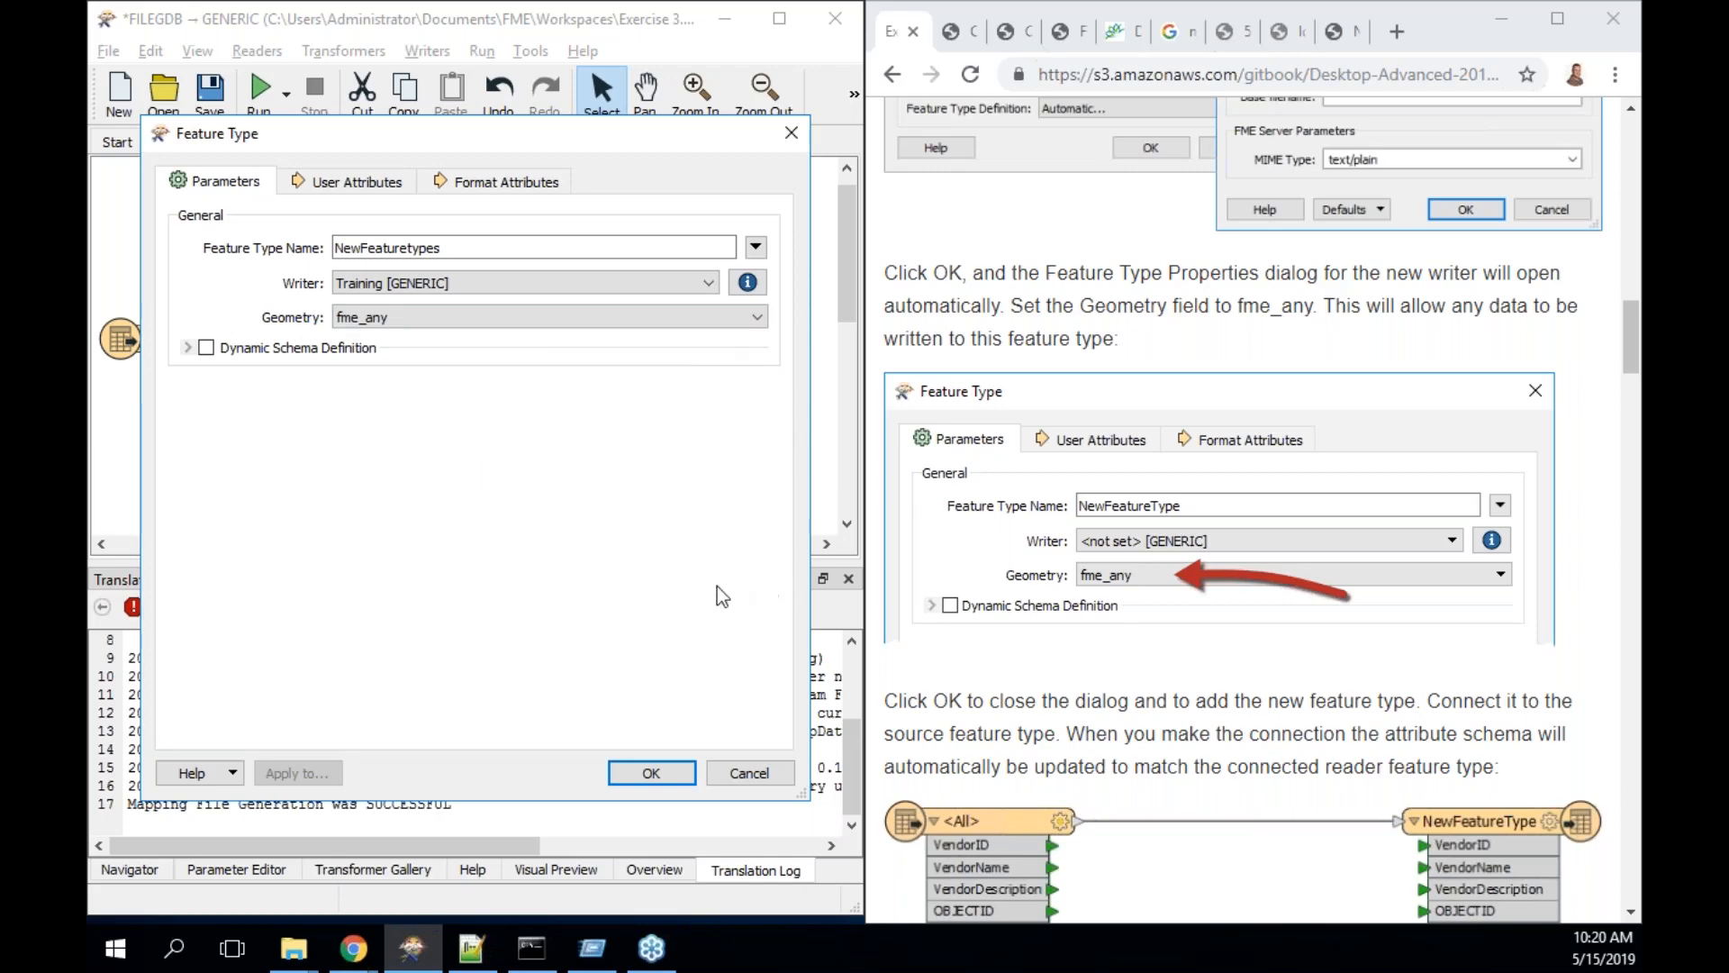
scroll(1108, 639, "down", 5)
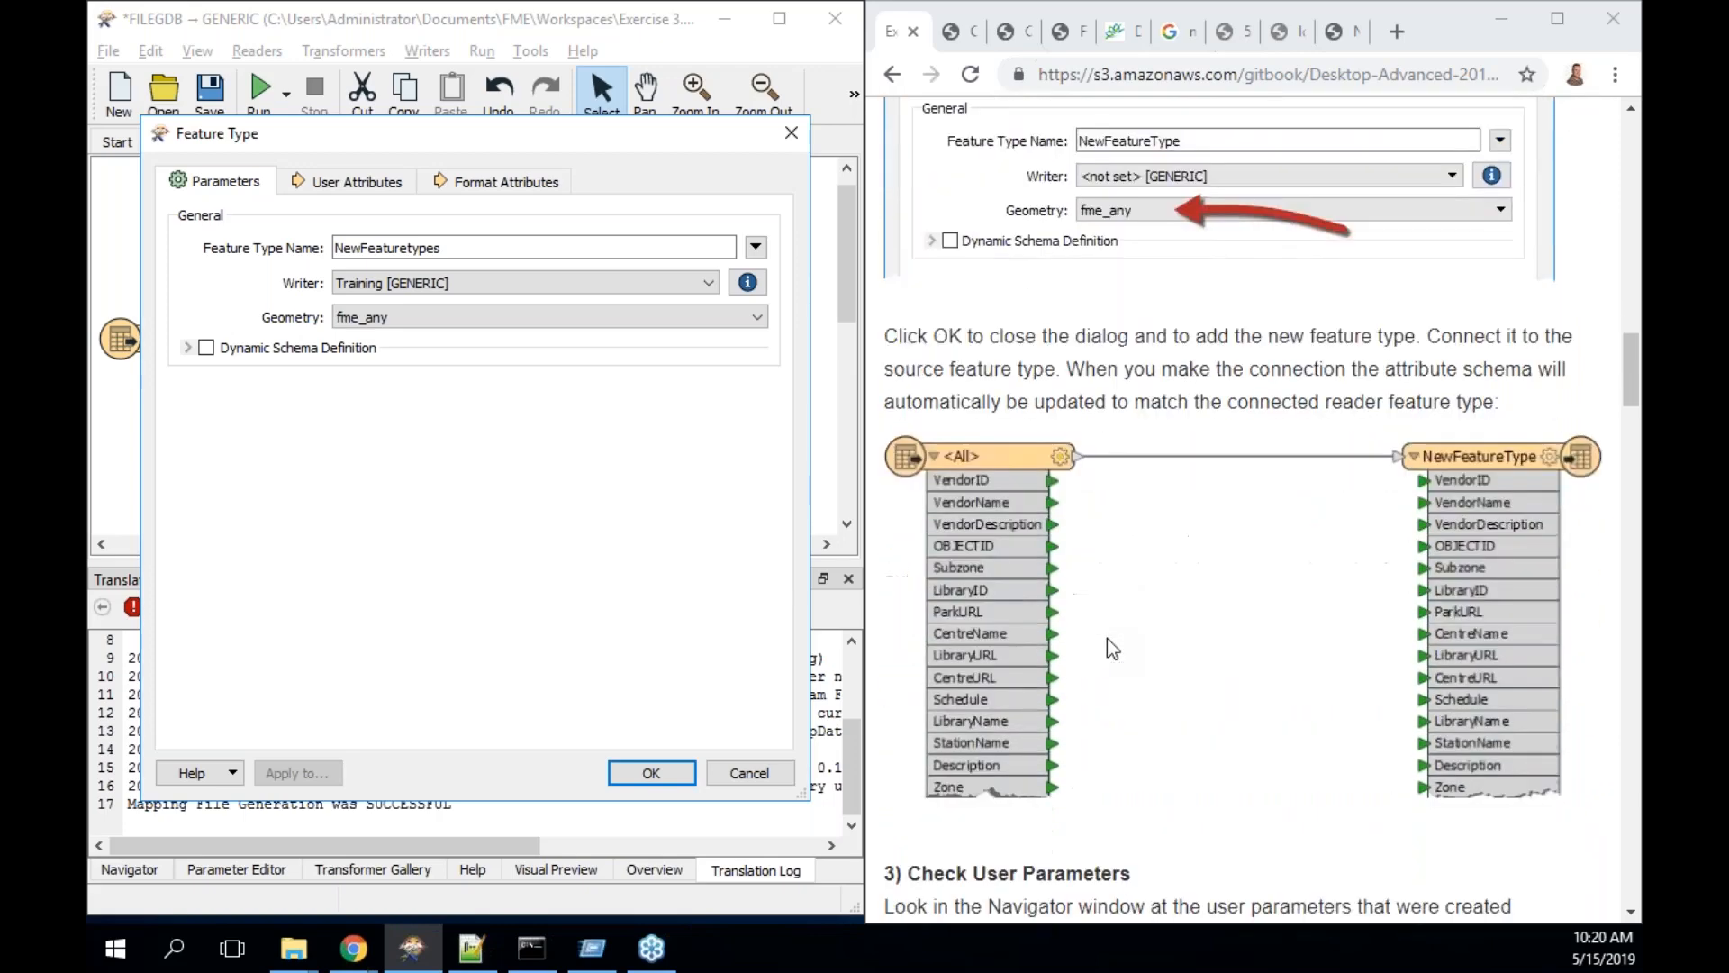
left_click(650, 774)
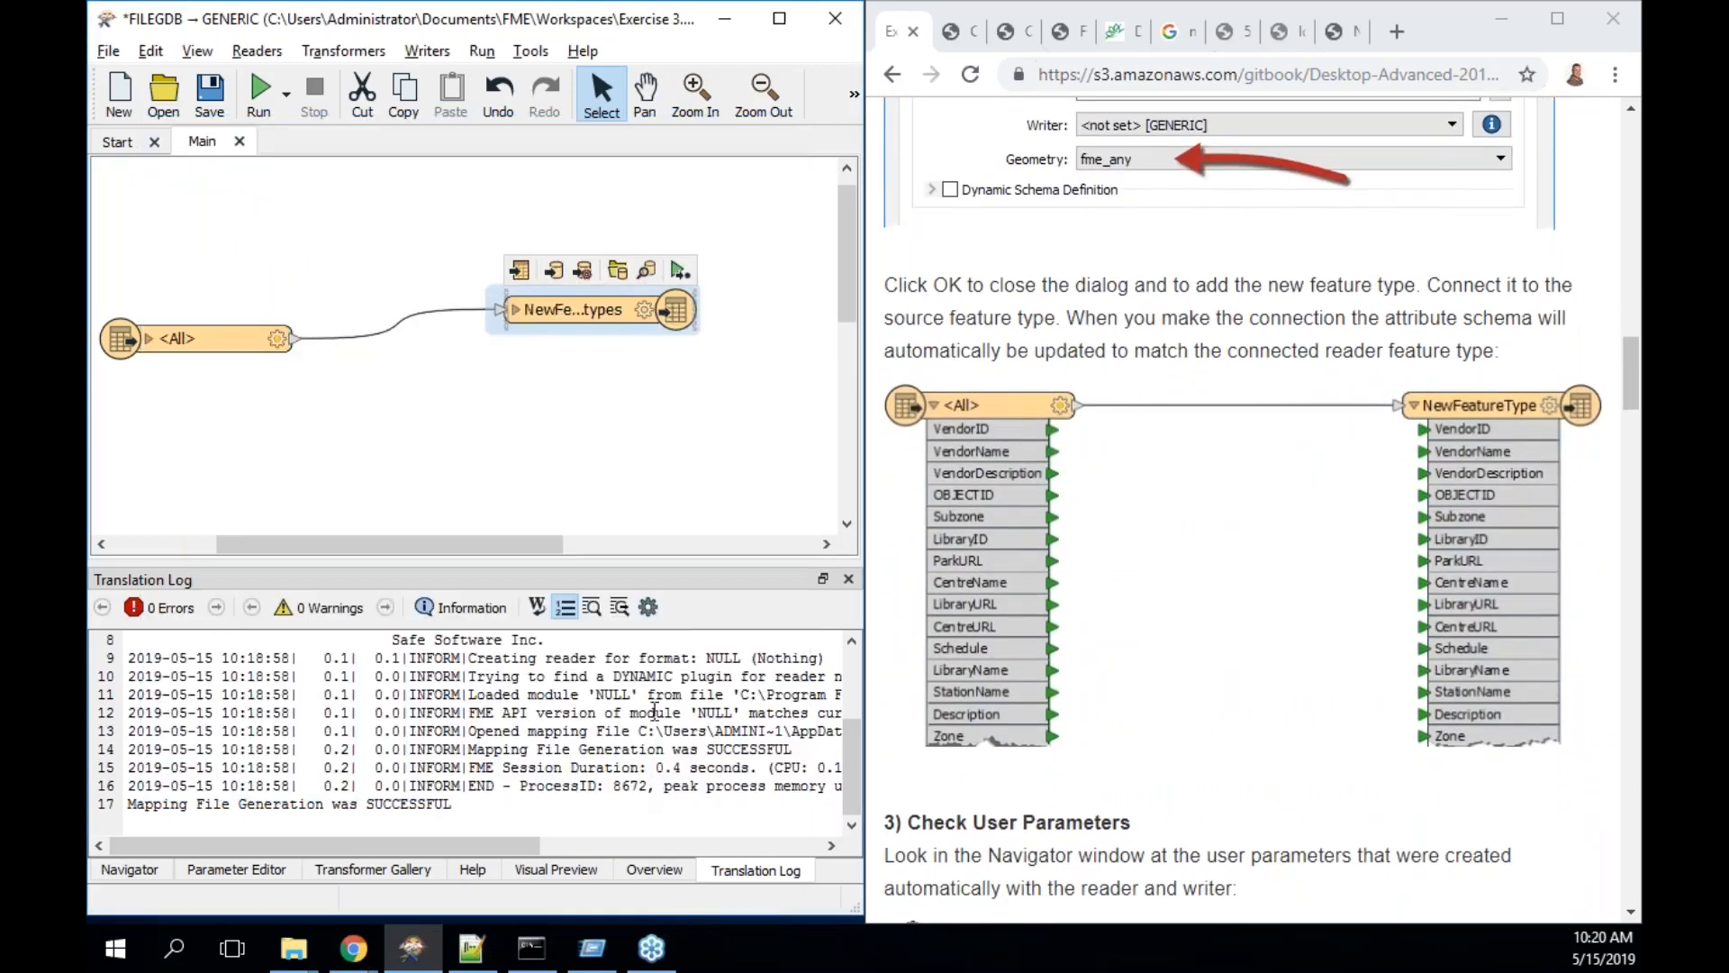
- Expand the attribute lists of the <All> reader and NewFeaturetypes writer, and move the reader up the canvas
left_click(152, 339)
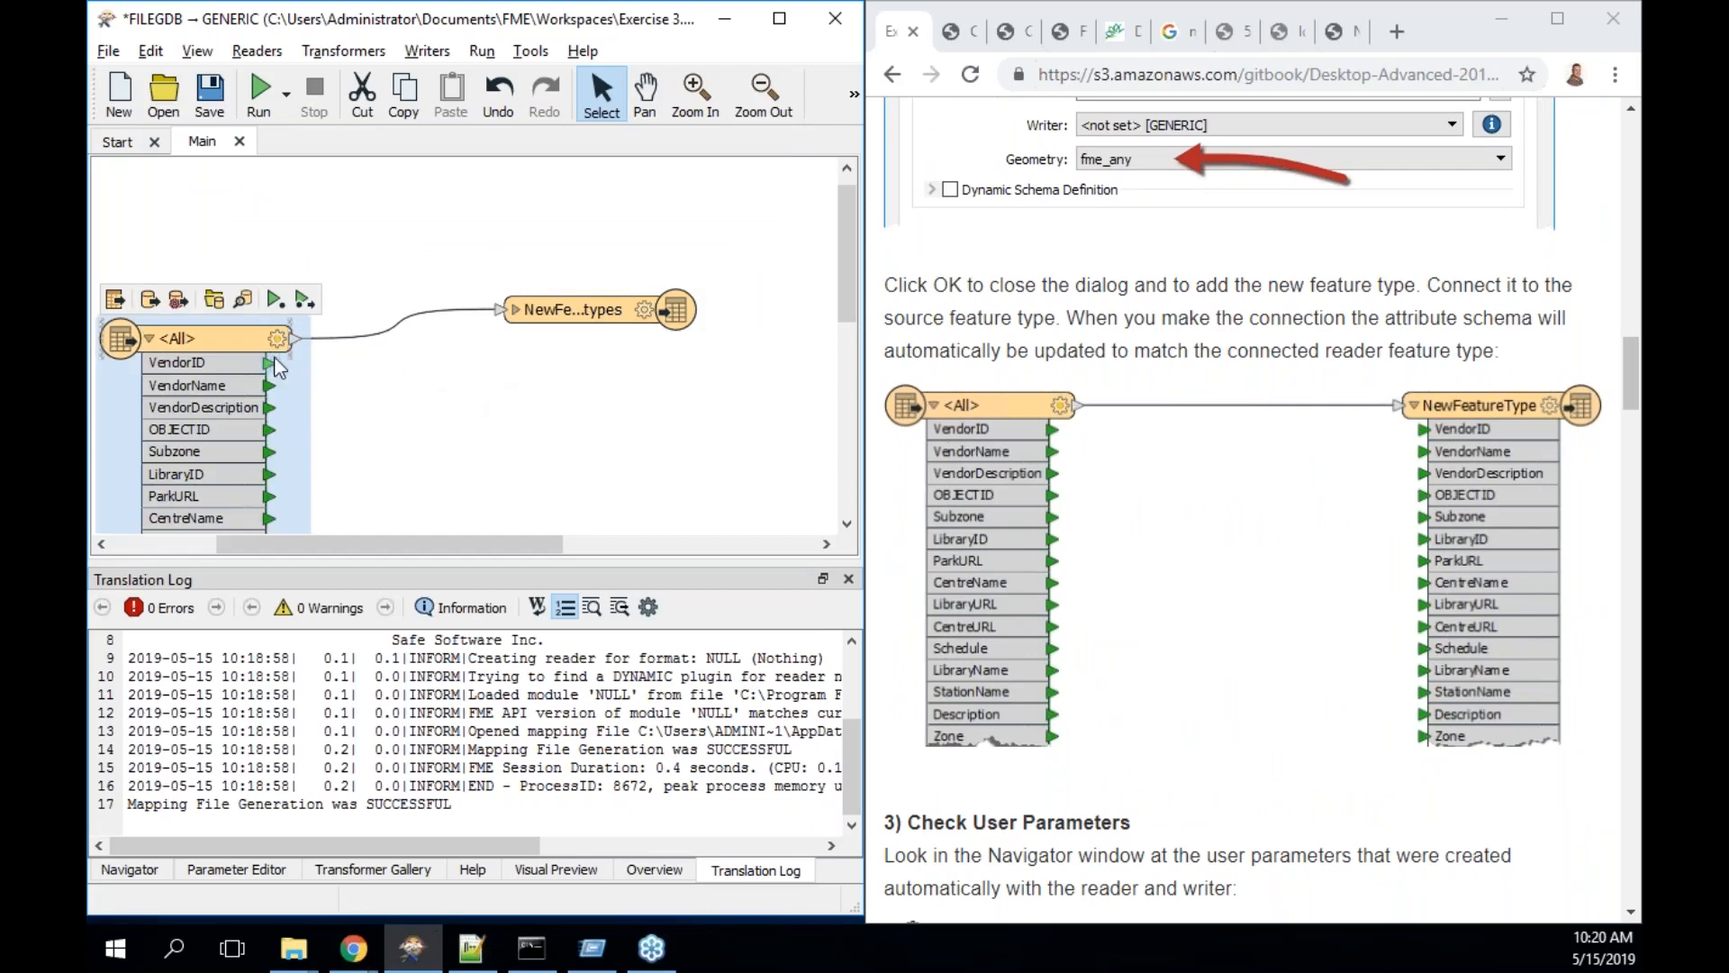
left_click(514, 308)
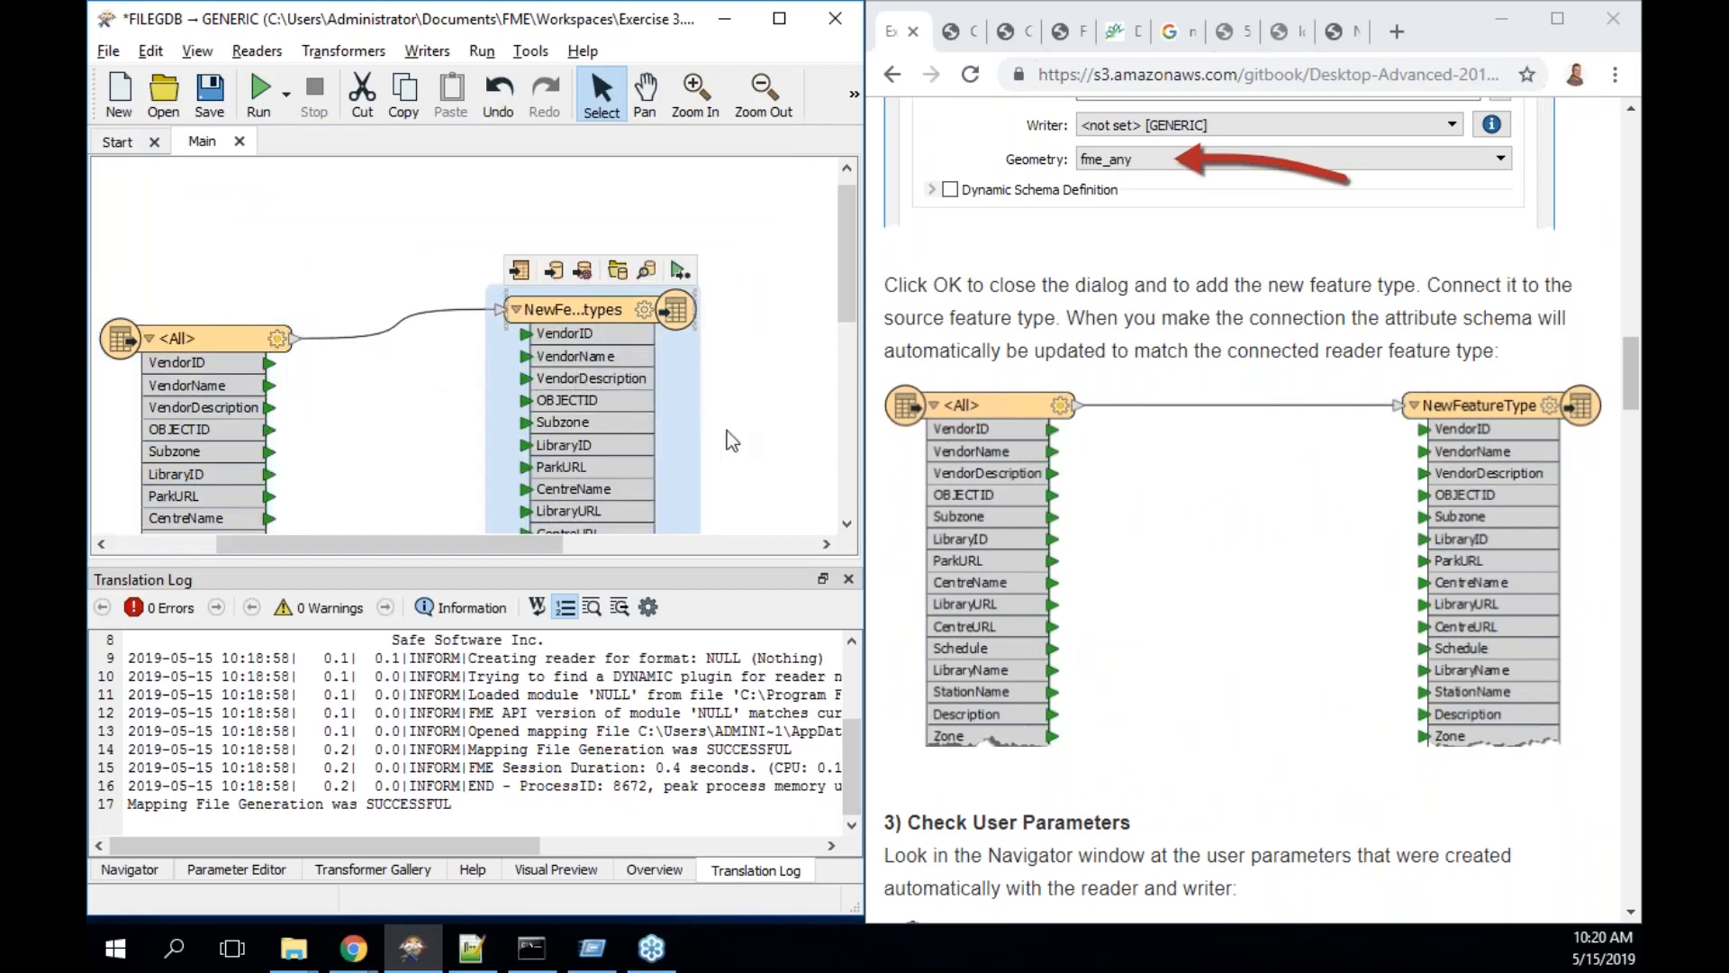
scroll(1019, 559, "down", 4)
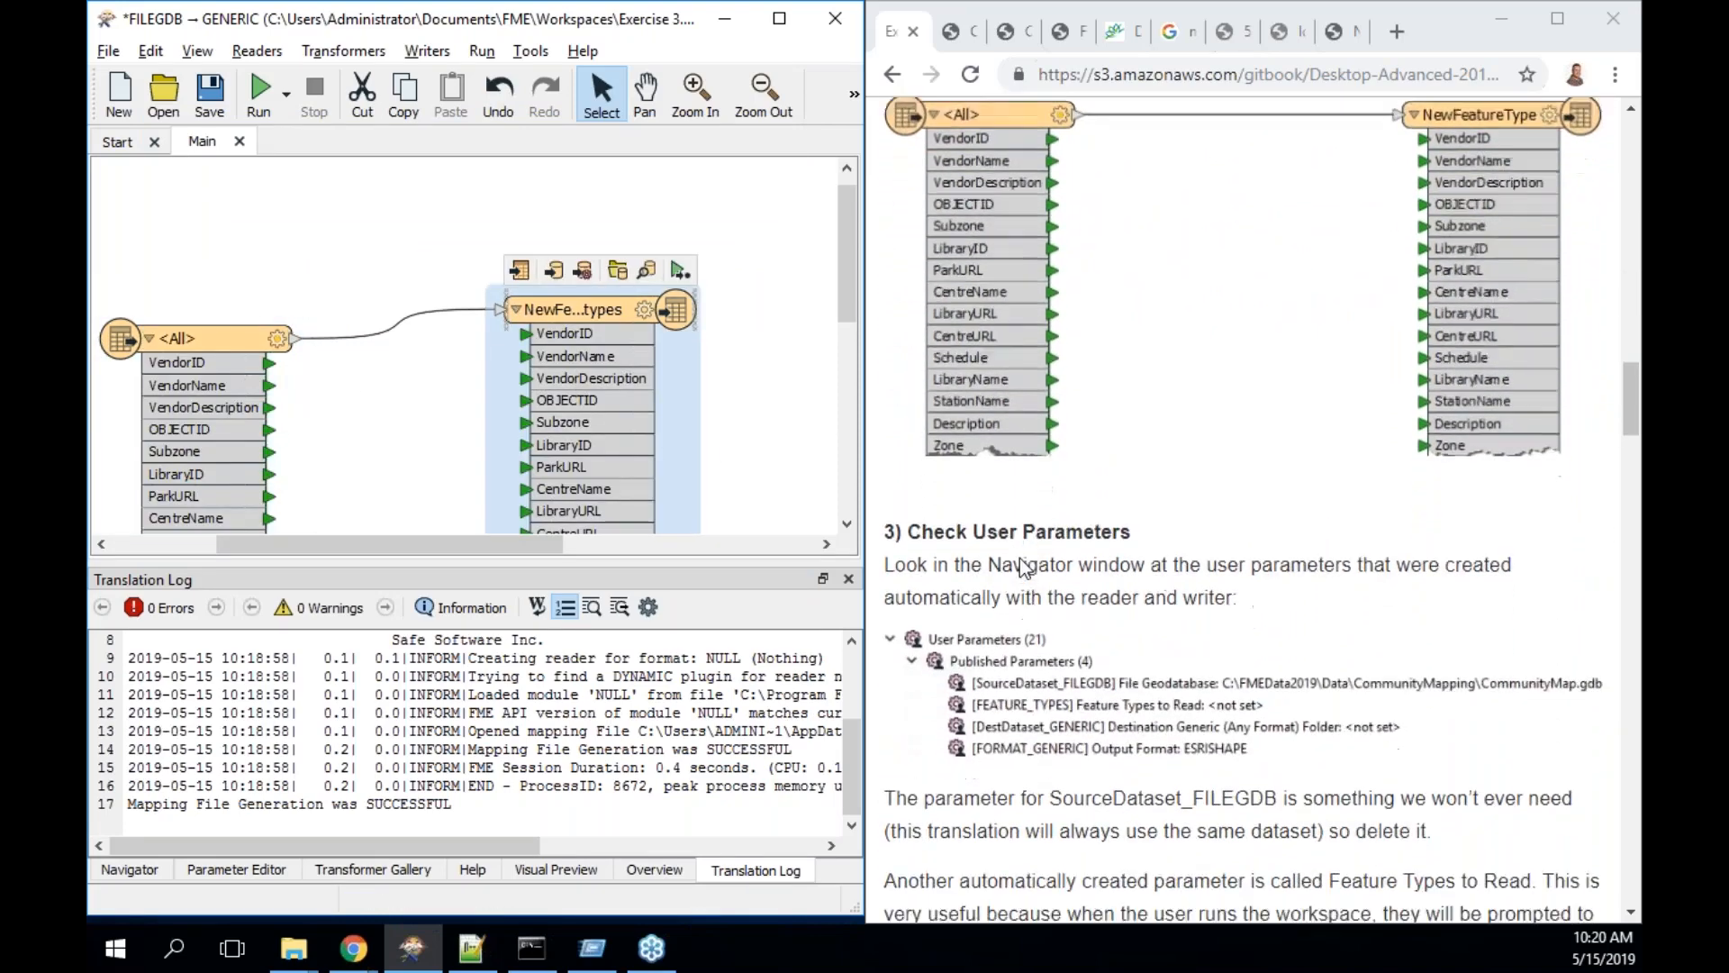
scroll(1019, 564, "down", 2)
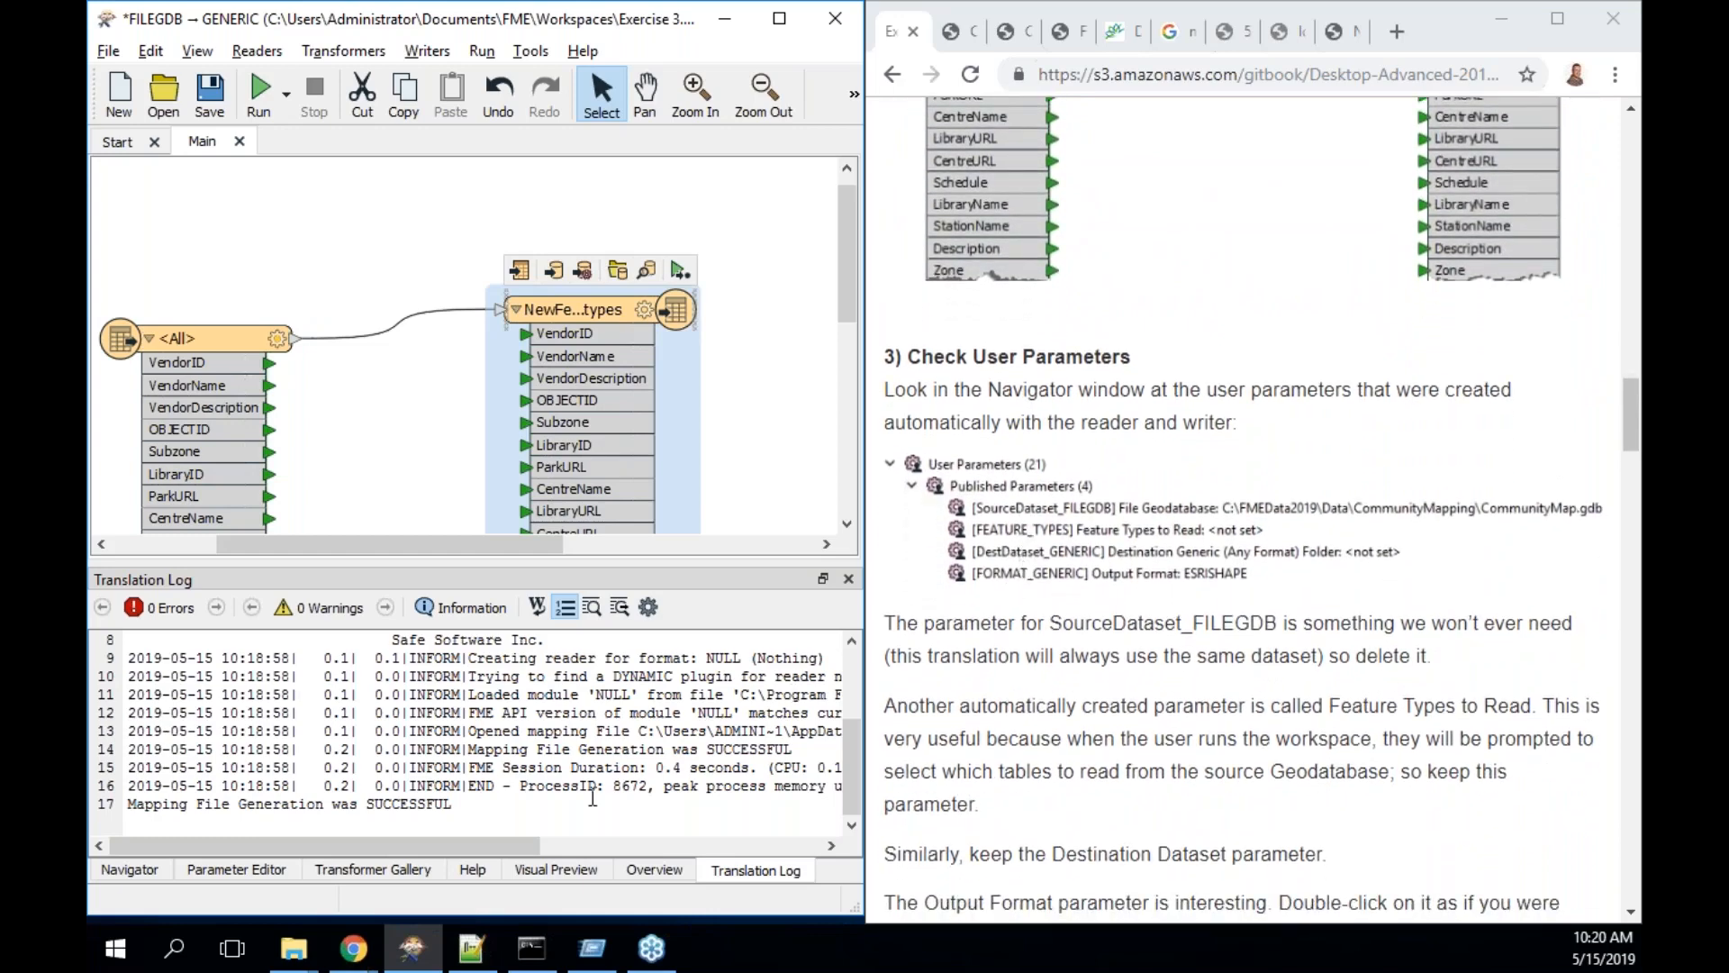
left_click_drag(198, 342, 210, 237)
- Align the writer with <All>, widen it to show NewFeaturetypes, and check Prompt for User Parameters under Run
left_click_drag(649, 312, 706, 236)
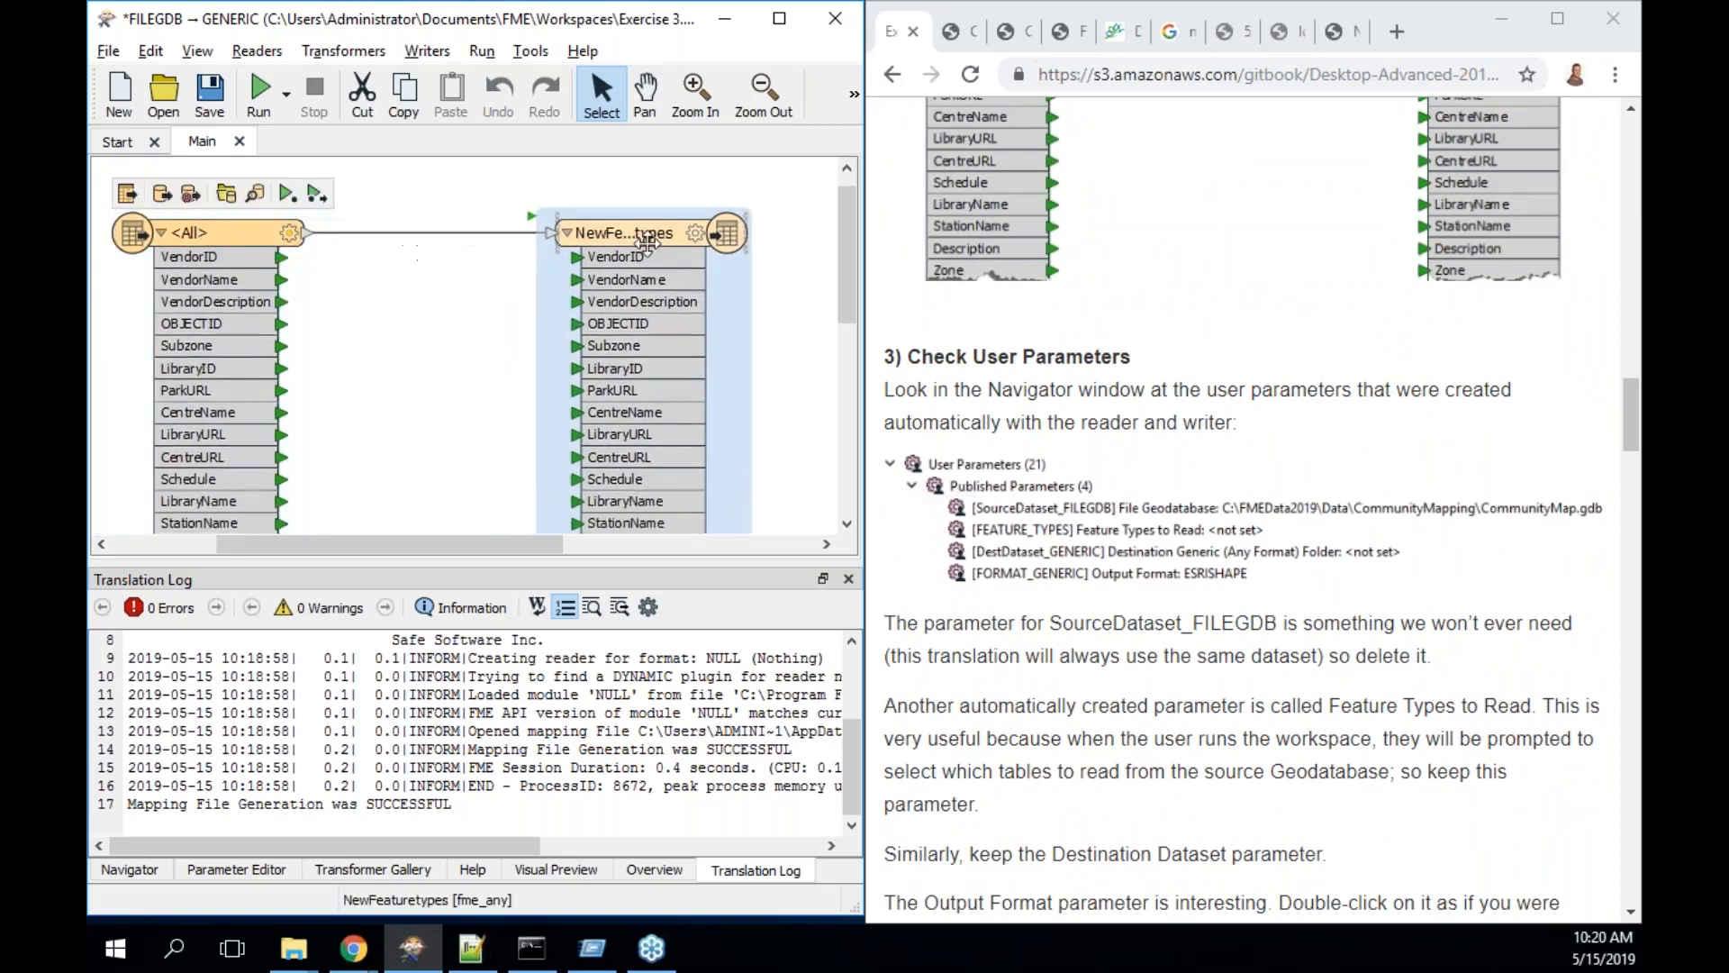
double_click(753, 233)
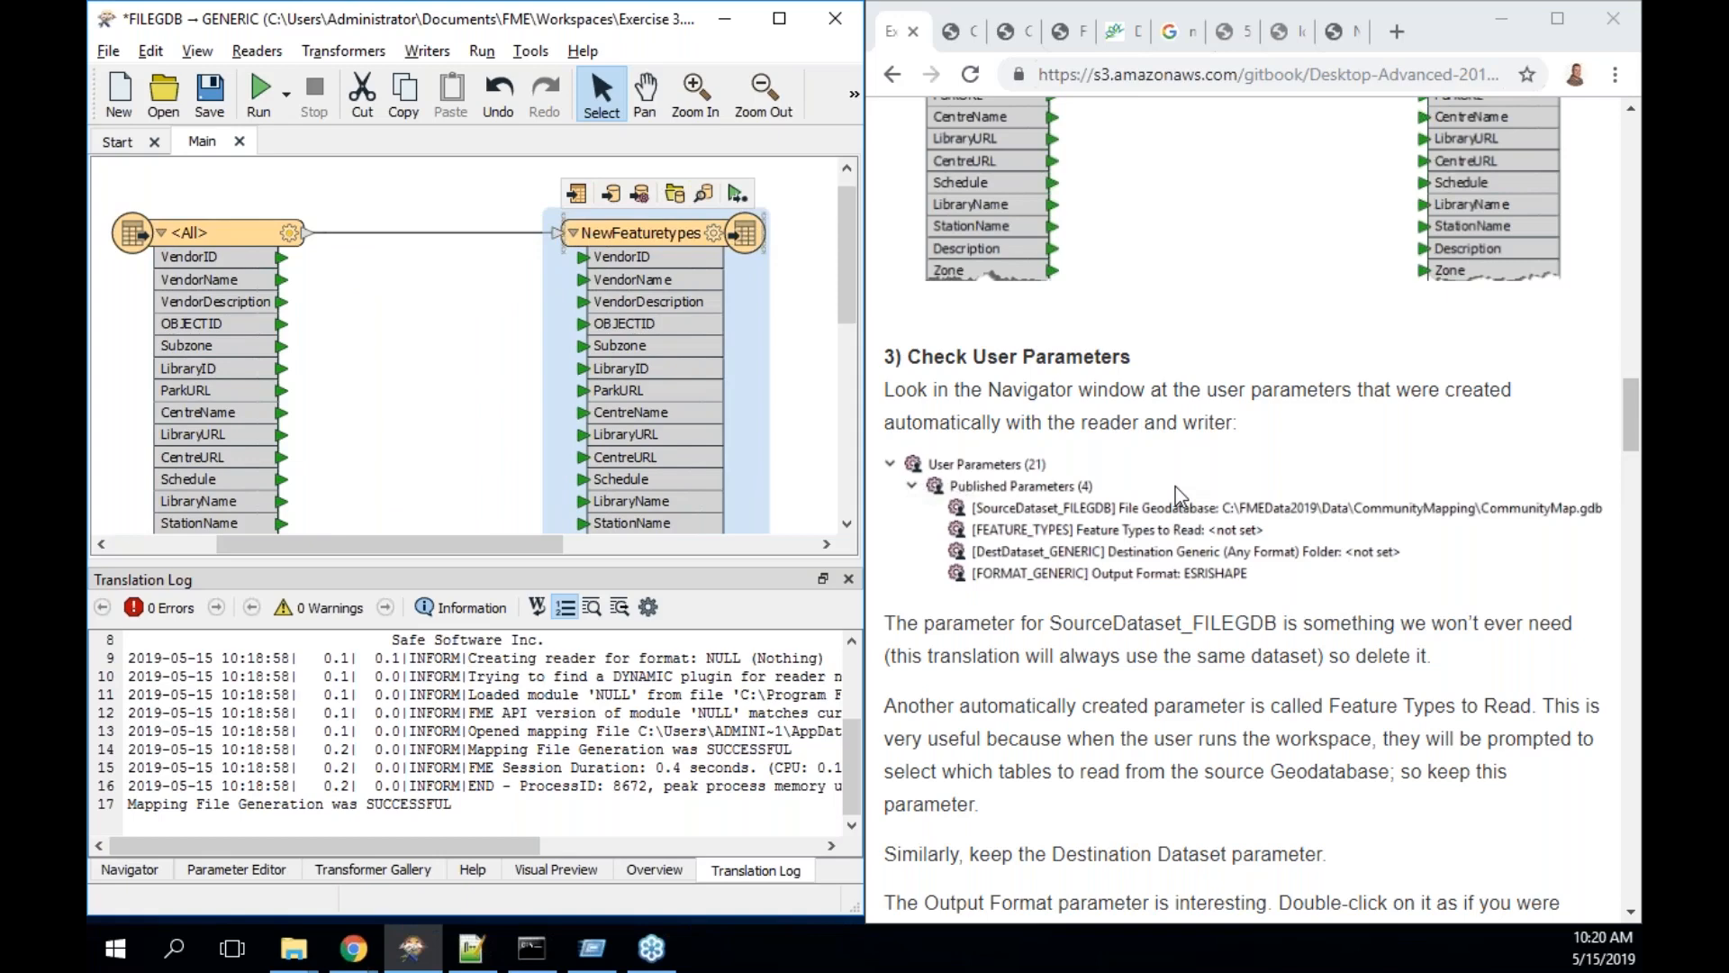
scroll(1175, 486, "down", 2)
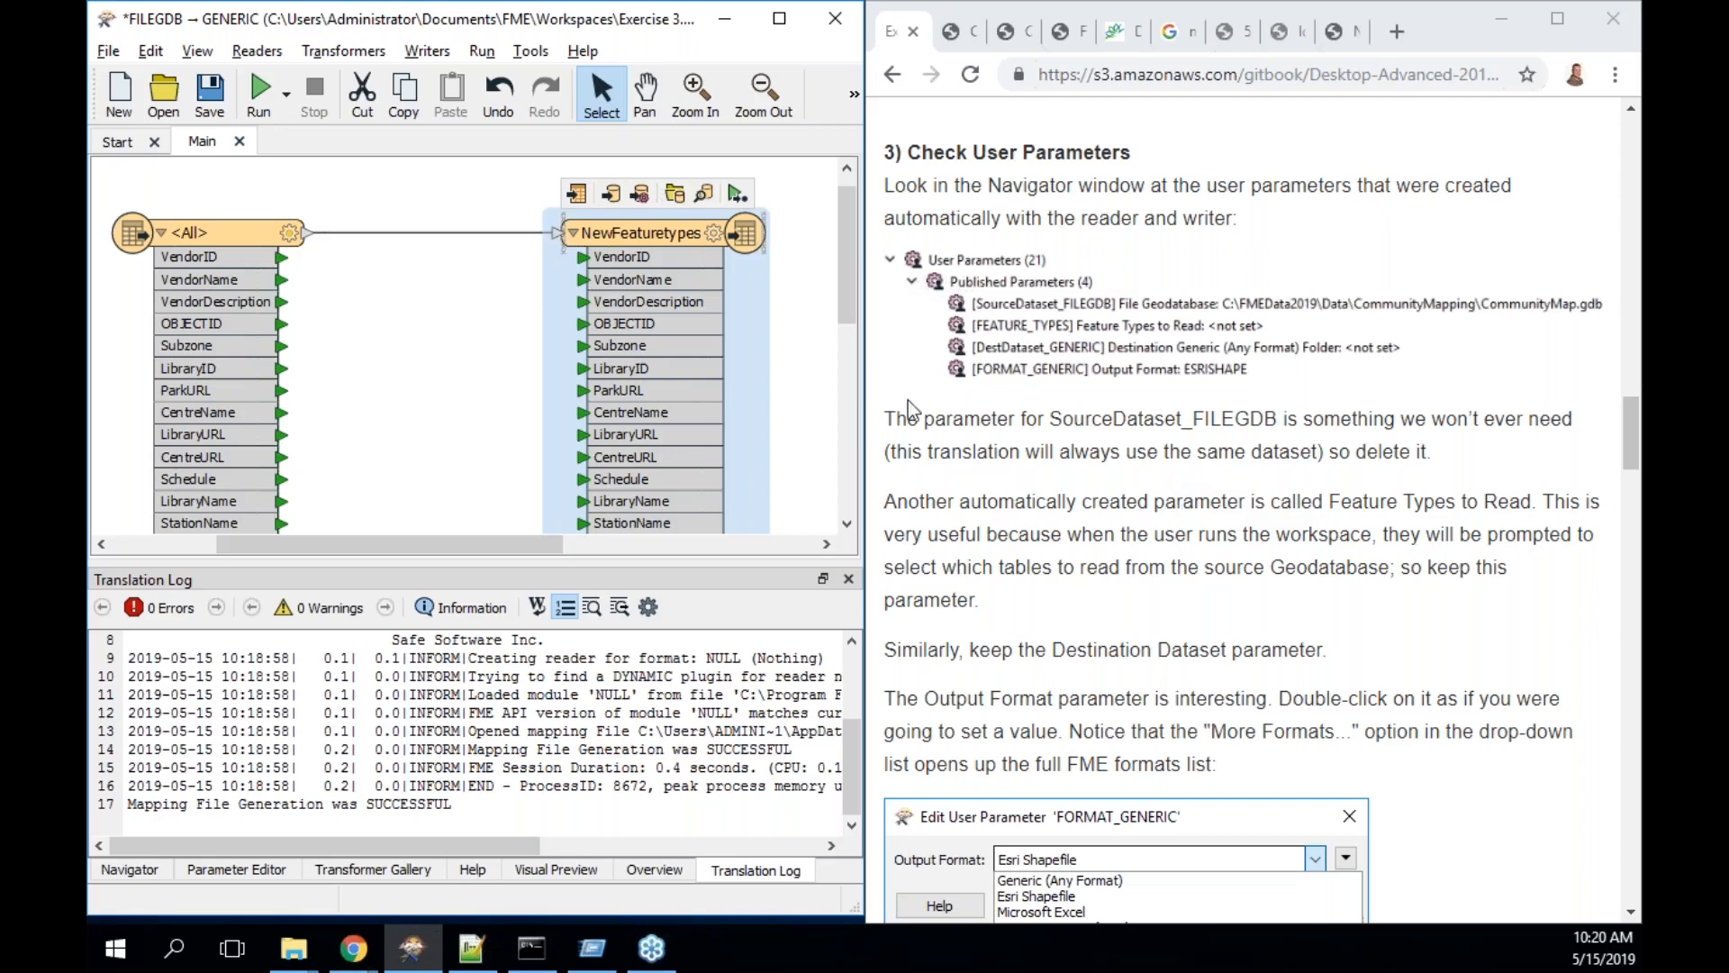
left_click(286, 92)
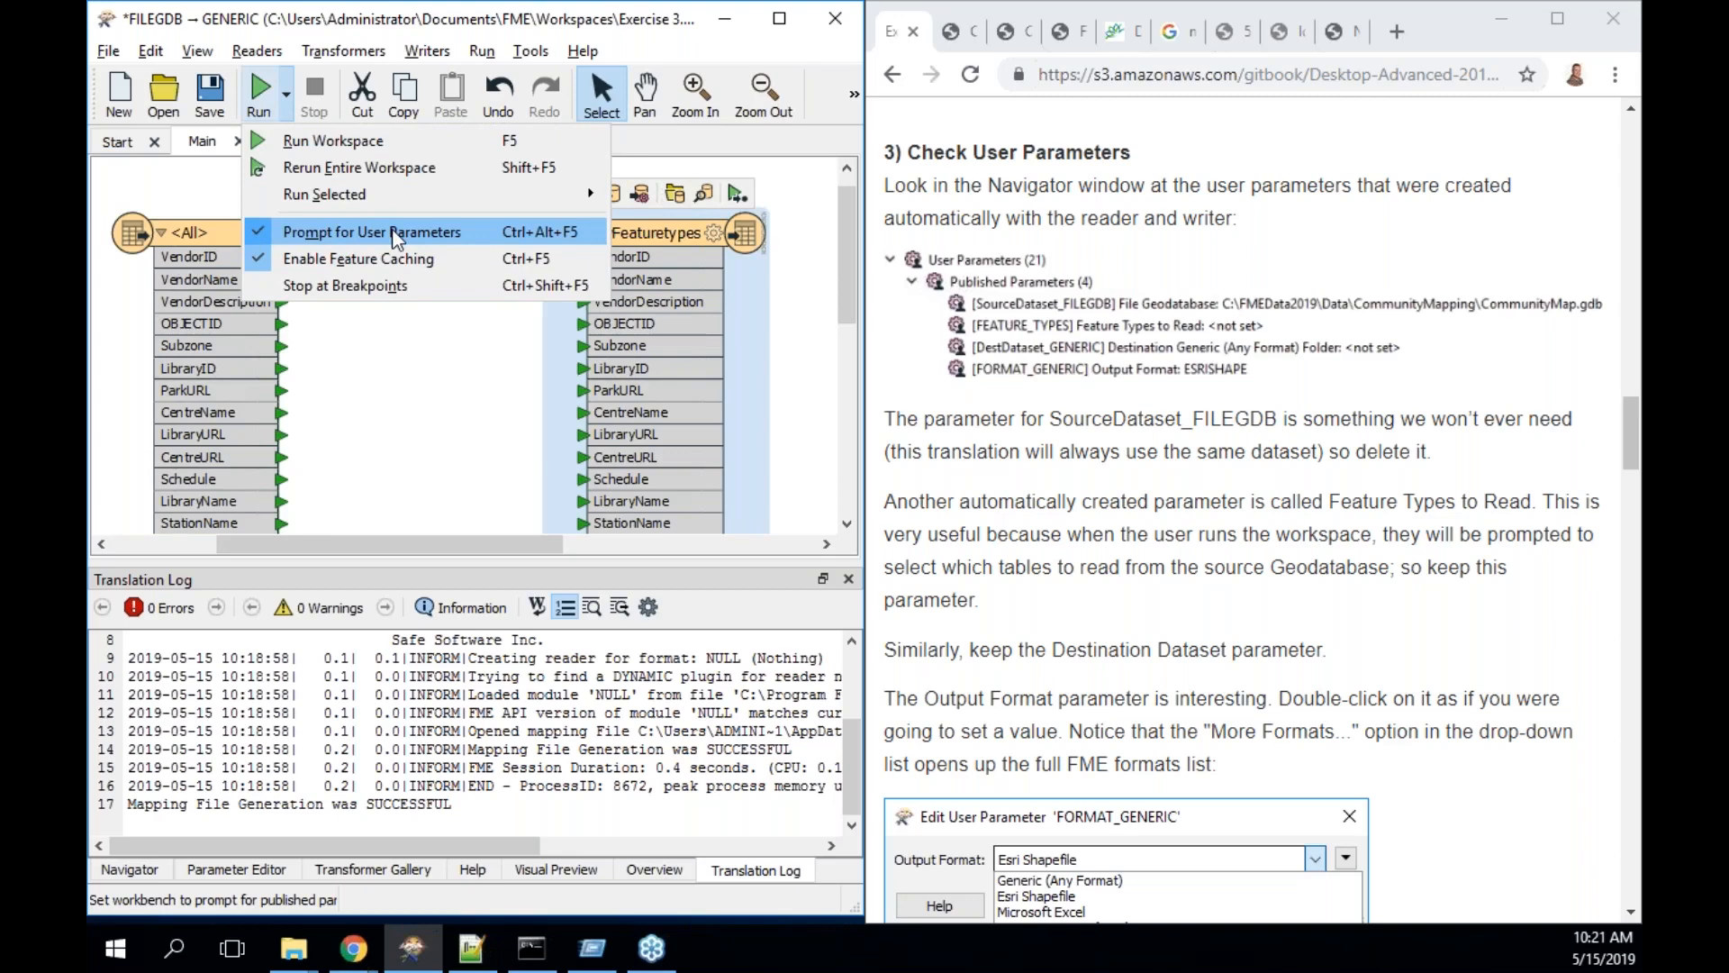
- Switch the bottom panel to the Navigator and expand Published Parameters
left_click(149, 871)
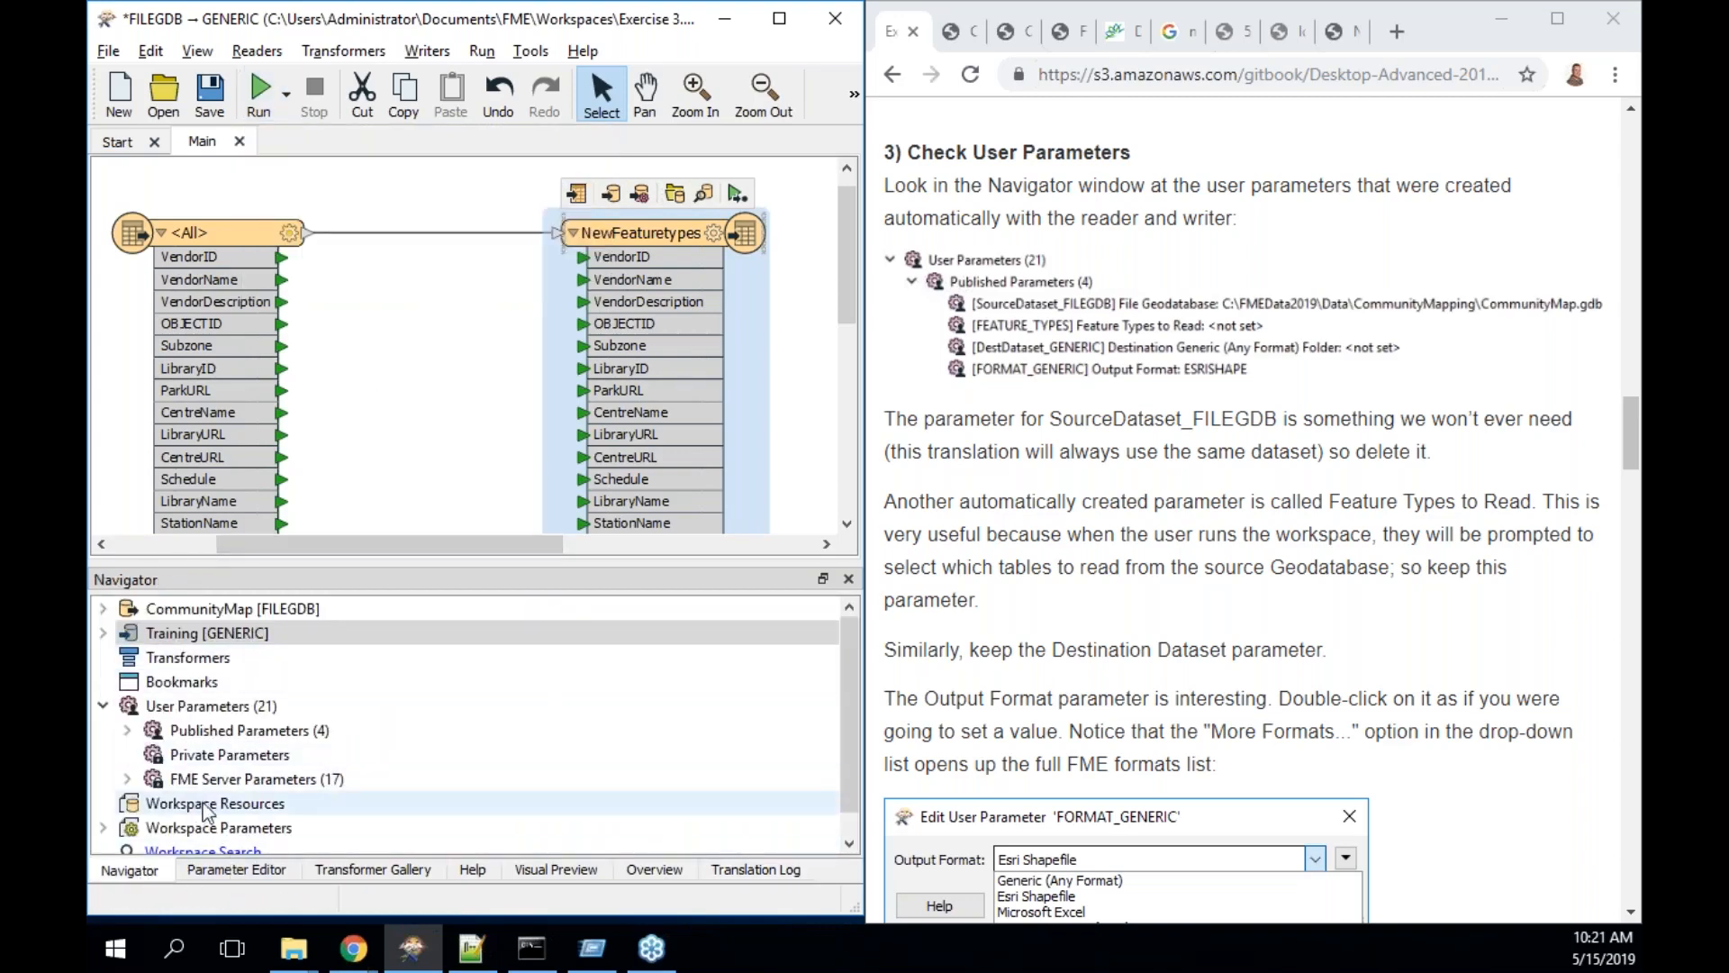
left_click(128, 729)
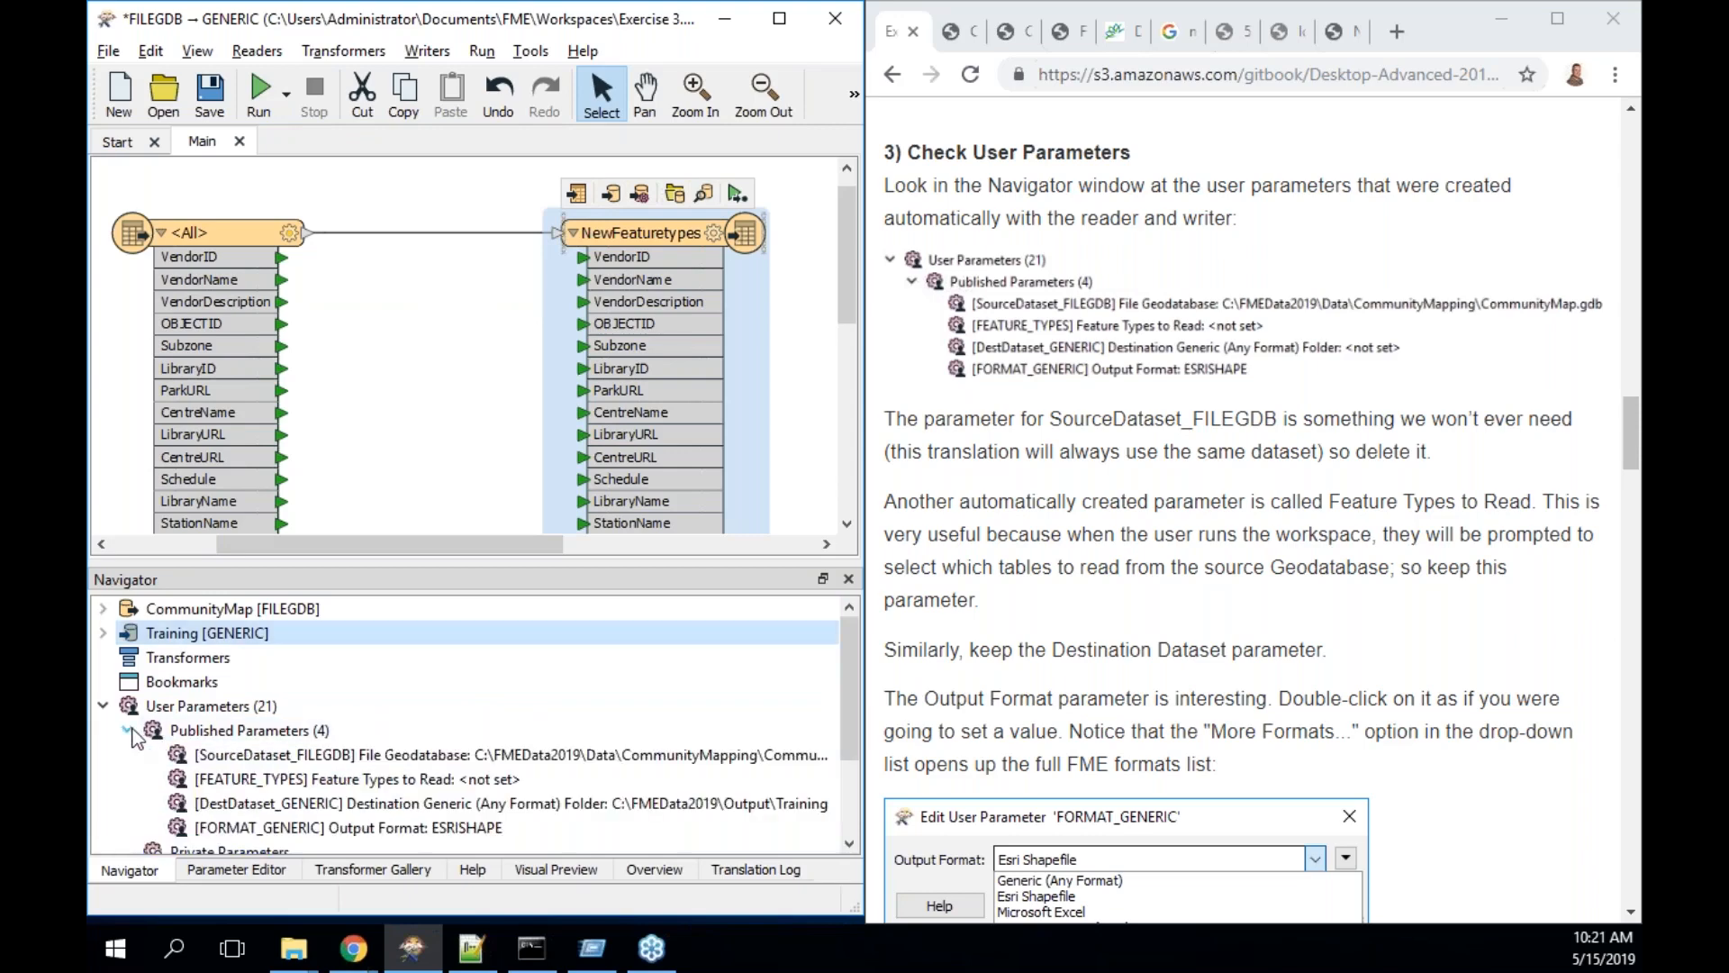
left_click_drag(846, 641, 845, 665)
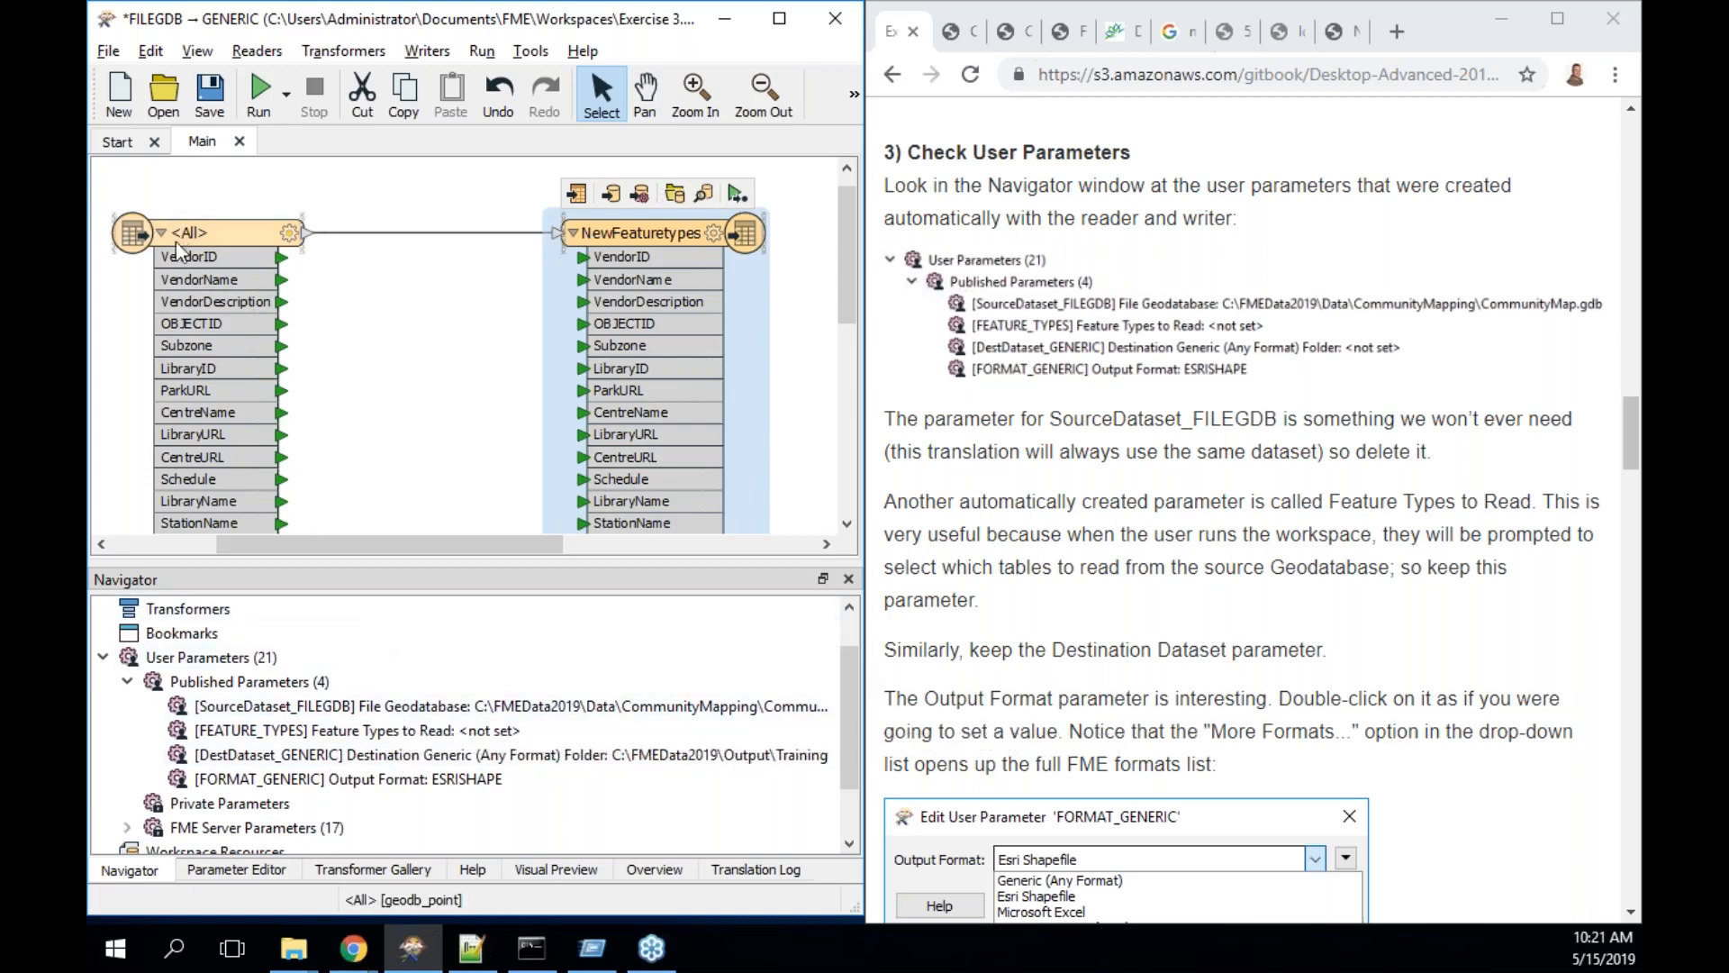
- Review the <All> reader feature type's properties and close them with OK
mouse_move(192, 233)
double_click(159, 245)
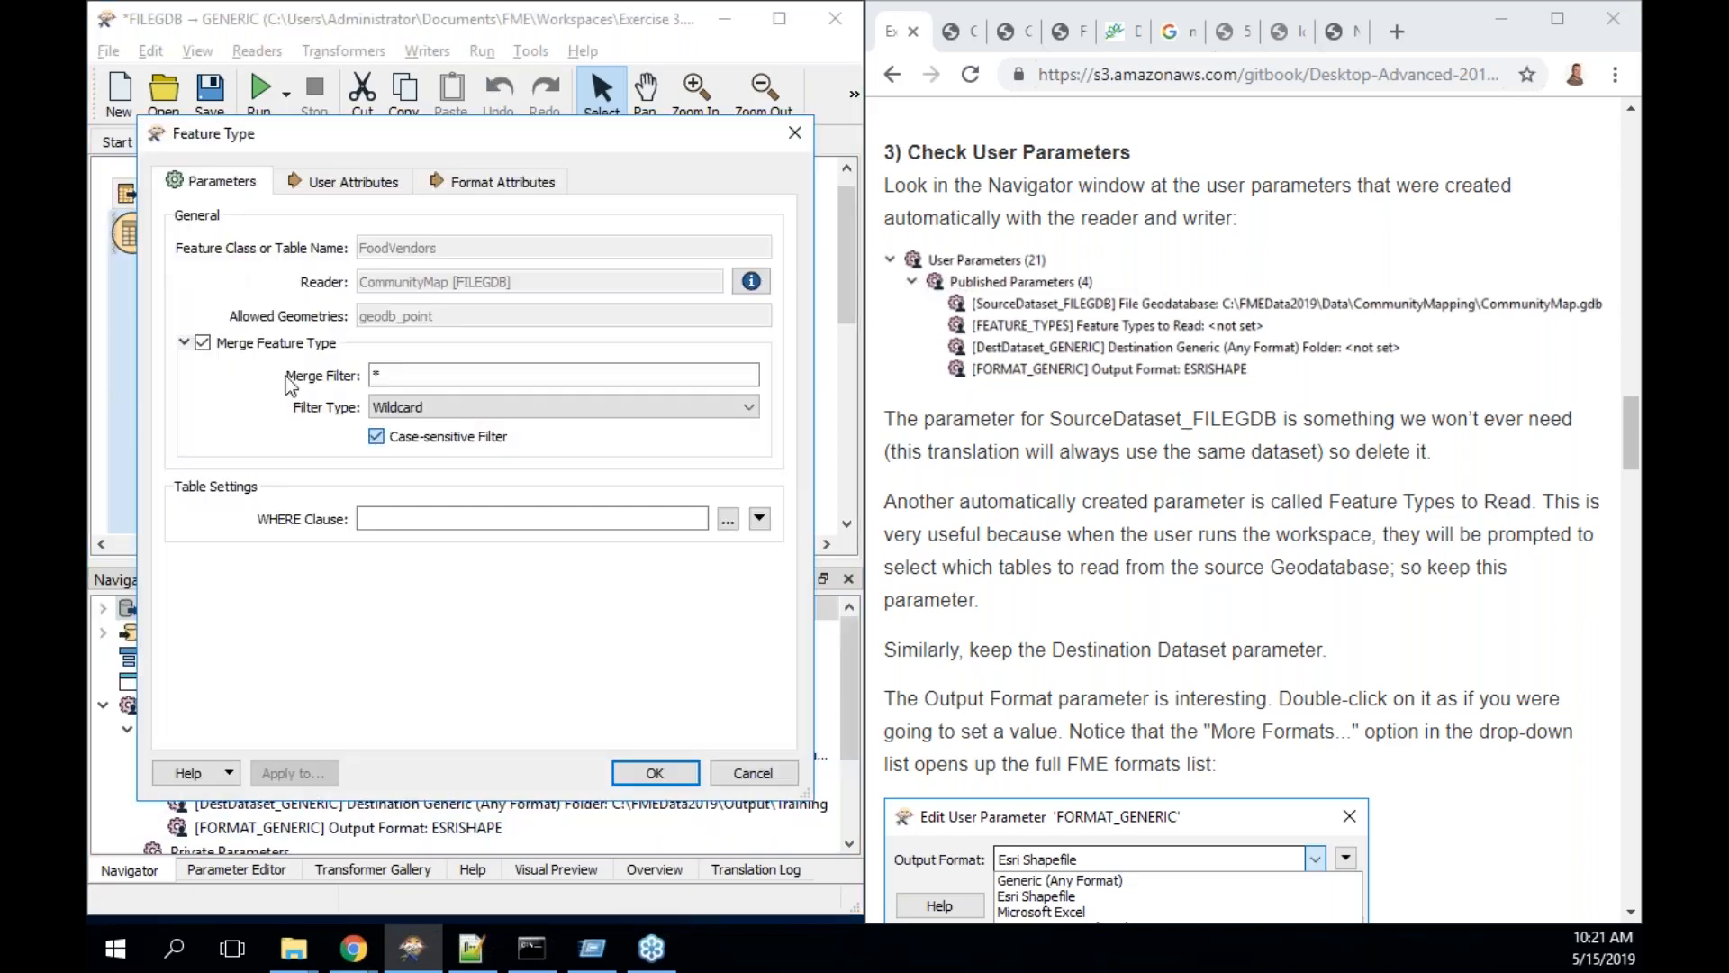
left_click(656, 772)
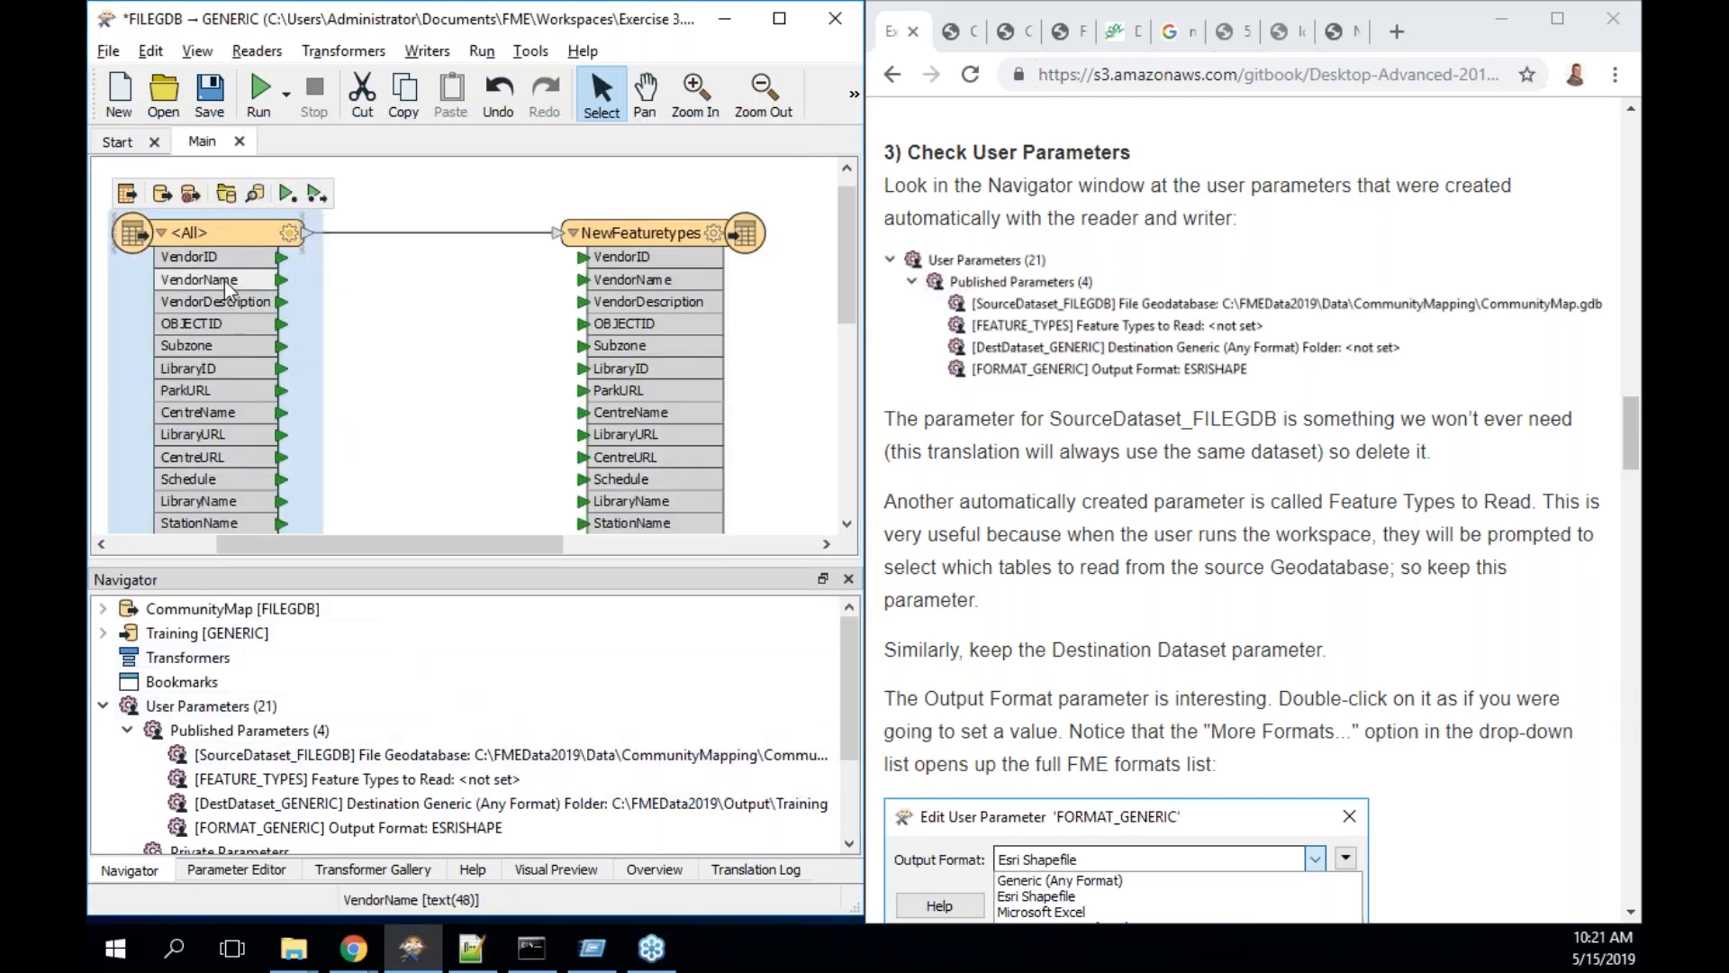
- Go through the Destination Dataset, Feature Types to Read and SourceDataset_FILEGDB parameters
left_click(389, 801)
left_click(371, 780)
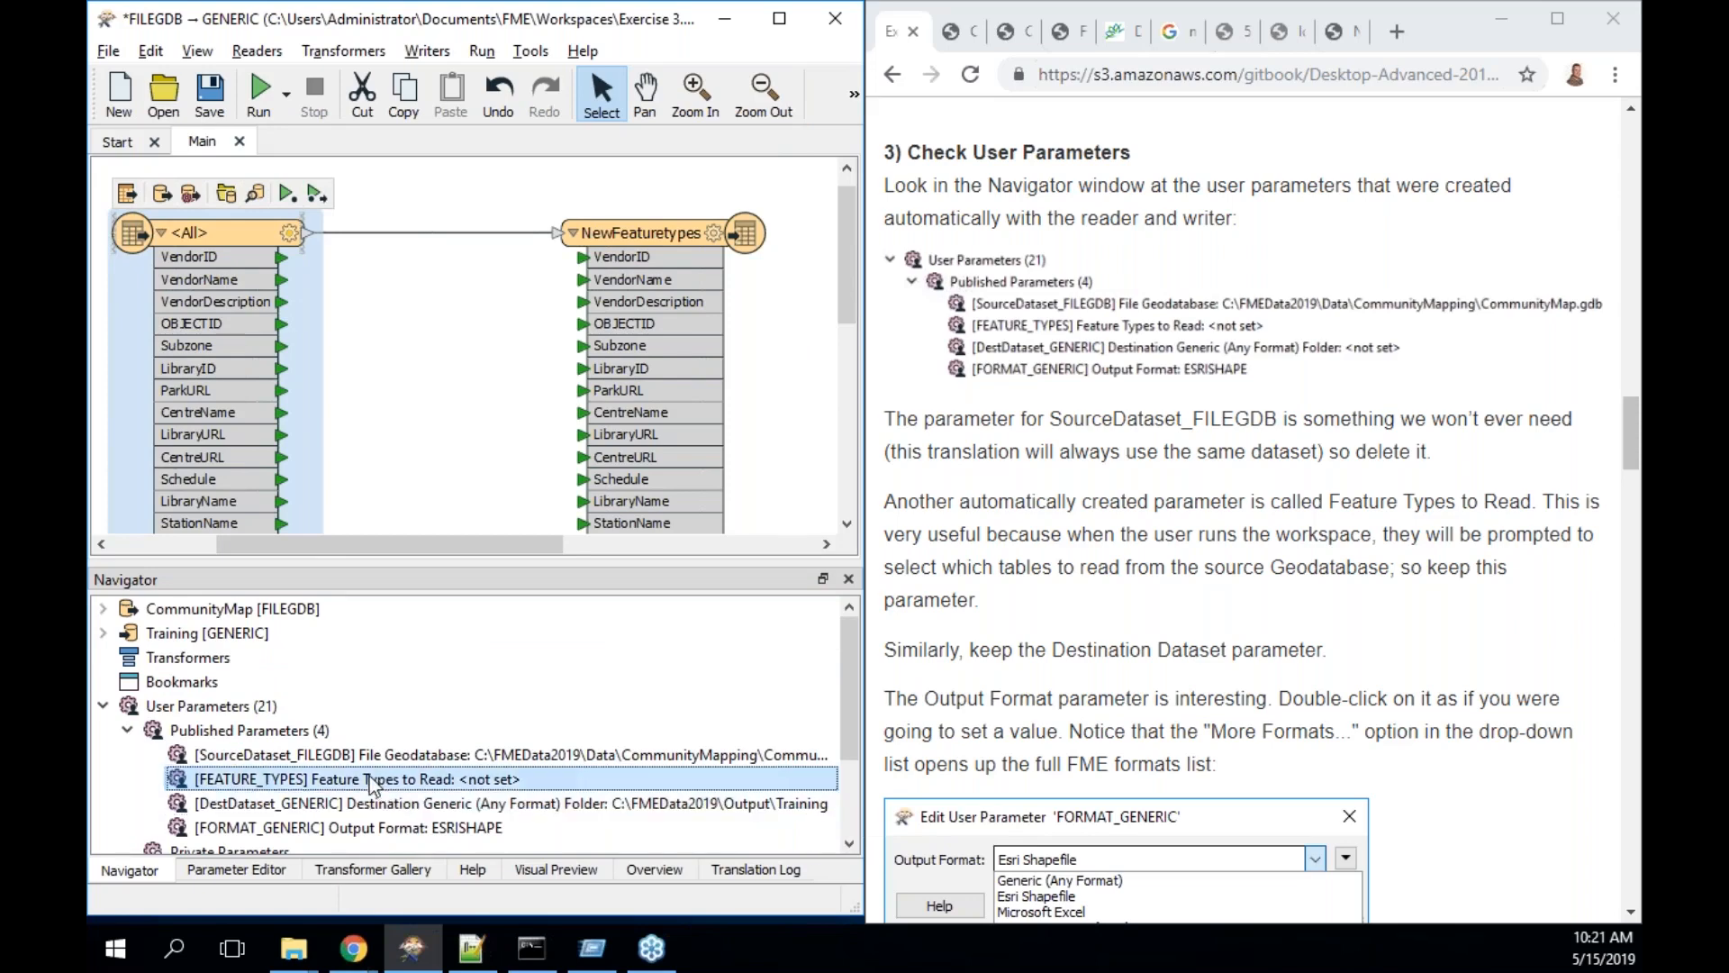
left_click(364, 756)
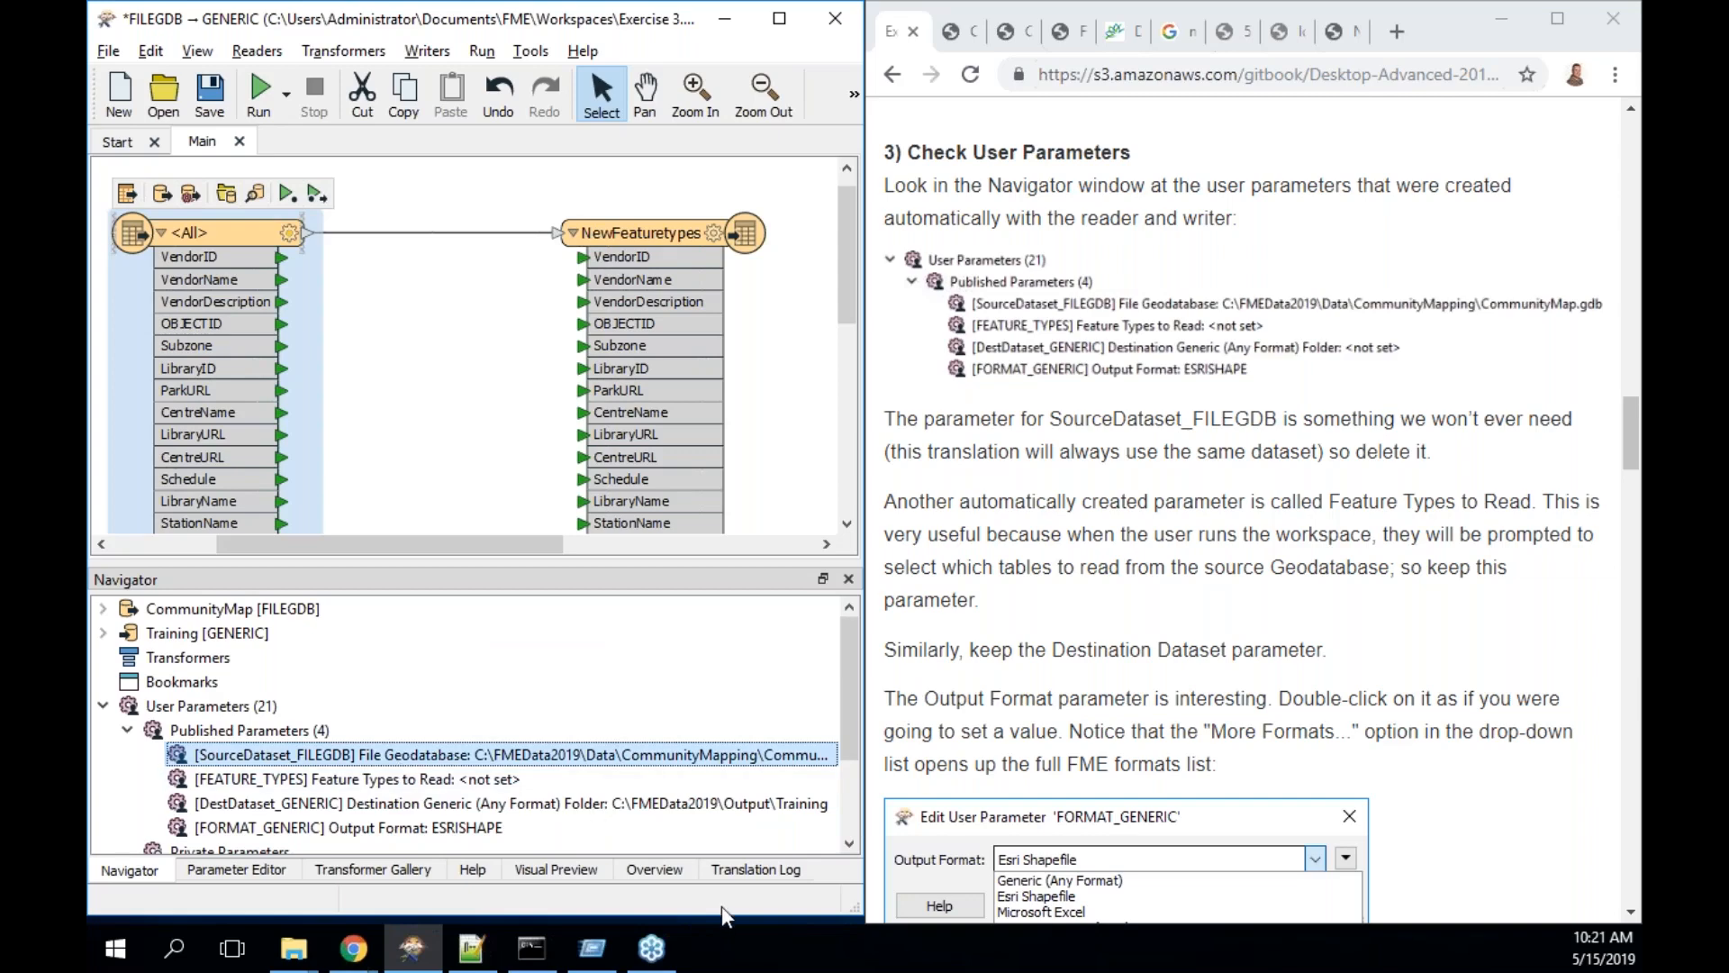
- Delete SourceDataset_FILEGDB from the published parameters, then select the Output Format parameter
right_click(505, 768)
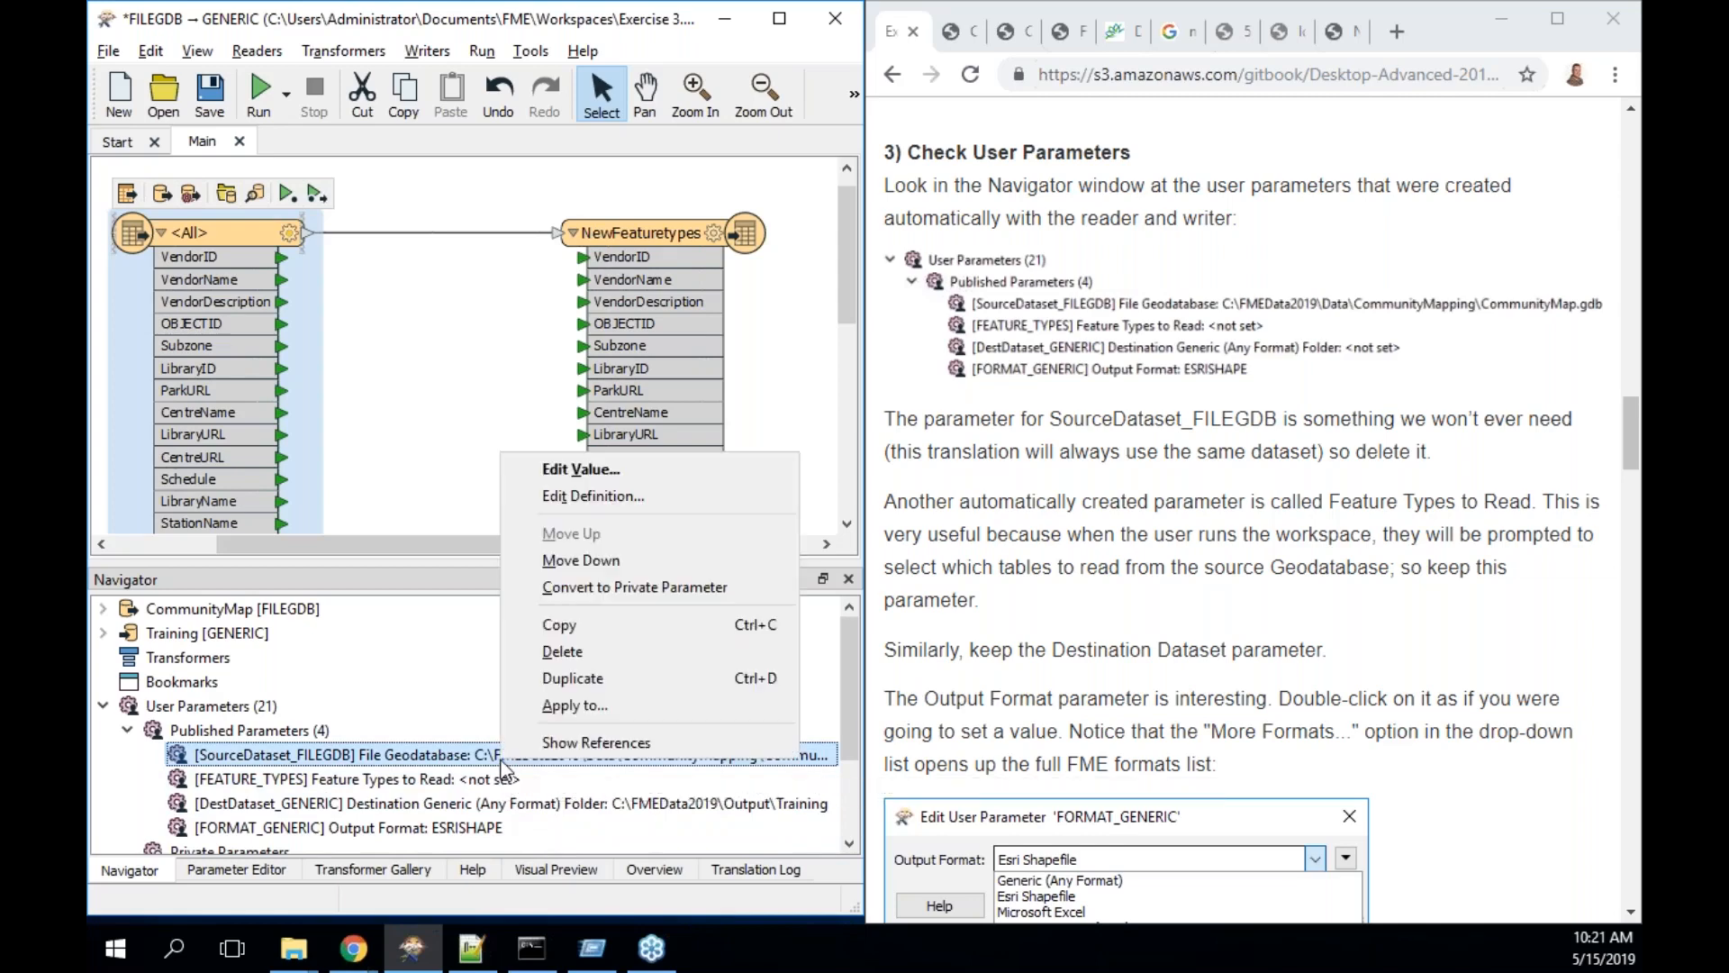
left_click(602, 660)
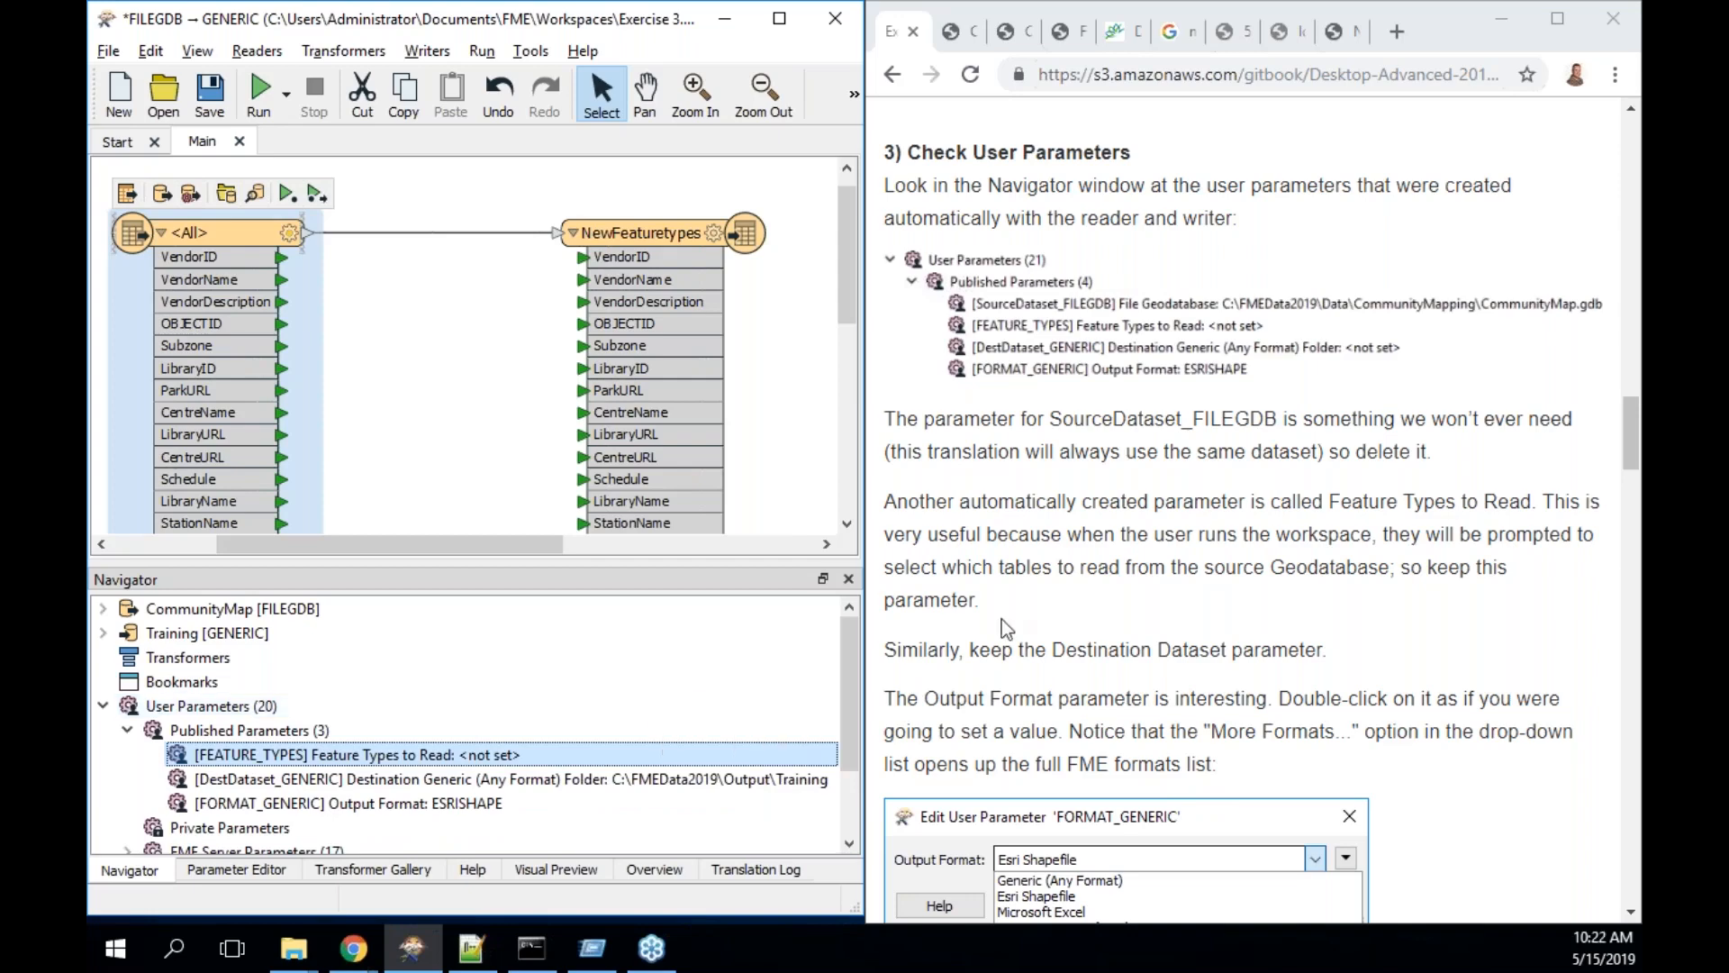
scroll(1001, 620, "down", 3)
scroll(1001, 620, "down", 3)
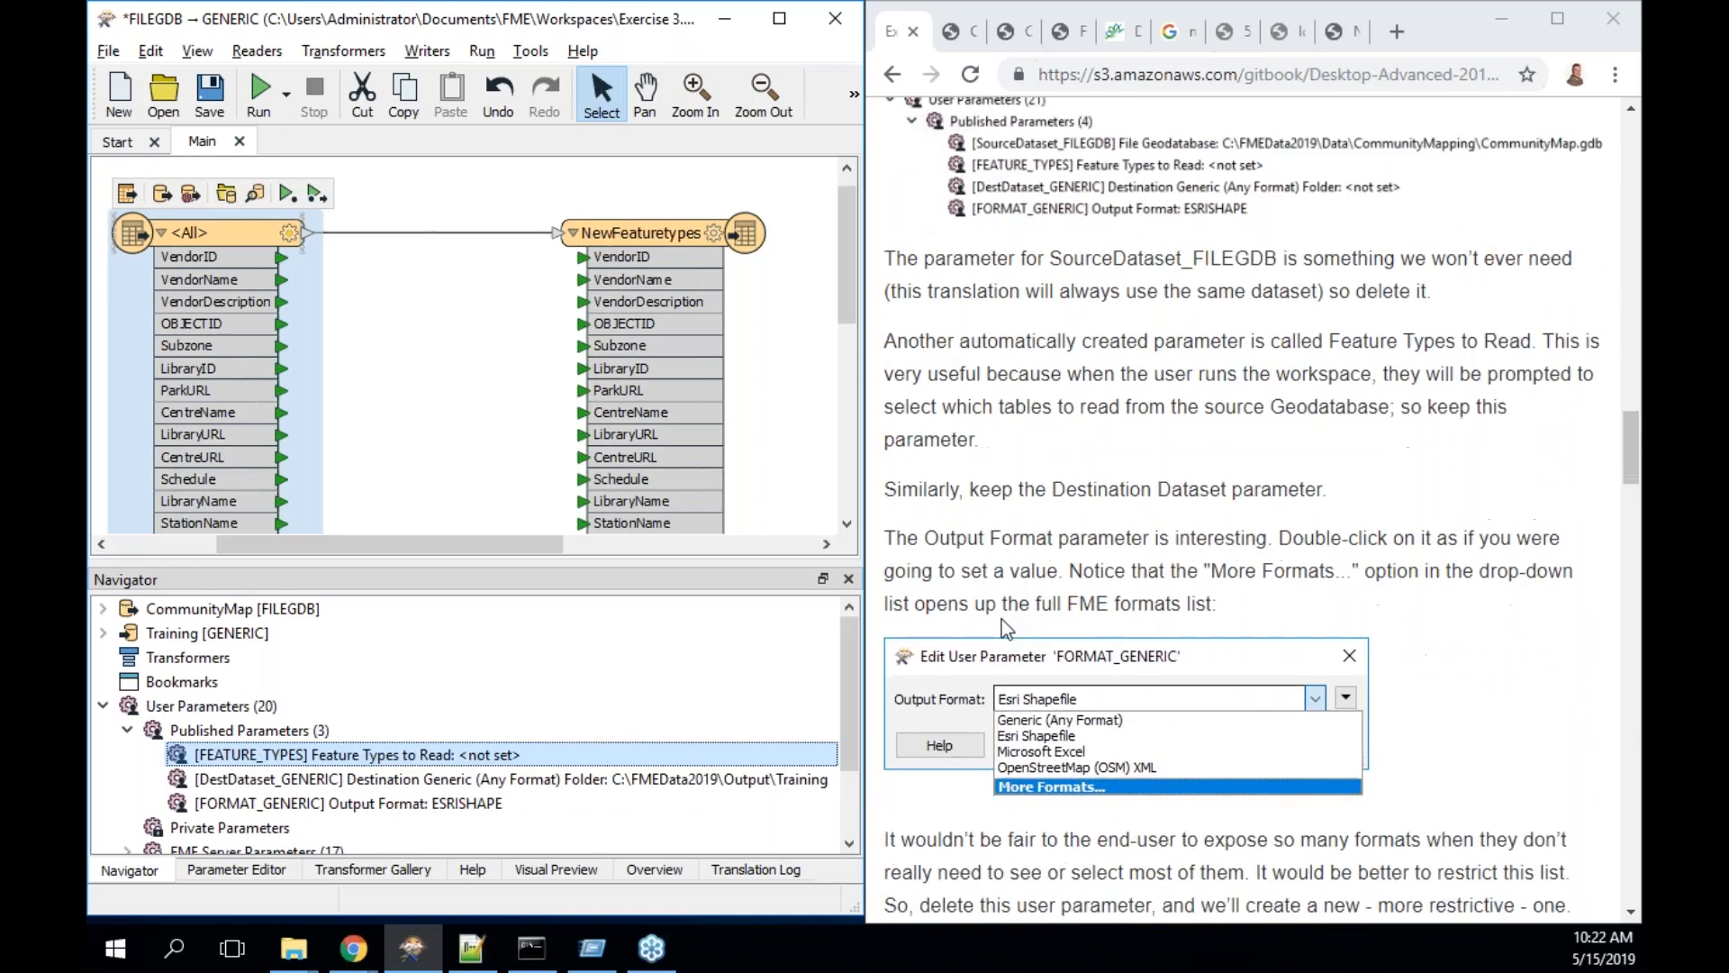
scroll(1001, 621, "down", 1)
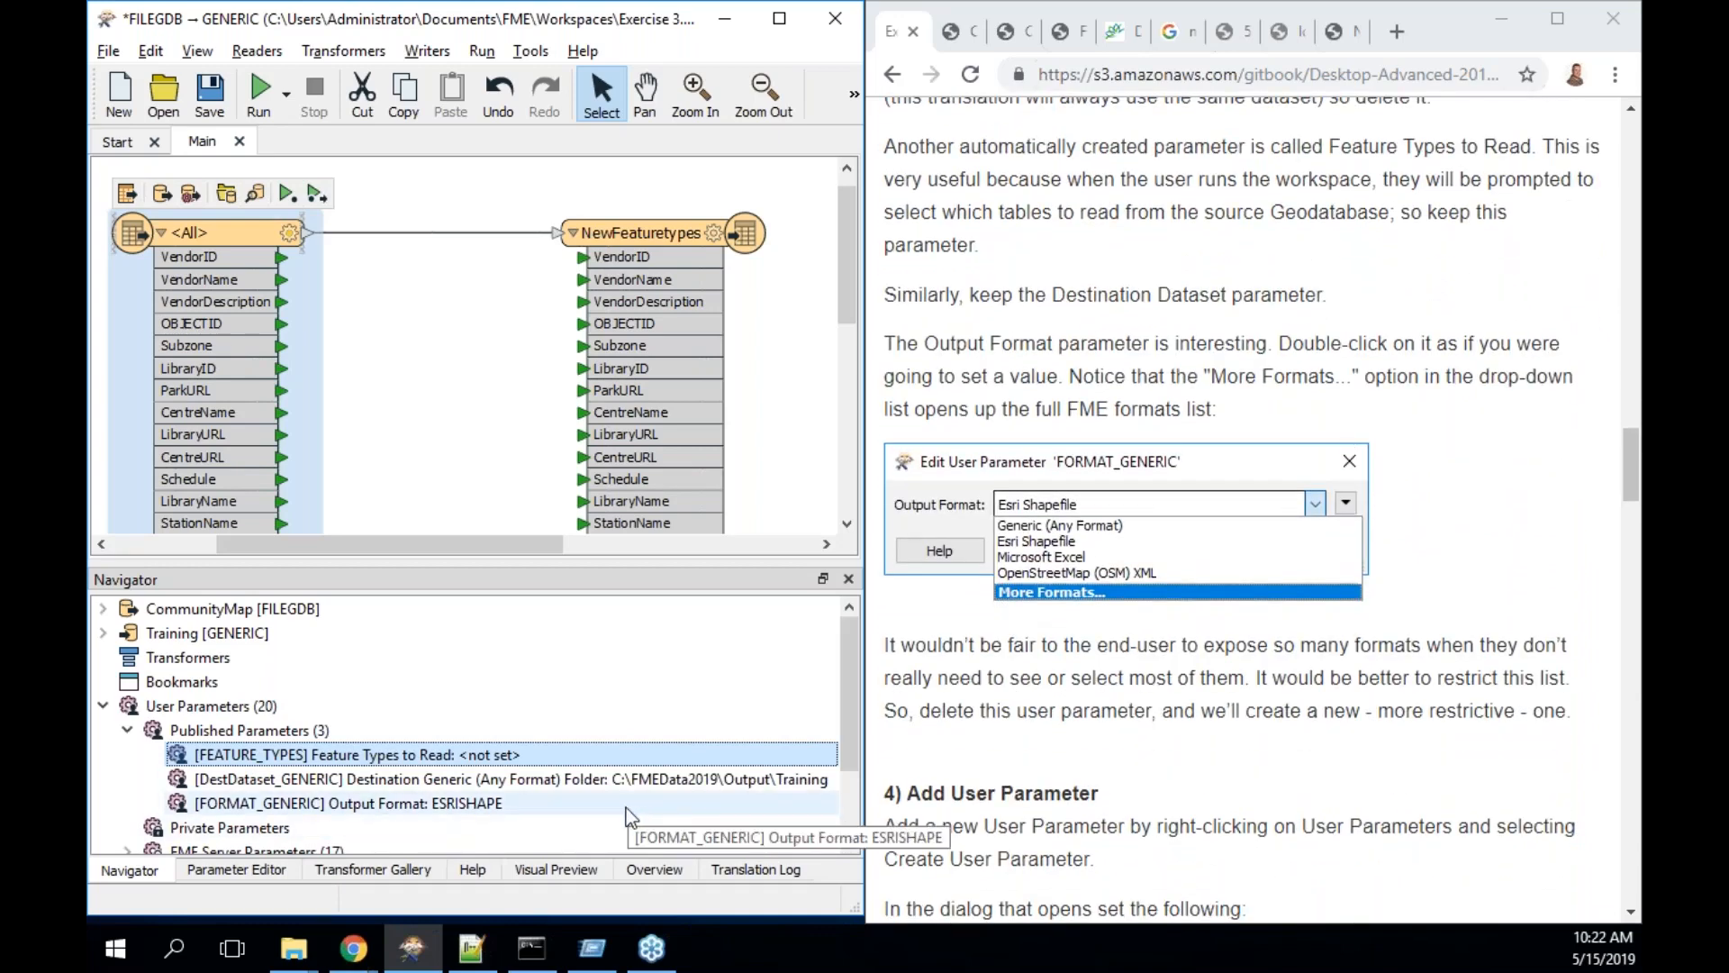
left_click(492, 804)
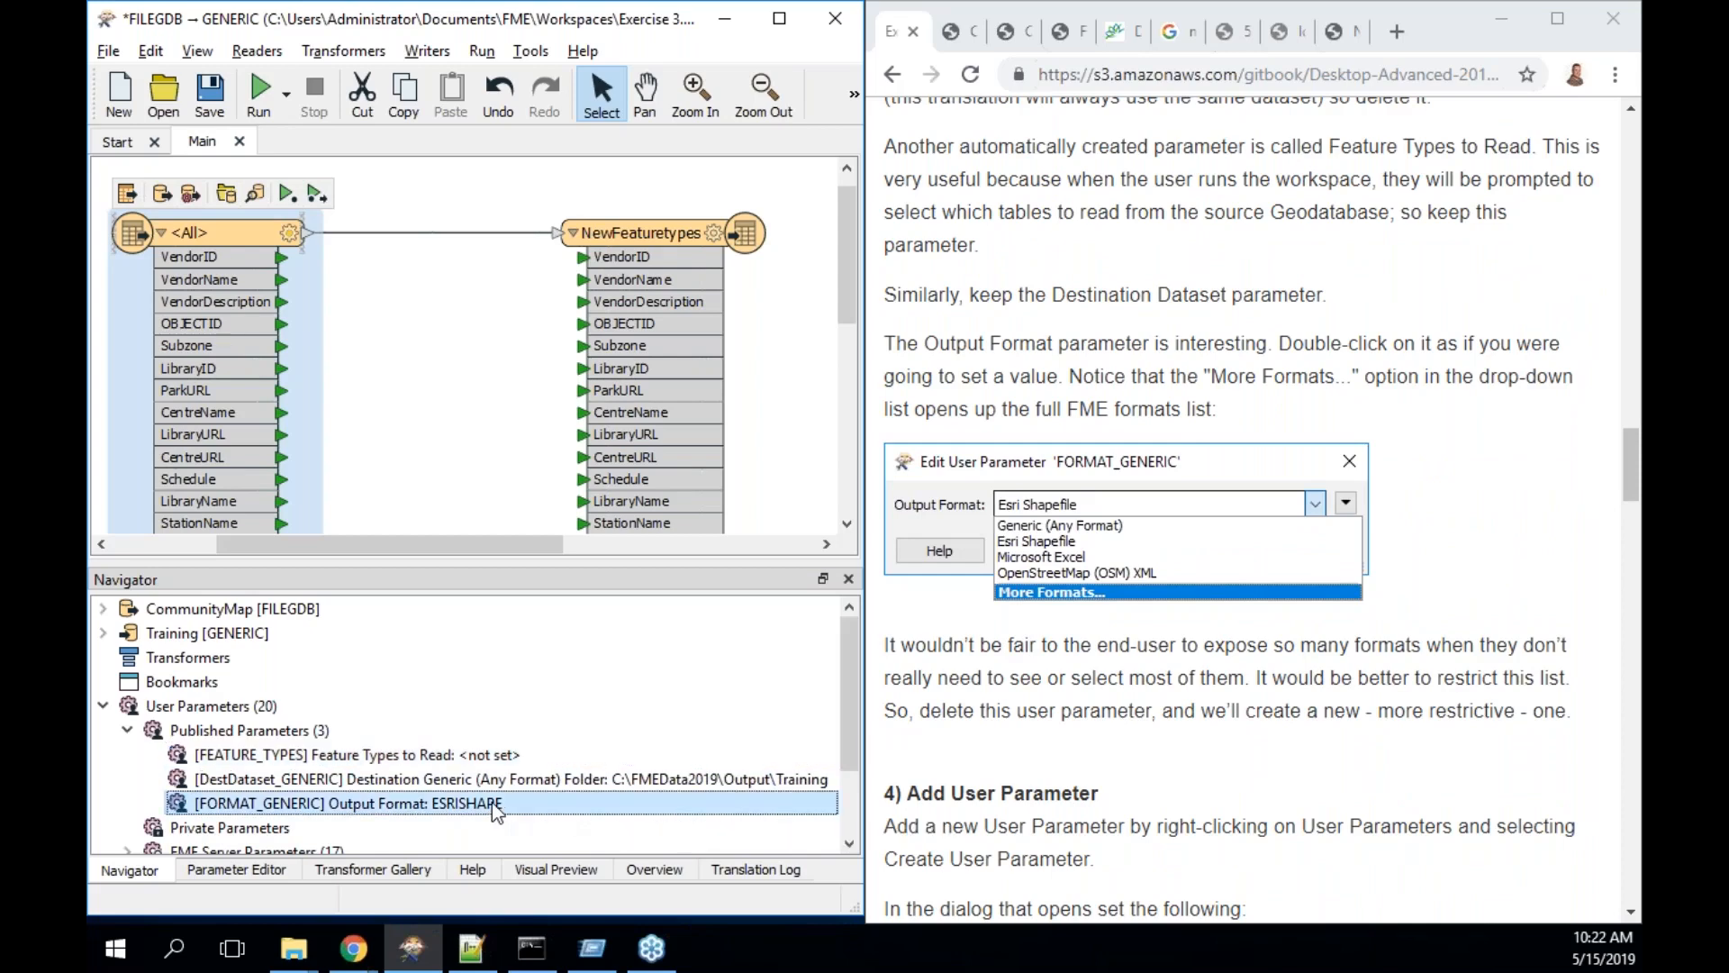
double_click(492, 801)
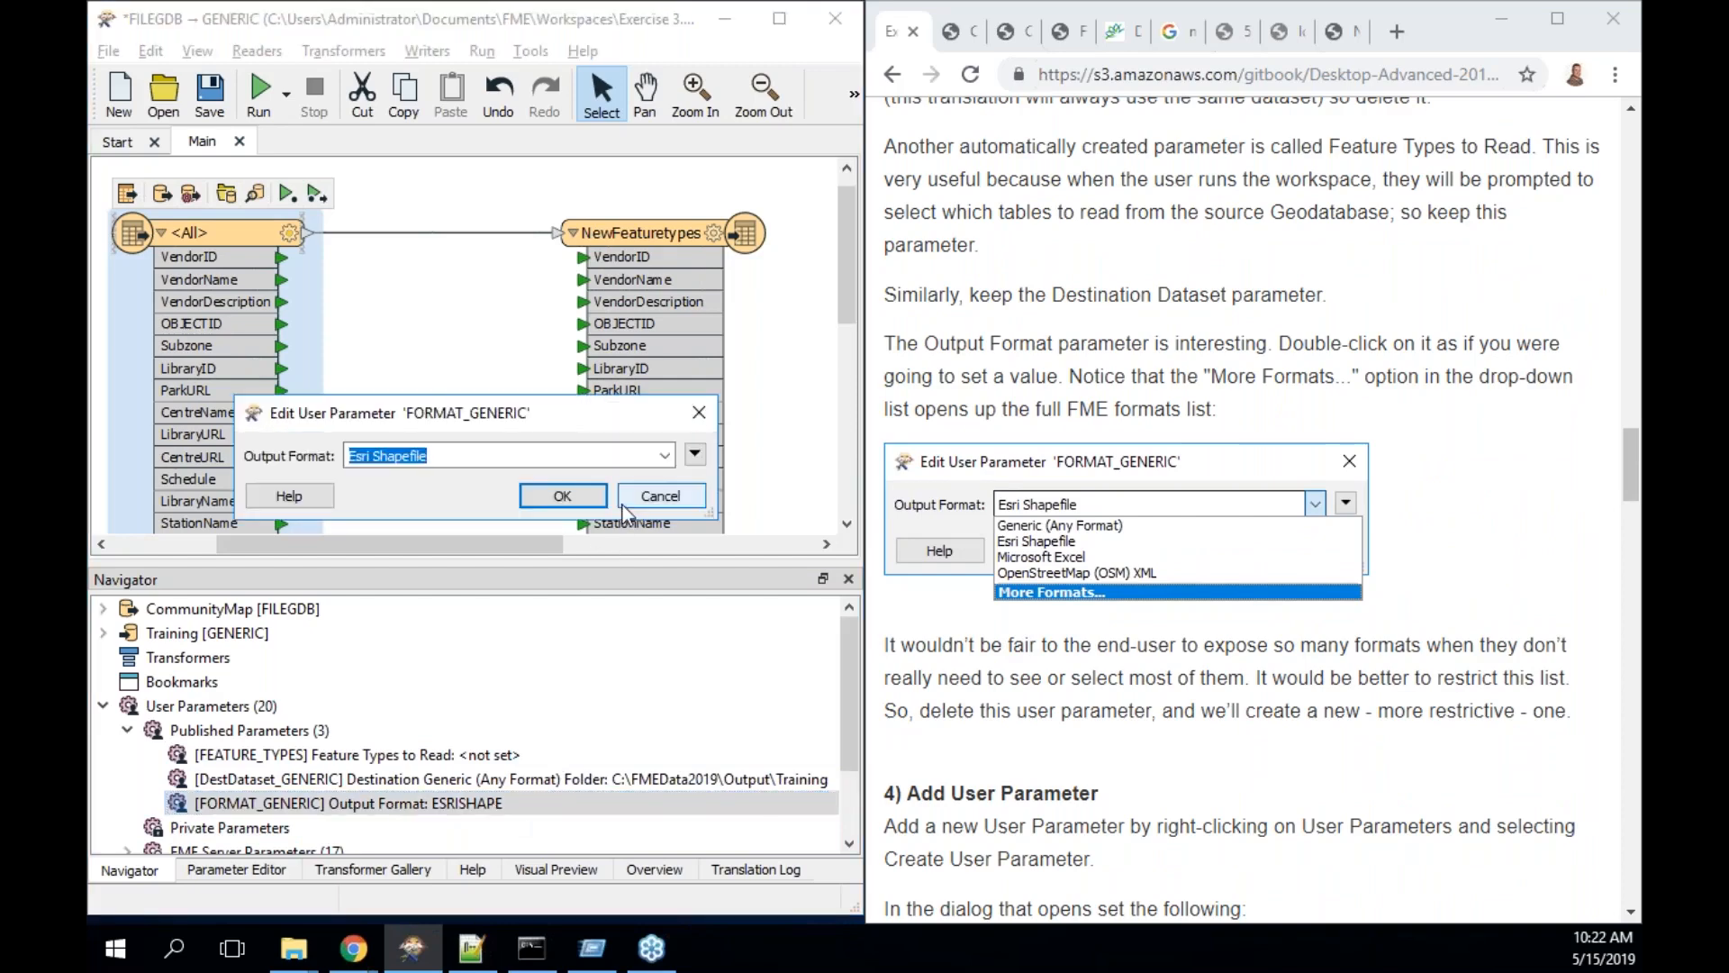
left_click(665, 457)
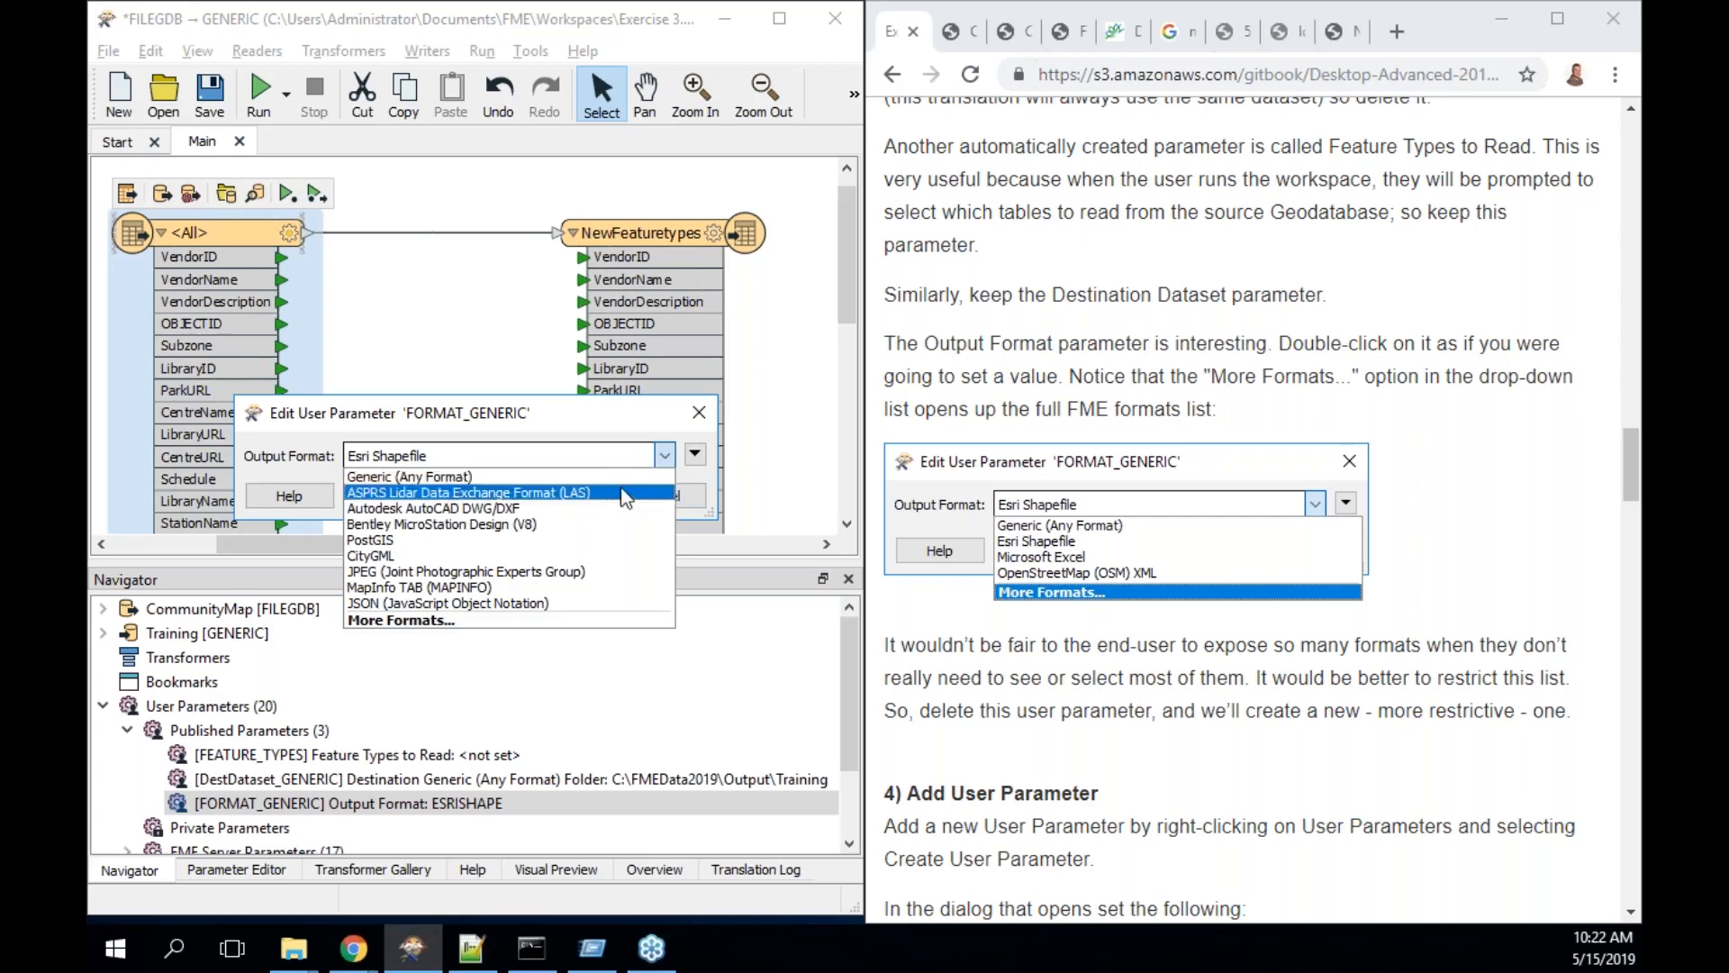
left_click(603, 616)
left_click_drag(1165, 240, 1175, 100)
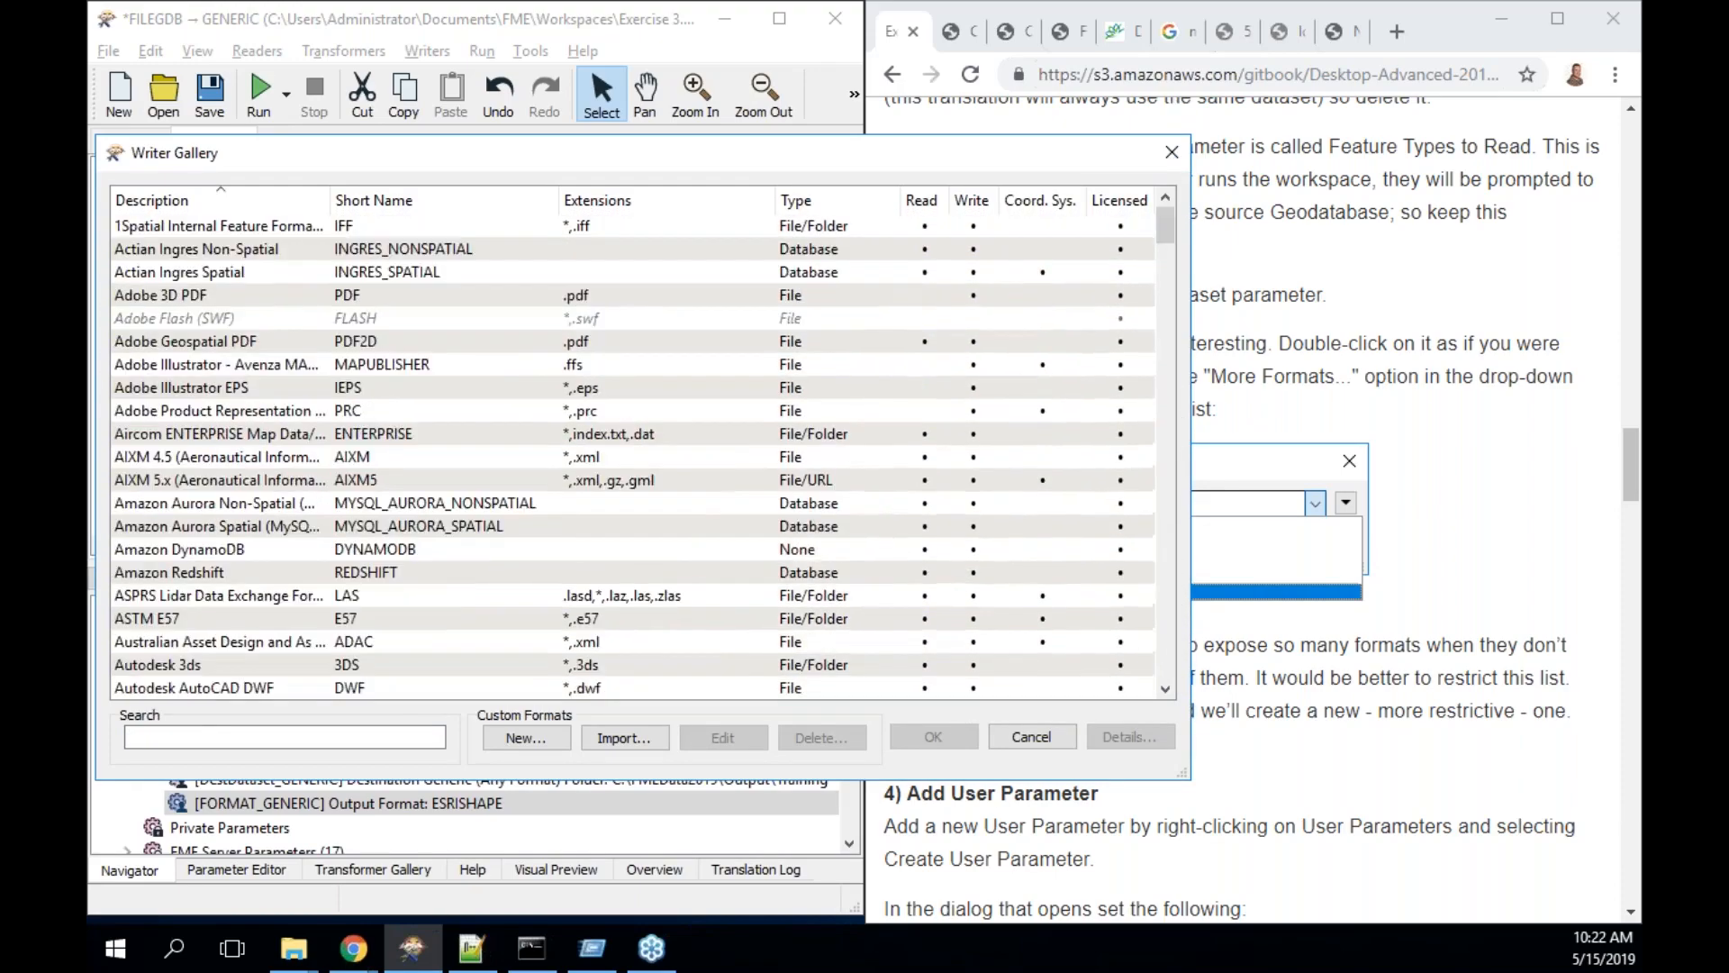
left_click(1171, 155)
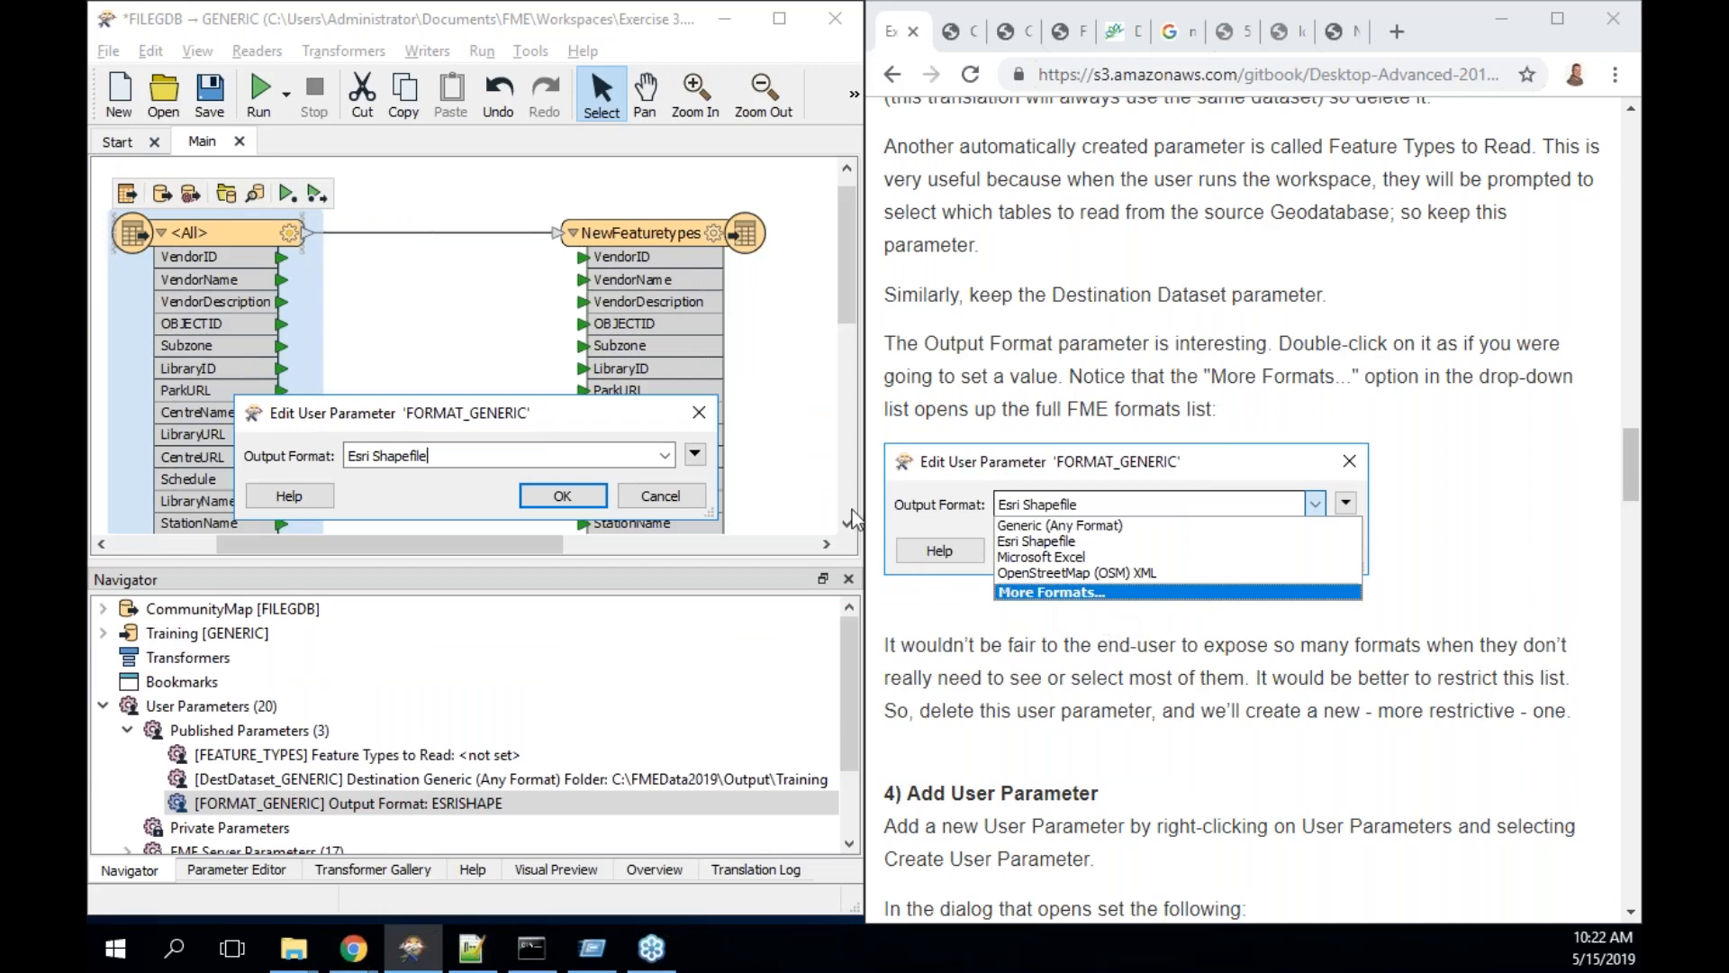
left_click(699, 414)
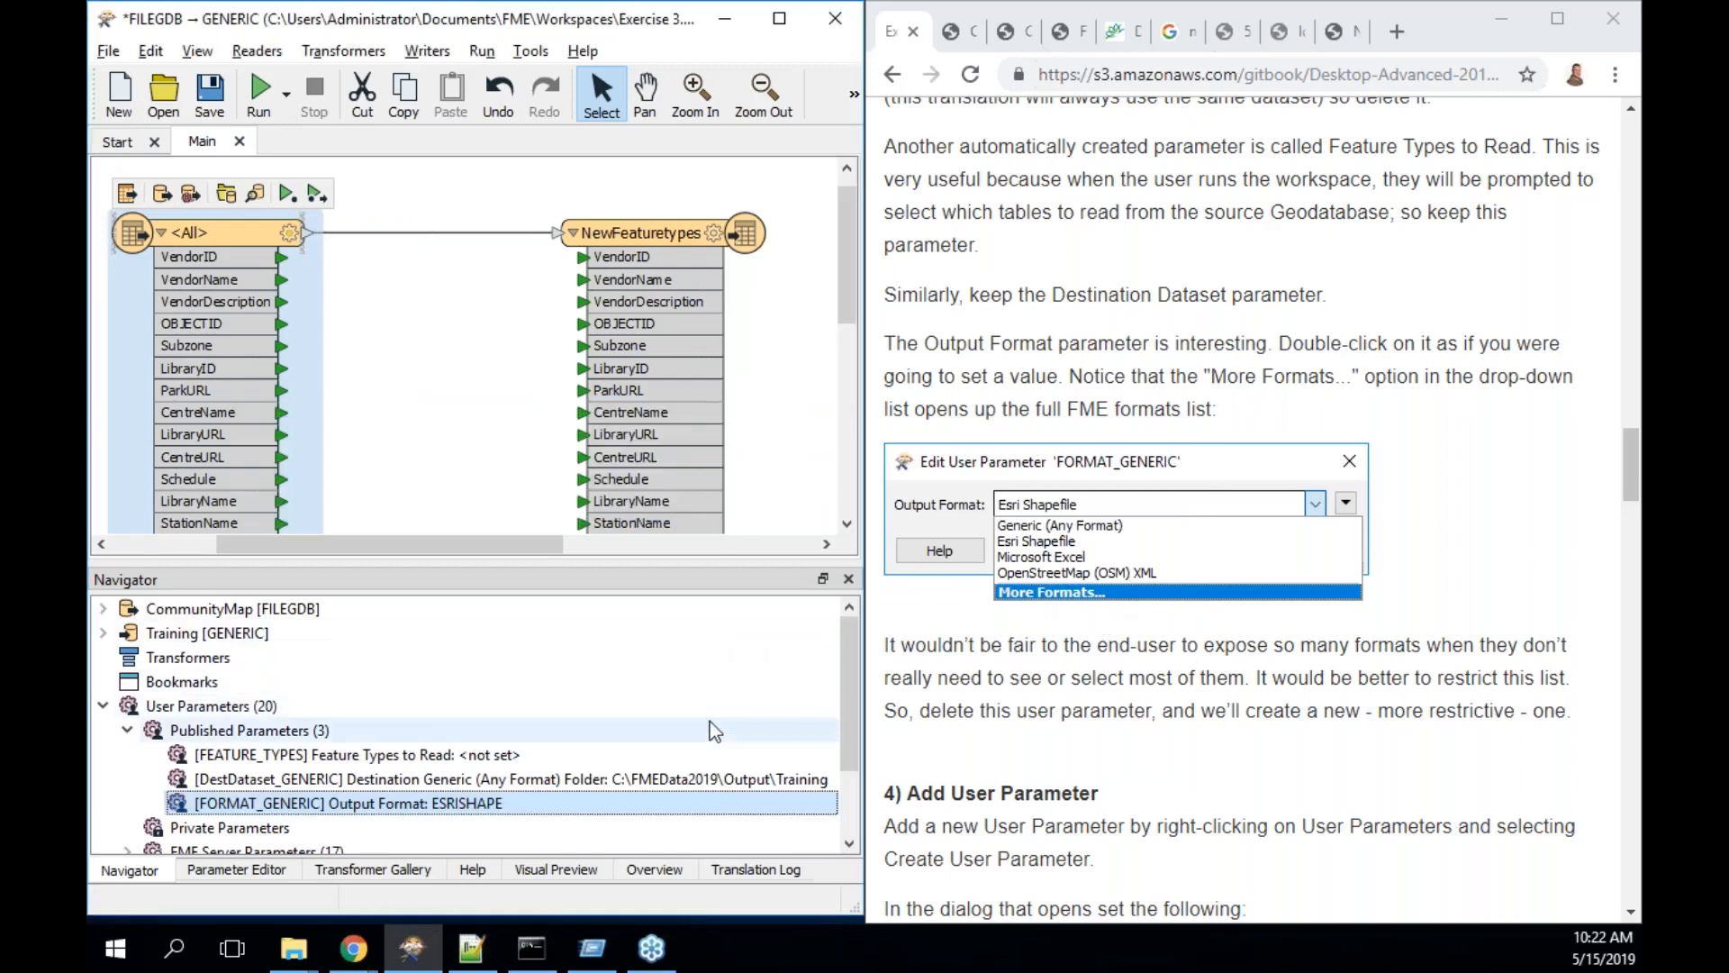
scroll(710, 721, "down", 3)
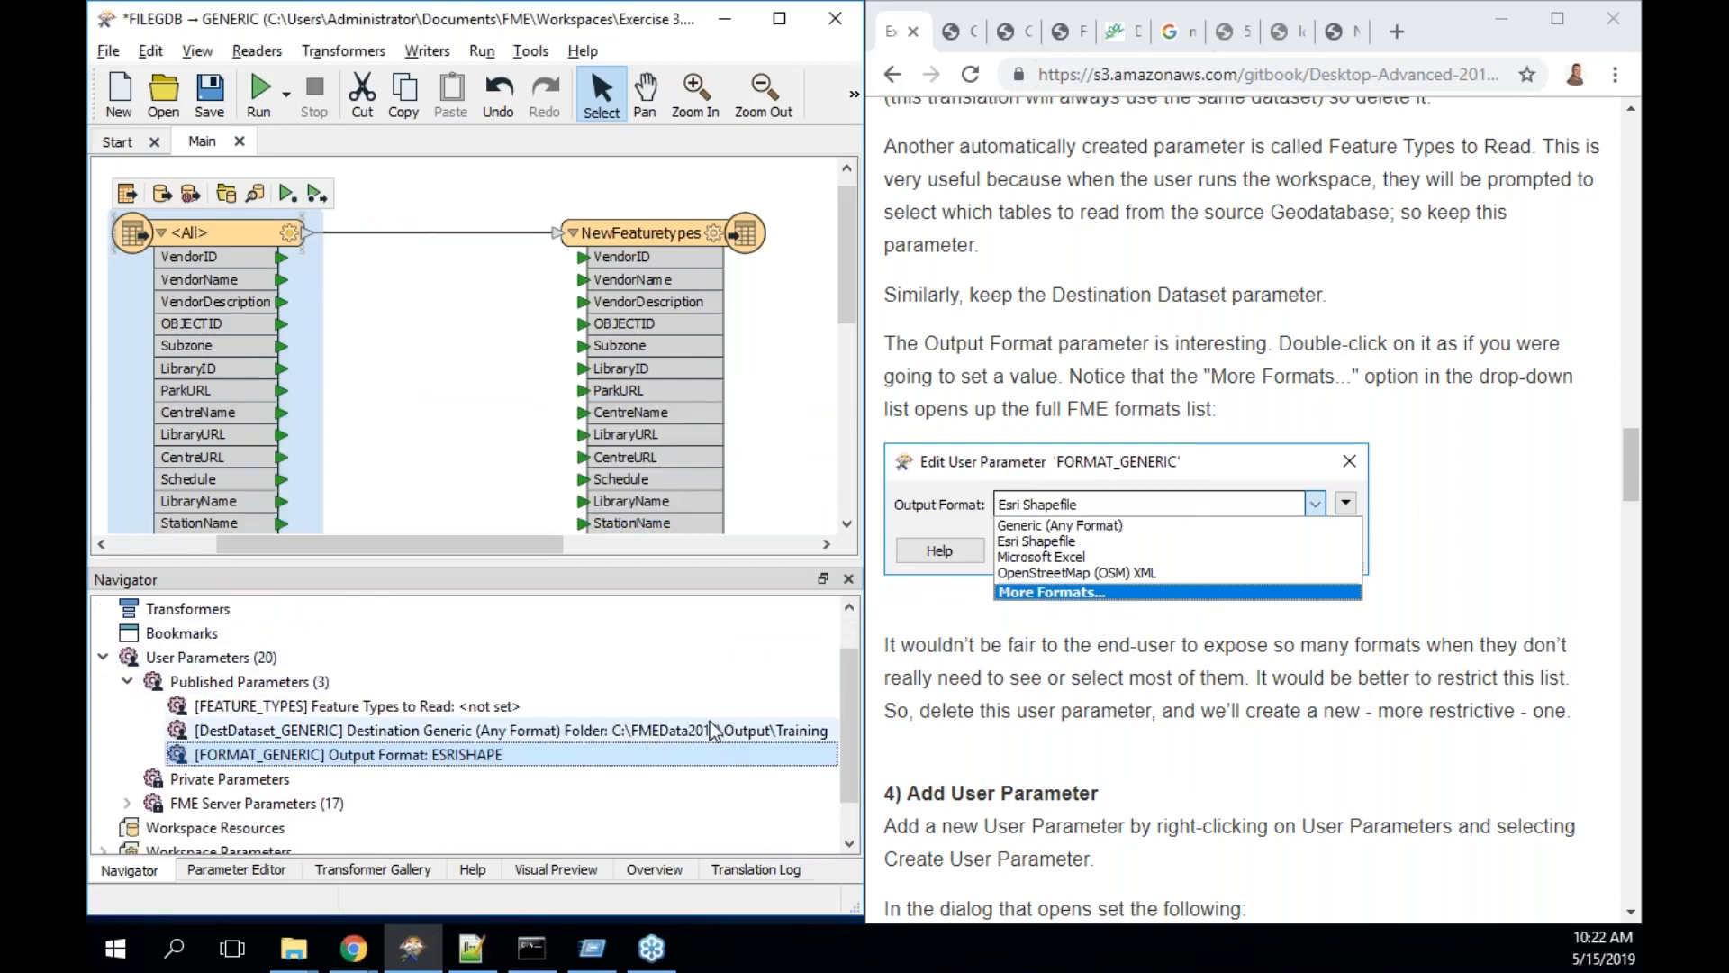
scroll(709, 721, "down", 1)
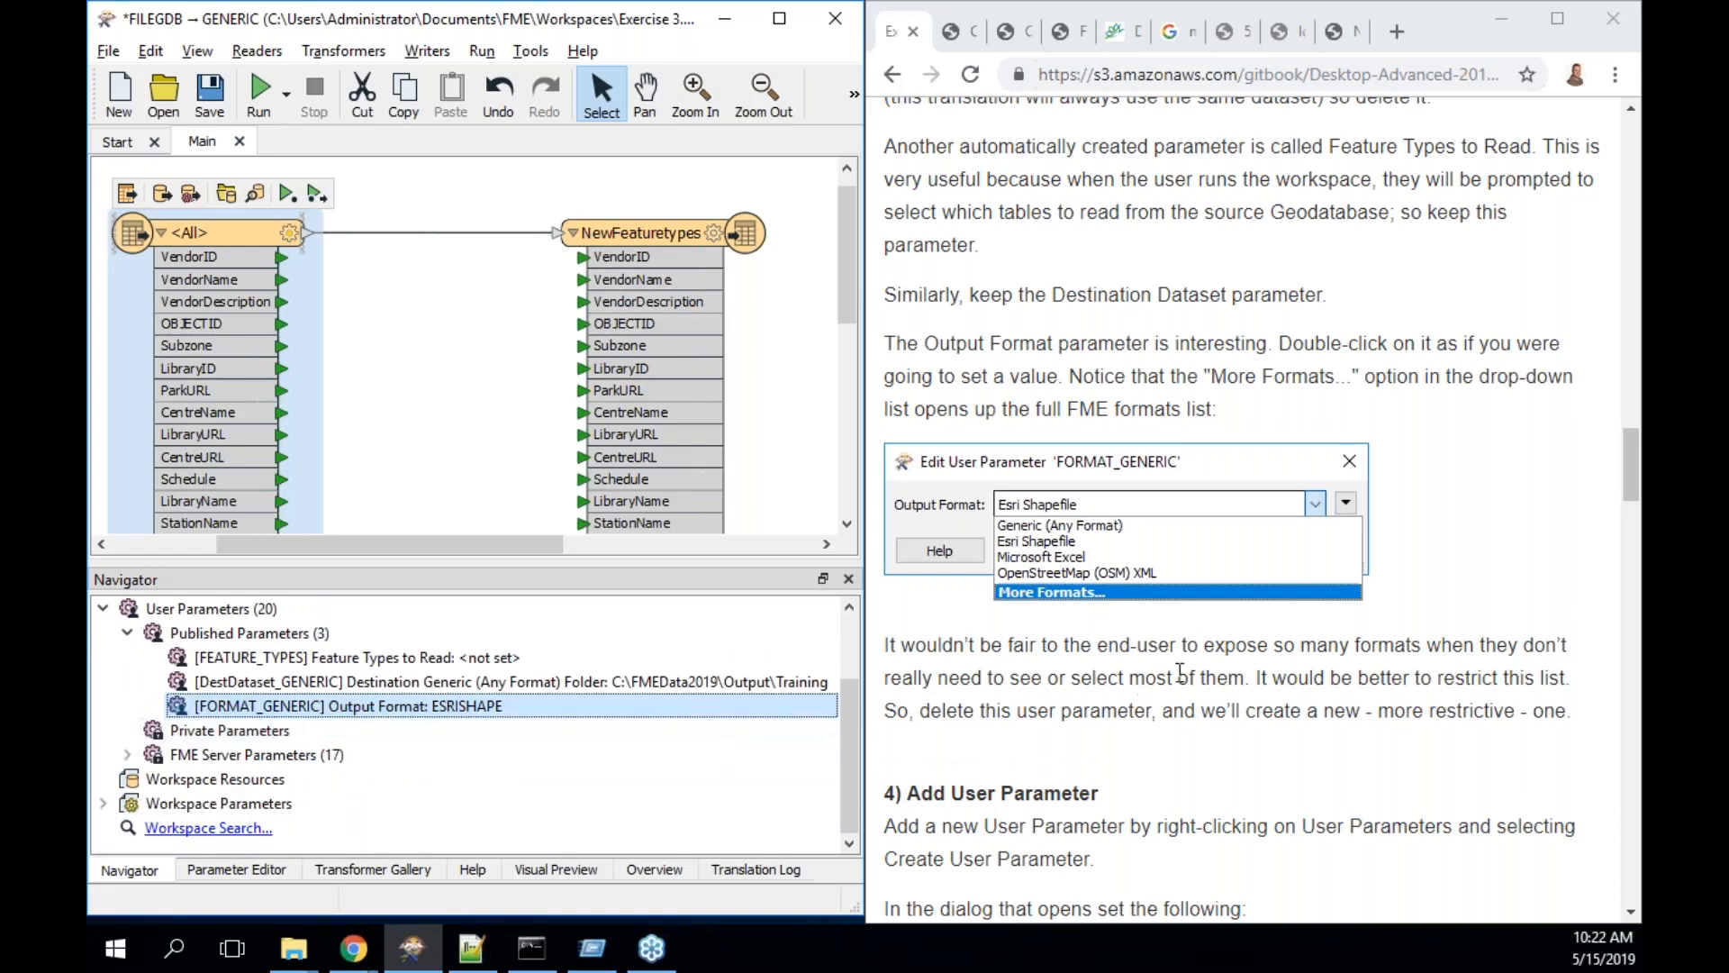
- Read the tutorial note on restricting formats and bring up the Published Parameters context menu
left_click_drag(1166, 650, 1221, 718)
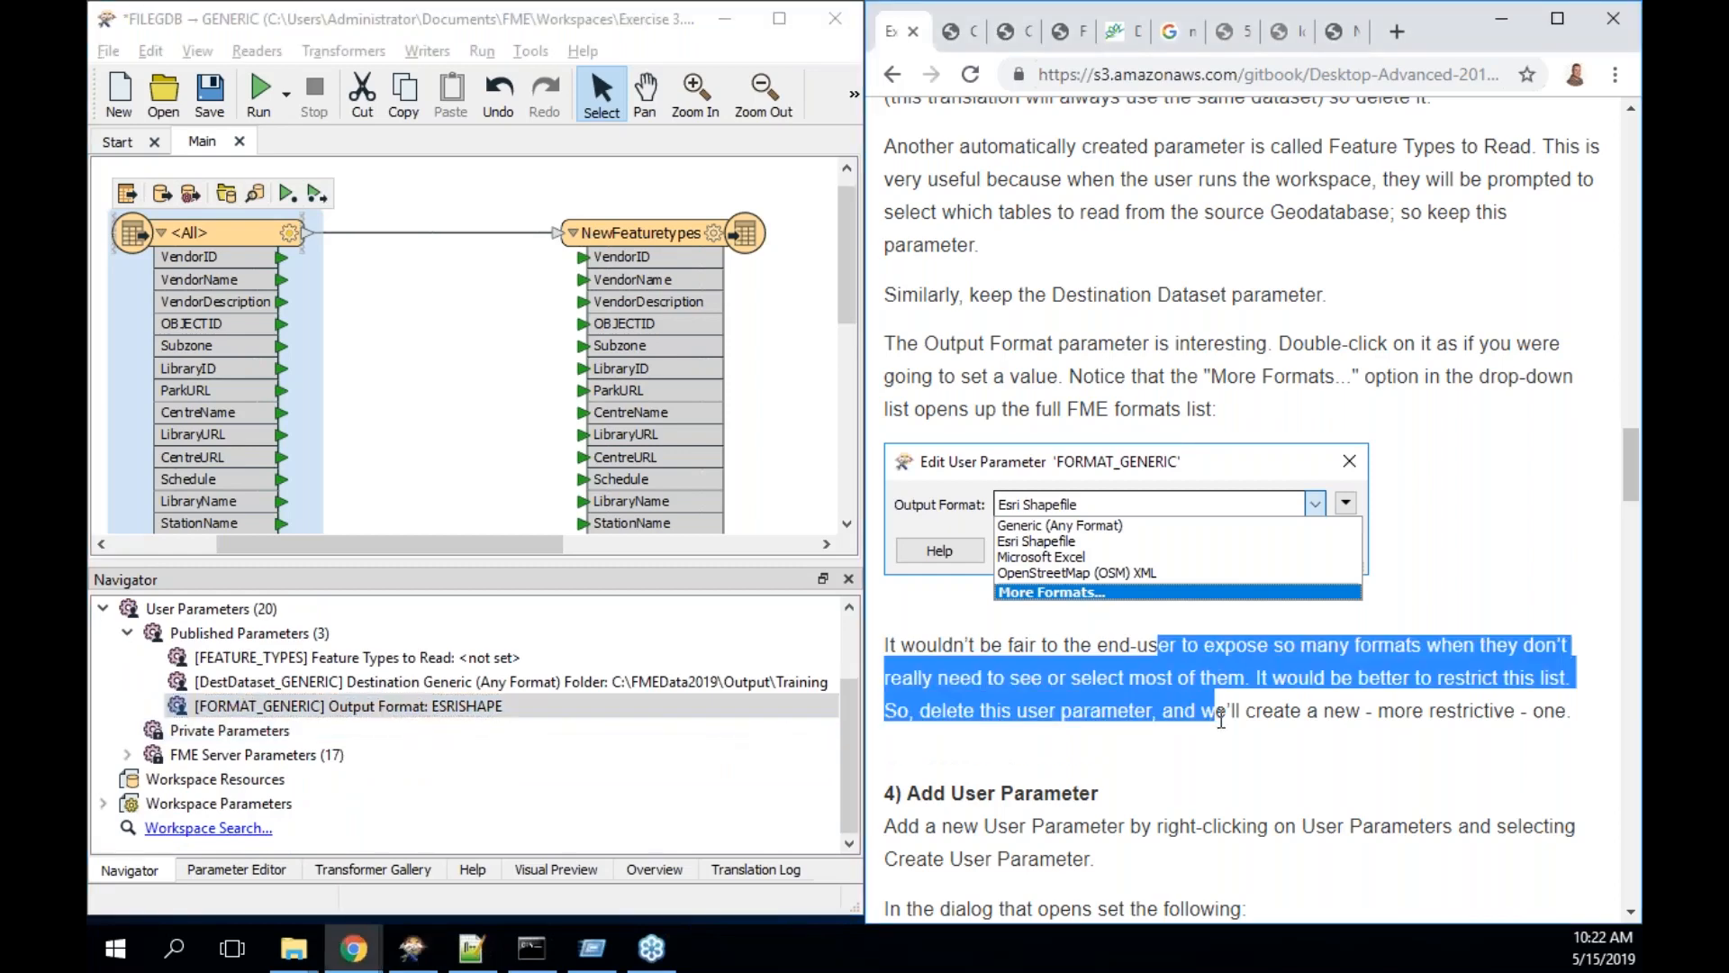
scroll(1222, 719, "down", 4)
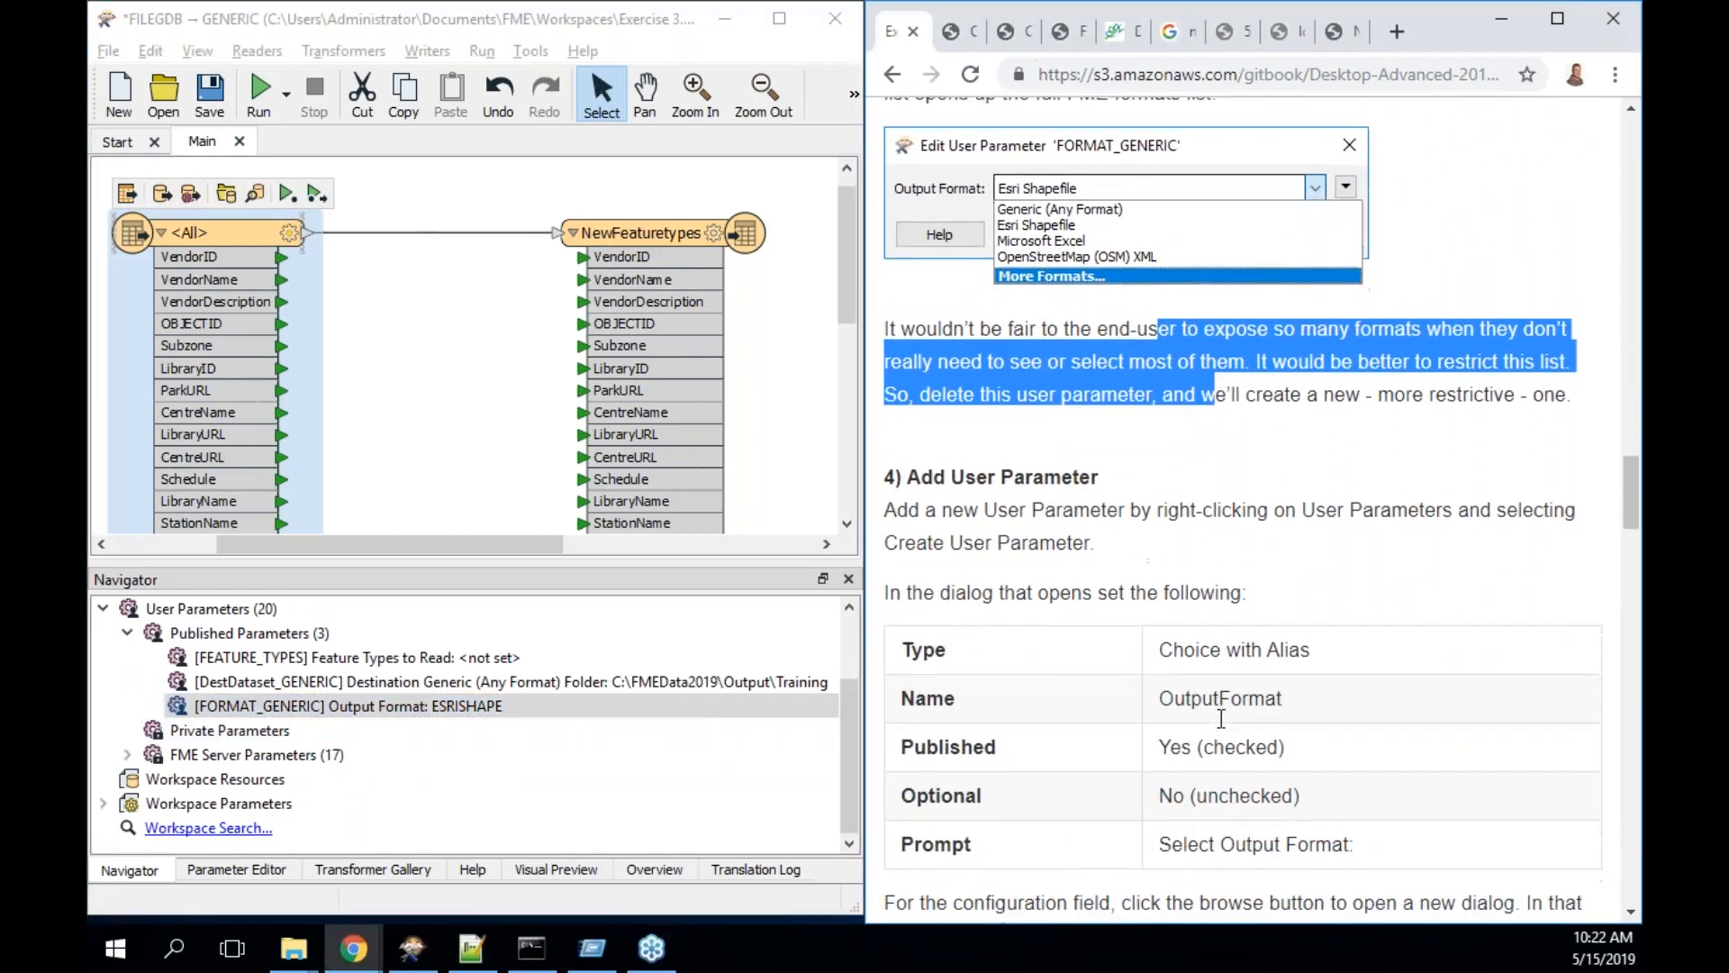
scroll(1221, 718, "down", 2)
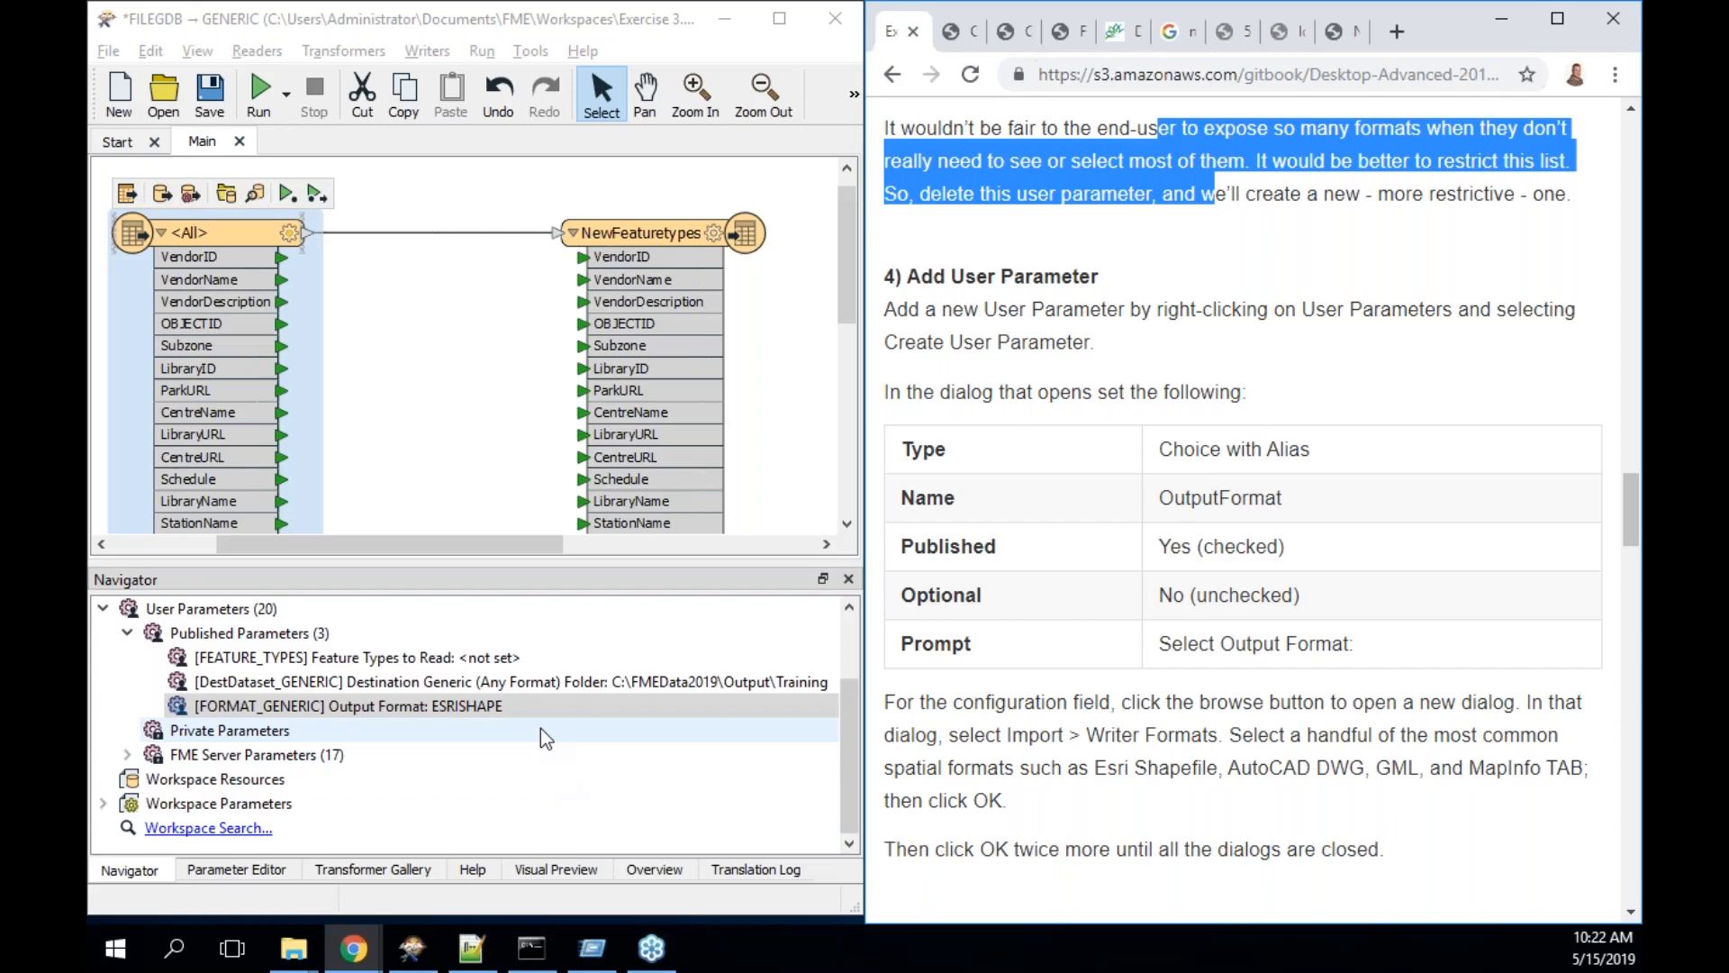
right_click(307, 633)
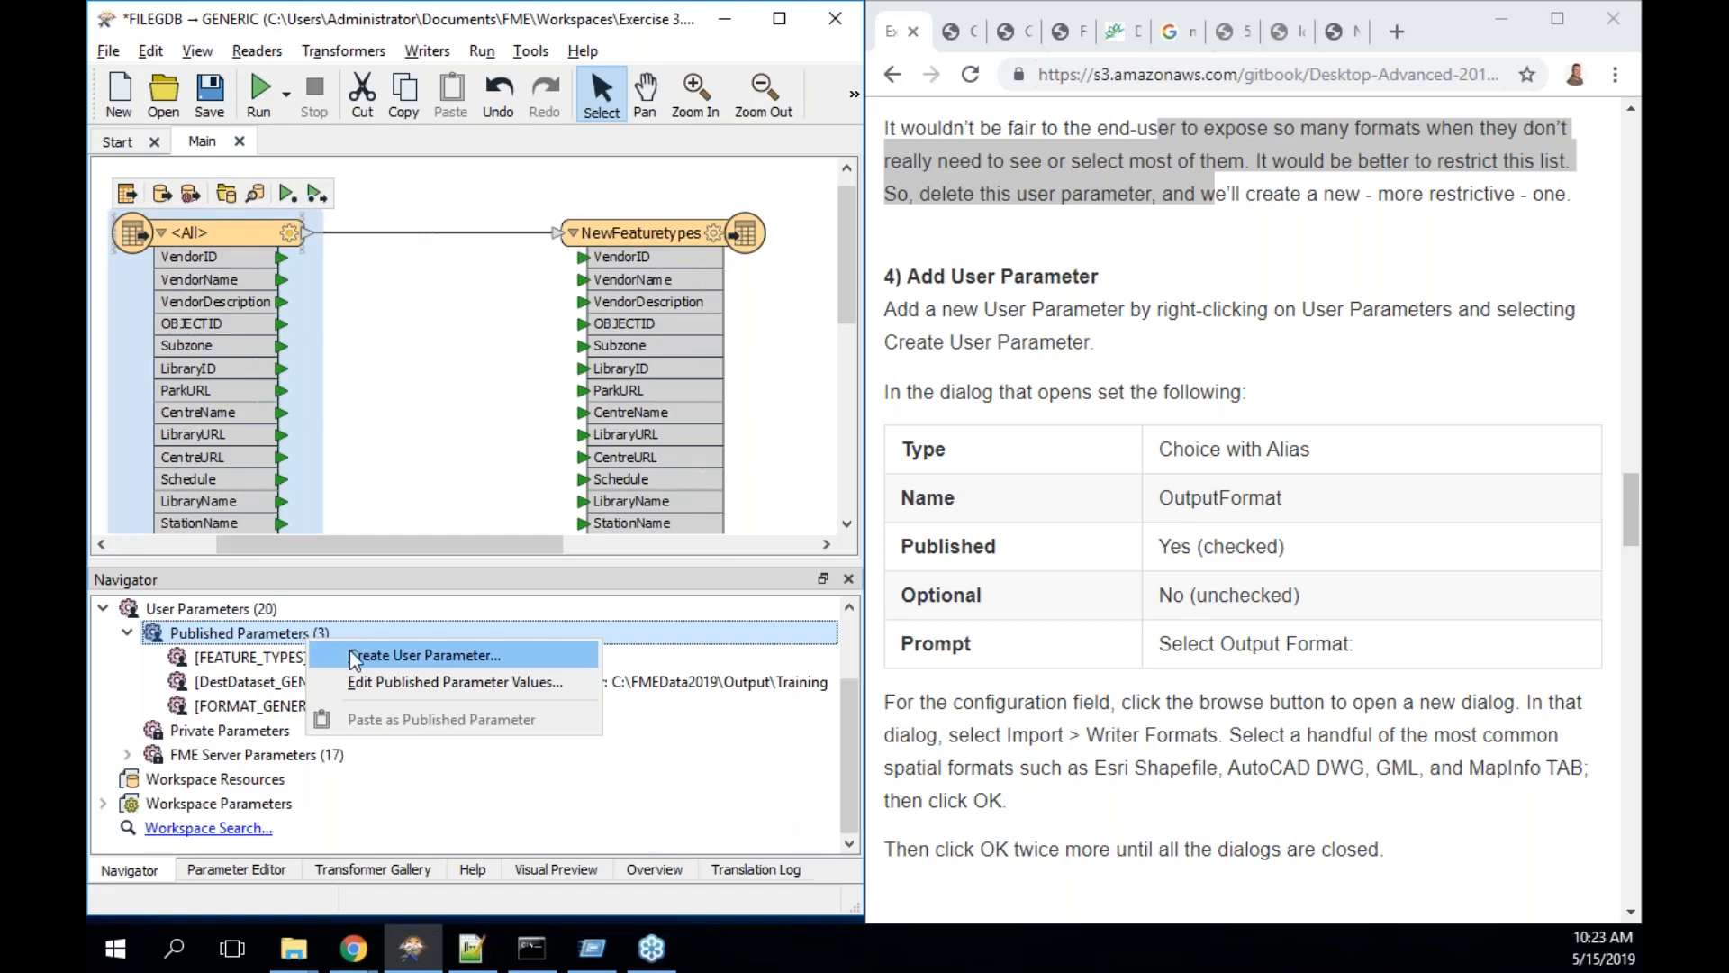
- View the Output Format parameter's definition without changes, then reopen the Published Parameters menu
left_click(267, 707)
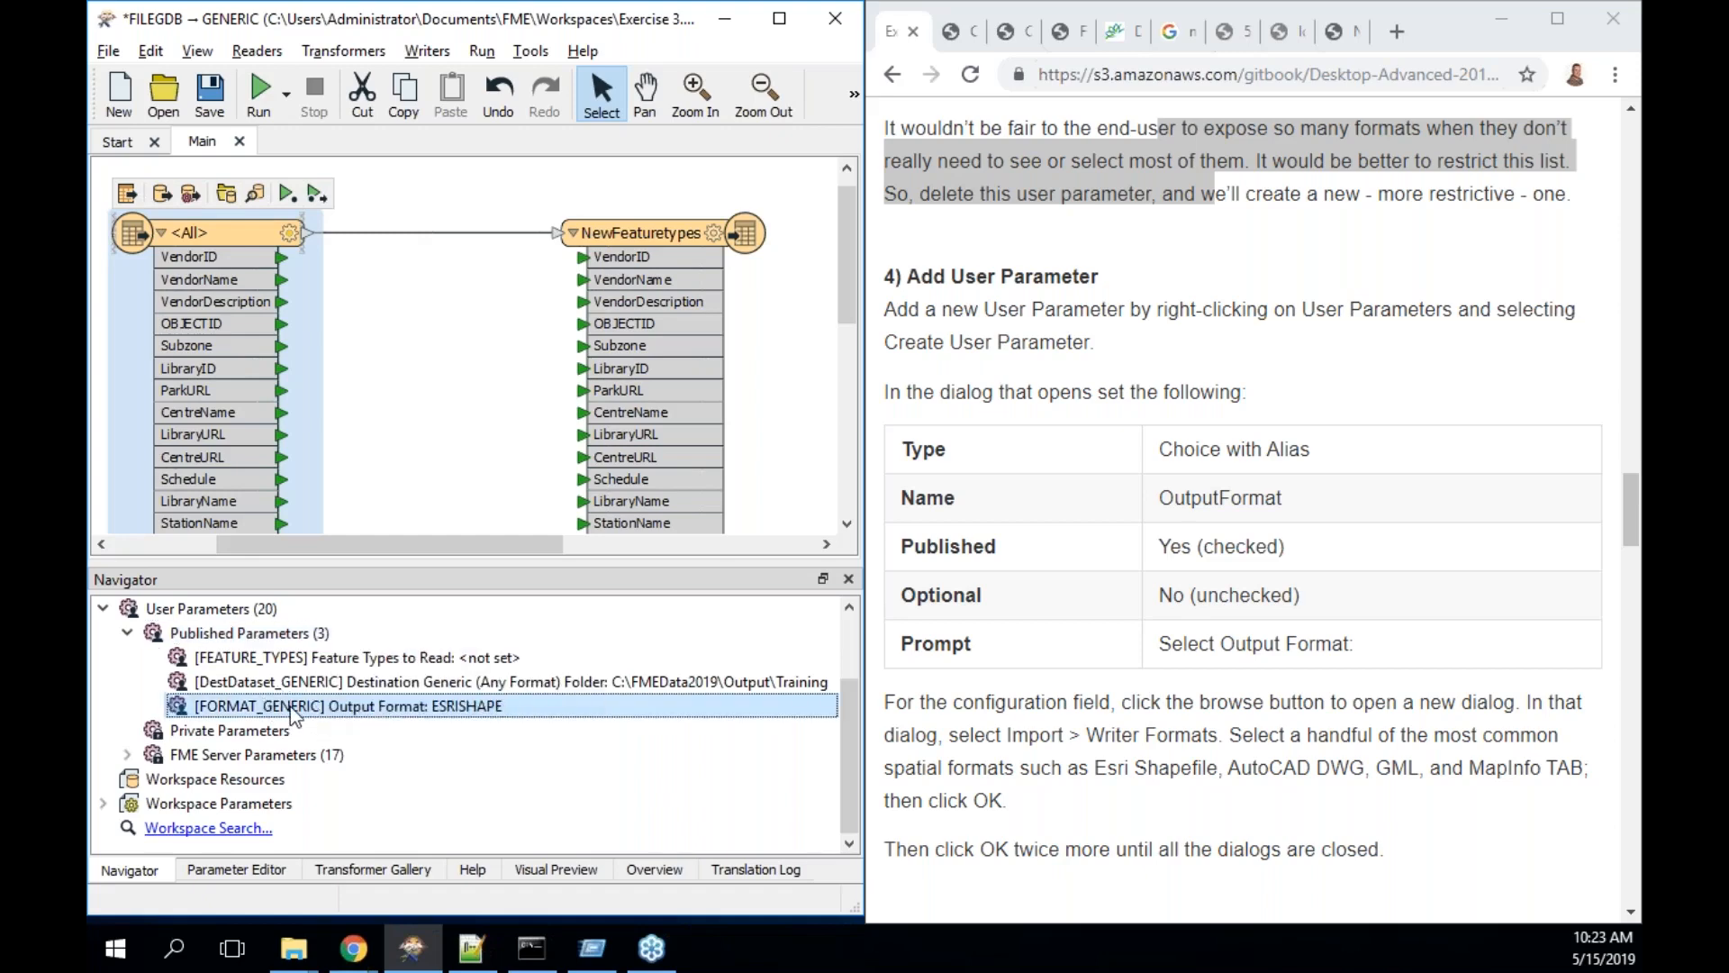
right_click(339, 705)
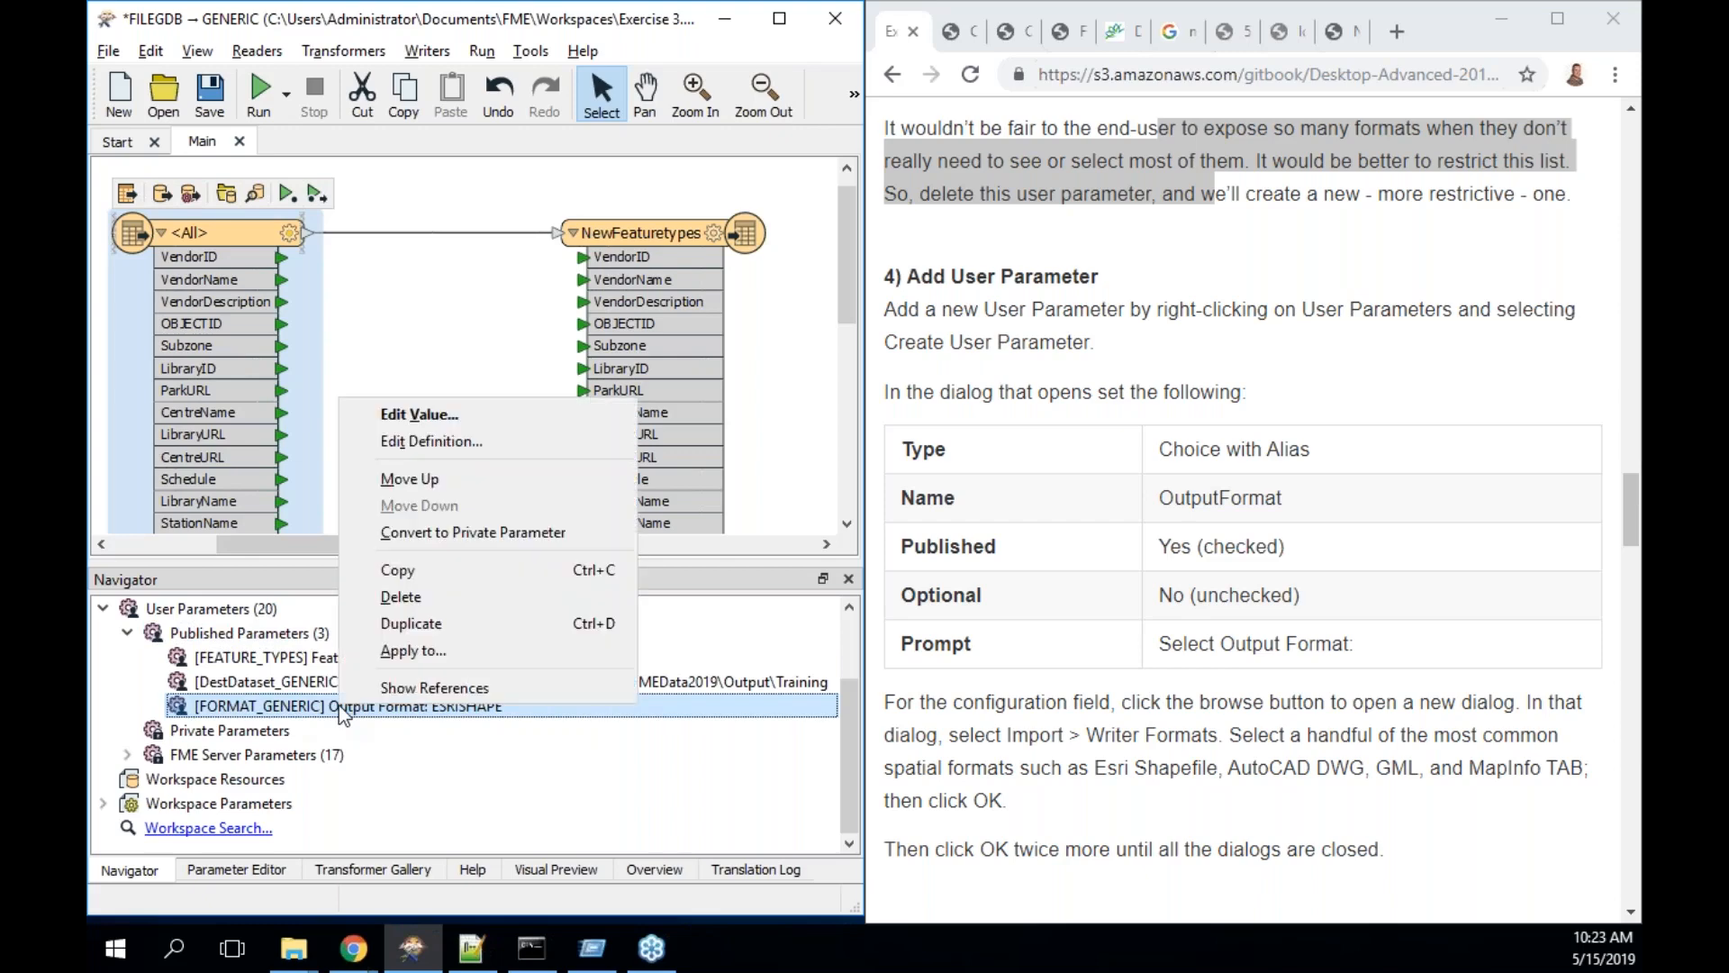
left_click(462, 443)
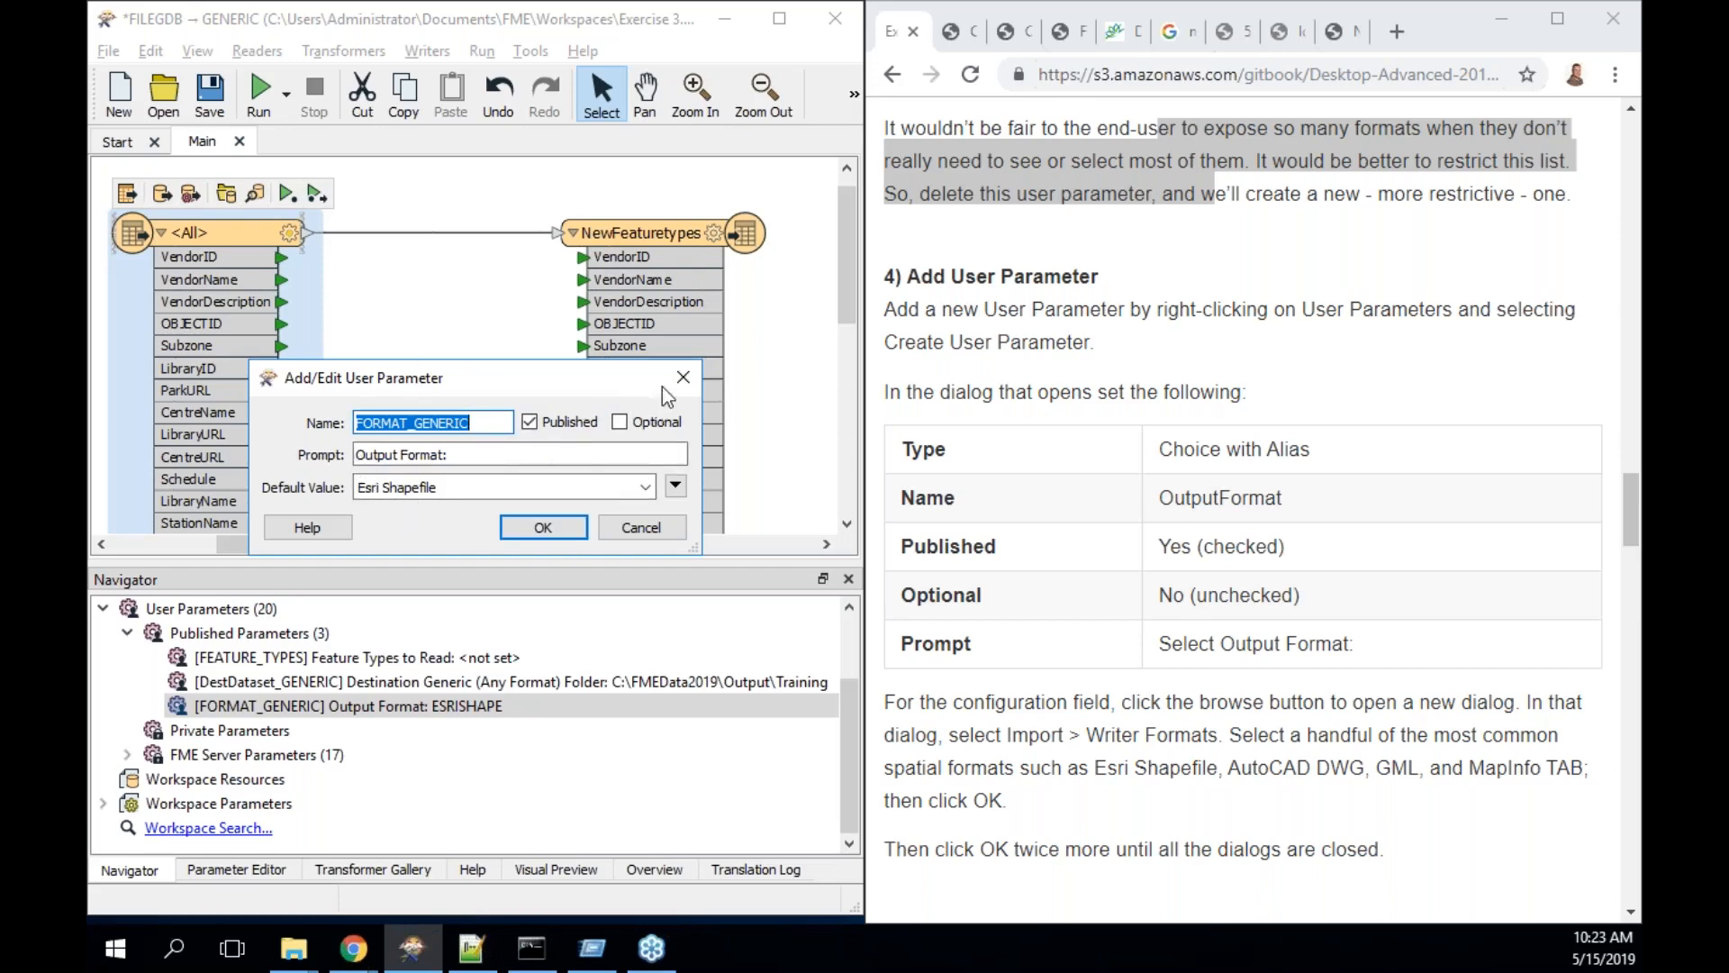
left_click(682, 377)
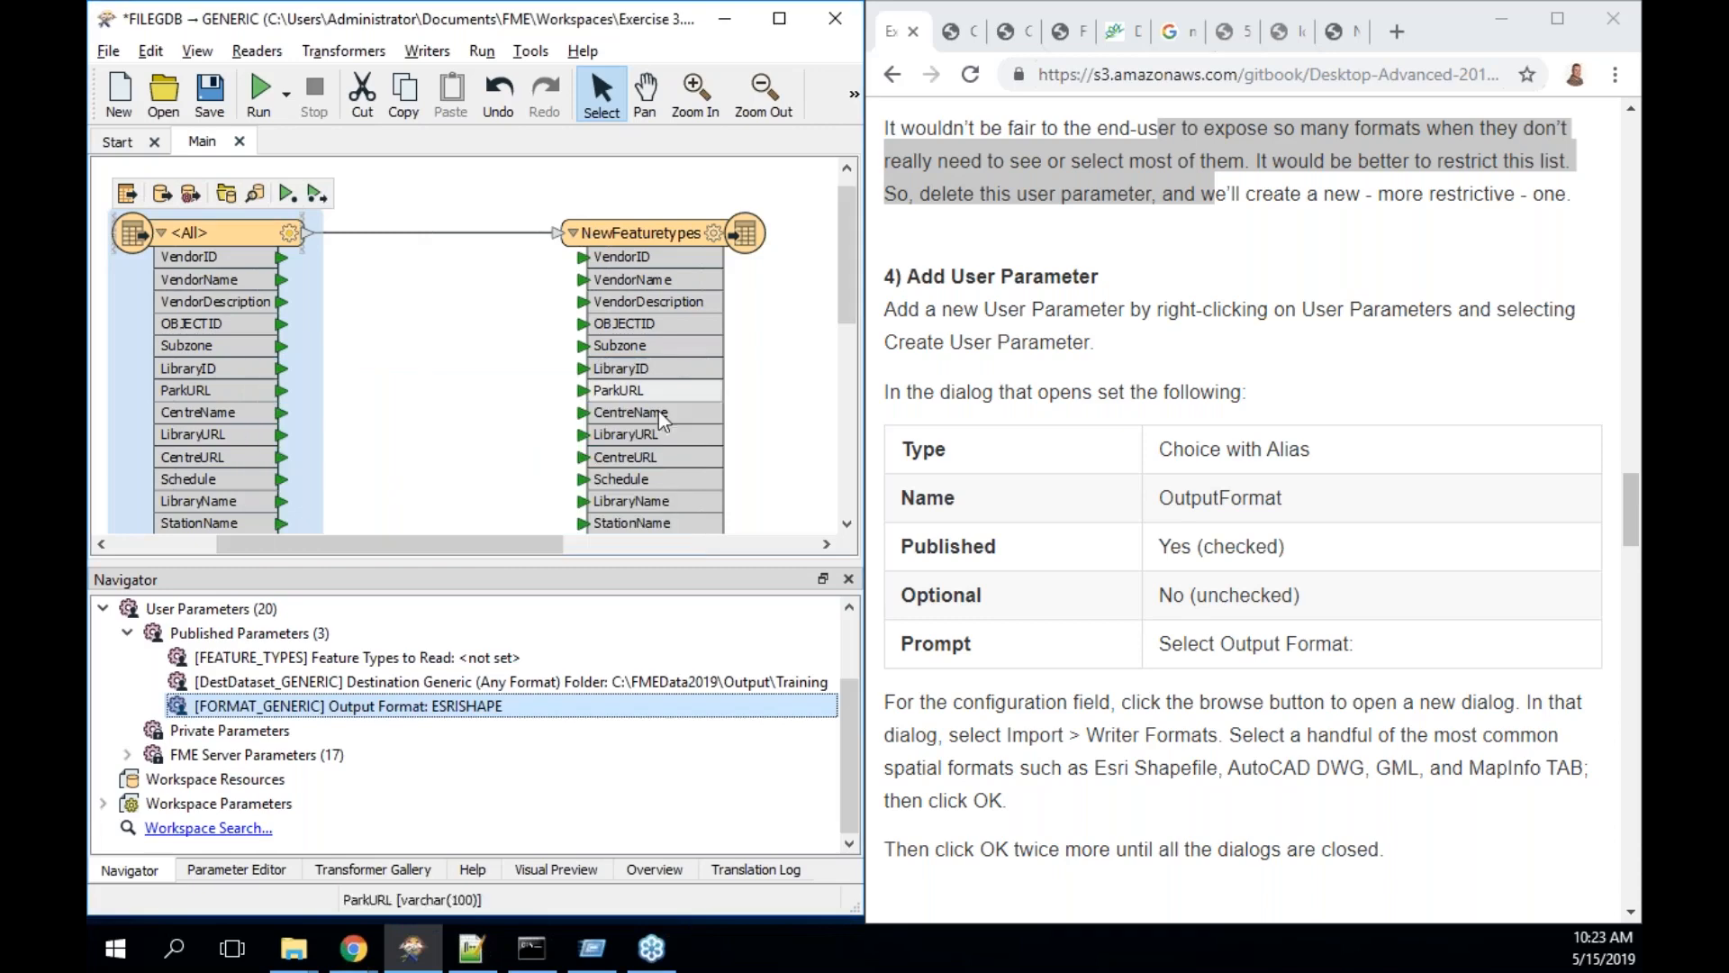
right_click(302, 637)
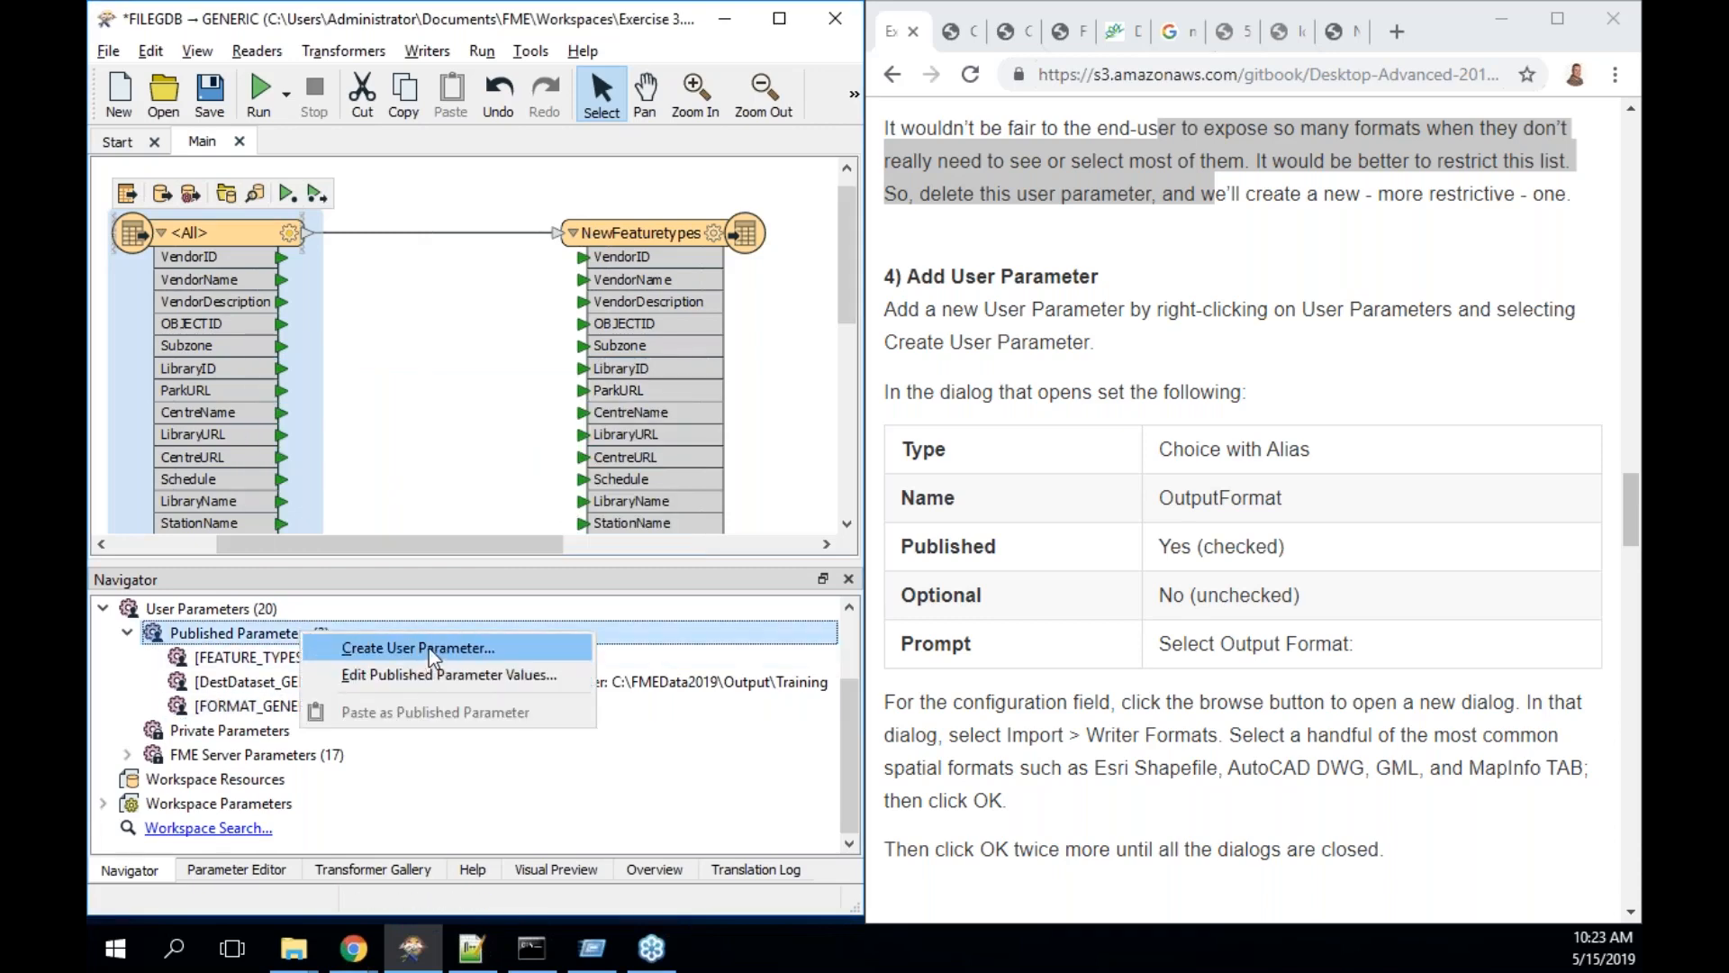
- Create a new Choice with Alias user parameter named OutputFormat
left_click(428, 647)
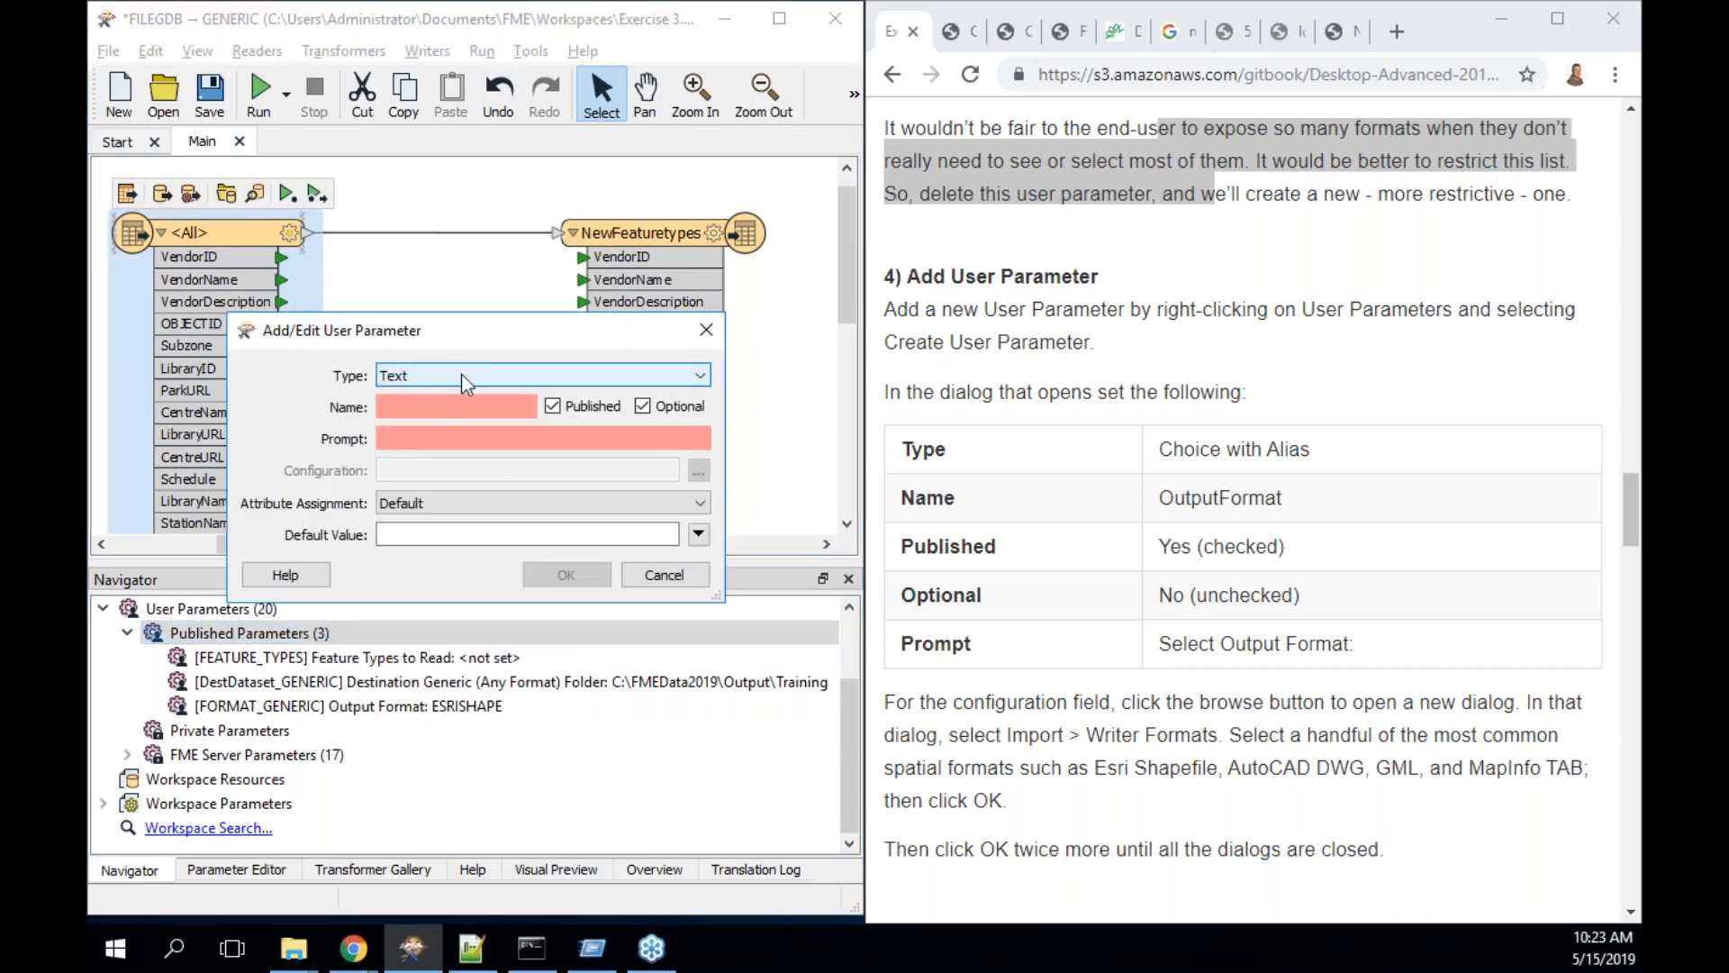
left_click(422, 374)
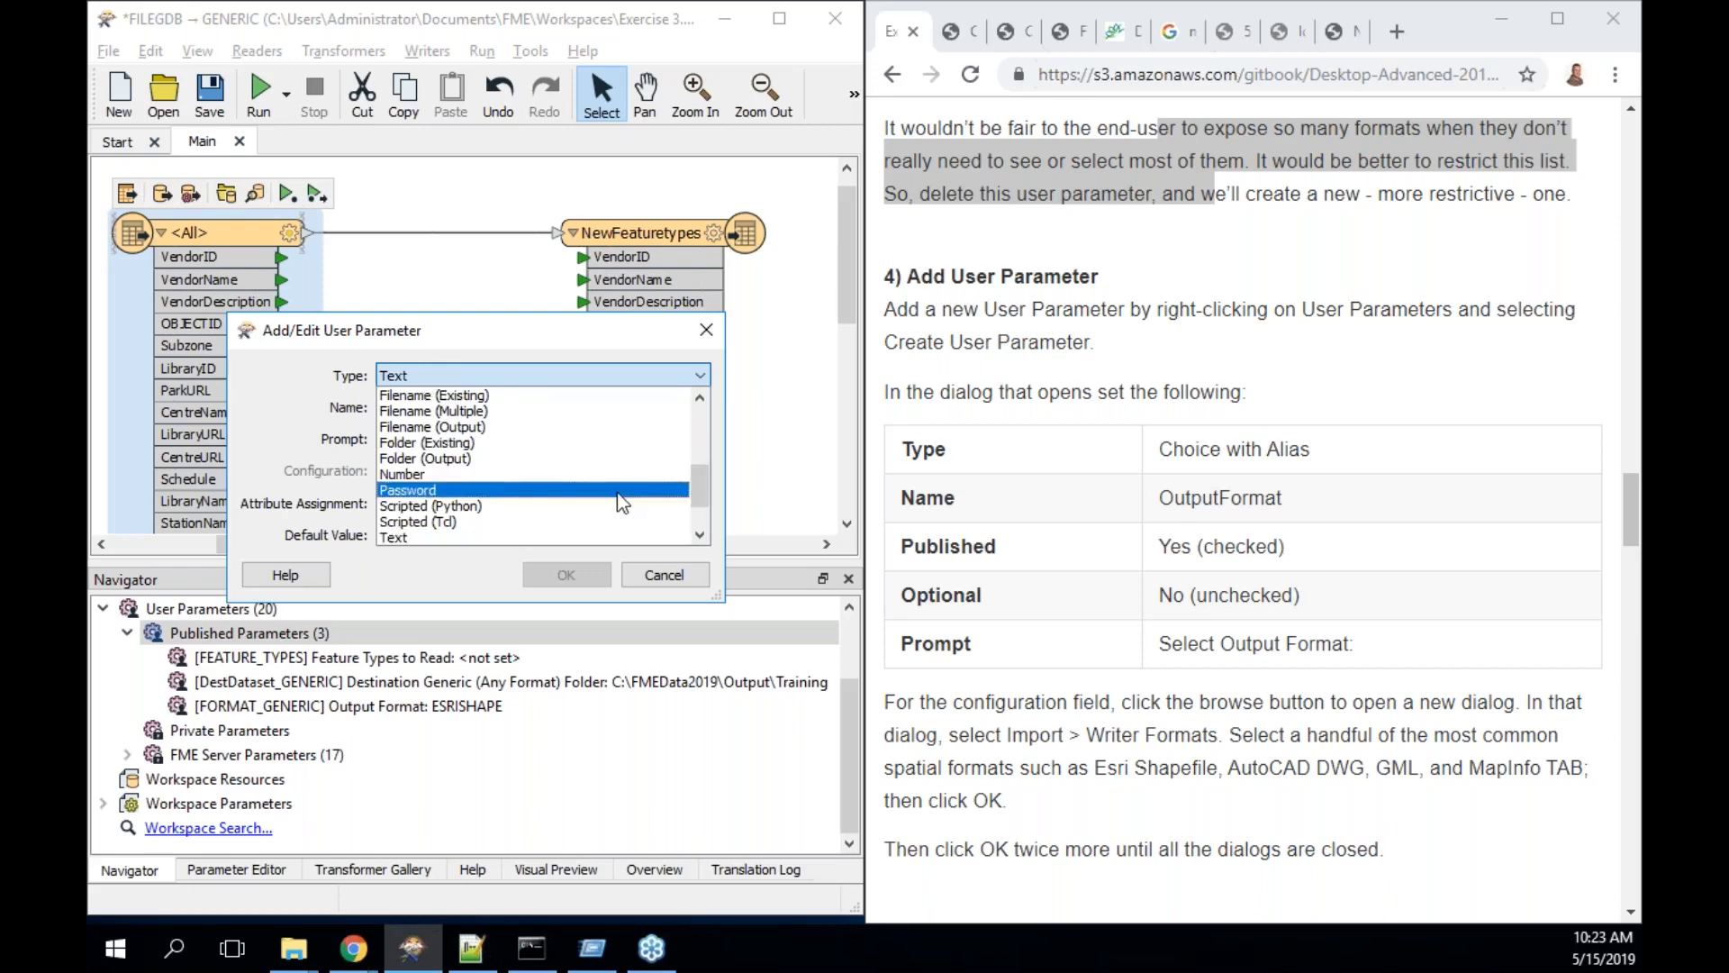
left_click_drag(700, 479, 699, 418)
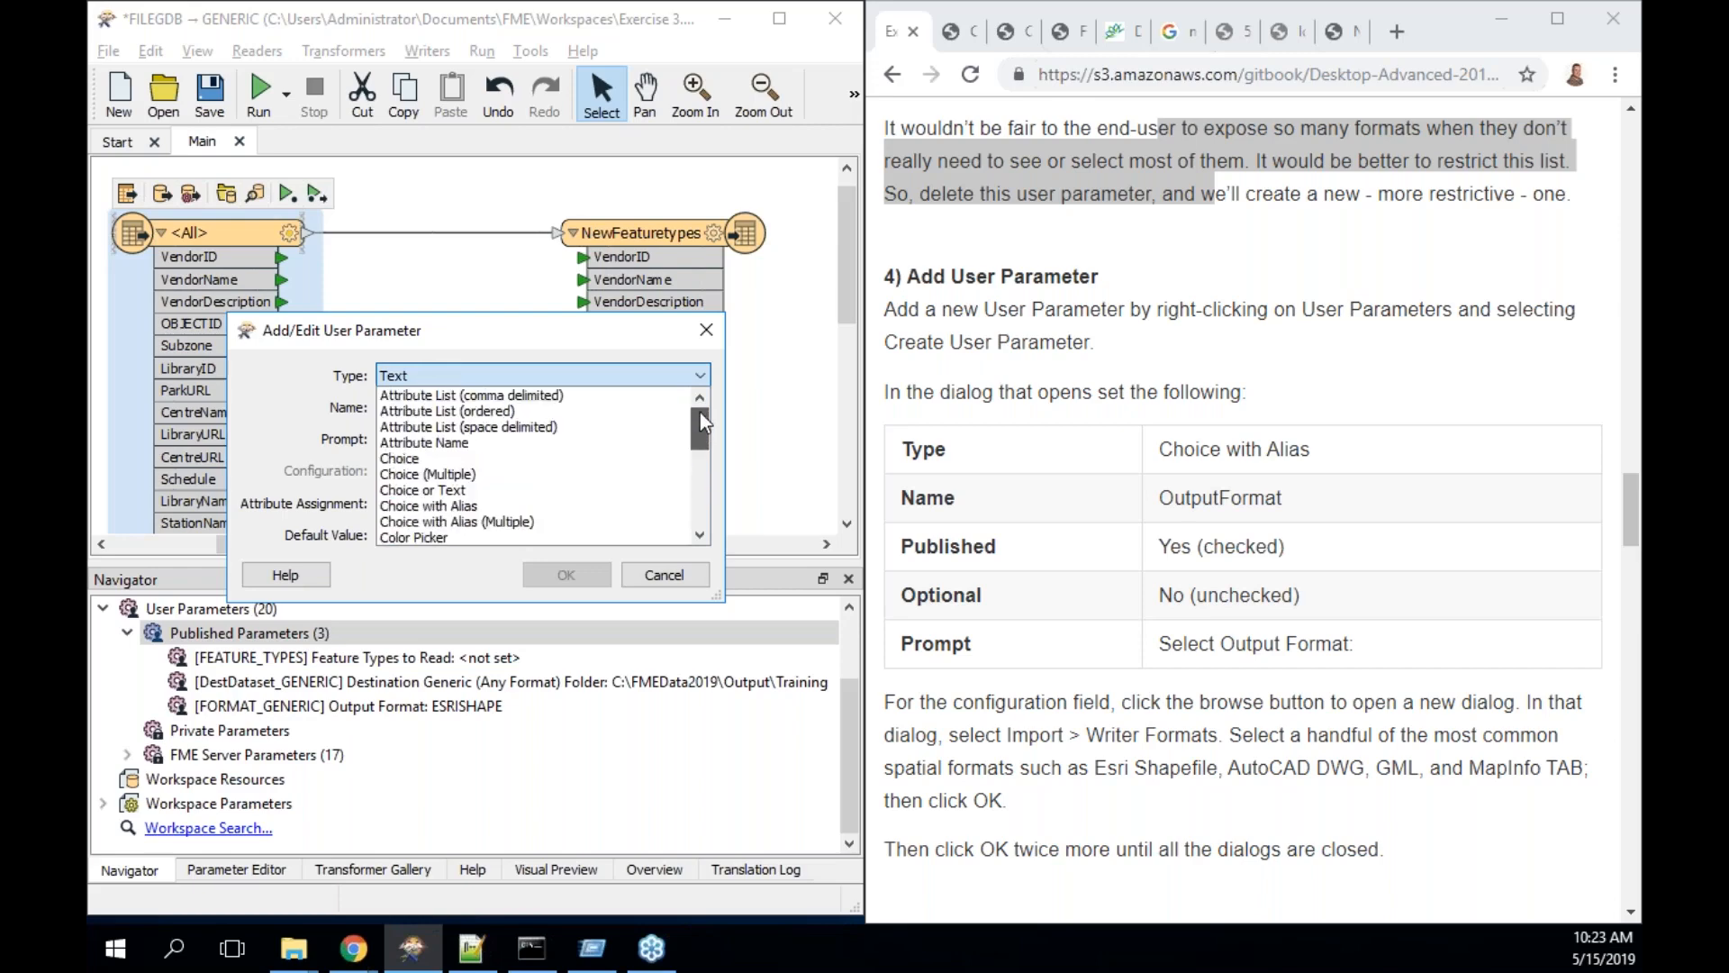
left_click(487, 506)
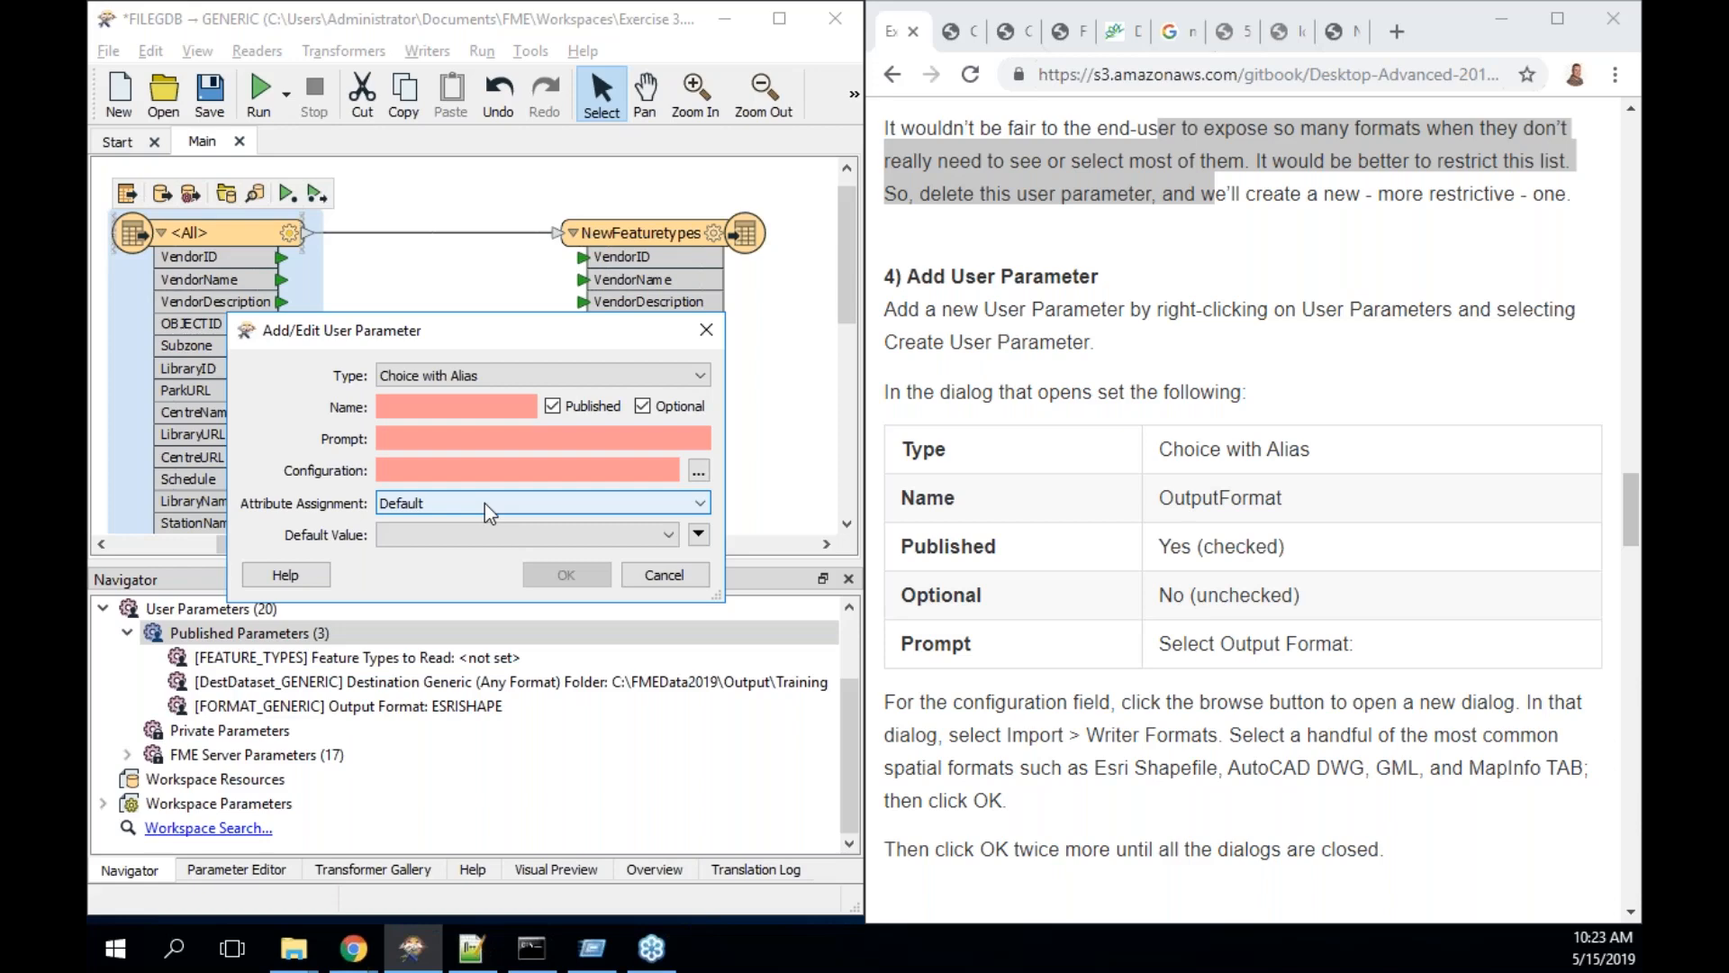
left_click(499, 410)
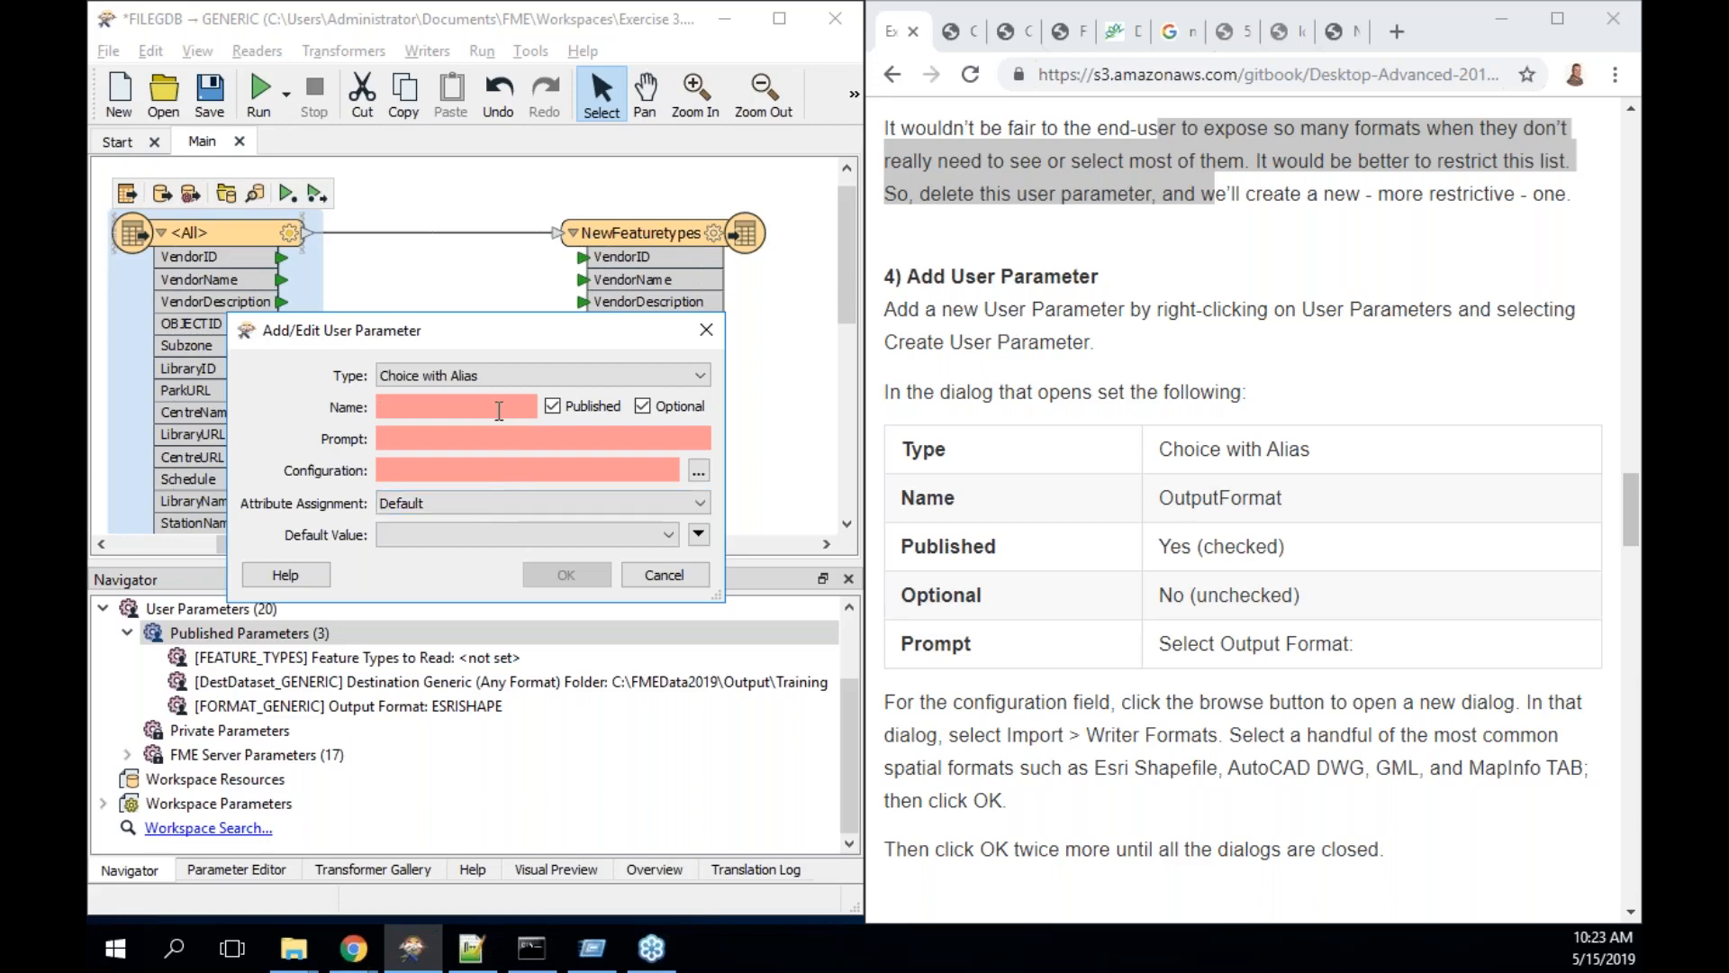
type("O")
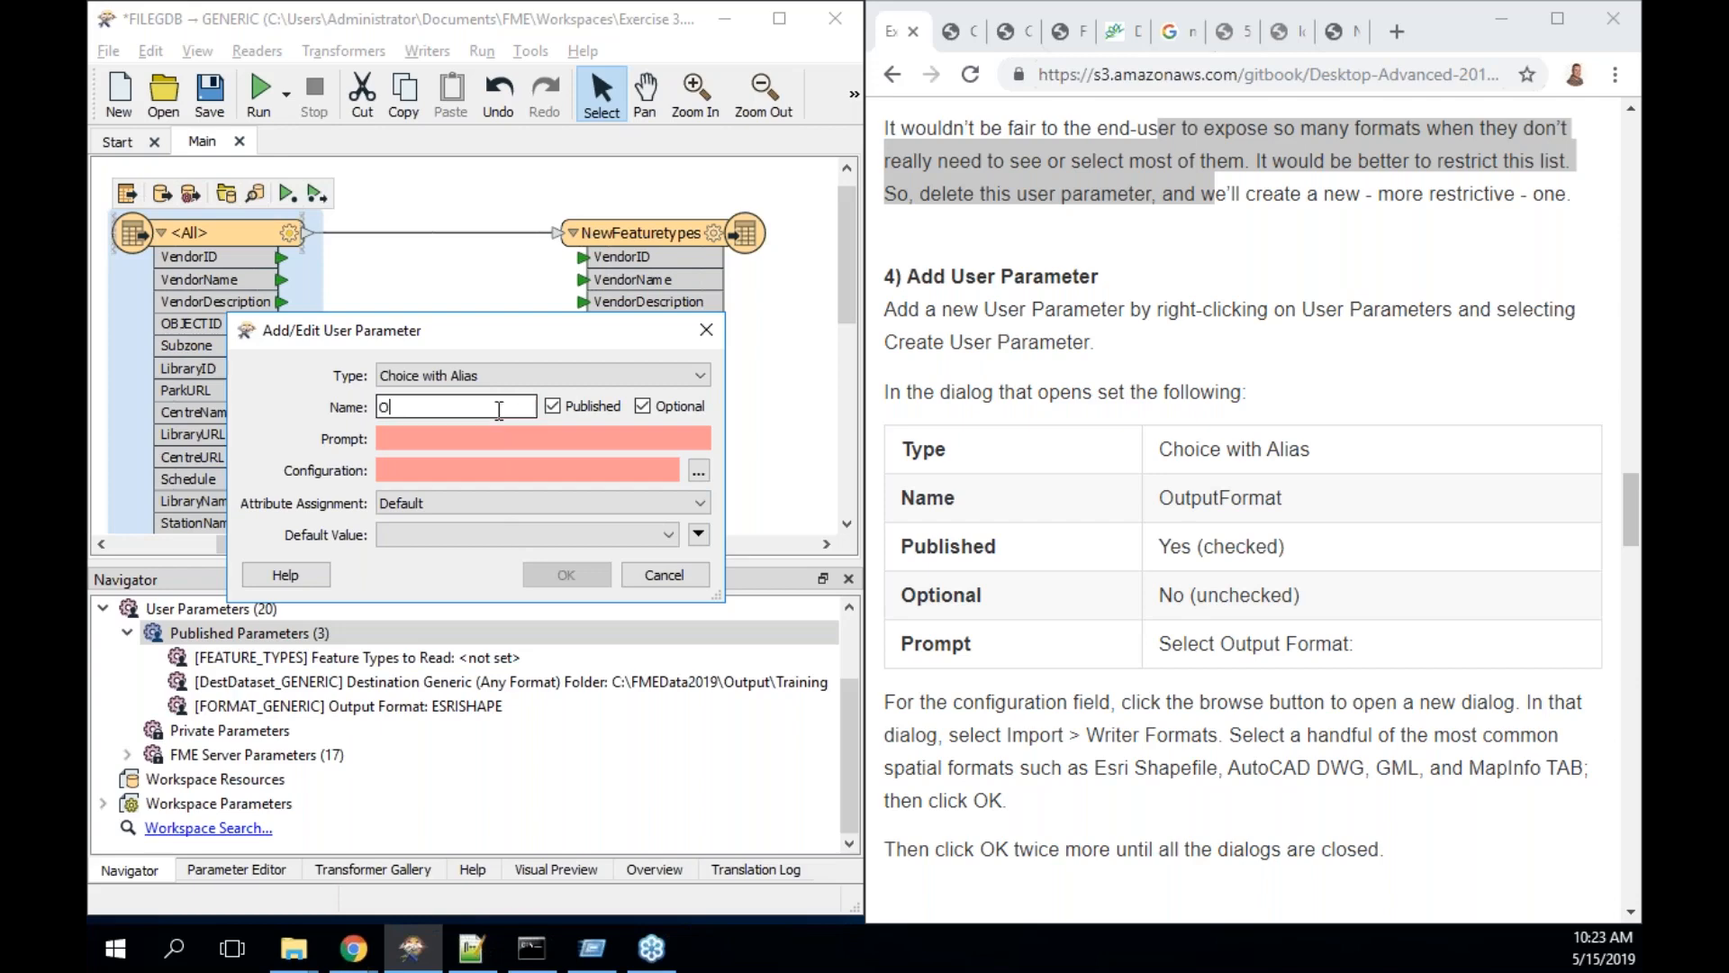
type("utputFormat")
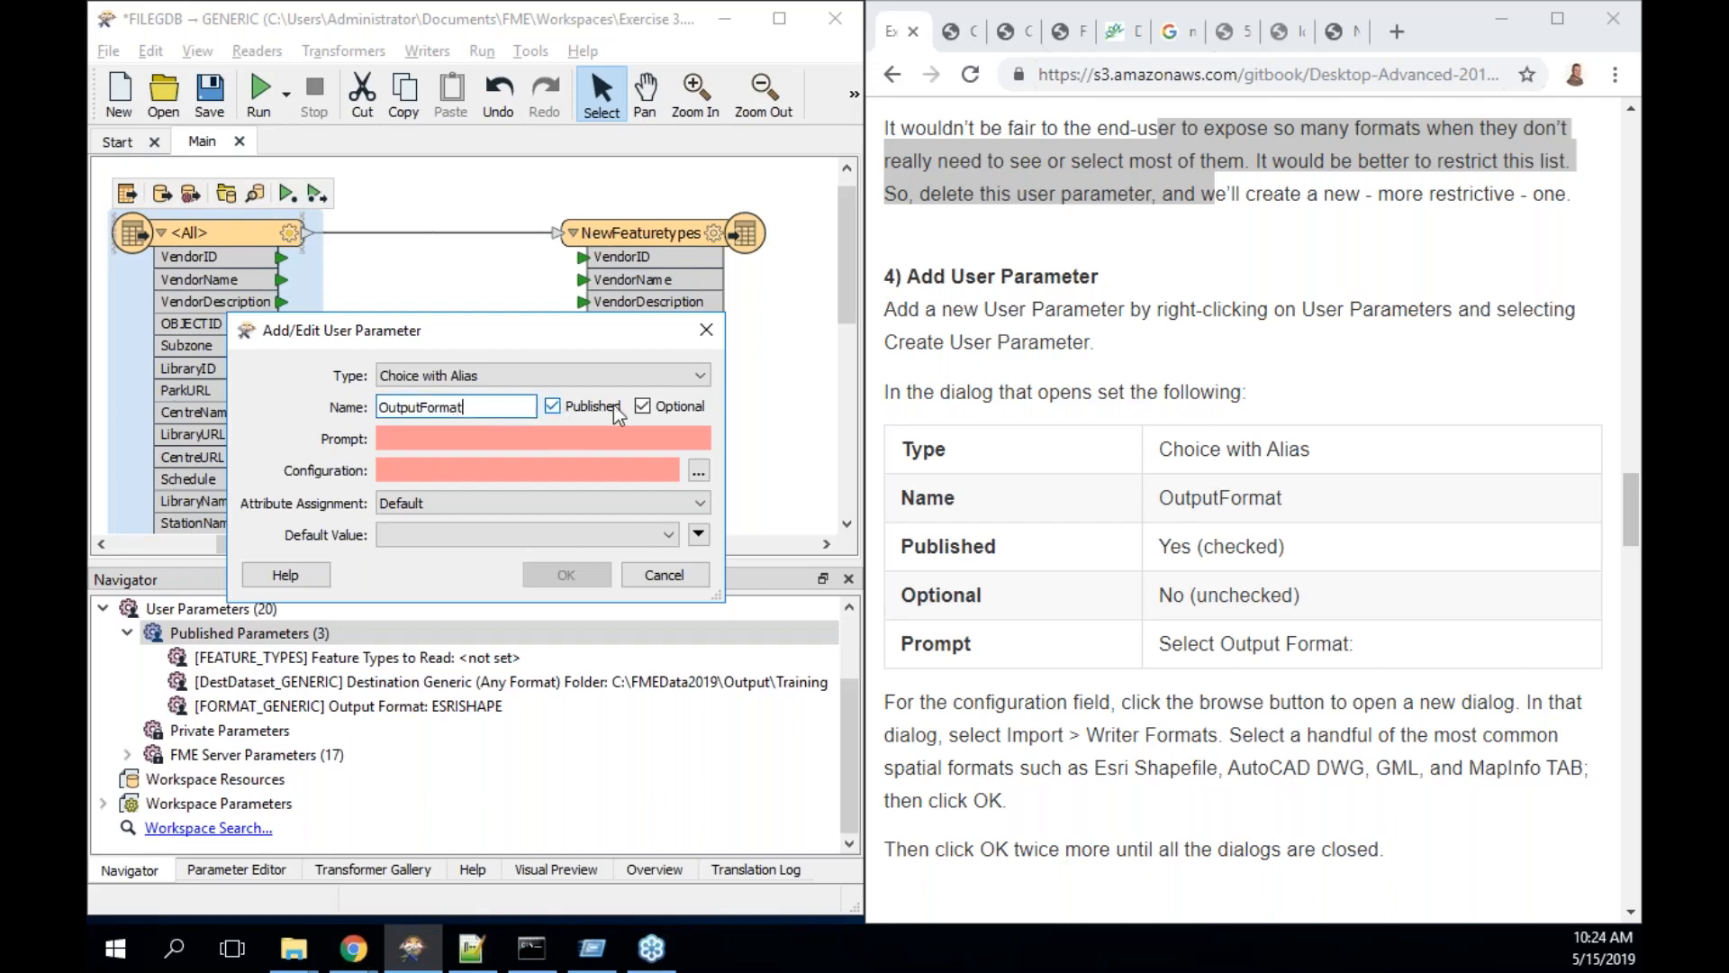
- Make OutputFormat required with prompt 'Select output file type (Probably Shapefile)' and open its choice editor
left_click(642, 407)
left_click(561, 441)
type("Seelc")
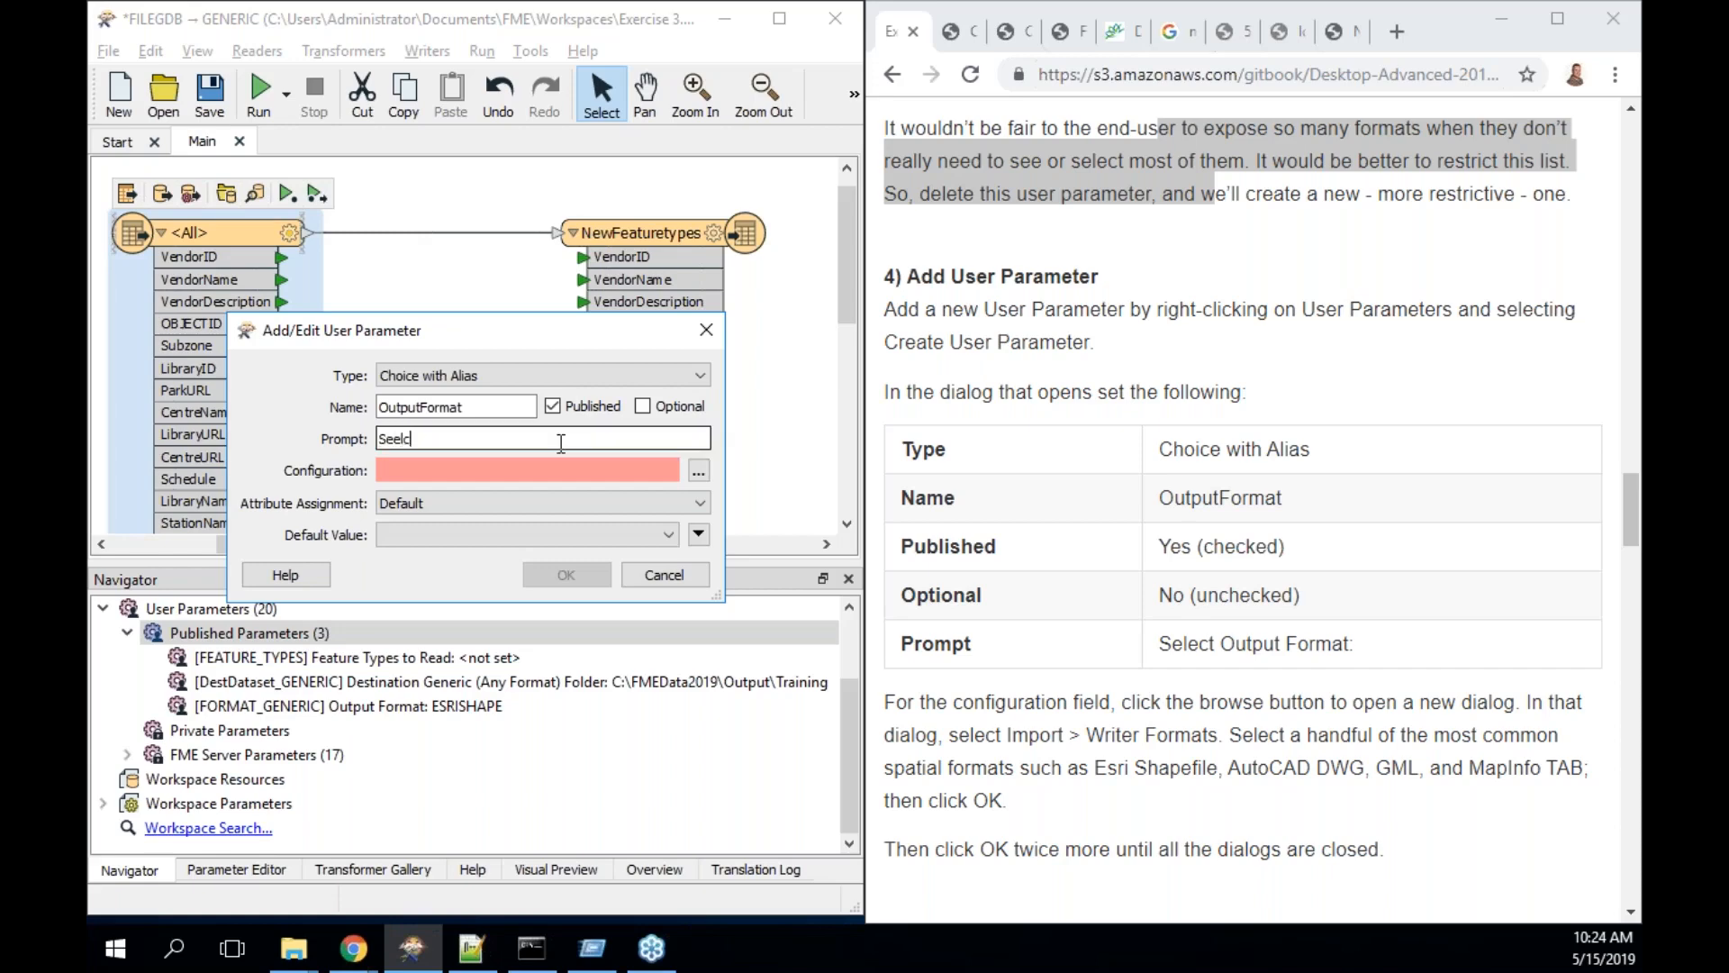
key("BackSpace")
type("lect ou")
type("tpu")
type("t ")
type("format")
key("BackSpace")
key("BackSpace")
key("BackSpace")
key("BackSpace")
key("BackSpace")
key("BackSpace")
type("file type (Probably Shap")
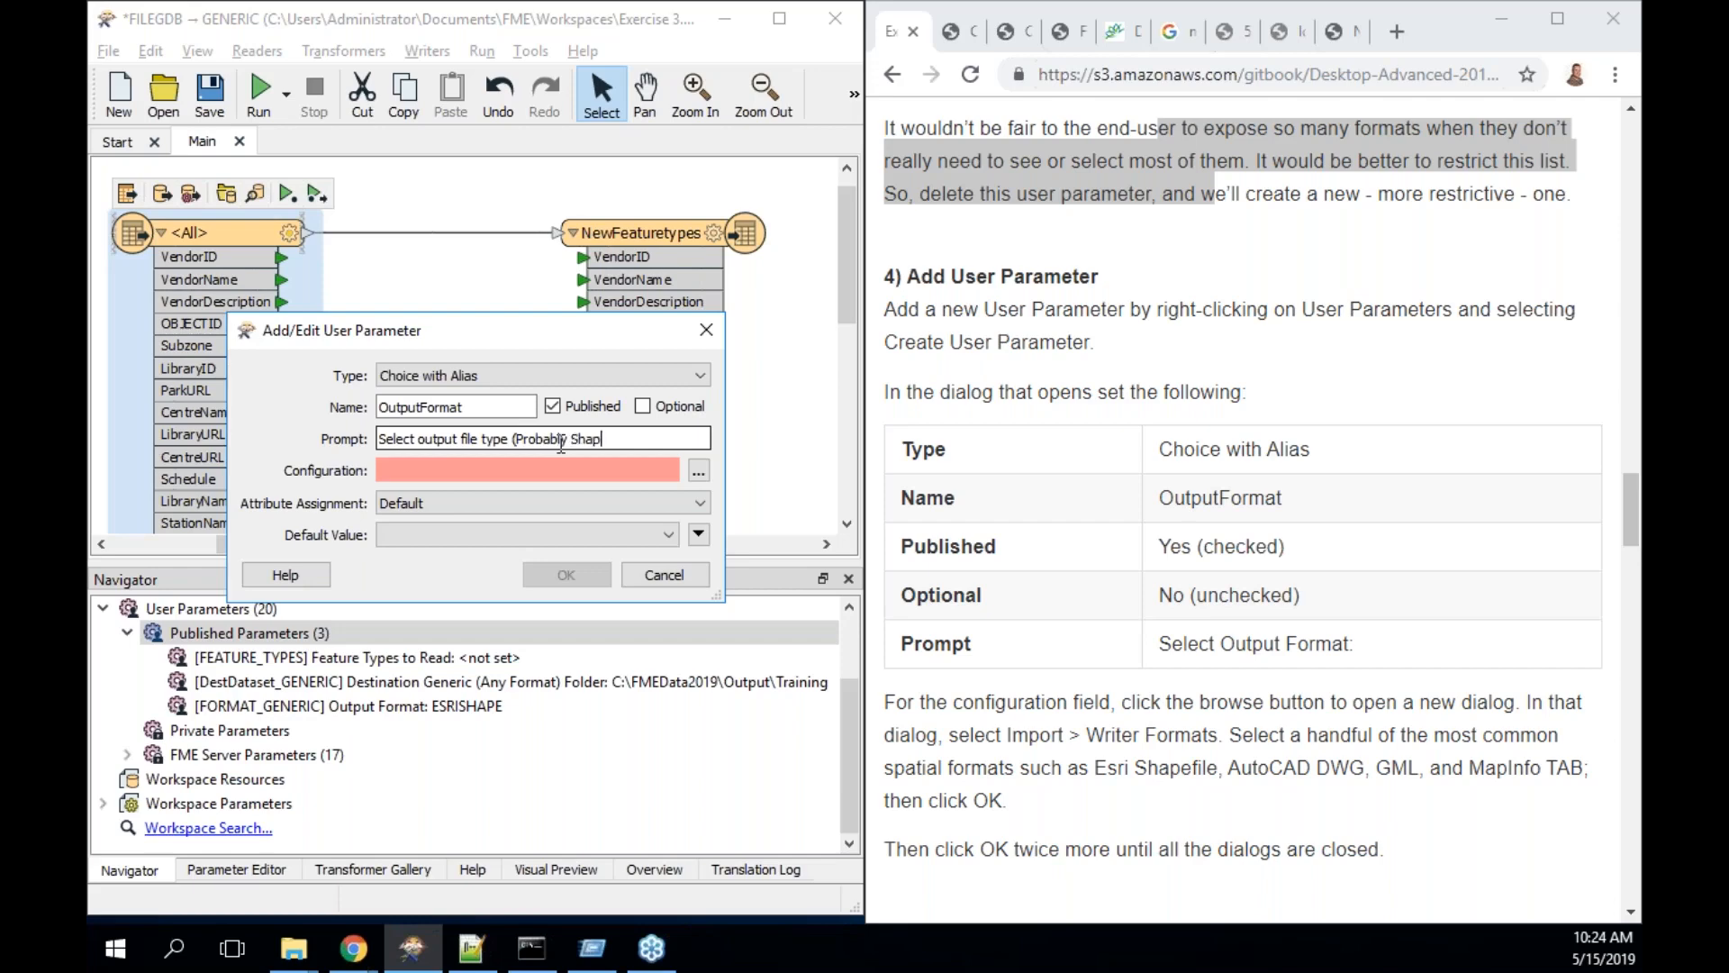
type("efile)")
left_click(526, 467)
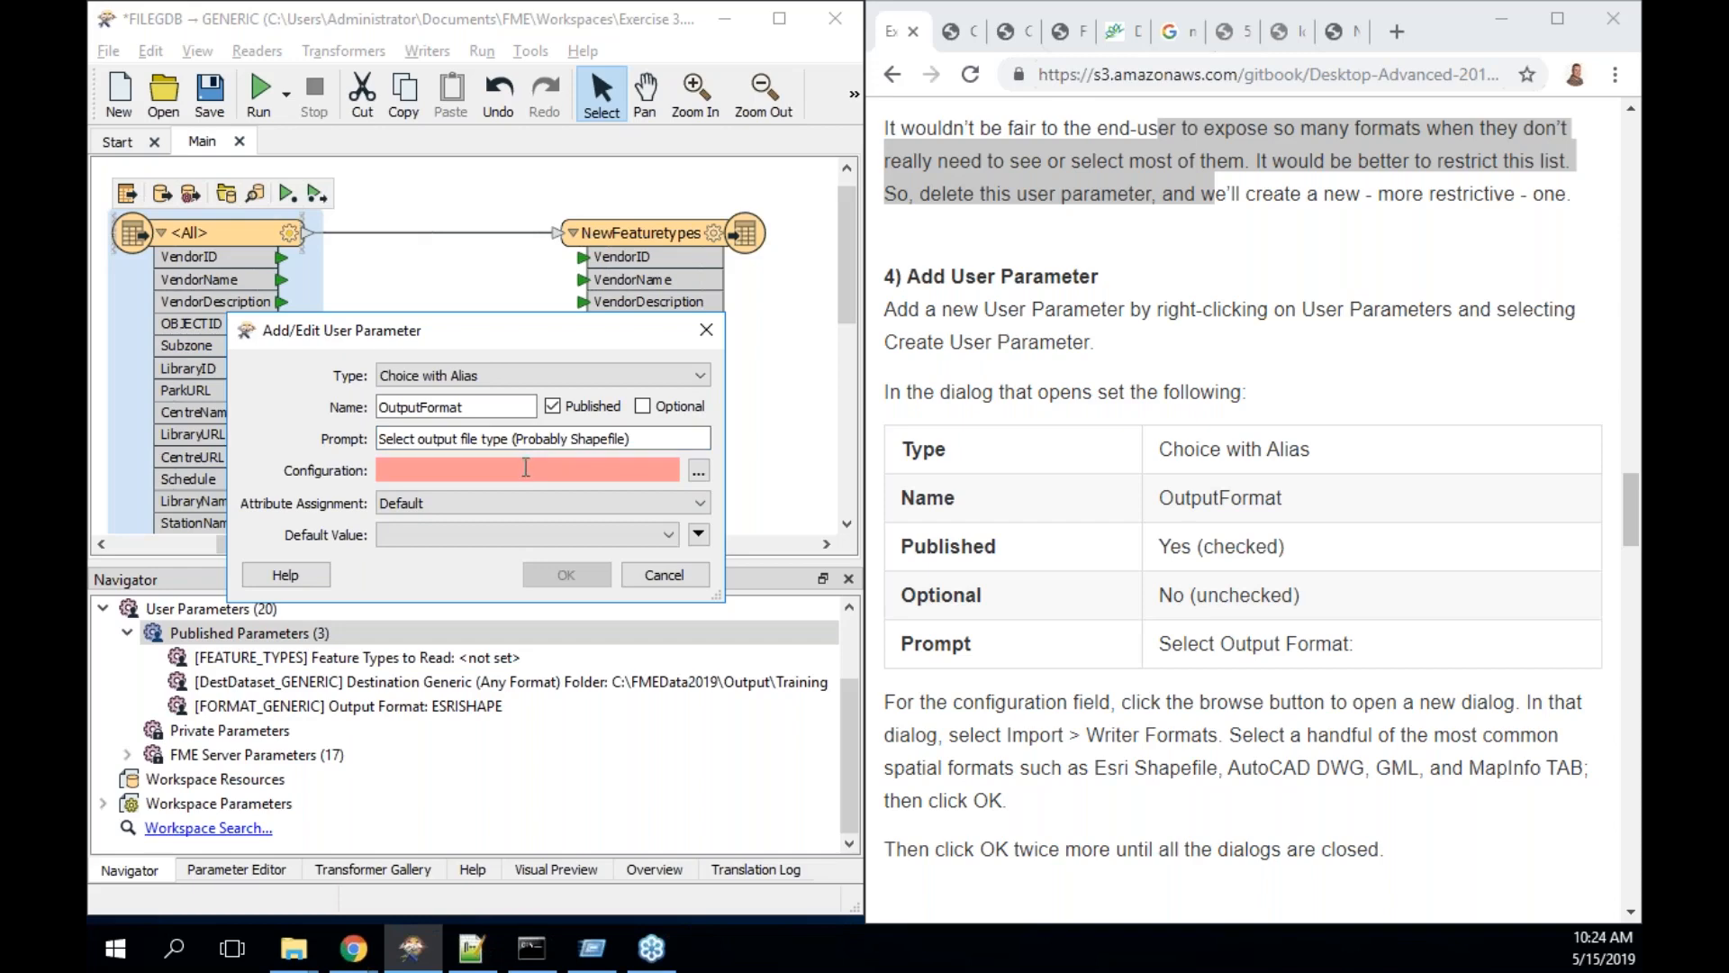
left_click(699, 471)
- In the empty choice list, import choices via Import > Writer Format(s)
scroll(914, 592, "down", 5)
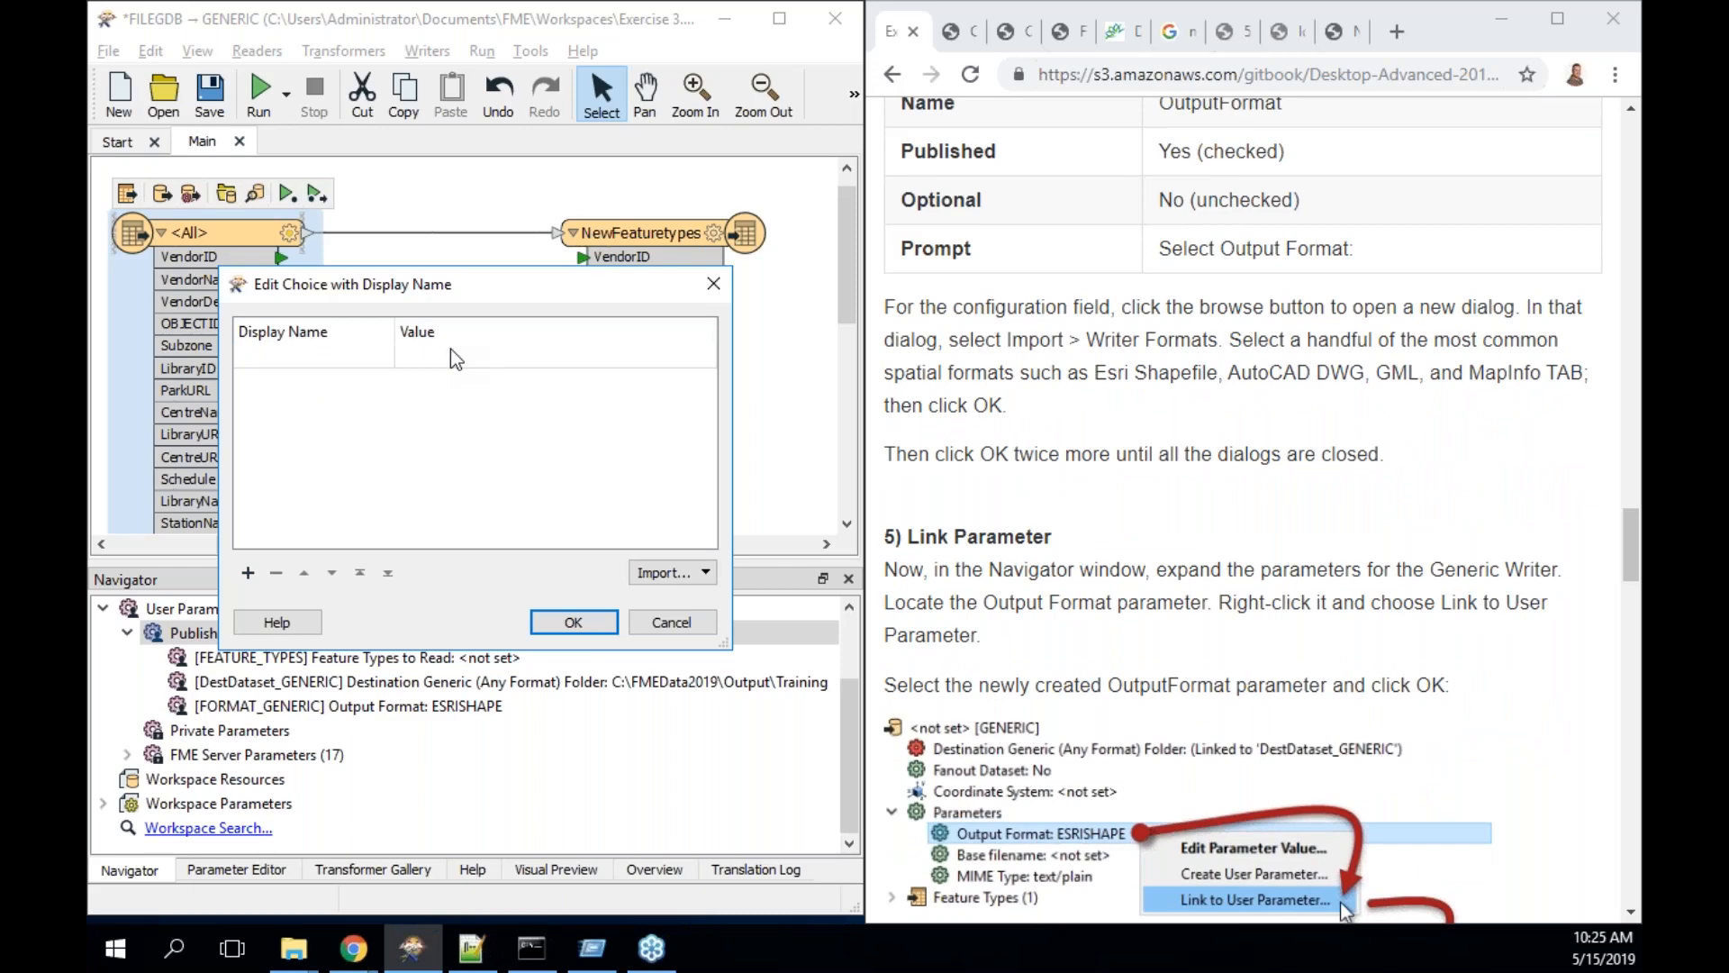
scroll(1242, 509, "down", 3)
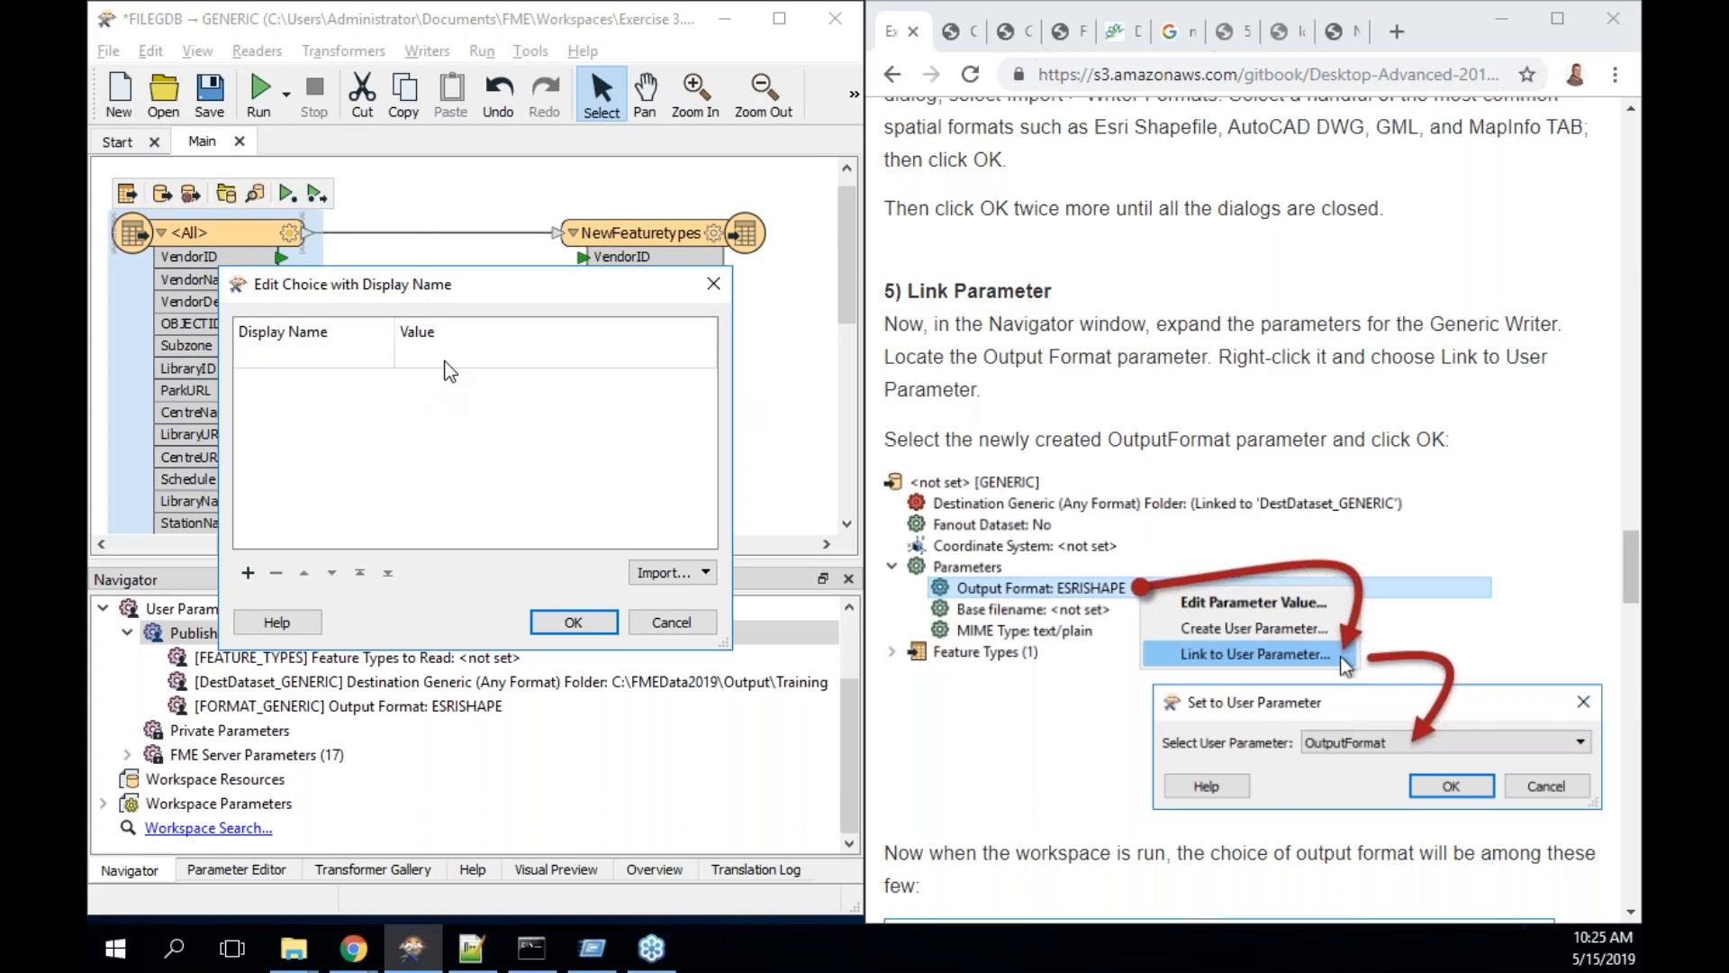
scroll(1077, 351, "up", 2)
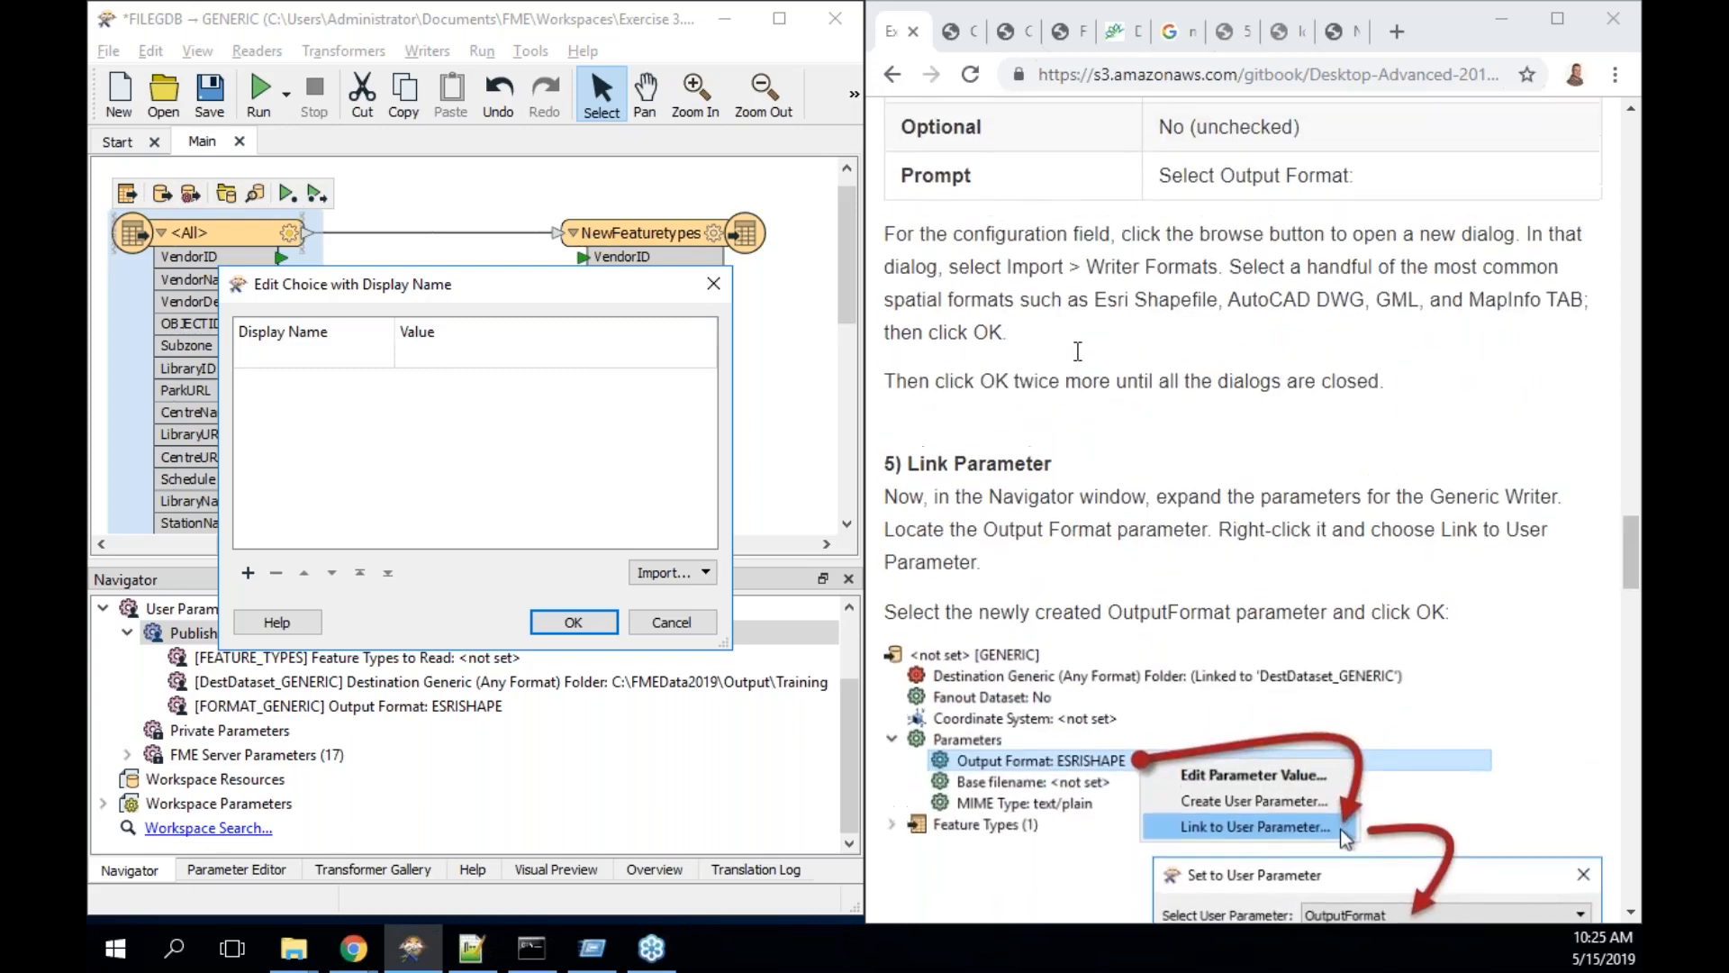
scroll(1077, 352, "up", 1)
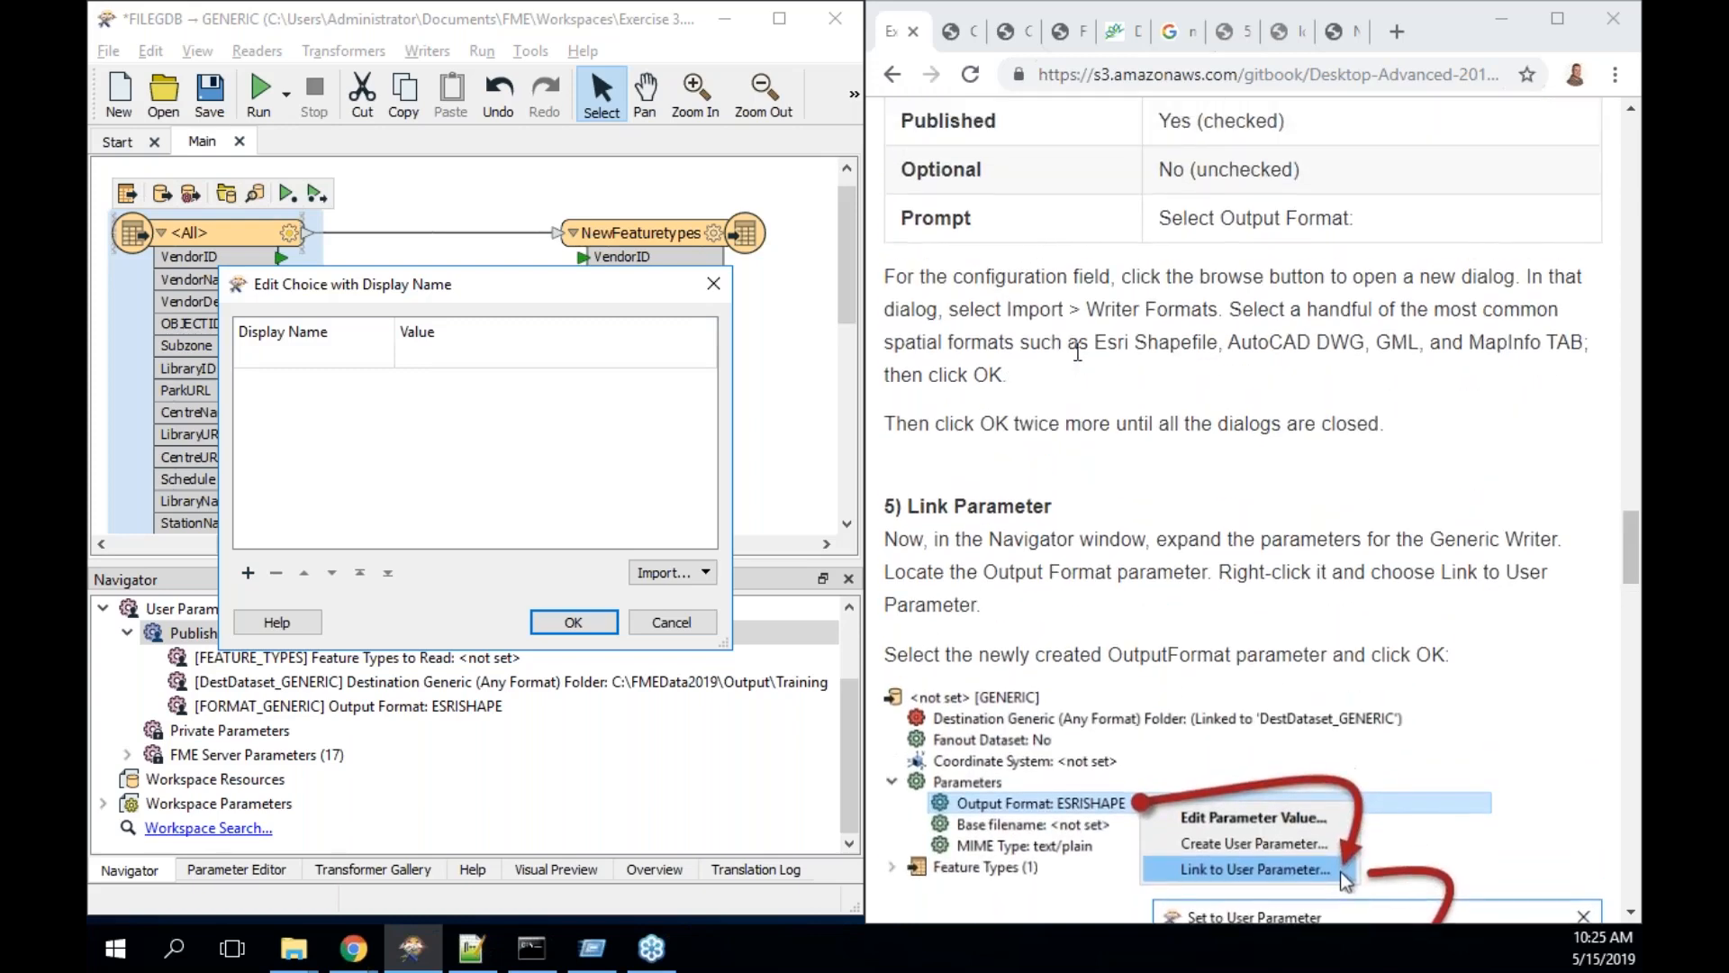
left_click(685, 576)
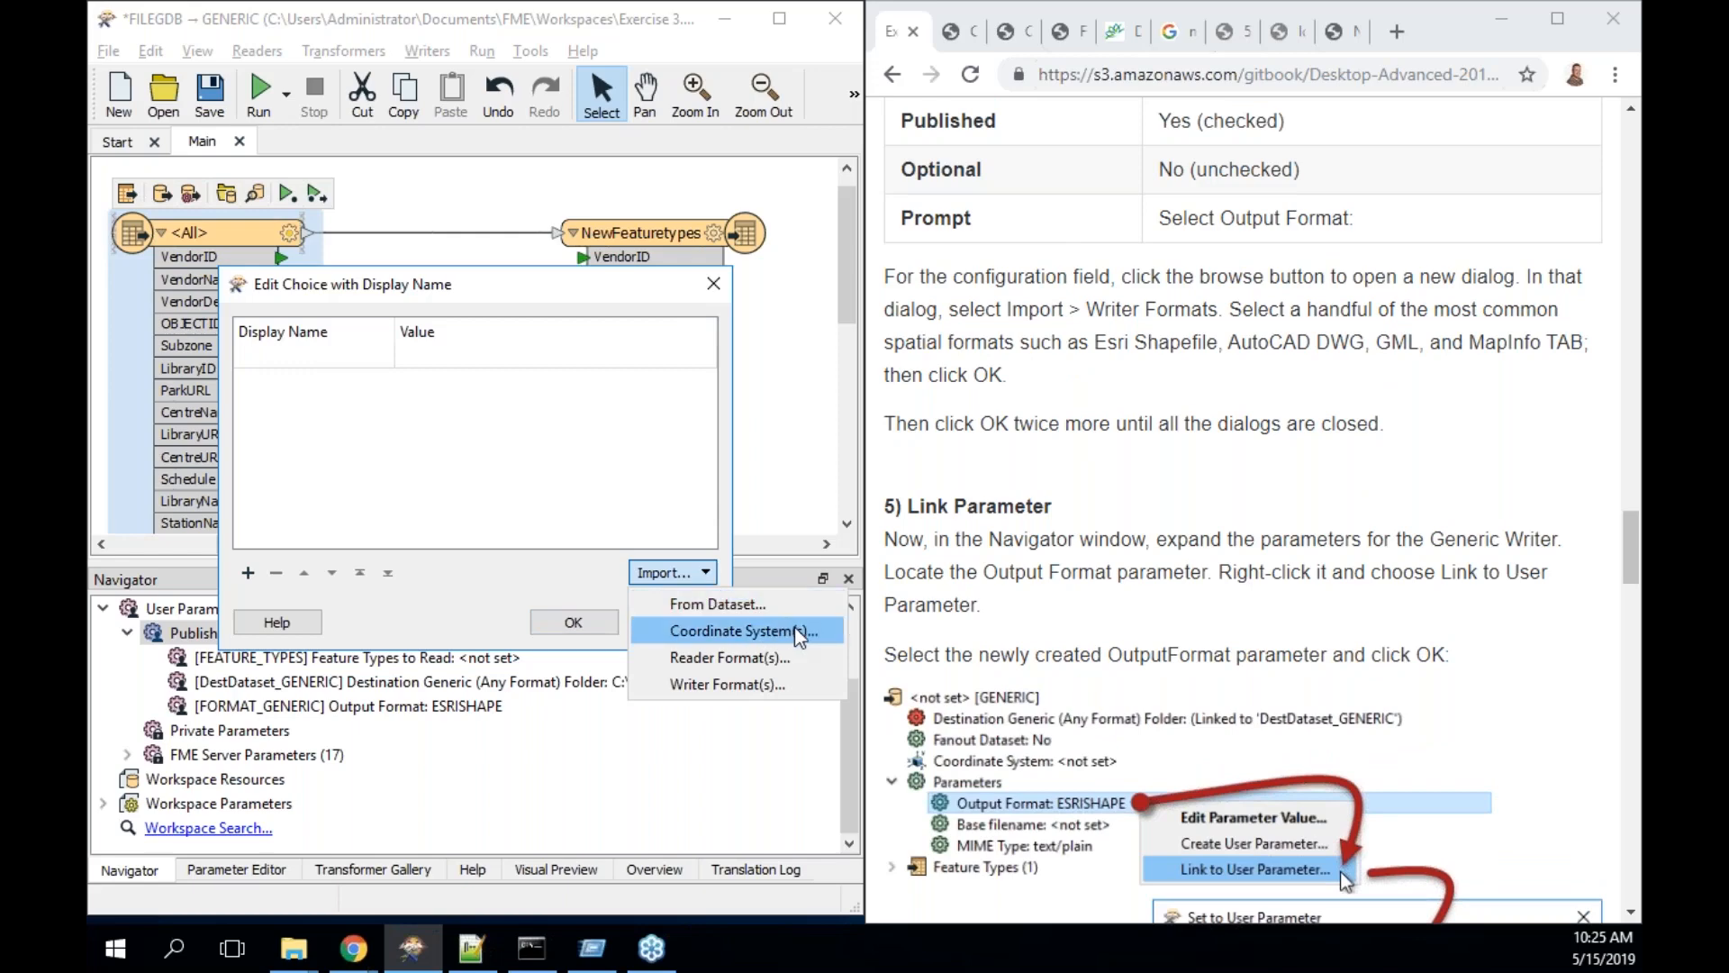
left_click(802, 683)
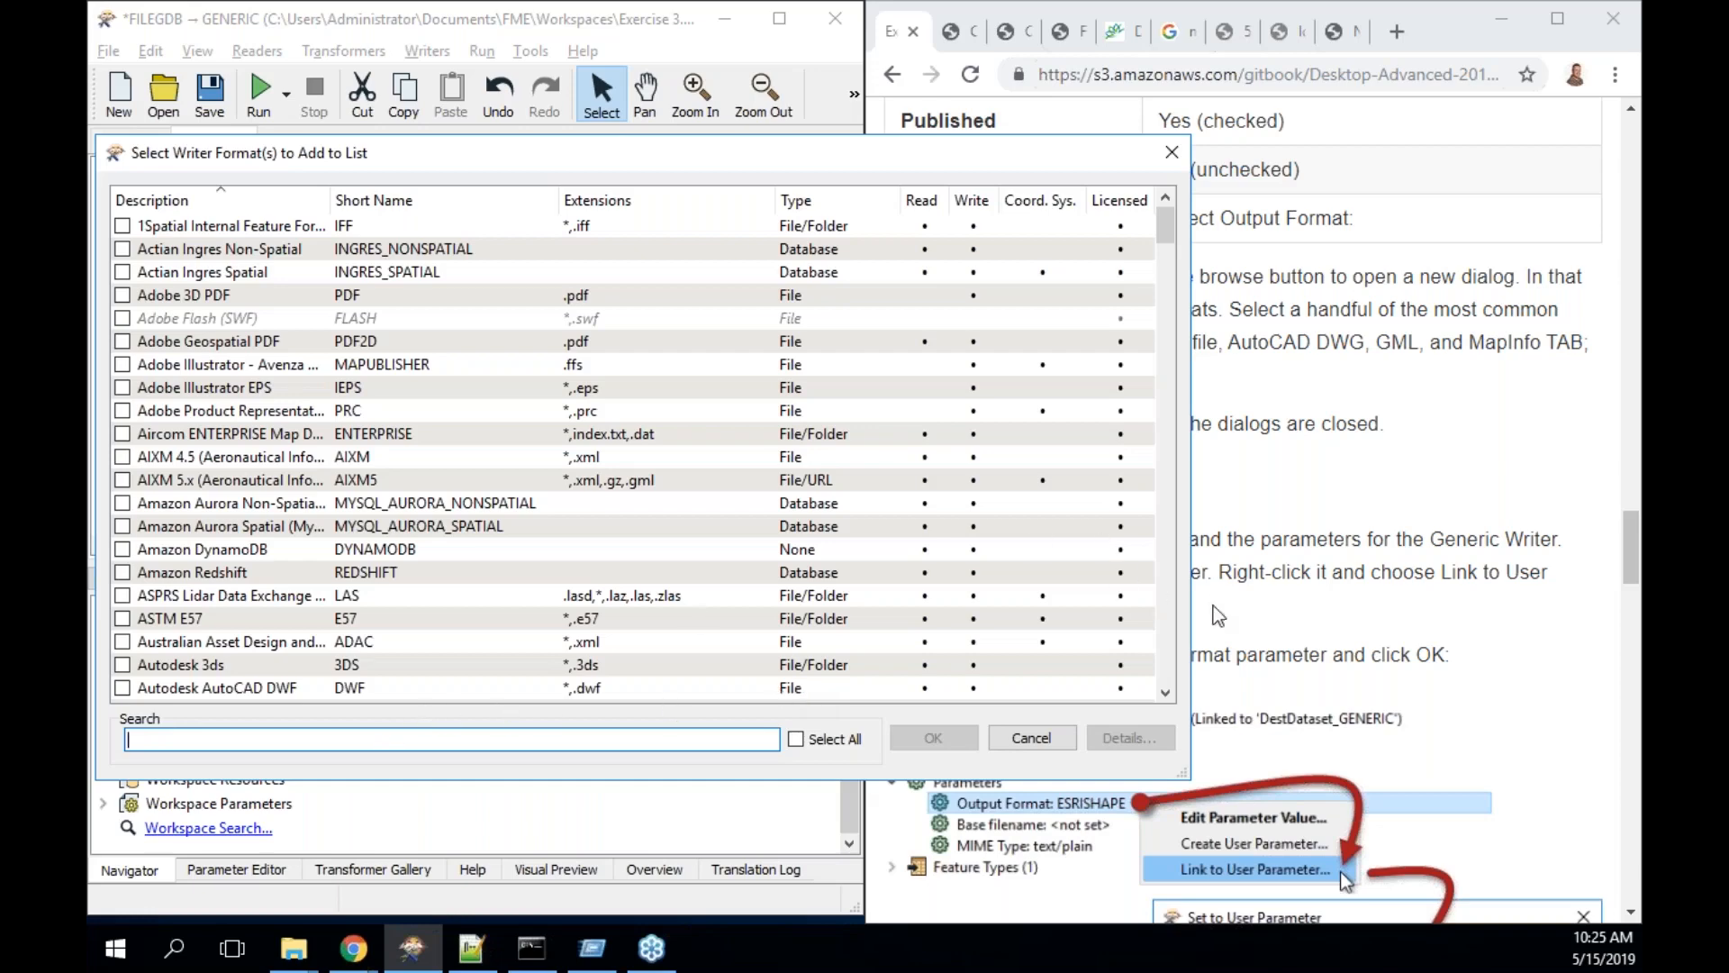
- Search for and tick the Esri Shapefile and AutoCAD (ACAD) writer formats
left_click_drag(1186, 774, 950, 869)
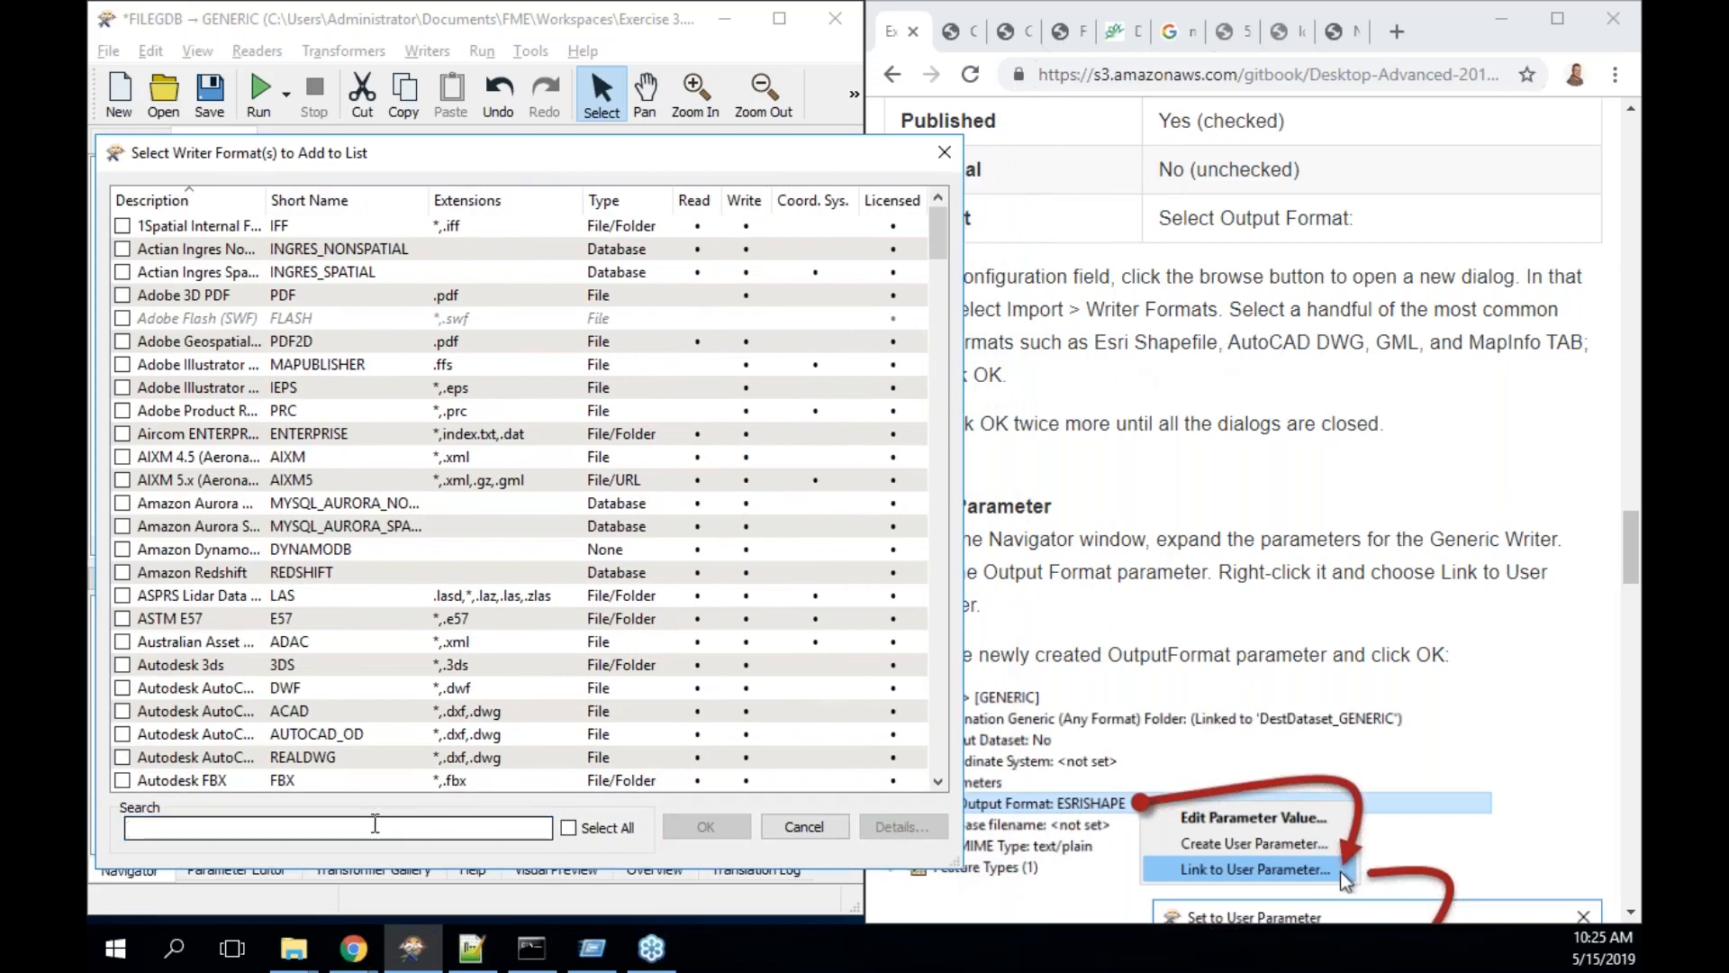
type("shape")
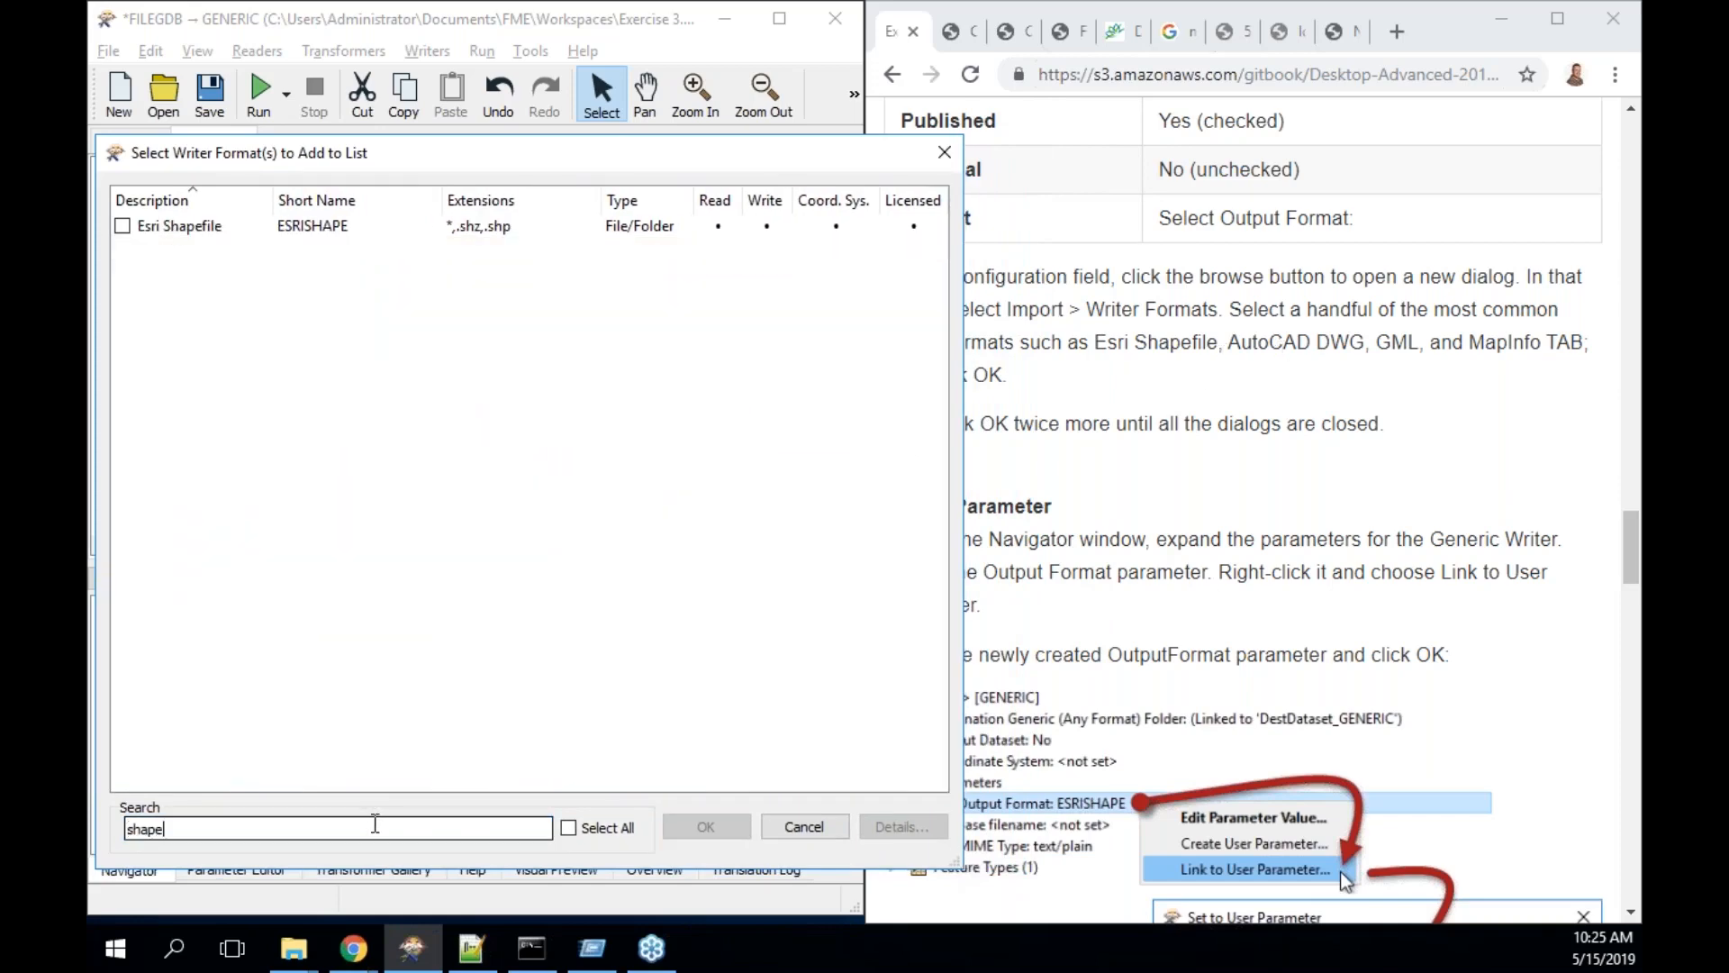
key("BackSpace")
key("BackSpace")
key("BackSpace")
key("BackSpace")
type("h")
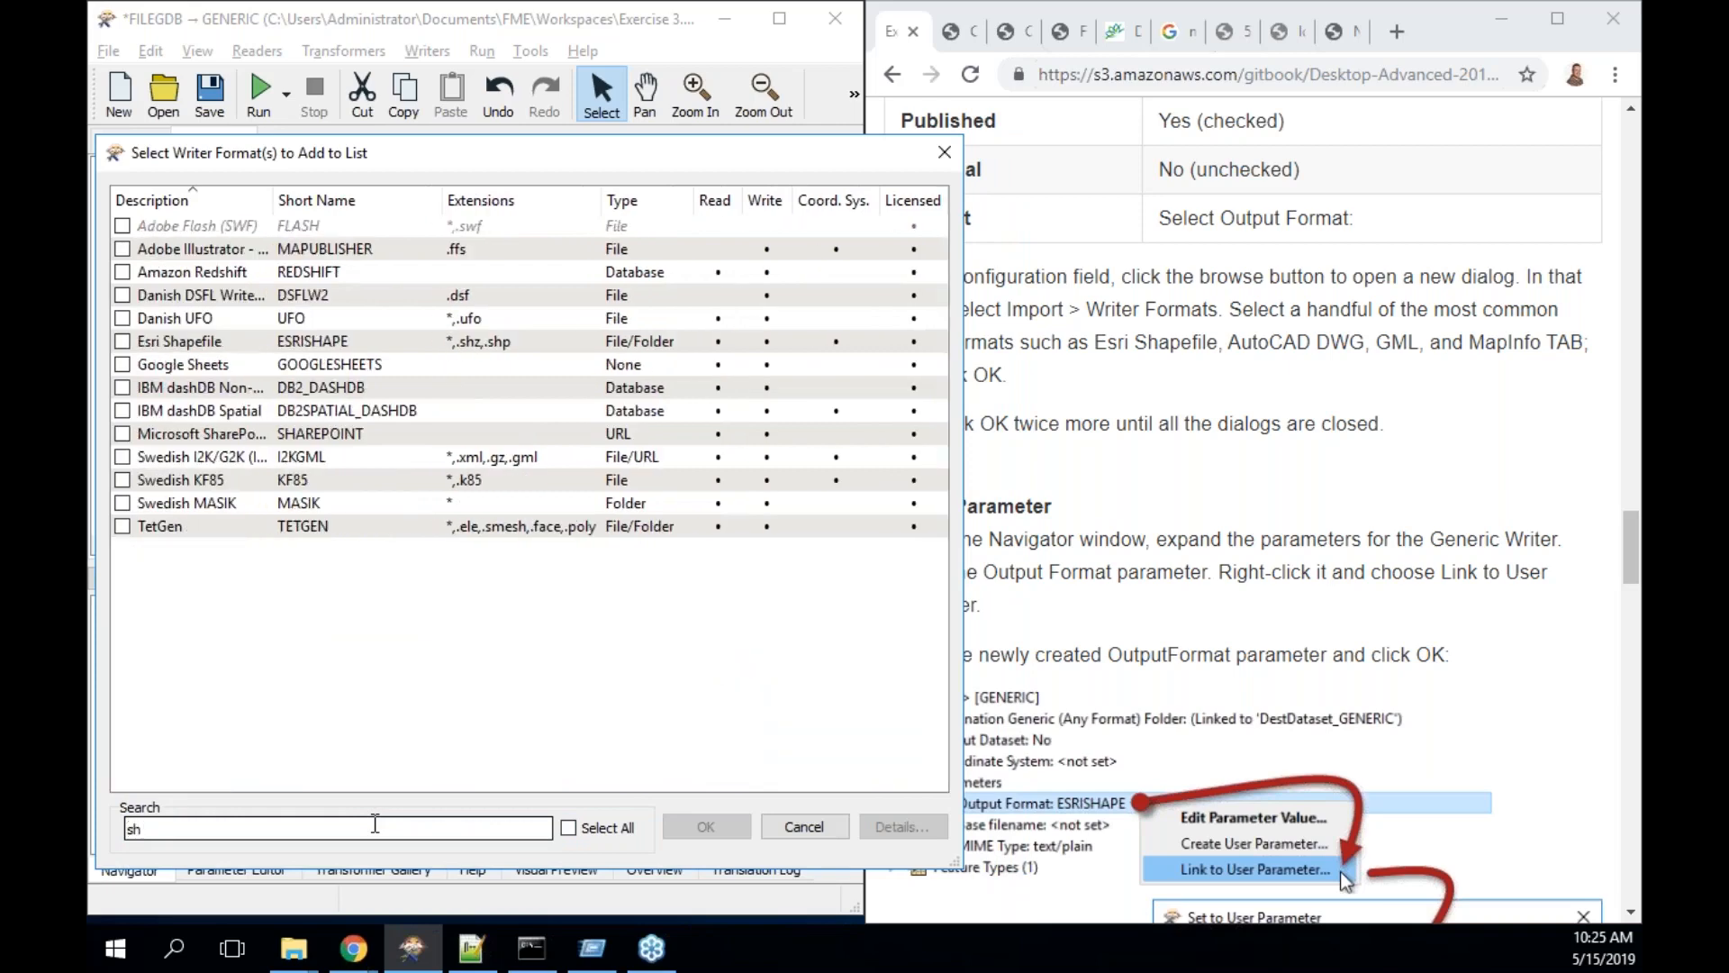
type("ap")
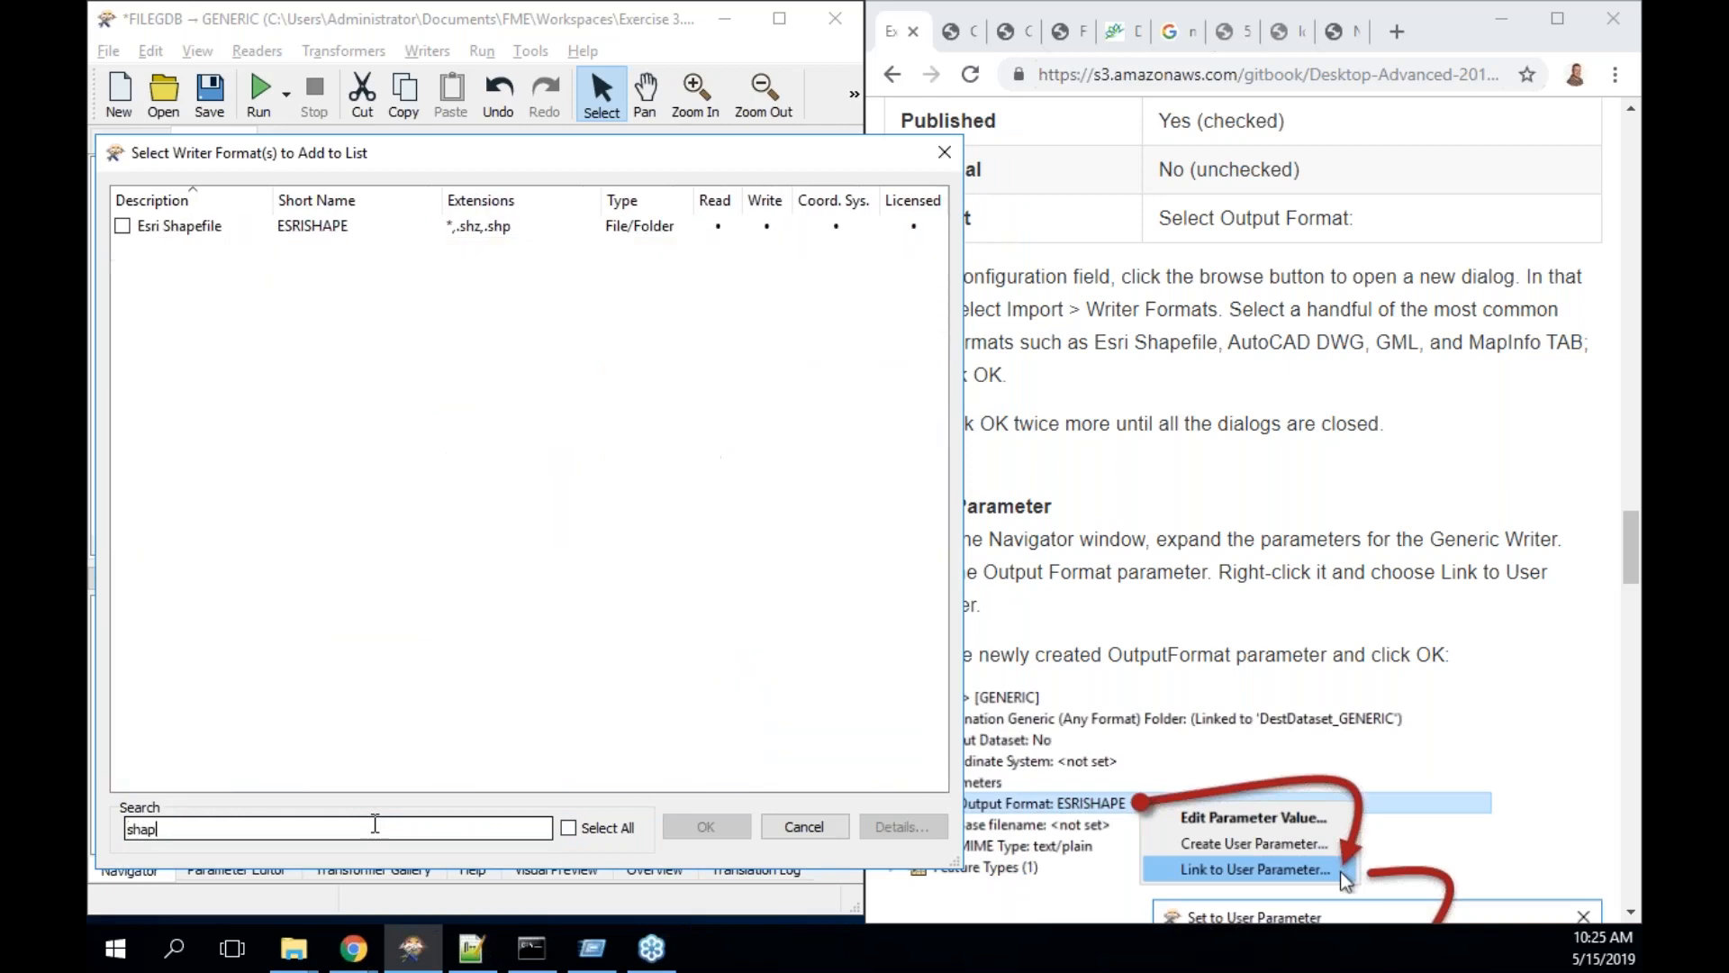
left_click(122, 226)
left_click_drag(185, 822, 139, 825)
key("BackSpace")
key("BackSpace")
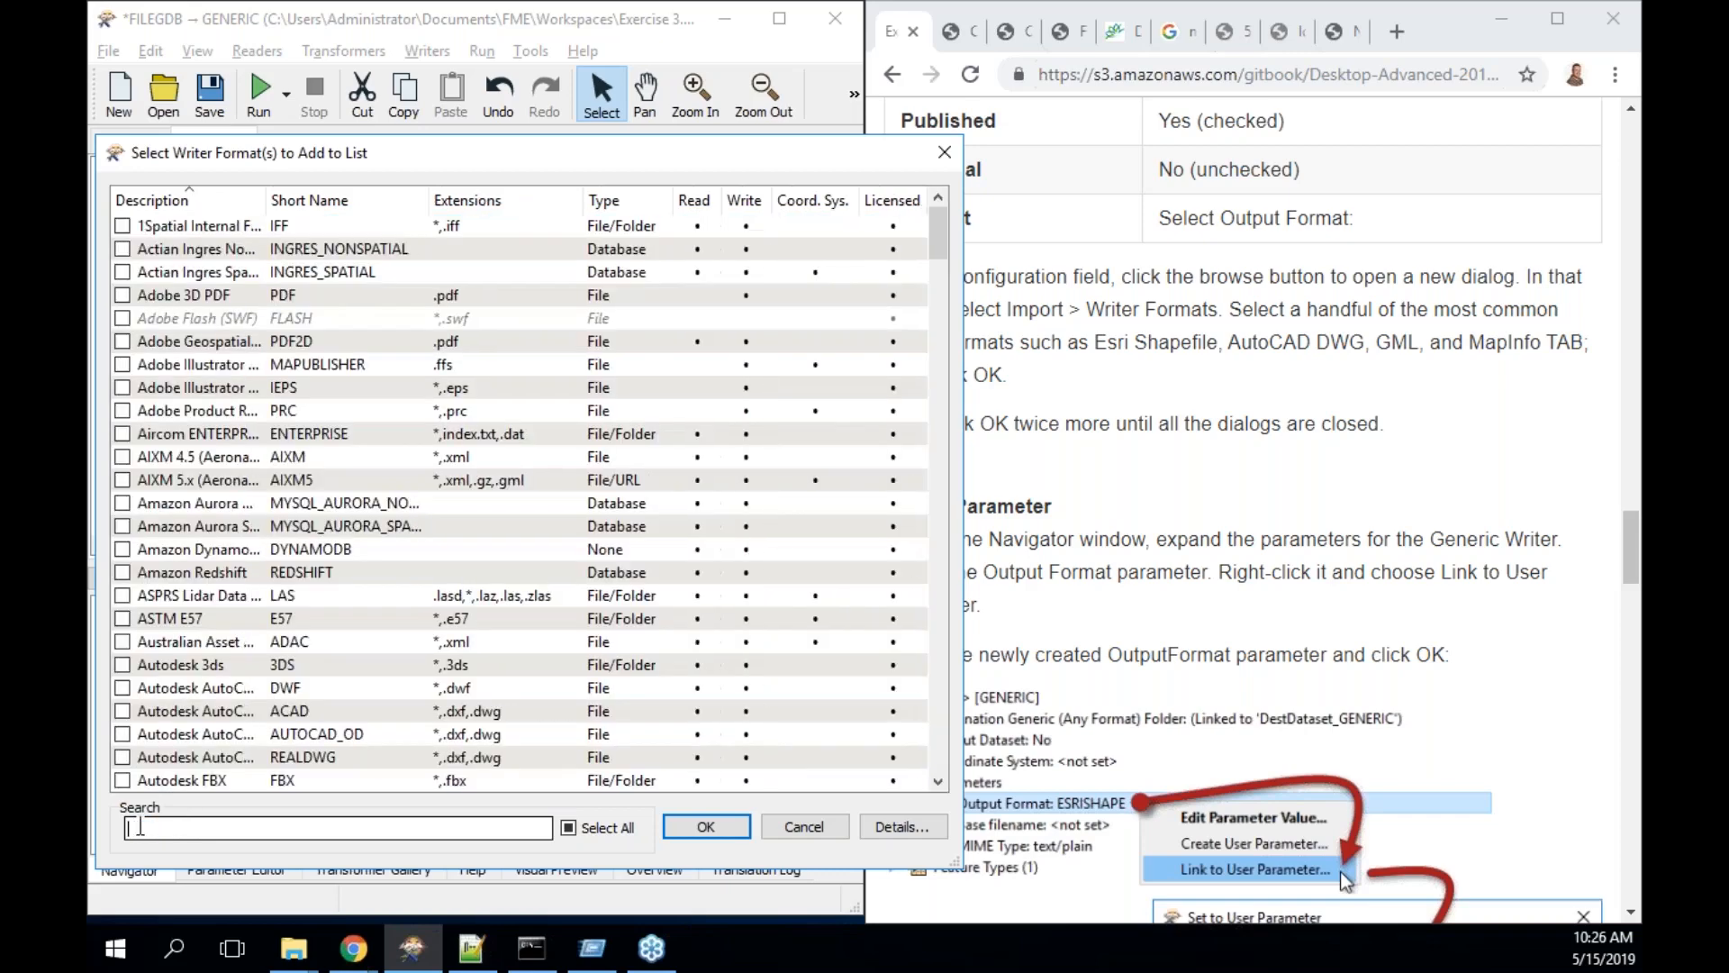
type("dwg")
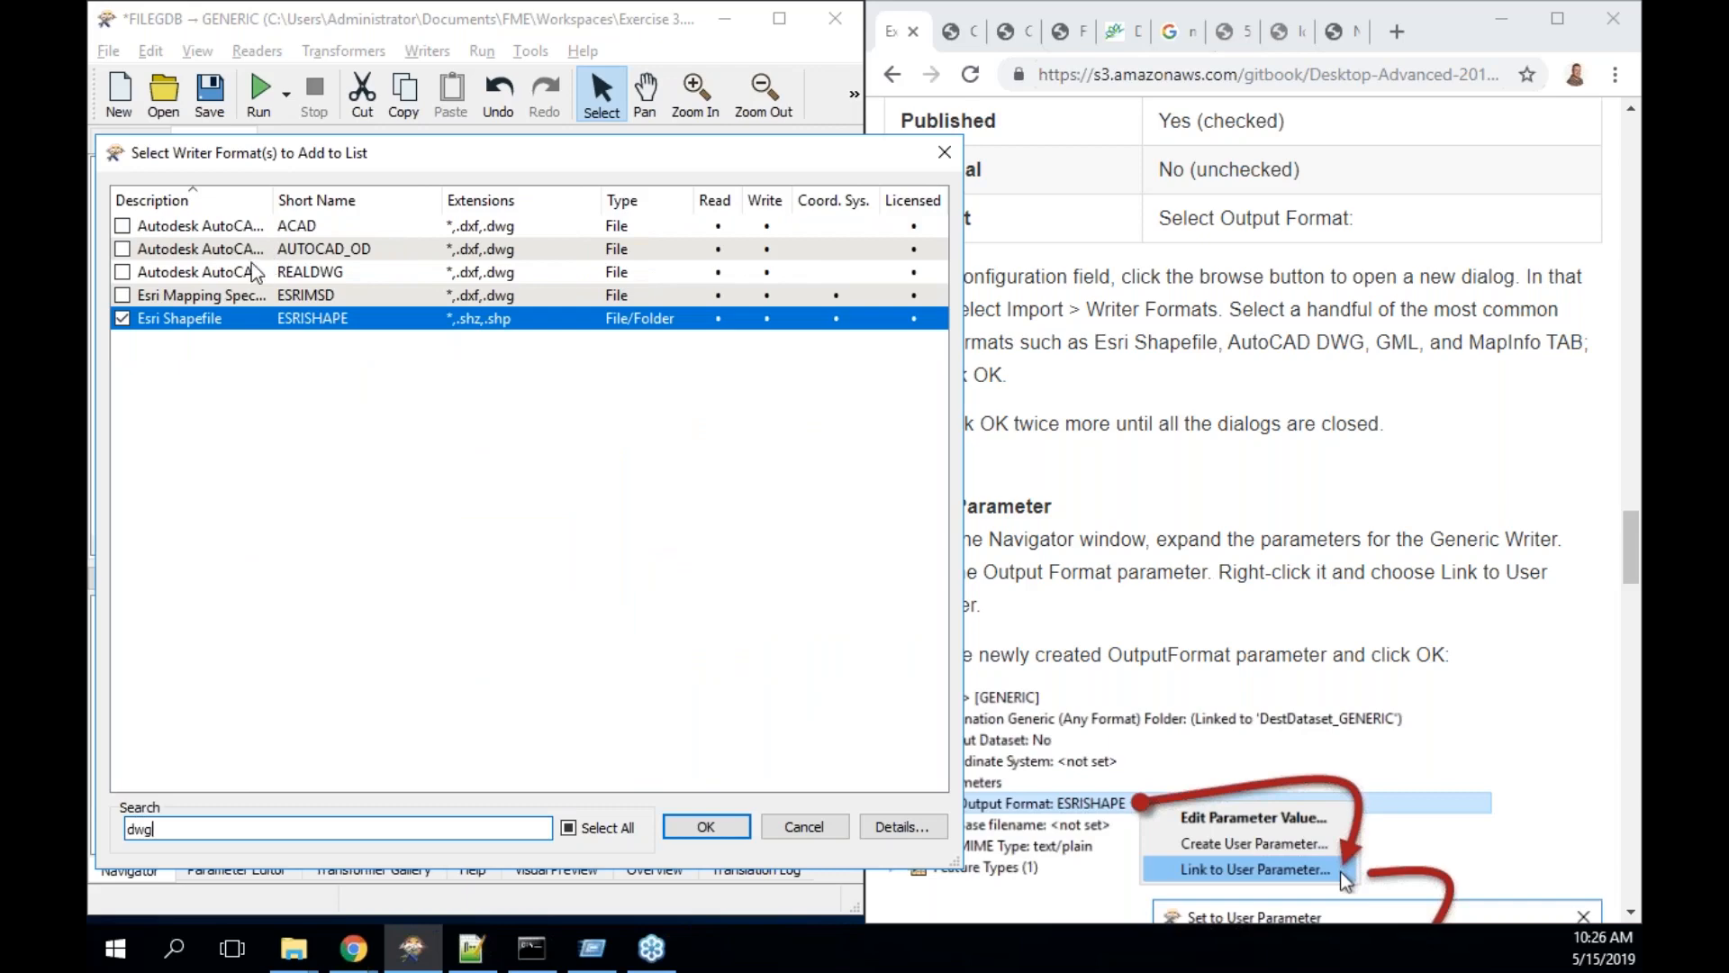
left_click(122, 226)
- Also tick GML and MapInfo TAB (MITAB), then confirm the four formats with OK
left_click(294, 827)
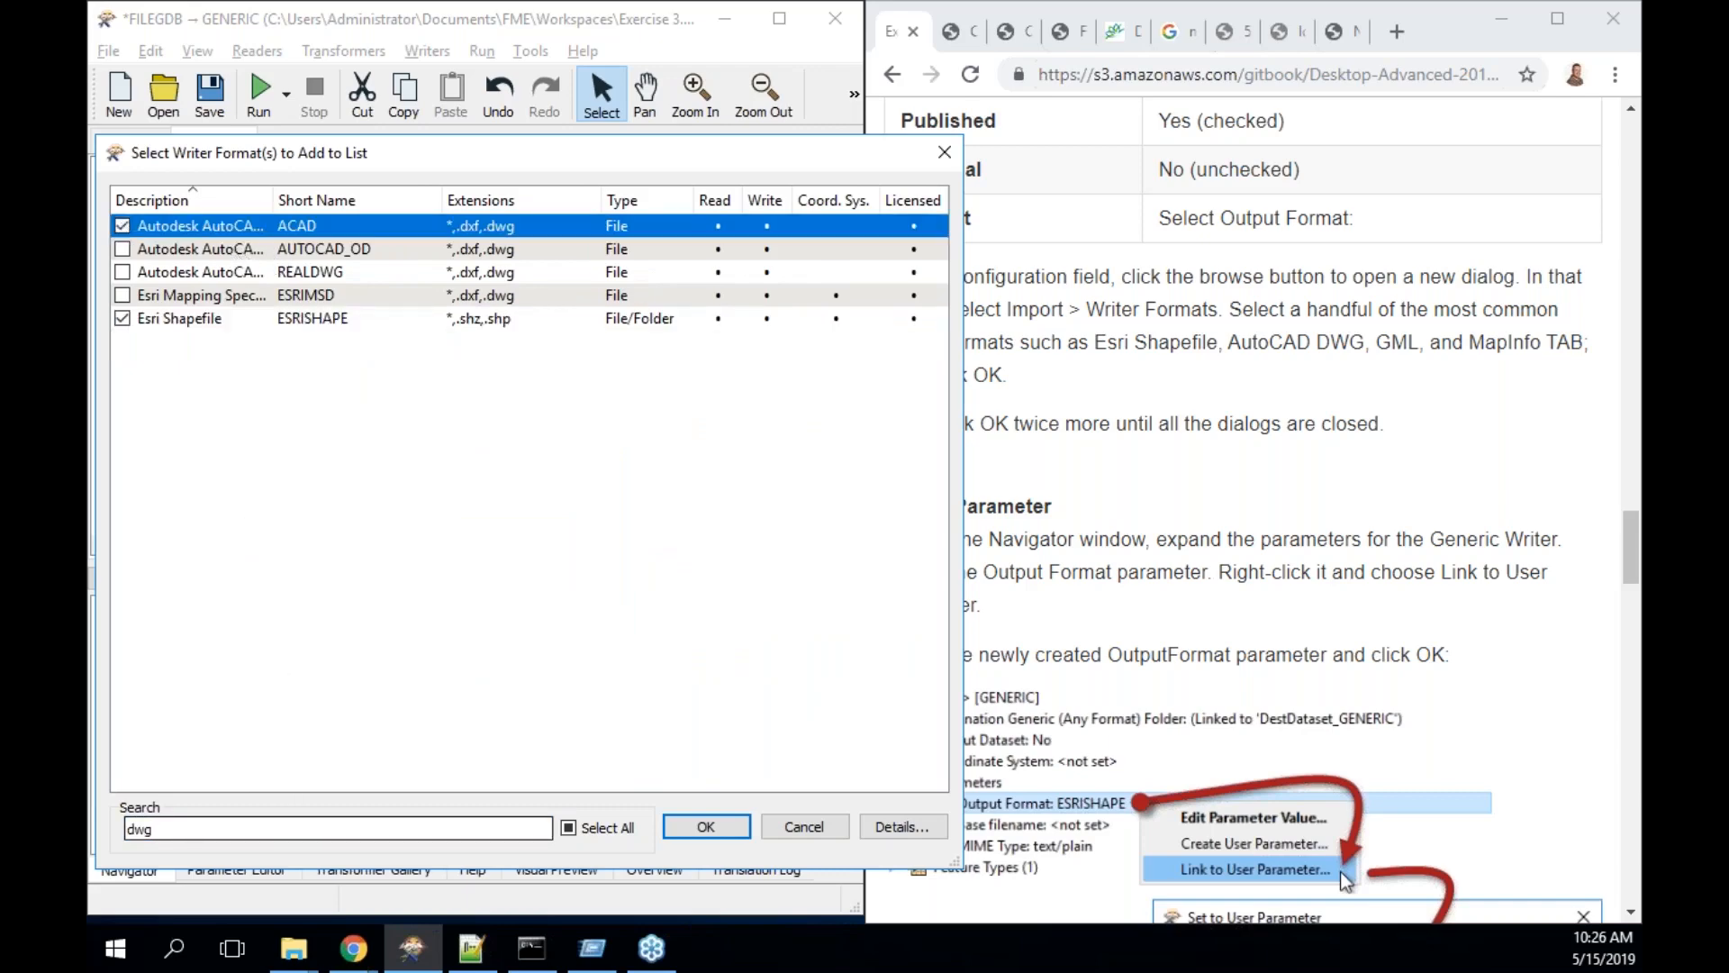
key("BackSpace")
key("BackSpace")
key("BackSpace")
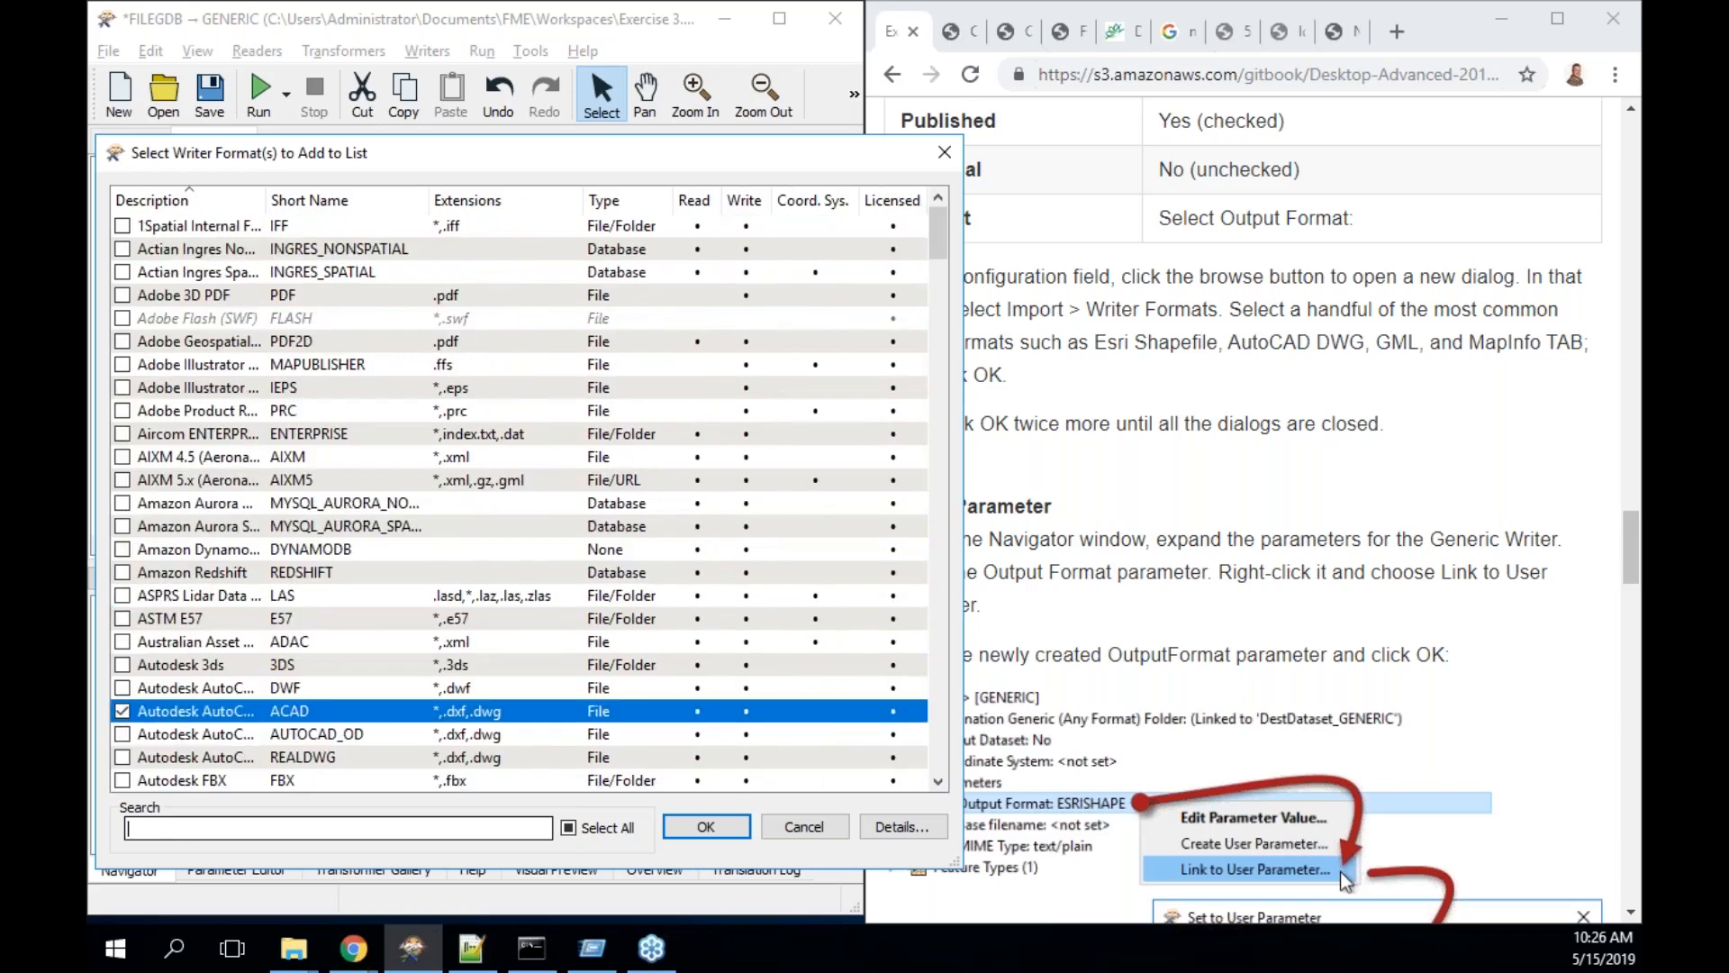
type("gml")
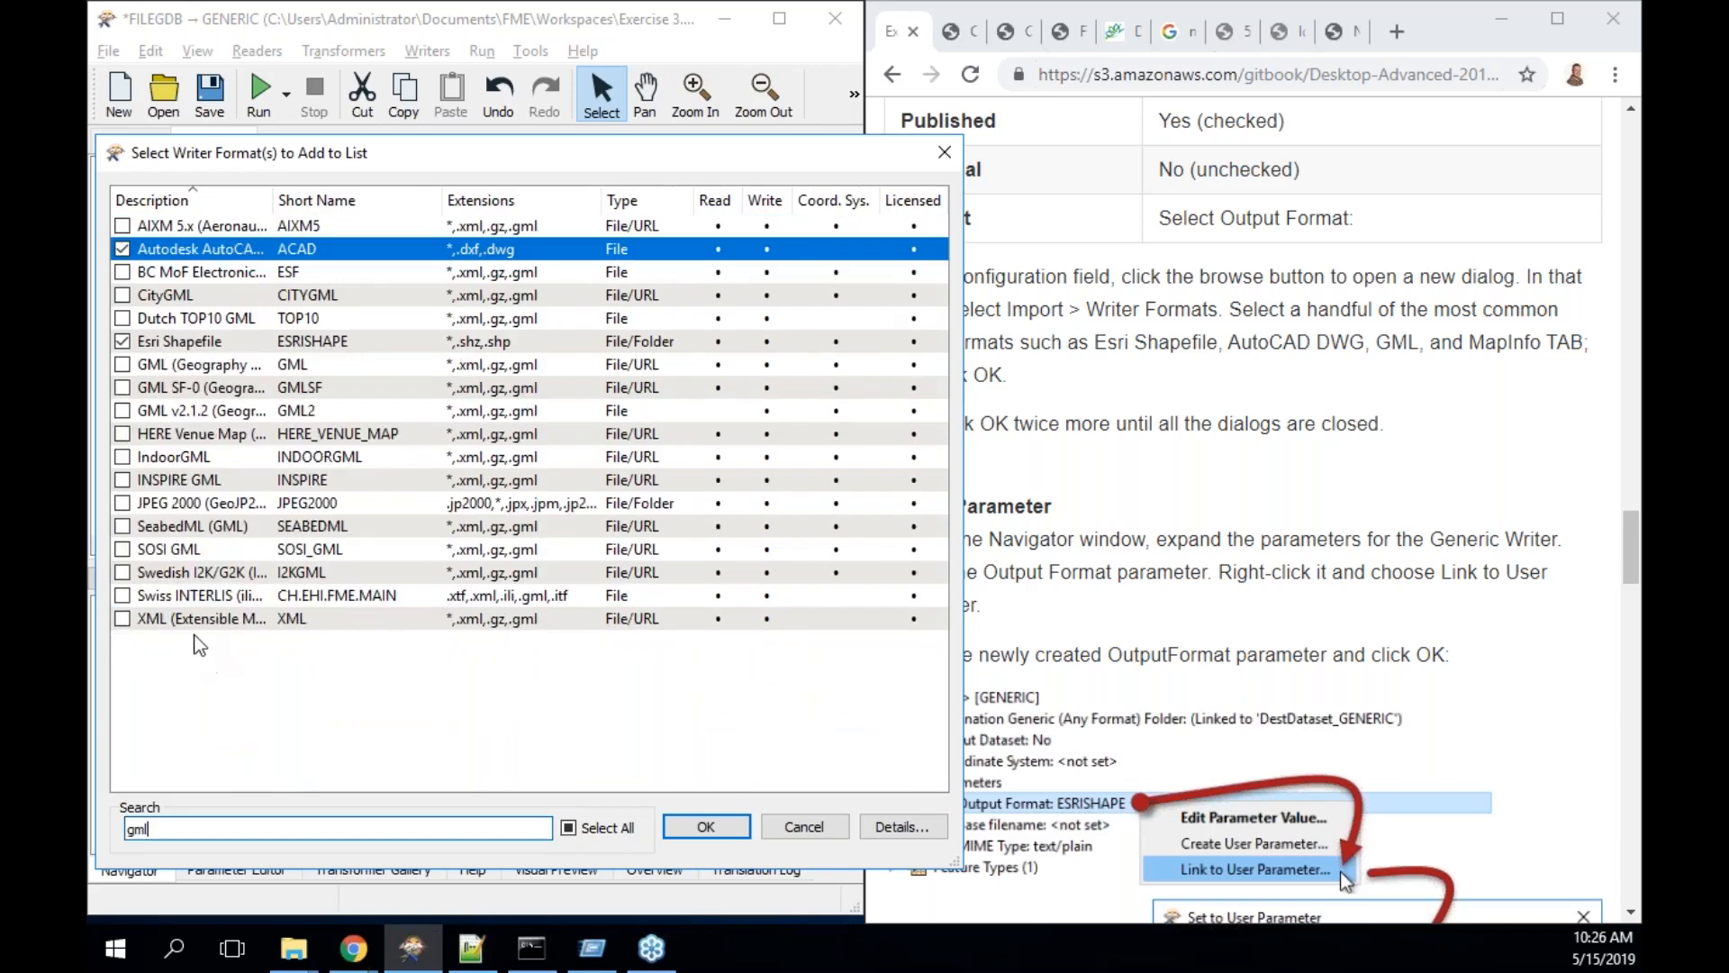
left_click(124, 364)
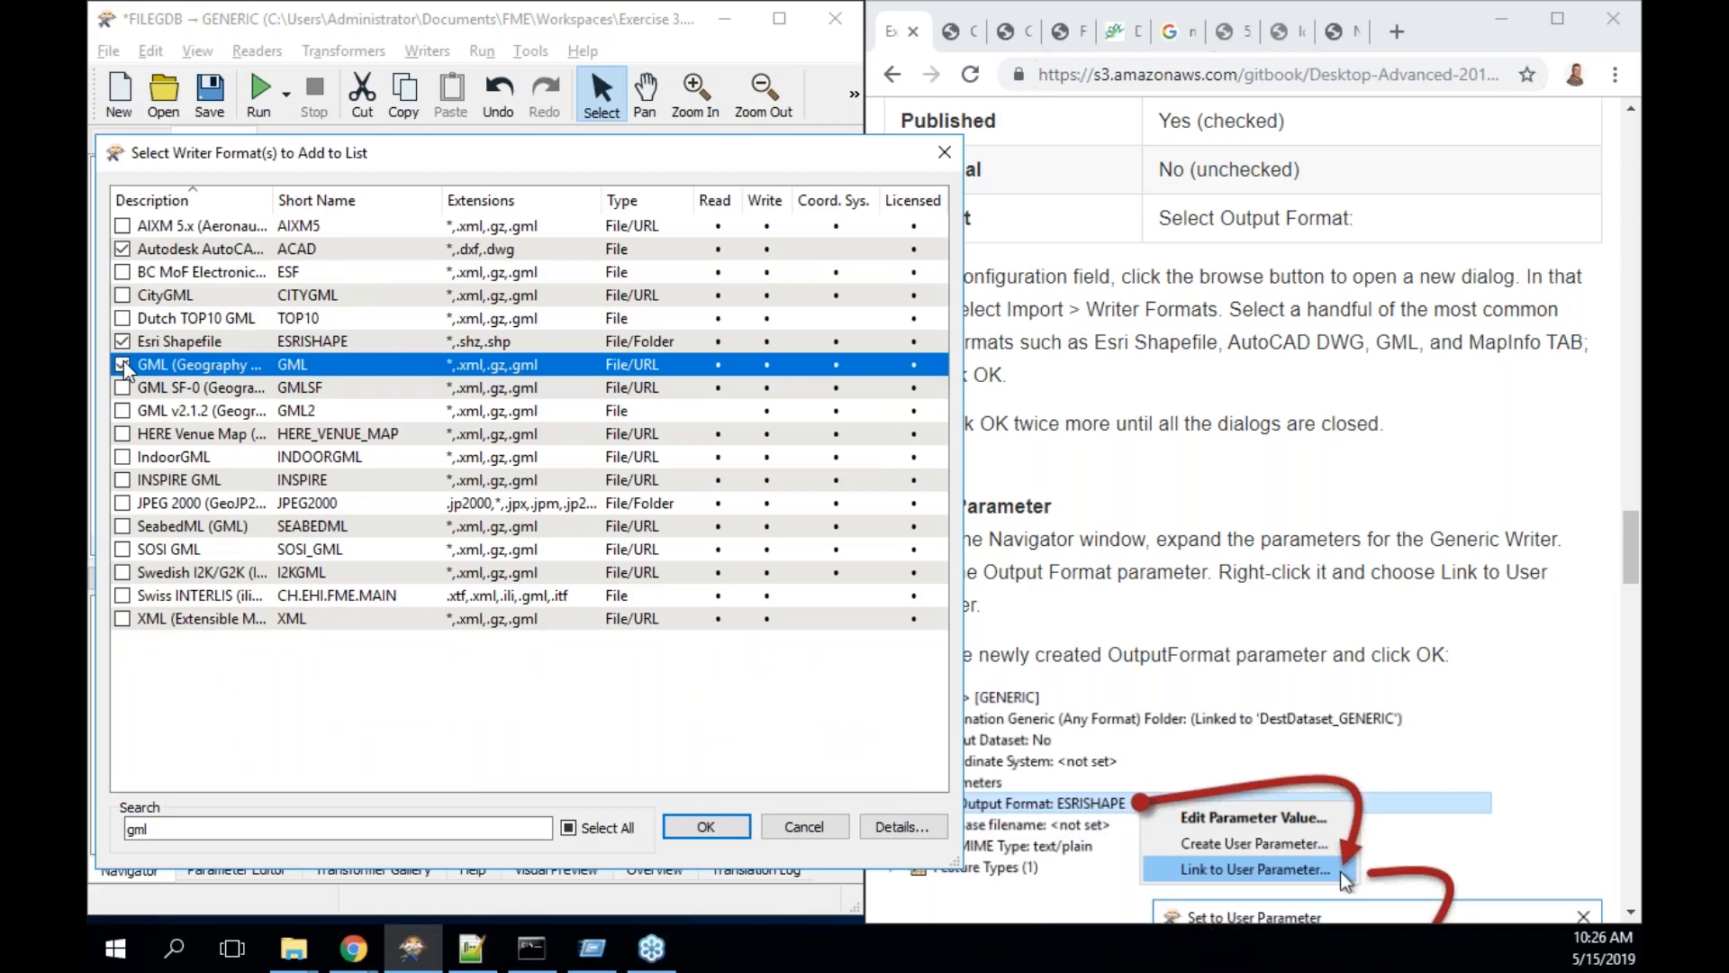
left_click_drag(181, 823, 117, 801)
type("mapinfo")
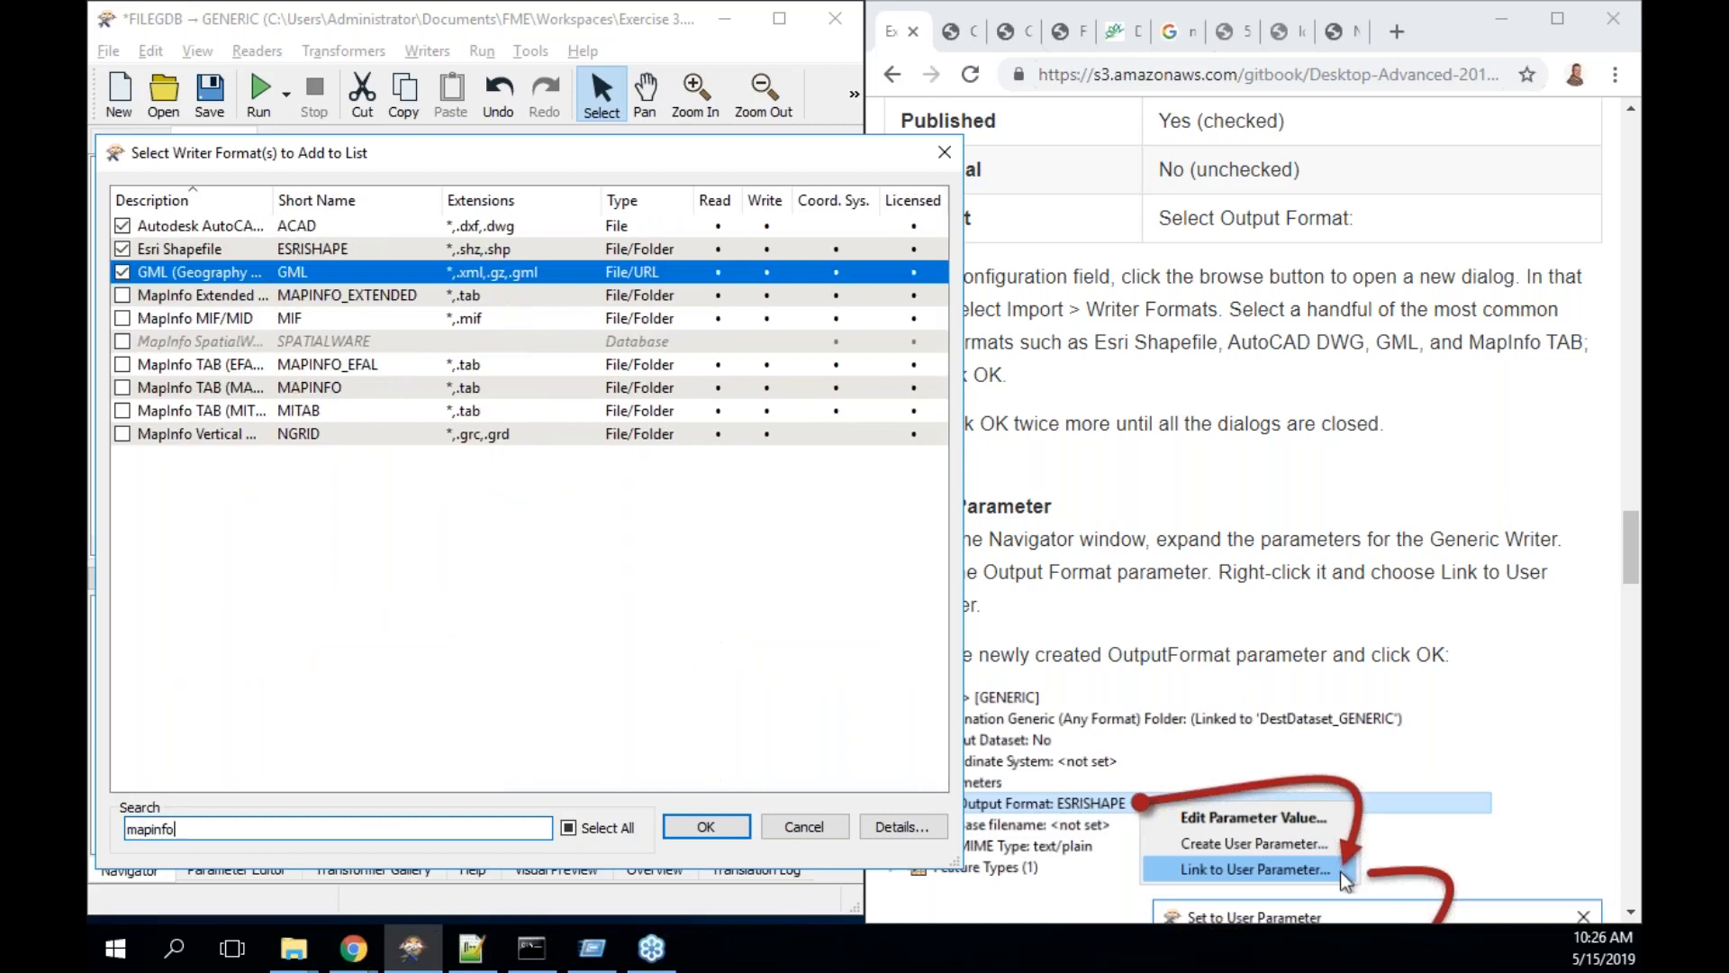
type(" tab")
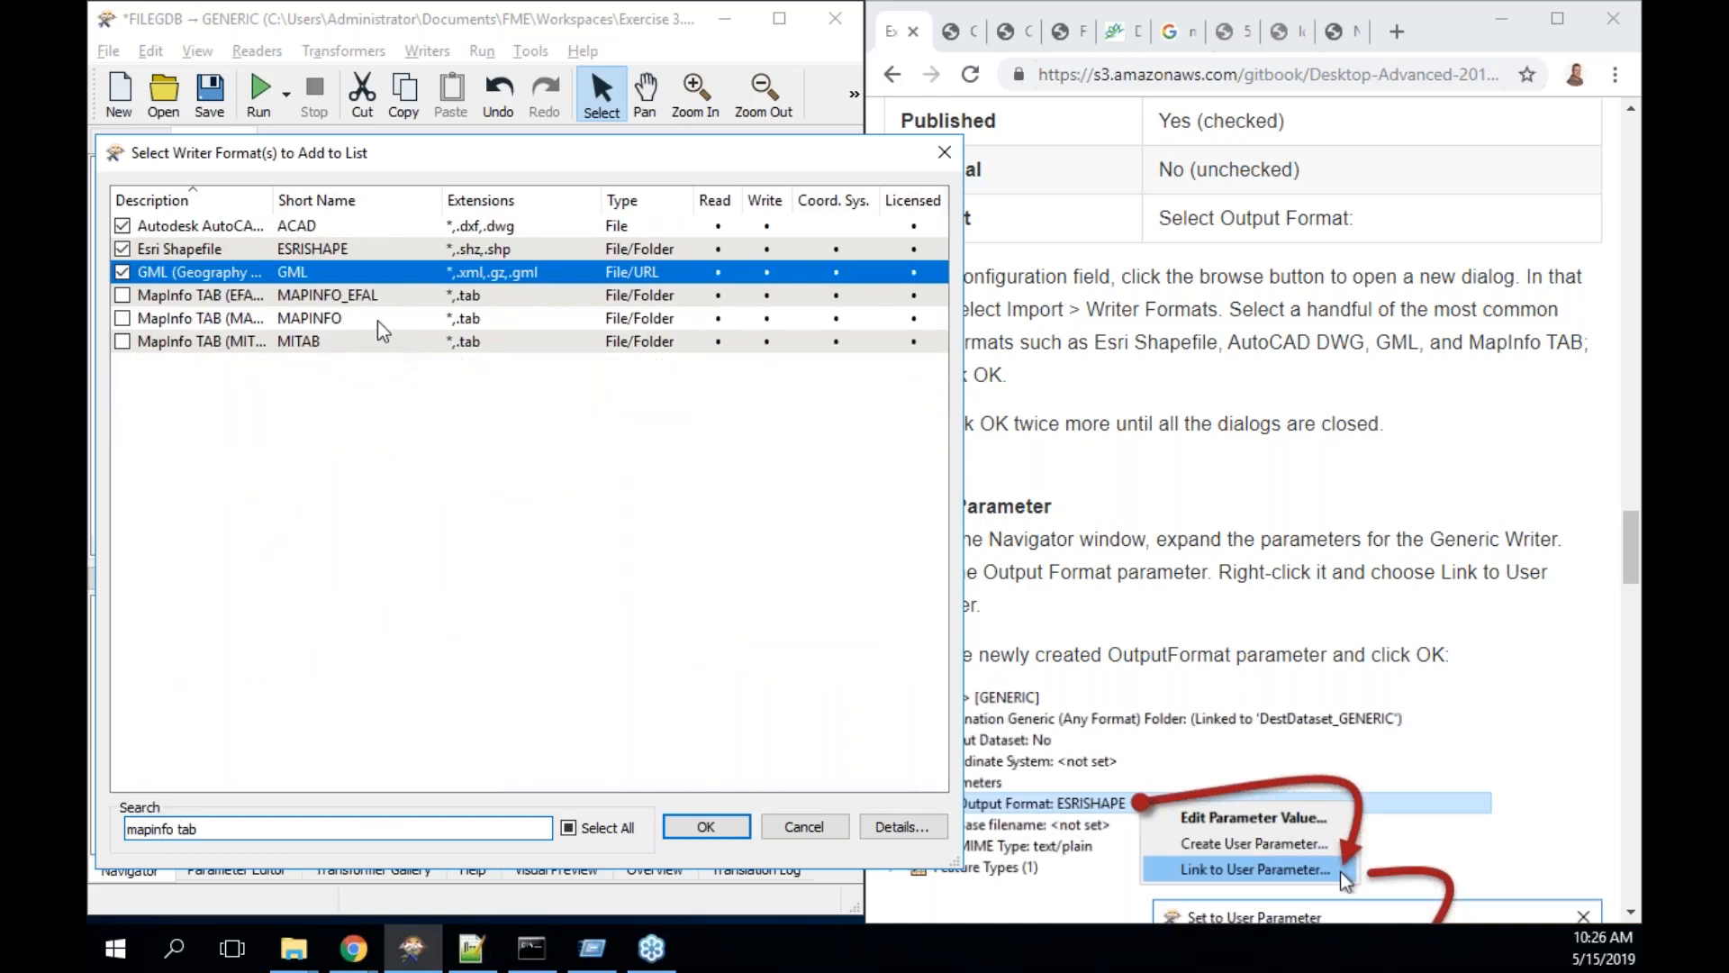
left_click(305, 343)
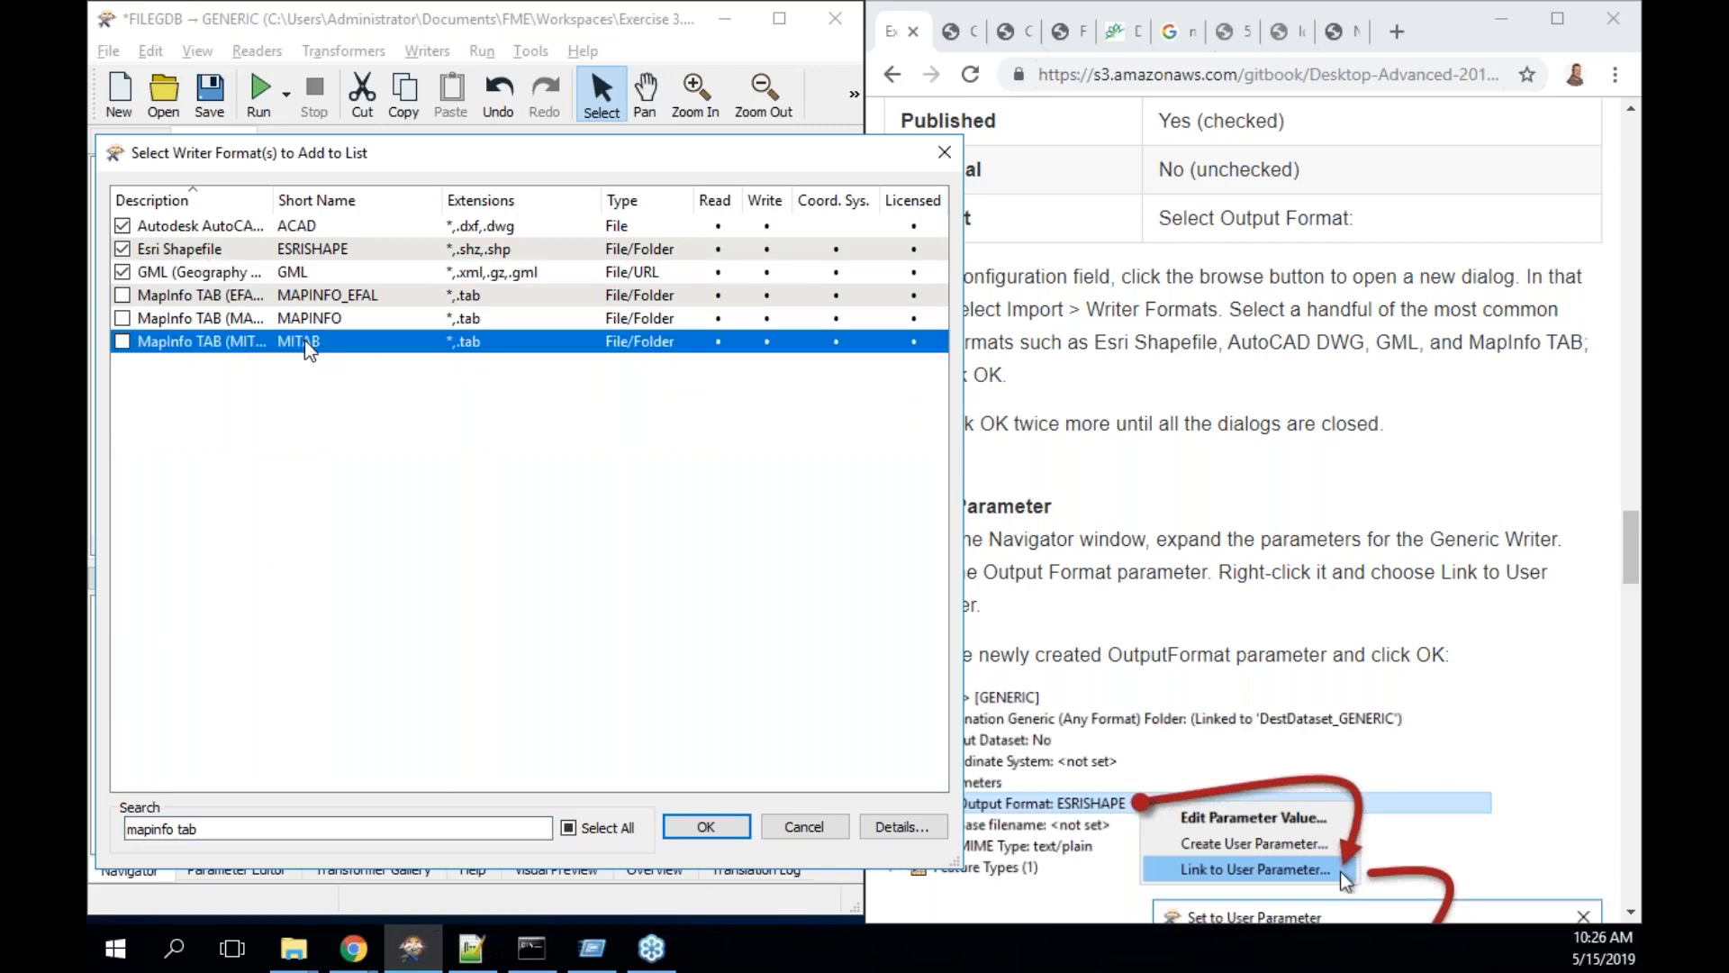
left_click(123, 341)
left_click(718, 824)
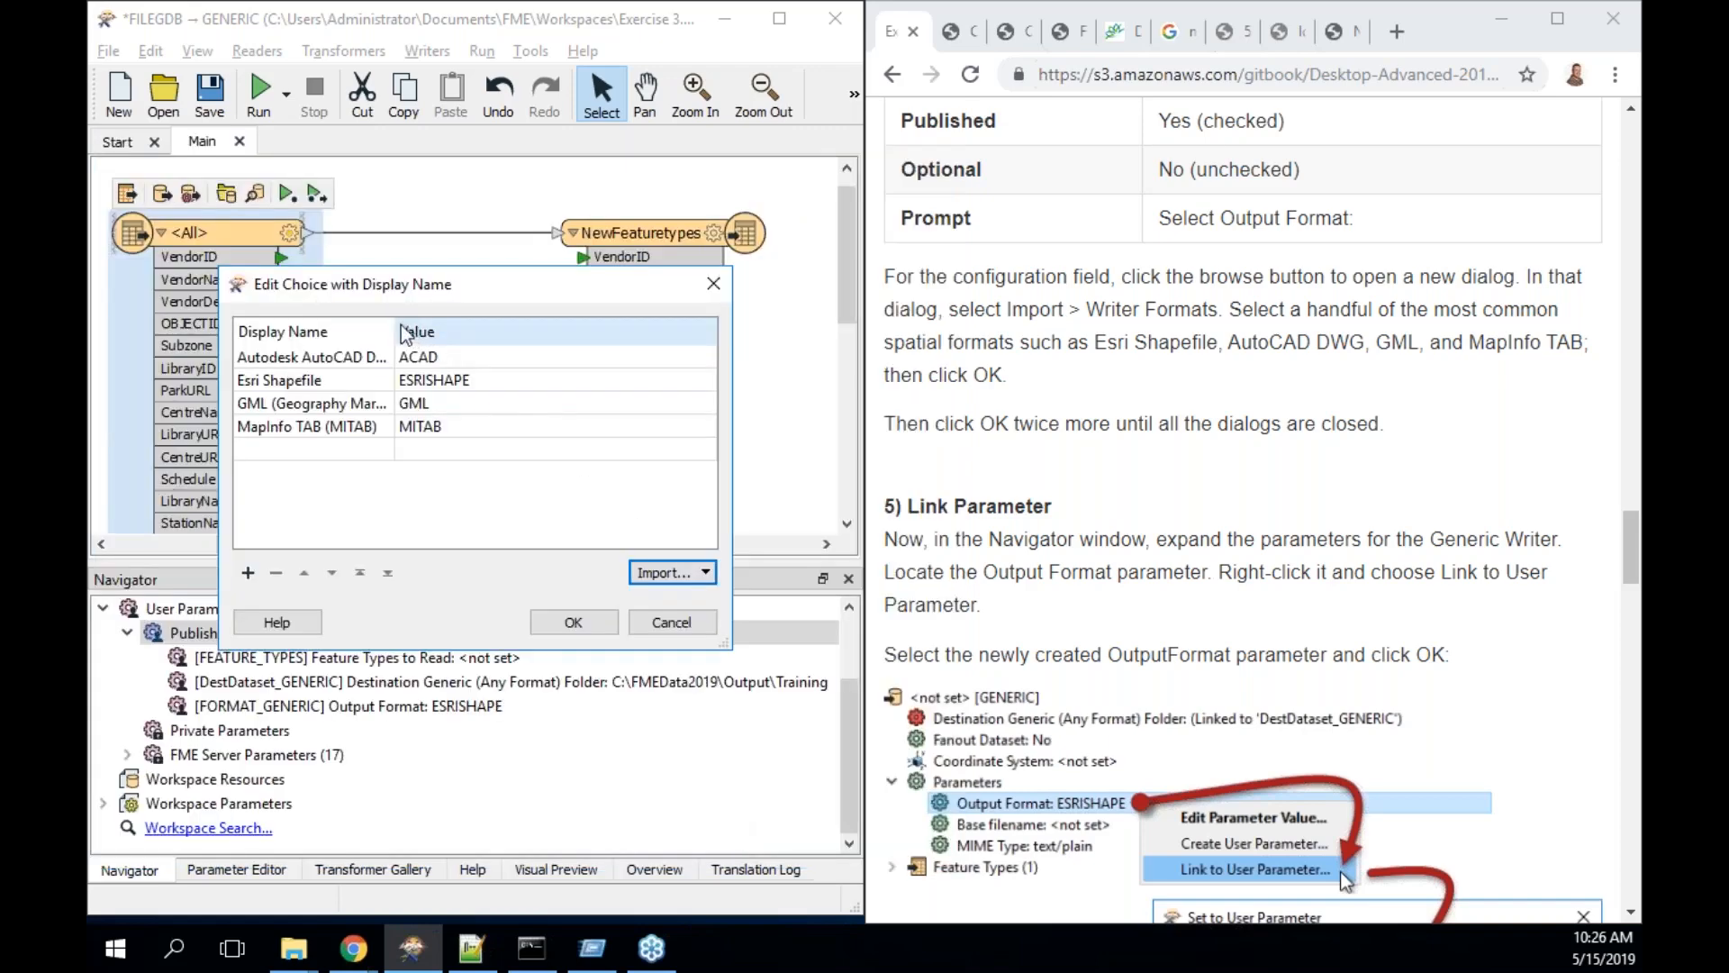
- Widen Display Name, move Esri Shapefile to the top and append ' (Get this one)' to its label
left_click_drag(395, 329, 580, 321)
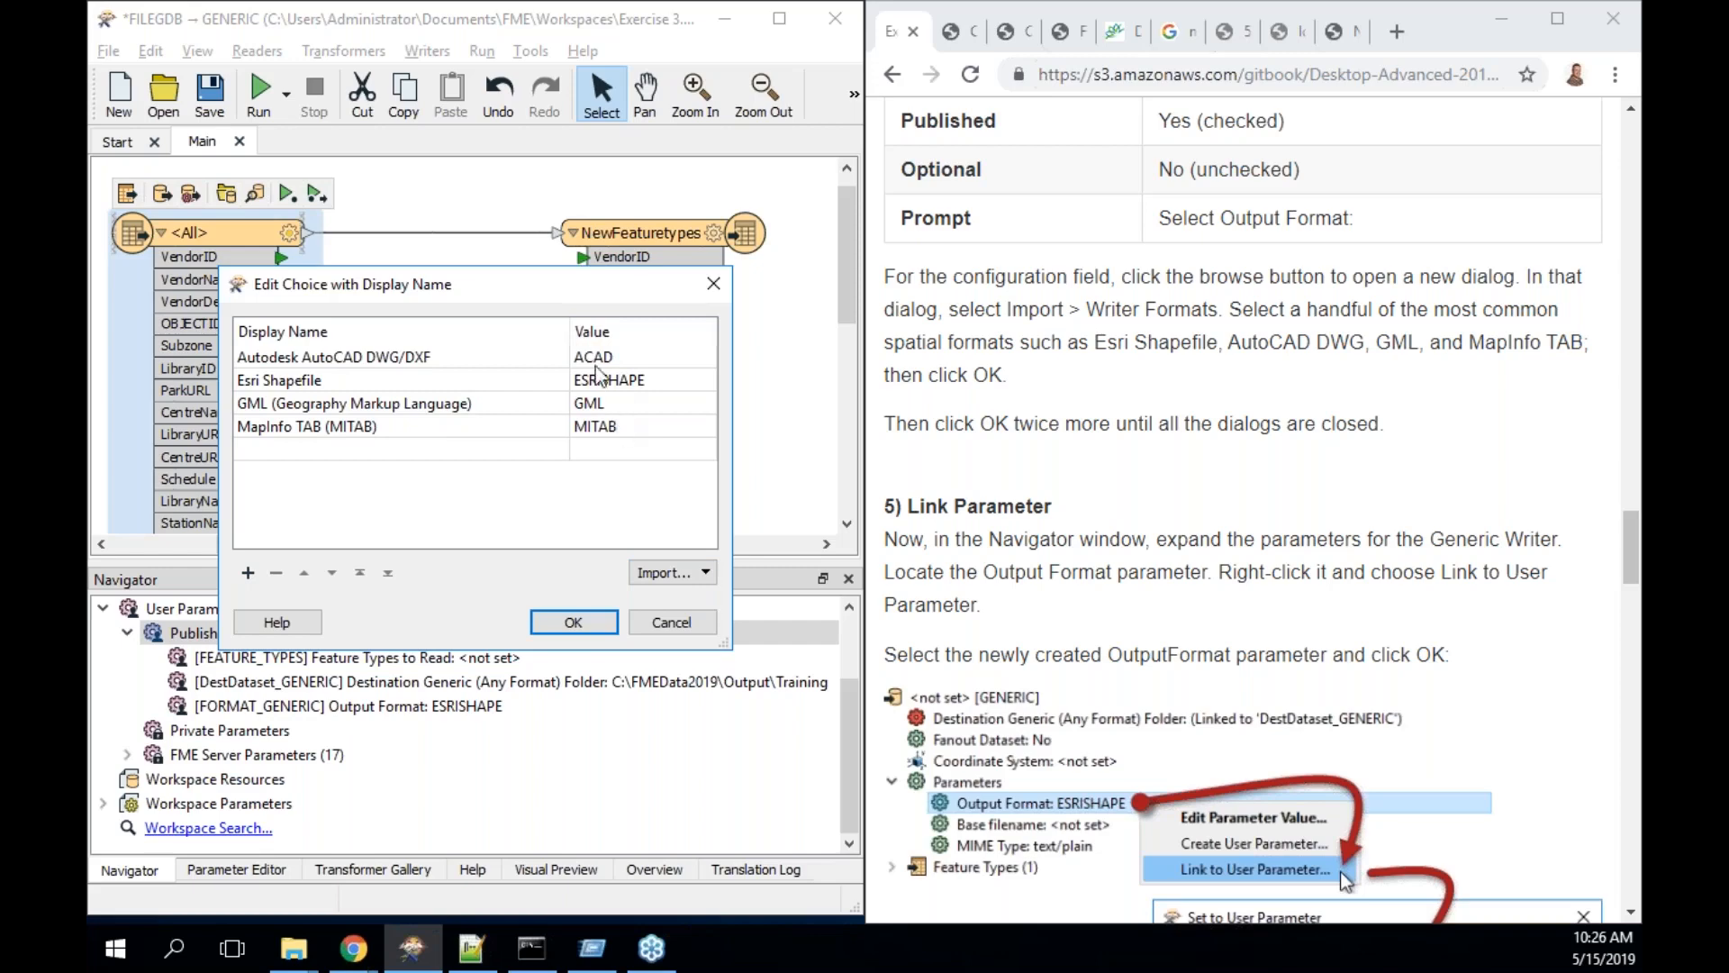
double_click(452, 386)
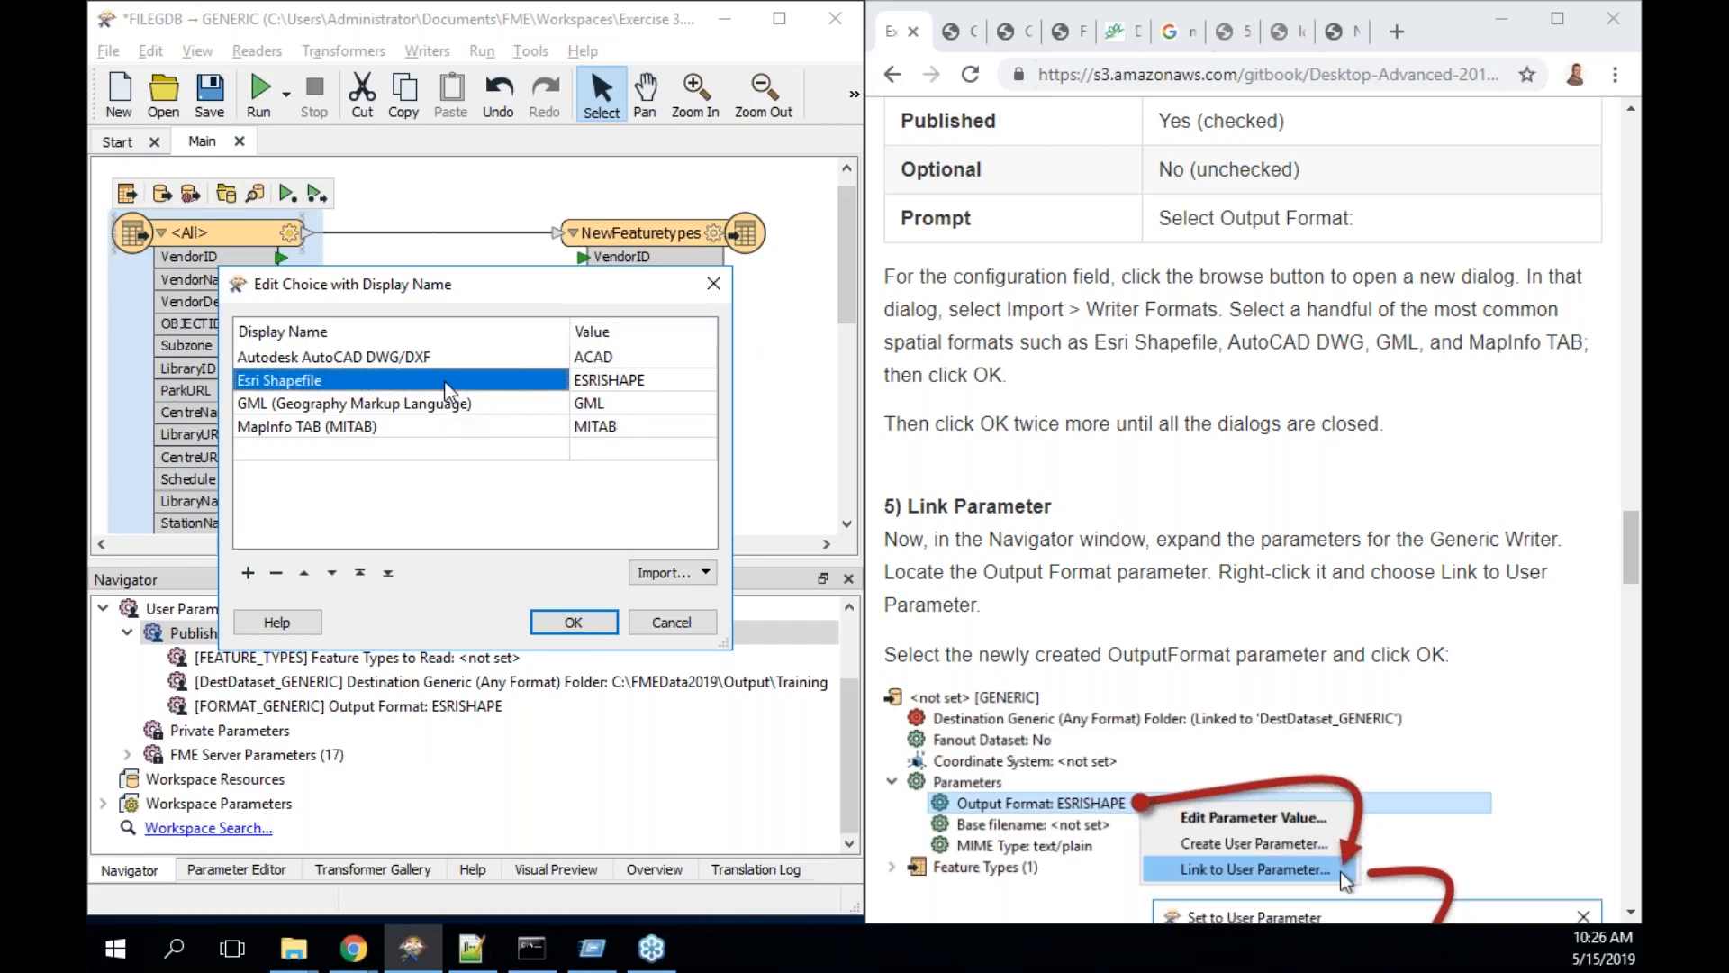
key("End")
type("(")
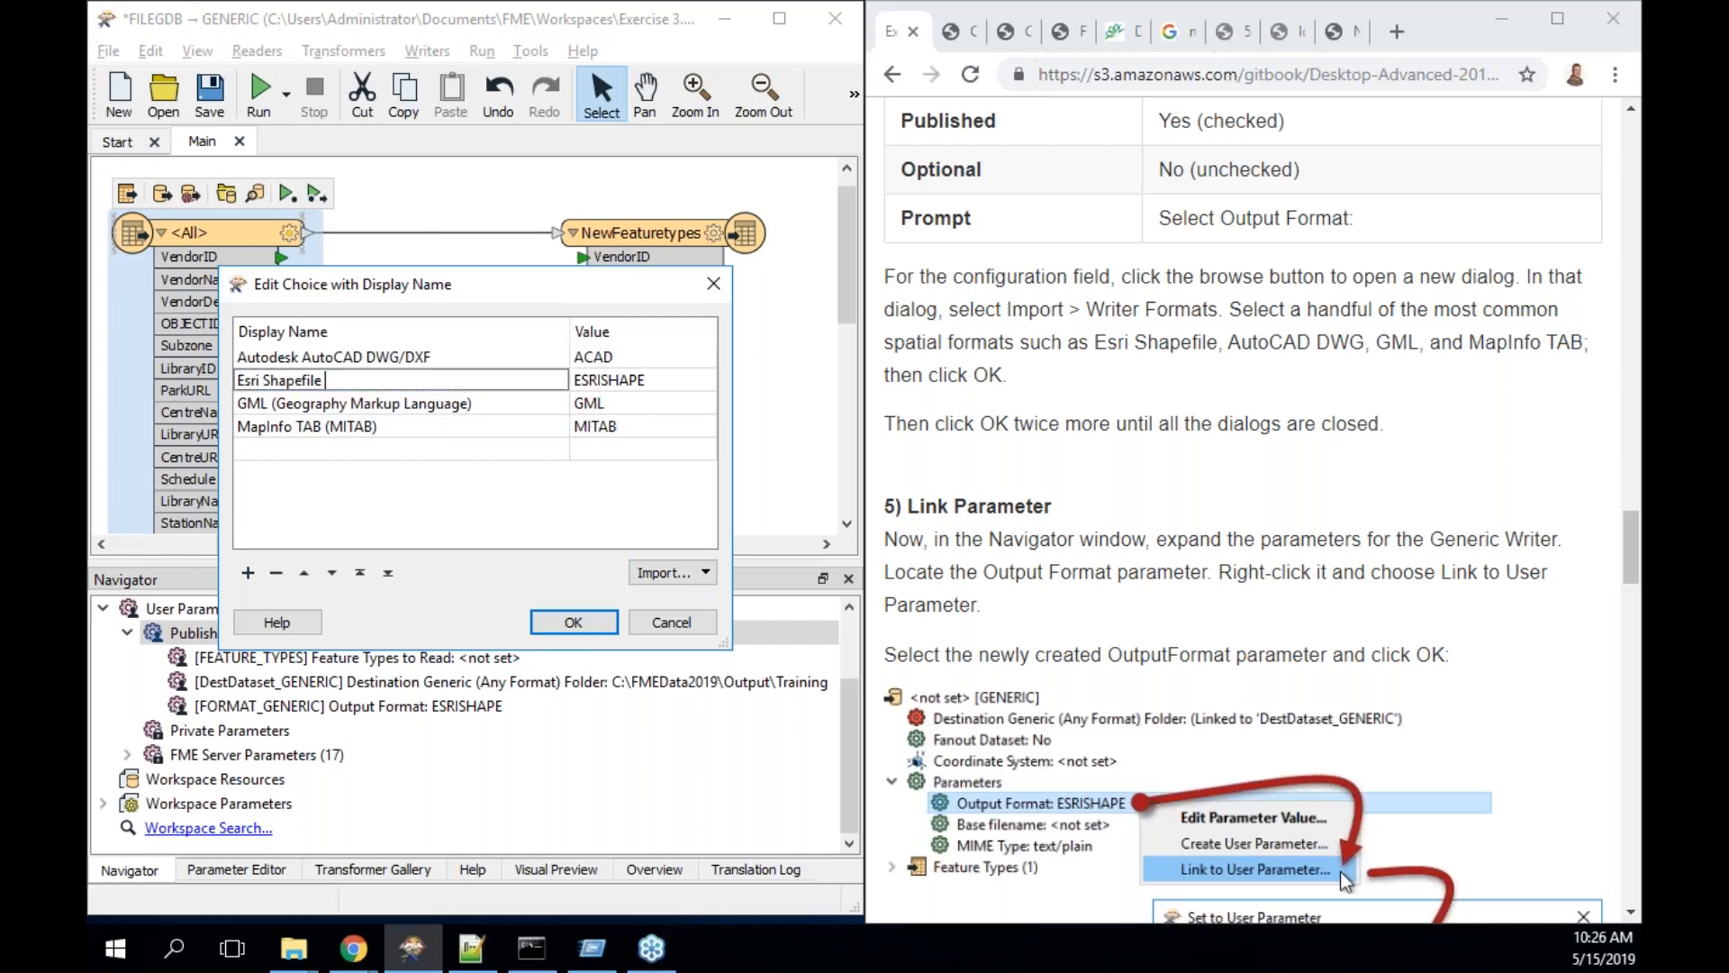
type("Get this one)")
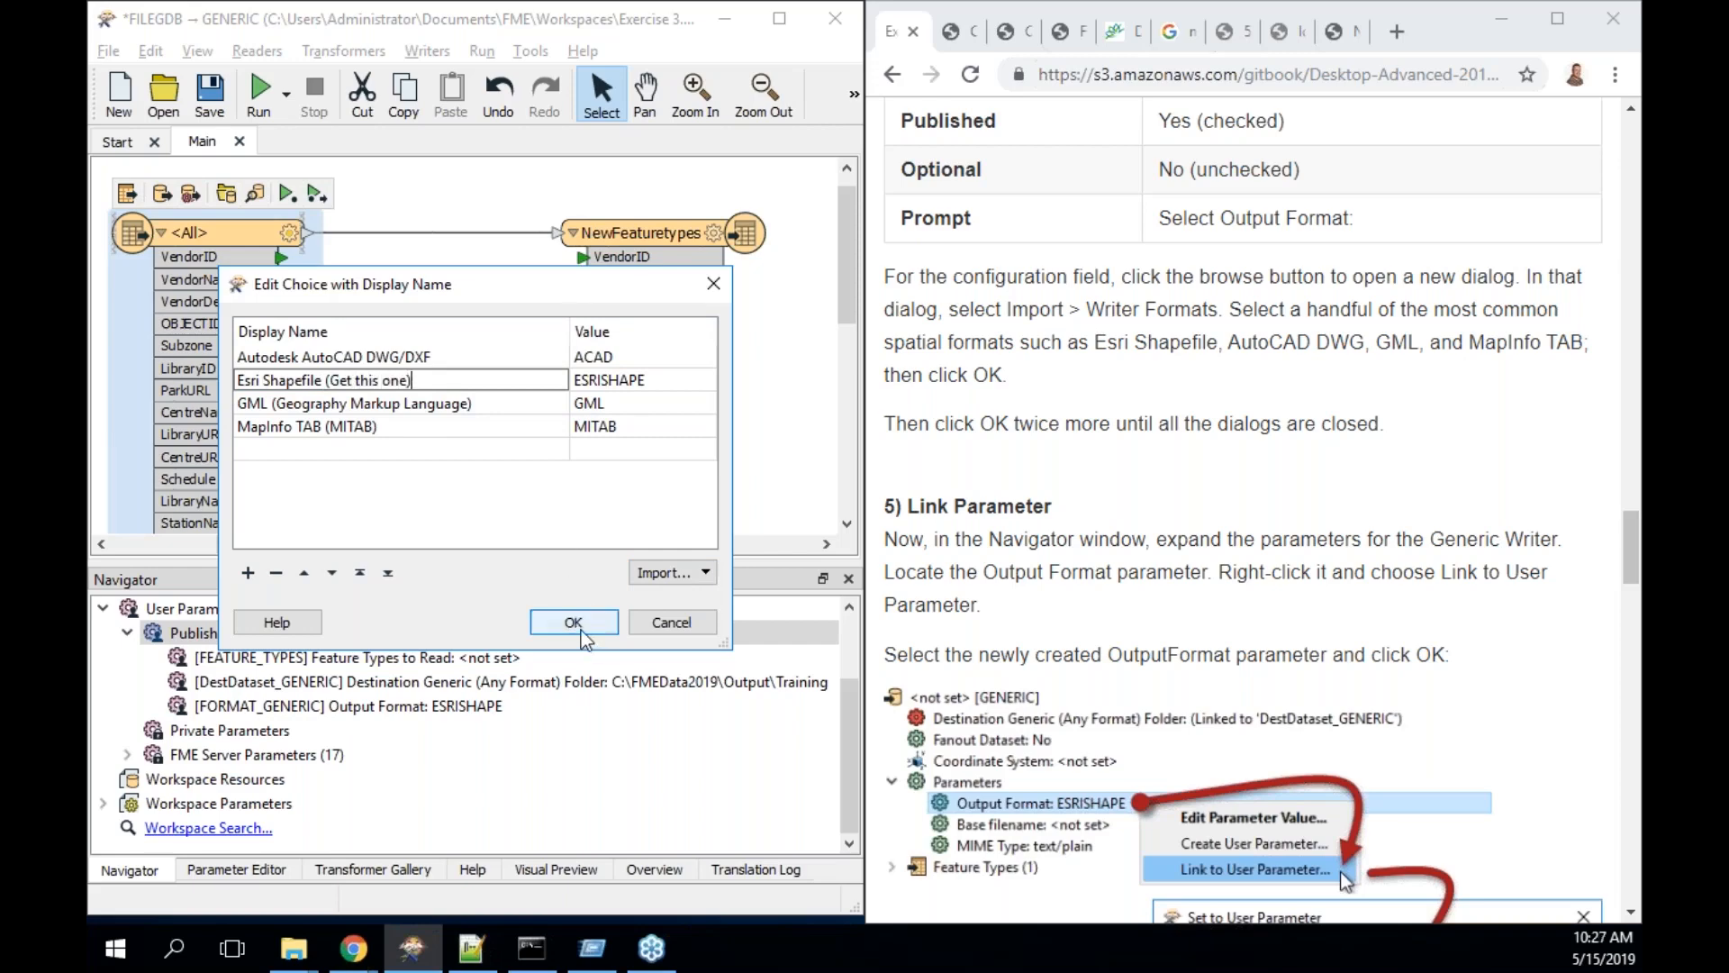
left_click(304, 572)
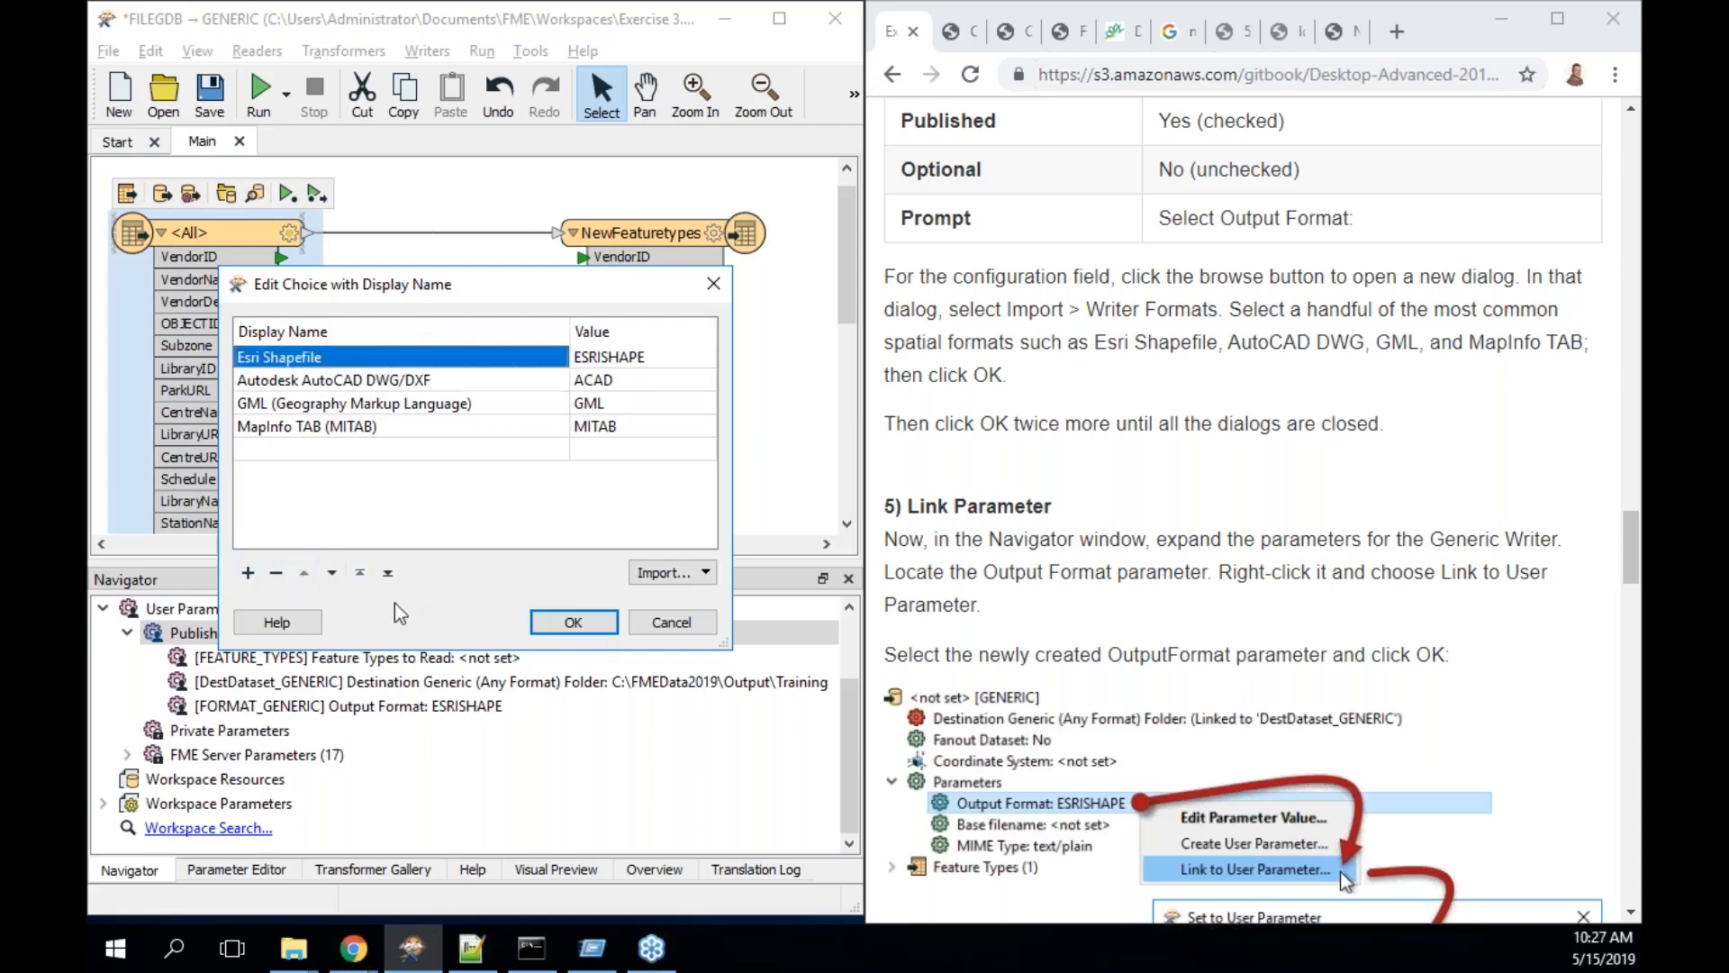
double_click(440, 362)
left_click(439, 362)
type("(Get this one)")
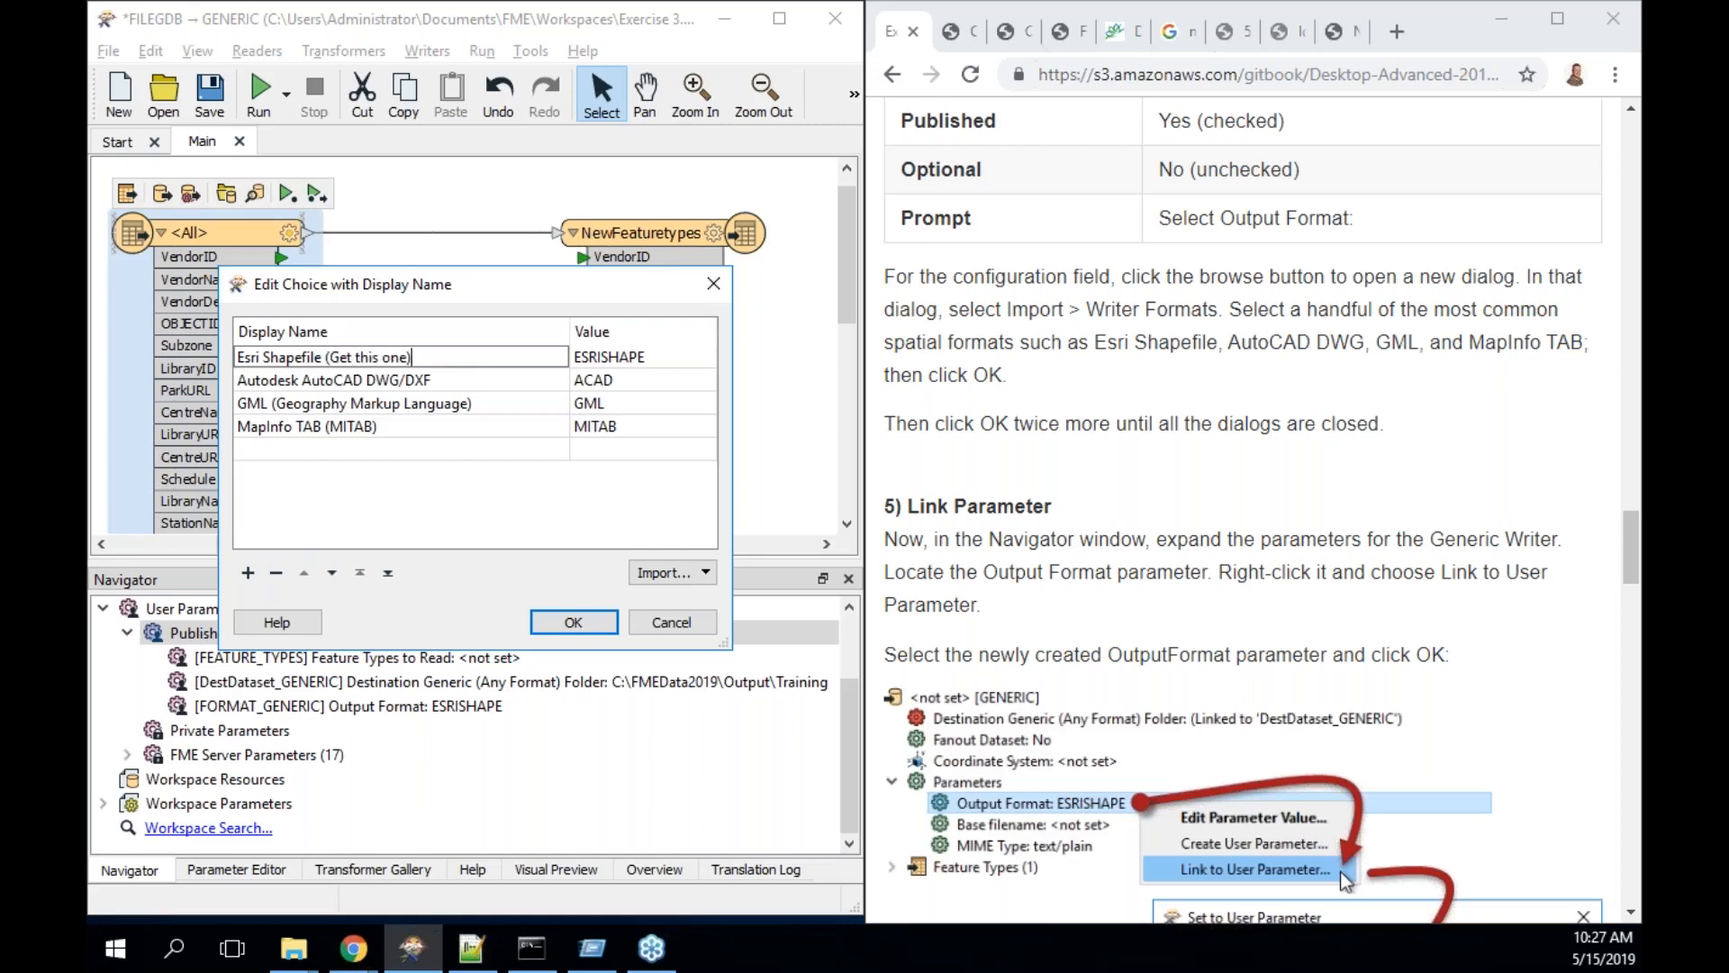
- Accept the four choices, default OutputFormat to 'Esri Shapefile (Get this one)', and create the parameter
left_click(571, 622)
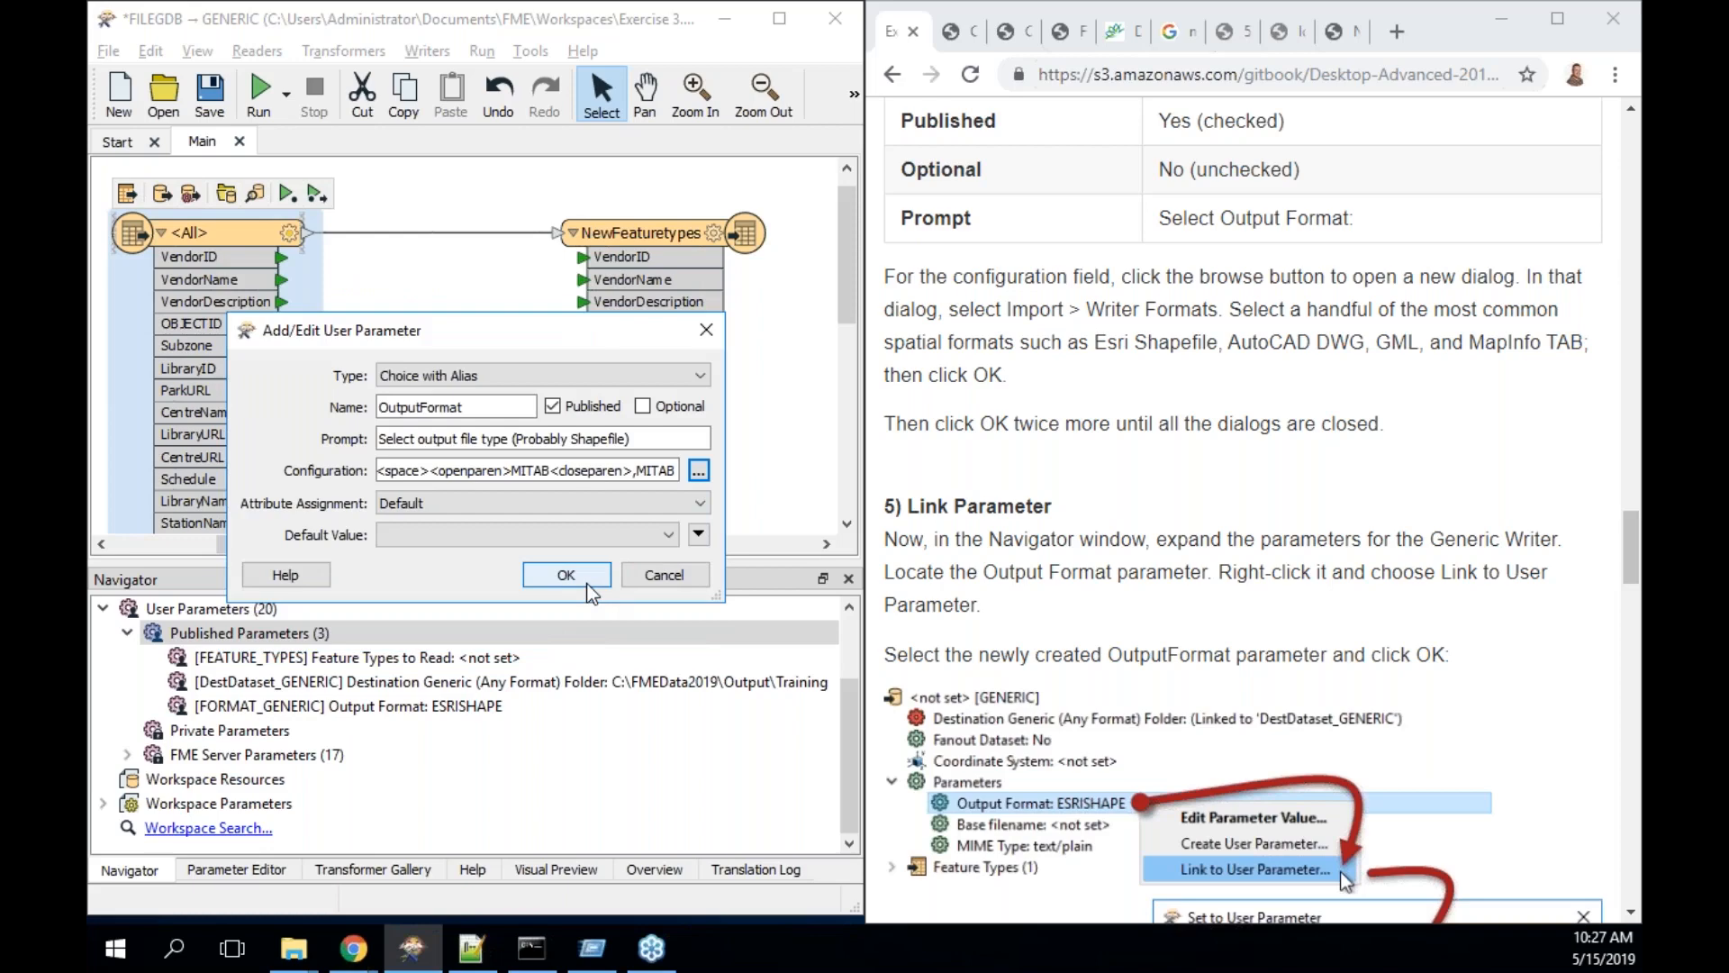
left_click(668, 534)
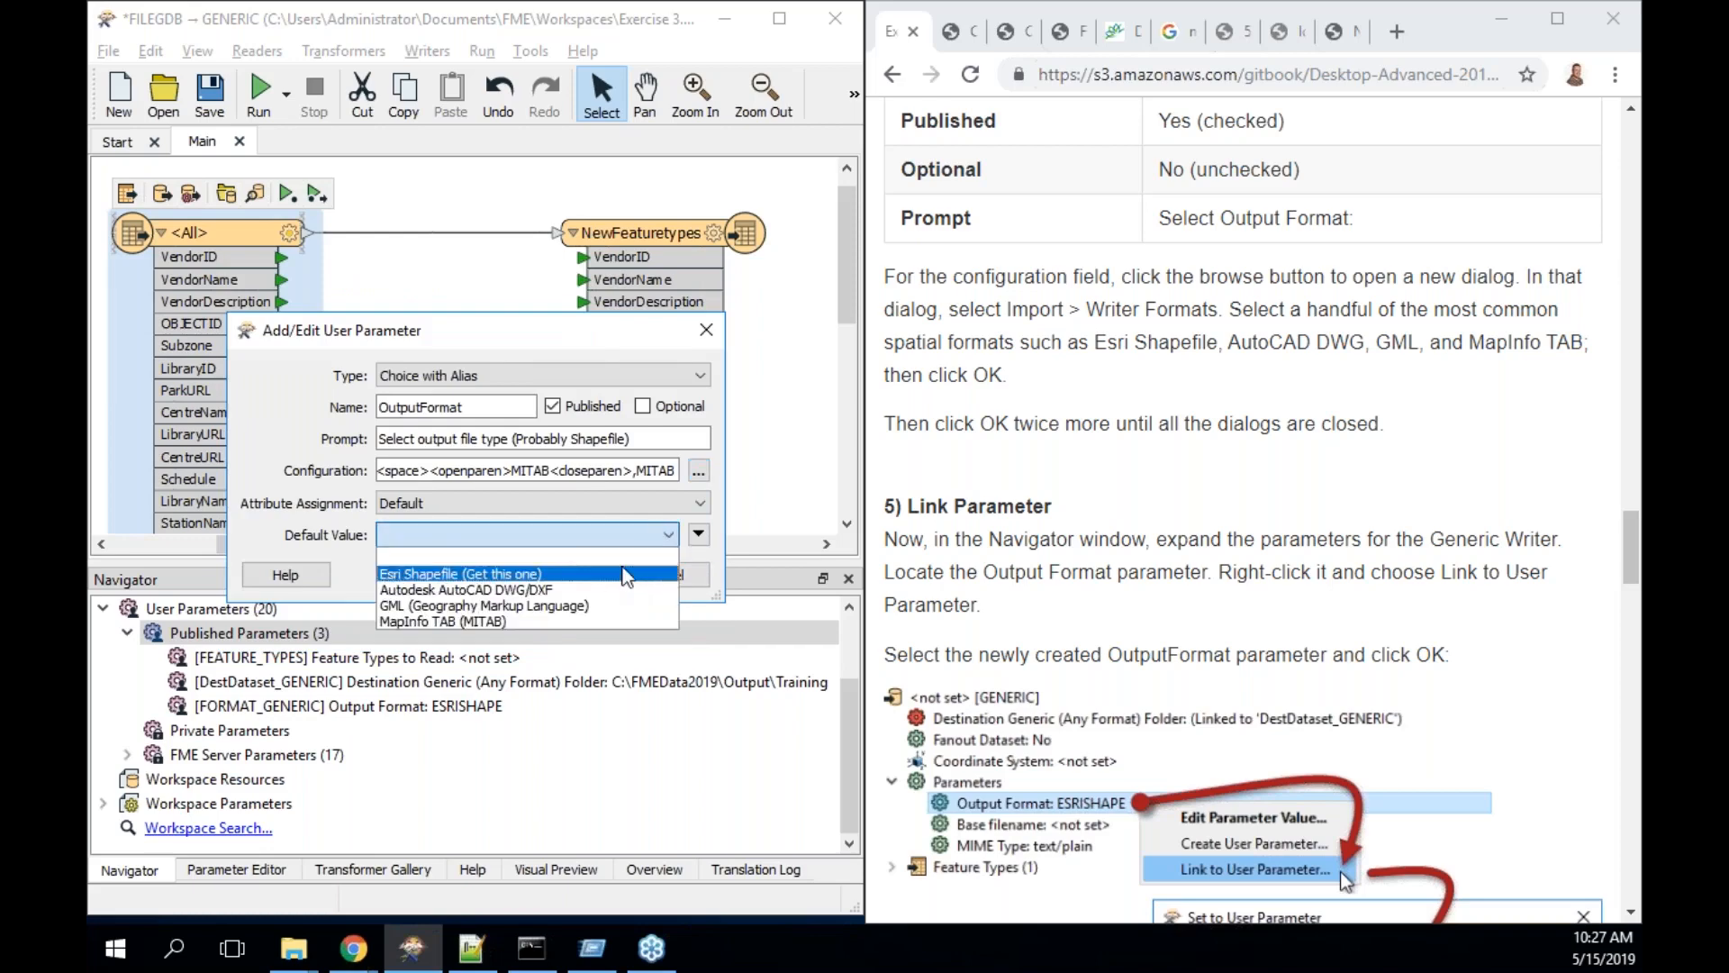
left_click(628, 575)
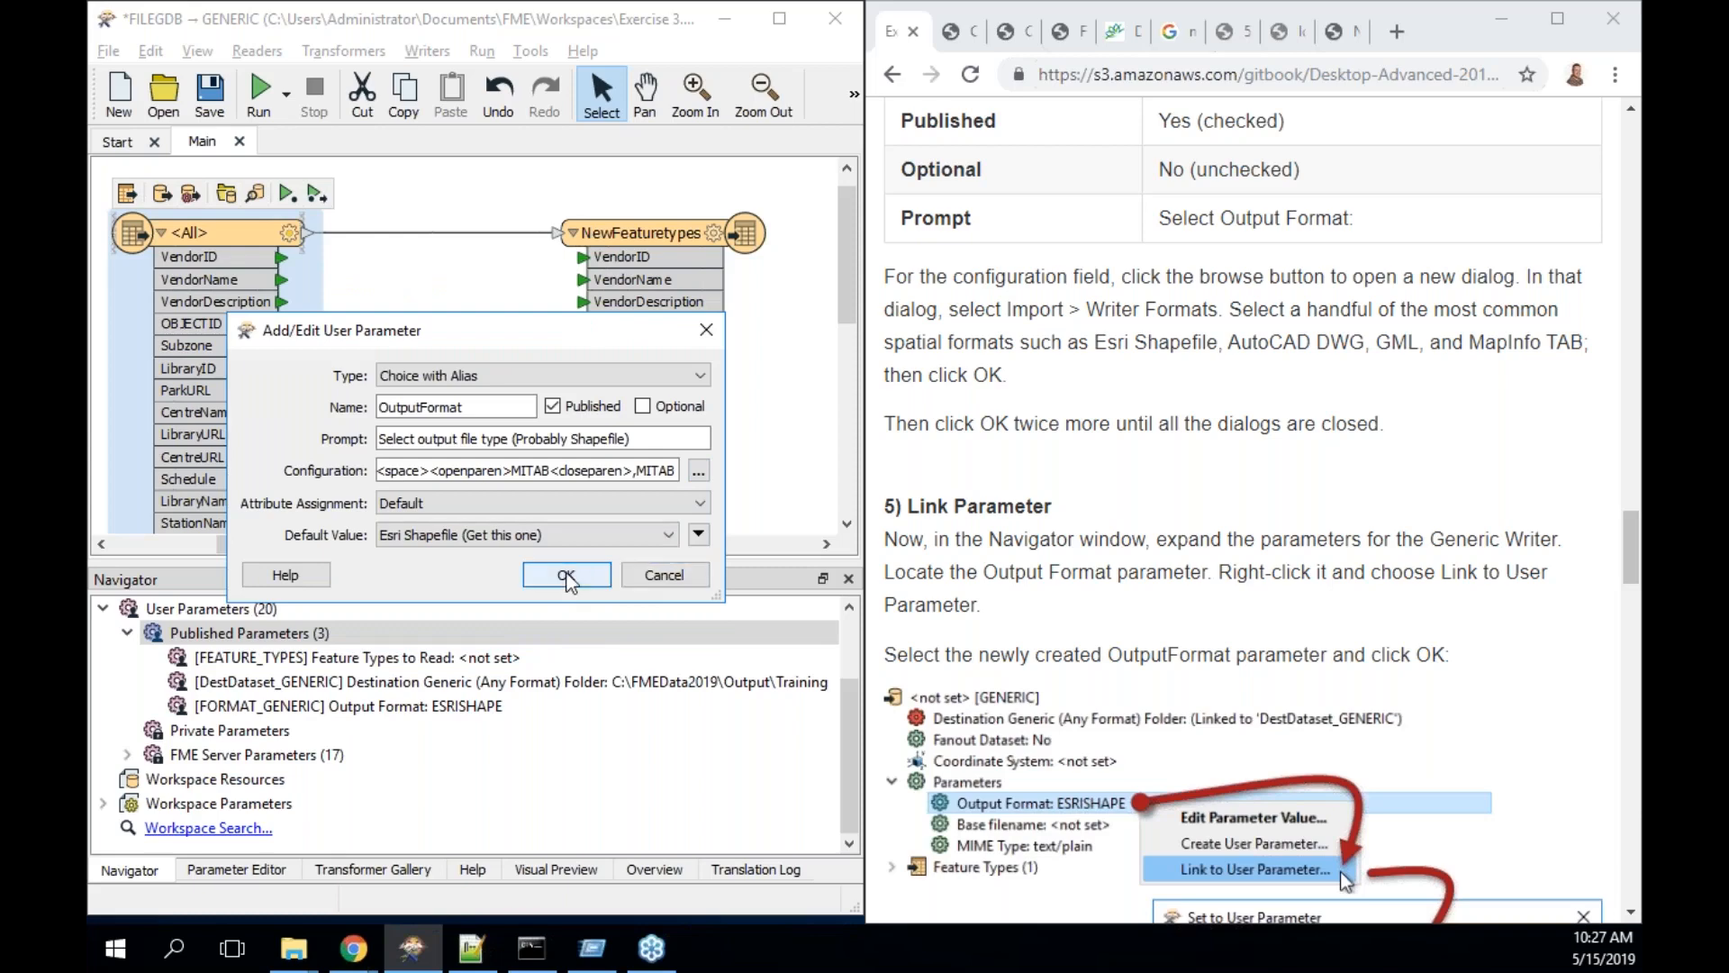
scroll(1261, 513, "down", 8)
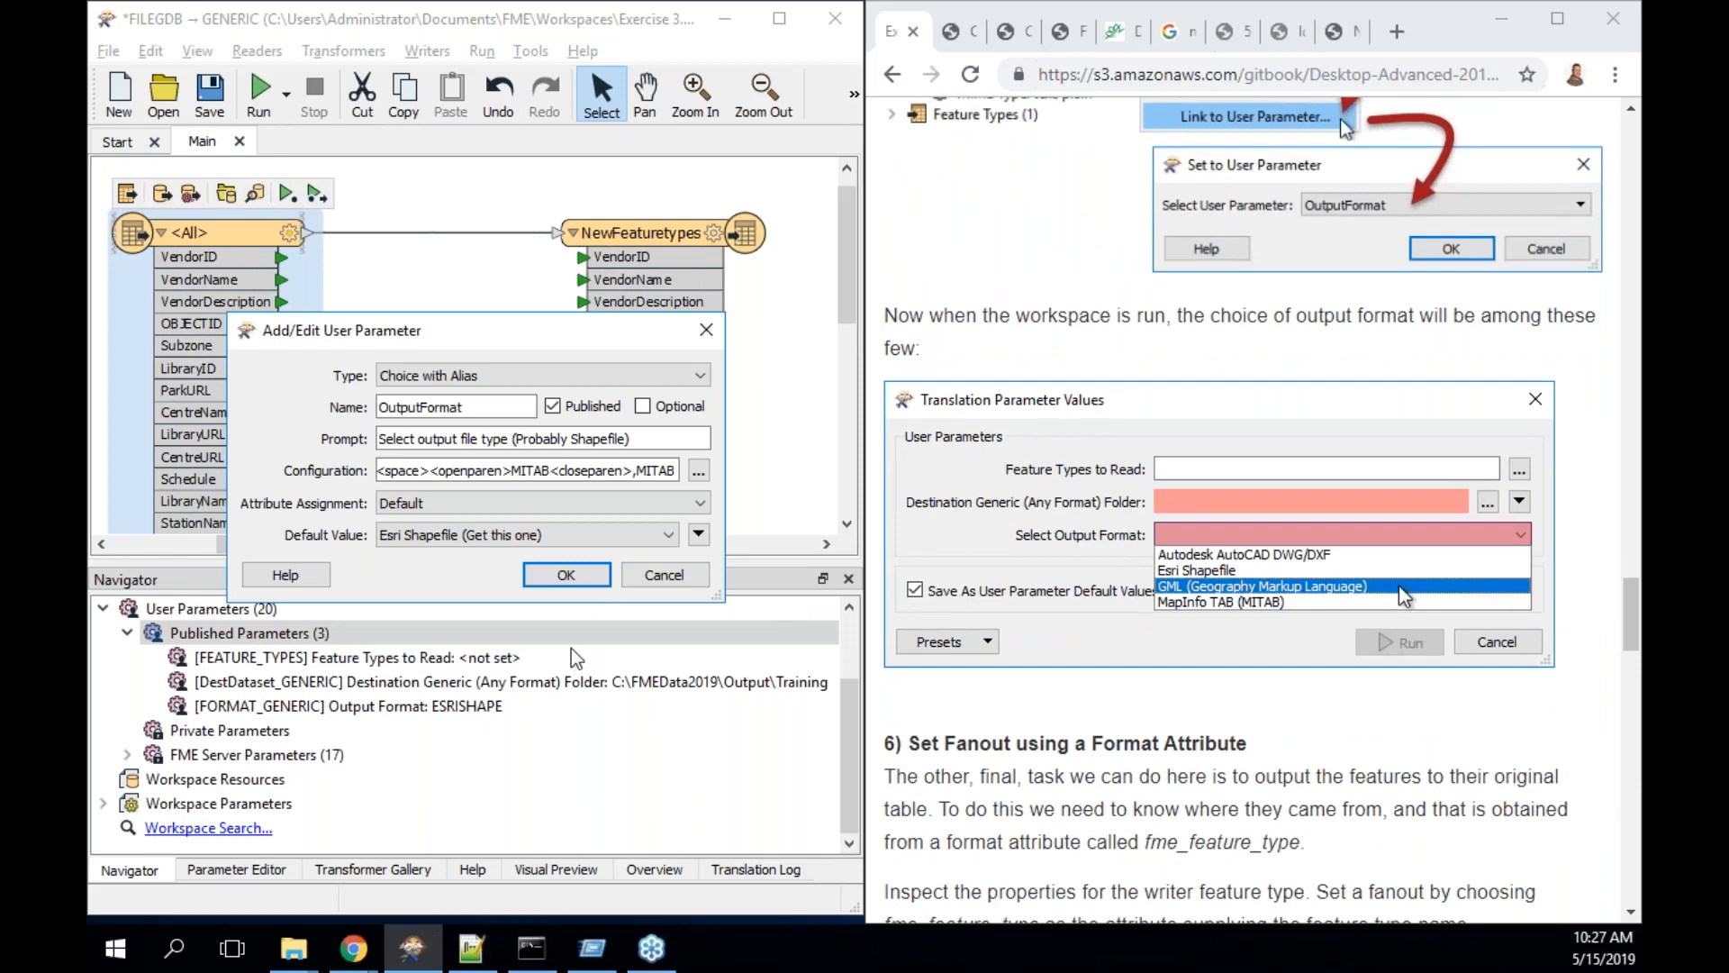
left_click(586, 586)
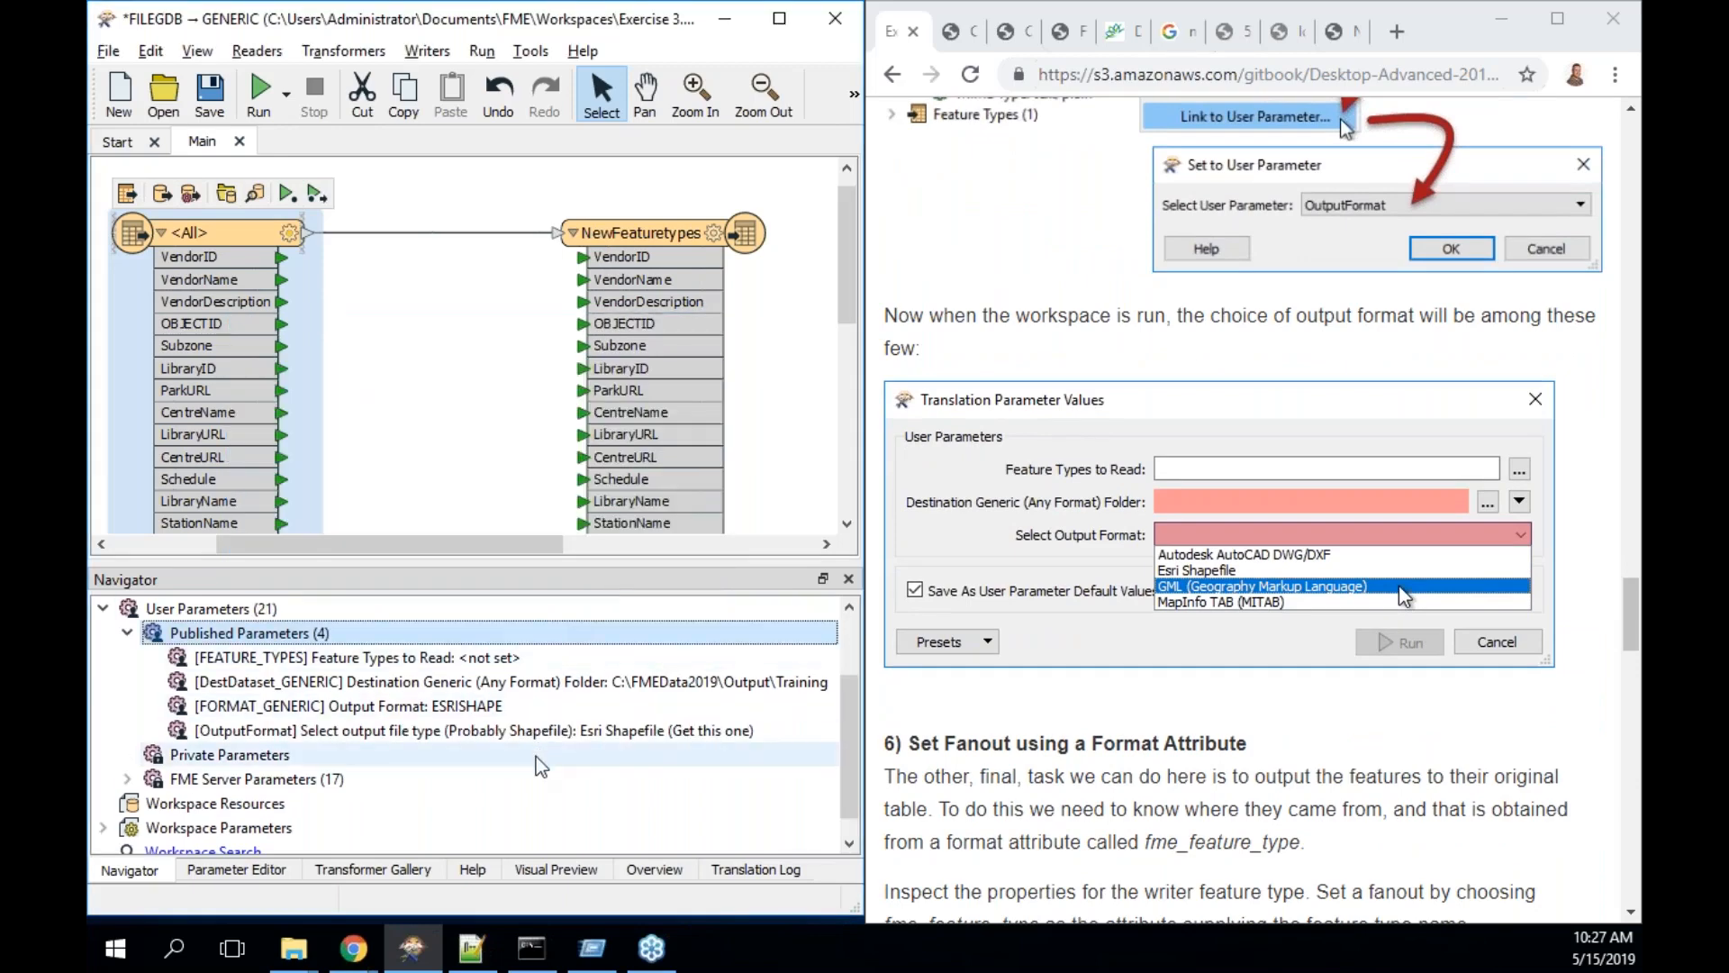
scroll(1056, 671, "down", 2)
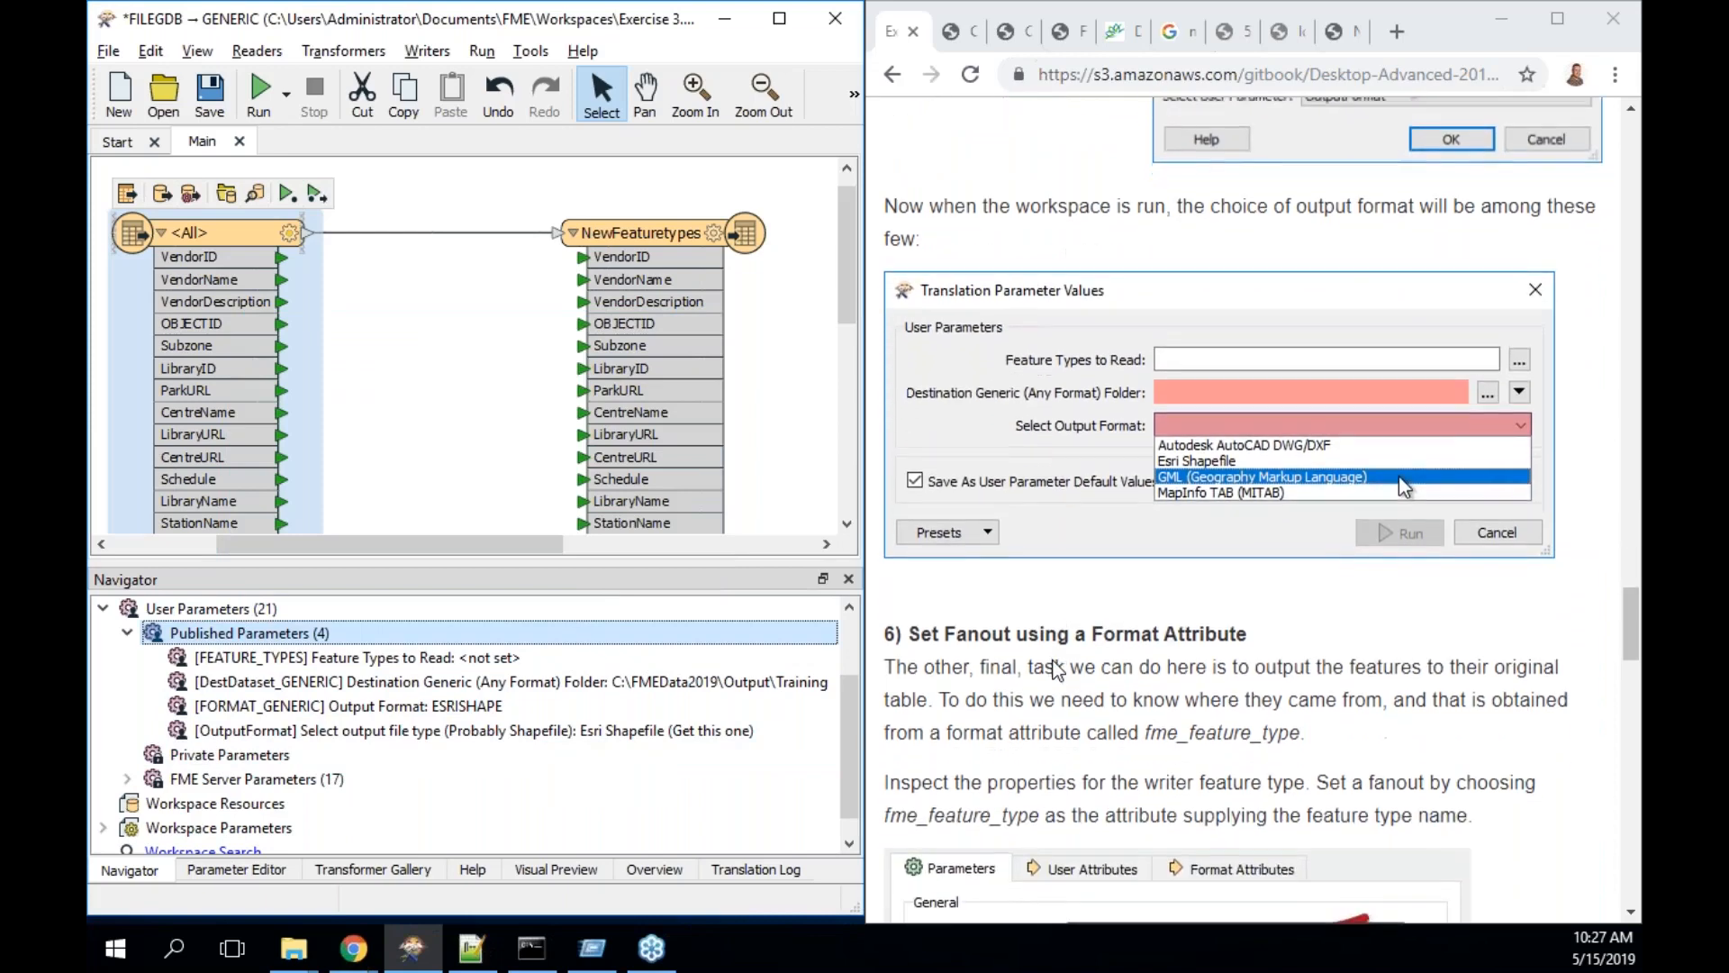
scroll(1056, 671, "down", 1)
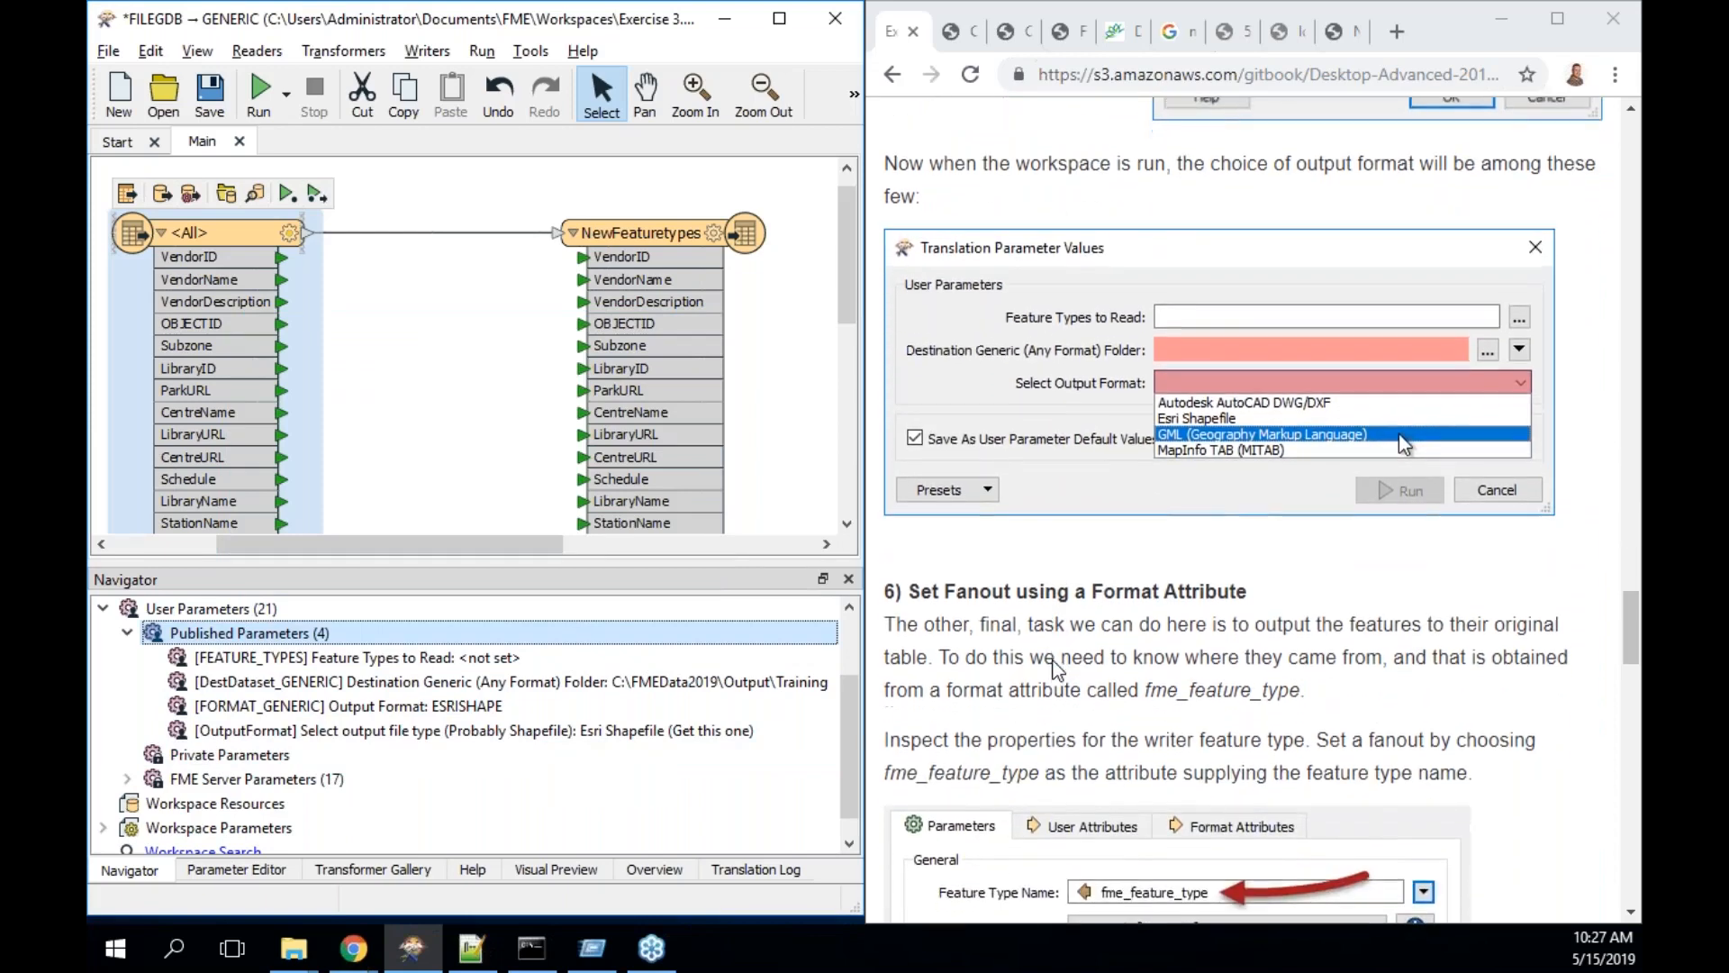
- Check that the run prompt offers 'Esri Shapefile (Get this one)' as the output file type, then cancel without running
left_click(265, 94)
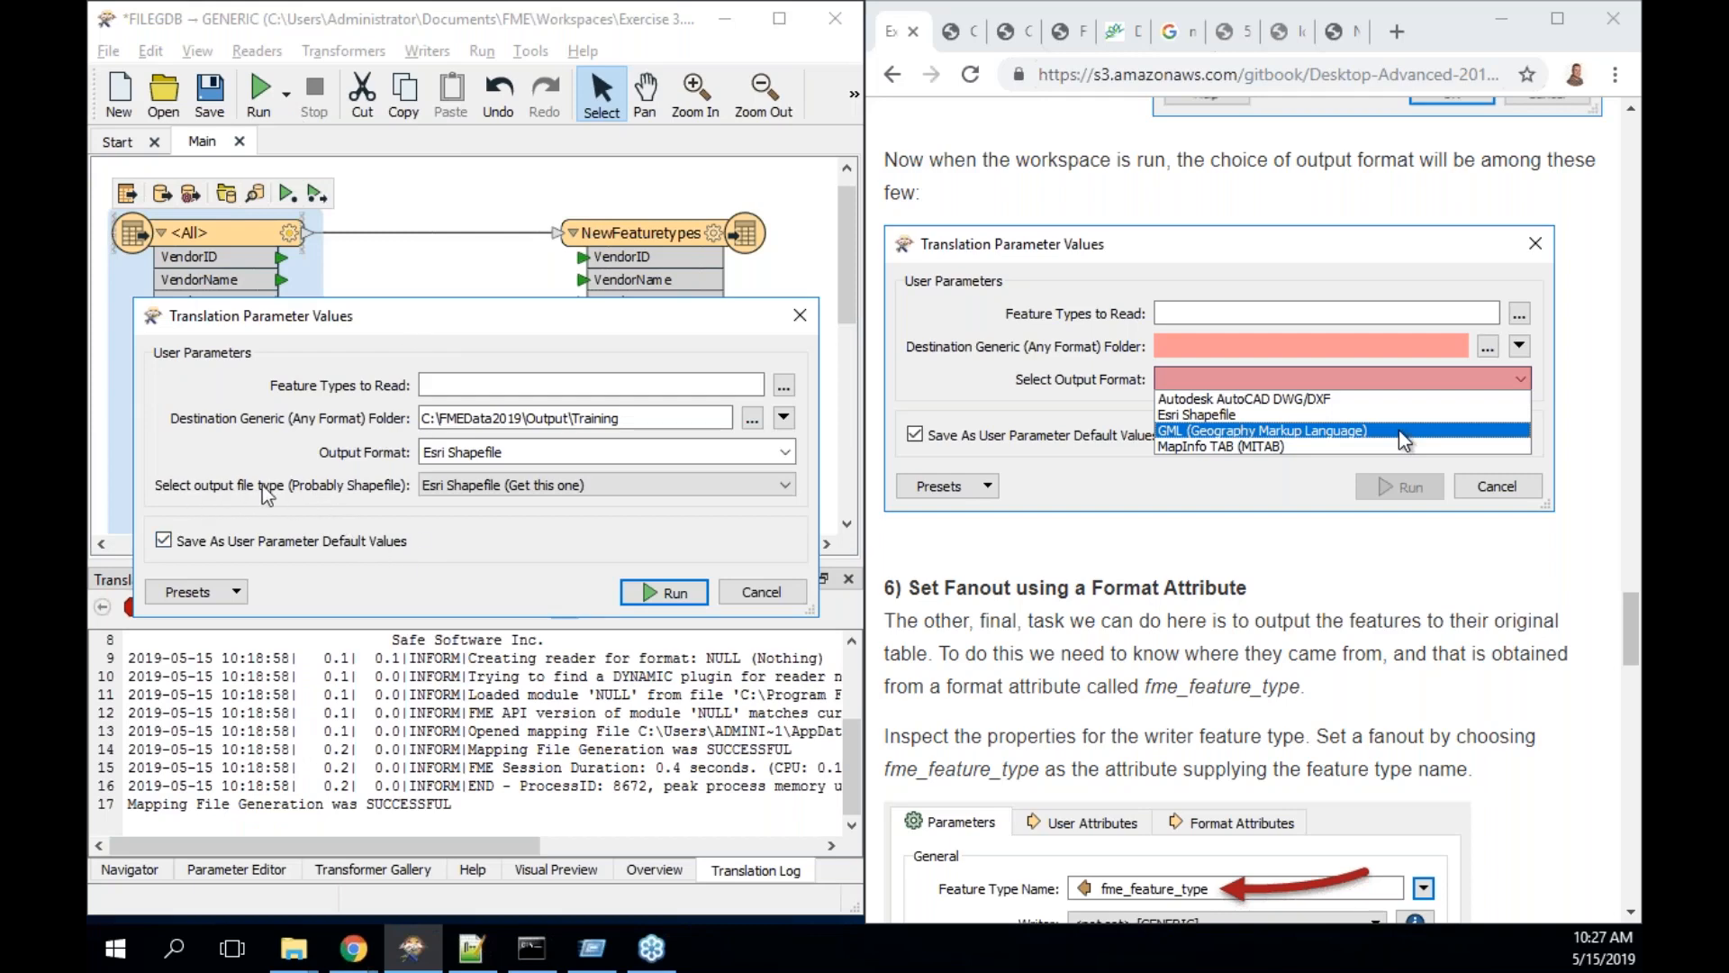
left_click(545, 485)
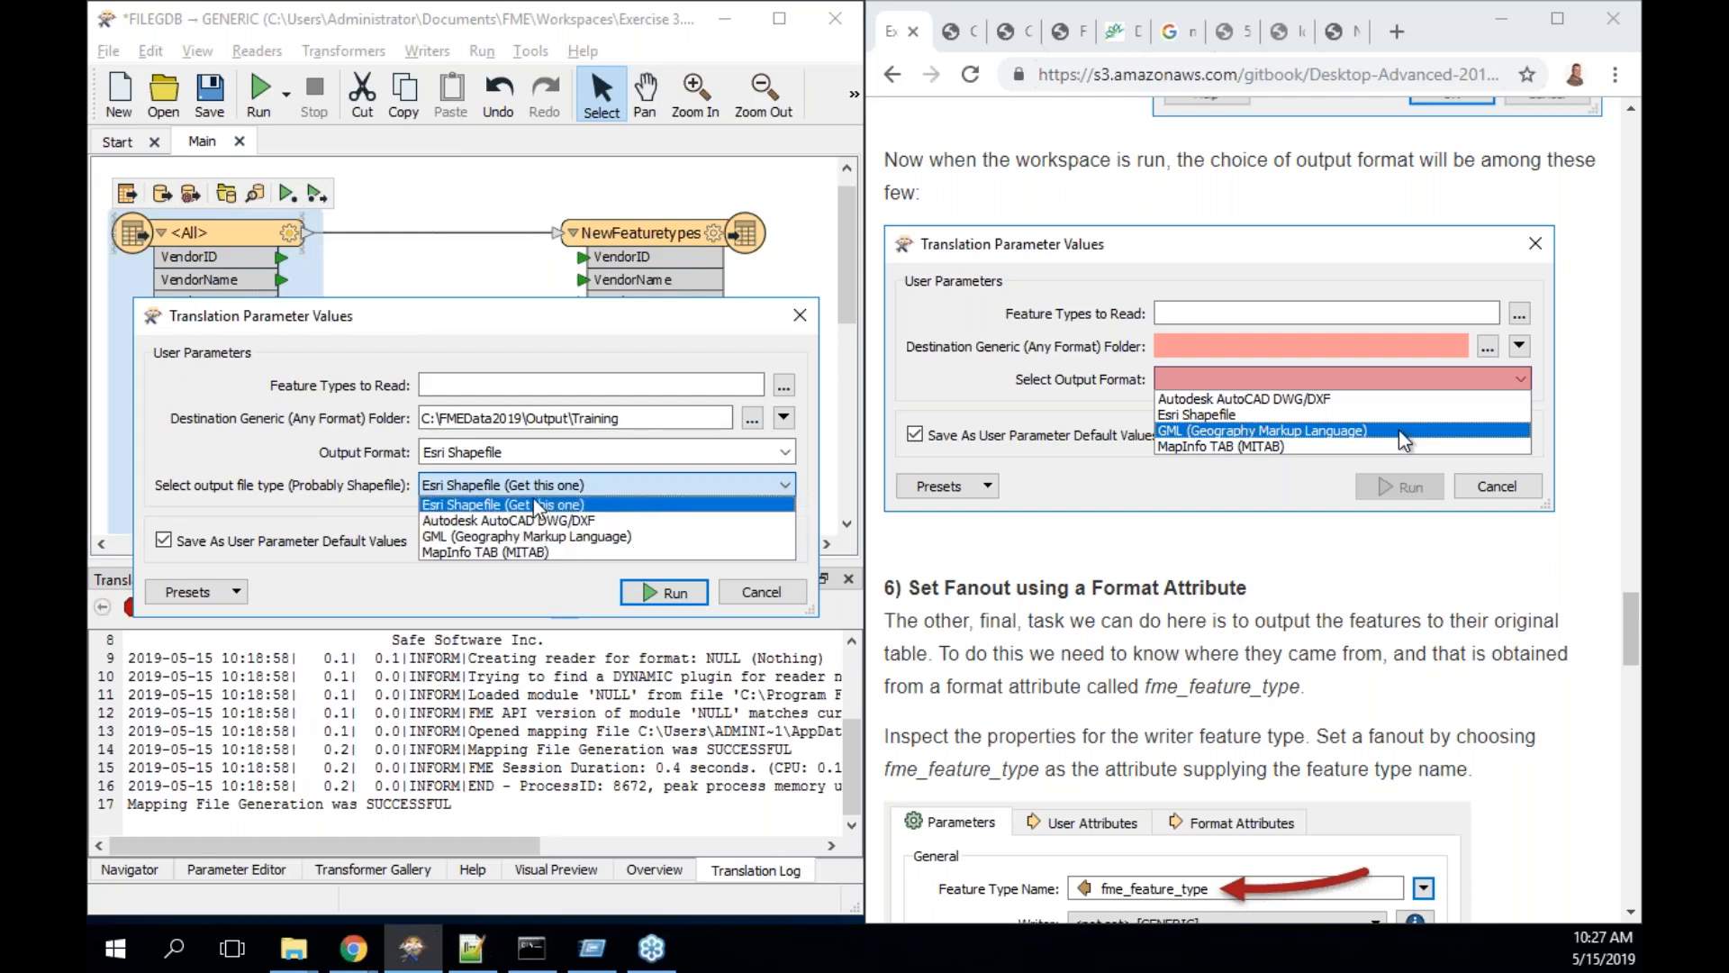
left_click(545, 507)
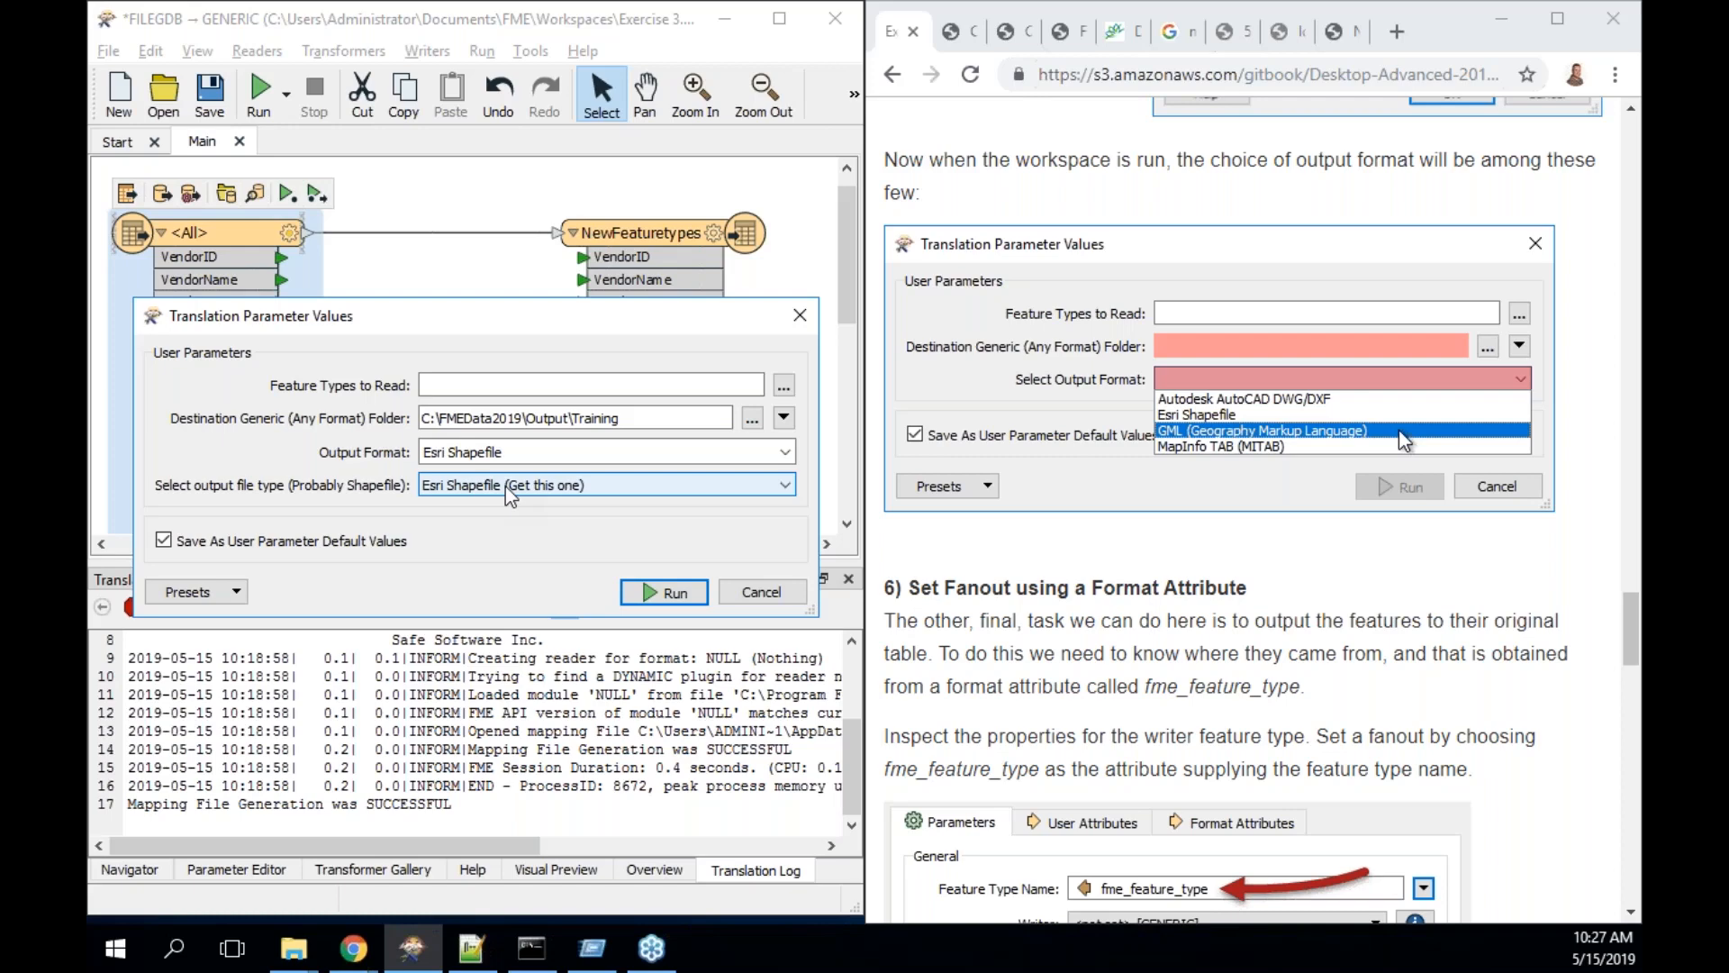
left_click(761, 592)
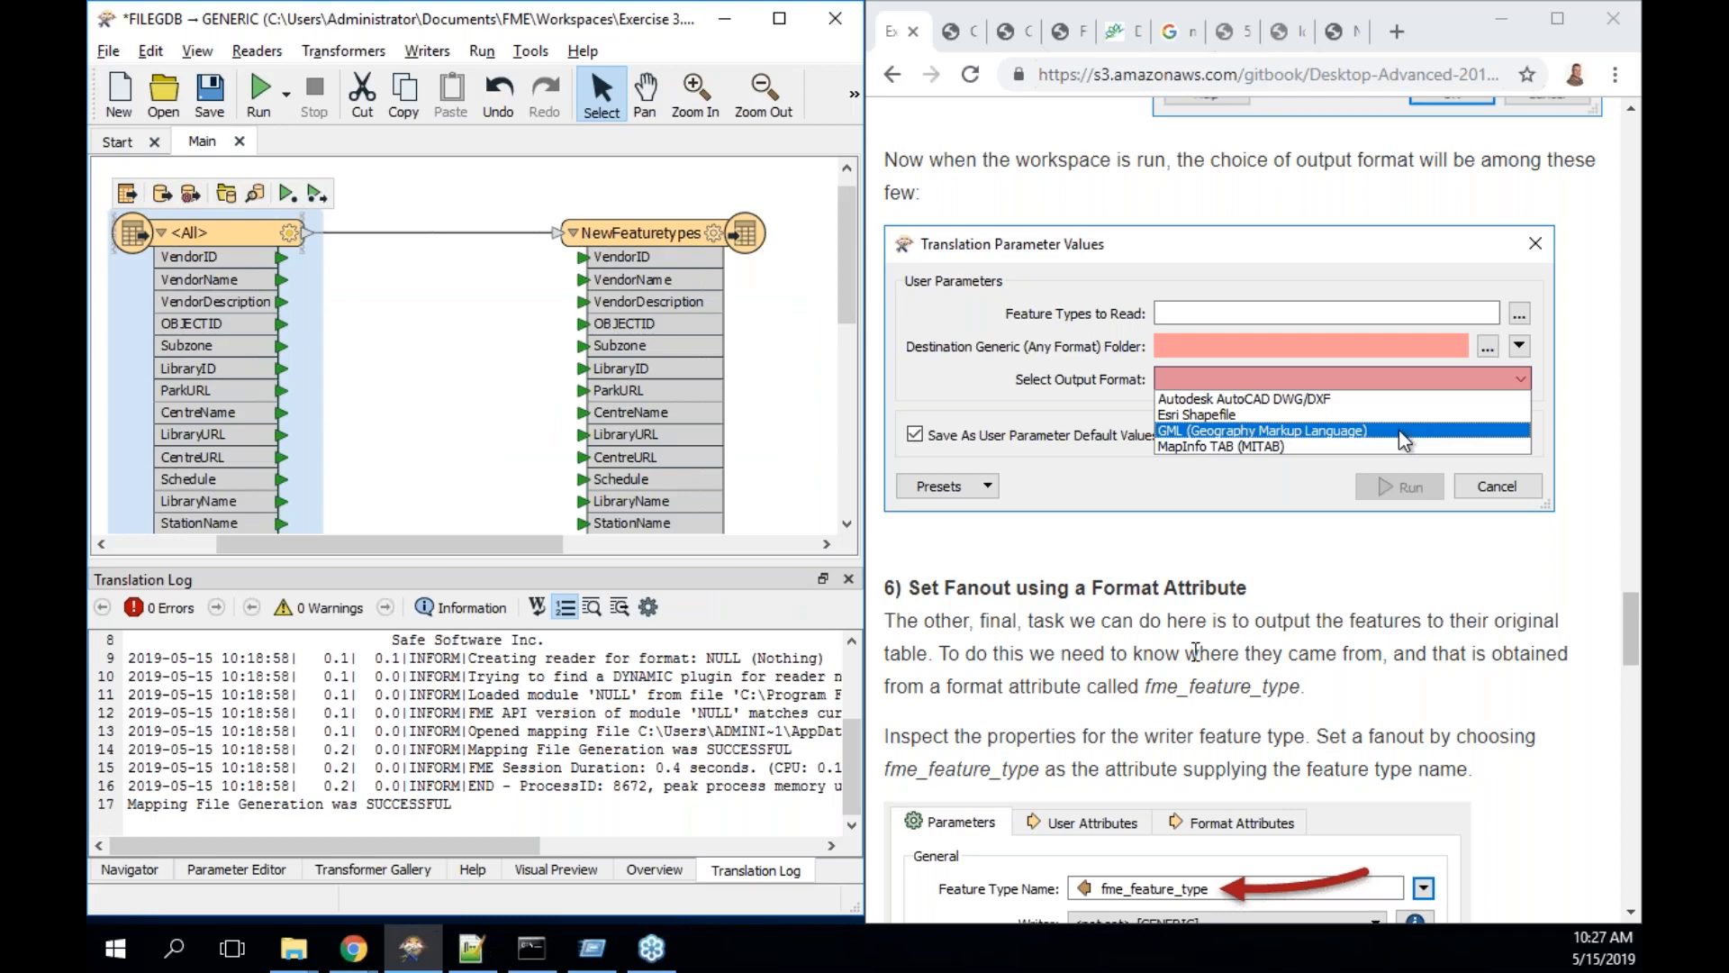
scroll(1196, 651, "up", 1)
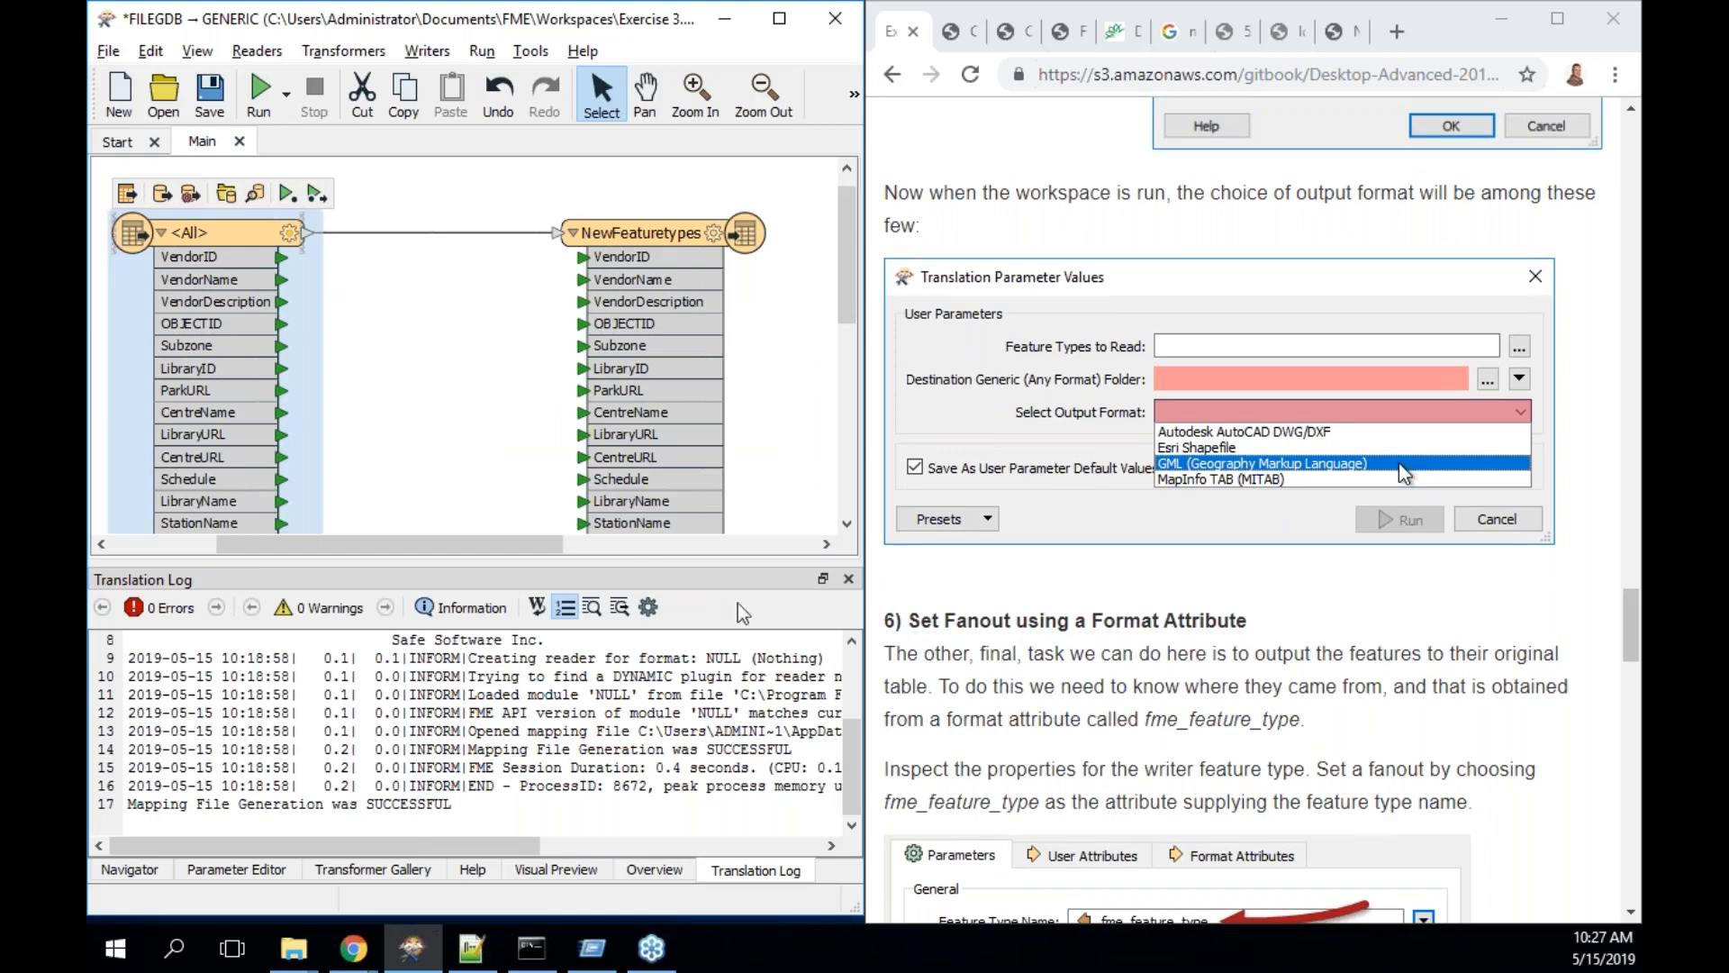
- Delete the published [FORMAT_GENERIC] Output Format parameter from the Navigator's user parameters
left_click(142, 872)
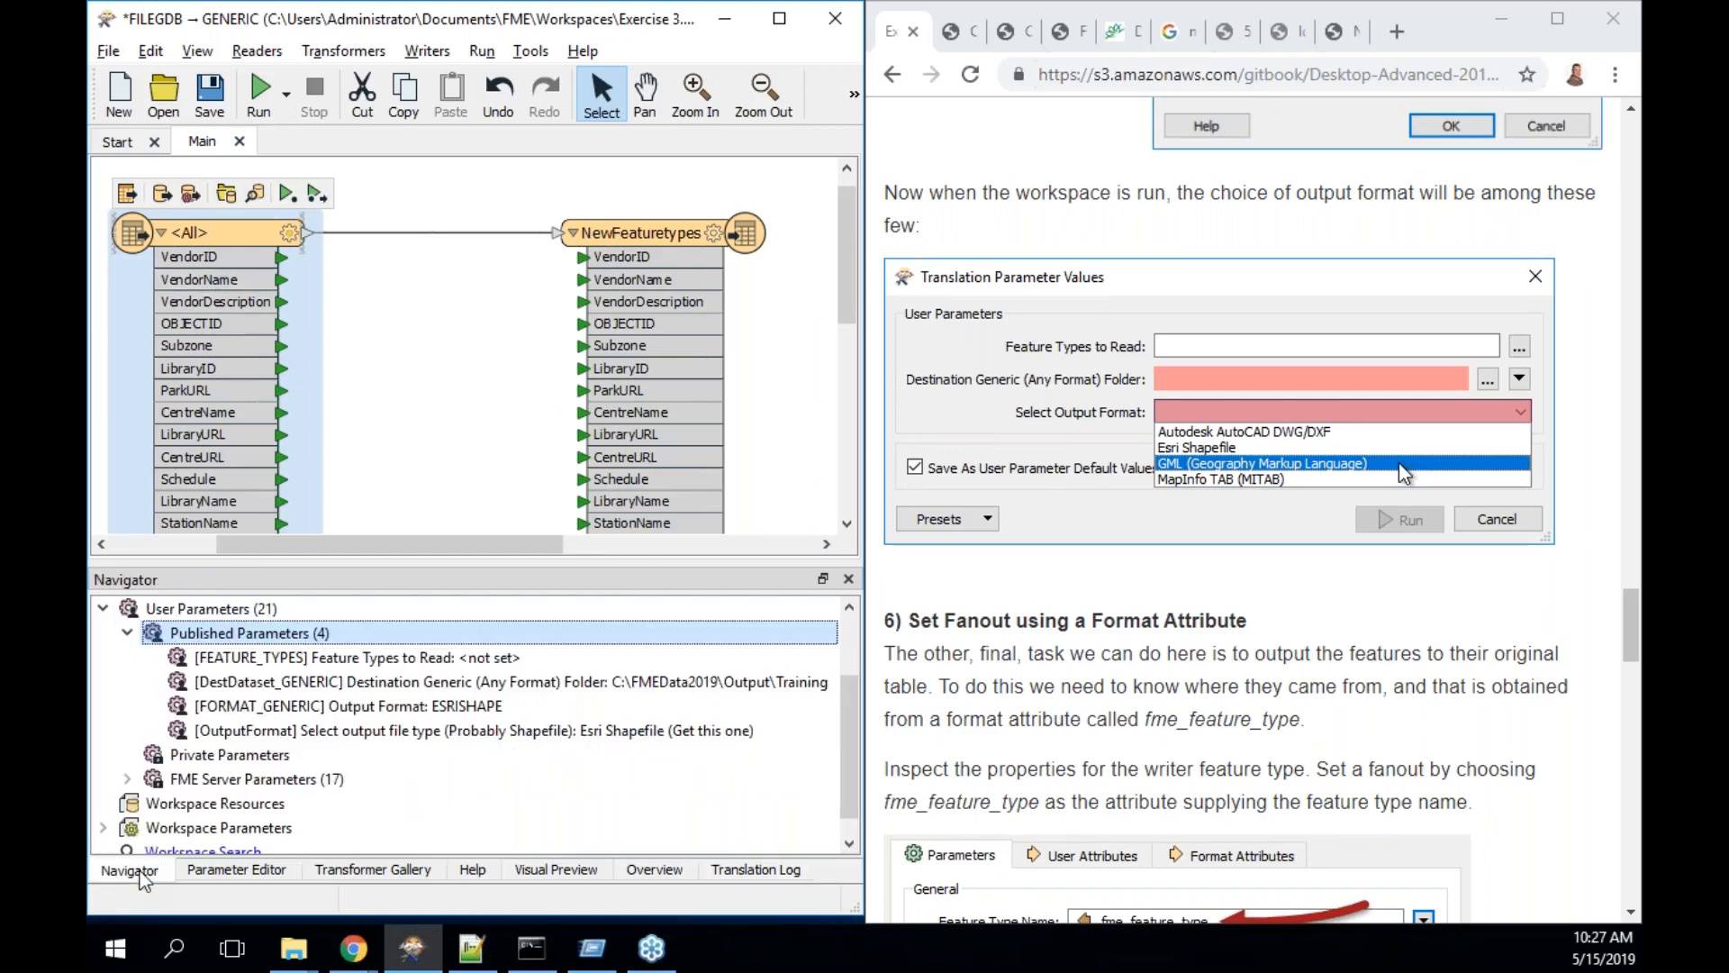
left_click(308, 711)
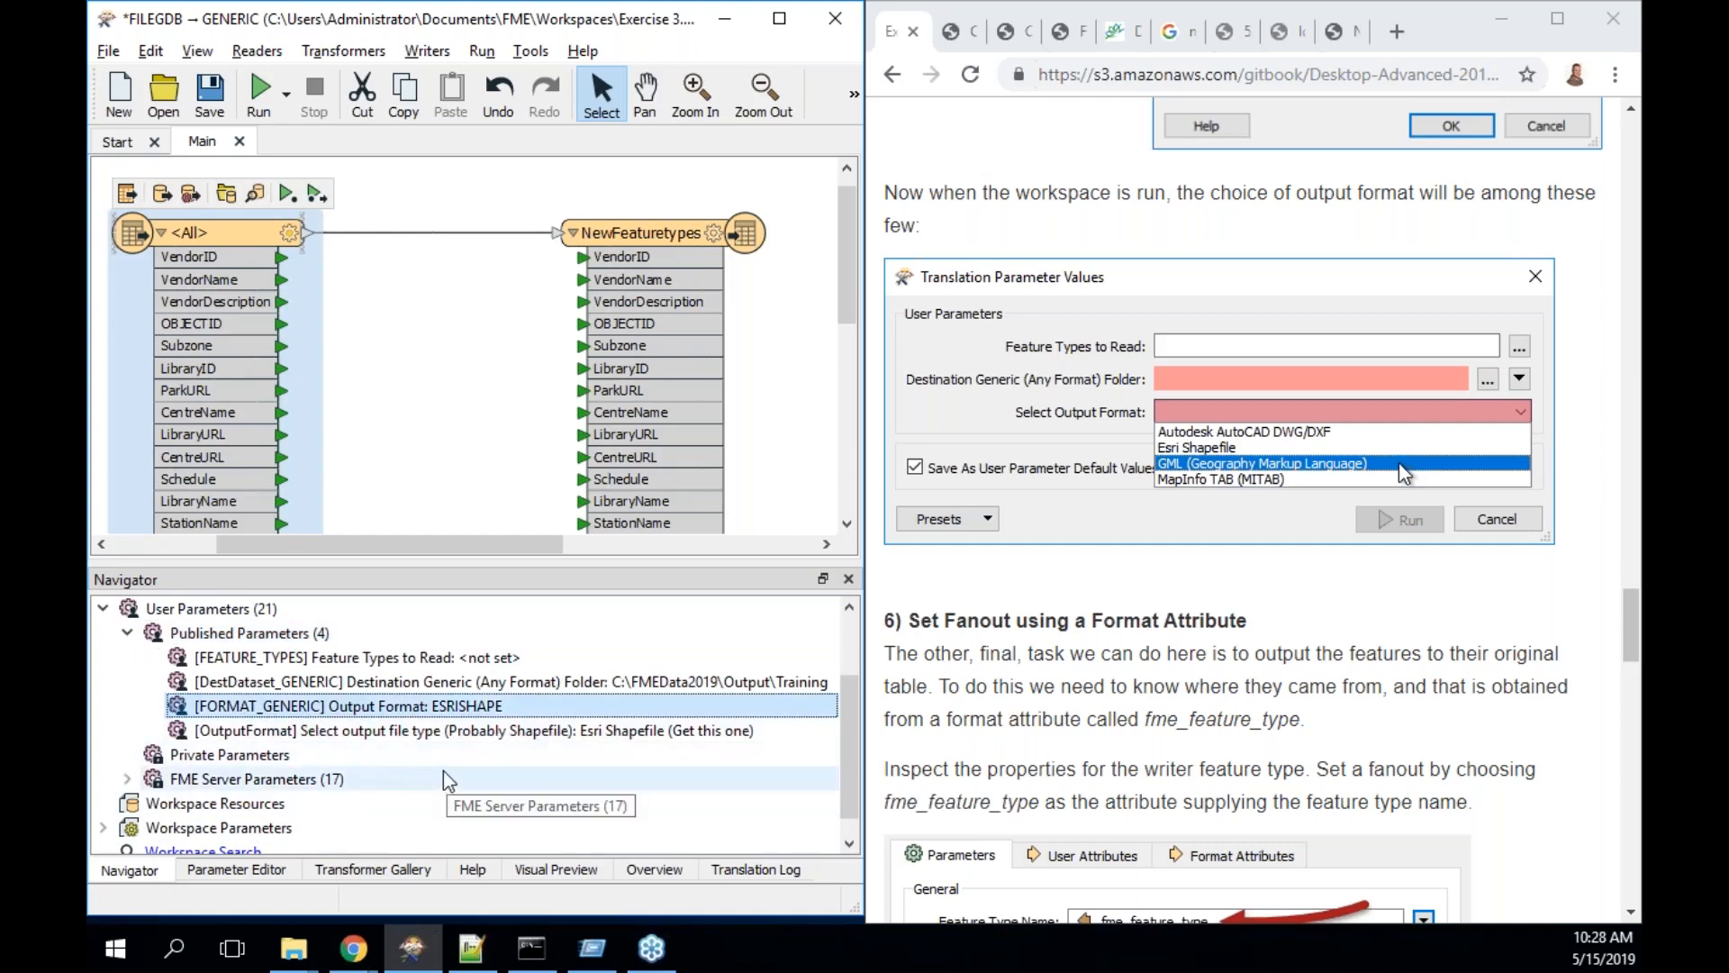
right_click(434, 714)
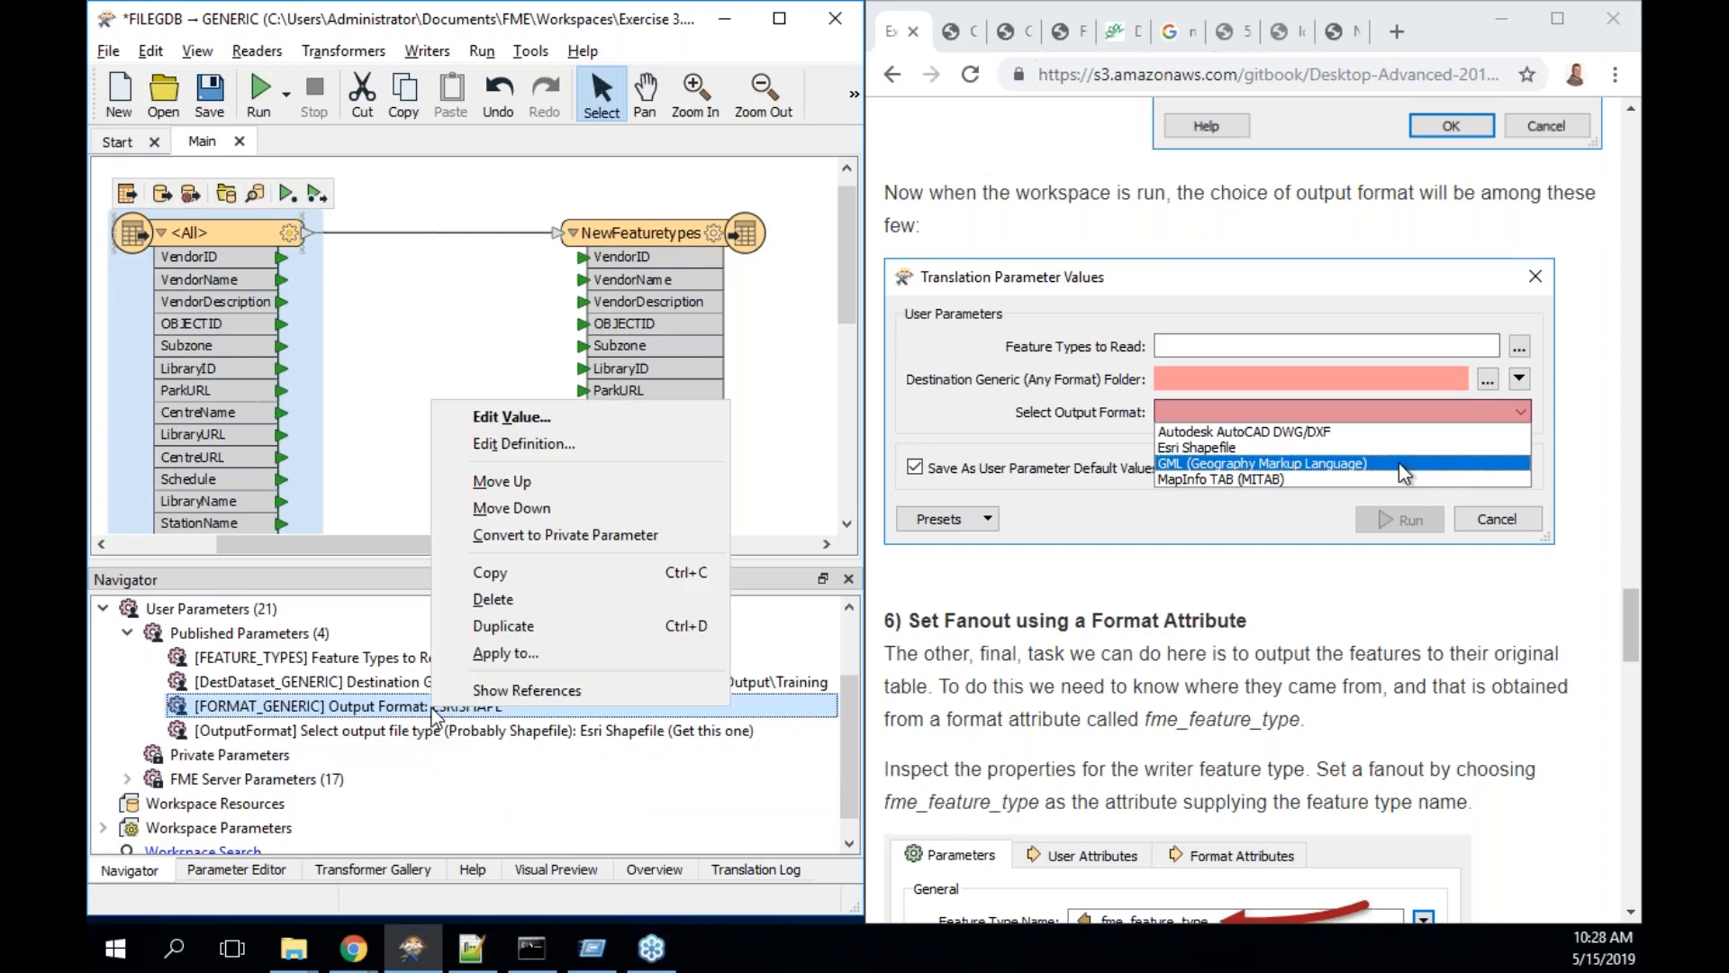
left_click(496, 599)
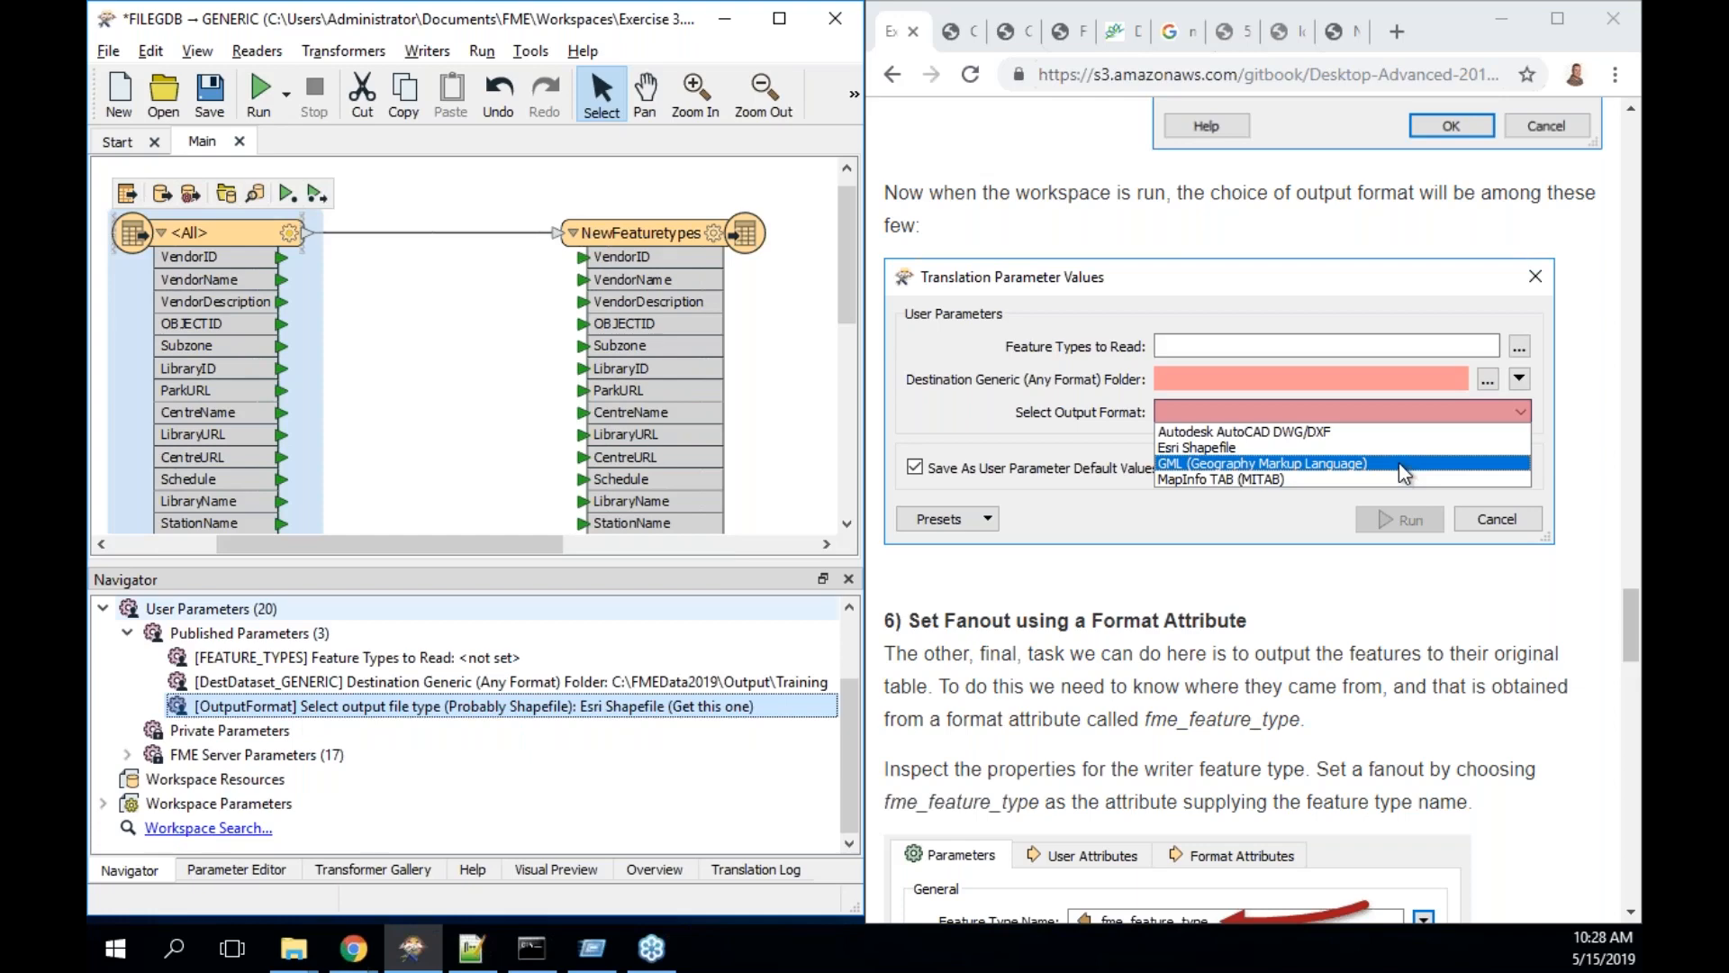
right_click(425, 708)
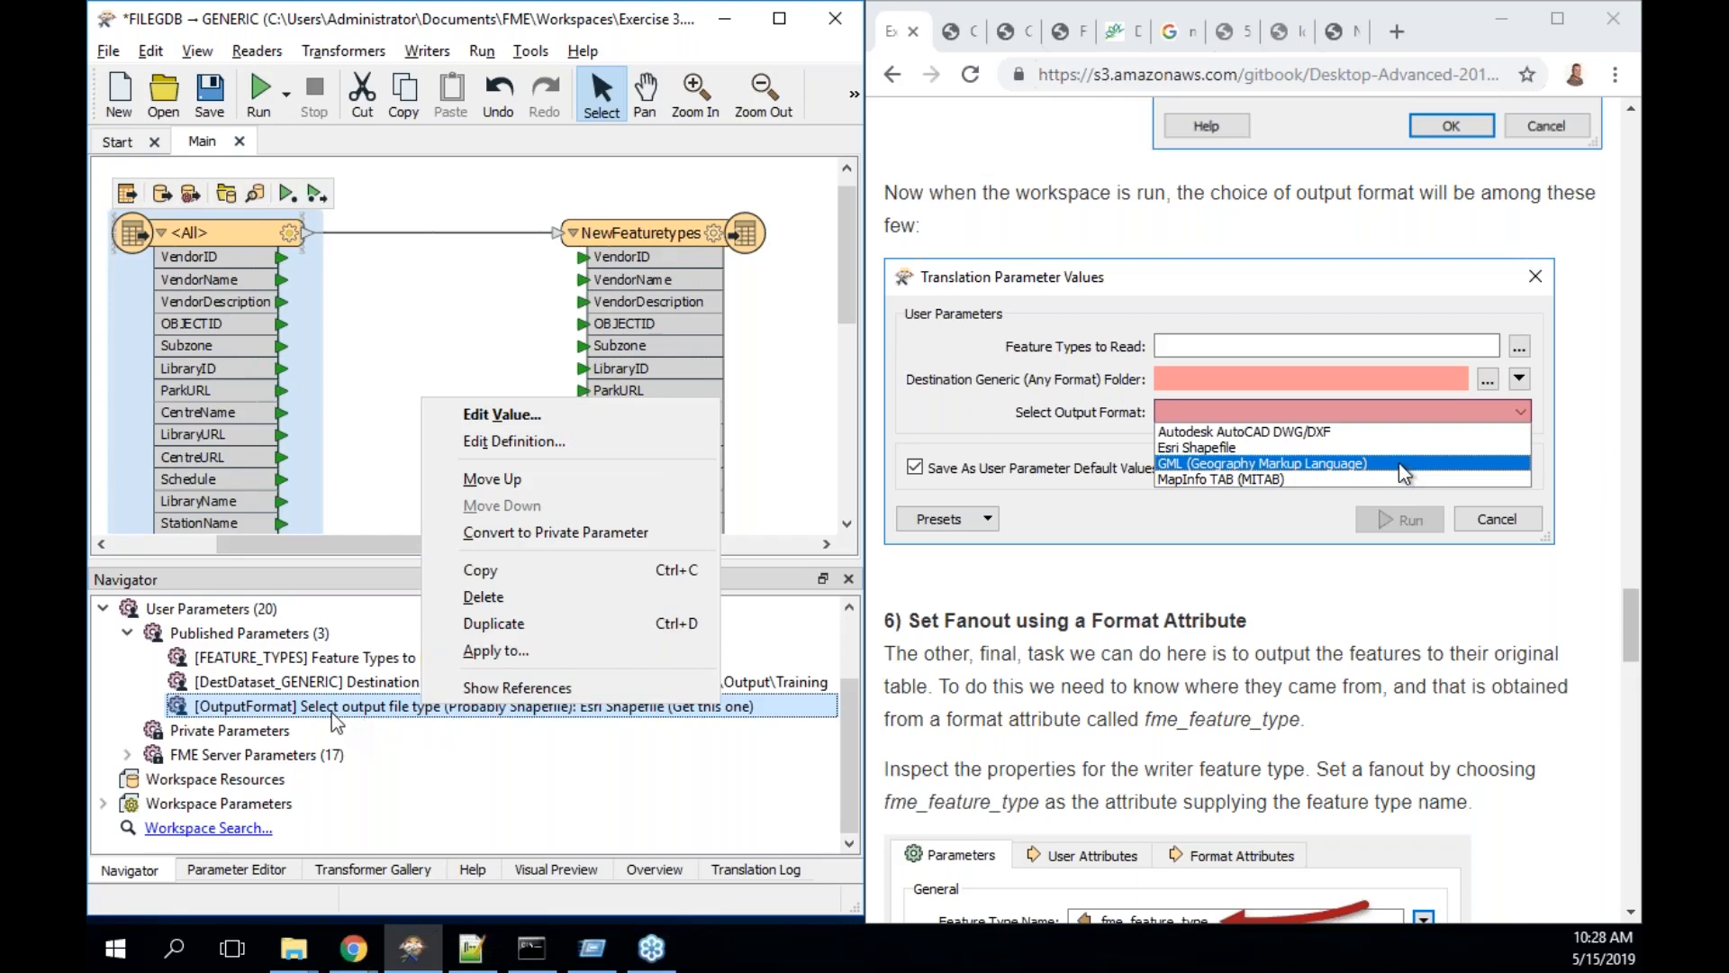
- Apply OutputFormat to the Training [GENERIC] writer's Output Format setting
left_click(493, 655)
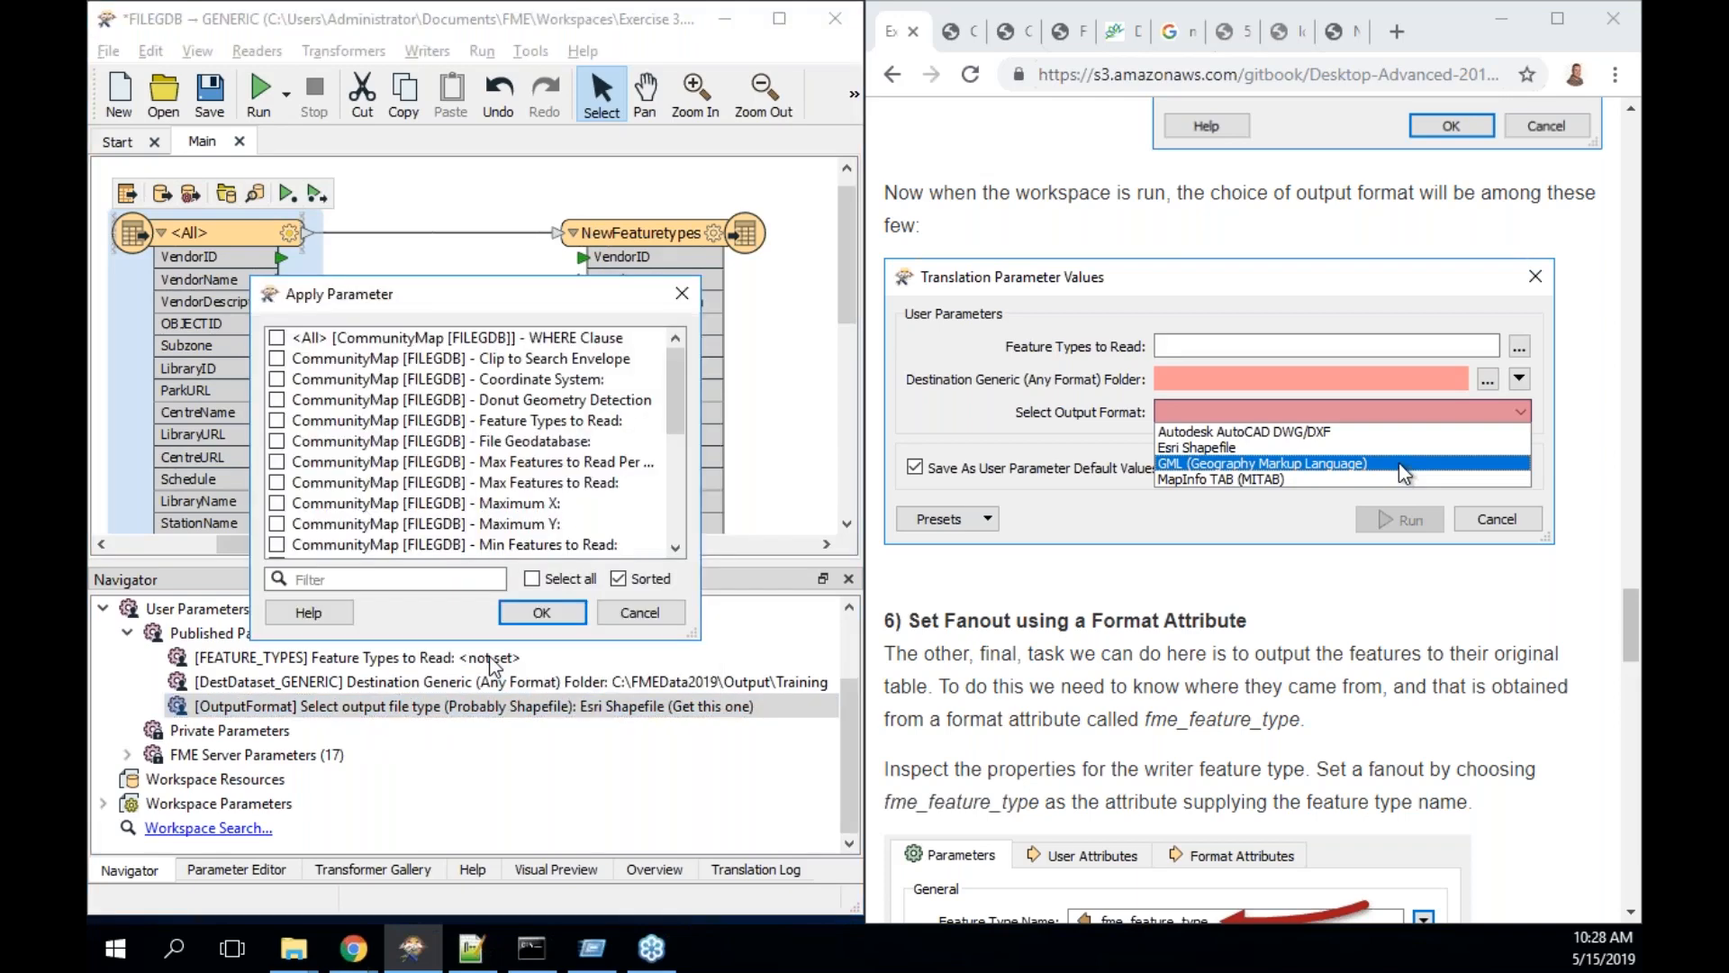
left_click_drag(678, 410, 678, 515)
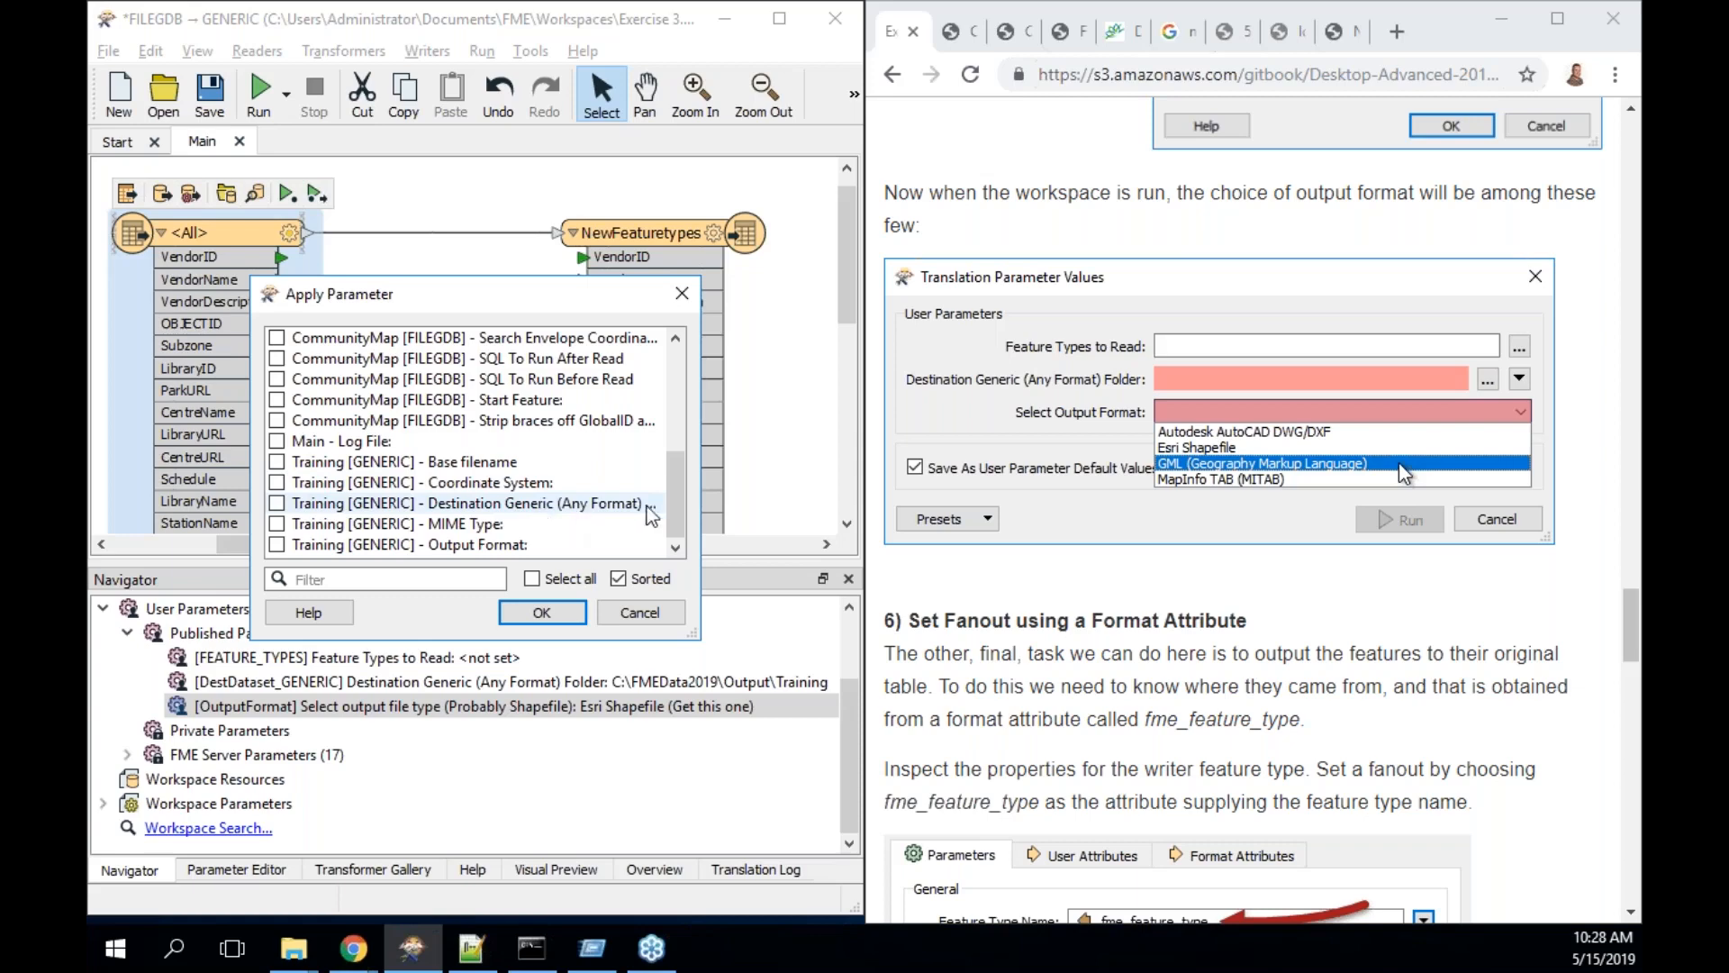
left_click_drag(701, 612, 794, 612)
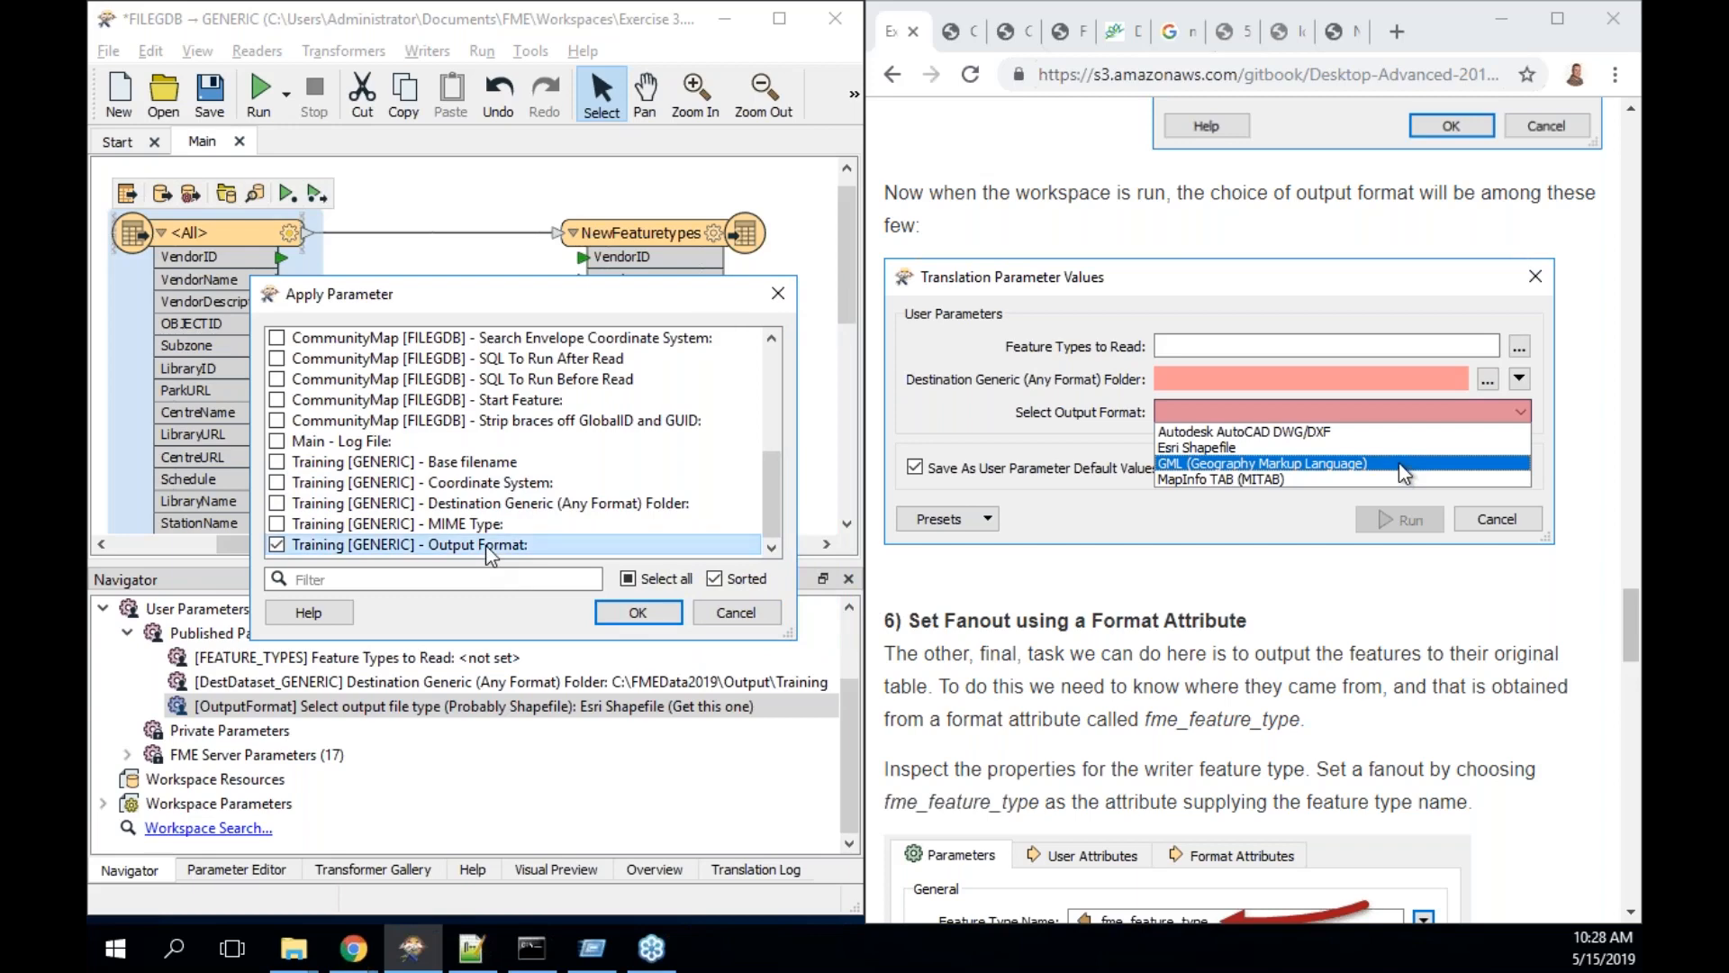
left_click(638, 612)
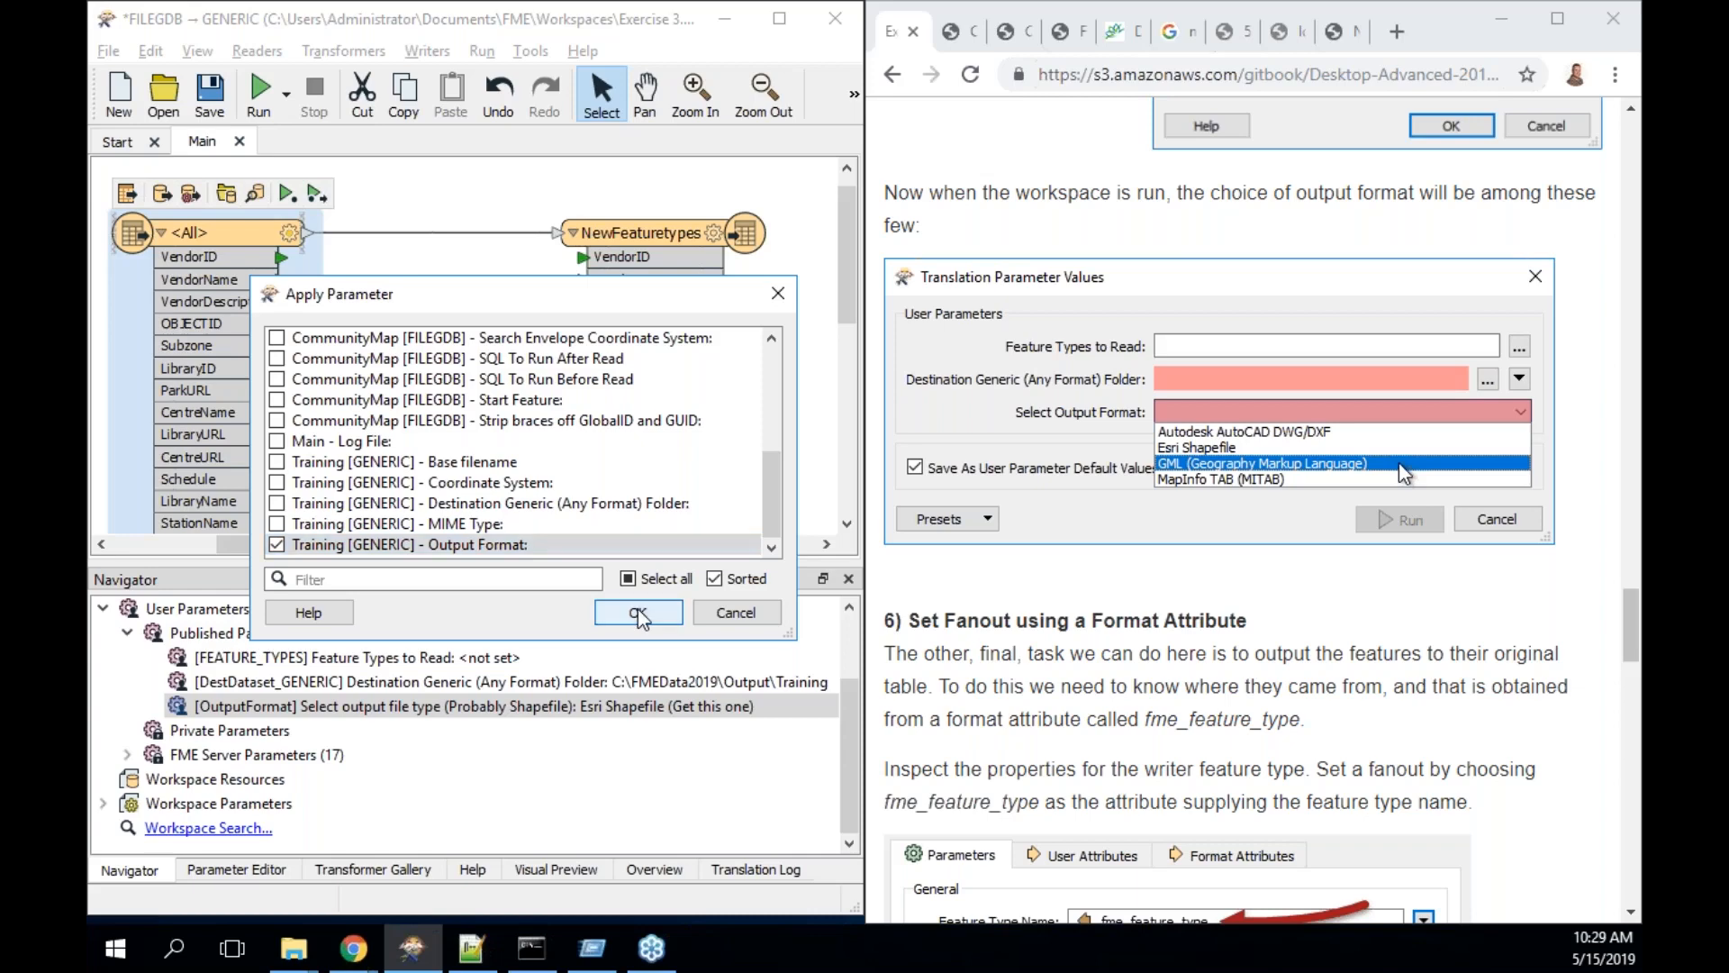
scroll(1125, 577, "up", 5)
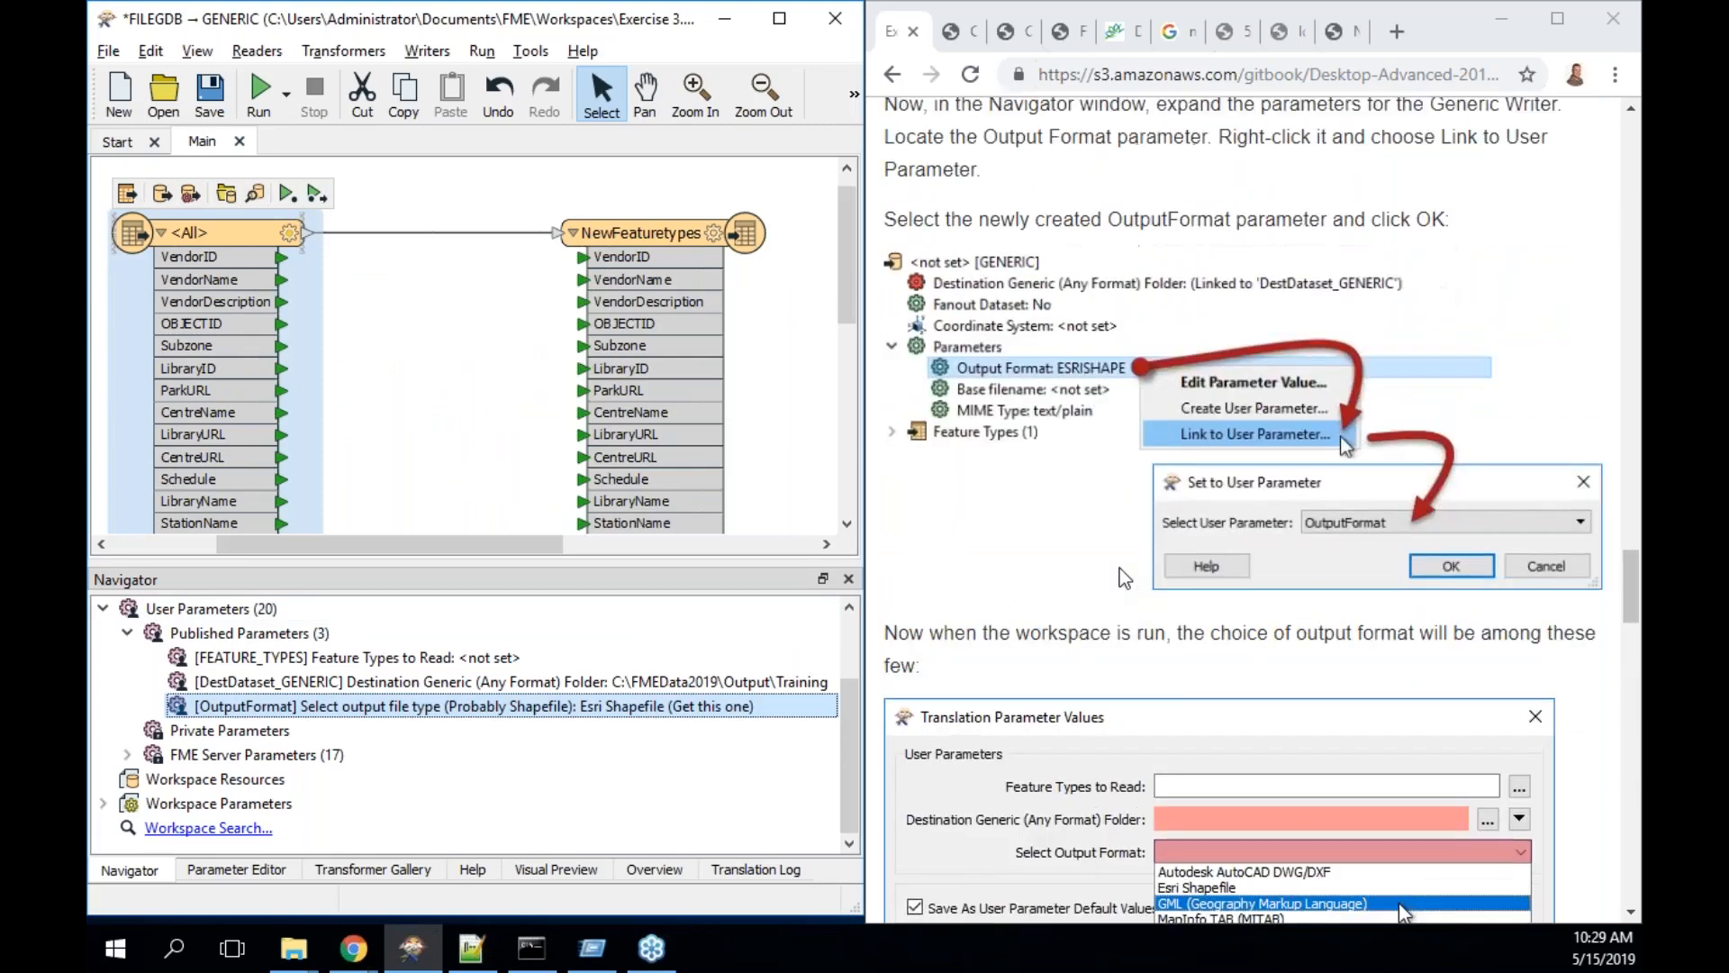
- Run the workspace reading only the Parks feature type, then open the NewFeaturetypes writer's output folder
scroll(1125, 577, "down", 1)
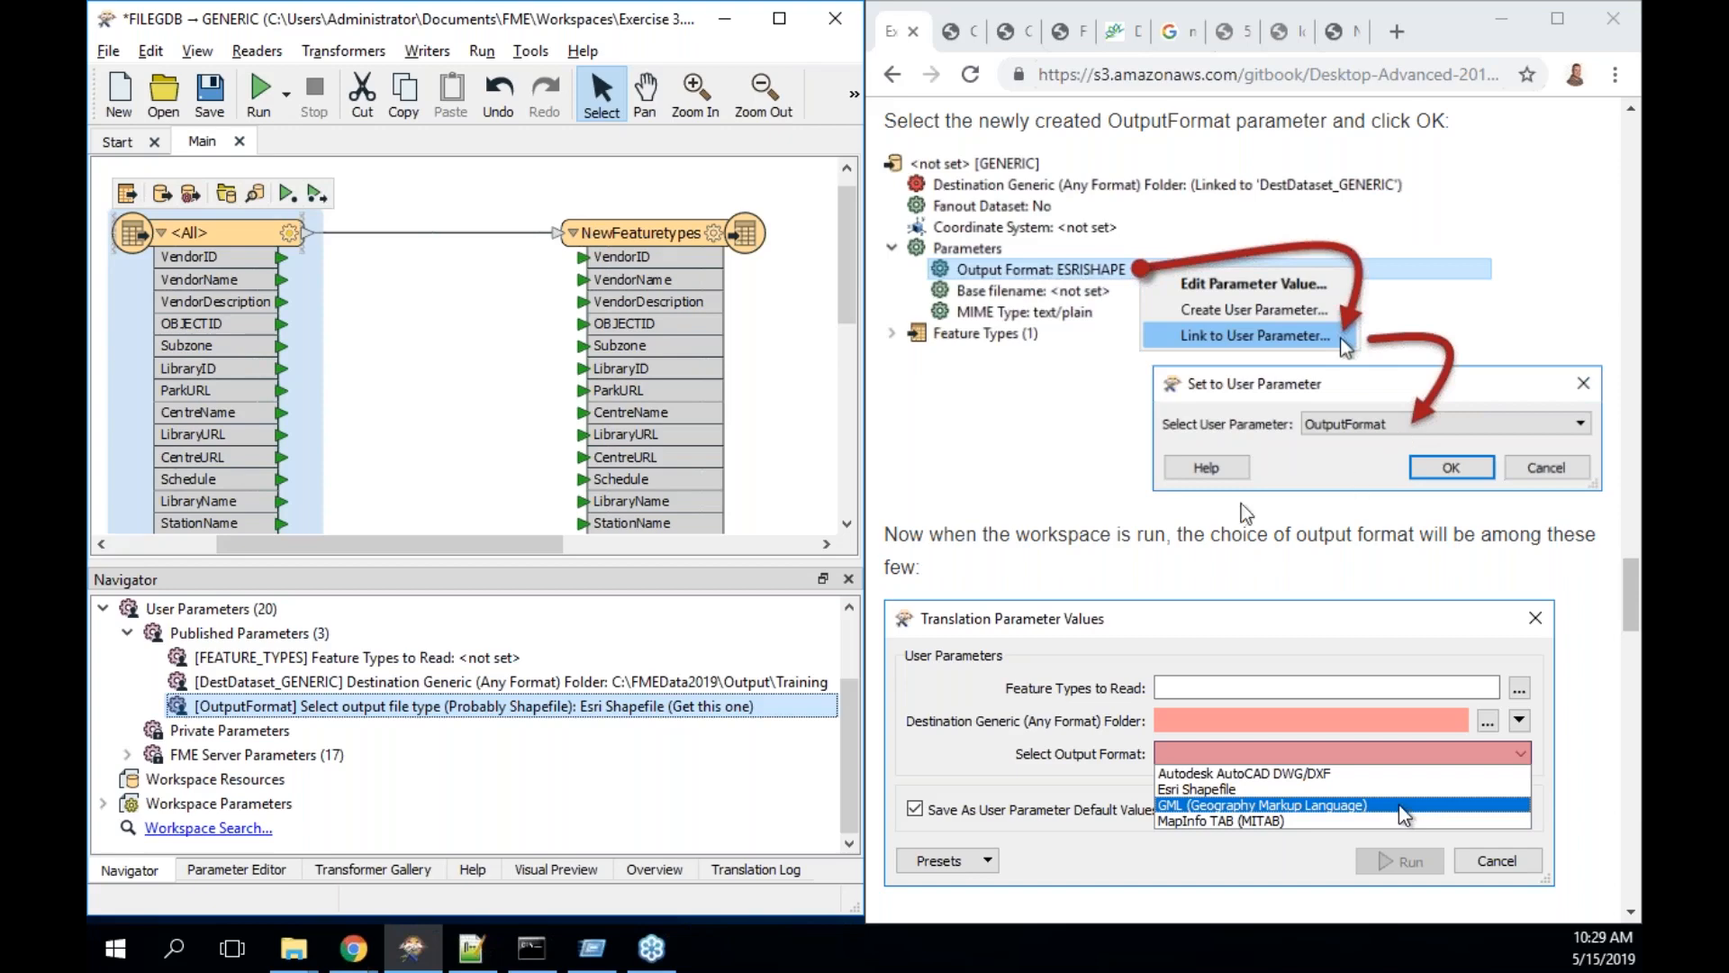
left_click(259, 108)
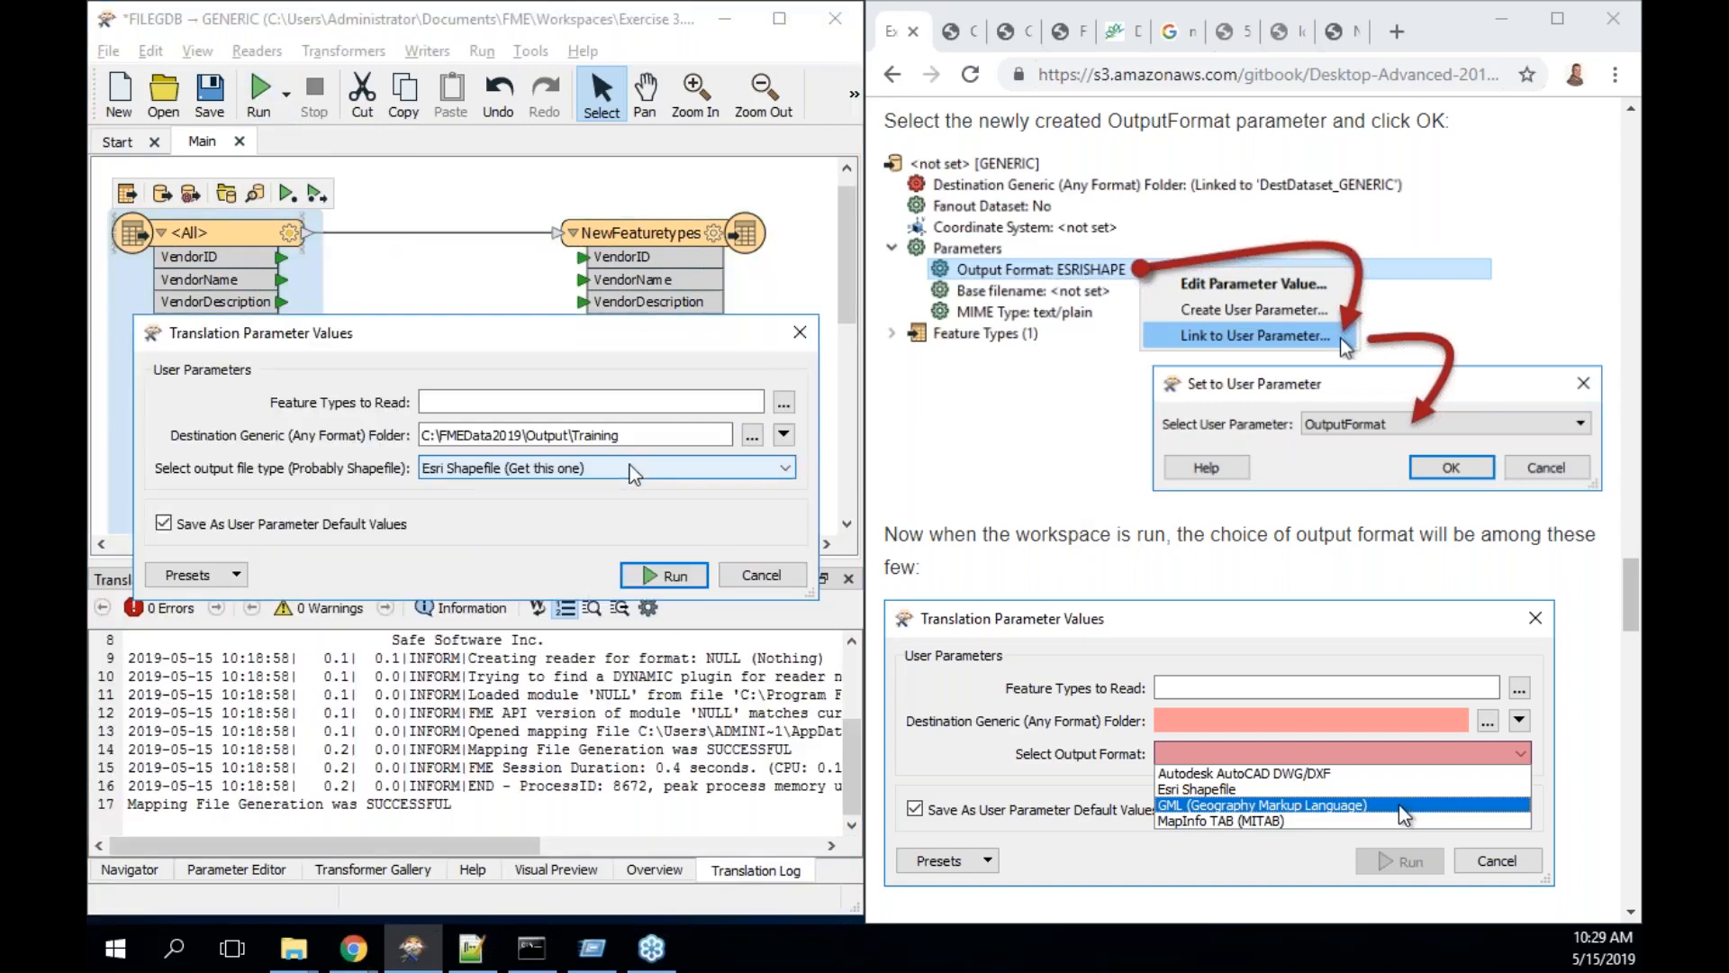
left_click(784, 405)
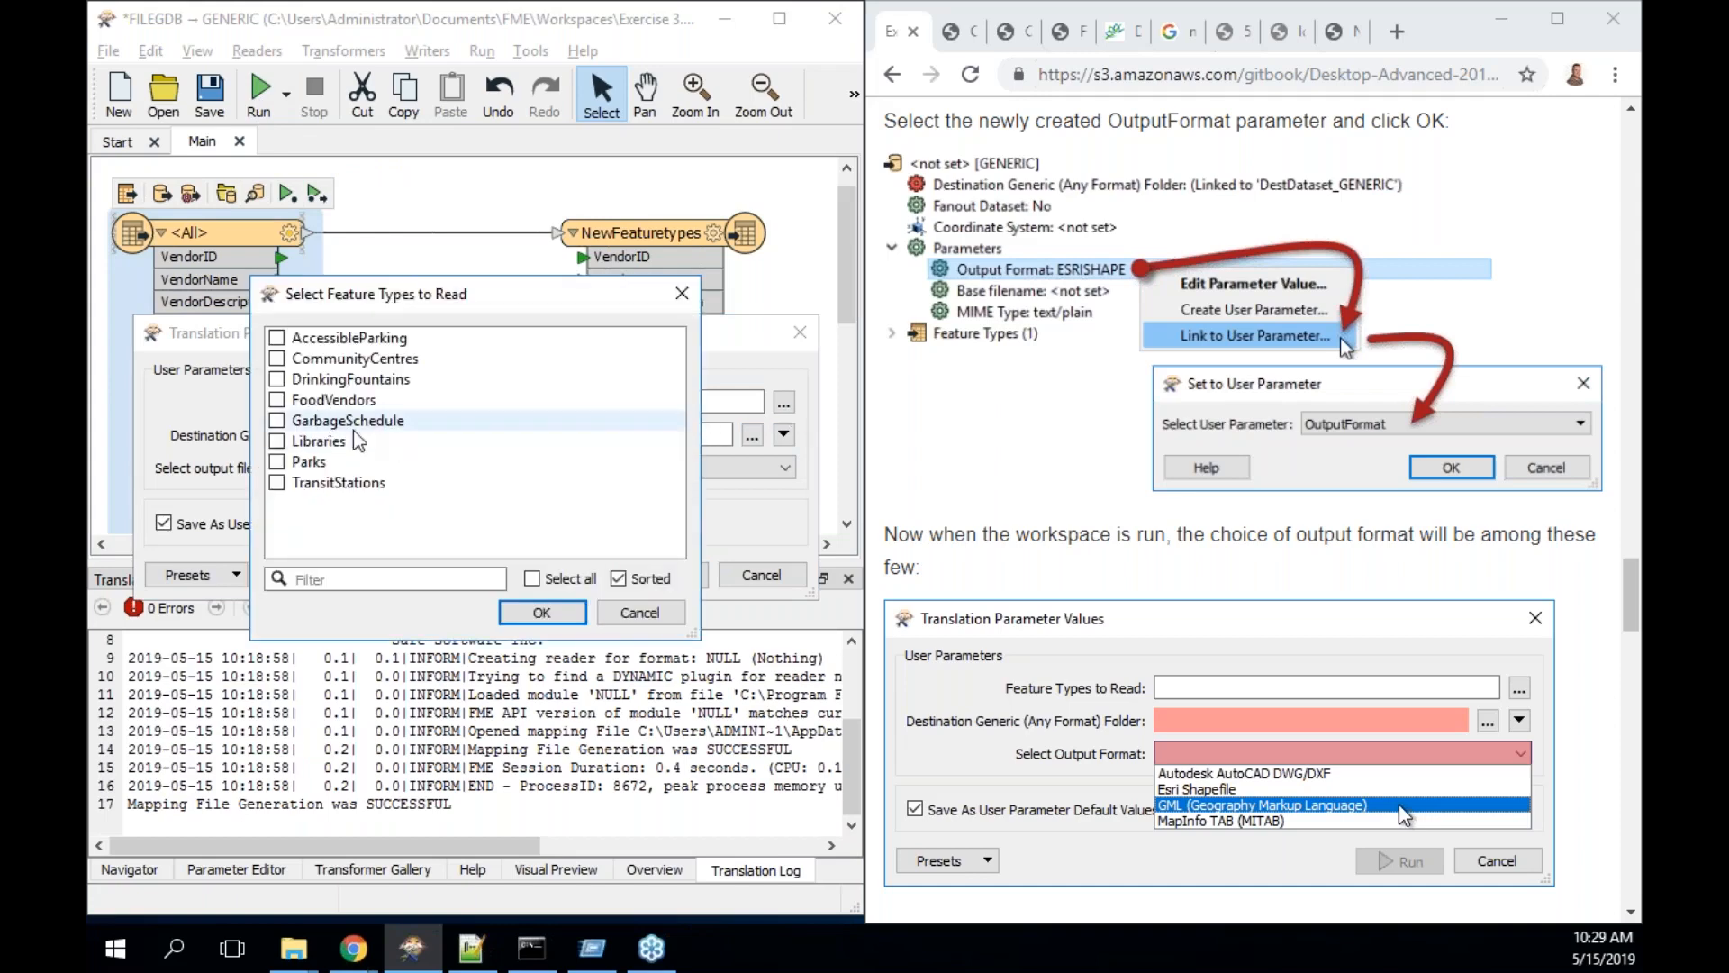
left_click(315, 468)
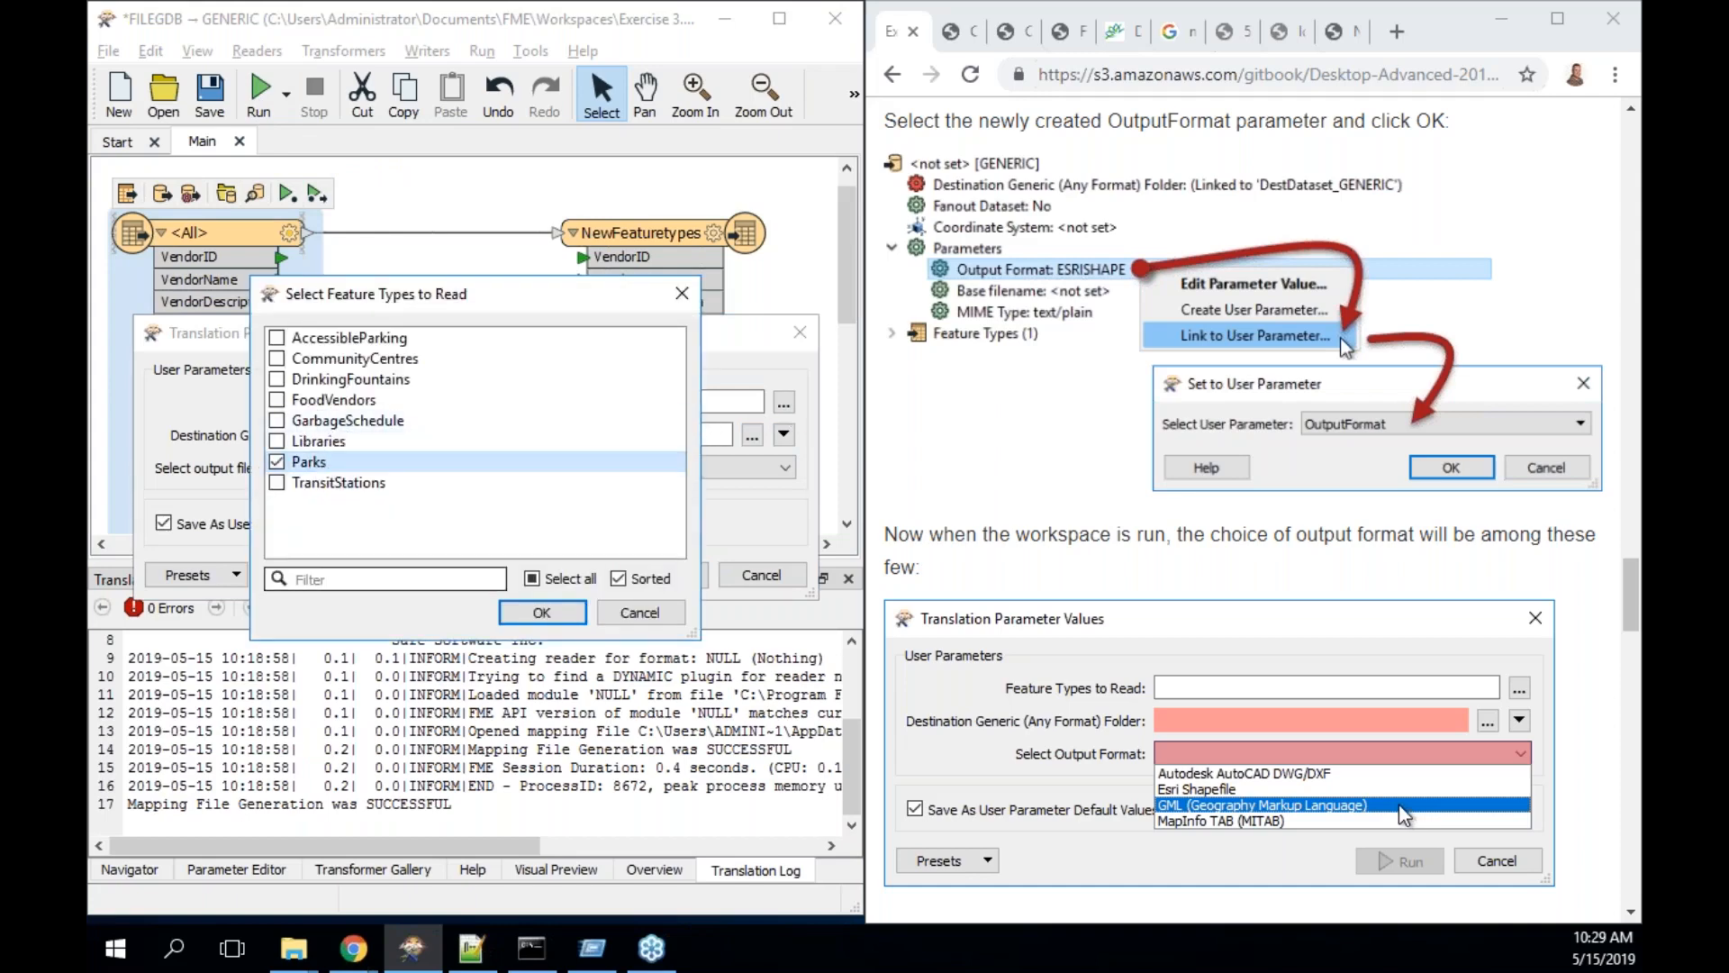
left_click(545, 613)
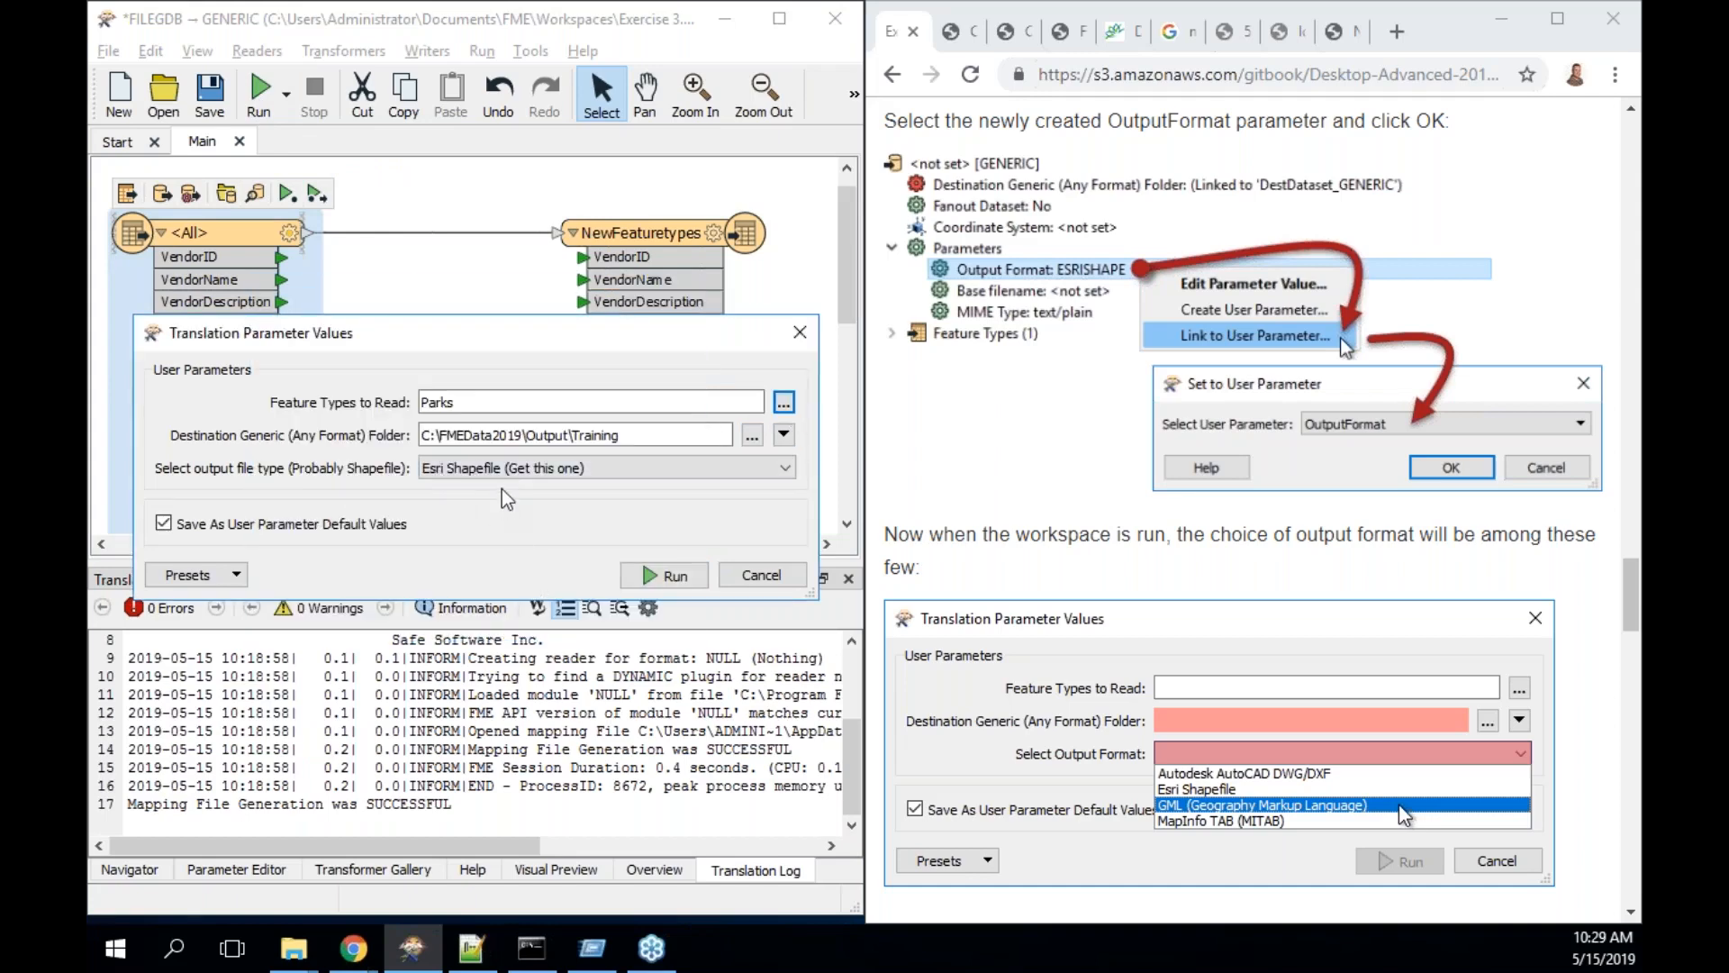
left_click(671, 576)
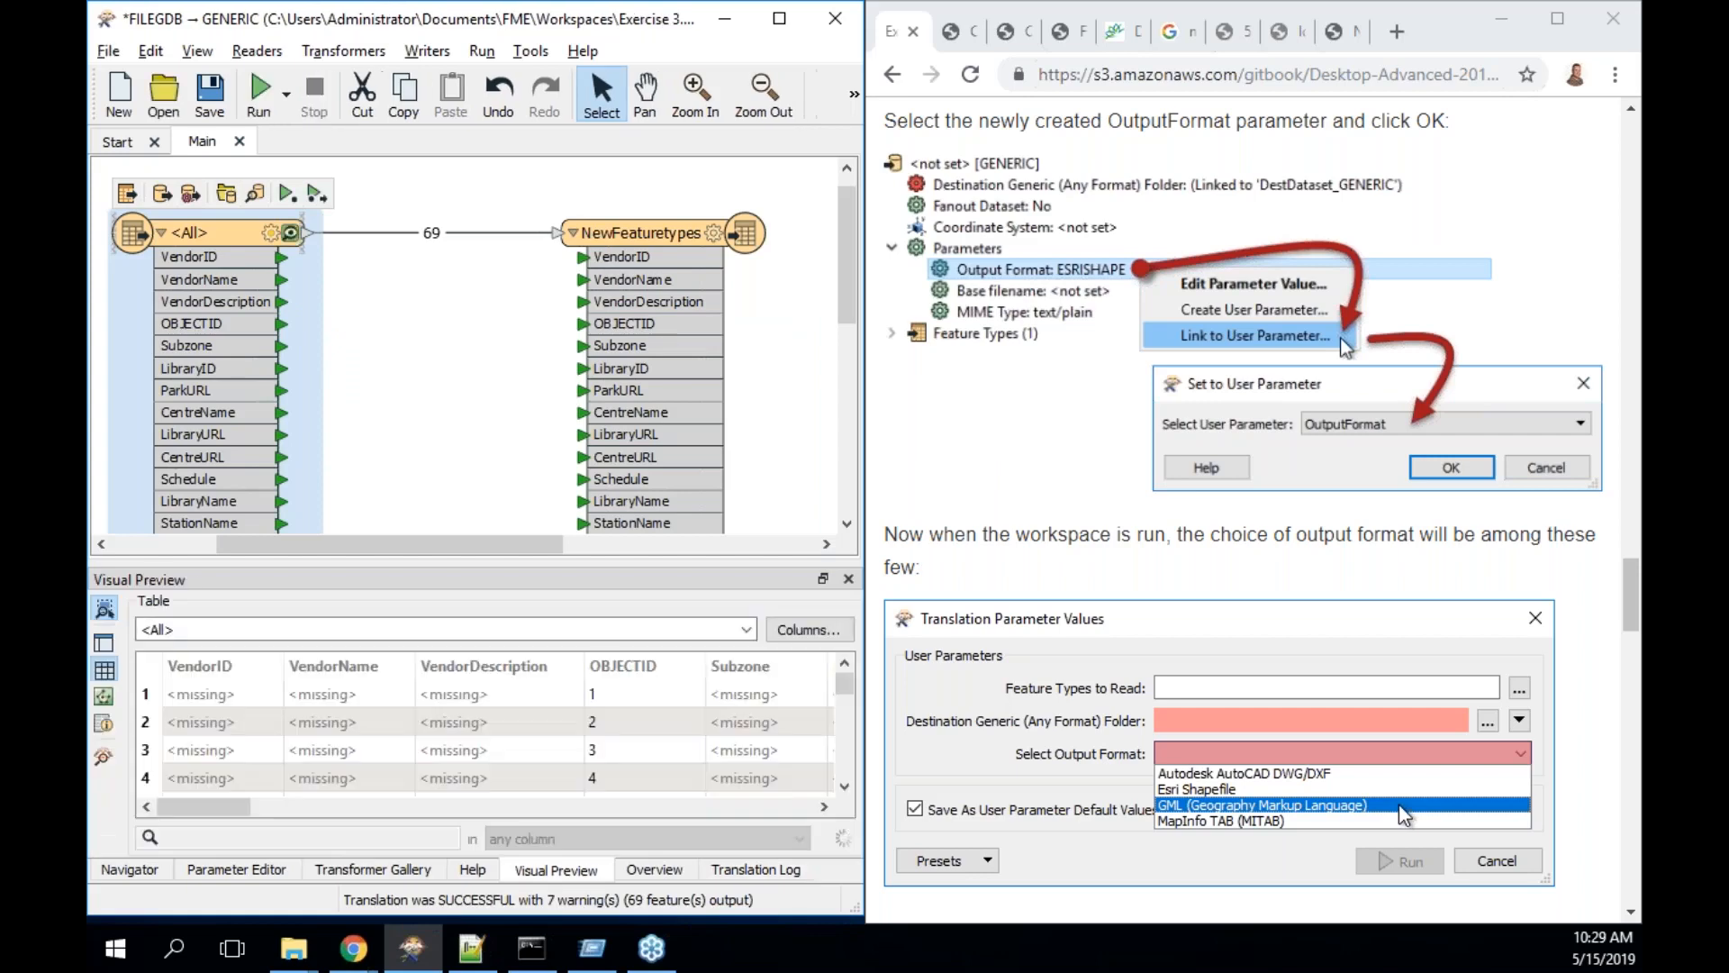
left_click(637, 233)
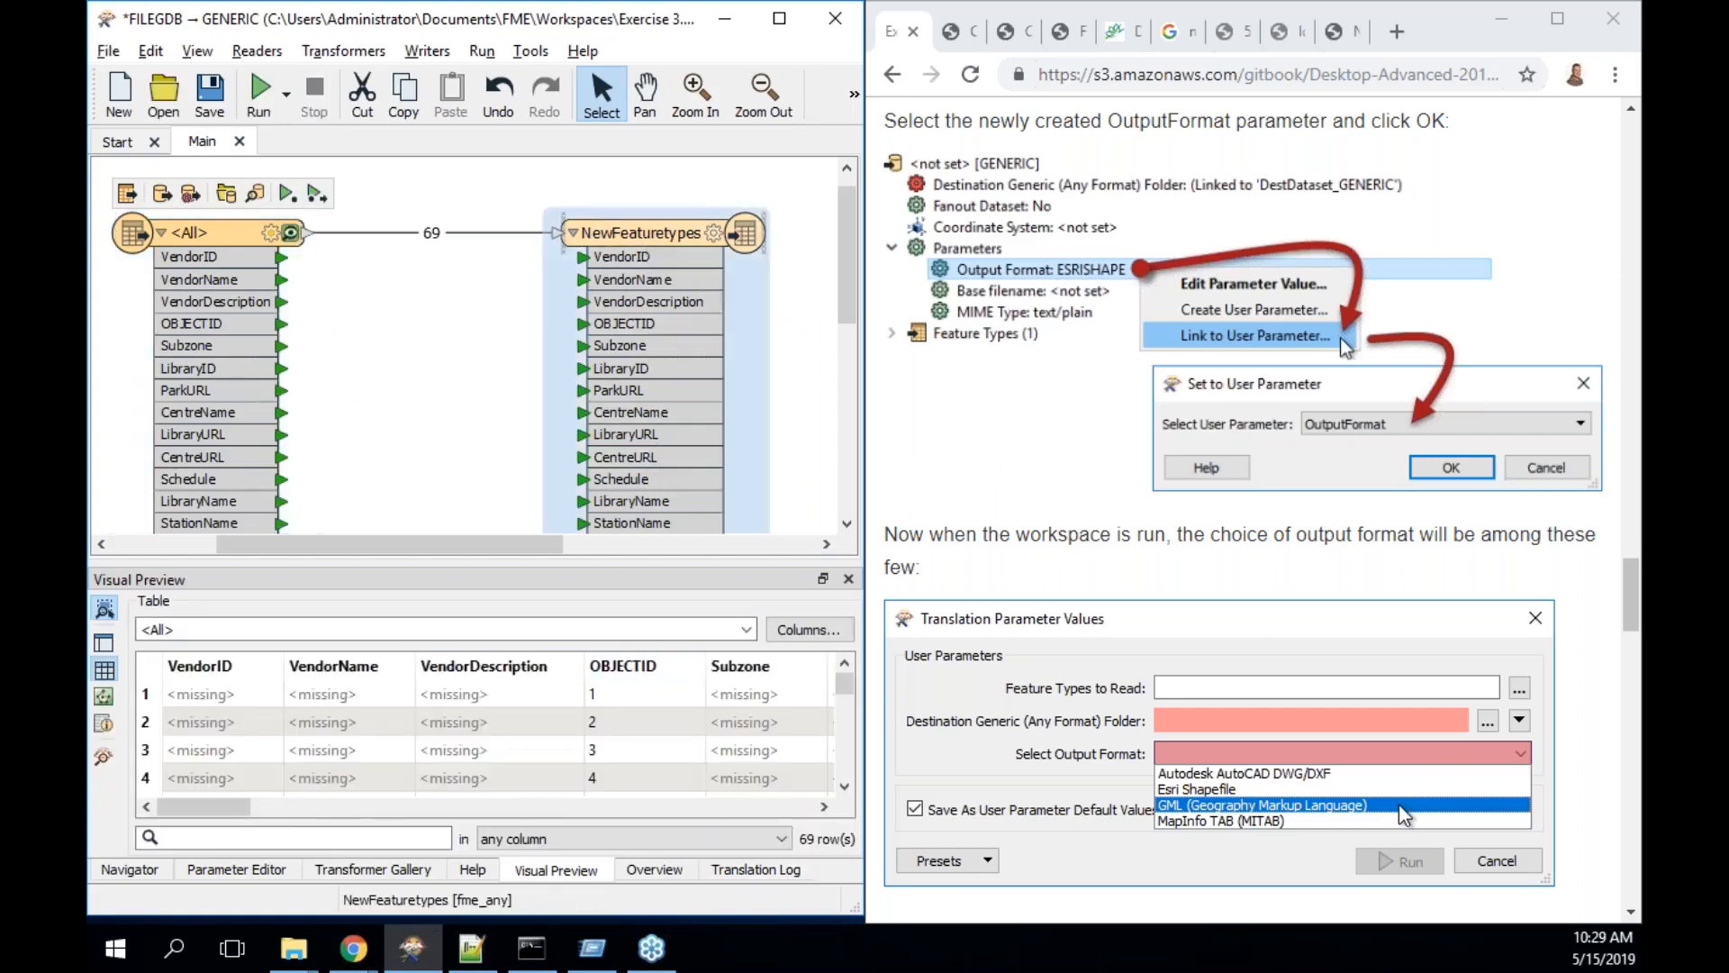
left_click(674, 193)
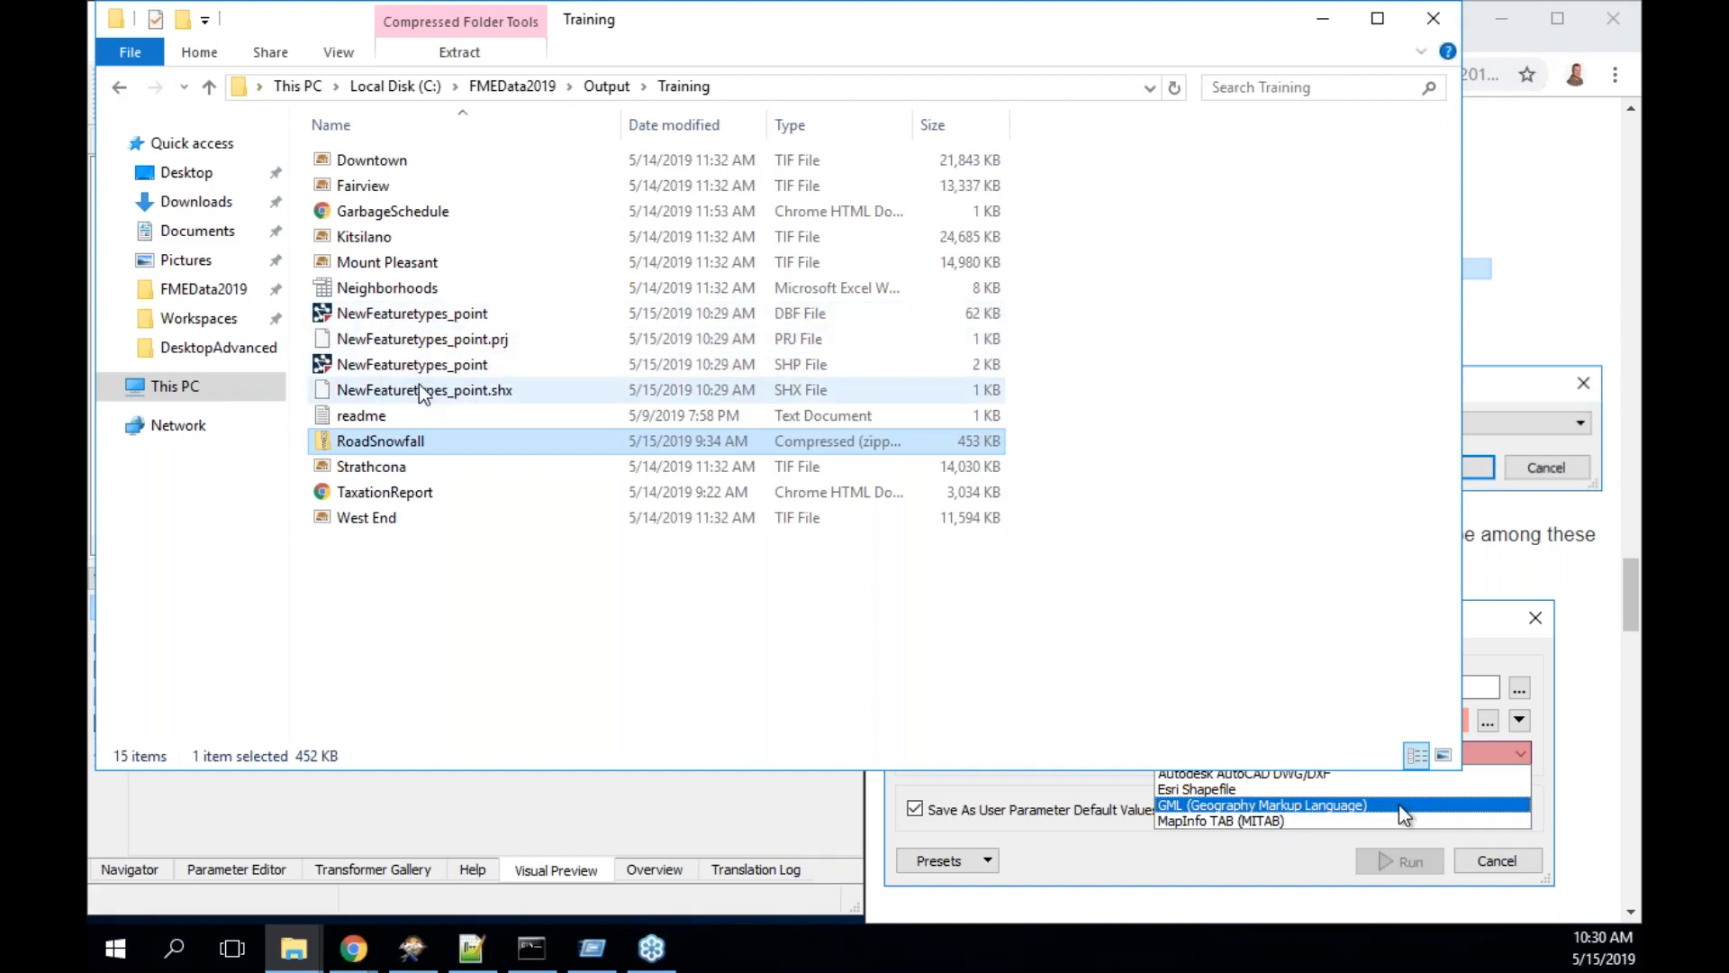
- Confirm the NewFeaturetypes_point .shp, .shx, .dbf and .prj files exist, then minimize Explorer
left_click(1321, 25)
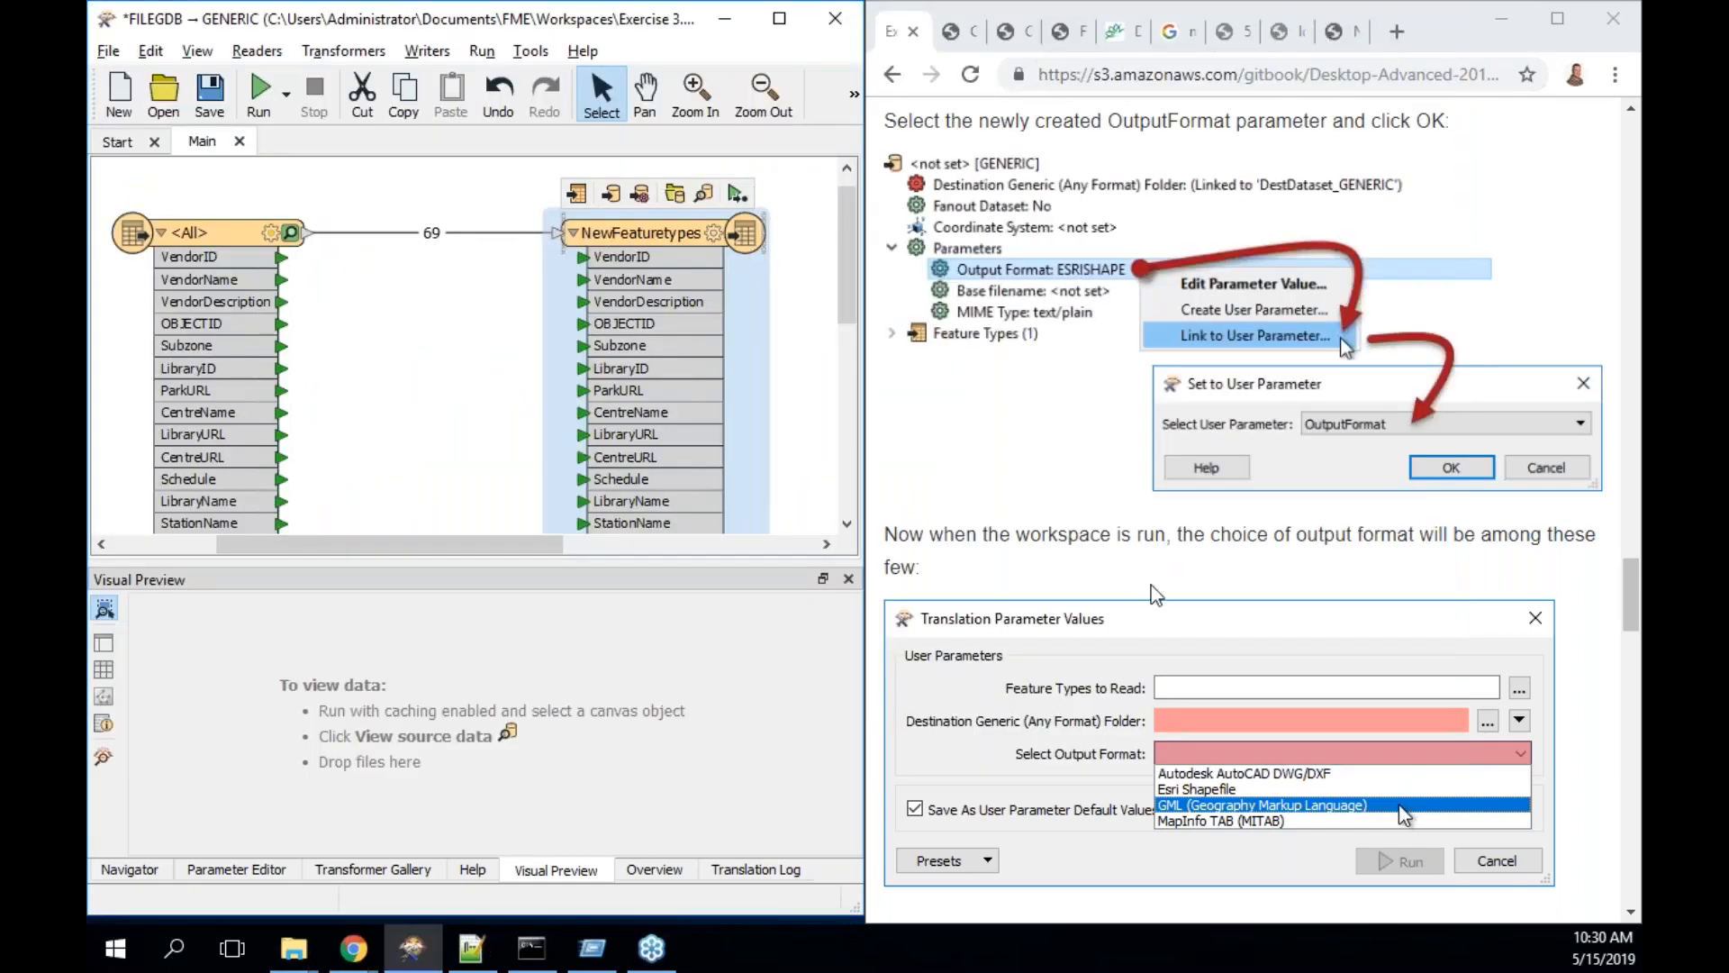
scroll(1151, 585, "down", 4)
- View the <All> reader's source data and open Feature Information for the first feature
scroll(1151, 586, "down", 4)
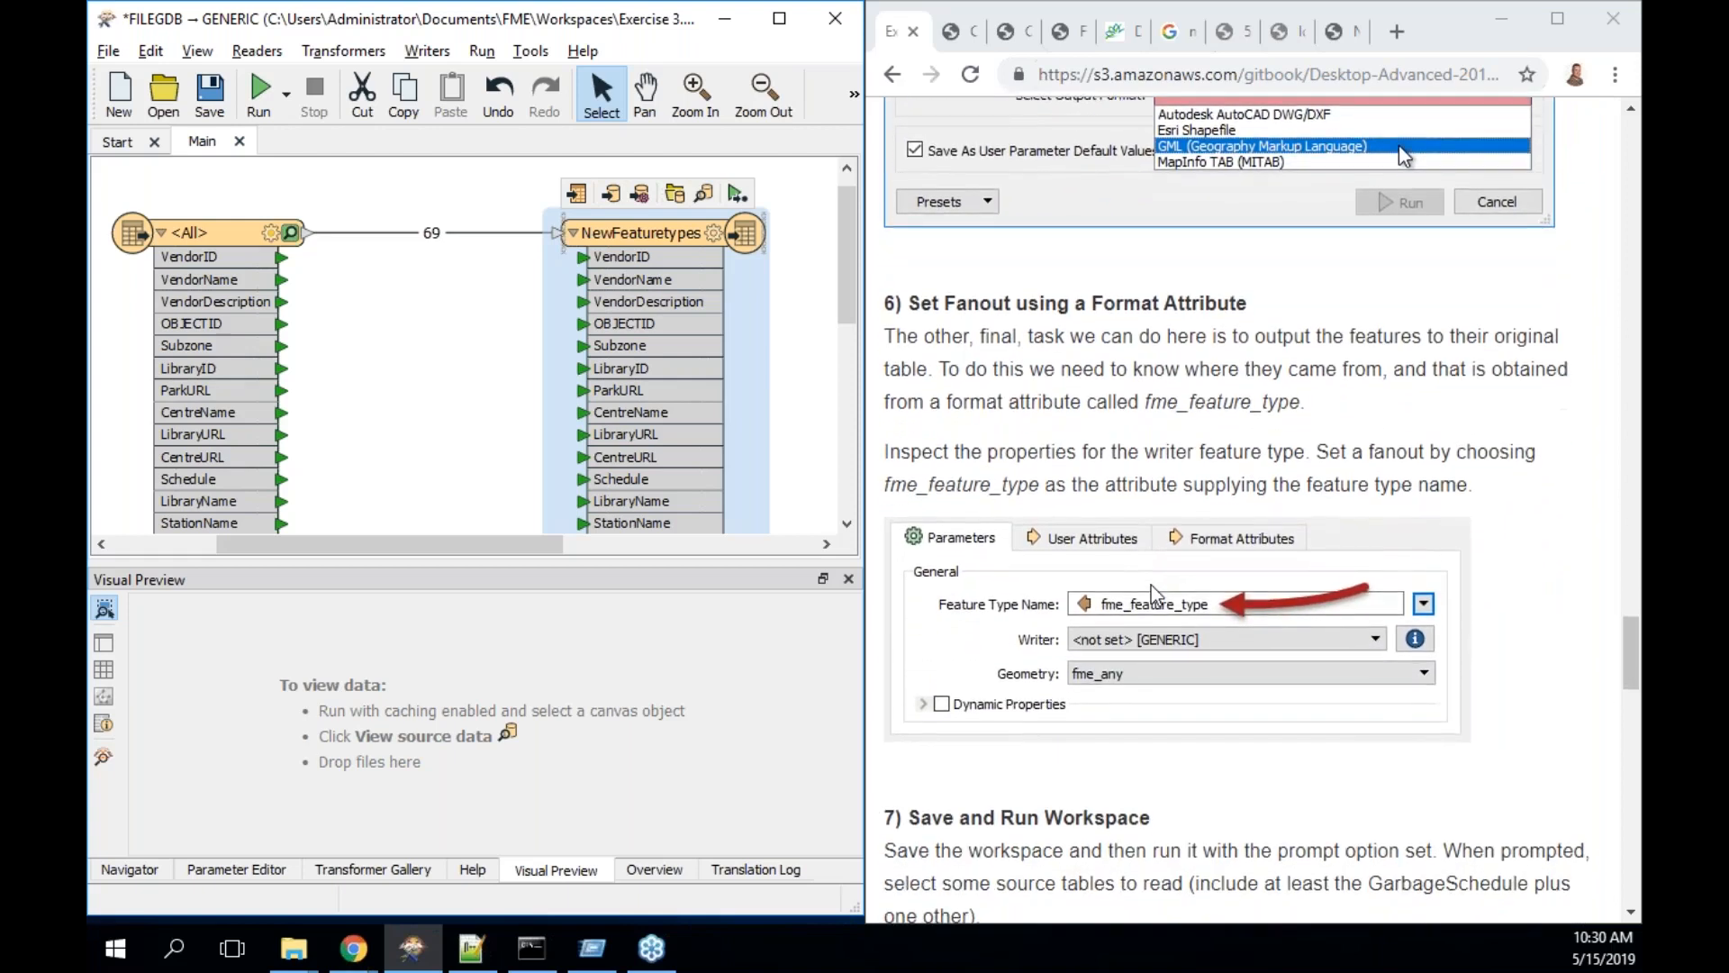
left_click(290, 233)
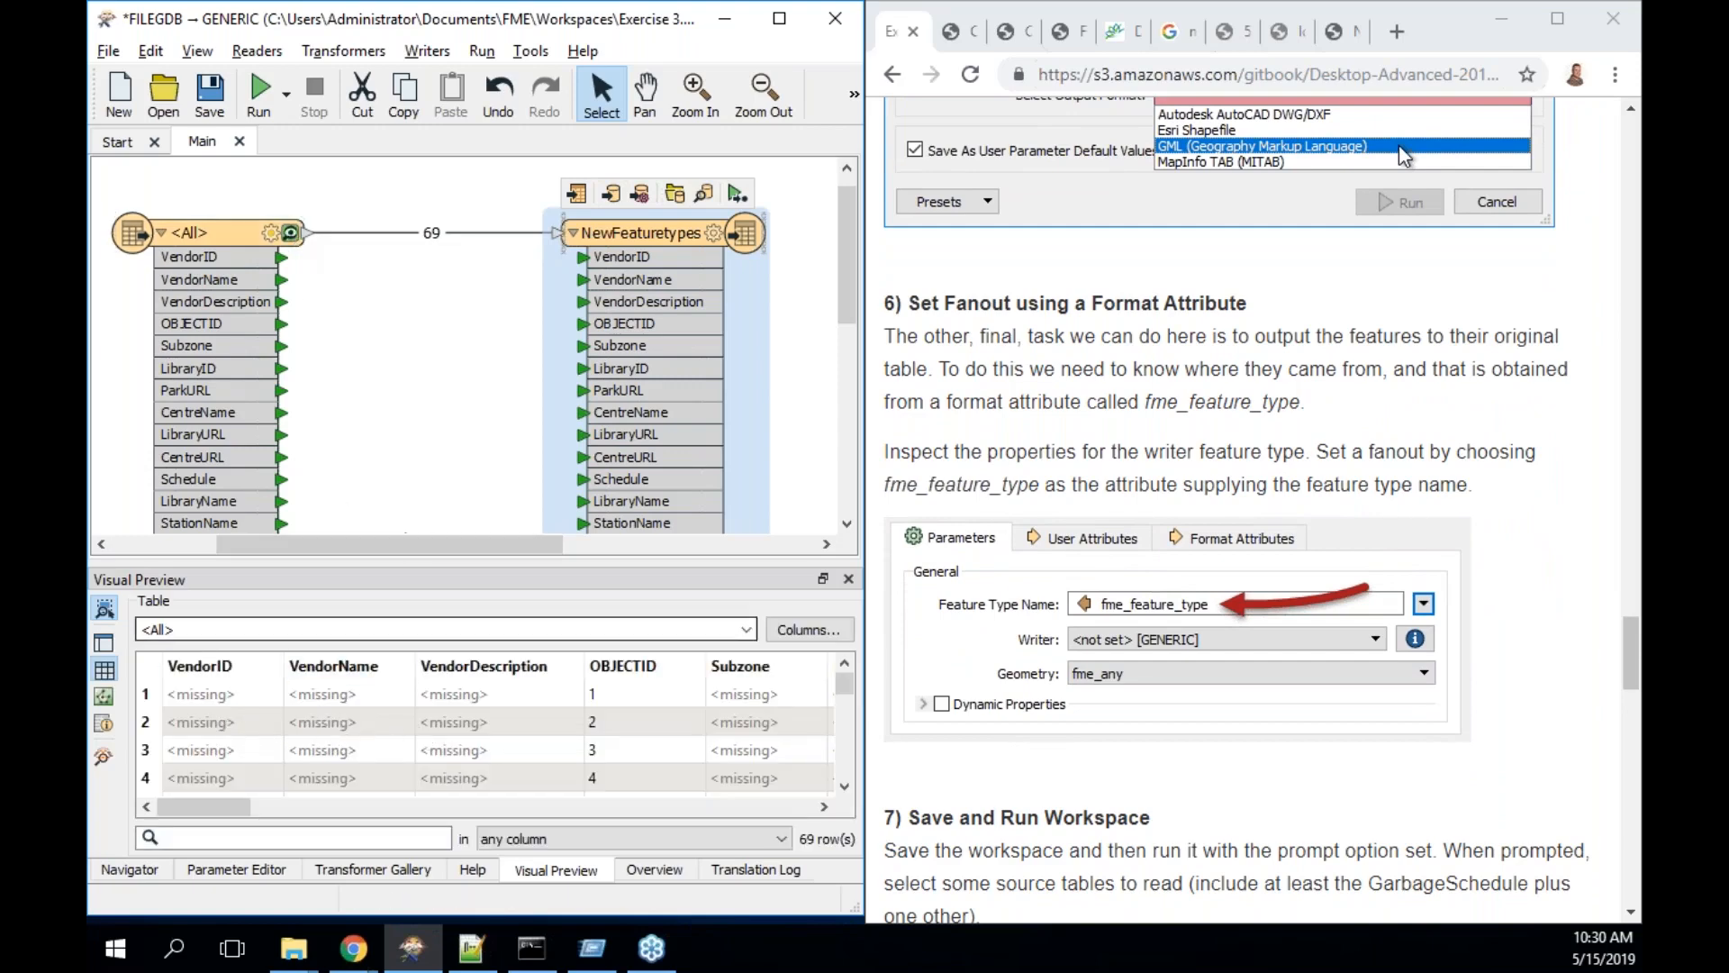
left_click(240, 697)
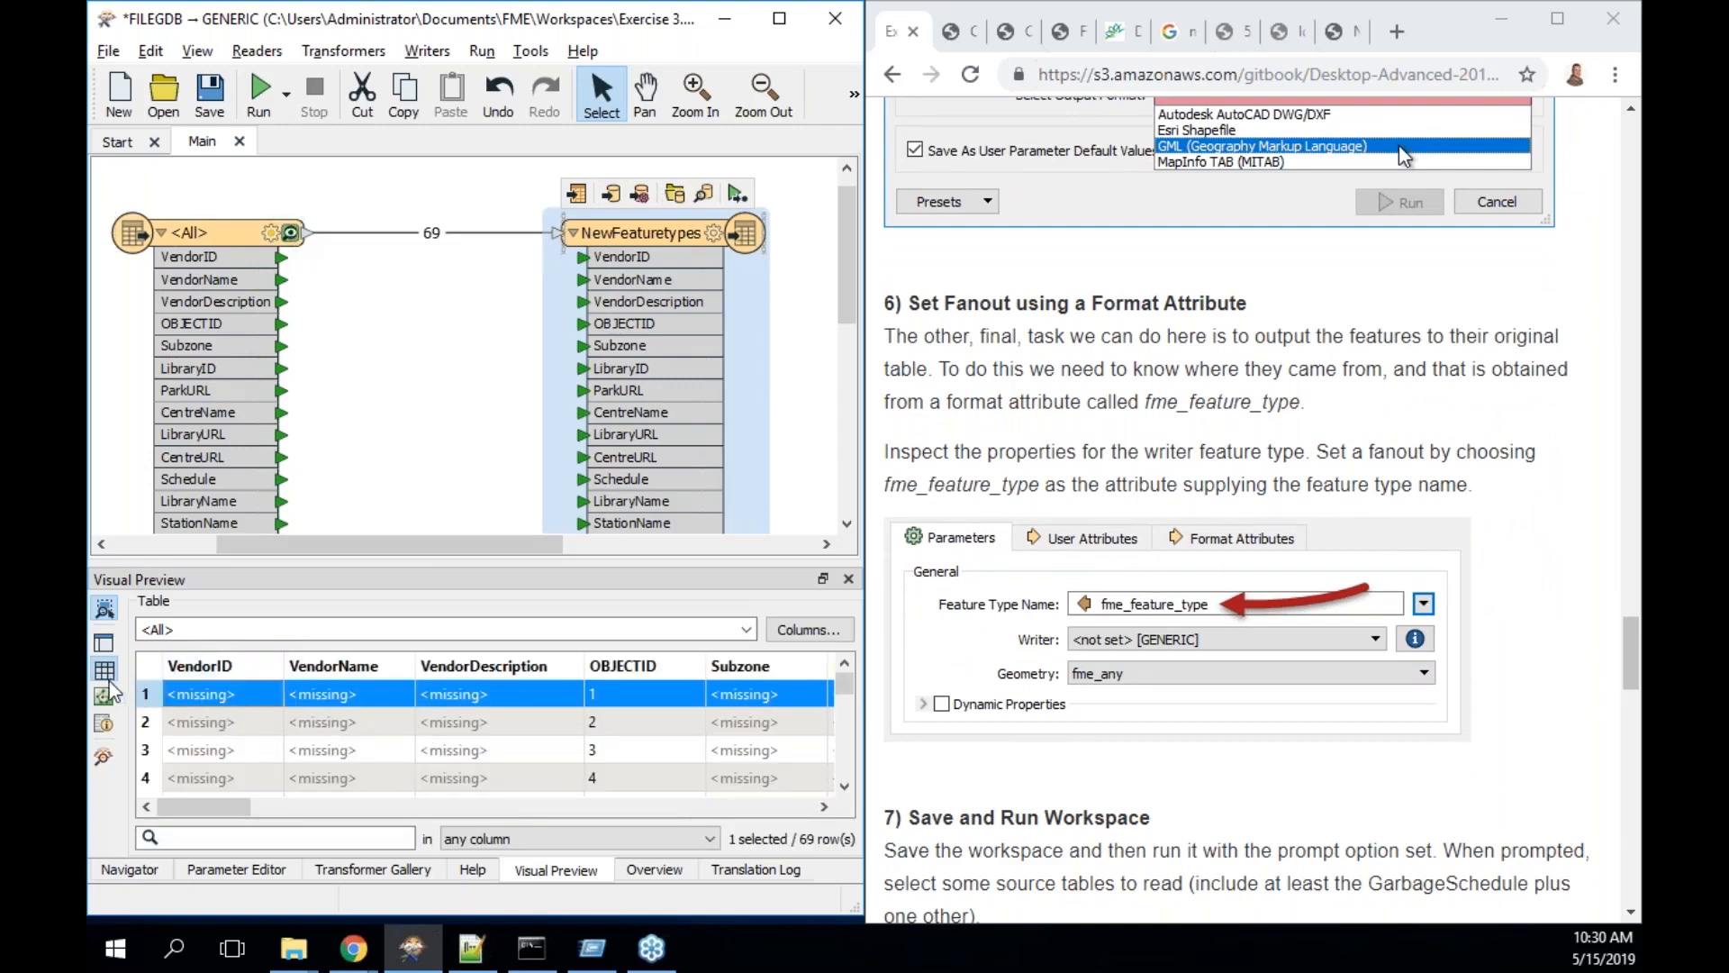
left_click(104, 725)
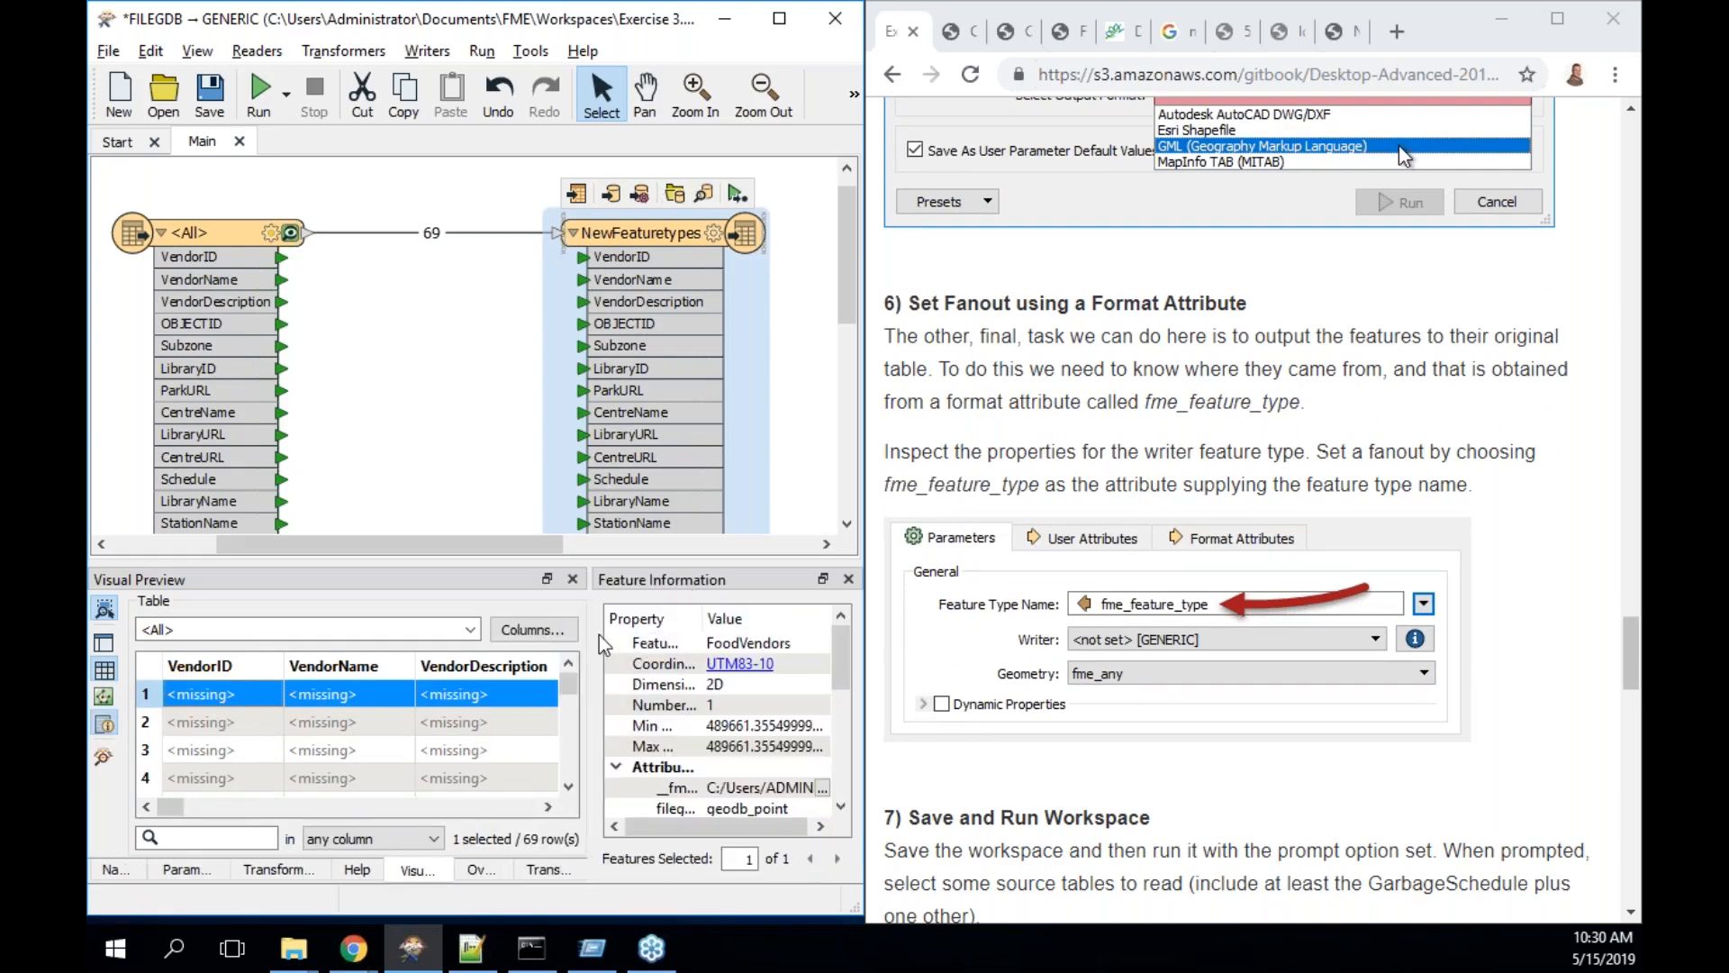
- Float and enlarge Feature Information to verify fme_feature_type reads Parks, then dock it back
left_click_drag(590, 634, 399, 634)
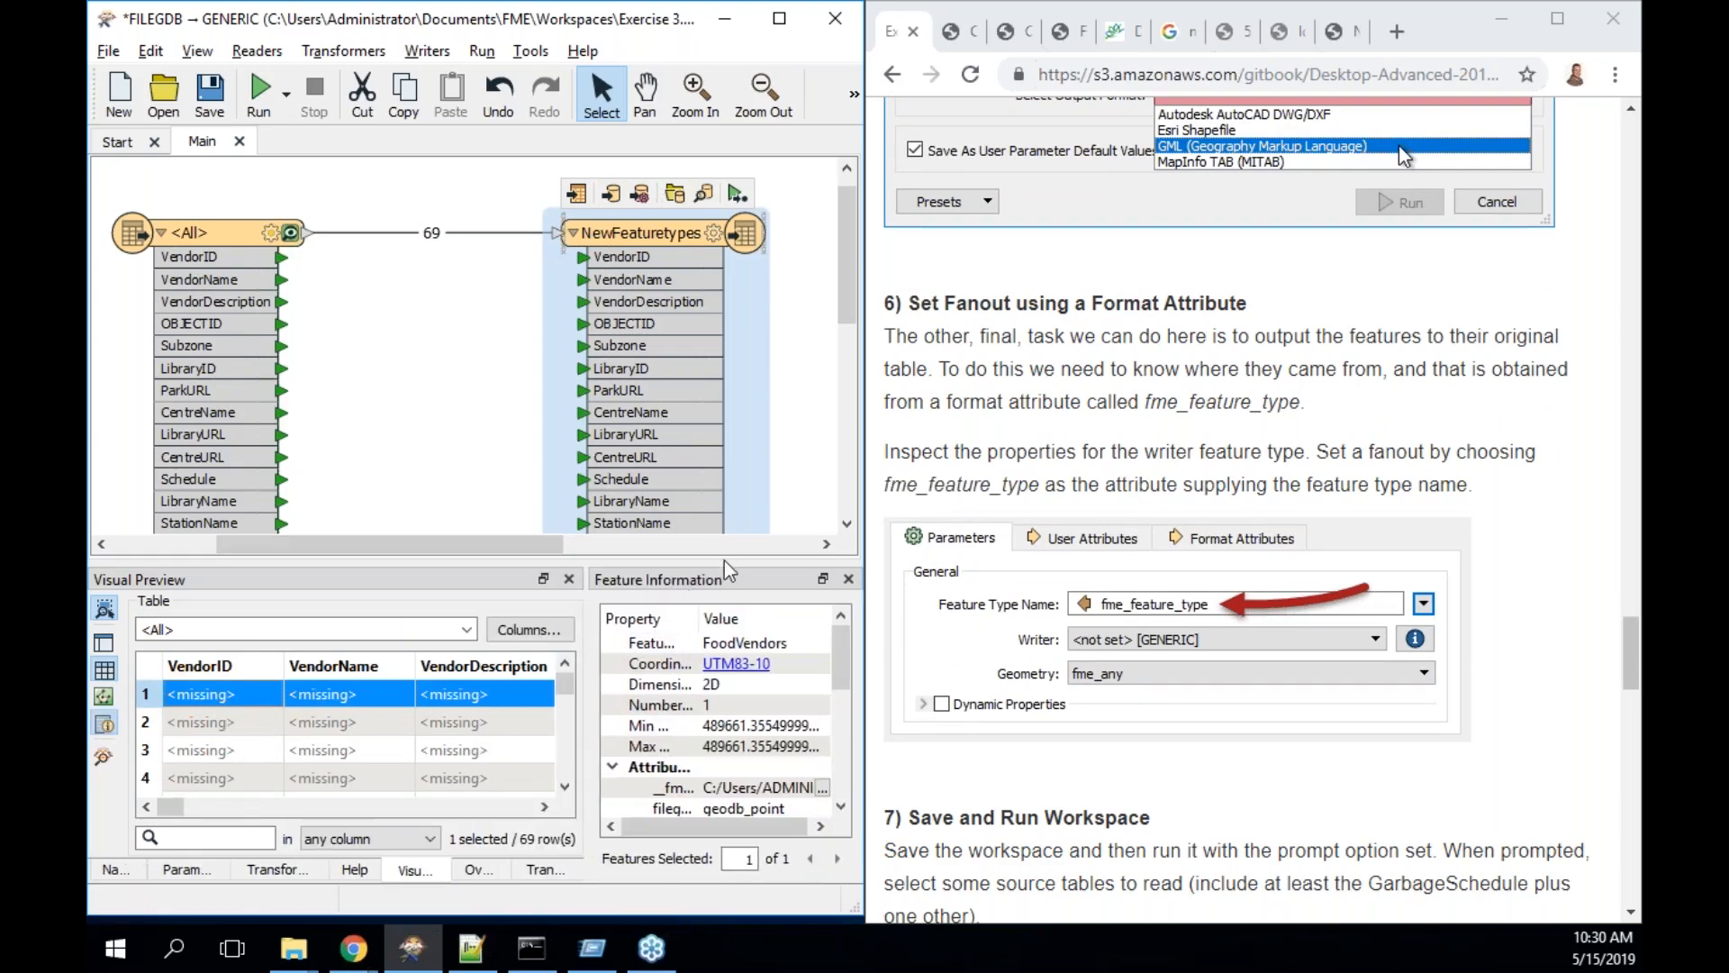
left_click_drag(728, 579, 753, 41)
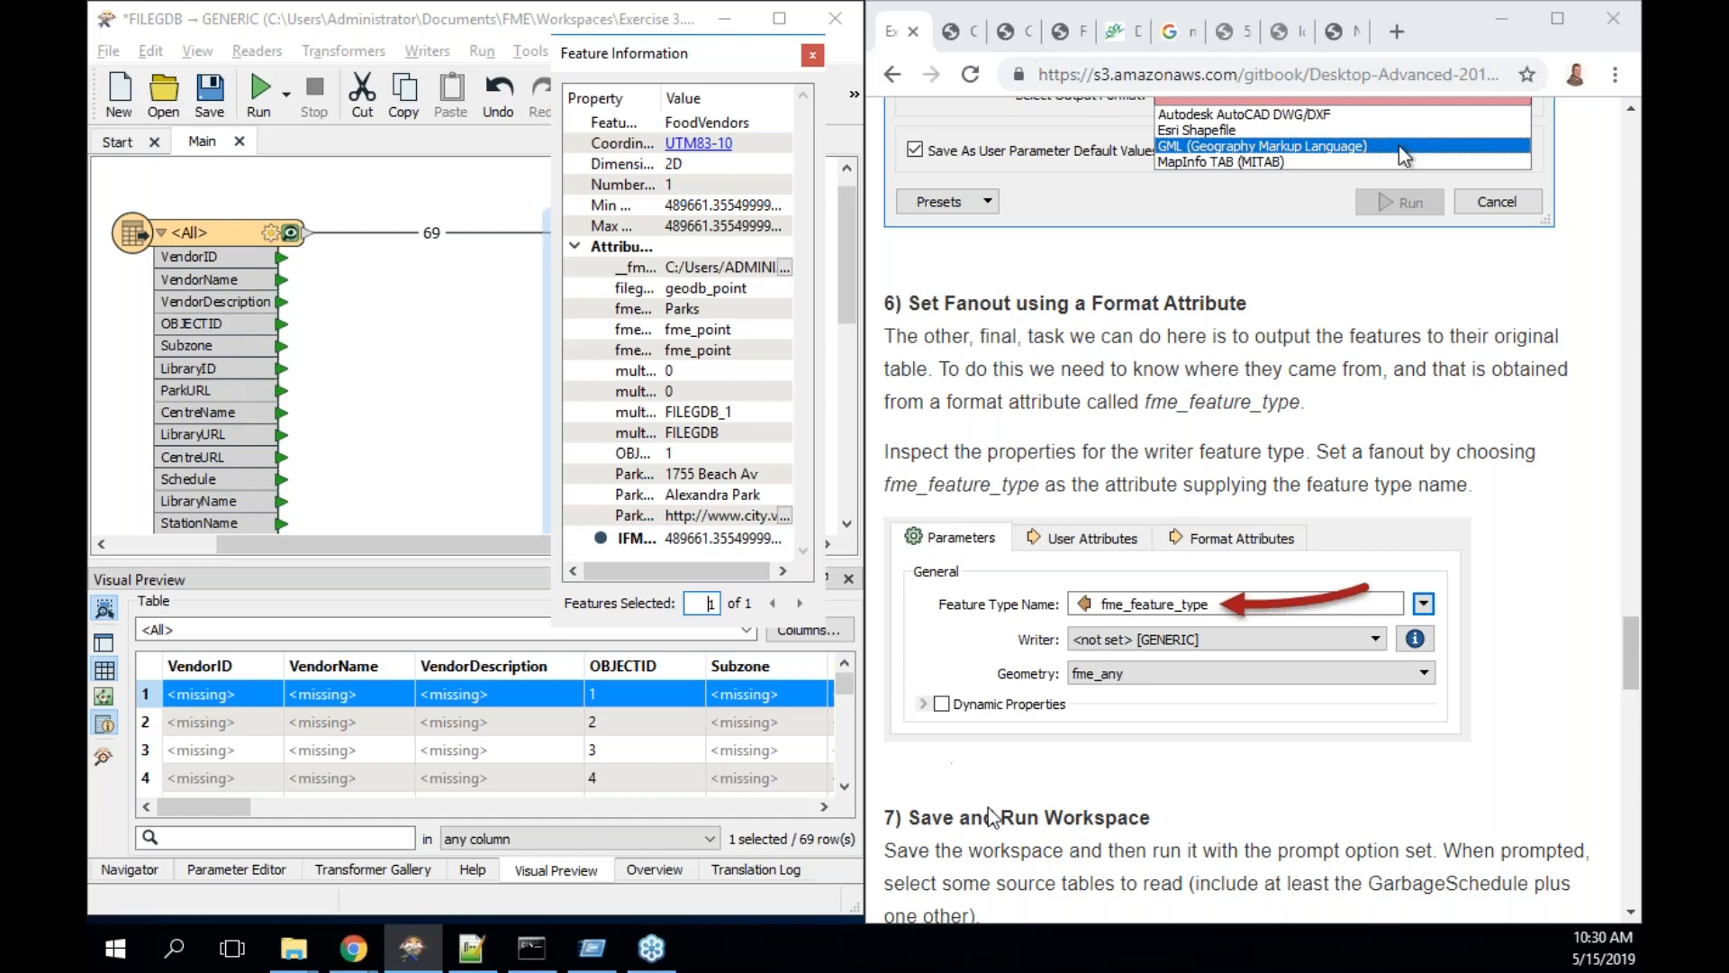
left_click_drag(822, 628, 1159, 929)
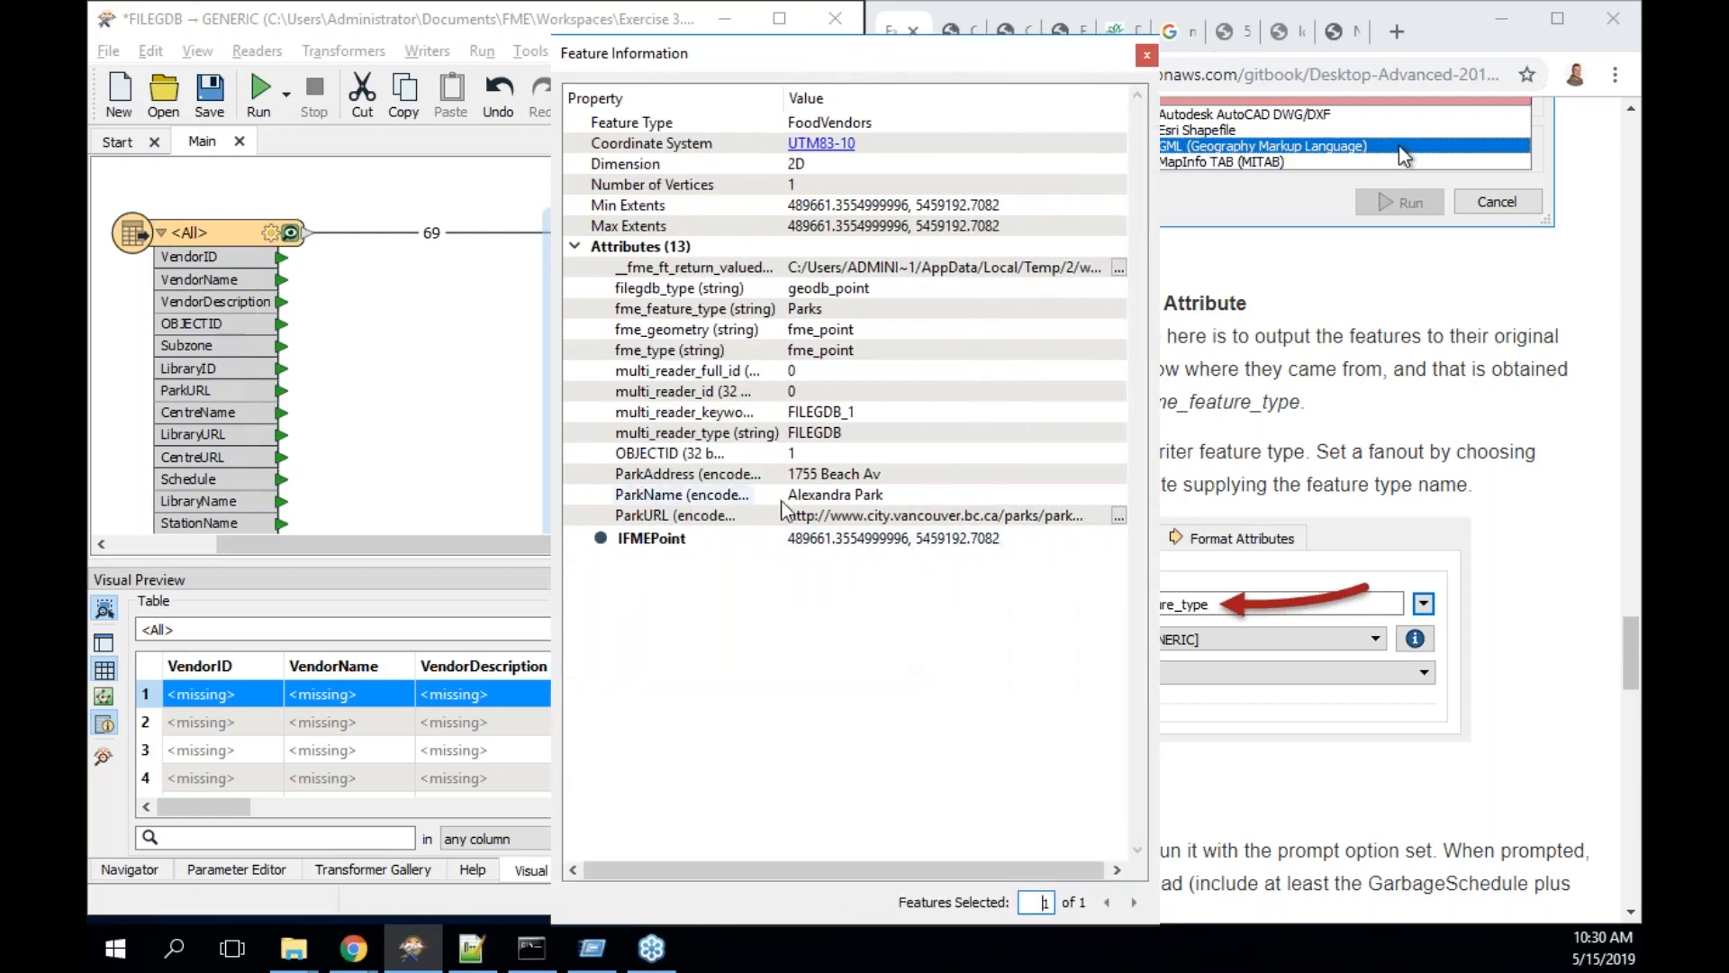
left_click(734, 313)
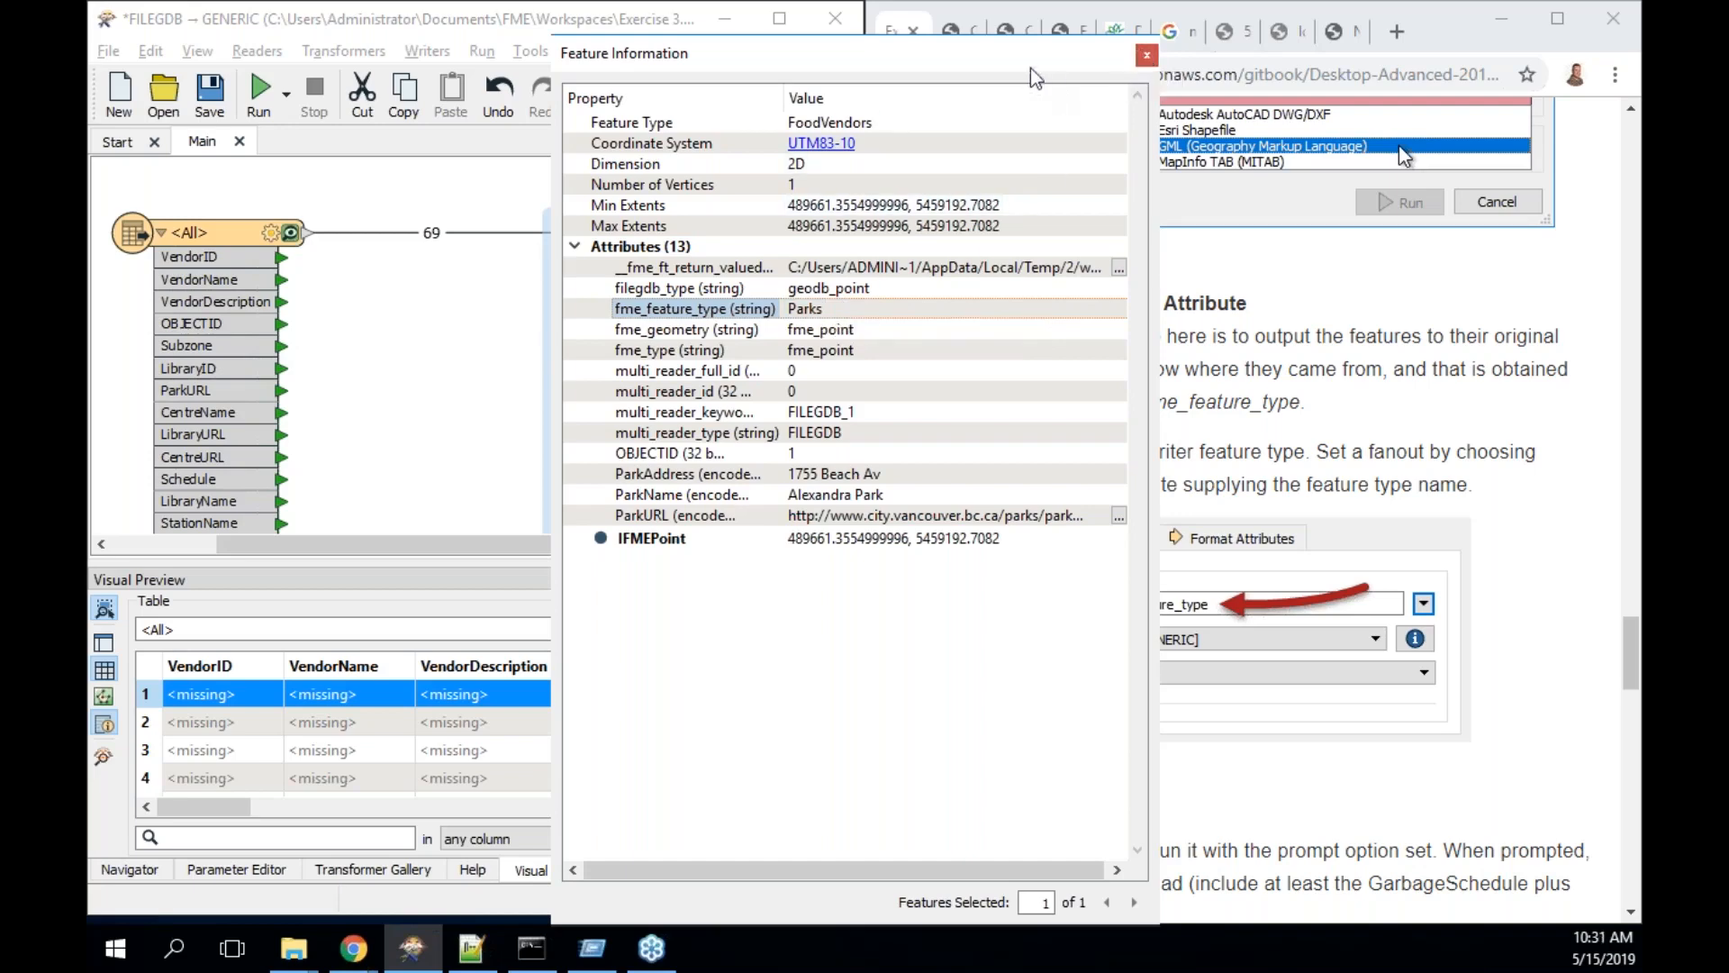
left_click_drag(1035, 54, 556, 646)
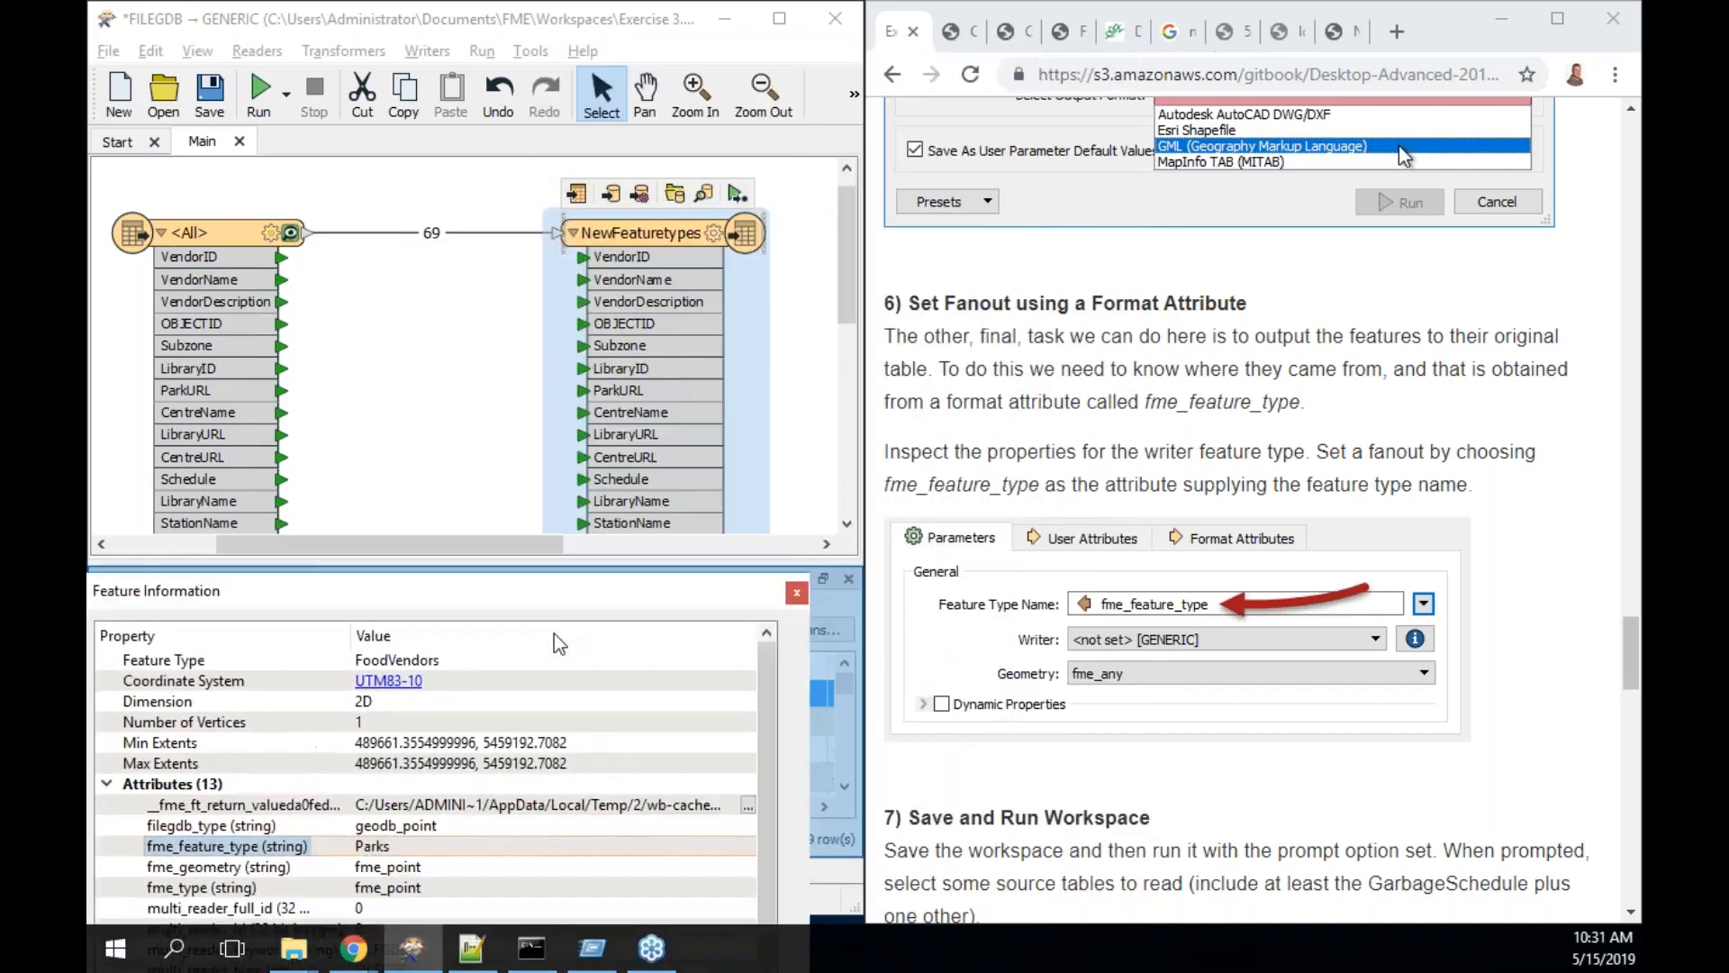
scroll(1398, 144, "down", 1)
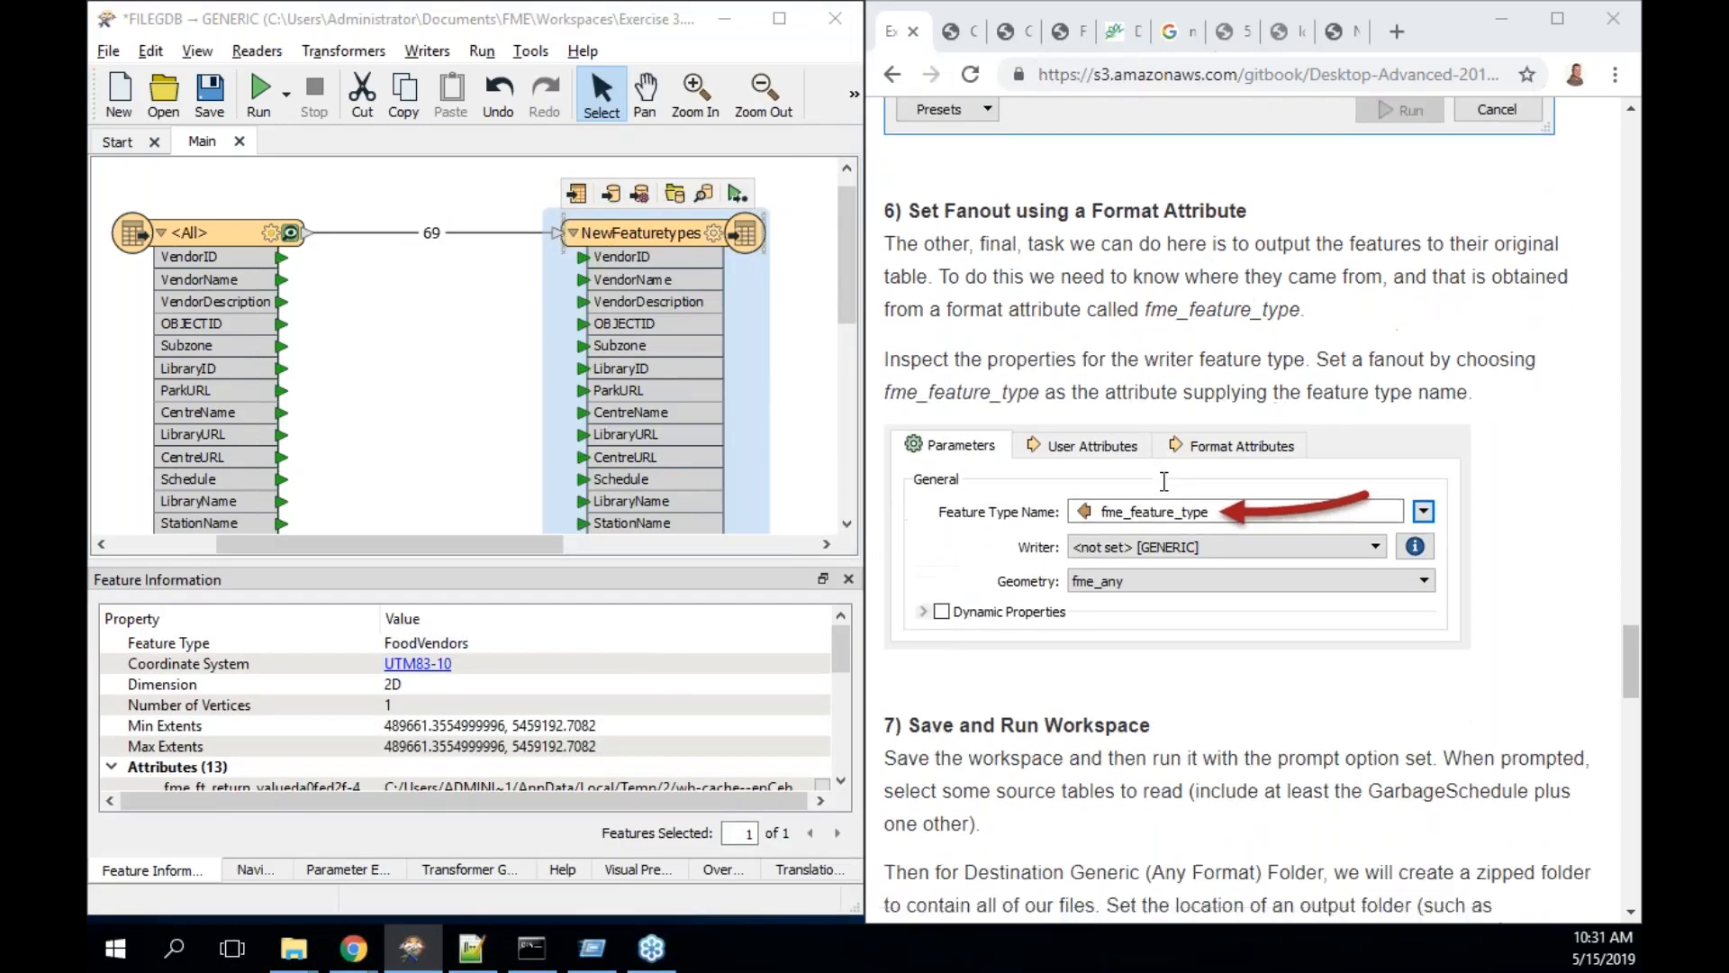
- Open the NewFeaturetypes feature type and browse the FME Feature Attributes available for its Feature Type Name
double_click(619, 232)
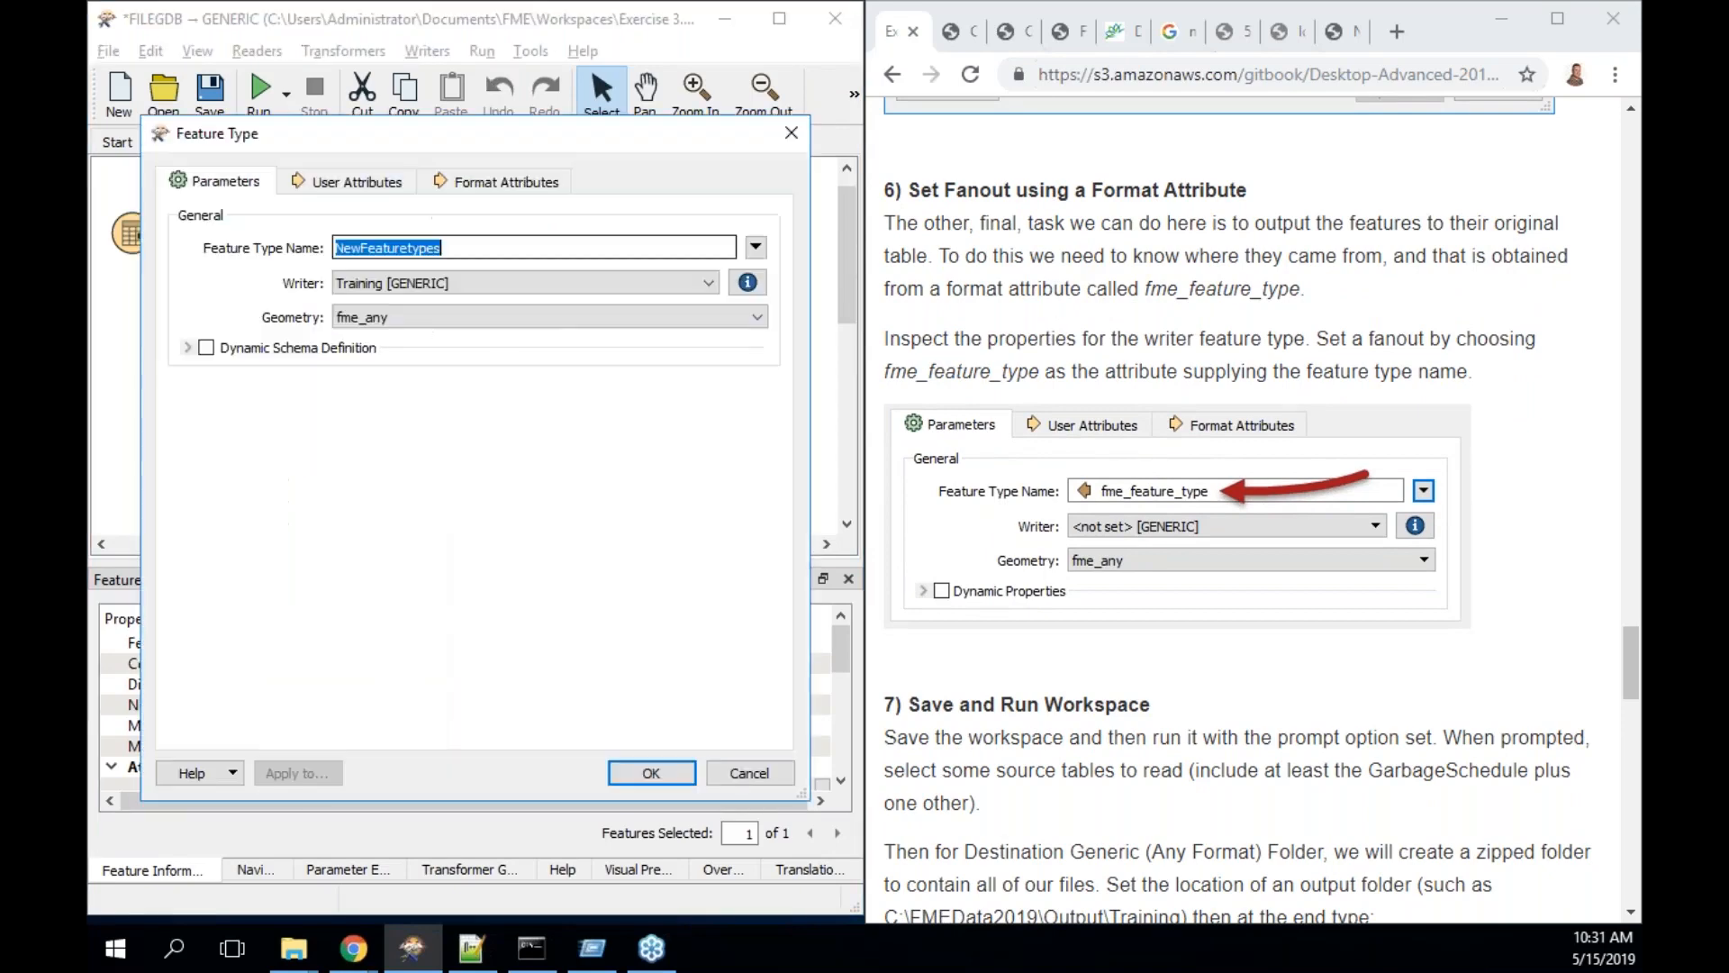
left_click(760, 247)
mouse_move(801, 278)
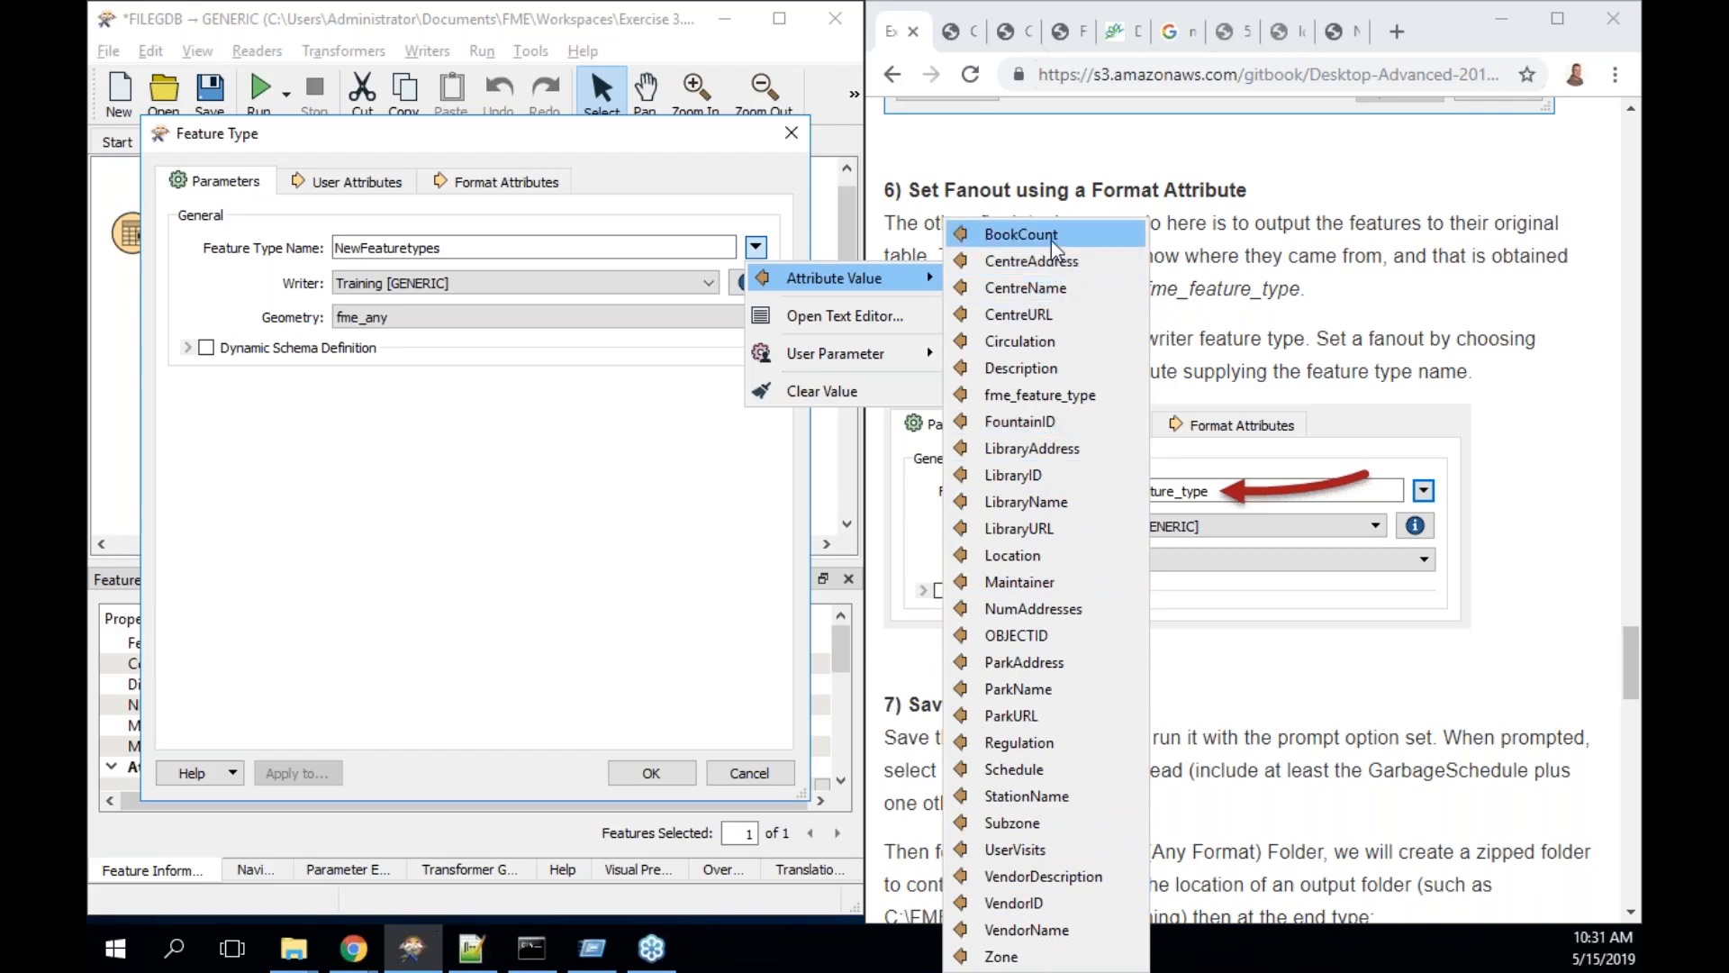
left_click(867, 315)
left_click(135, 209)
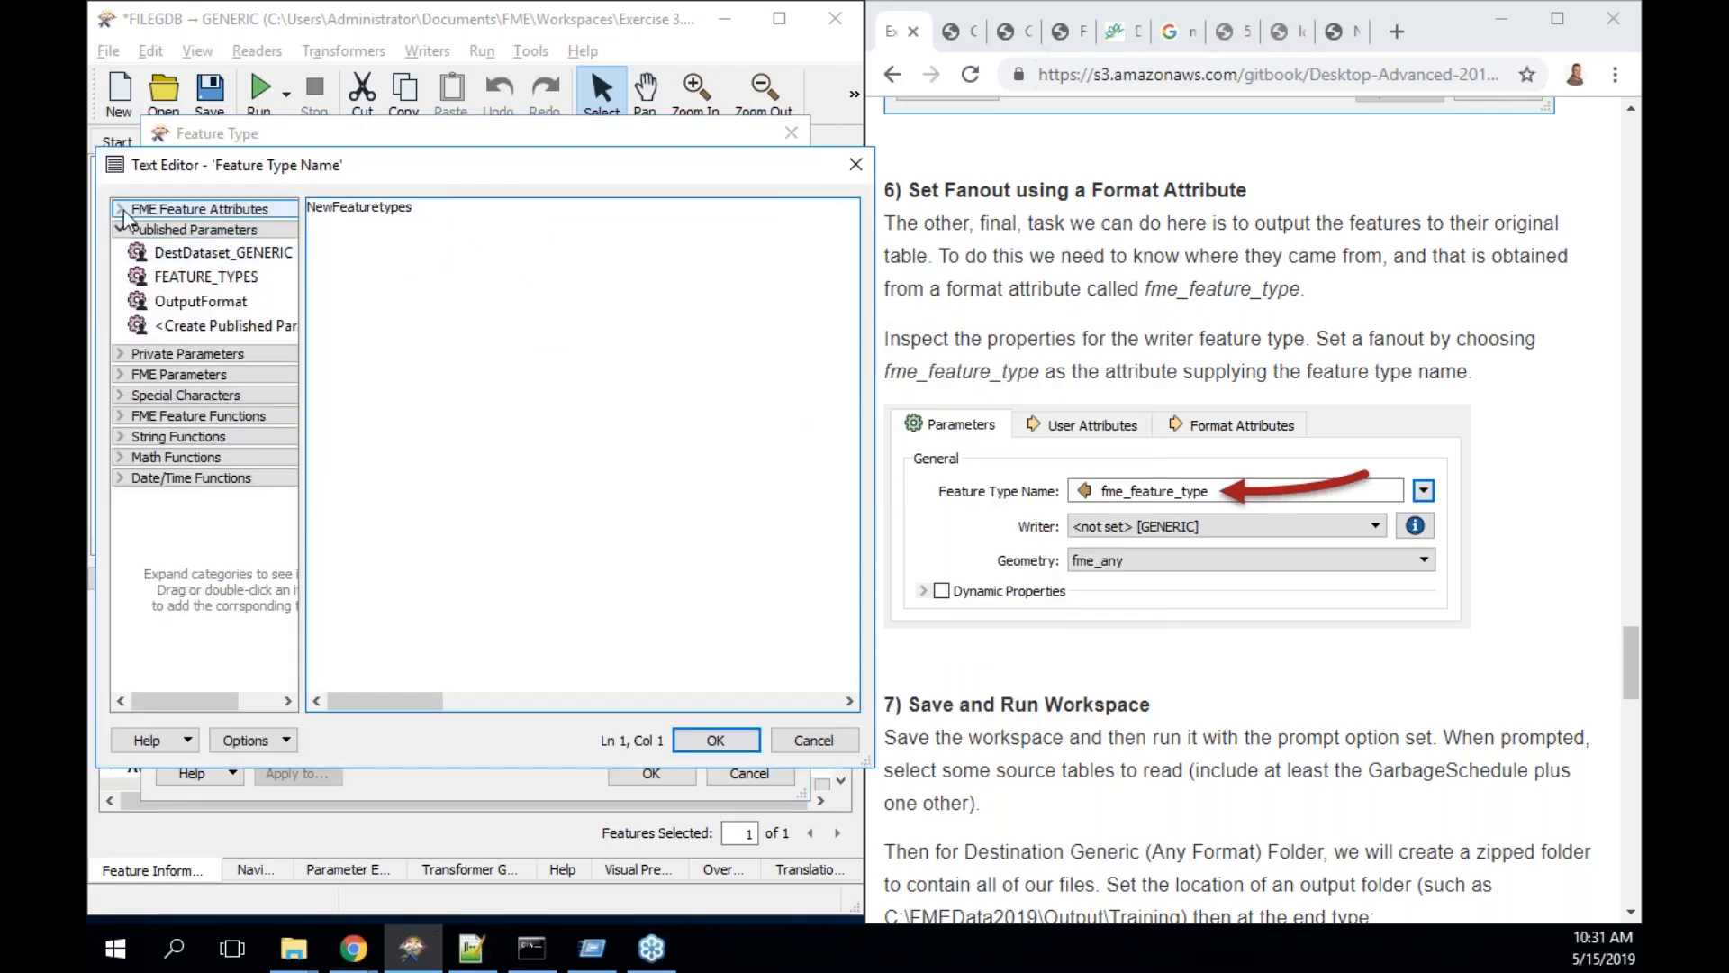
left_click(120, 209)
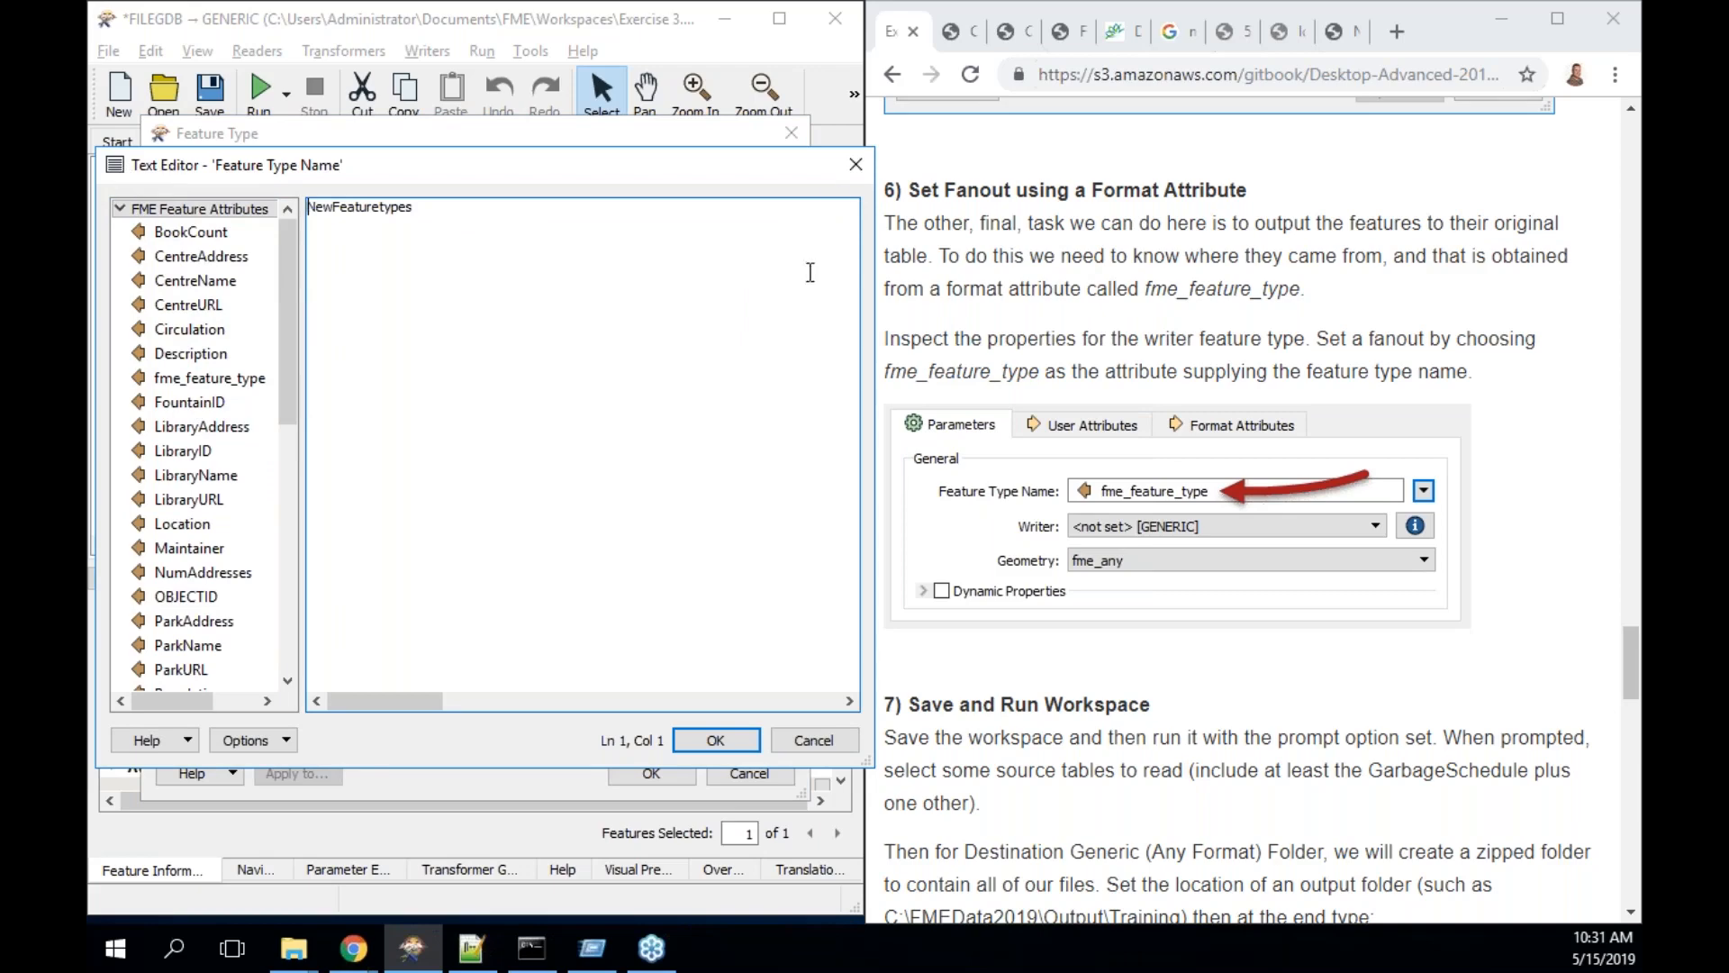
left_click(856, 164)
left_click(755, 247)
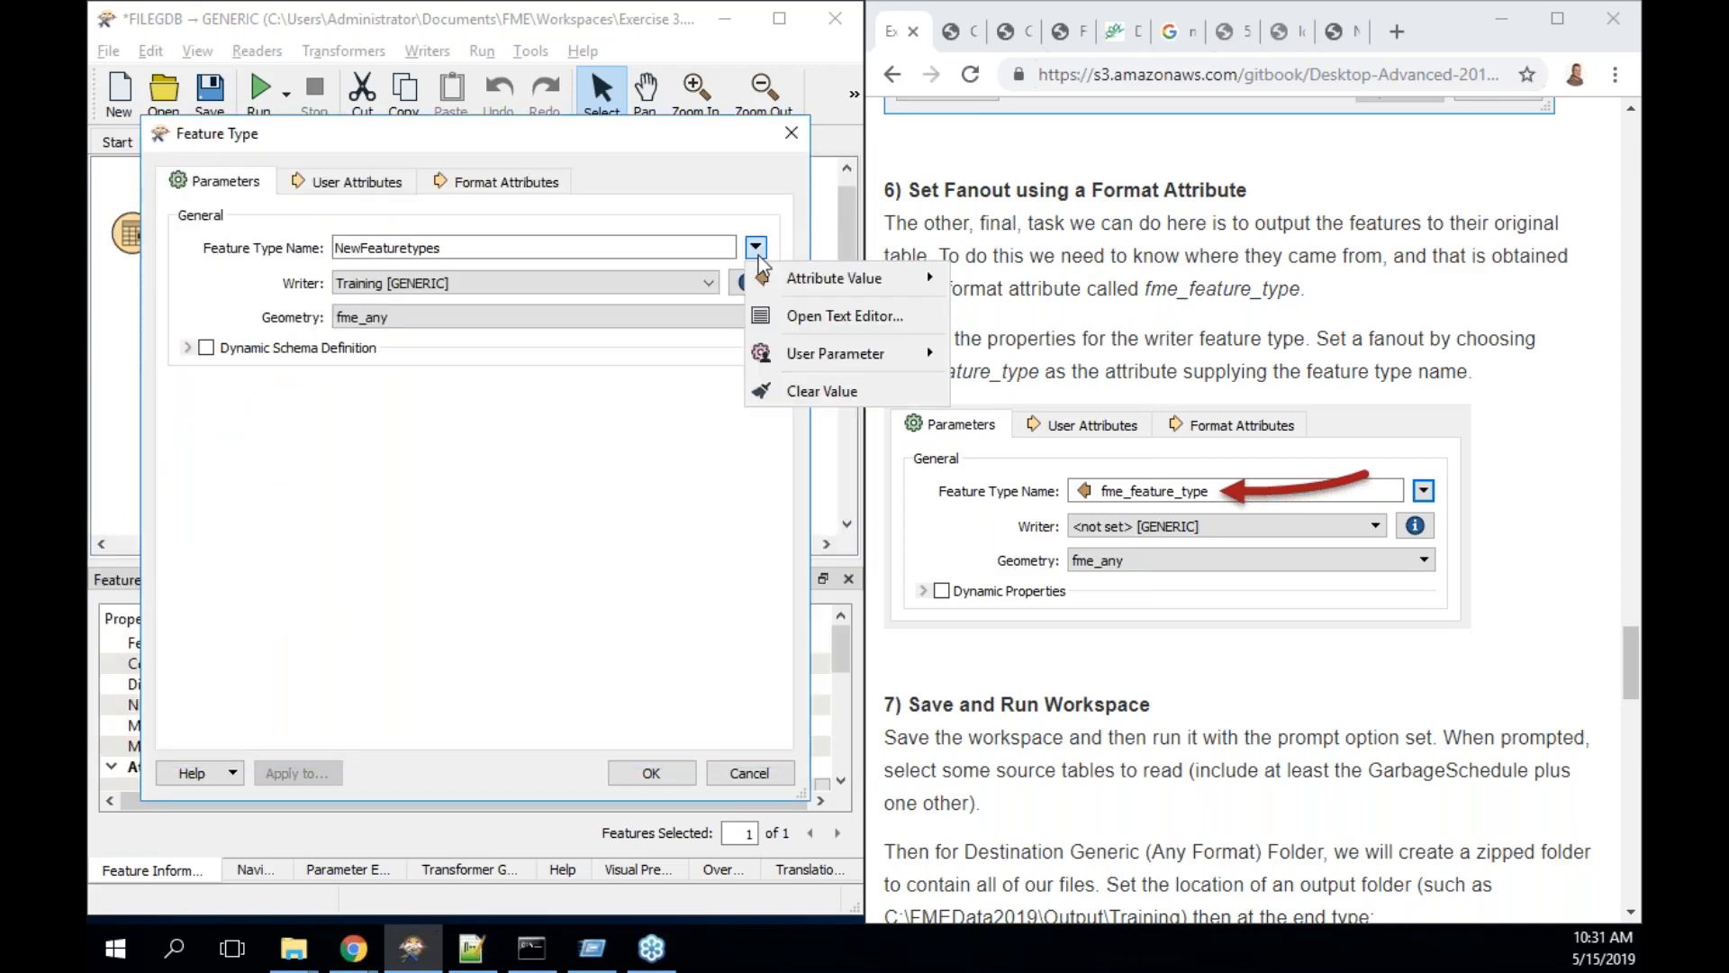
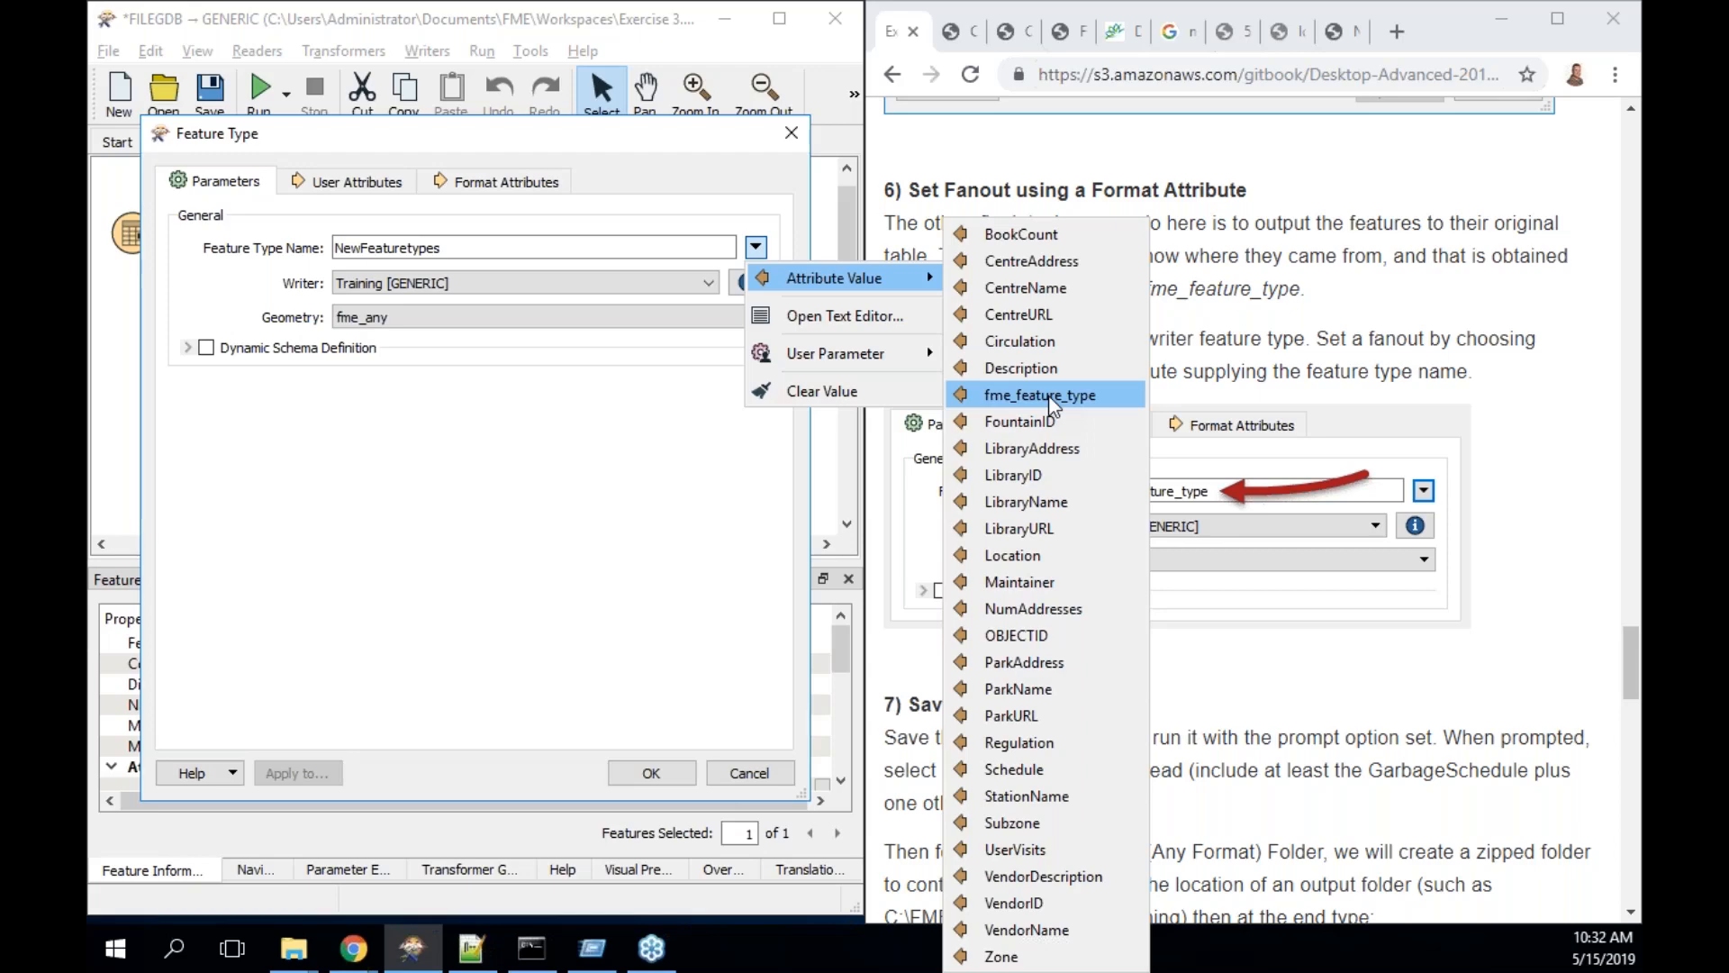
- Set the writer Feature Type Name to the fme_feature_type attribute value
left_click(1050, 400)
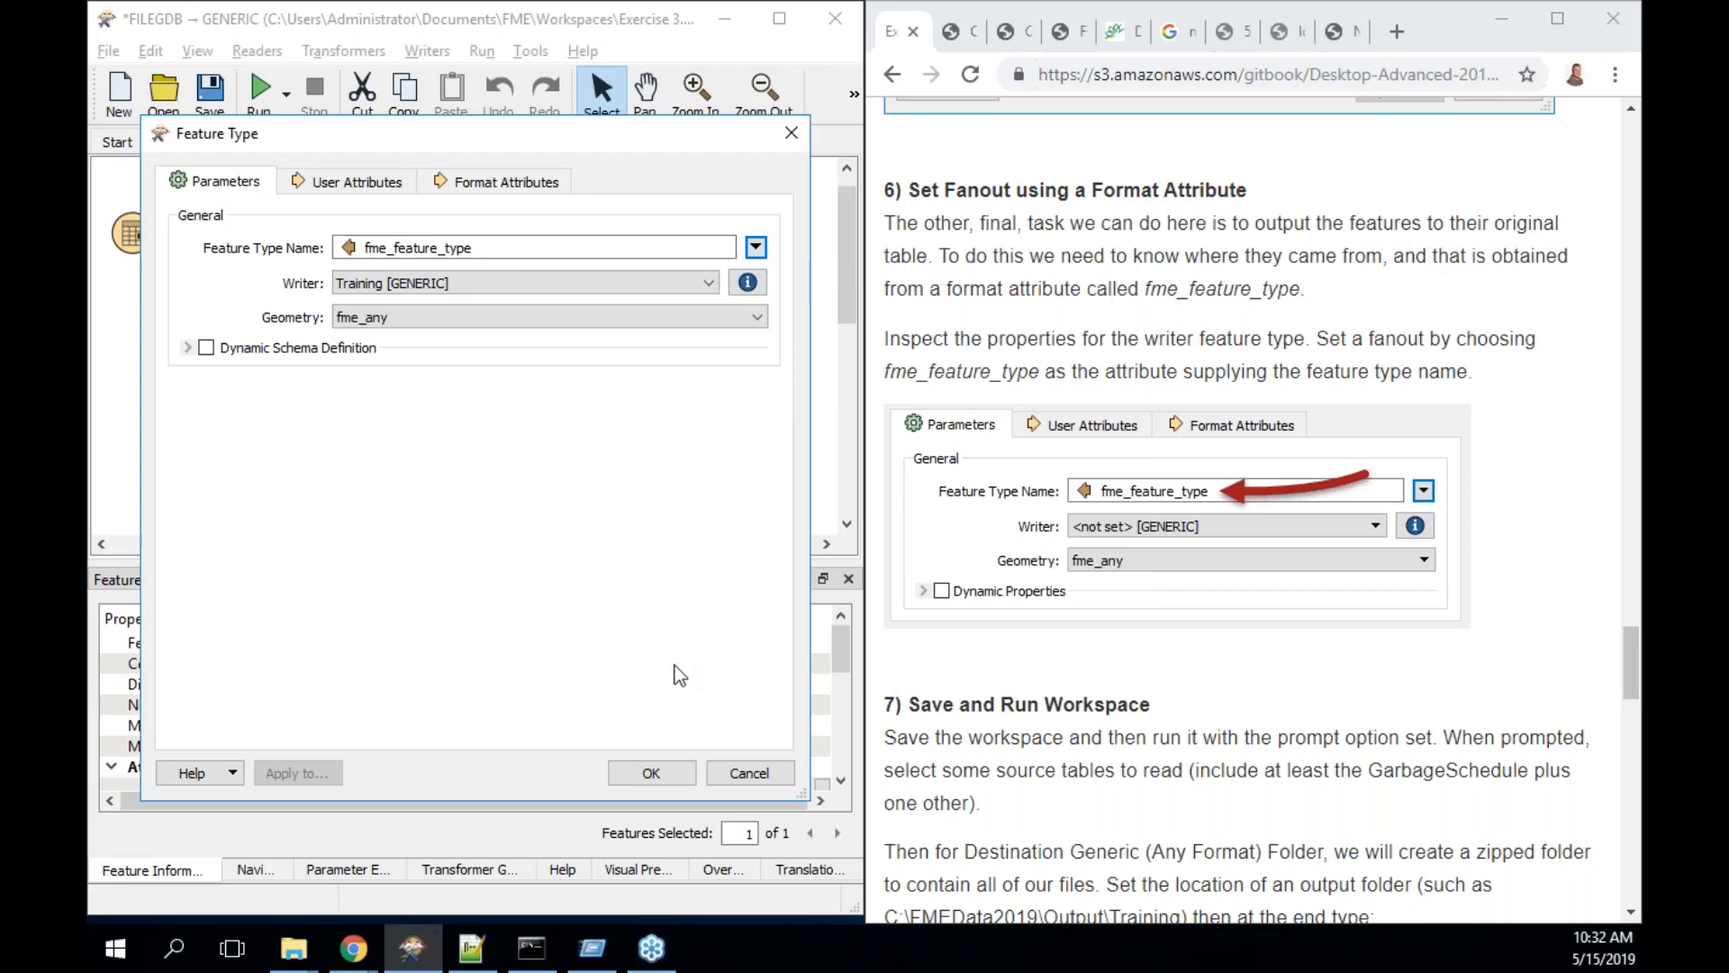
scroll(1047, 639, "down", 3)
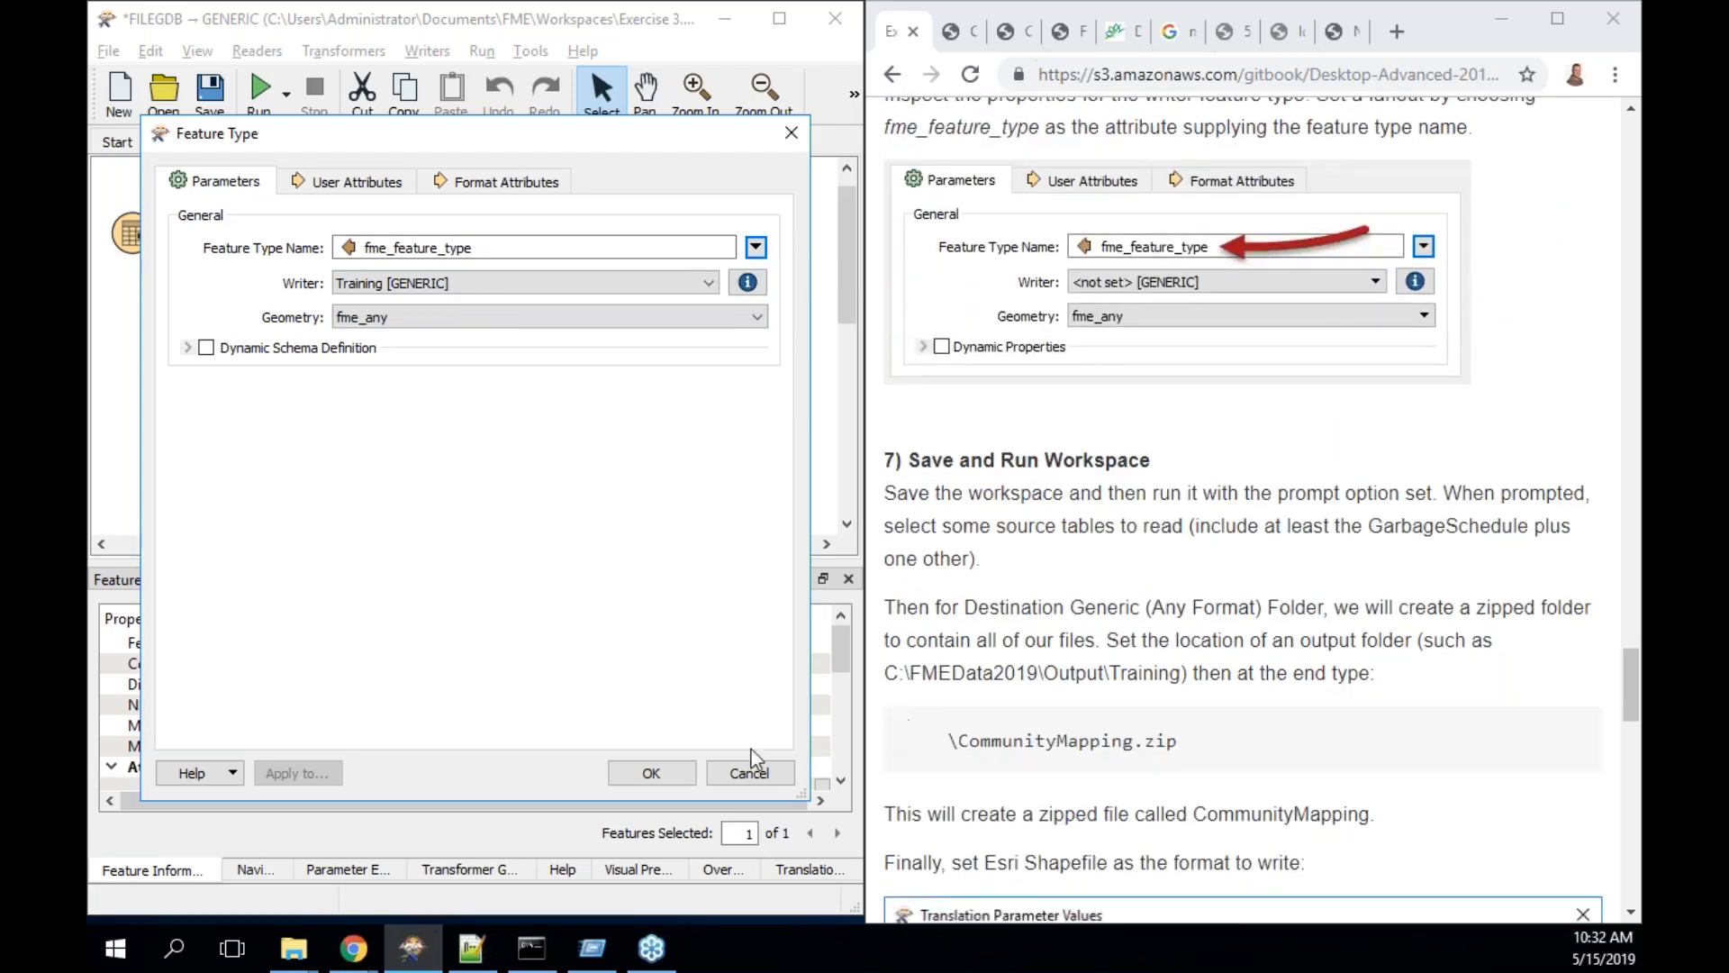
- Confirm the writer settings and run the translation through to the writer
left_click(650, 772)
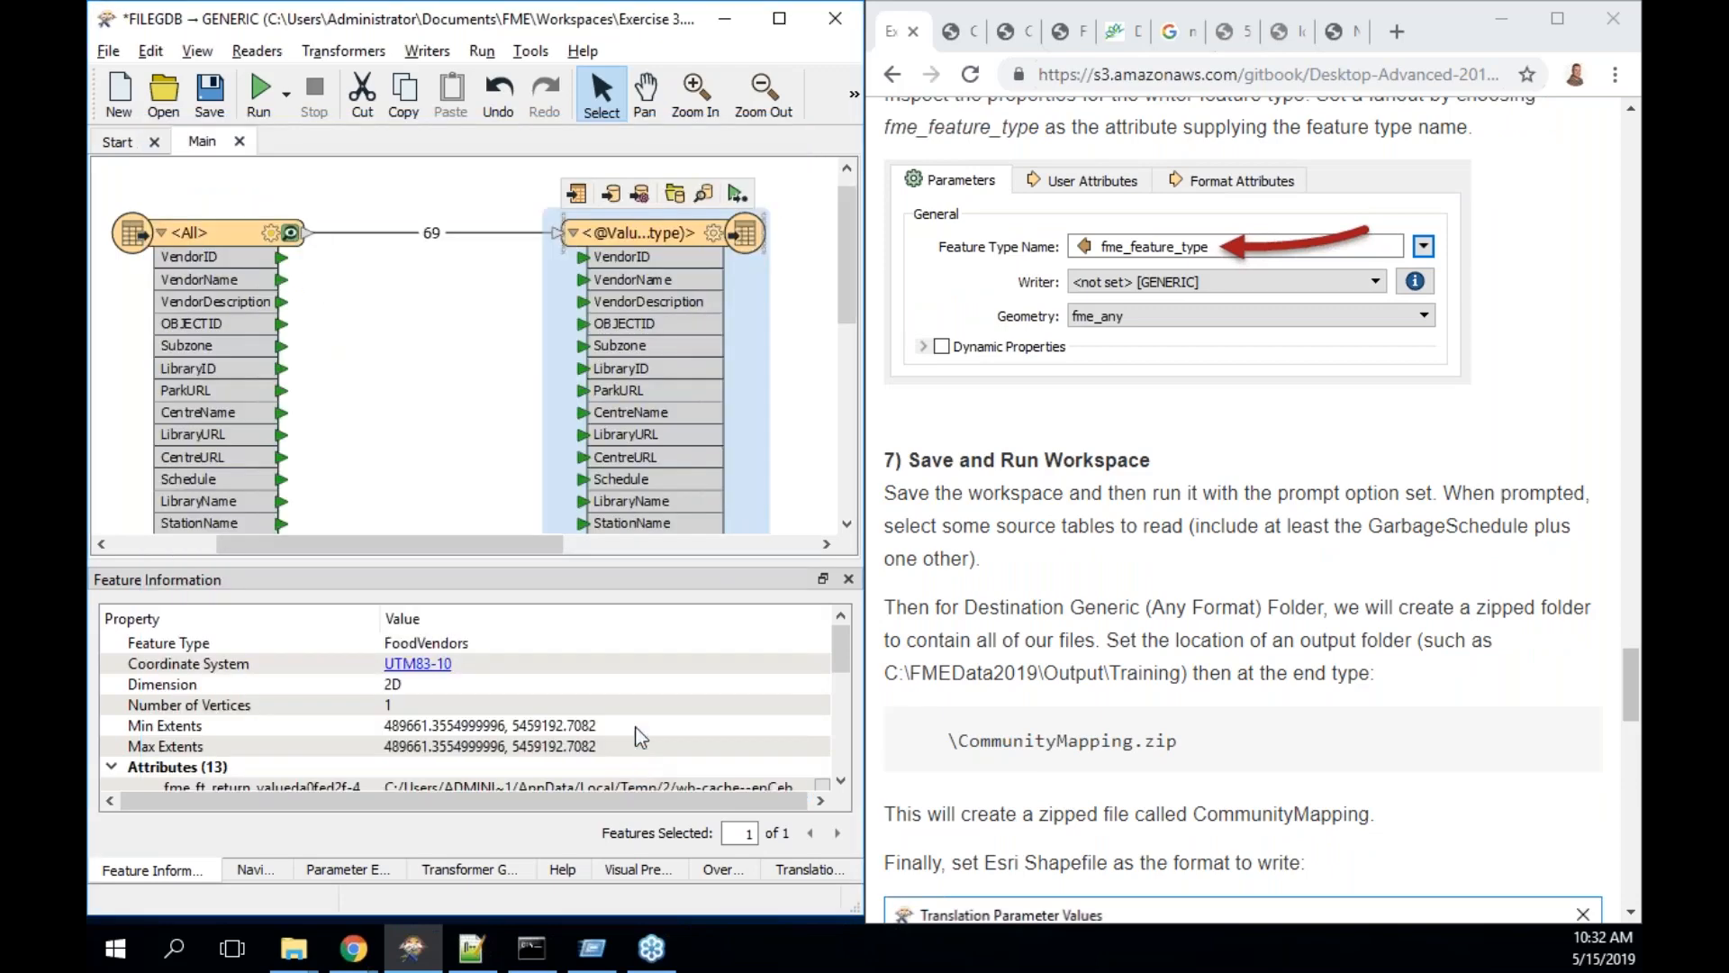
left_click(735, 194)
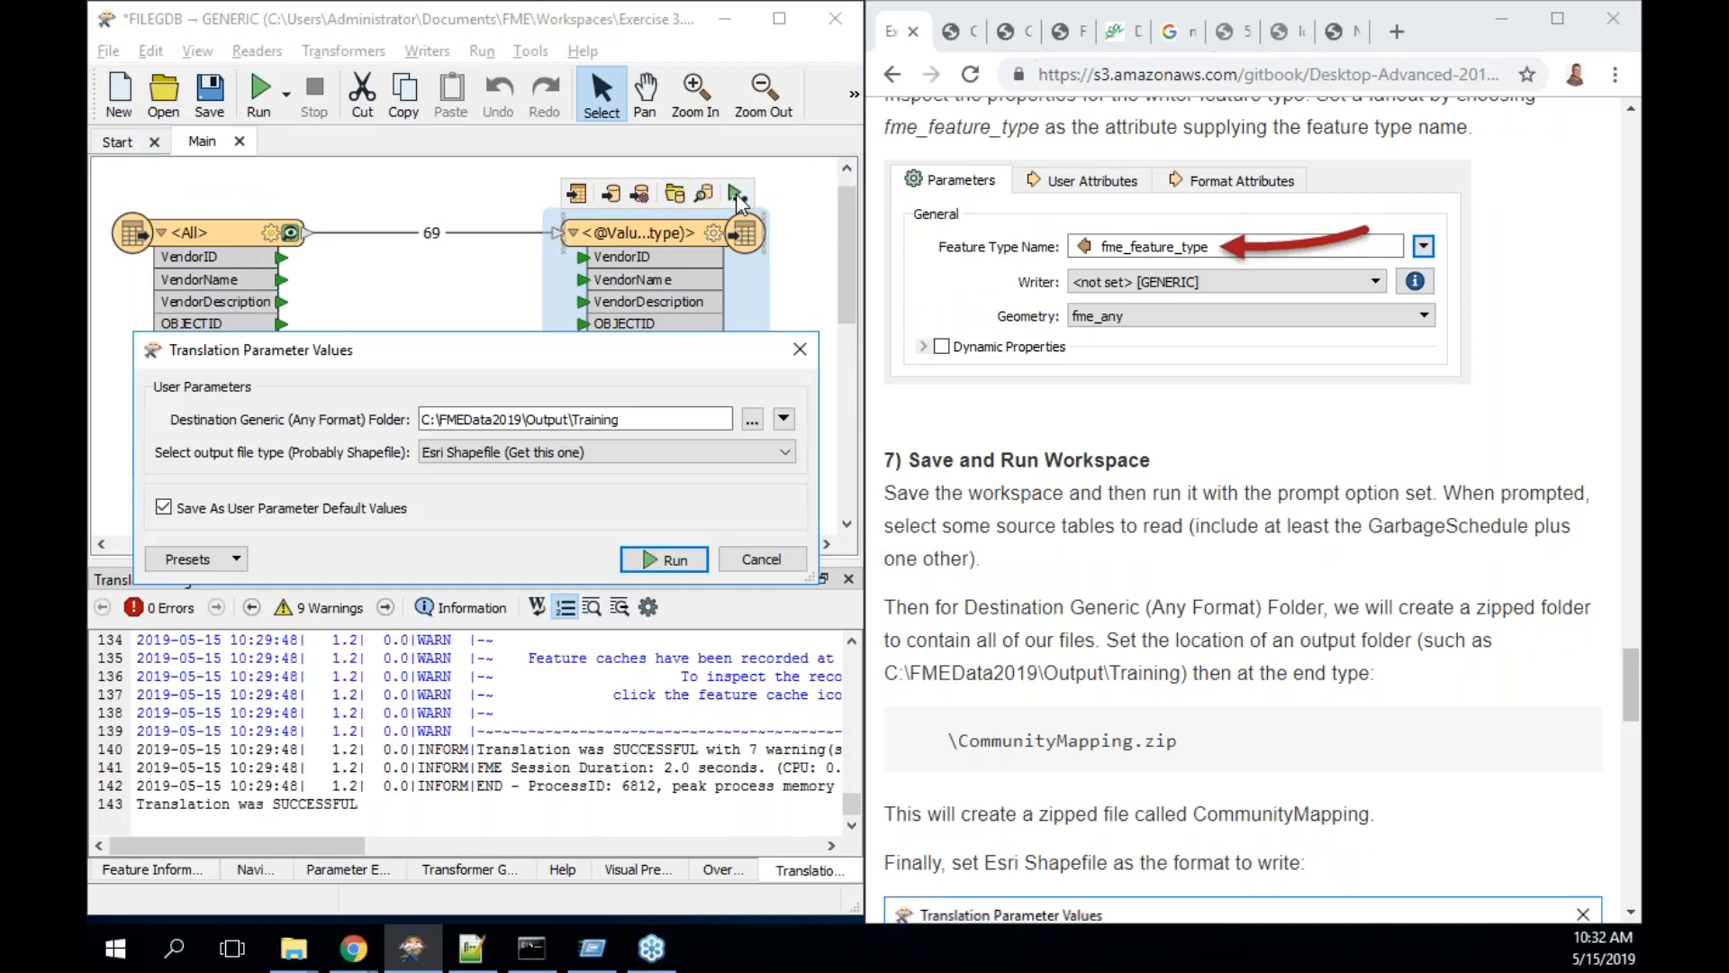
left_click(667, 560)
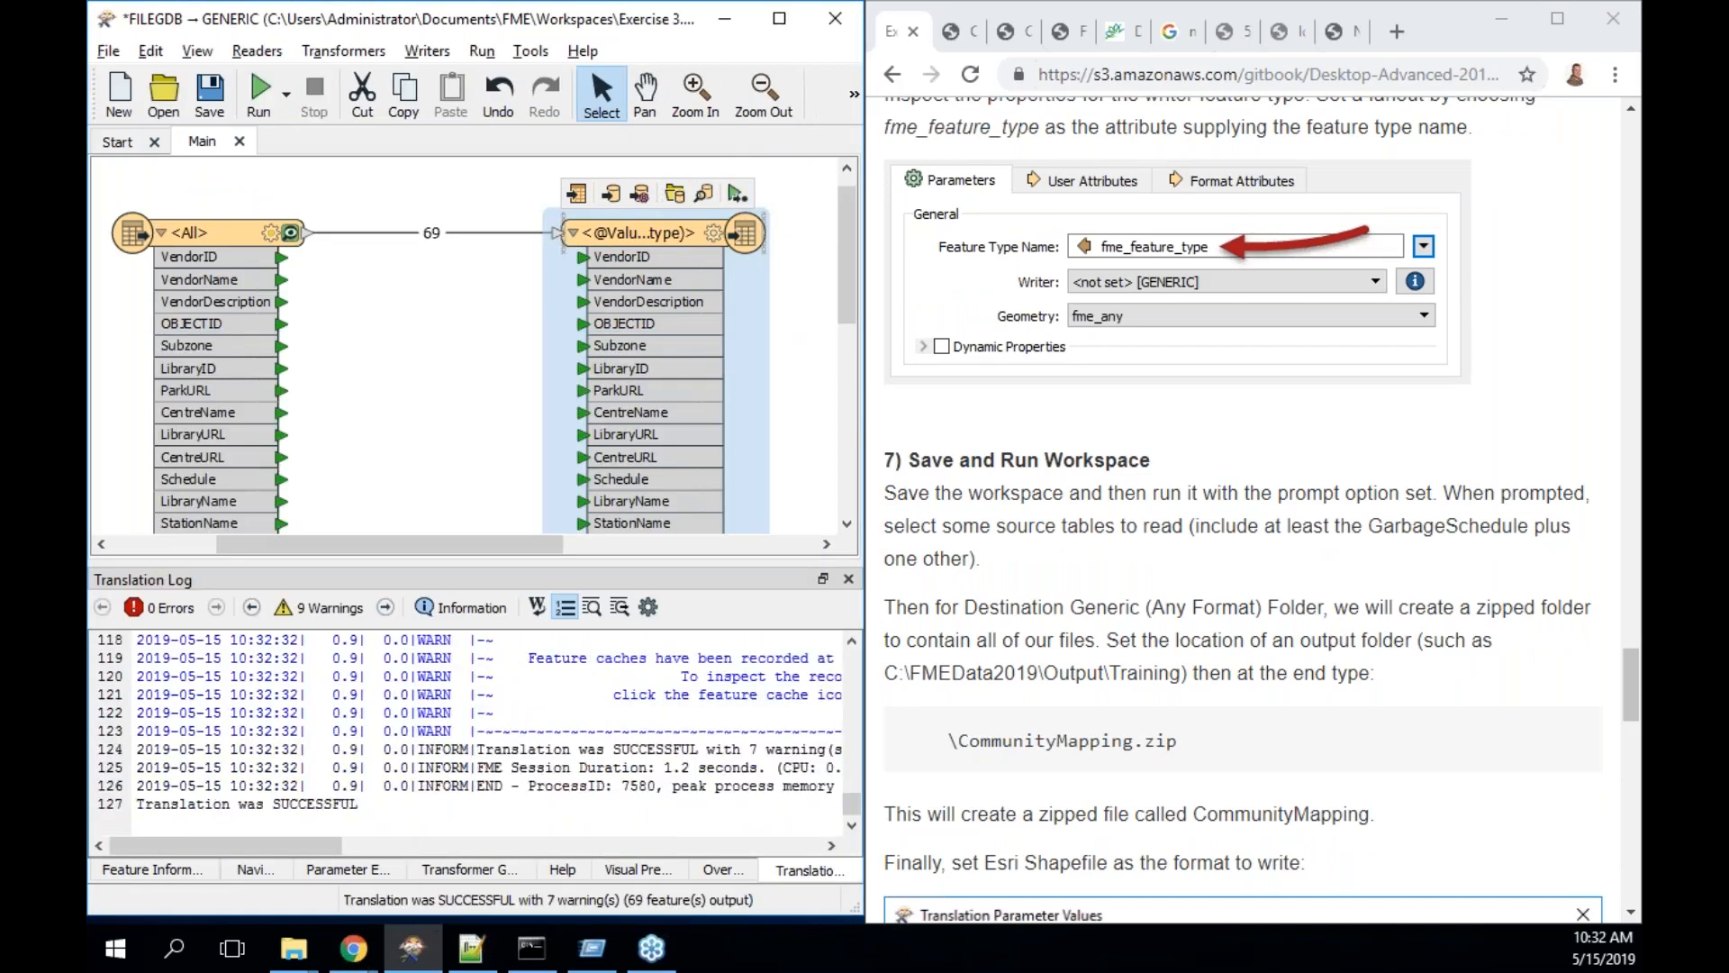
- Check the Output\Training folder for the Parks_point shapefiles, then minimize Explorer
left_click(675, 193)
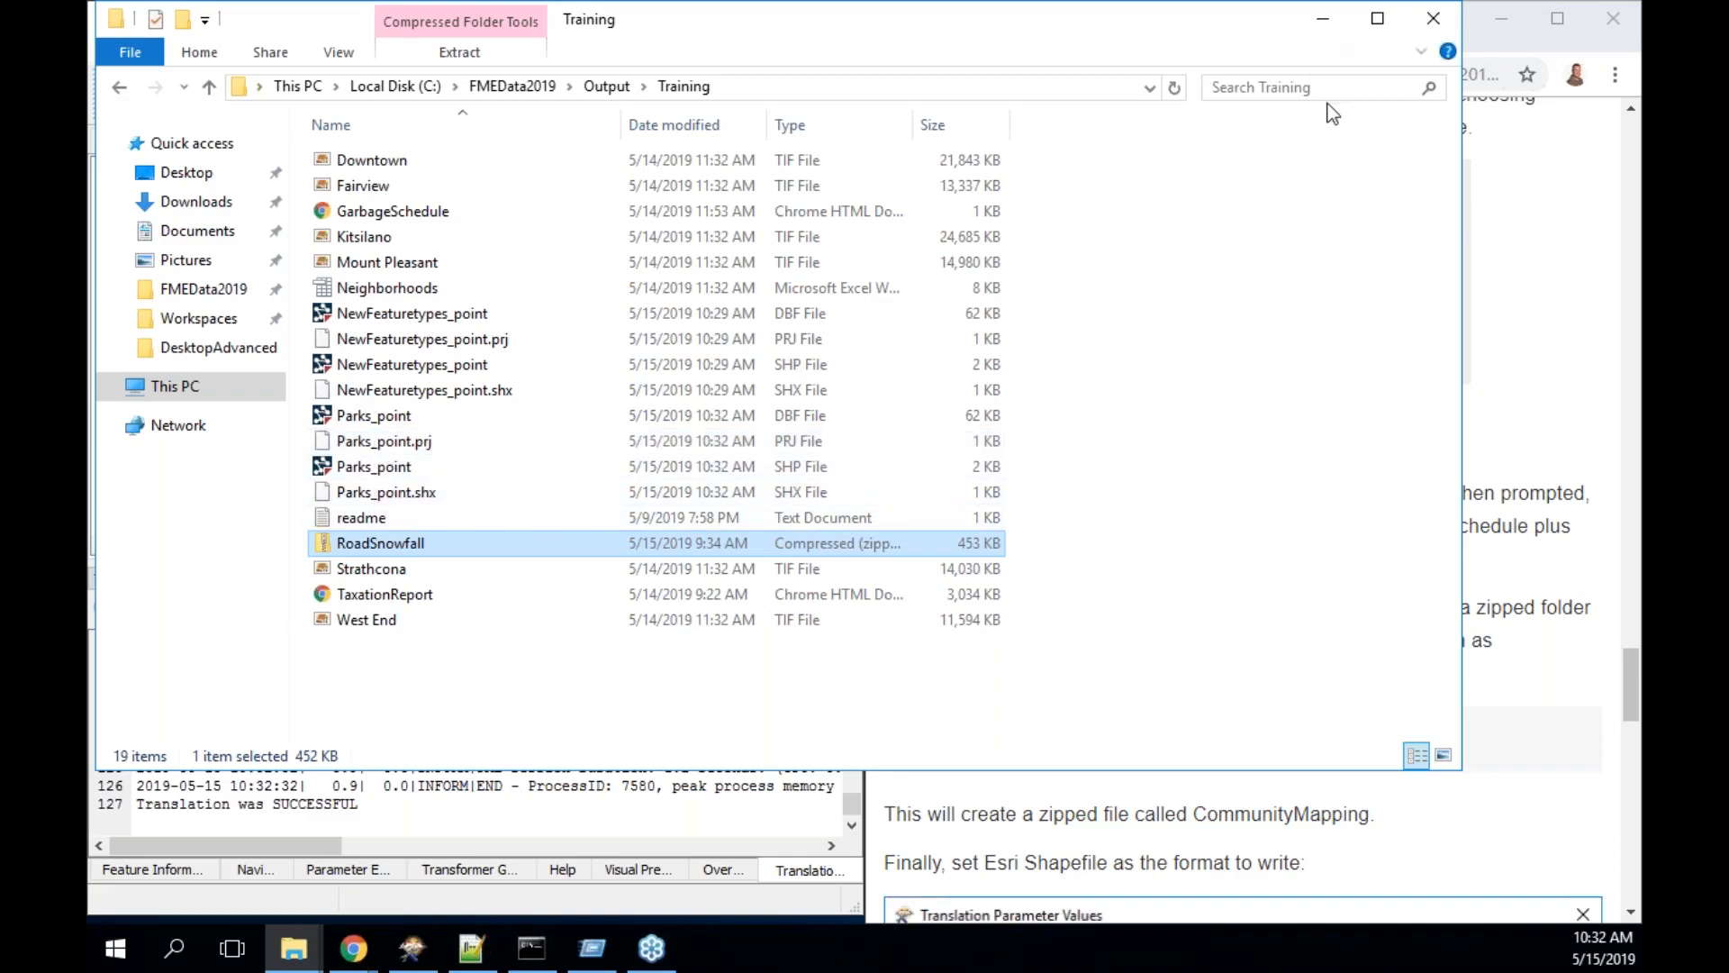
left_click(1323, 20)
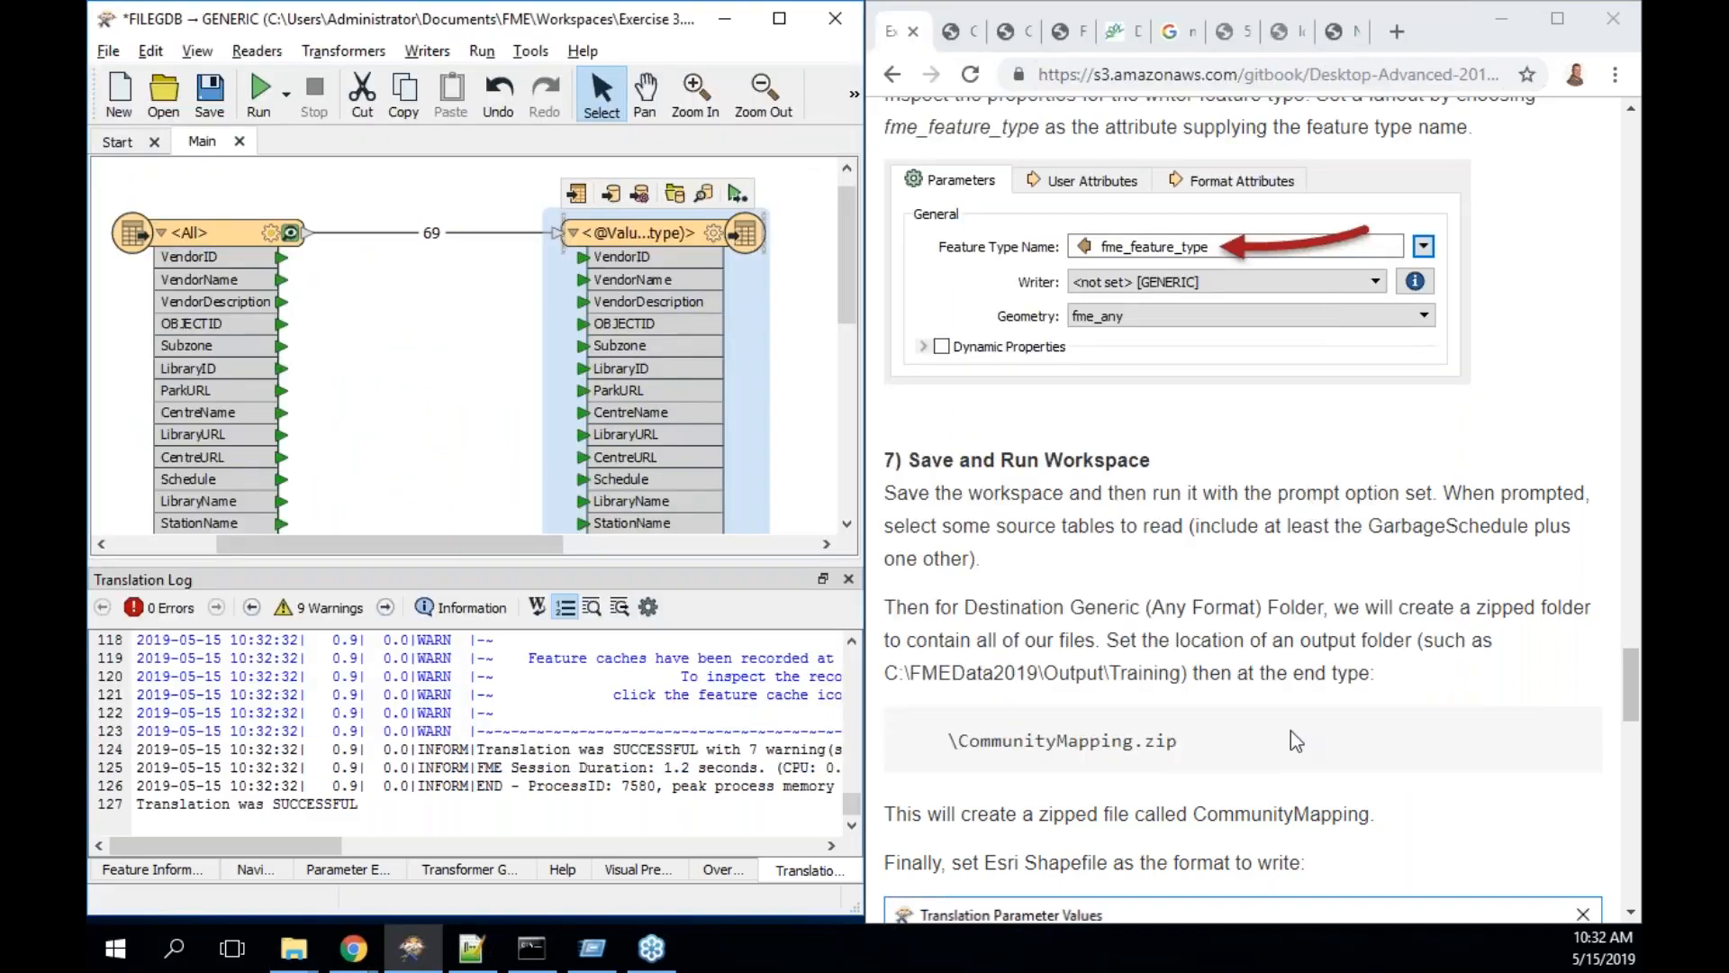
scroll(1290, 731, "down", 3)
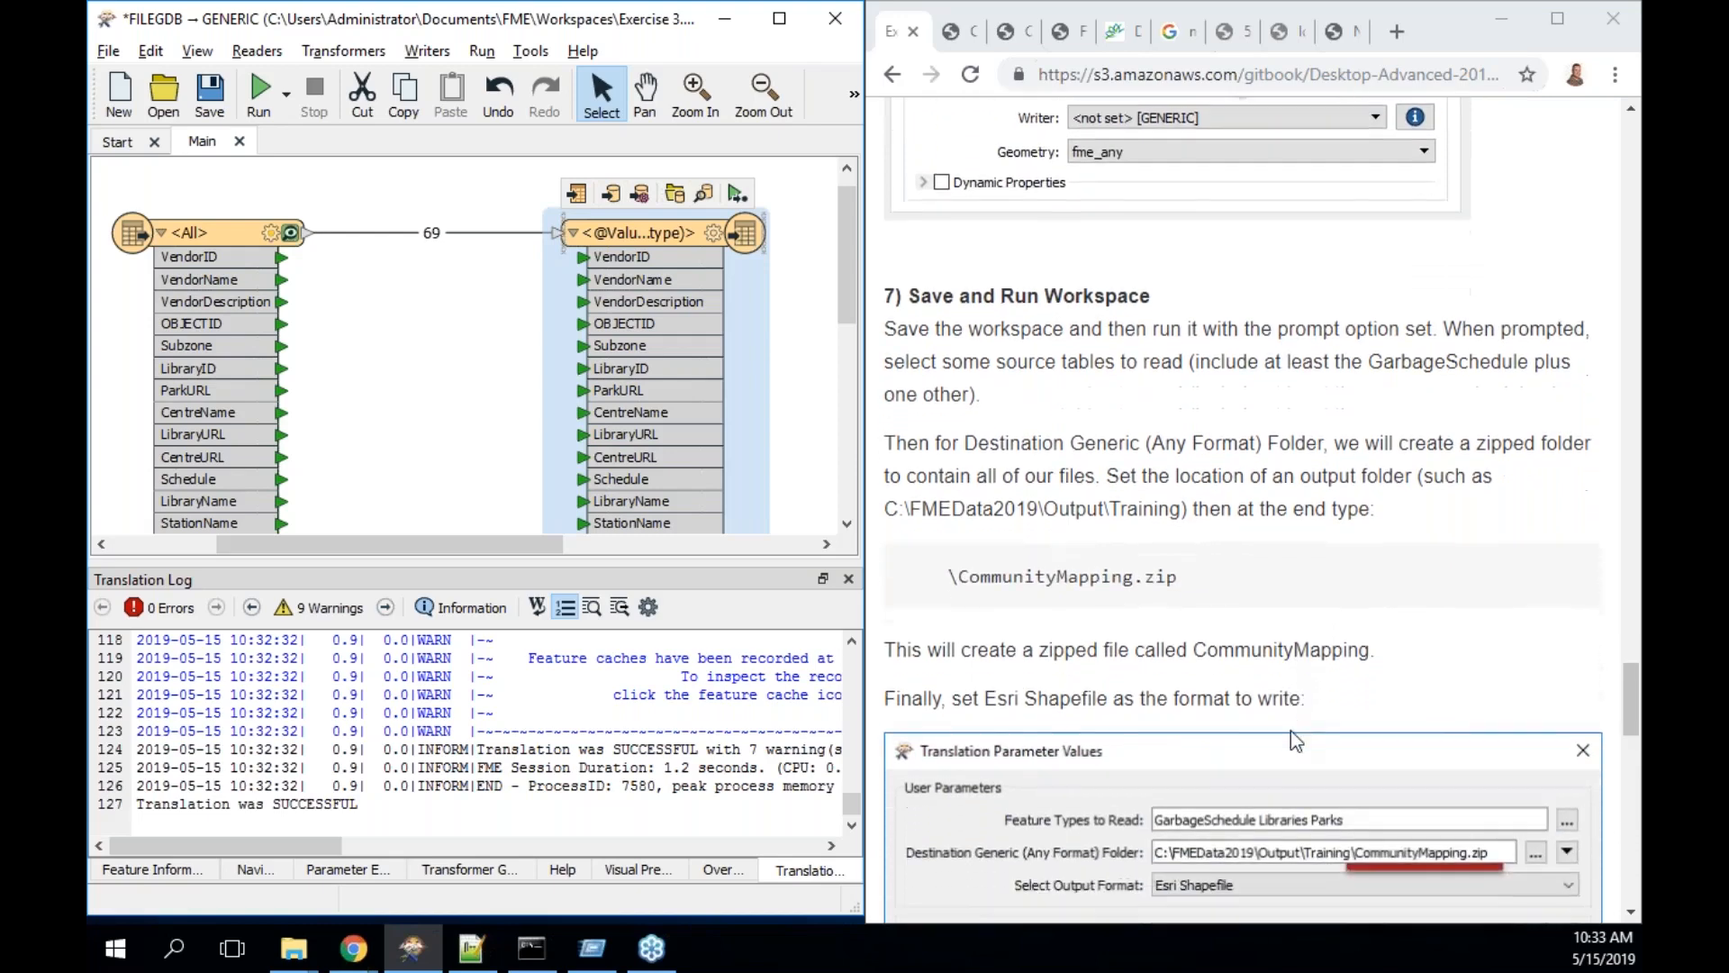
scroll(1289, 732, "down", 2)
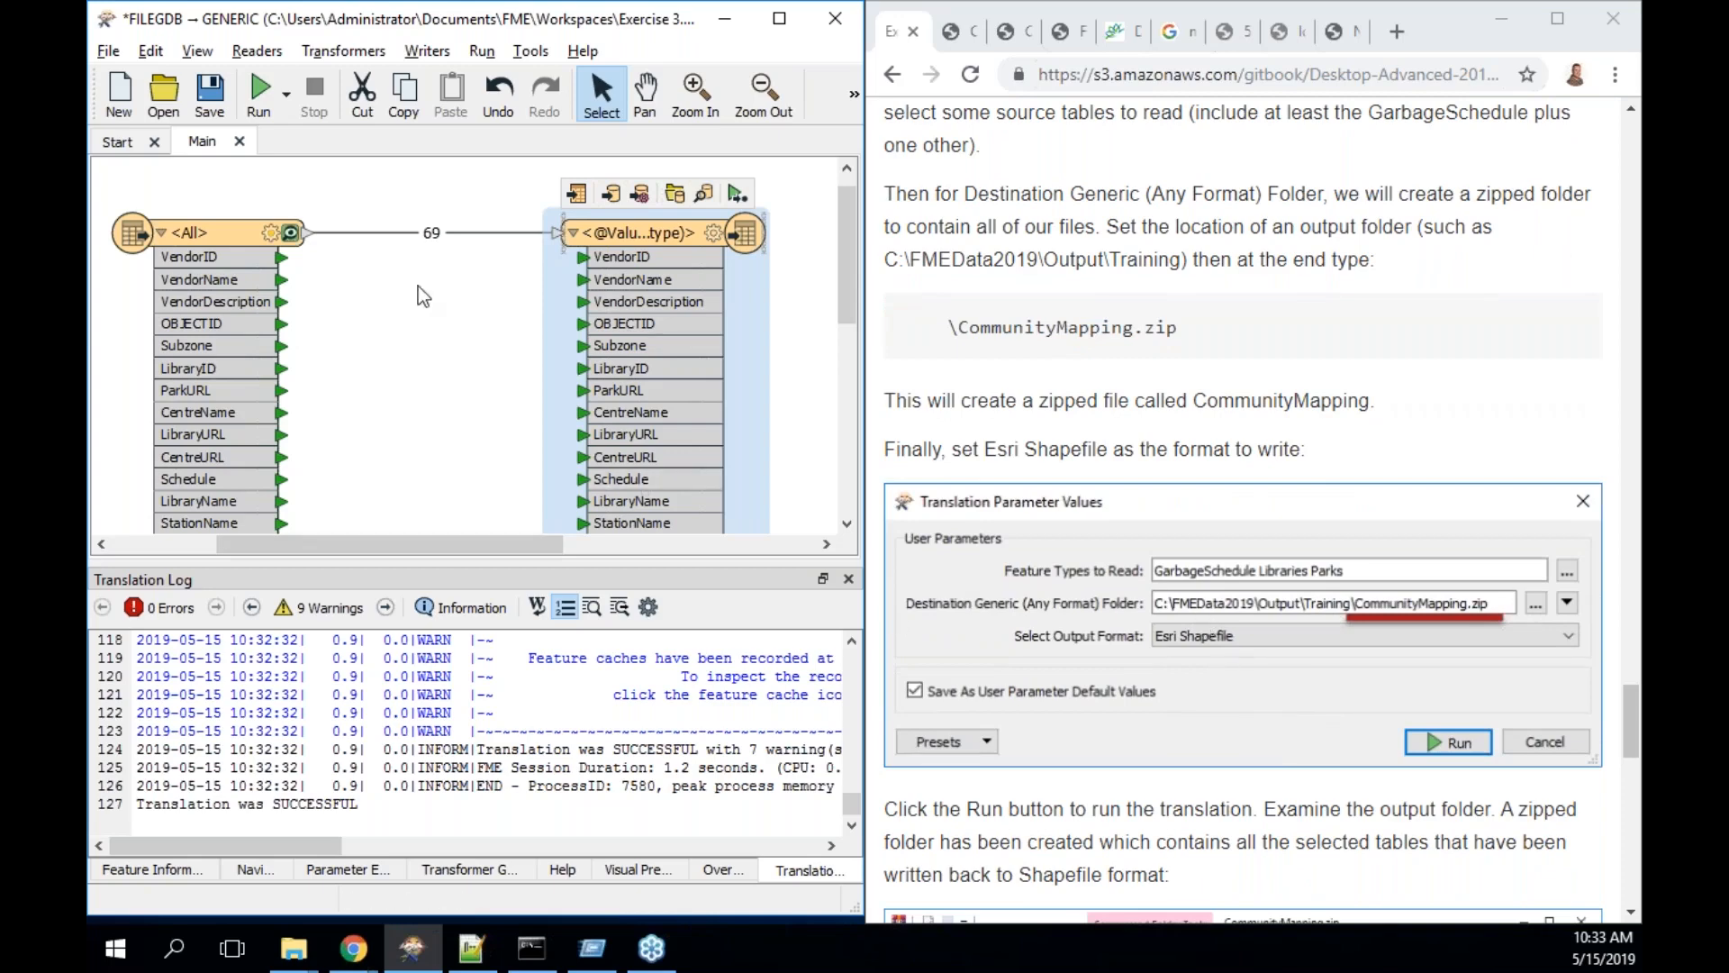
- Rerun with destination C:\FMEData2019\Output\Training\CommunityMapping.zip, keeping Esri Shapefile format
left_click(262, 89)
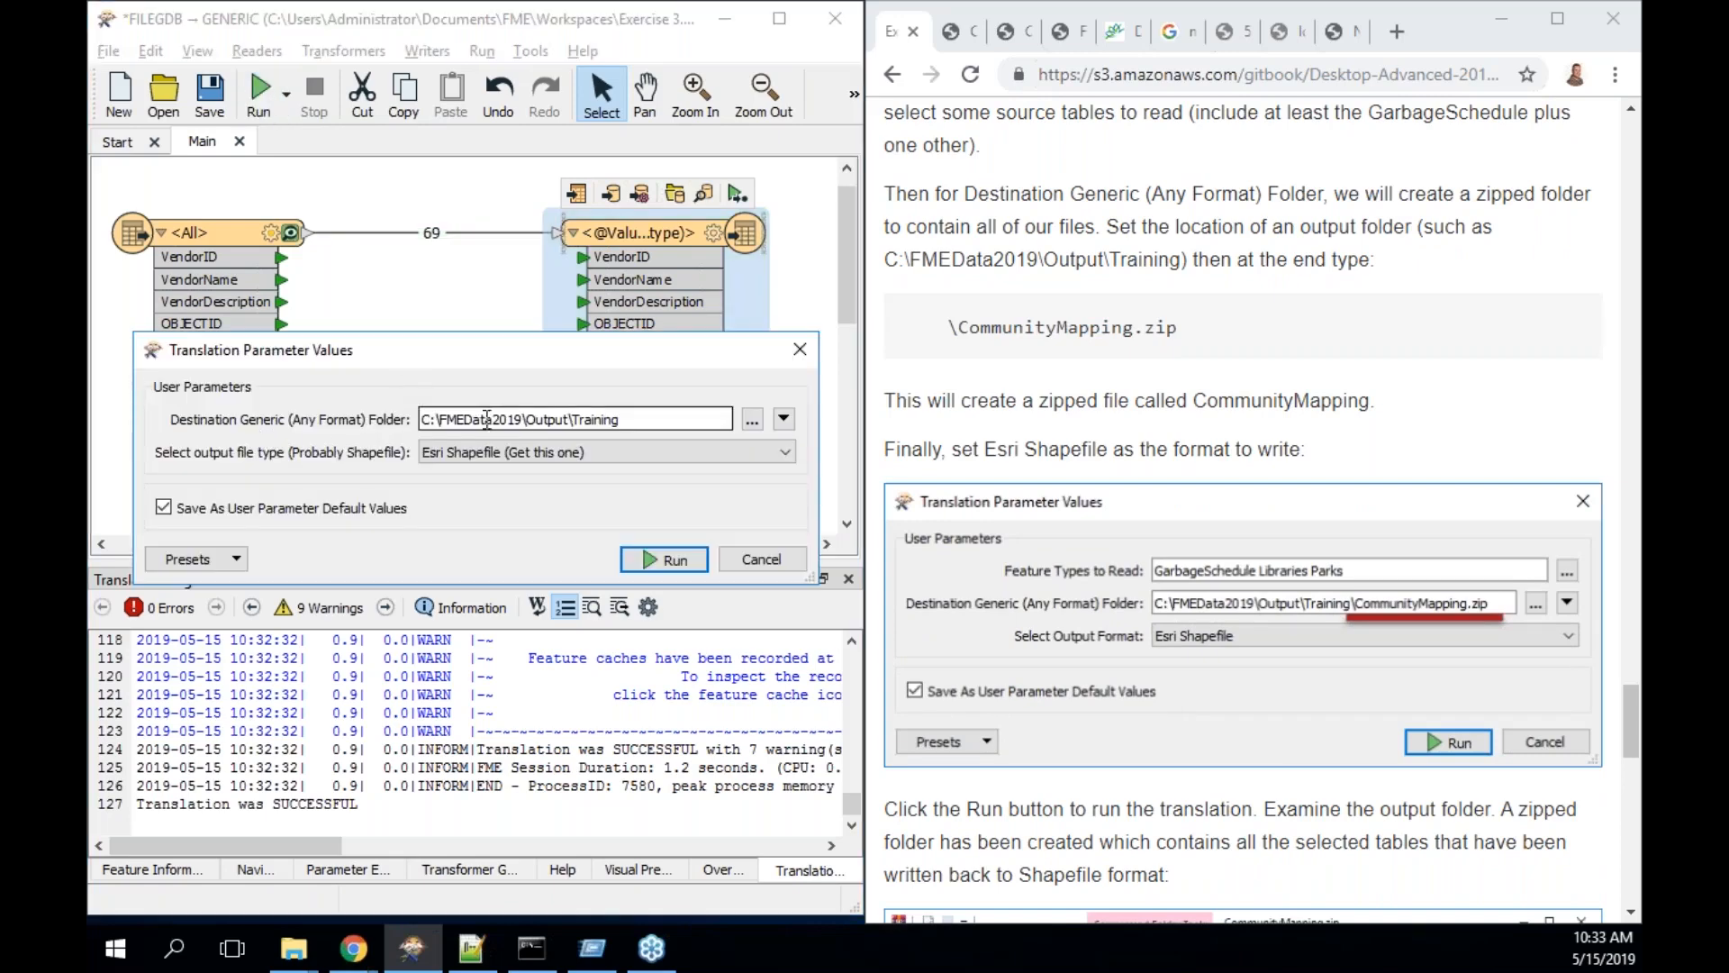
left_click(657, 416)
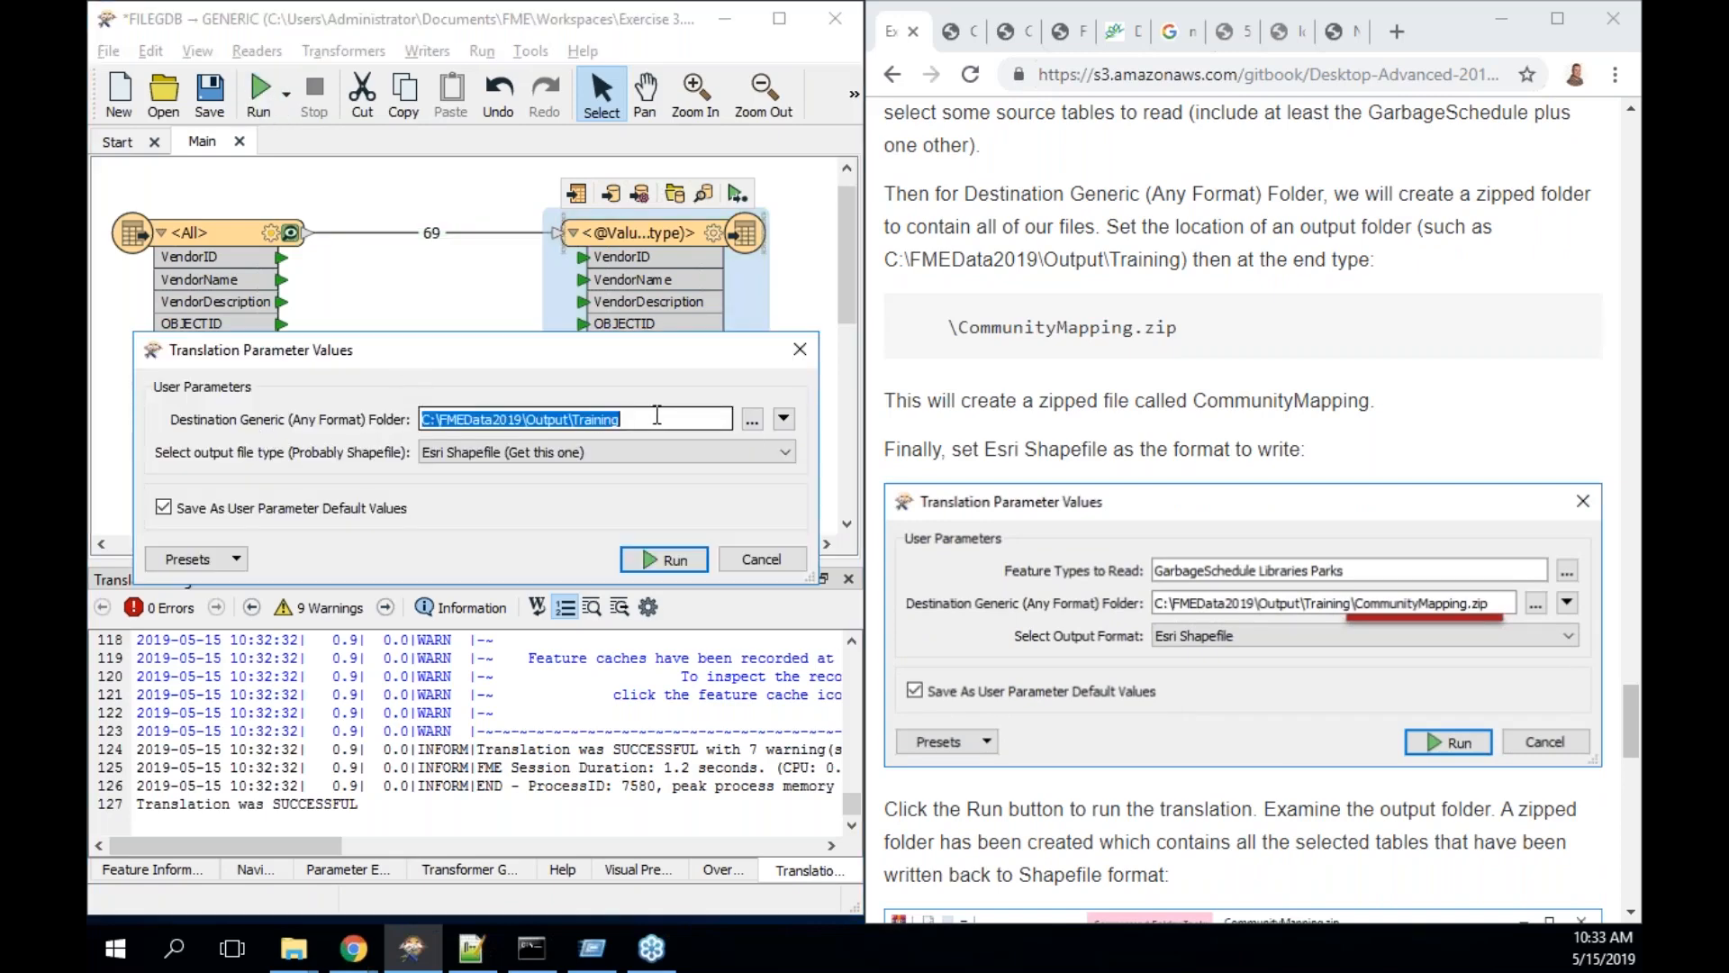
left_click(649, 418)
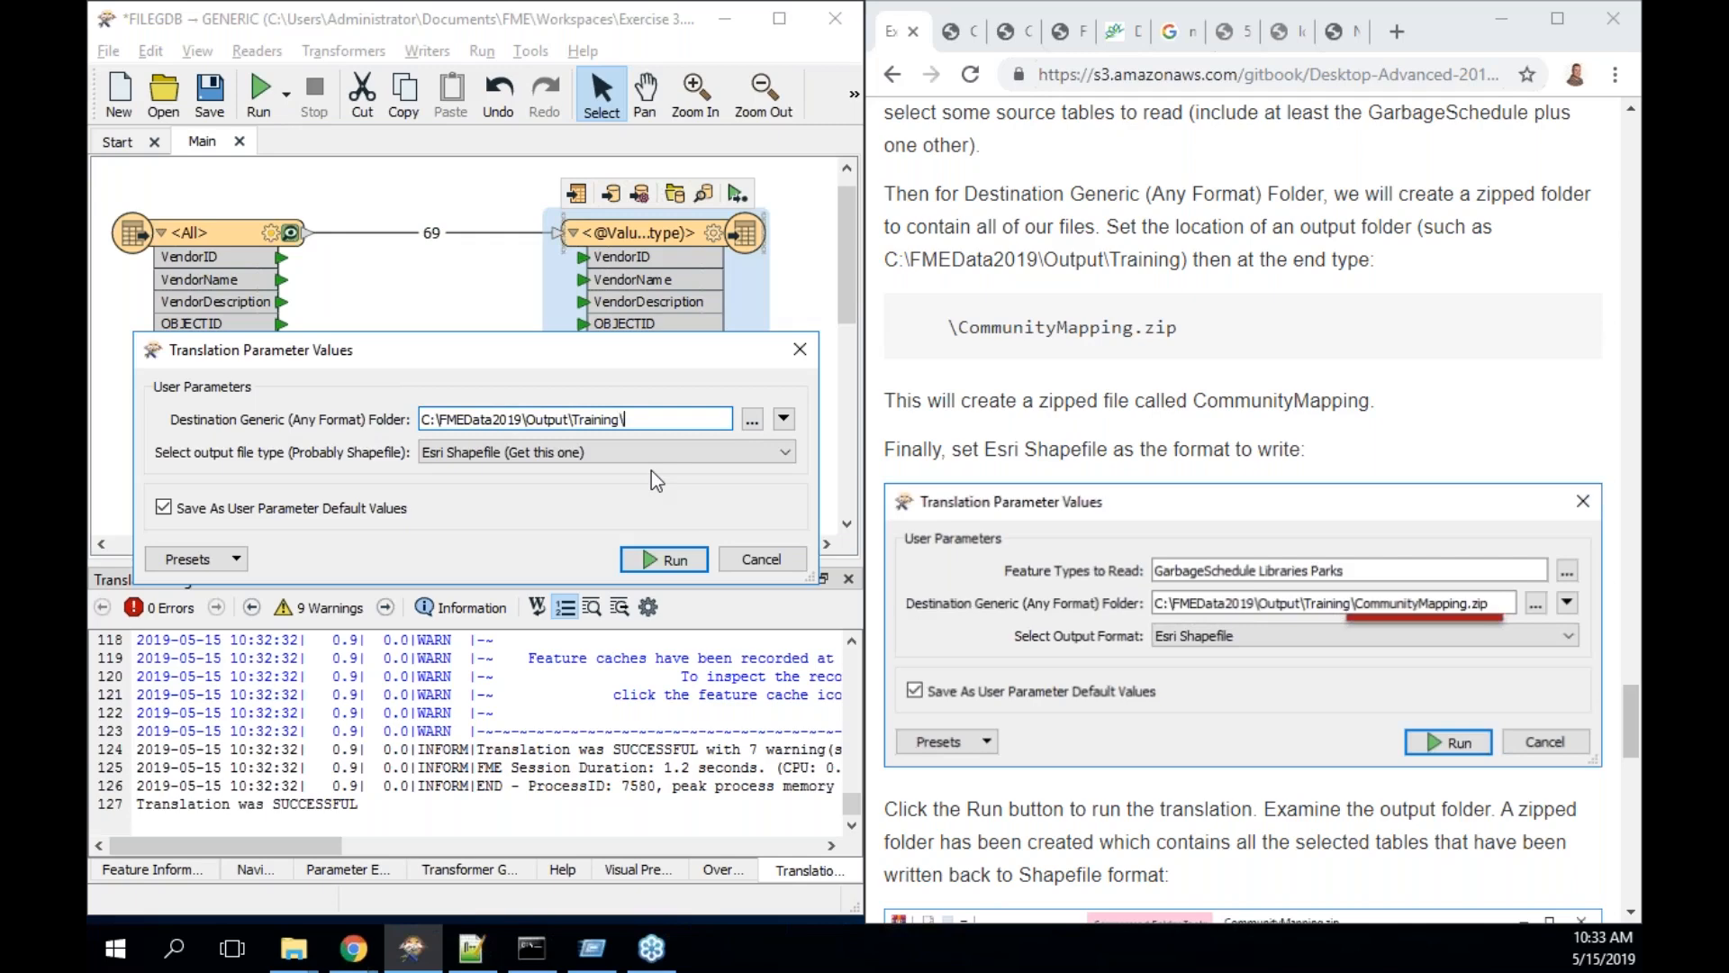
type("CommunityMapping")
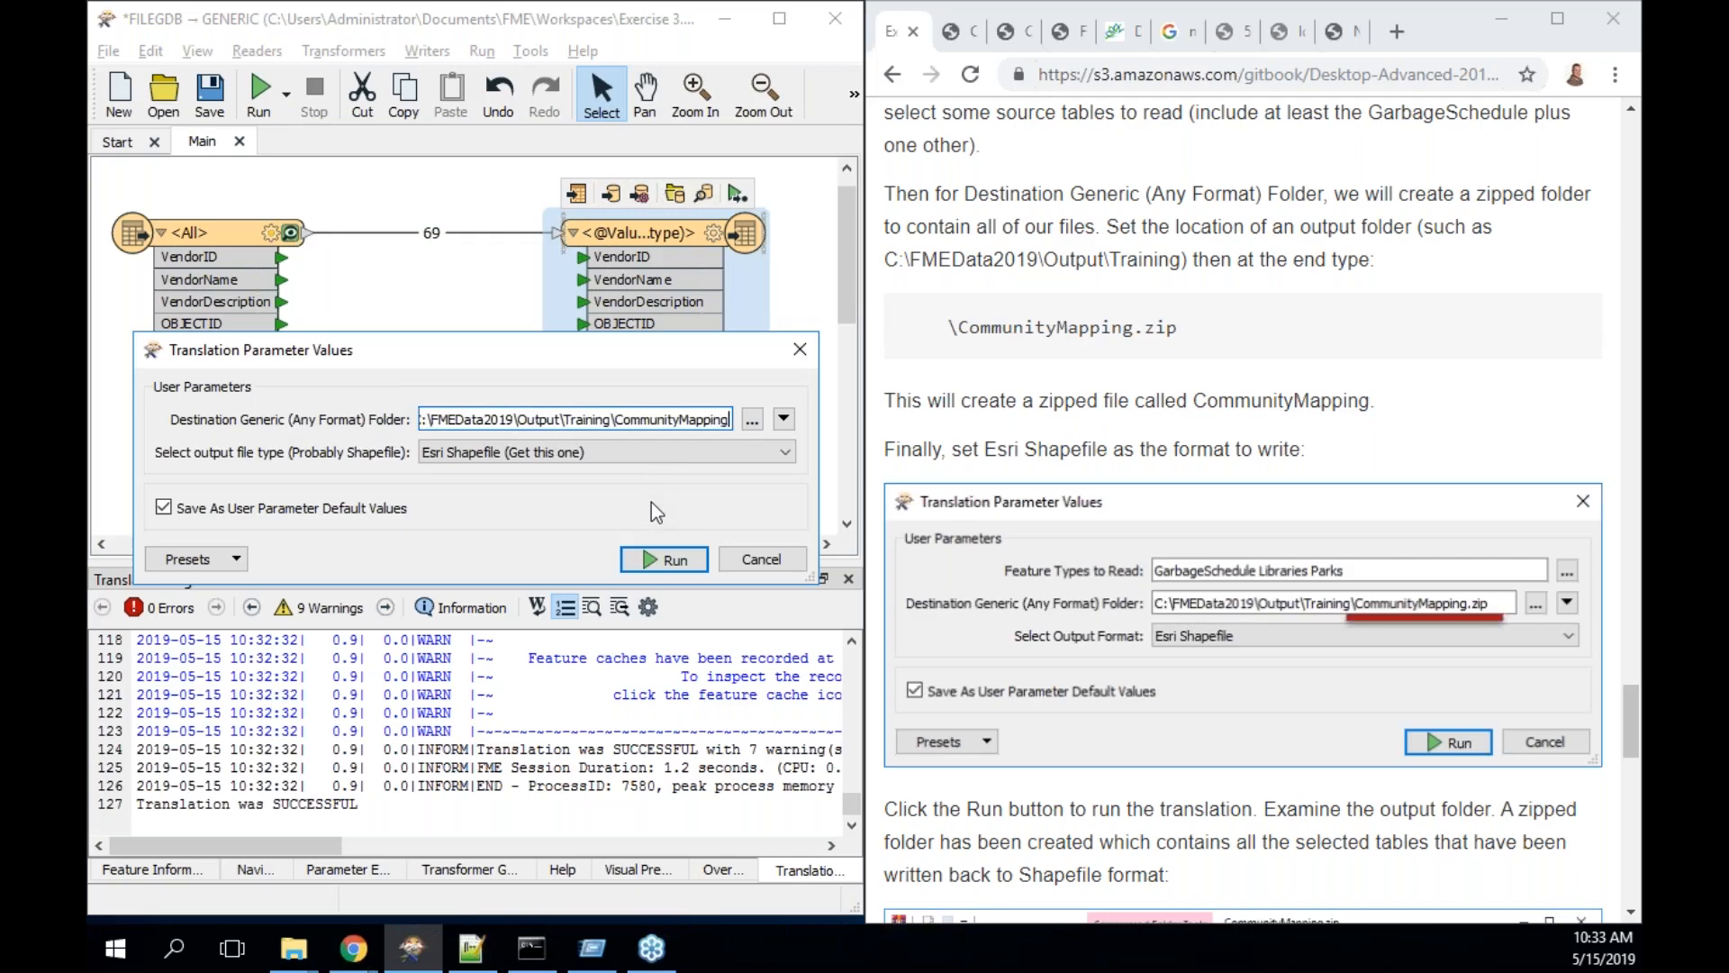
type(".zip")
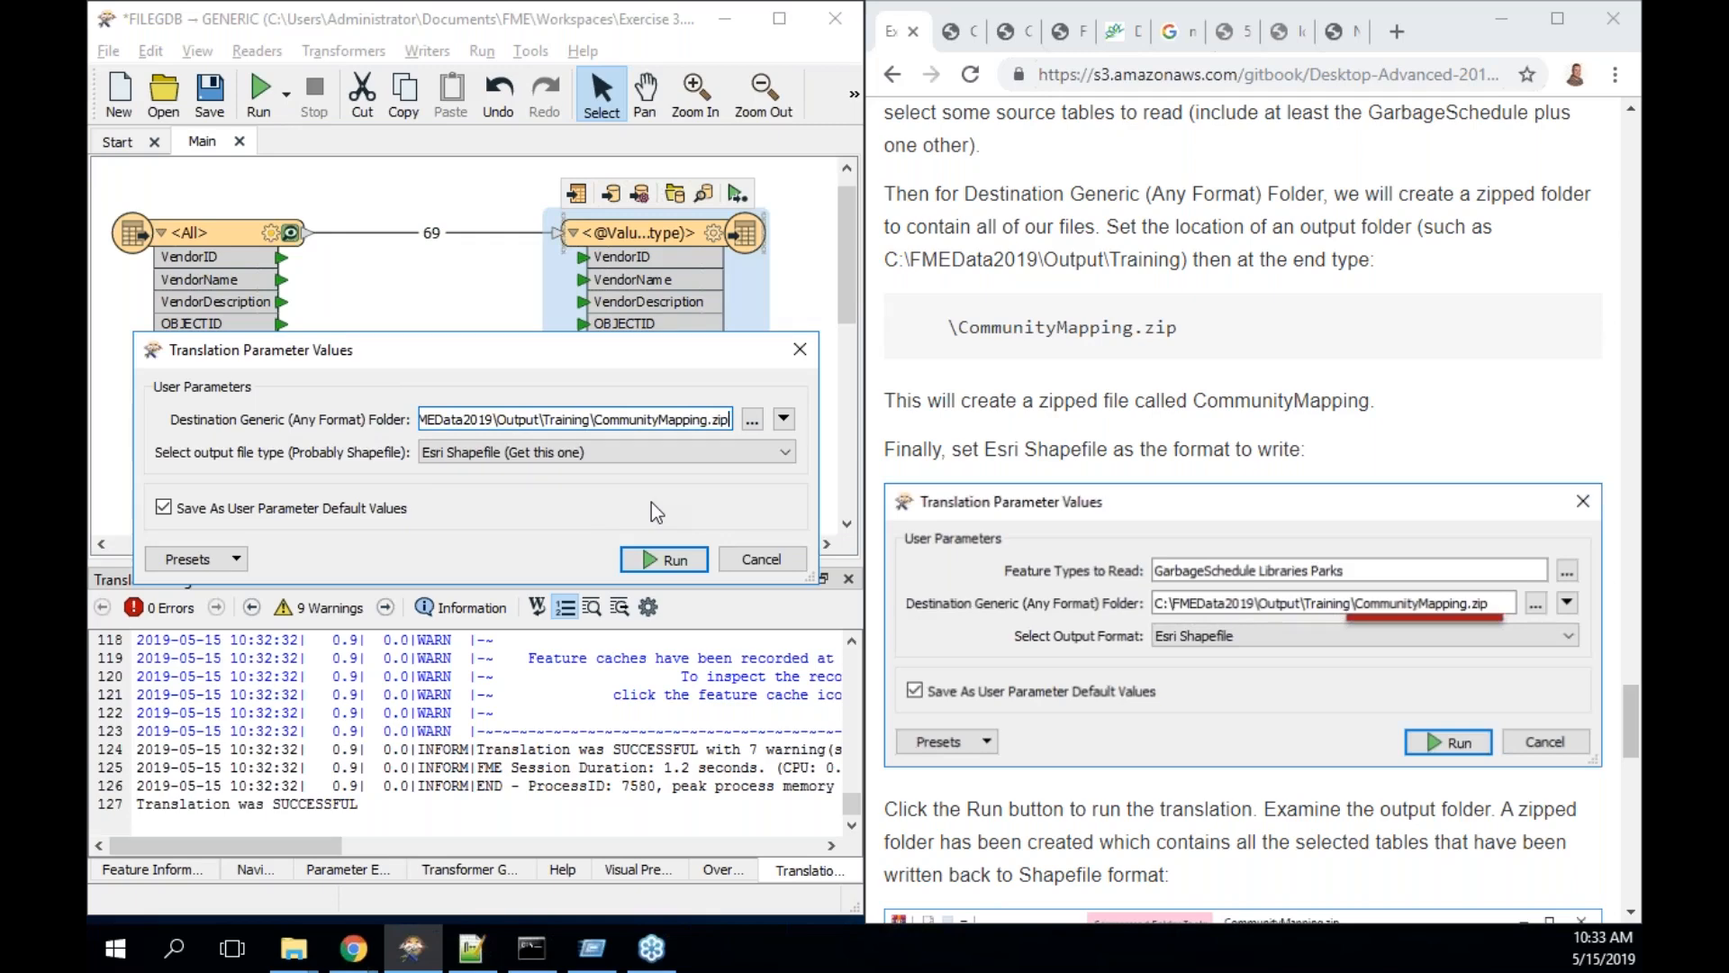
left_click(682, 559)
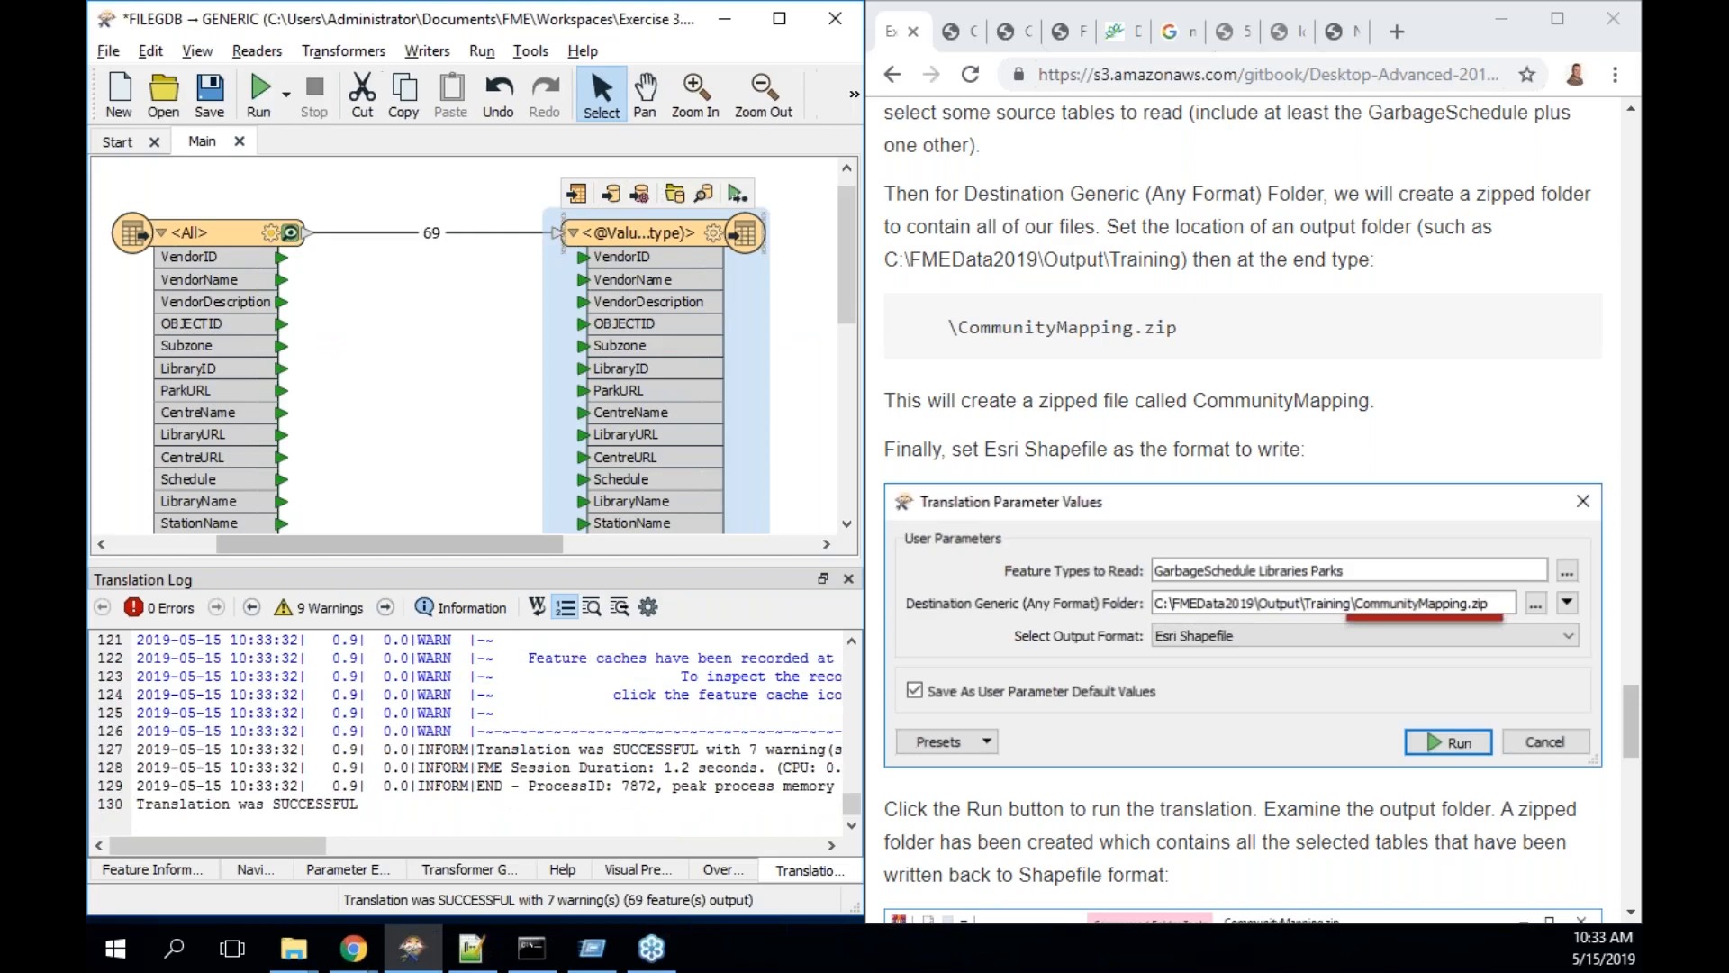
- Confirm CommunityMapping.zip holds the four Parks_point files, then minimize Explorer
left_click(674, 194)
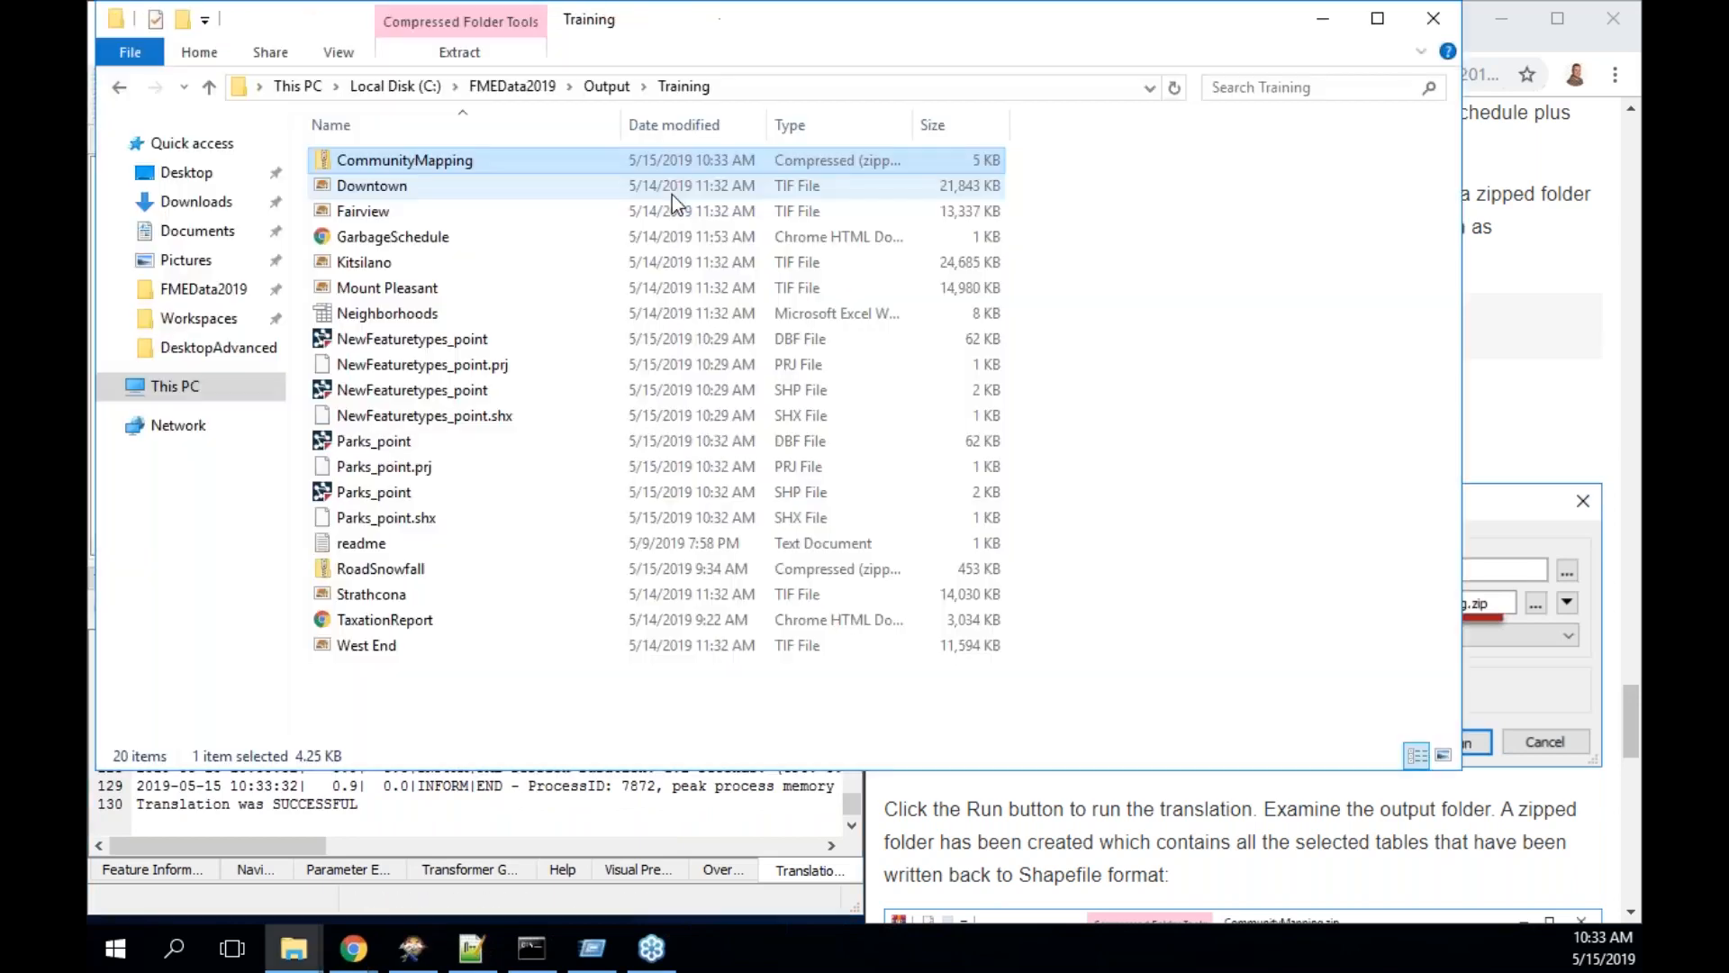
double_click(477, 163)
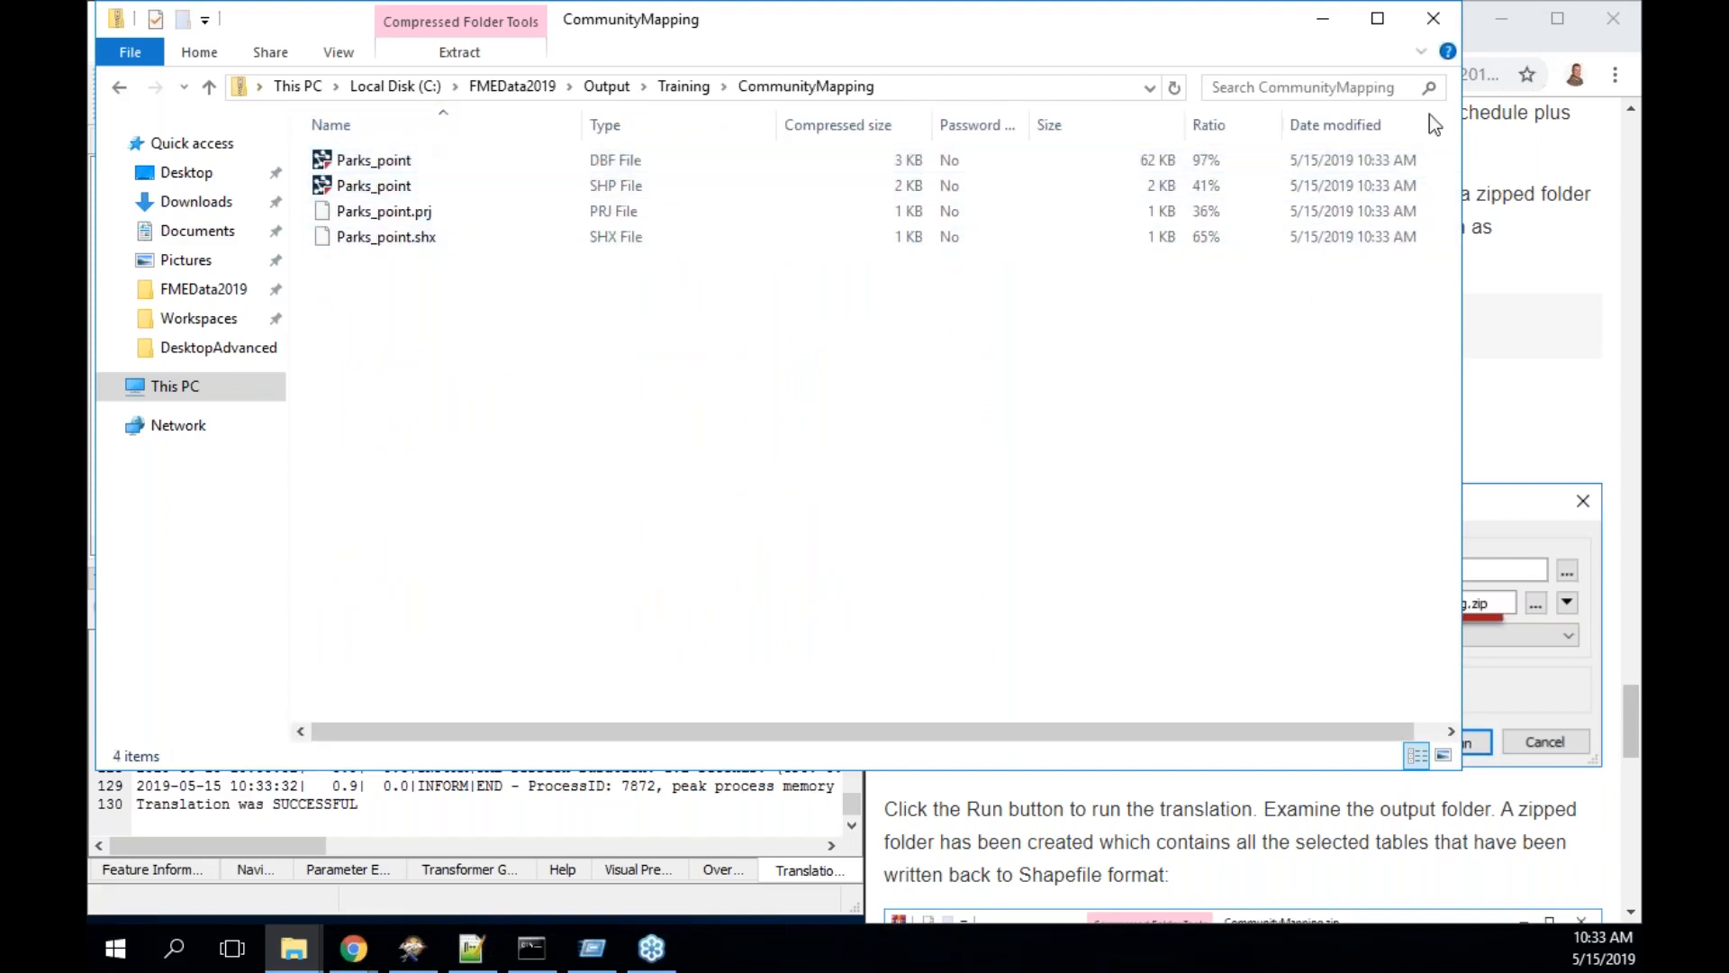
left_click(1320, 22)
scroll(1306, 448, "down", 1)
scroll(1306, 447, "down", 5)
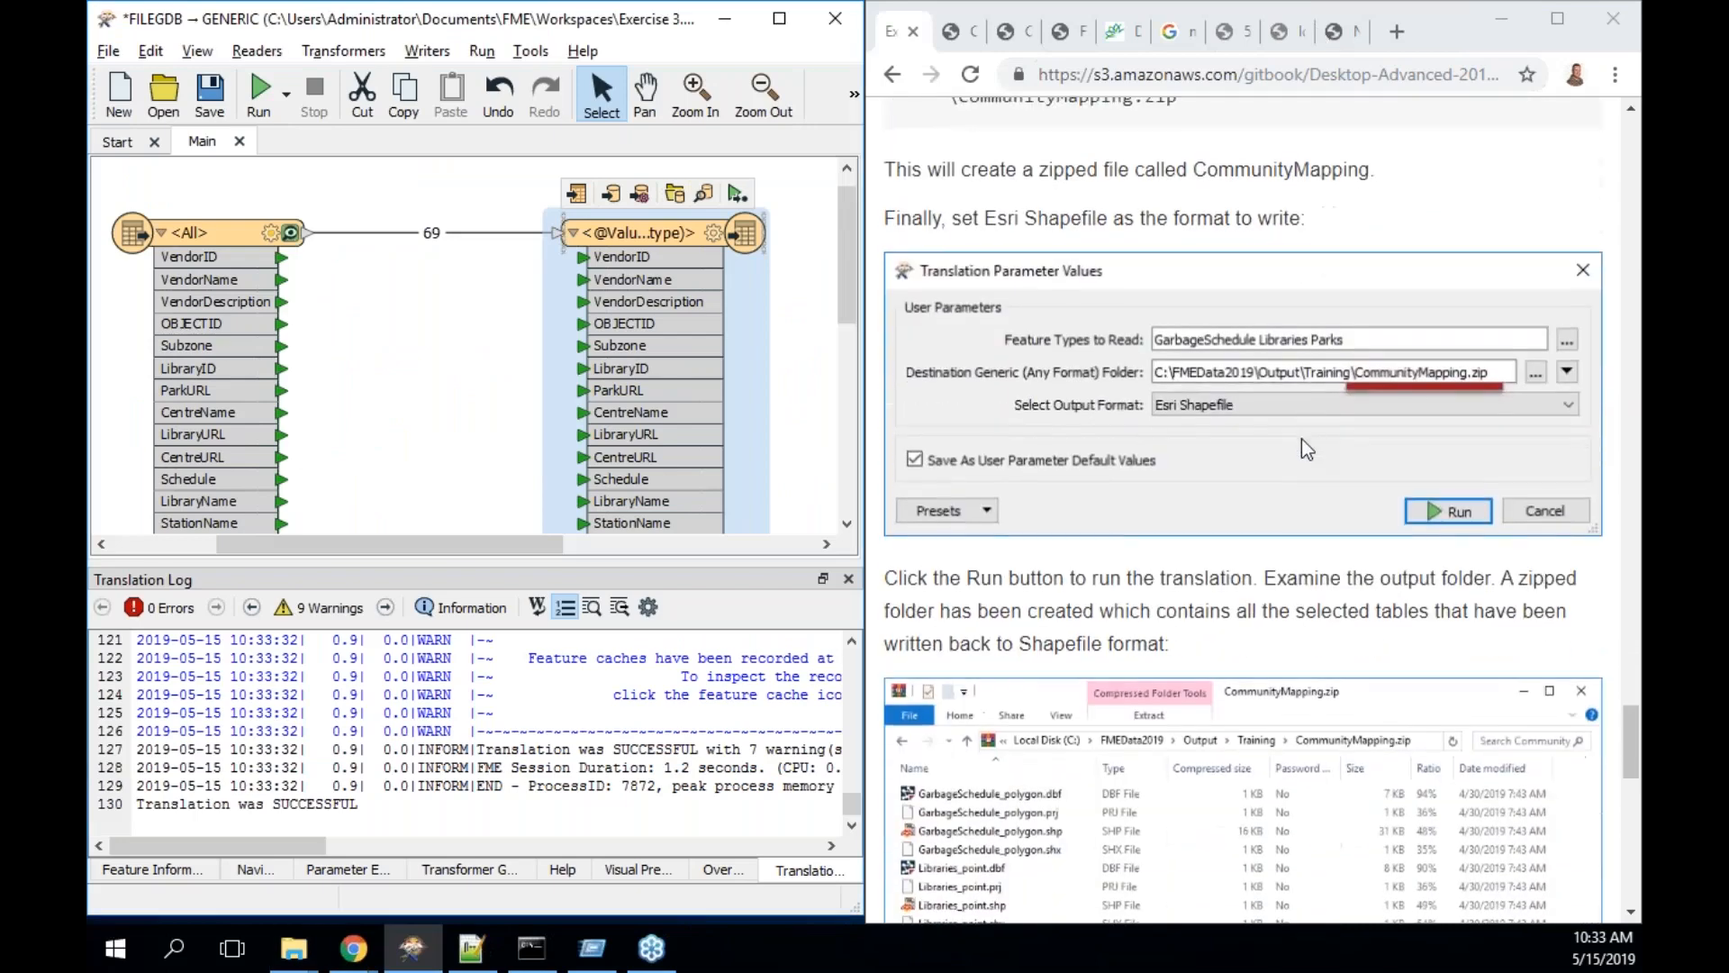
scroll(1306, 448, "down", 3)
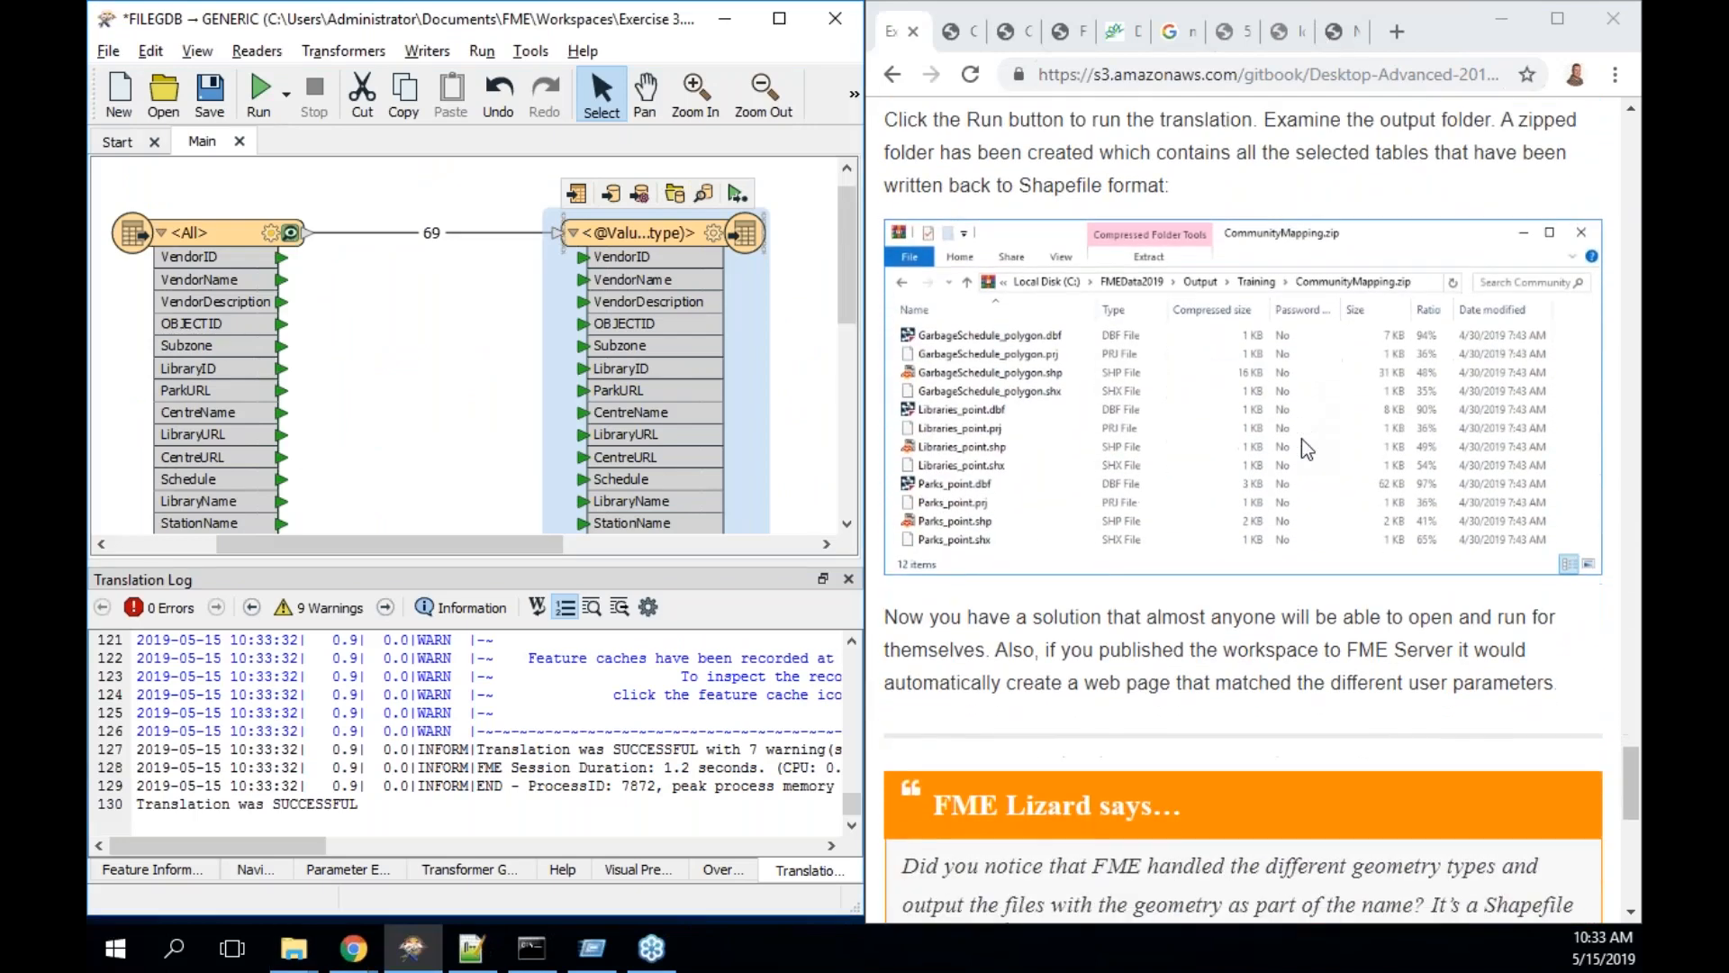
scroll(1306, 448, "down", 2)
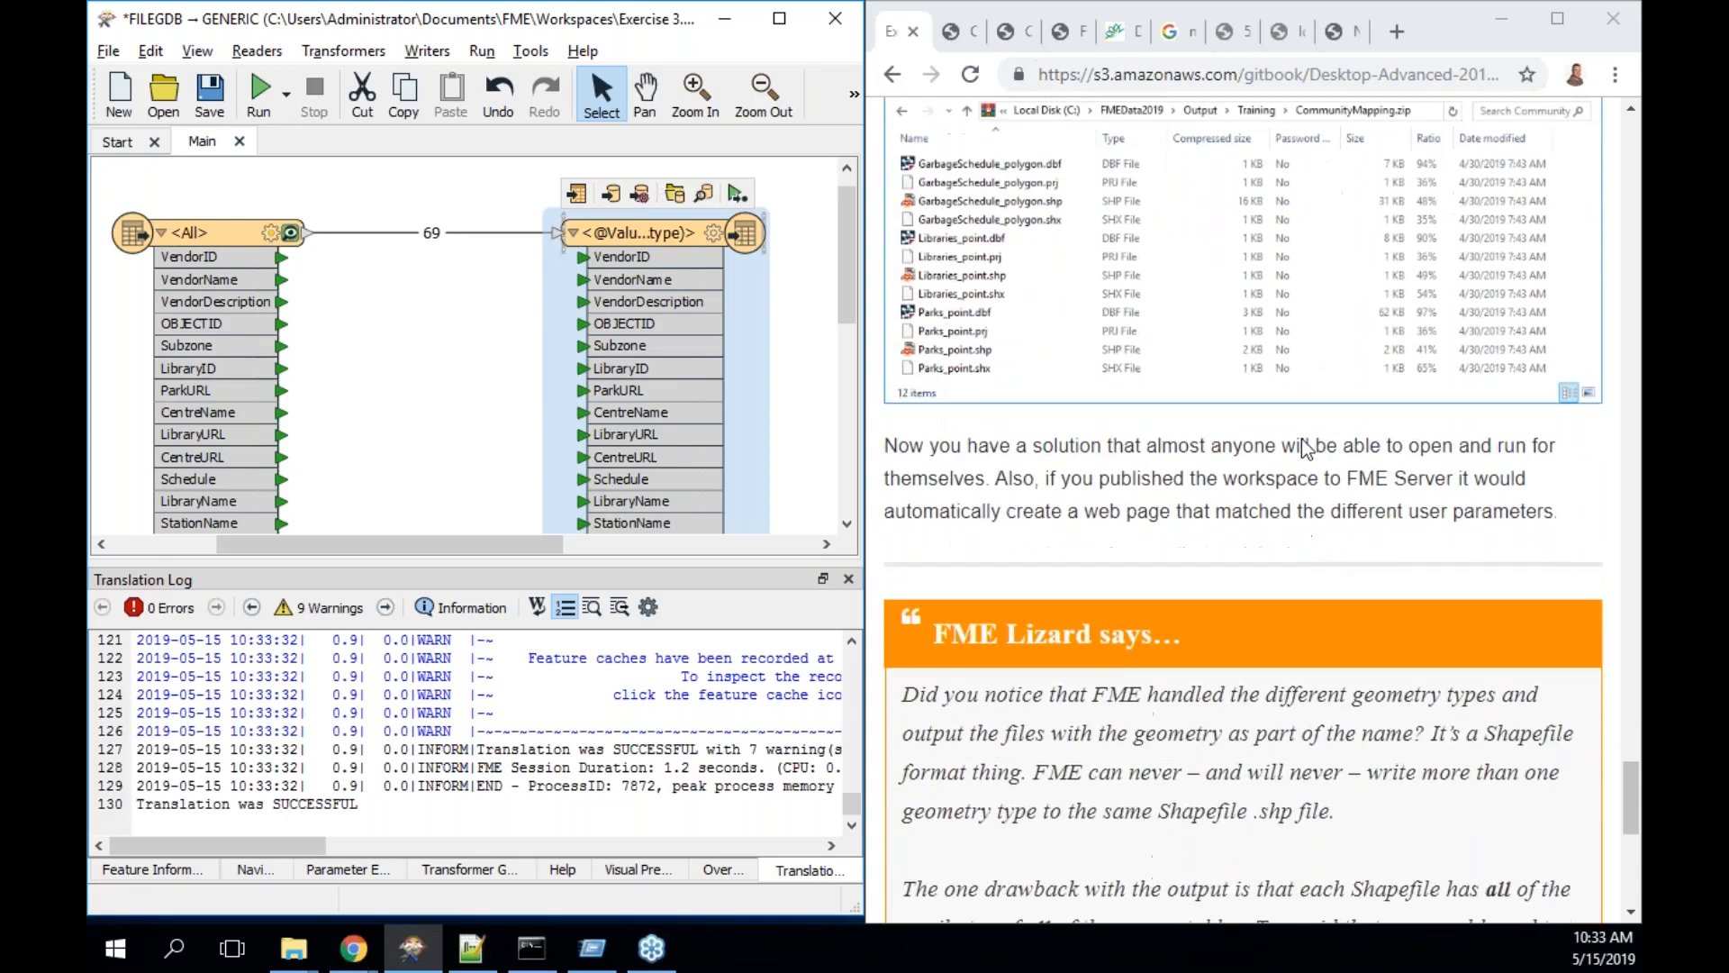
scroll(1307, 448, "down", 1)
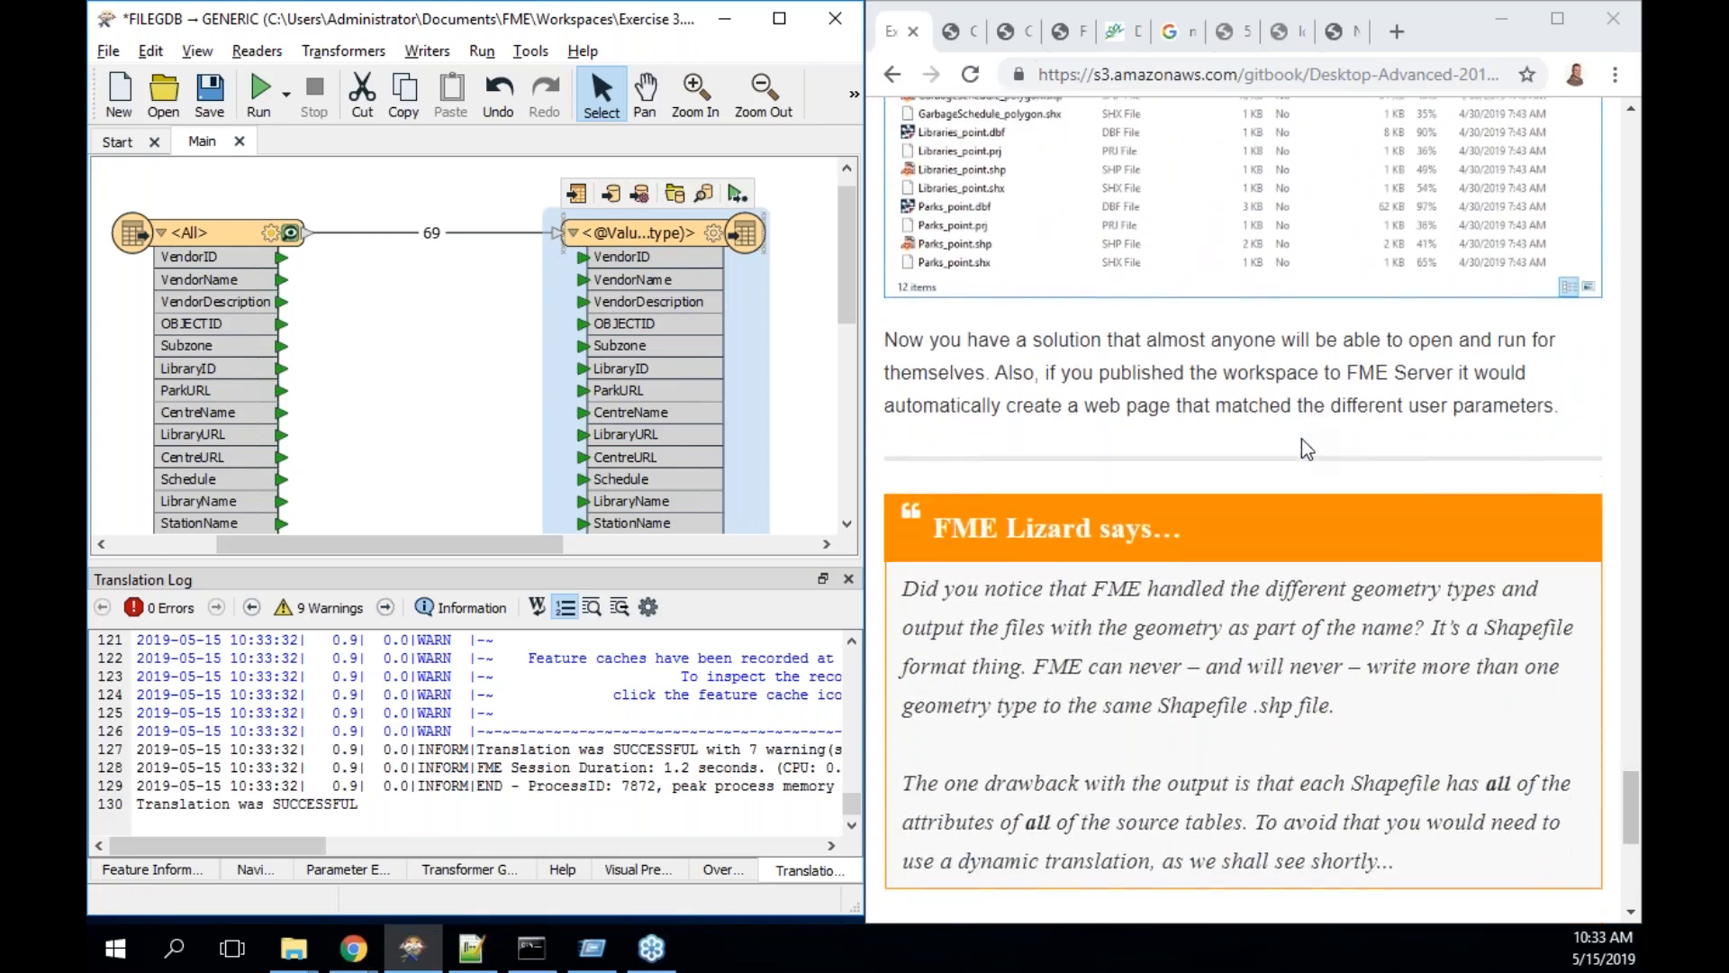
scroll(1307, 447, "down", 2)
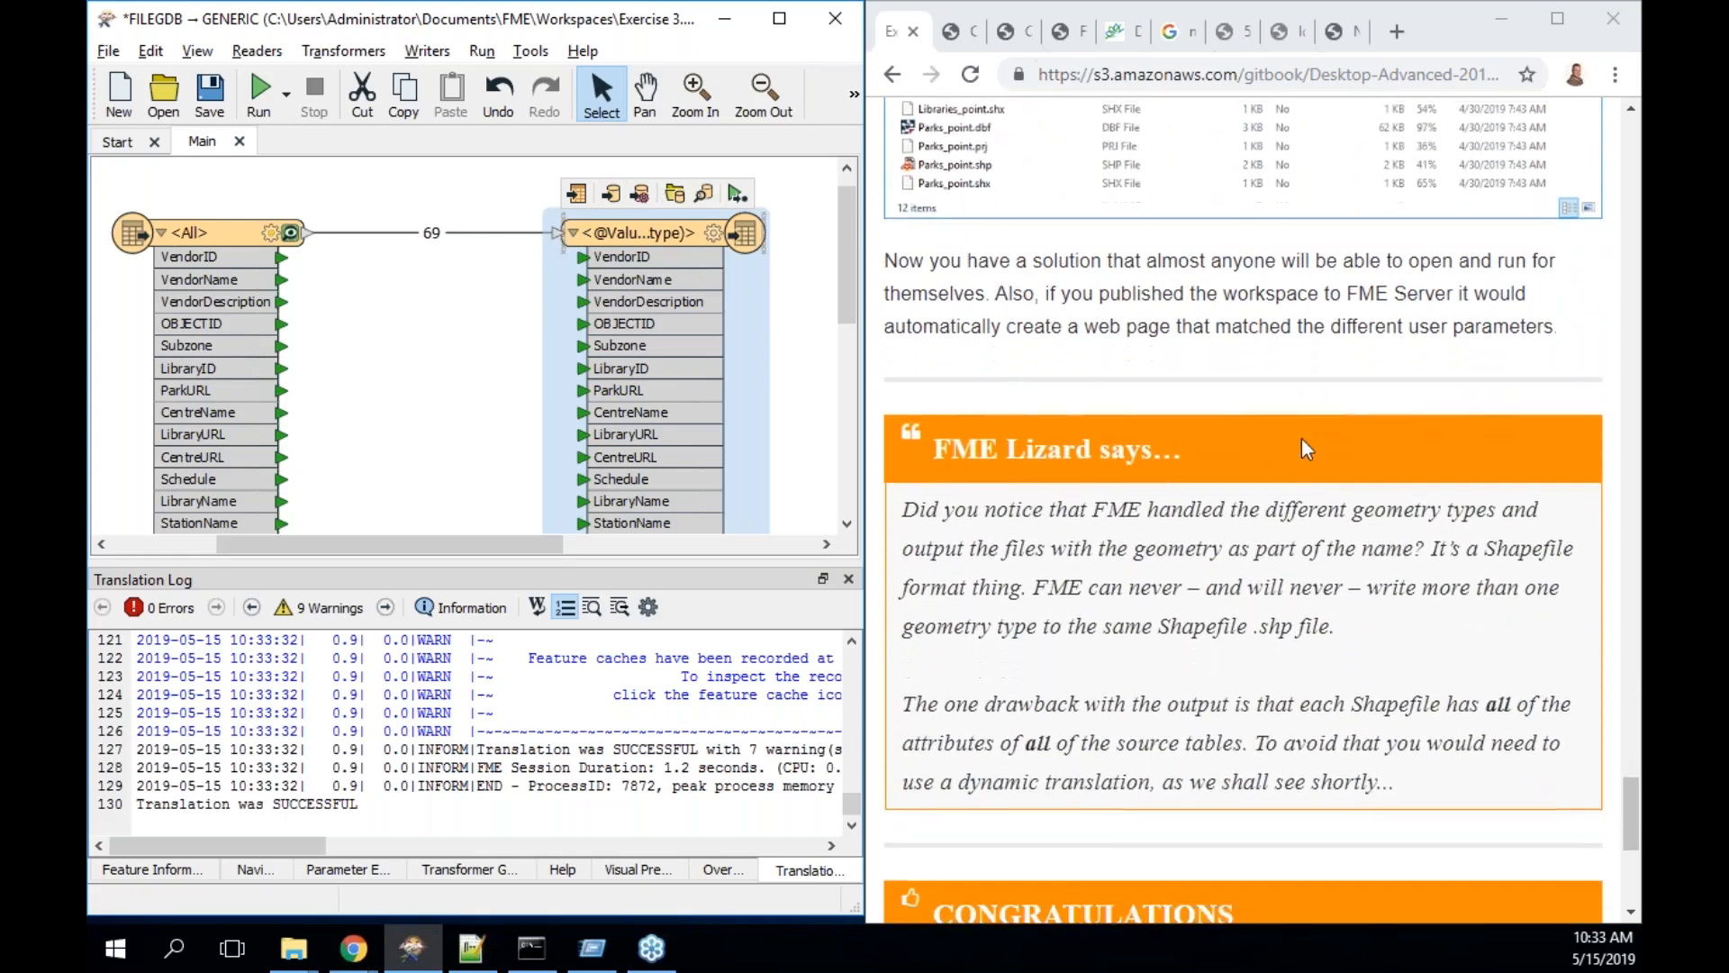
scroll(1300, 439, "down", 1)
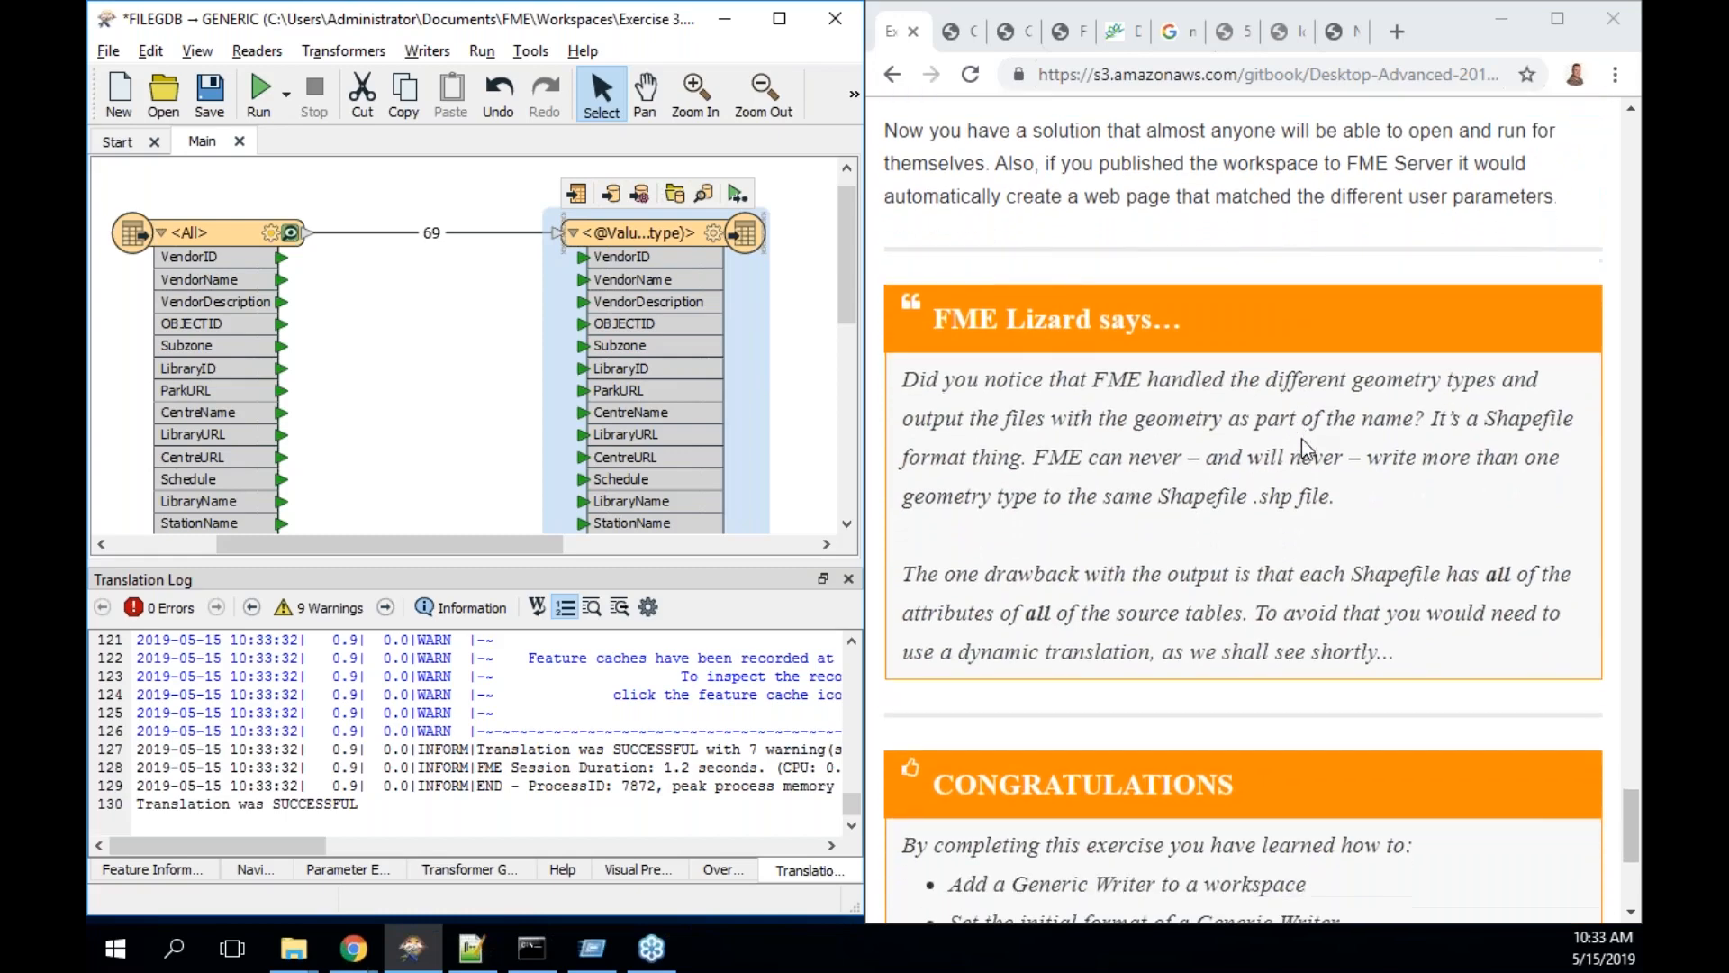
scroll(1300, 440, "down", 1)
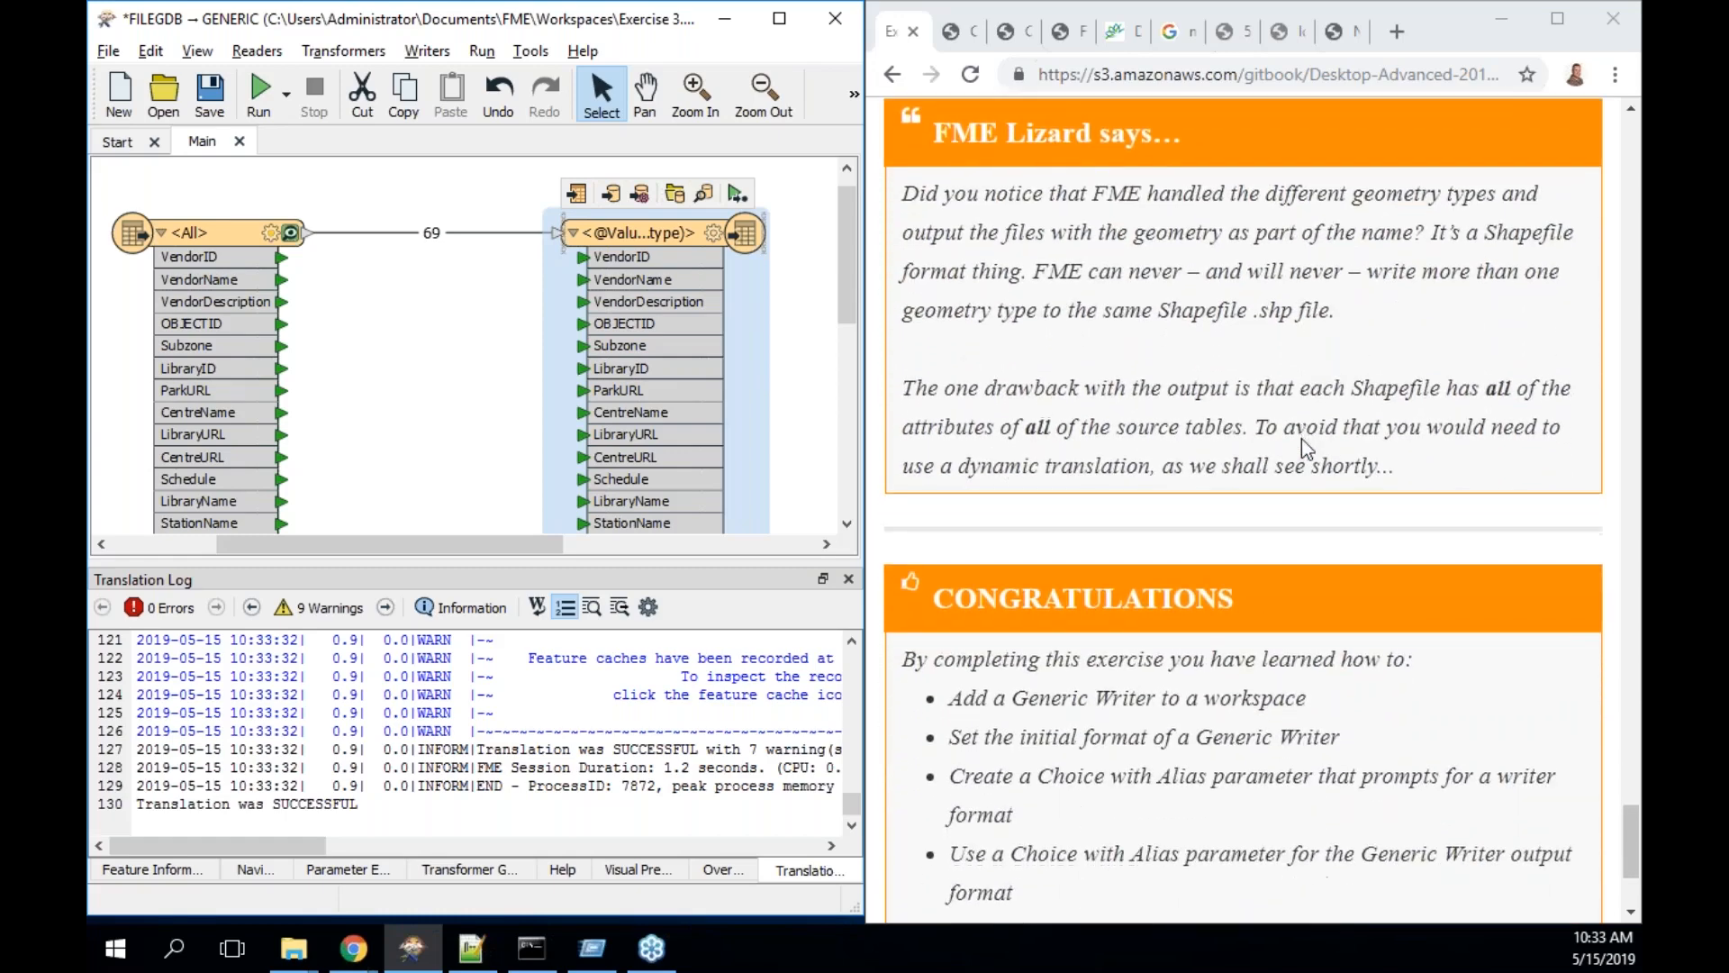
scroll(1301, 440, "down", 1)
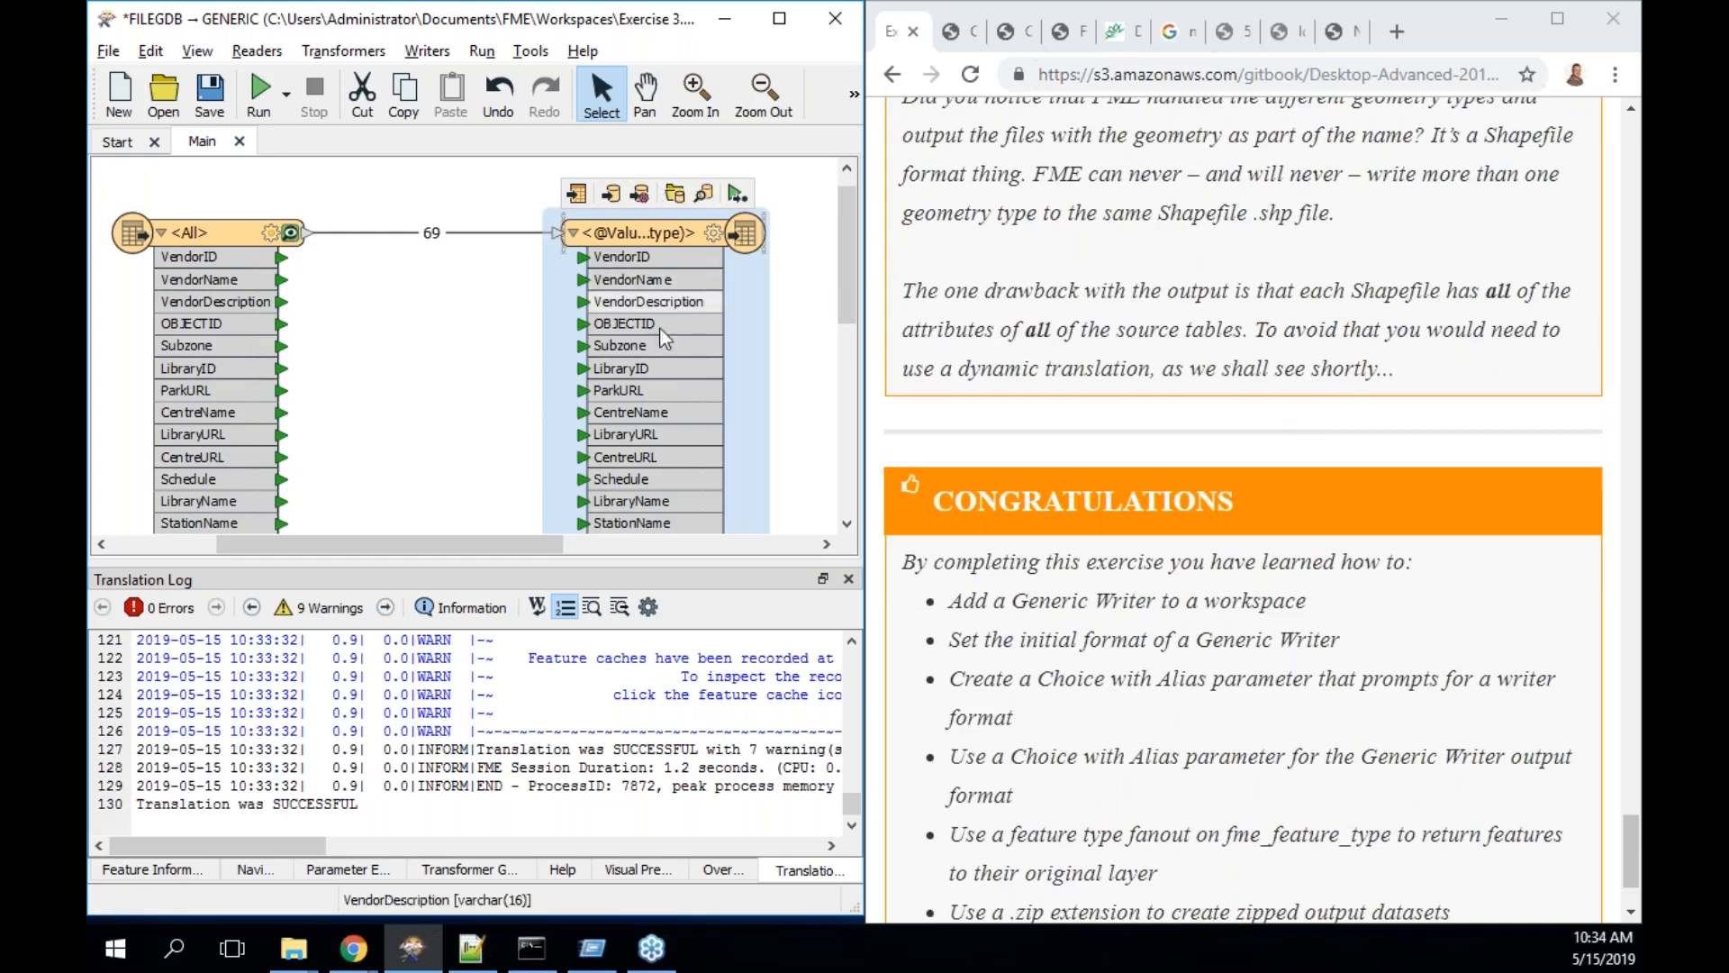
- Load the writer's zipped output into Visual Preview, reading it as Esri Shapefile
left_click(703, 202)
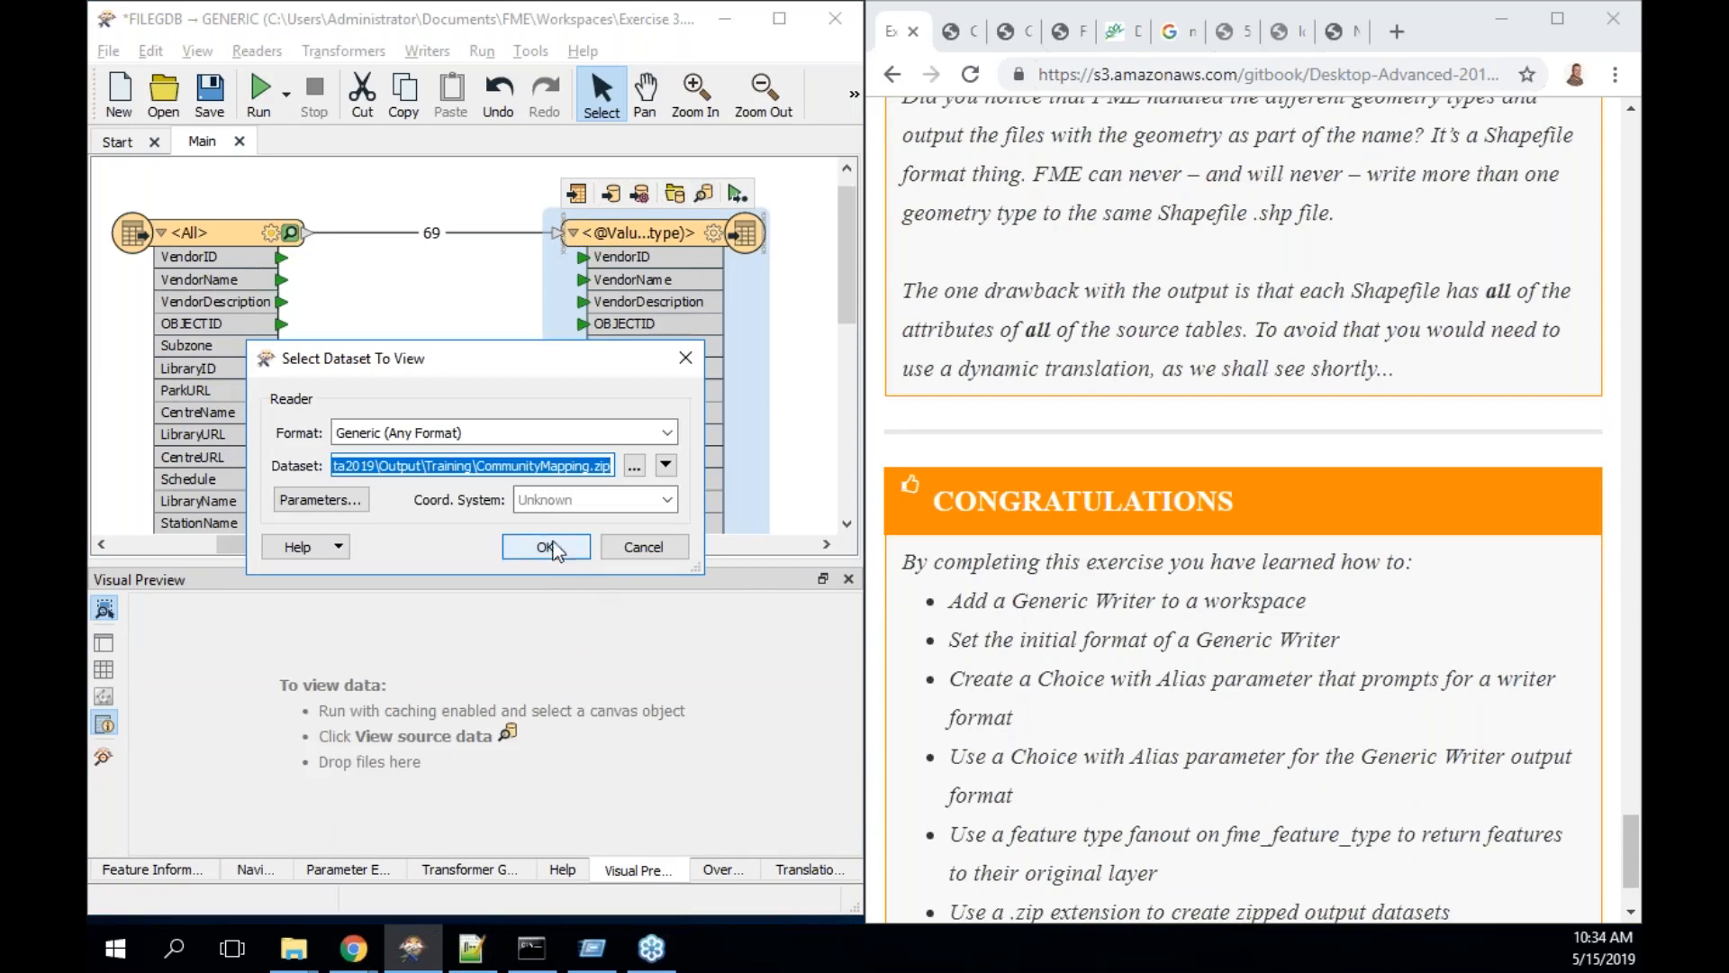
left_click(558, 434)
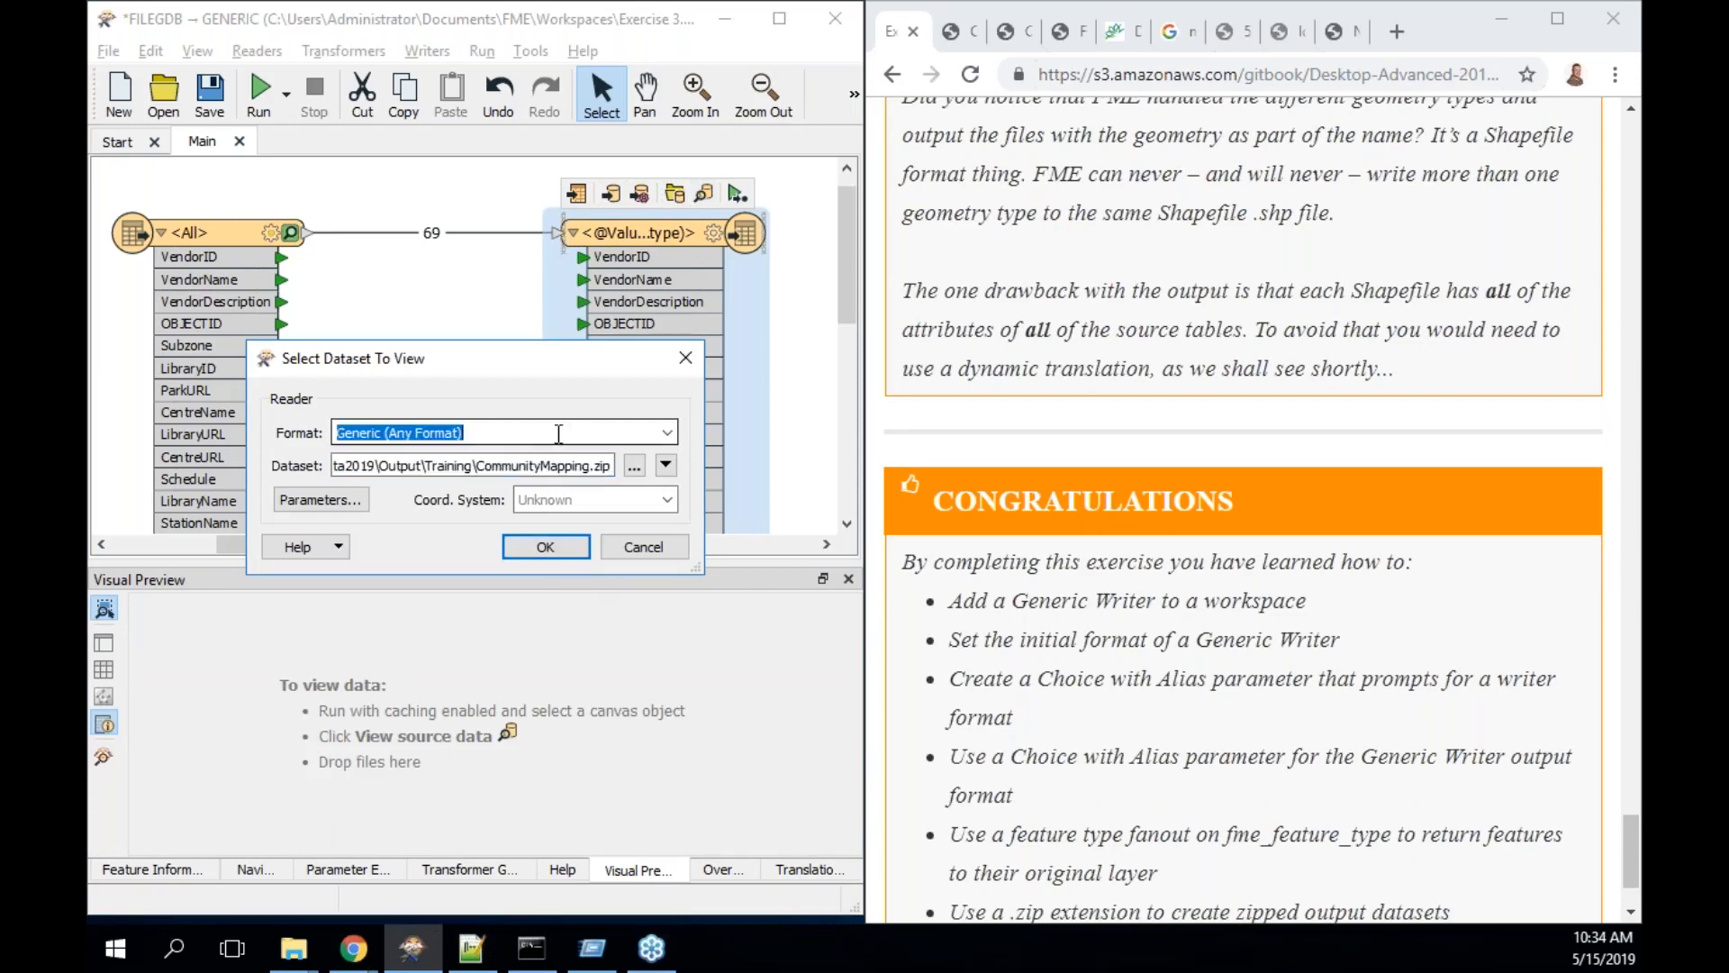
type("shape")
key("Up")
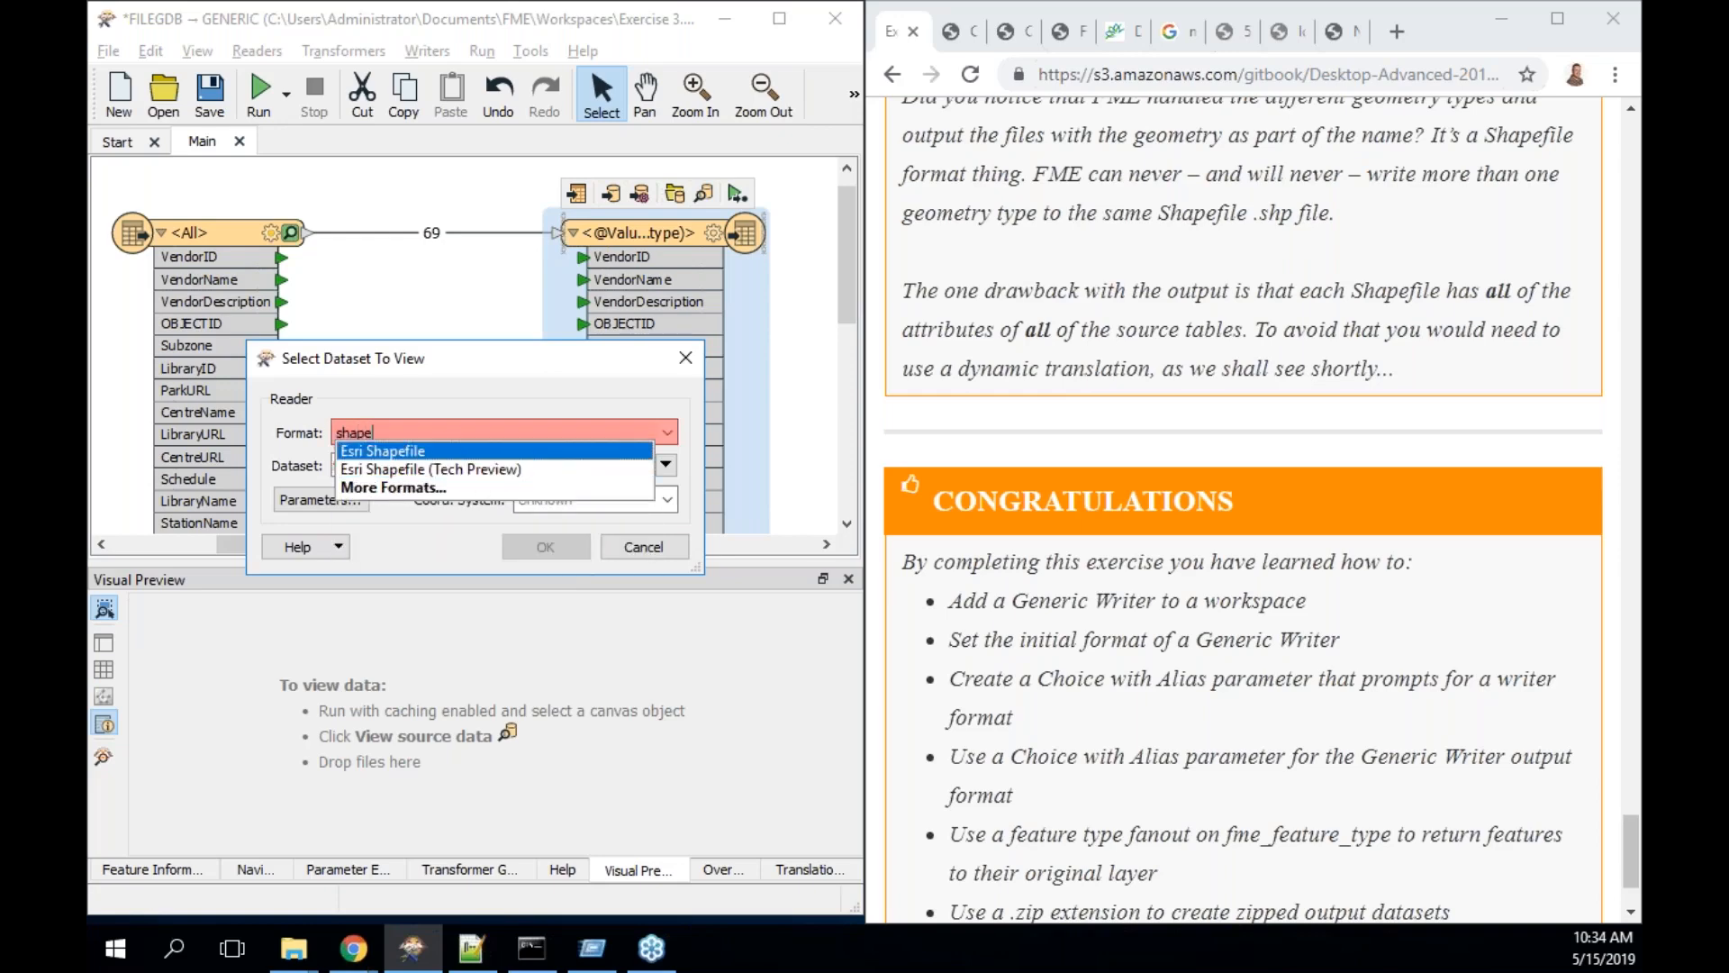
key("Tab")
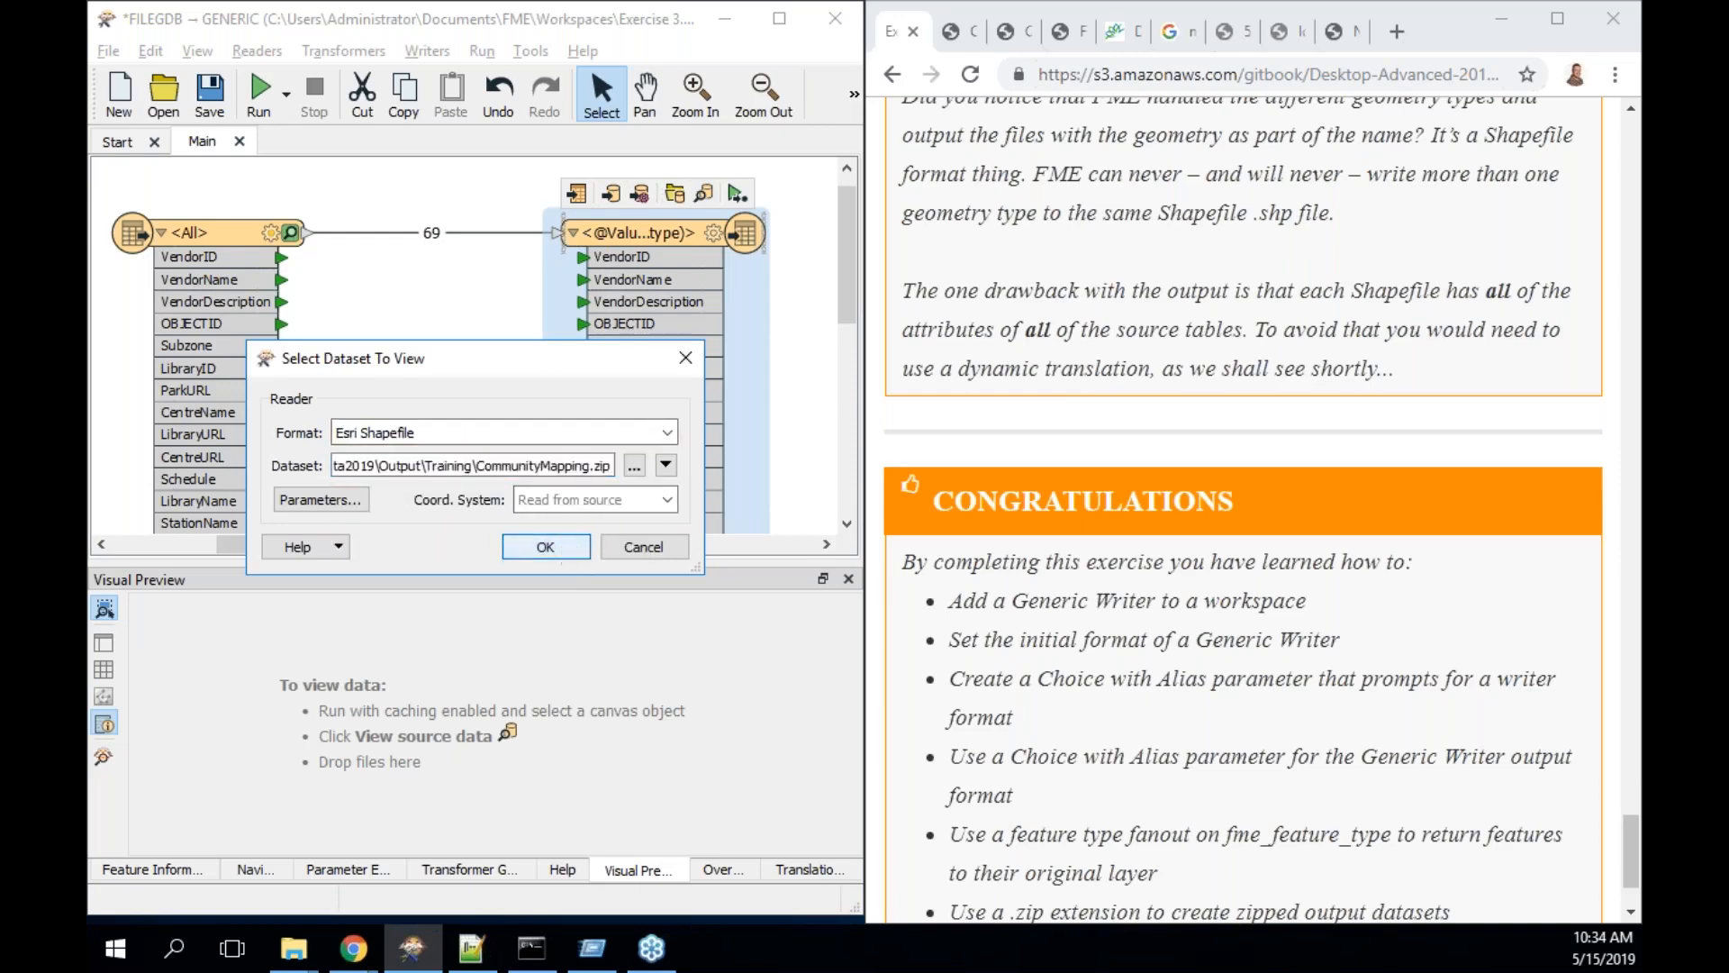
left_click(567, 548)
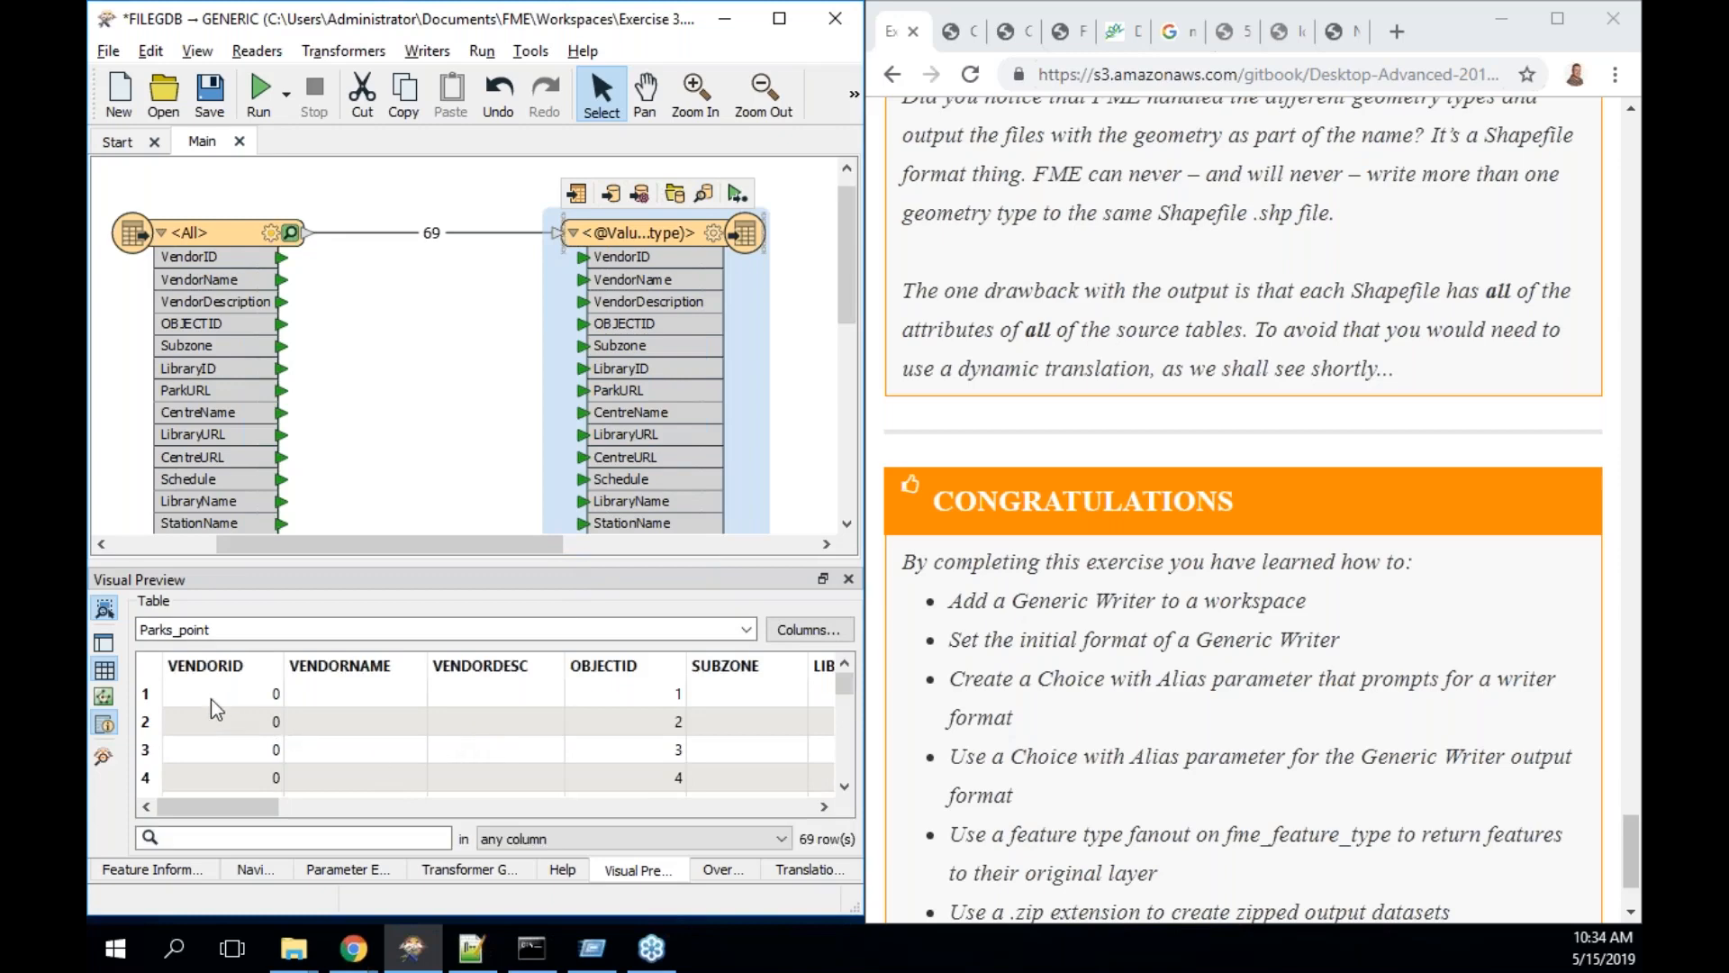
- Scroll across the Parks_point table to review its attribute columns
left_click_drag(221, 801, 559, 805)
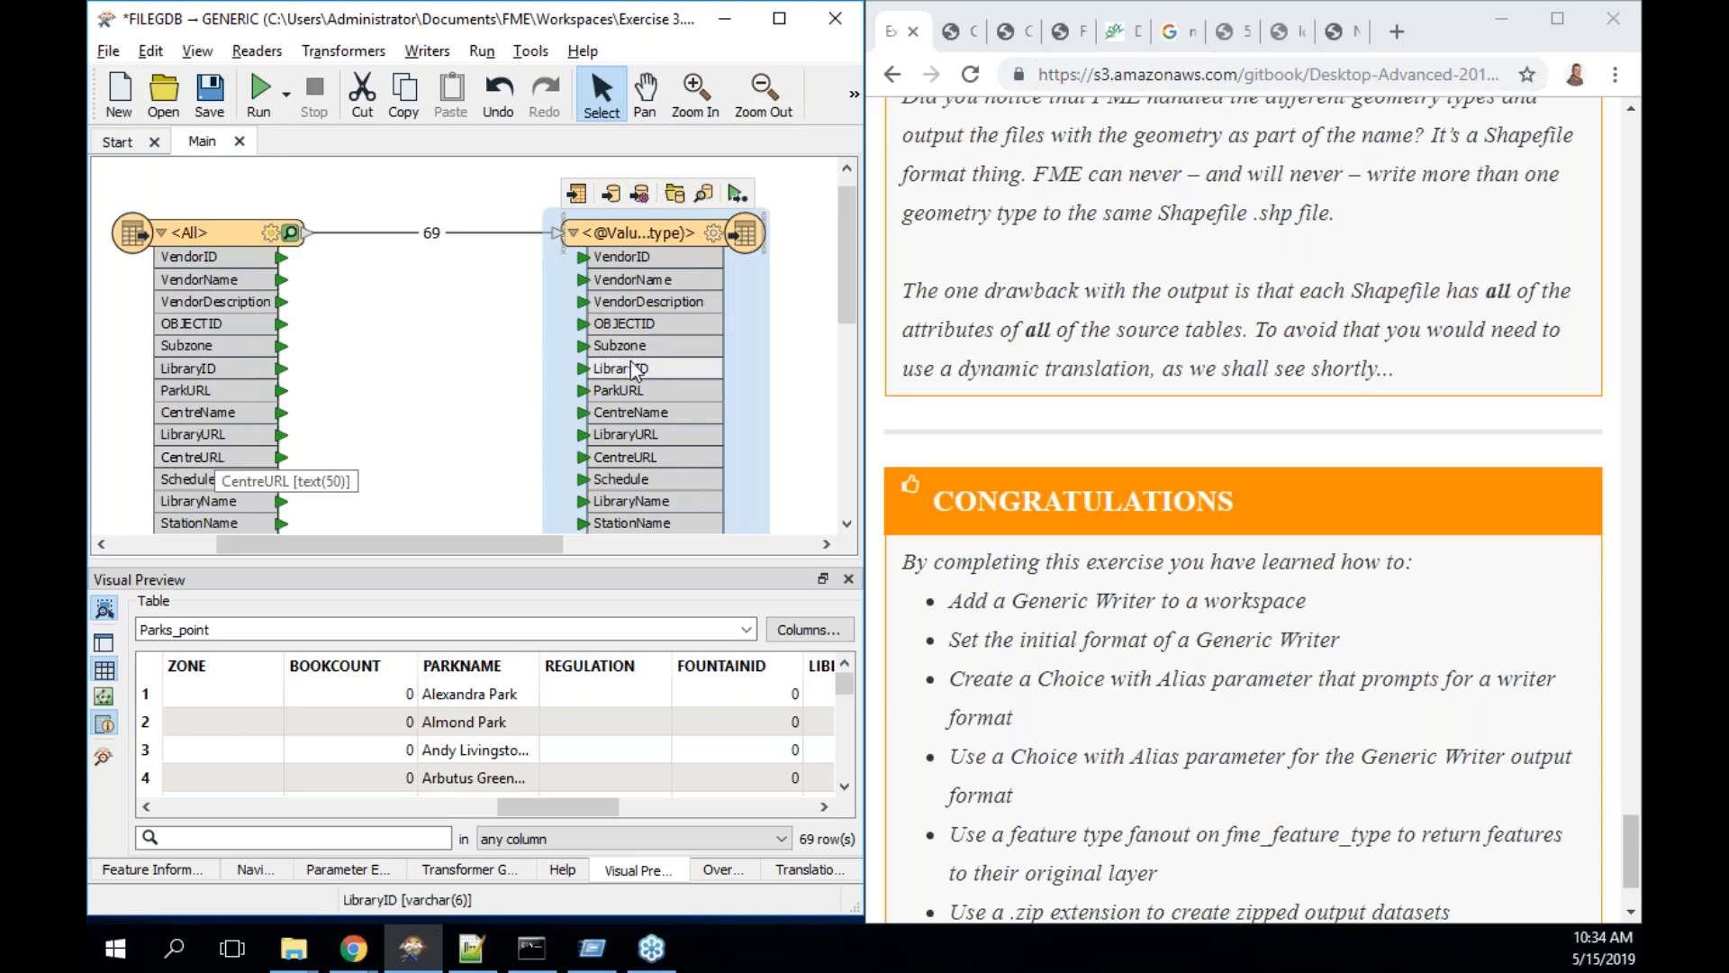
left_click_drag(546, 808, 818, 812)
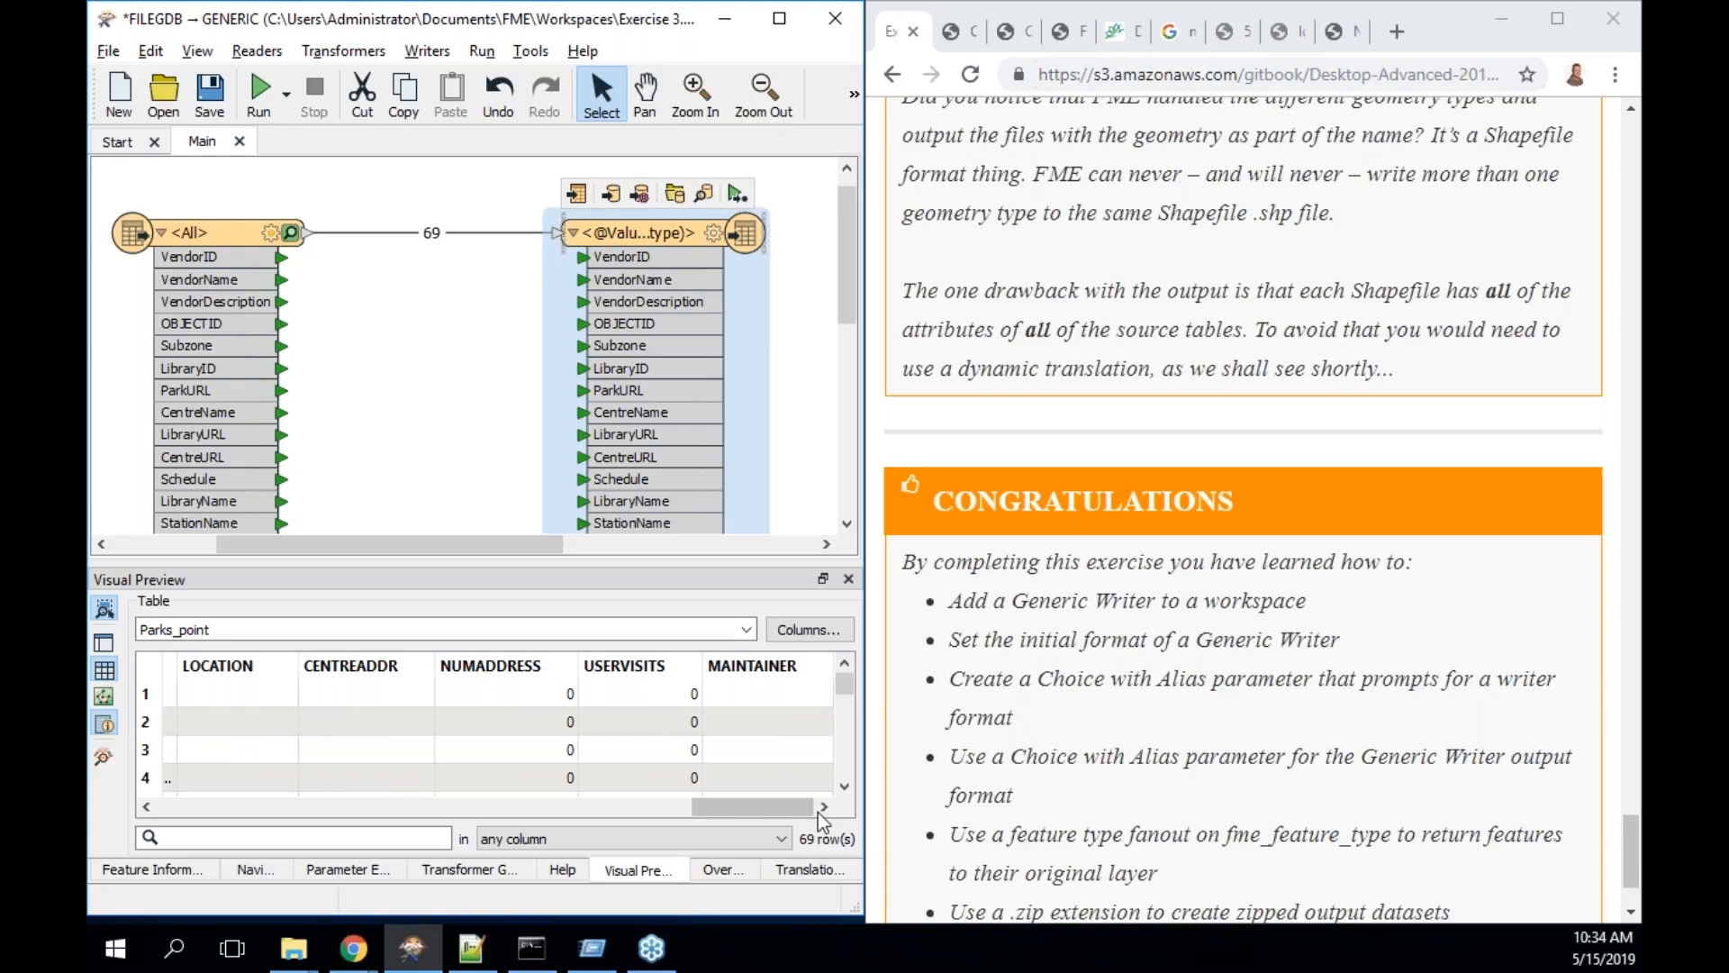
scroll(1129, 560, "down", 2)
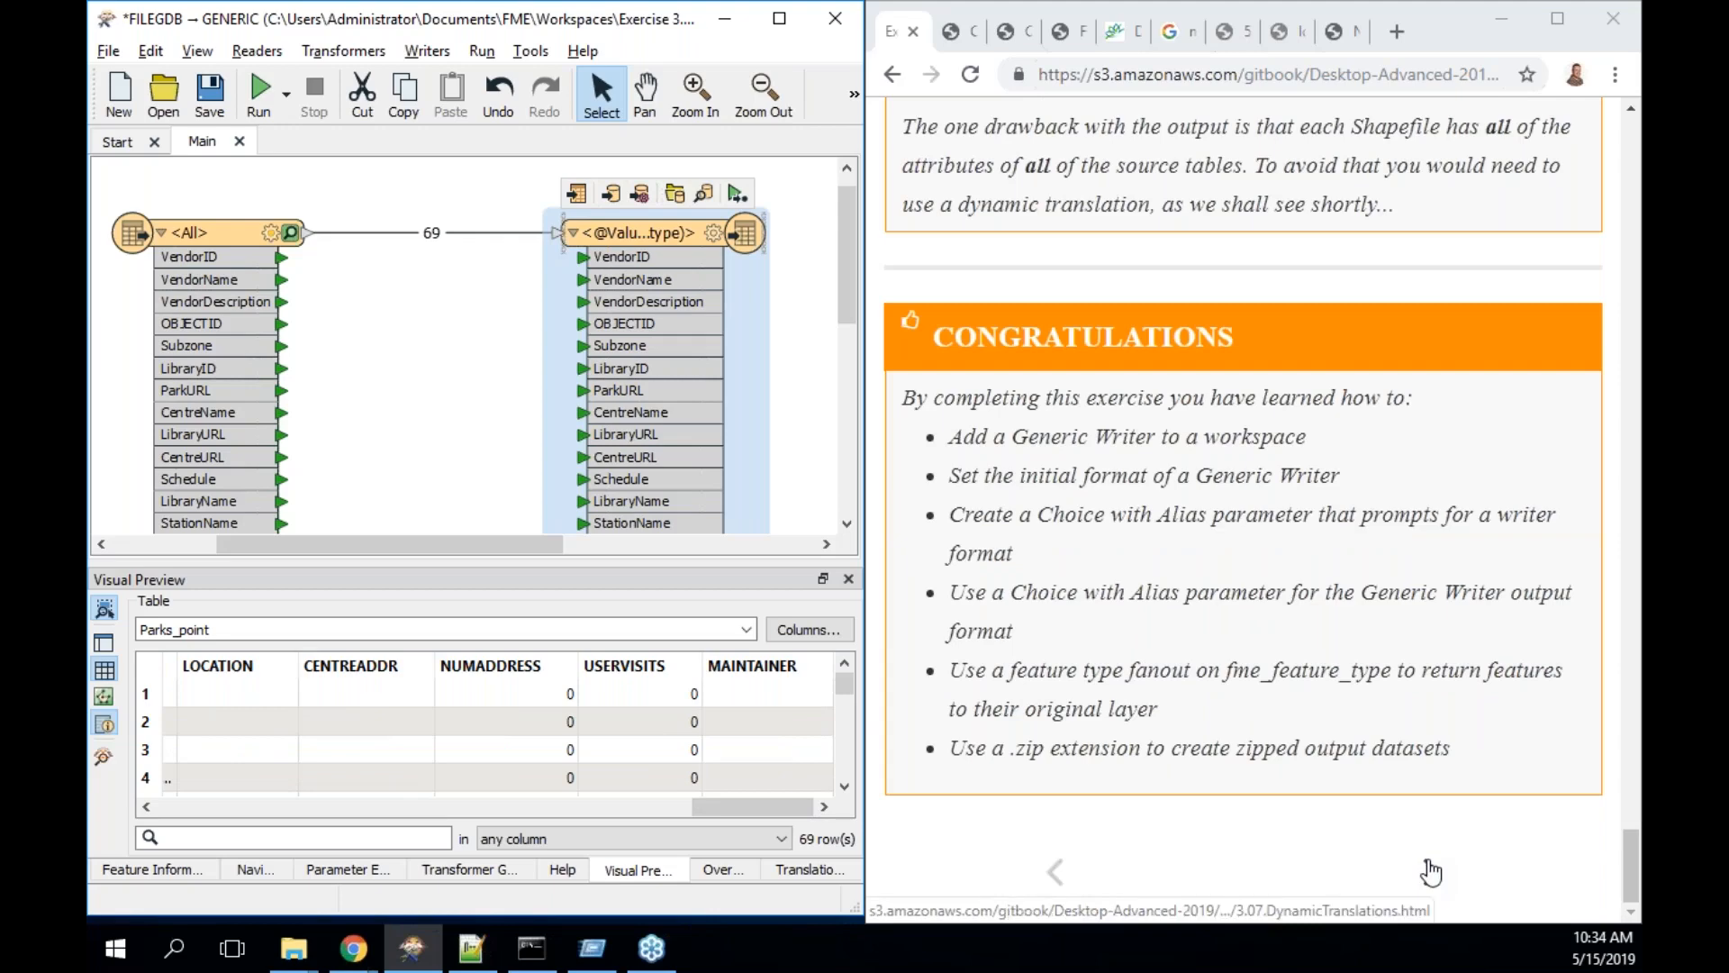
double_click(690, 237)
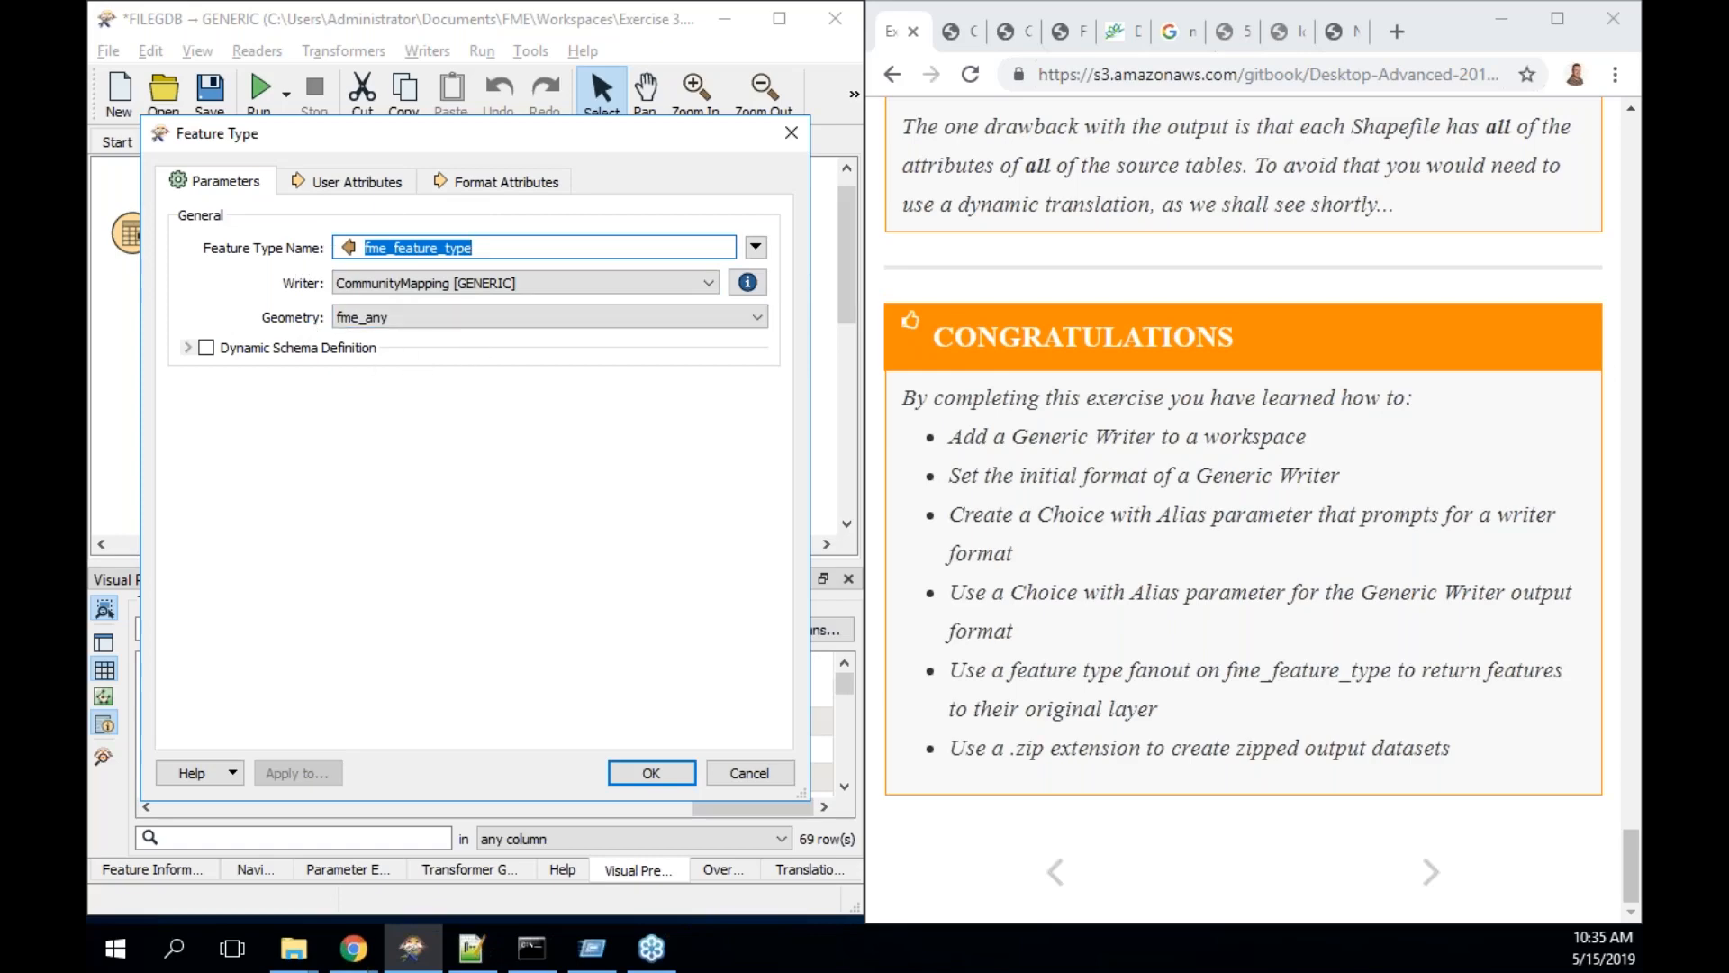
left_click(366, 183)
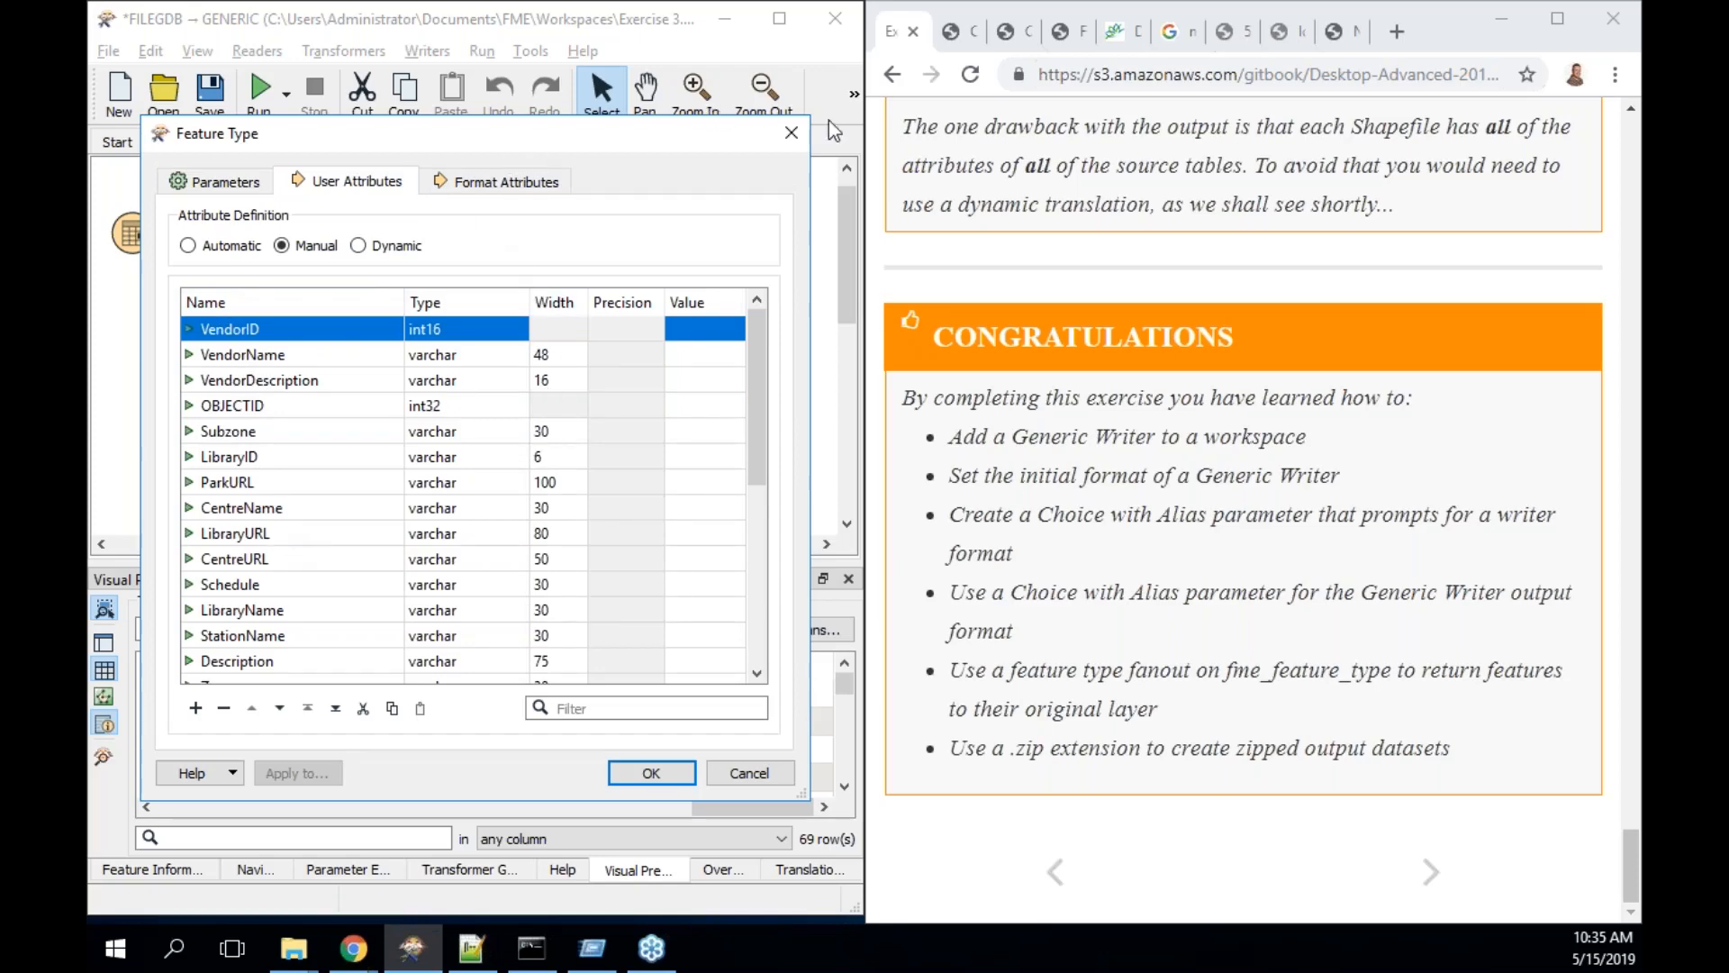
left_click(792, 132)
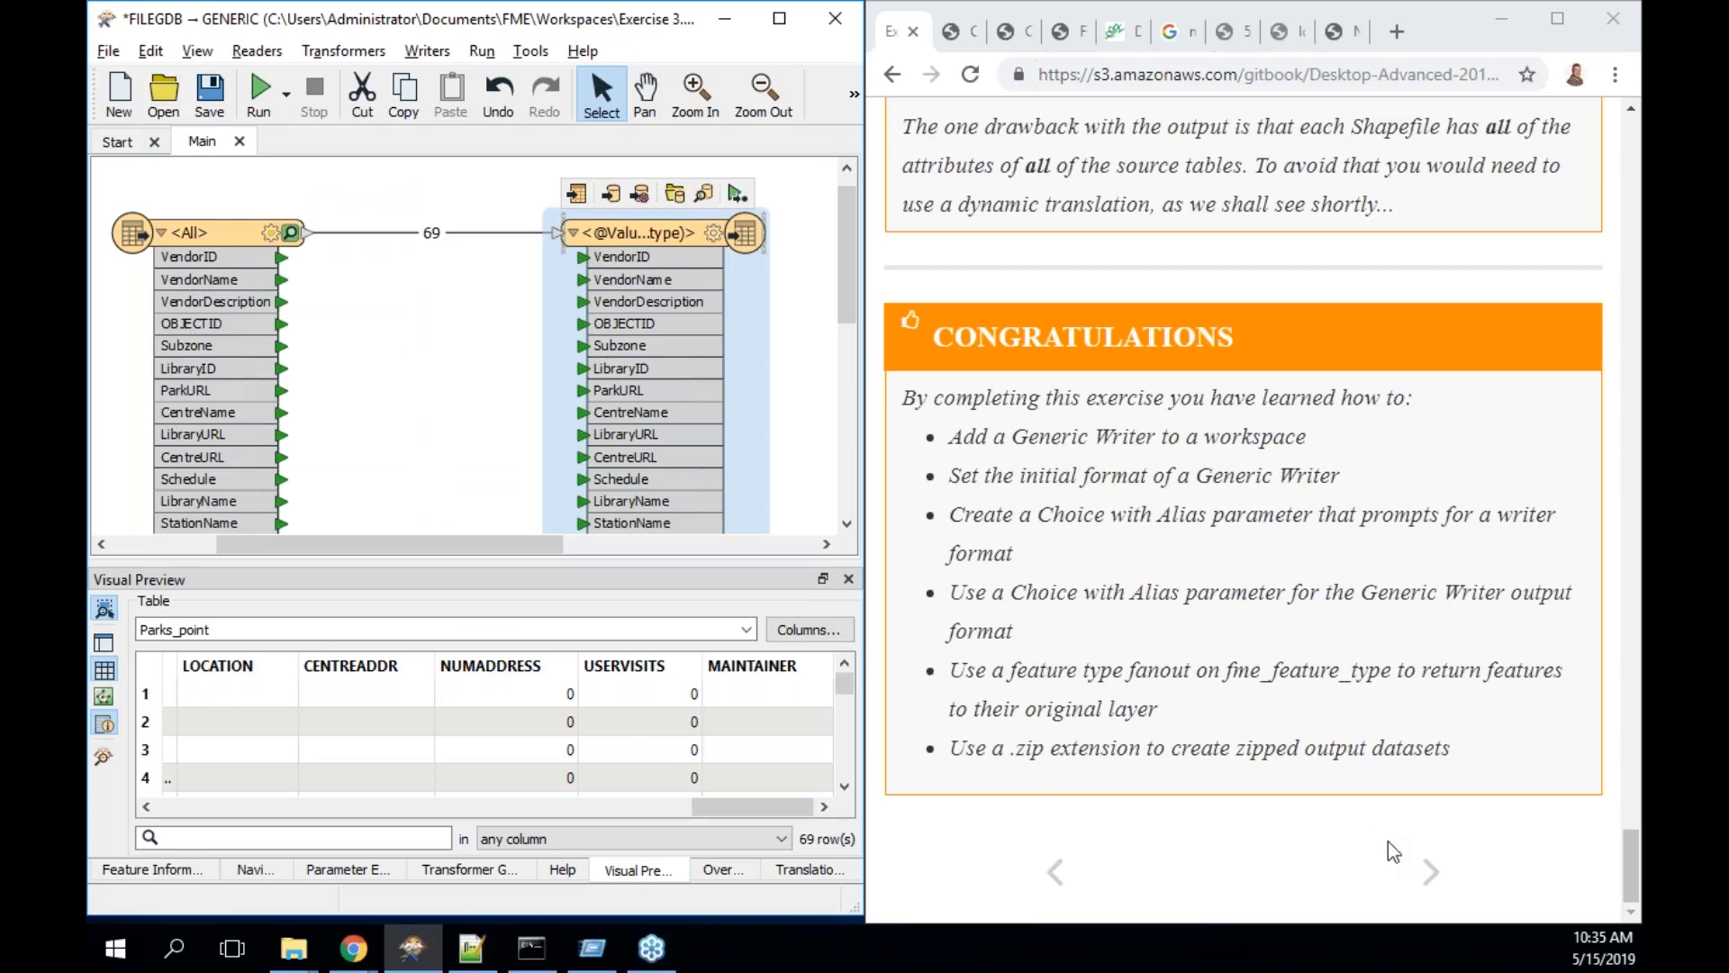
- Advance the training GitBook to the Dynamic Translations page
left_click(1430, 871)
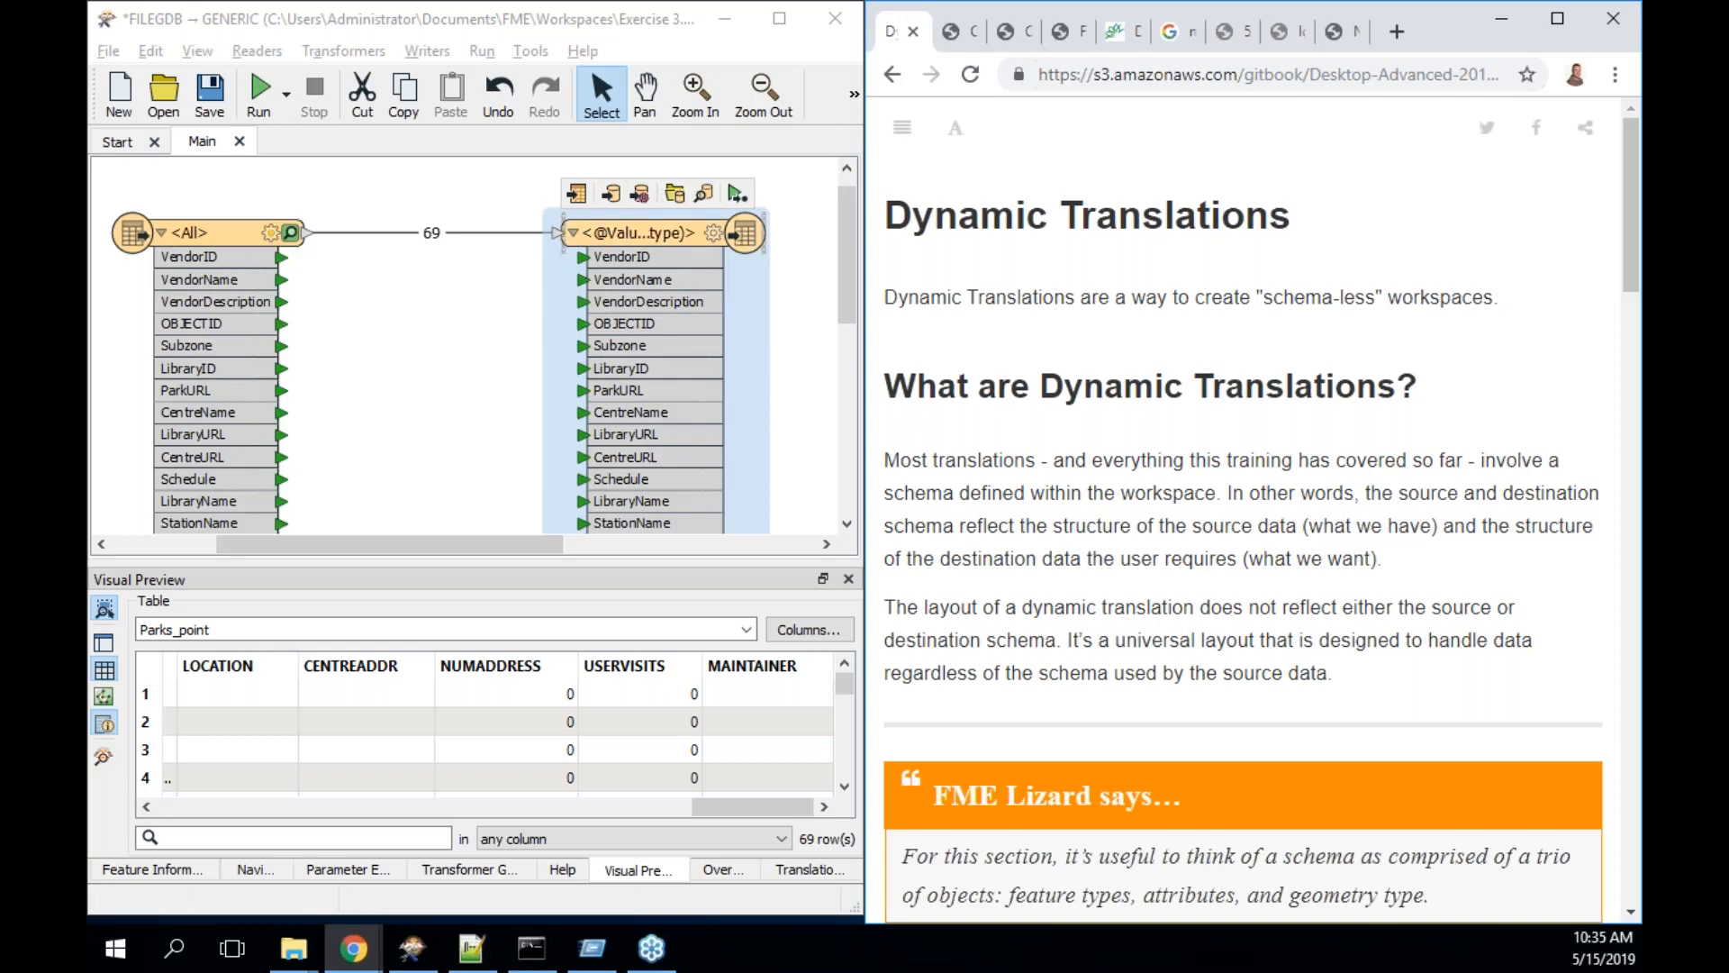
scroll(1243, 513, "down", 2)
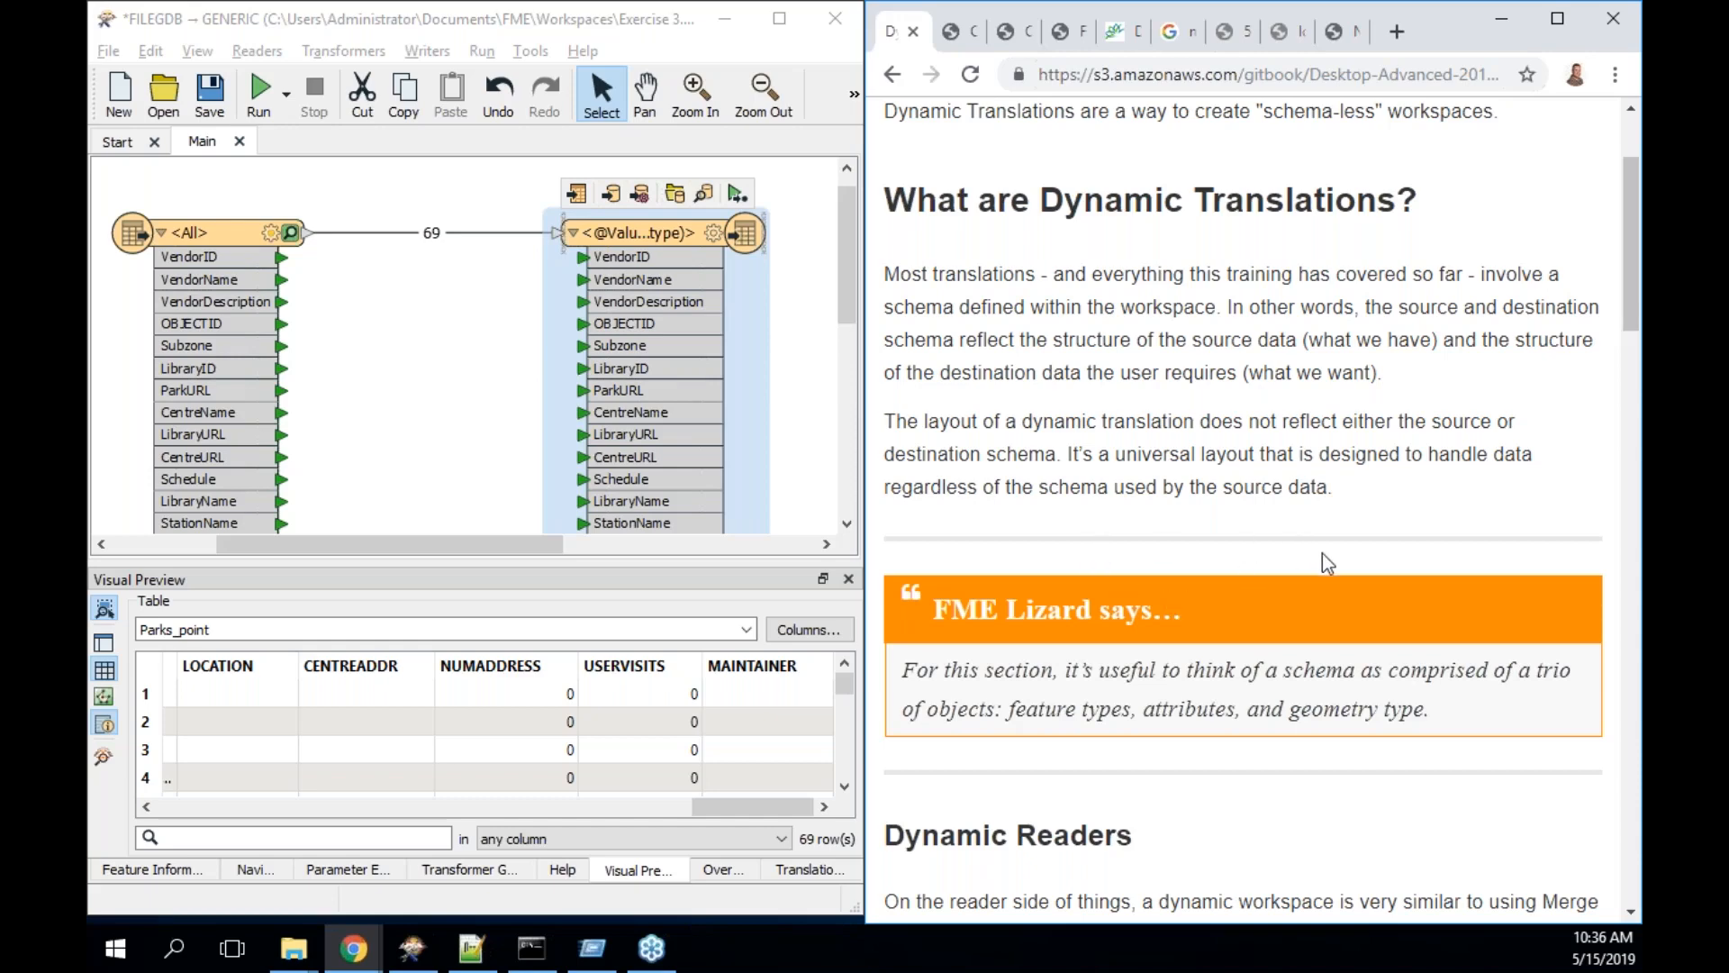
scroll(1322, 553, "down", 1)
scroll(1322, 552, "up", 1)
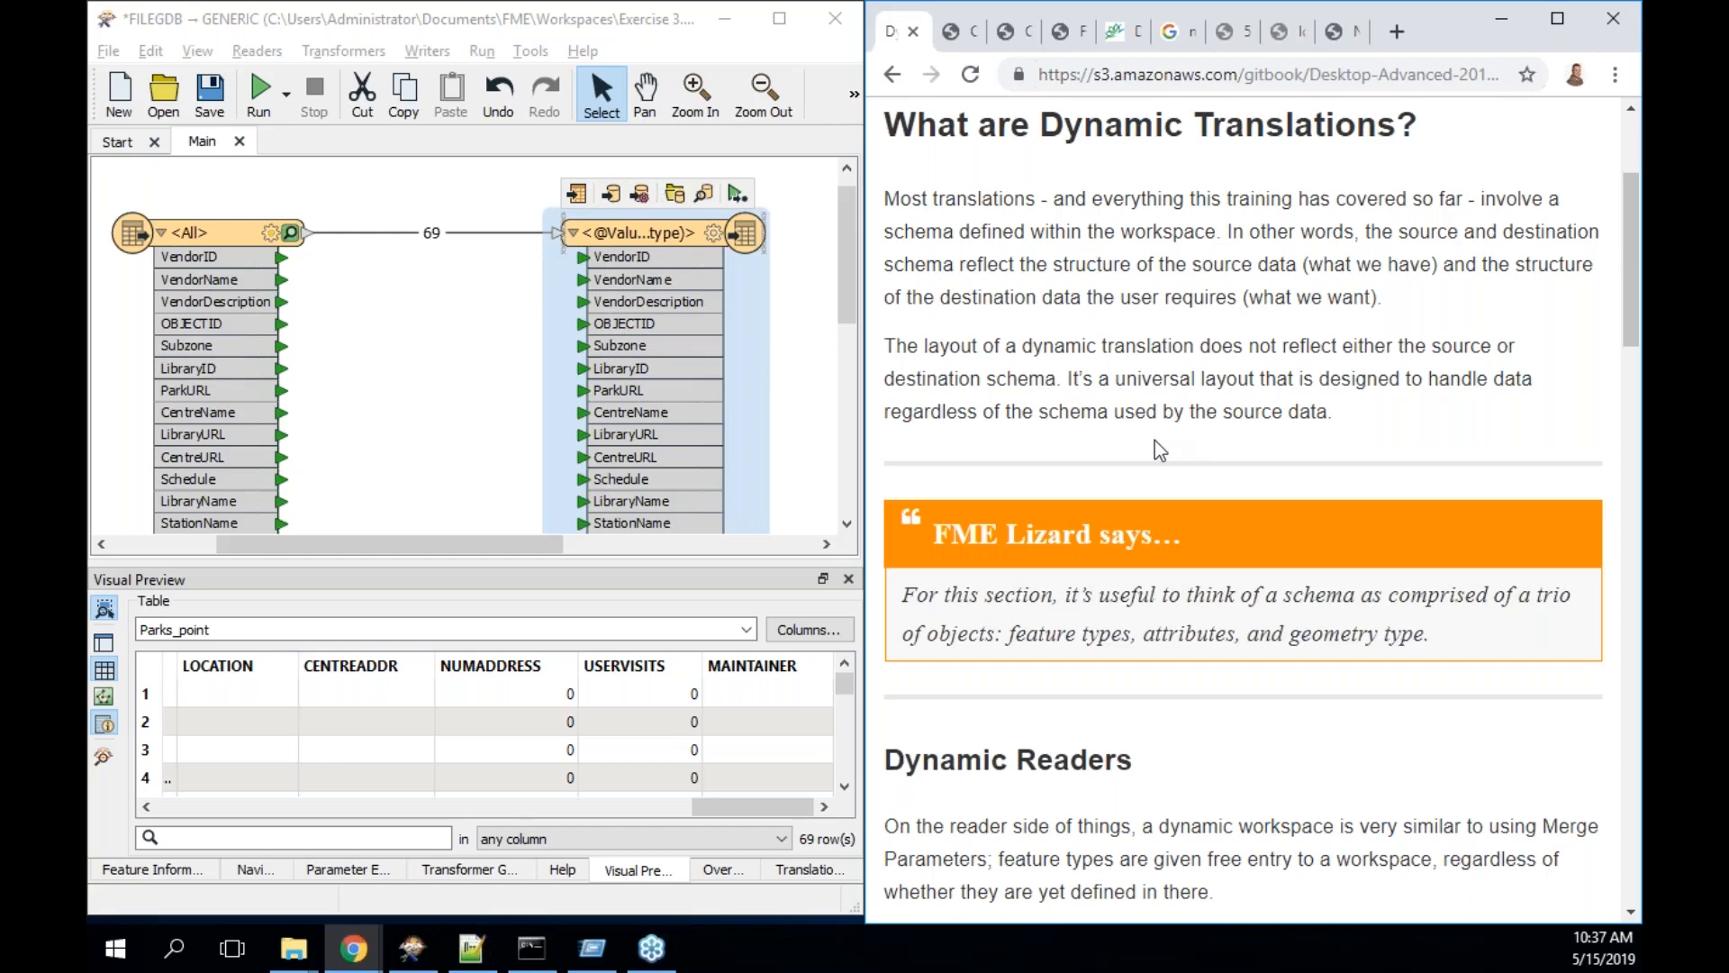
scroll(1033, 490, "down", 3)
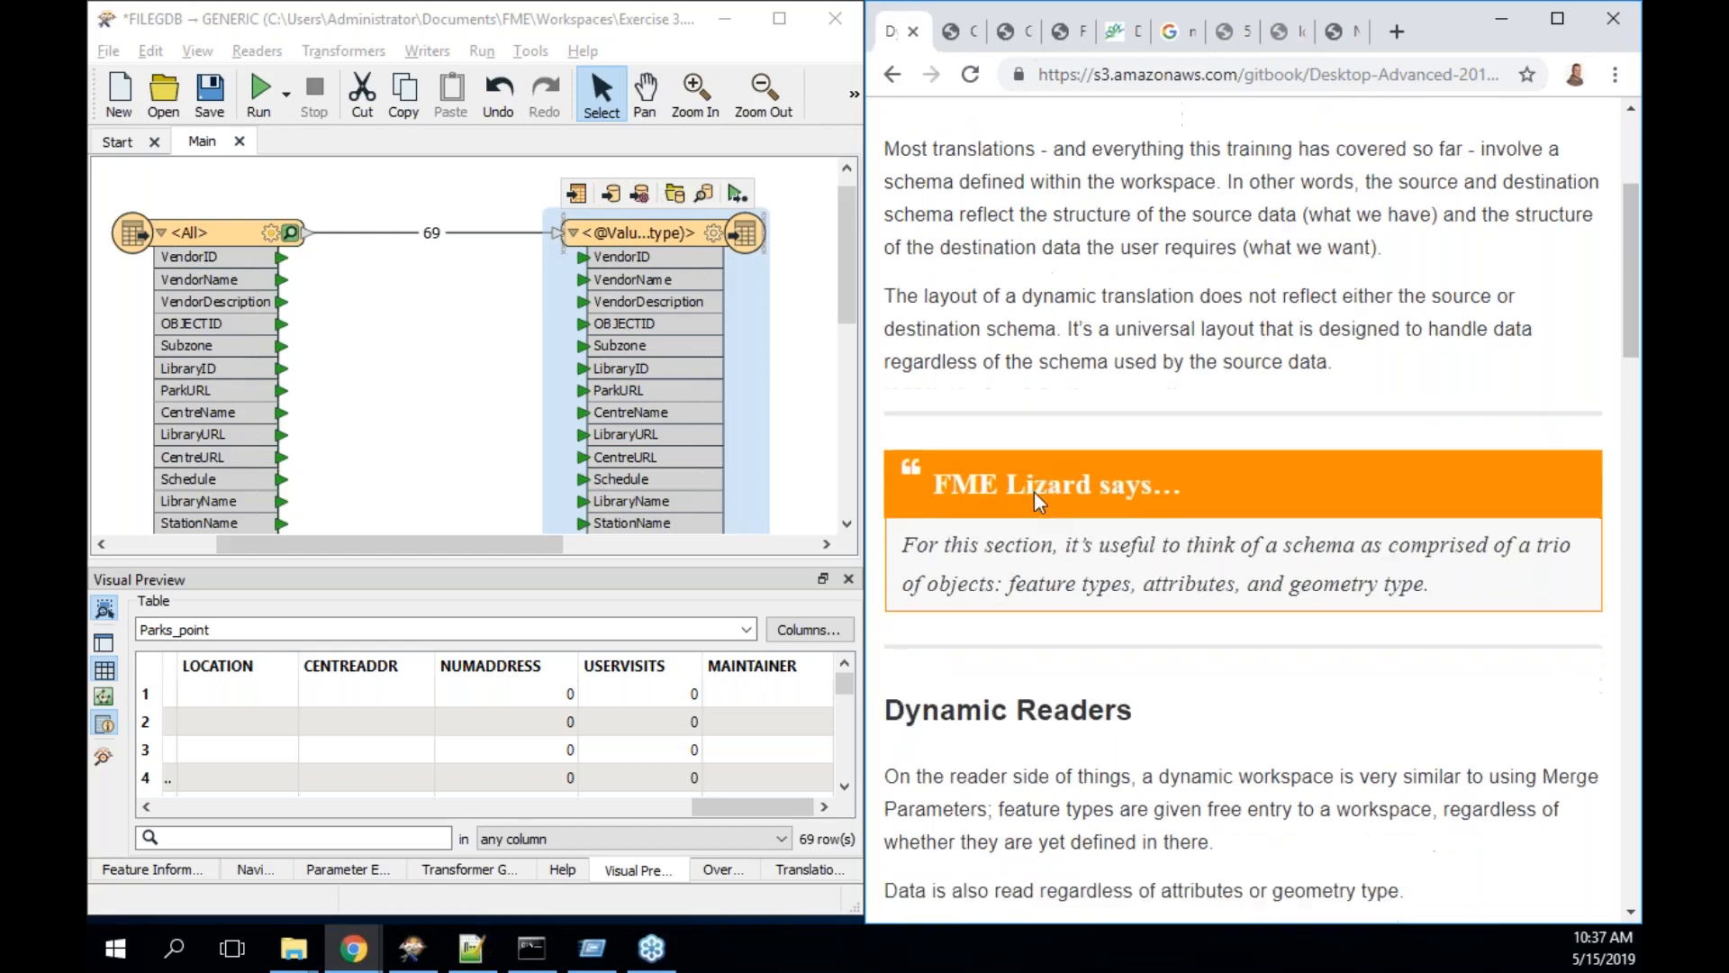
scroll(1038, 503, "down", 3)
scroll(1040, 502, "down", 1)
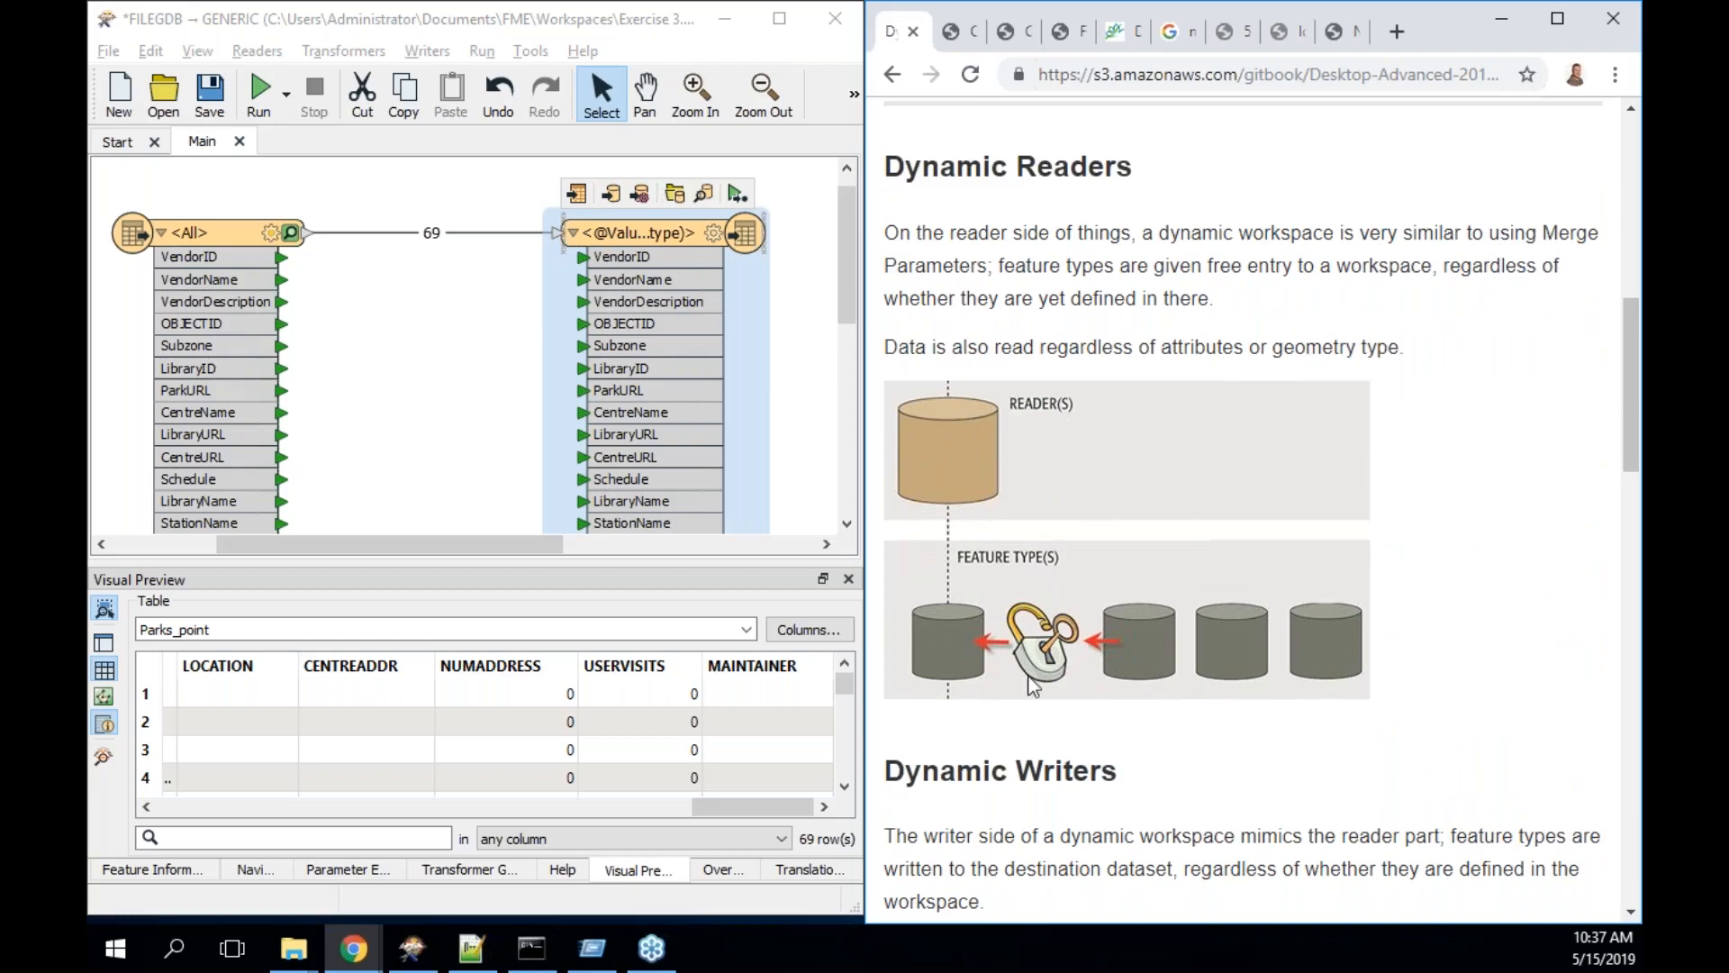
double_click(254, 309)
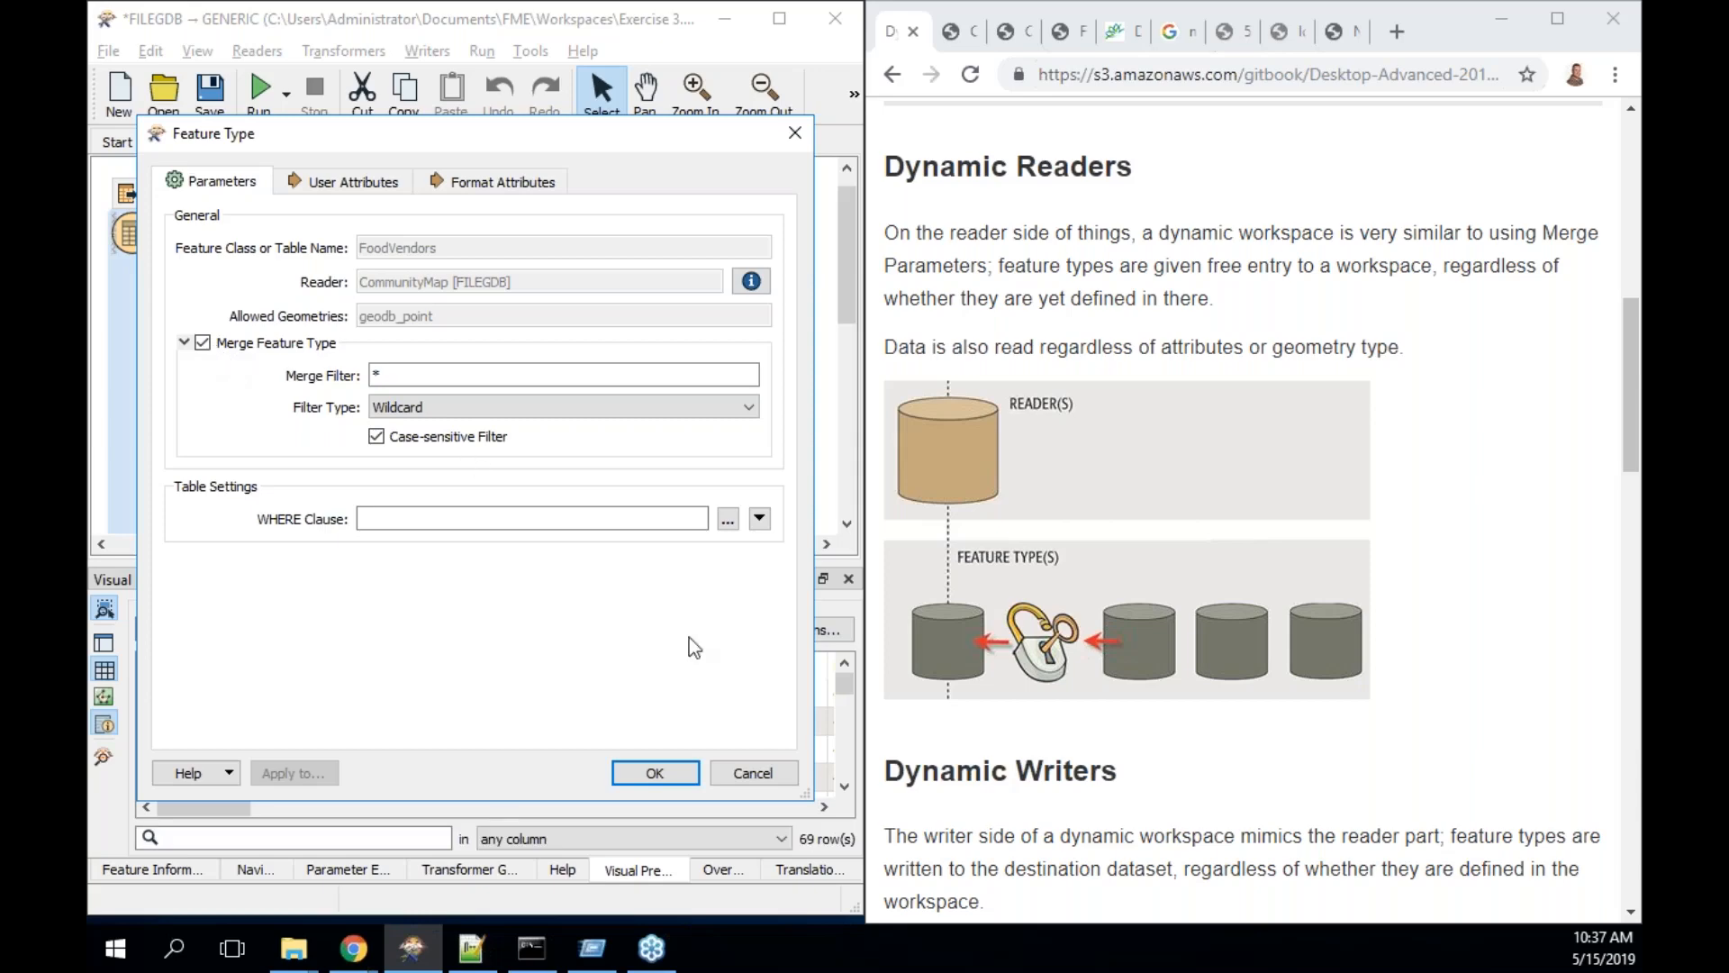
left_click(753, 772)
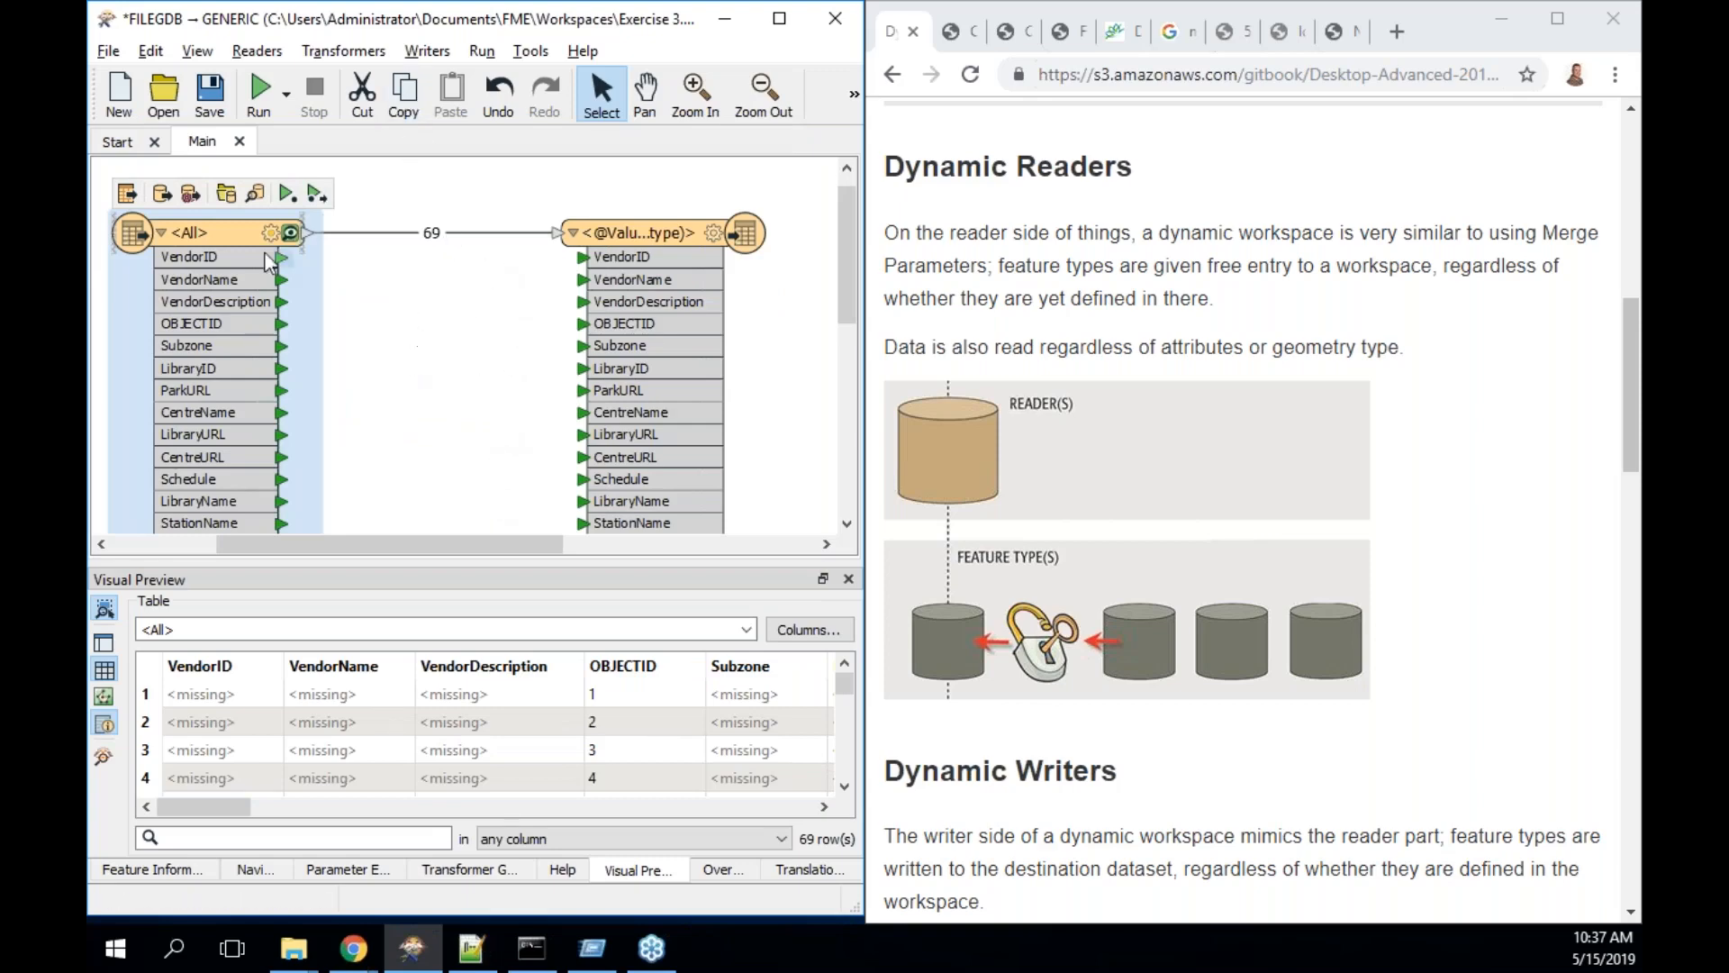
mouse_move(210, 241)
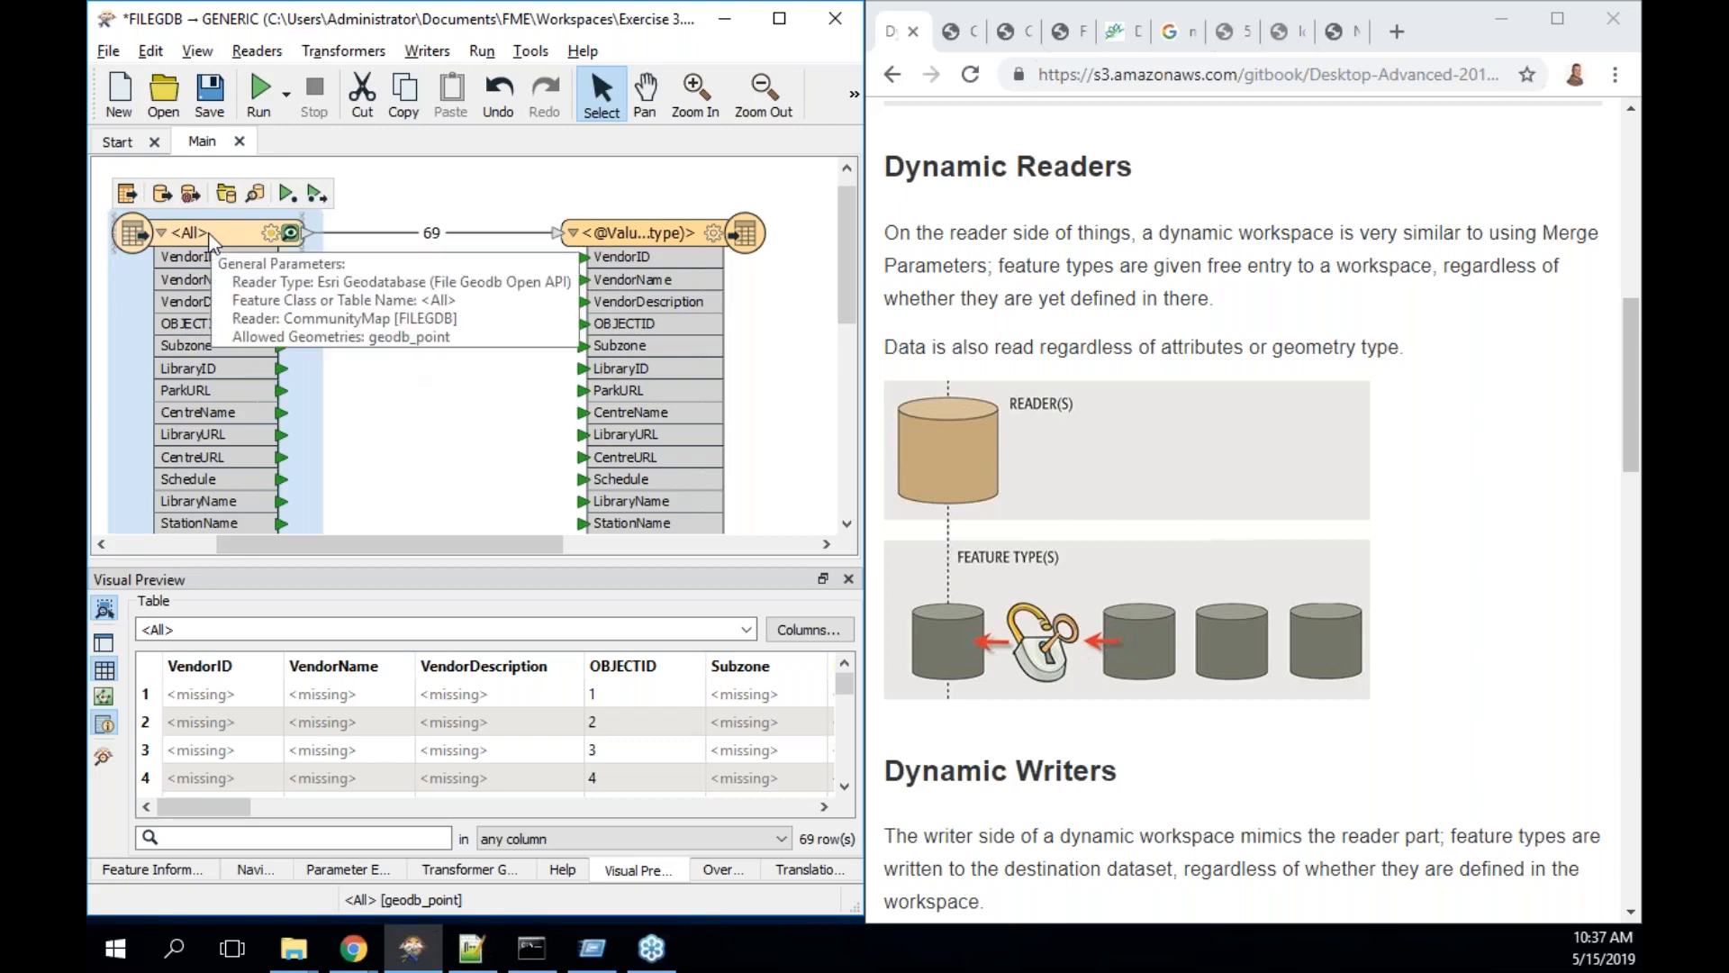
scroll(1112, 569, "down", 3)
scroll(1114, 572, "down", 3)
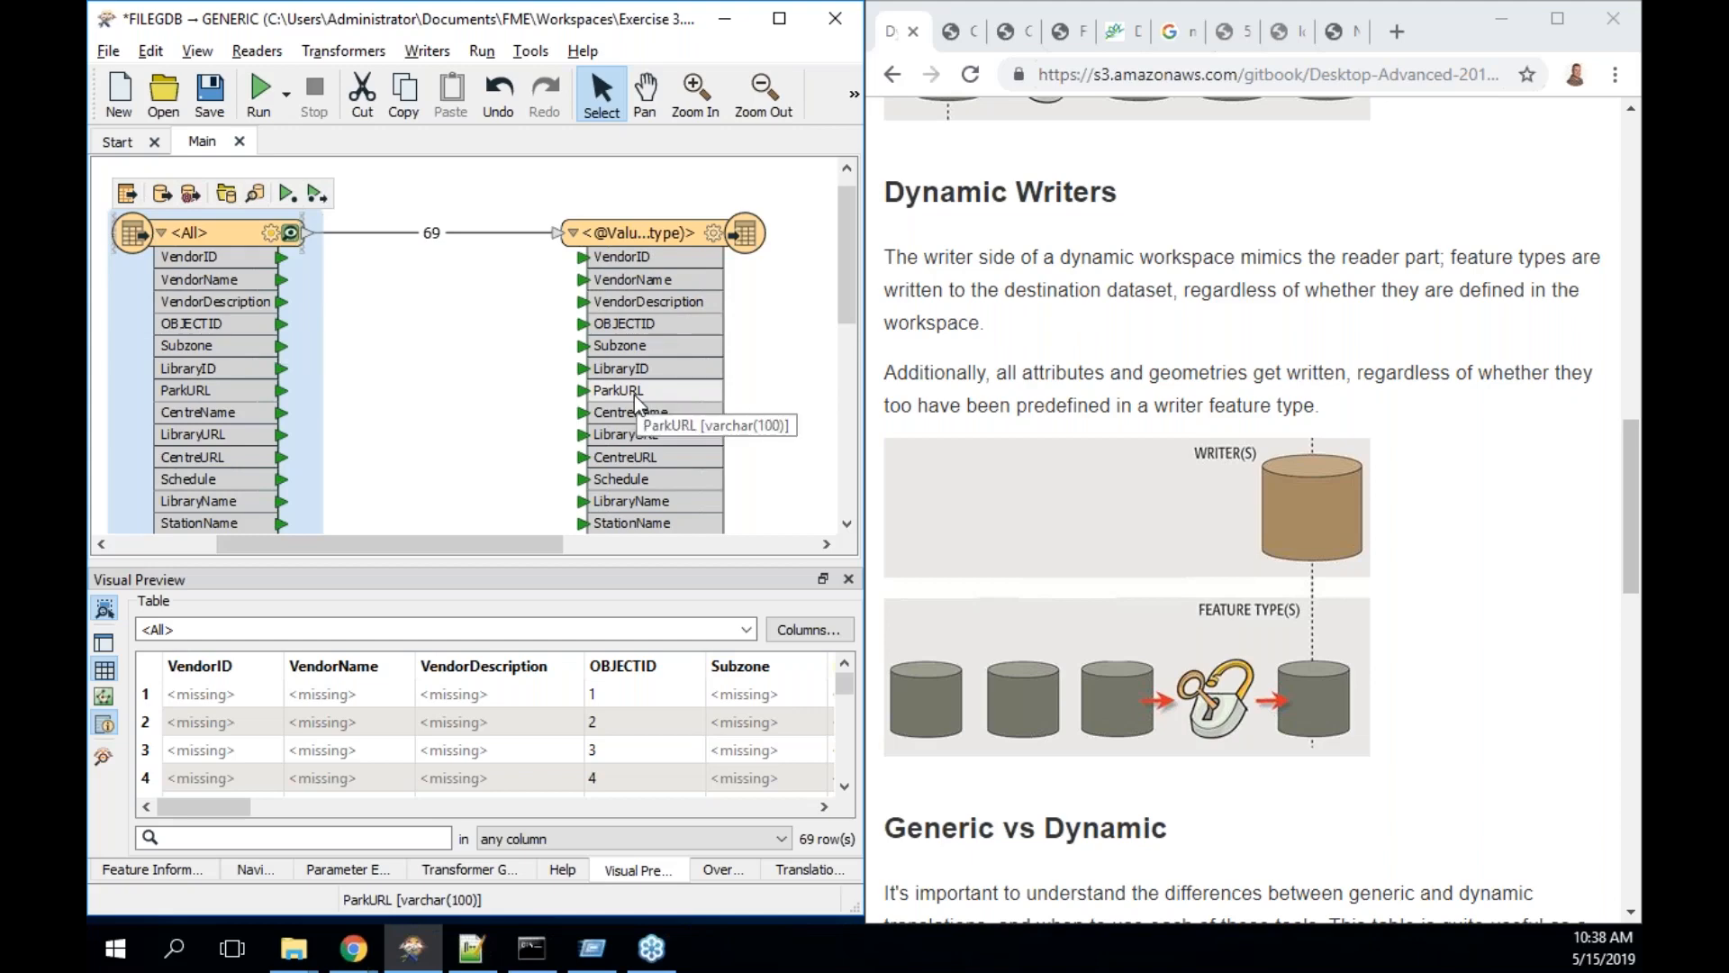
scroll(1258, 564, "down", 4)
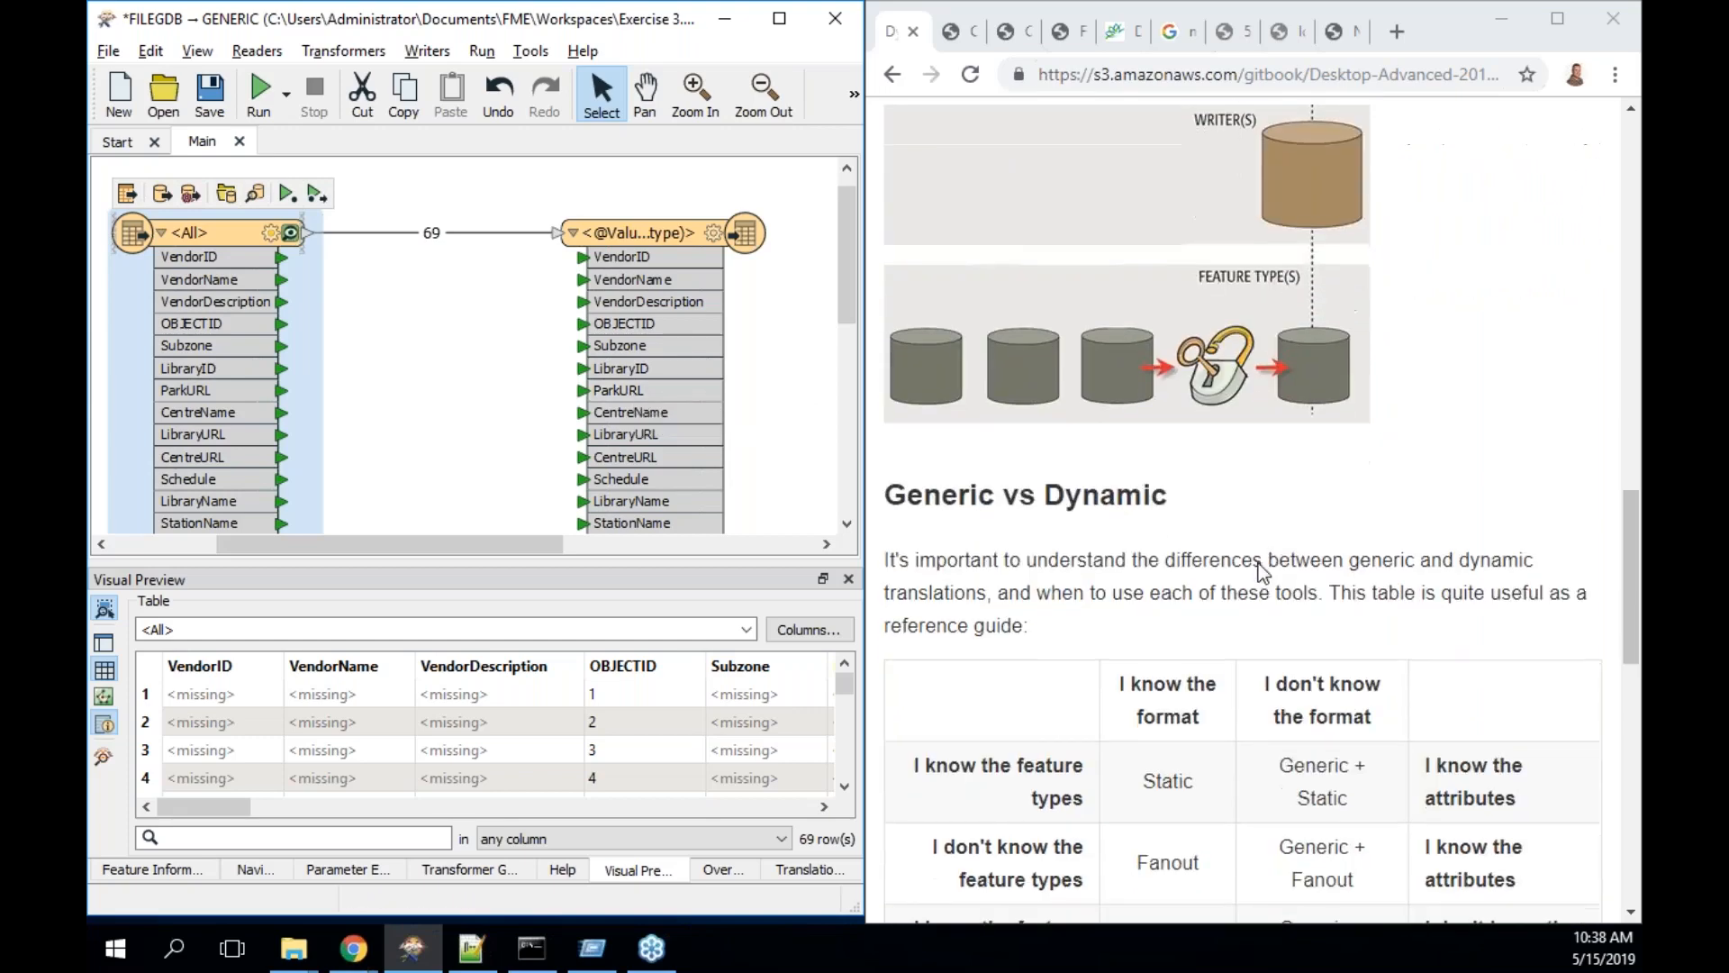
scroll(1257, 569, "down", 3)
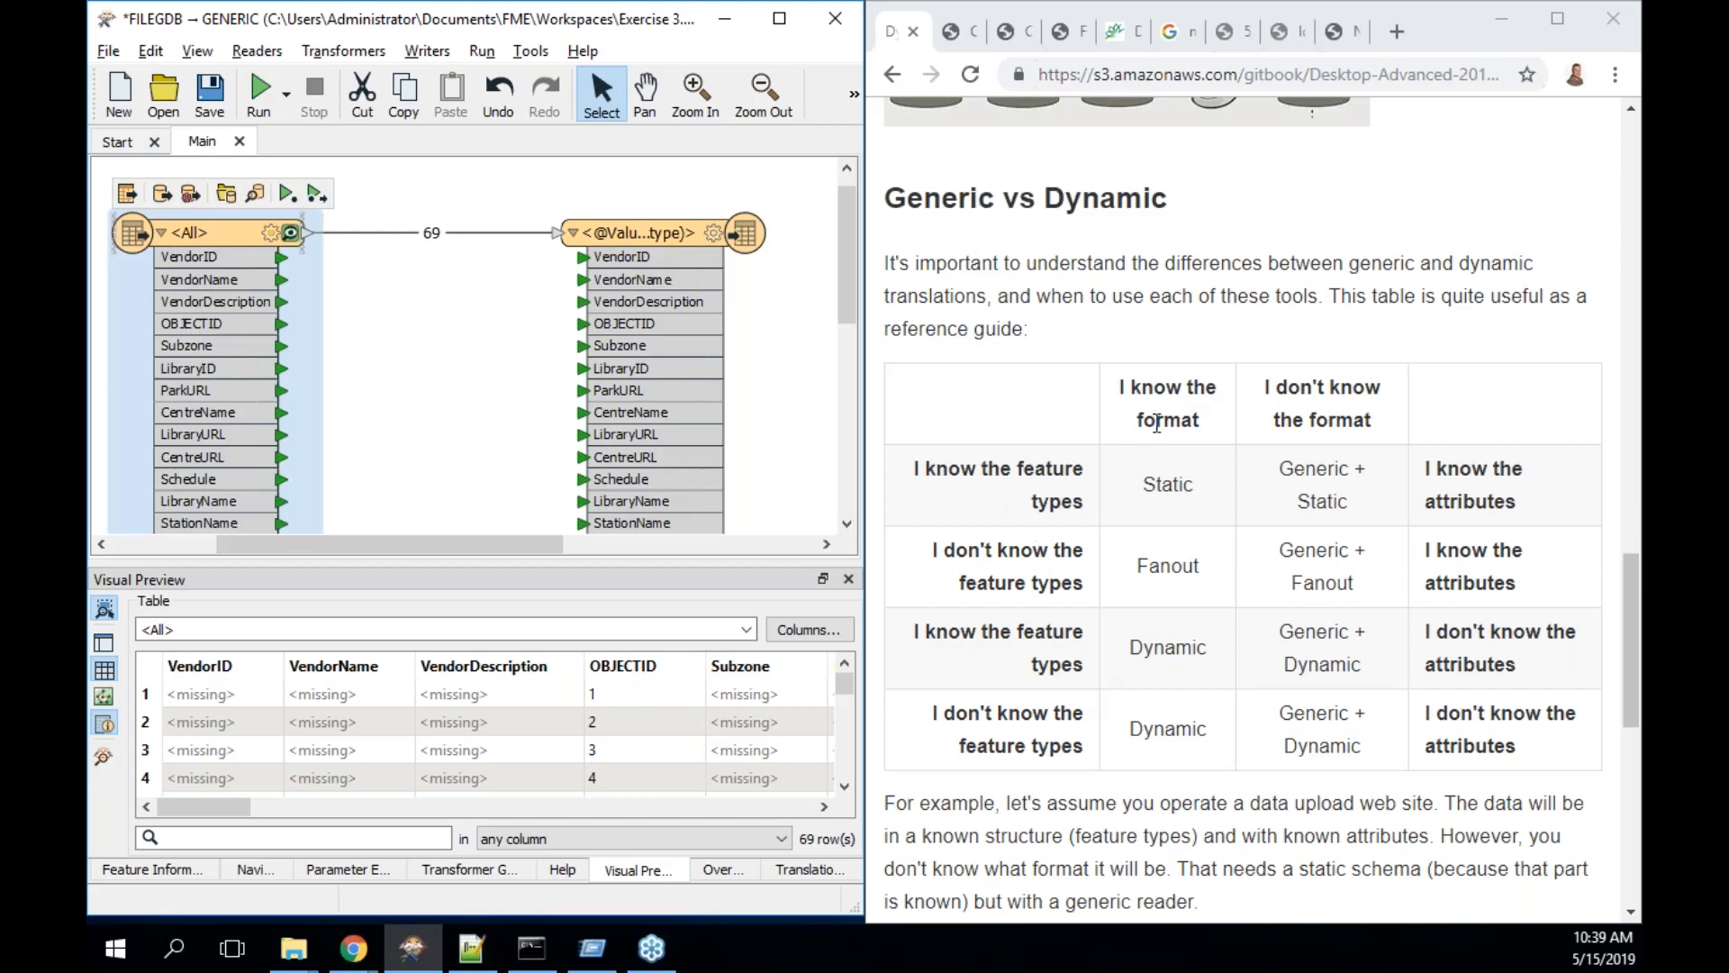
double_click(1167, 486)
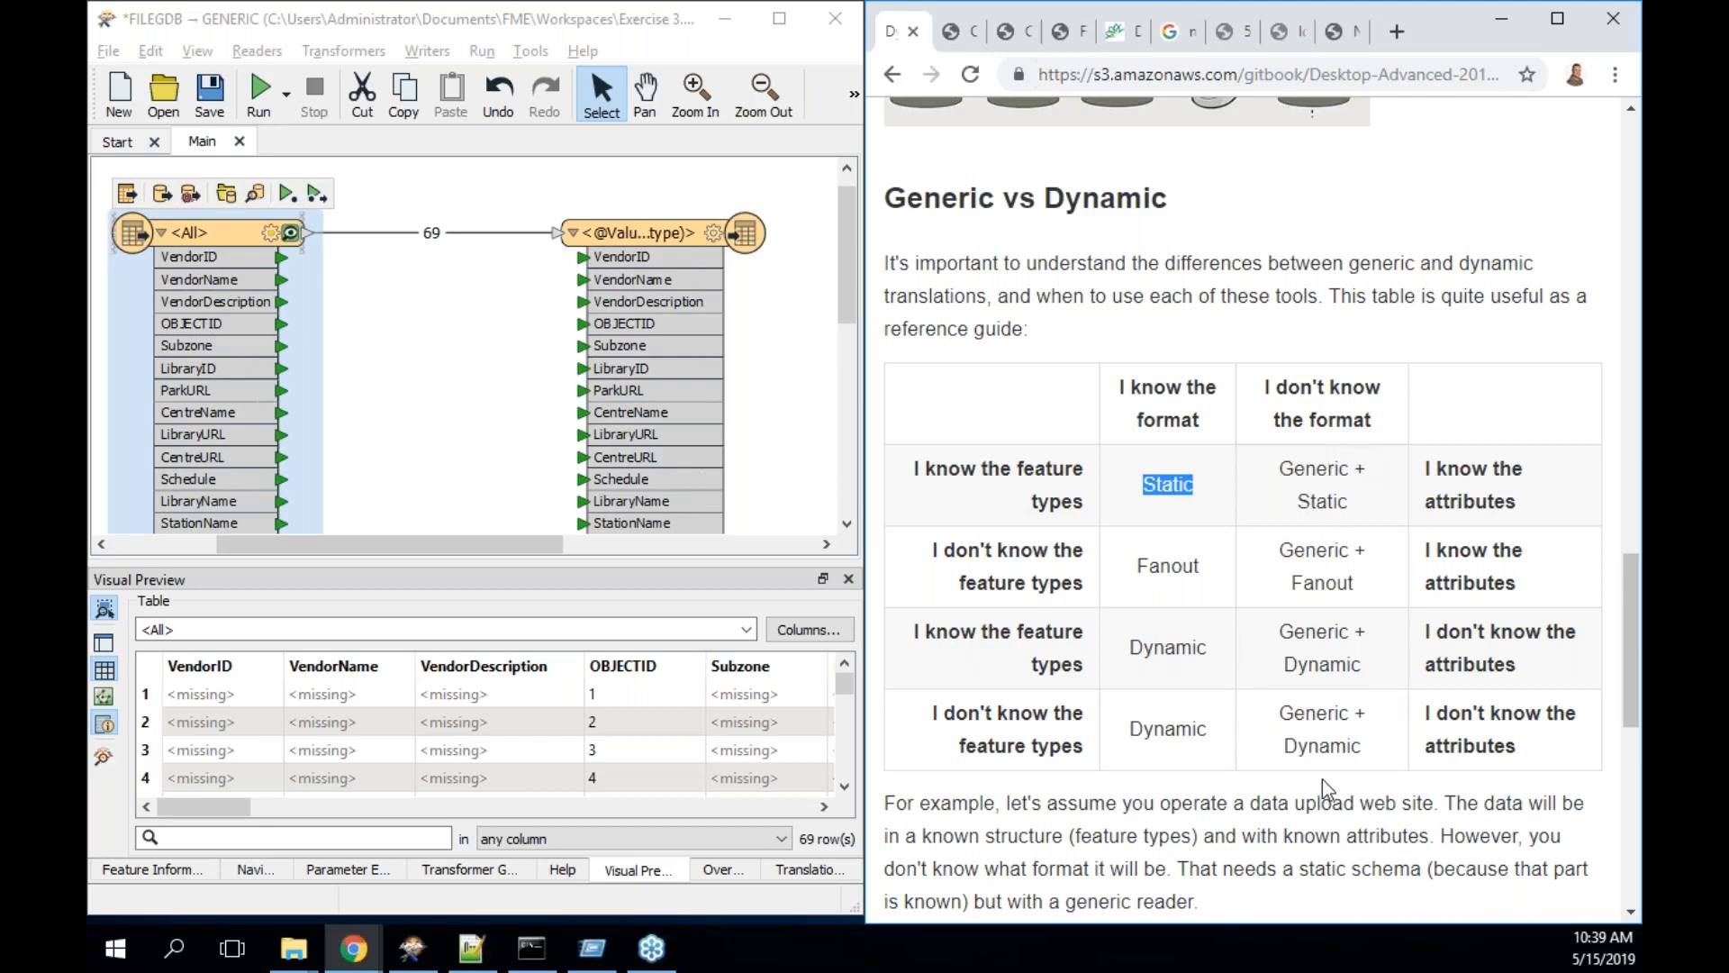
scroll(1322, 780, "down", 2)
scroll(1322, 780, "down", 3)
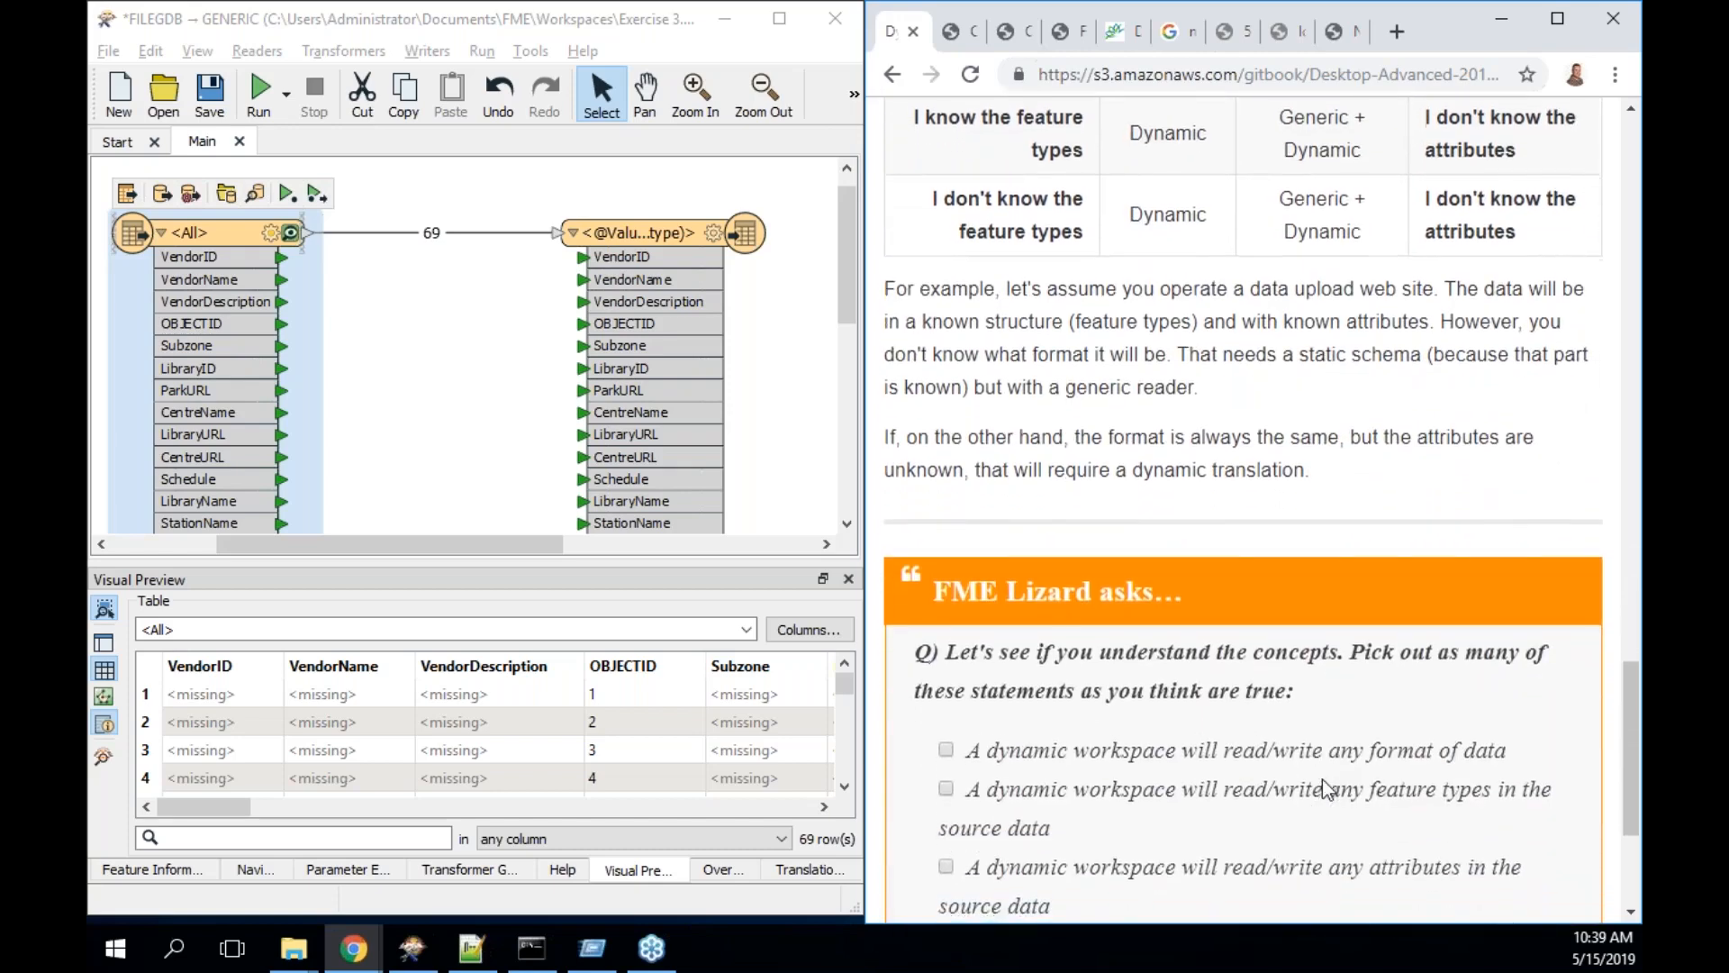
scroll(1322, 780, "down", 2)
scroll(1322, 780, "up", 3)
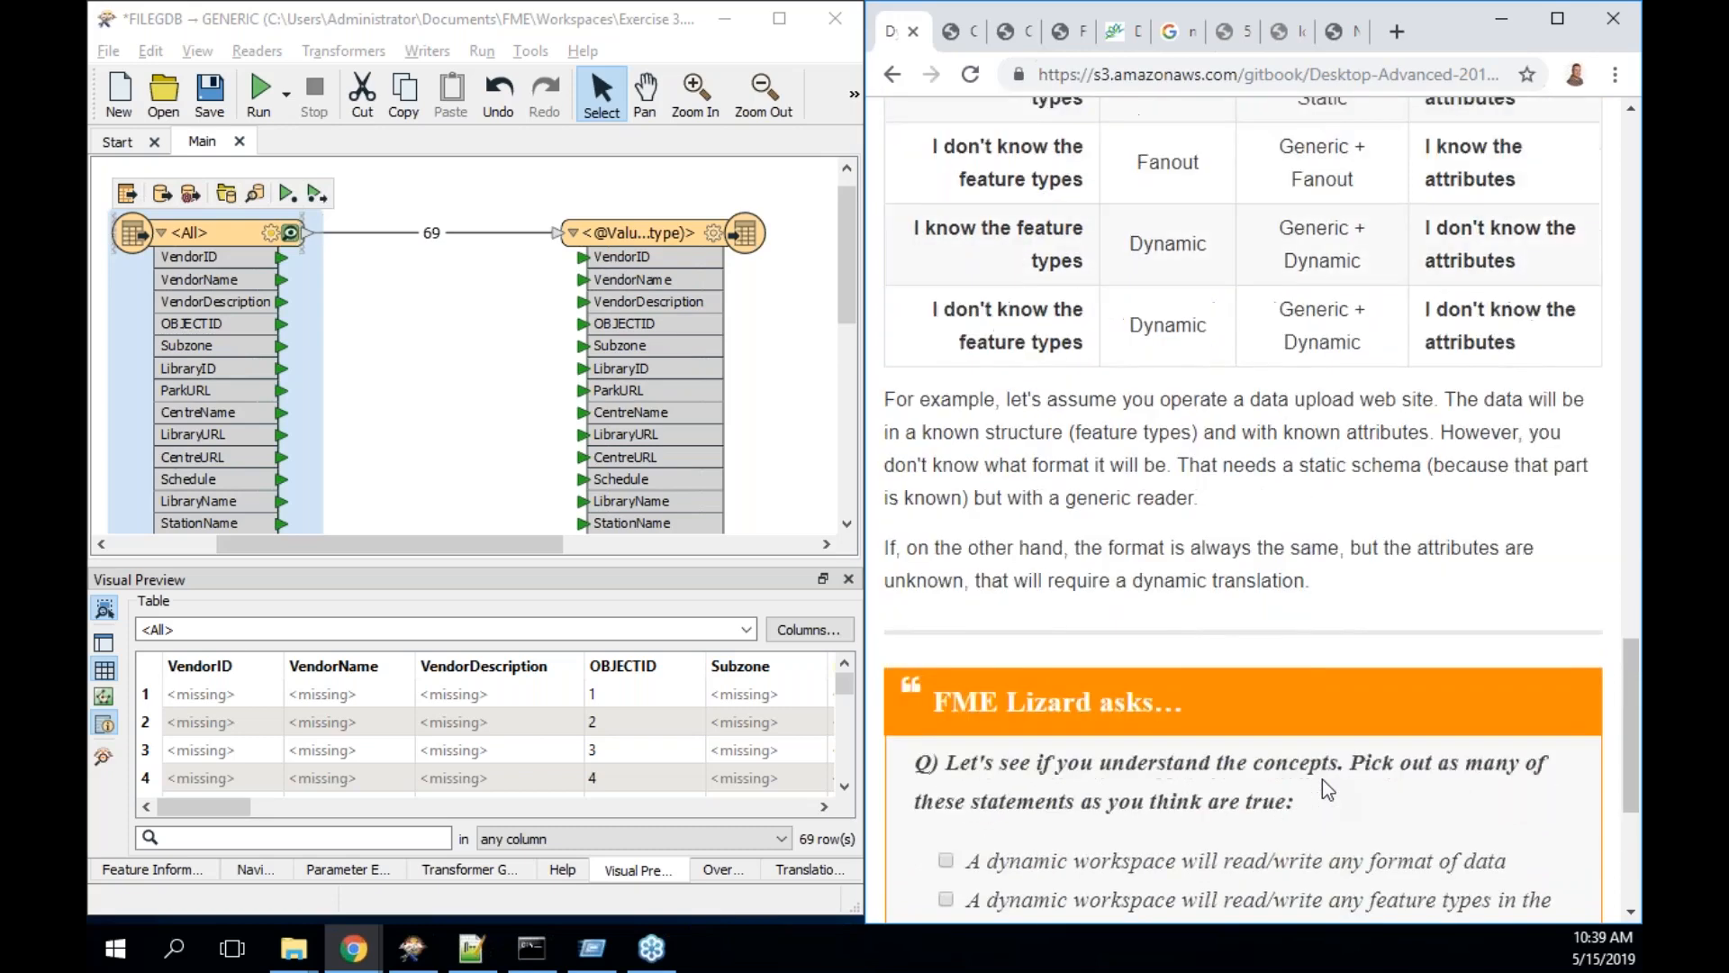
scroll(1322, 780, "up", 1)
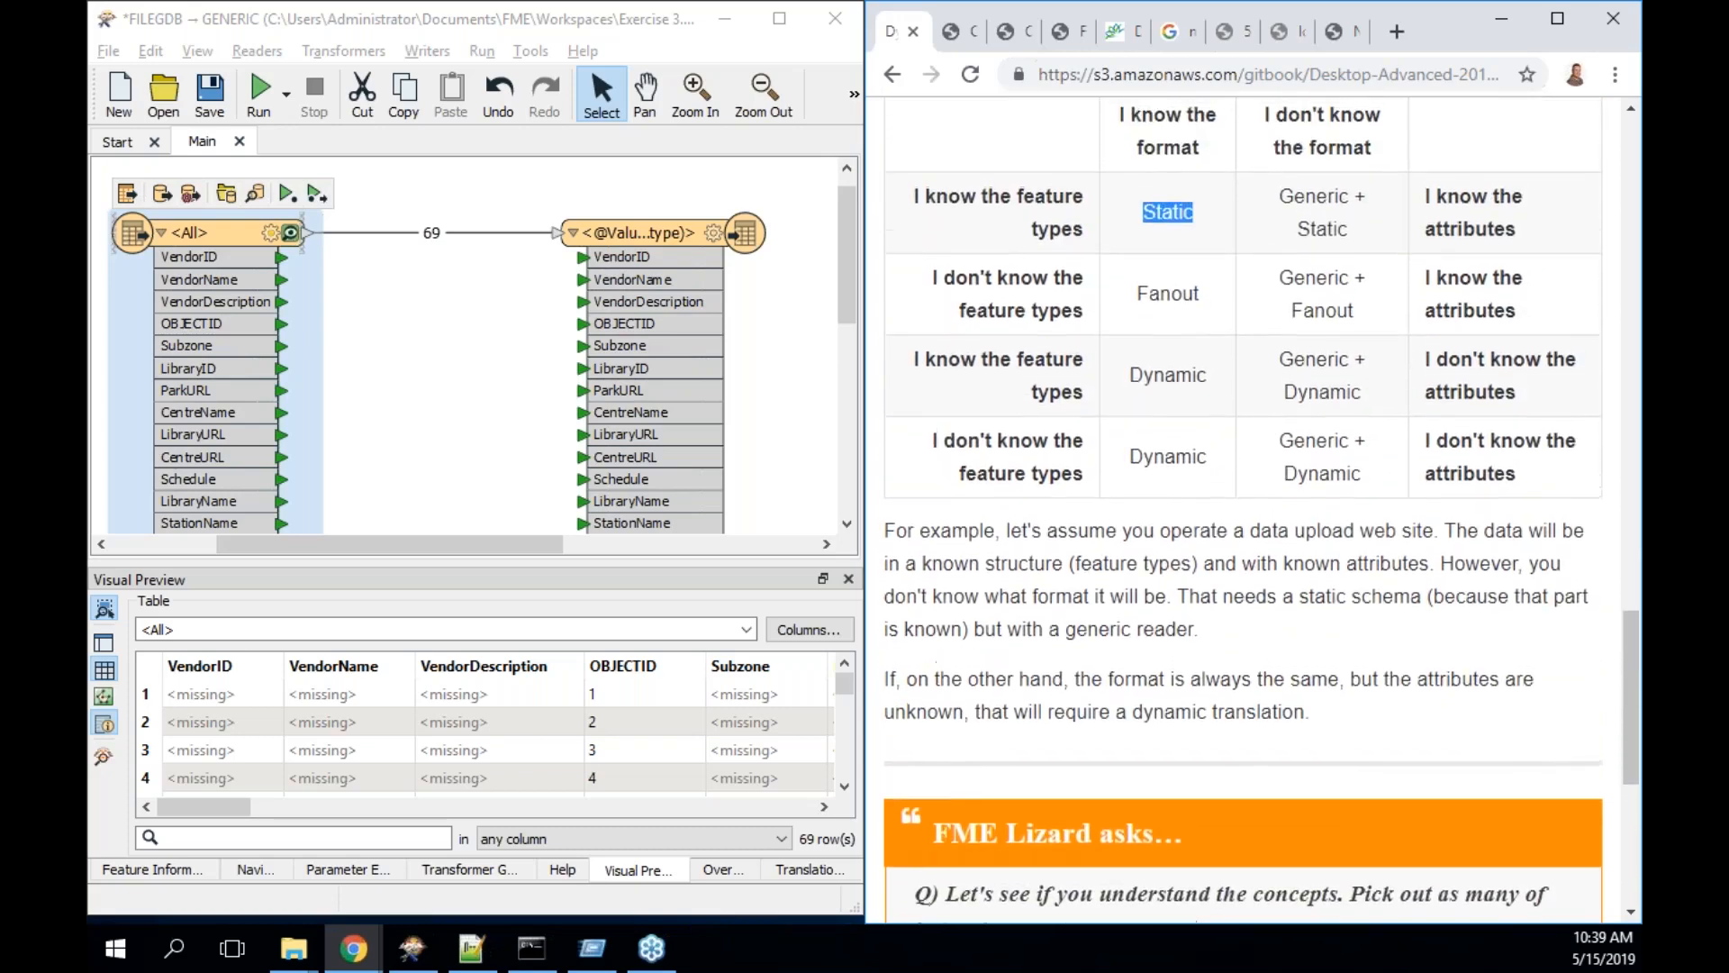
scroll(1044, 317, "up", 1)
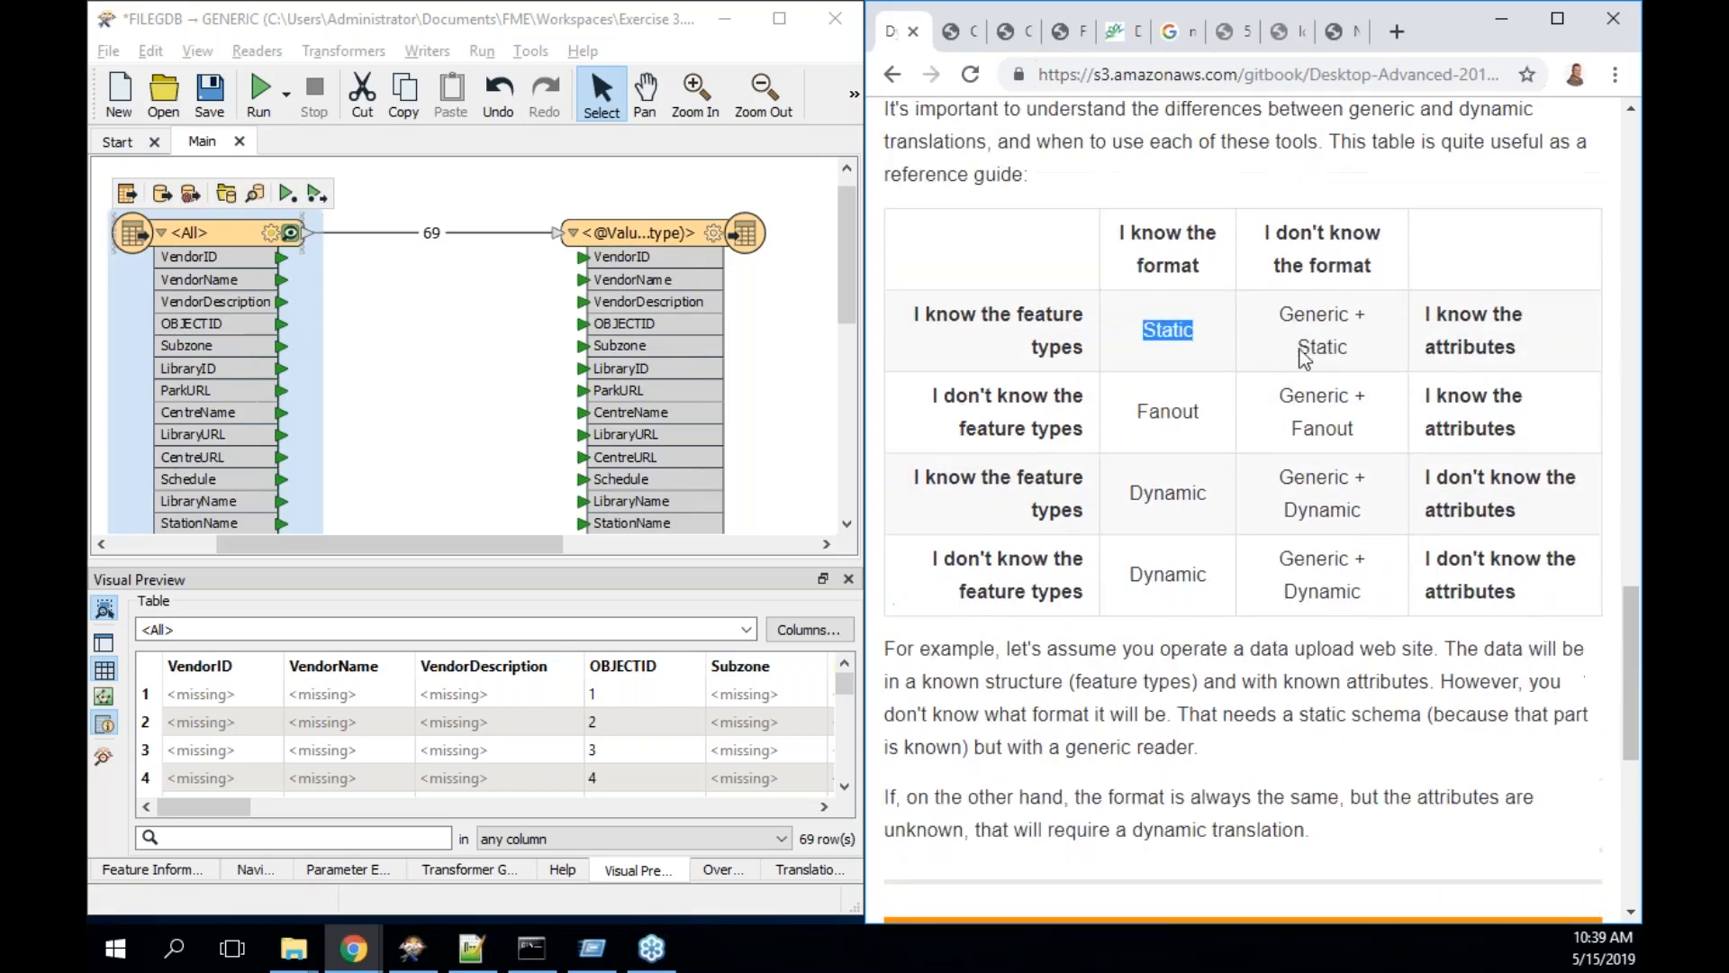
scroll(1009, 319, "down", 1)
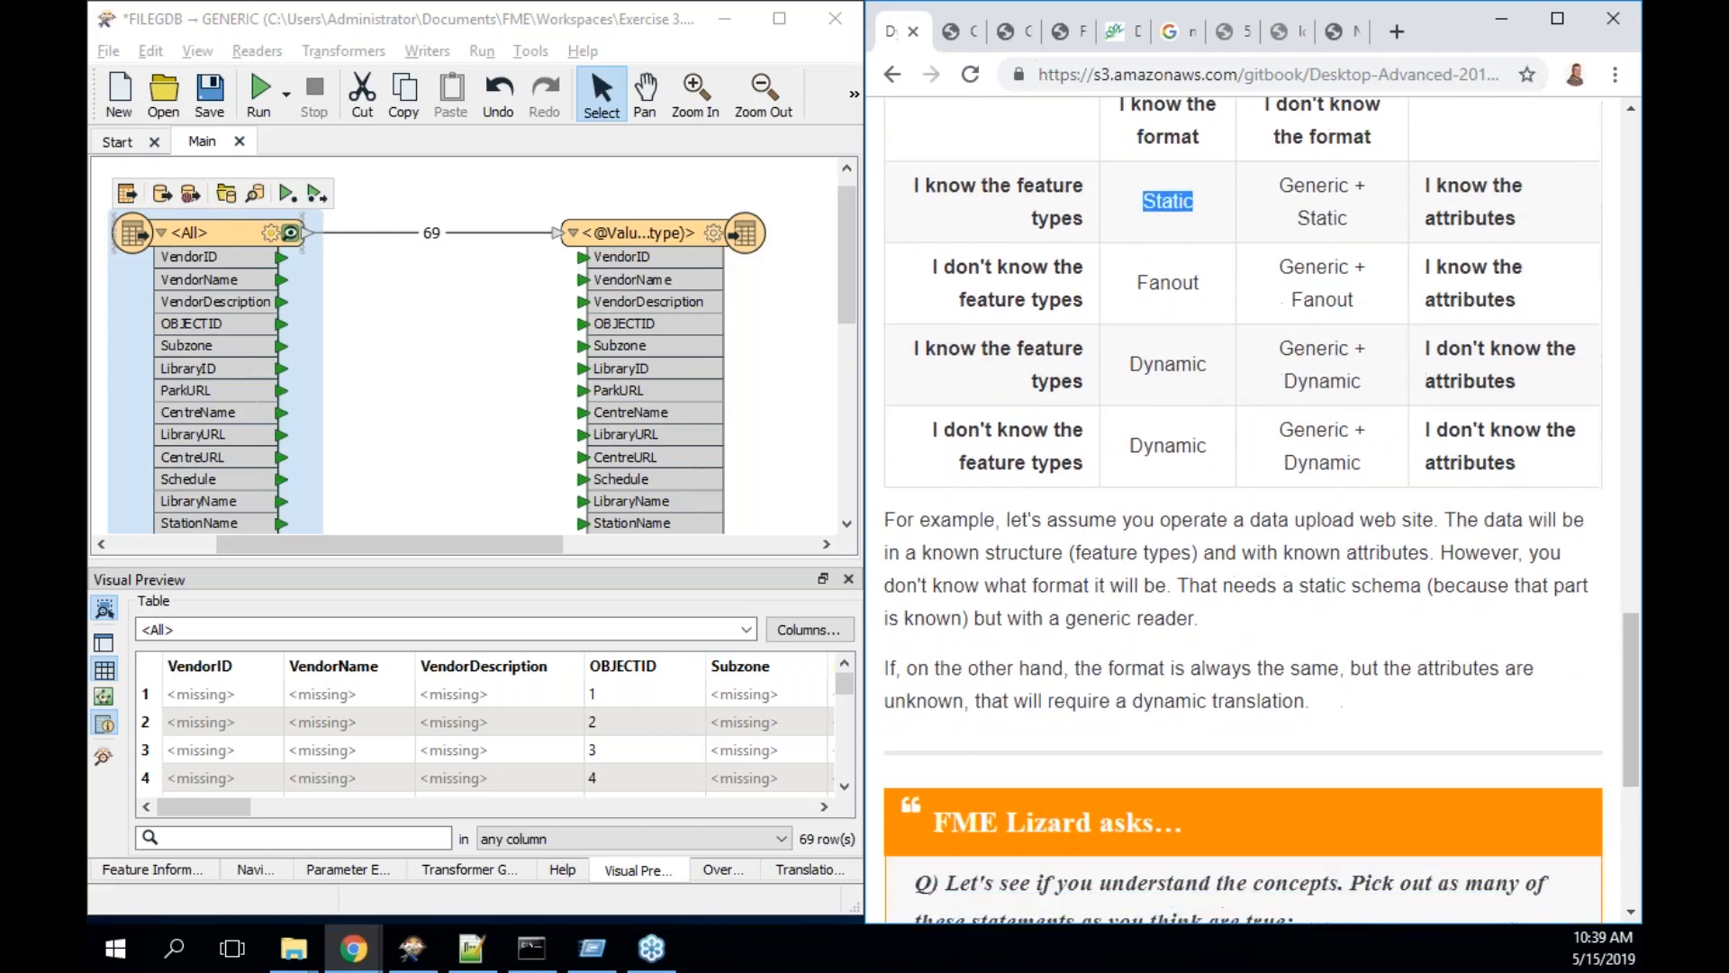
scroll(1261, 509, "down", 4)
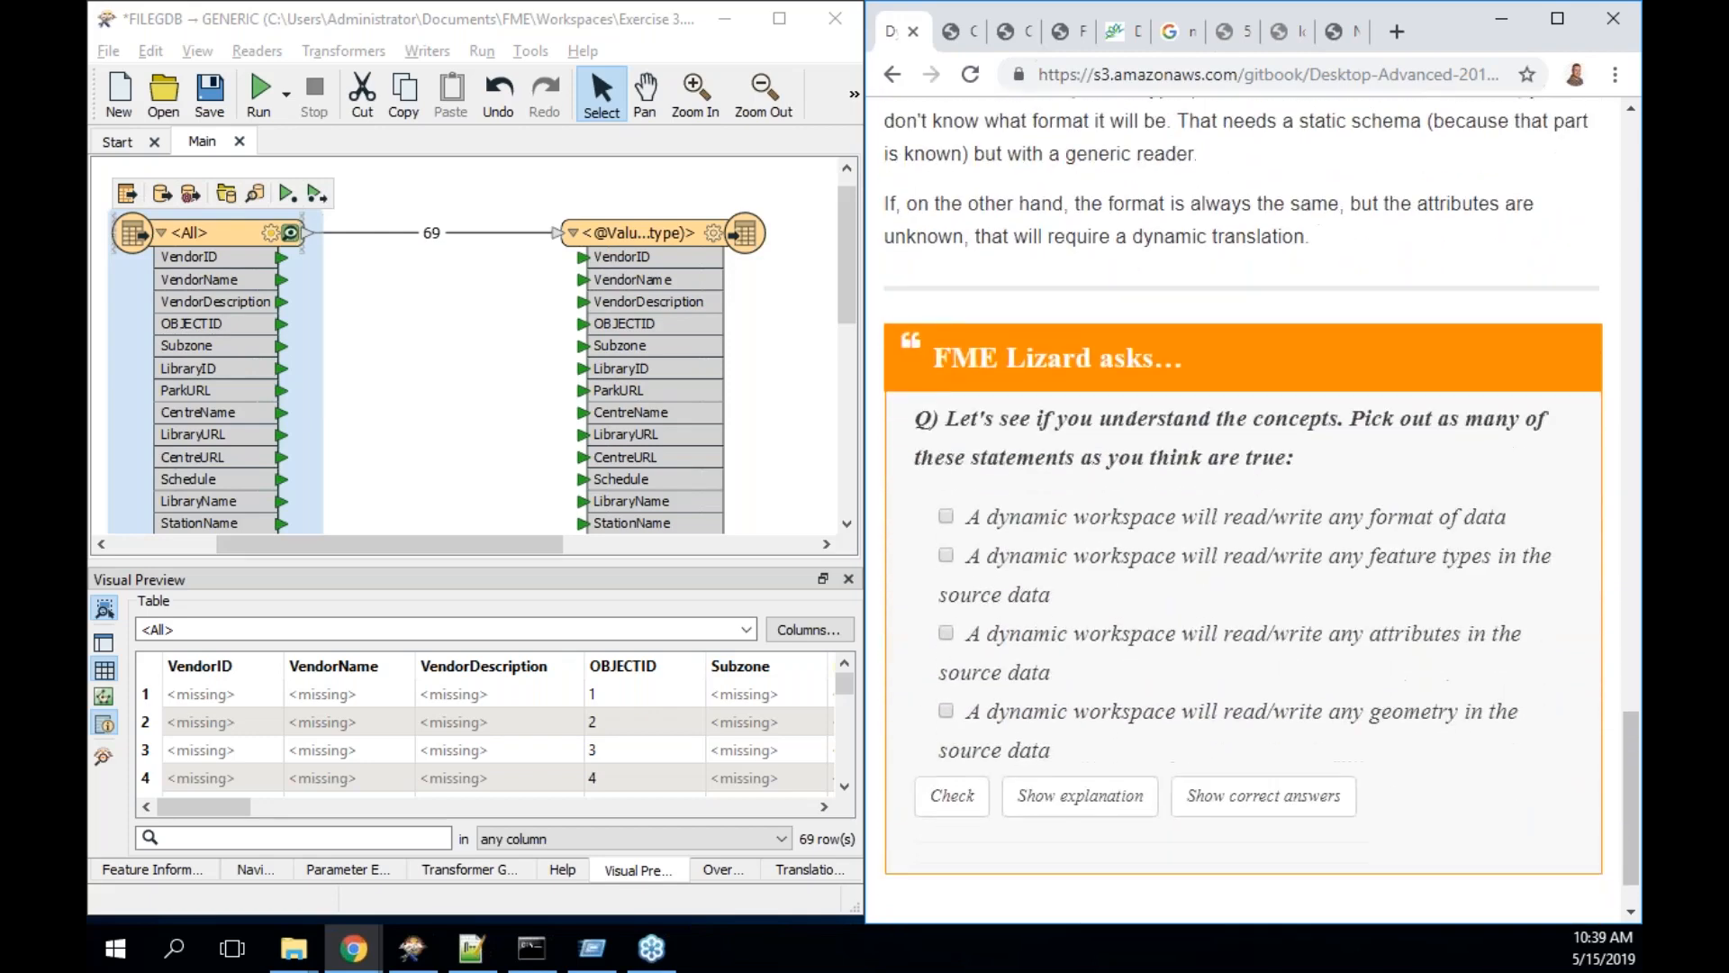
scroll(1261, 509, "down", 1)
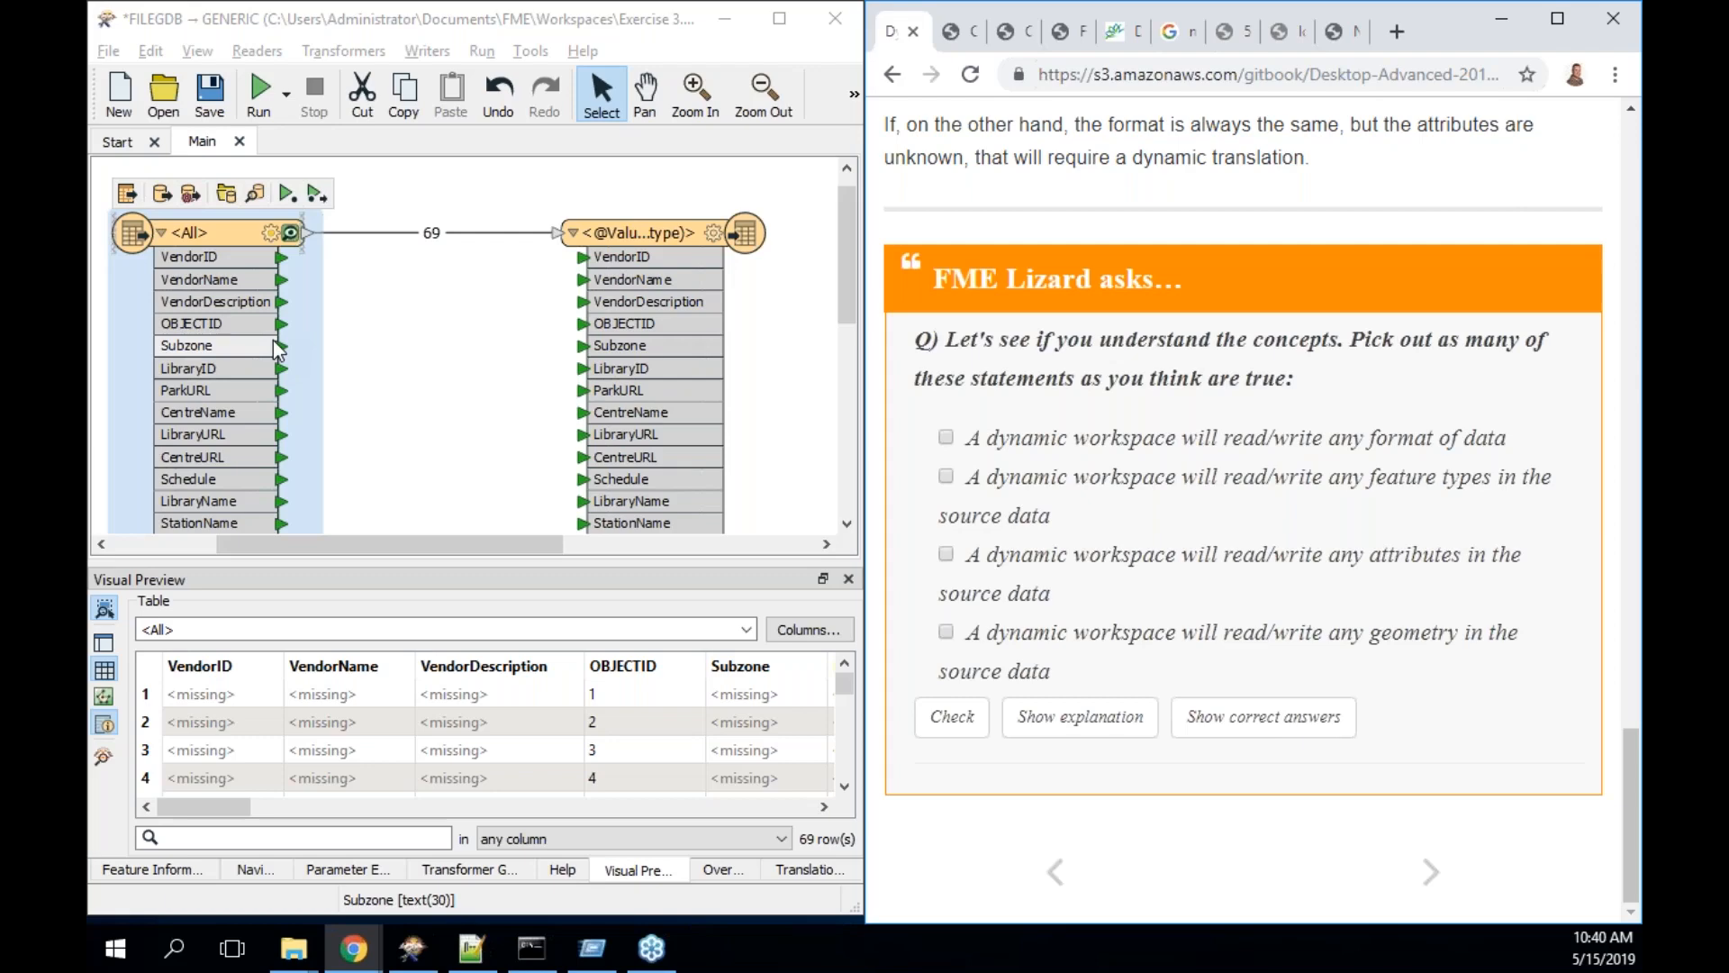
left_click(946, 476)
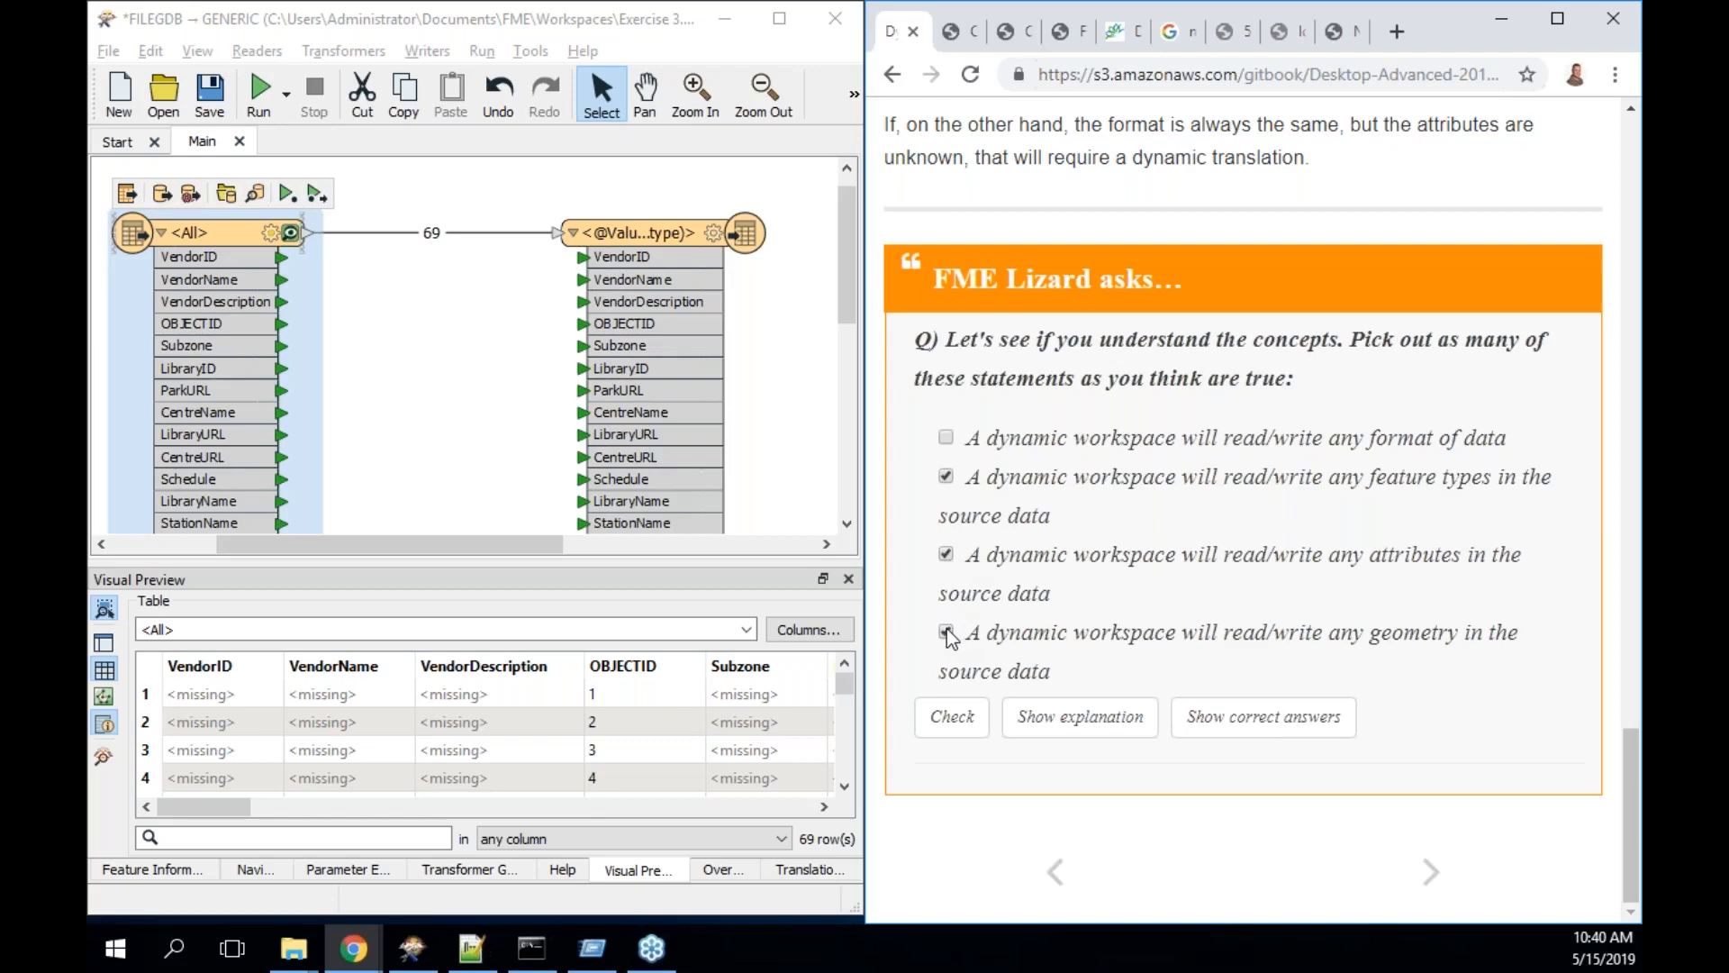
left_click(955, 716)
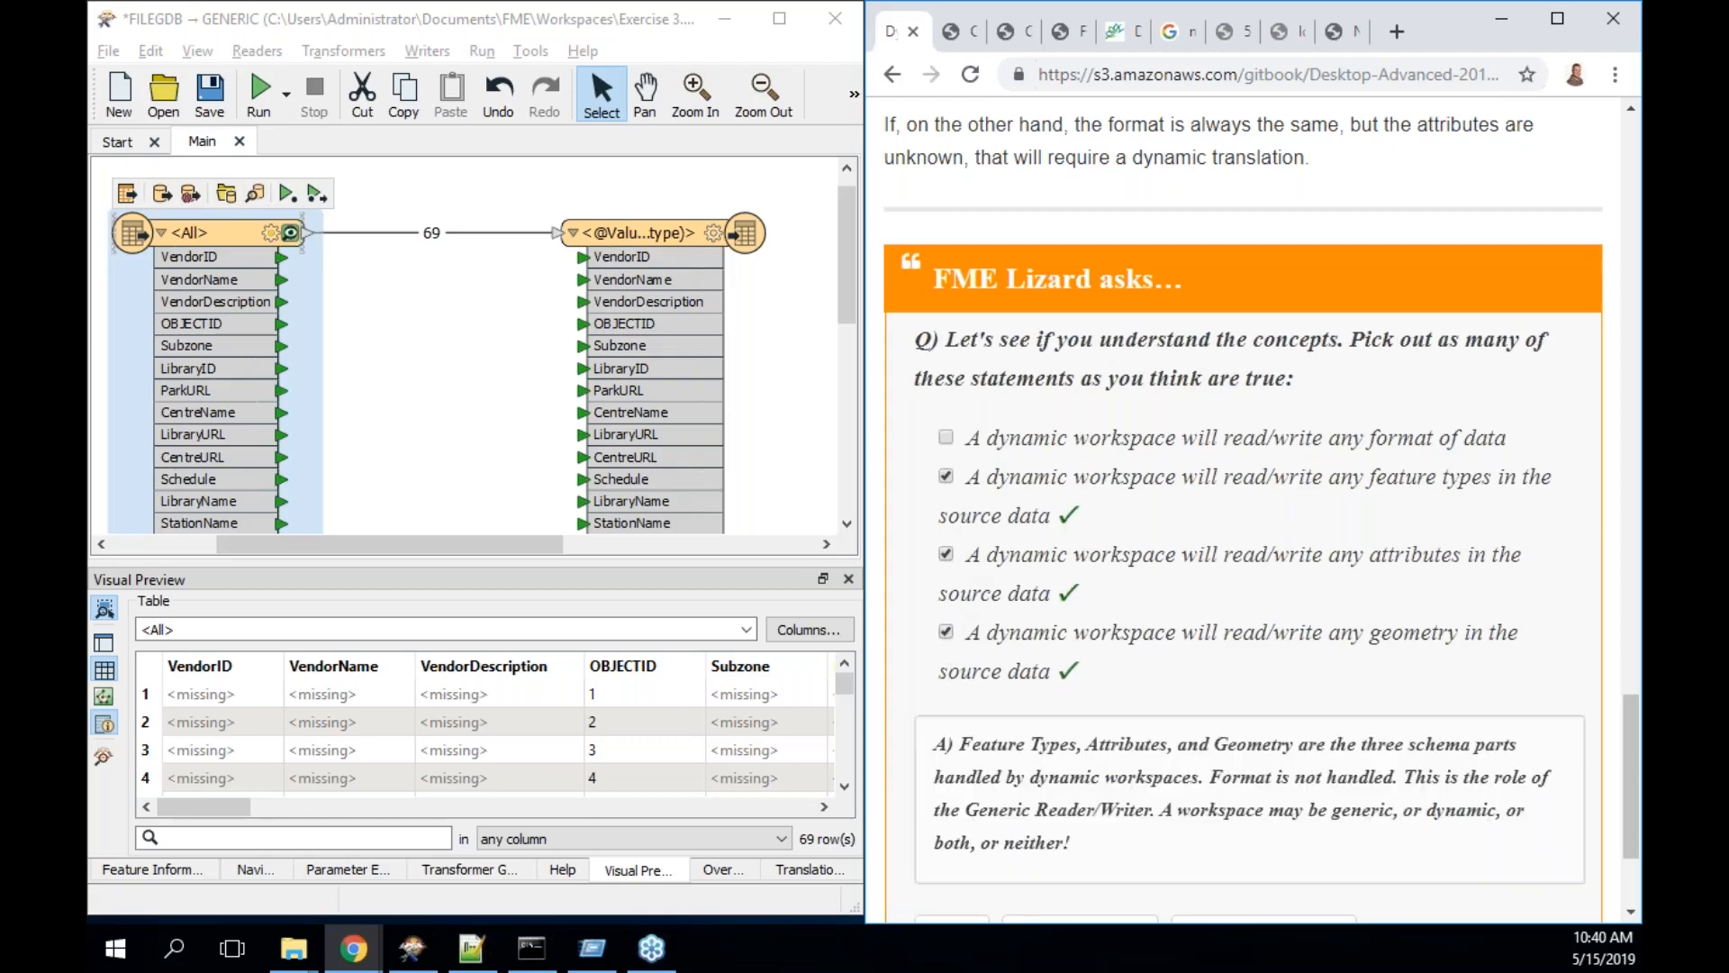
scroll(1260, 514, "down", 2)
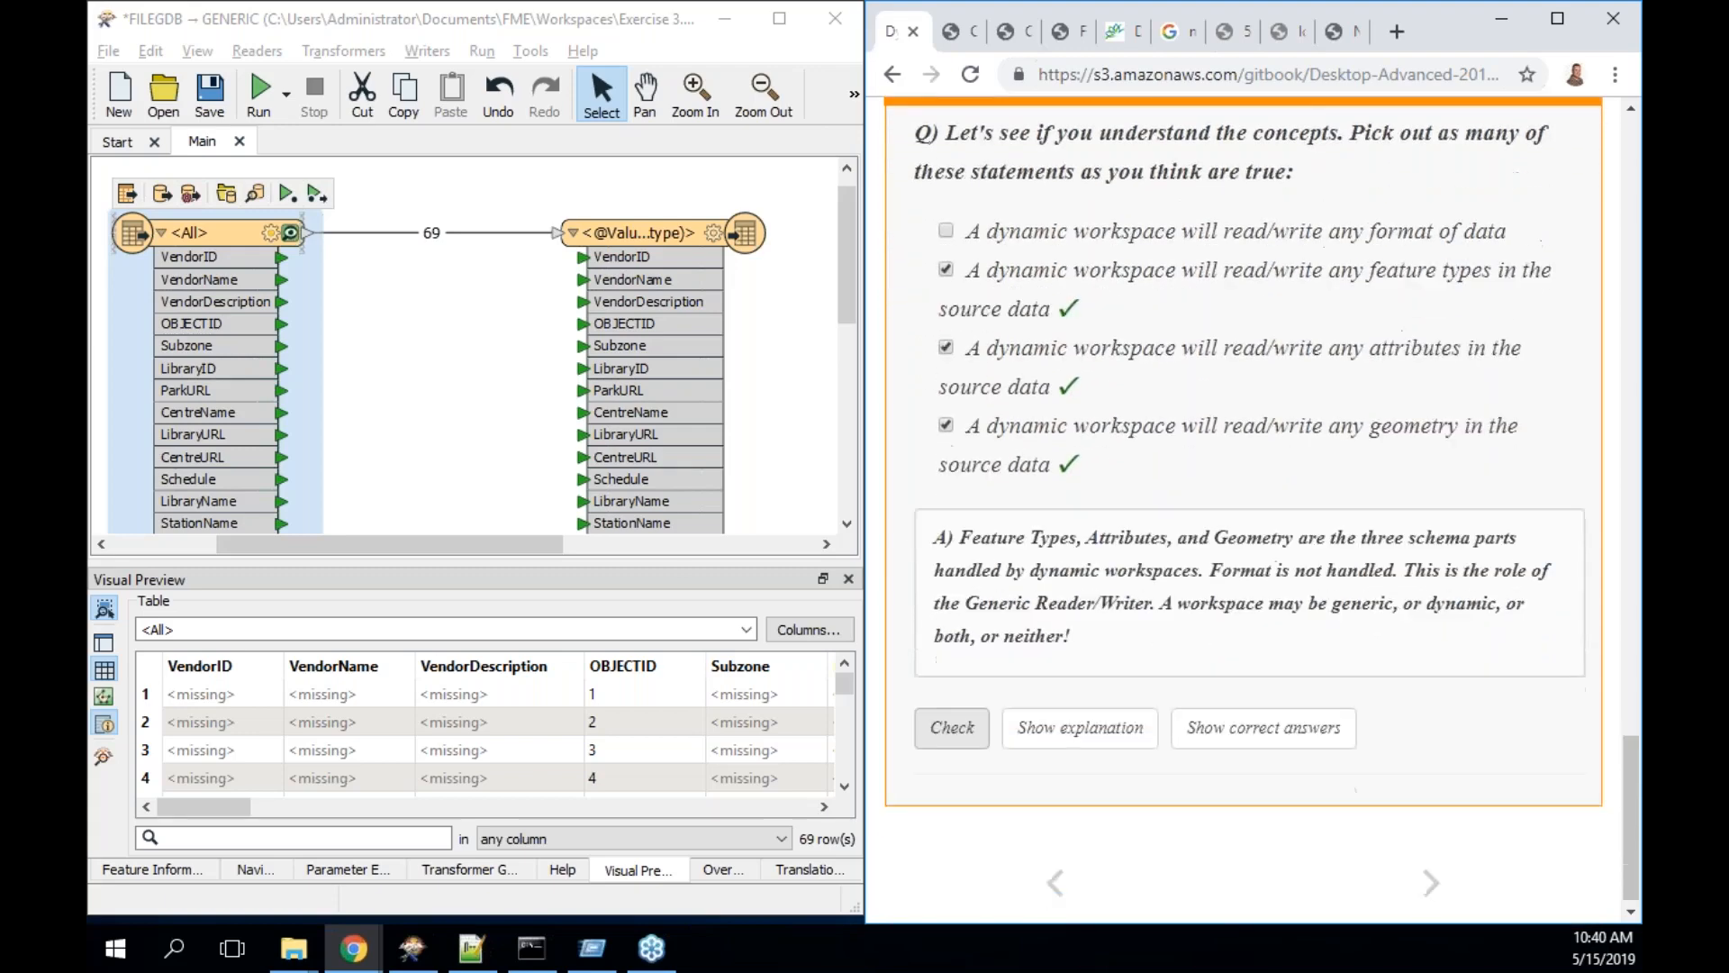
- Advance the tutorial to the Creating a Dynamic Translation page
left_click(1432, 882)
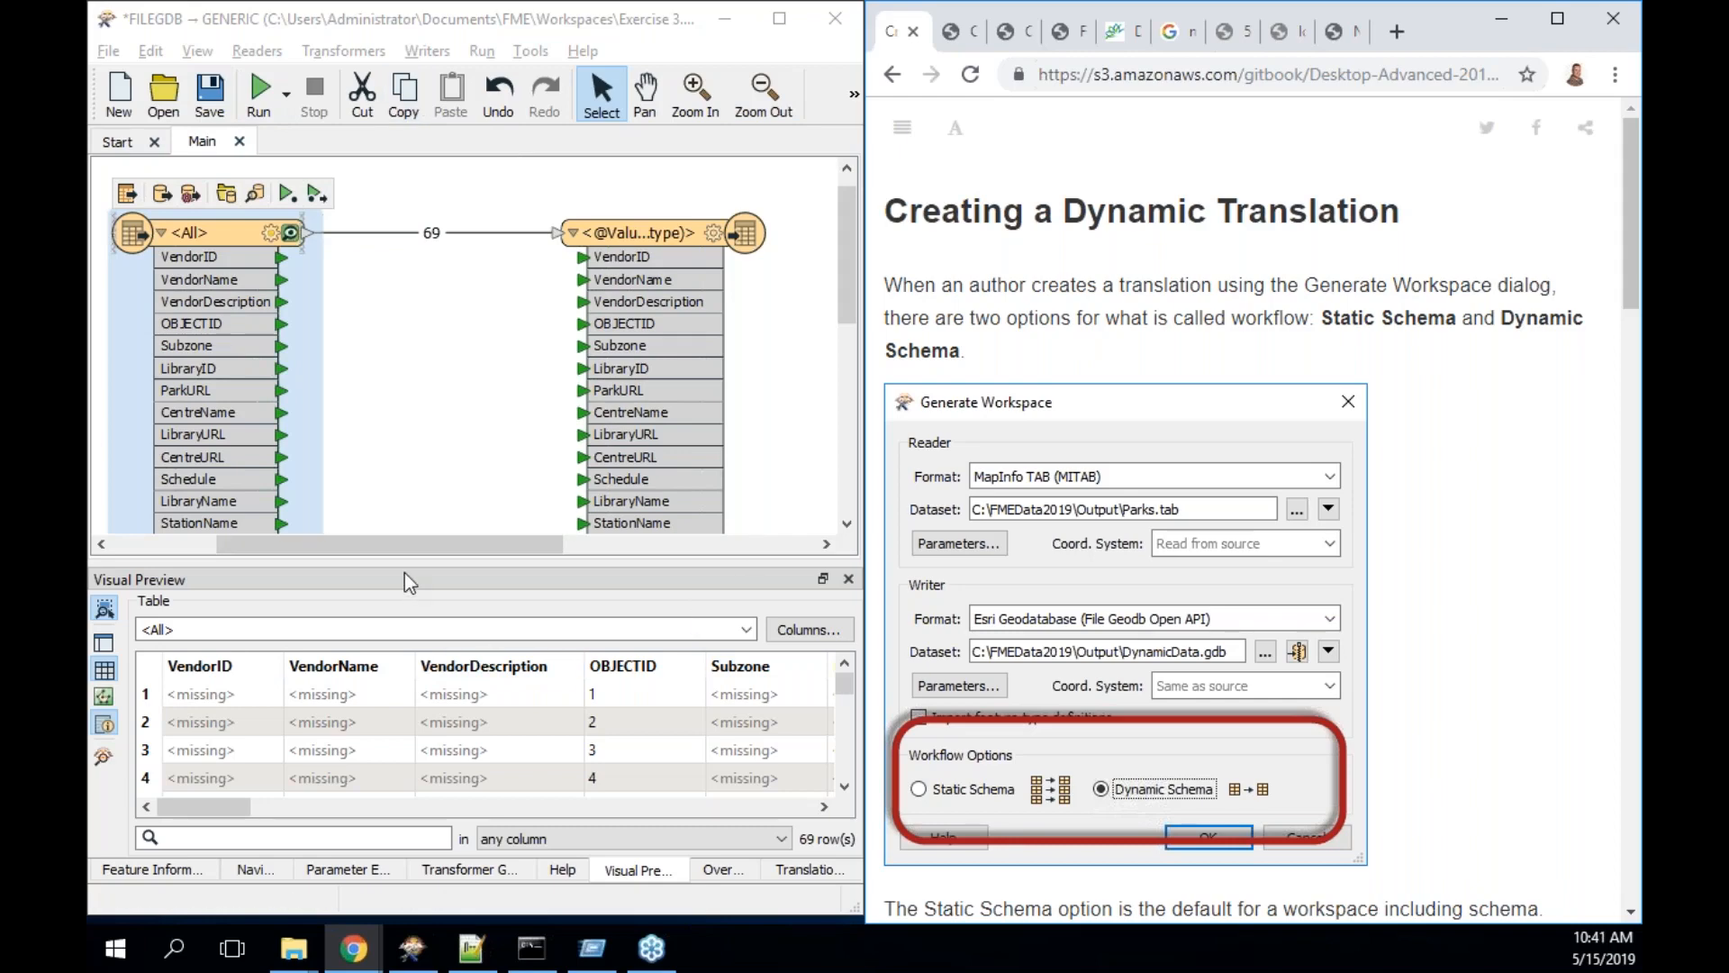
double_click(248, 262)
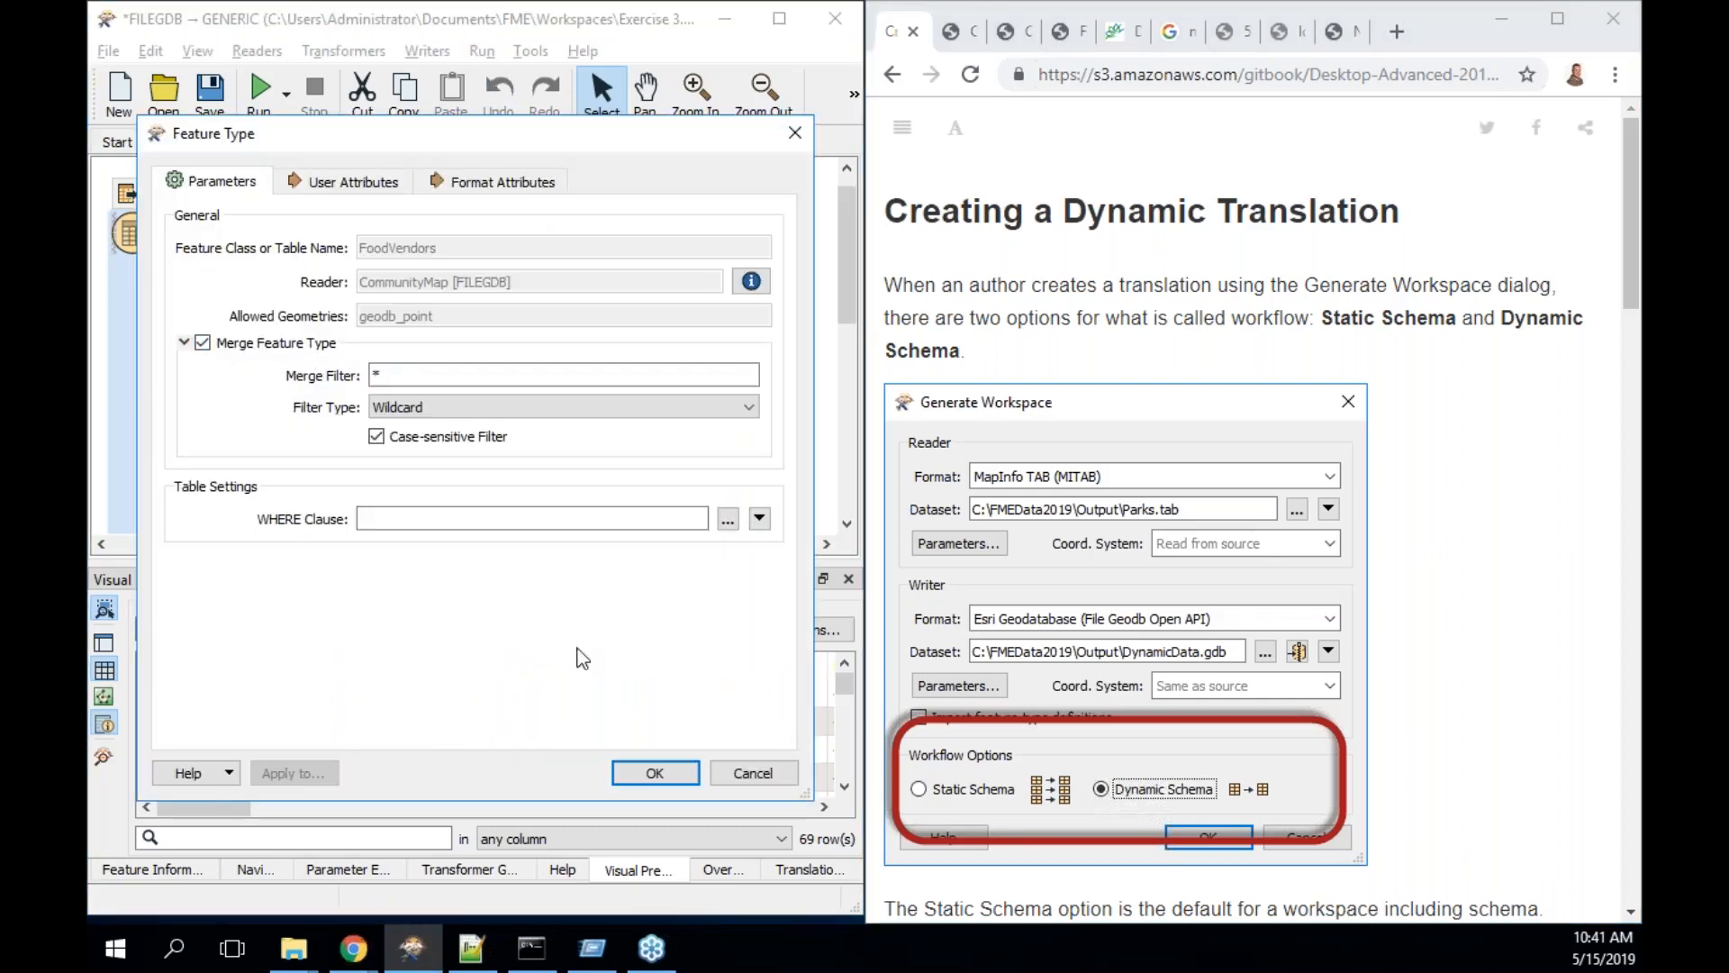
left_click(632, 774)
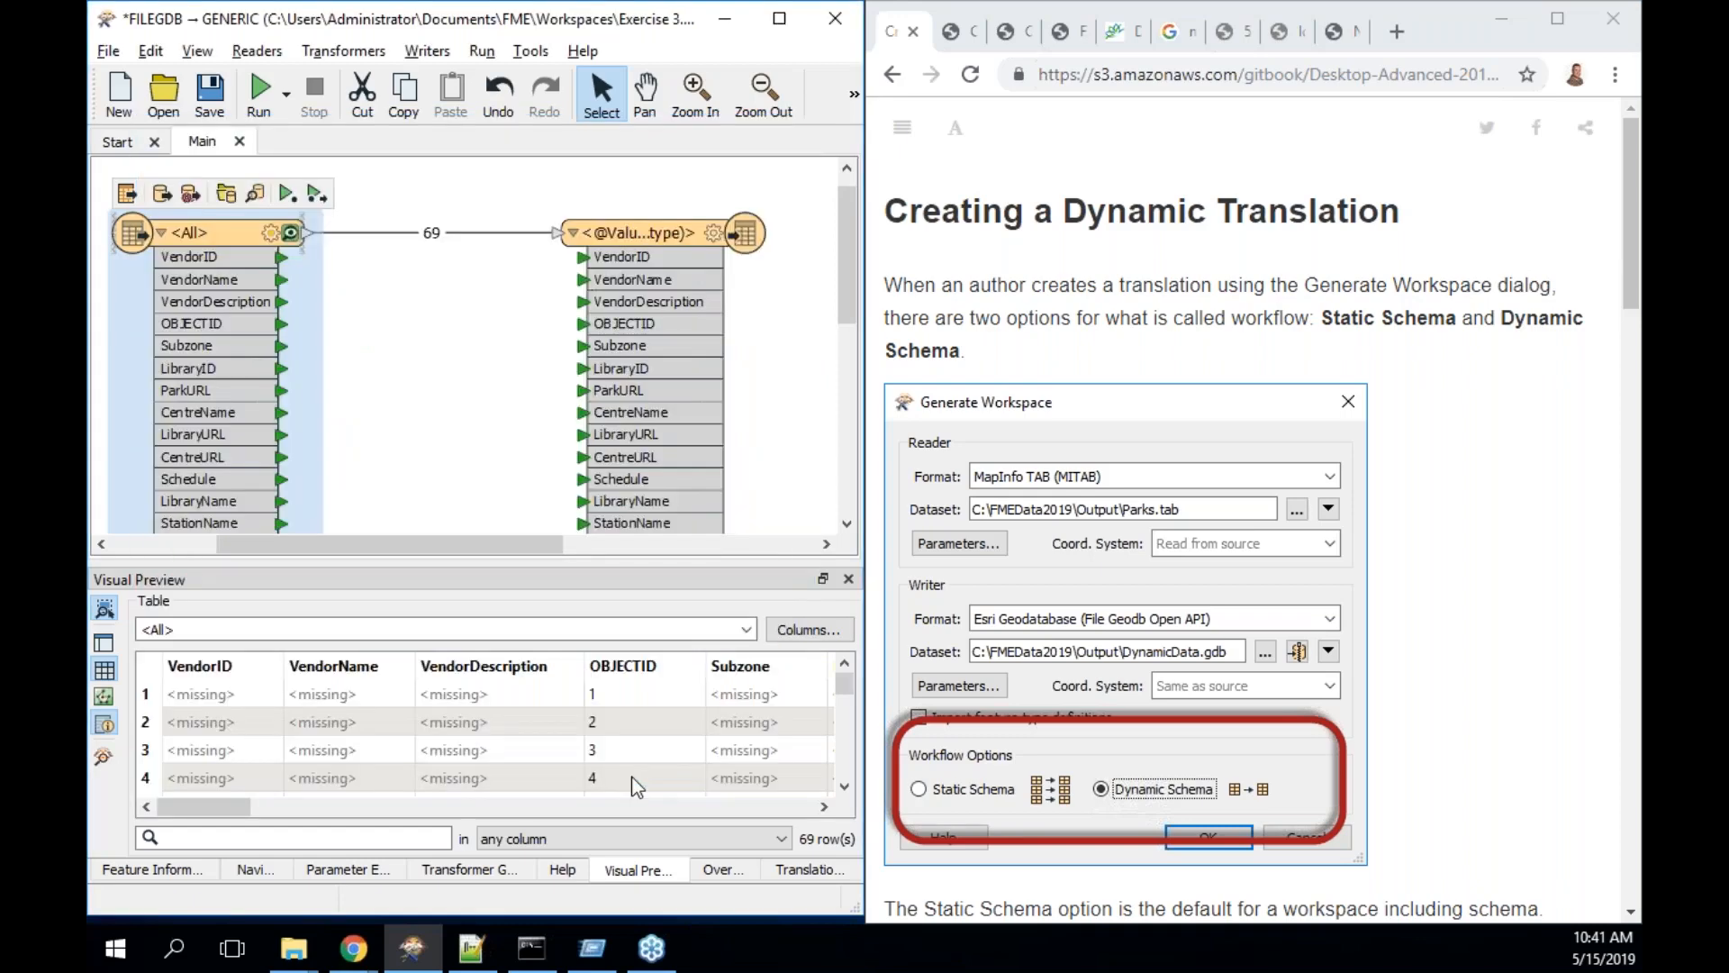
double_click(688, 387)
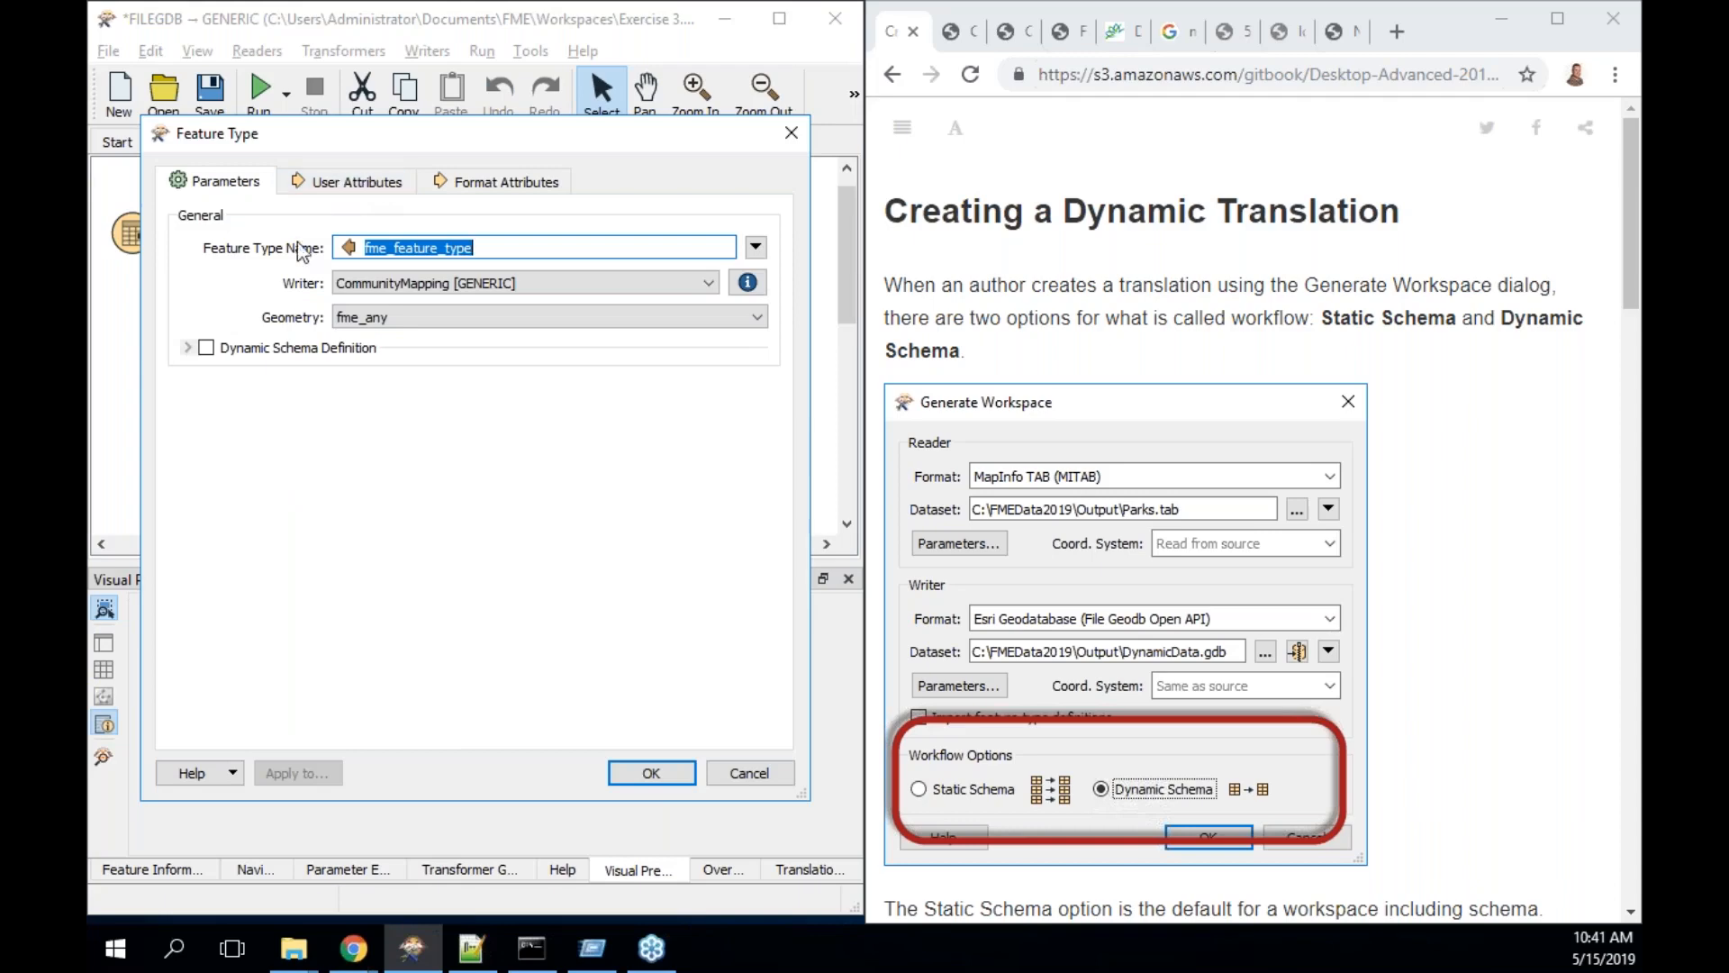
left_click(189, 347)
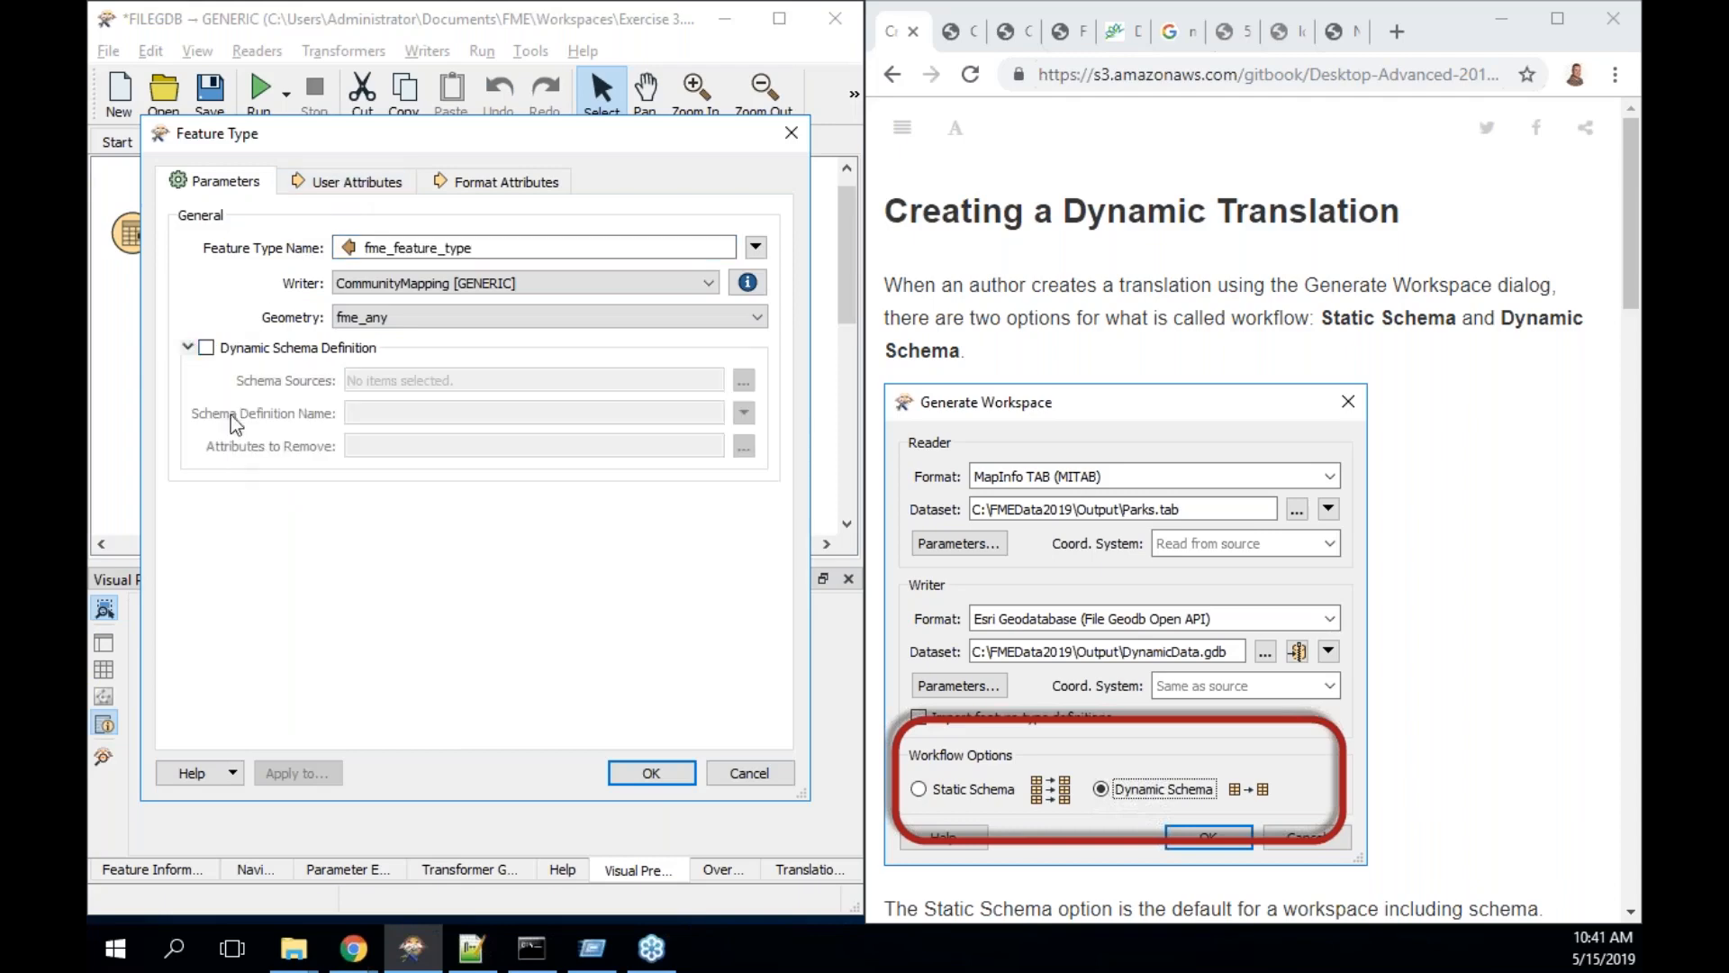
left_click(401, 181)
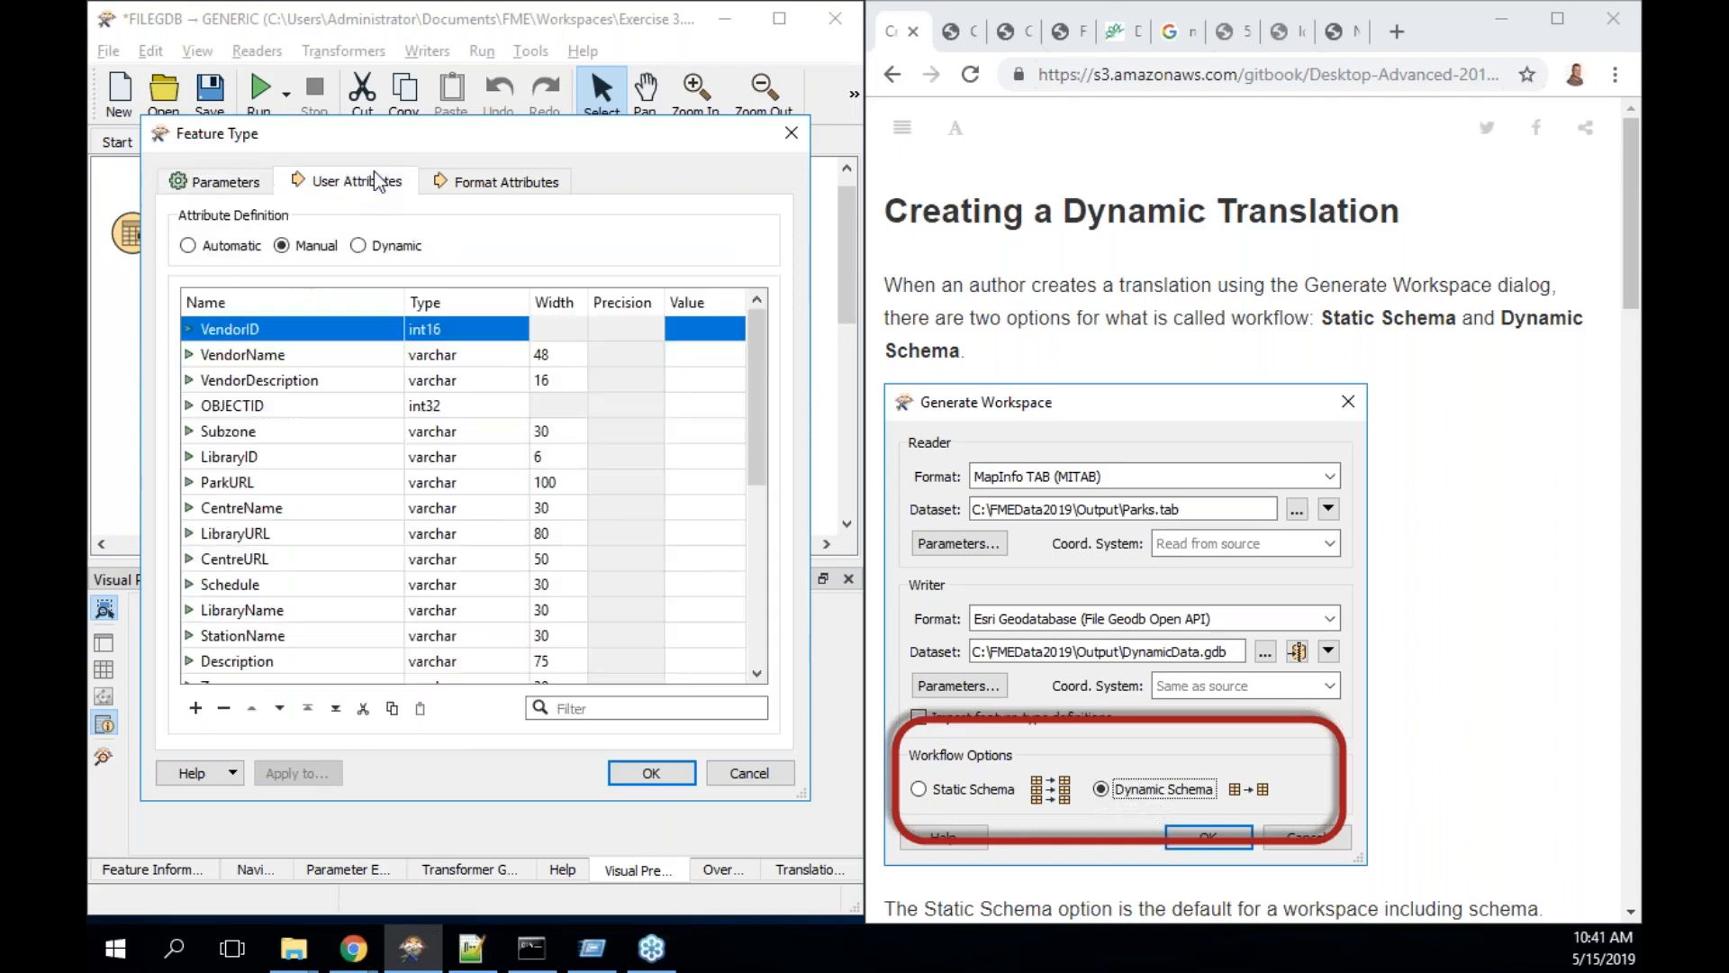
left_click(360, 247)
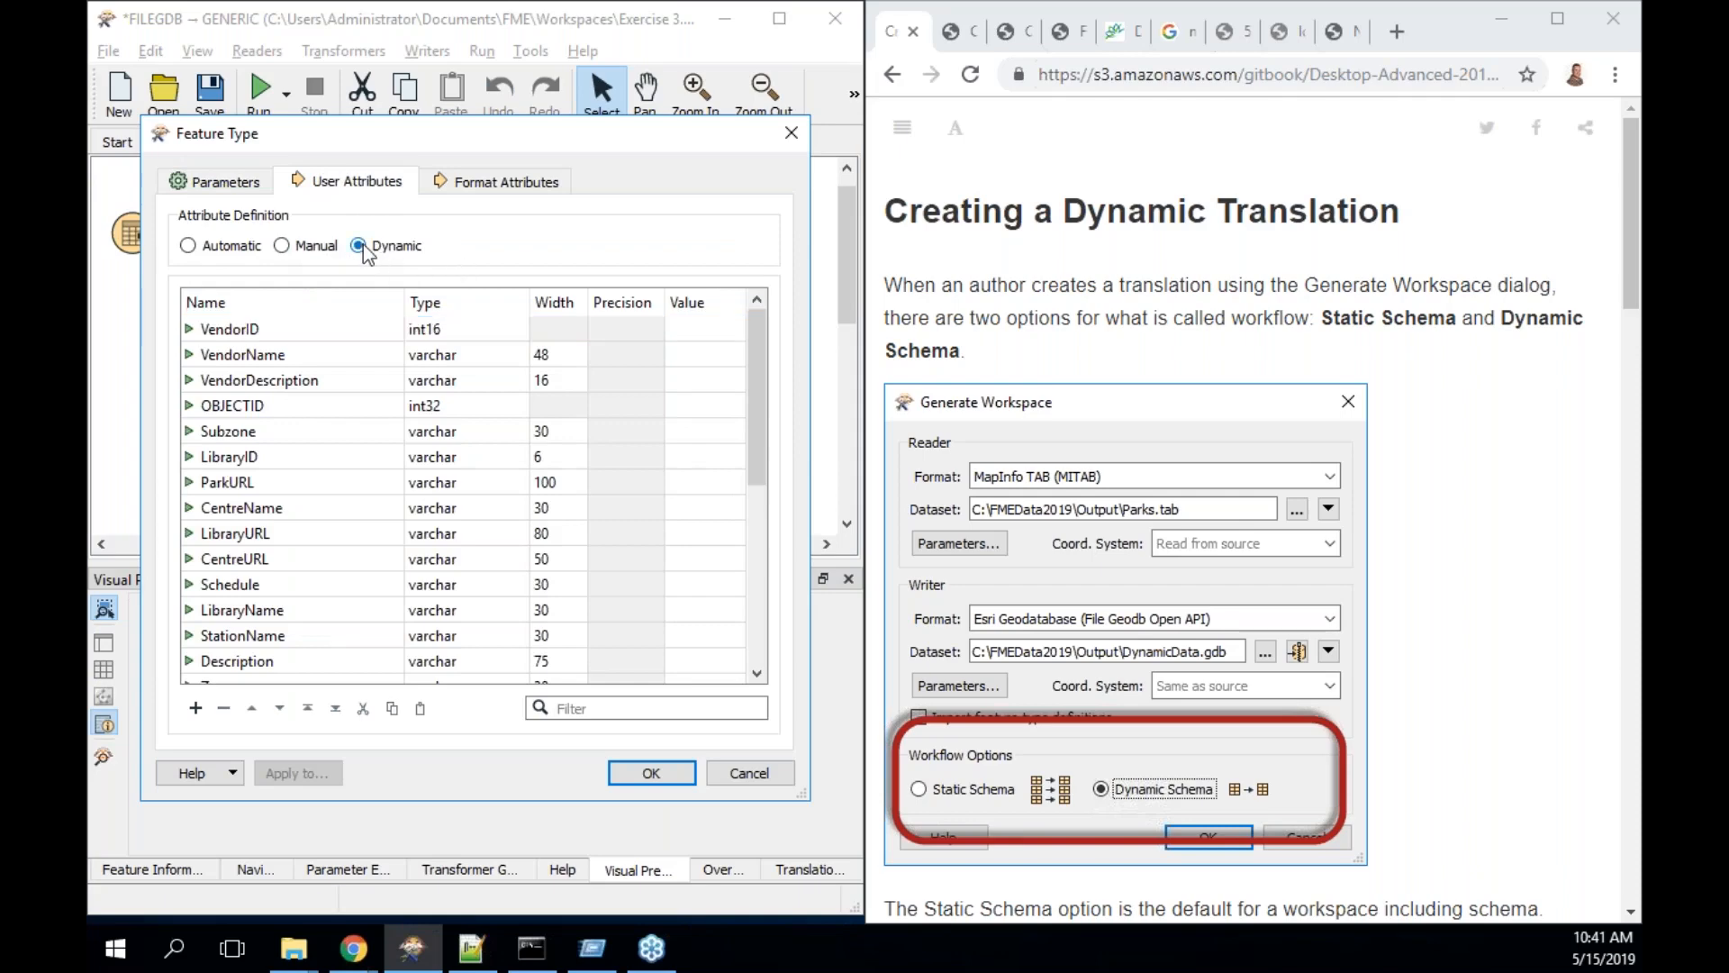
left_click(283, 248)
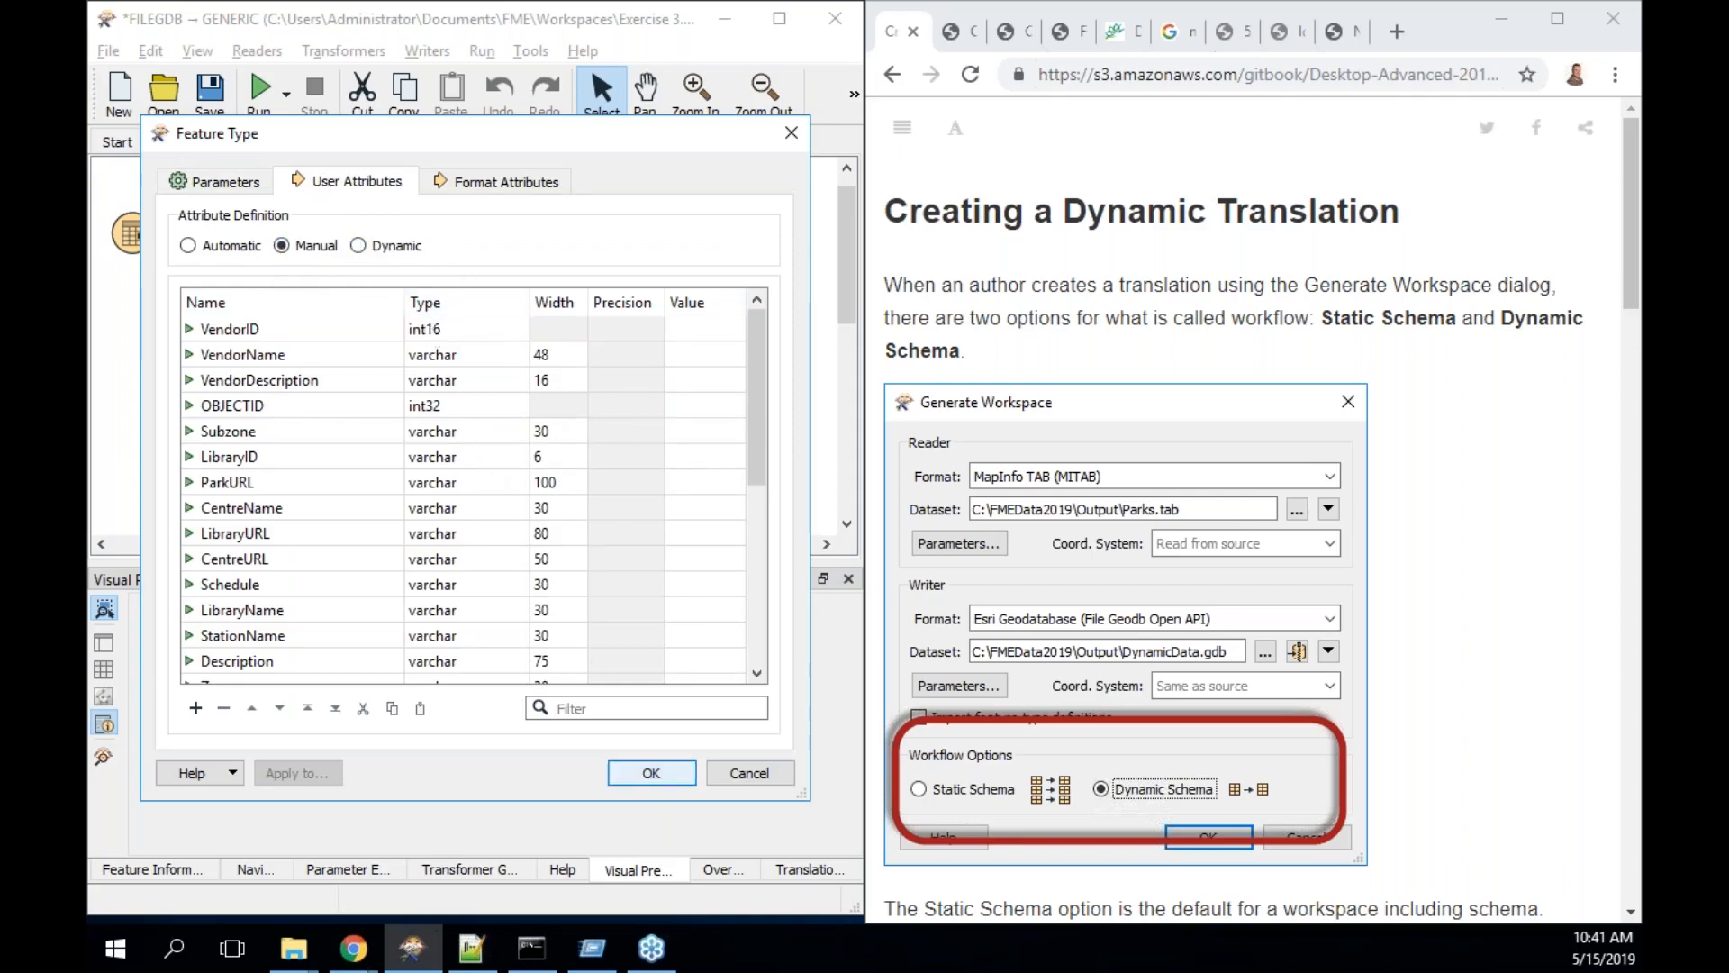
left_click(748, 776)
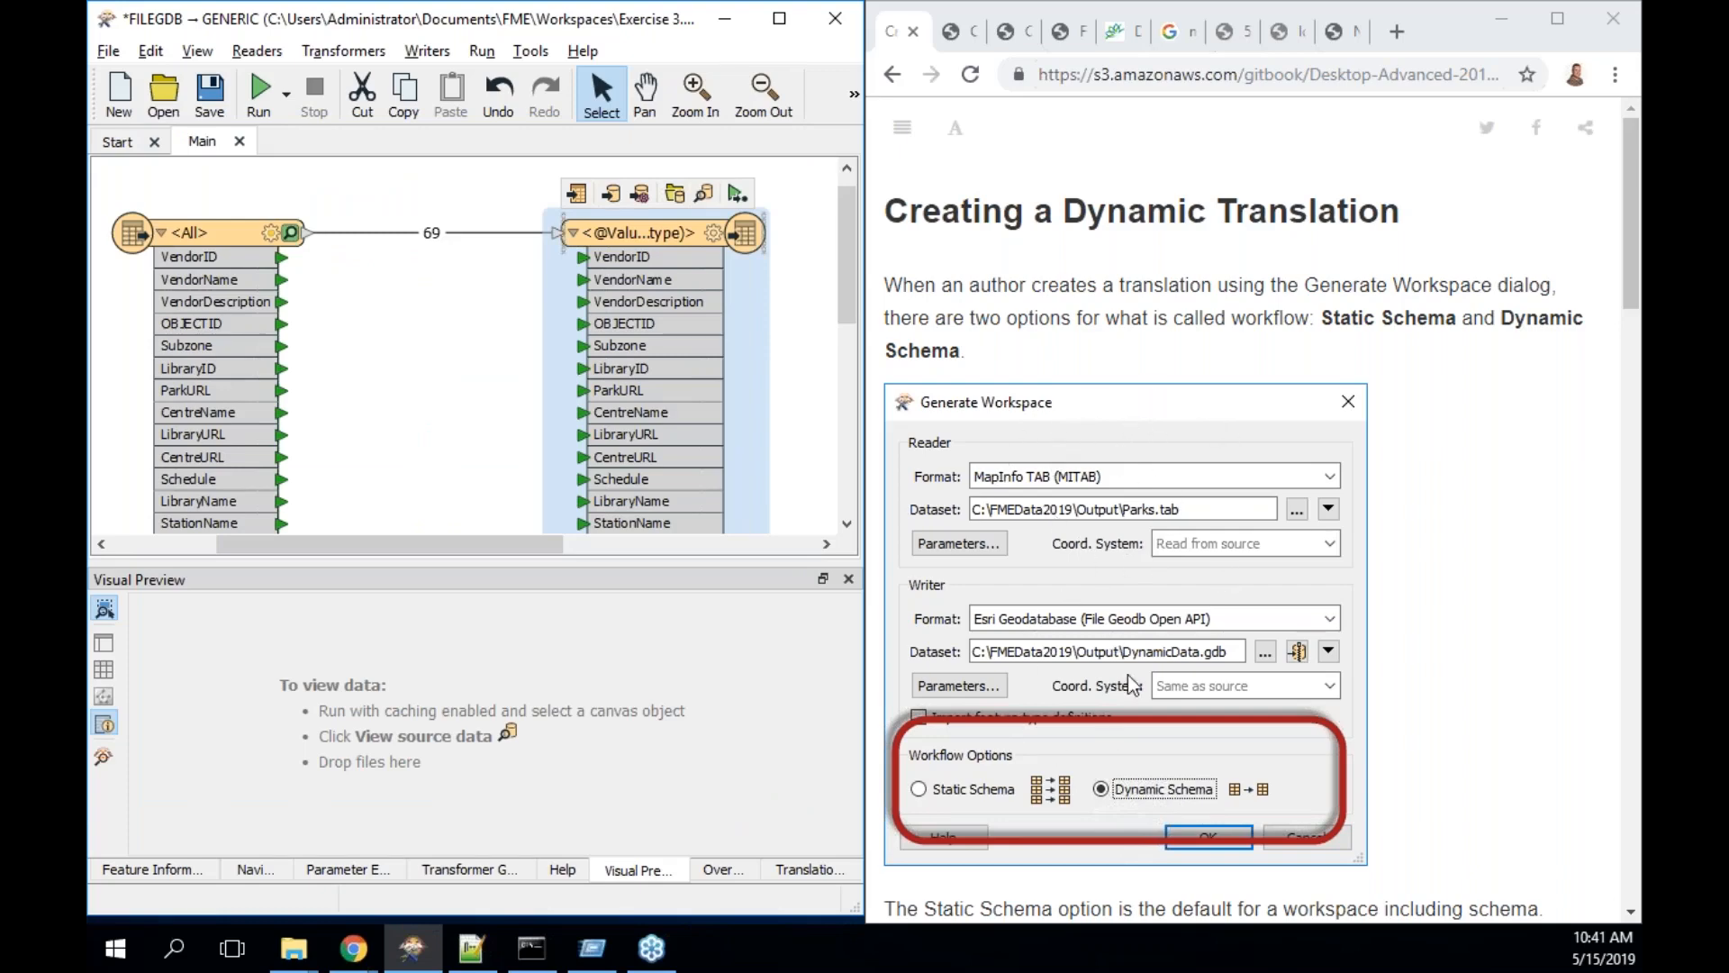
- Scroll the tutorial and preview the <All> reader feature type's records
scroll(1126, 681, "down", 3)
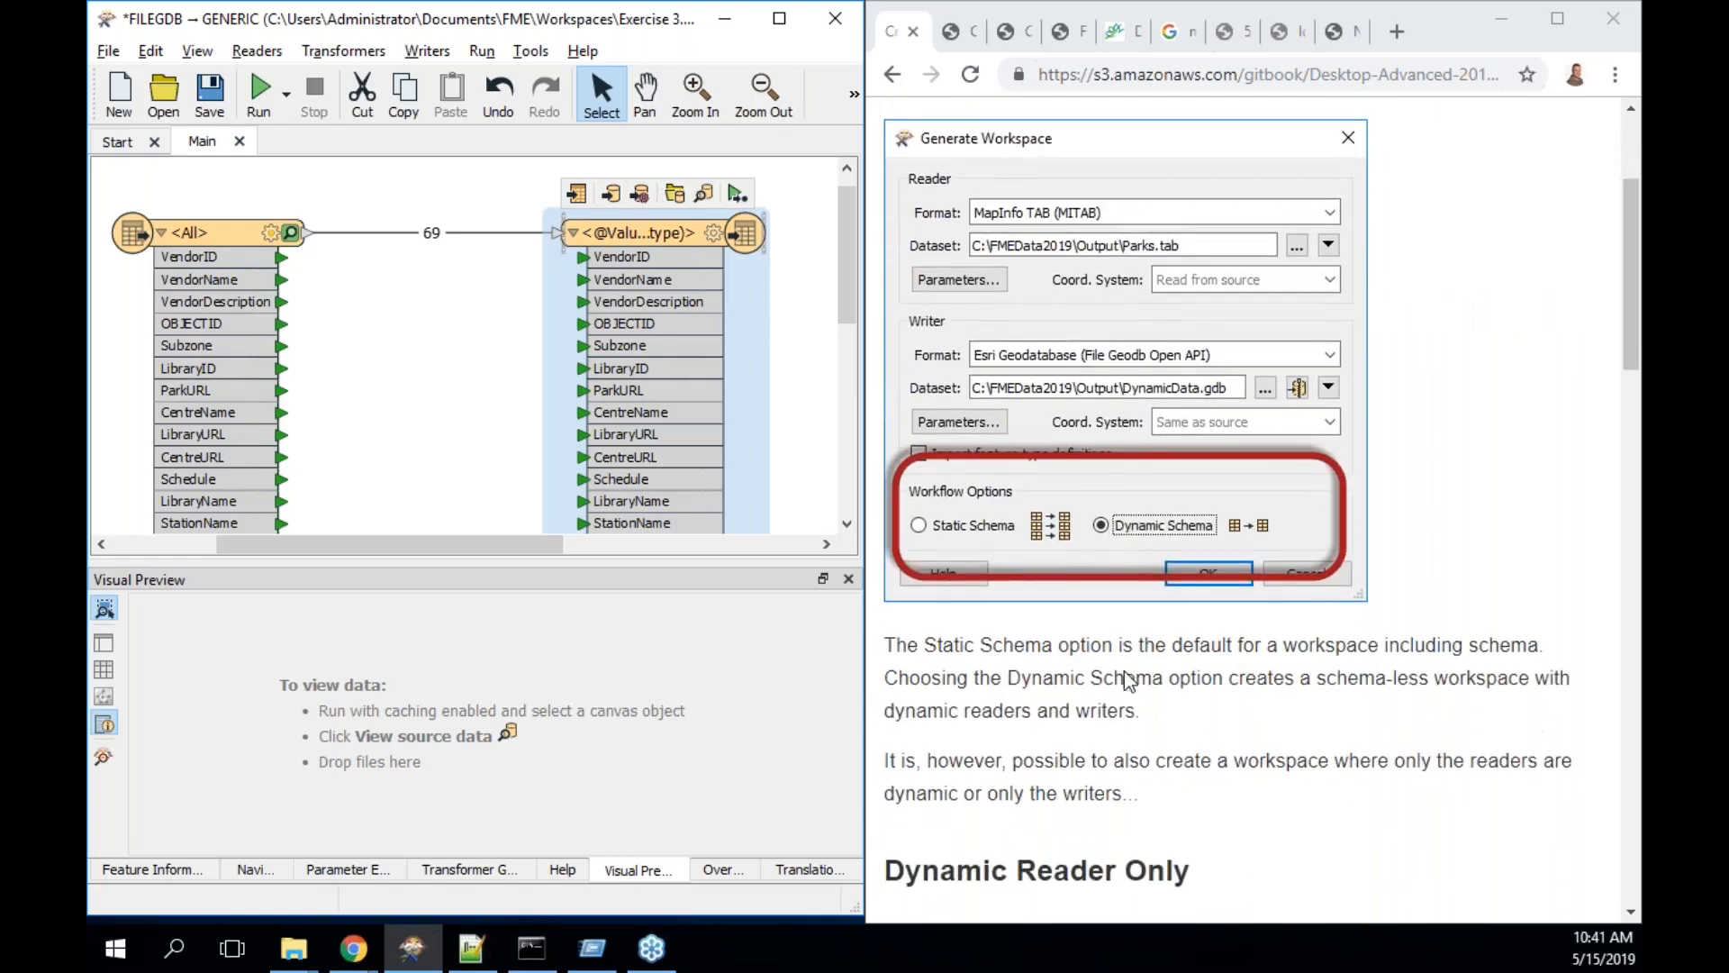
scroll(1126, 682, "down", 6)
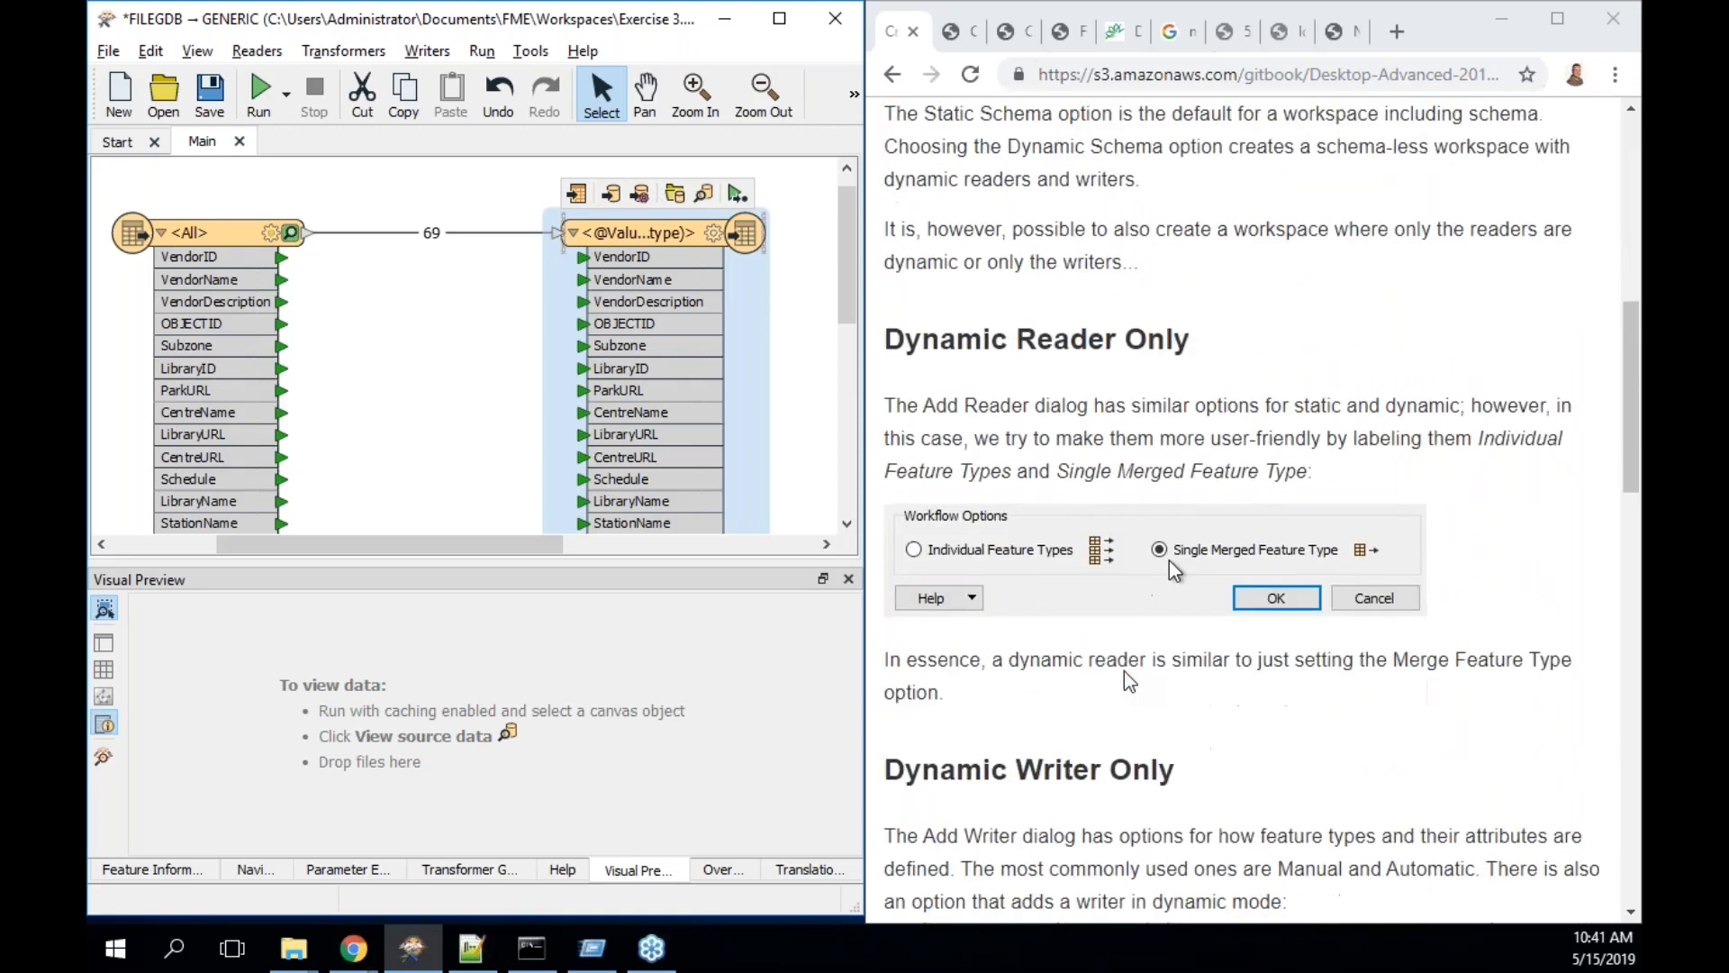
scroll(1125, 681, "down", 1)
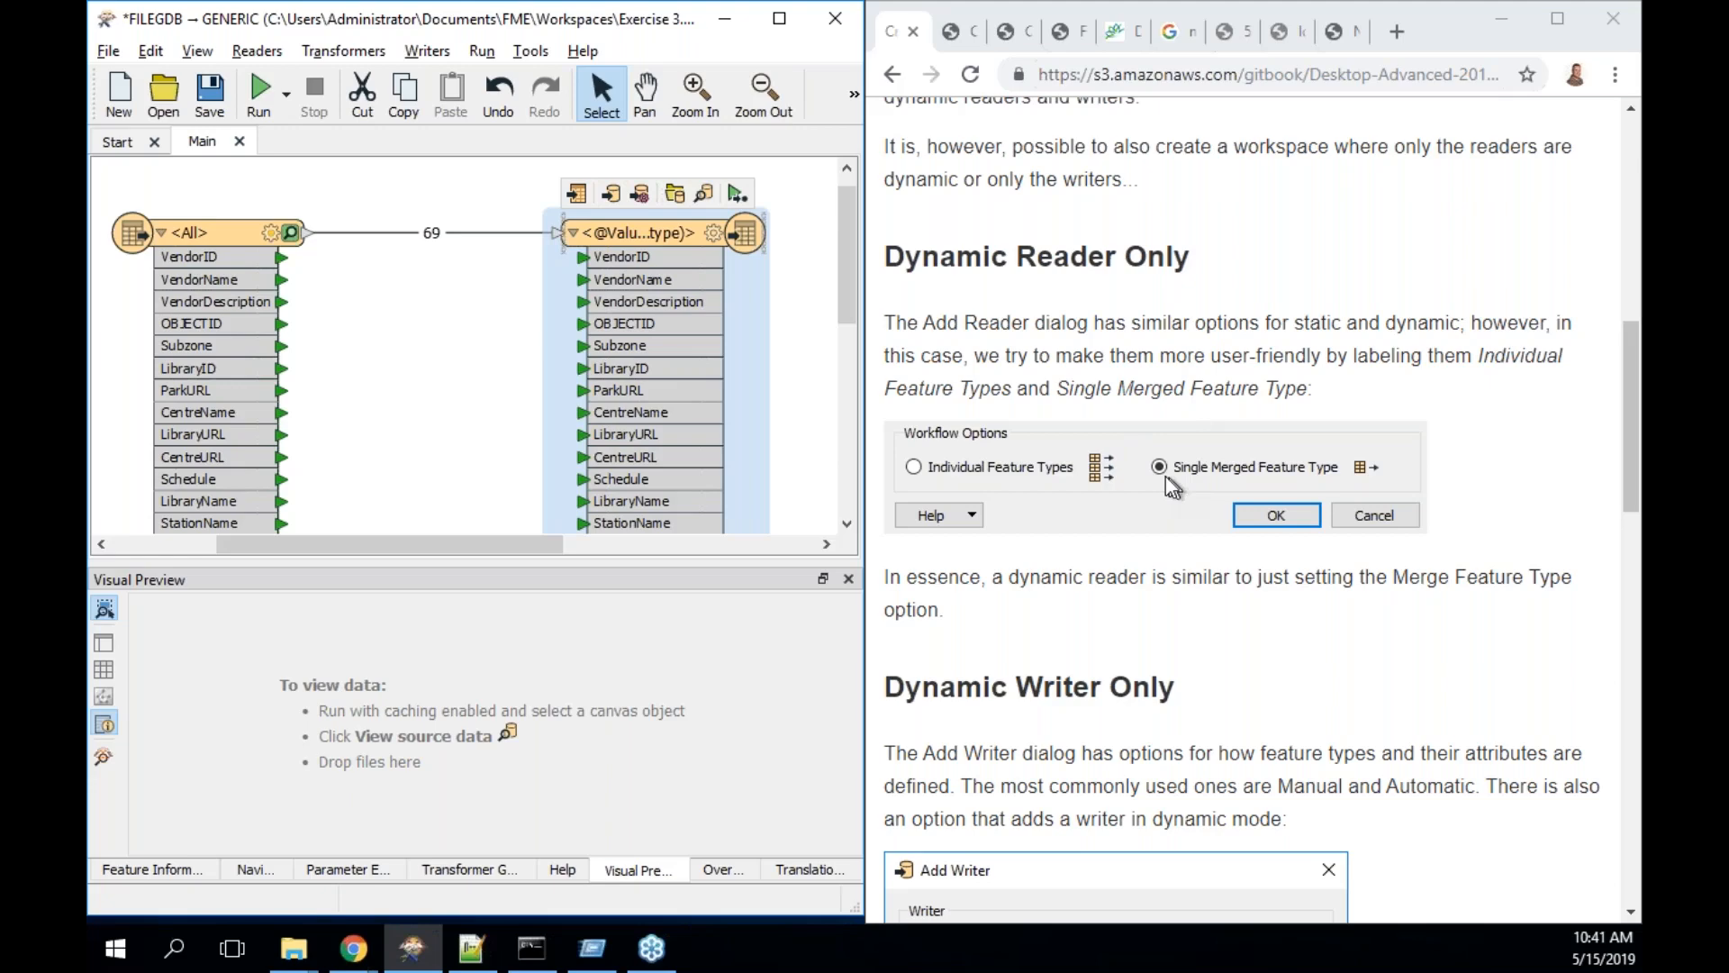
left_click(241, 229)
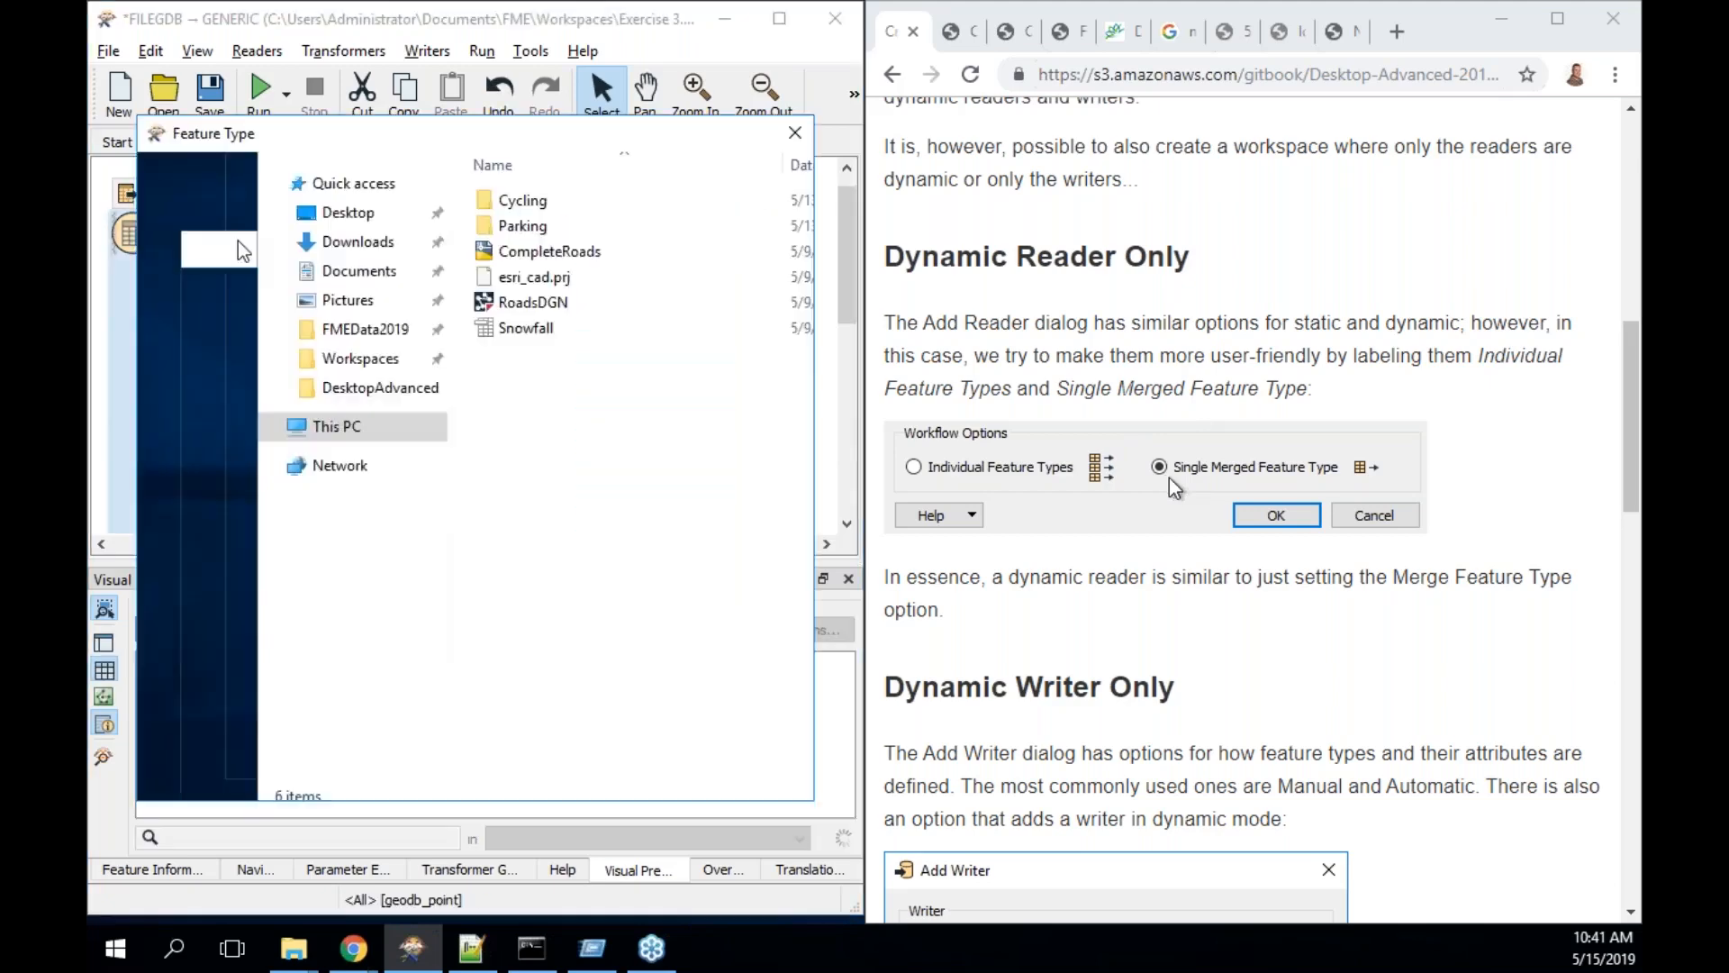
left_click(668, 772)
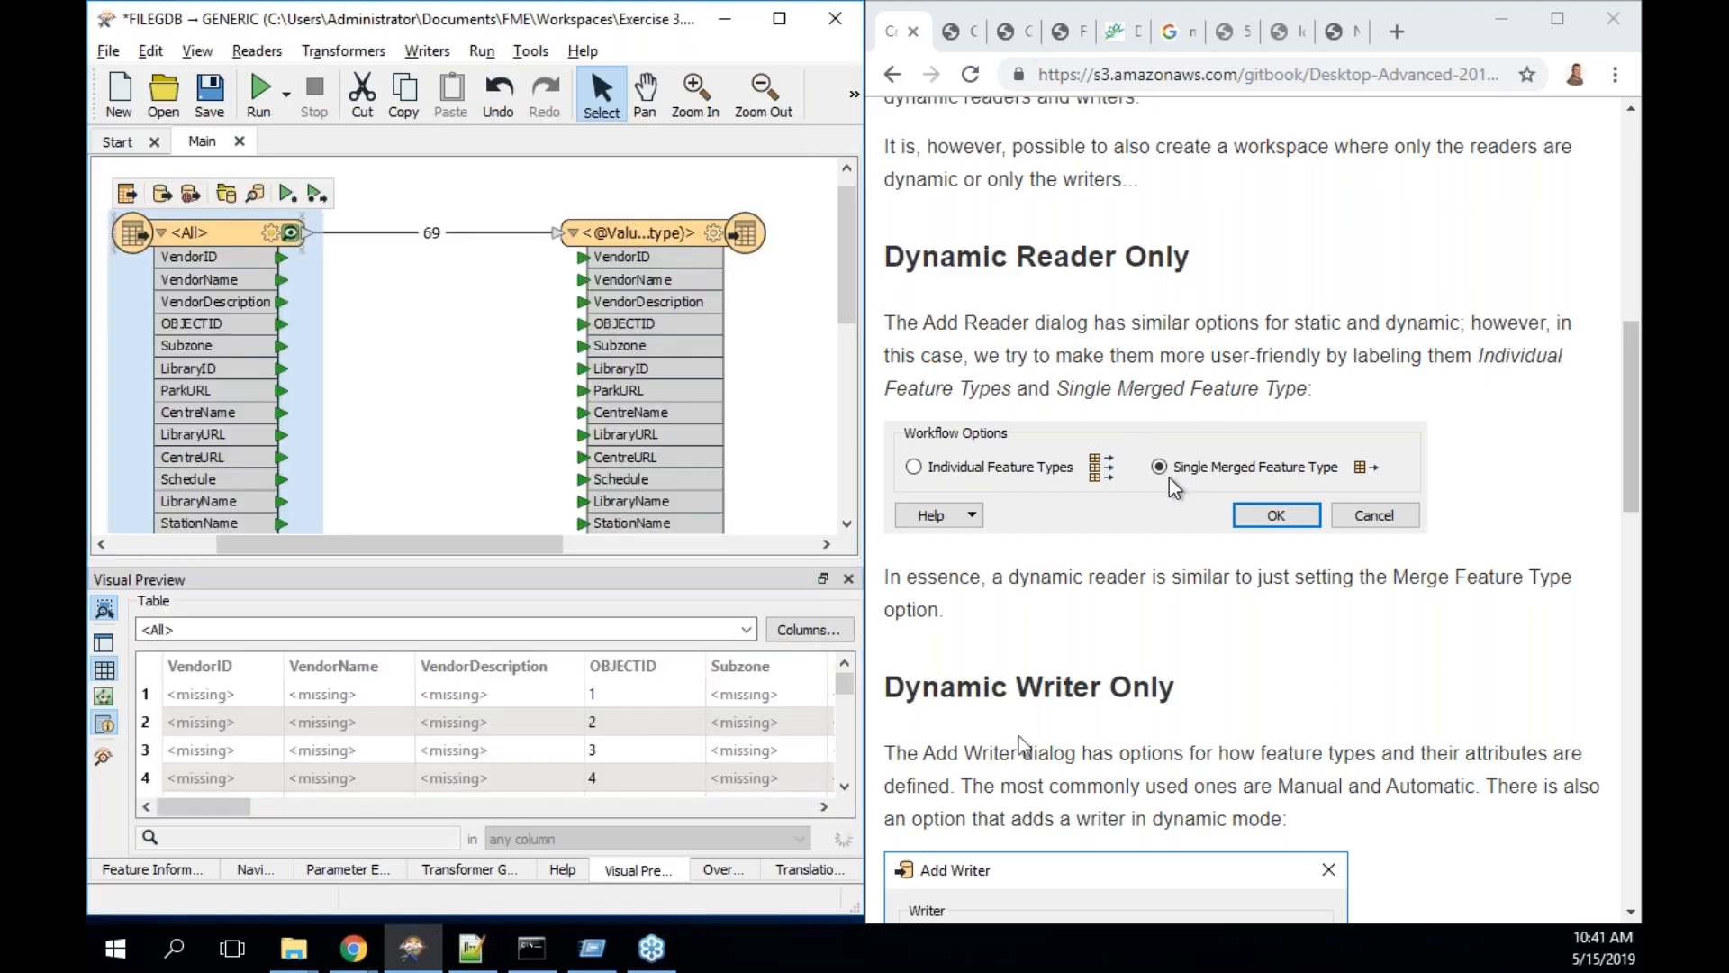
scroll(1282, 257, "down", 6)
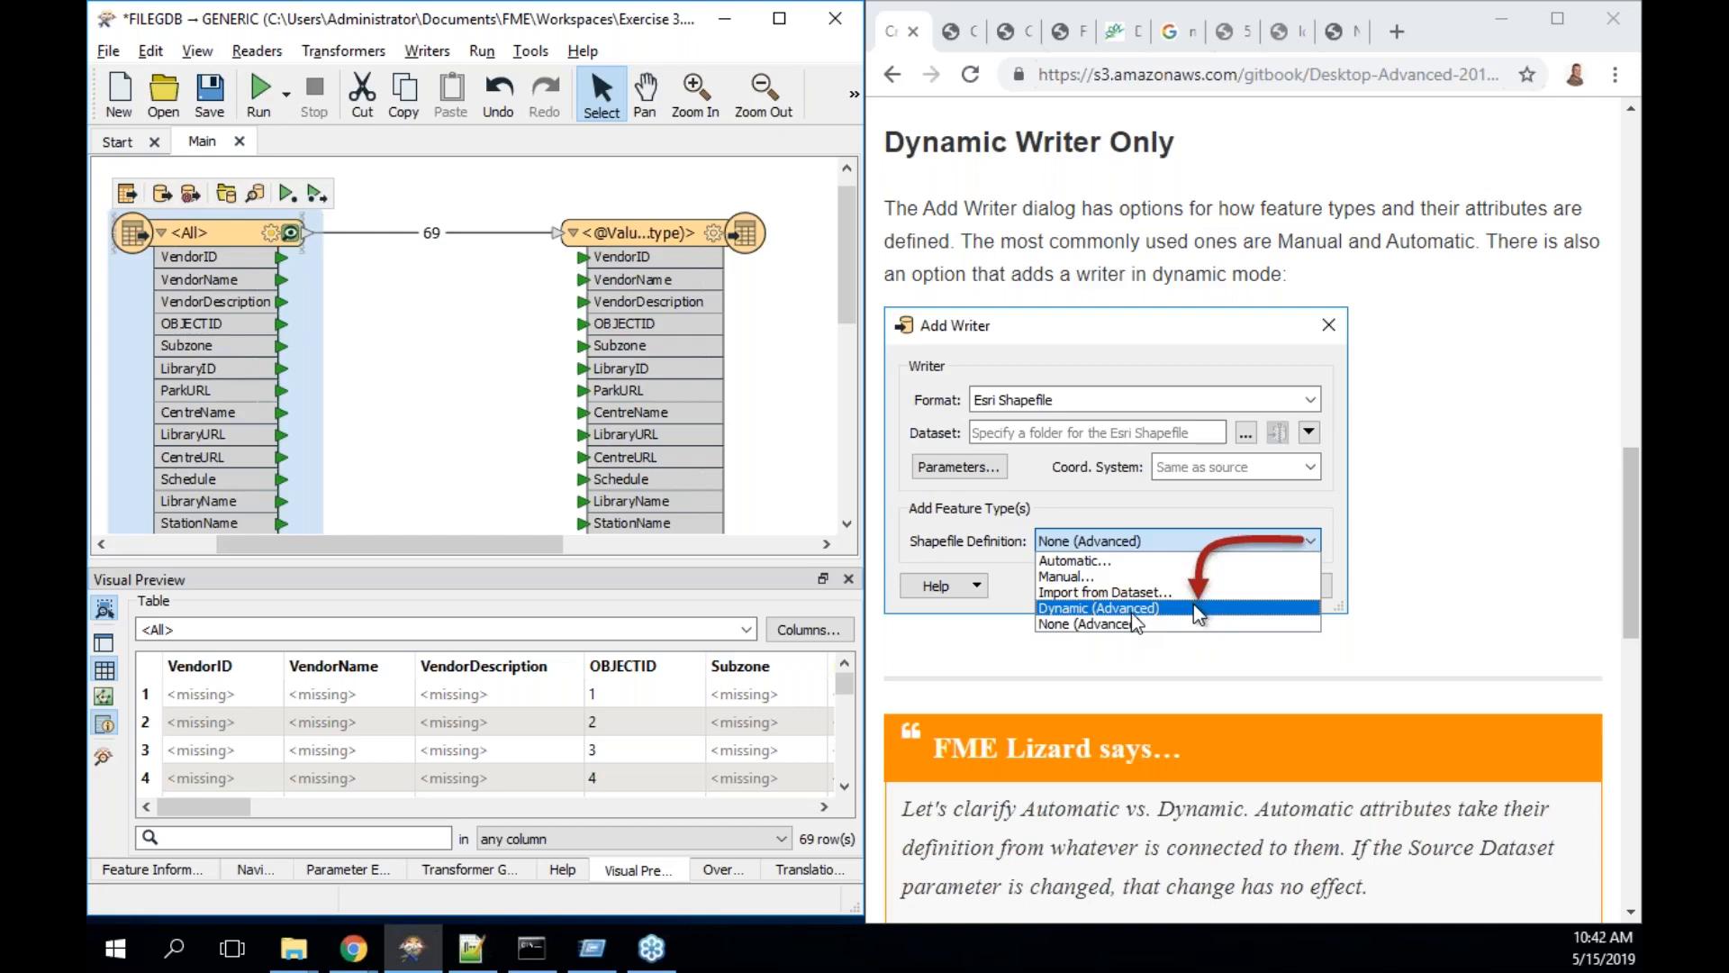
scroll(1416, 589, "down", 2)
scroll(1416, 589, "down", 10)
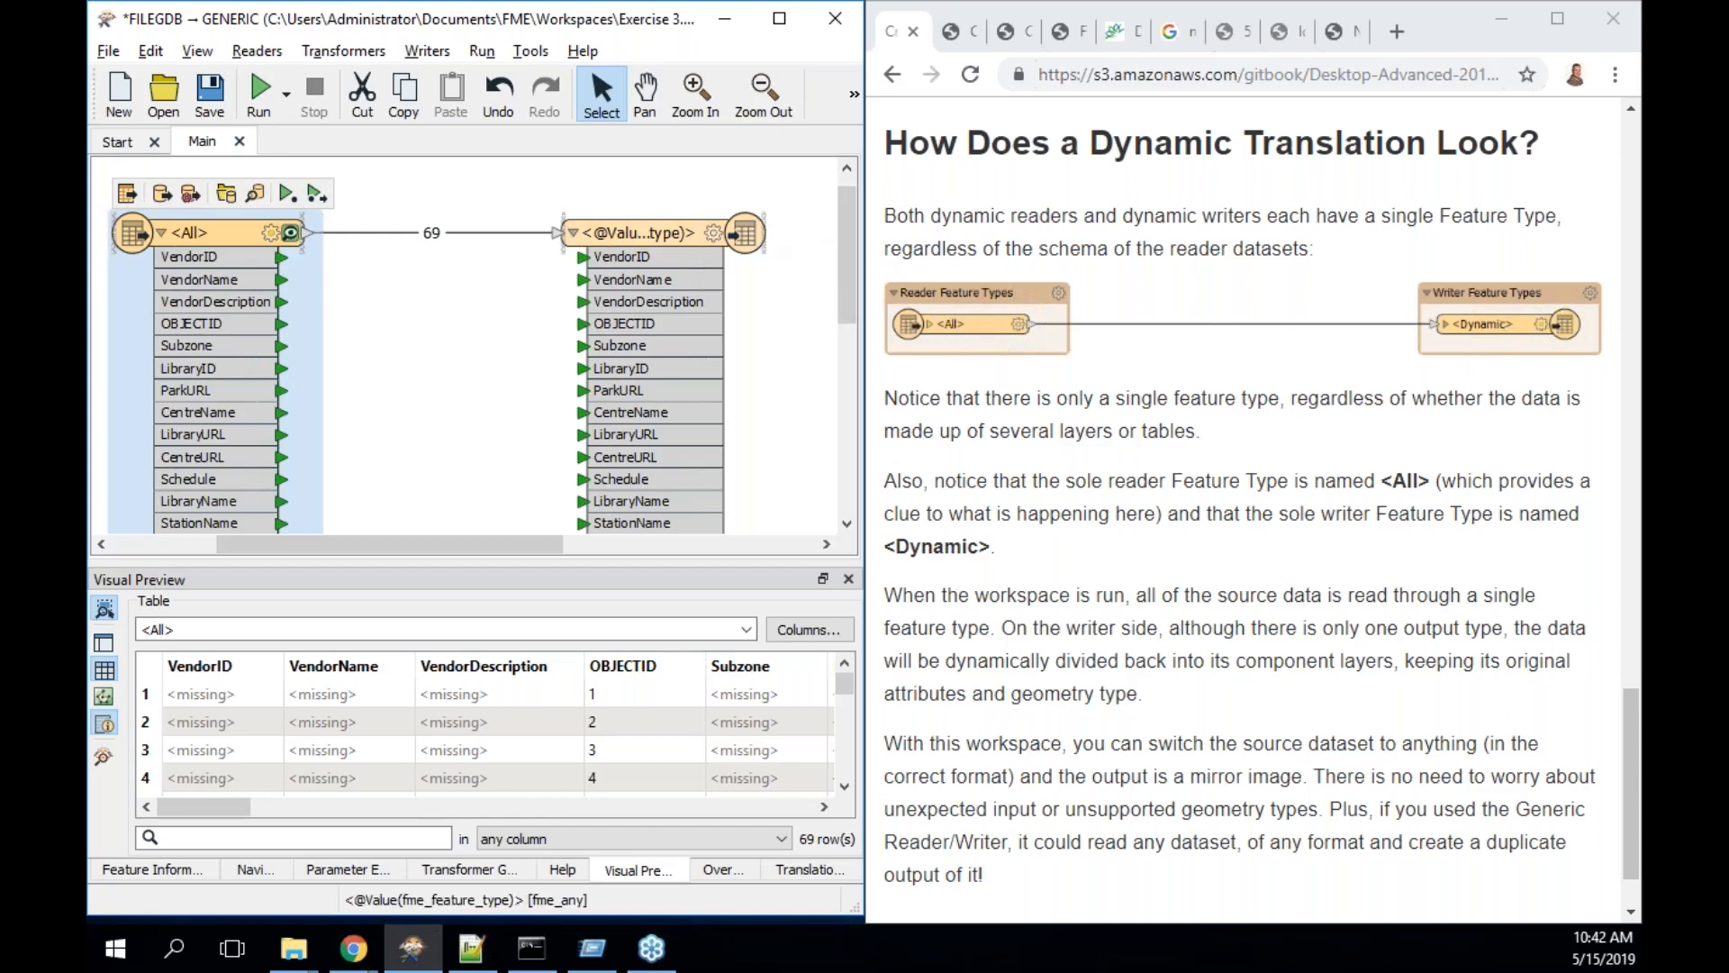
double_click(763, 234)
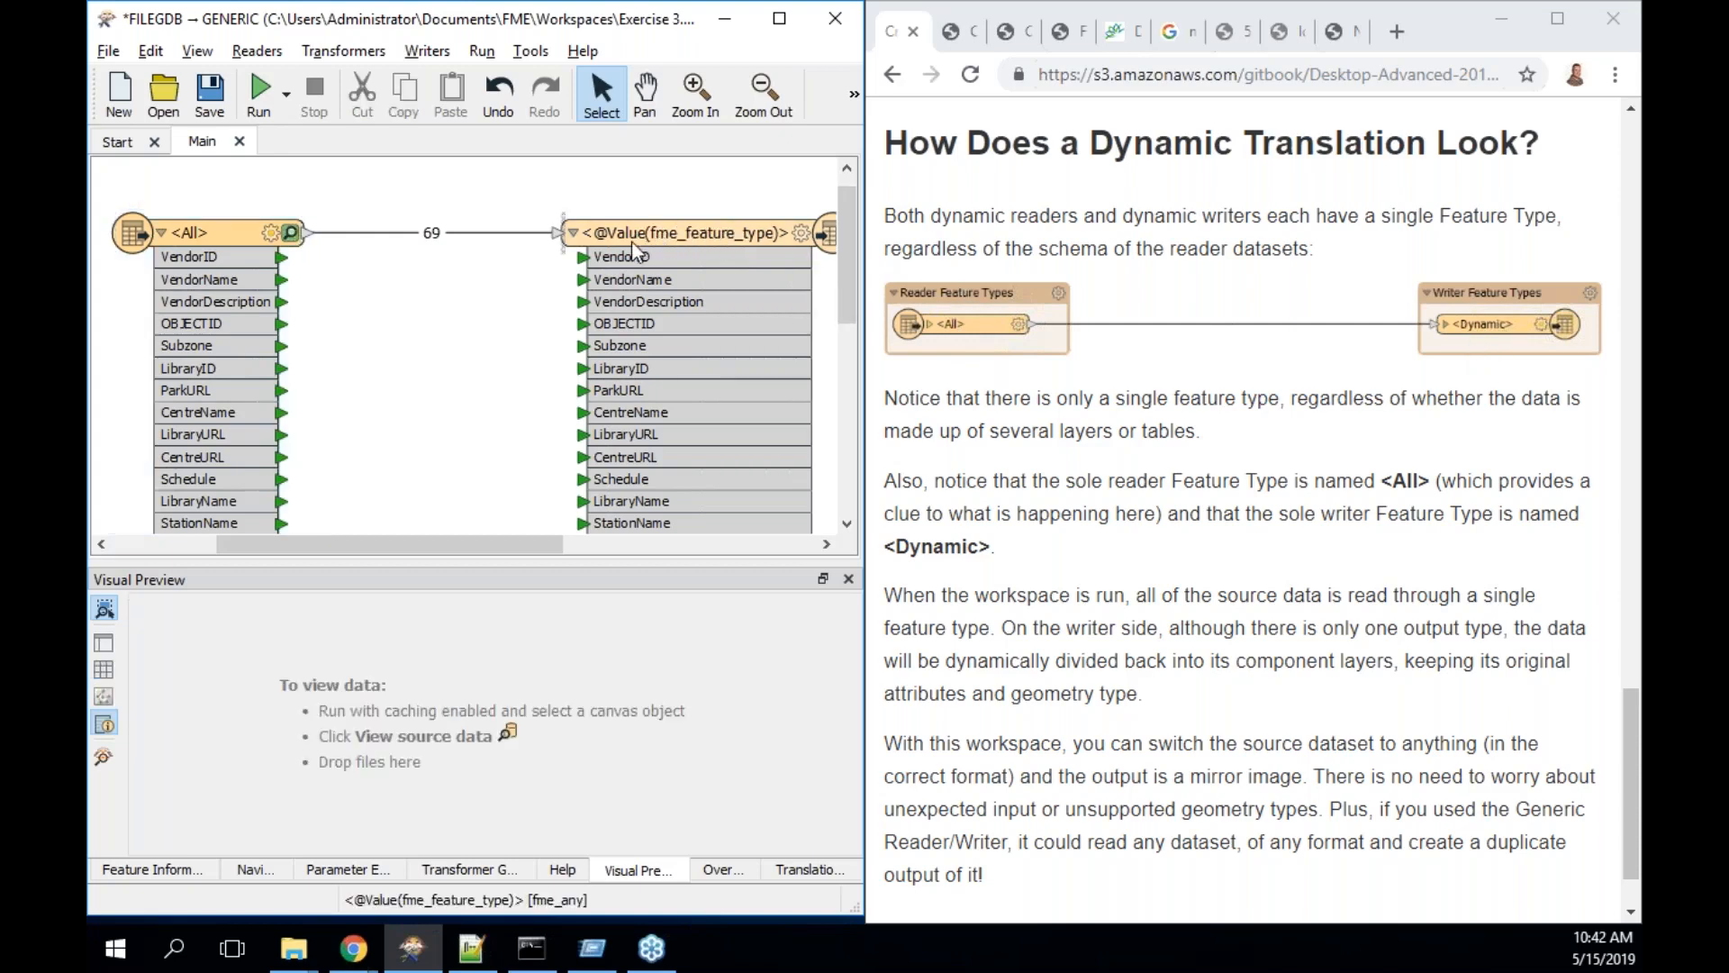
mouse_move(681, 252)
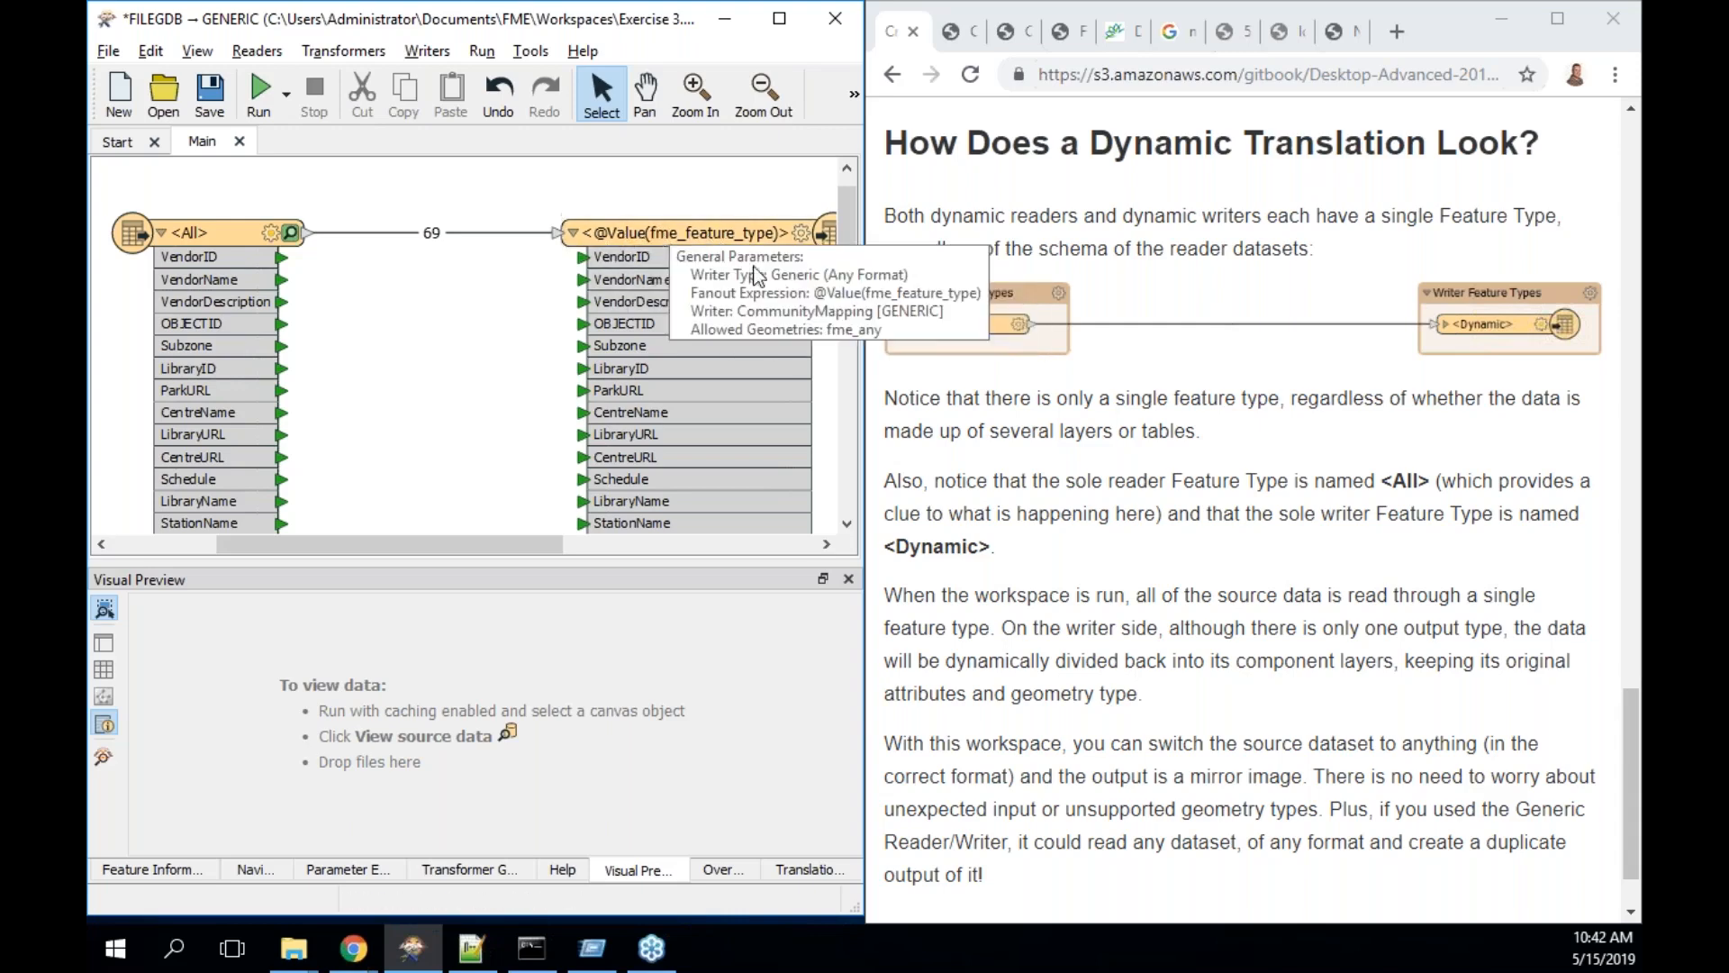
scroll(1115, 566, "down", 1)
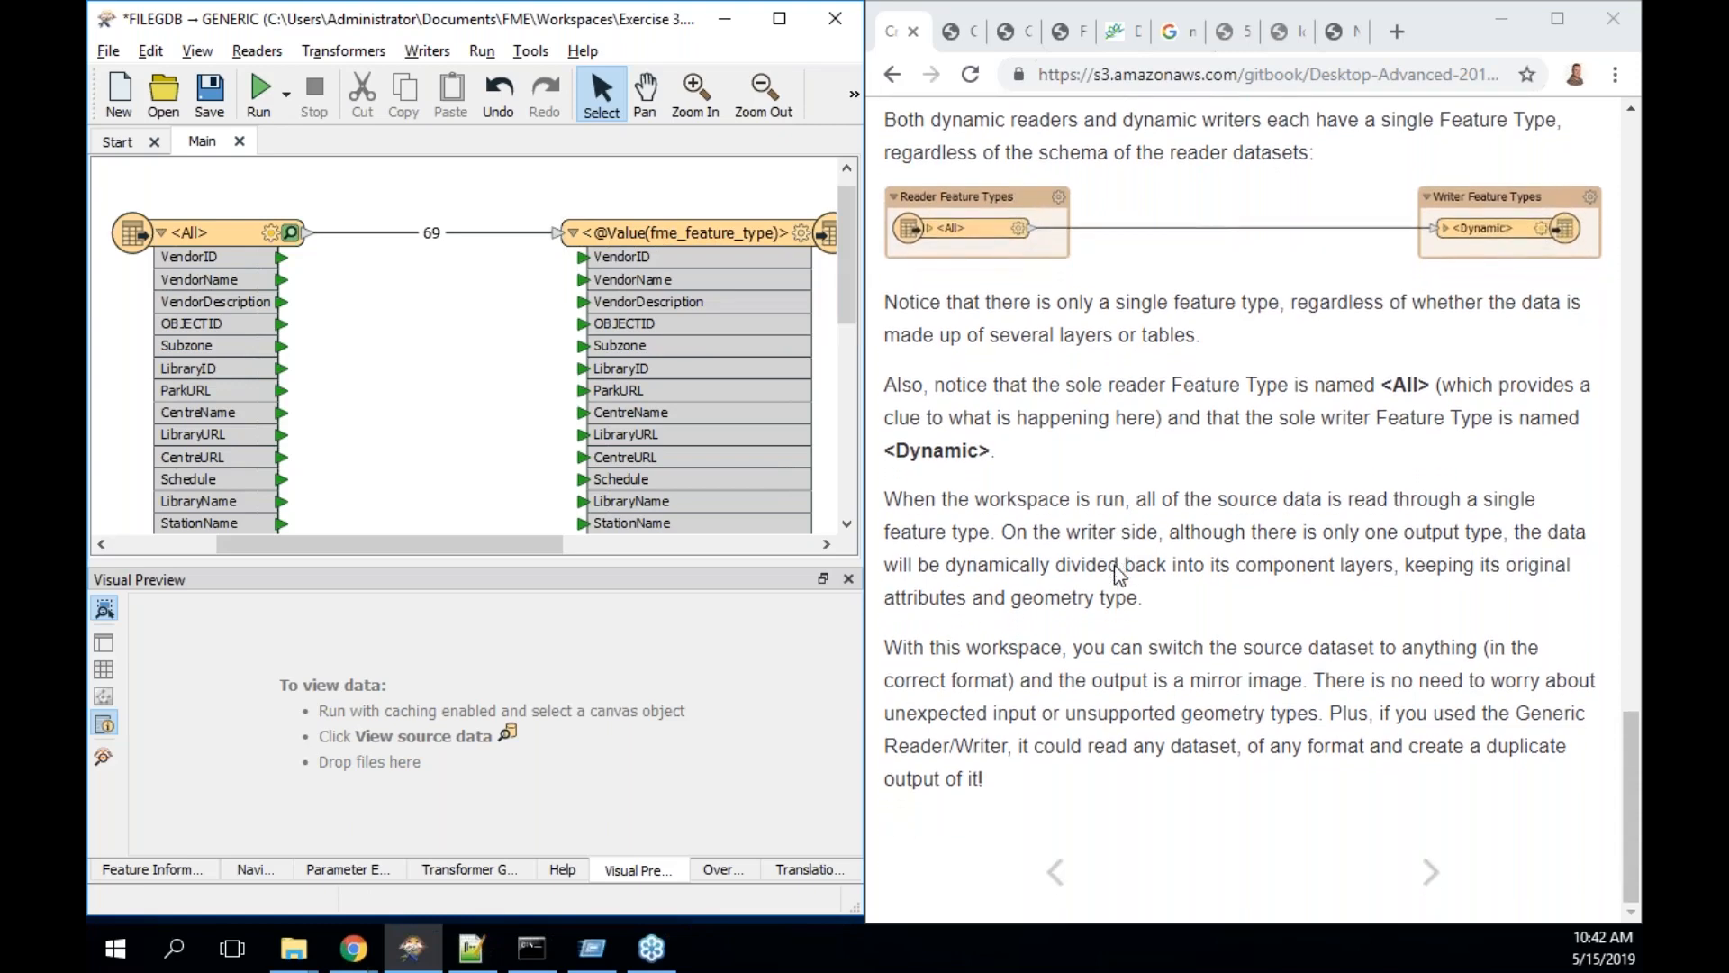
- Go to the Exercise 3 page and scroll to step 2) Inspect Workspace
left_click(1432, 875)
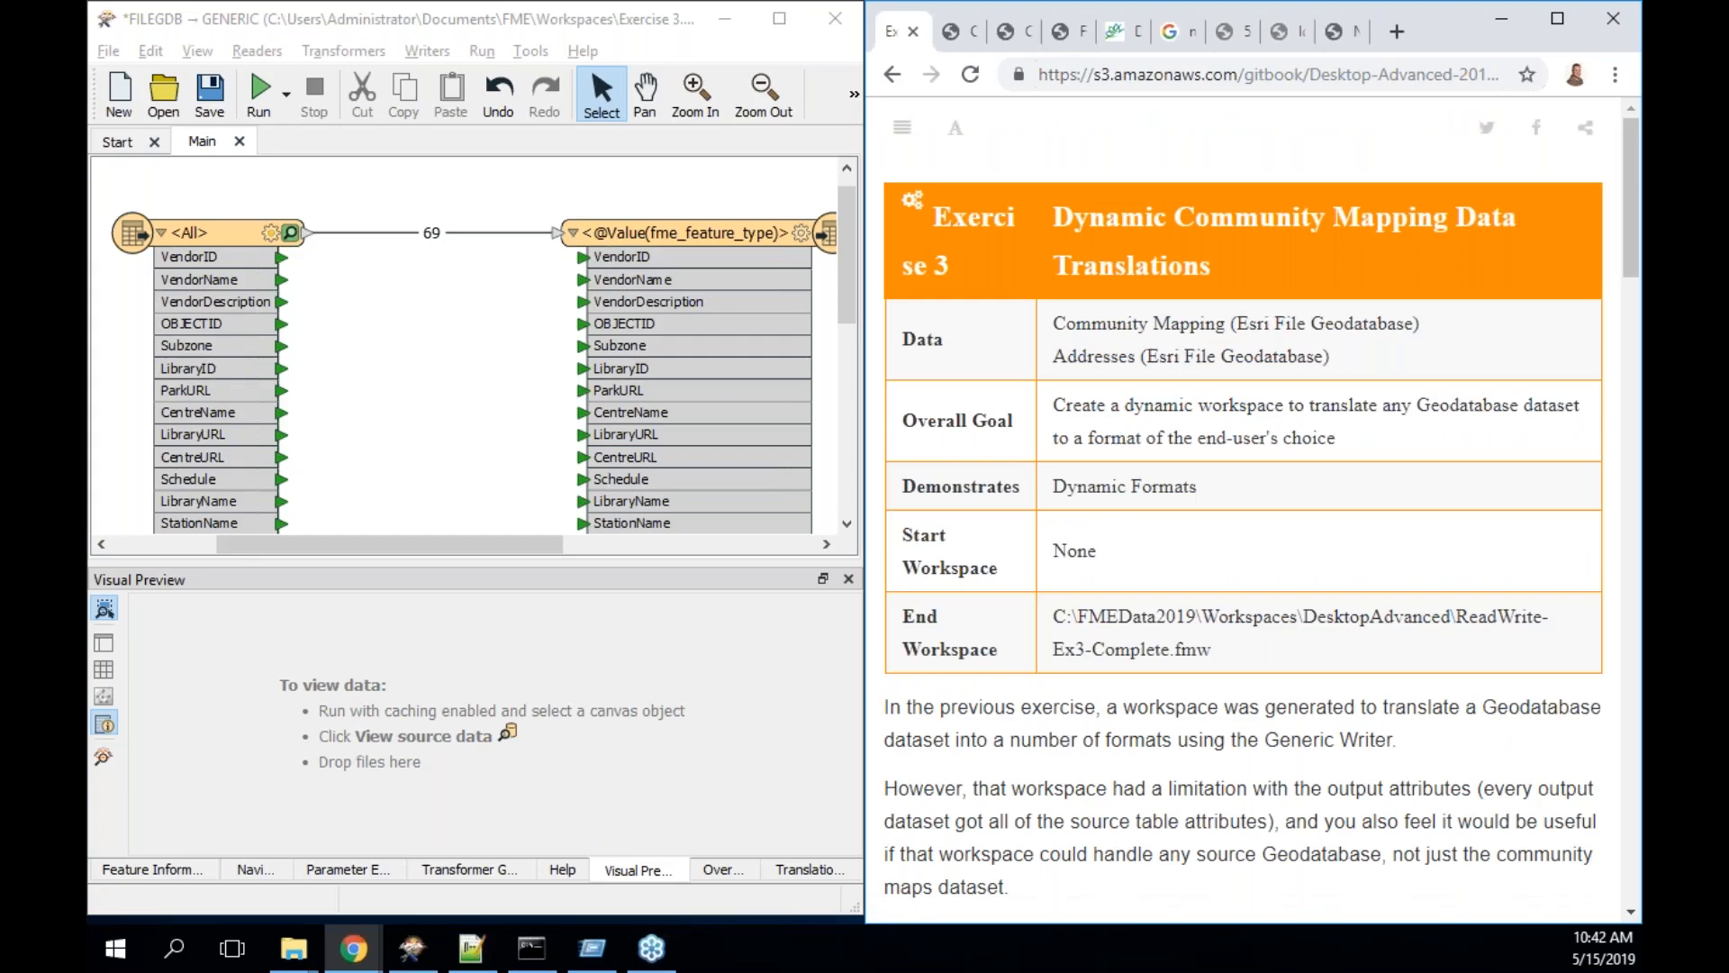
scroll(1243, 509, "down", 5)
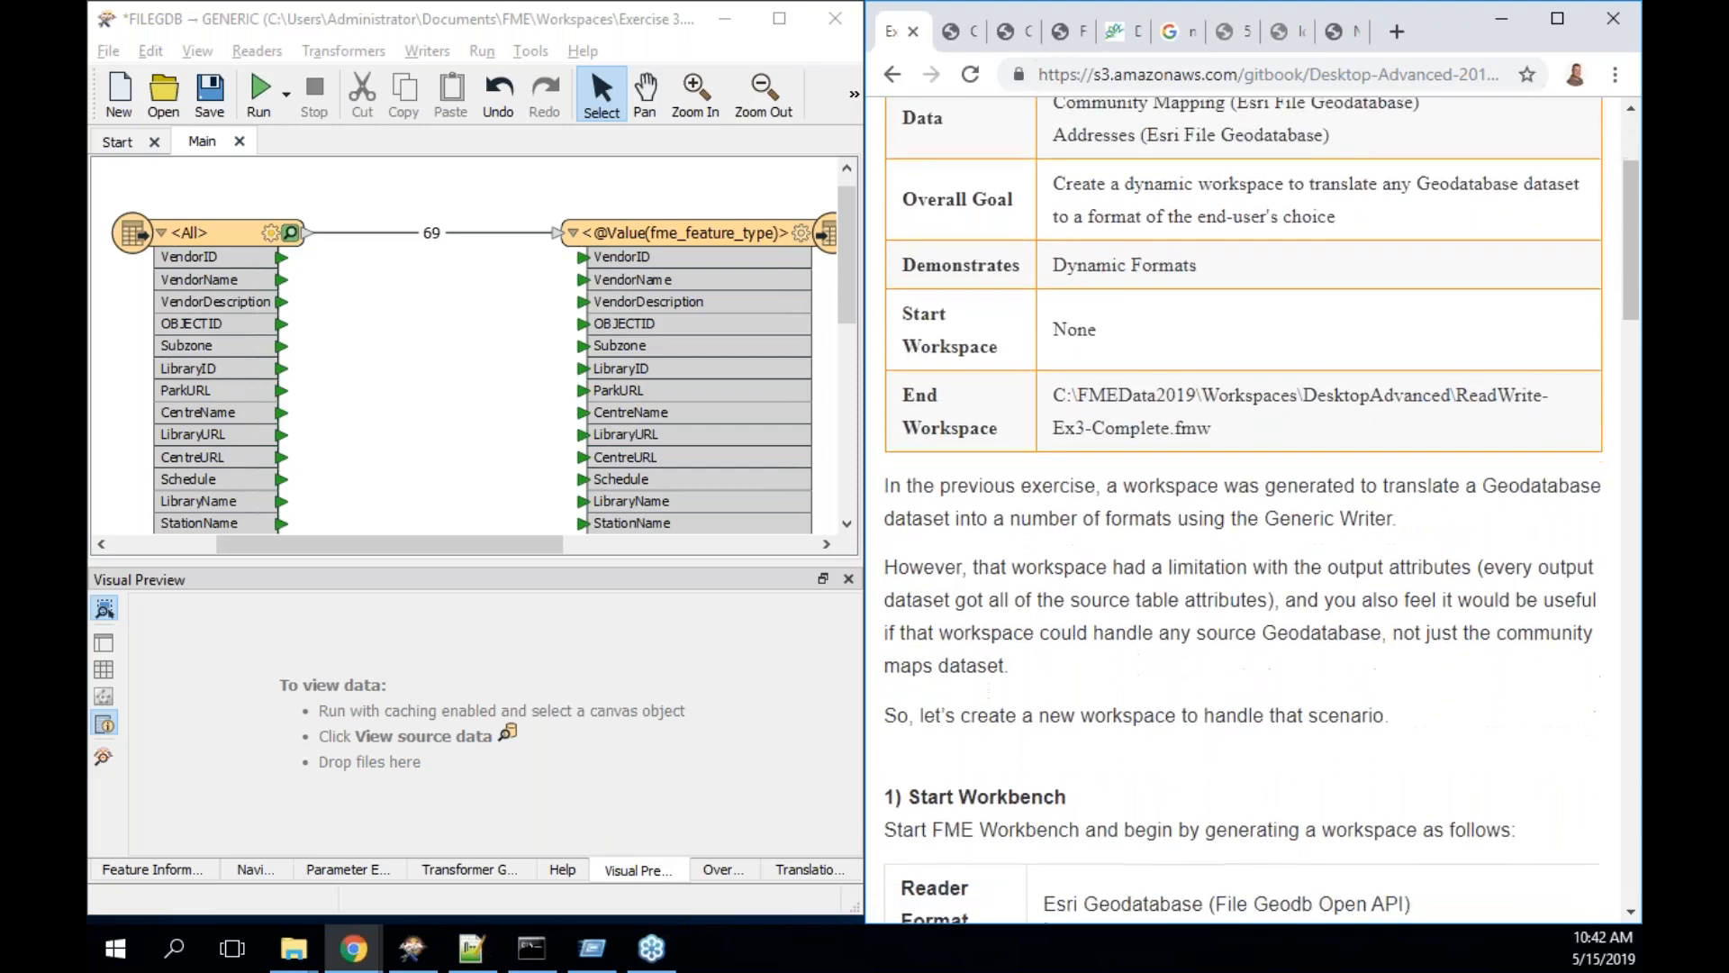
scroll(1243, 509, "down", 3)
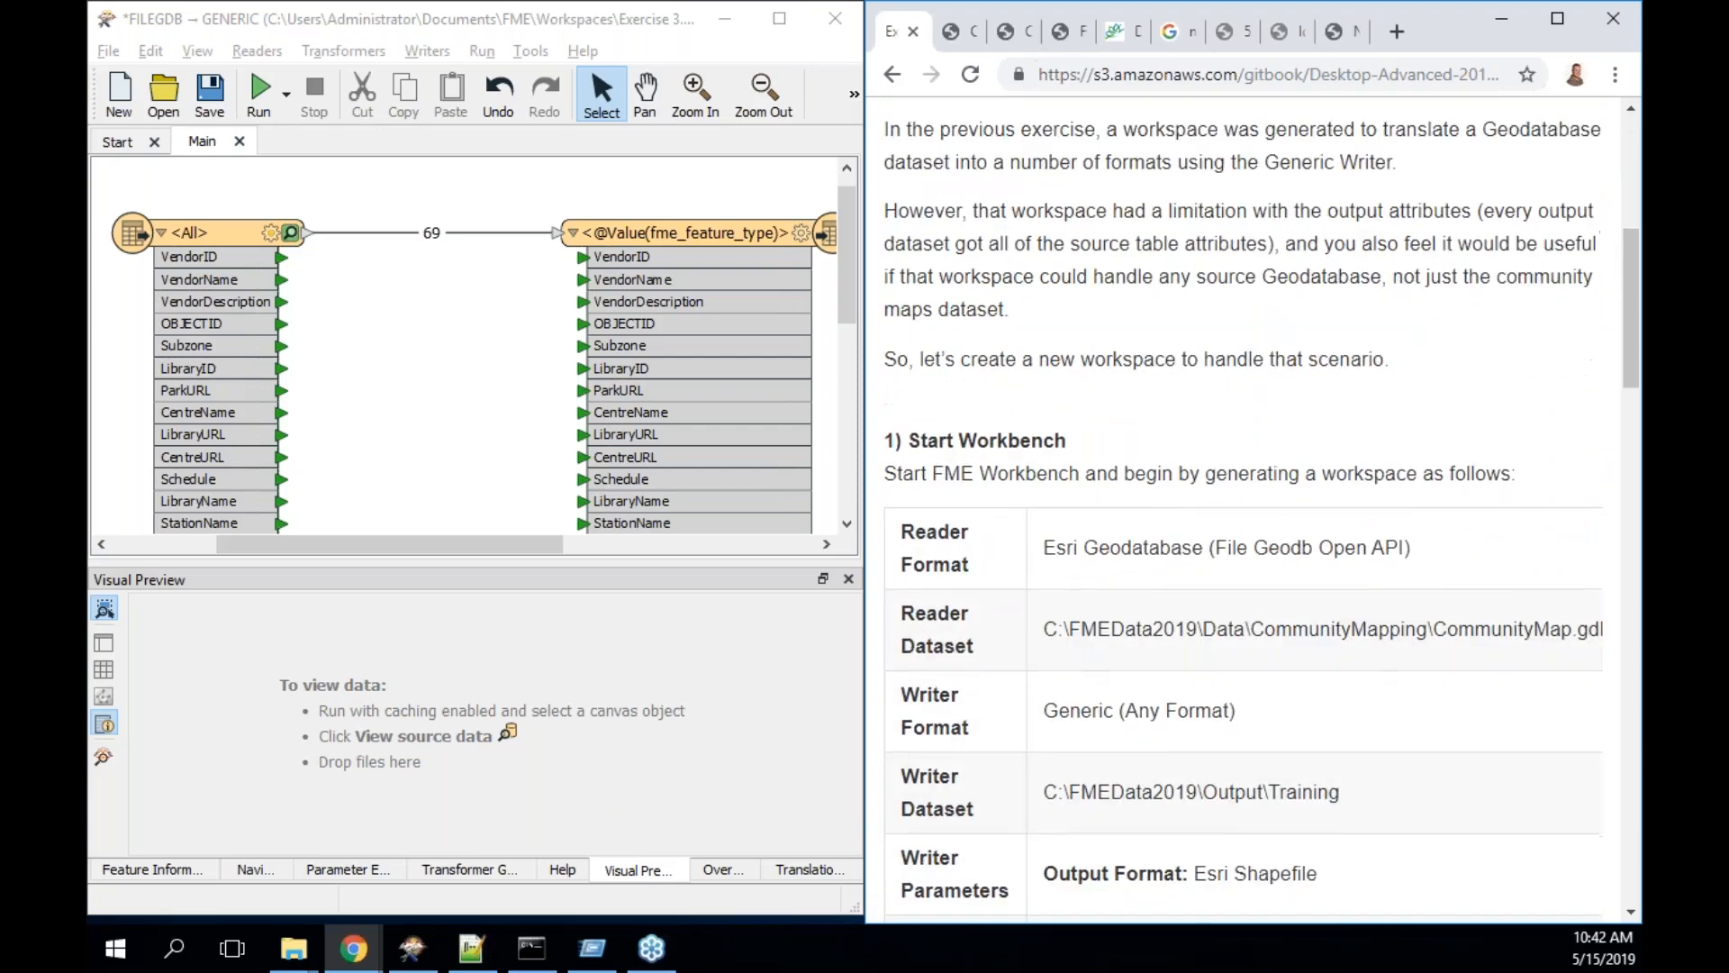
scroll(1243, 508, "down", 2)
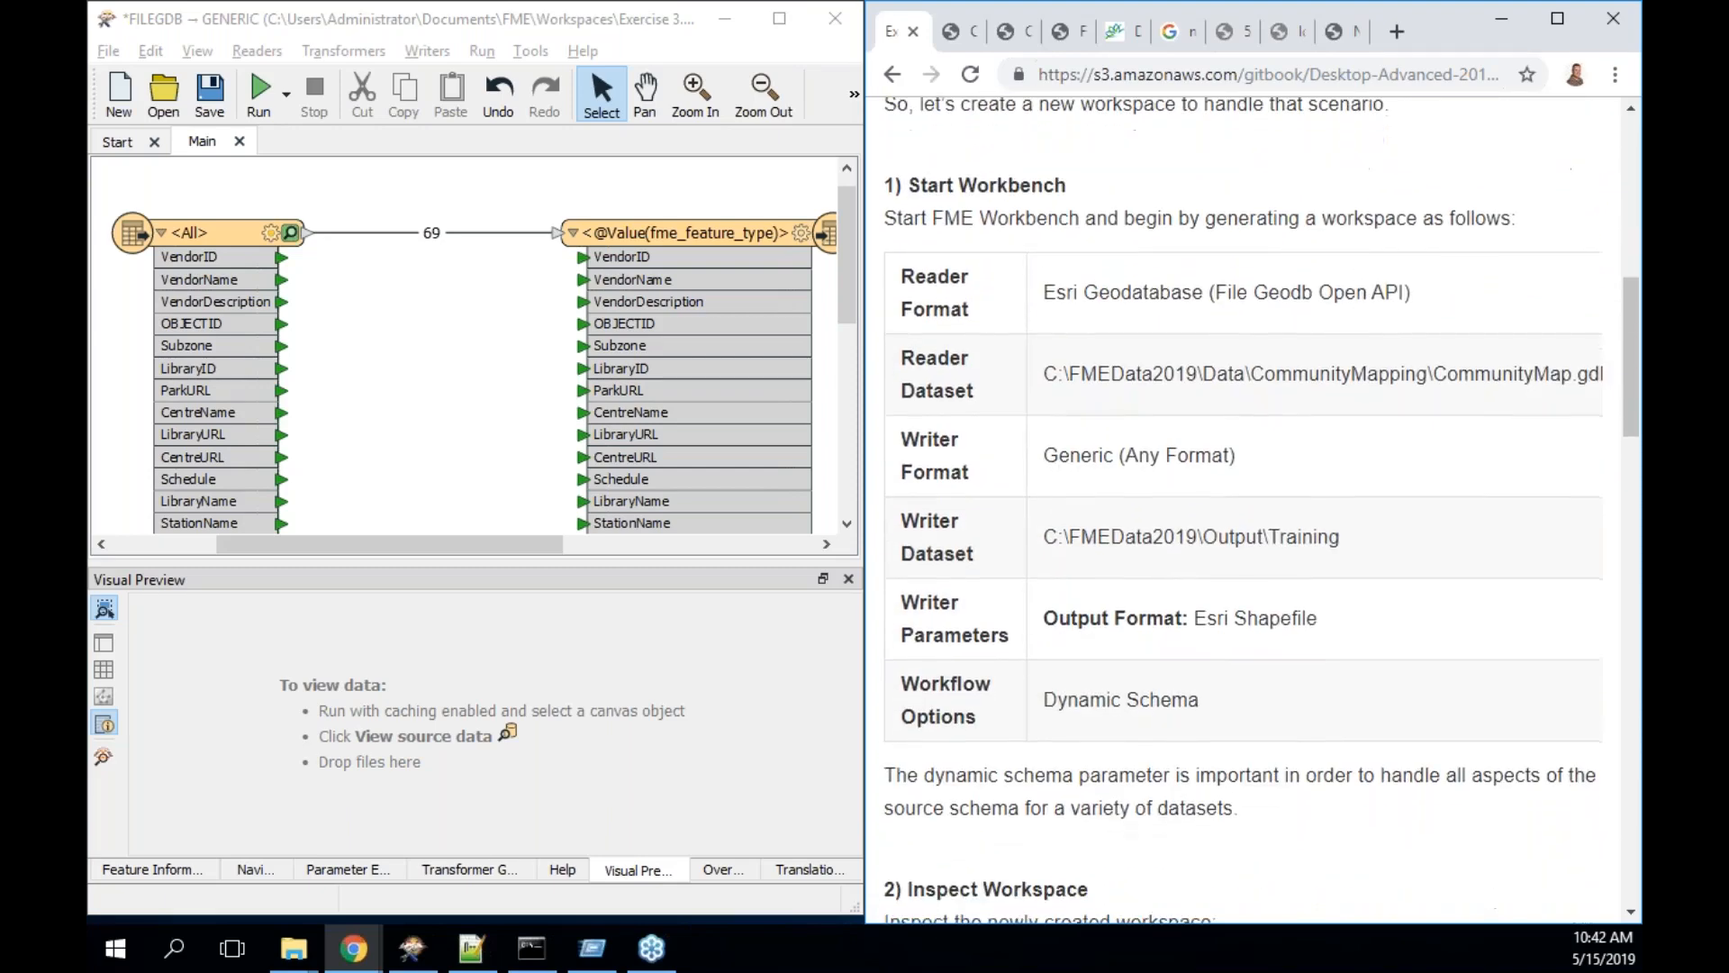
scroll(1243, 509, "down", 1)
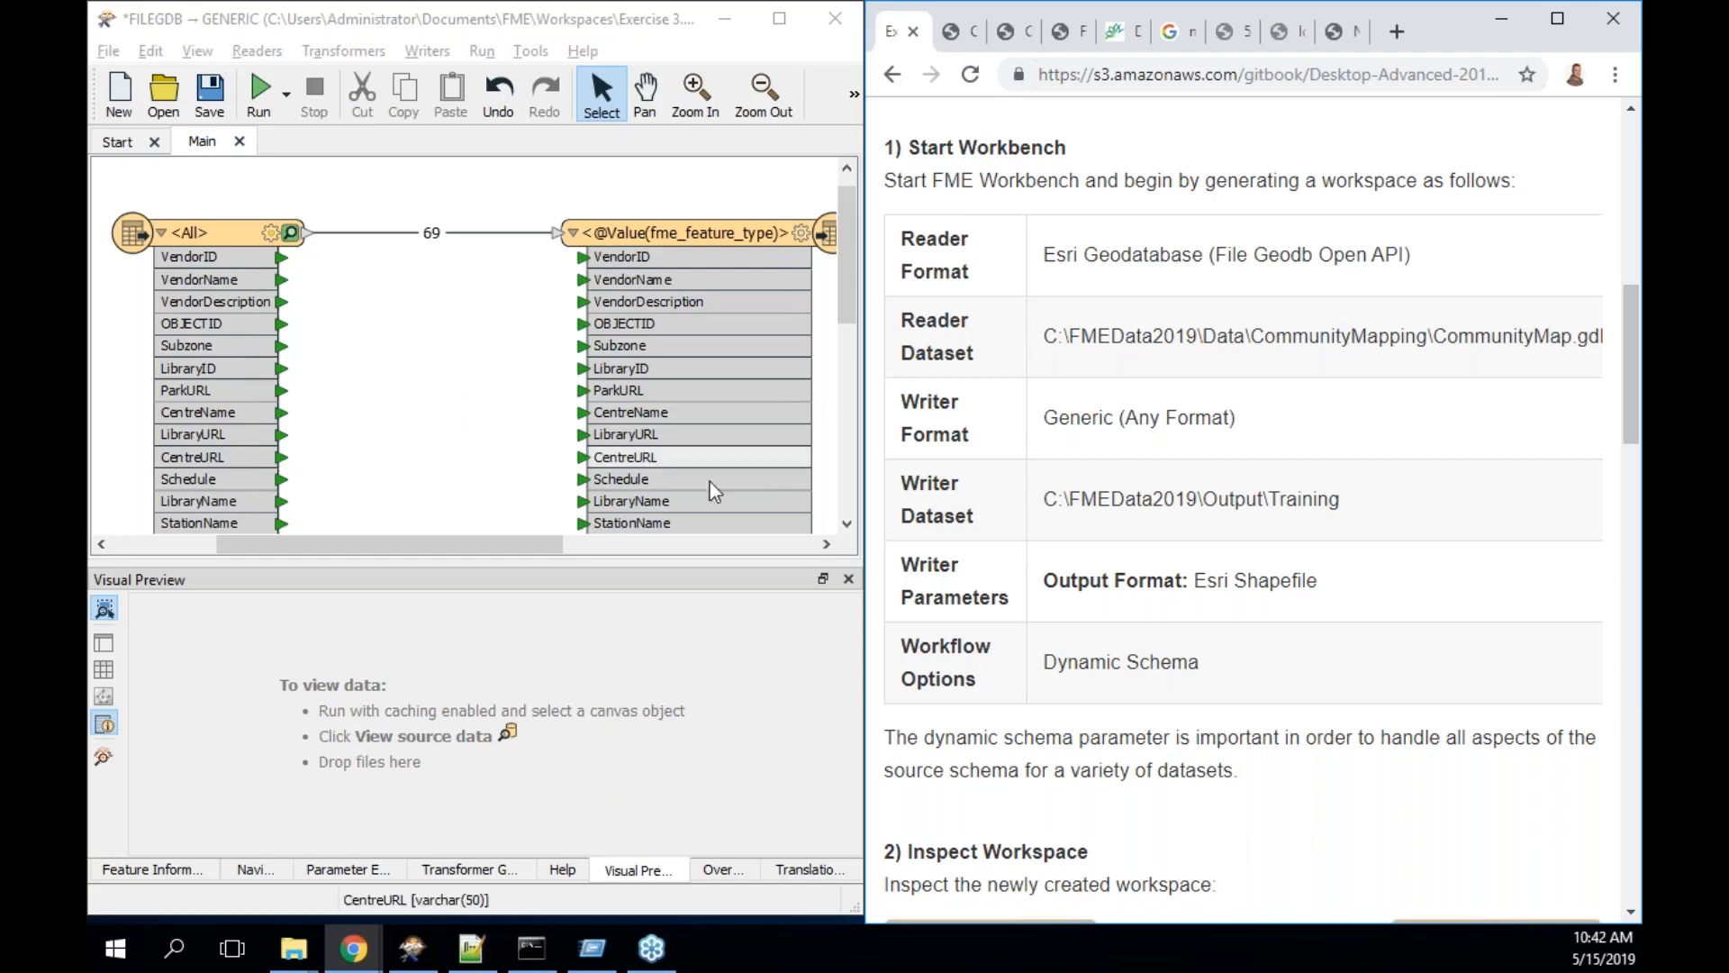
scroll(1082, 645, "down", 4)
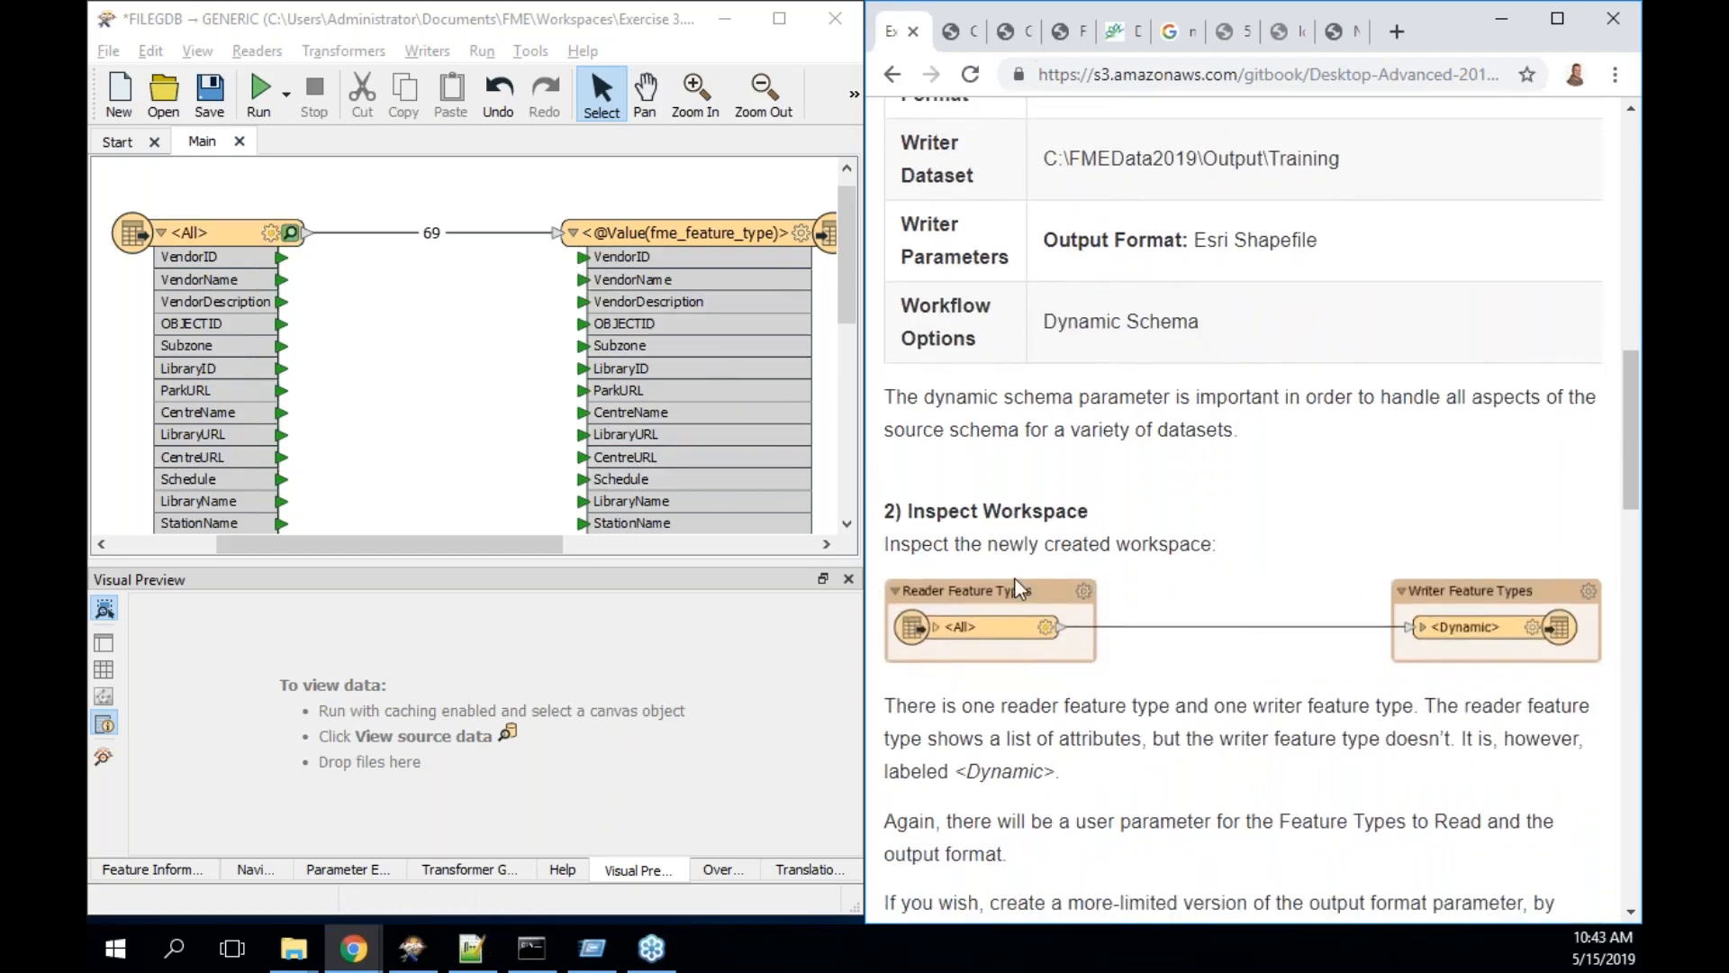
scroll(1014, 578, "down", 3)
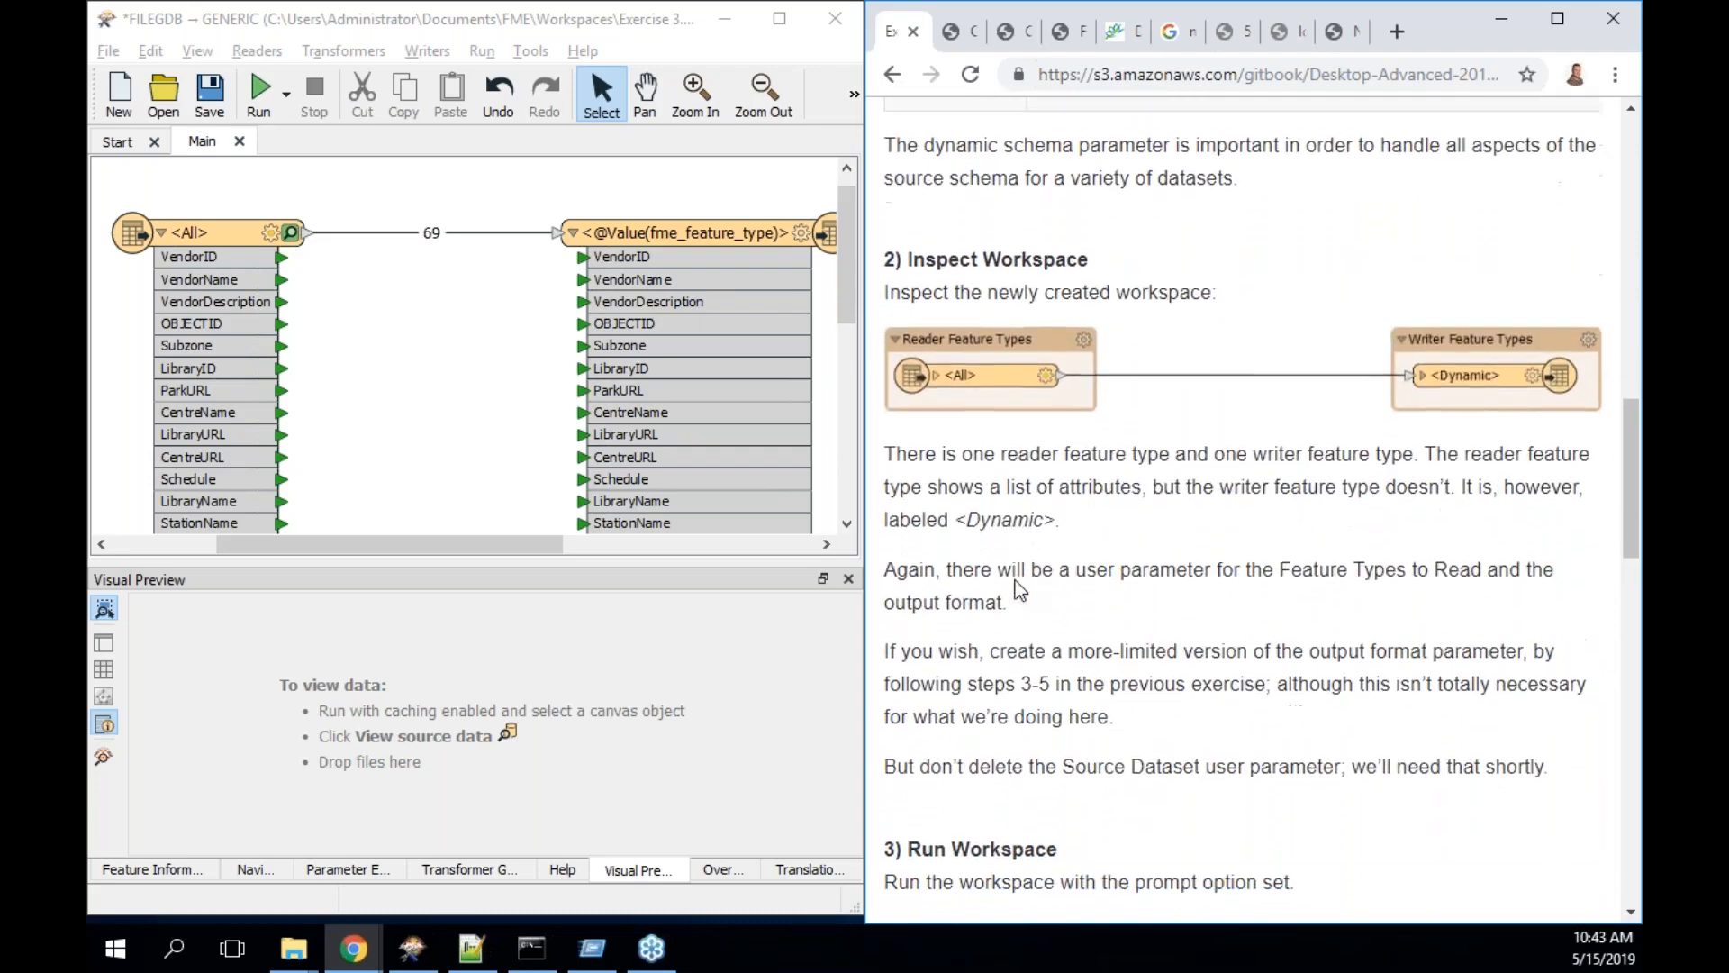
- Move the writer feature type left, enable its dynamic schema definition, and confirm
left_click_drag(708, 220, 610, 215)
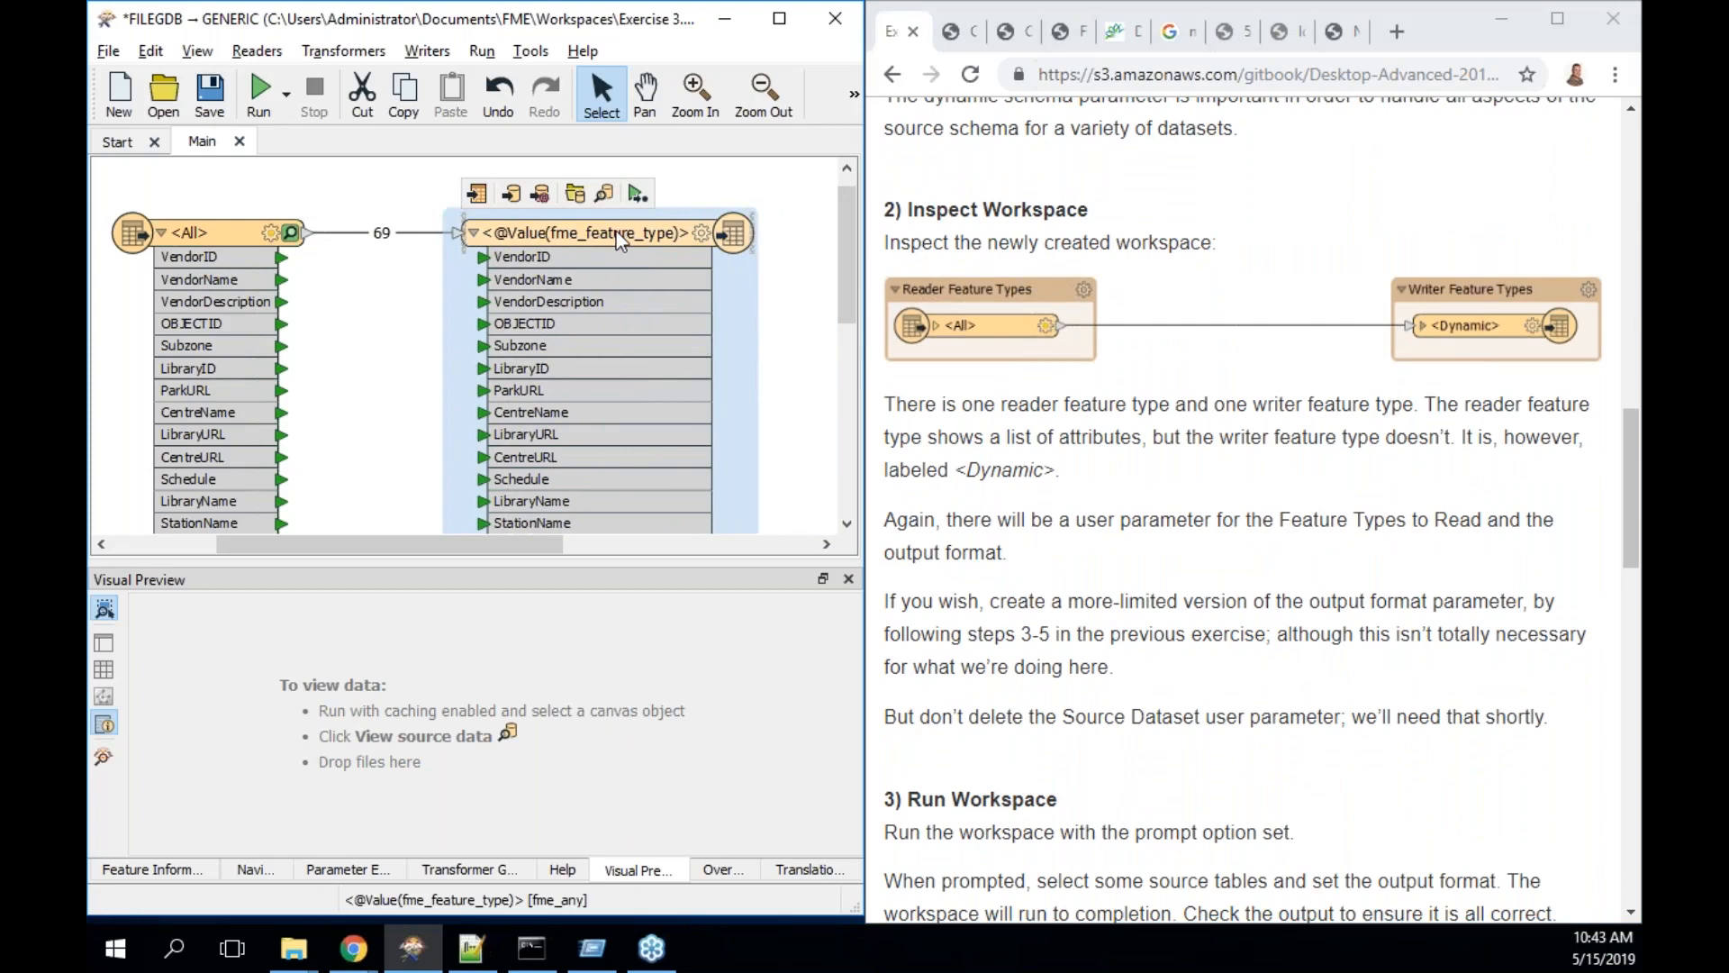
double_click(611, 225)
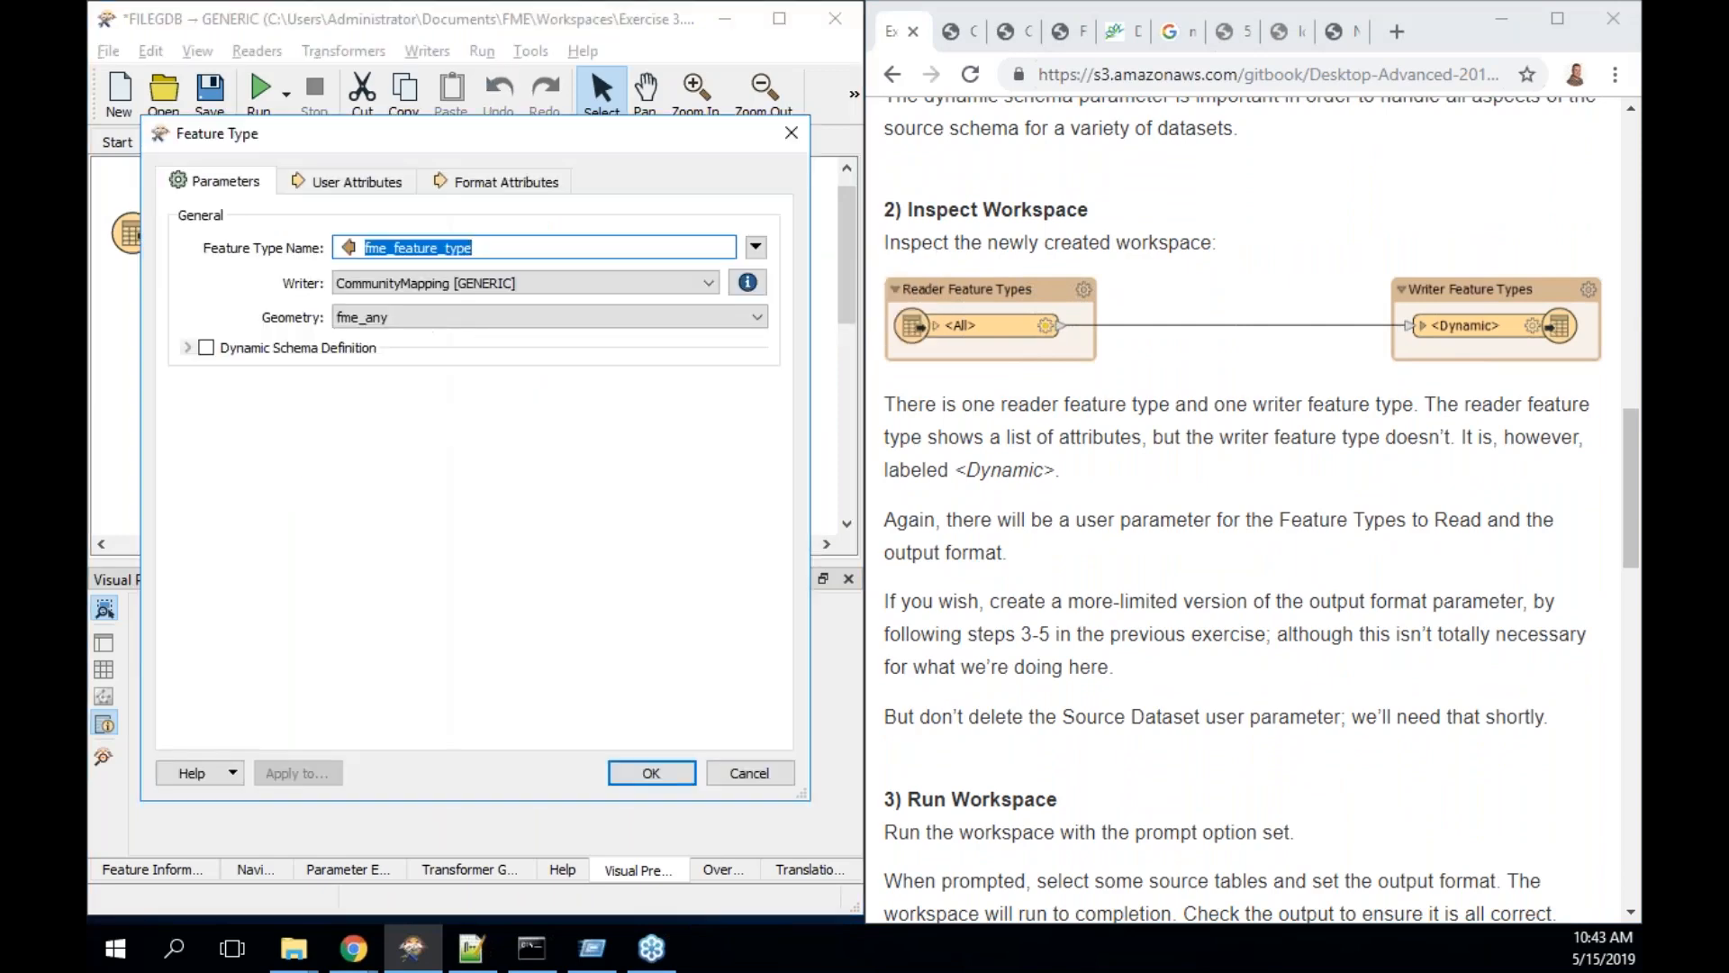
left_click(207, 348)
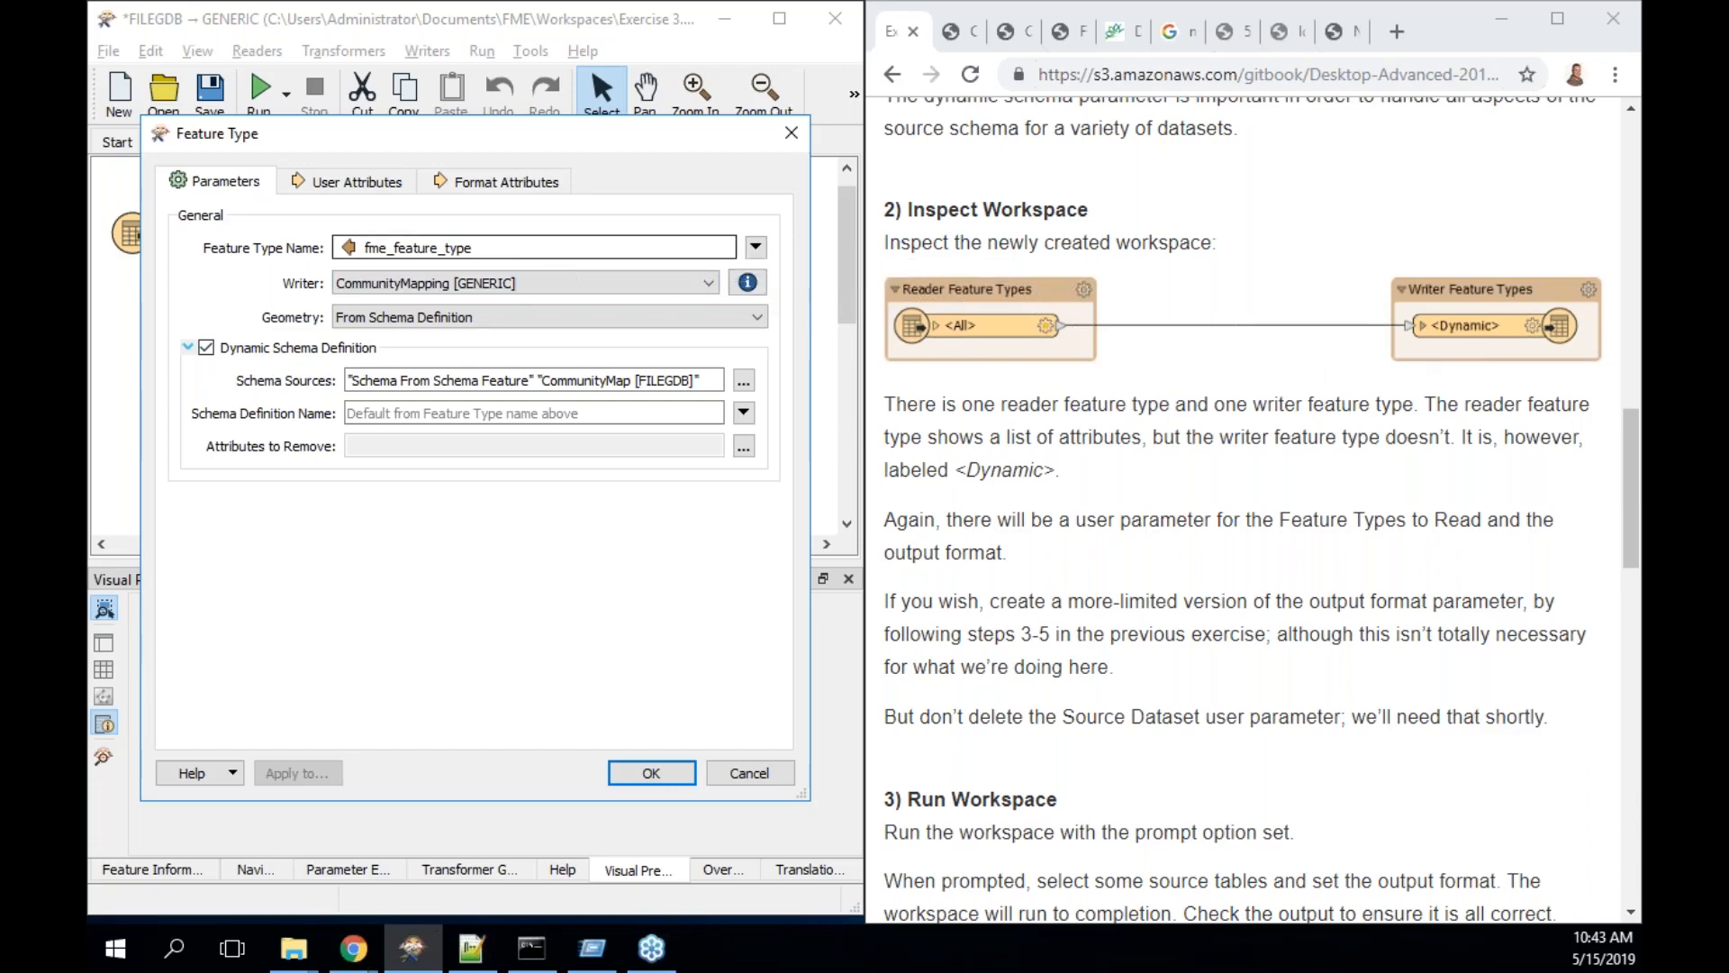
left_click(656, 772)
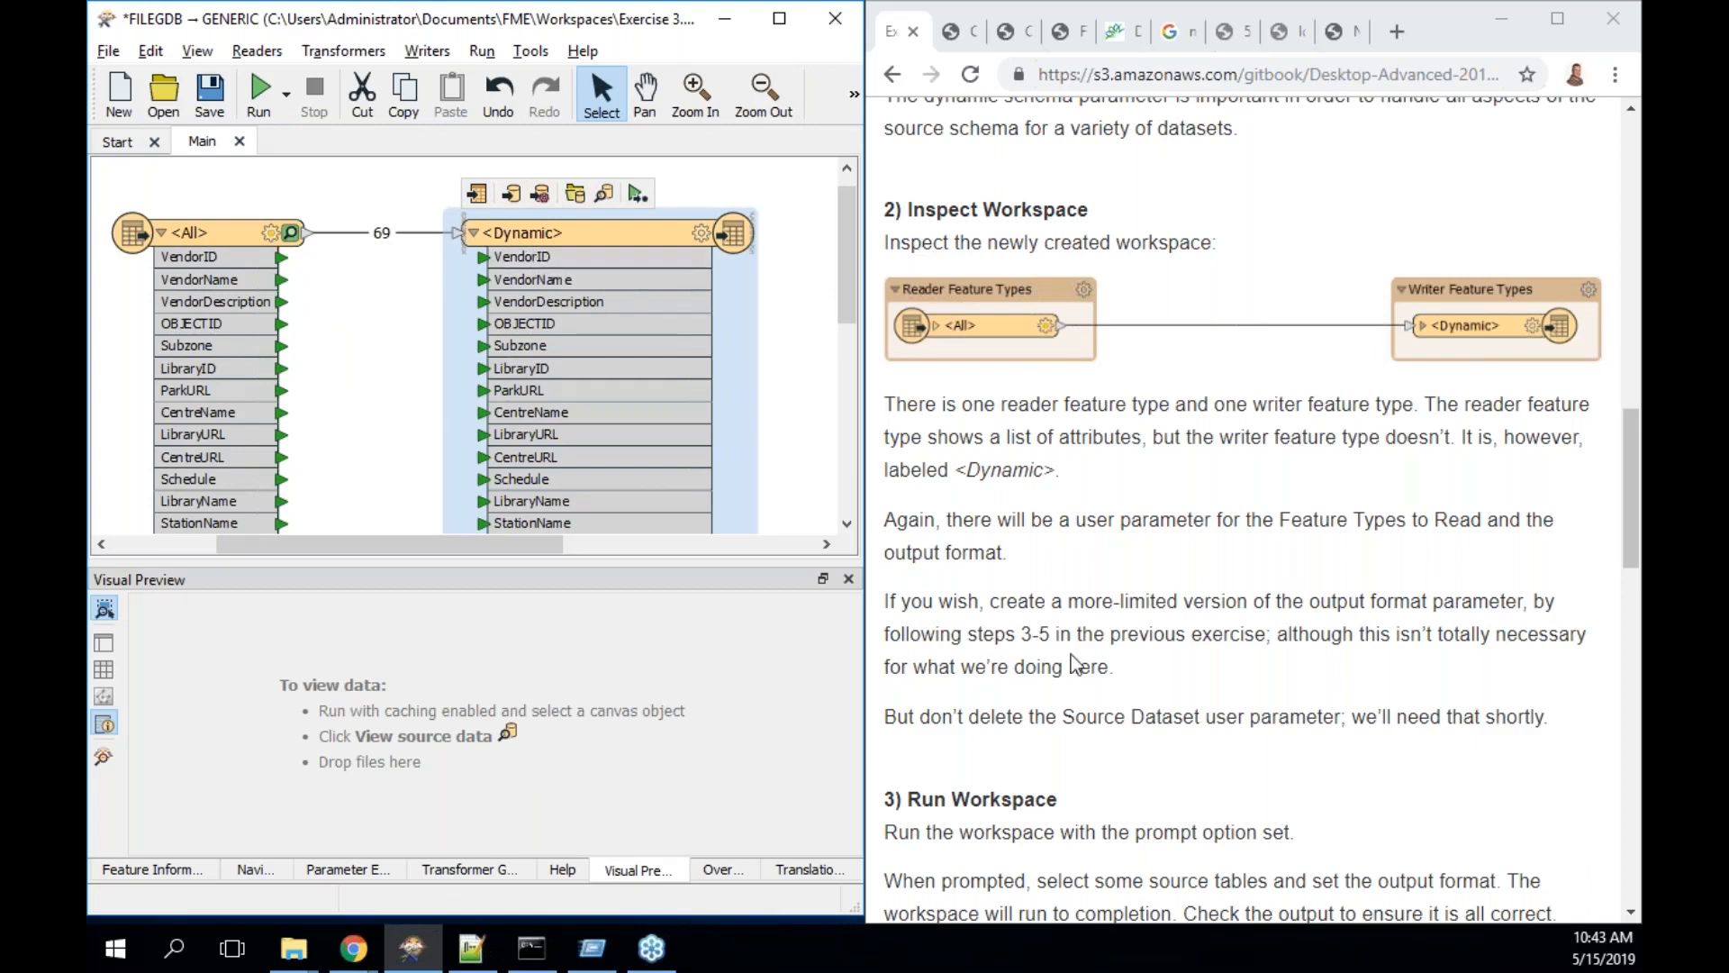
- Run the workspace up to the <Dynamic> writer with Esri Shapefile output, writing 69 features
scroll(1076, 665, "down", 2)
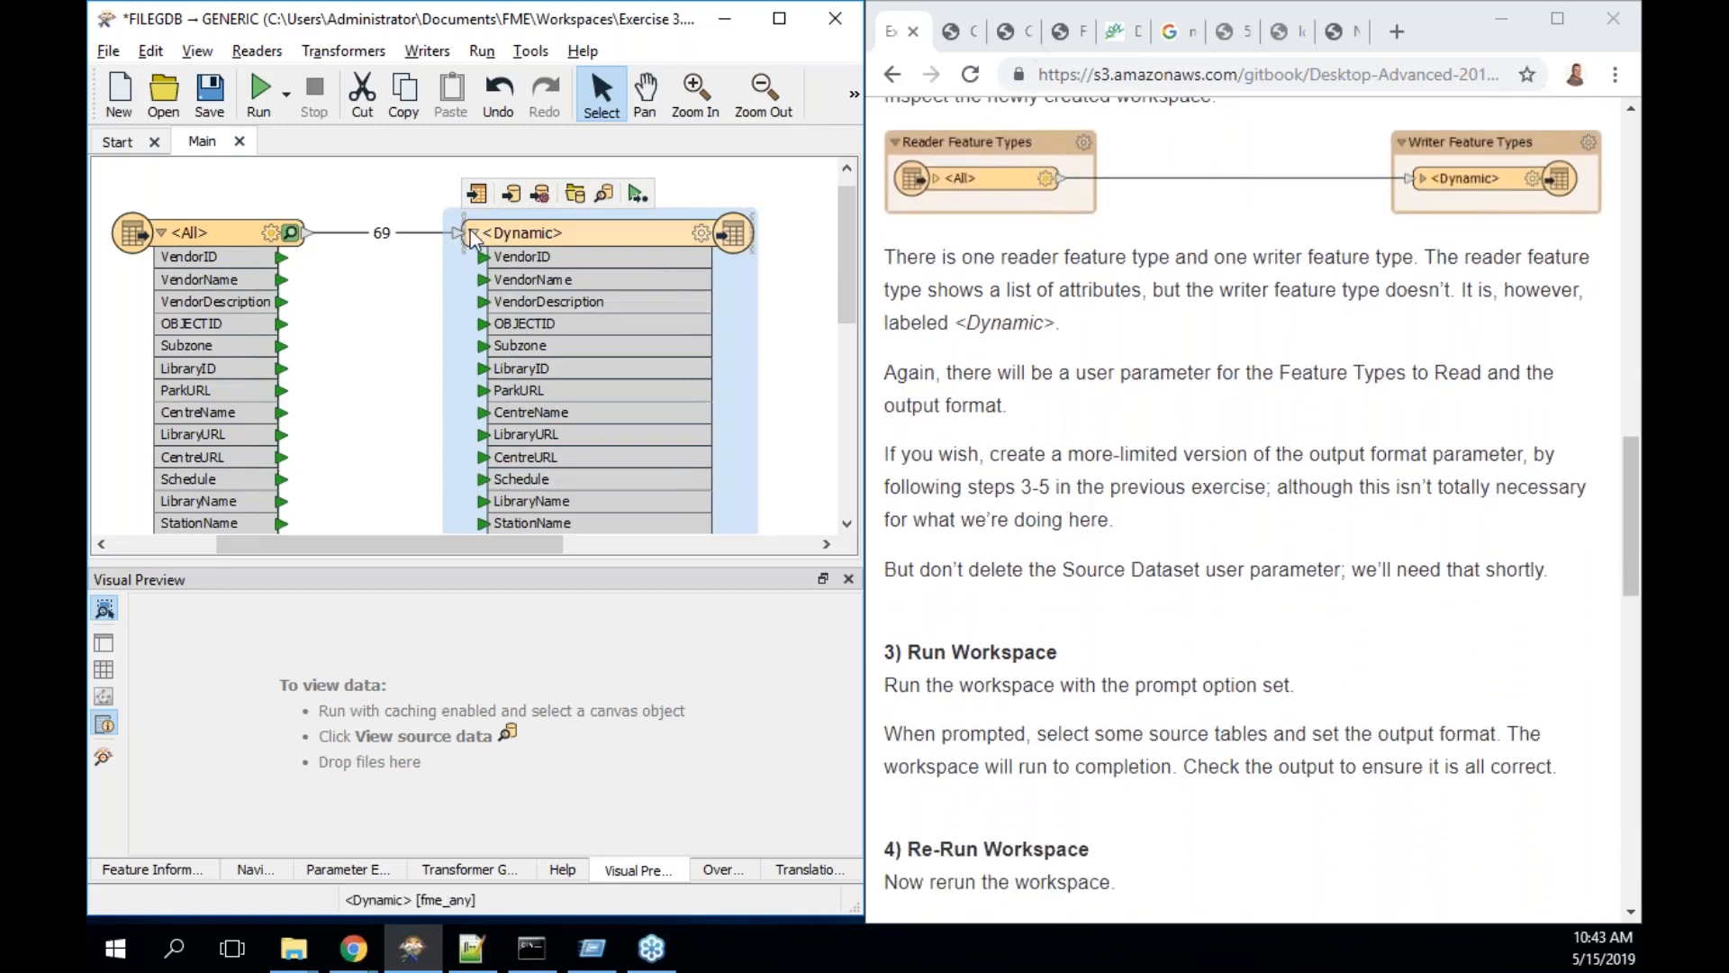
left_click(637, 194)
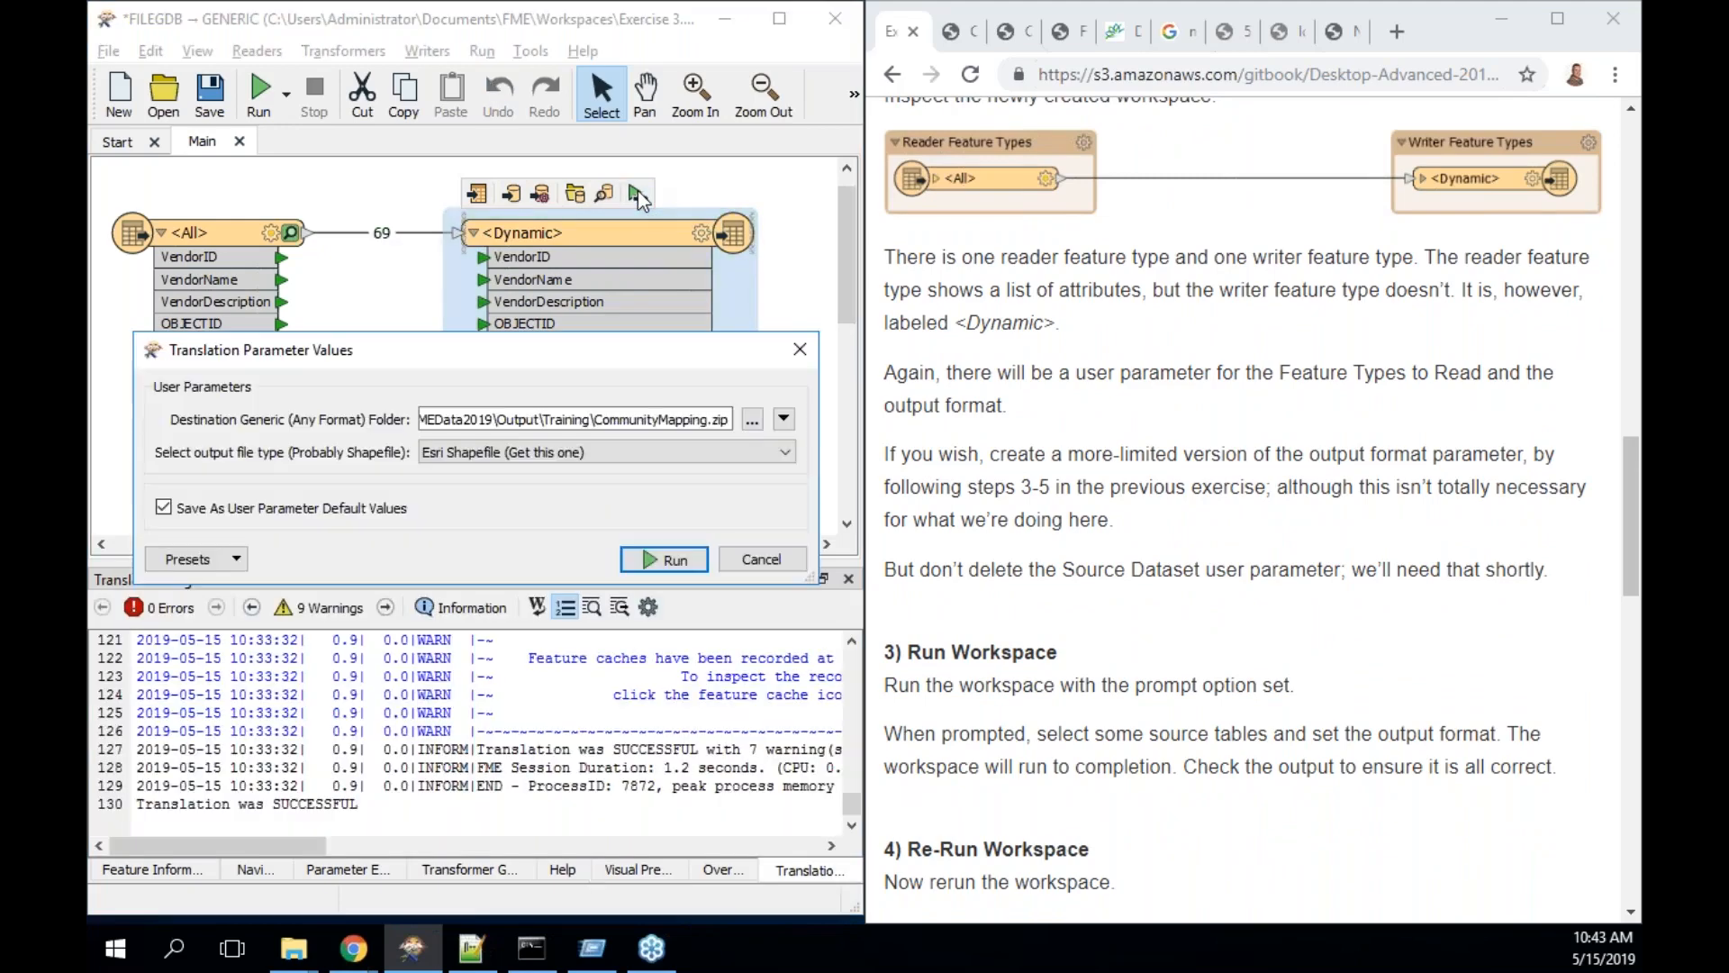
left_click(664, 560)
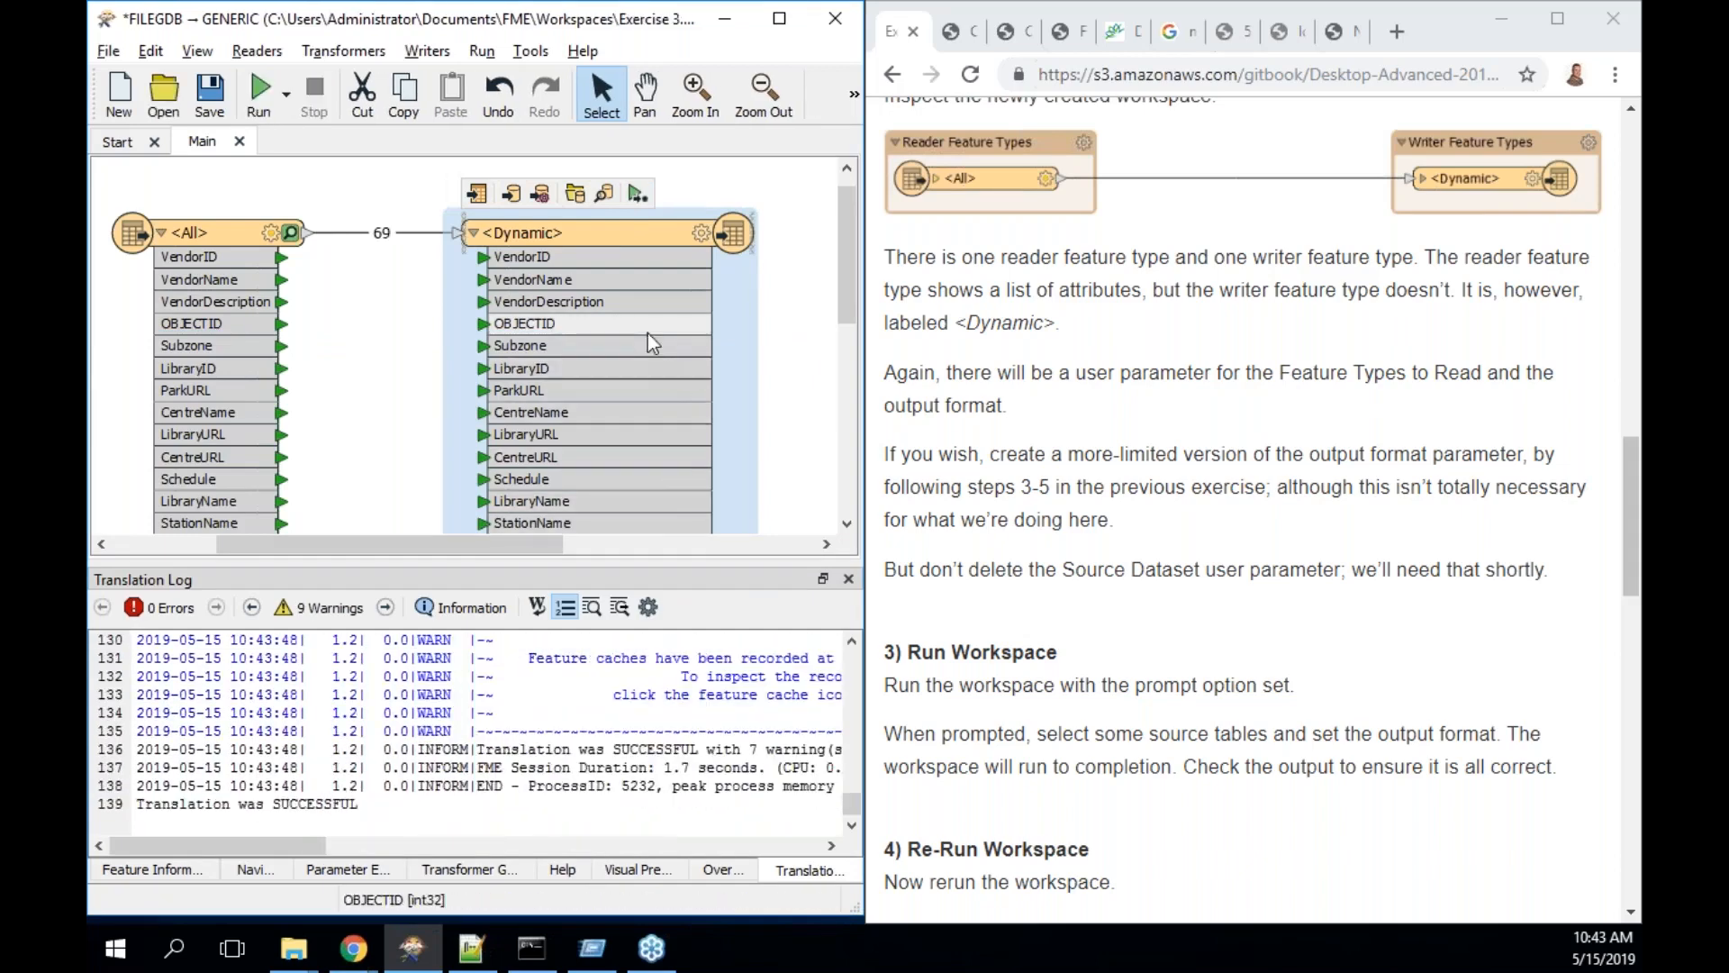
- Preview the written data read as Esri Shapefile, showing the Parks table with 69 rows
left_click(603, 197)
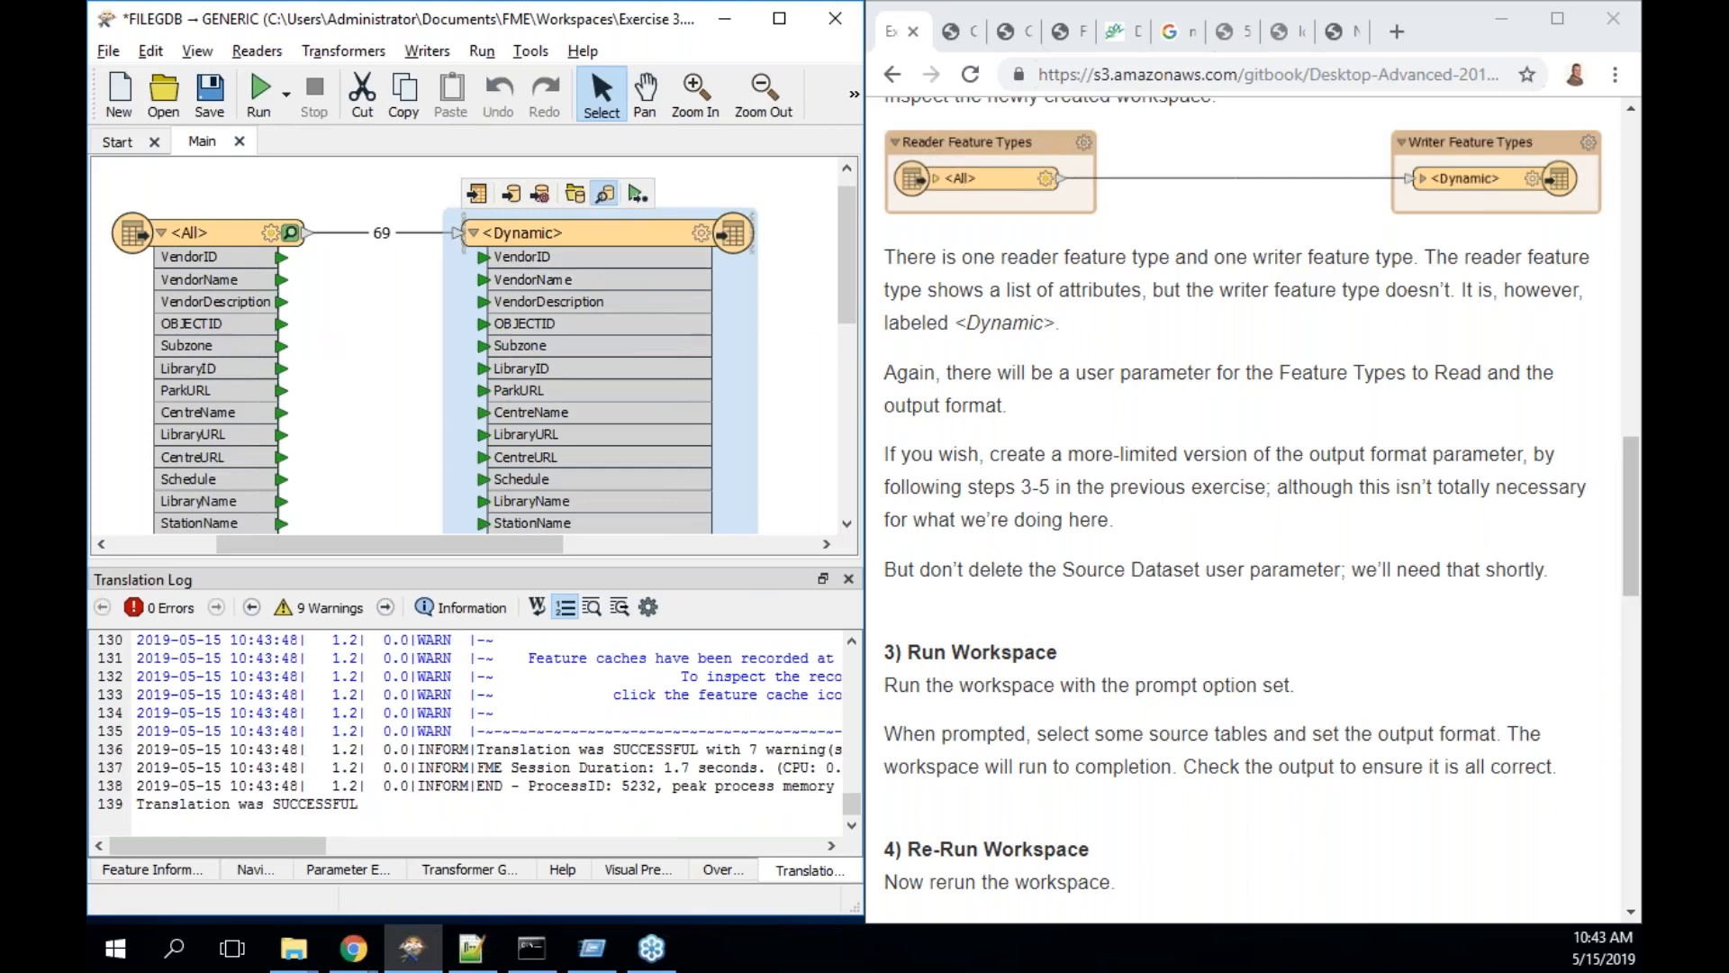
left_click(604, 193)
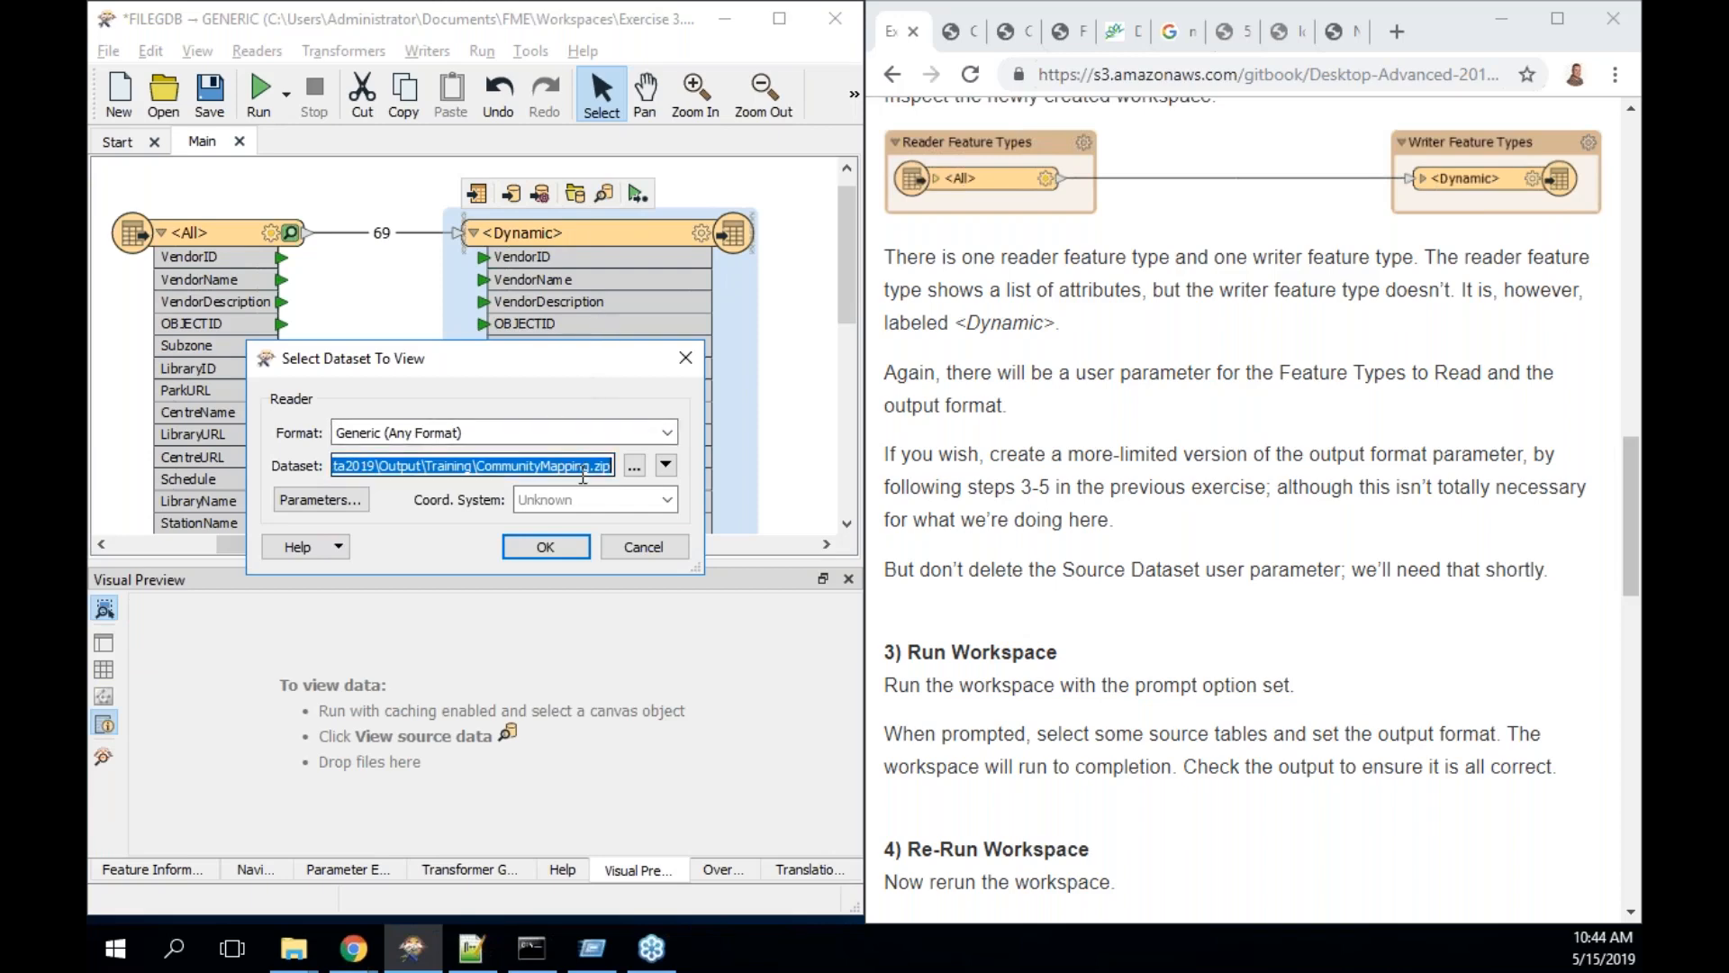
left_click(554, 545)
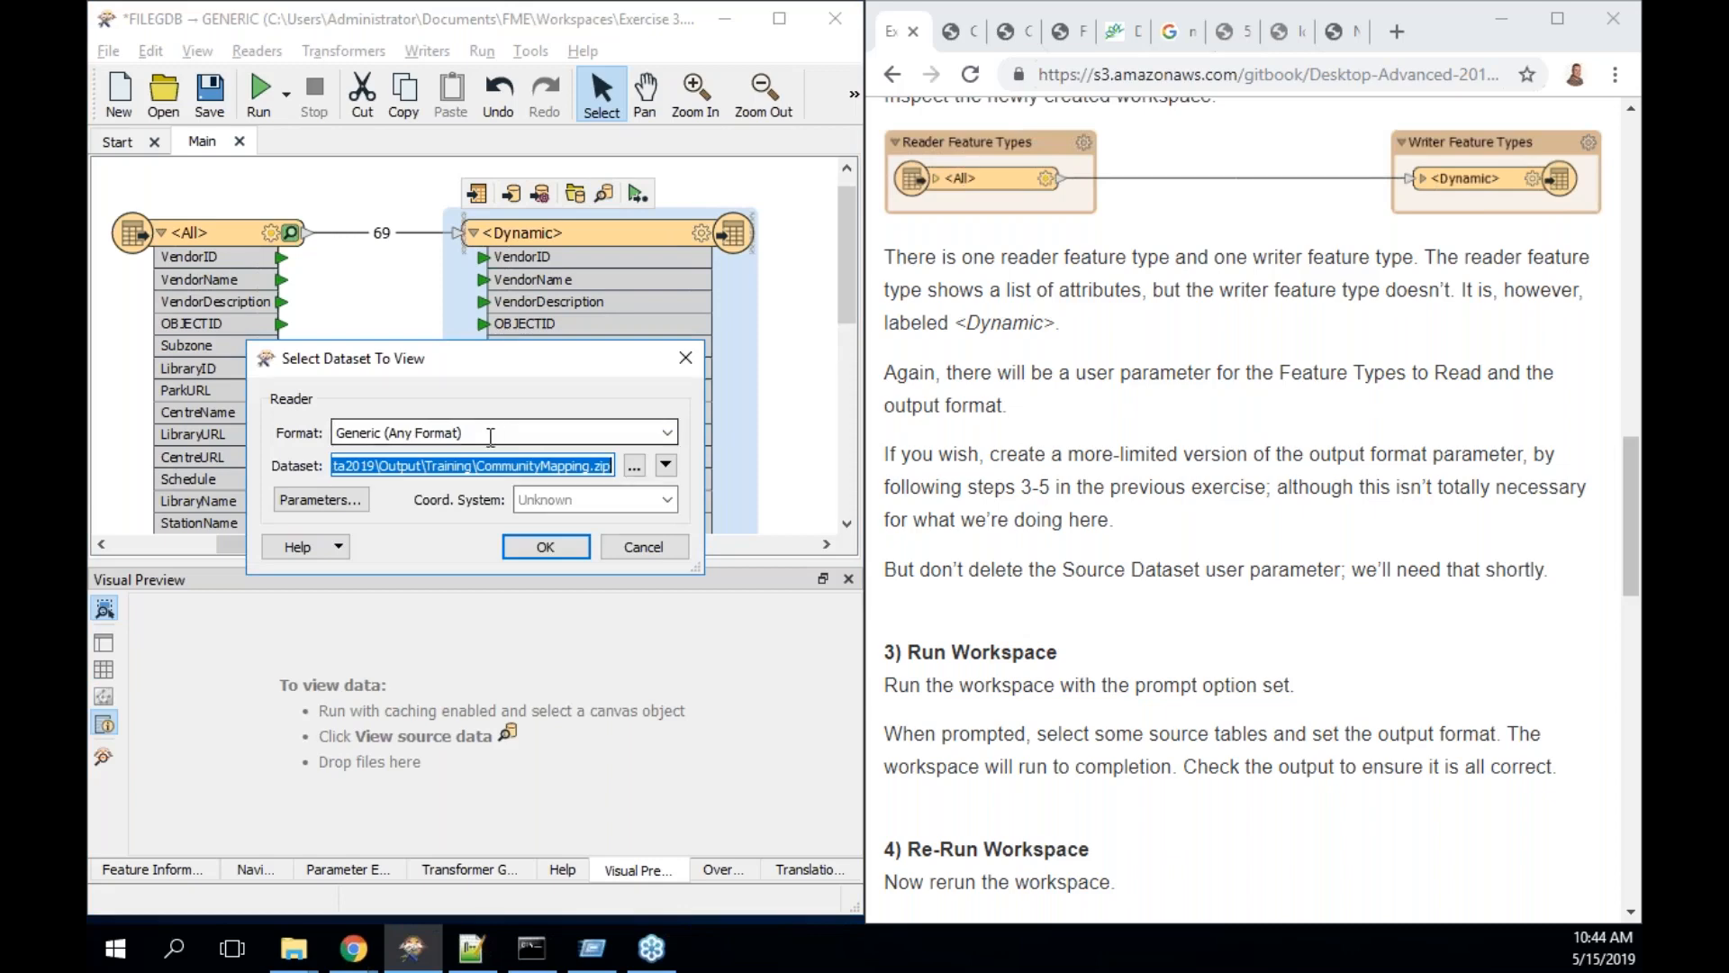
left_click(320, 499)
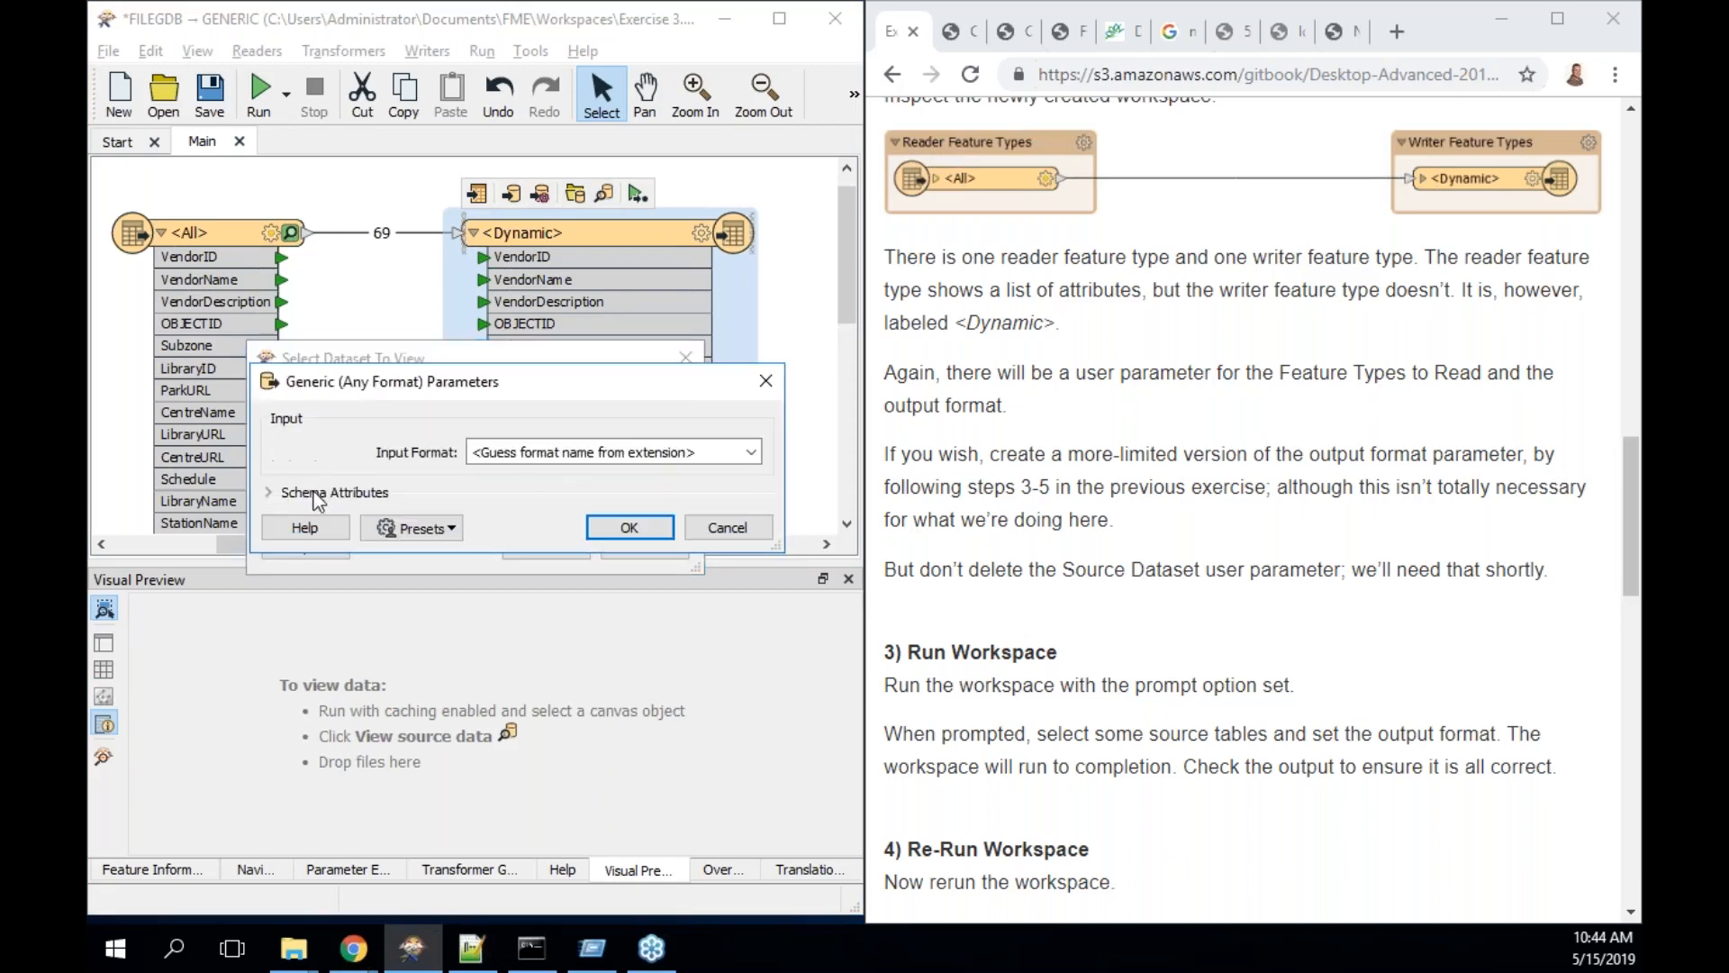
left_click(528, 451)
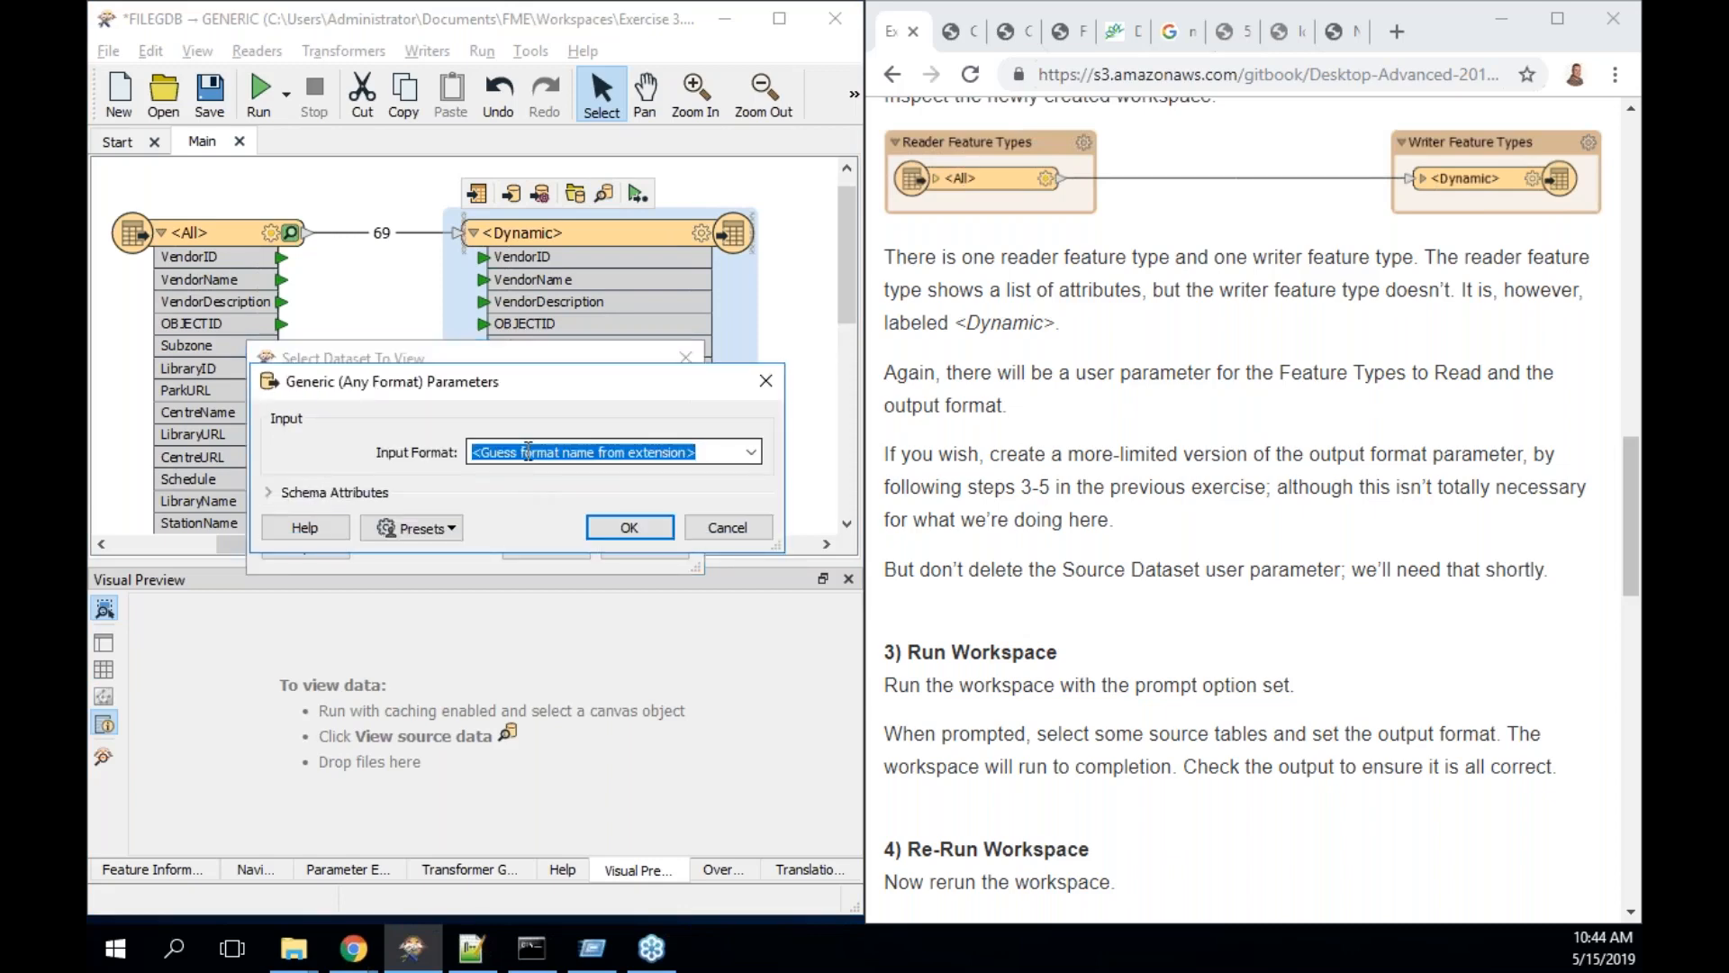
type("shapefile")
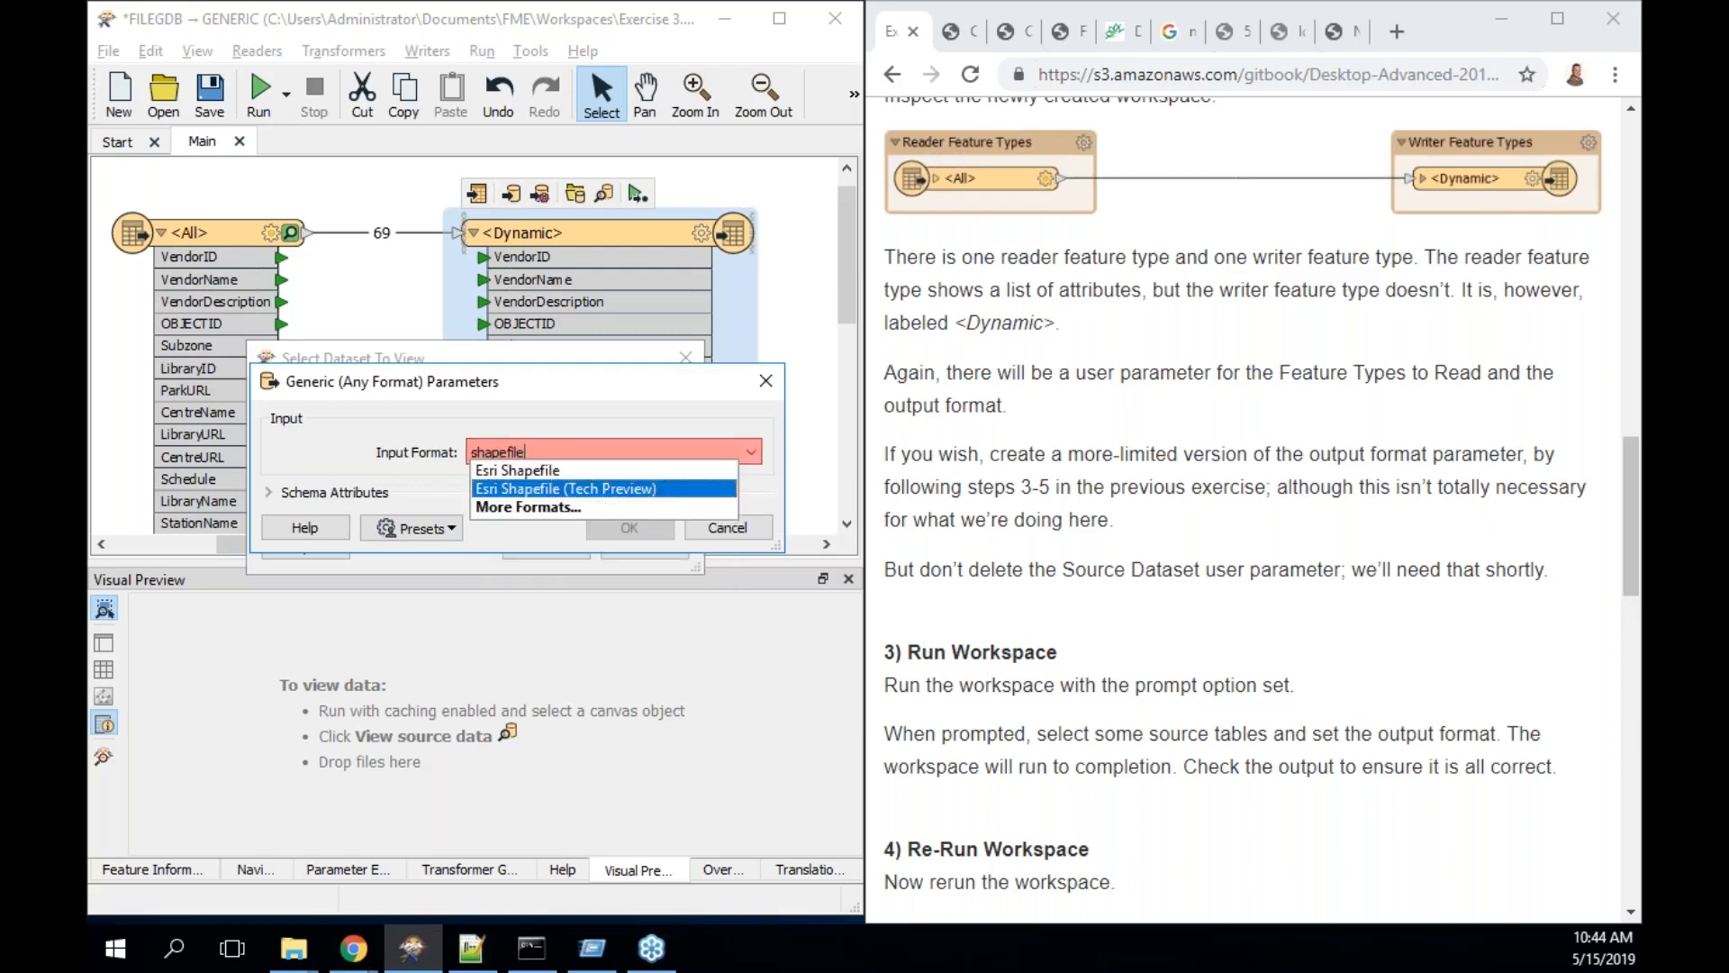
left_click(558, 470)
left_click(630, 527)
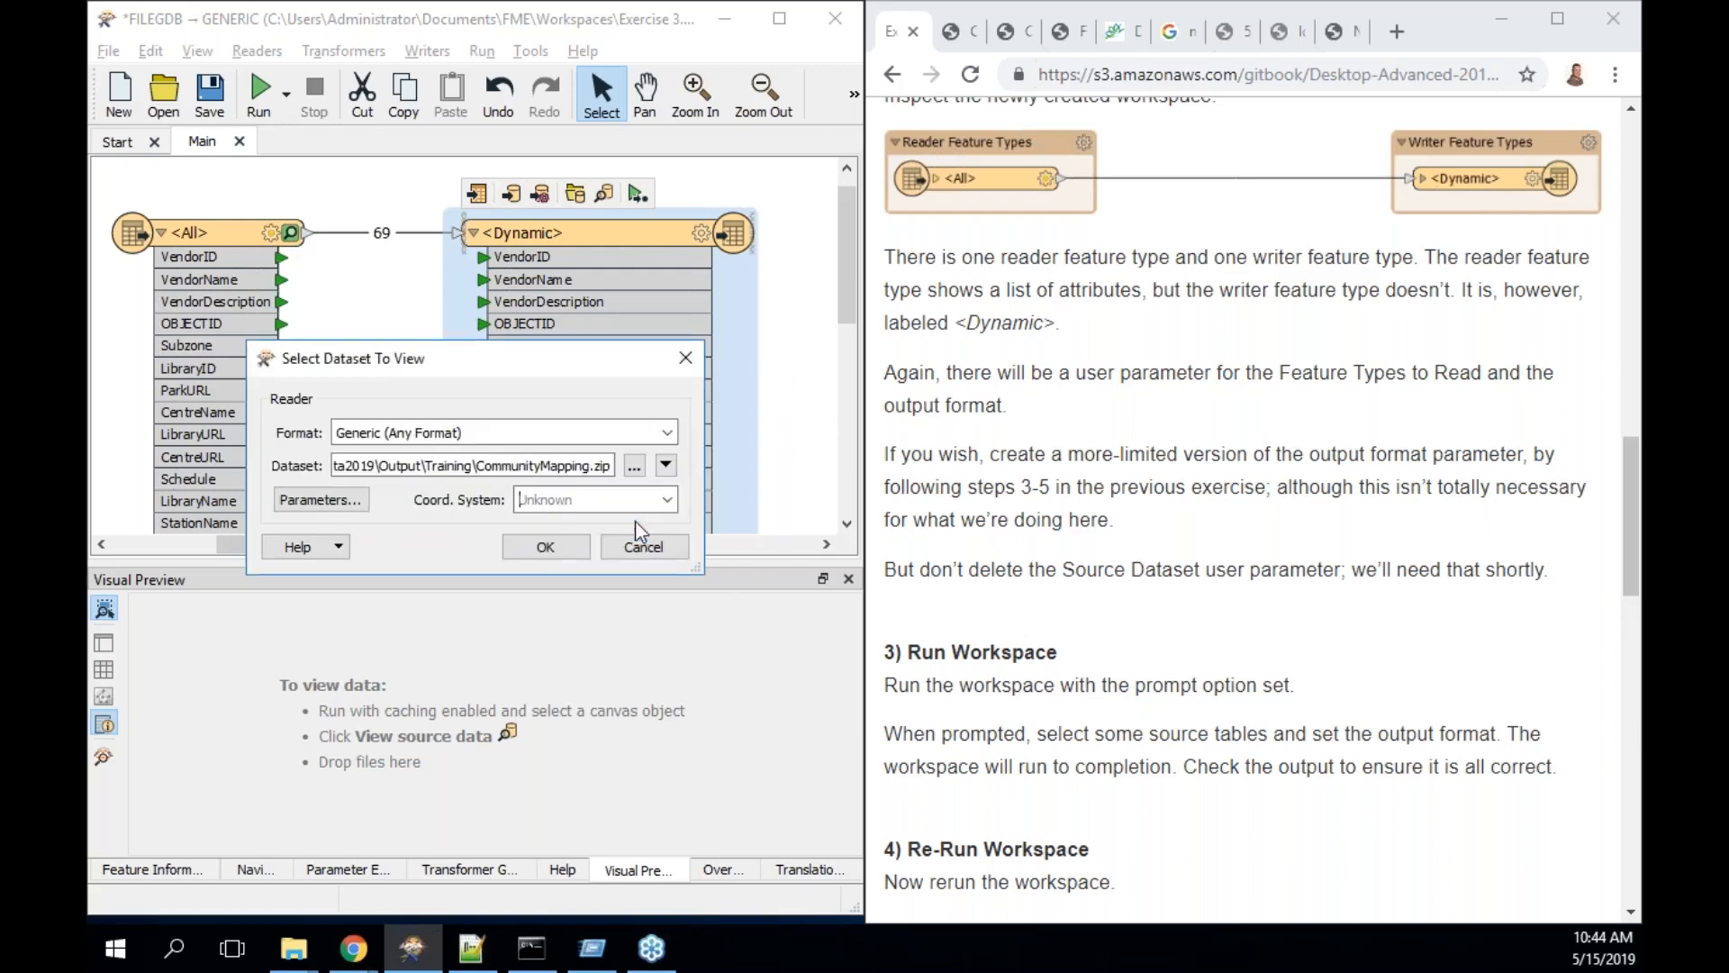
left_click(544, 545)
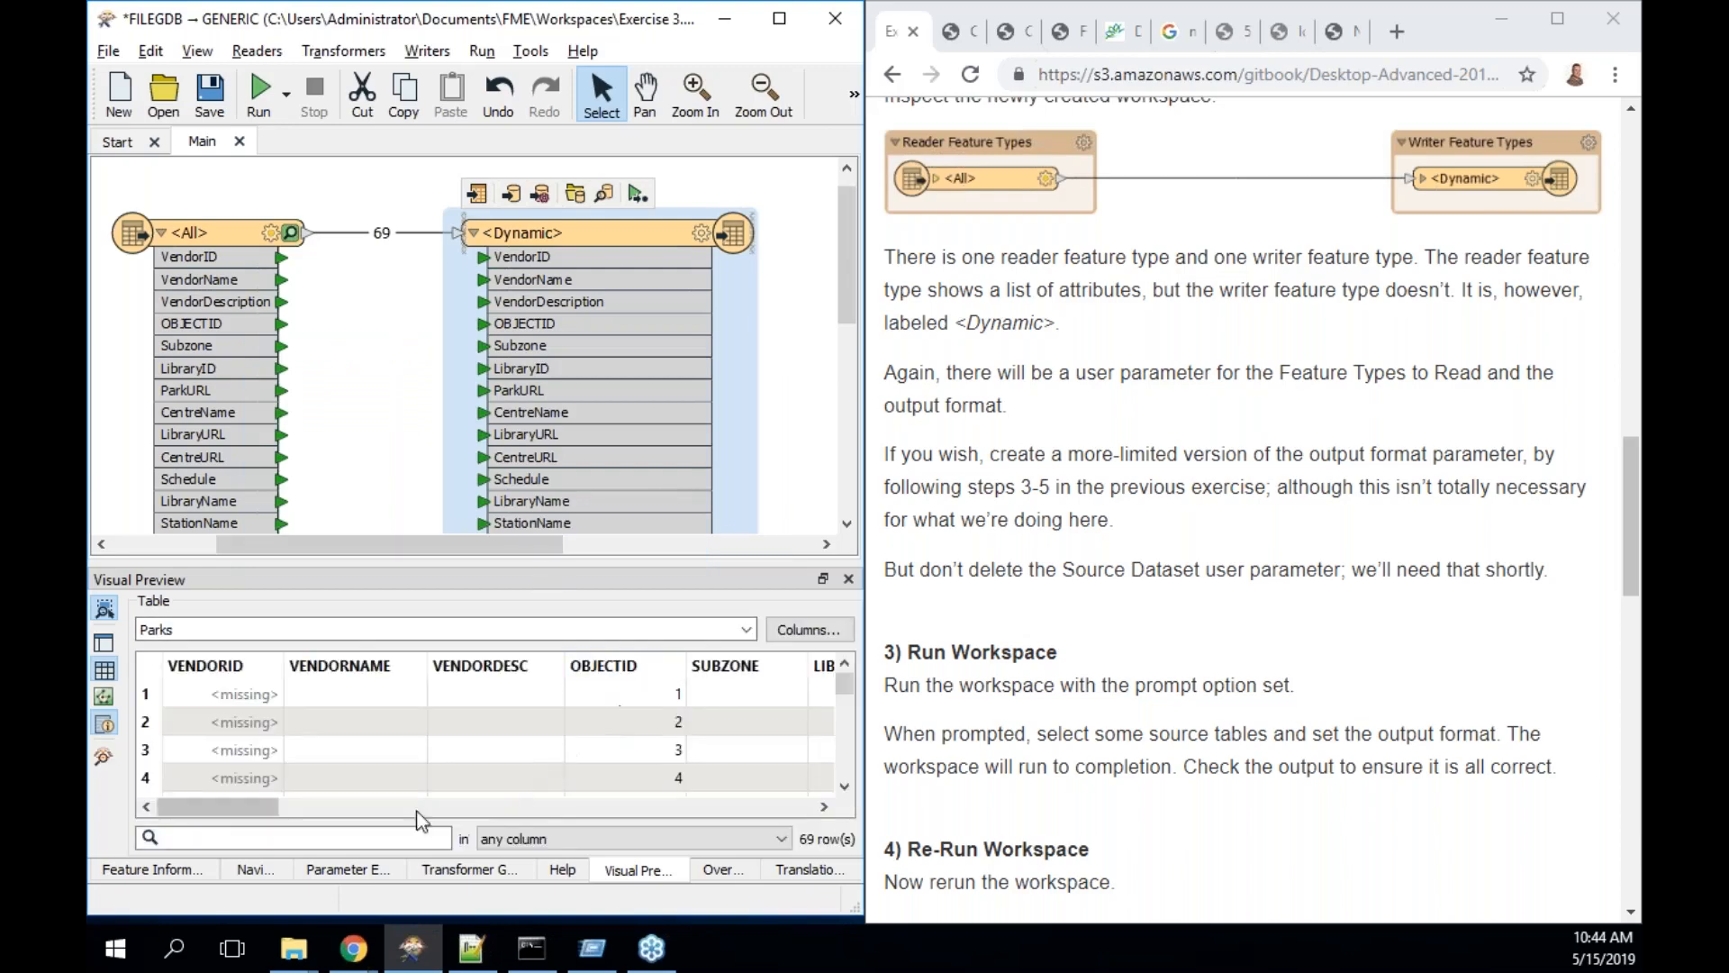
- Open the <Dynamic> writer feature type's User Attributes list
mouse_move(240, 806)
left_mouse_down()
mouse_move(661, 781)
mouse_move(802, 803)
mouse_move(238, 792)
left_mouse_up()
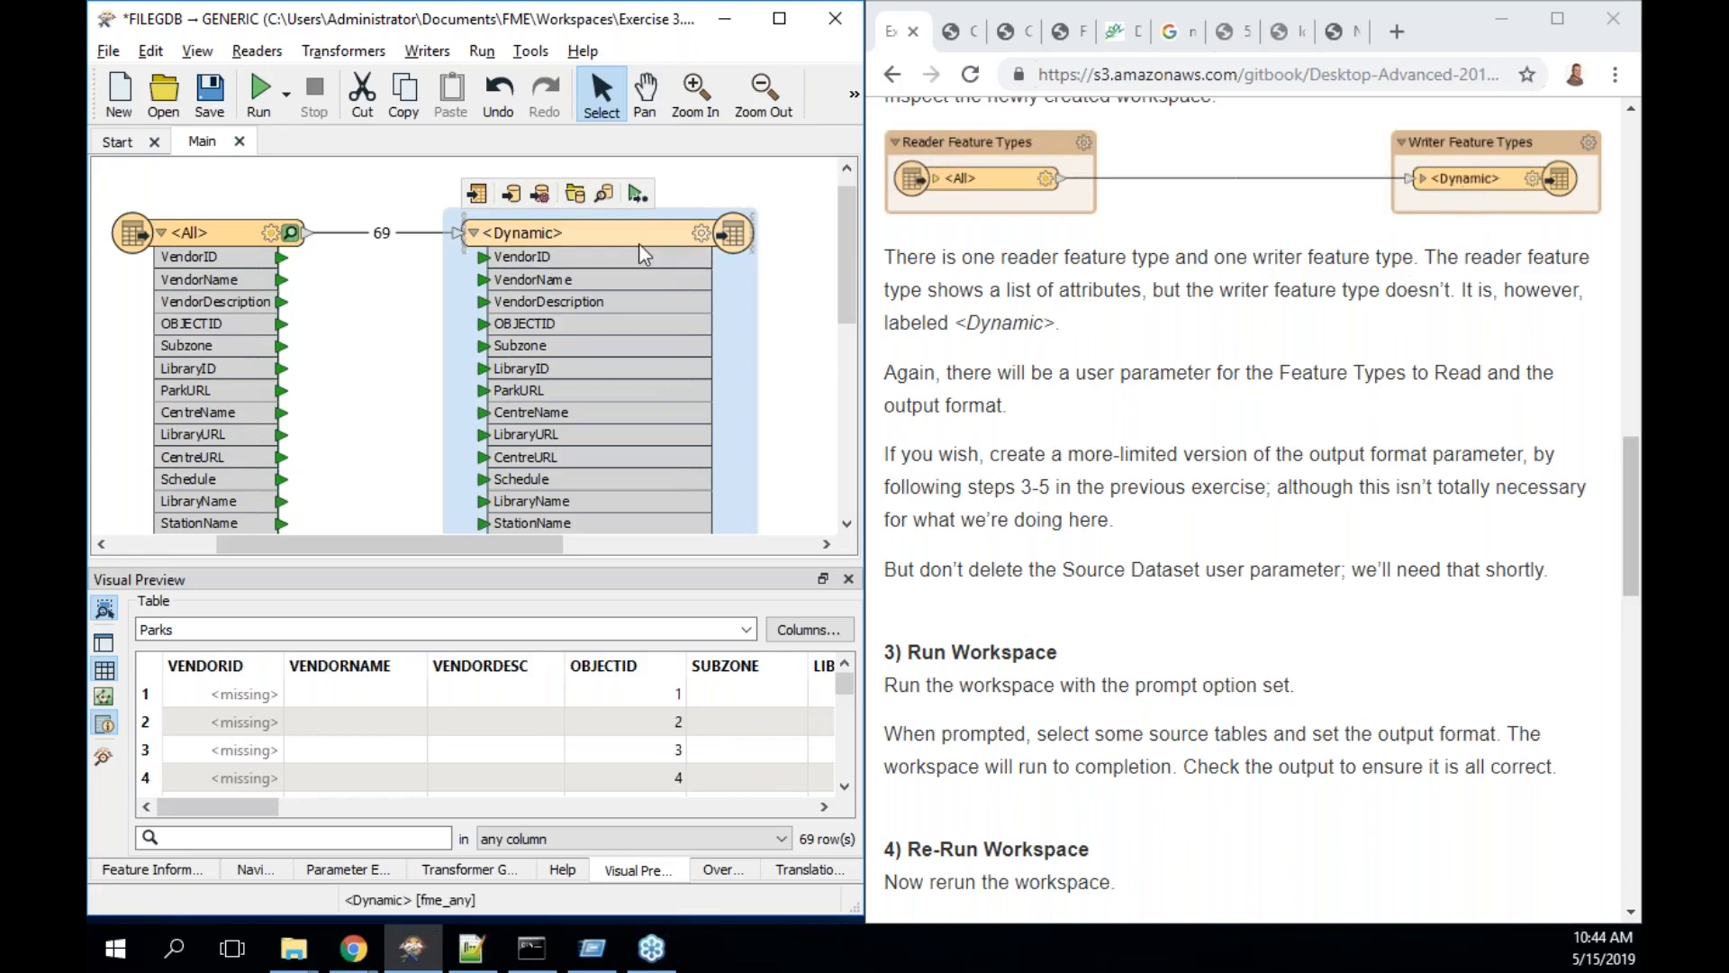
mouse_move(643, 254)
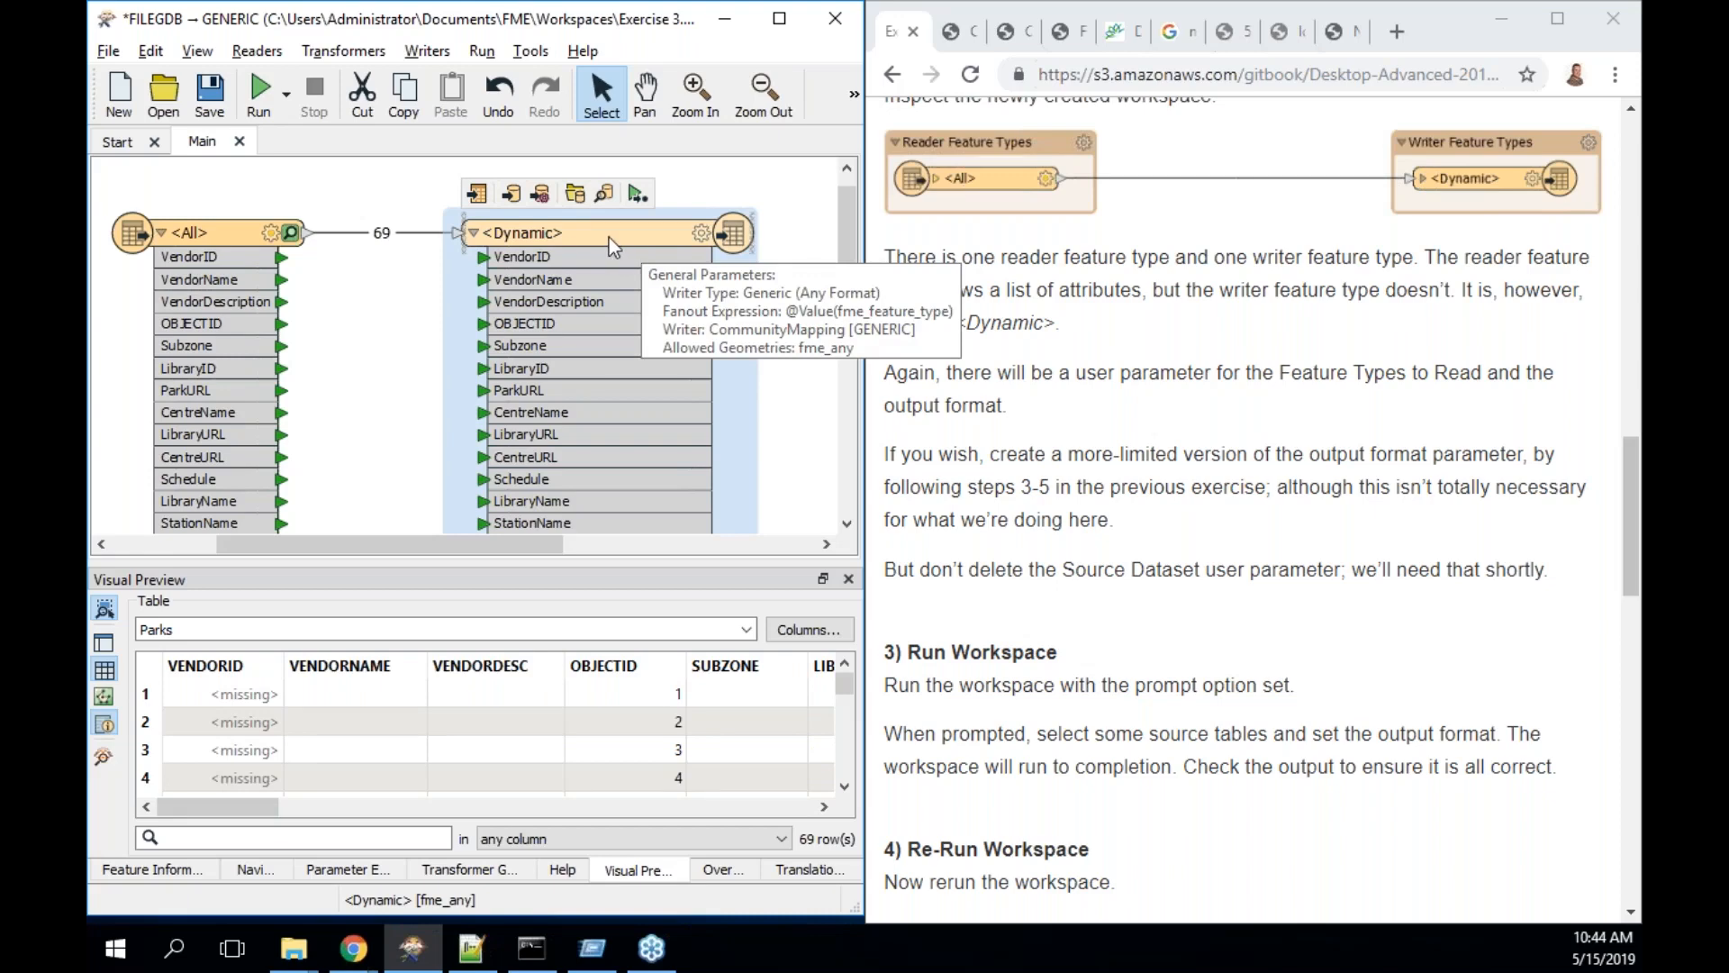
double_click(609, 236)
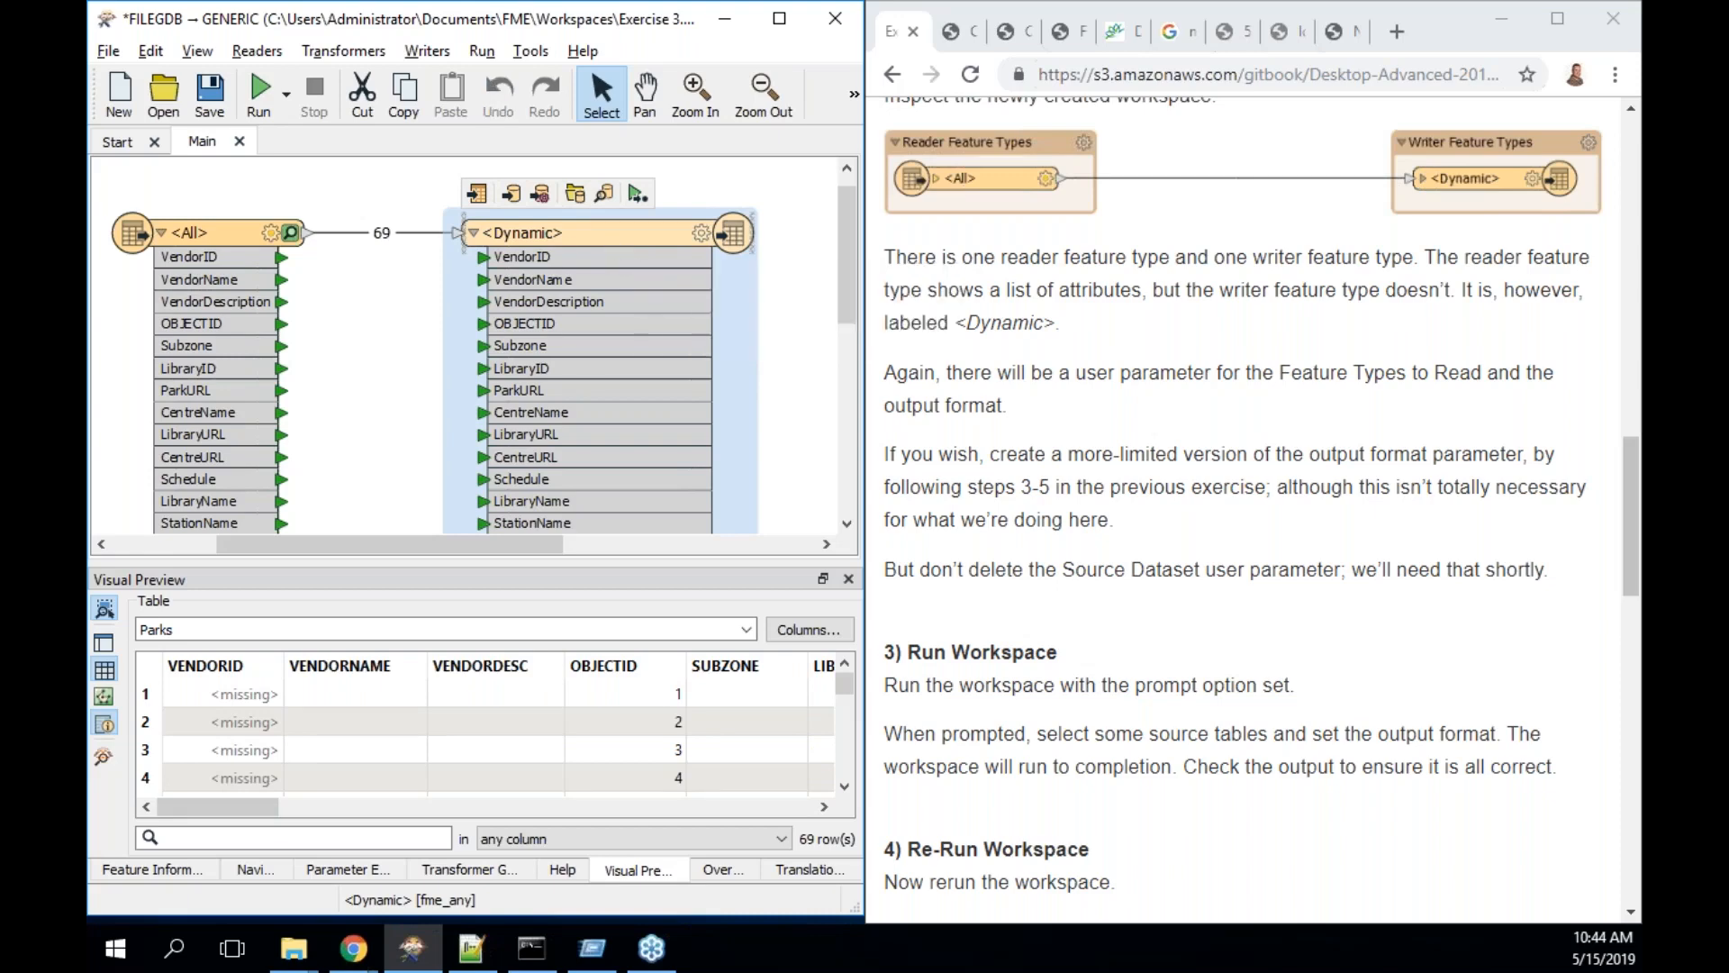
left_click(353, 182)
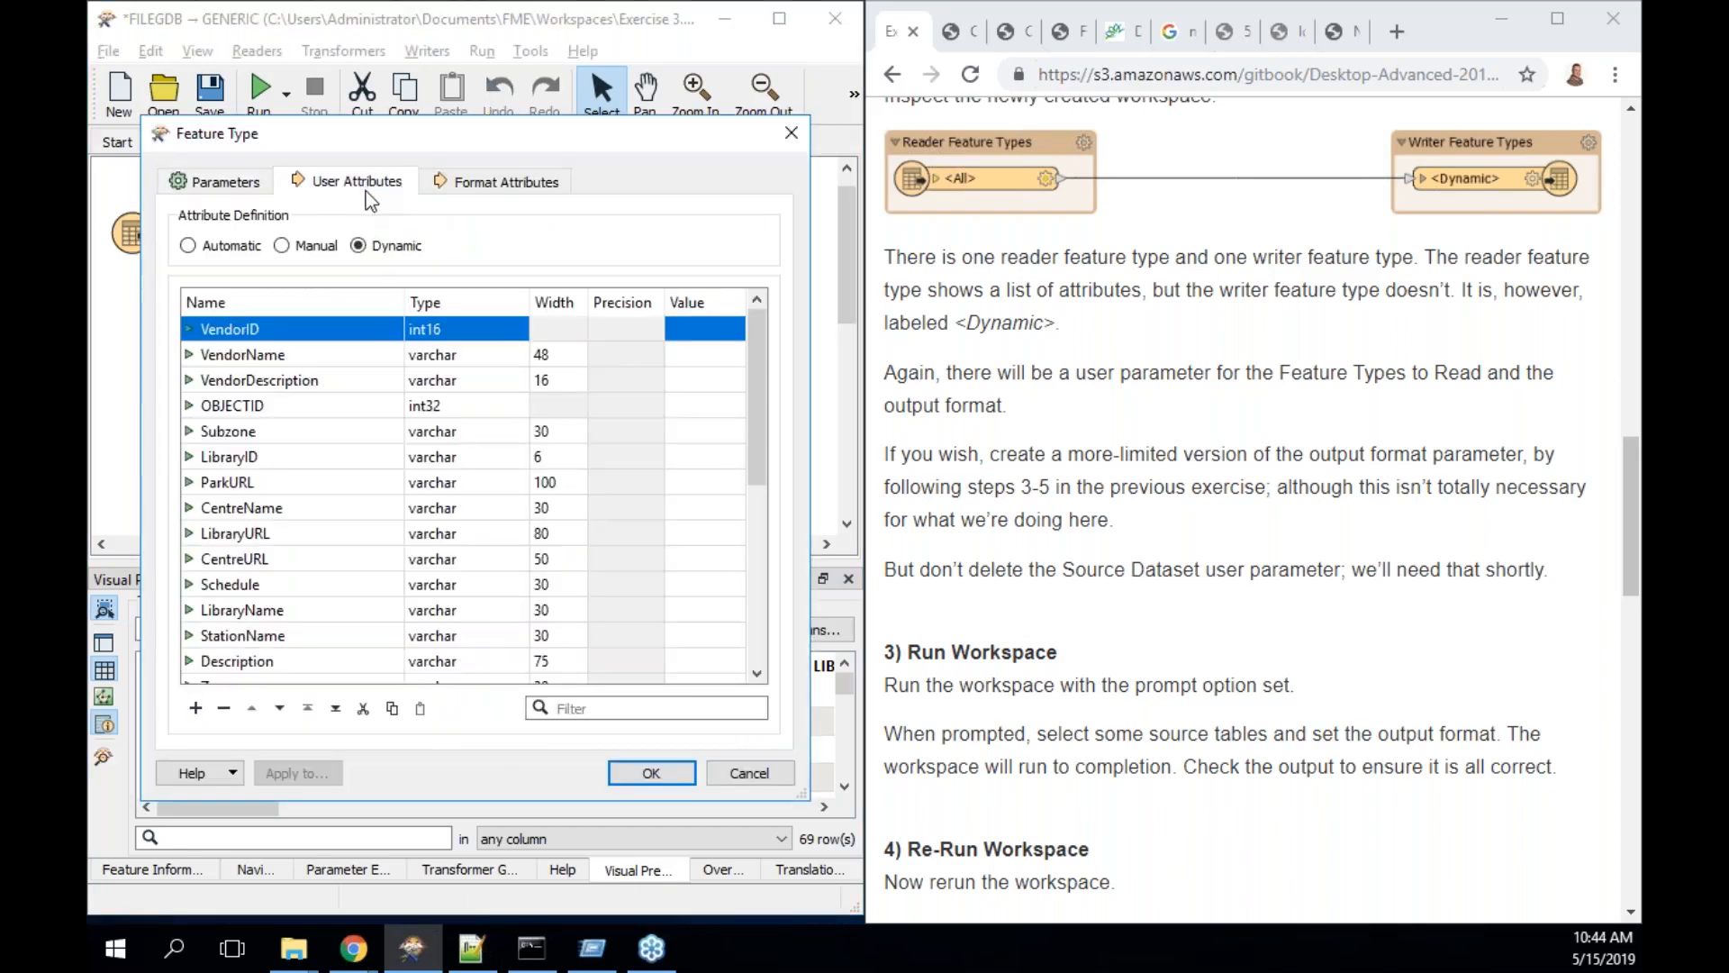
- Delete every user attribute row until the writer's attribute list is empty
left_click(227, 711)
left_click(227, 711)
left_click(227, 711)
left_click(227, 711)
left_click(227, 712)
left_click(227, 712)
double_click(227, 712)
double_click(227, 711)
left_click(227, 712)
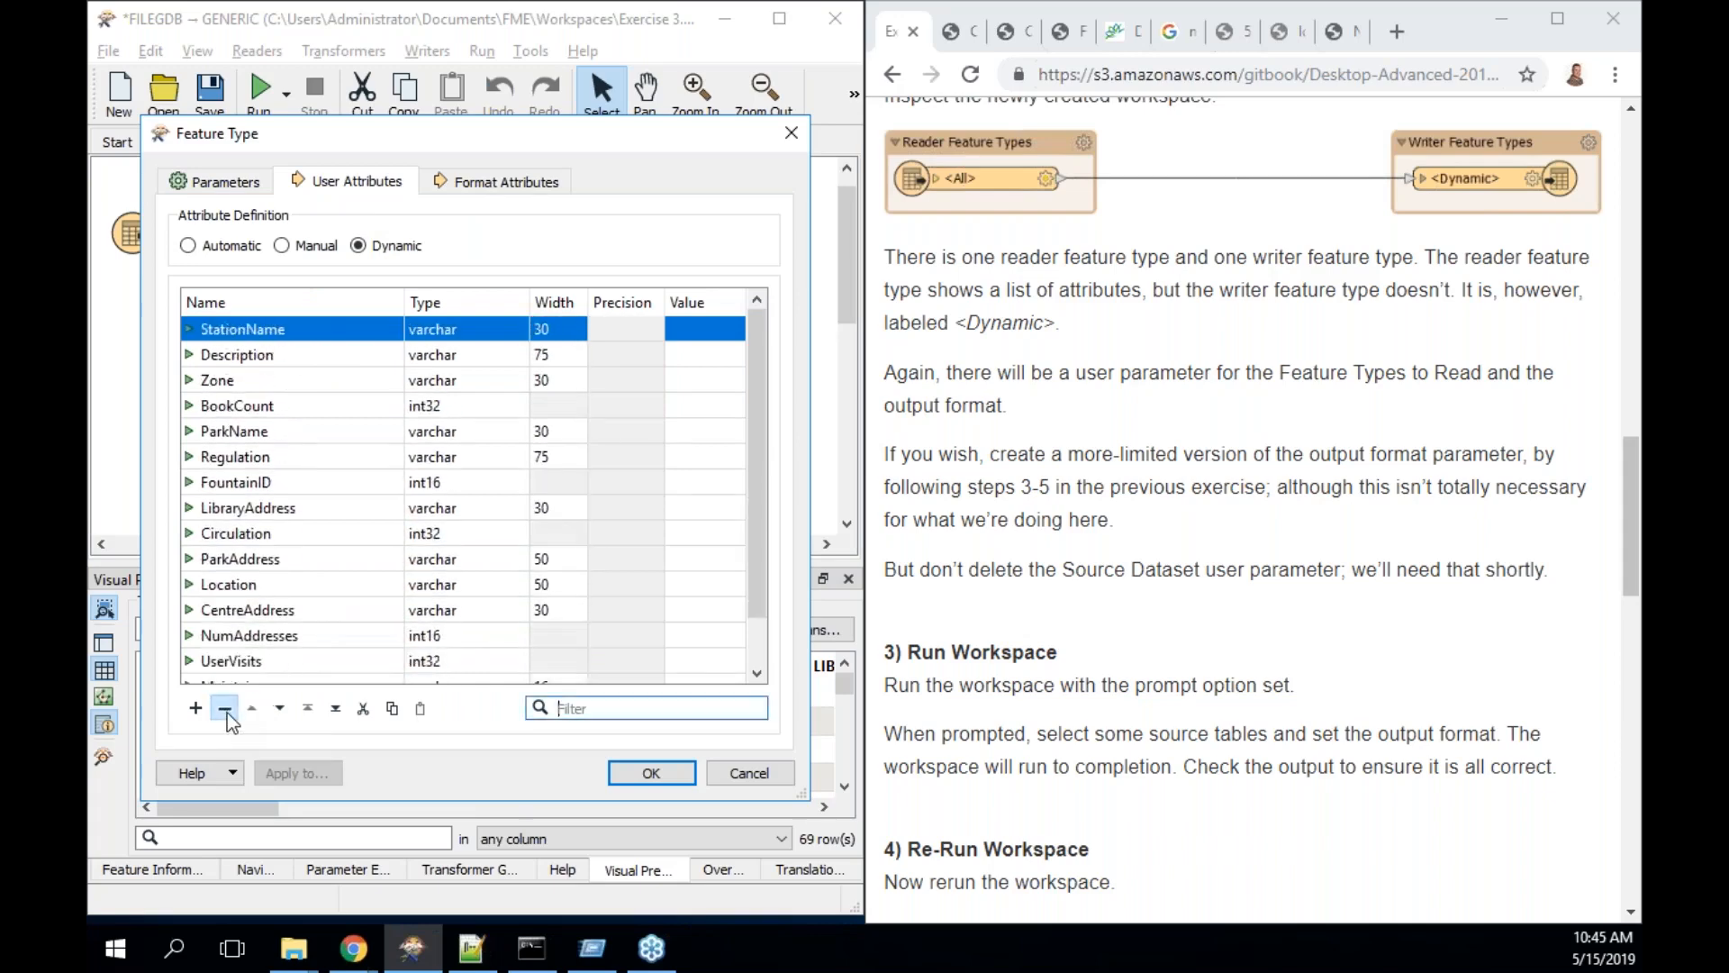
double_click(227, 712)
left_click(227, 711)
double_click(227, 712)
left_click(227, 711)
double_click(227, 712)
double_click(227, 711)
left_click(227, 711)
double_click(227, 711)
left_click(227, 712)
left_click(227, 712)
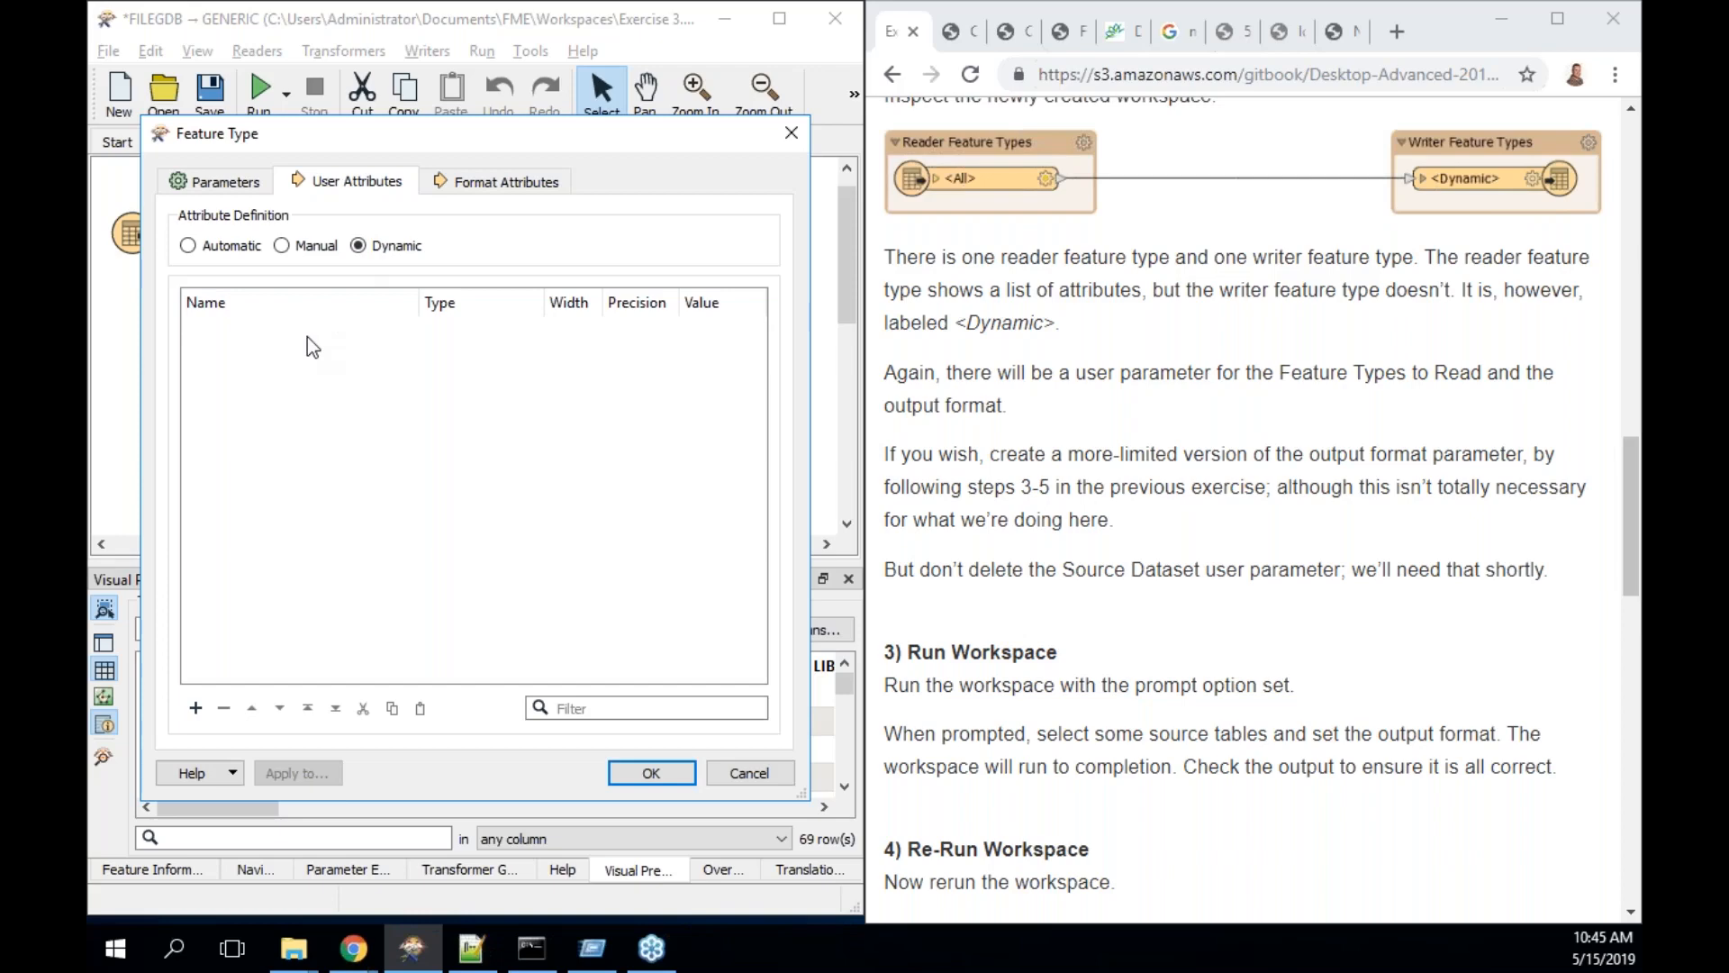
- Accept the emptied writer schema and rerun the workspace up to the <Dynamic> writer
left_click(661, 766)
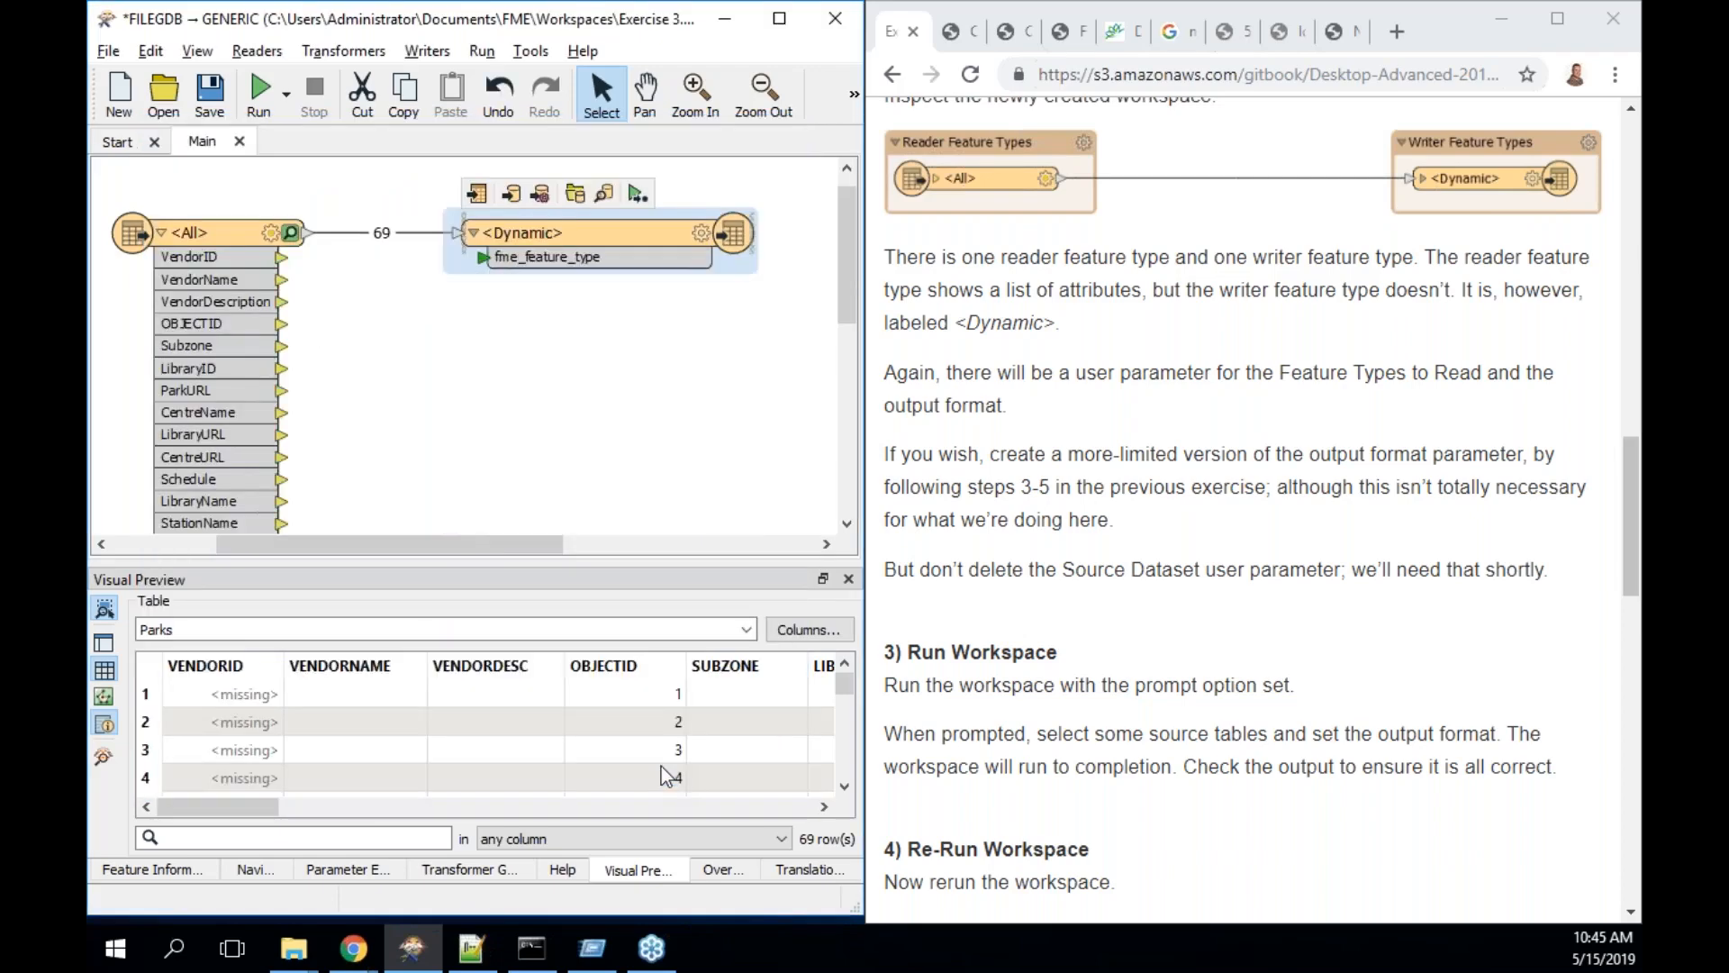
left_click(639, 193)
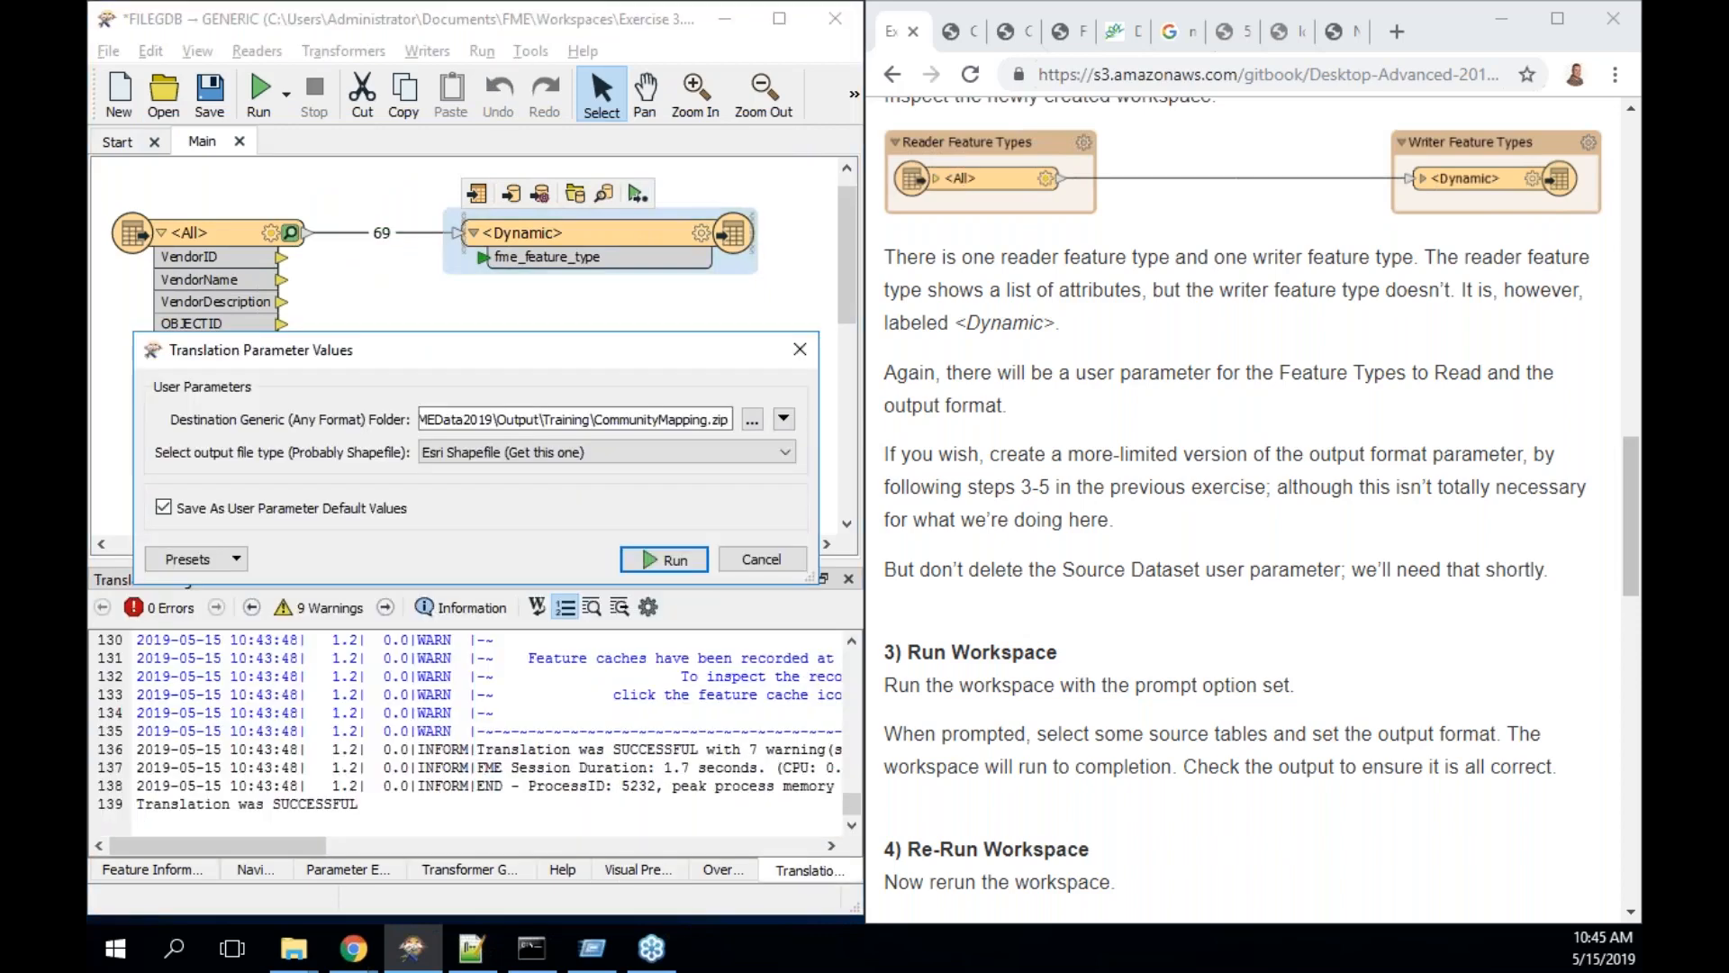
left_click(677, 566)
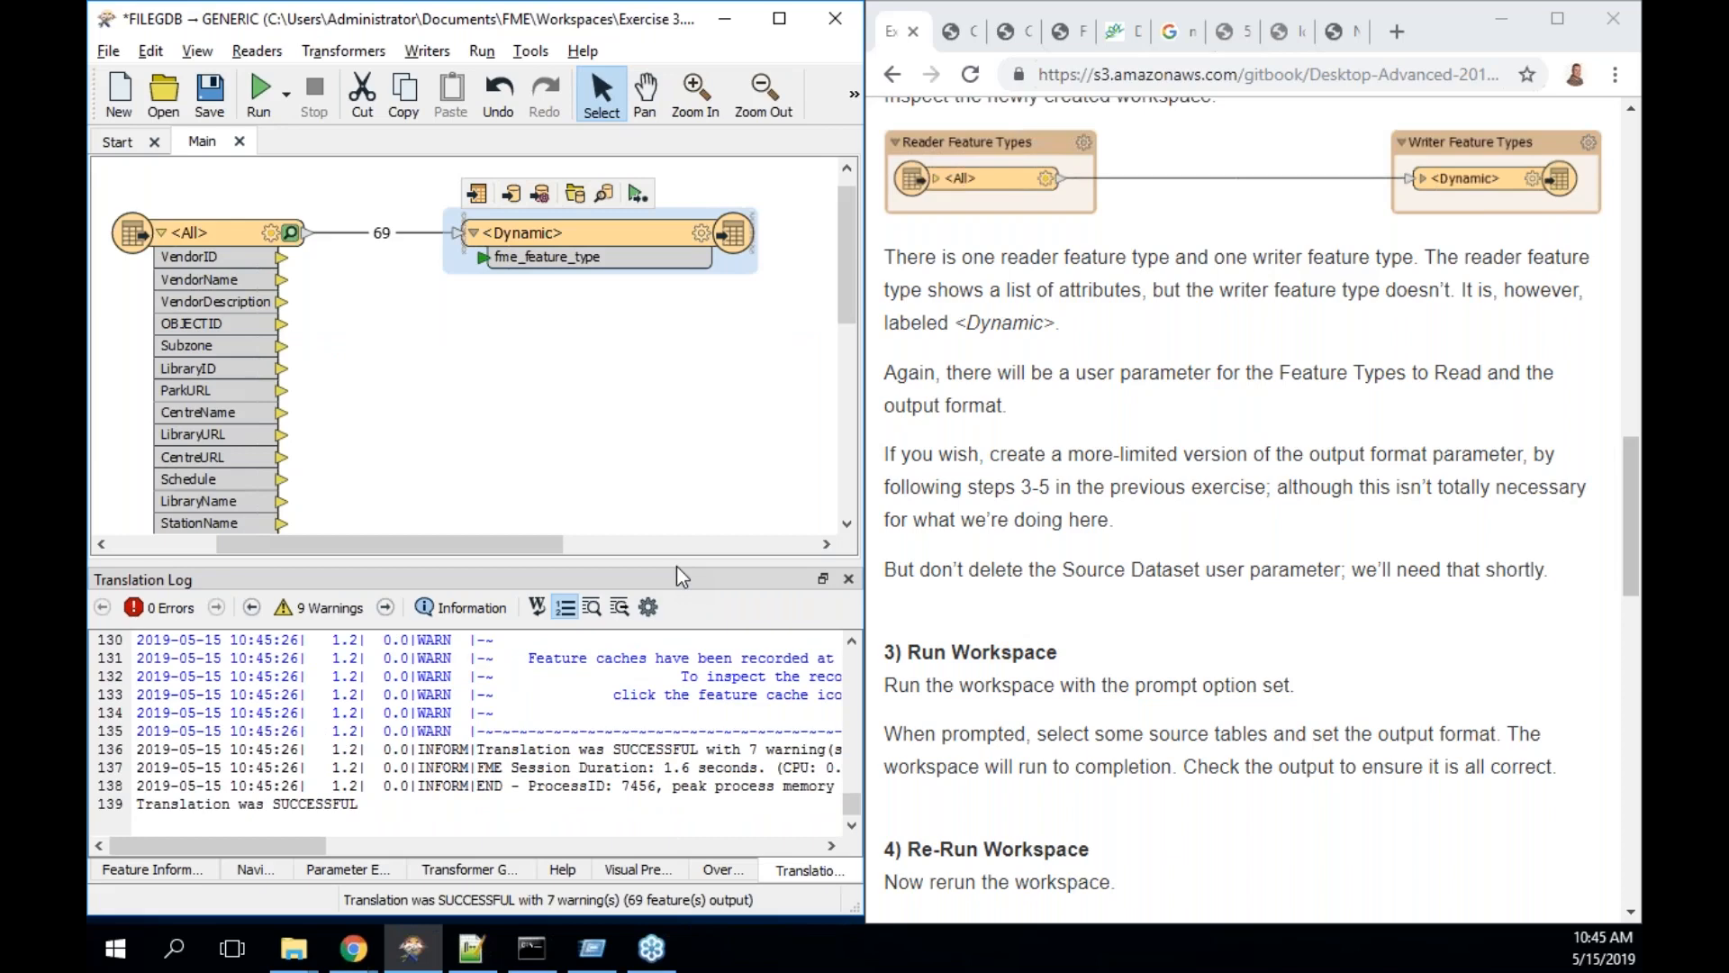
- Preview the new output as Esri Shapefile, showing Parks names, addresses and URLs
left_click(605, 197)
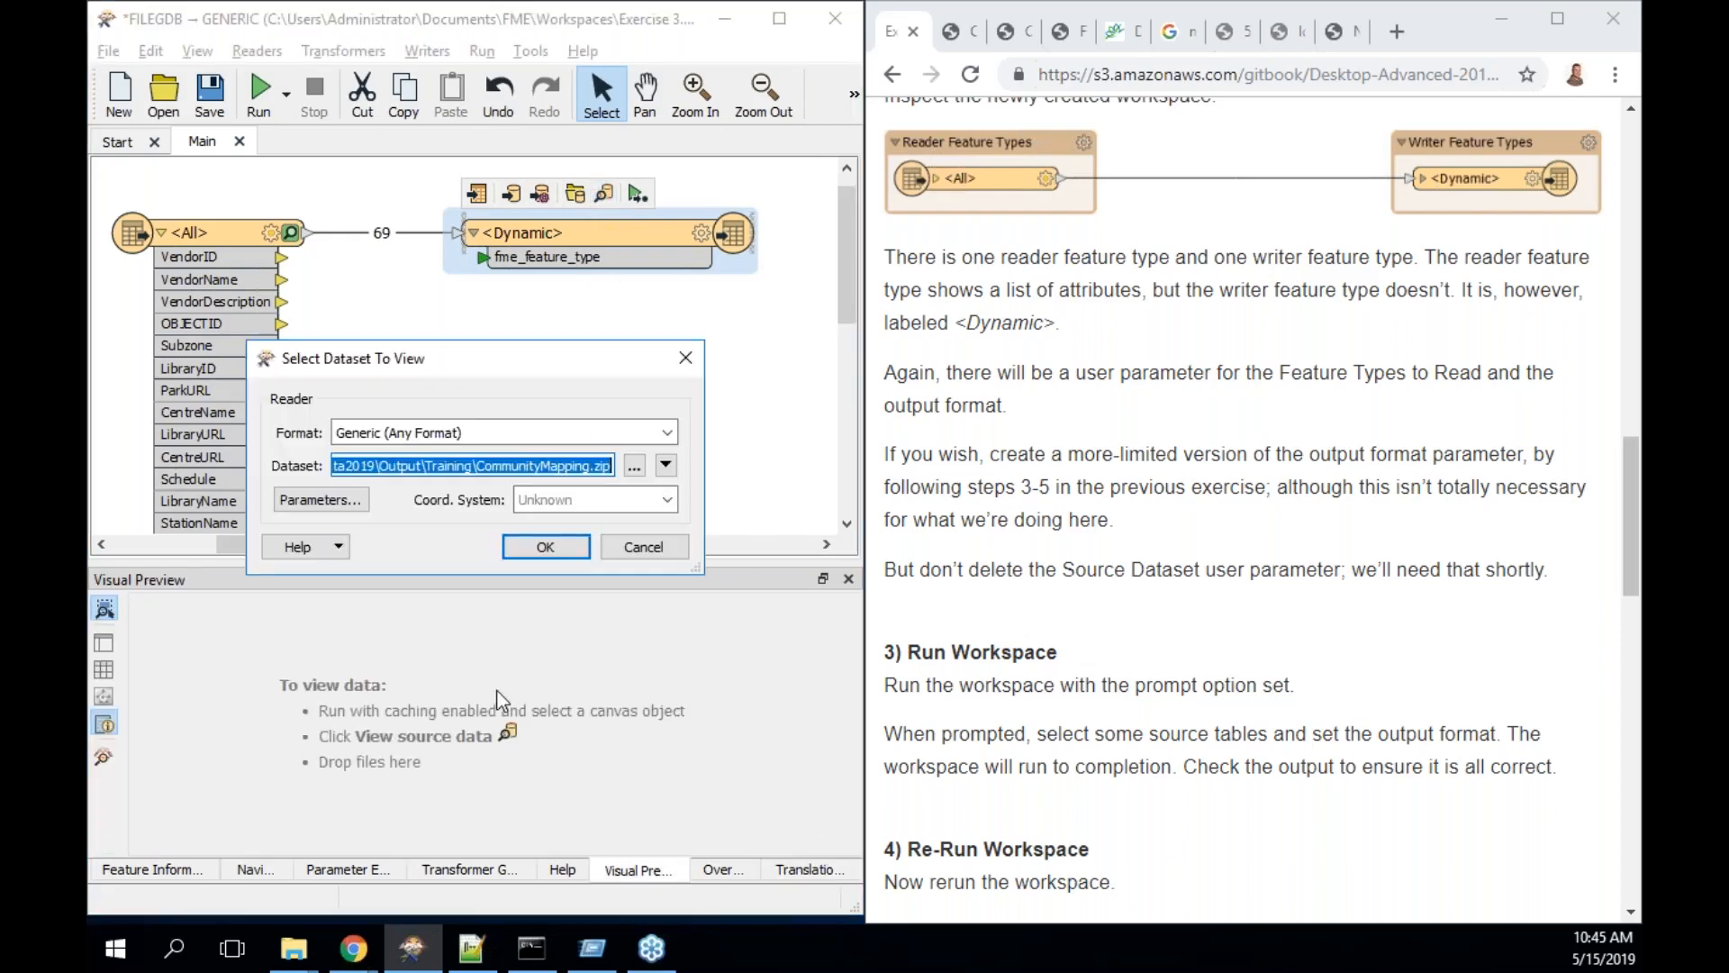
left_click(350, 499)
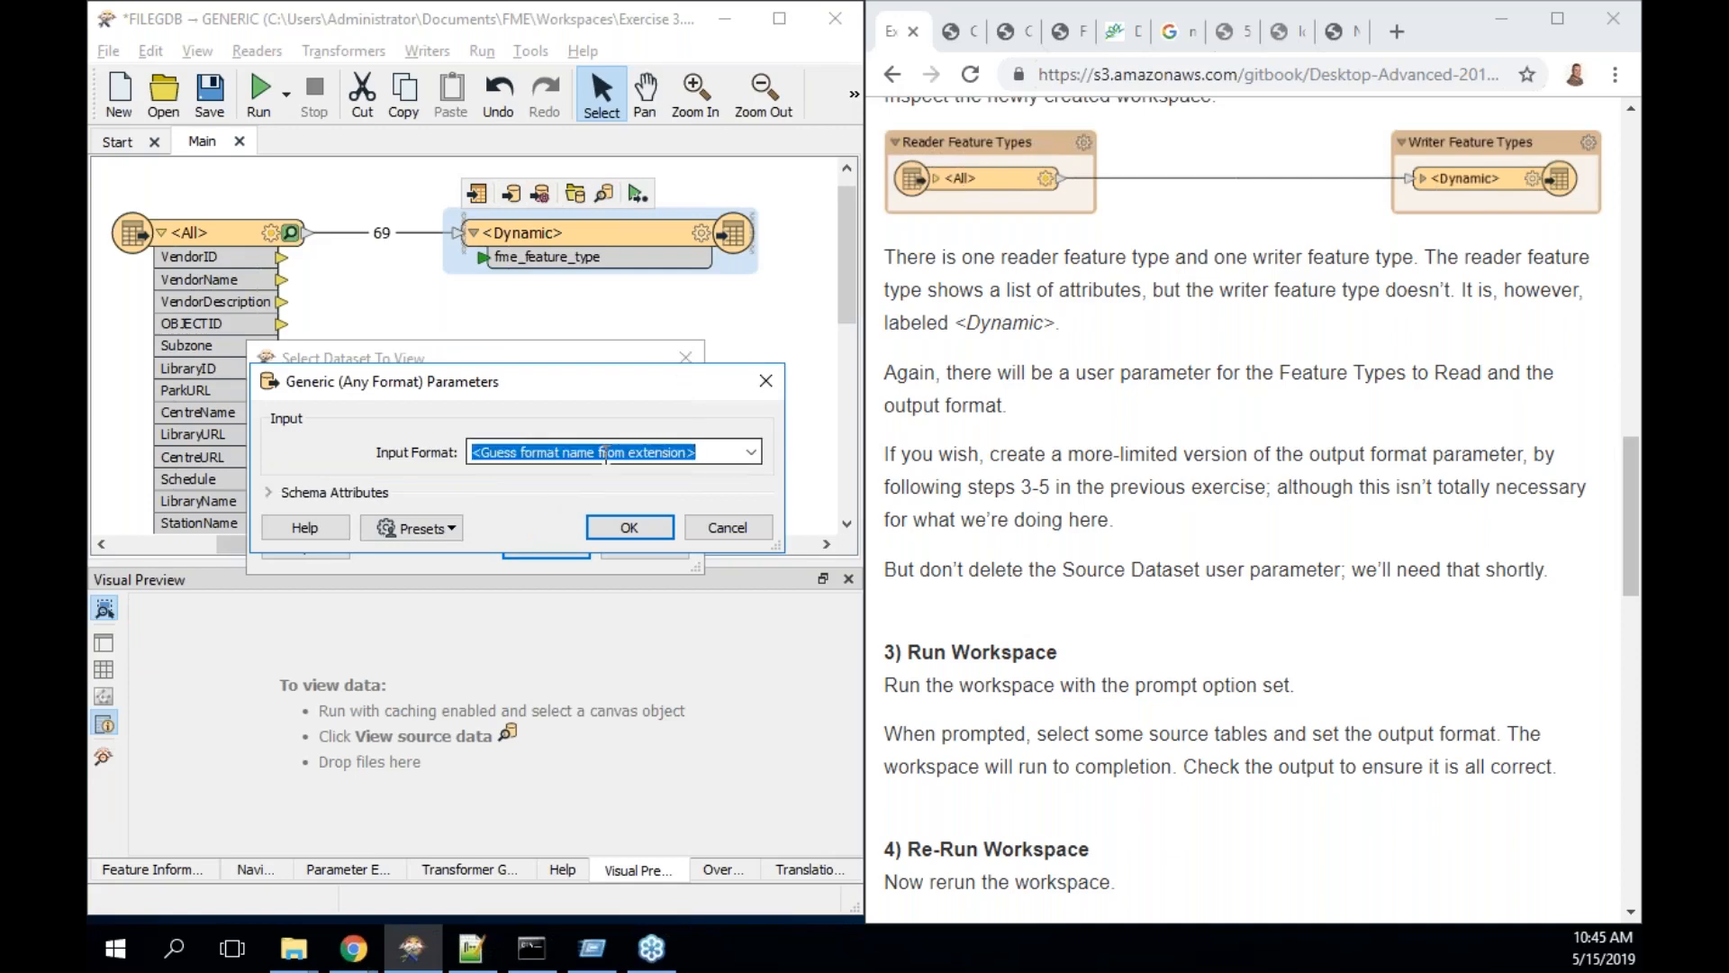
type("shape")
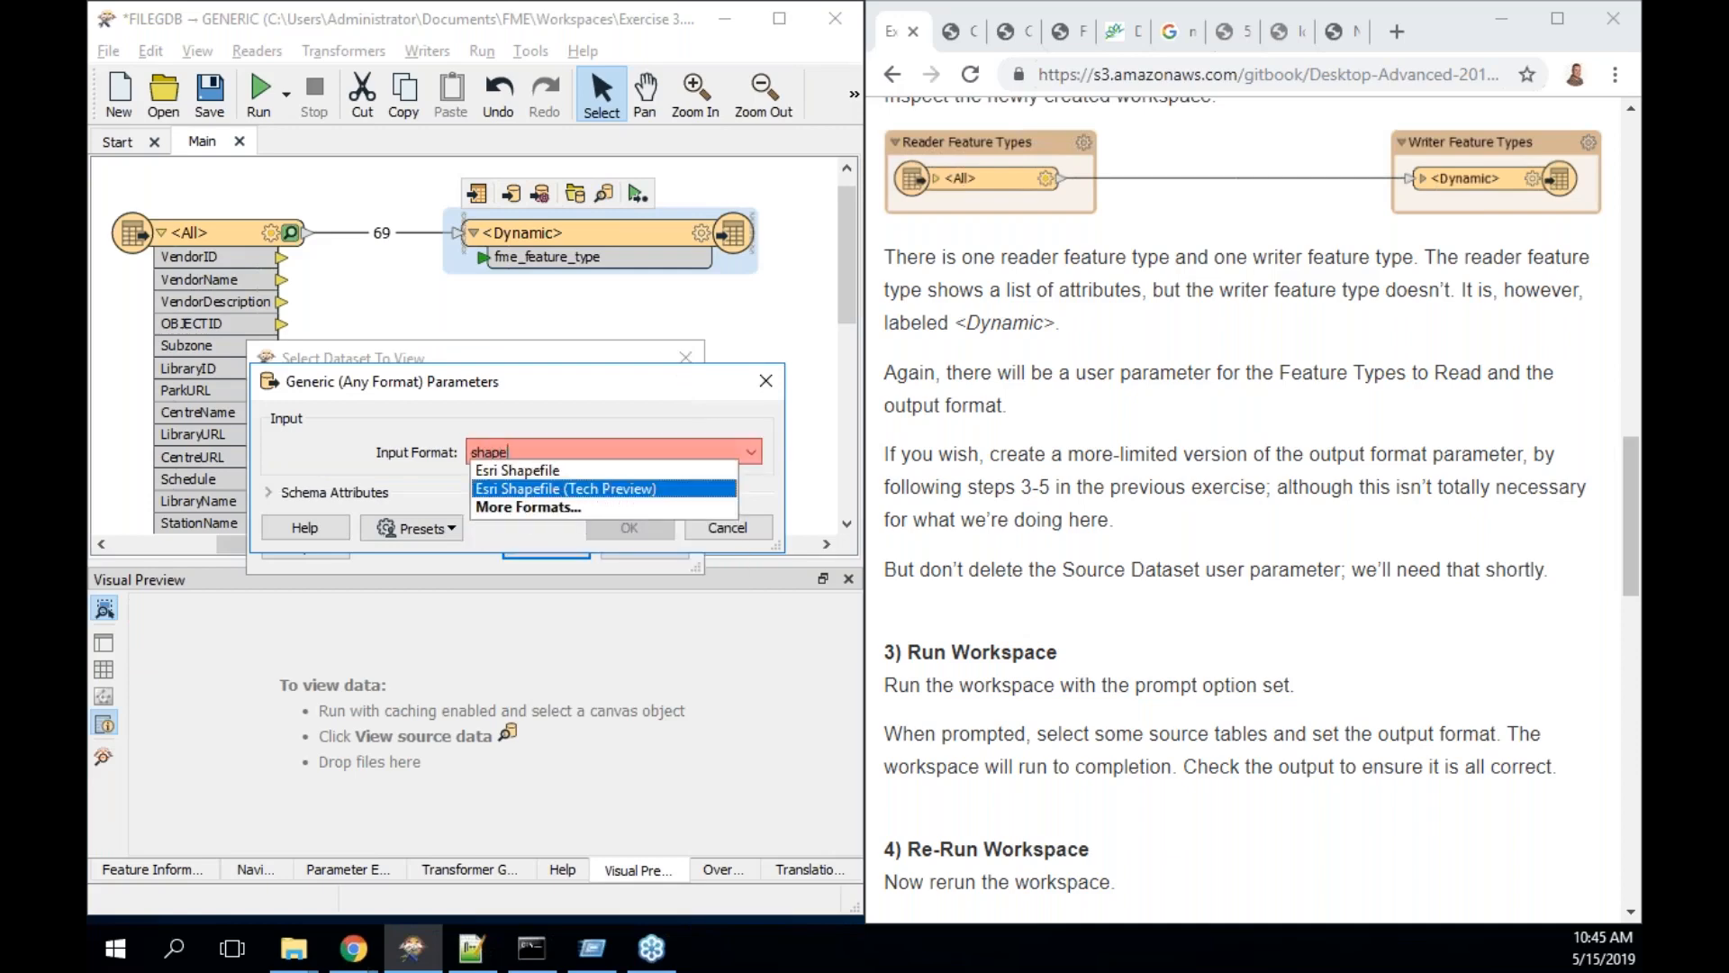
key("Up")
key("Return")
left_click(623, 522)
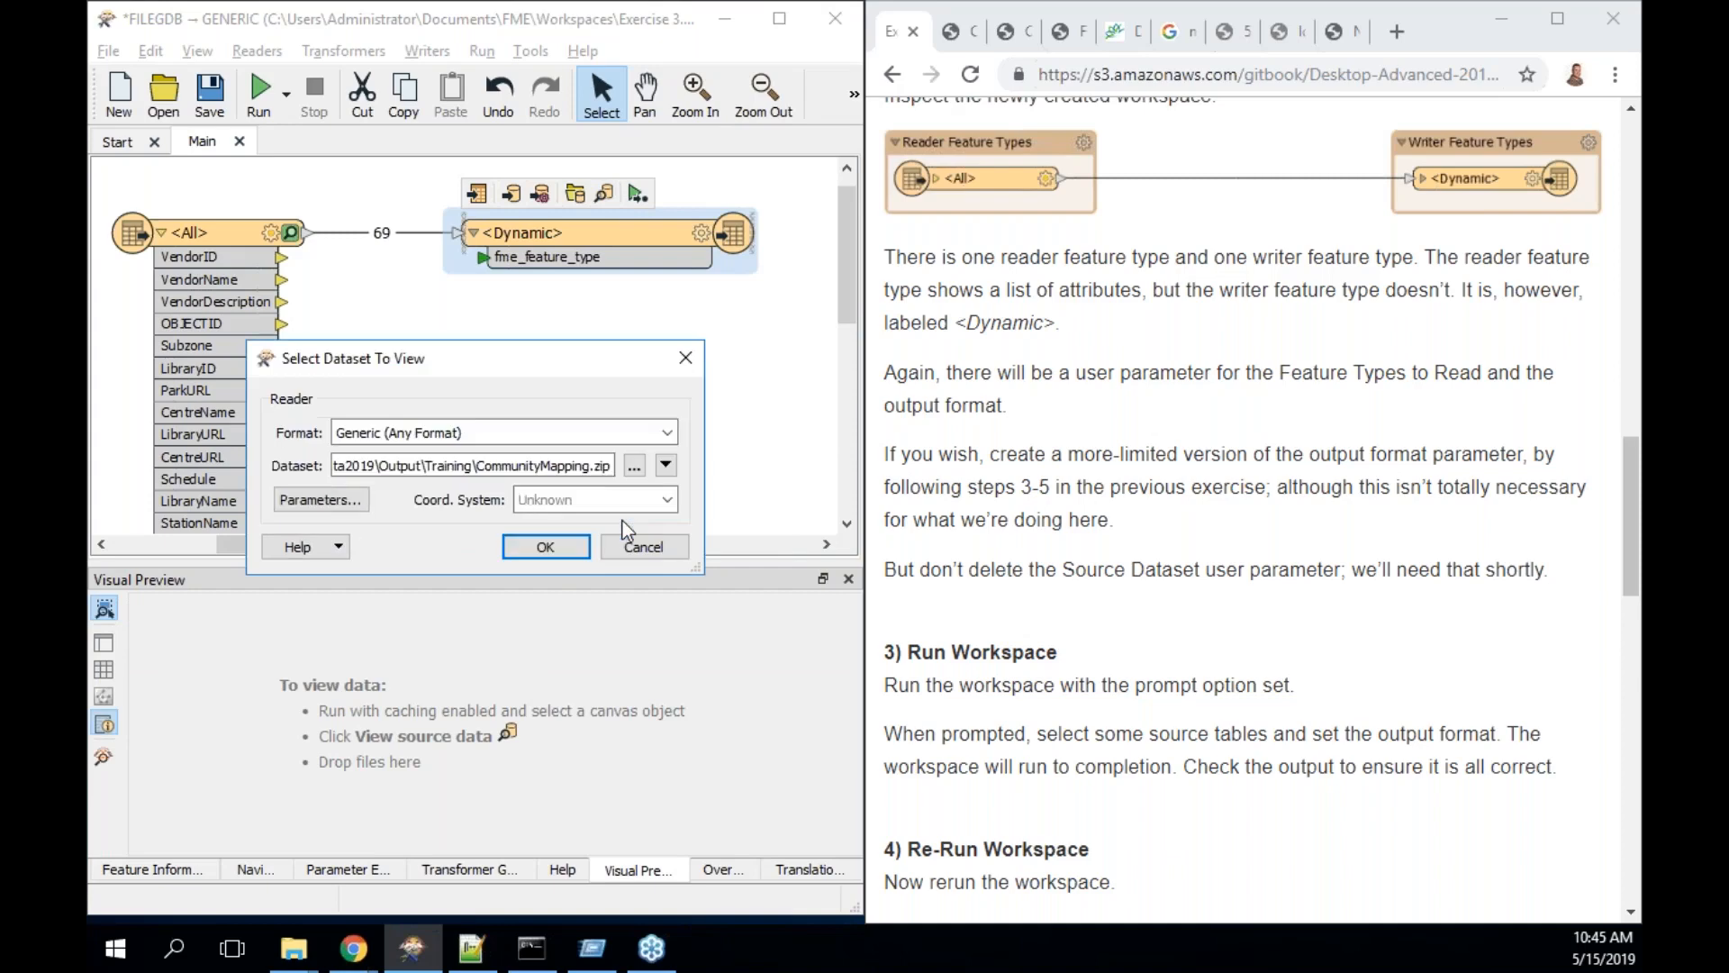
left_click(546, 546)
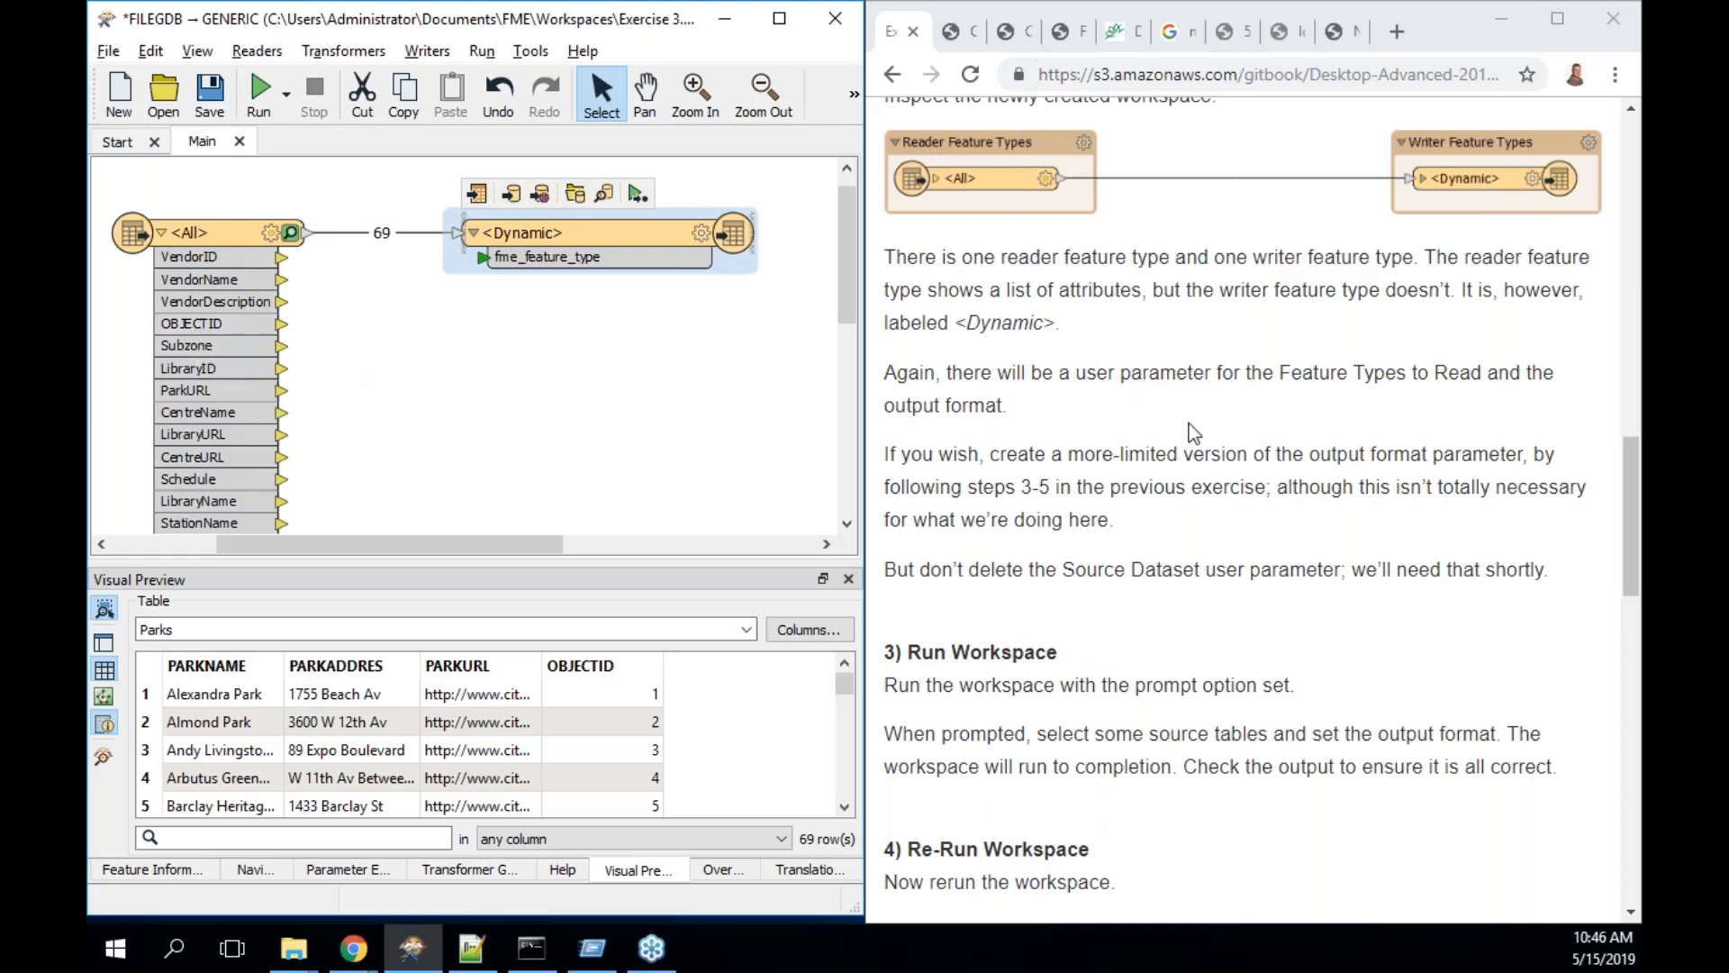
- Read the guide down to the Congratulations summary, then bring up the workspace's run parameters
scroll(1189, 423, "down", 2)
scroll(1189, 423, "down", 3)
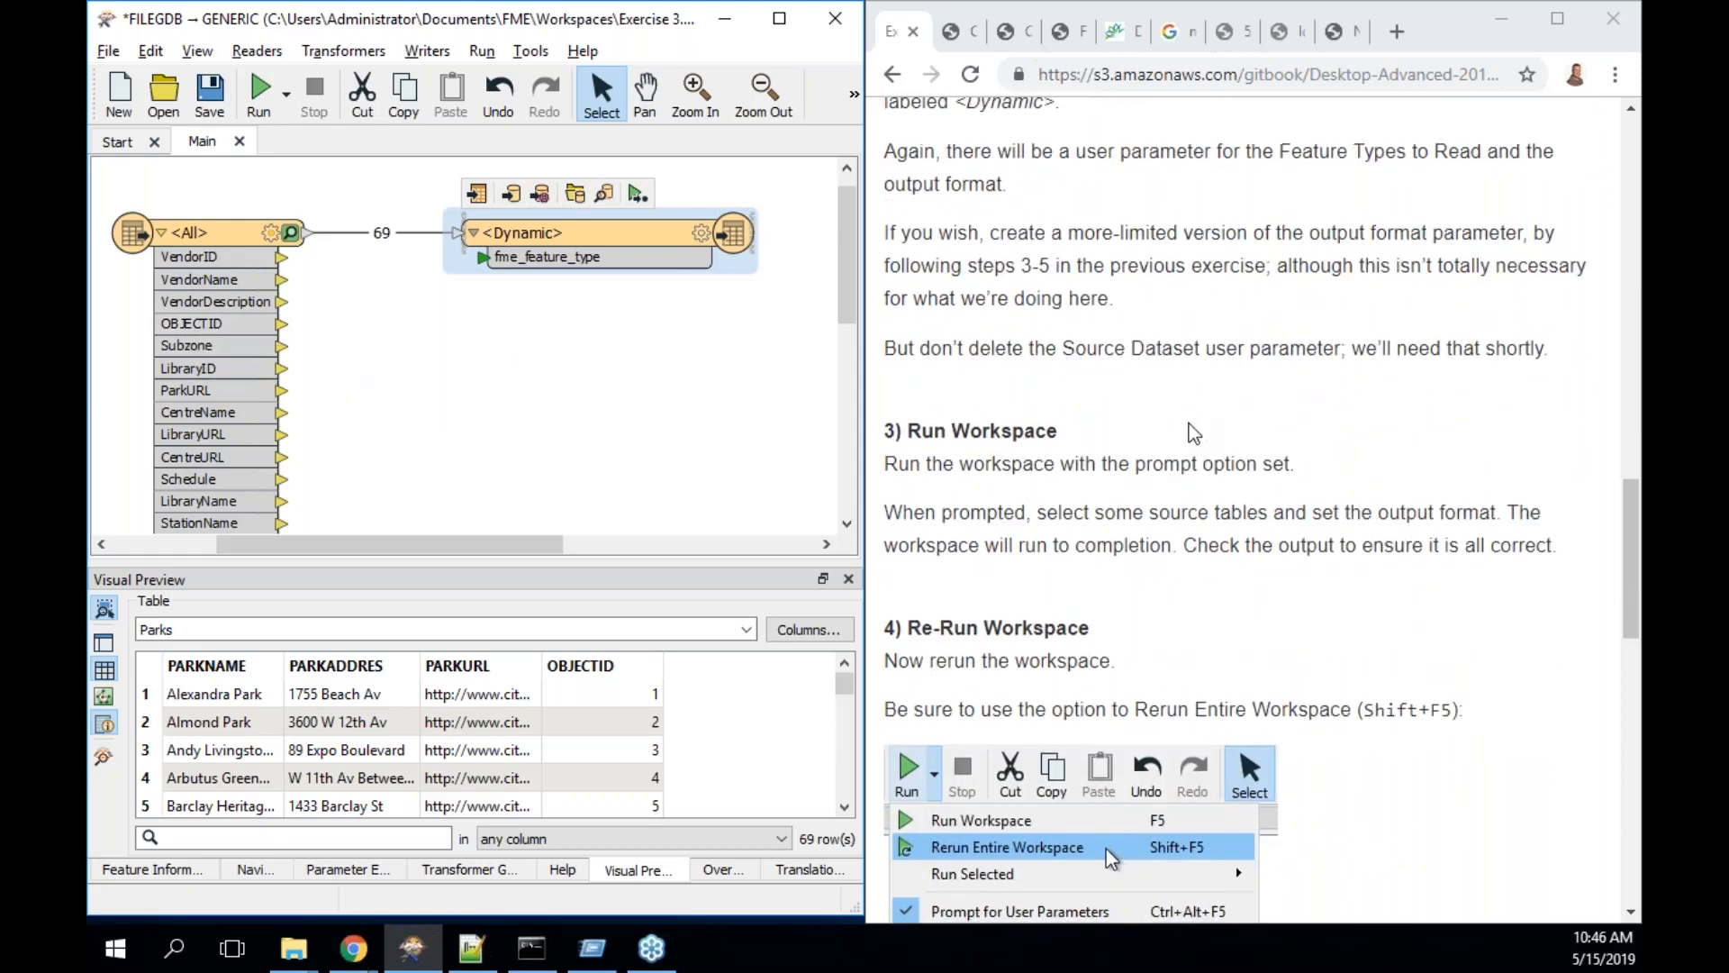
scroll(1193, 434, "down", 5)
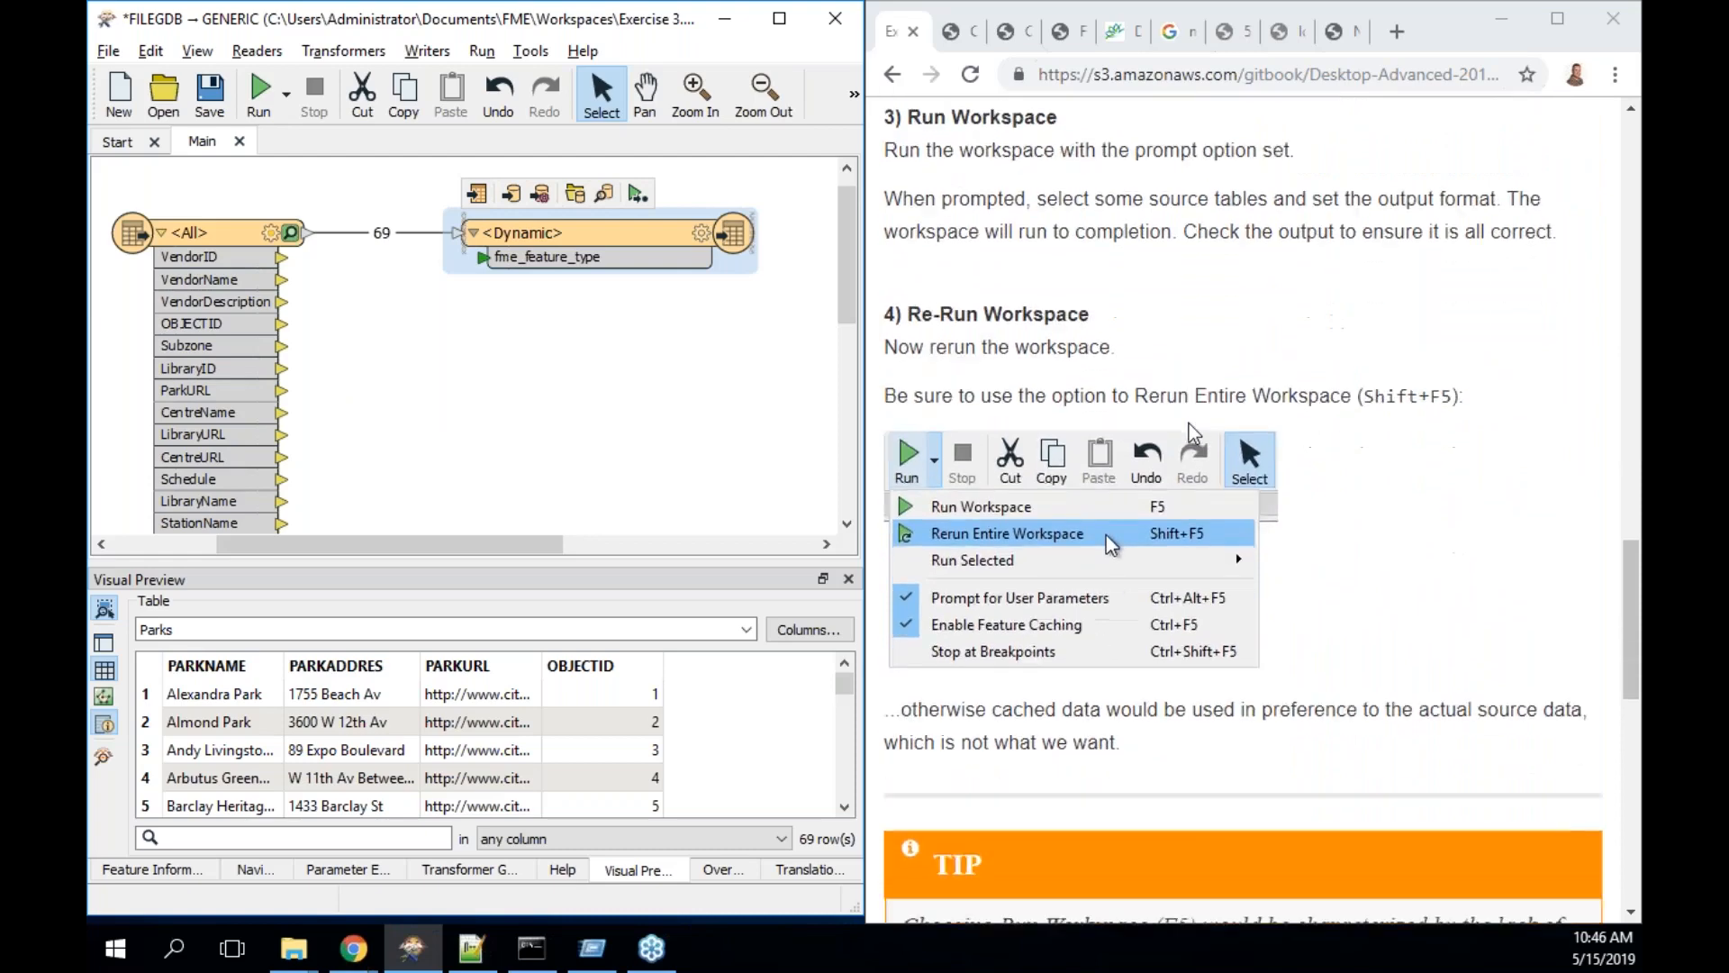
scroll(1188, 423, "down", 5)
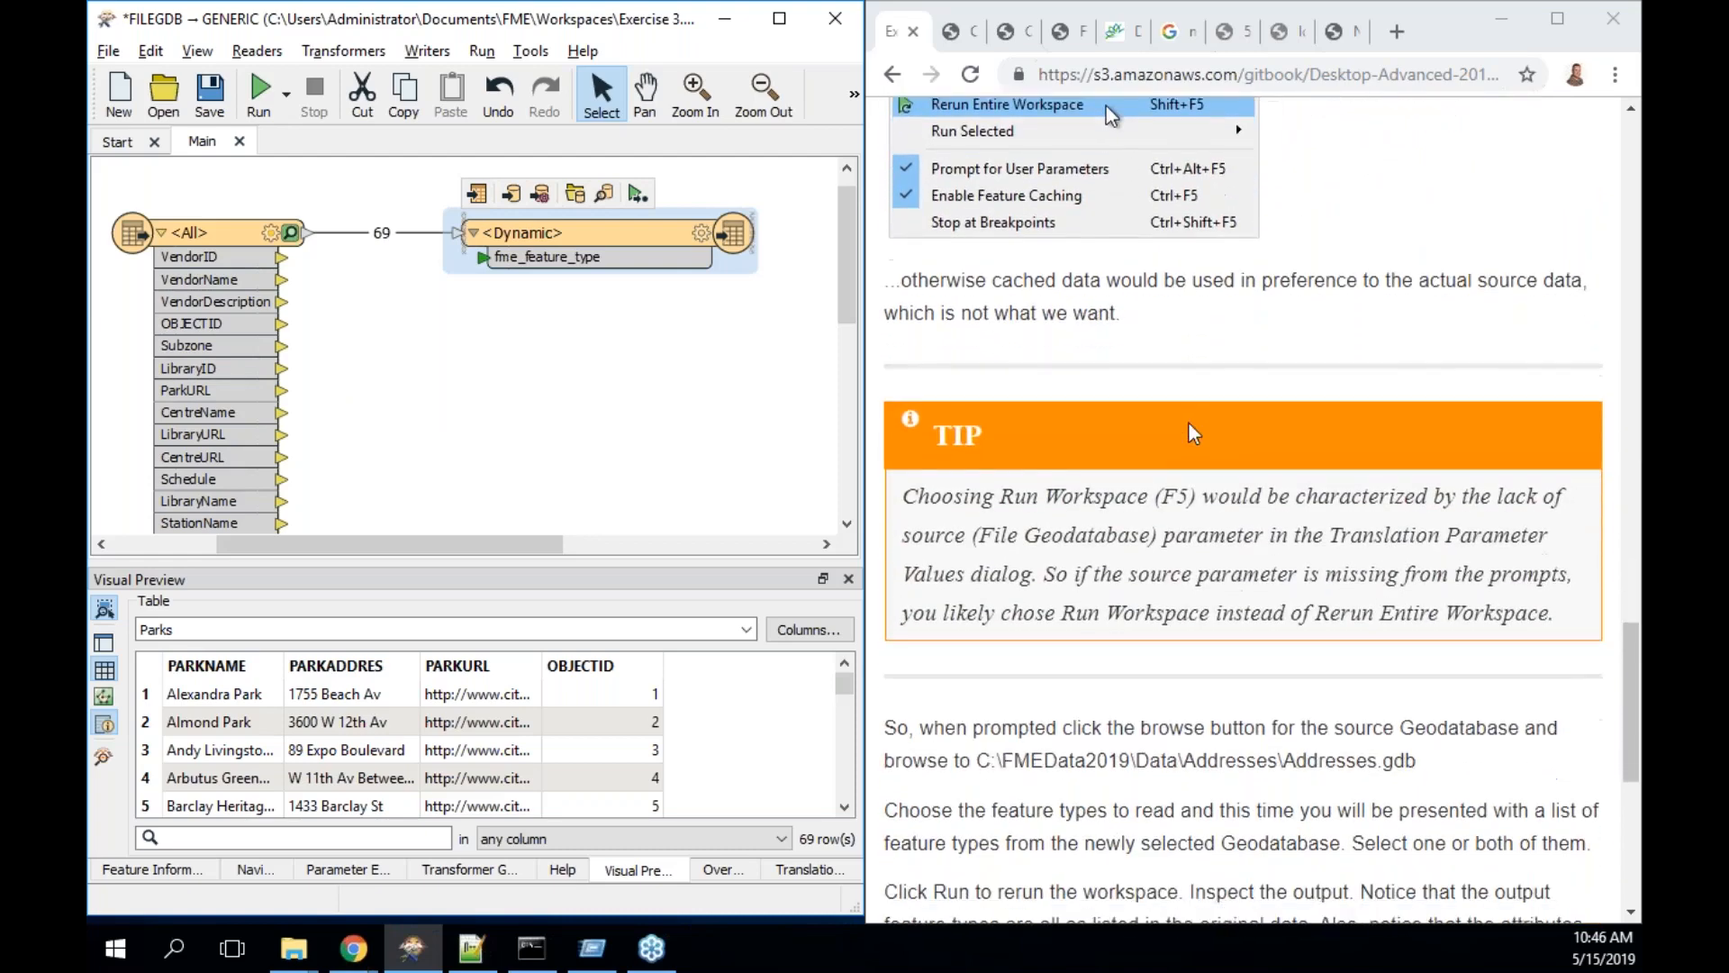
scroll(1189, 423, "down", 2)
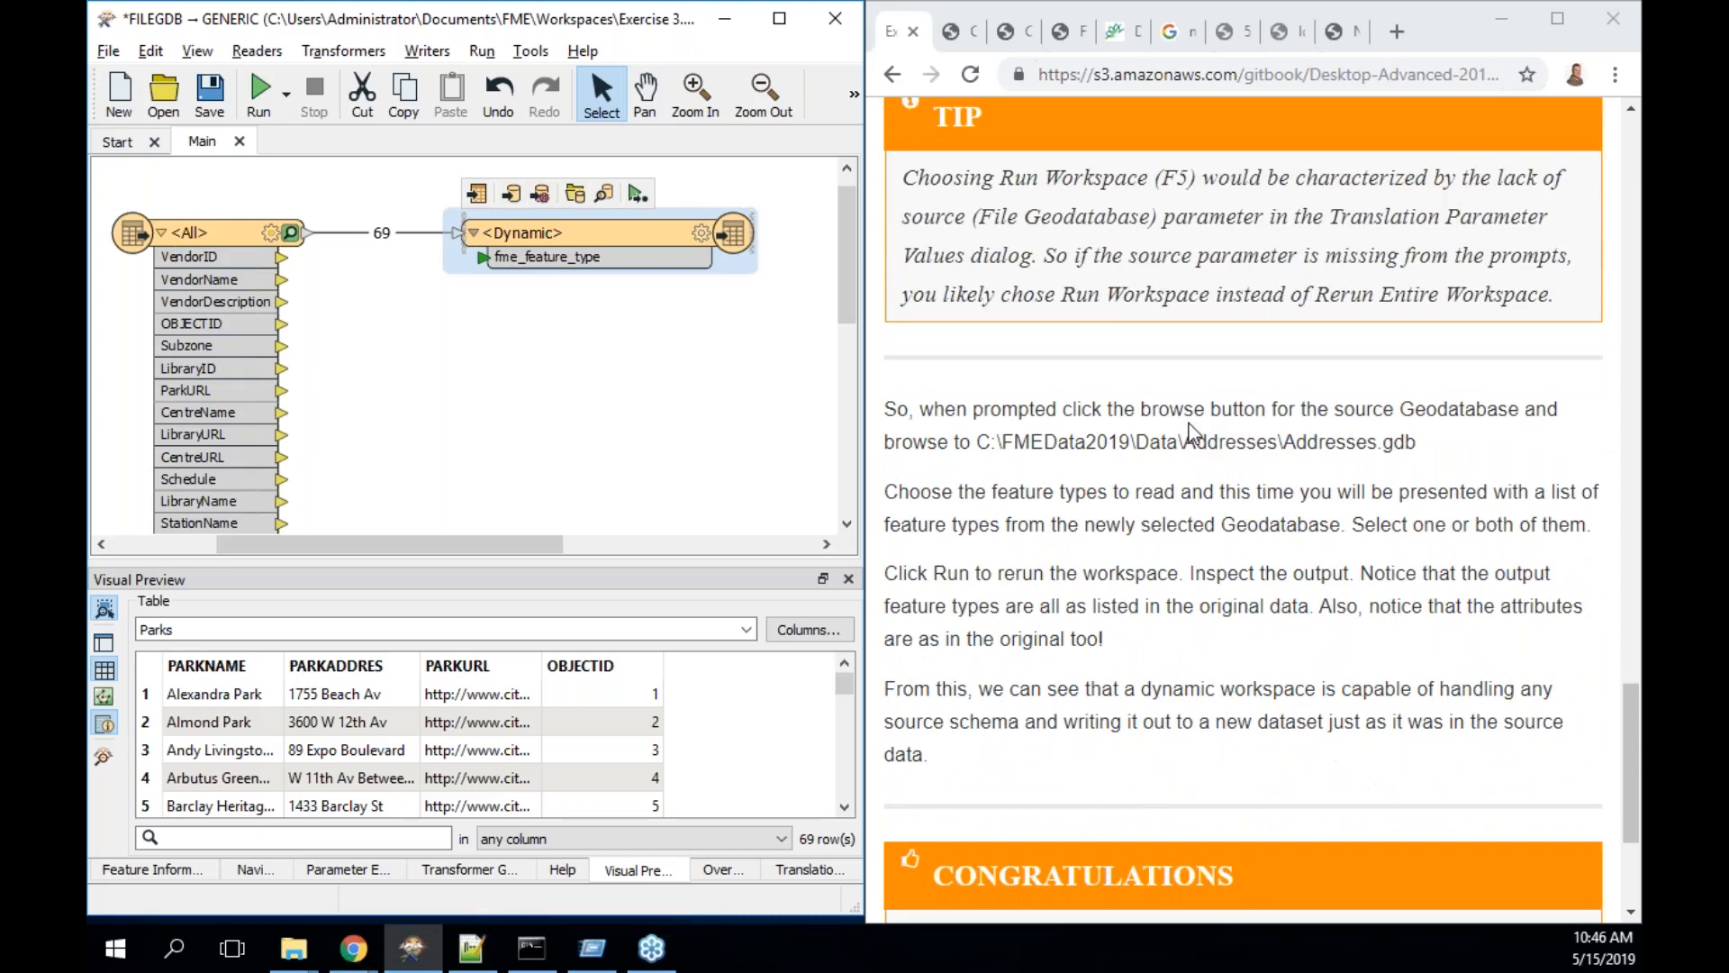
scroll(1189, 424, "down", 3)
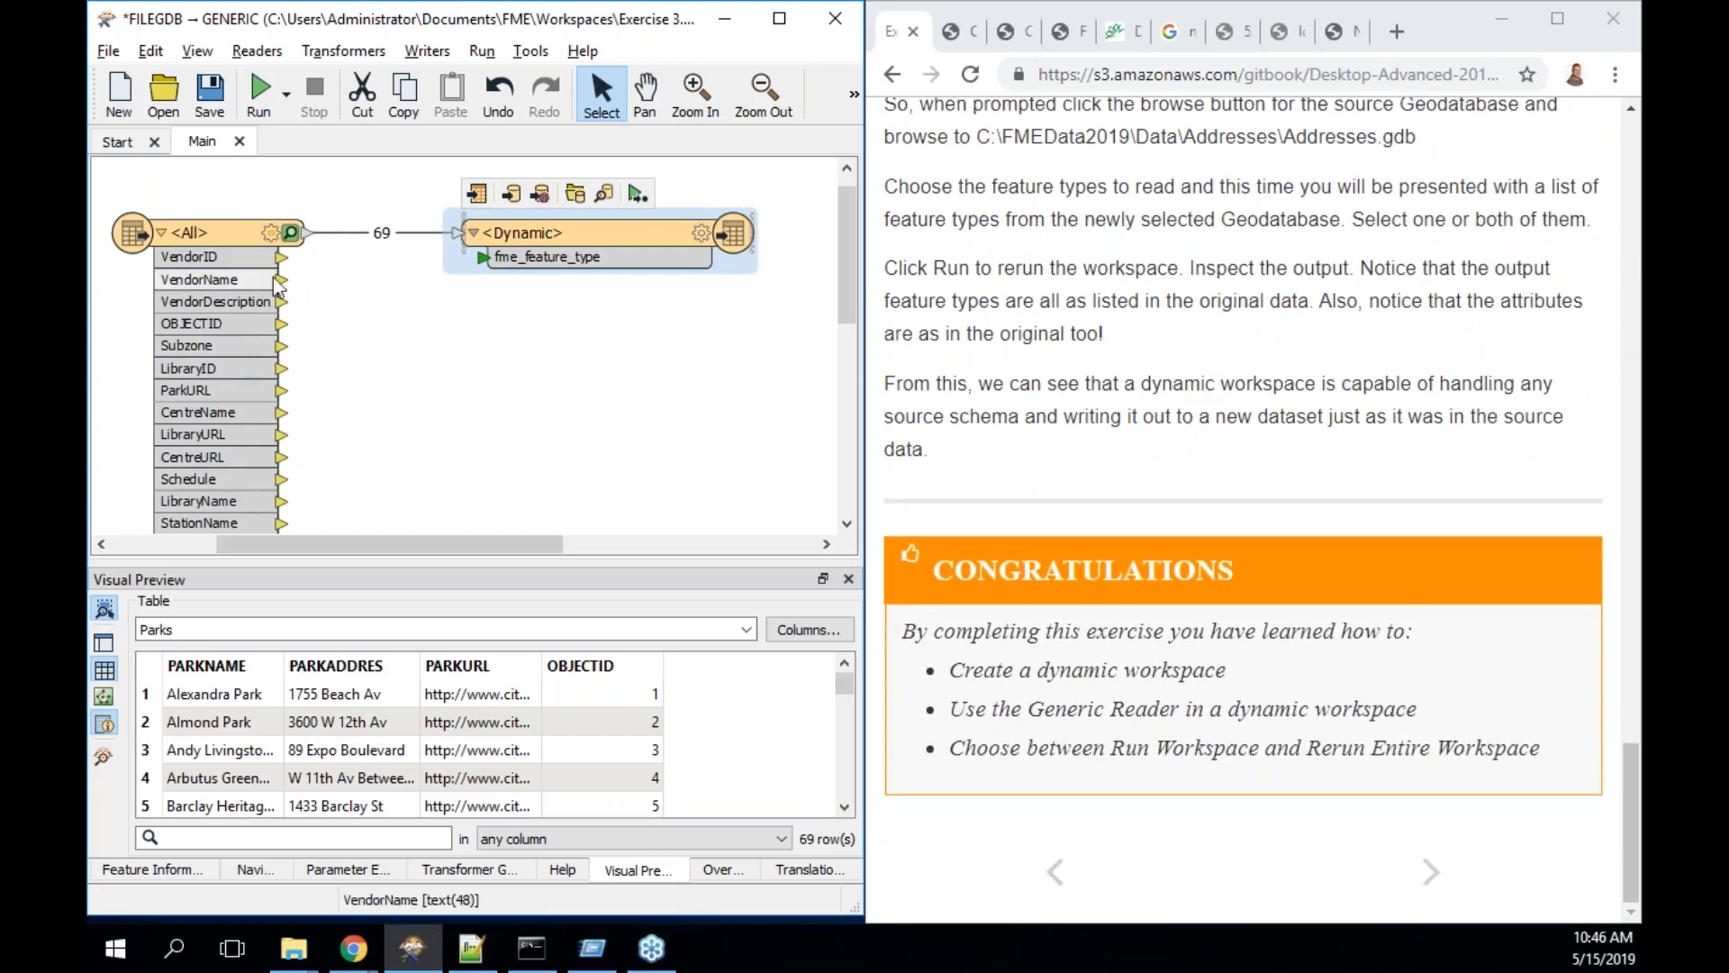
left_click(262, 88)
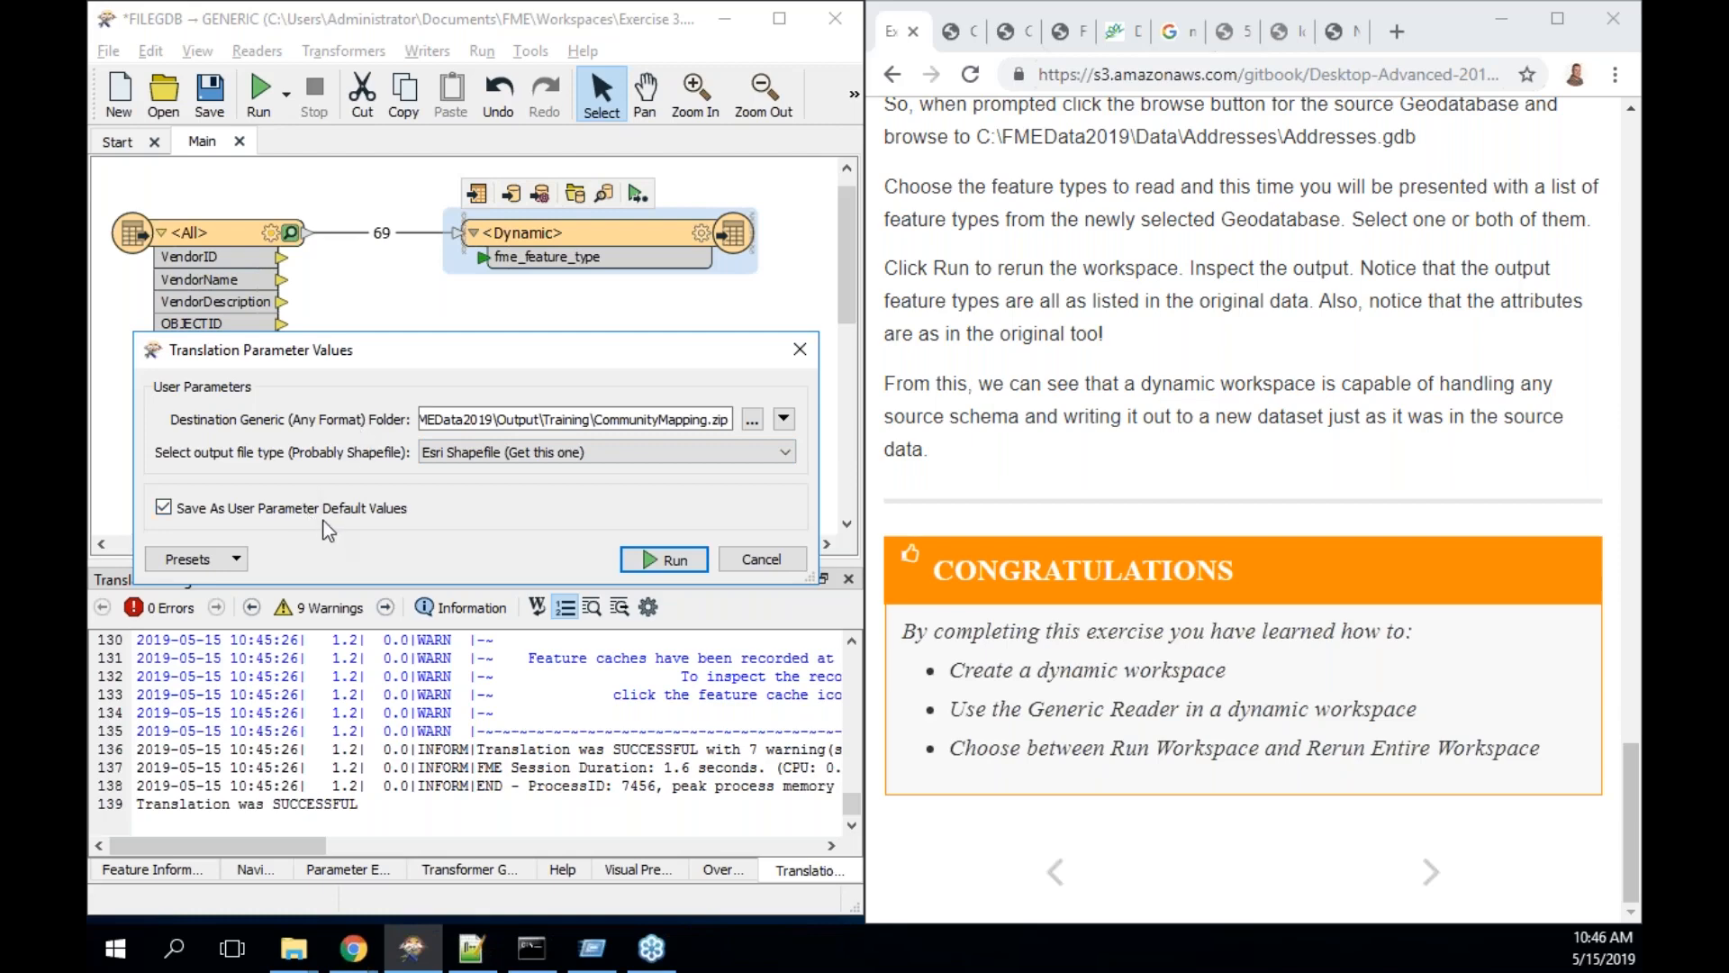
- Dismiss the run prompt and preview the <All> reader's cached features
left_click(800, 349)
left_click_drag(194, 236, 191, 224)
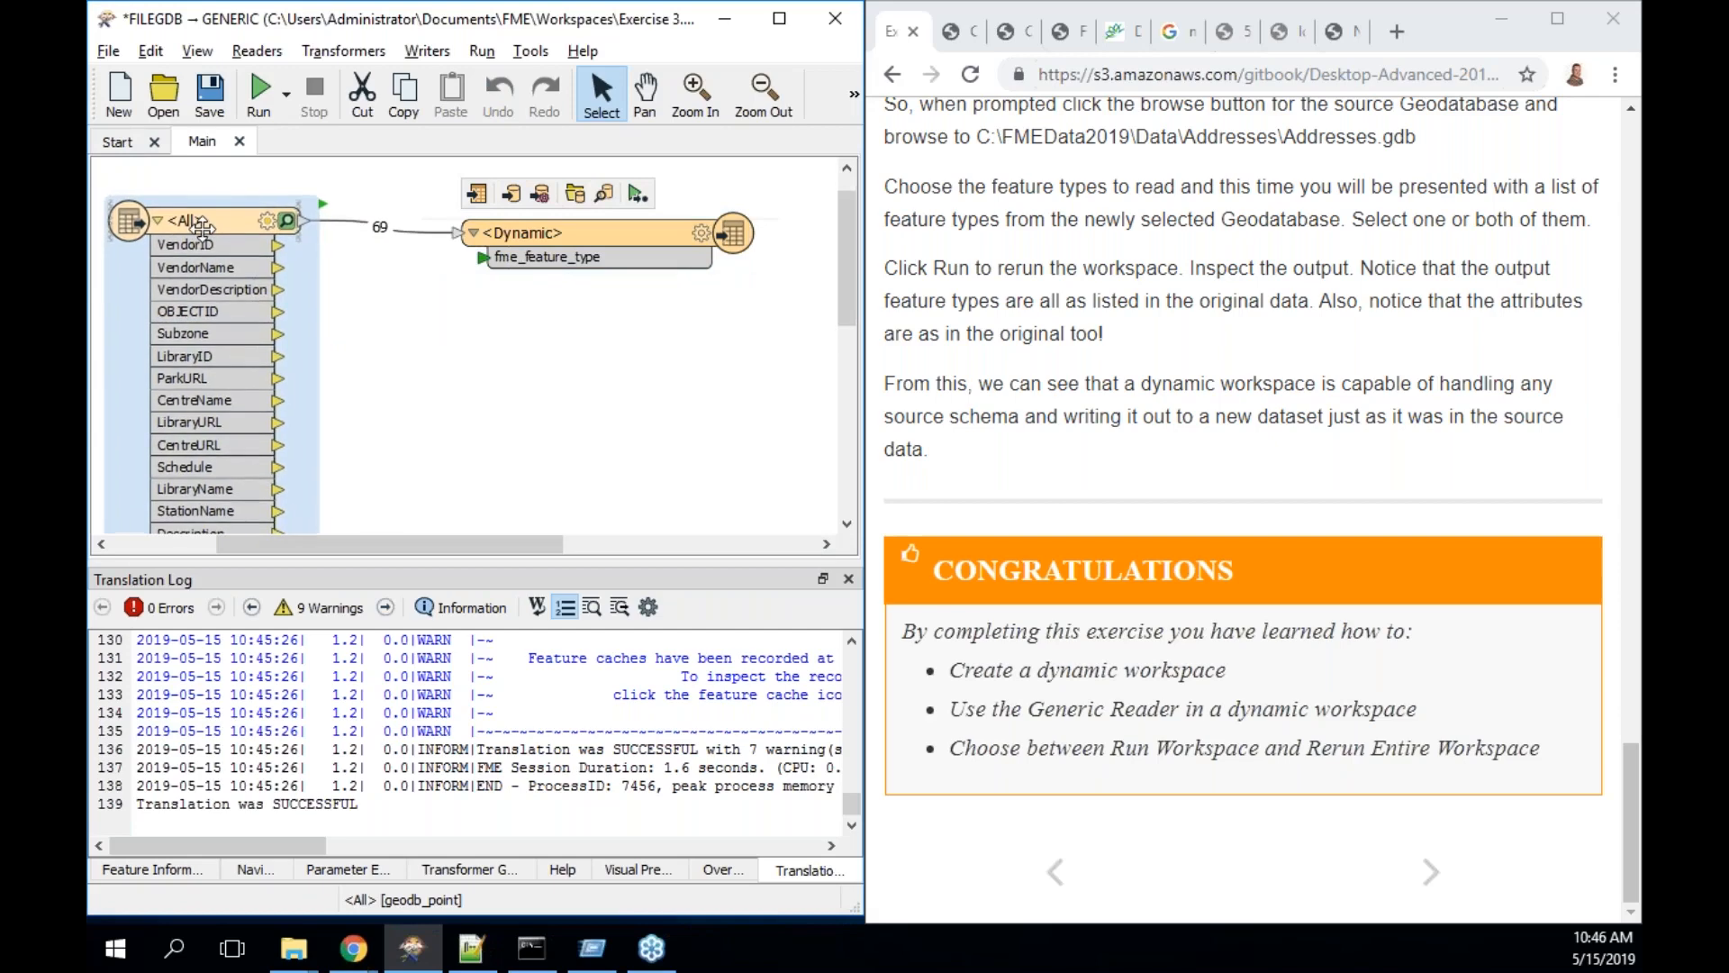
left_click(289, 223)
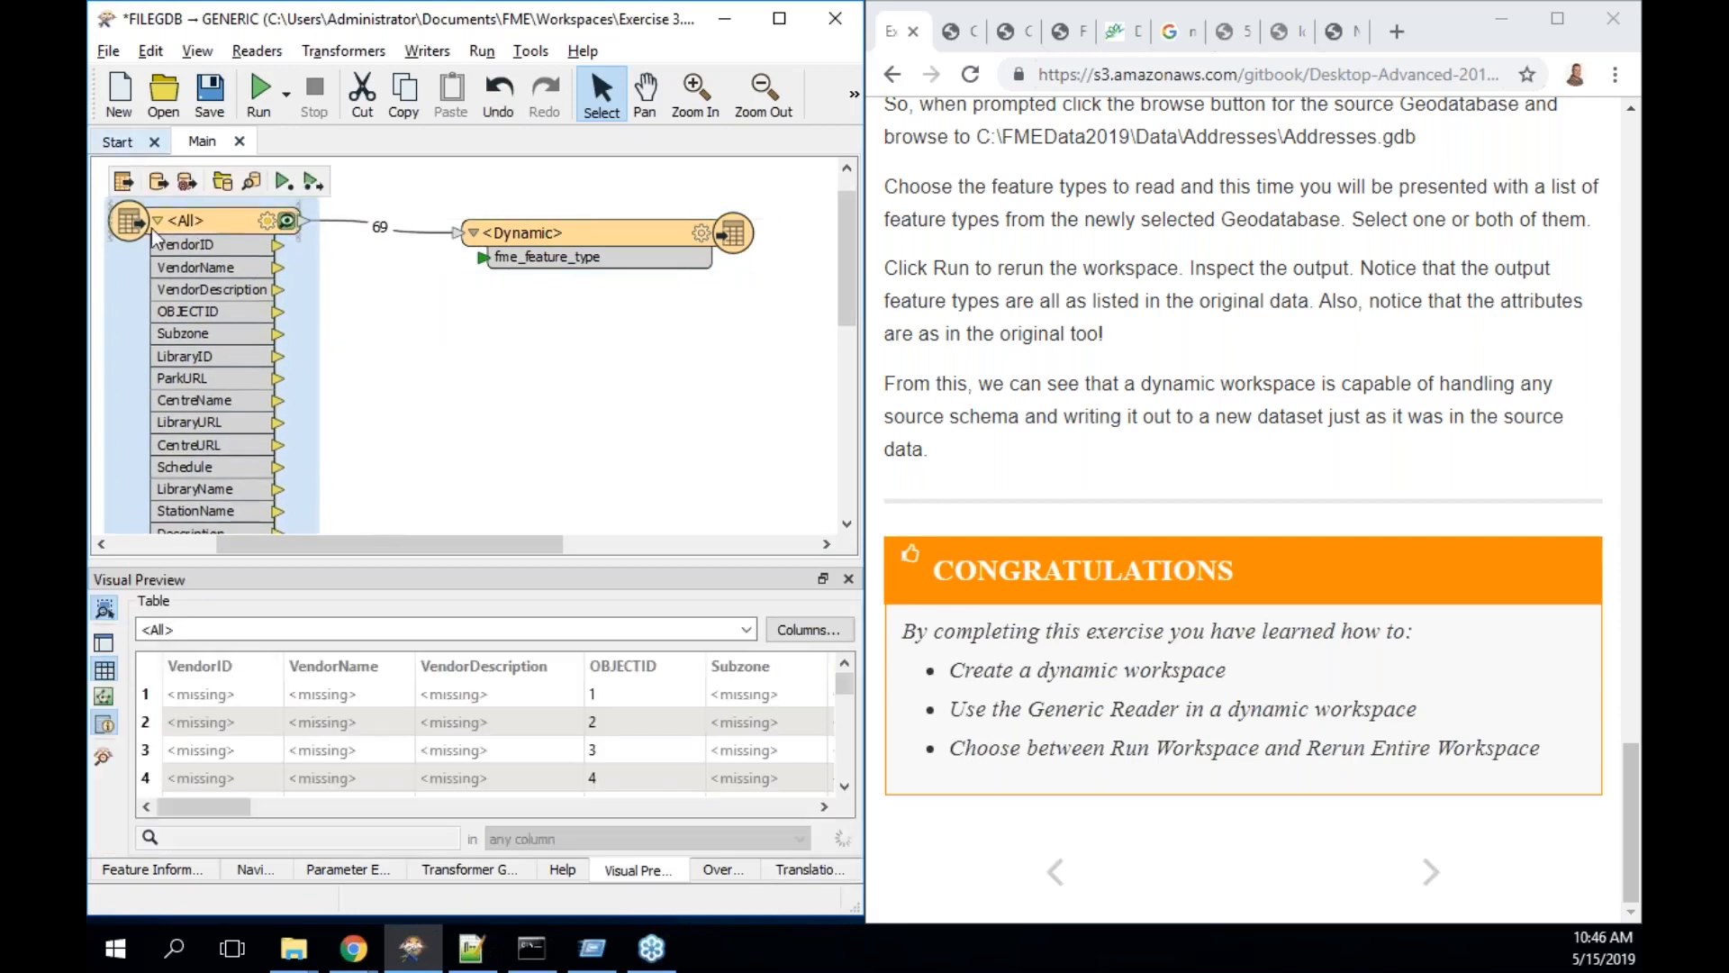
- Show the Navigator, then reopen the run prompt and close it without running
left_click(255, 869)
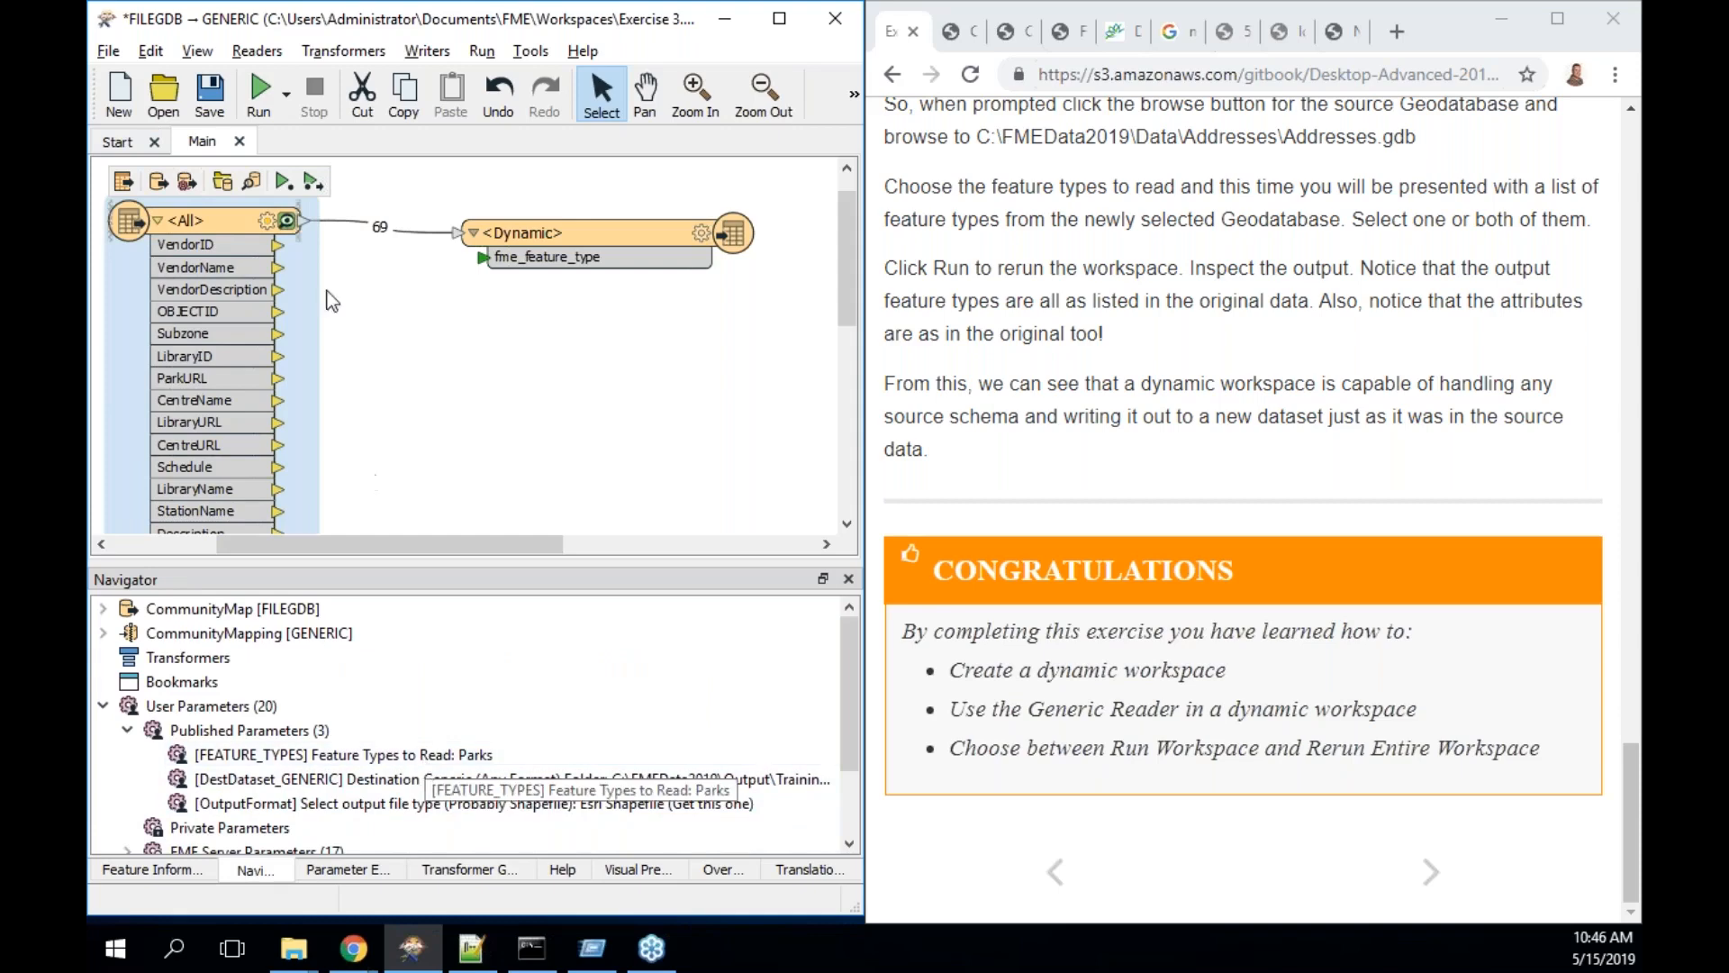
left_click(261, 90)
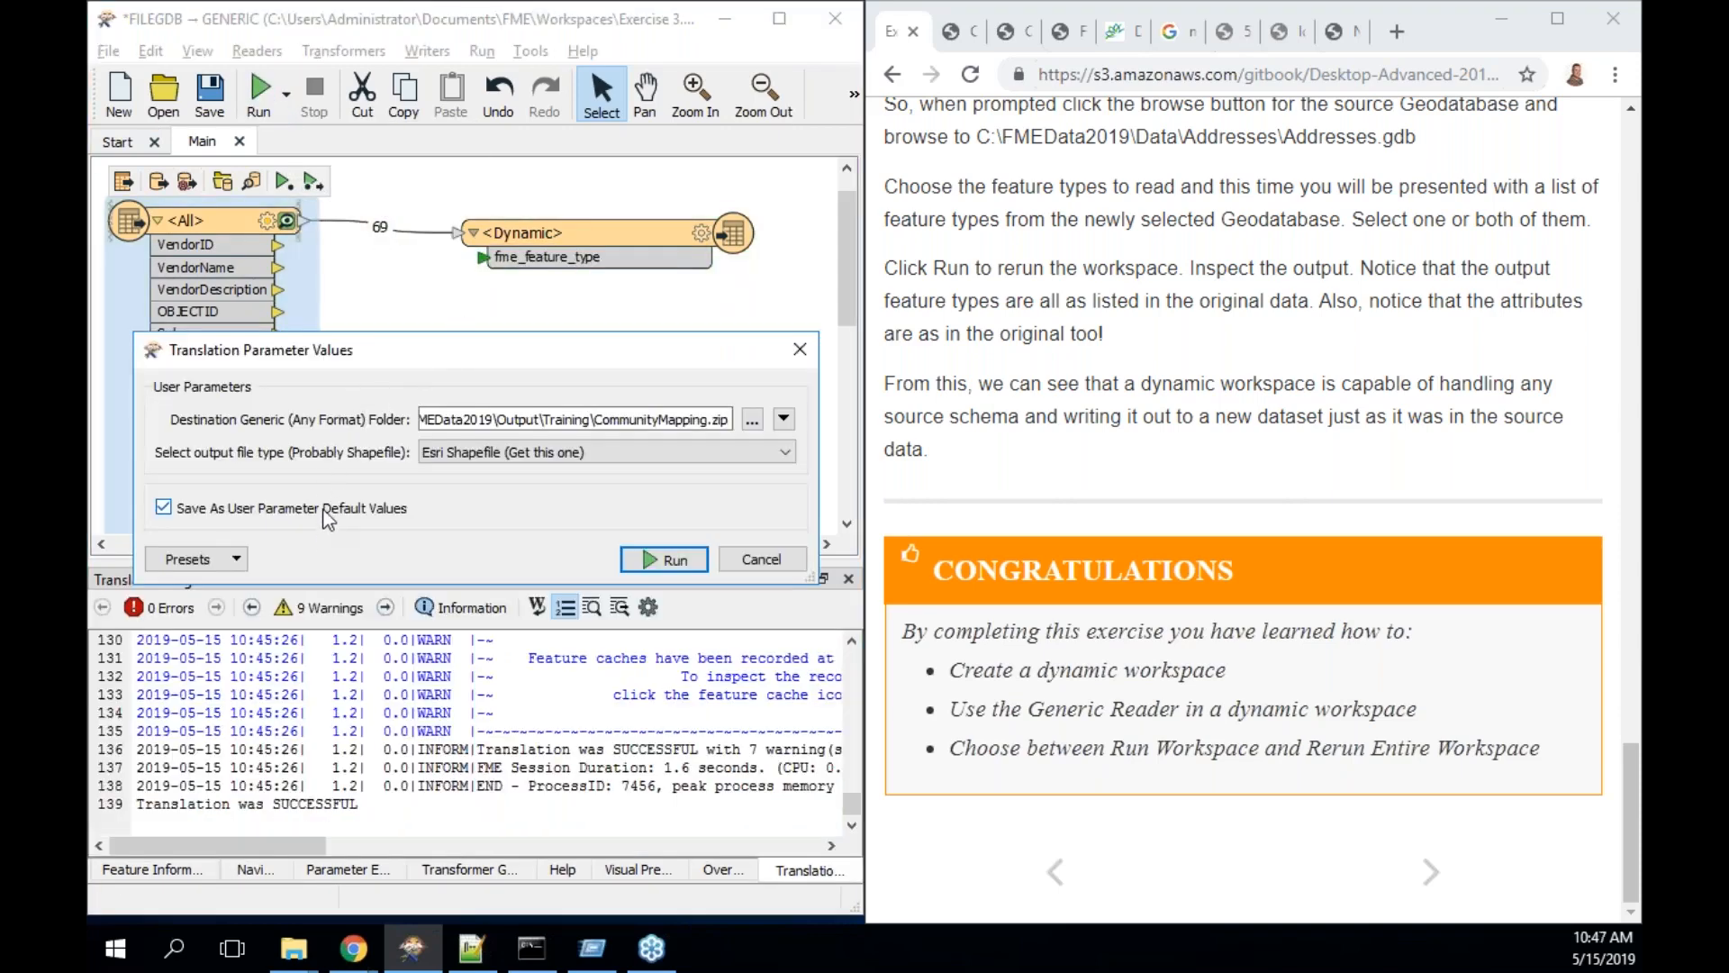
left_click(798, 348)
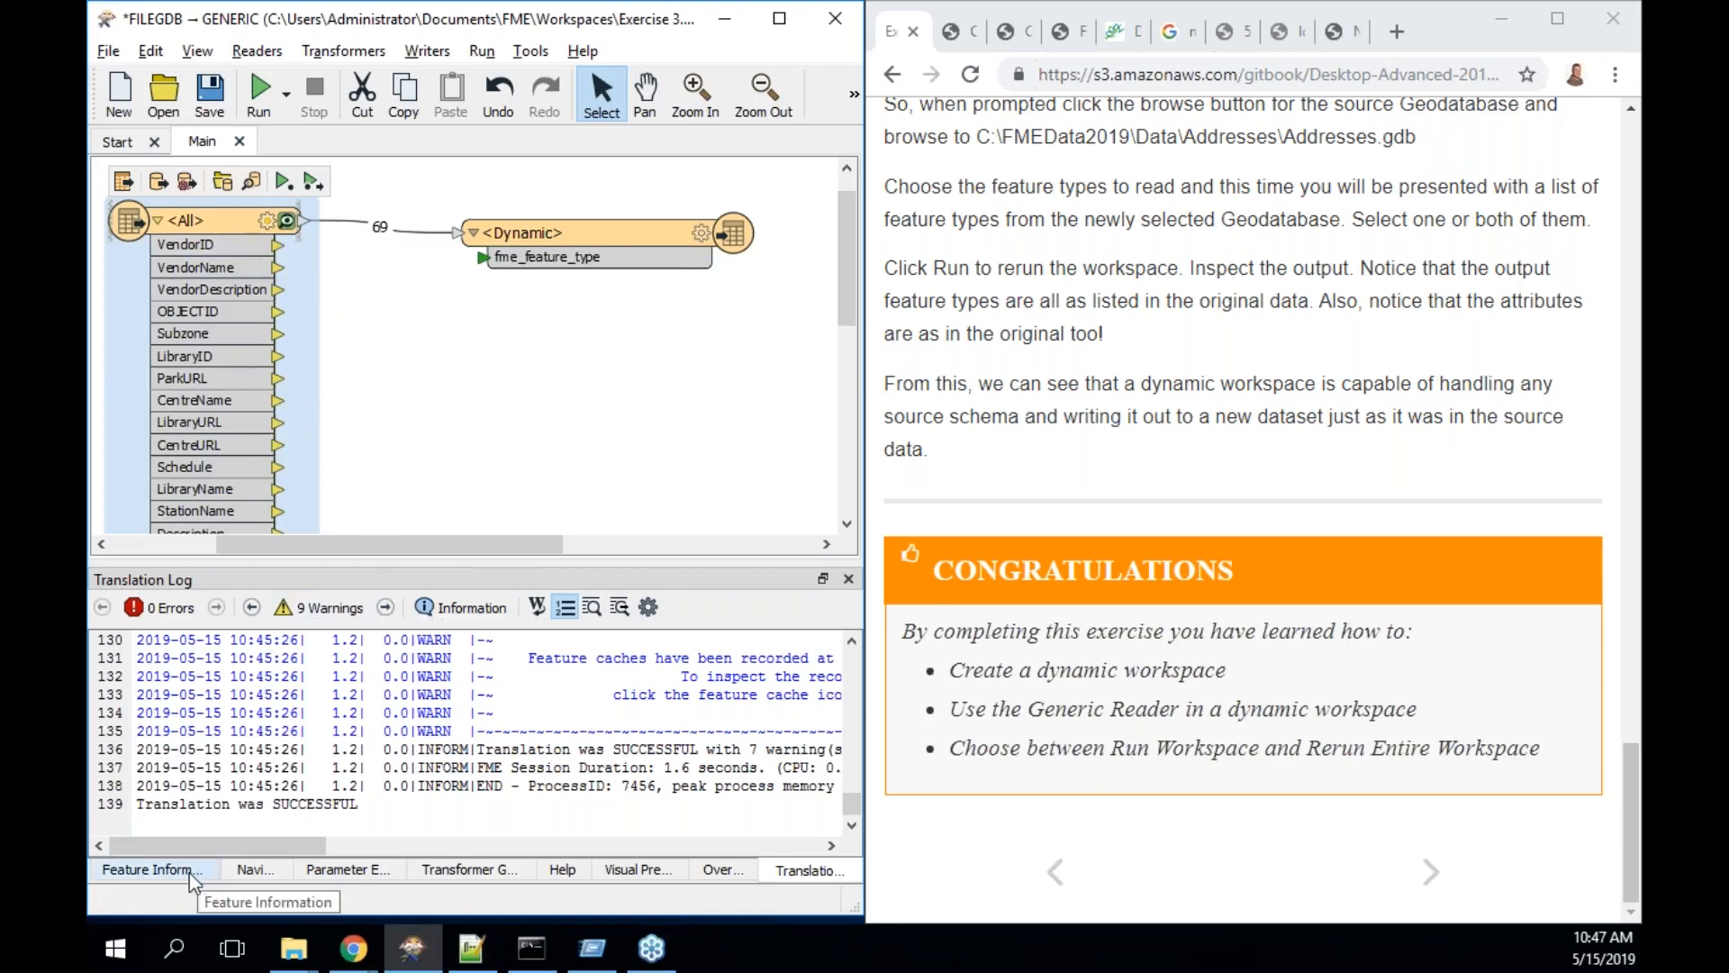
- Expand the CommunityMap reader's parameters in Navigator to locate Feature Types to Read
left_click(249, 870)
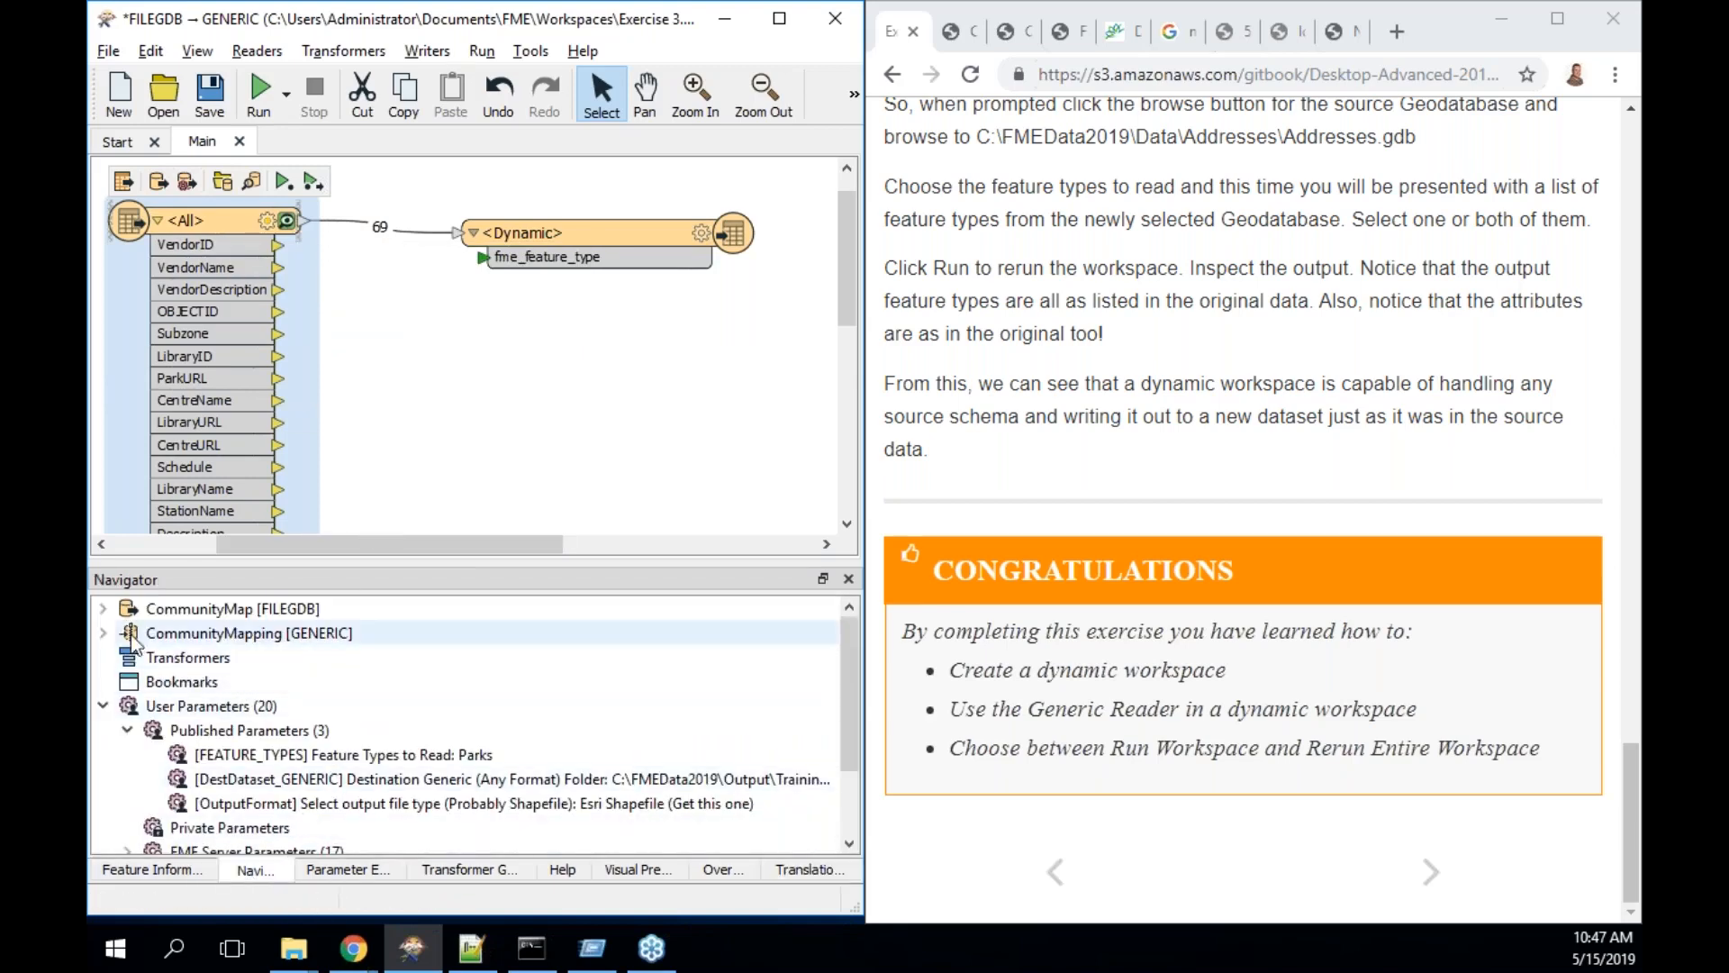
left_click(102, 609)
left_click(127, 706)
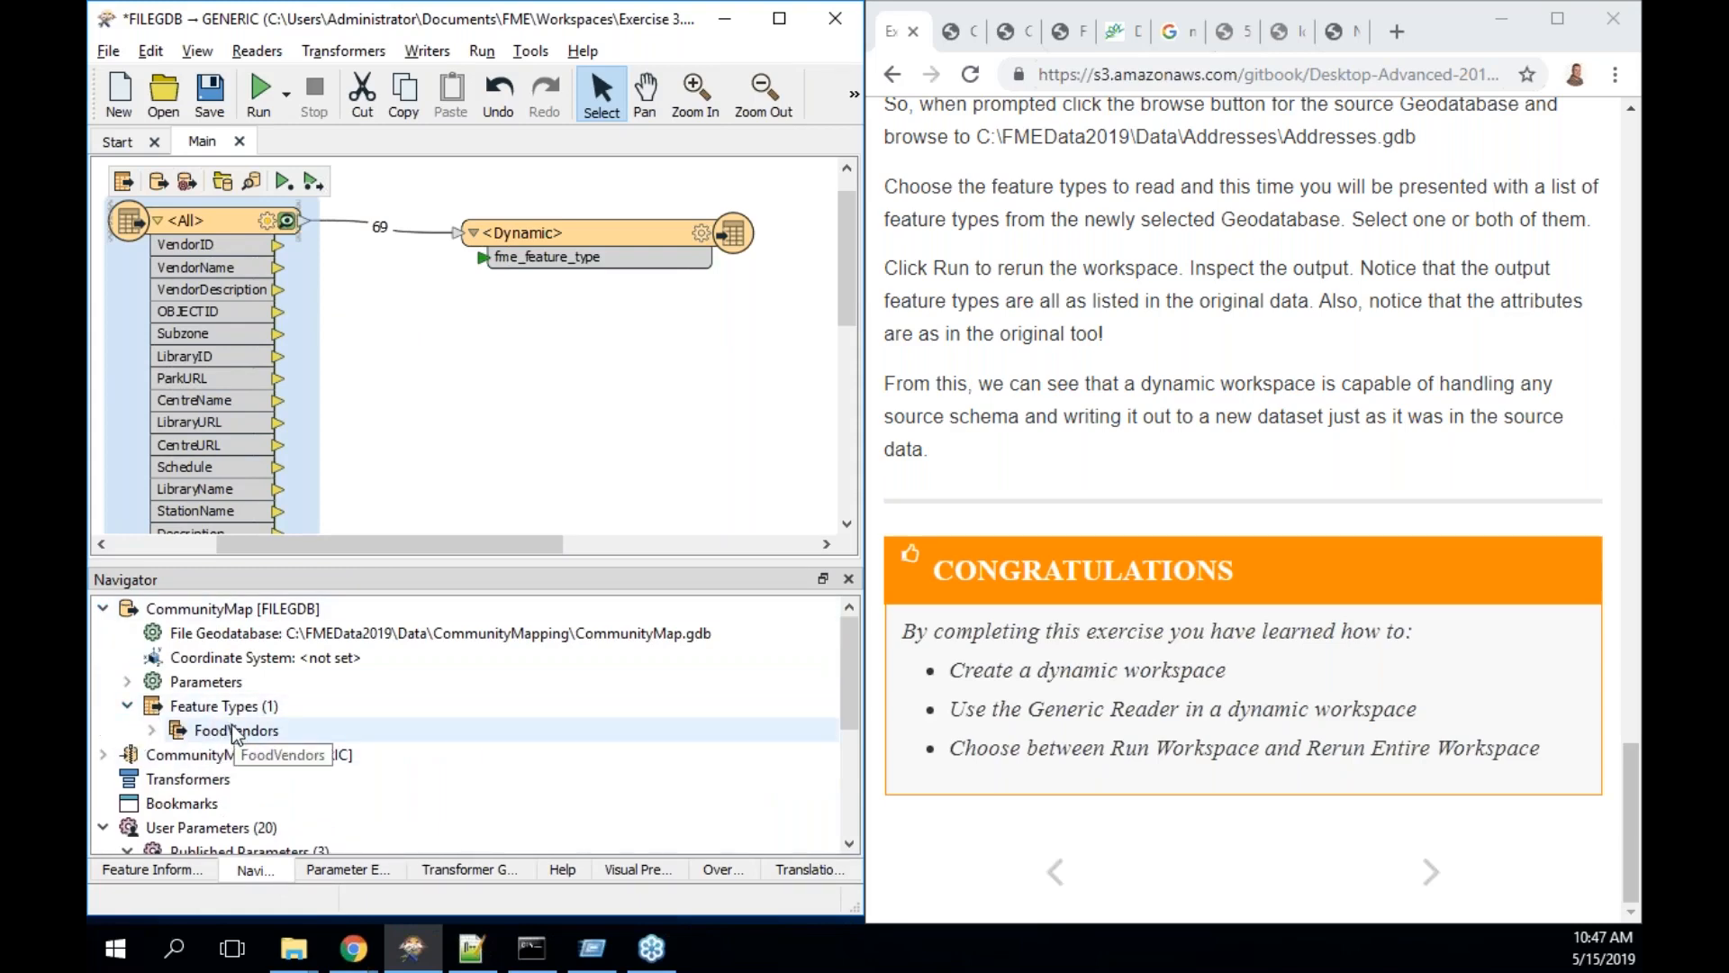
left_click(104, 755)
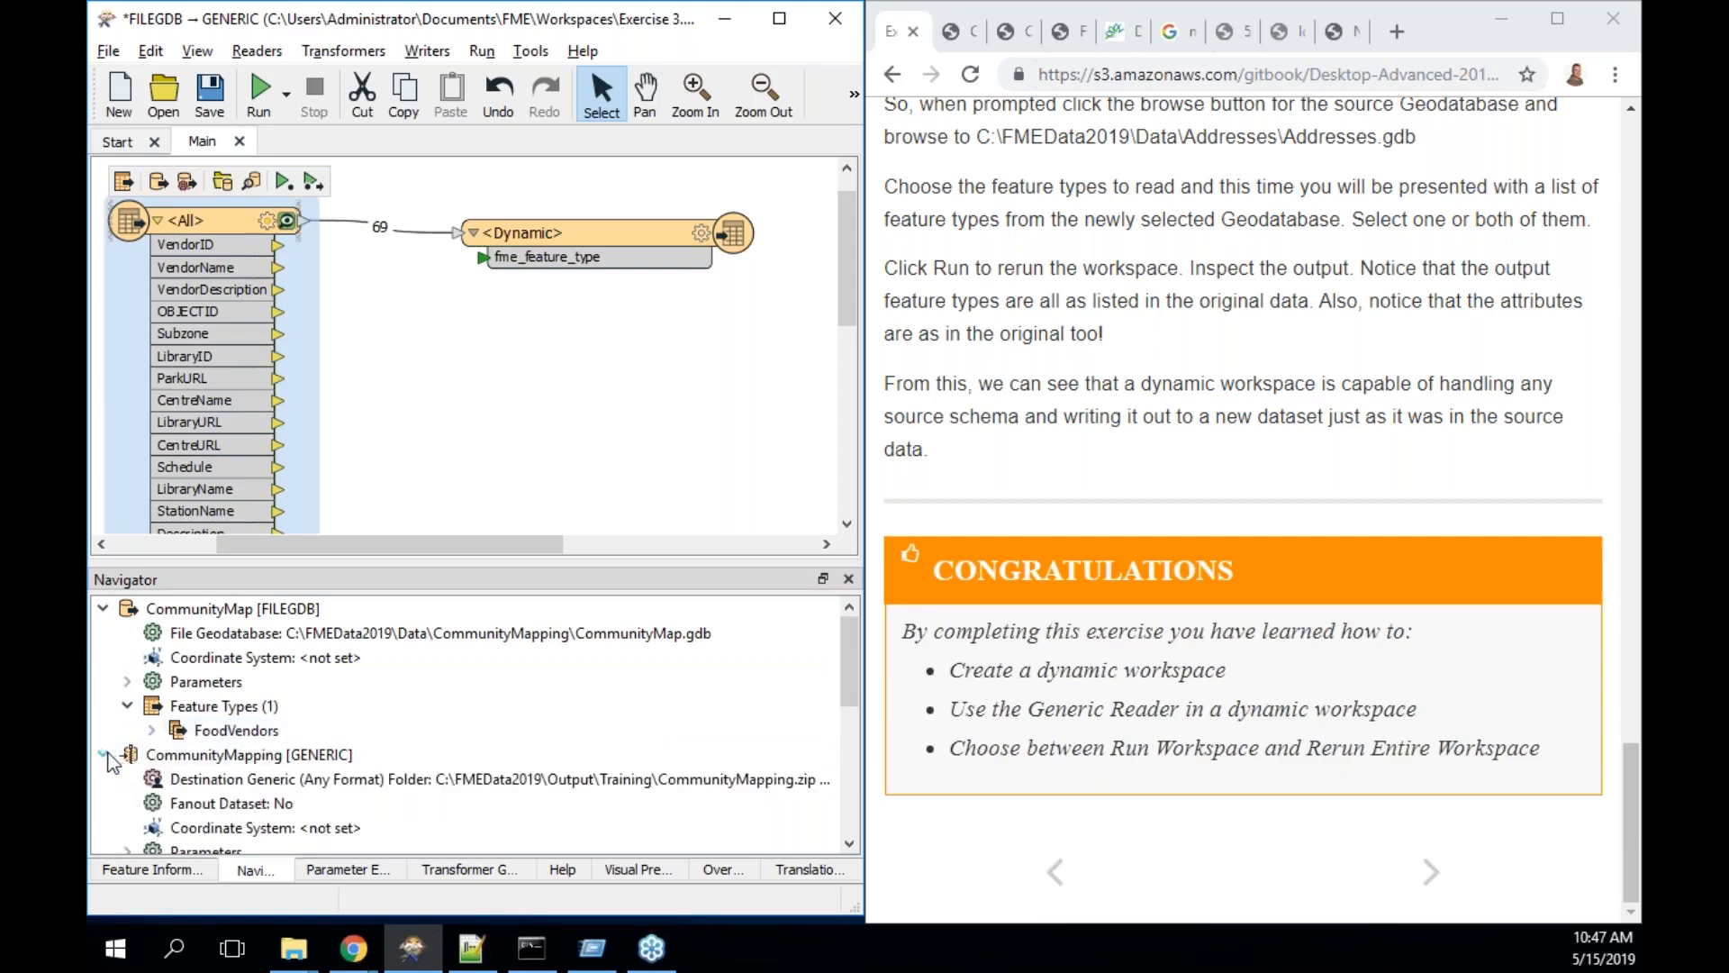
left_click(153, 732)
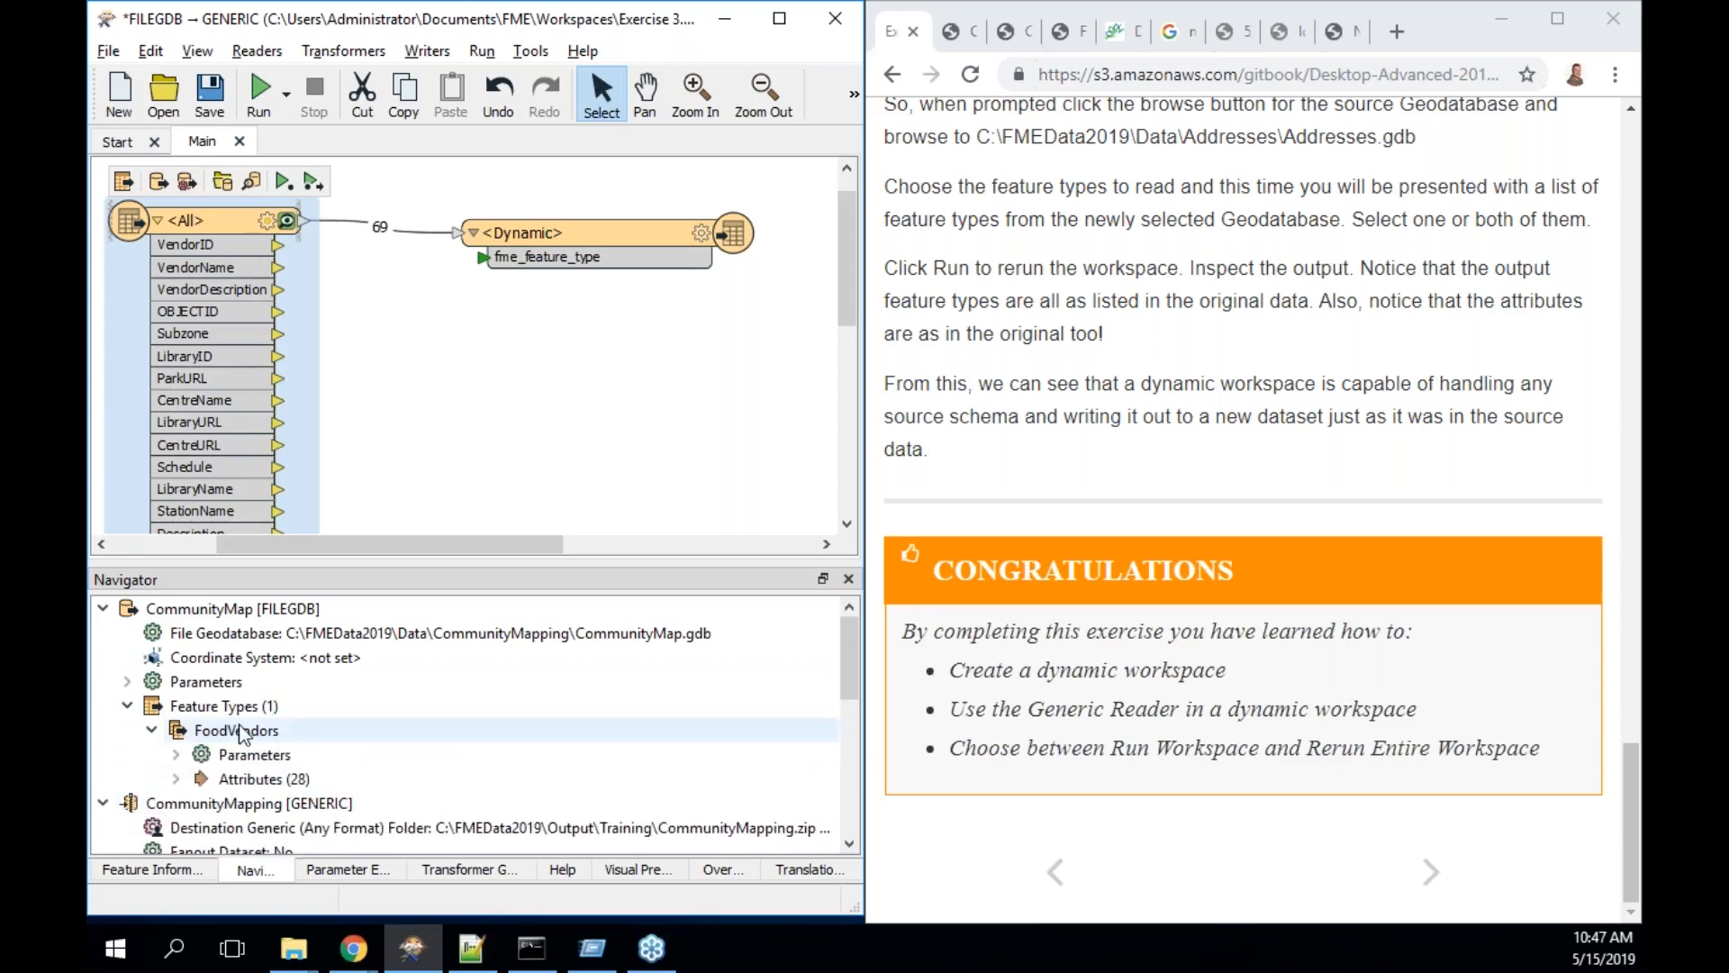
left_click(132, 685)
left_click(152, 827)
scroll(267, 734, "down", 2)
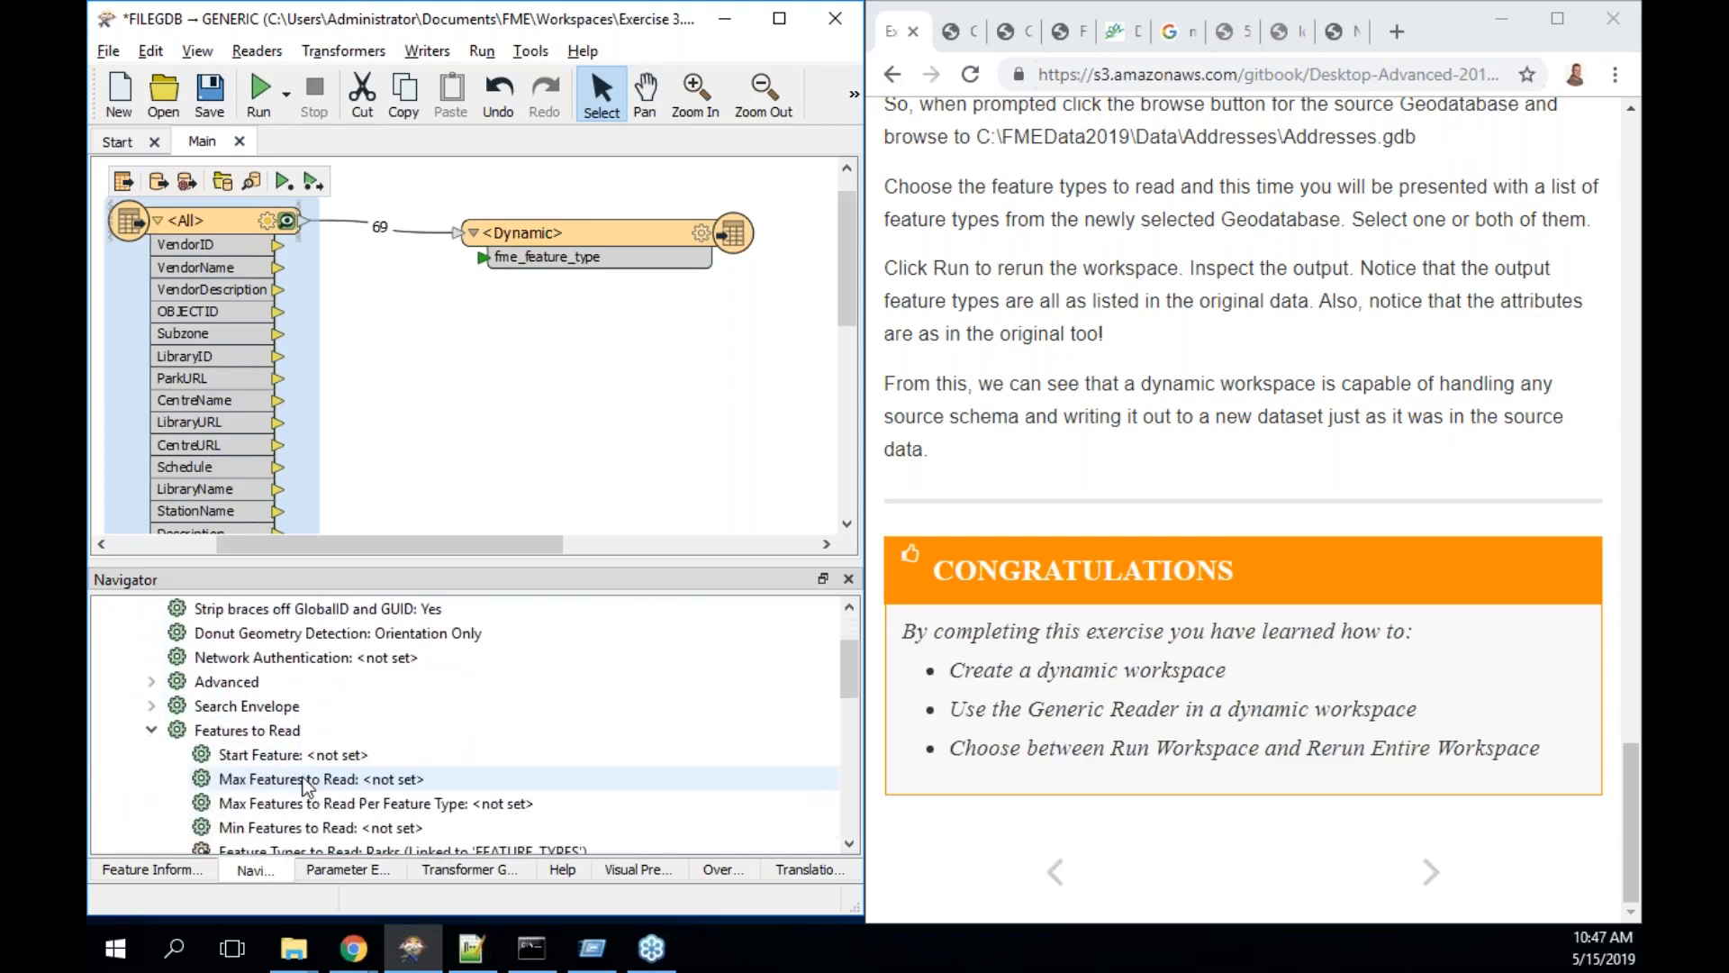
left_click(267, 734)
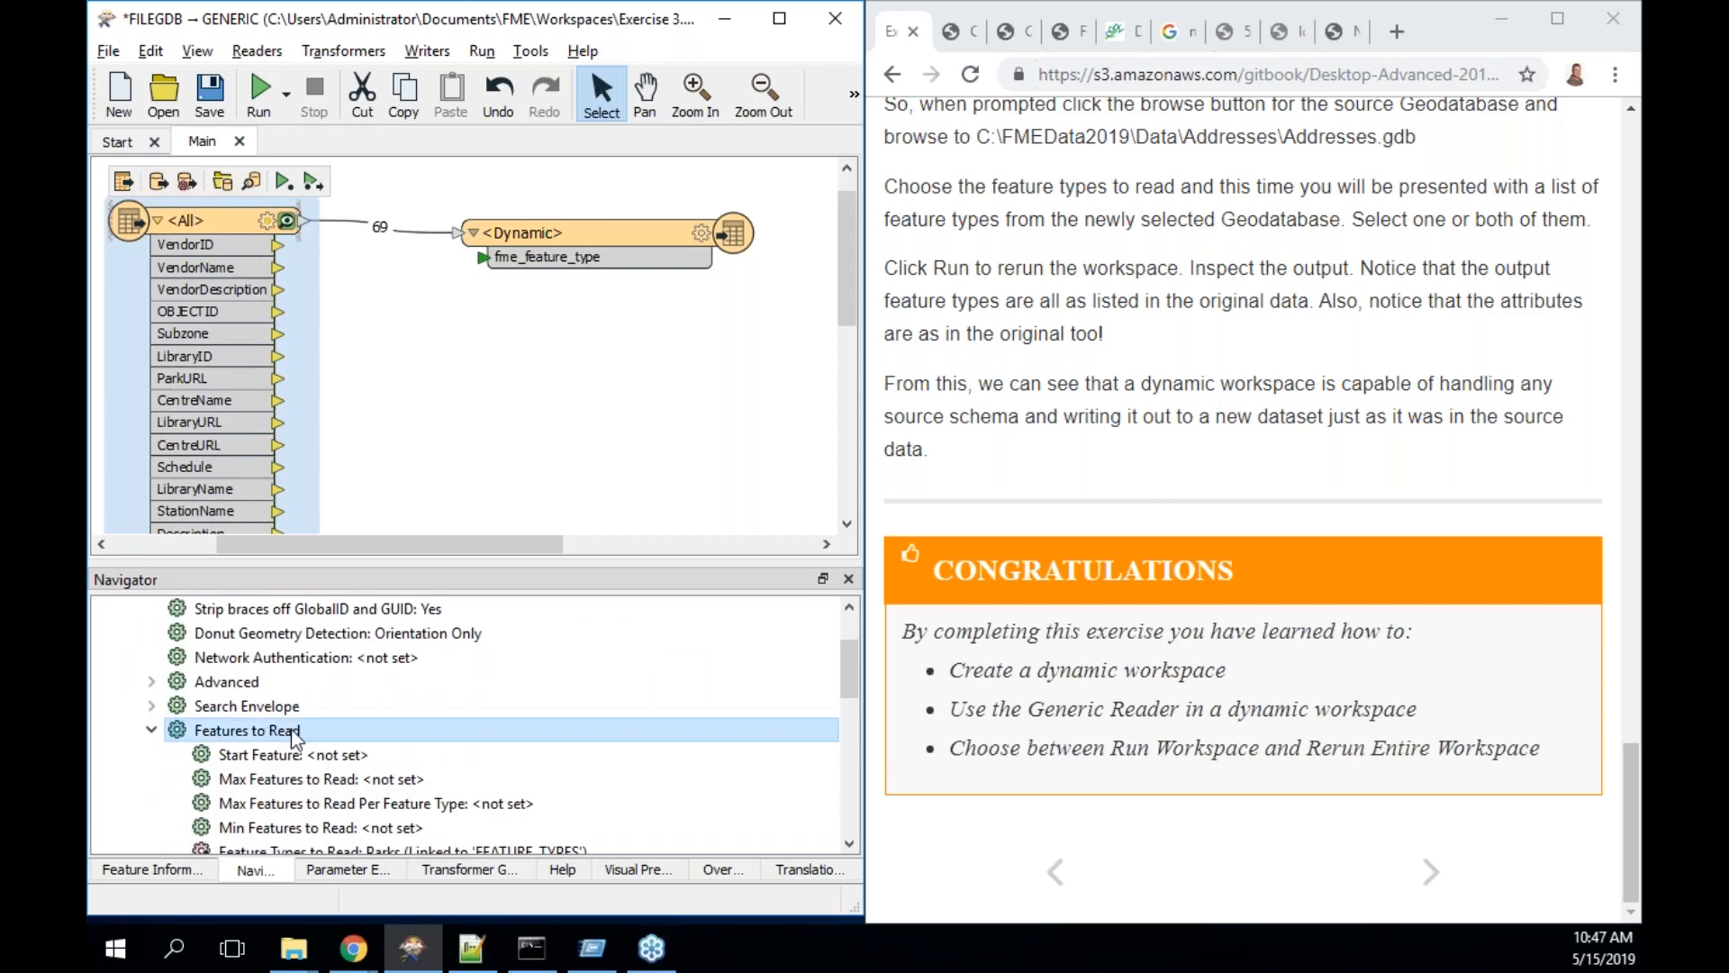
scroll(399, 729, "down", 1)
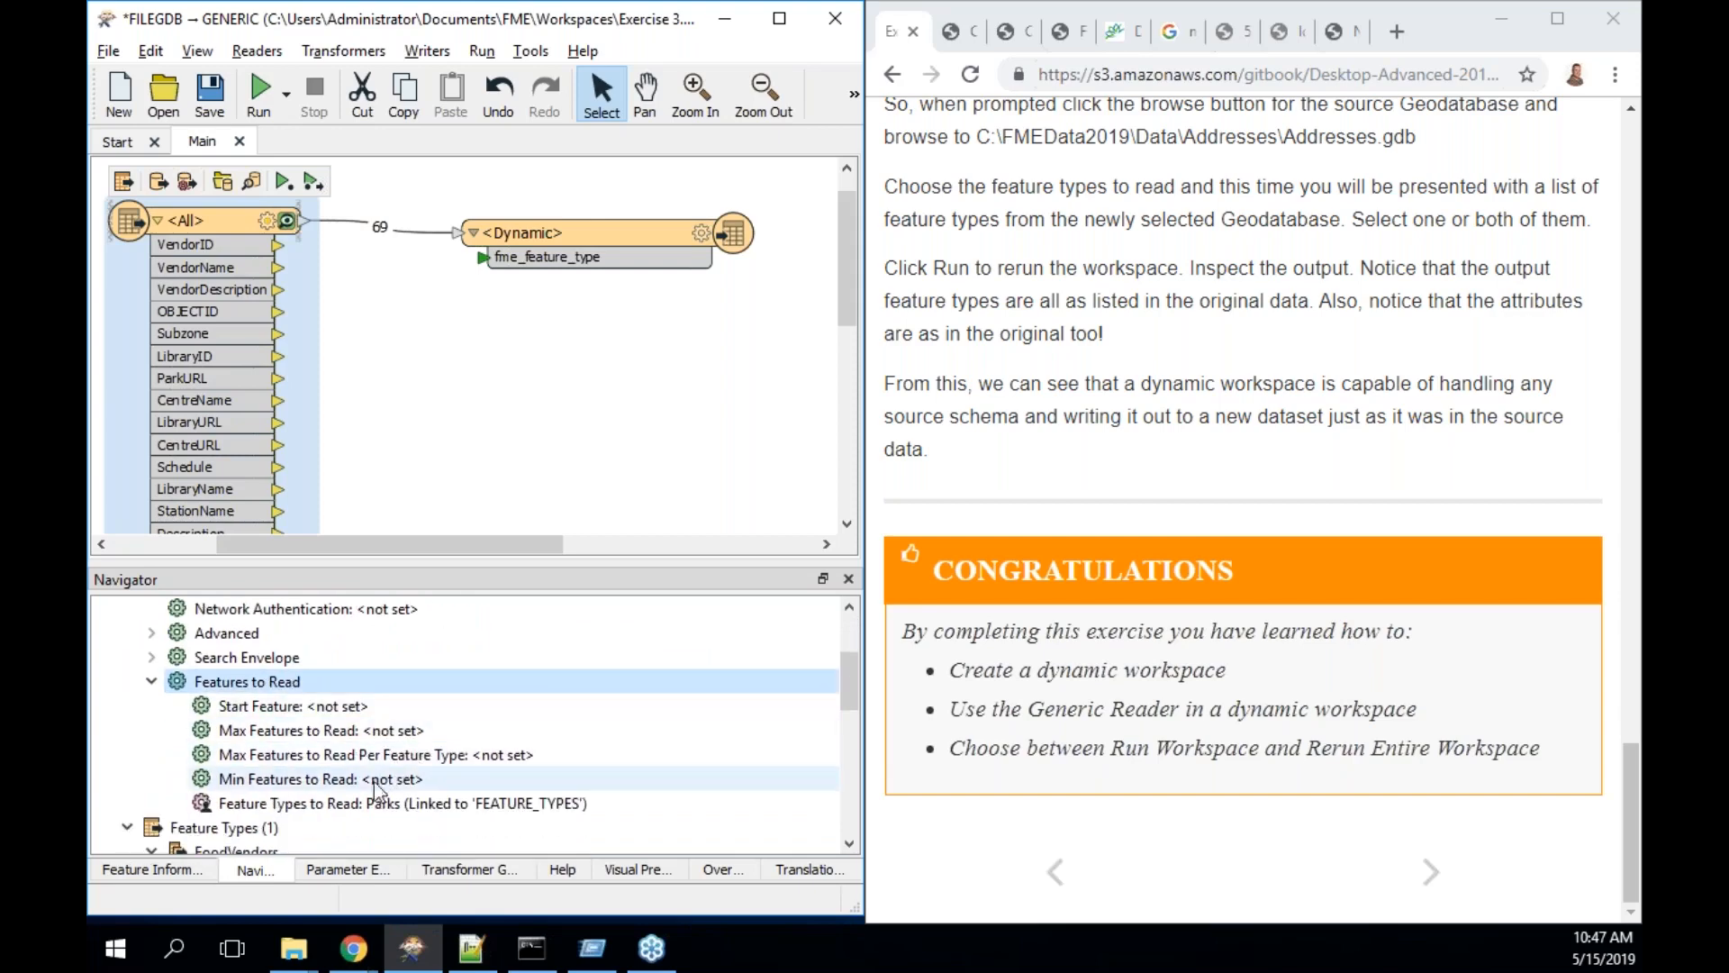
right_click(376, 808)
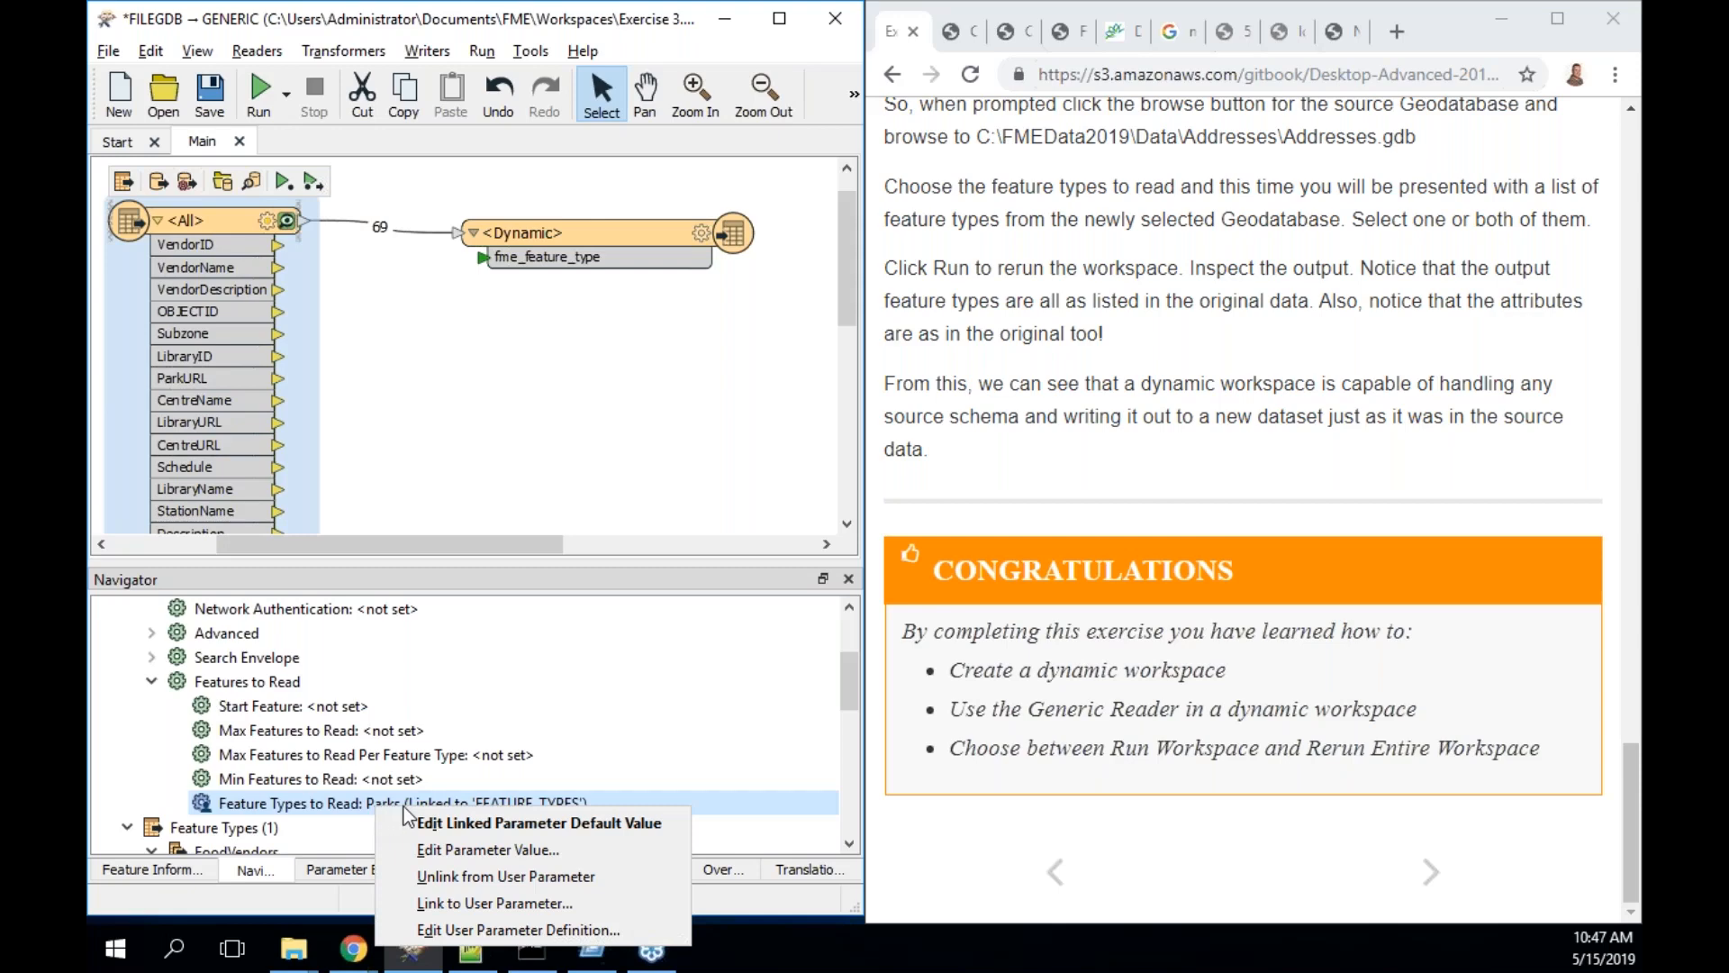
left_click(539, 733)
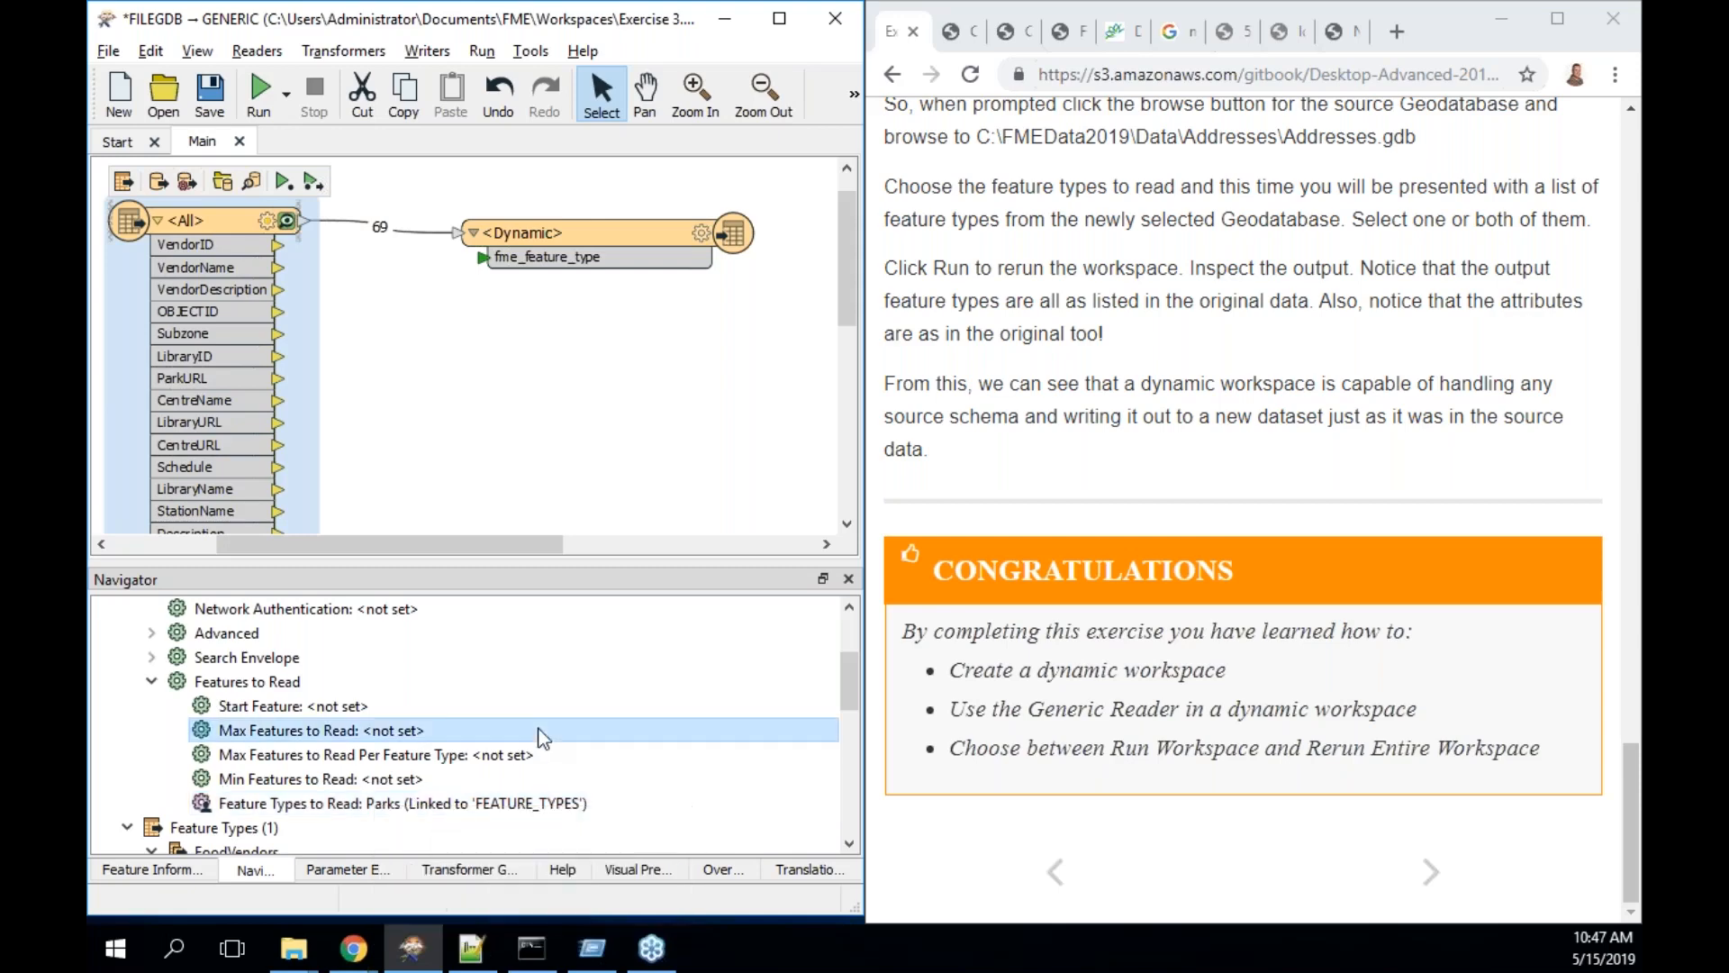
- Set Feature Types to Read to Parks, FoodVendors and Libraries
left_click(262, 87)
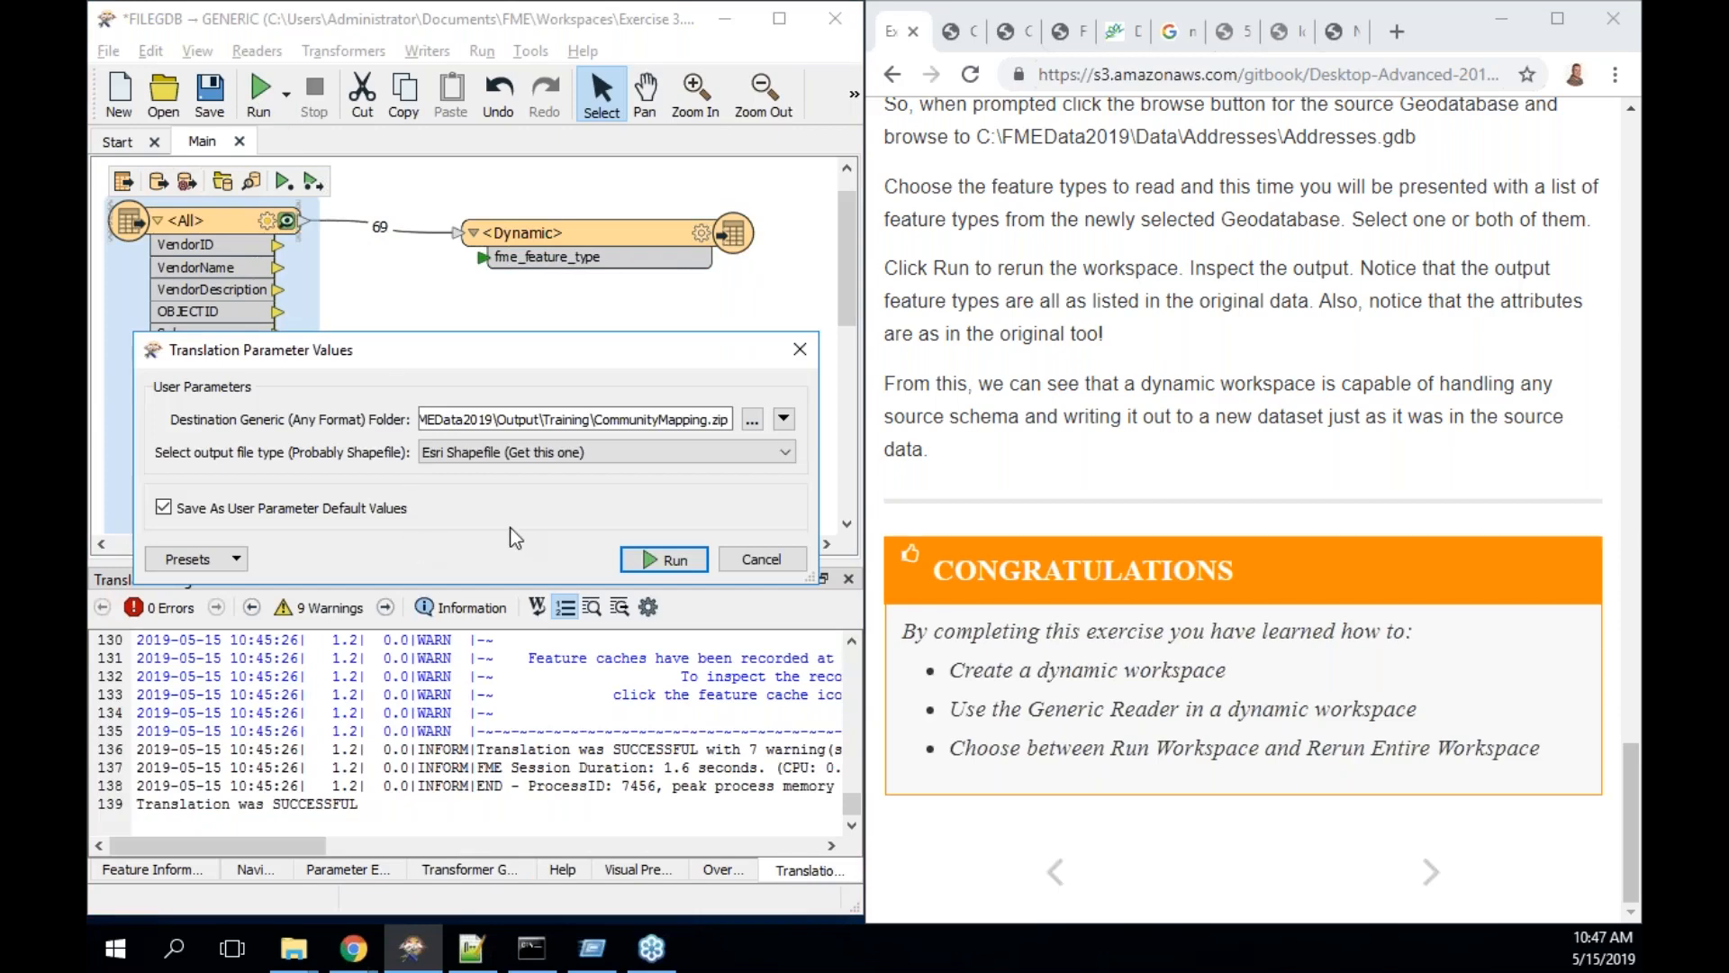
left_click(762, 558)
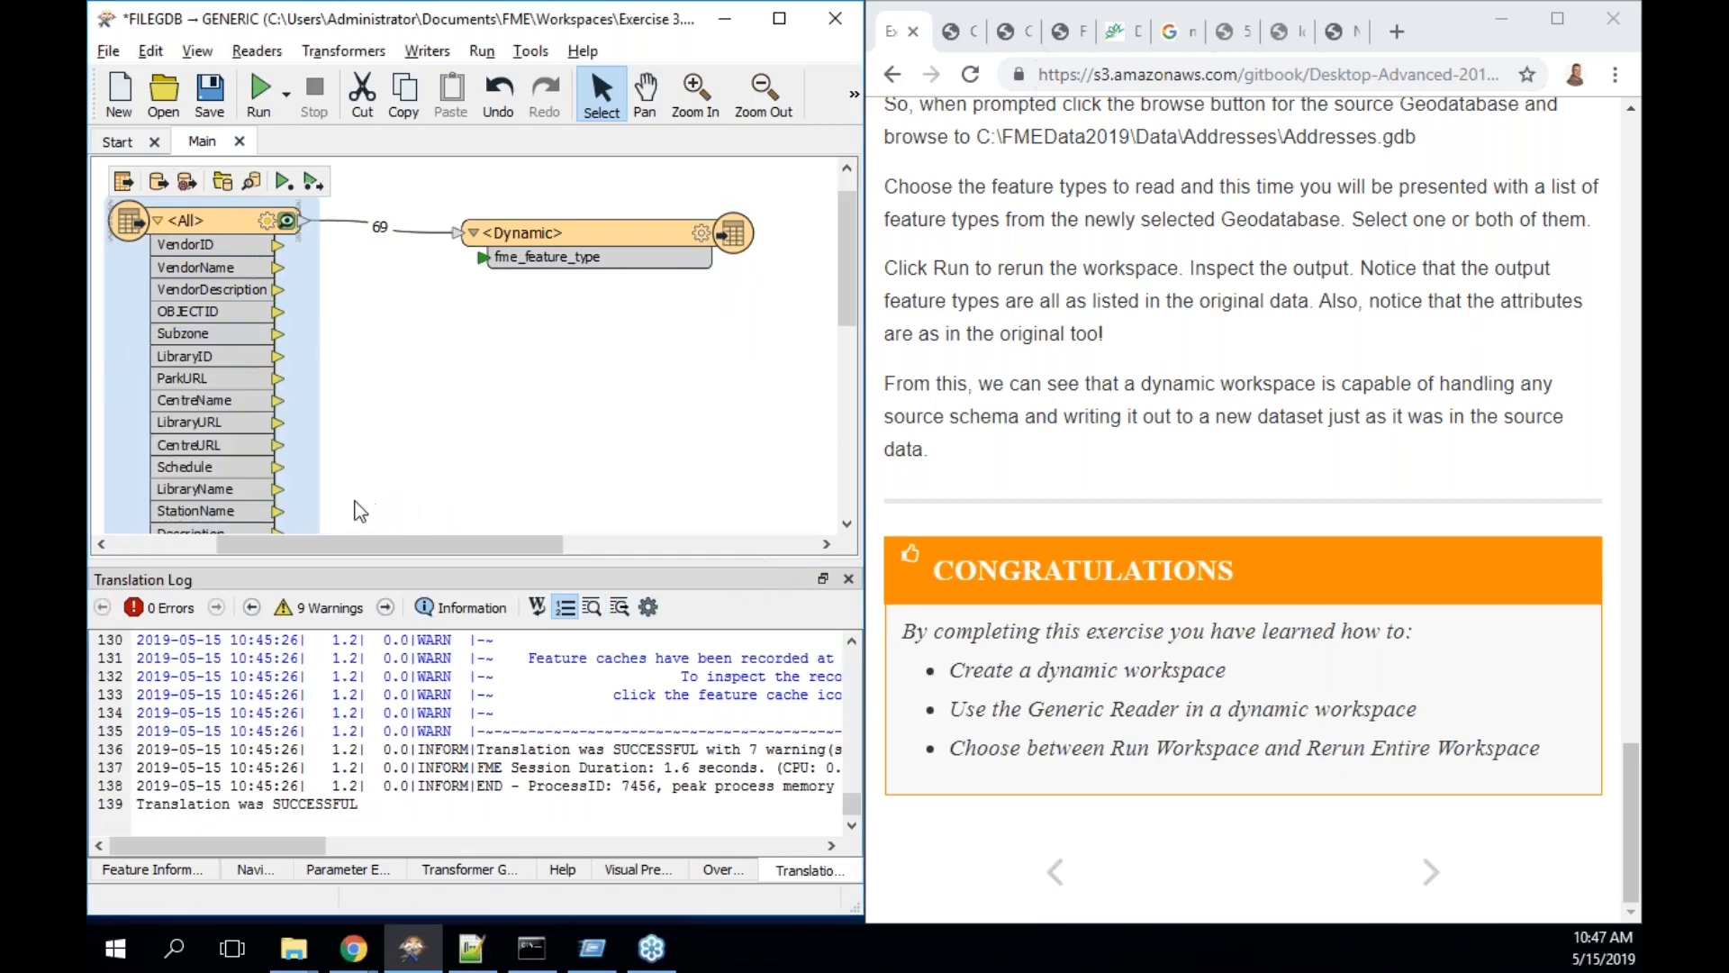
left_click(245, 874)
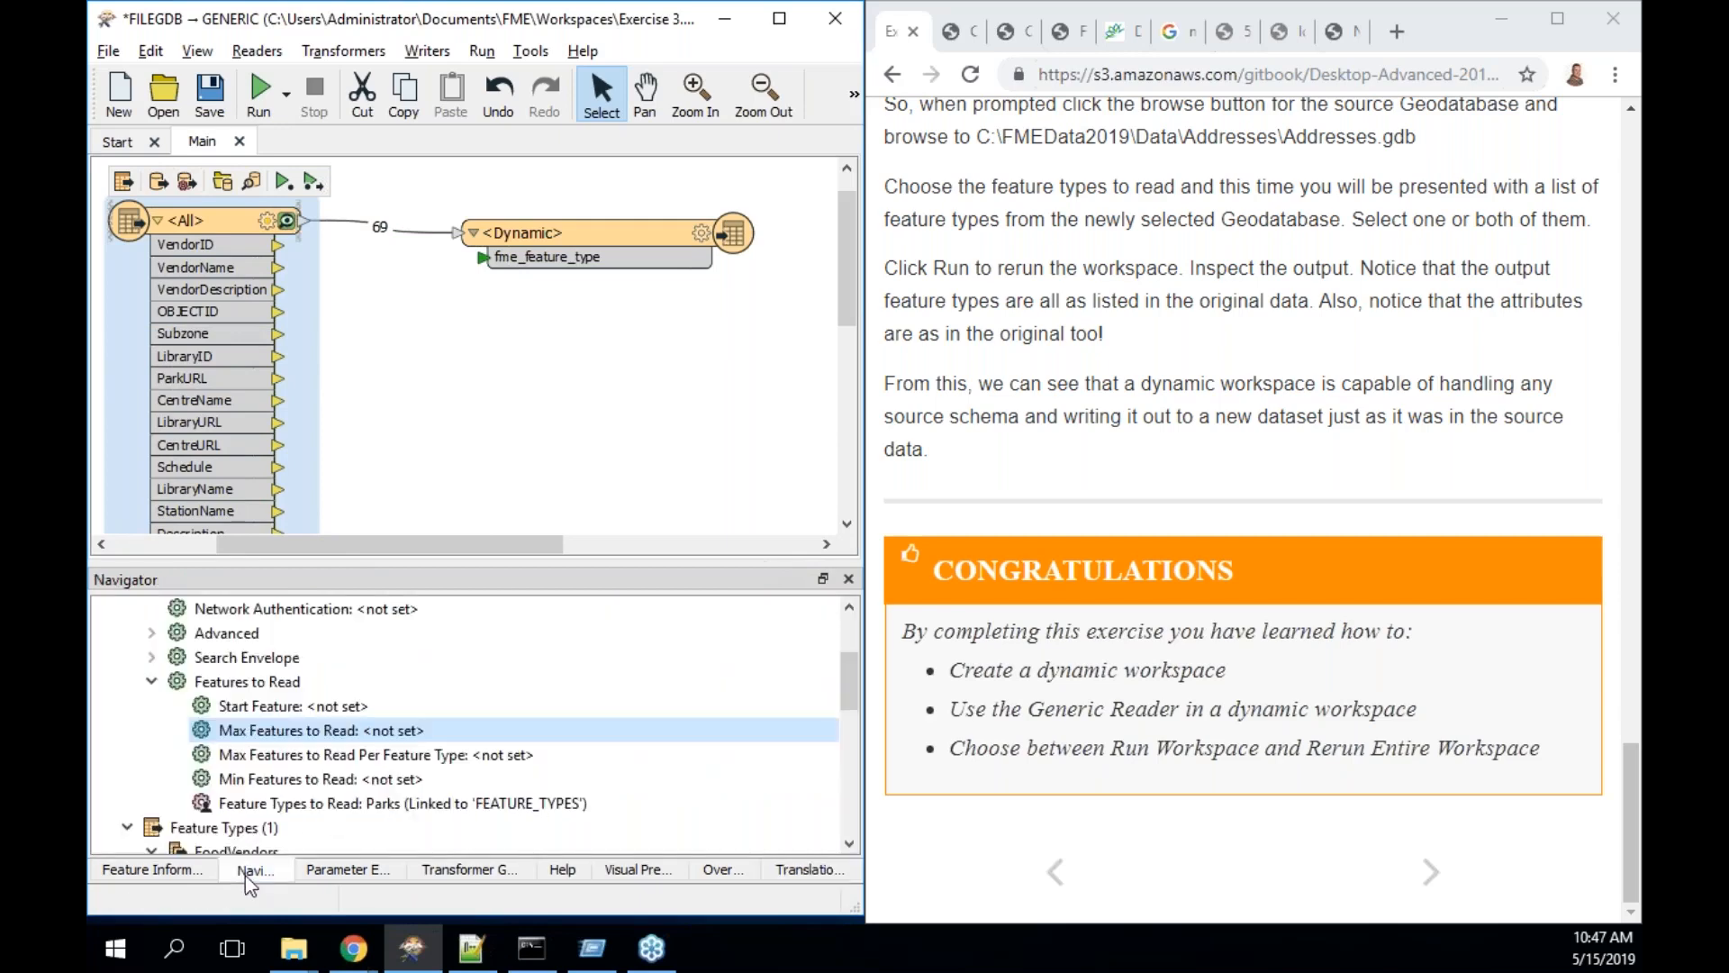
left_click(409, 804)
double_click(410, 804)
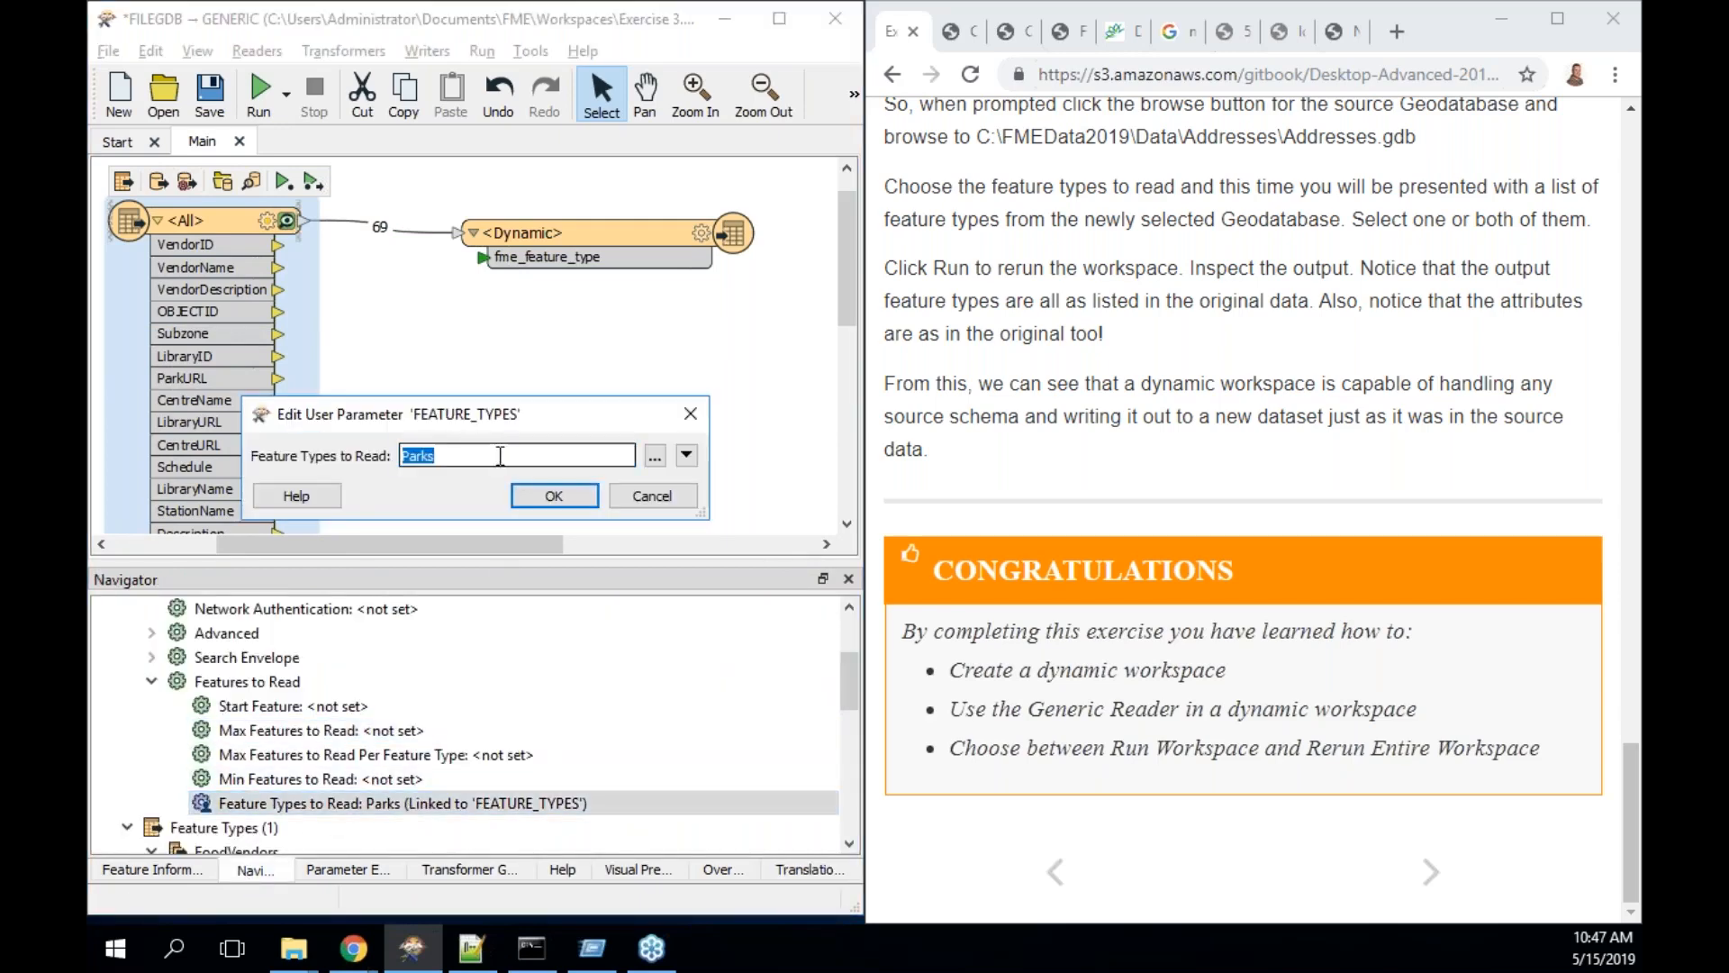
left_click(614, 458)
left_click(656, 459)
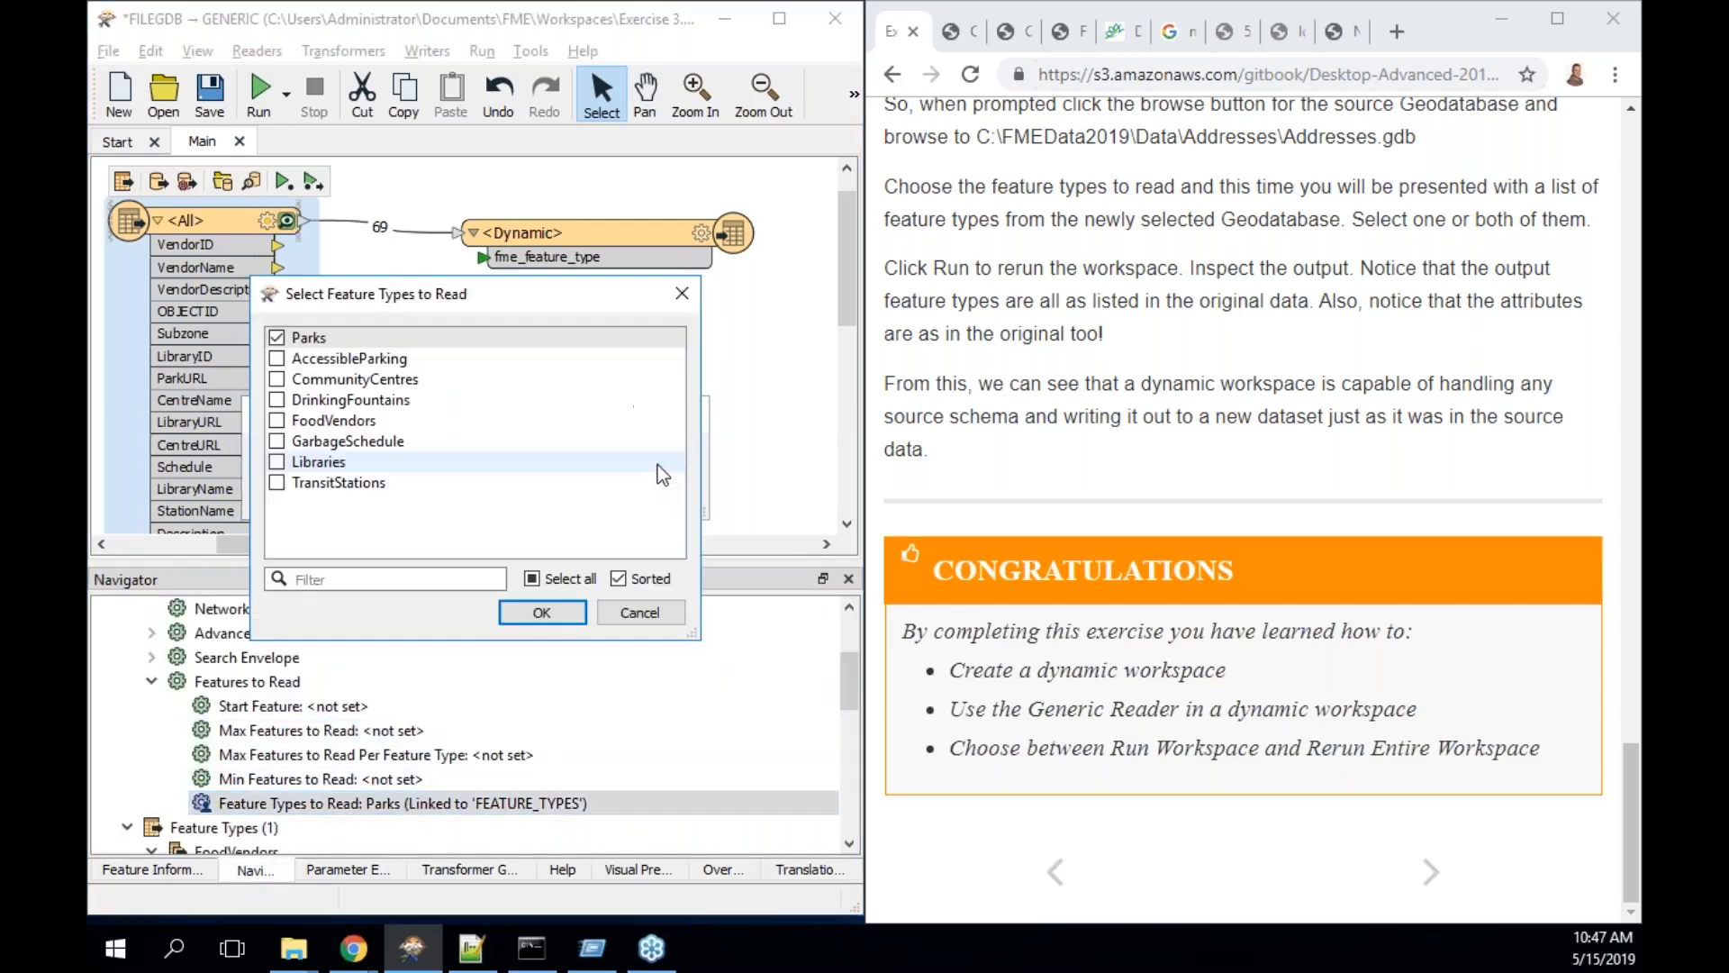
left_click(276, 419)
left_click(277, 462)
left_click(542, 612)
left_click(551, 497)
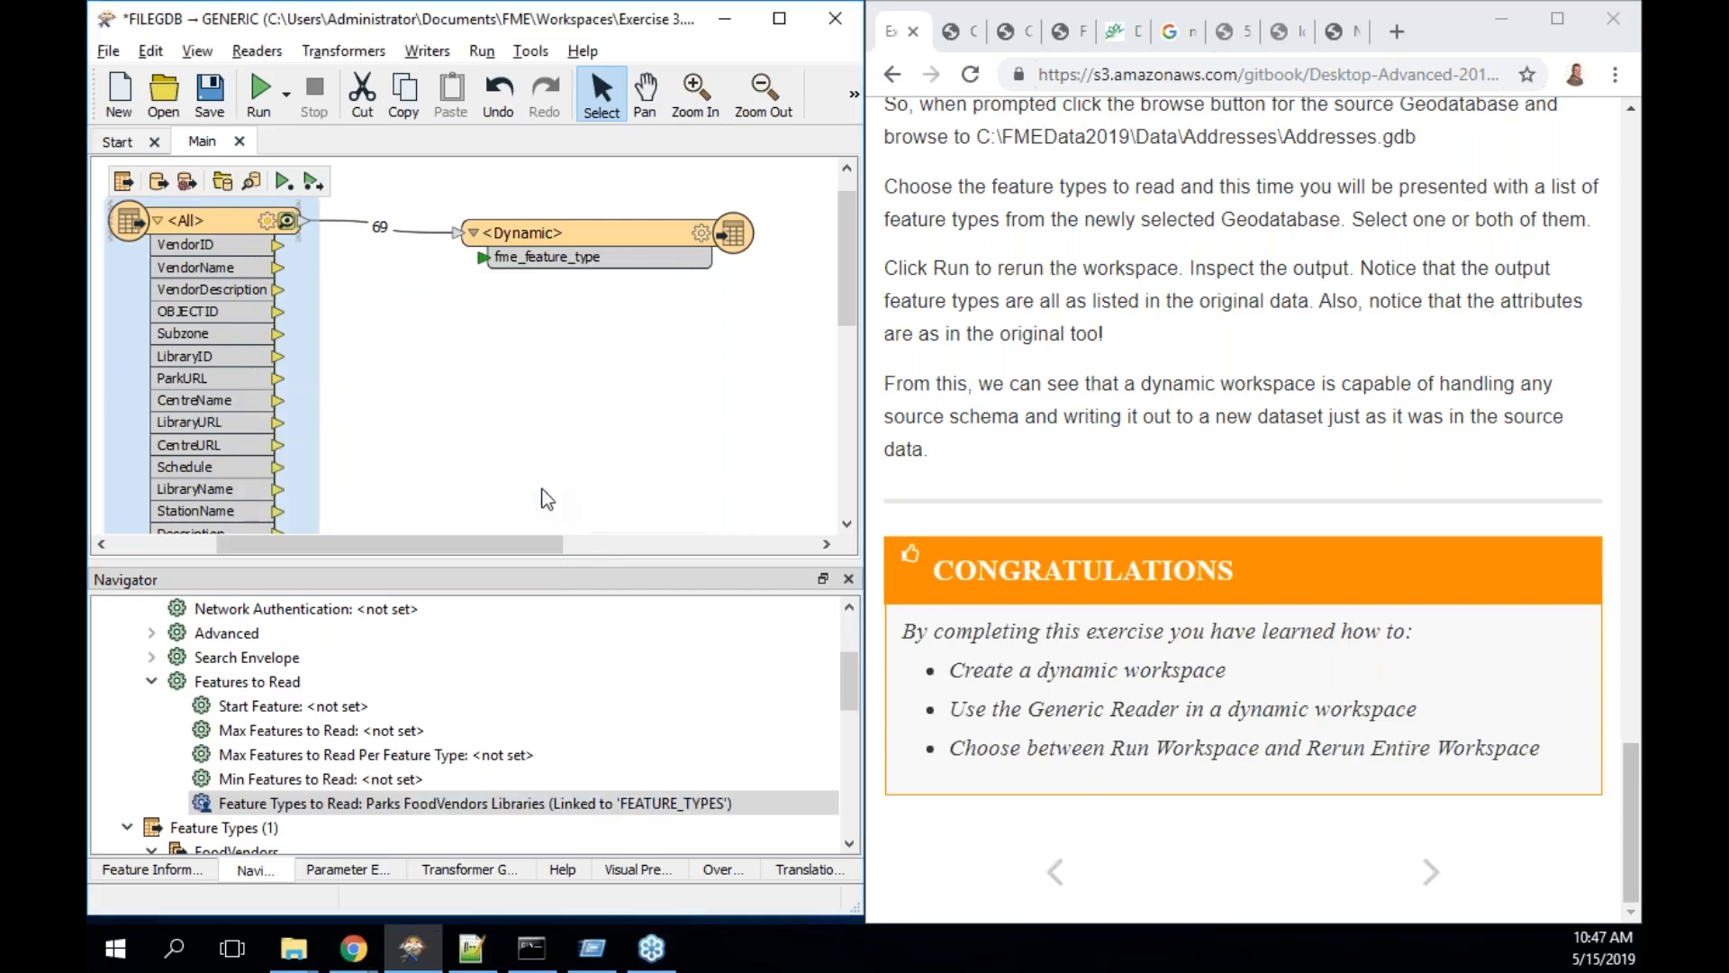
- Run the translation writing 168 features and bring up the CommunityMapping output folder
left_click(261, 89)
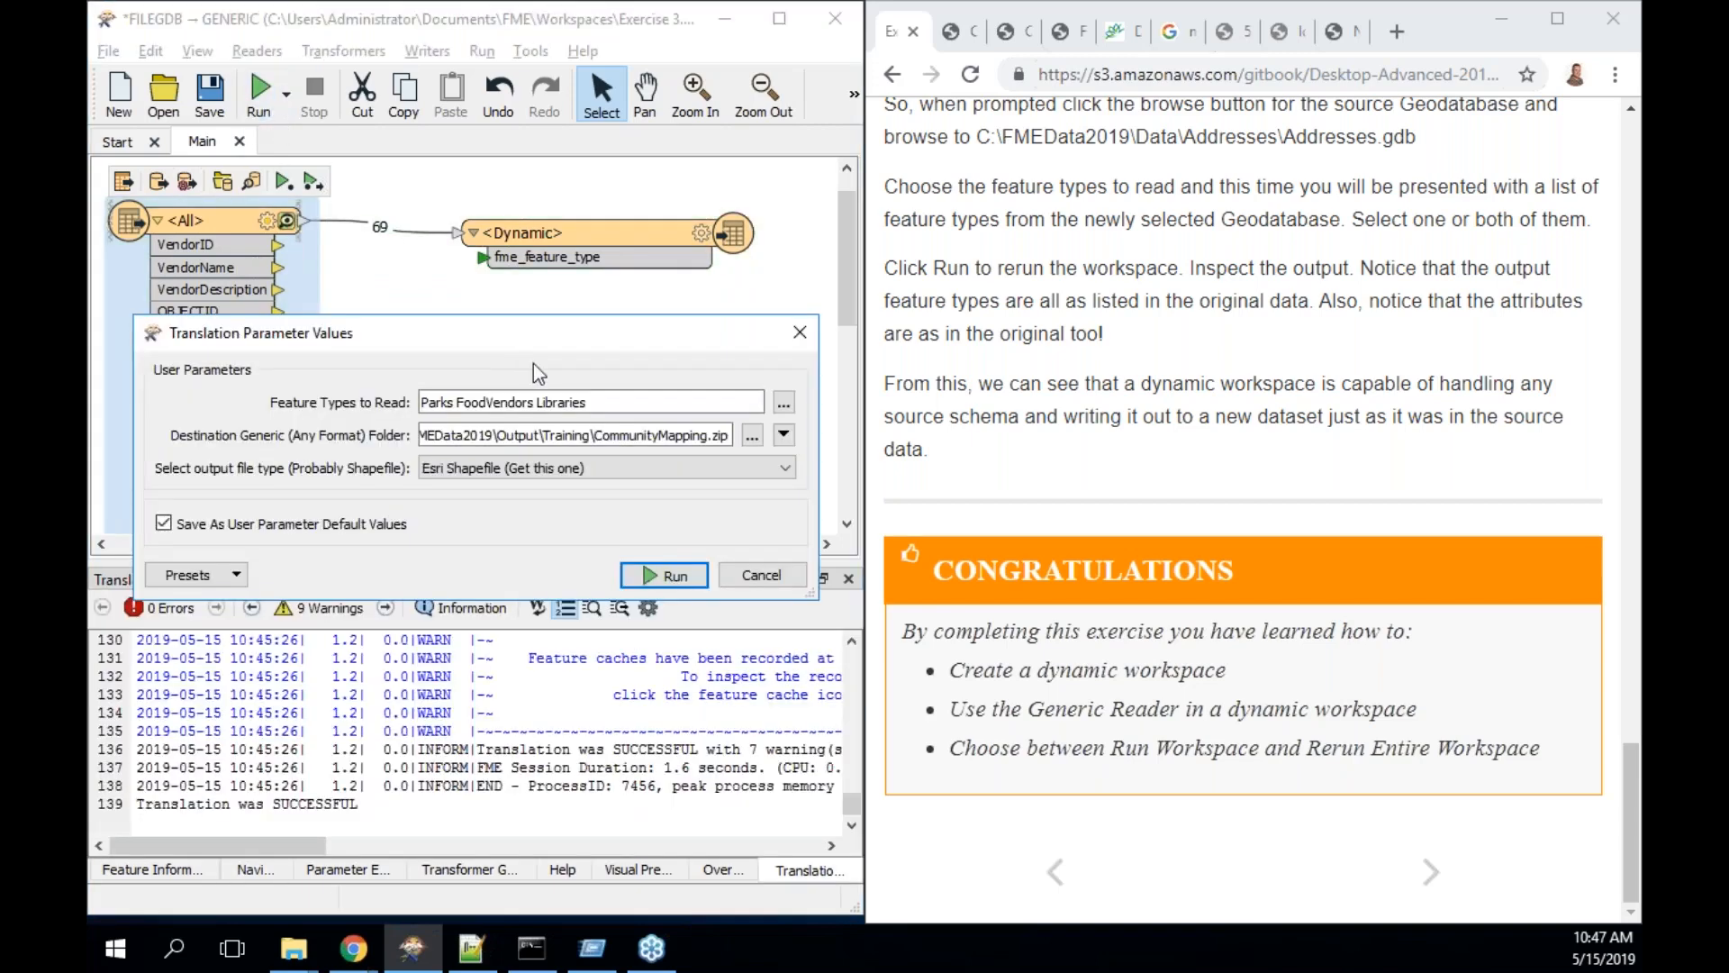
left_click(656, 578)
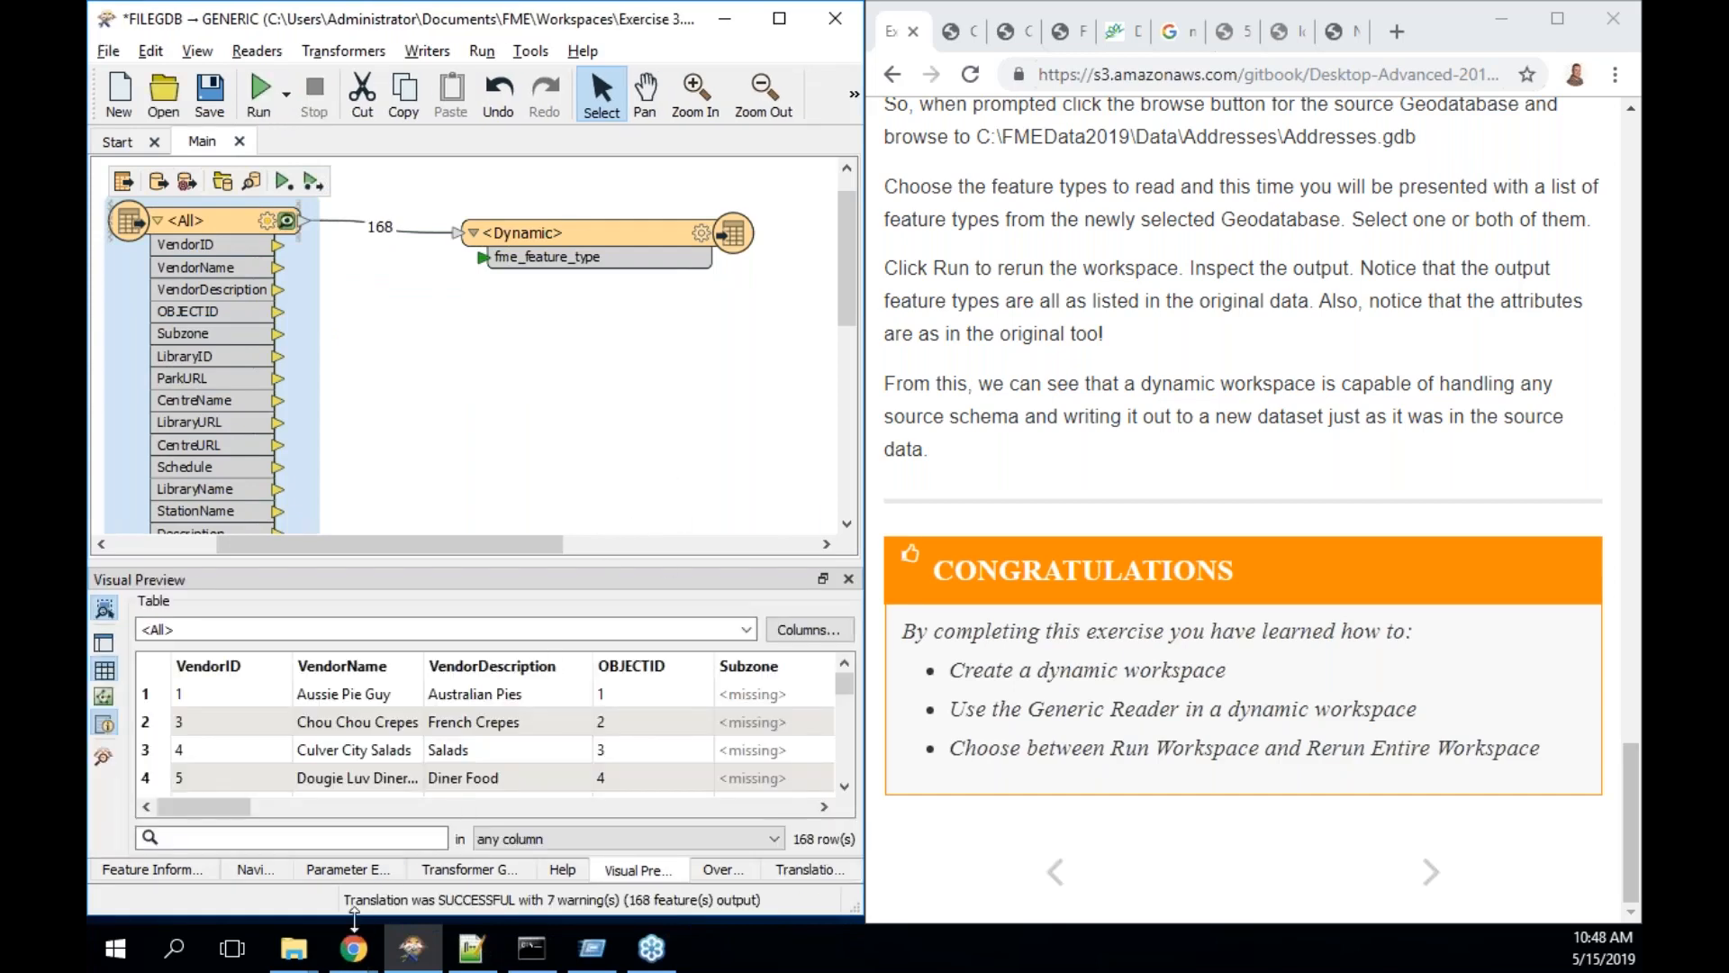
left_click(294, 952)
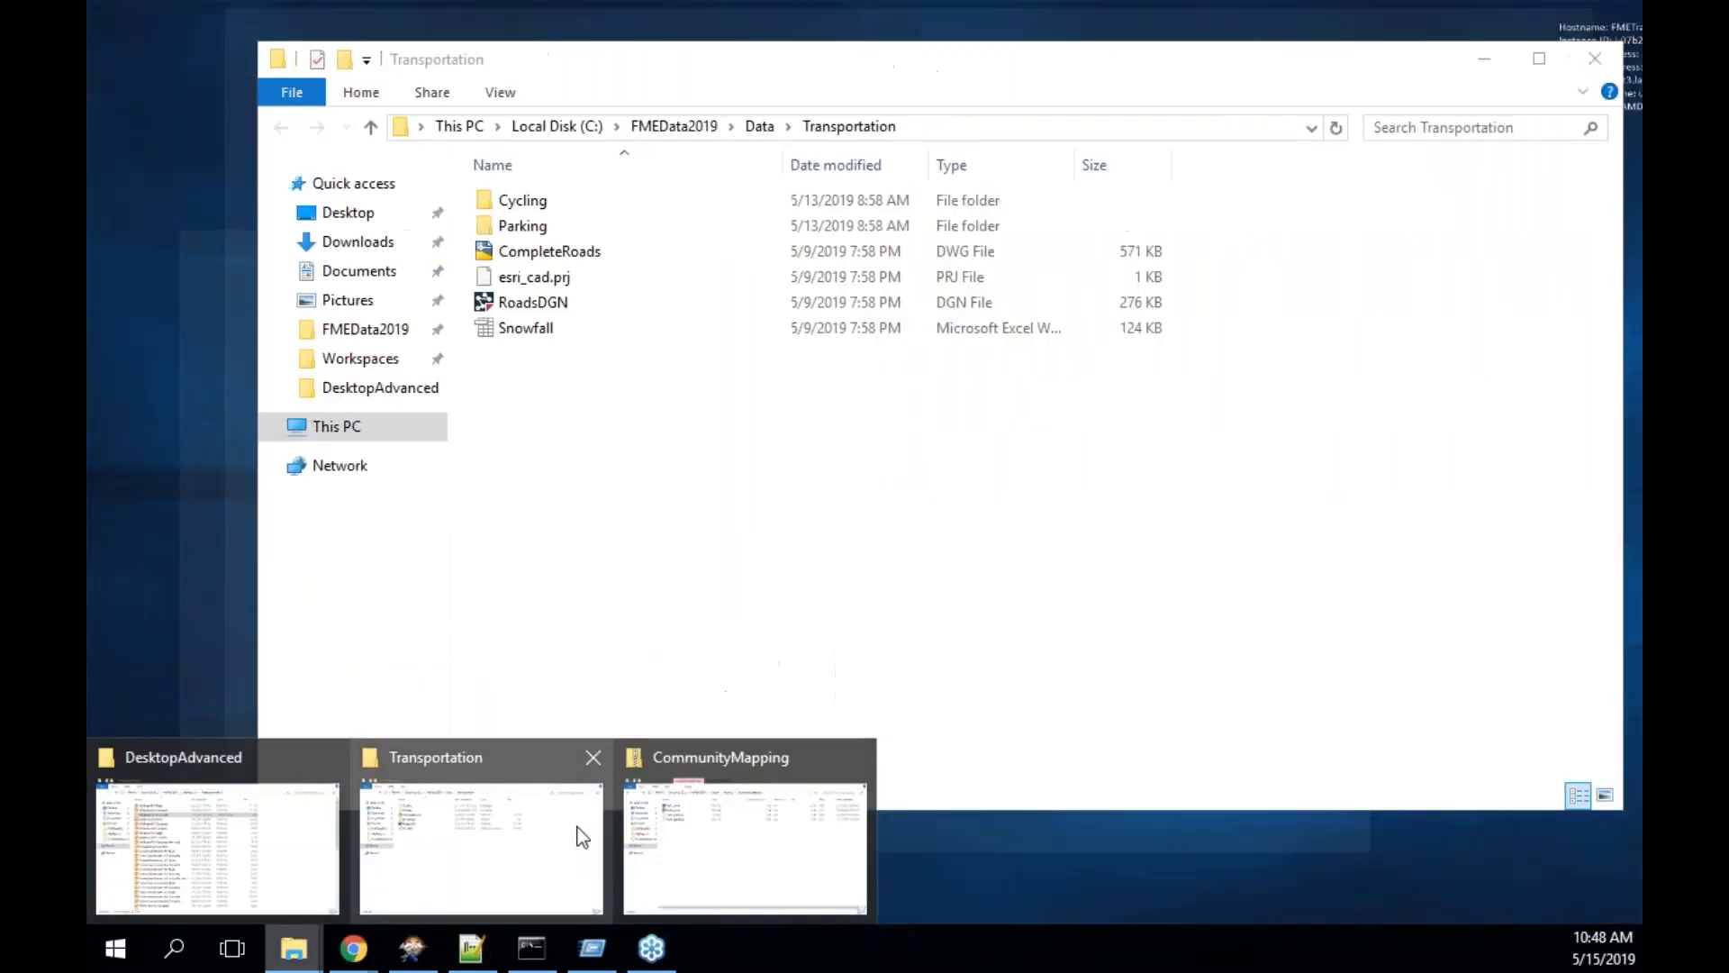
left_click(727, 799)
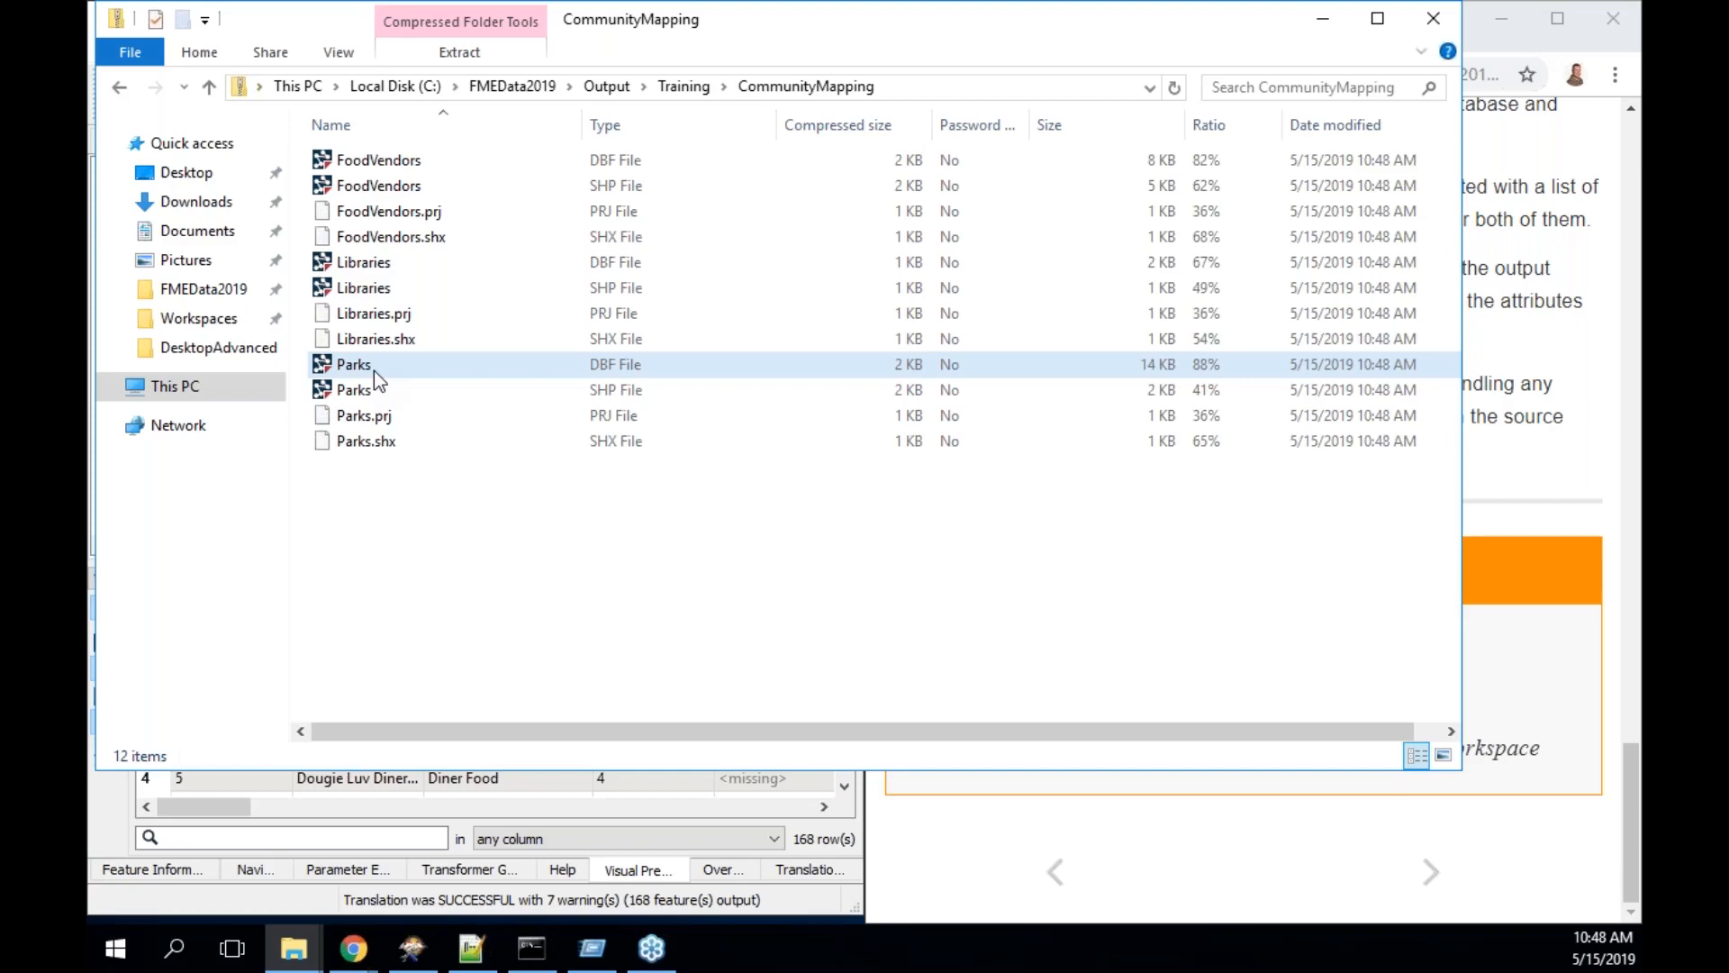
- Review the FoodVendors, Libraries and Parks shapefiles, then minimize the CommunityMapping folder window
left_click(1323, 20)
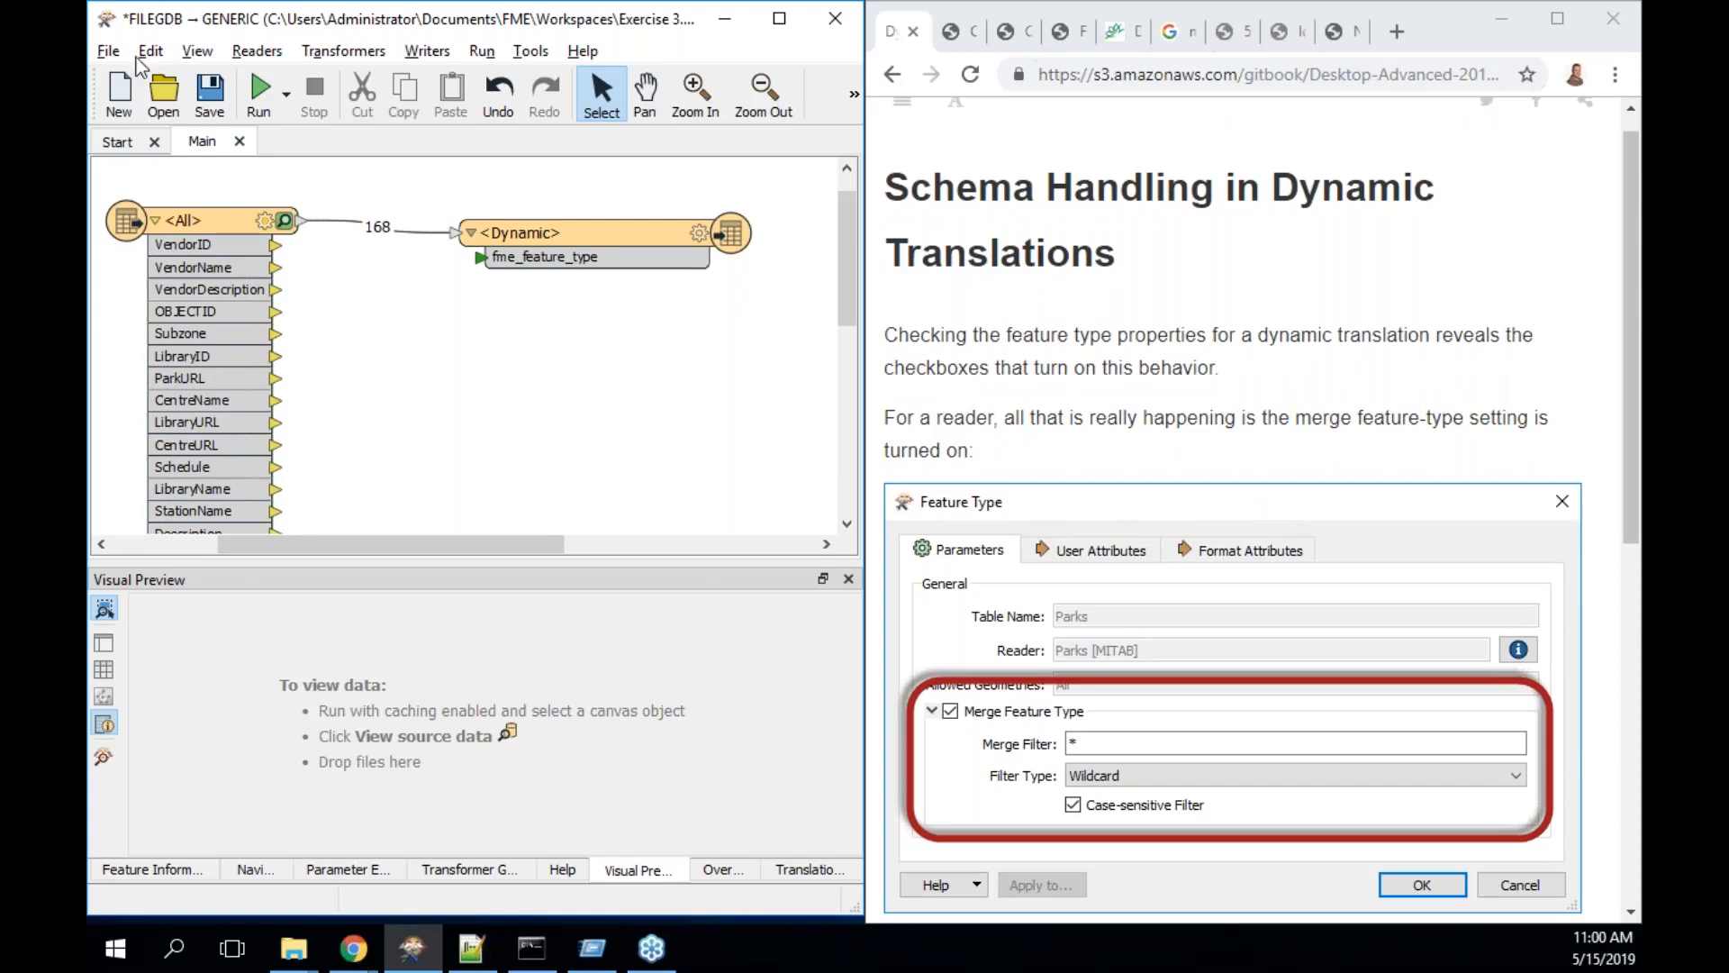
- Scroll the guide to the Feature Type illustration and select the <All> reader feature type
left_click(587, 241)
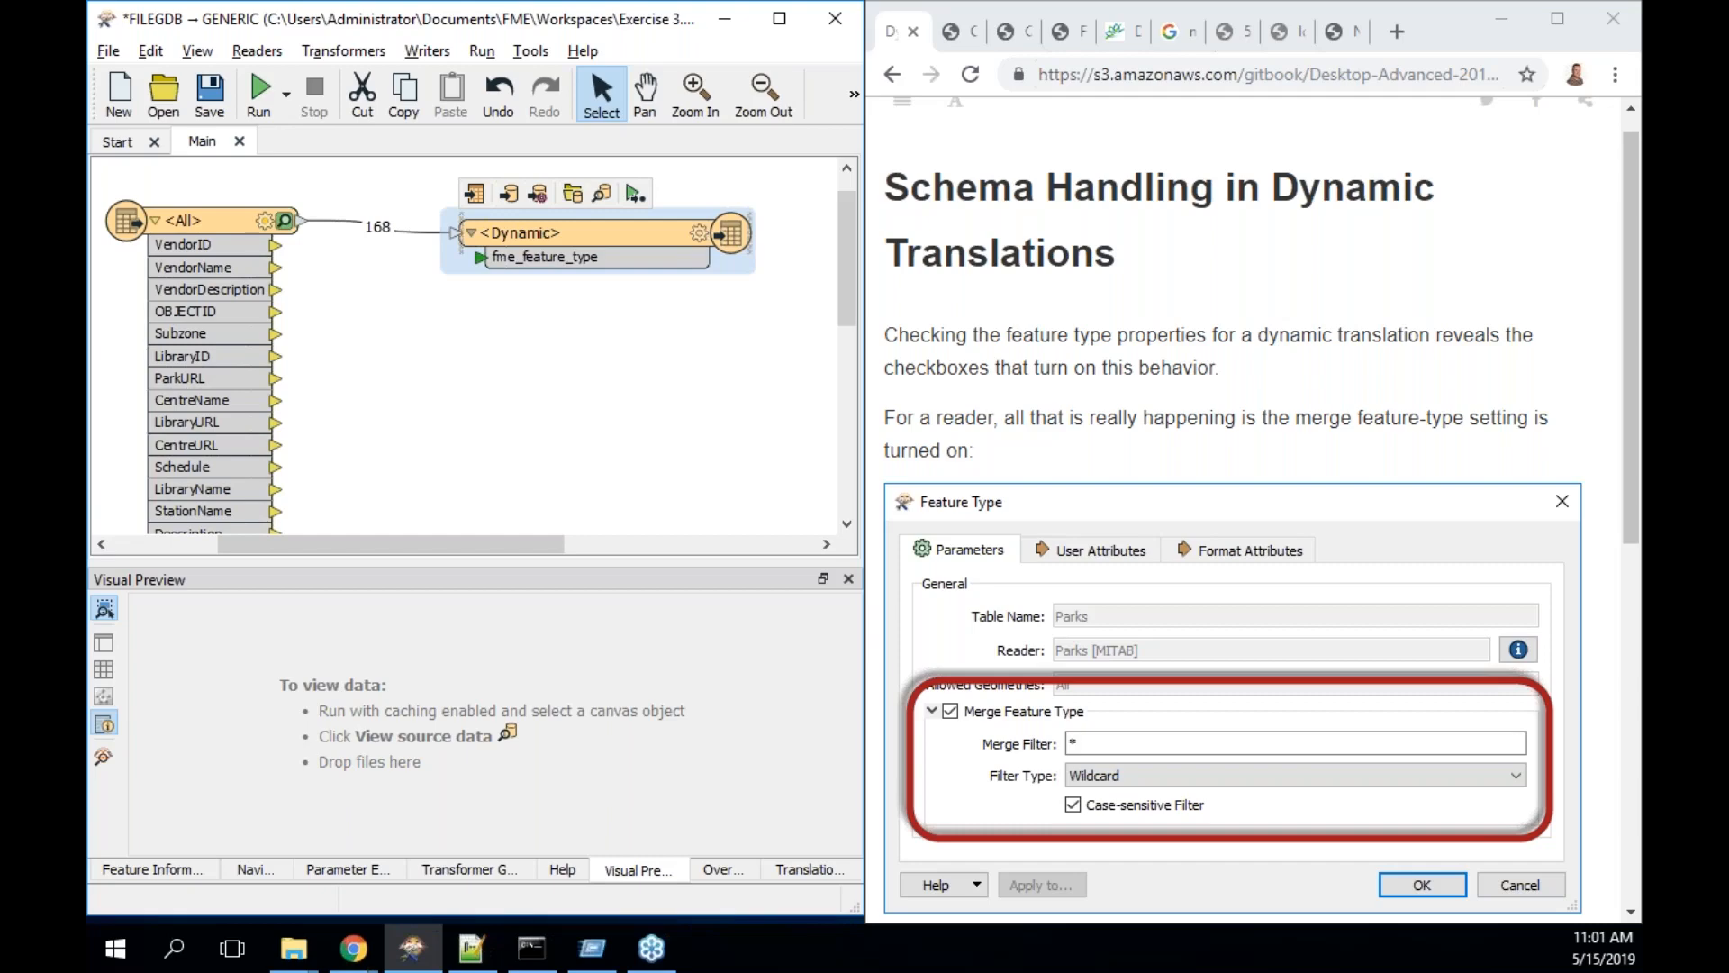
scroll(1260, 695, "down", 2)
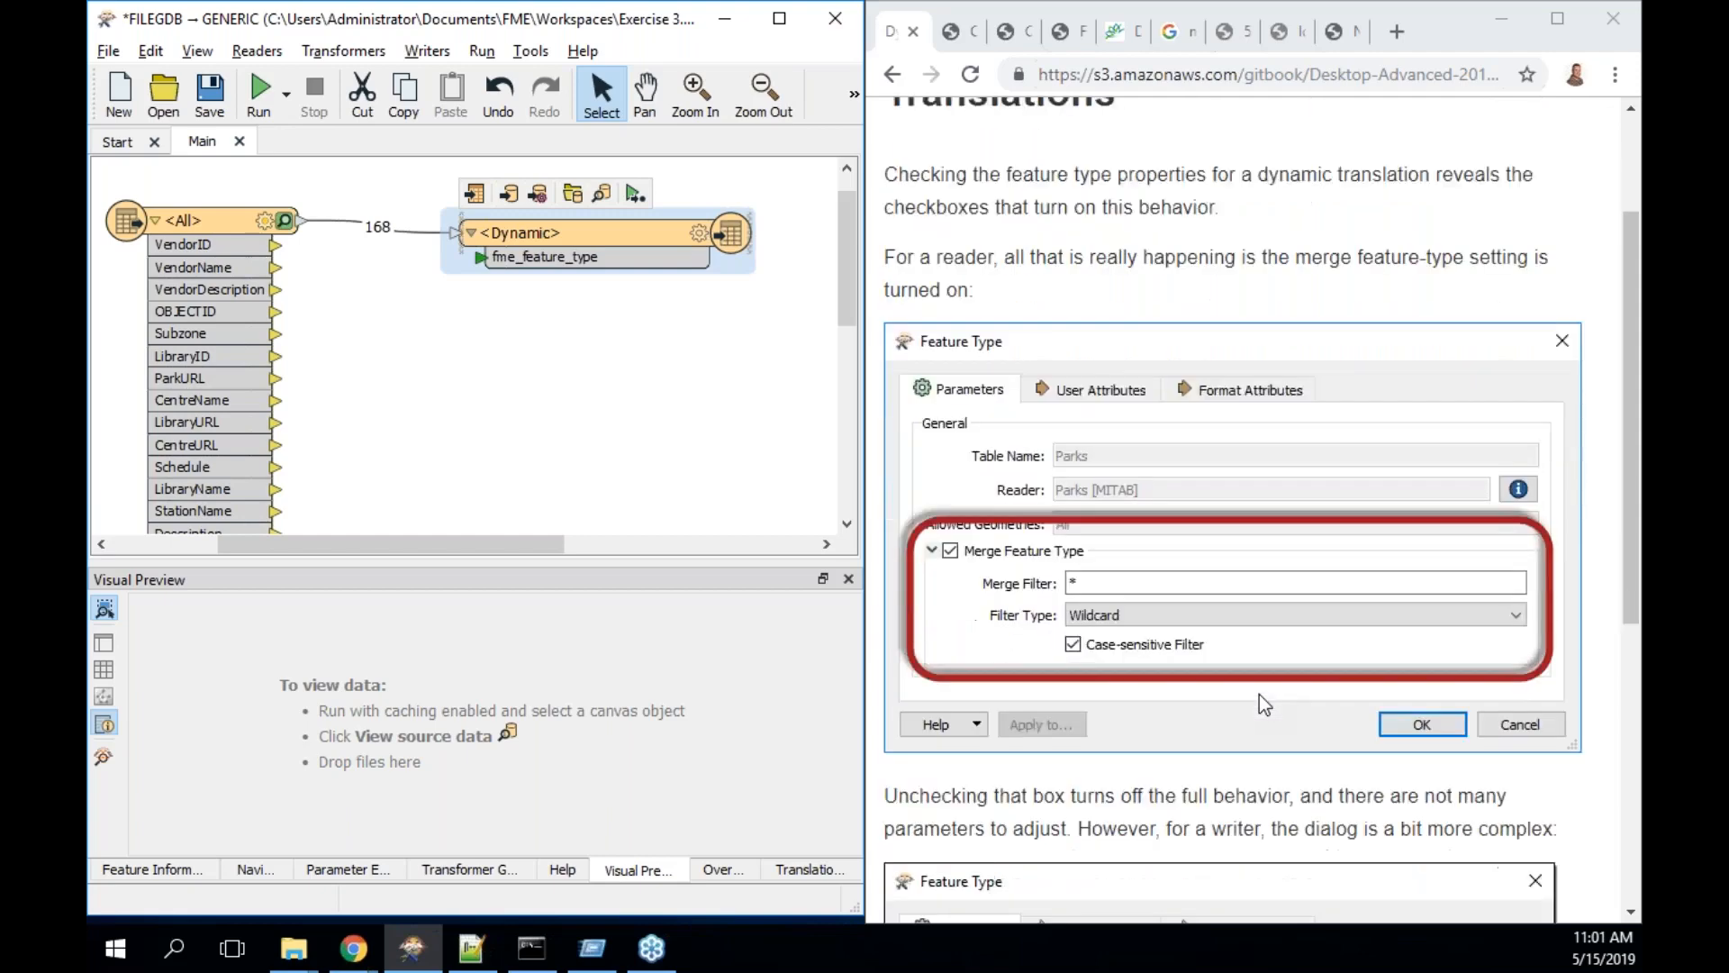
scroll(1259, 694, "down", 1)
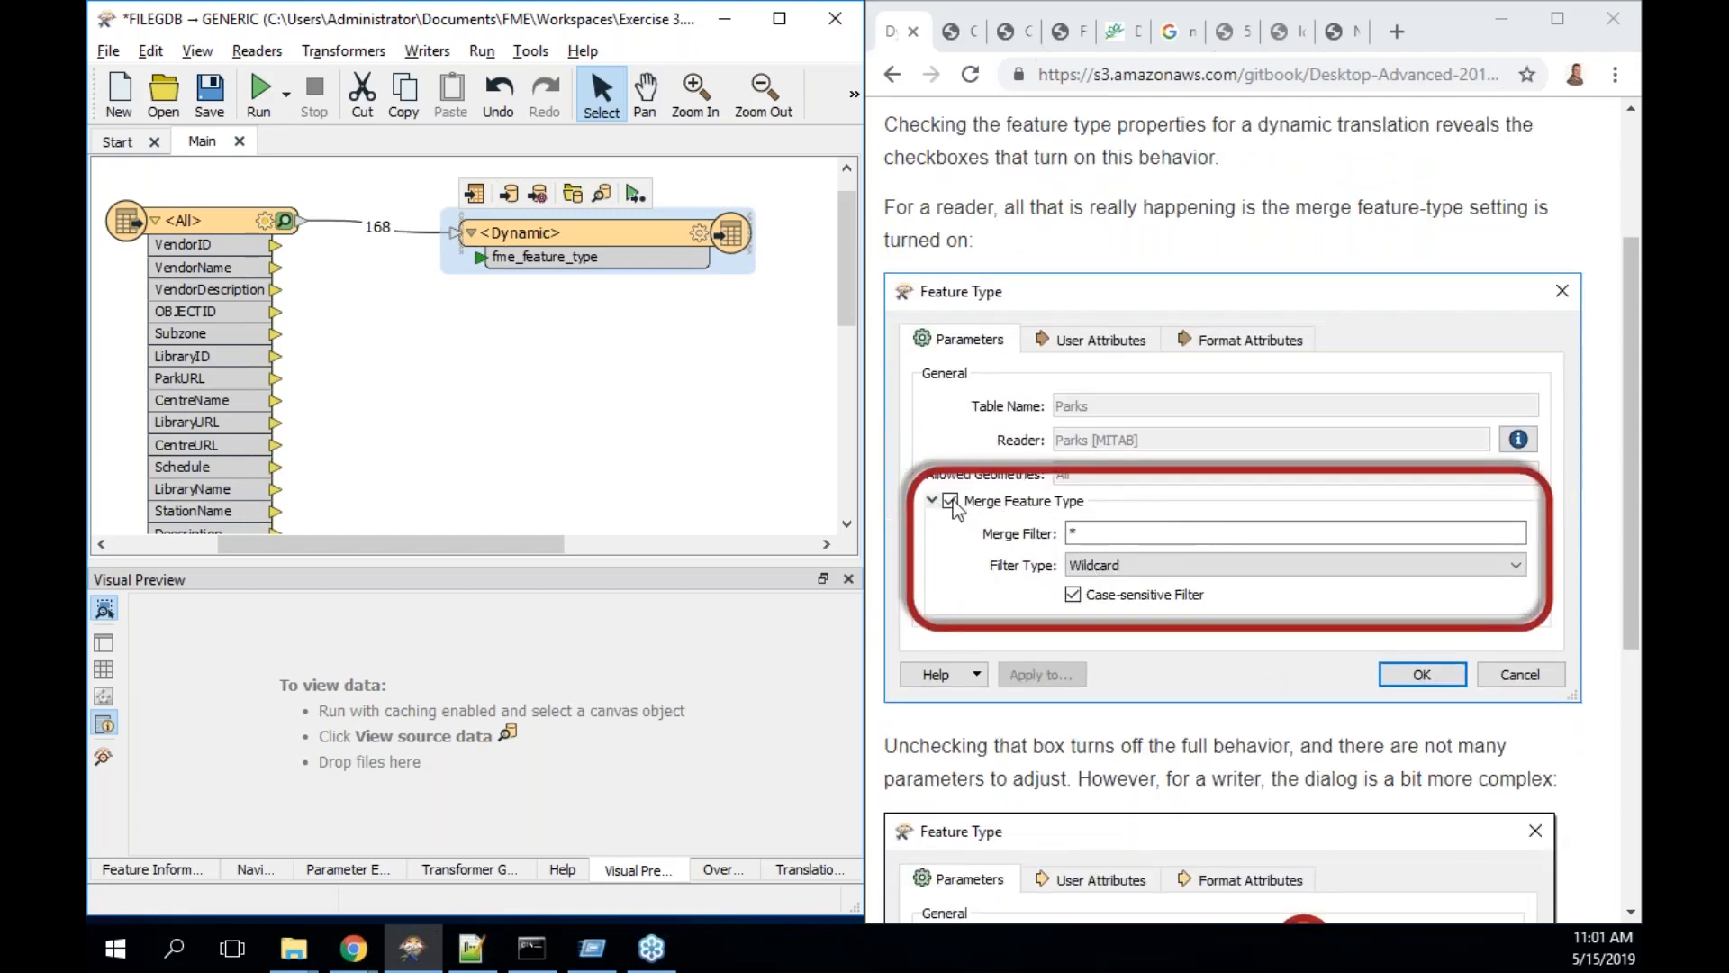
left_click(217, 229)
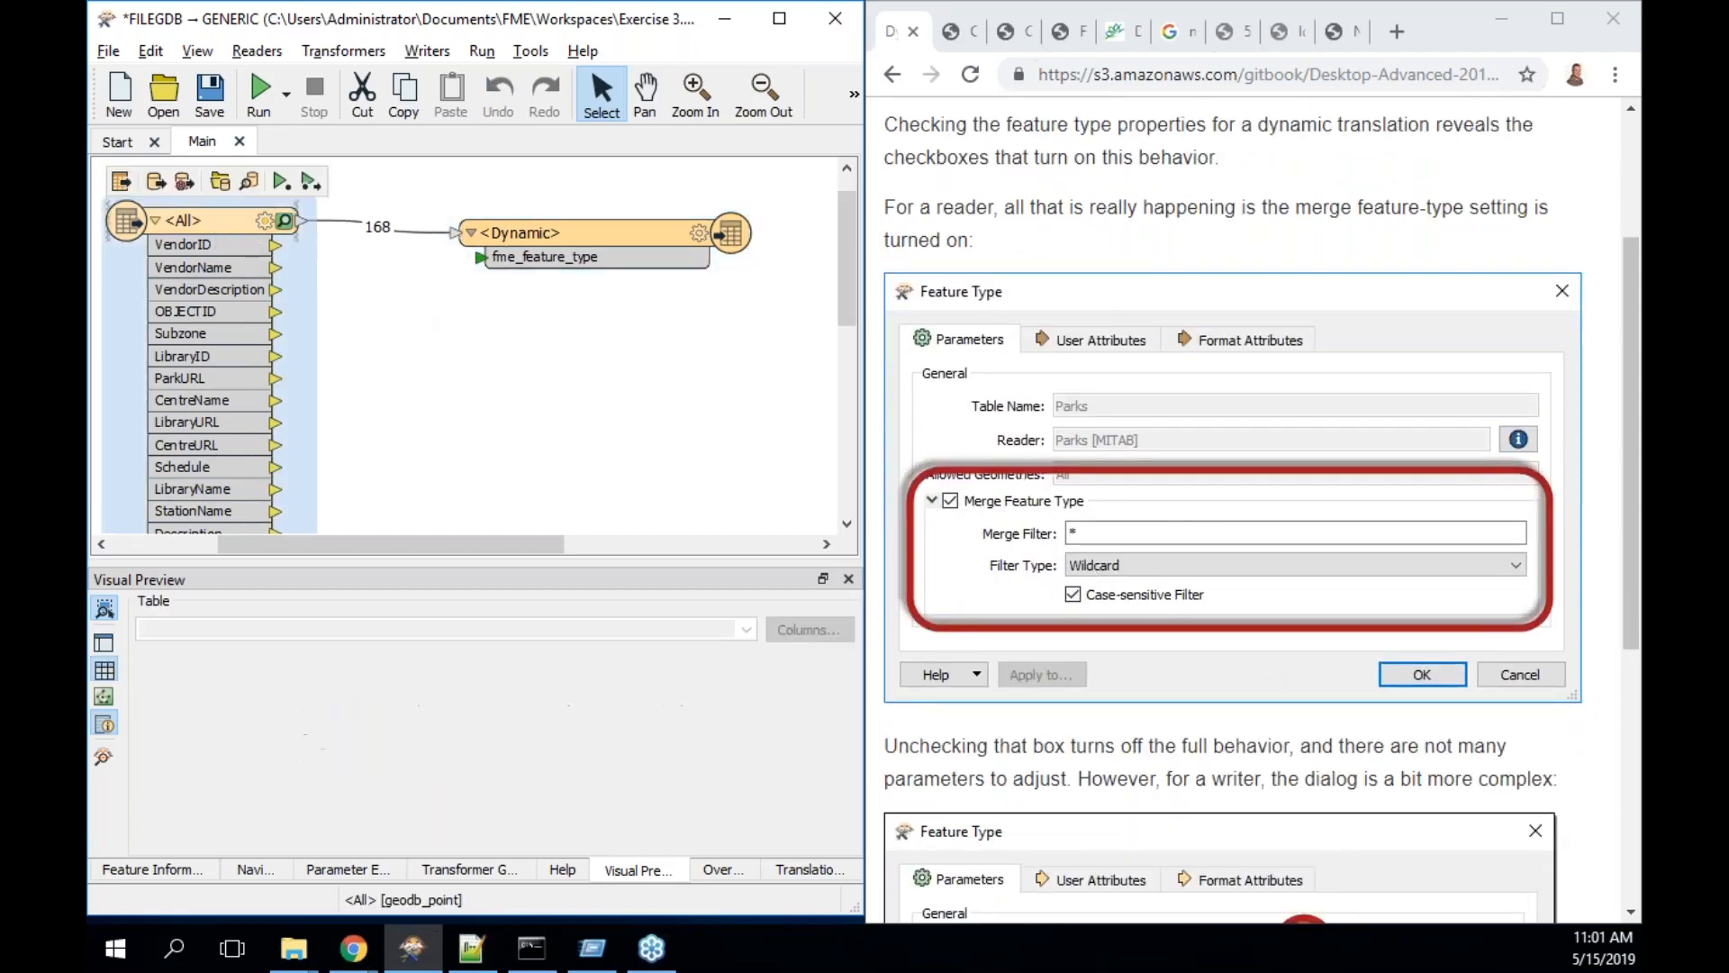
- Inspect the <All> reader's Merge Feature Type option and user attributes, then cancel without changes
double_click(217, 227)
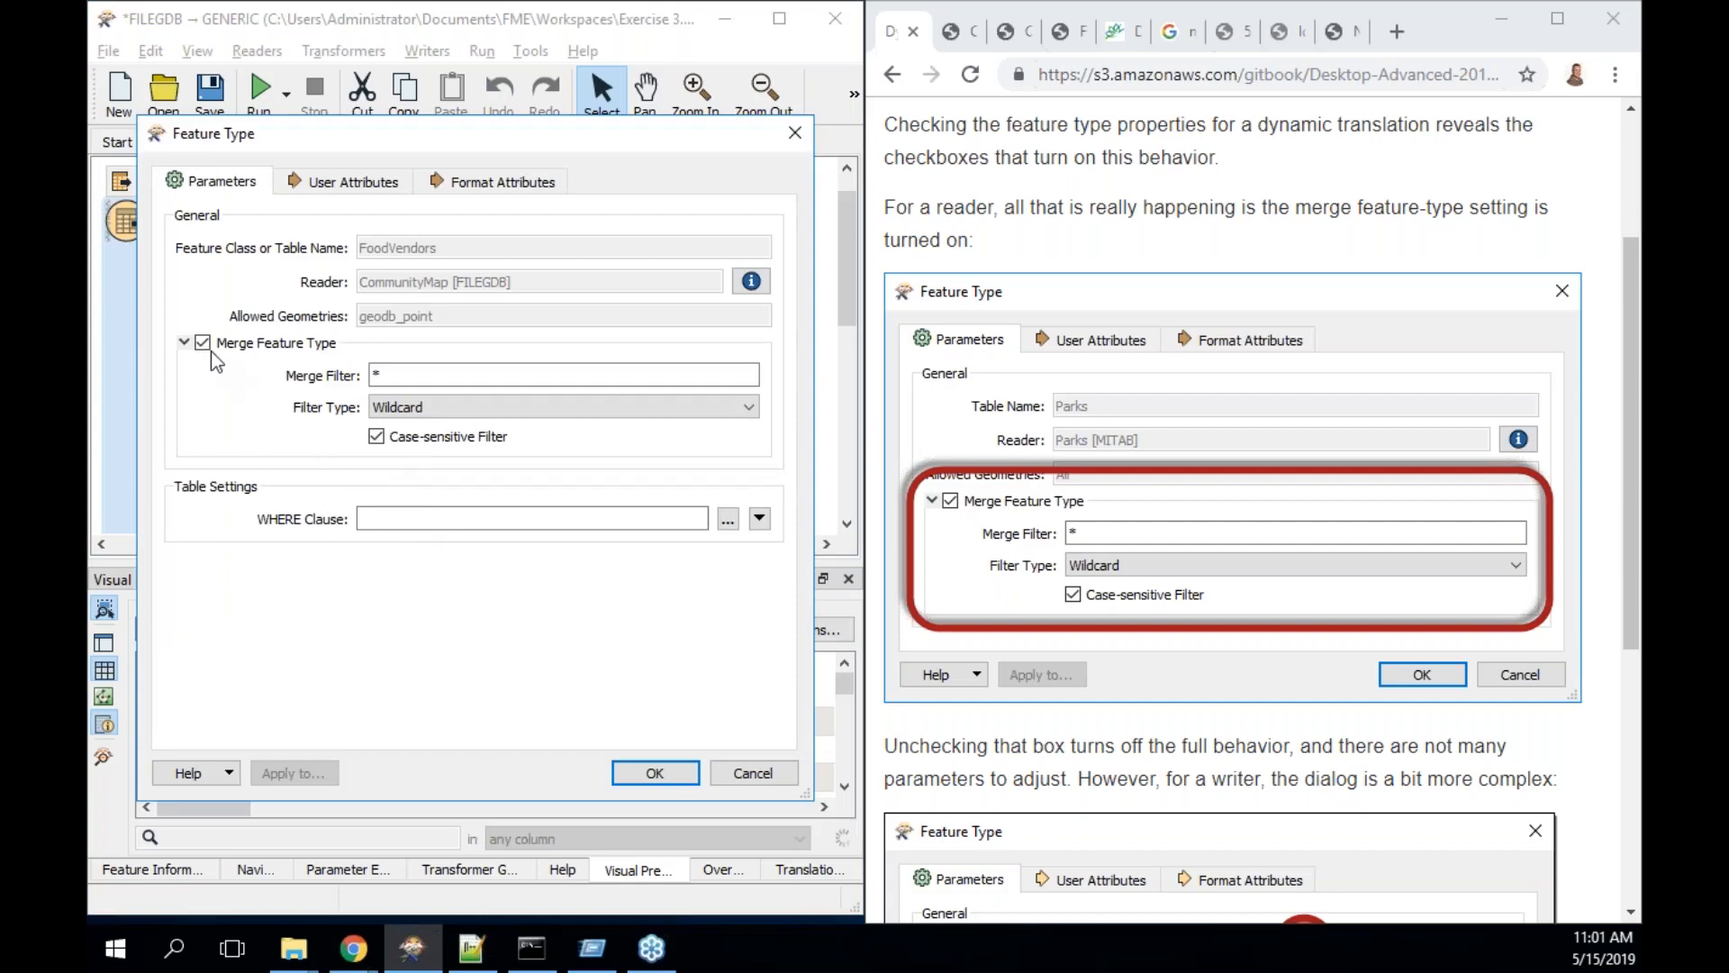
left_click(203, 344)
left_click(203, 344)
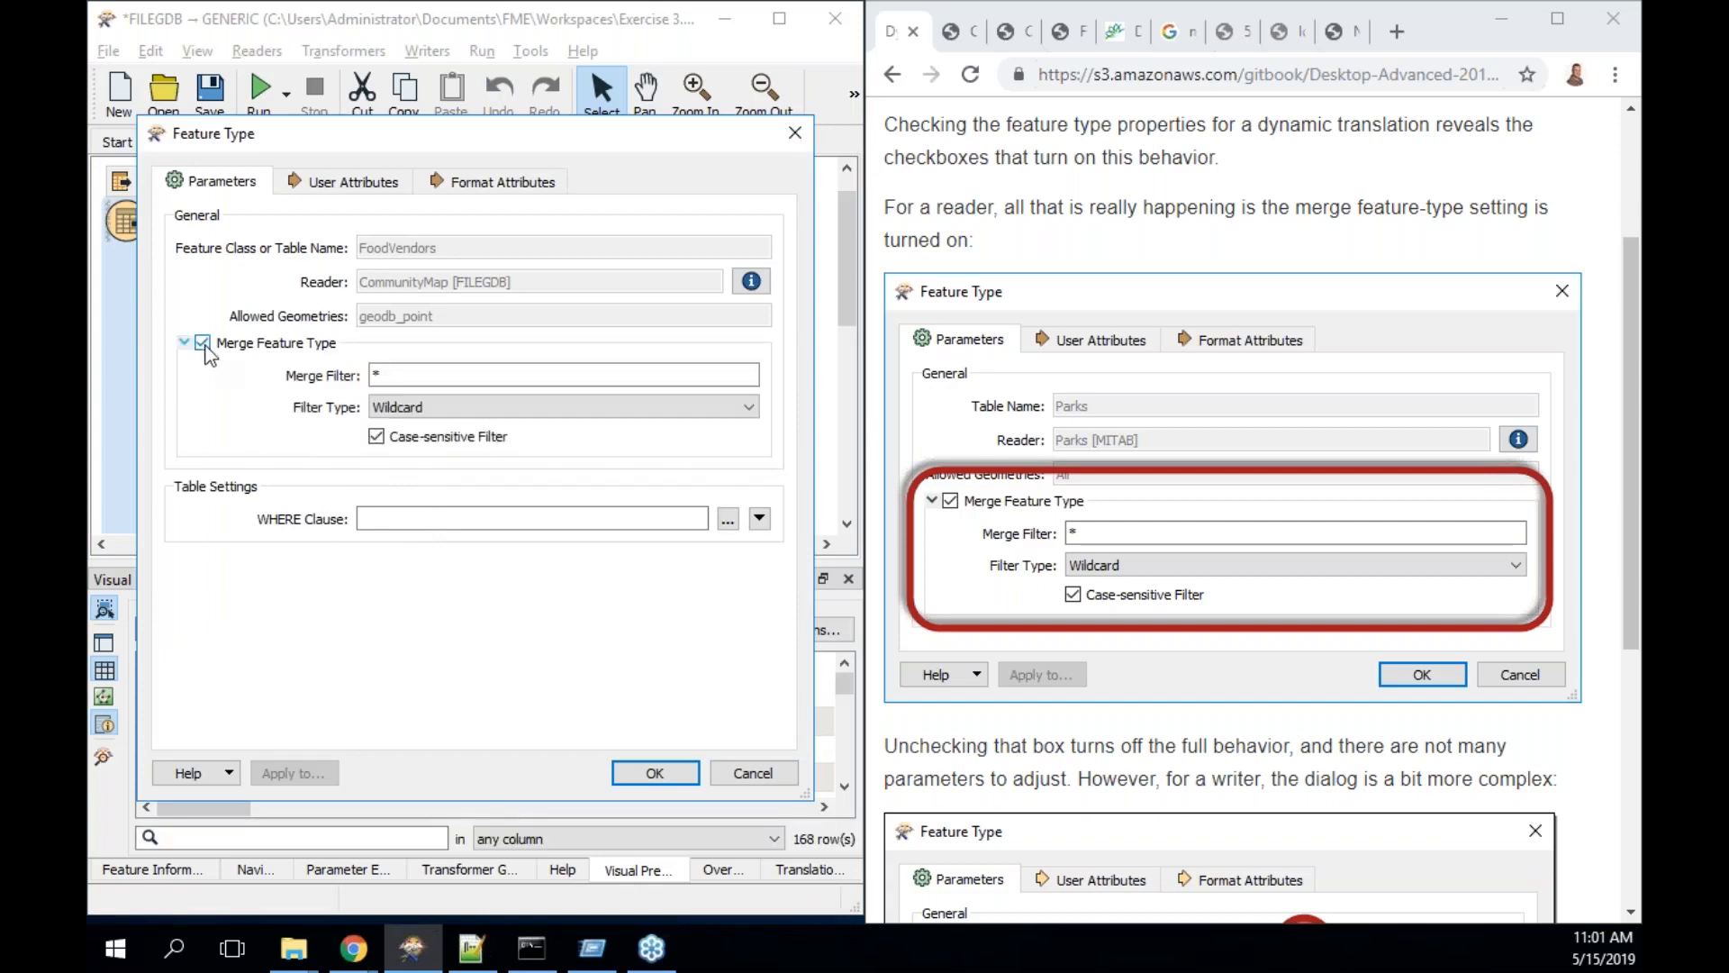
left_click(364, 182)
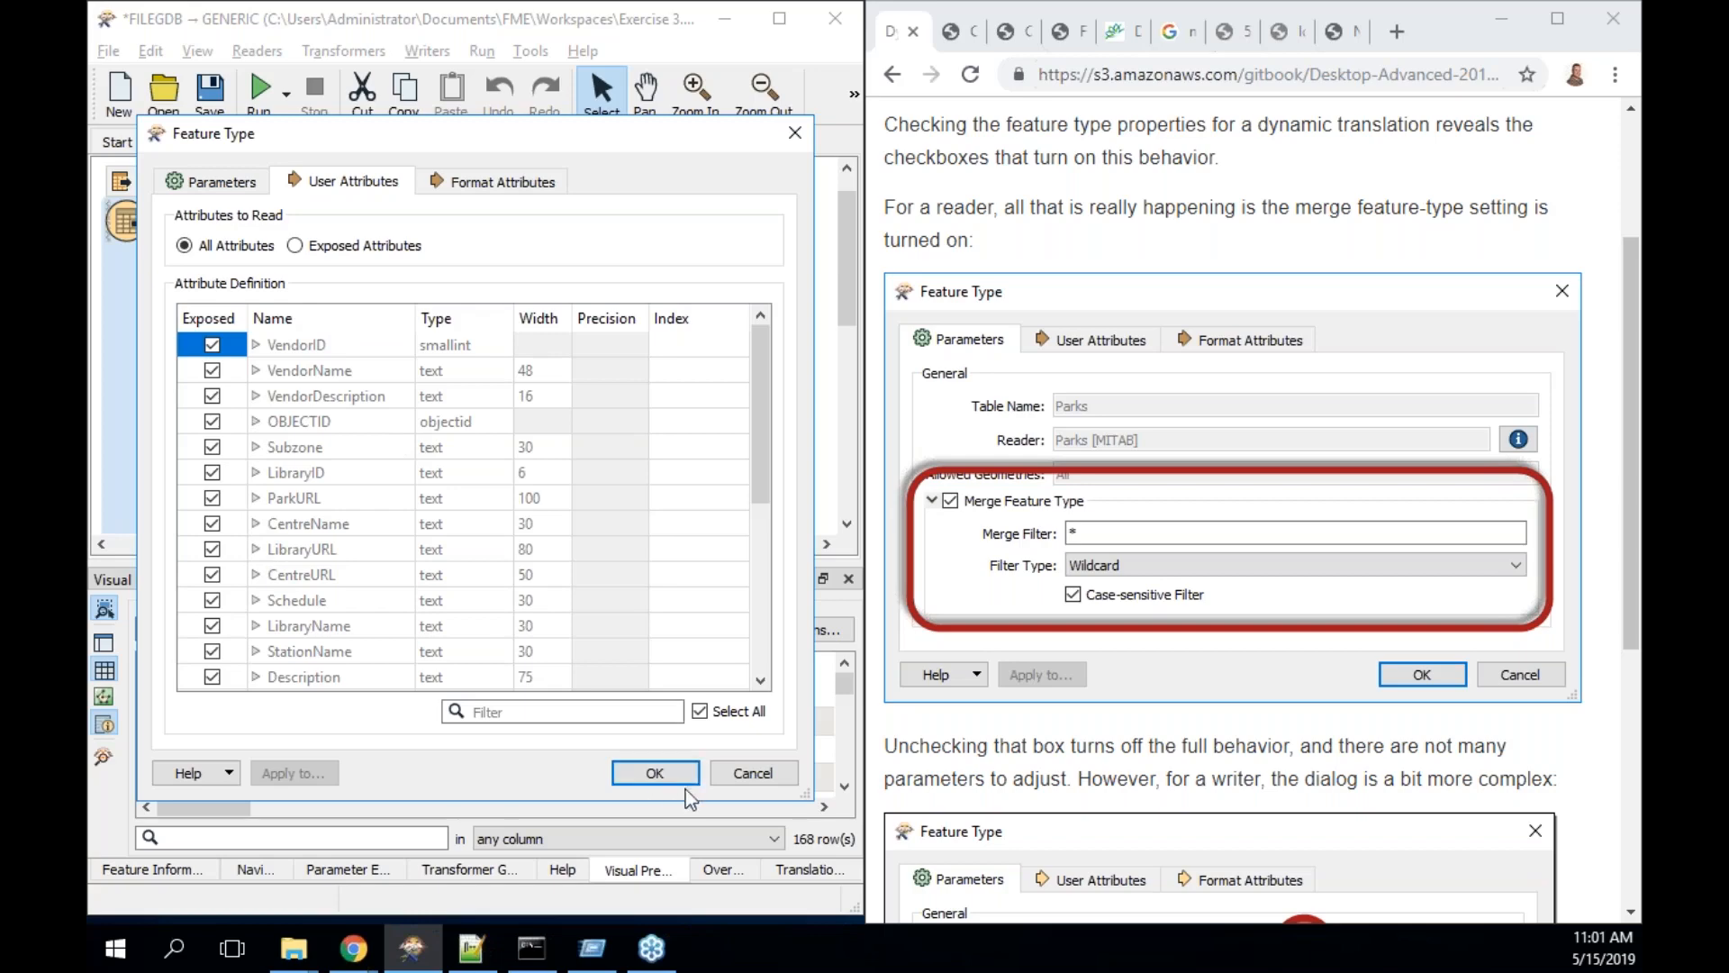
left_click(753, 773)
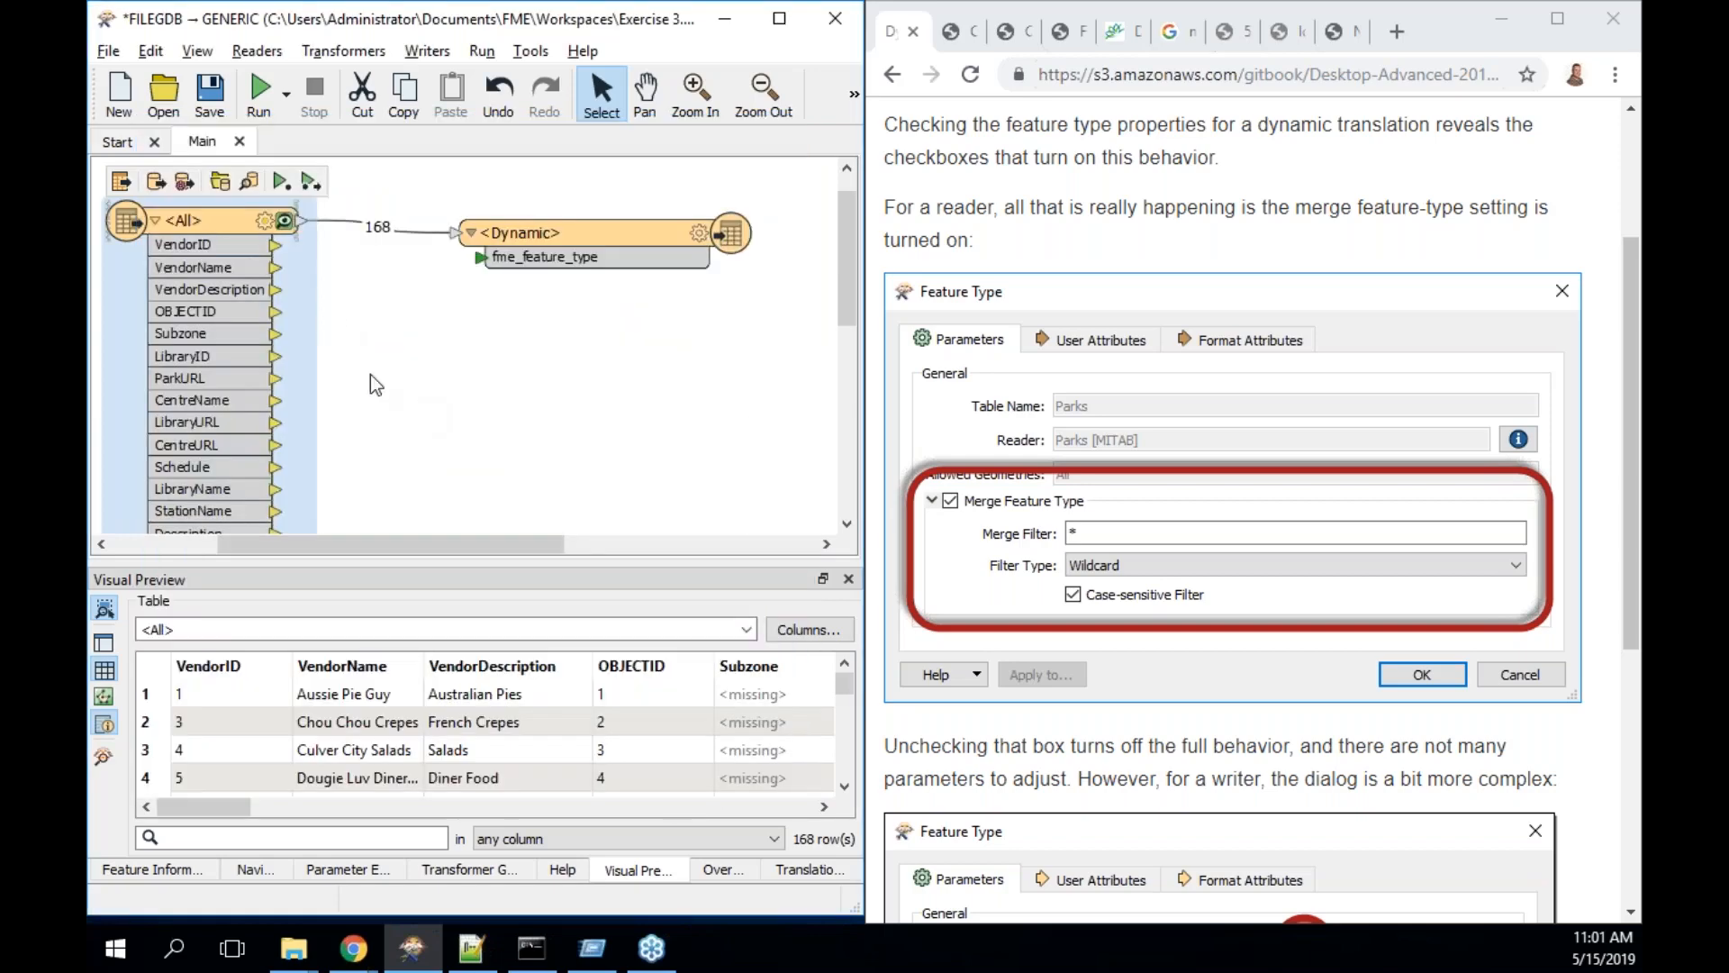
scroll(371, 375, "up", 1)
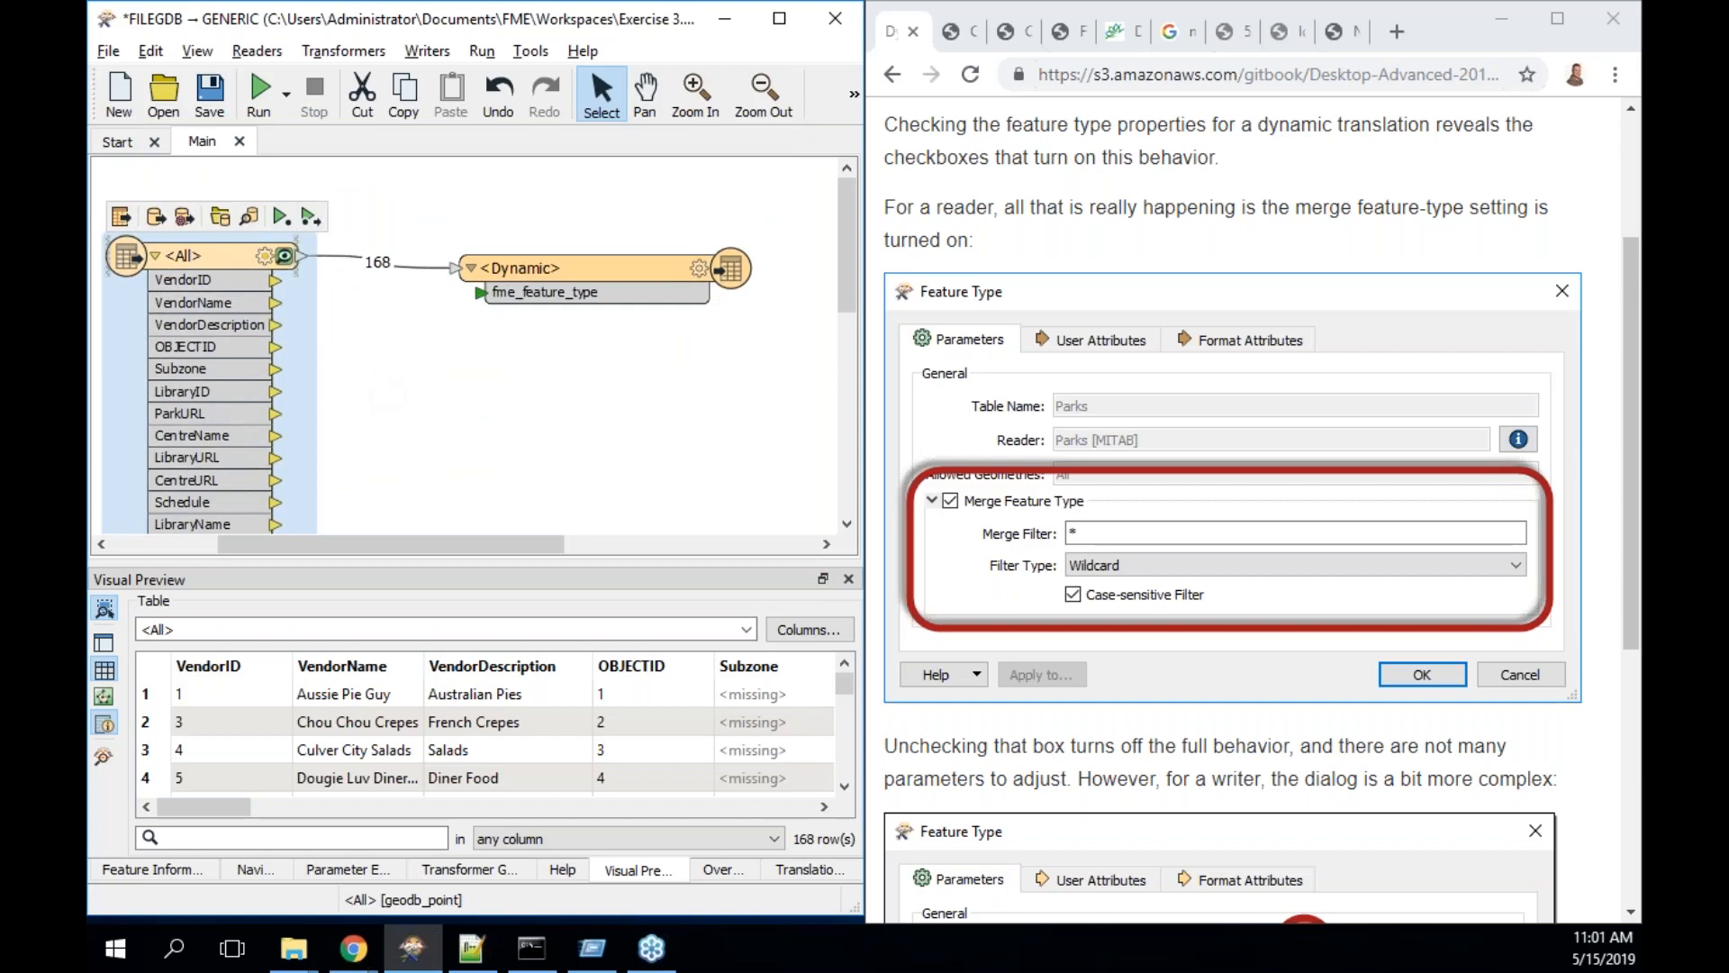
right_click(193, 256)
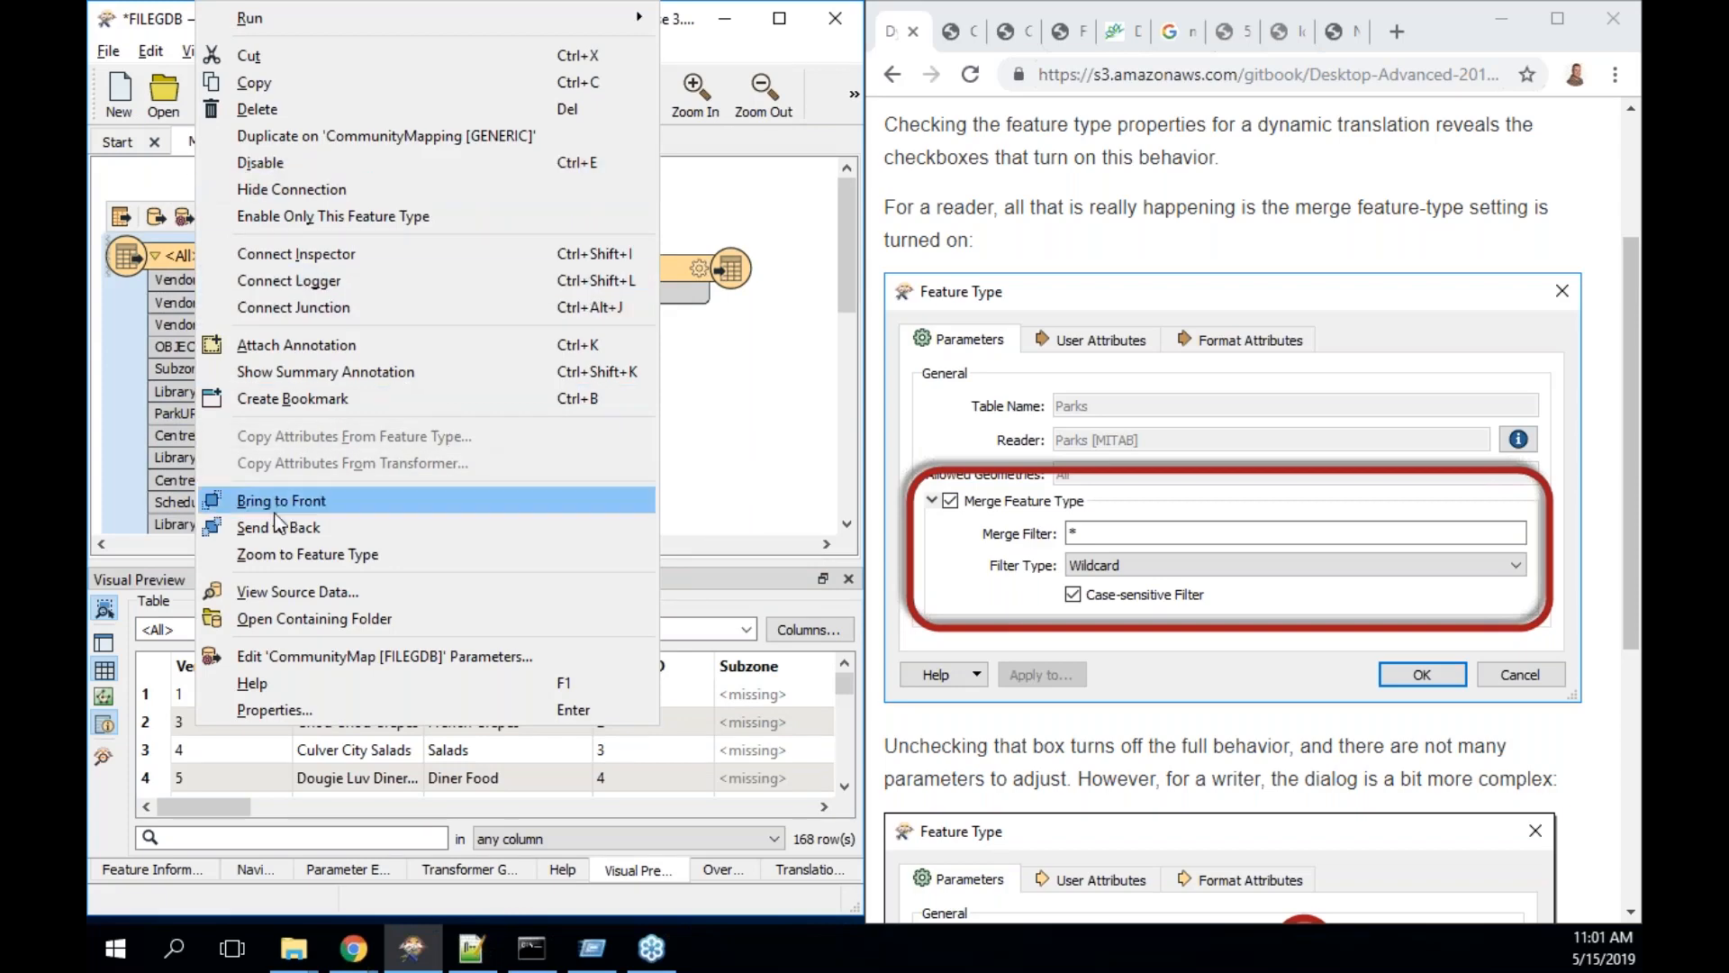
left_click(159, 867)
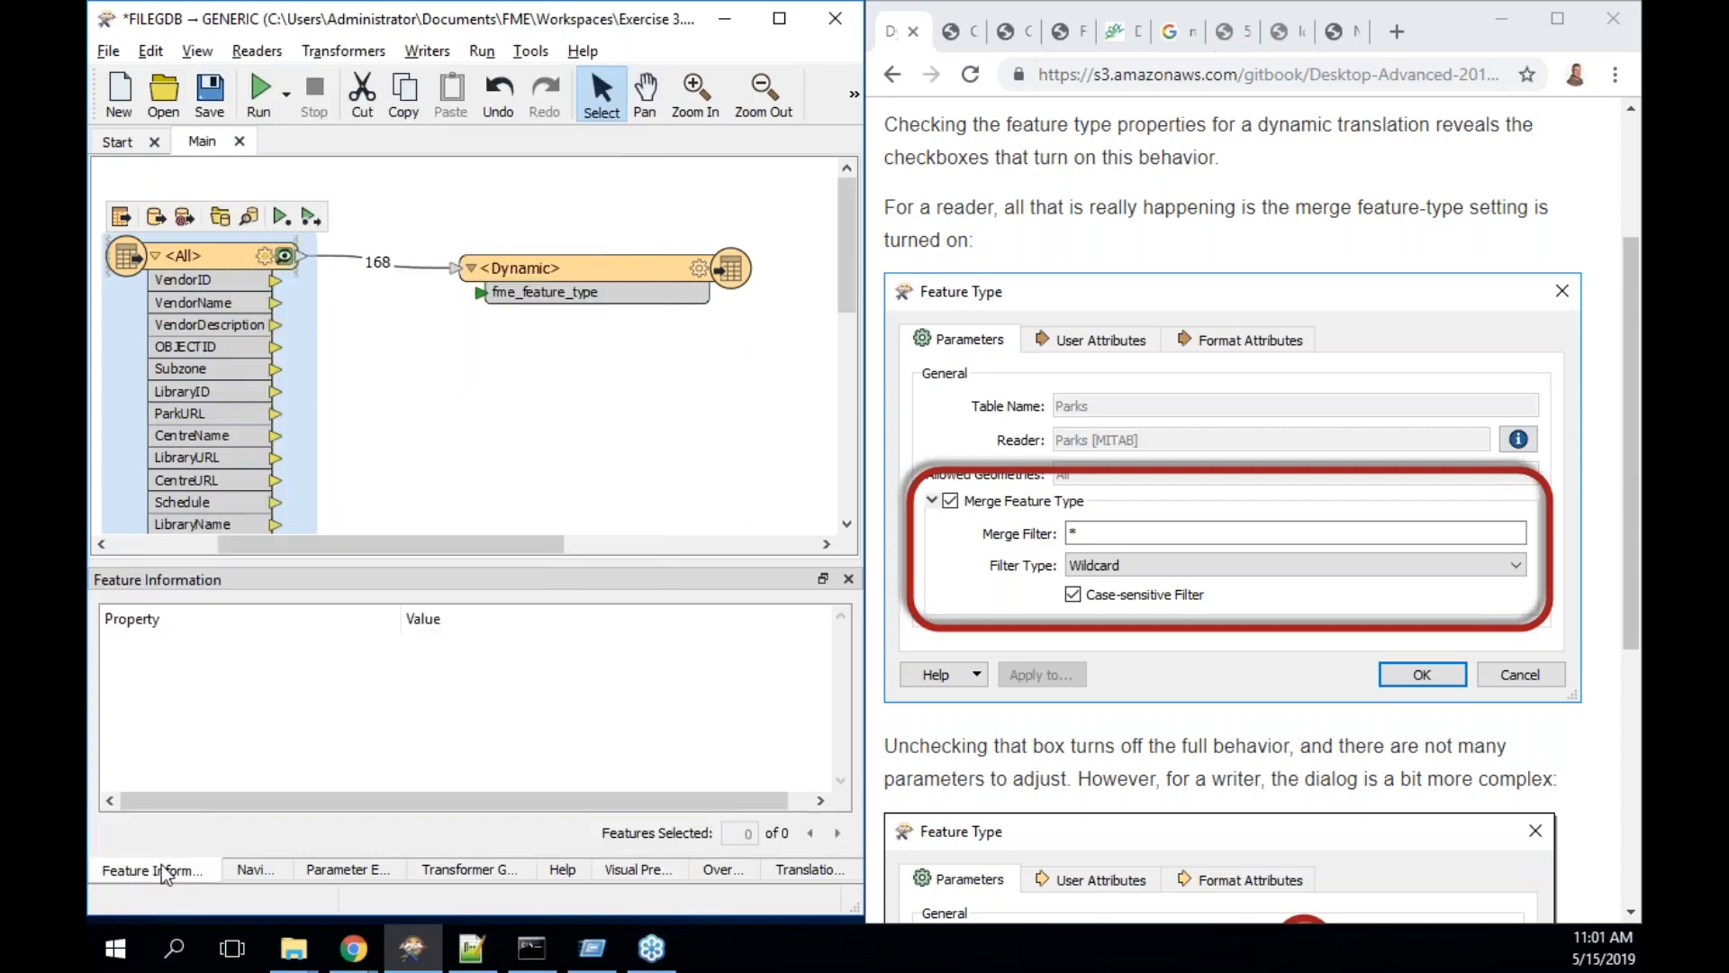
left_click(266, 870)
scroll(310, 739, "up", 4)
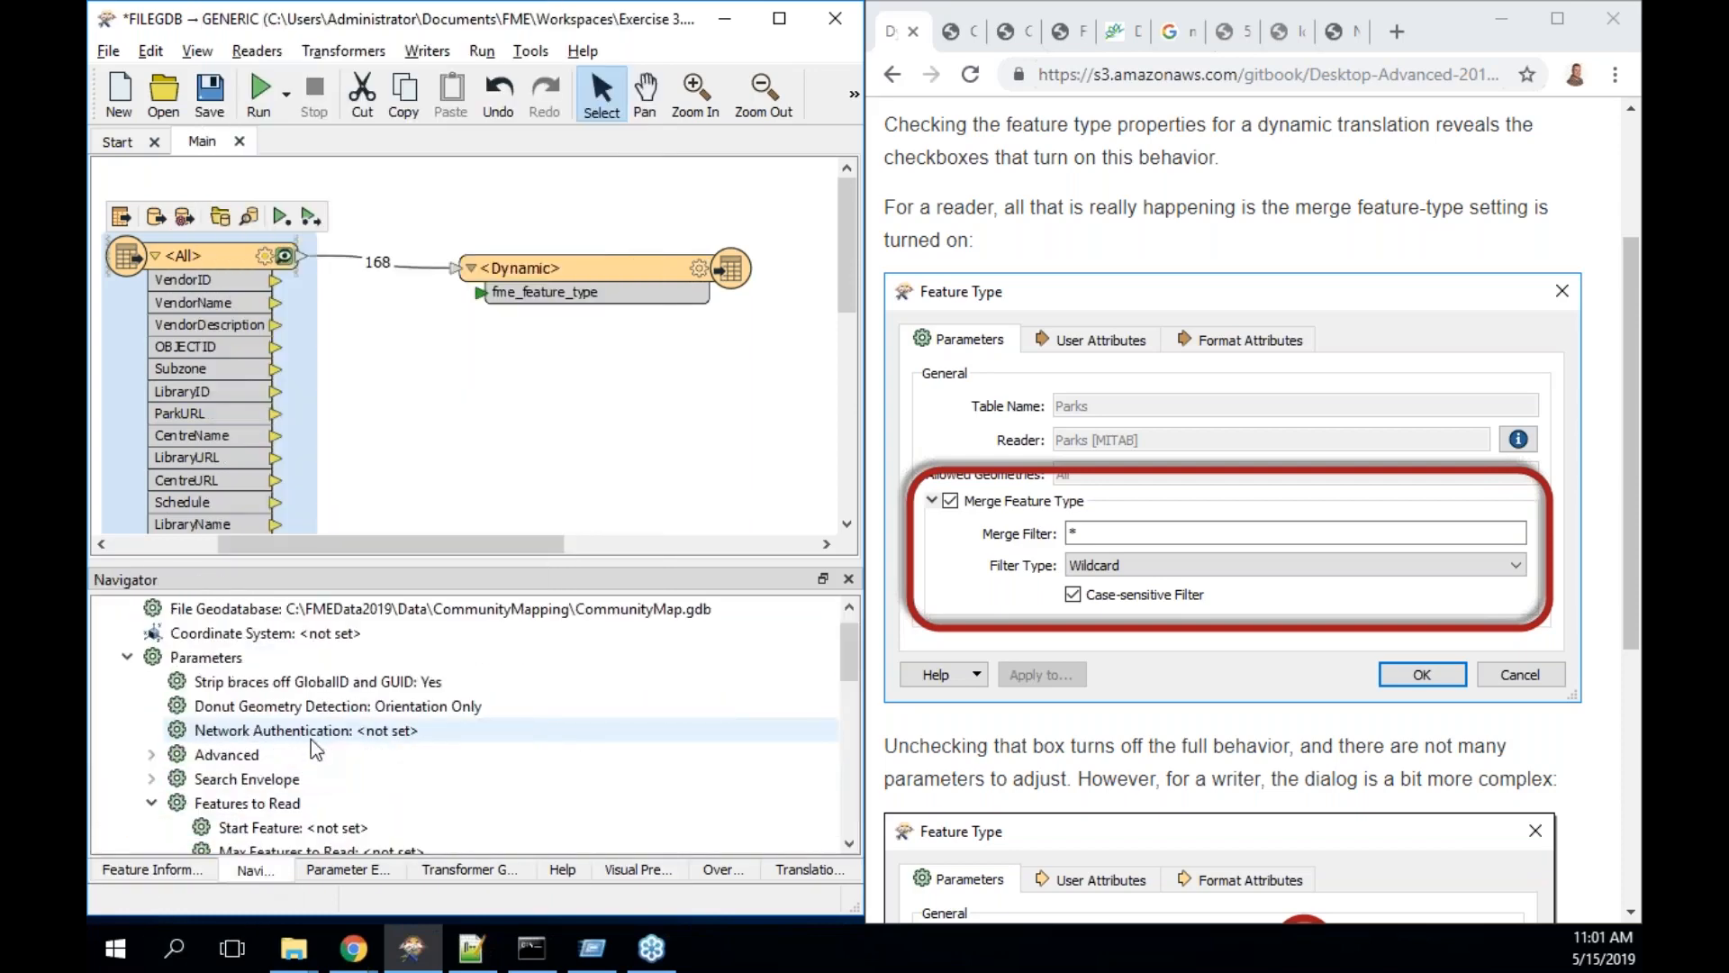
left_click(104, 609)
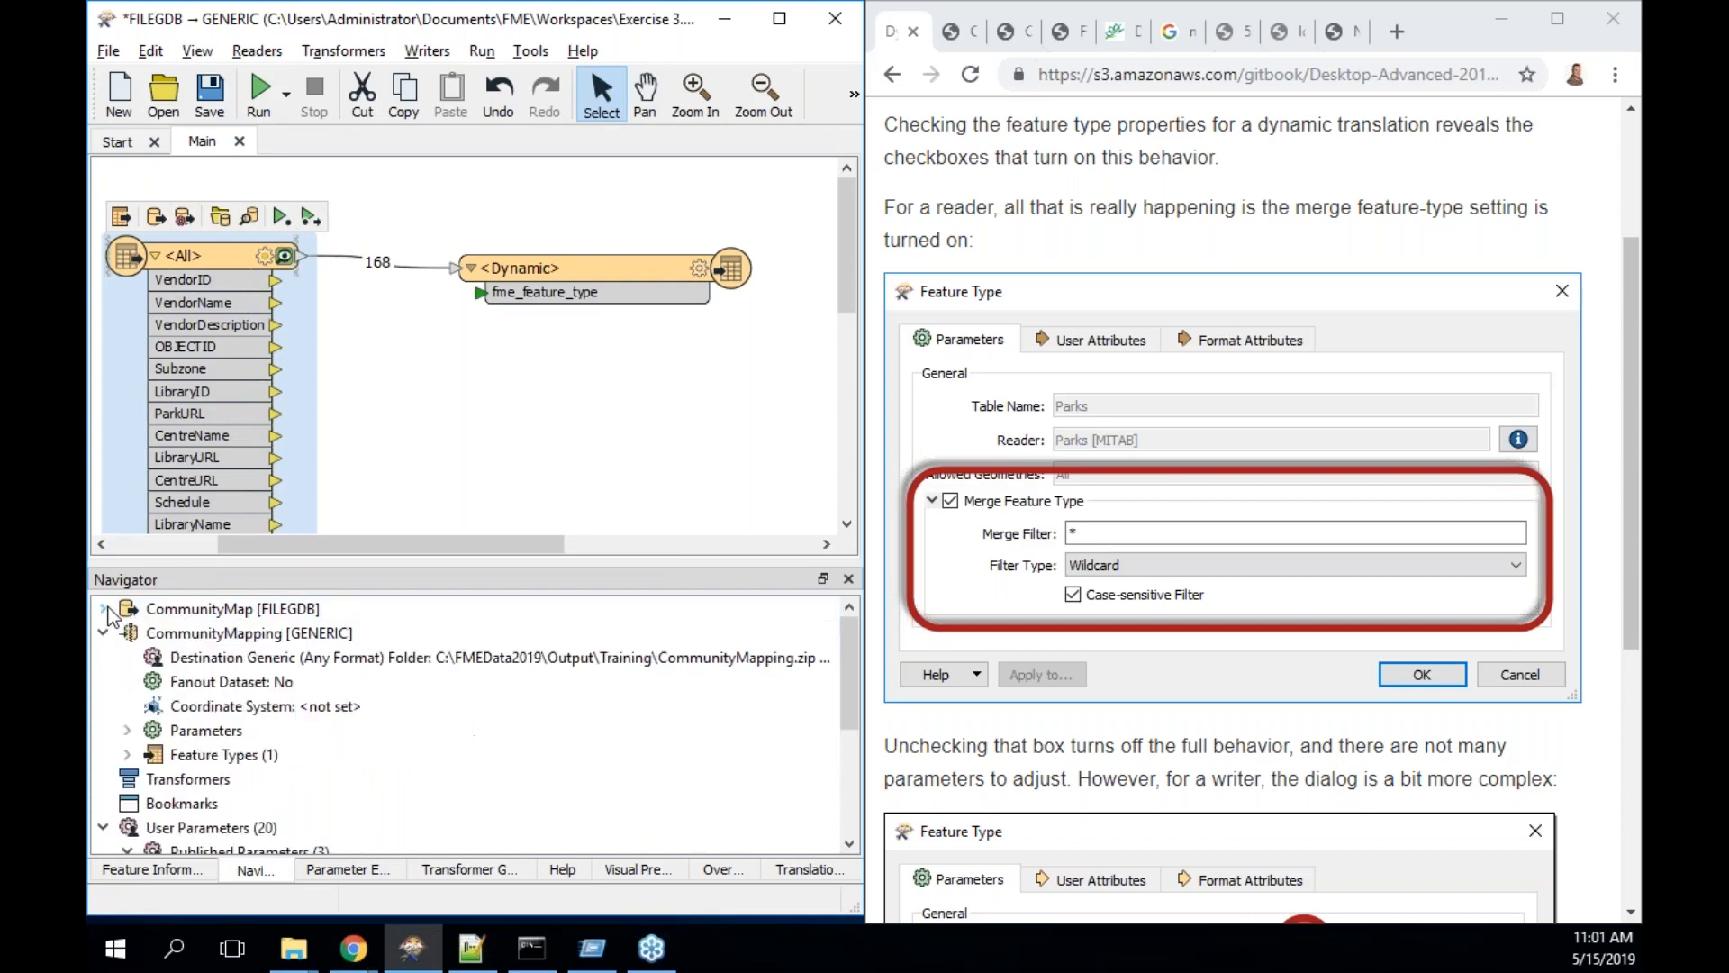
left_click(103, 609)
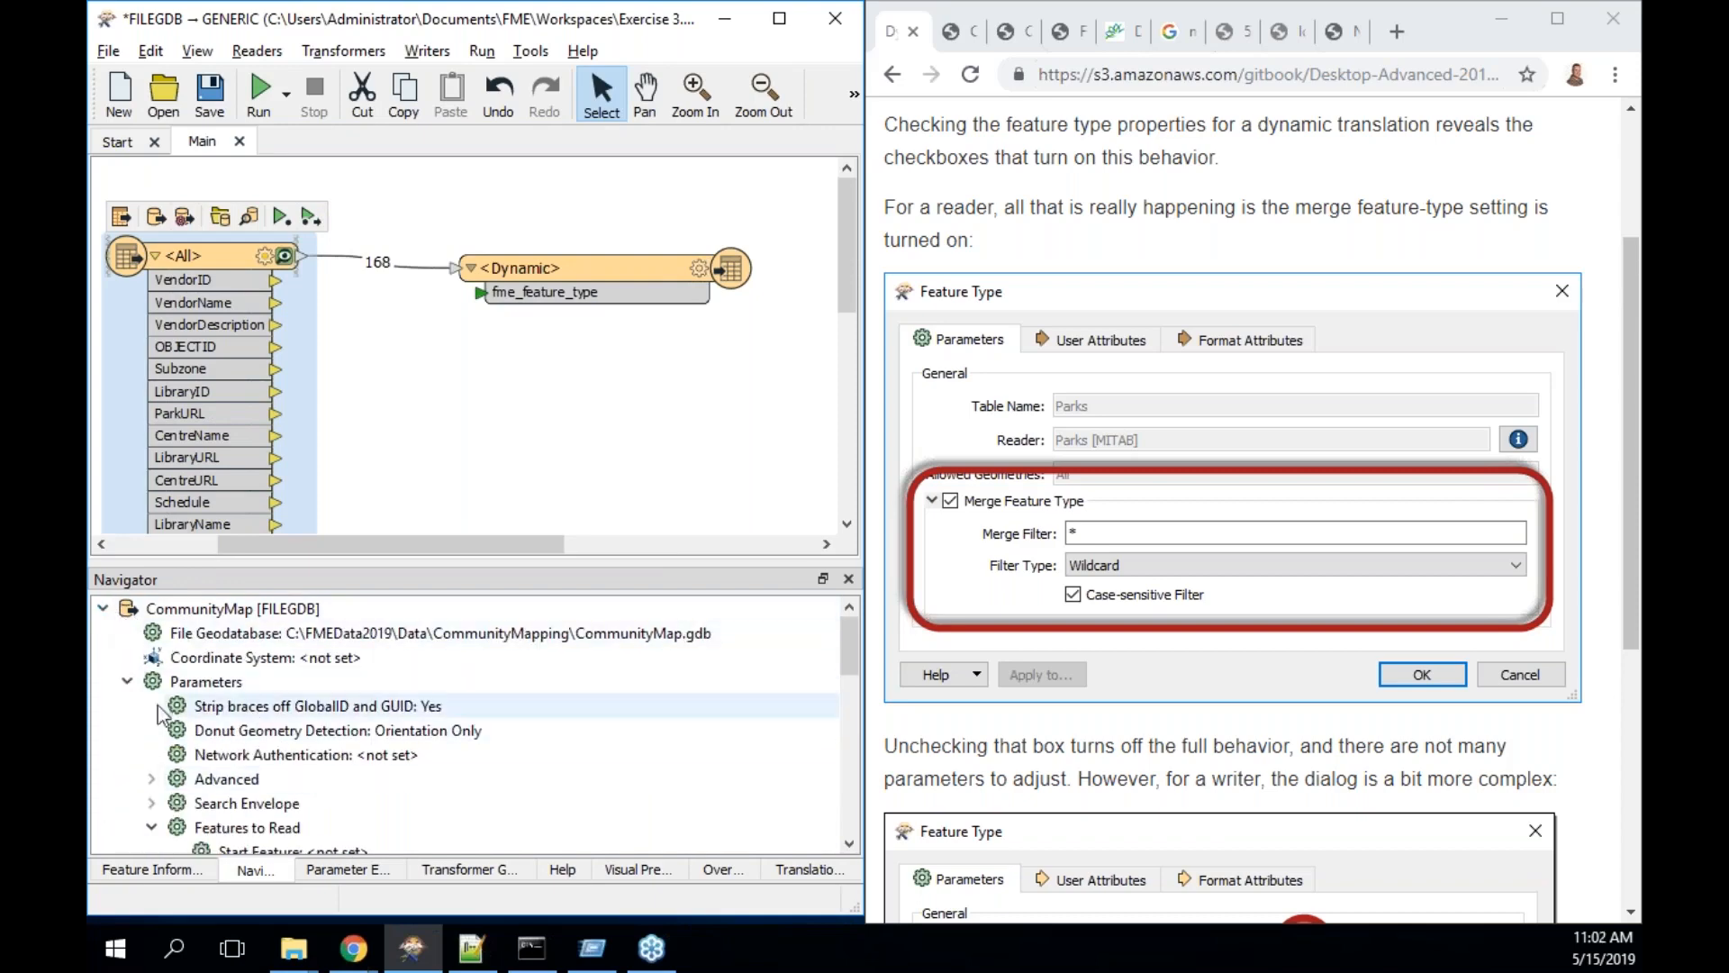
left_click(127, 682)
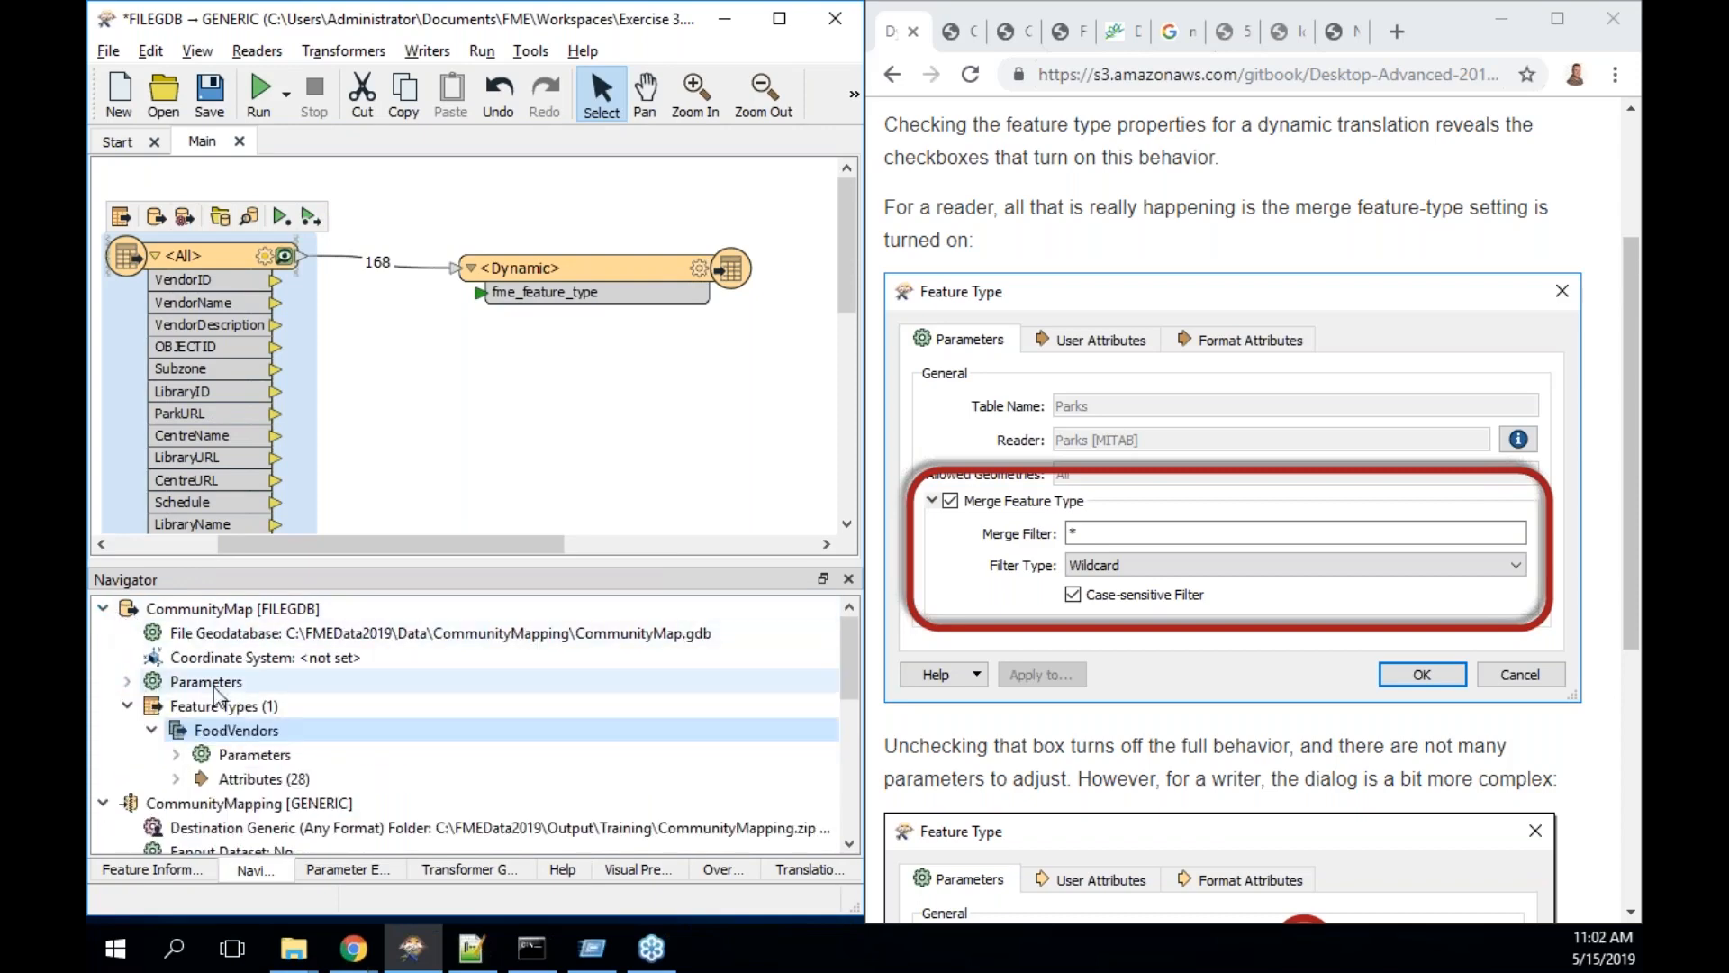
right_click(240, 737)
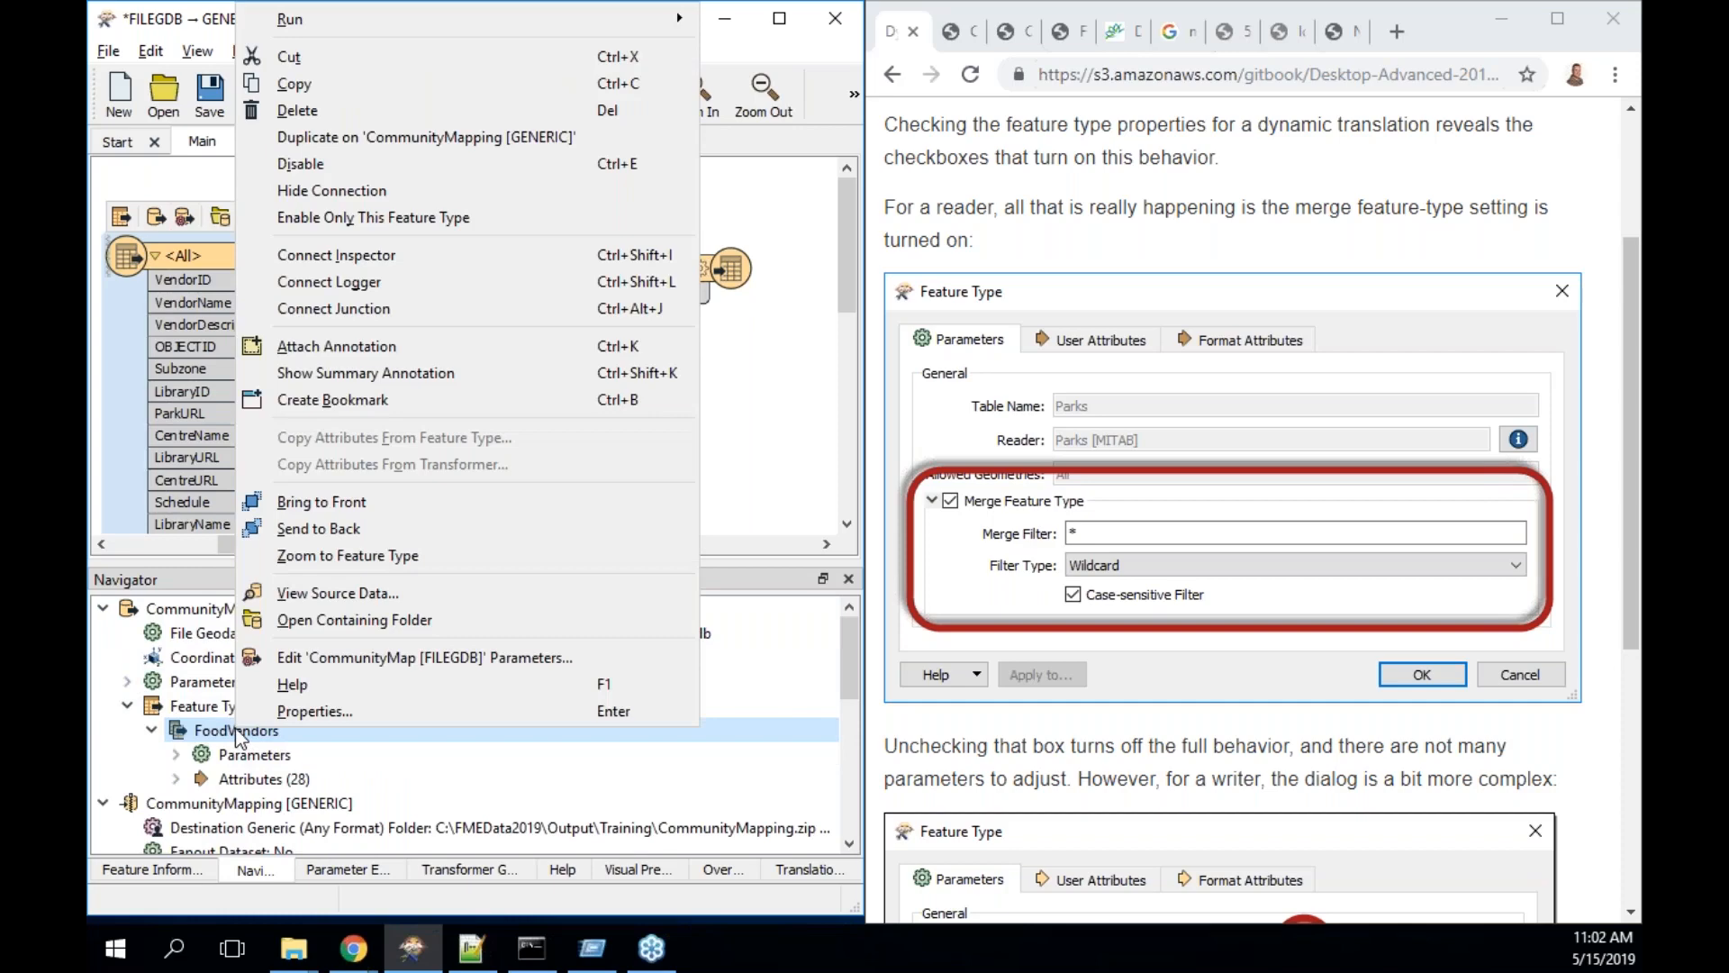
left_click(236, 730)
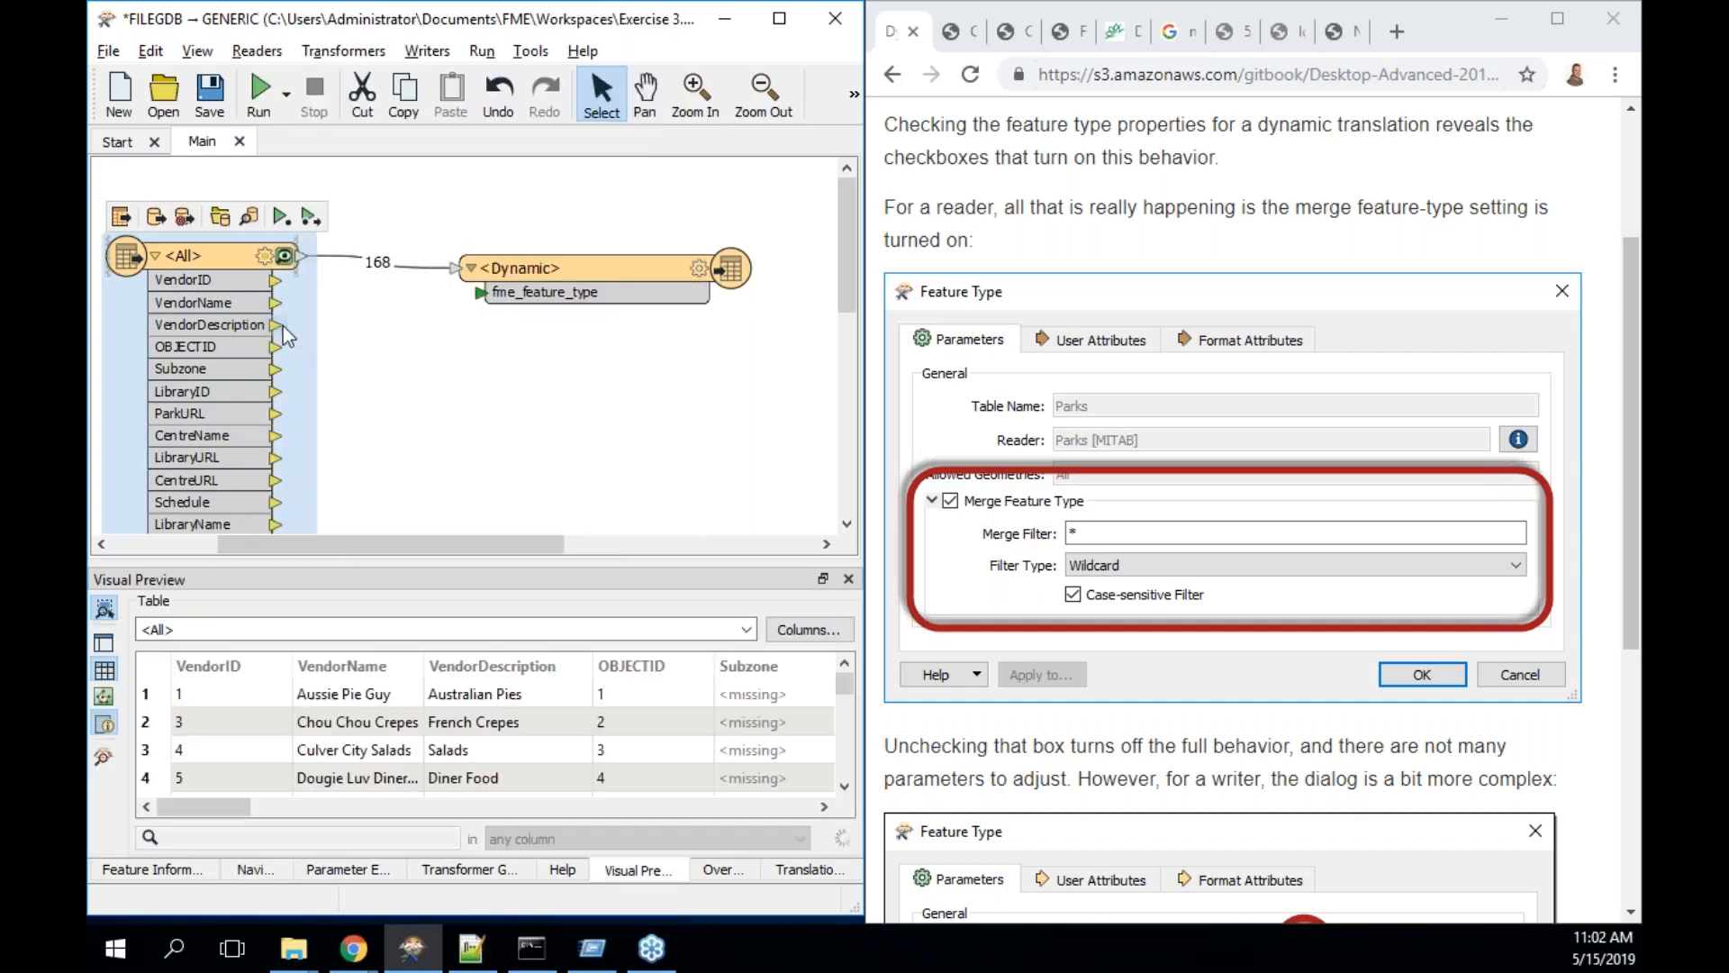
- Update the <All> reader feature type from CommunityMap with FoodVendors, listing VendorID, VendorName, VendorDescription, OBJECTID
left_click(253, 48)
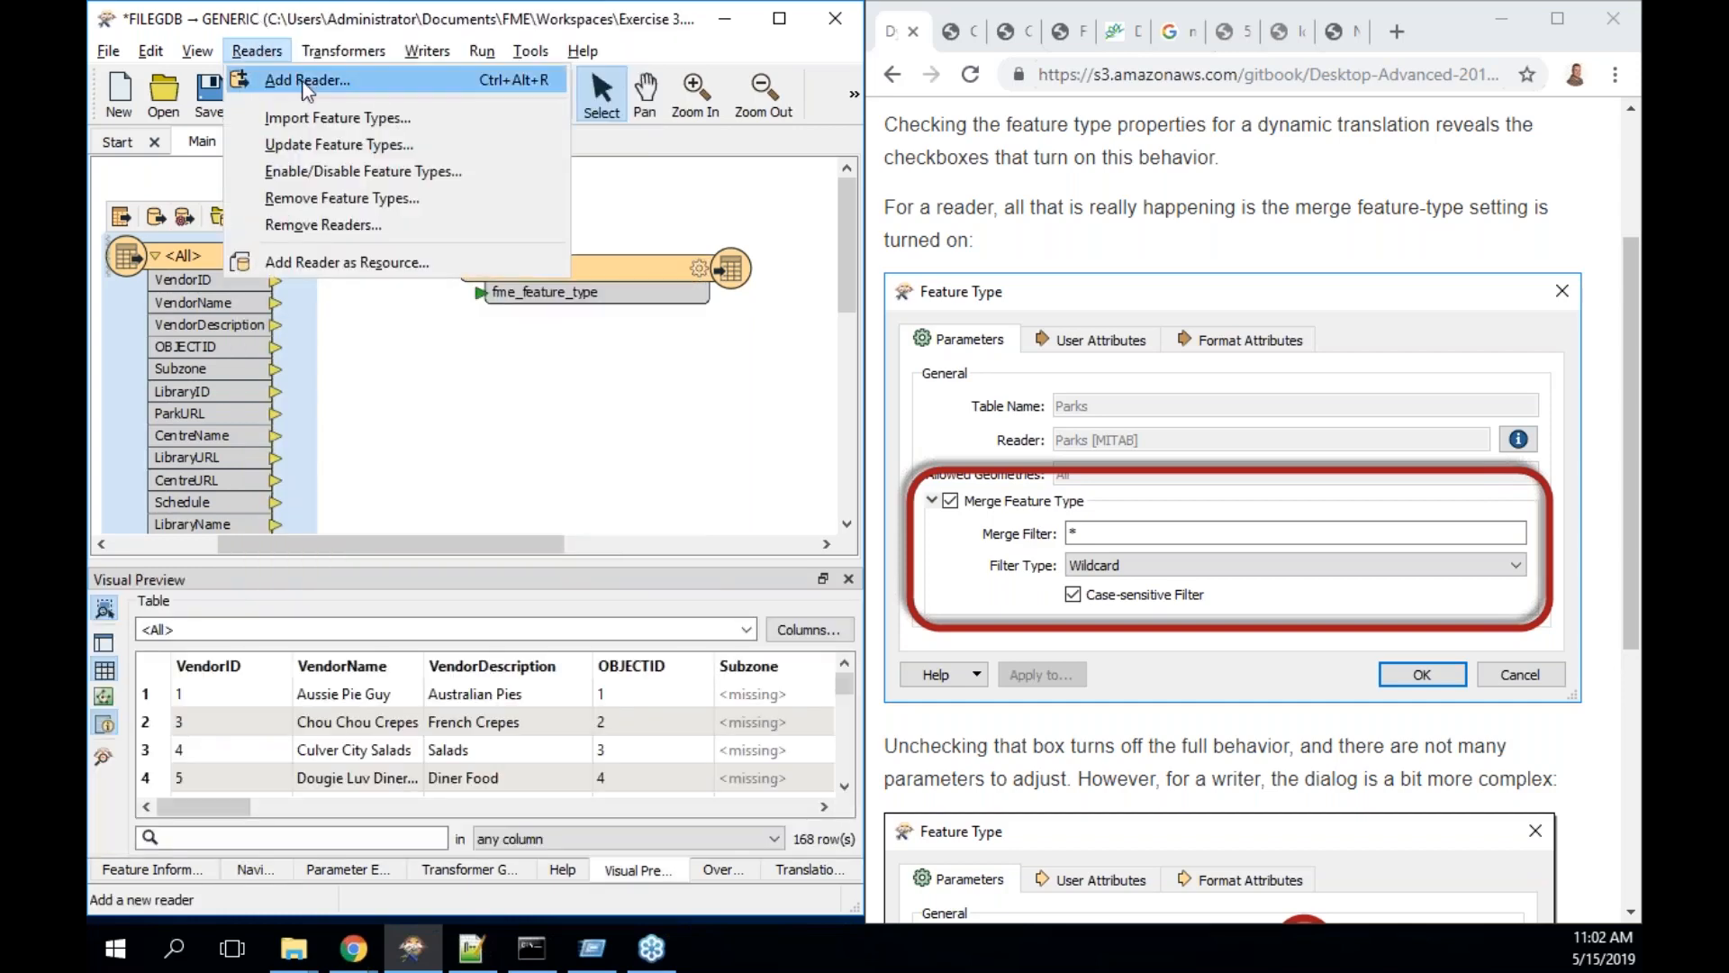
left_click(343, 144)
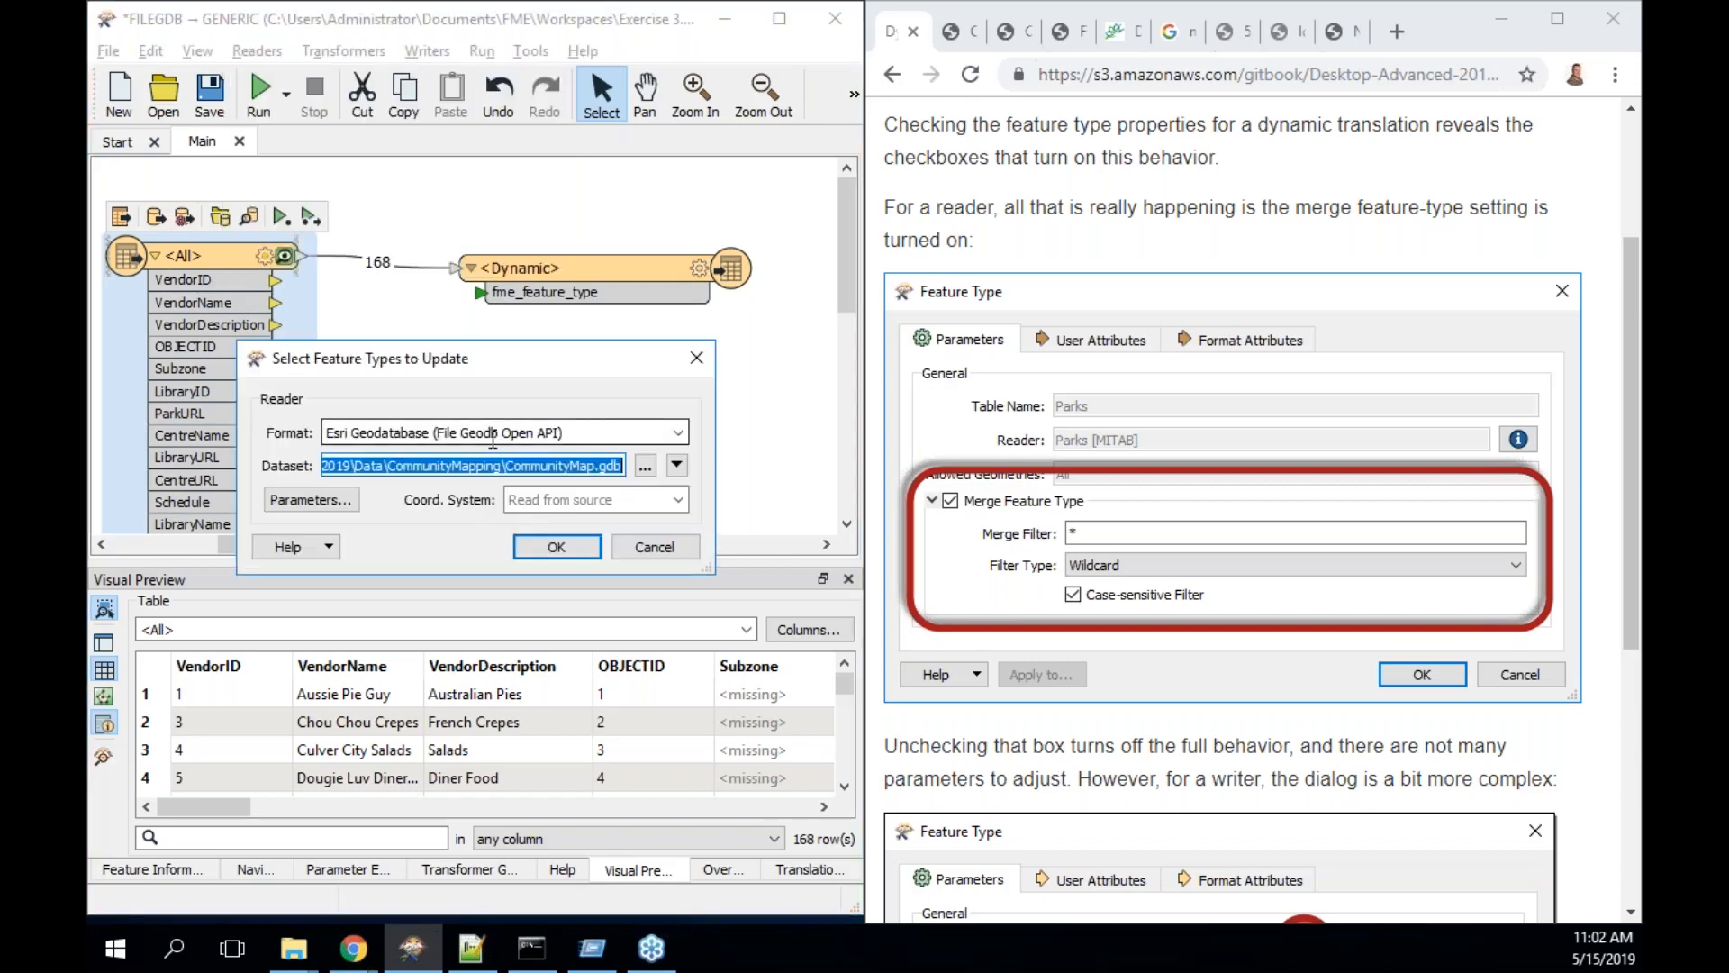
left_click(347, 501)
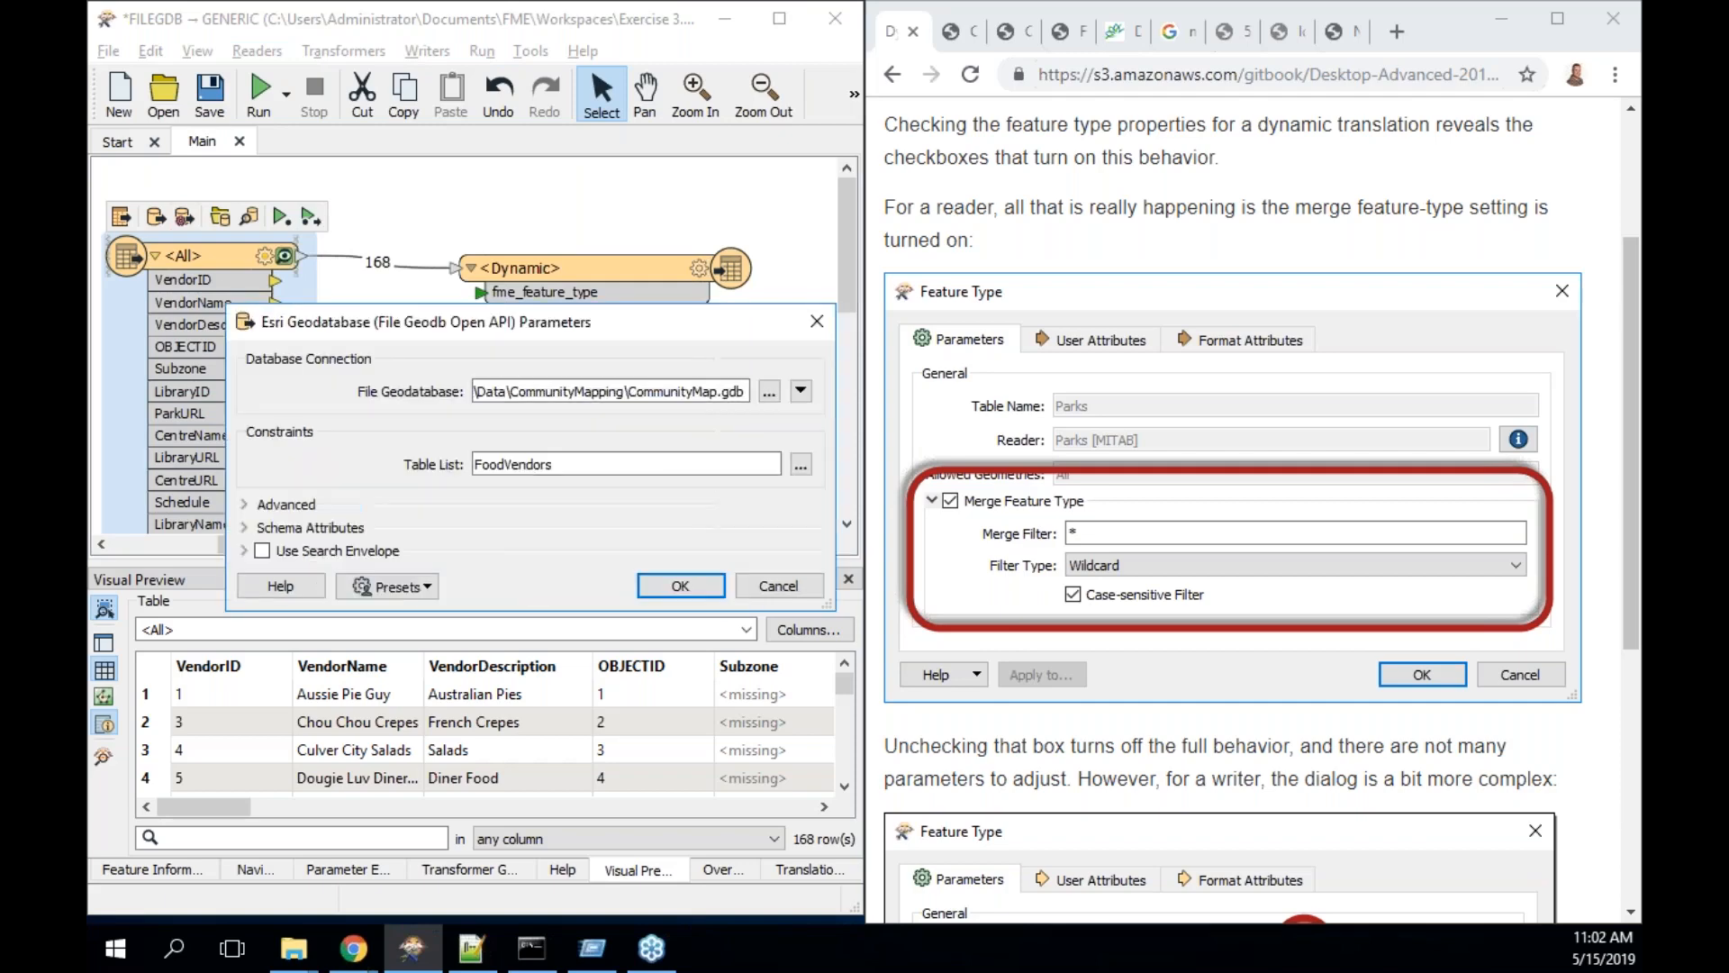
double_click(718, 461)
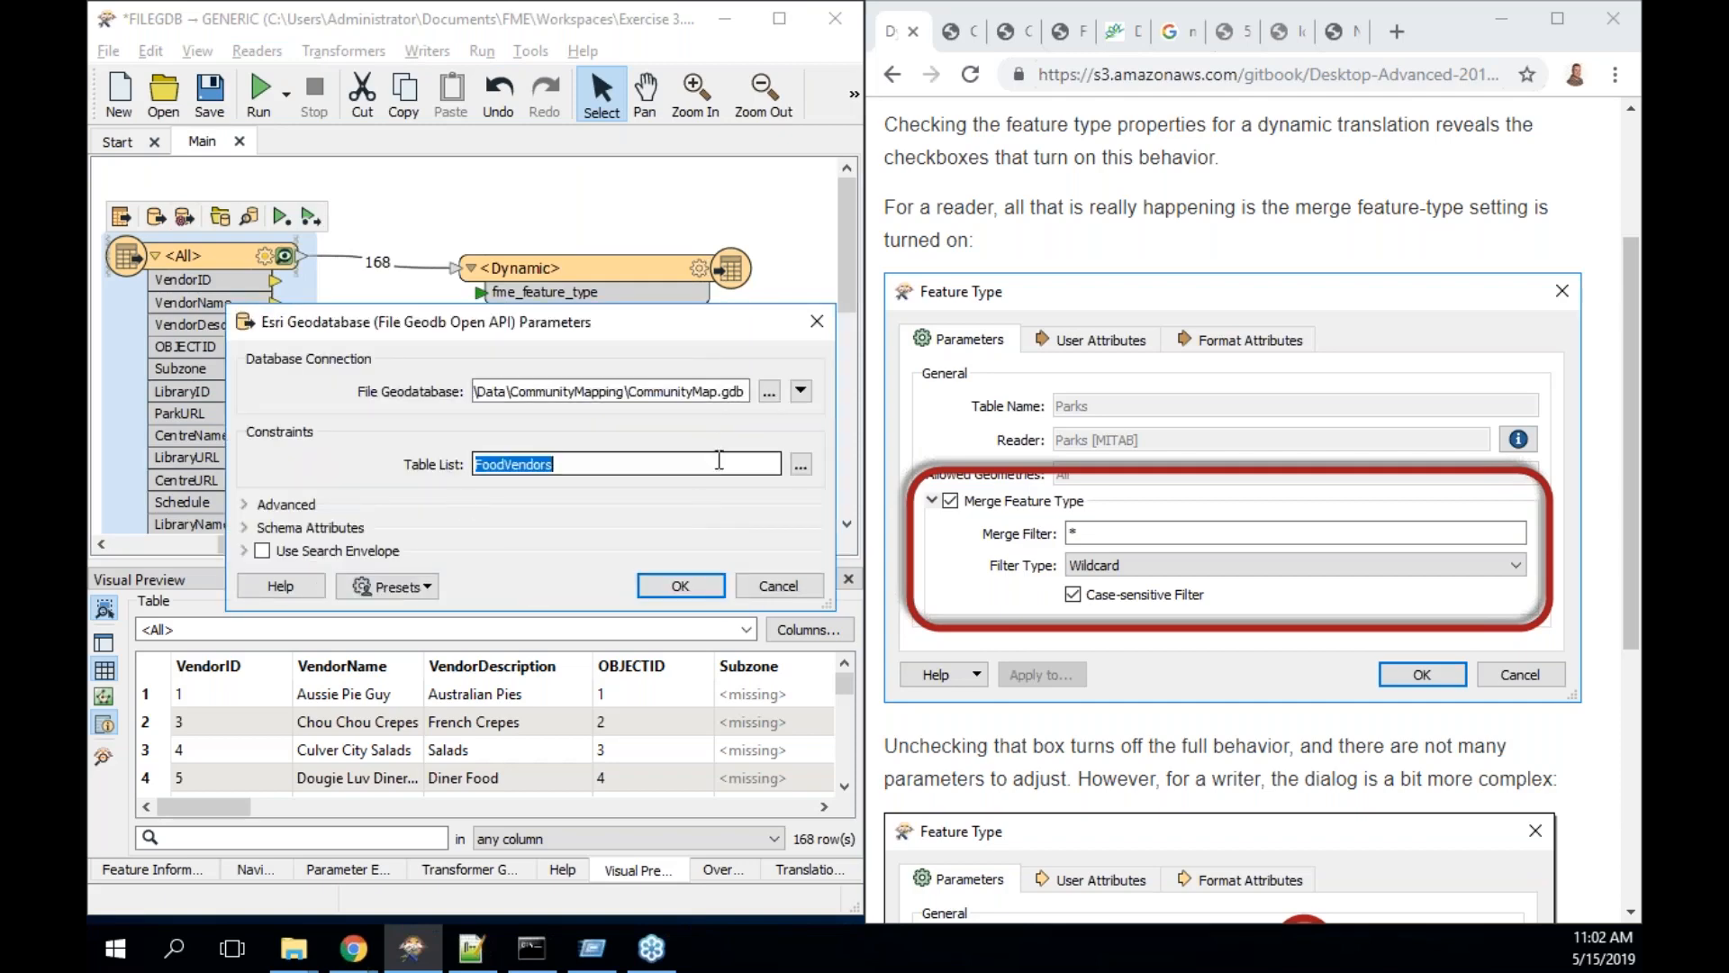
left_click(695, 582)
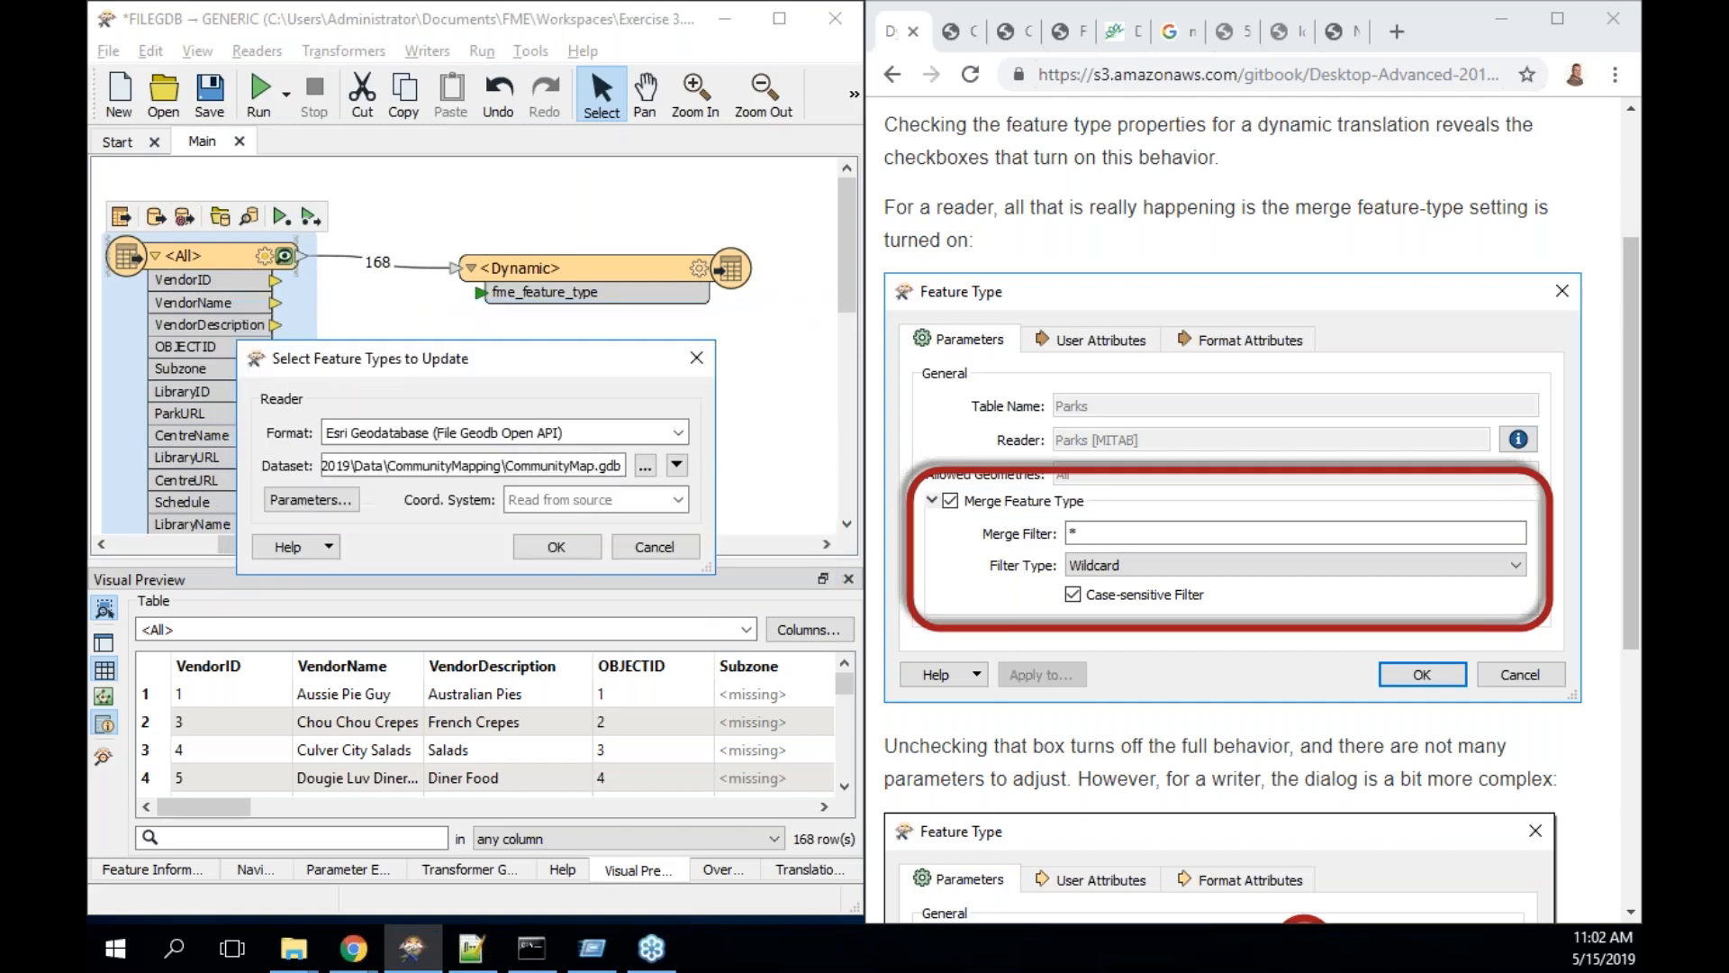
left_click(564, 546)
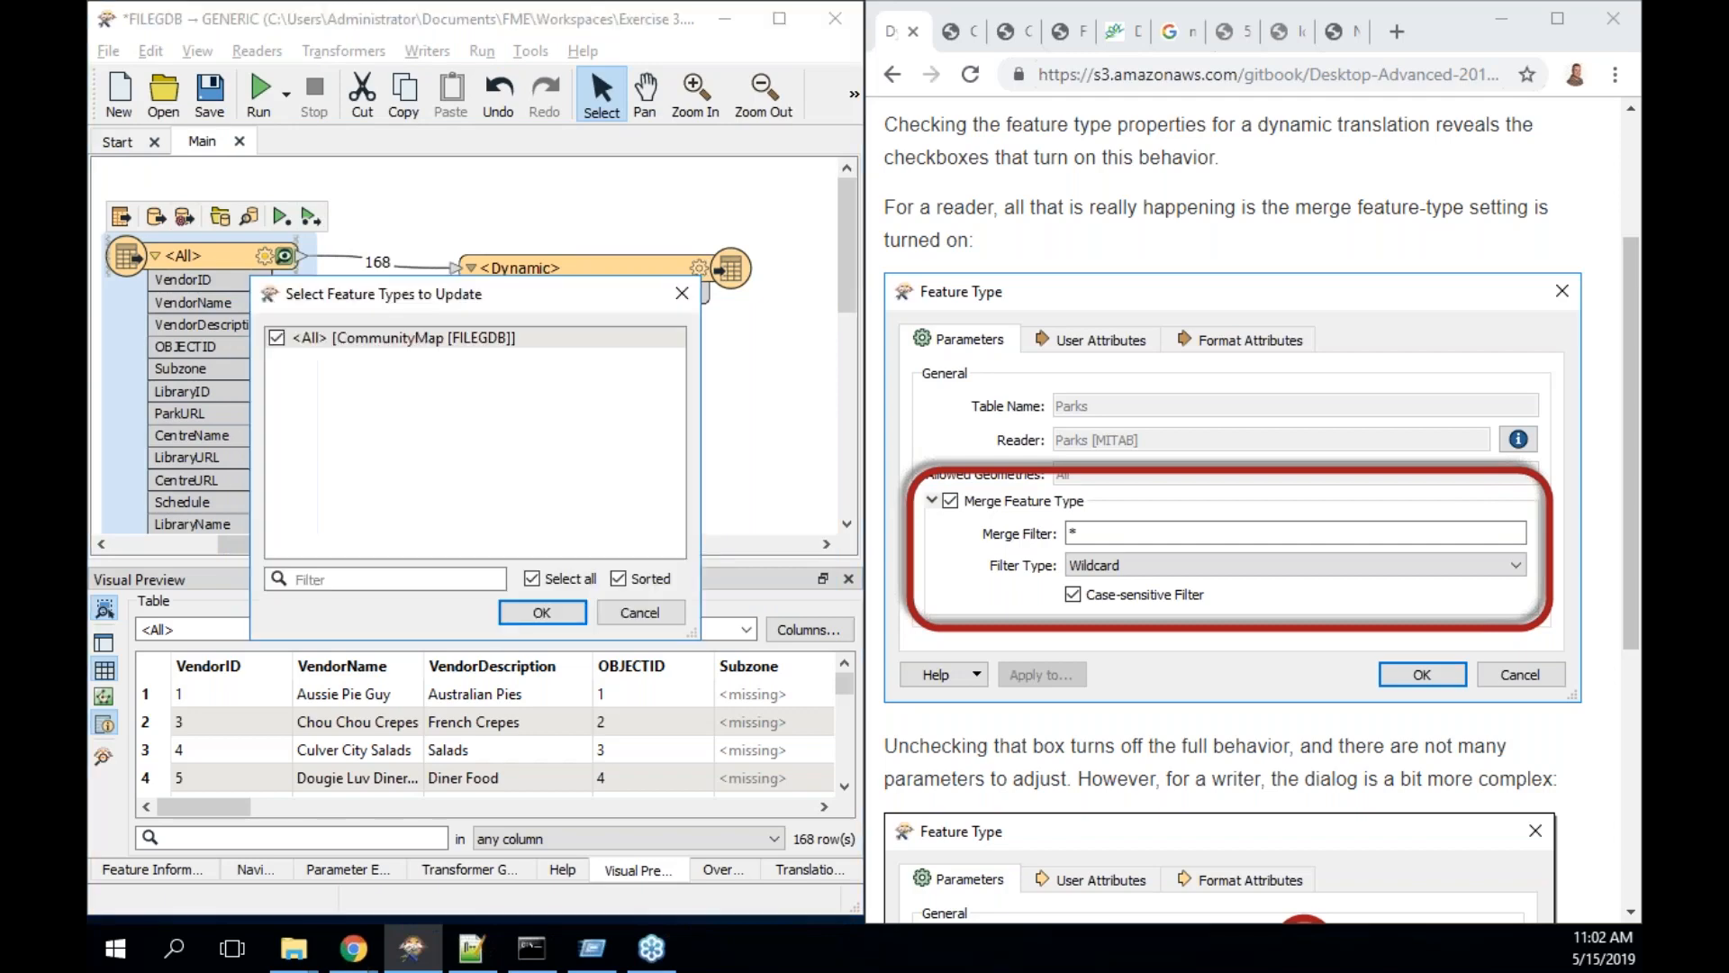
left_click(574, 616)
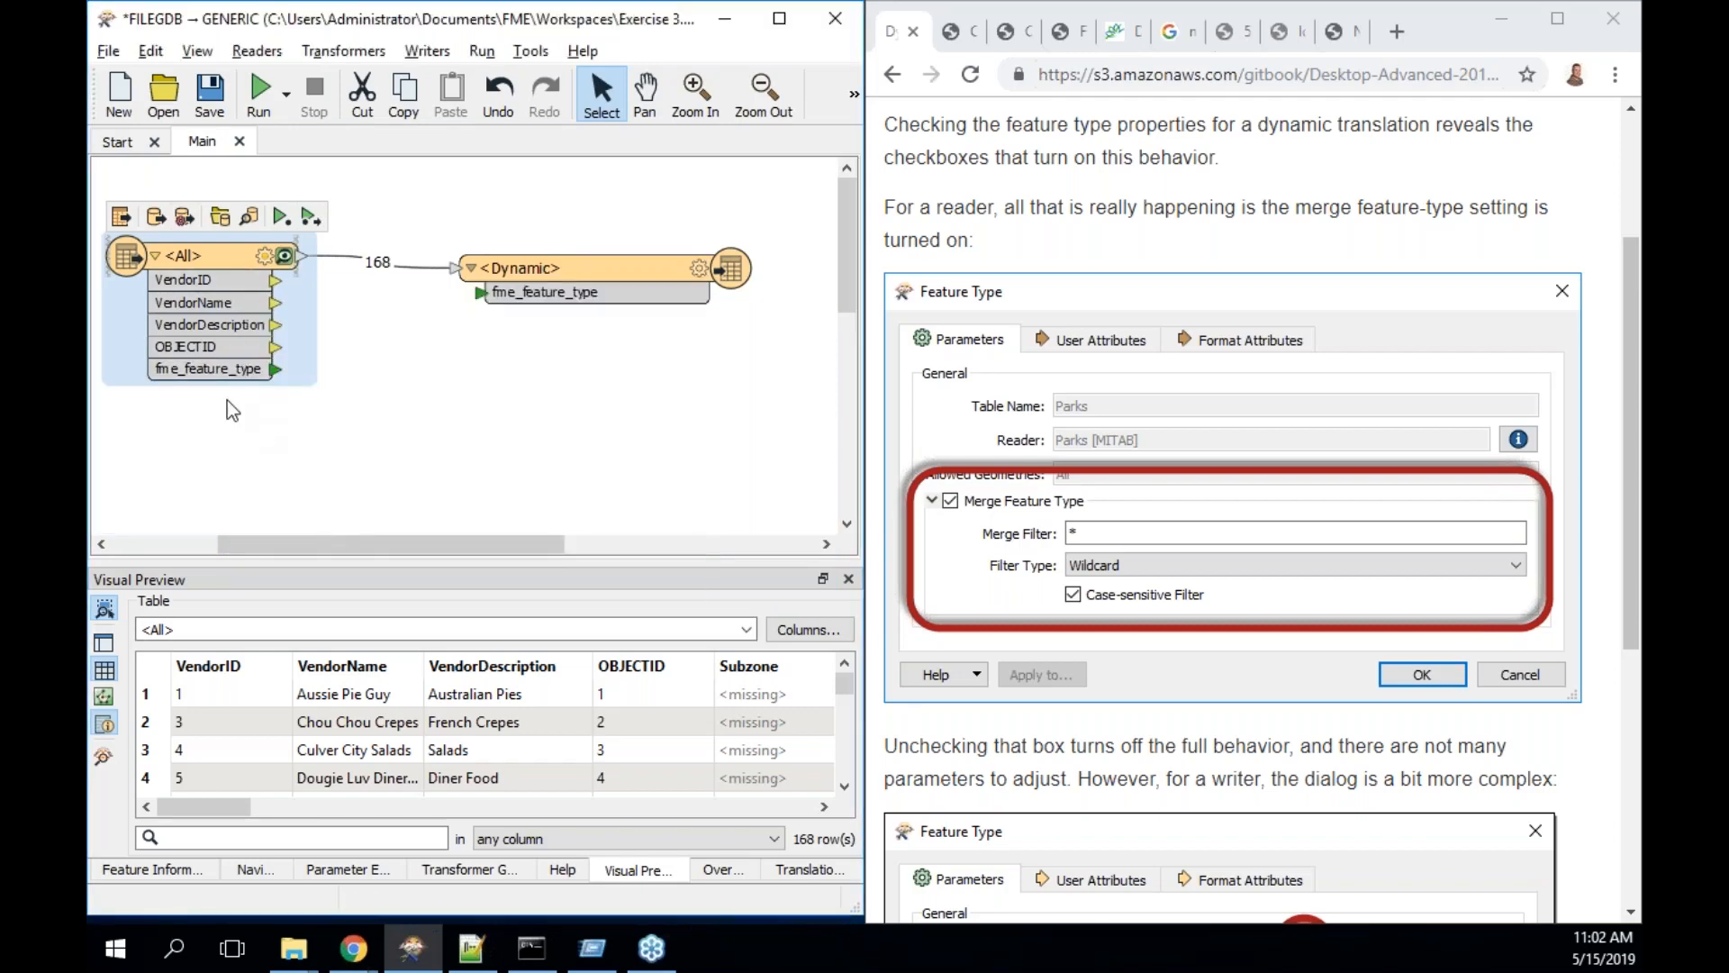
- Rerun the workspace successfully with 168 features, then open the Dynamic writer's Output\Training folder
left_click(282, 218)
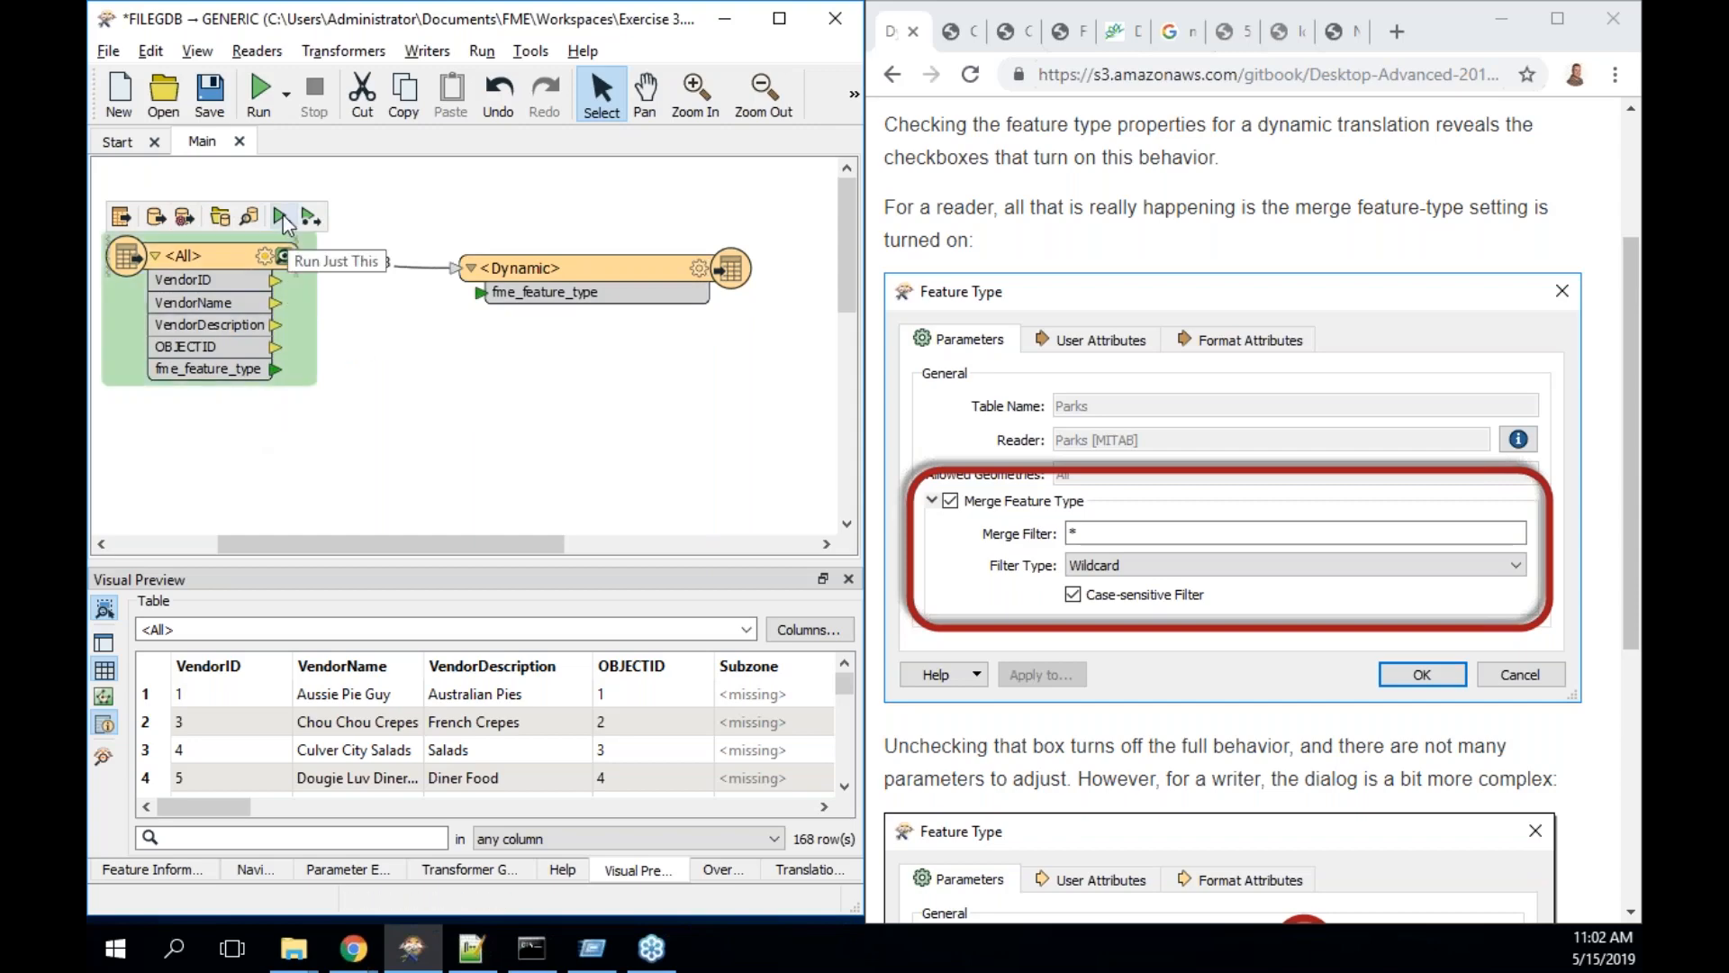
left_click(260, 107)
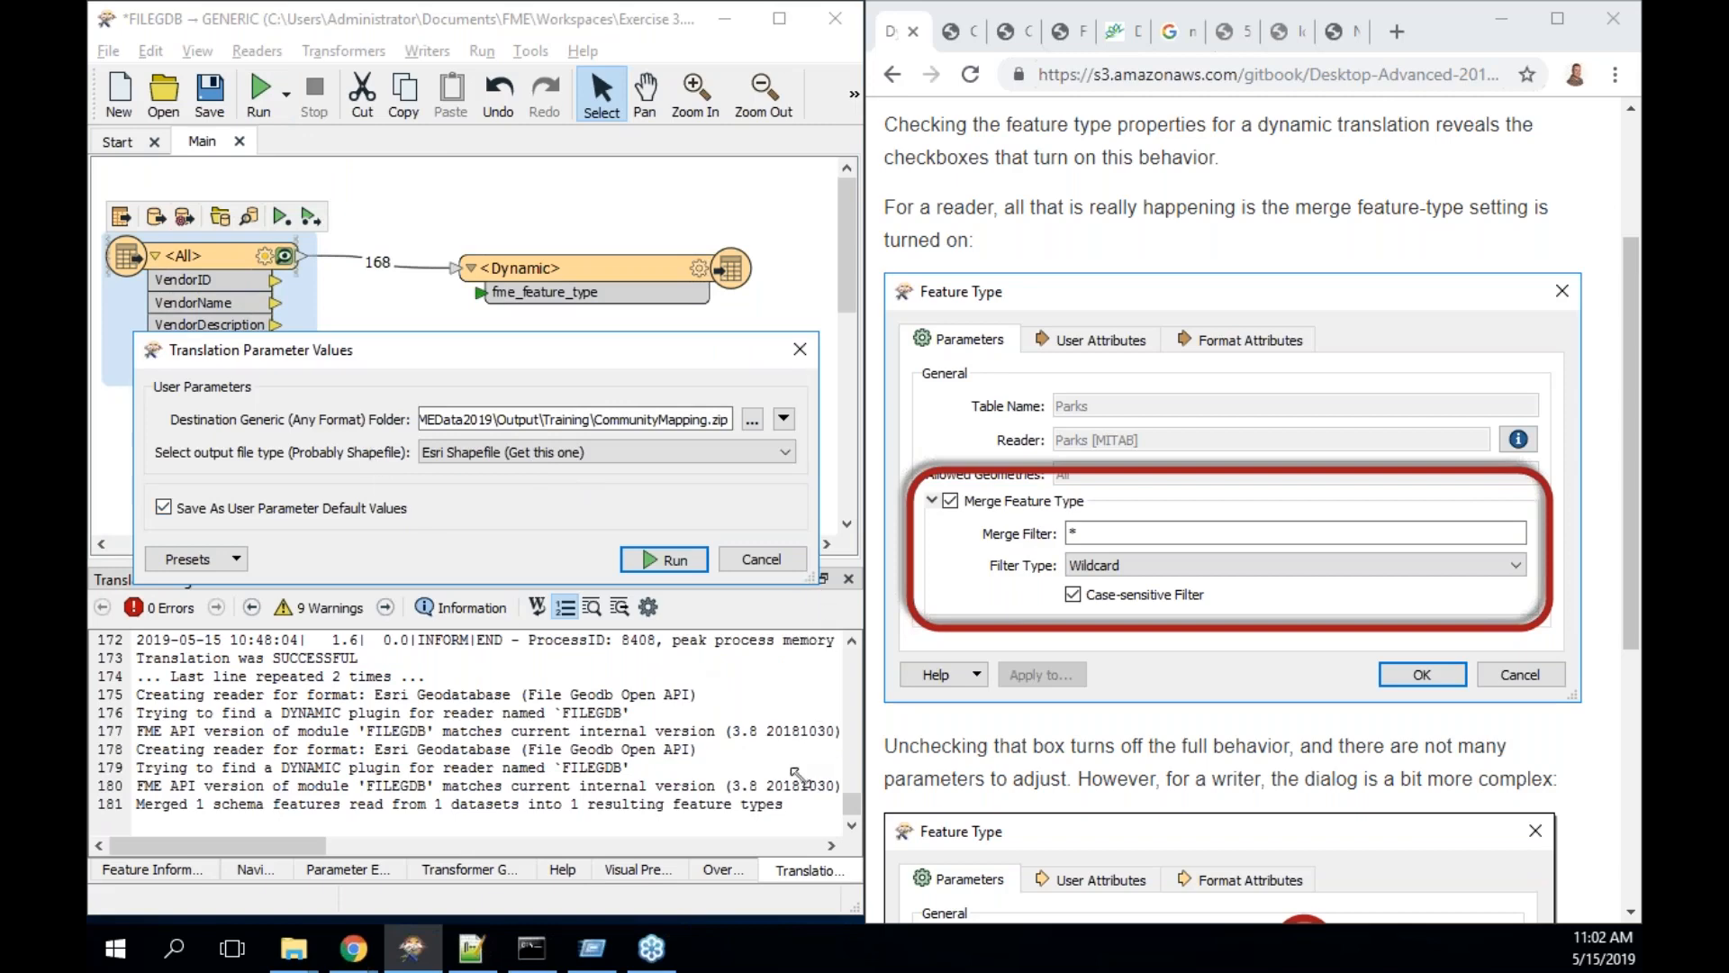
left_click(765, 563)
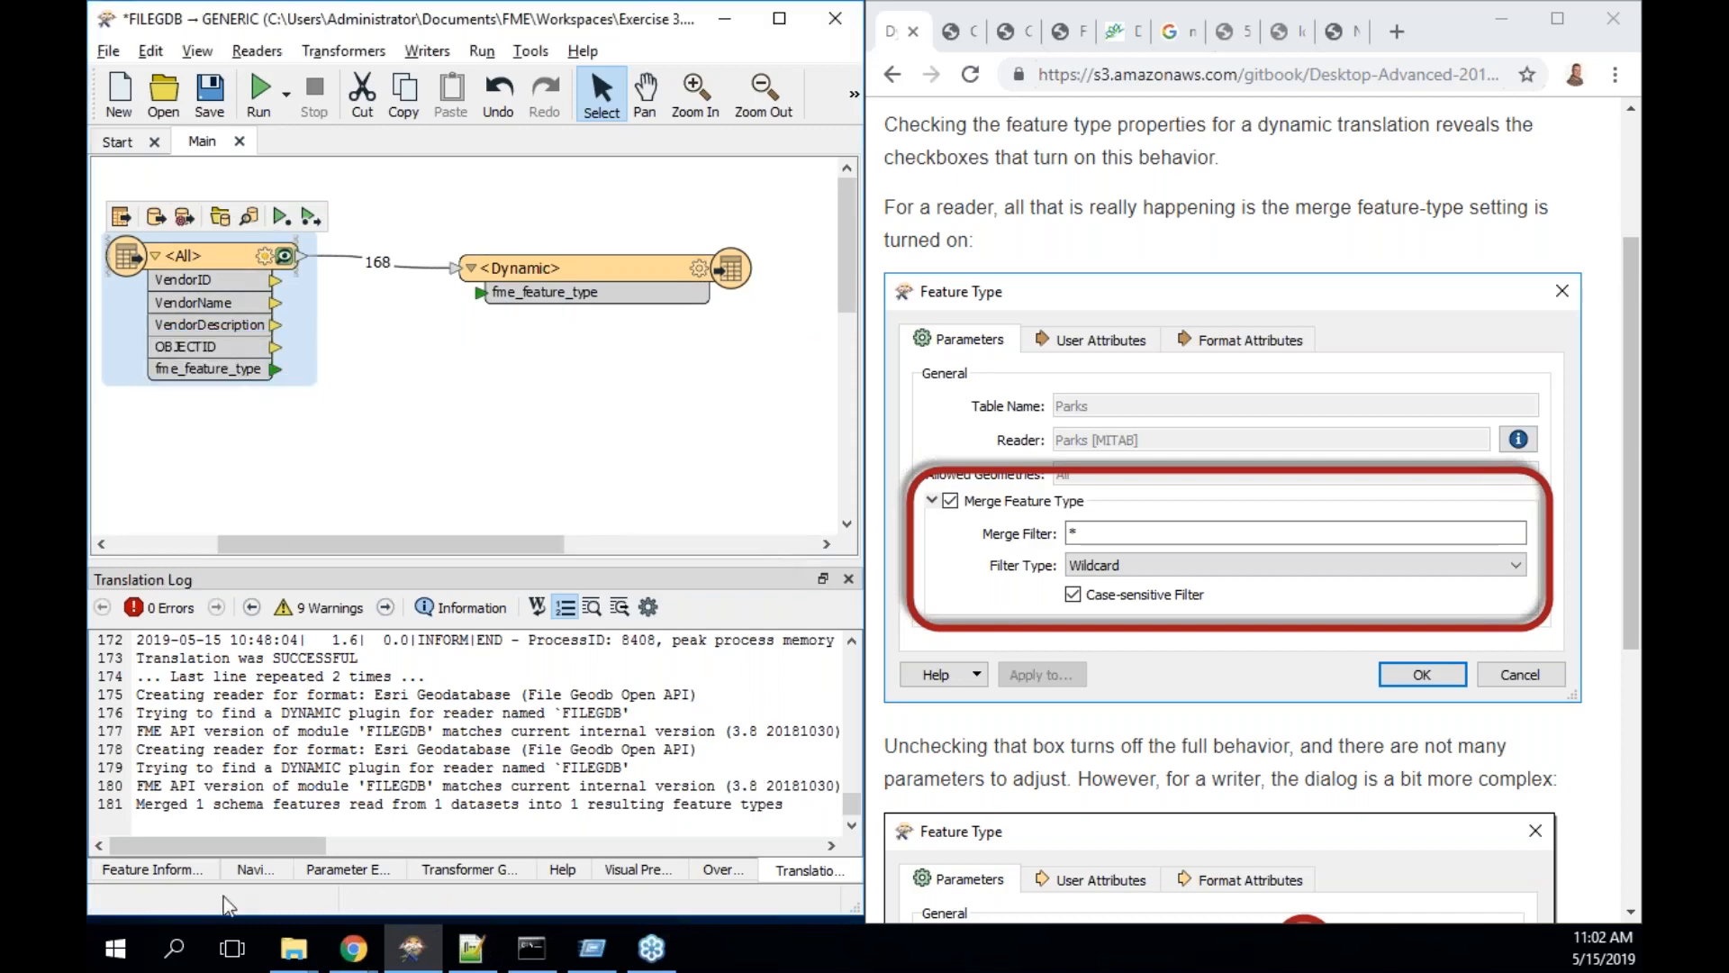
left_click(248, 872)
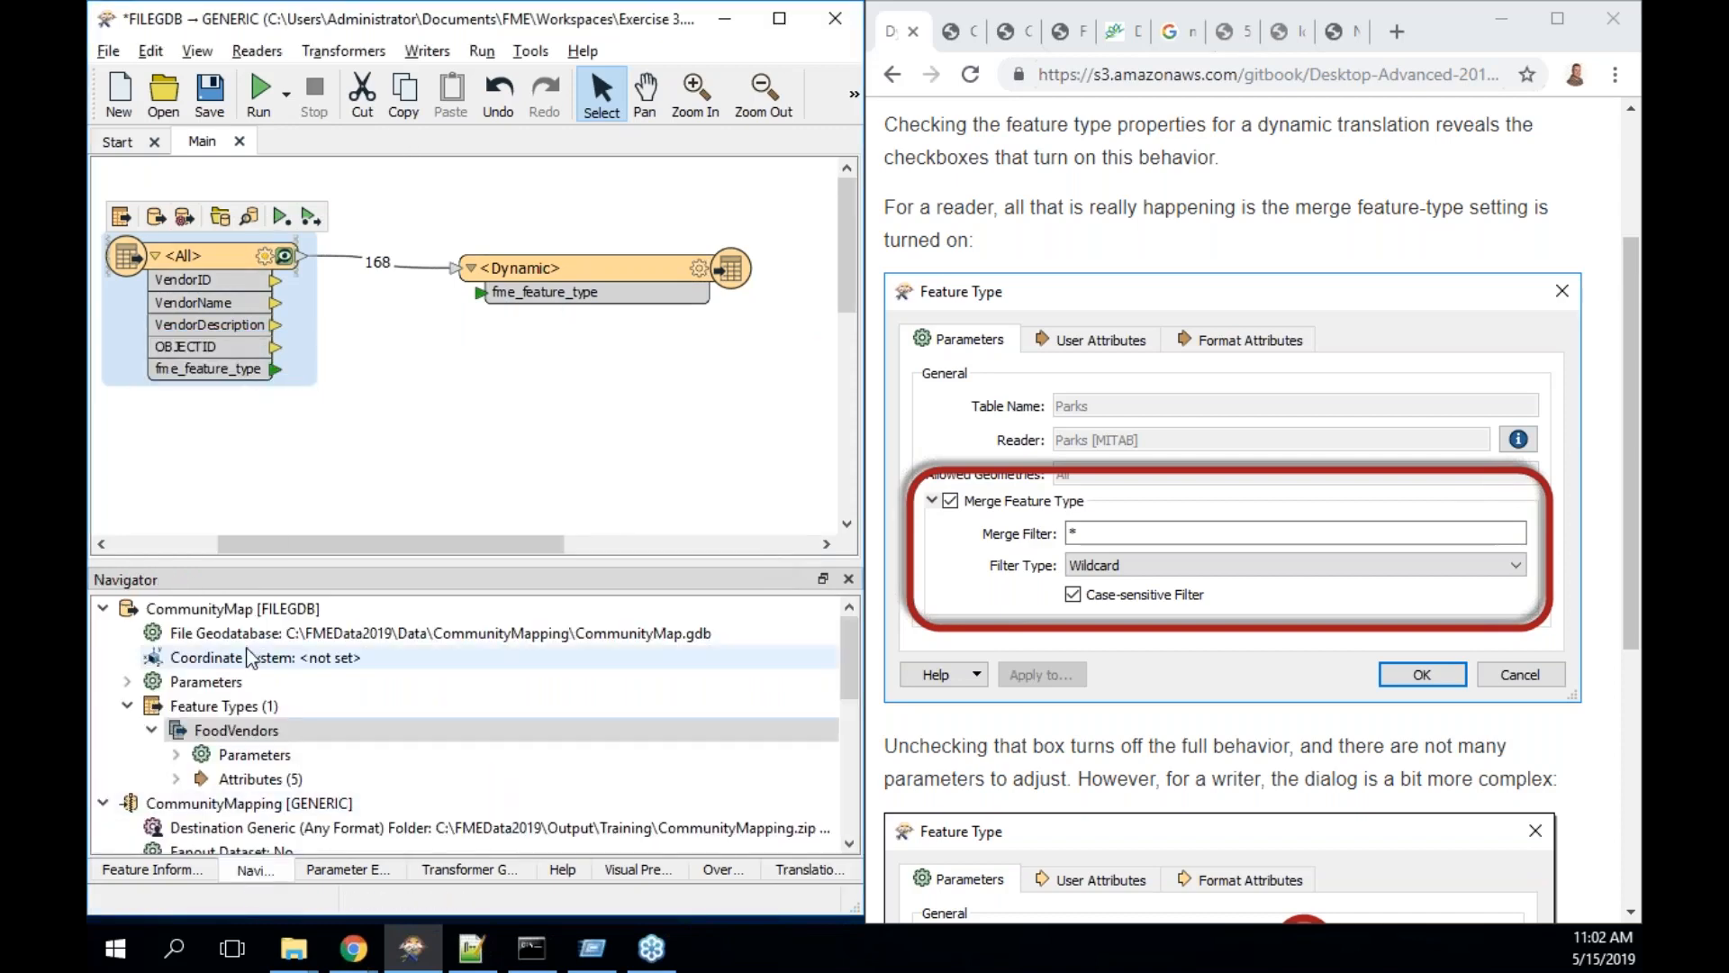
left_click(260, 90)
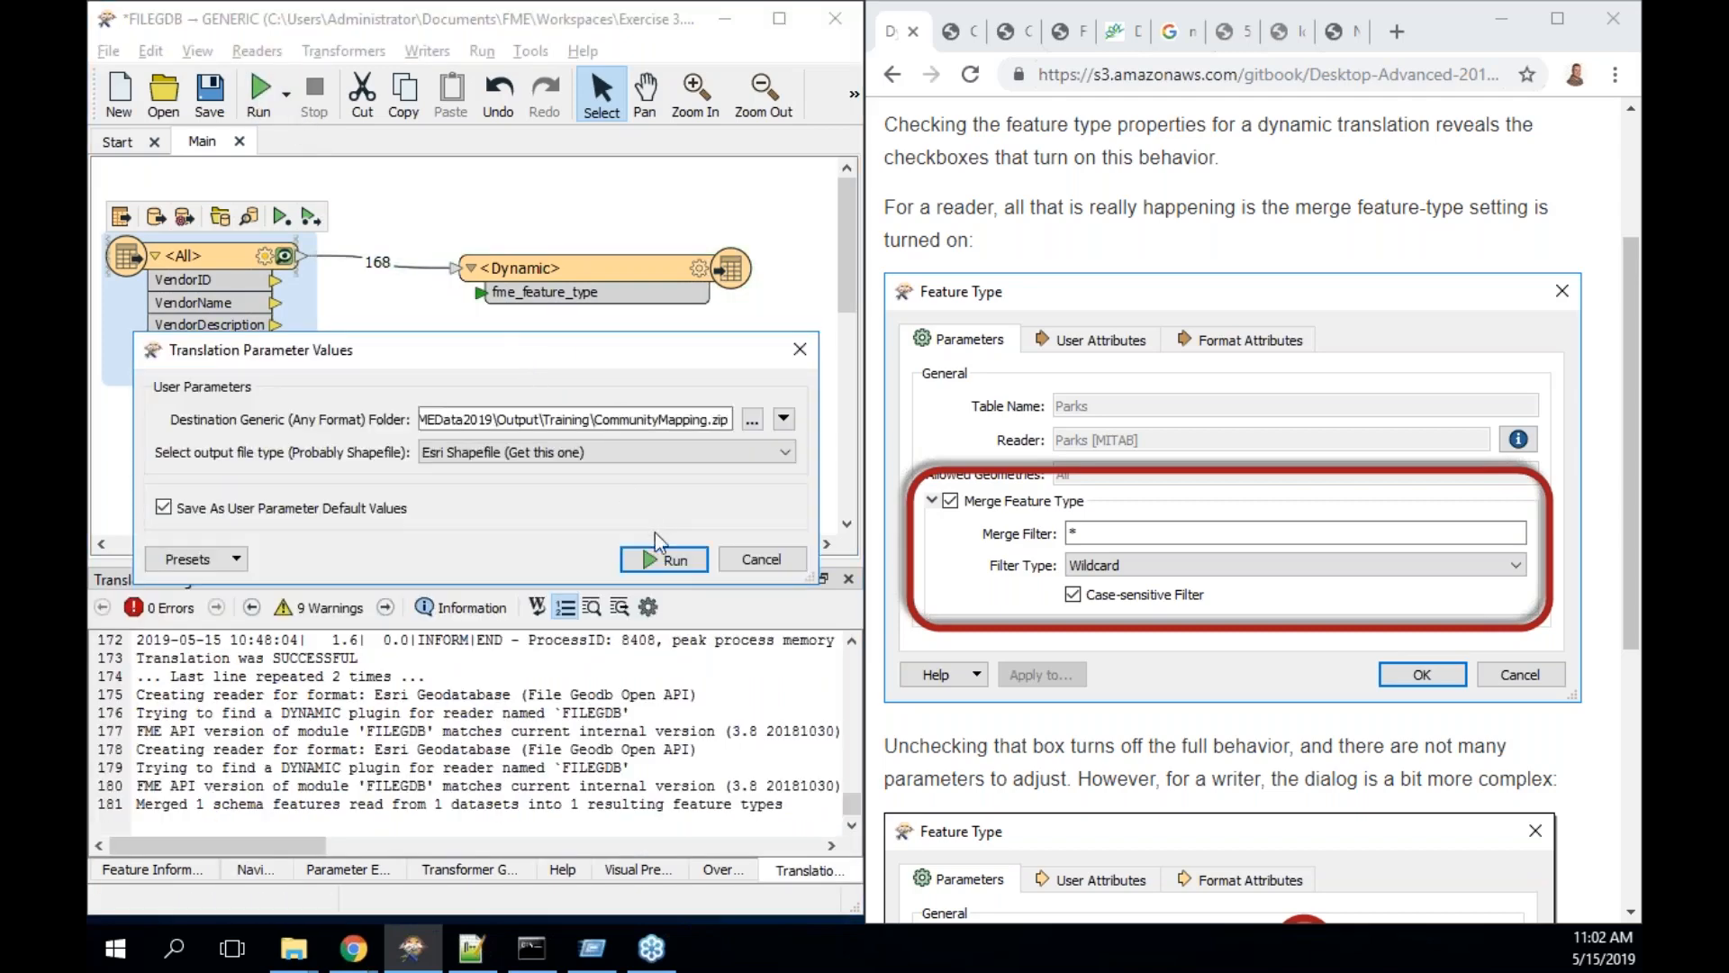
left_click(670, 558)
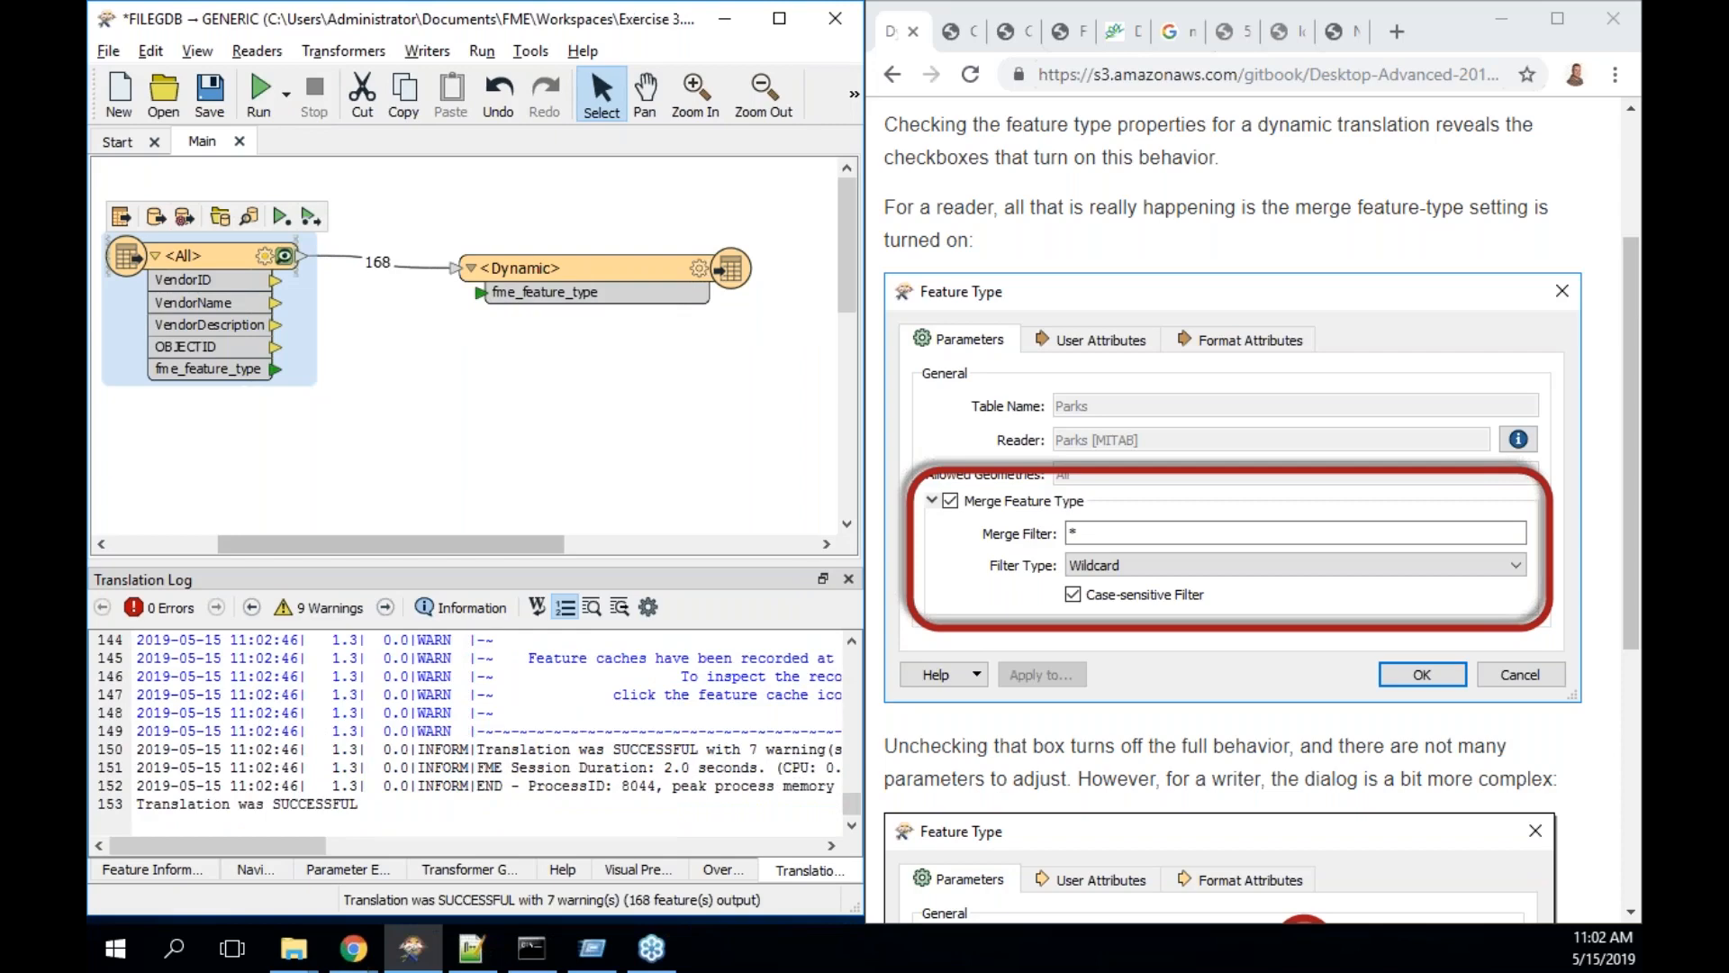
left_click(624, 268)
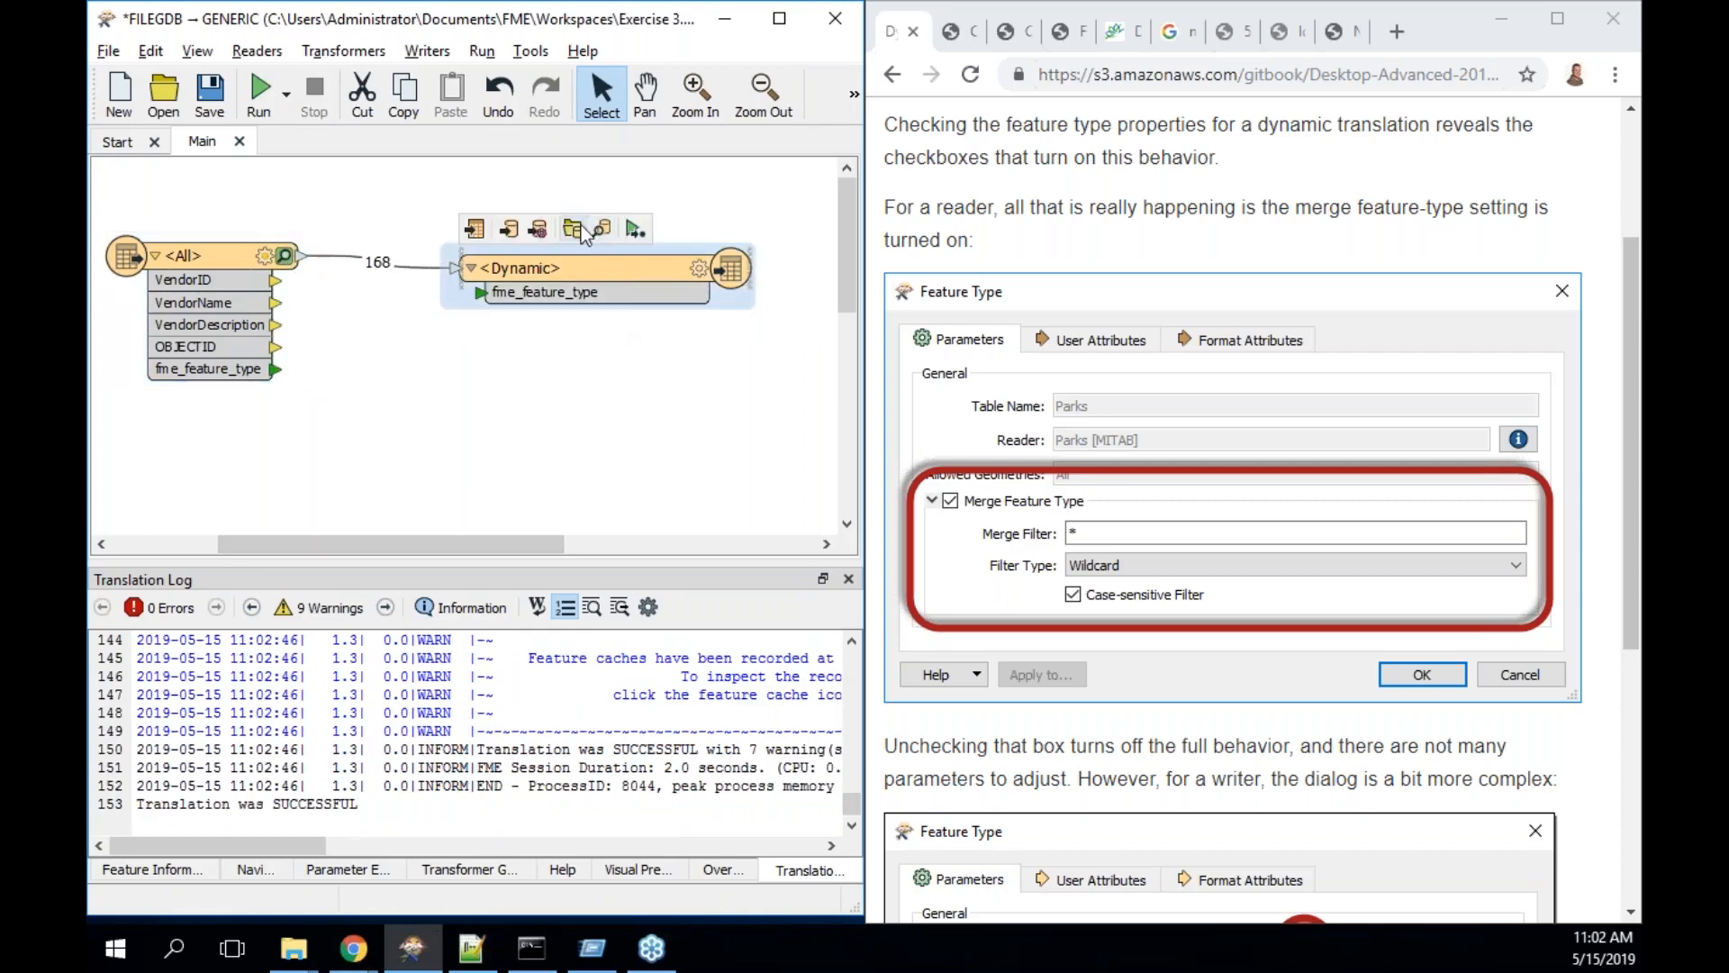
left_click(600, 226)
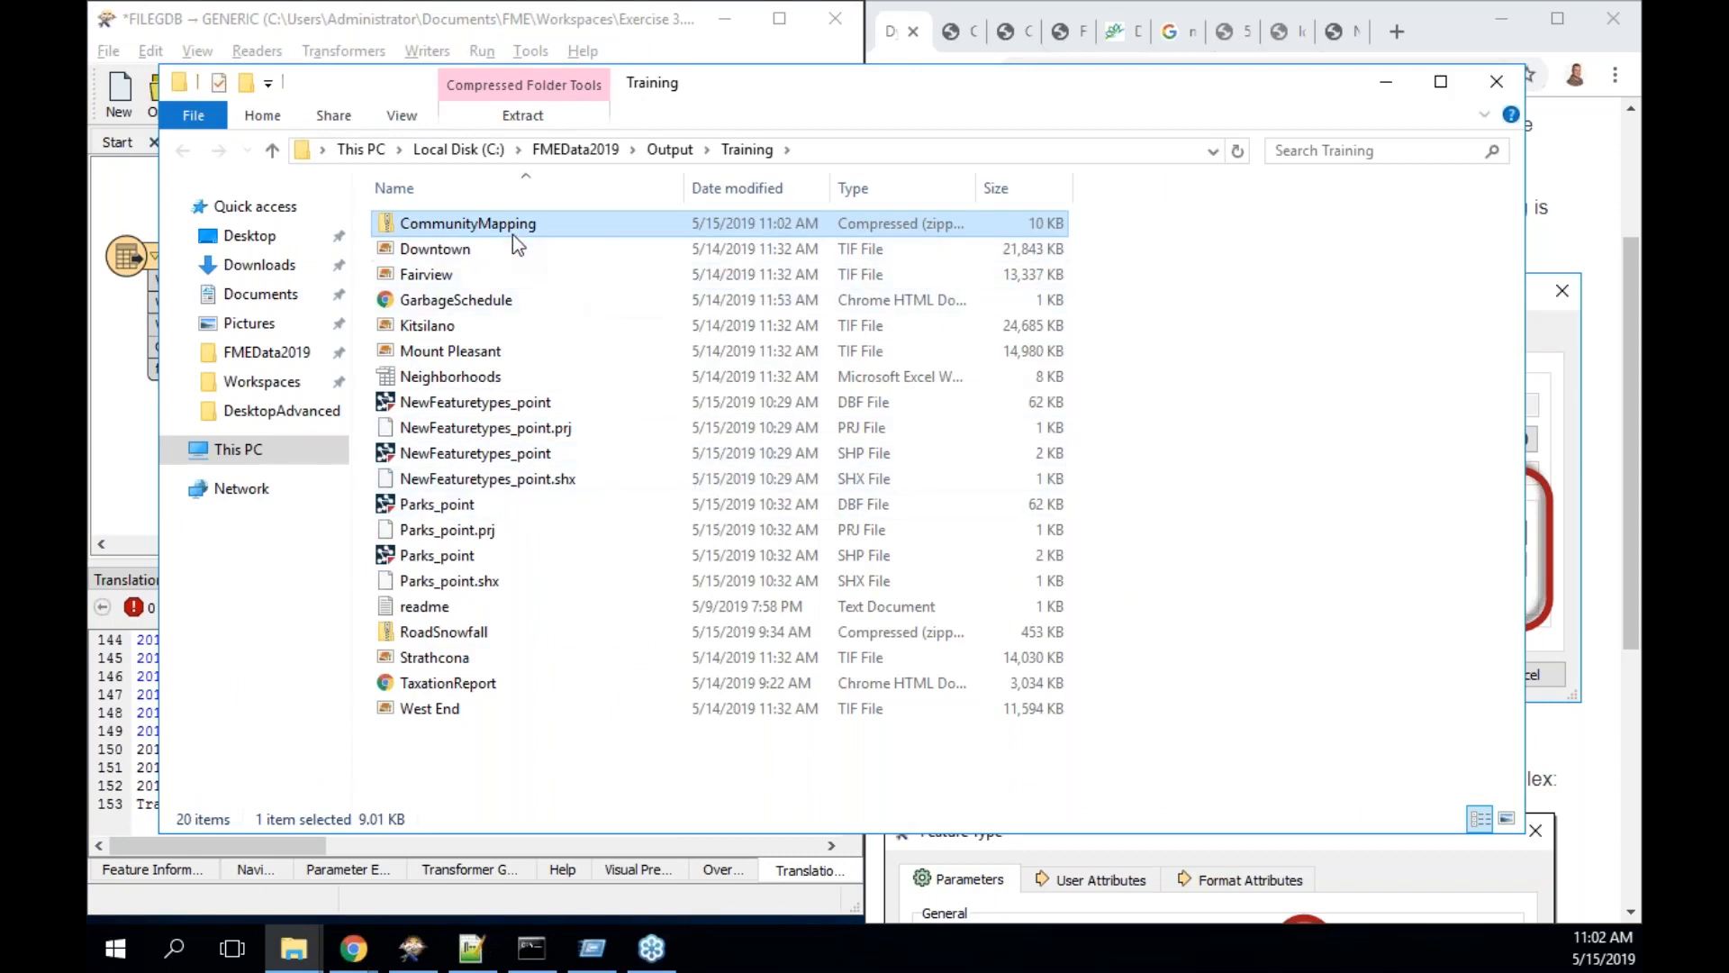
- List the FoodVendors, Libraries and Parks shapefiles inside CommunityMapping.zip, then return to Workbench's data preview
double_click(511, 227)
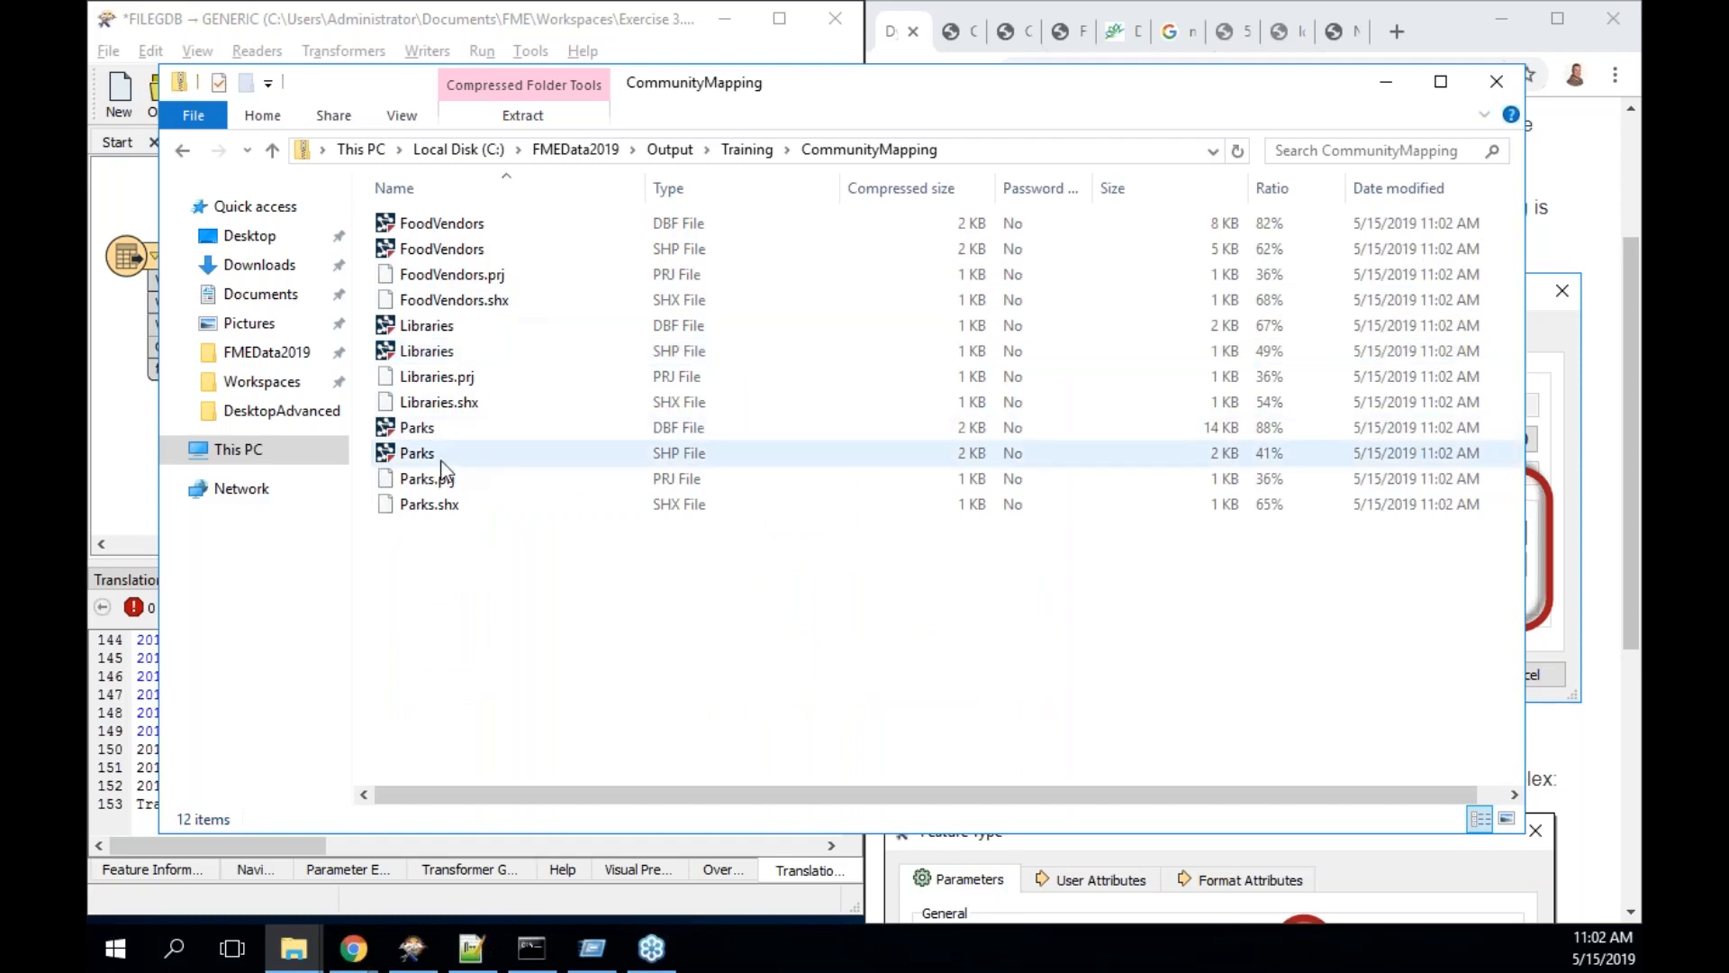
left_click_drag(432, 456, 140, 734)
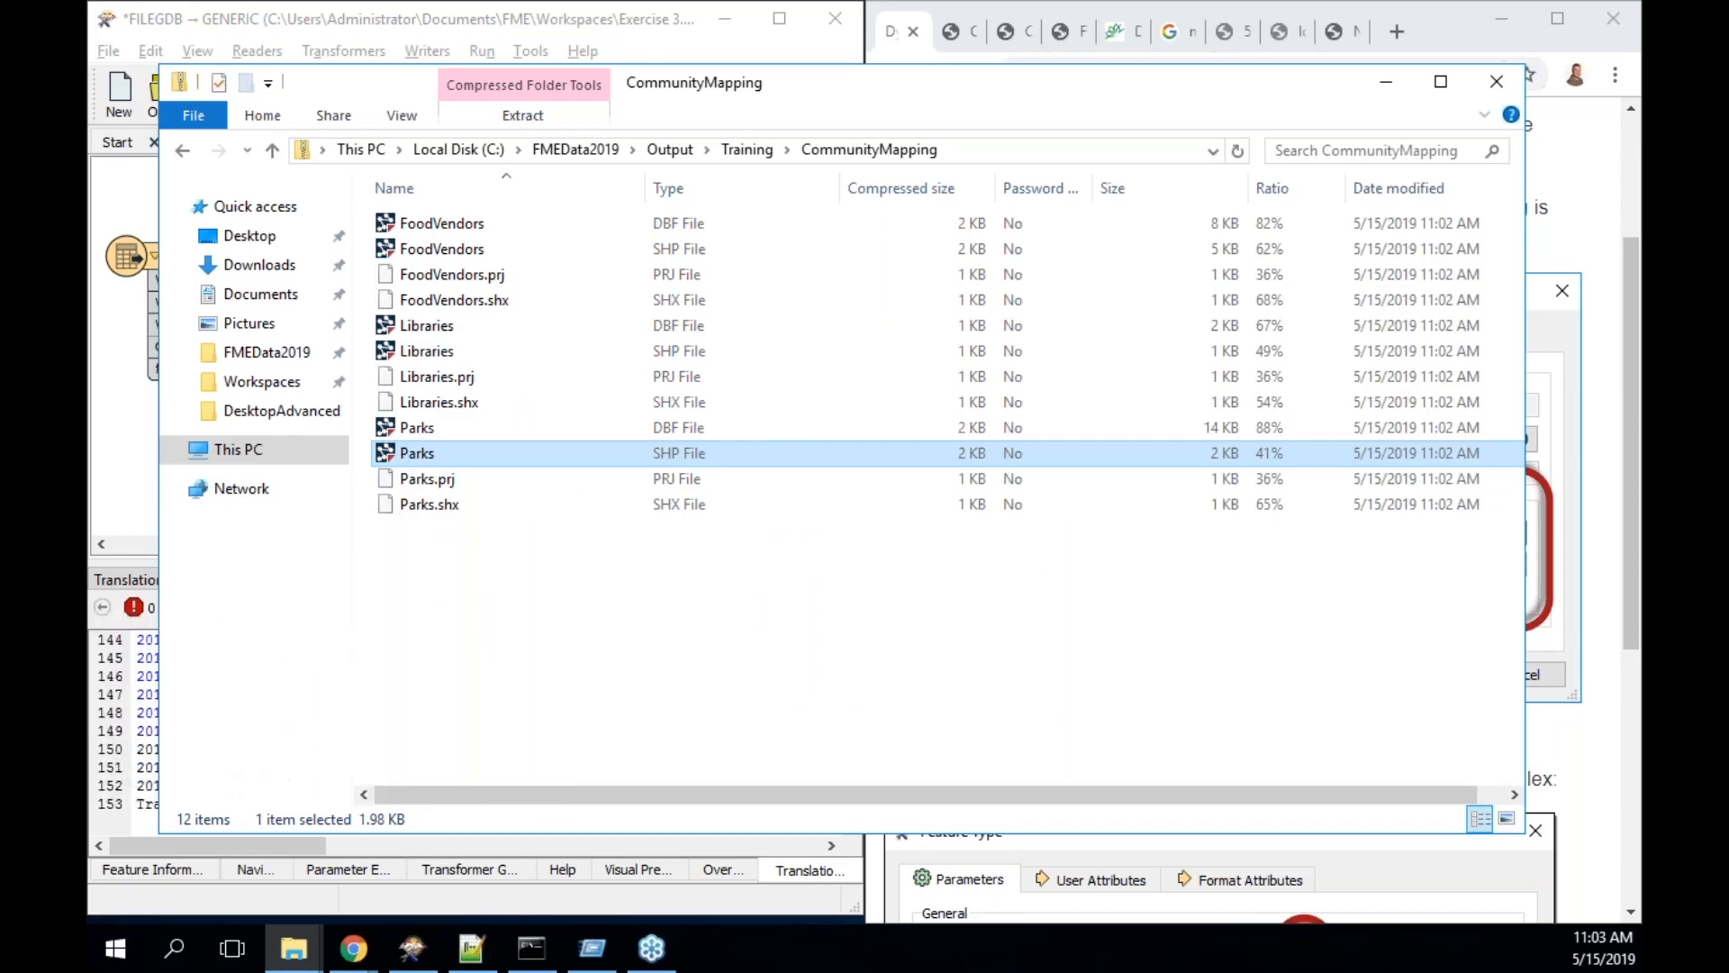
left_click(129, 745)
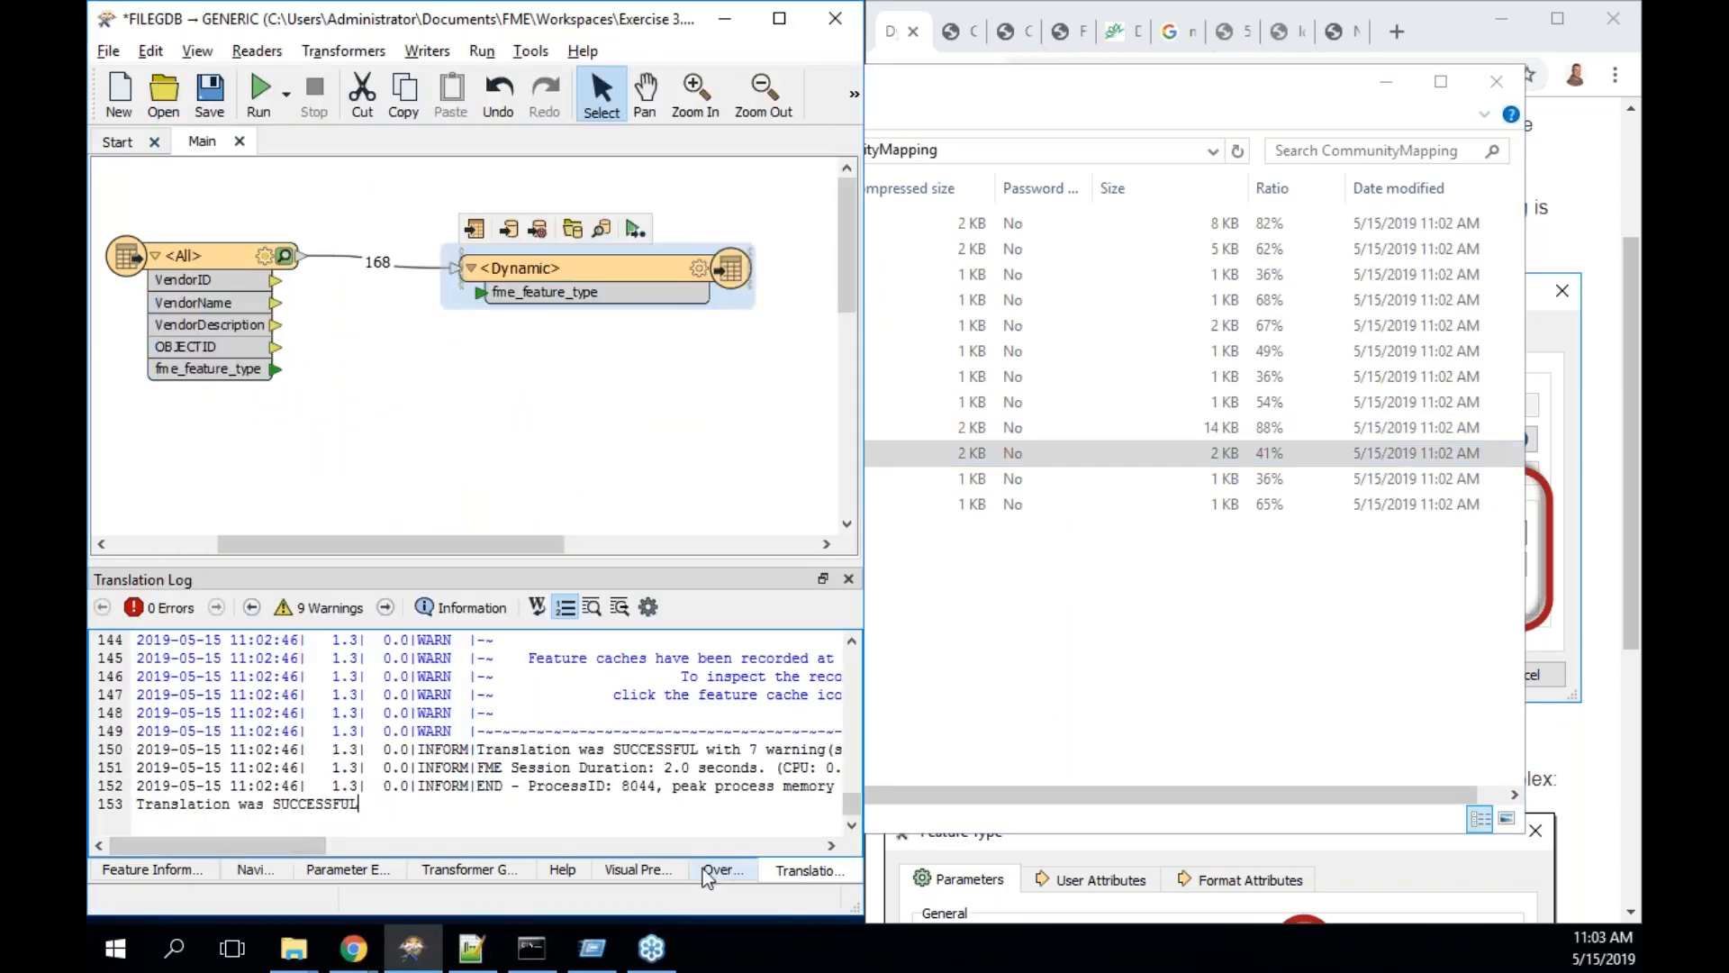
left_click(656, 870)
- Try dragging the zipped Parks shapefile into Visual Preview, then go back up to the Training folder
left_click(754, 454)
left_click_drag(463, 452, 145, 664)
left_click(391, 564)
left_click(417, 454)
left_click_drag(417, 455, 439, 720)
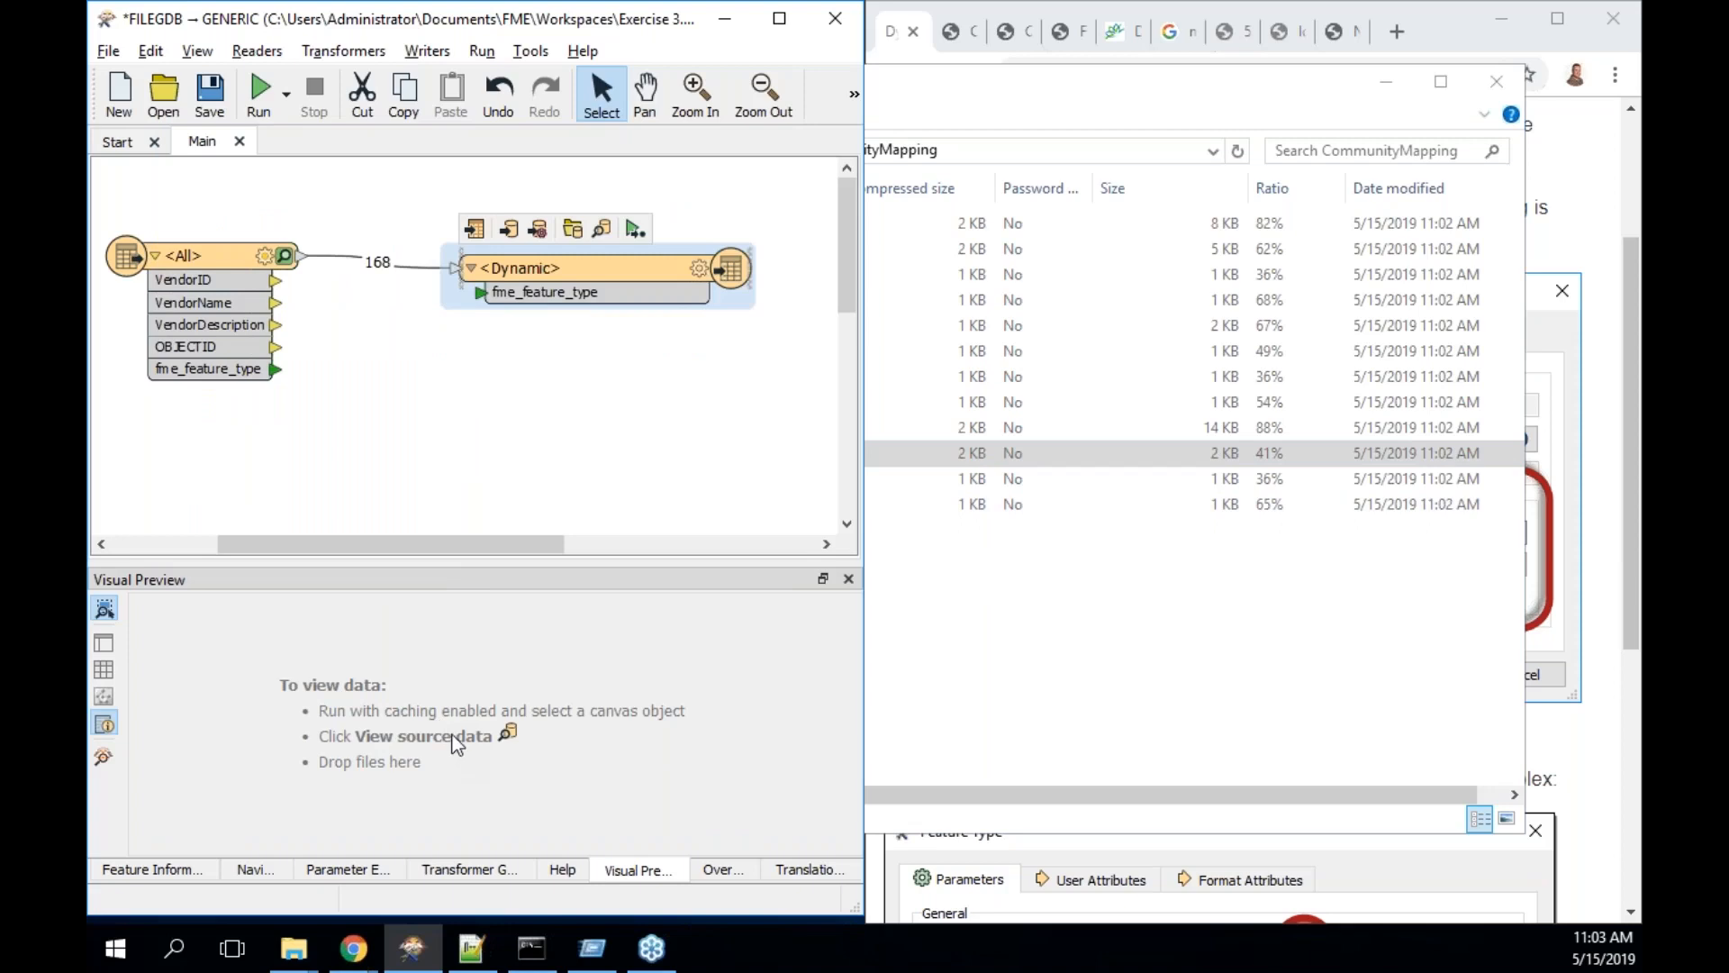
left_click(912, 613)
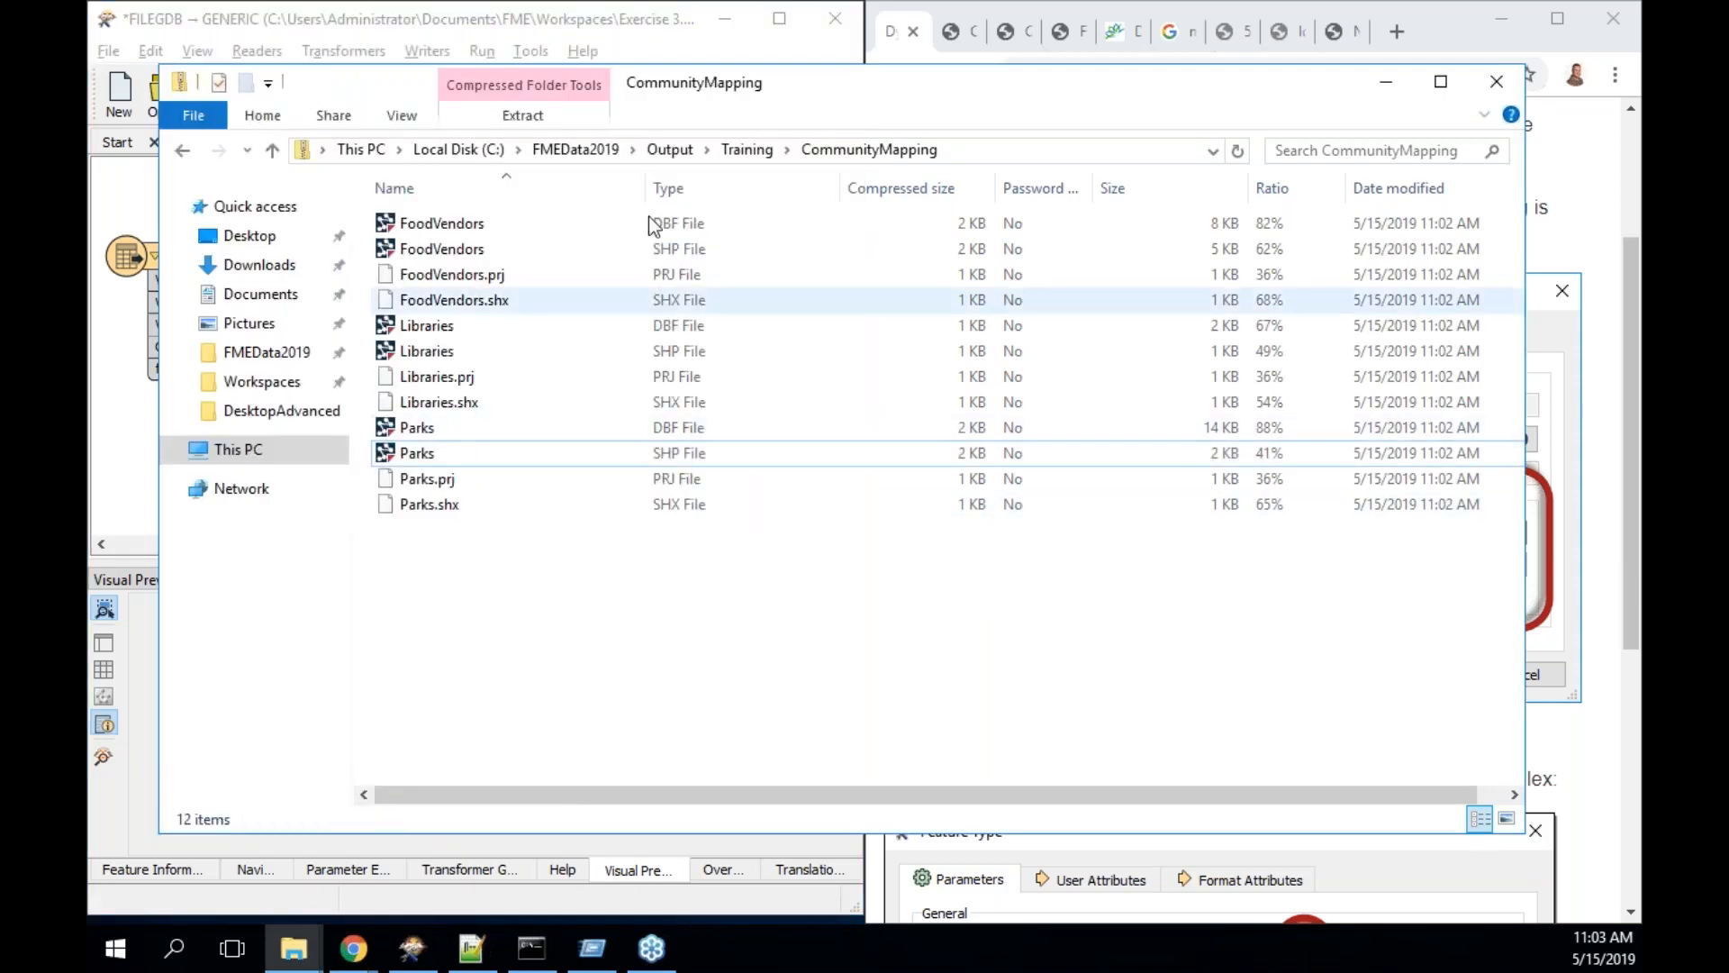
left_click(749, 151)
- Load CommunityMapping.zip into Visual Preview using the Esri Shapefile format
left_click_drag(481, 231, 147, 706)
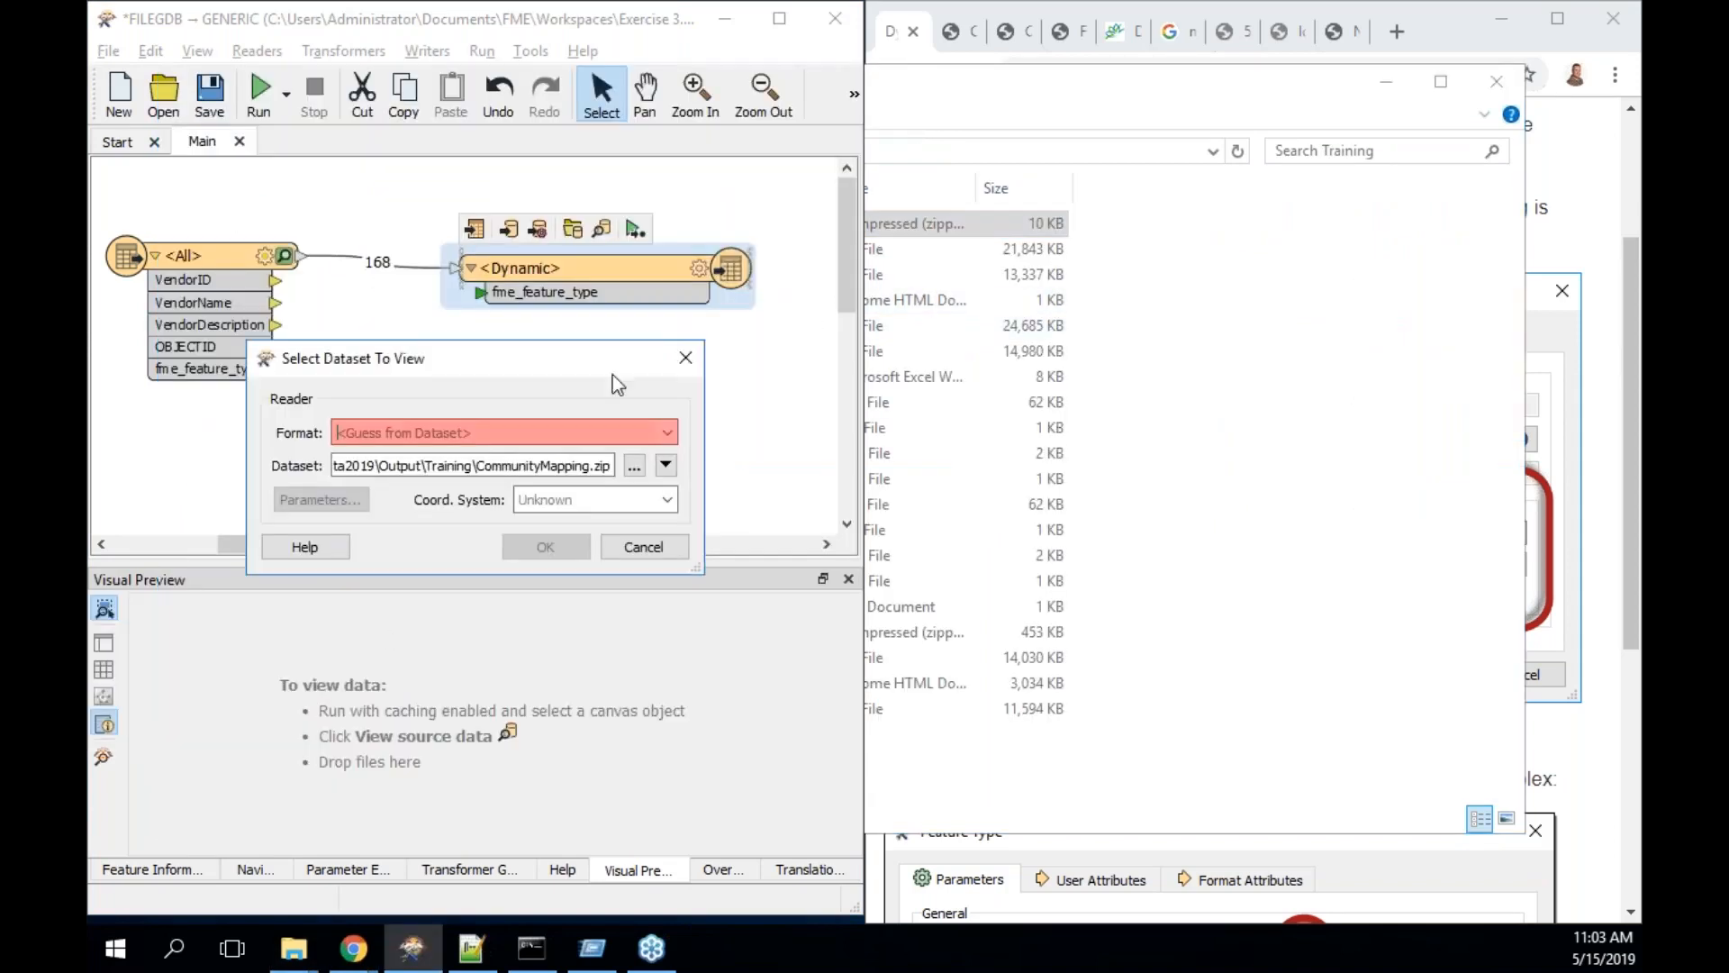
left_click(548, 435)
type("shape")
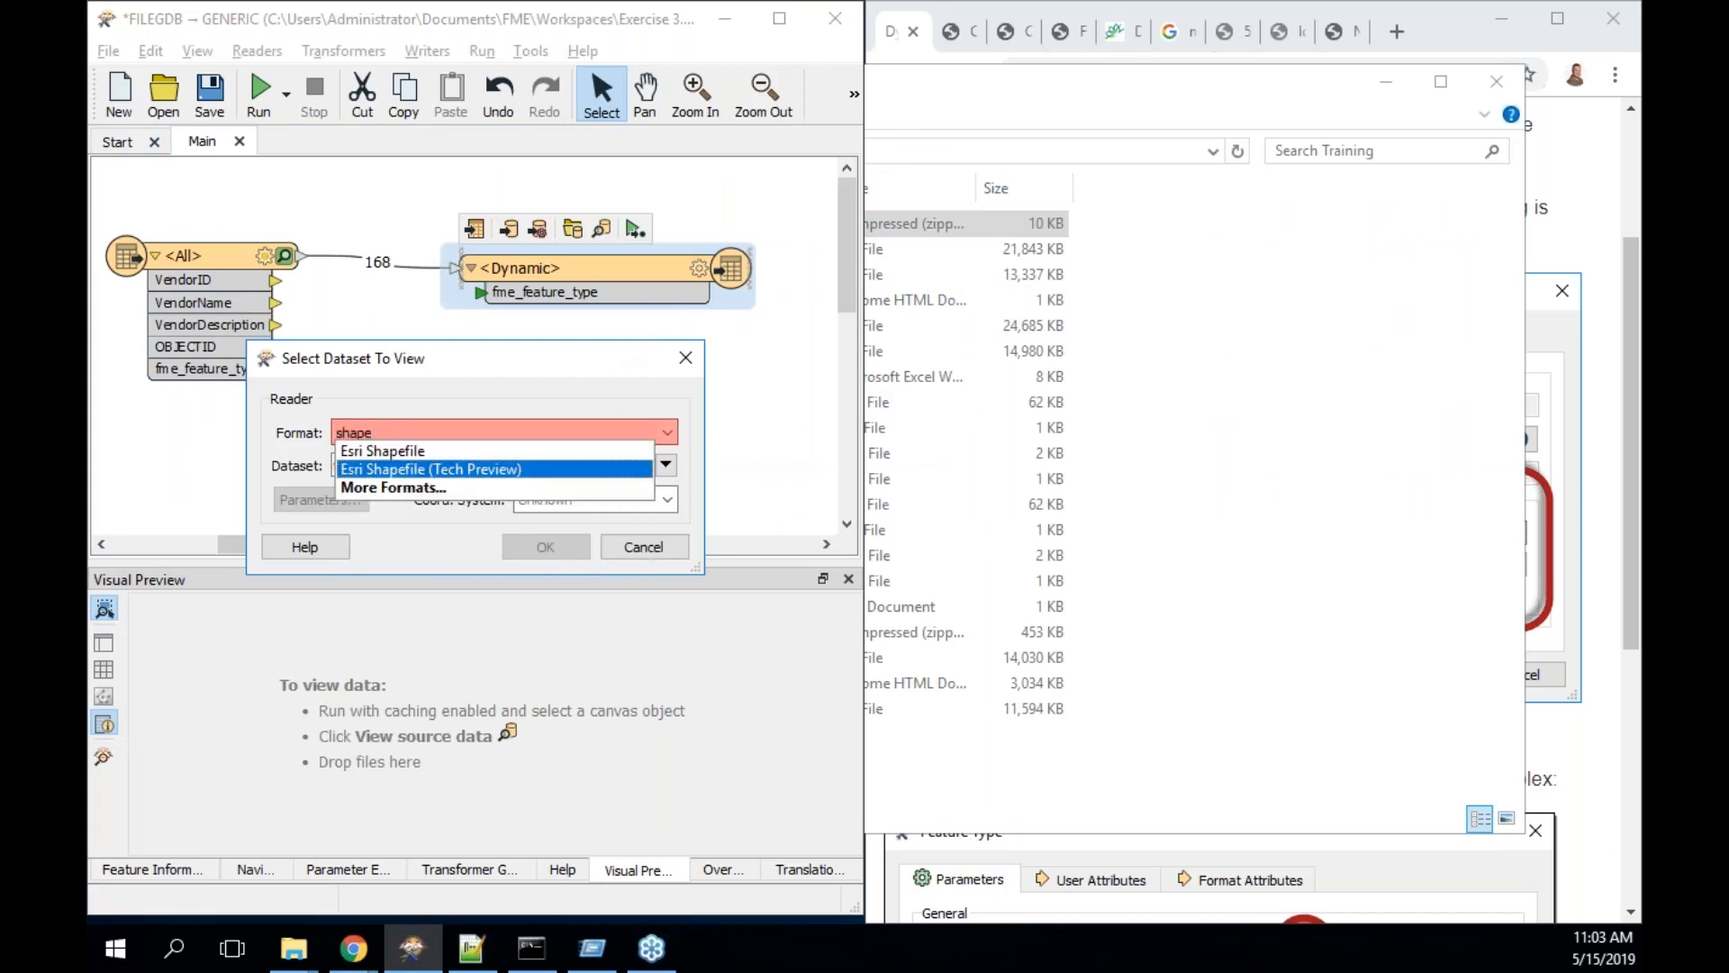
key("Up")
key("Tab")
left_click(567, 540)
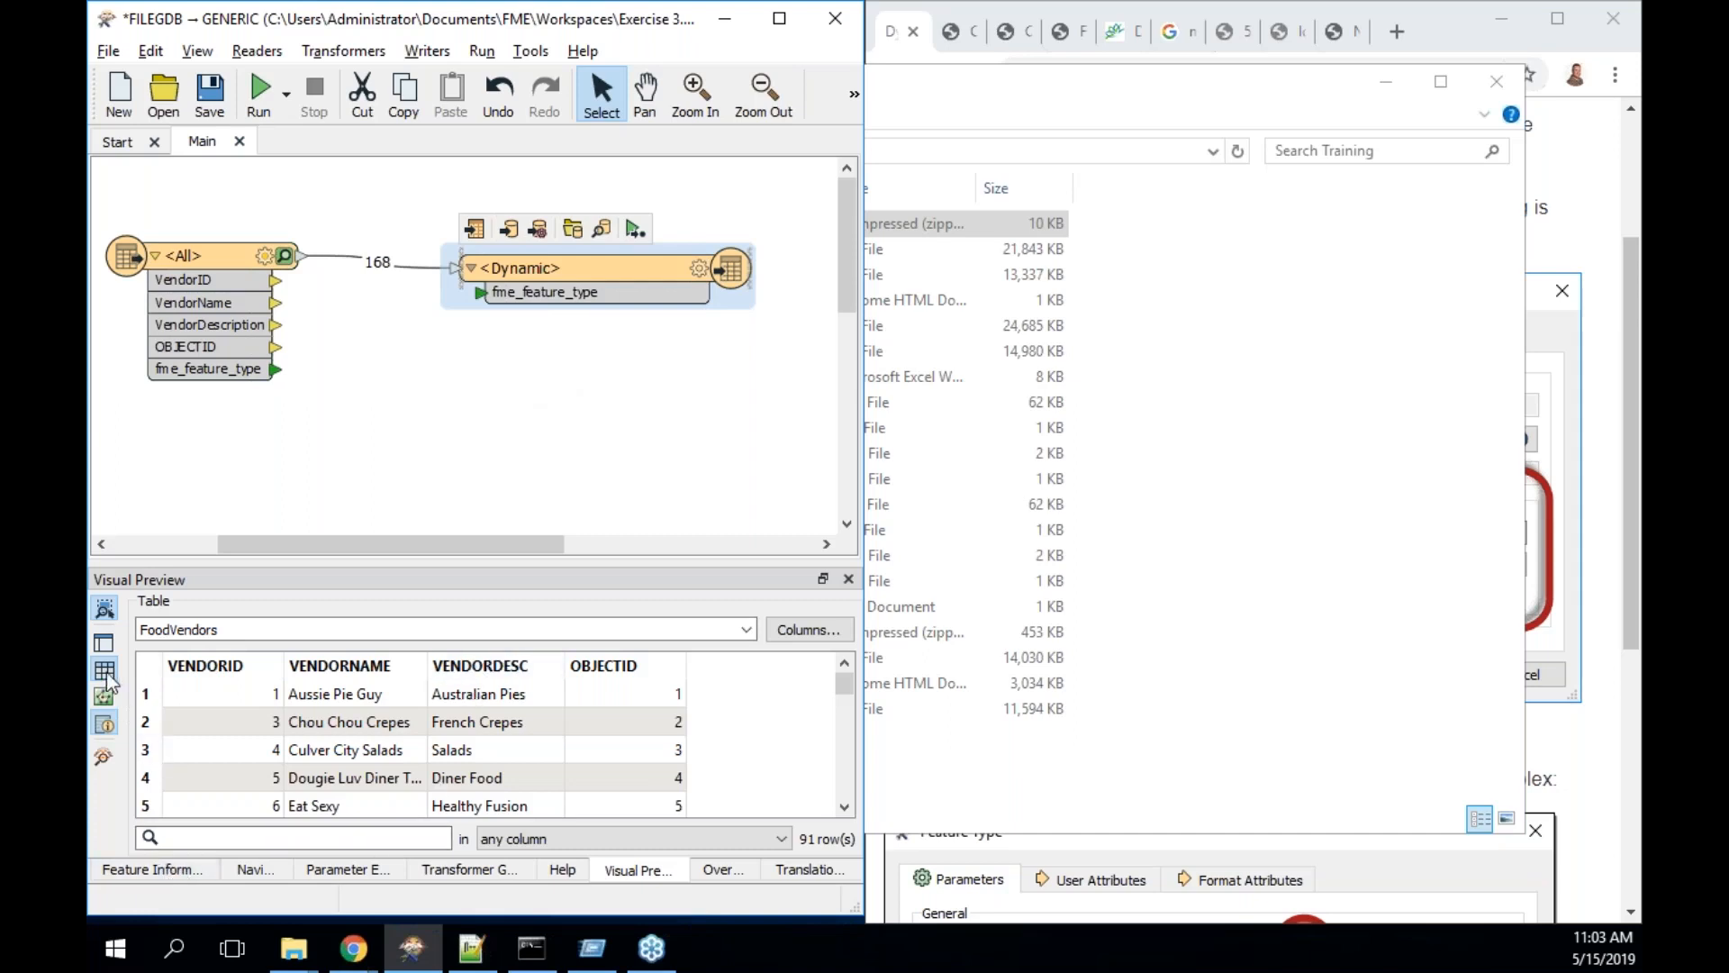
- Hide the FoodVendors and Libraries layers so only the 69 Parks records show
left_click(104, 642)
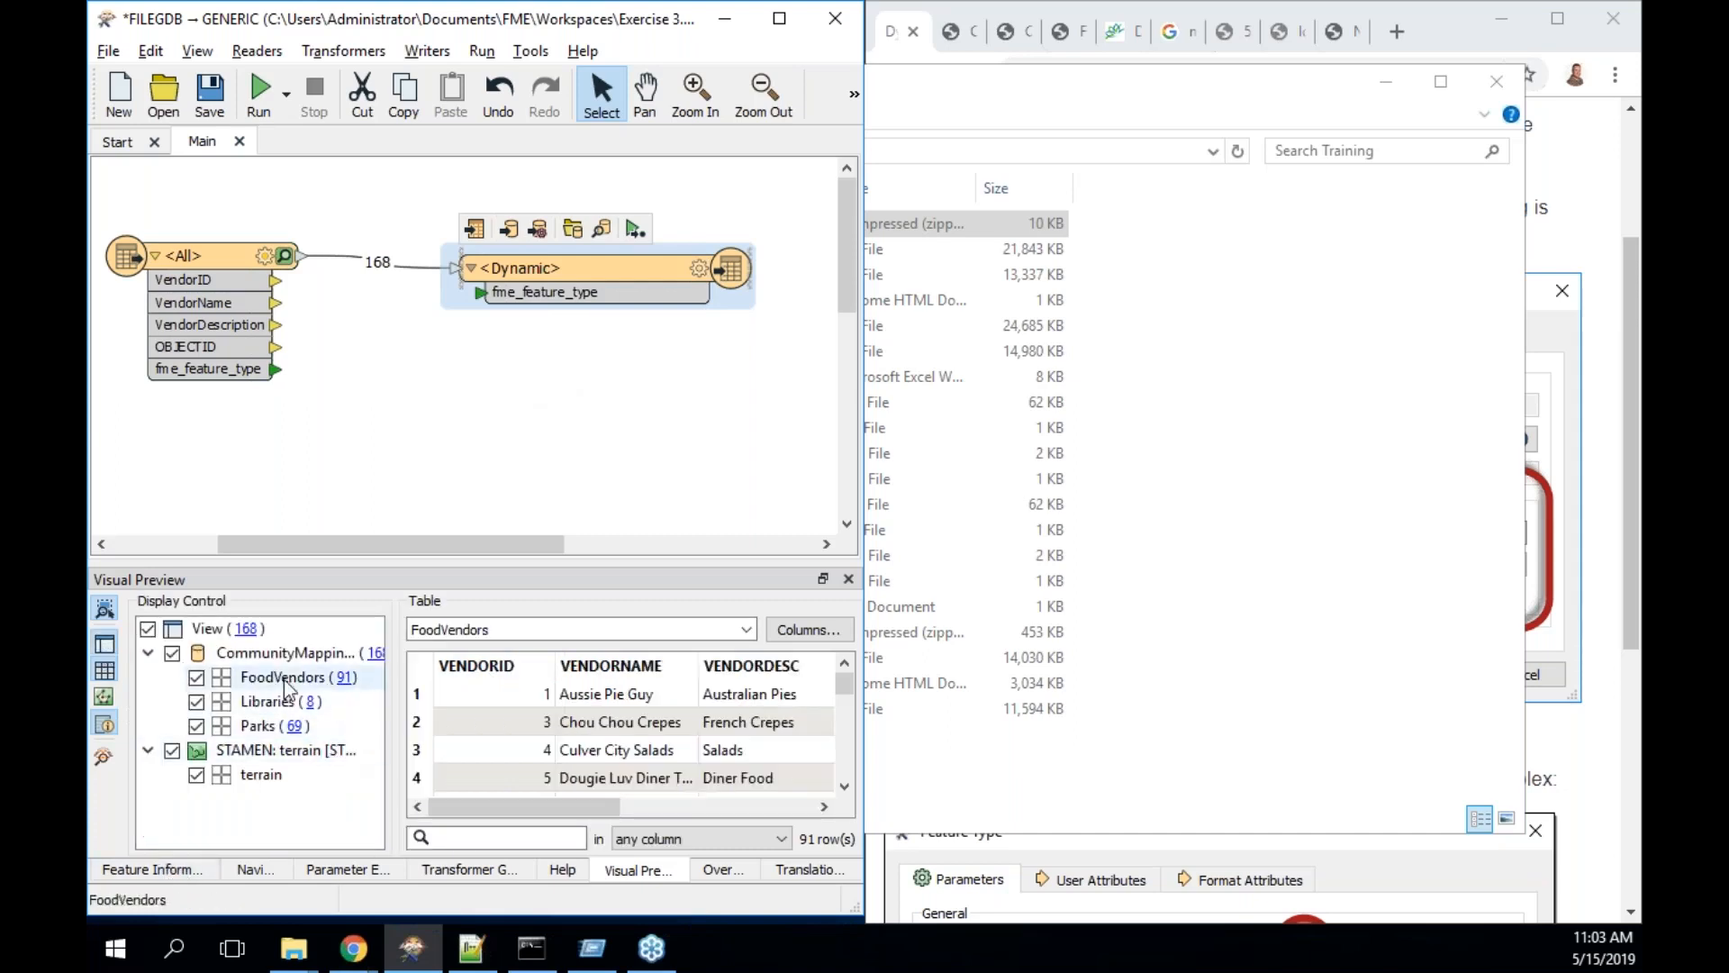
left_click(196, 677)
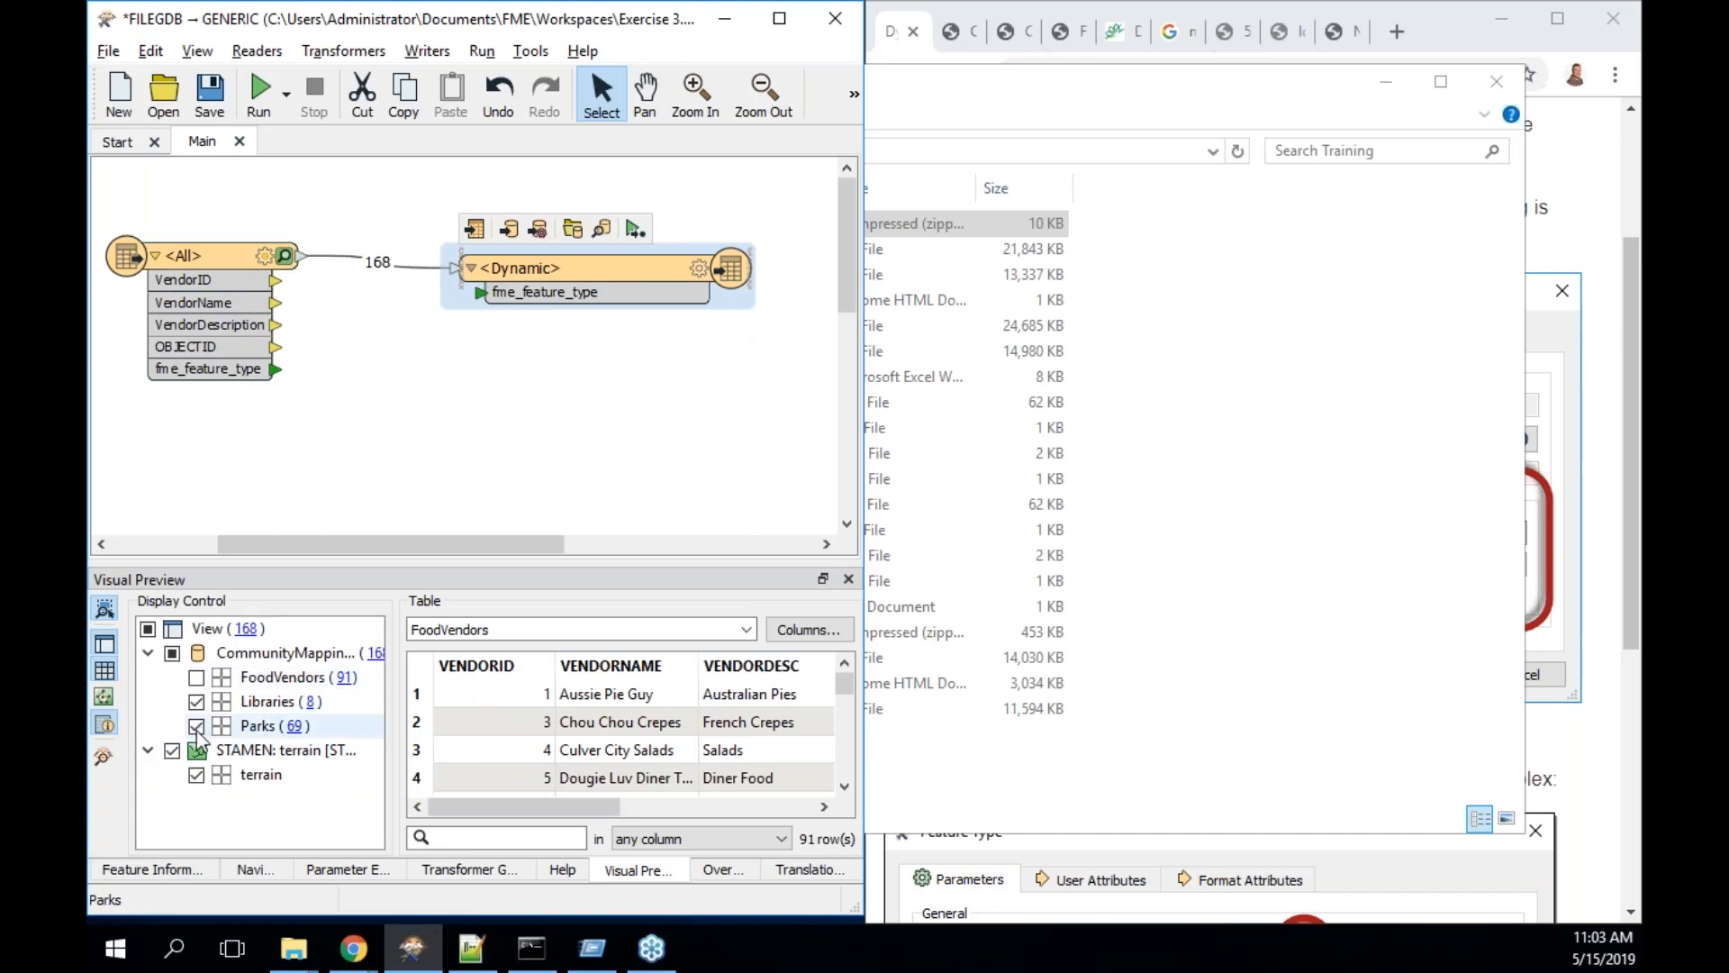
left_click(196, 701)
left_click(296, 726)
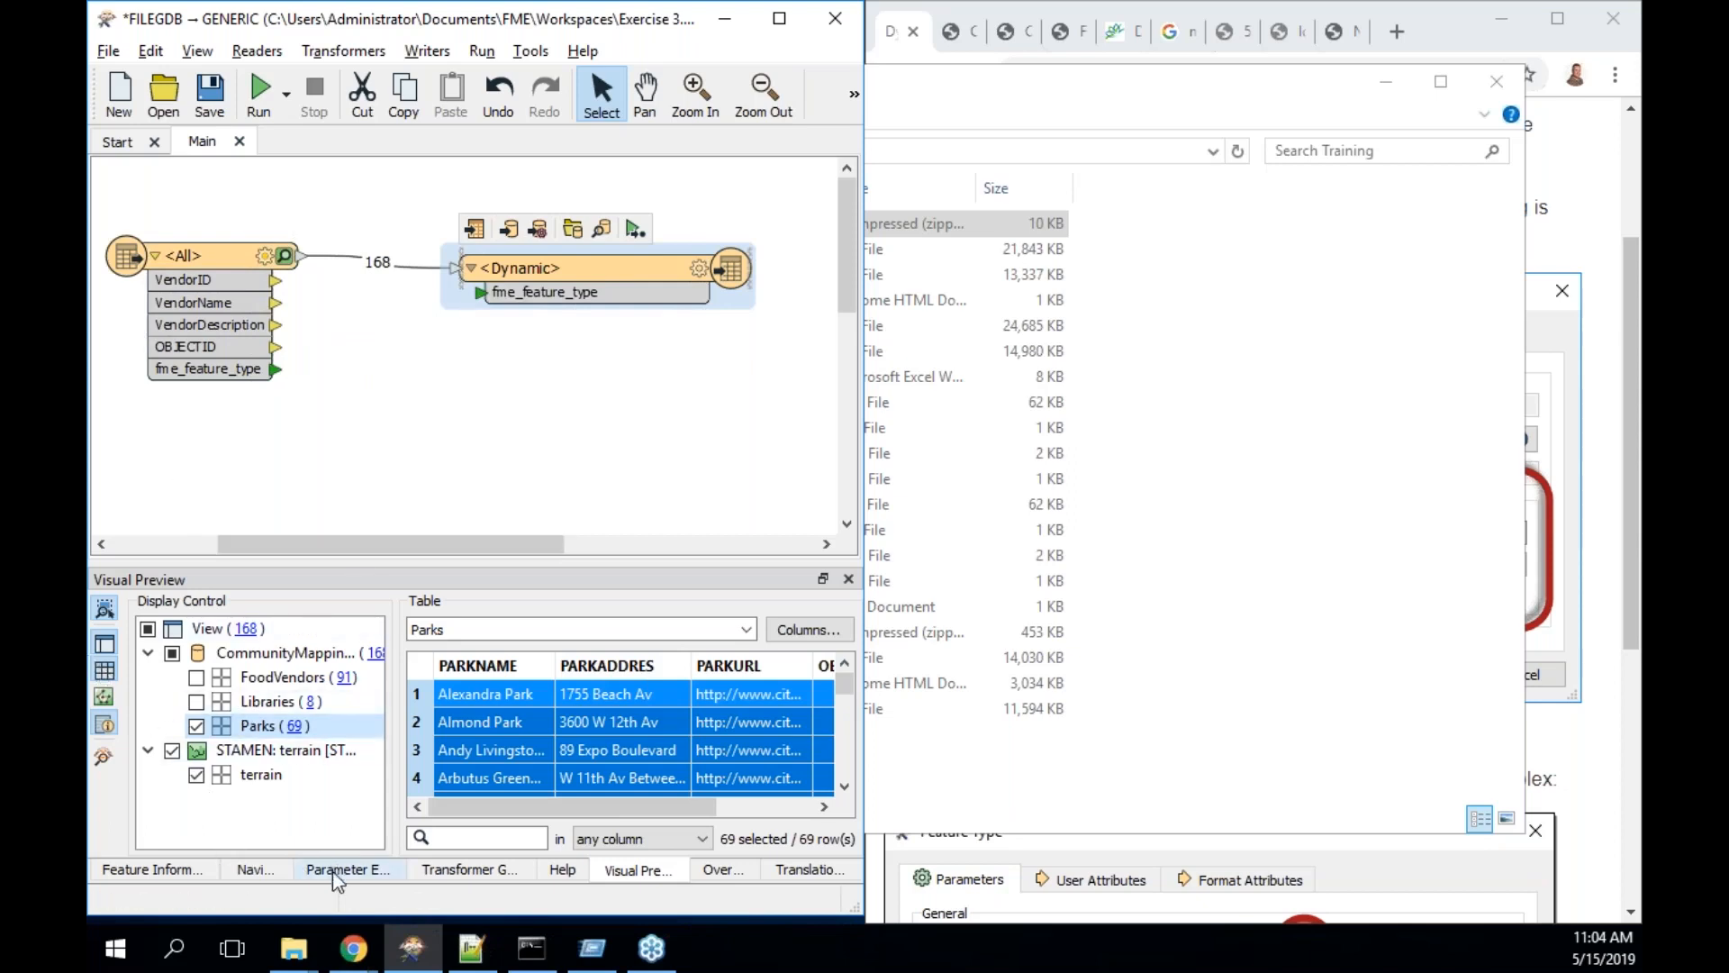
left_click(267, 871)
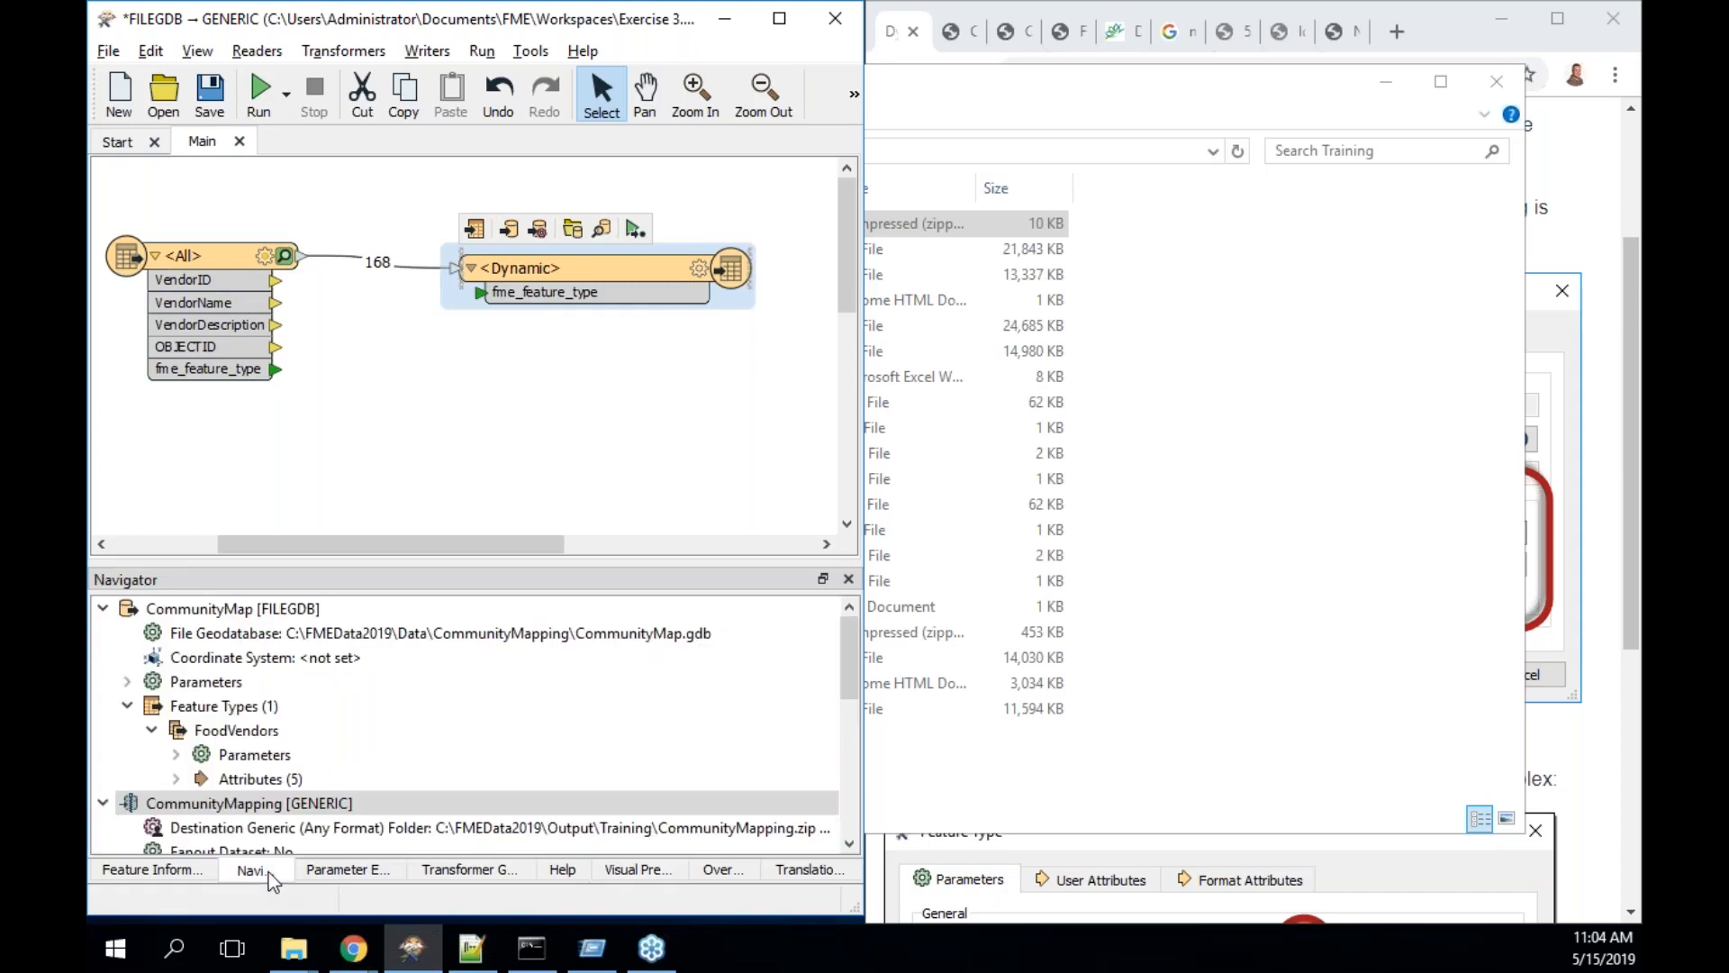
- Edit the FEATURE_TYPES parameter definition so Feature Types to Read defaults to FoodVendors only
left_click(103, 609)
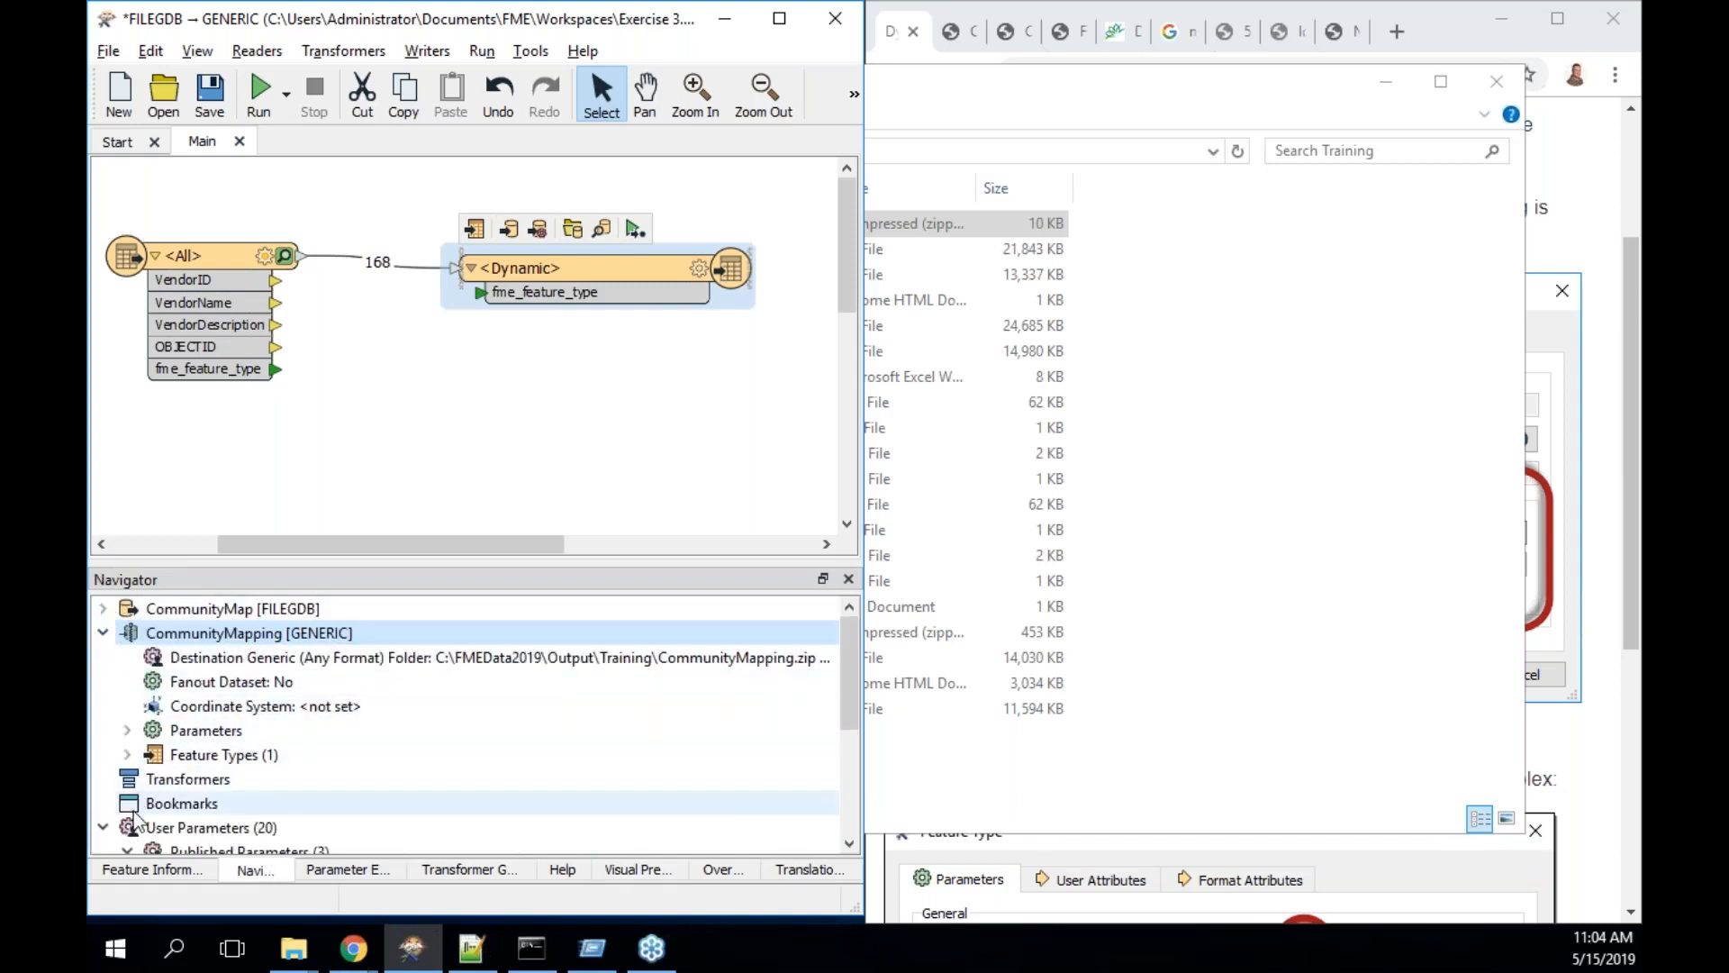
scroll(322, 323, "down", 1)
left_click_drag(843, 663, 846, 748)
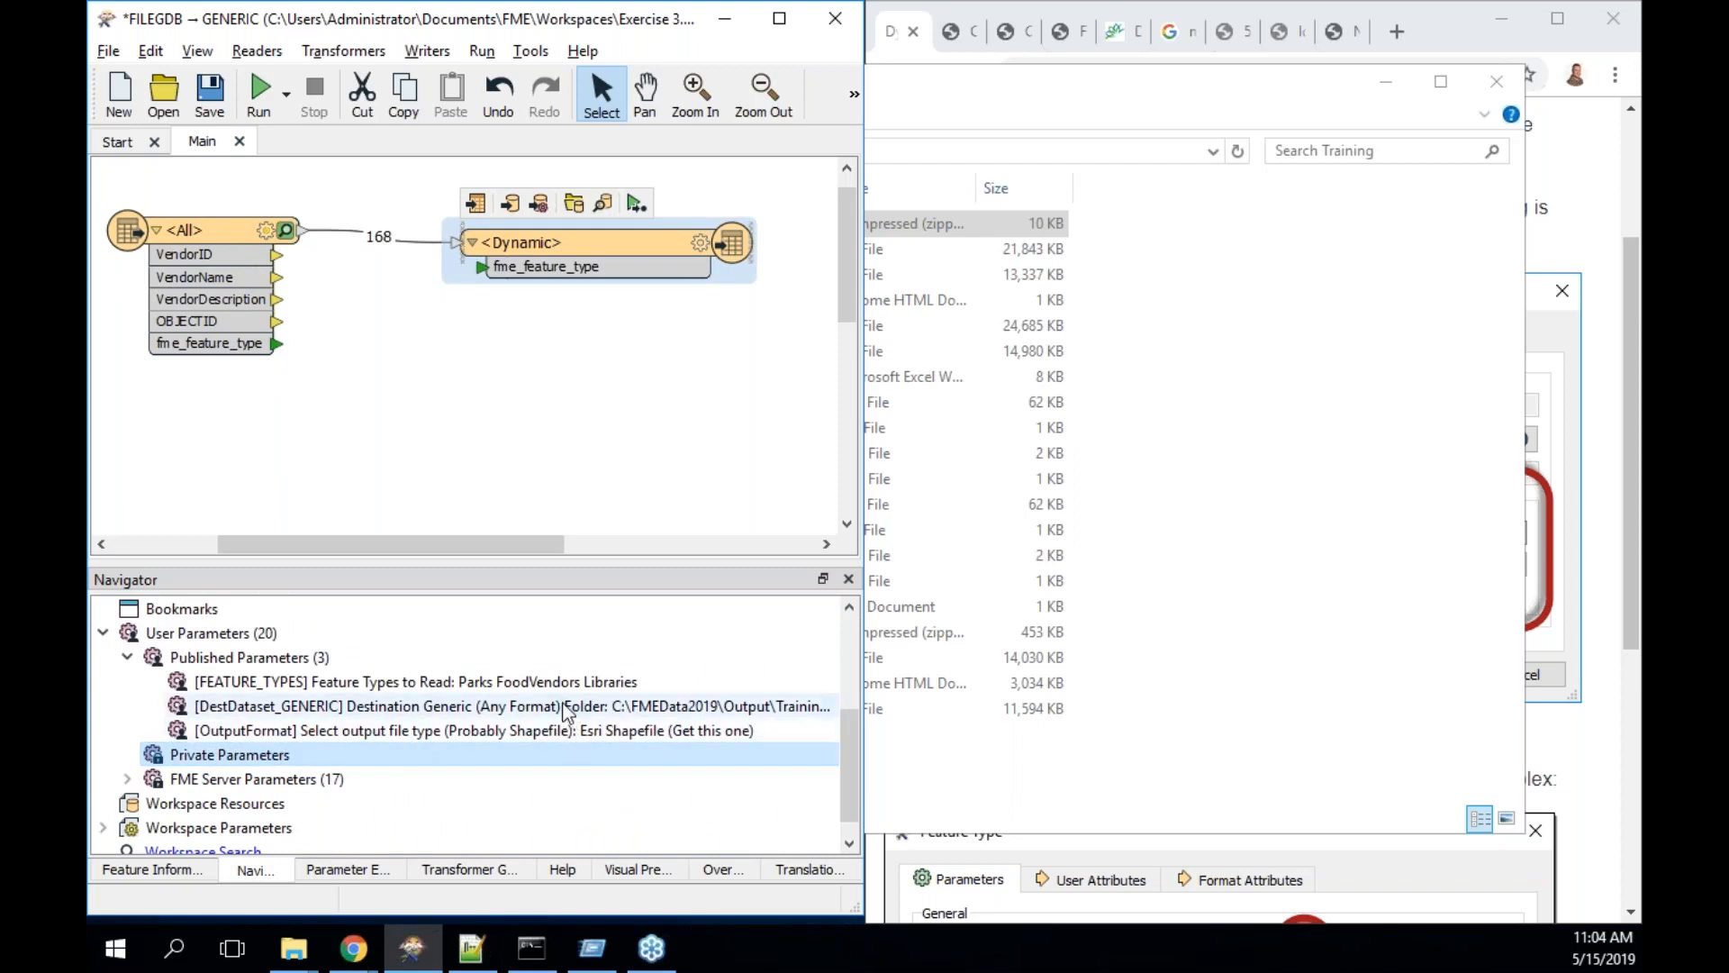
double_click(538, 681)
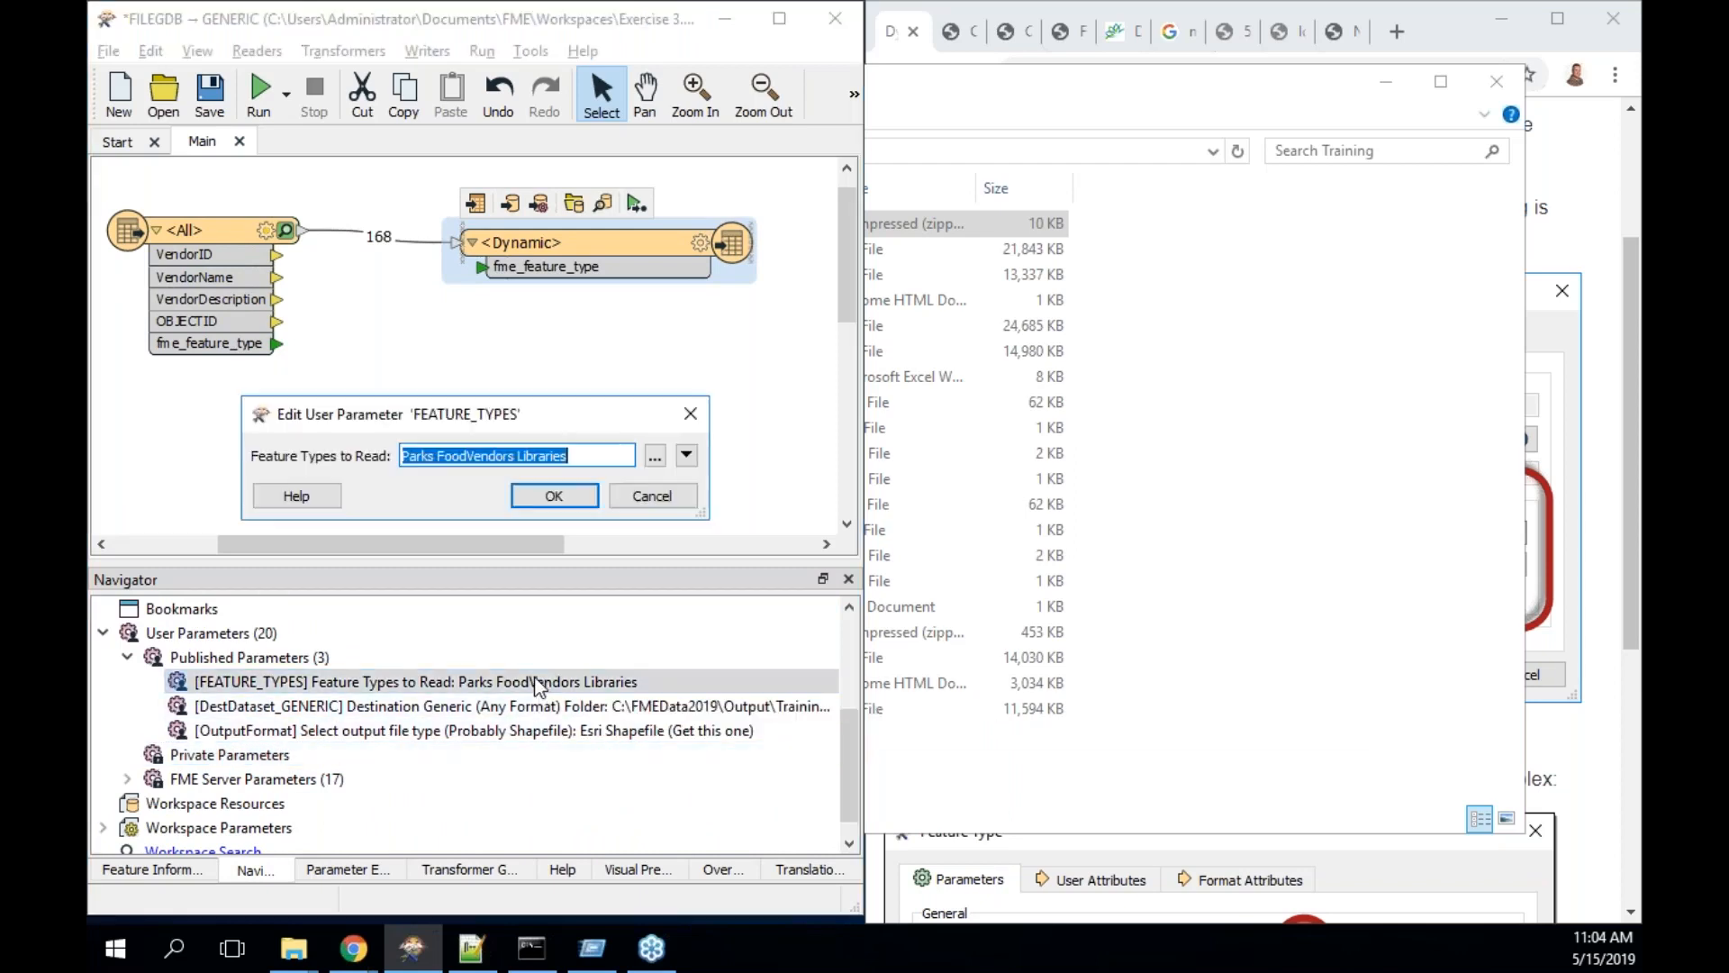
left_click(647, 493)
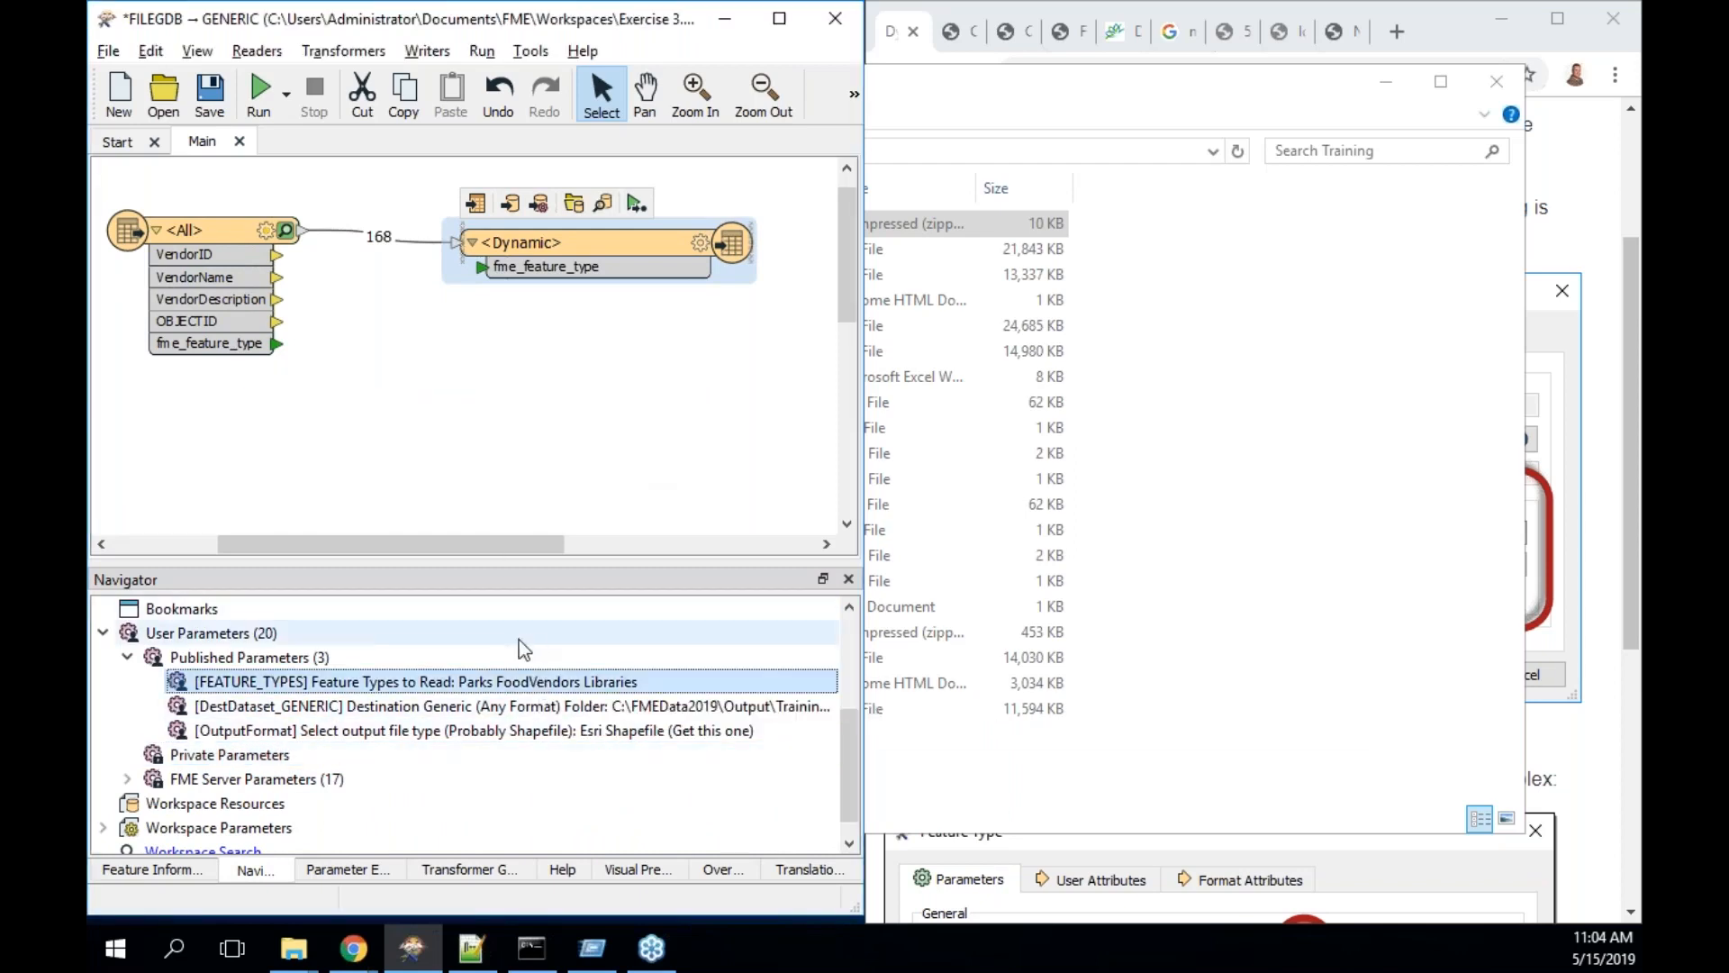
right_click(464, 687)
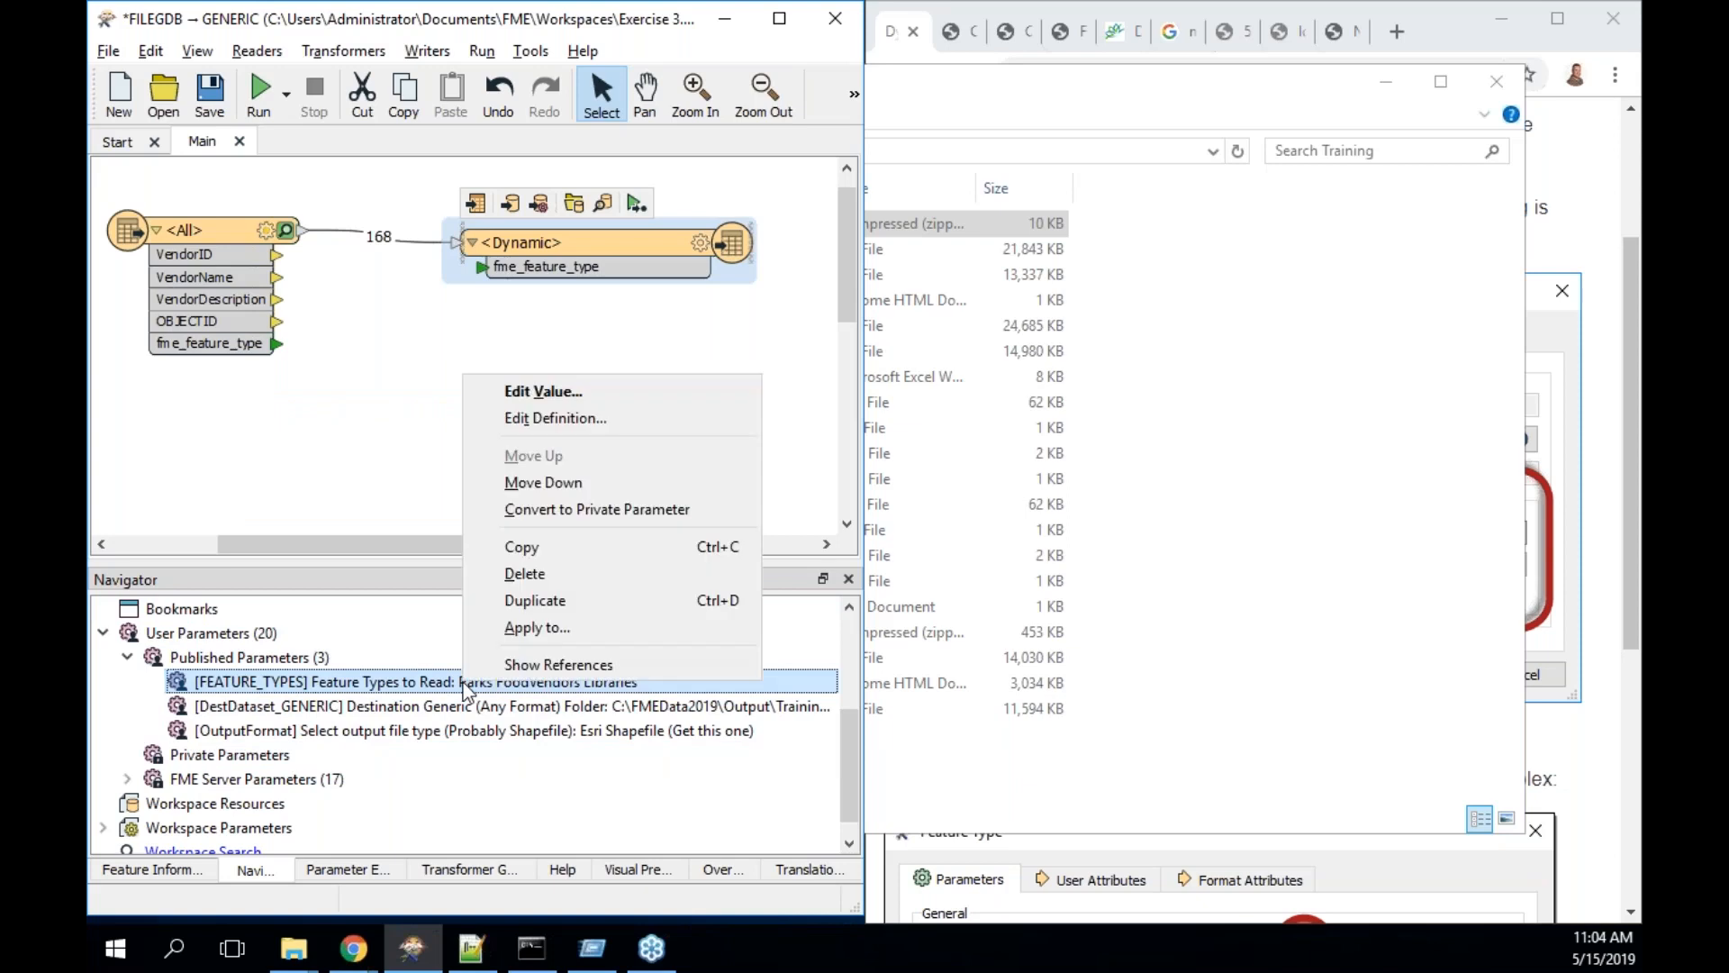
left_click(590, 419)
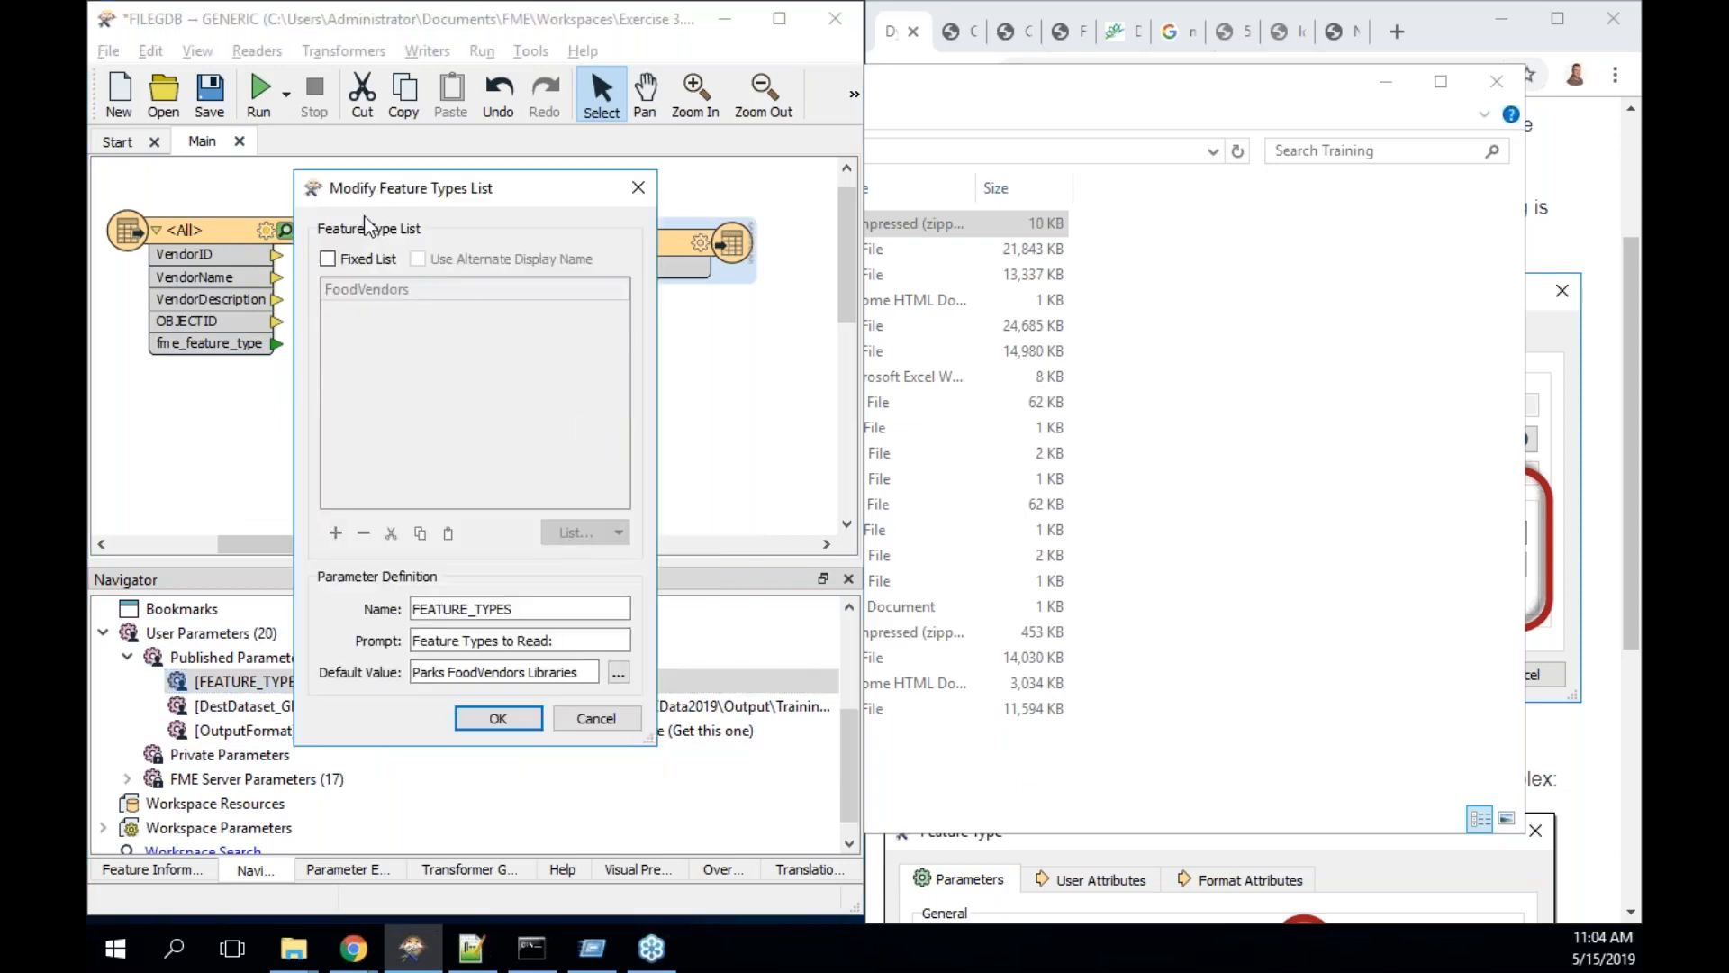
left_click(345, 259)
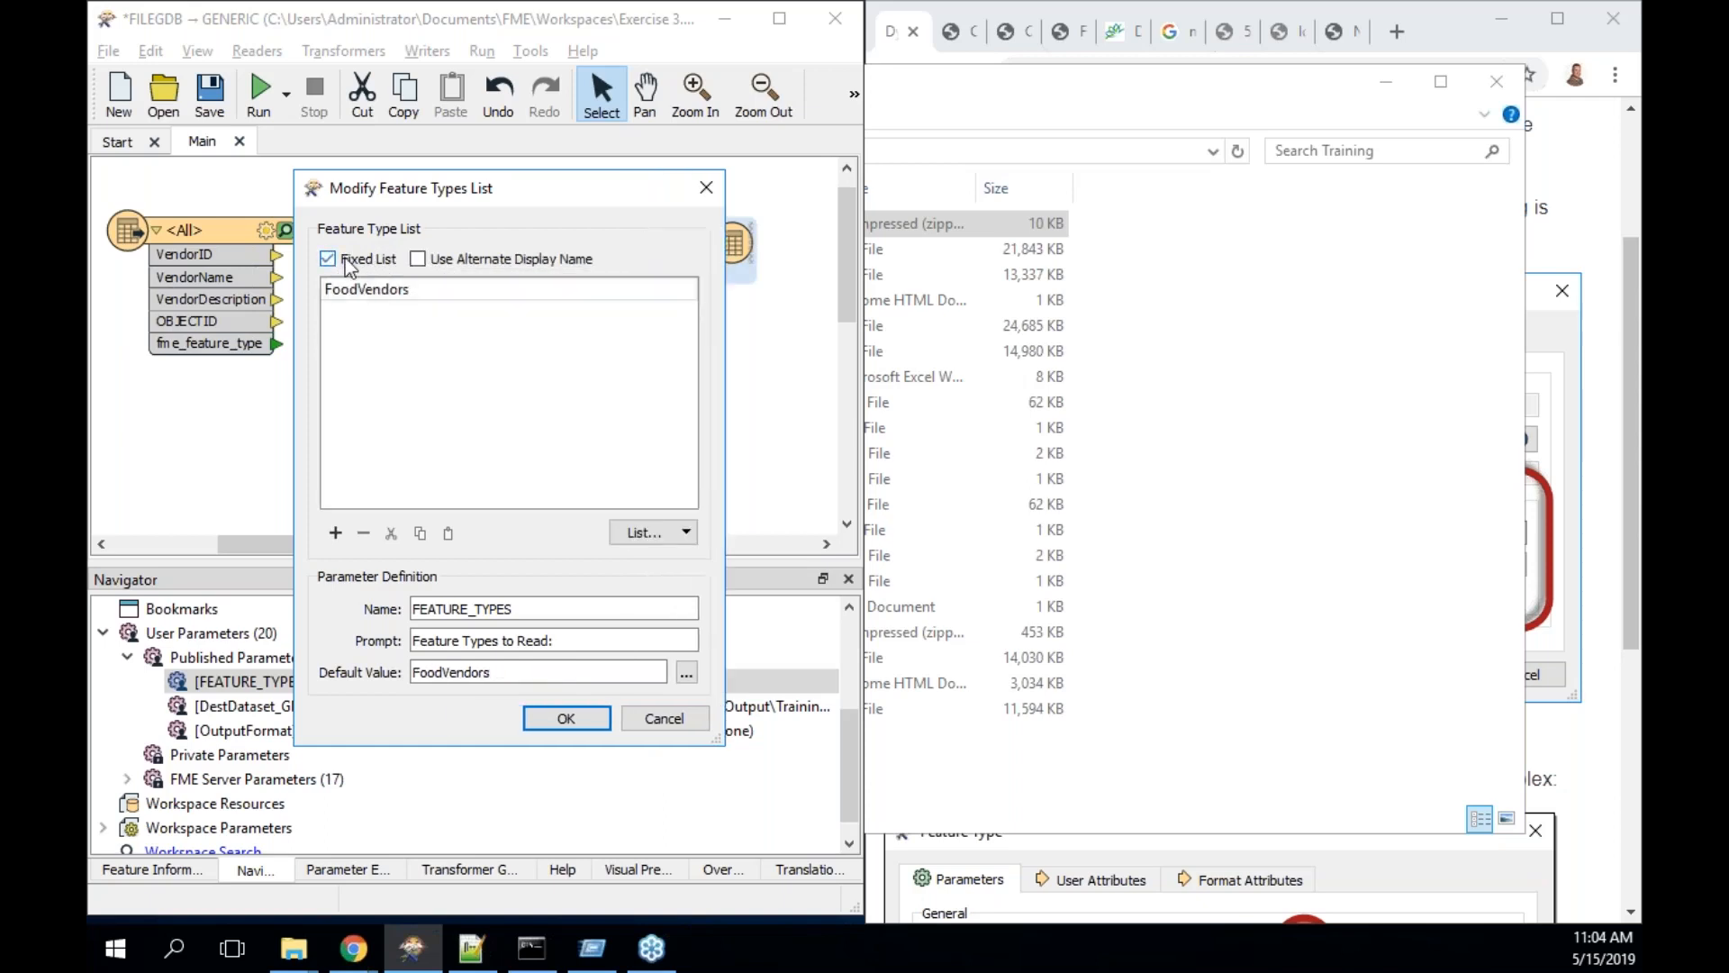
left_click(344, 259)
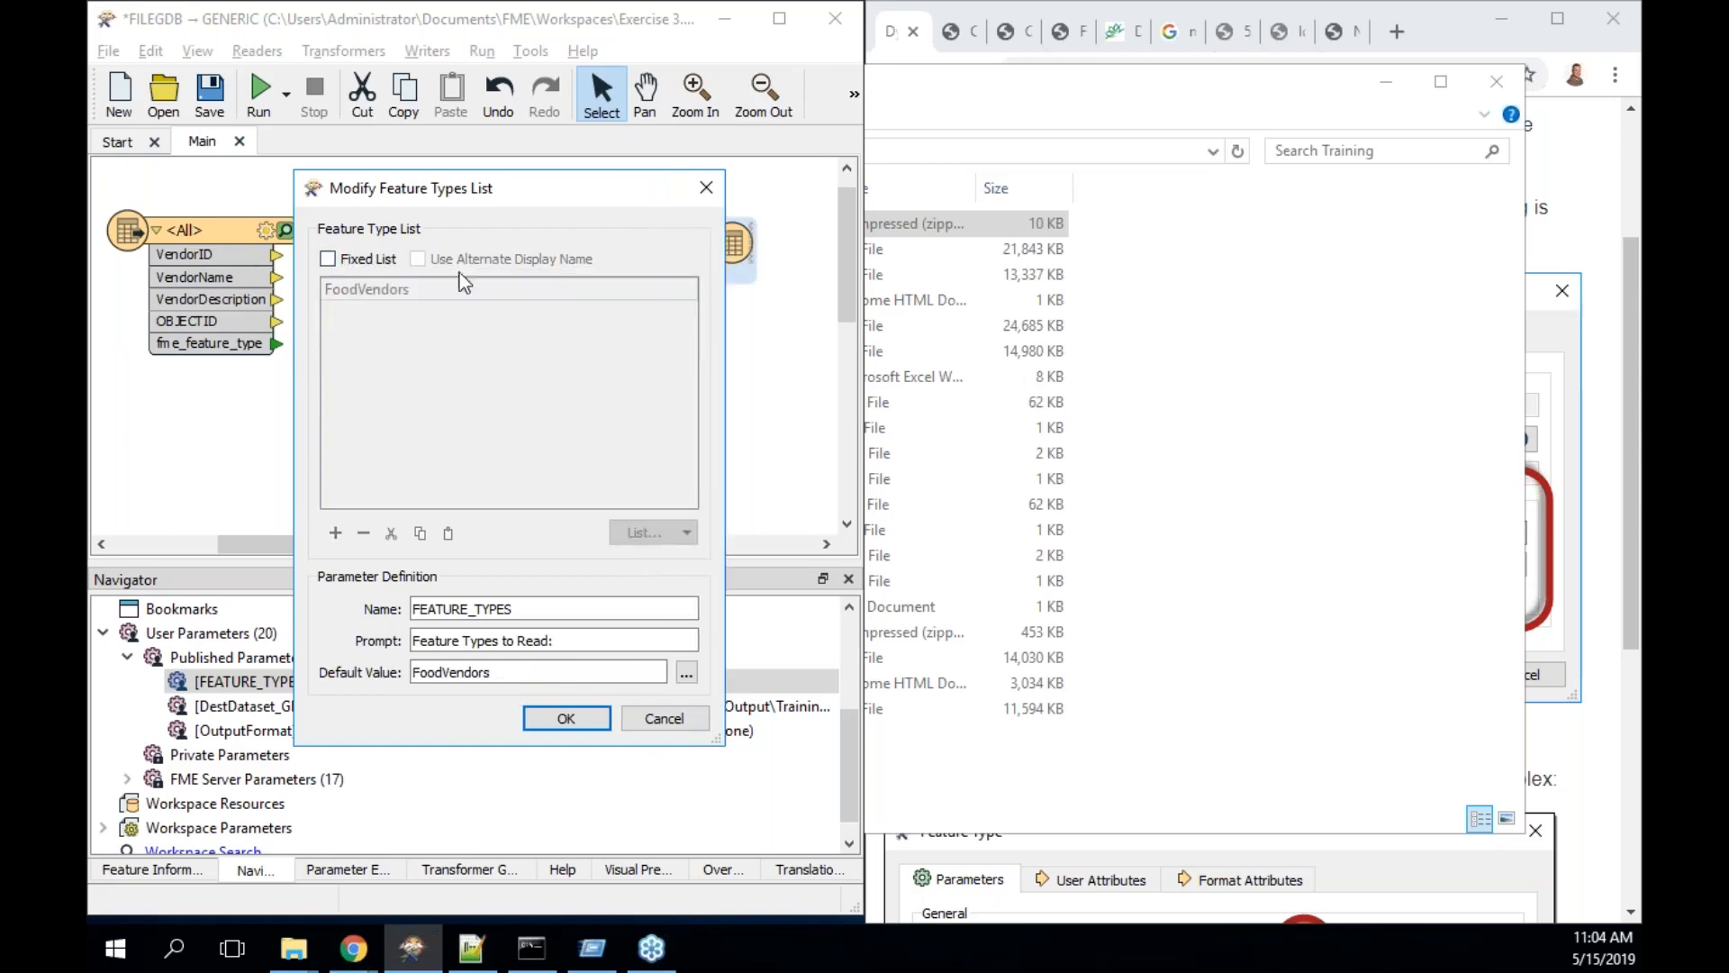
left_click(567, 717)
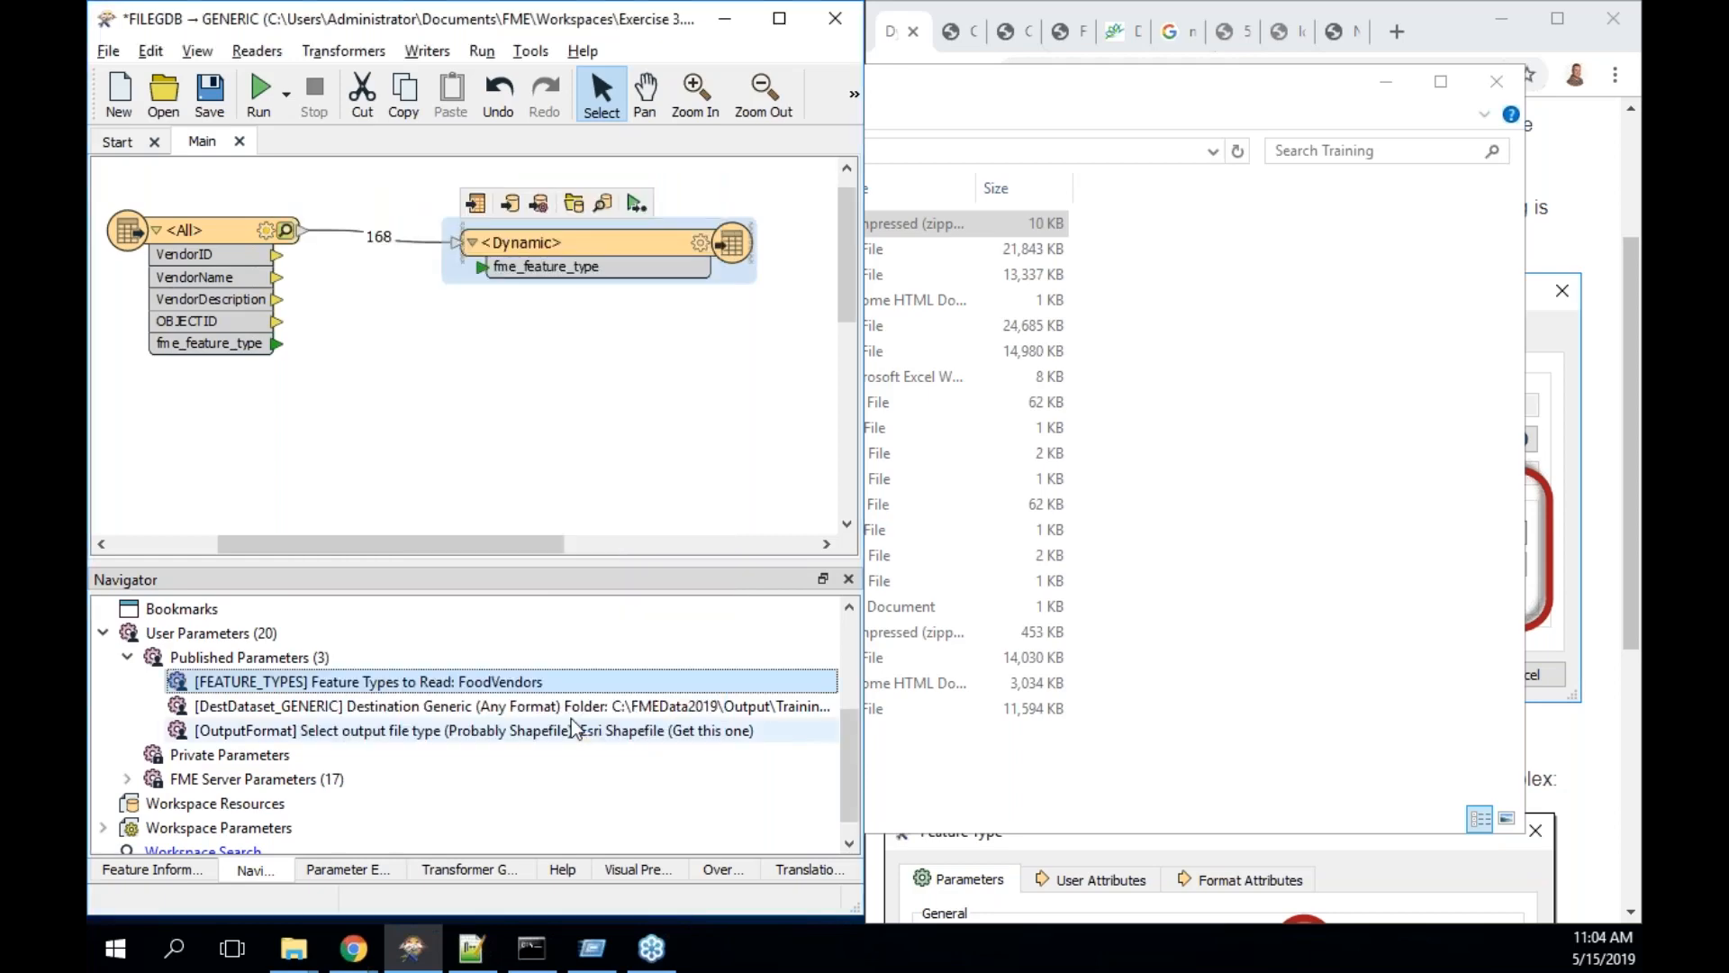
- Run the workspace with the new parameter values, check the output folder, and return to Workbench
left_click(261, 93)
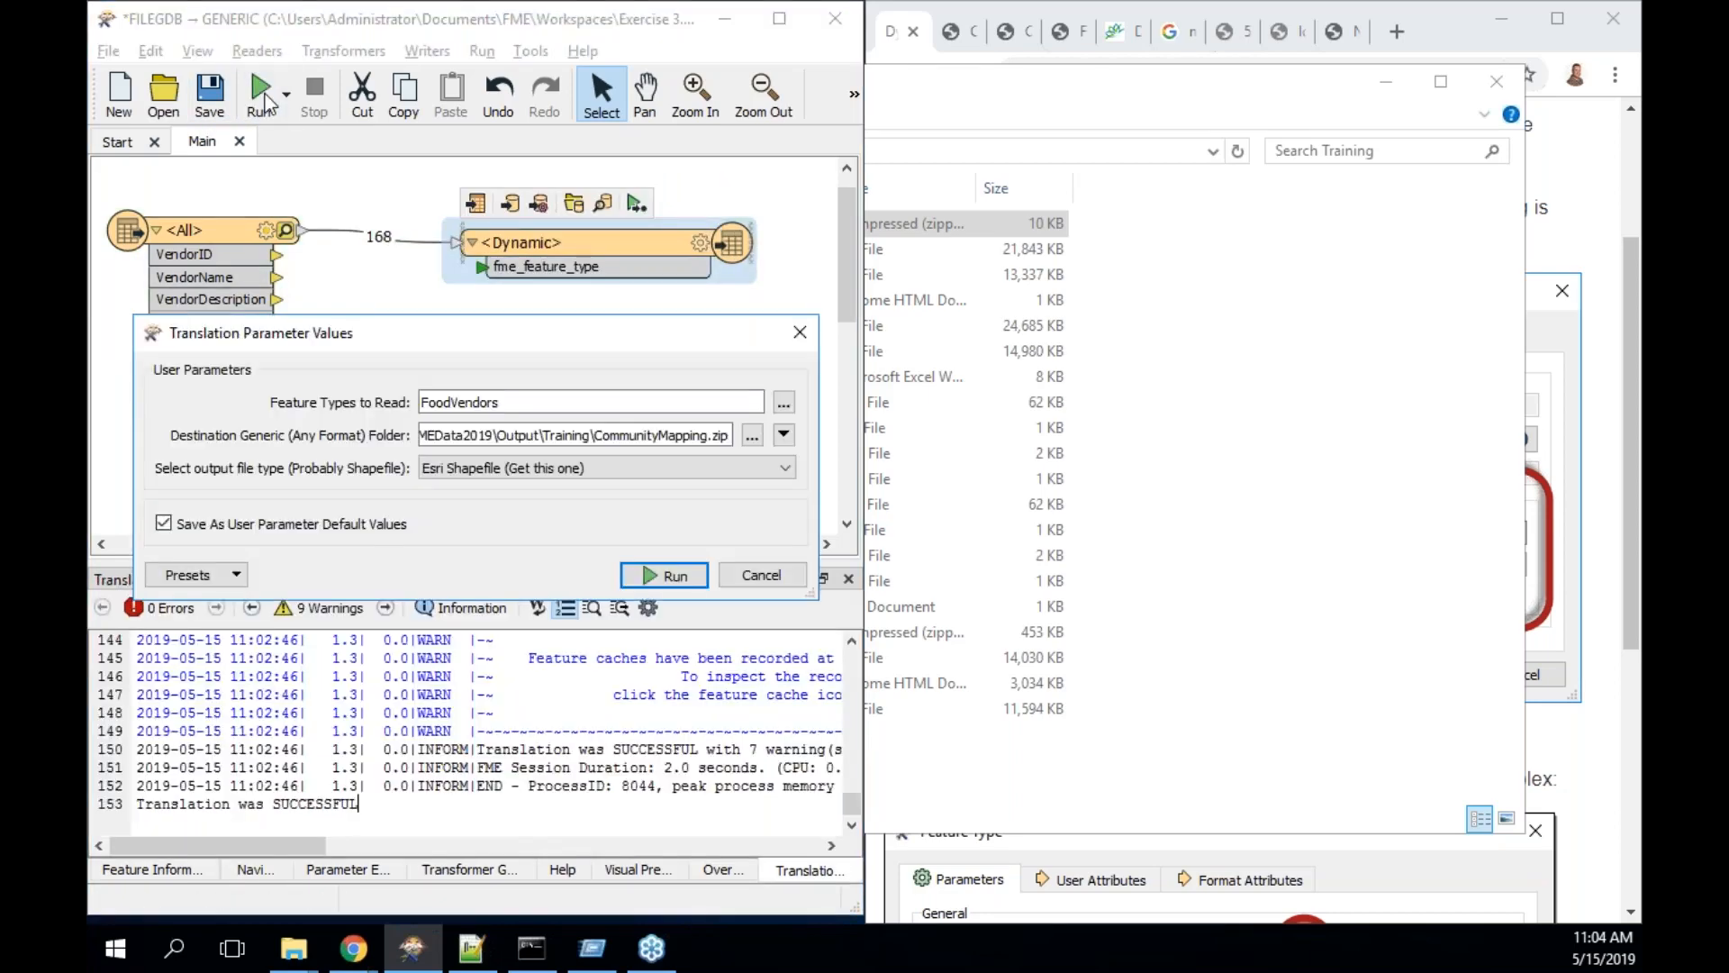
left_click(802, 335)
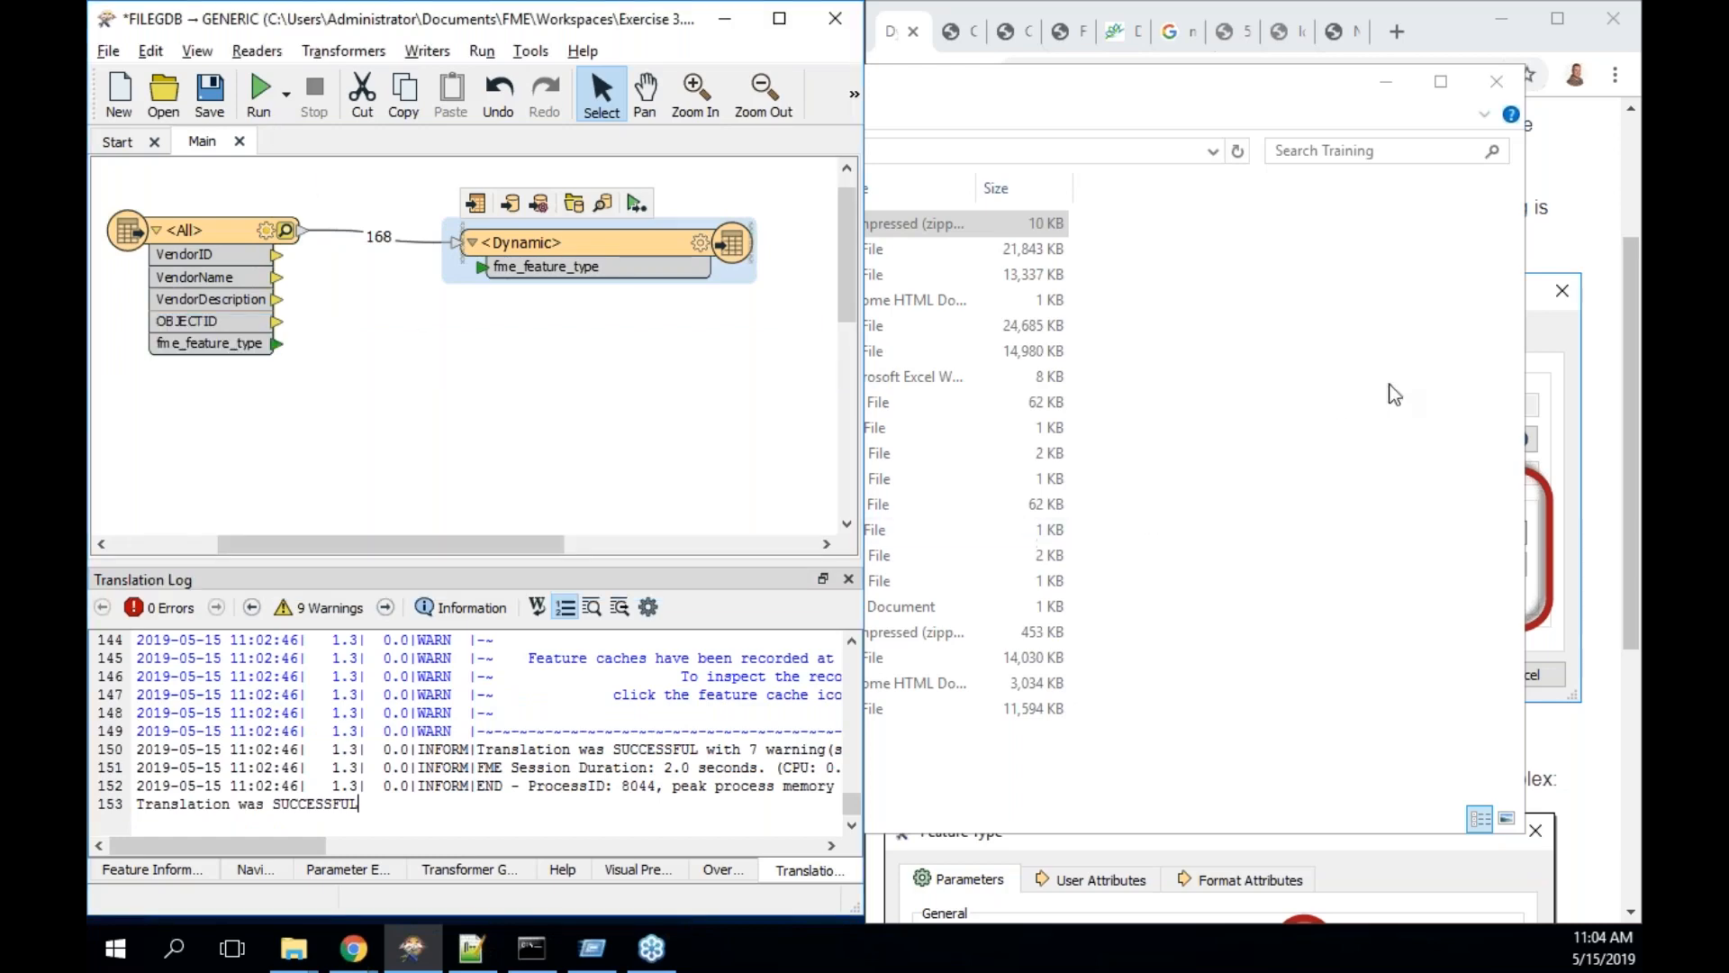
left_click(1564, 186)
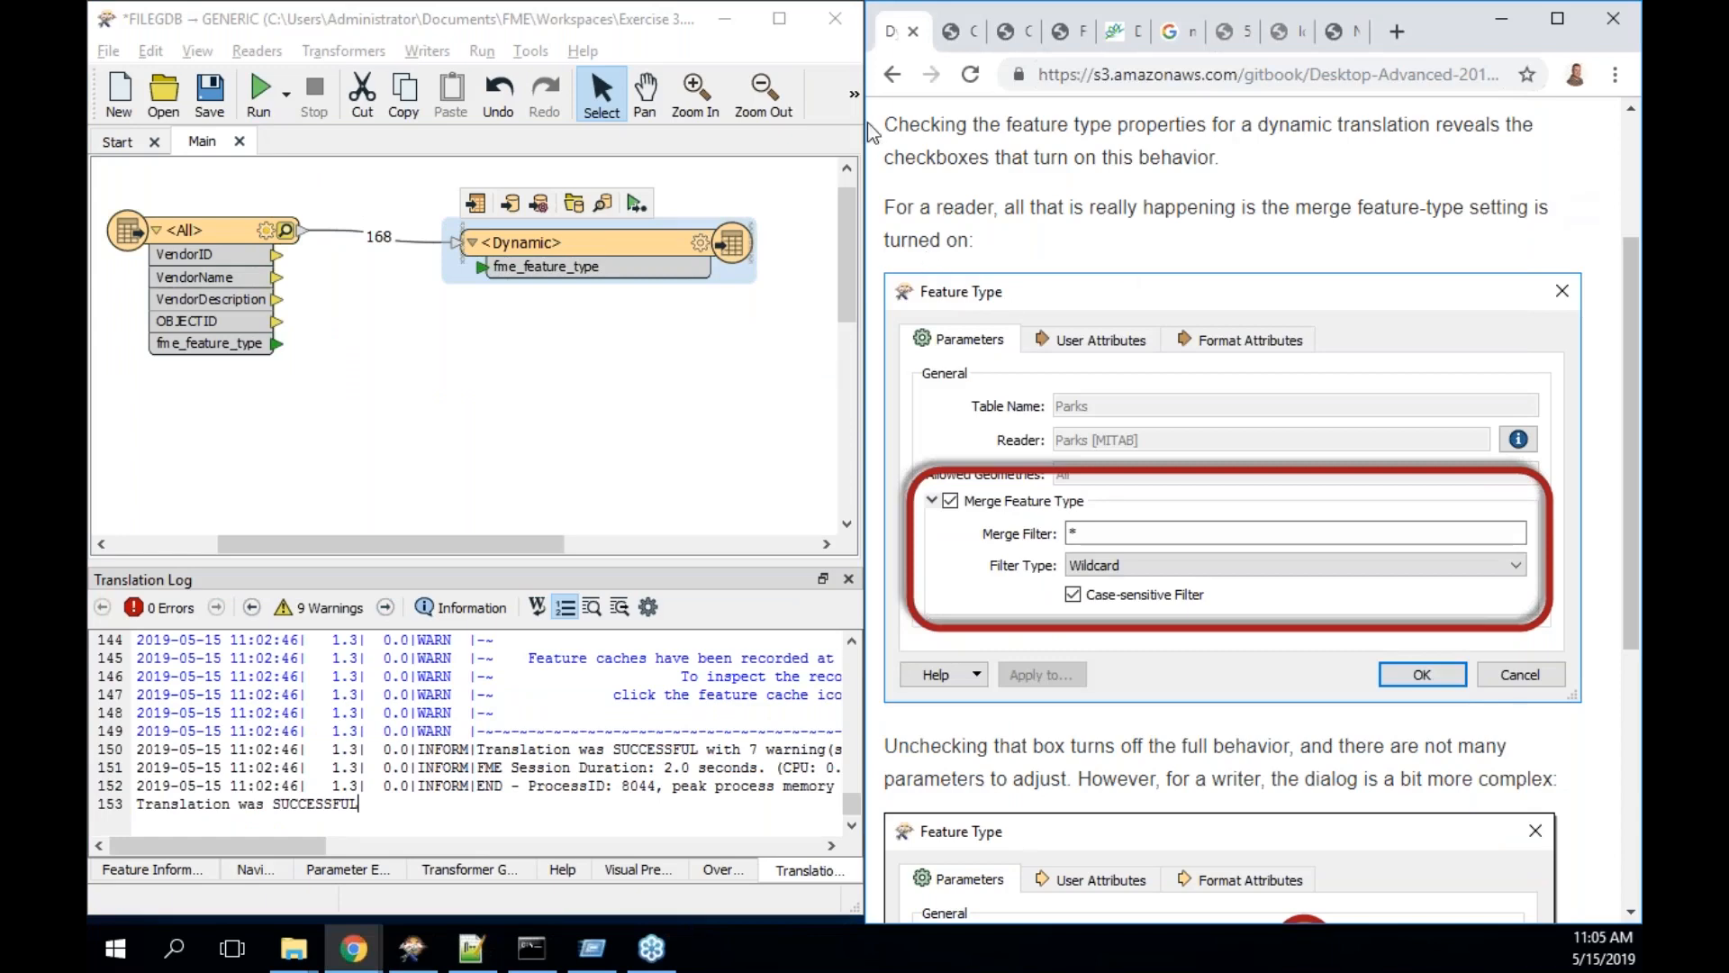
left_click(724, 19)
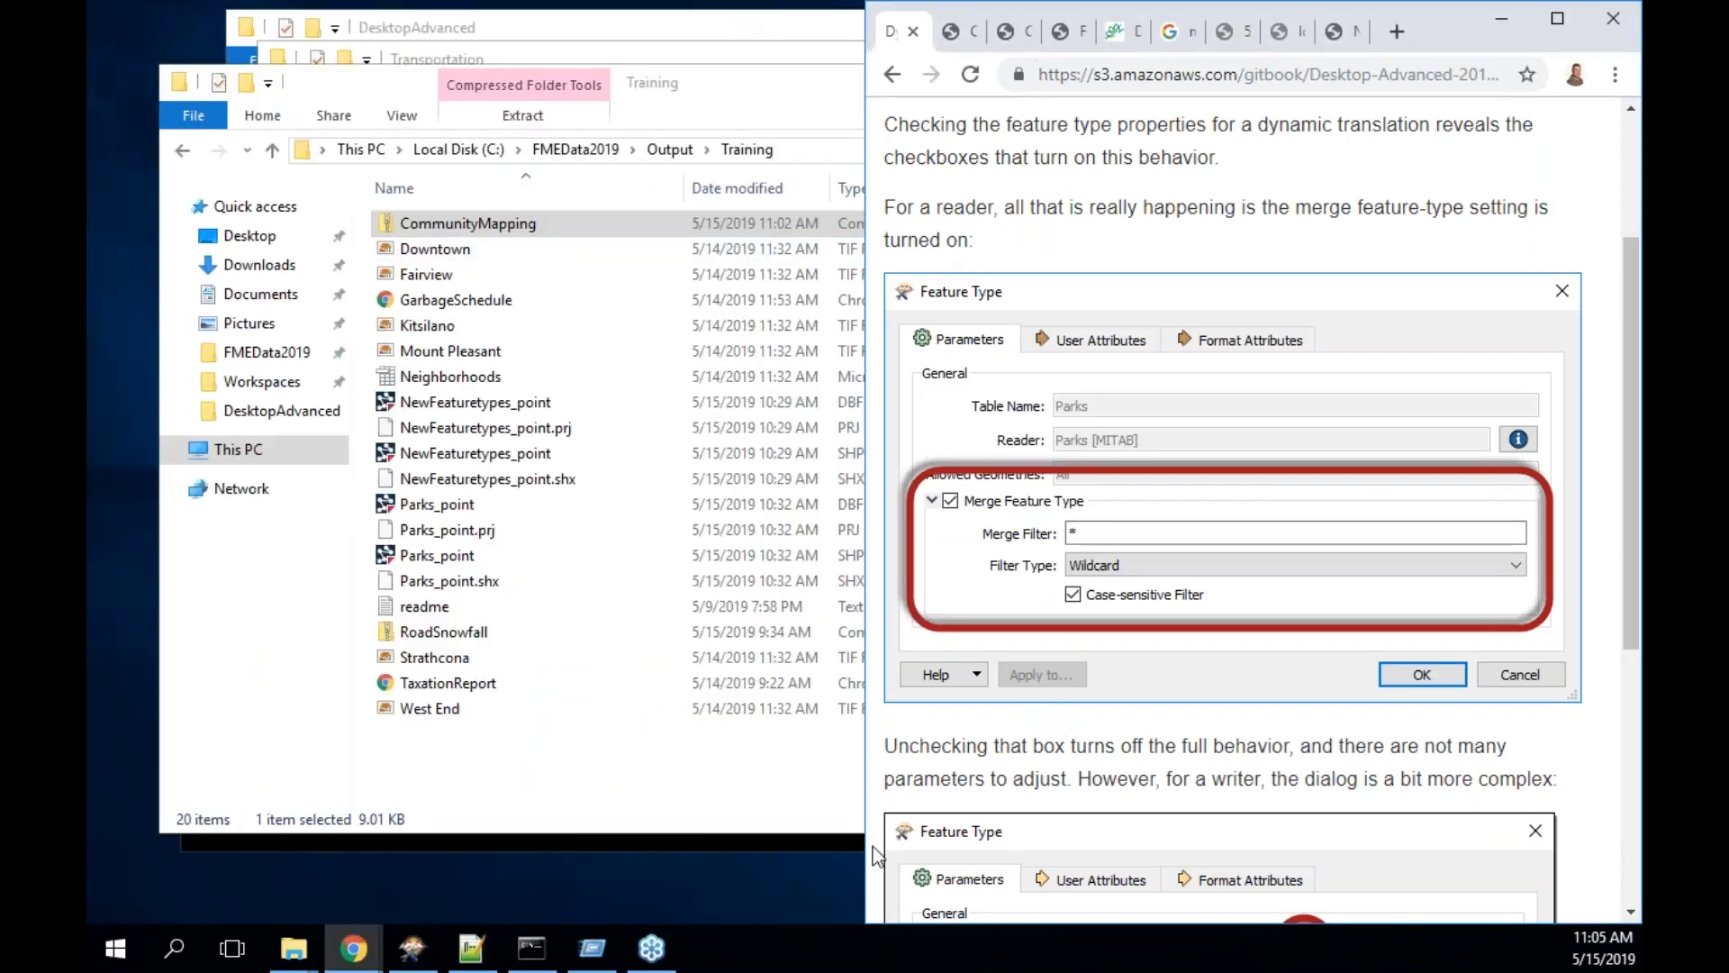
scroll(1119, 734, "down", 2)
scroll(1119, 734, "down", 2)
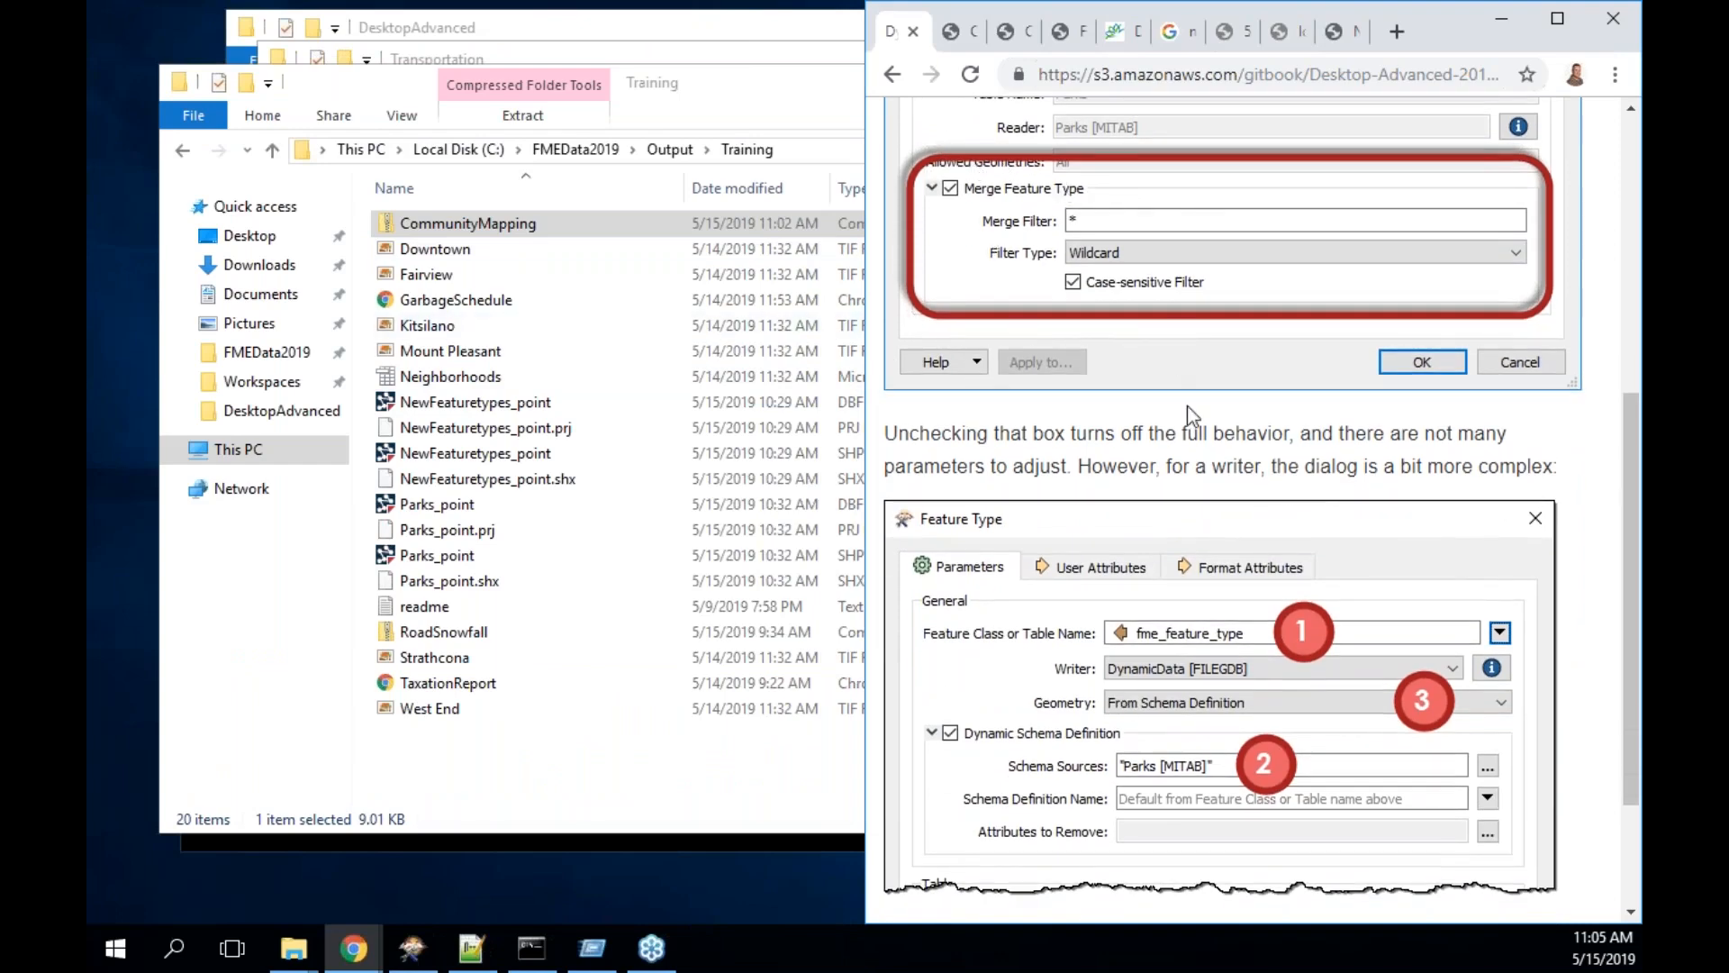
scroll(1194, 414, "down", 2)
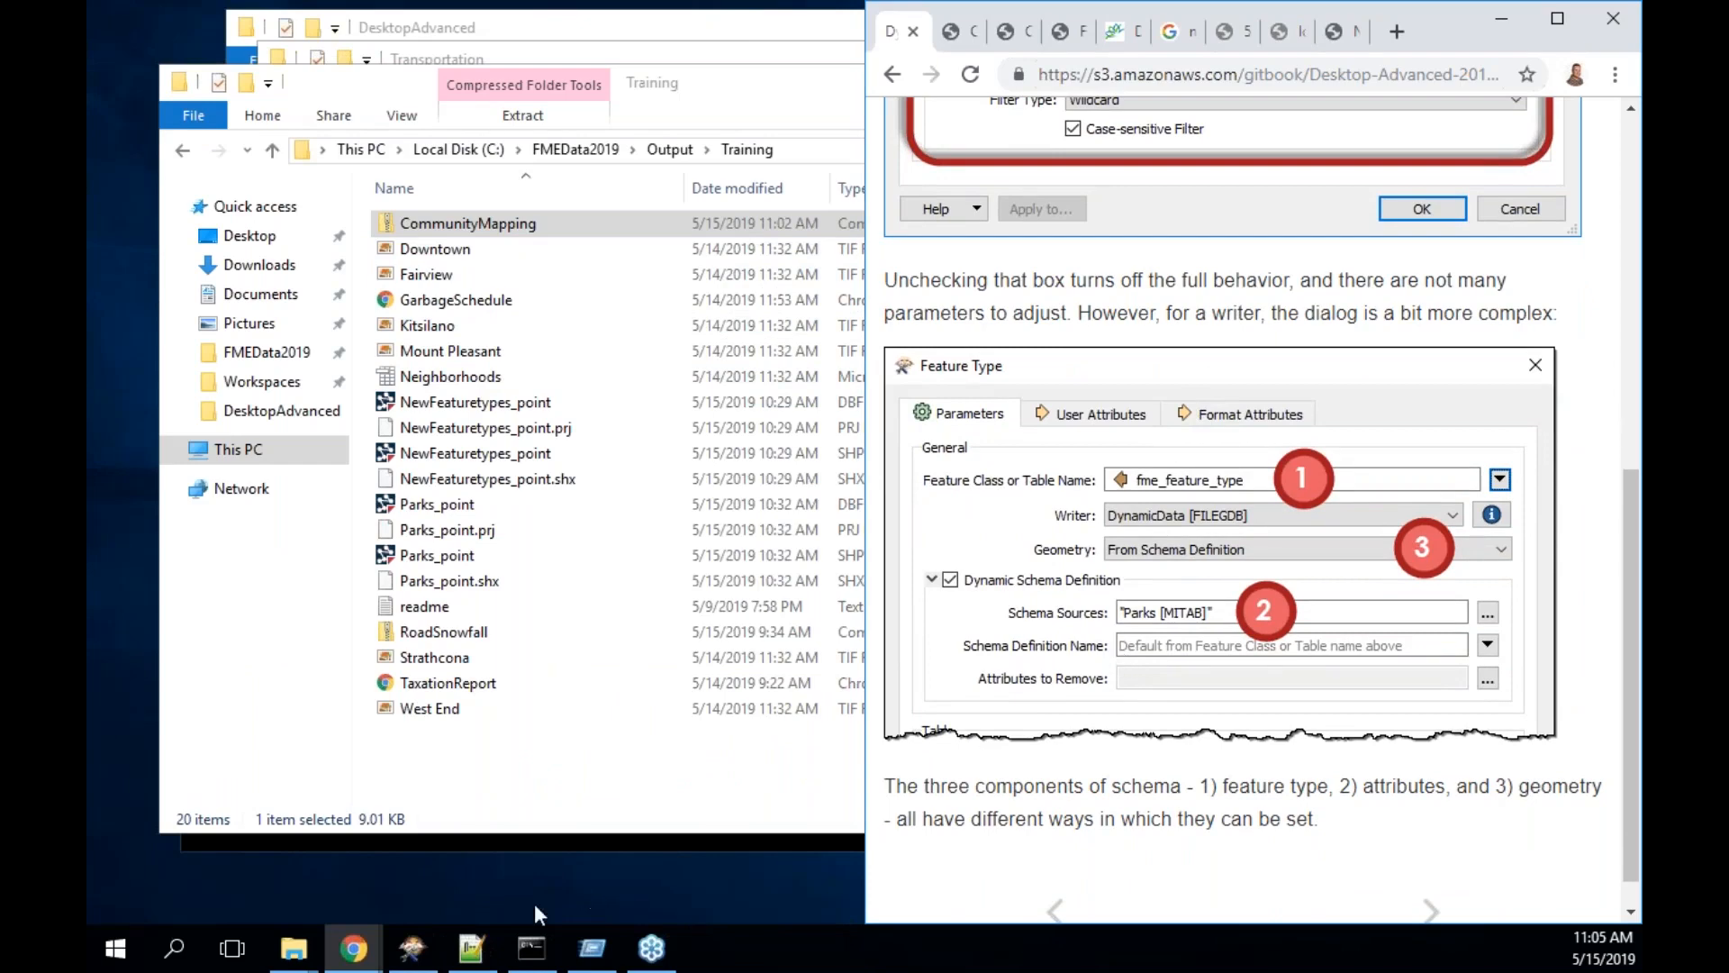
left_click(411, 956)
- Open the dynamic writer's Feature Type dialog and expand its Geometry dropdown
double_click(547, 245)
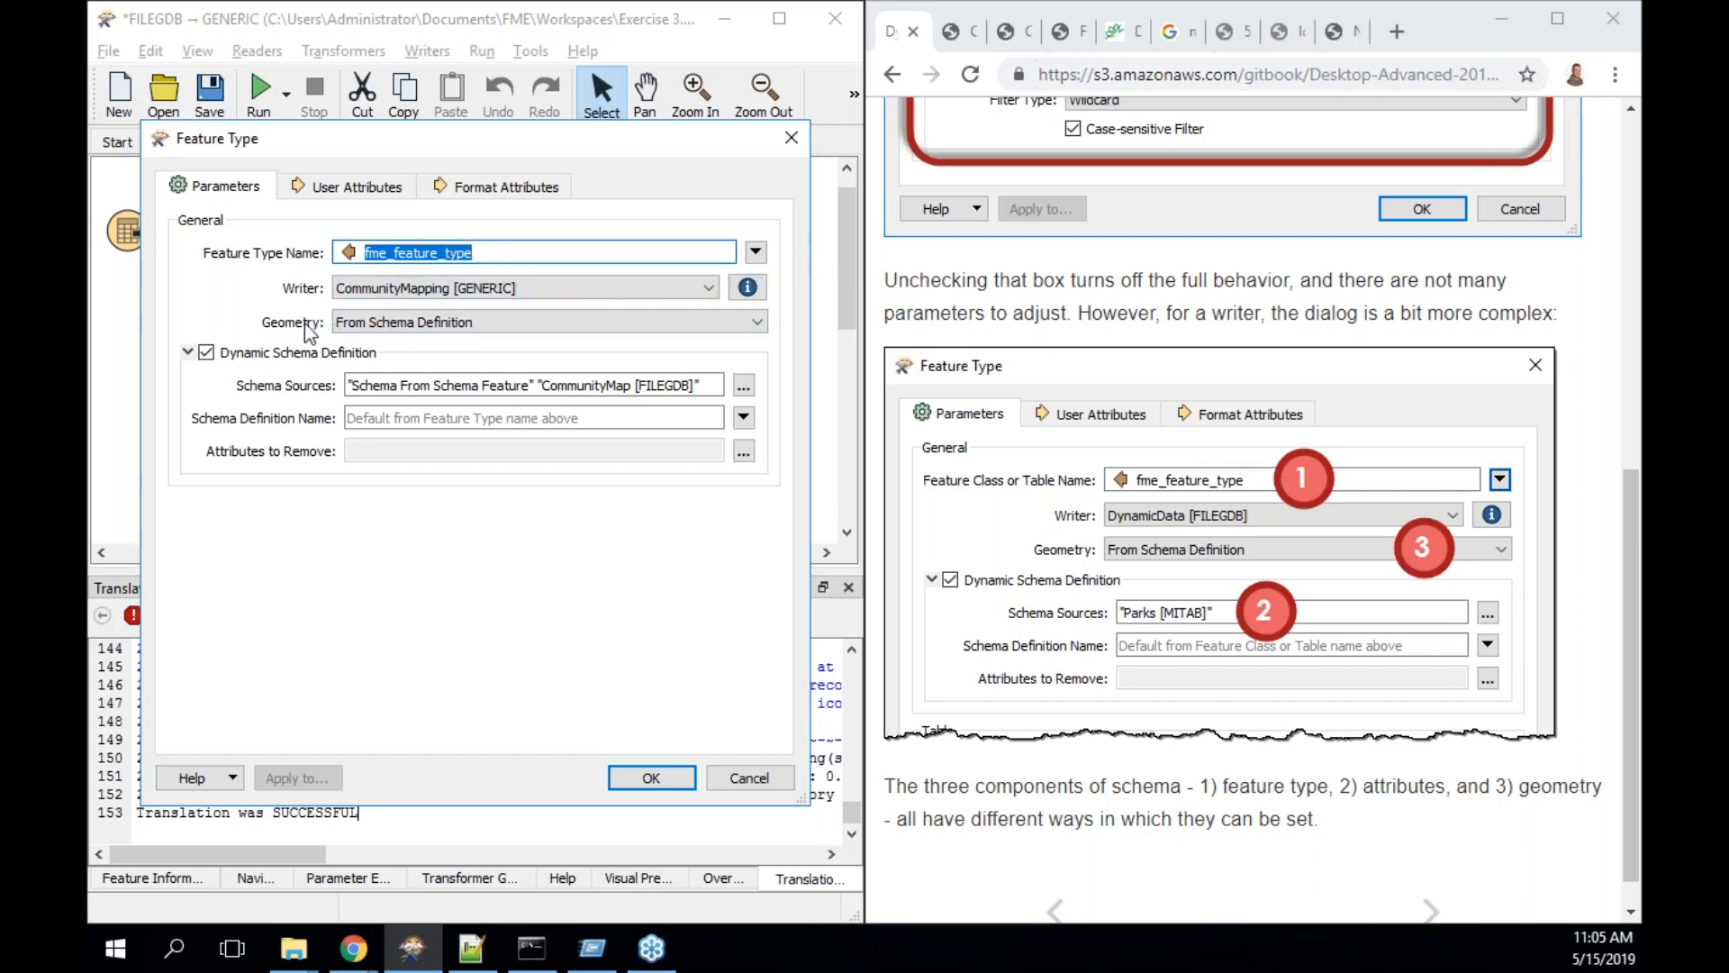
left_click(416, 323)
left_click(416, 323)
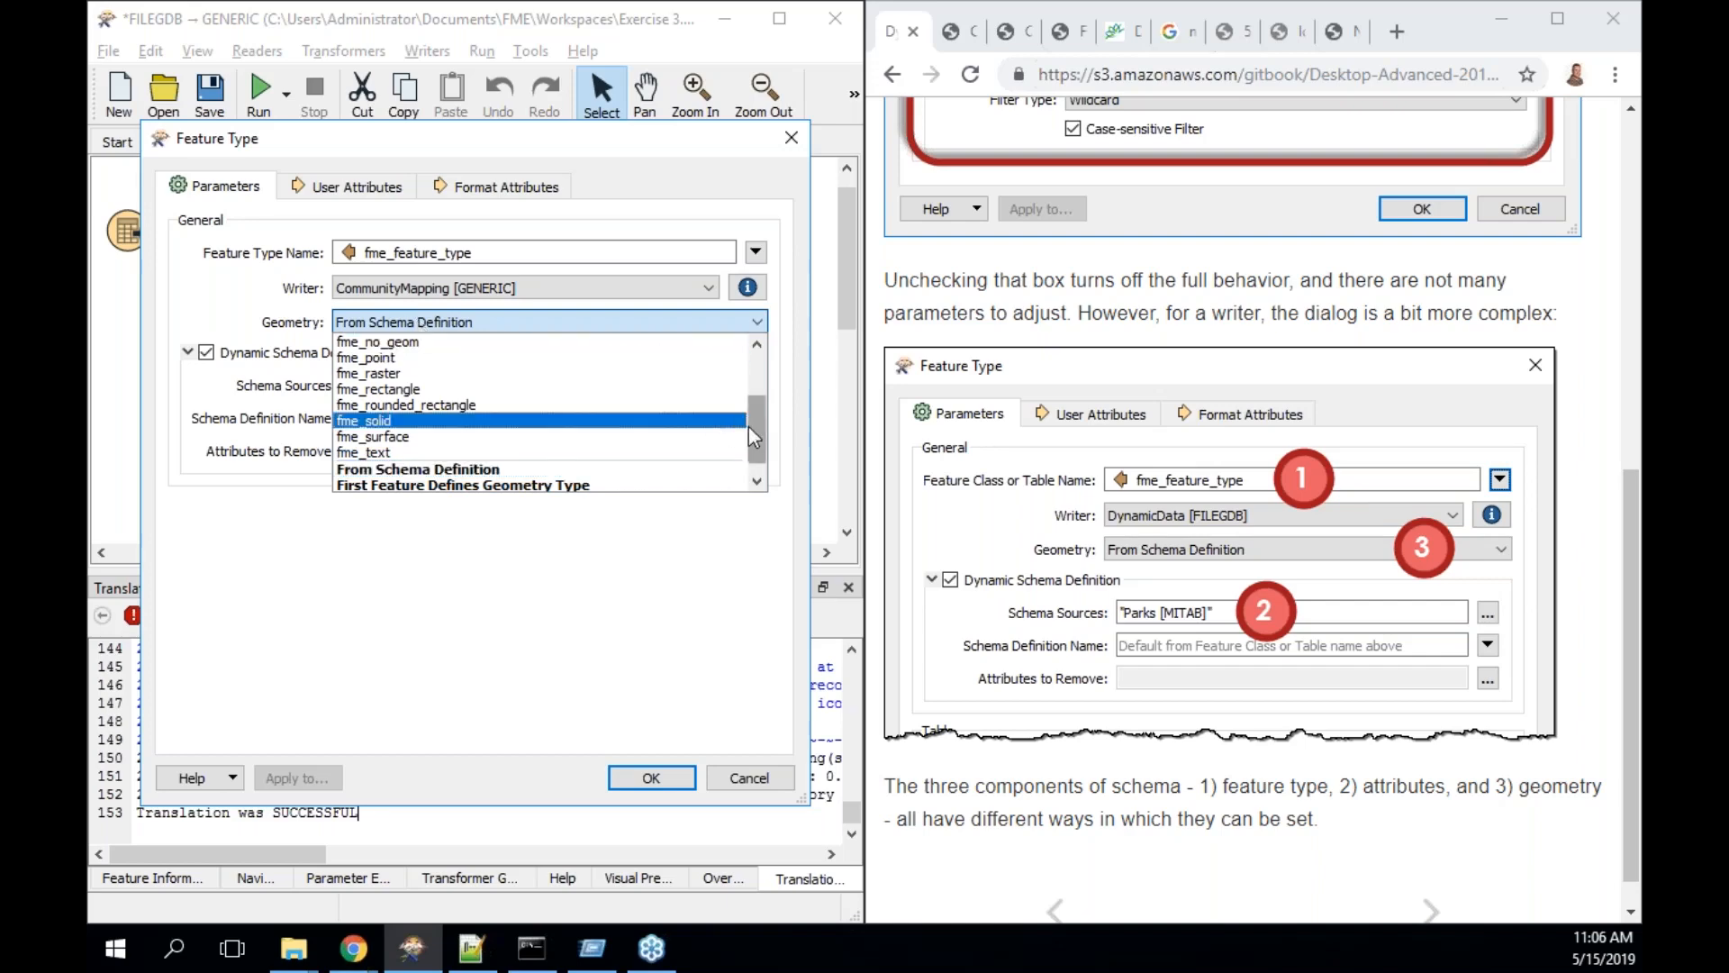
- Scroll through the Geometry options and close the list, keeping From Schema Definition
left_click_drag(753, 421, 754, 441)
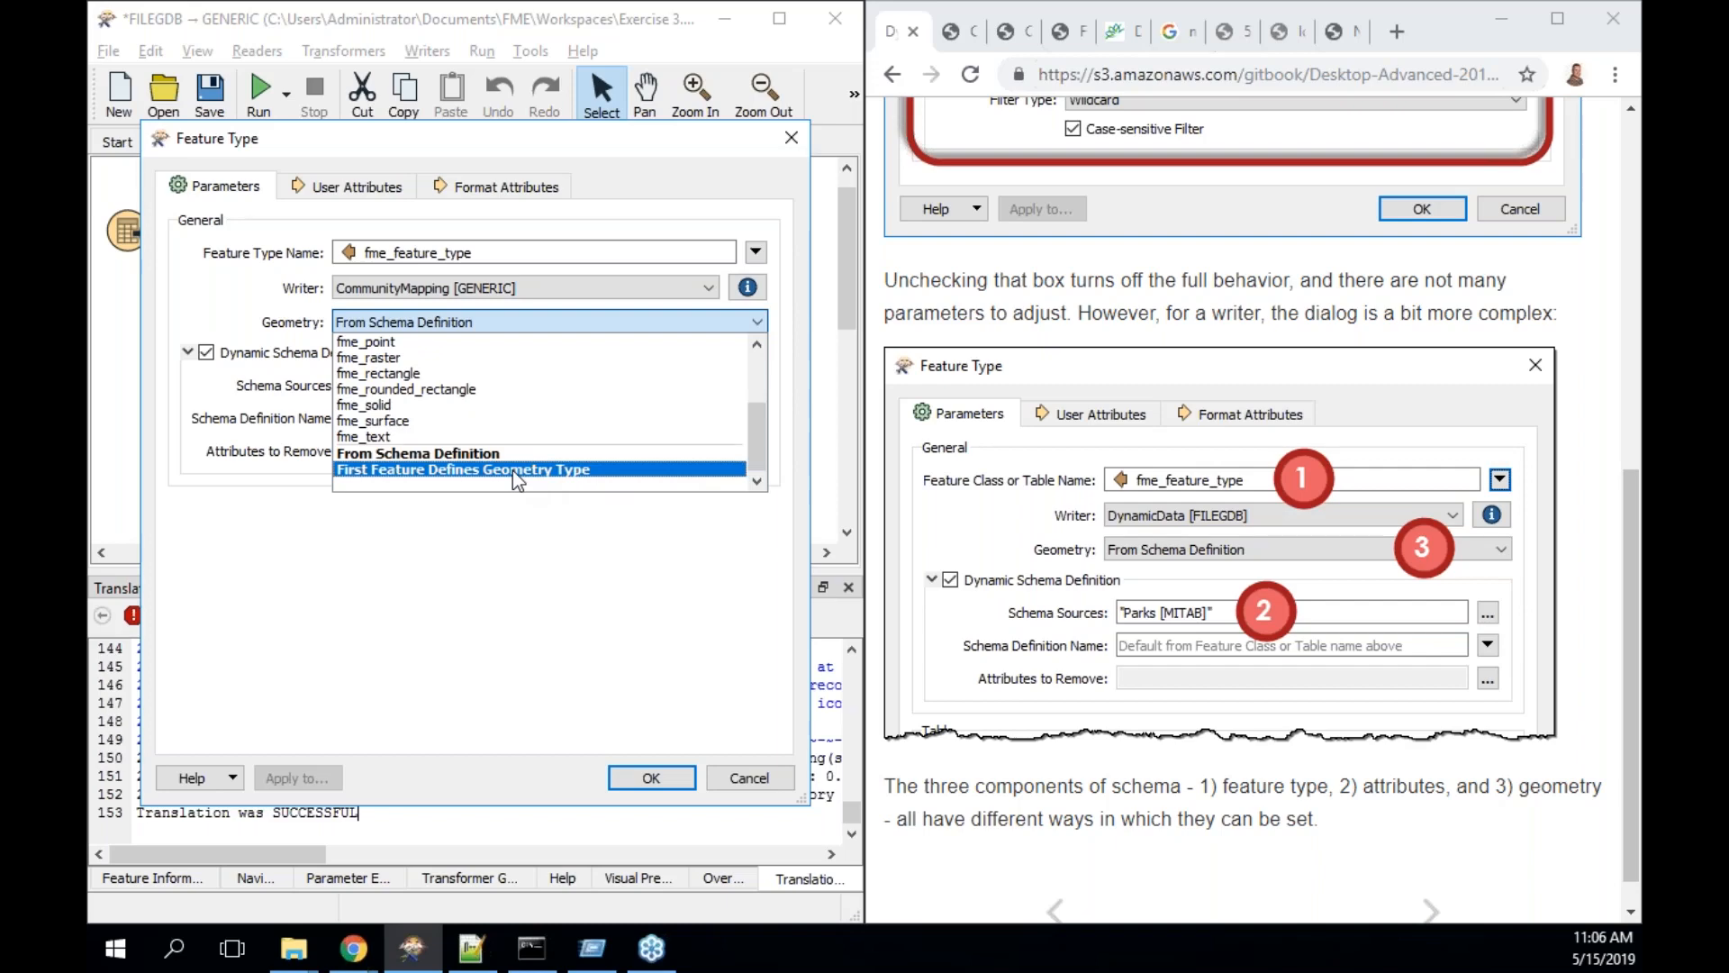
left_click_drag(756, 437, 761, 365)
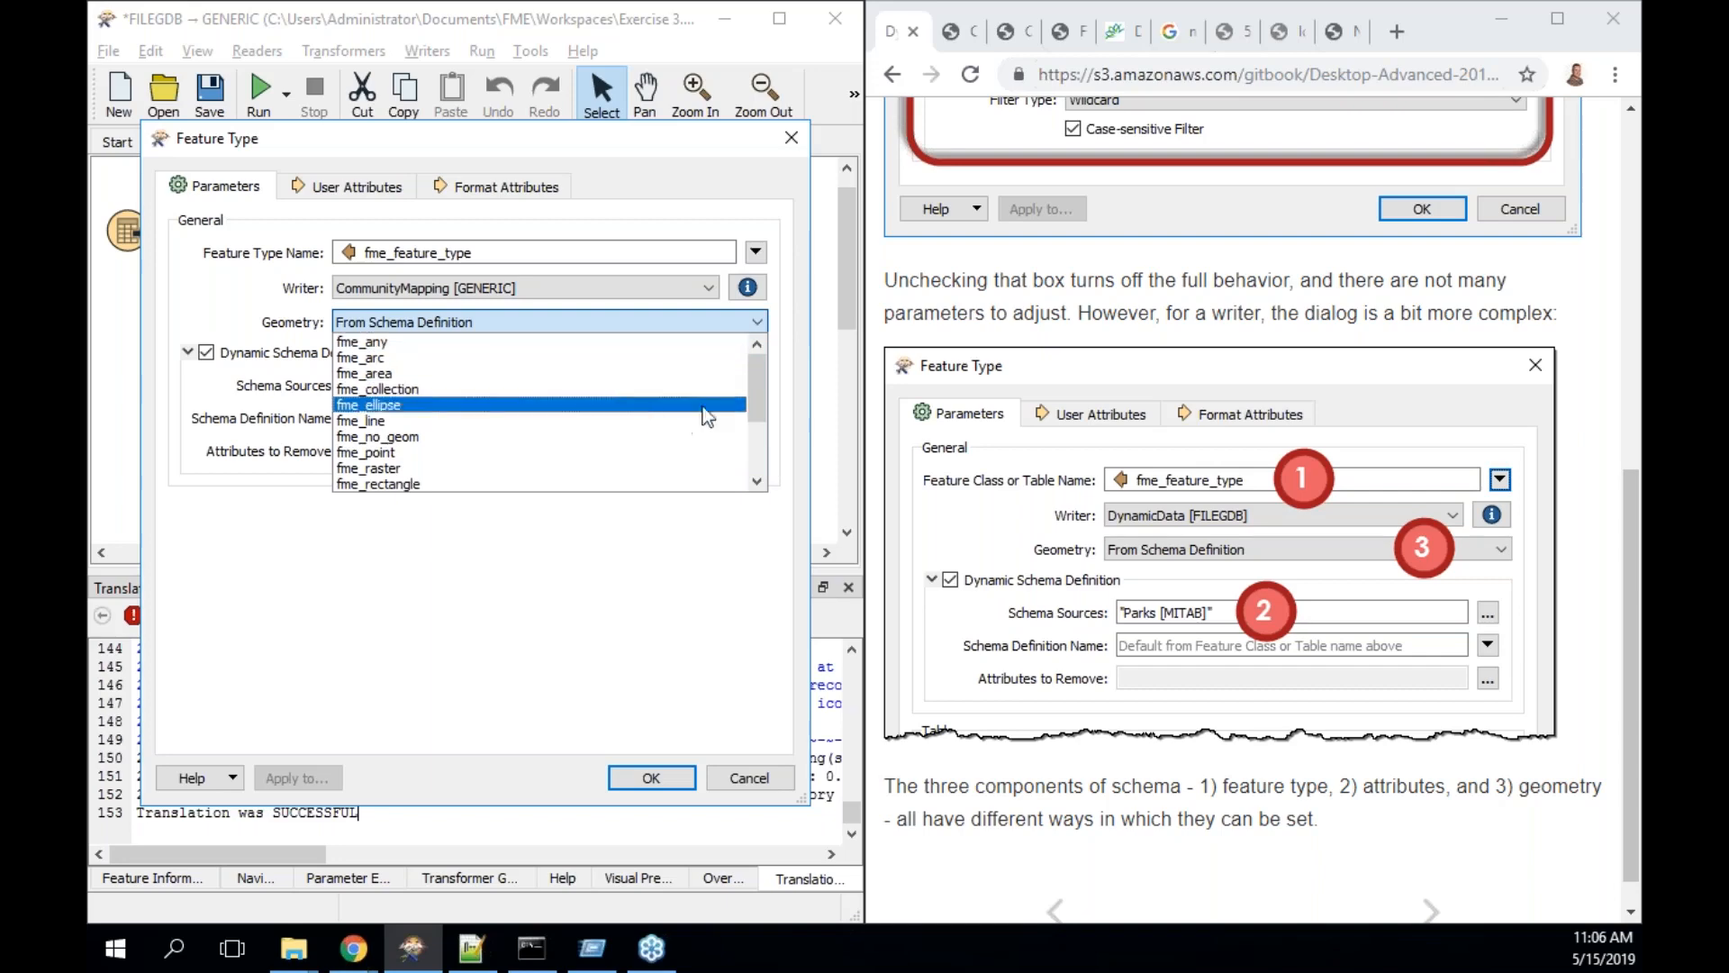
left_click_drag(748, 385, 753, 461)
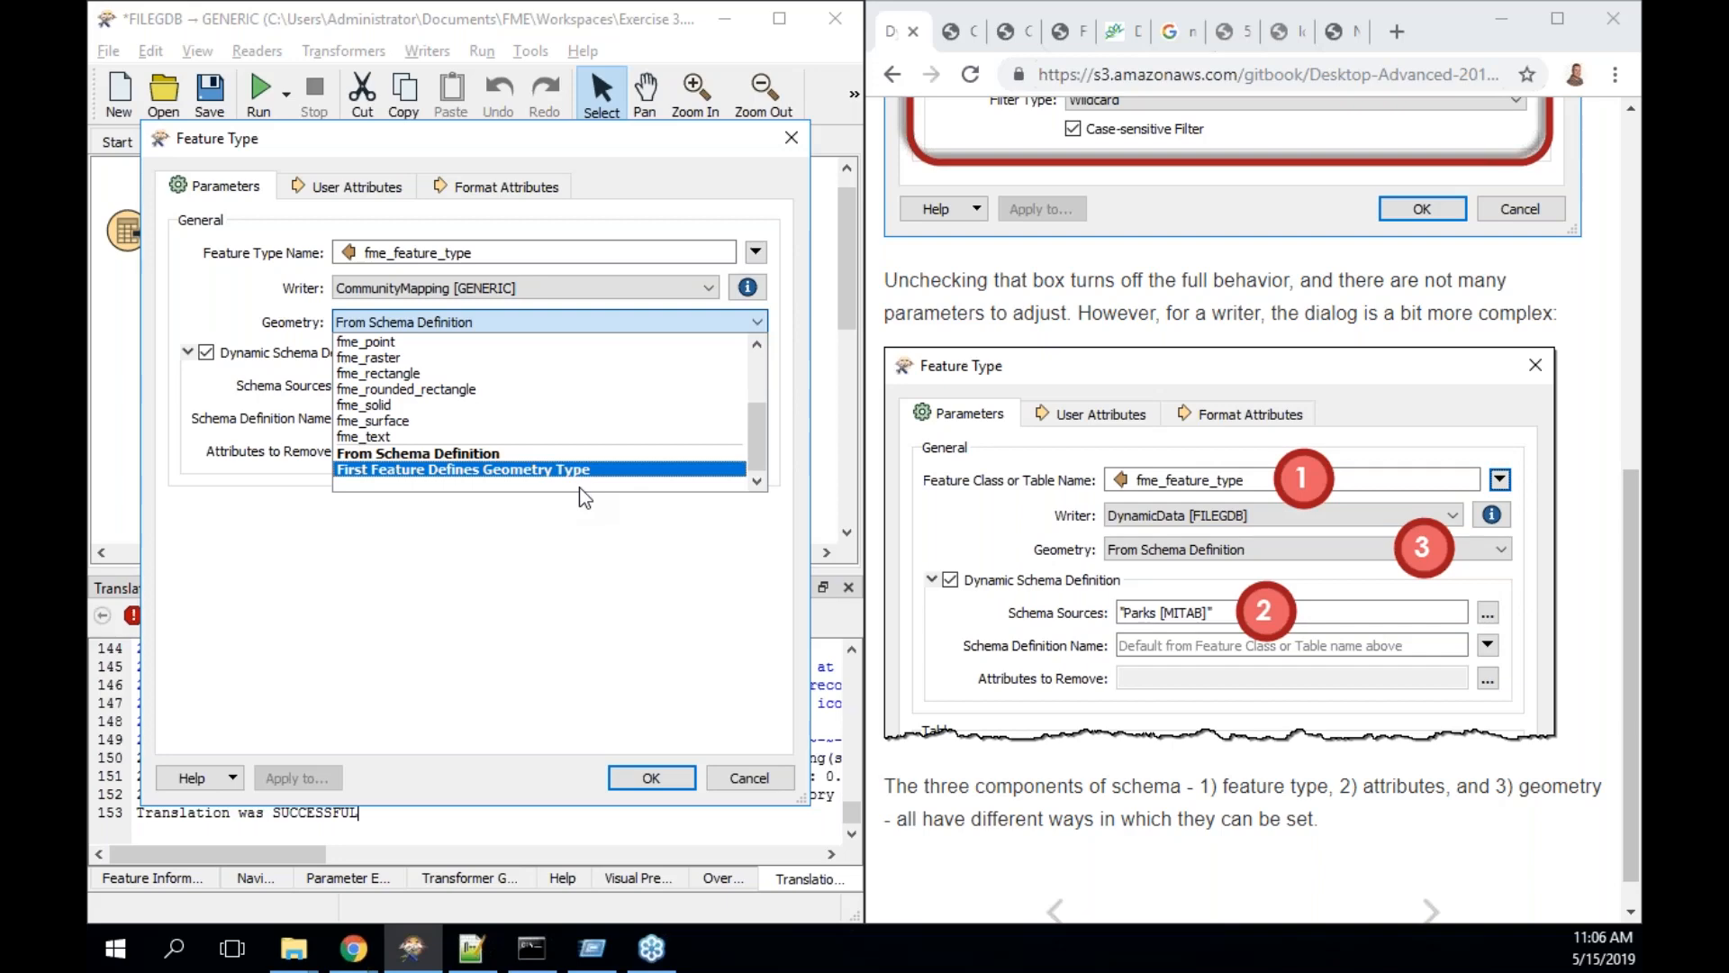
left_click_drag(755, 426, 756, 315)
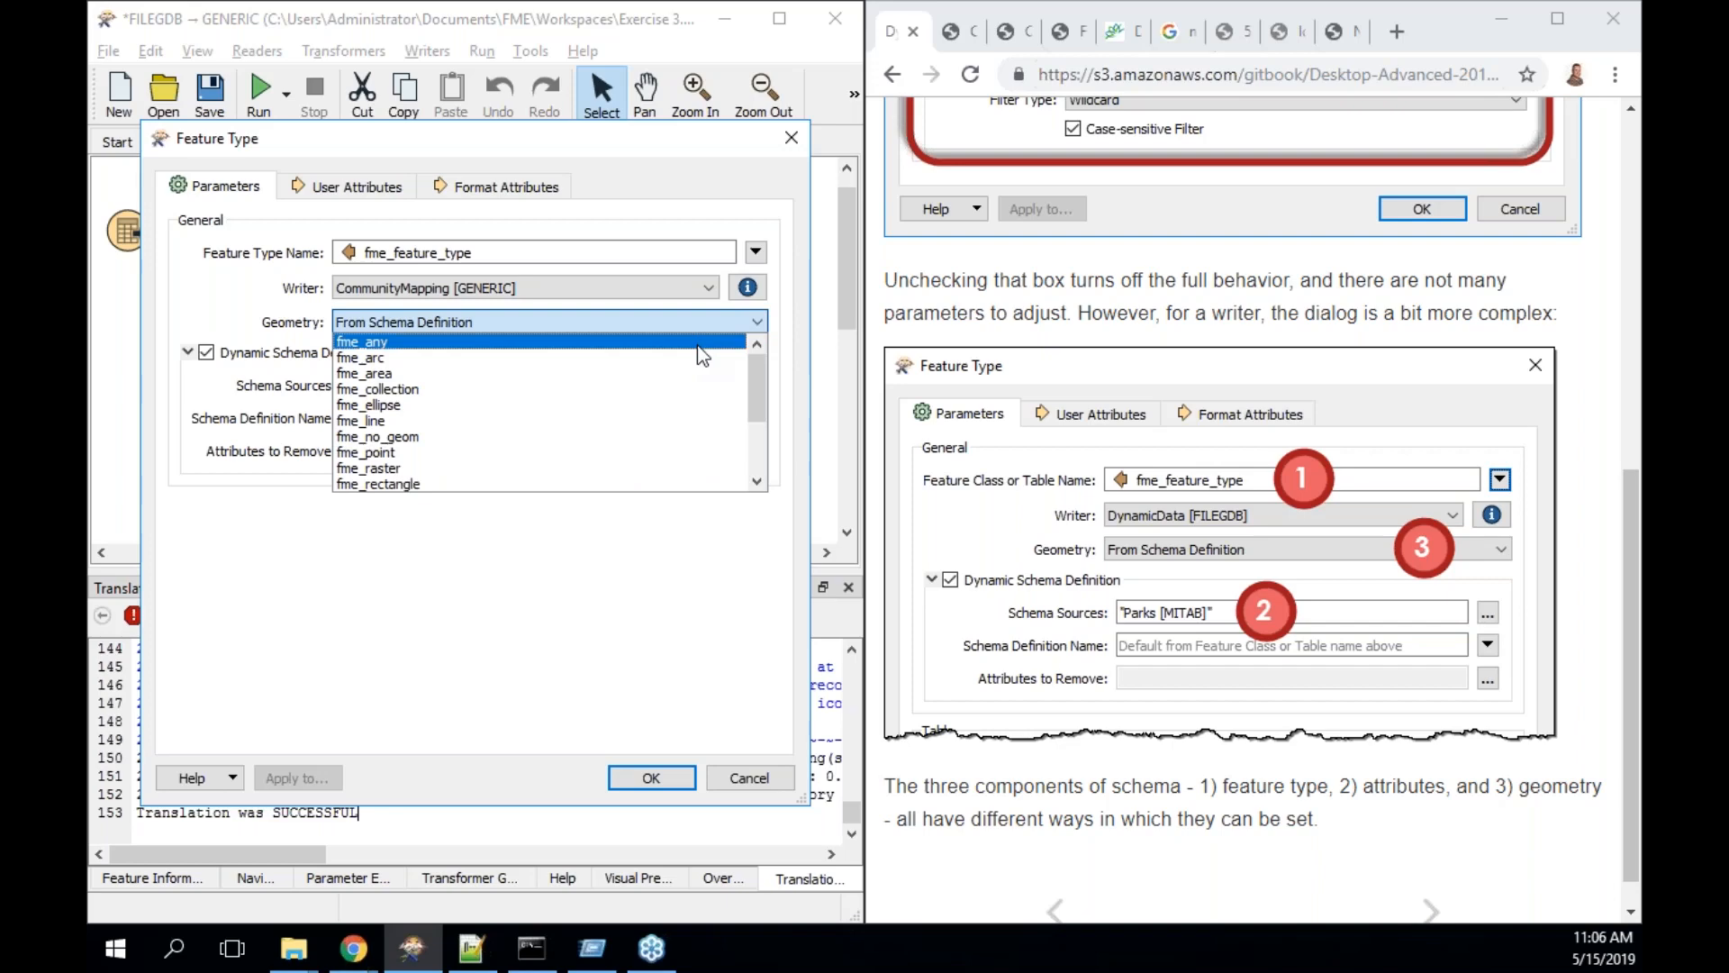
left_click_drag(757, 382, 746, 516)
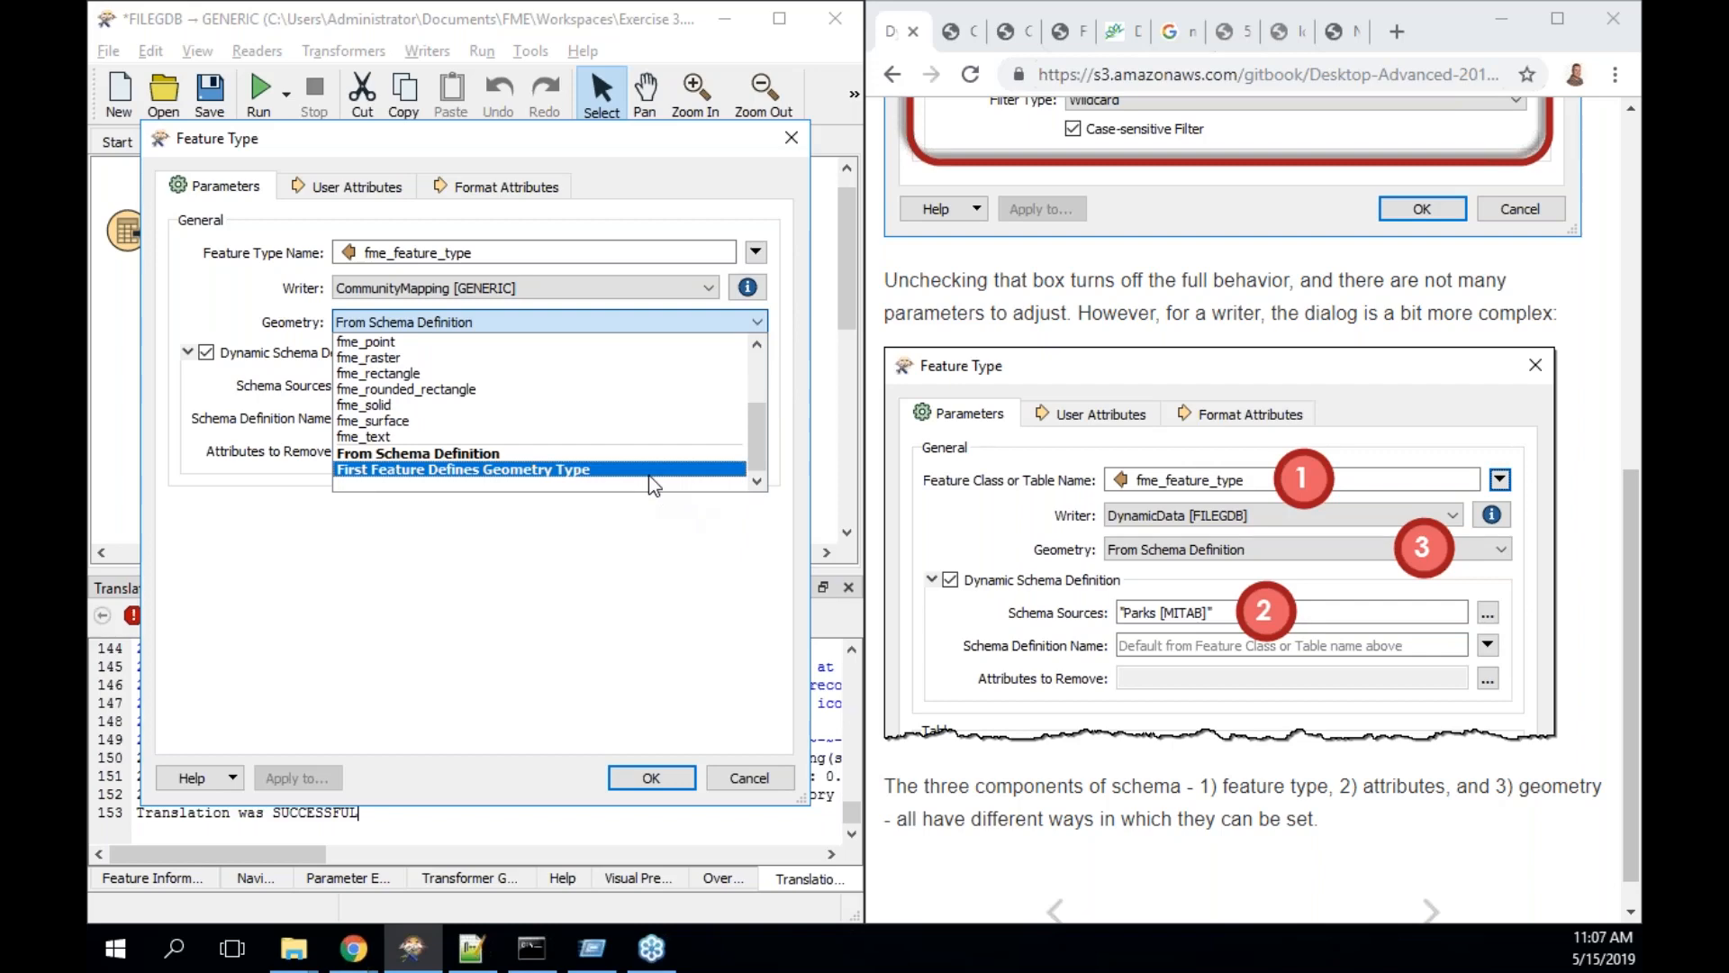
left_click(716, 646)
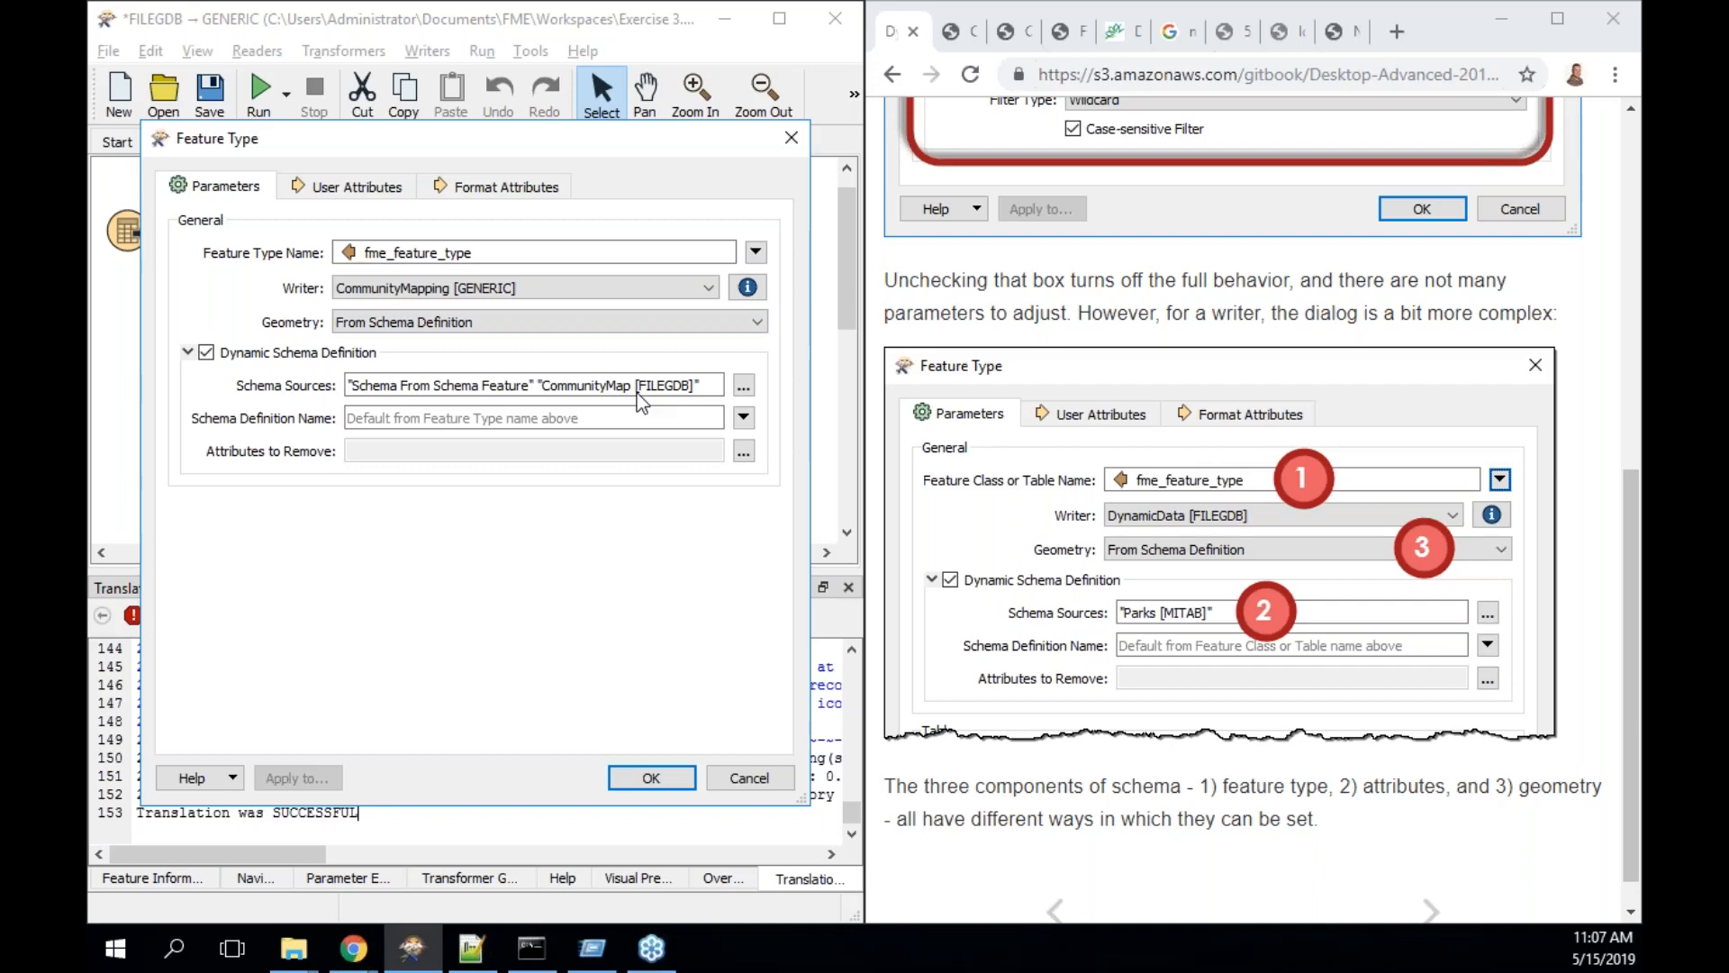
- Confirm both Schema From Schema Feature and CommunityMap [FILEGDB] stay enabled, then turn the guide's page
left_click(744, 383)
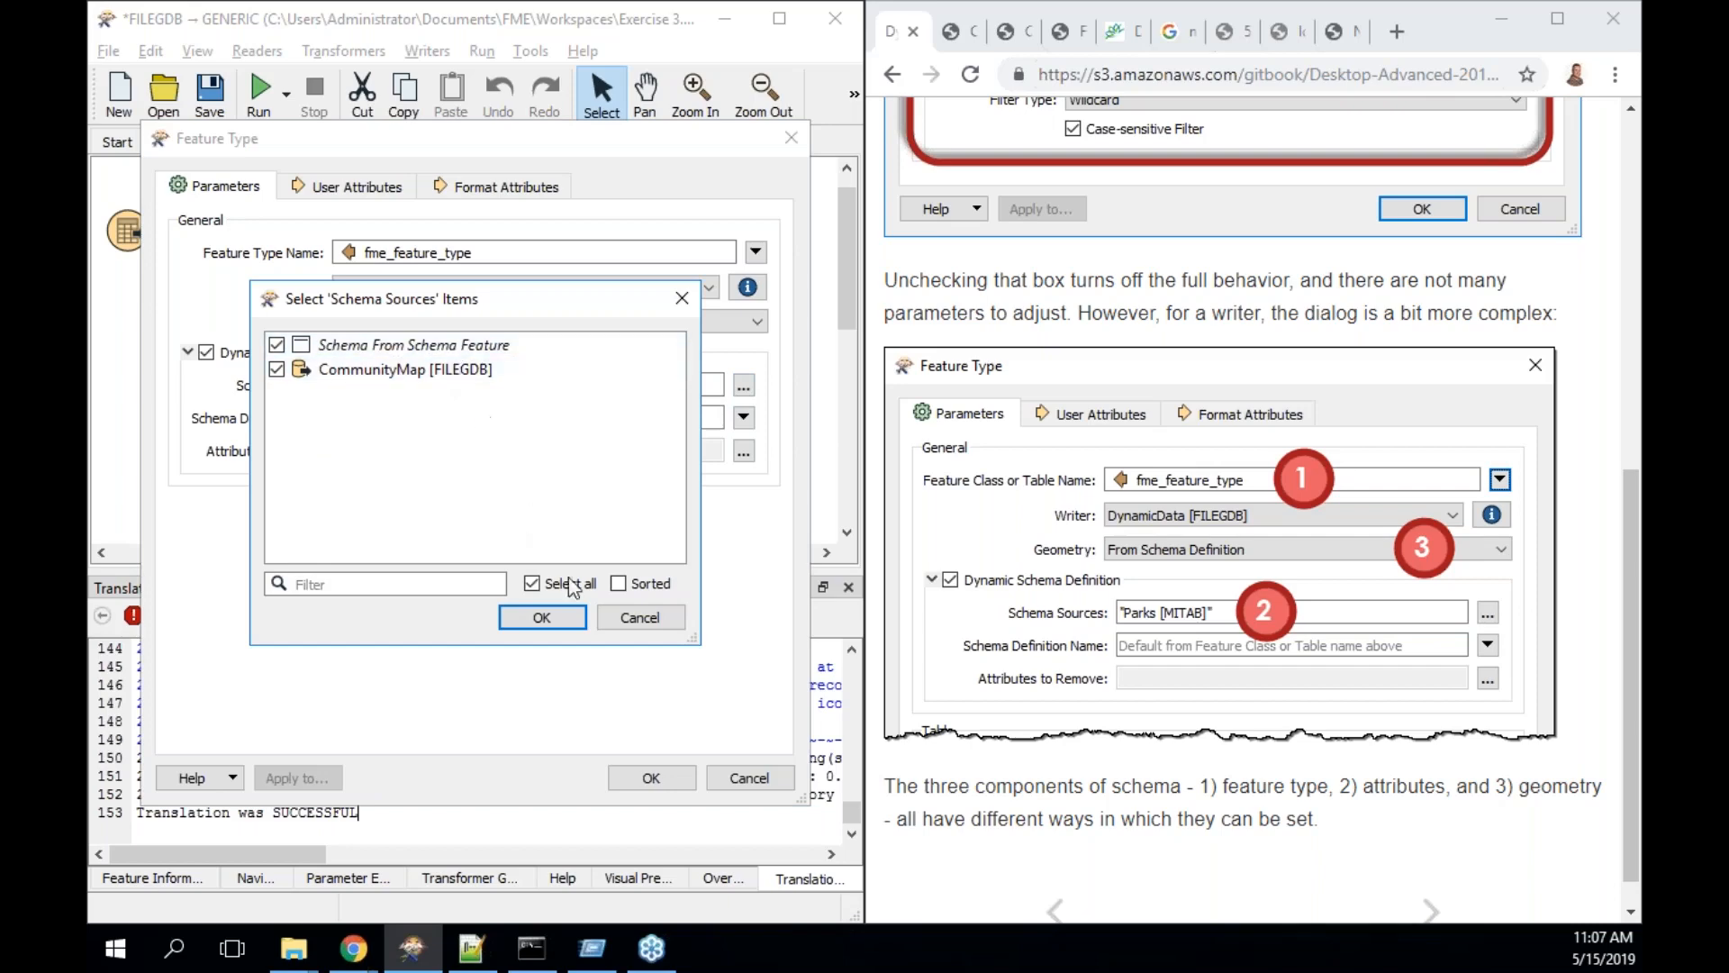
left_click(640, 623)
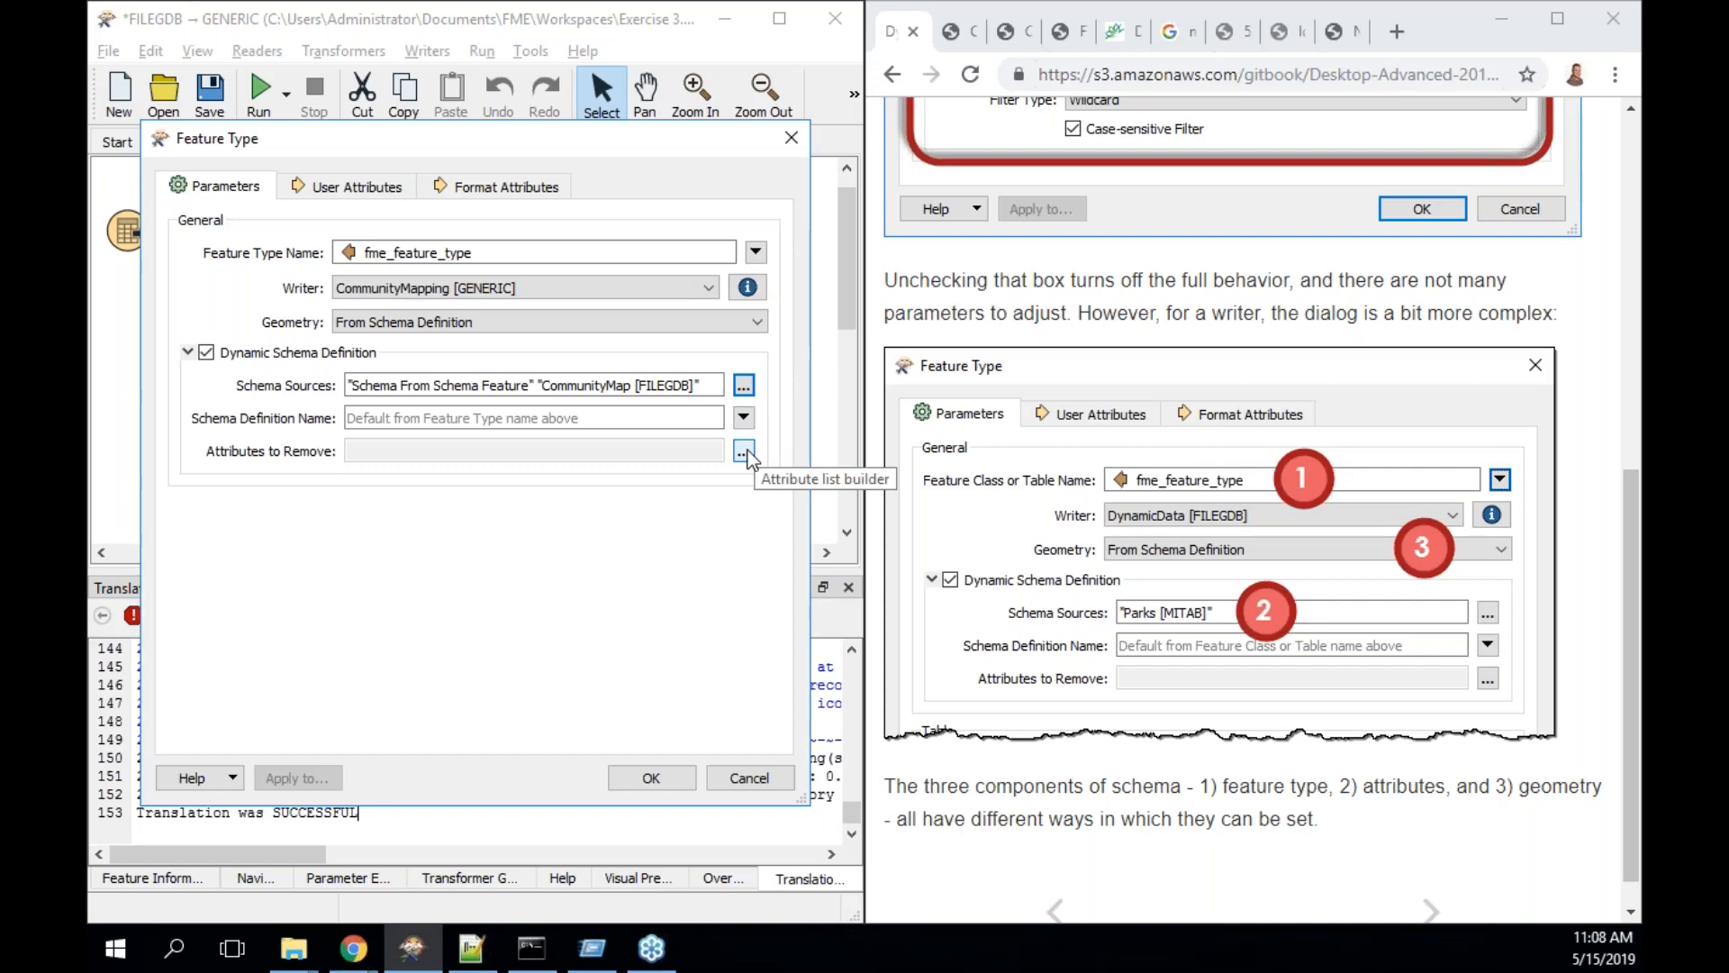
left_click(1427, 911)
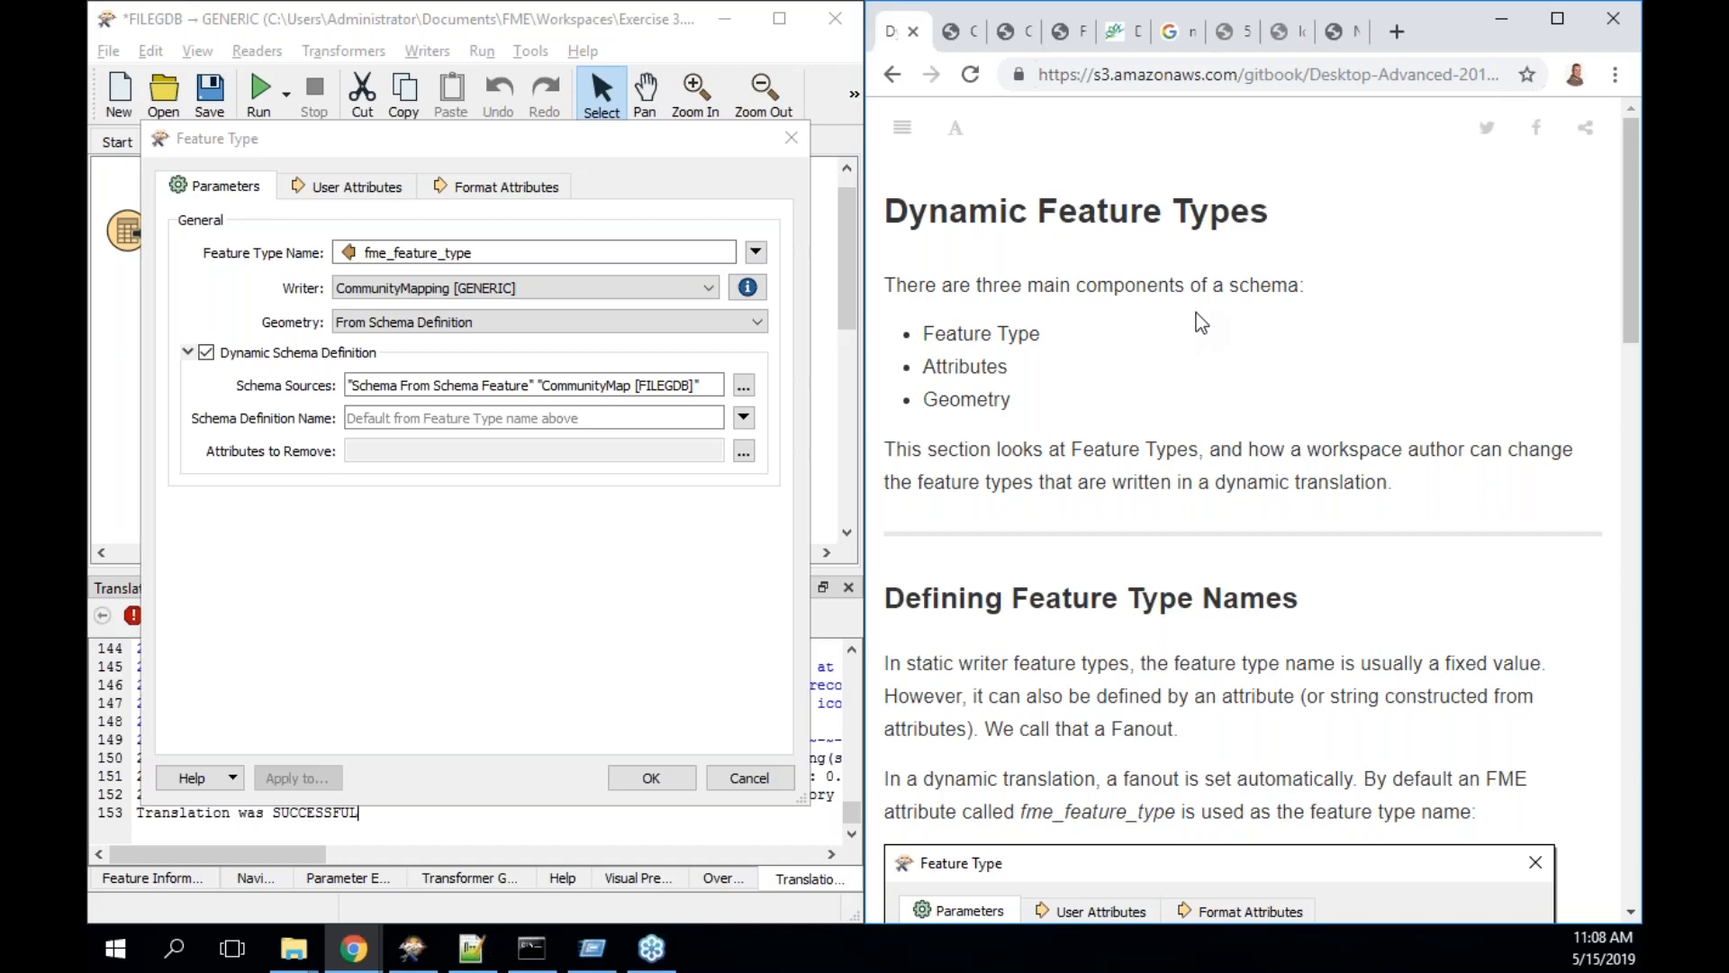
- Scroll the Dynamic Feature Types page past Defining Feature Type Names to Schema Requirements
scroll(1196, 311, "down", 4)
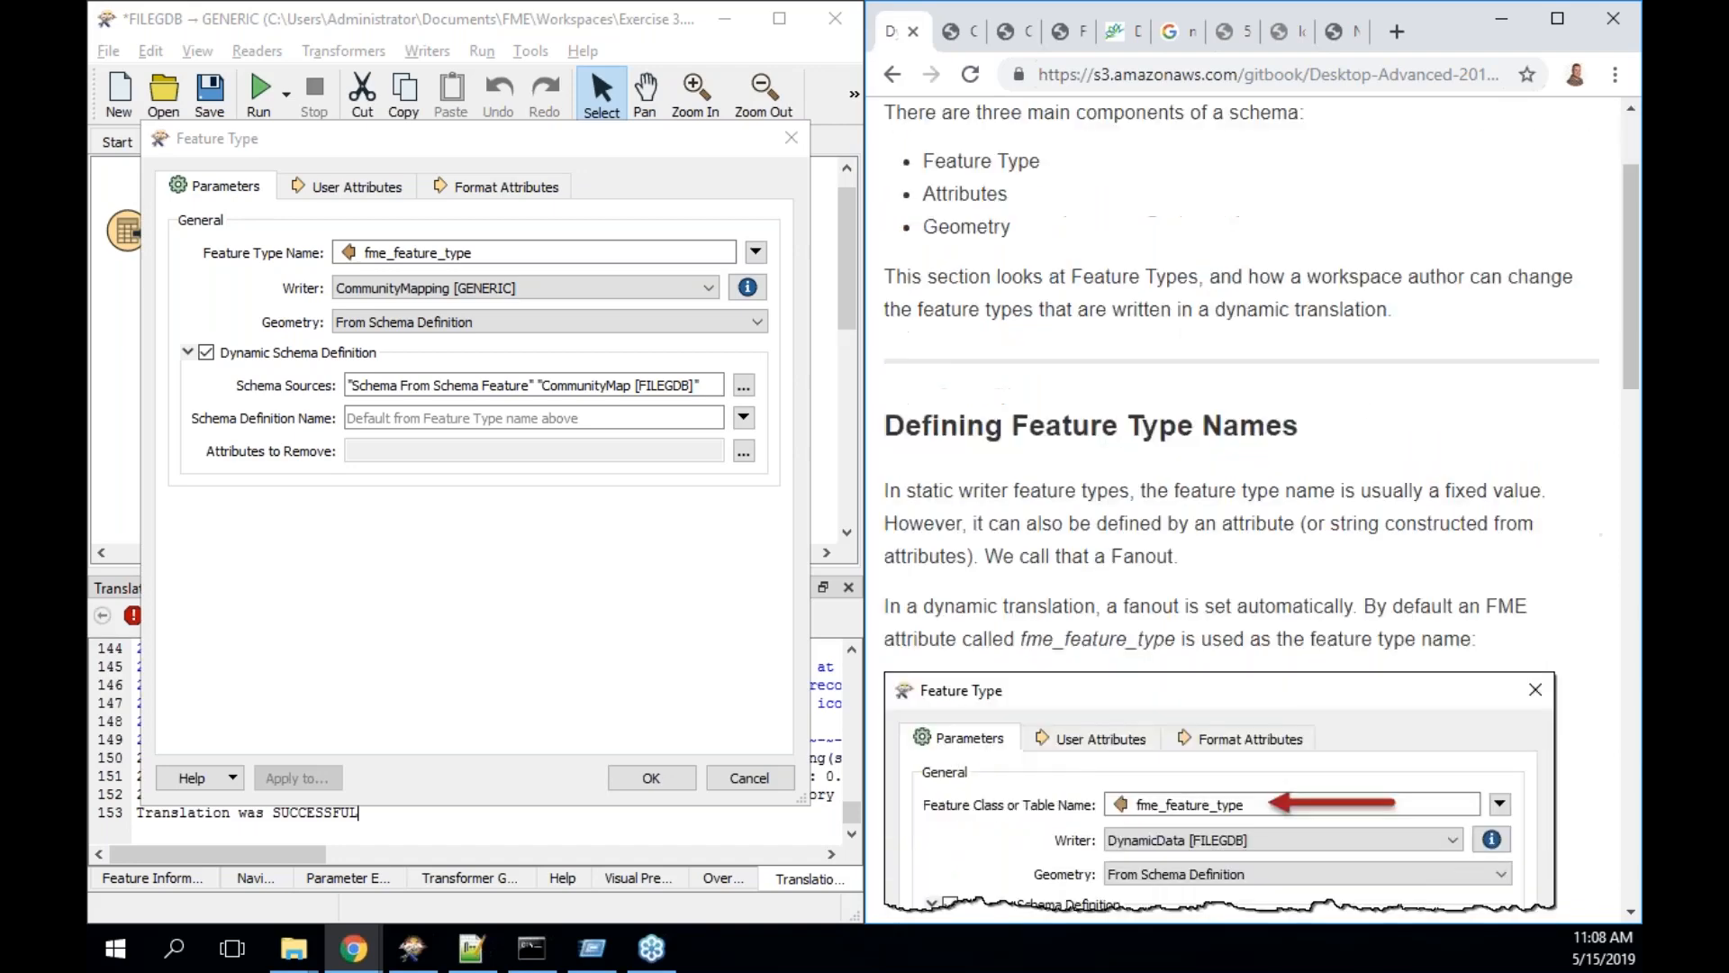
scroll(1120, 219, "down", 2)
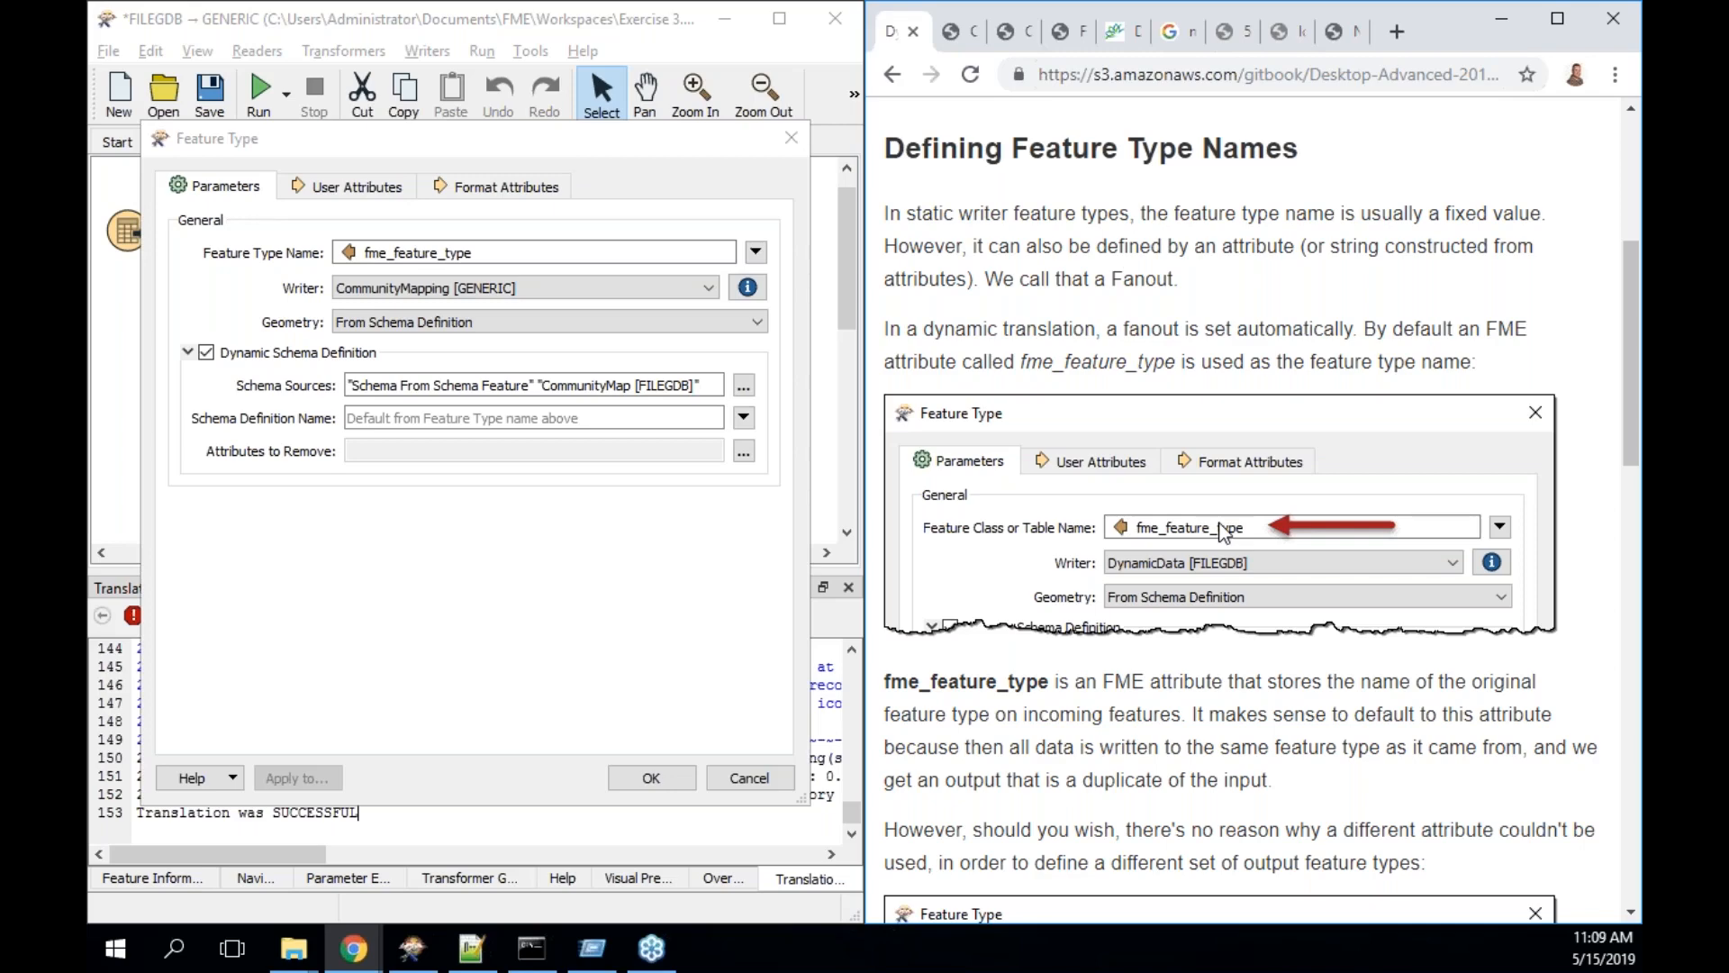
scroll(1223, 532, "down", 3)
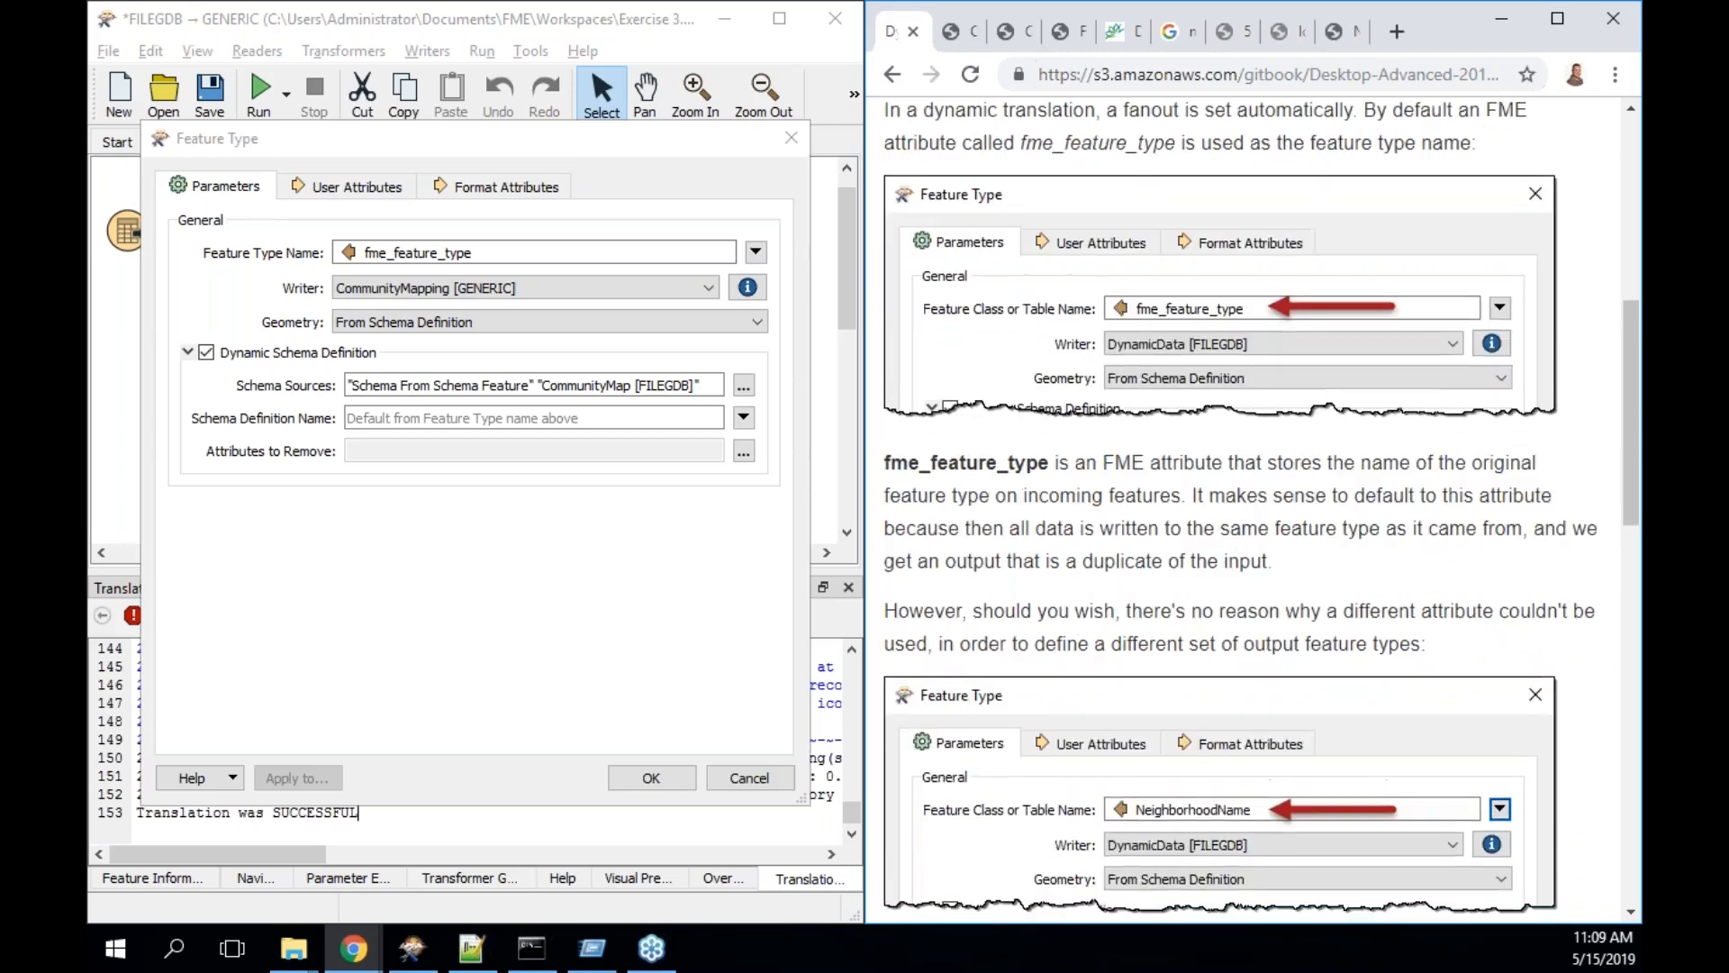
scroll(1190, 742, "down", 1)
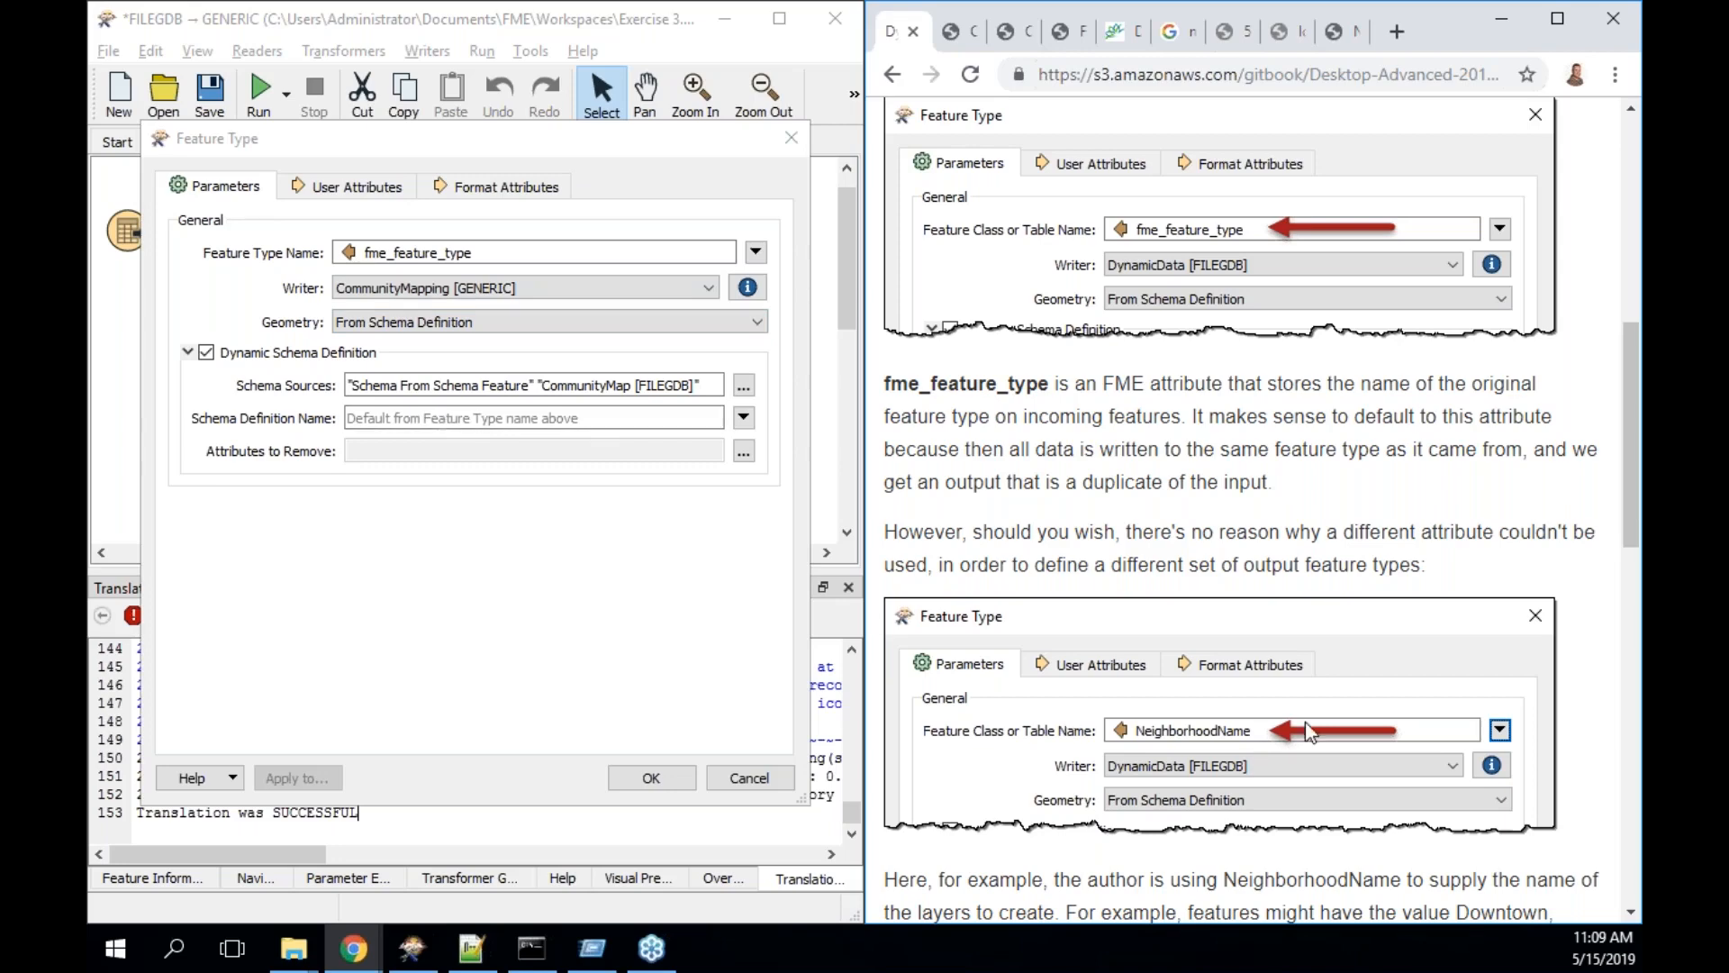
scroll(1306, 723, "down", 1)
scroll(1305, 721, "down", 3)
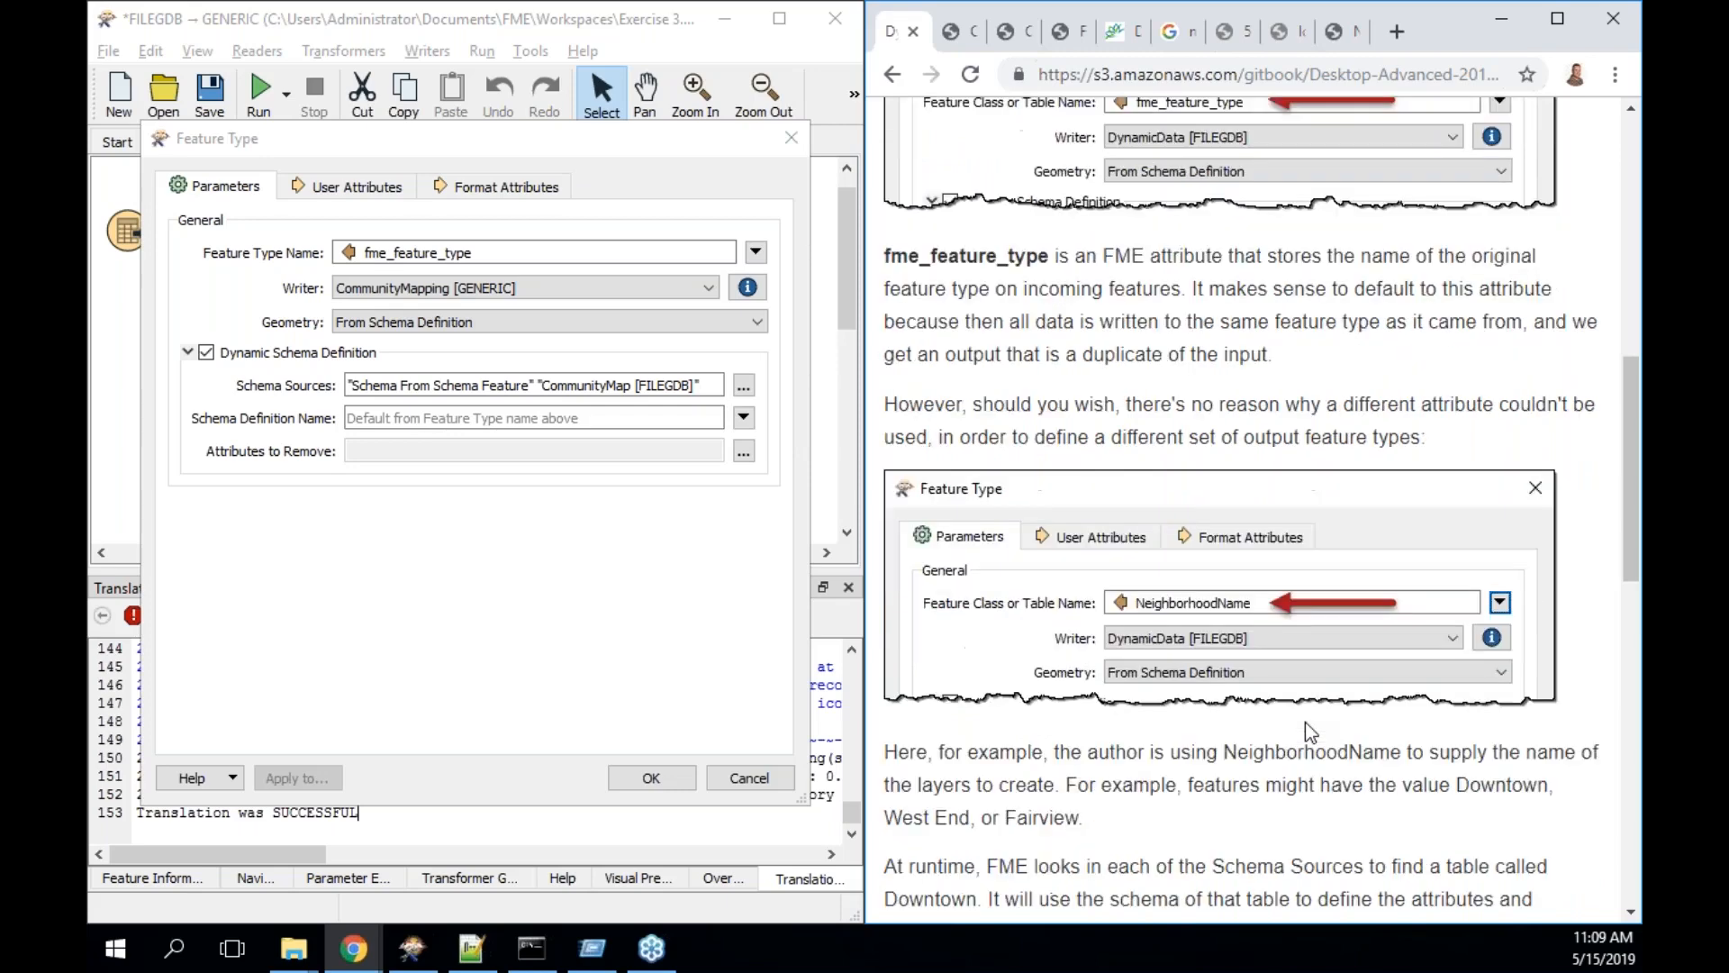
scroll(1305, 722, "down", 6)
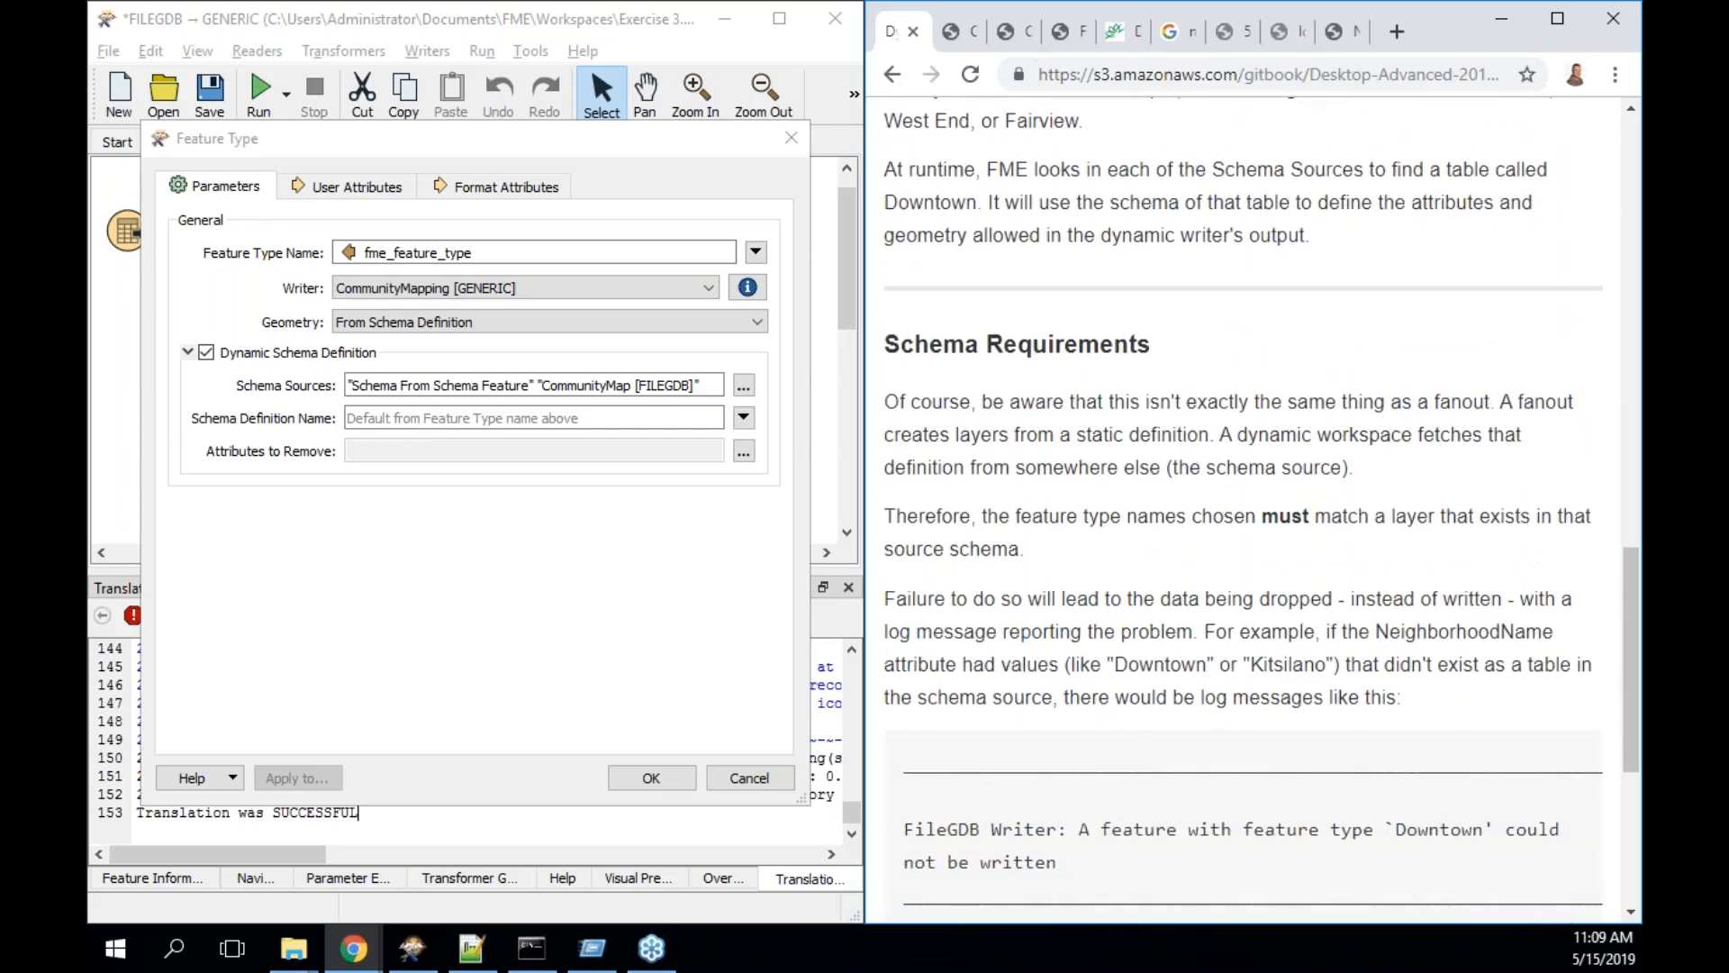
scroll(1305, 722, "down", 1)
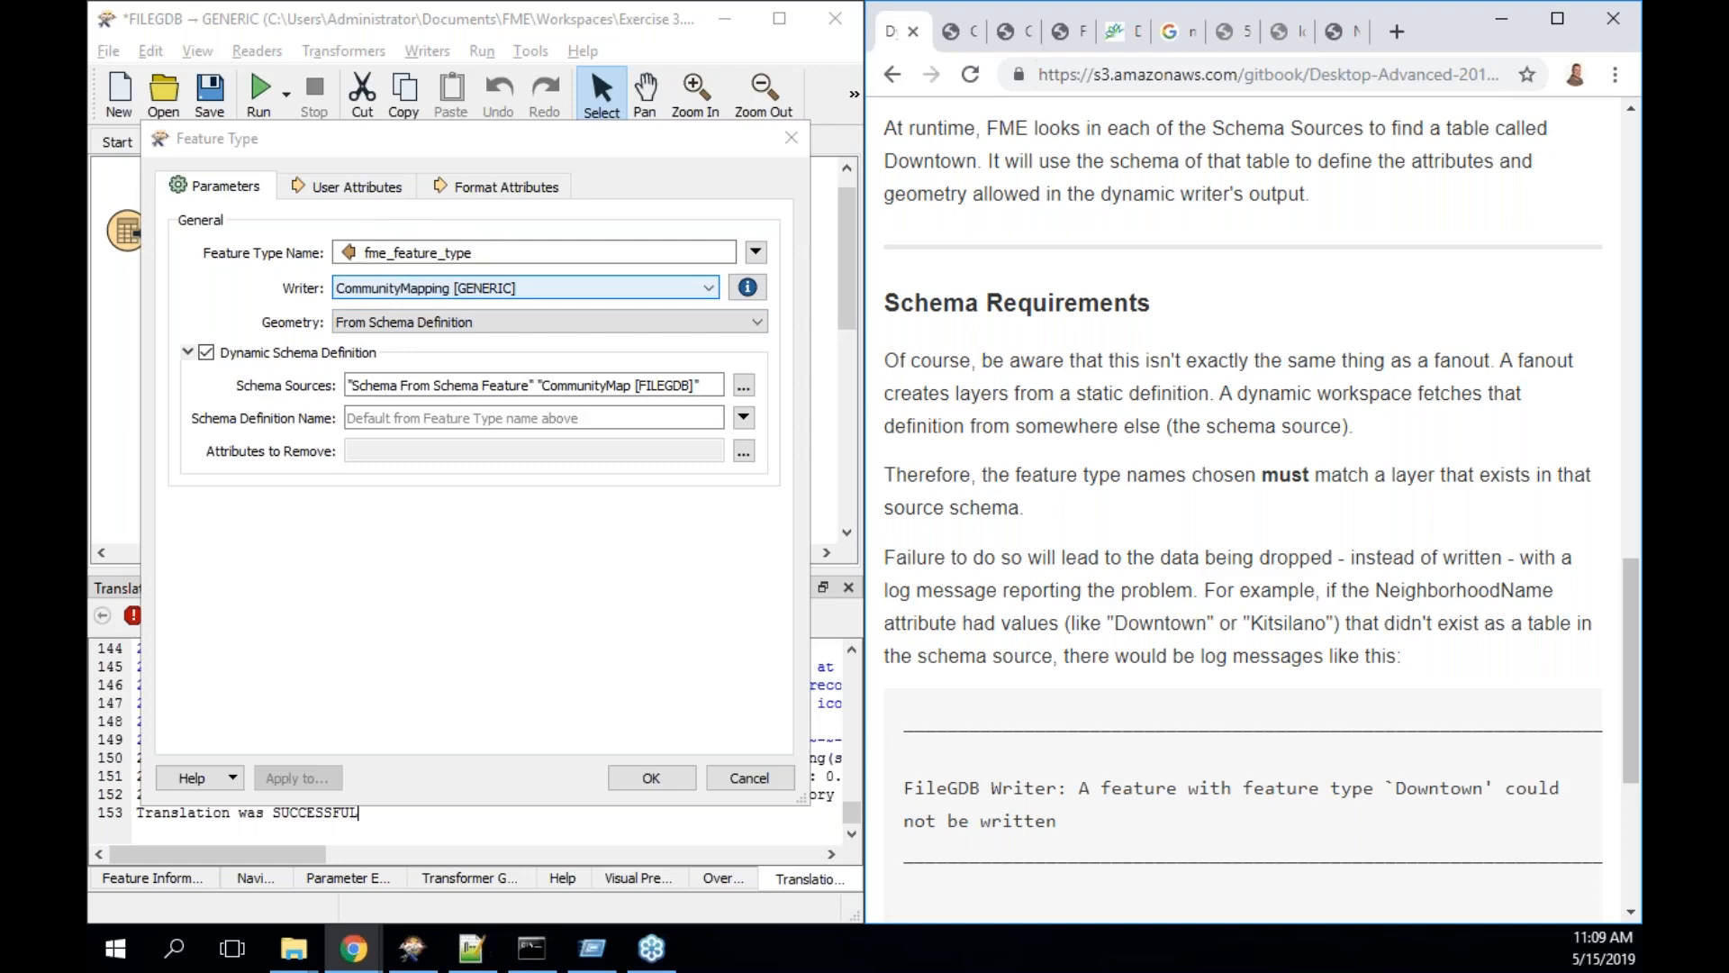
- Confirm the writer's User Attributes are dynamic, turn the guide to Schema Sources, and return to Parameters
left_click(358, 187)
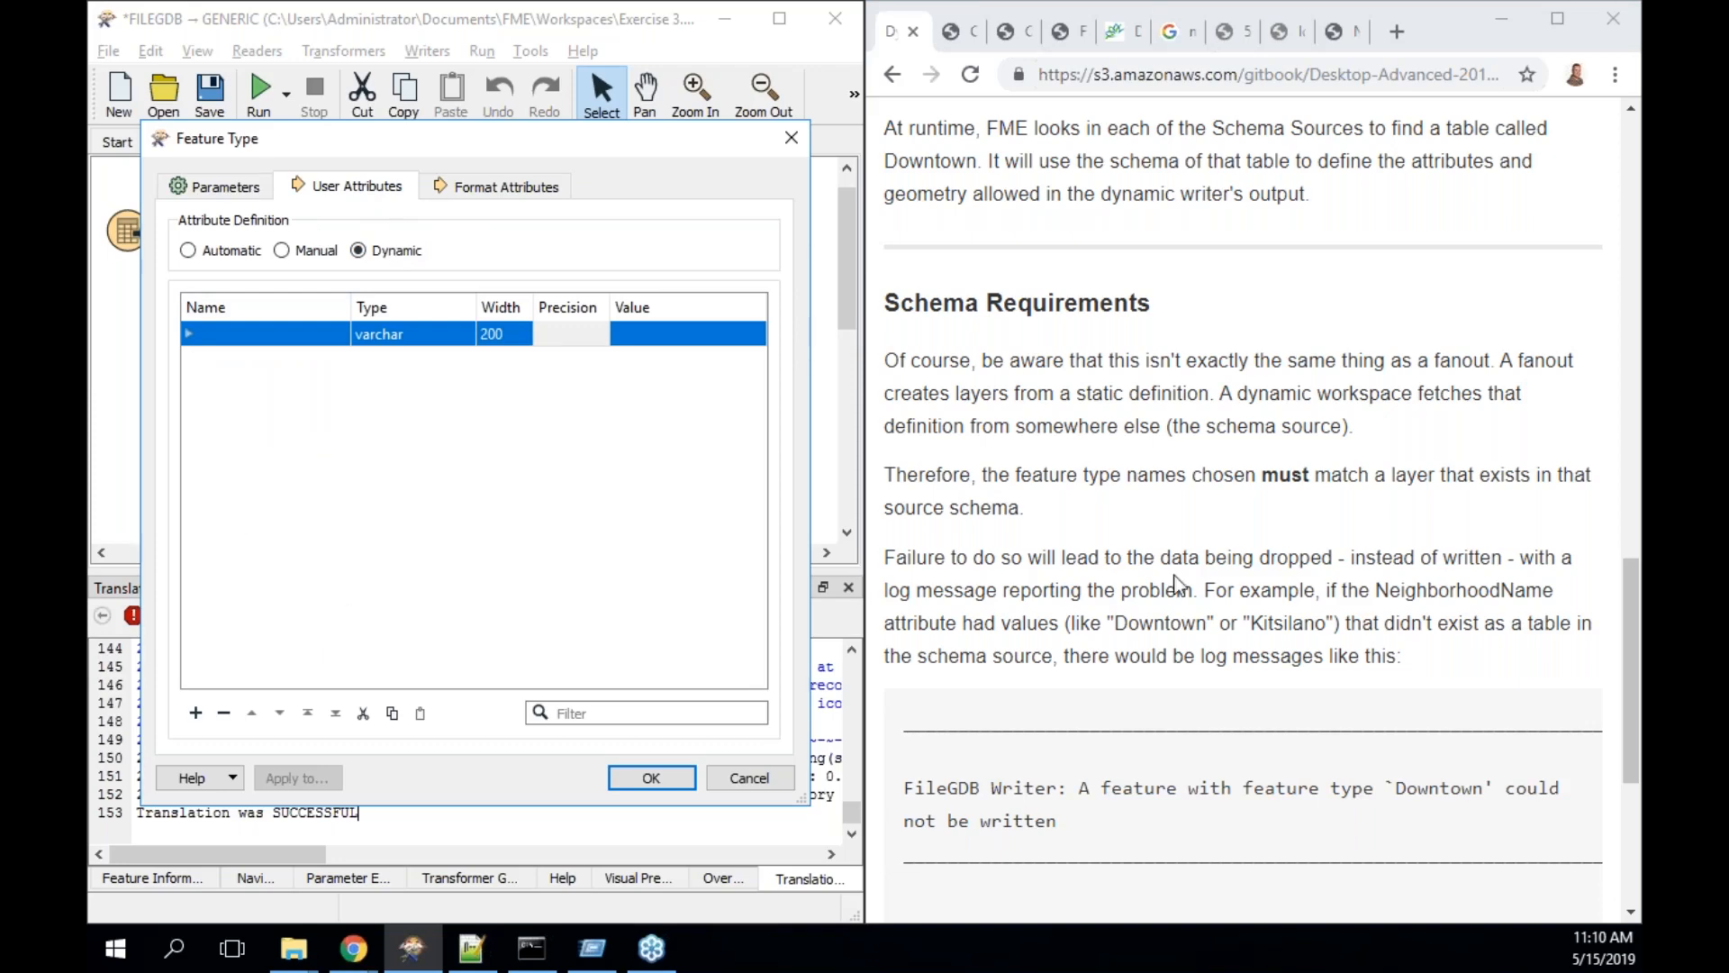
scroll(1175, 584, "down", 4)
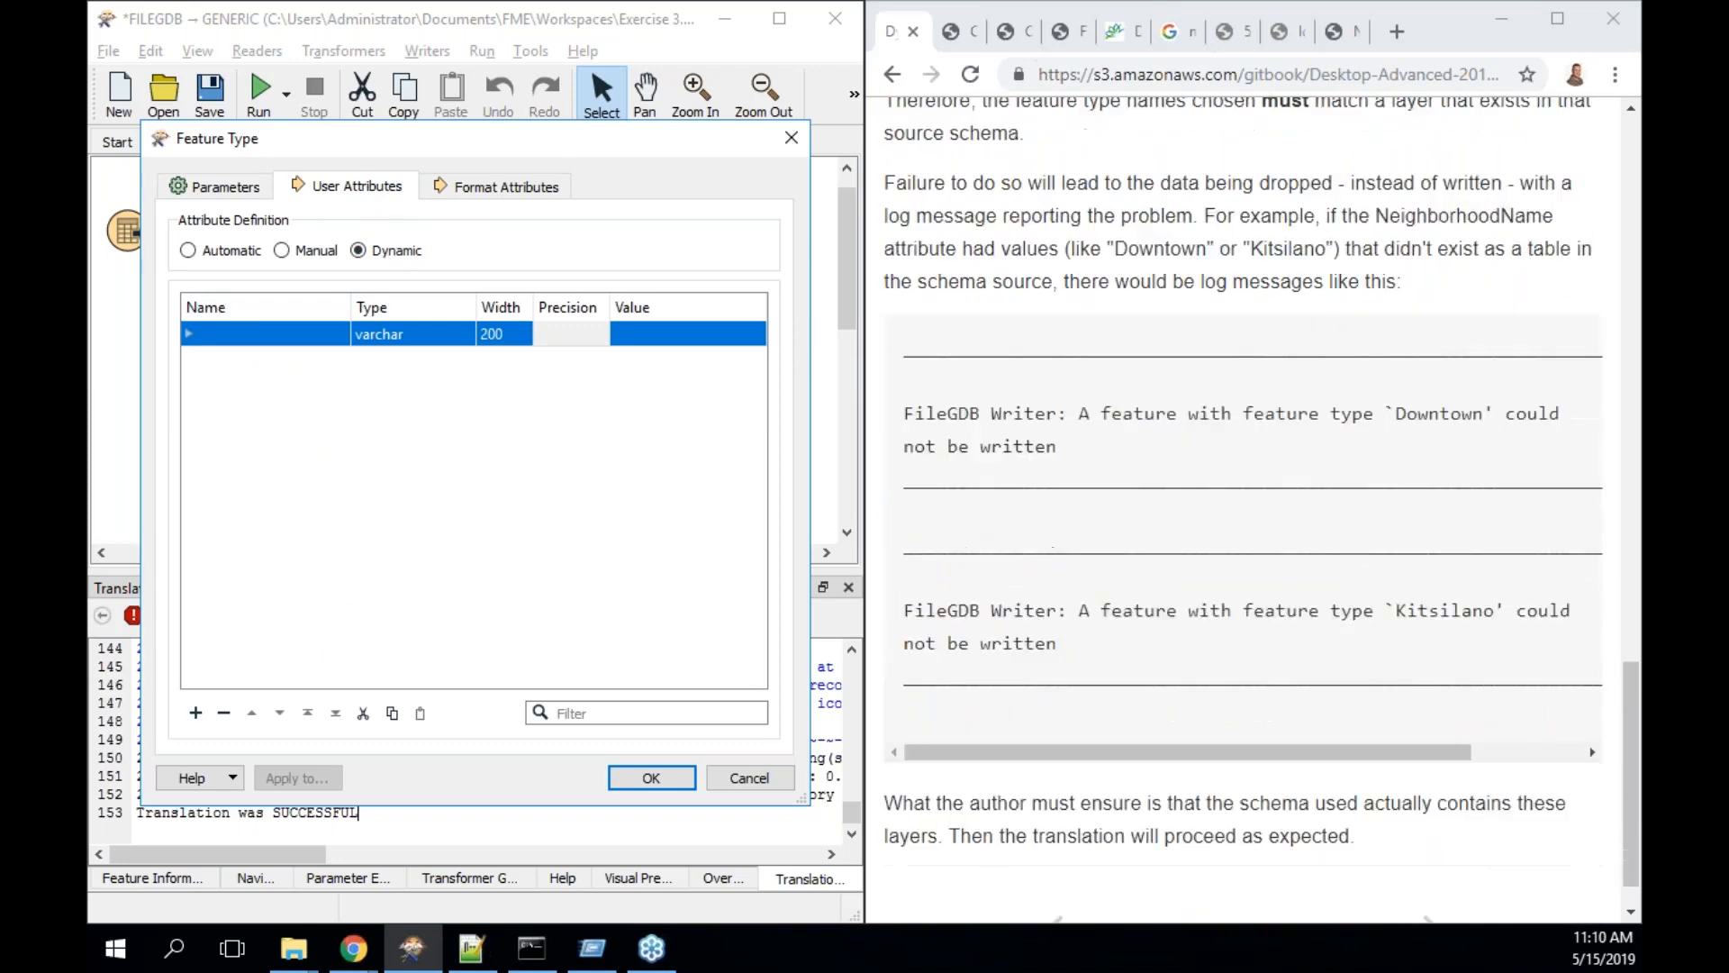
left_click(1431, 871)
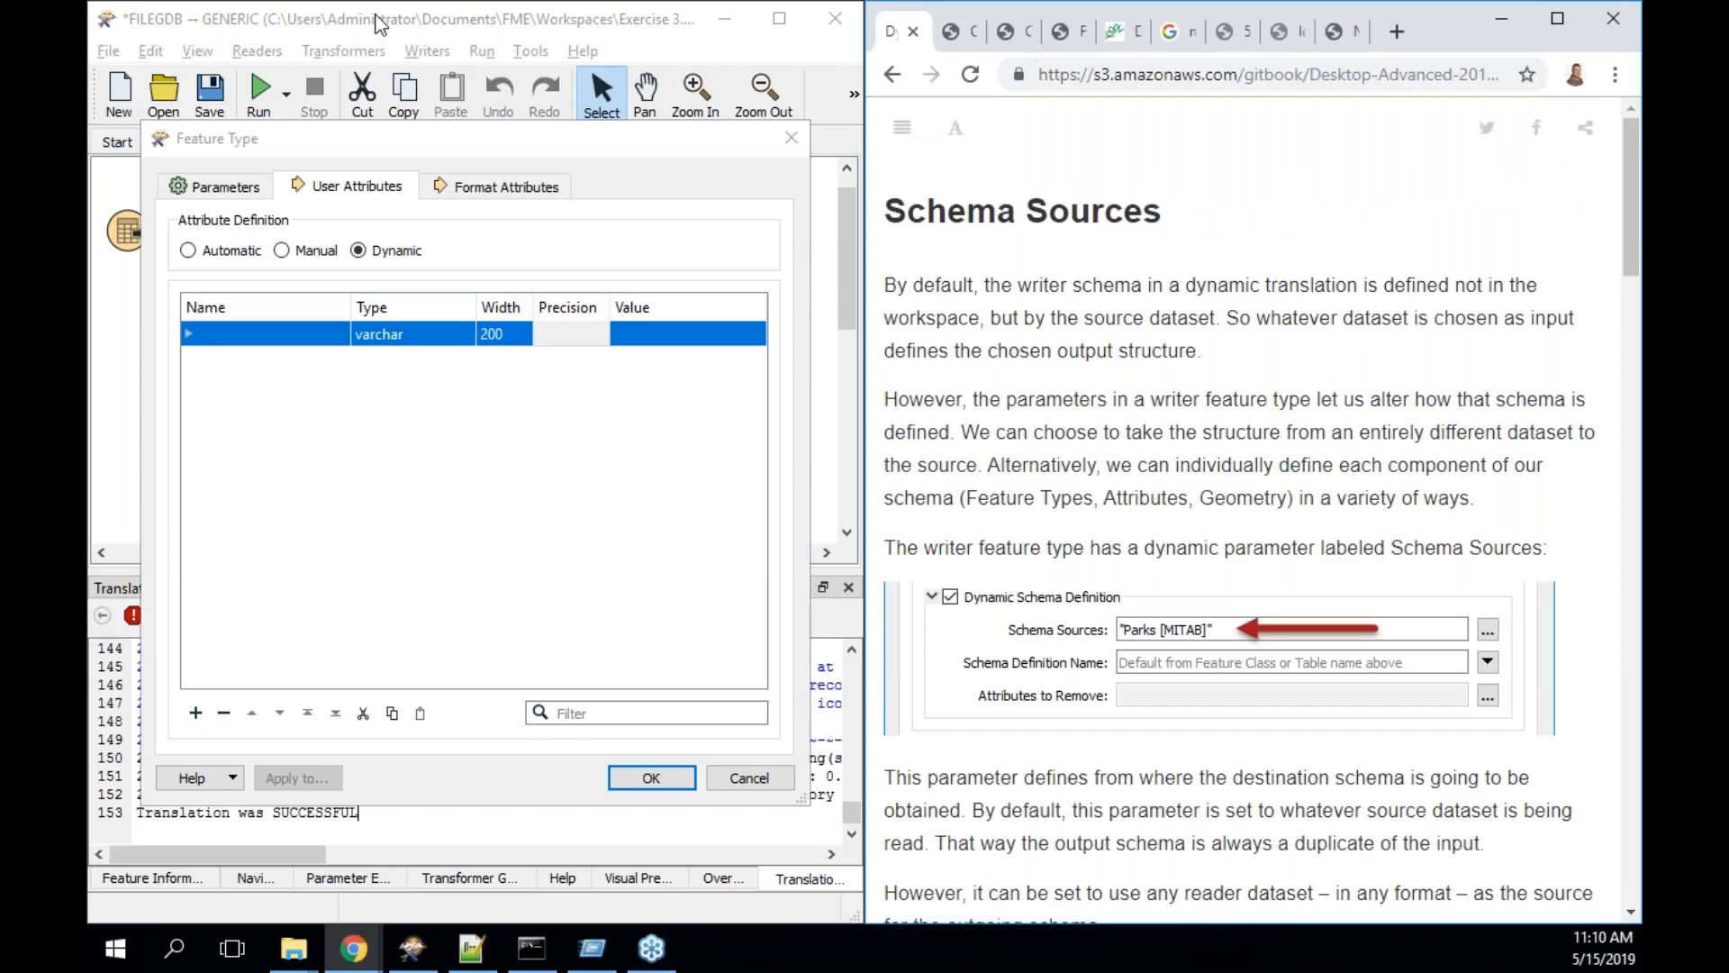
left_click(214, 186)
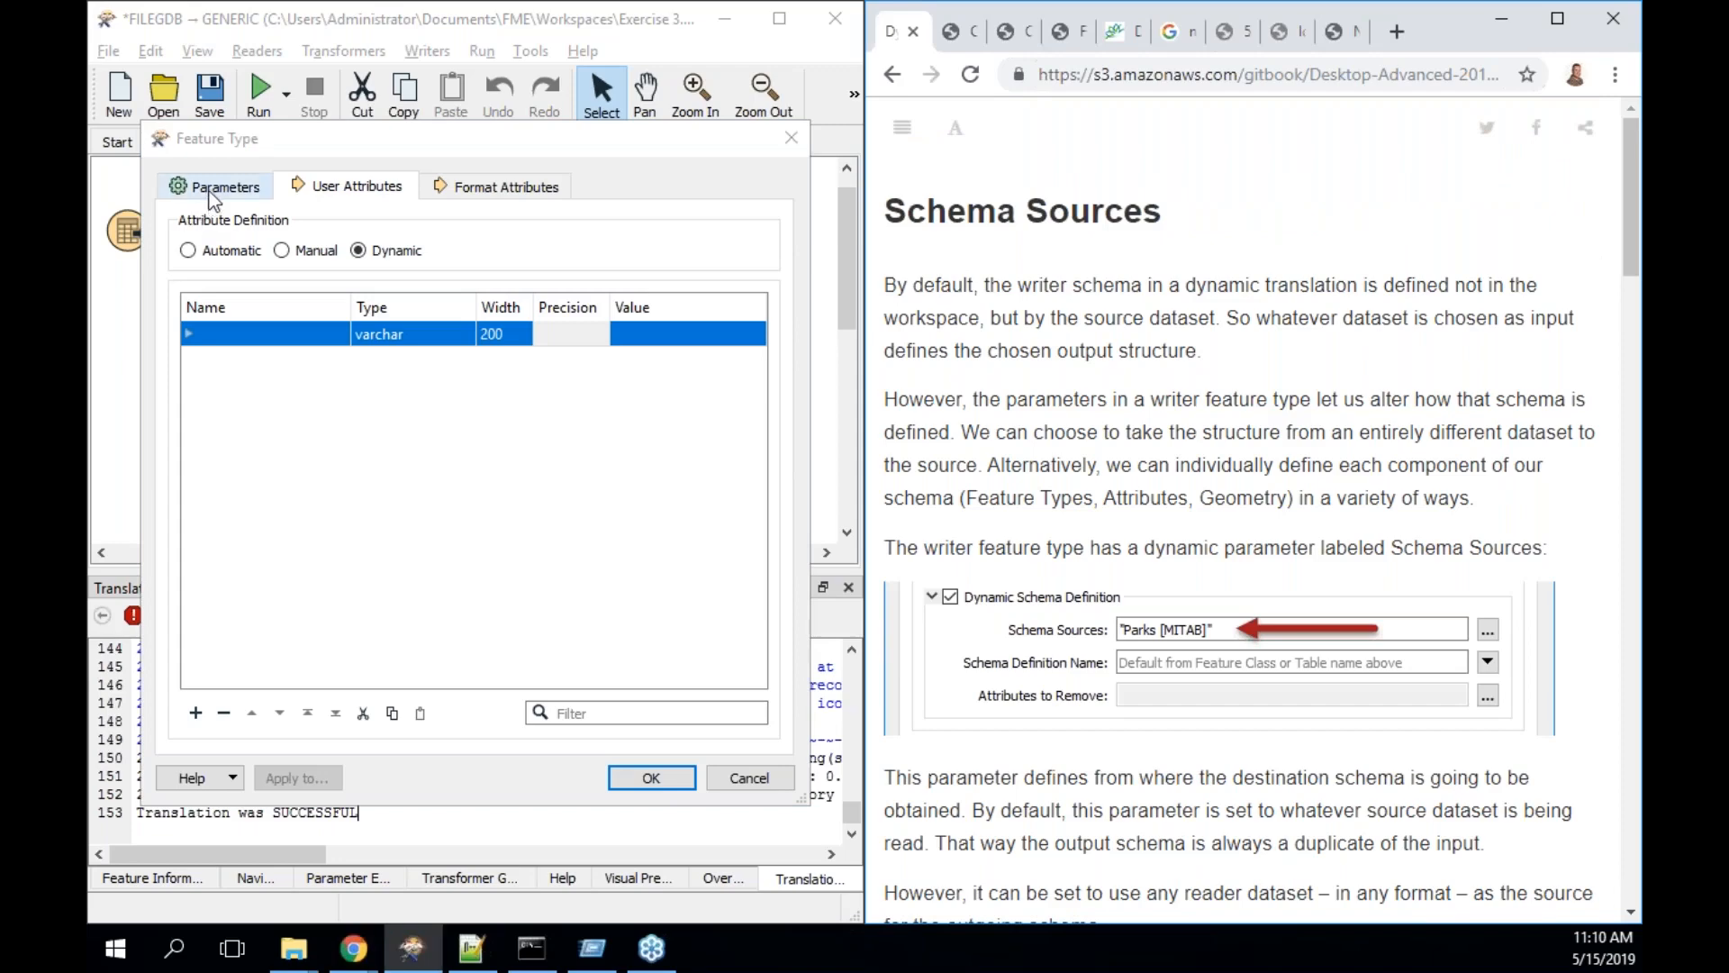
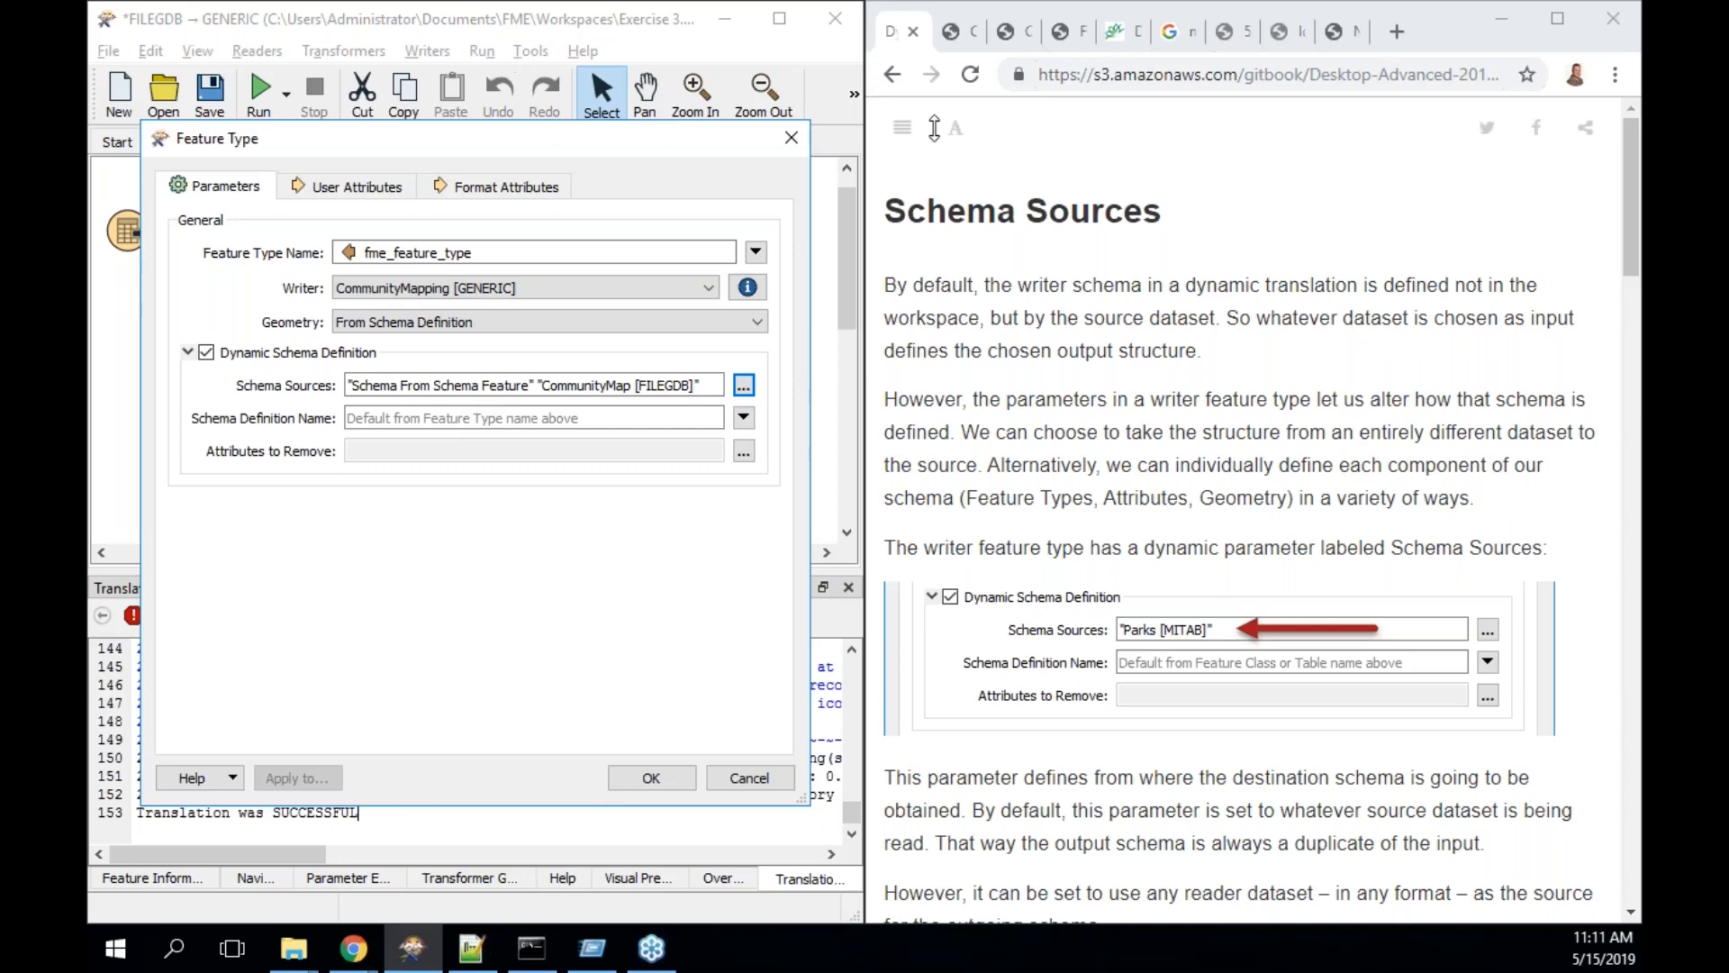
- Move the dynamic writer's Feature Type dialog aside, then close it with OK
left_click_drag(681, 147, 1252, 178)
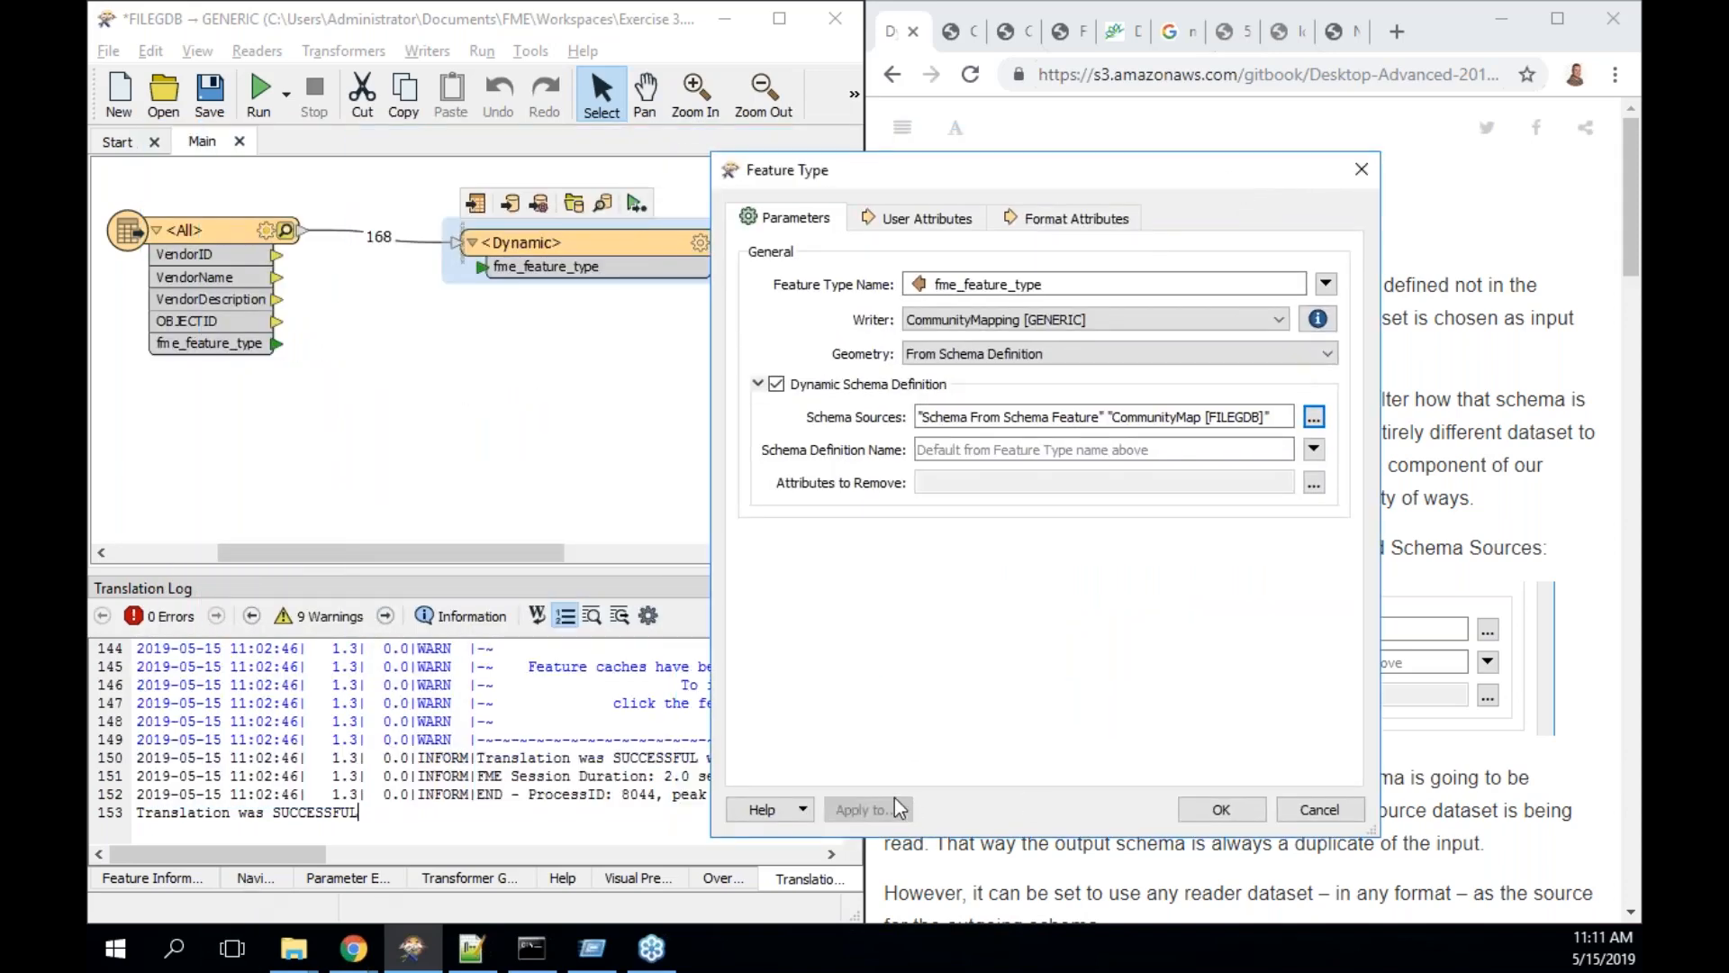
left_click(1197, 809)
- In the Navigator, collapse User Parameters and CommunityMapping [GENERIC], and select Workspace Resources
left_click(254, 878)
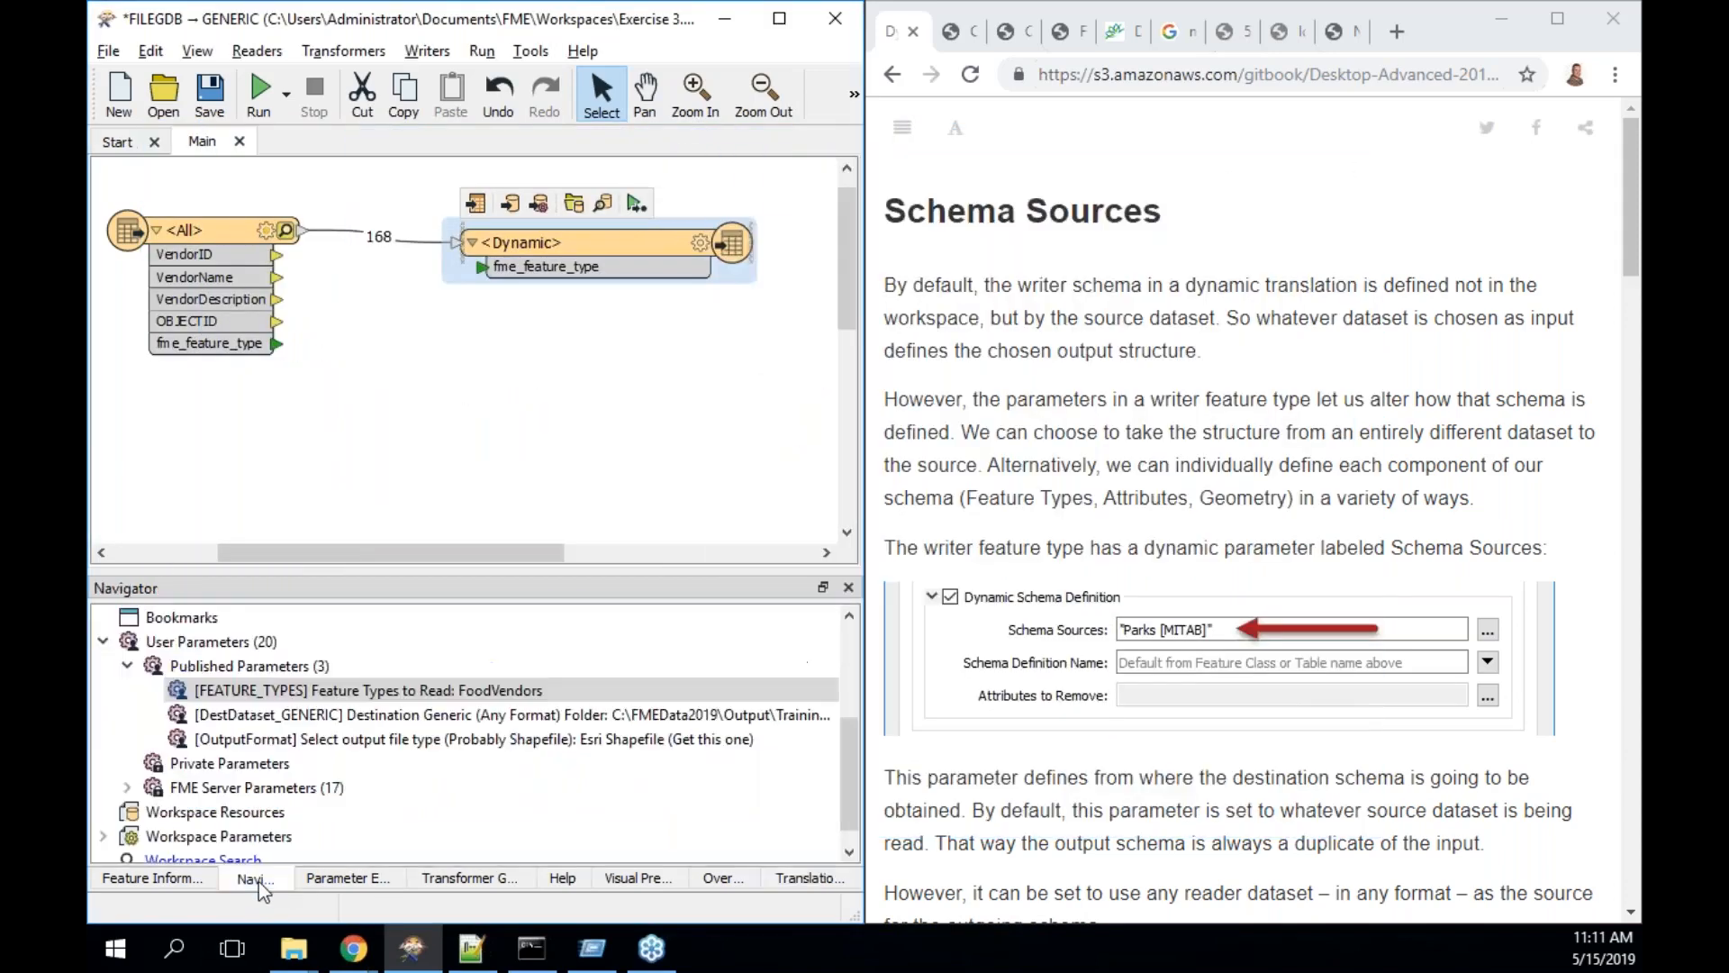
scroll(273, 744, "up", 3)
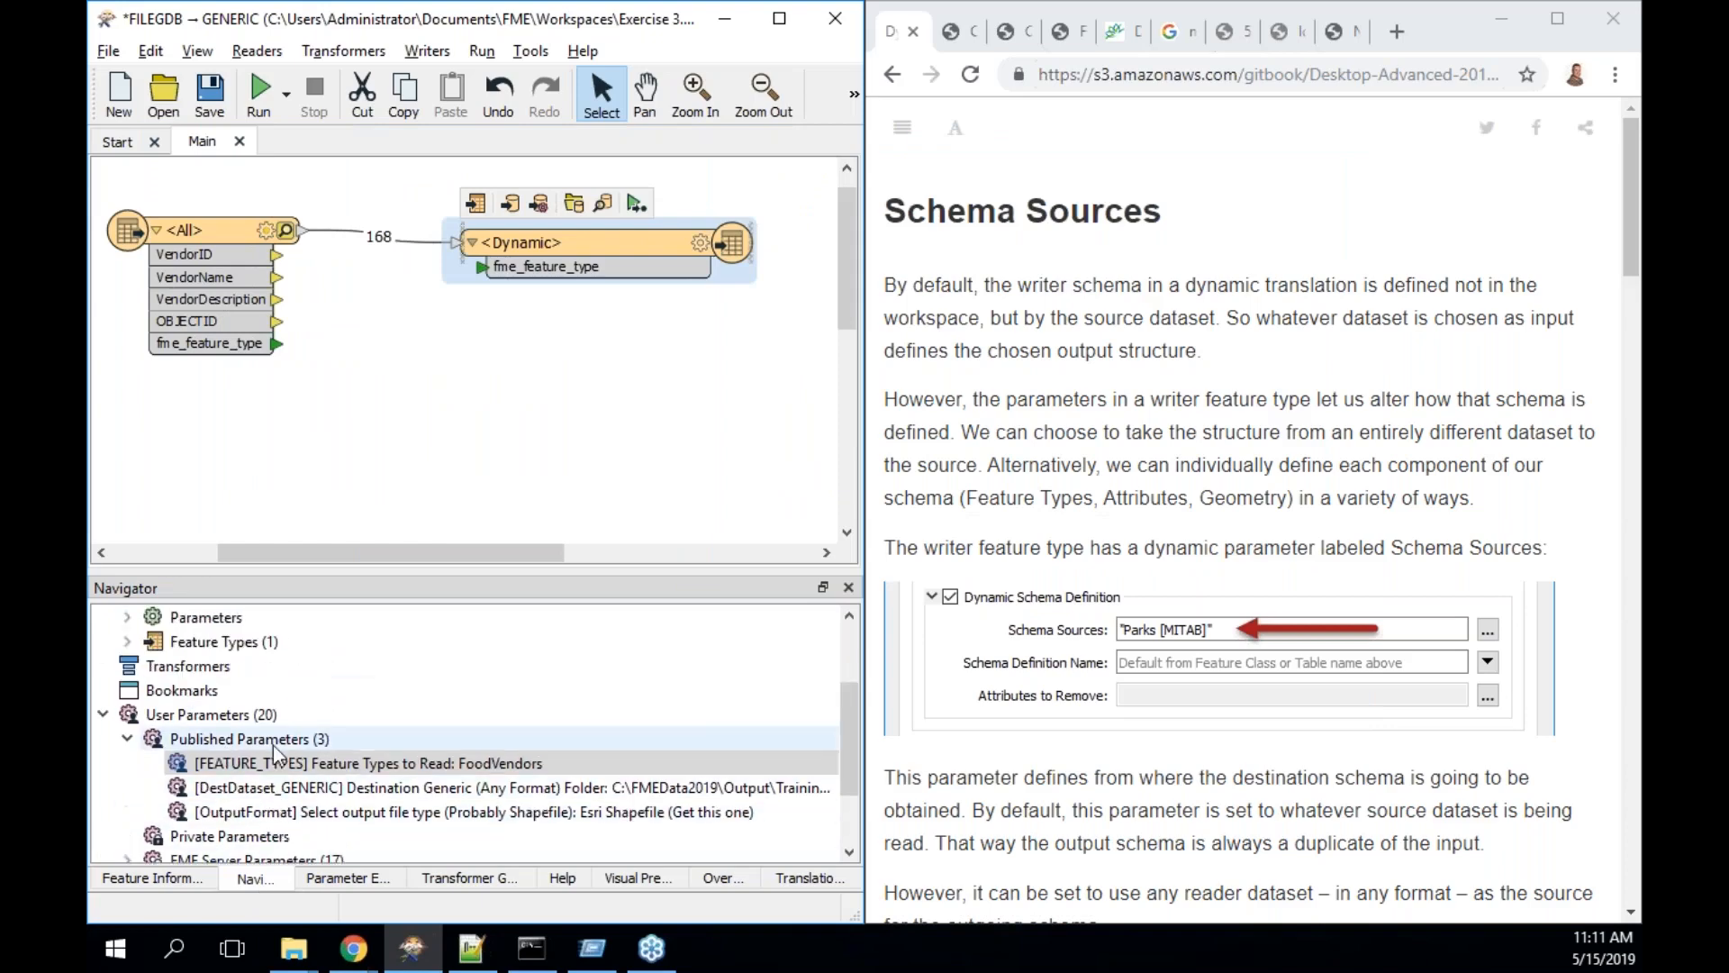
left_click(104, 835)
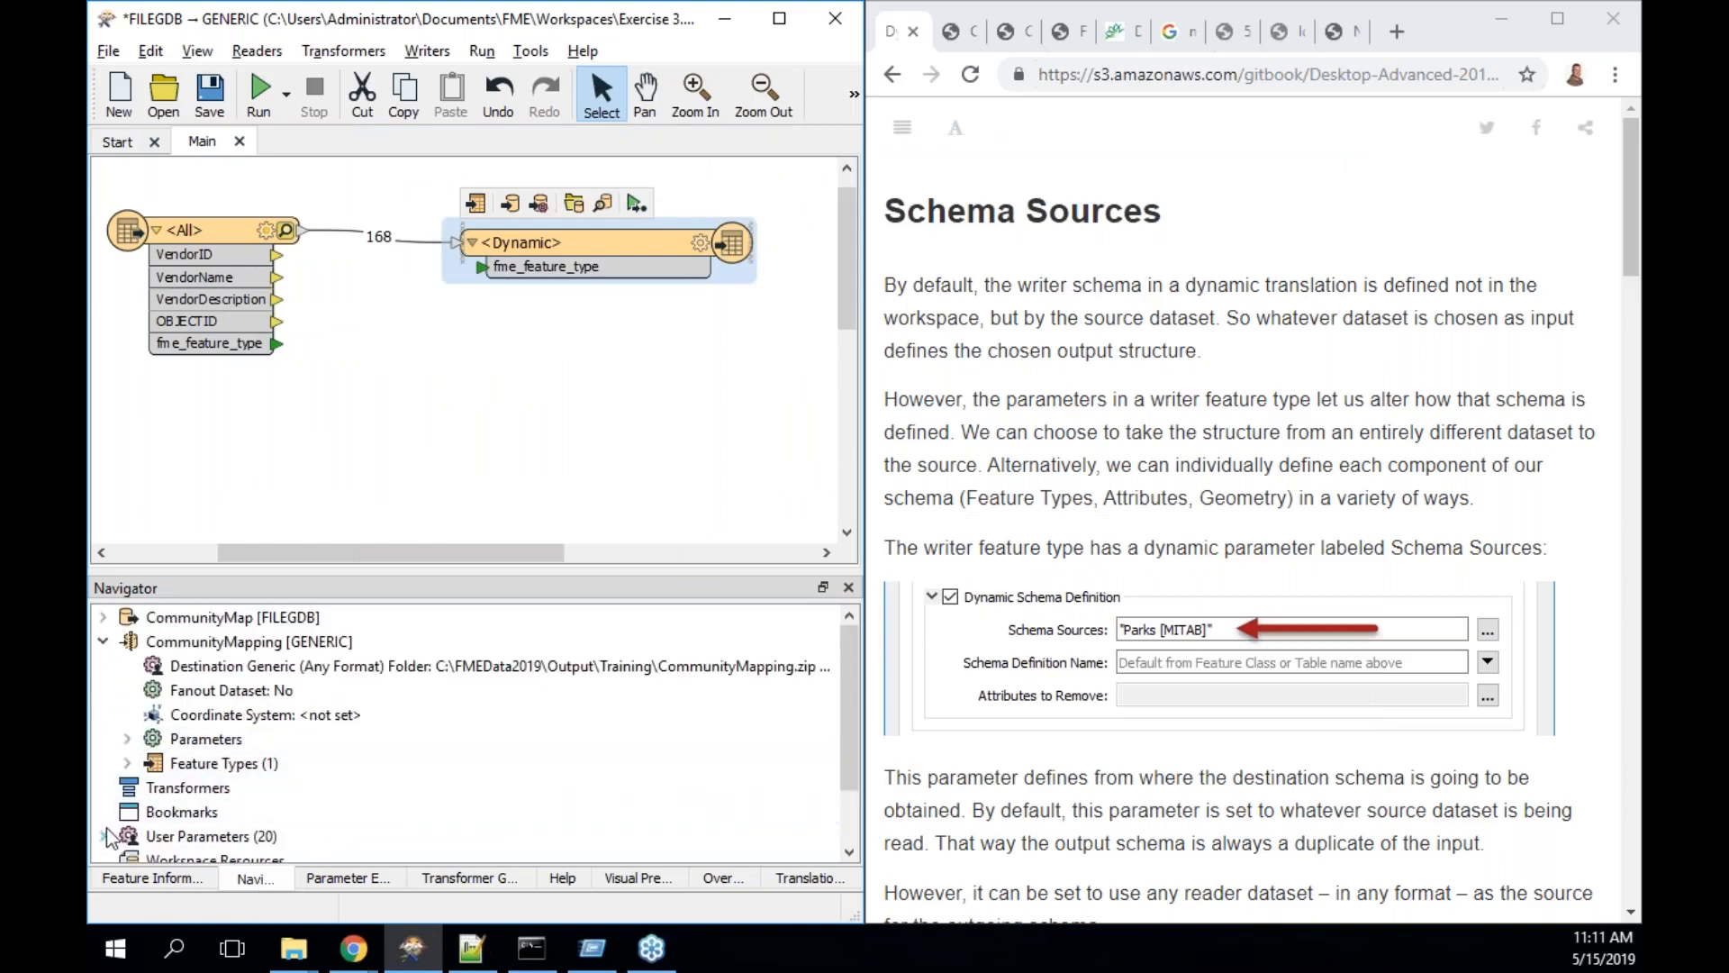
left_click(104, 640)
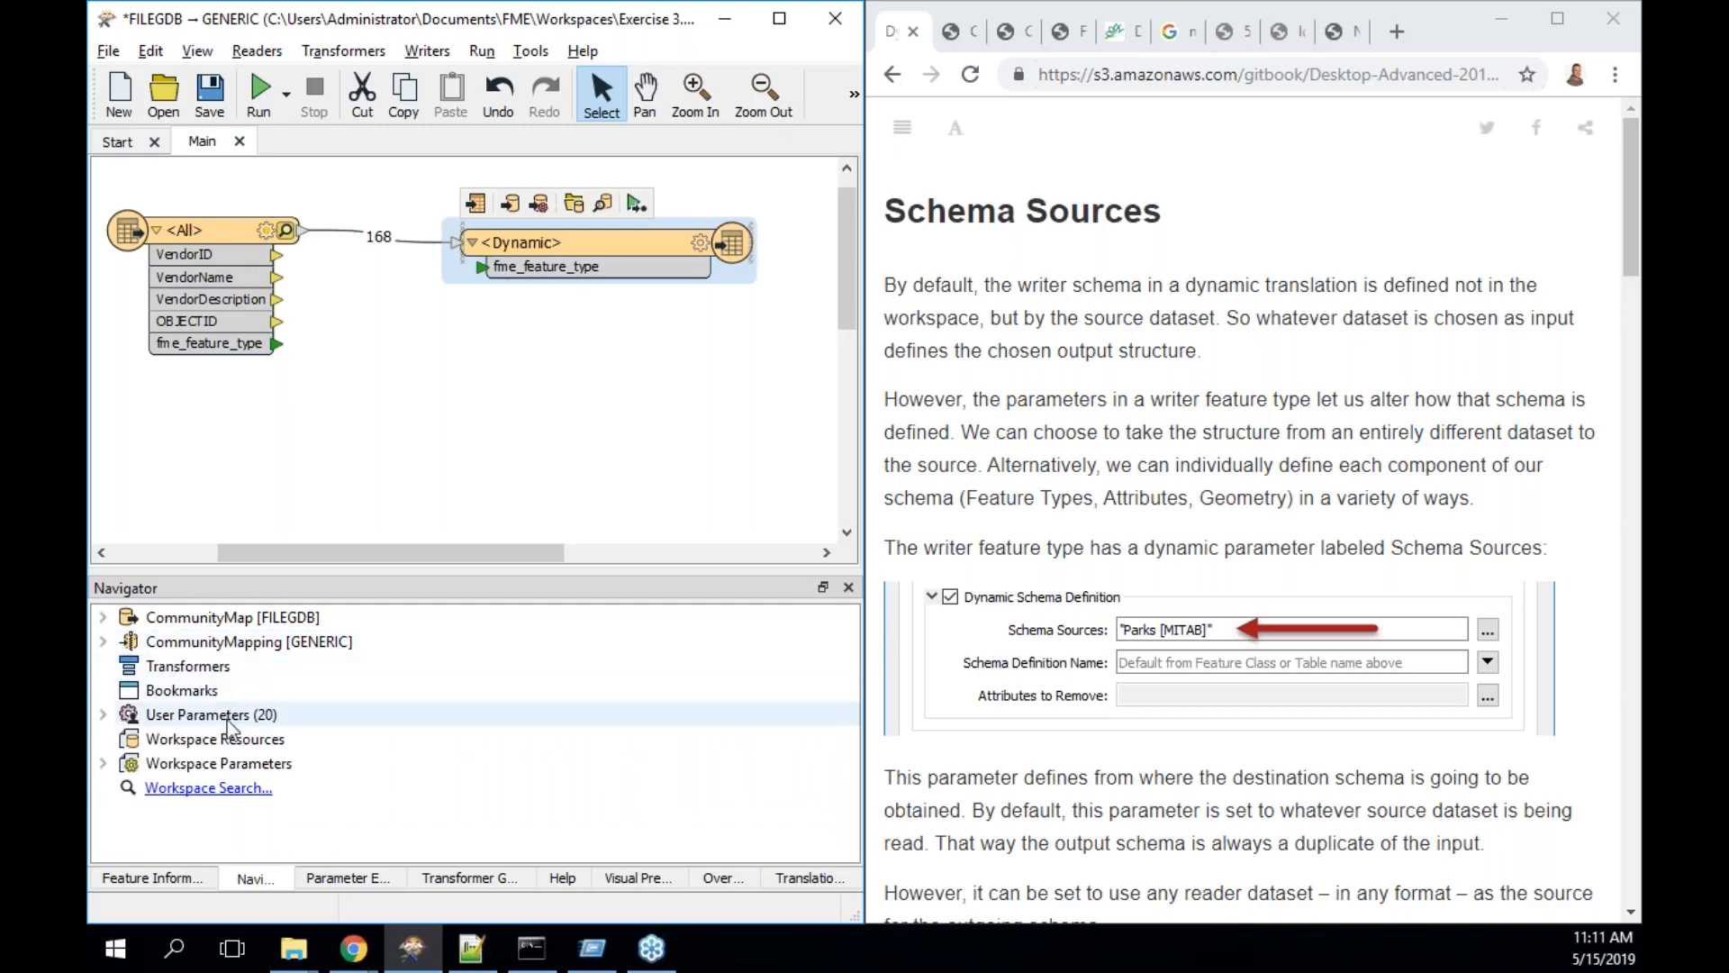
left_click(247, 739)
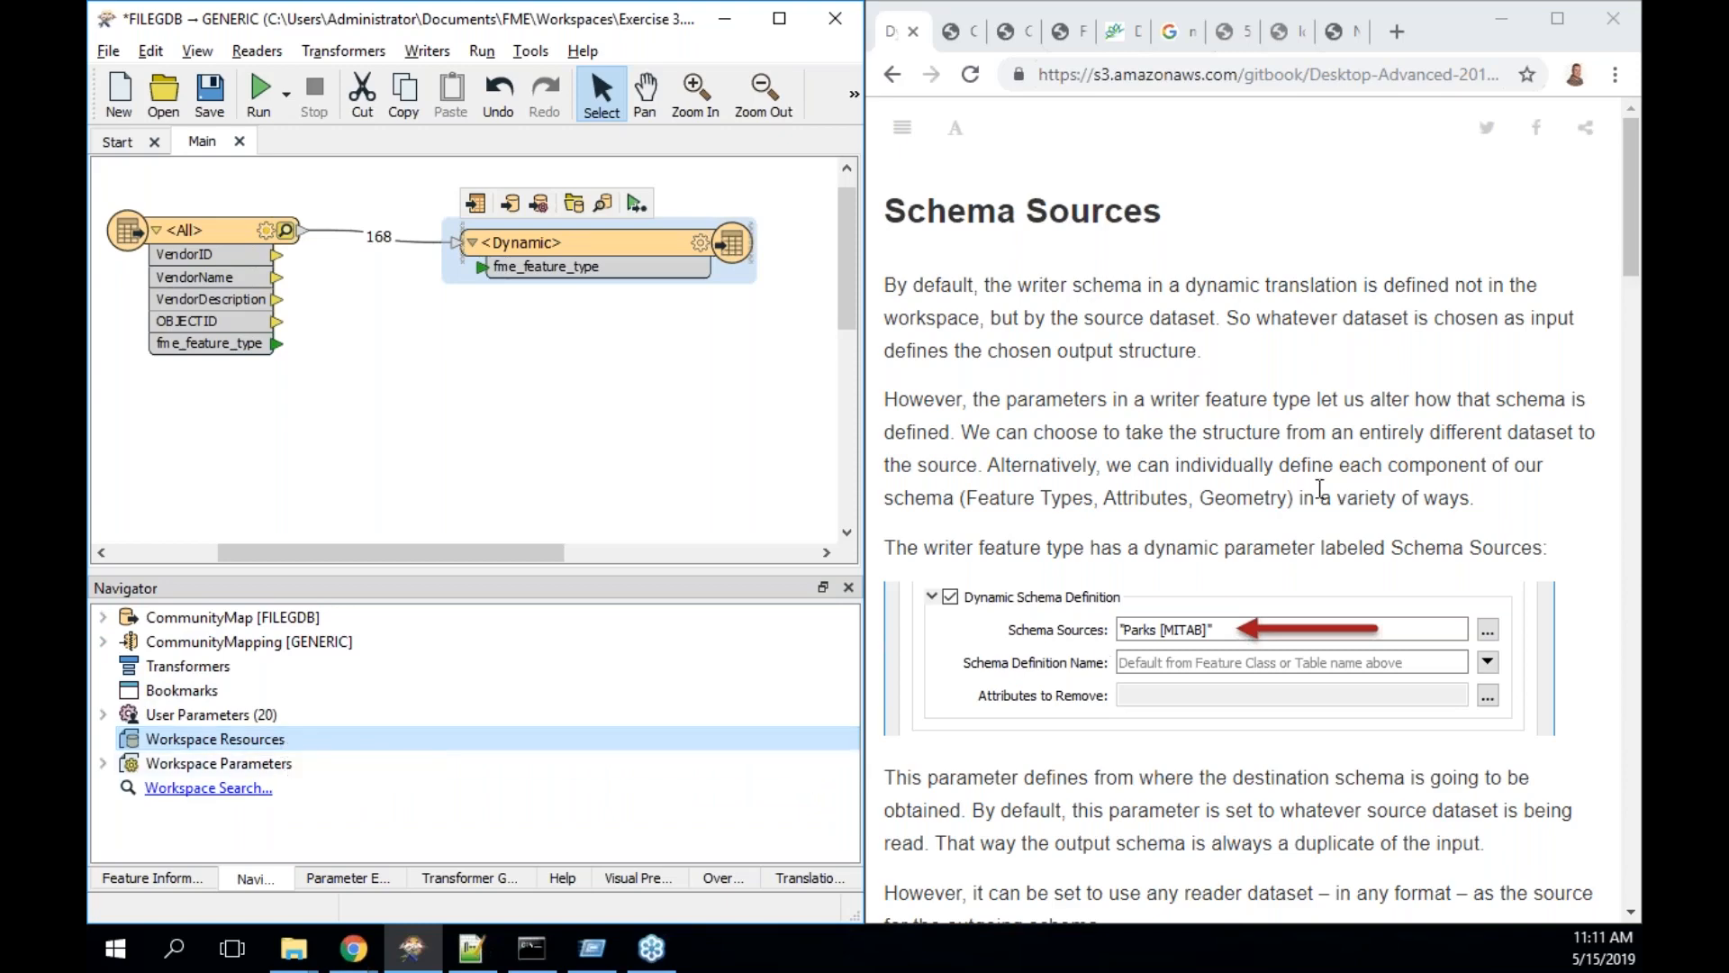
- Scroll the course guide past Resource Readers to the 'Why Use an External Schema?' section
scroll(992, 478, "down", 8)
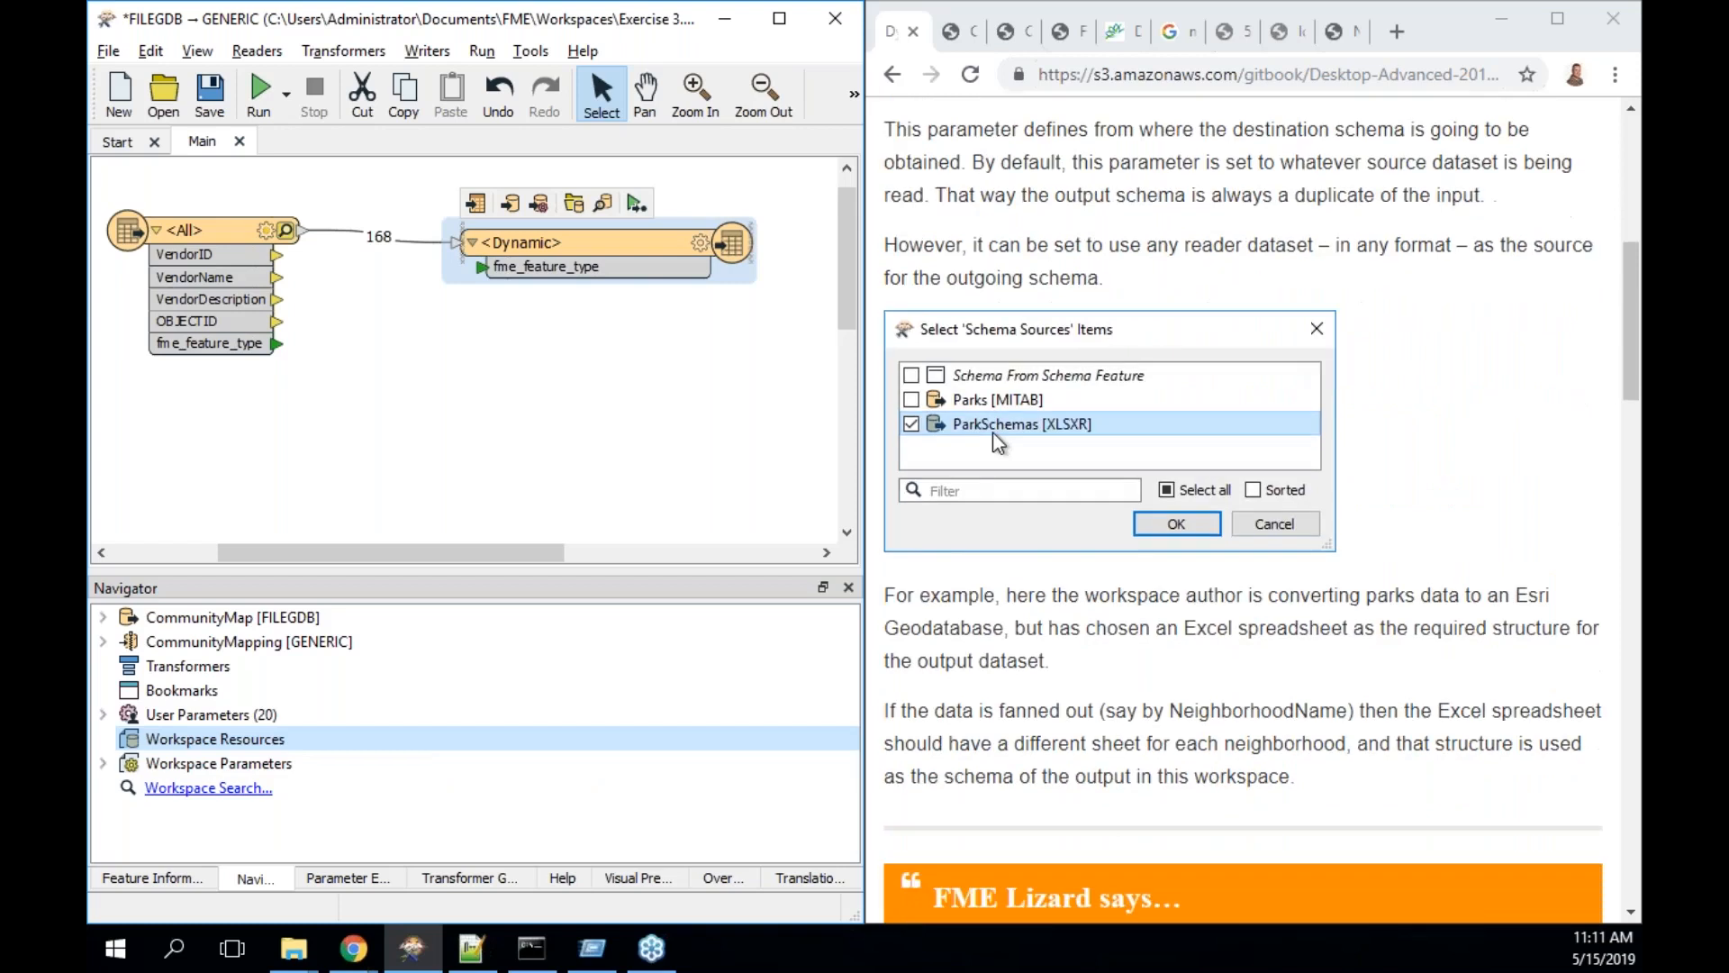
scroll(1261, 511, "down", 1)
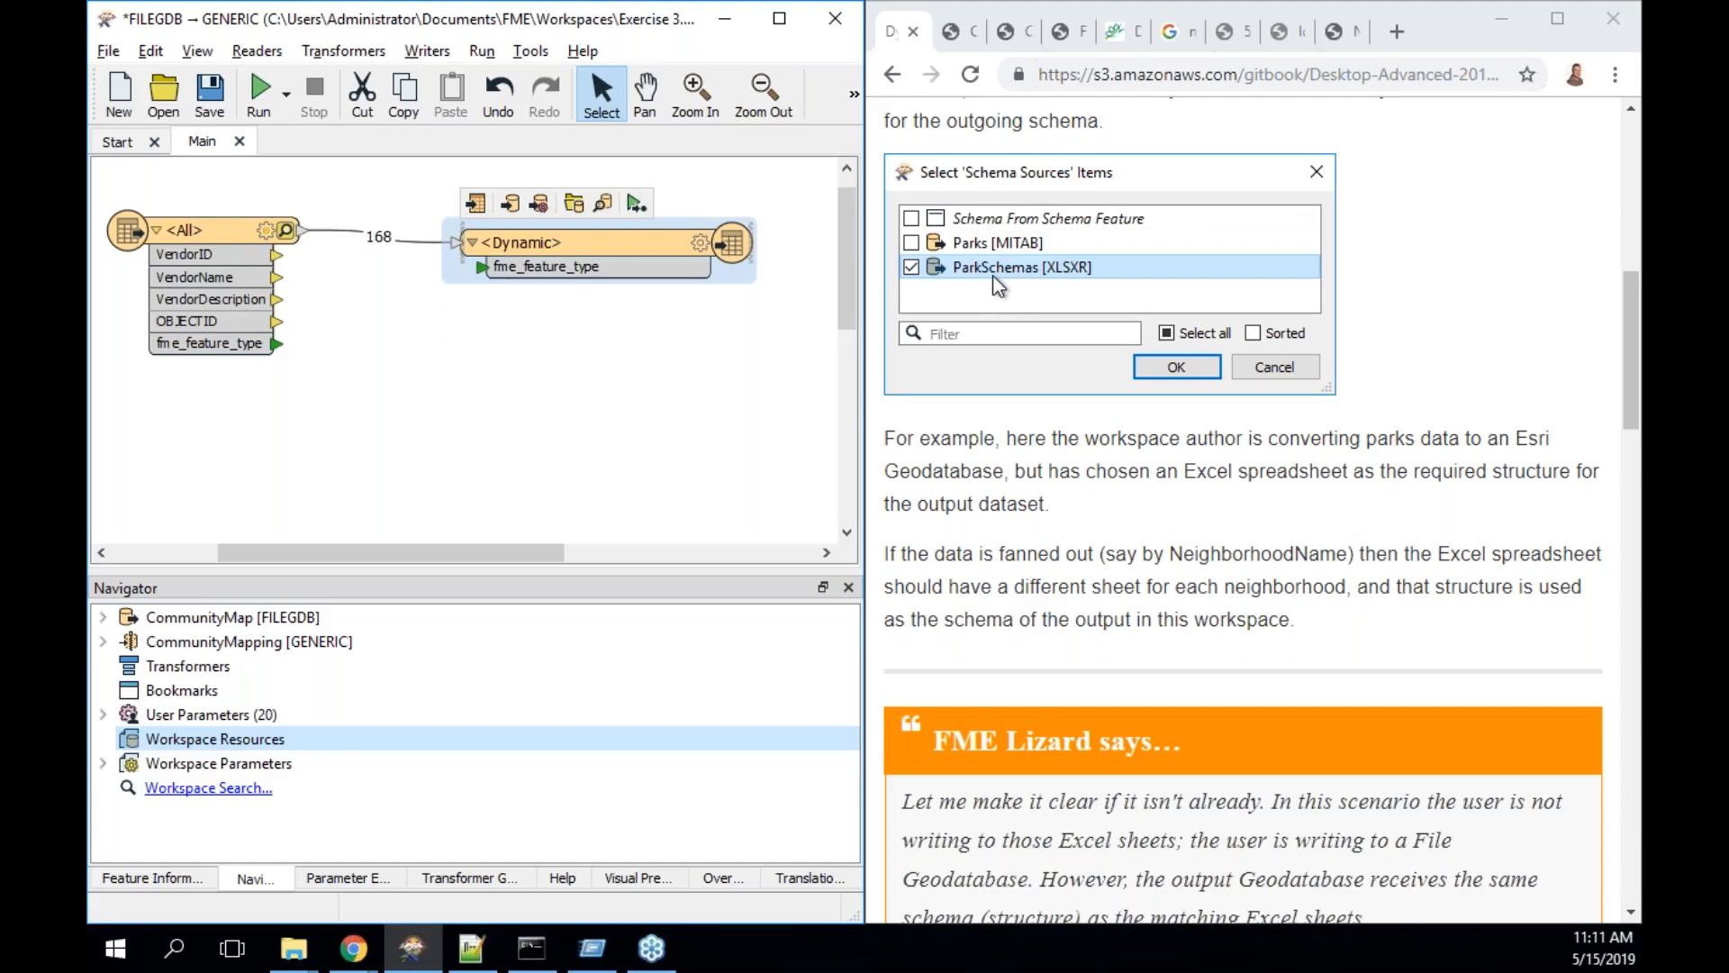
scroll(993, 279, "down", 8)
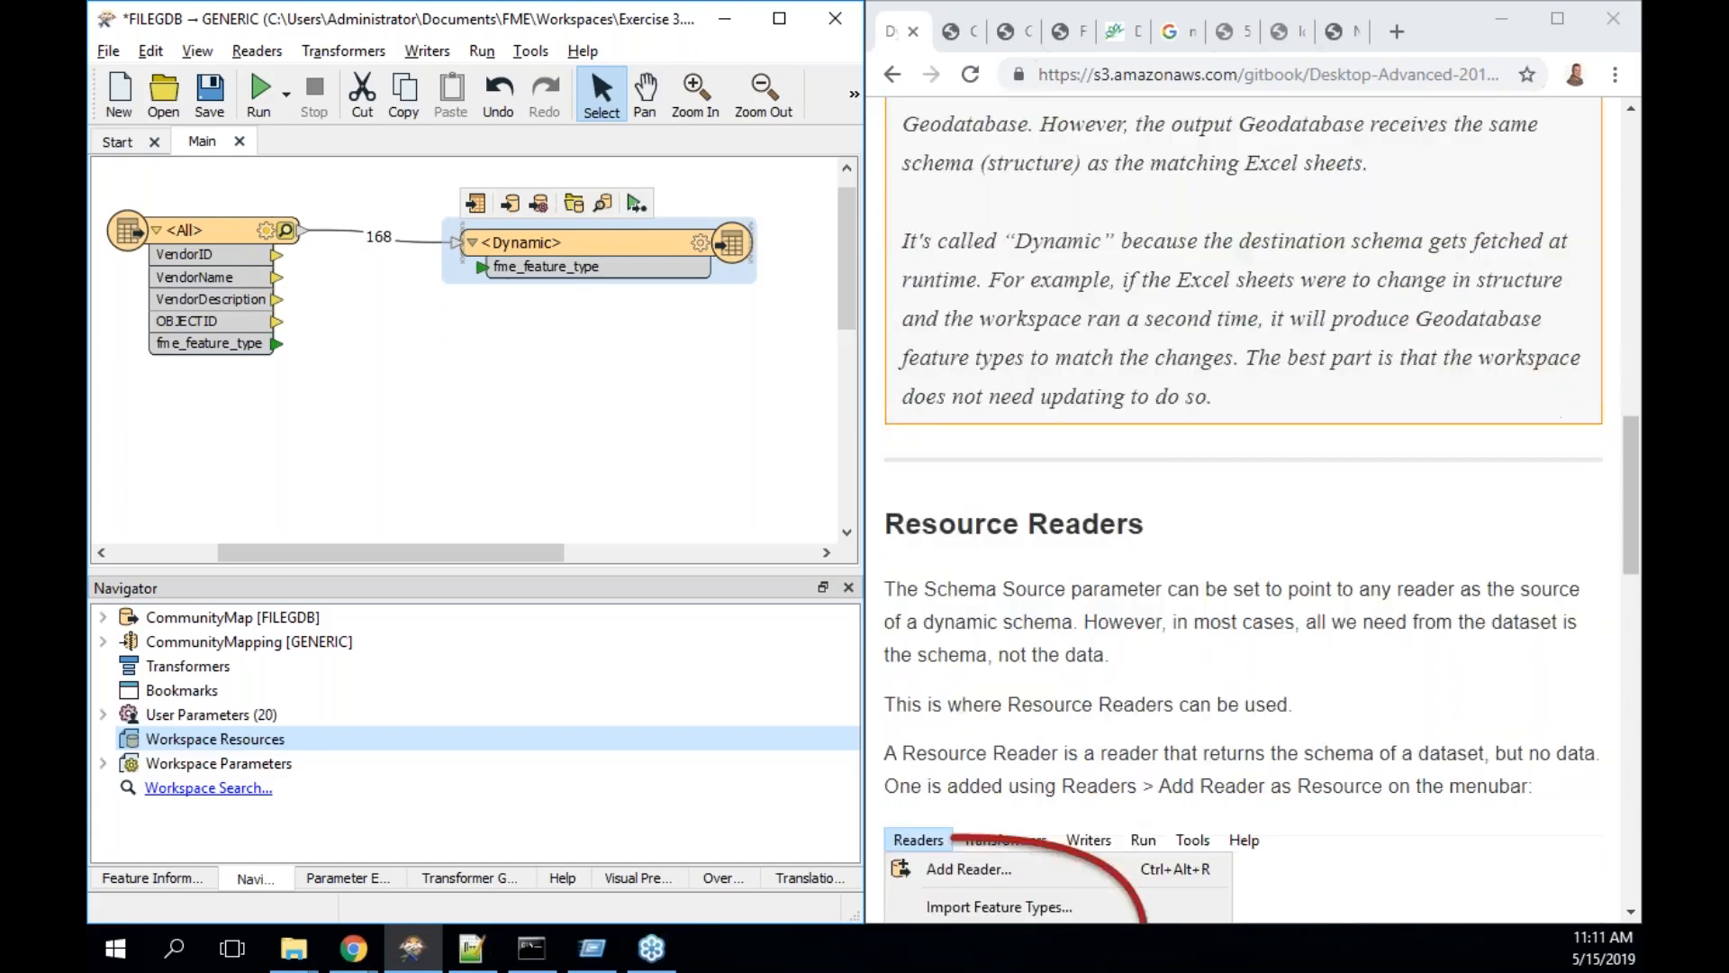
scroll(1262, 510, "down", 4)
scroll(1261, 511, "down", 2)
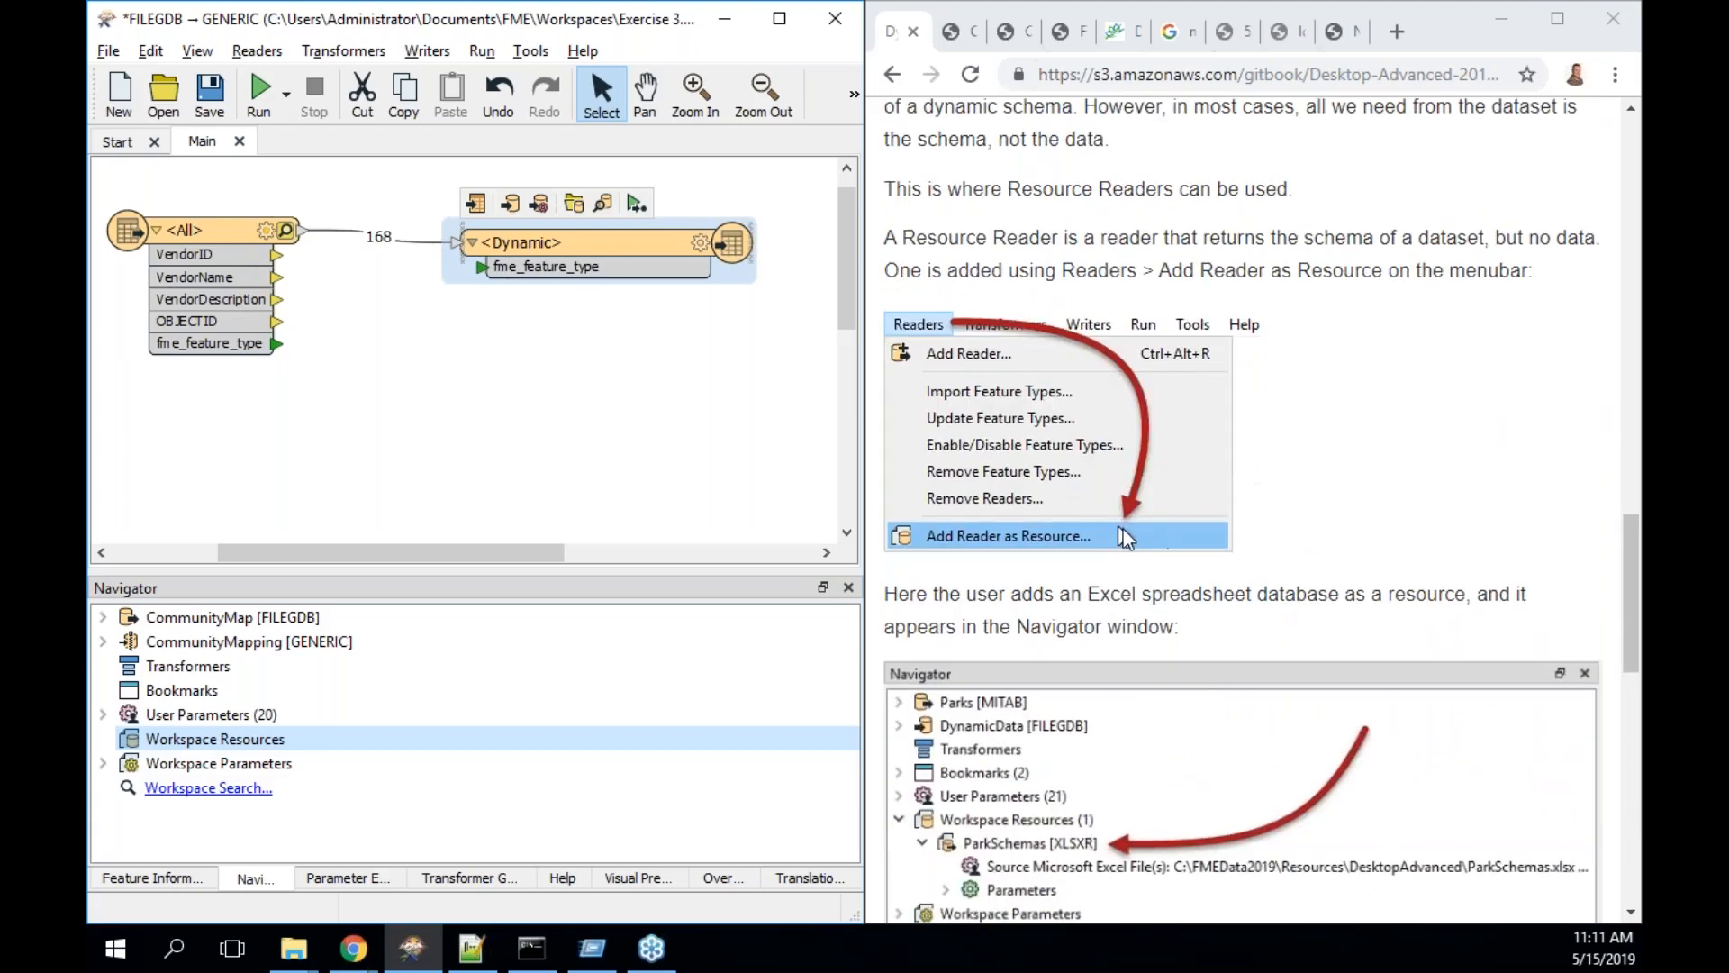
scroll(1122, 528, "down", 4)
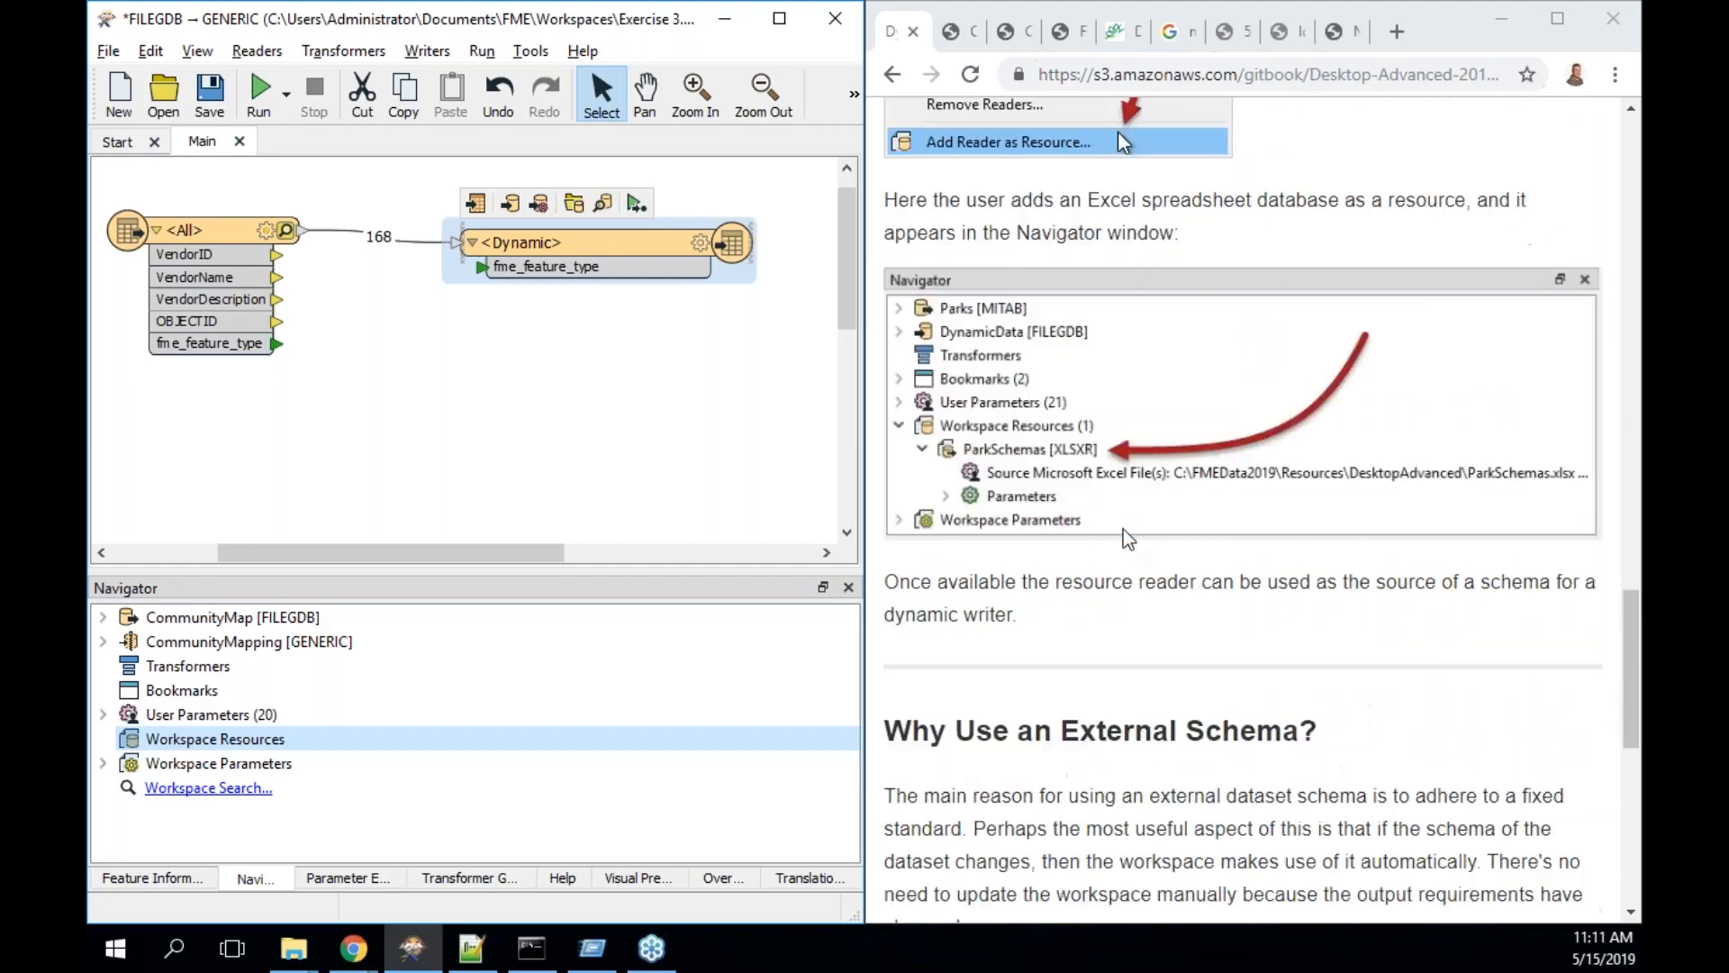
scroll(1123, 531, "down", 4)
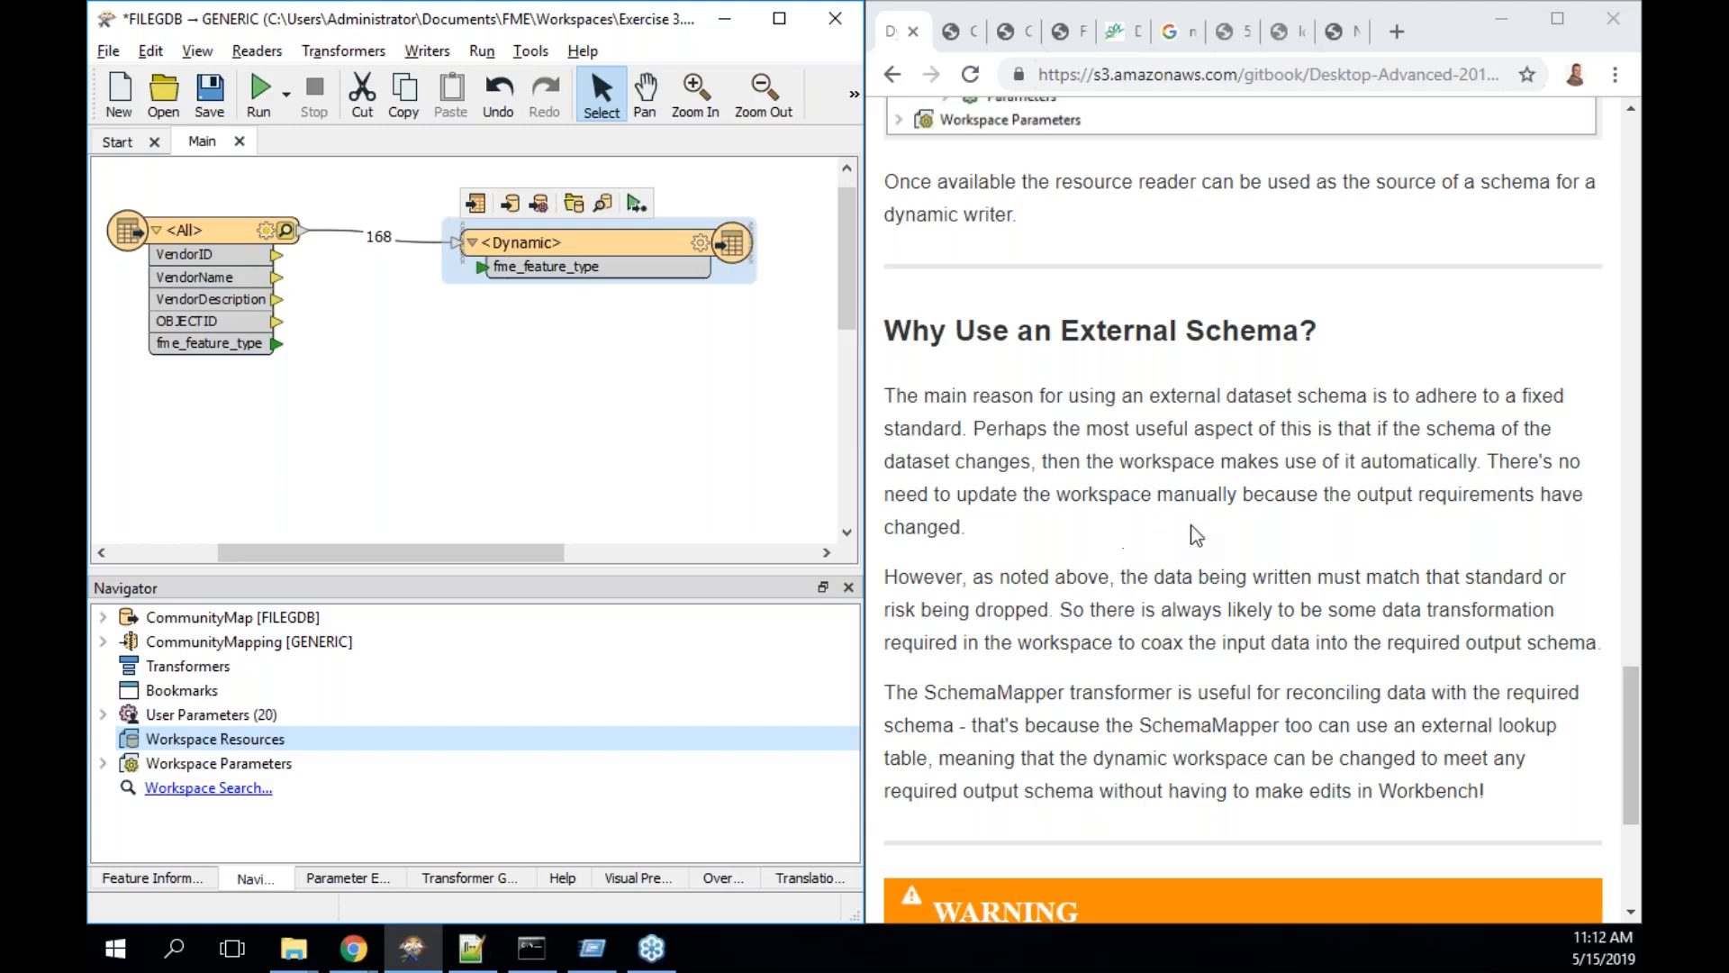
- Read to the end of 'Why Use an External Schema?' and advance to the Dynamic Attributes page
scroll(1196, 535, "up", 10)
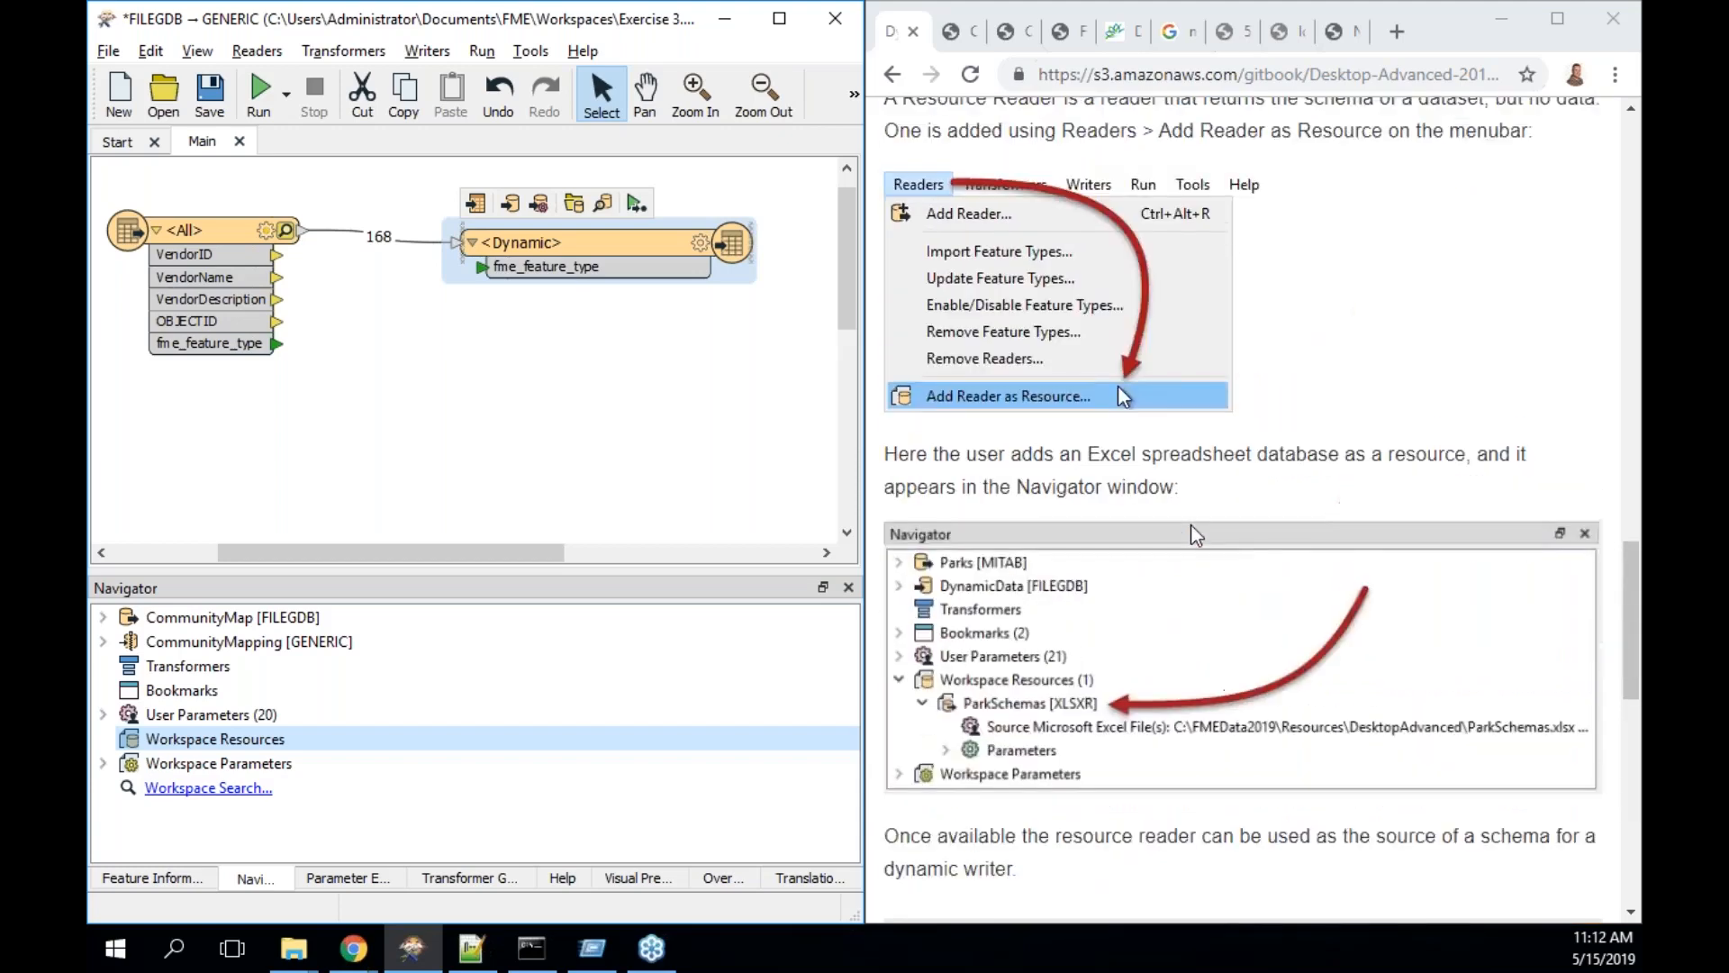
scroll(1191, 531, "down", 1)
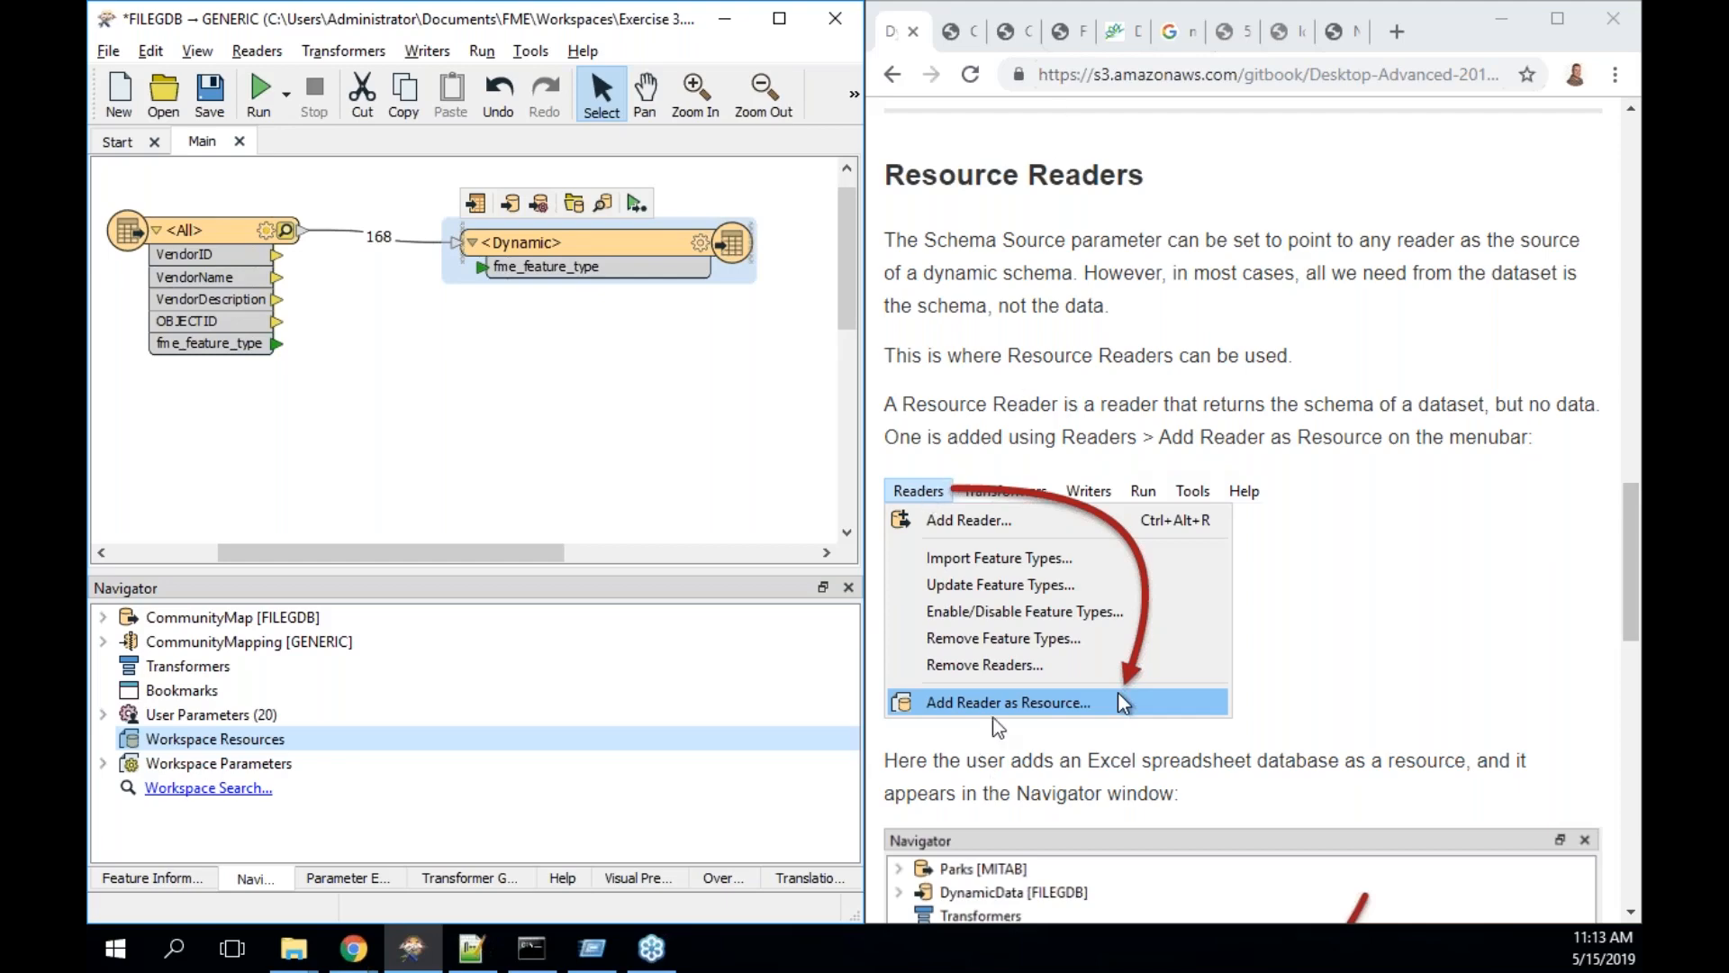
scroll(1000, 730, "down", 3)
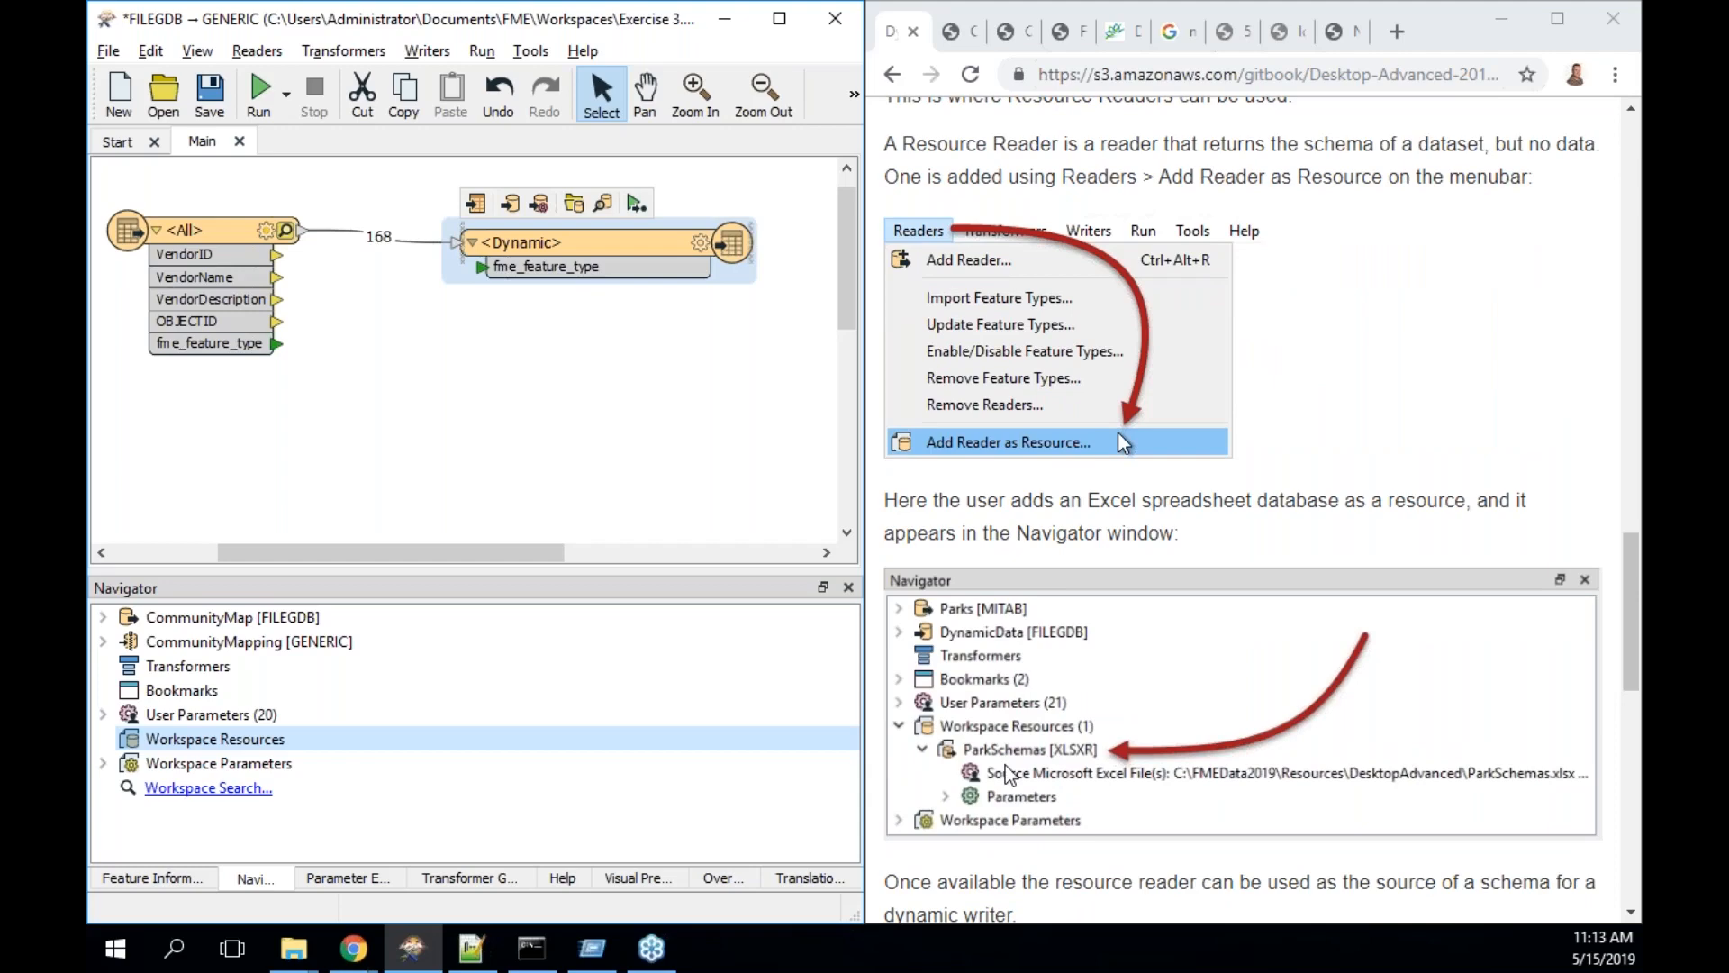
scroll(1005, 764, "down", 10)
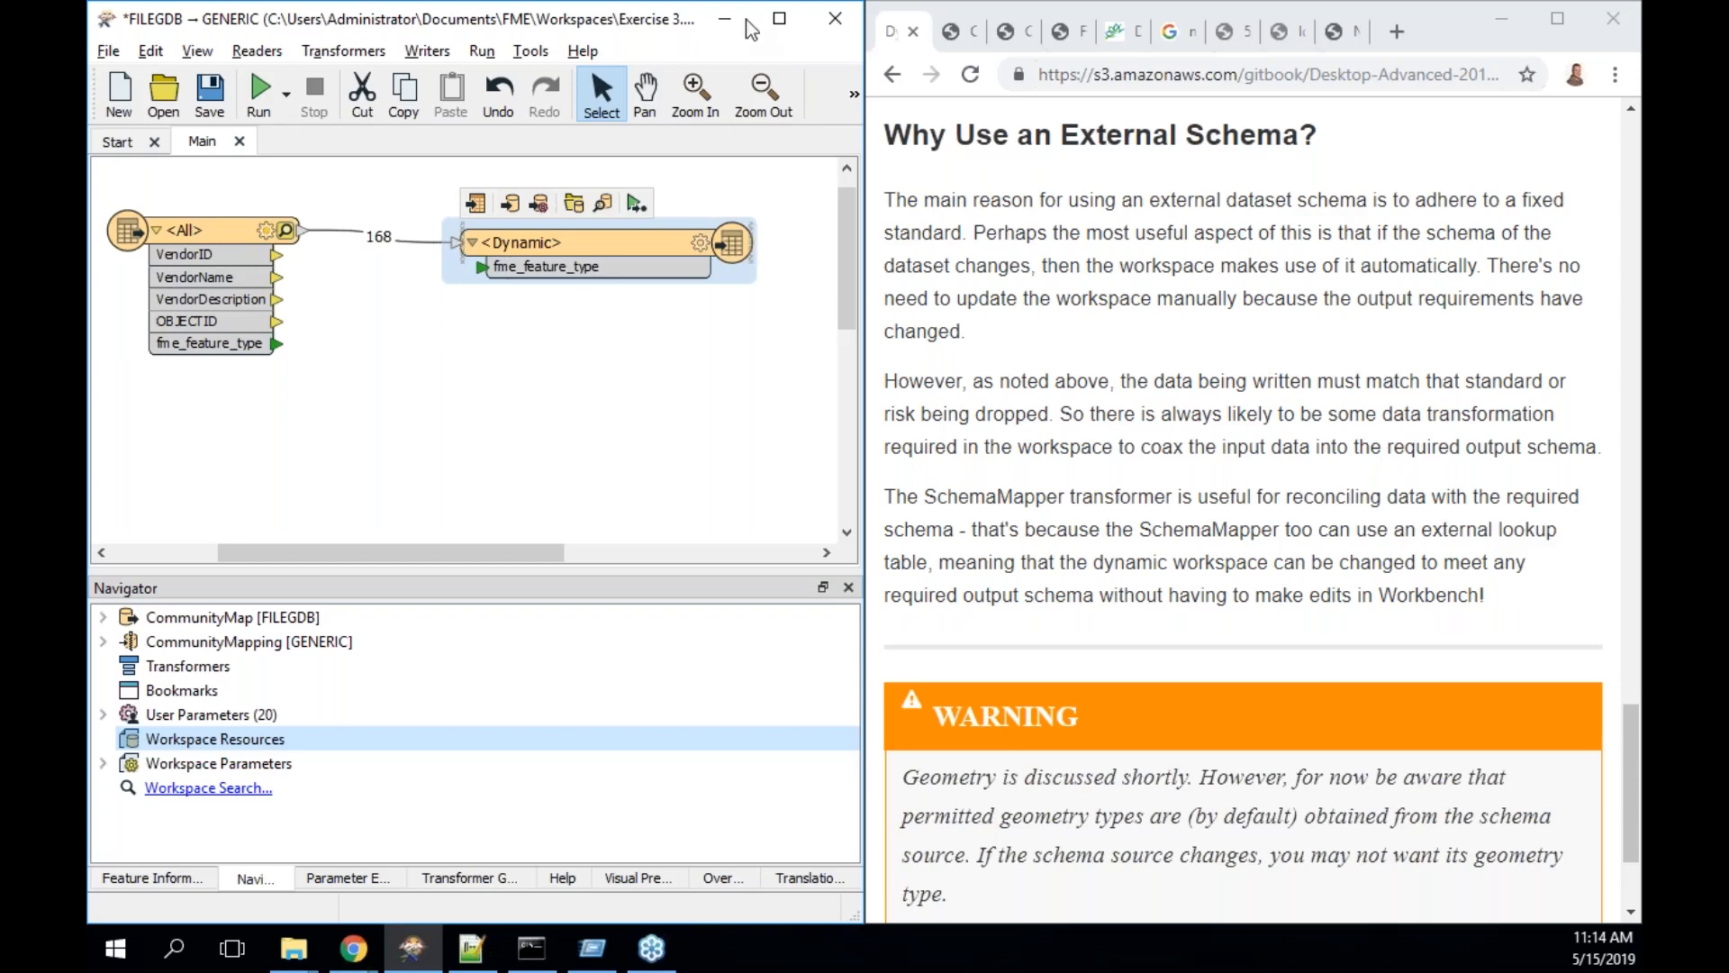
scroll(1324, 759, "down", 2)
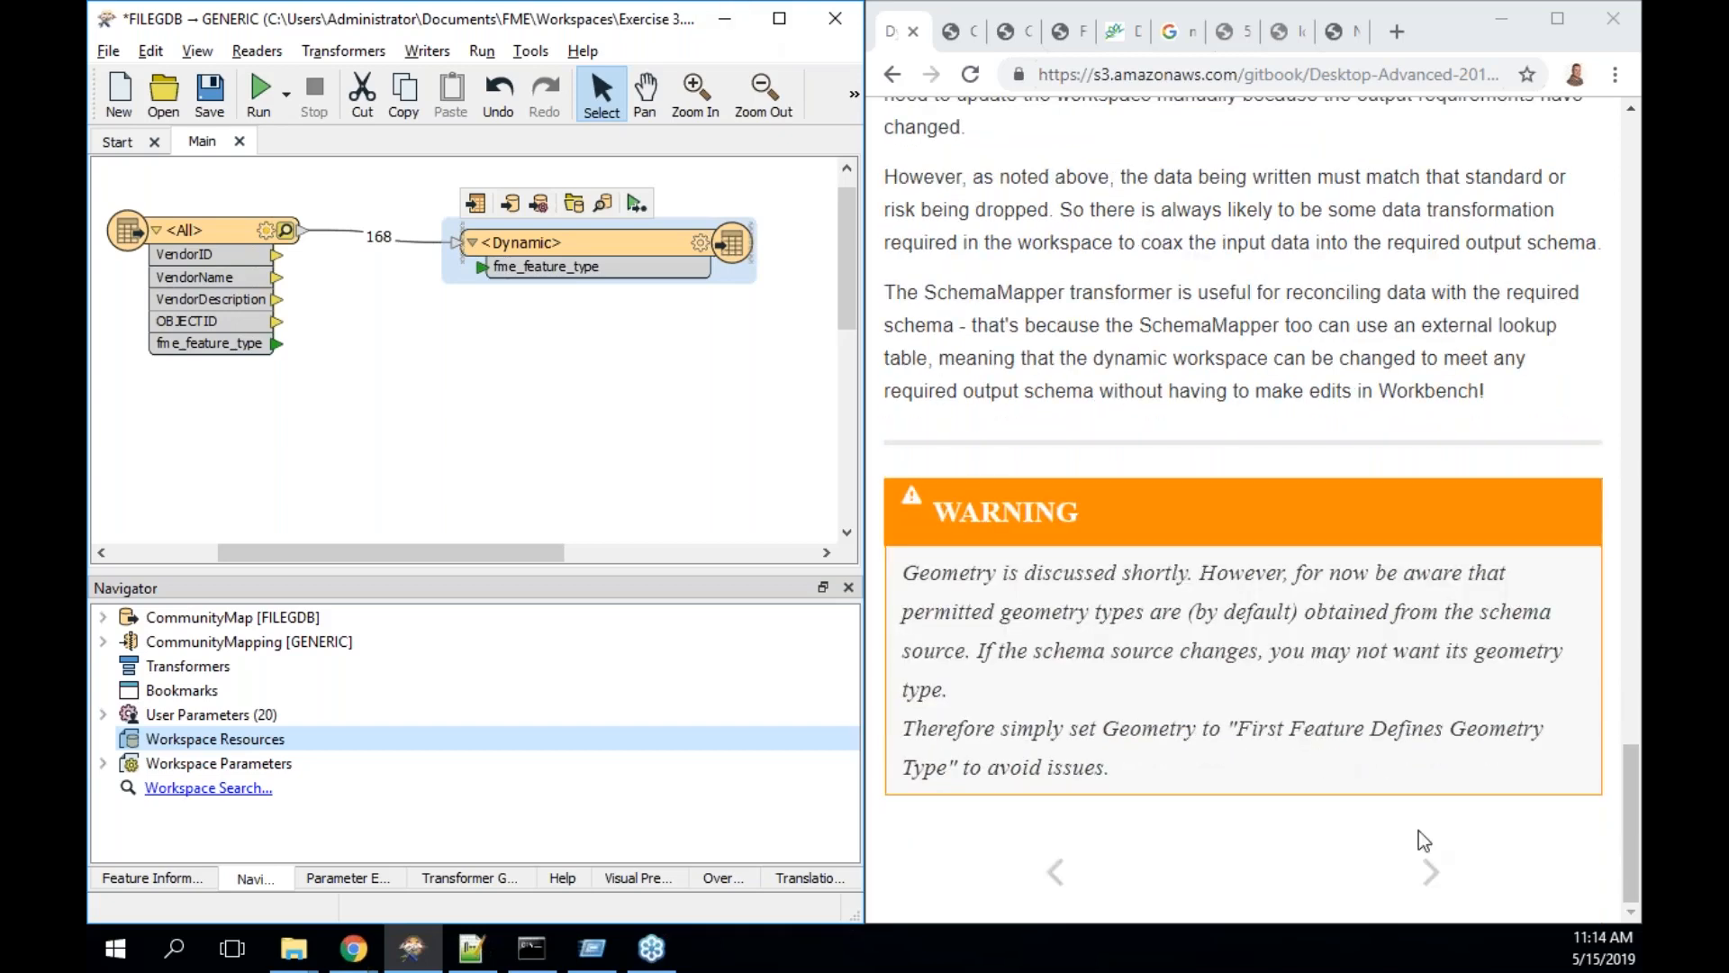
left_click(1430, 871)
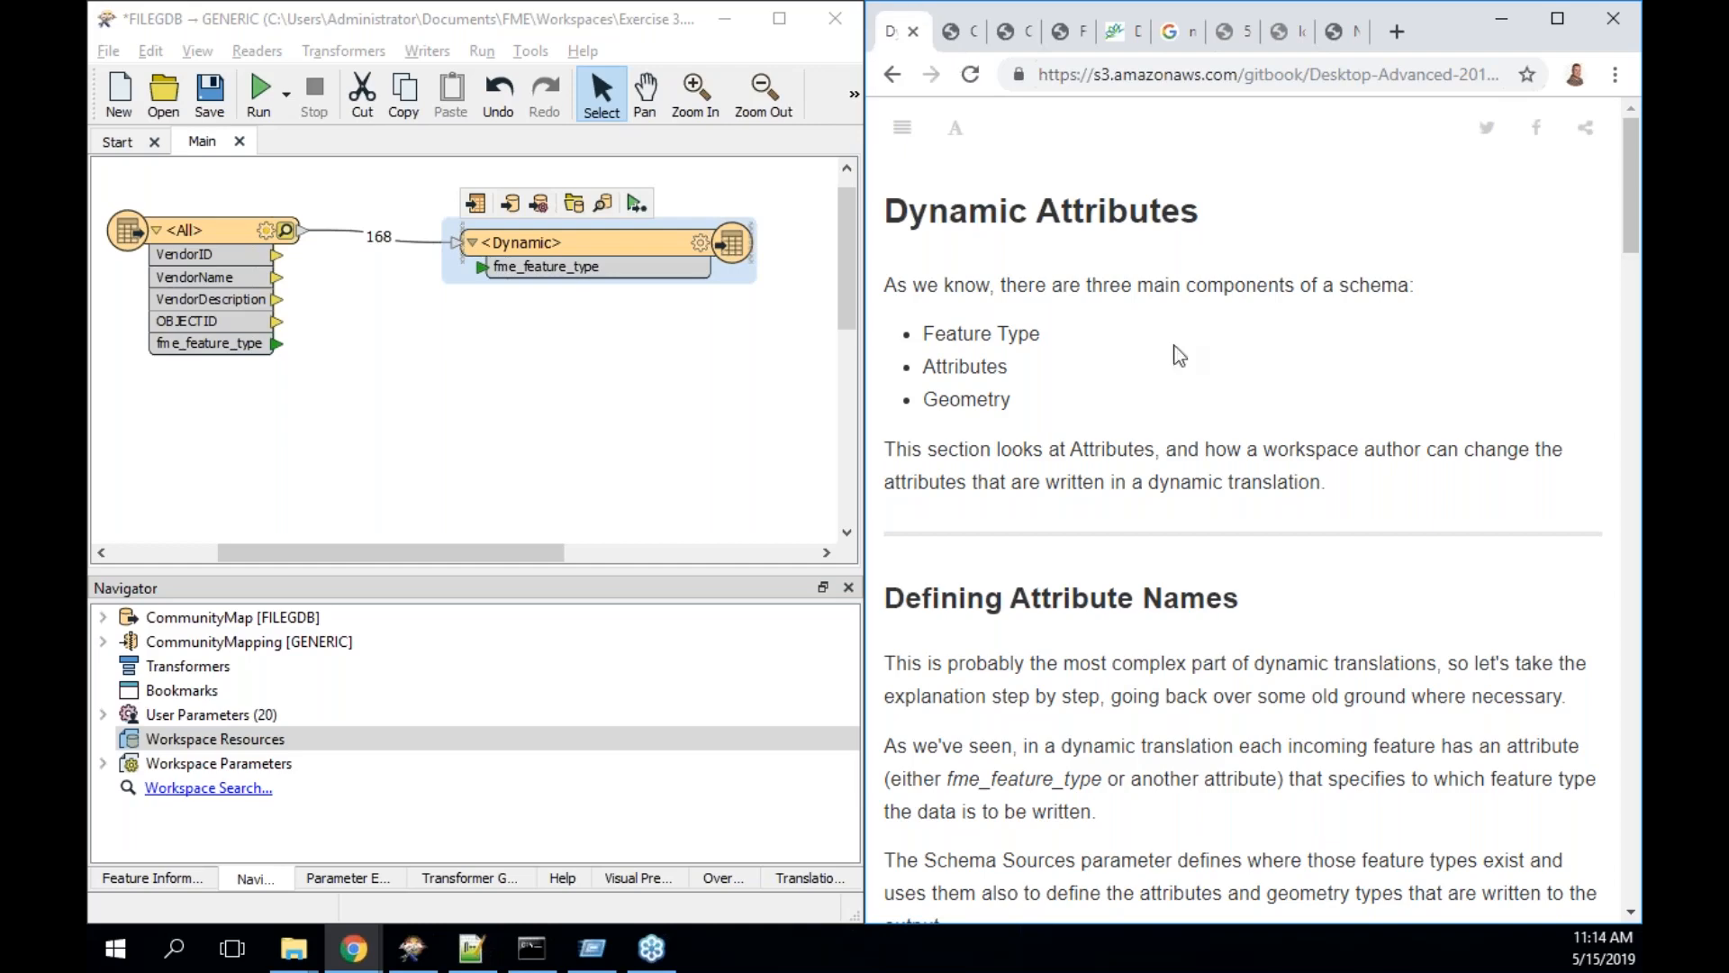
- Scroll to Defining Attribute Names and open the <Dynamic> writer feature type's settings
scroll(1191, 432, "down", 2)
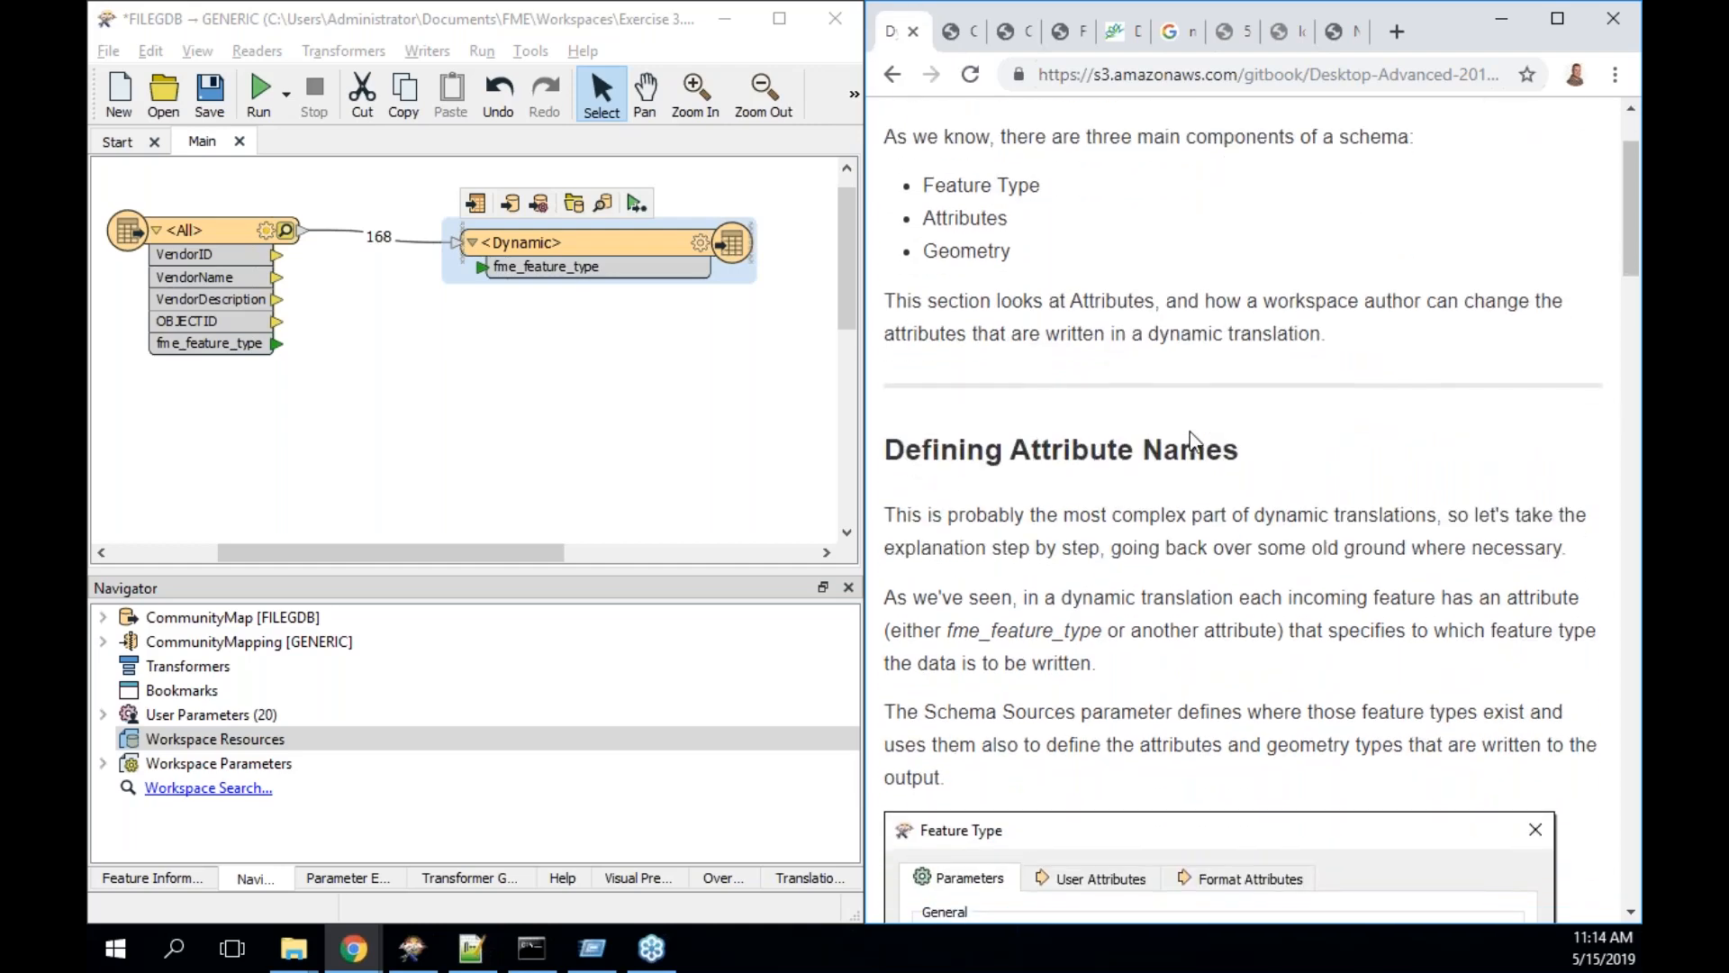
scroll(1190, 441, "down", 2)
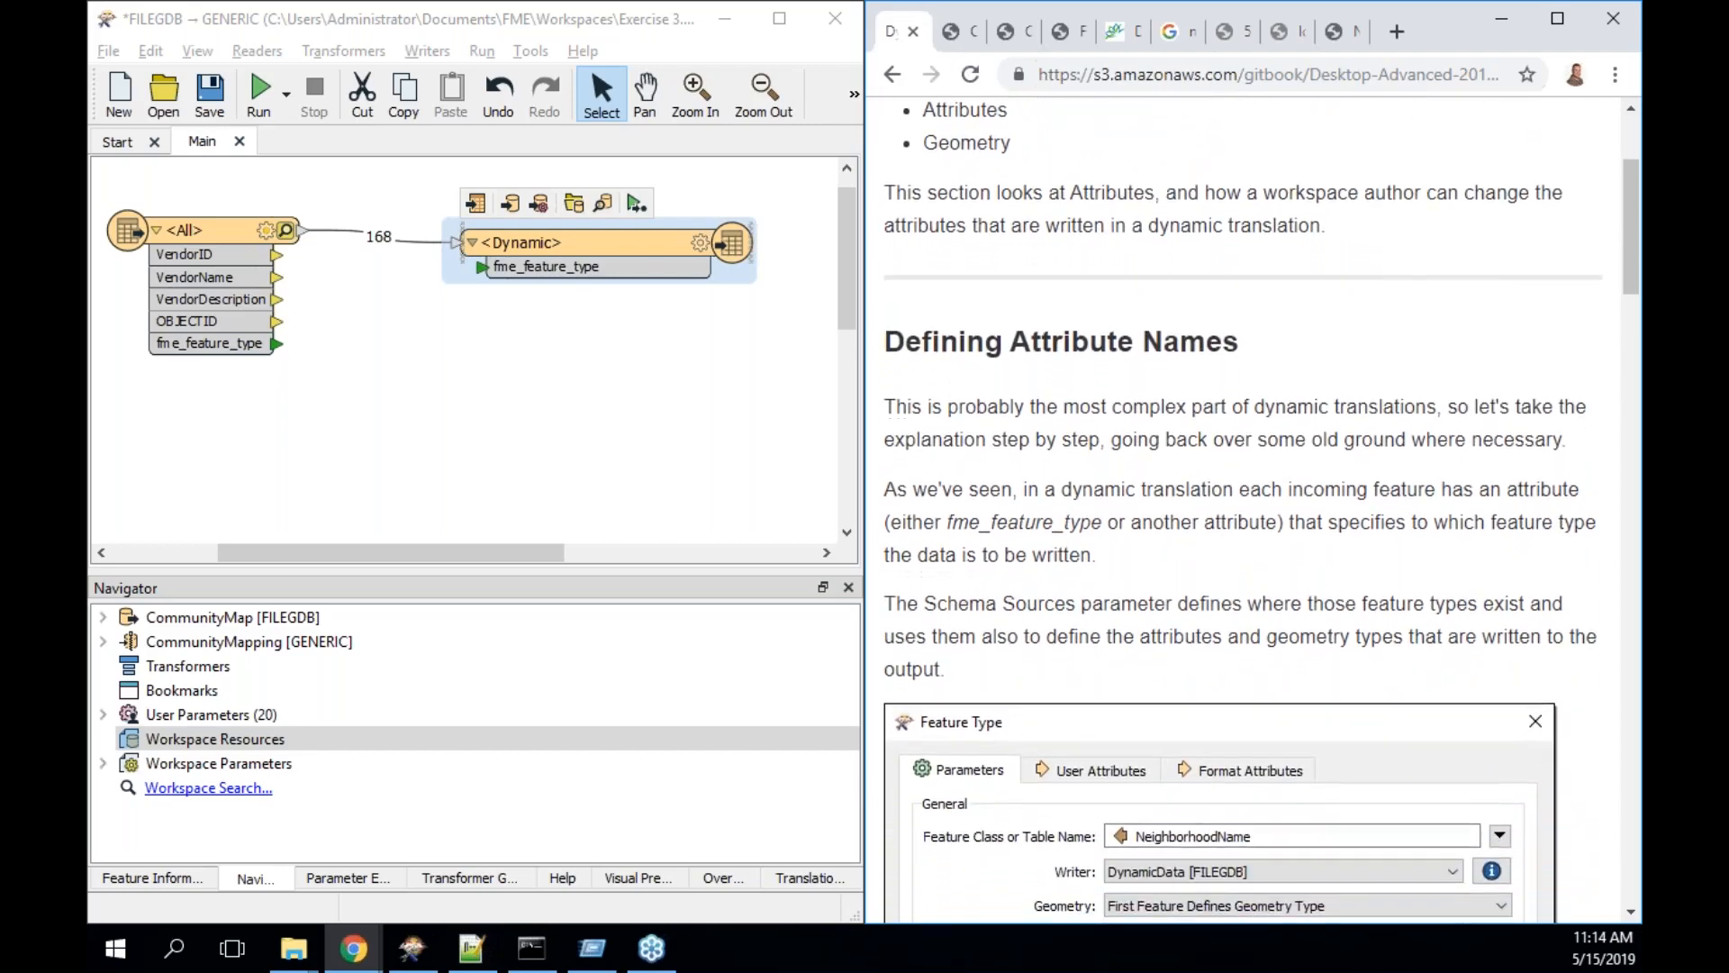
double_click(675, 267)
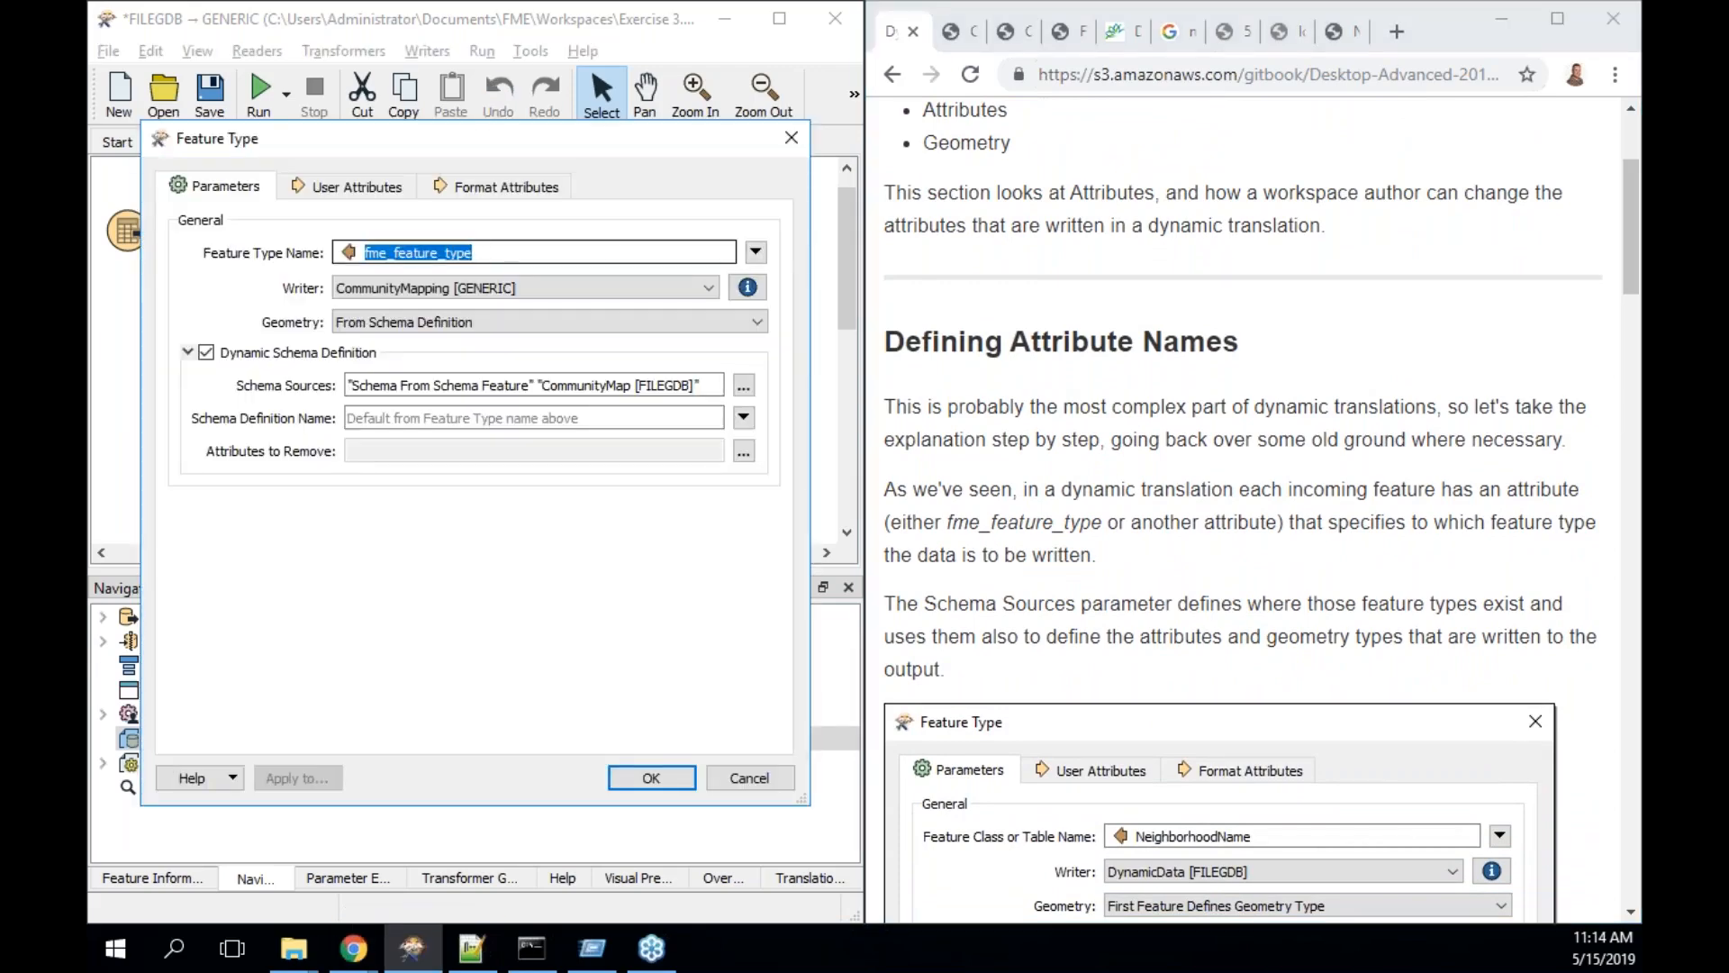
left_click(414, 417)
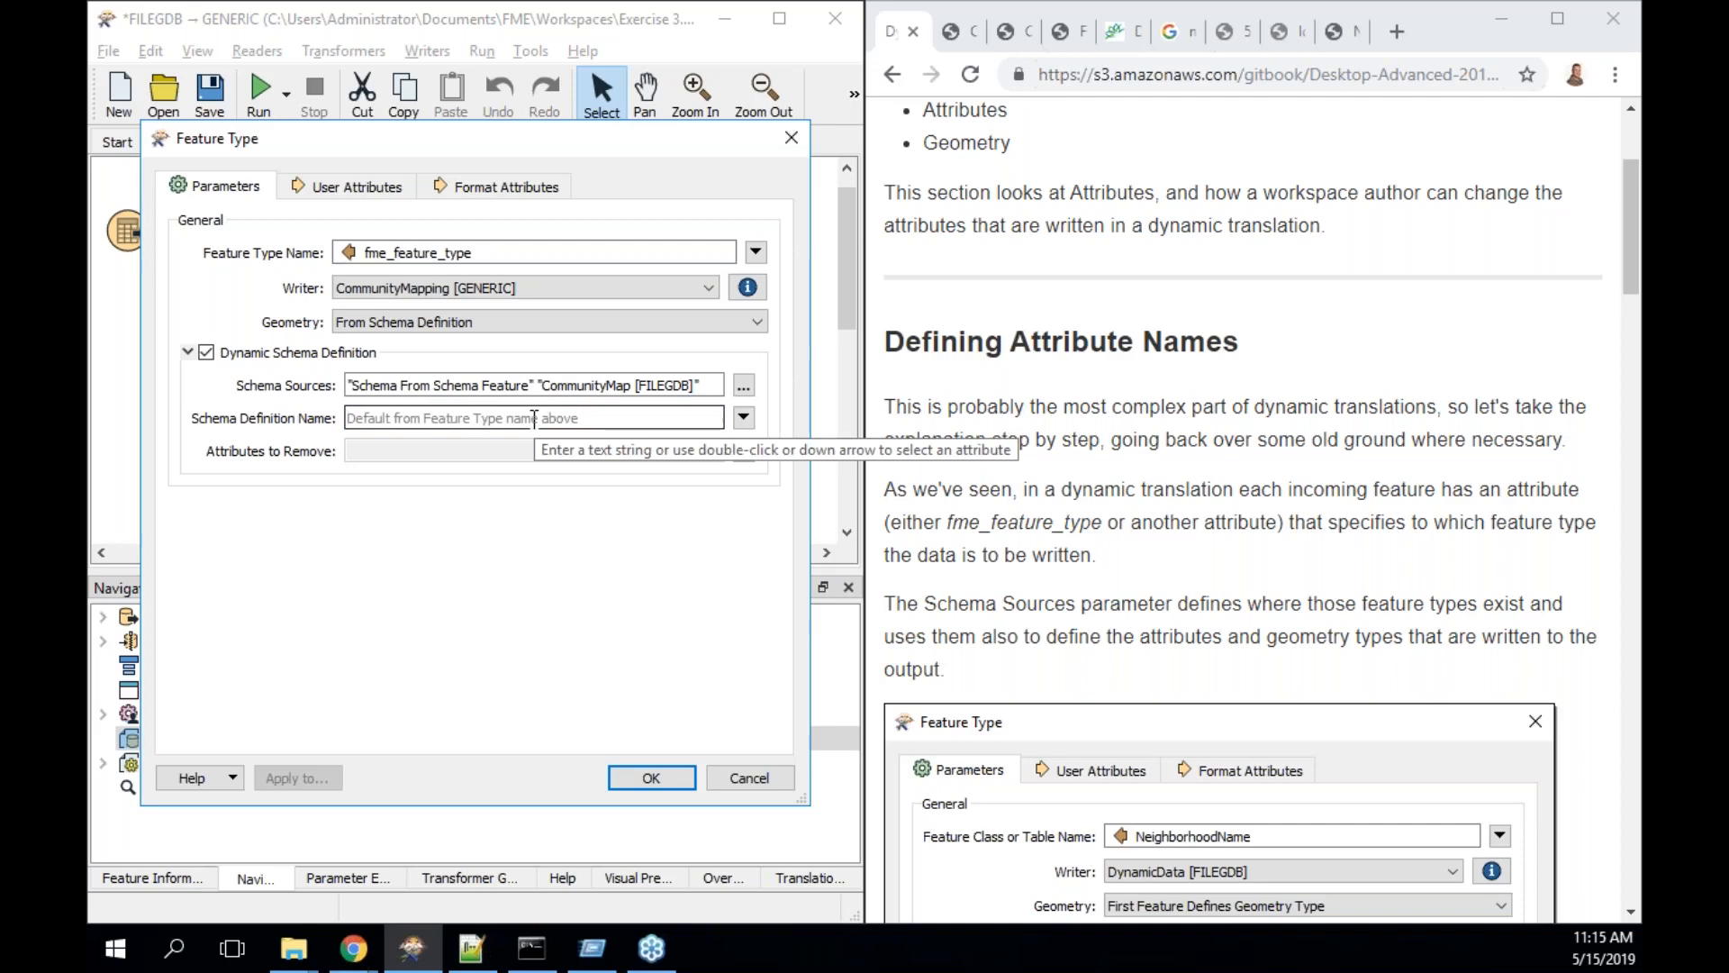
scroll(1290, 563, "down", 3)
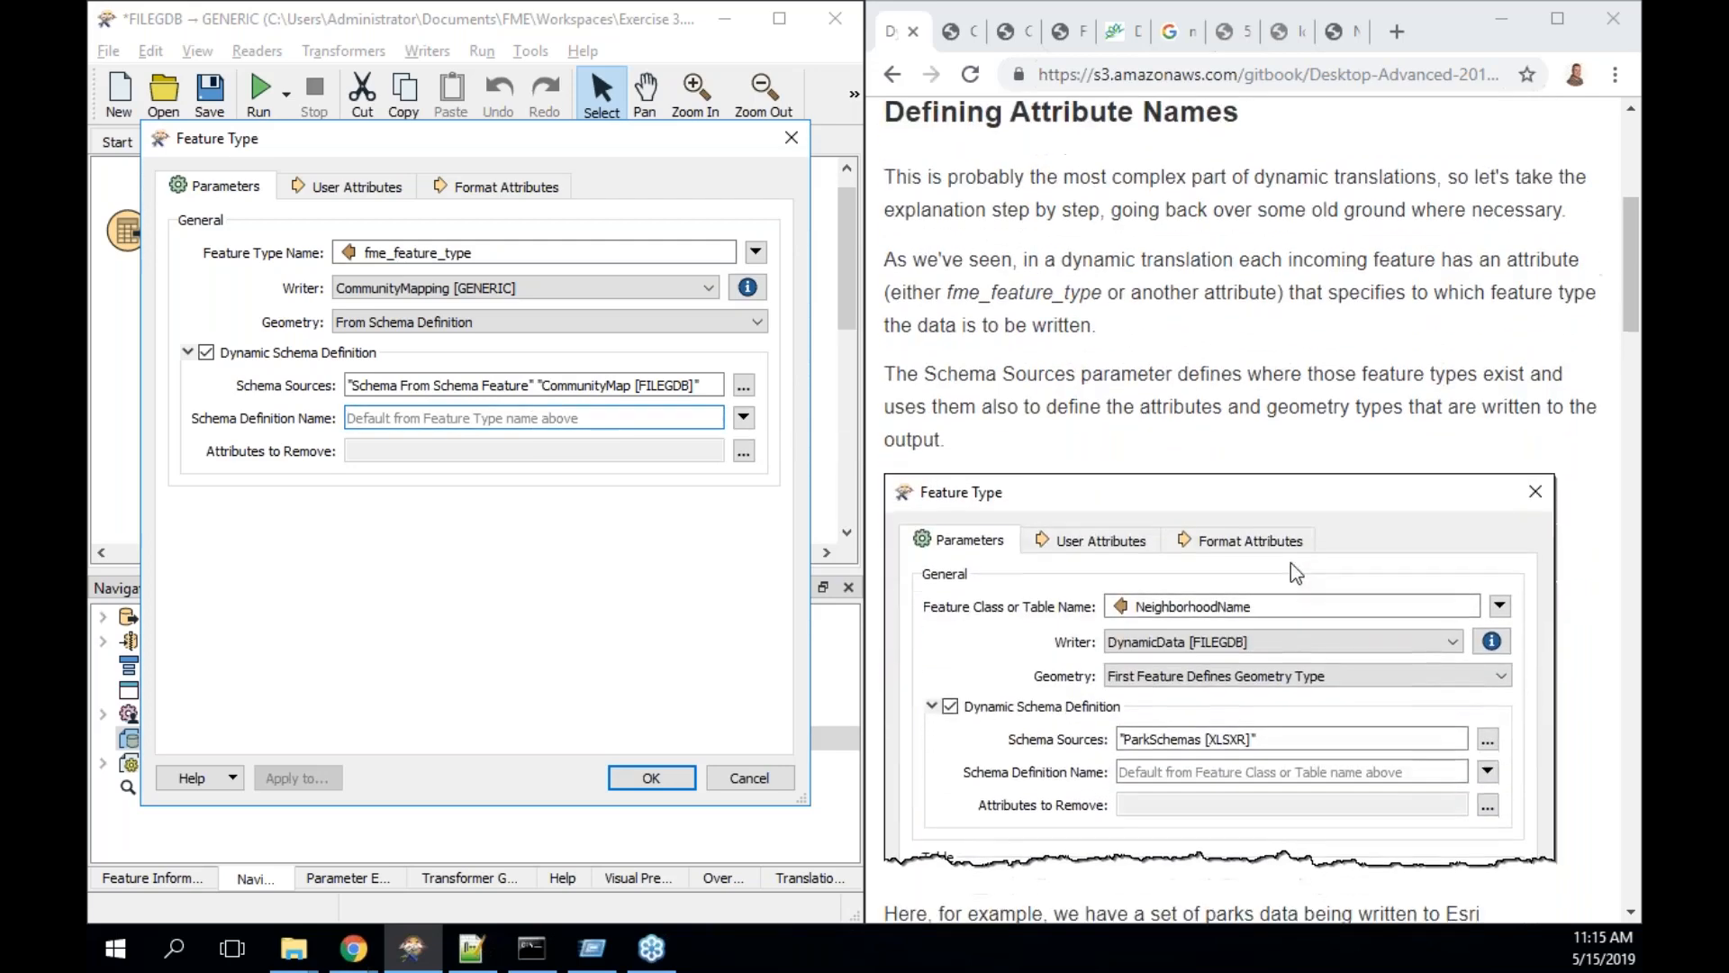
scroll(1292, 572, "down", 1)
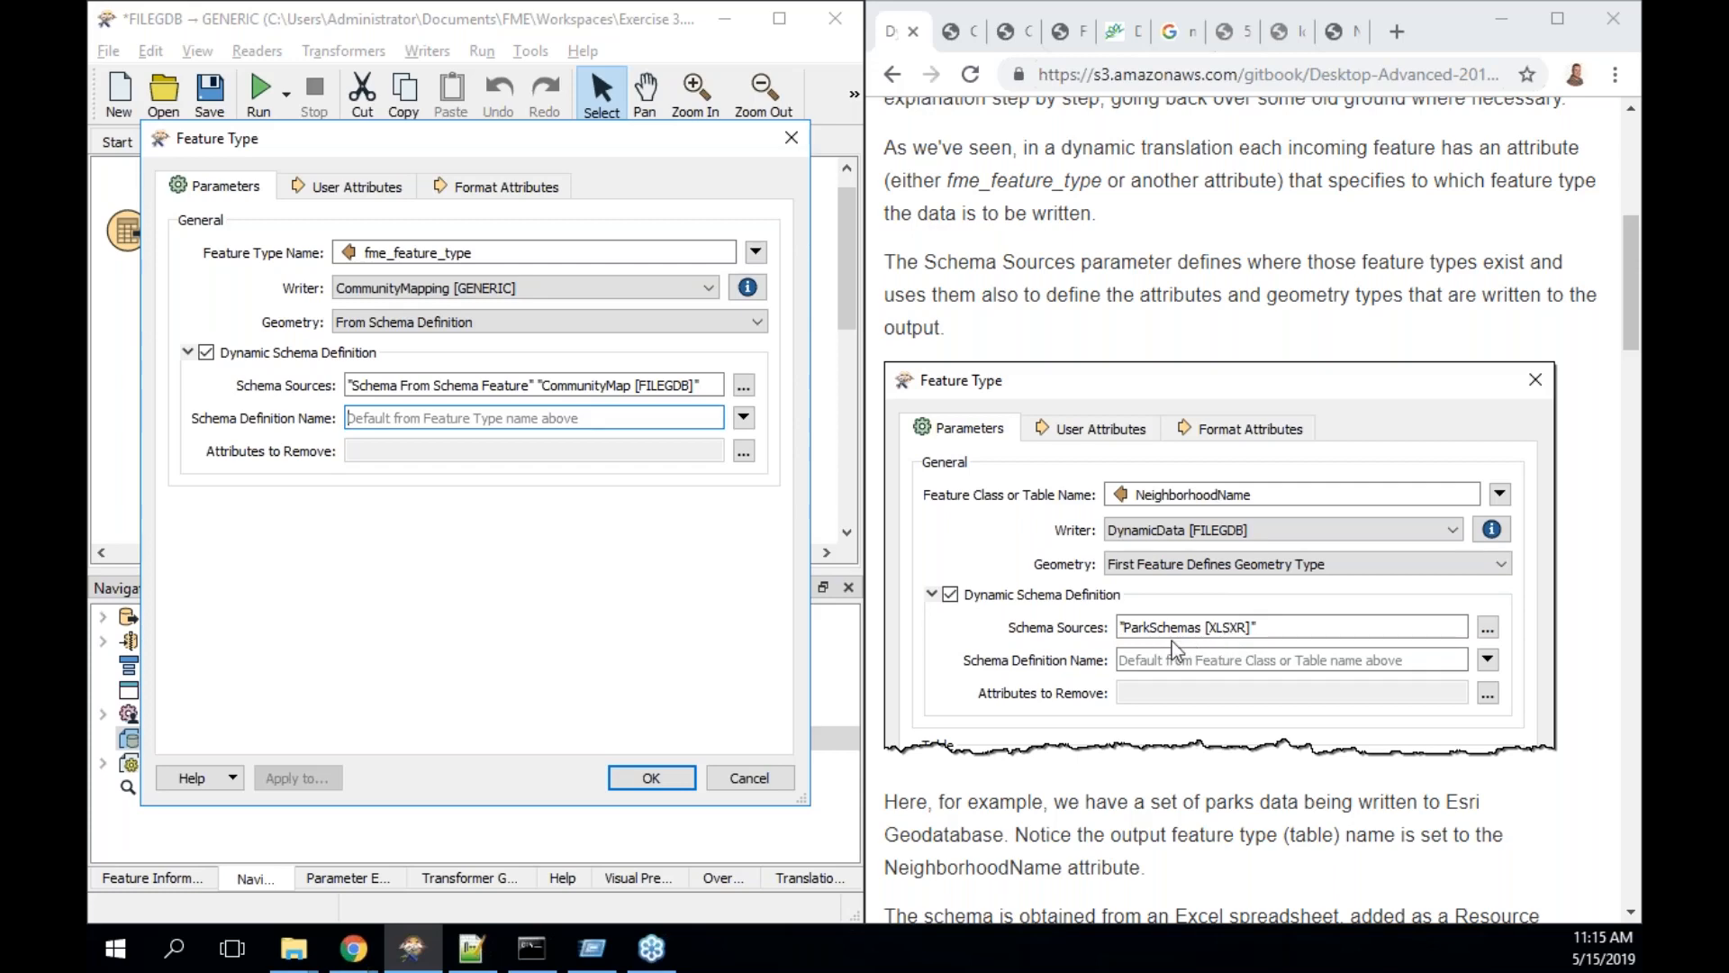
scroll(1170, 641, "down", 1)
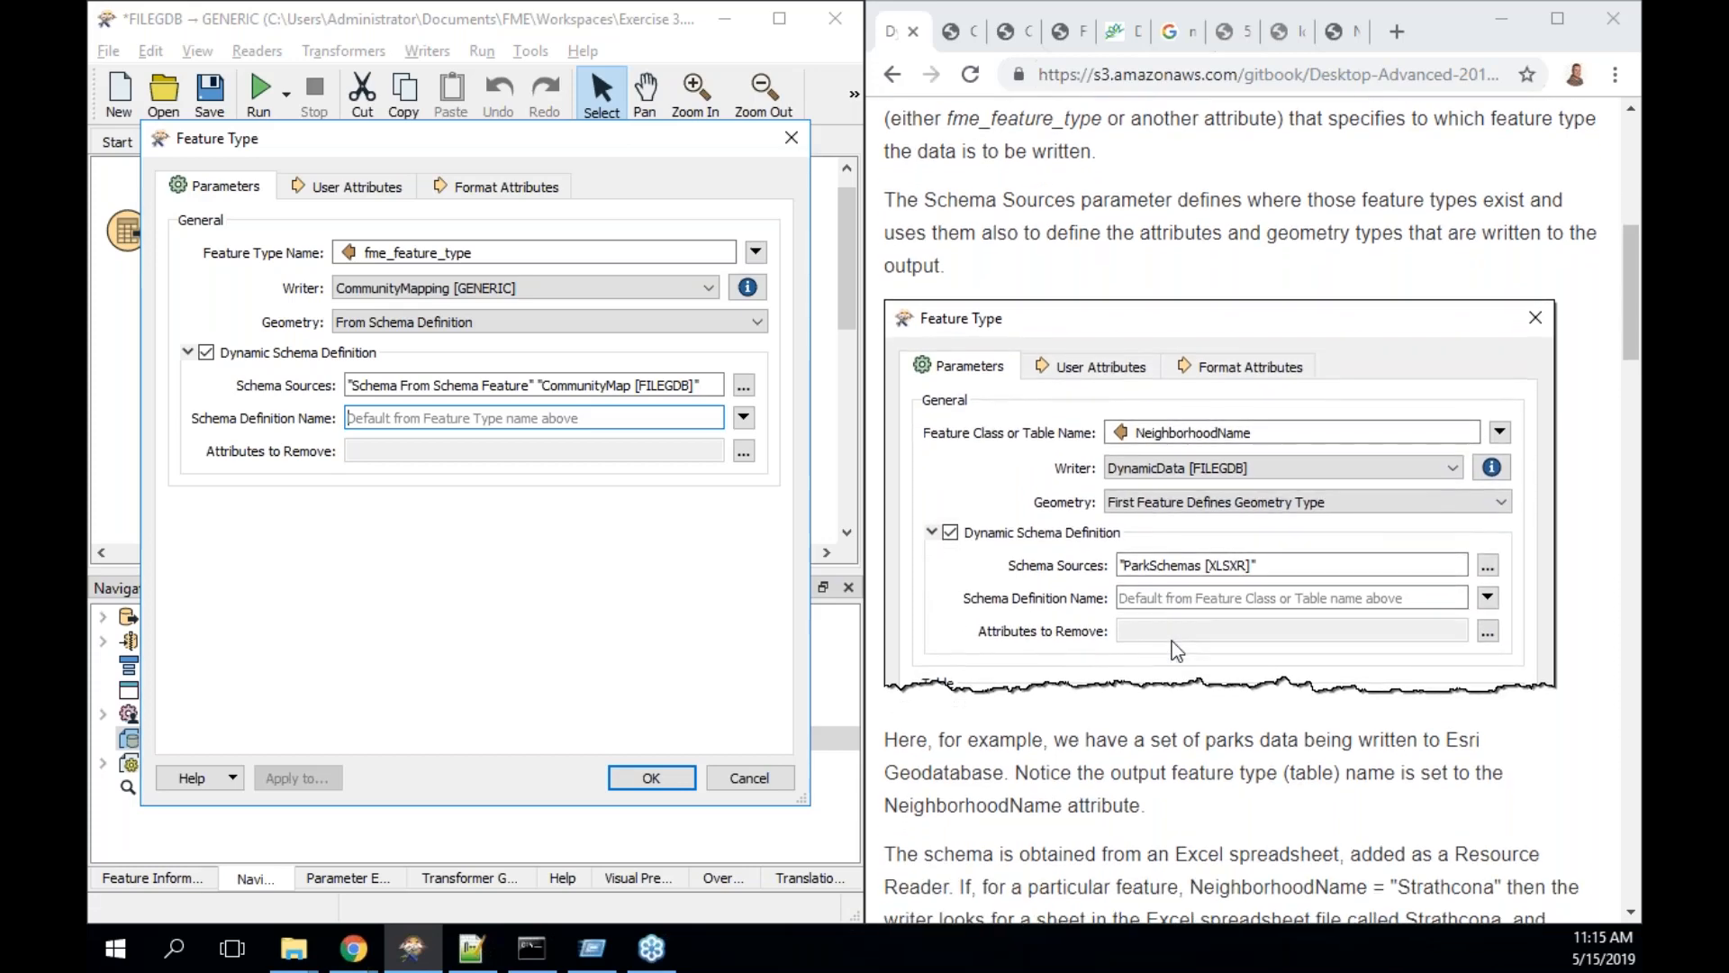
scroll(1170, 574, "down", 1)
scroll(1165, 566, "down", 6)
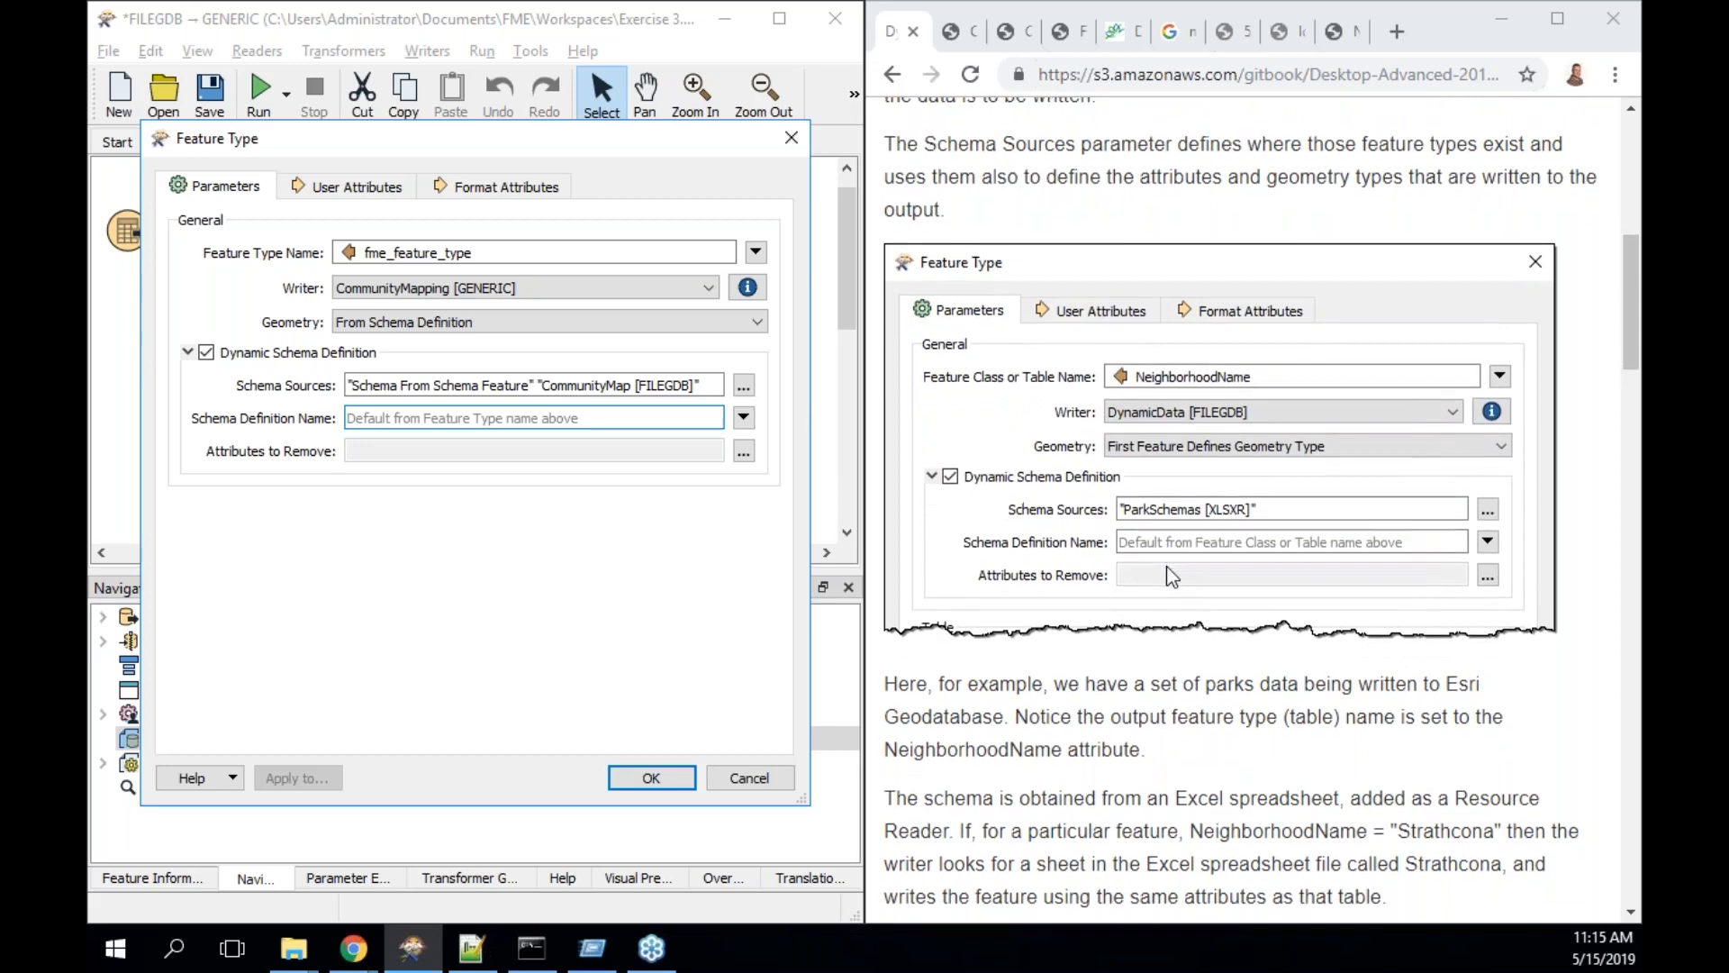
scroll(1166, 566, "down", 1)
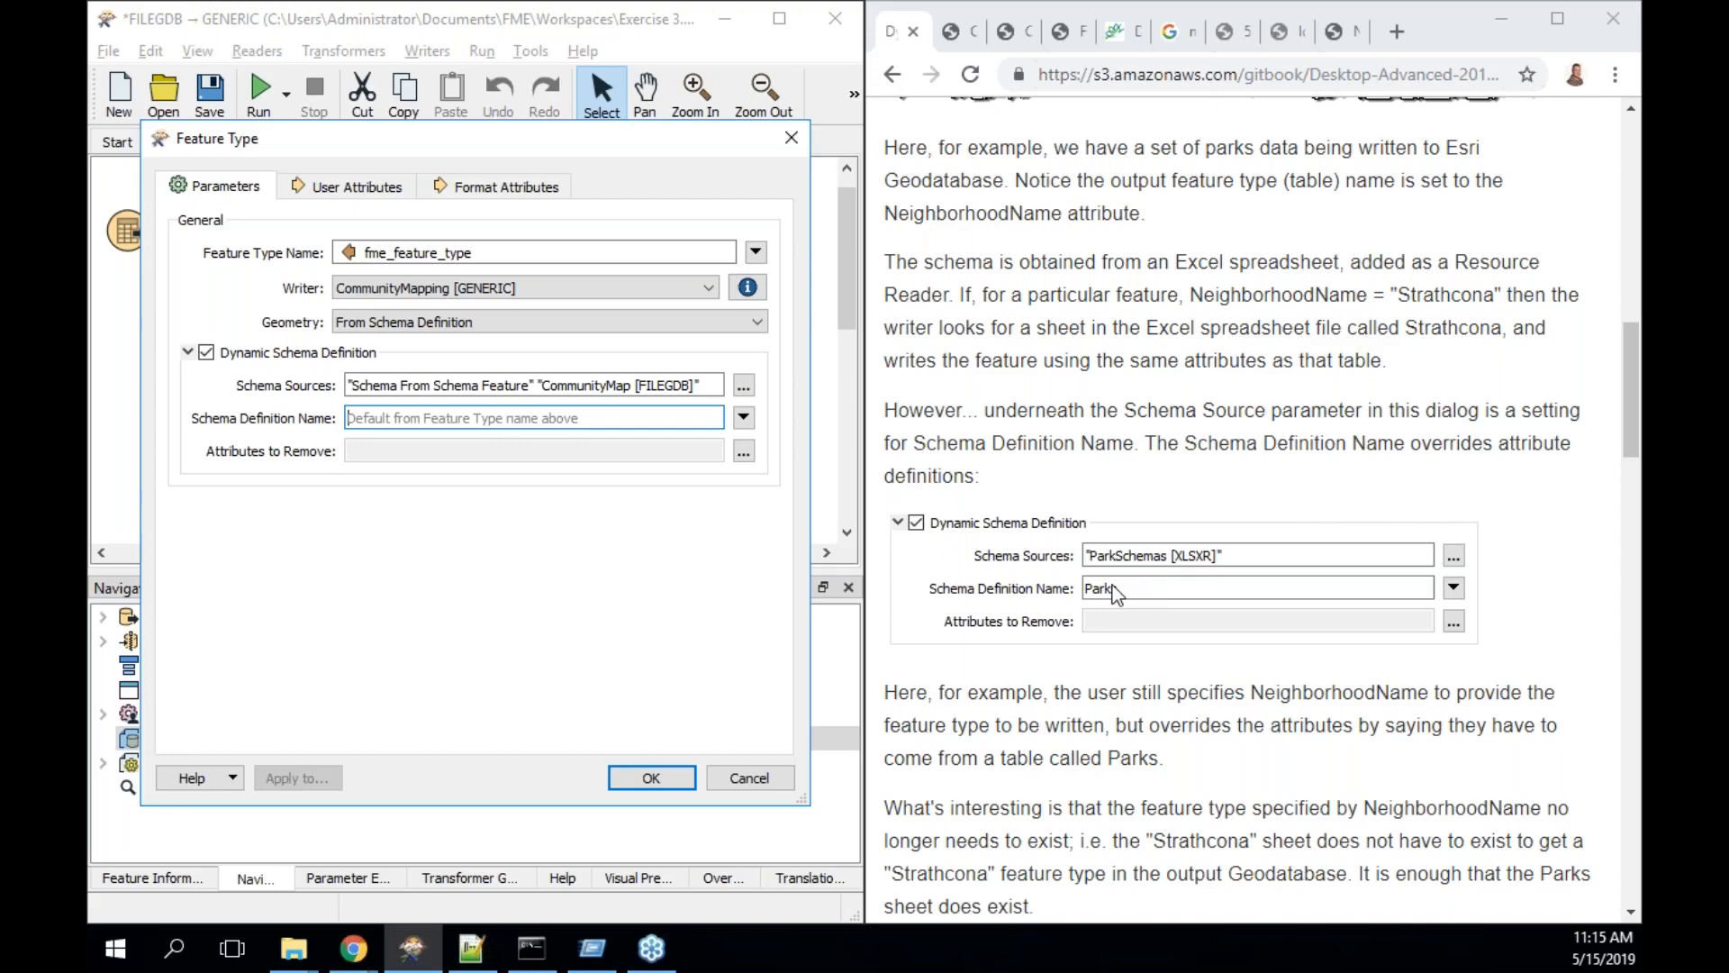
scroll(1117, 594, "down", 6)
scroll(1117, 594, "down", 5)
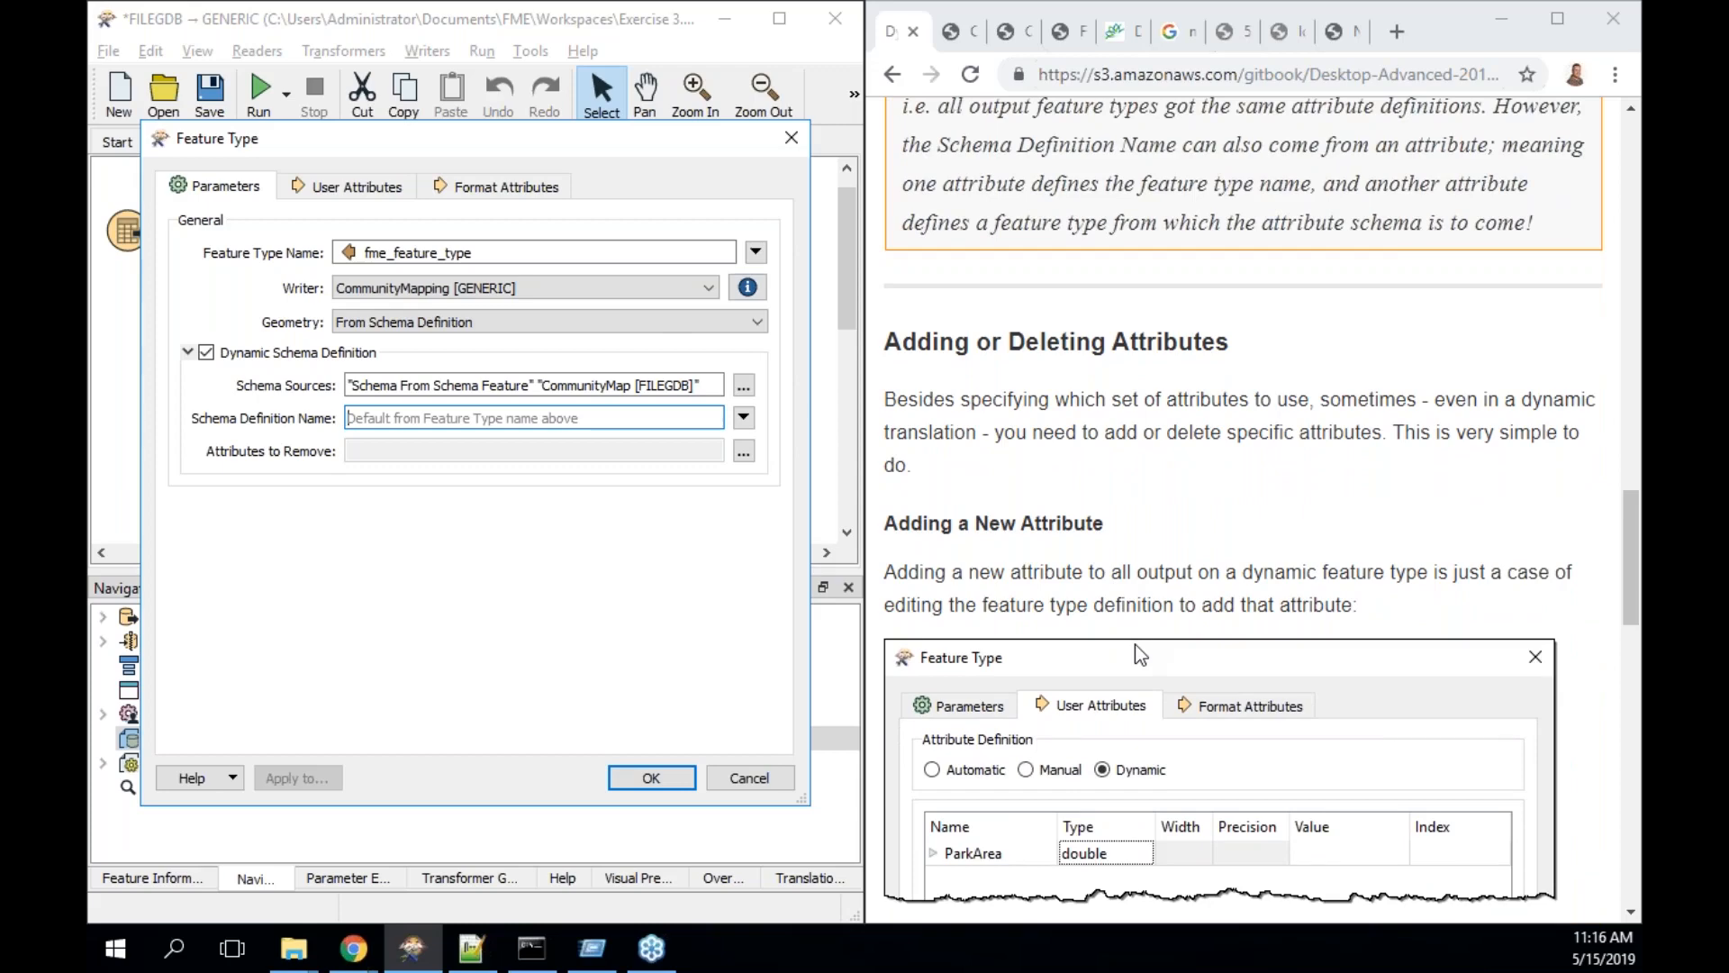
scroll(1137, 646, "down", 2)
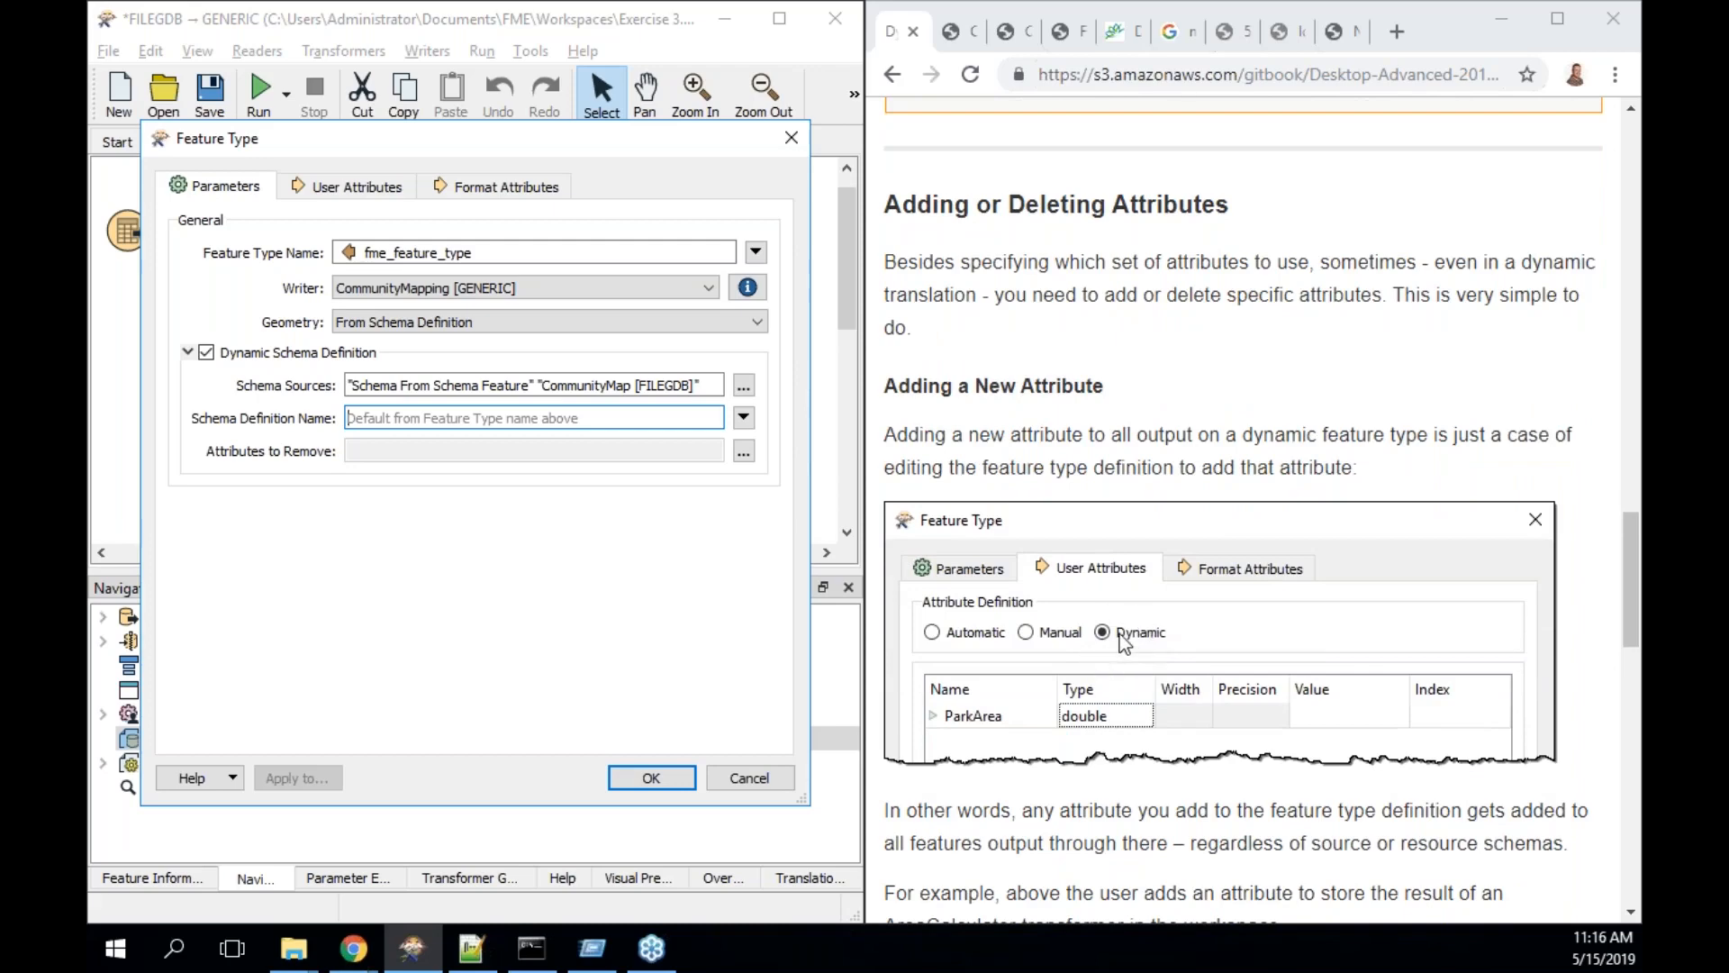
- Close the feature type settings unchanged, scroll to 'Deleting an Attribute', and reopen the <Dynamic> writer's properties
left_click(792, 140)
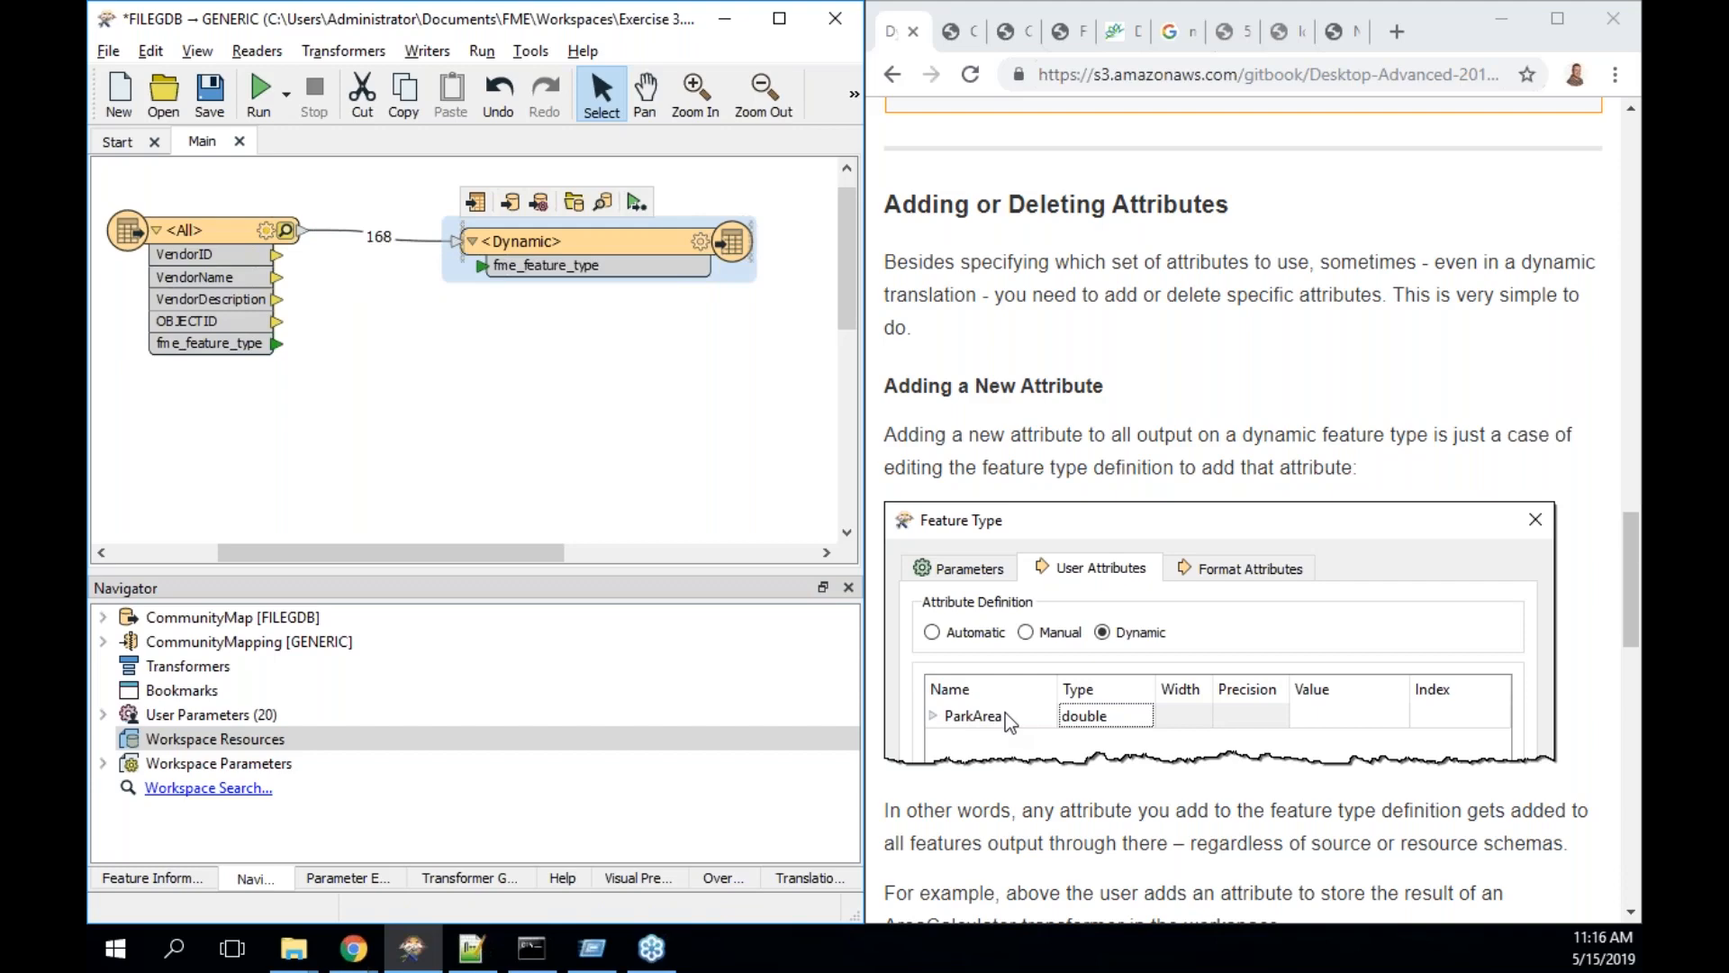
scroll(1005, 712, "down", 2)
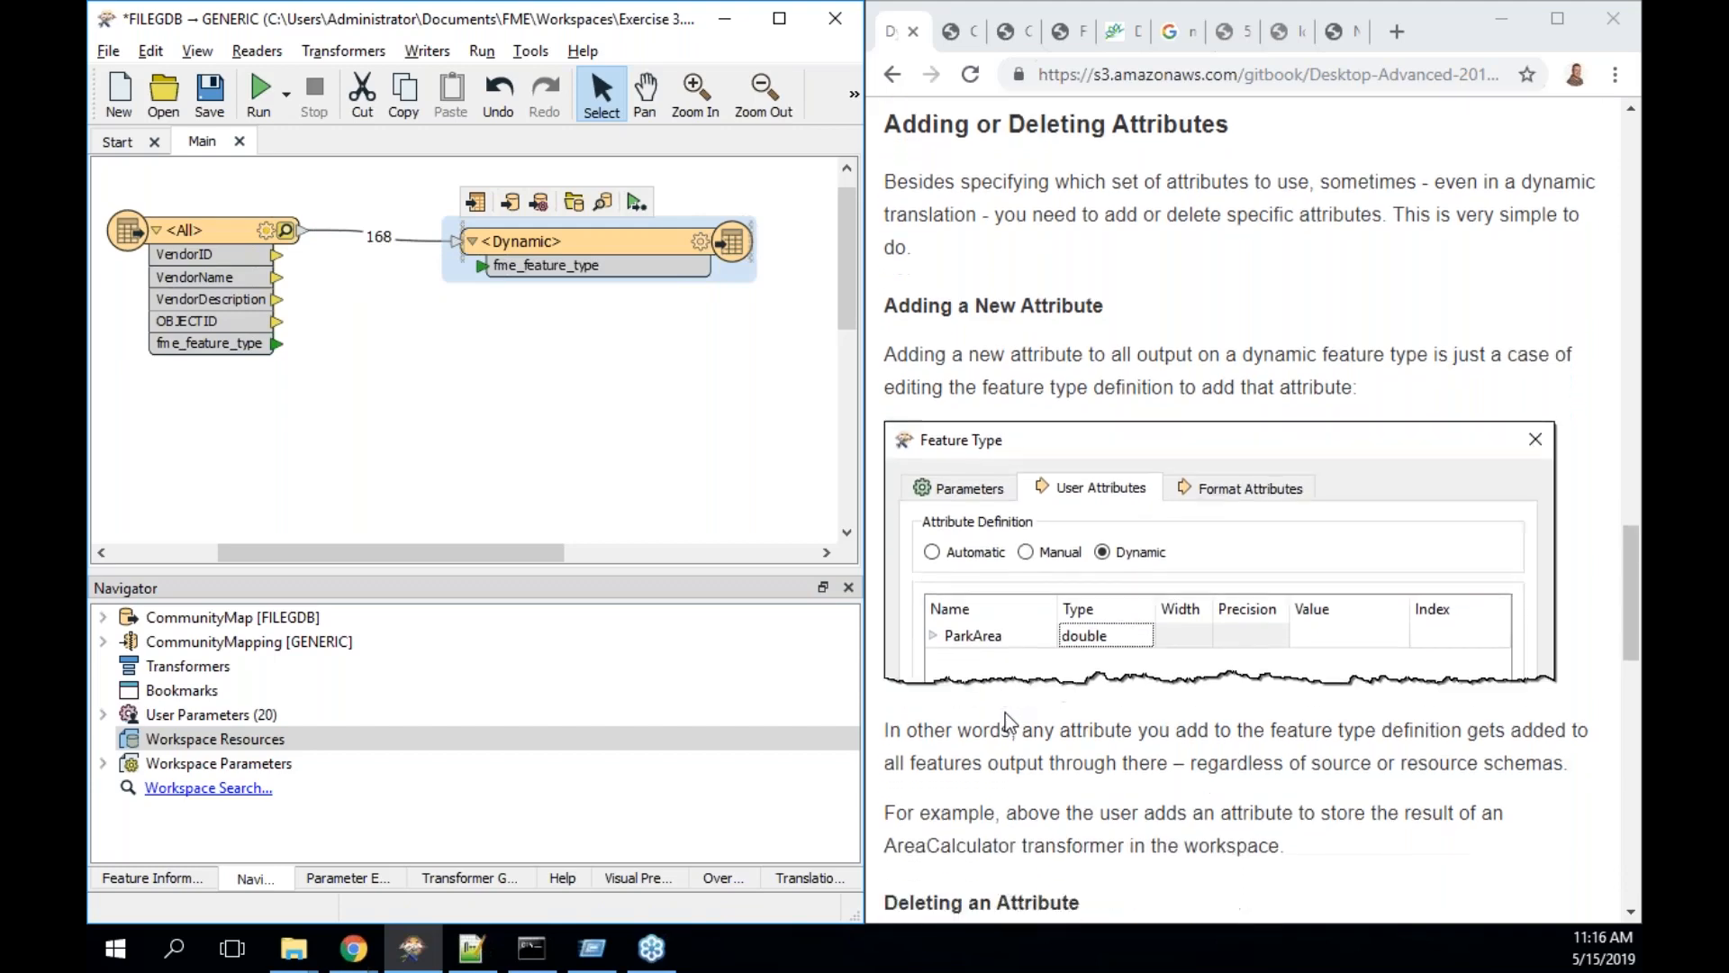
scroll(1005, 712, "down", 5)
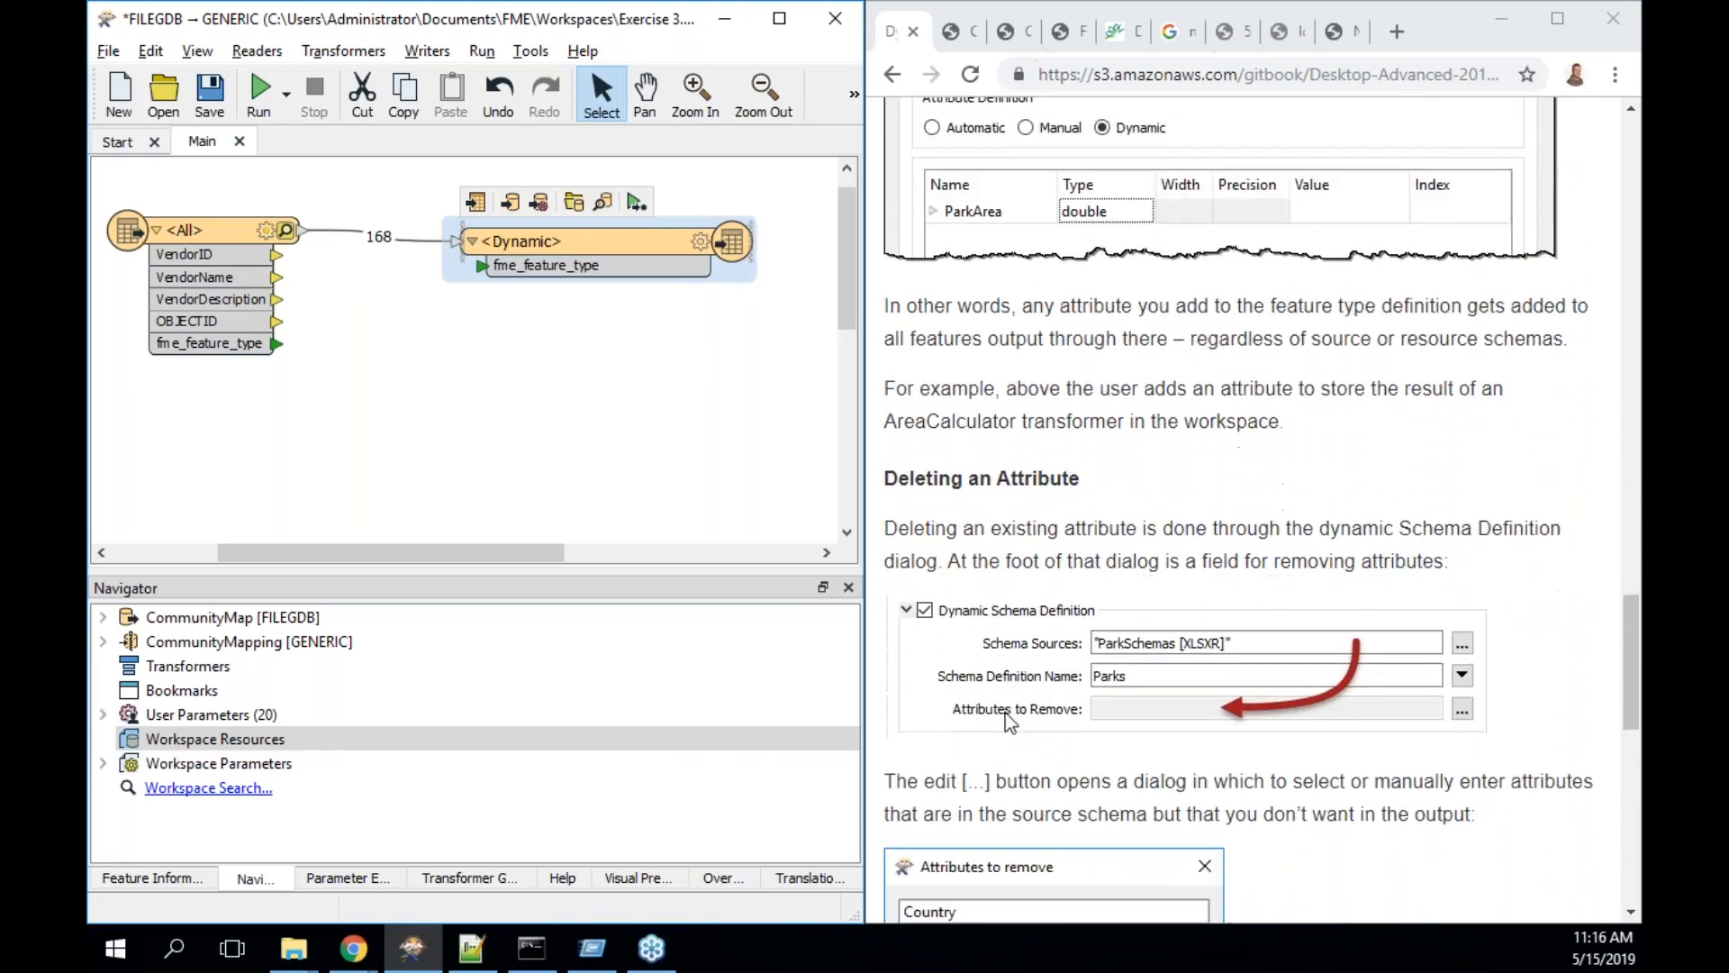
scroll(1005, 711, "down", 1)
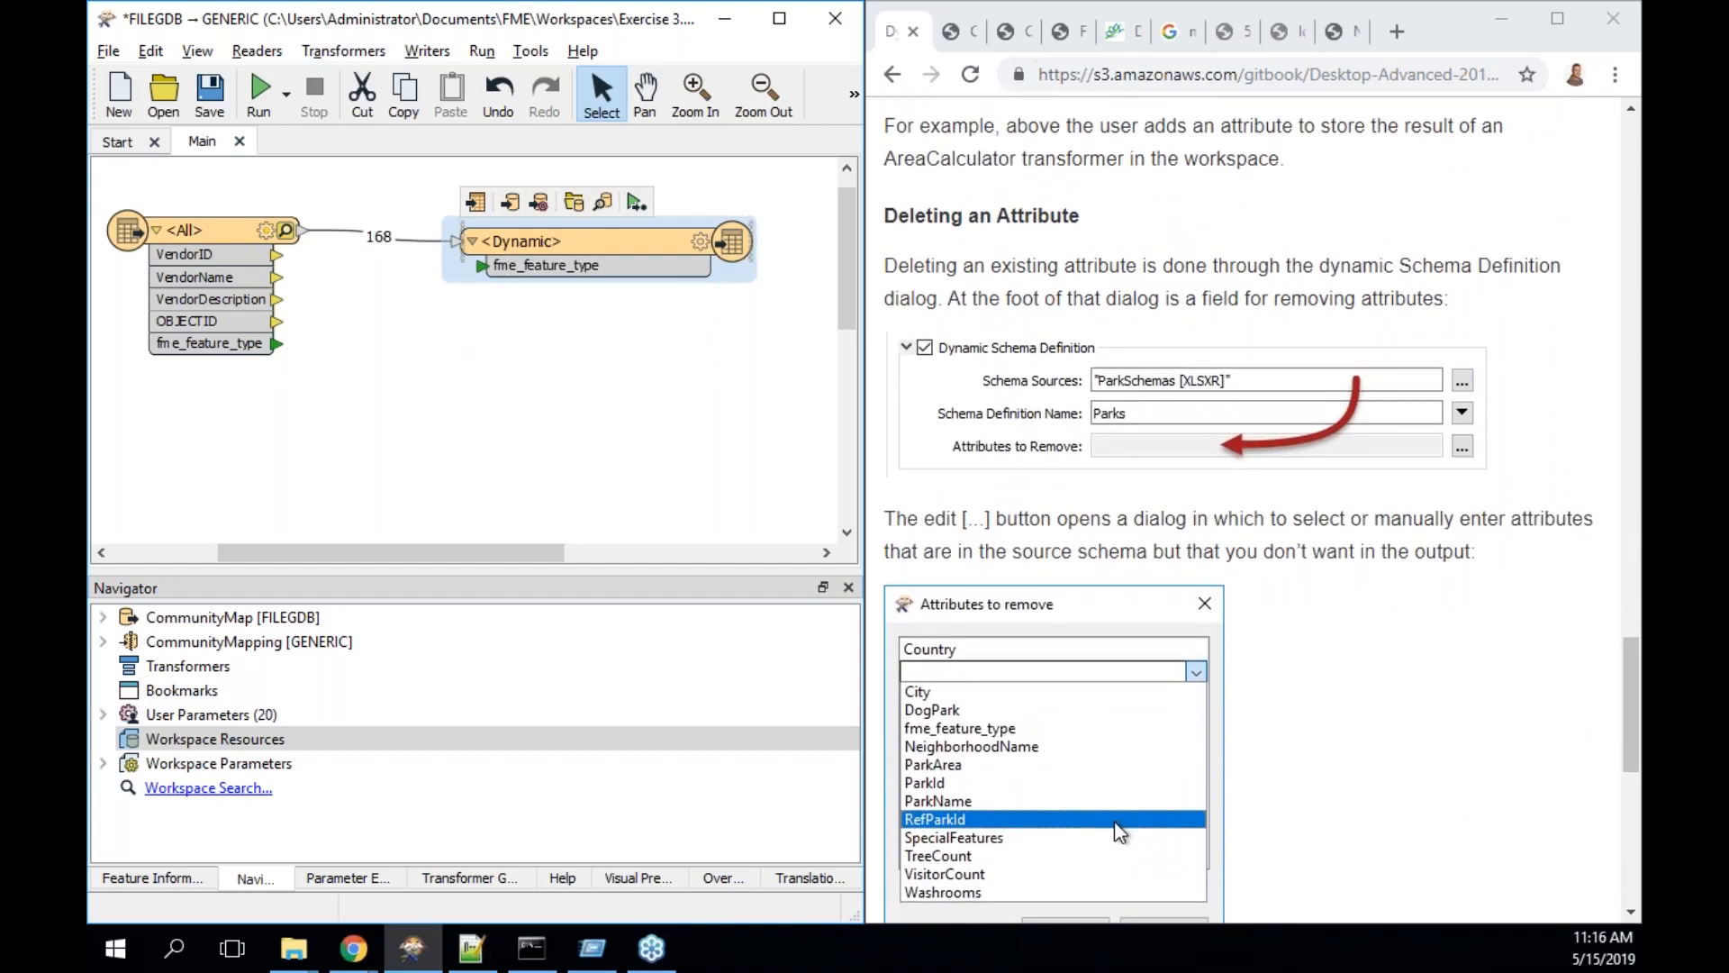
double_click(643, 242)
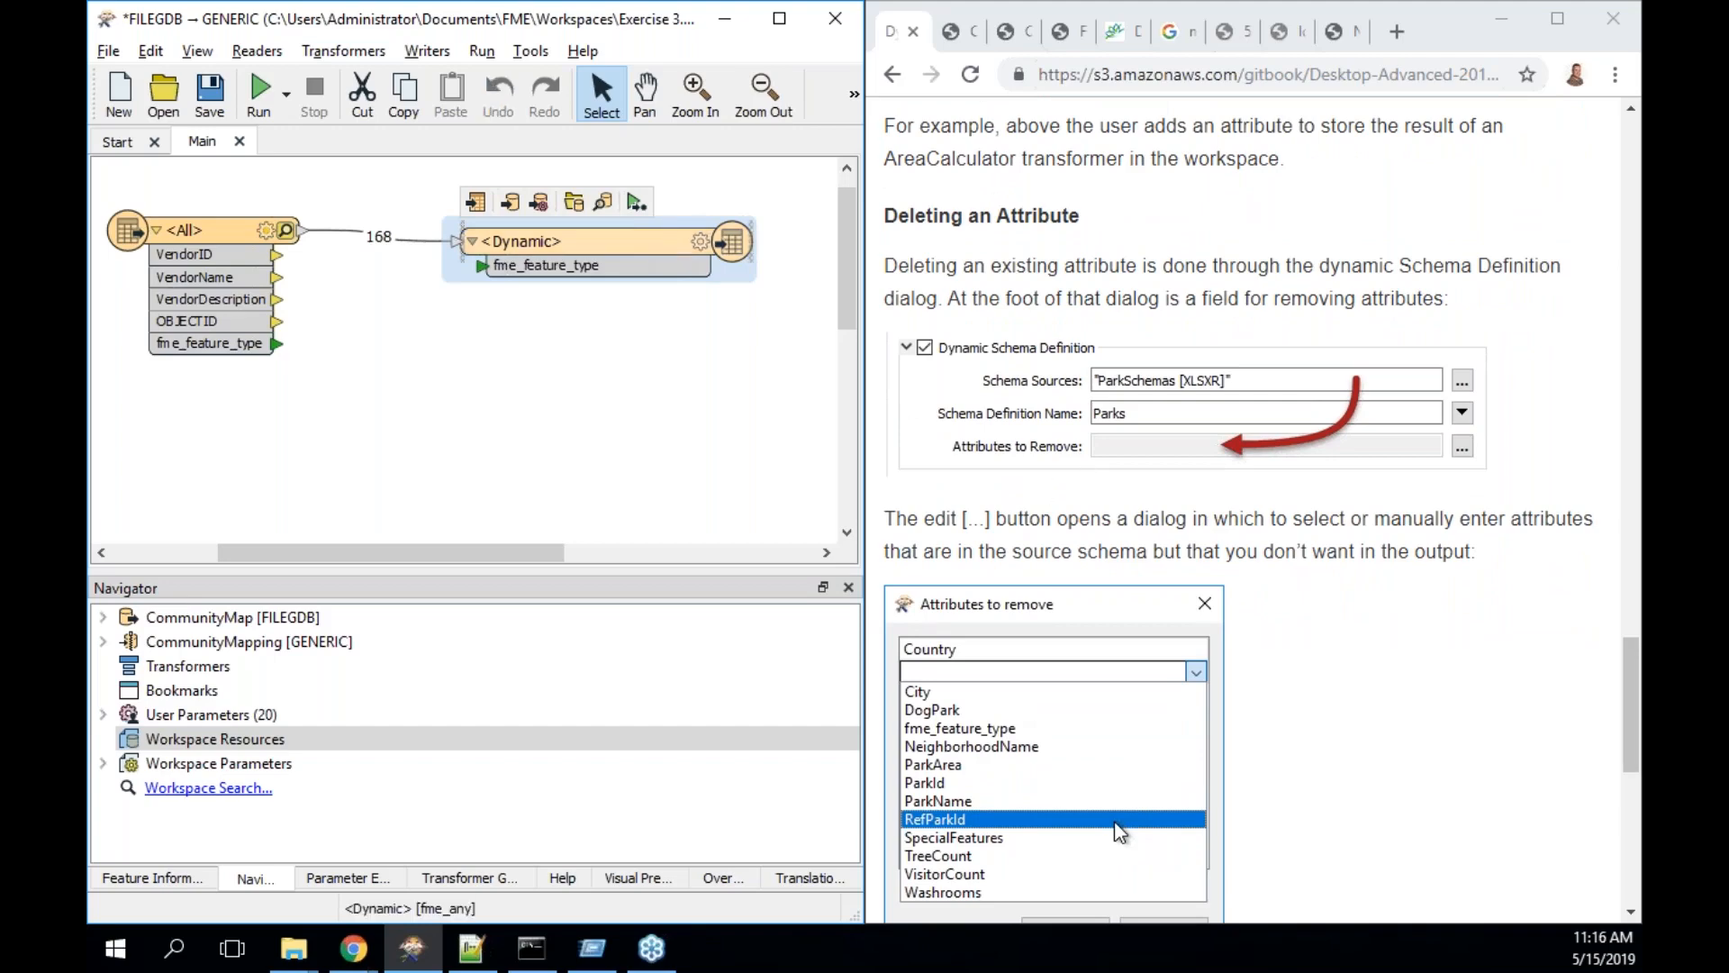
- Check the writer's User Attributes, then open the Attributes to Remove list under Parameters
left_click(368, 191)
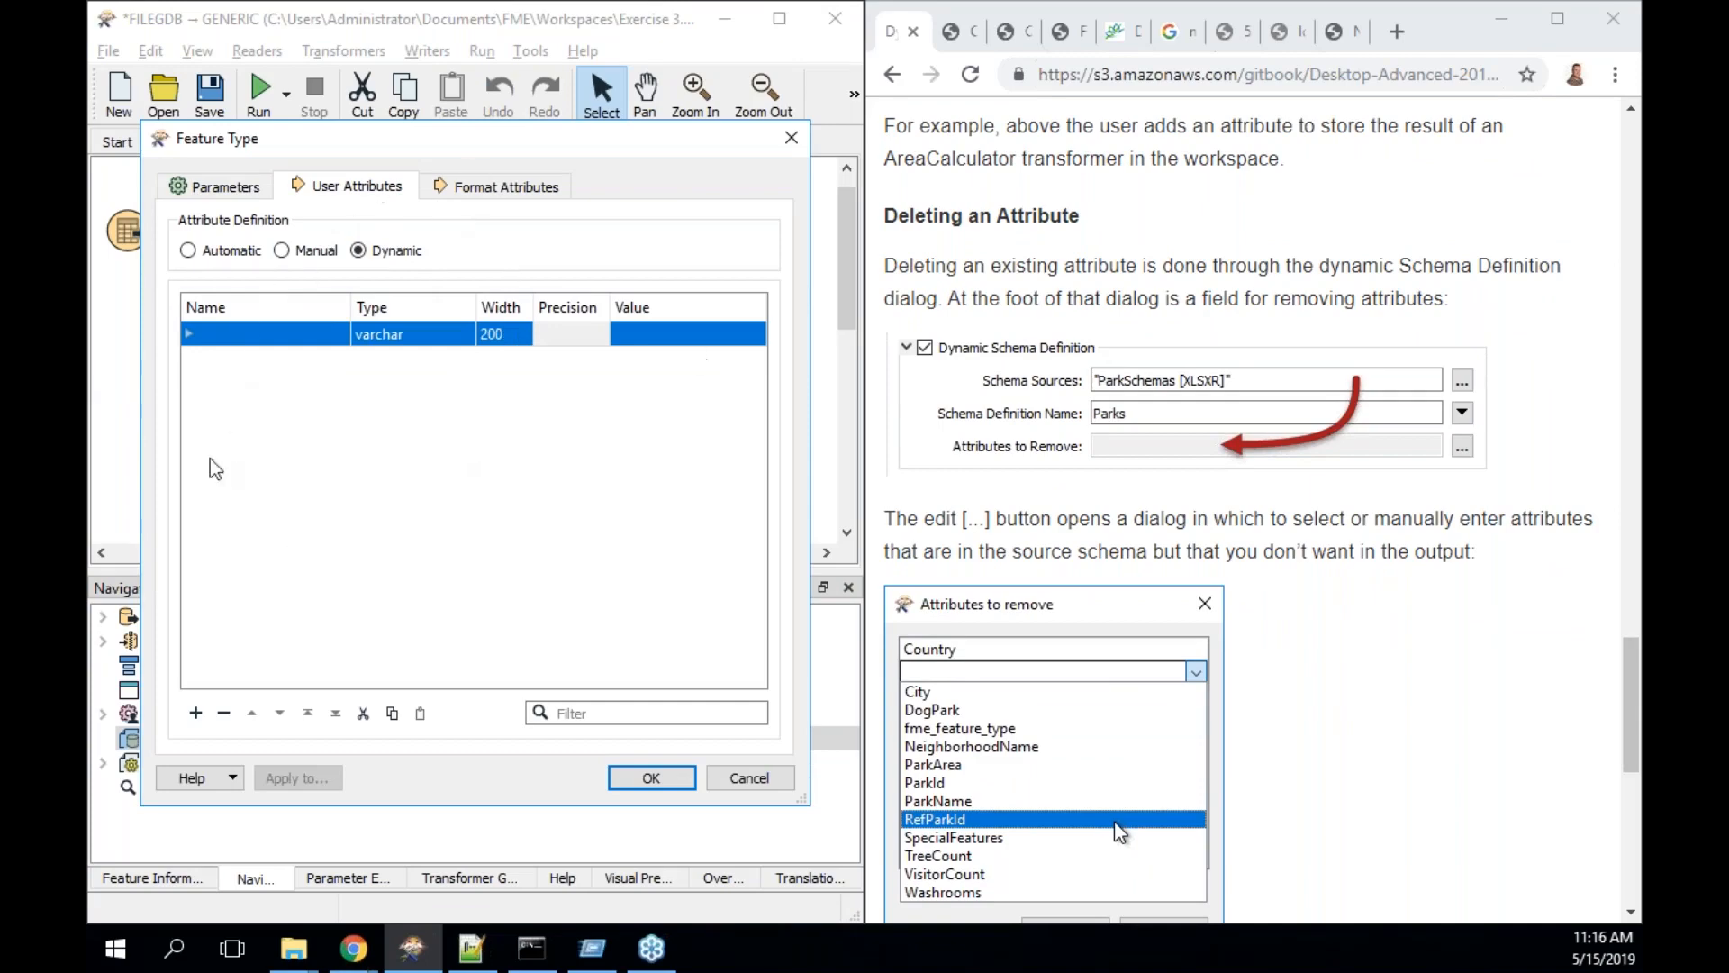
left_click(225, 187)
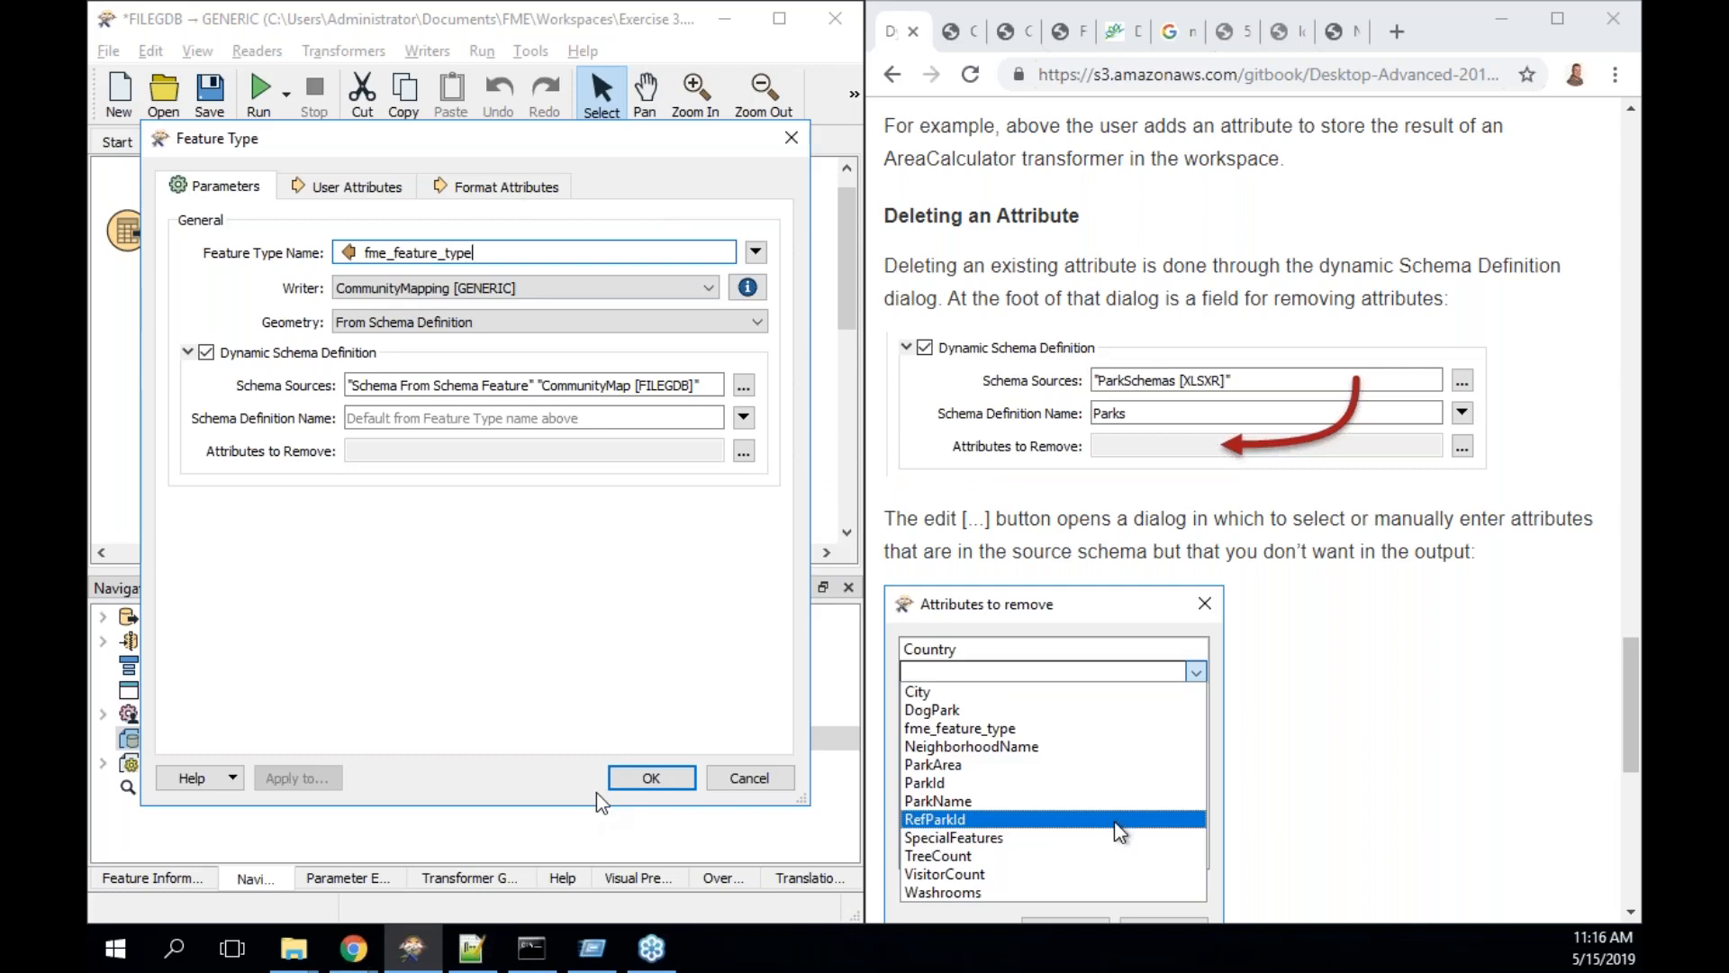
left_click(744, 452)
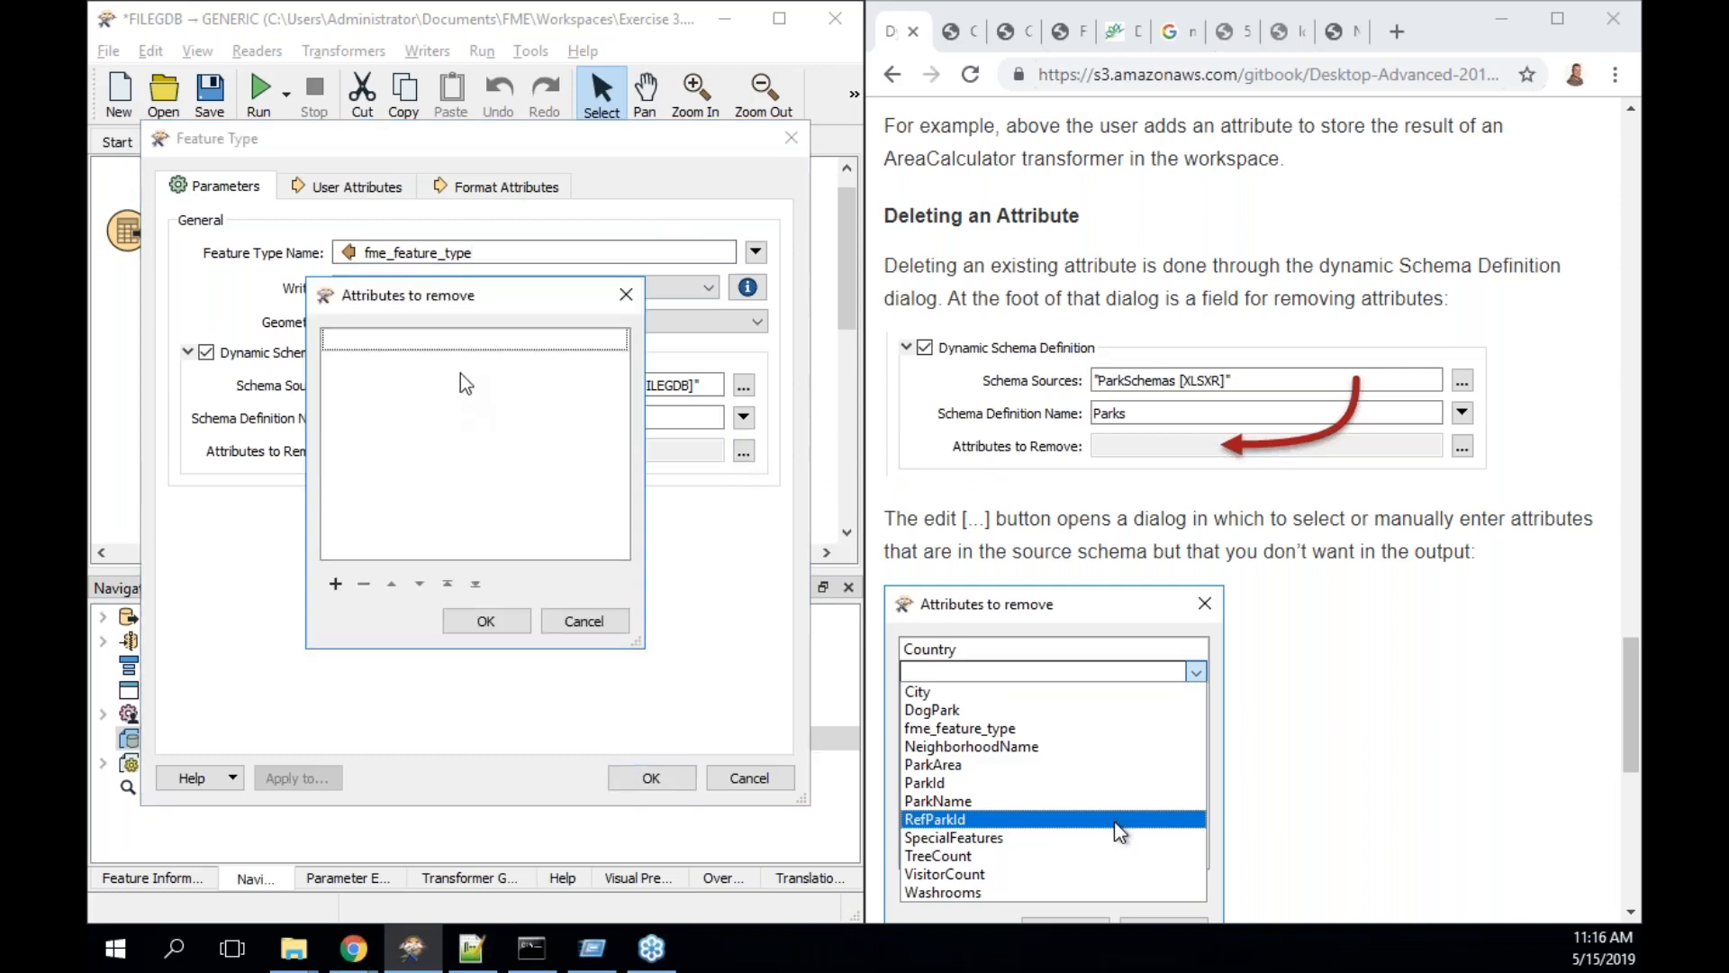
- Add OBJECTID to the writer's Attributes to Remove and apply the feature type changes
double_click(456, 339)
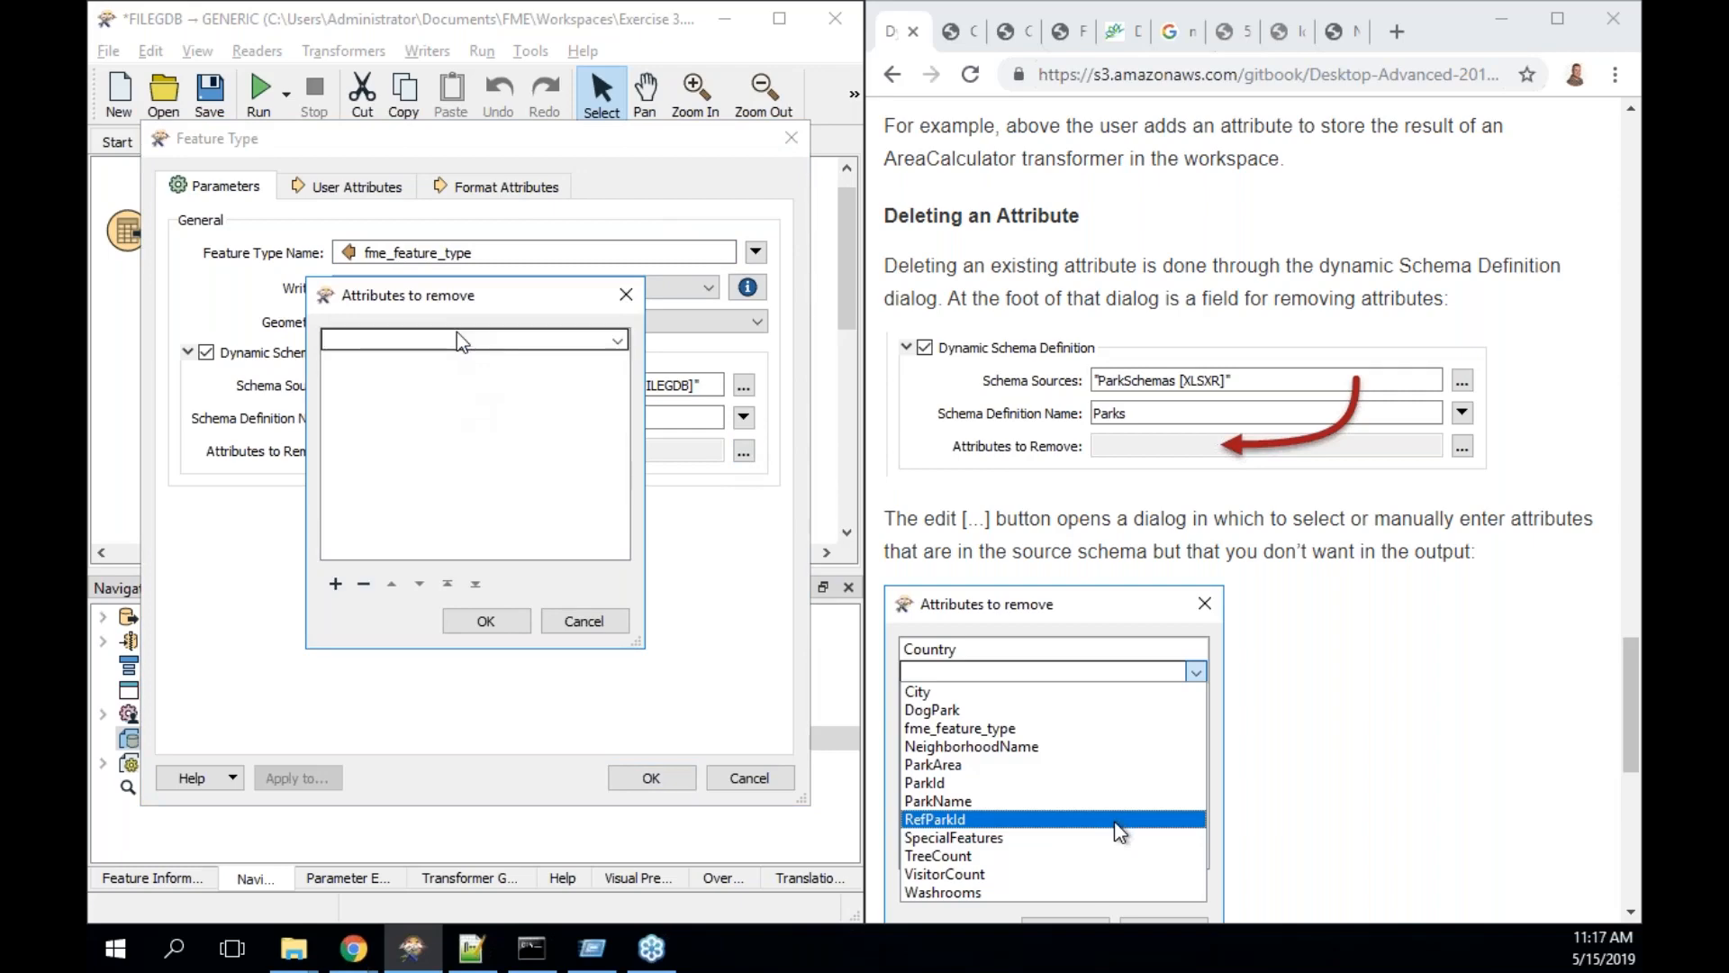
type("Ob")
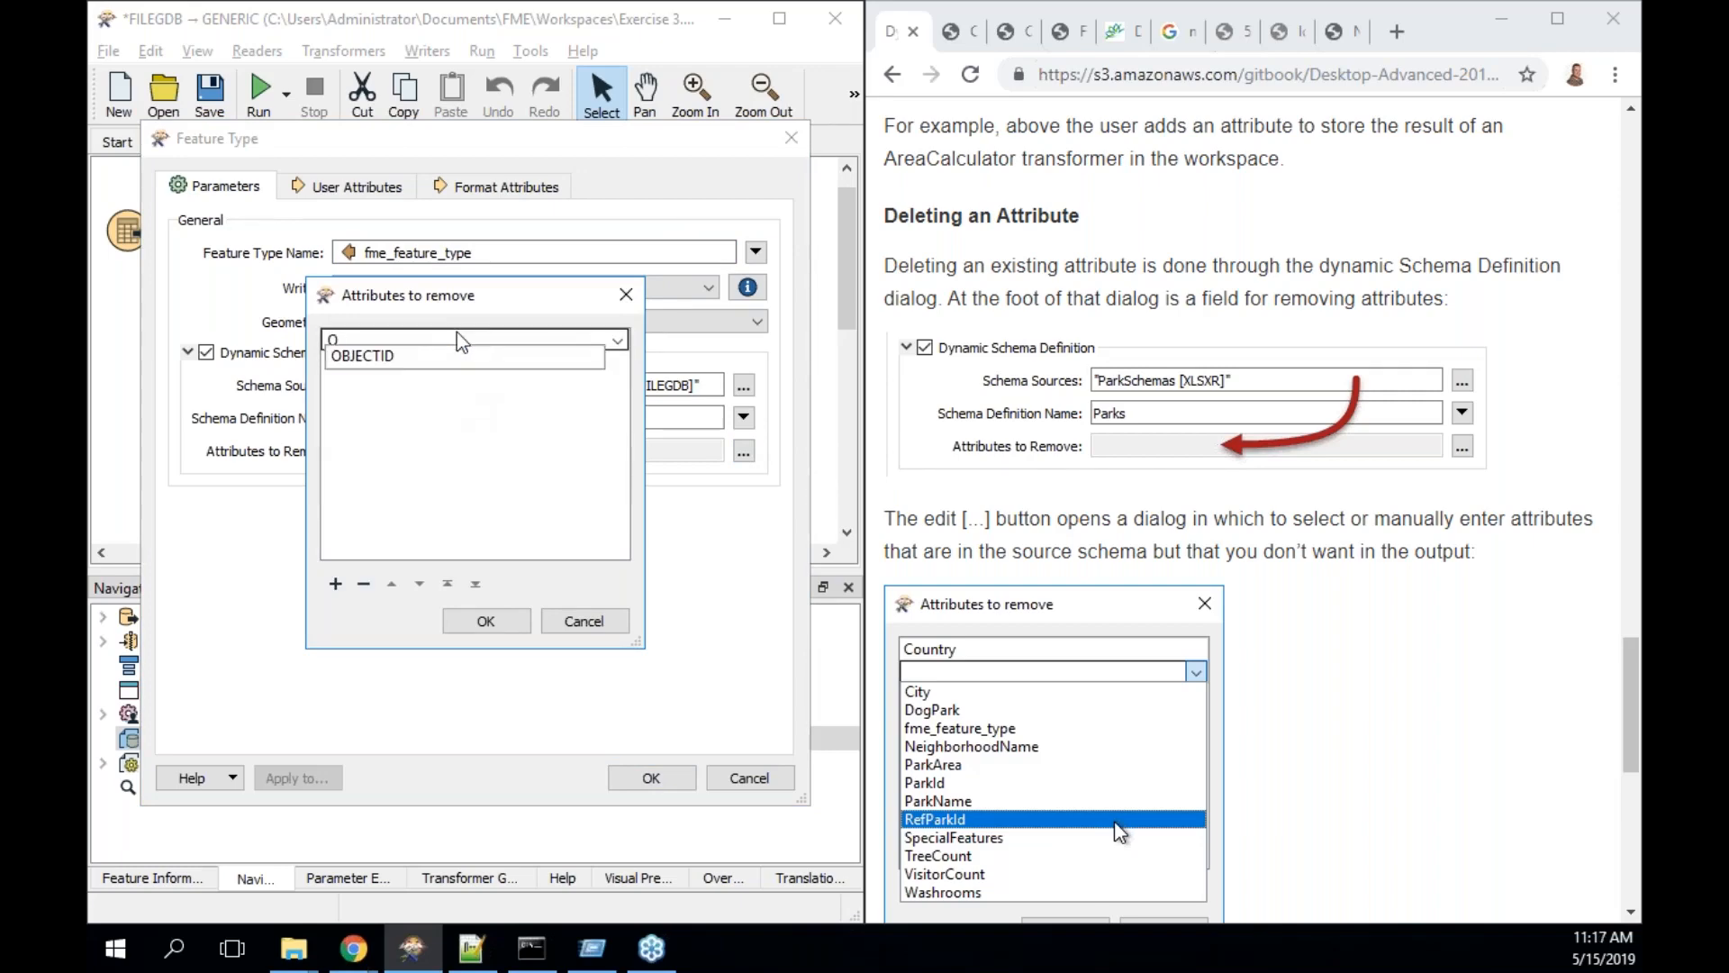
key("Down")
key("Return")
left_click(488, 629)
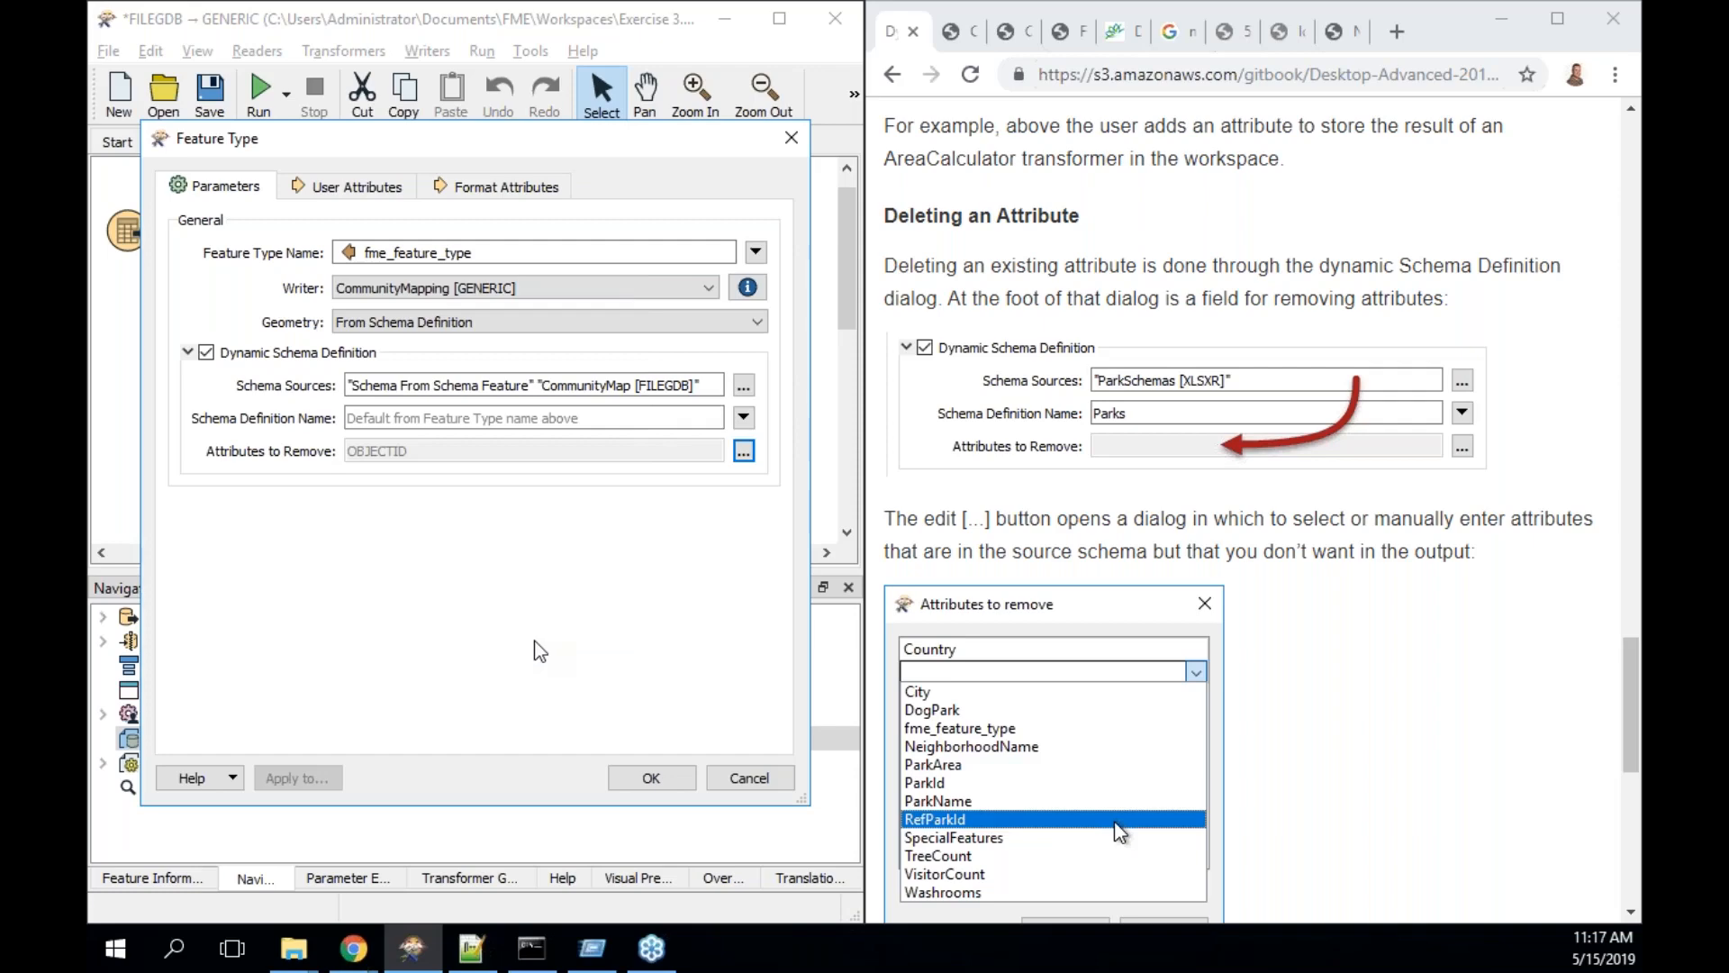
left_click(662, 774)
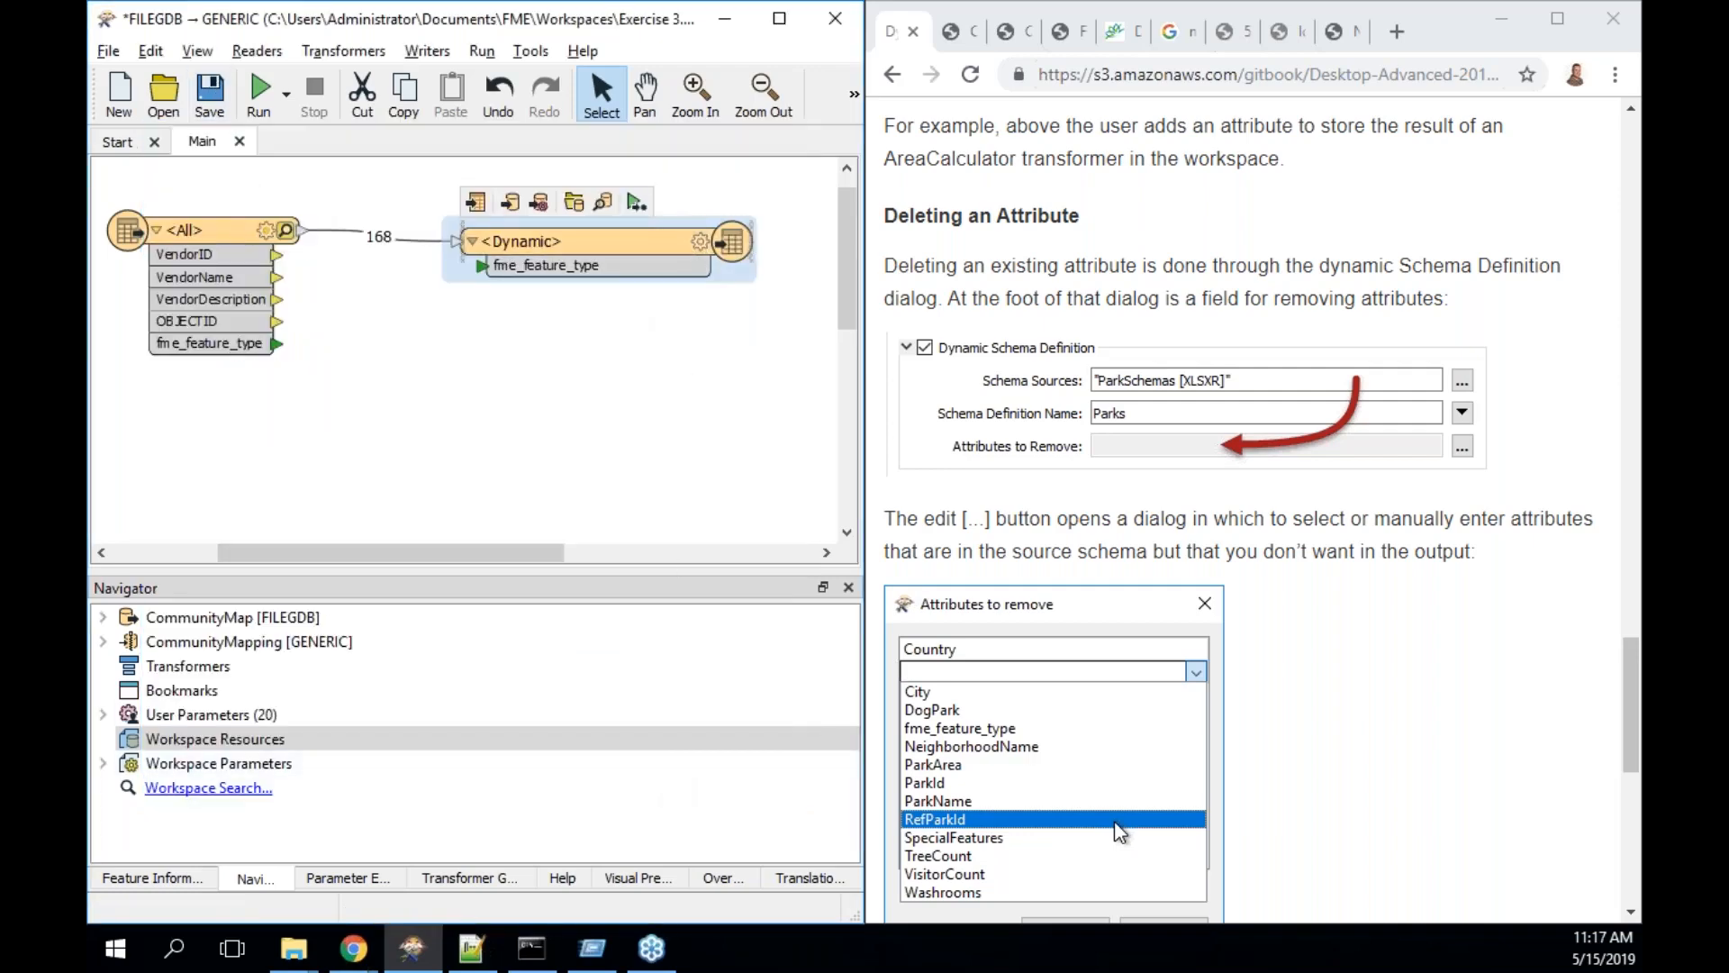
- Scroll to the bottom of the manual page and advance to Dynamic Geometry
scroll(1196, 613, "down", 8)
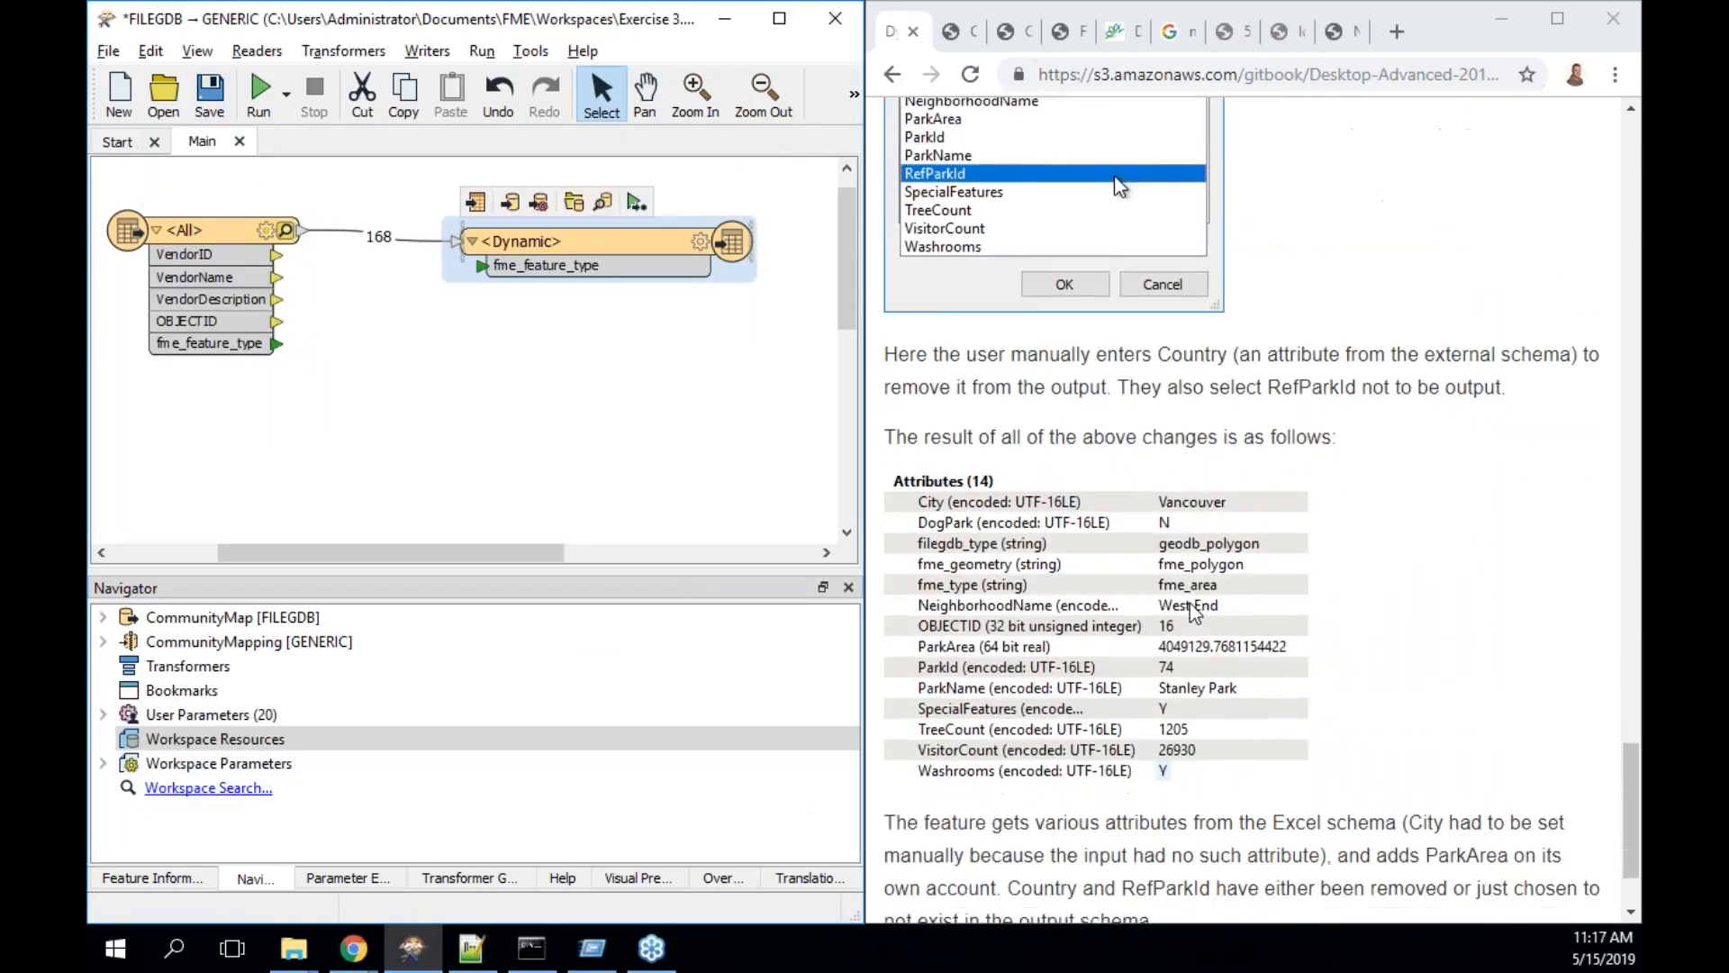
scroll(1191, 603, "down", 1)
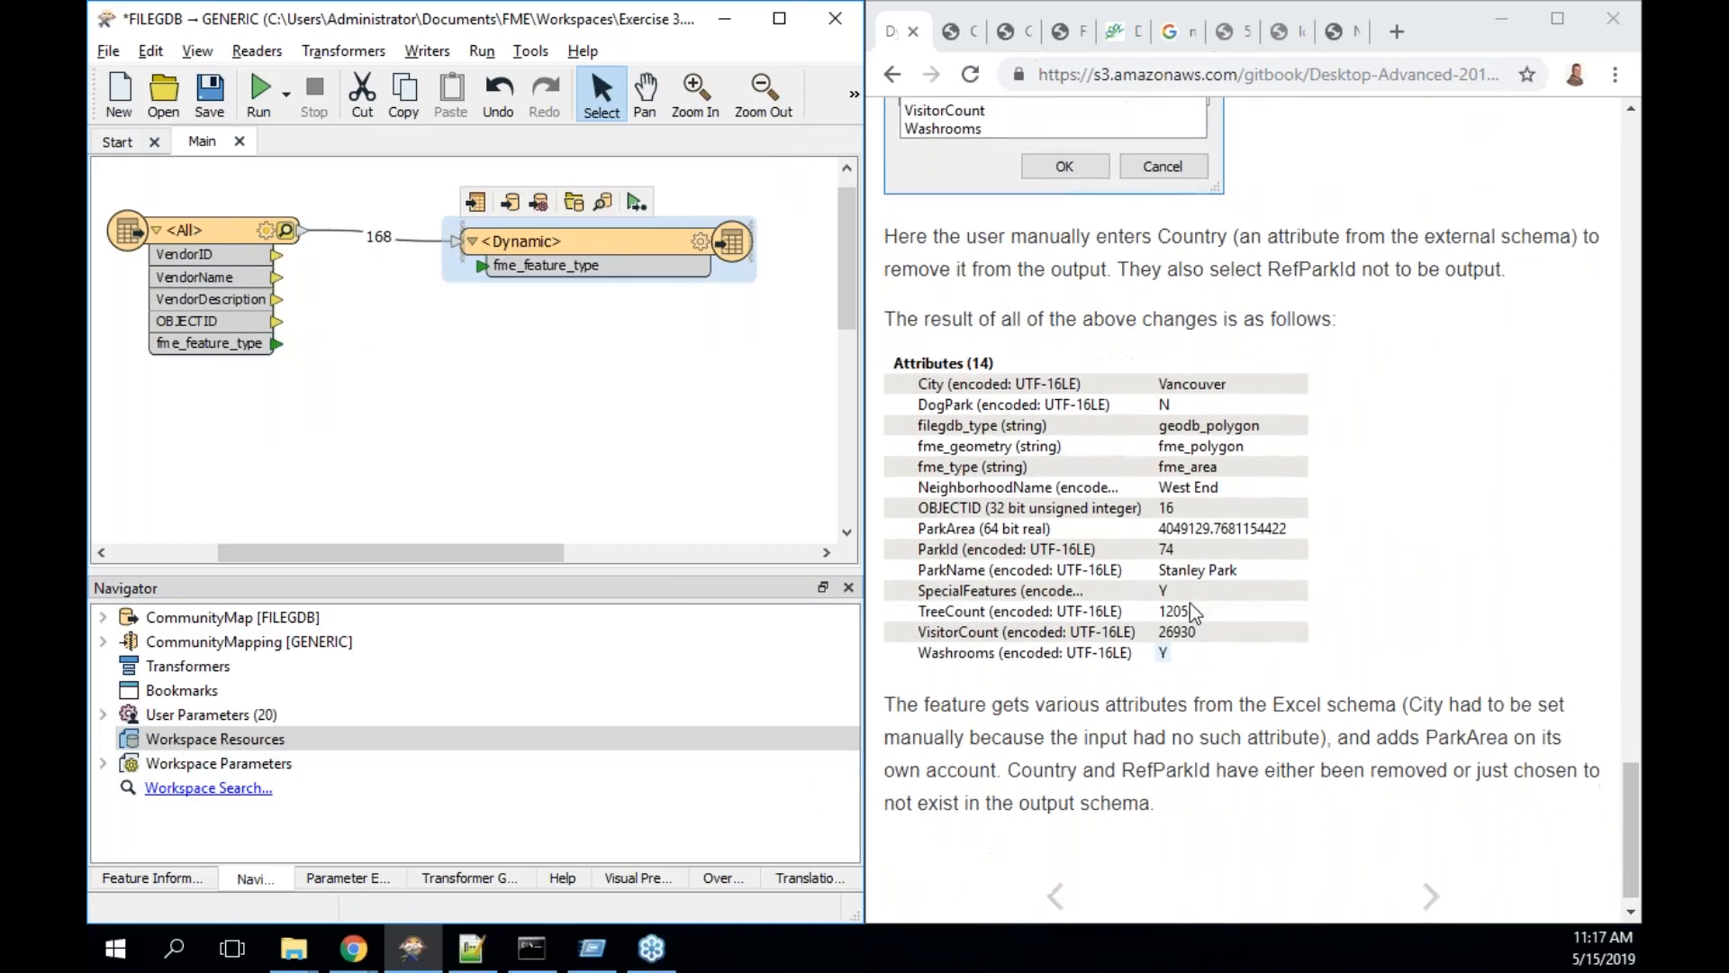
left_click(1431, 871)
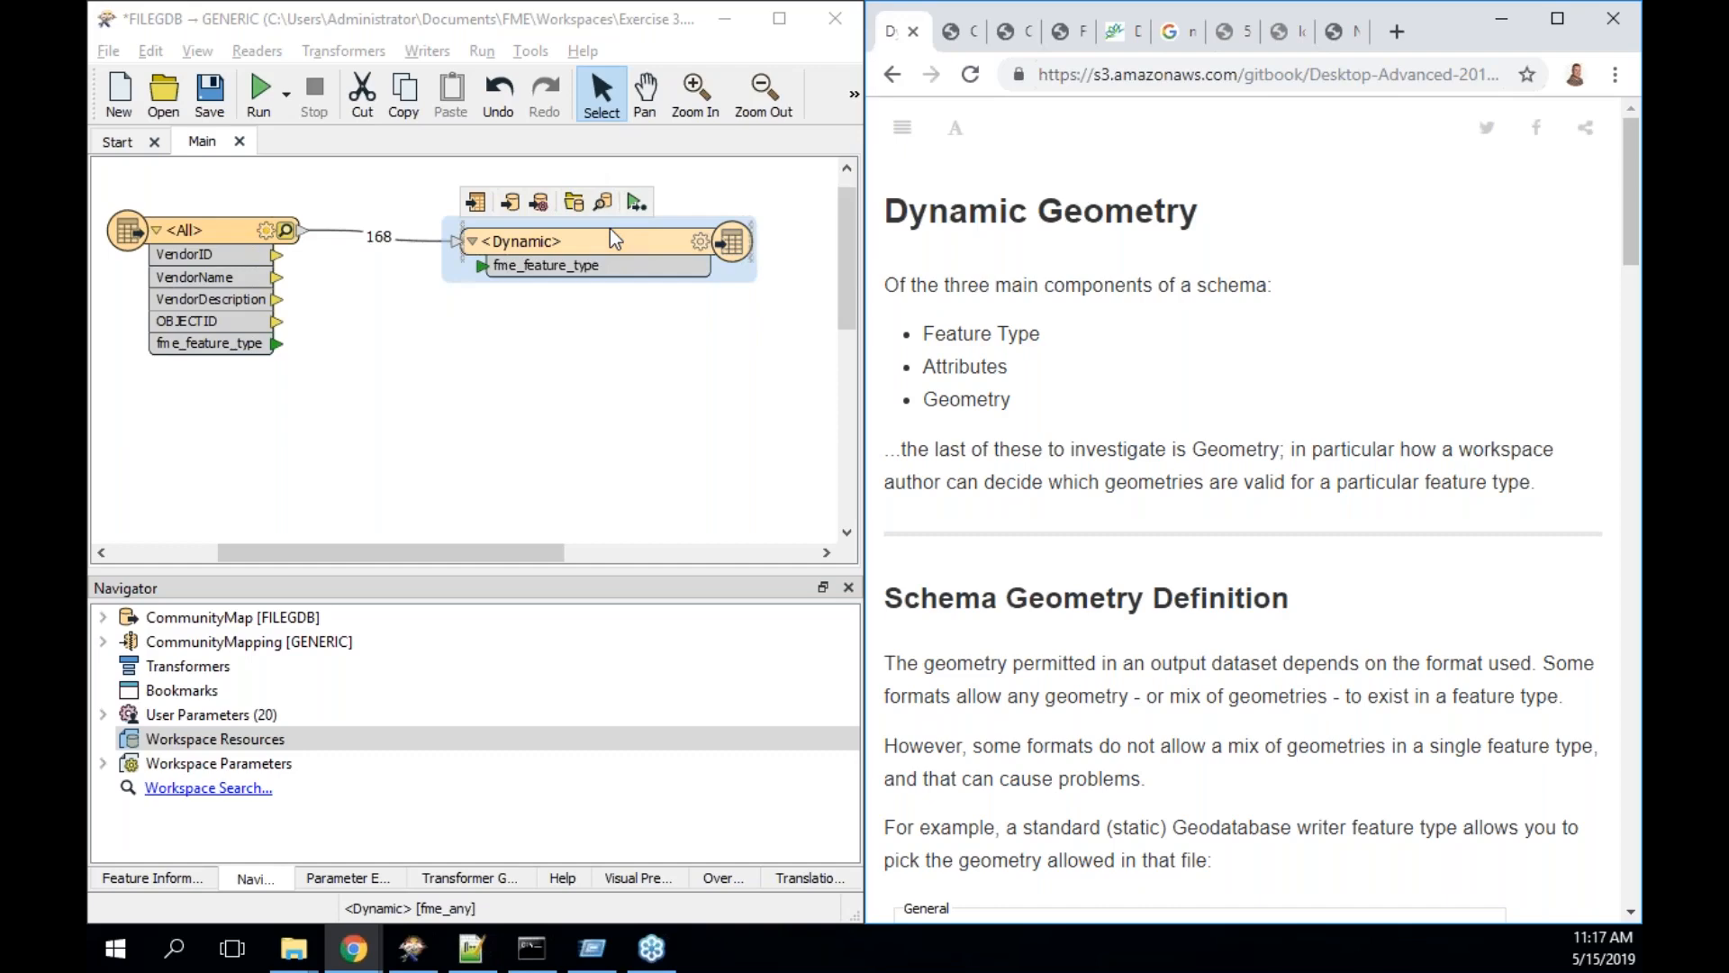
- Read the Dynamic Geometry page from Schema Geometry Definition down to First Feature Geometry Definition
double_click(948, 396)
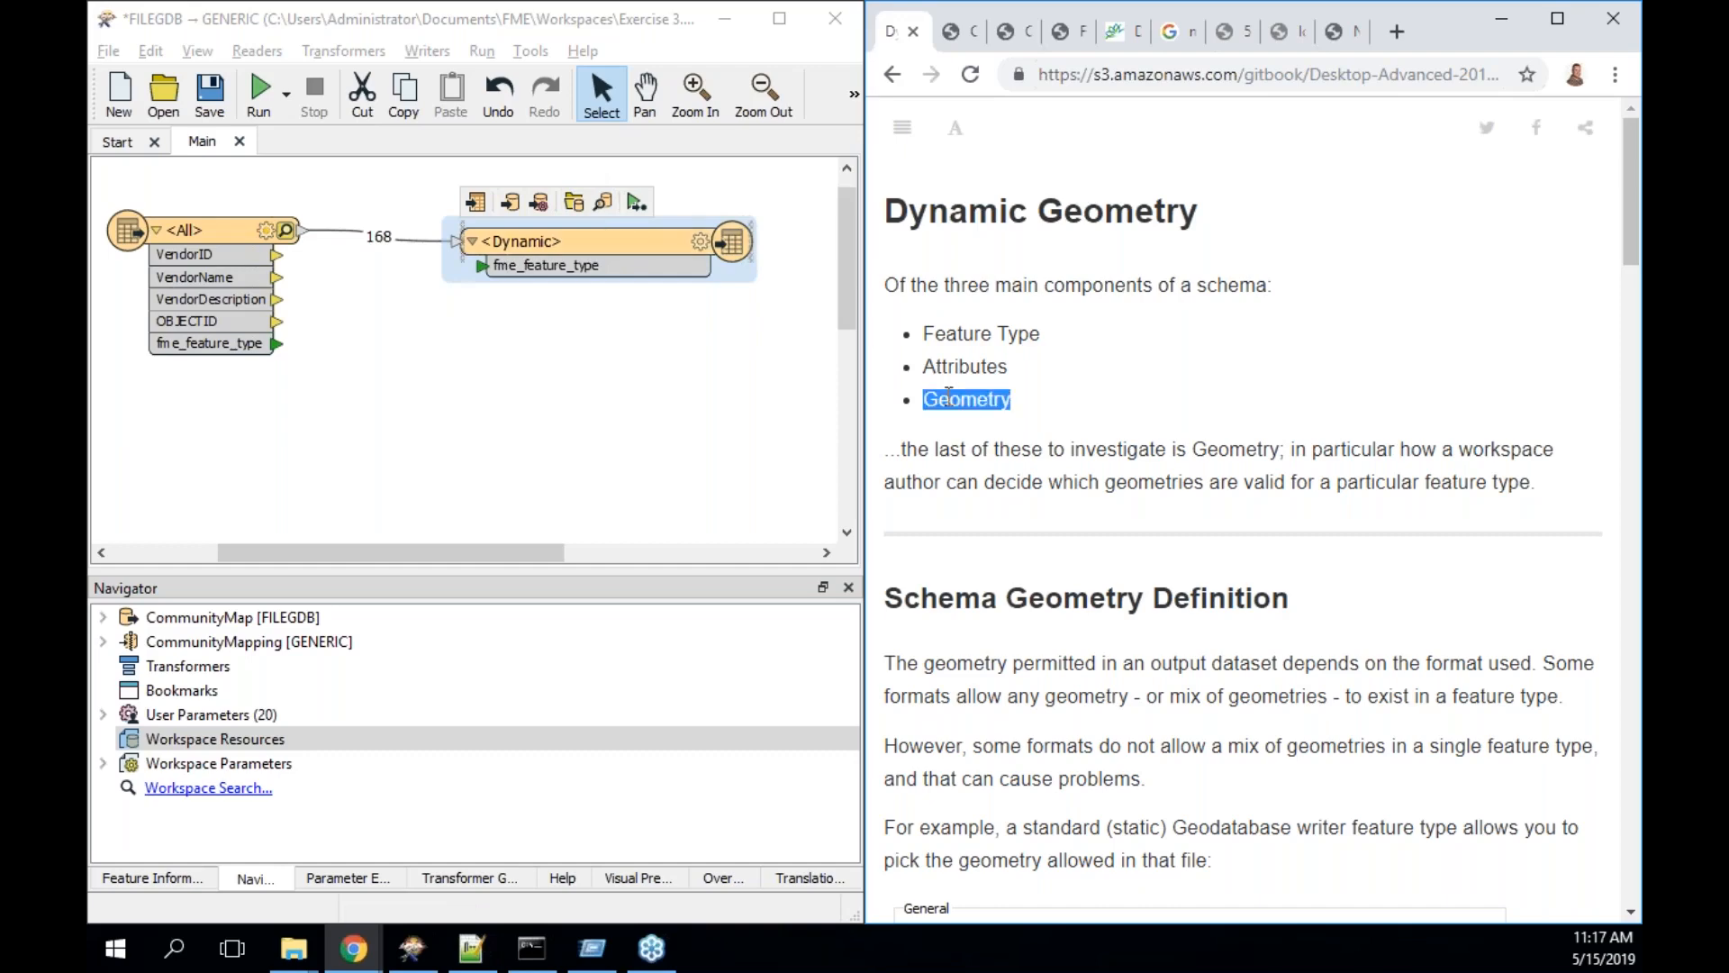
scroll(1083, 504, "down", 4)
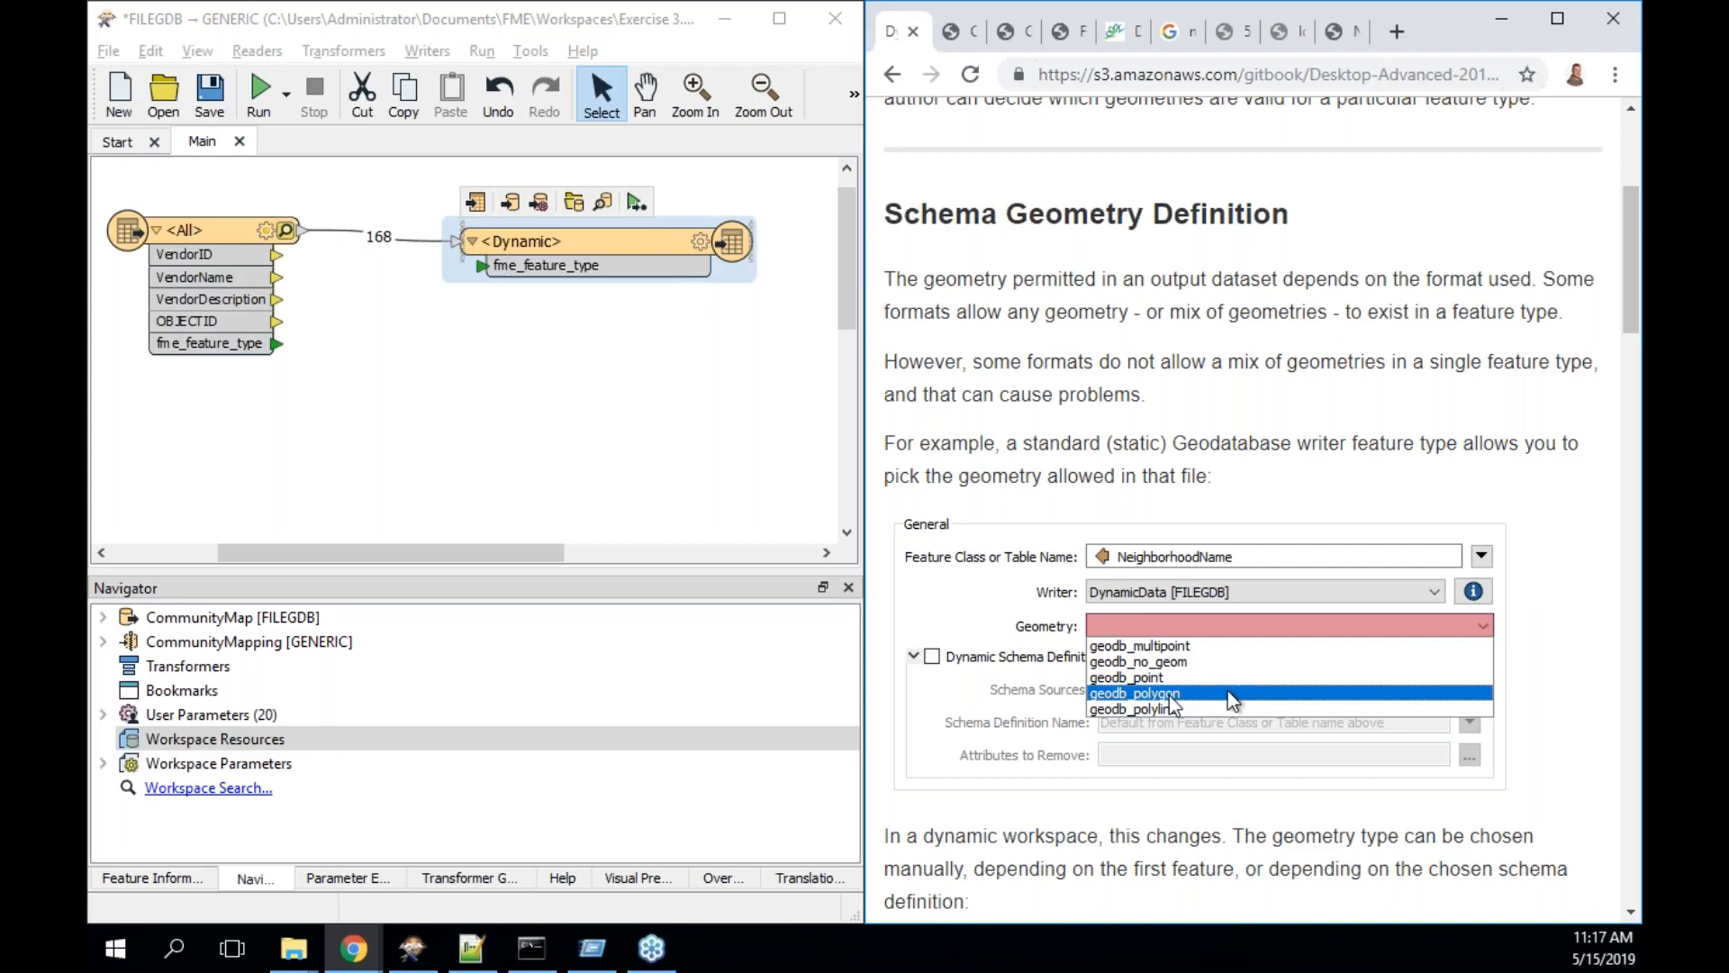
scroll(1170, 699, "down", 5)
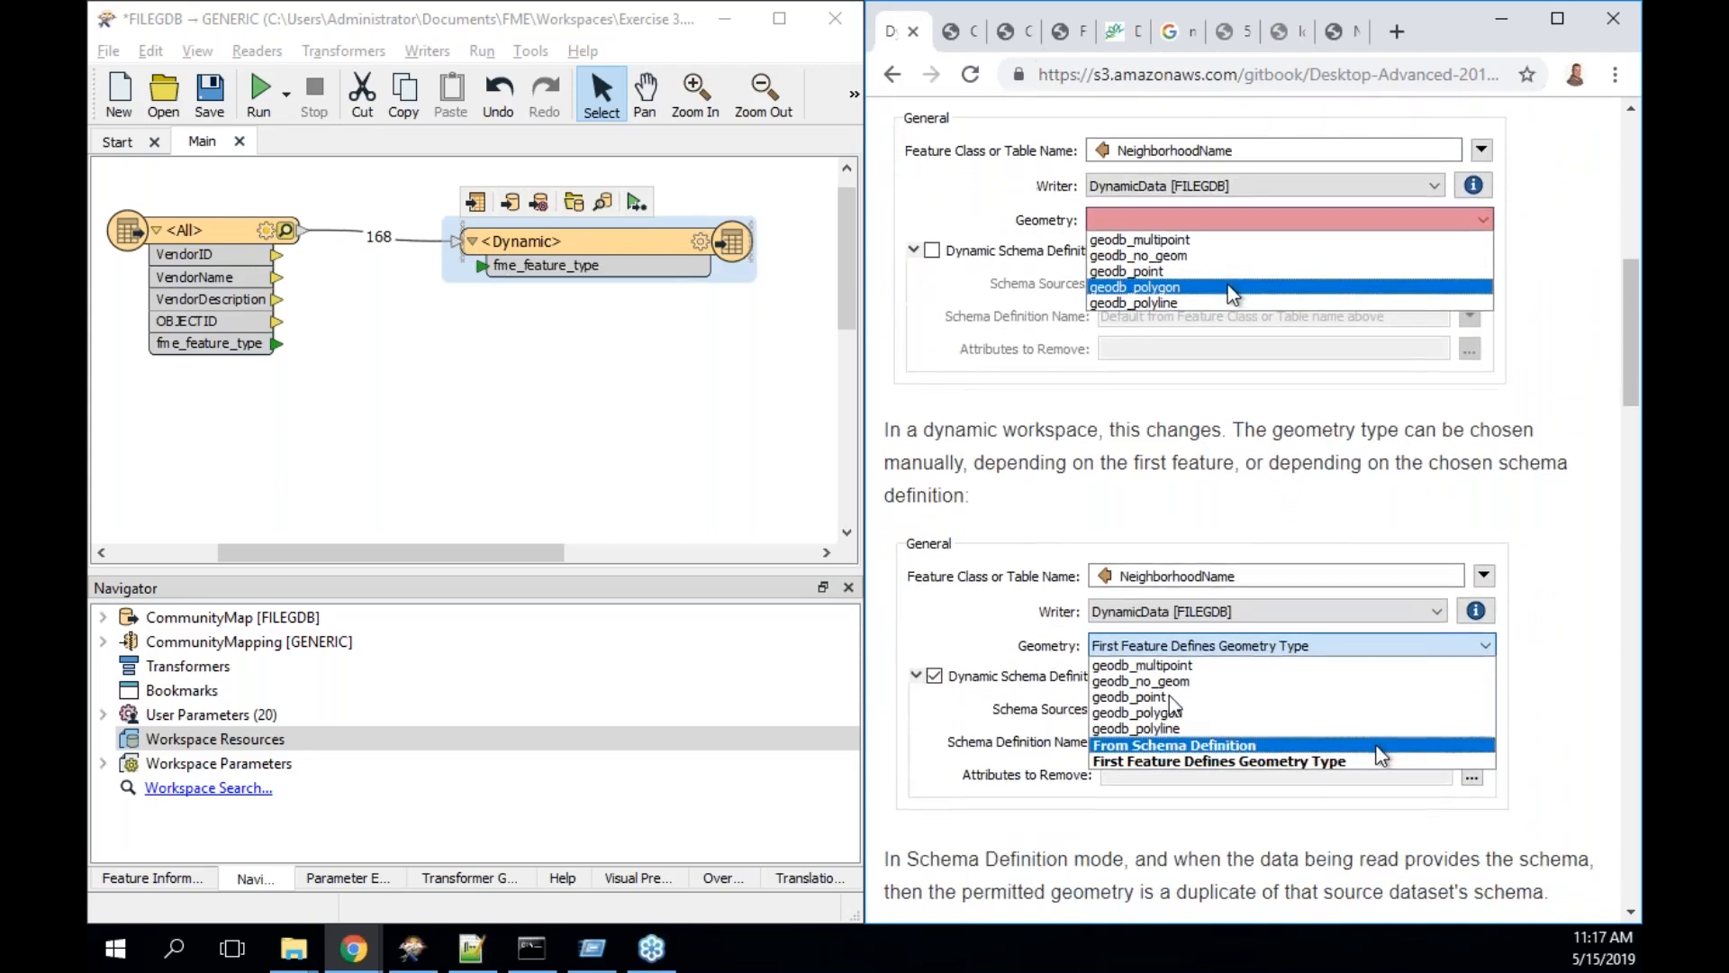
scroll(1169, 704, "down", 1)
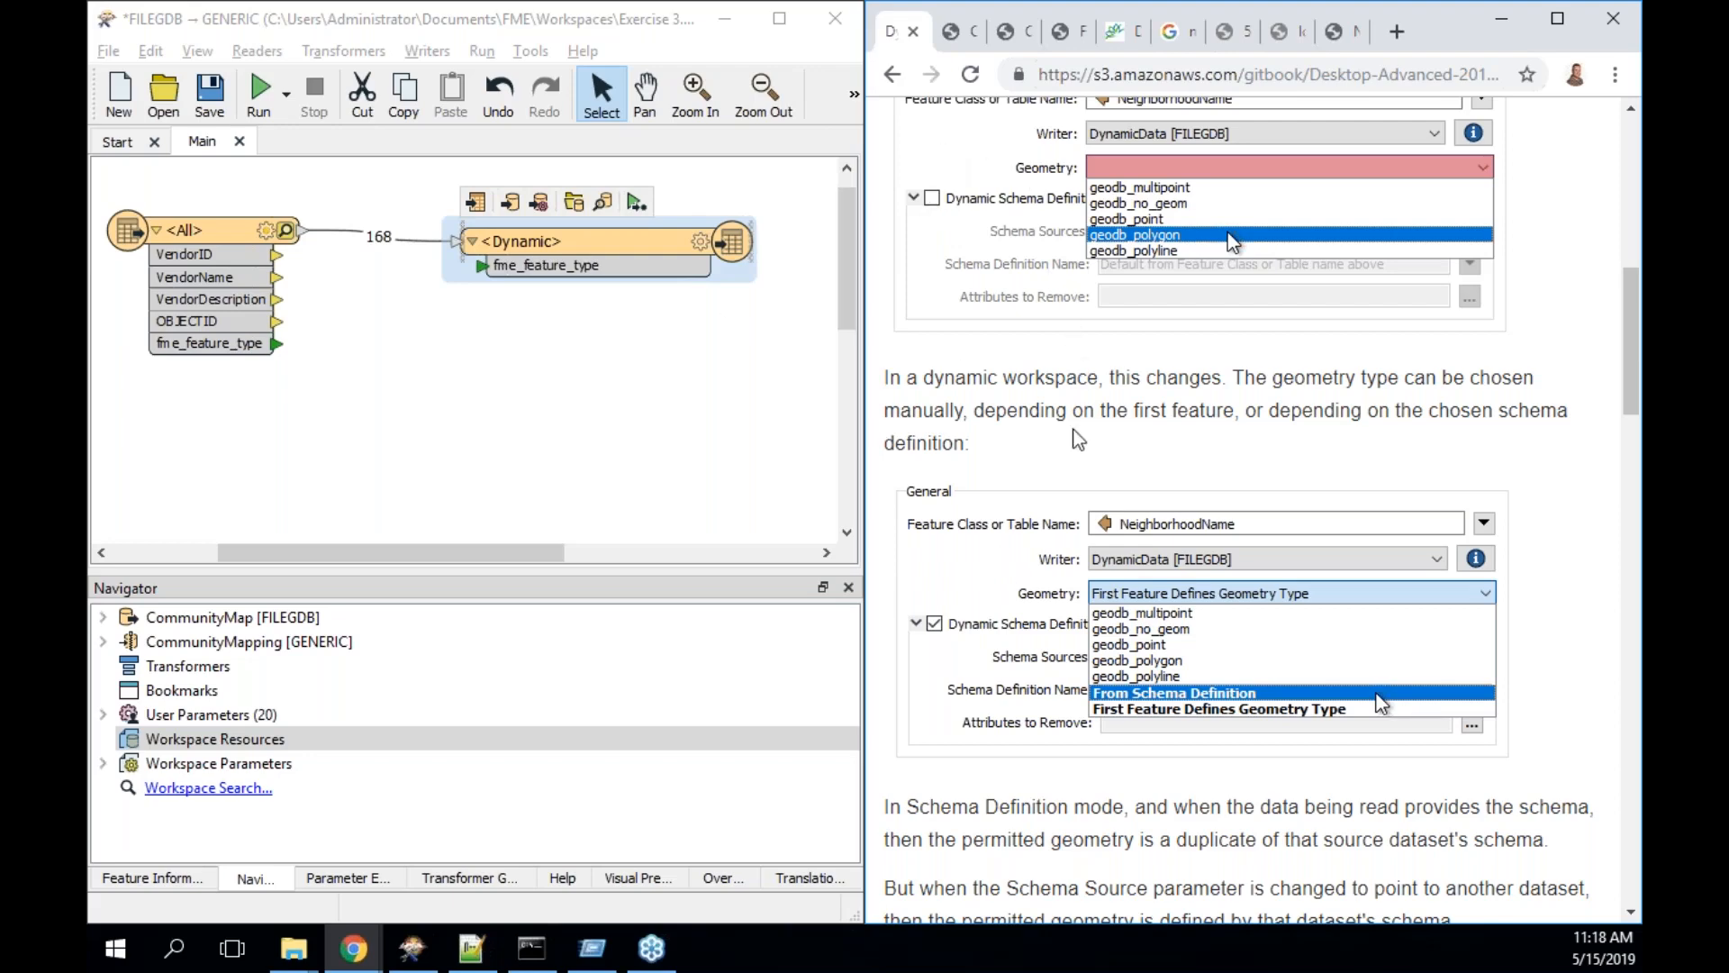
scroll(1078, 441, "down", 1)
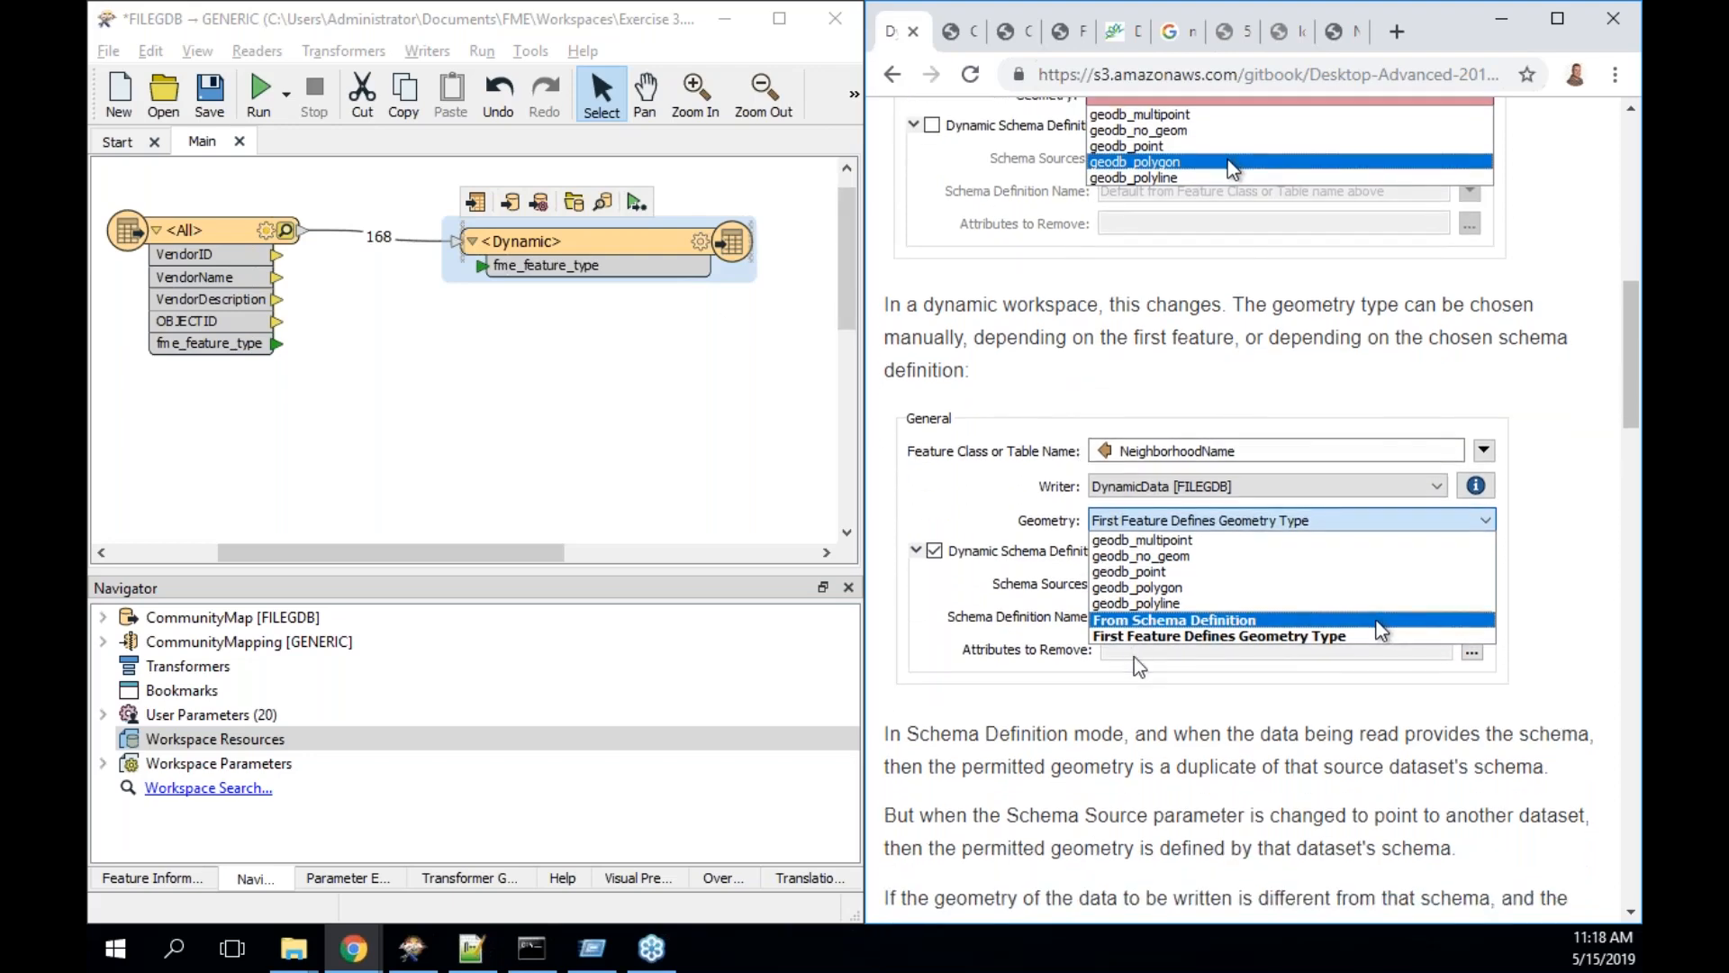
scroll(1136, 667, "down", 10)
scroll(1132, 657, "up", 1)
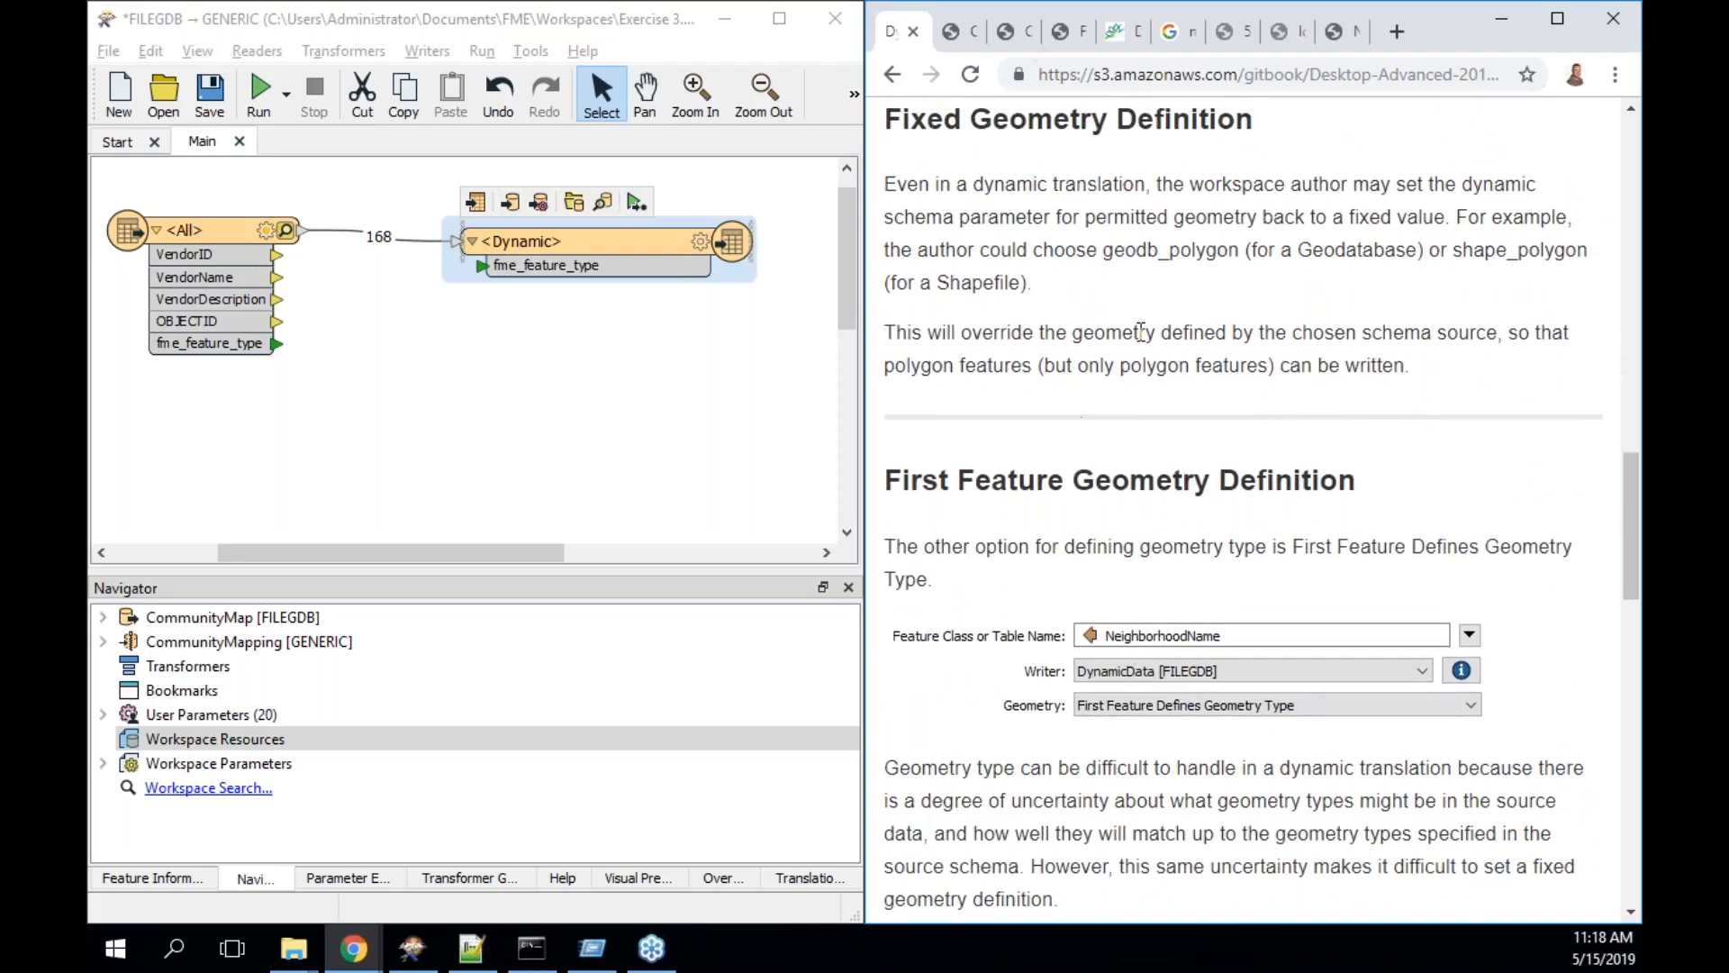
scroll(1169, 674, "down", 1)
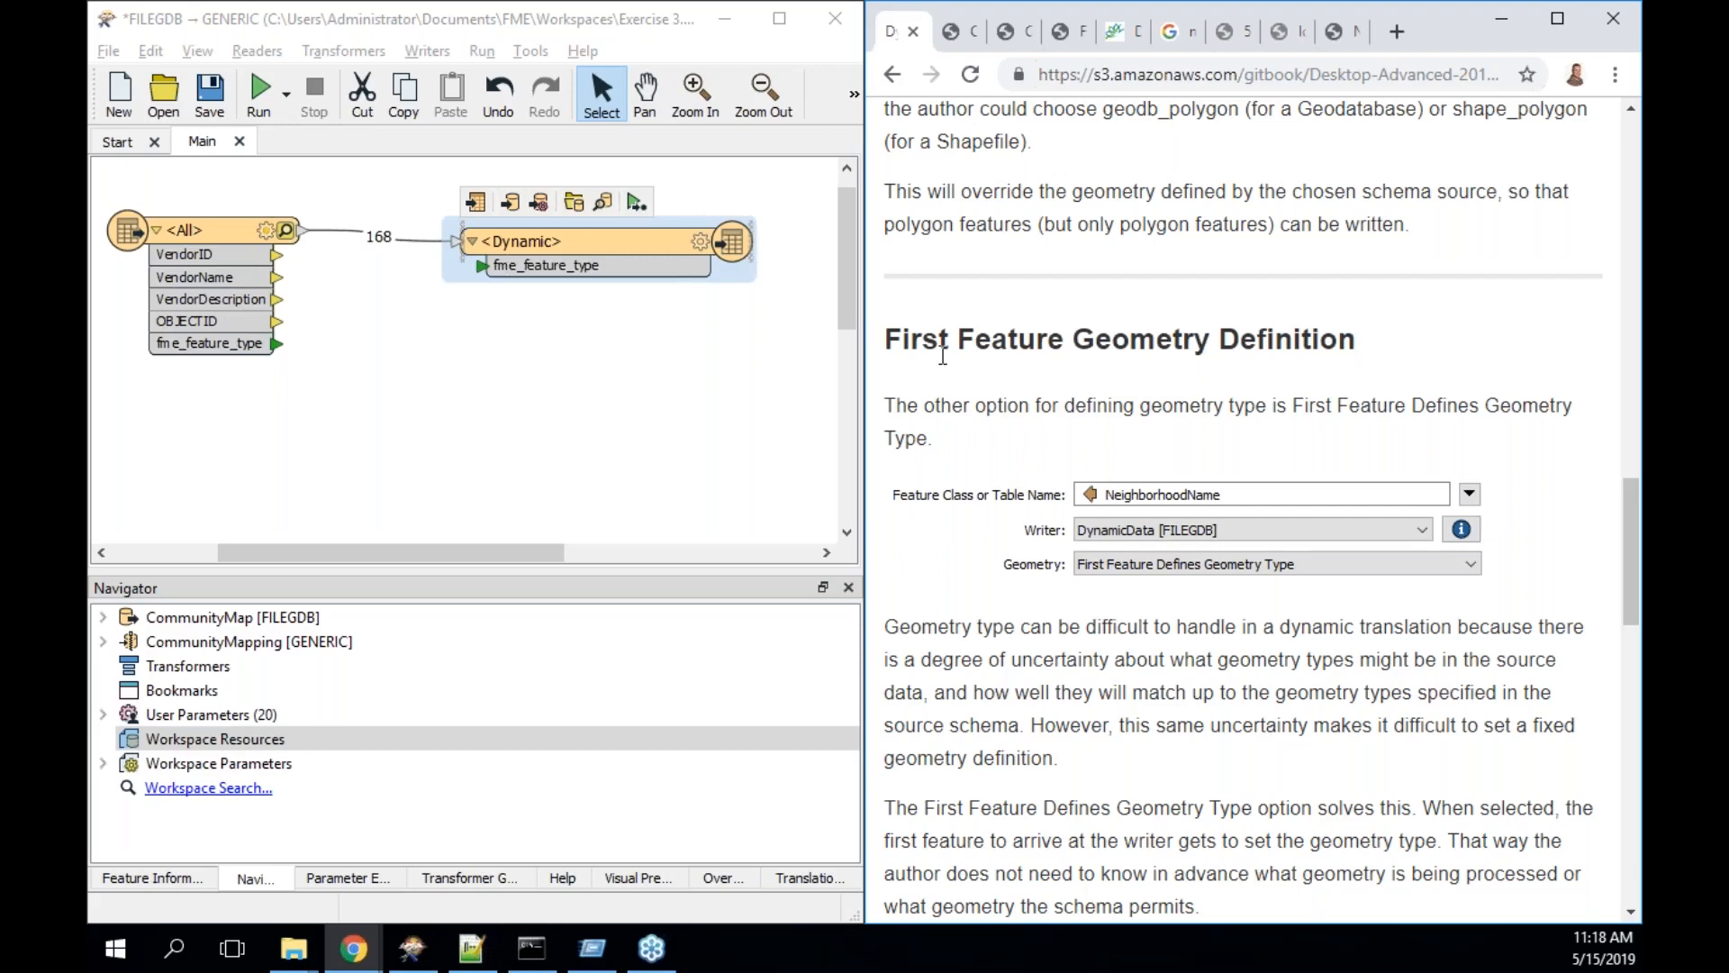
- Scroll down to the FME Lizard box and key table, and highlight the 'Static' entry
scroll(943, 355, "down", 5)
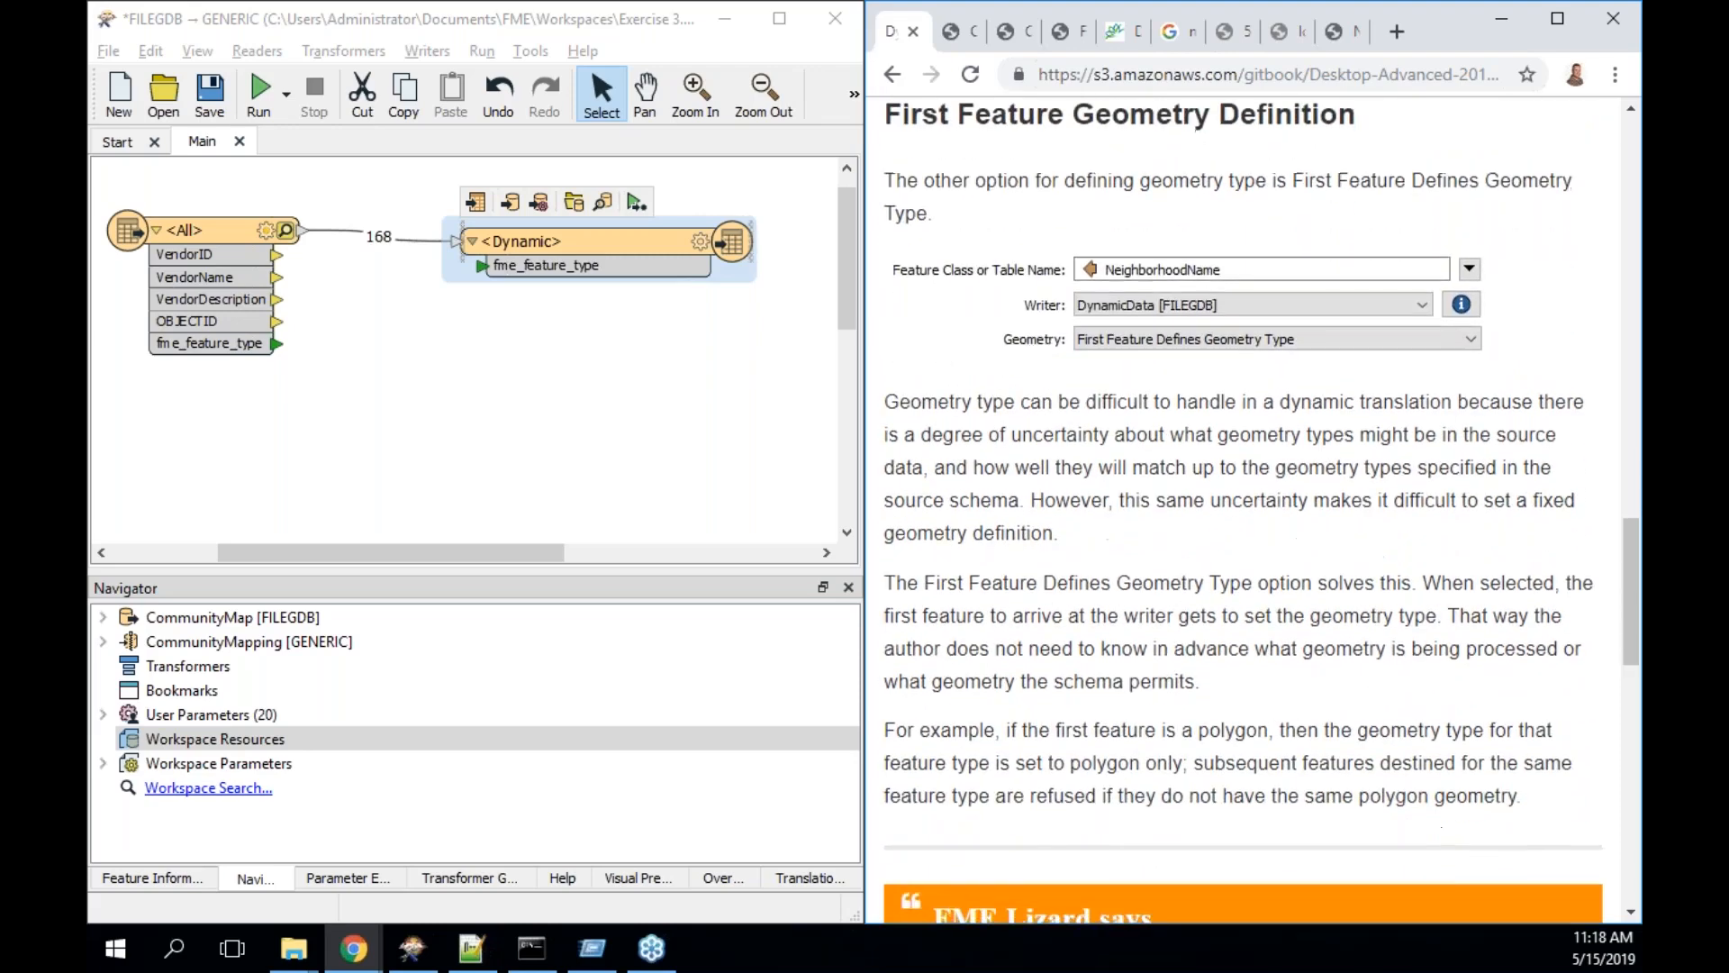
scroll(1262, 513, "down", 4)
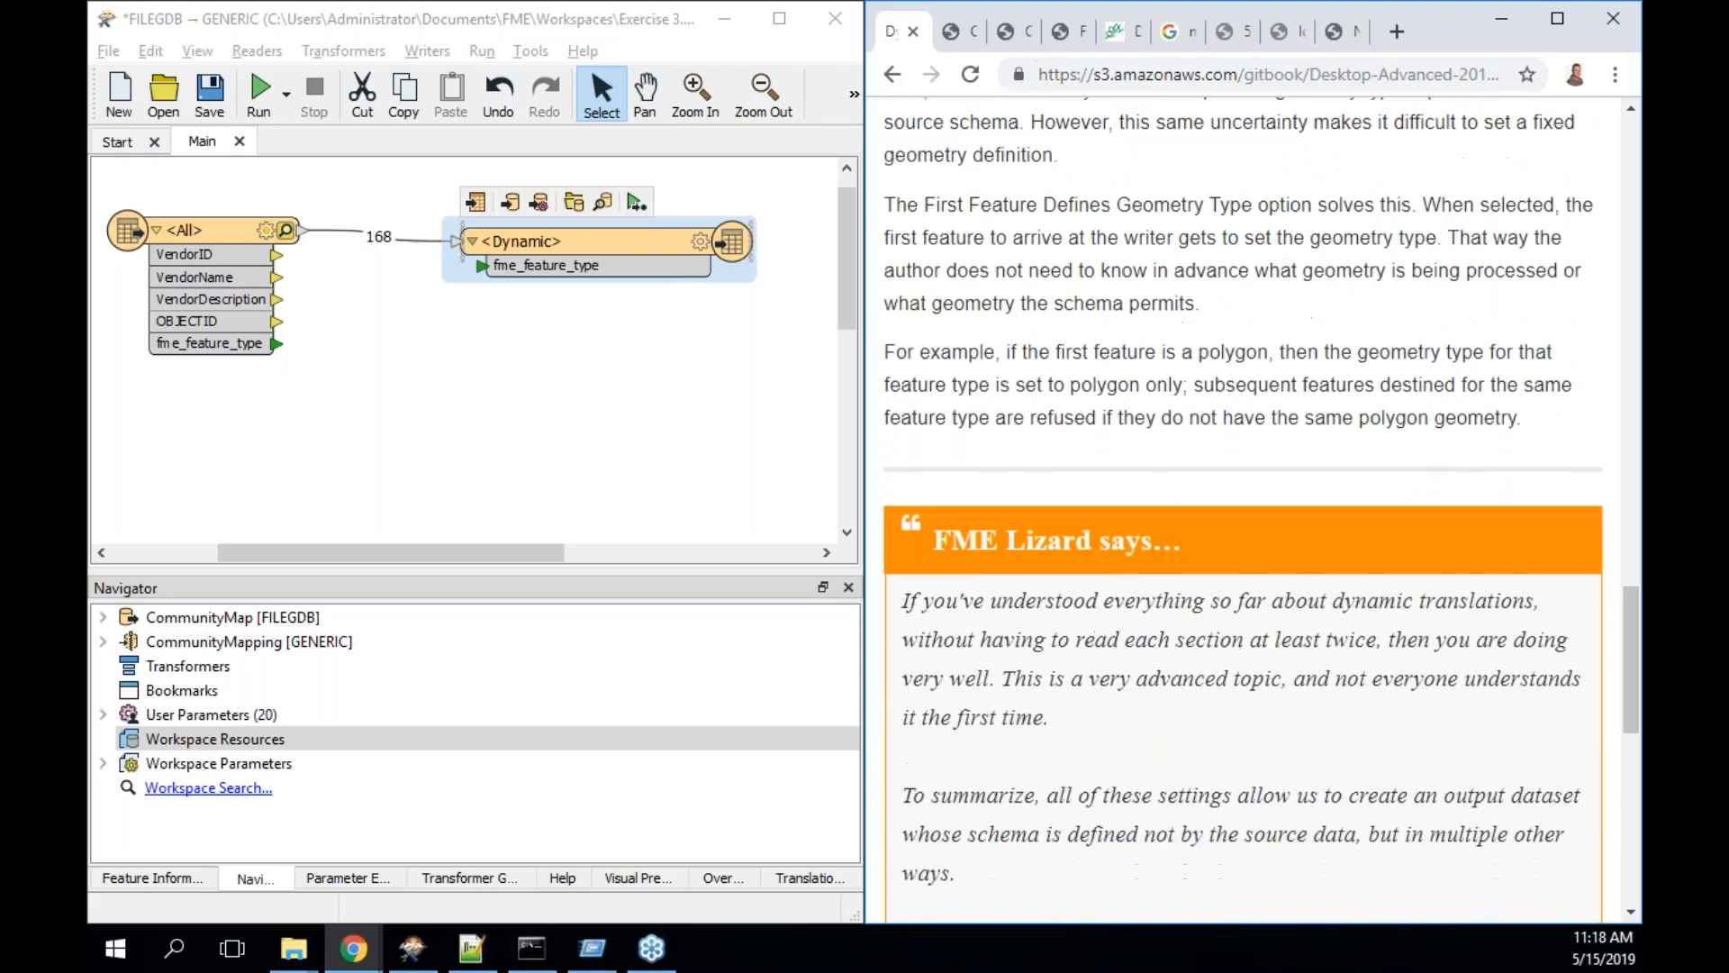
scroll(1262, 513, "down", 6)
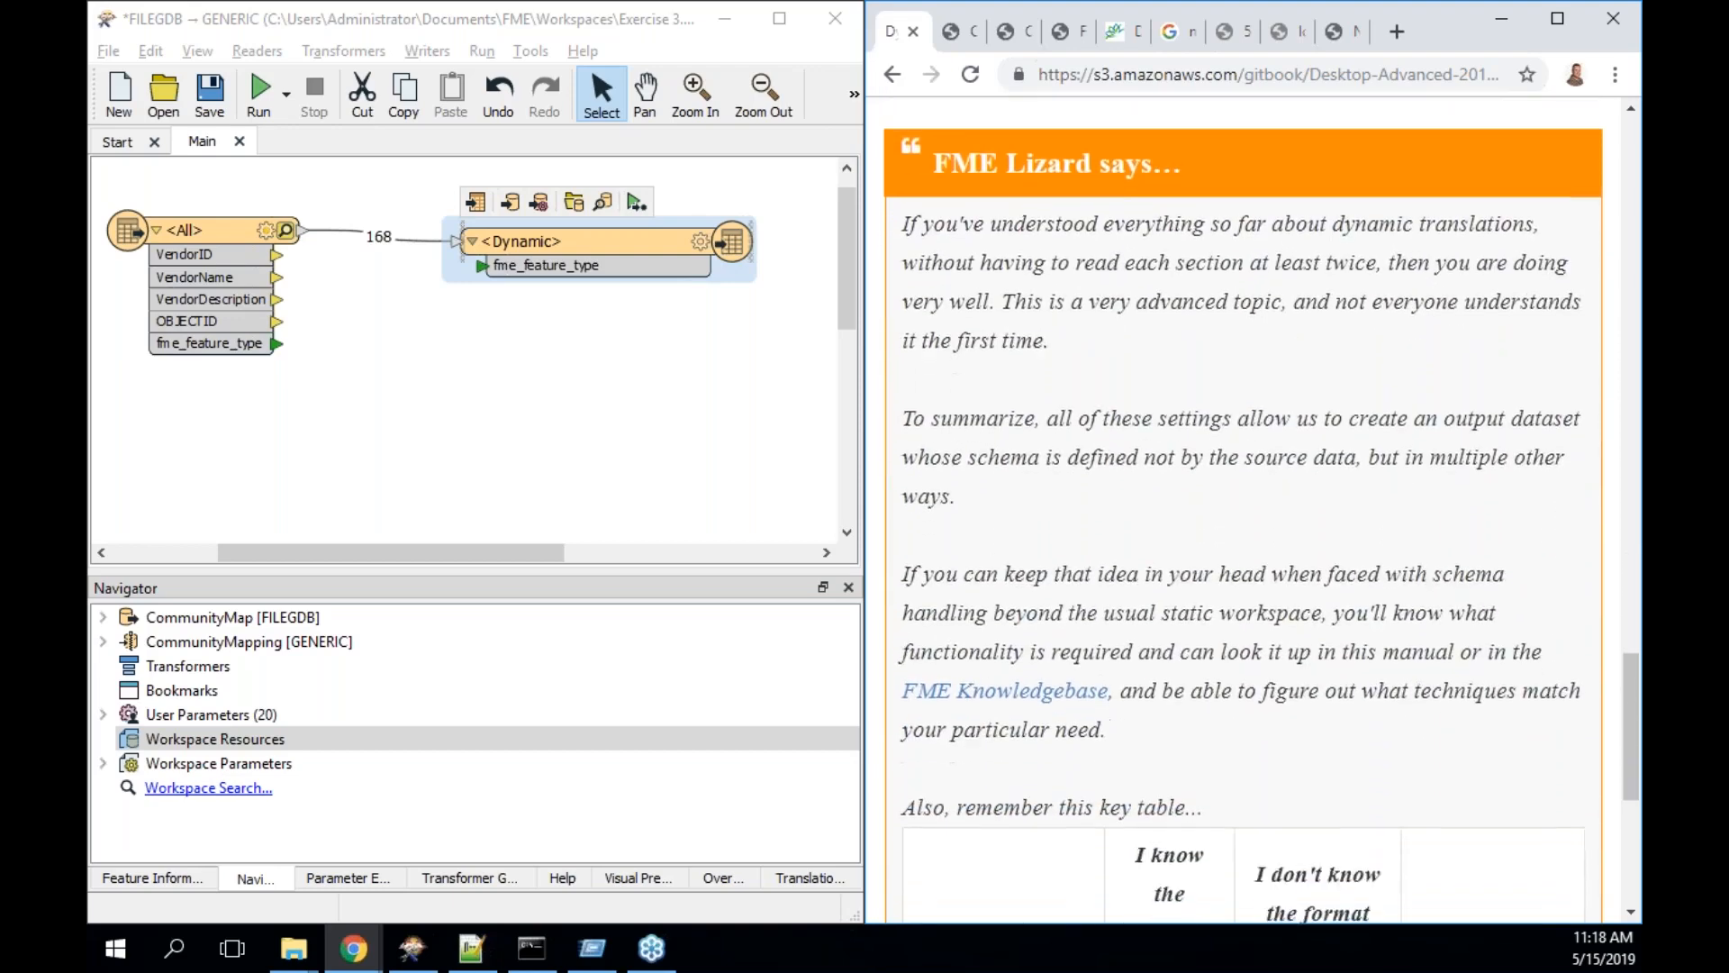
scroll(1262, 514, "down", 1)
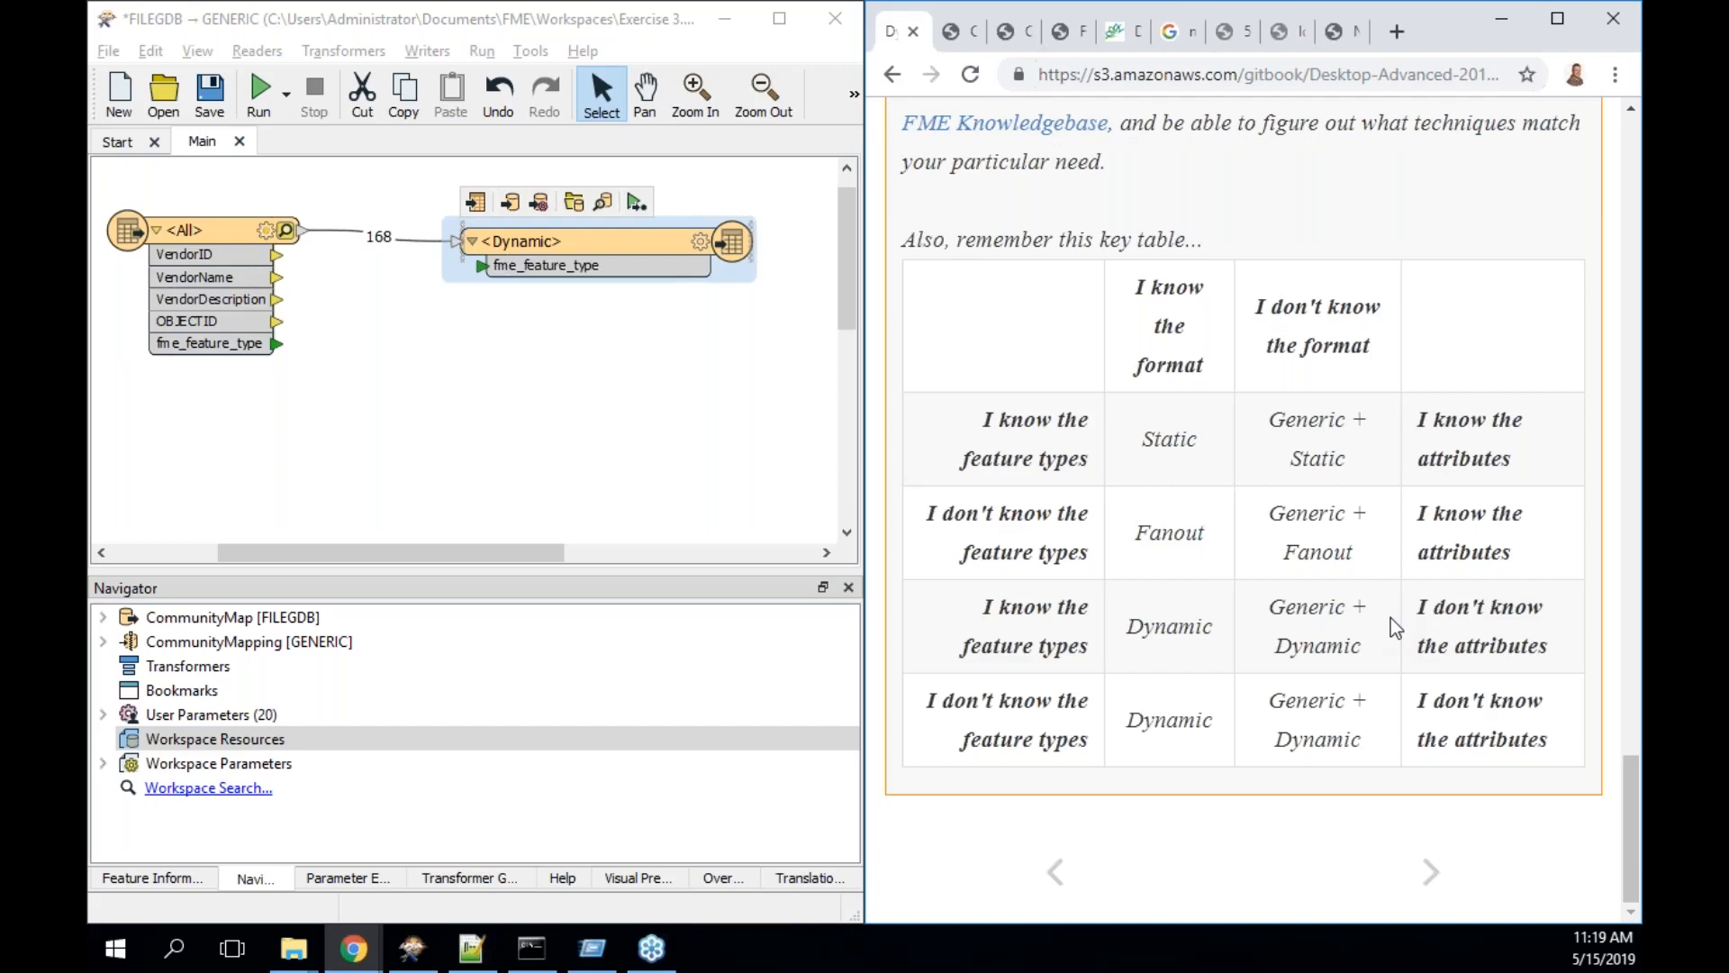
double_click(1180, 438)
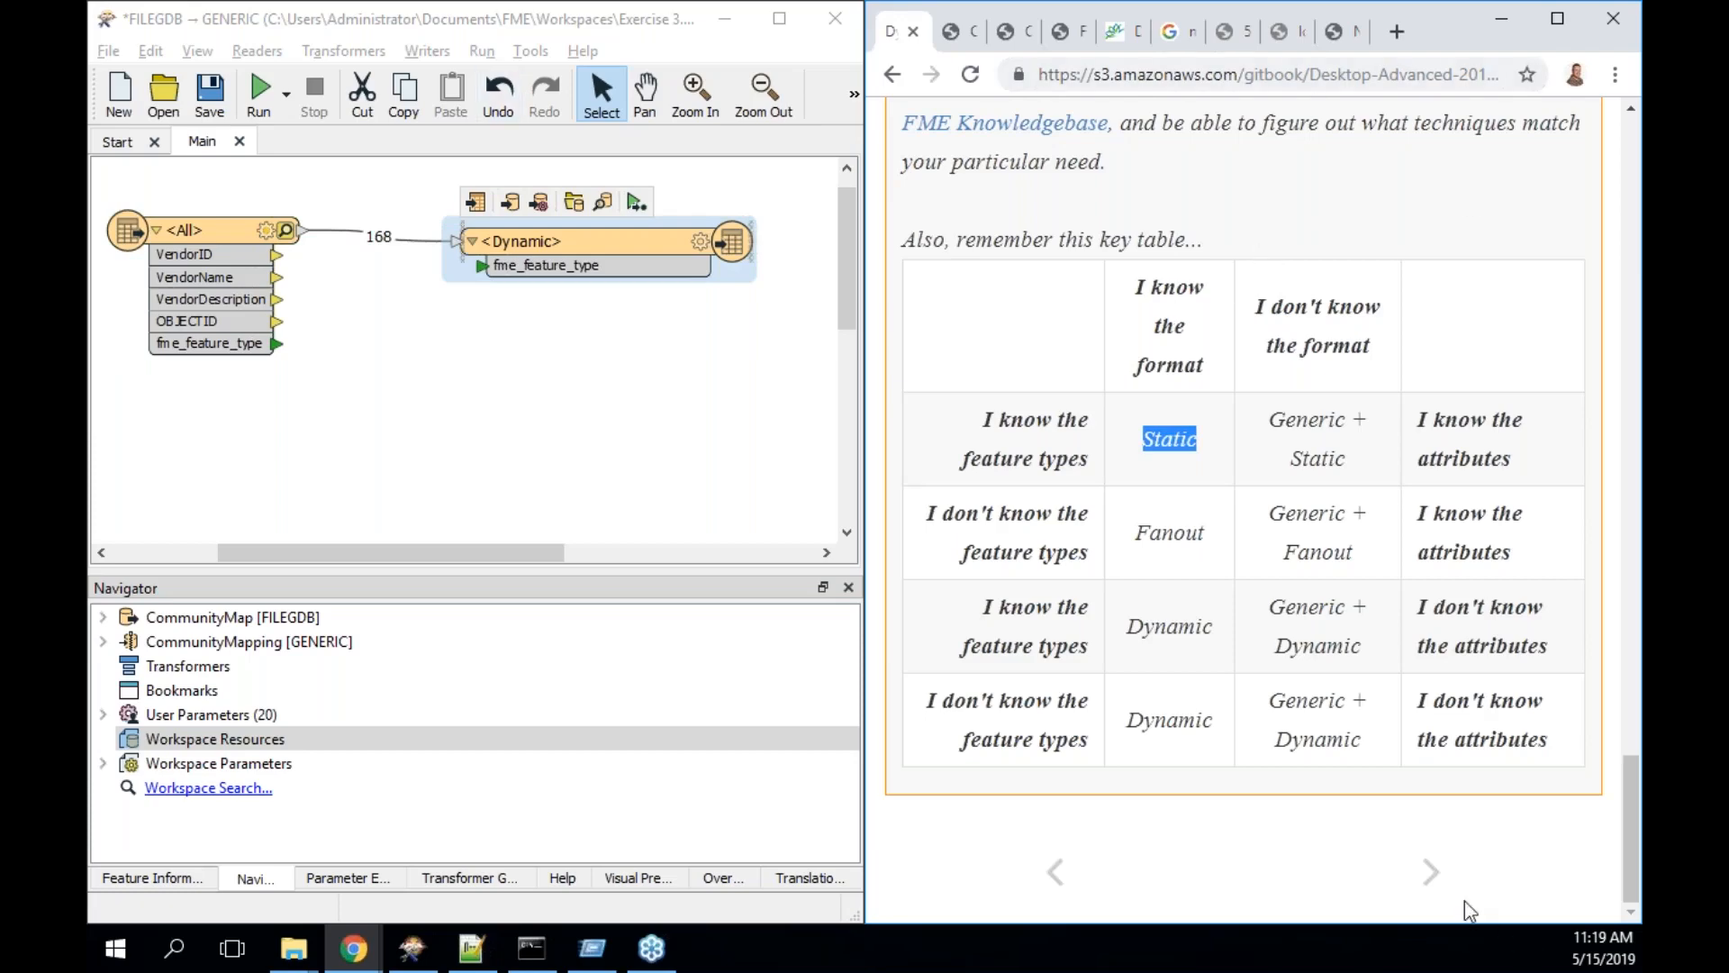
- Open the Exercise 4 page and read the background on earlier community mapping translations
left_click(1431, 872)
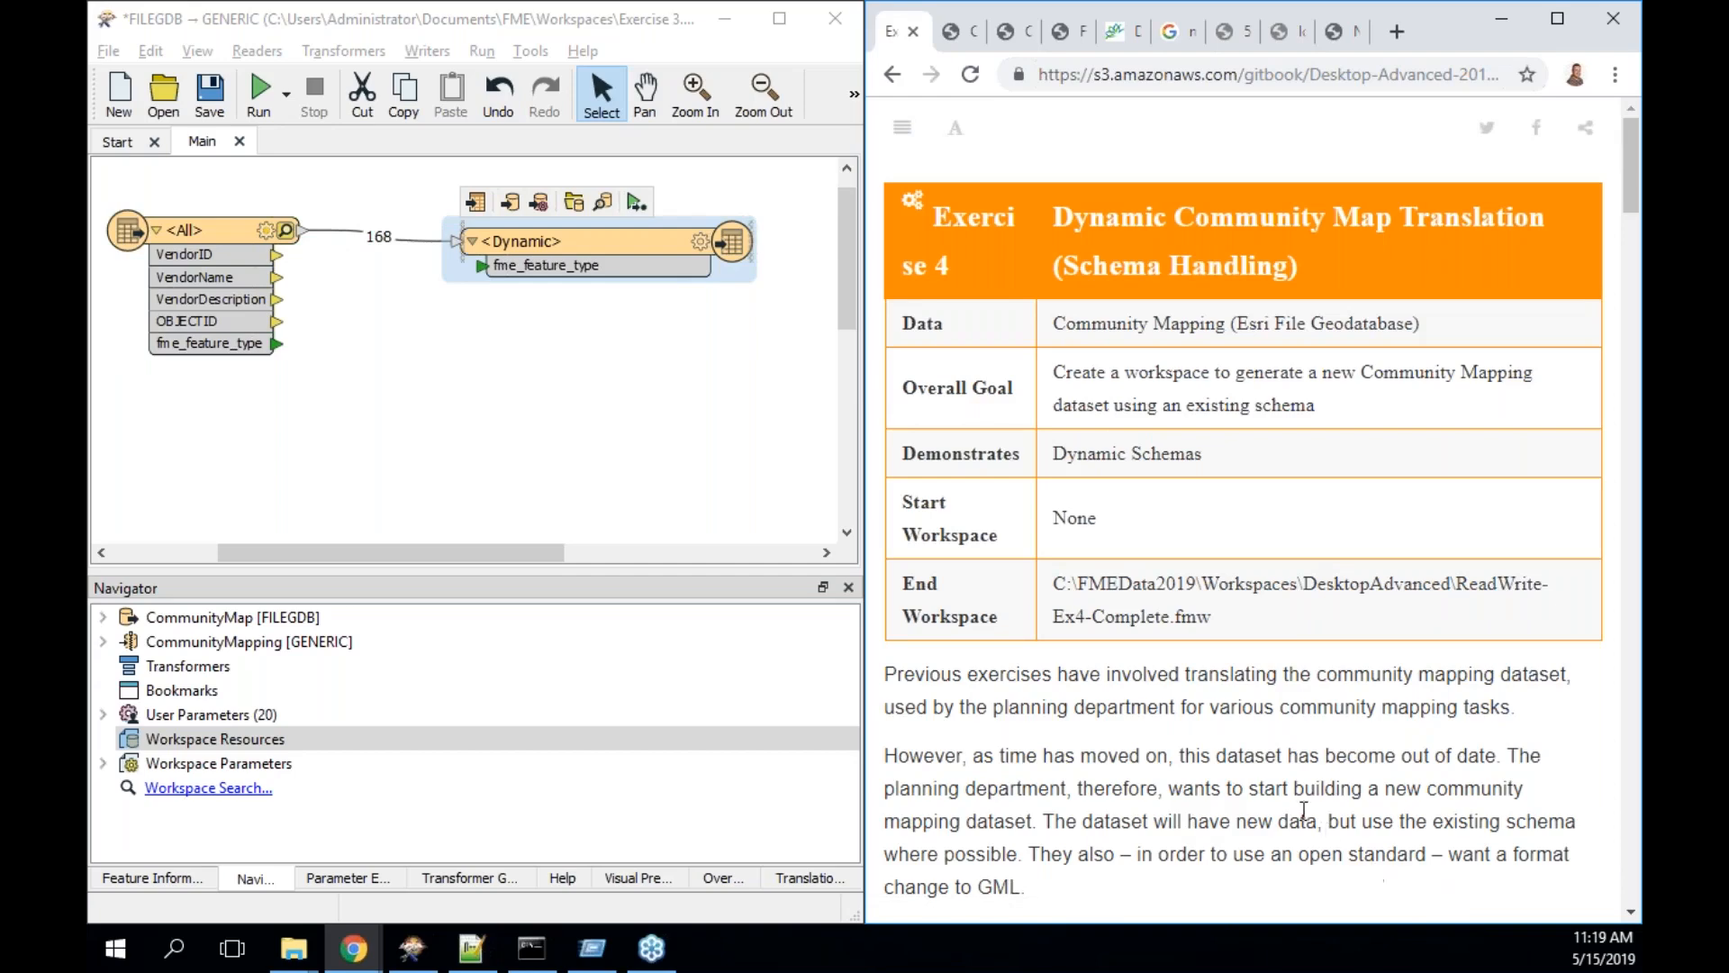
scroll(1303, 809, "down", 3)
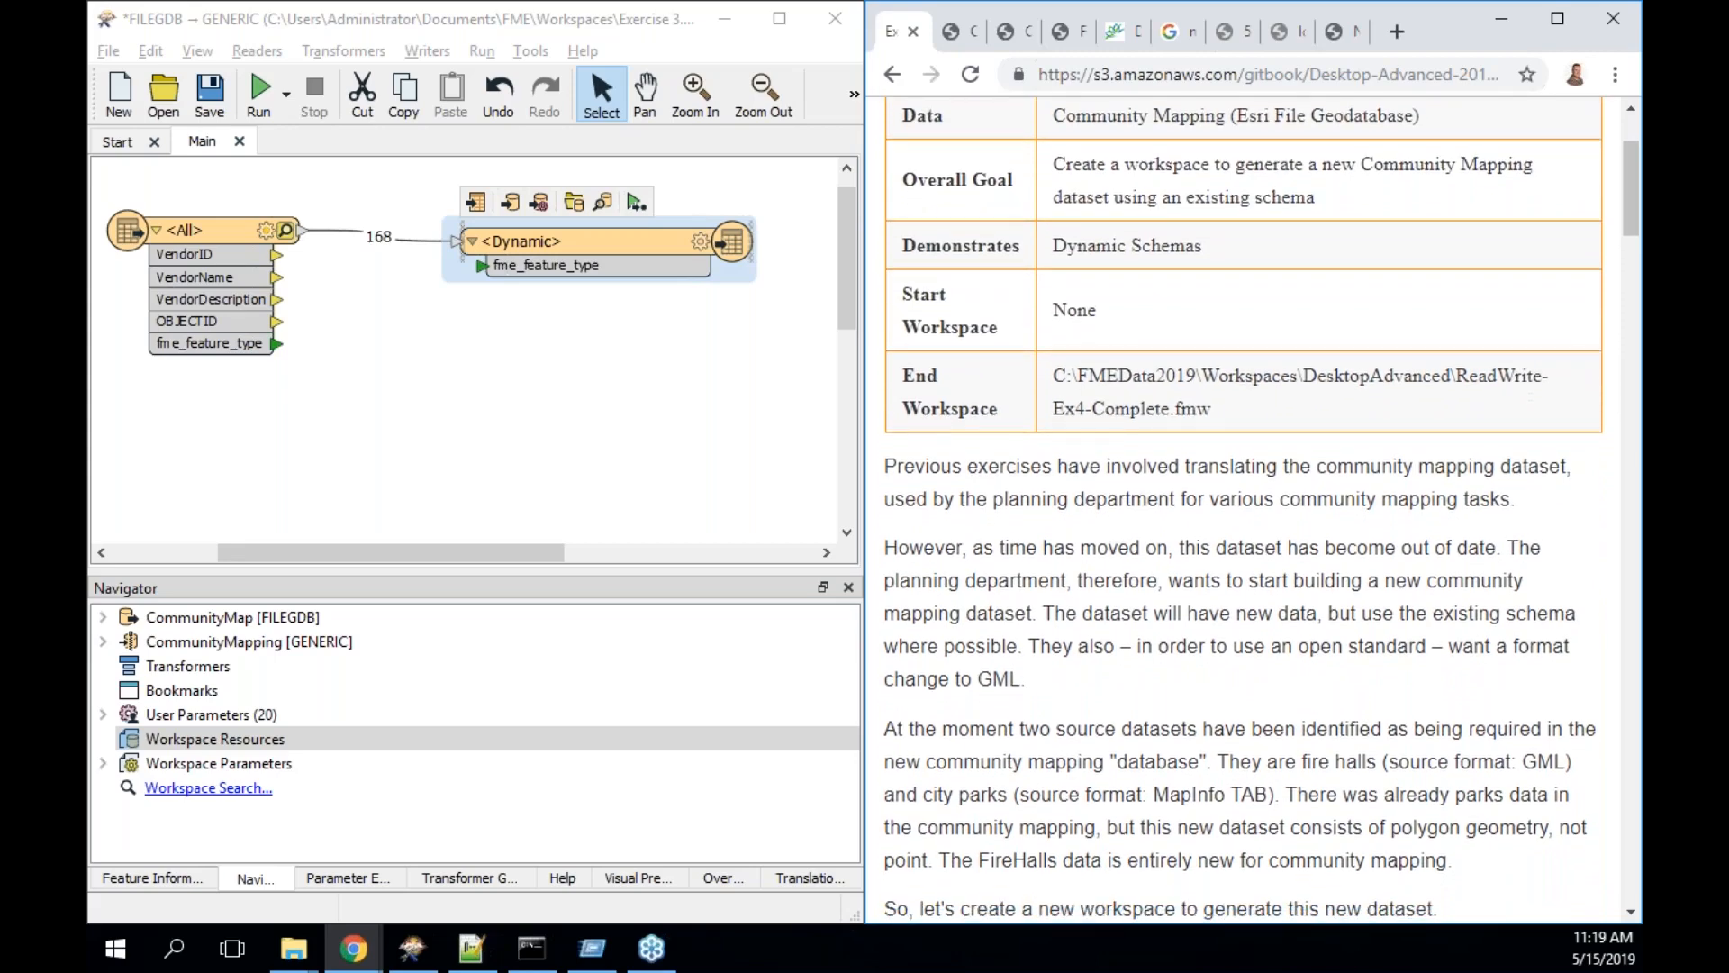
scroll(1298, 802, "down", 1)
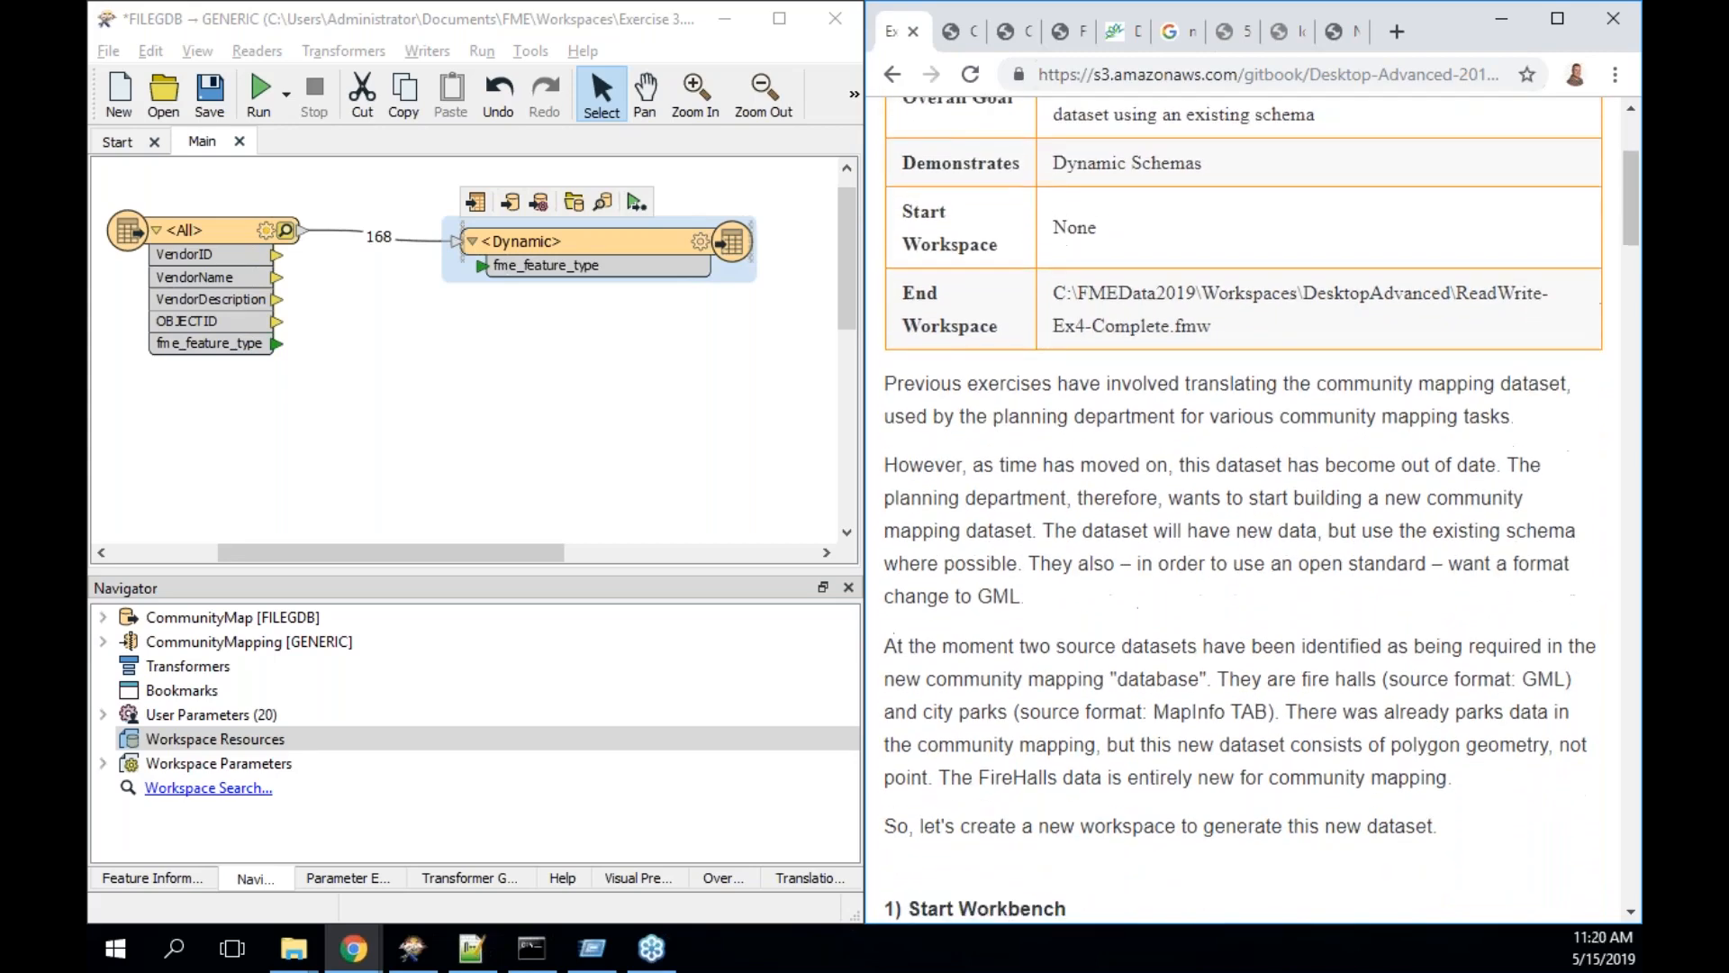
left_click_drag(1234, 373, 1531, 417)
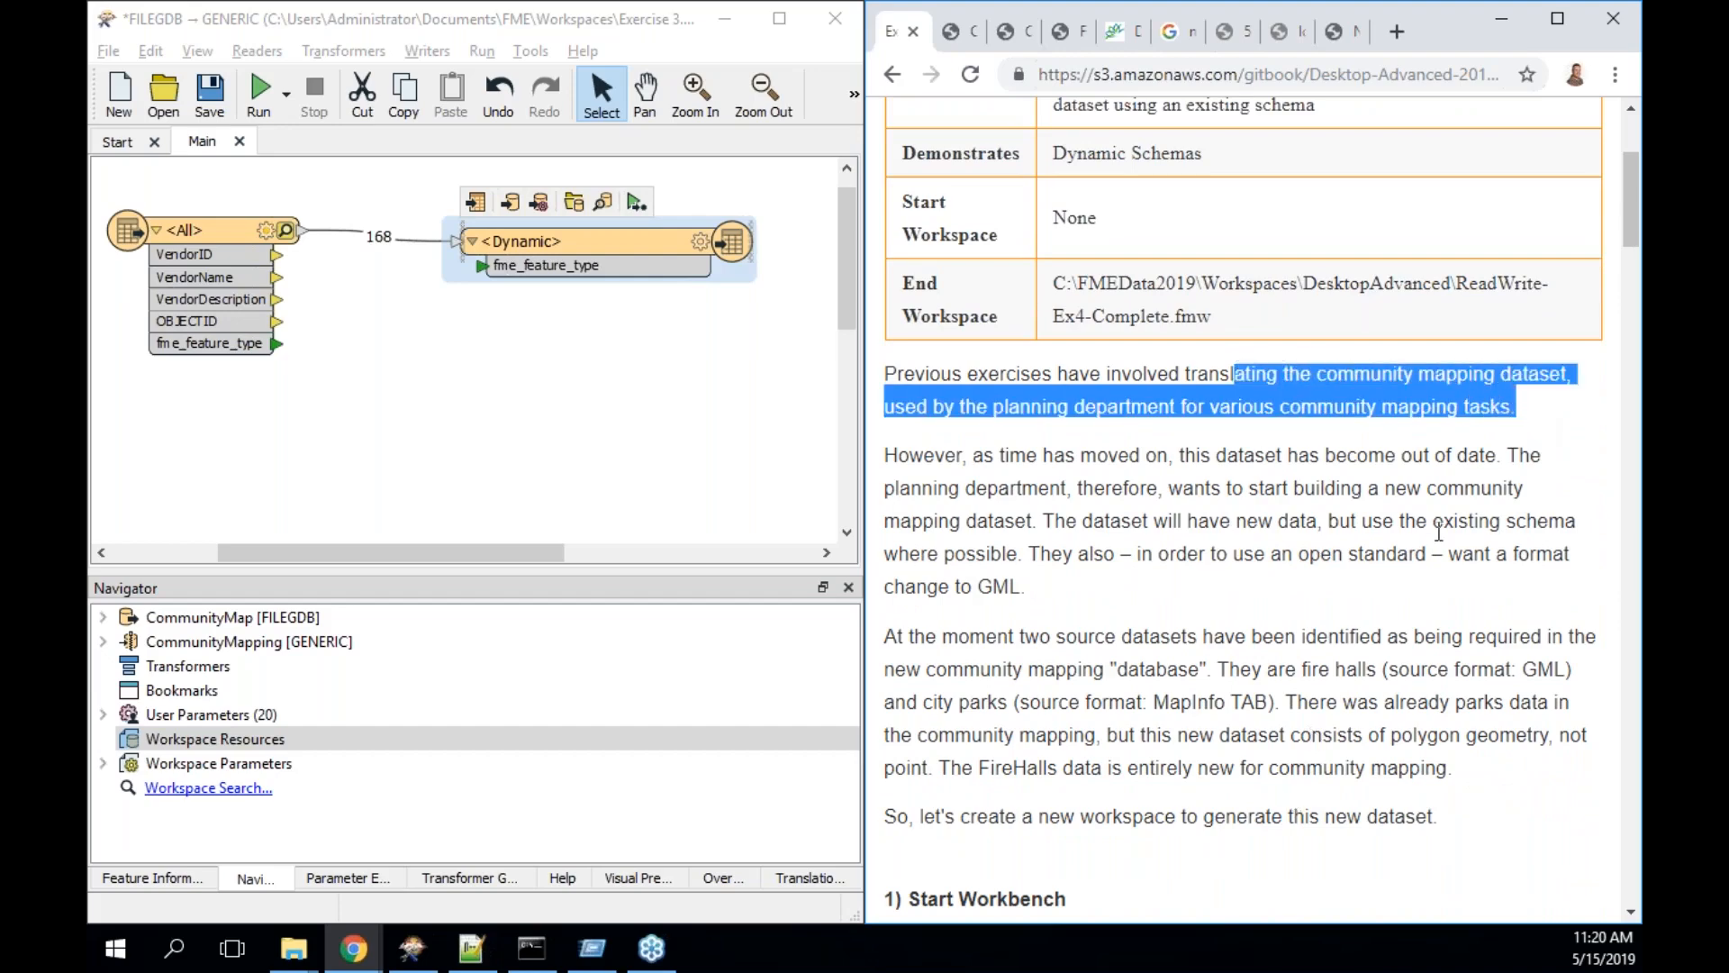
scroll(1411, 533, "down", 1)
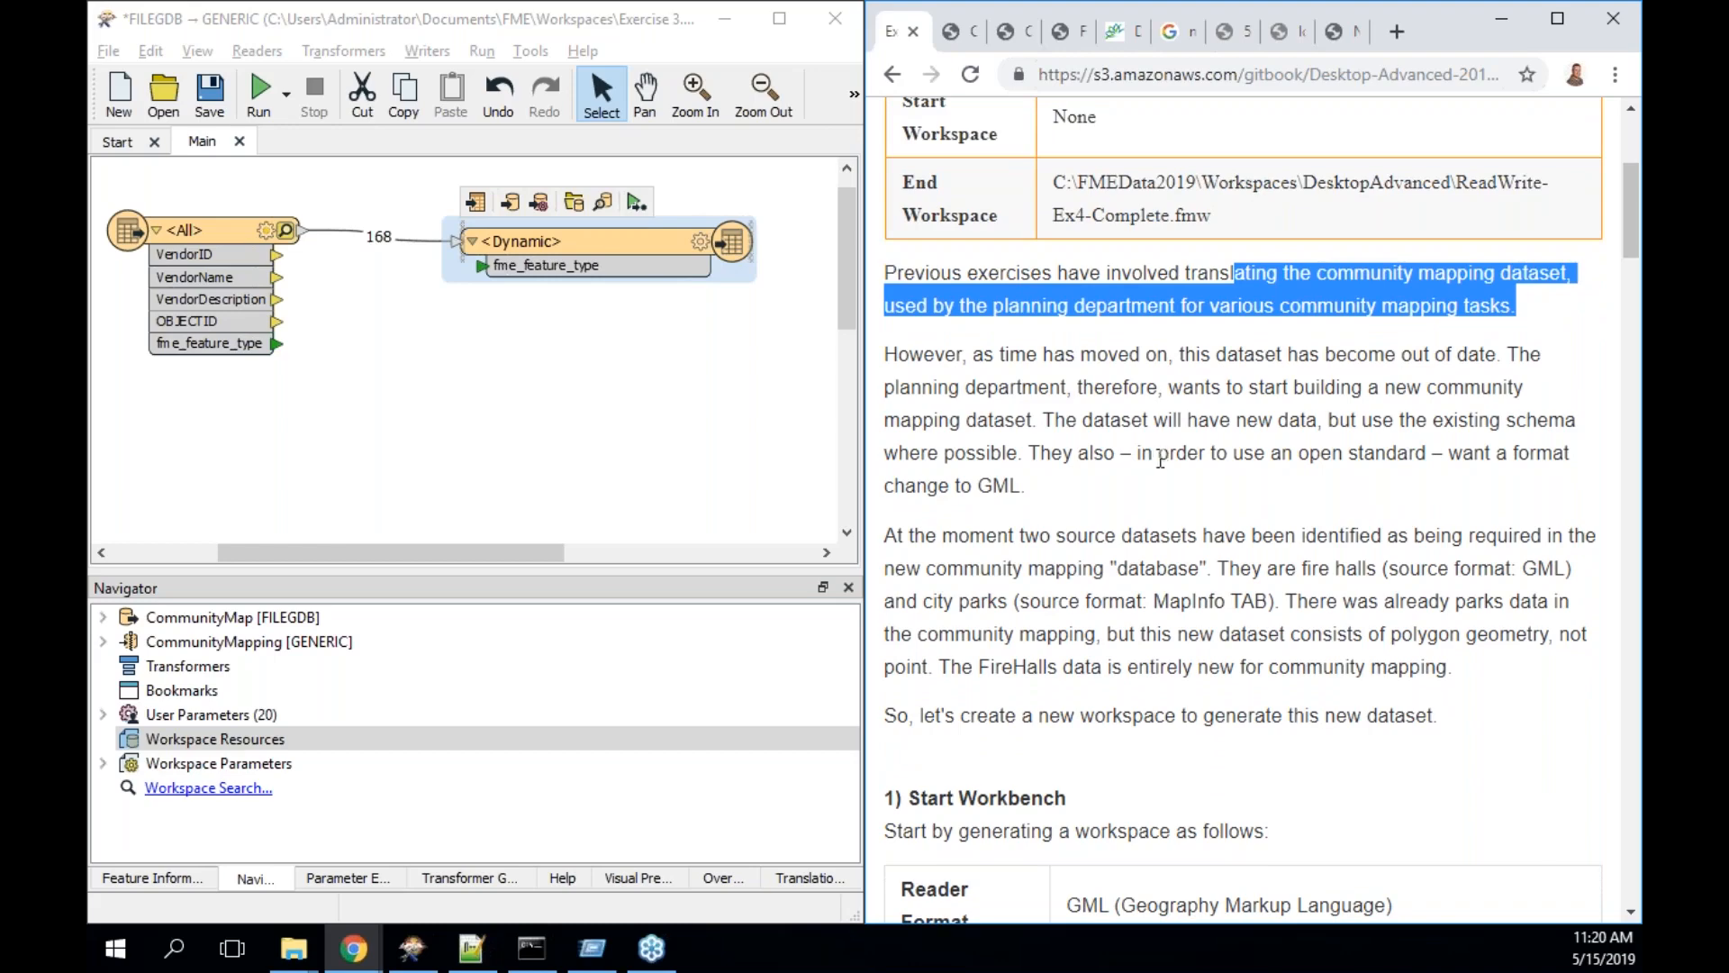
scroll(1168, 480, "down", 1)
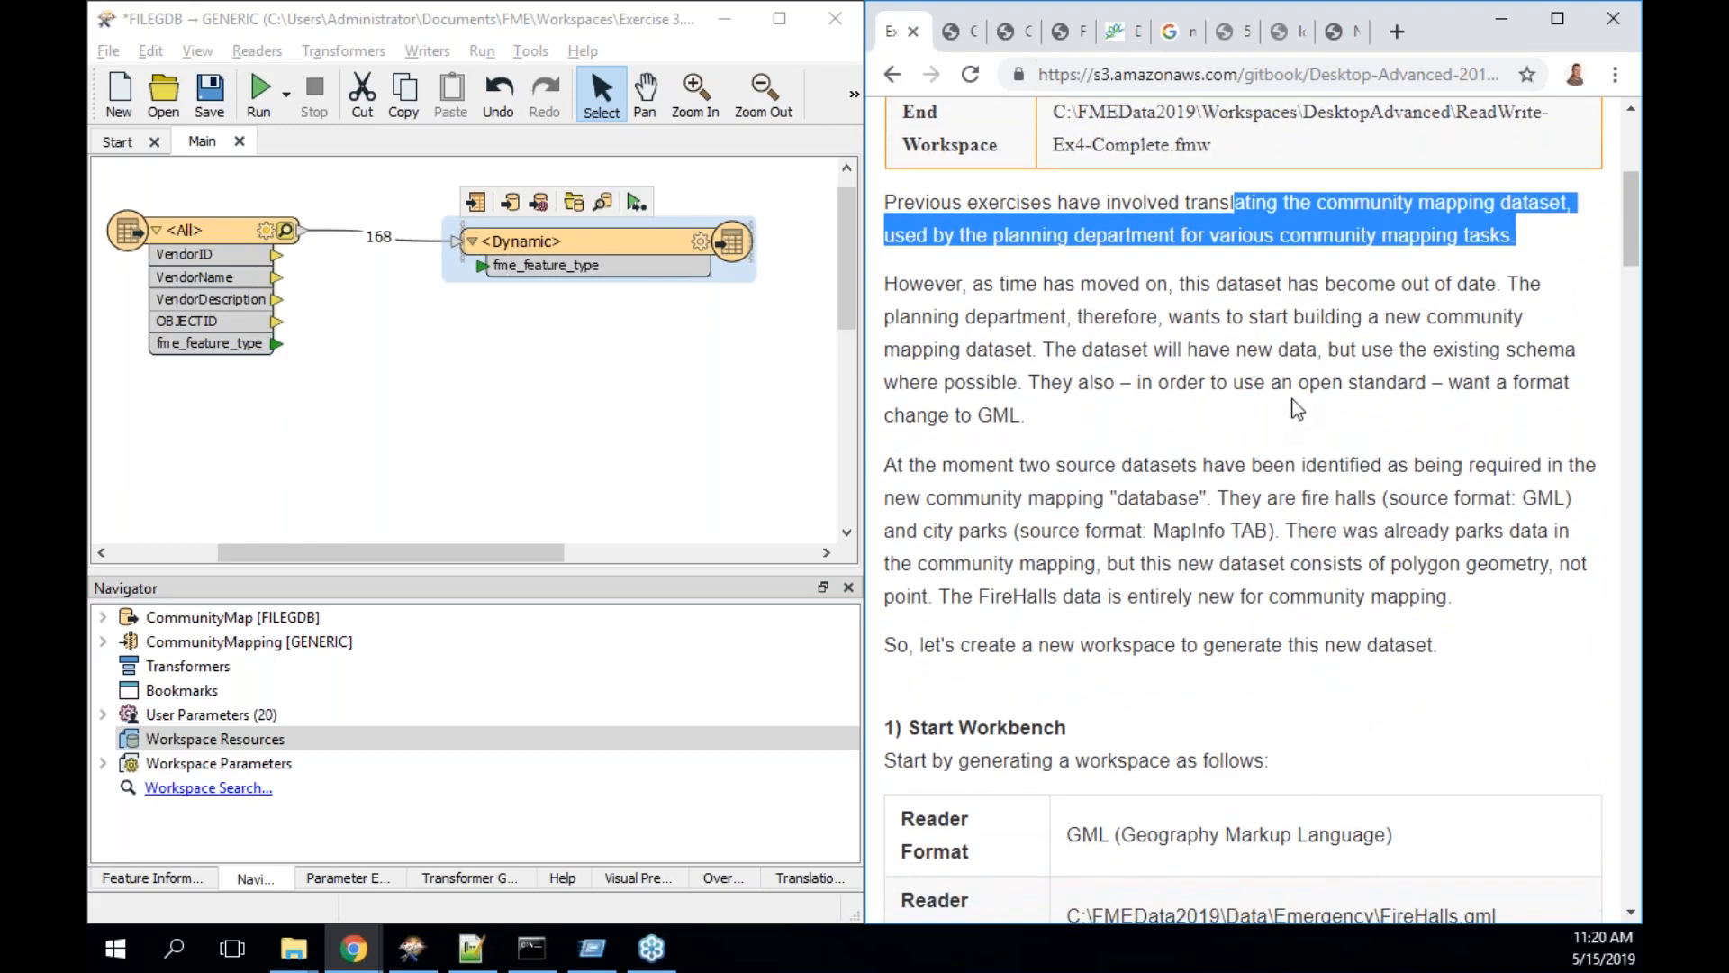
- Read the GML format-change and source-dataset notes, then bring up Workbench's Create Workspace page
left_click_drag(1462, 382, 1465, 418)
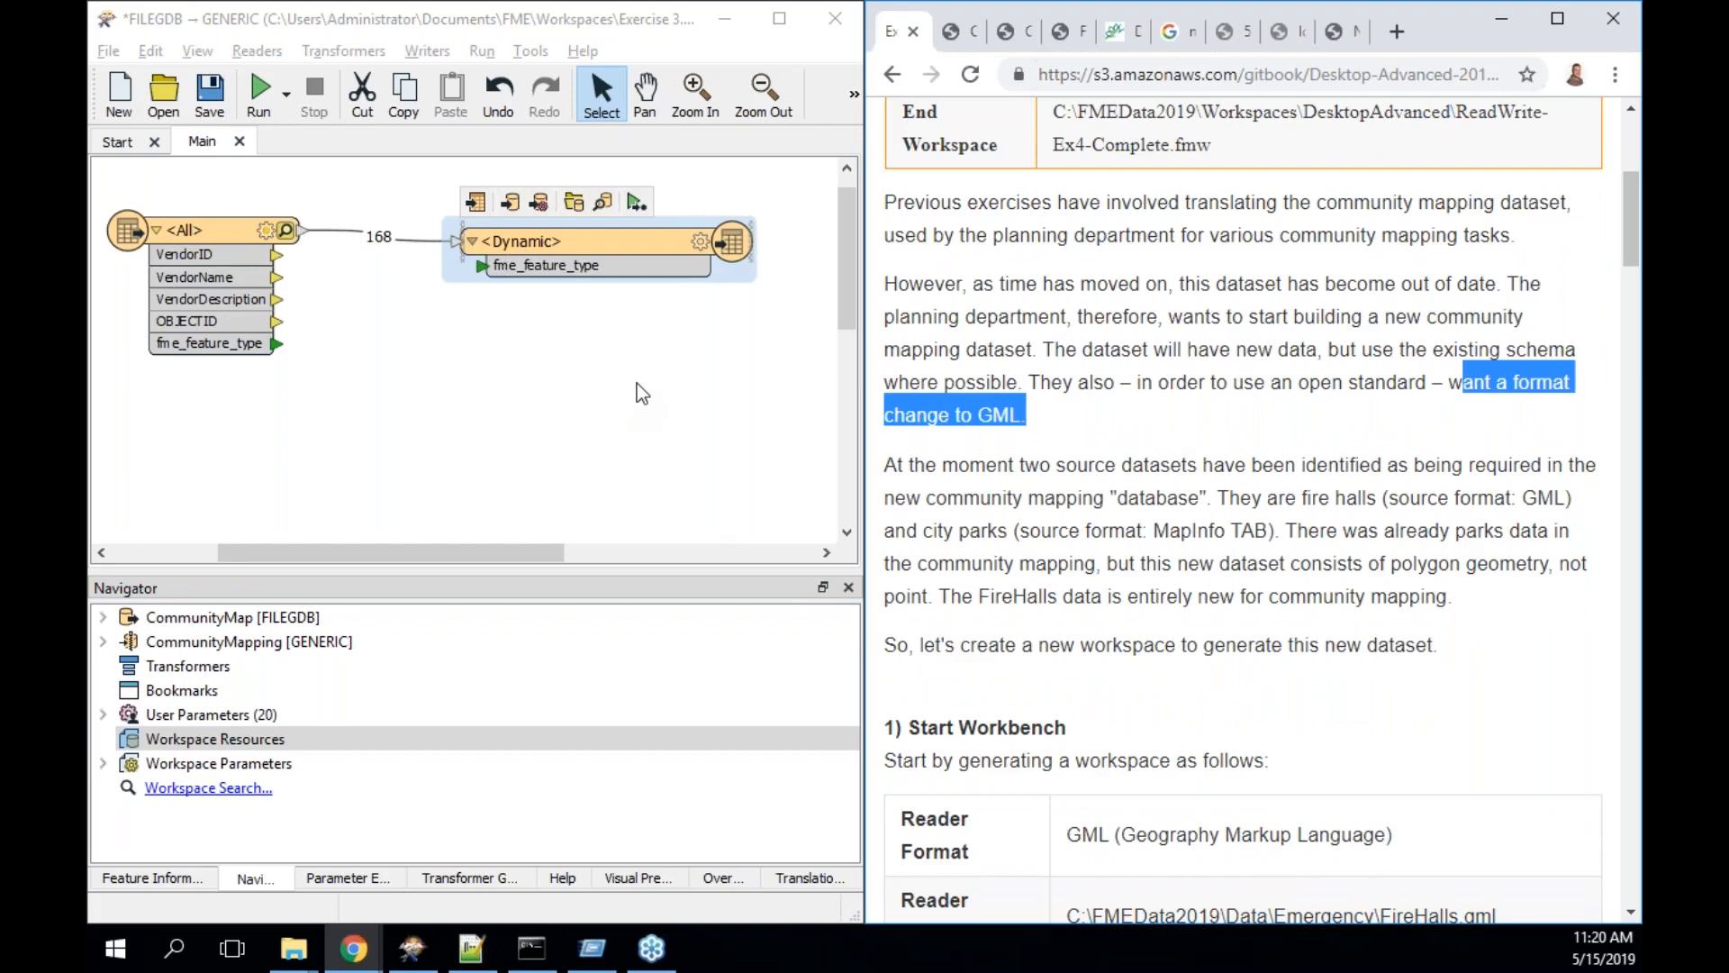
scroll(1261, 505, "down", 1)
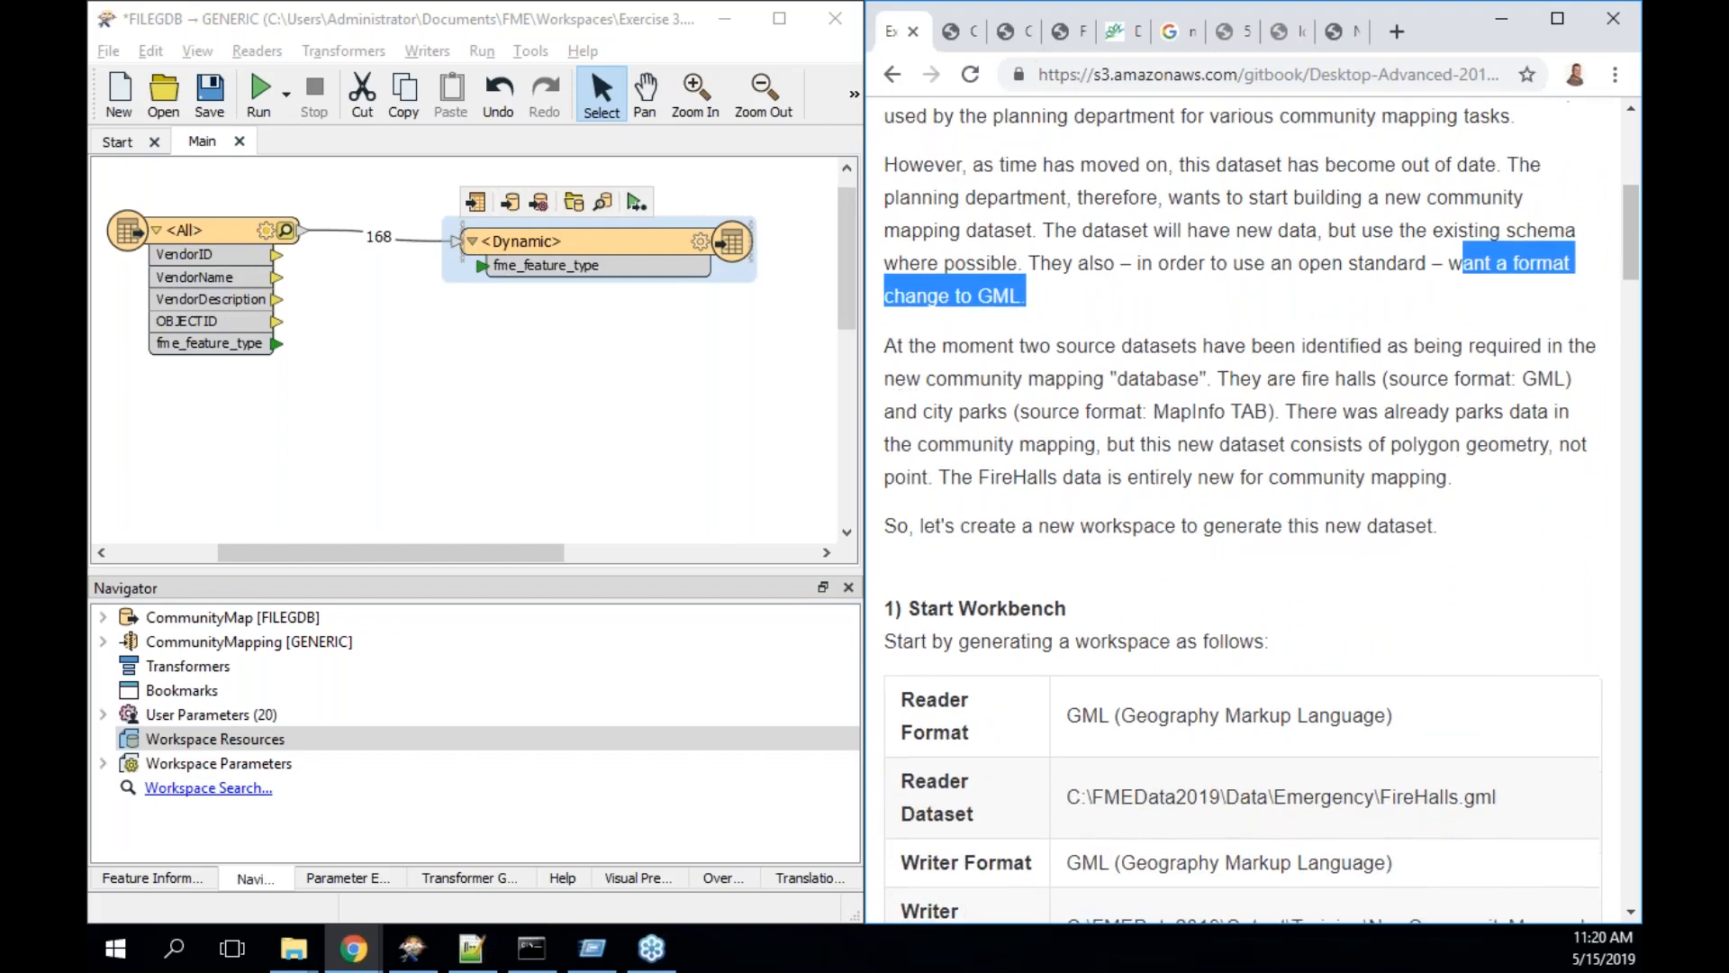
left_click_drag(1027, 346, 1585, 463)
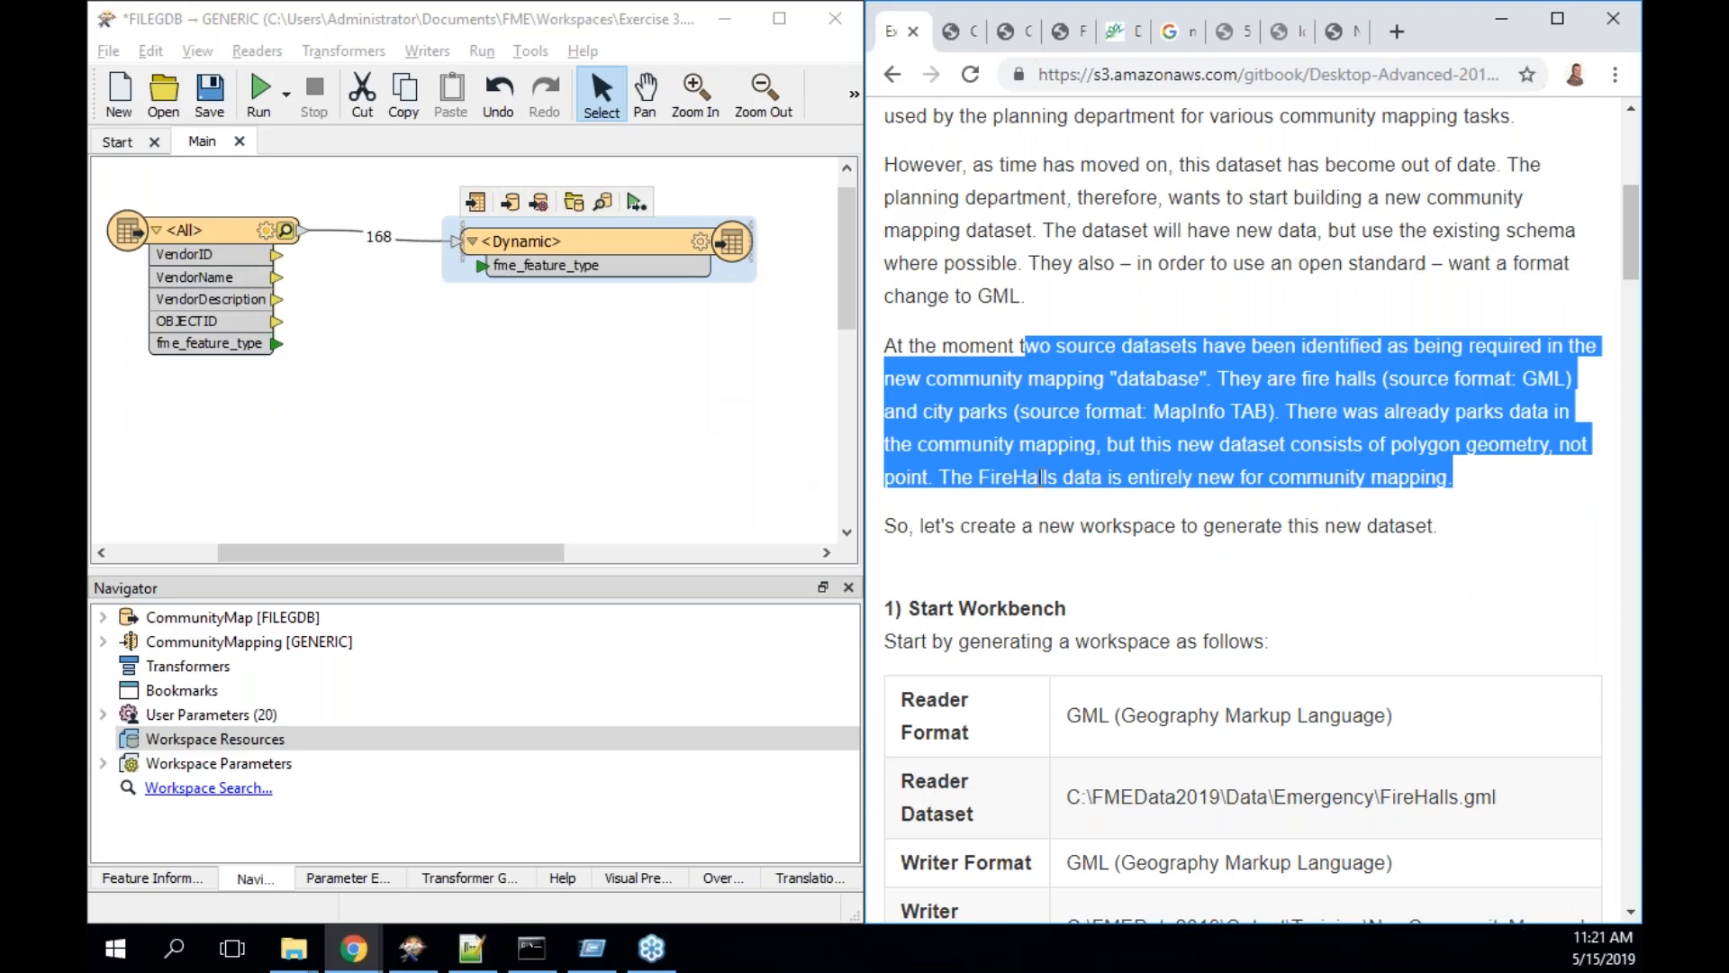
scroll(1115, 488, "down", 3)
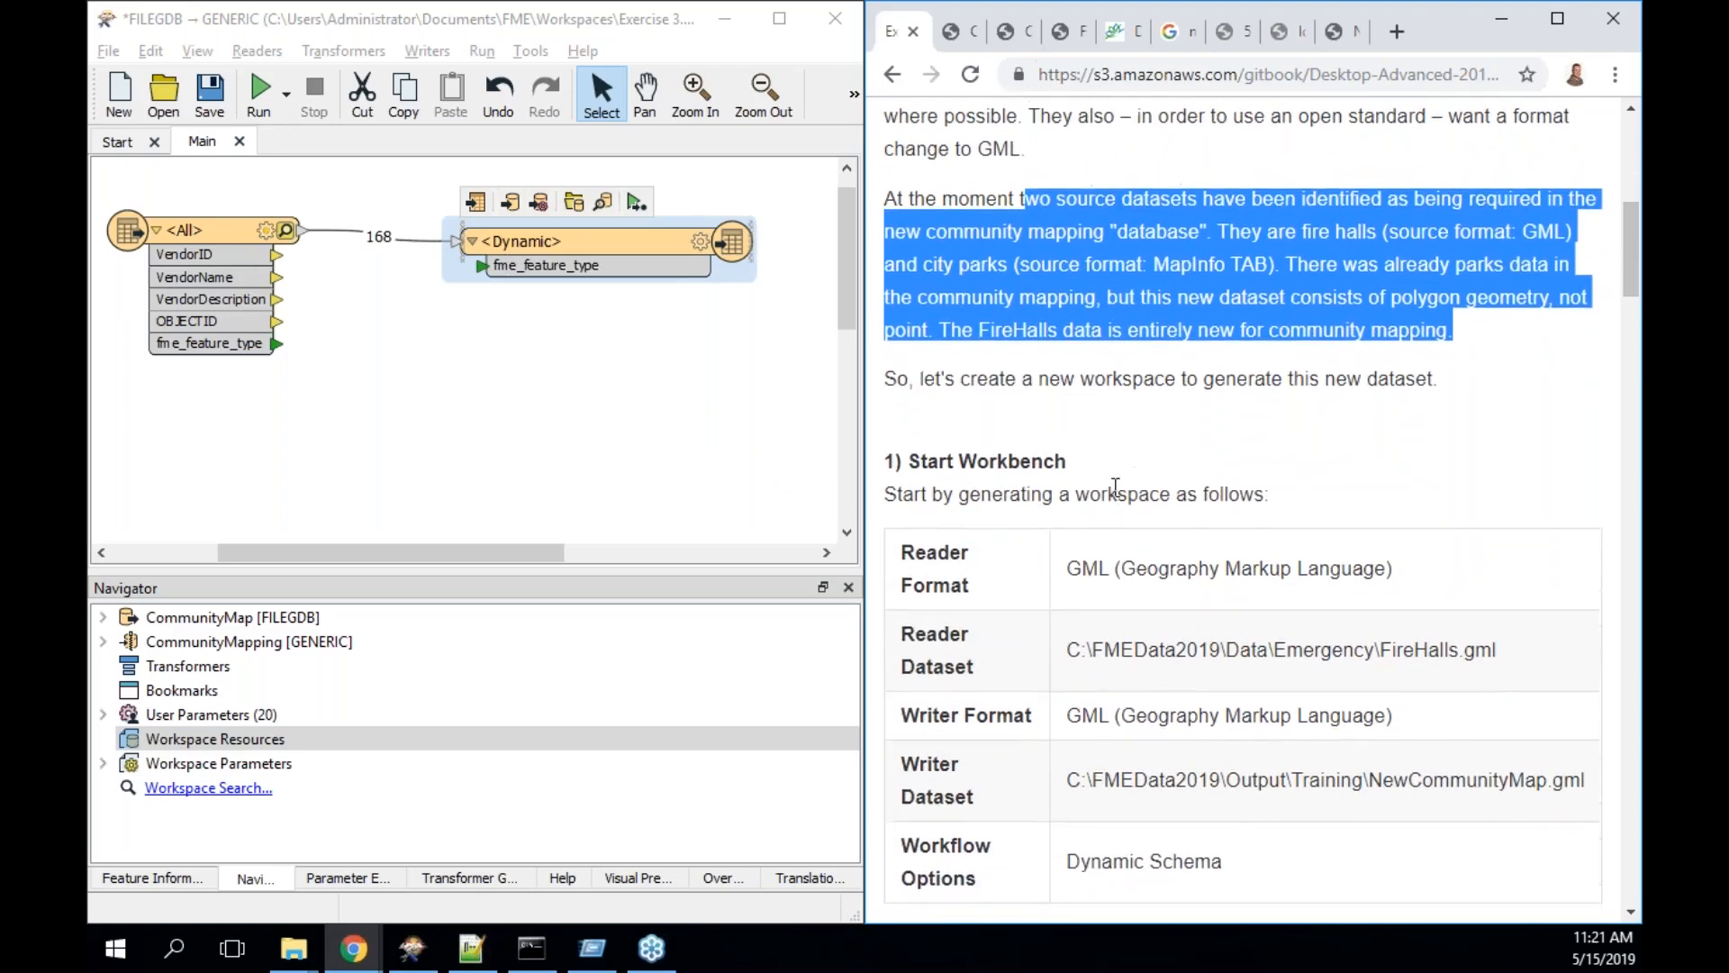
scroll(1115, 486, "down", 1)
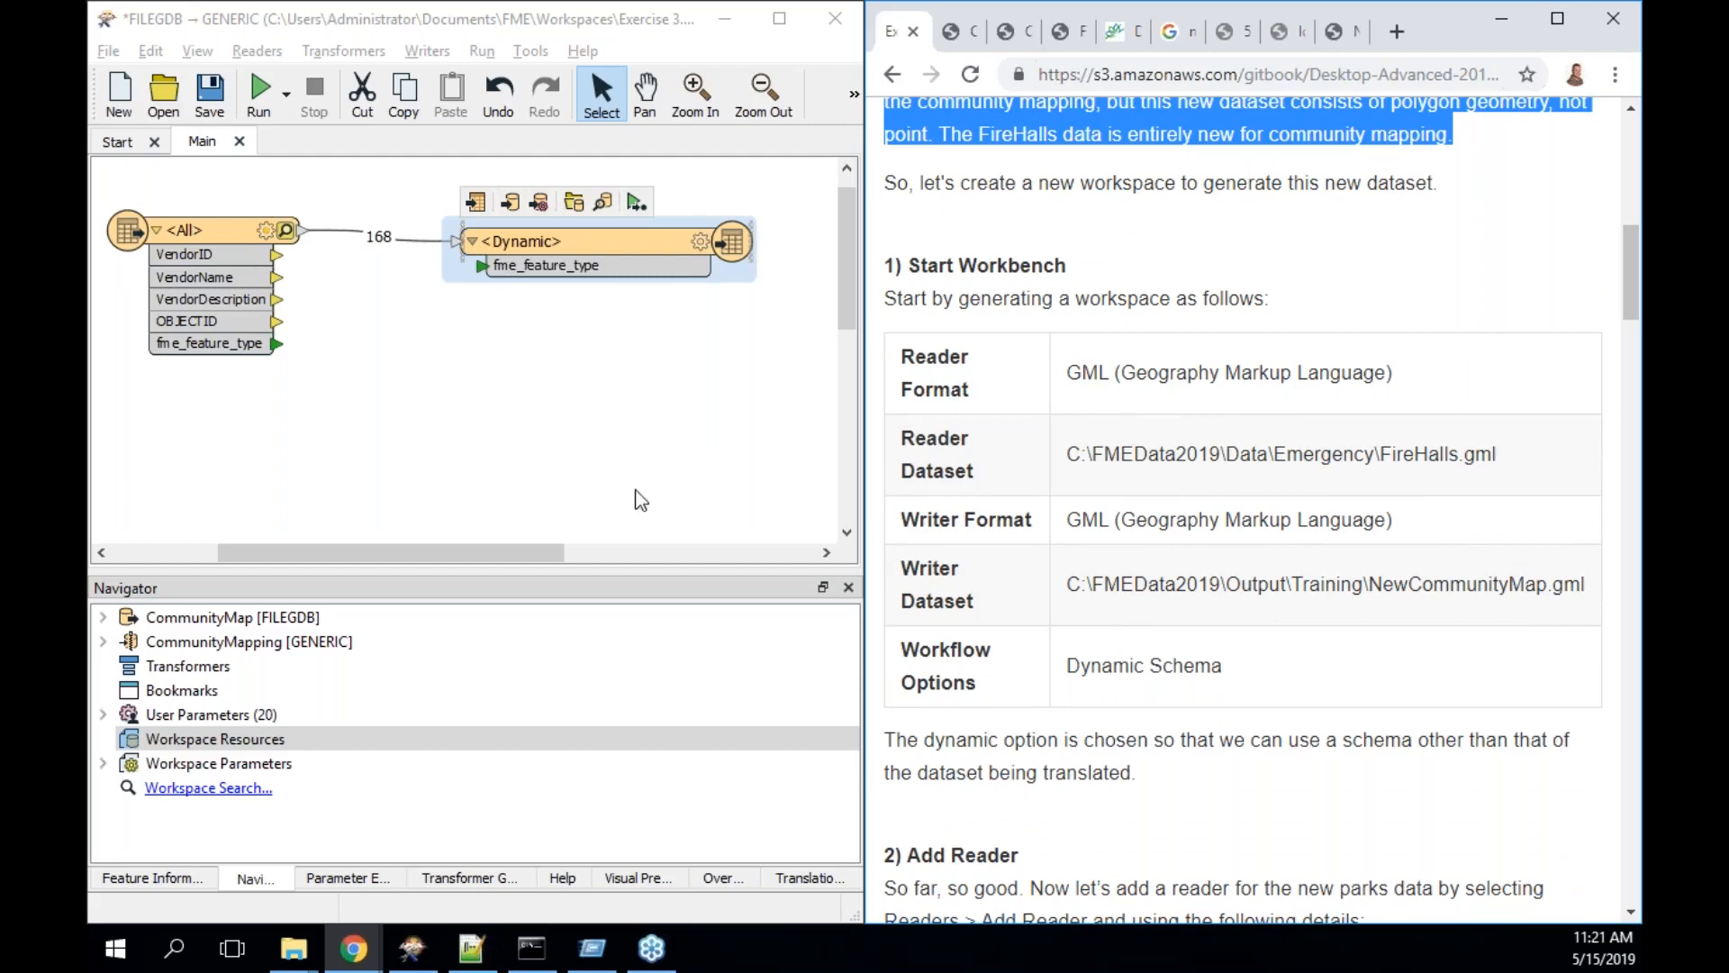
left_click(117, 139)
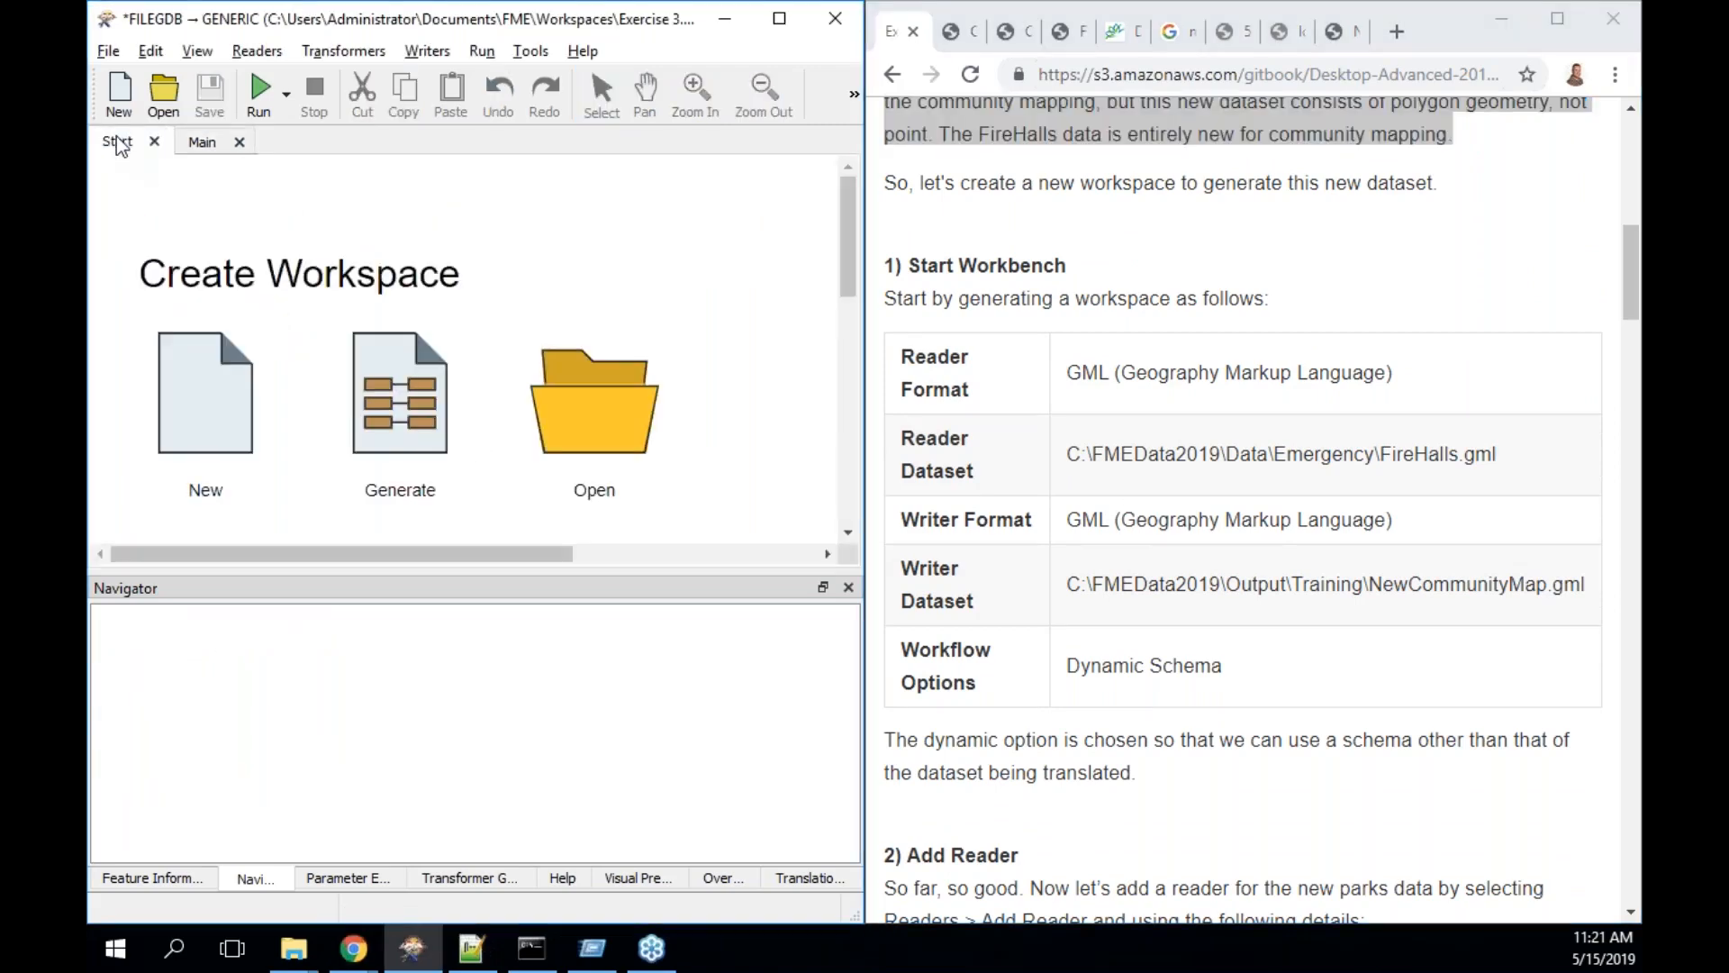
- Save the old FILEGDB workspace, start a new one, and open Generate Workspace with Ctrl+G
left_click(231, 410)
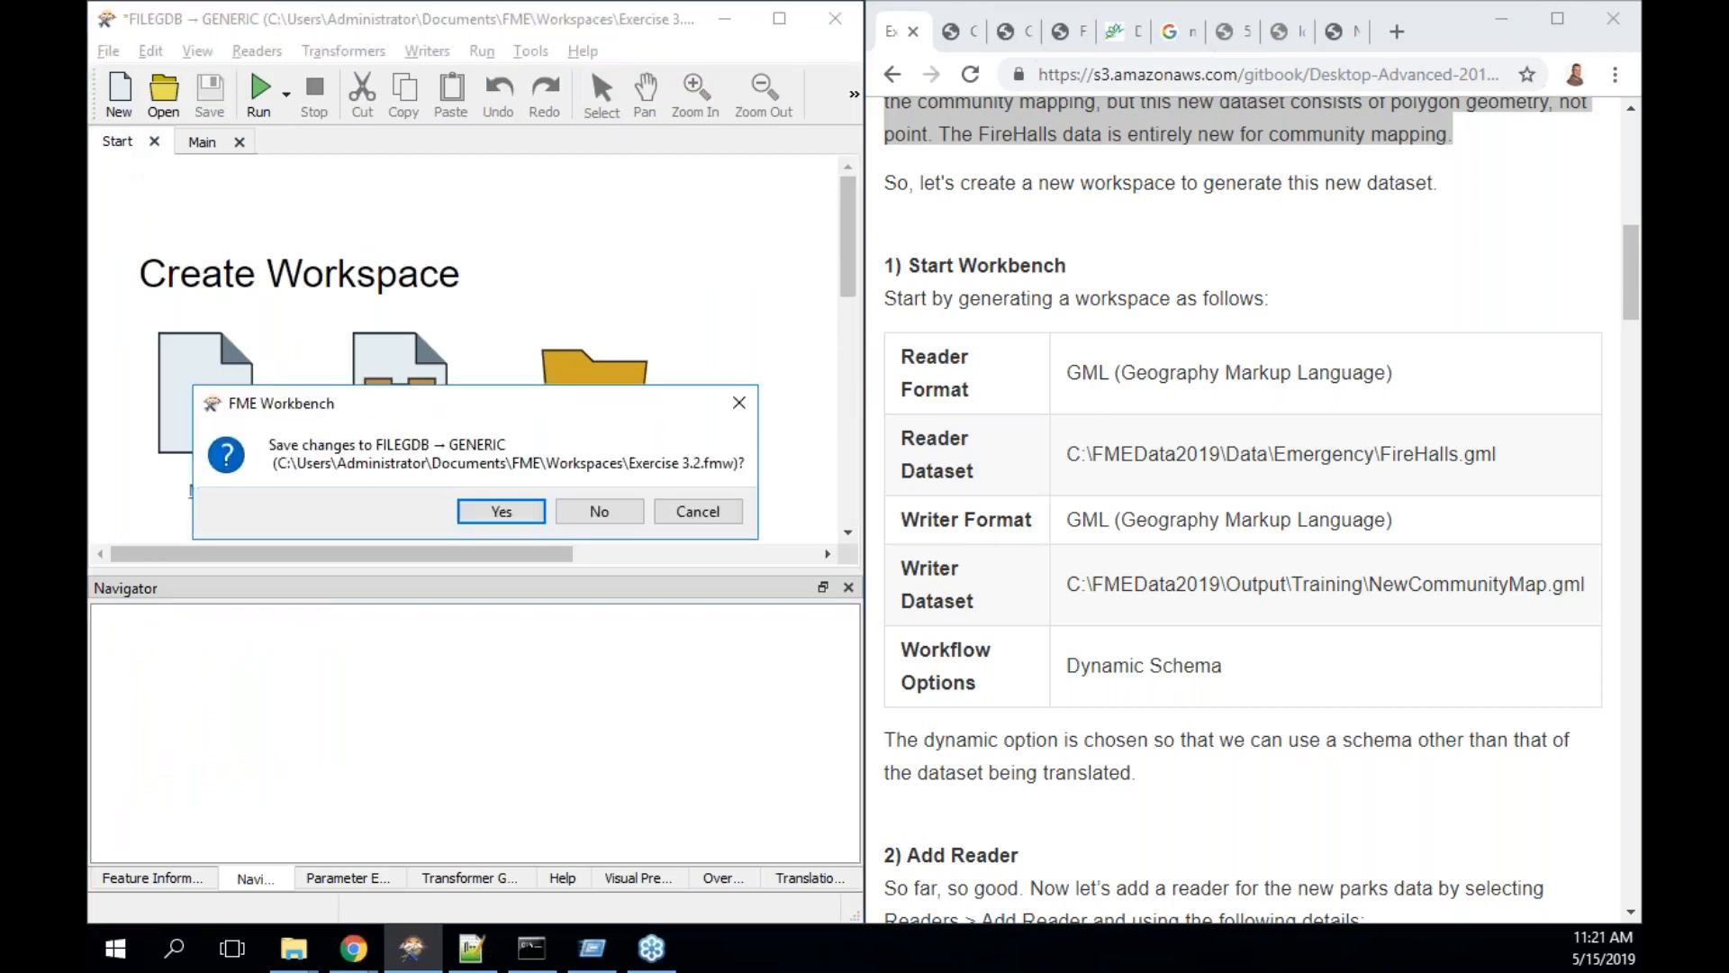
left_click(522, 510)
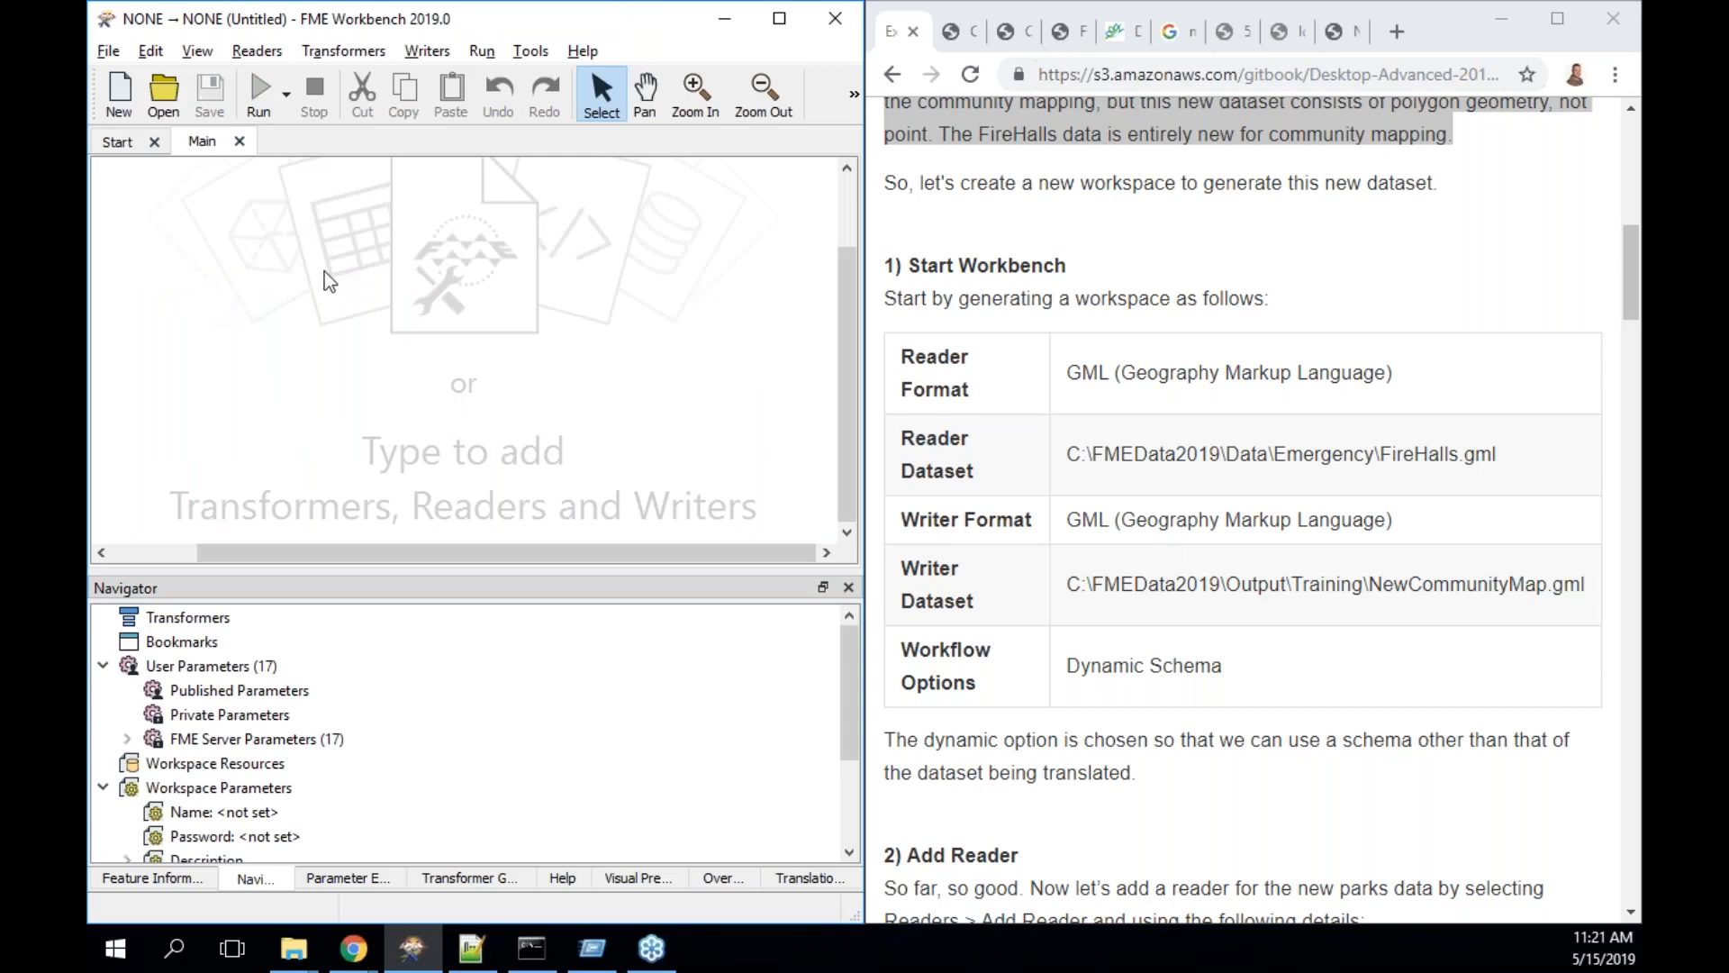
key("ctrl+g")
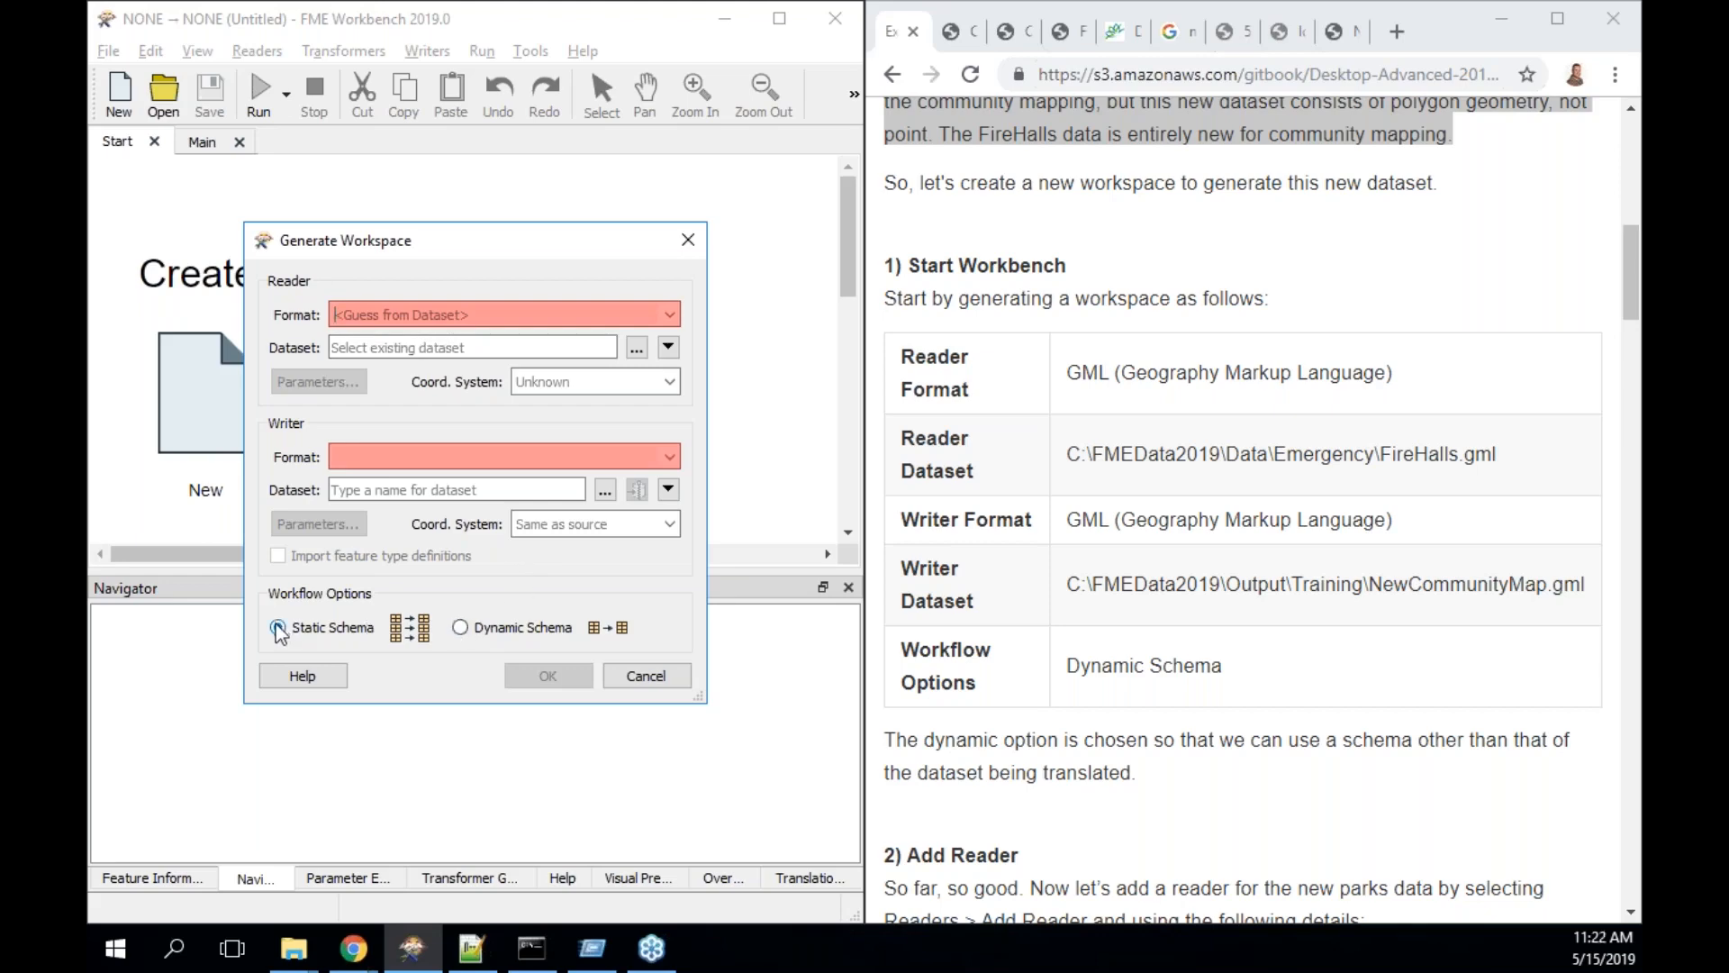
- Choose the Dynamic Schema workflow and set the reader format to GML
left_click(459, 628)
left_click(490, 317)
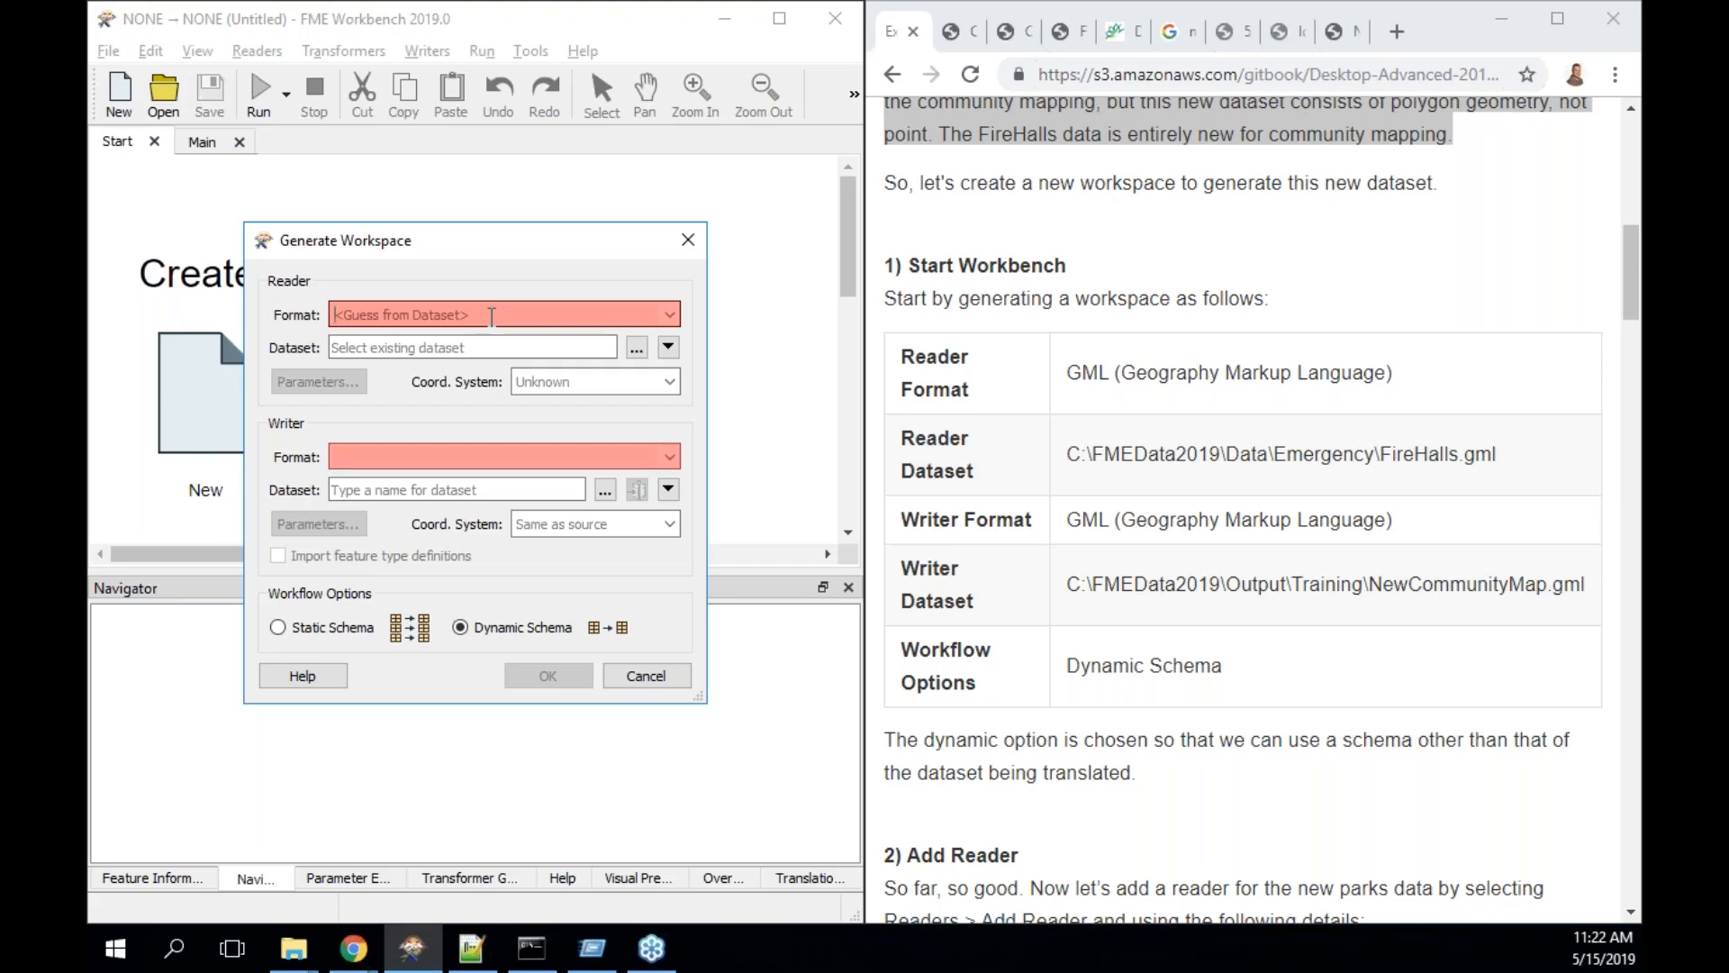
type("gml")
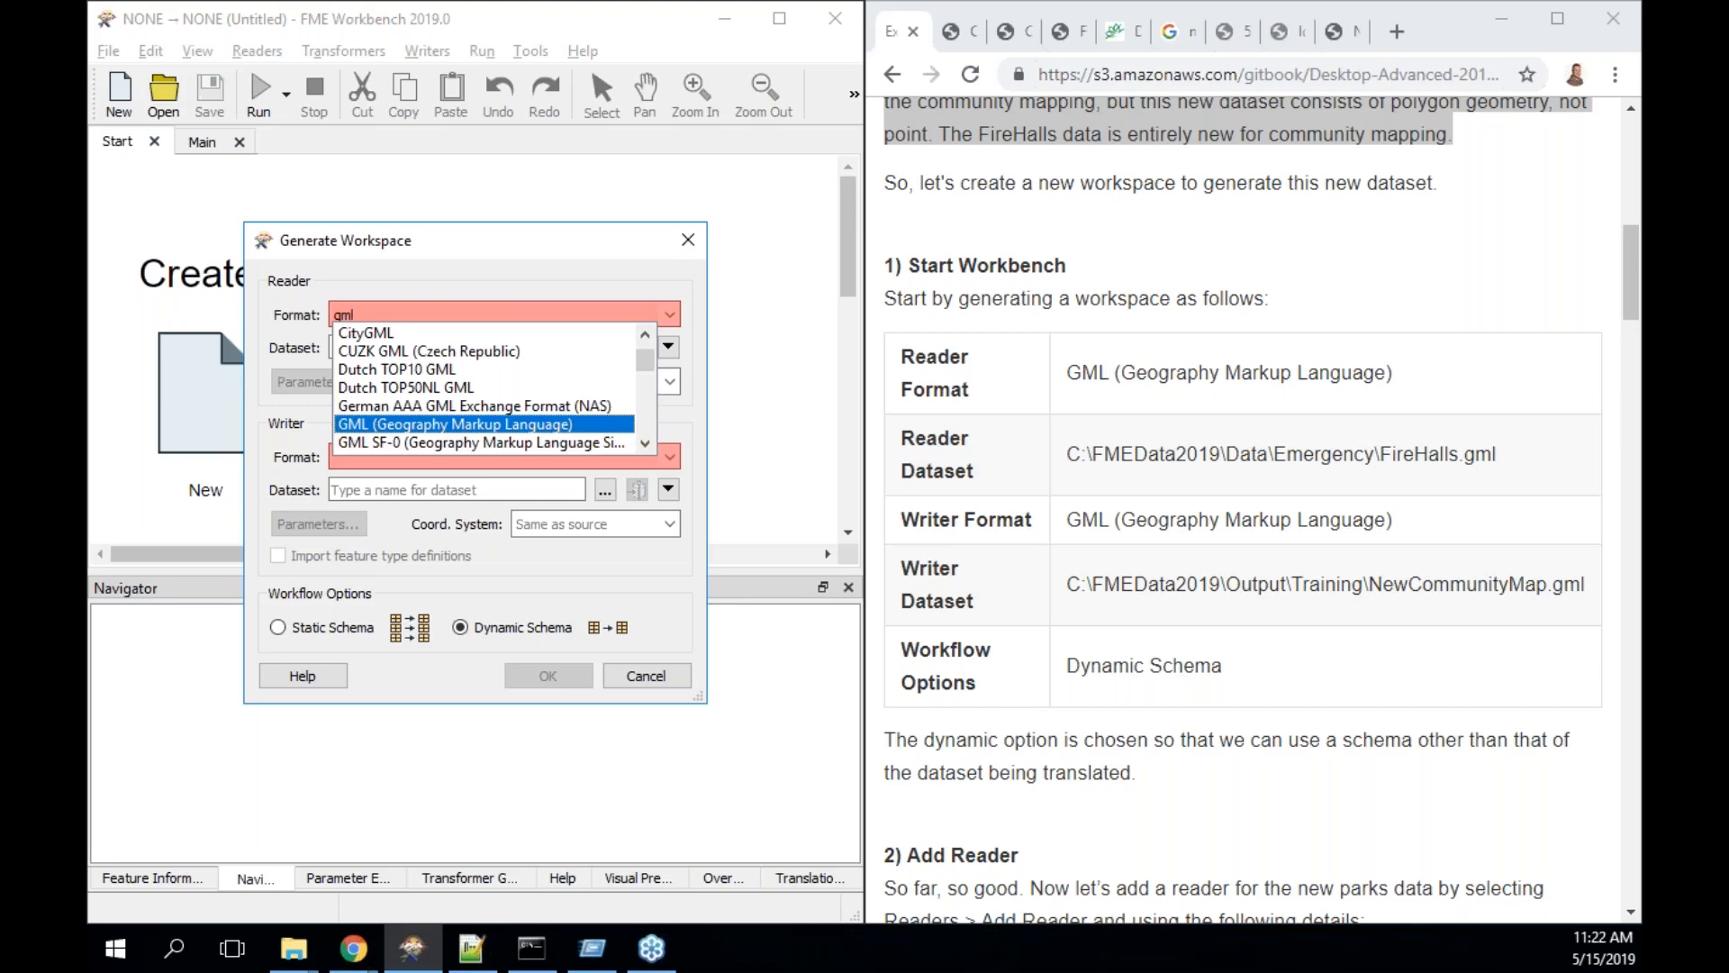
key("Return")
key("Tab")
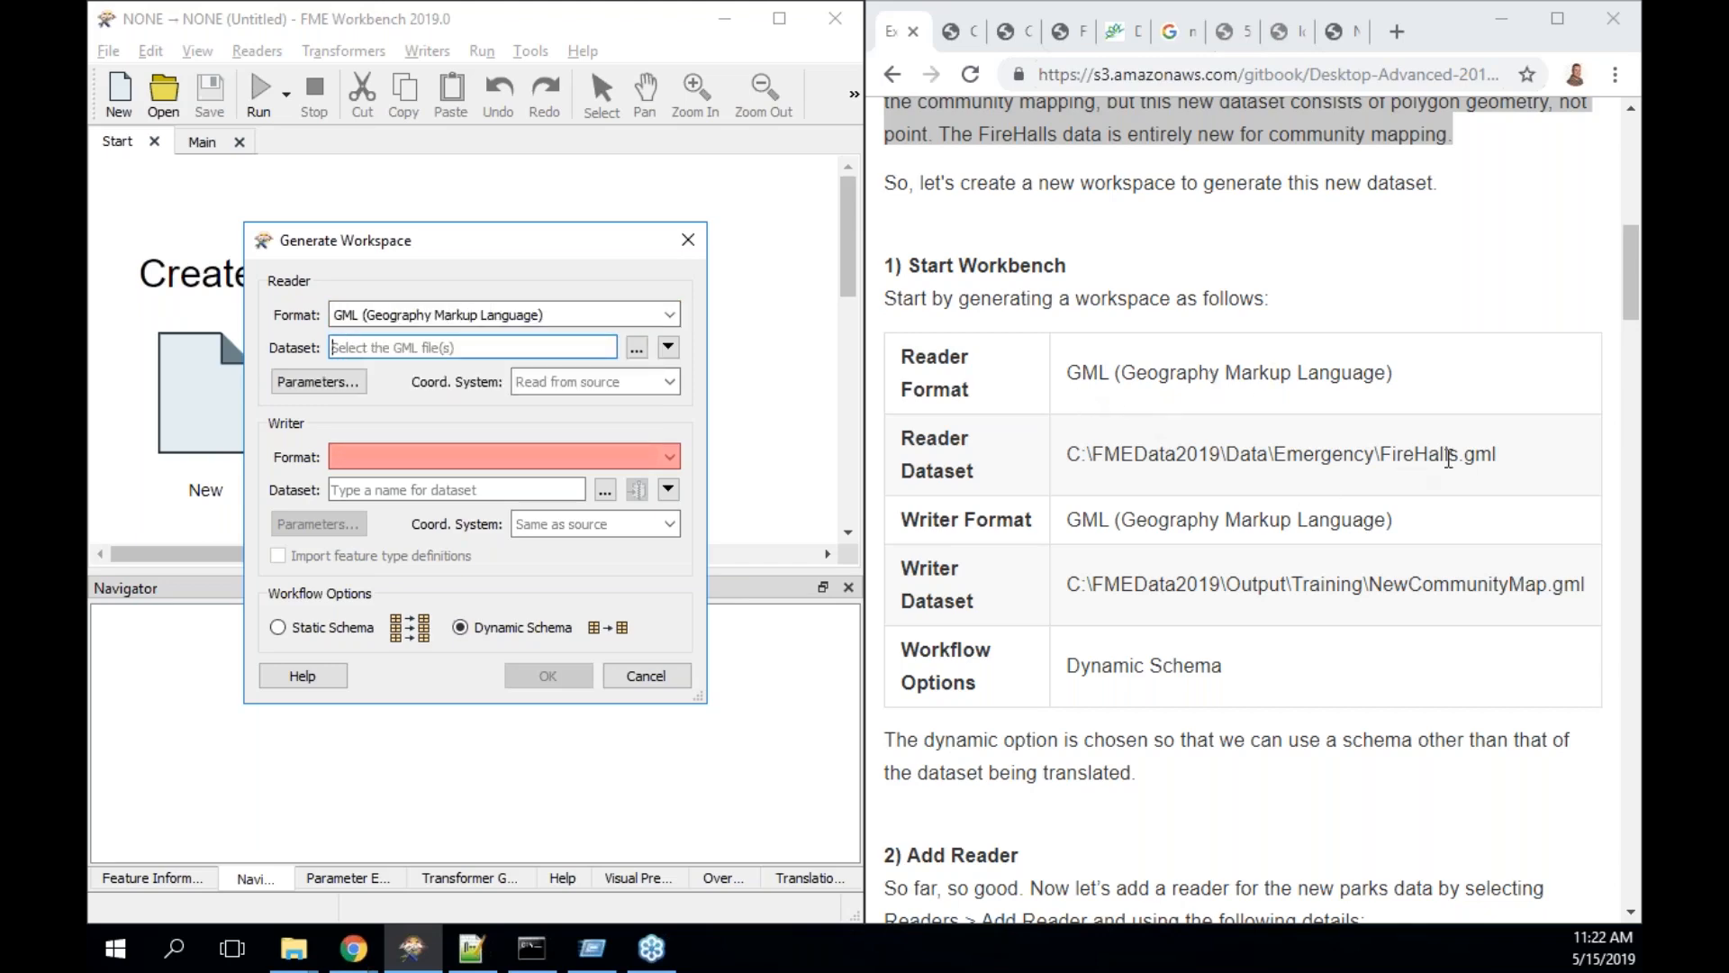
- Set the reader dataset to C:\FMEData2019\Data\Emergency\FireHalls.gml
left_click(635, 354)
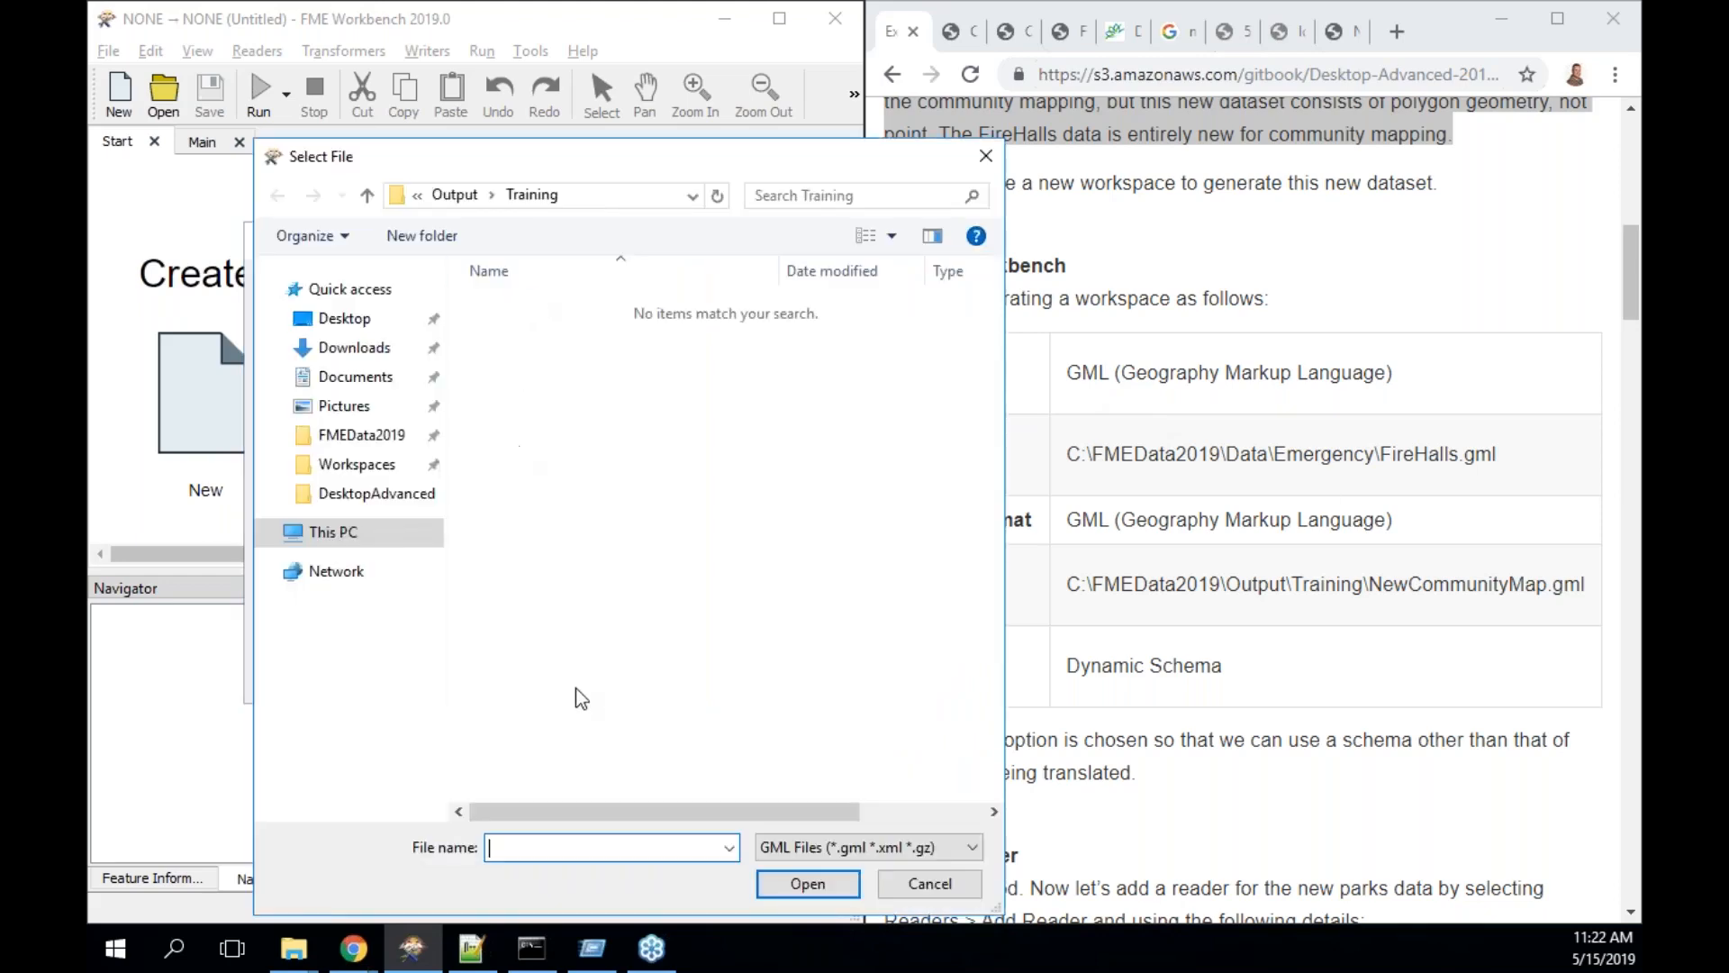
type("\\fme")
key("Down")
key("Down")
type("\\")
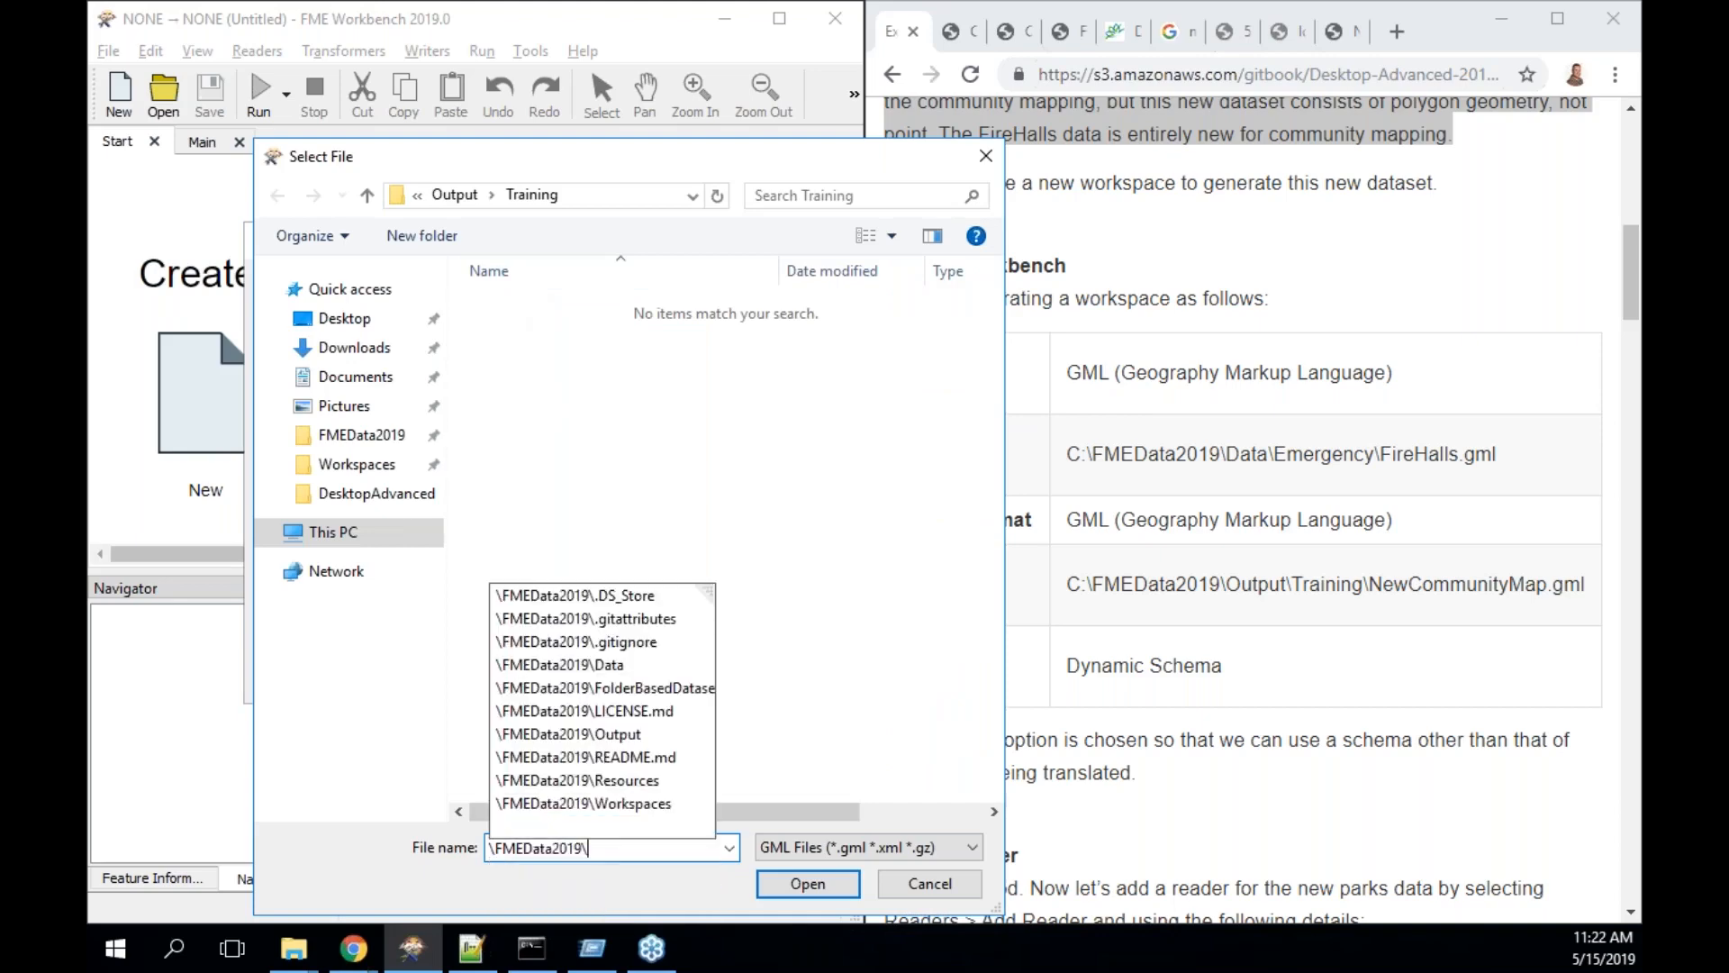
type("d")
key("Down")
type("\\")
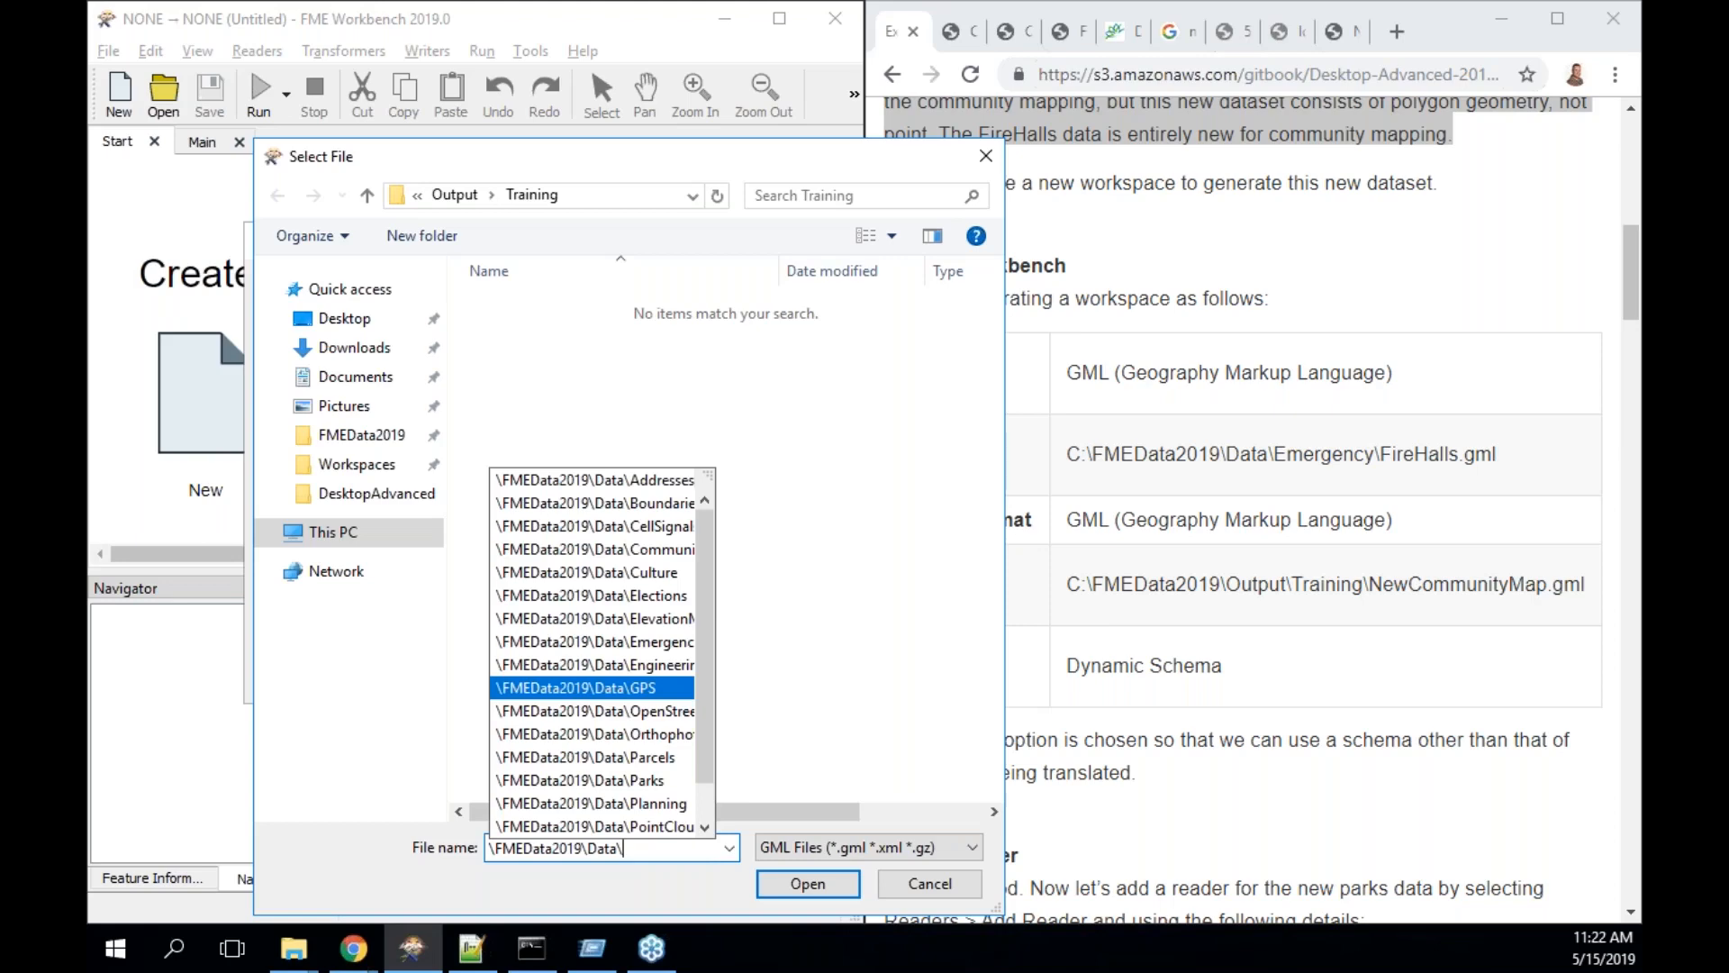
type("e")
key("Up")
key("Up")
key("Up")
key("Down")
key("Return")
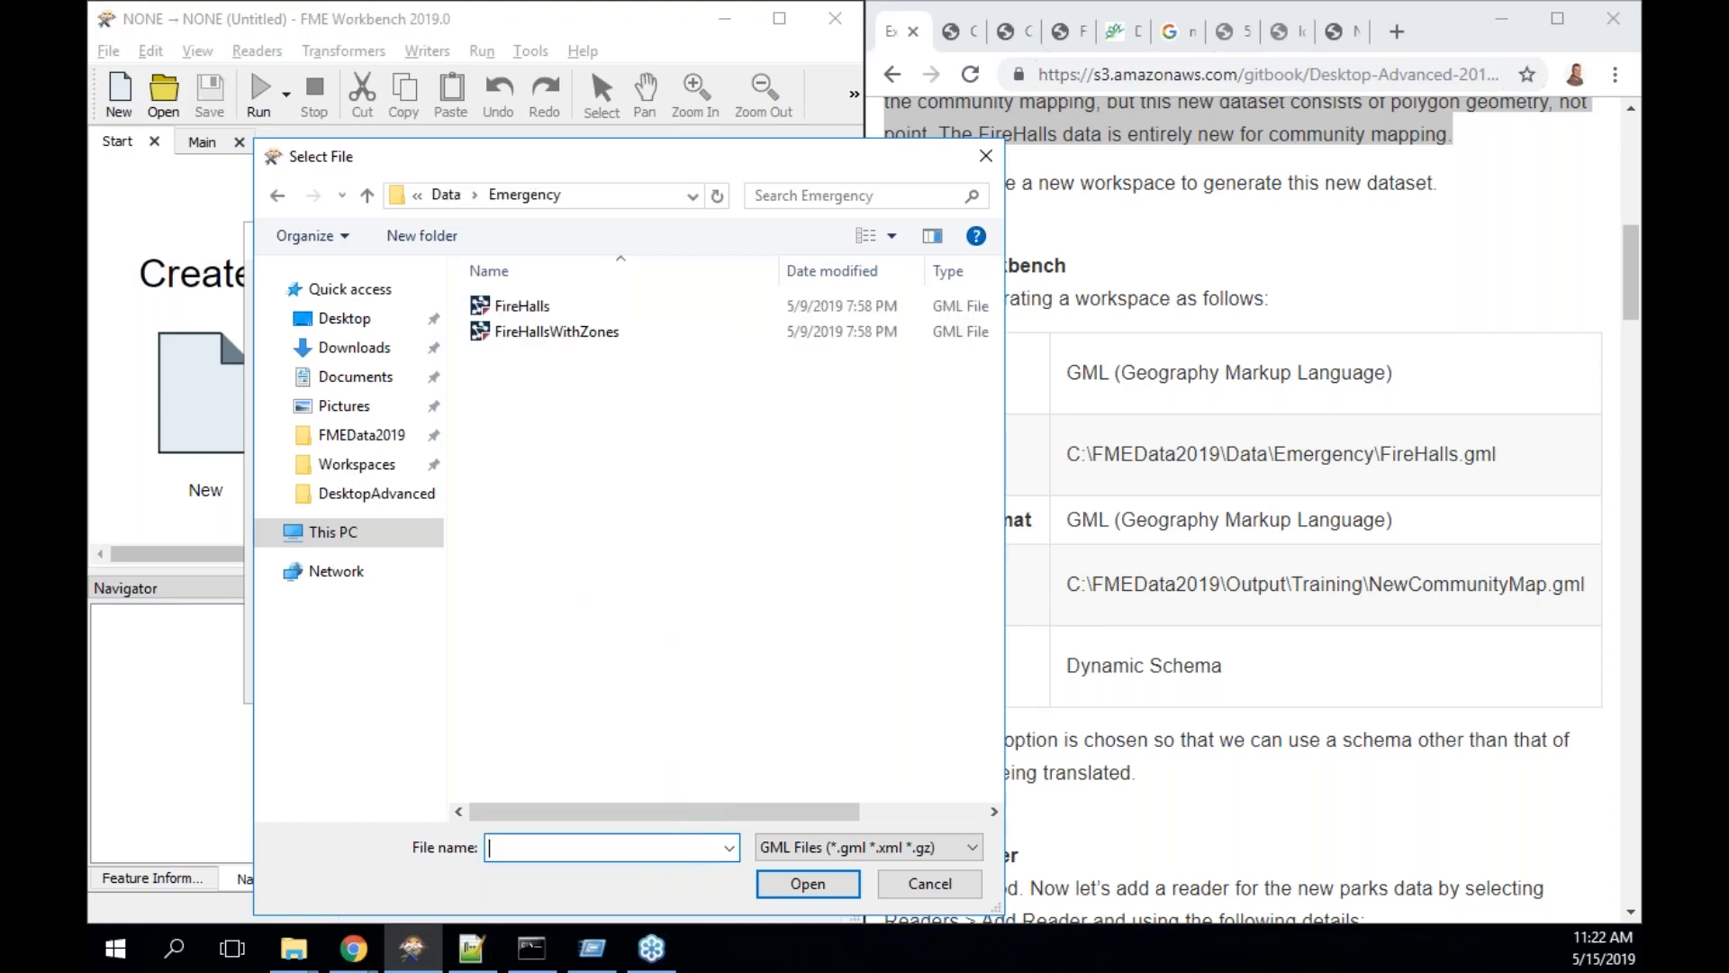
left_click(550, 311)
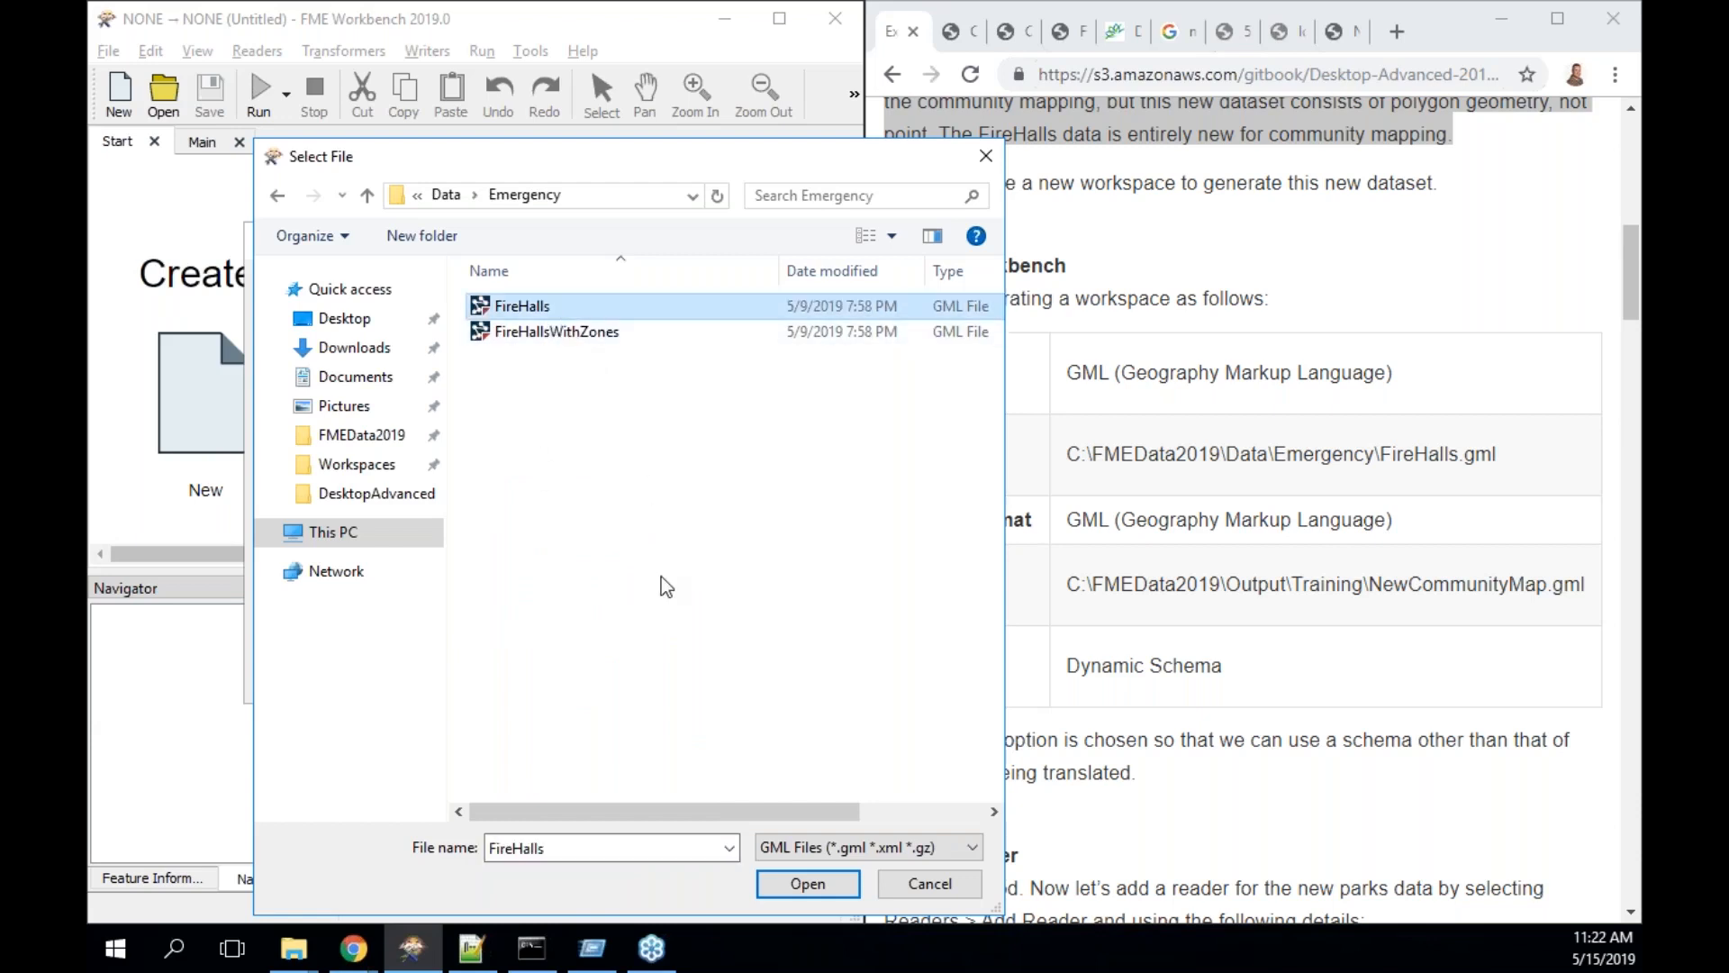
left_click(806, 884)
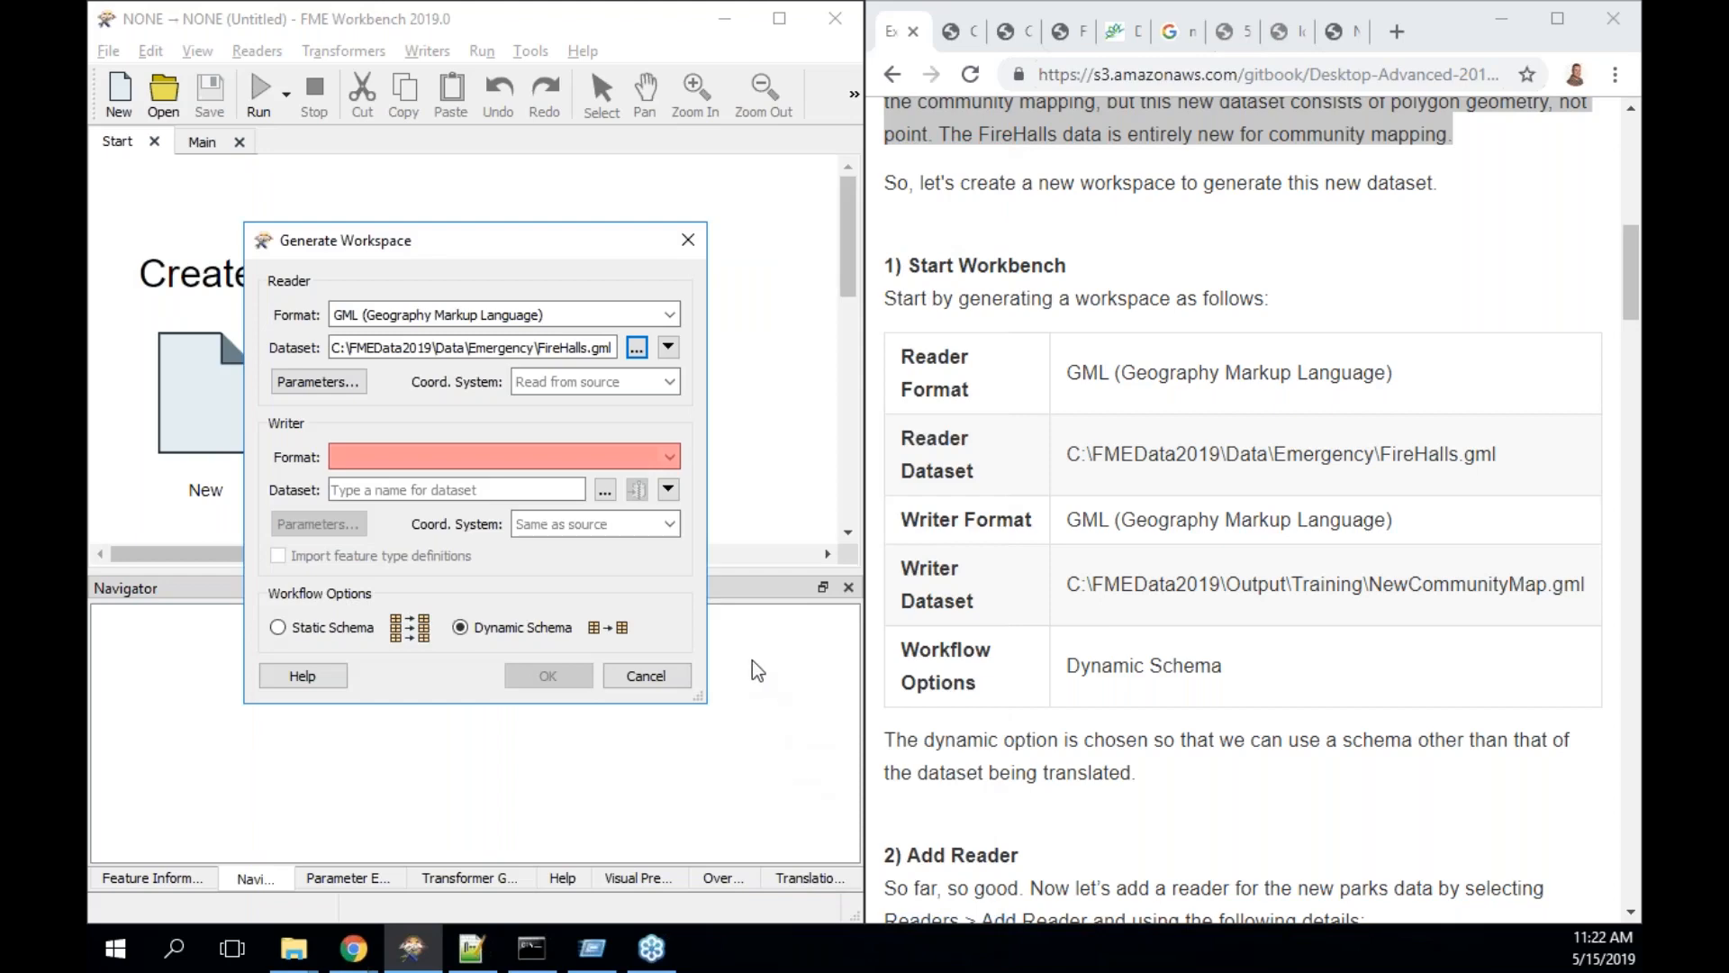
- Set the writer format to GML
left_click(564, 459)
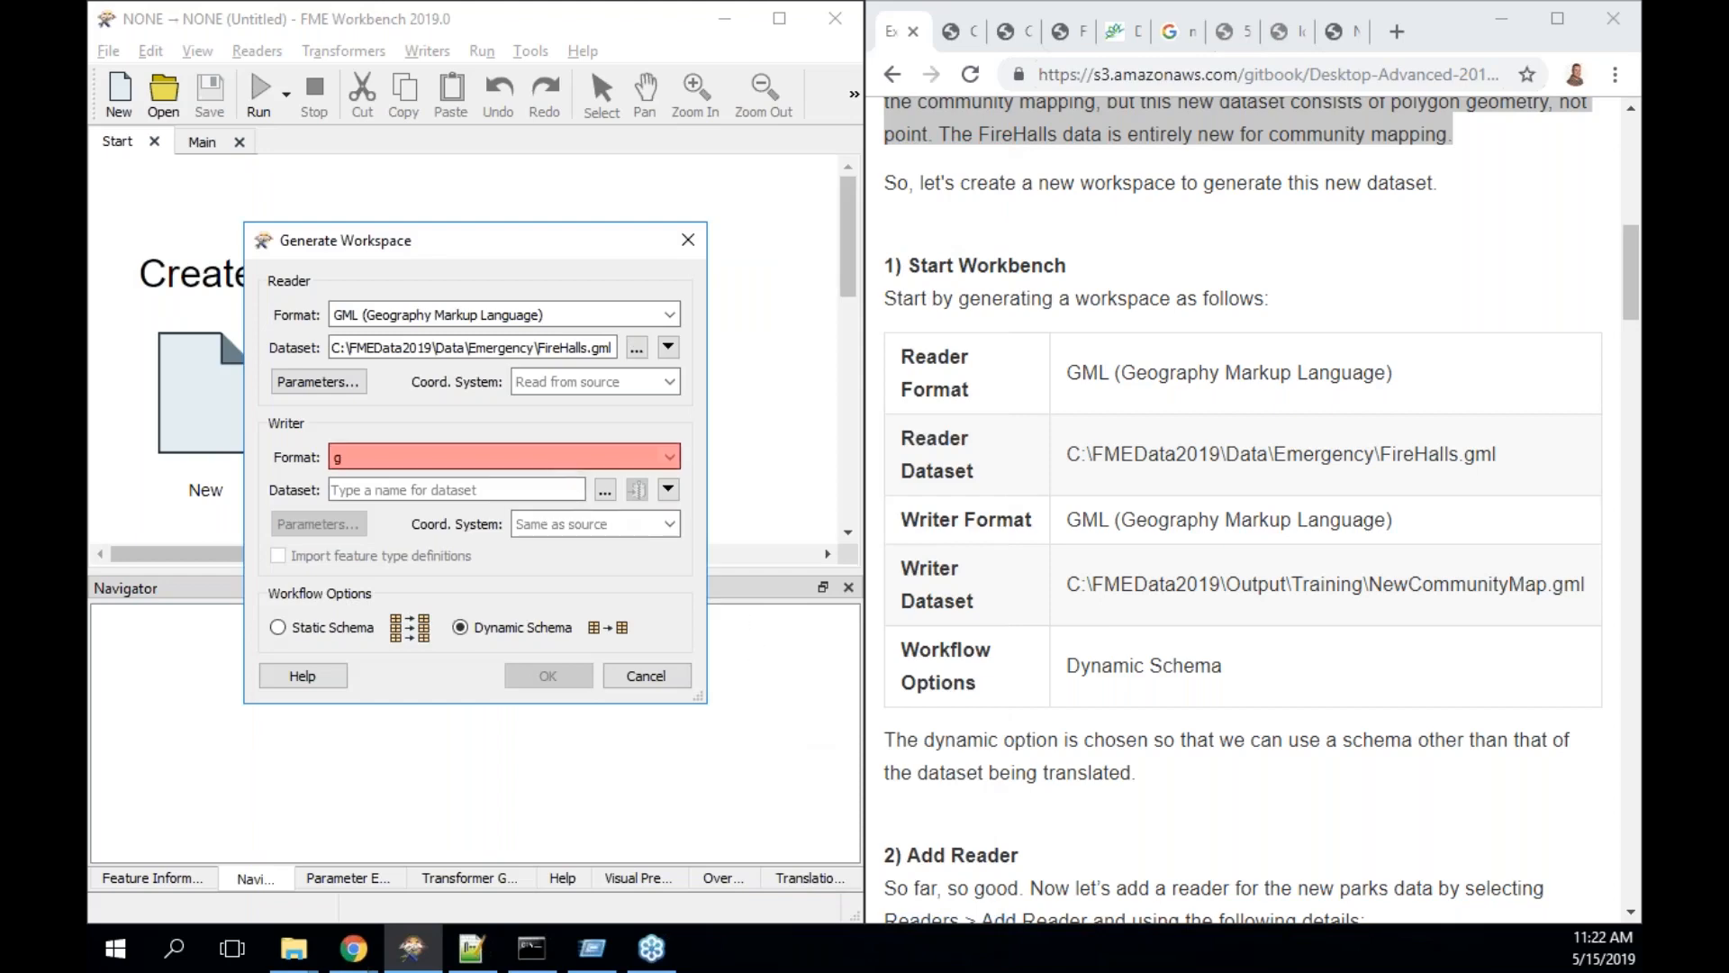
type("gml")
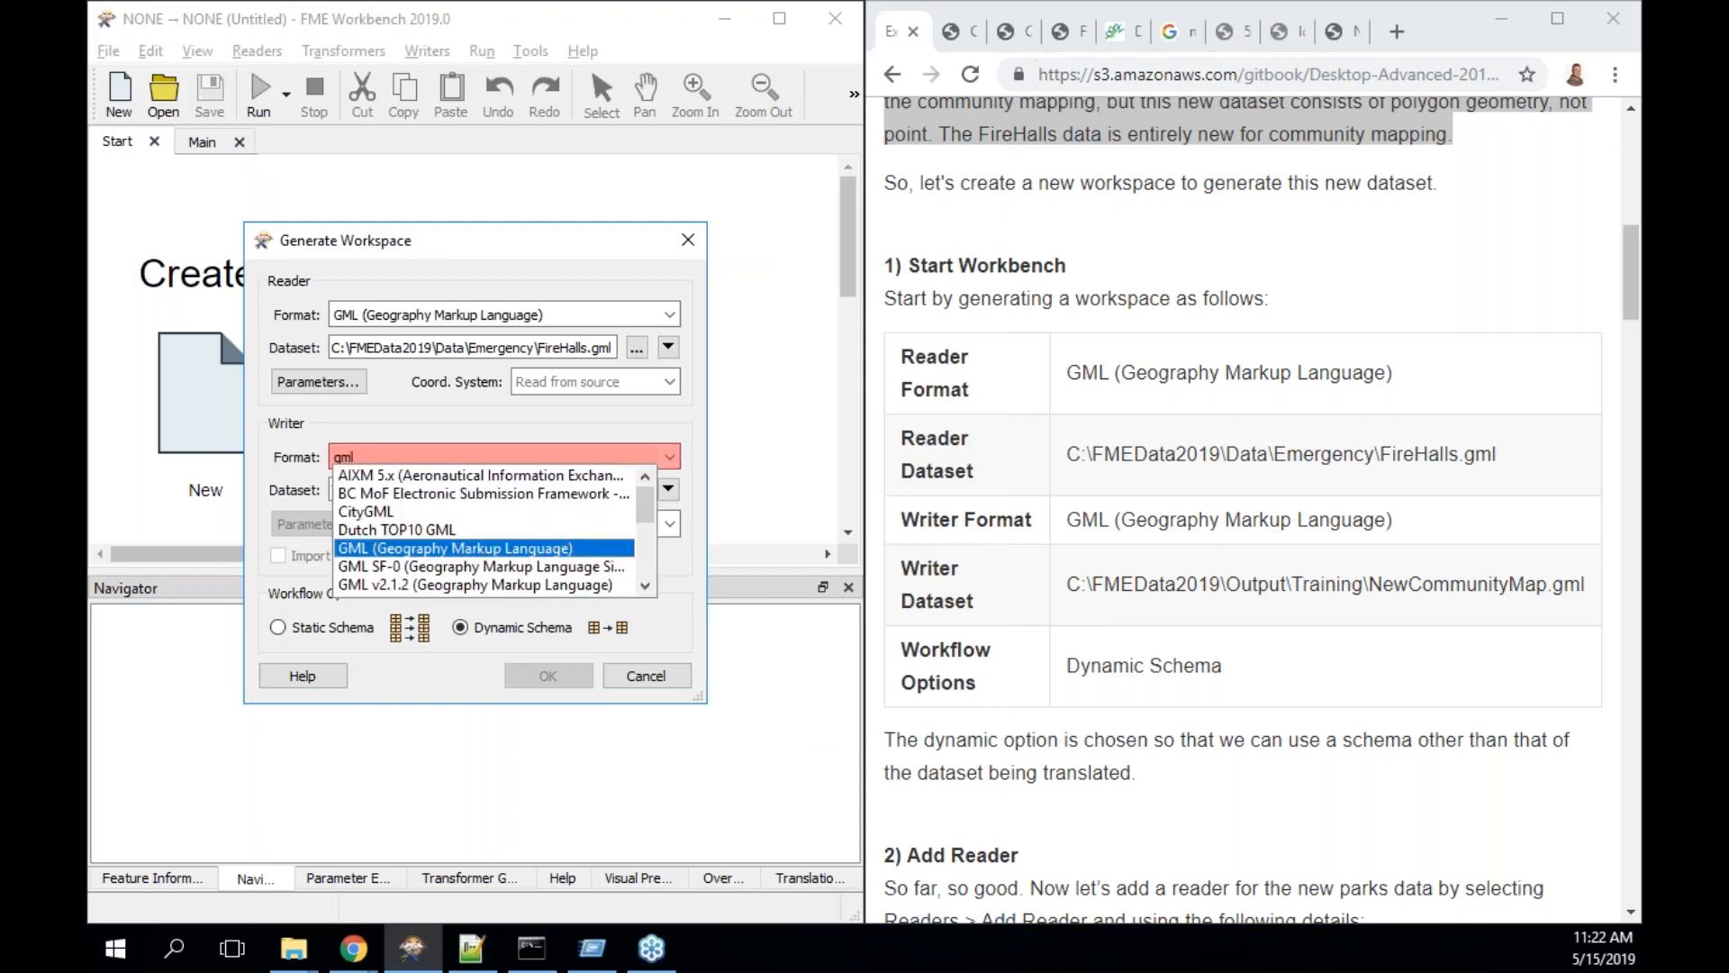
left_click(428, 548)
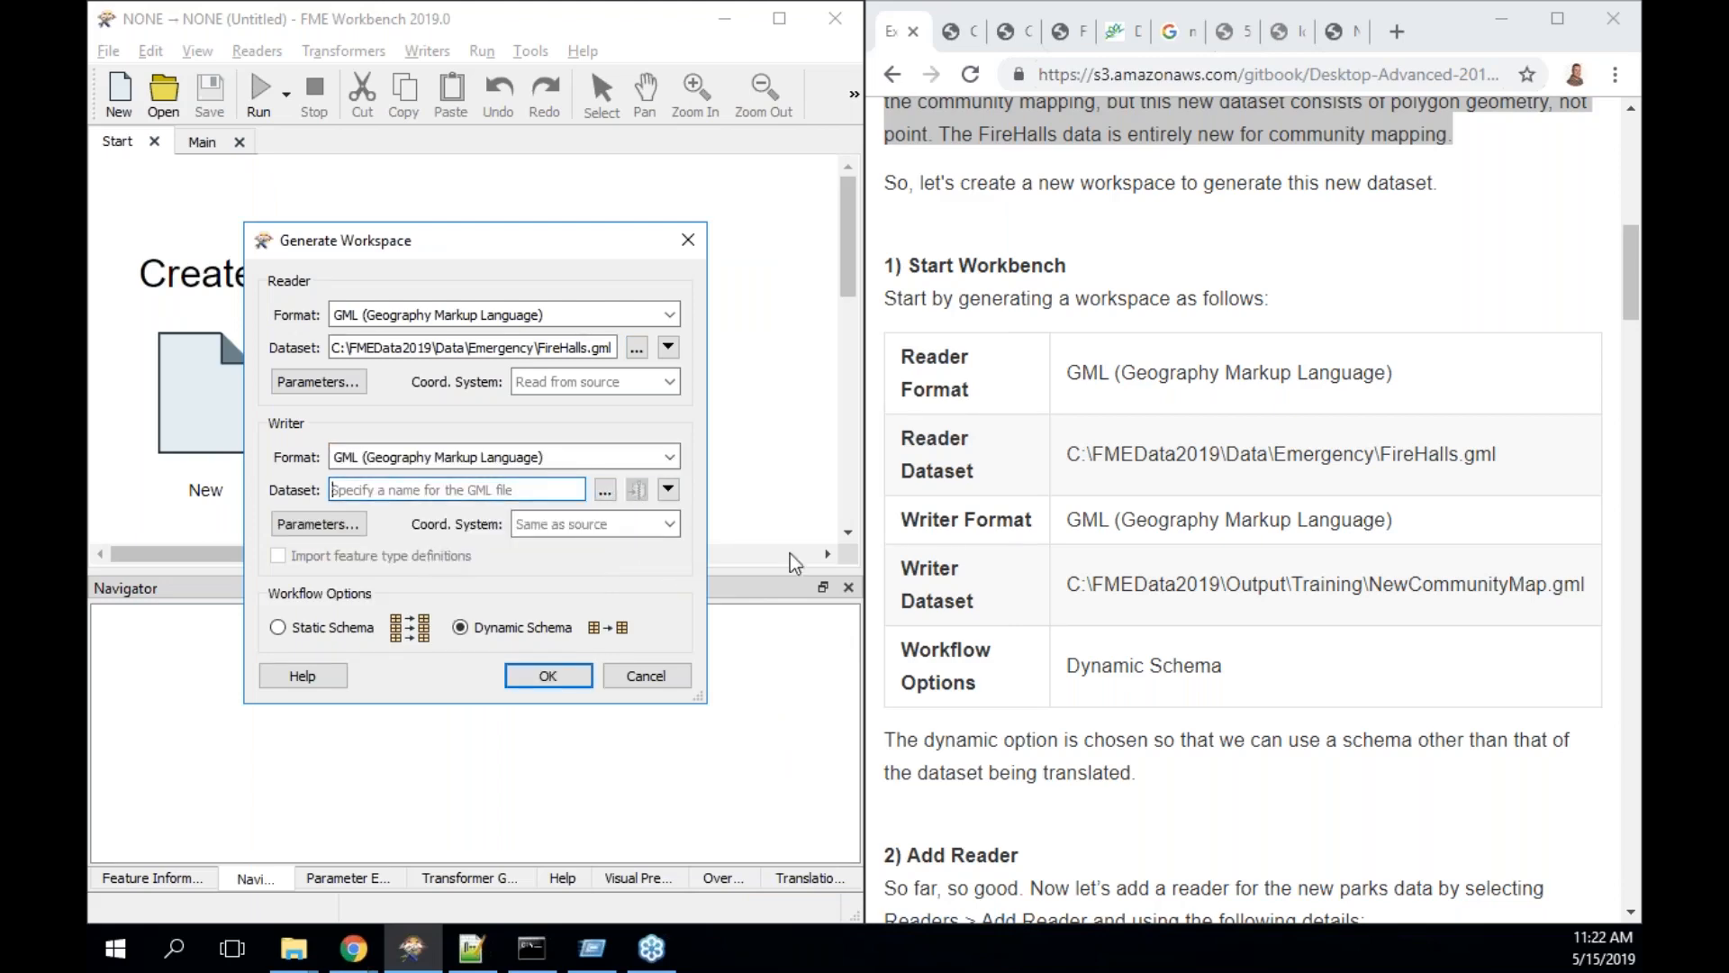
- Set the writer dataset to C:\FMEData2019\Output\Training\NewCommunityMap.gml and generate the workspace
left_click(606, 489)
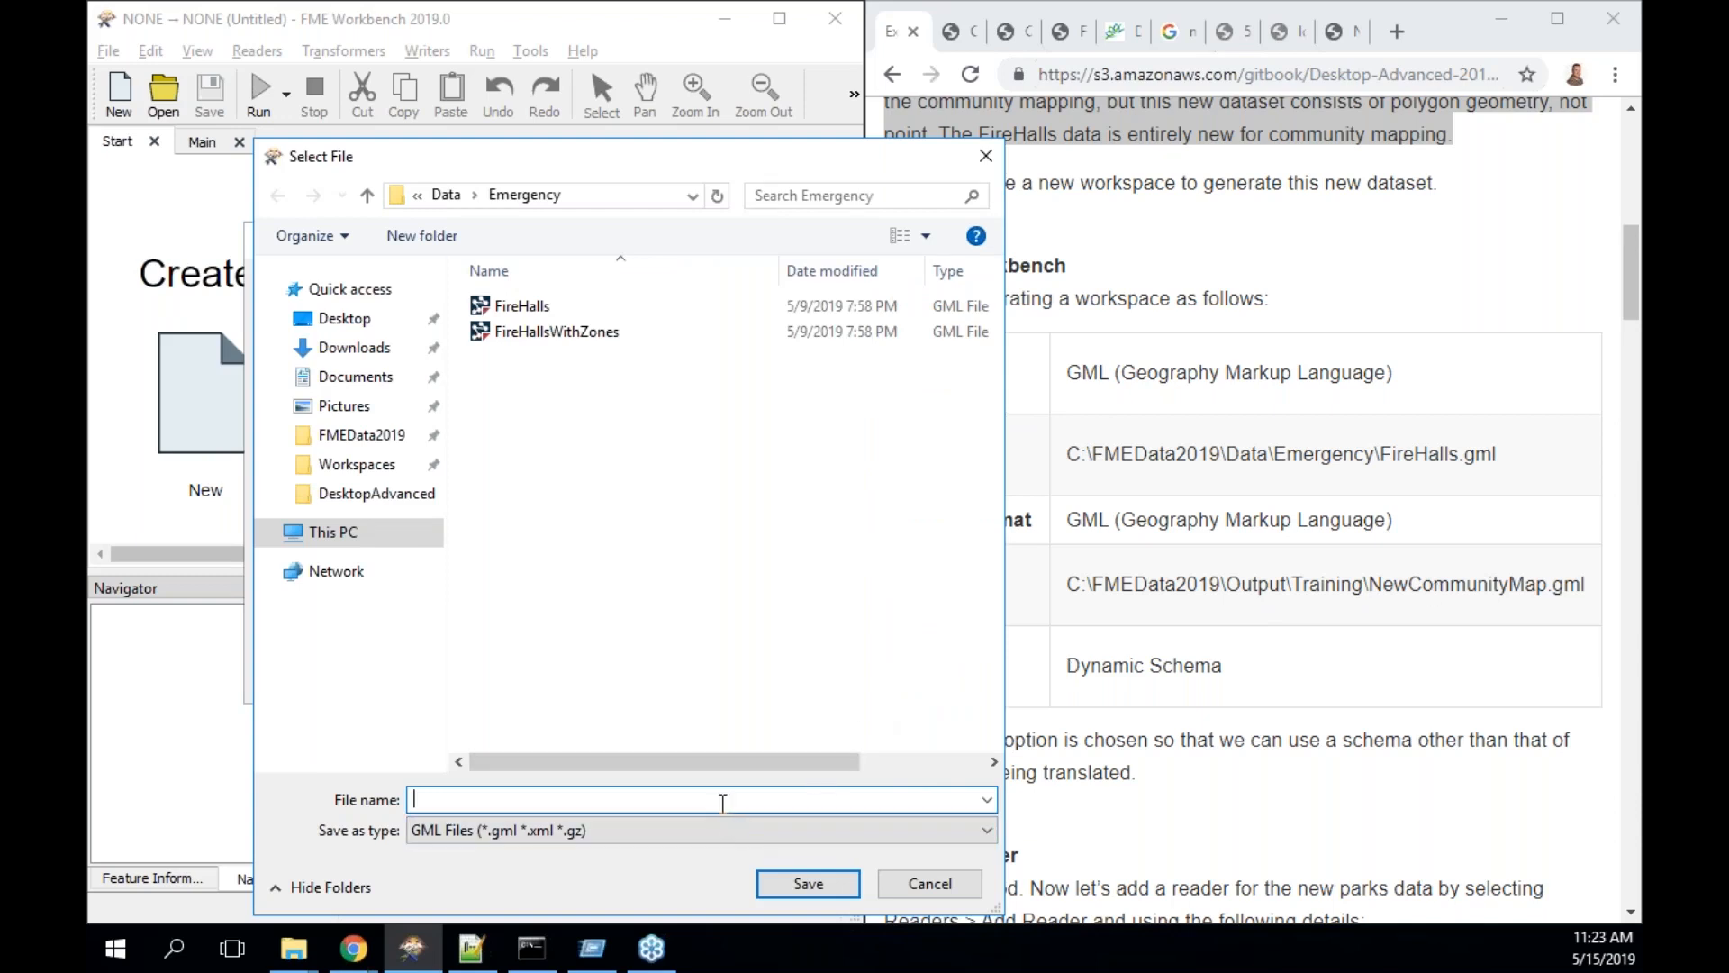
type("\\fme")
key("Down")
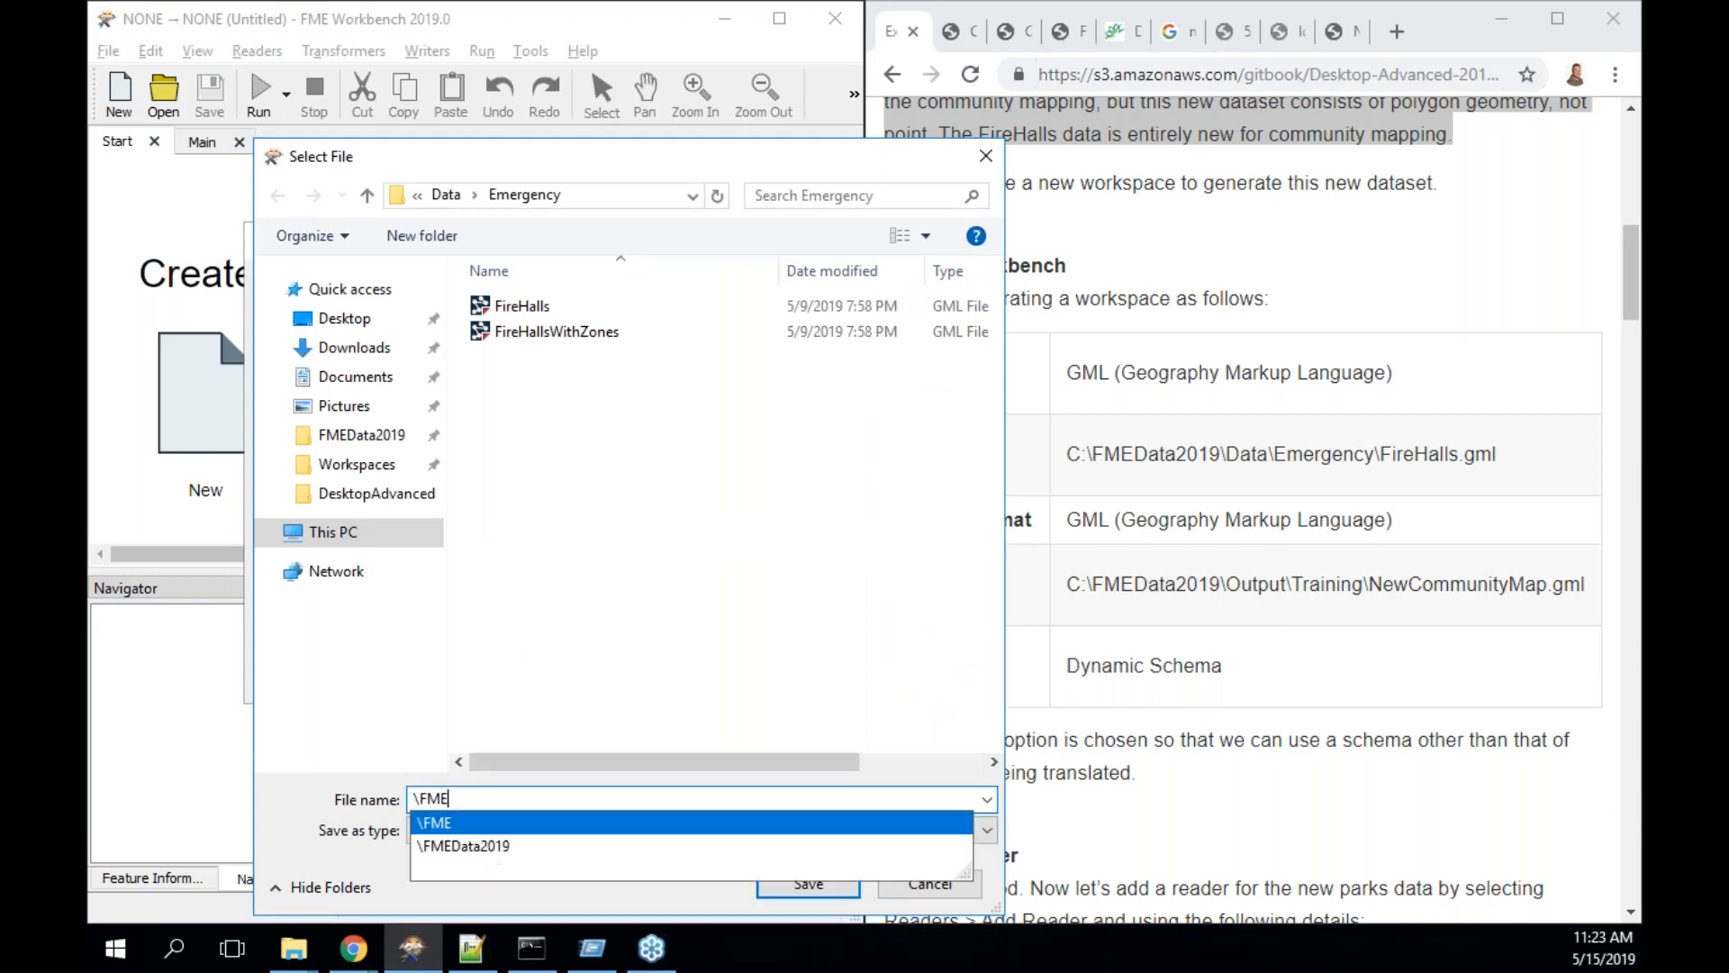
key("Down")
type("\\")
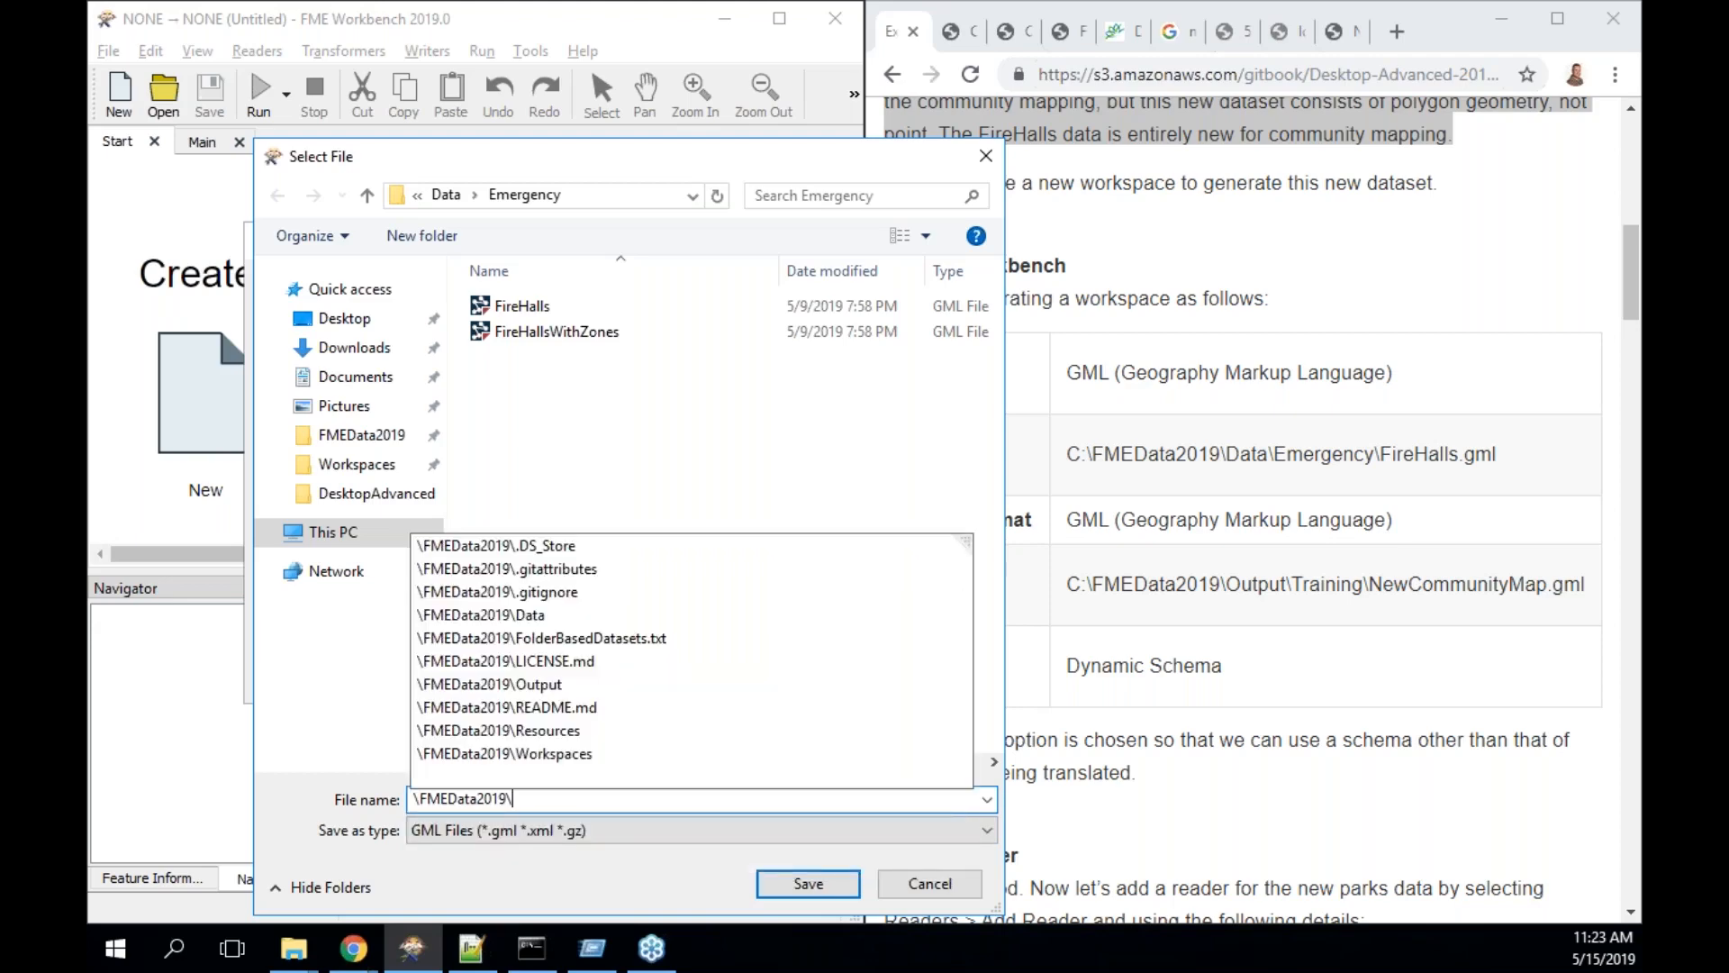
type("ou")
key("Down")
type("\\tra")
key("Down")
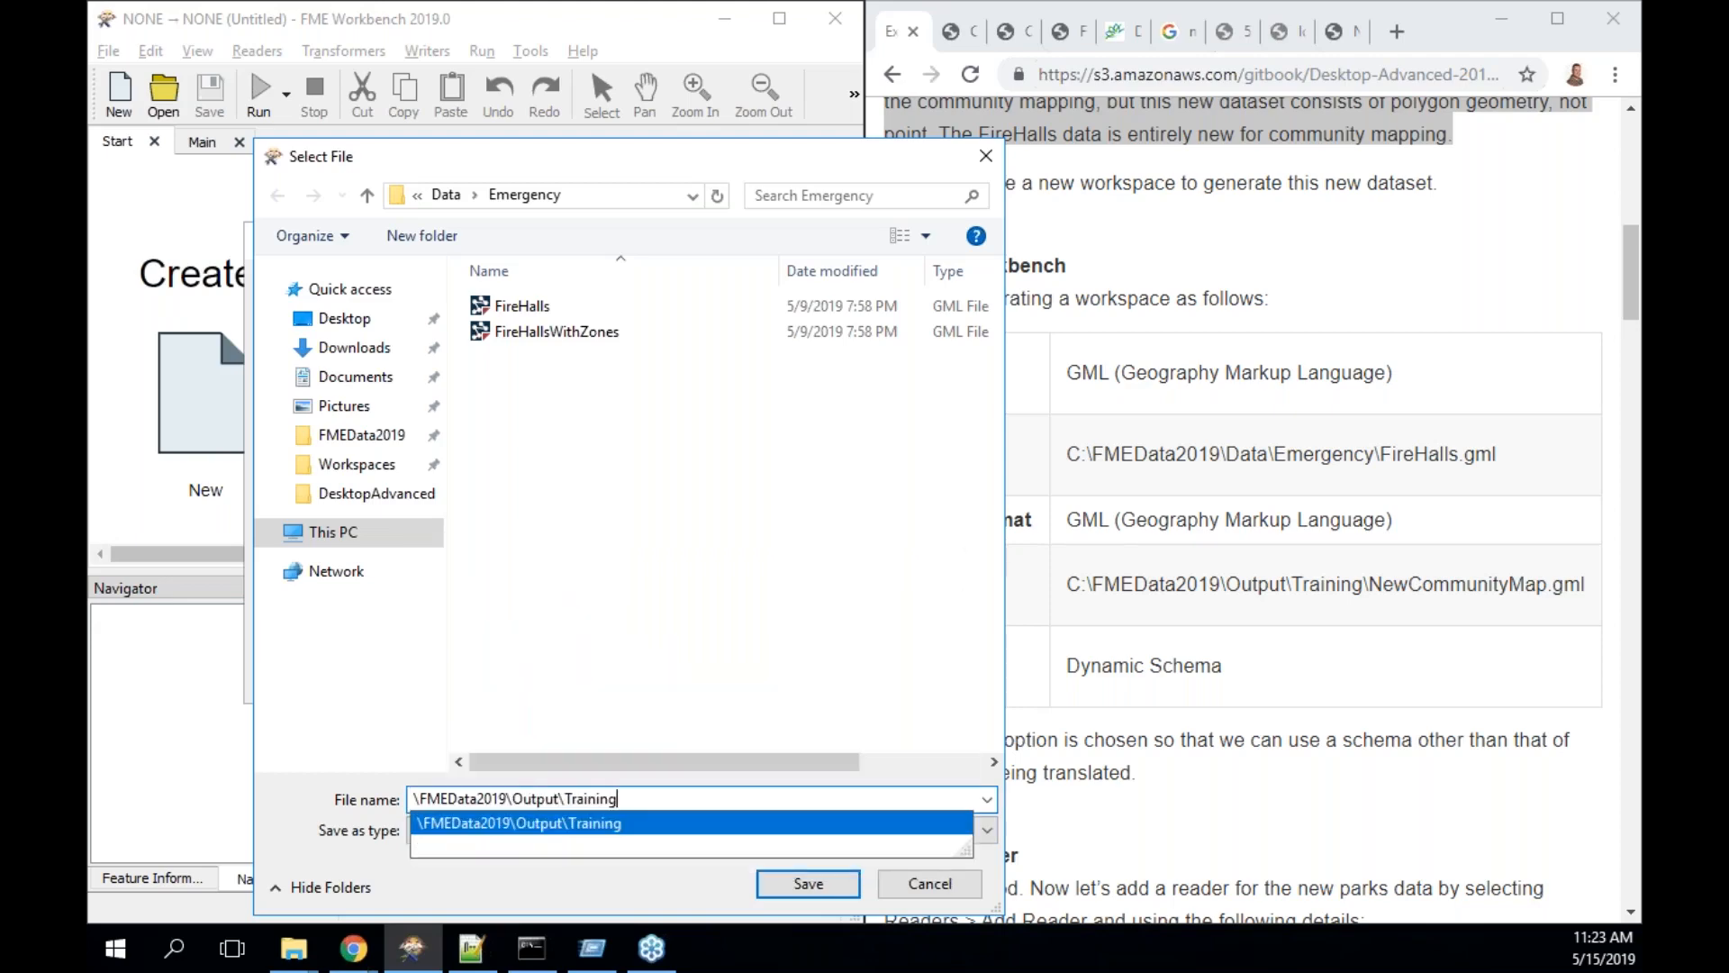
type("\\NewC")
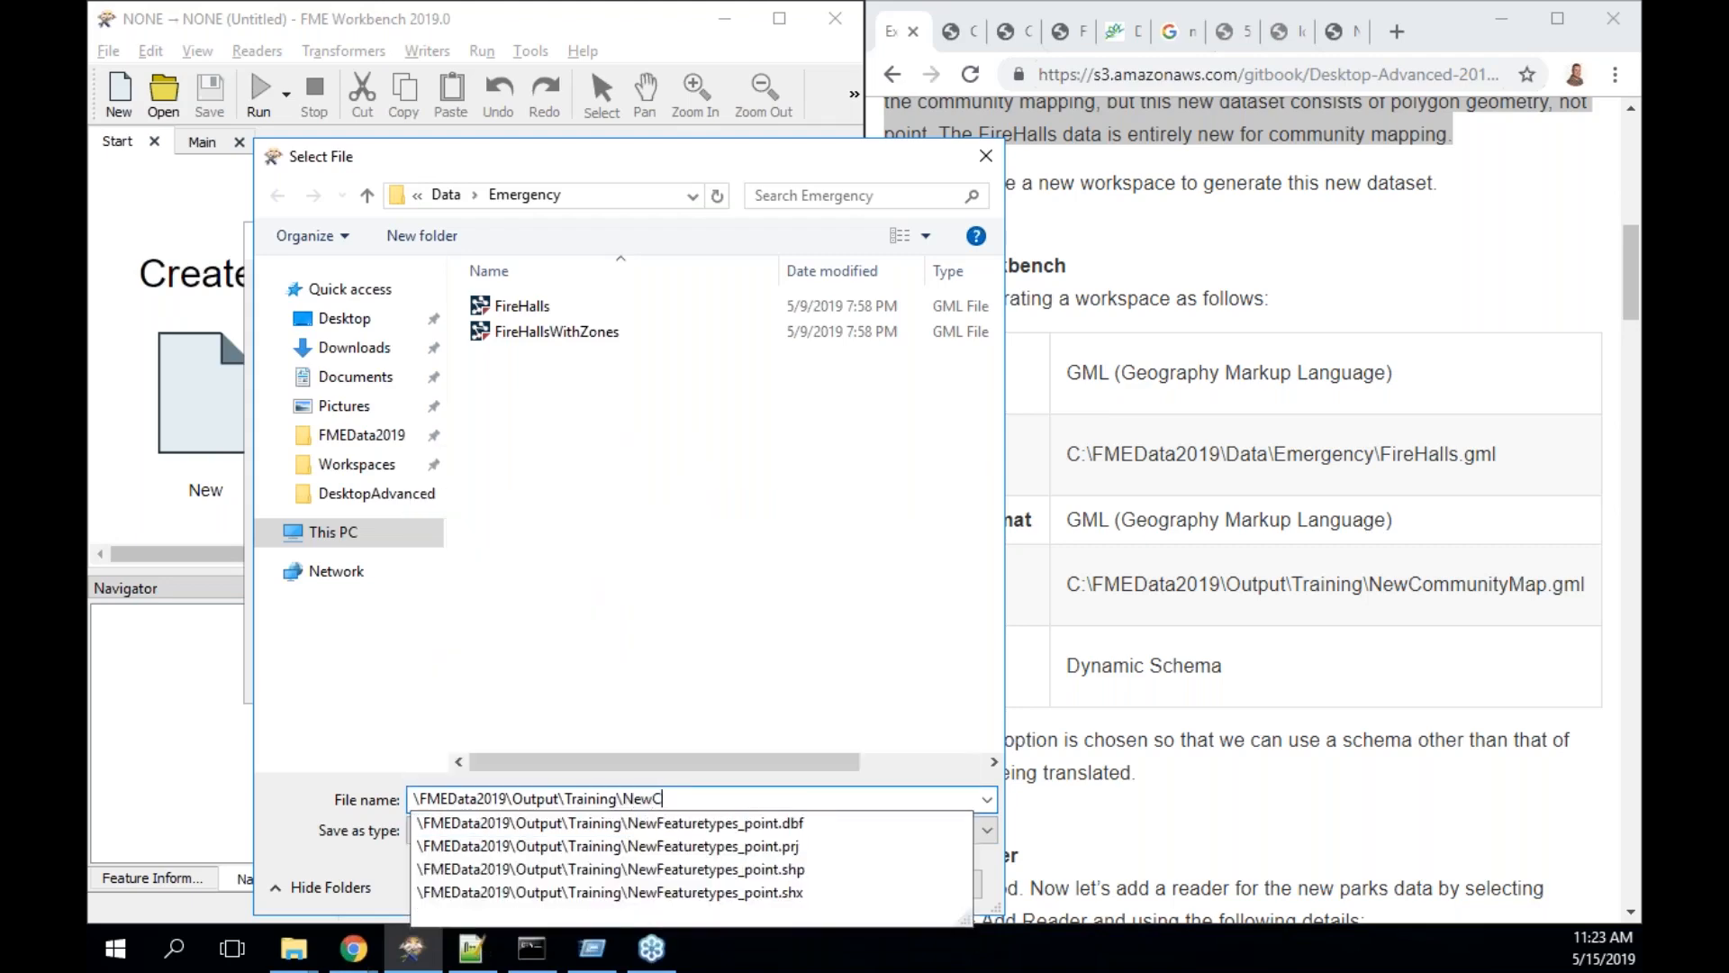
type("ommunity")
type("Mao/")
key("BackSpace")
key("BackSpace")
type("p.gml")
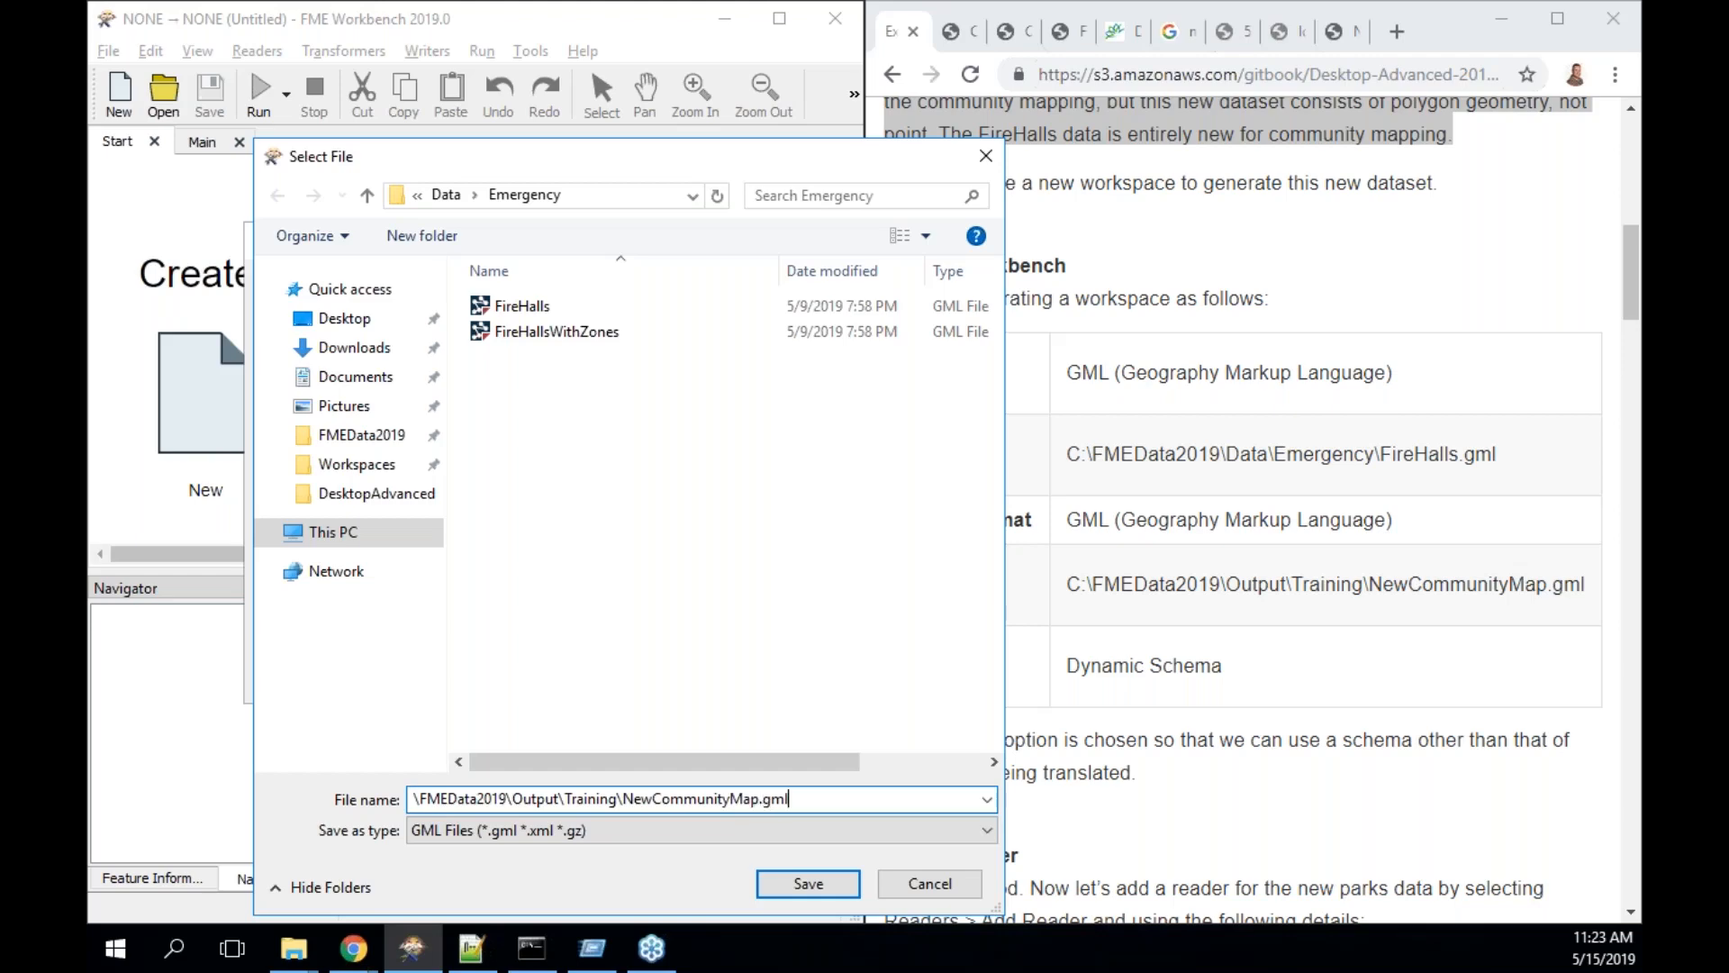
left_click(808, 883)
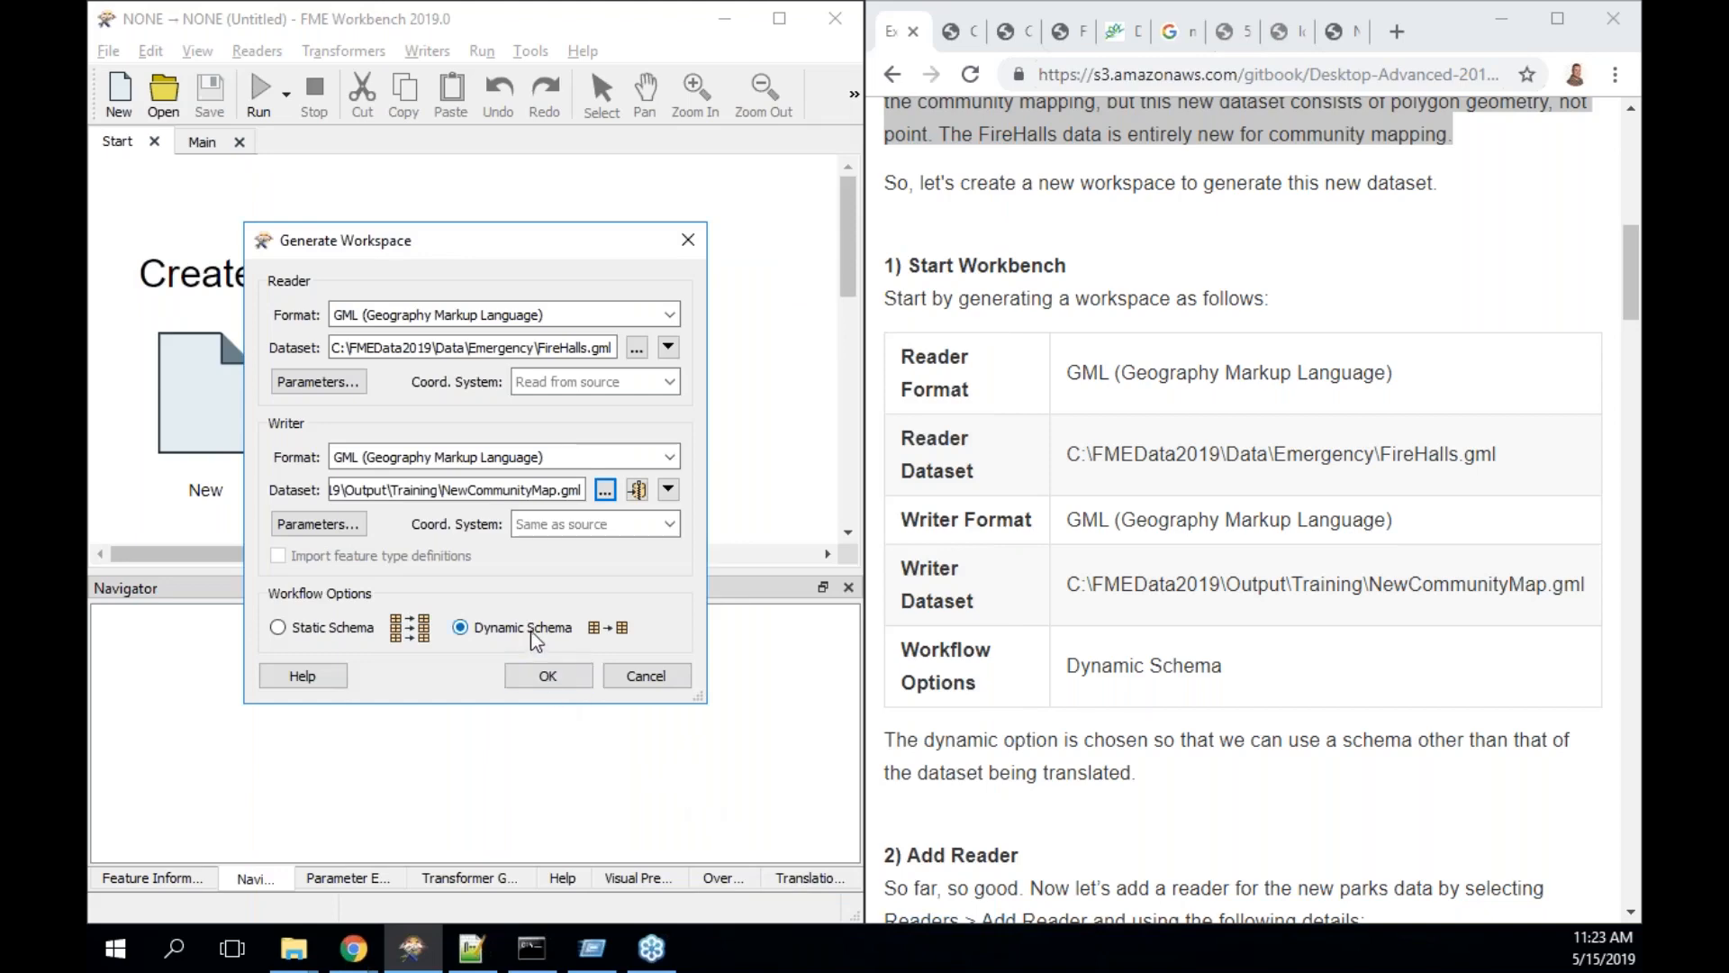
left_click(548, 675)
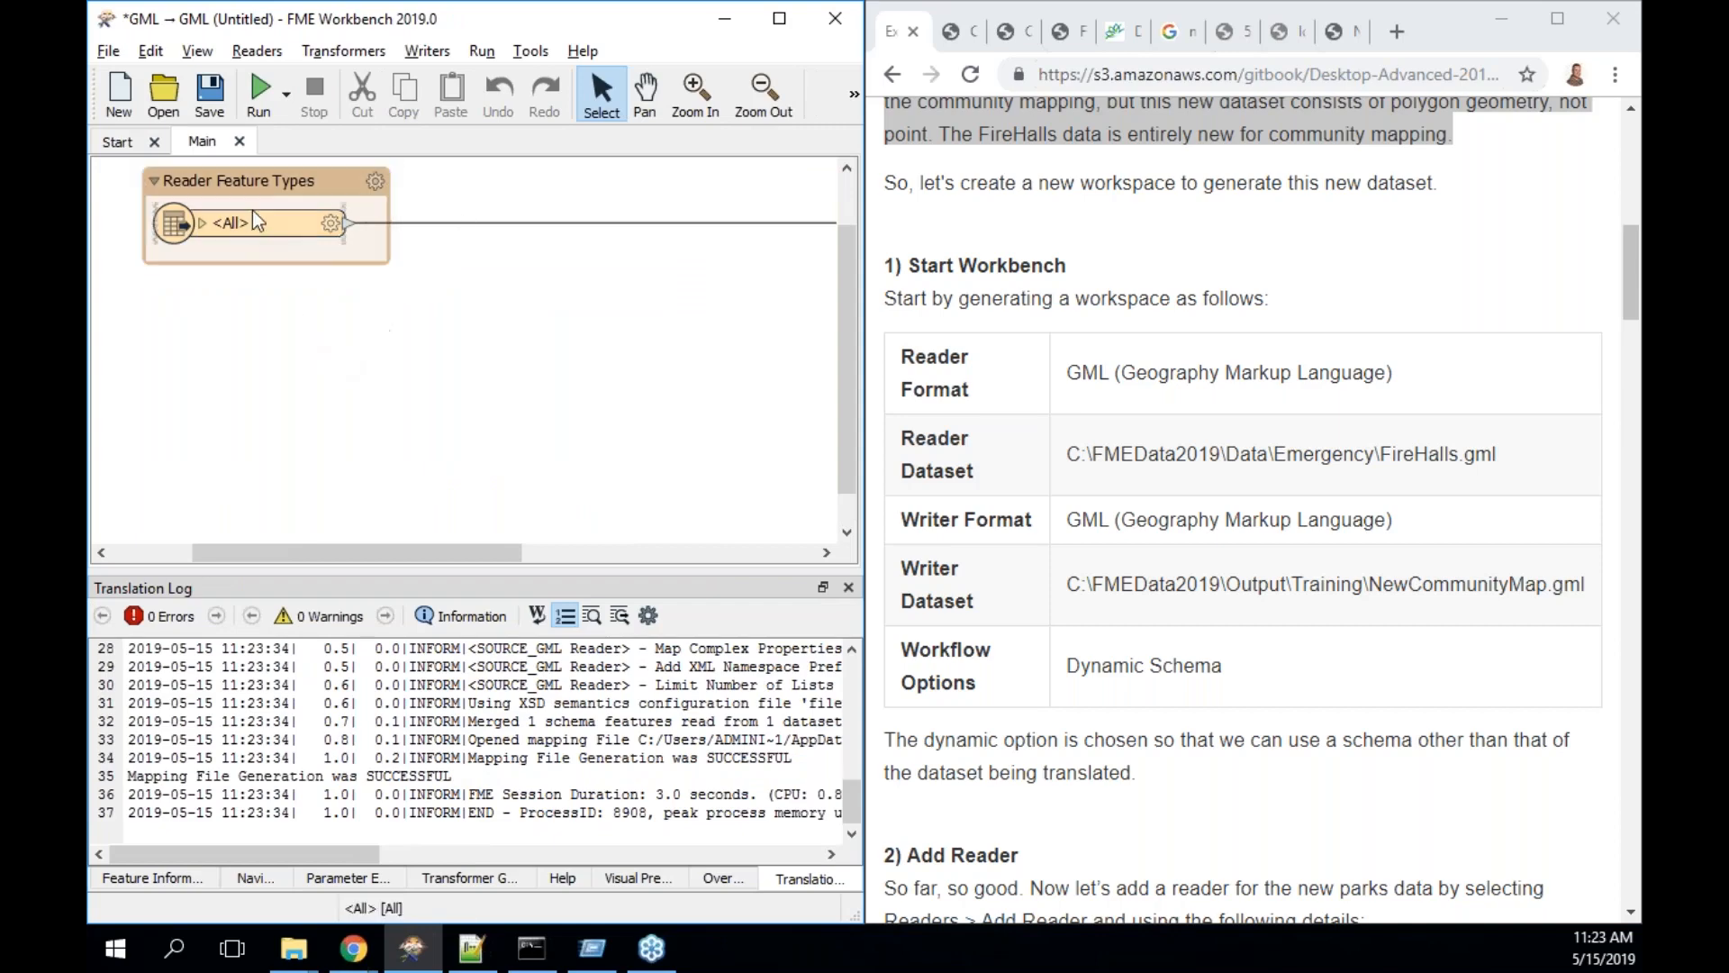
- Rearrange the bookmarks, moving Reader Feature Types down and to the right
left_click_drag(331, 542, 553, 517)
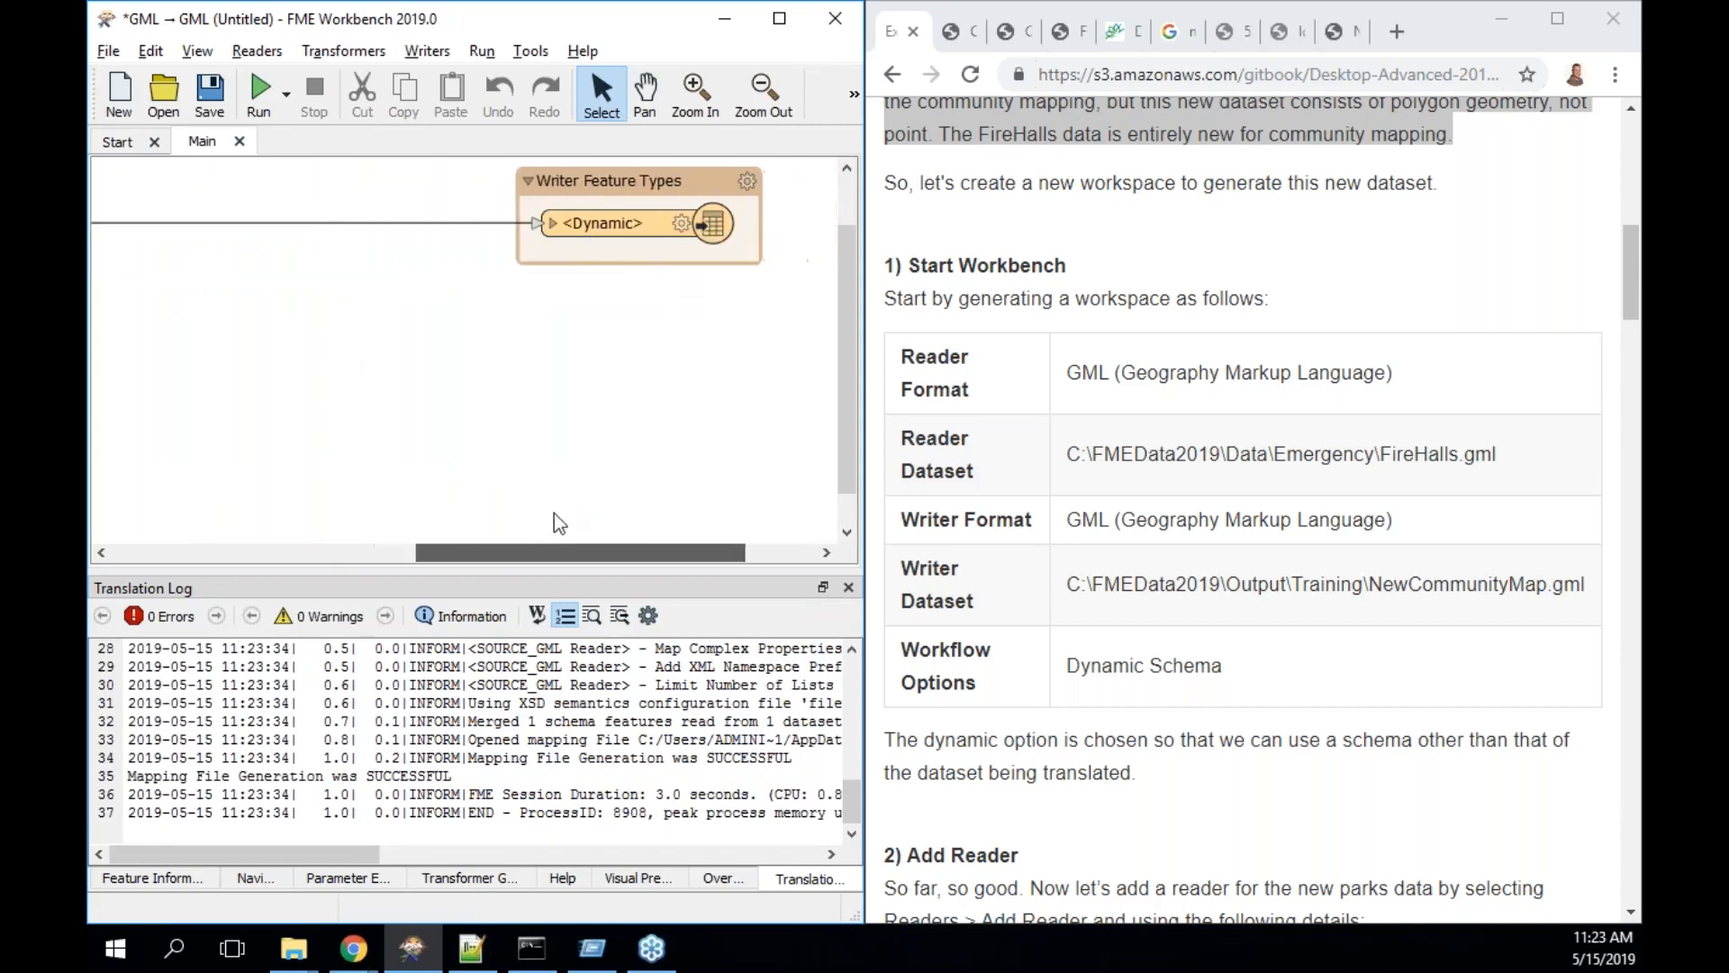
left_click(634, 180)
left_click_drag(635, 180, 244, 180)
left_click_drag(634, 550, 392, 560)
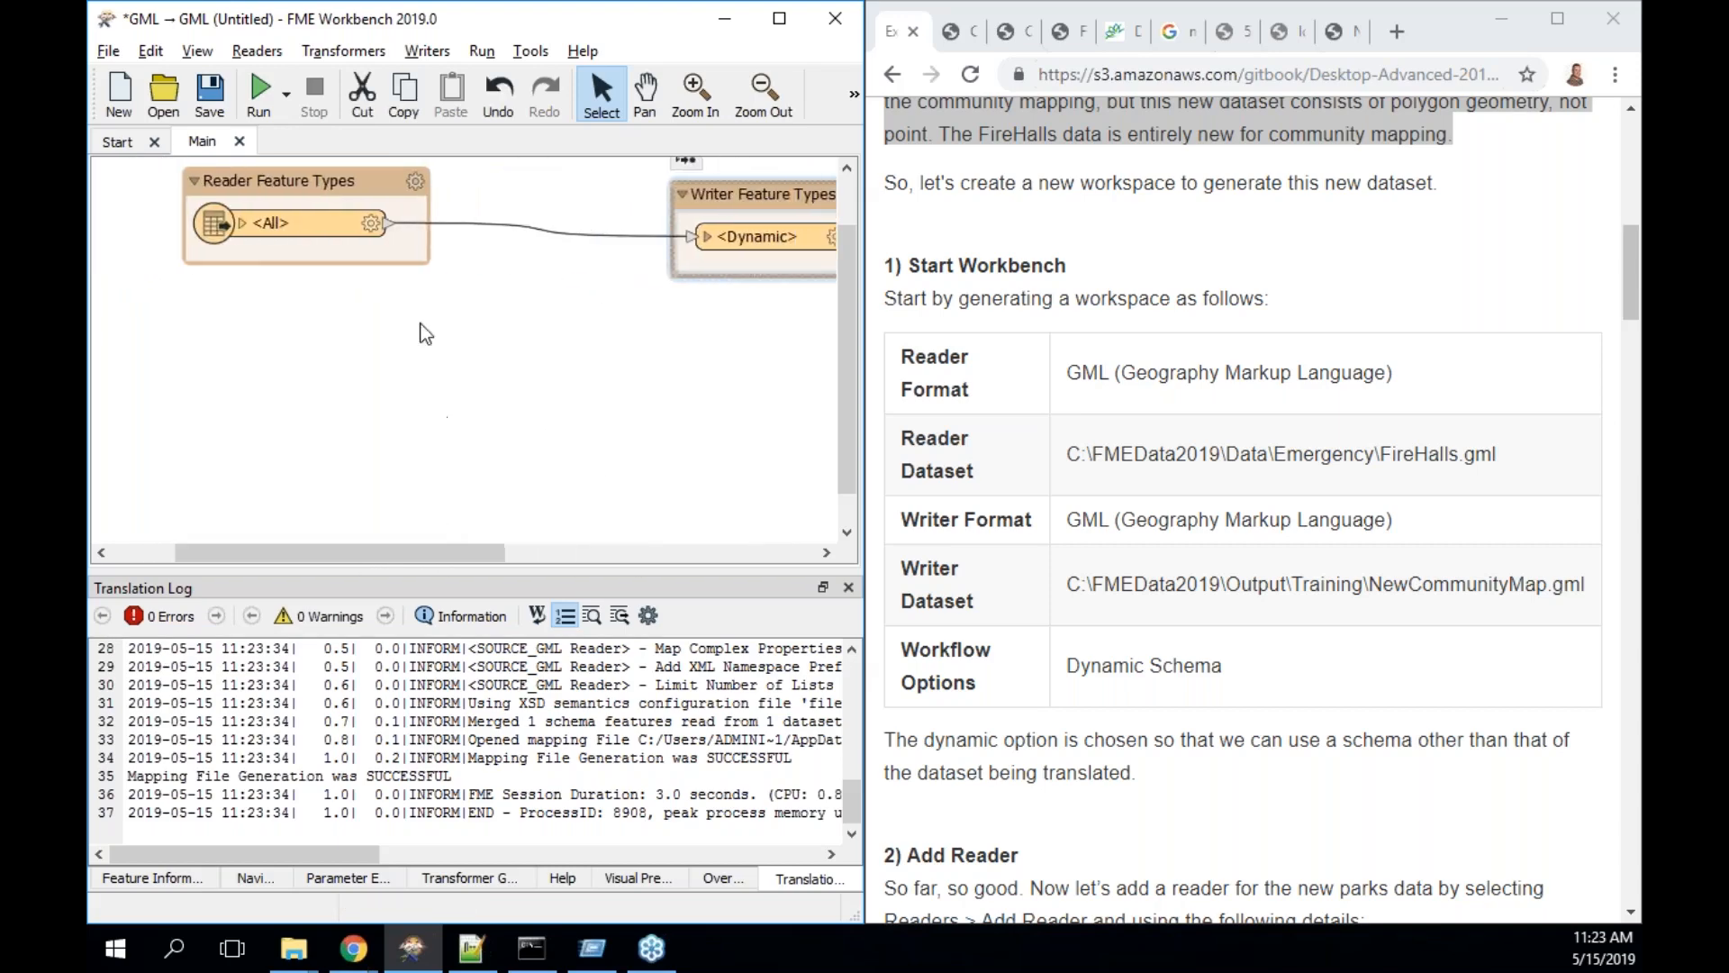
left_click(297, 253)
left_click_drag(297, 252, 337, 309)
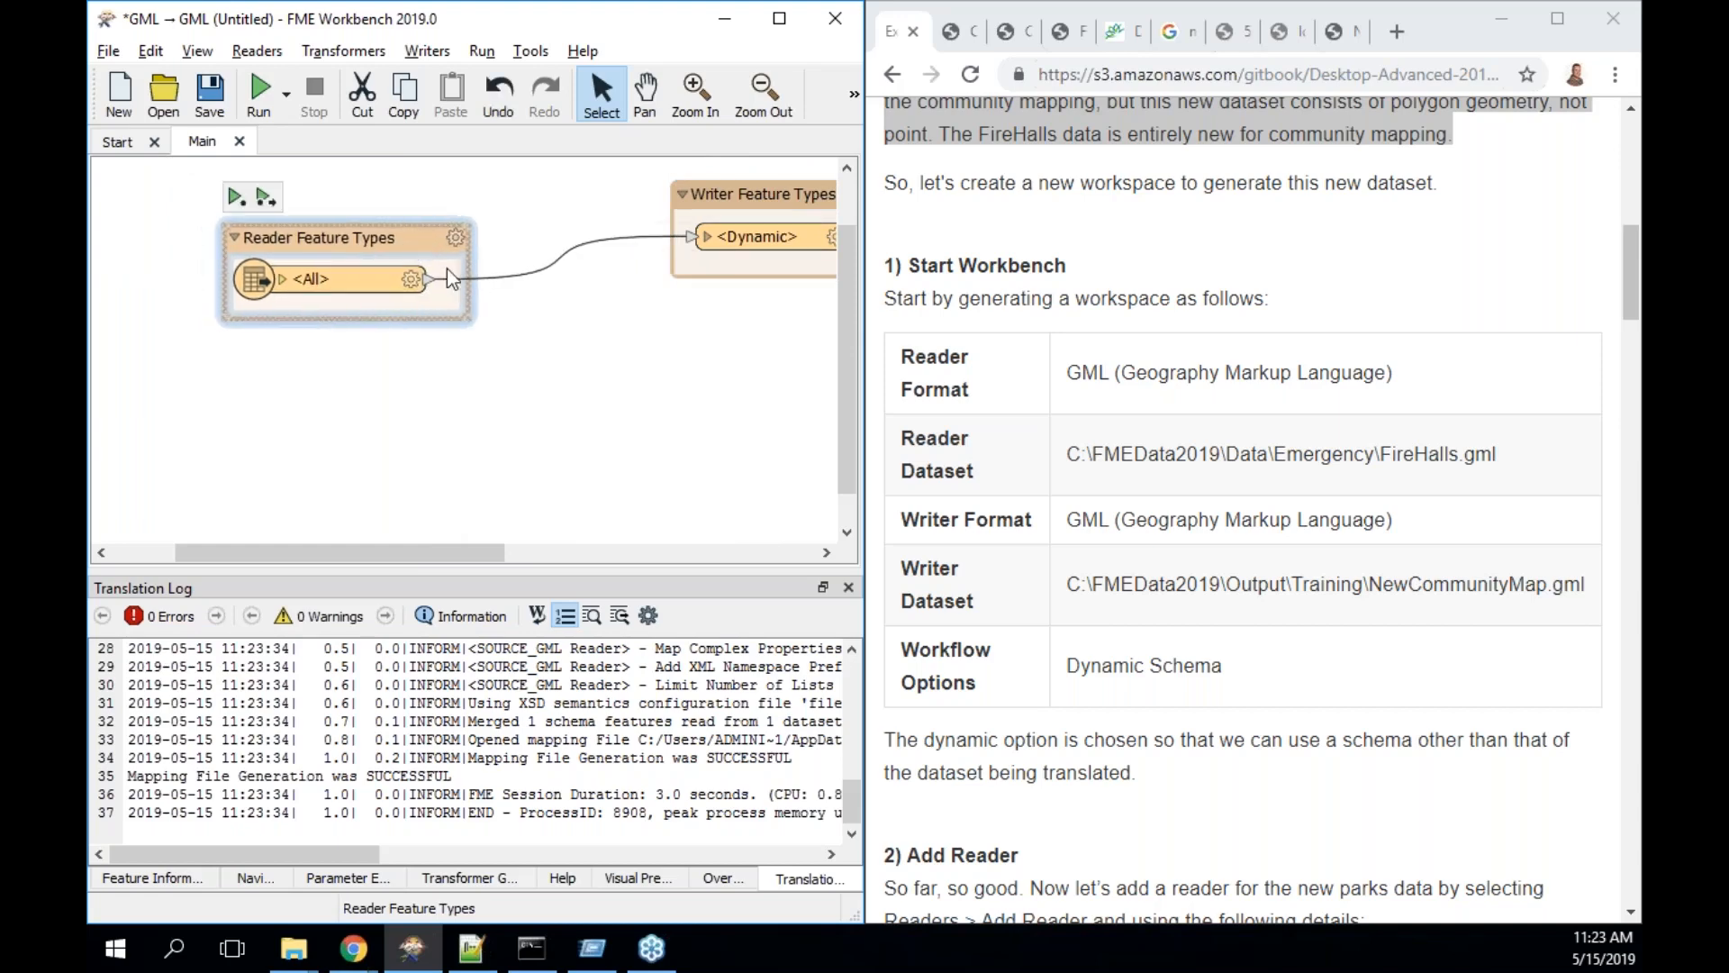
- Inspect the FireHalls <All> attribute list, then open Save As for the untitled workspace
left_click(710, 243)
left_click(280, 280)
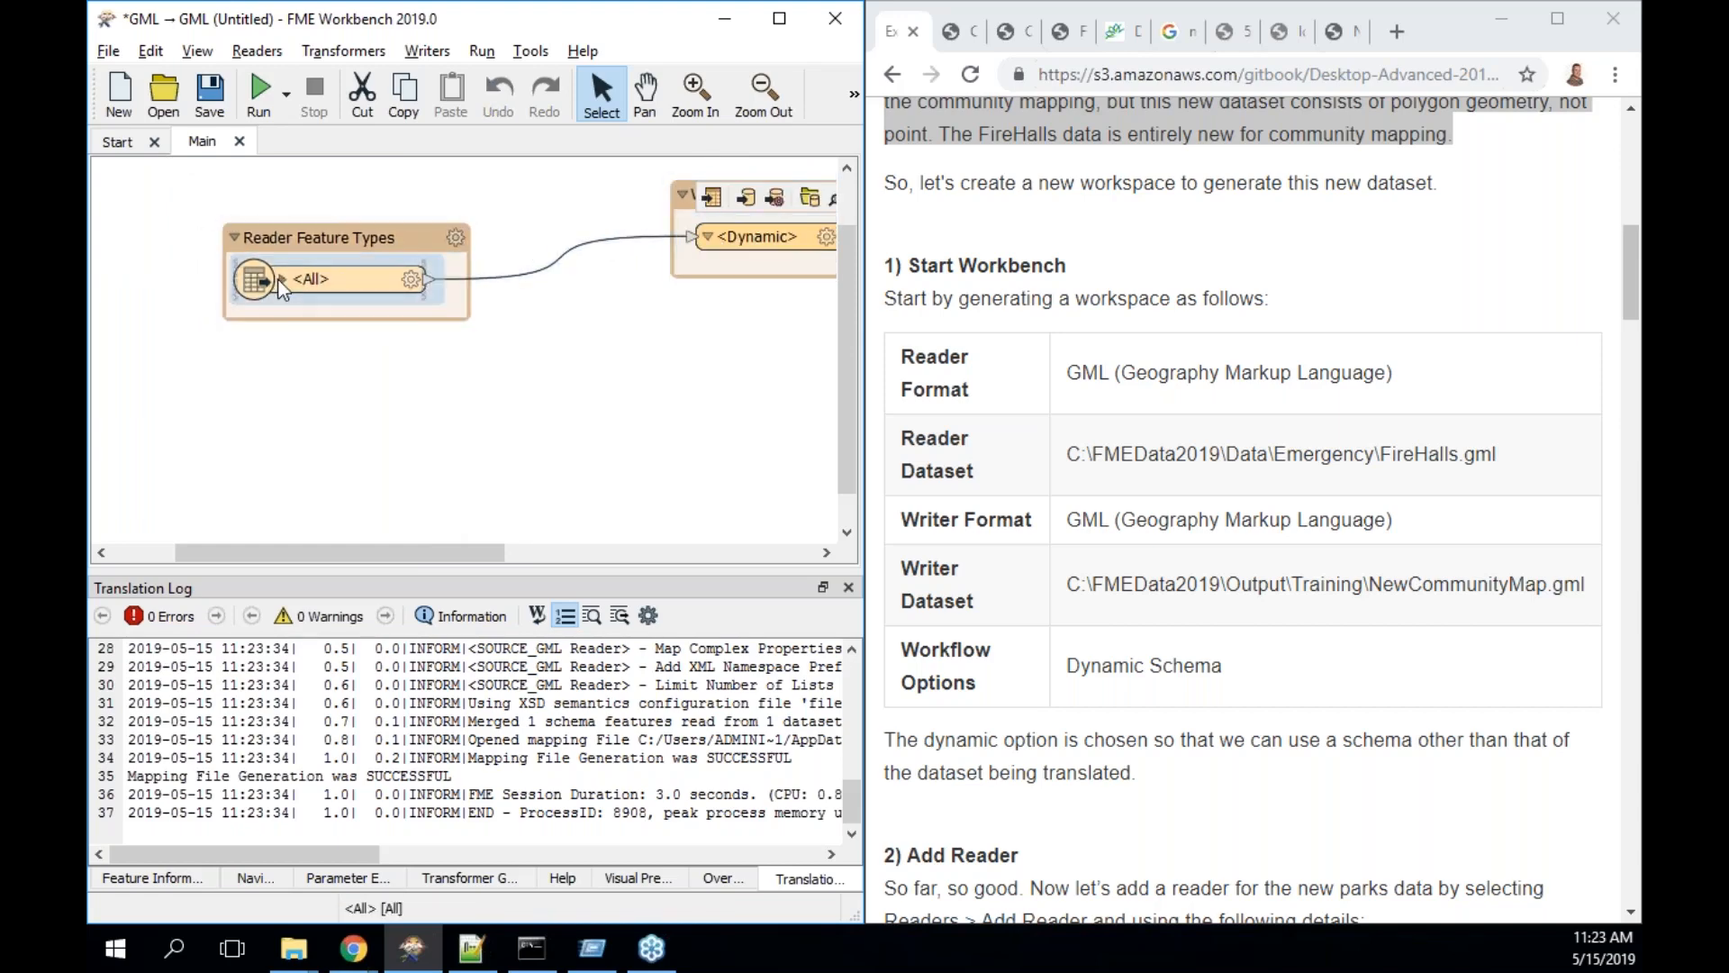
left_click(281, 280)
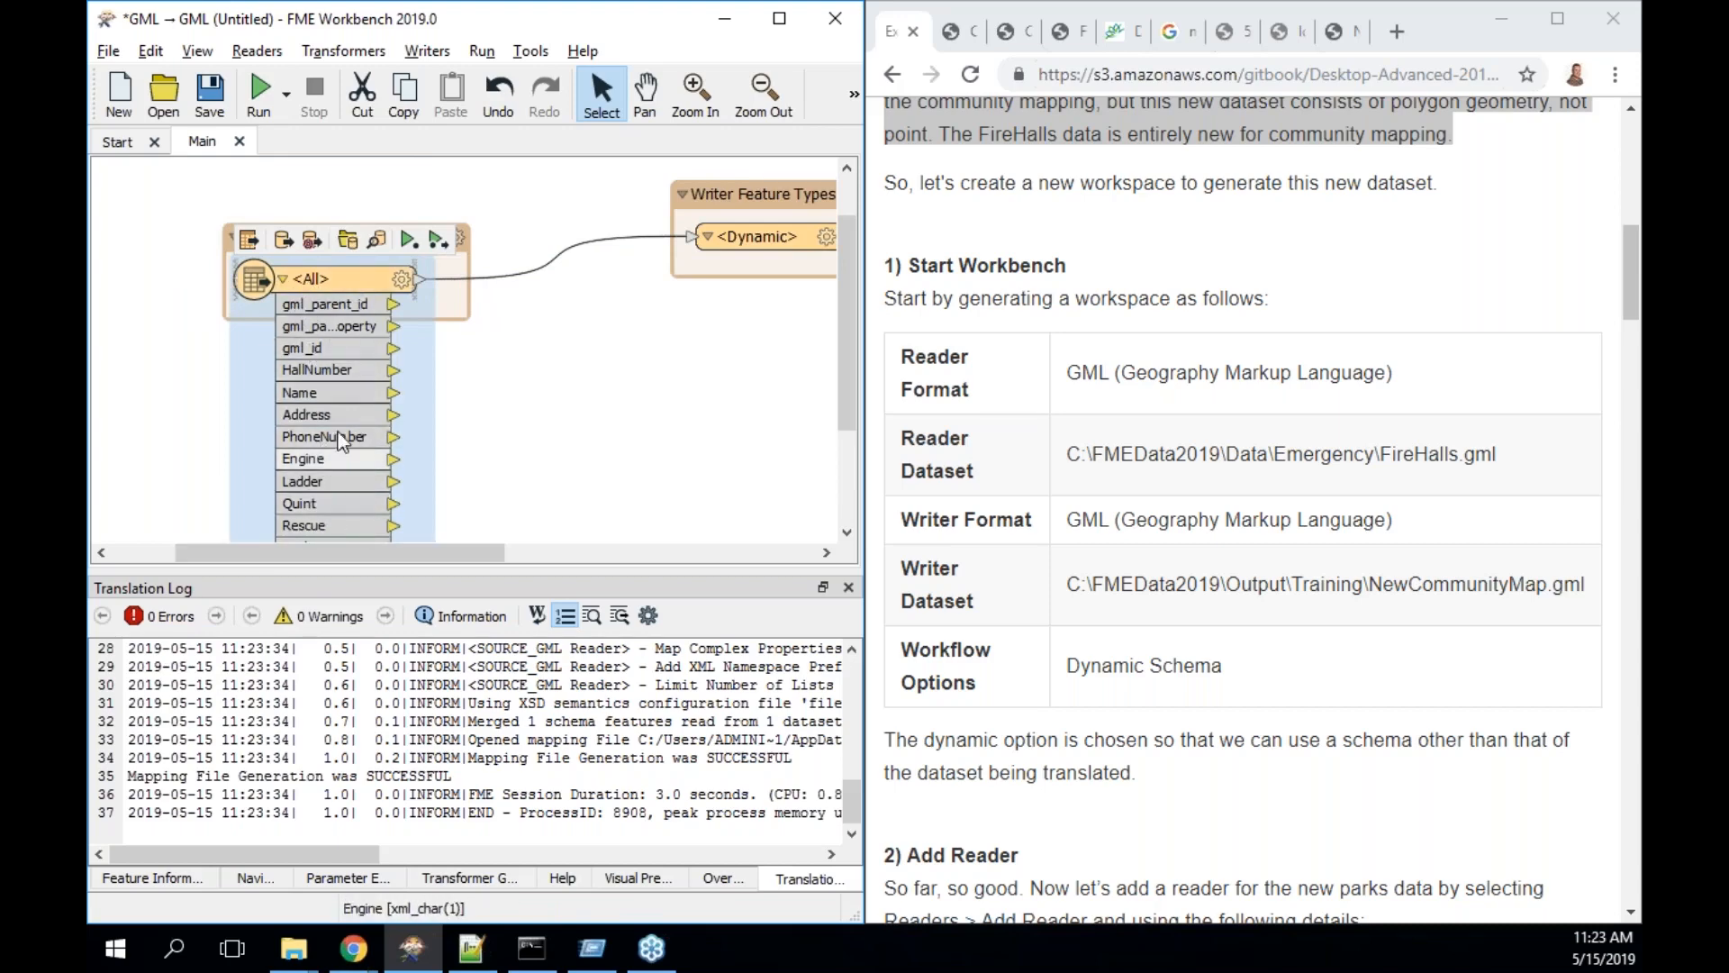
left_click(284, 280)
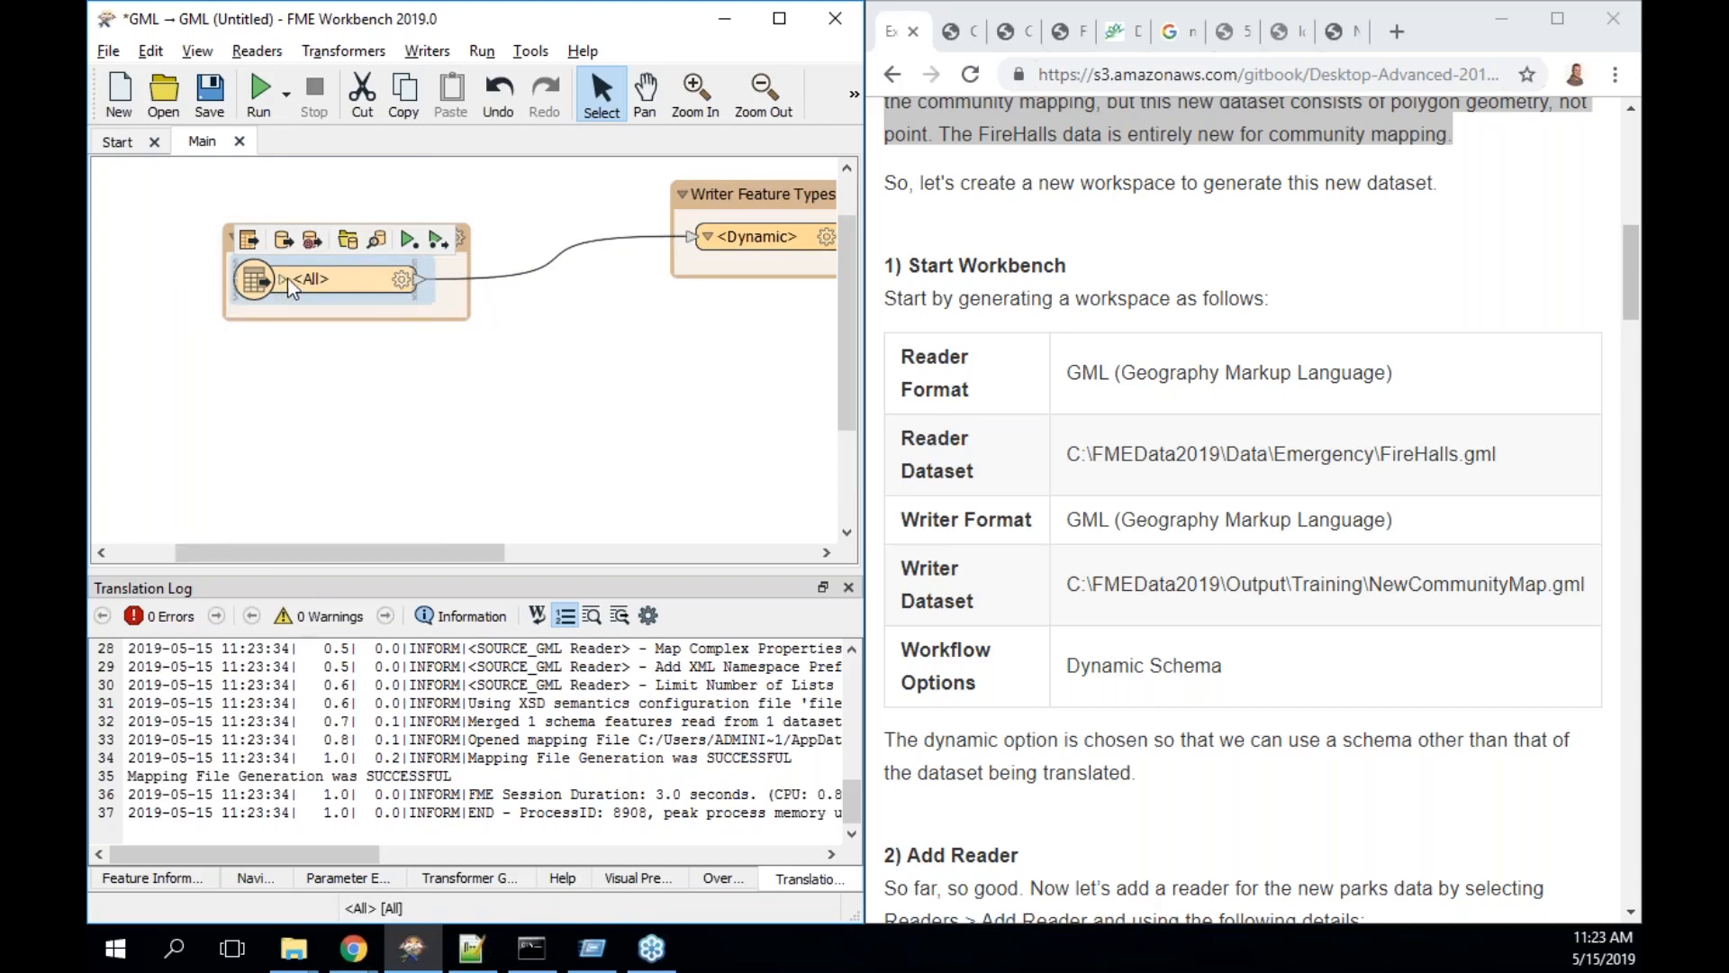
left_click(708, 241)
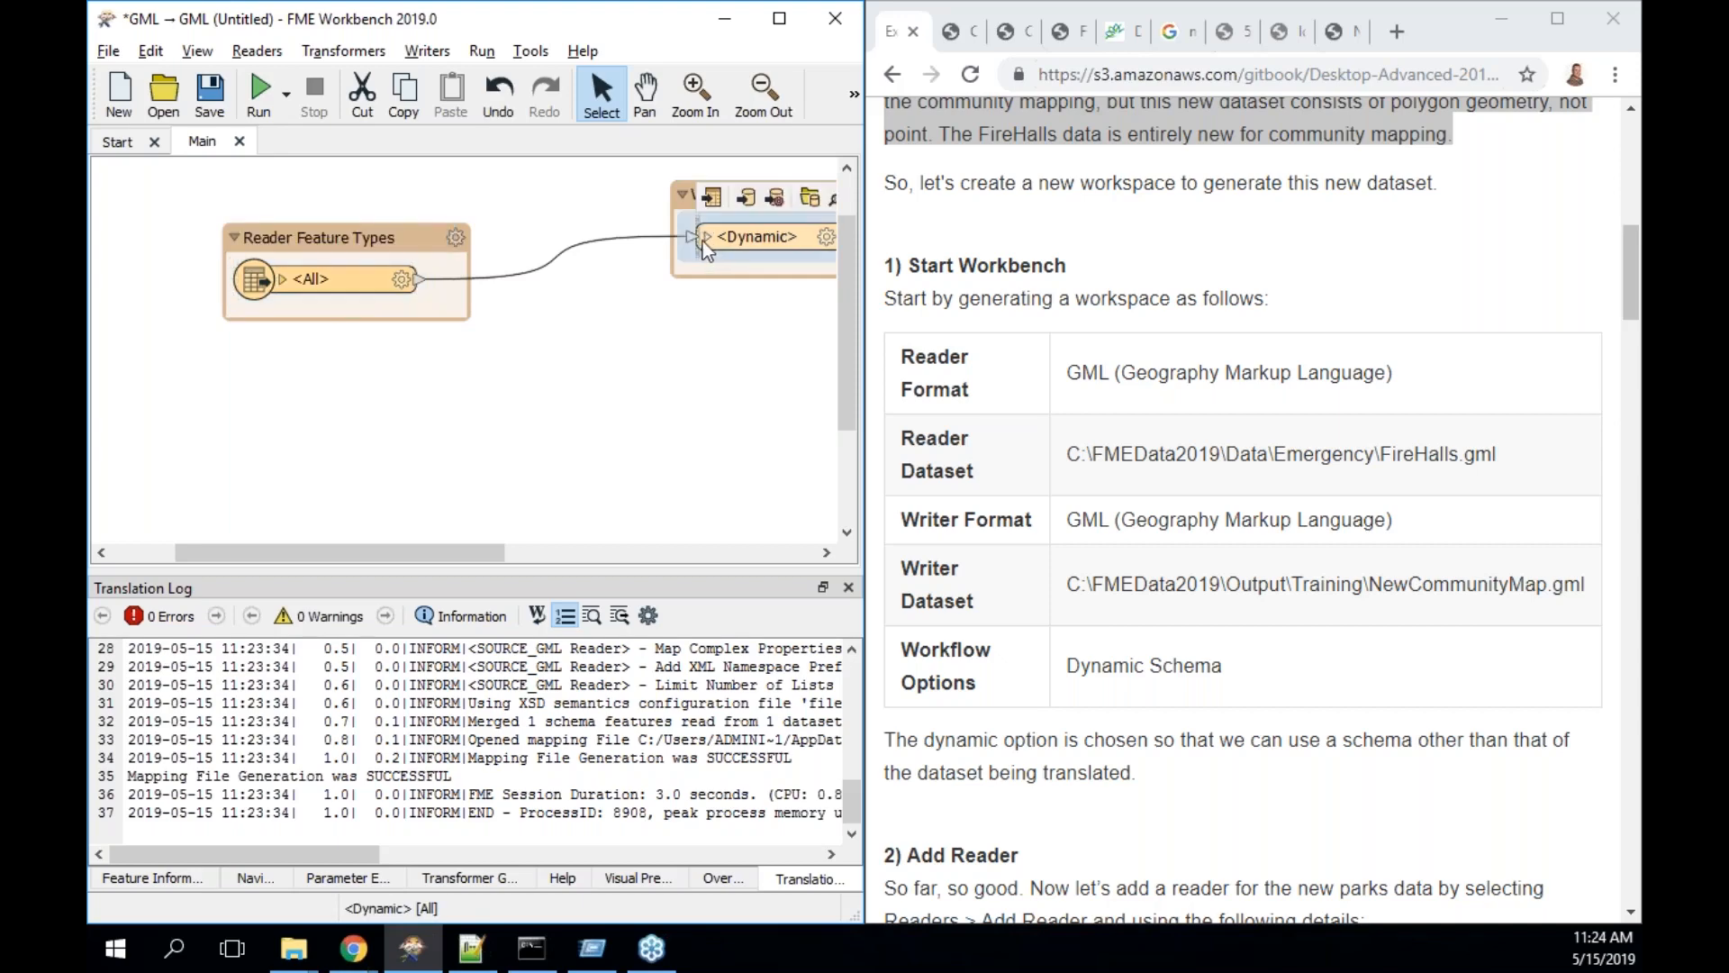
mouse_move(310, 281)
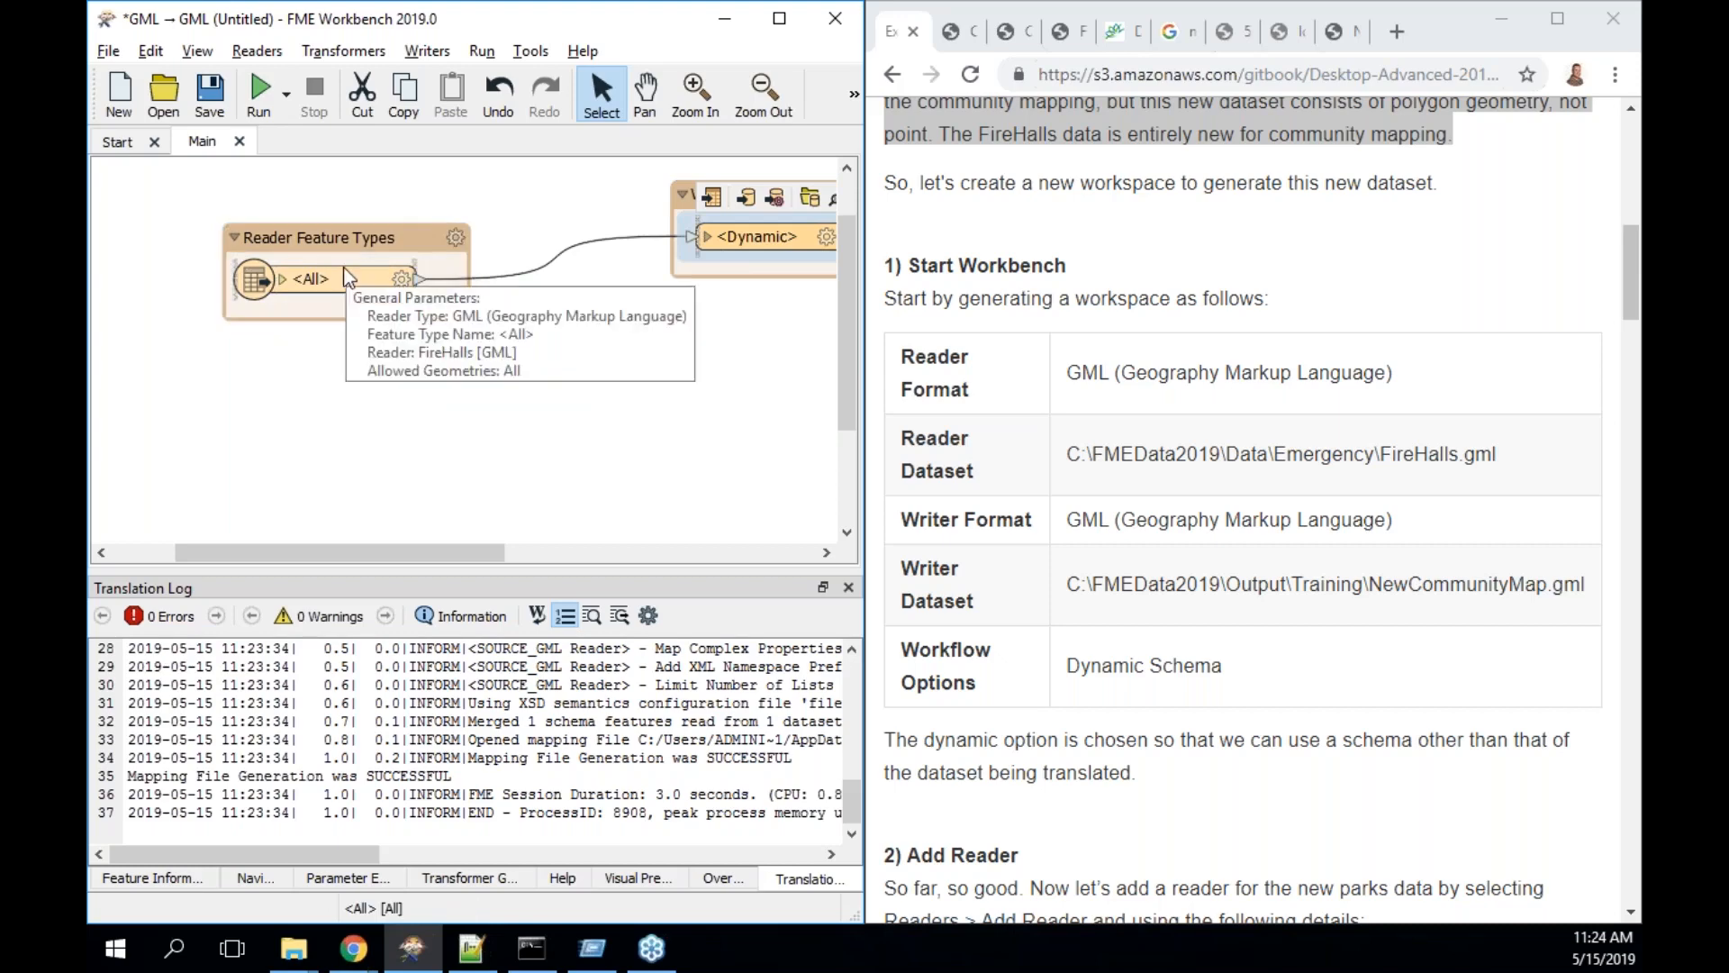
left_click(352, 308)
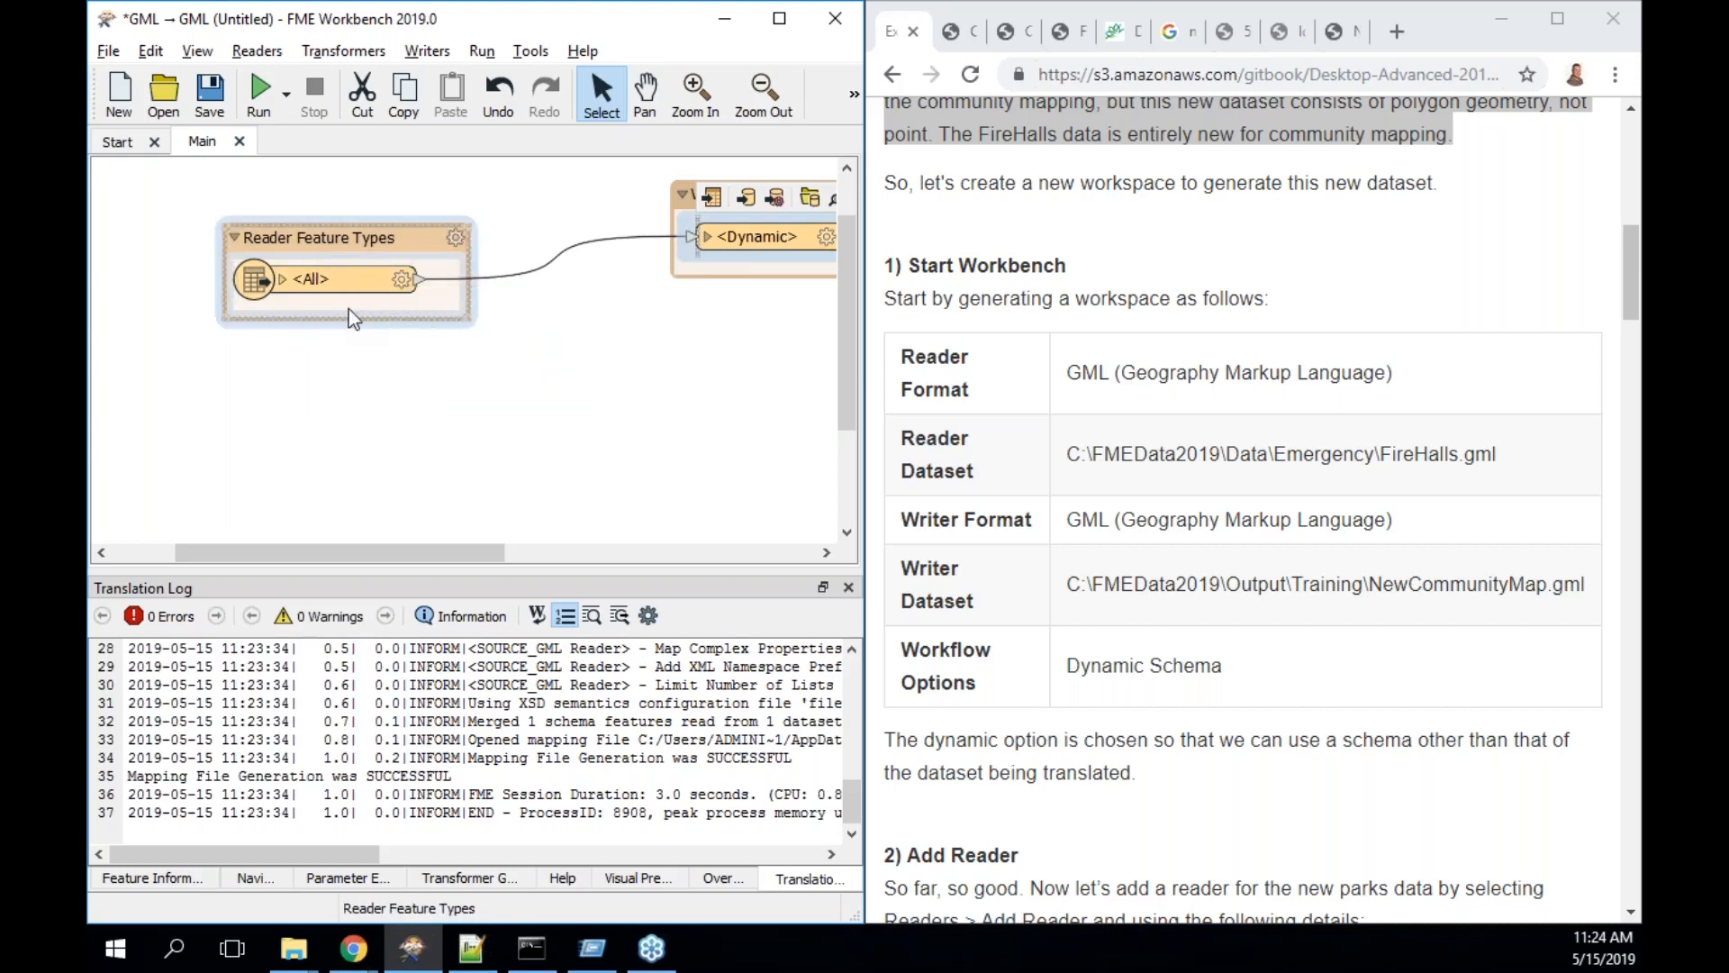
left_click(670, 510)
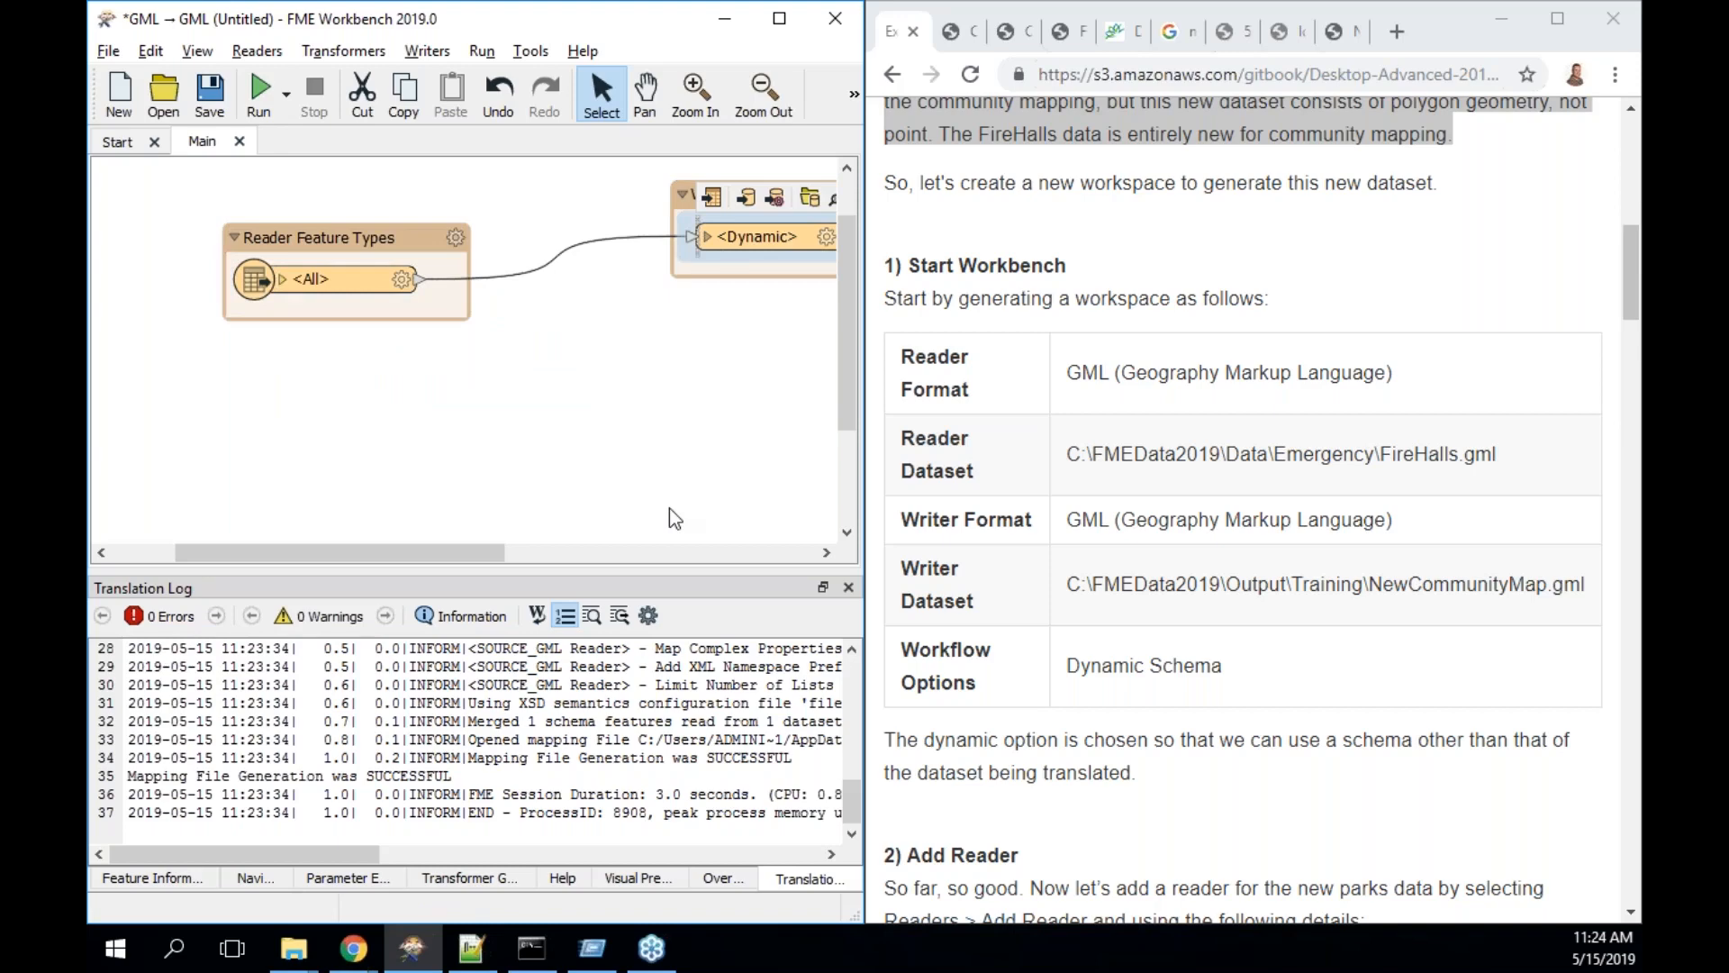
left_click(209, 90)
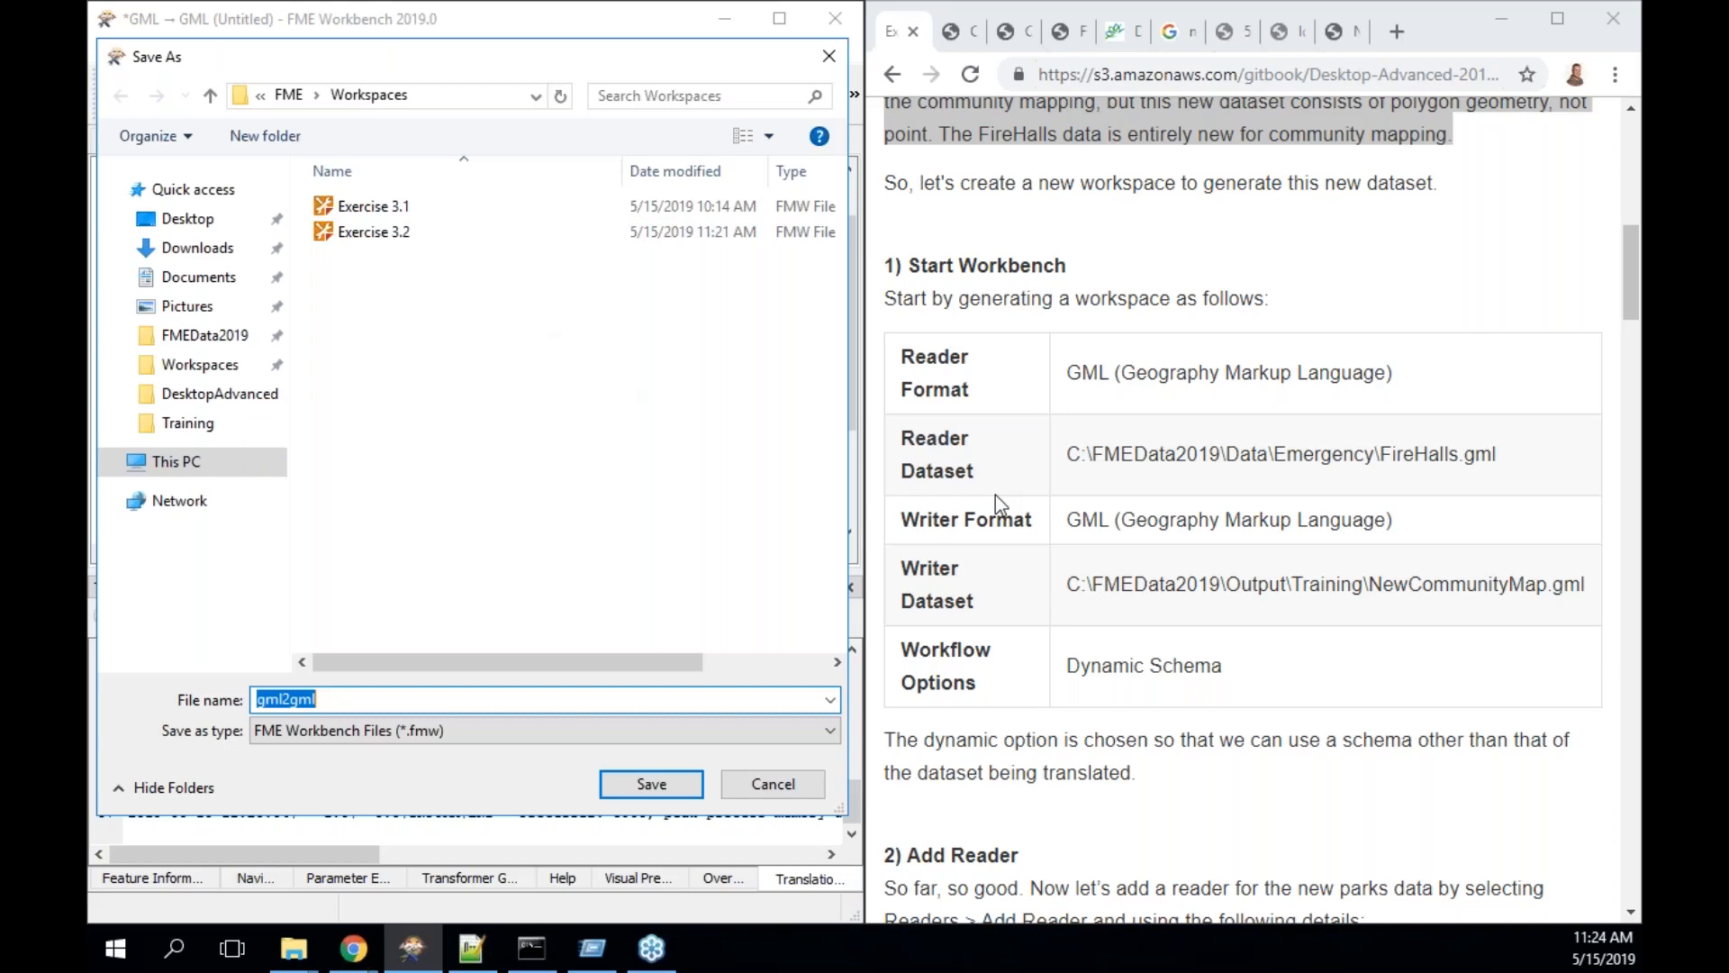
- Save the workspace file as Exercise 3.4.fmw and scroll the guide to the Add Reader step
type("Exercise")
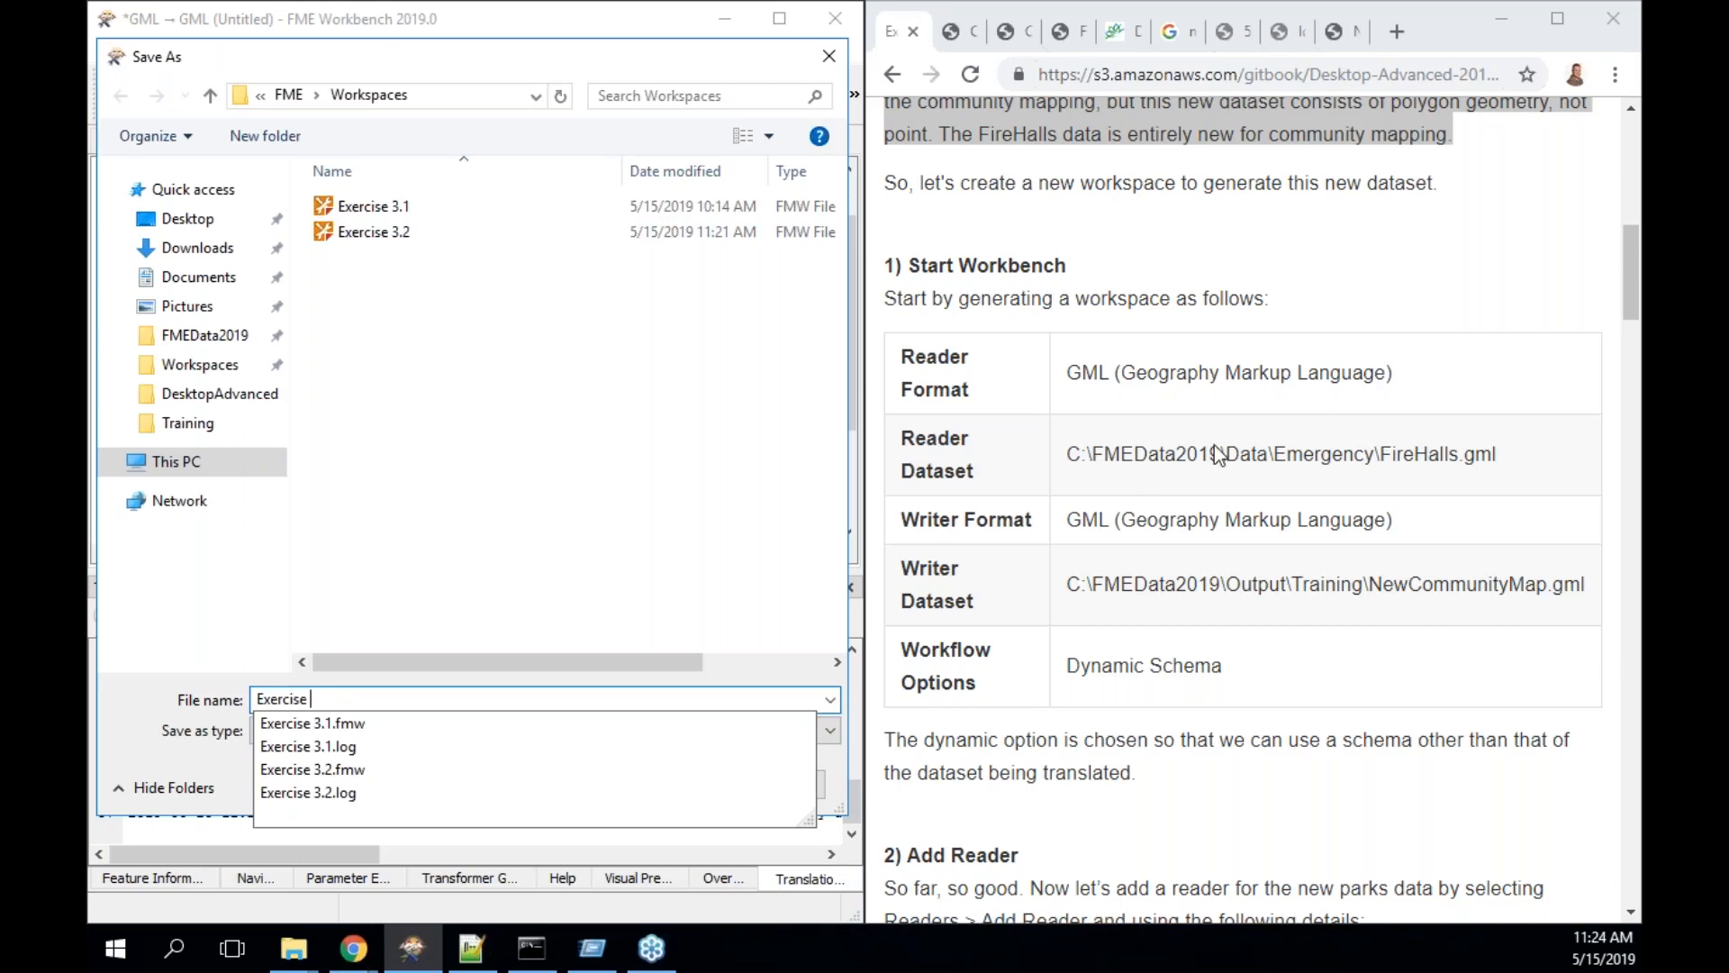
scroll(1216, 450, "up", 10)
scroll(1242, 504, "down", 10)
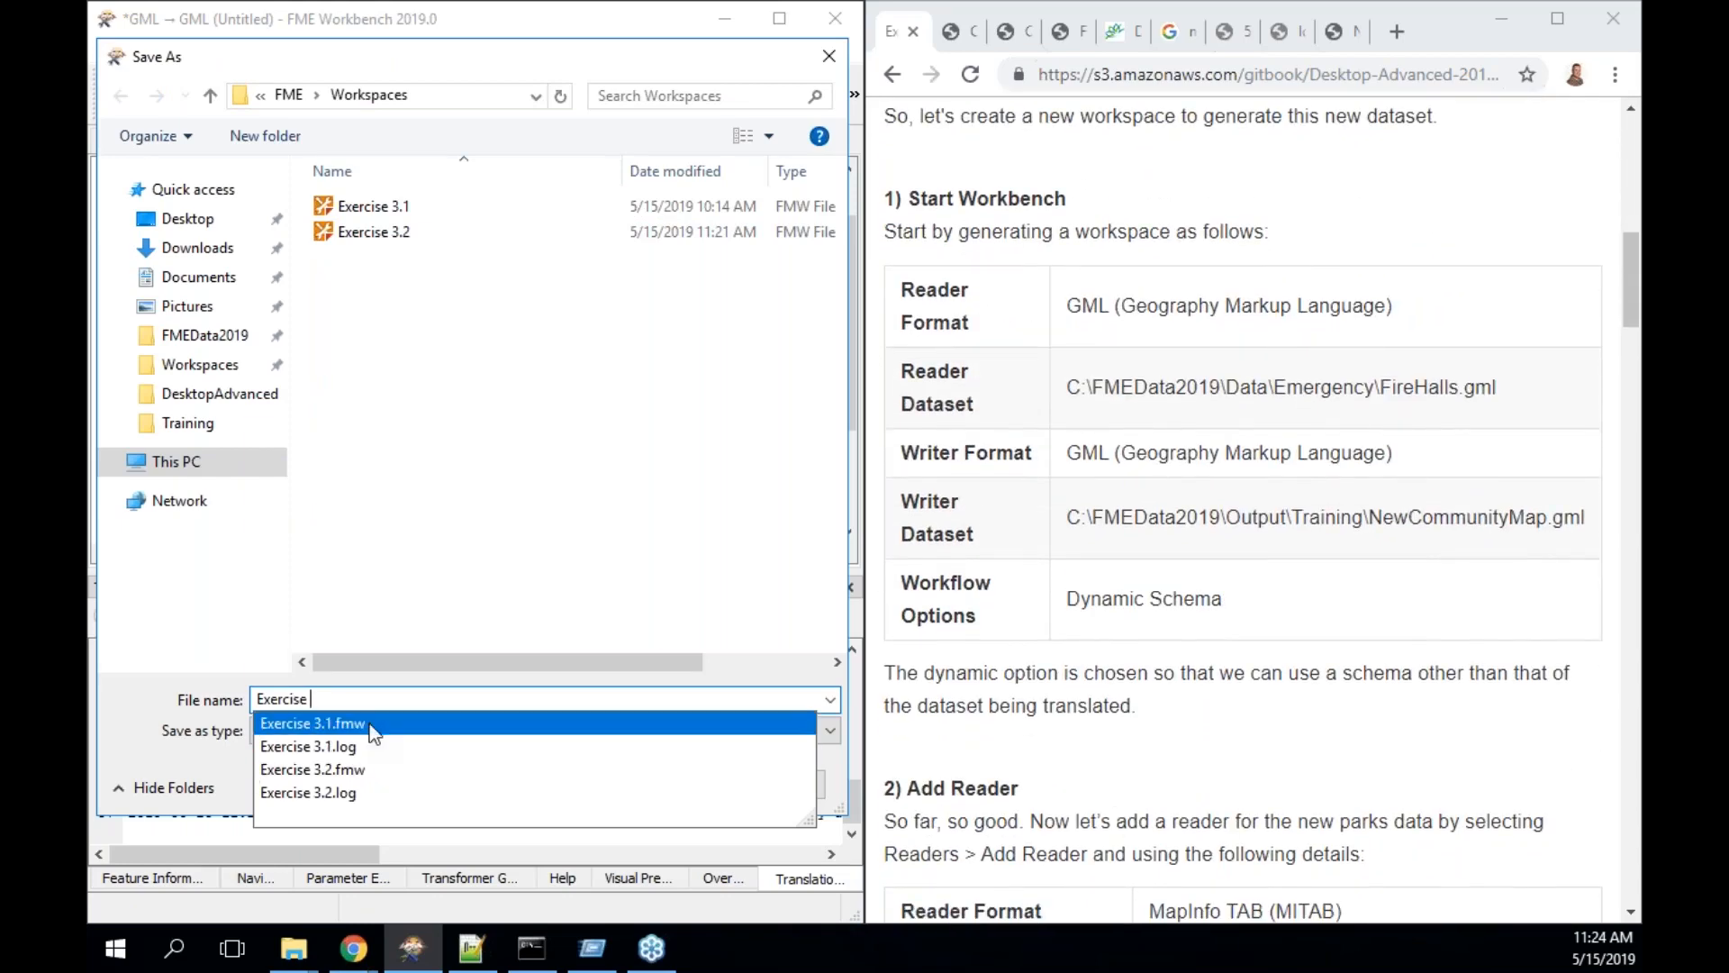
type("3.4")
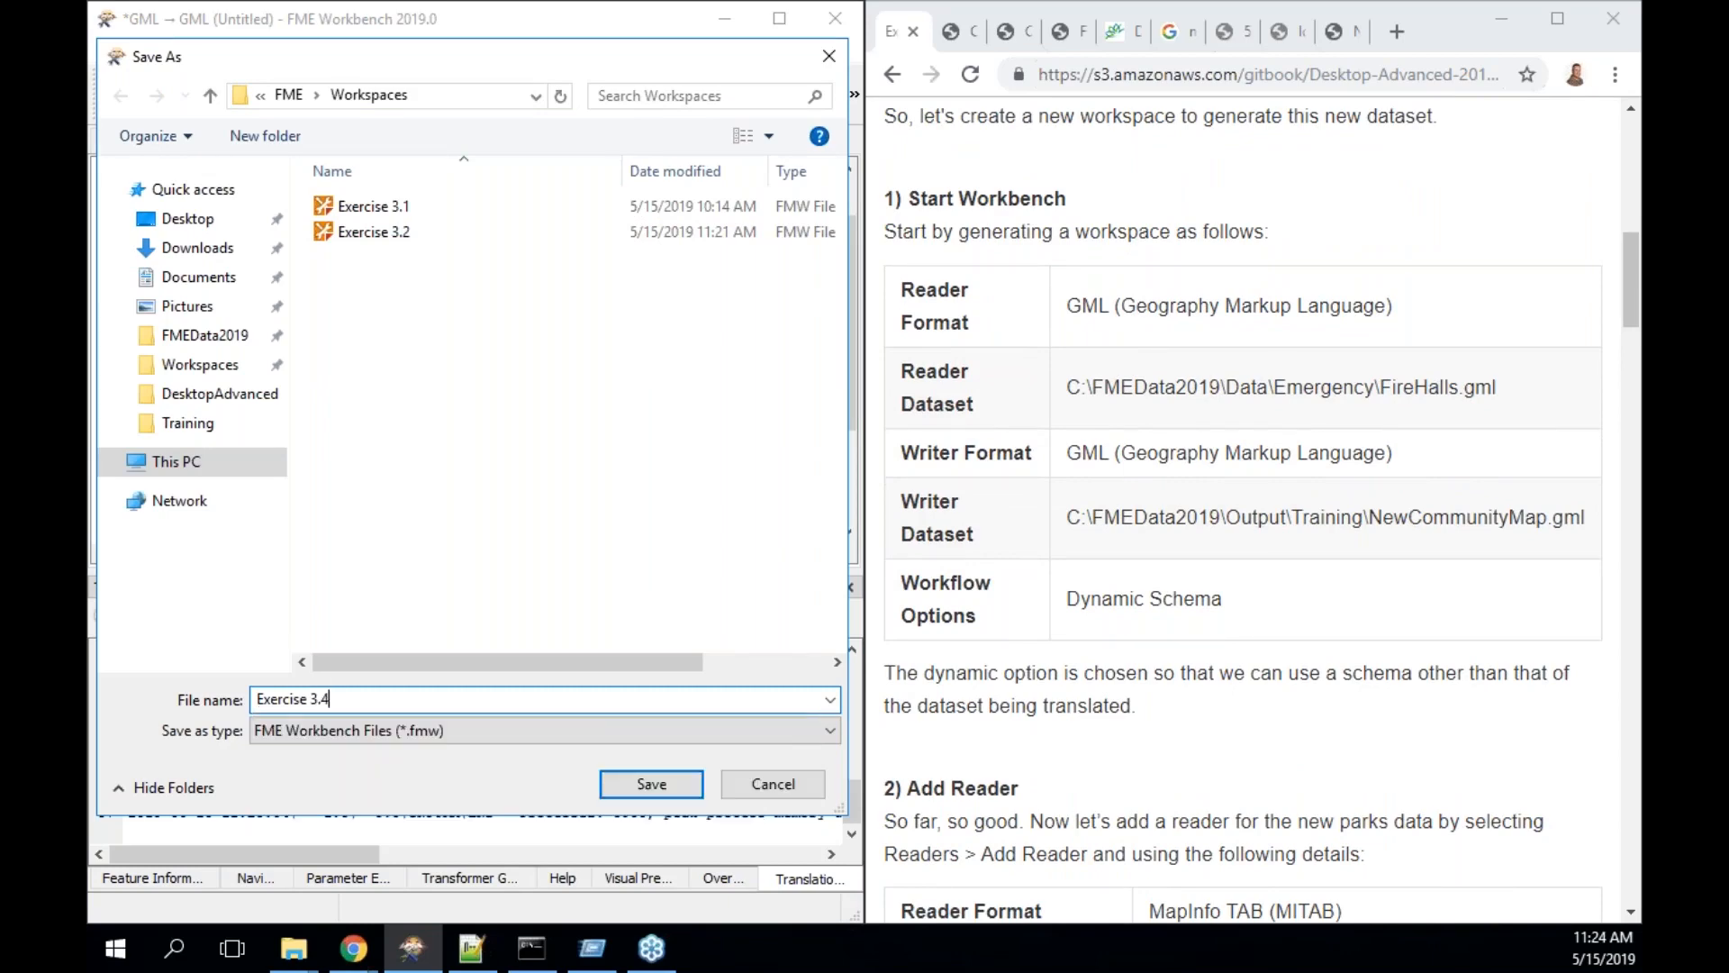
key("Return")
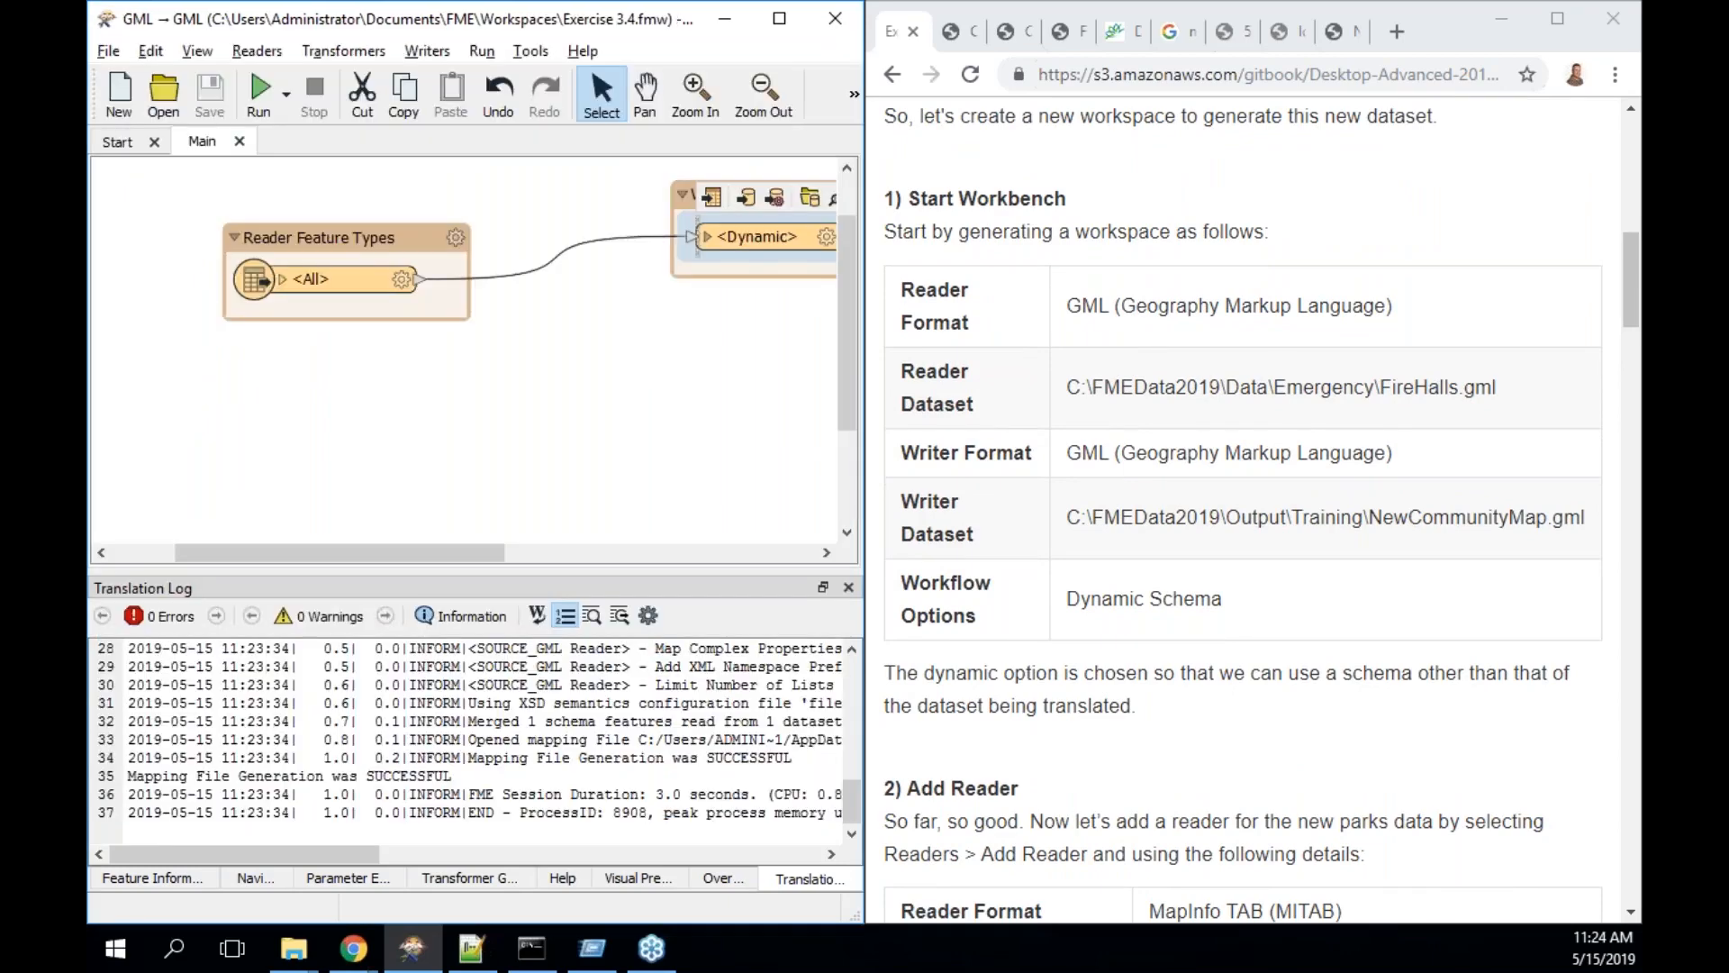
scroll(1164, 546, "down", 4)
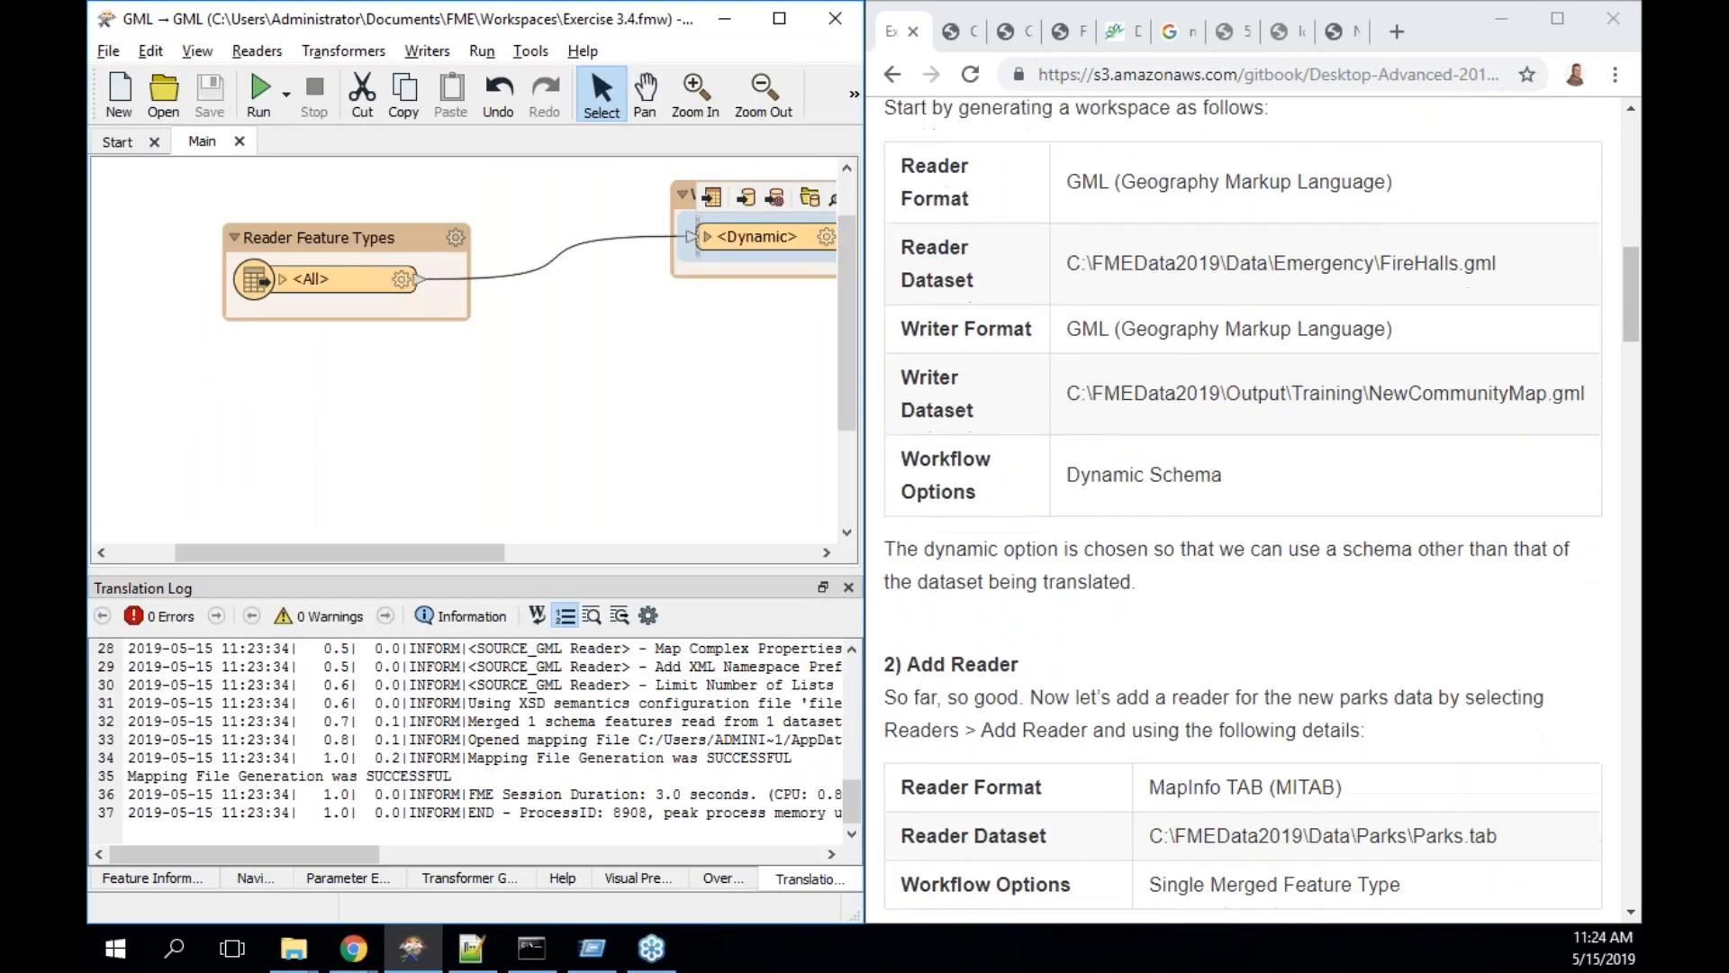
scroll(1261, 514, "down", 2)
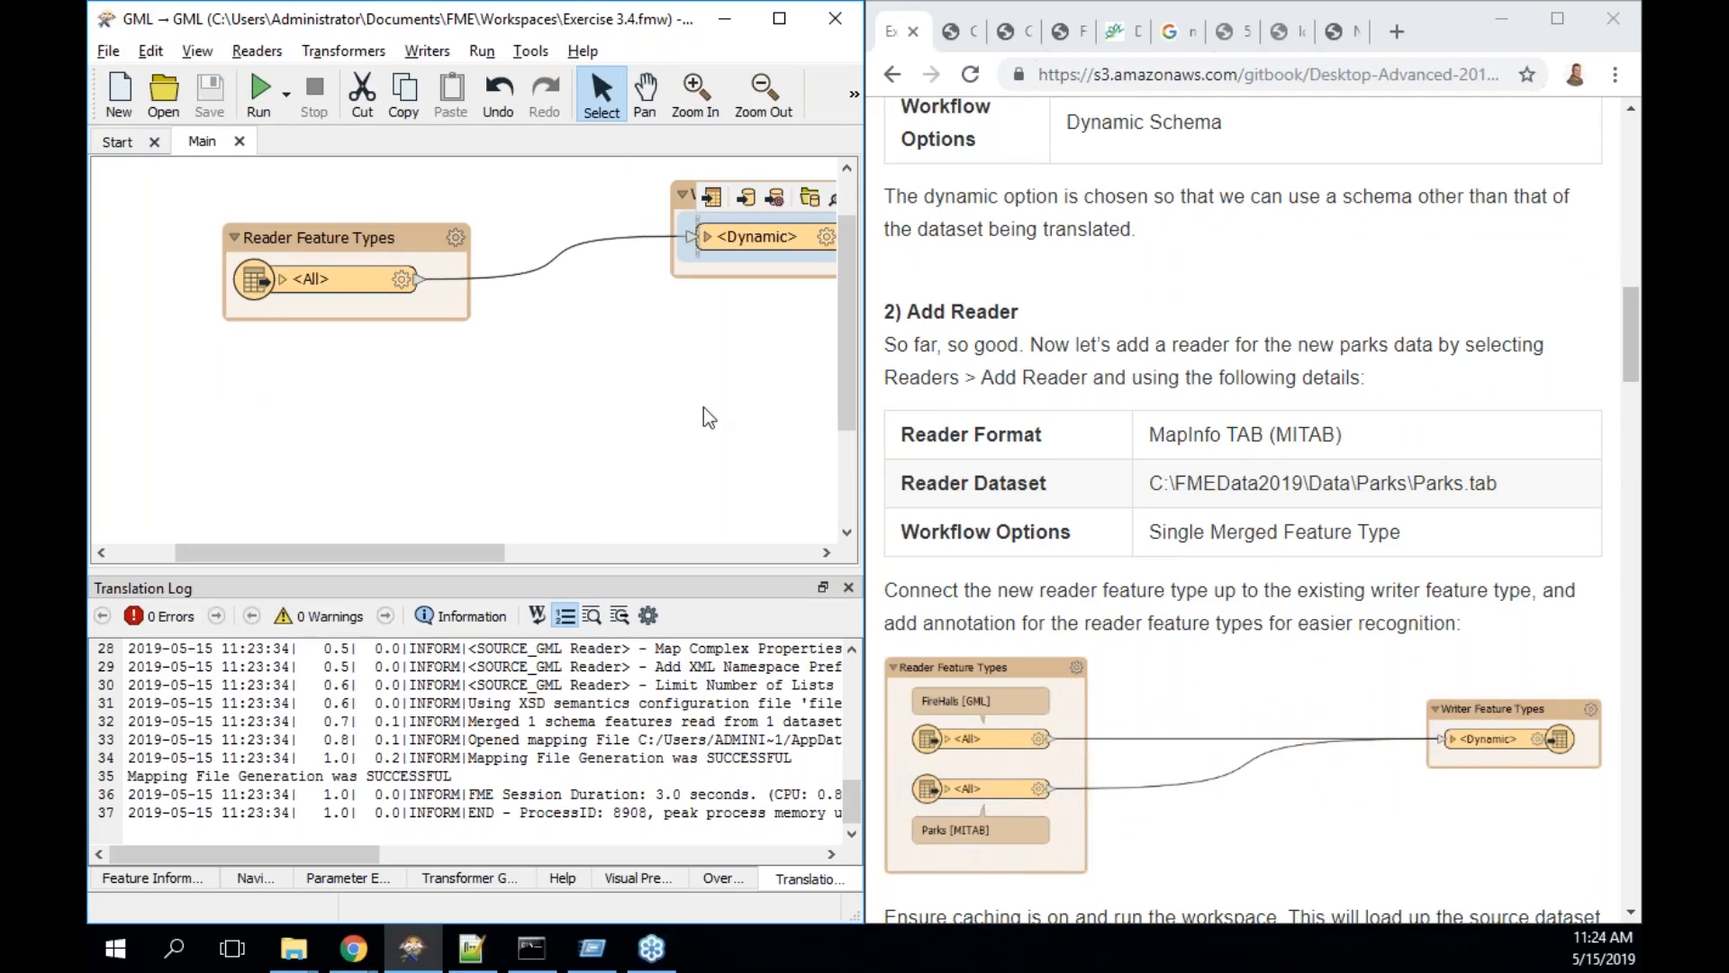
- Start a MapInfo TAB reader via mitab and browse to C:\FMEData2019\Data\Parks
left_click(349, 402)
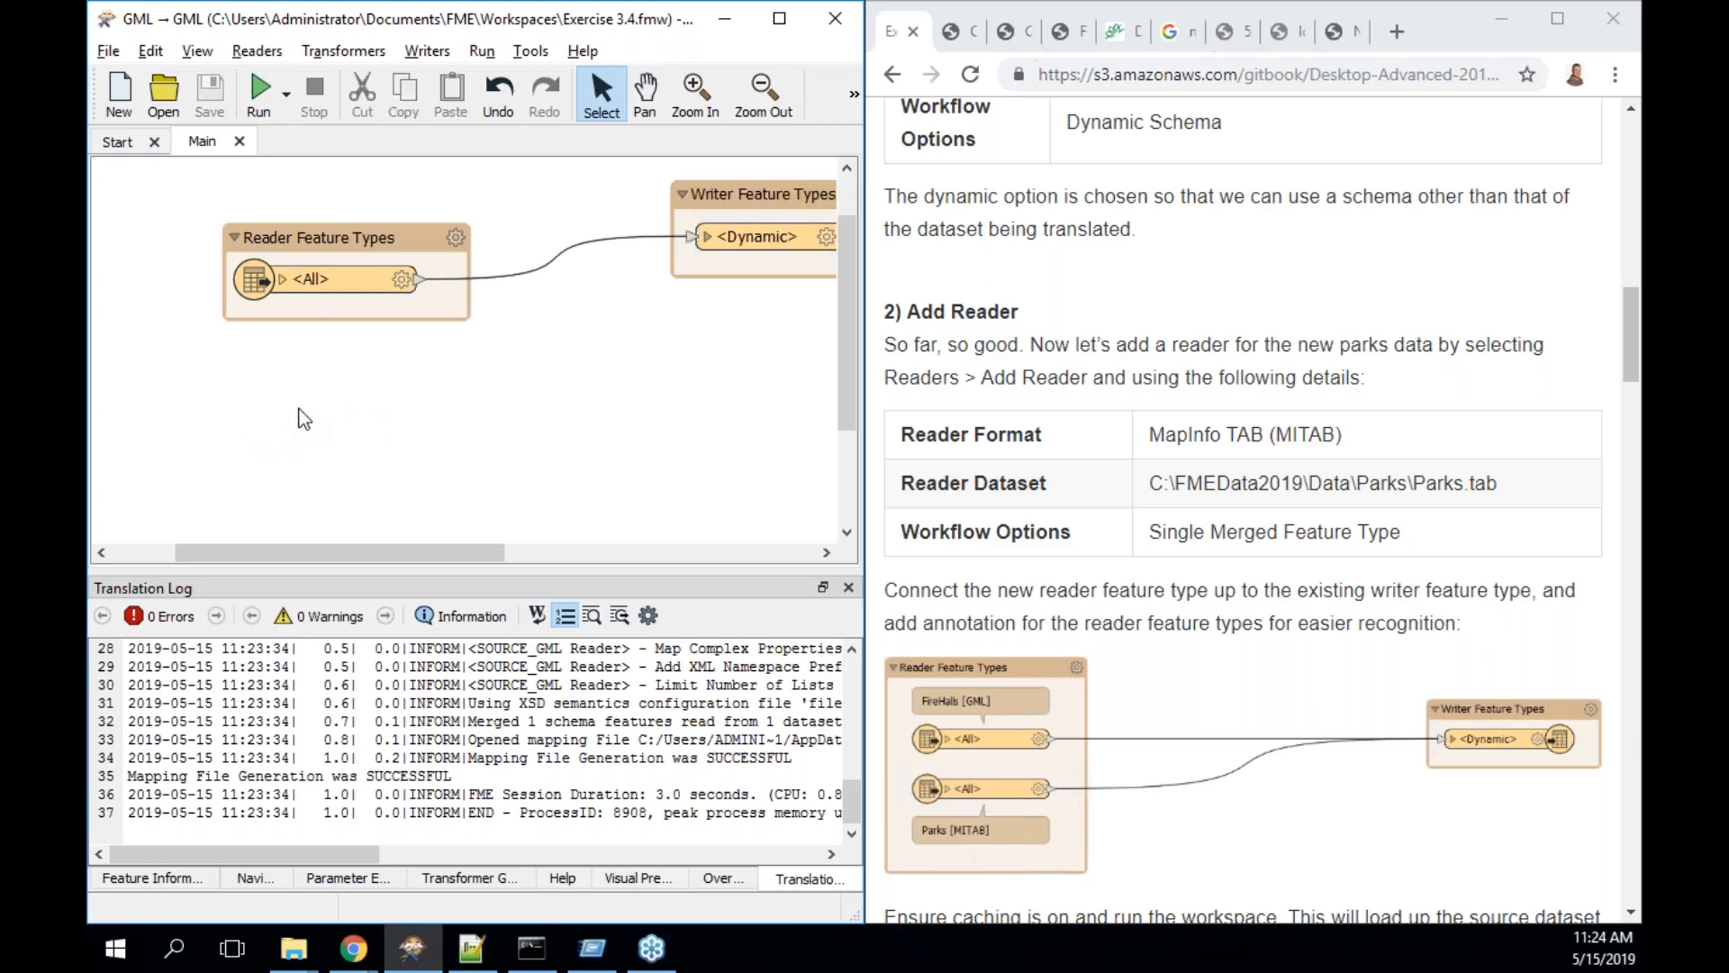
type("mitab")
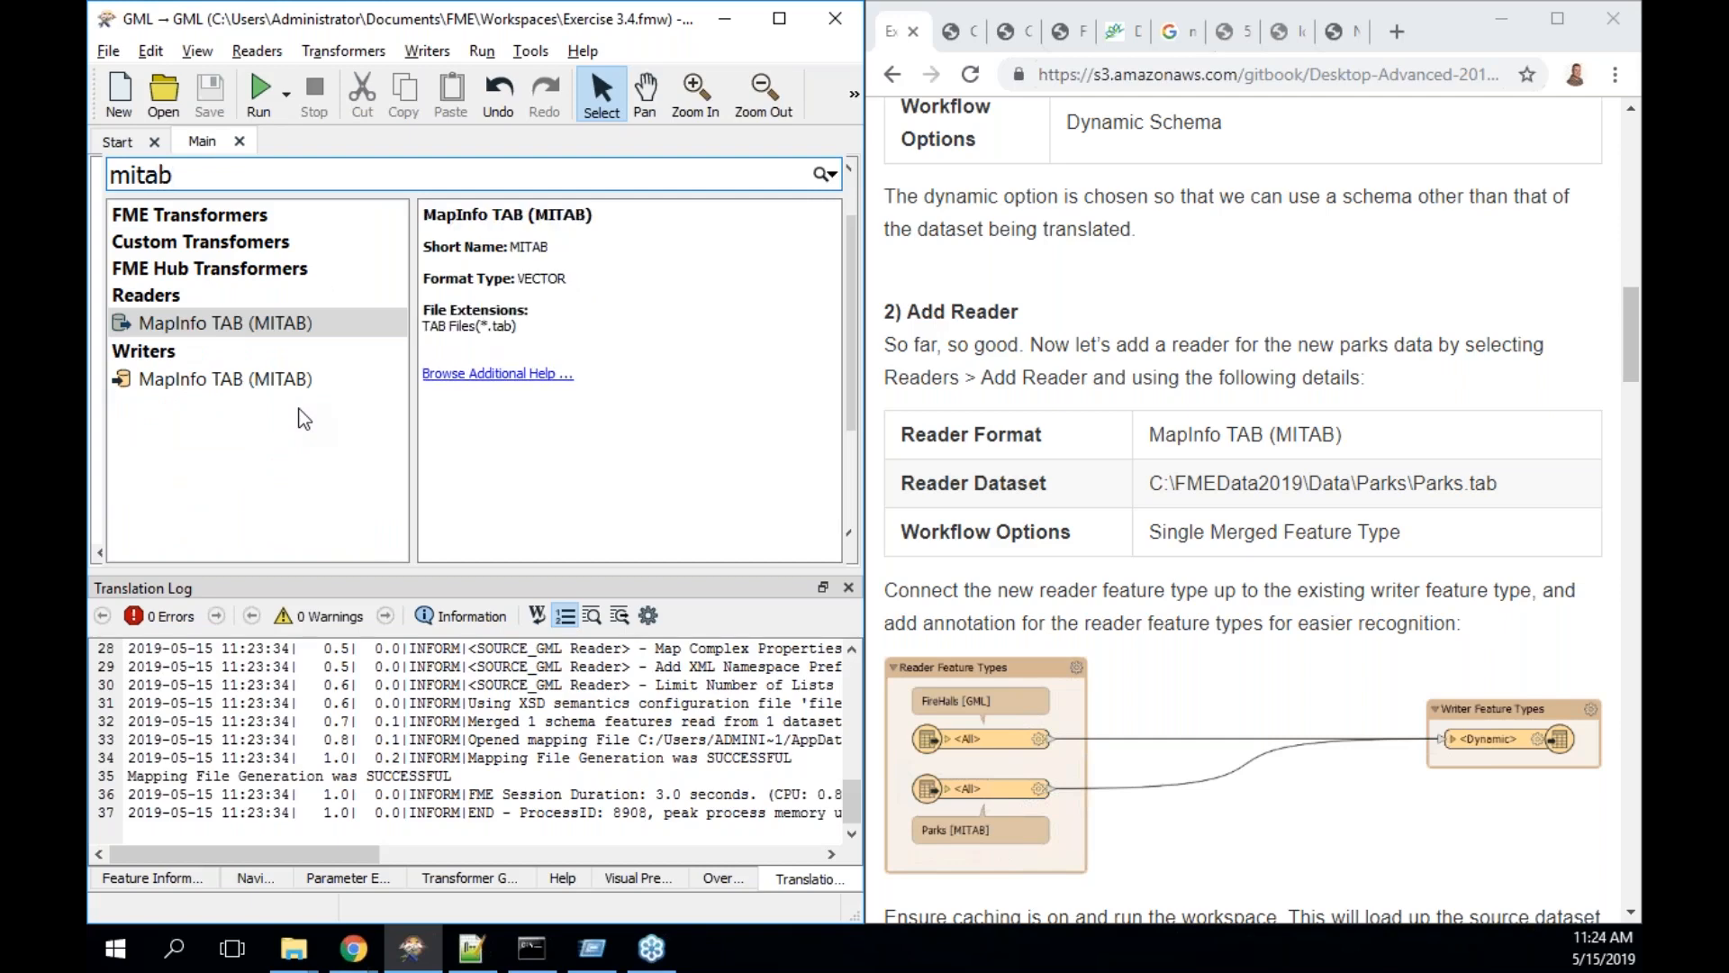
double_click(269, 322)
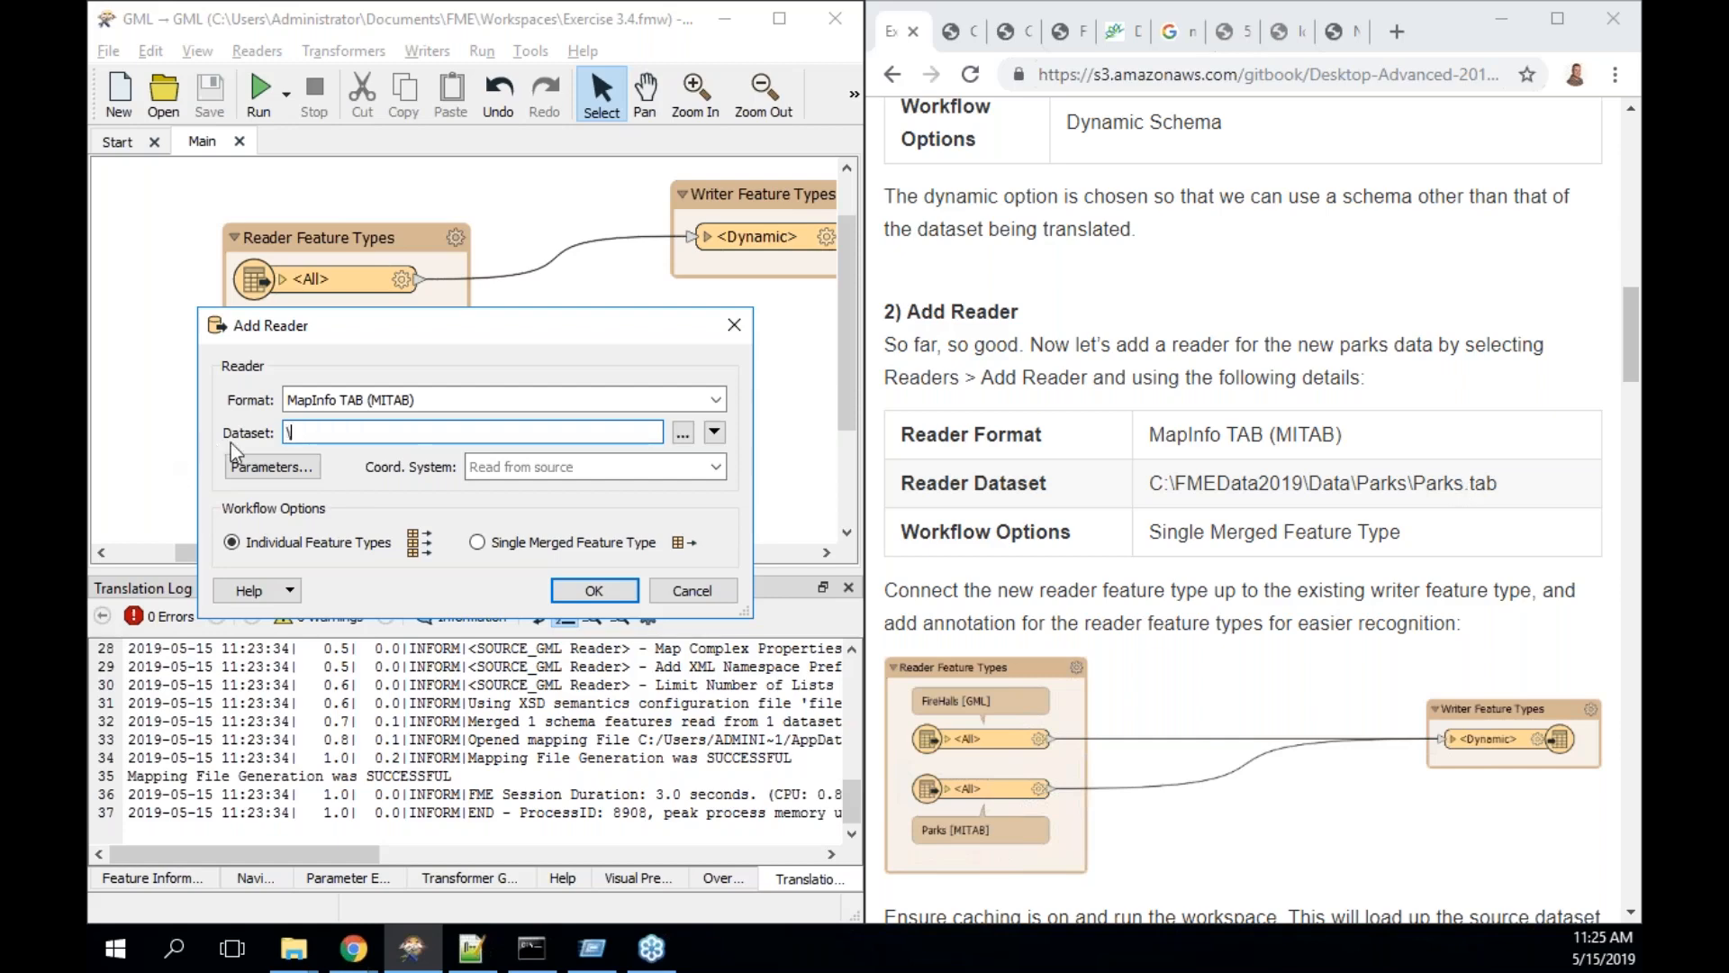
left_click(683, 433)
type("\\FME")
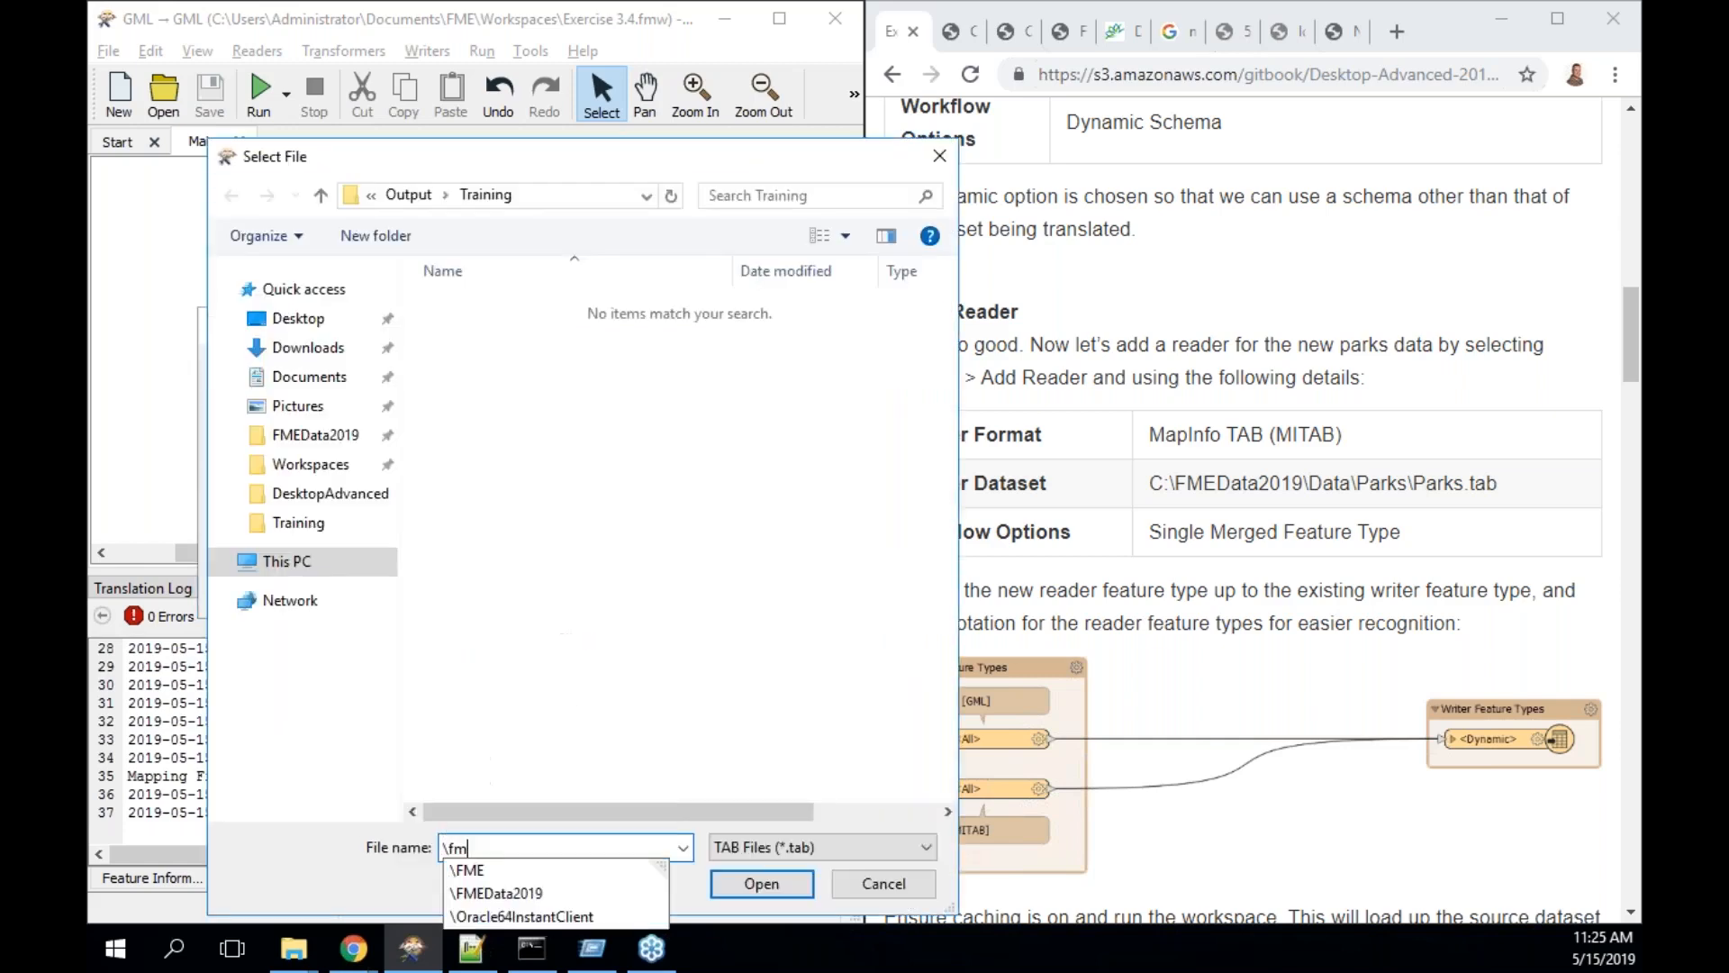
key("Down")
key("Down")
key("Down")
key("Up")
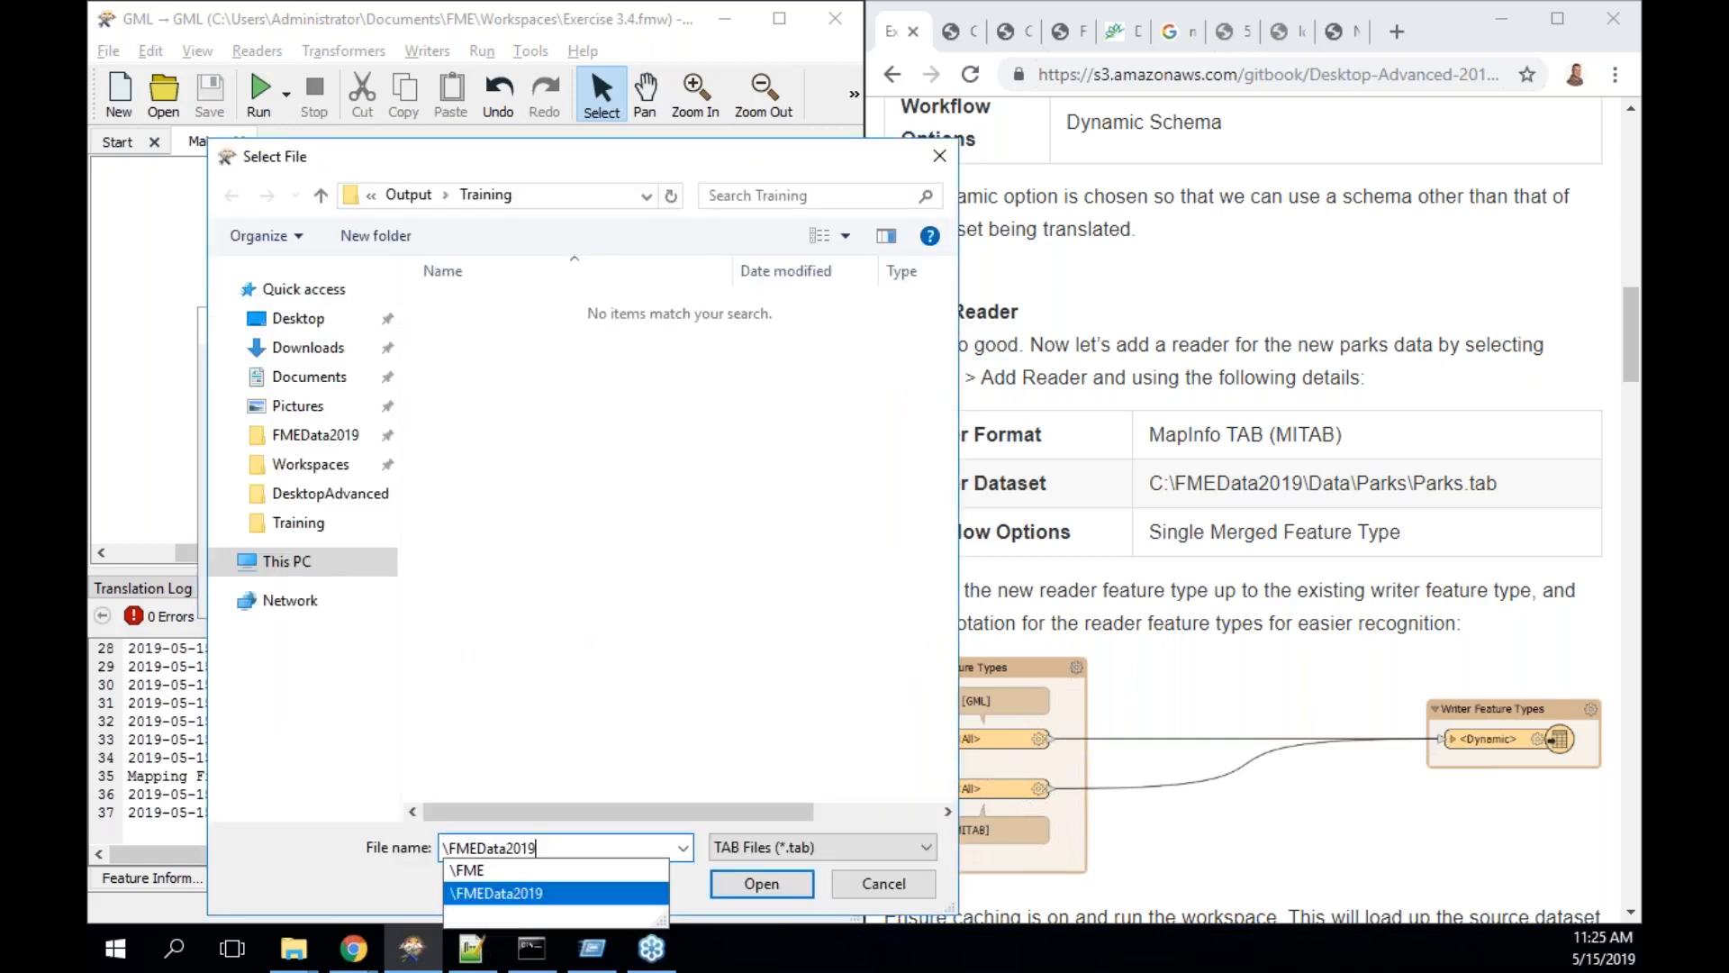
type("\\")
type("Data")
key("Down")
type("\\parks")
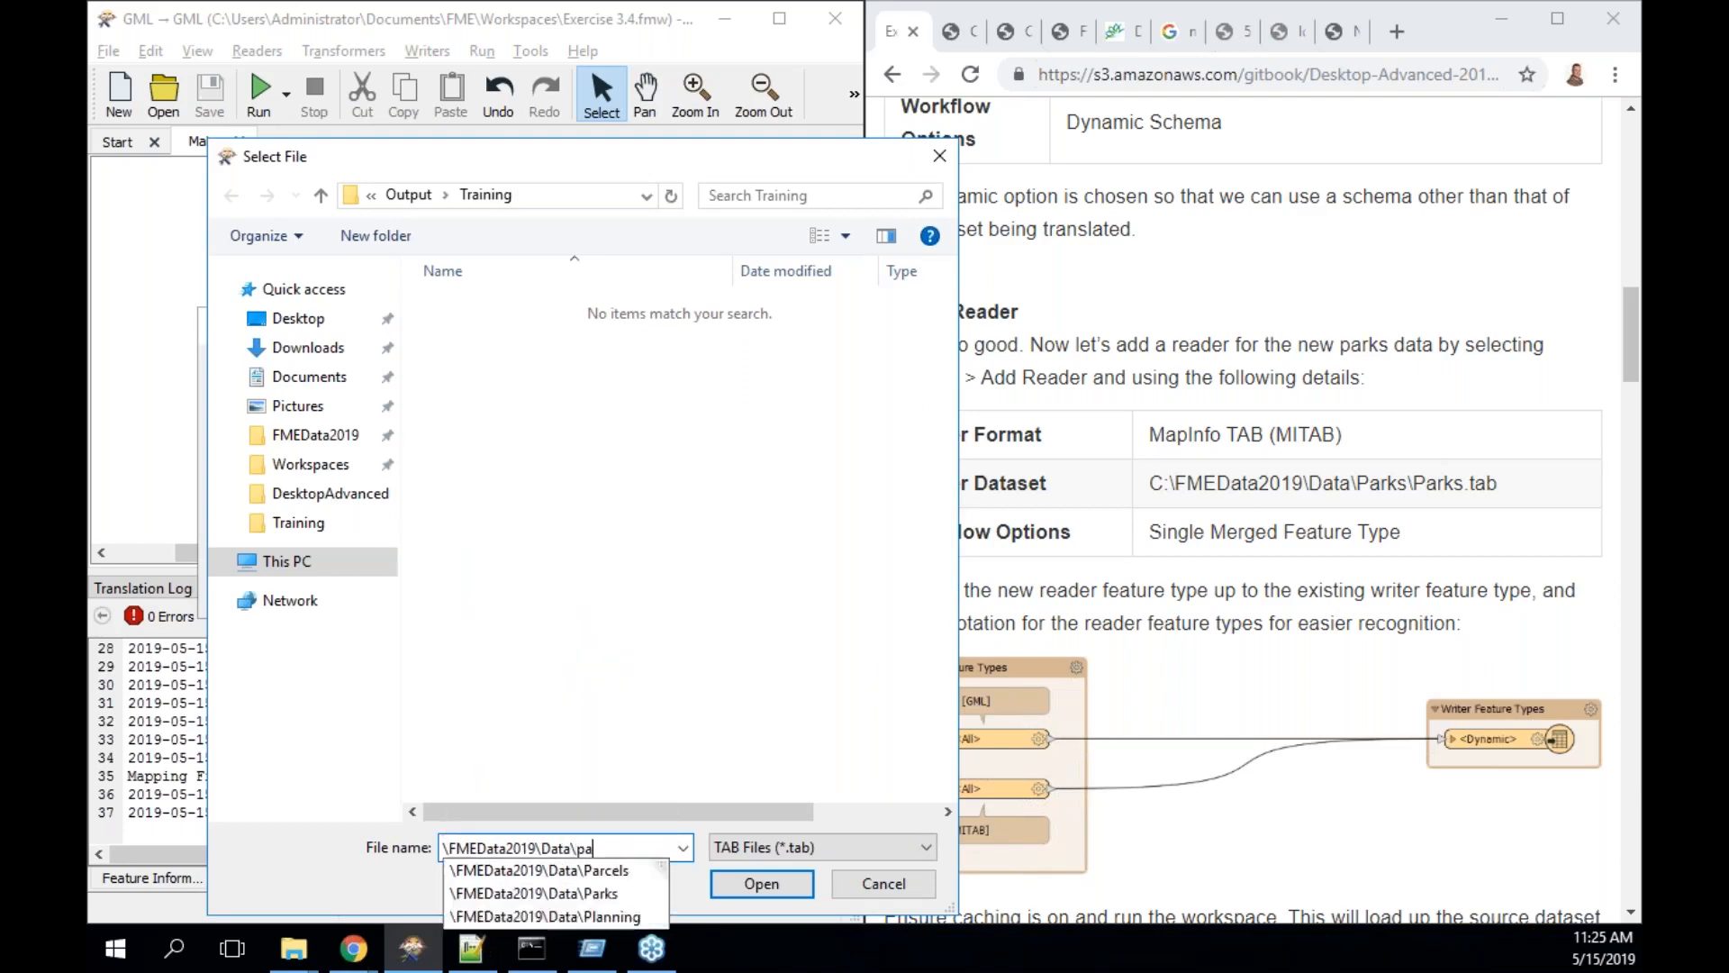
key("Down")
key("Return")
- Pick Parks.tab as the dataset, read it as a single merged feature type, and add the reader
left_click(483, 309)
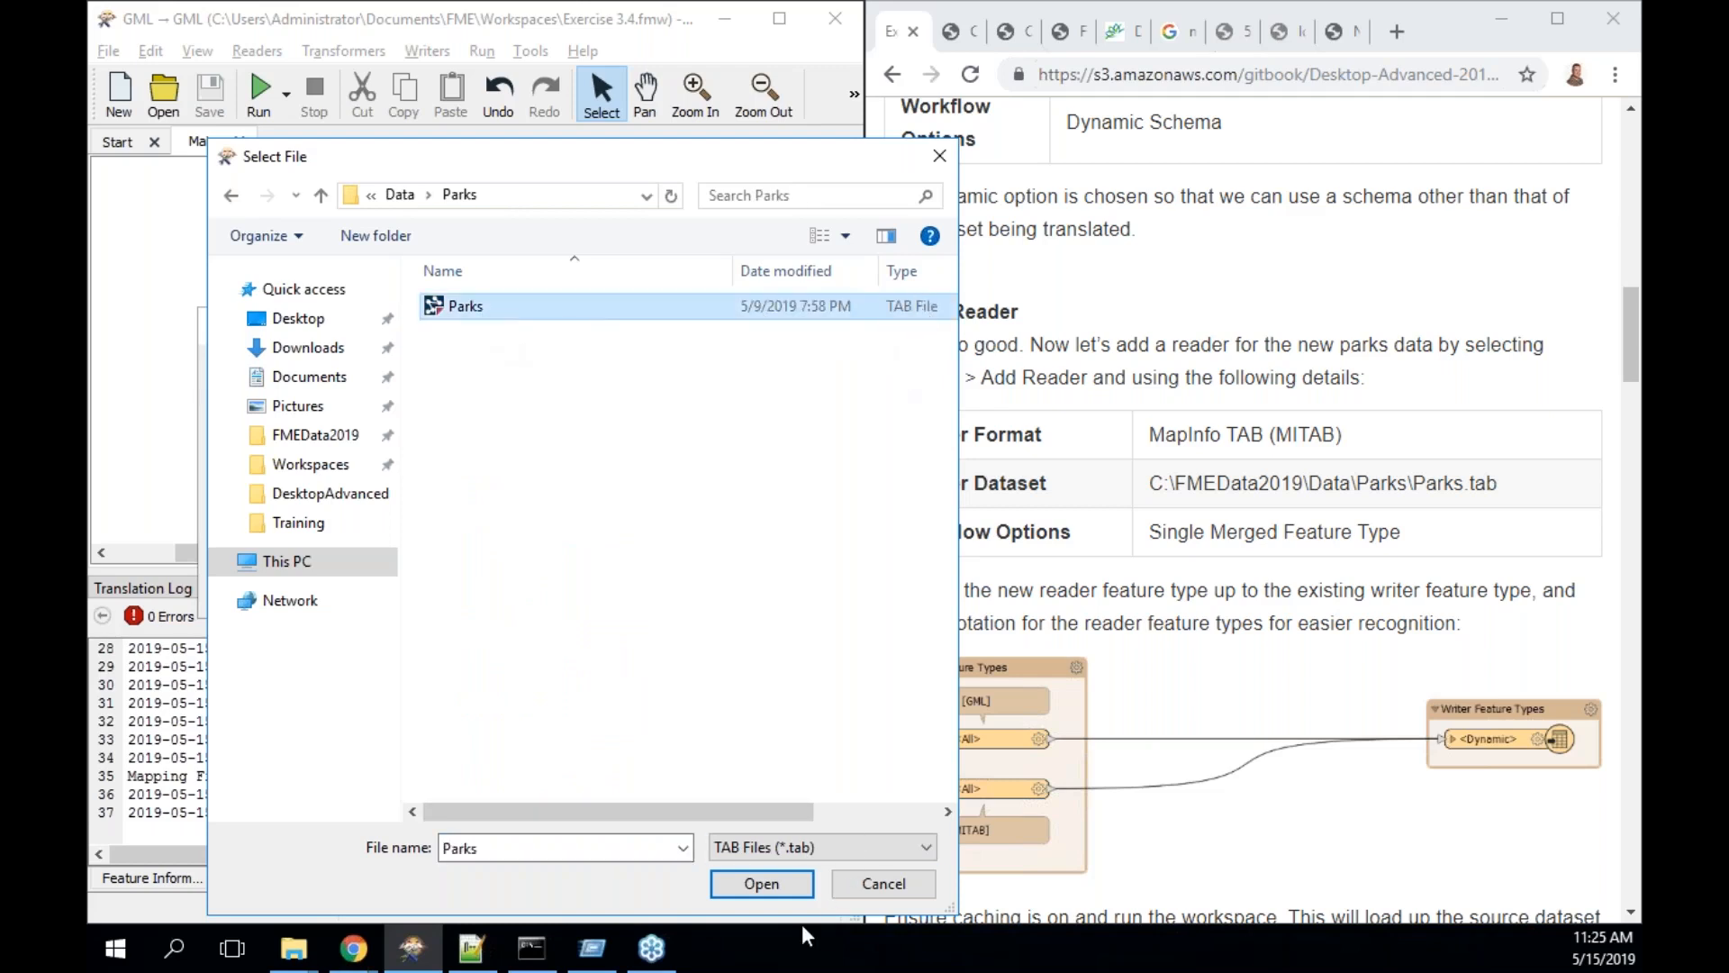
left_click(761, 884)
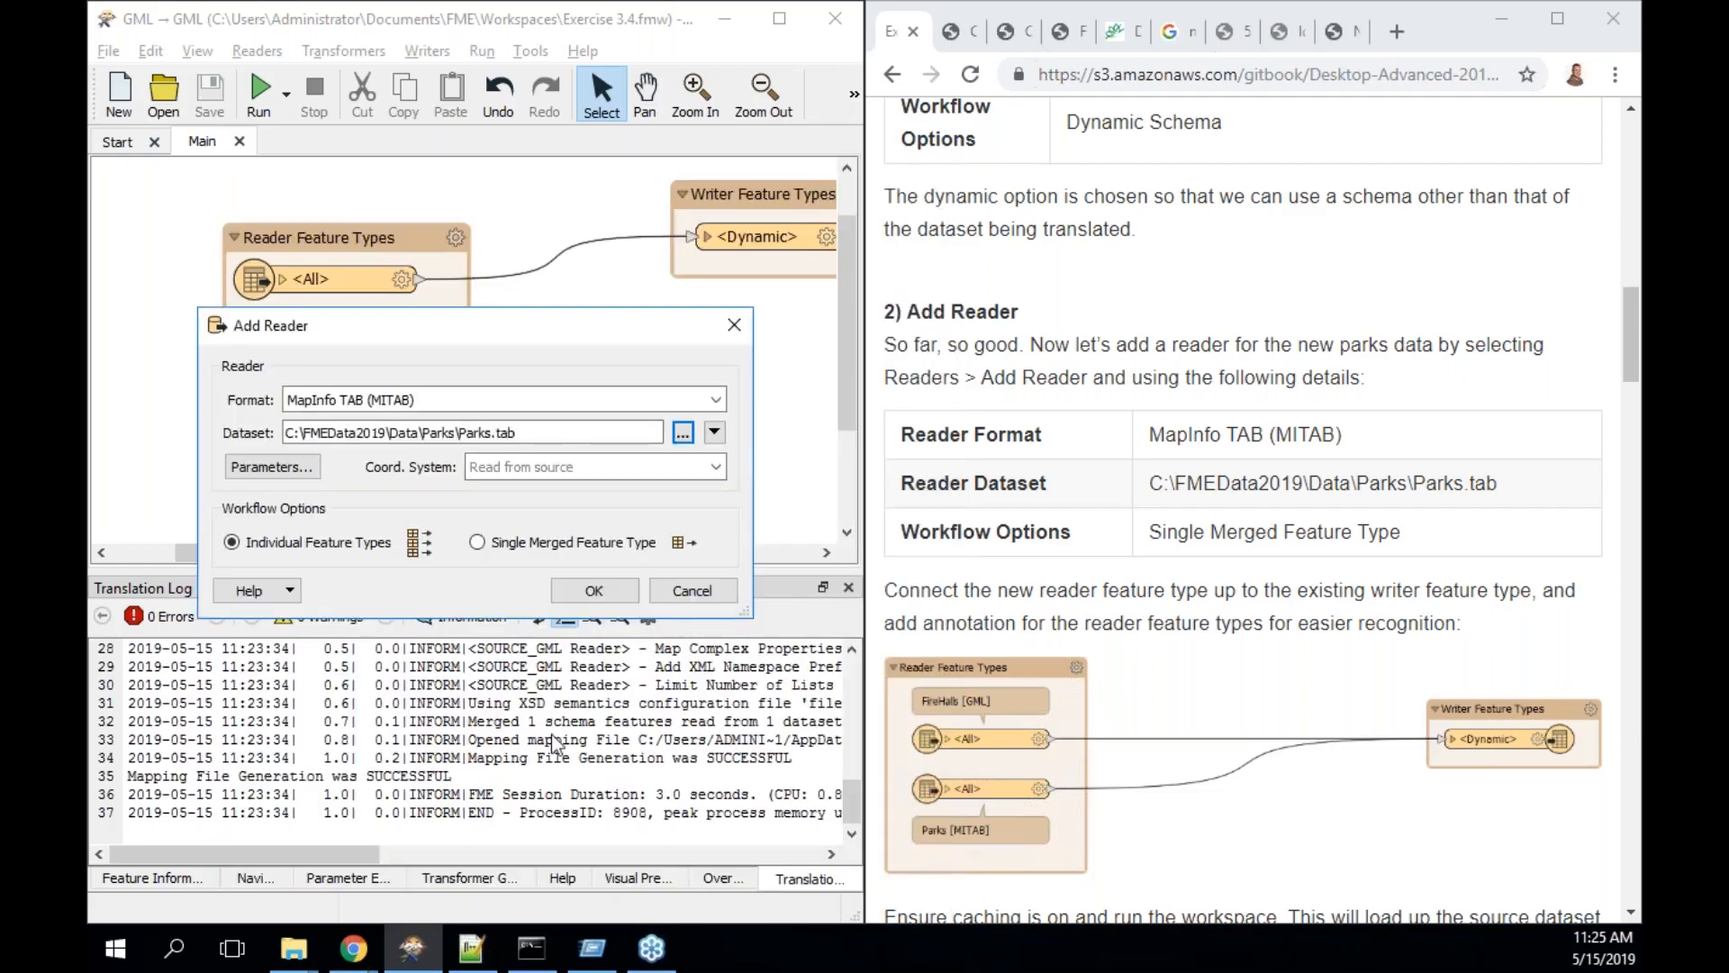
left_click(504, 549)
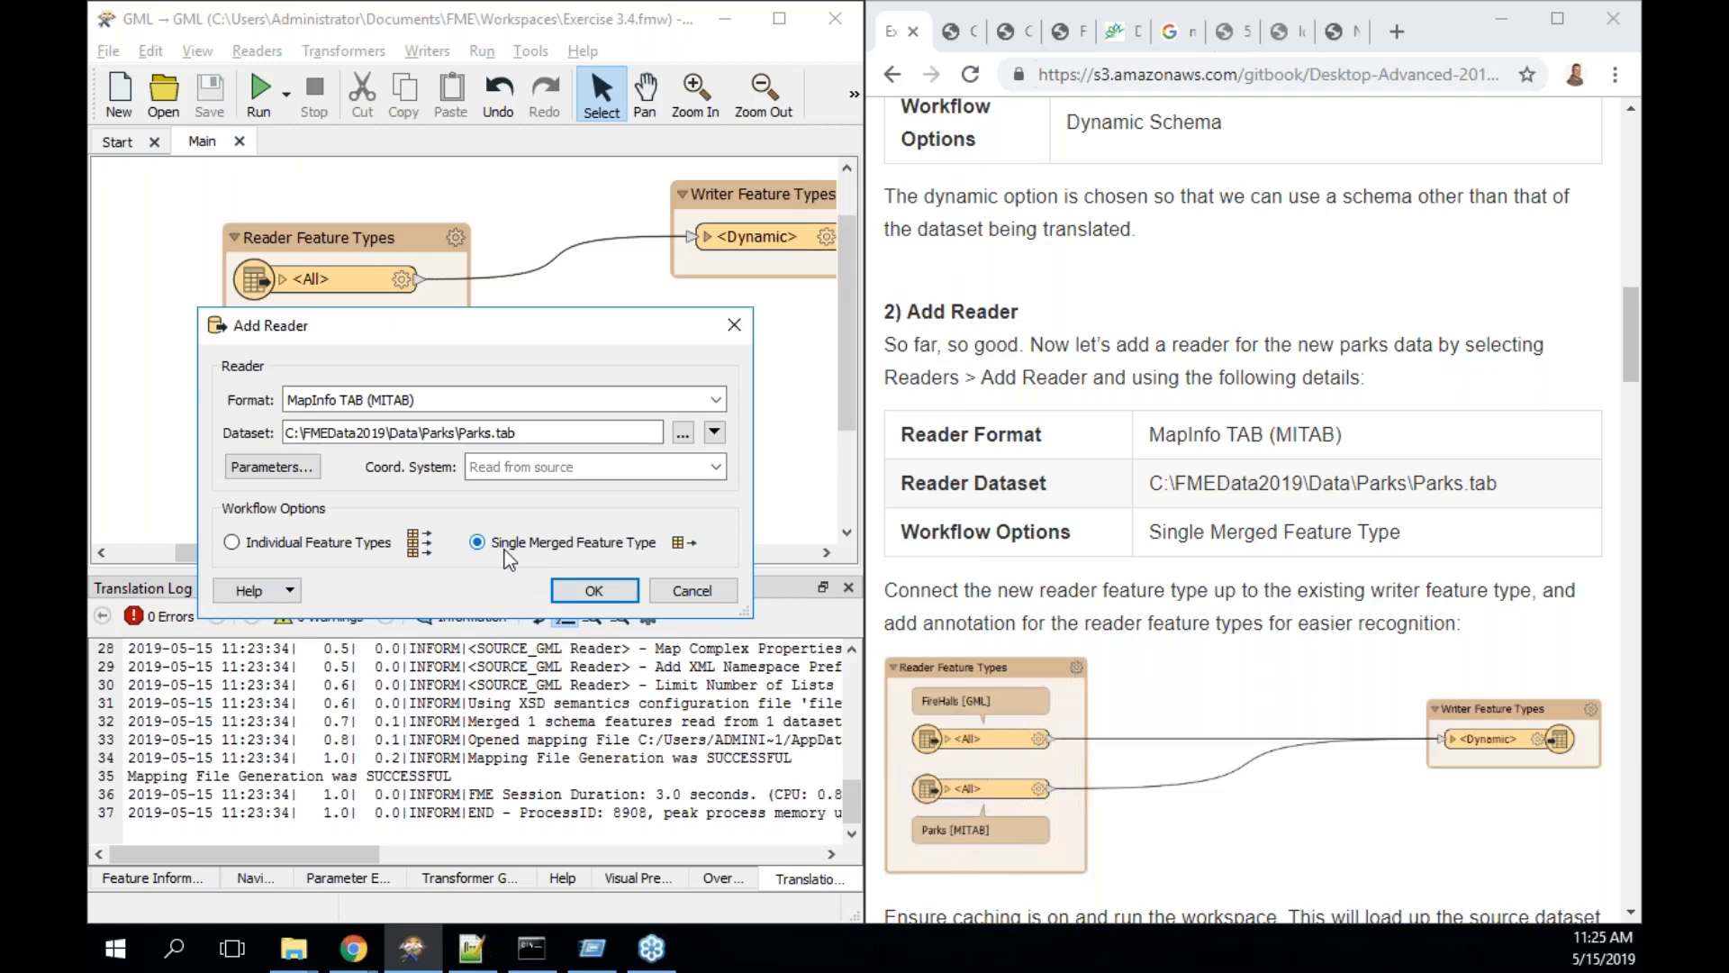
left_click(603, 593)
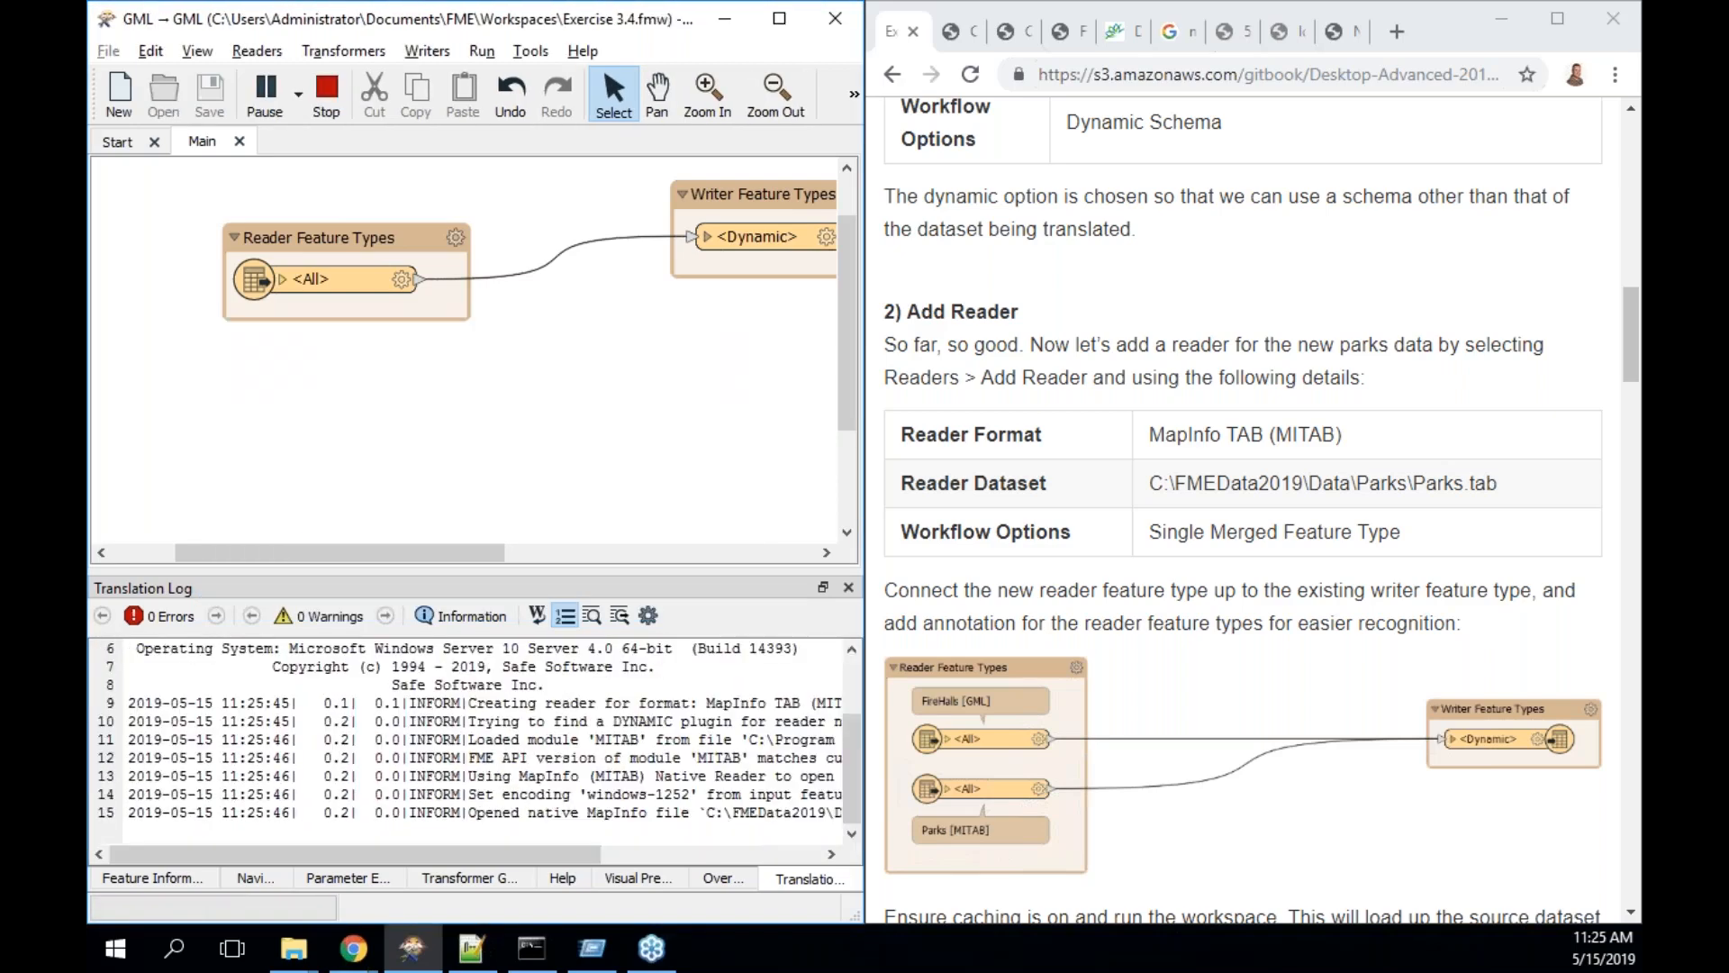
- Drag the Parks <All> feature type under the Reader Feature Types bookmark and nudge it up
left_click_drag(259, 260, 590, 417)
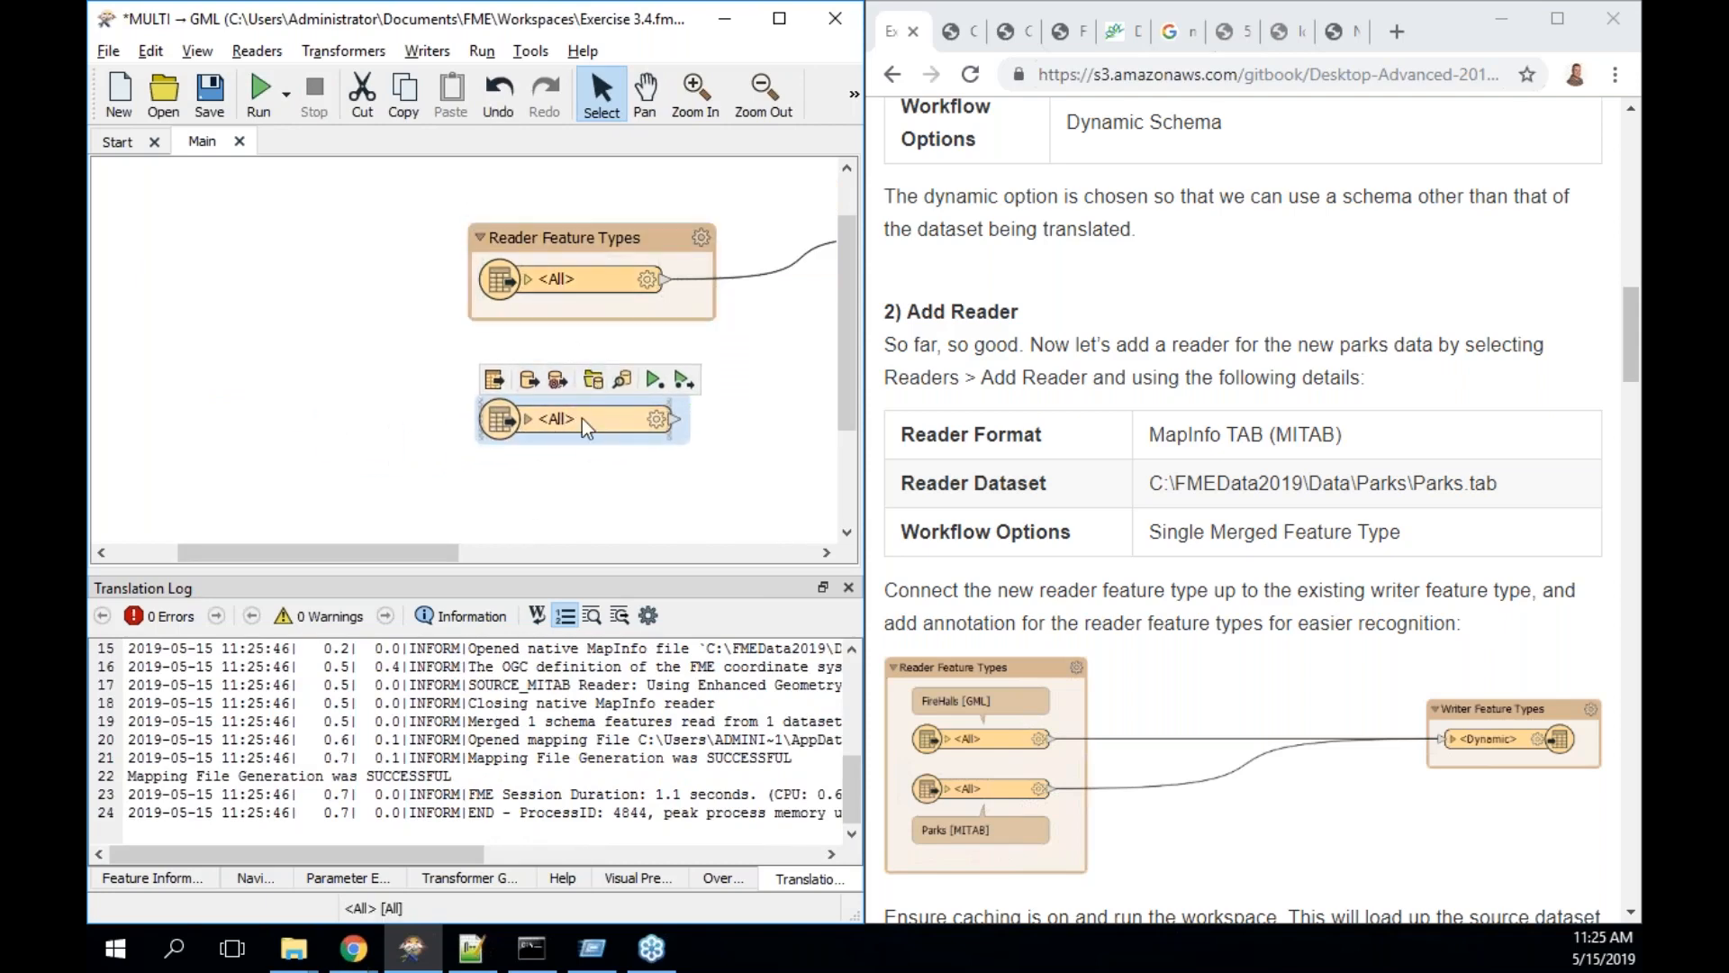
mouse_move(582, 417)
left_click_drag(597, 419, 596, 399)
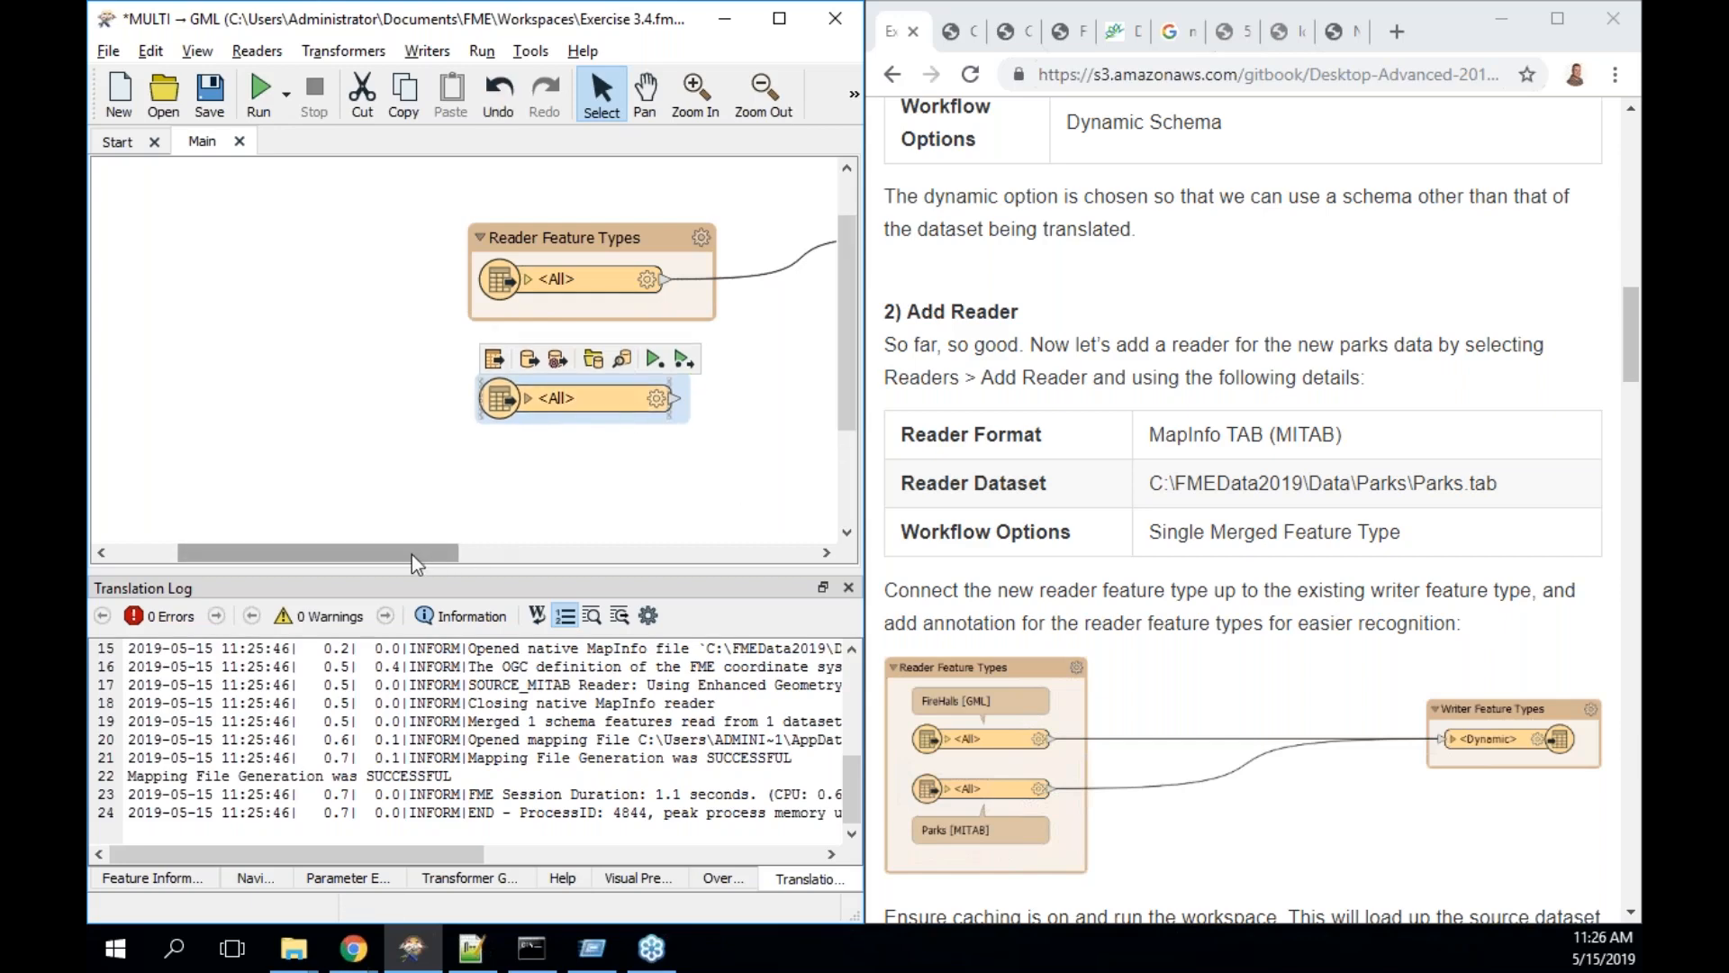
left_click_drag(413, 554, 526, 555)
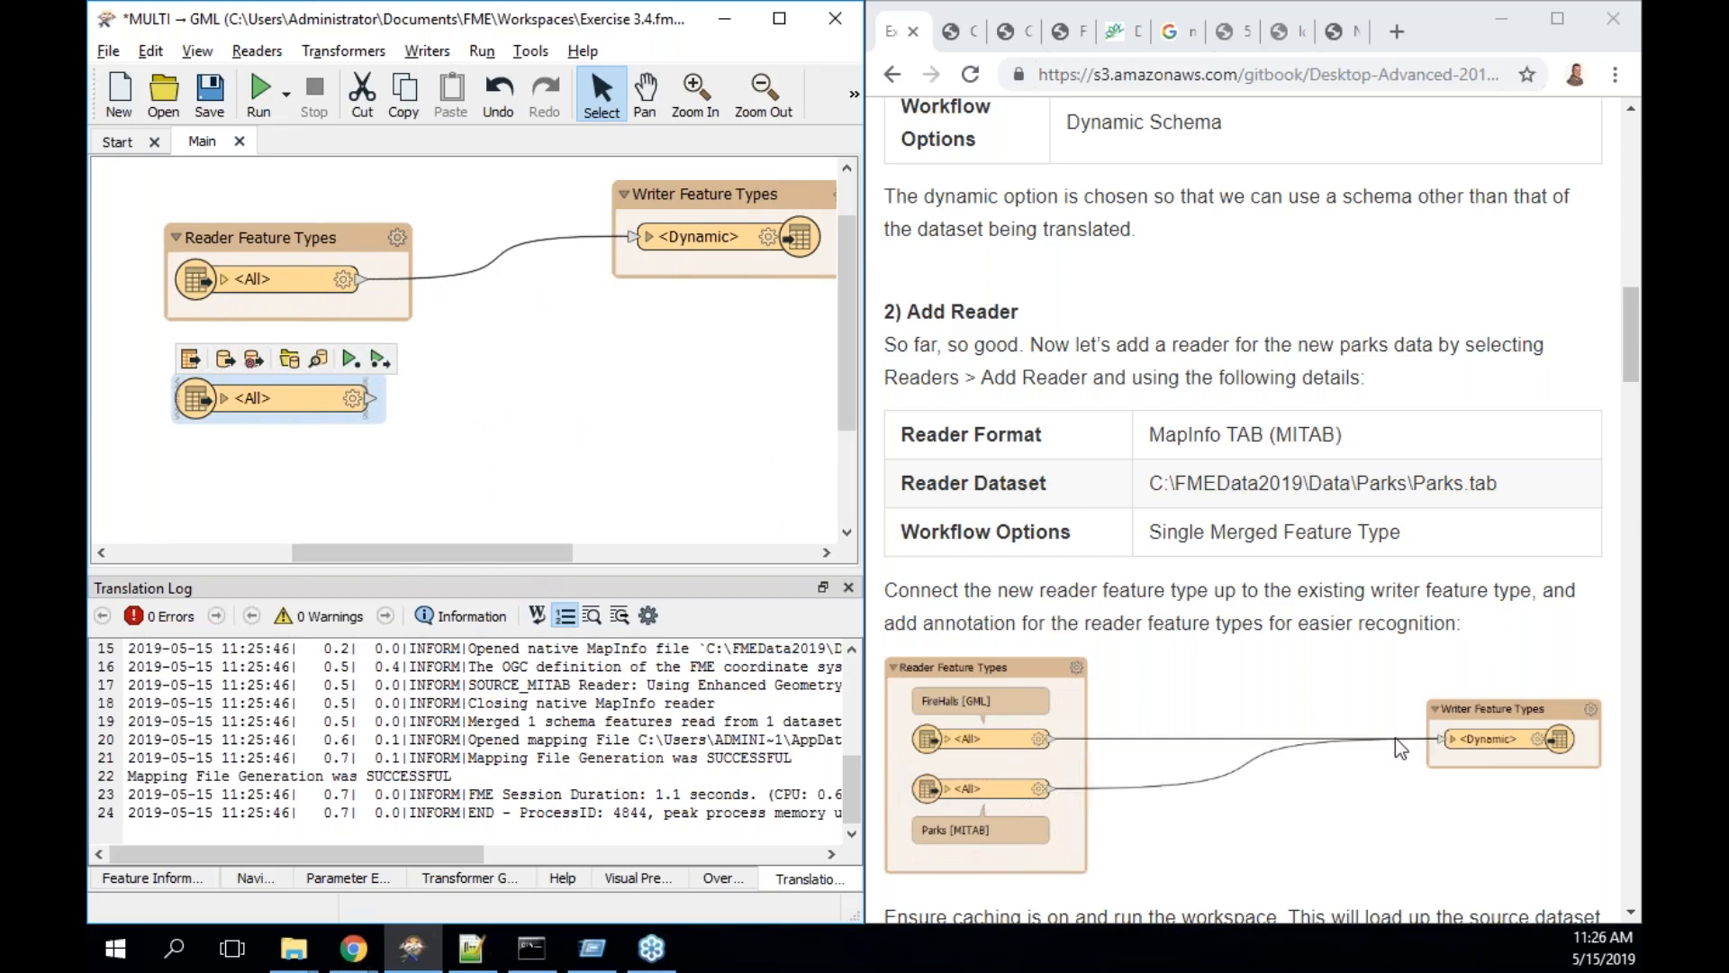
scroll(1396, 738, "down", 2)
scroll(1398, 747, "down", 2)
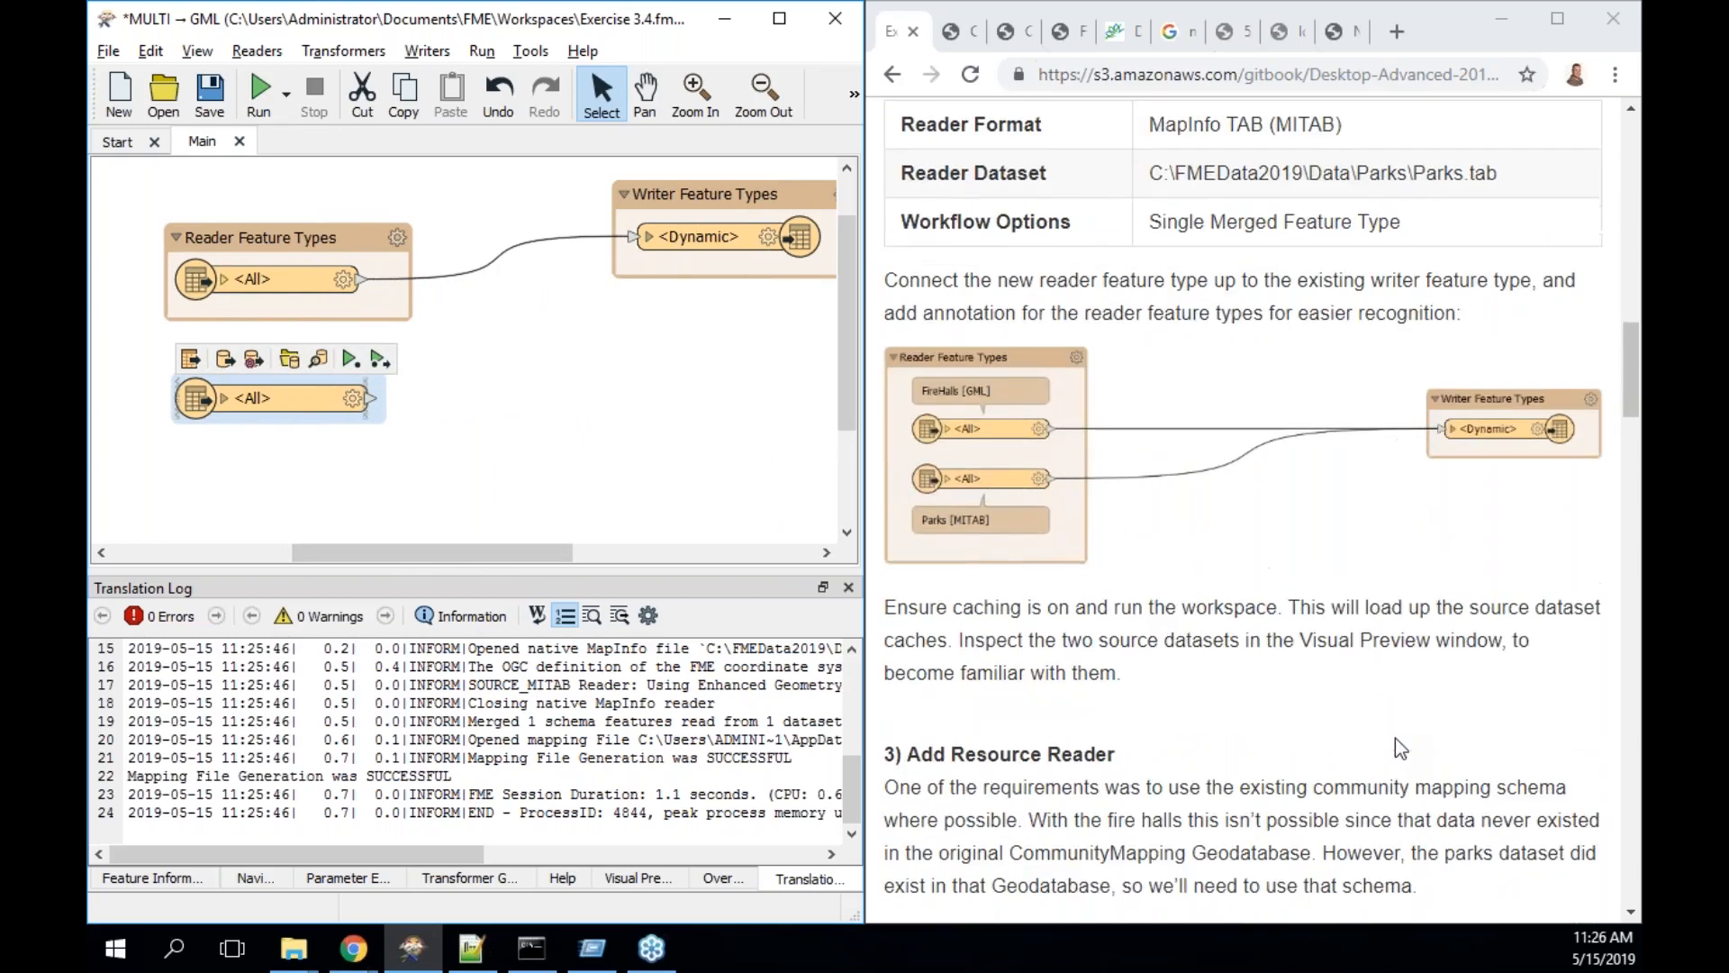
- Enlarge the reader bookmark around Parks and run the workspace up to it to cache both sources
left_click(404, 311)
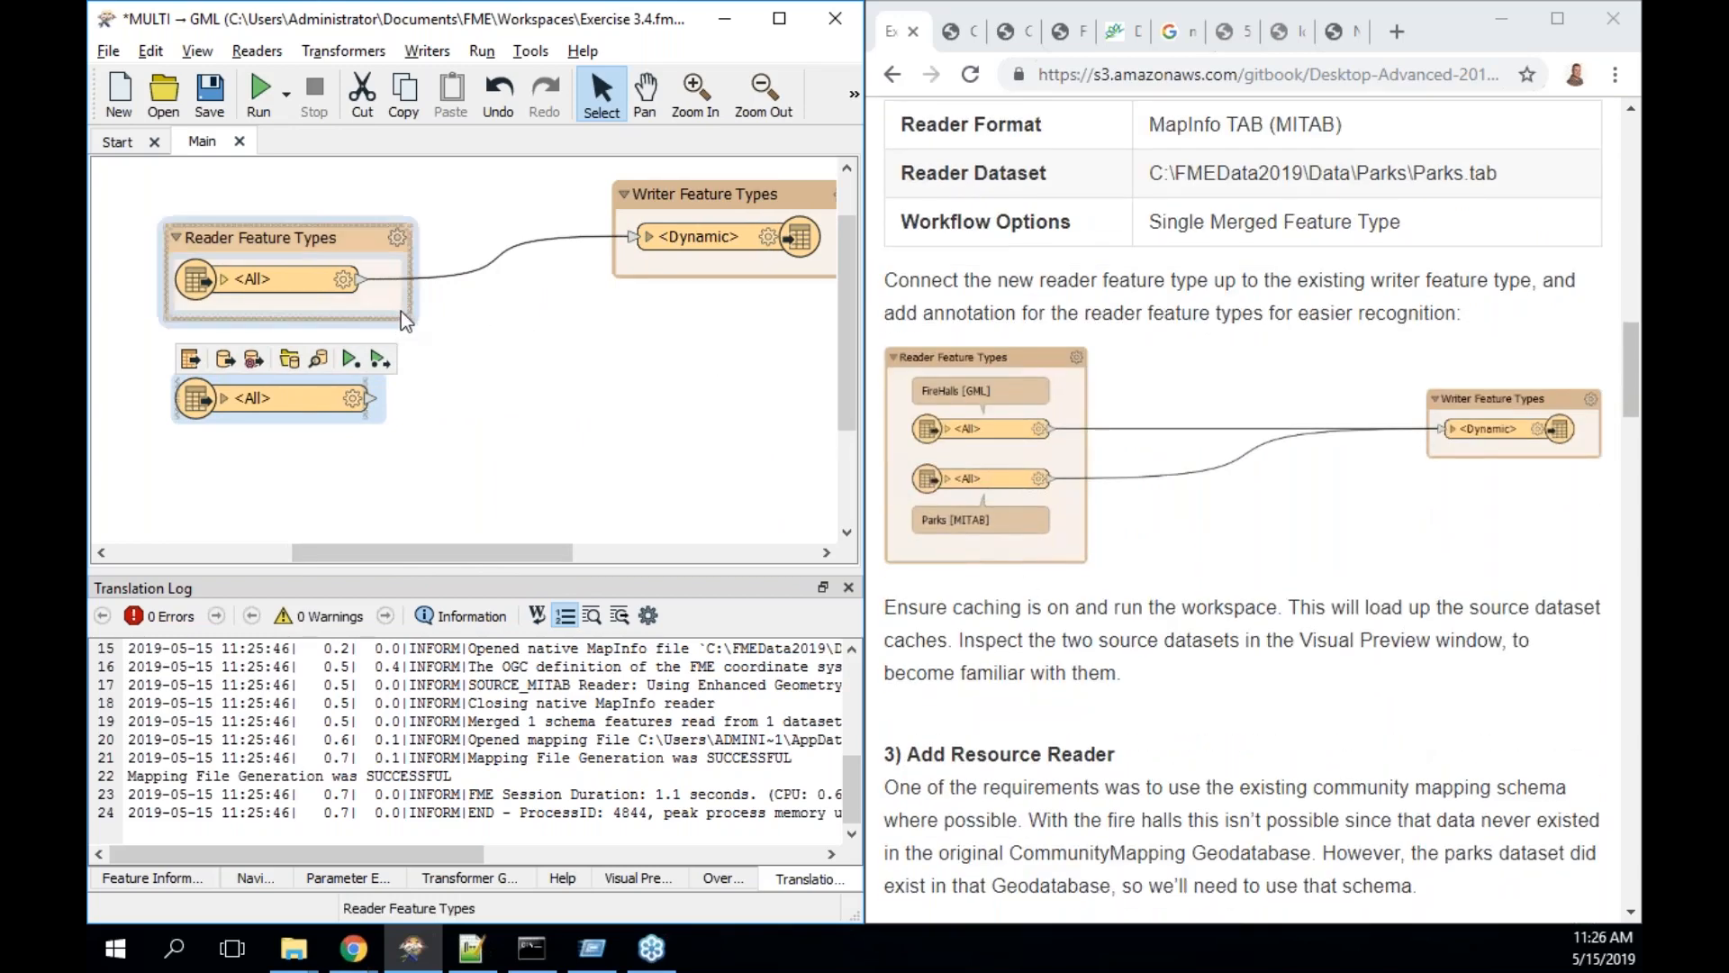
left_click_drag(410, 320, 408, 494)
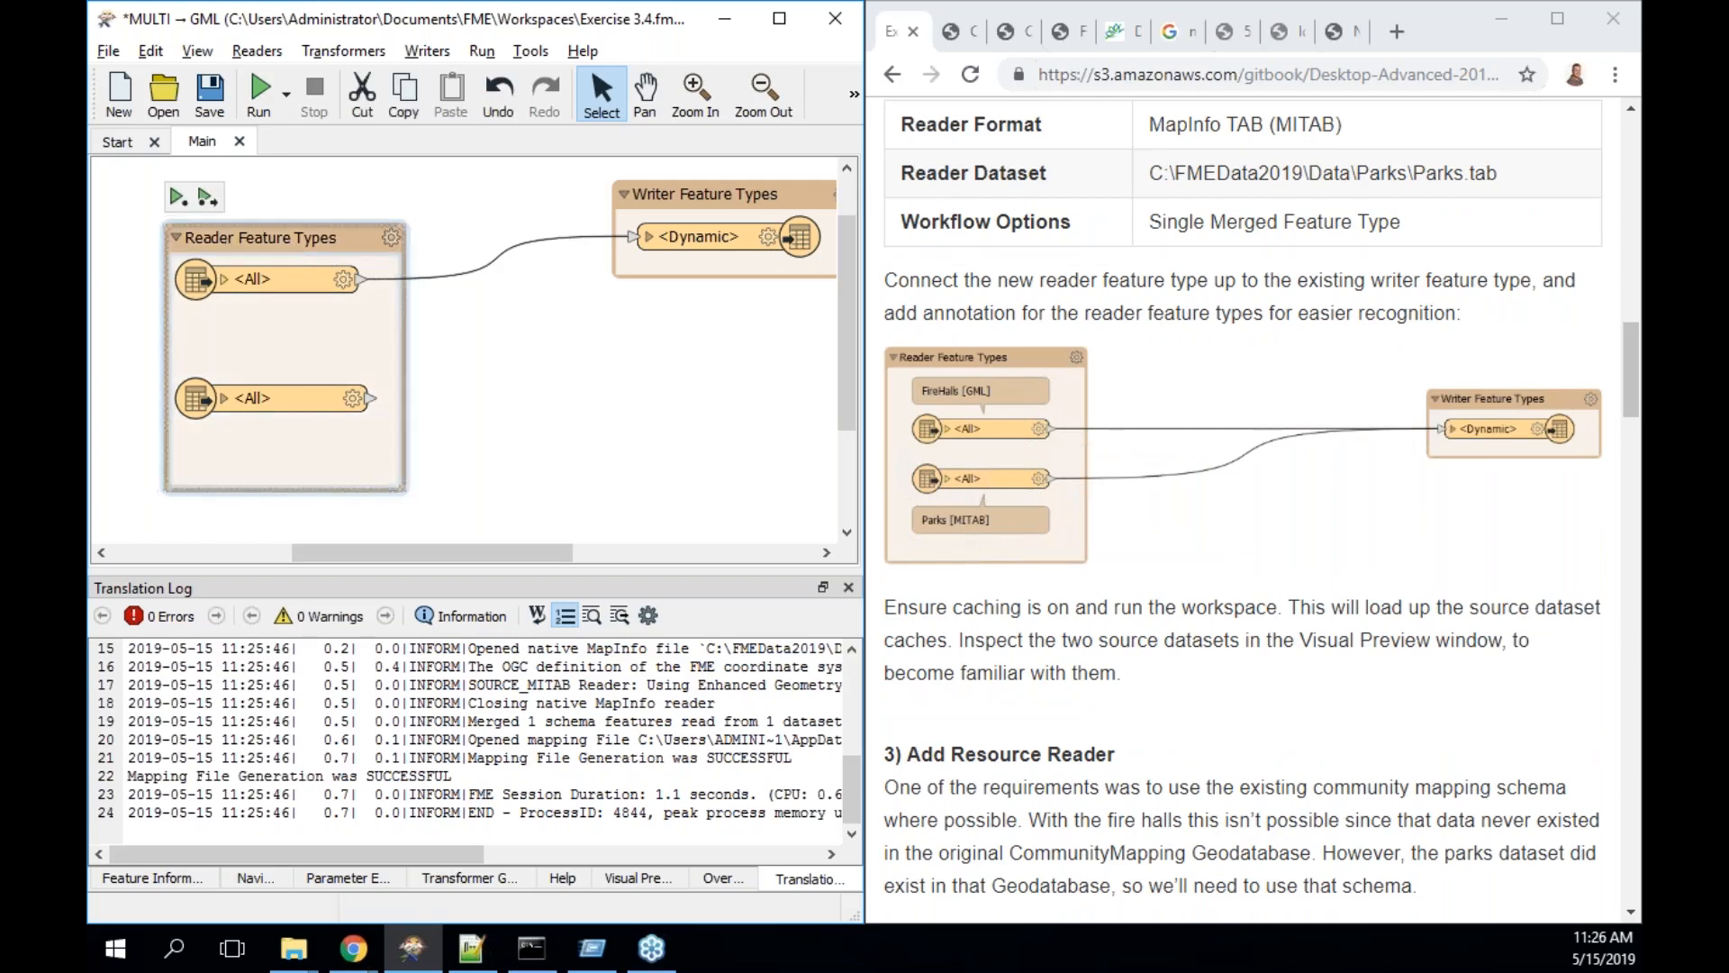
left_click(176, 200)
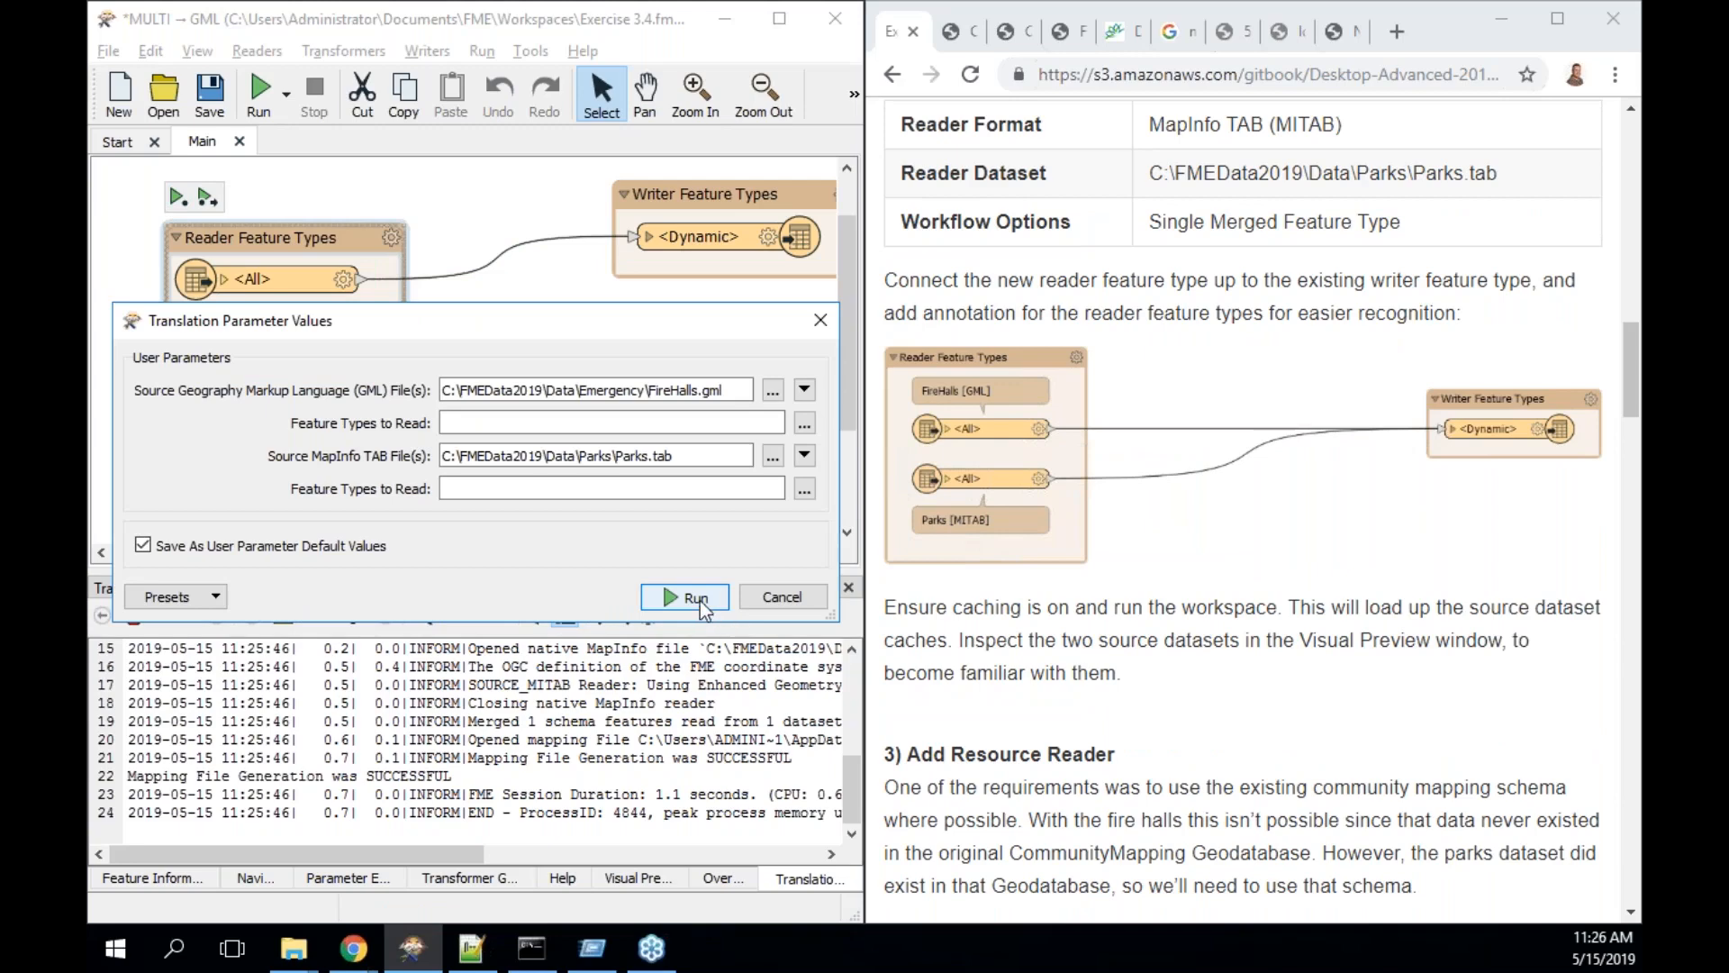
left_click(699, 601)
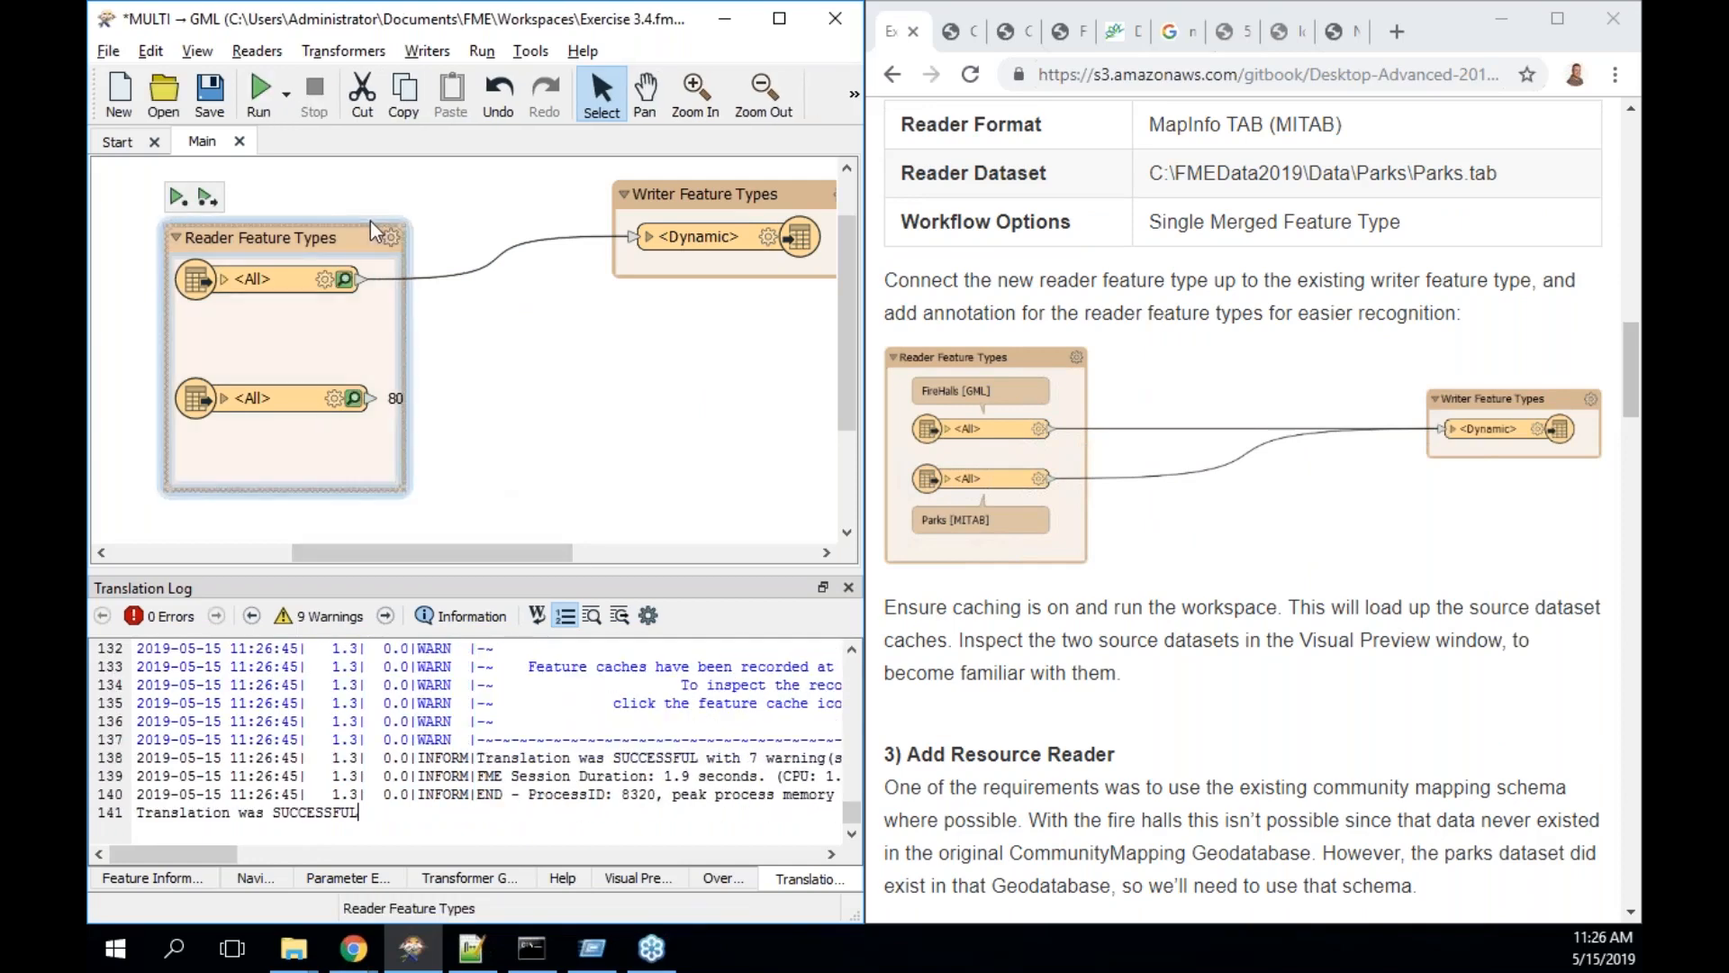
- Extend the bookmark upward and preview the 8 cached FireHalls features
left_click_drag(362, 224, 362, 173)
left_click(321, 273)
left_click_drag(277, 277, 286, 277)
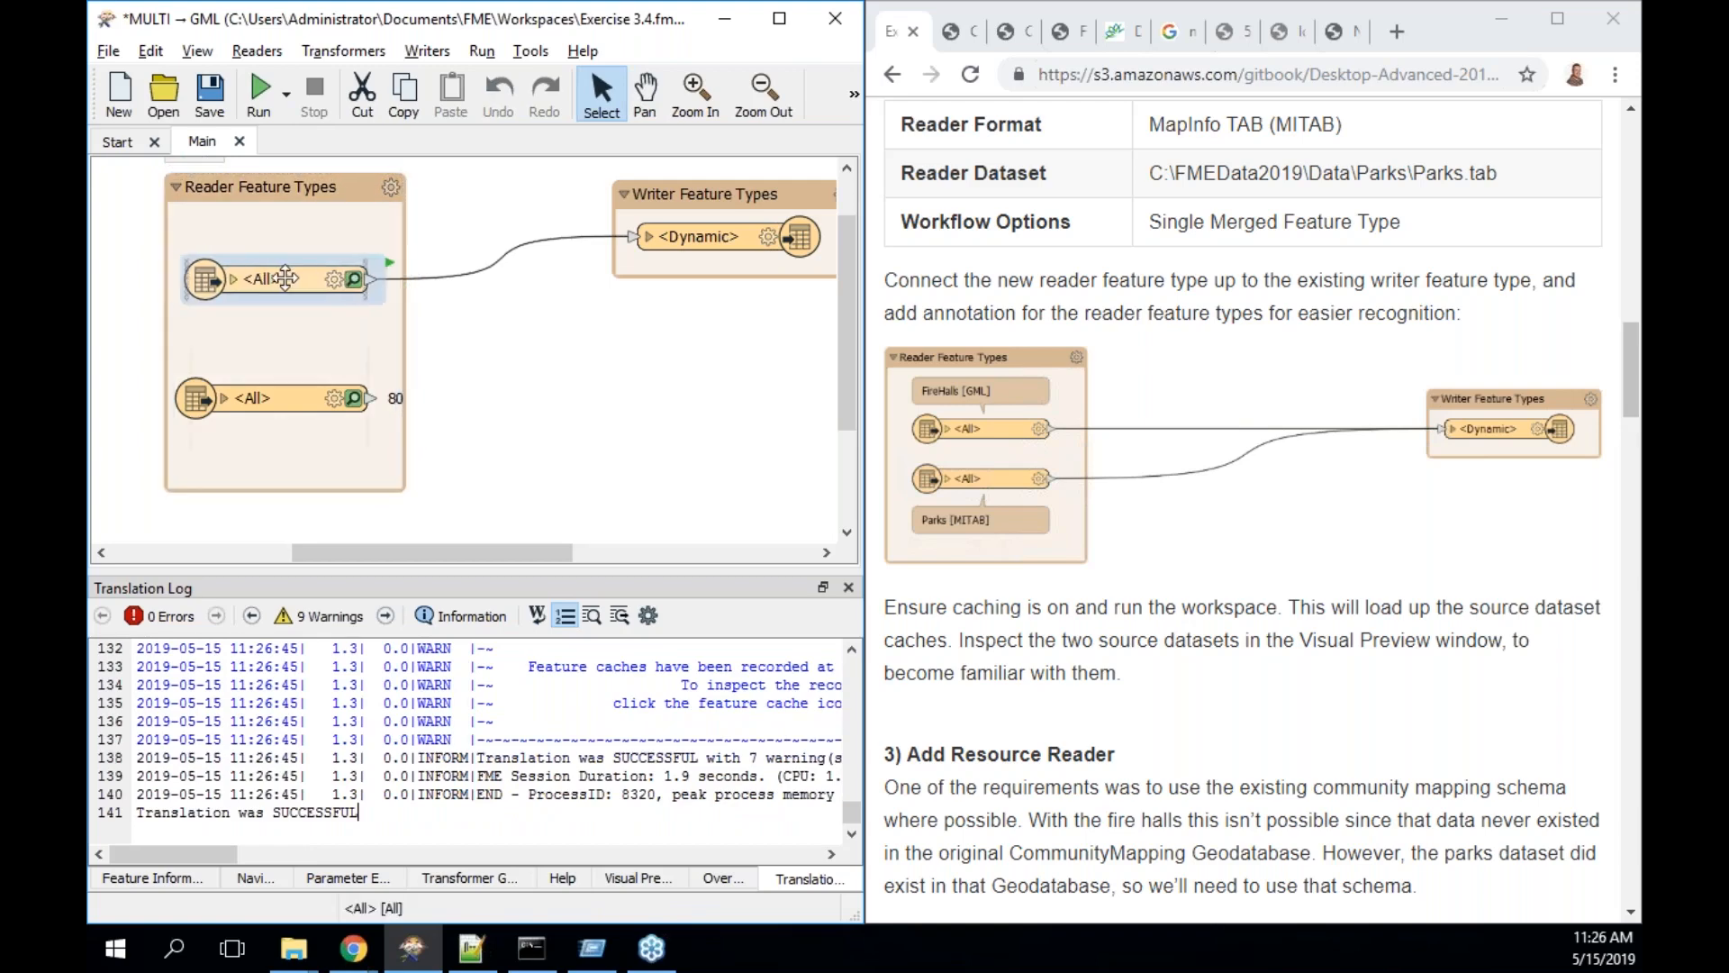
left_click(295, 300)
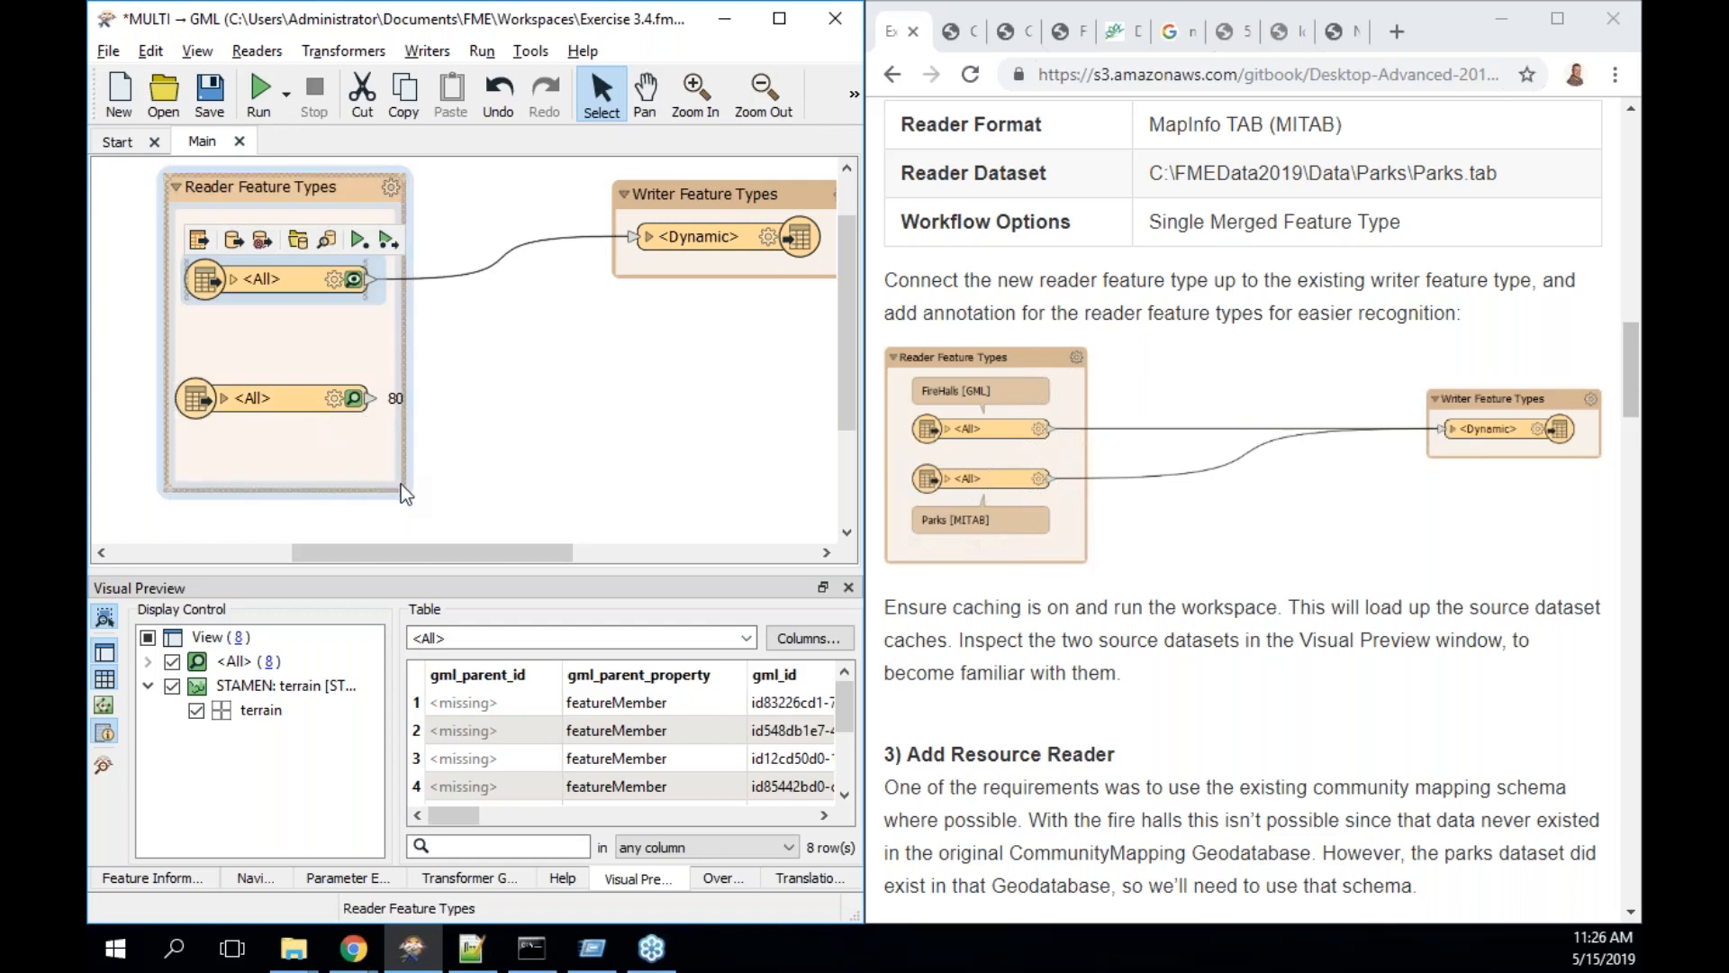
- Adjust the bookmark and Parks position, then attach annotations 'Parks [MITAB]' and 'FireHalls [GML]'
left_click_drag(402, 484, 437, 521)
left_click_drag(289, 399, 311, 453)
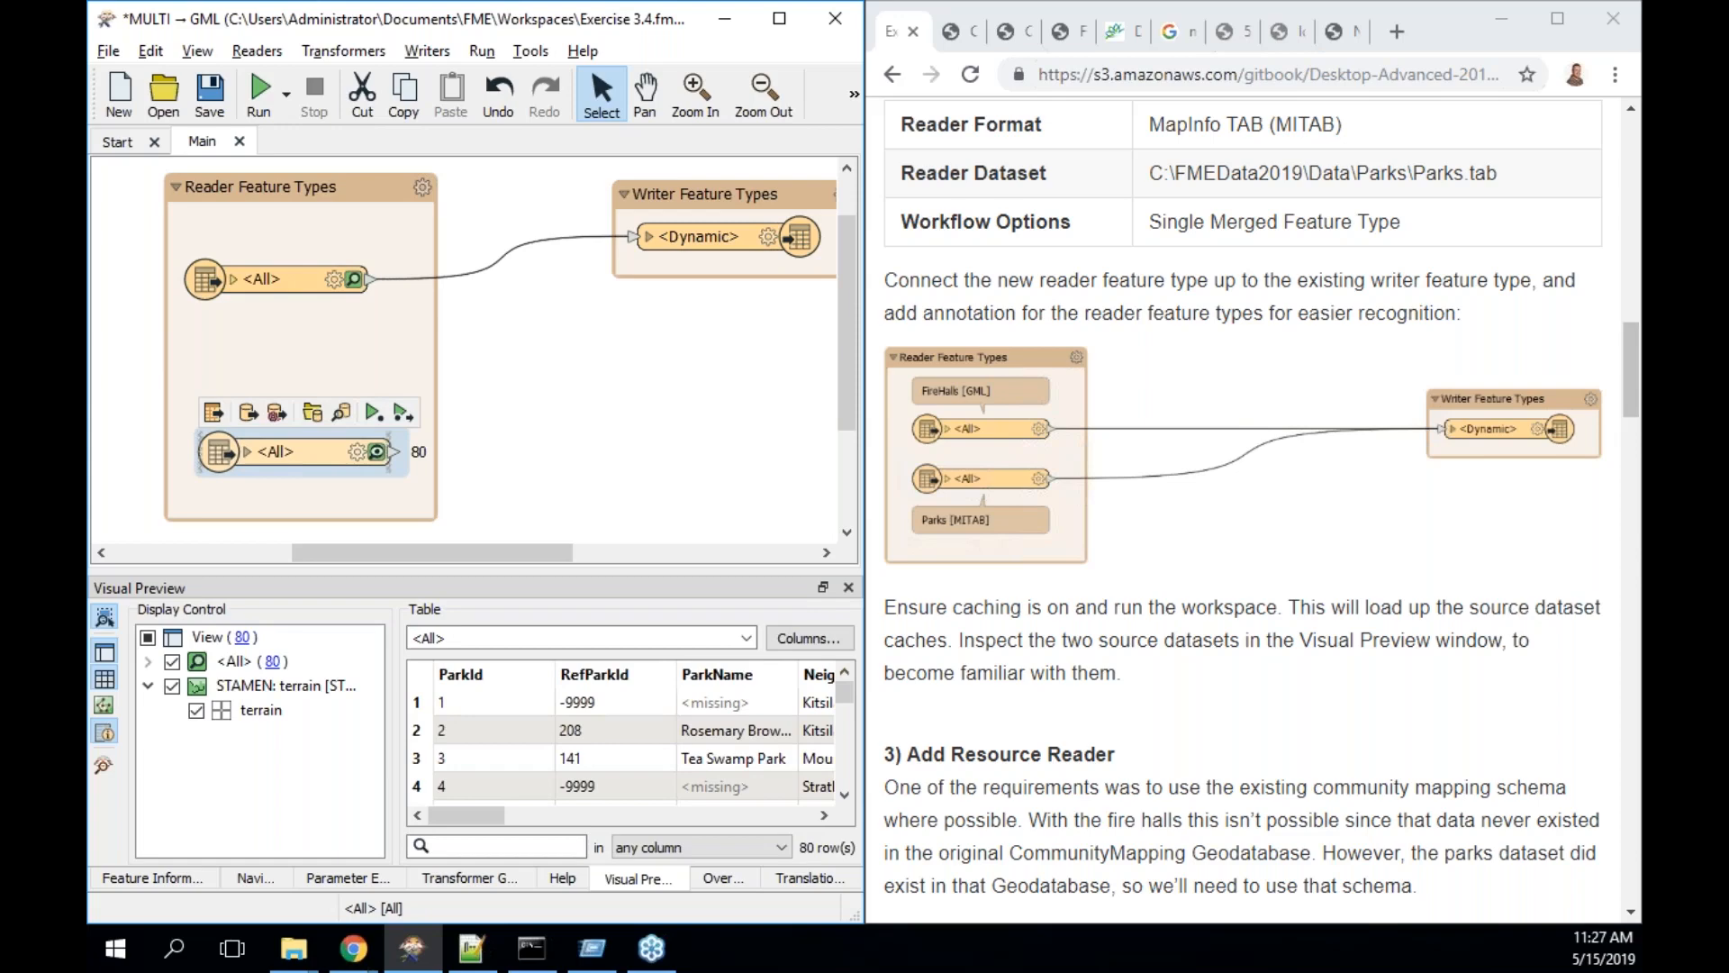
key("ctrl+k")
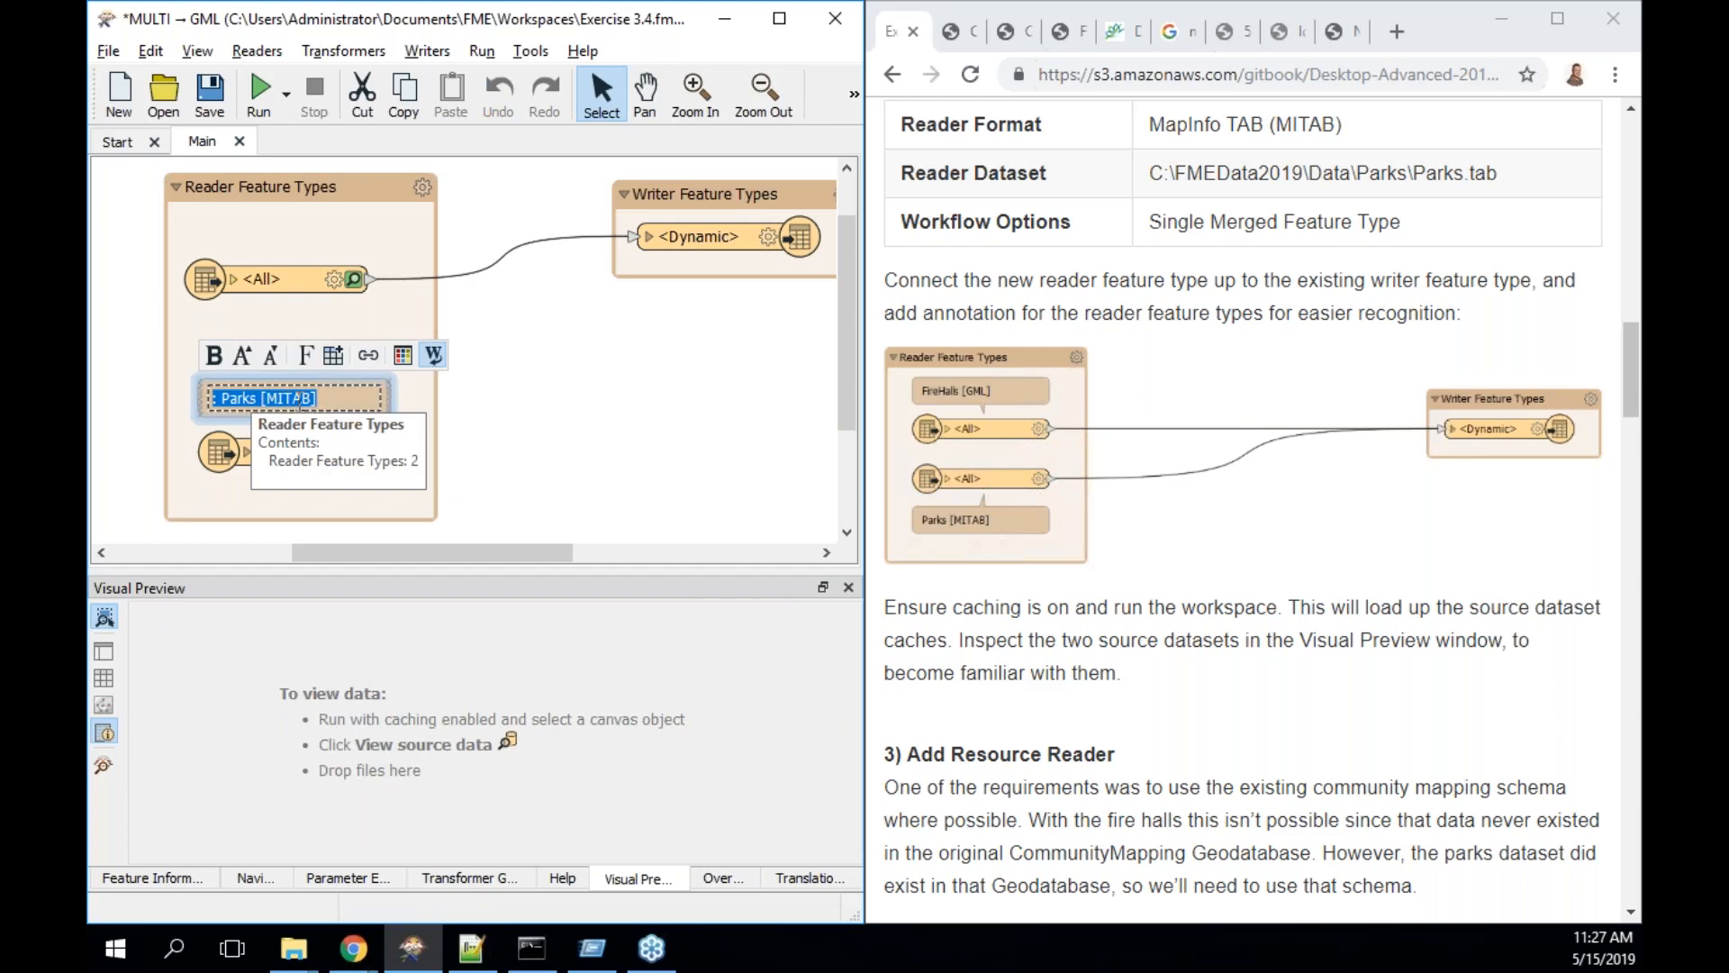
left_click(328, 286)
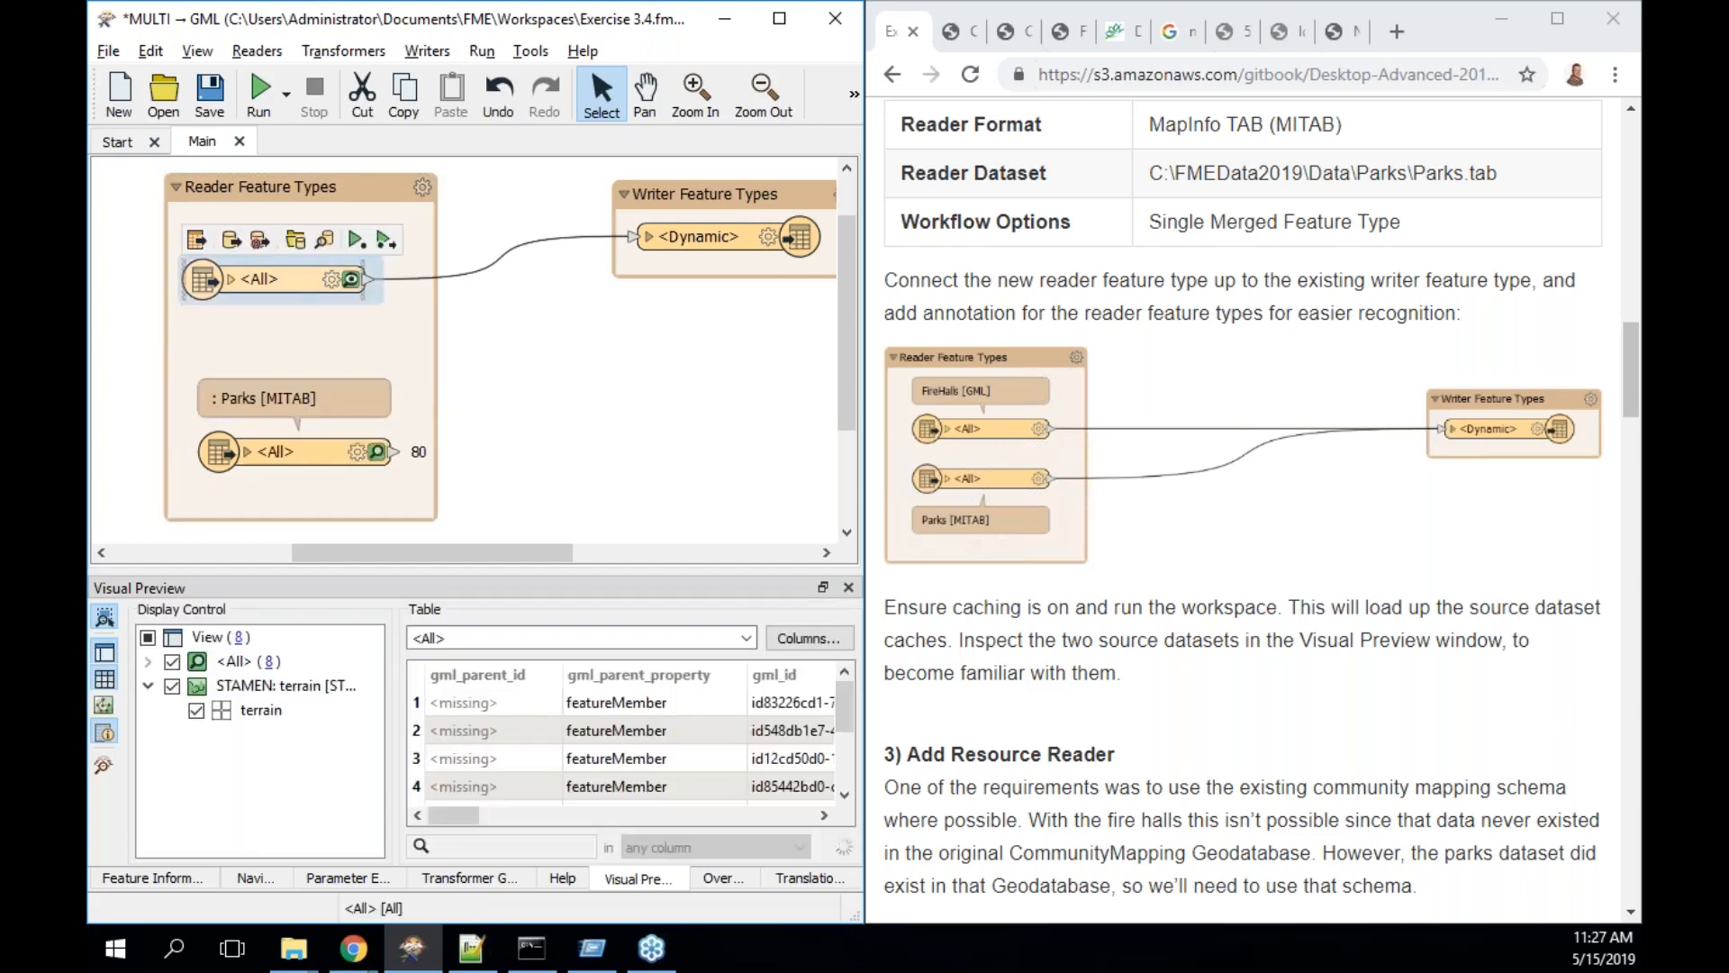
key("ctrl+k")
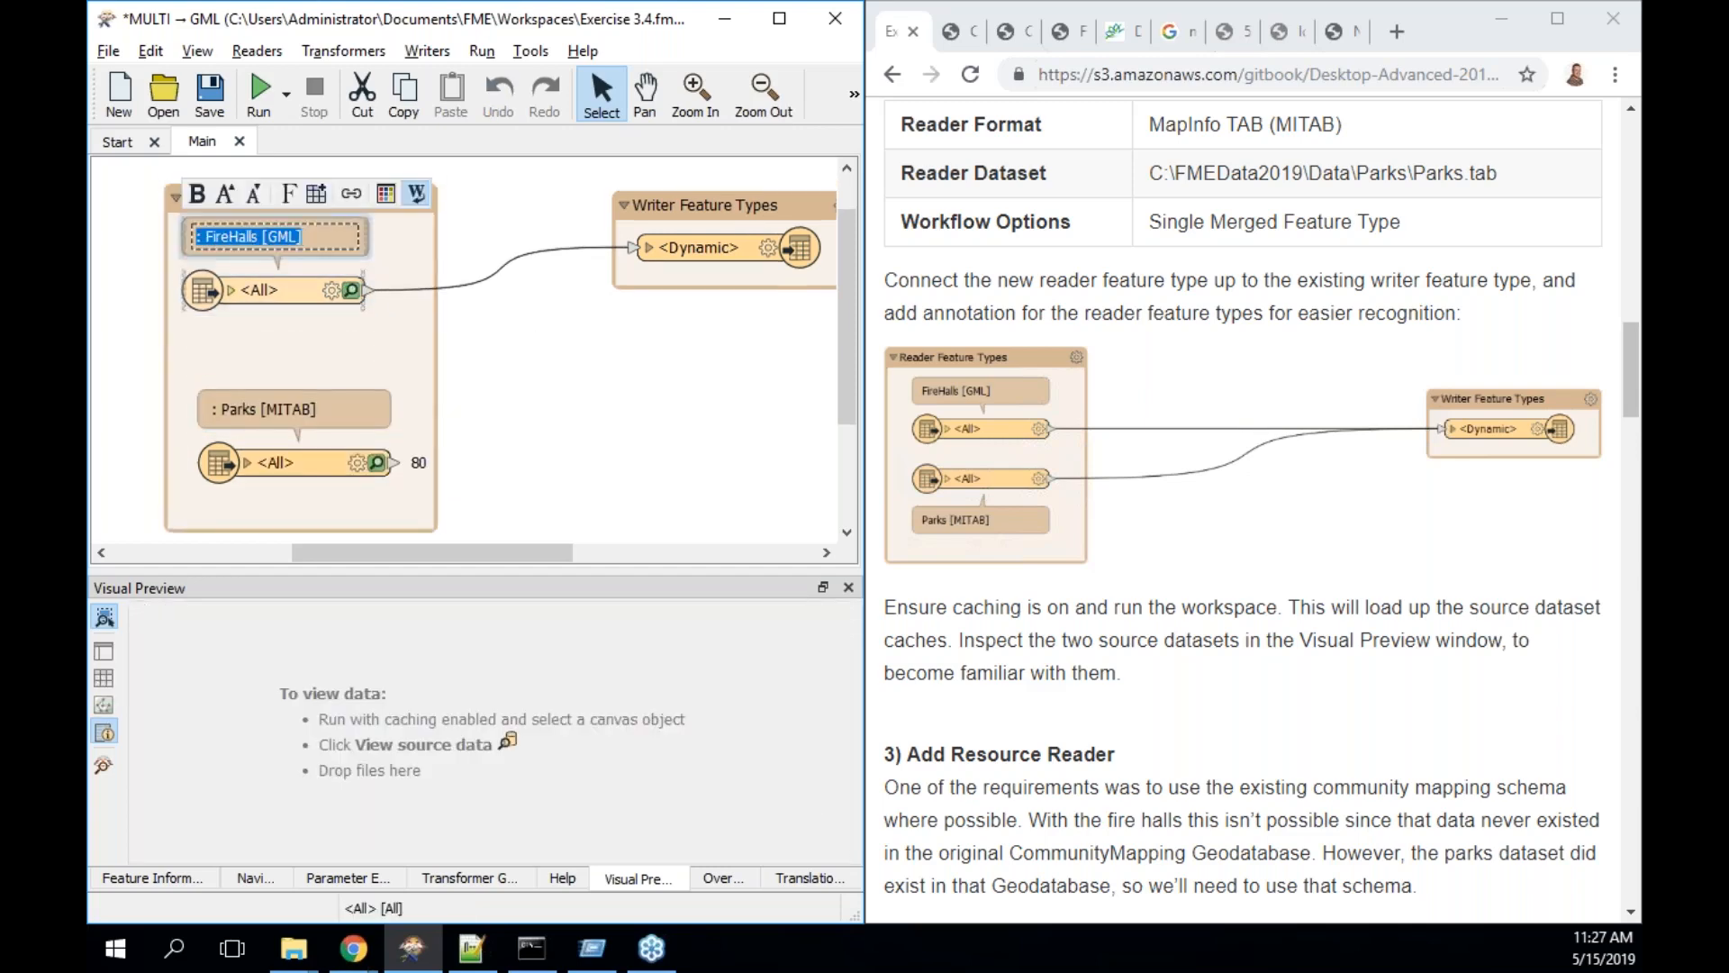
left_click(306, 358)
left_click(274, 243)
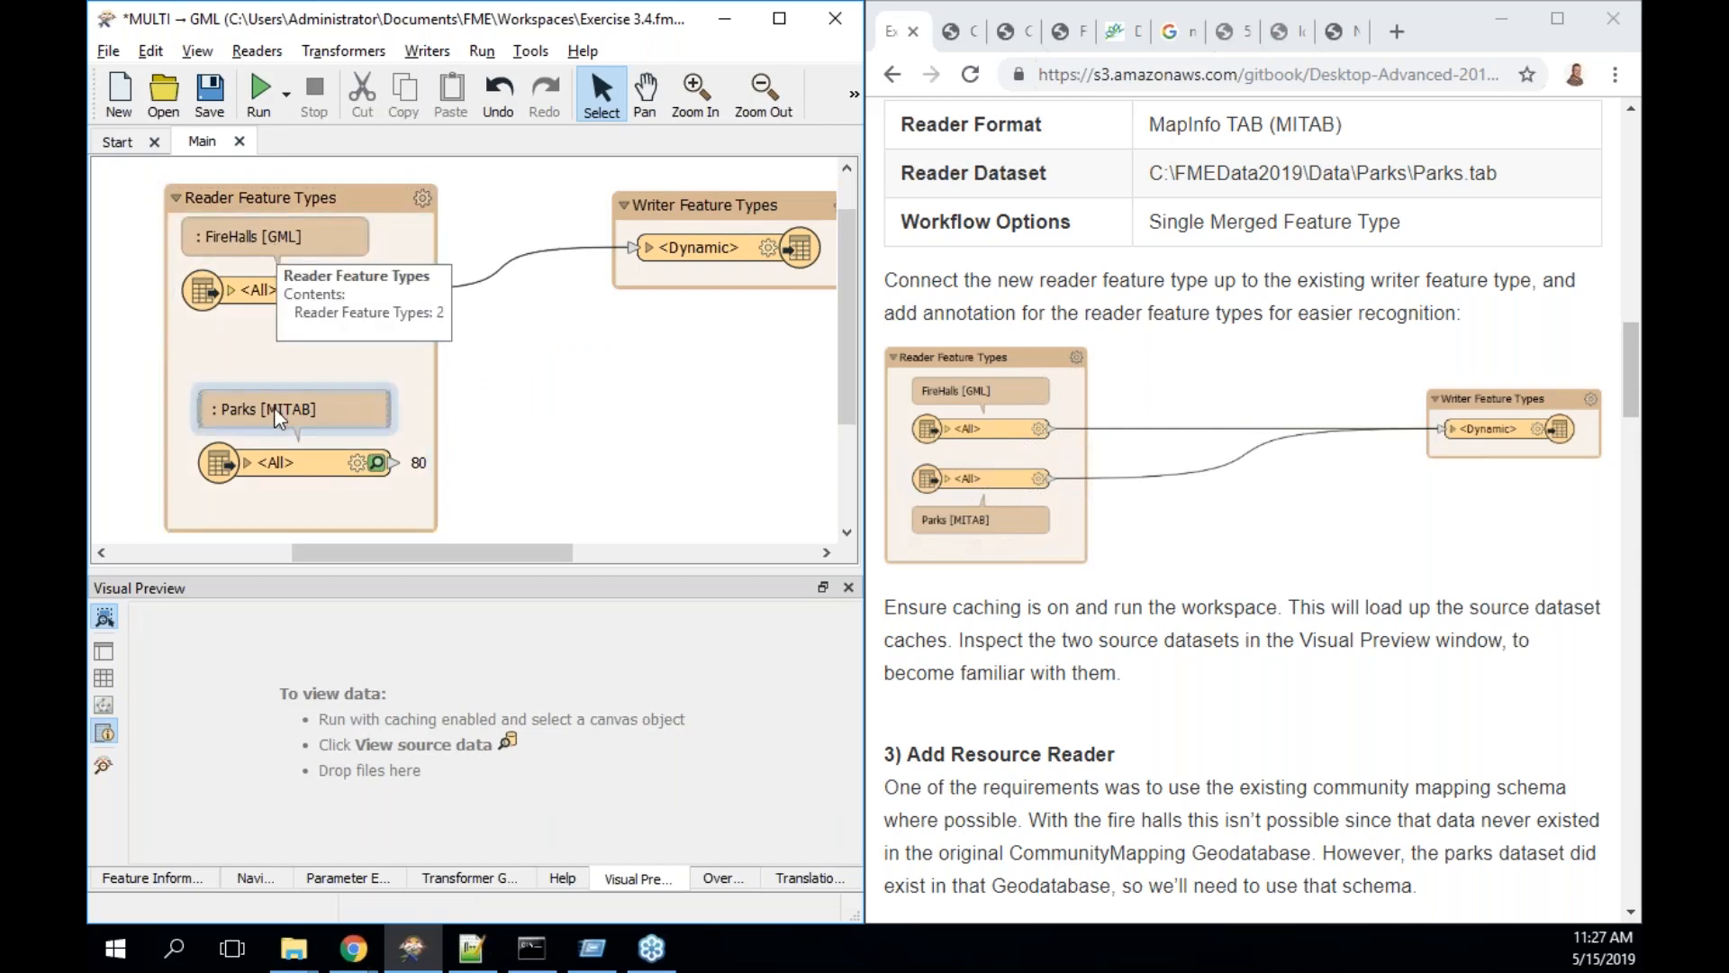
scroll(1353, 759, "down", 5)
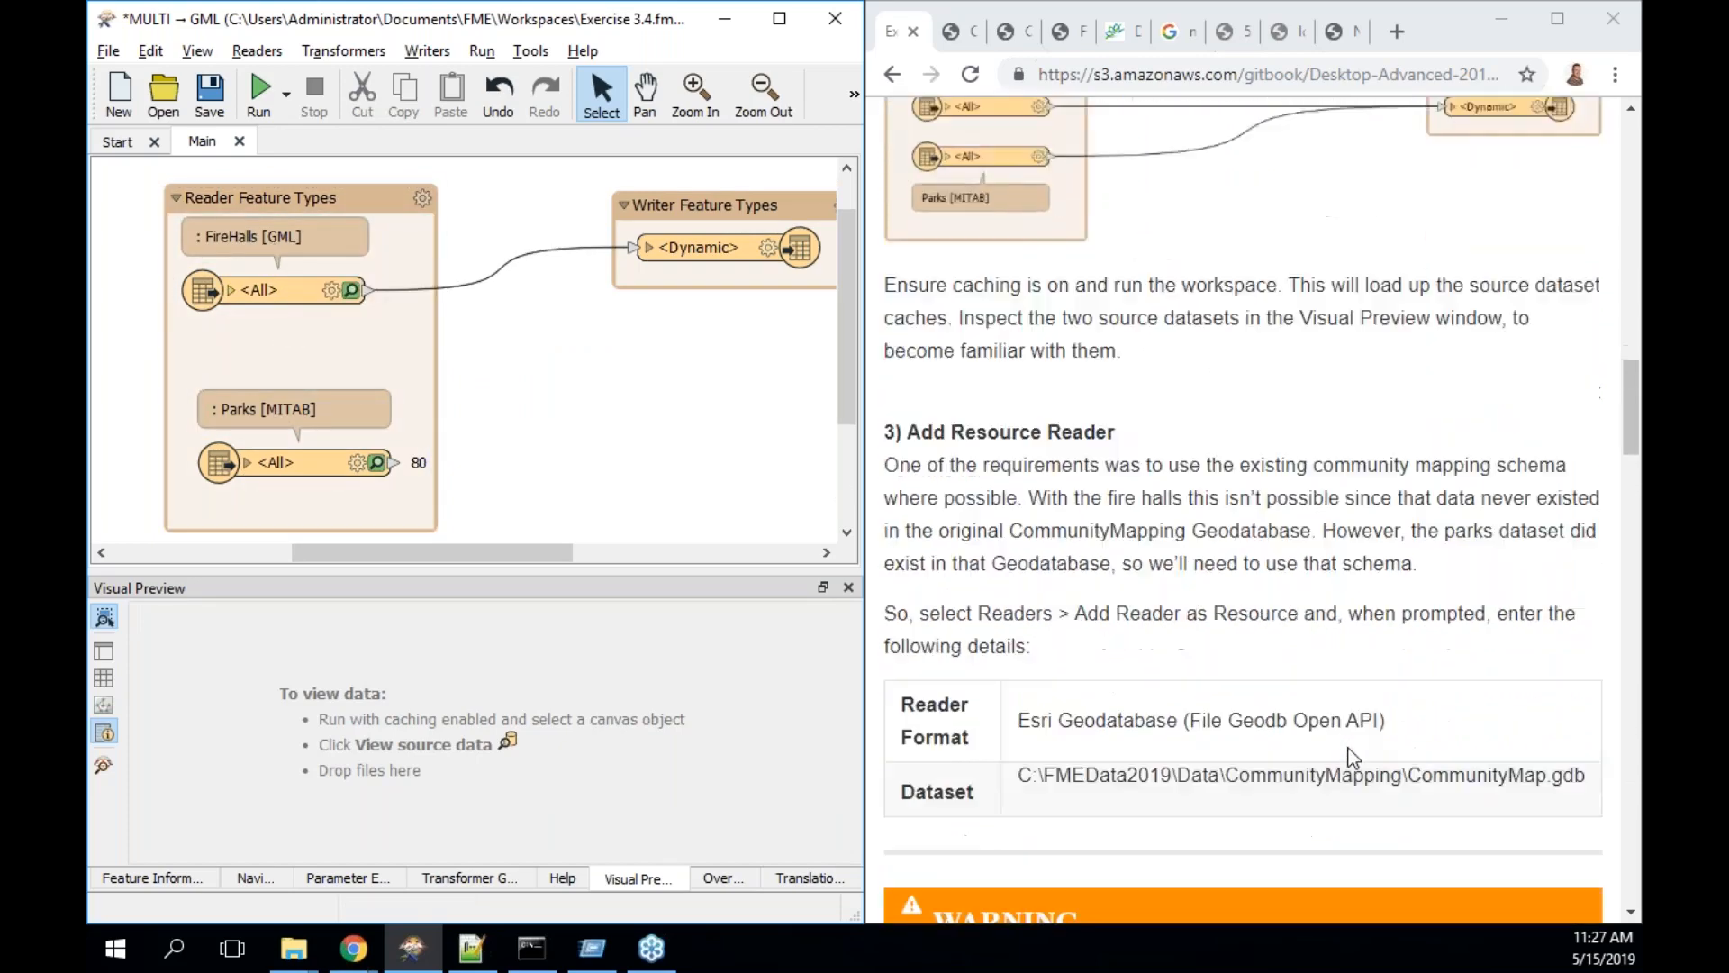
scroll(1353, 758, "down", 2)
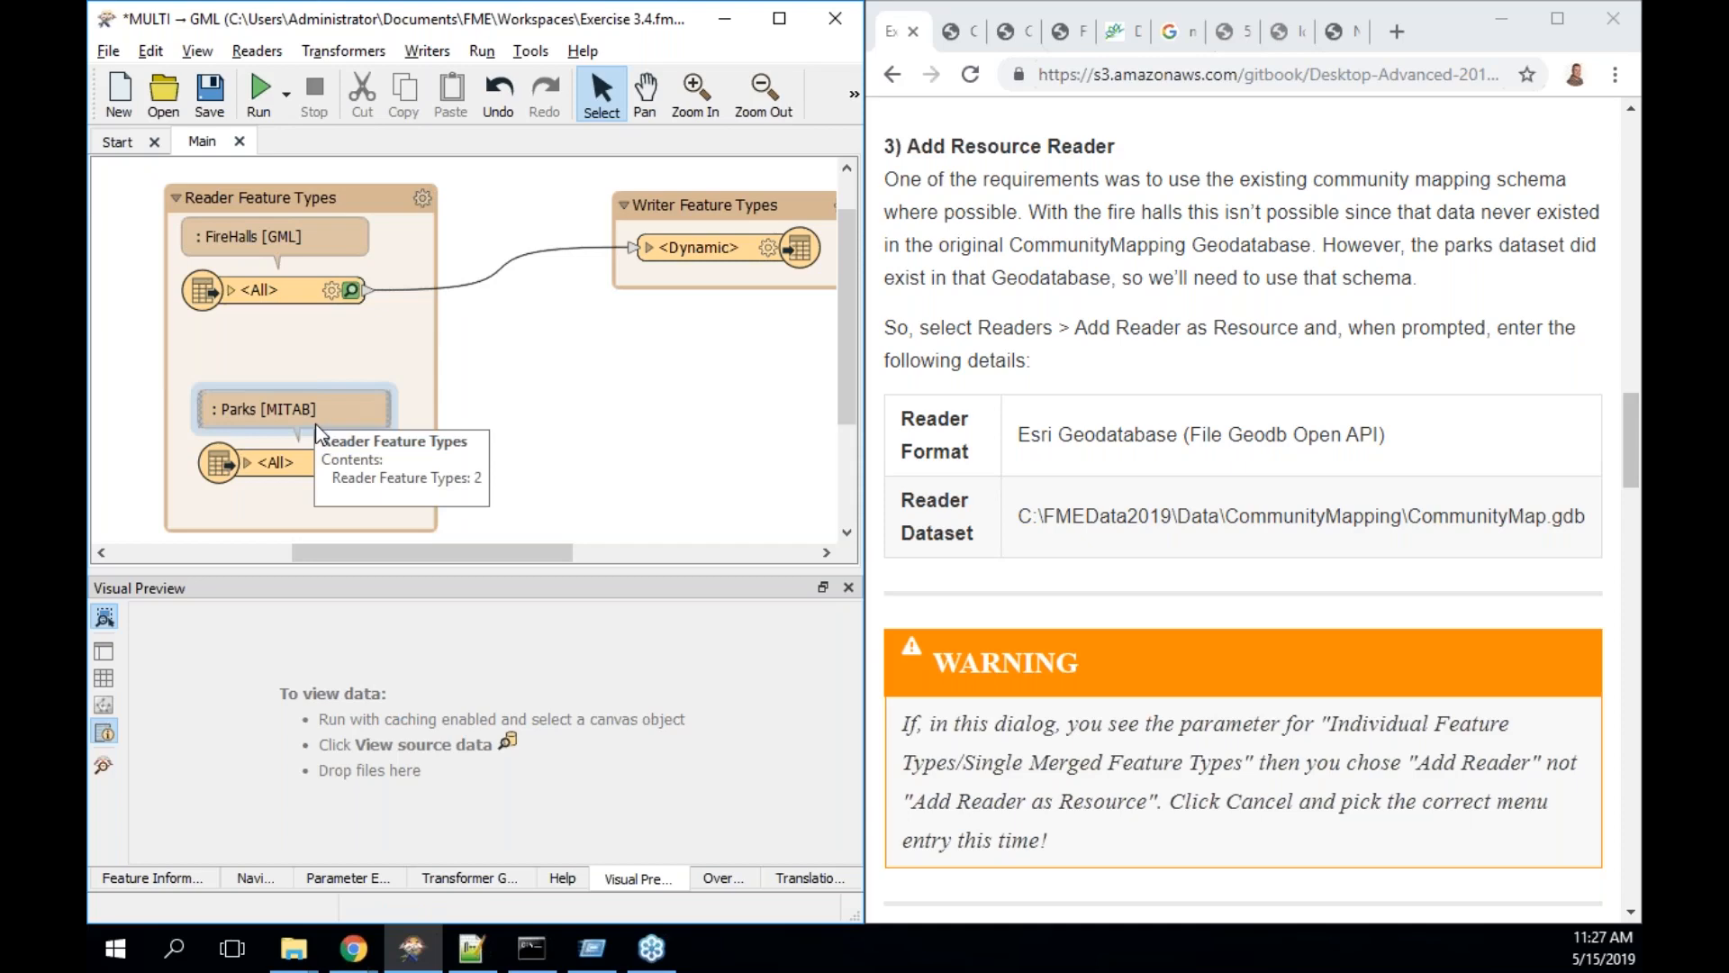
- Move the Parks feature type up and resize the Reader Feature Types bookmark
left_click(274, 464)
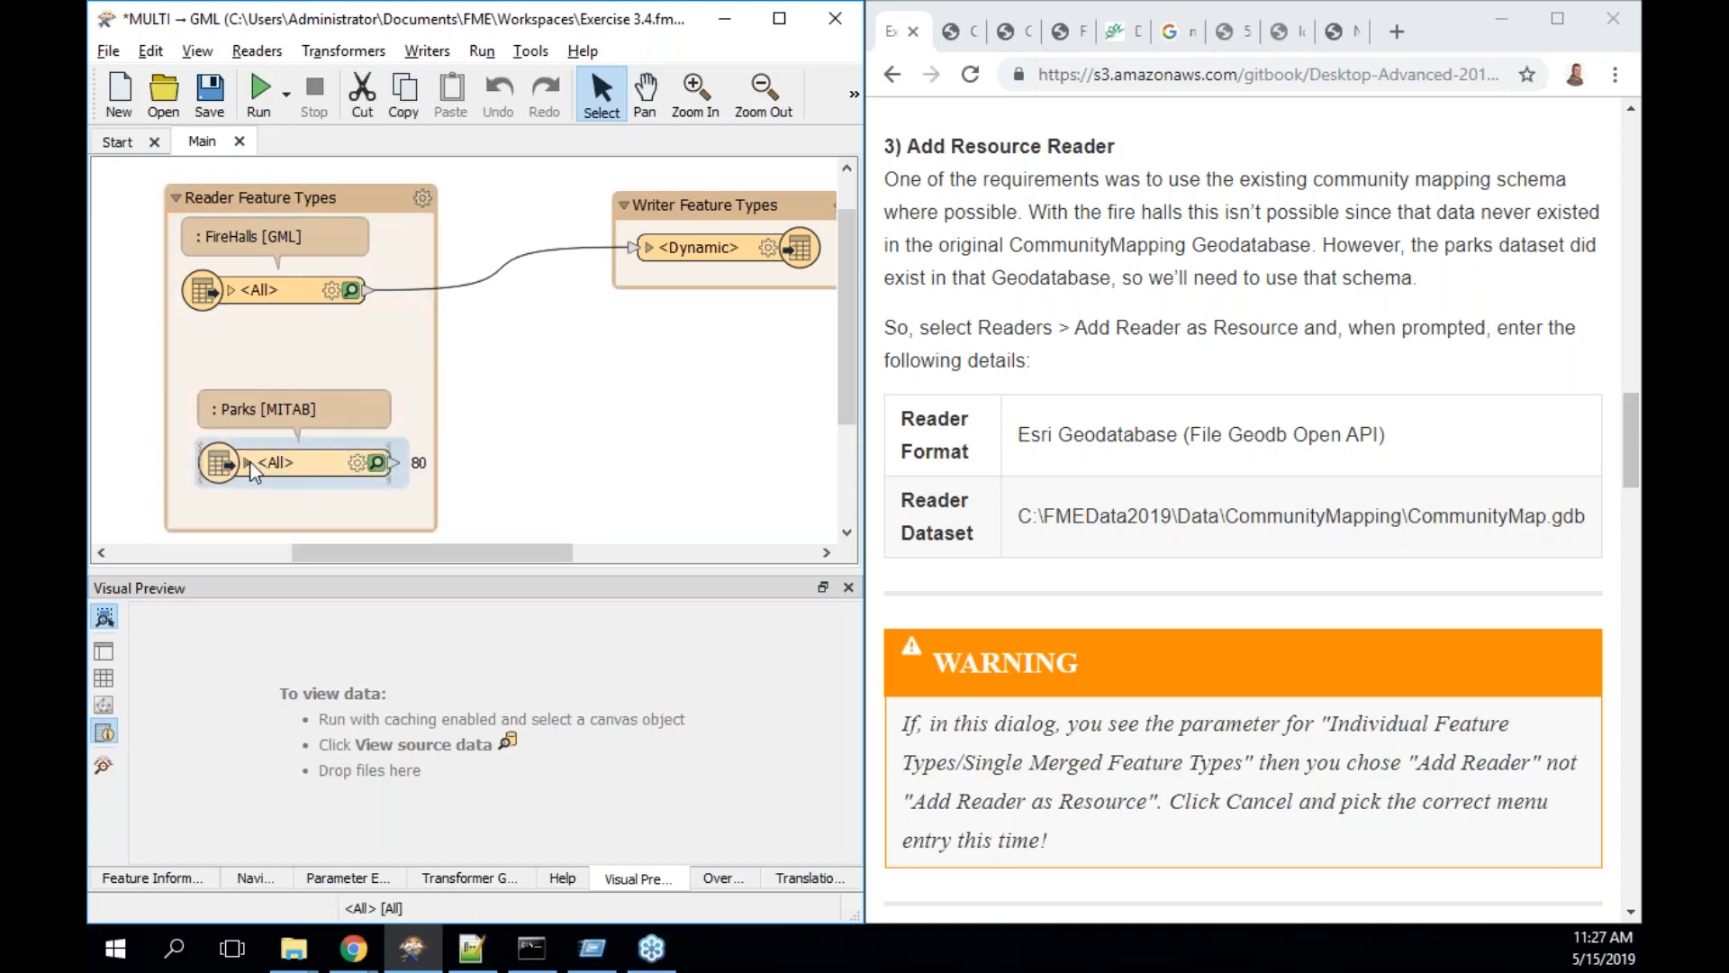
left_click_drag(284, 435, 278, 373)
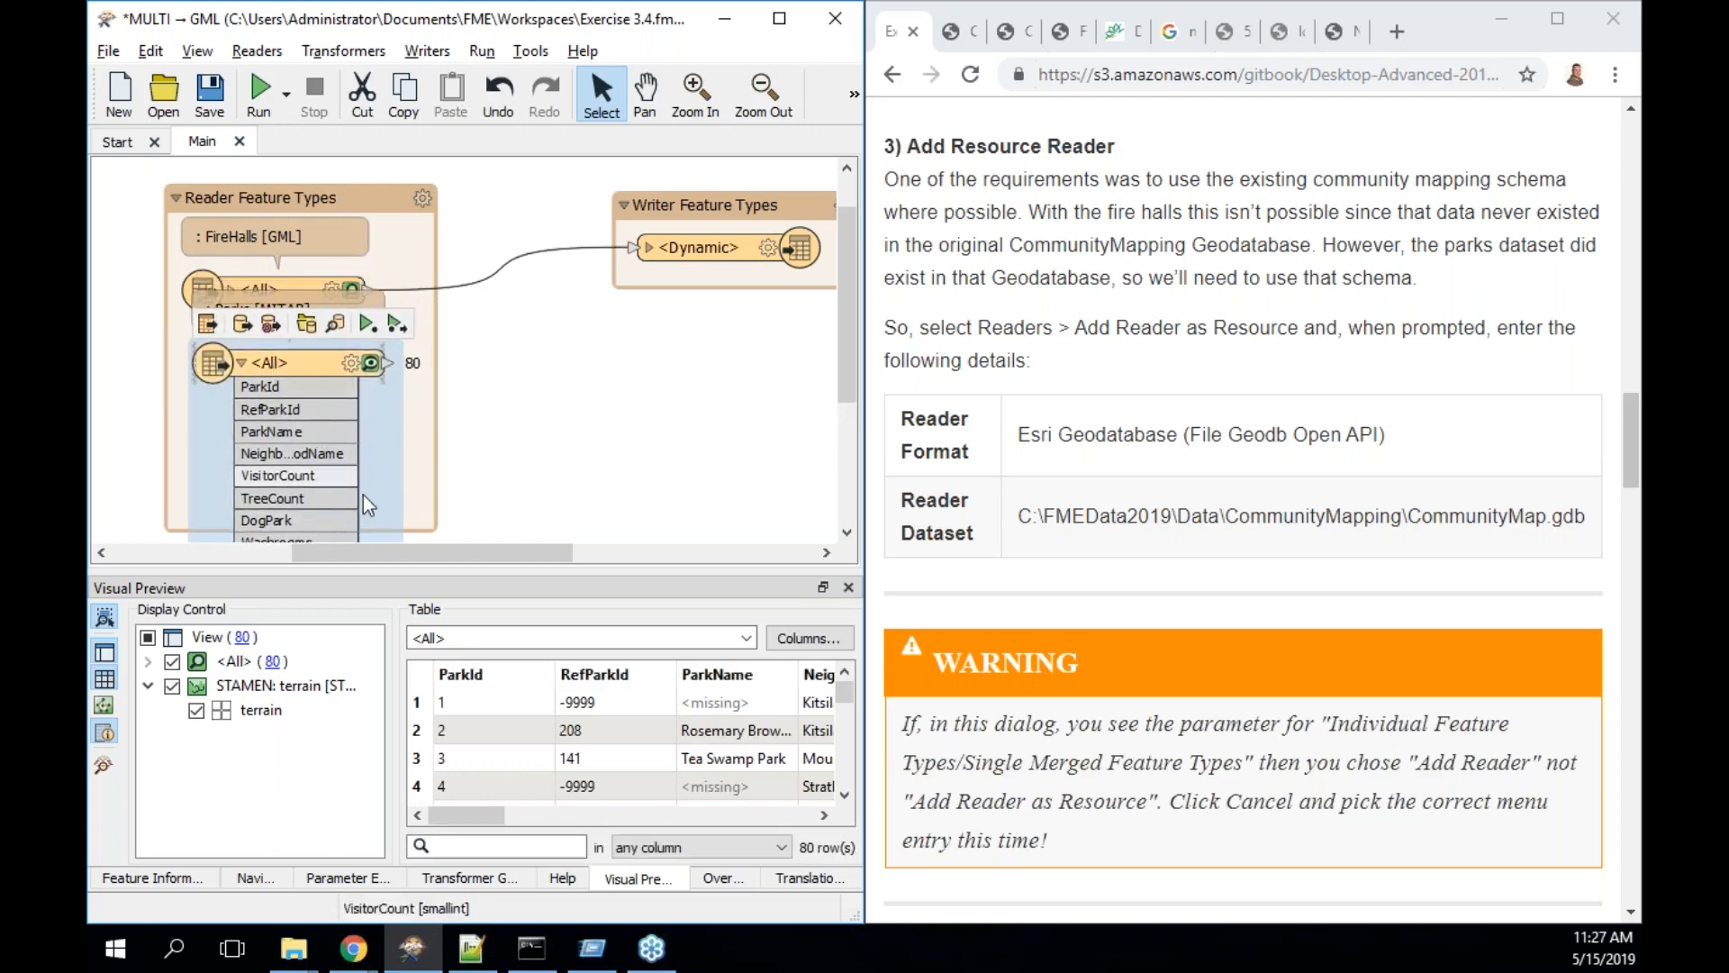
left_click(436, 531)
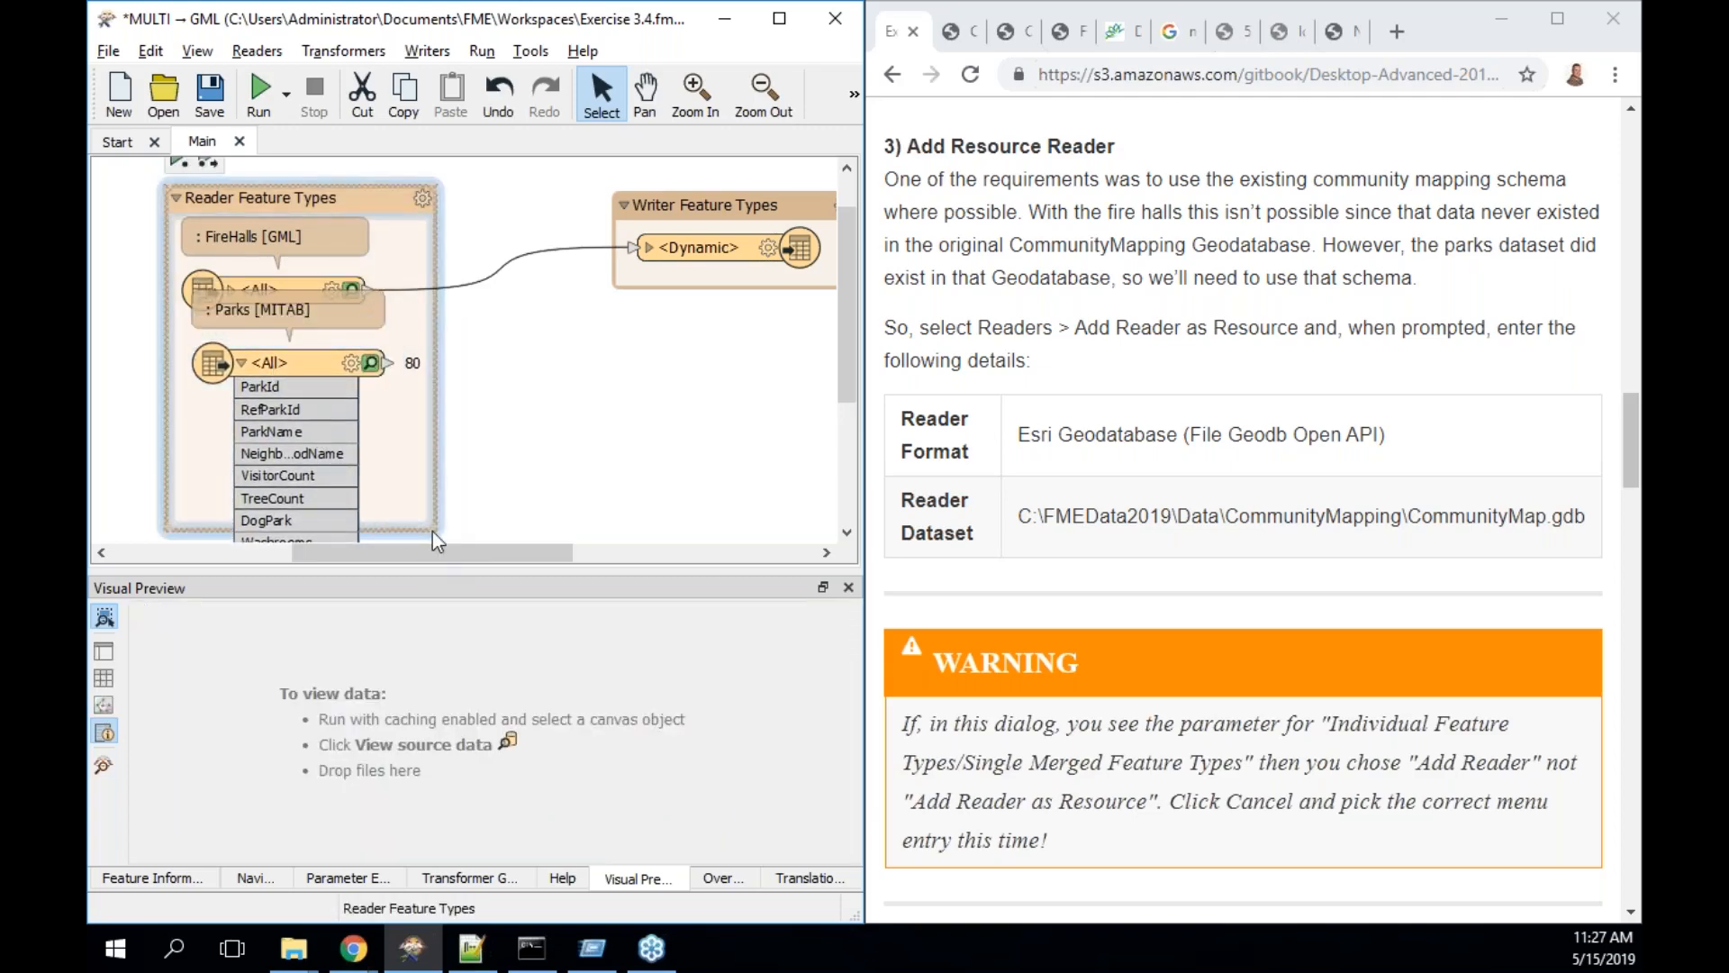
left_click_drag(432, 532, 436, 483)
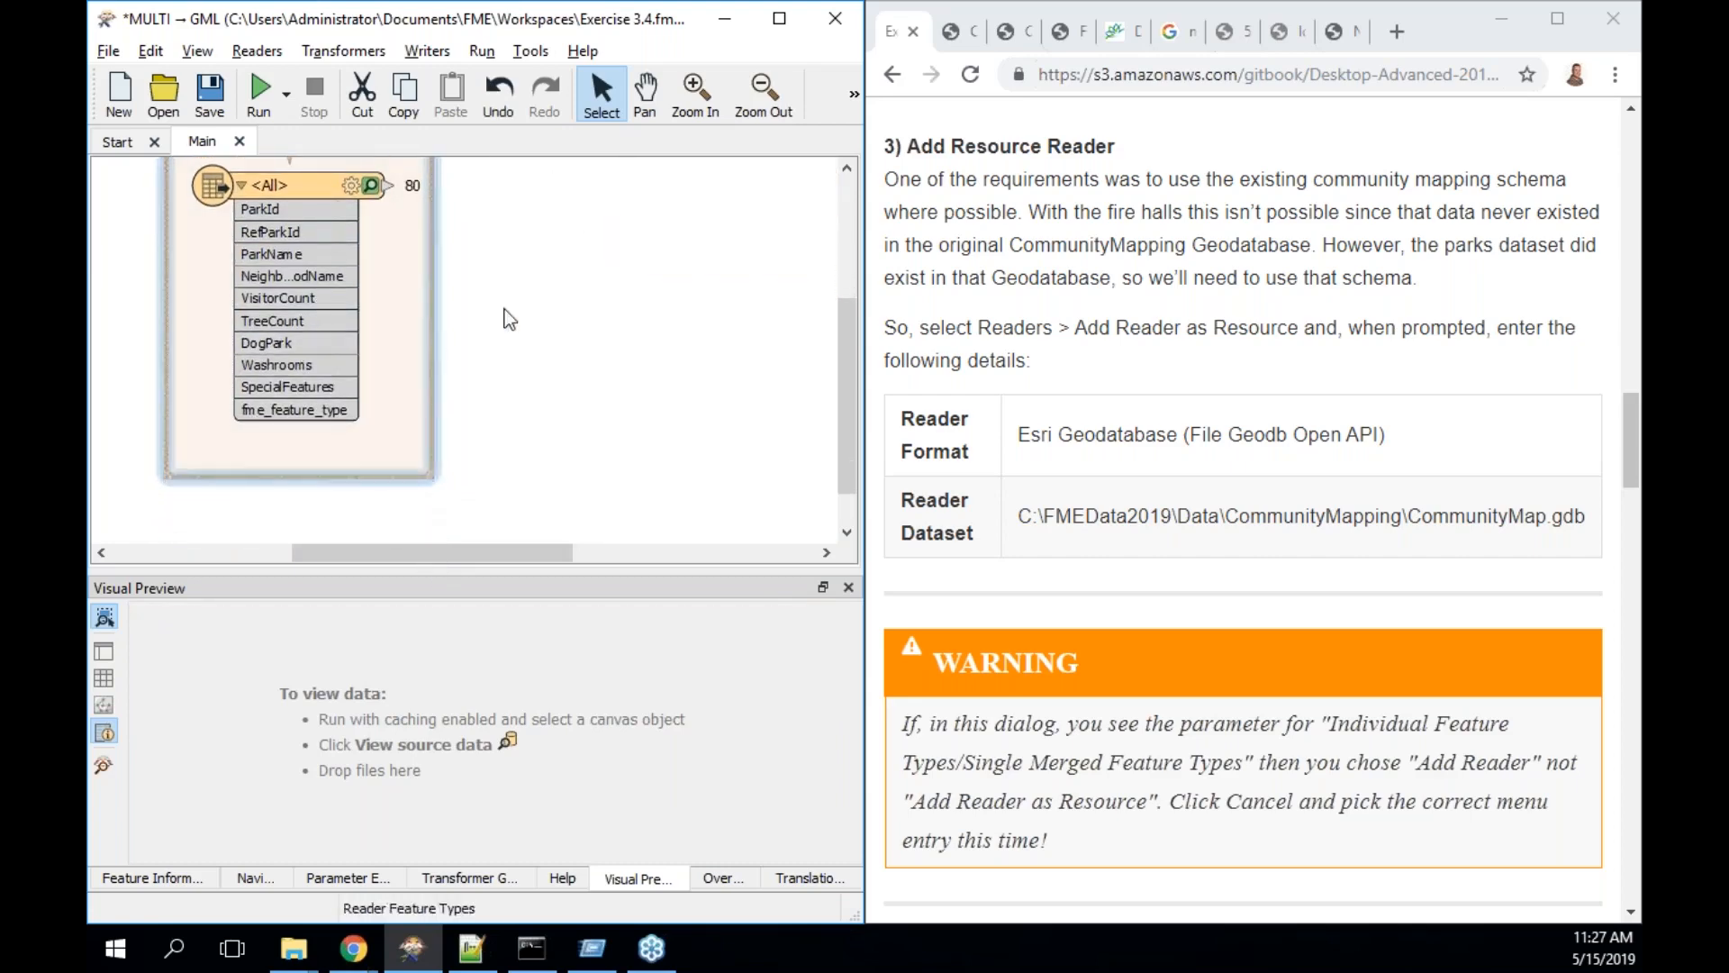
left_click(532, 304)
left_click_drag(842, 366, 814, 297)
- Connect Parks <All> to the <Dynamic> writer and show an enlarged workspace navigator
left_click_drag(387, 349, 634, 230)
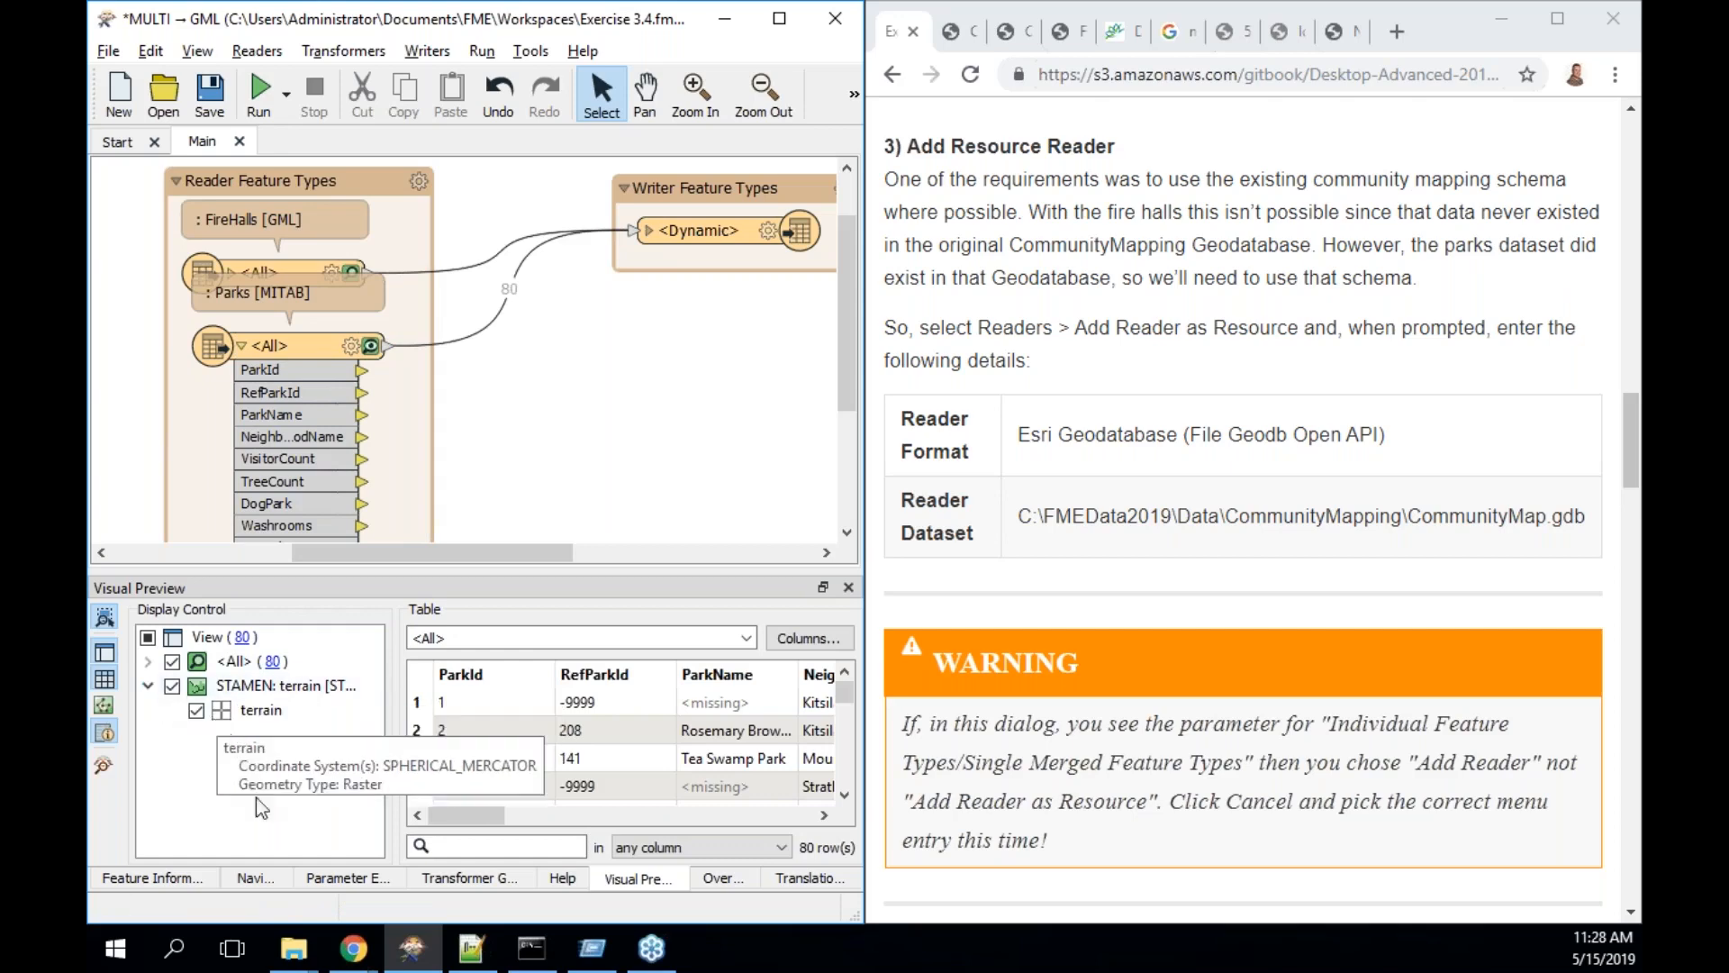
left_click(183, 882)
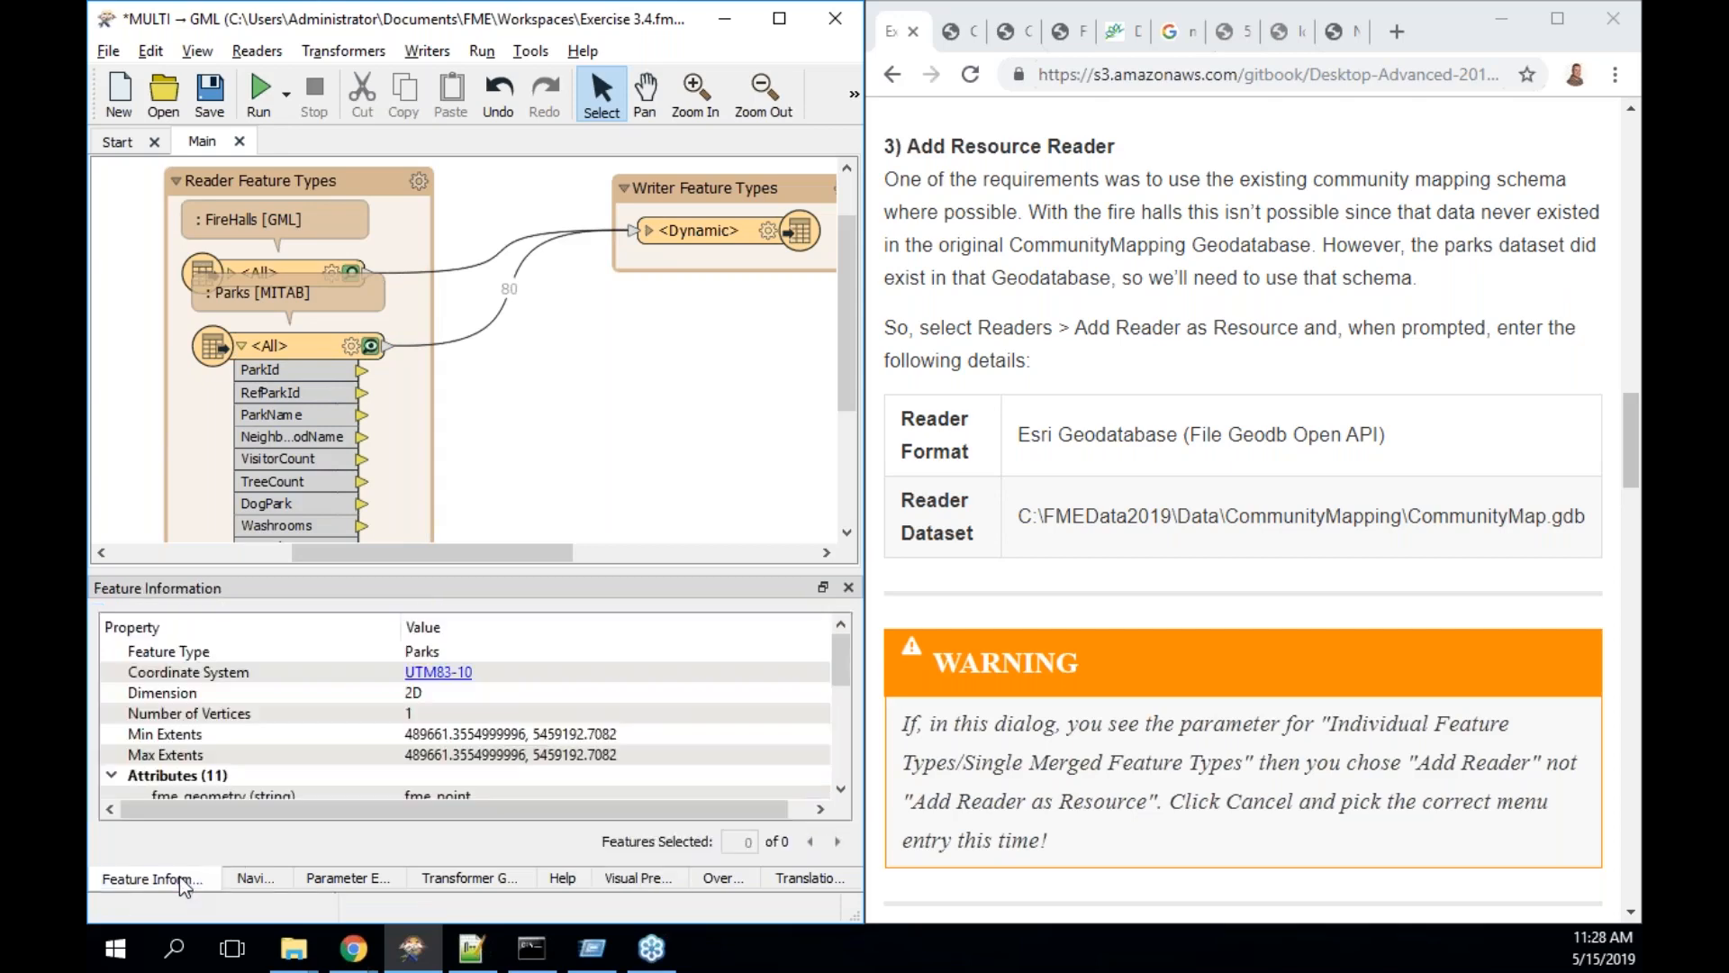
left_click(252, 879)
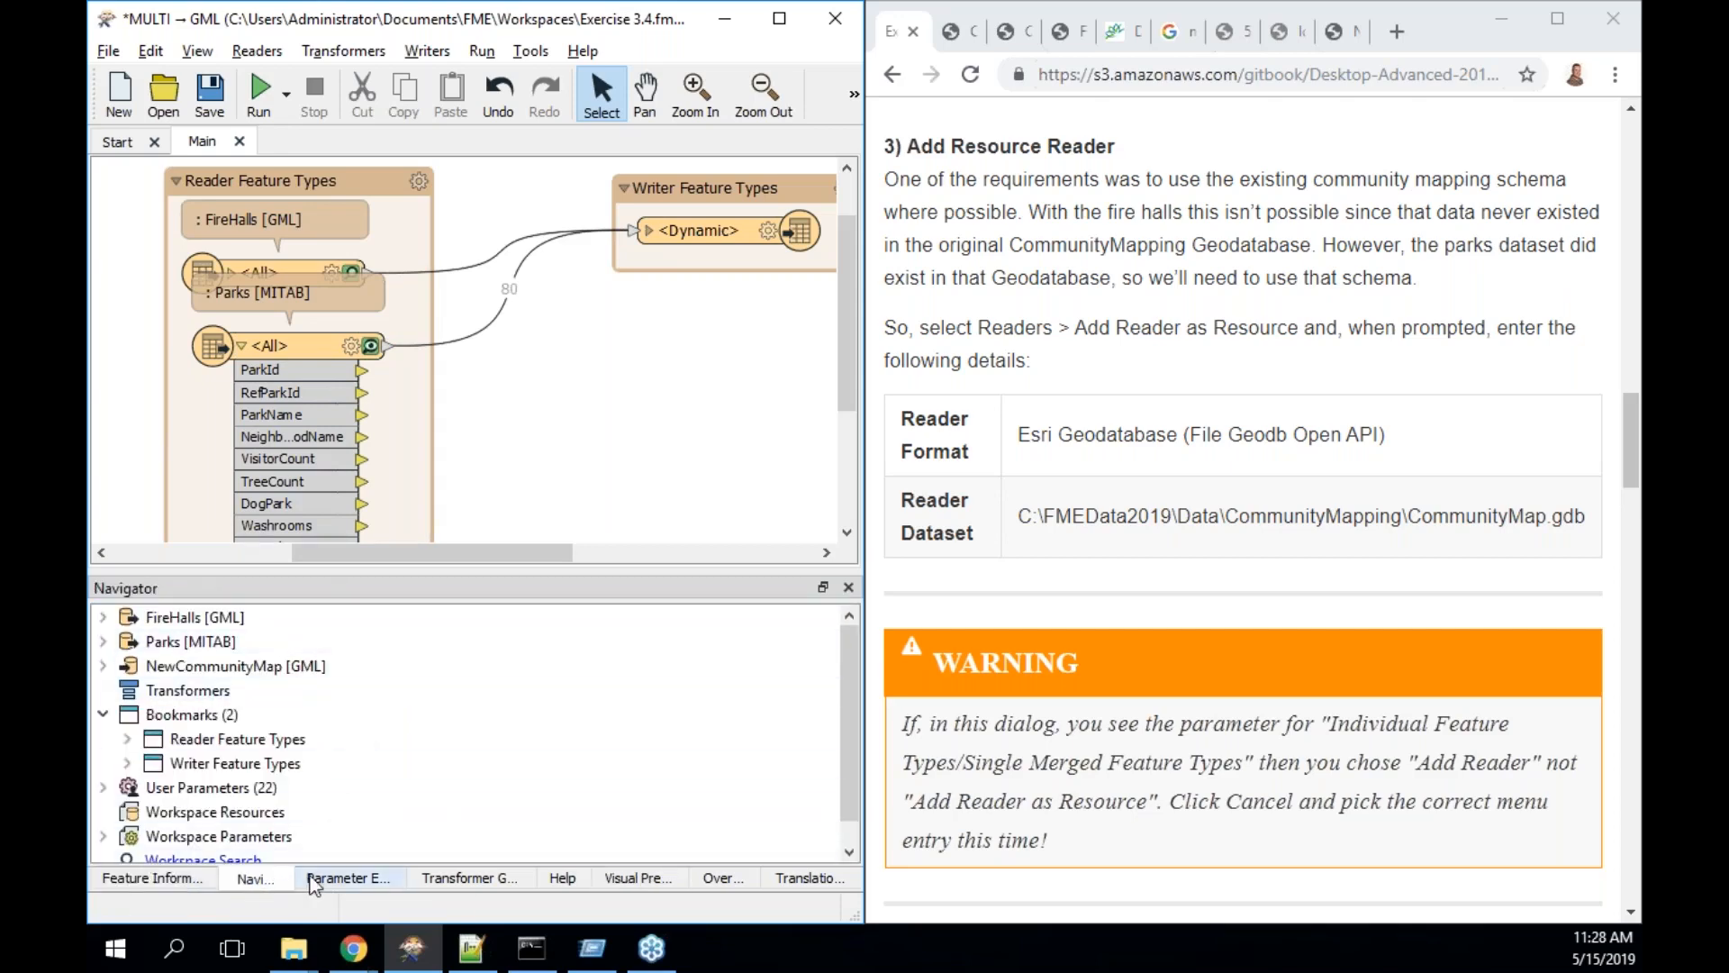
left_click_drag(410, 577, 412, 474)
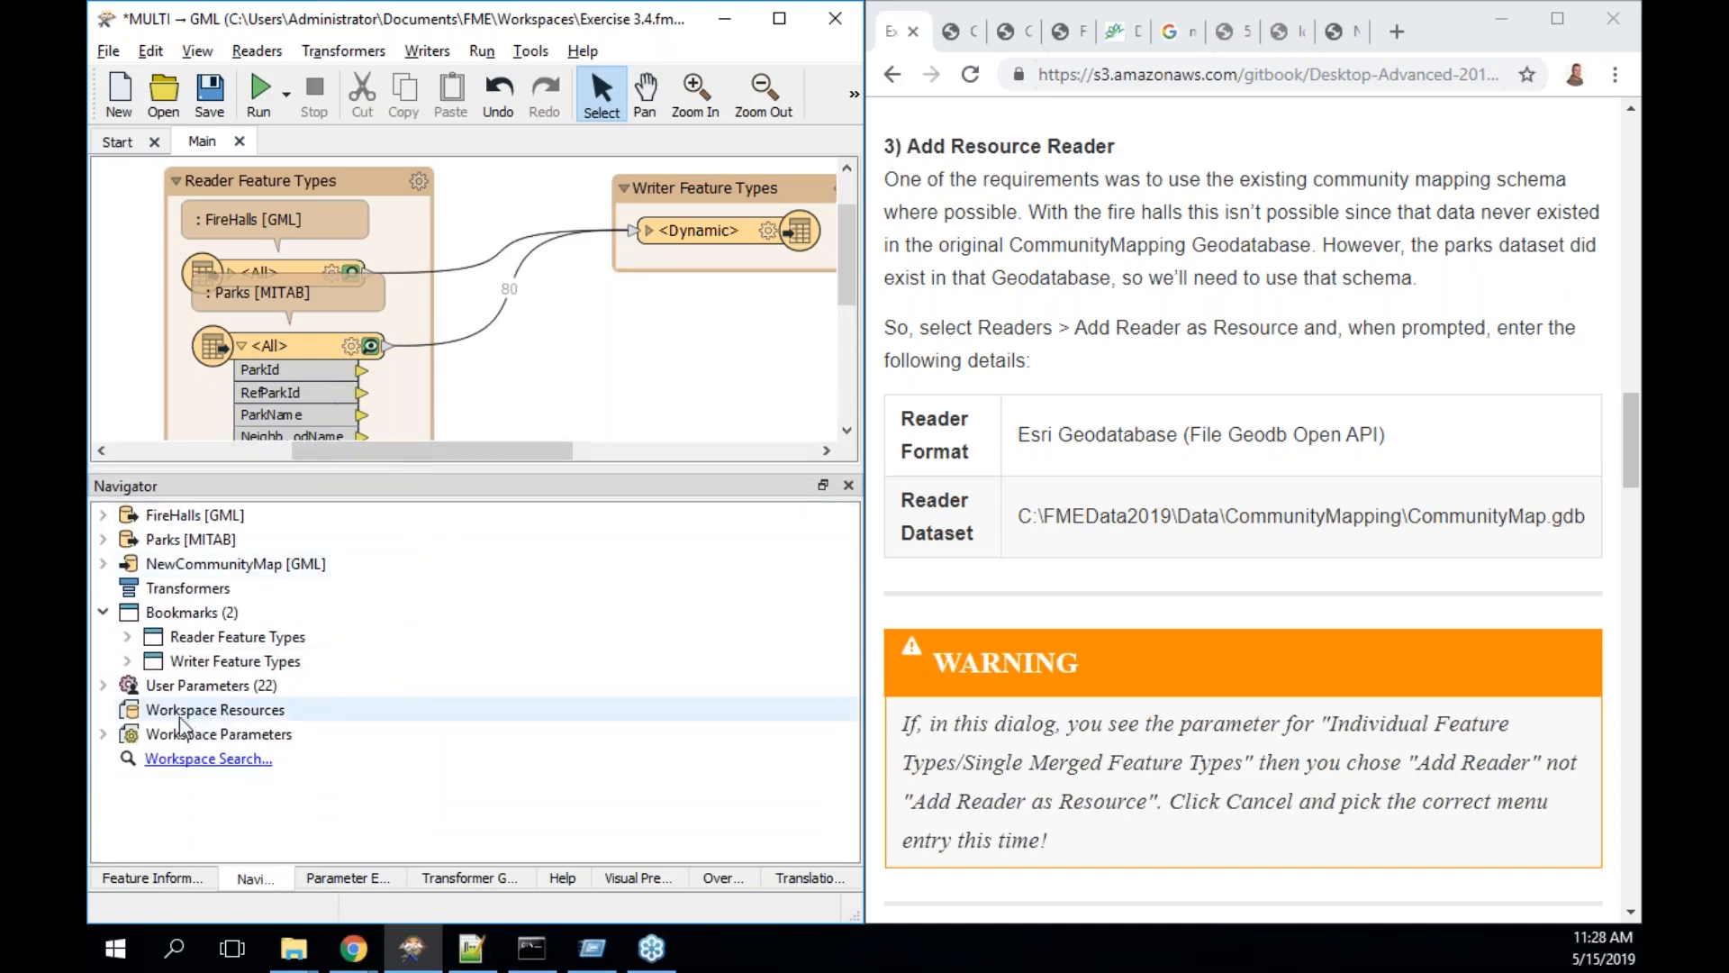
right_click(214, 712)
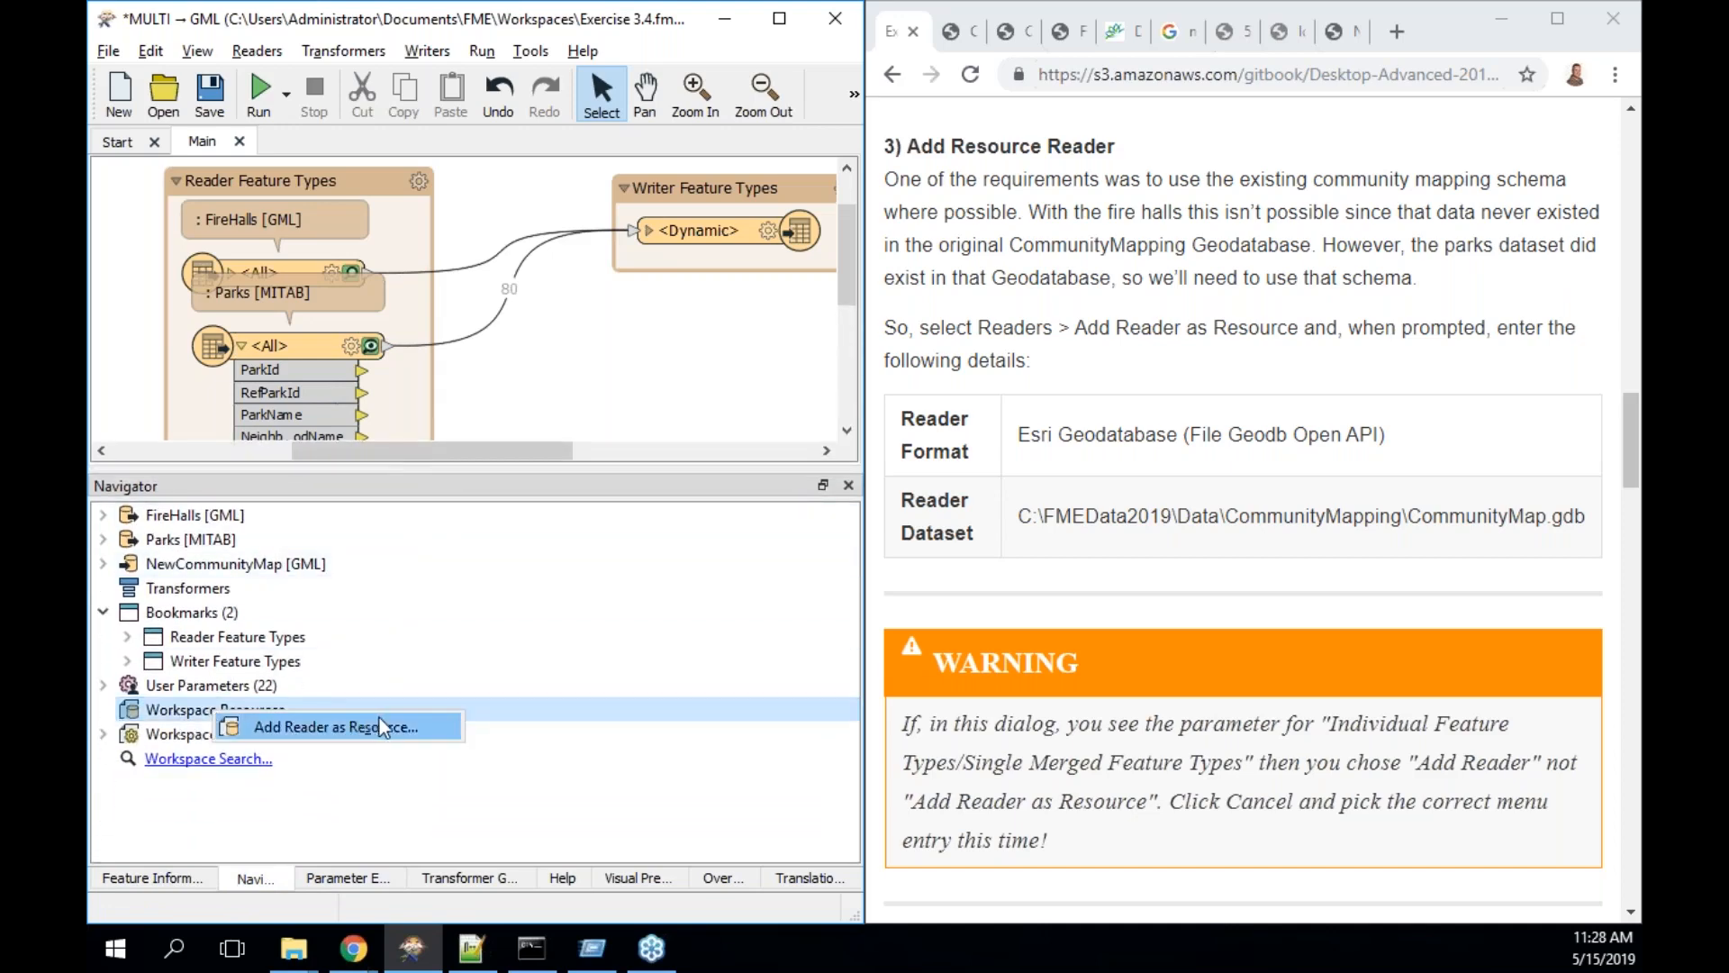
left_click(425, 728)
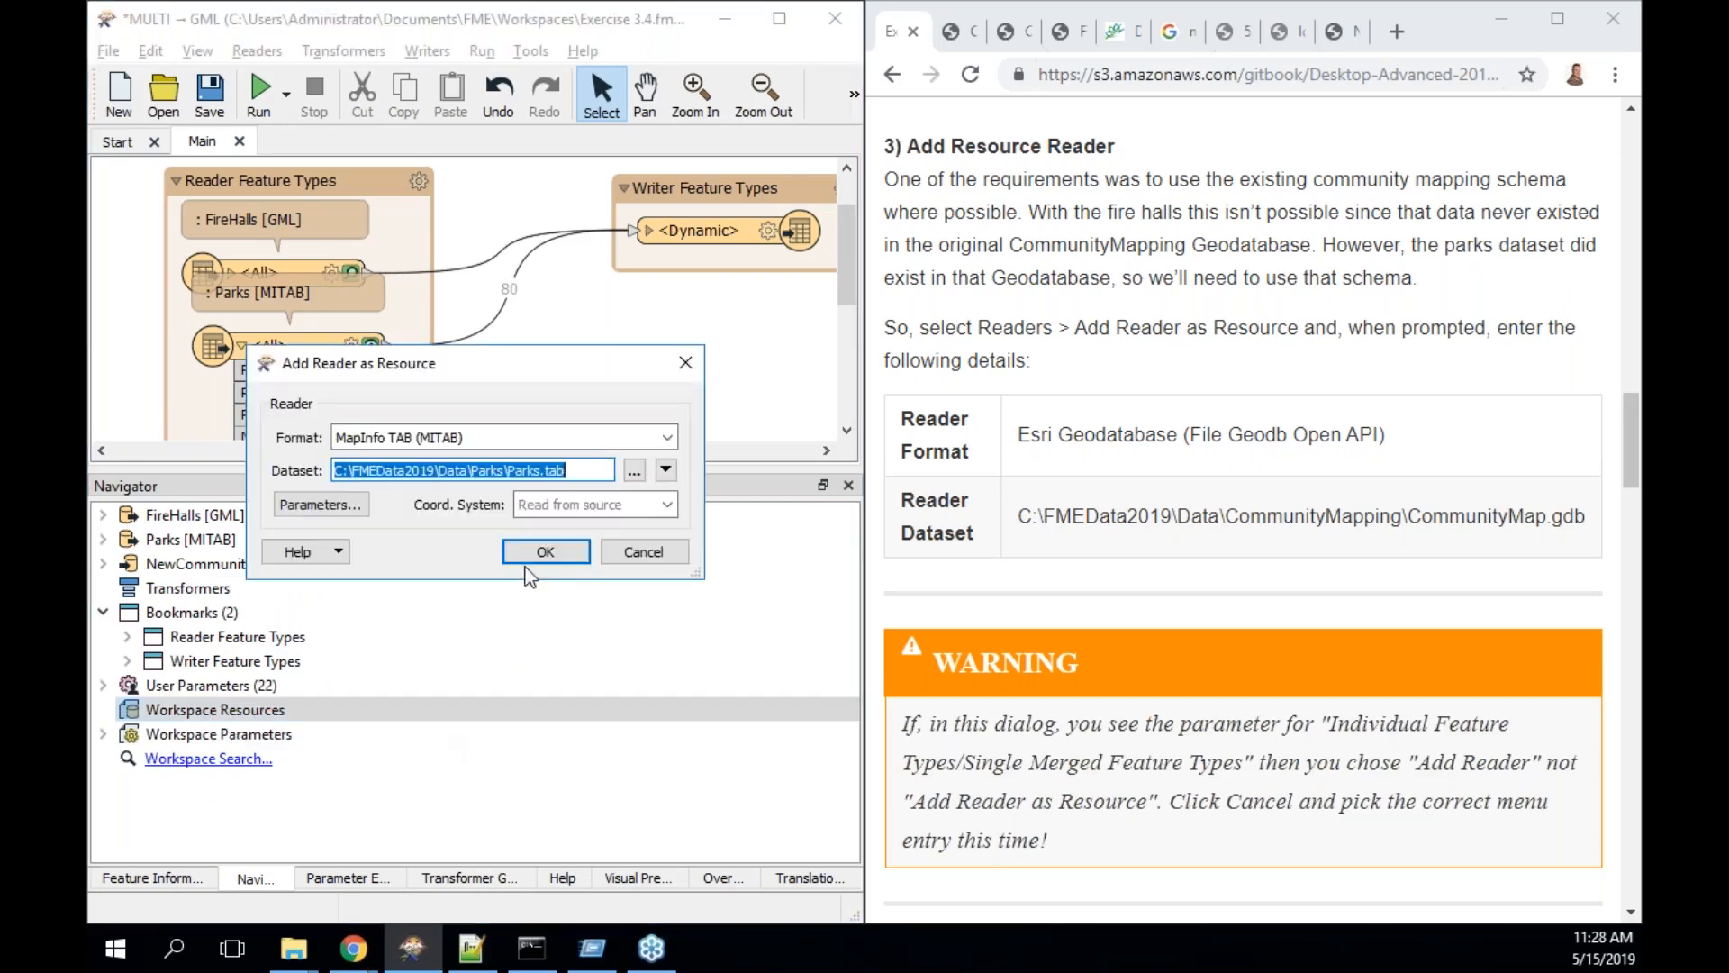
left_click(533, 434)
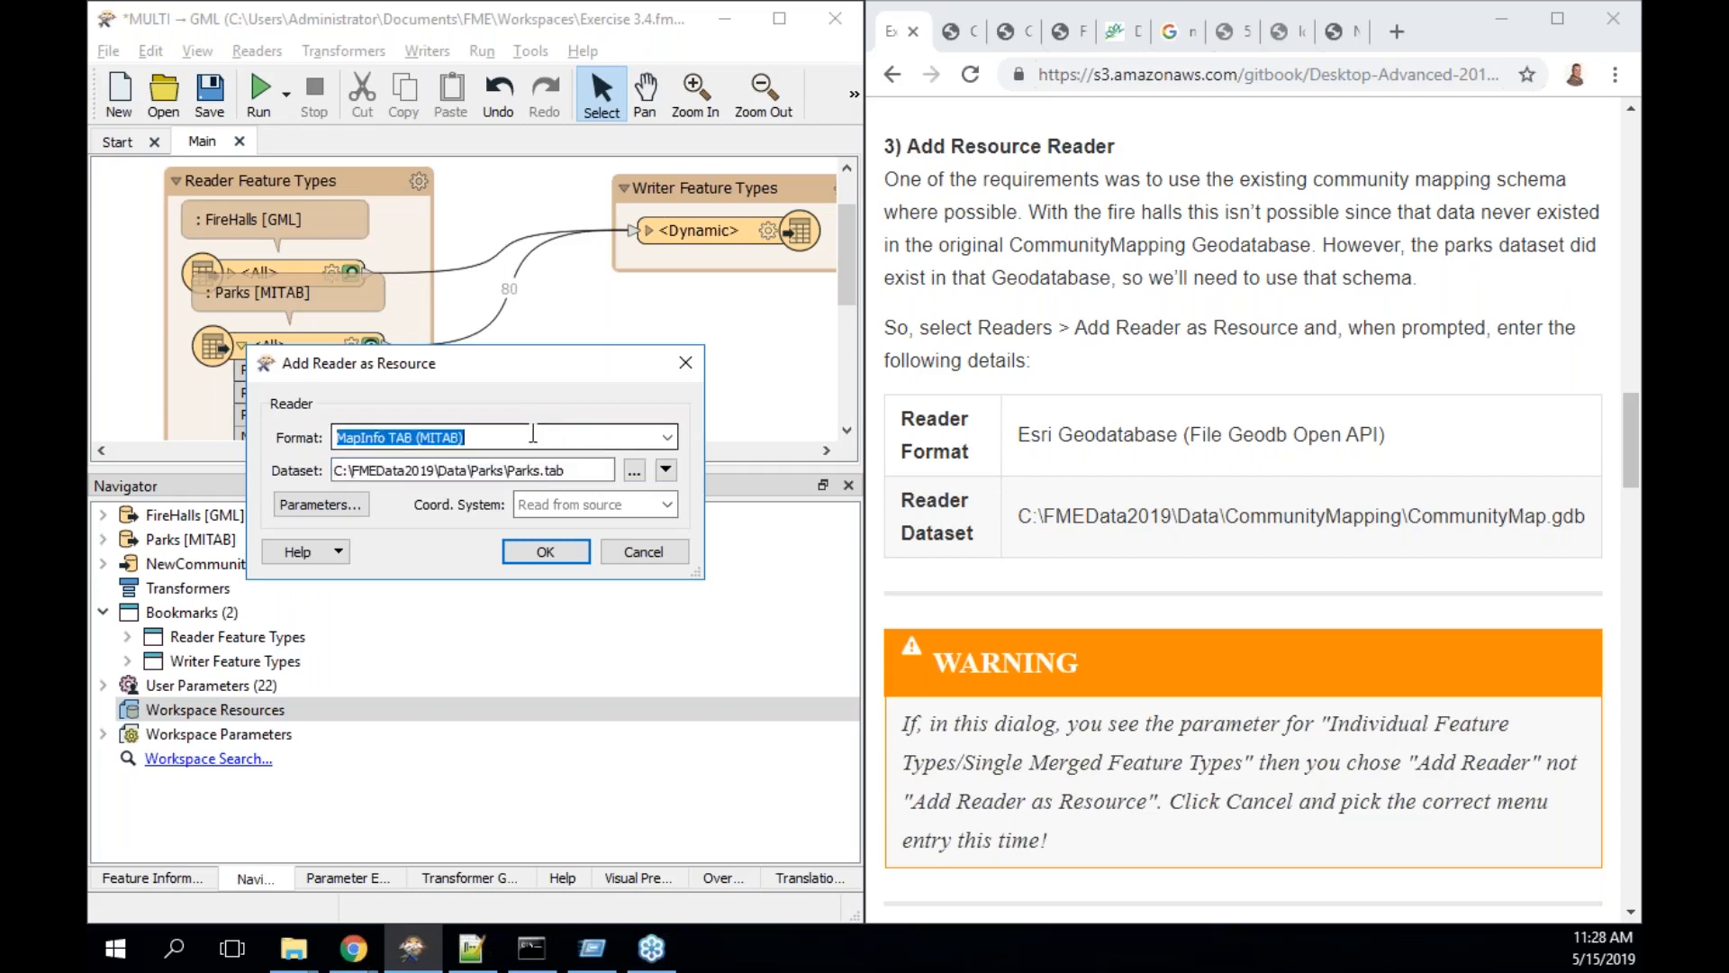
type("open api")
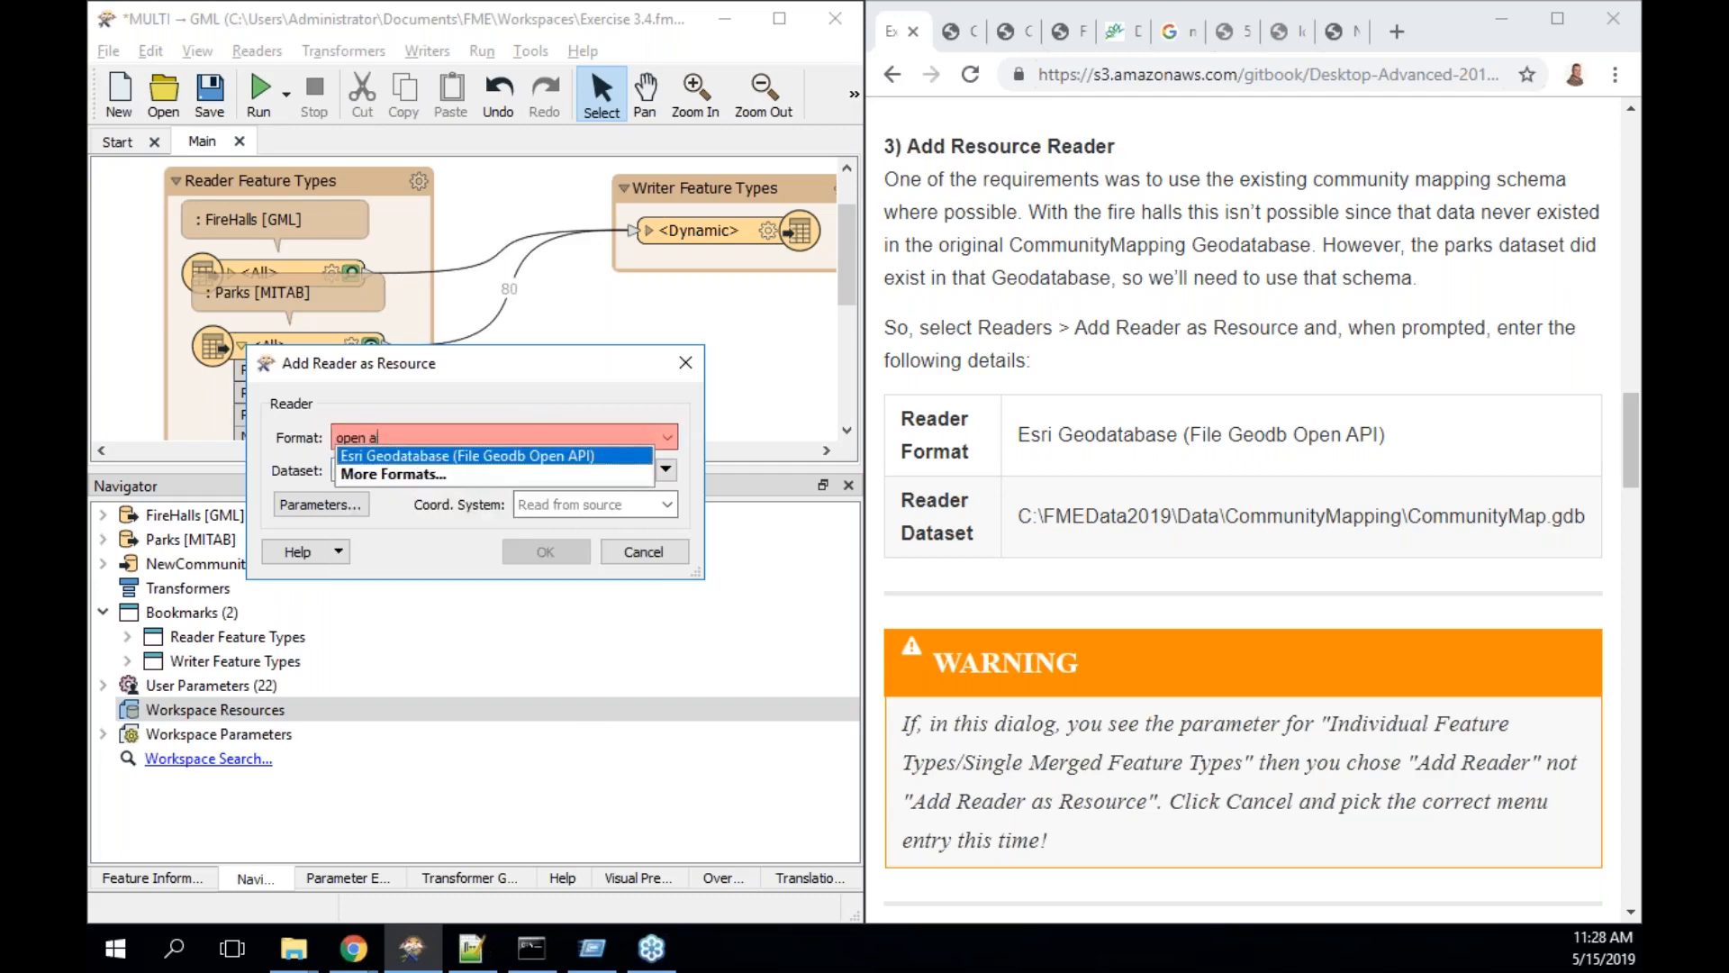
left_click(551, 456)
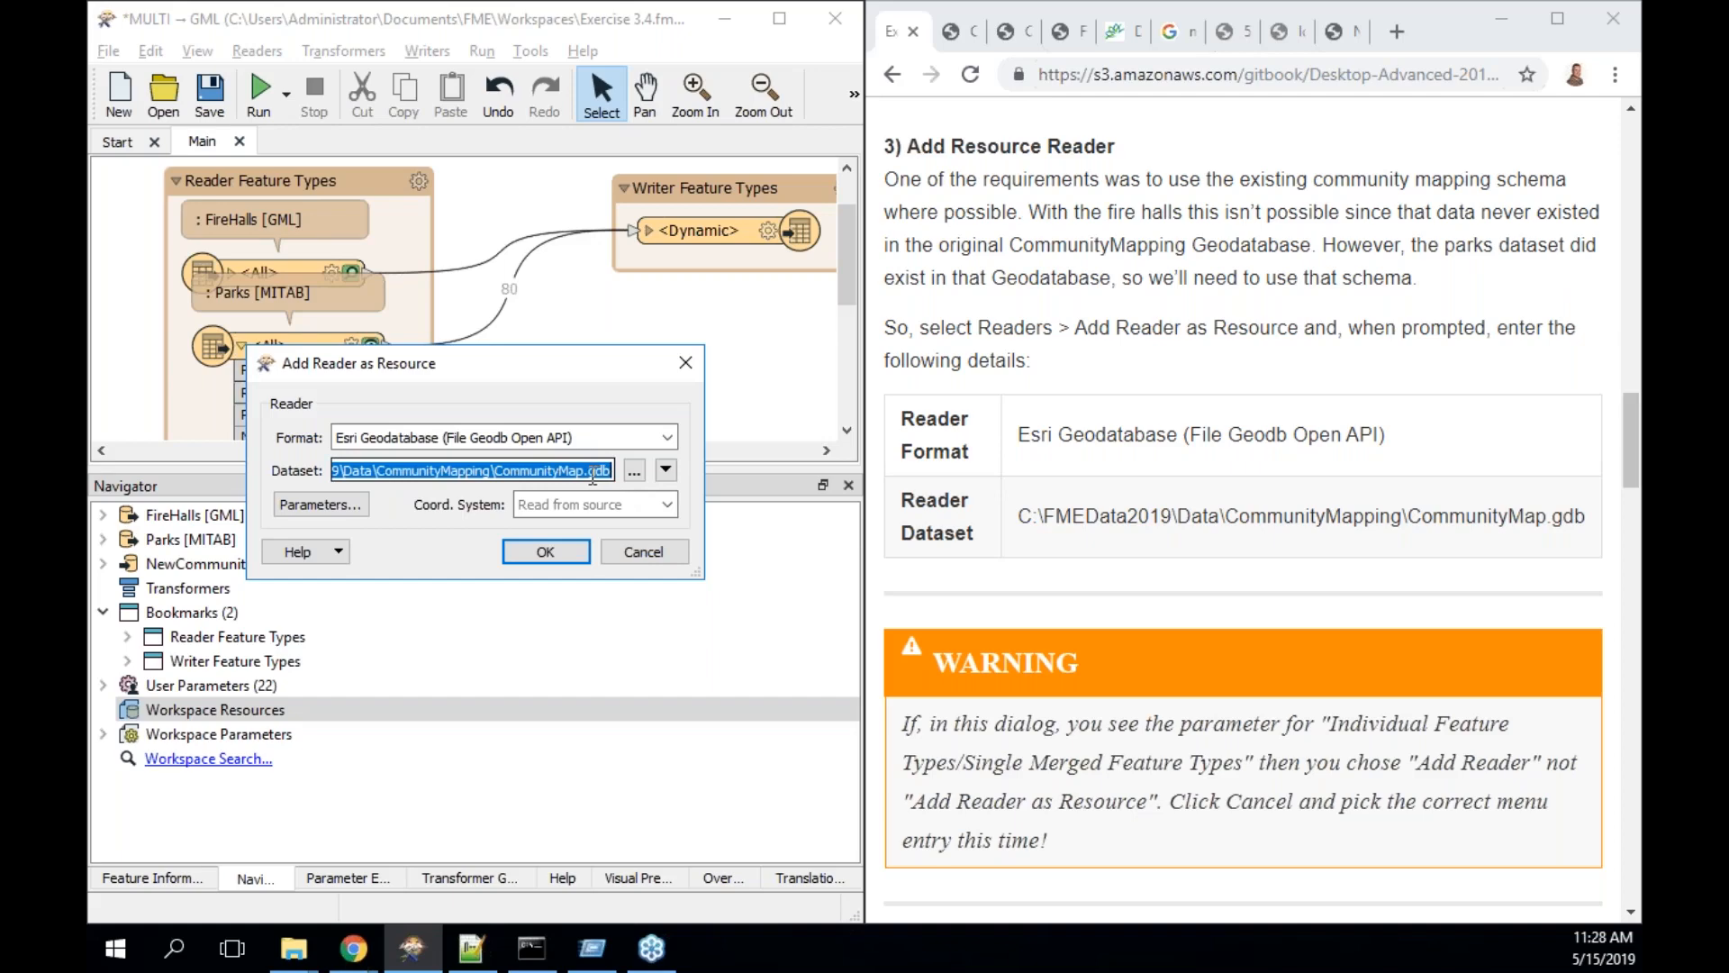
left_click(331, 508)
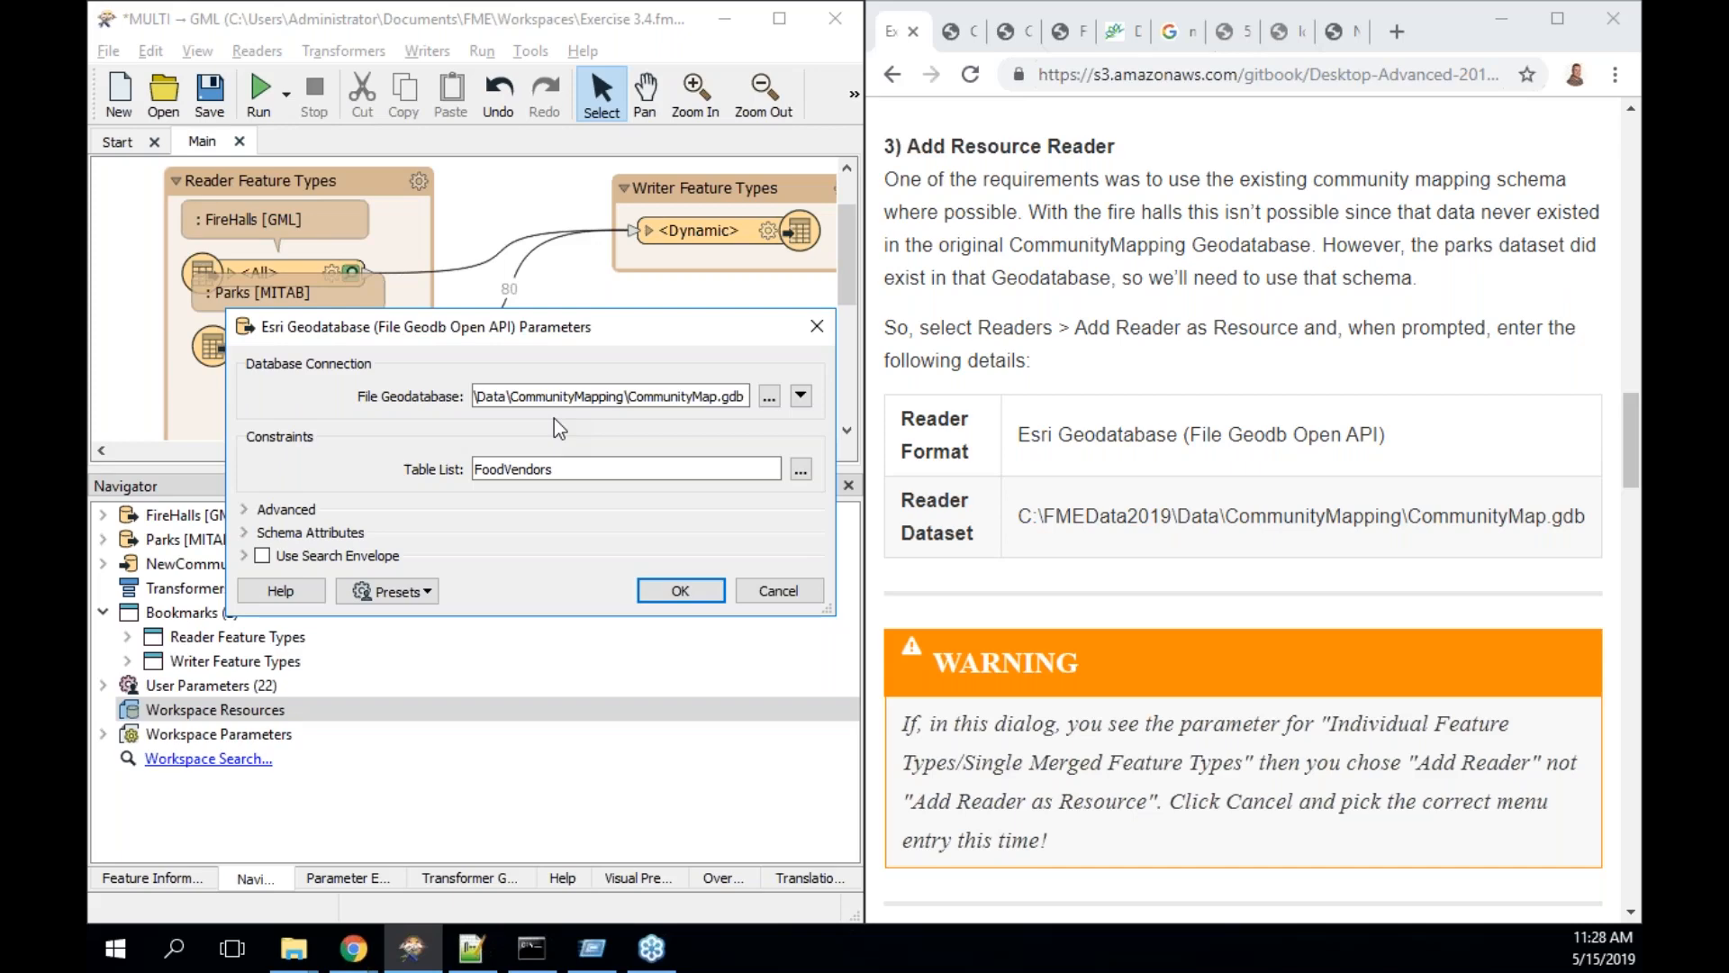
double_click(570, 467)
key("Delete")
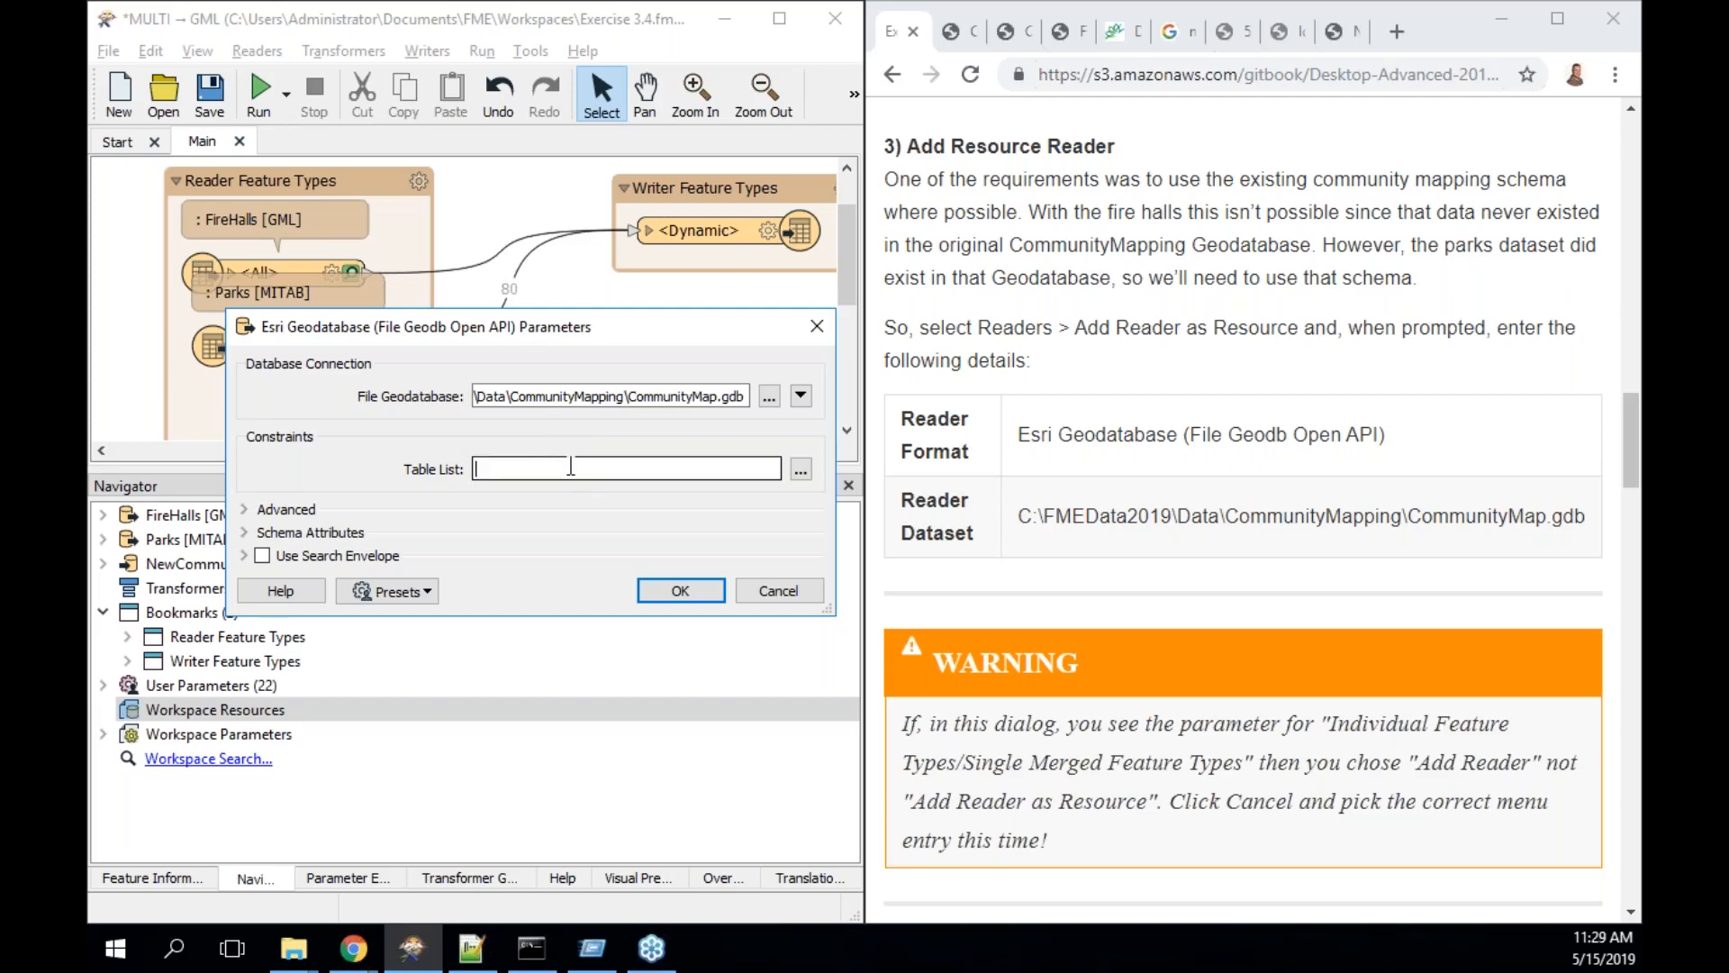
left_click(677, 590)
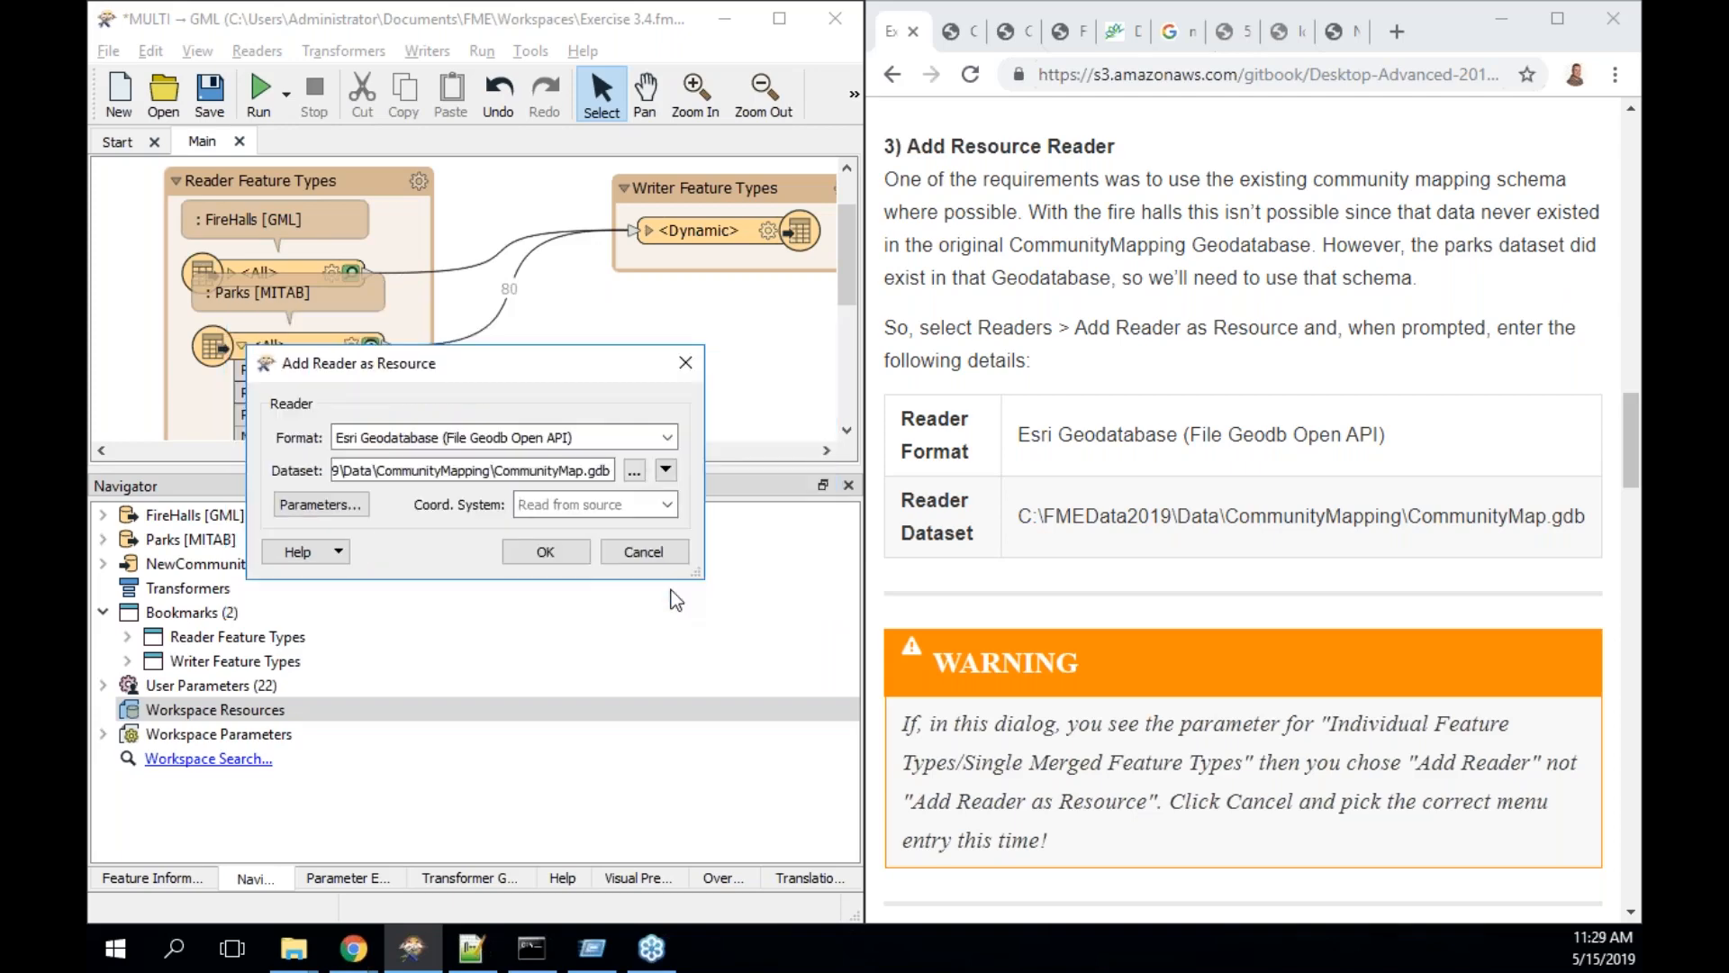
left_click(329, 505)
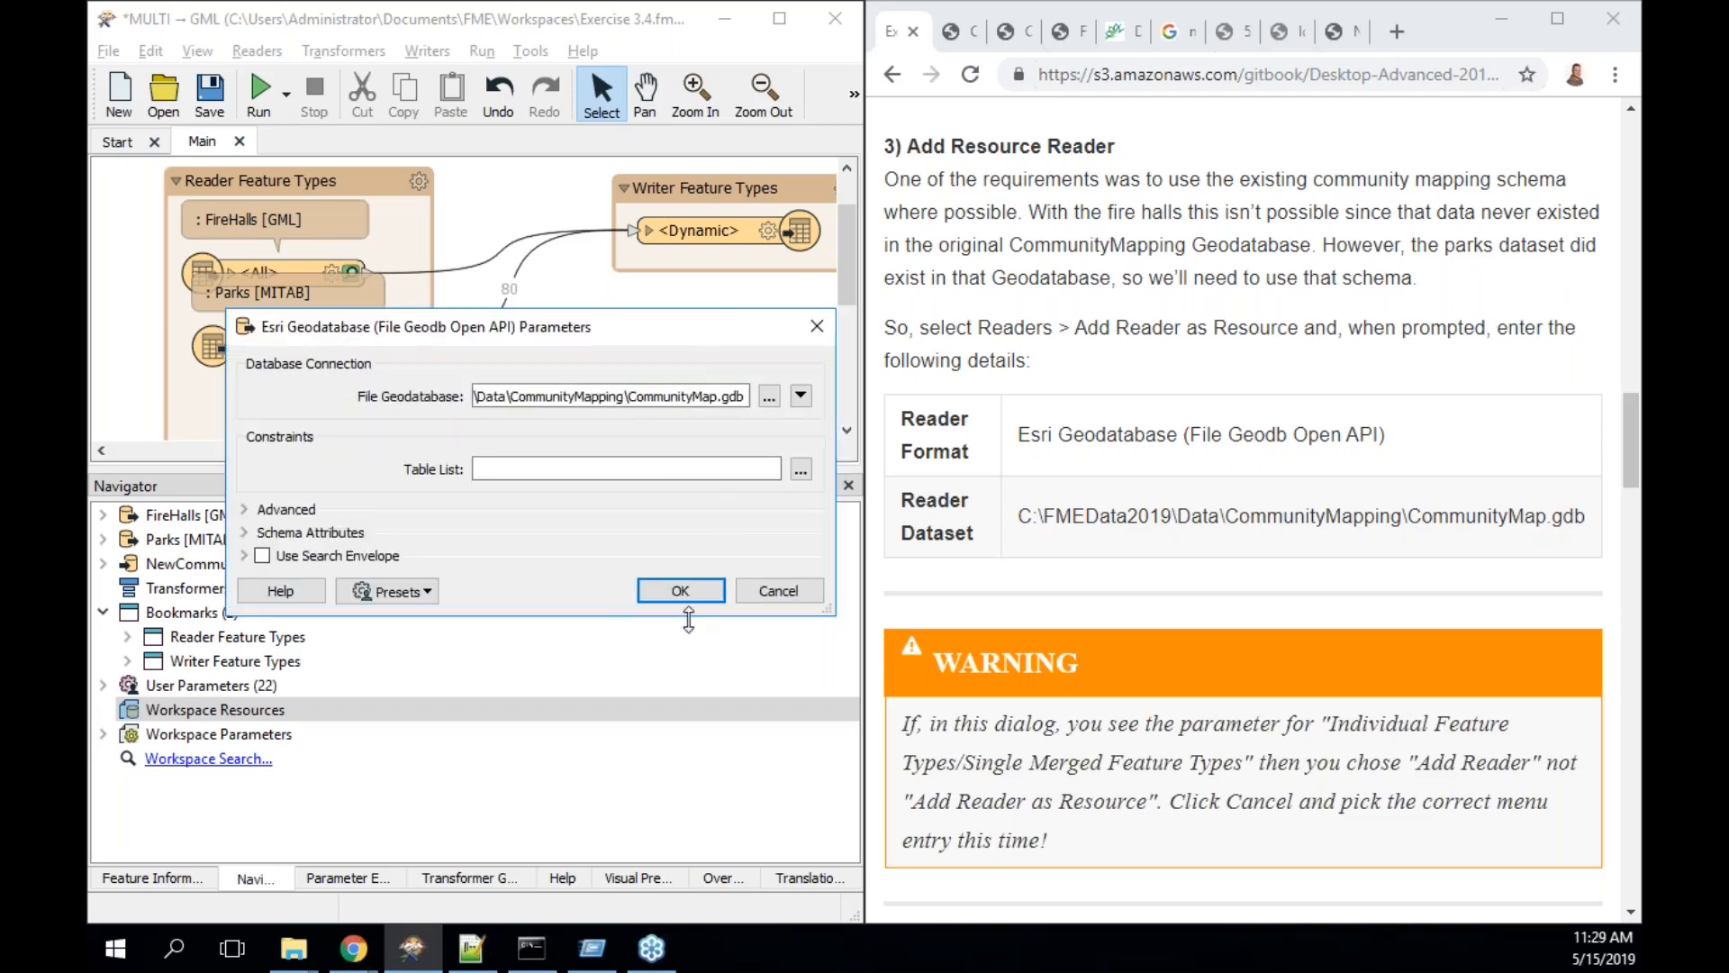
left_click(680, 590)
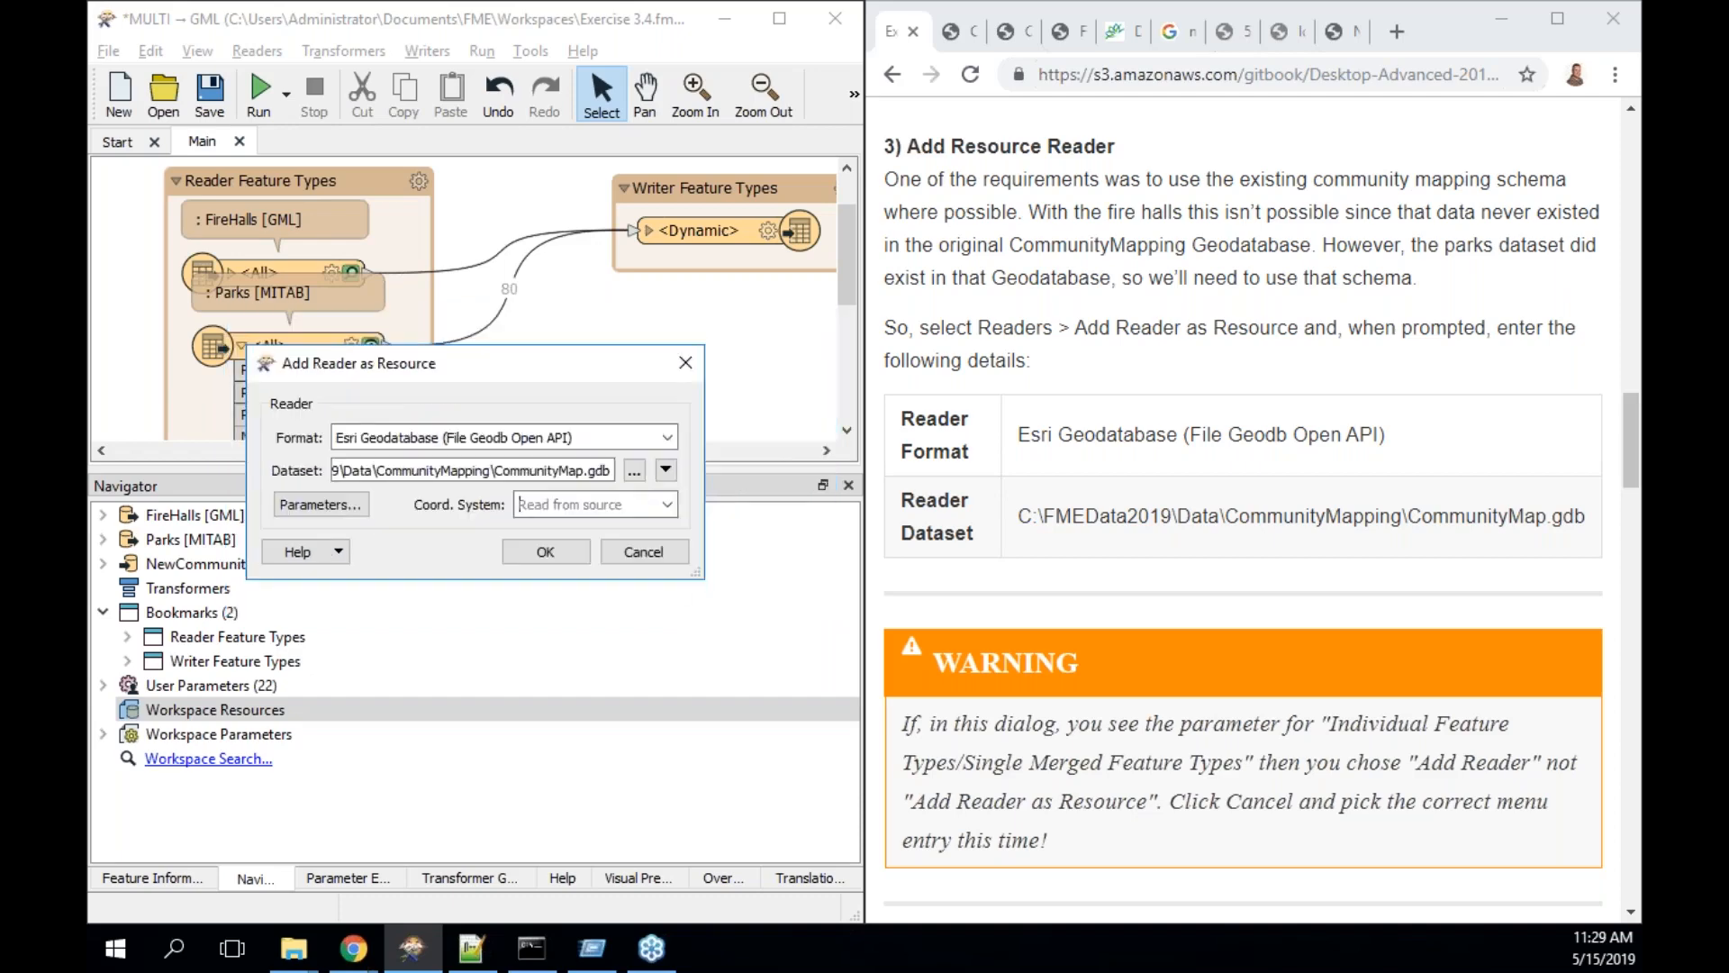
left_click(545, 551)
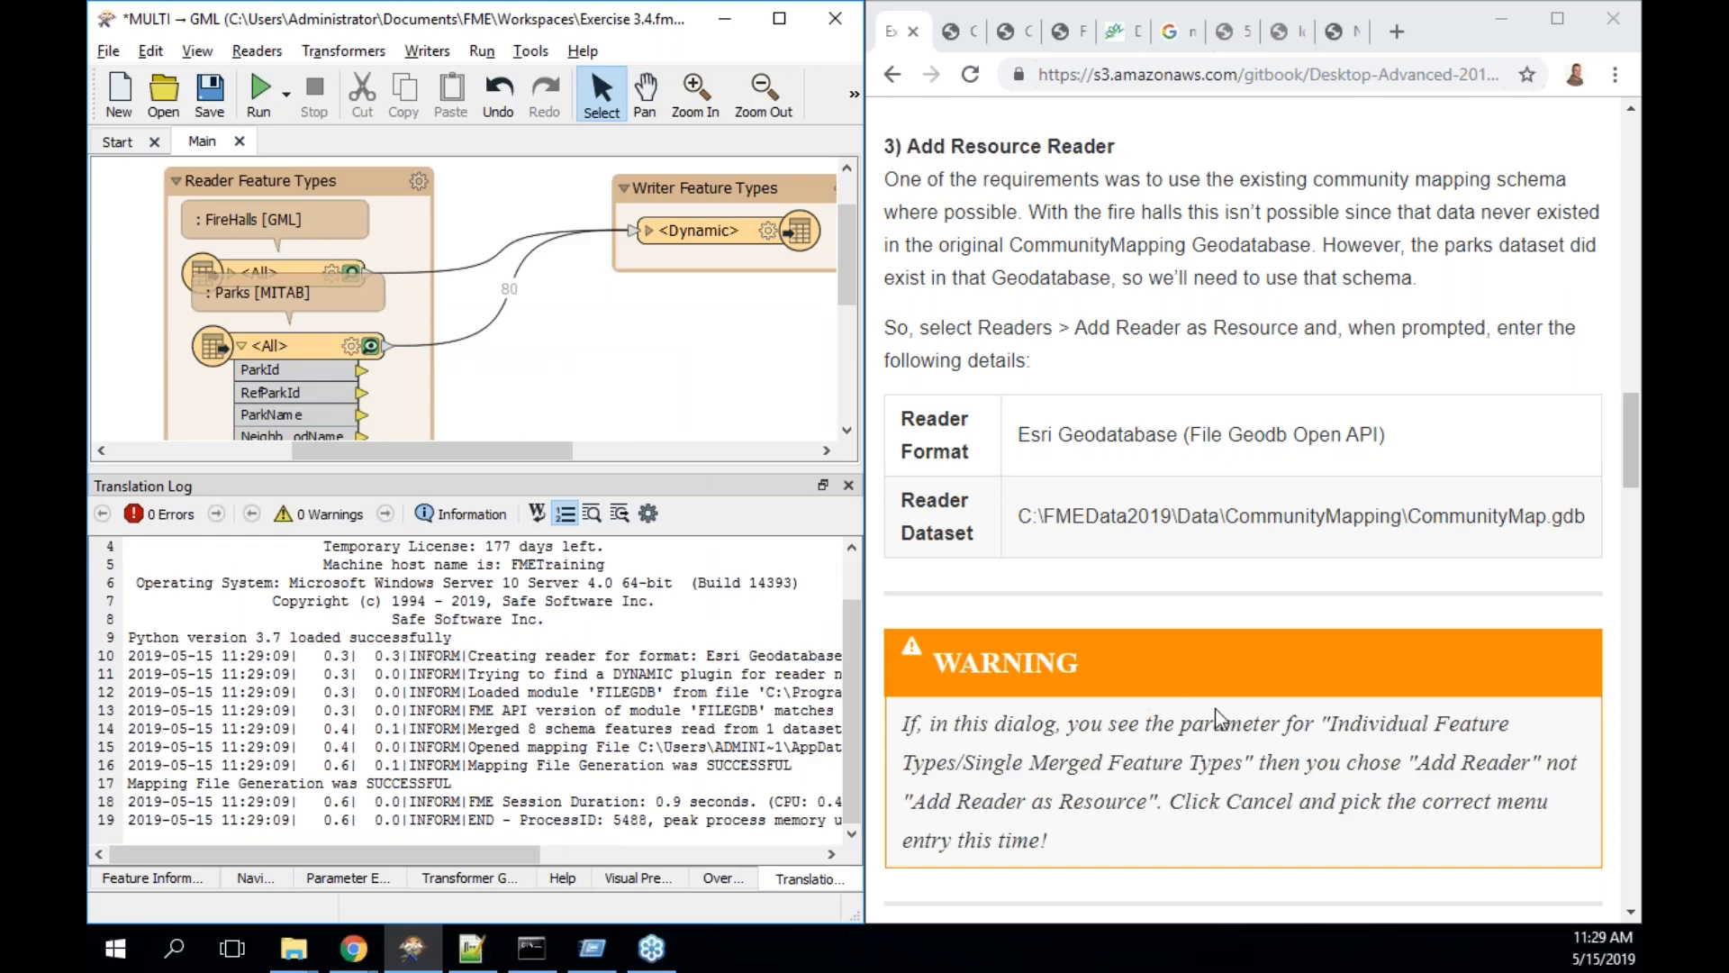
scroll(1156, 703, "down", 3)
scroll(1220, 718, "down", 3)
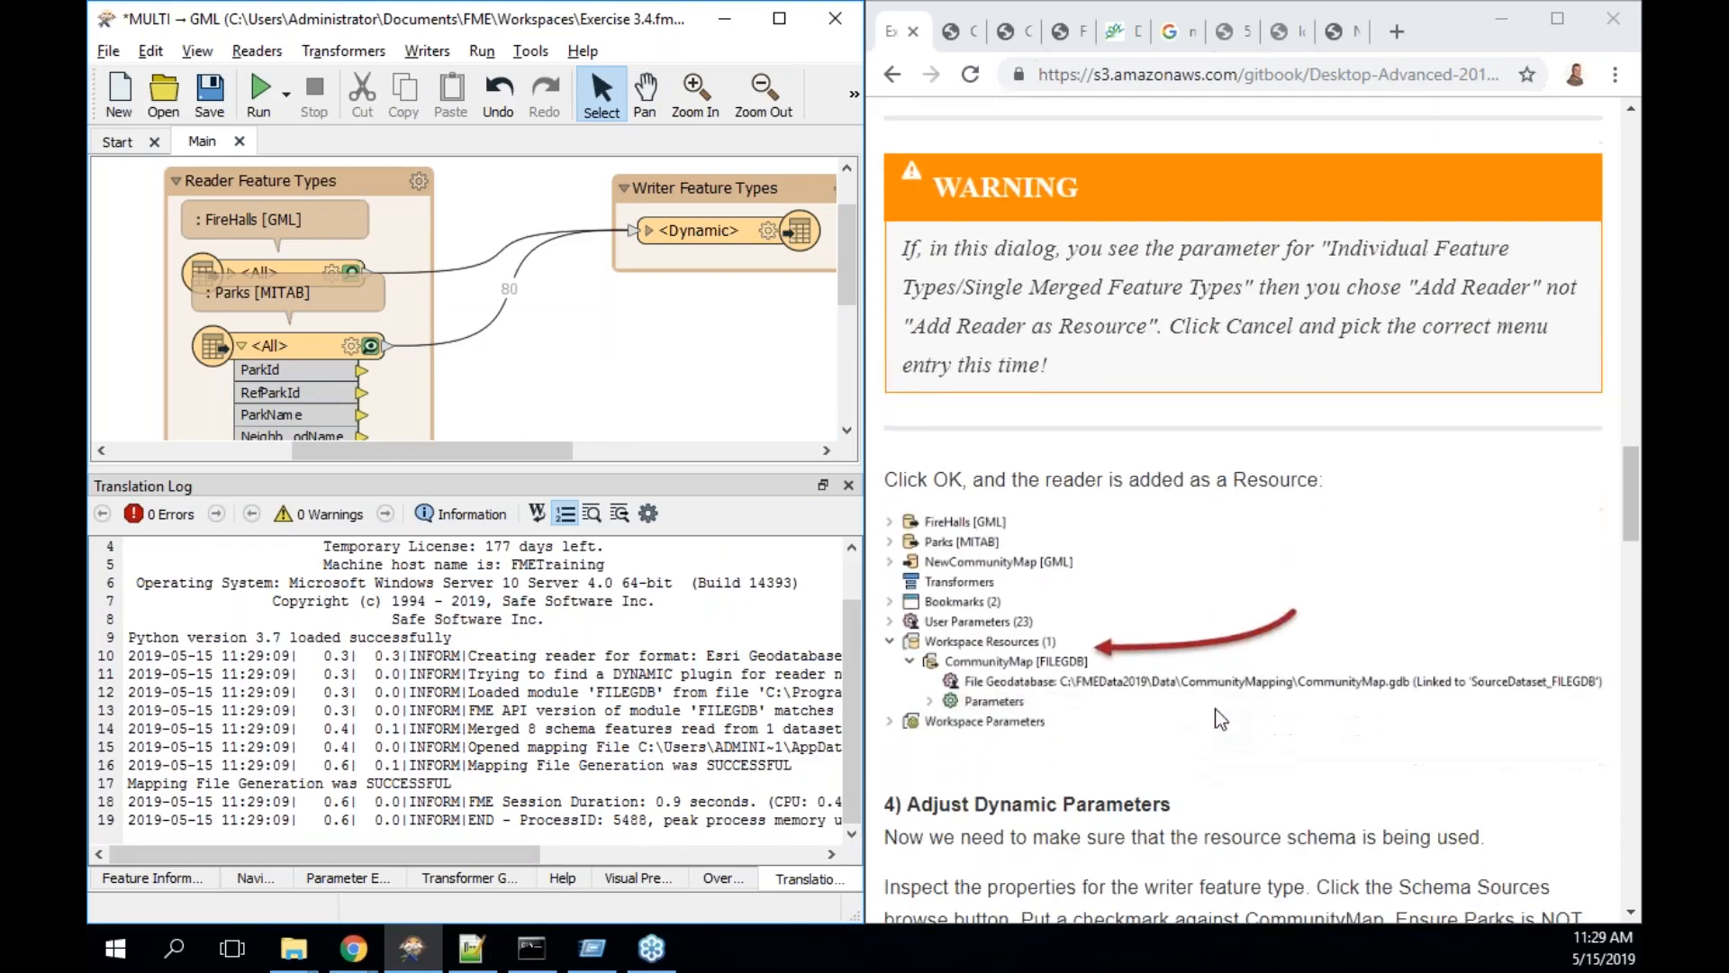
scroll(1220, 718, "down", 3)
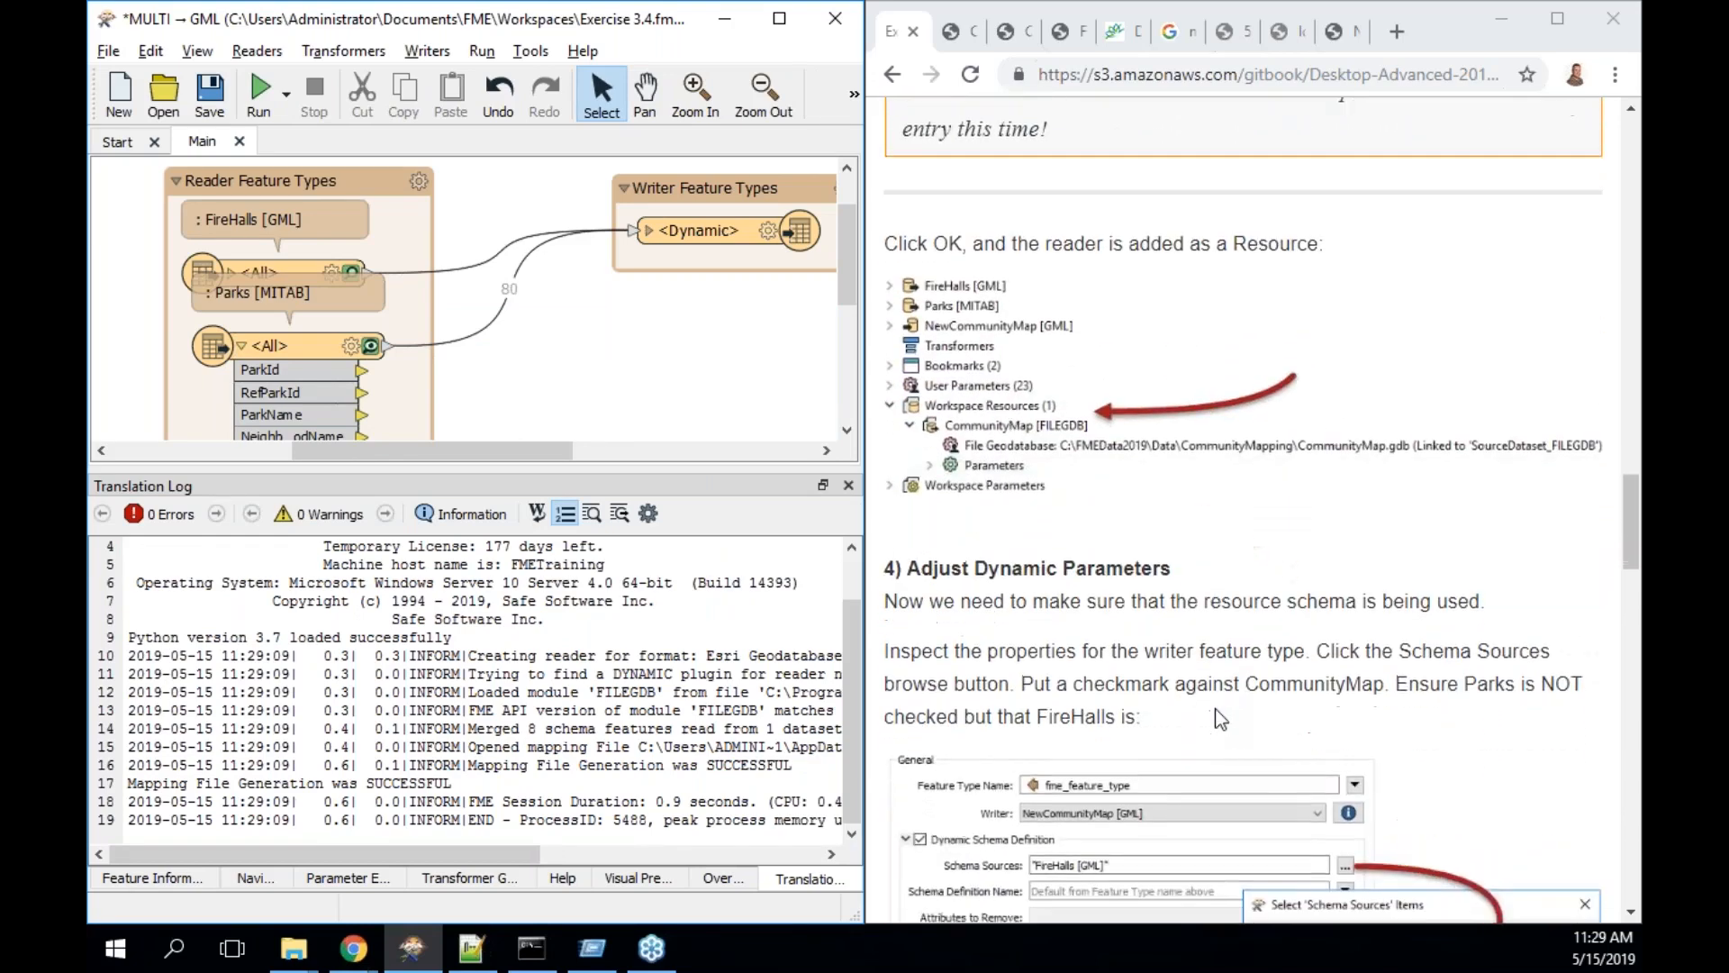
scroll(1220, 718, "down", 3)
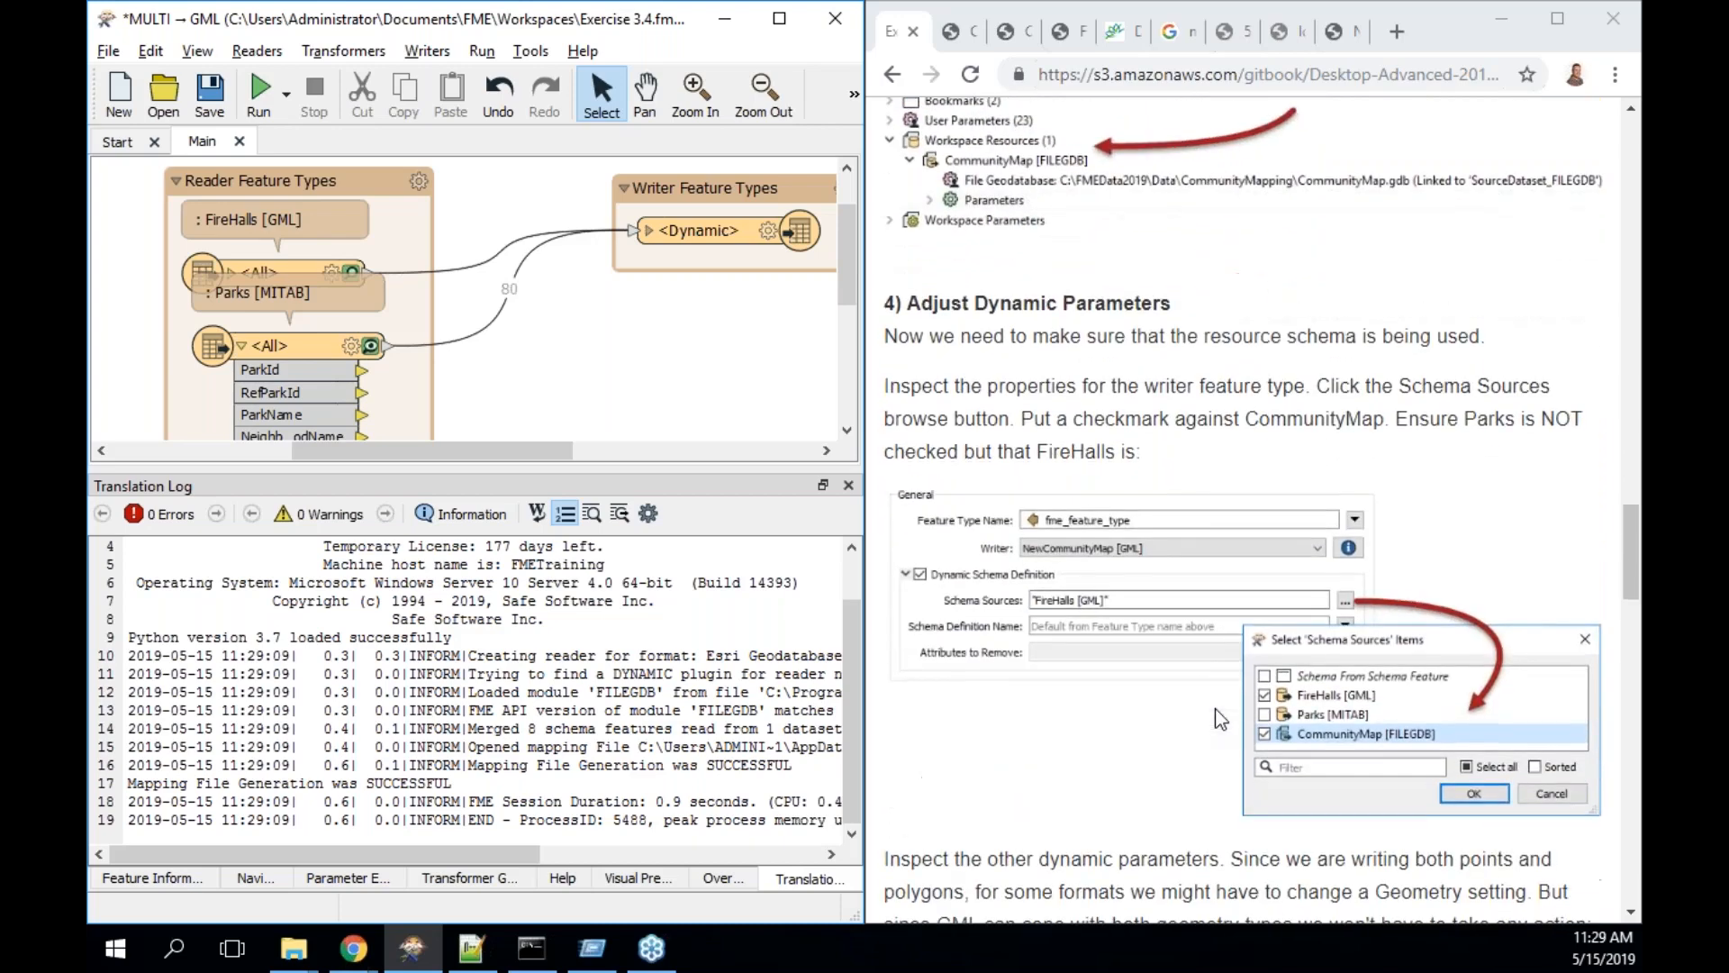
- Set the <Dynamic> writer's schema sources to FireHalls and CommunityMap [FILEGDB], excluding Parks
double_click(694, 231)
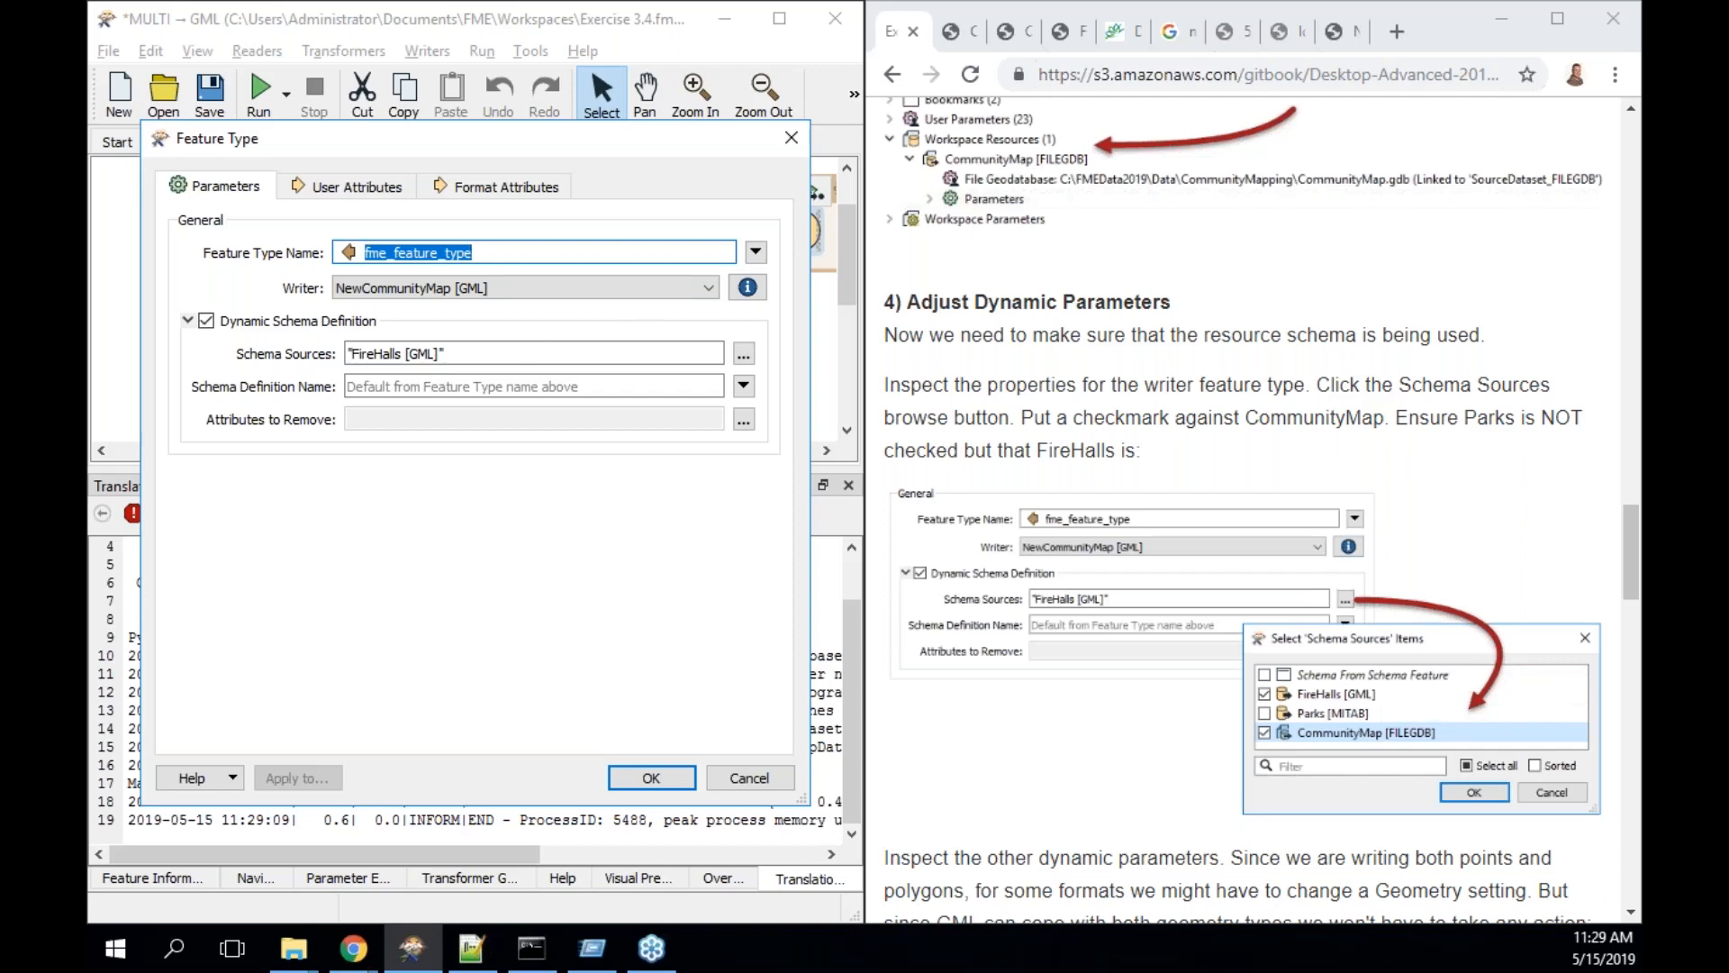
left_click_drag(613, 150, 1068, 139)
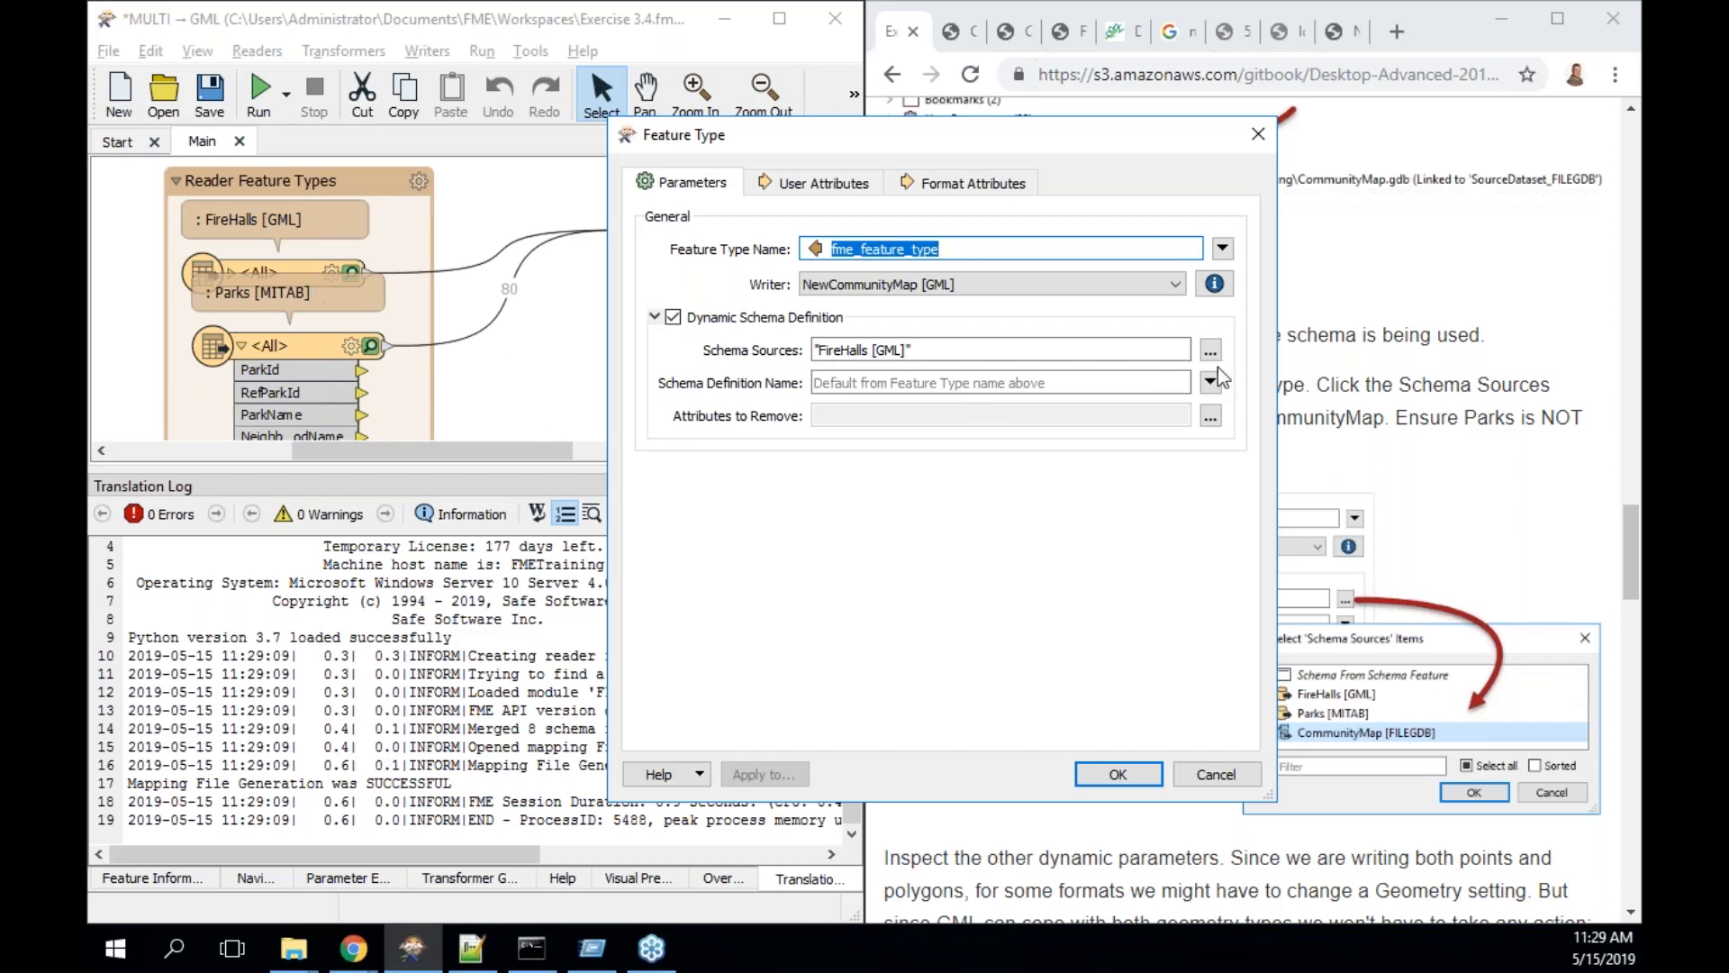
left_click_drag(1142, 131, 916, 138)
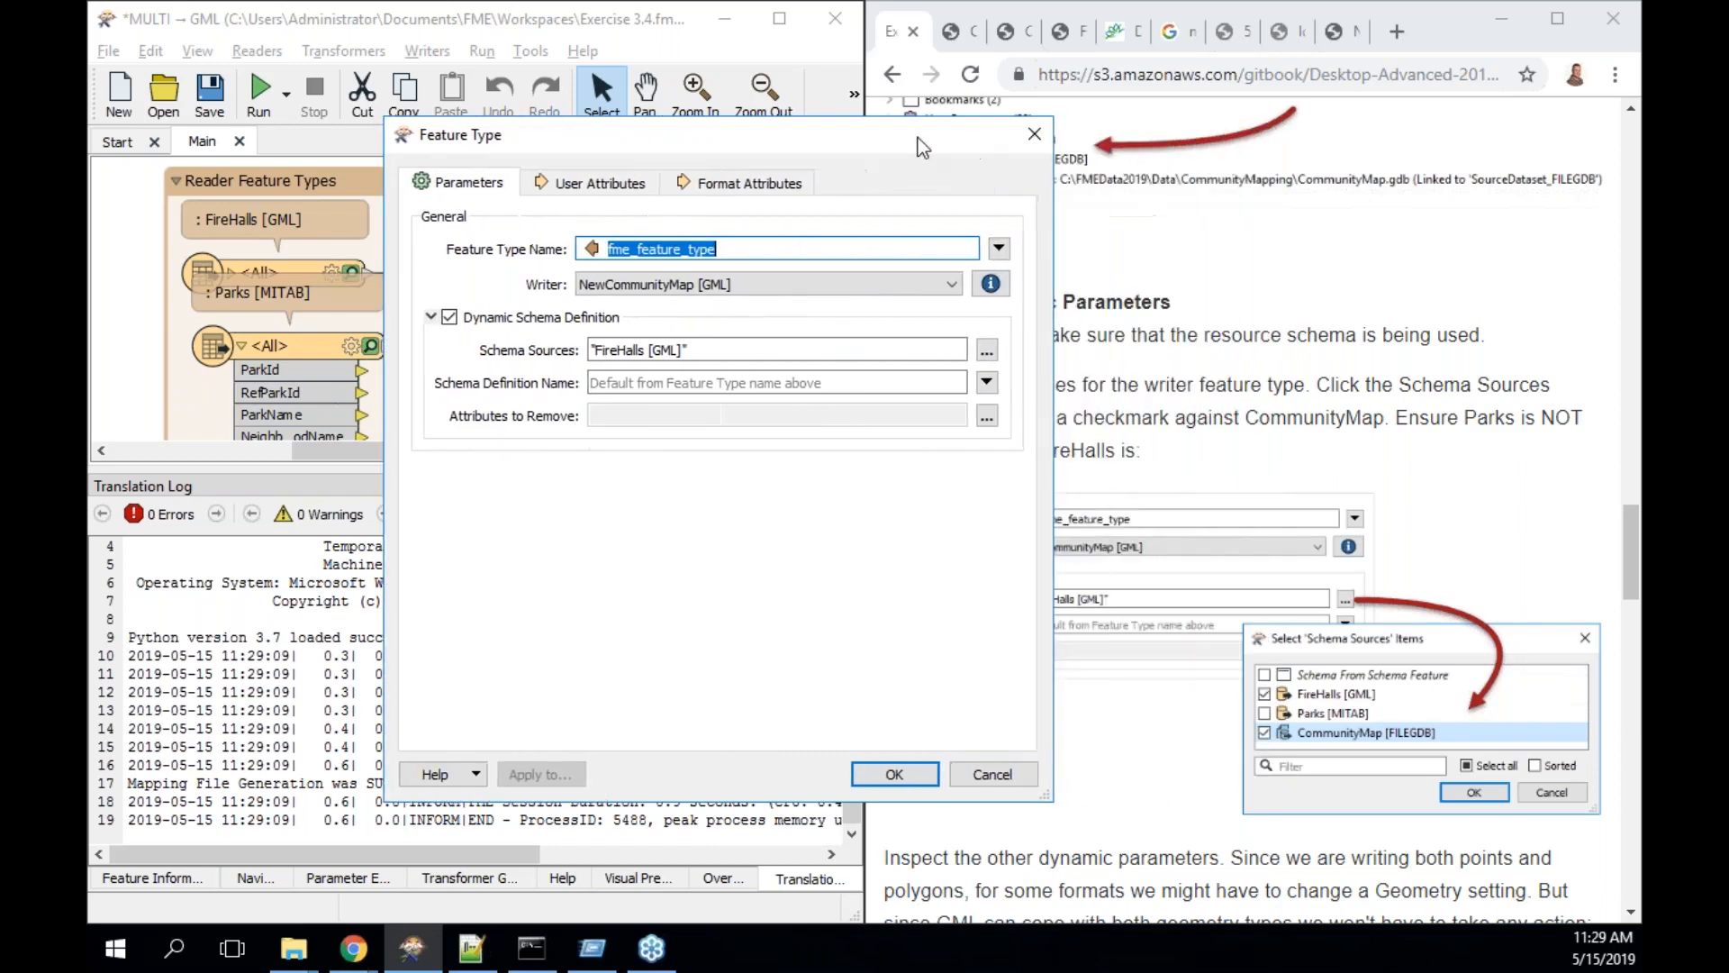
left_click(987, 352)
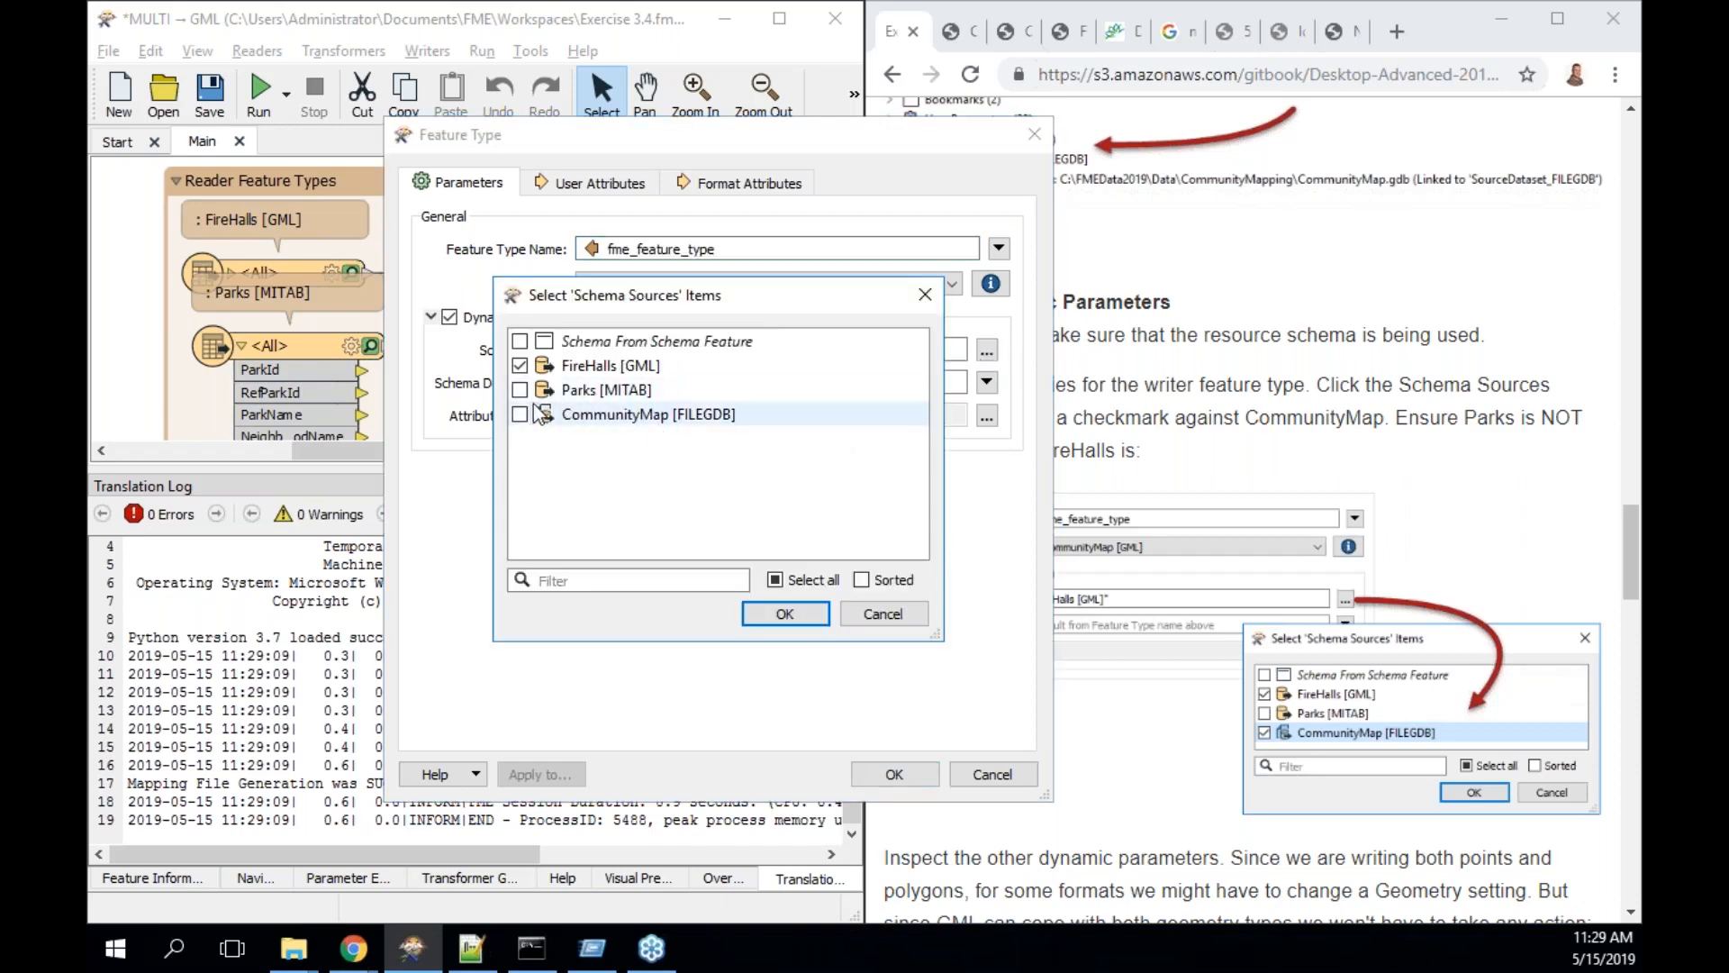
left_click(520, 414)
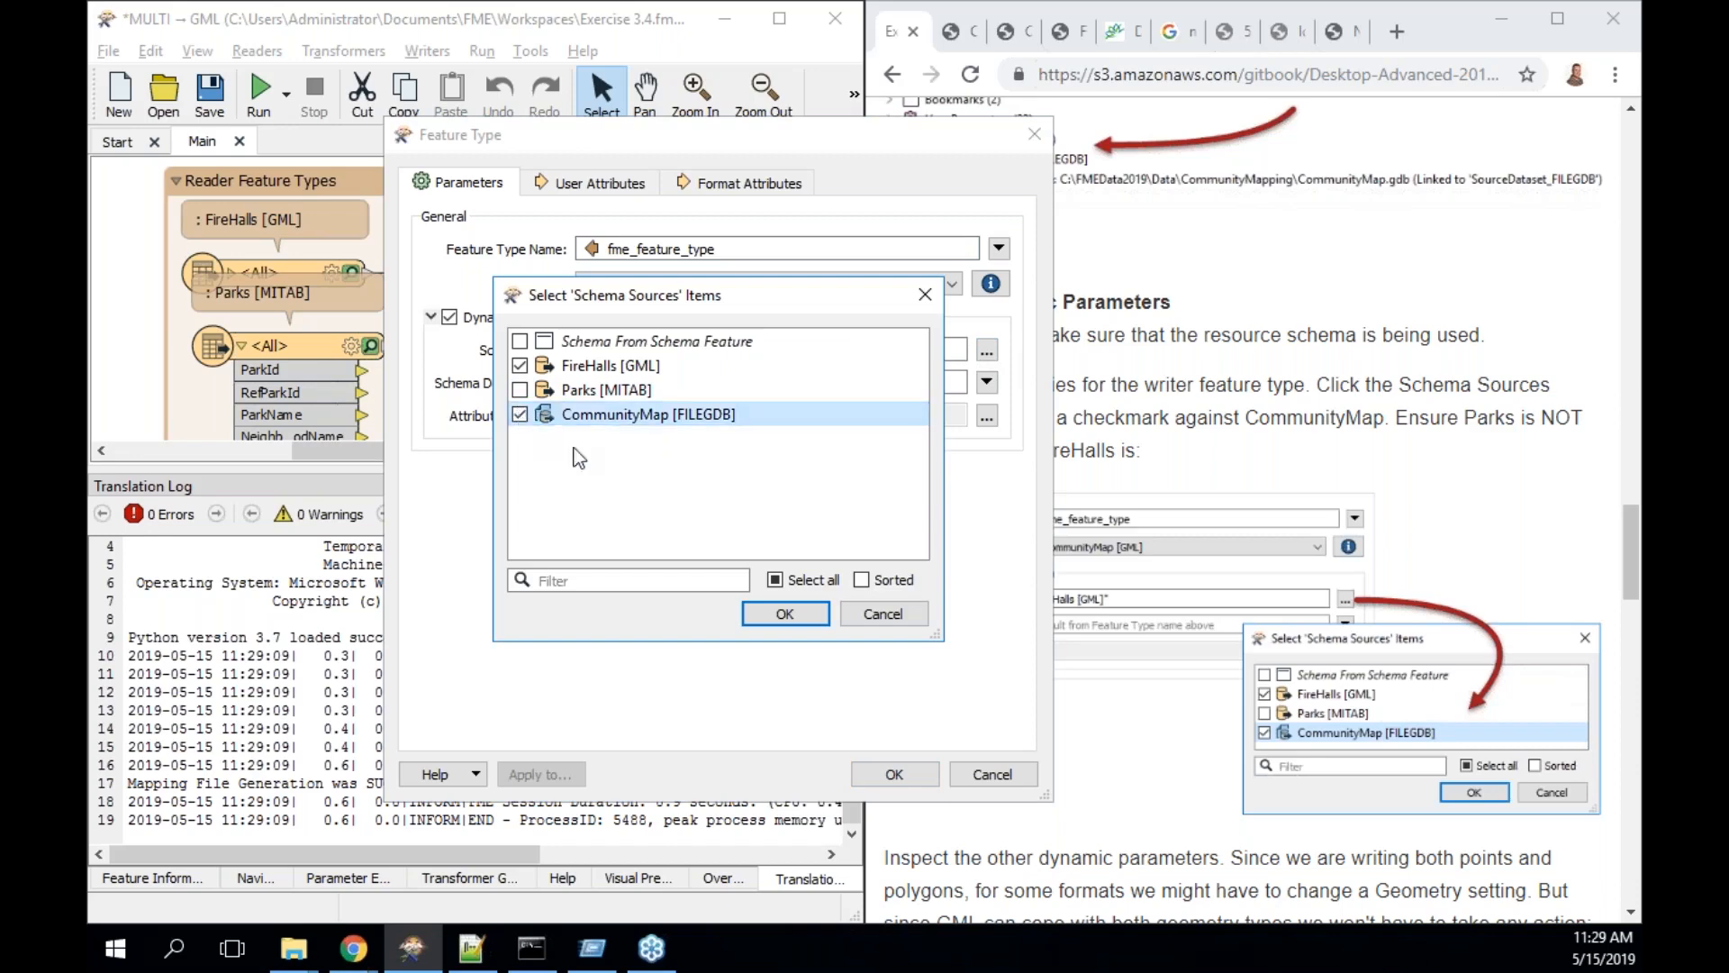
left_click(610, 374)
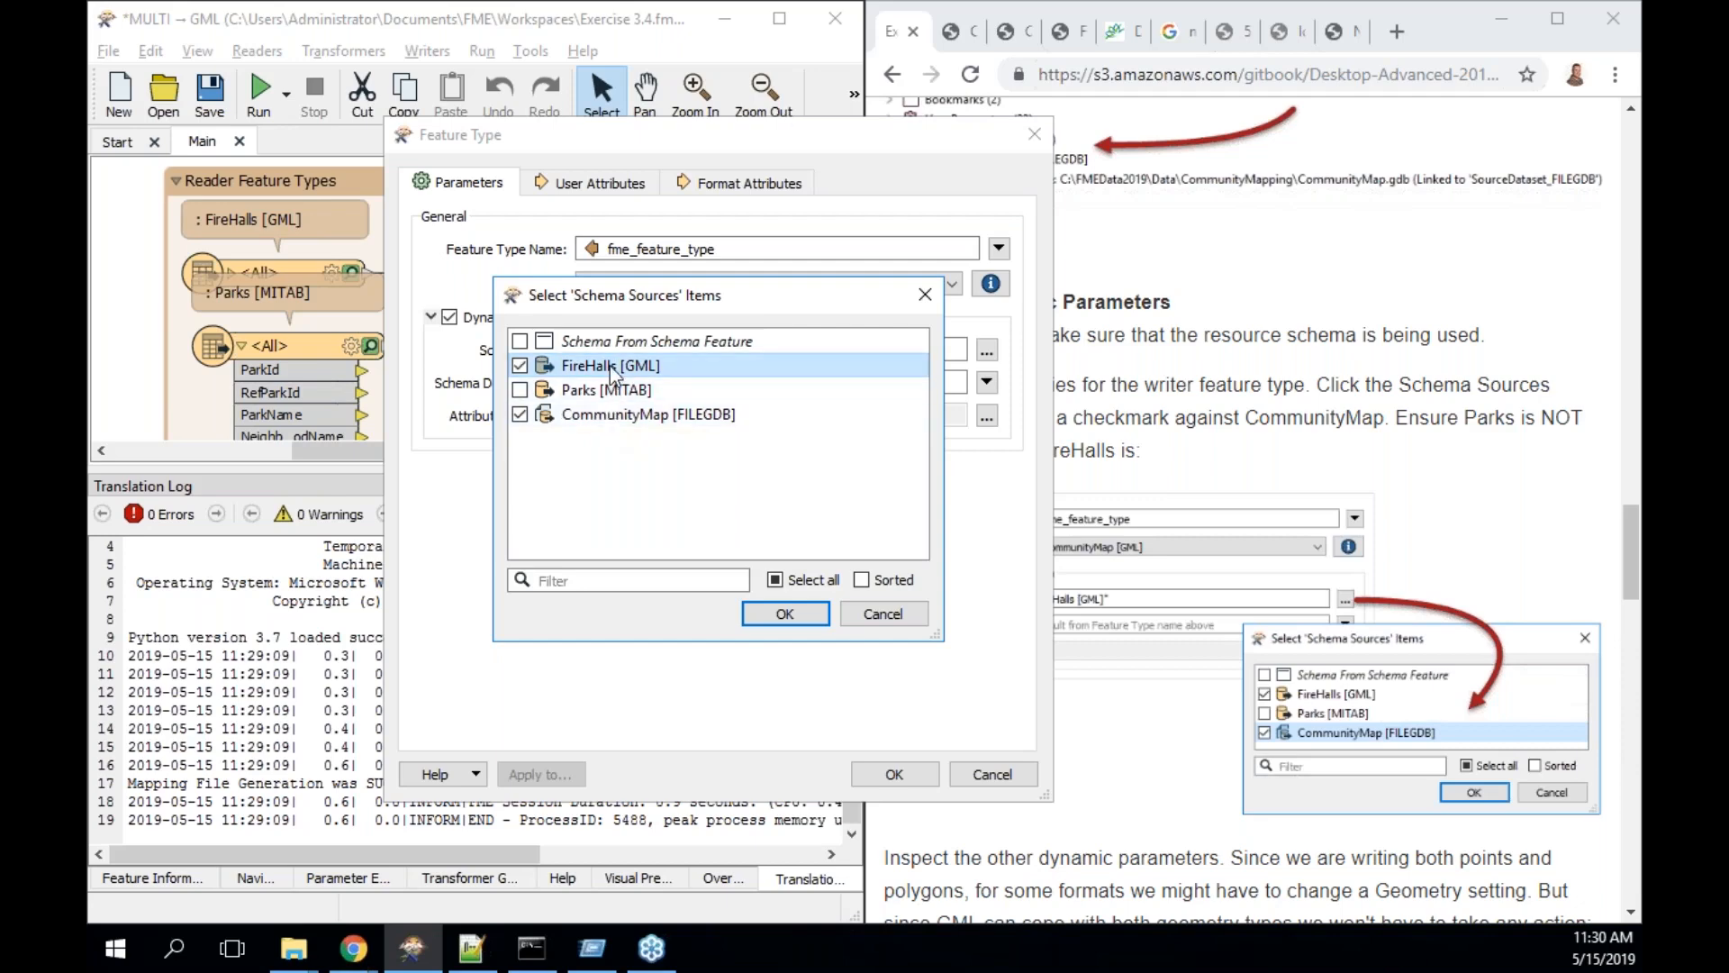
left_click(793, 608)
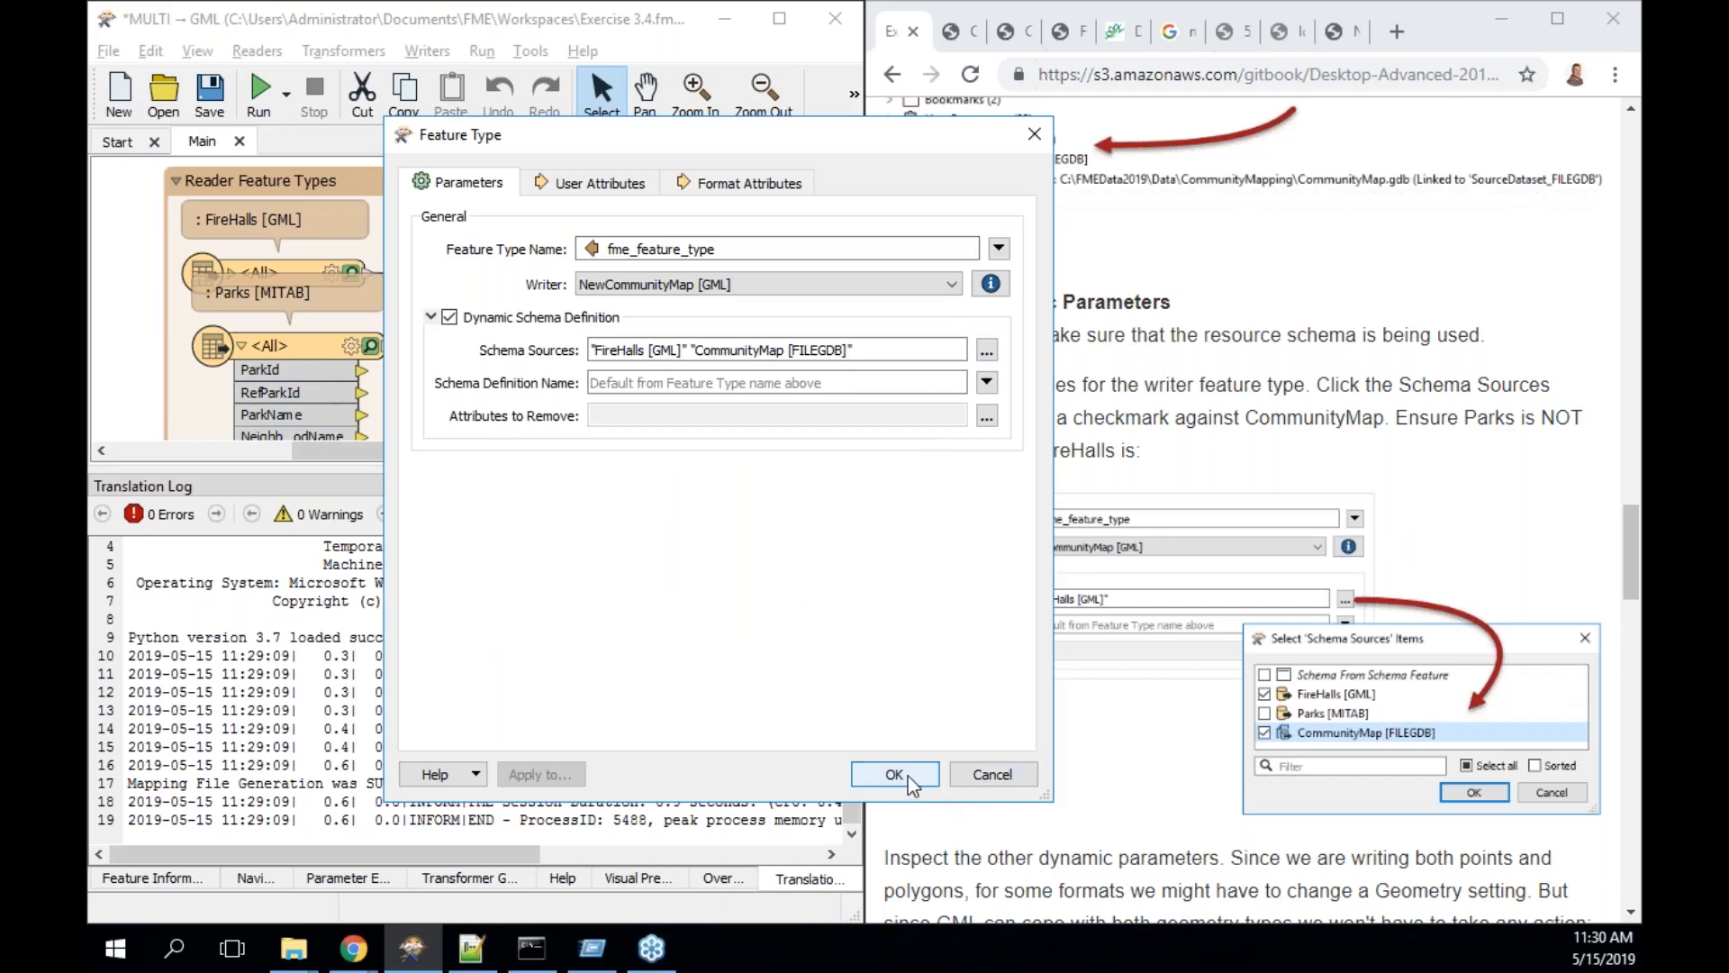
left_click(910, 776)
- Rerun the workspace to NewCommunityMap.gml and view the 8 FireHalls output features
scroll(1111, 758, "down", 5)
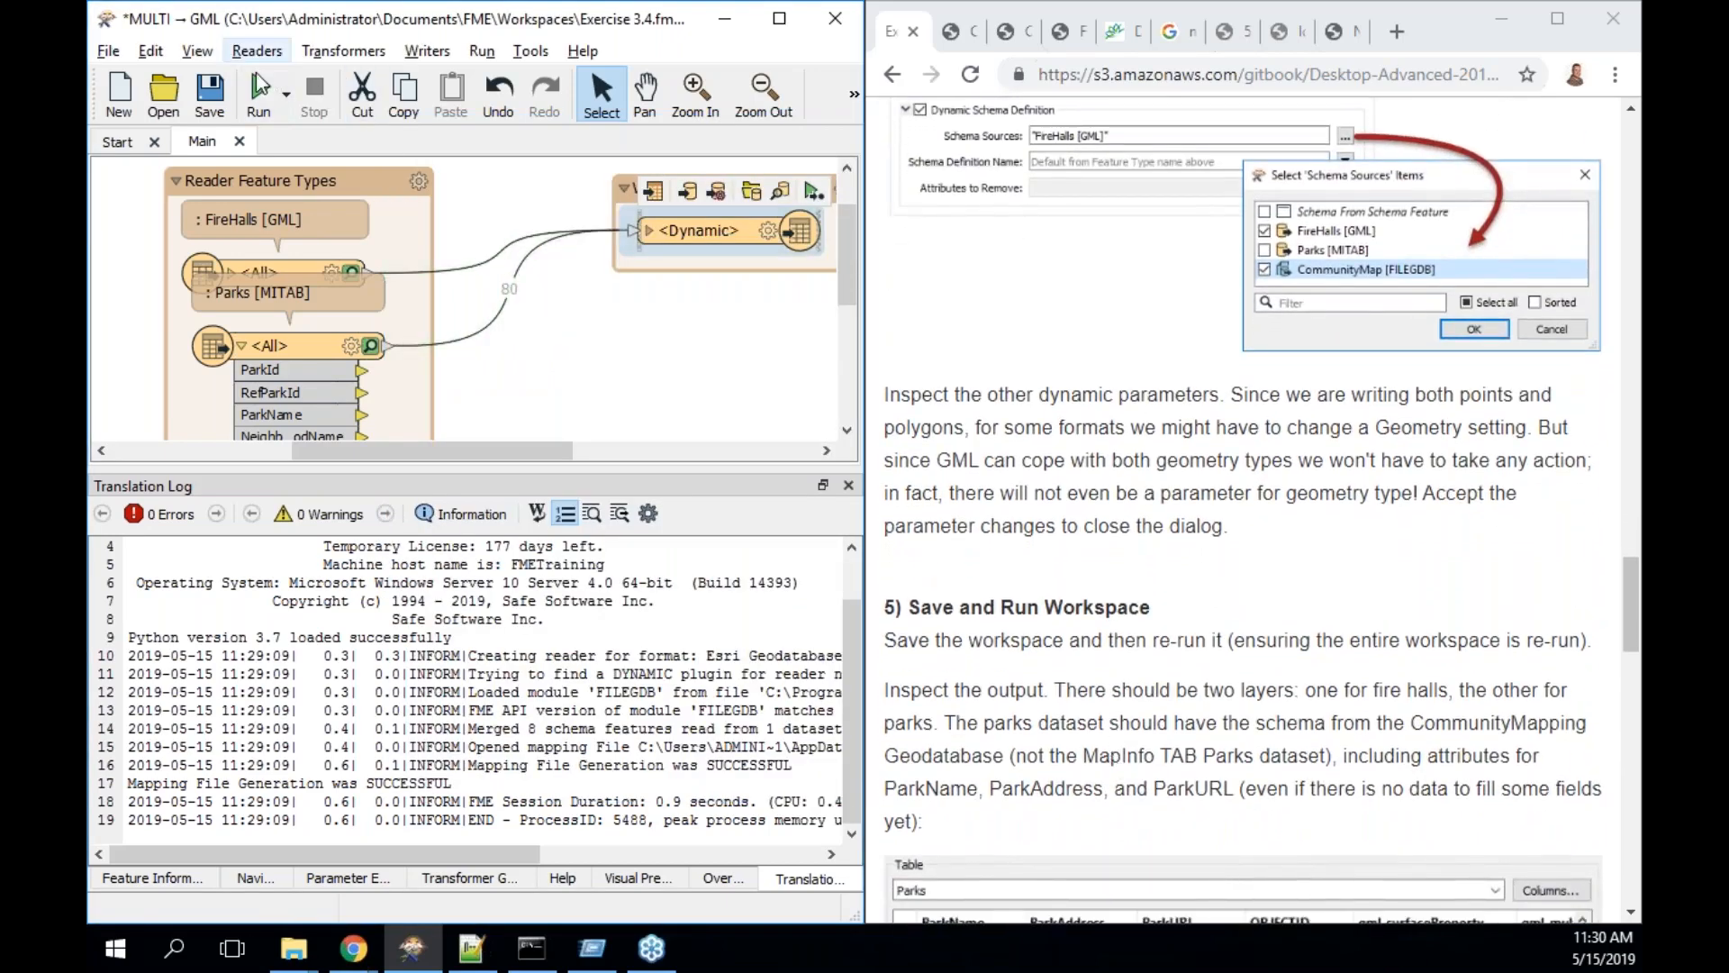
left_click(261, 88)
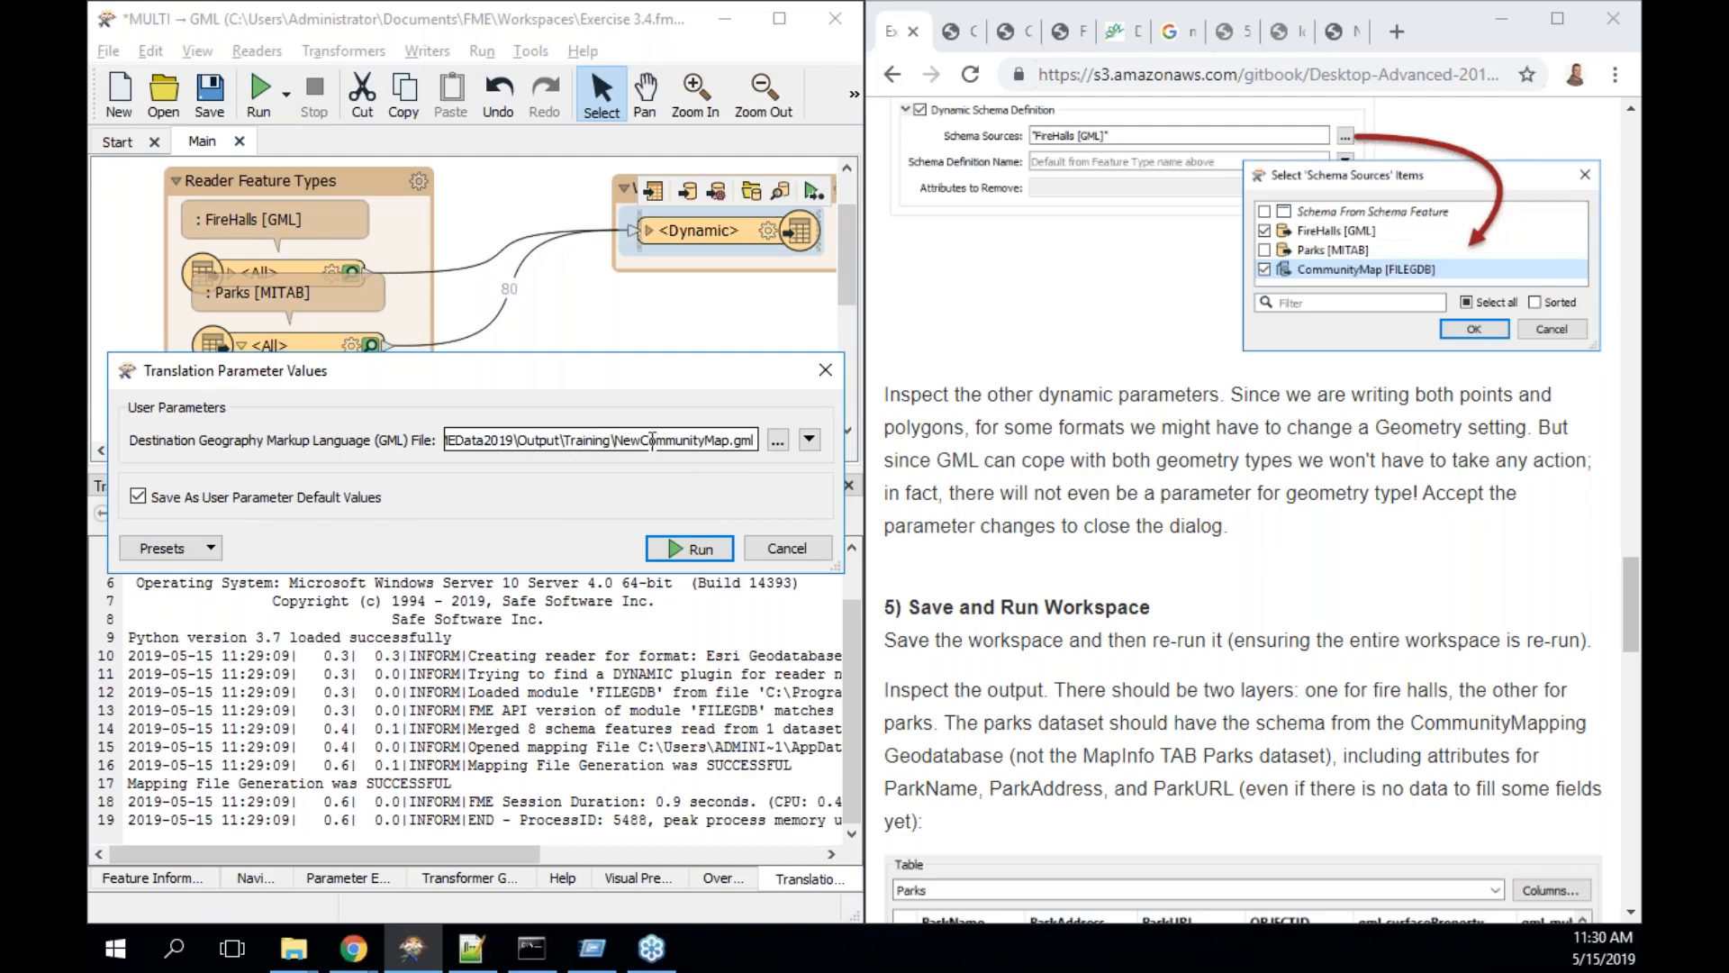
left_click(708, 547)
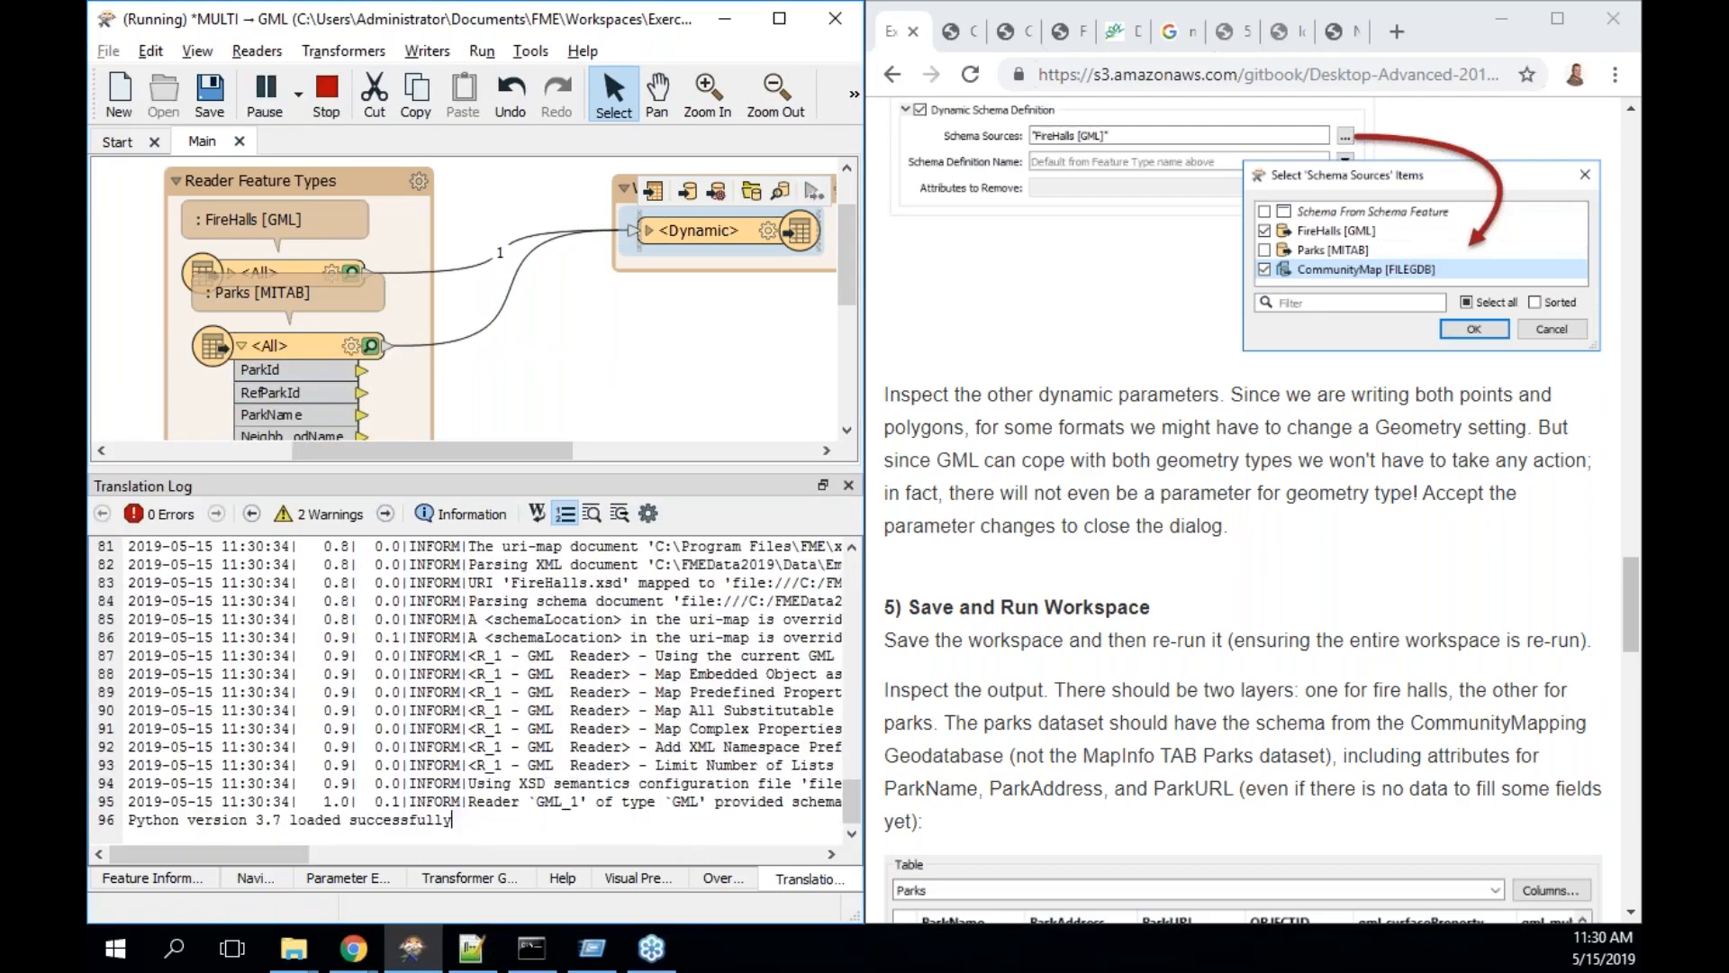
left_click(781, 197)
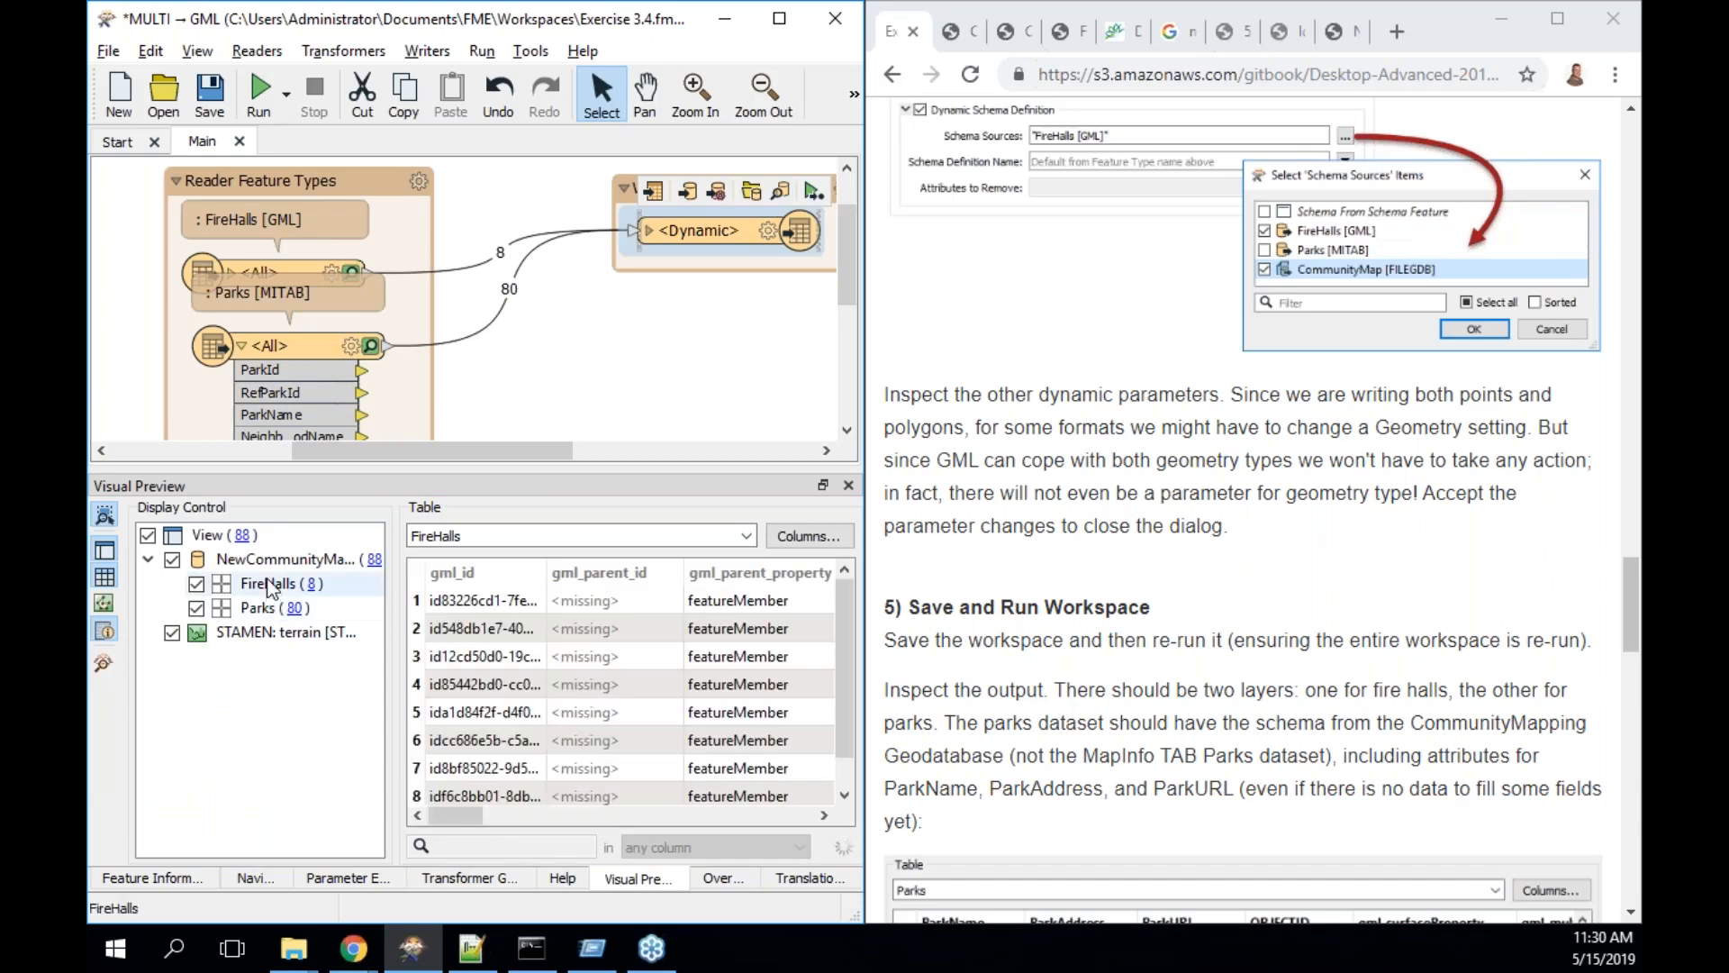
mouse_move(266, 606)
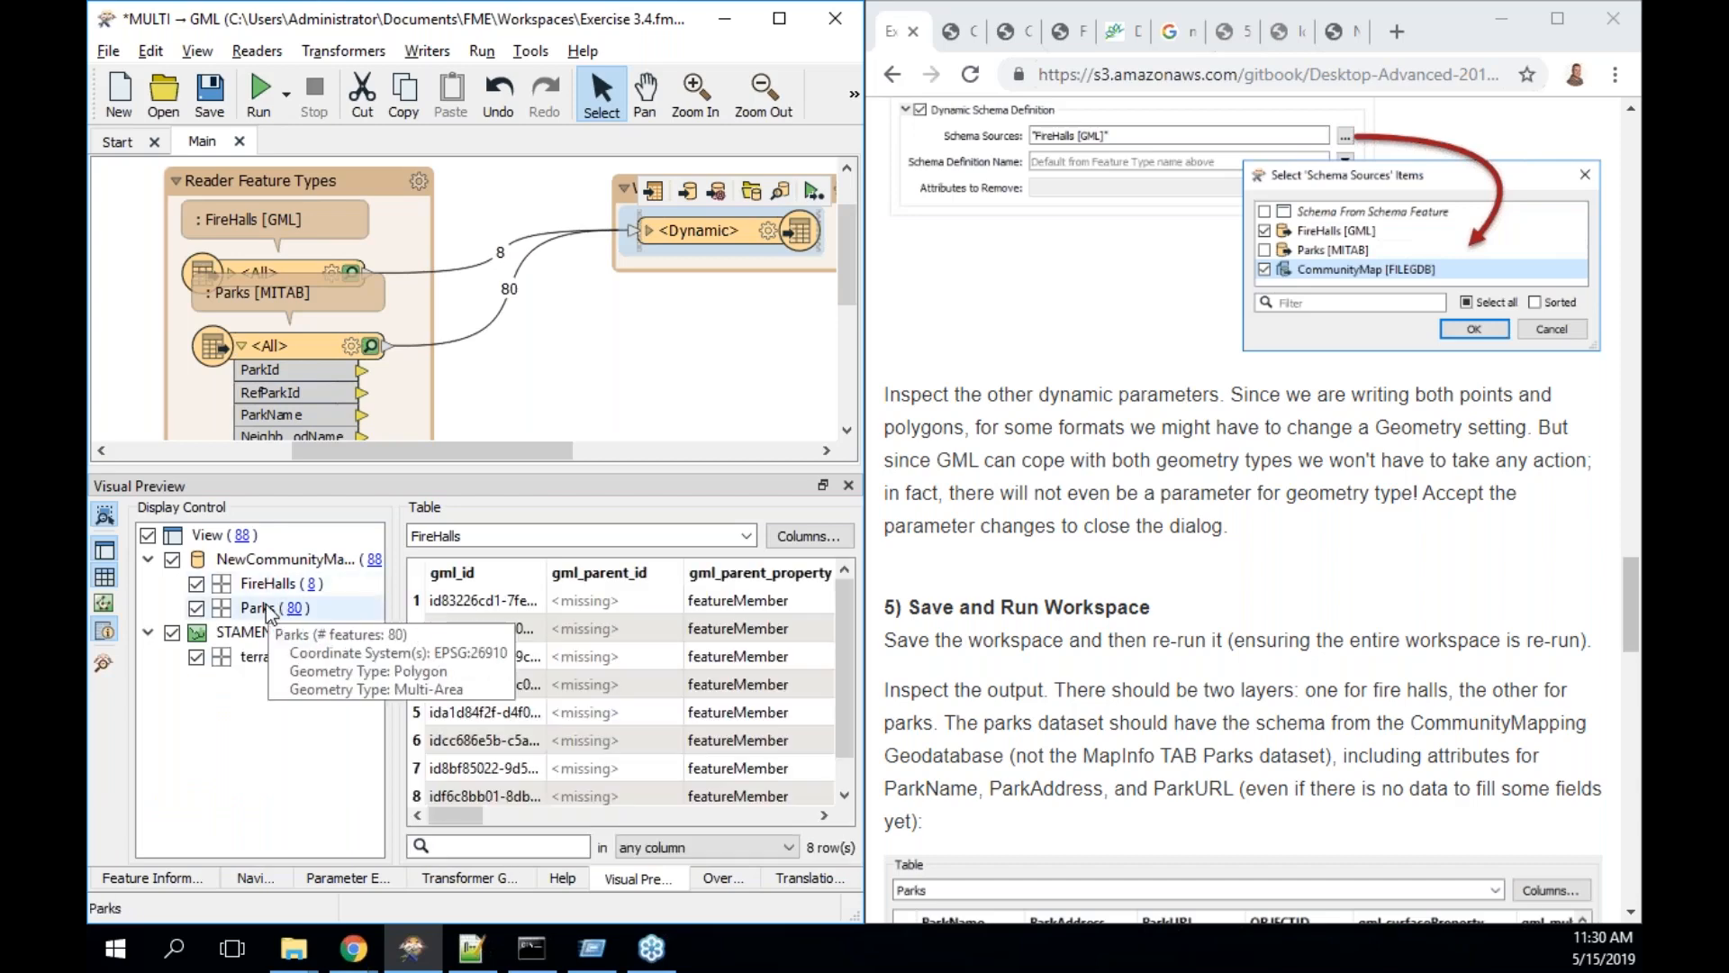
left_click(311, 584)
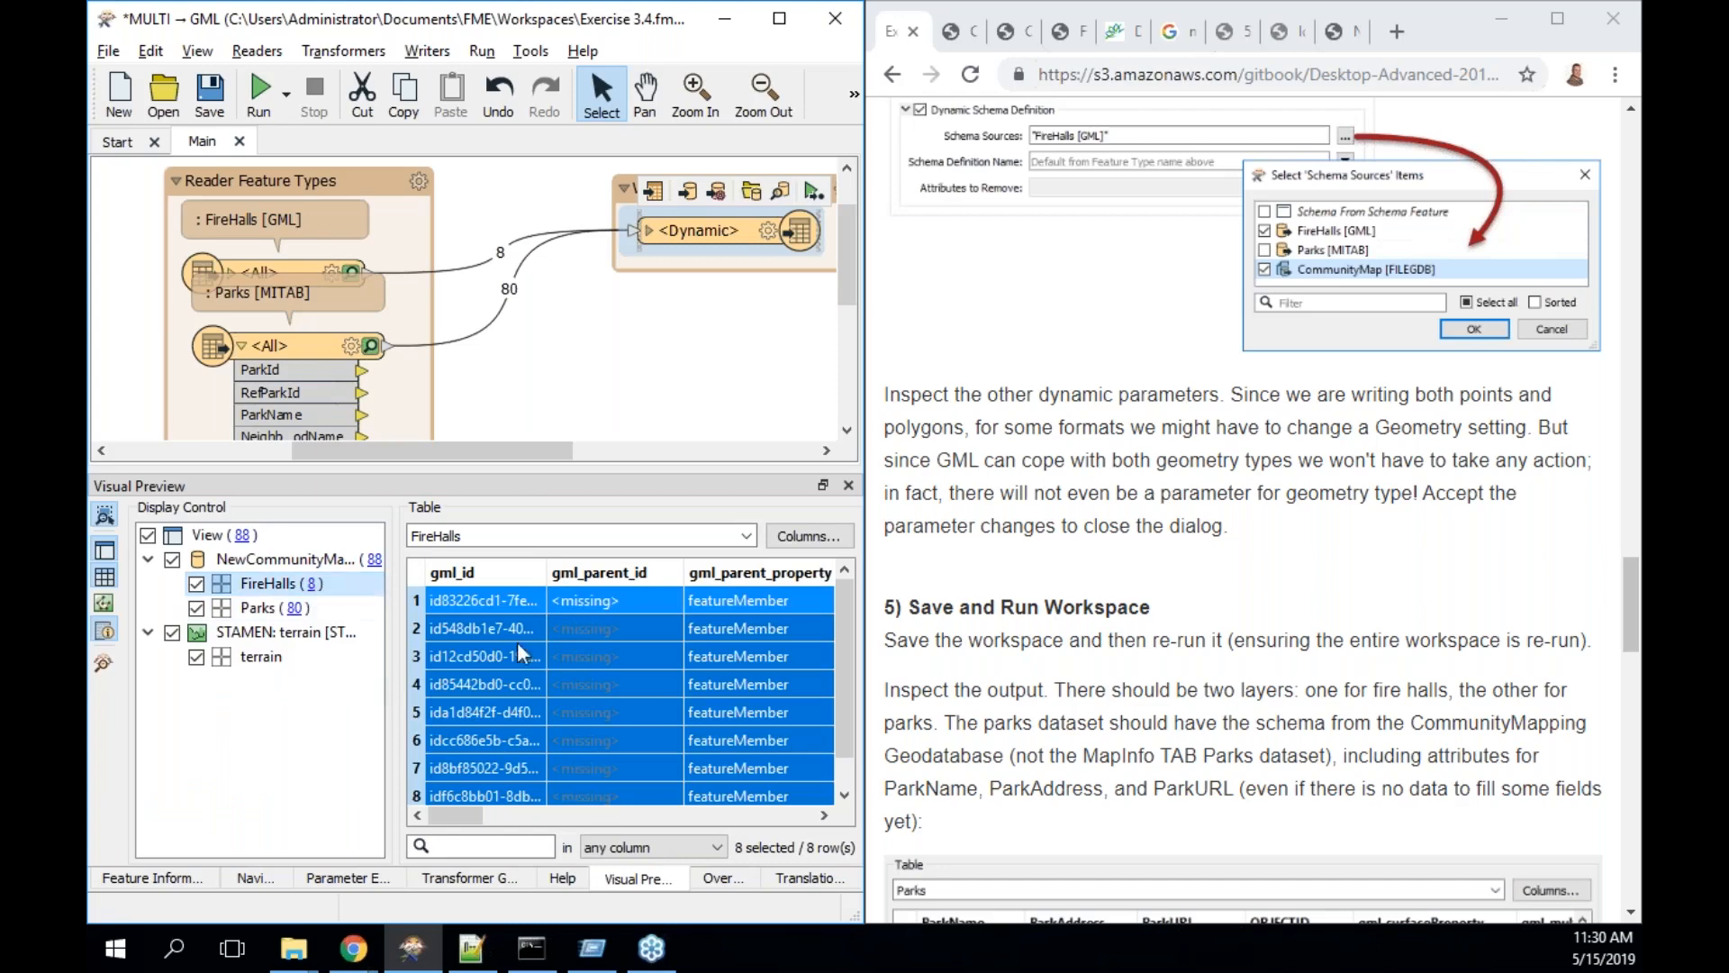
left_click_drag(466, 816, 815, 827)
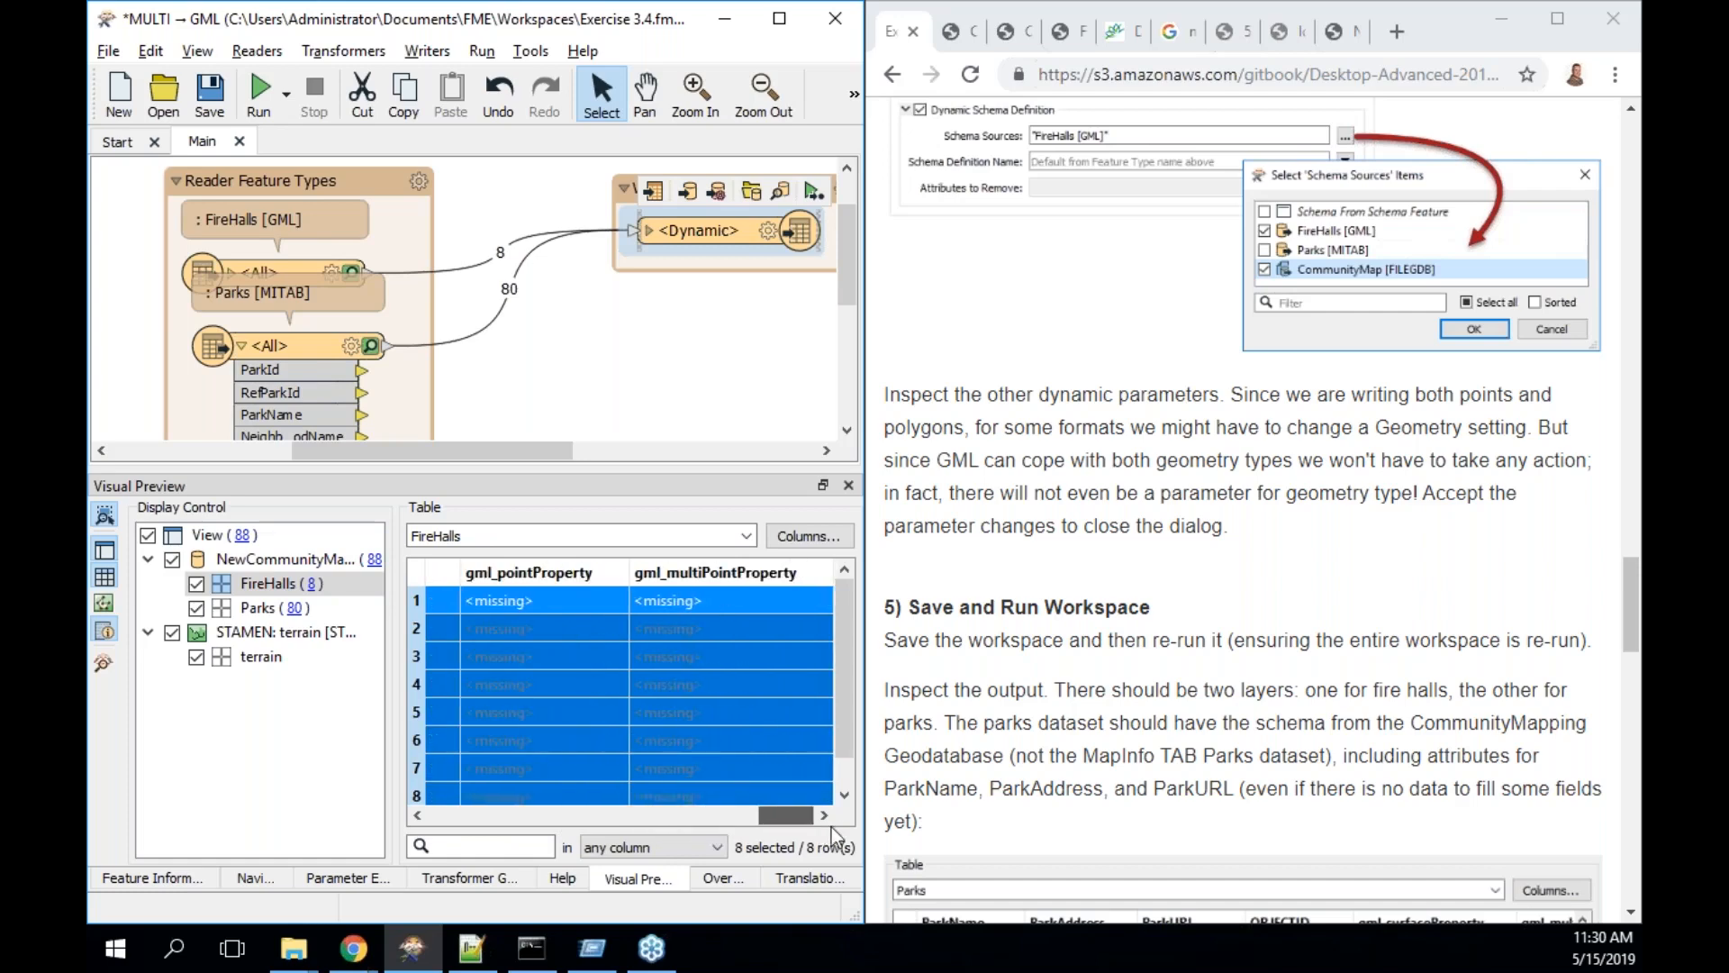
- Browse the 80 Parks output features, noting their OBJECTID column, comparing with FireHalls
left_click(292, 613)
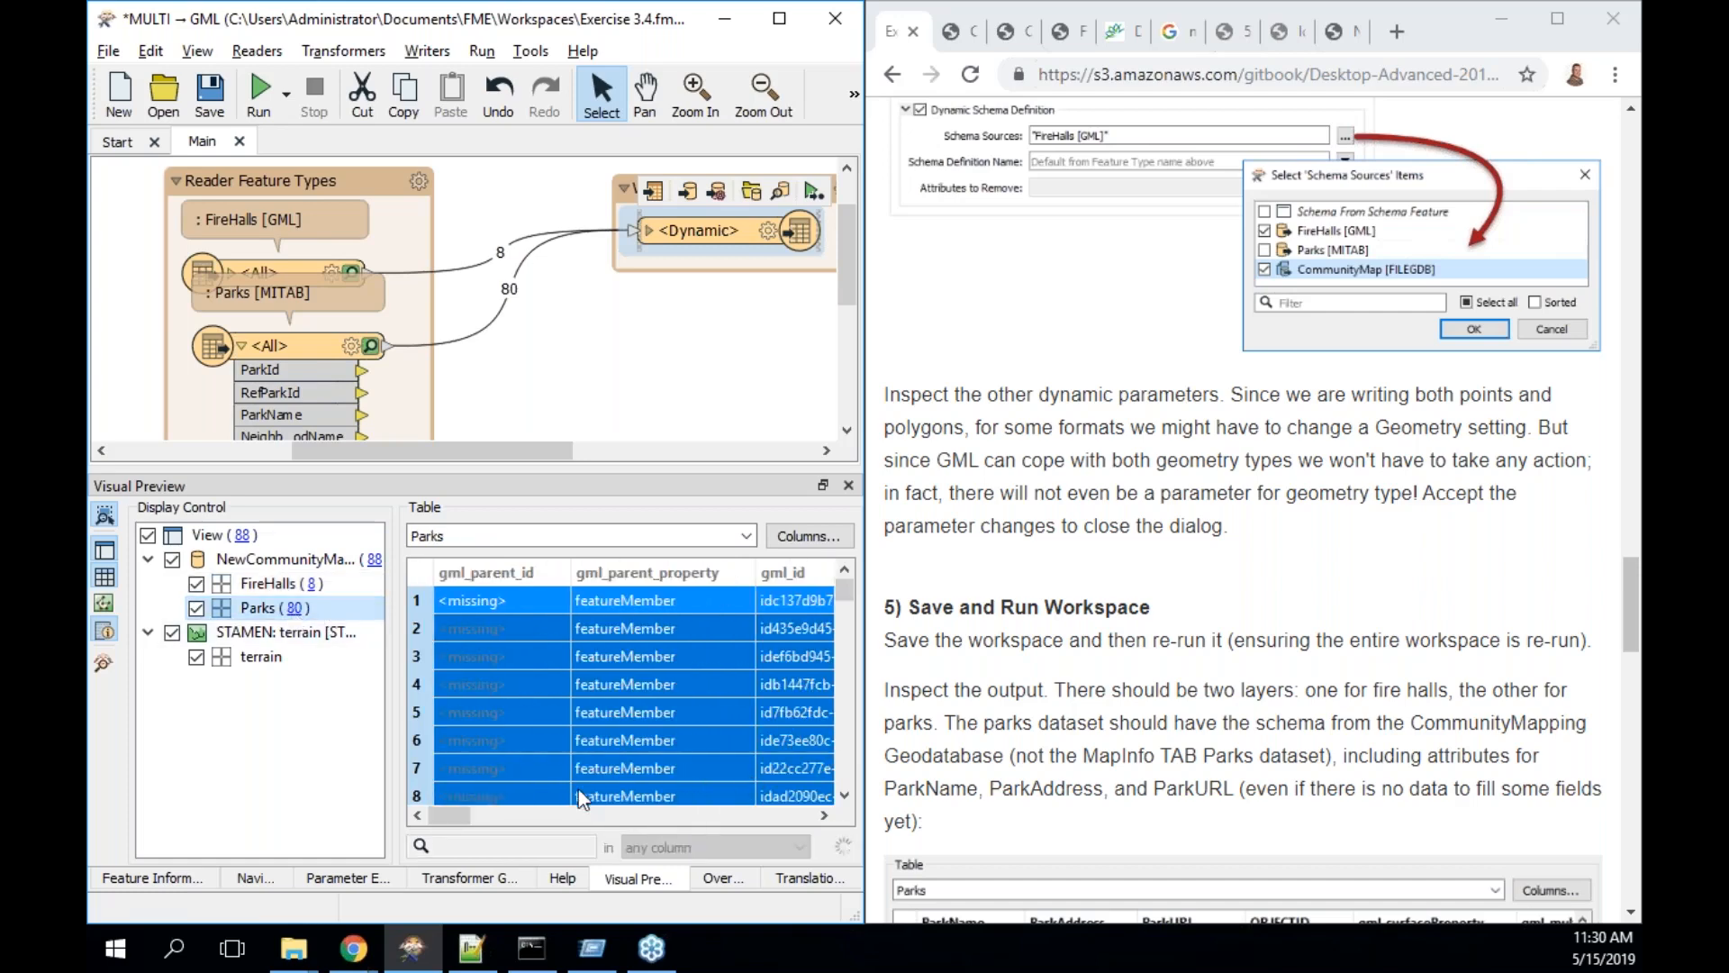
left_click_drag(454, 809, 538, 807)
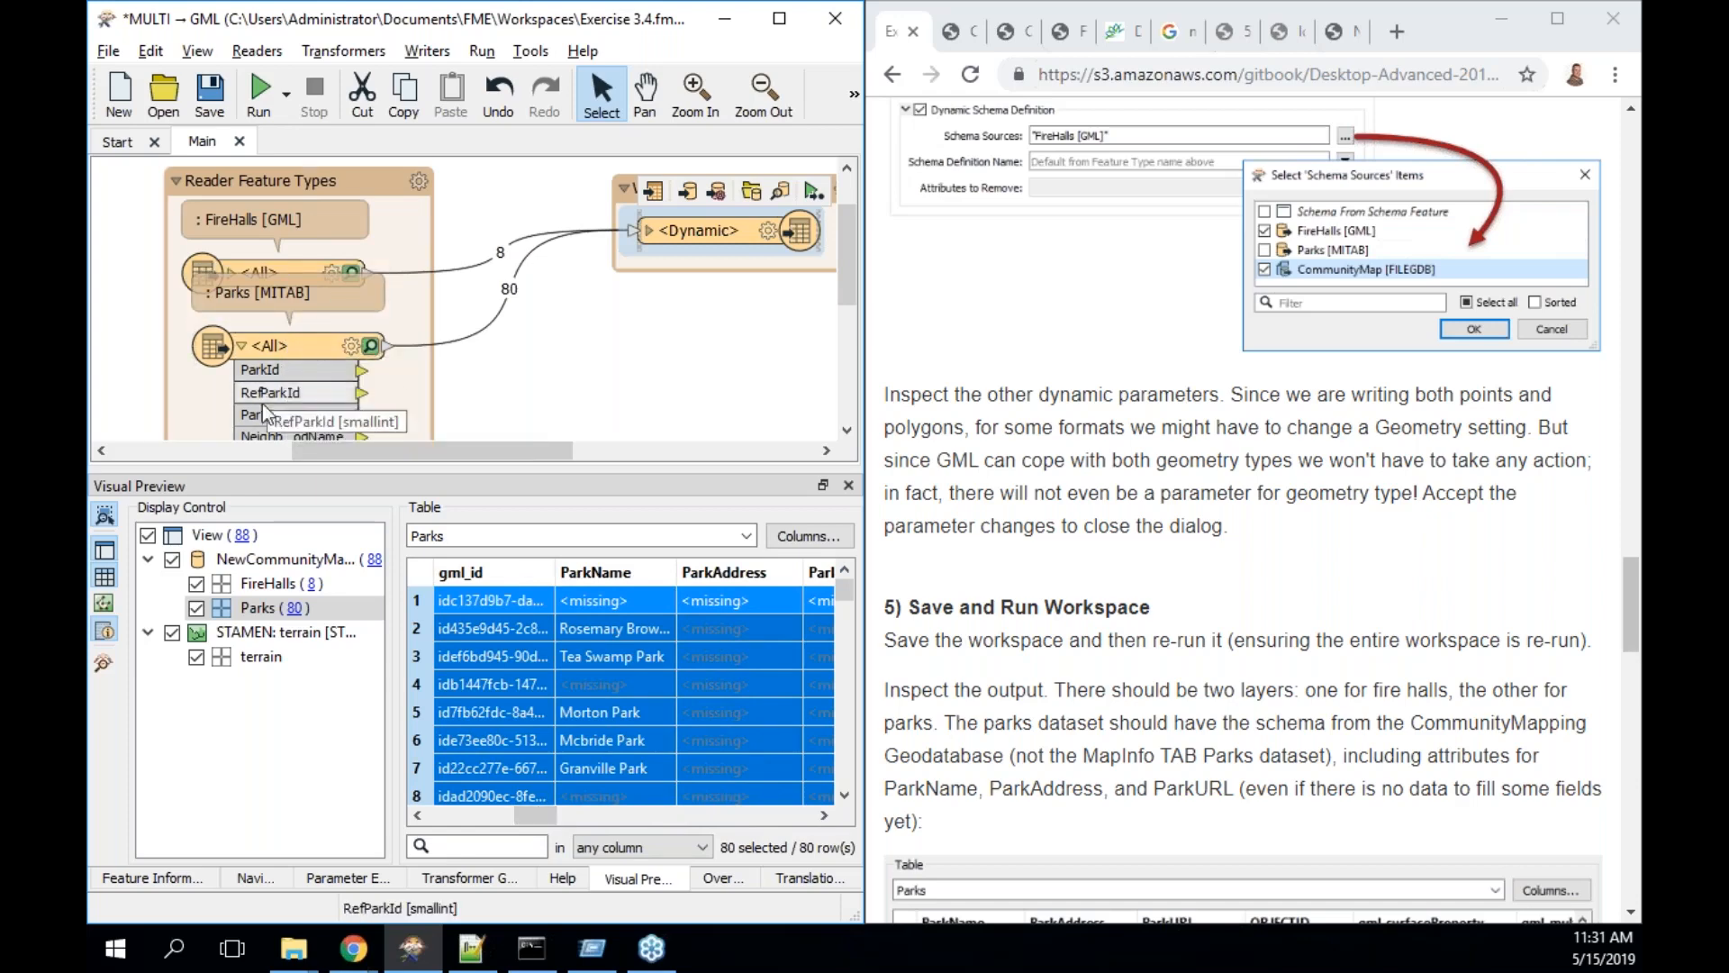
mouse_move(852, 266)
left_mouse_down()
mouse_move(853, 315)
mouse_move(848, 270)
left_mouse_up()
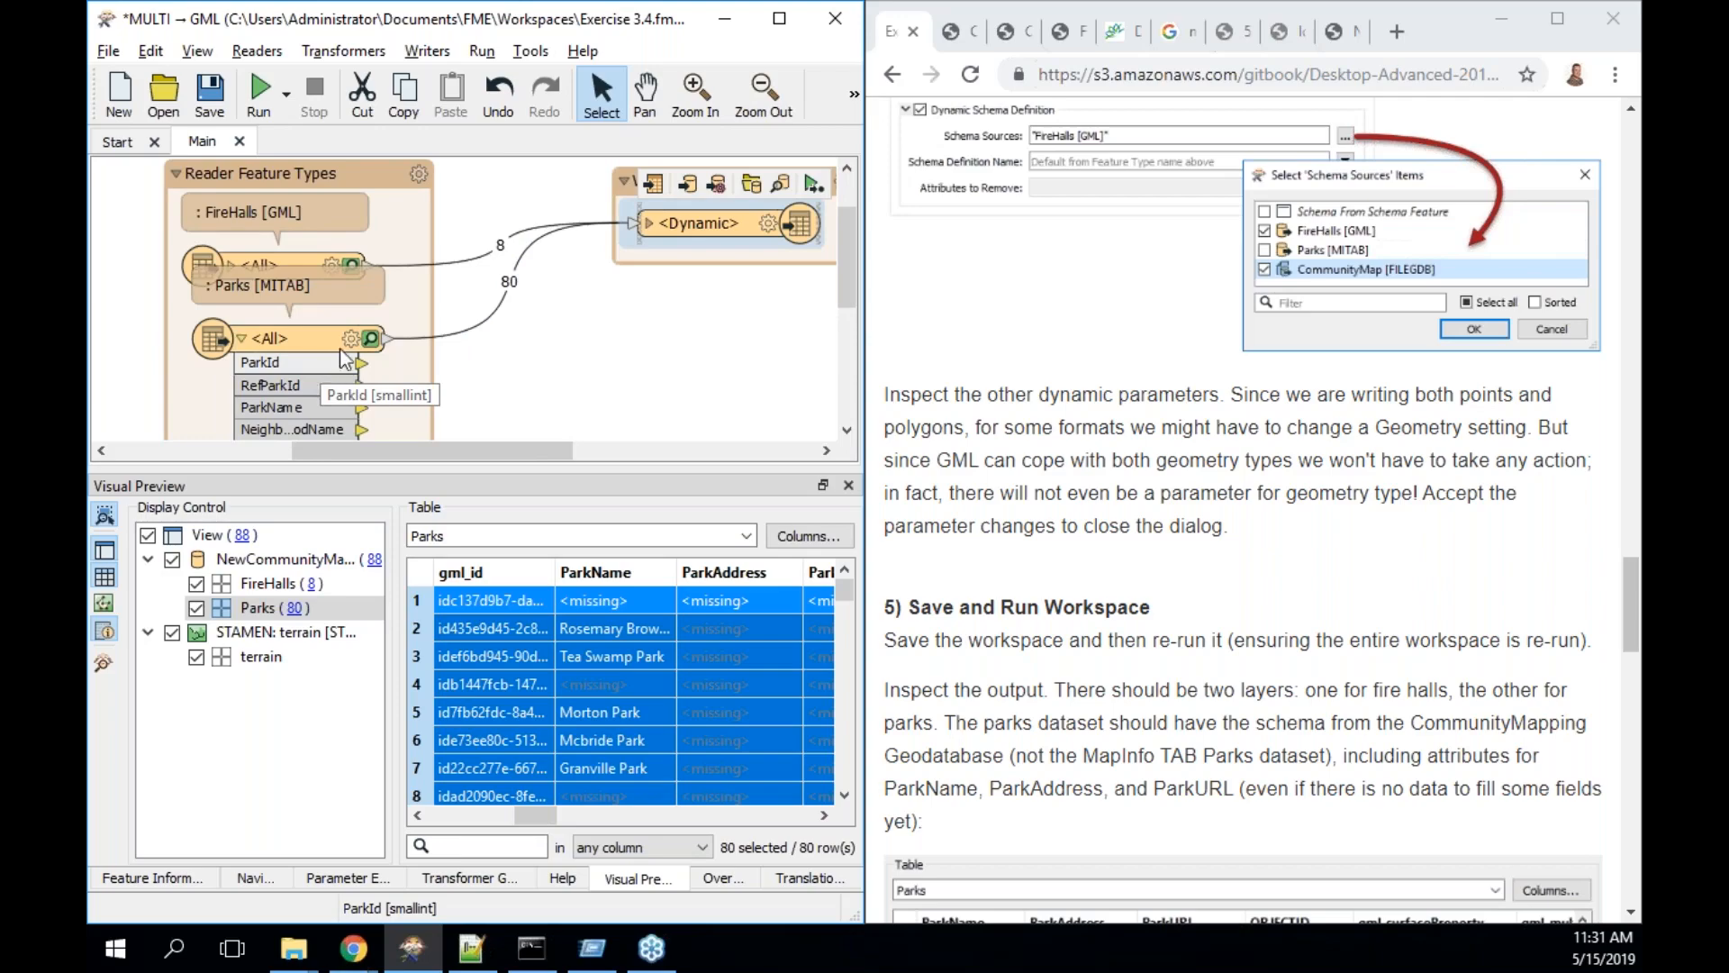
scroll(1297, 734, "down", 5)
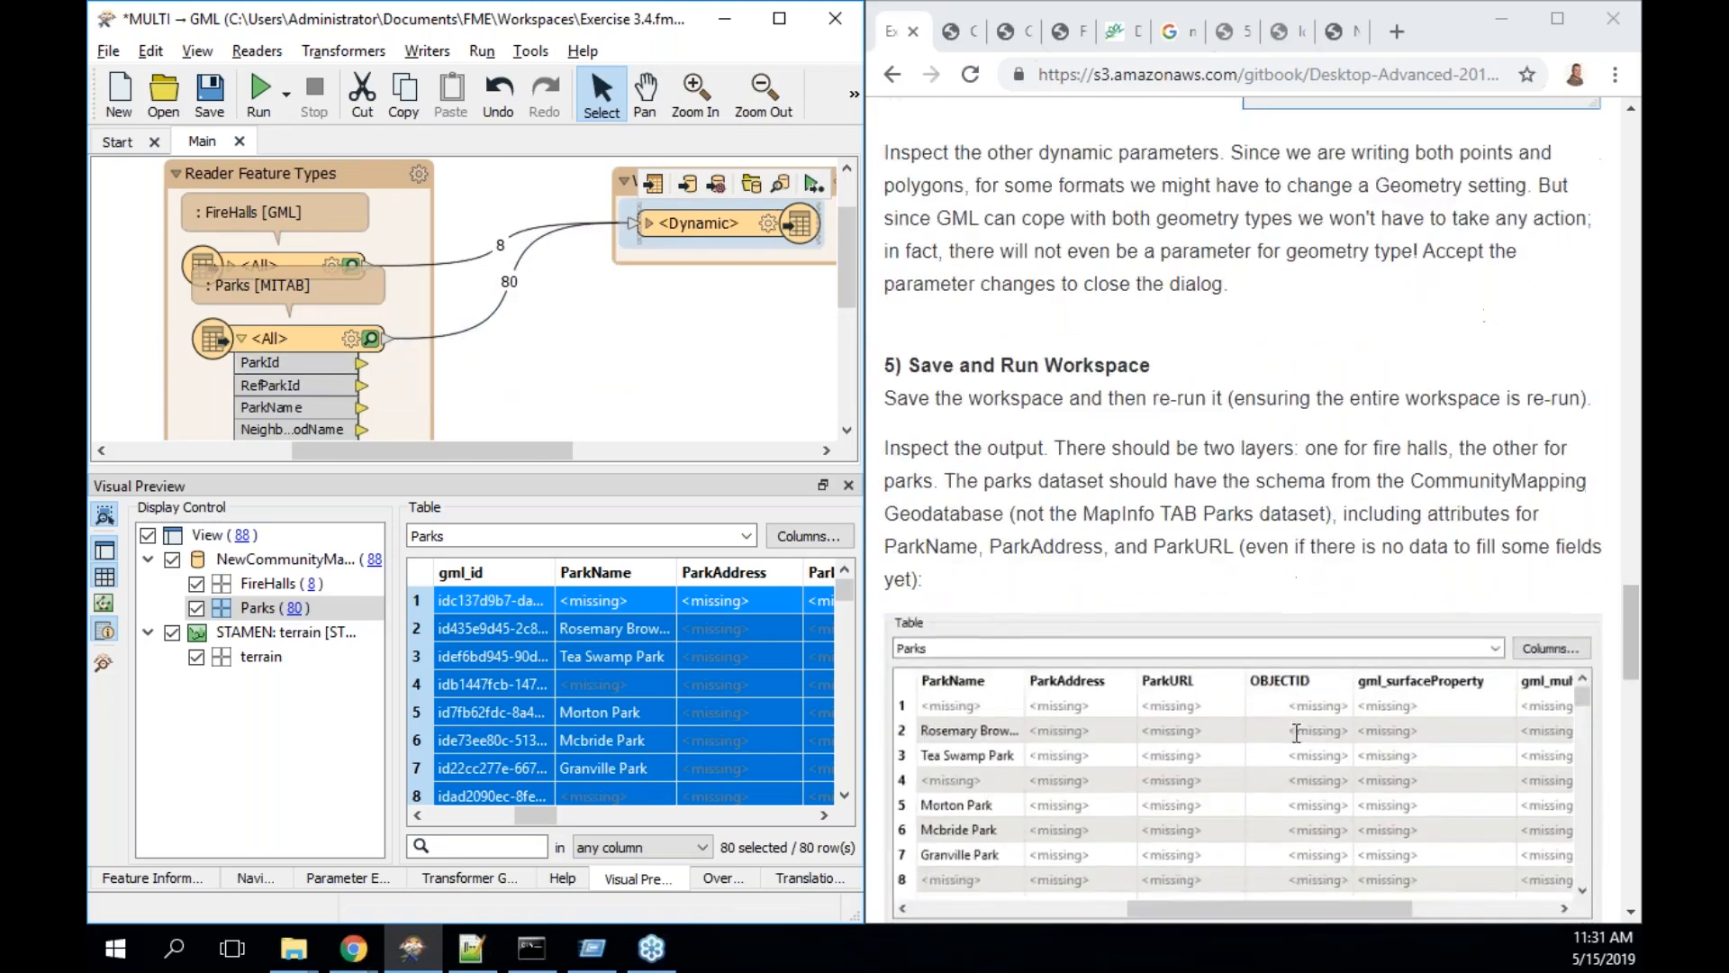
scroll(1297, 734, "down", 4)
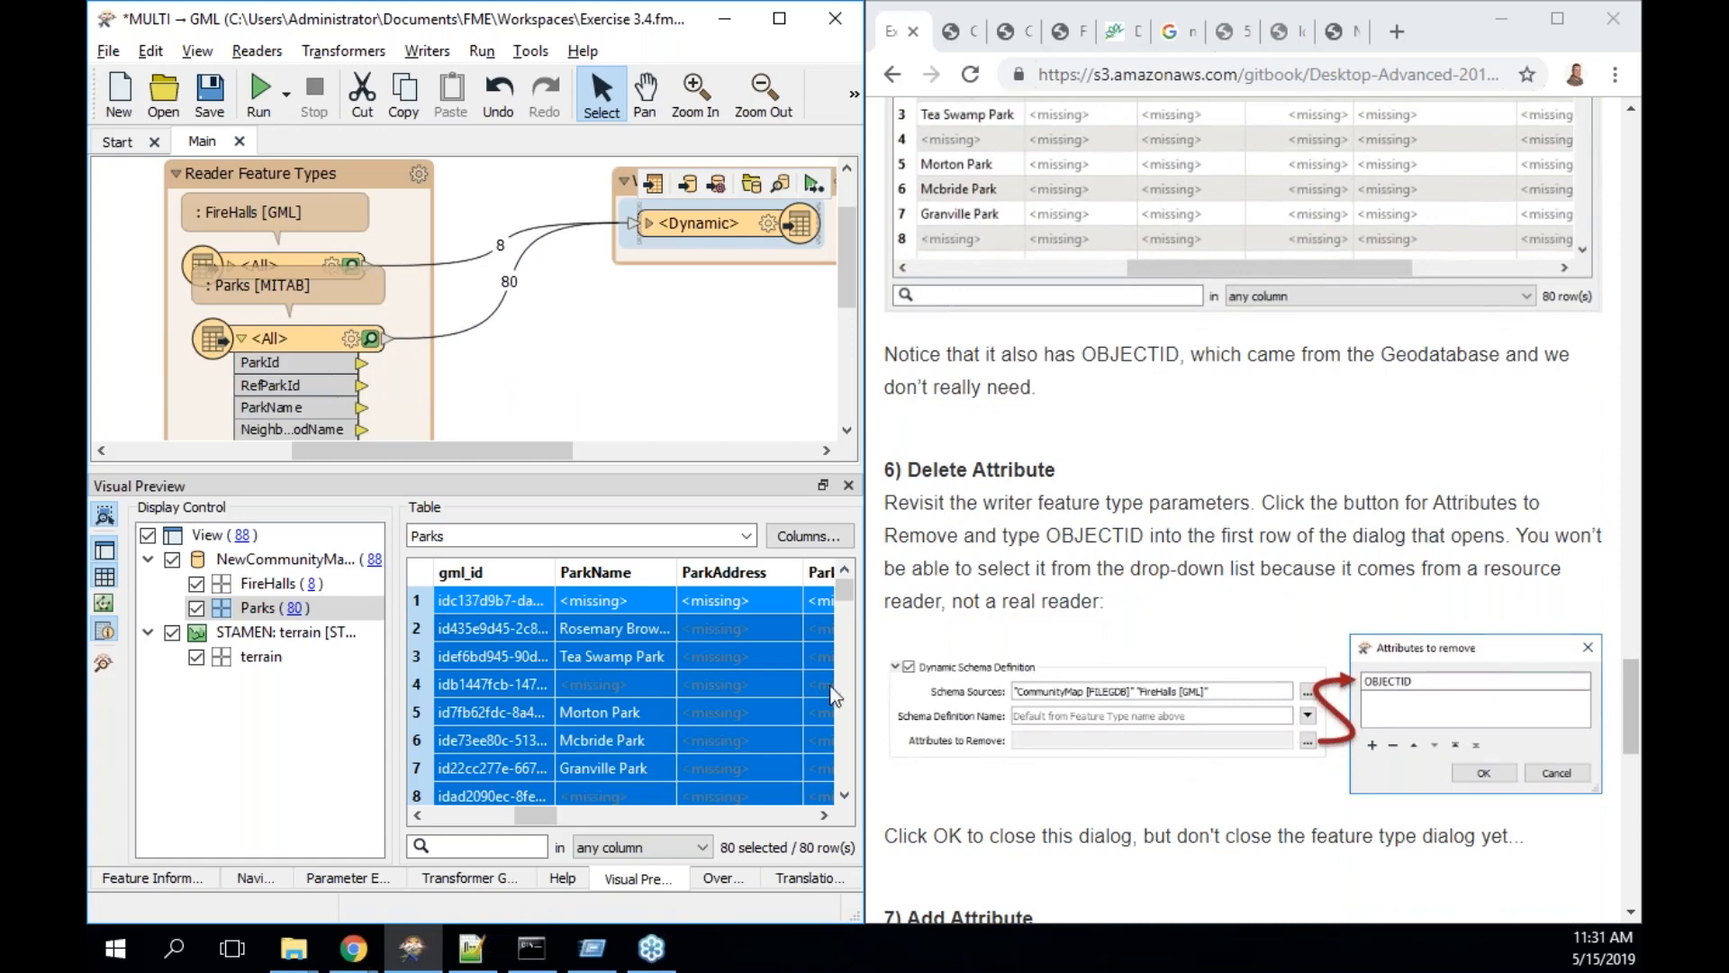
left_click_drag(540, 813, 682, 815)
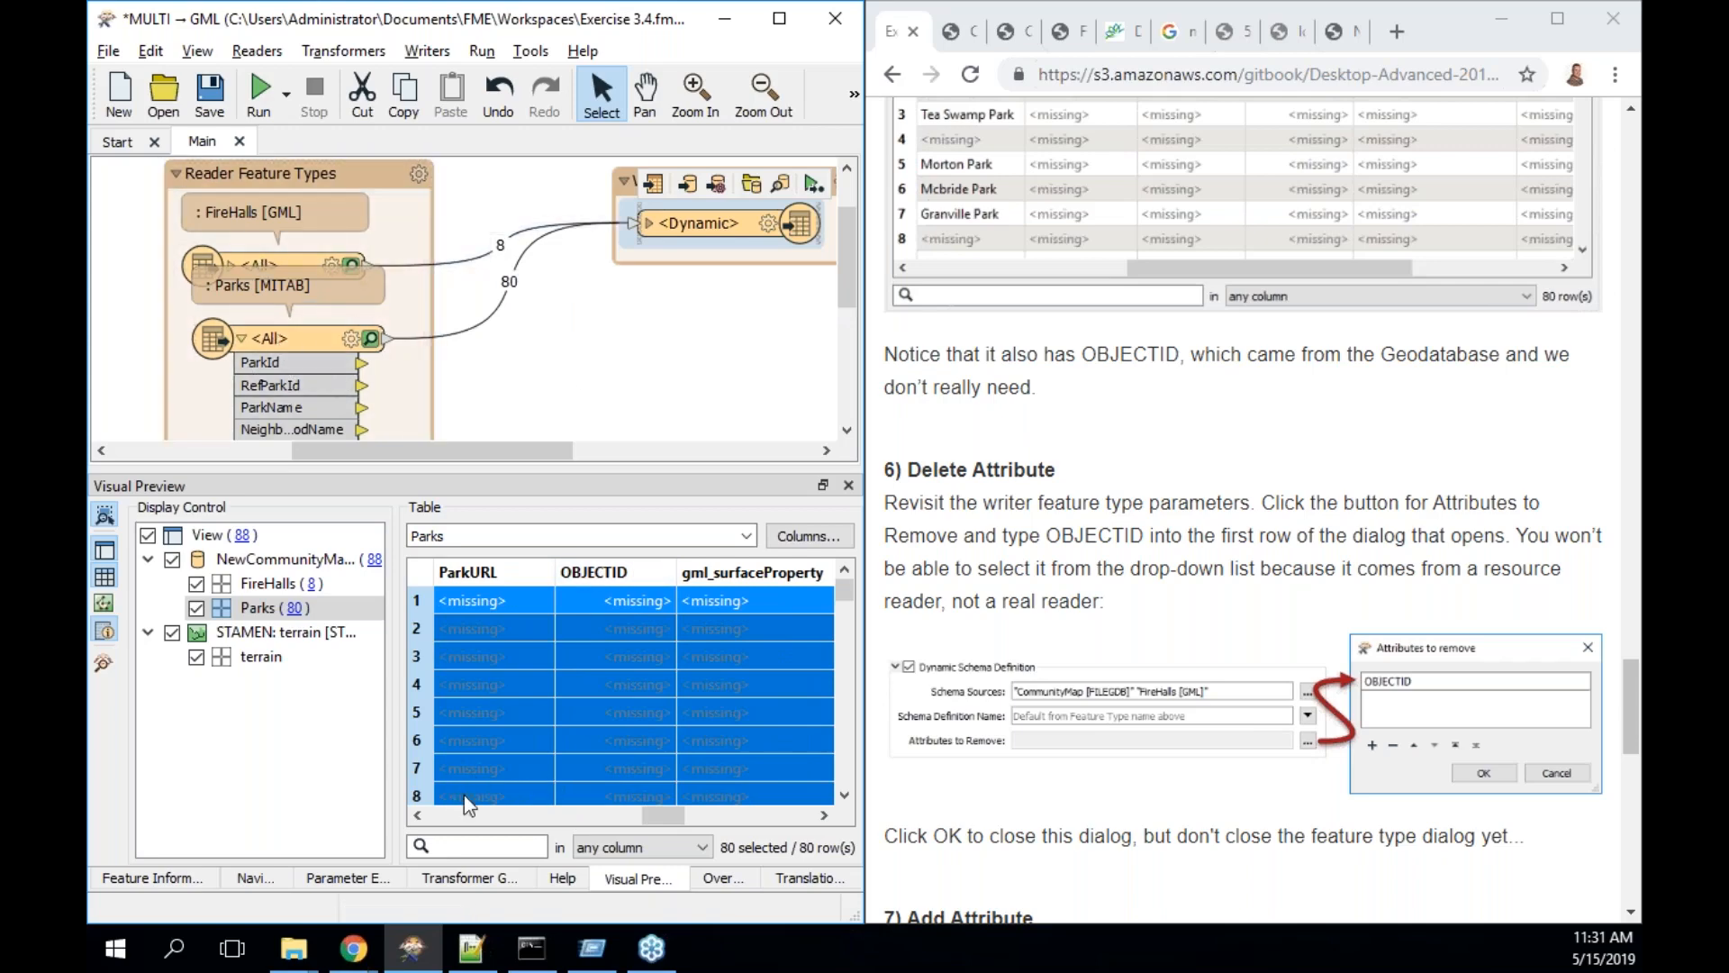
left_click(309, 590)
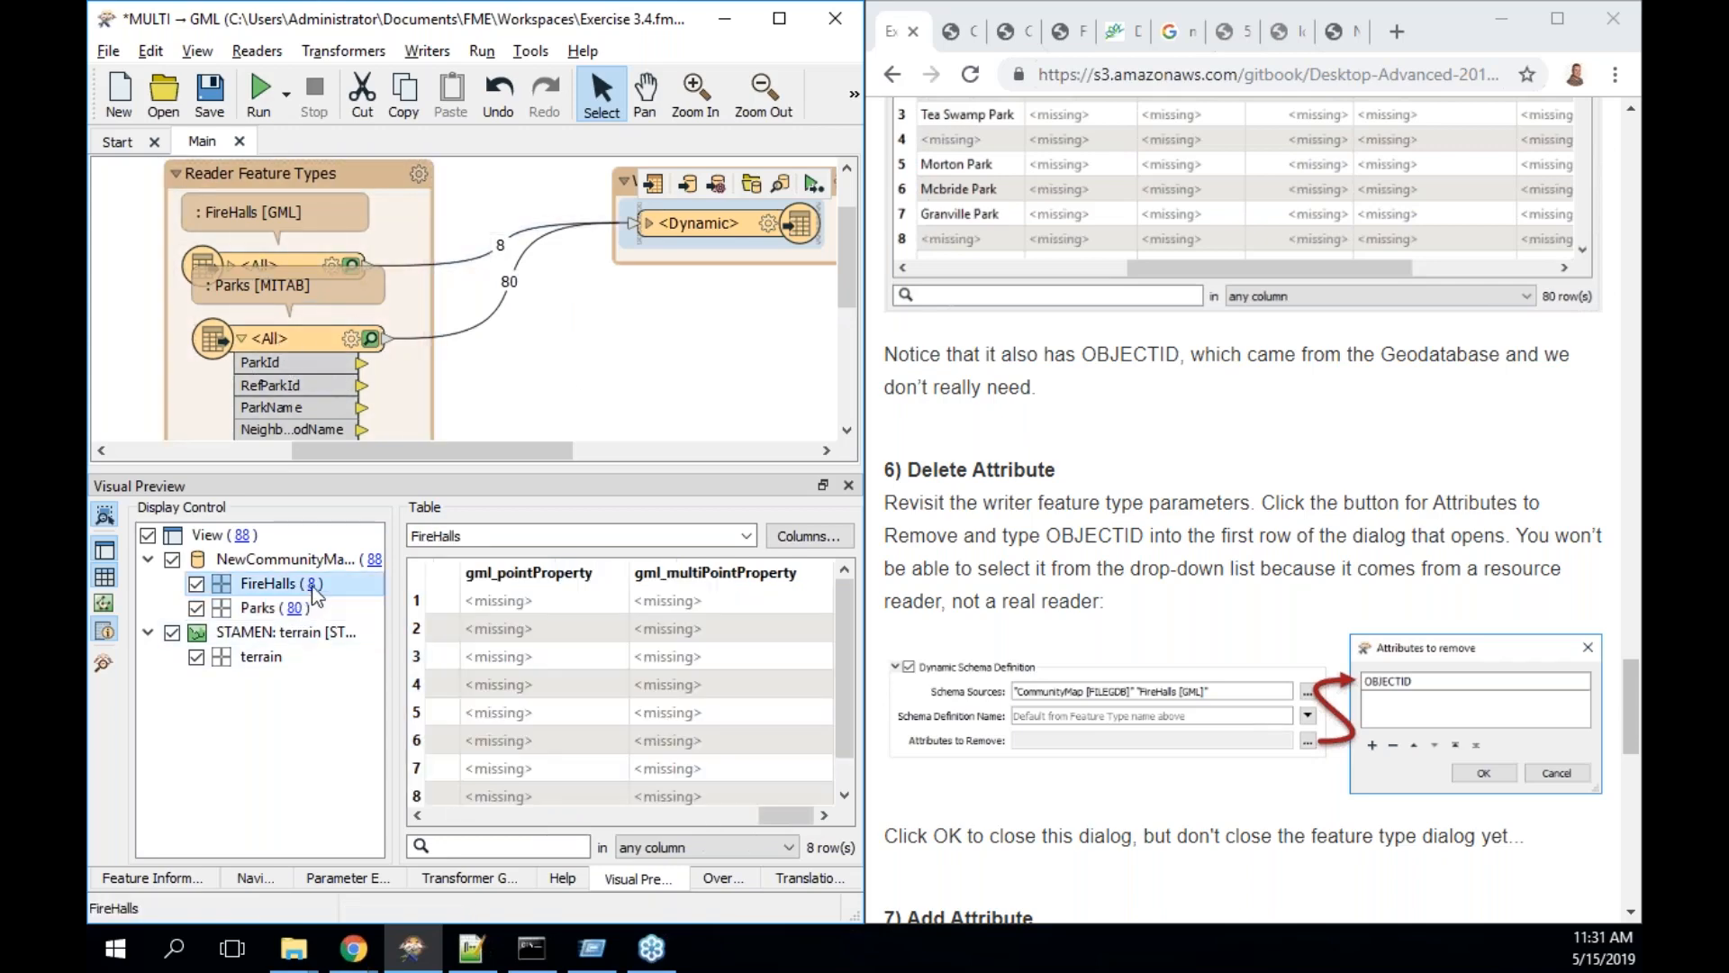
left_click_drag(789, 814, 828, 809)
left_click(300, 607)
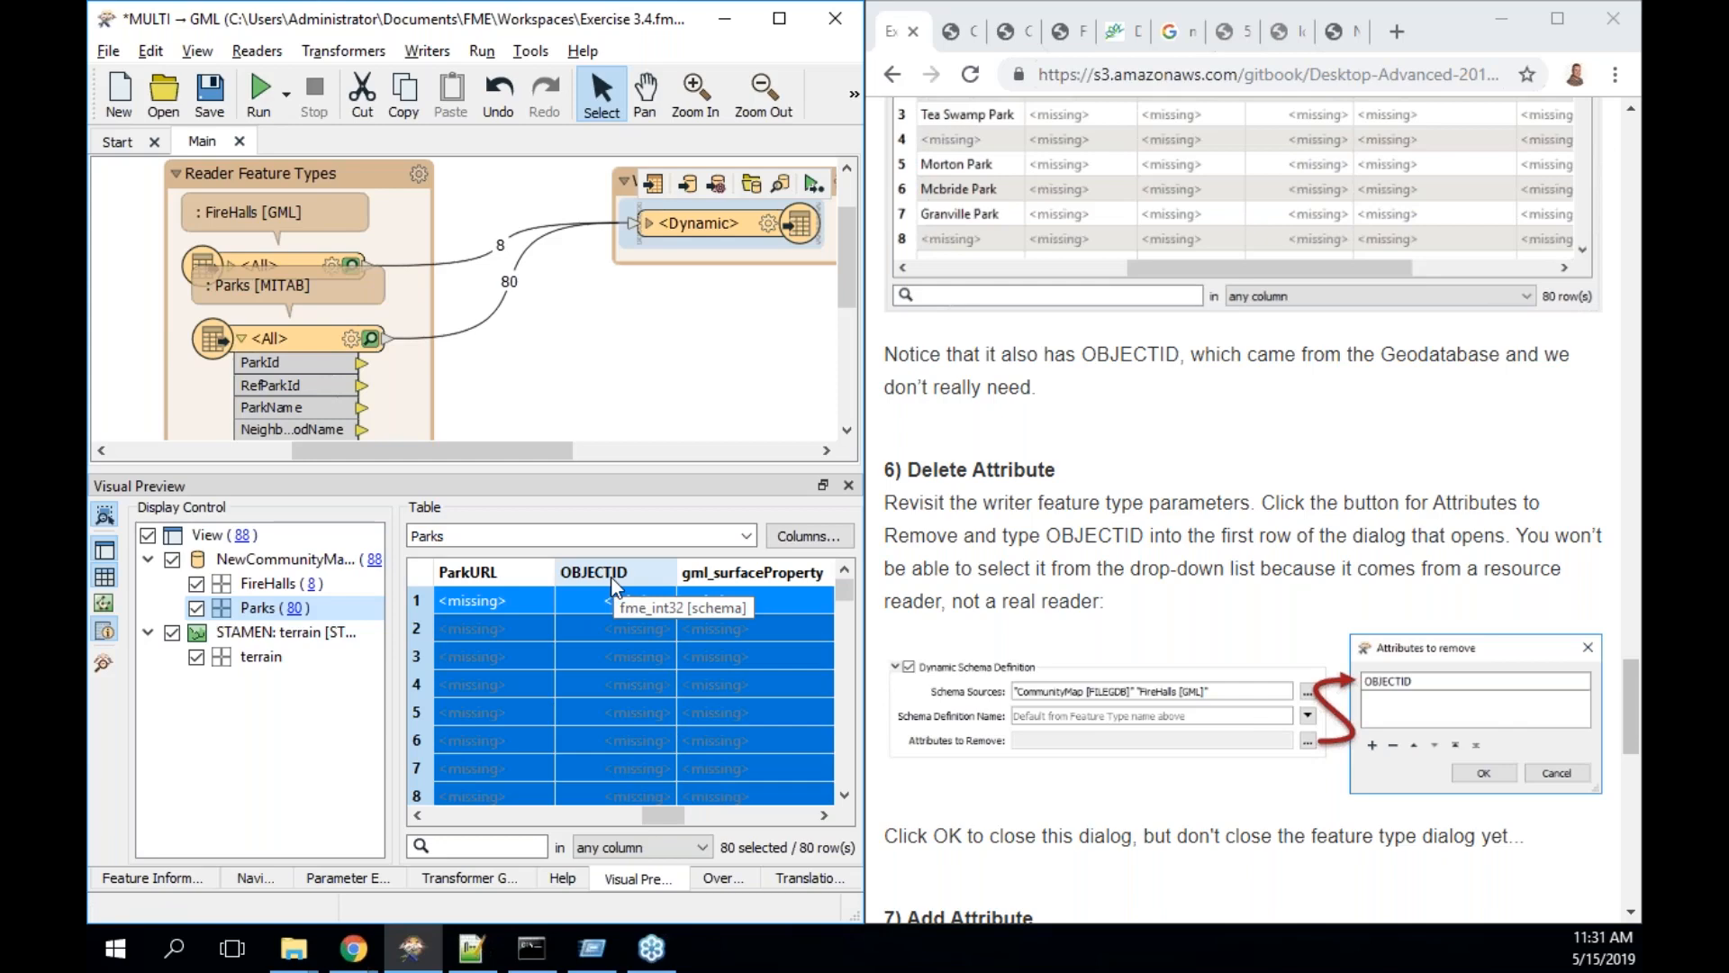
- Add OBJECTID to the <Dynamic> writer's list of attributes to remove
double_click(715, 220)
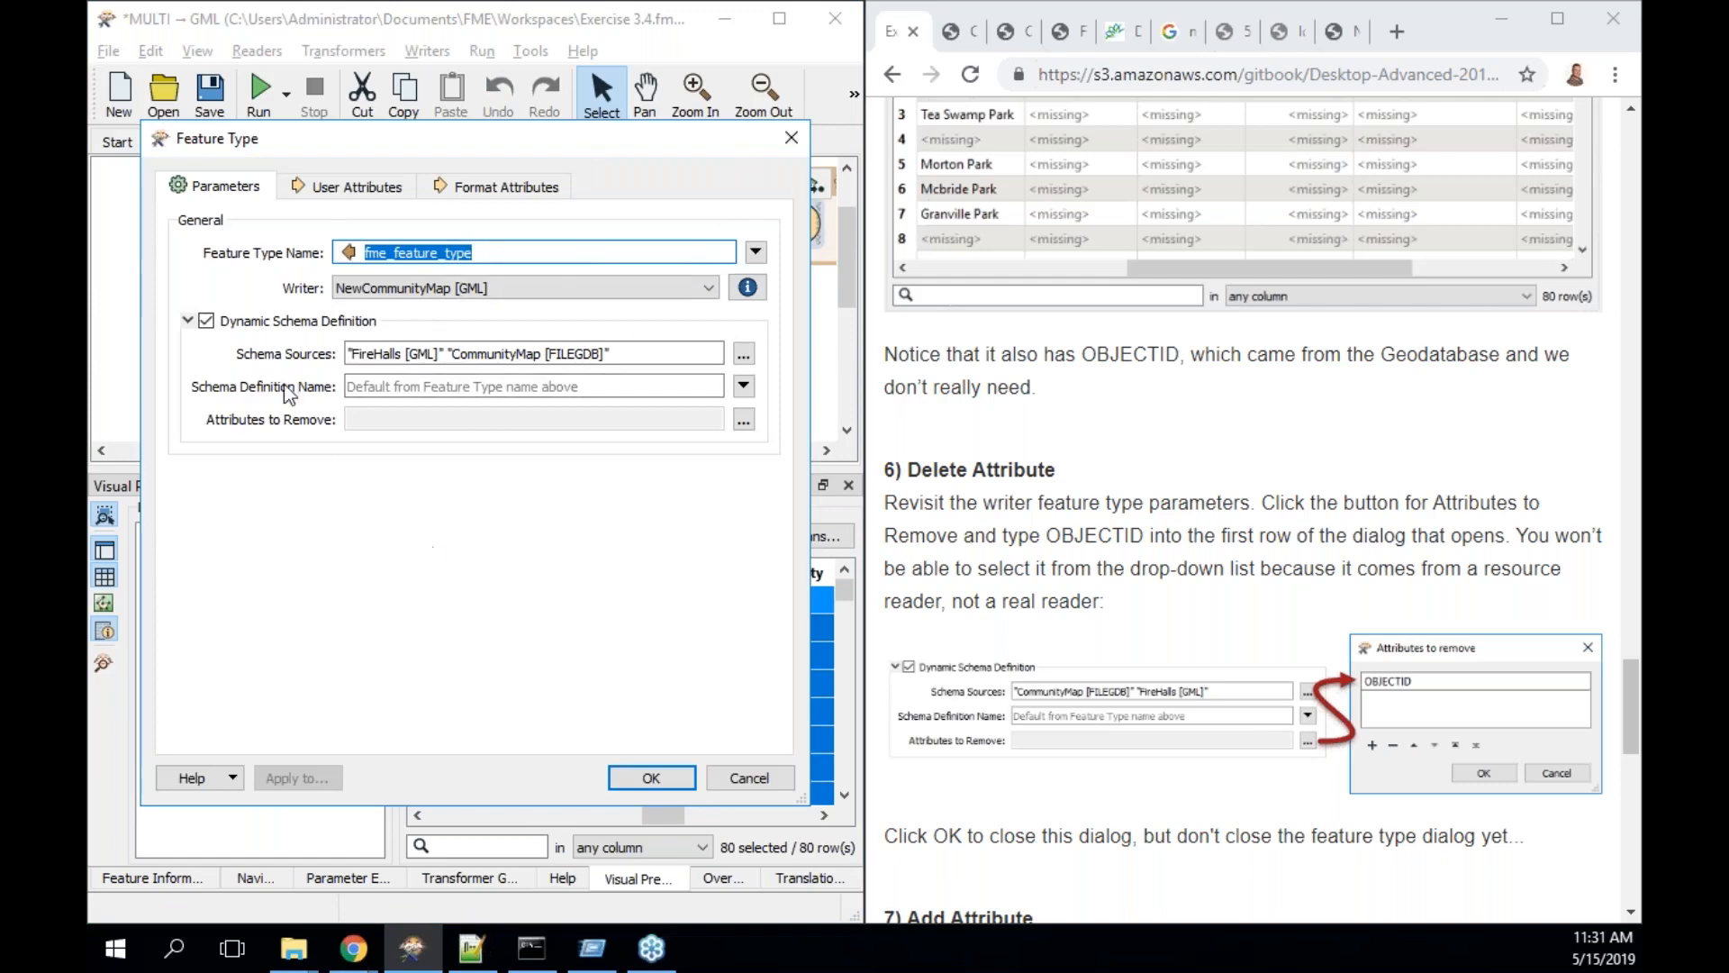
left_click(743, 420)
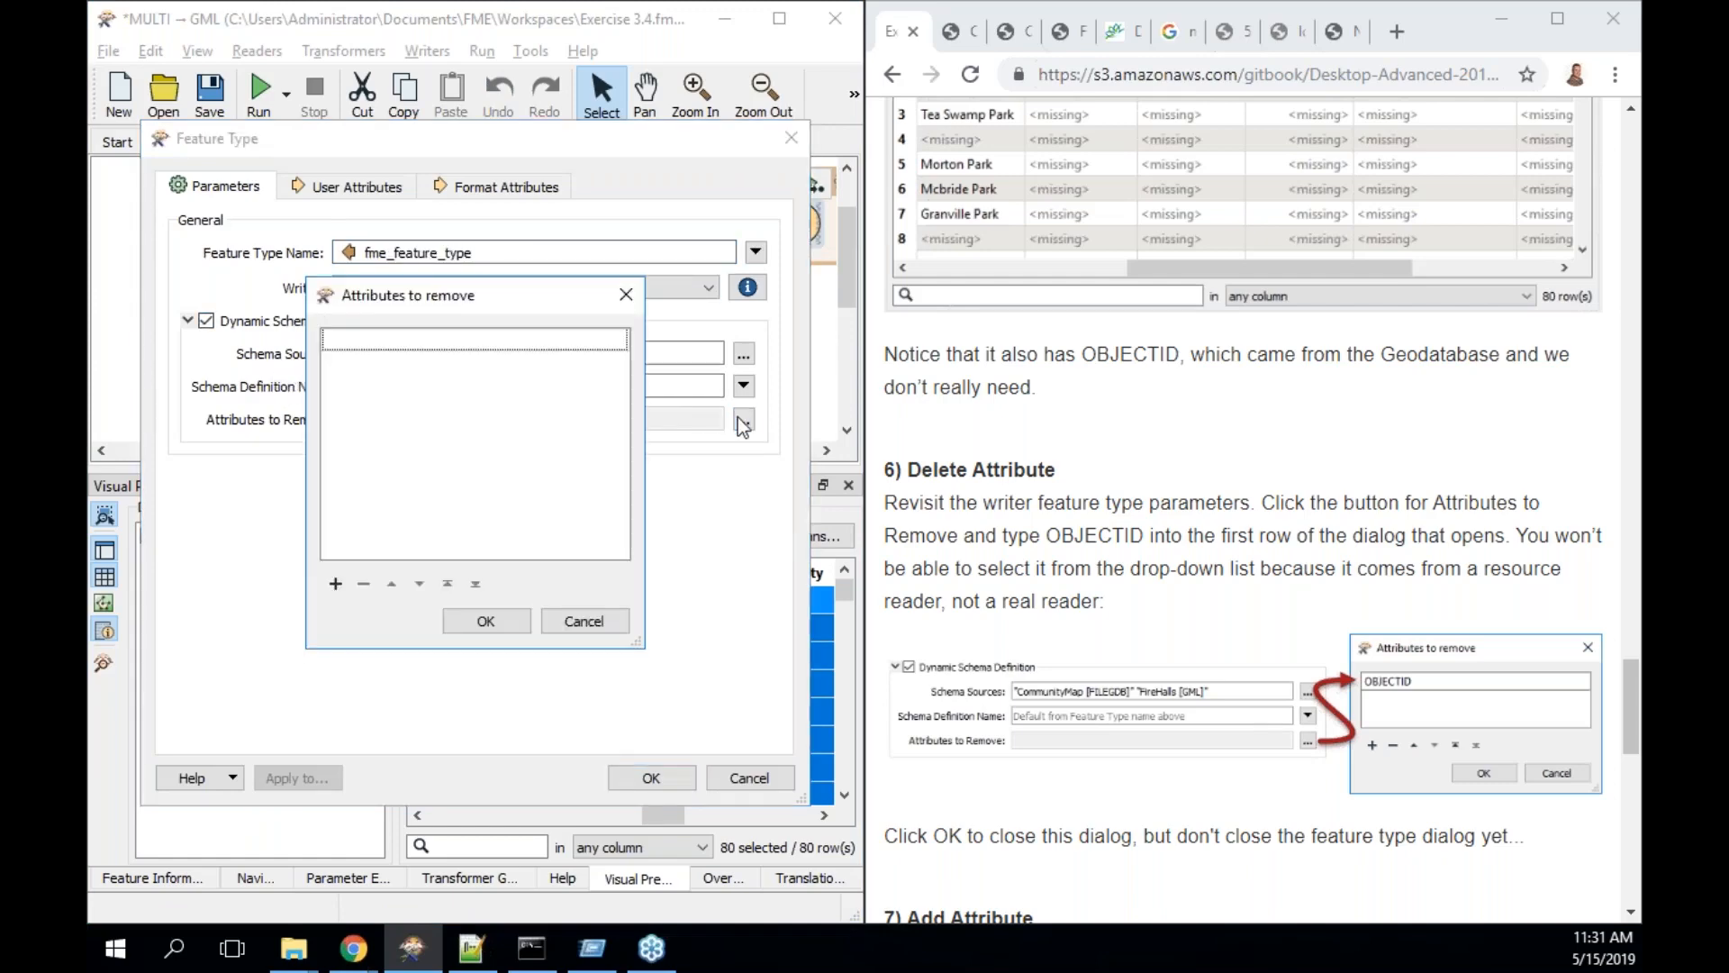
left_click(470, 348)
type("O")
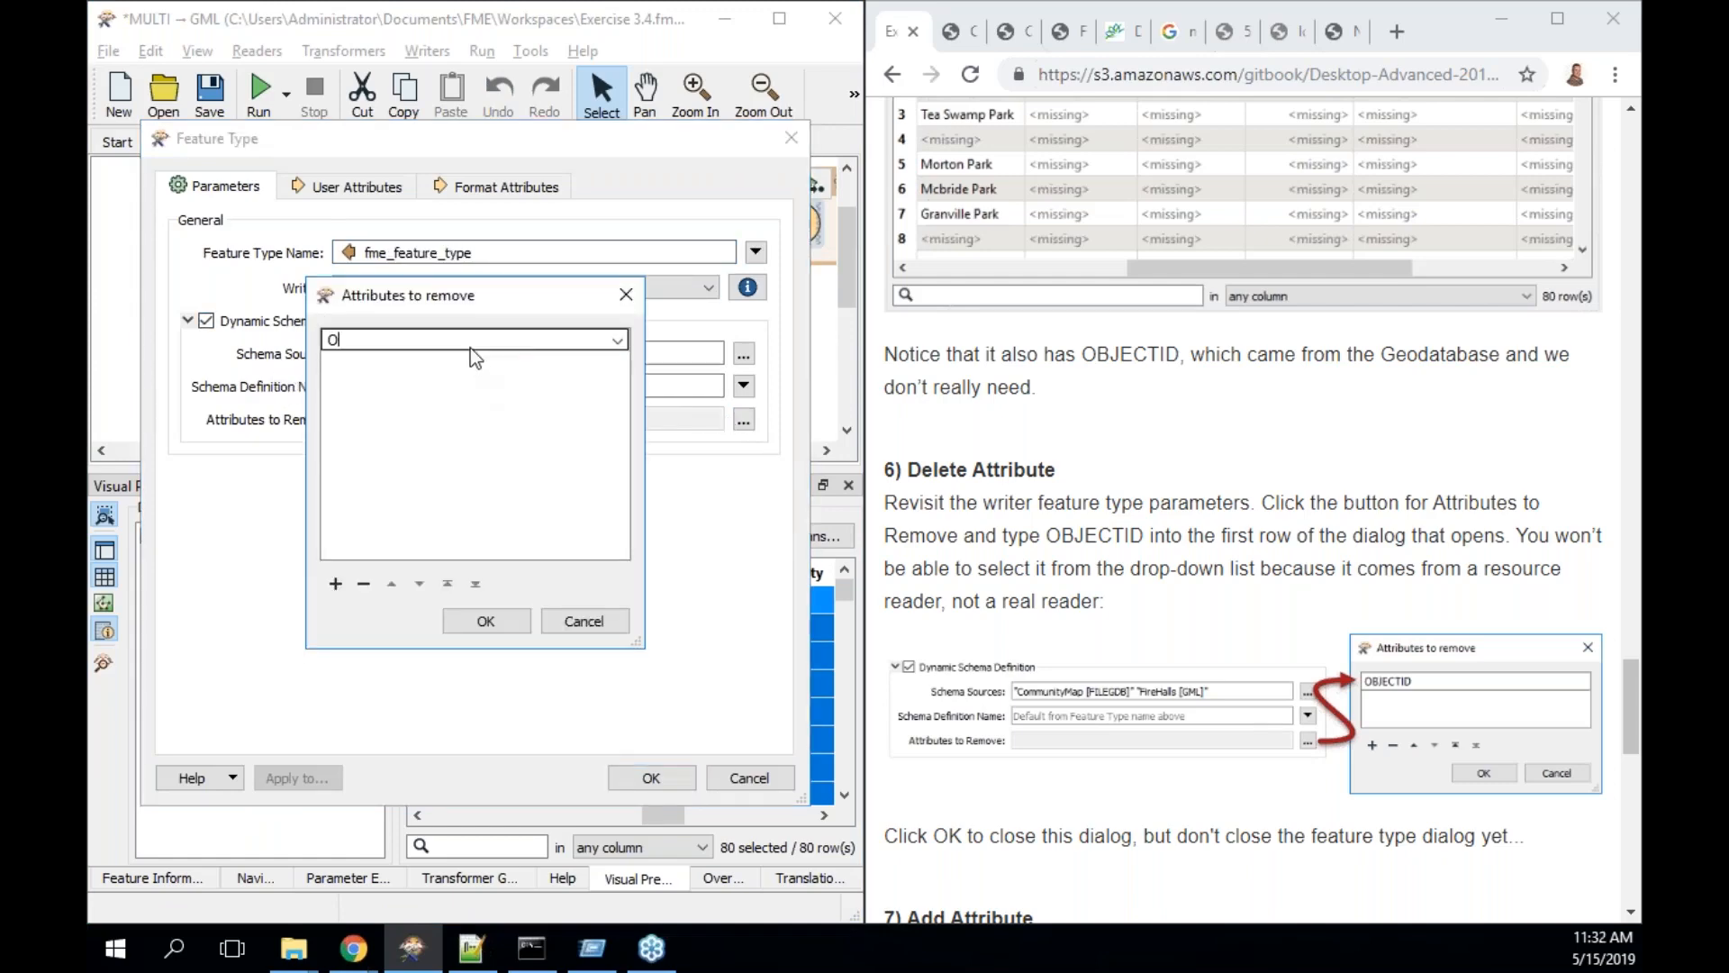
type("BJECTID")
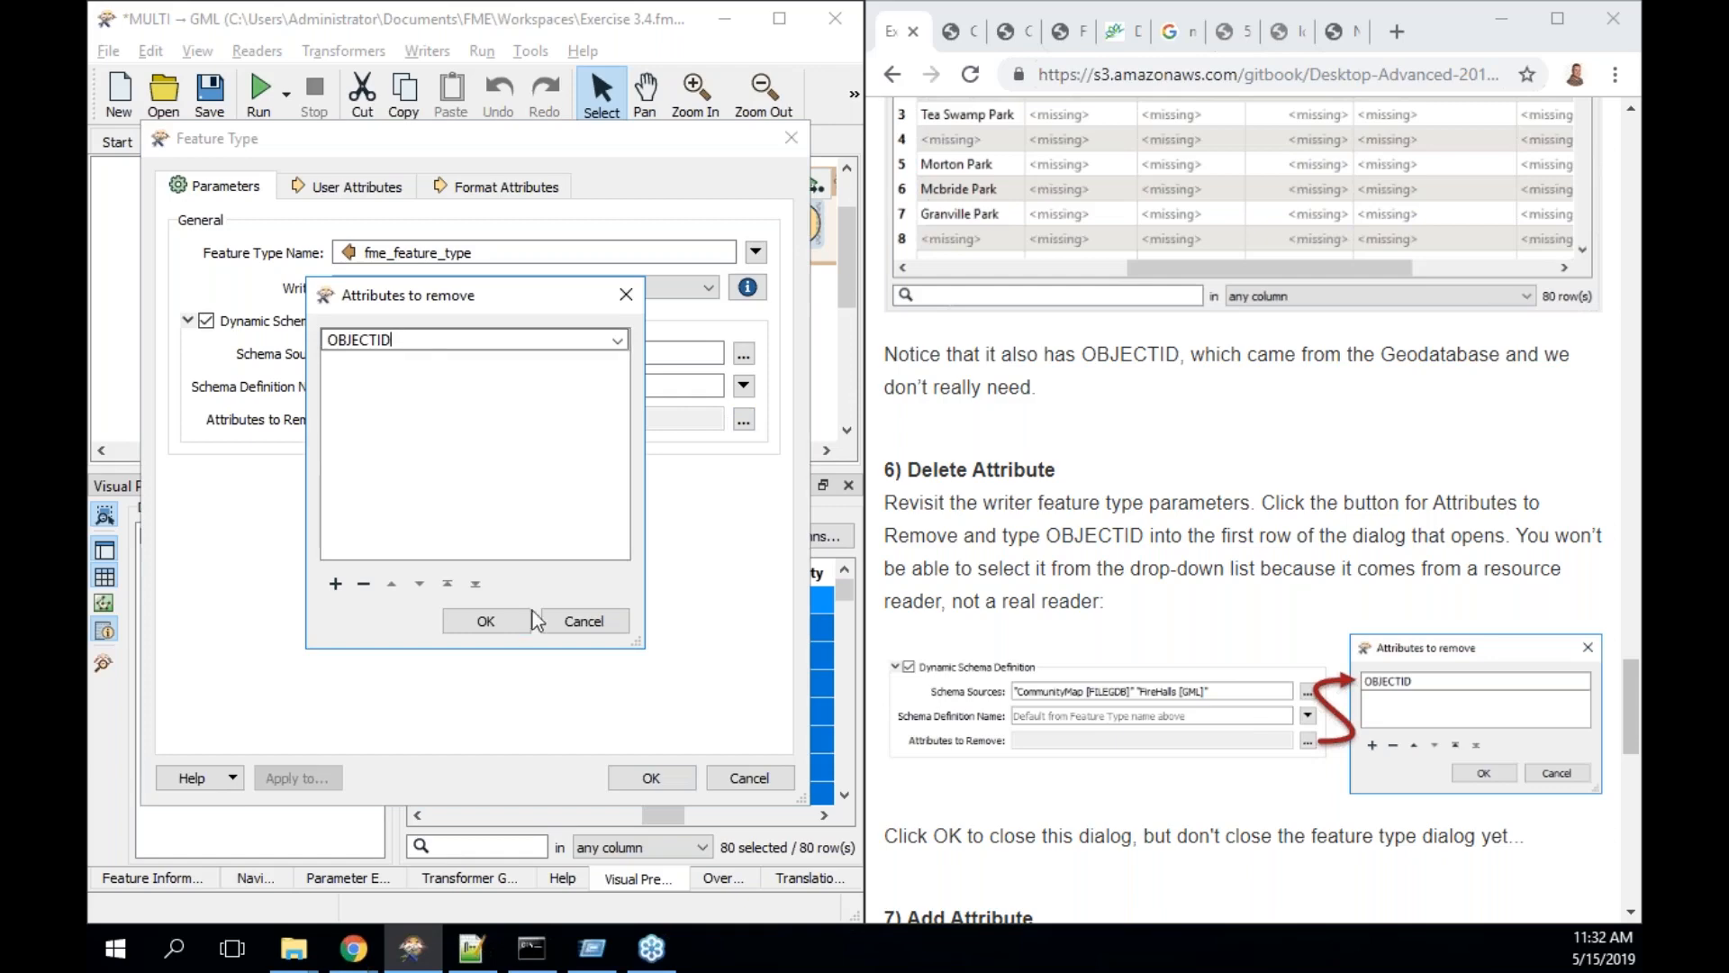
left_click(506, 616)
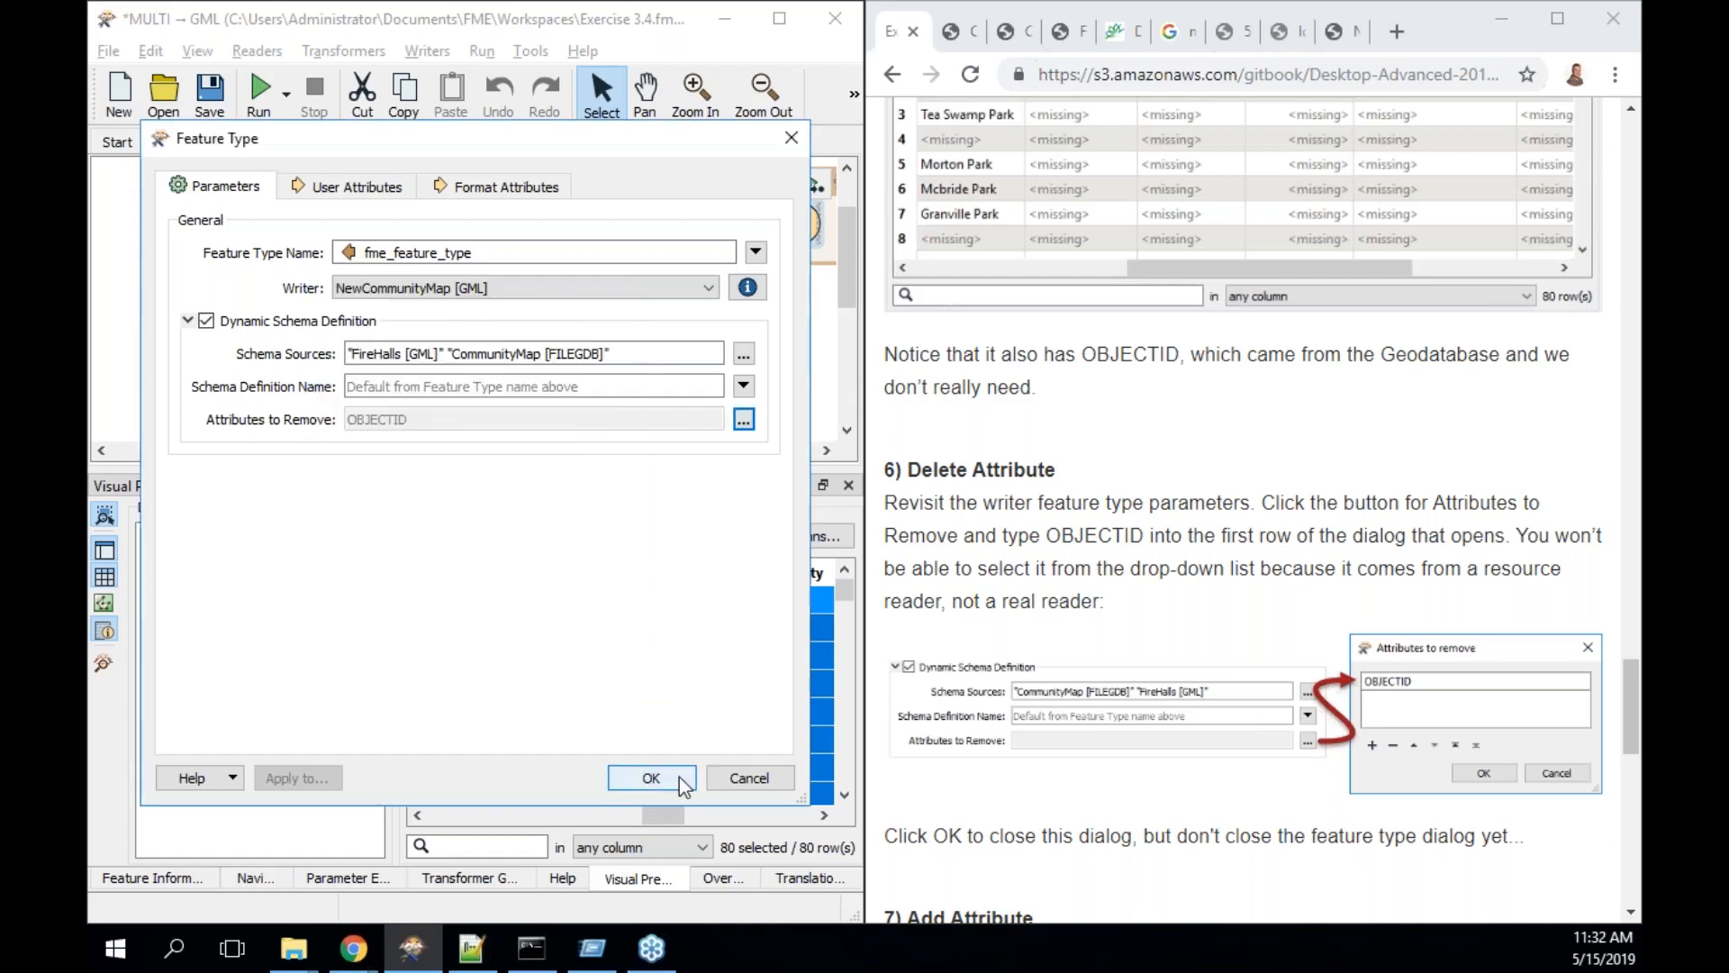
left_click(652, 778)
- Rerun the translation and view the 80 Parks features in the output table
left_click(260, 88)
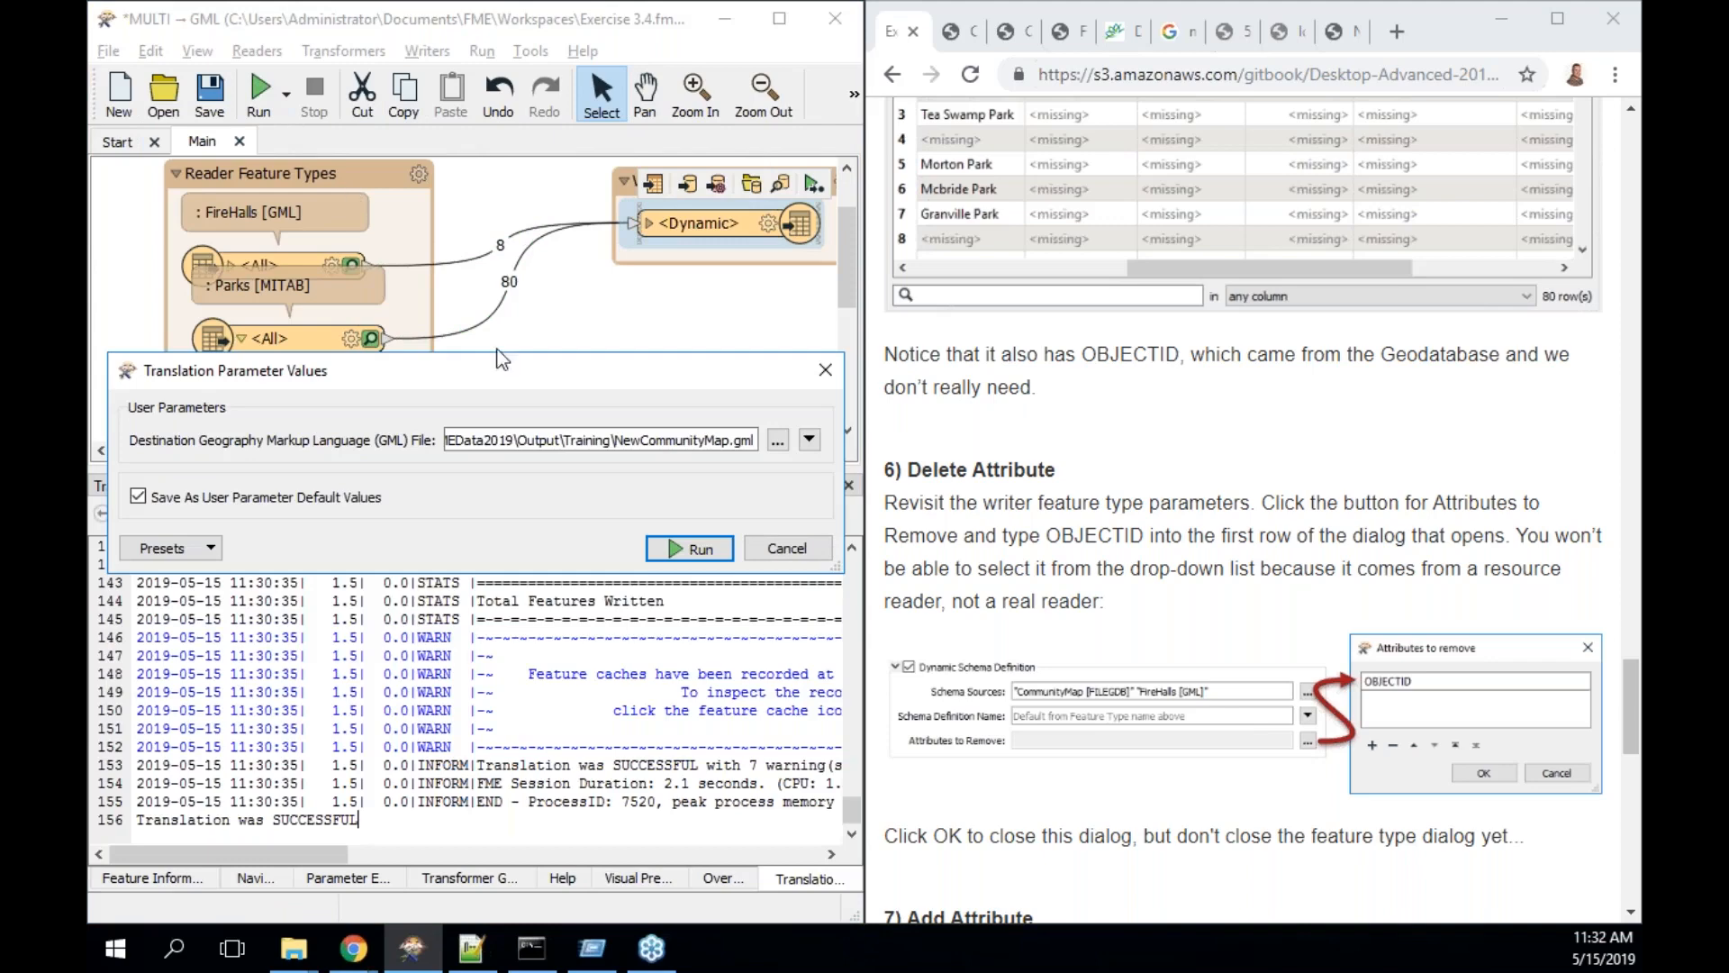
left_click(694, 548)
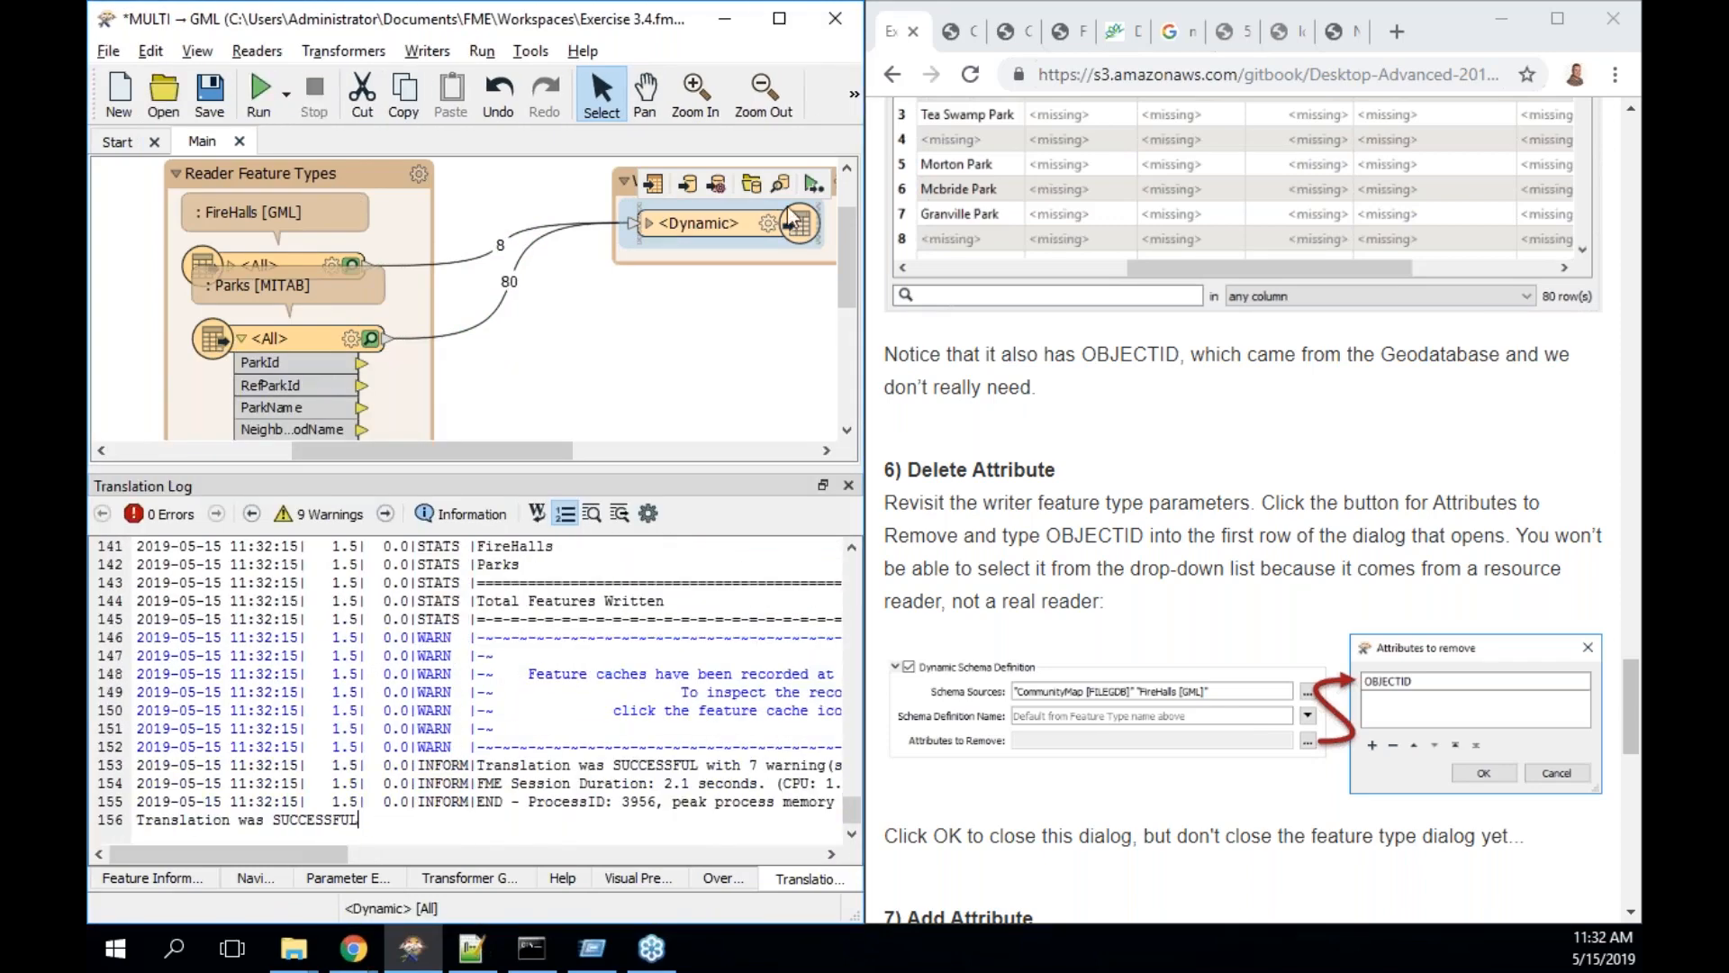
left_click(787, 174)
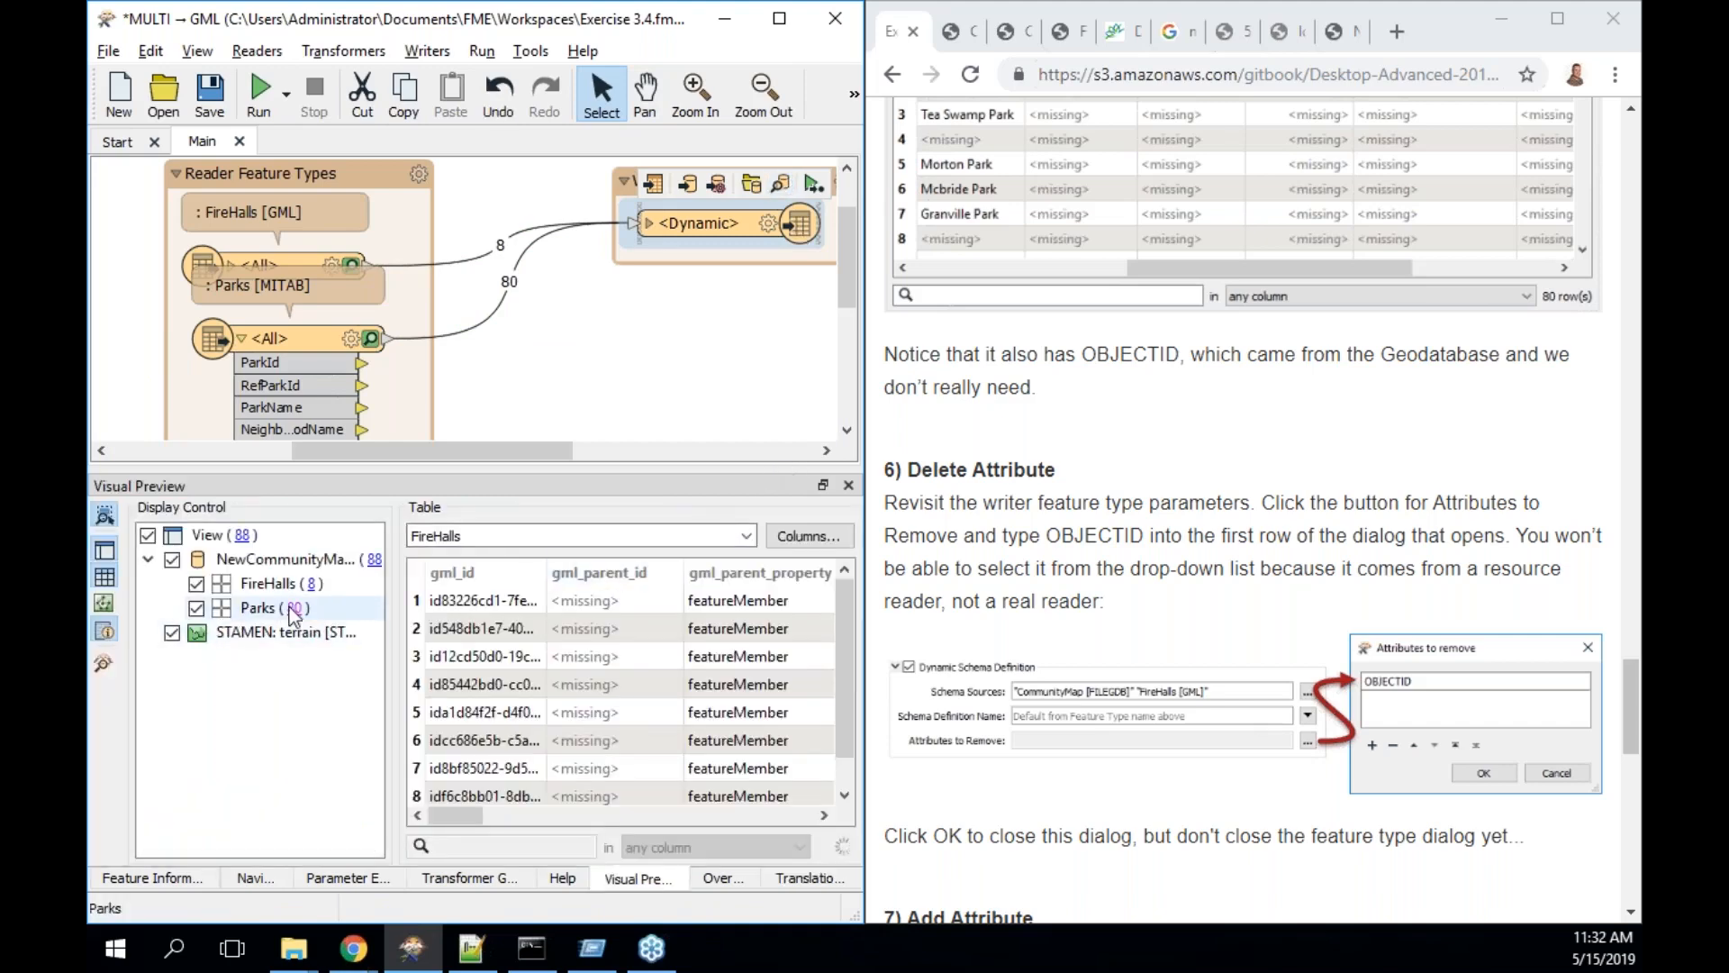
left_click(290, 607)
left_click_drag(451, 816, 792, 808)
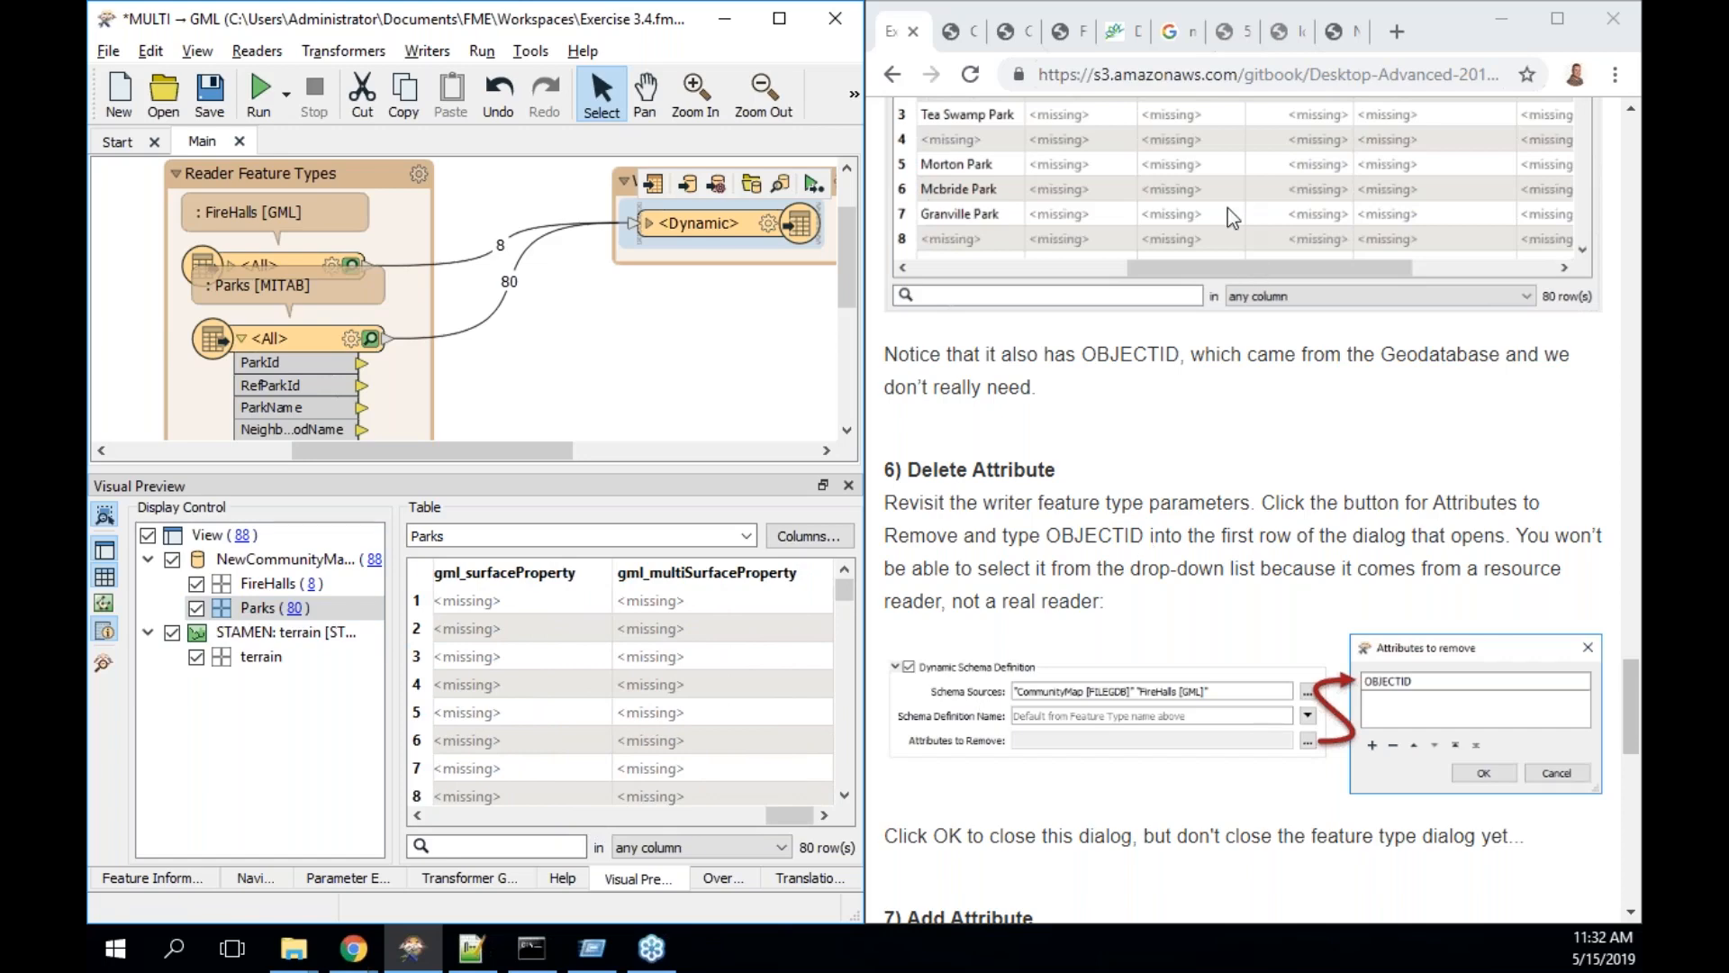
- Add a LastUpdatedBy user attribute with width 30 to the <Dynamic> writer
scroll(1196, 435, "down", 2)
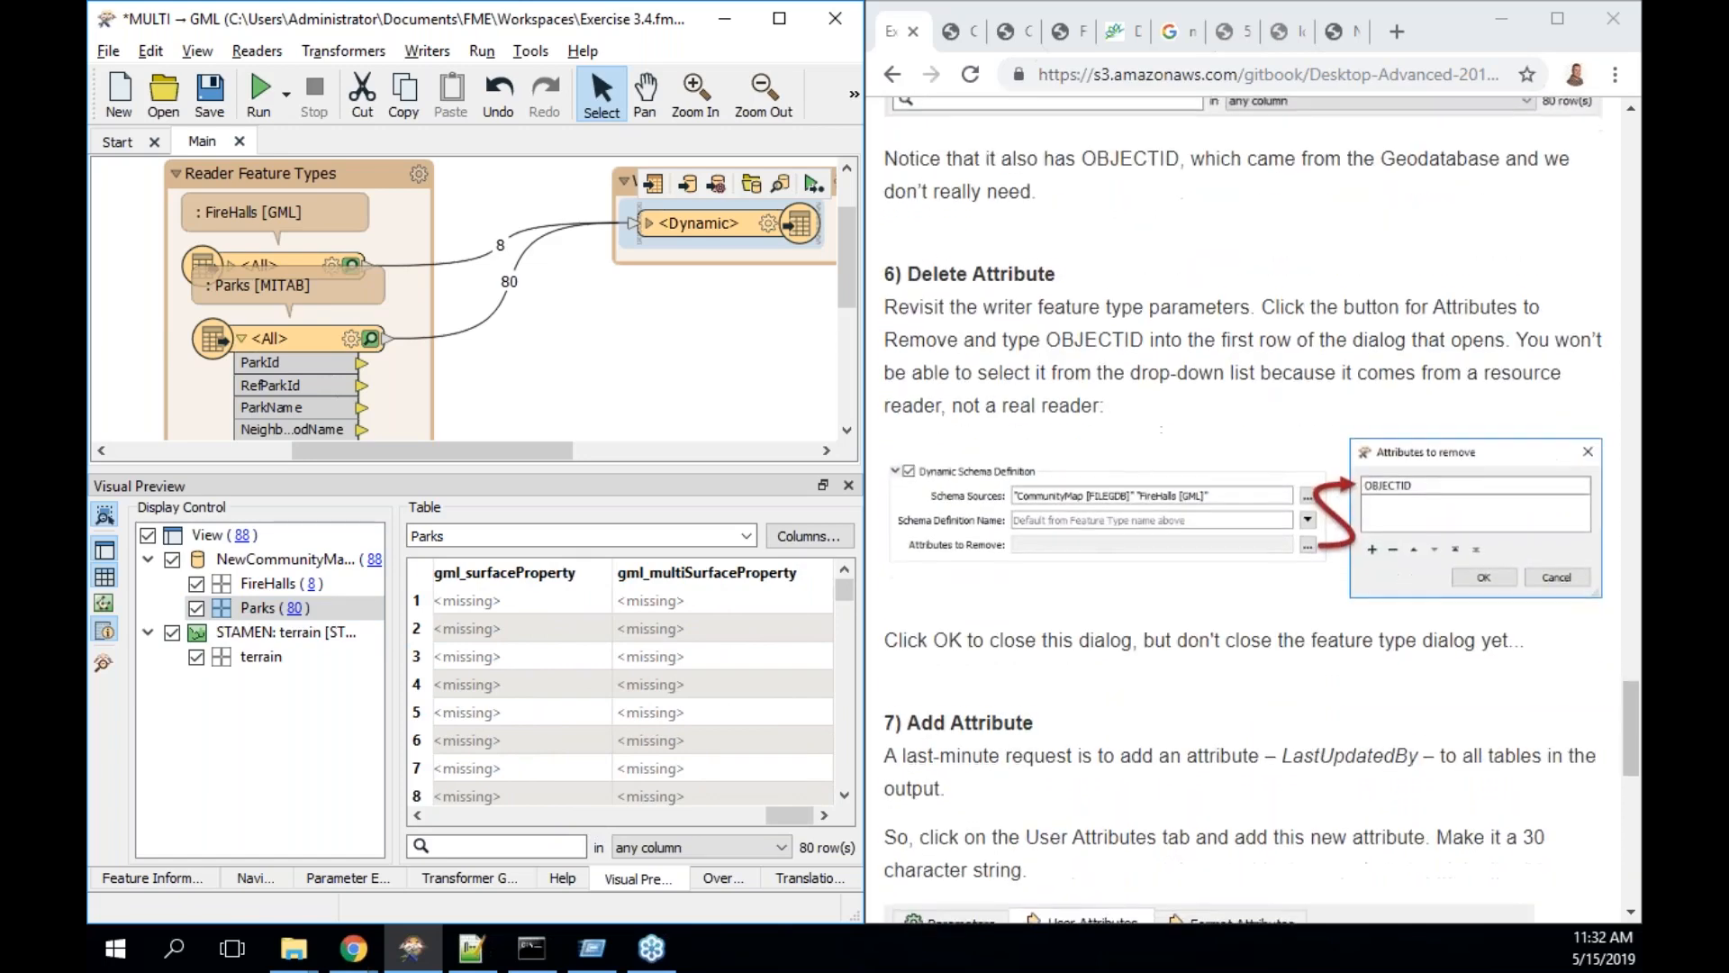
scroll(1116, 595, "down", 5)
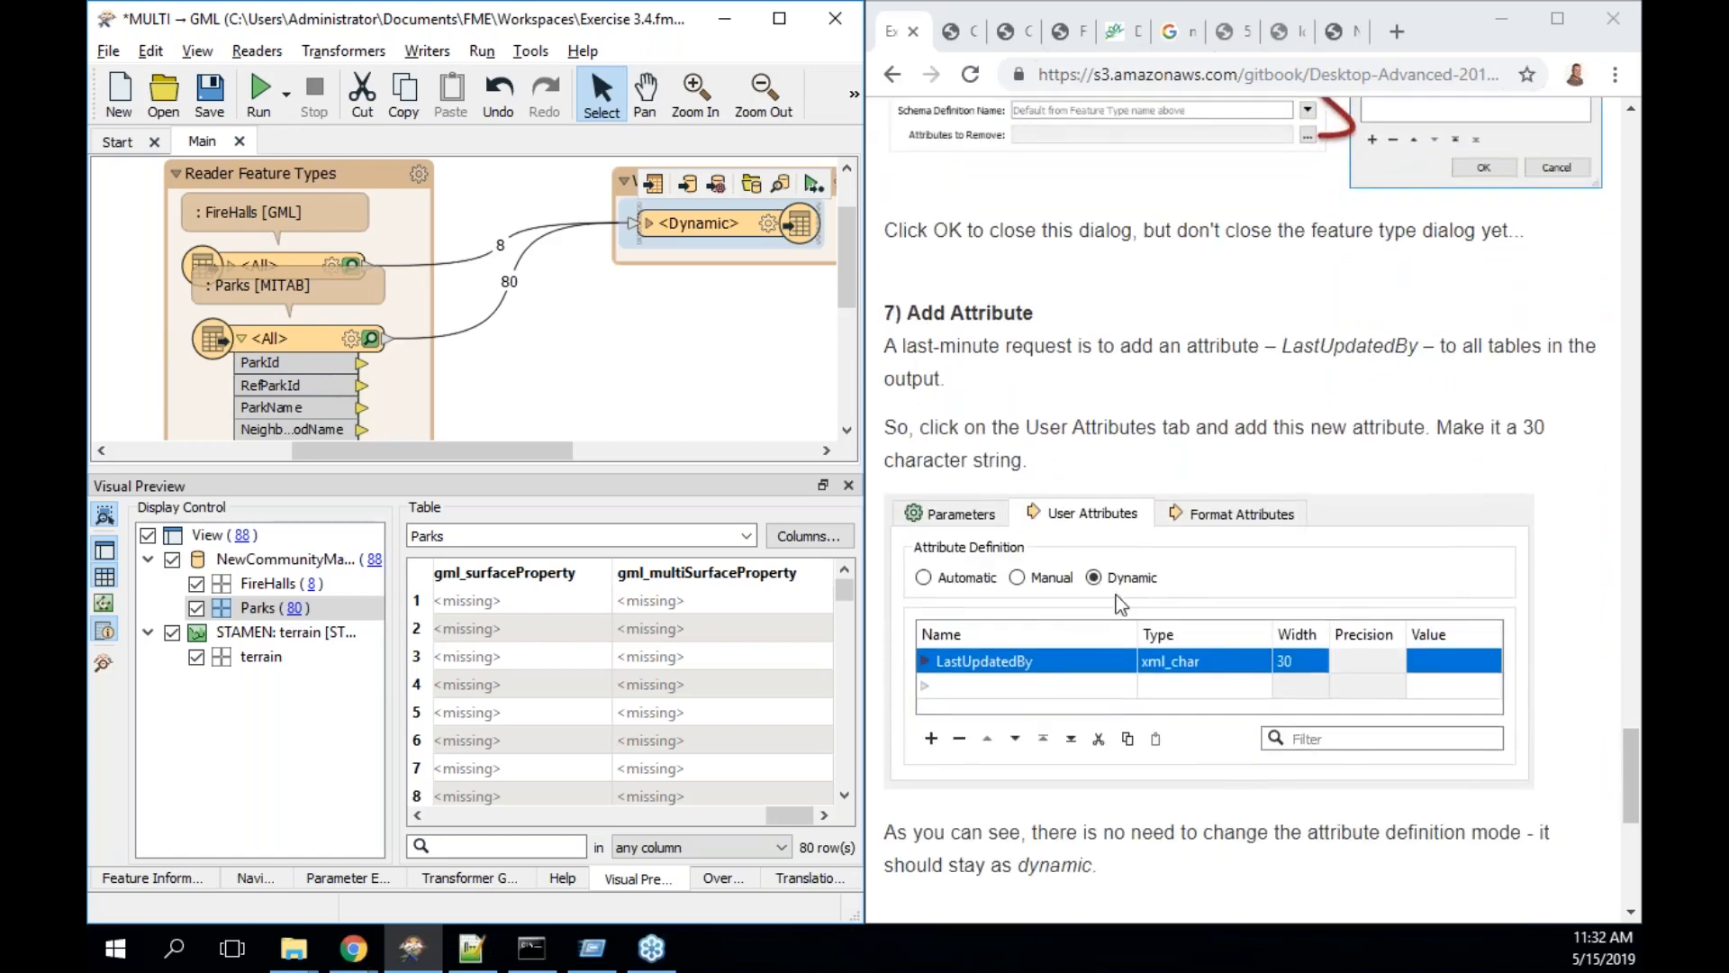
double_click(717, 229)
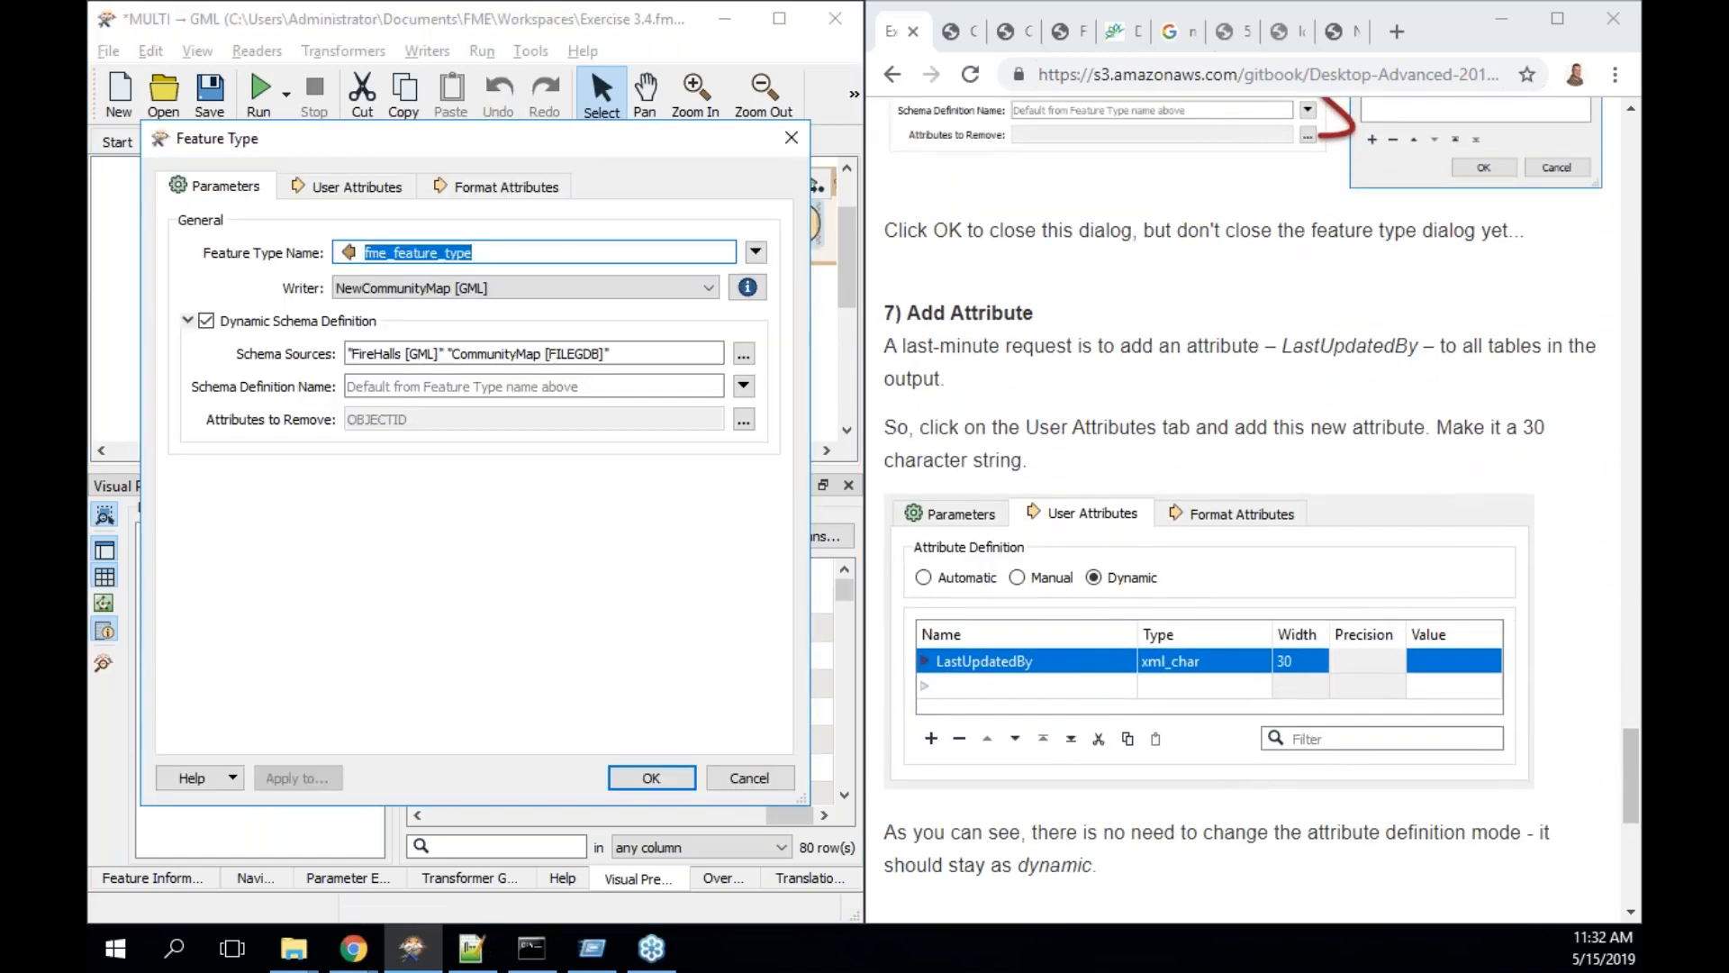
left_click(353, 189)
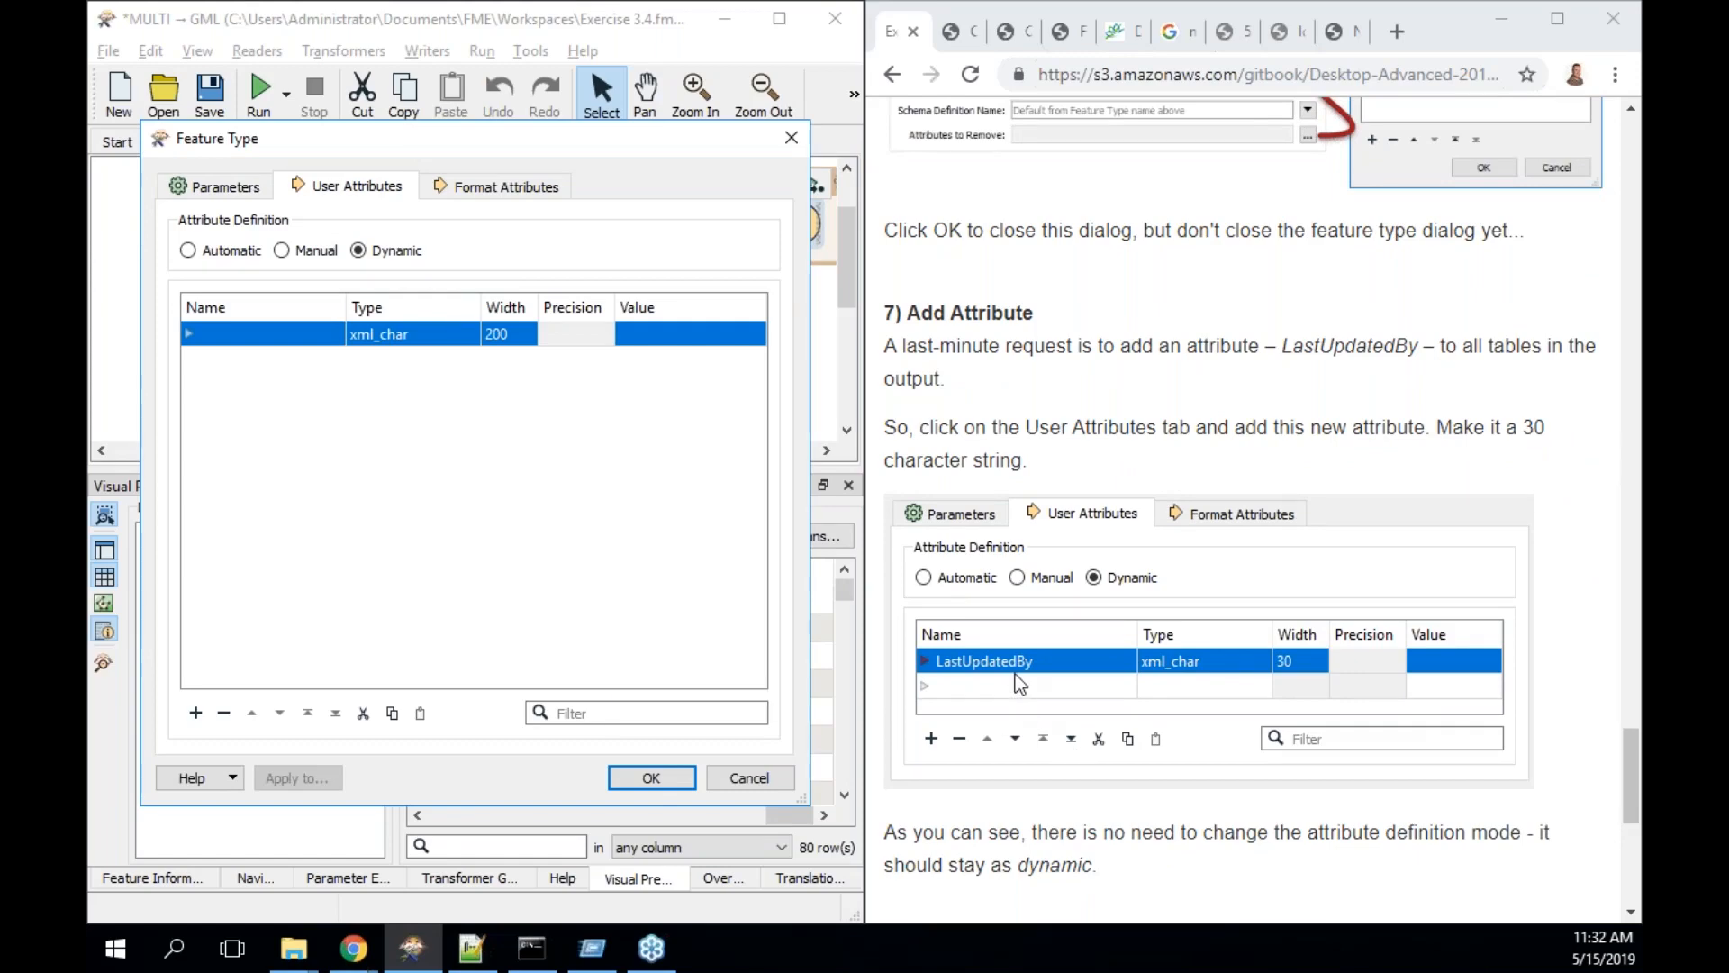
left_click(269, 332)
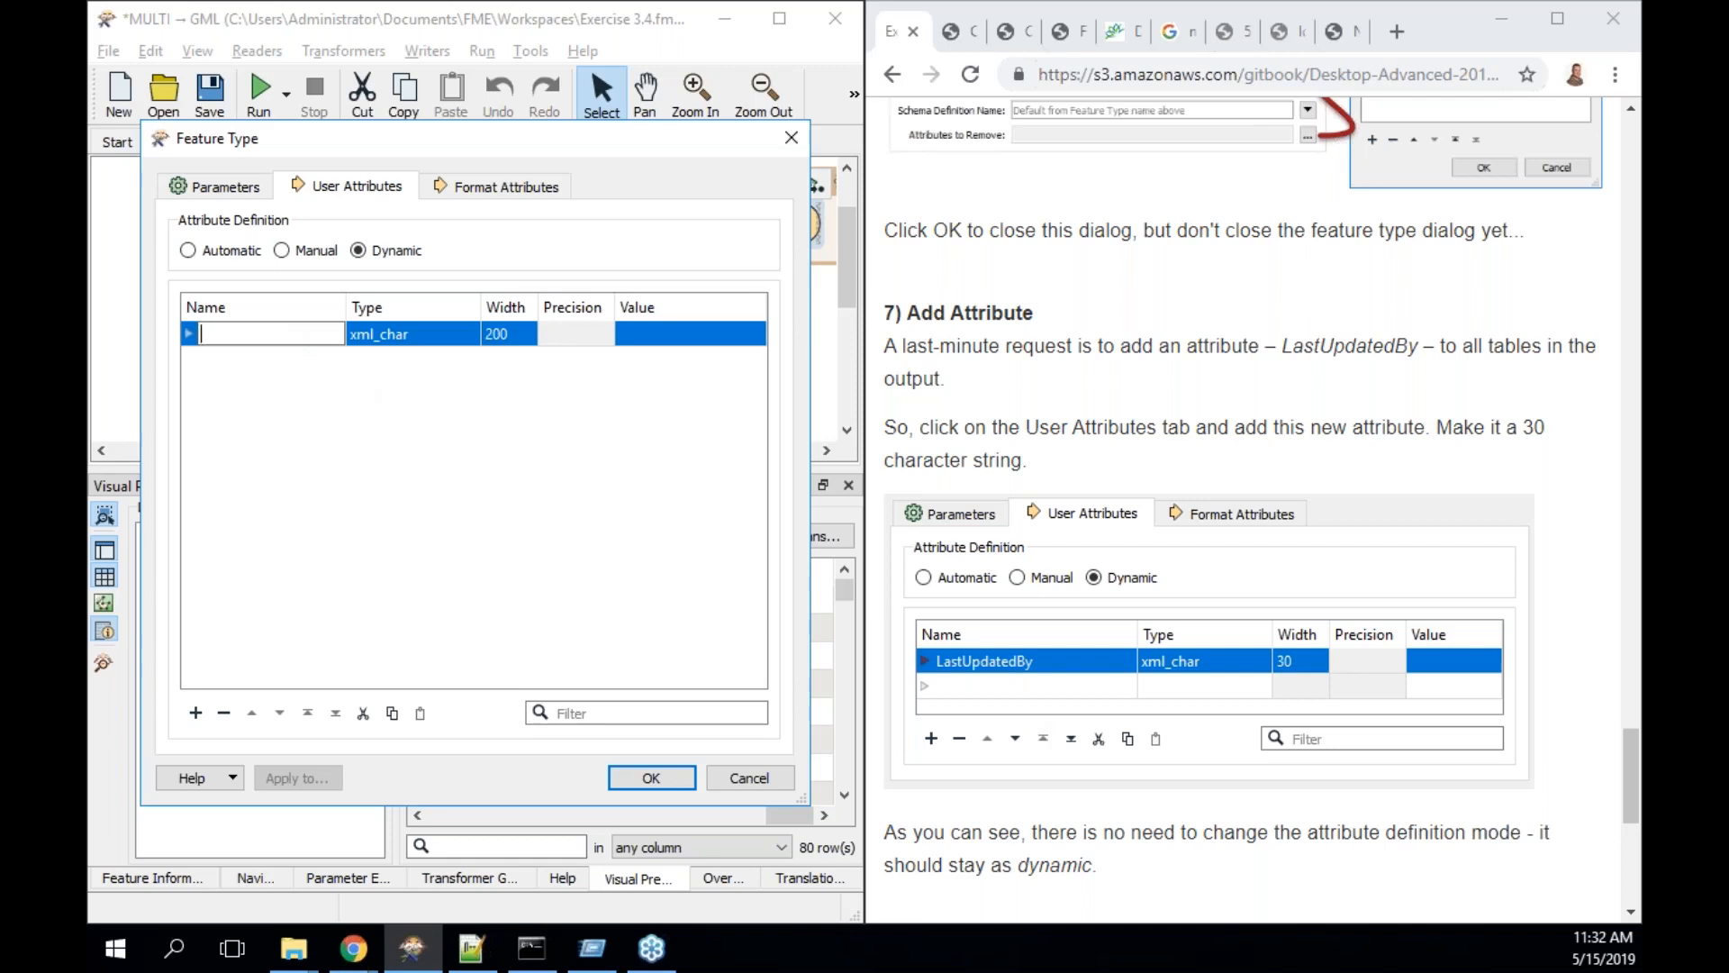
type("LastUpdatedBy")
left_click(505, 343)
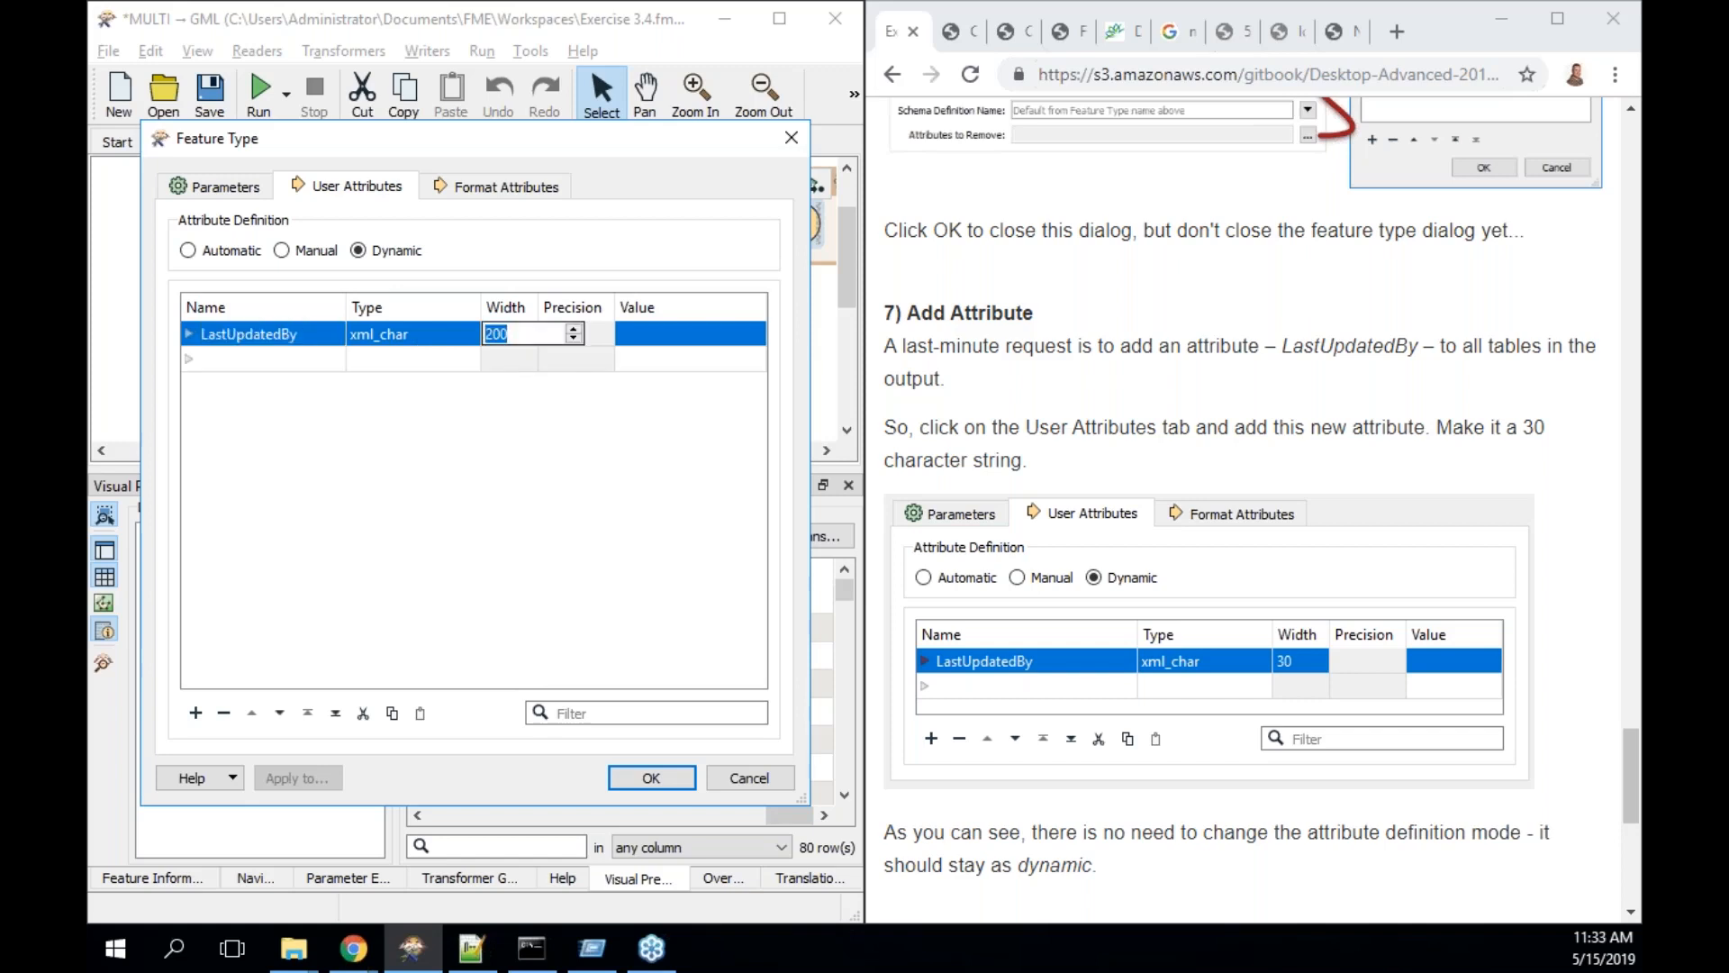
type("30")
left_click(569, 456)
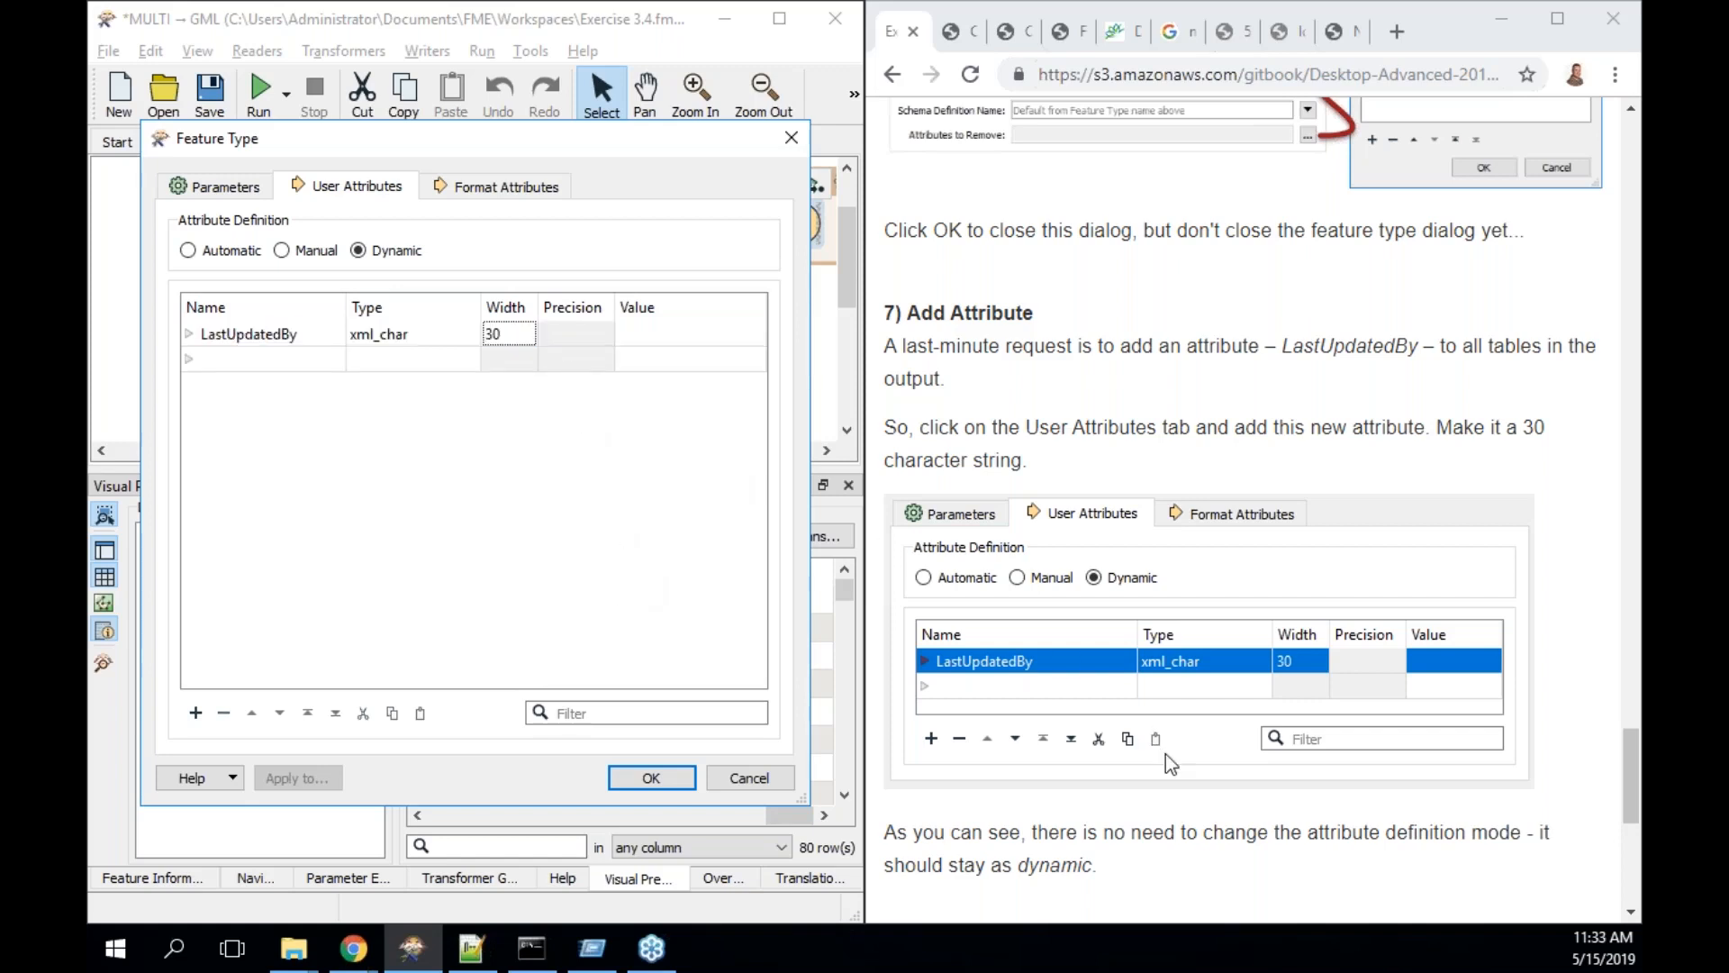
- Set the LastUpdatedBy value to 'Me!' and apply the writer settings
scroll(1165, 754, "down", 4)
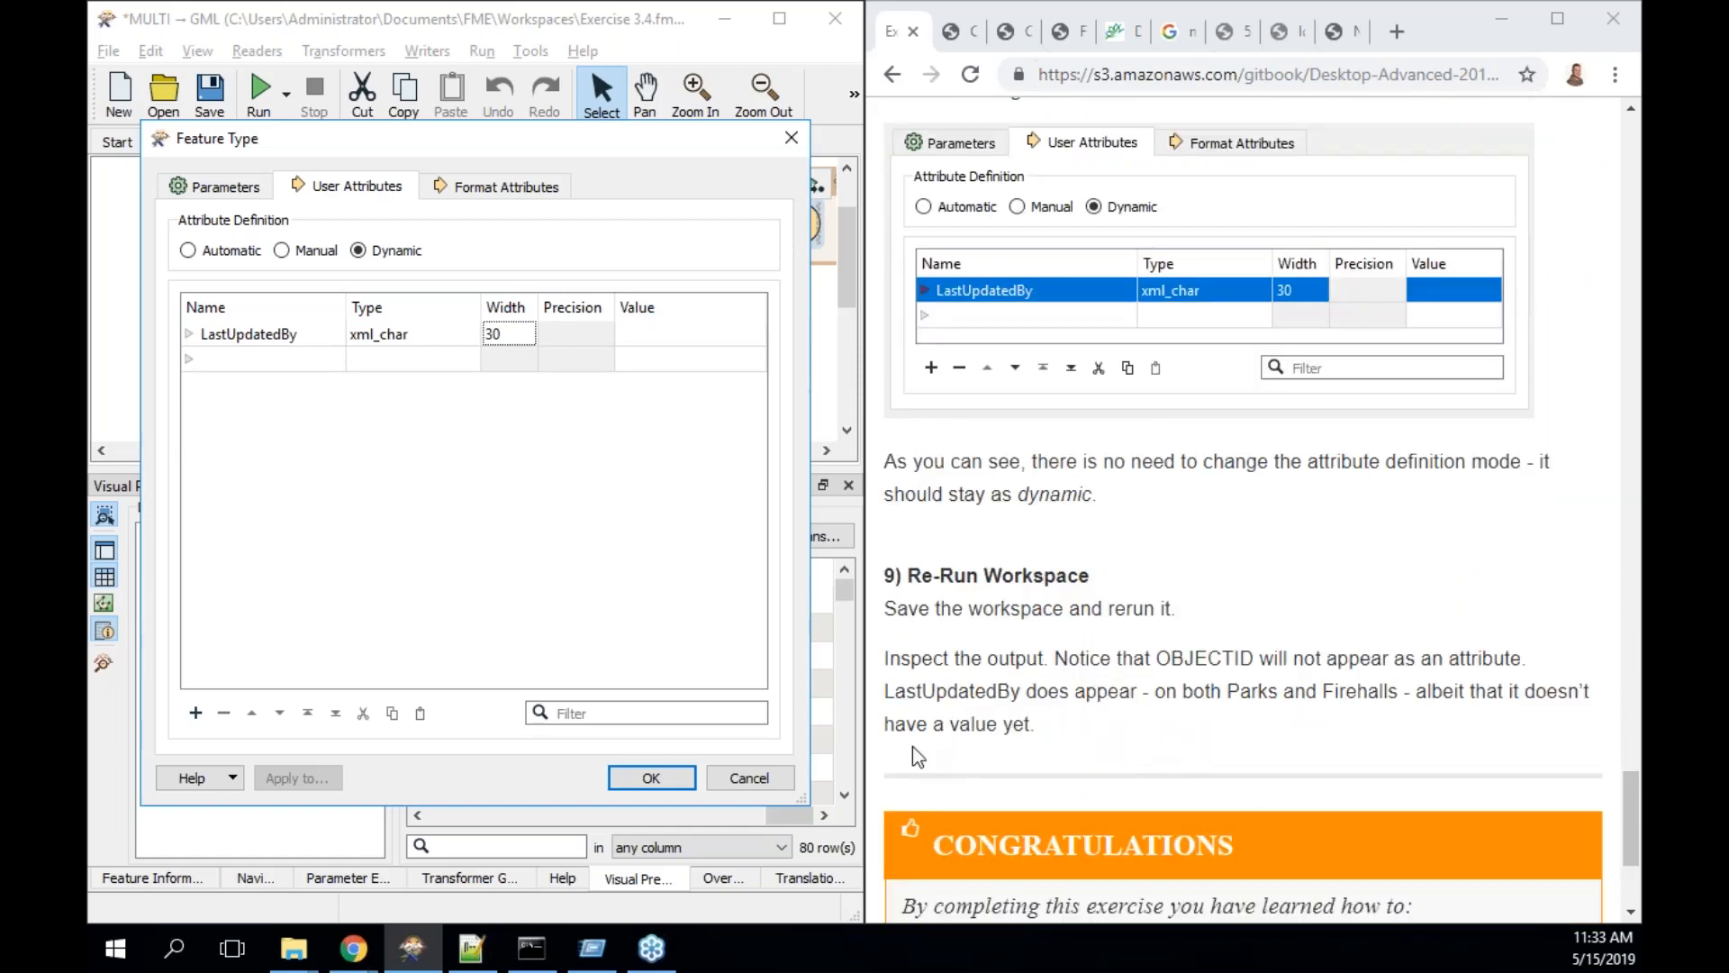
left_click(668, 342)
type("Mel")
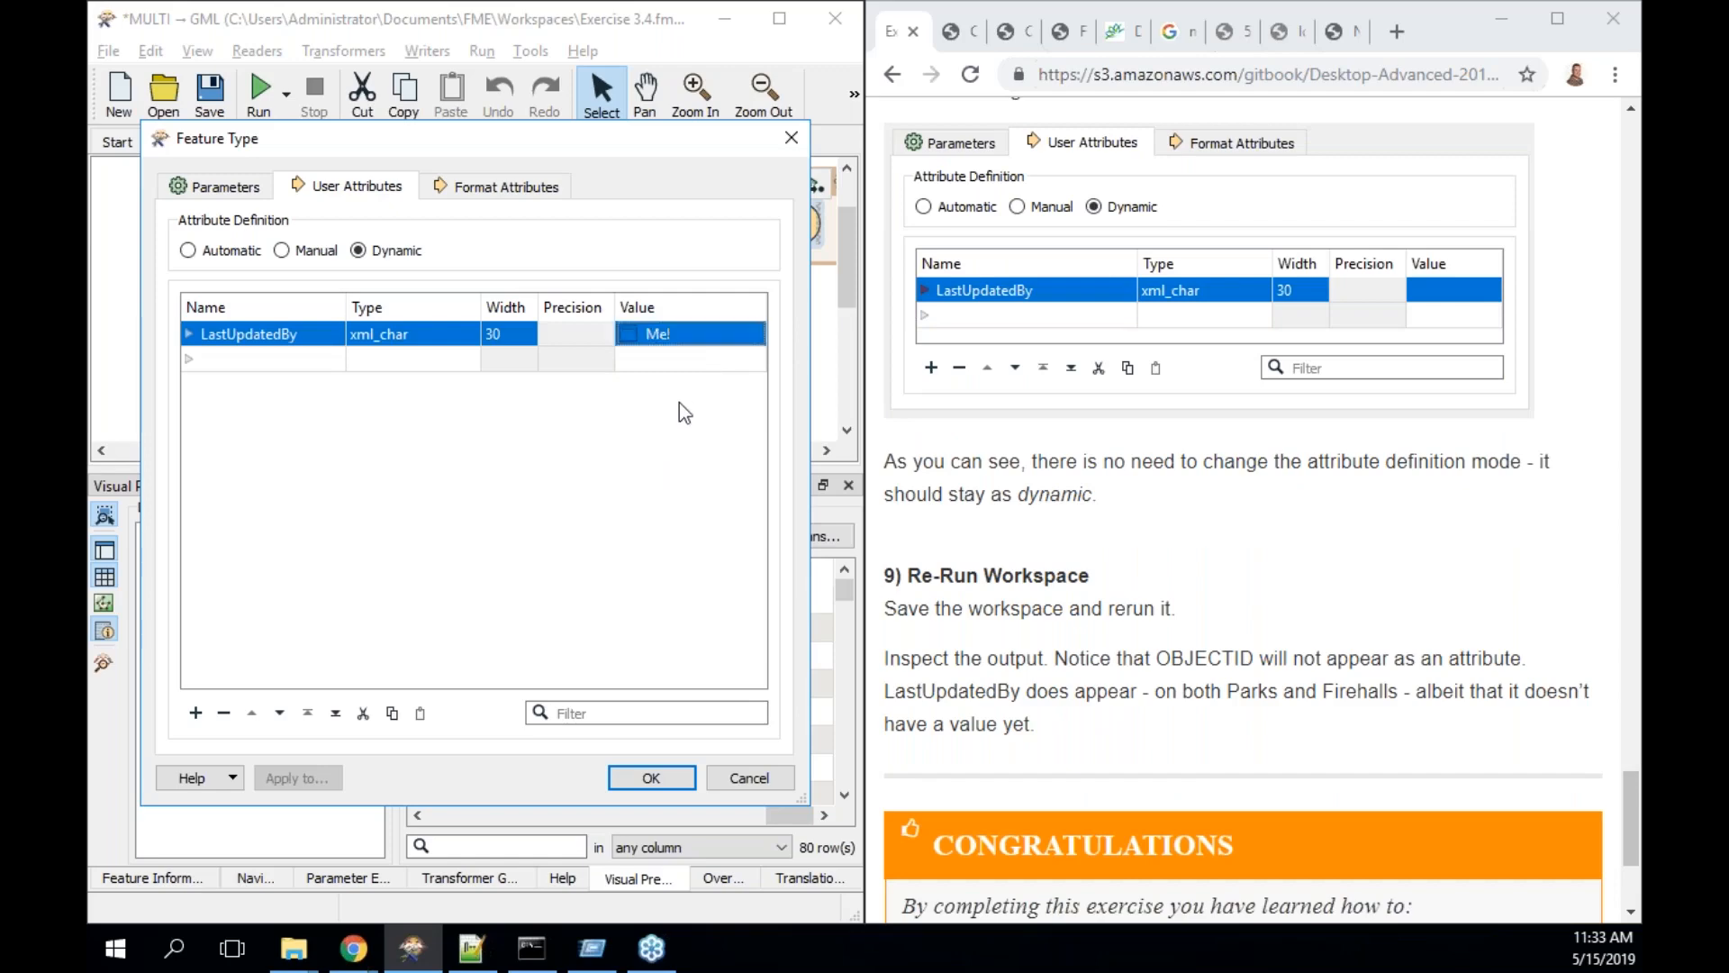
left_click(679, 403)
left_click(652, 777)
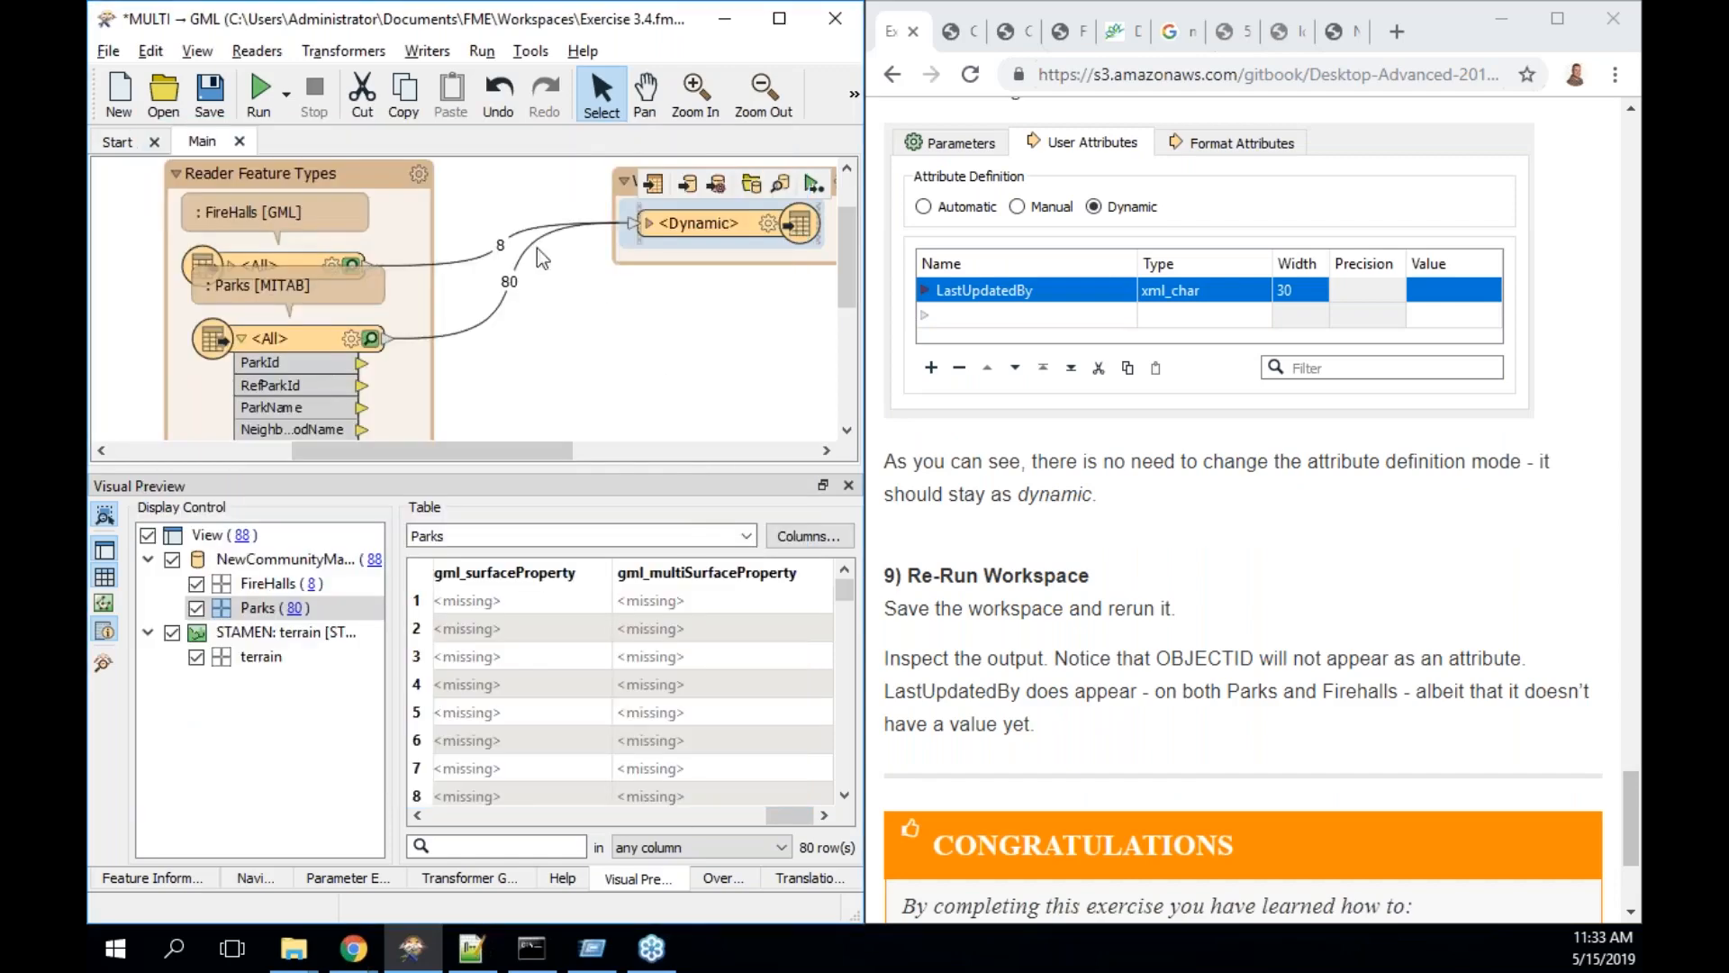
- Rerun the translation and check LastUpdatedBy reads 'Me!' on 8 FireHalls and 80 Parks
left_click(263, 85)
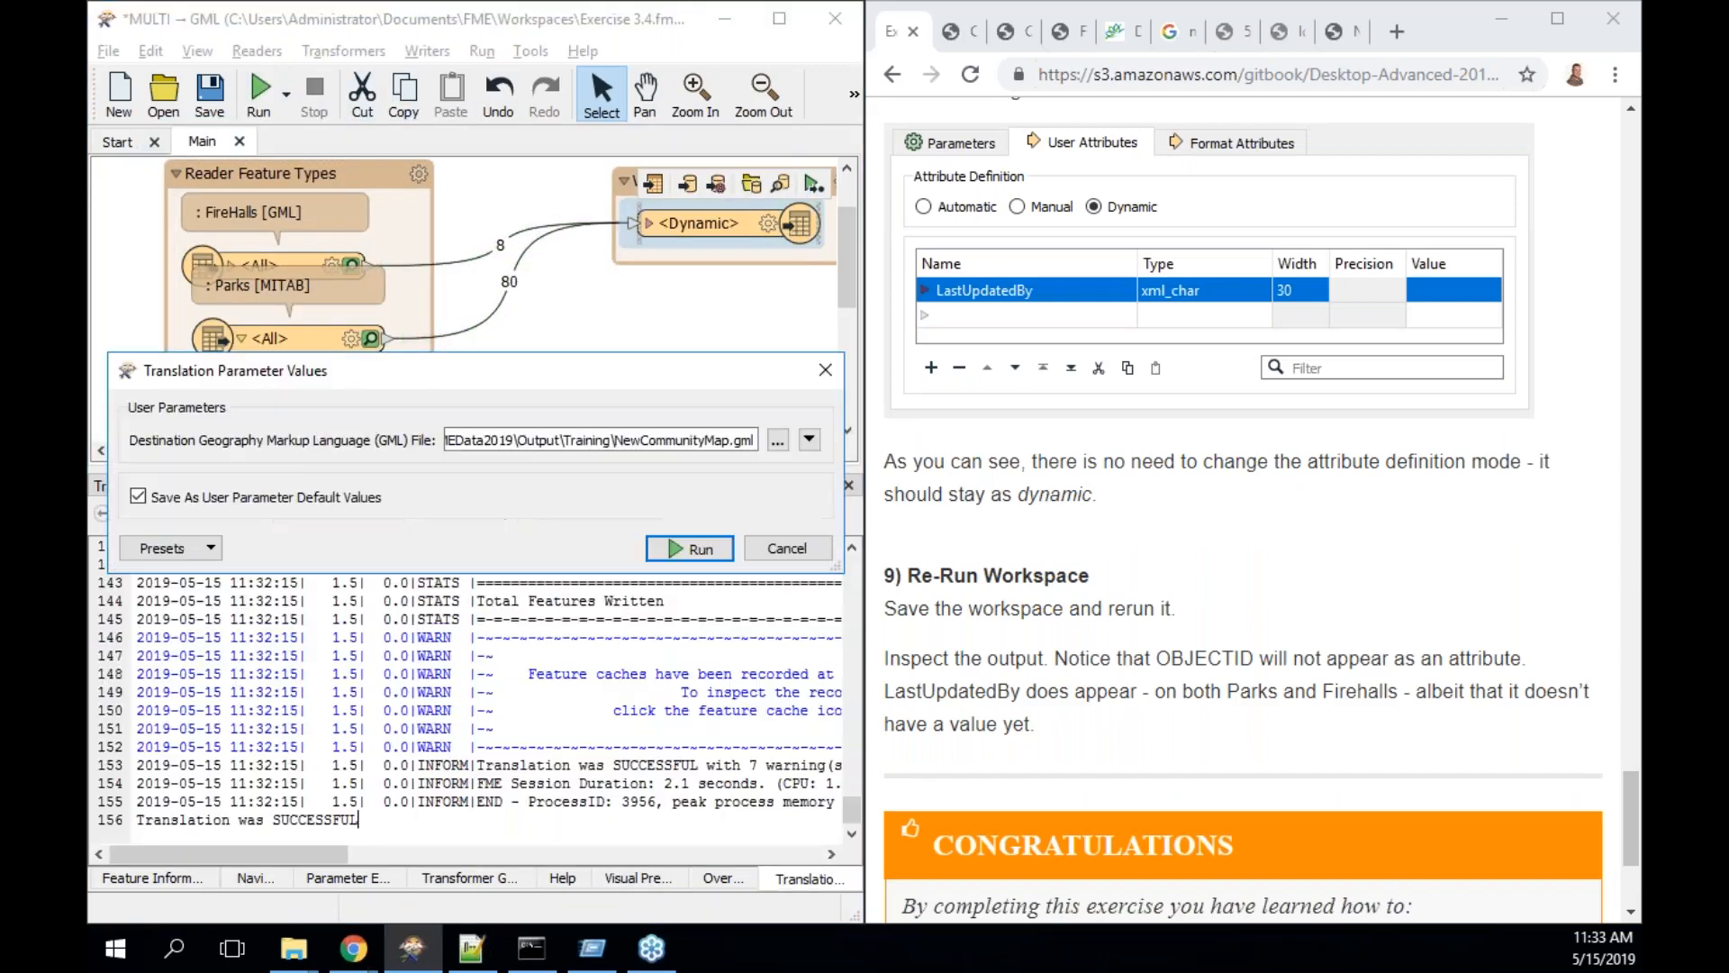
left_click(689, 549)
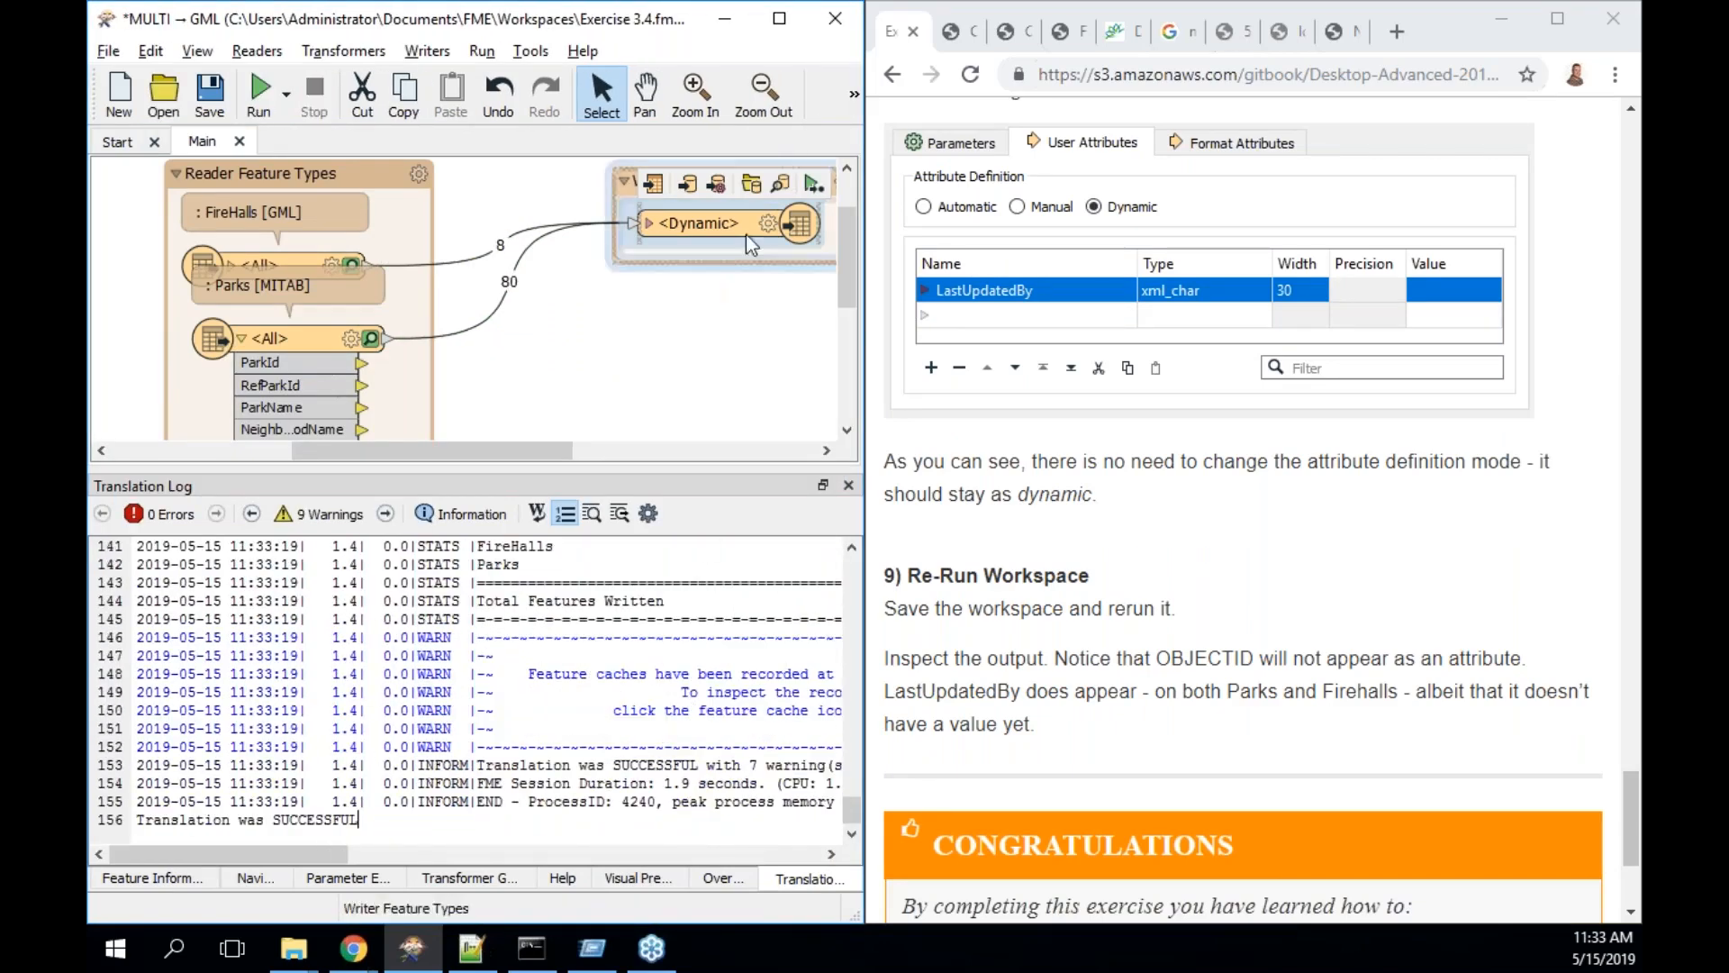
left_click(783, 184)
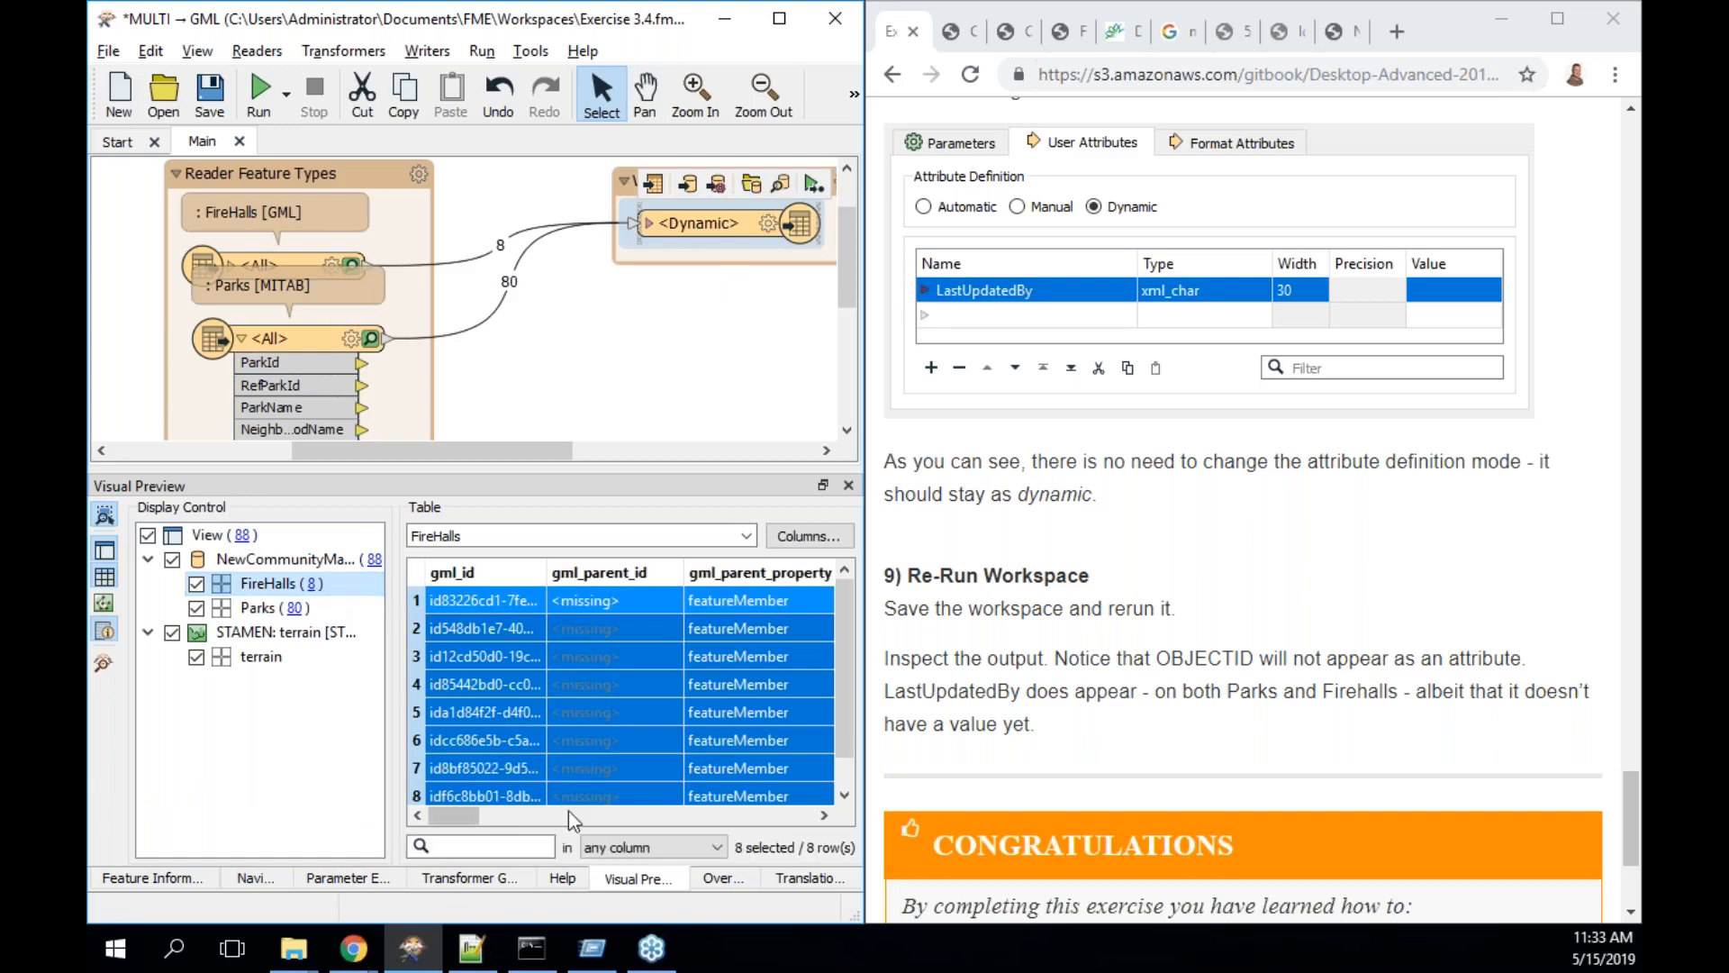
left_click_drag(461, 815, 818, 821)
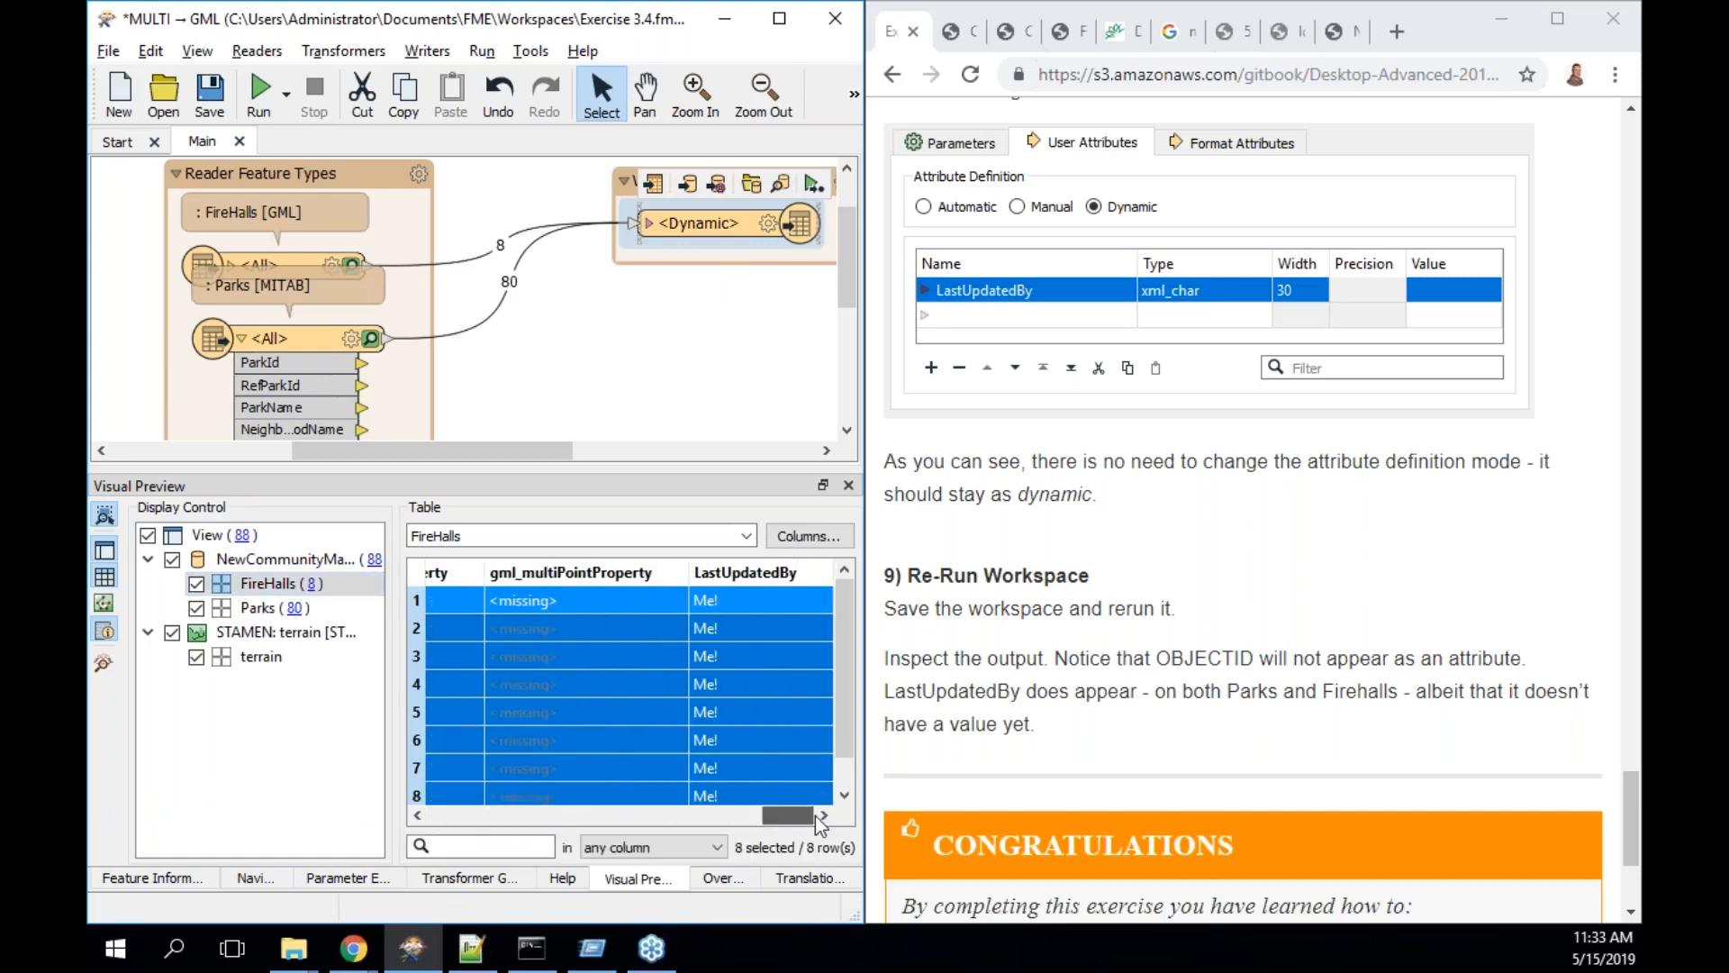
left_click(287, 610)
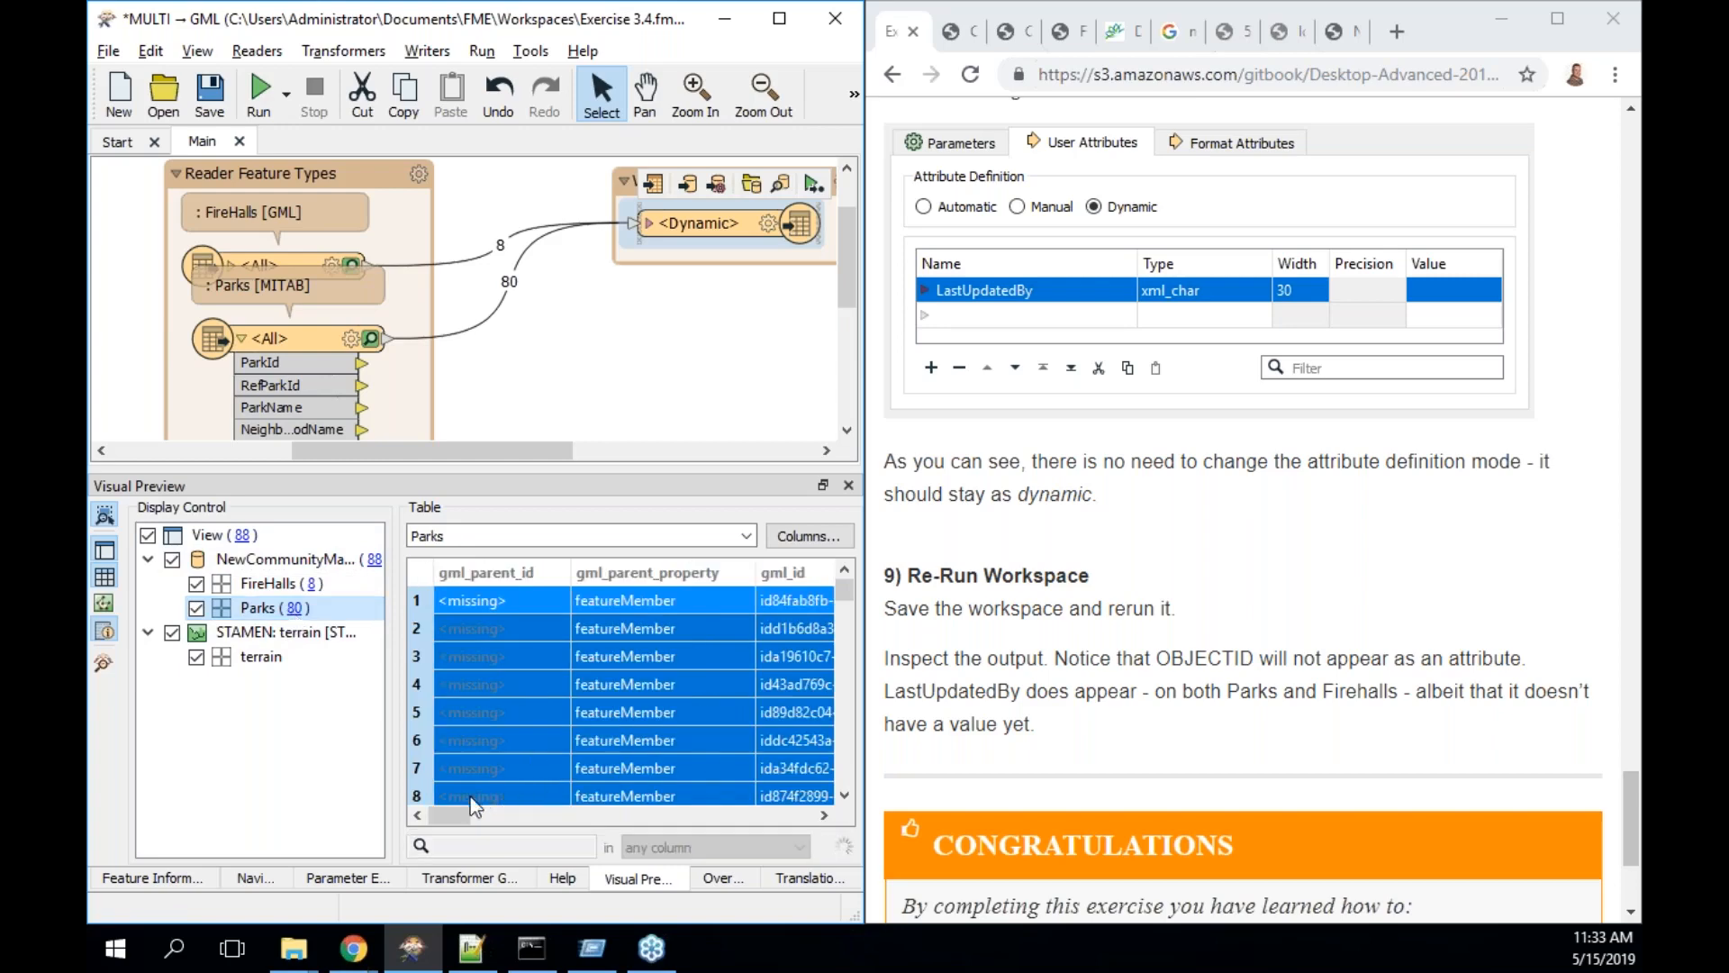
left_click_drag(453, 809, 852, 821)
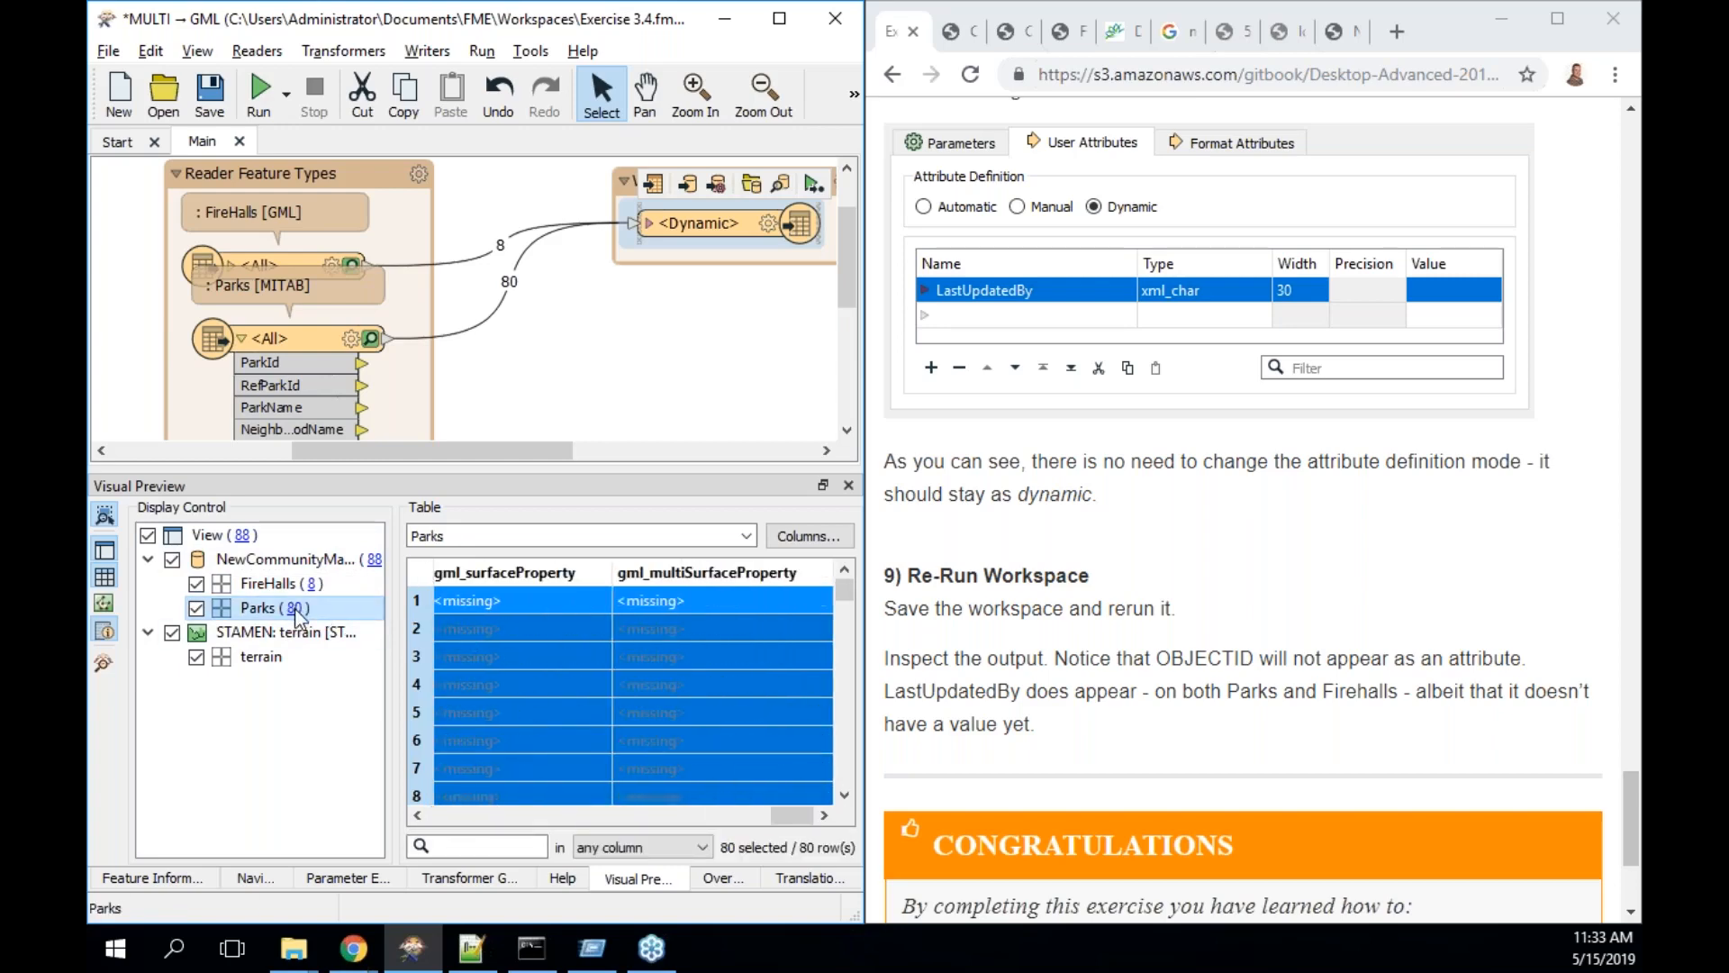
left_click(736, 815)
left_click_drag(733, 809, 694, 808)
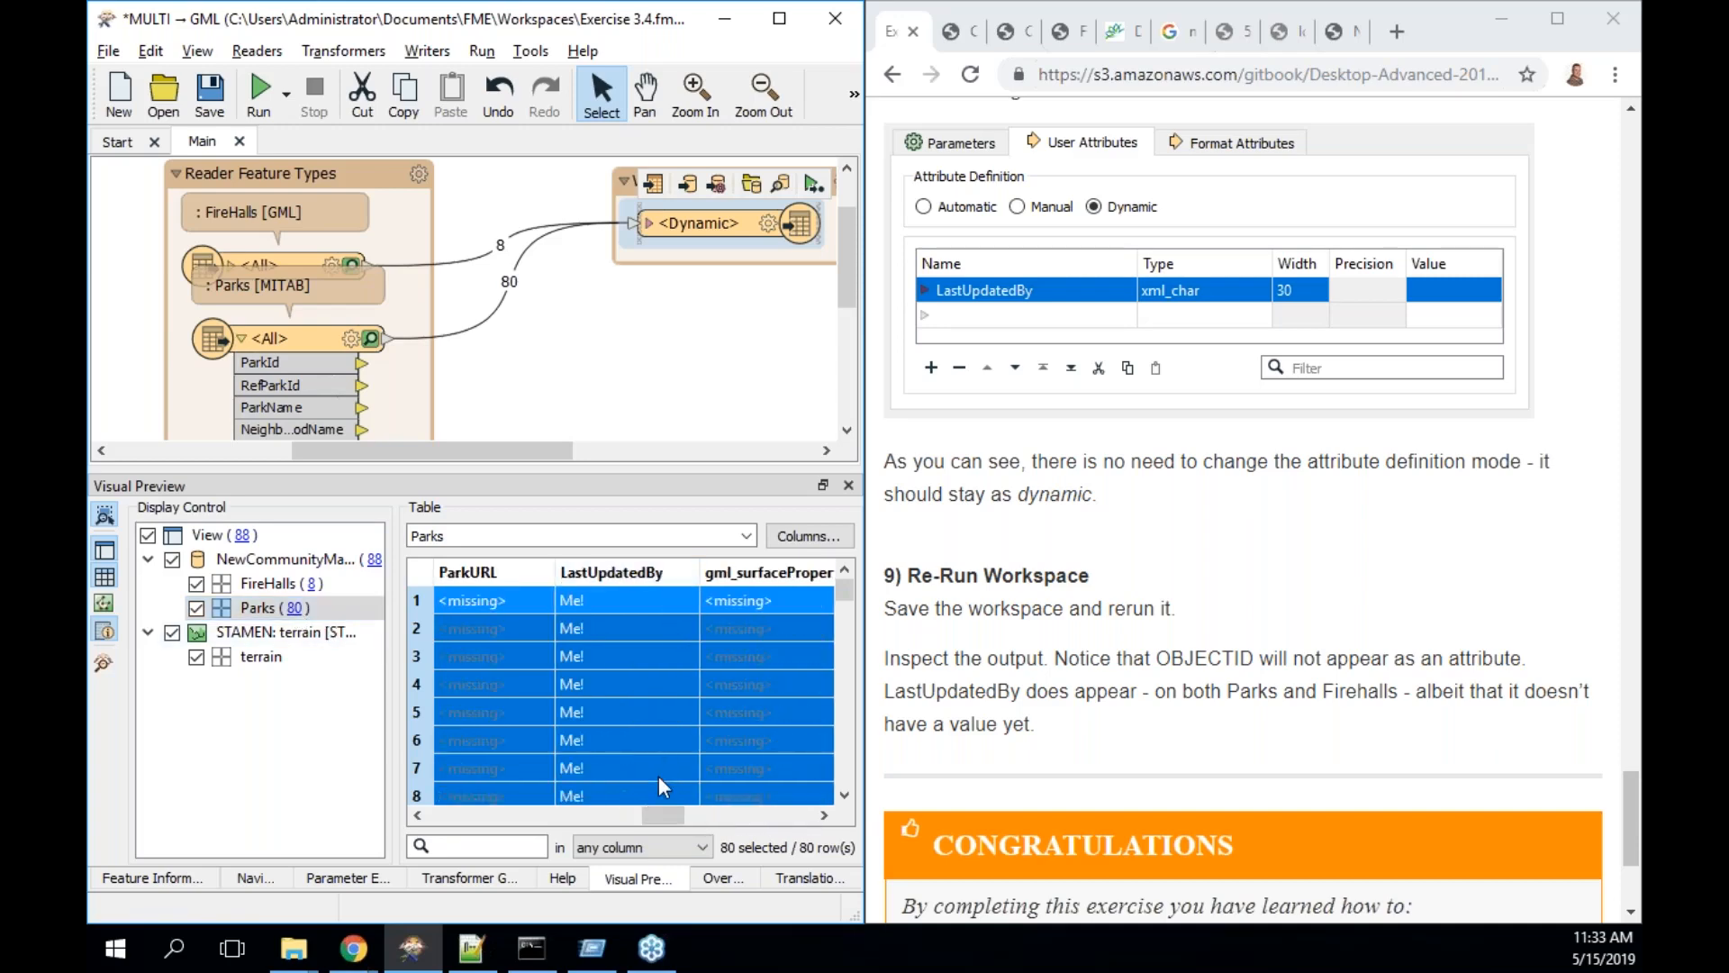
scroll(1421, 631, "down", 3)
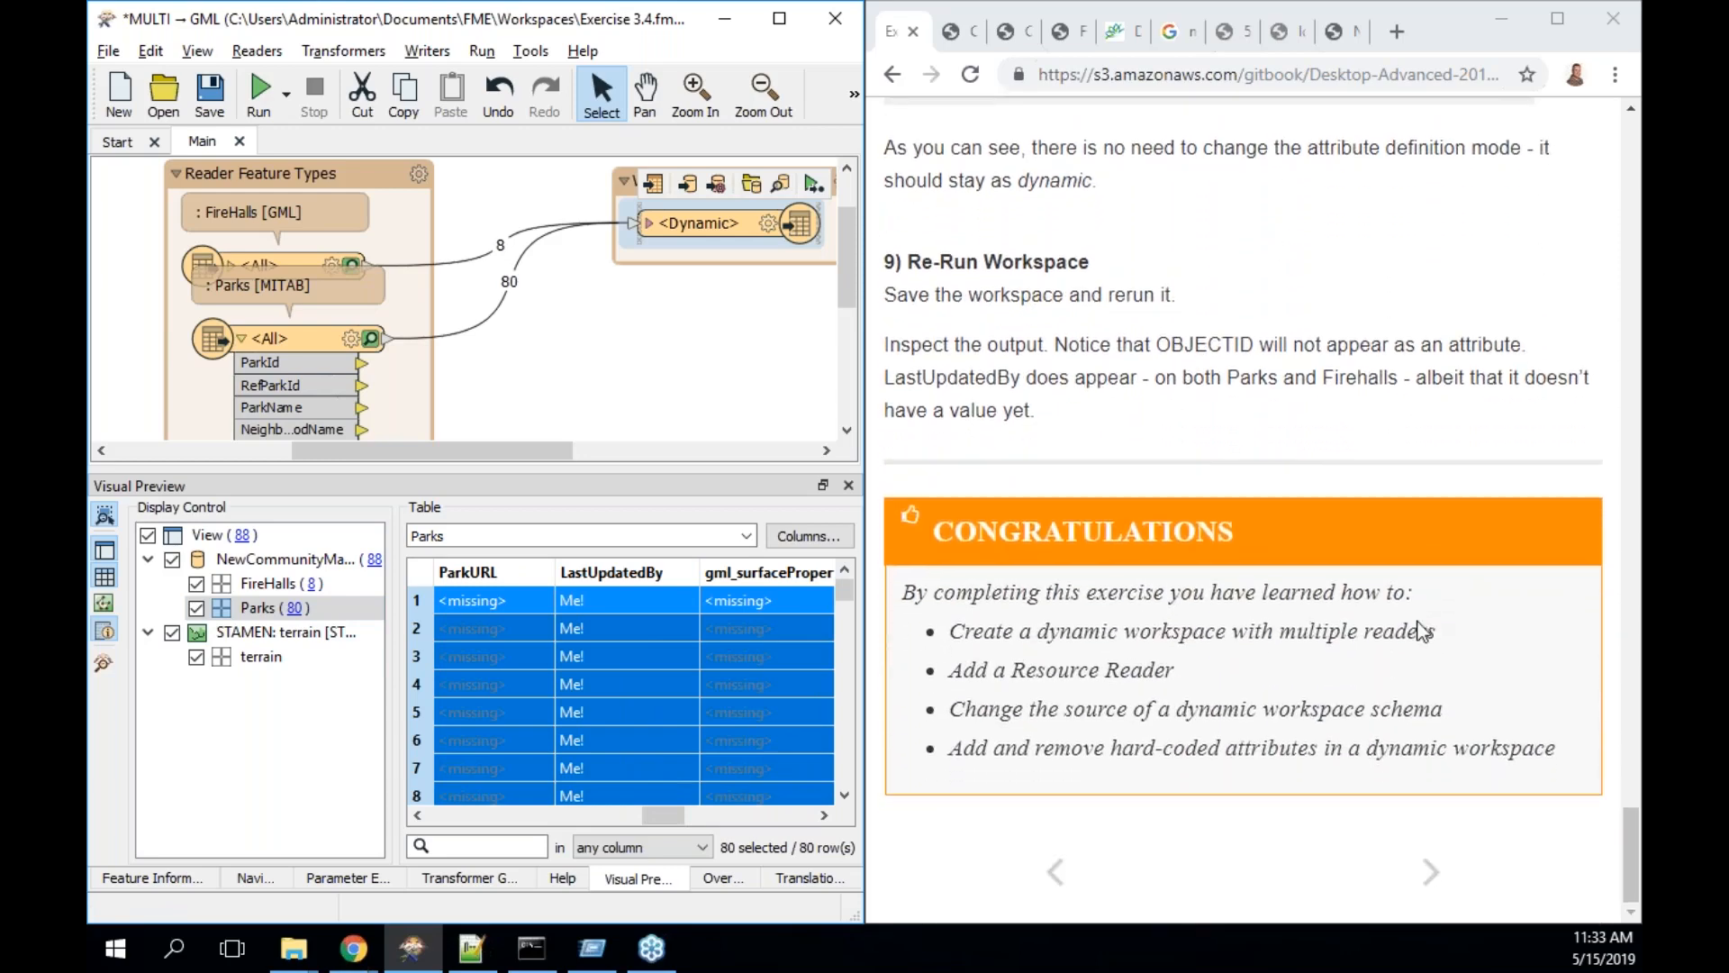
- Go to the manual's Alternative Dynamic Schema Sources page, briefly viewing the table of contents
left_click(1431, 872)
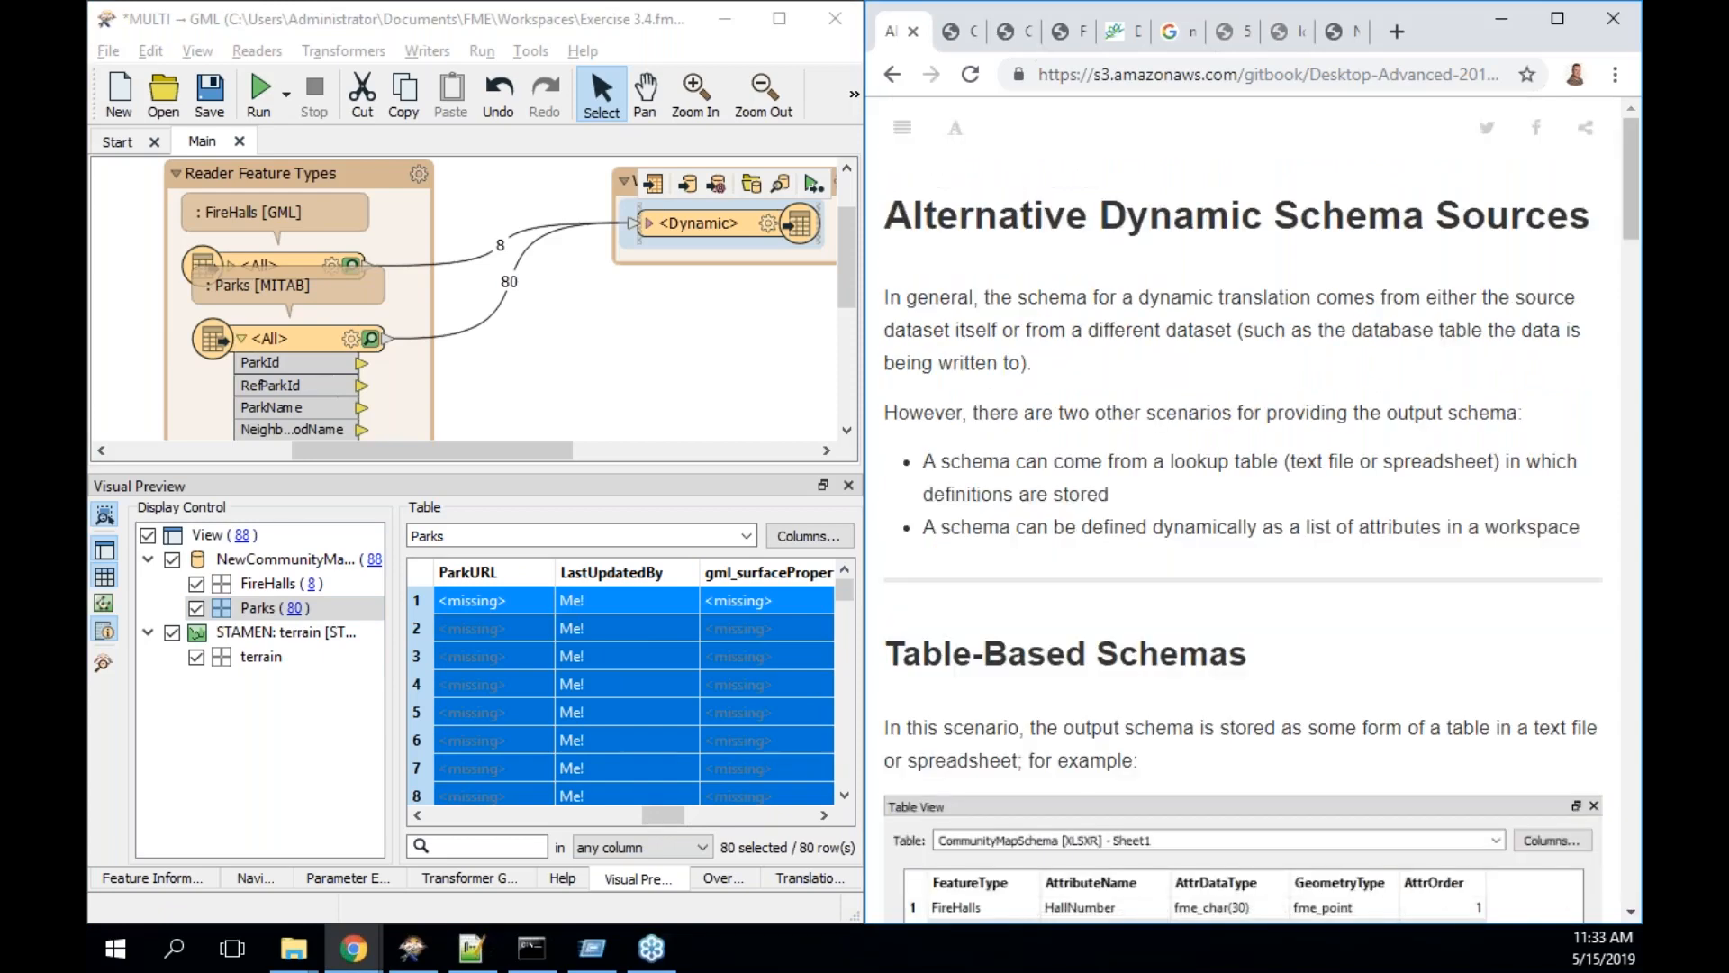
left_click(914, 134)
left_click_drag(1223, 286, 1222, 549)
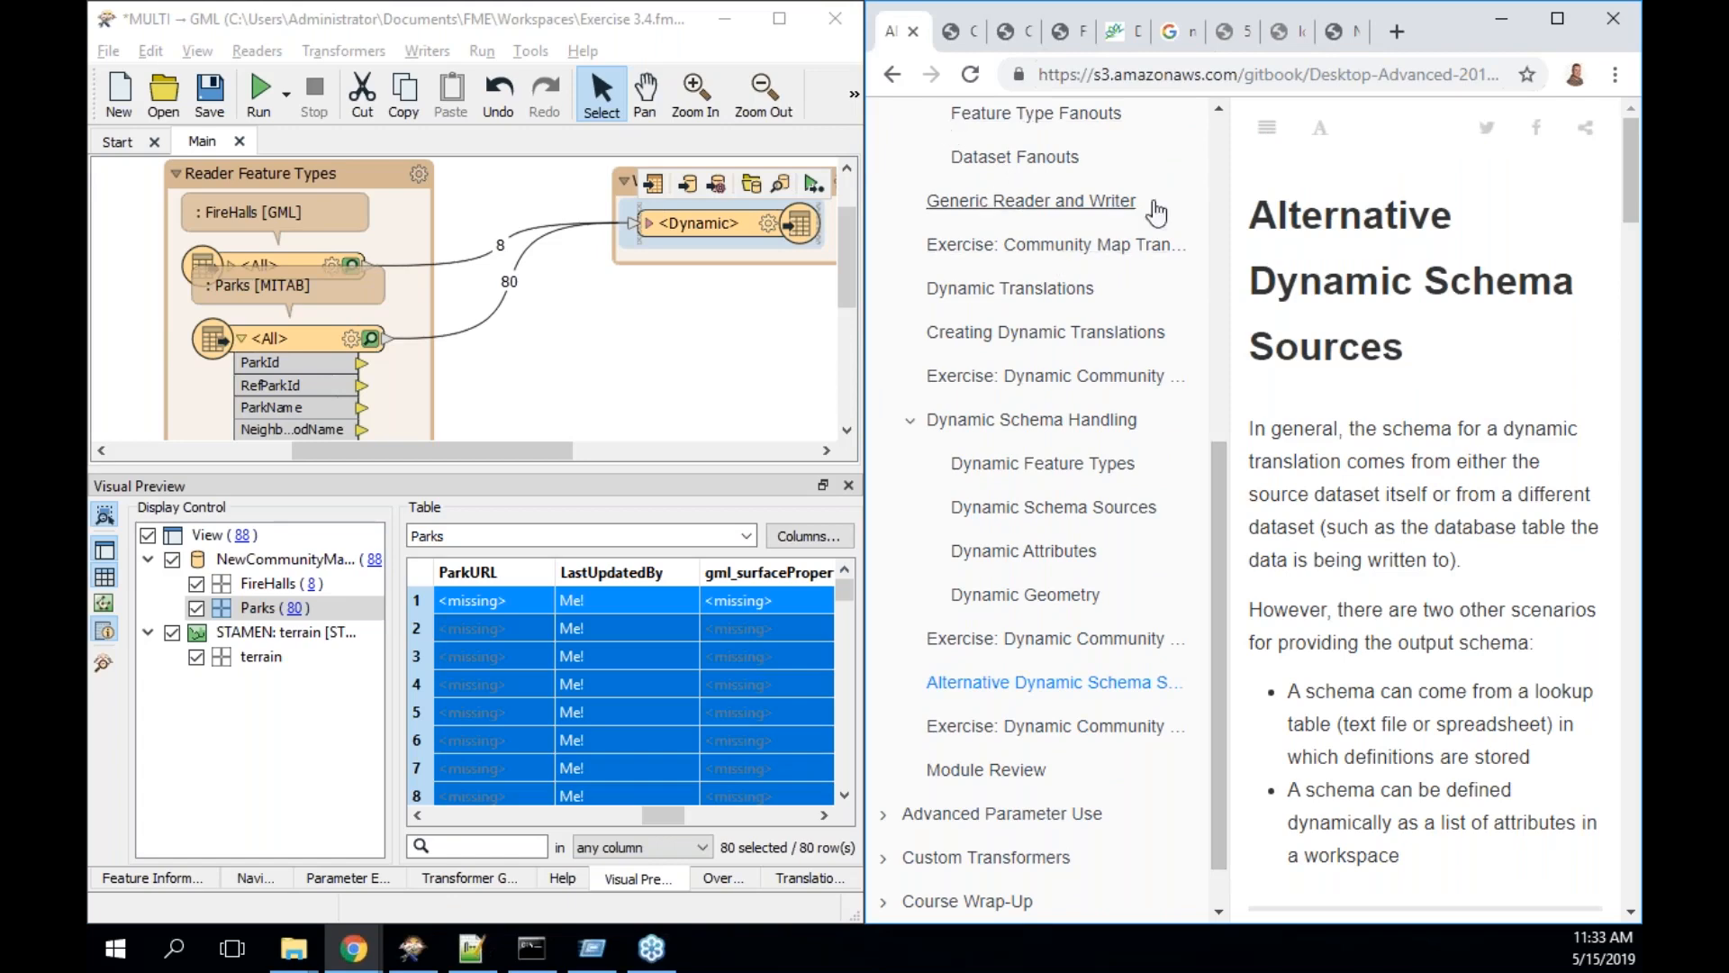
left_click(1266, 133)
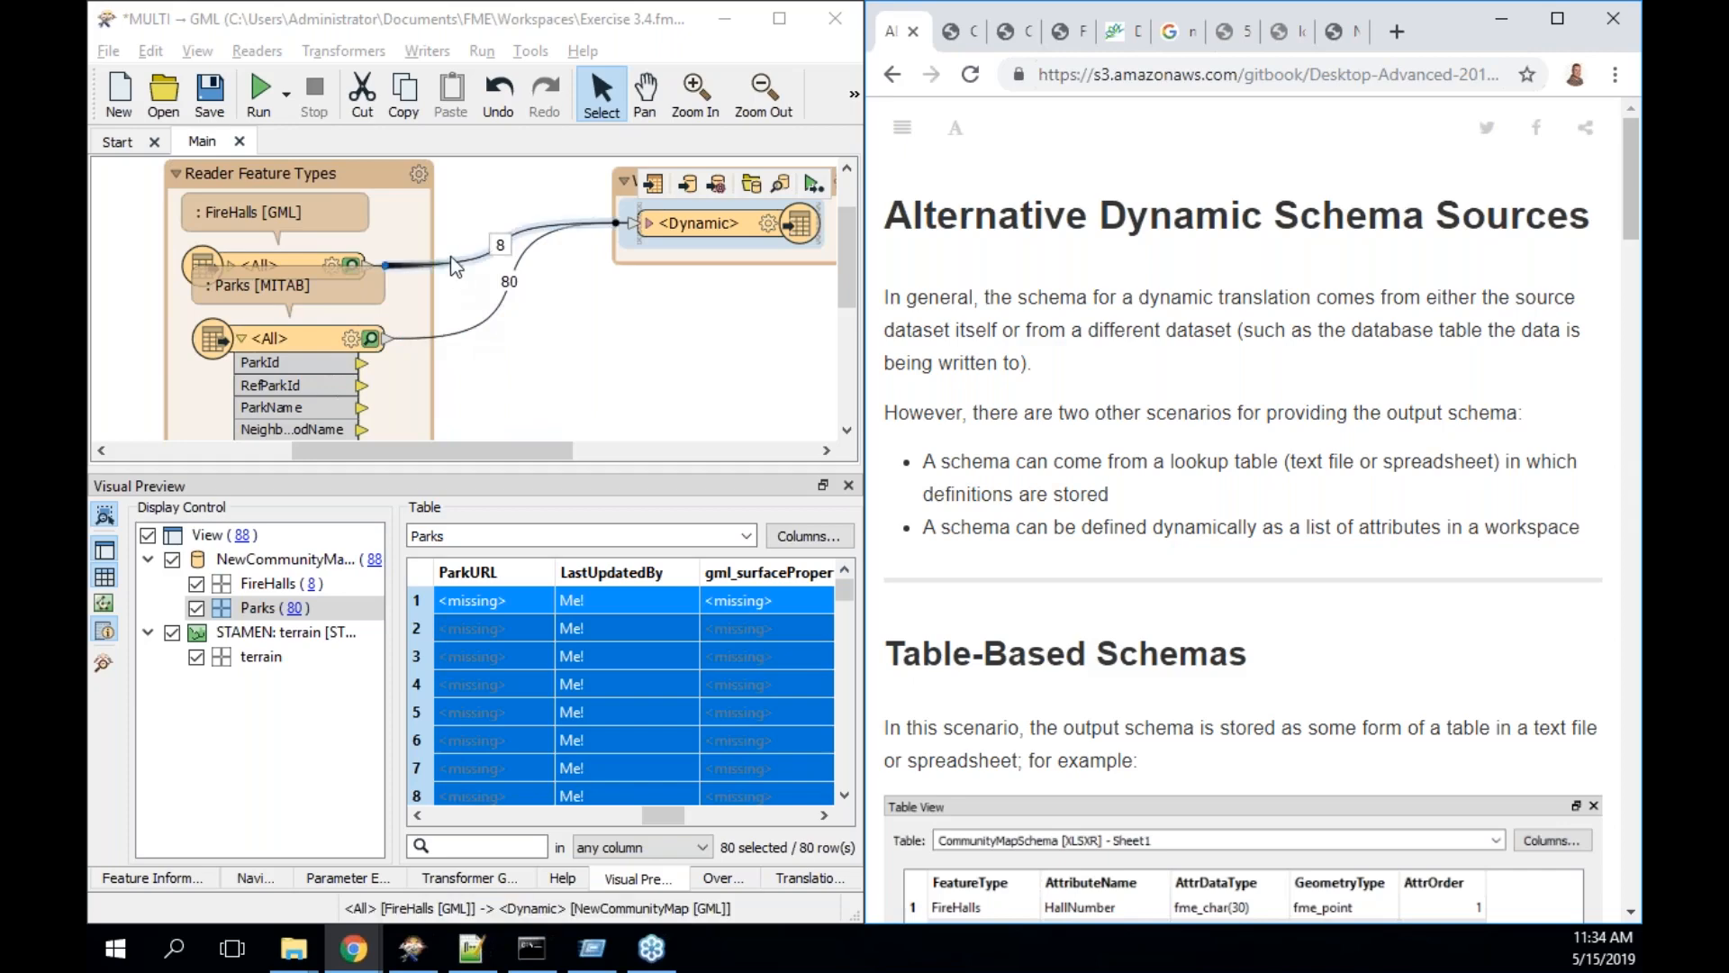
- Read down to the Table-Based Schemas section and its CommunityMapSchema spreadsheet example
scroll(590, 387, "down", 1)
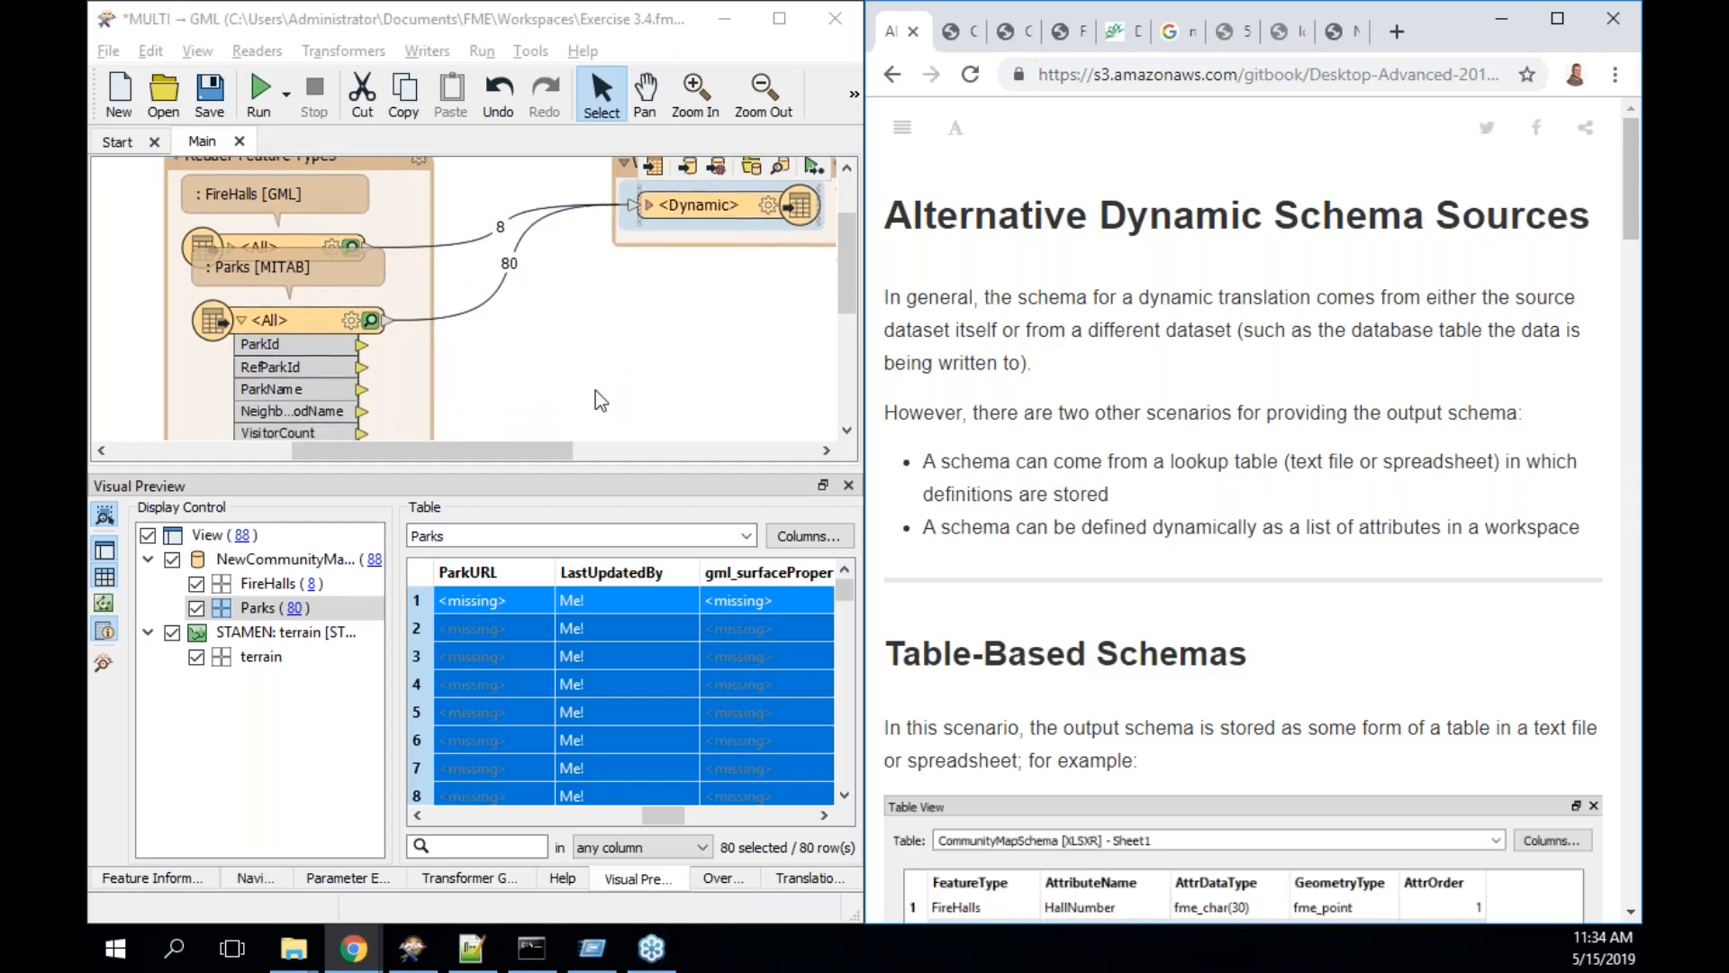
scroll(1188, 522, "down", 2)
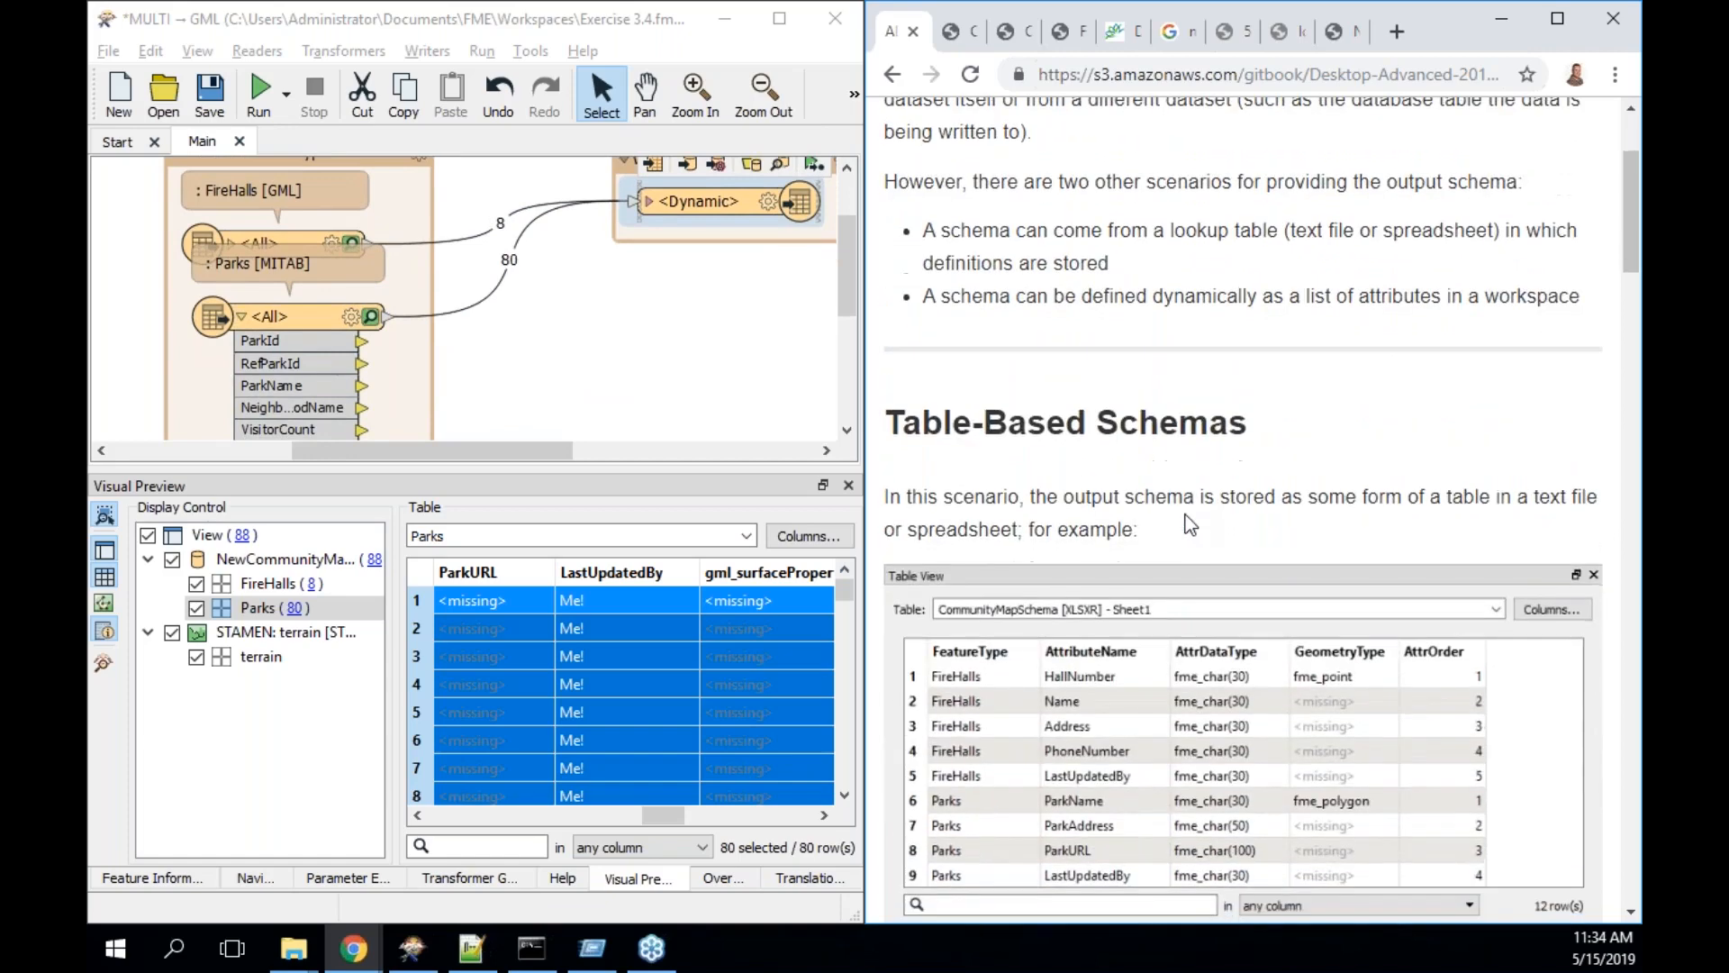
scroll(1191, 525, "down", 1)
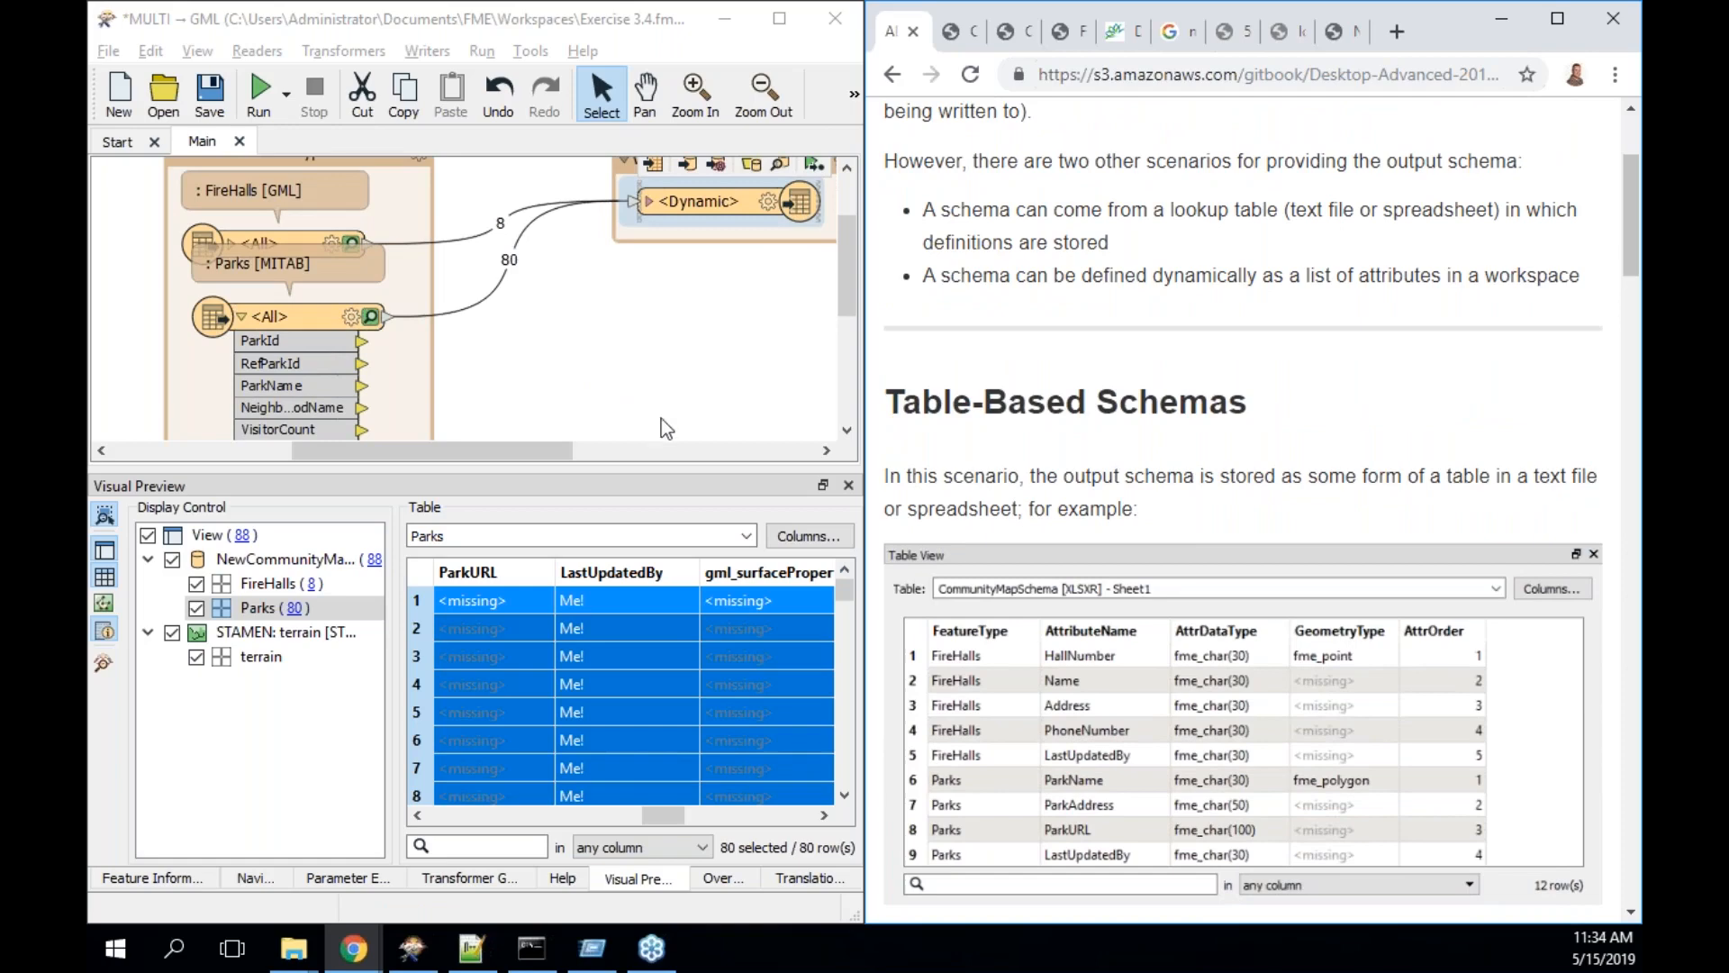
scroll(1078, 692, "down", 1)
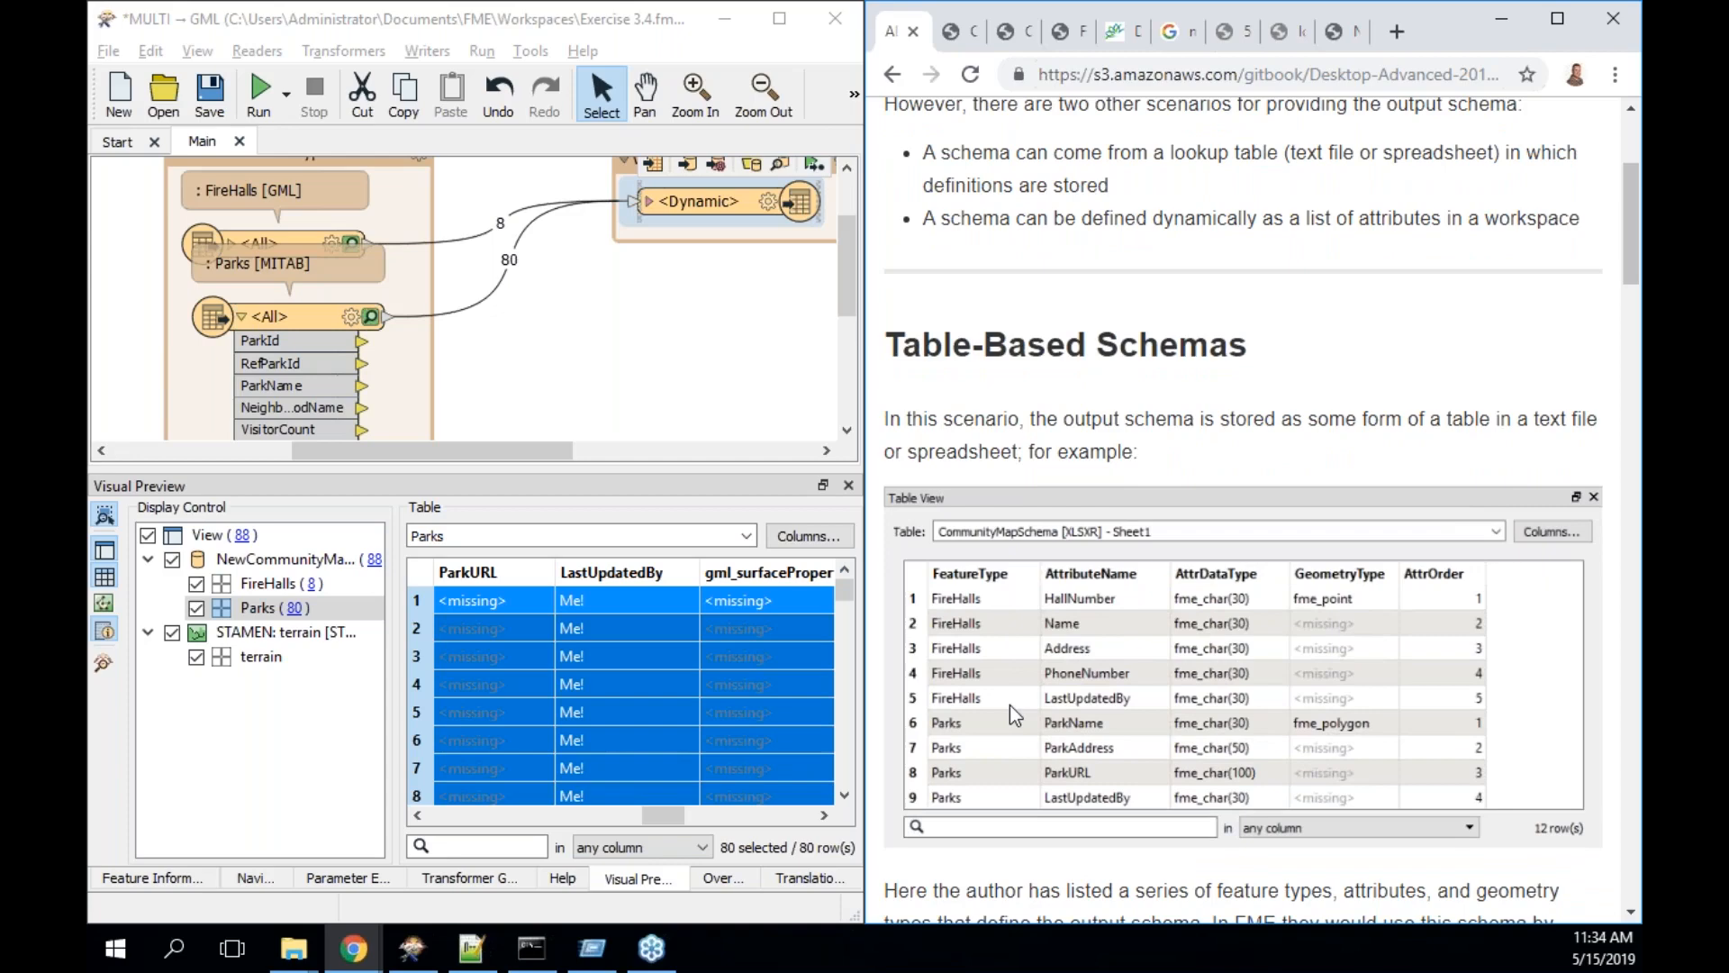
scroll(1010, 707, "up", 3)
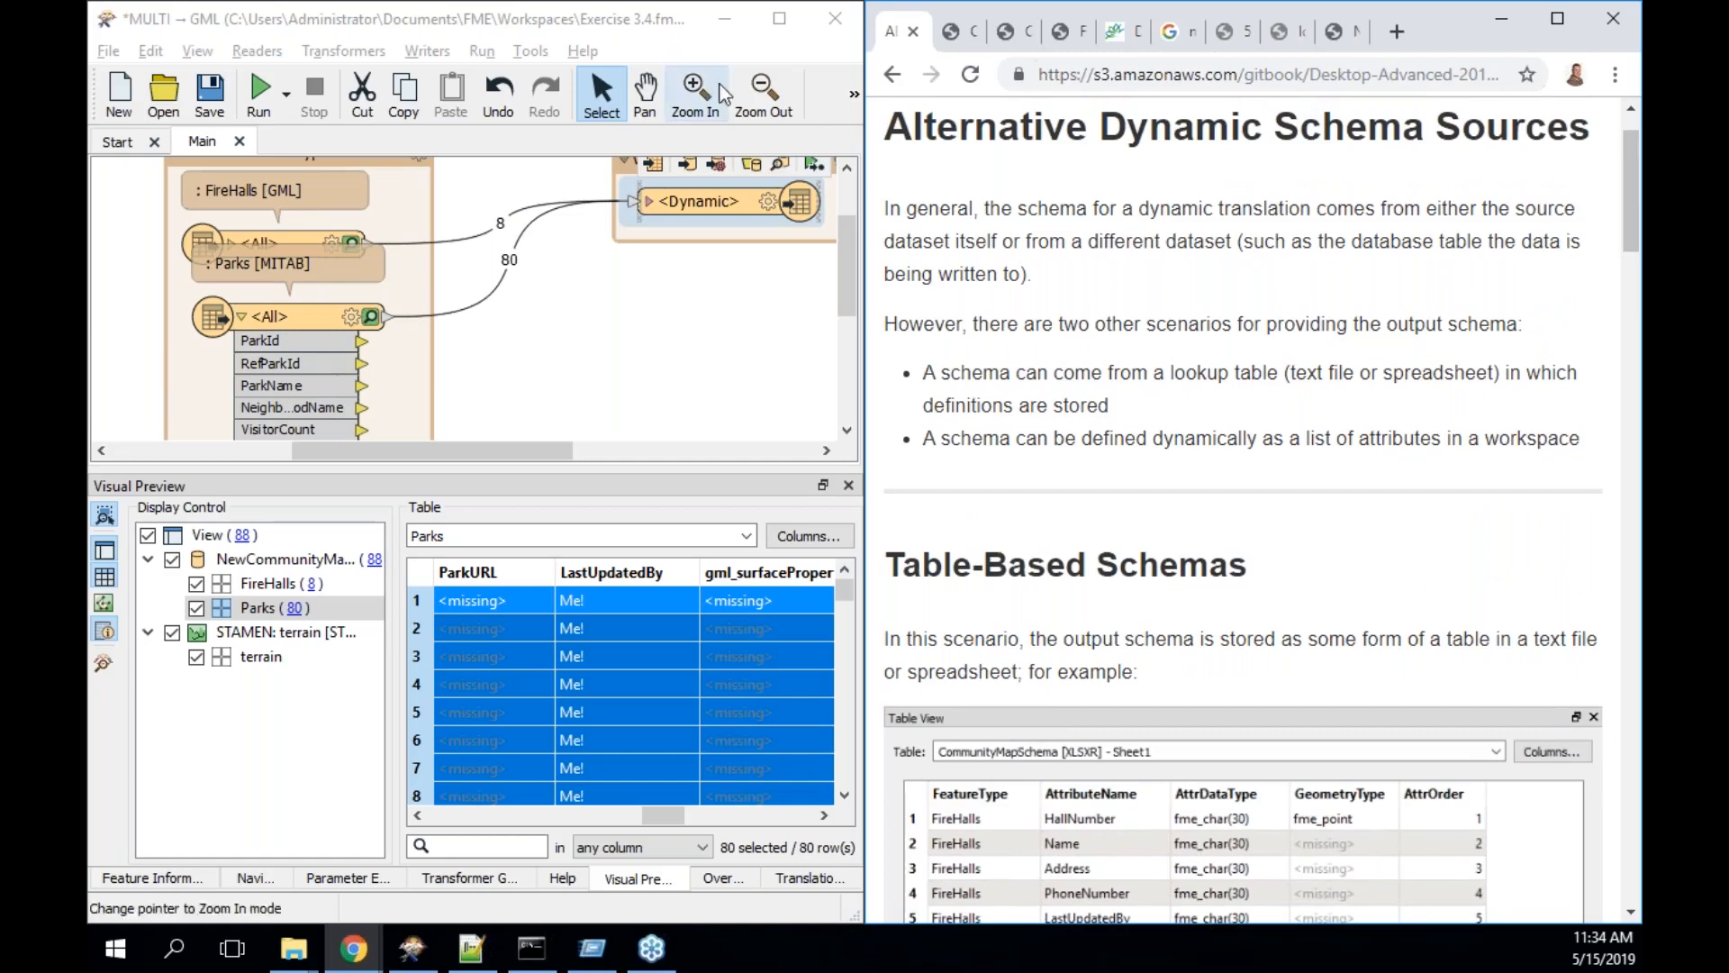
scroll(1062, 479, "down", 3)
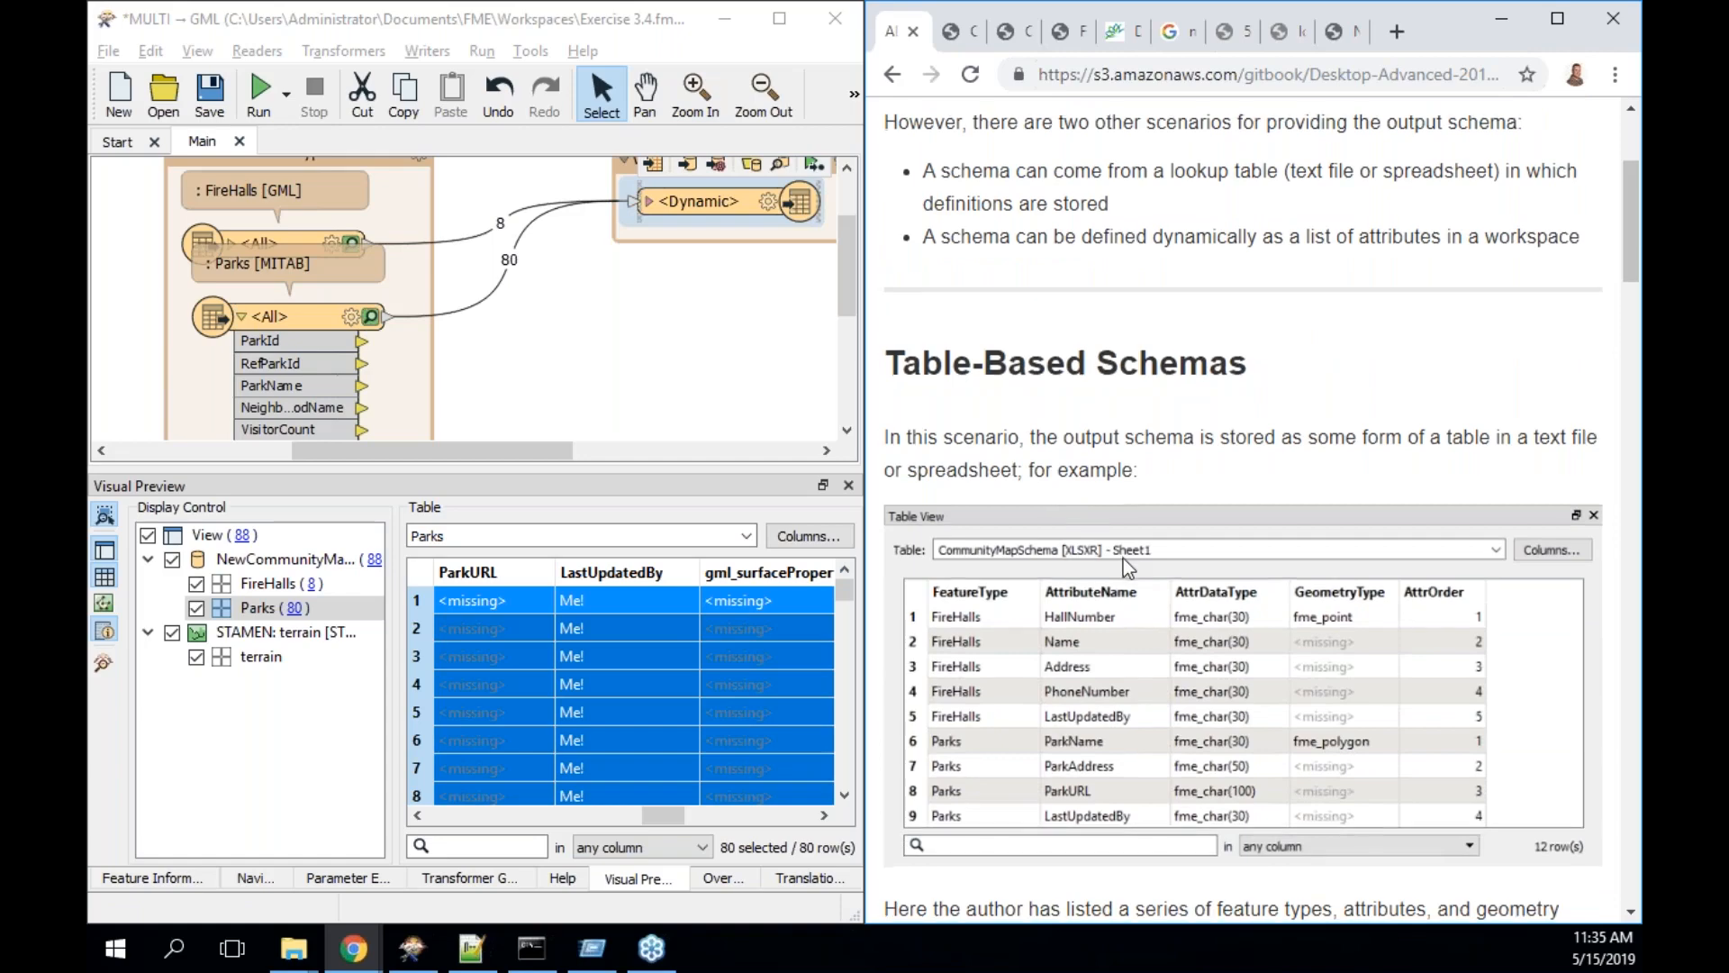
scroll(1122, 558, "down", 2)
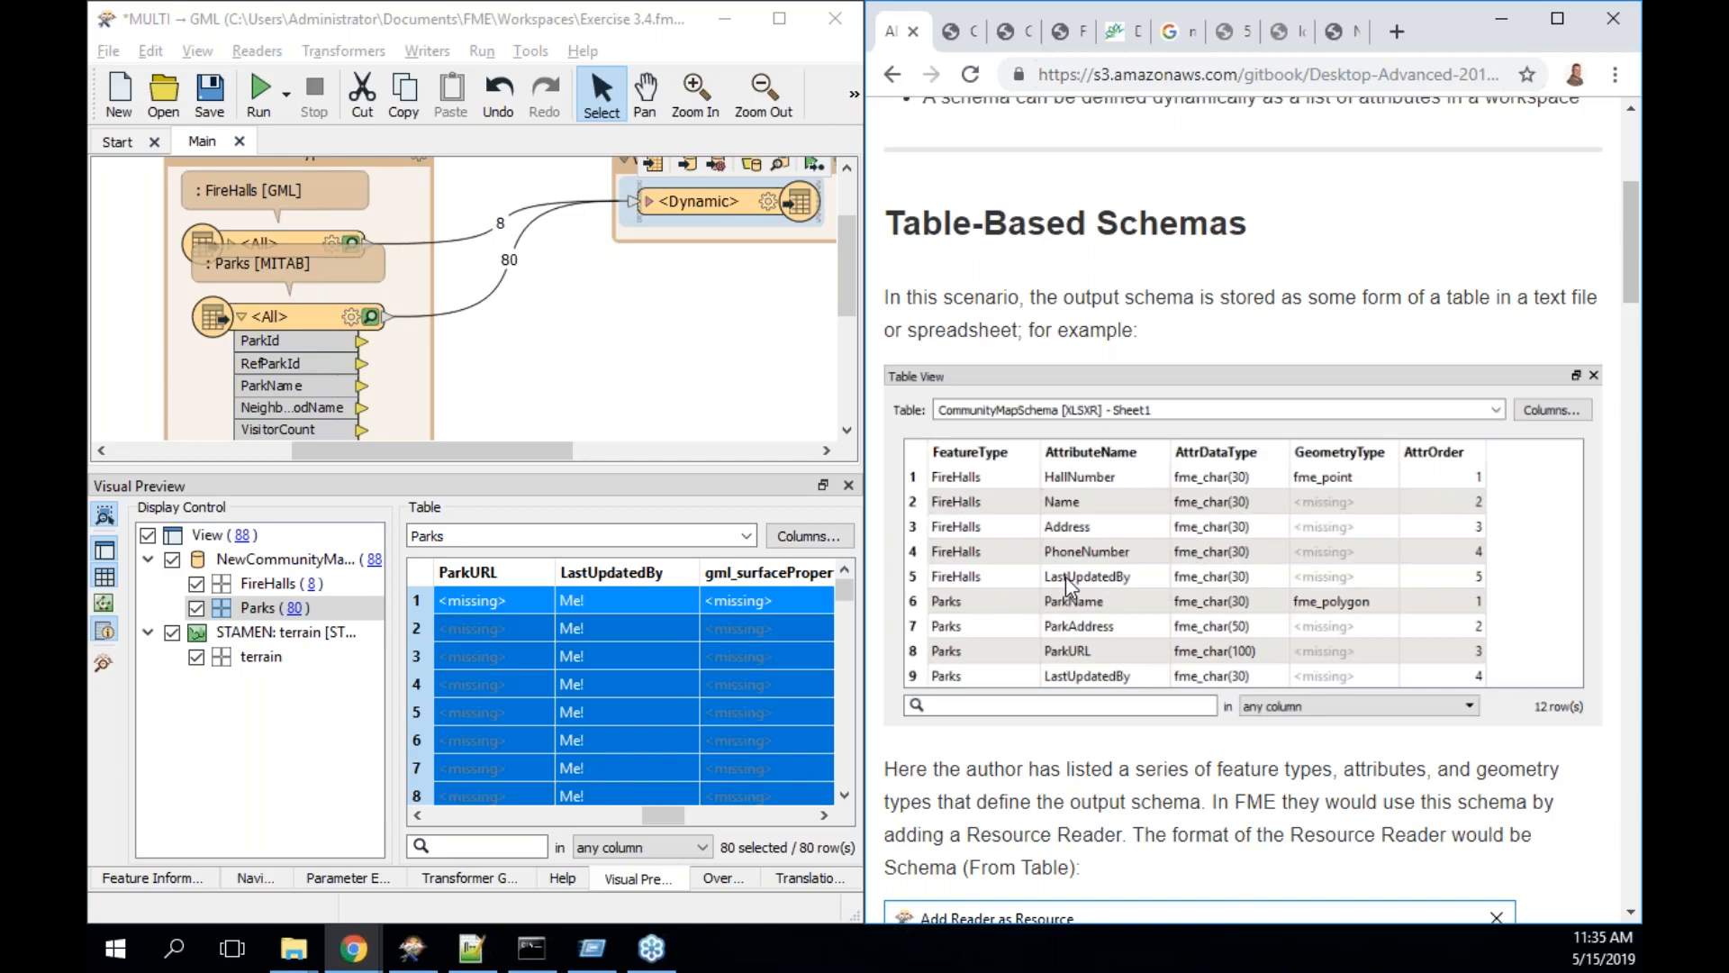
- Scroll the manual past the Table-Based Schemas spreadsheet example to the Constructed Attribute Schemas heading
scroll(1067, 586, "down", 5)
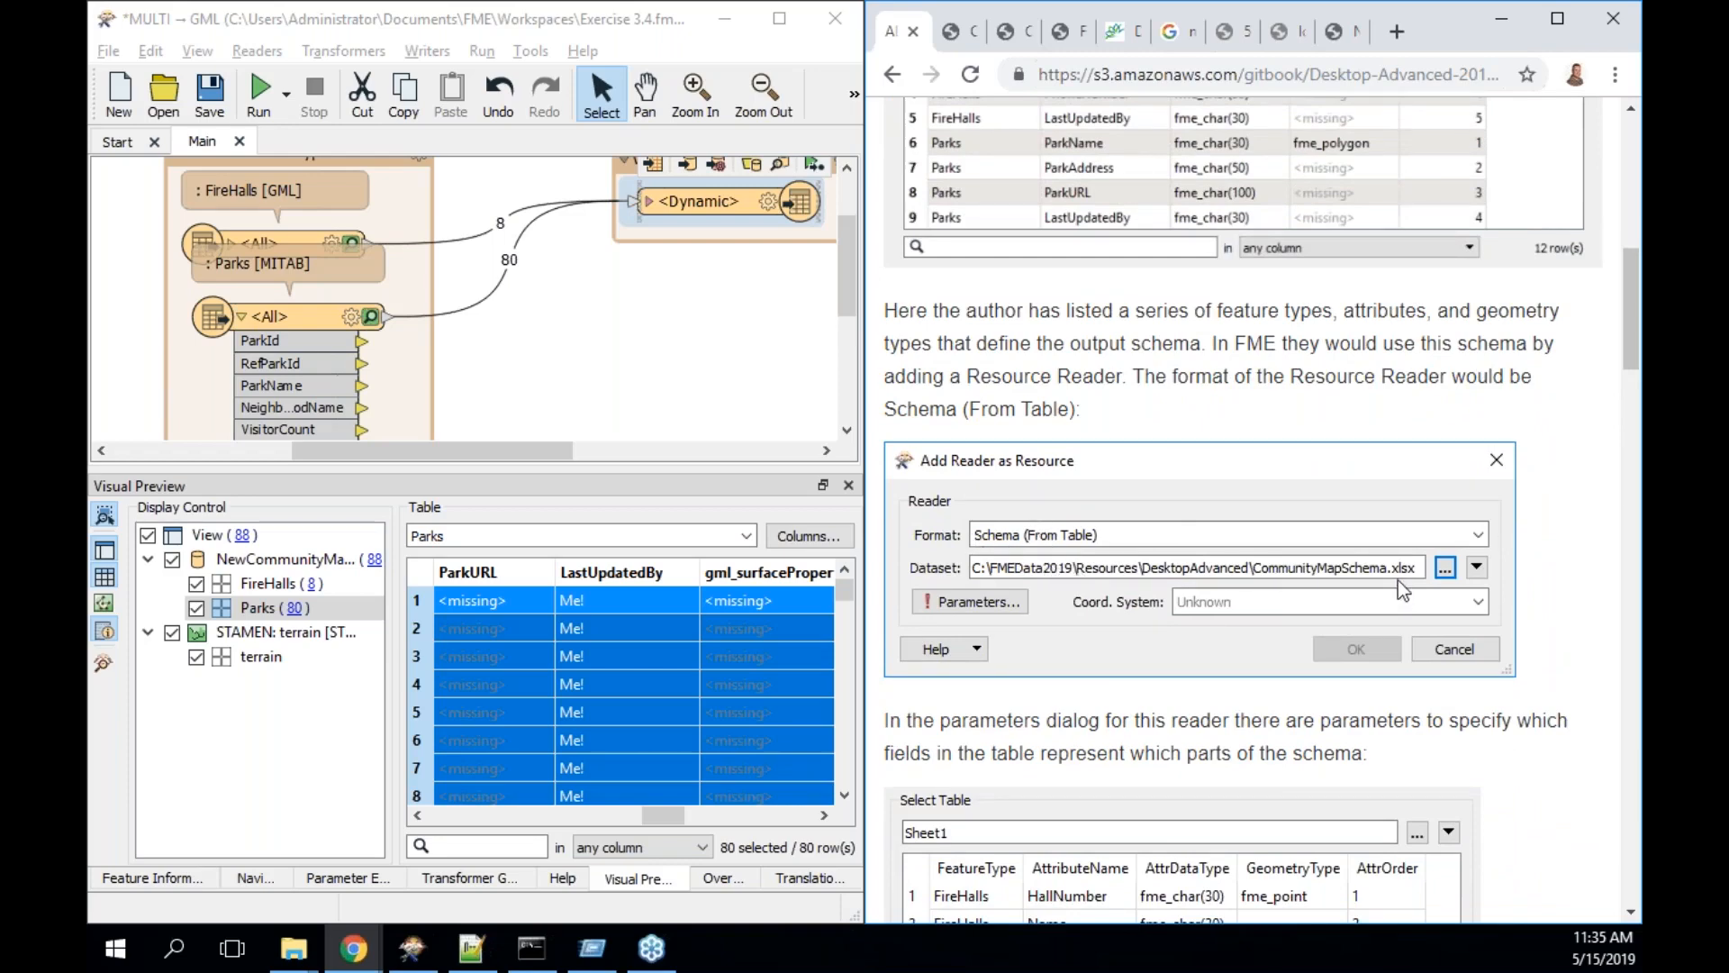
scroll(1397, 580, "down", 2)
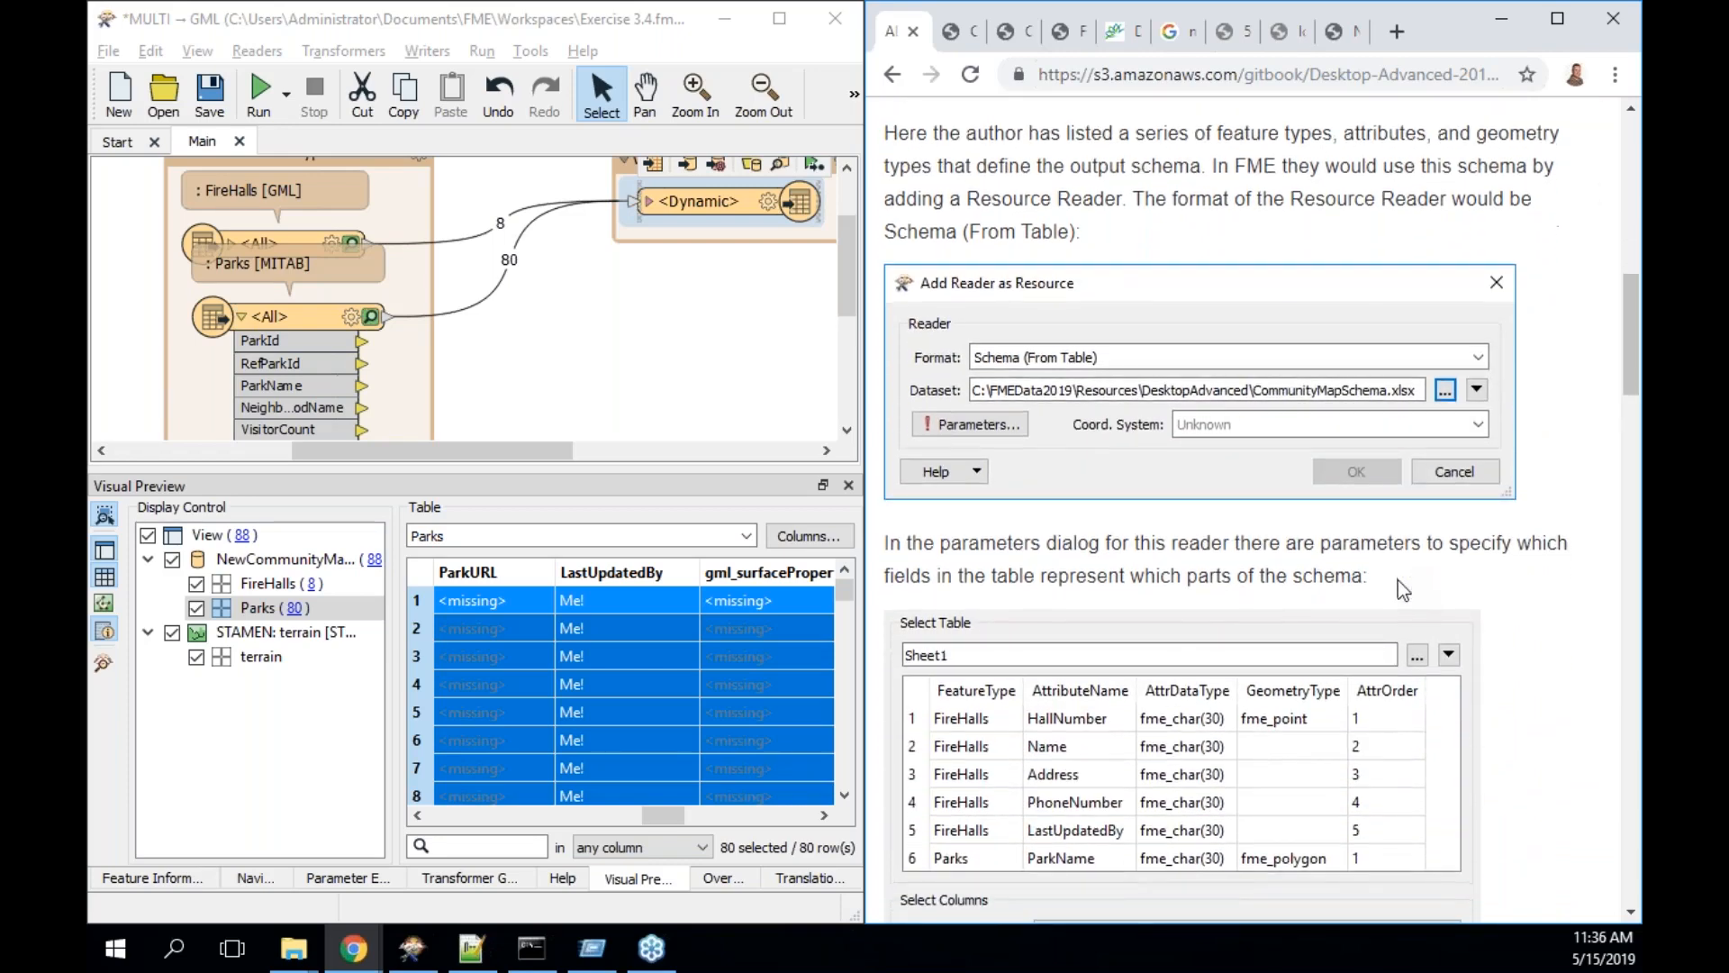
scroll(1398, 580, "down", 4)
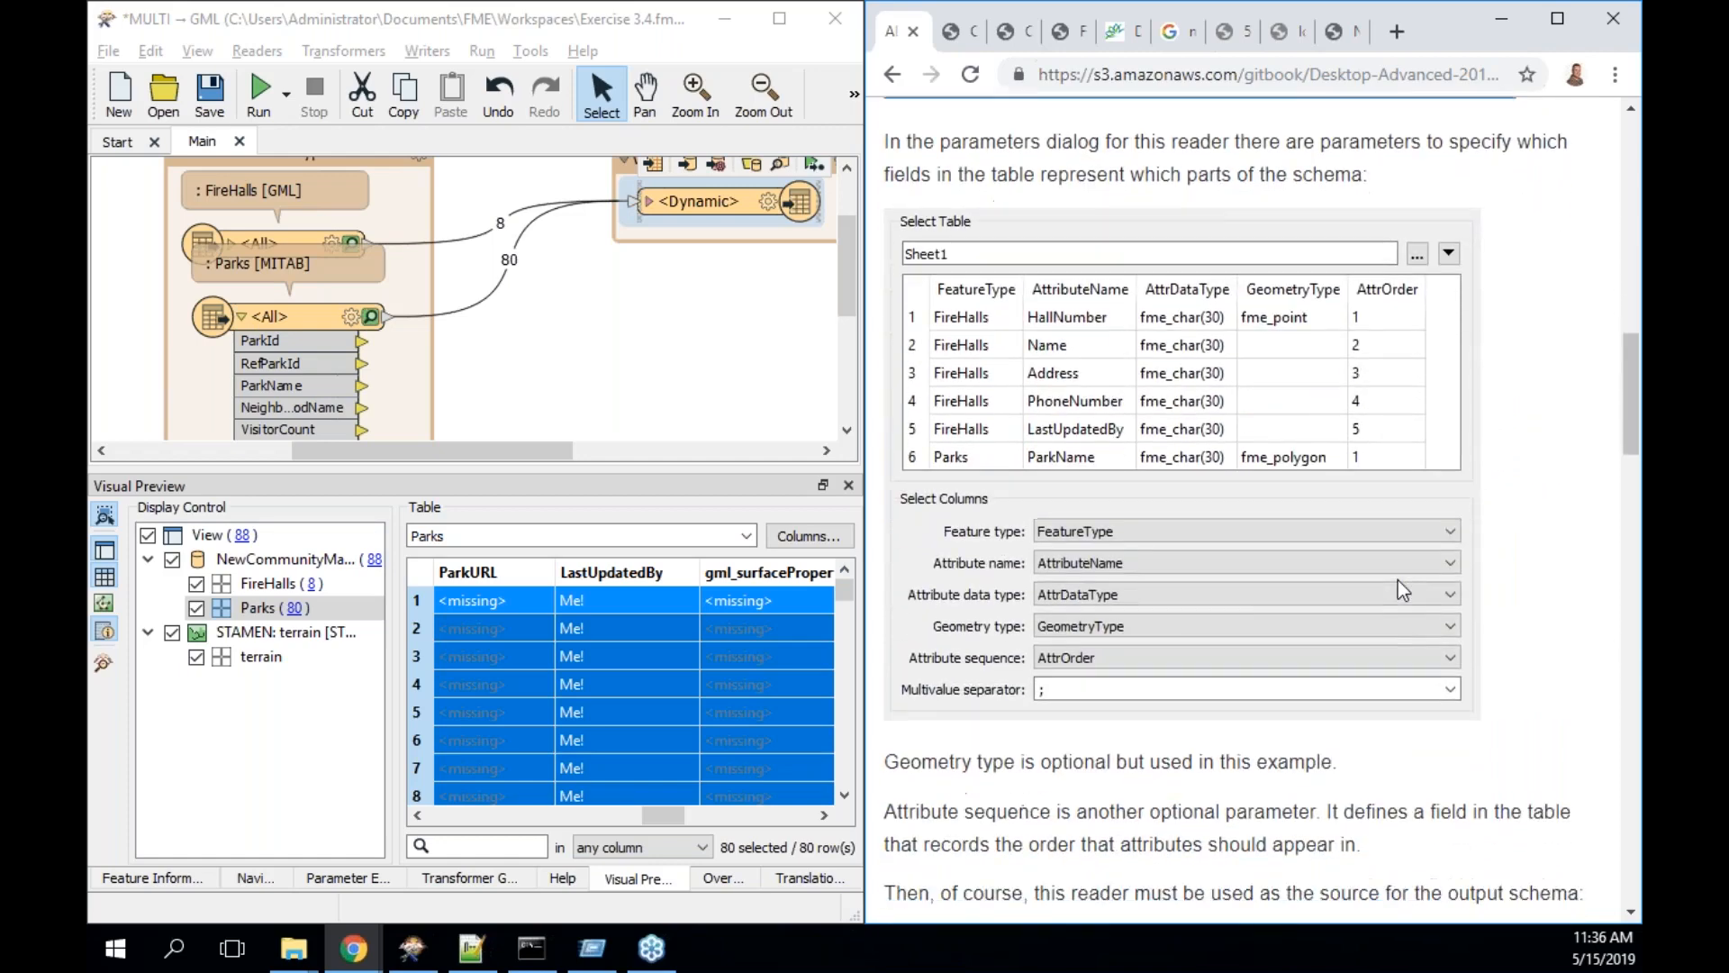
scroll(1398, 580, "down", 6)
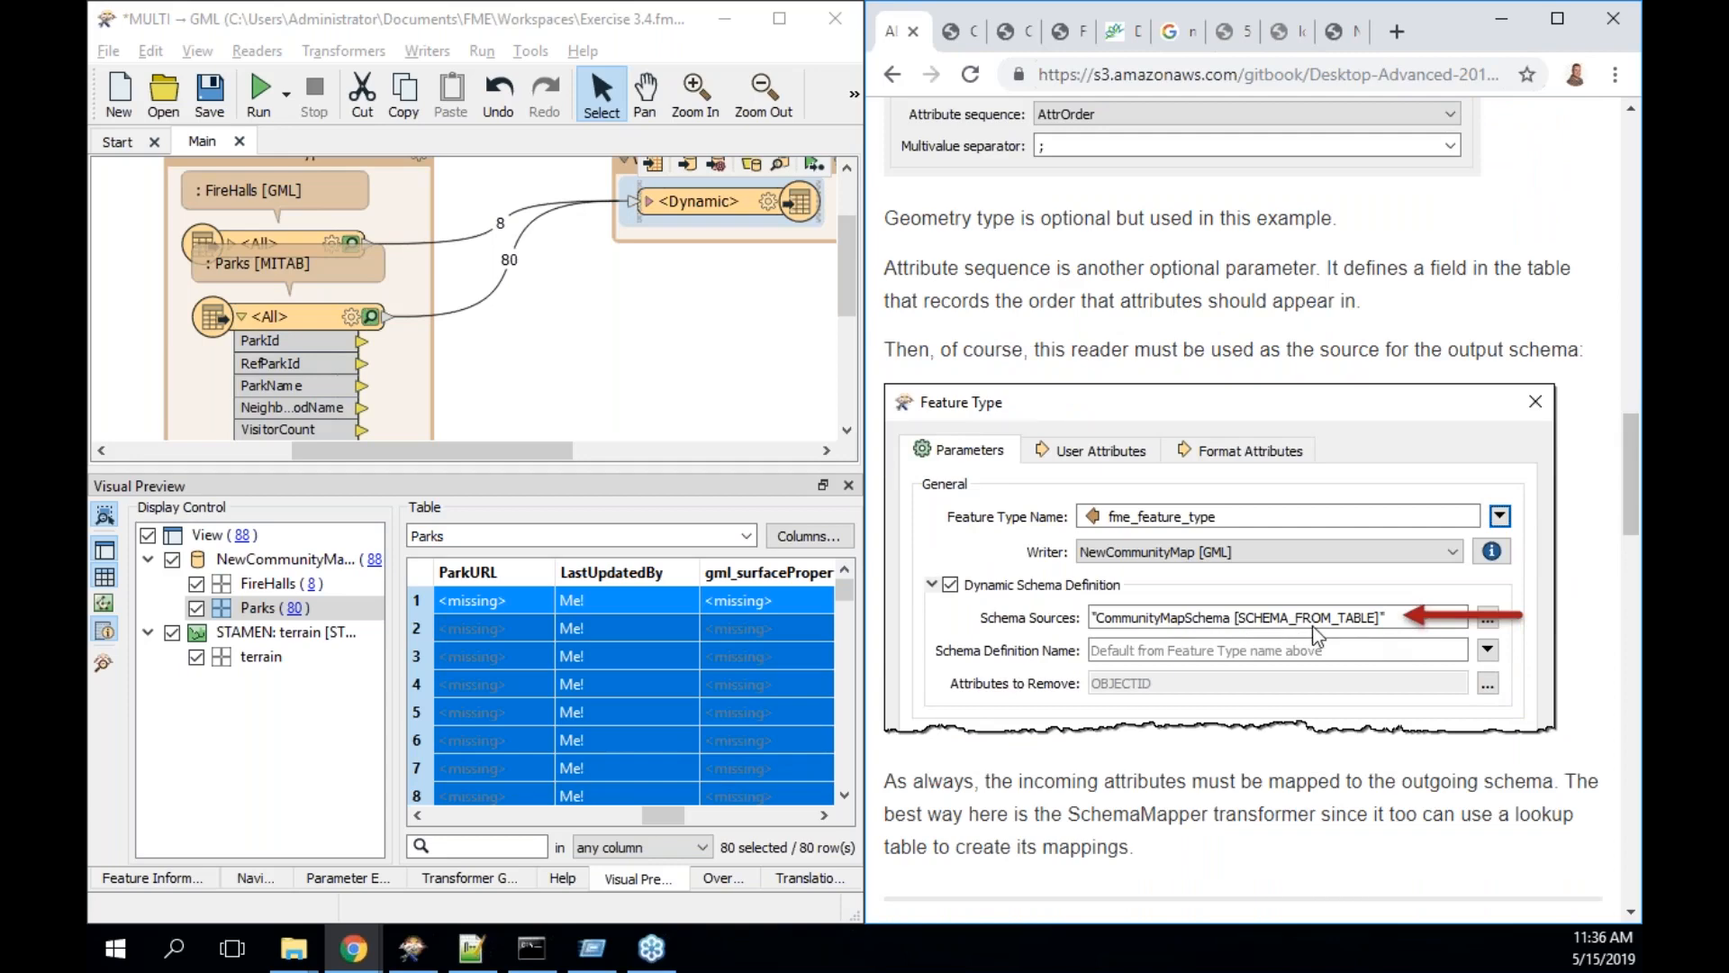
scroll(1318, 636, "down", 9)
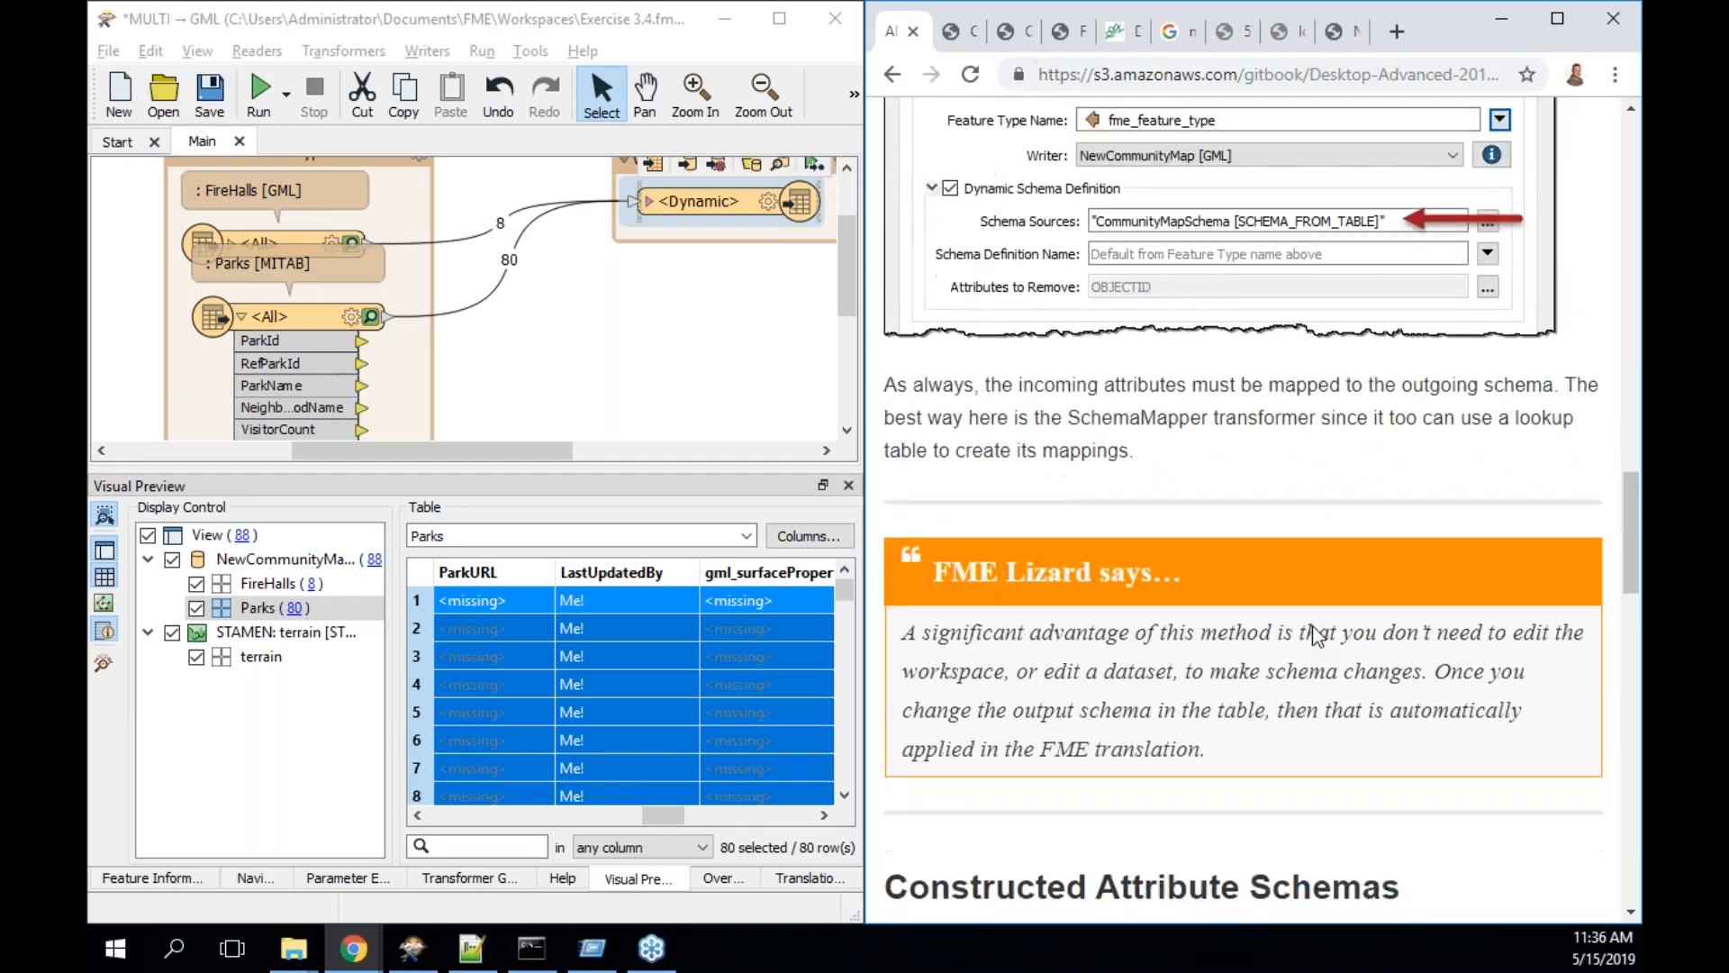
scroll(1318, 636, "down", 3)
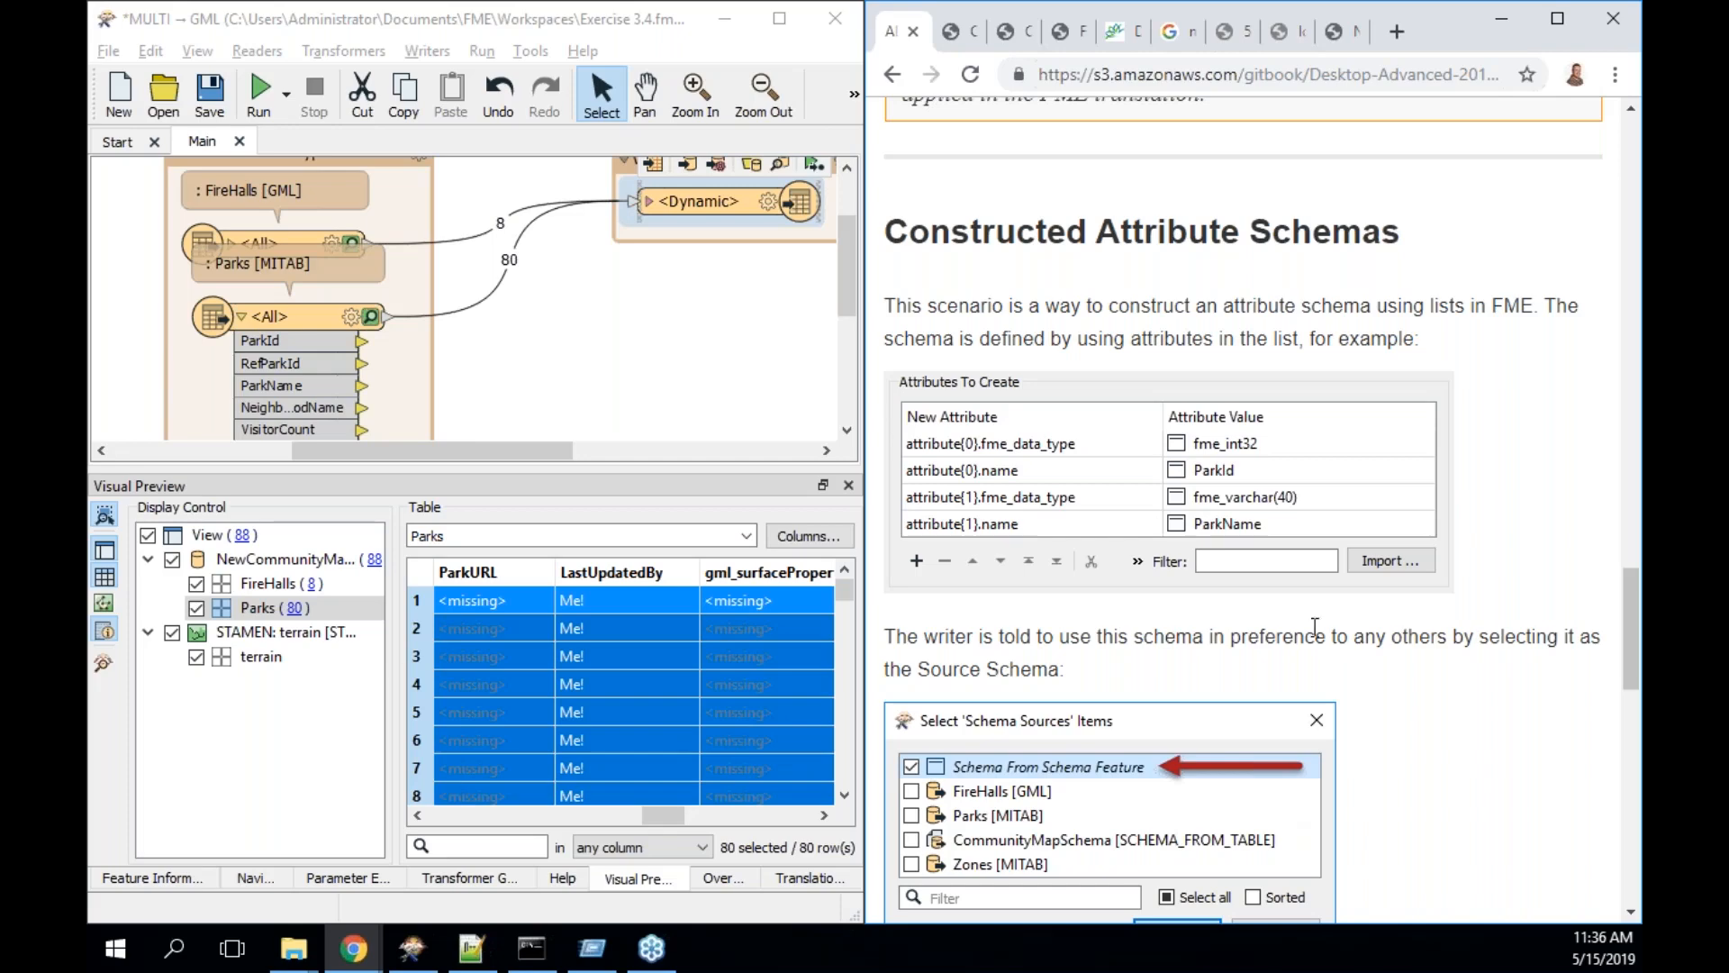
- Select the FireHalls feature type, then read down to the FME Data Types field-type table
left_click(246, 206)
scroll(1215, 450, "up", 3)
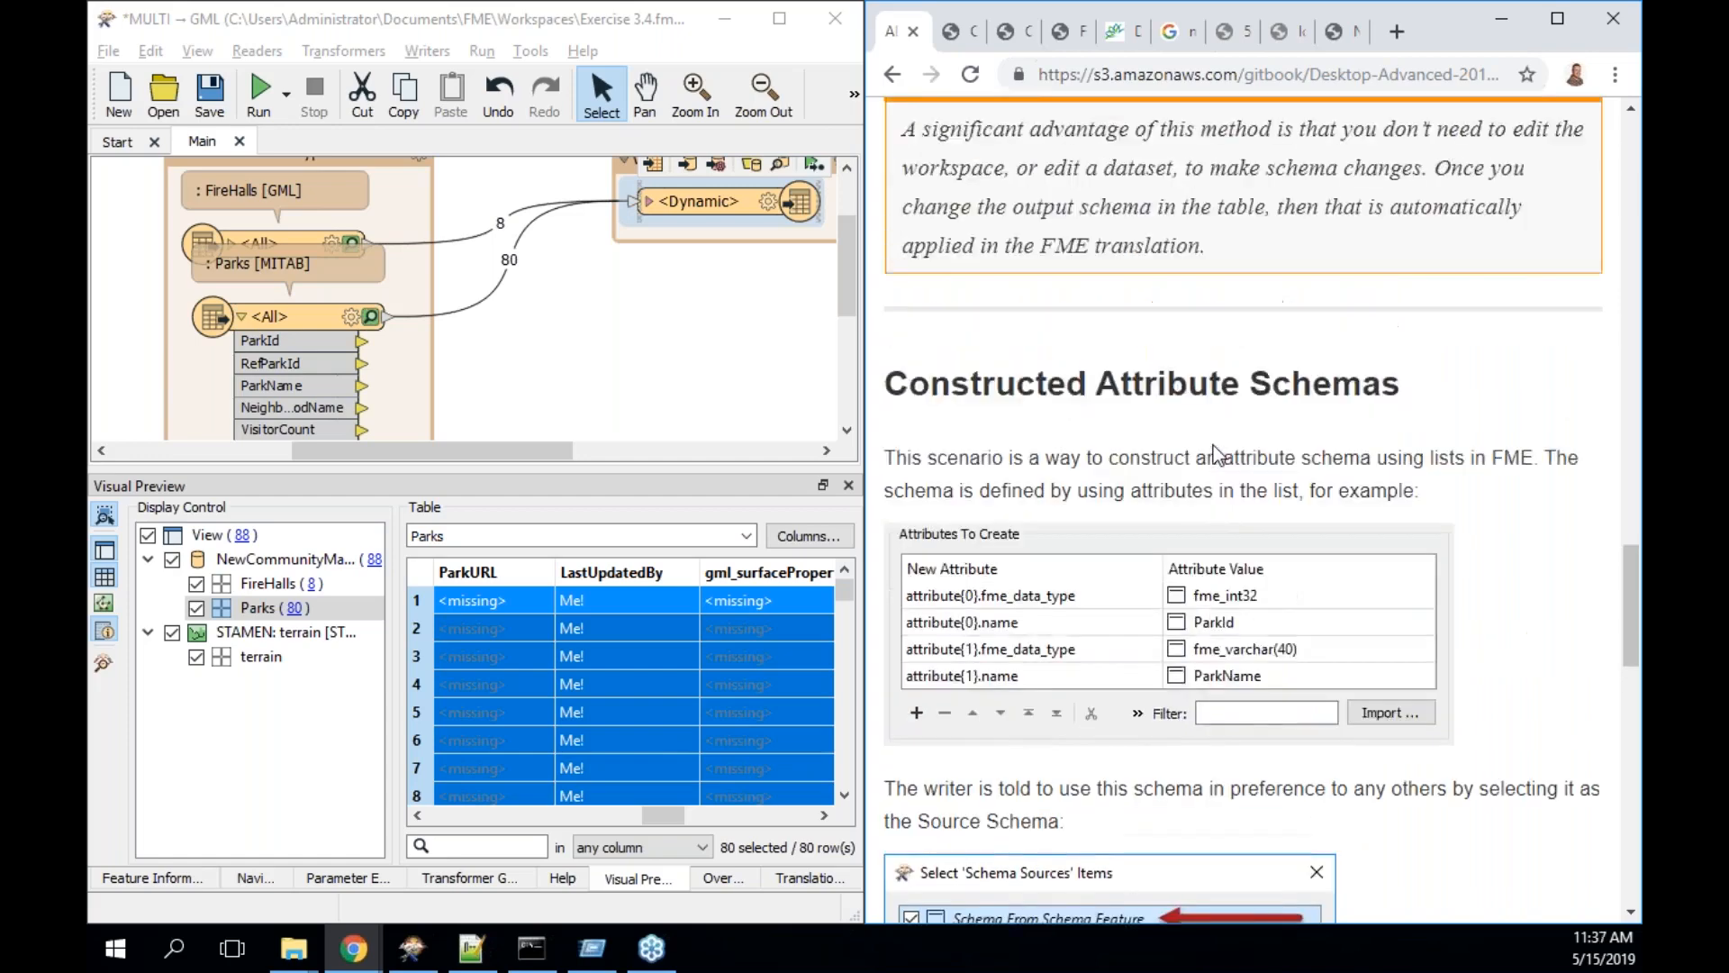
scroll(1215, 450, "down", 3)
scroll(1213, 447, "down", 2)
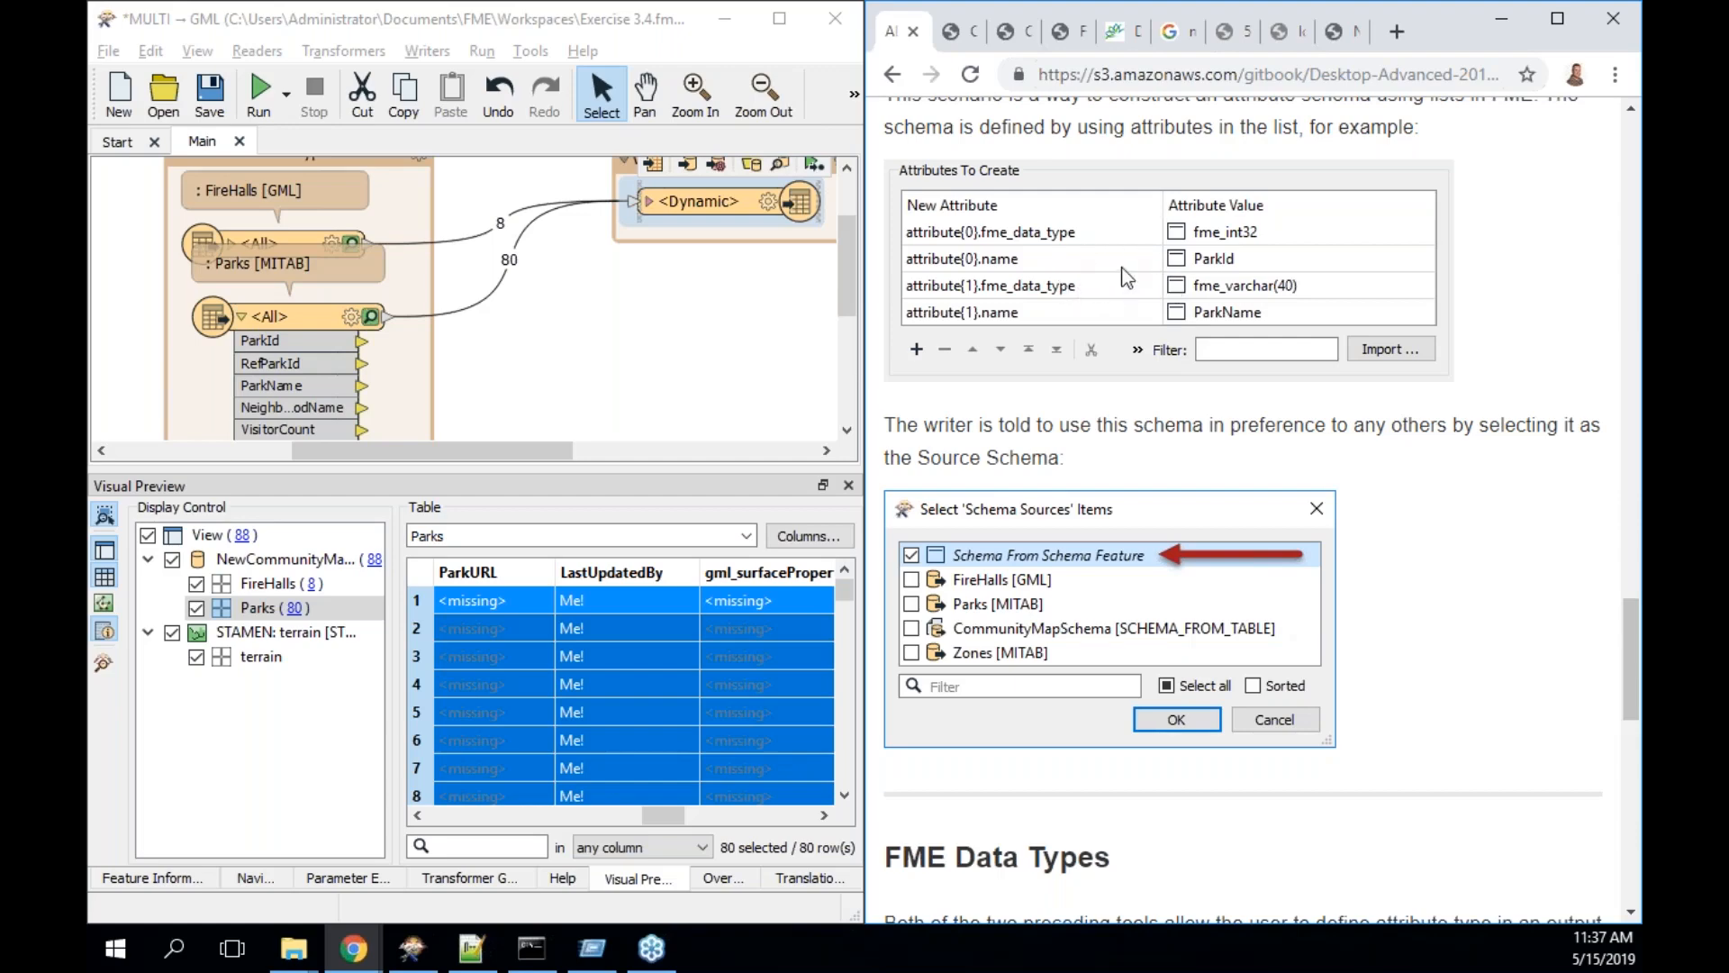
scroll(1127, 278, "down", 1)
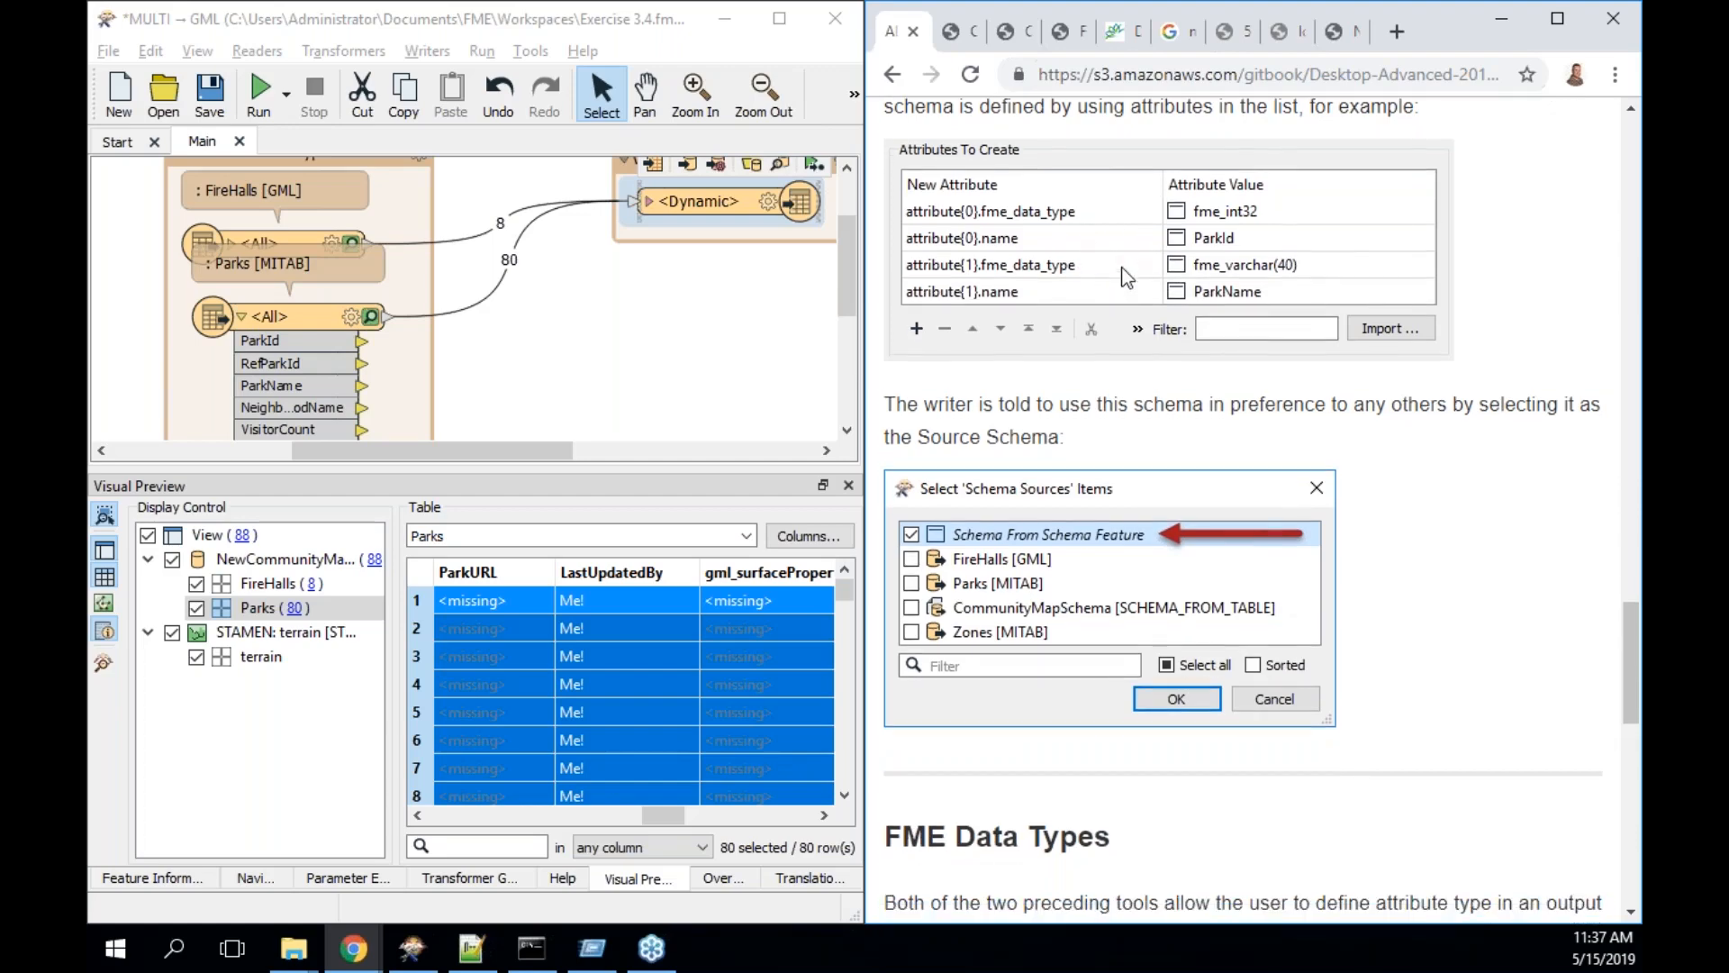
scroll(1127, 278, "down", 3)
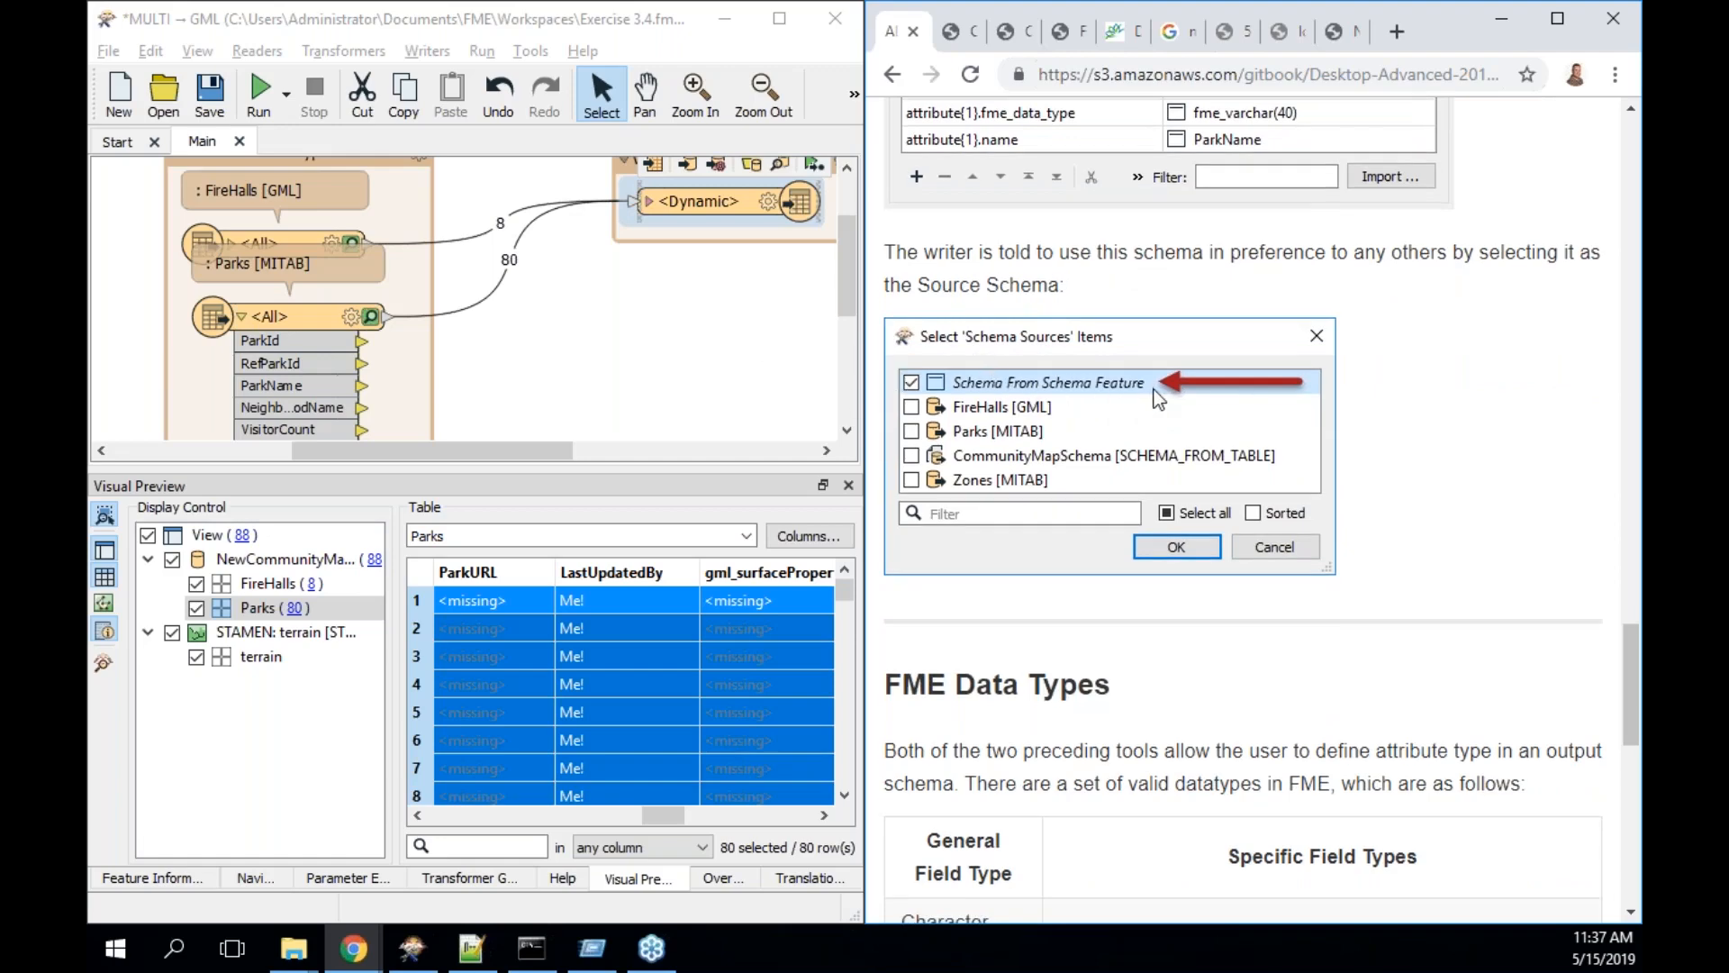
scroll(1157, 399, "down", 5)
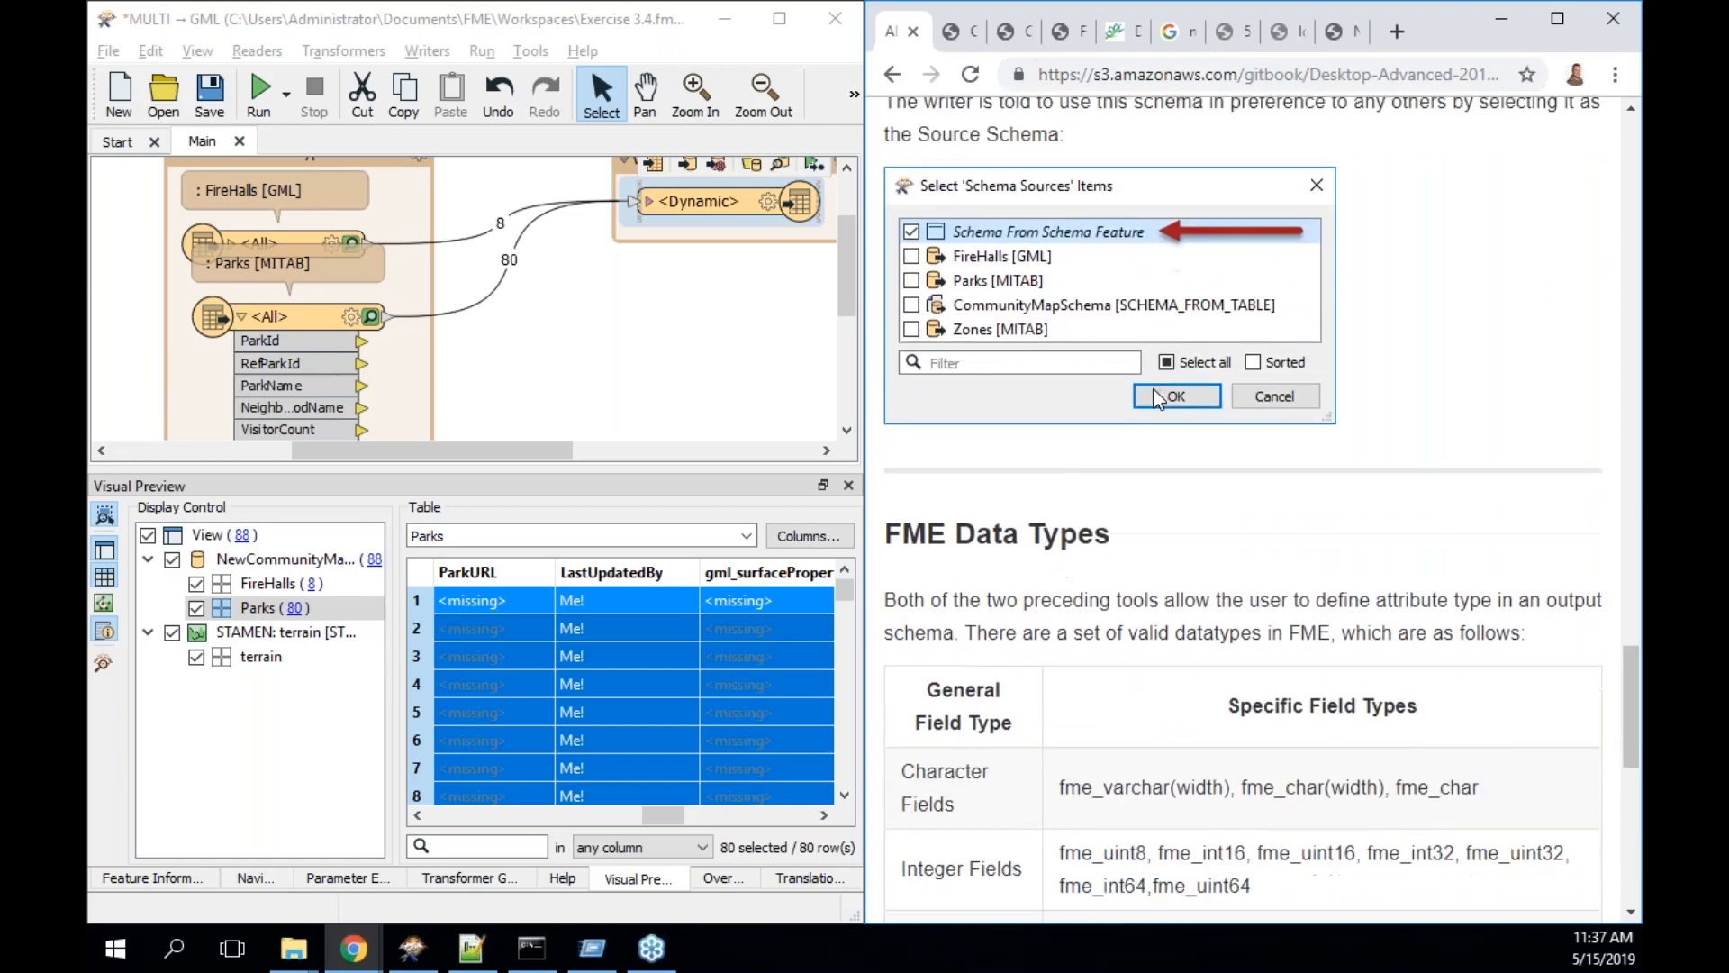
scroll(1159, 399, "down", 3)
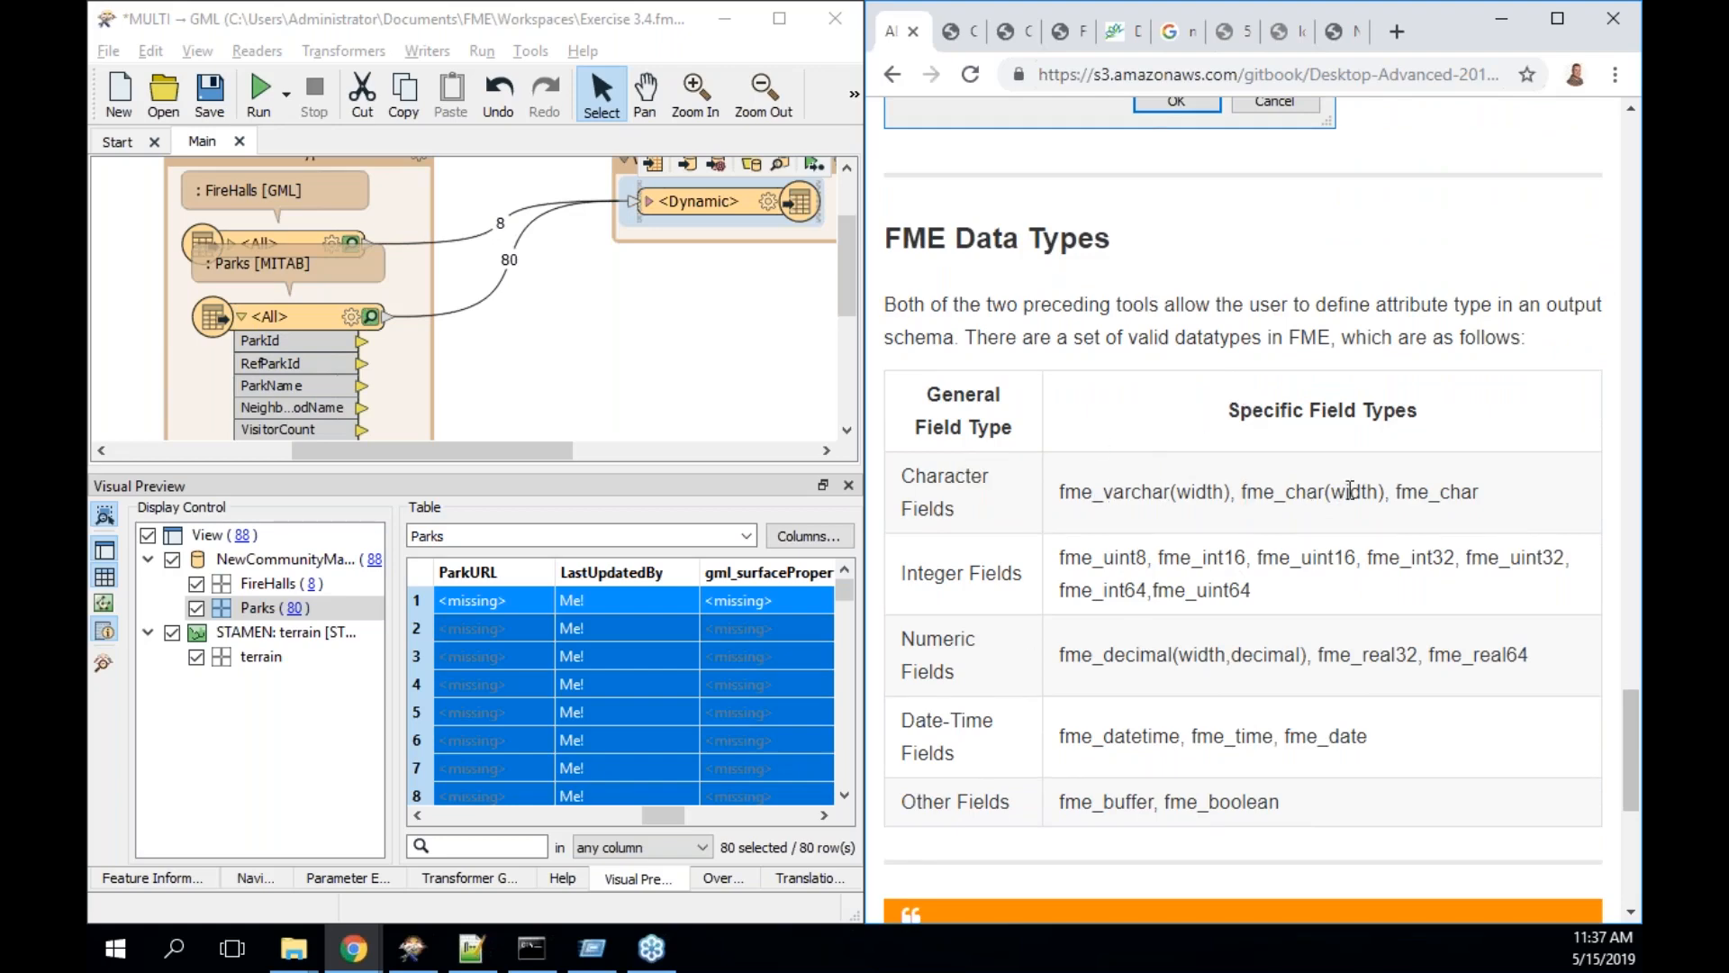
scroll(1350, 491, "down", 1)
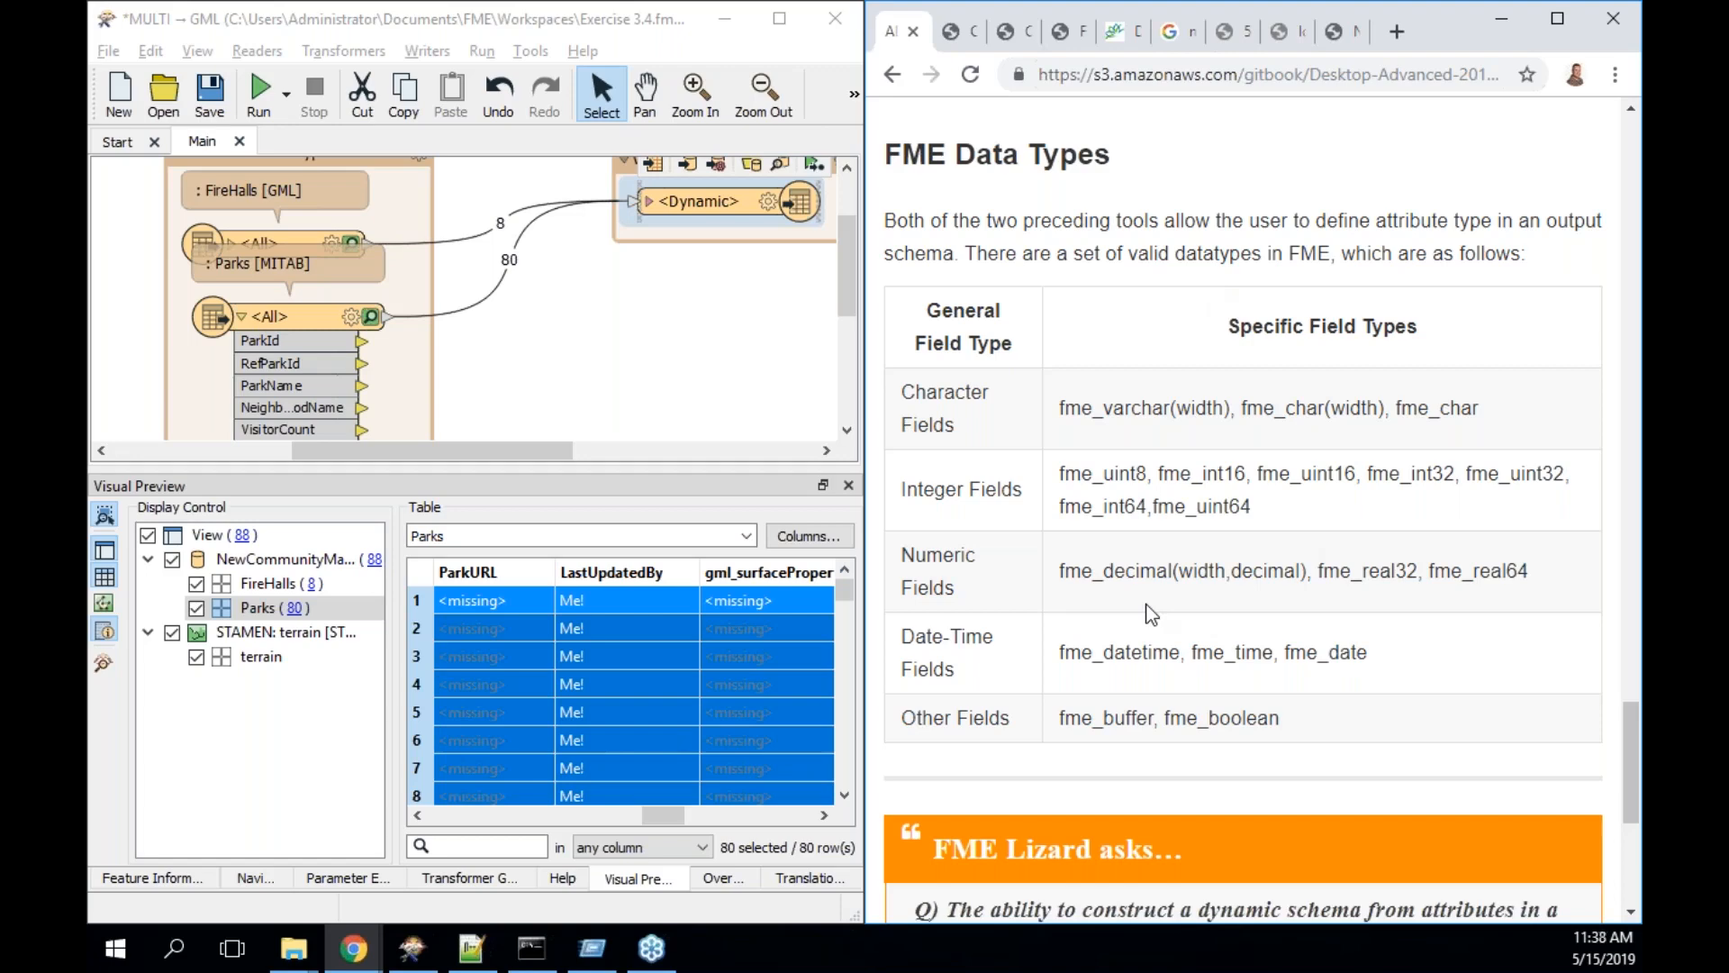
scroll(1139, 577, "down", 1)
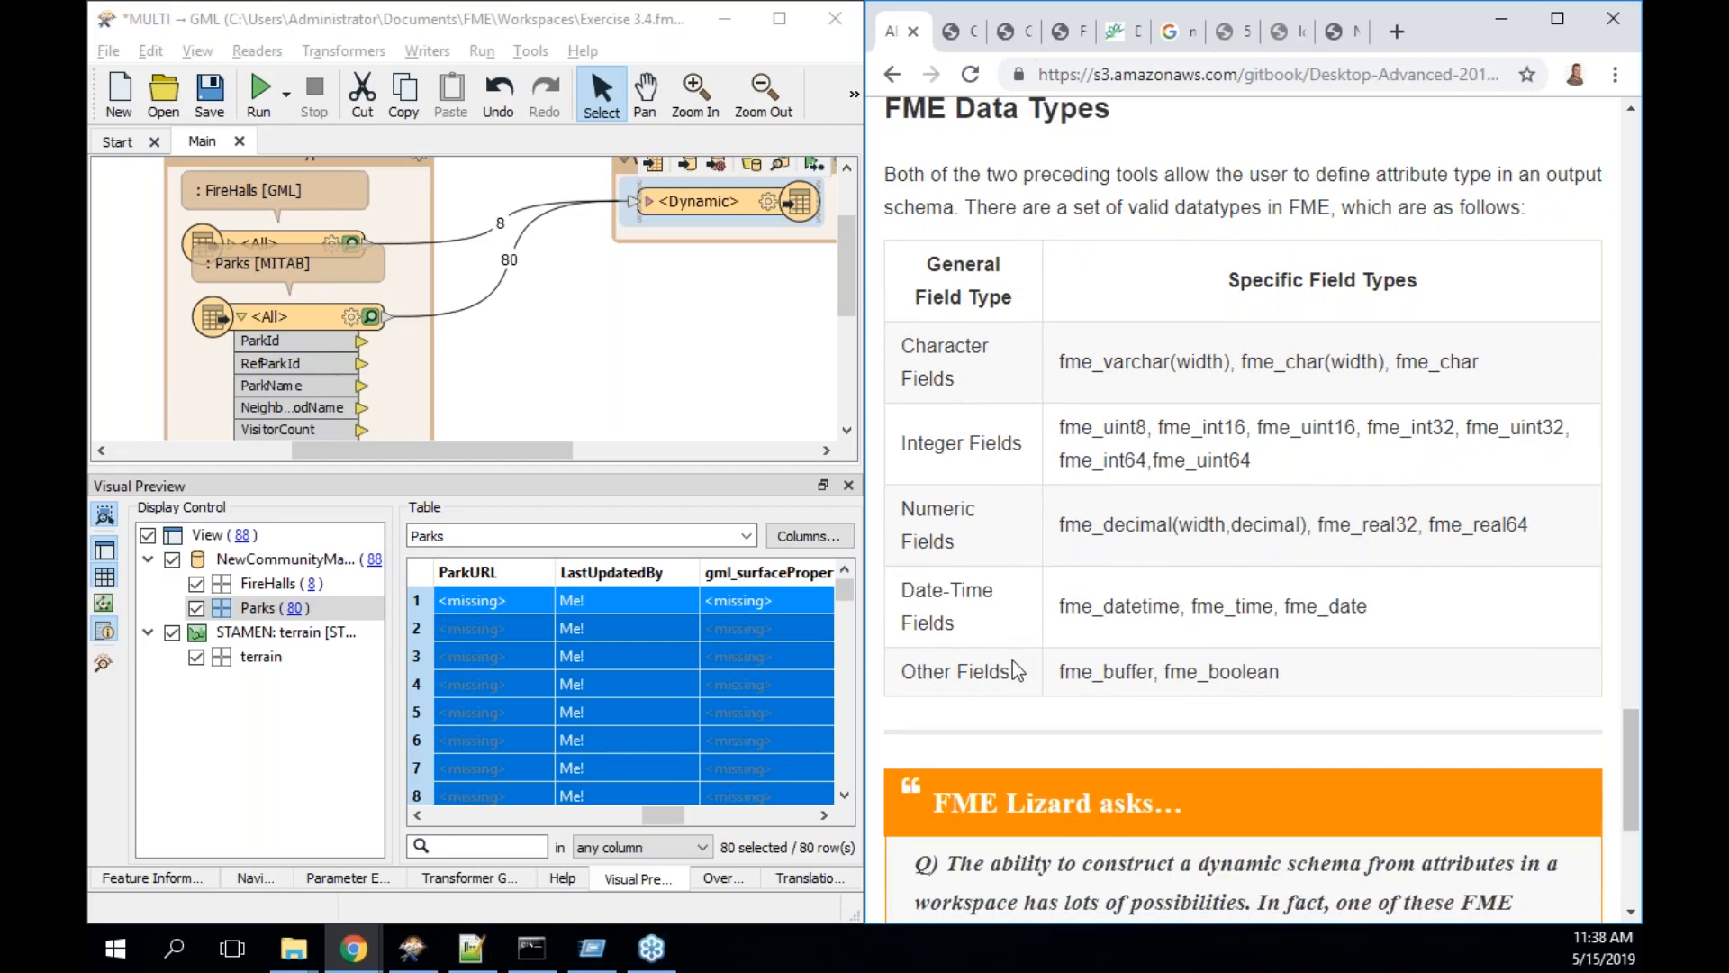
- Reach the FME Lizard quiz and check SchemaMapper as the answer
scroll(1012, 661, "down", 5)
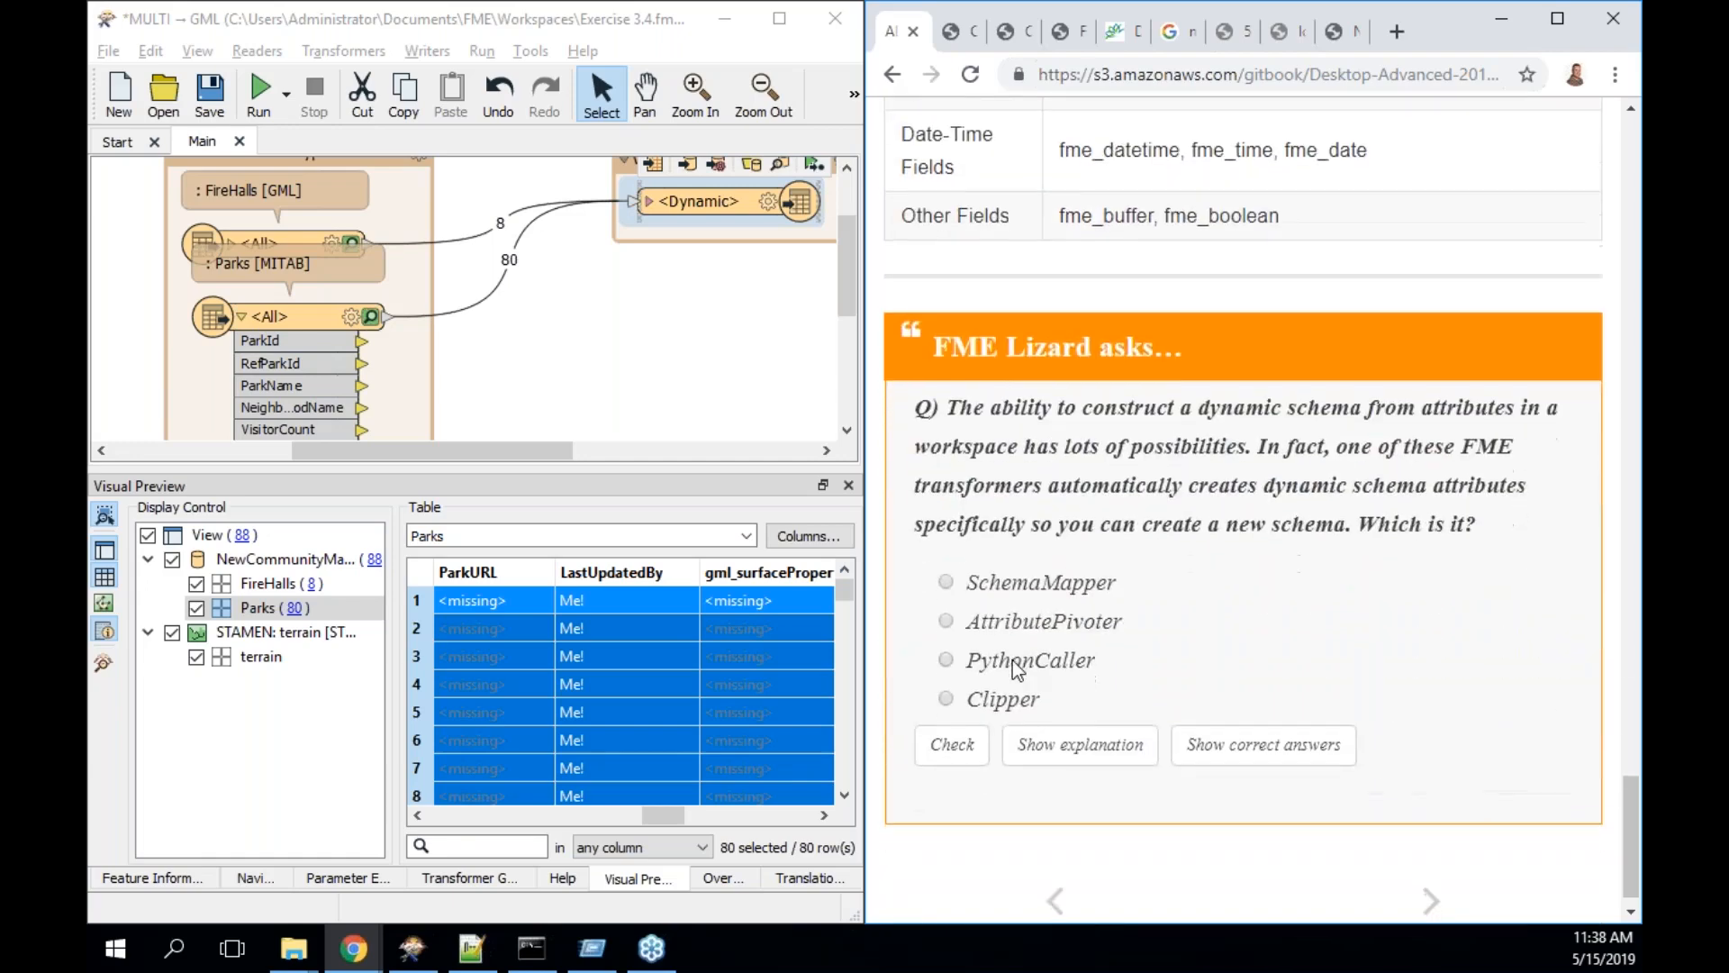
scroll(1013, 666, "down", 1)
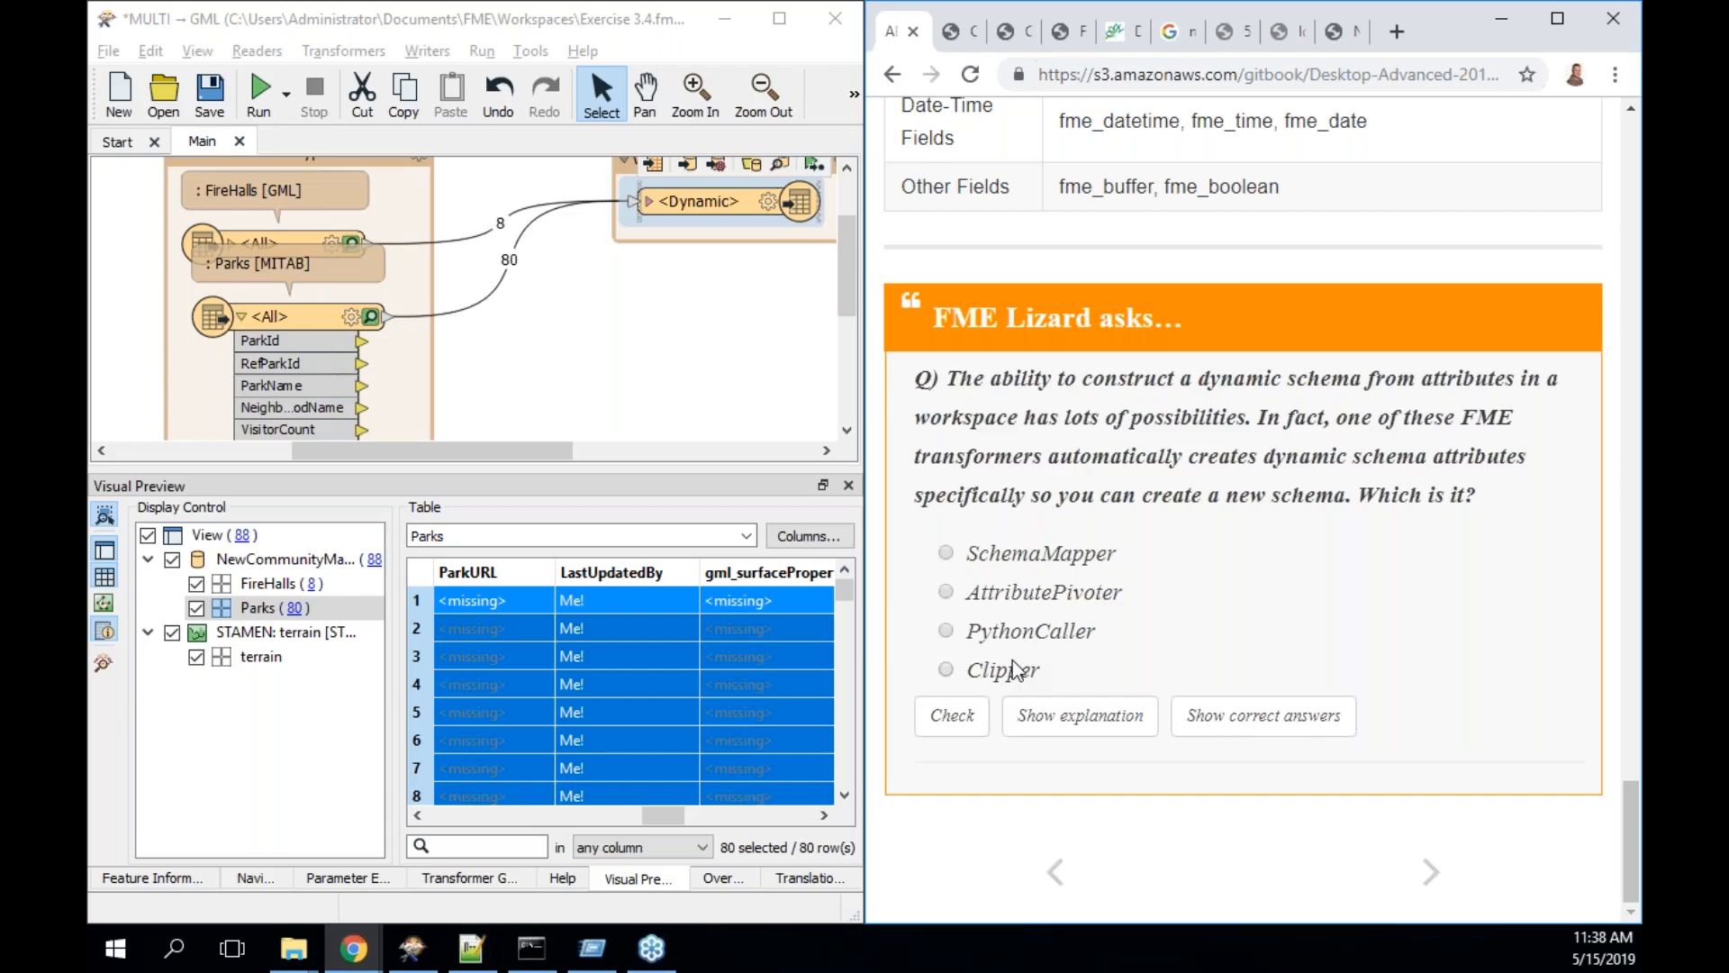
double_click(1407, 452)
double_click(1323, 392)
double_click(1324, 379)
left_click(972, 556)
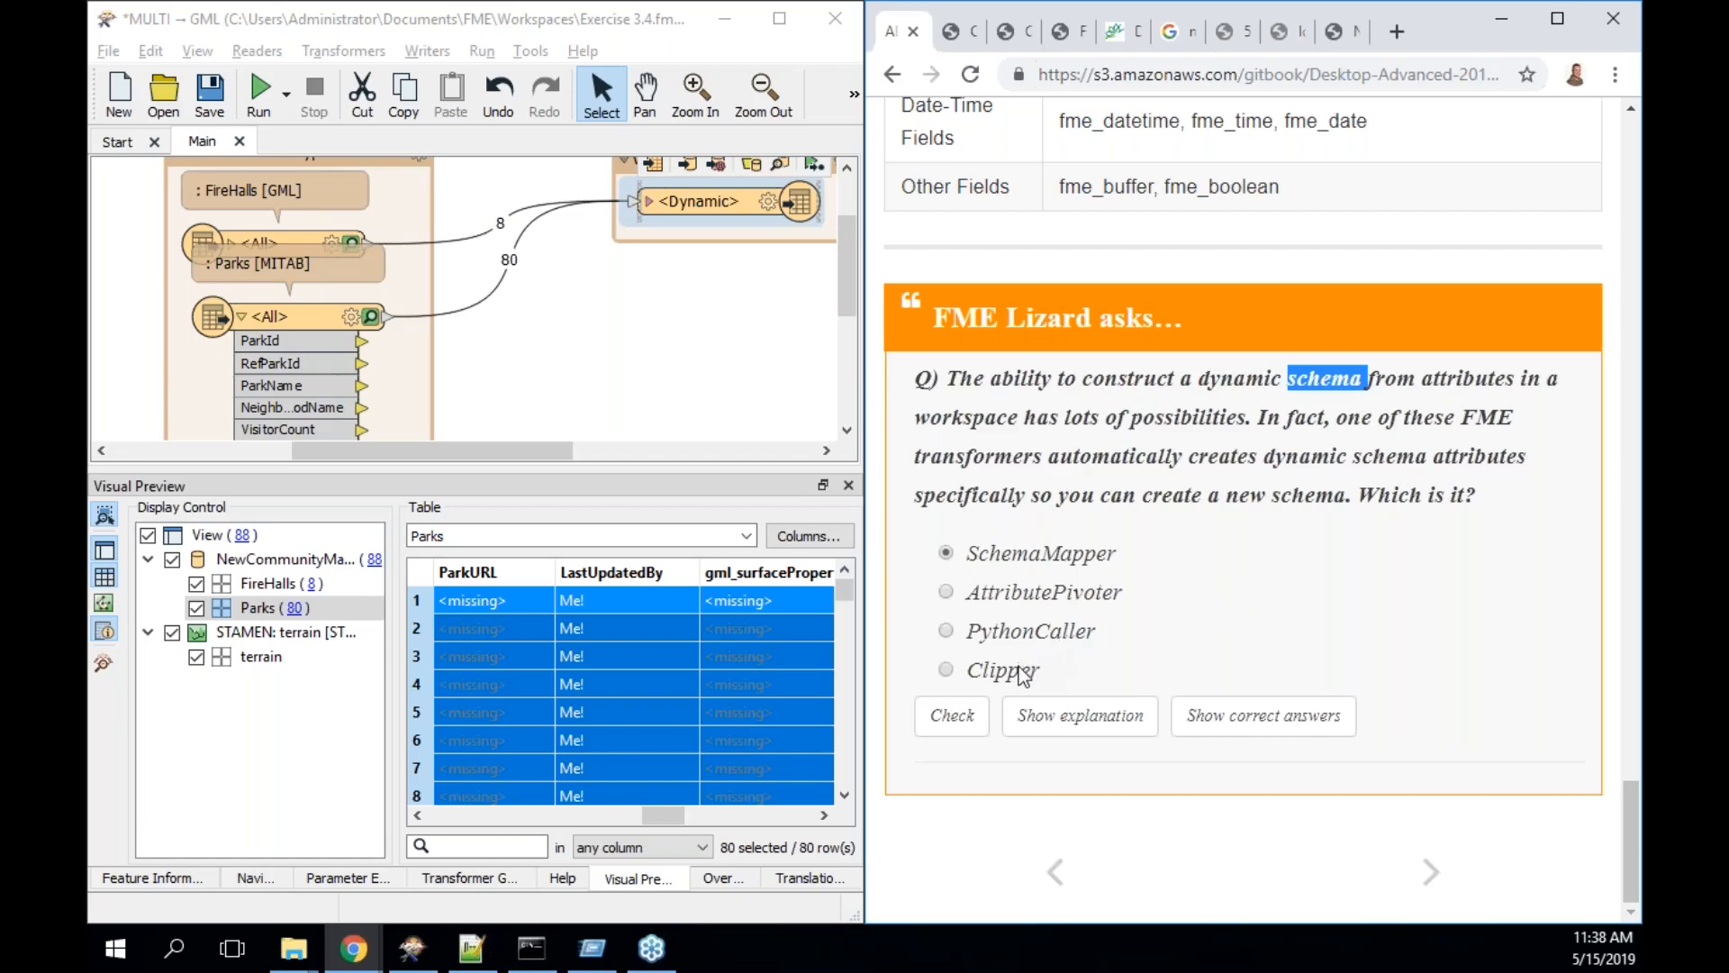
left_click(962, 721)
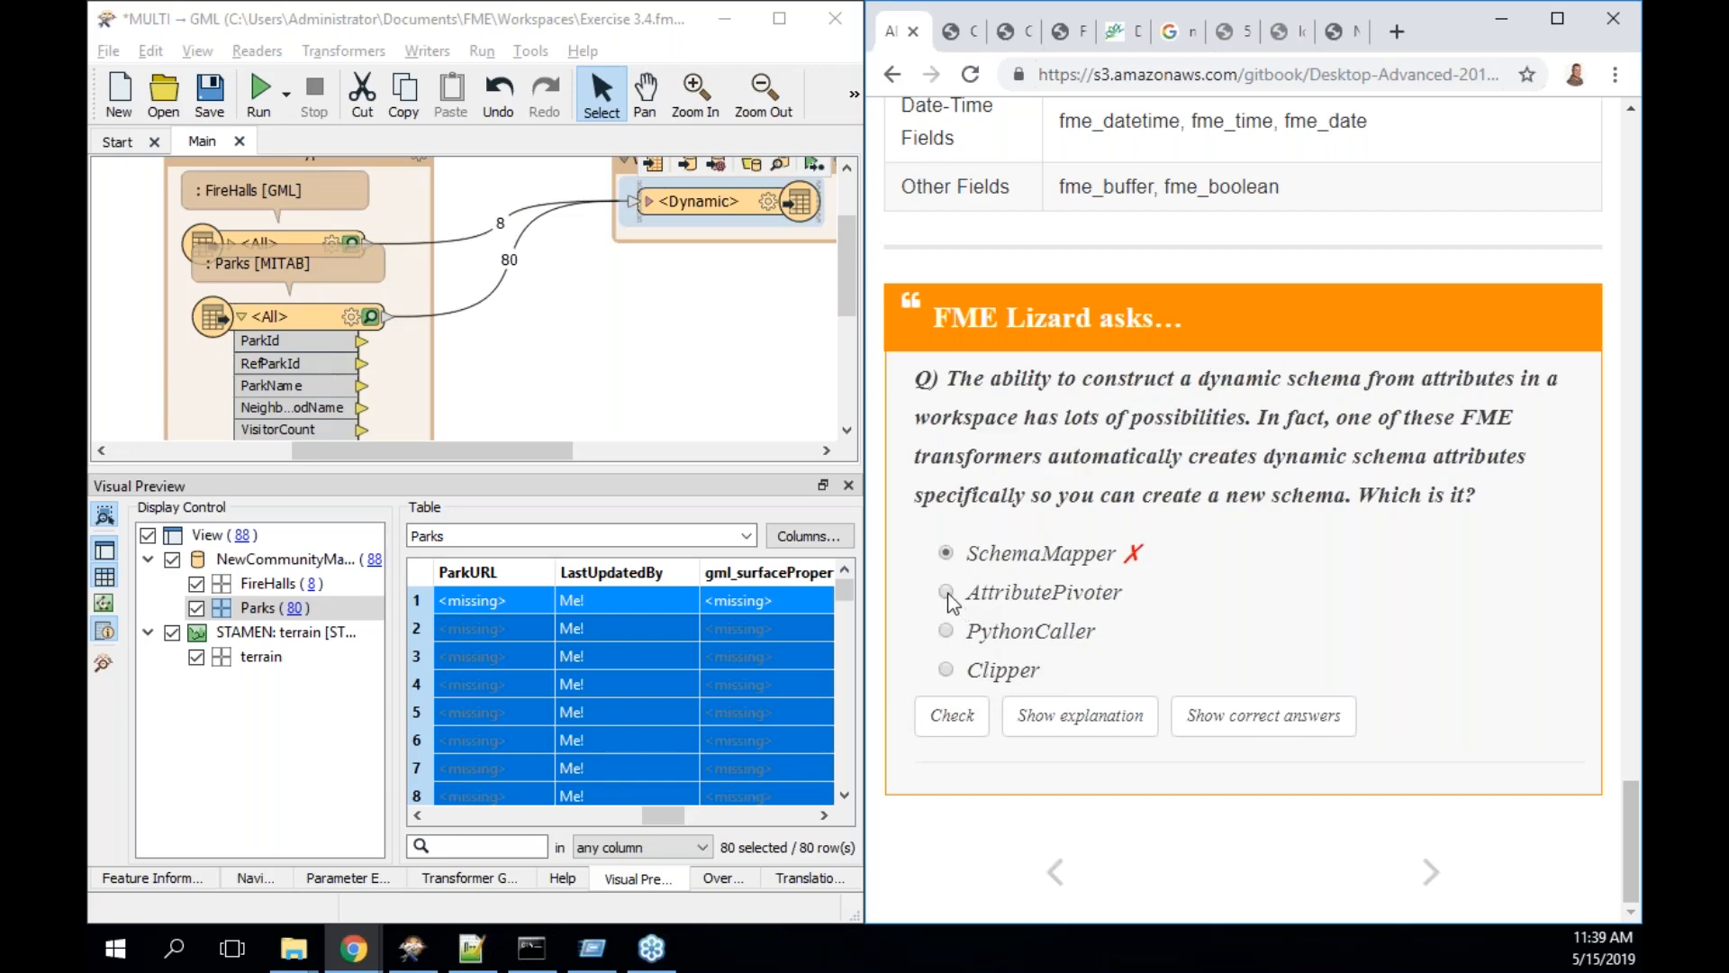
- Check AttributePivoter as the answer instead and read its explanation
left_click(945, 592)
left_click(952, 715)
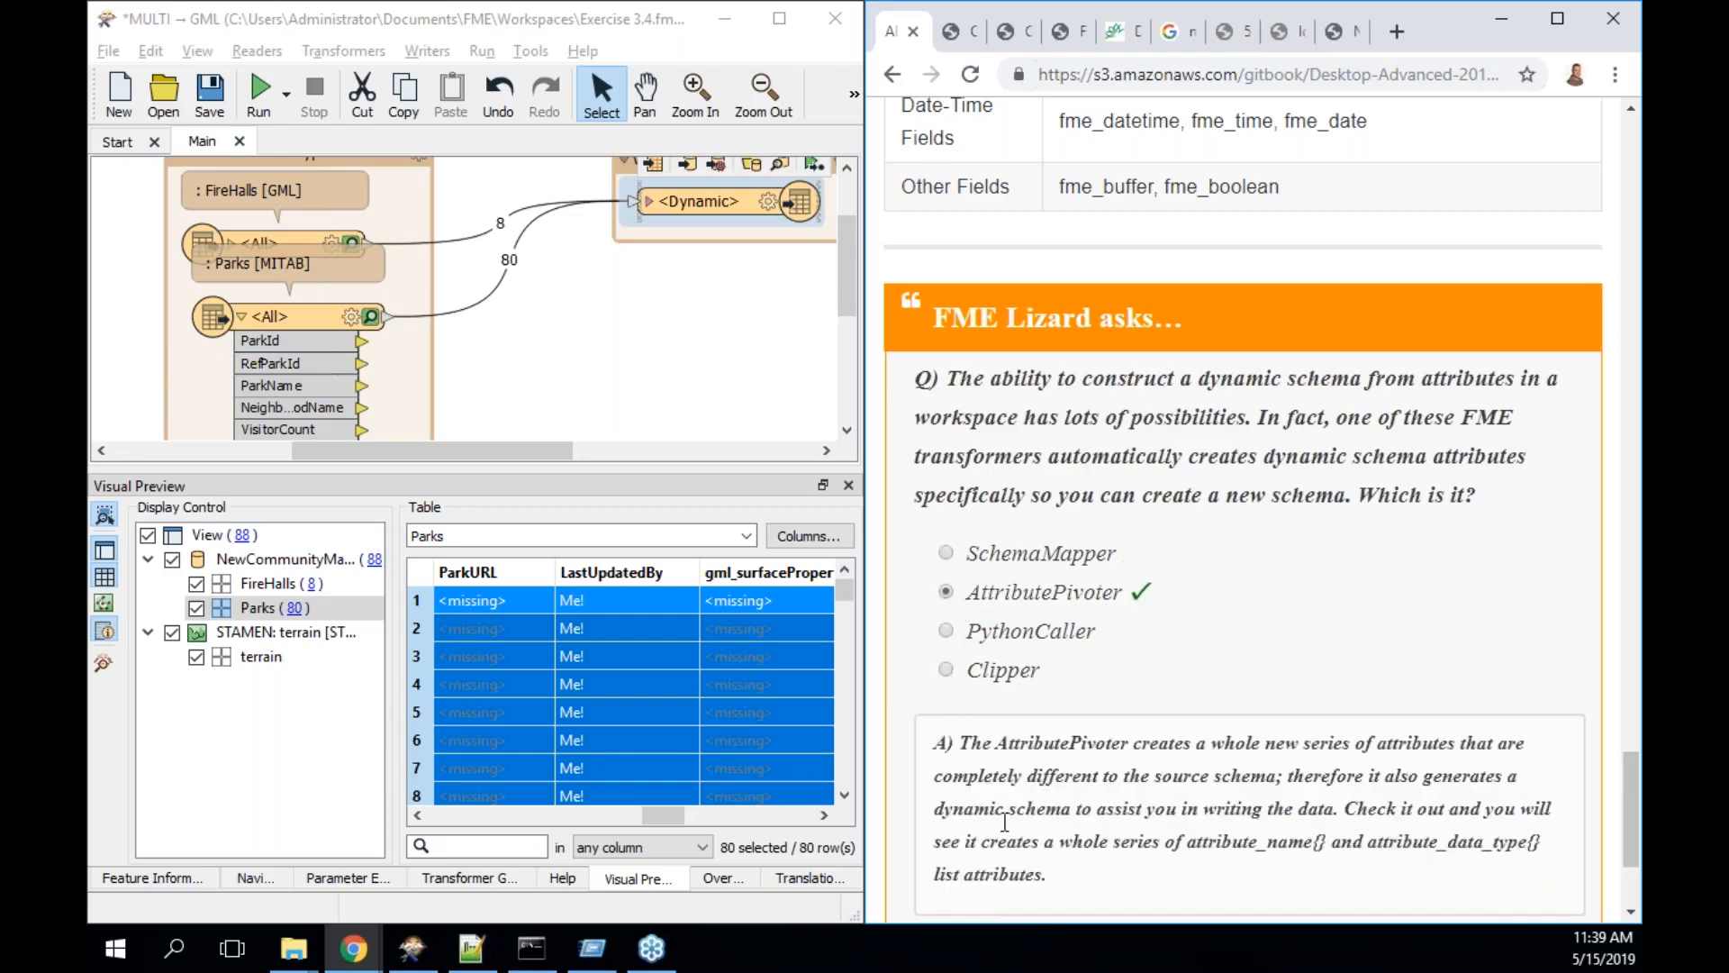
scroll(1244, 505, "down", 1)
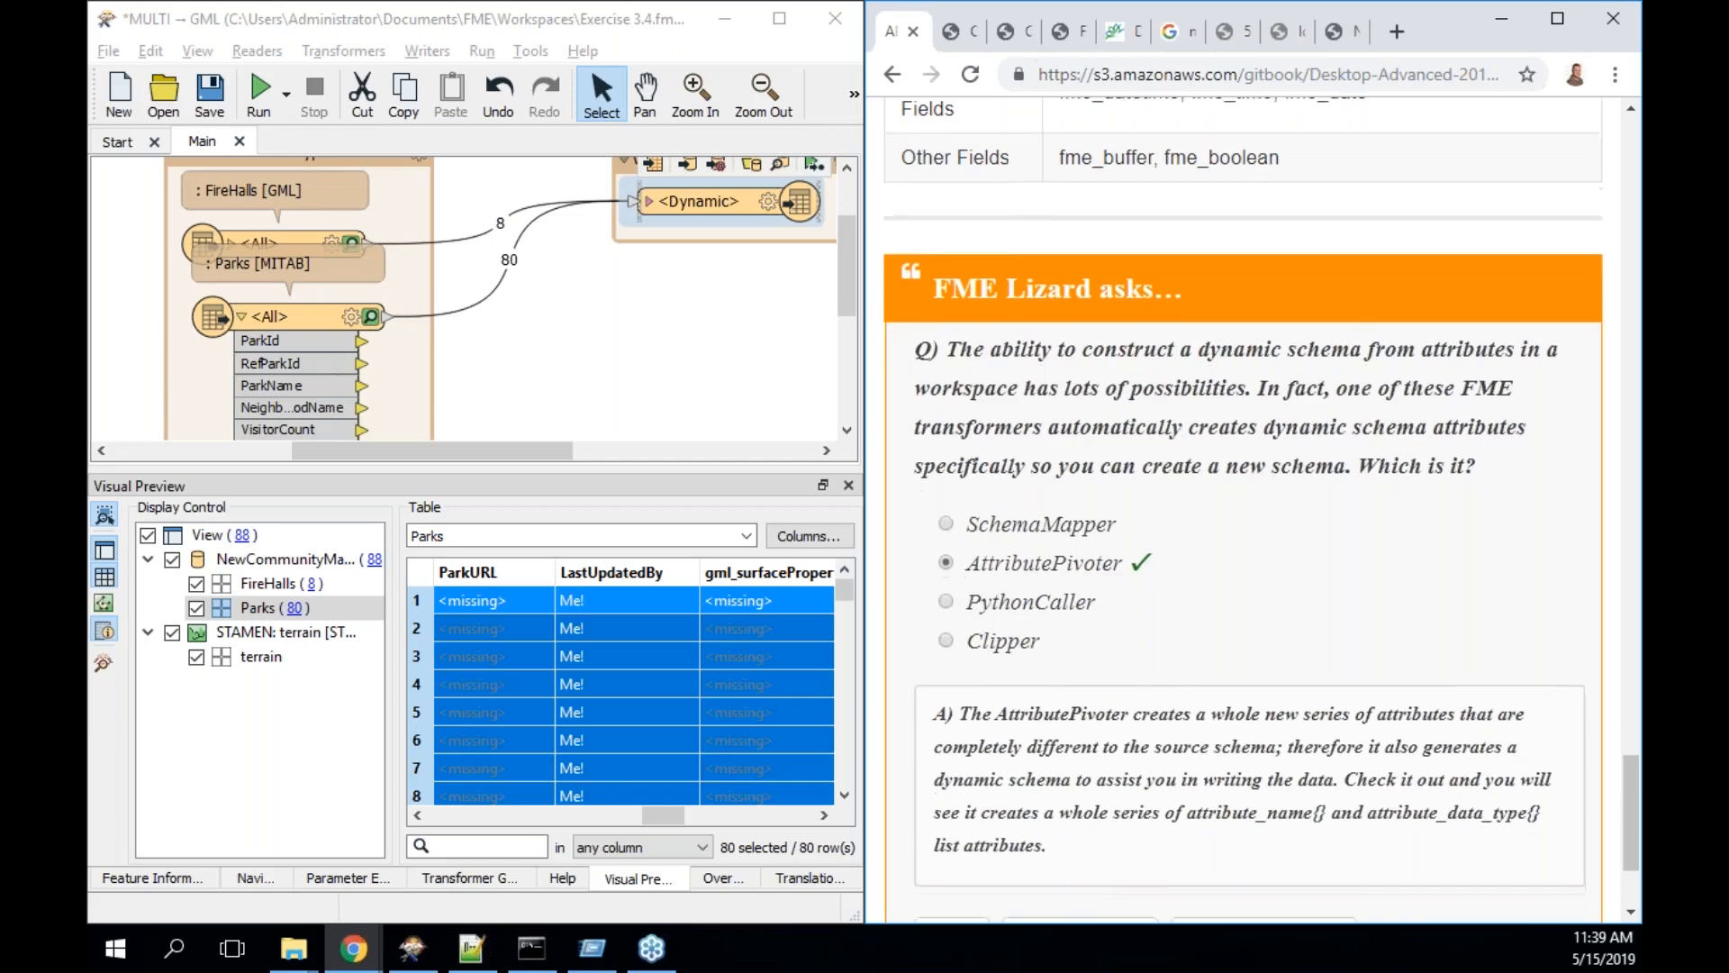
scroll(1244, 511, "down", 1)
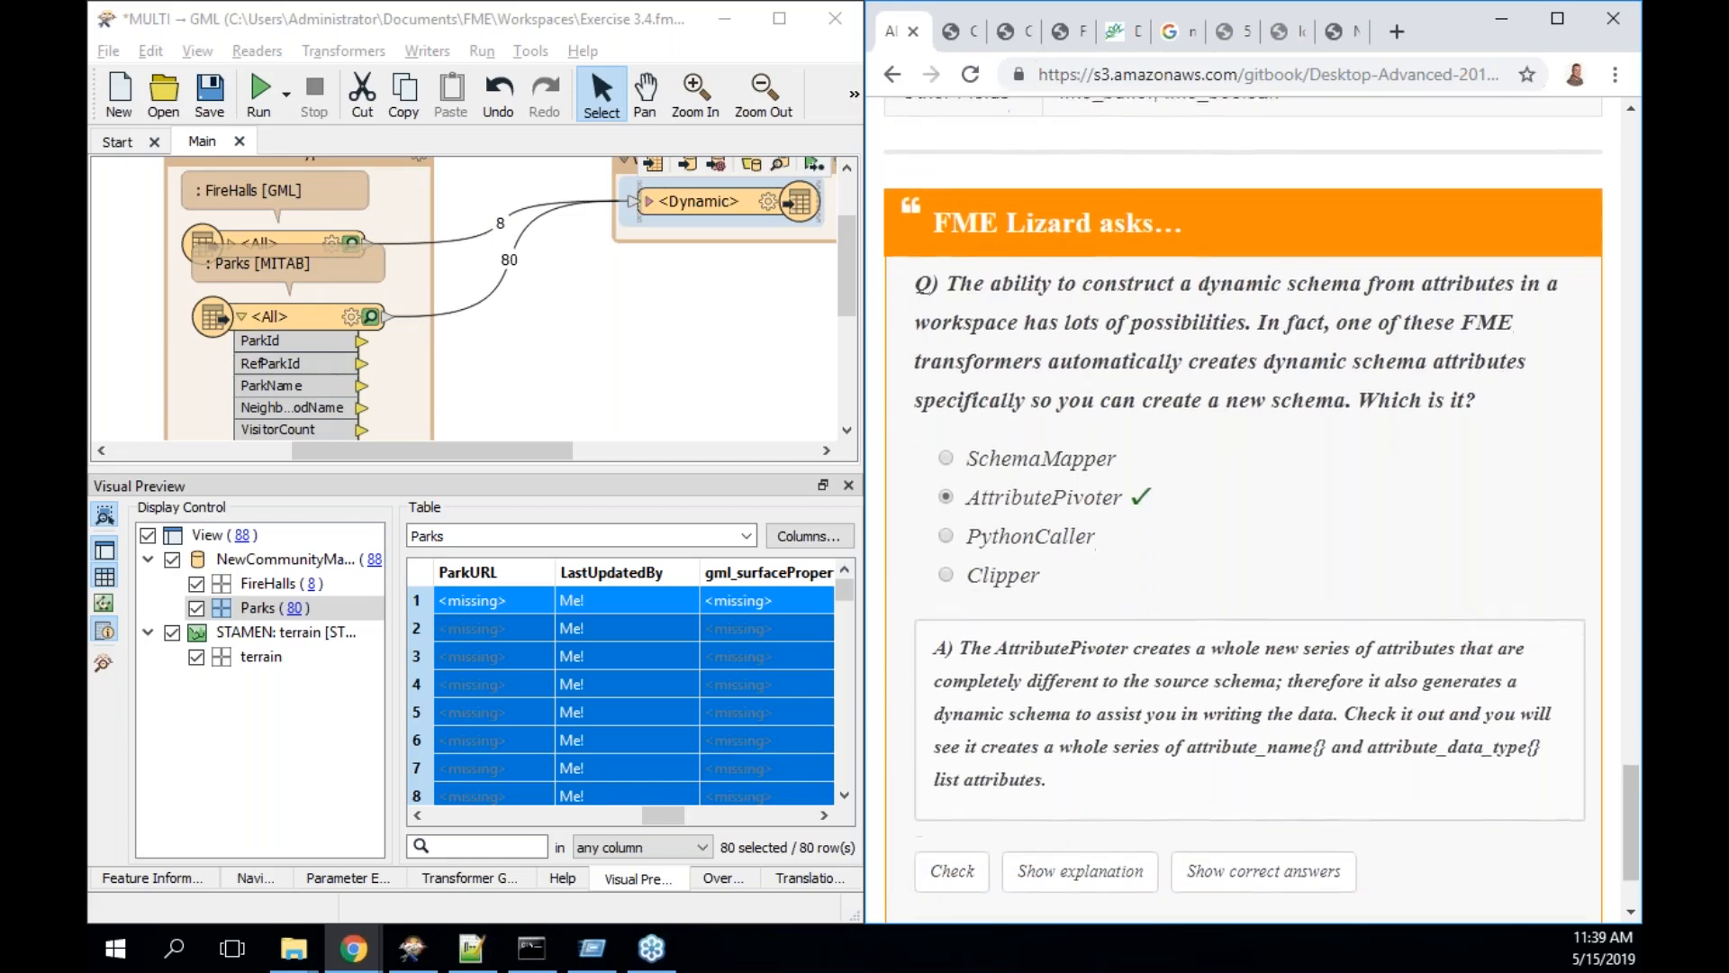
- Add an AttributePivoter with 'pivo', view its parameters, and cancel without changes
left_click(582, 382)
type("pivo")
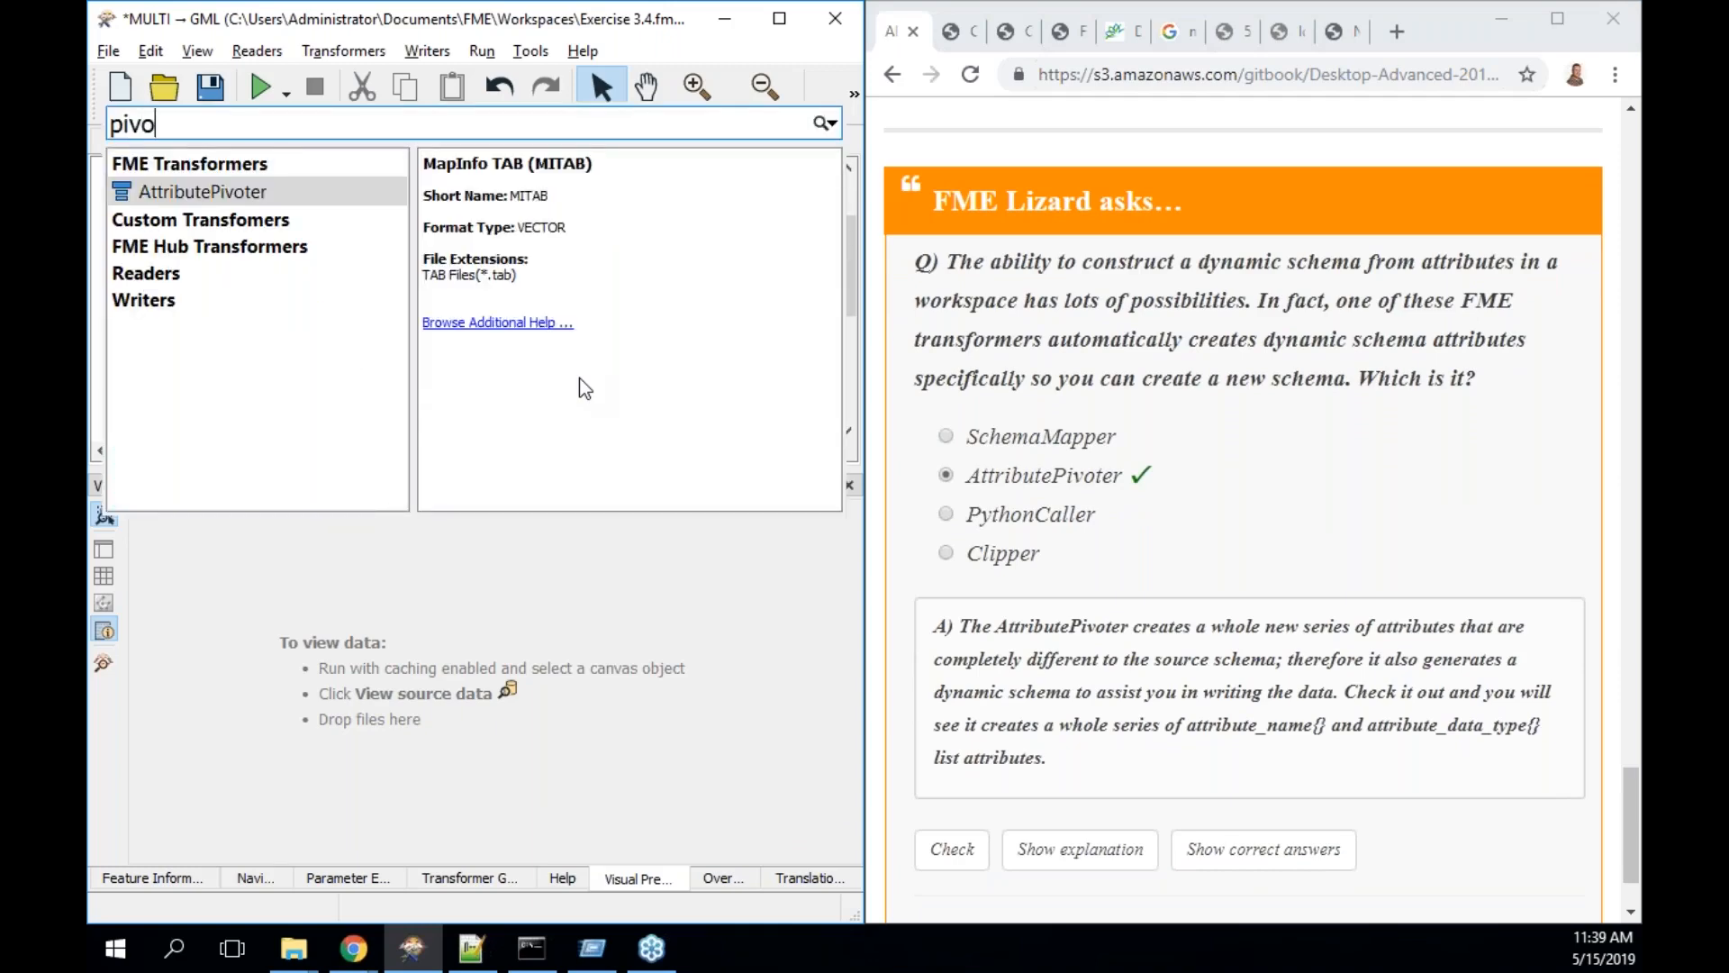
key("Return")
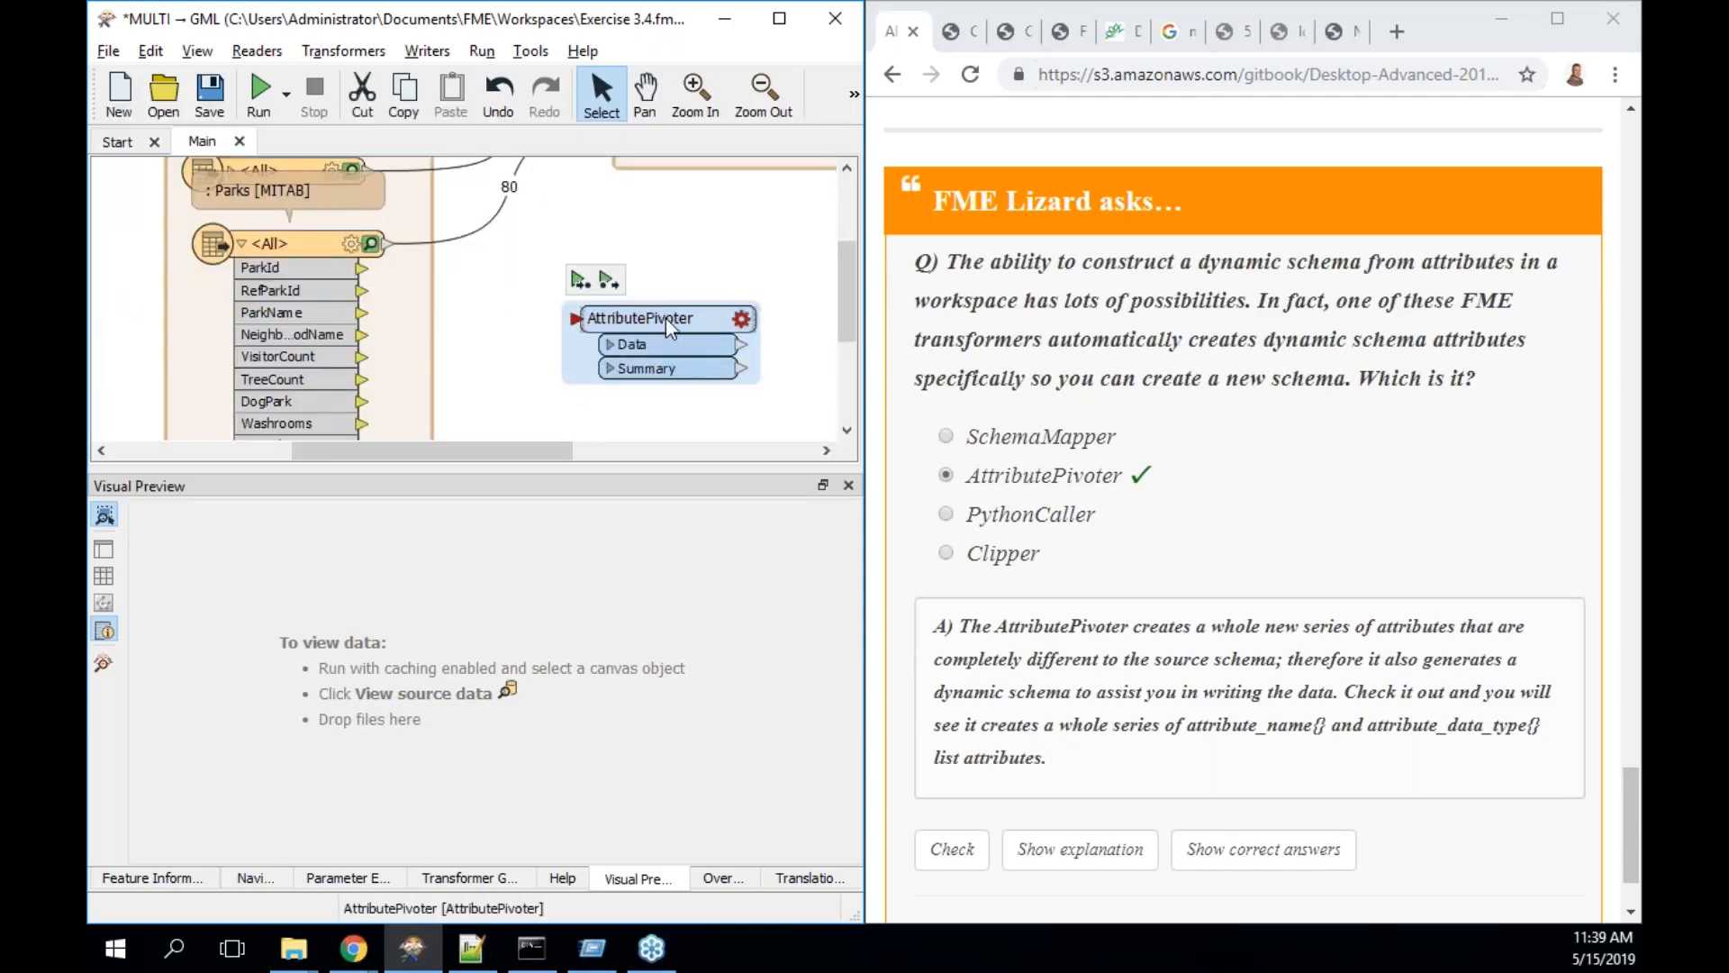
double_click(666, 318)
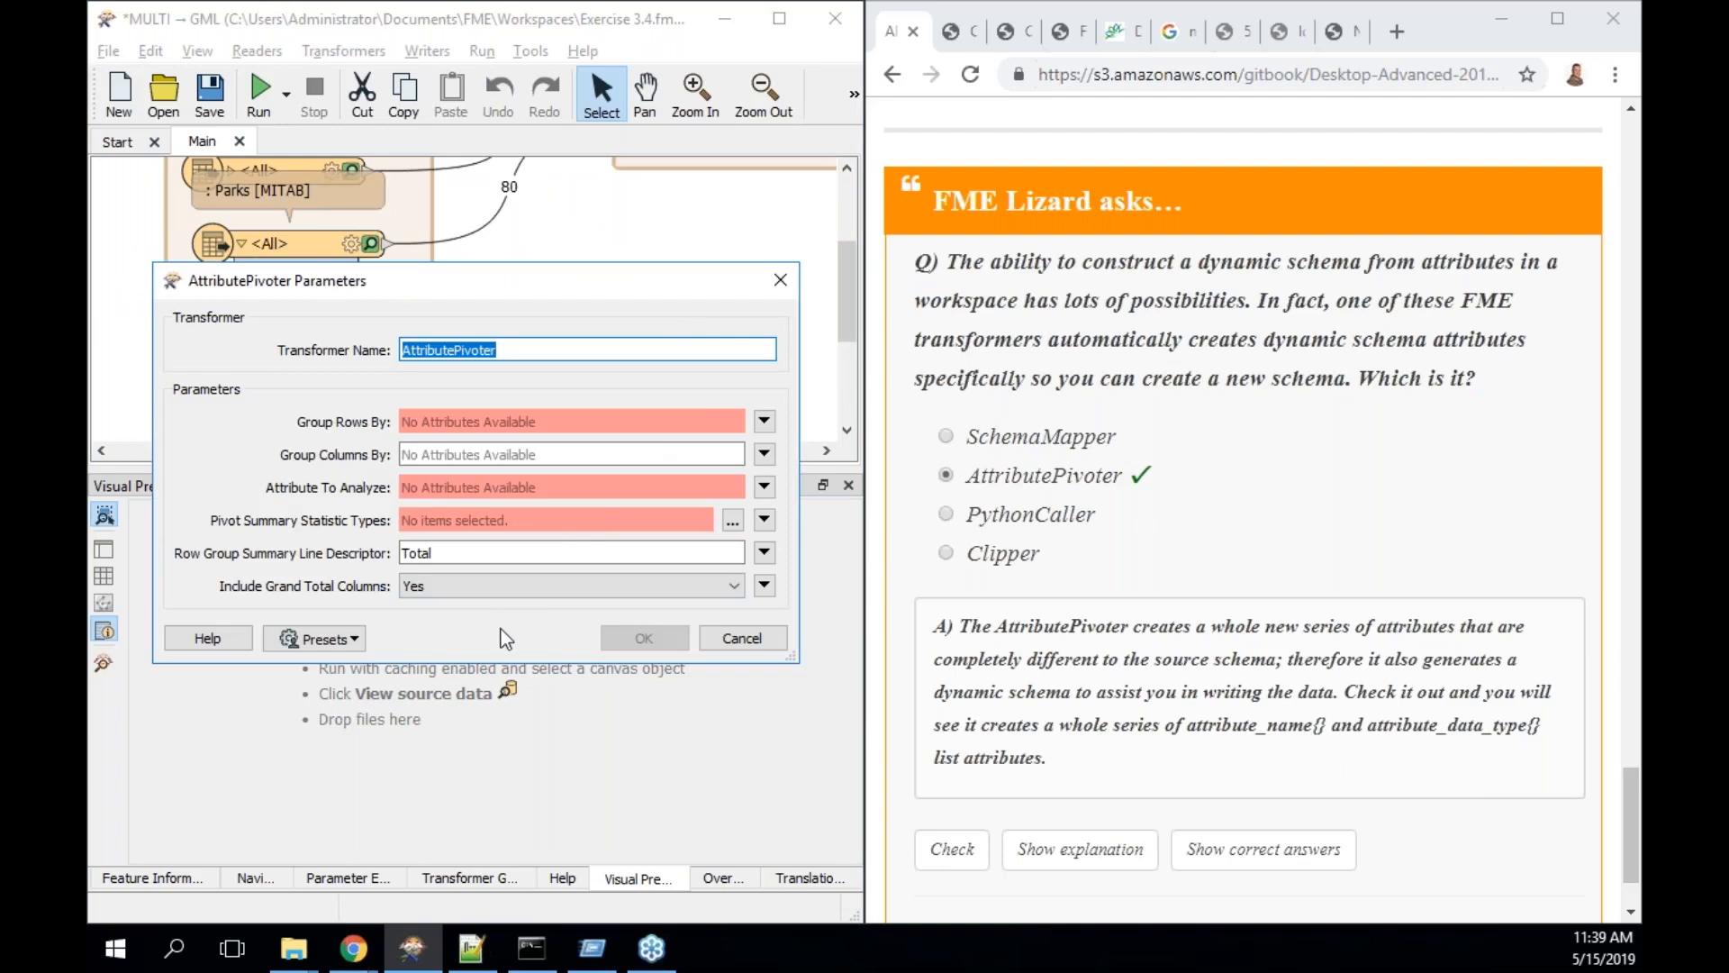
left_click(741, 639)
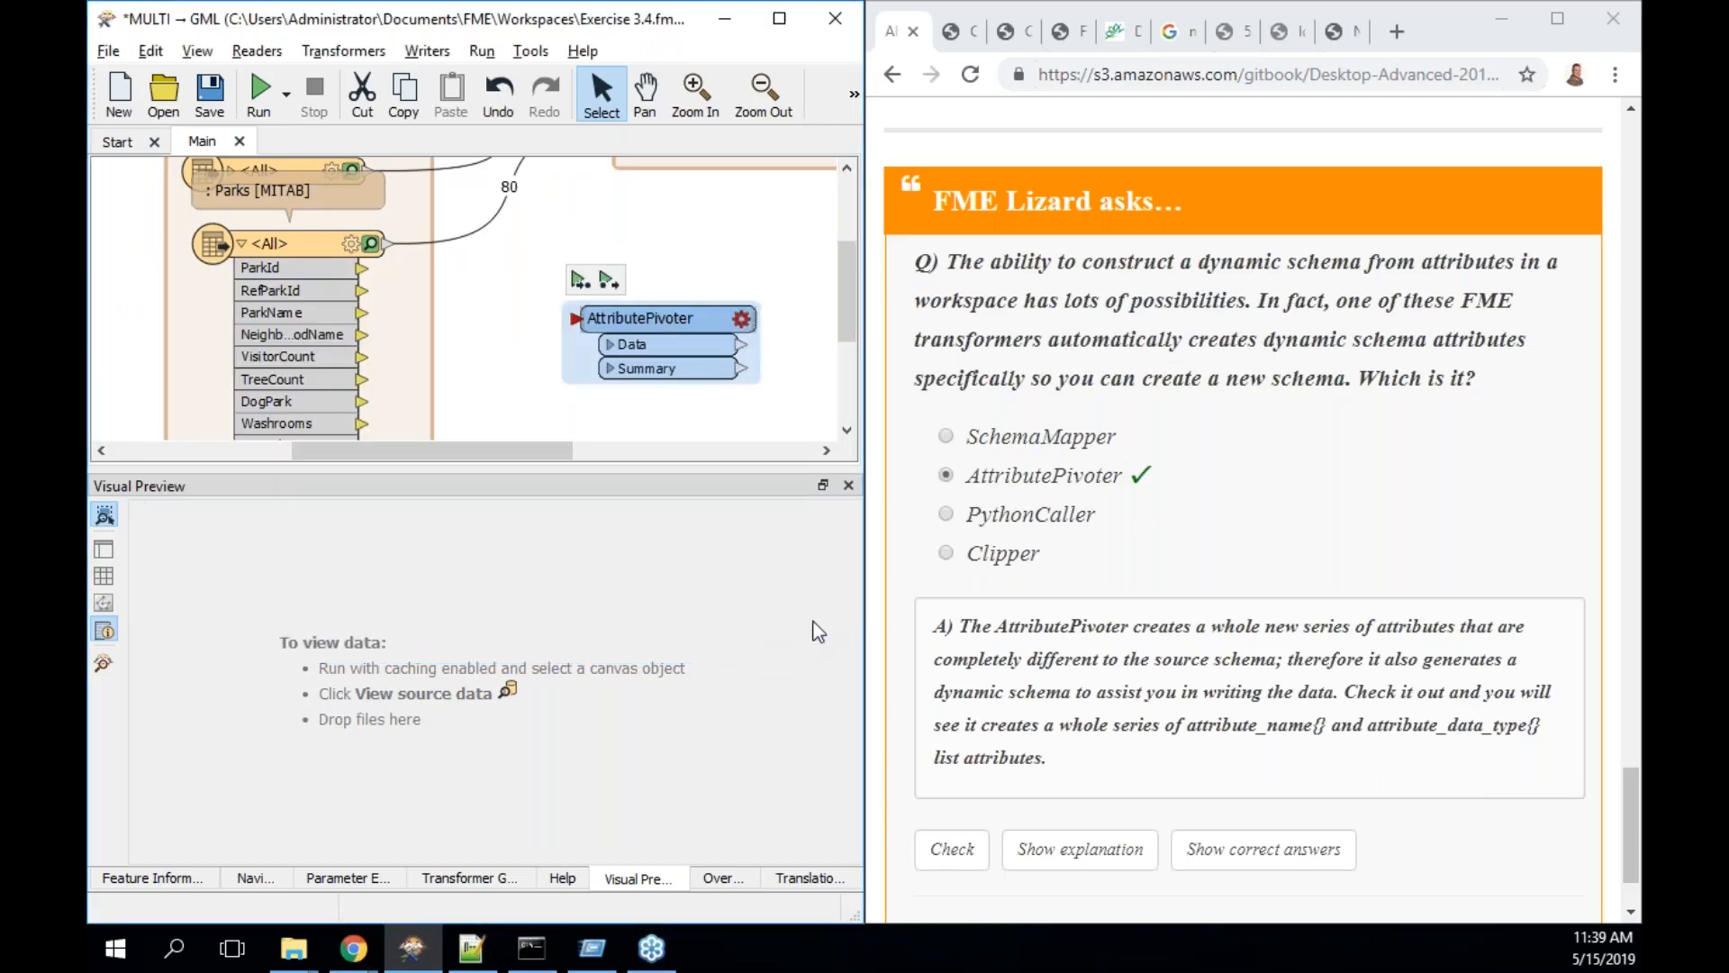
- Advance the manual to Exercise 5, Dynamic Community Map Translation (Table-Based)
mouse_move(542, 450)
left_mouse_down()
mouse_move(592, 454)
mouse_move(562, 462)
left_mouse_up()
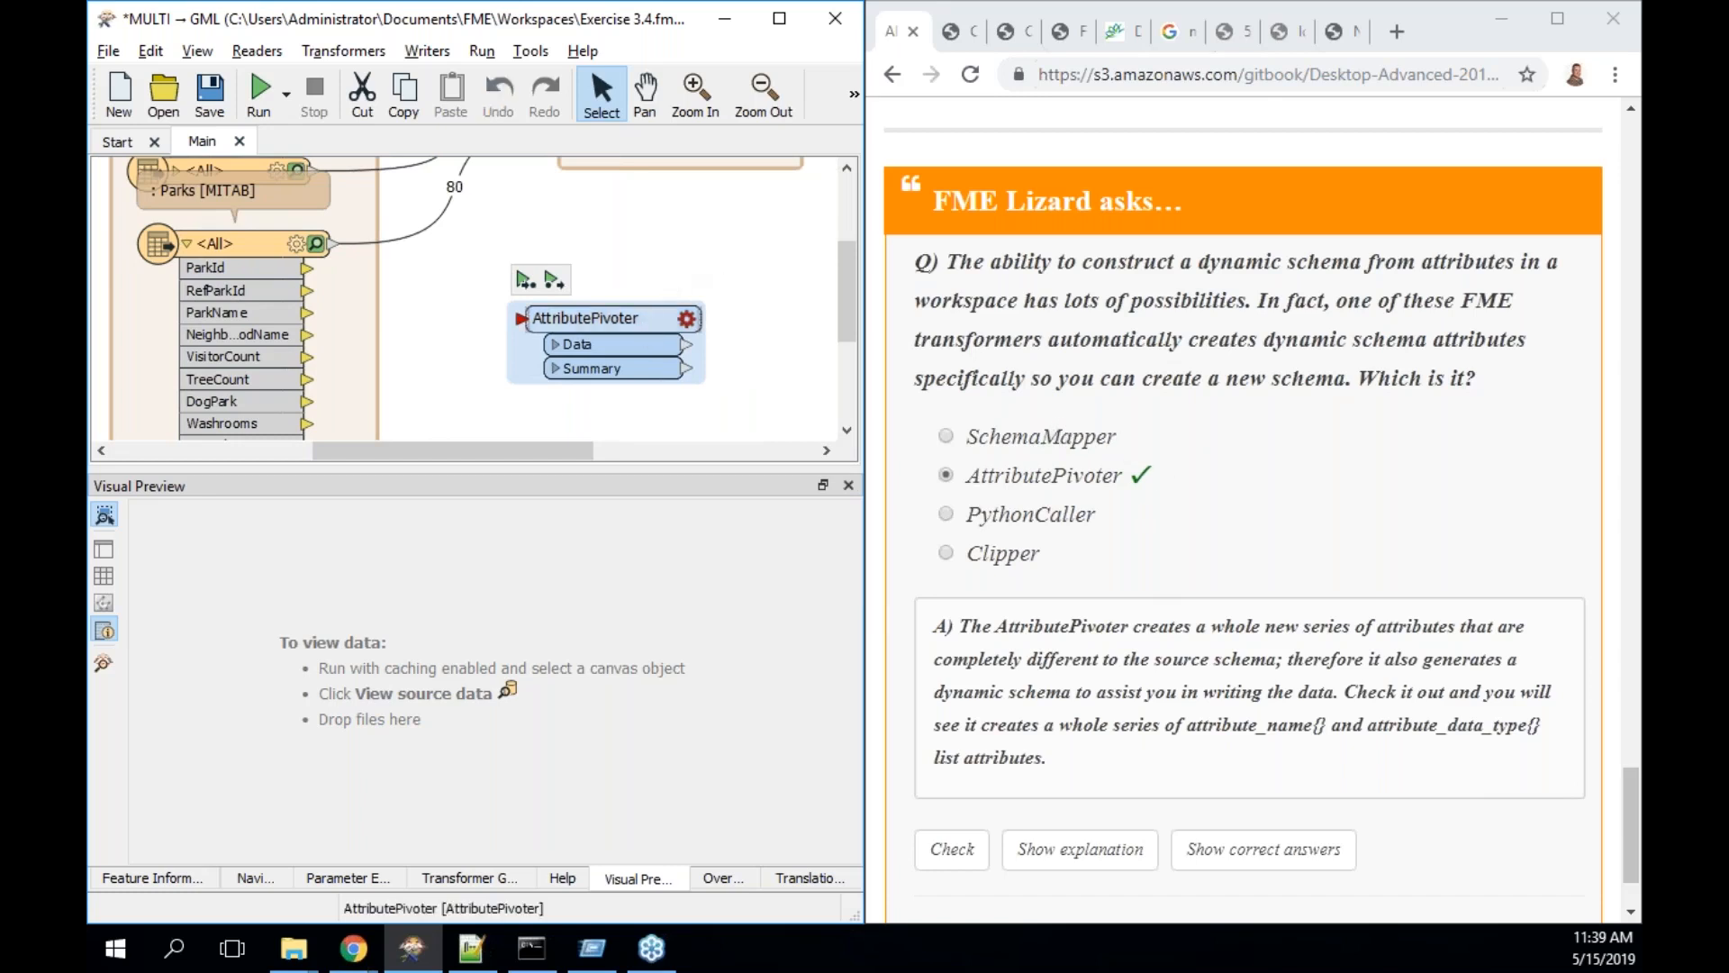
scroll(991, 569, "down", 1)
scroll(991, 569, "down", 1)
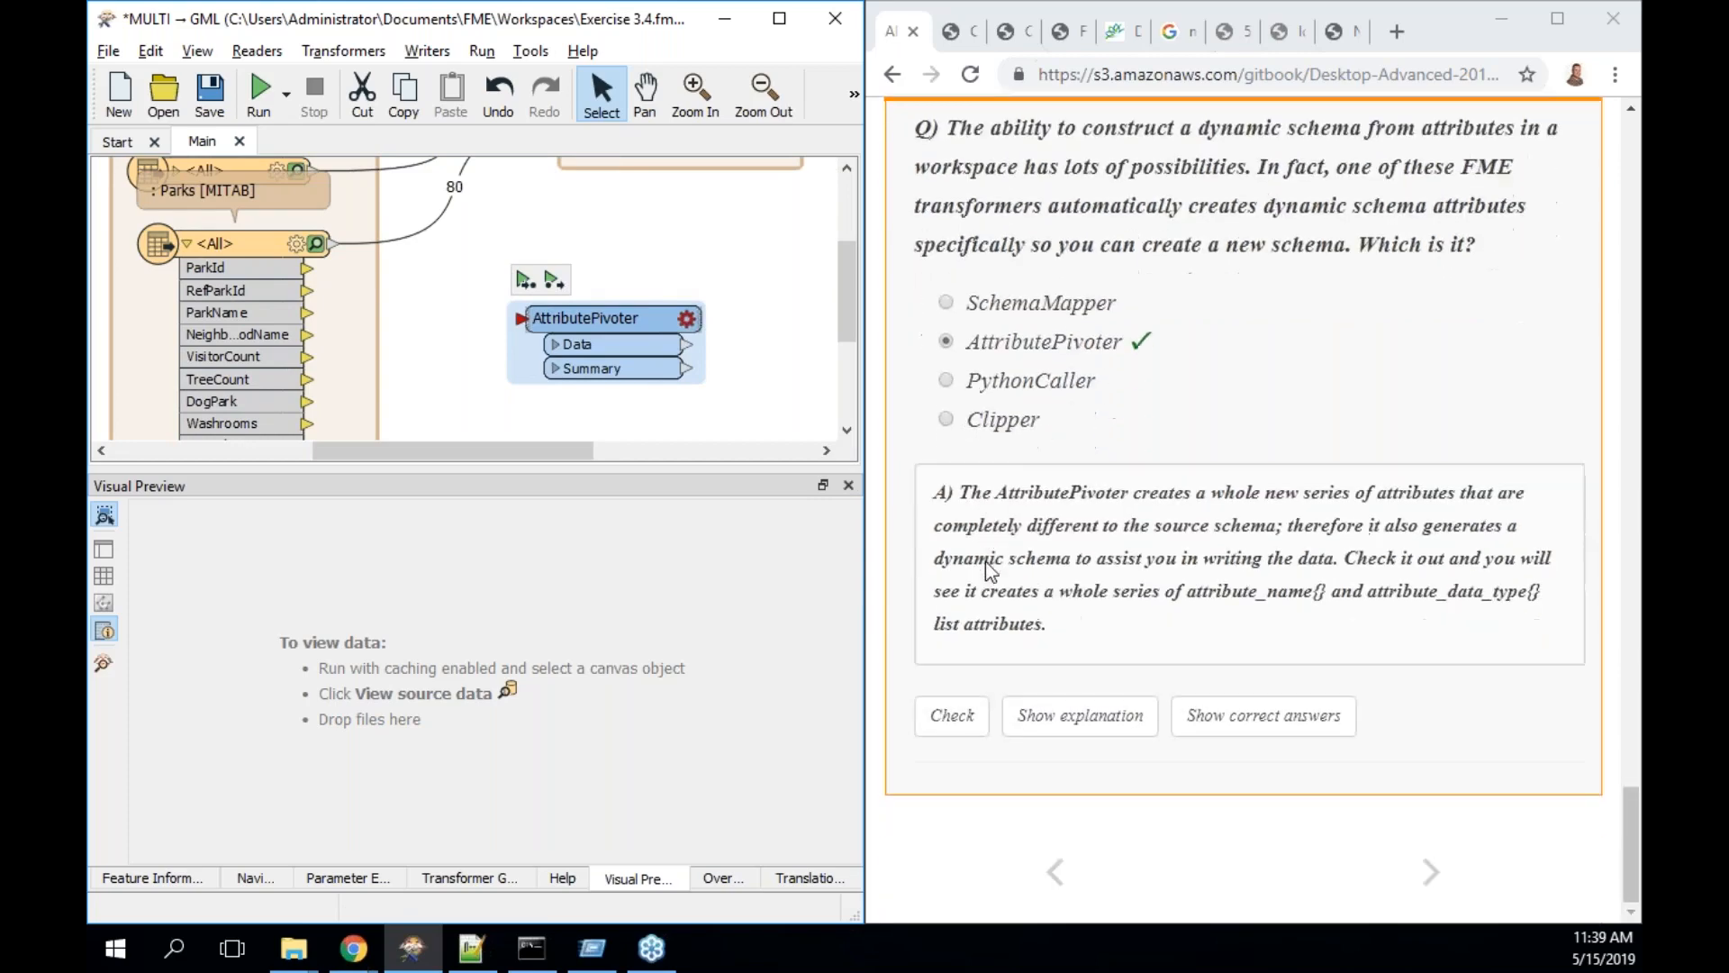
left_click_drag(504, 450, 562, 451)
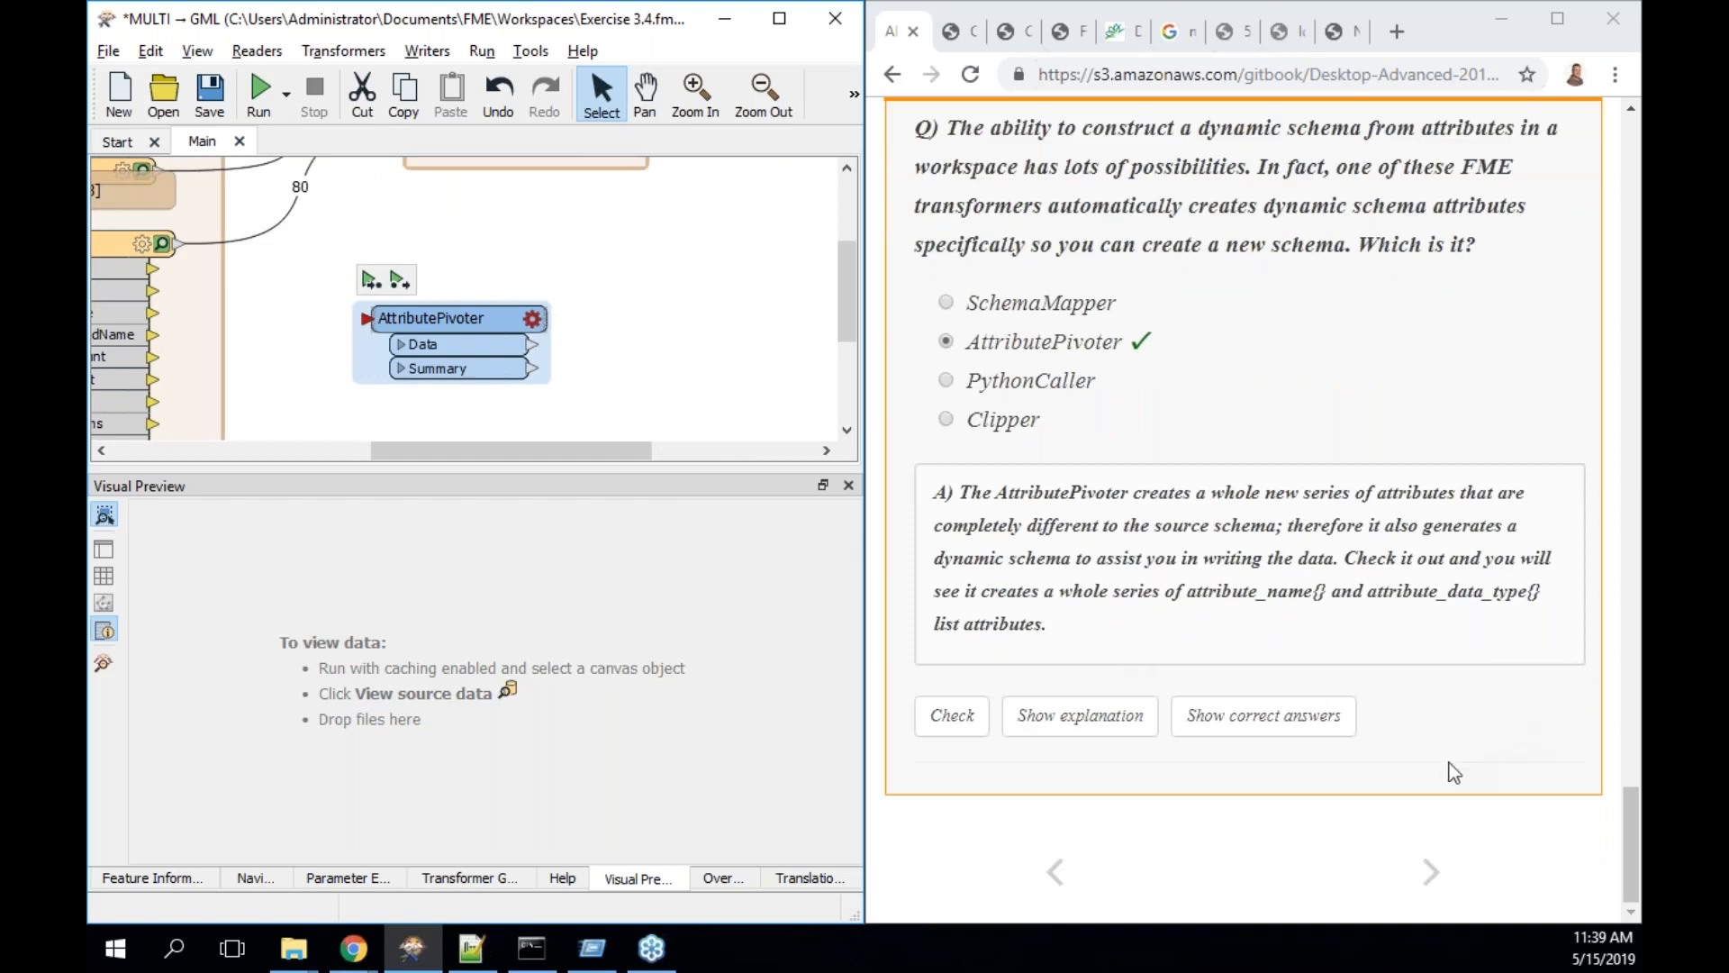
left_click(1421, 876)
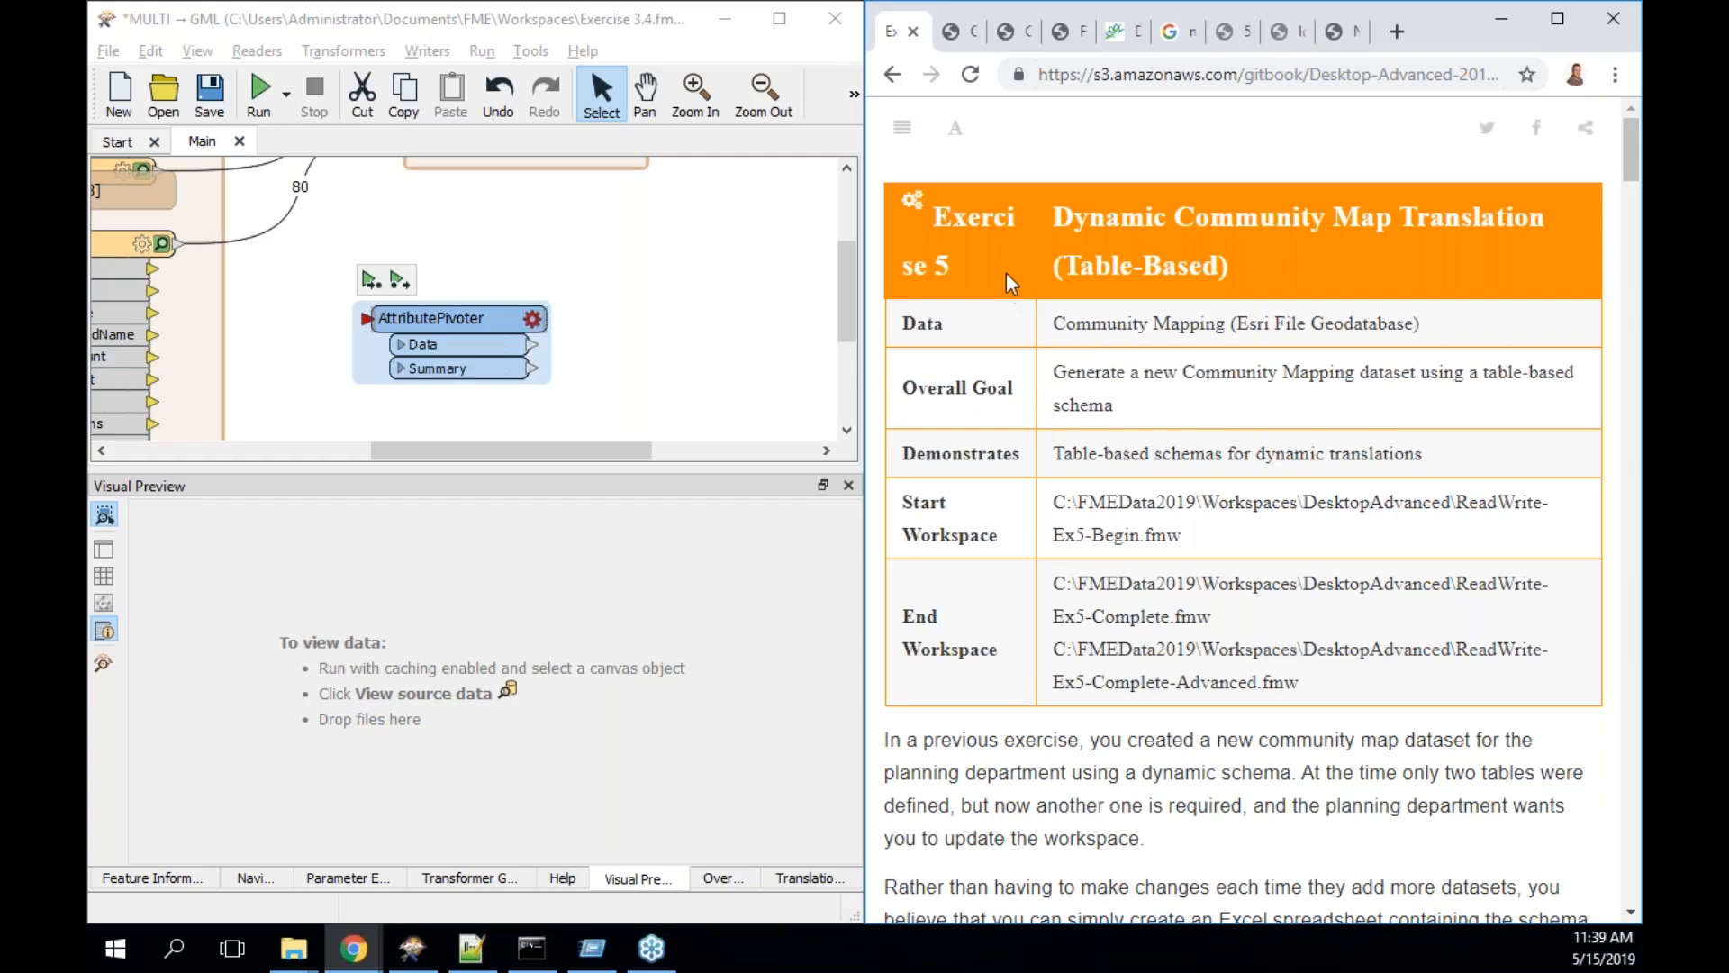
- Hide the manual's contents sidebar, delete the AttributePivoter, and read step 1, Inspect Spreadsheet
left_click(901, 127)
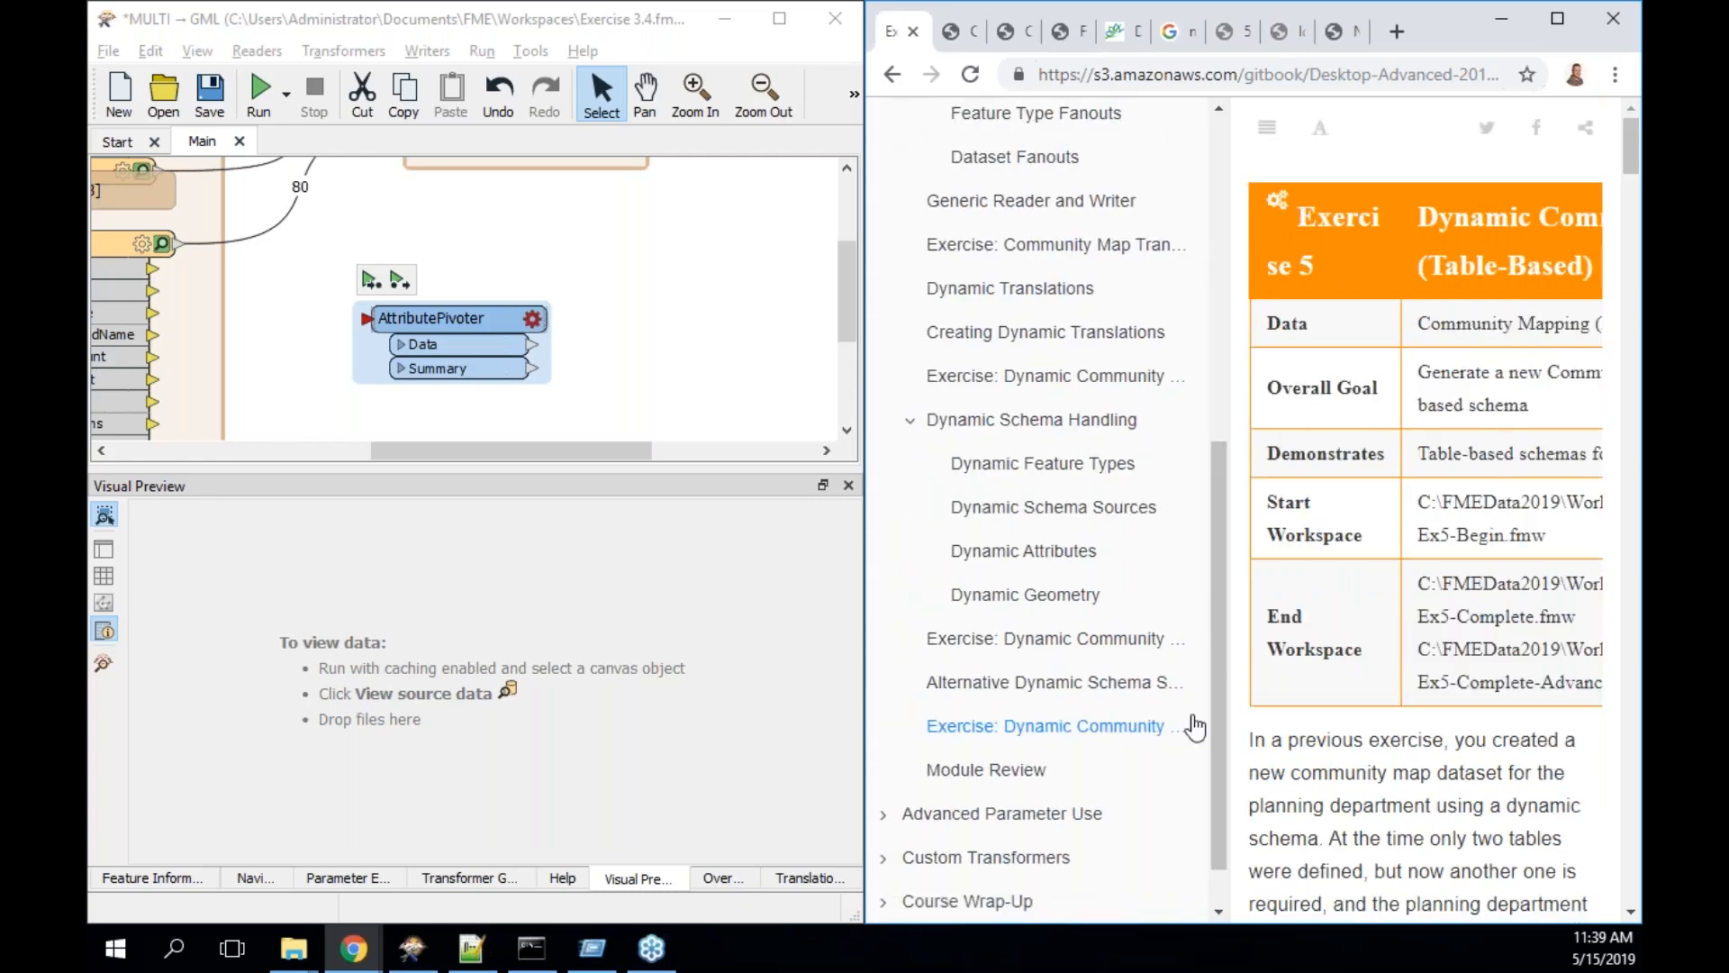
left_click(1267, 127)
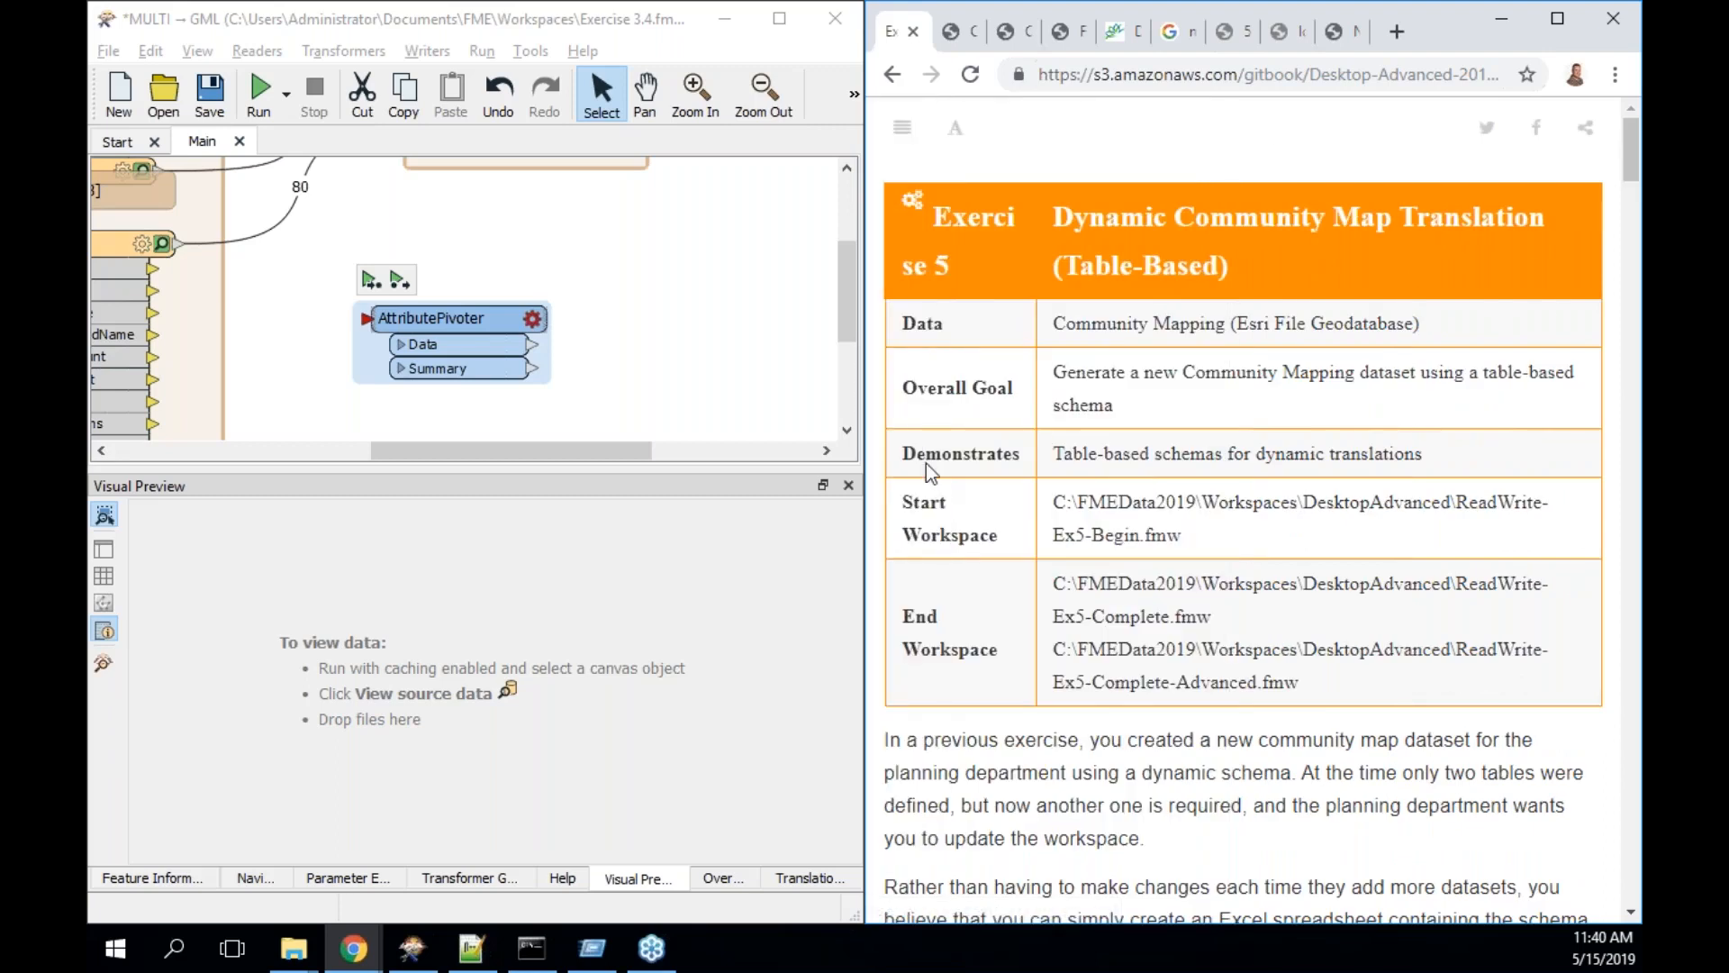
left_click(498, 320)
key("Delete")
left_click_drag(846, 280, 844, 224)
left_click_drag(591, 451, 517, 455)
scroll(1218, 778, "down", 3)
scroll(1217, 778, "down", 2)
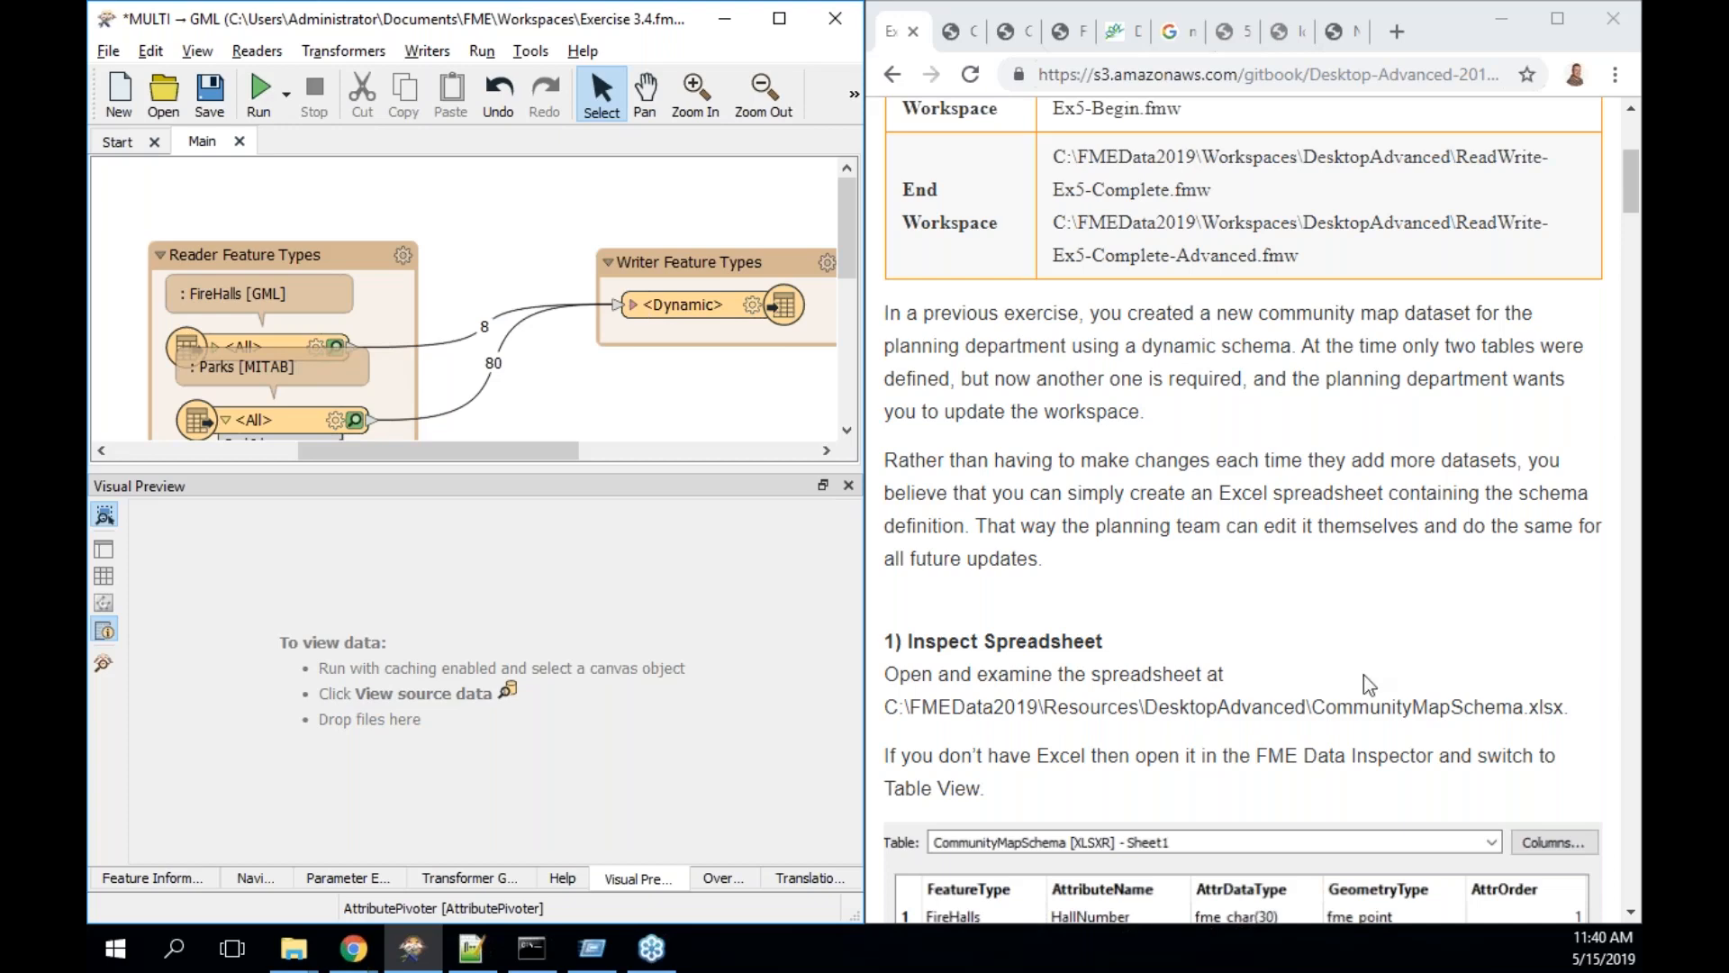
- Read the manual down to step 3, Delete CommunityMap Resource Reader
left_click_drag(846, 214, 847, 261)
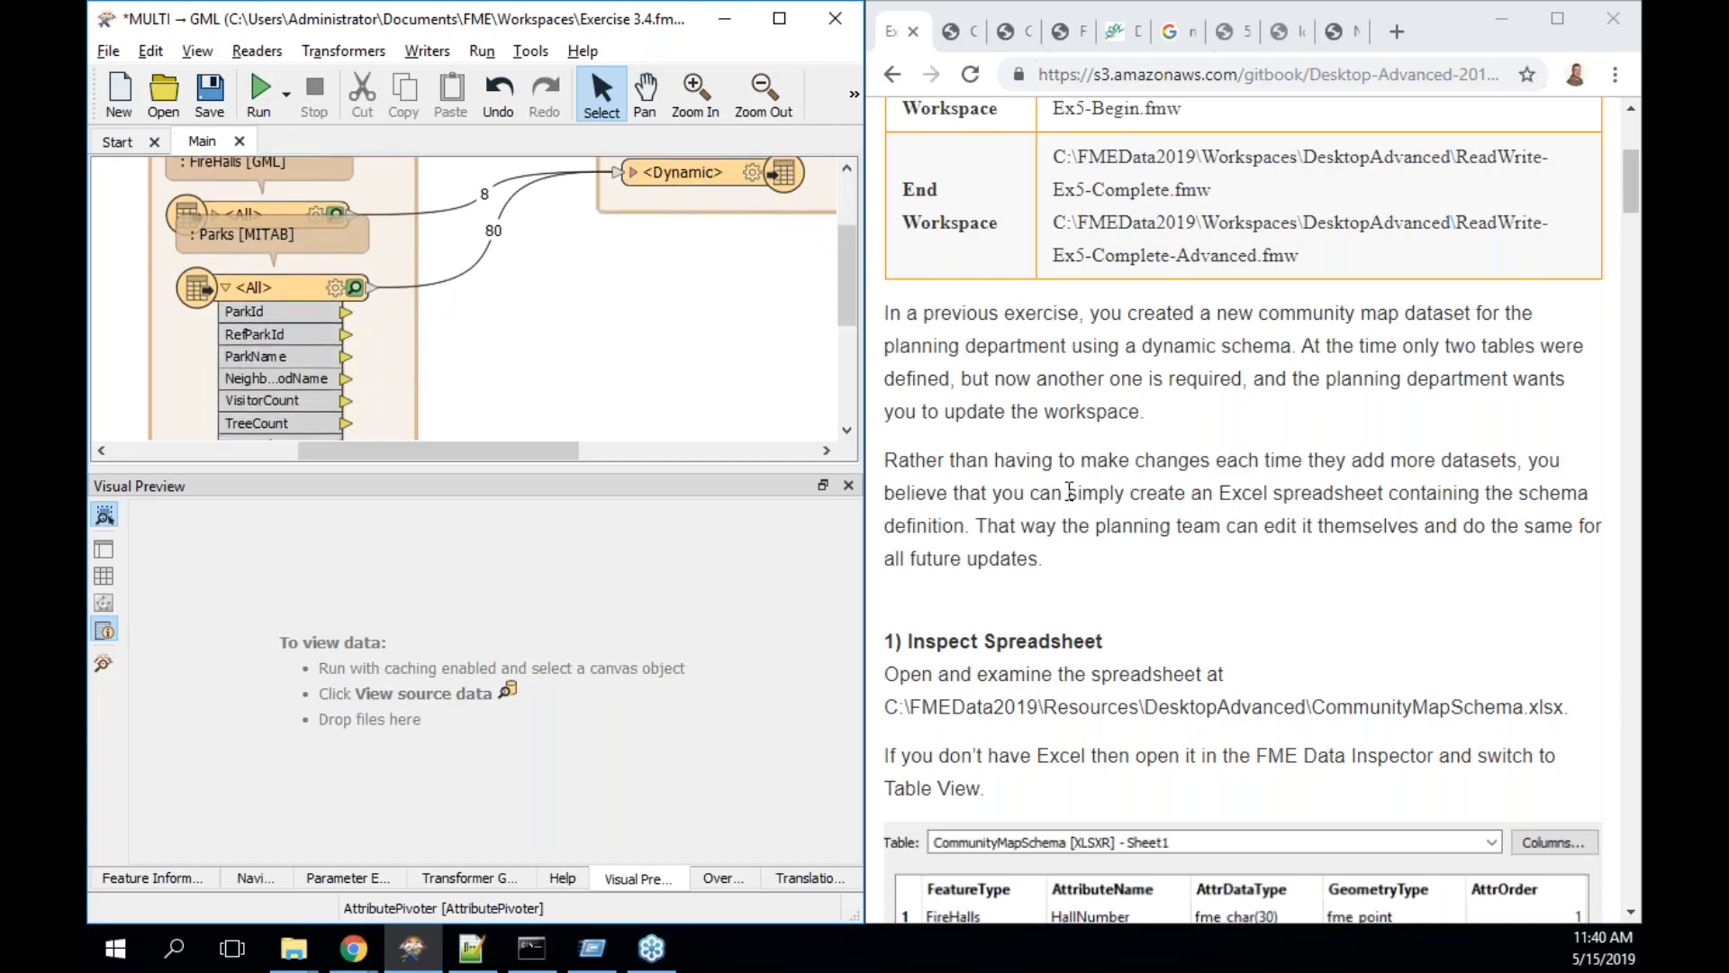
left_click(1182, 583)
scroll(1182, 583, "down", 2)
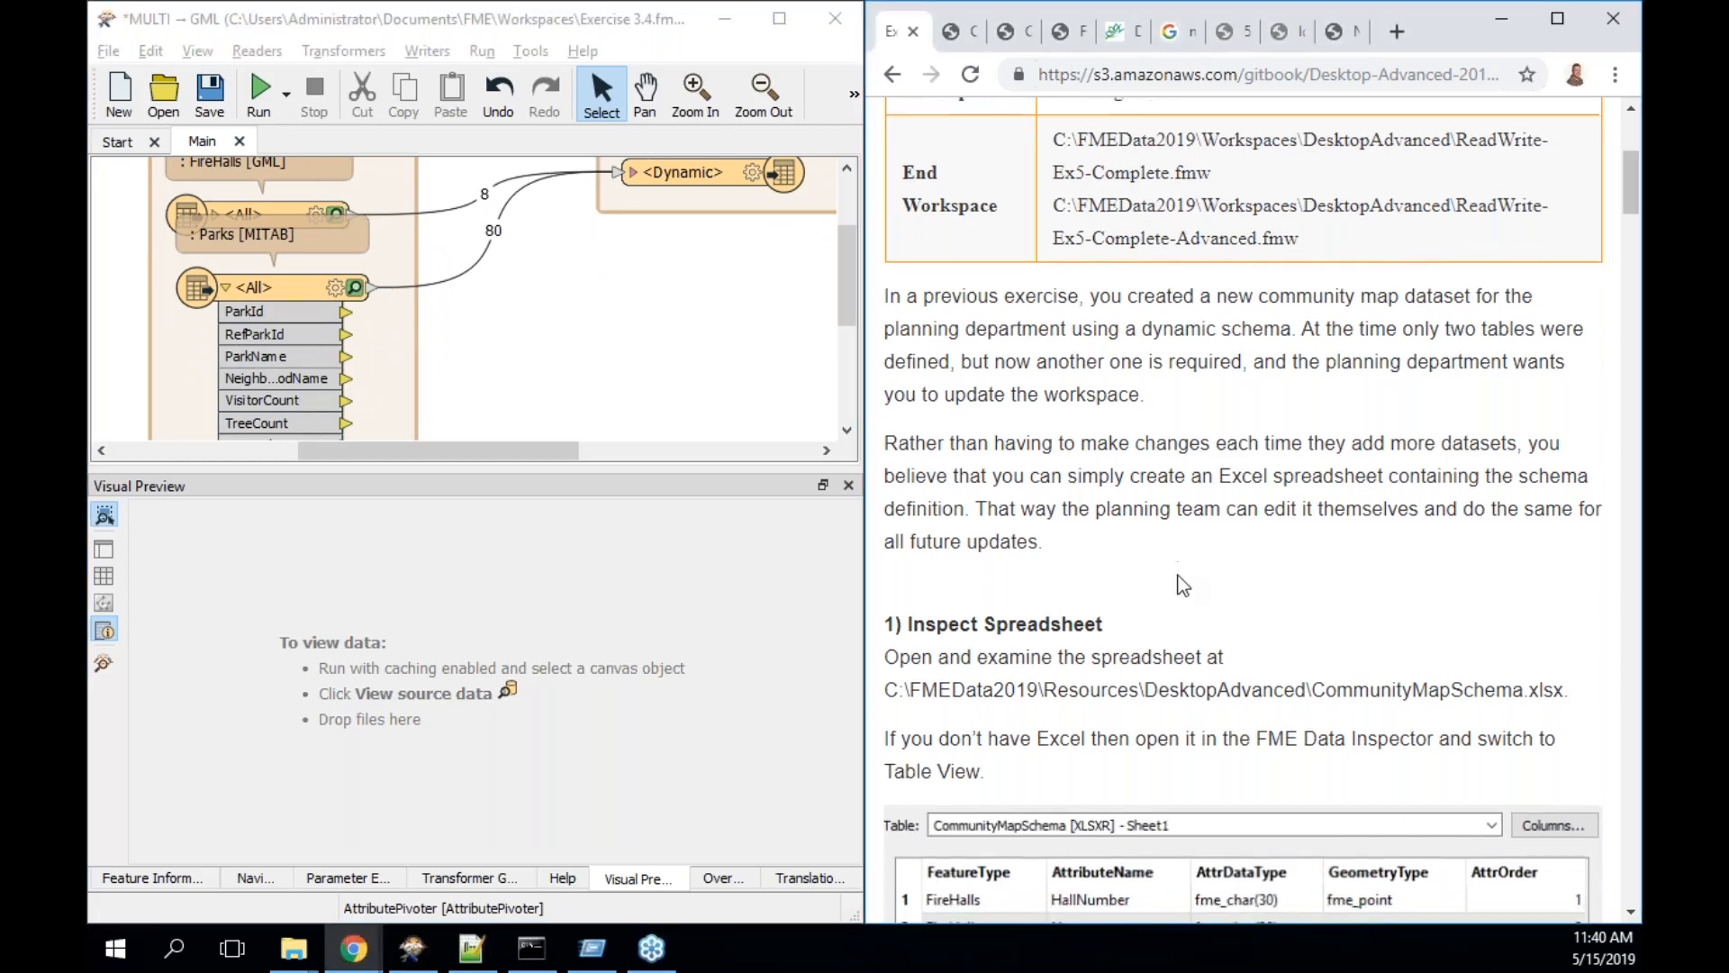
scroll(1181, 583, "down", 2)
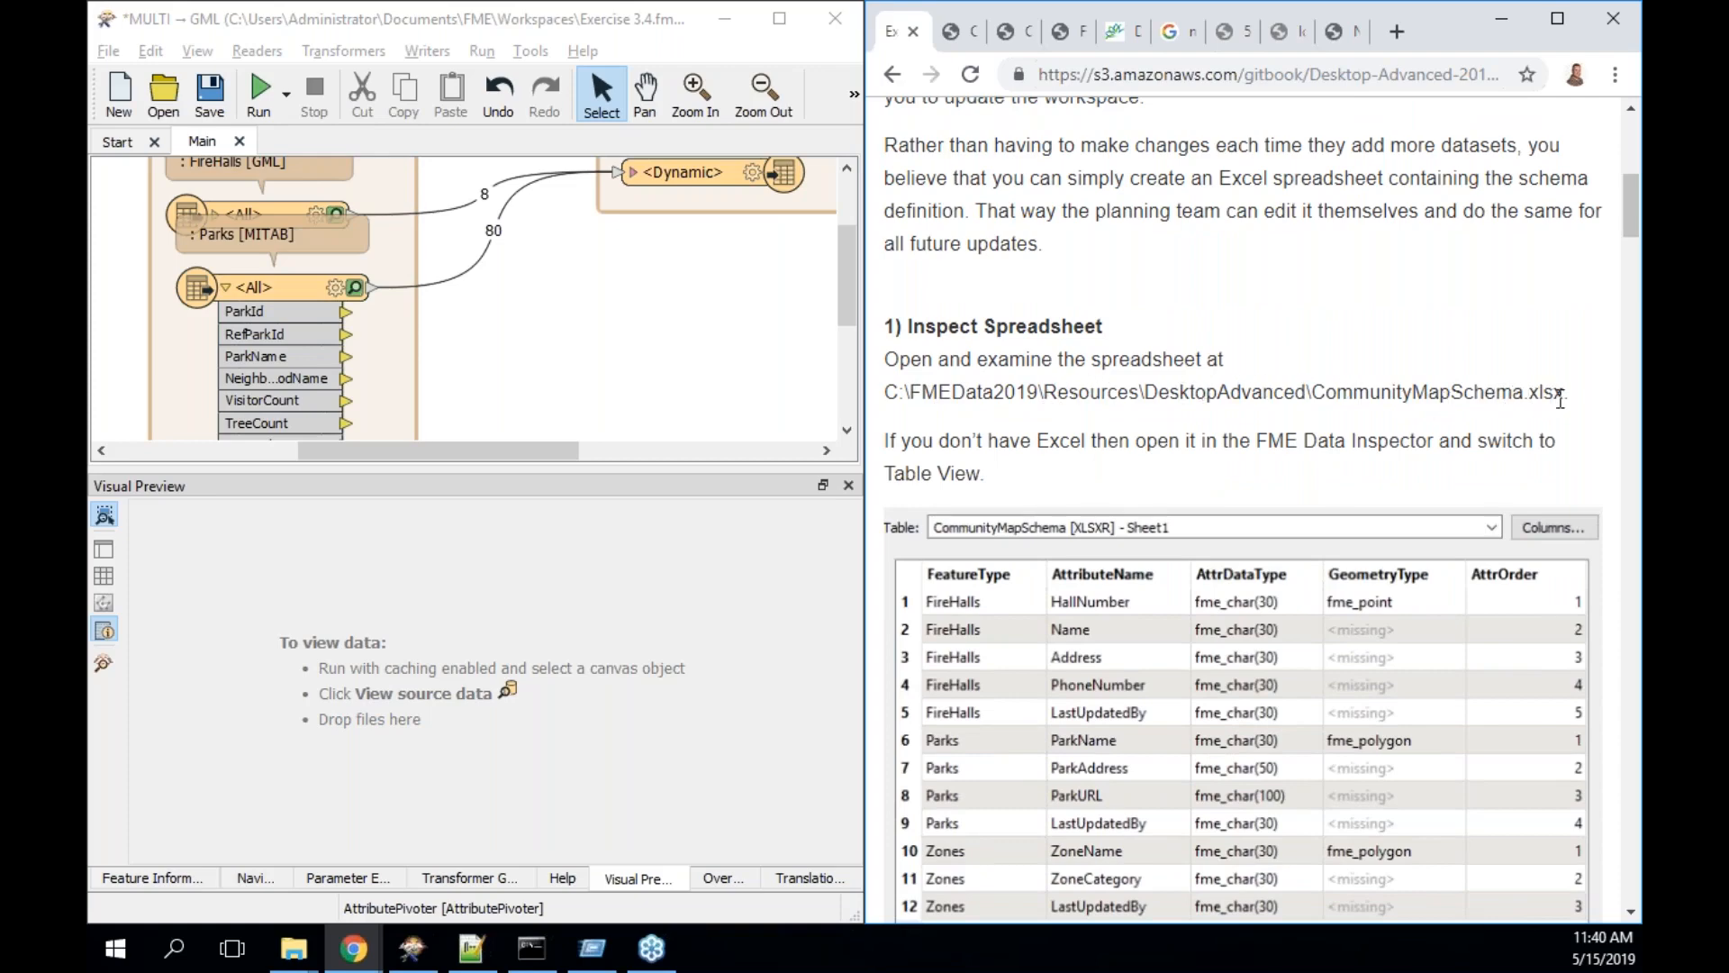
scroll(1561, 396, "down", 2)
scroll(1243, 509, "down", 2)
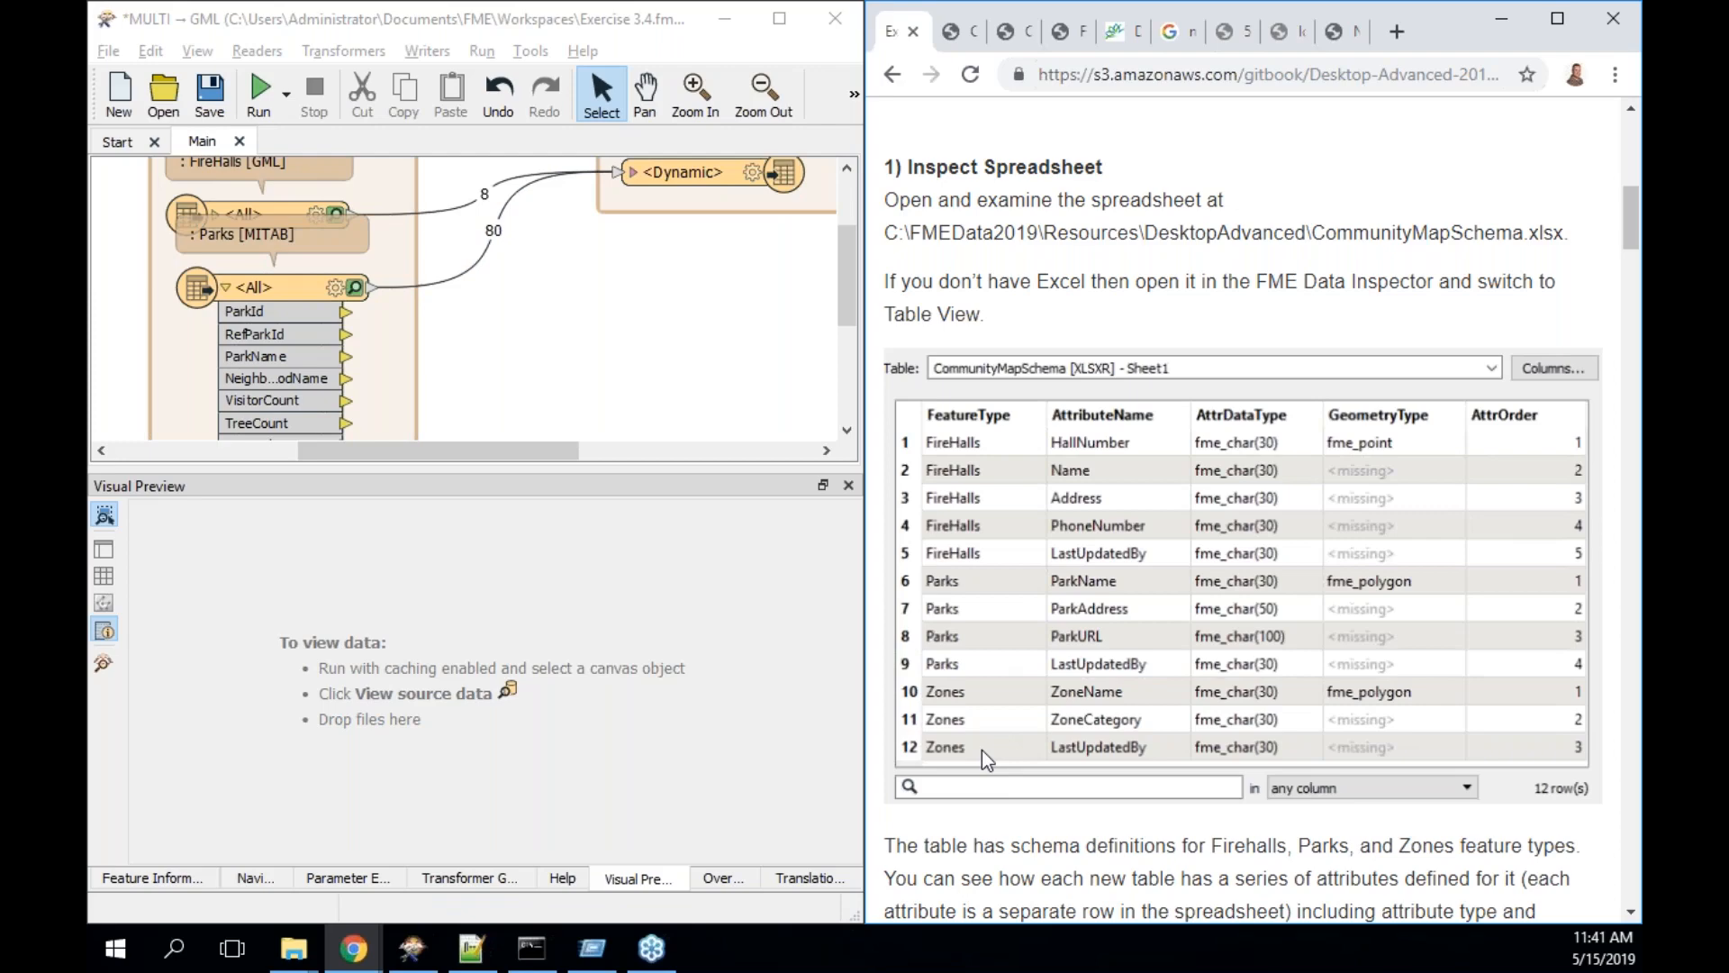
left_click_drag(1628, 198, 1636, 279)
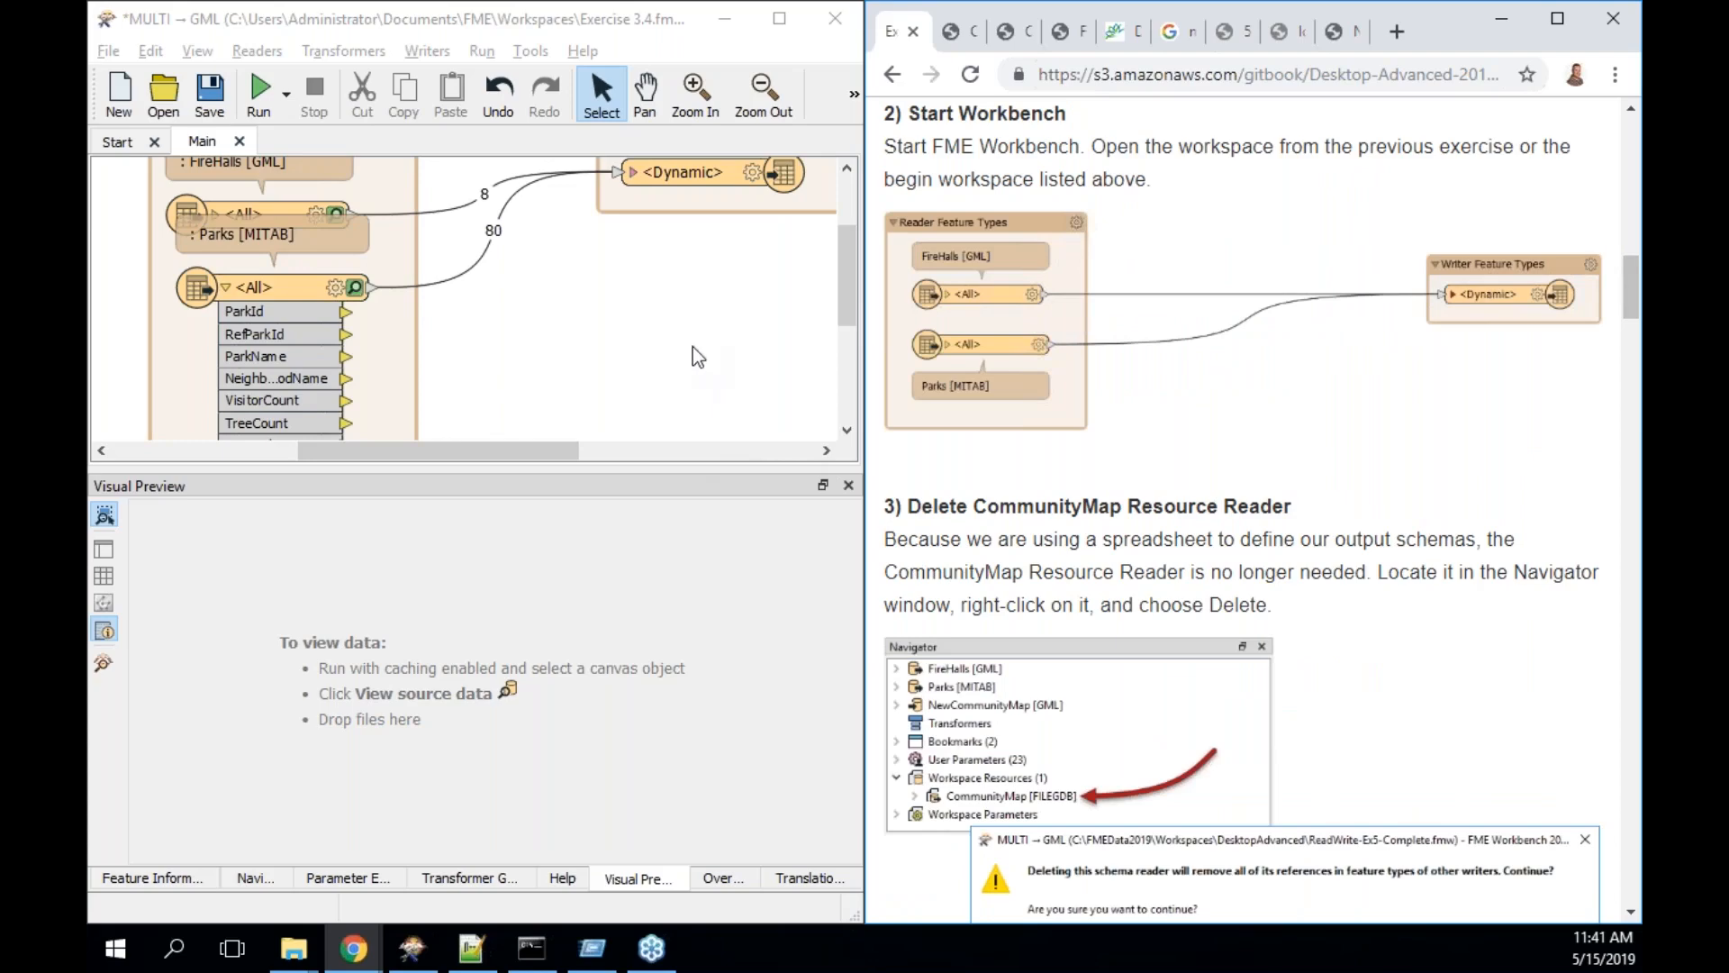
- Show Workbench's Navigator panel listing the CommunityMap [FILEGDB] resource
left_click(693, 289)
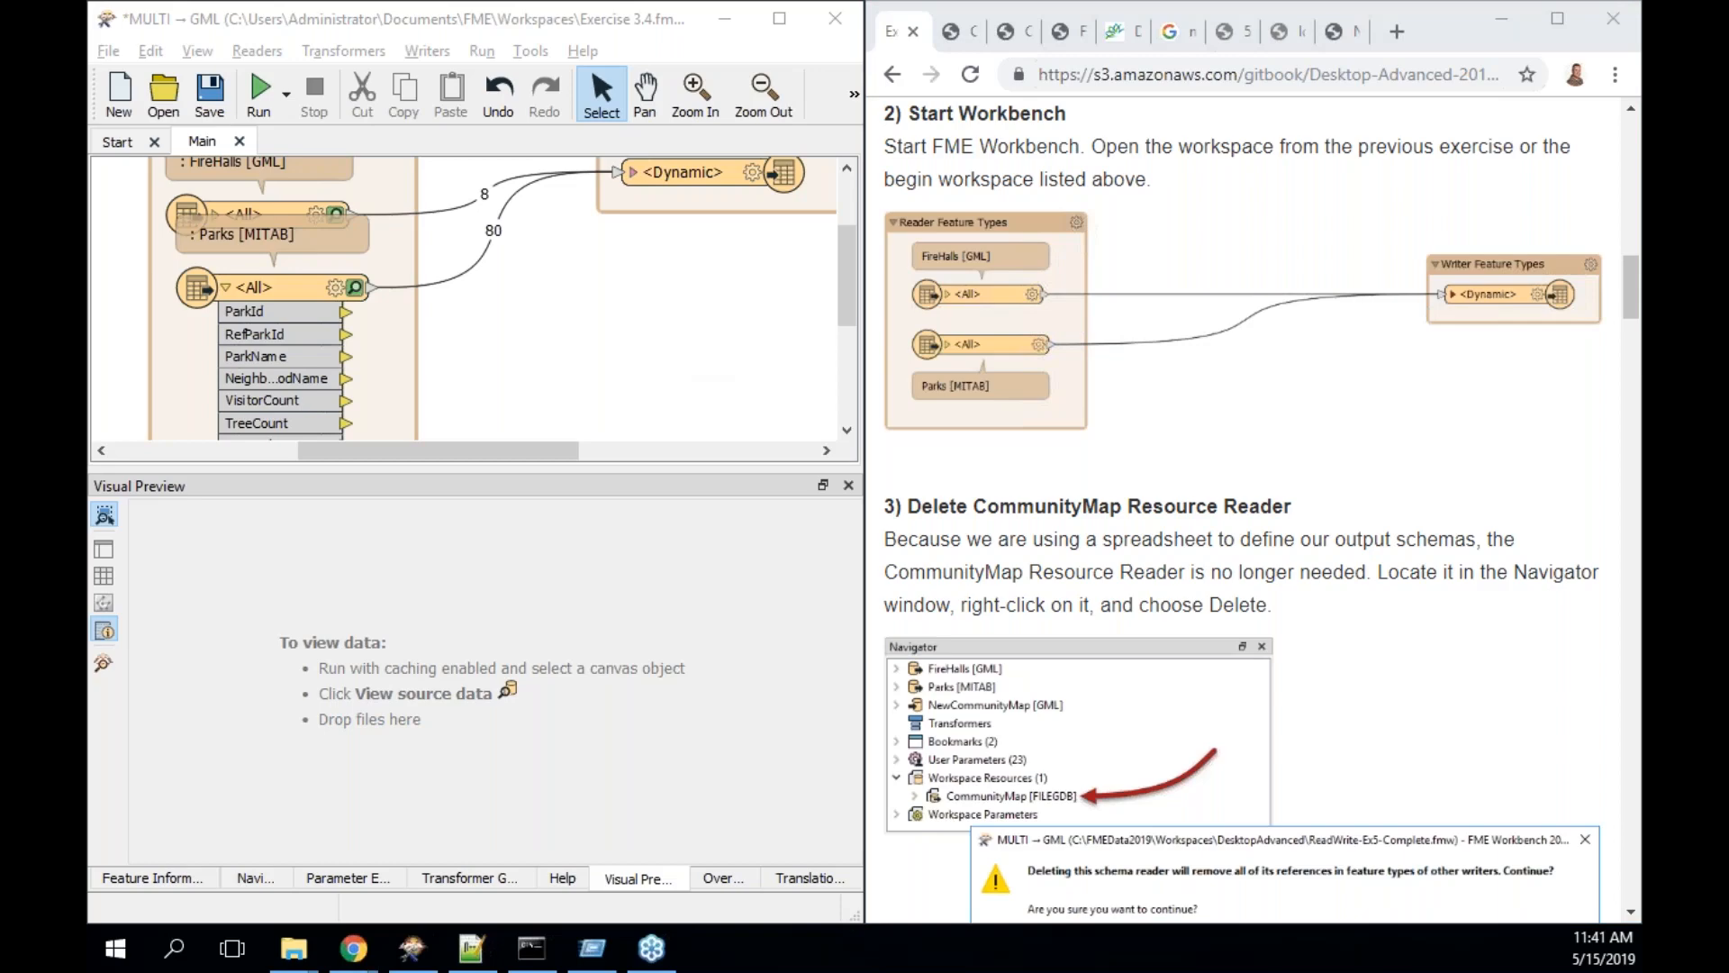
left_click(193, 888)
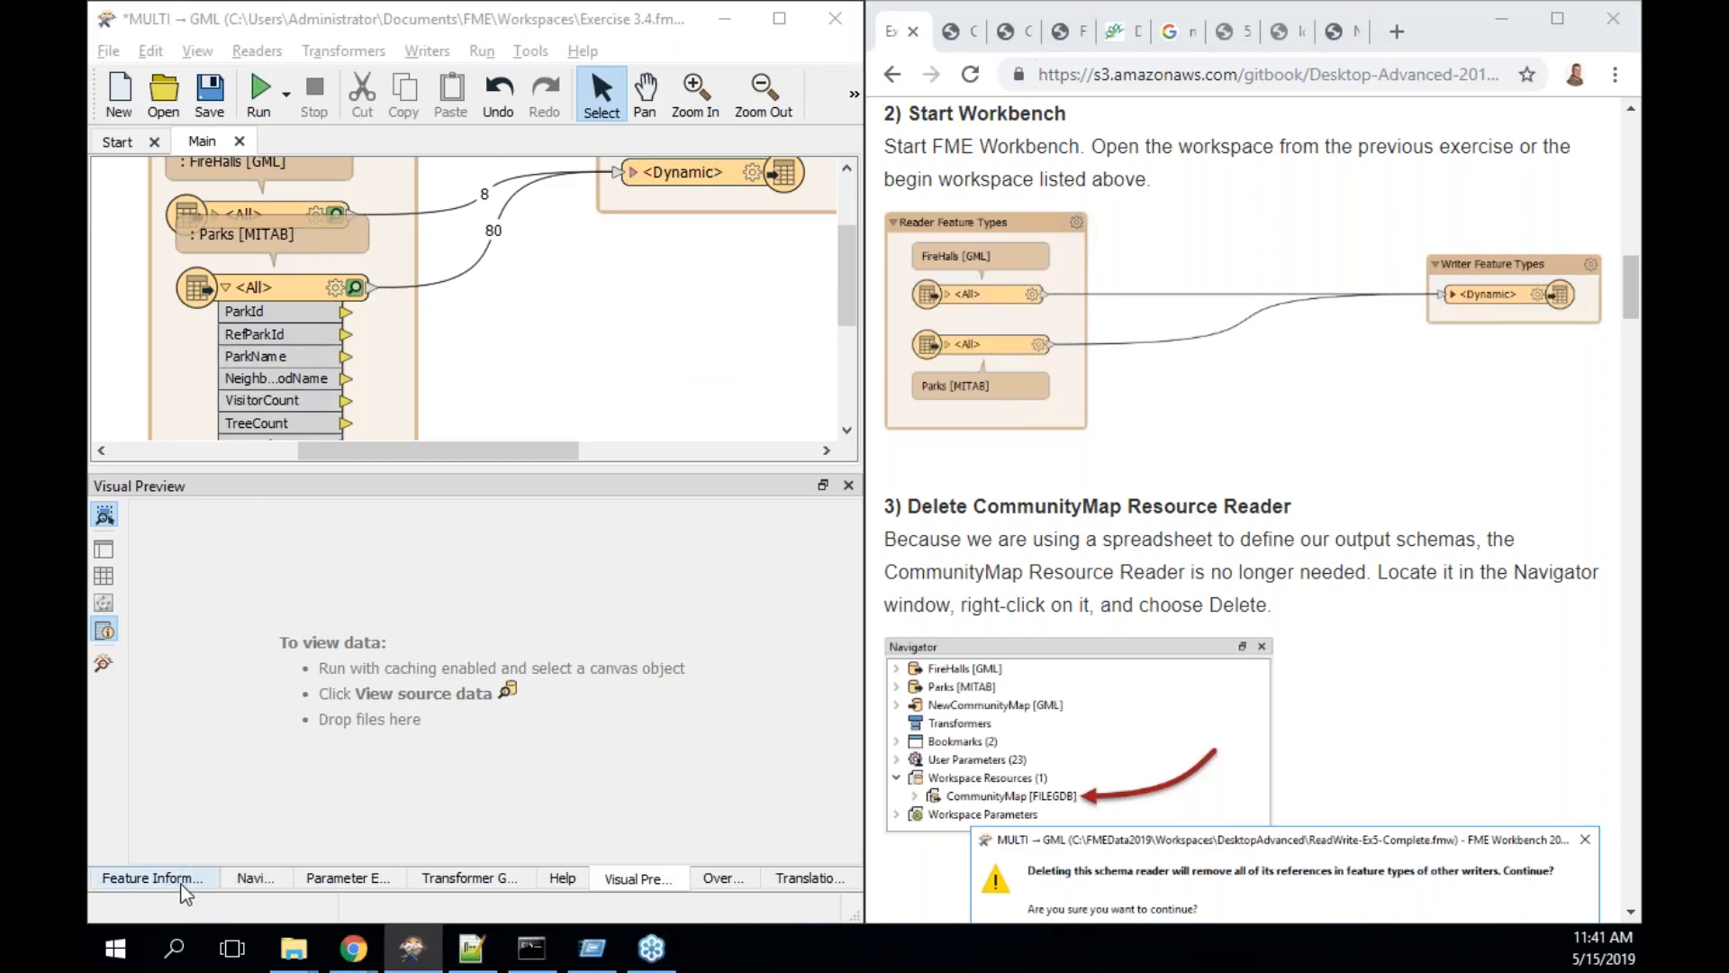
left_click(262, 879)
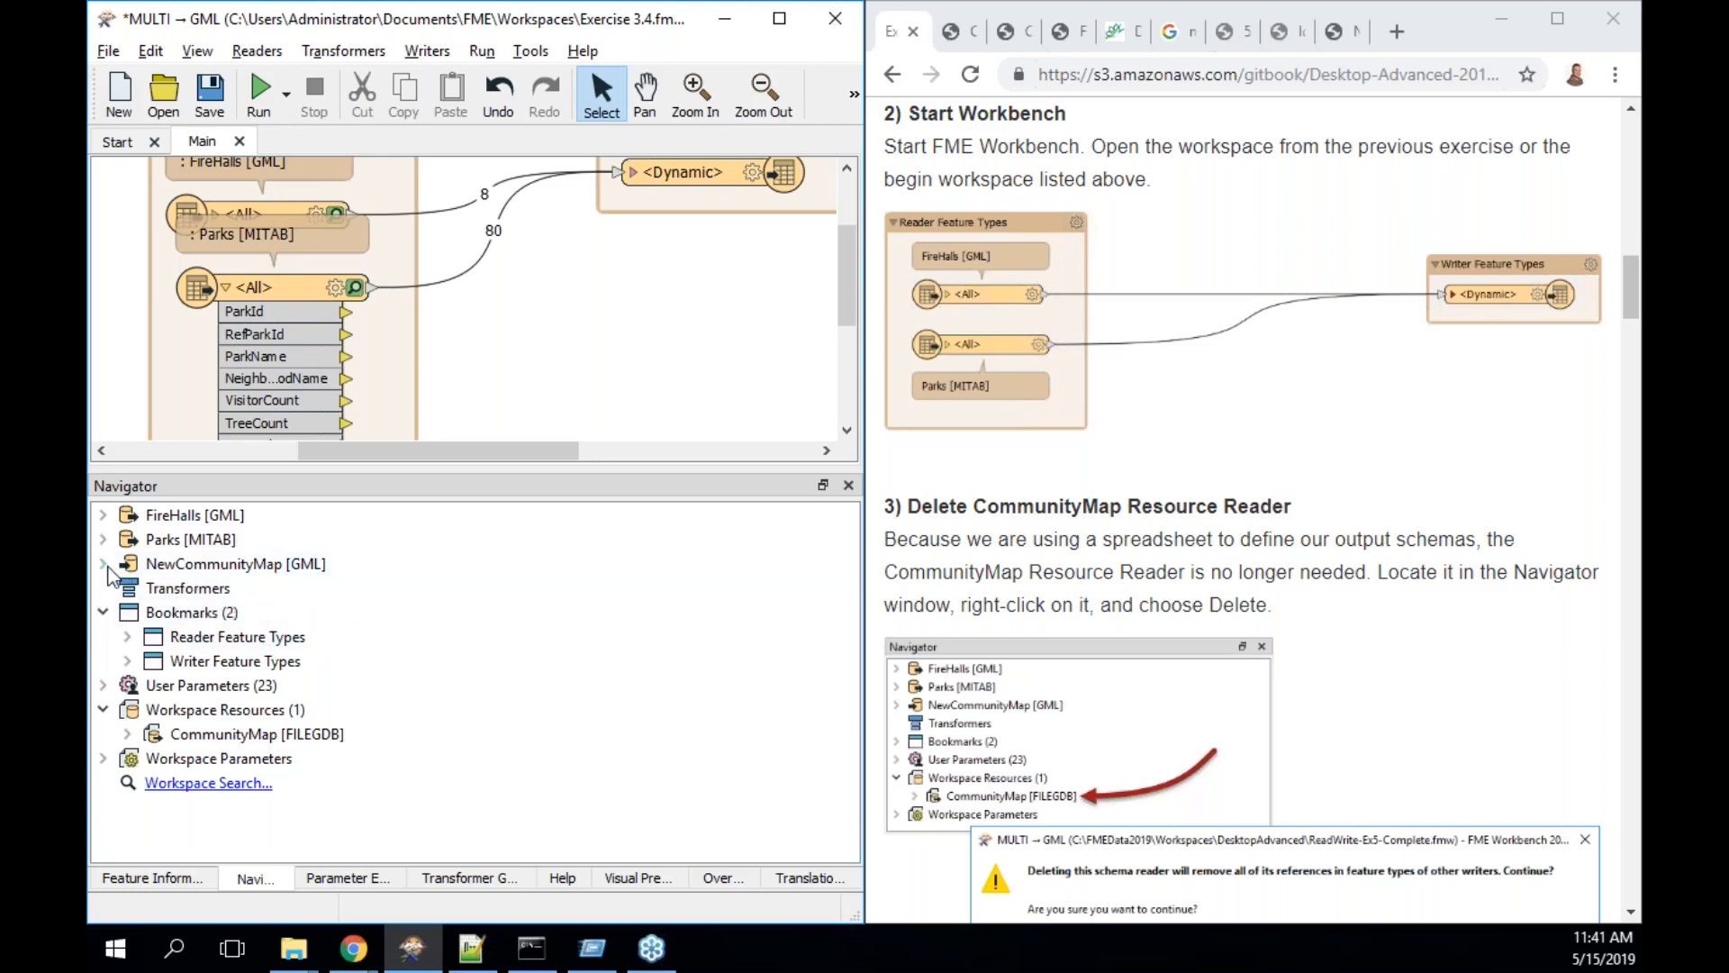
- Delete the CommunityMap [FILEGDB] resource reader and confirm removing its references
left_click(233, 734)
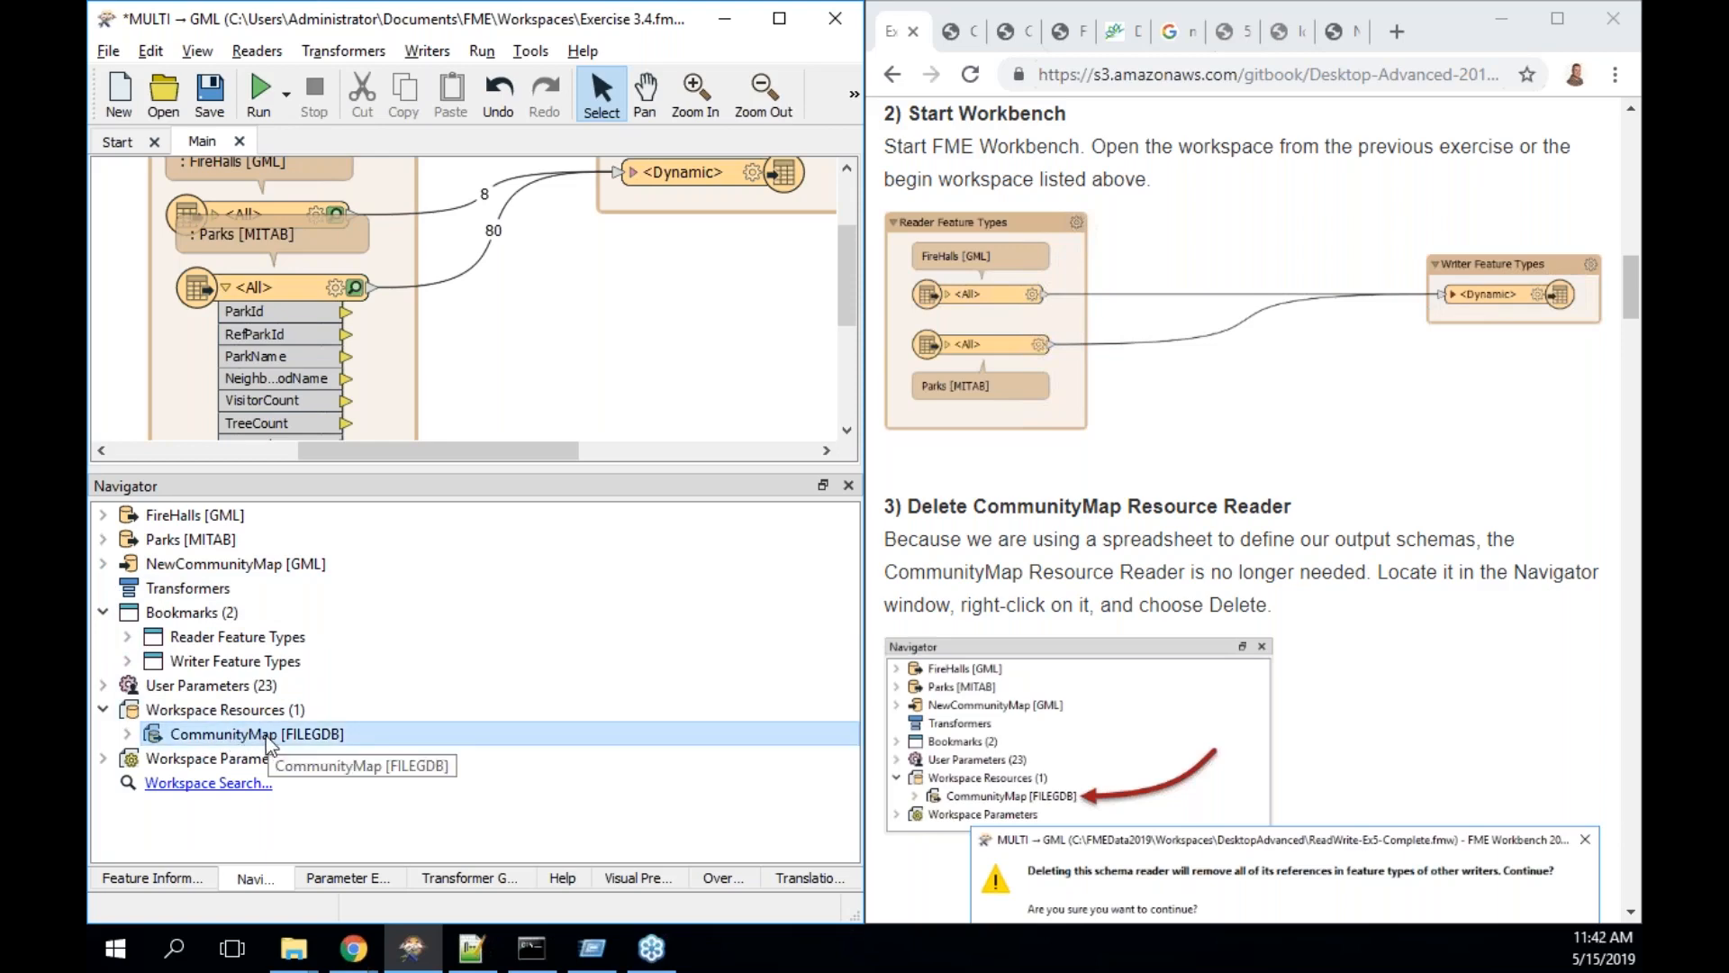
right_click(266, 735)
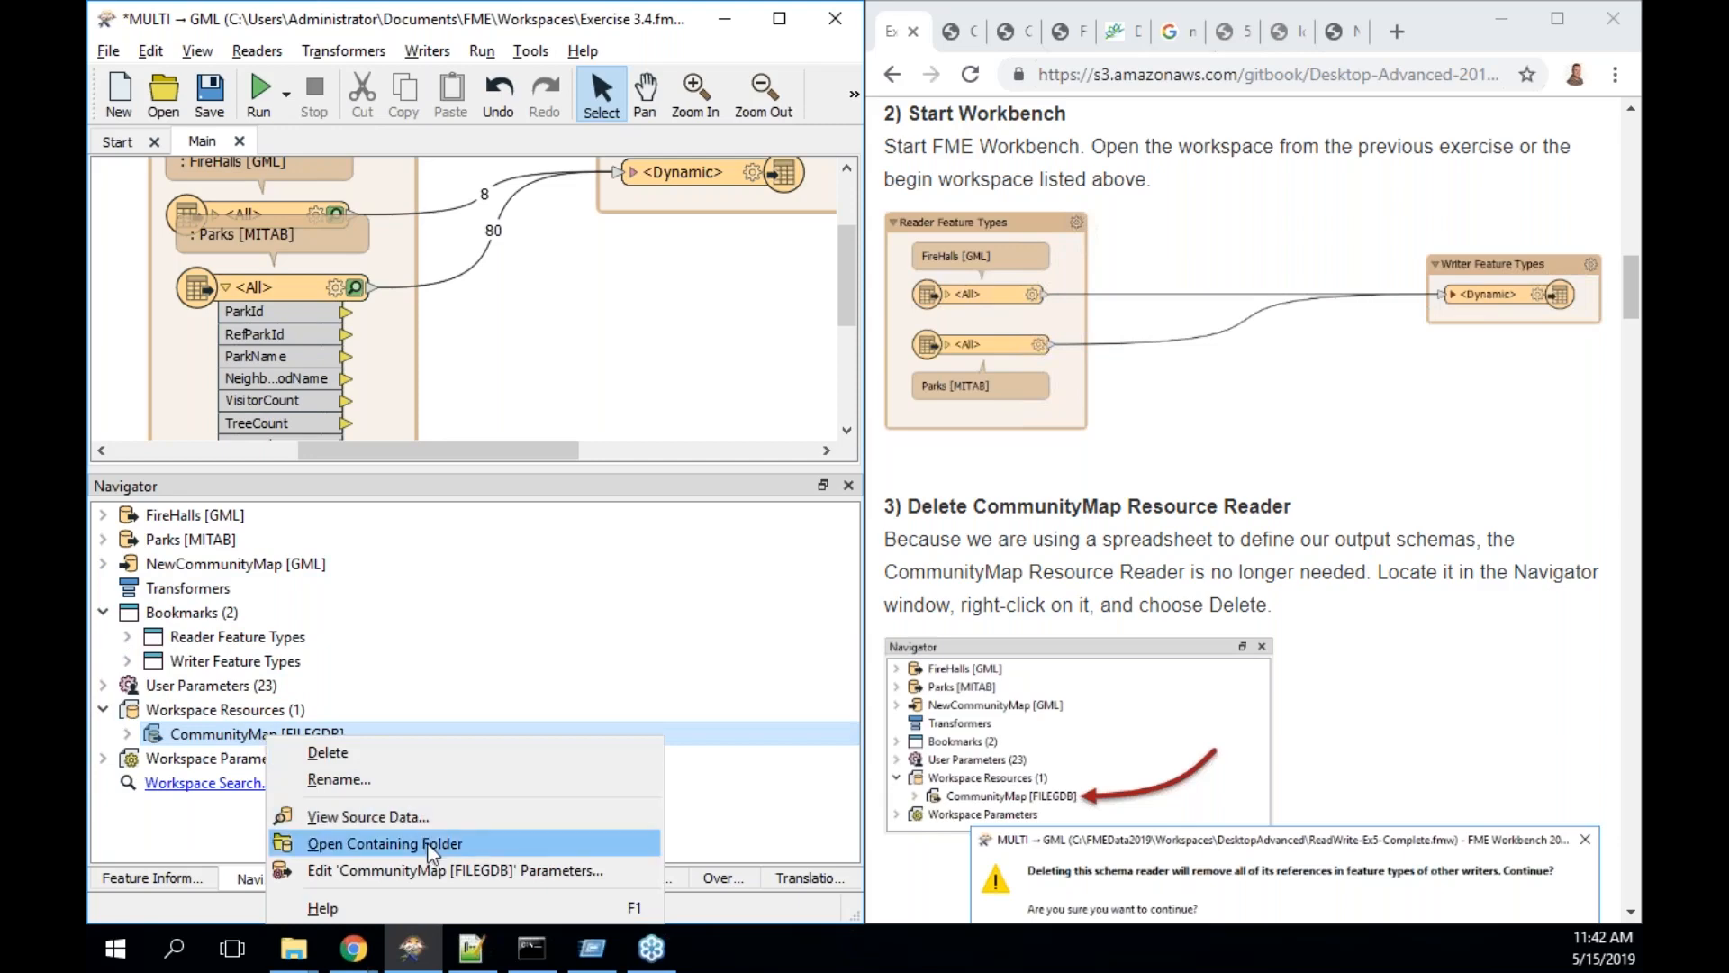
left_click(420, 764)
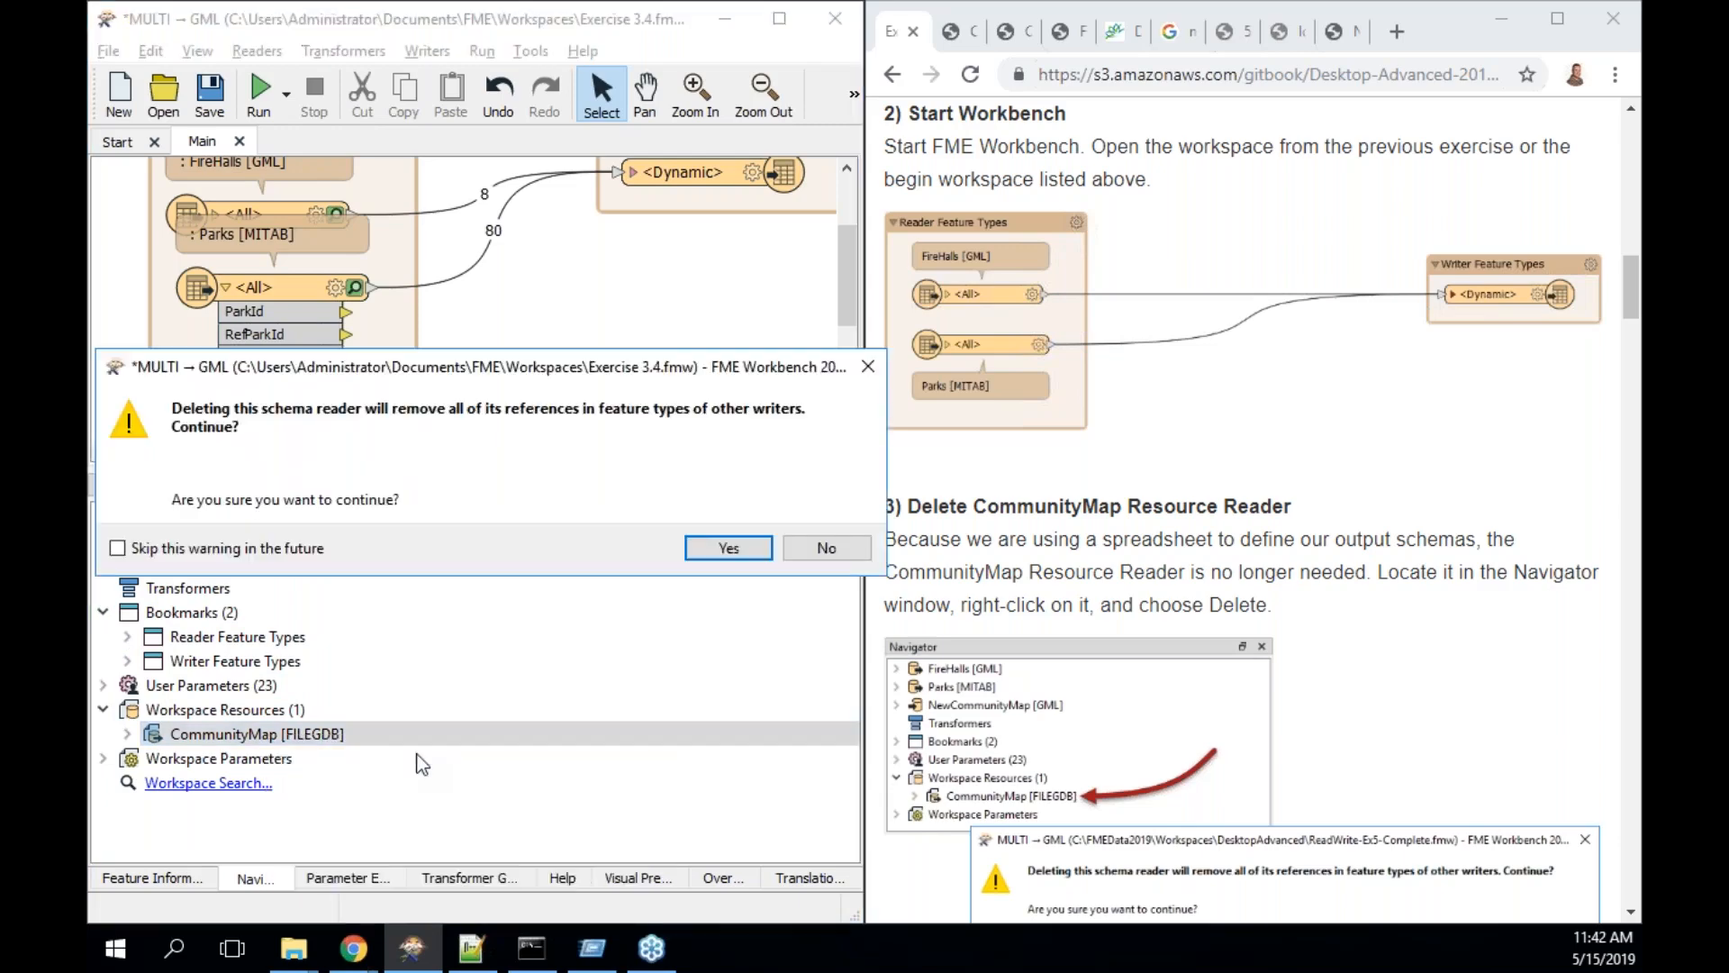
left_click(729, 549)
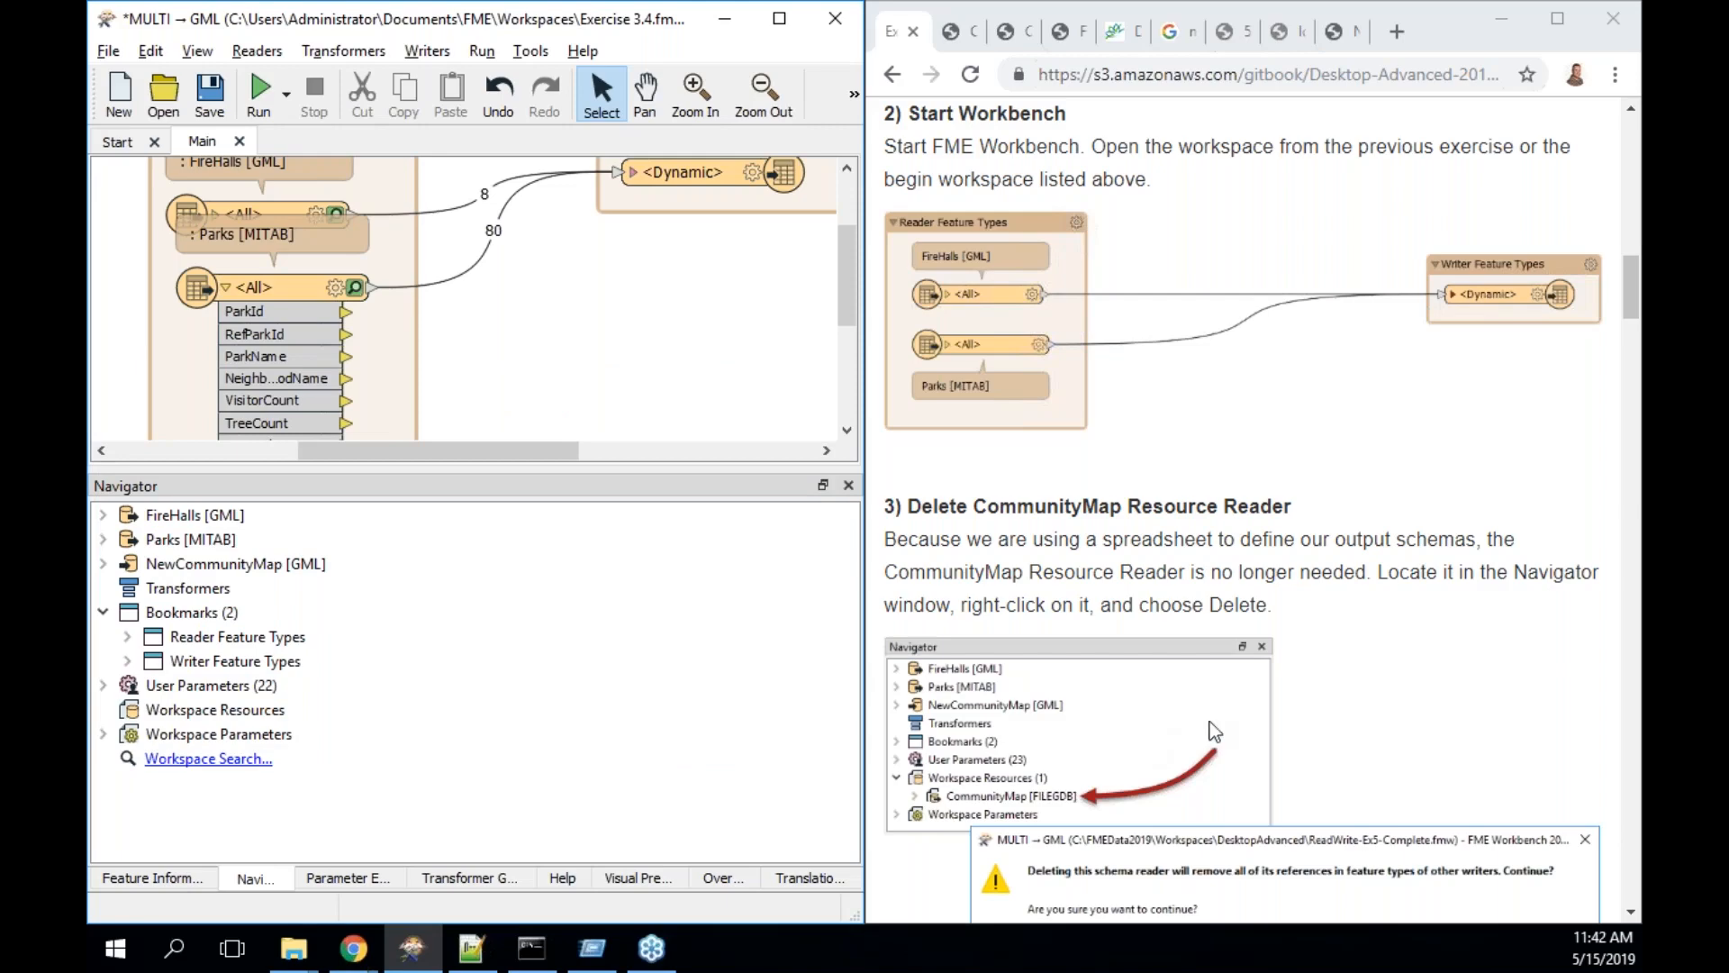
- Read ahead to step 4, then bring up Workspace Resources' Add Reader as Resource option
scroll(1459, 691, "down", 3)
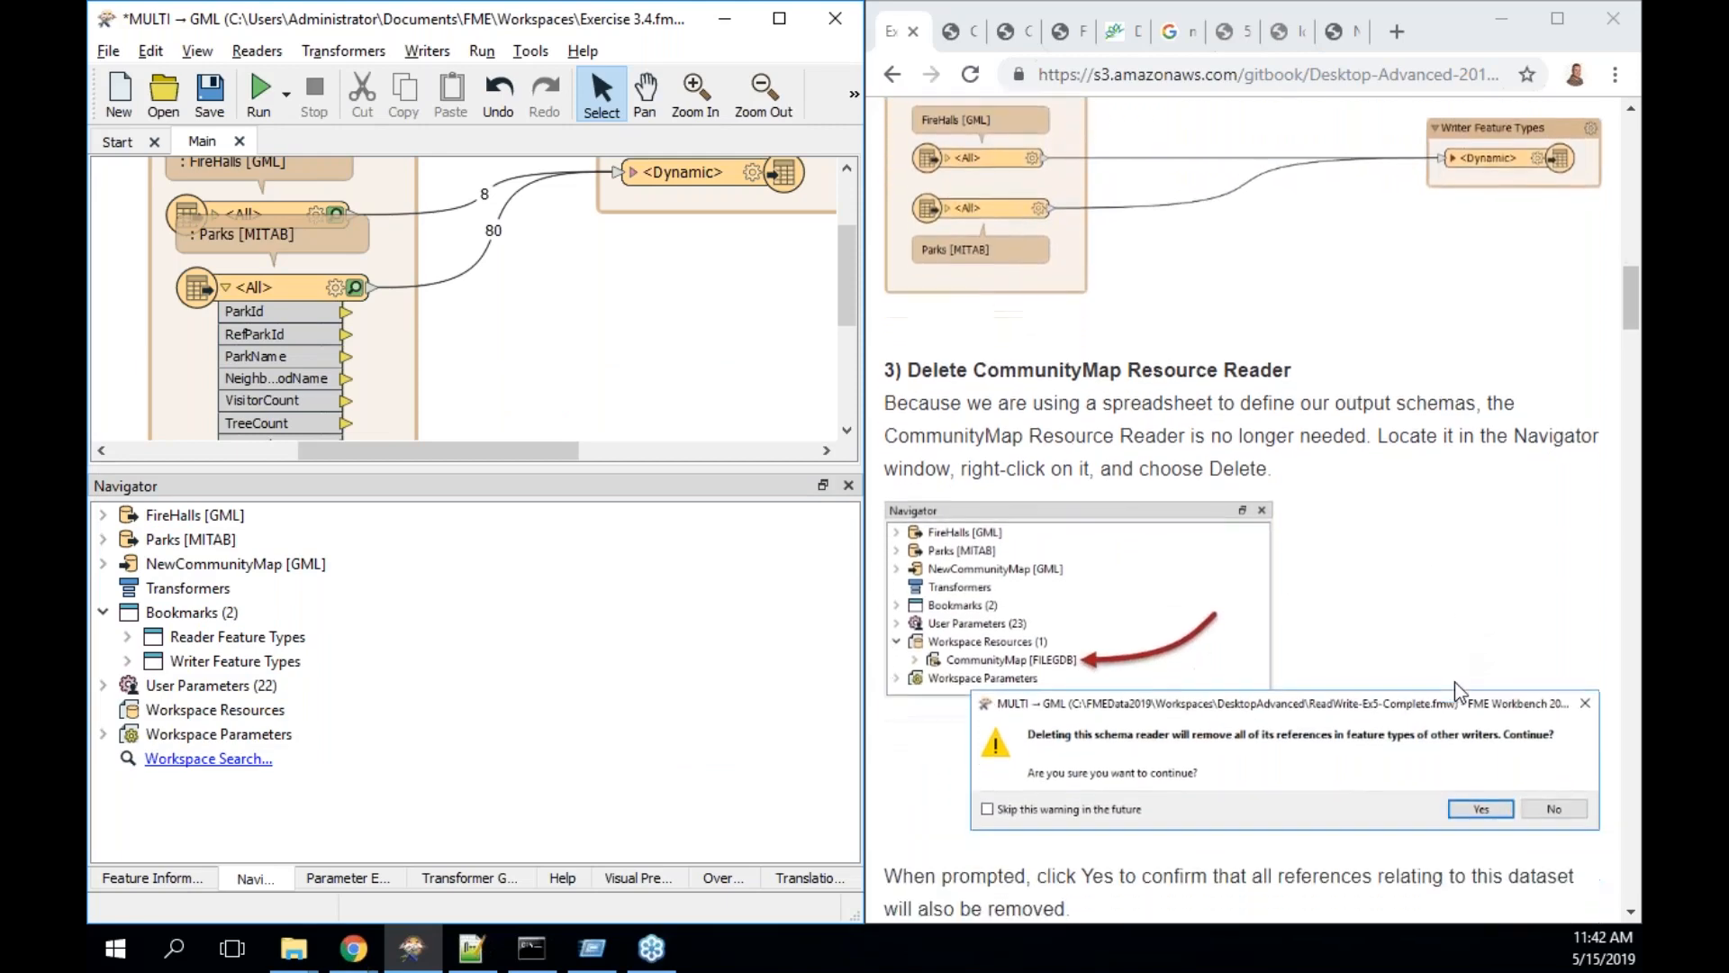
scroll(1459, 692, "down", 4)
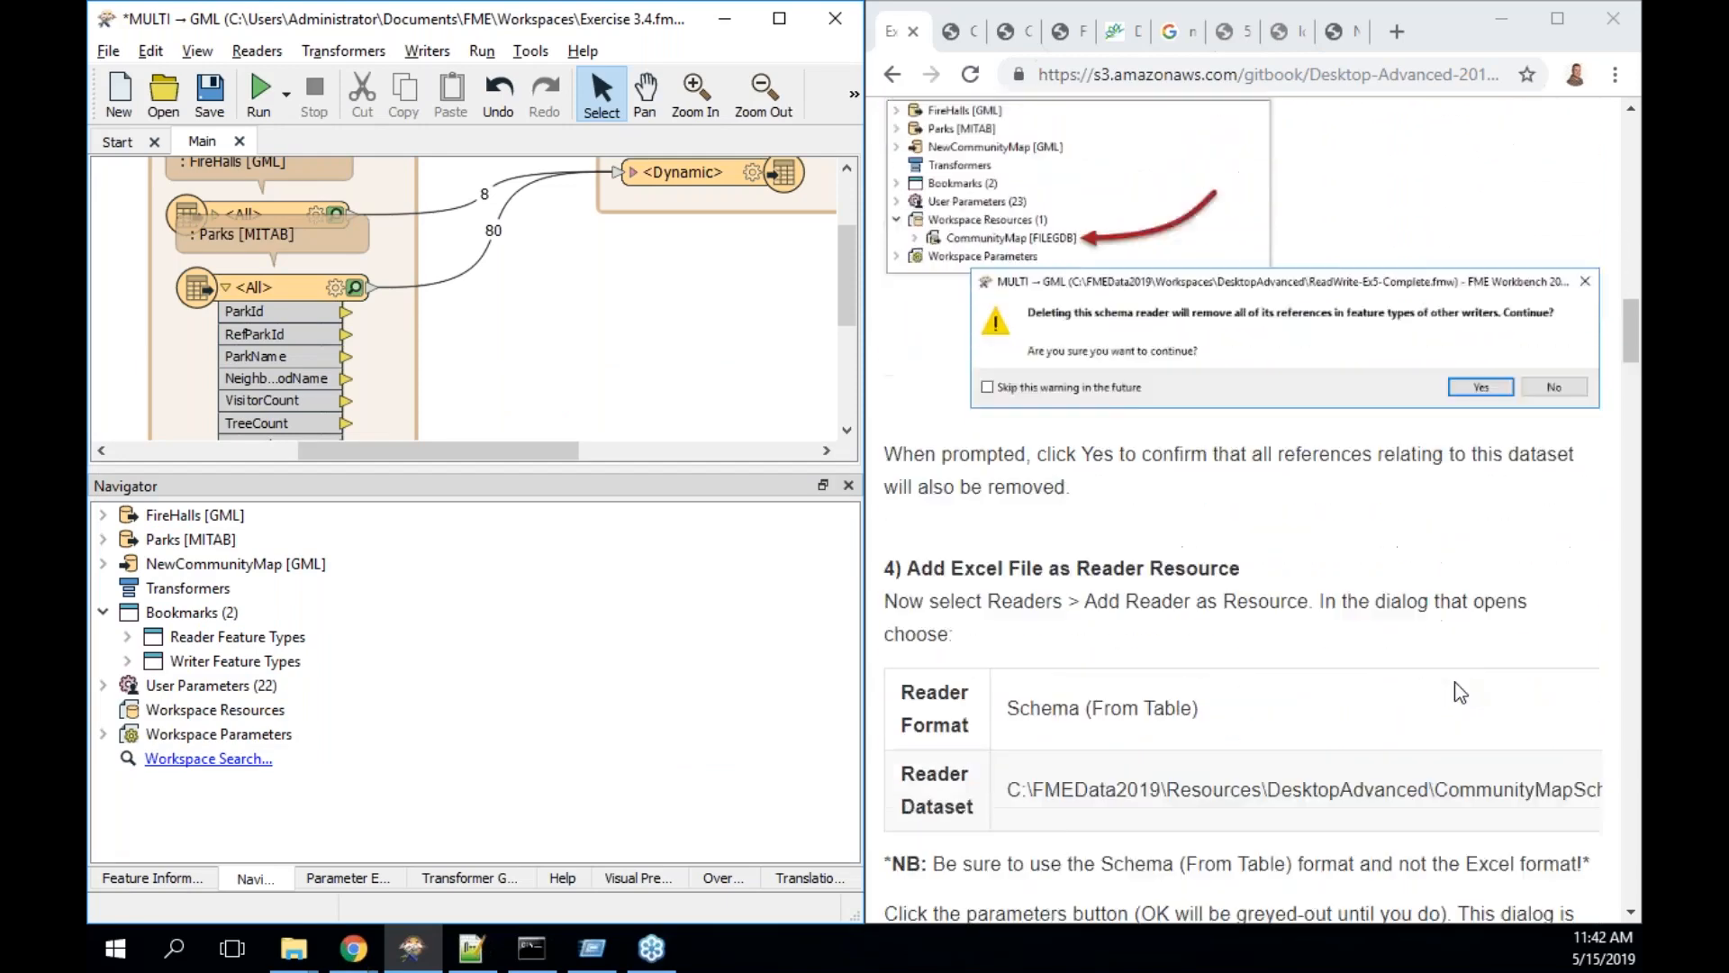
scroll(1459, 692, "down", 2)
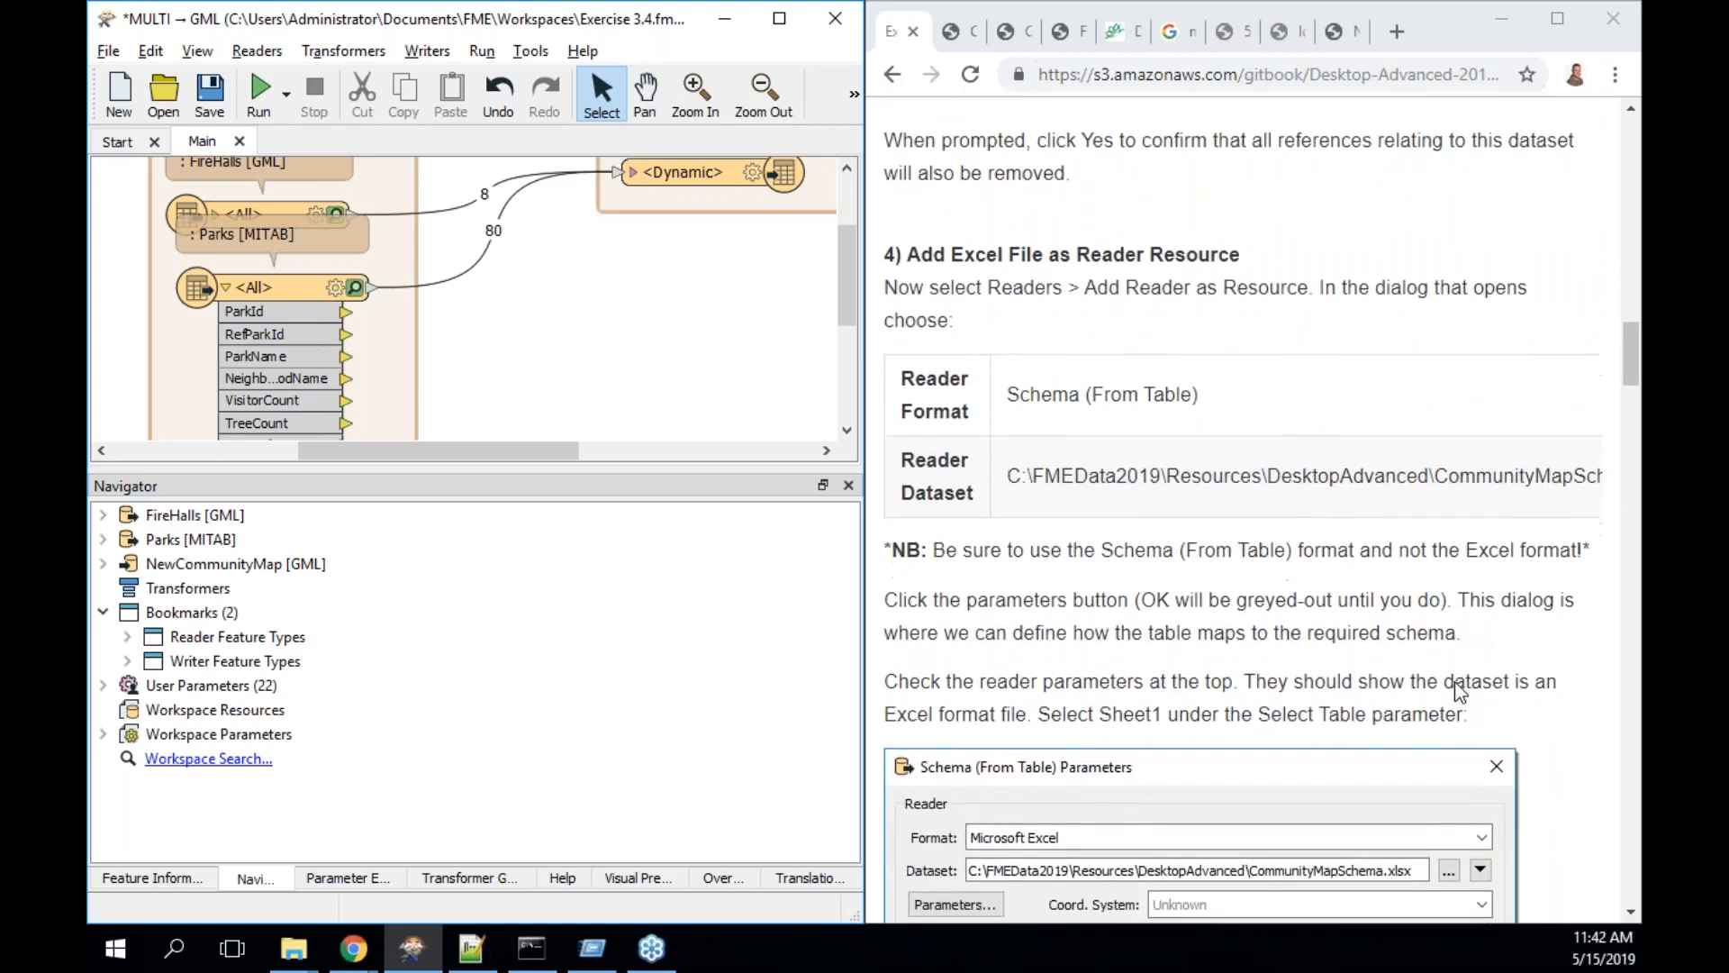
scroll(1459, 692, "down", 1)
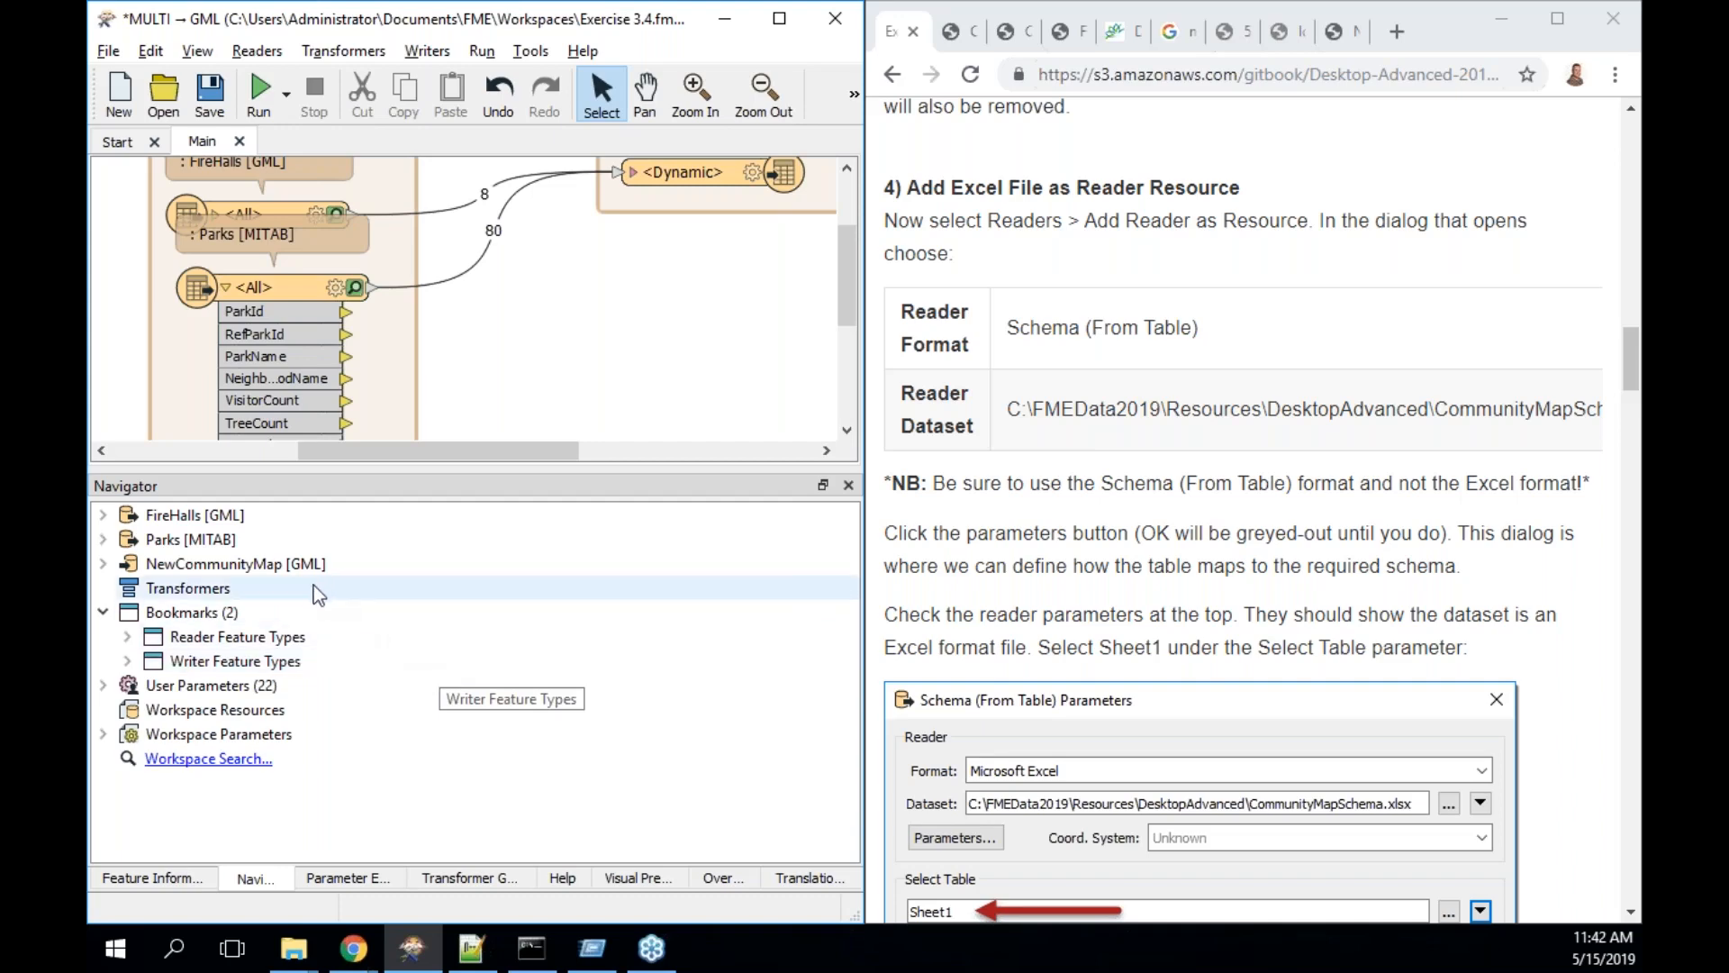
left_click(265, 712)
right_click(268, 719)
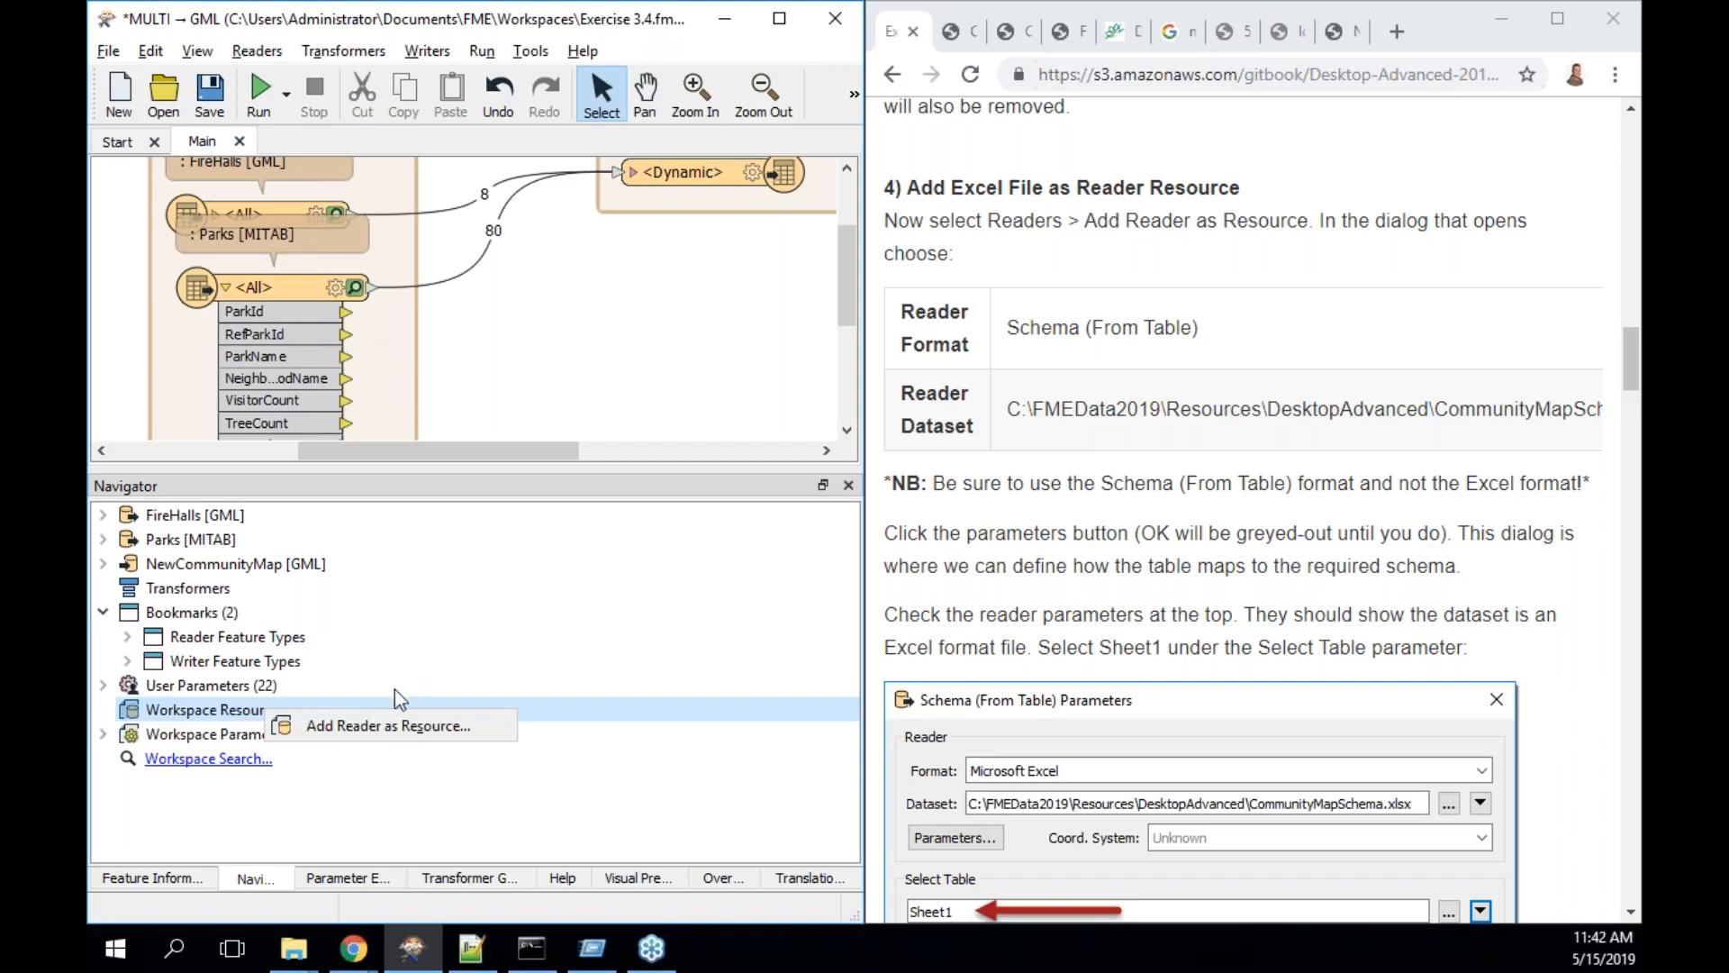
- Start adding a reader resource with format Schema (From Table)
left_click(401, 726)
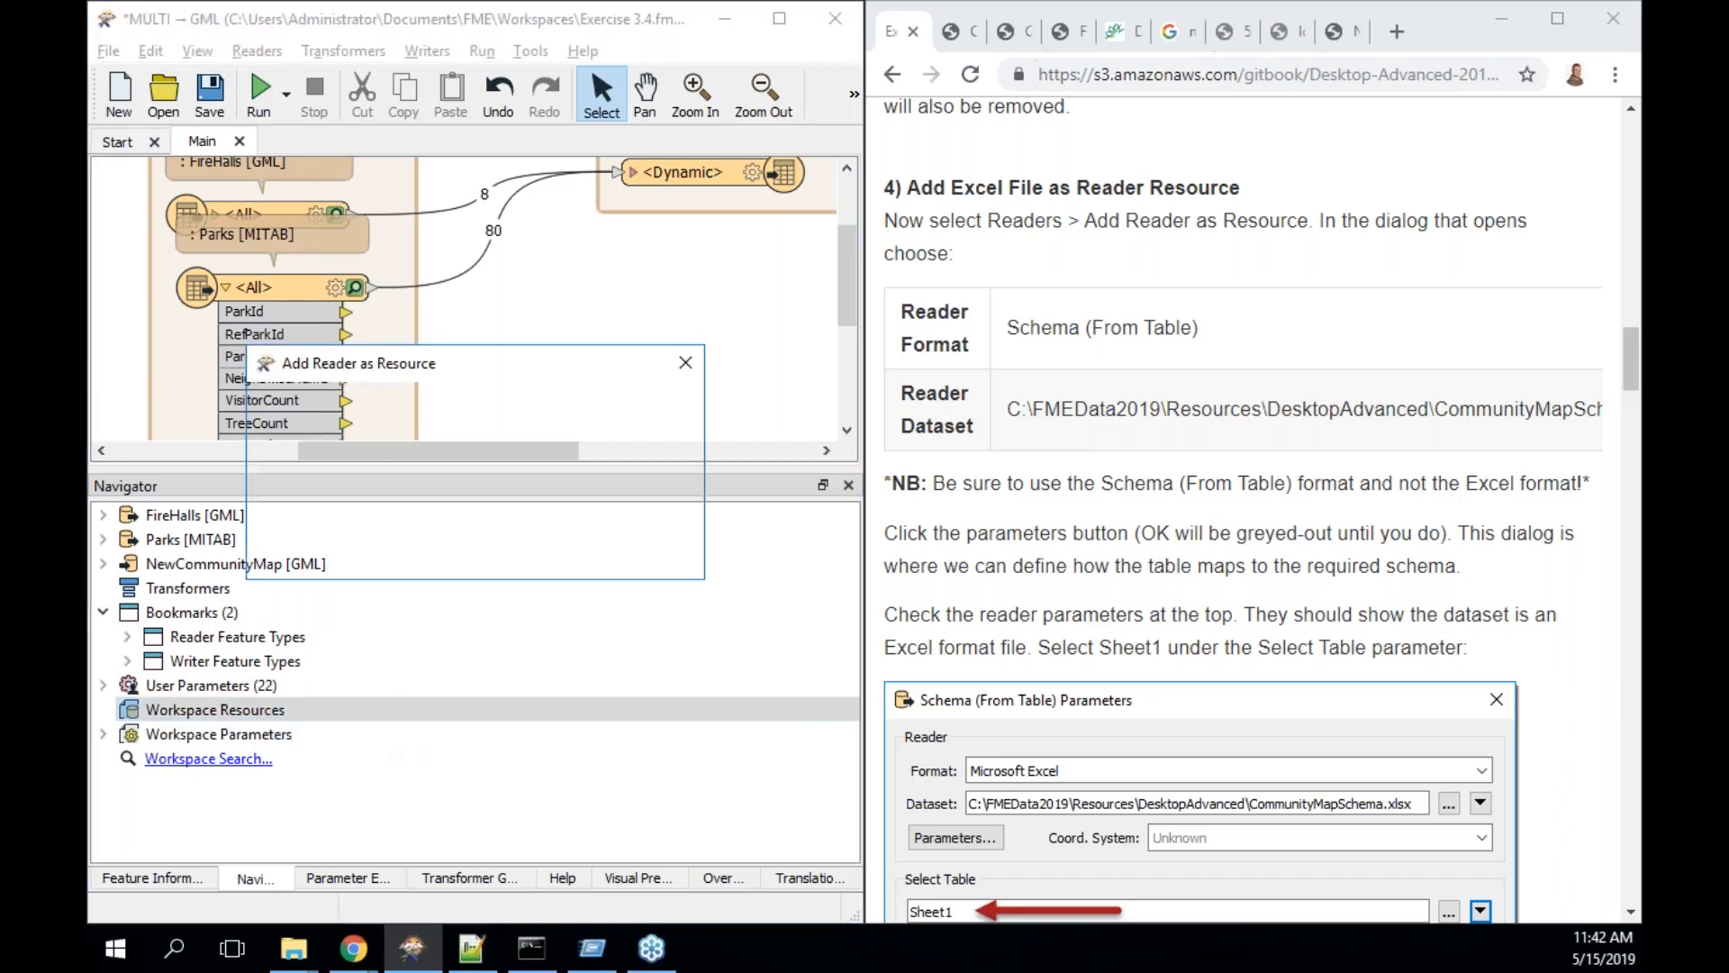
key("shift+Tab")
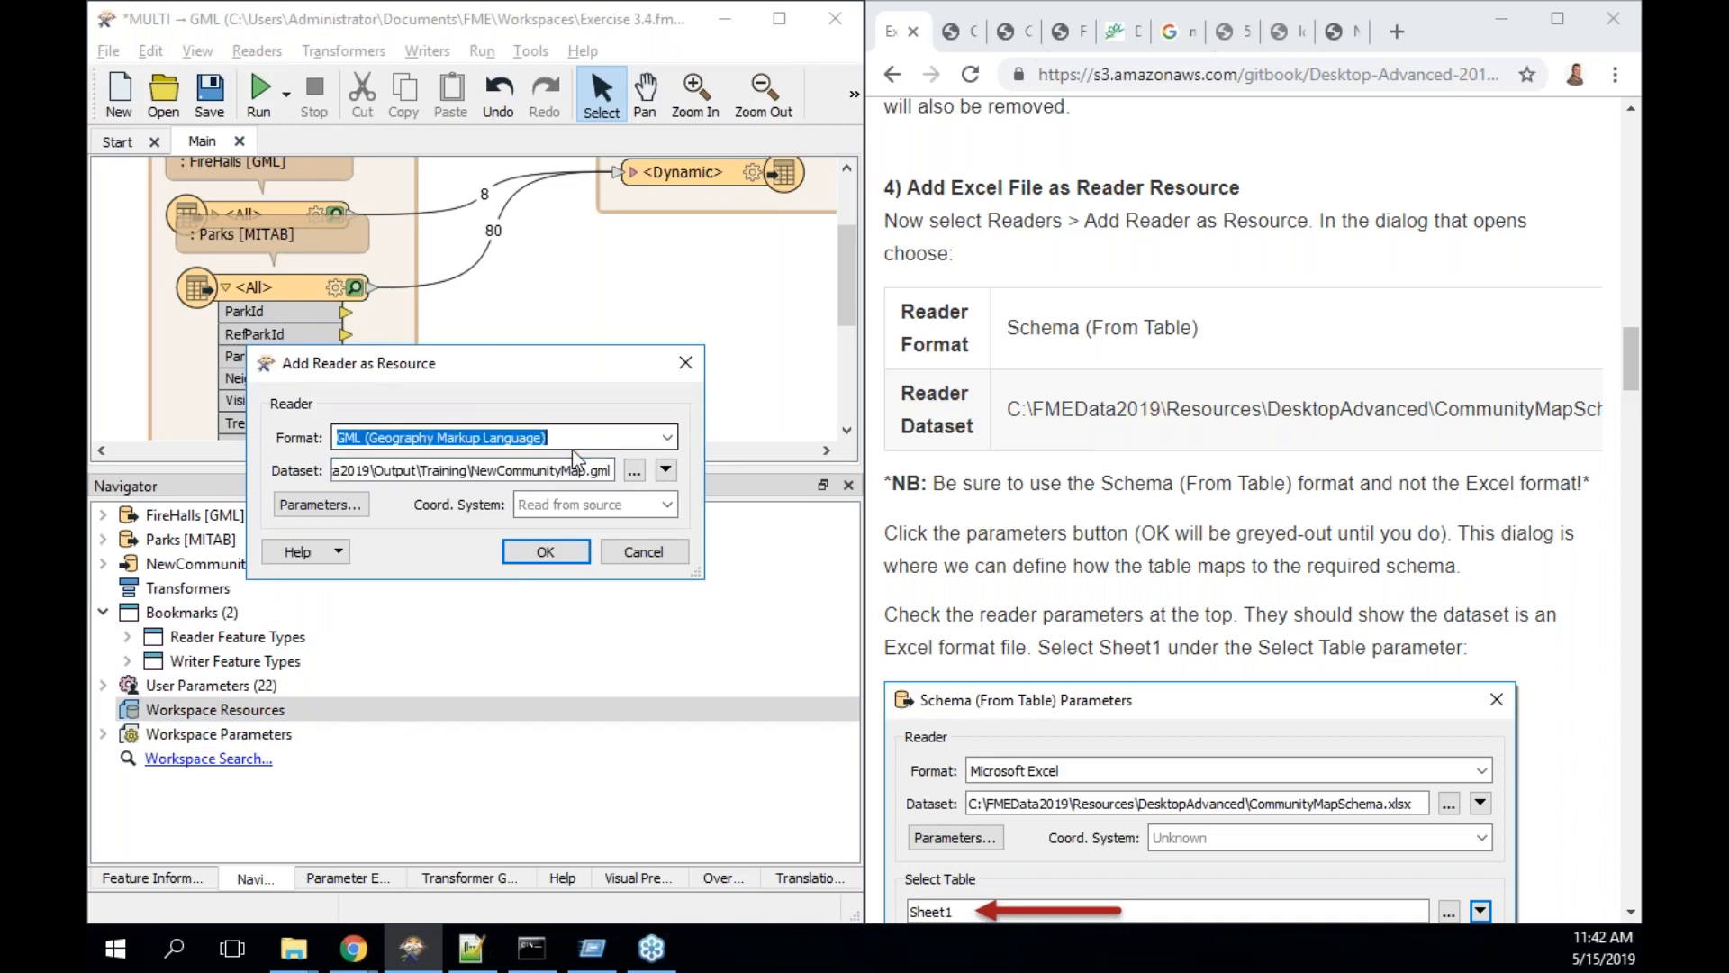
type("schem")
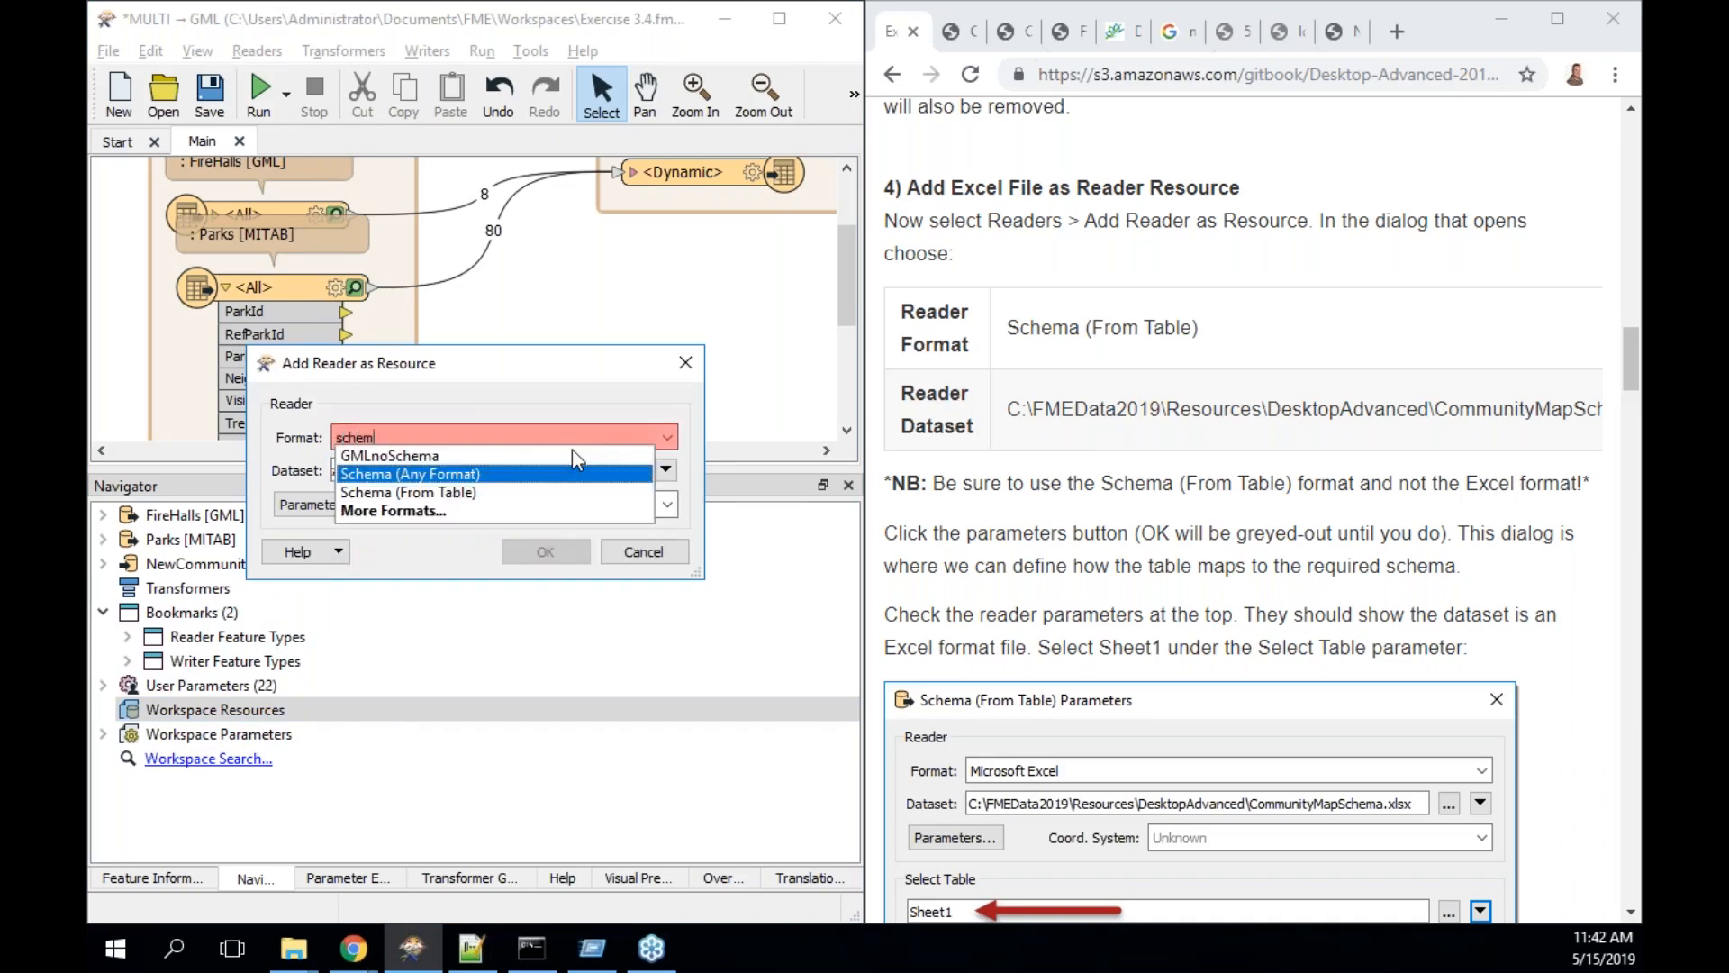
key("Down")
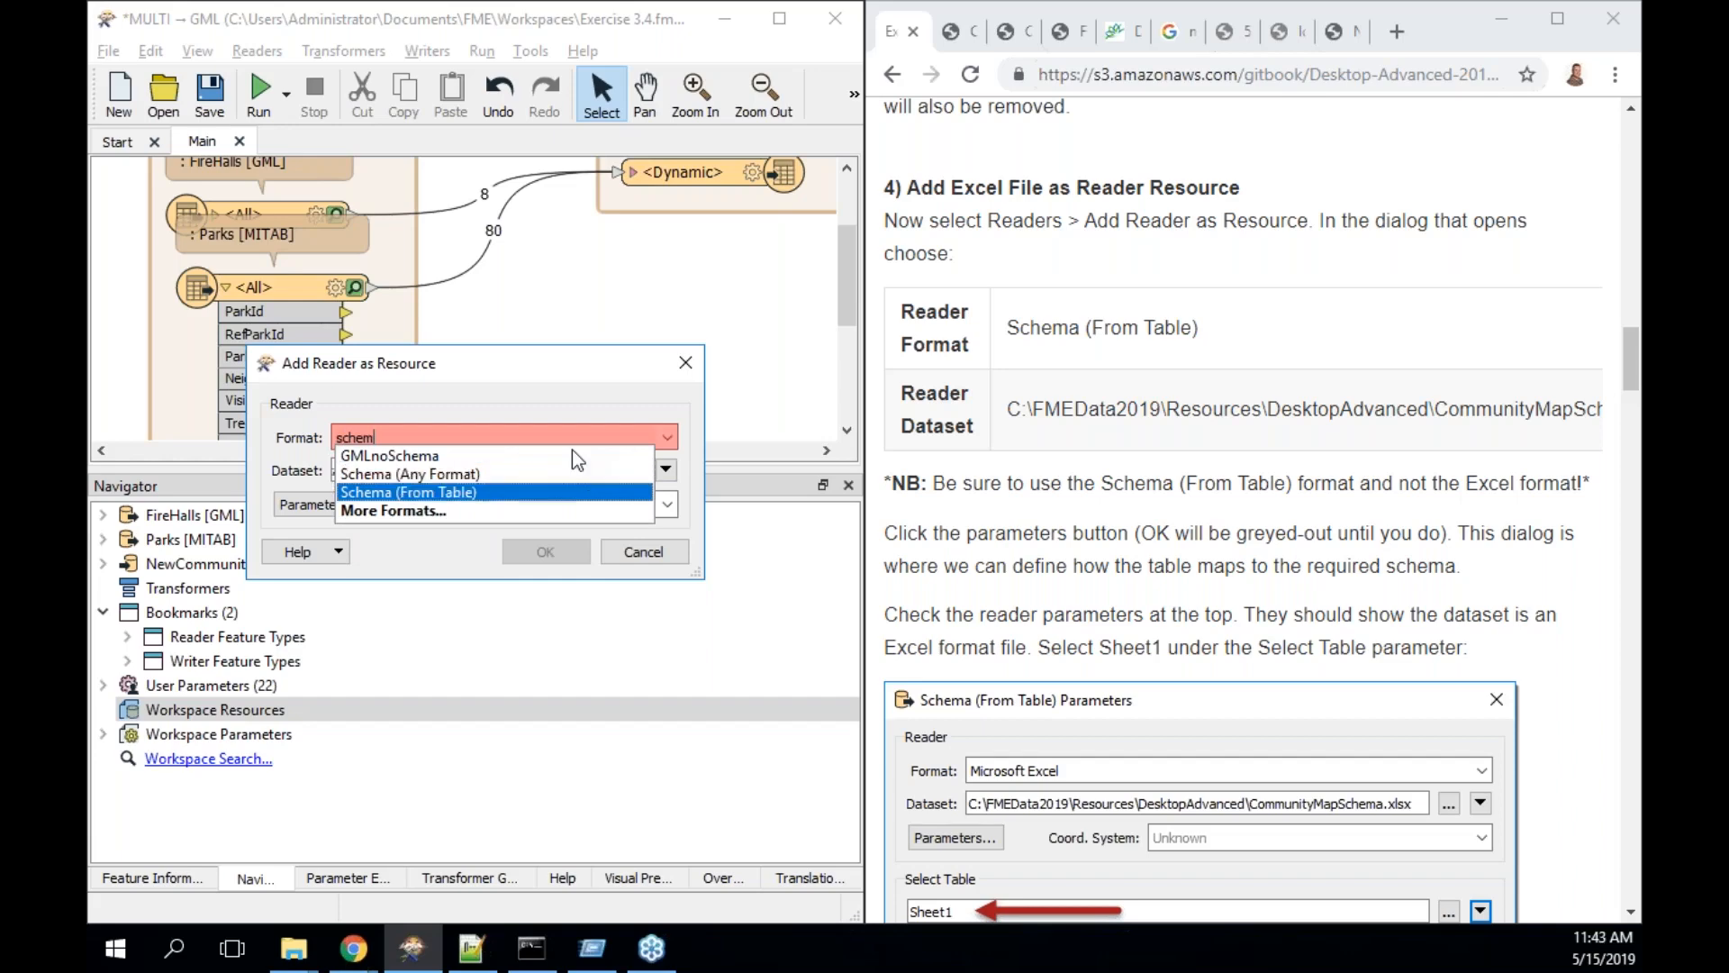
key("Escape")
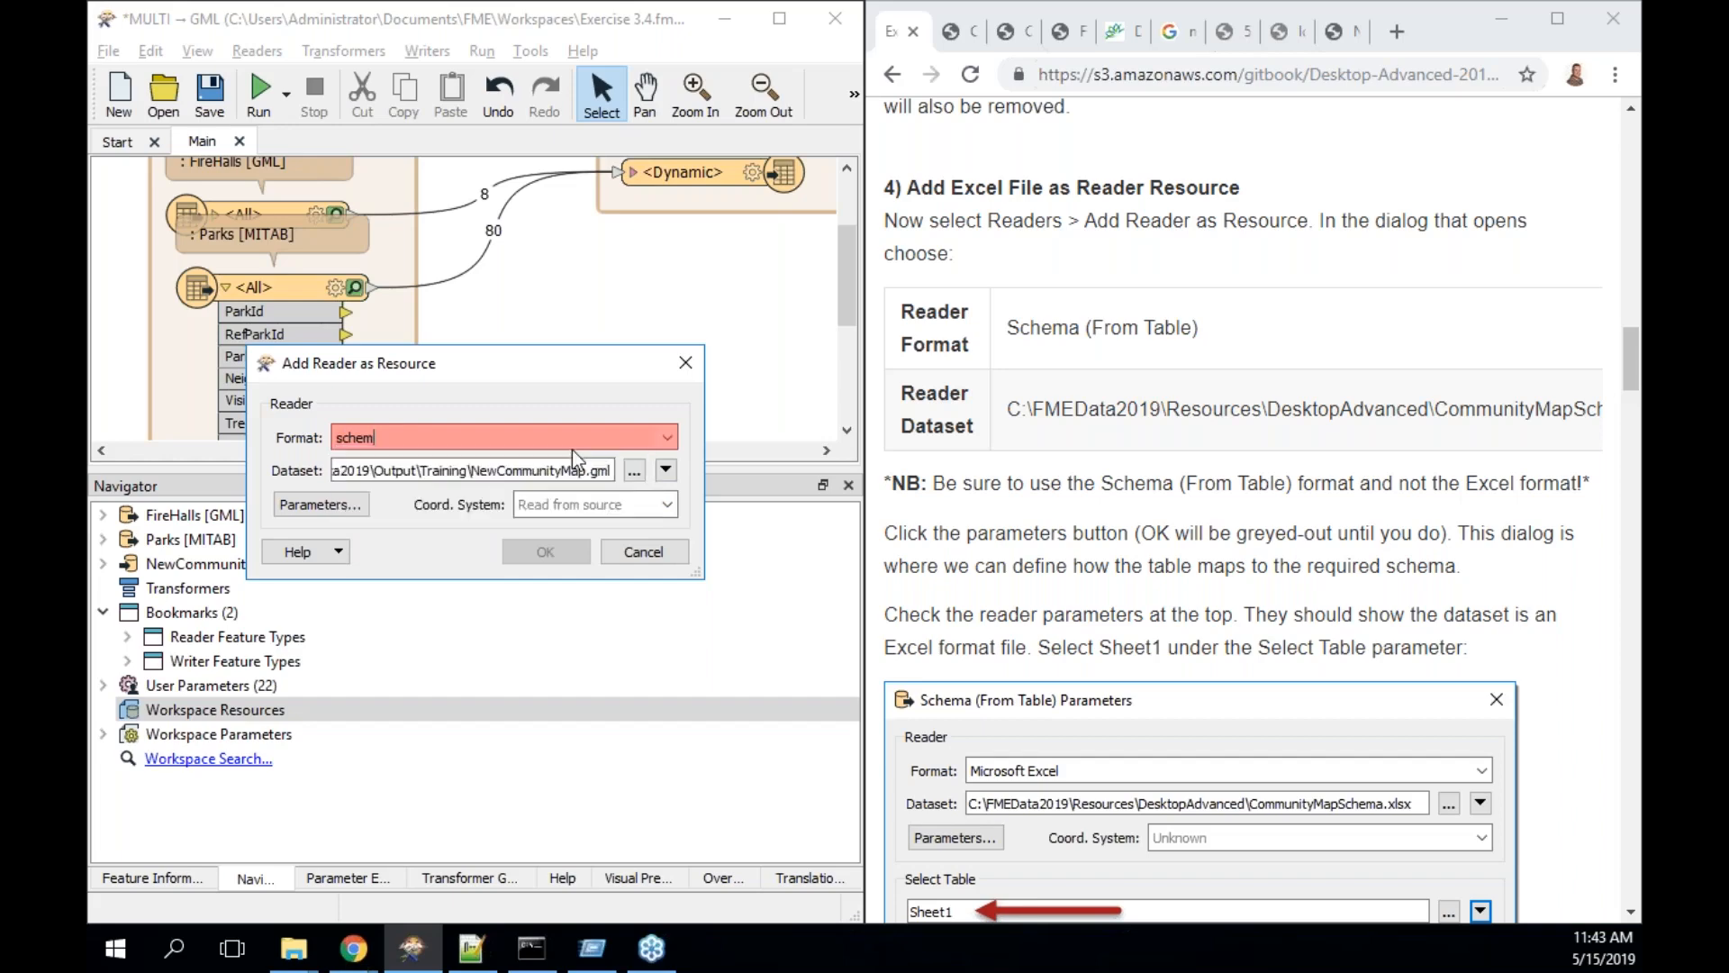
key("Tab")
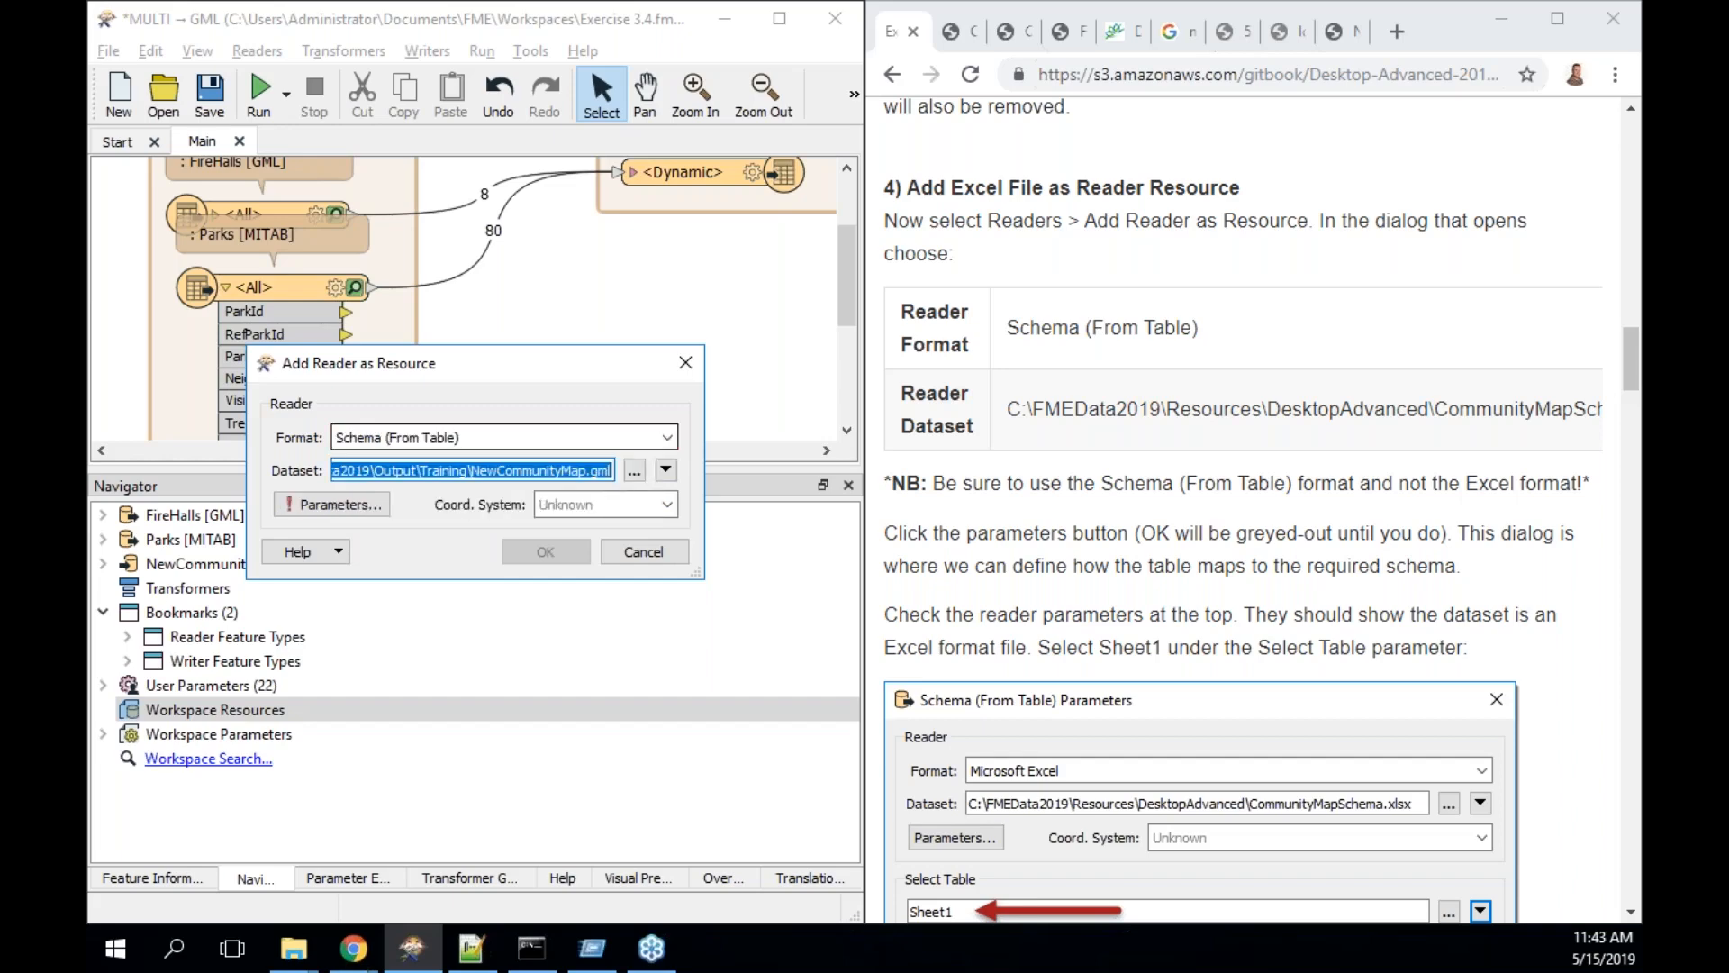
- Browse to FMEData2019\Resources\DesktopAdvanced and select the CommunityMapSchema spreadsheet
left_click(634, 468)
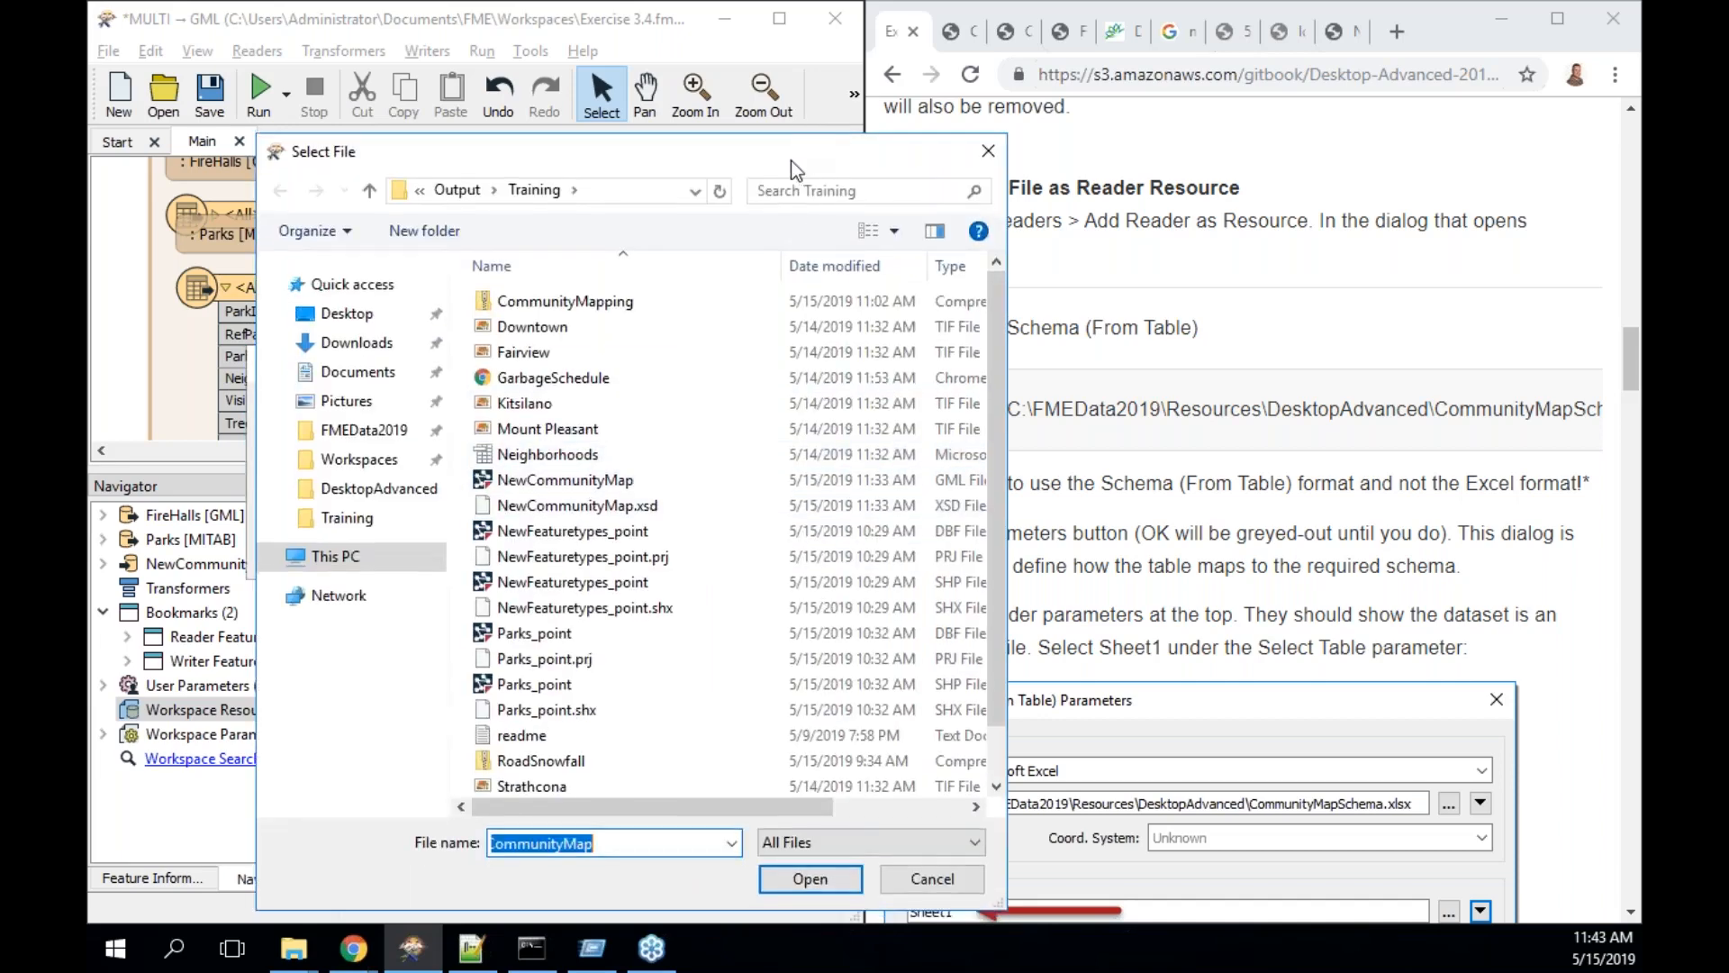
left_click_drag(793, 170, 560, 166)
type("\\")
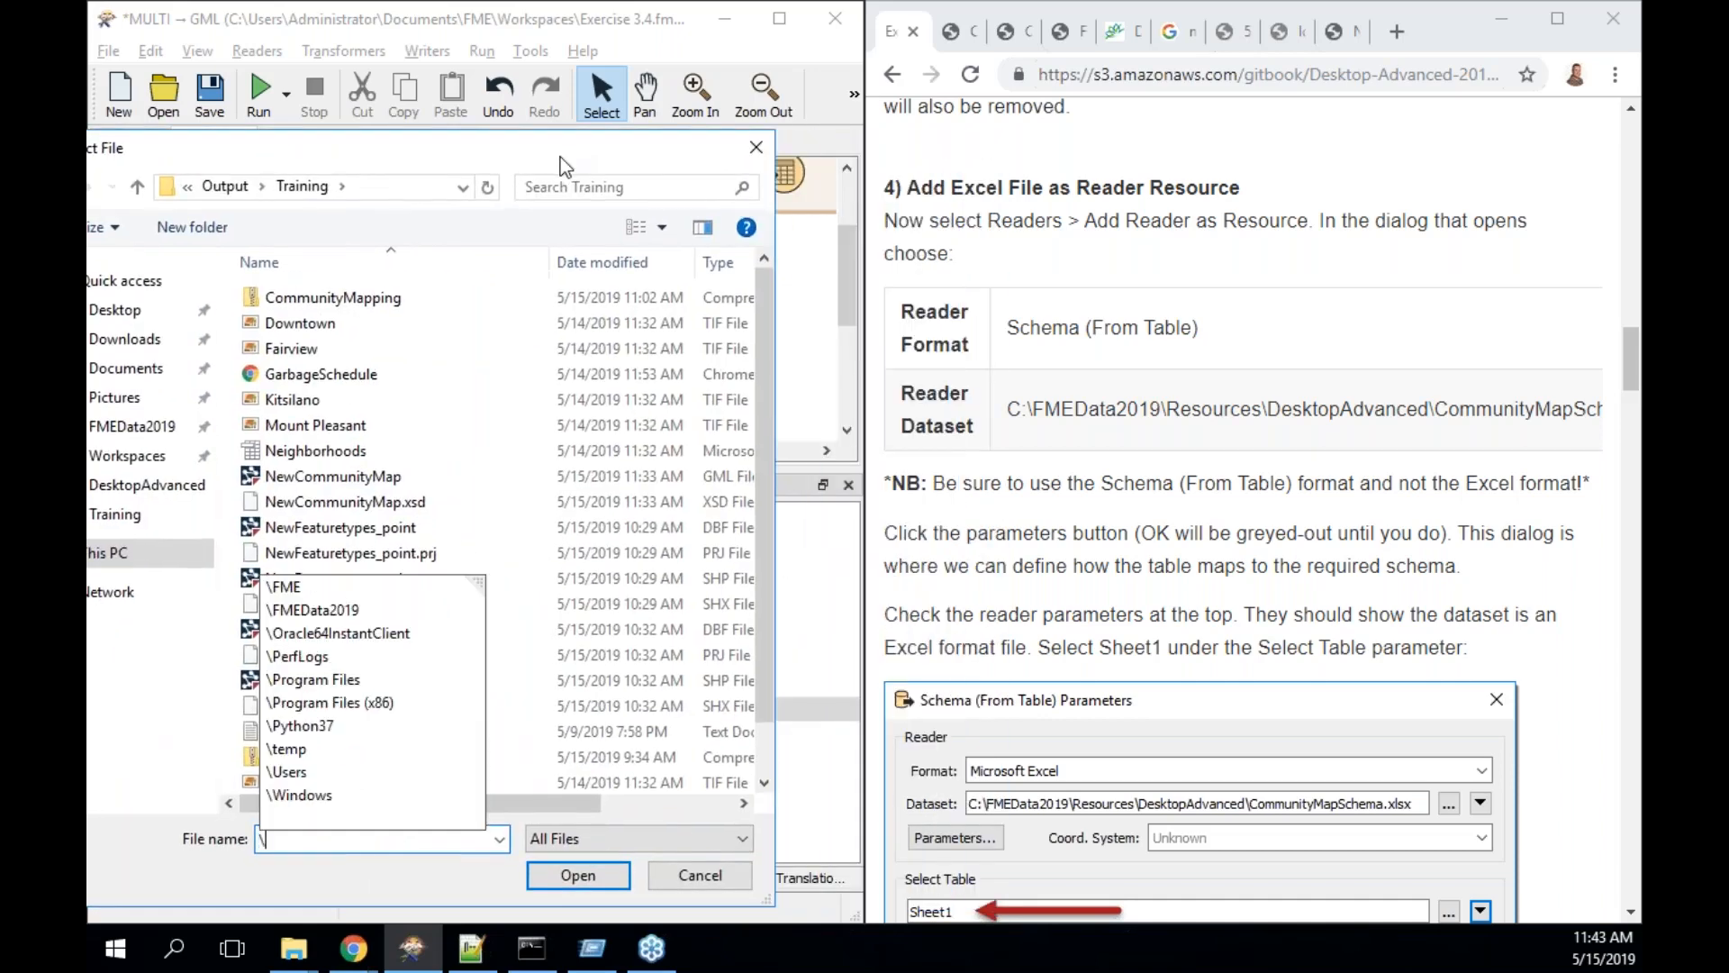
type("FME")
key("Down")
key("Down")
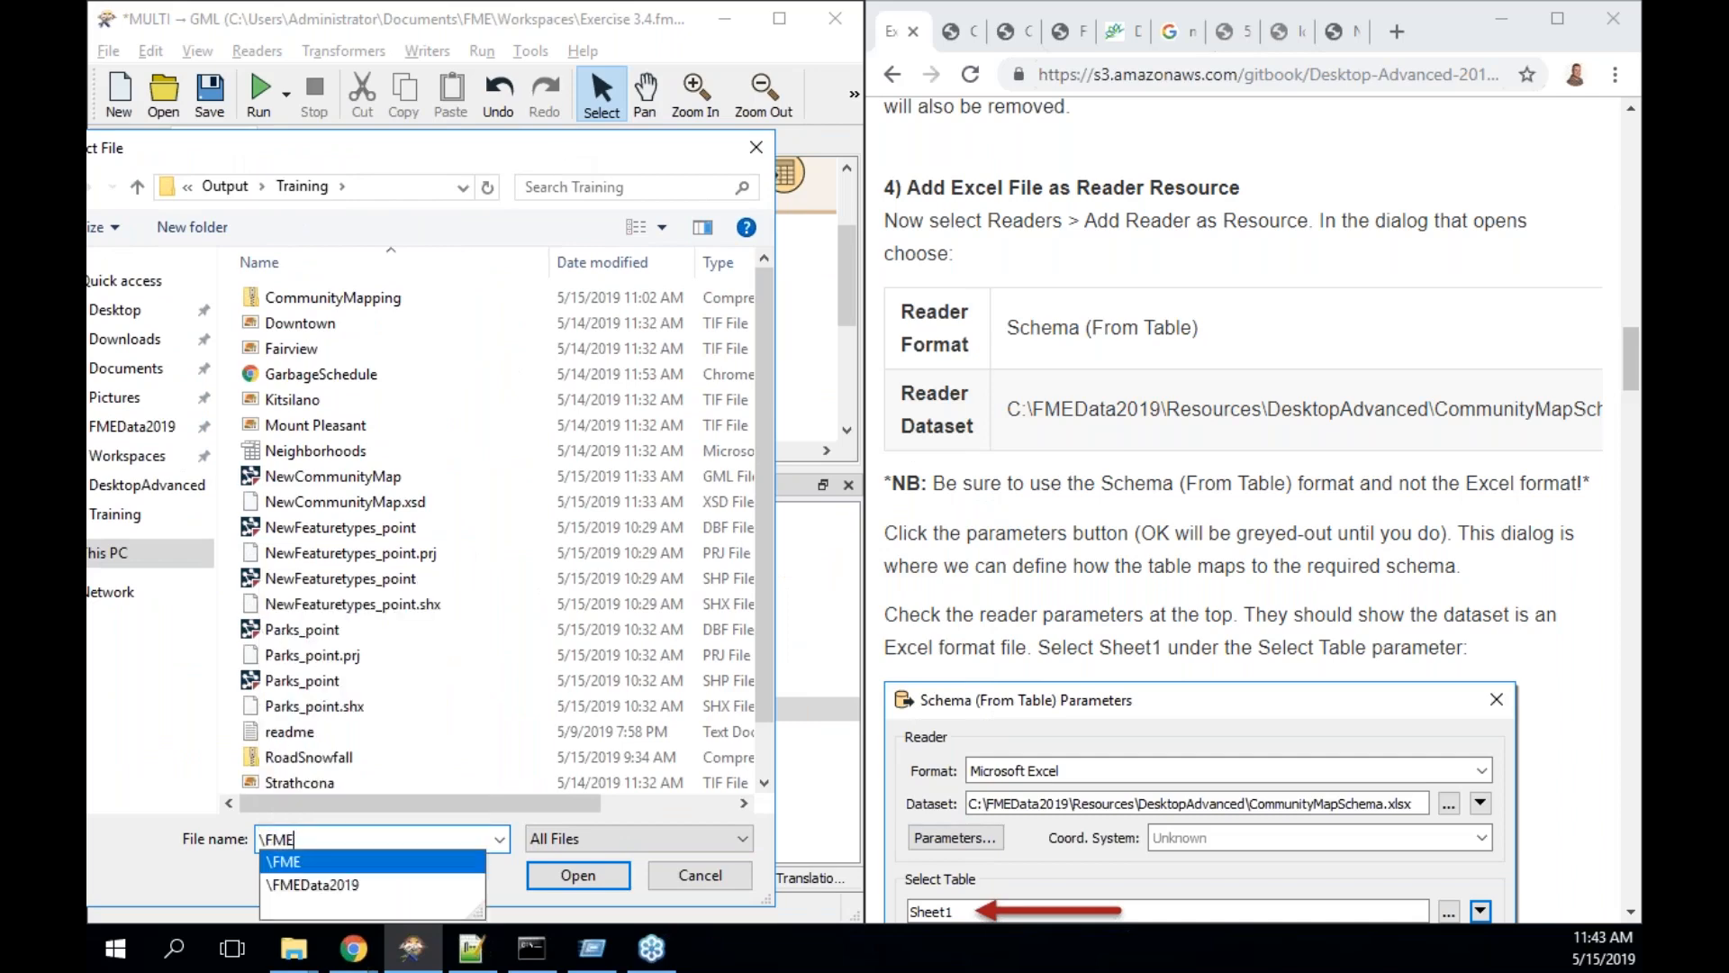
type("\\R")
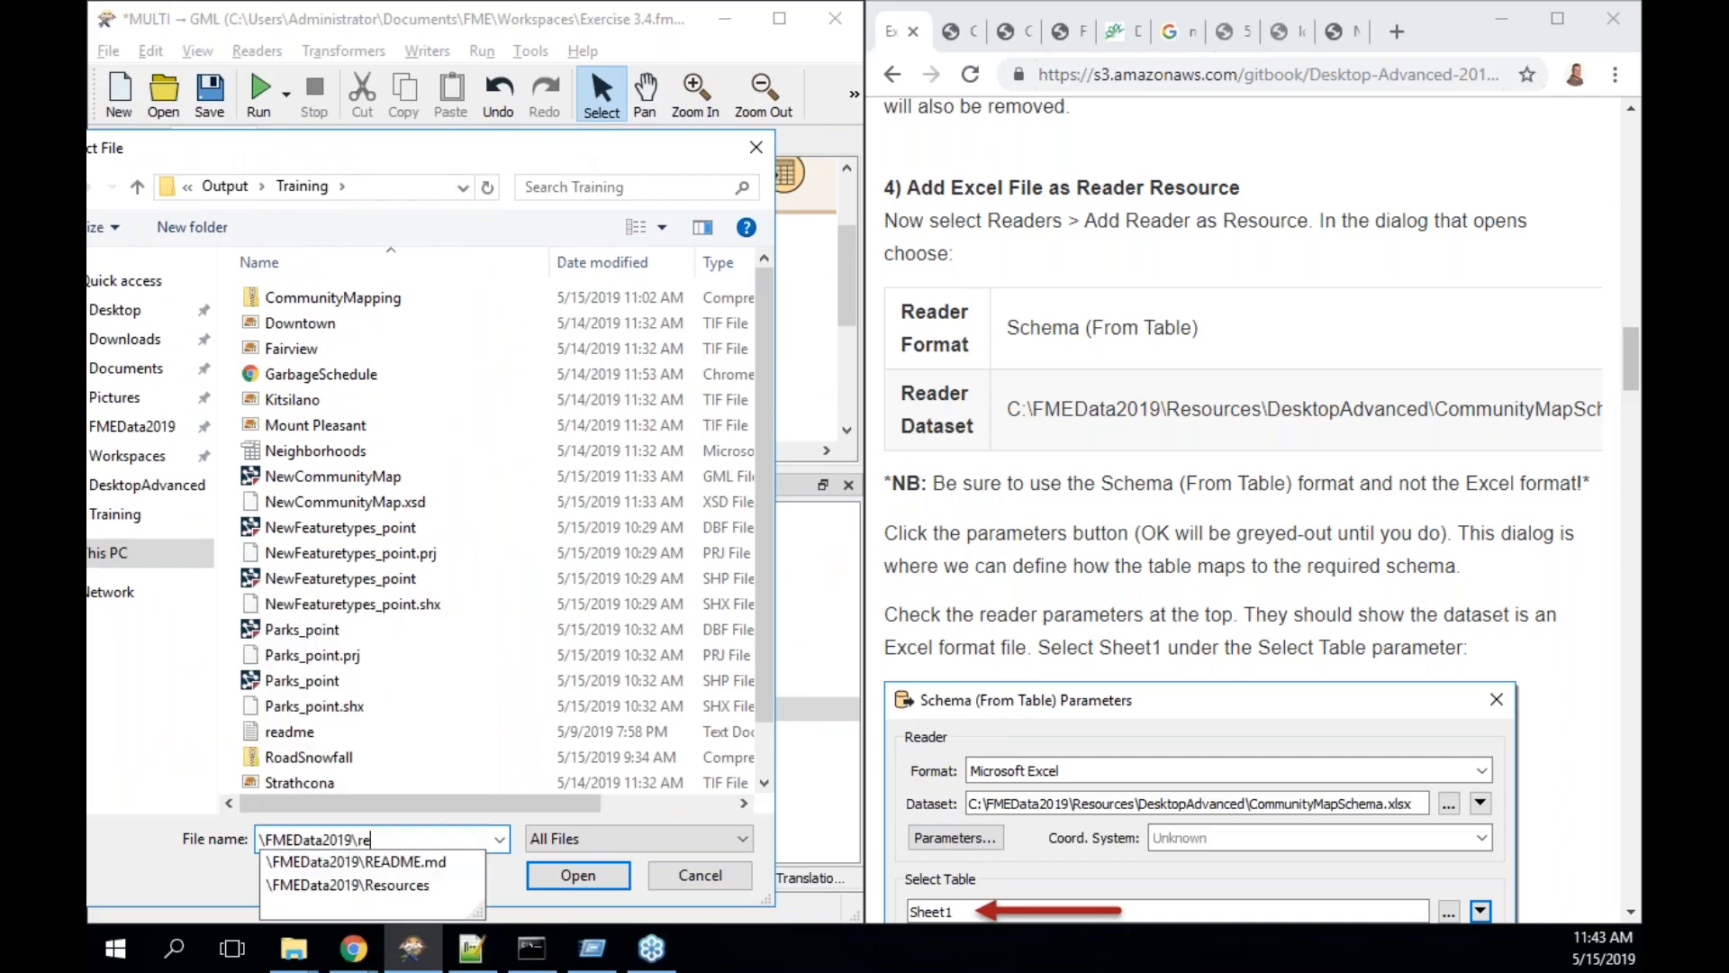
key("Down")
key("Down")
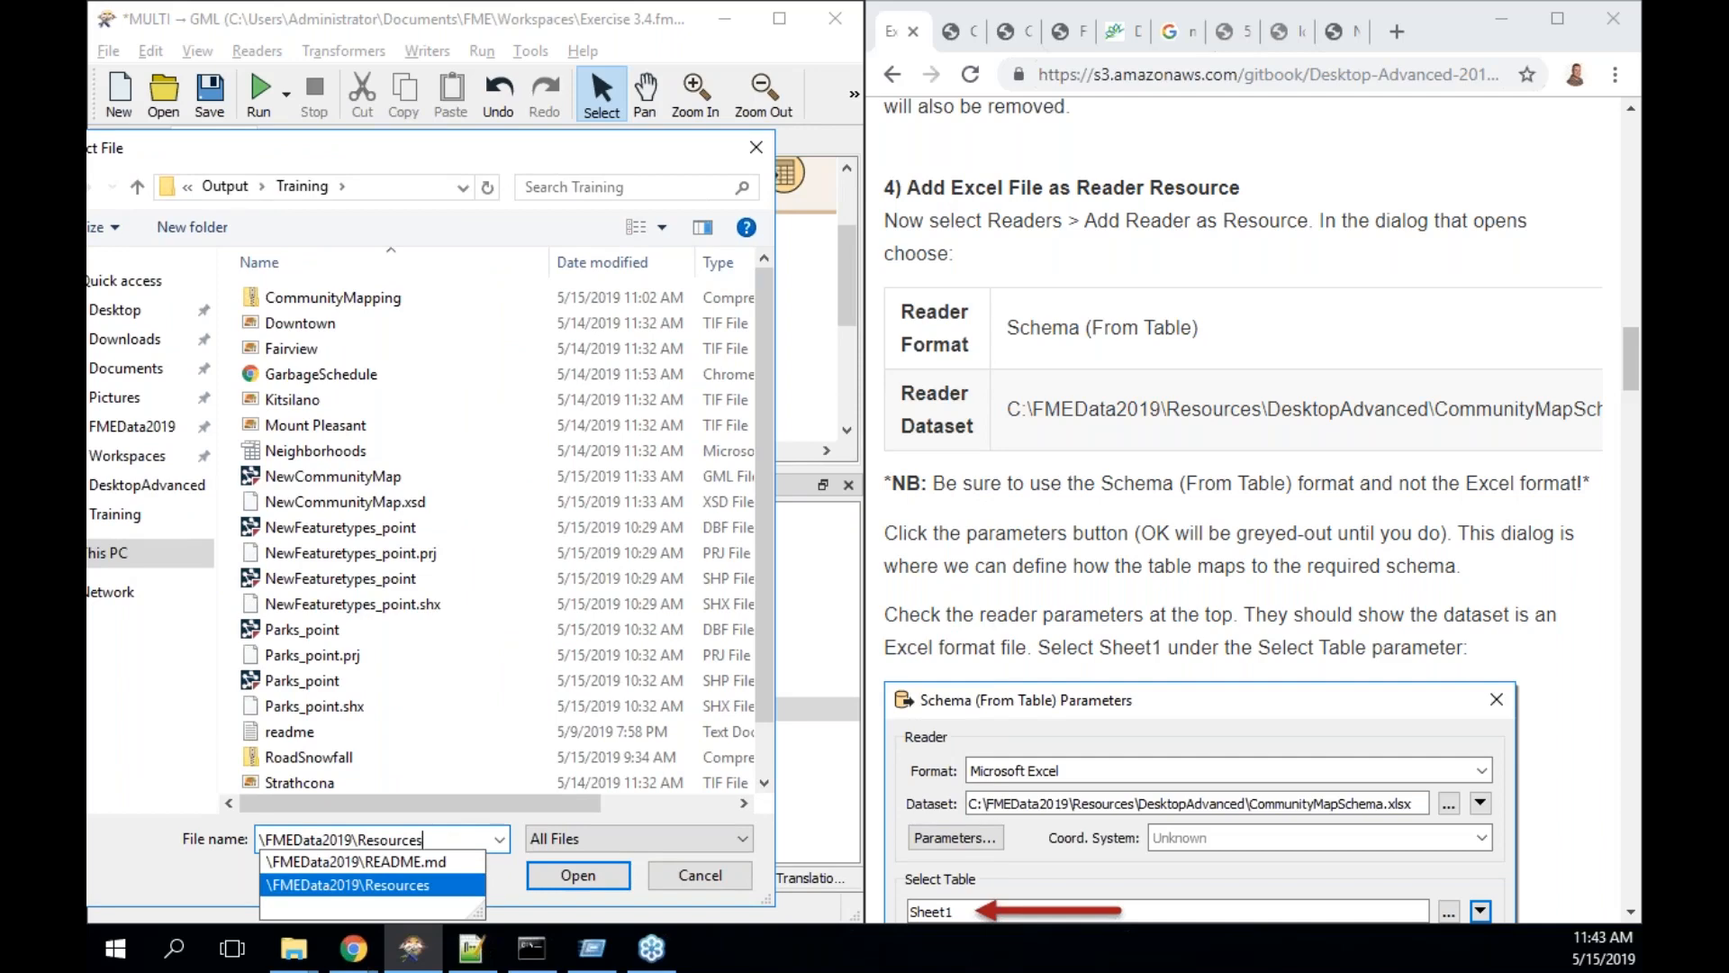
type("\\de")
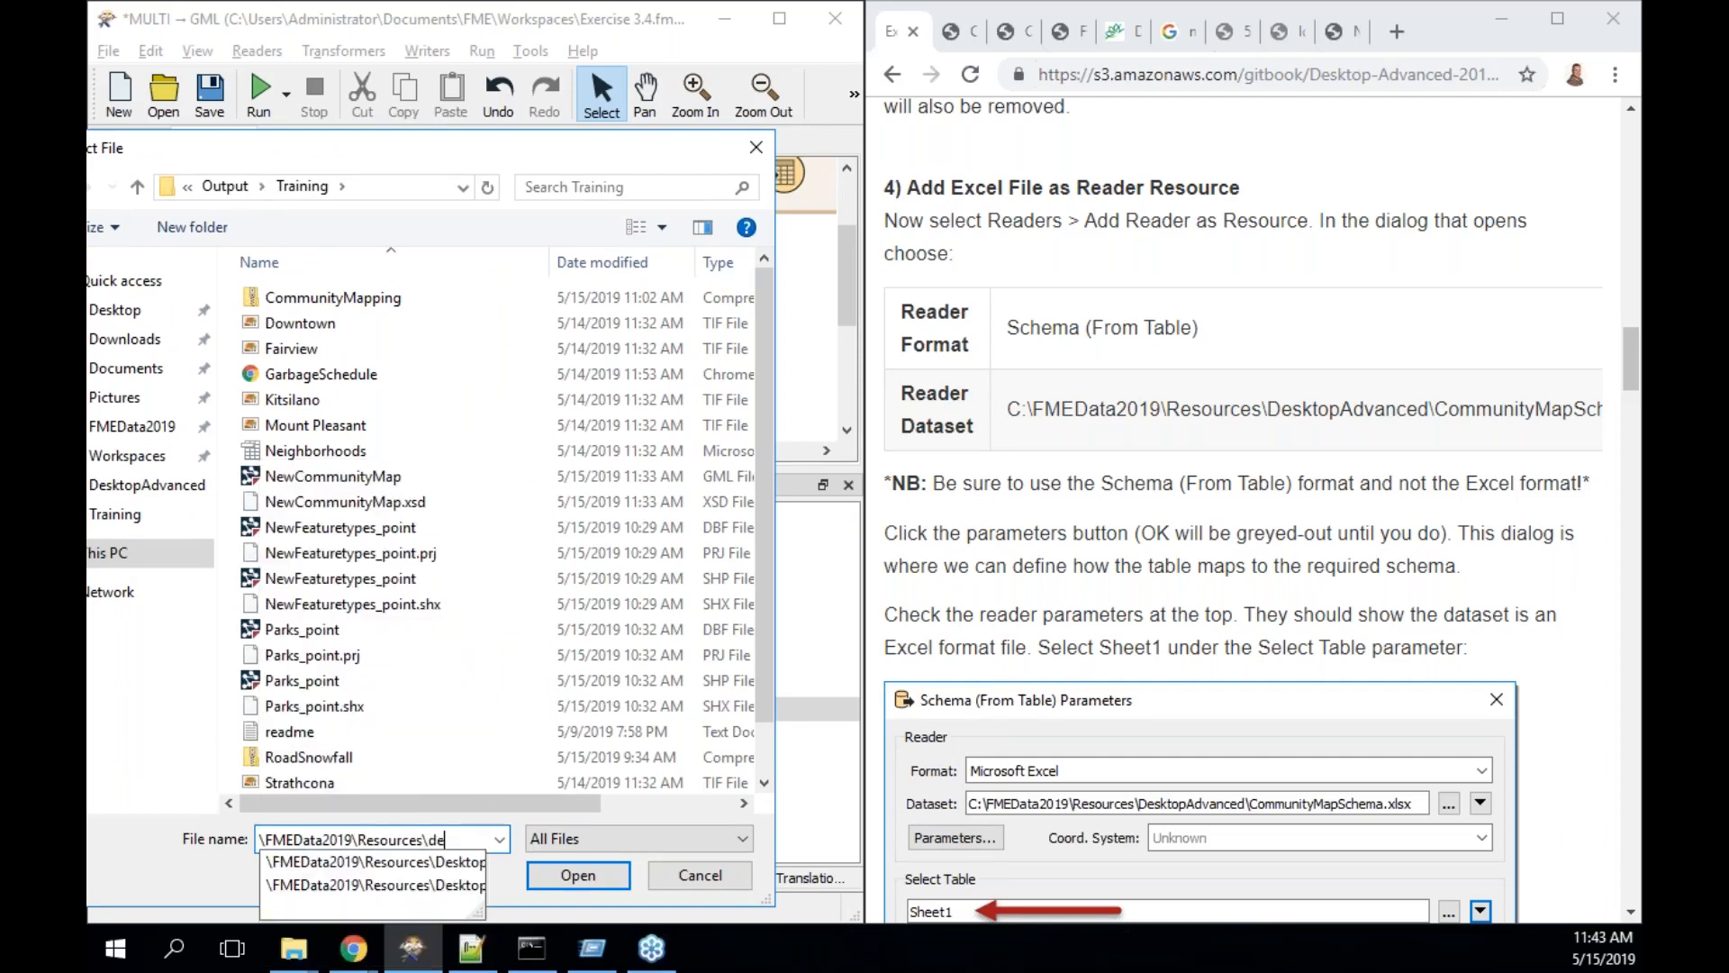
key("Down")
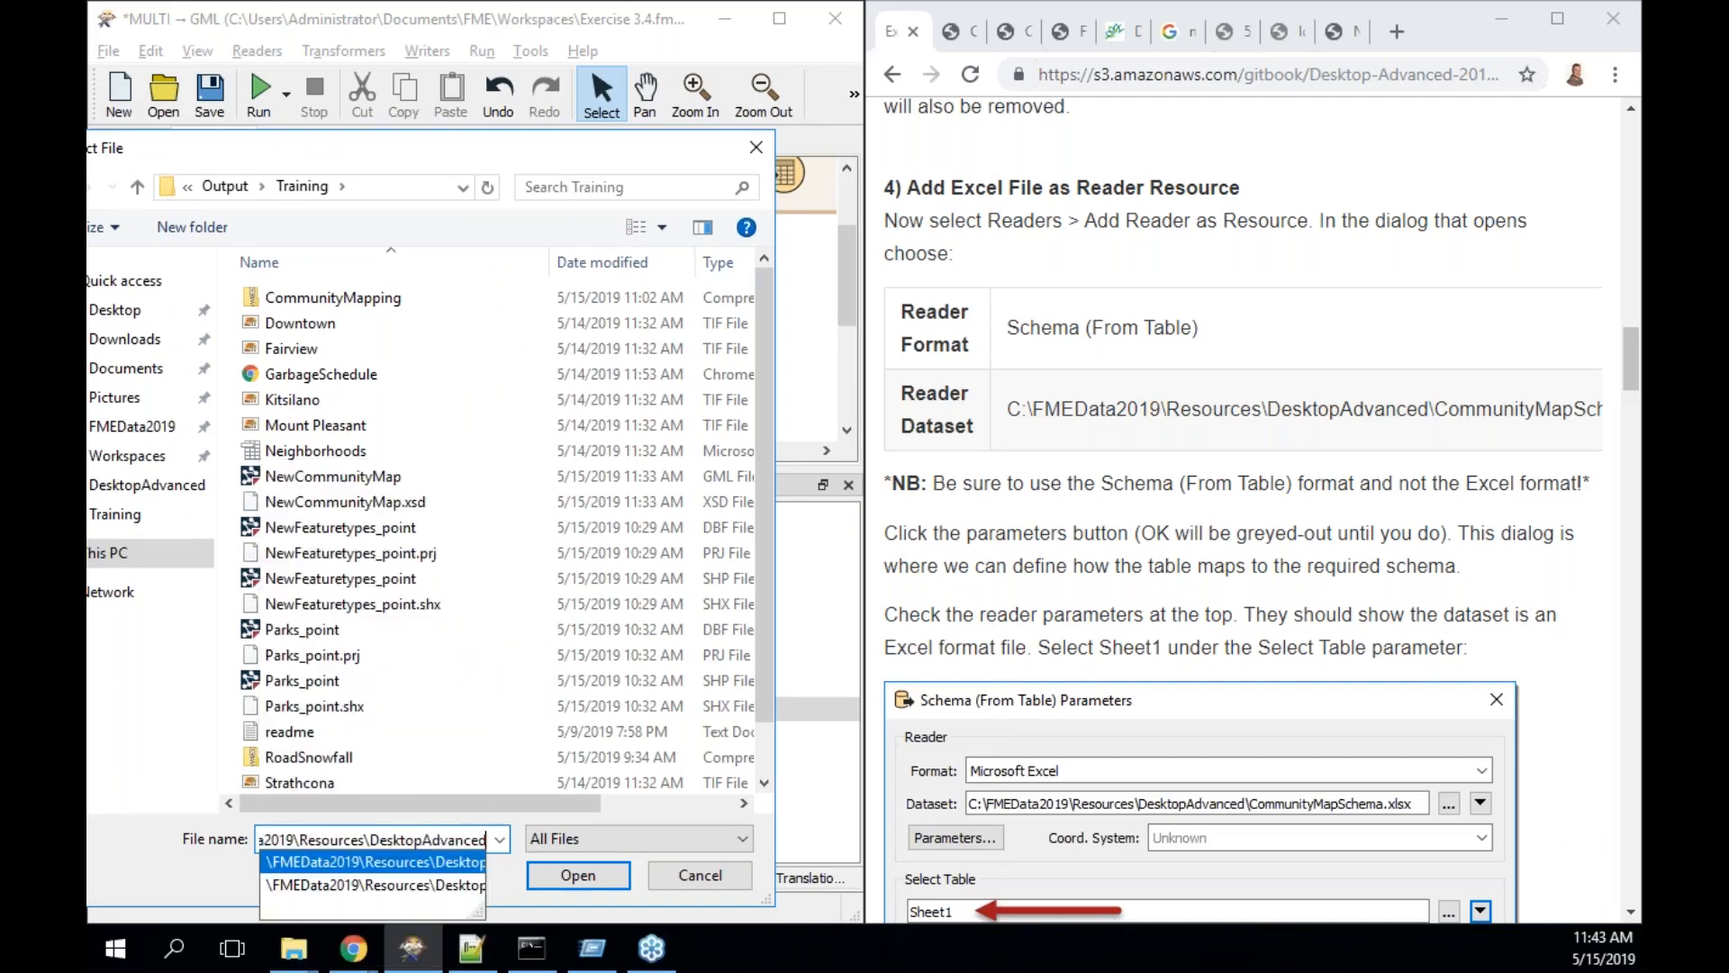
key("Return")
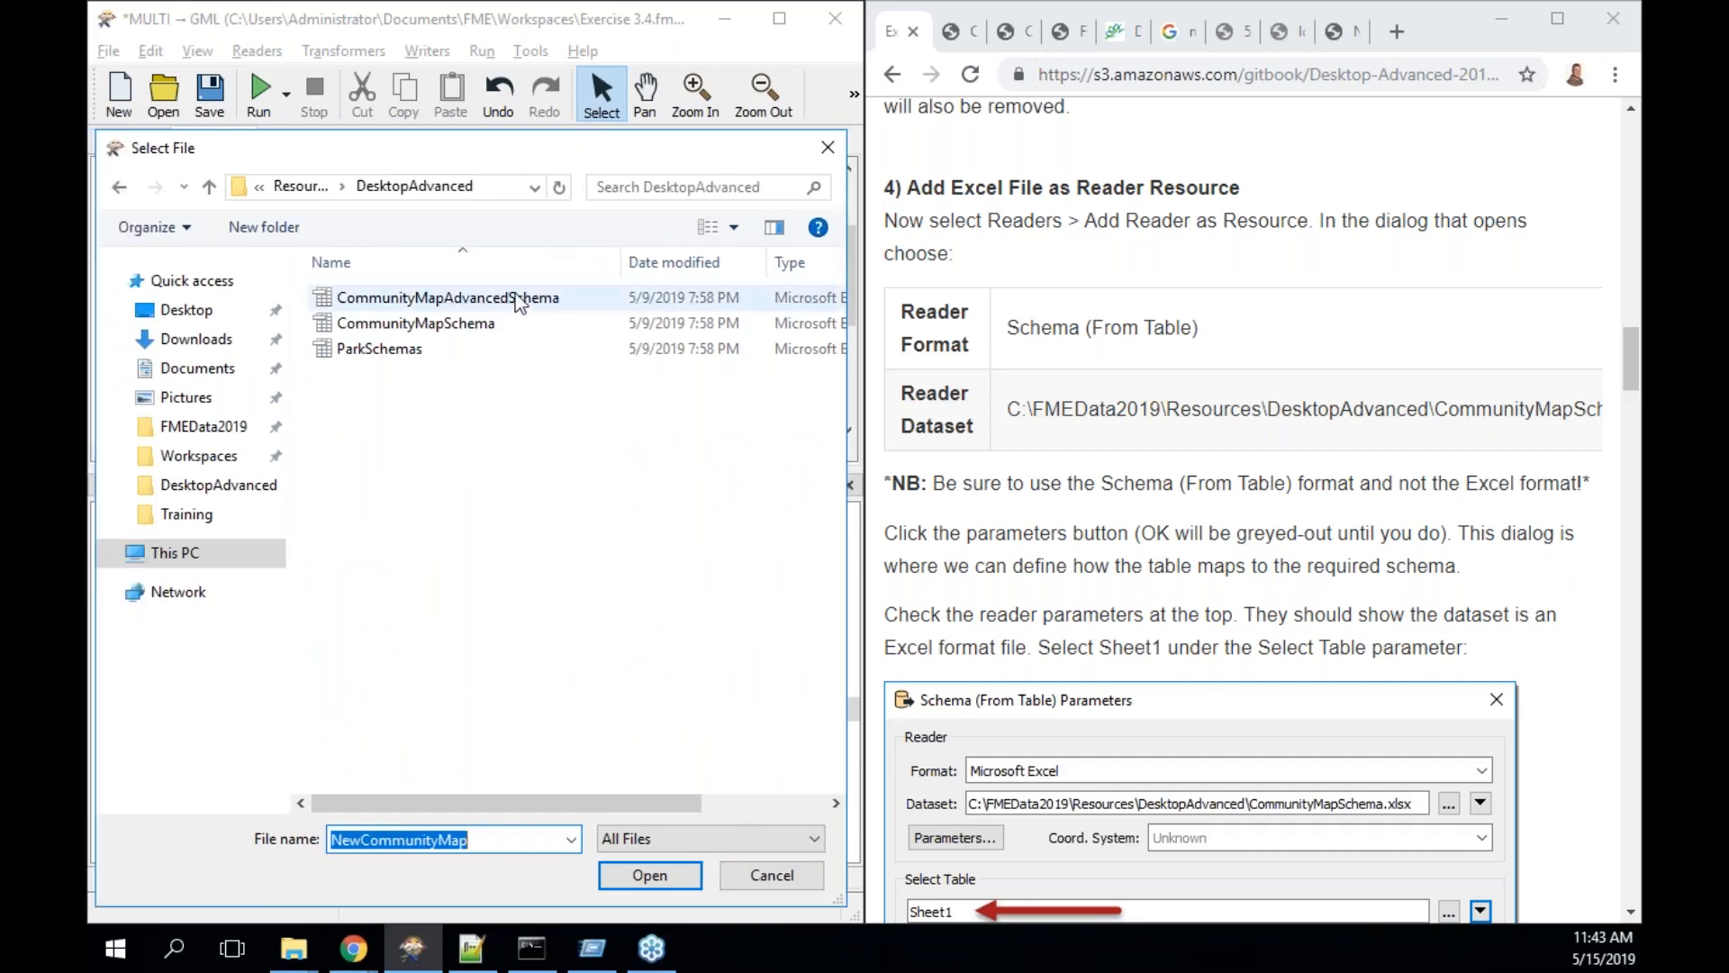
left_click(505, 323)
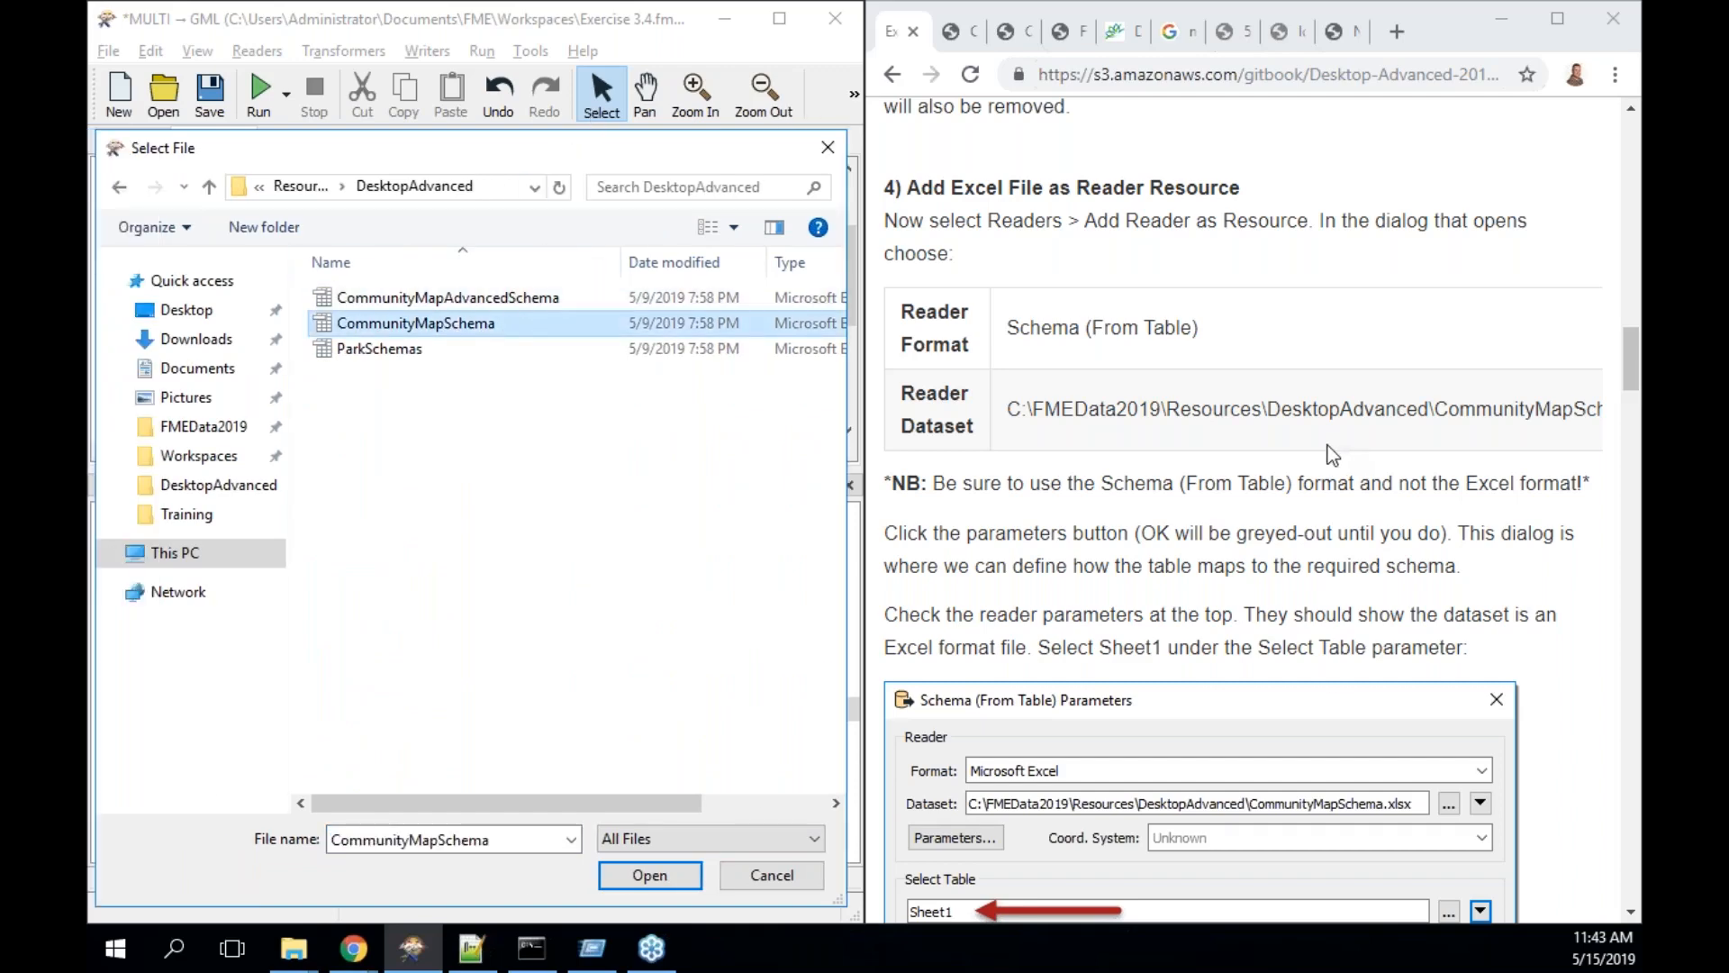
left_click_drag(1338, 443, 1599, 432)
left_click(1503, 494)
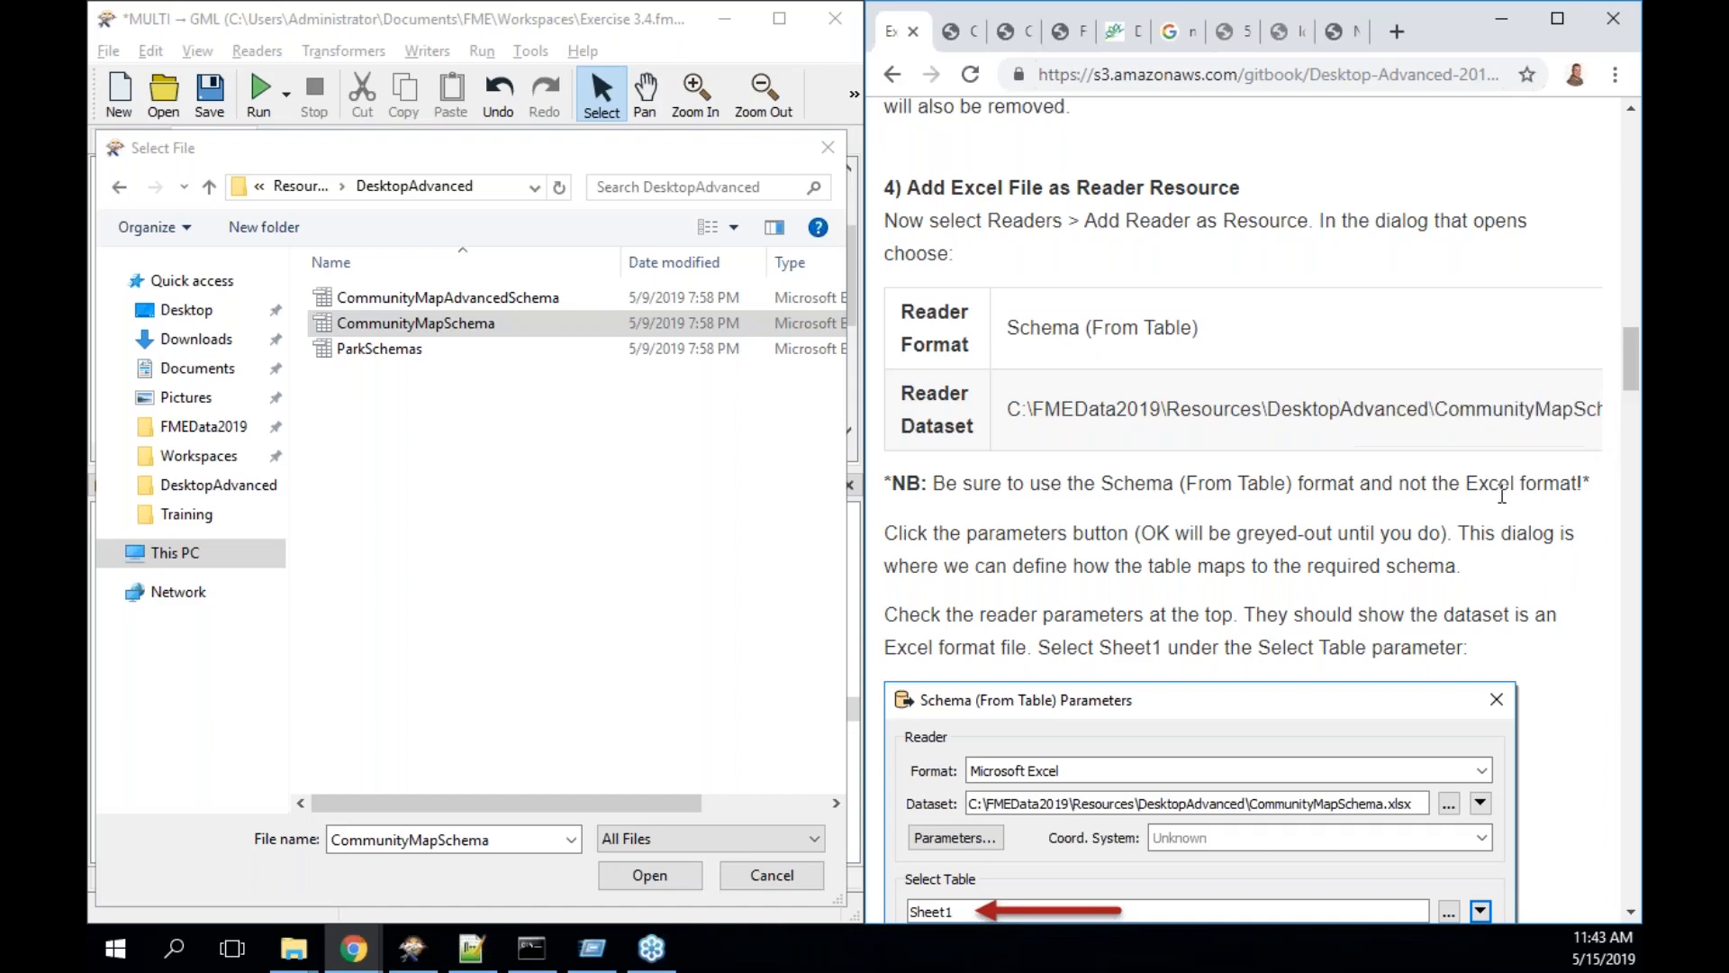
left_click(521, 326)
- Keep the Microsoft Excel source and read only Sheet1 of CommunityMapSchema, unchecking Sheet2
left_click(676, 875)
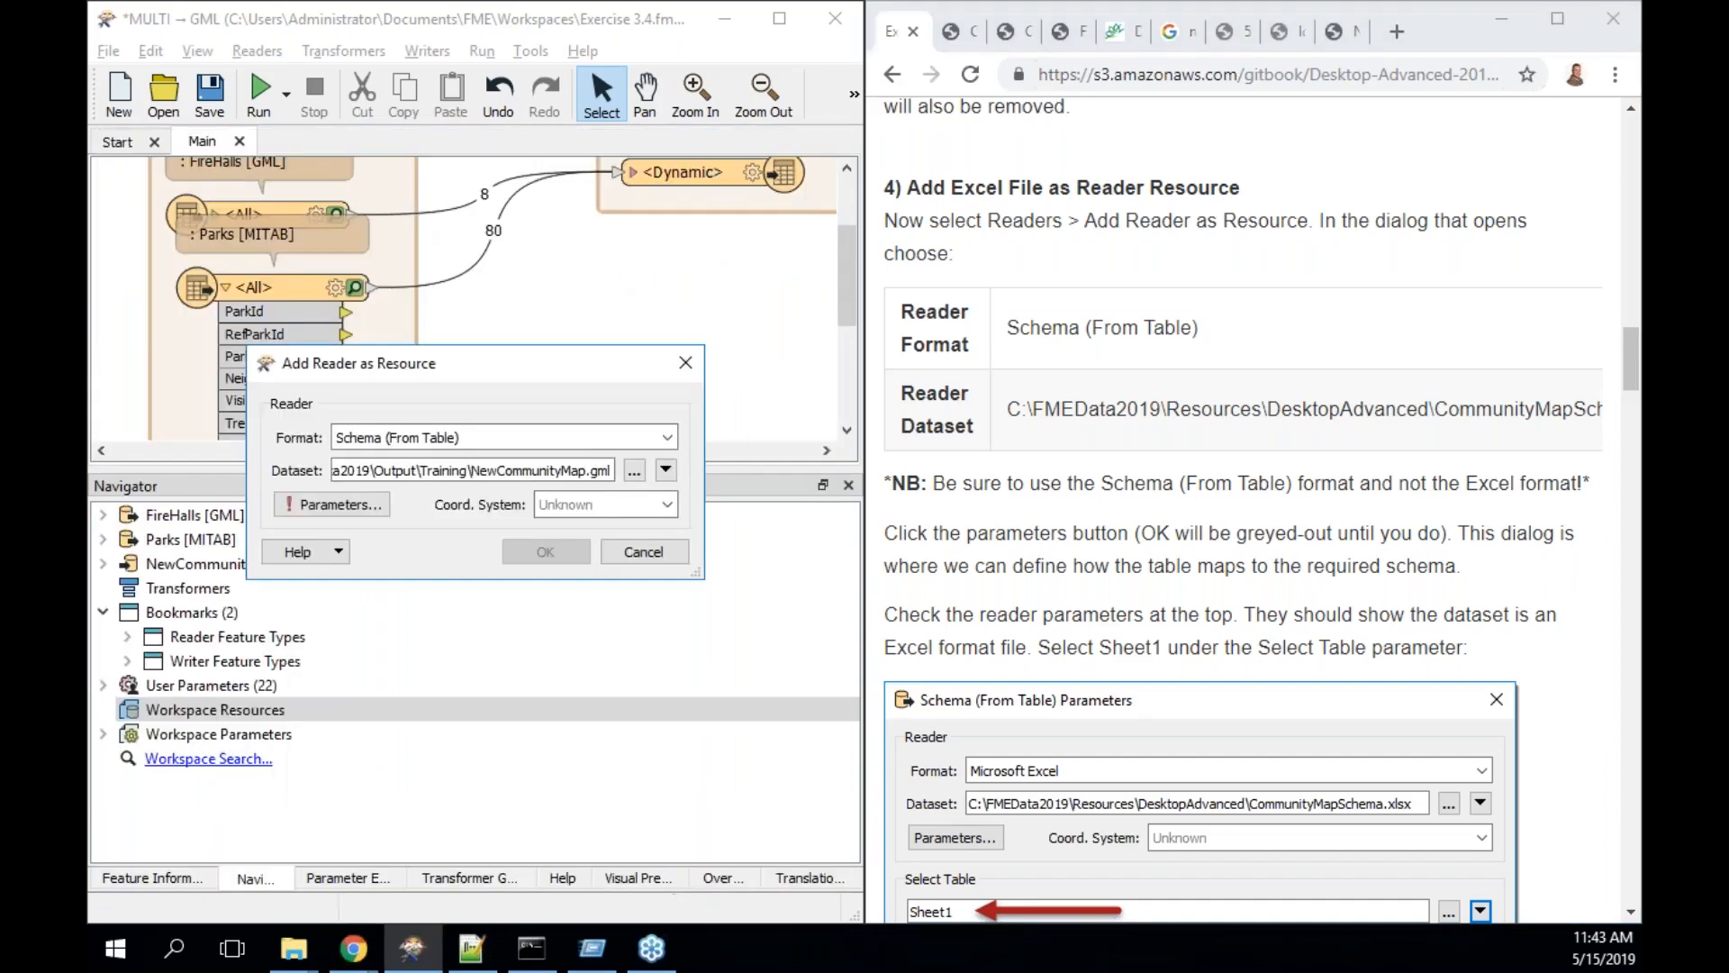
left_click(360, 504)
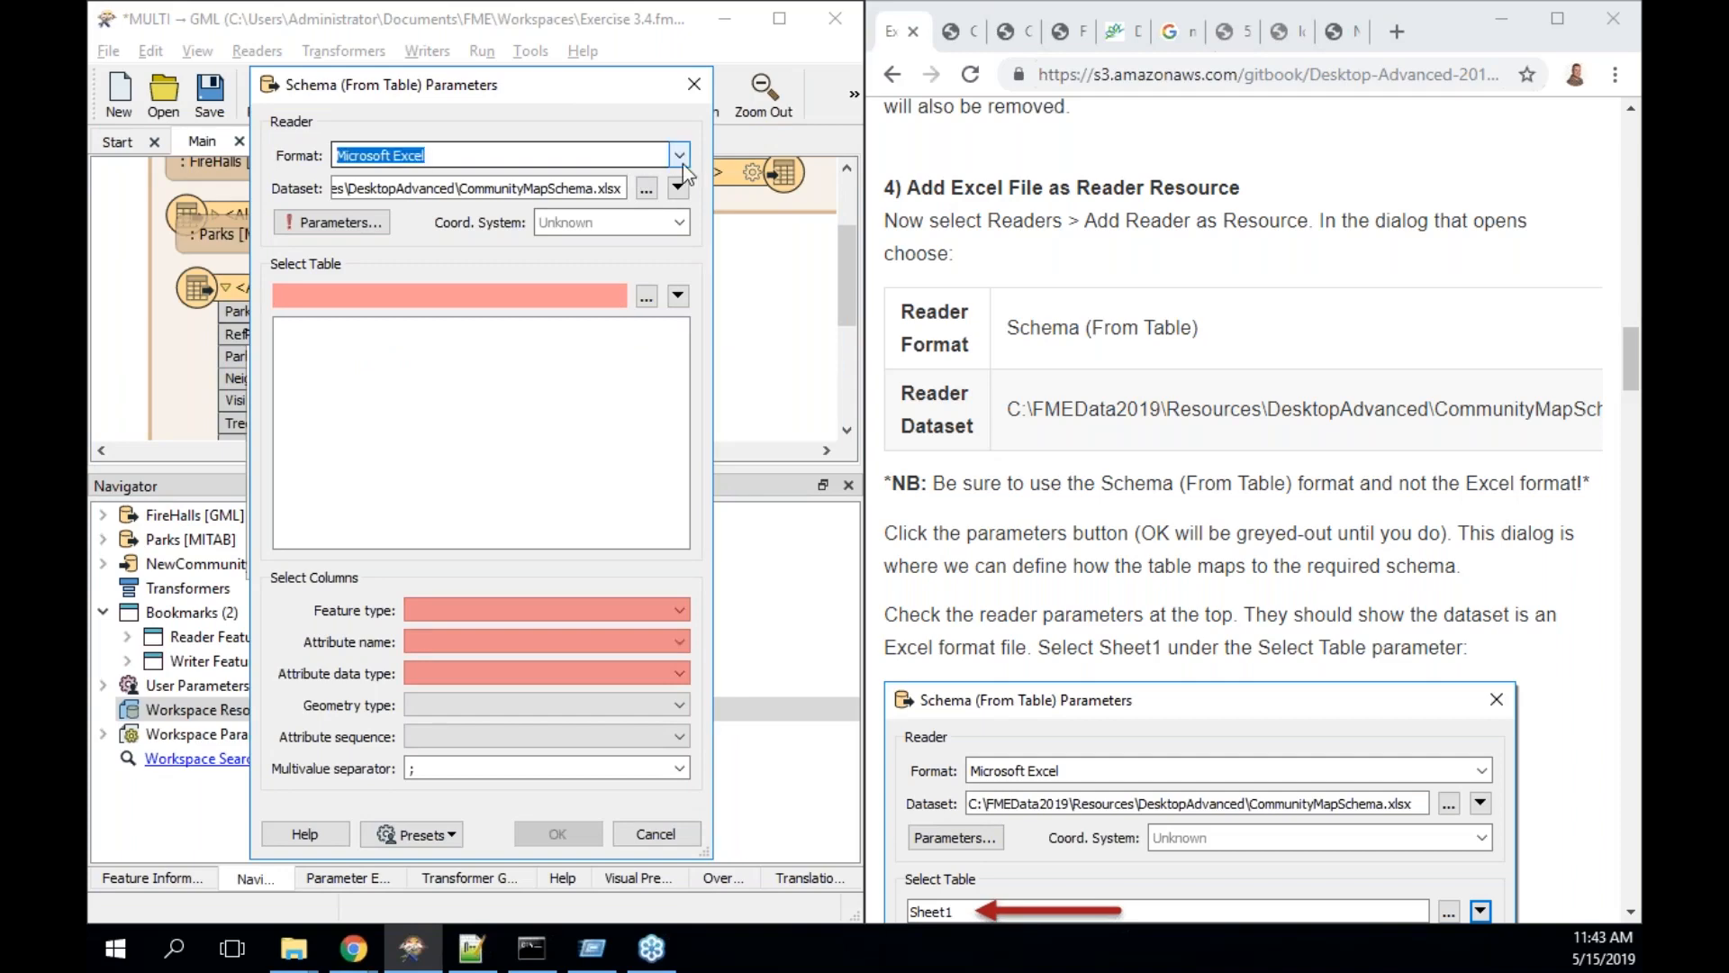
left_click(683, 157)
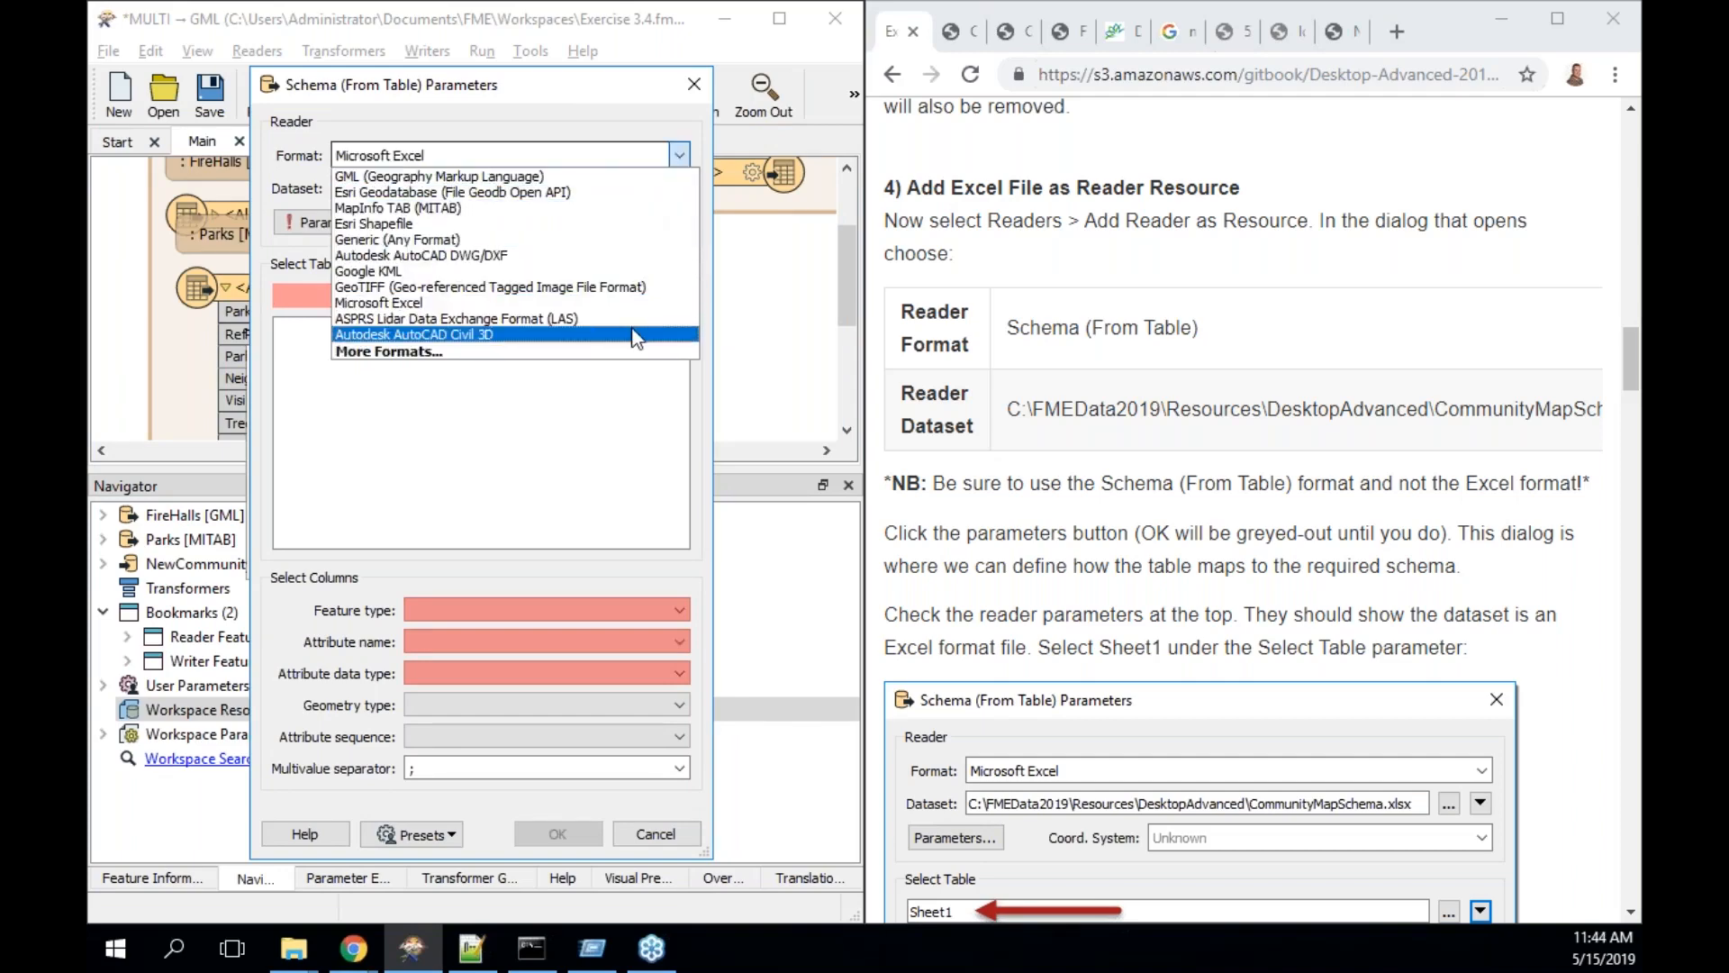
left_click(592, 128)
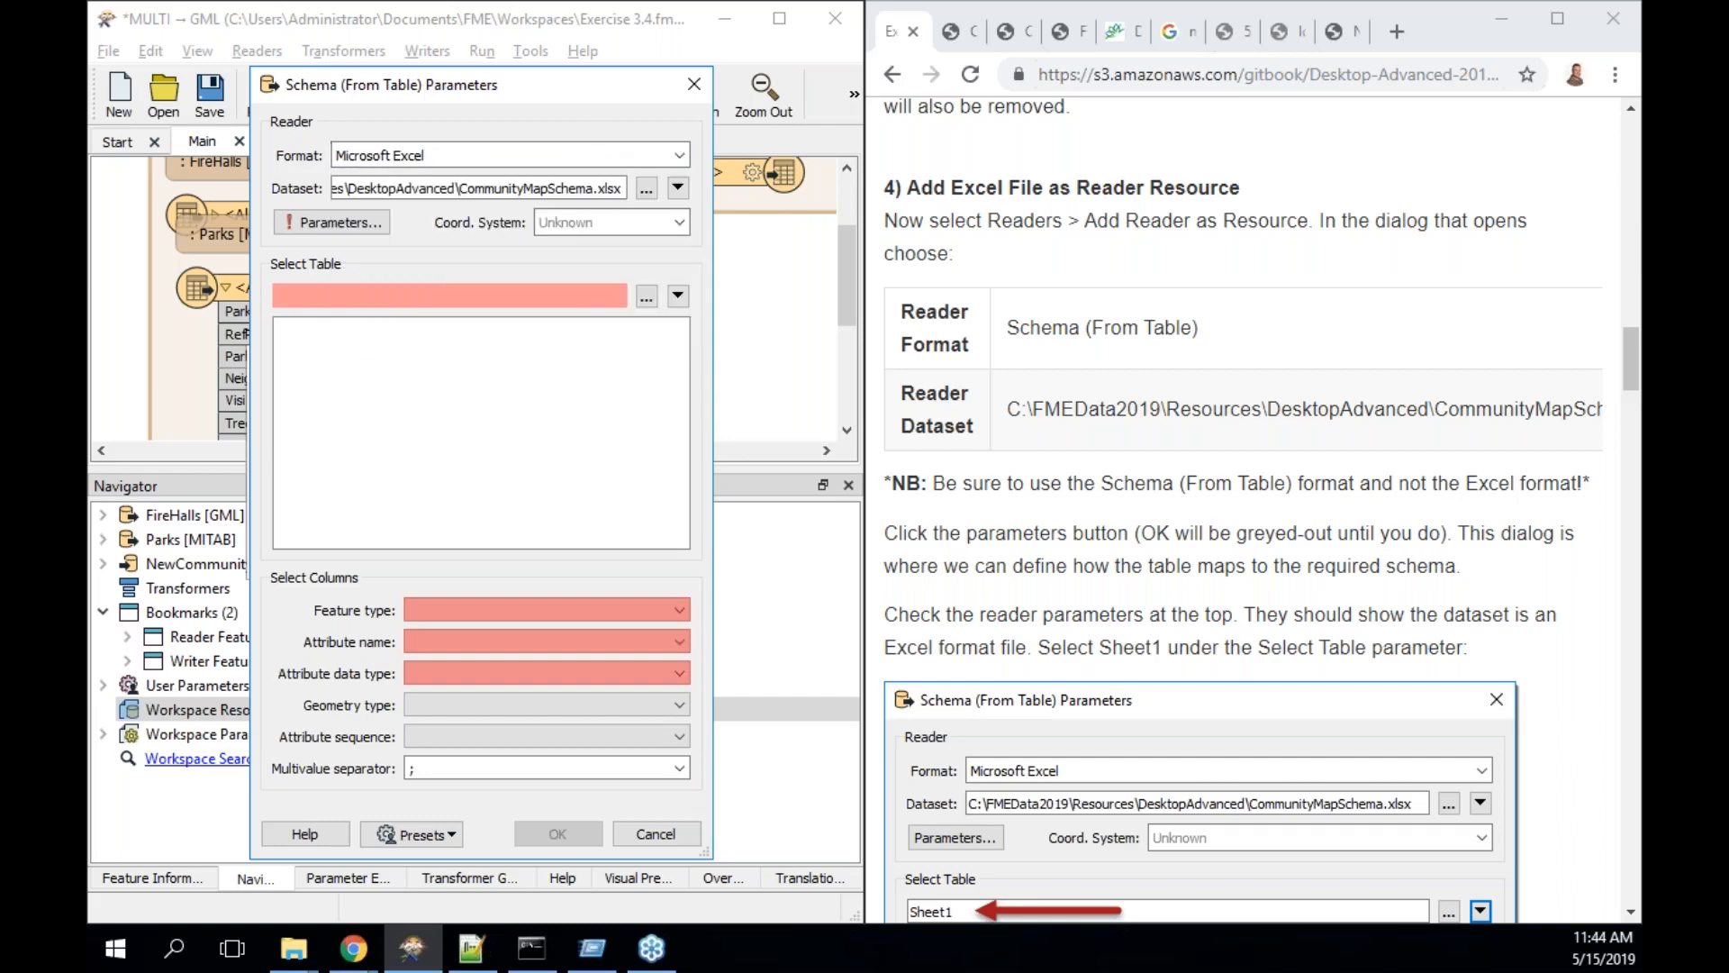
left_click(335, 223)
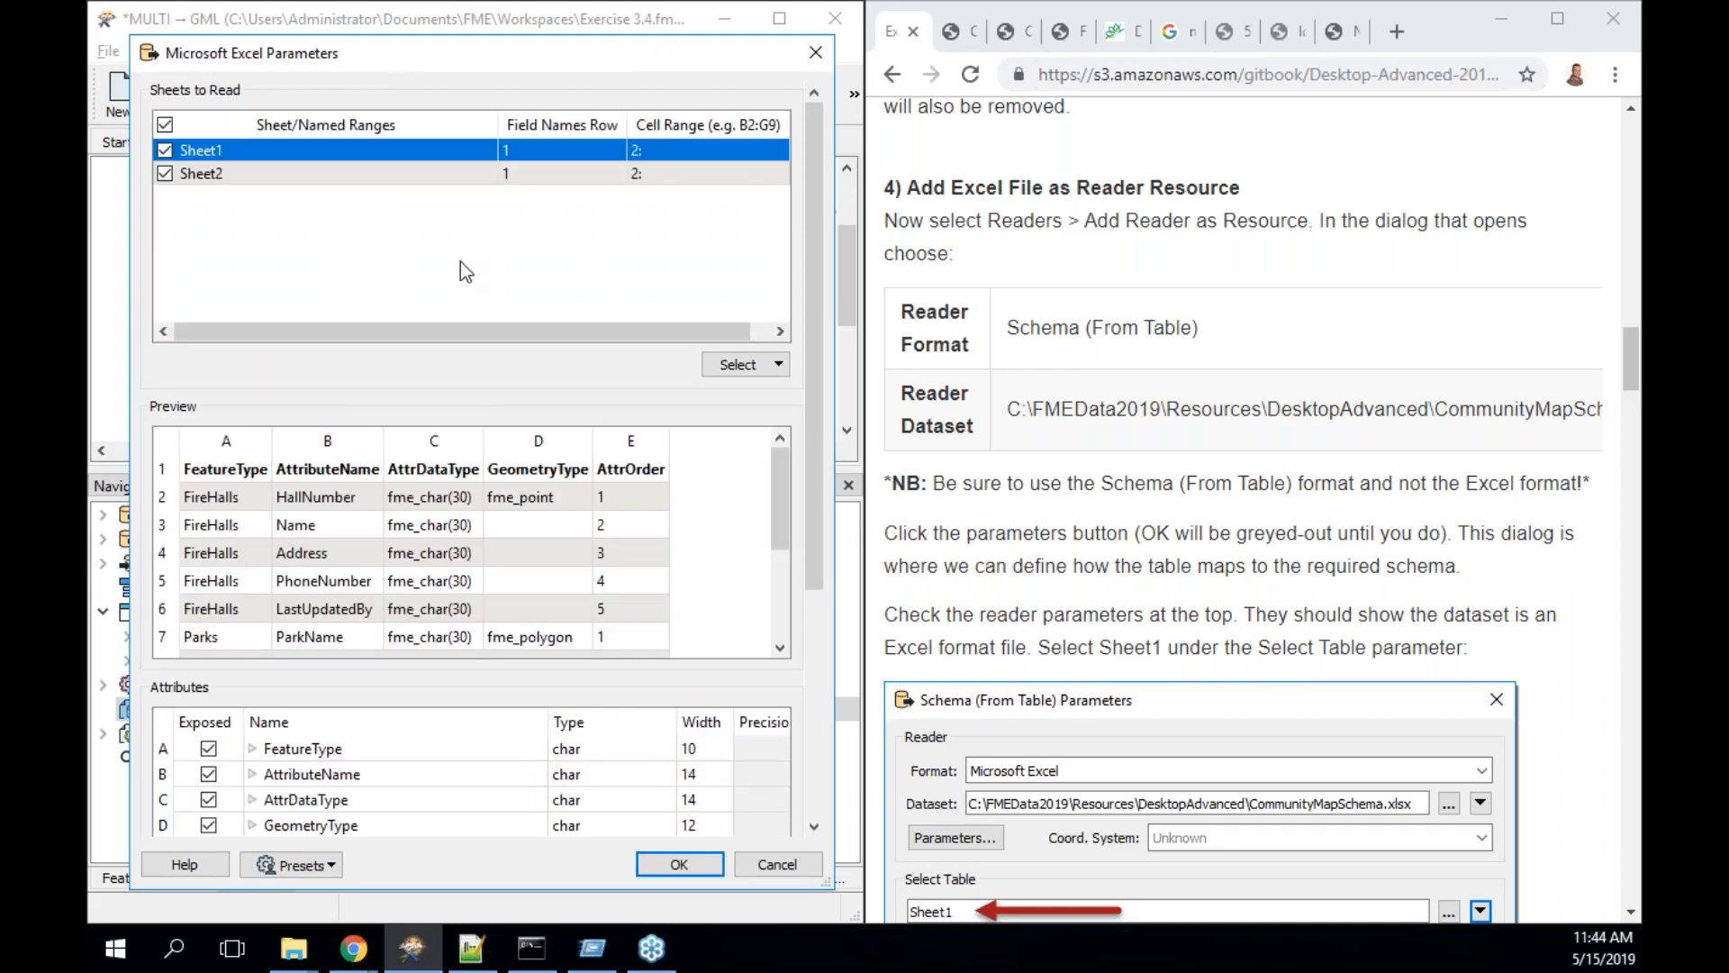
left_click(423, 175)
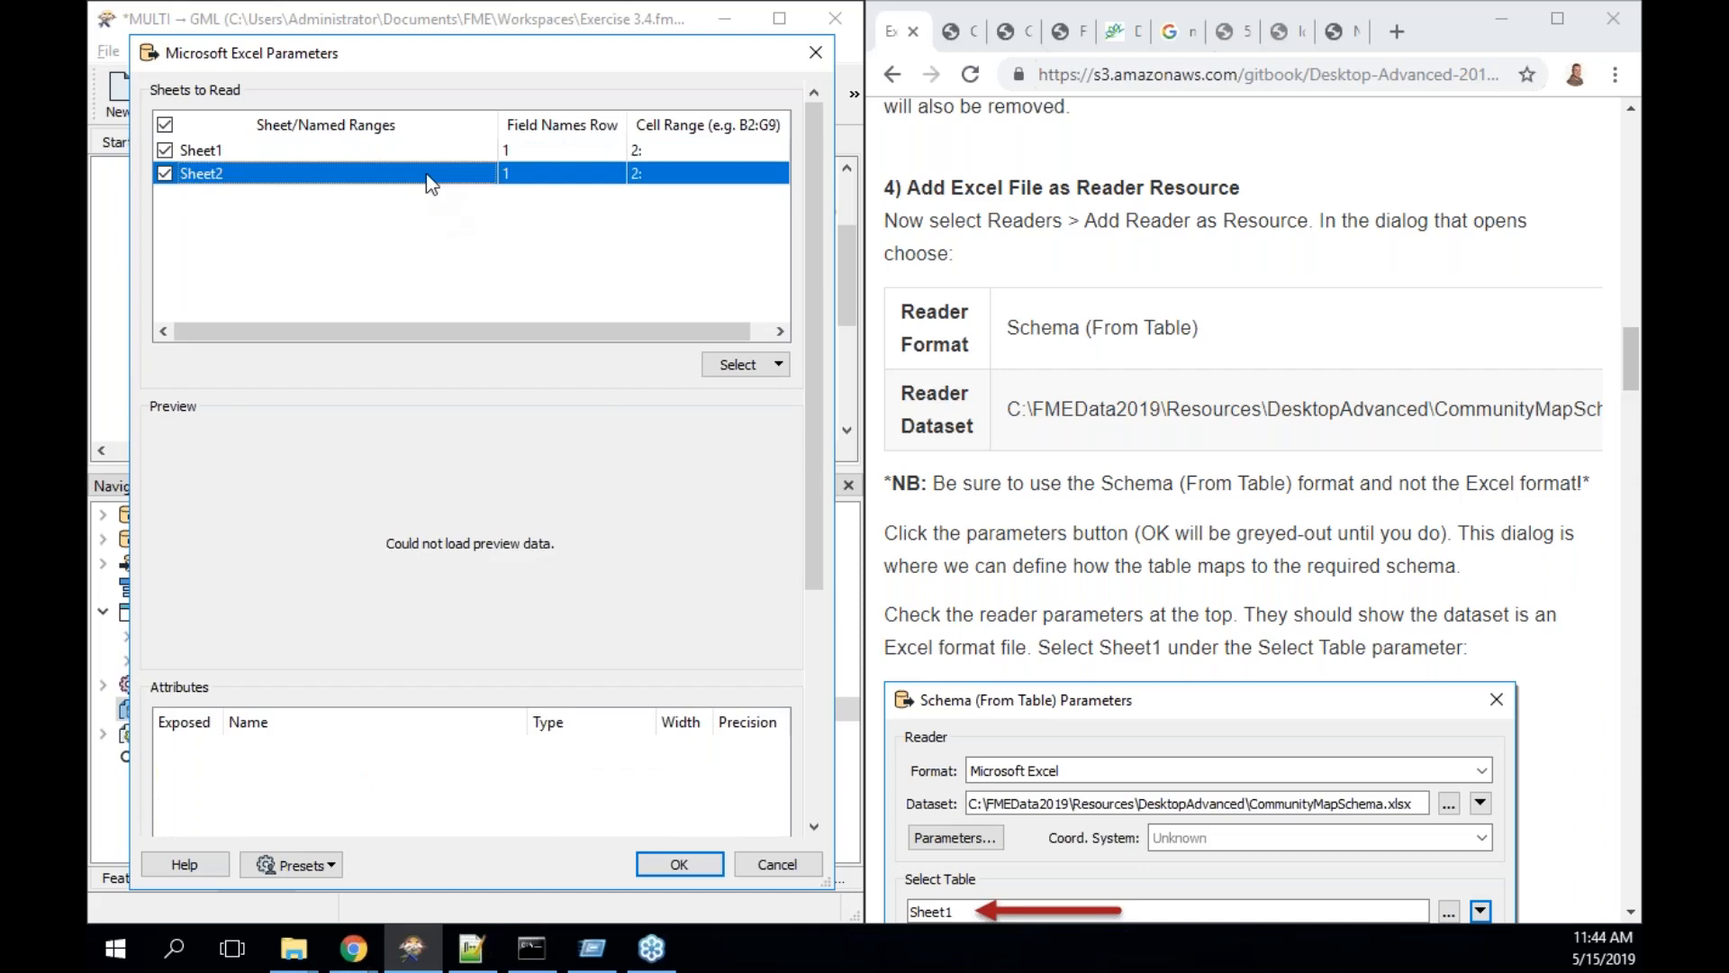
left_click(164, 173)
left_click(245, 153)
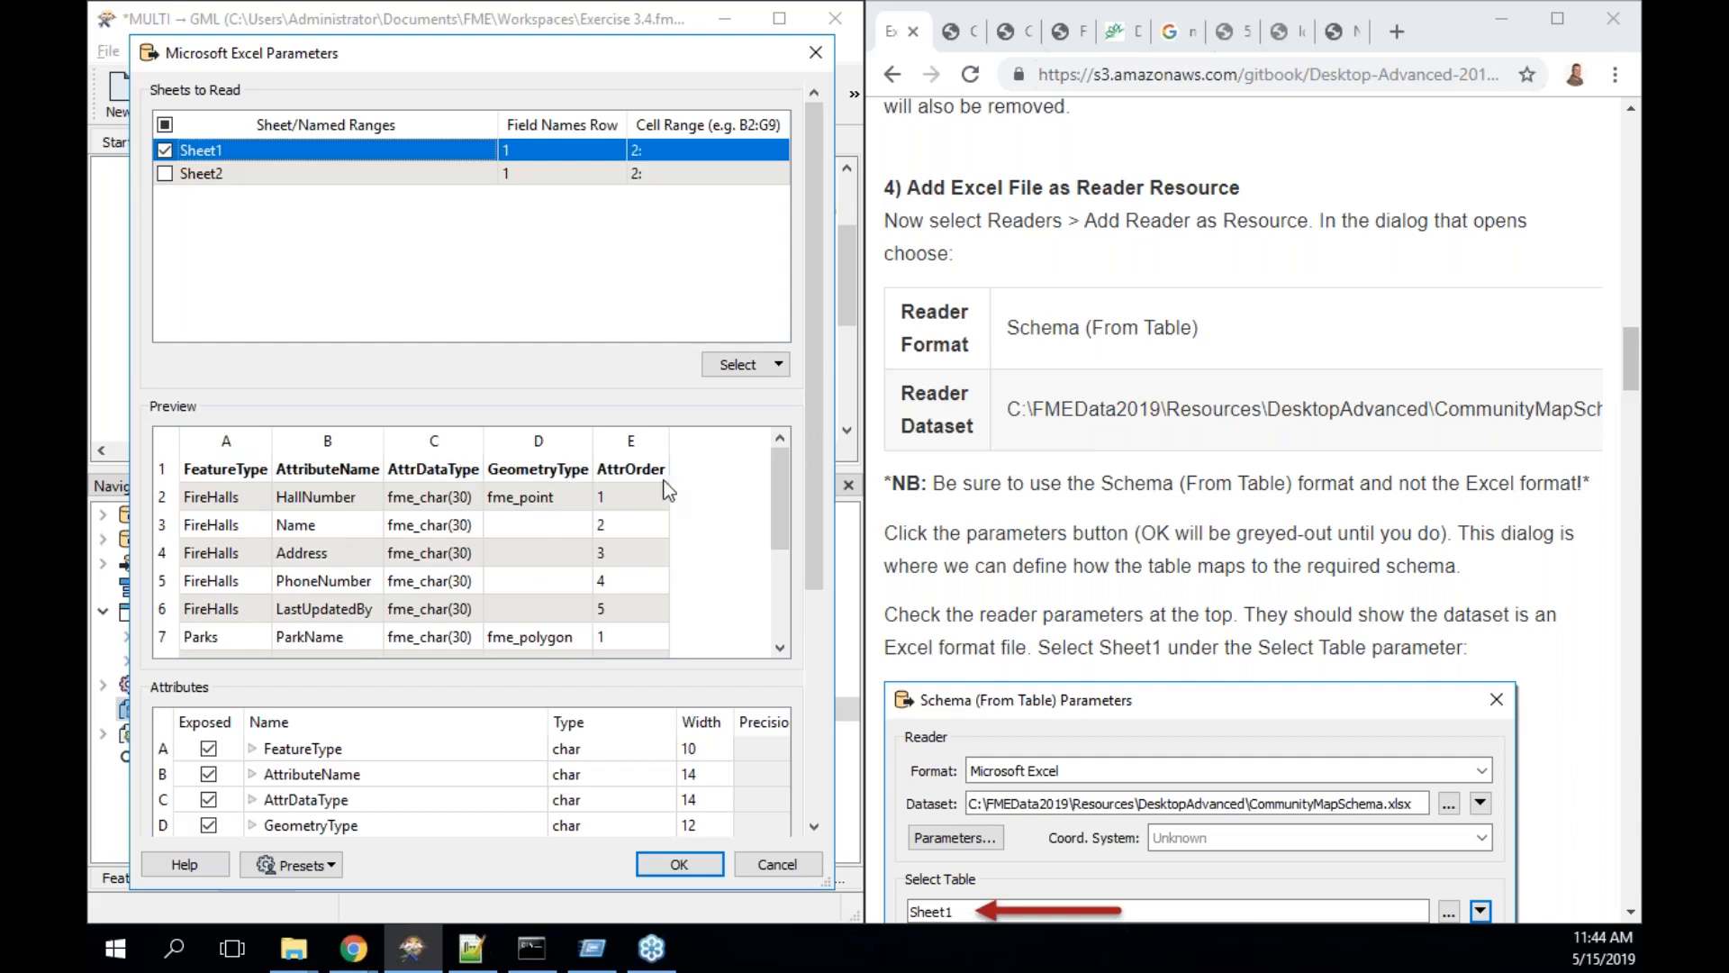
left_click(697, 866)
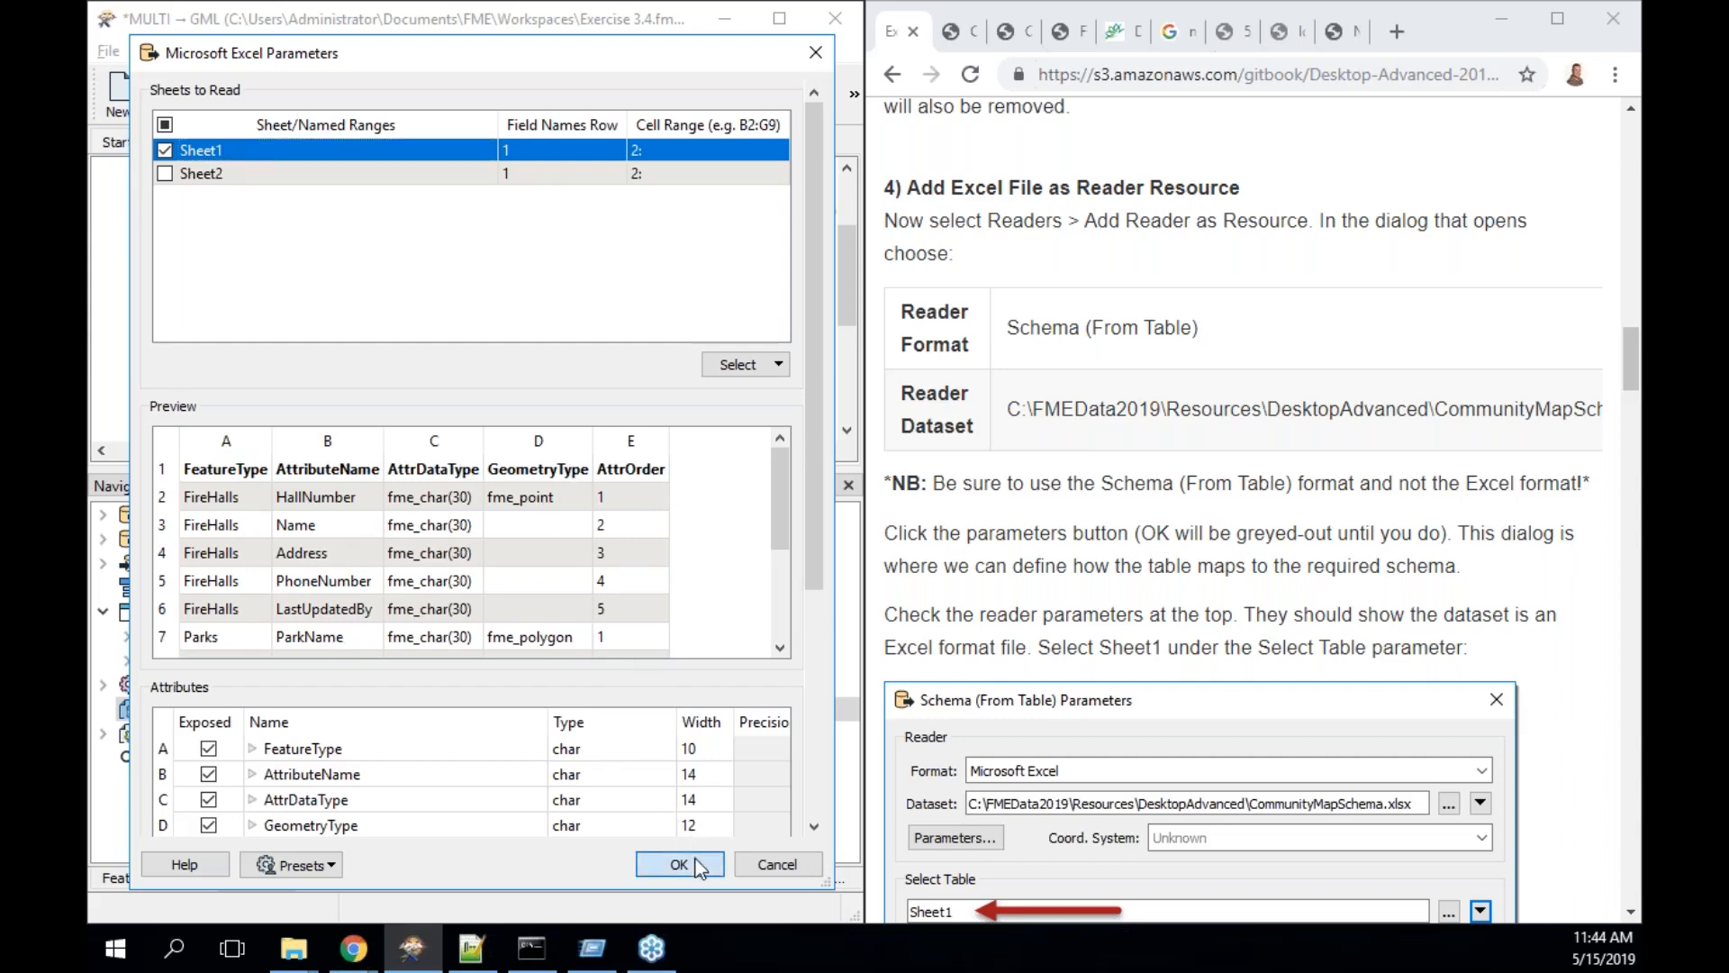
- Choose Sheet1 as the schema table
scroll(1338, 611, "down", 3)
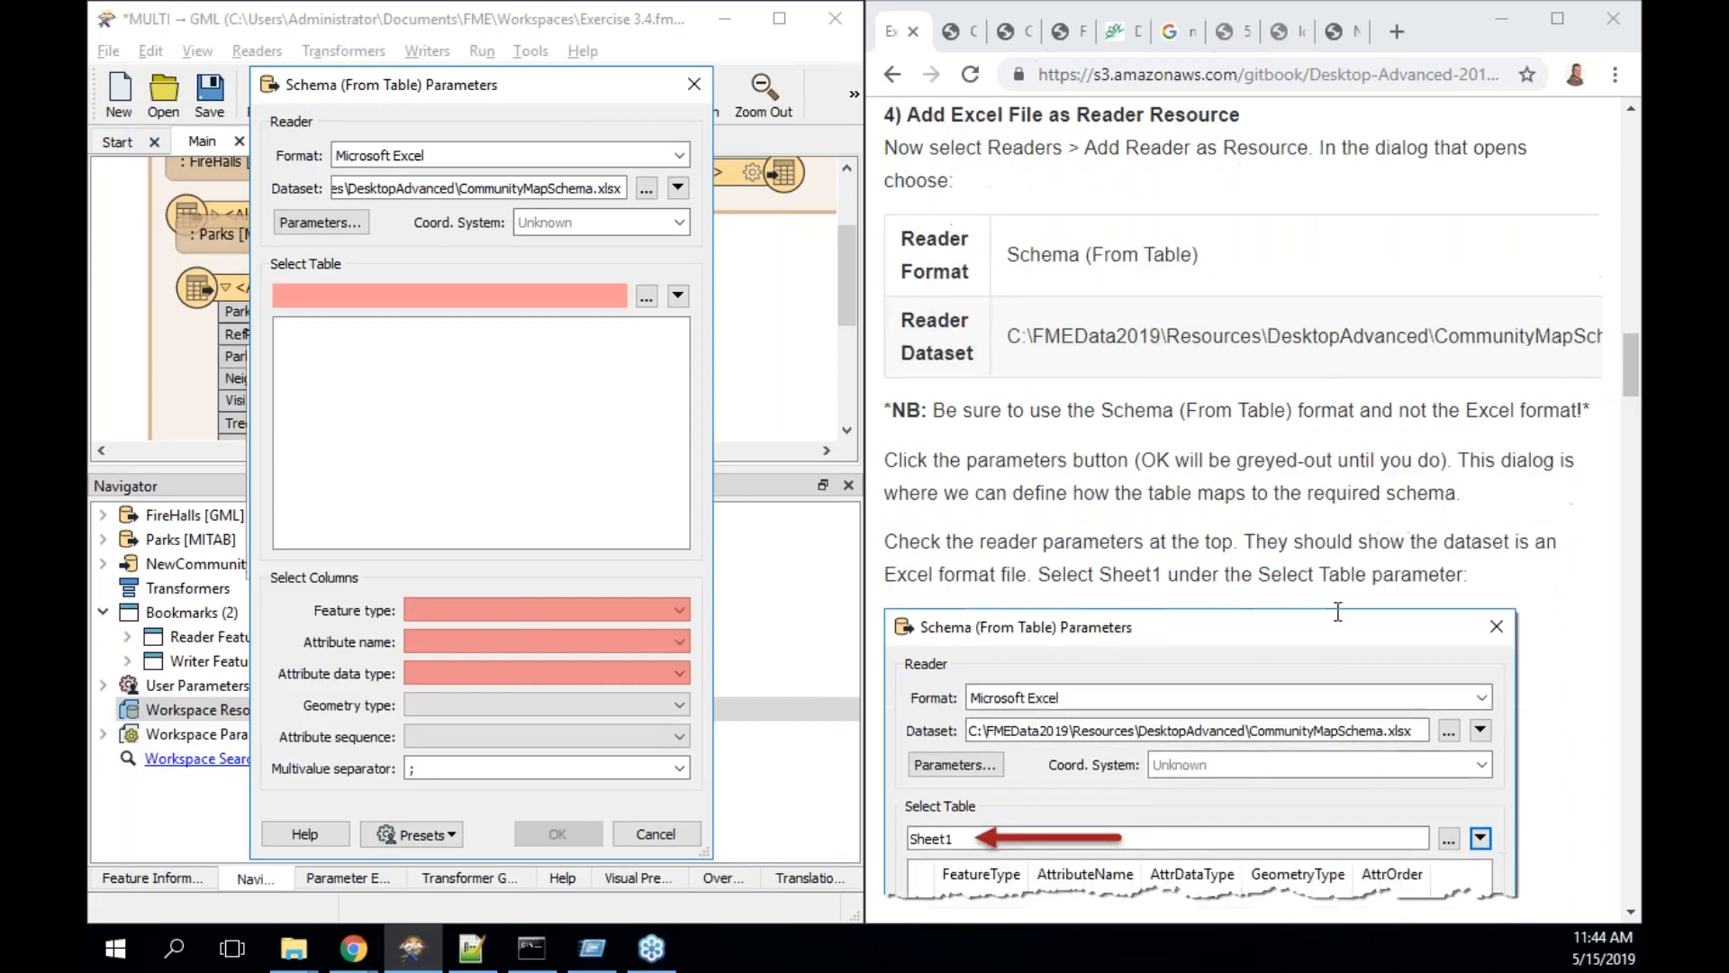
scroll(1338, 612, "down", 1)
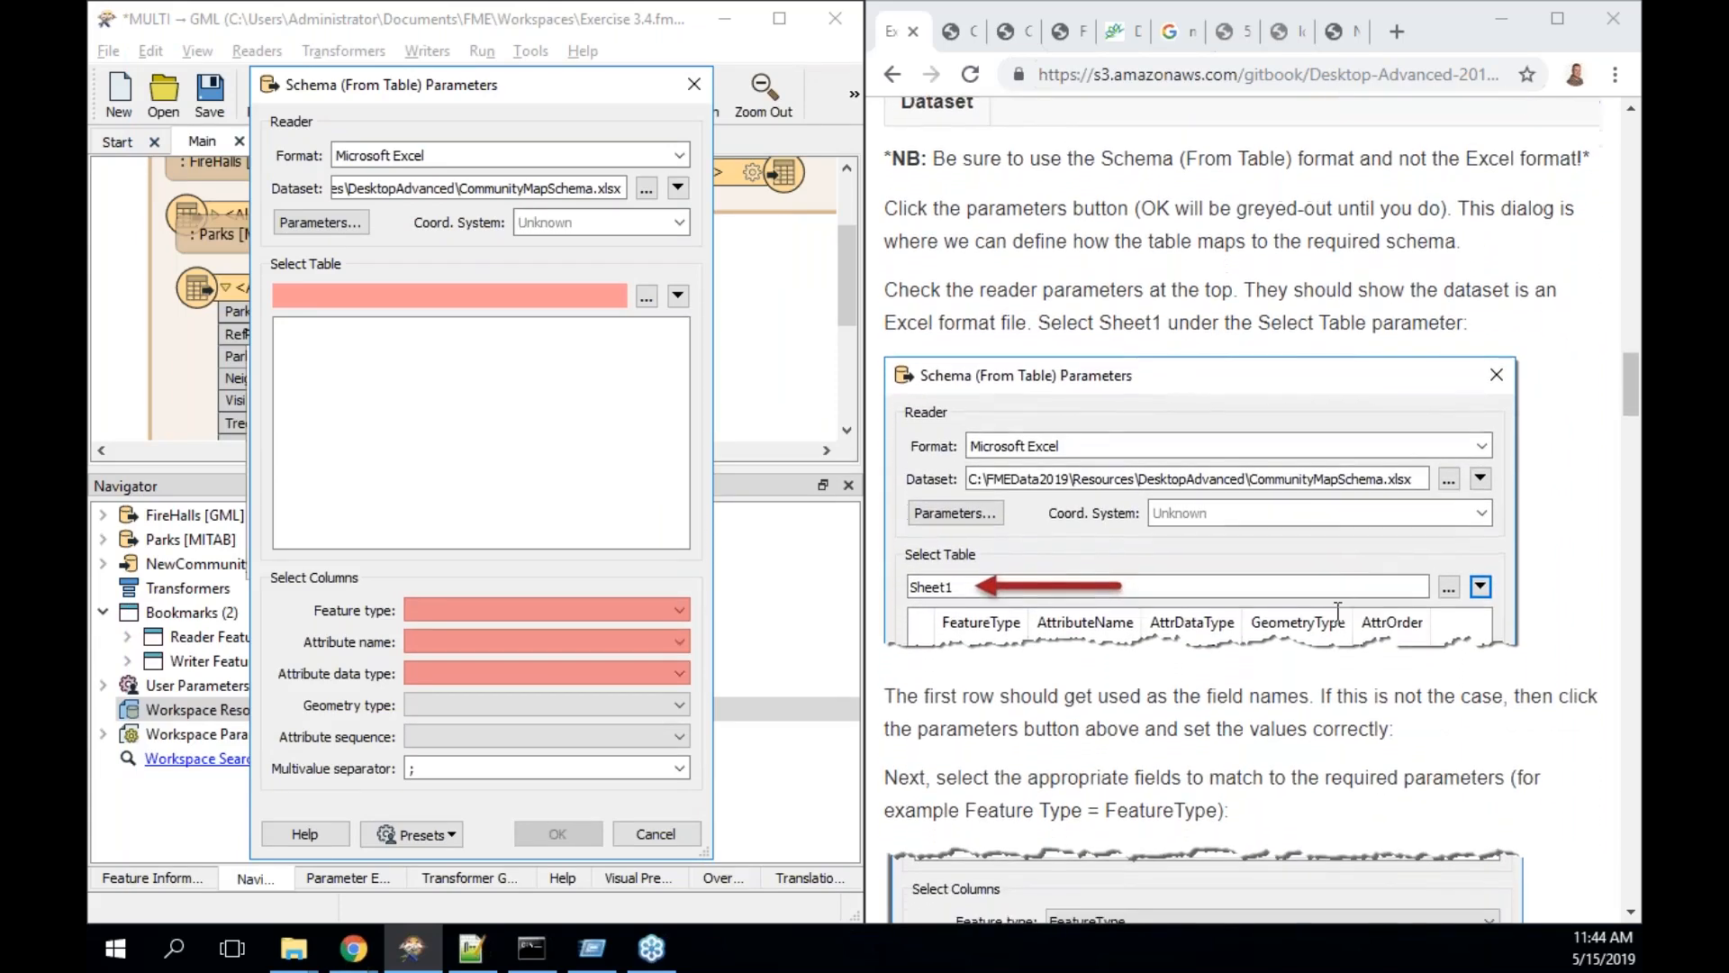
left_click(647, 296)
left_click(414, 343)
left_click(521, 616)
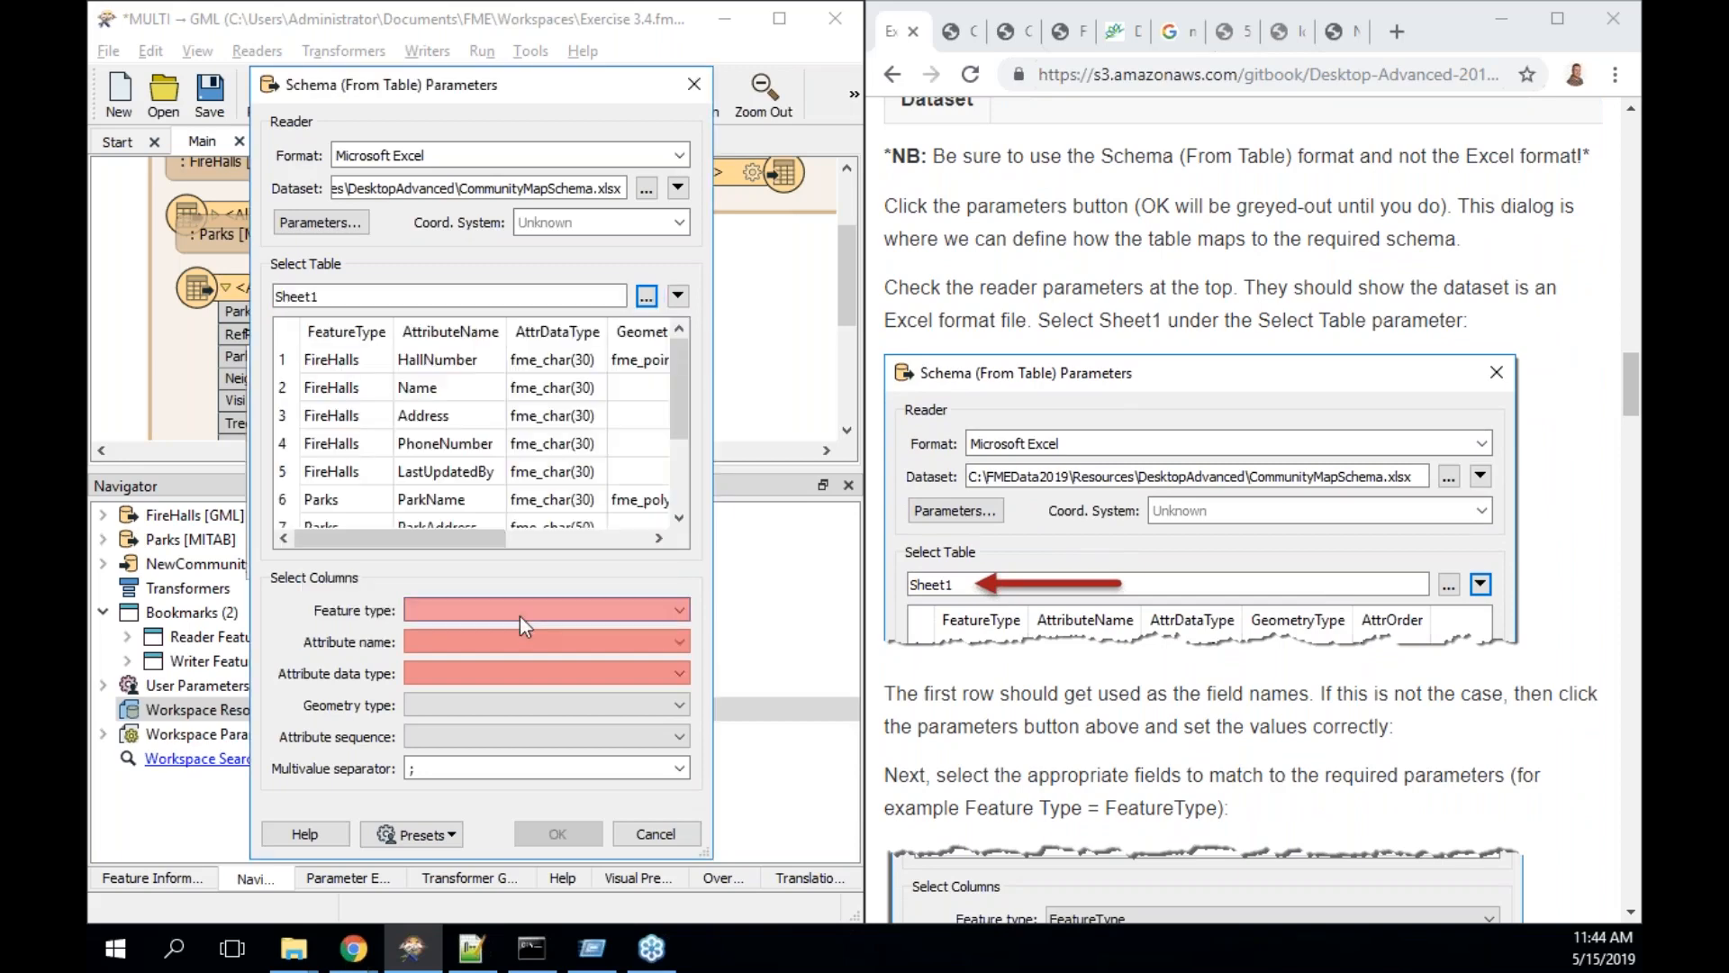
scroll(922, 635, "down", 3)
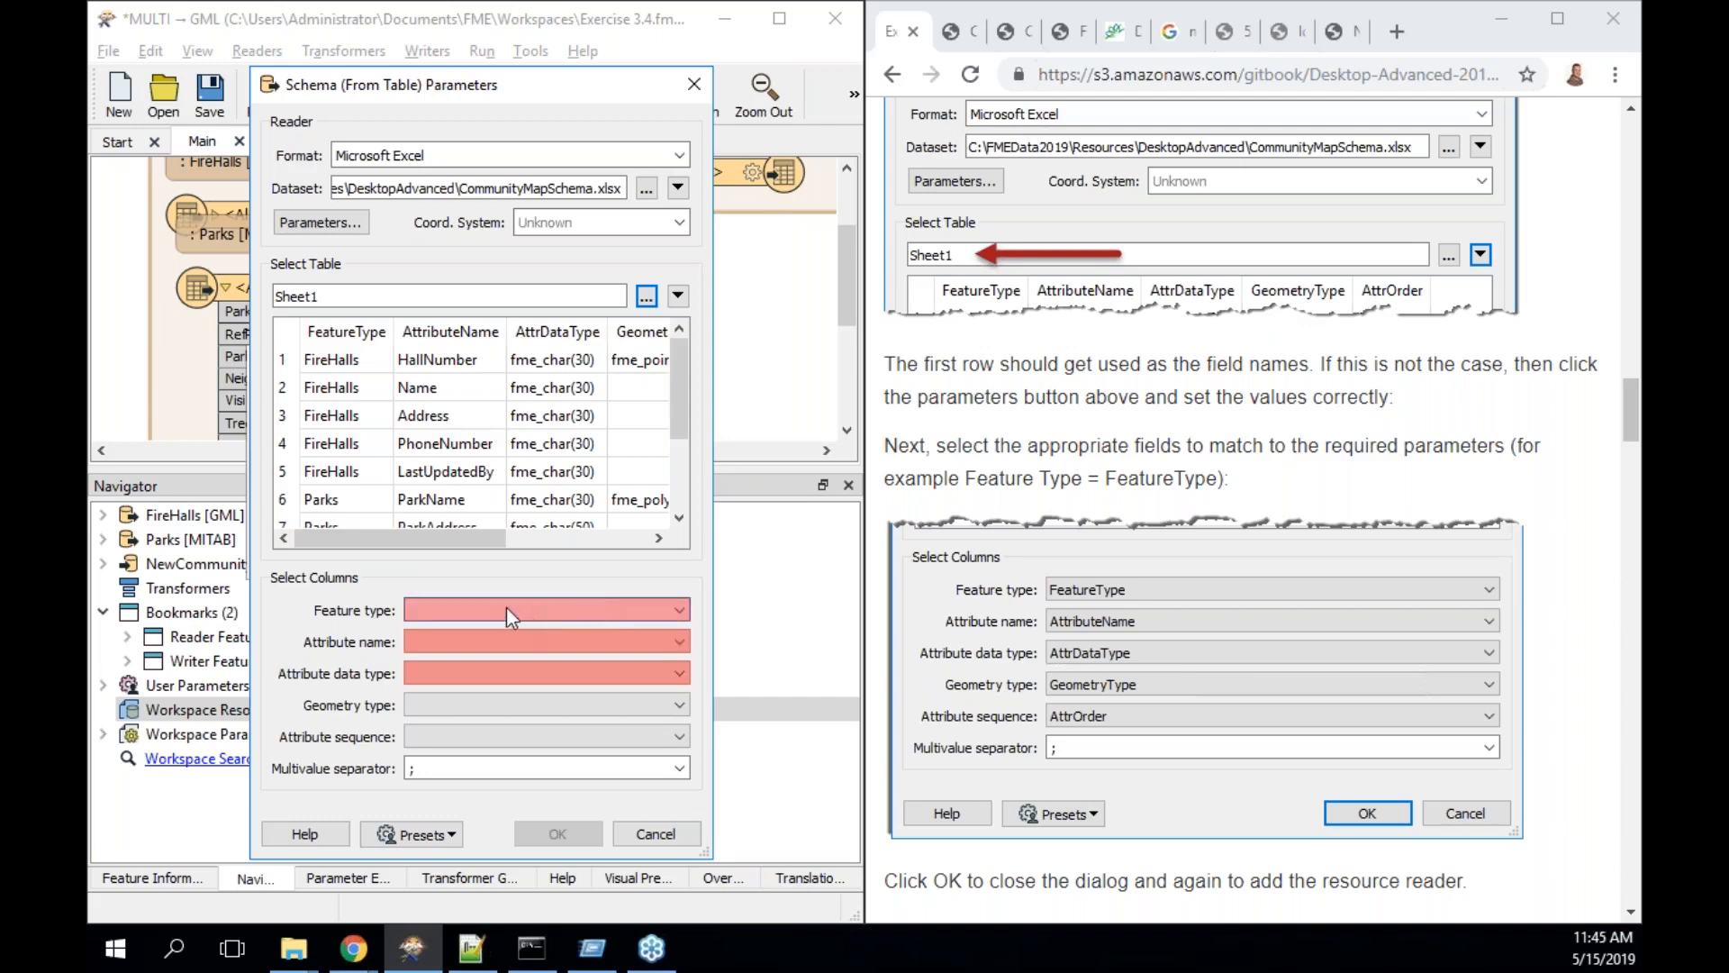
- Map the schema columns to FeatureType, AttributeName, AttrDataType, GeometryType and AttrOrder
left_click(435, 612)
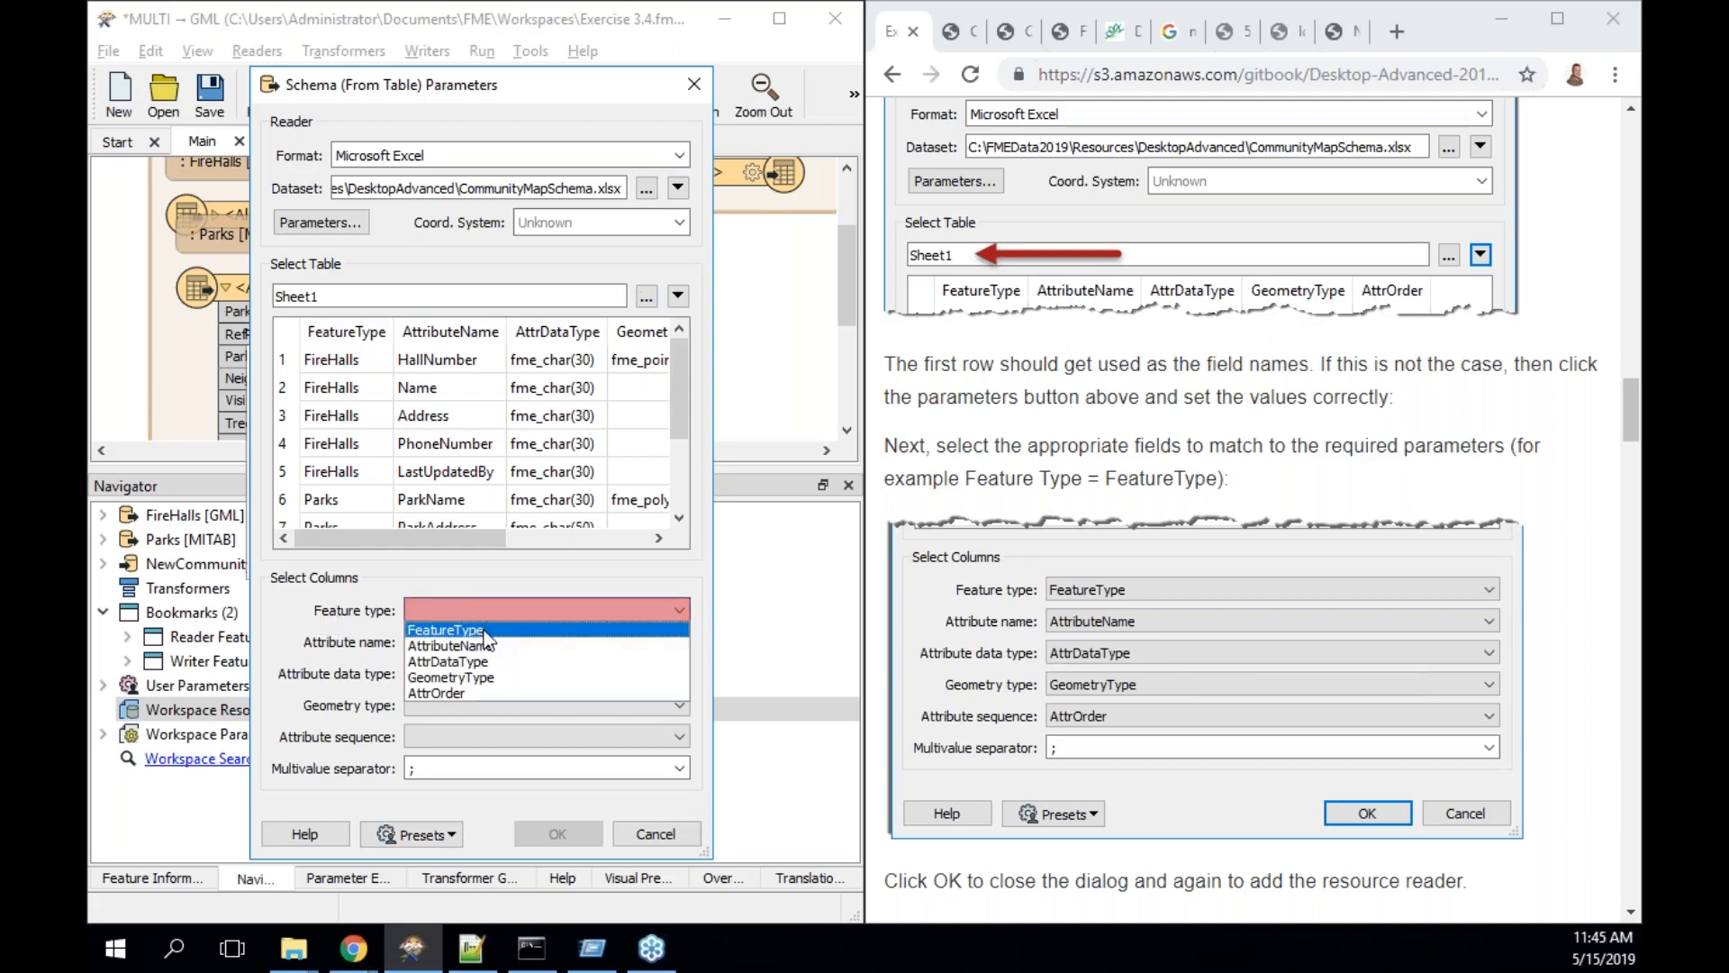
left_click(483, 630)
left_click(459, 639)
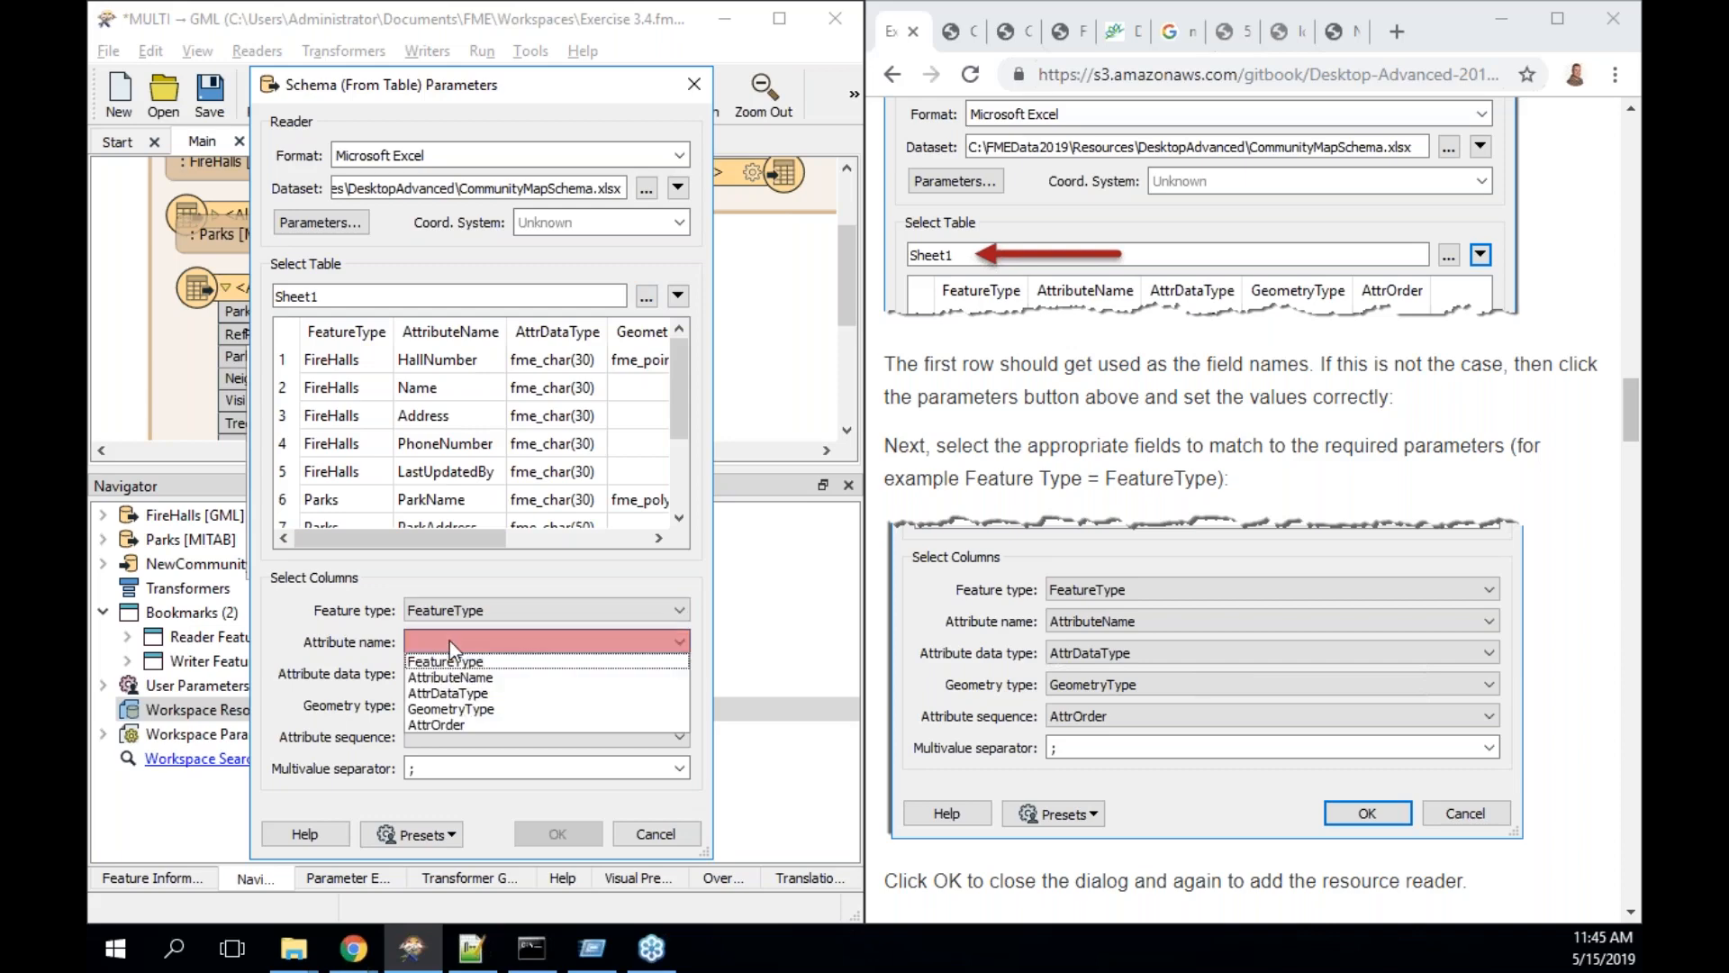
left_click(494, 678)
left_click(494, 677)
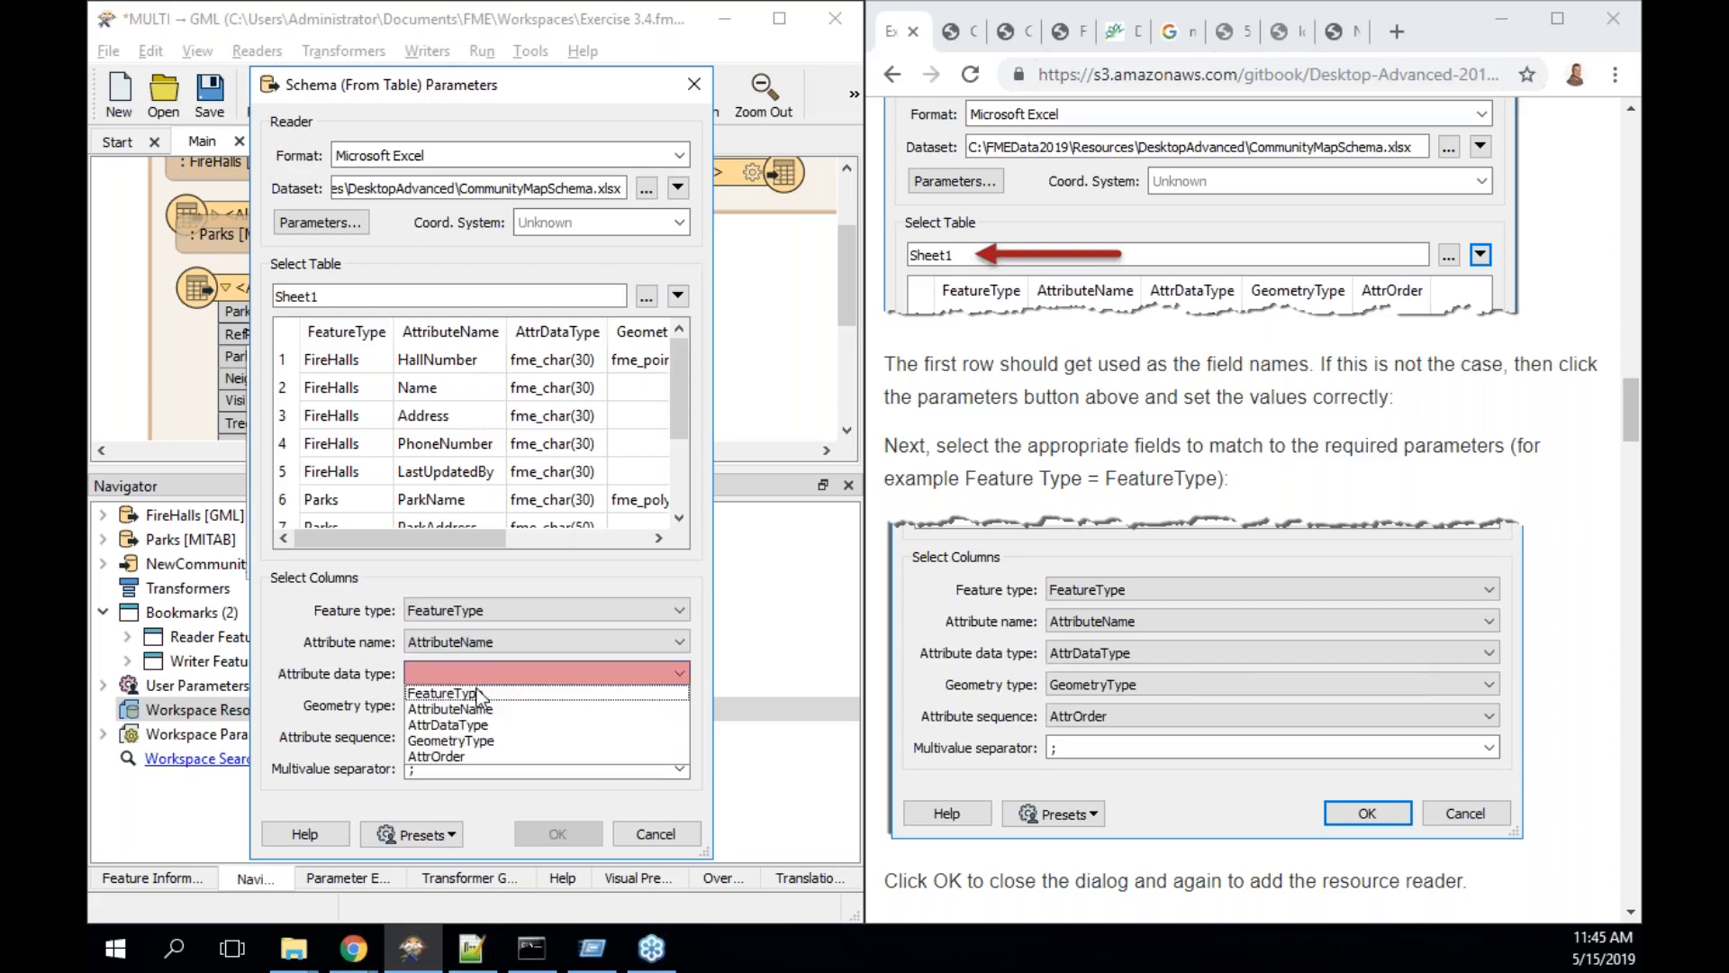
left_click(487, 726)
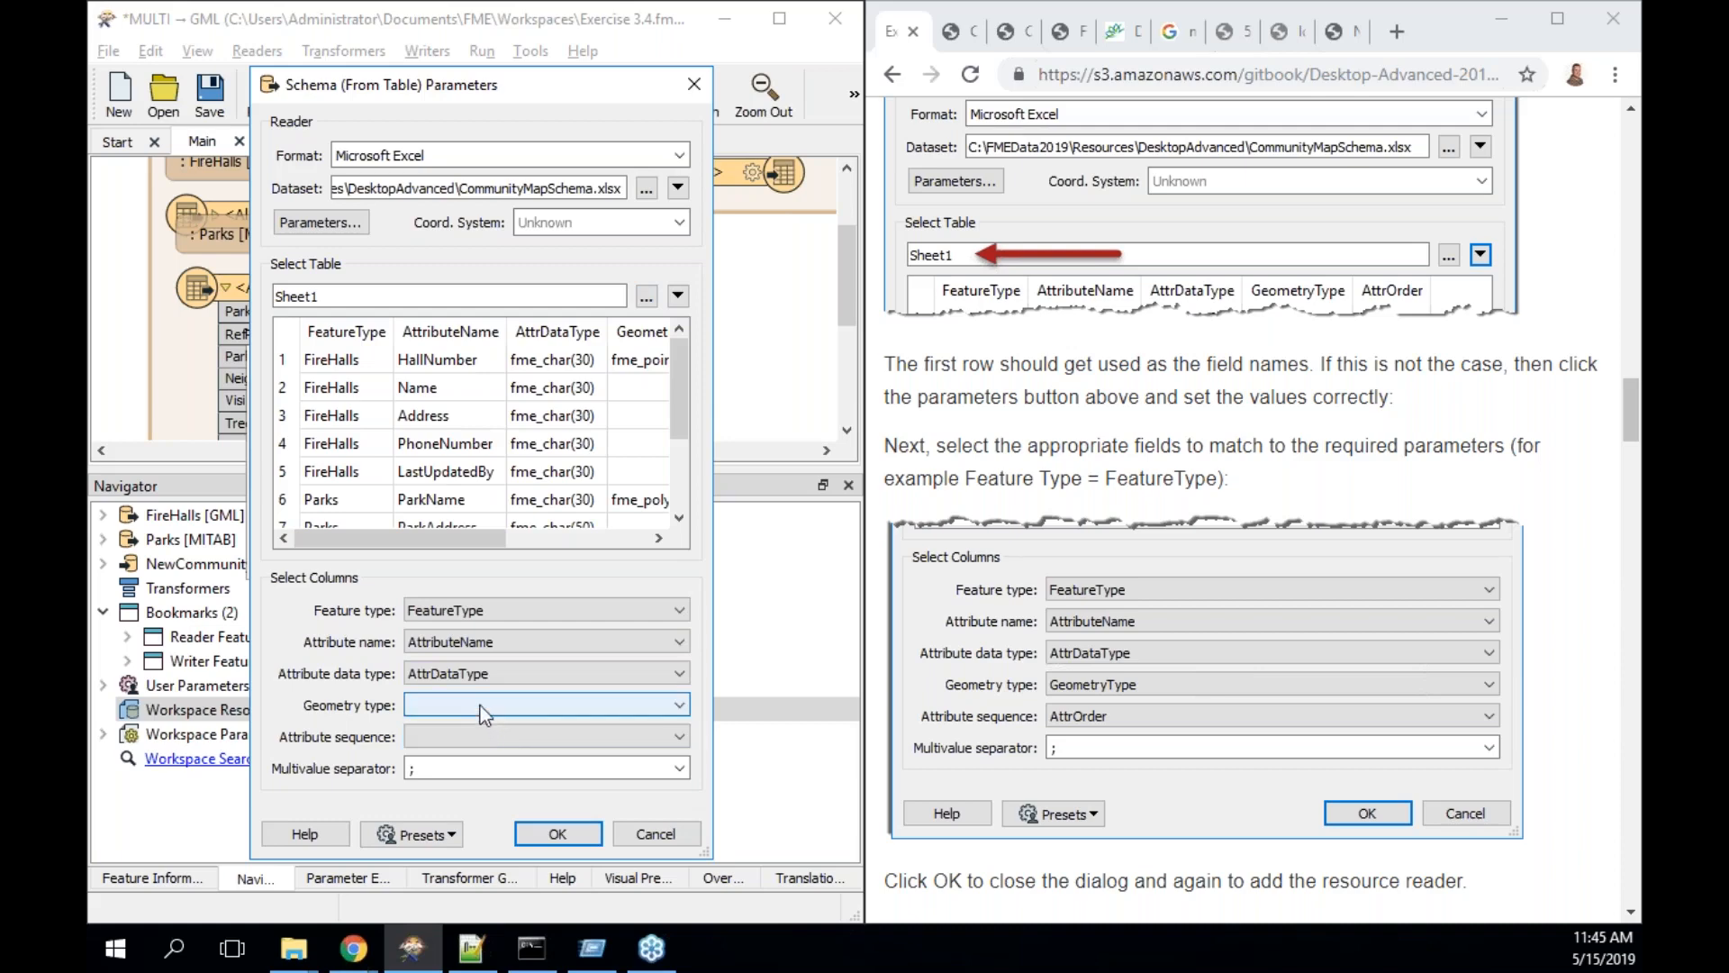
left_click(478, 703)
left_click(492, 790)
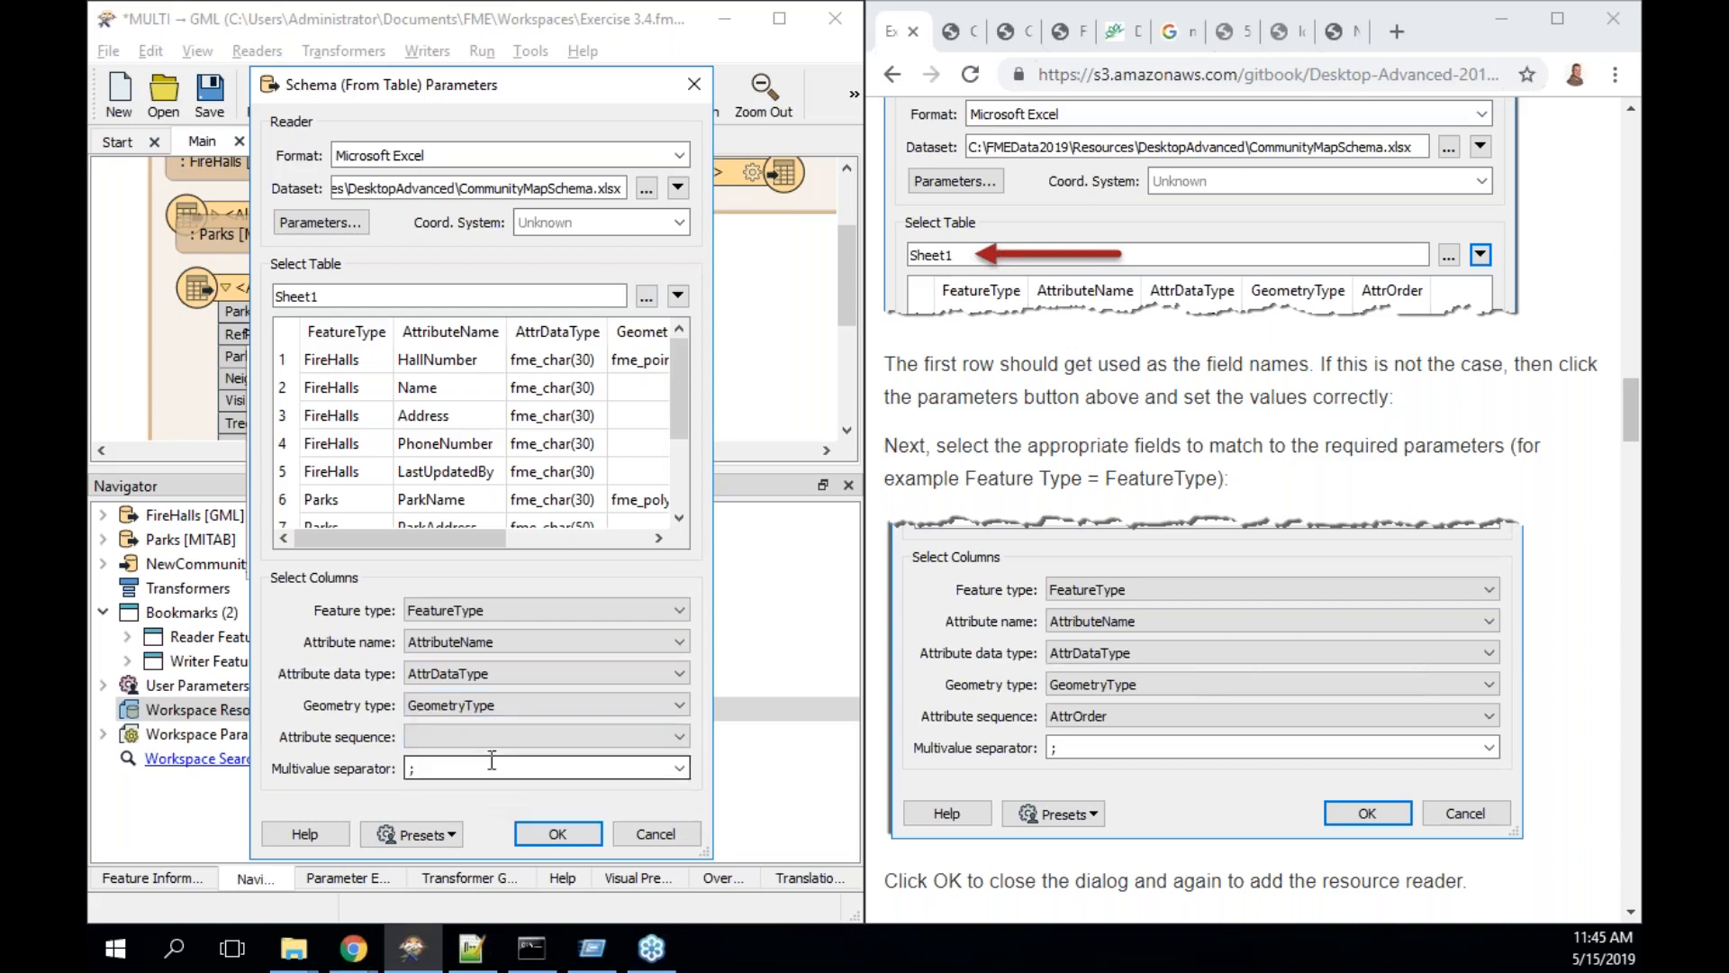
left_click(483, 737)
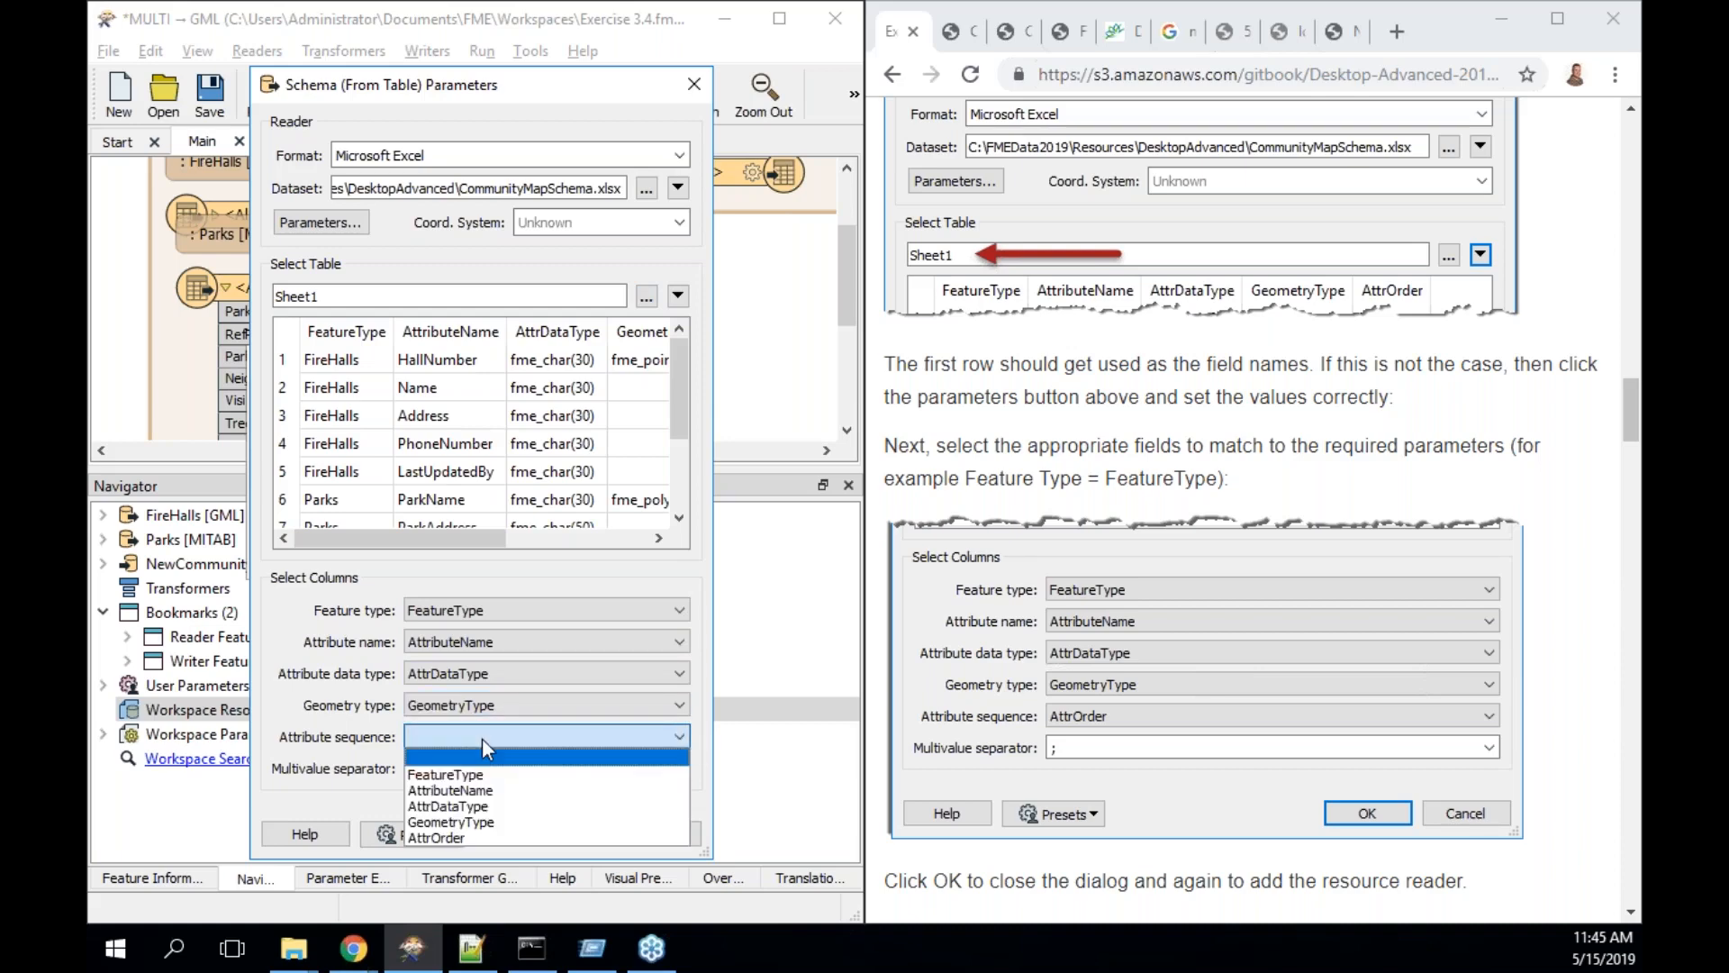
left_click(466, 838)
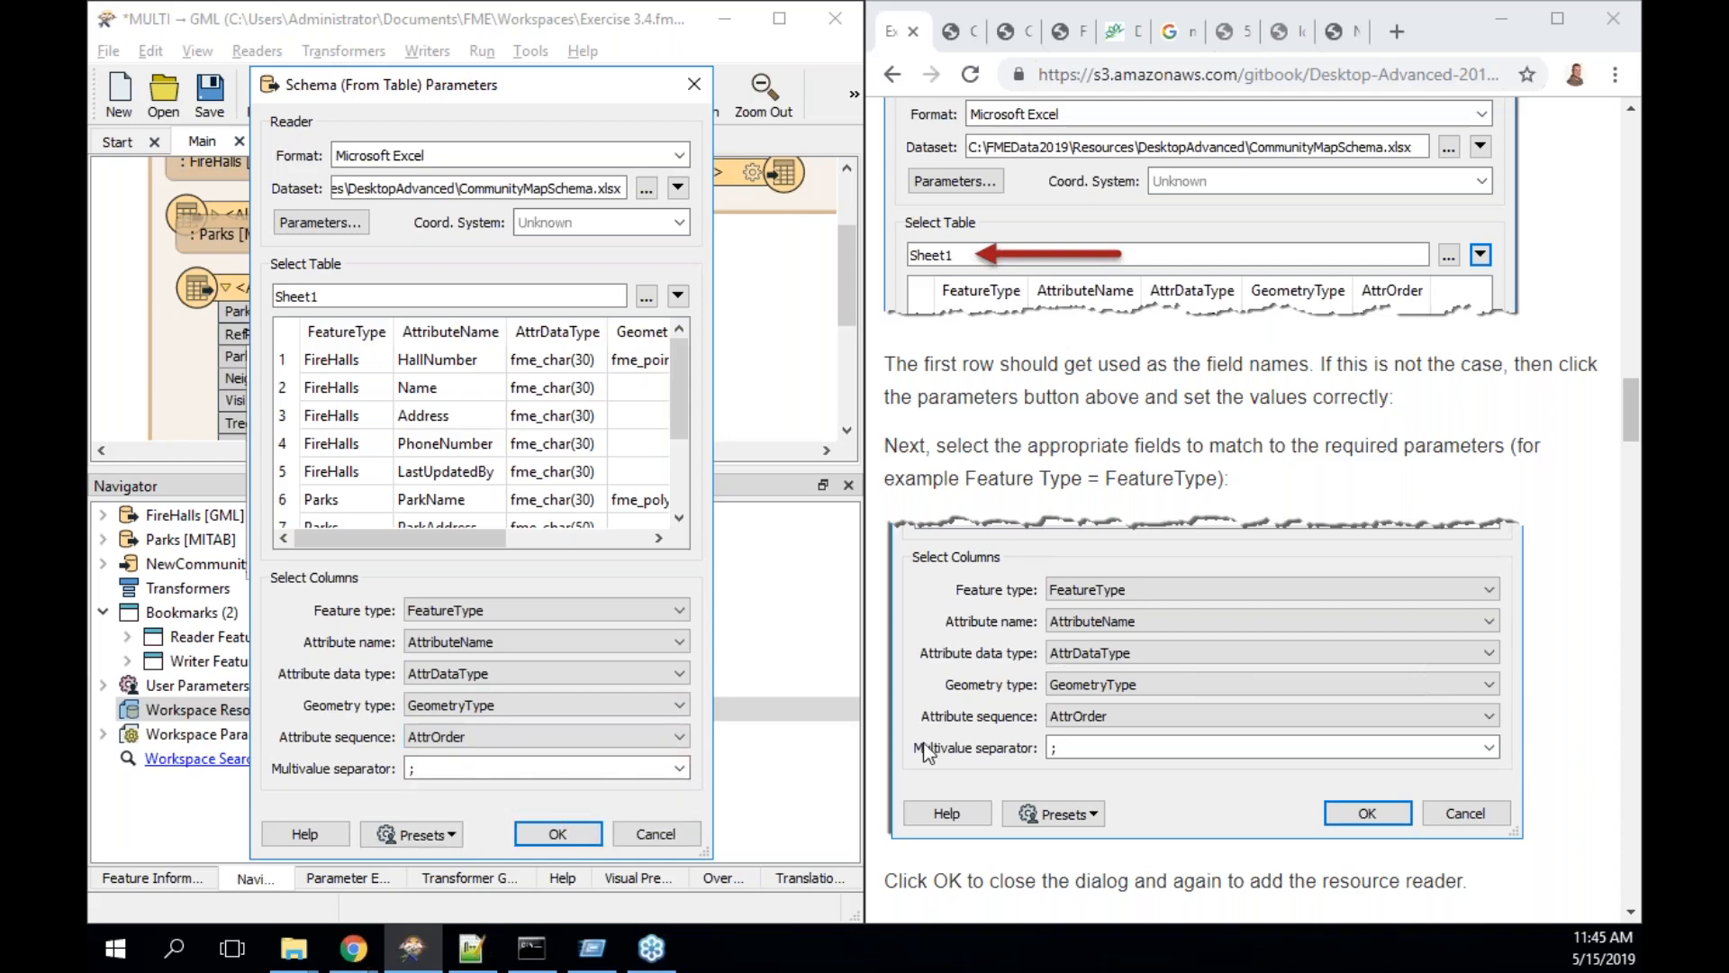
scroll(924, 752, "down", 3)
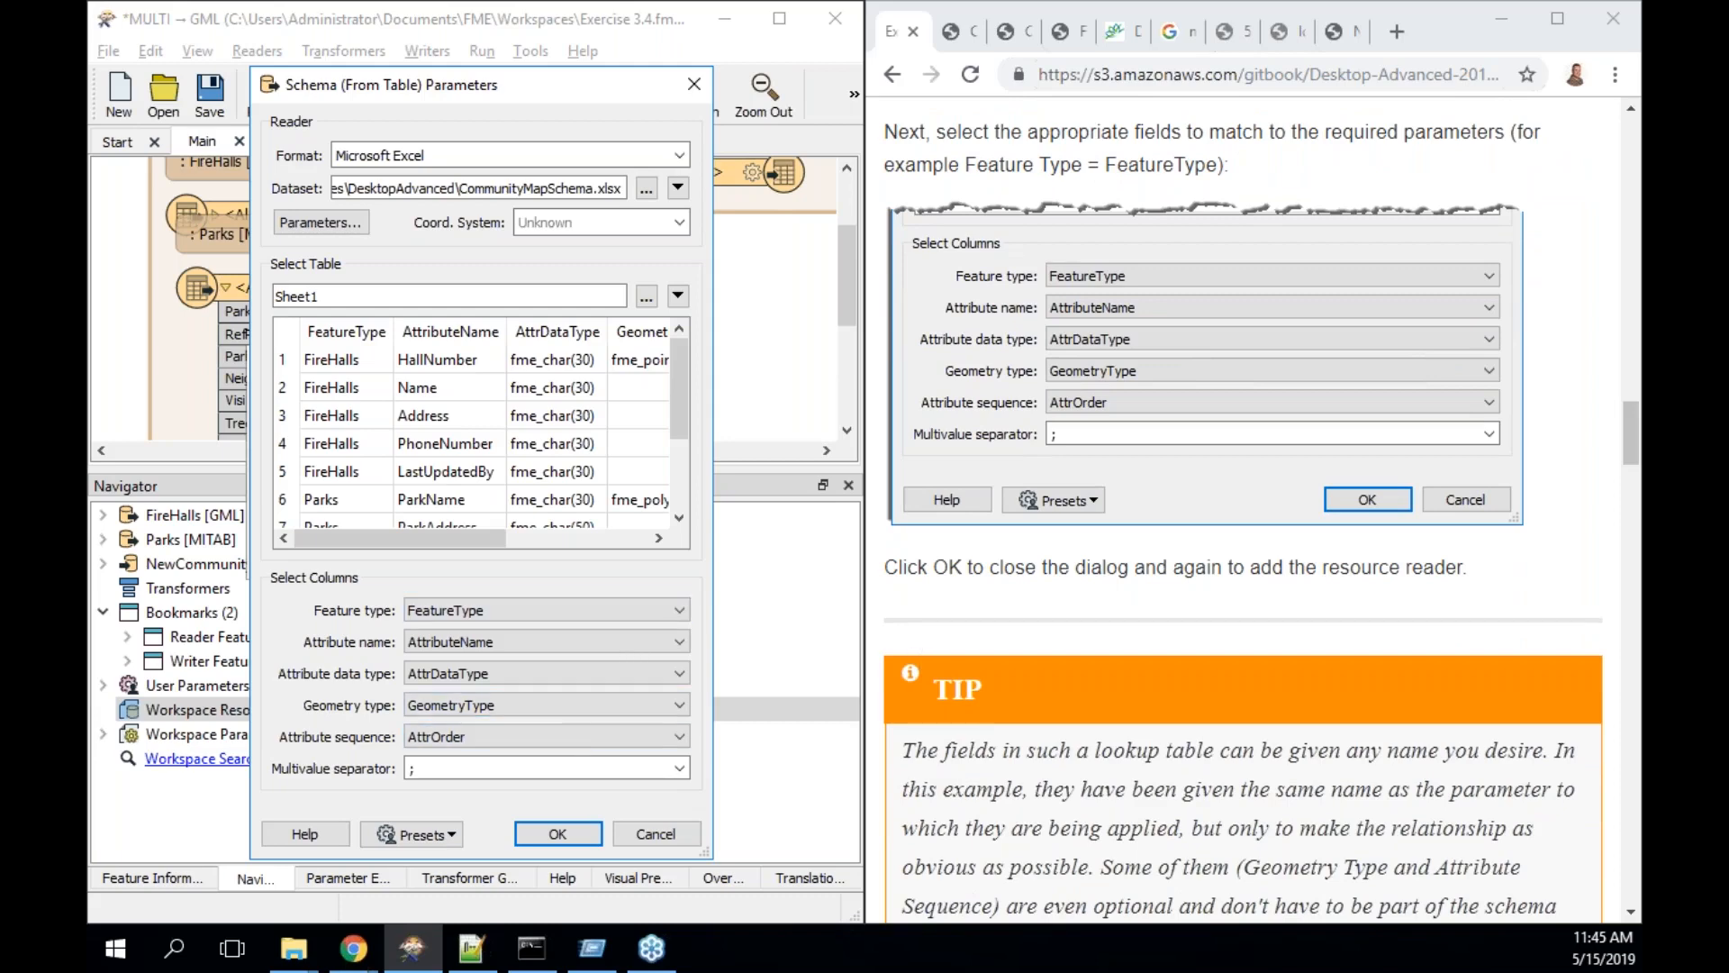
left_click(560, 832)
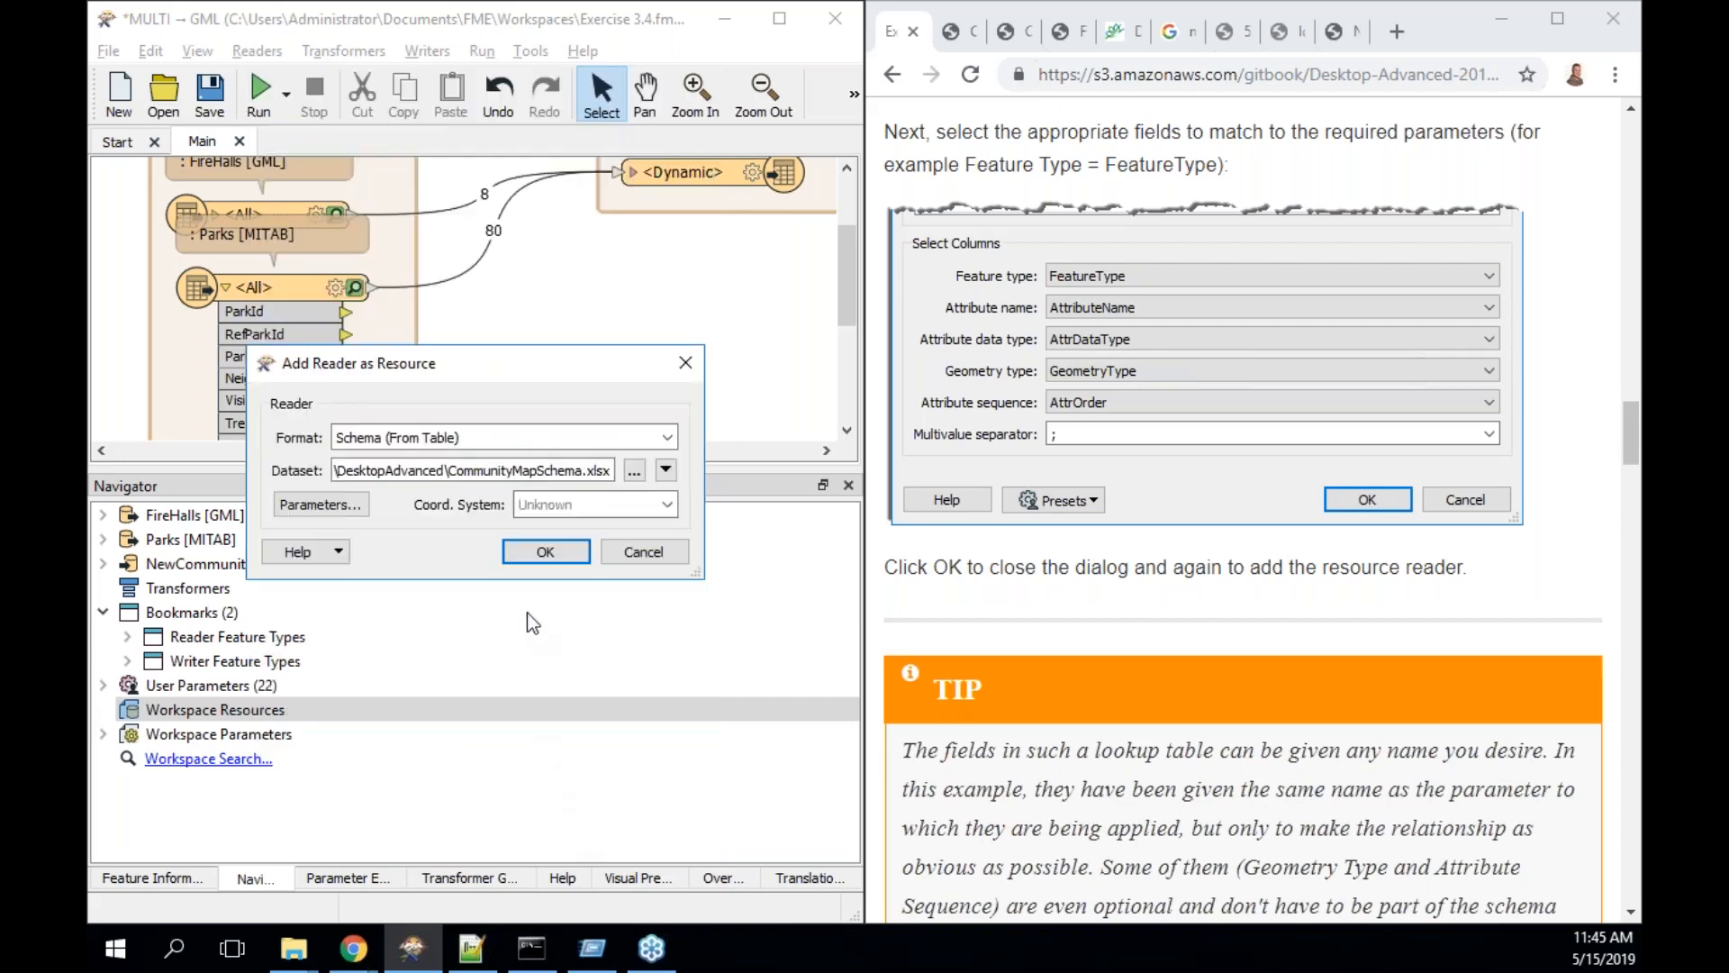
left_click(538, 553)
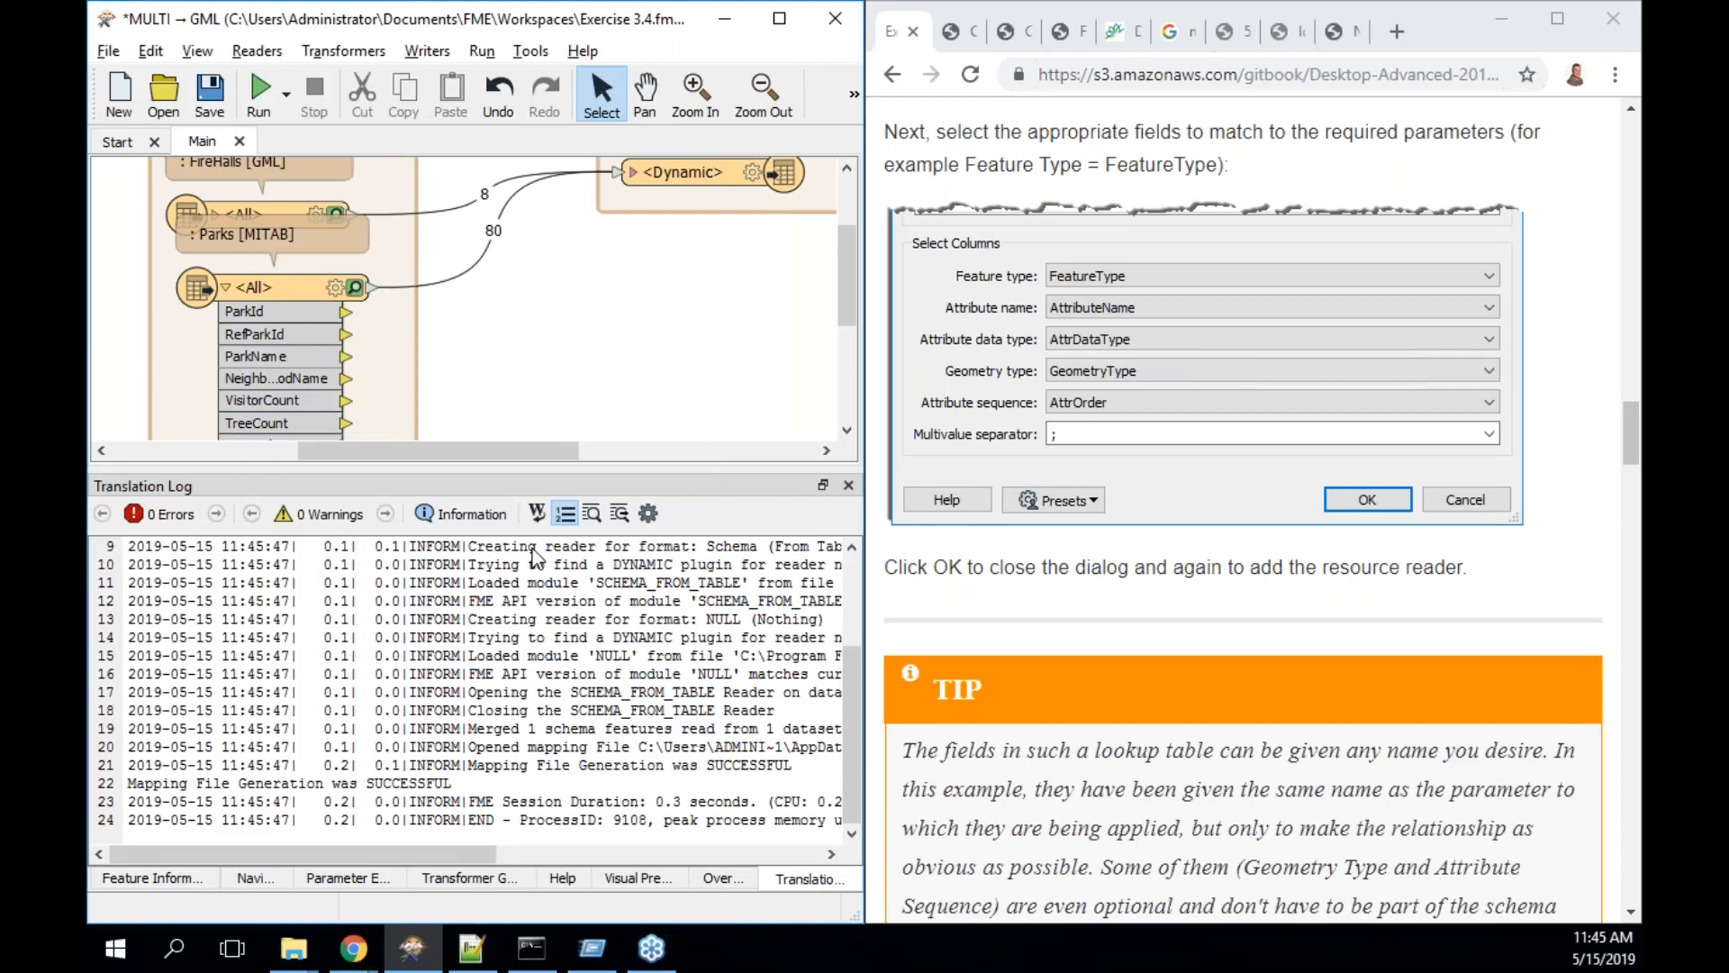
scroll(1104, 755, "down", 7)
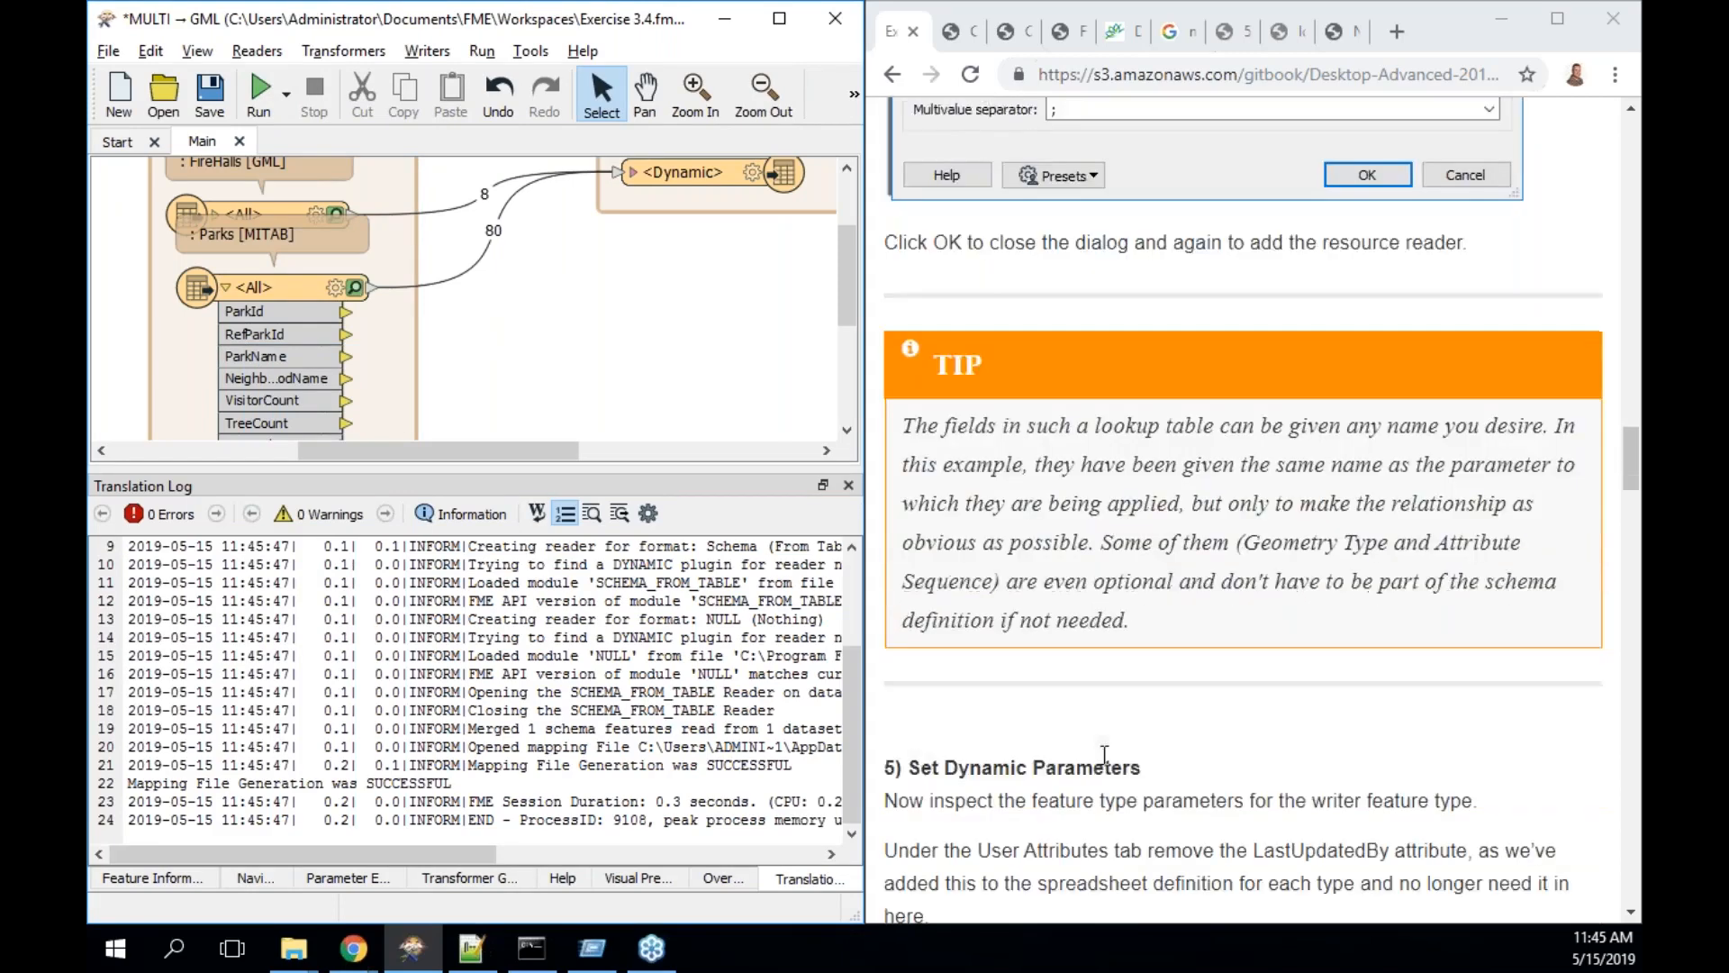
scroll(1104, 755, "down", 3)
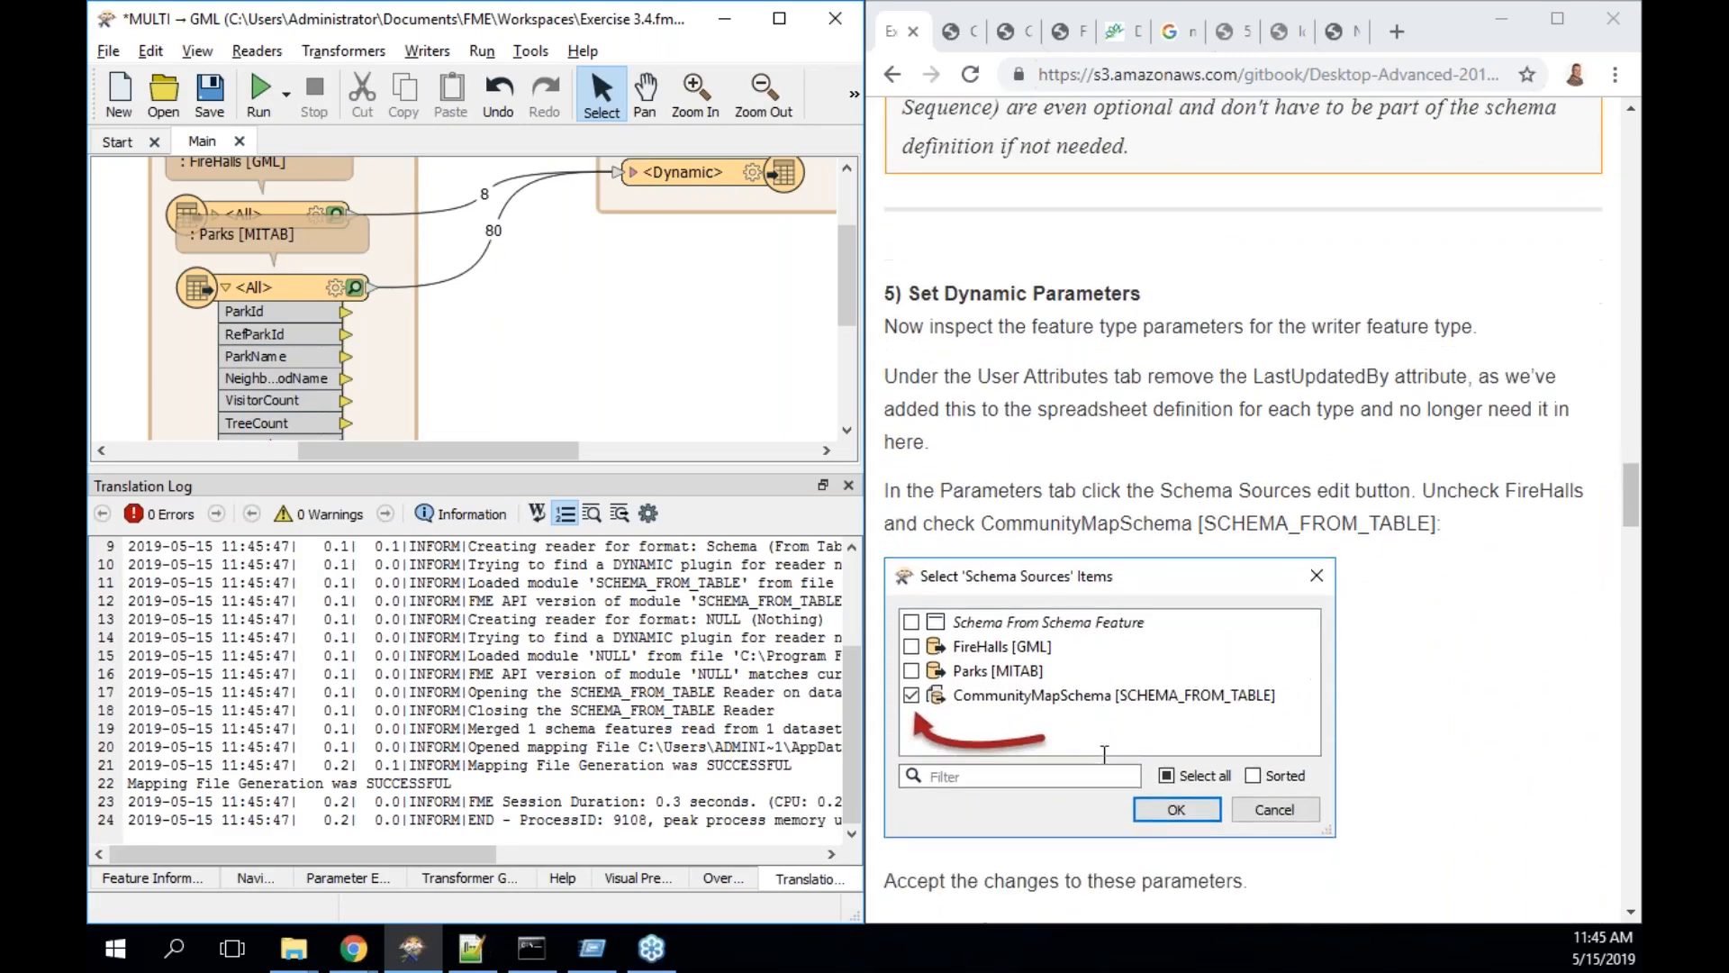
scroll(1104, 755, "down", 1)
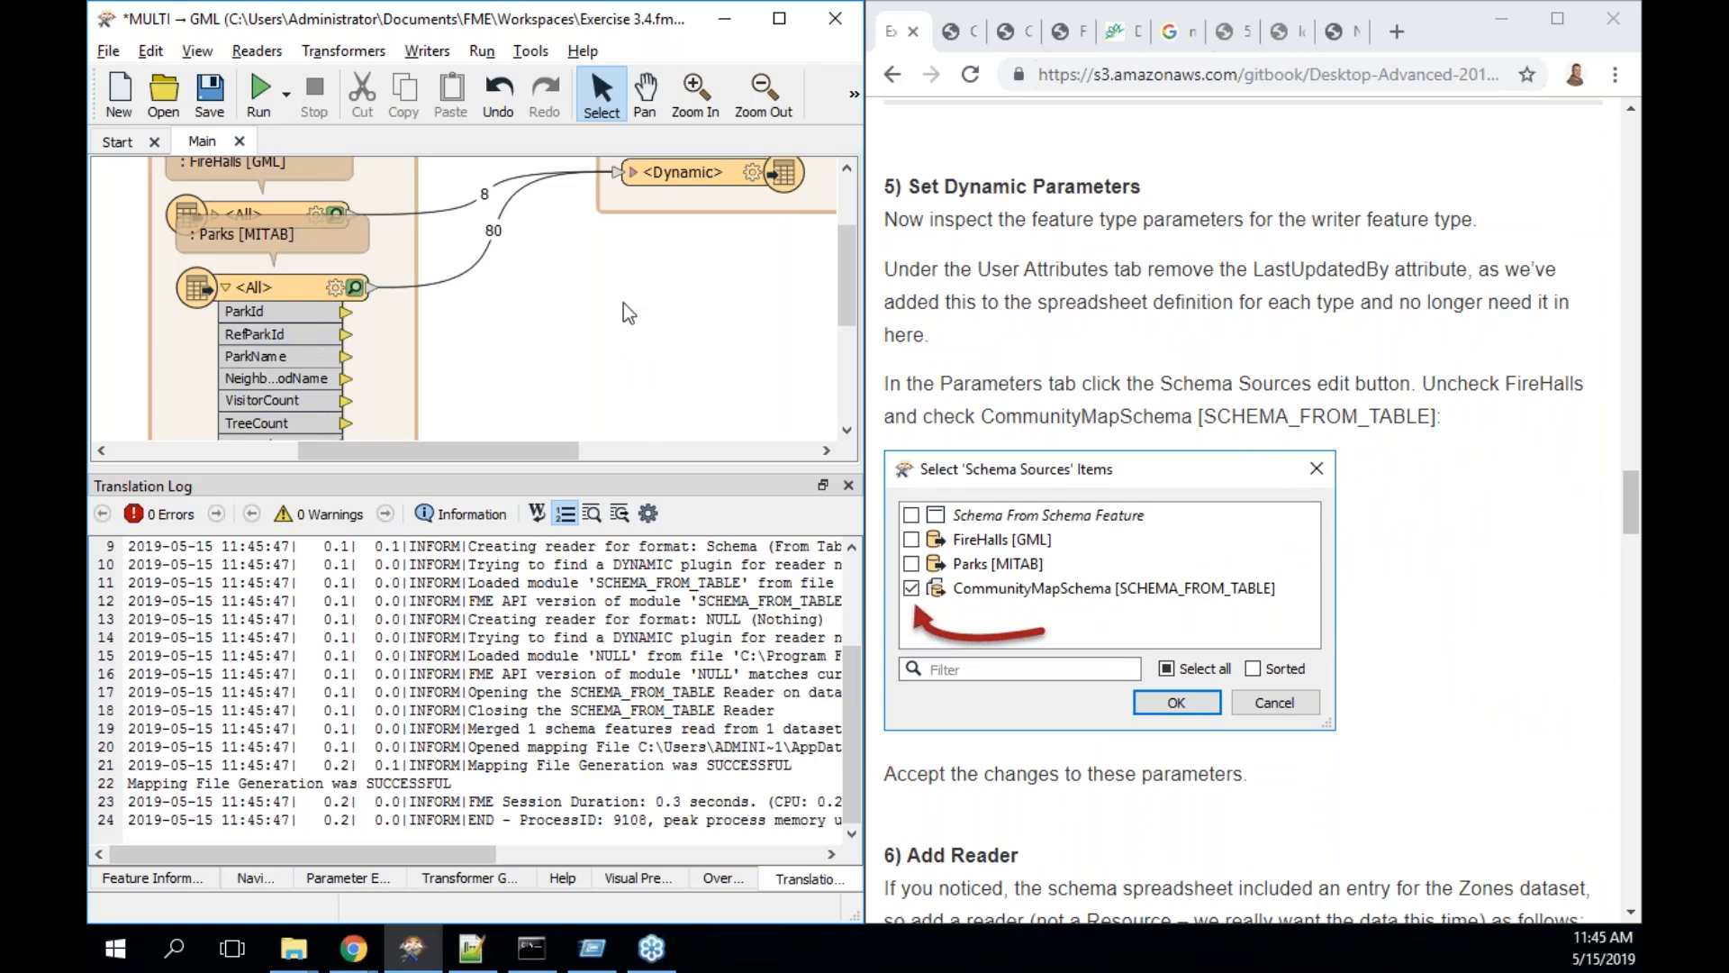
- In the <Dynamic> writer feature type, swap schema source FireHalls [GML] for CommunityMapSchema
double_click(711, 171)
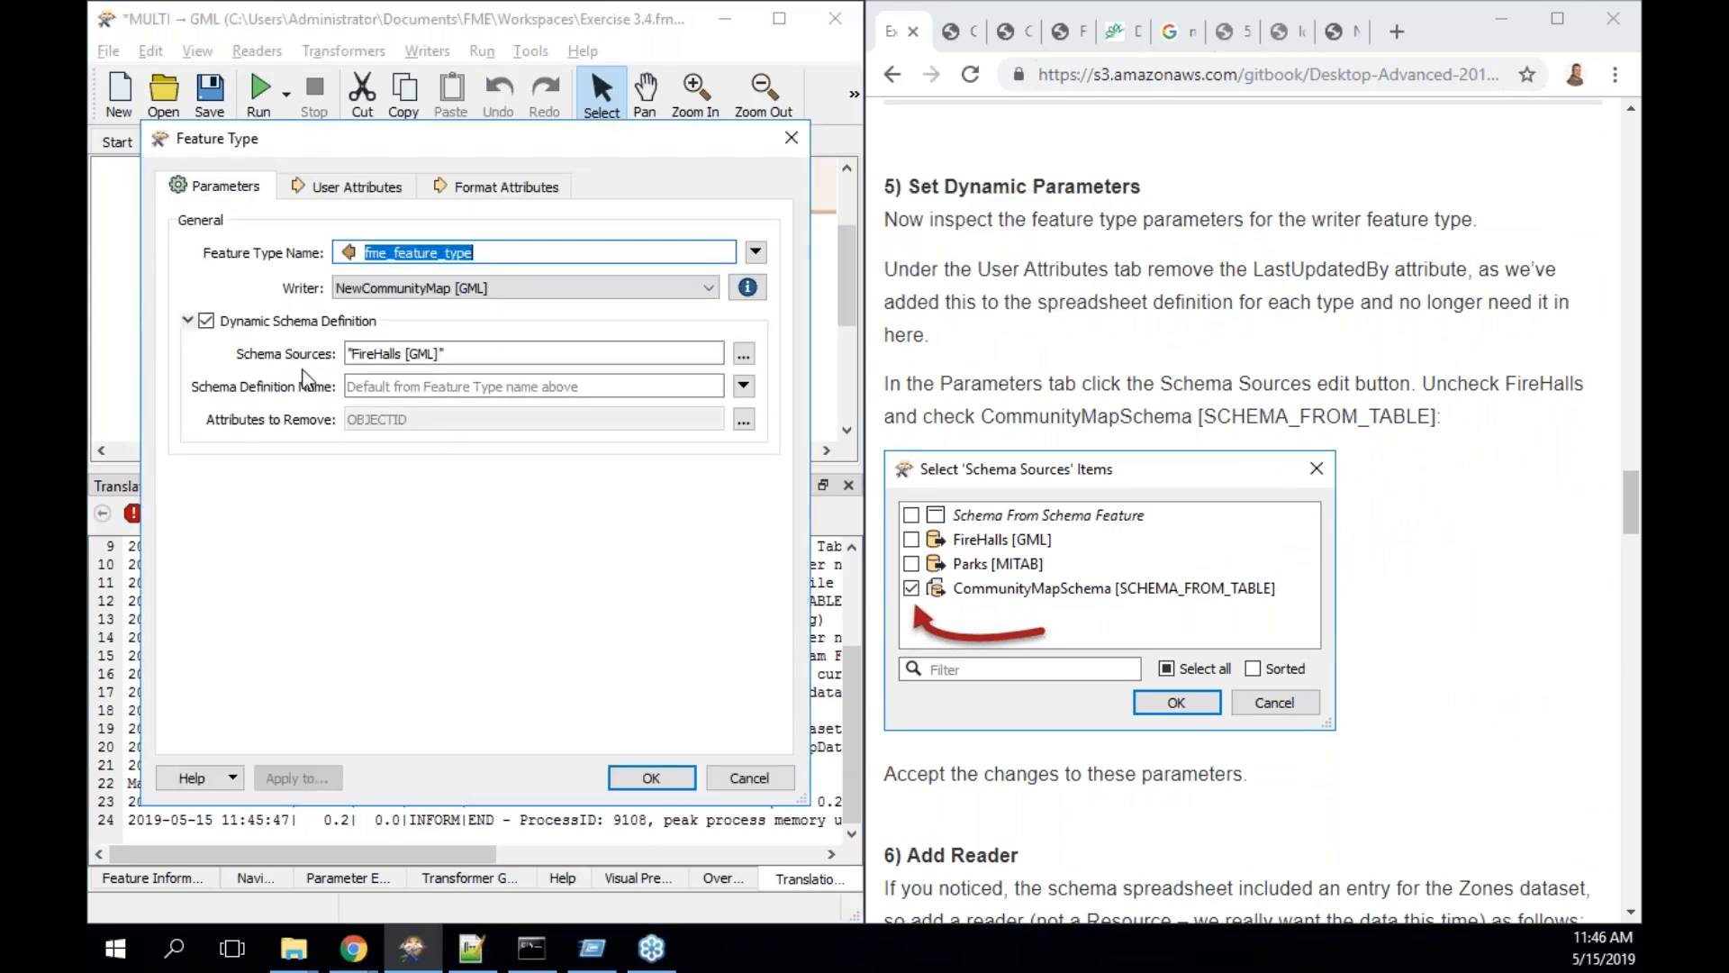
left_click(744, 354)
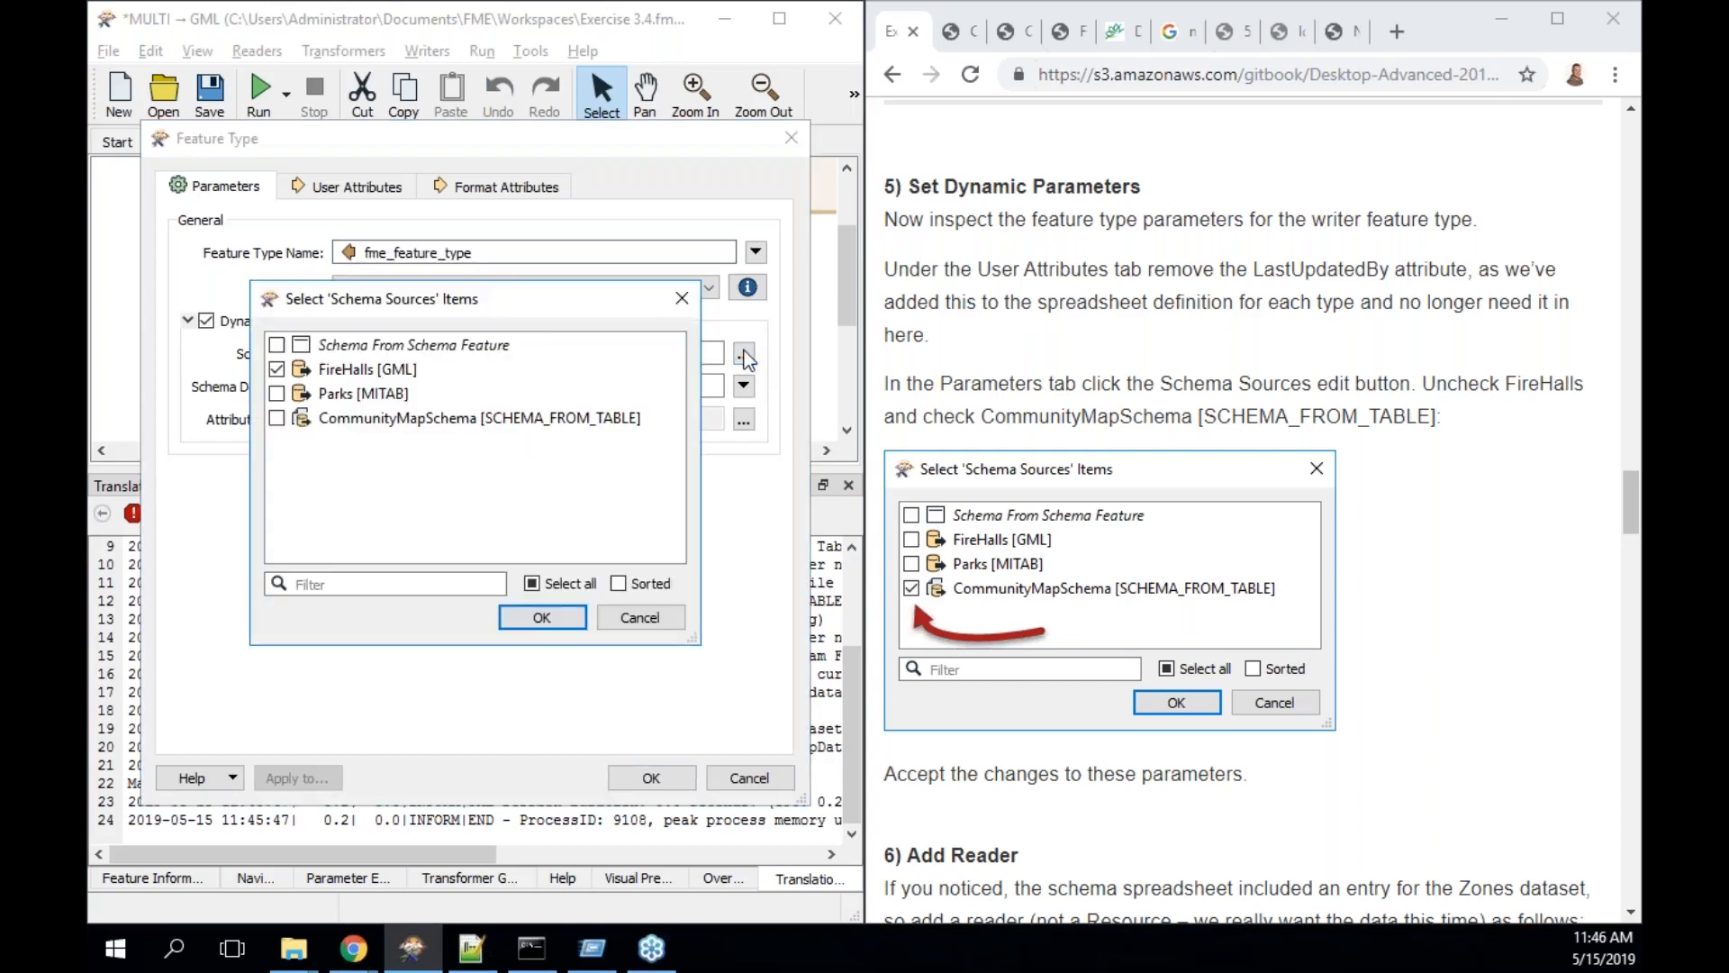
left_click(279, 371)
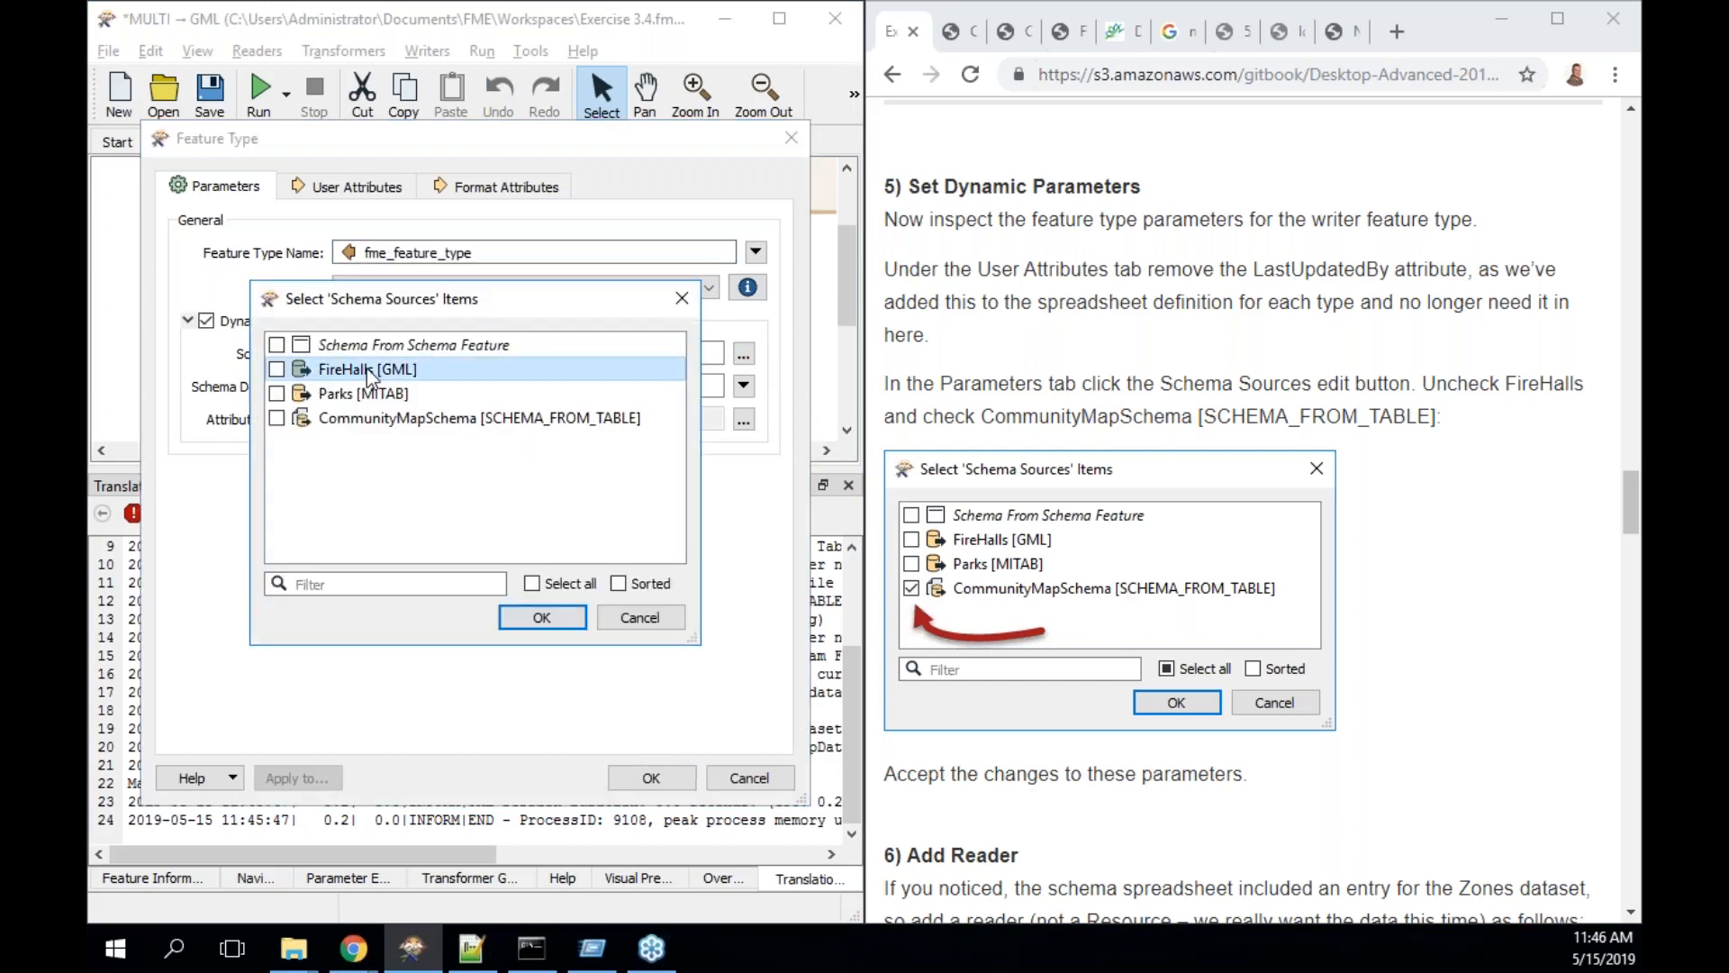
left_click(373, 422)
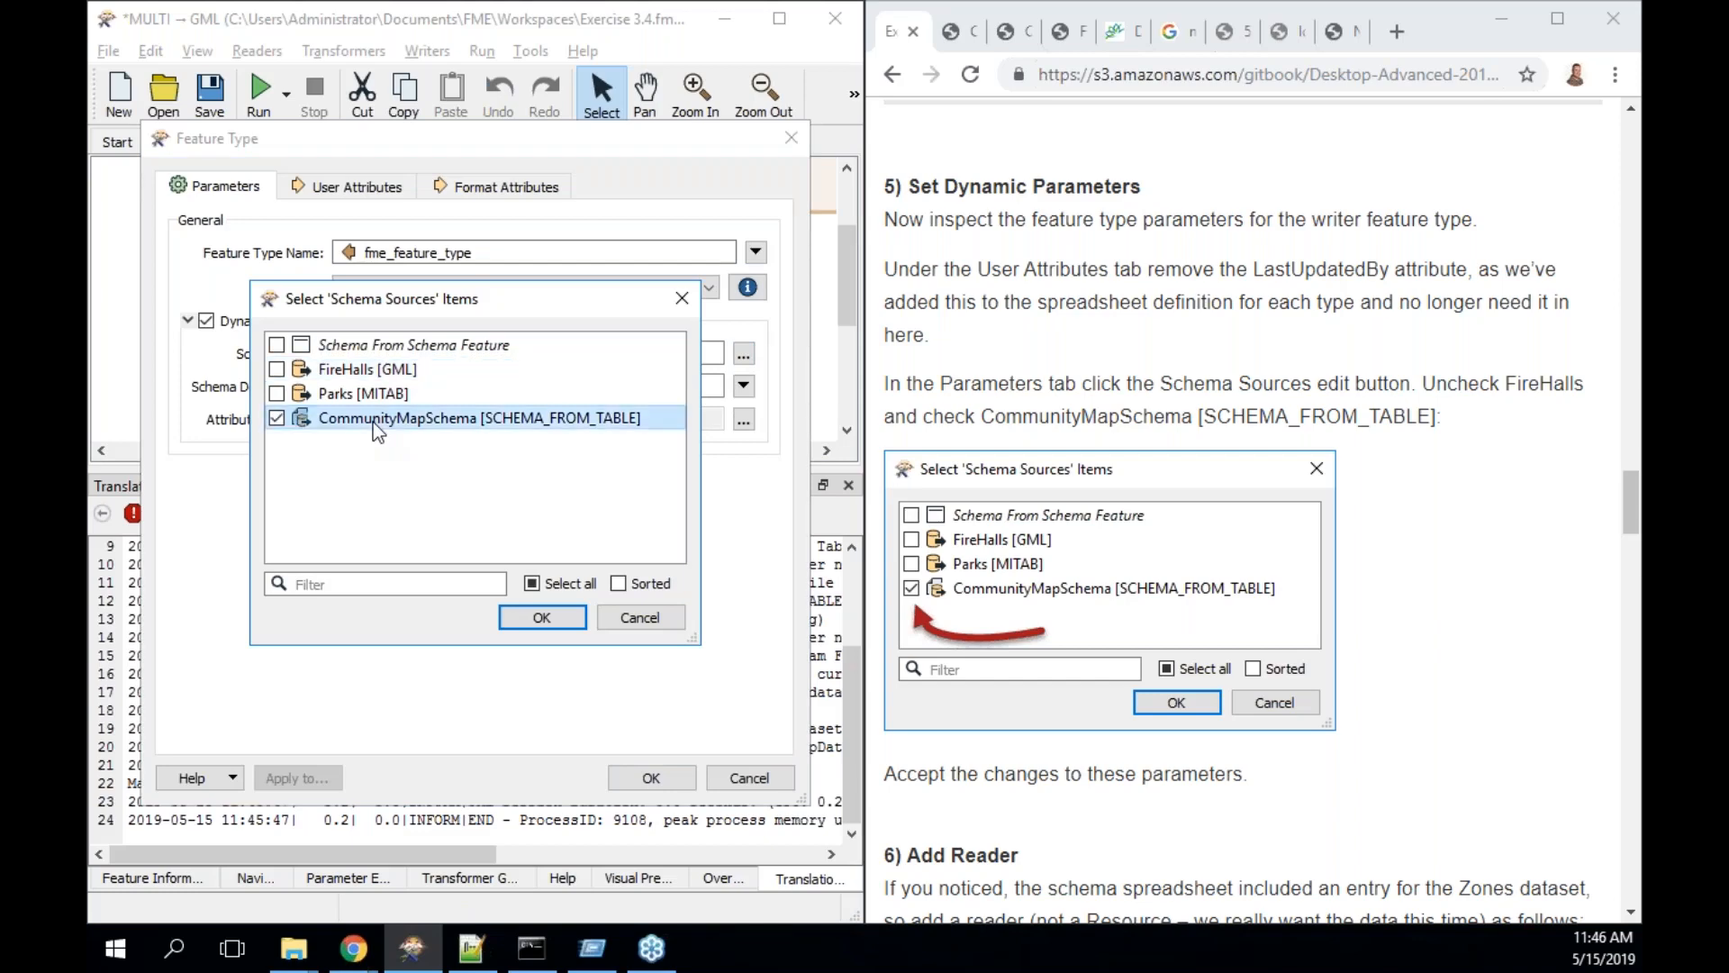
left_click(544, 616)
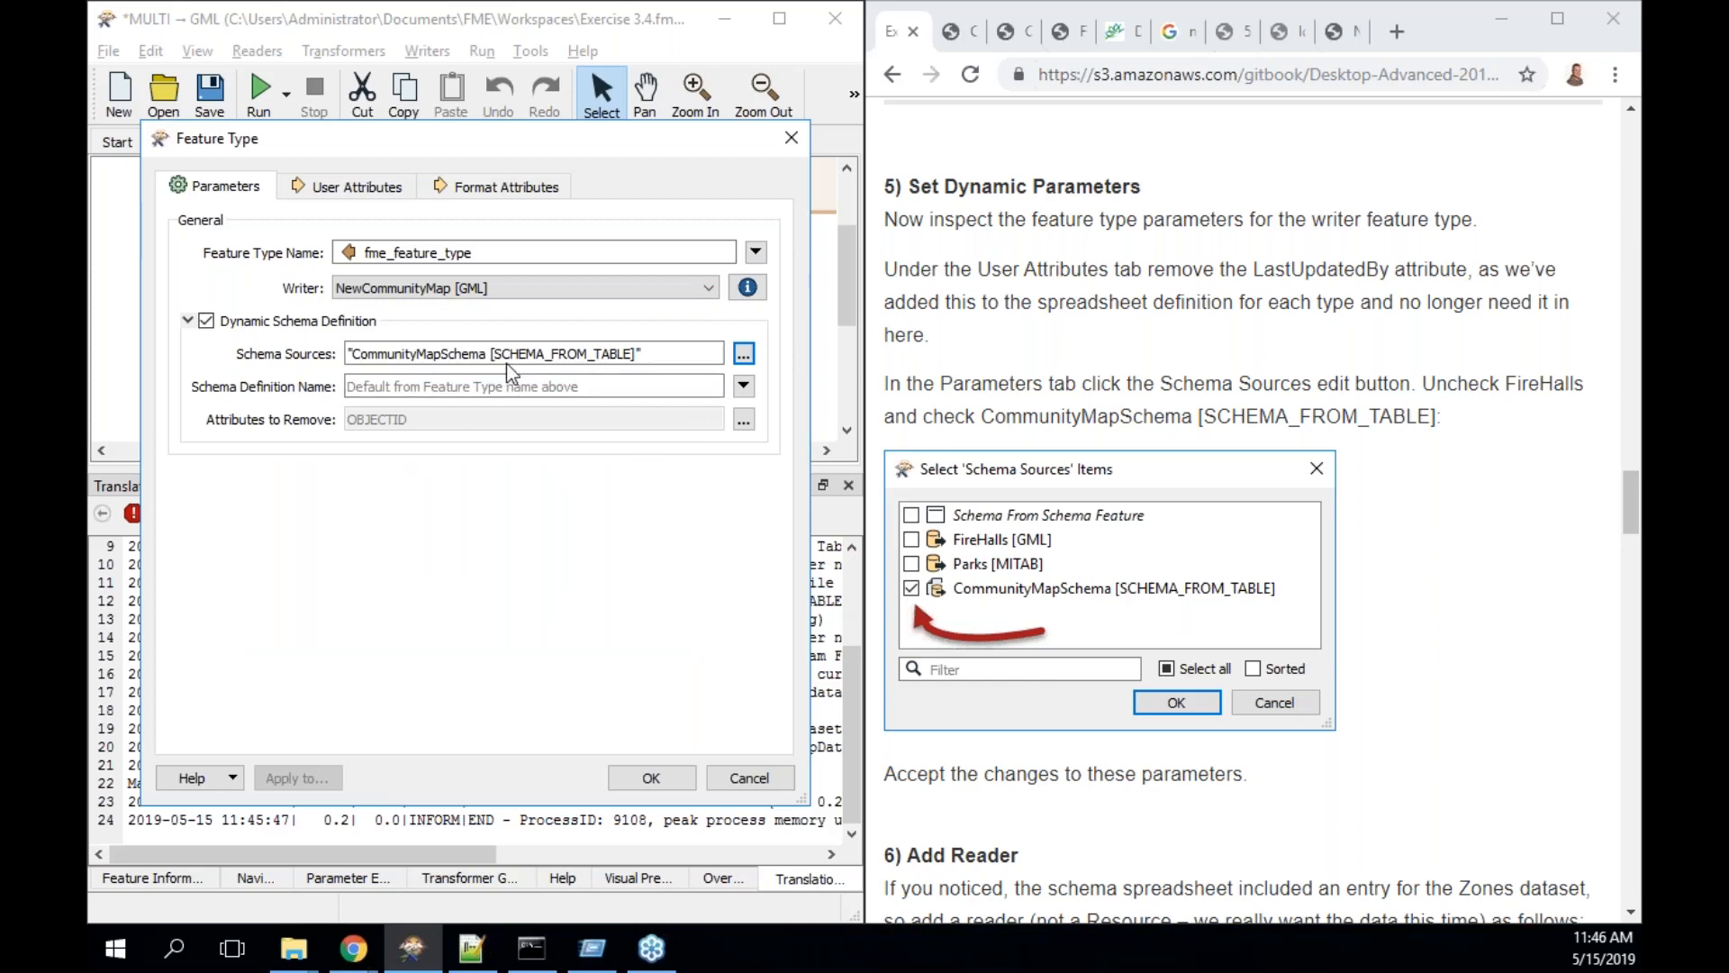
left_click(672, 777)
- Scroll to the reader feature types and preview the 8 FireHalls features
left_click_drag(1630, 502, 1632, 555)
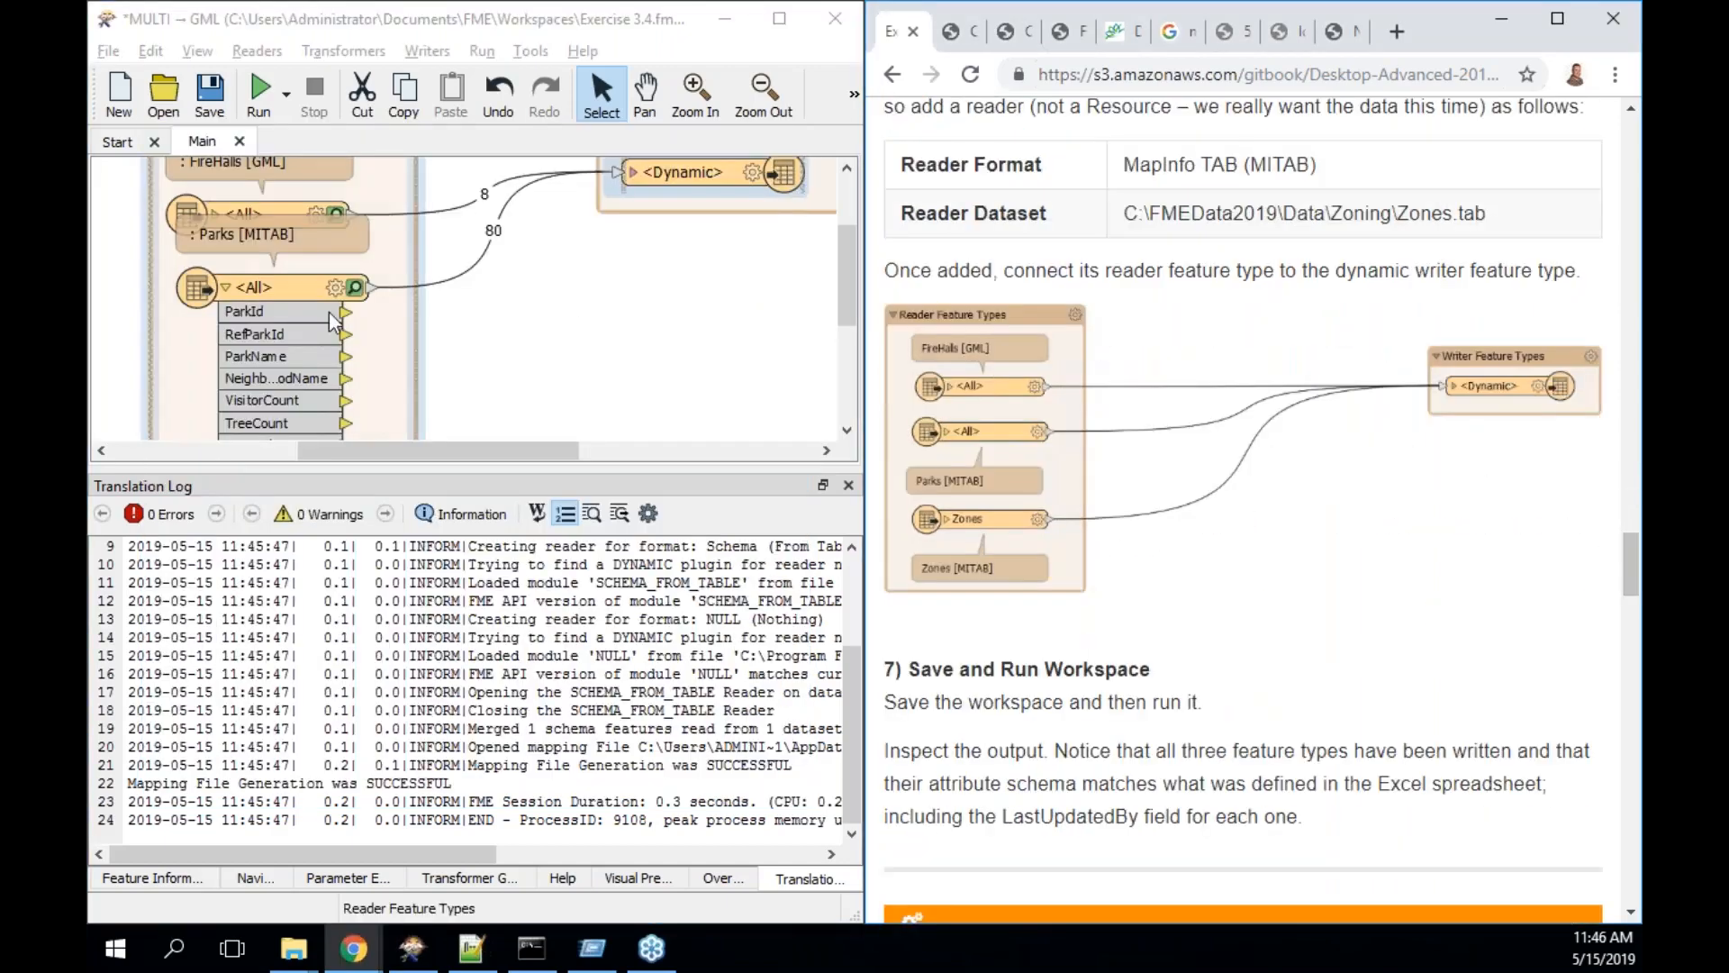
left_click_drag(299, 277, 289, 293)
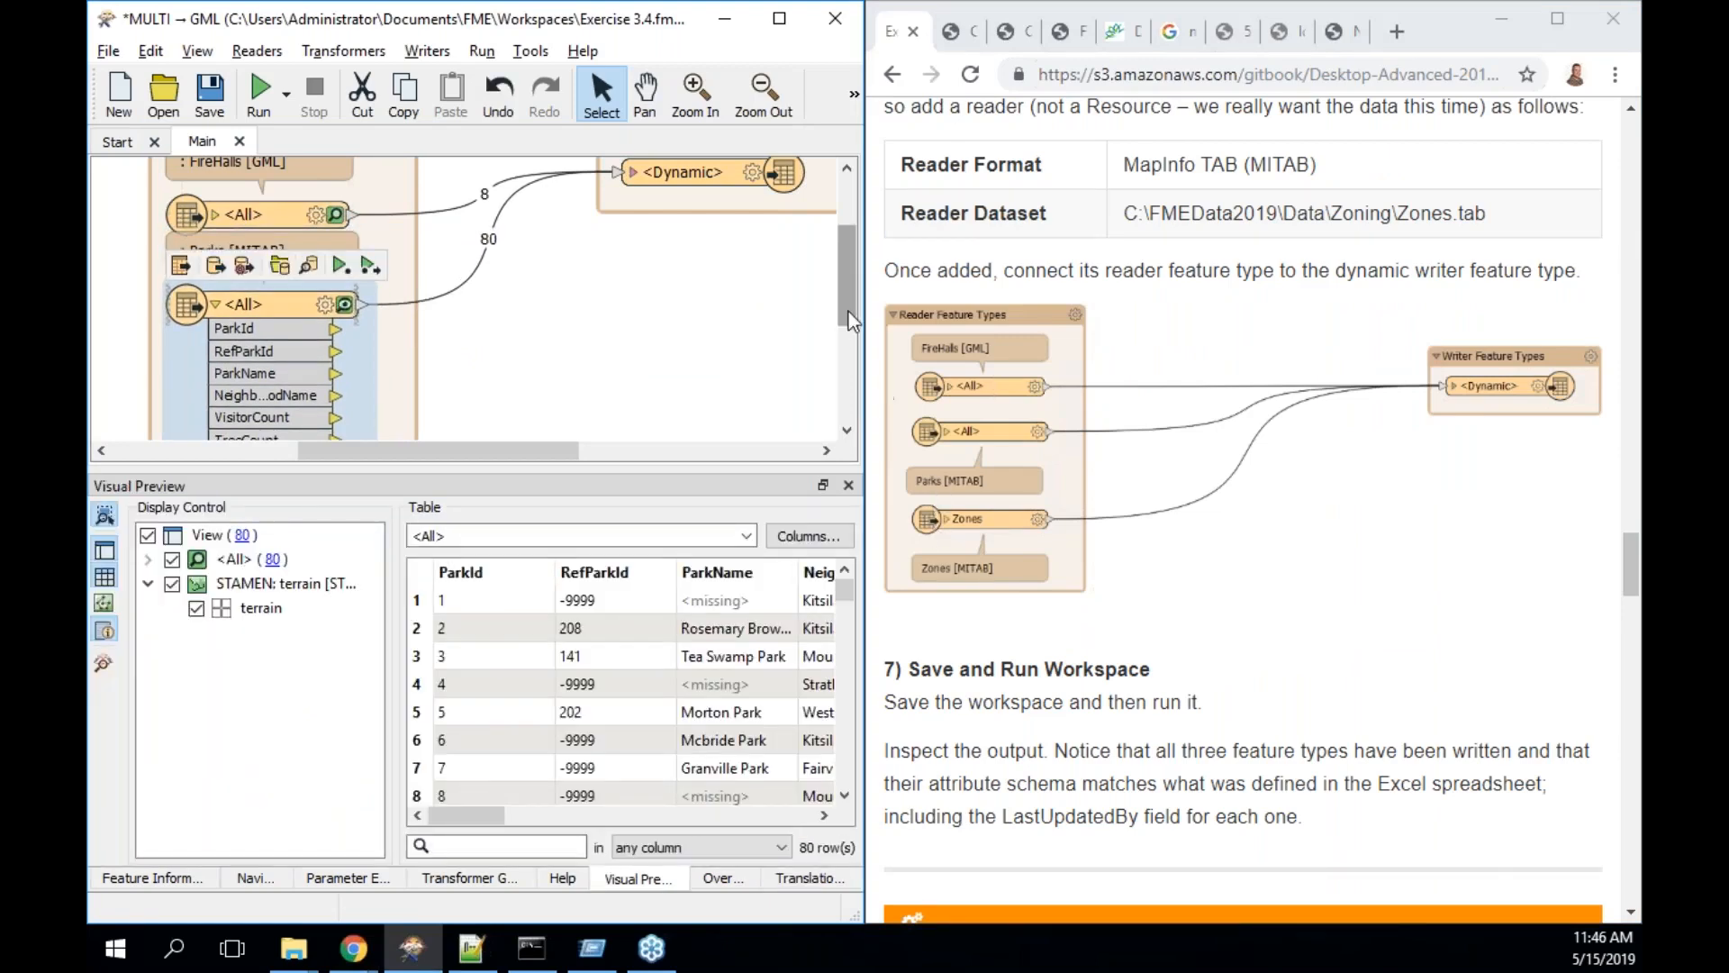
left_click_drag(847, 294, 847, 310)
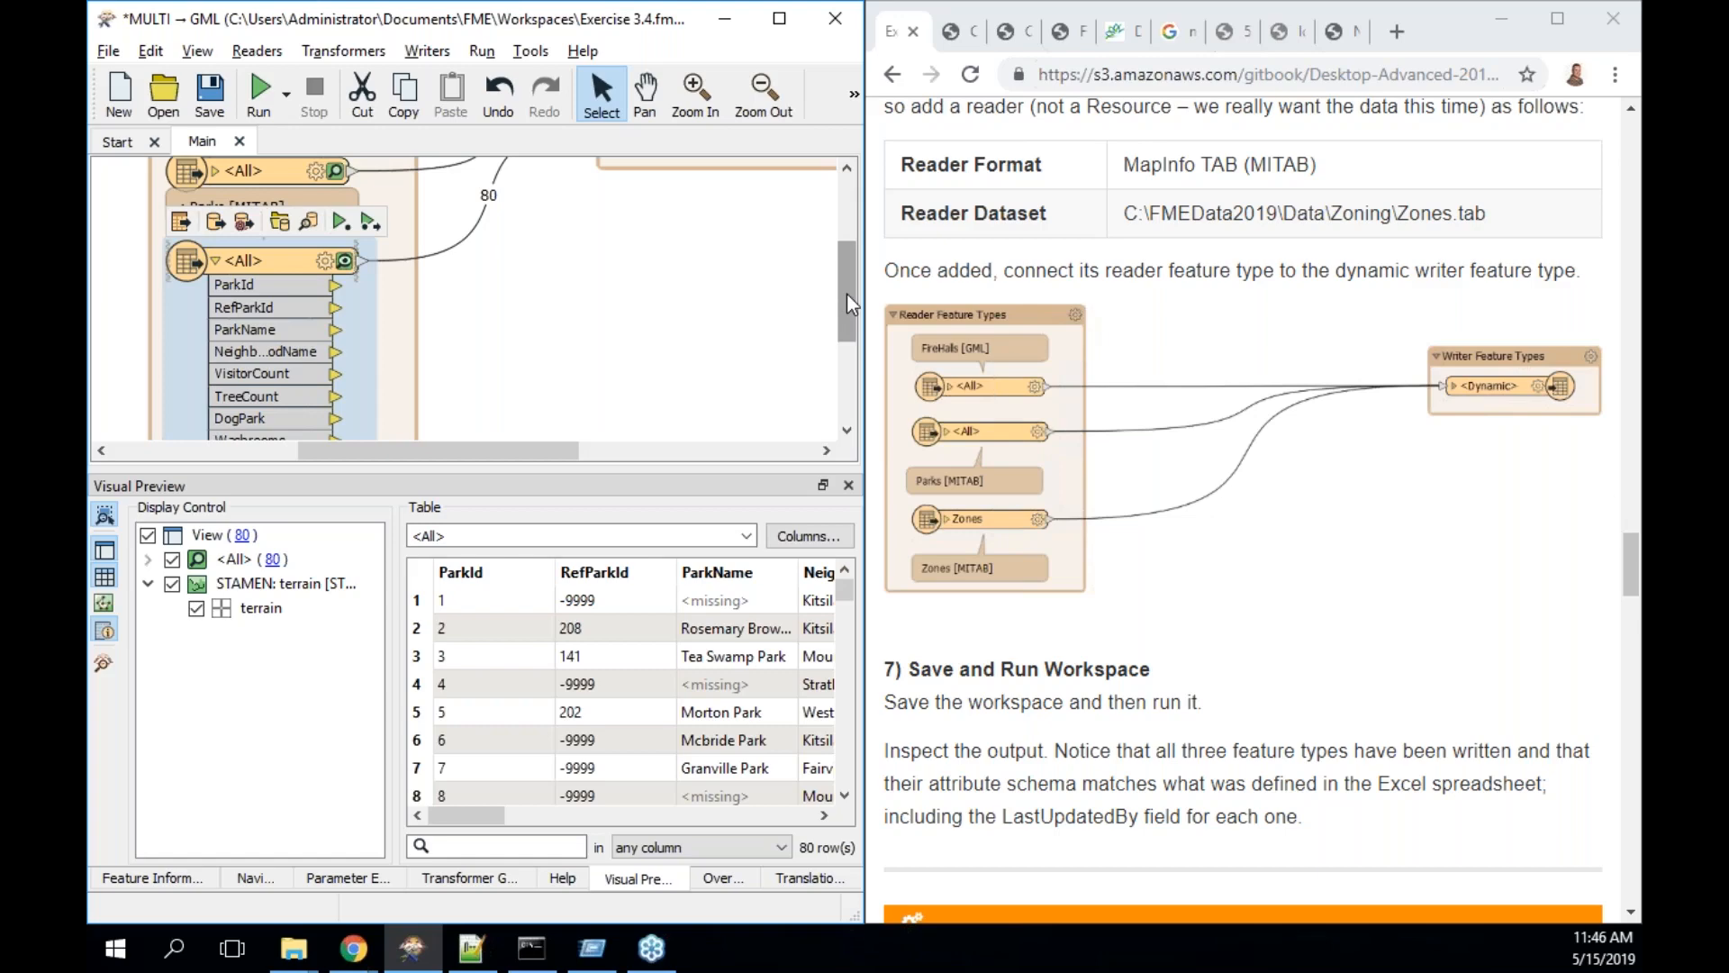
left_click_drag(847, 294, 847, 241)
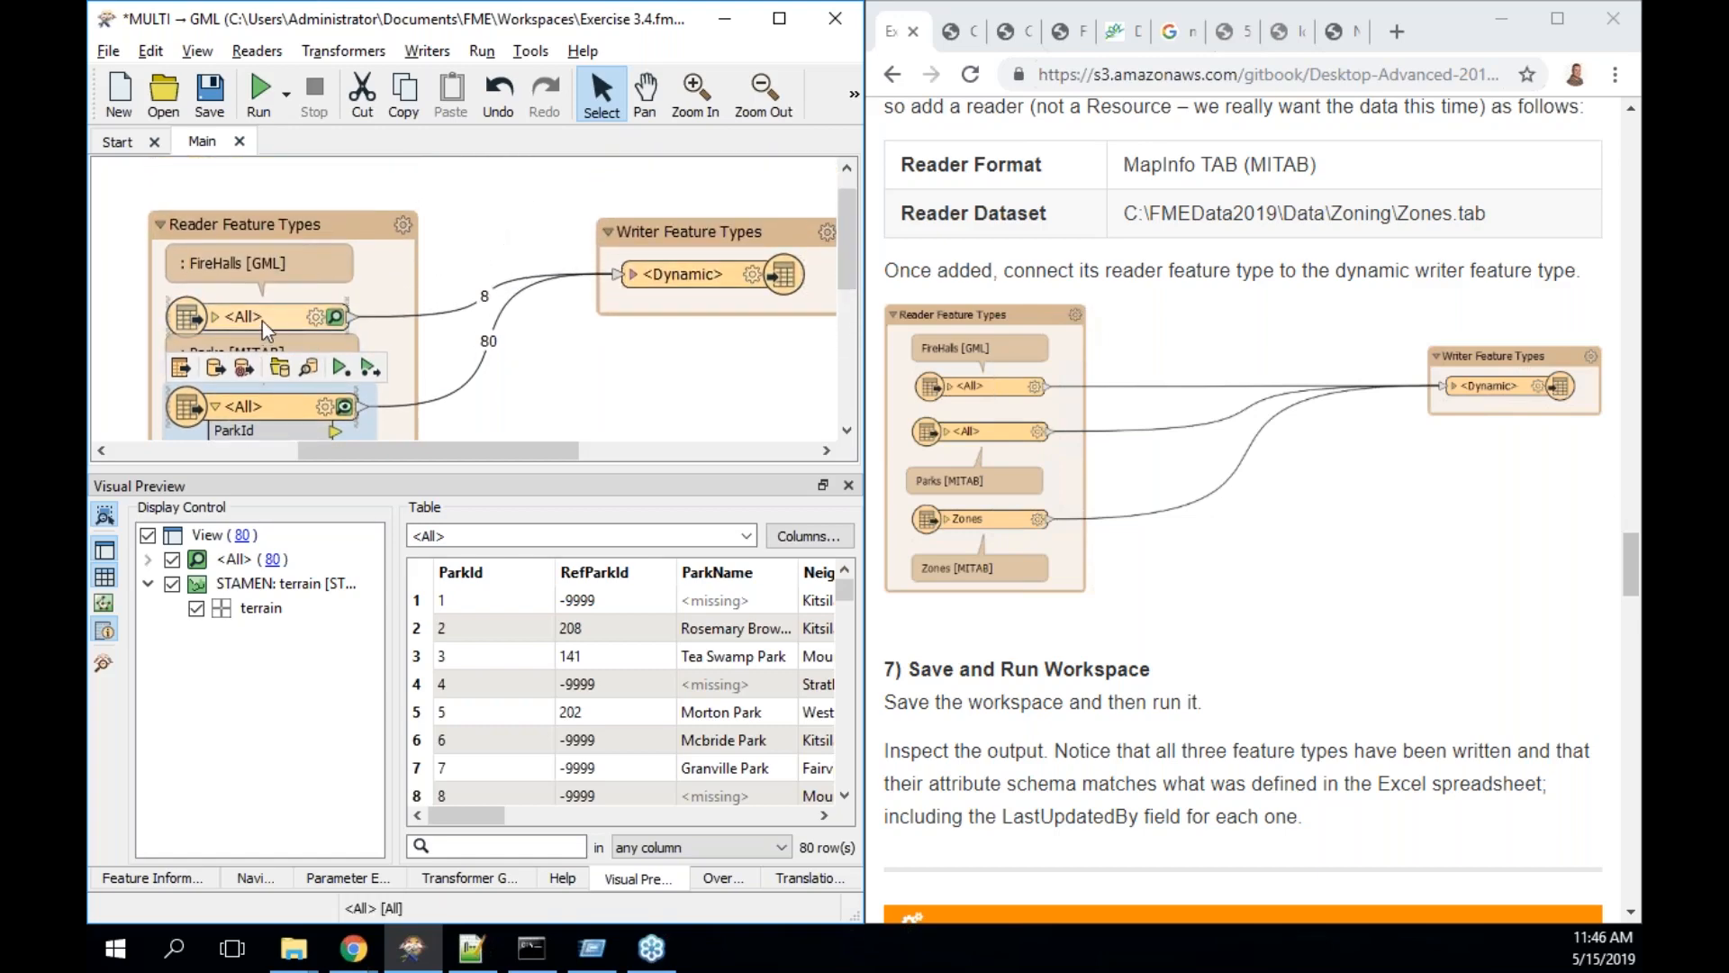
mouse_move(262, 321)
left_click(270, 319)
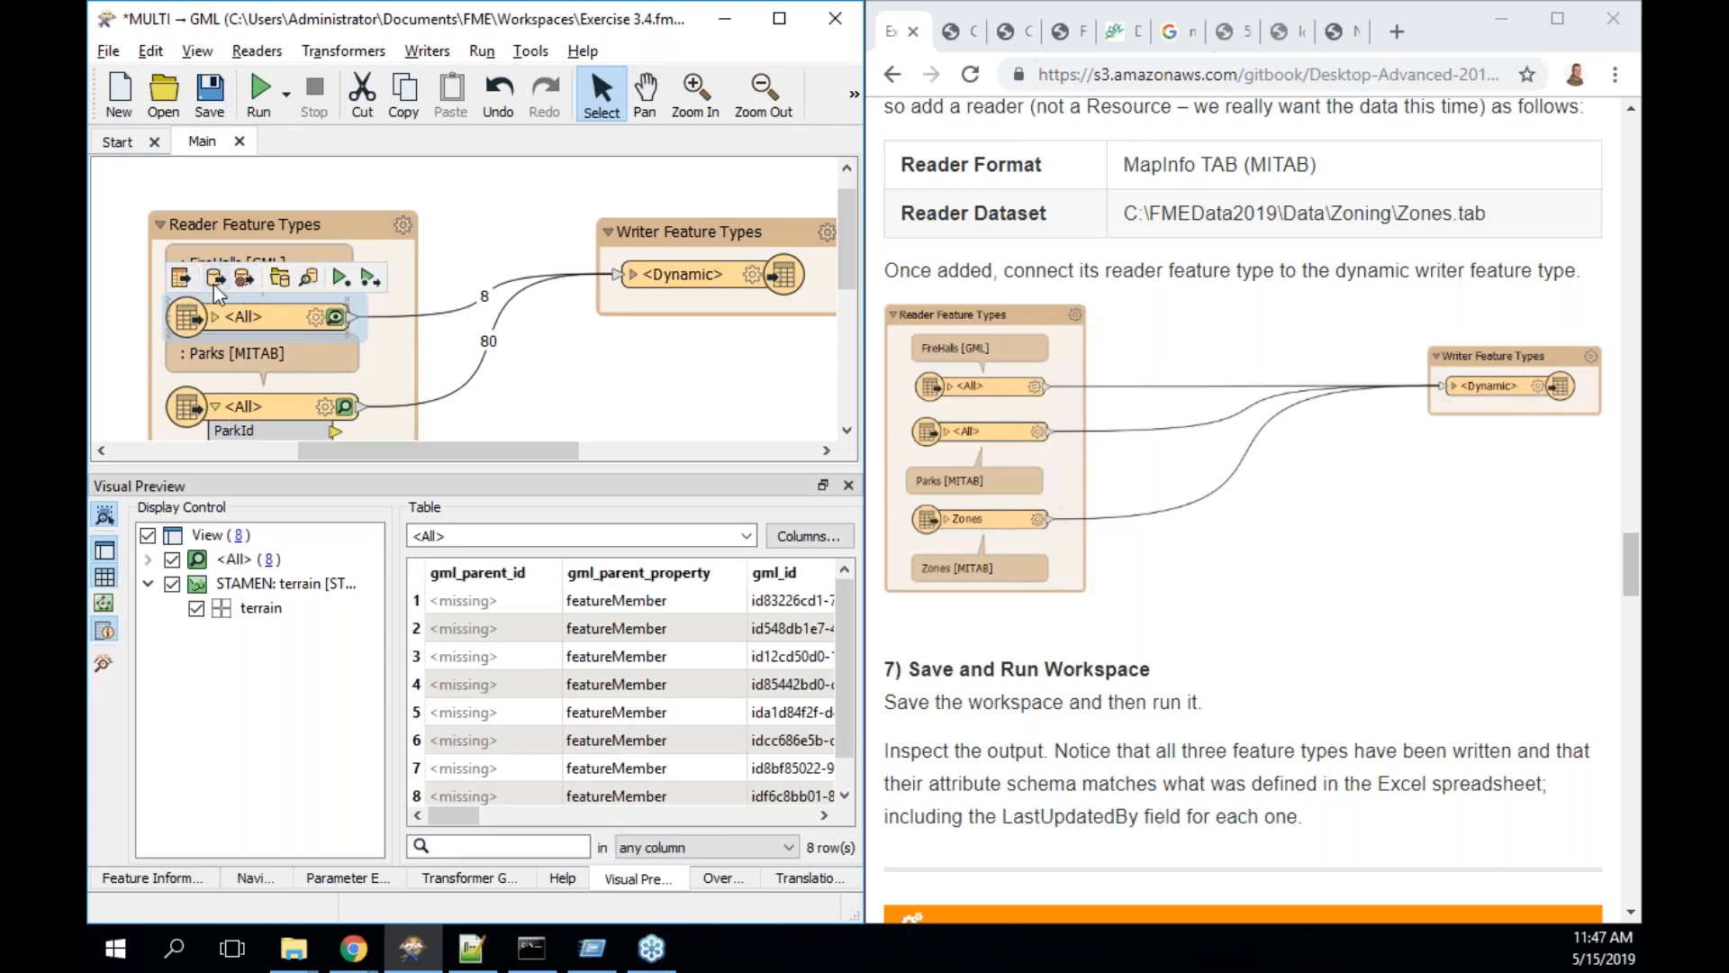
left_click(243, 284)
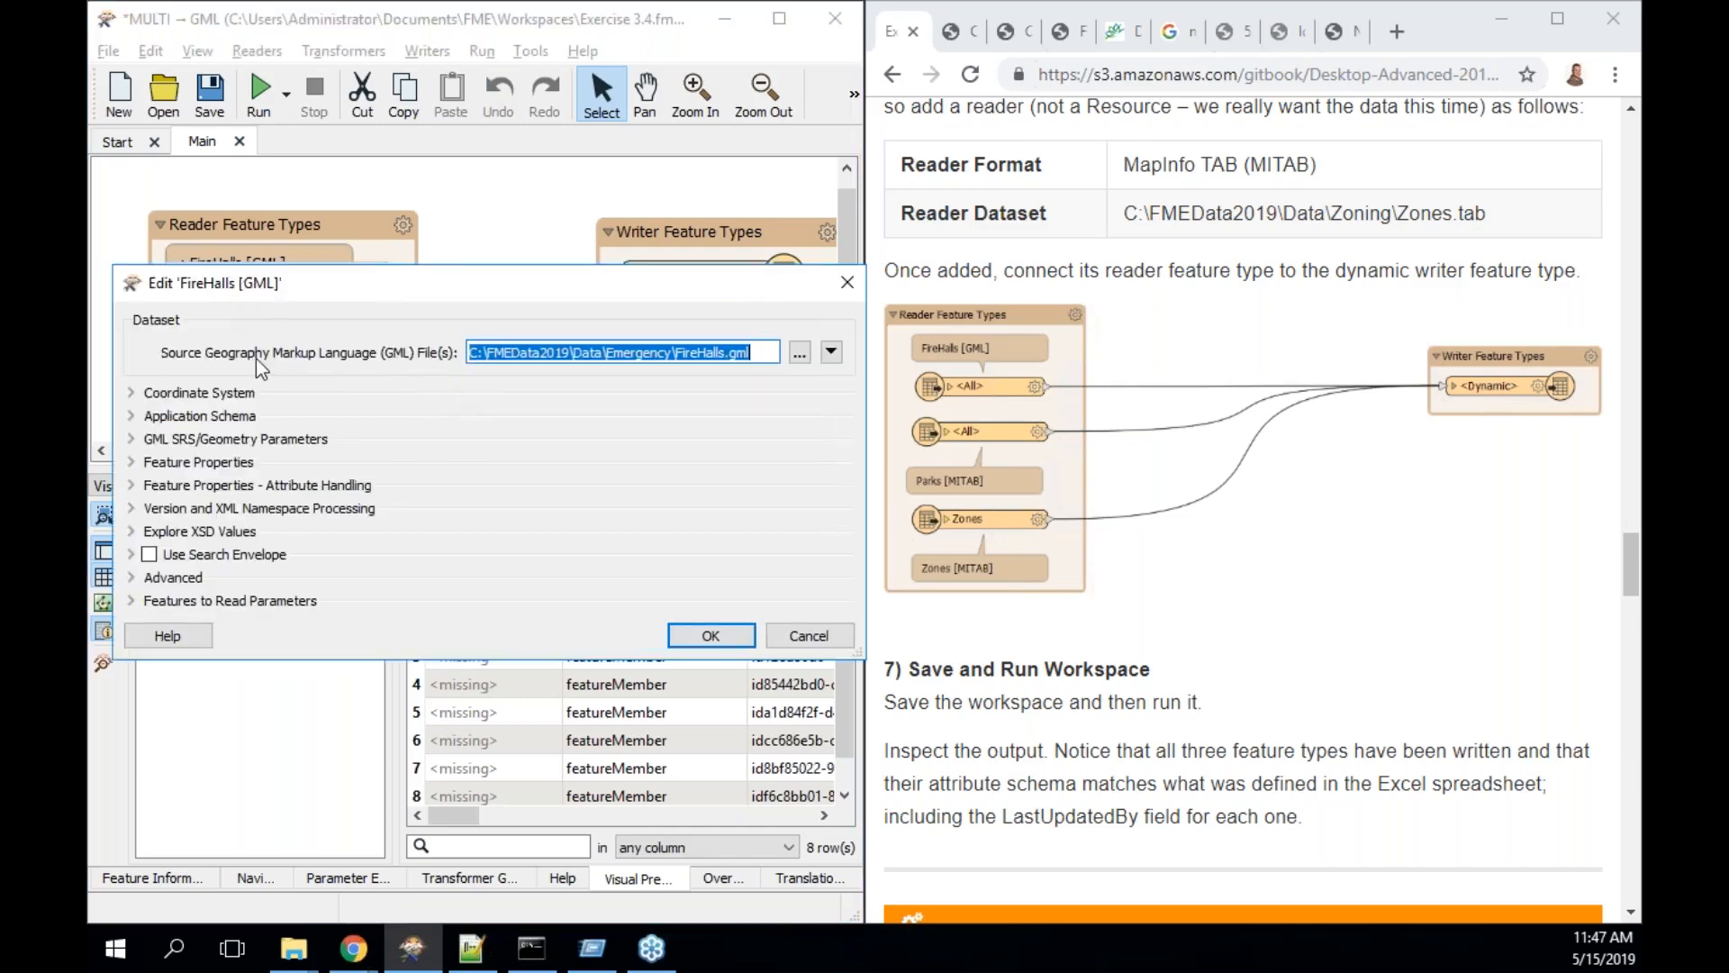
left_click(830, 354)
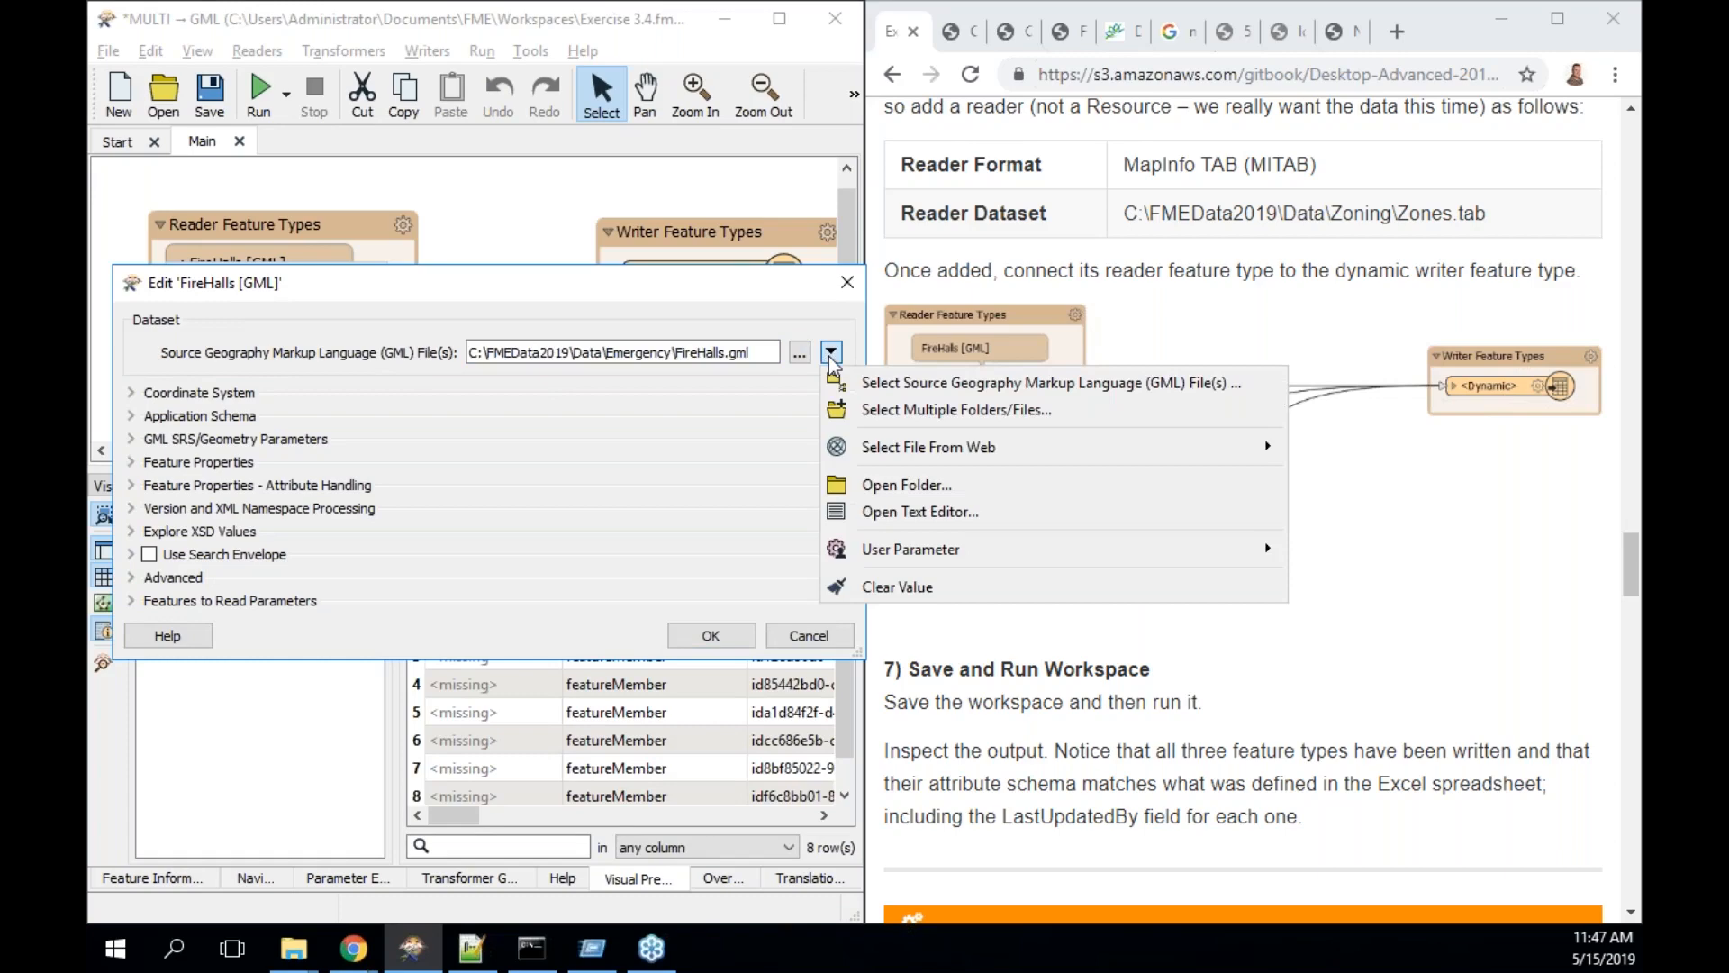
left_click(922, 411)
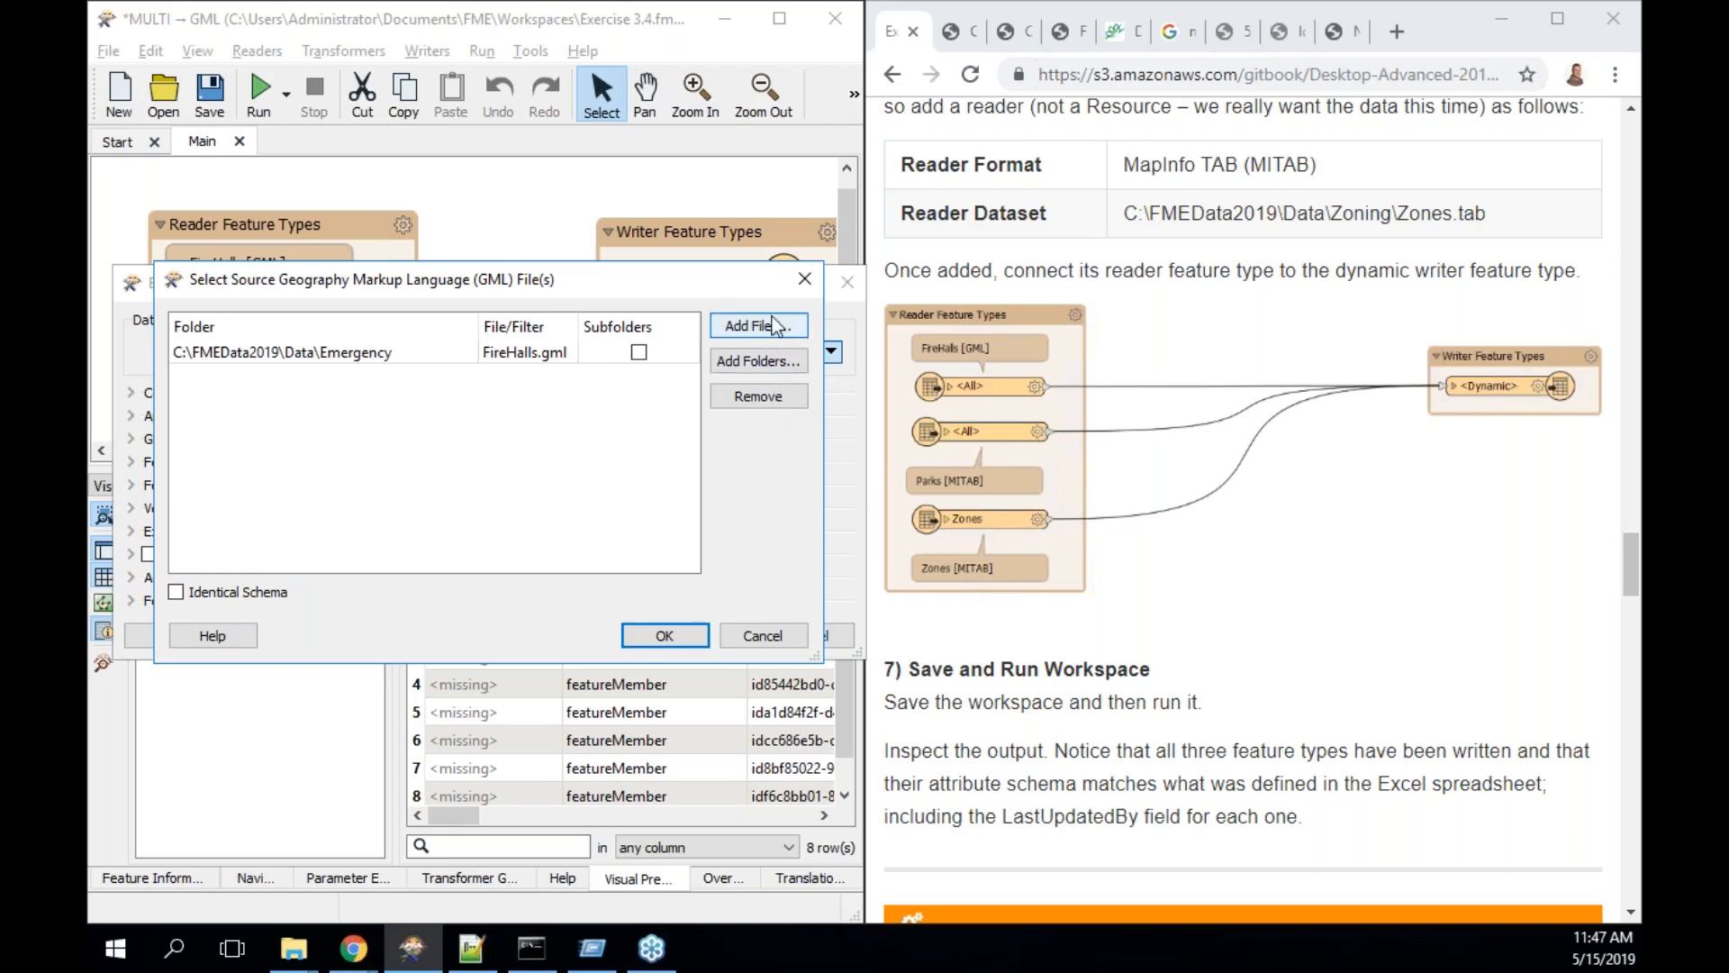
left_click_drag(748, 278, 744, 497)
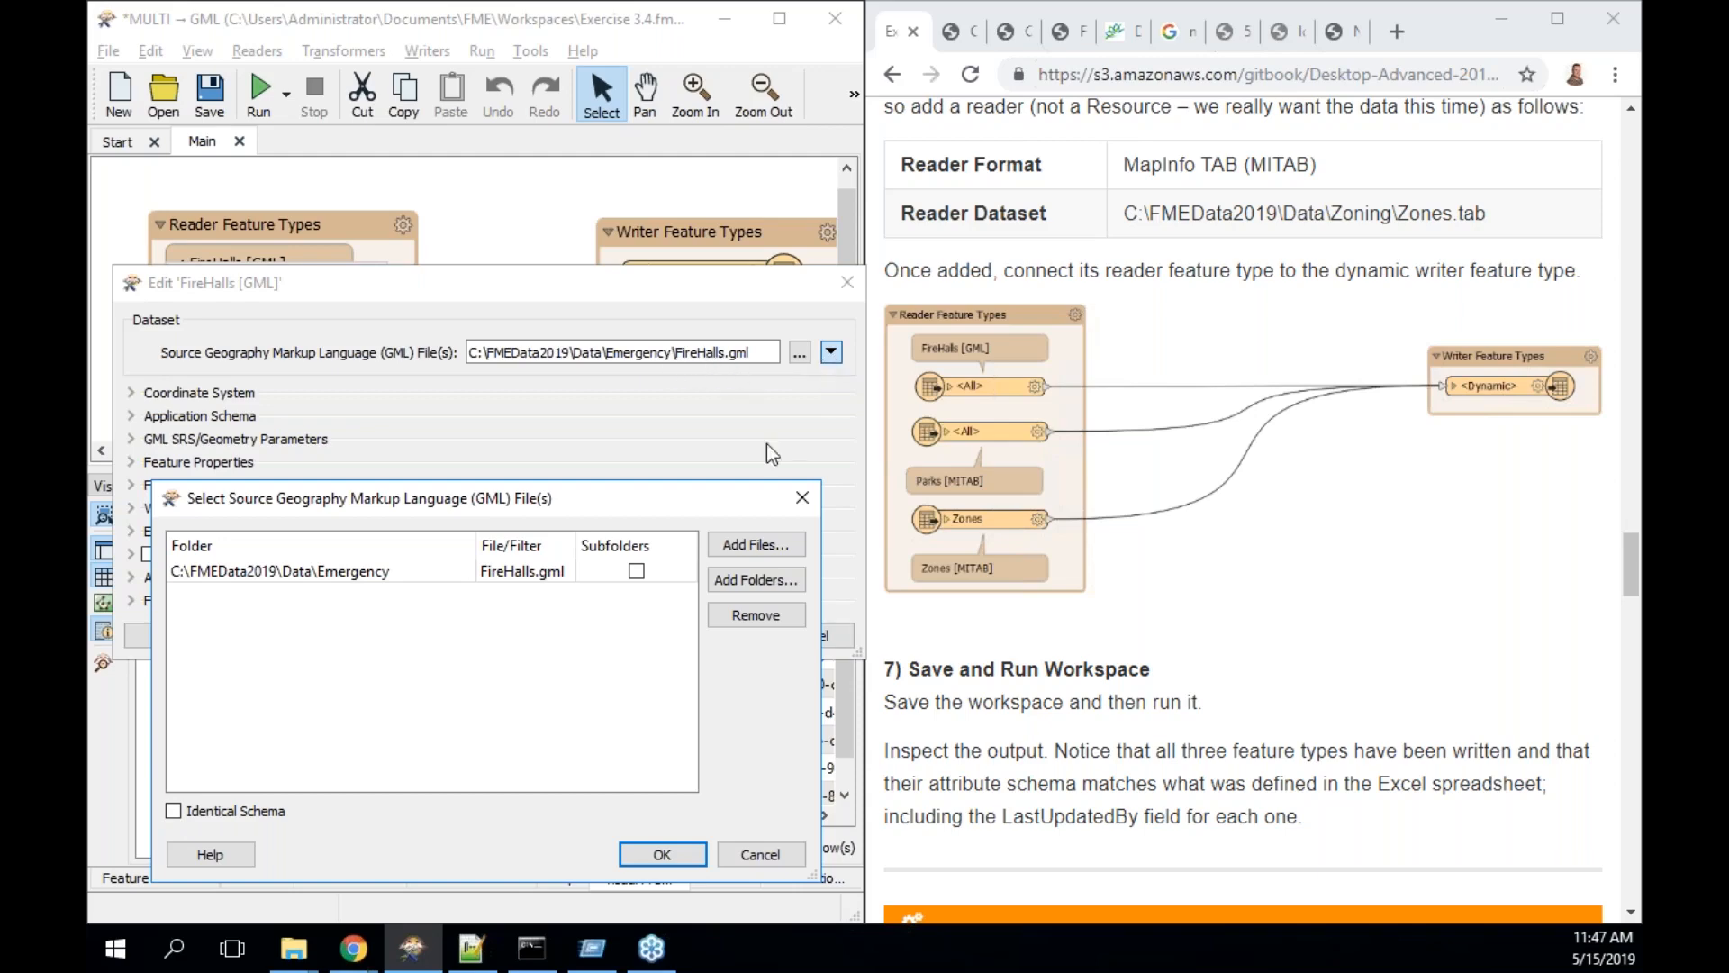
left_click(757, 545)
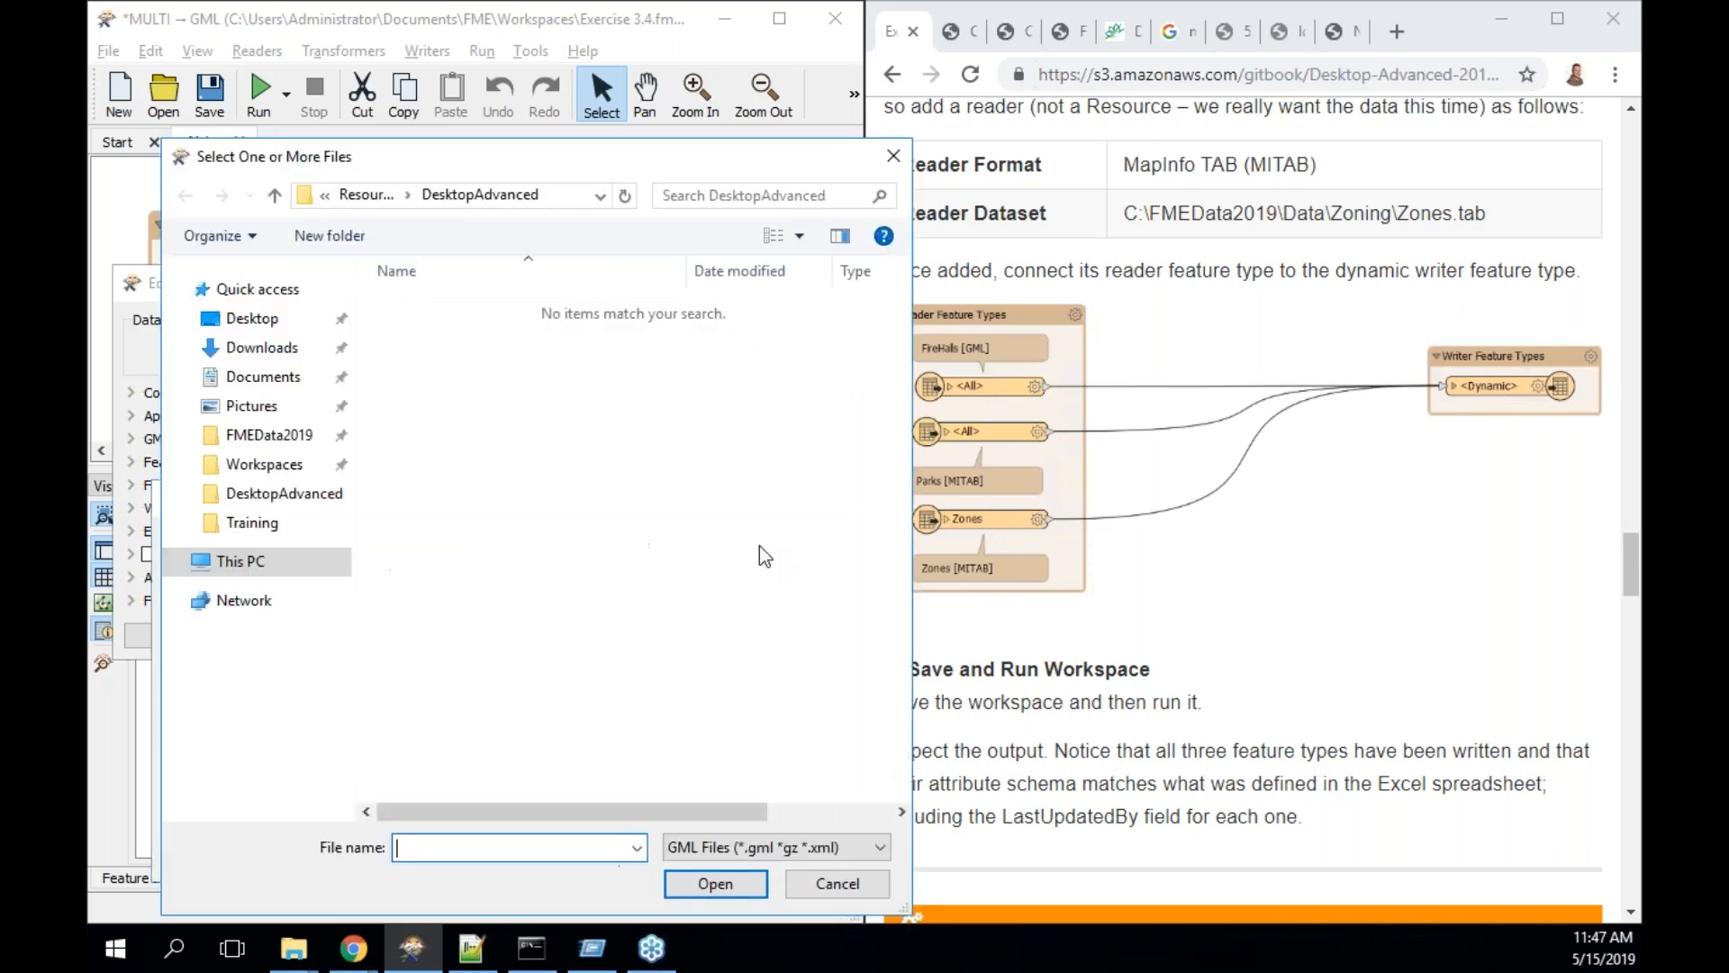
left_click(271, 429)
double_click(430, 305)
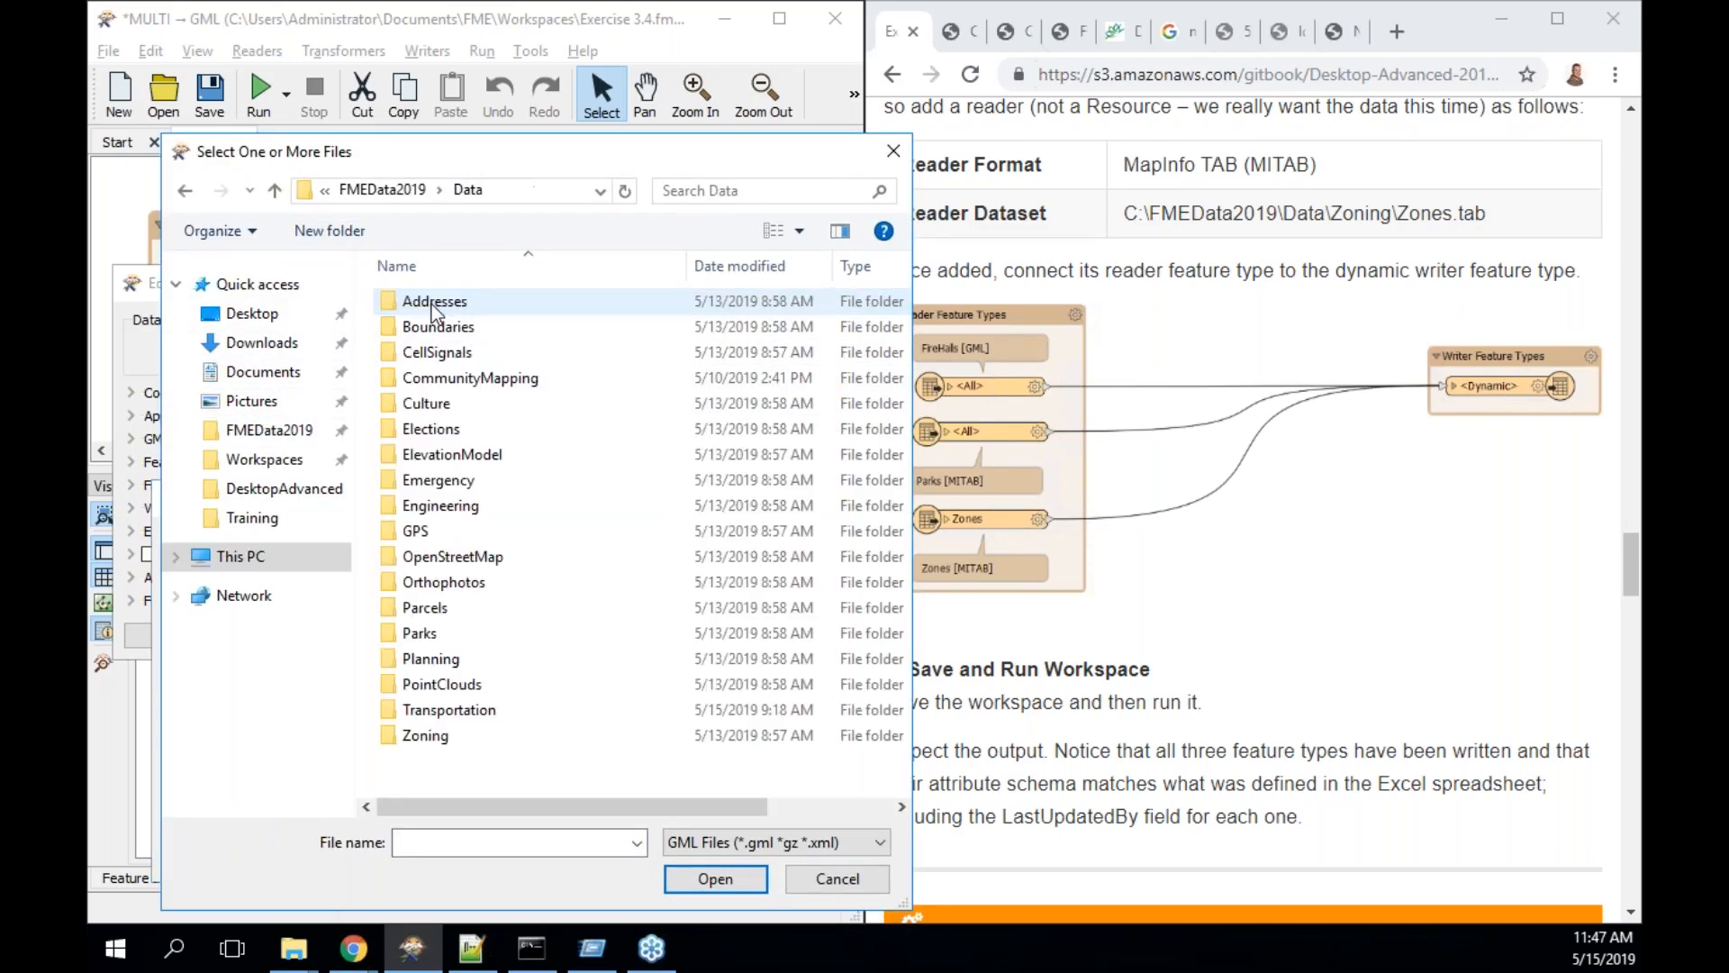
double_click(425, 735)
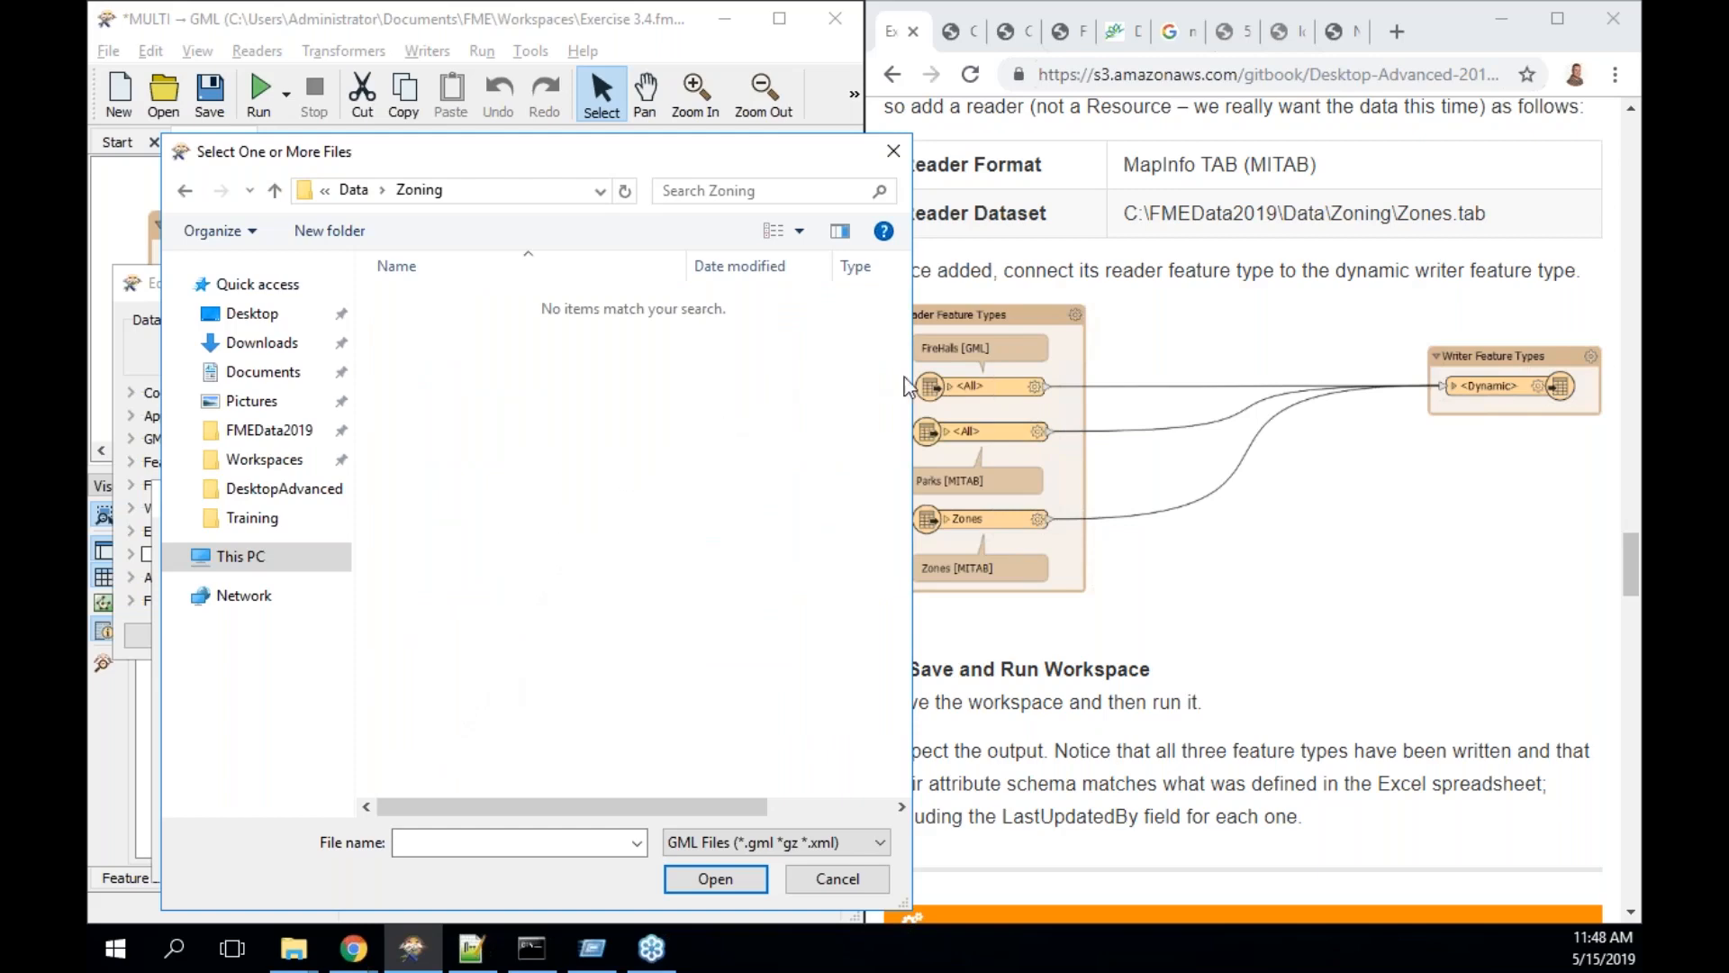
left_click(892, 151)
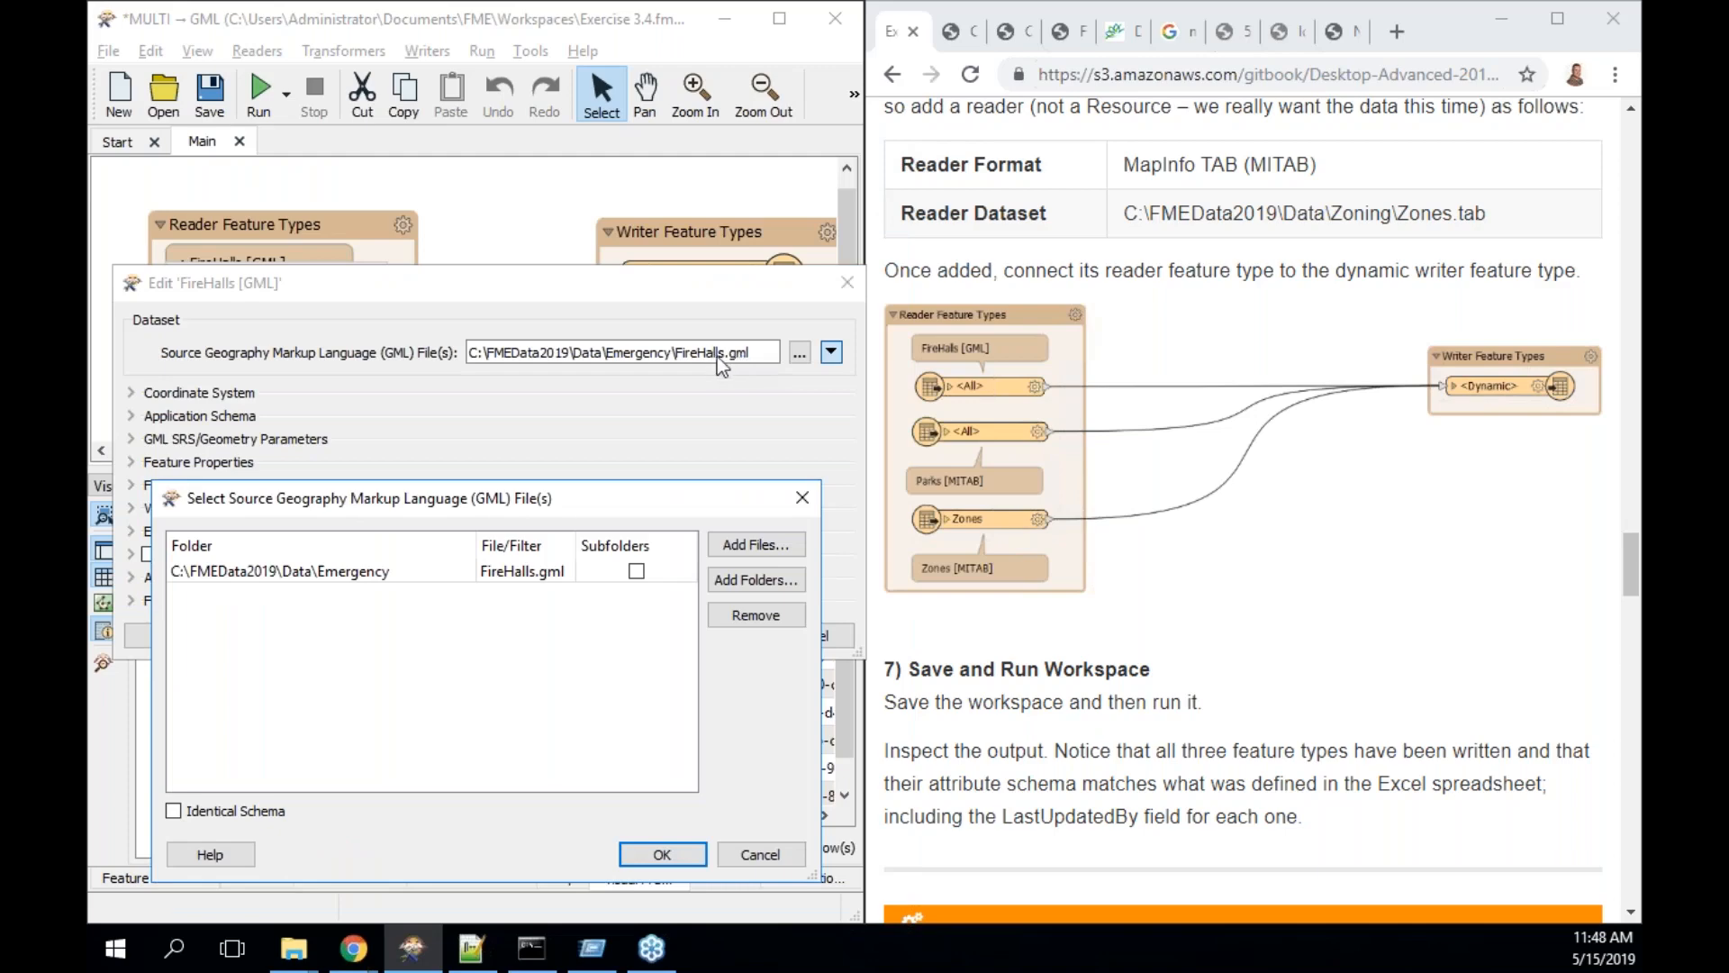
left_click(850, 287)
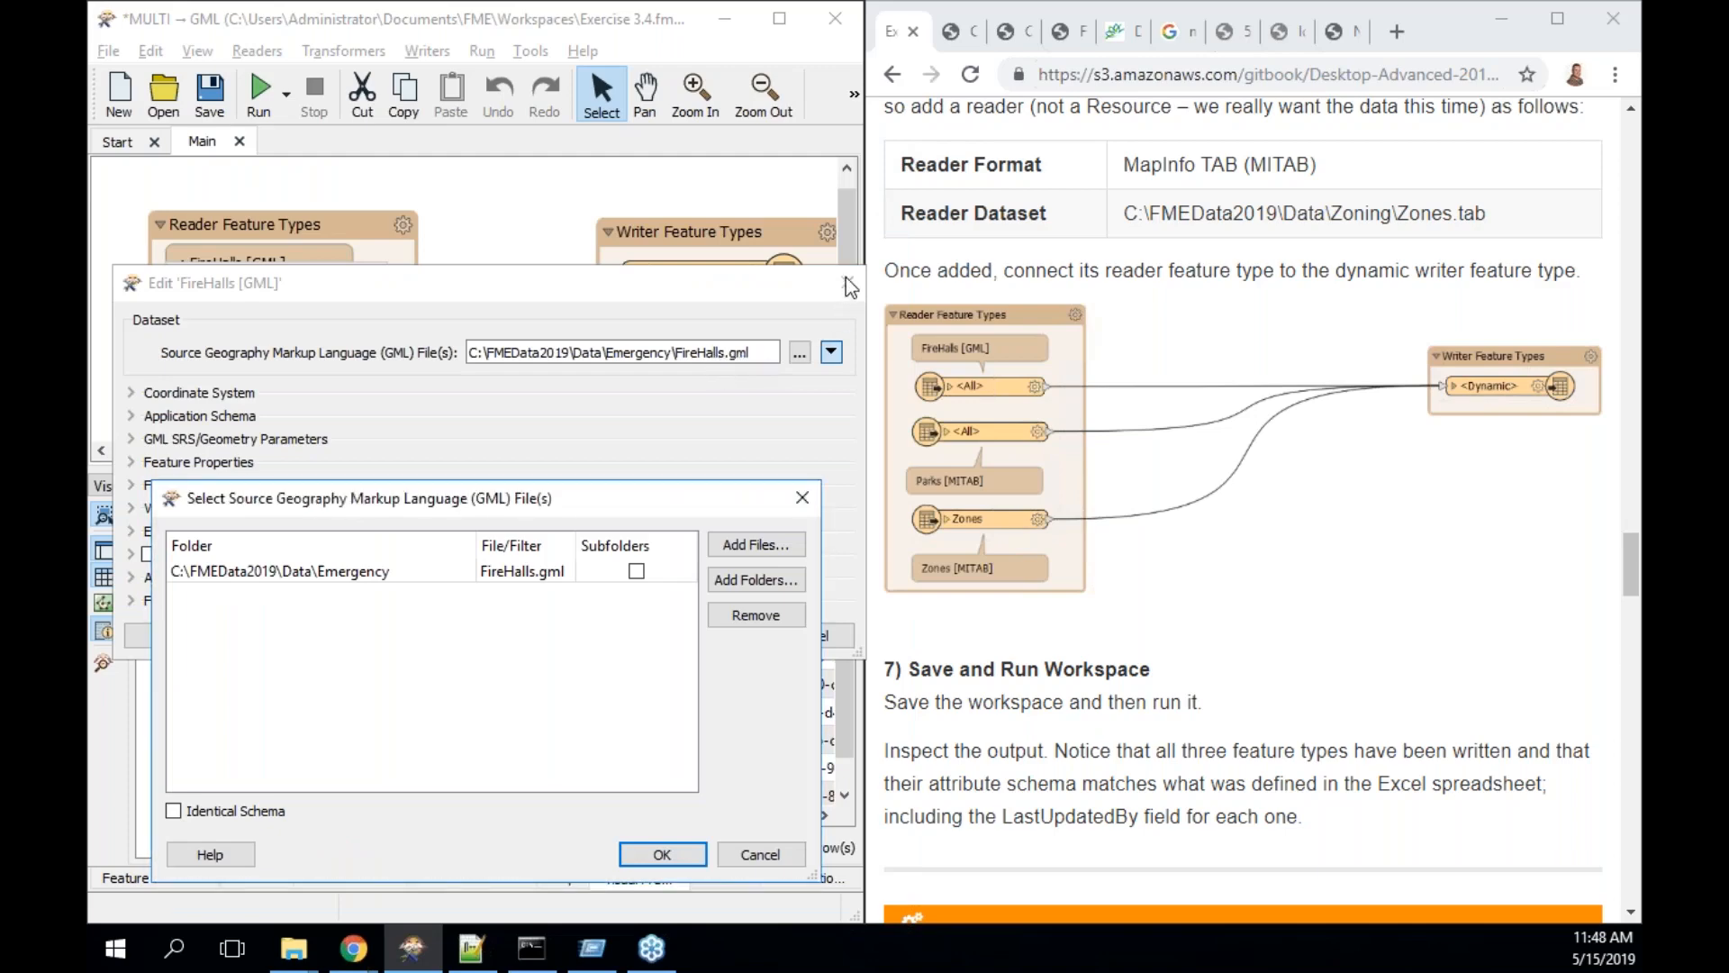
left_click(761, 850)
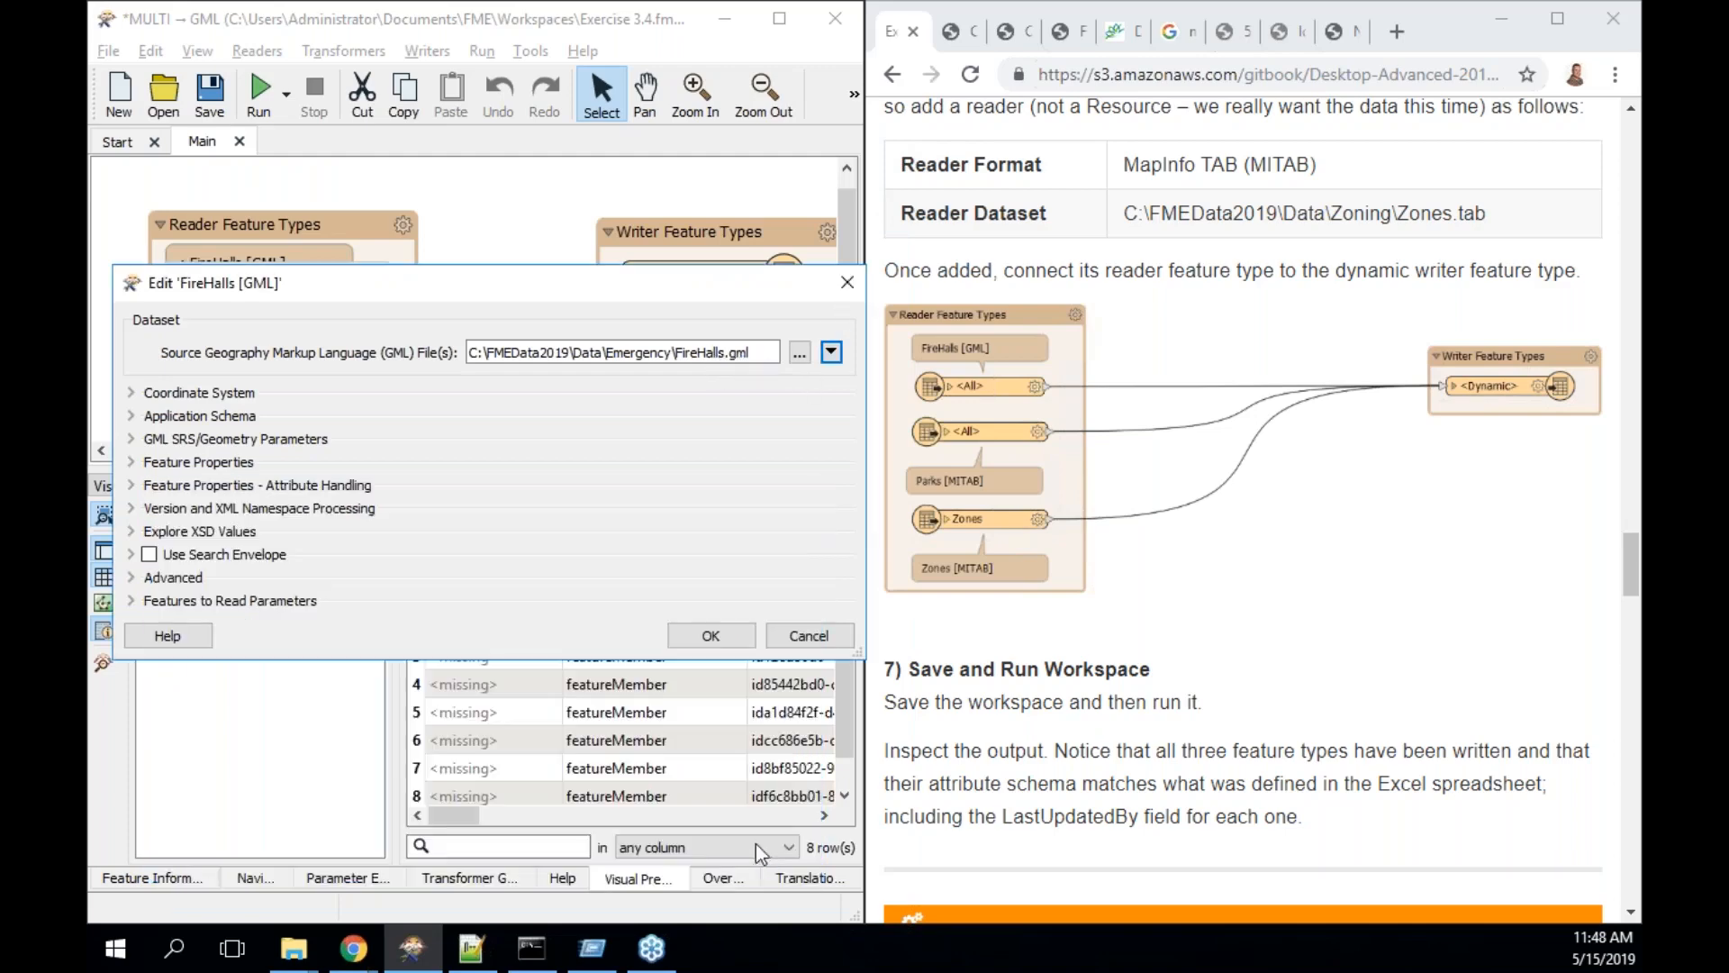
left_click(800, 638)
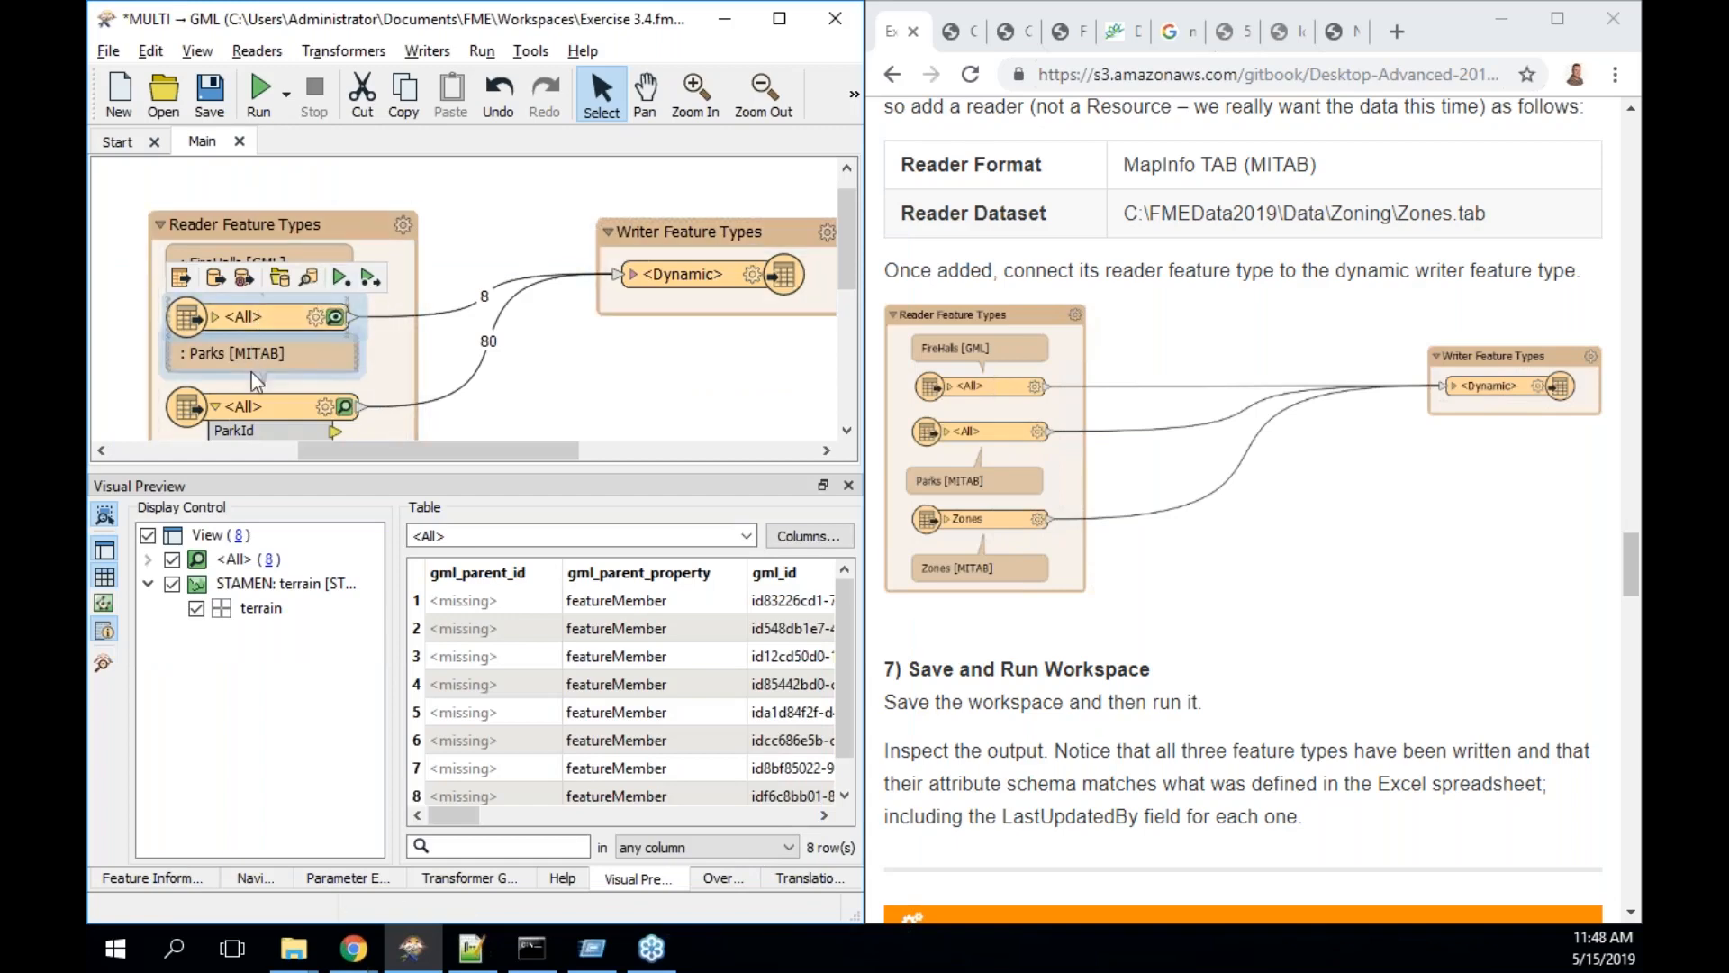
scroll(460, 369, "down", 1)
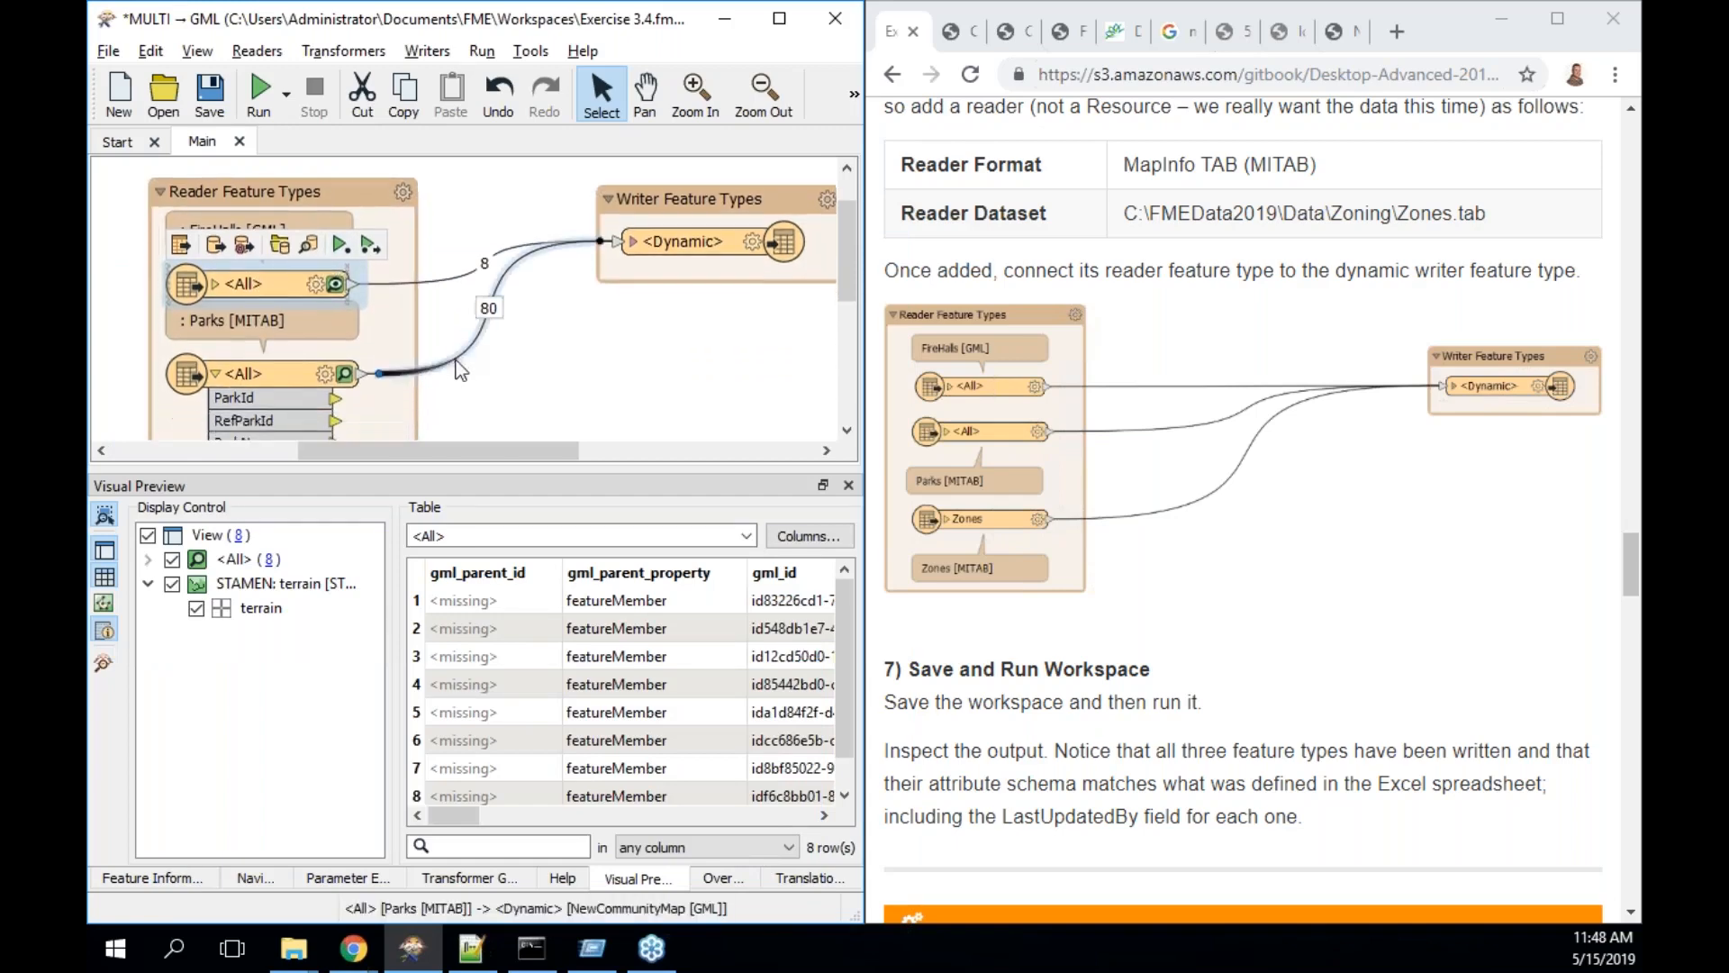
- Preview the Parks source data and bring up the Parks reader's parameters
left_click(272, 362)
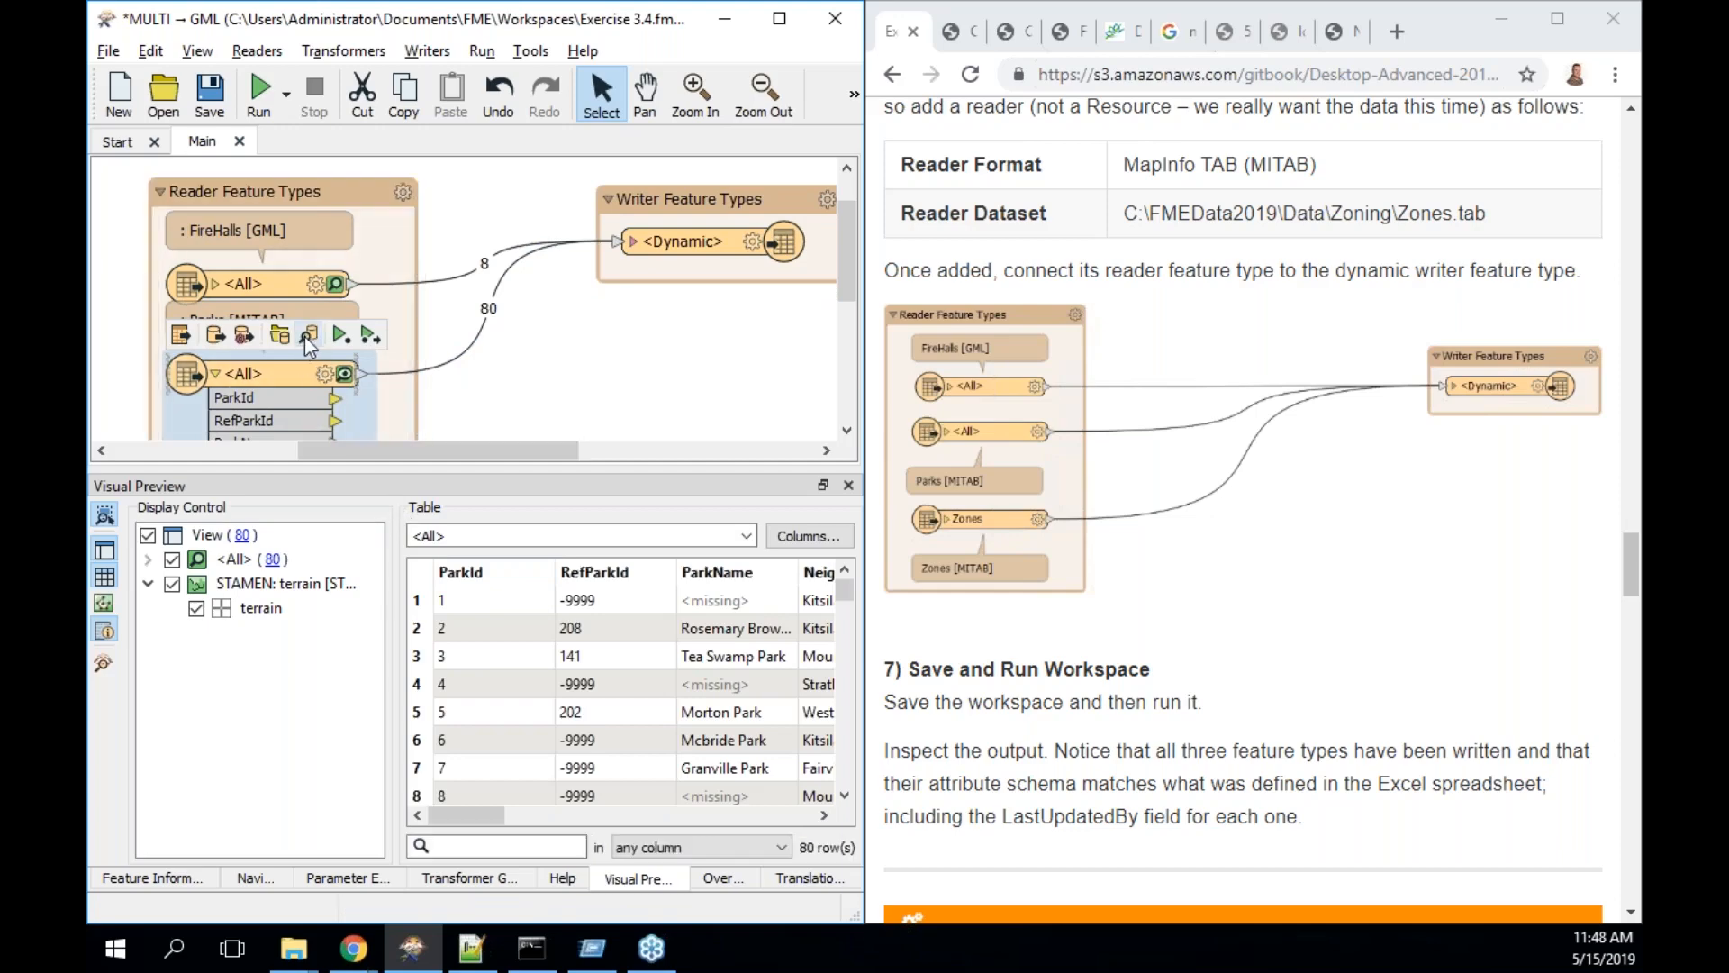
left_click(508, 386)
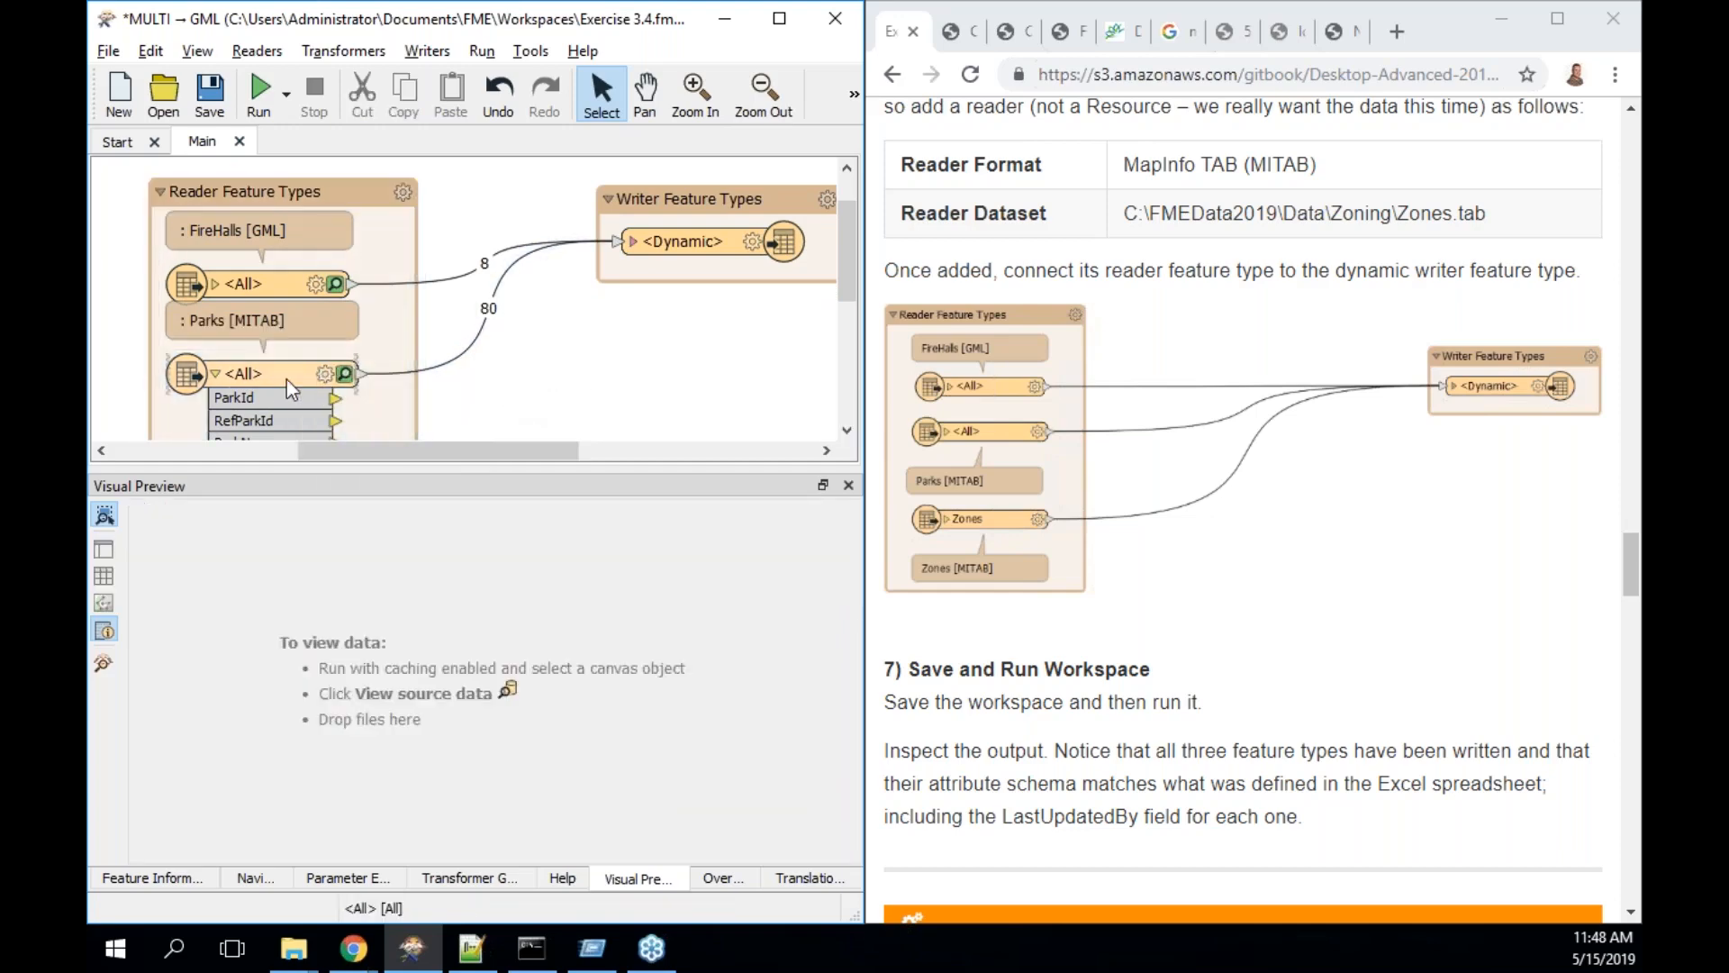
left_click(288, 378)
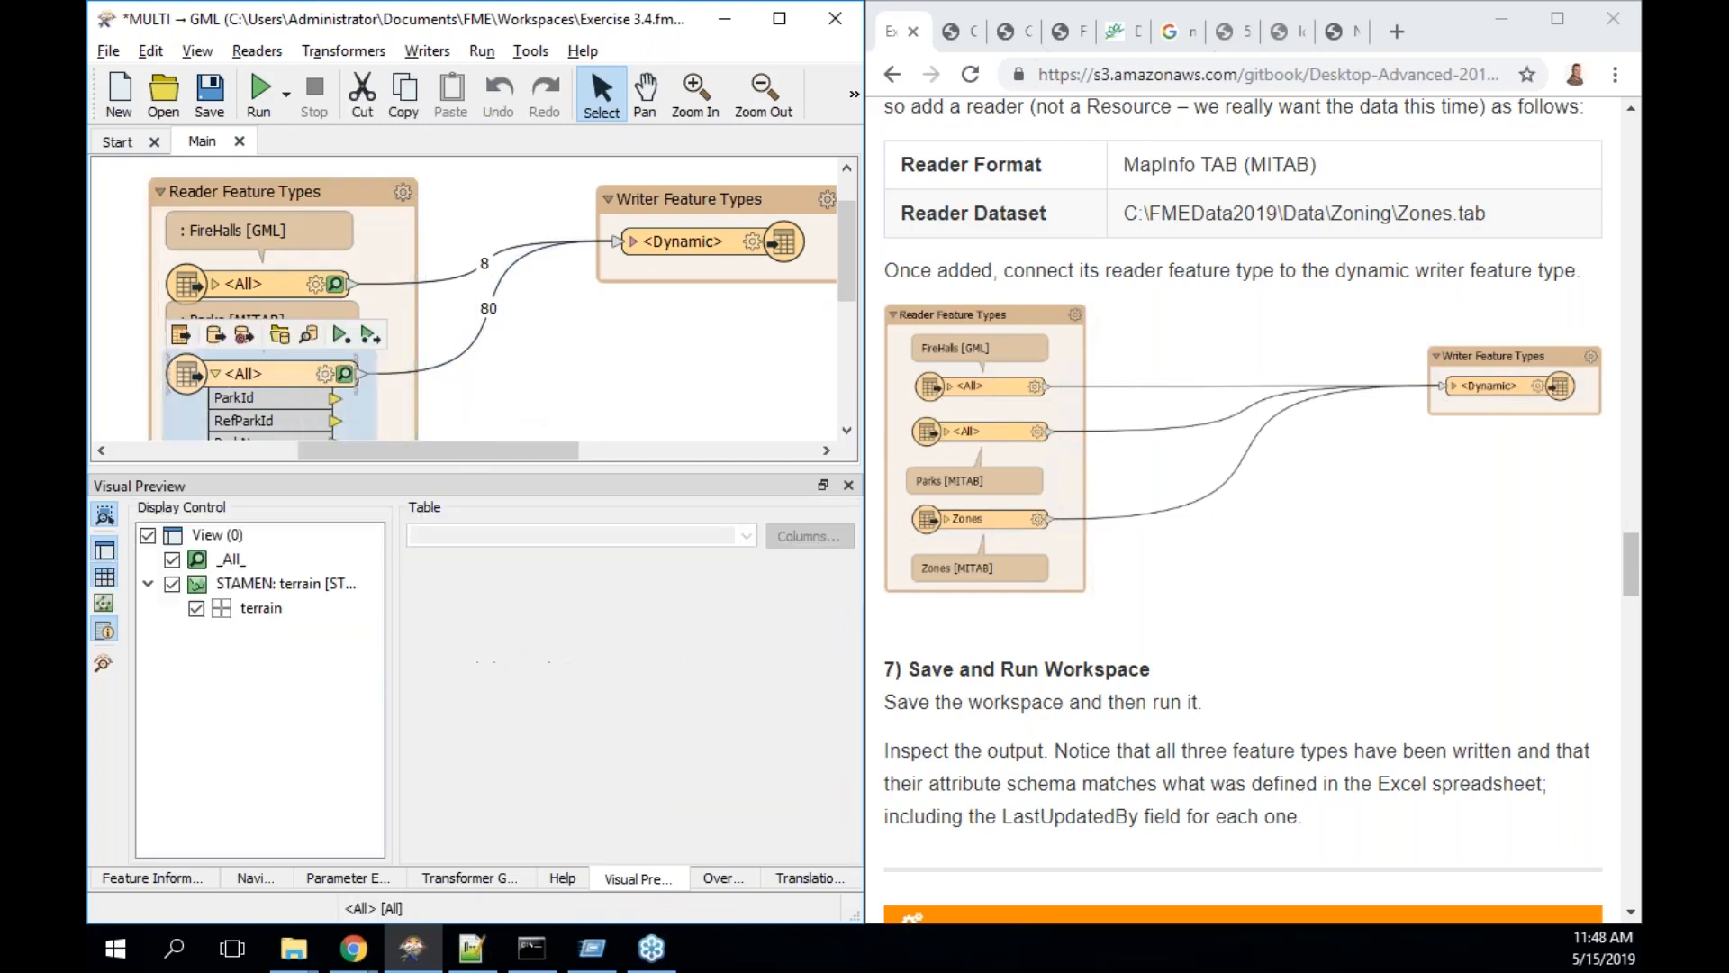
left_click(314, 337)
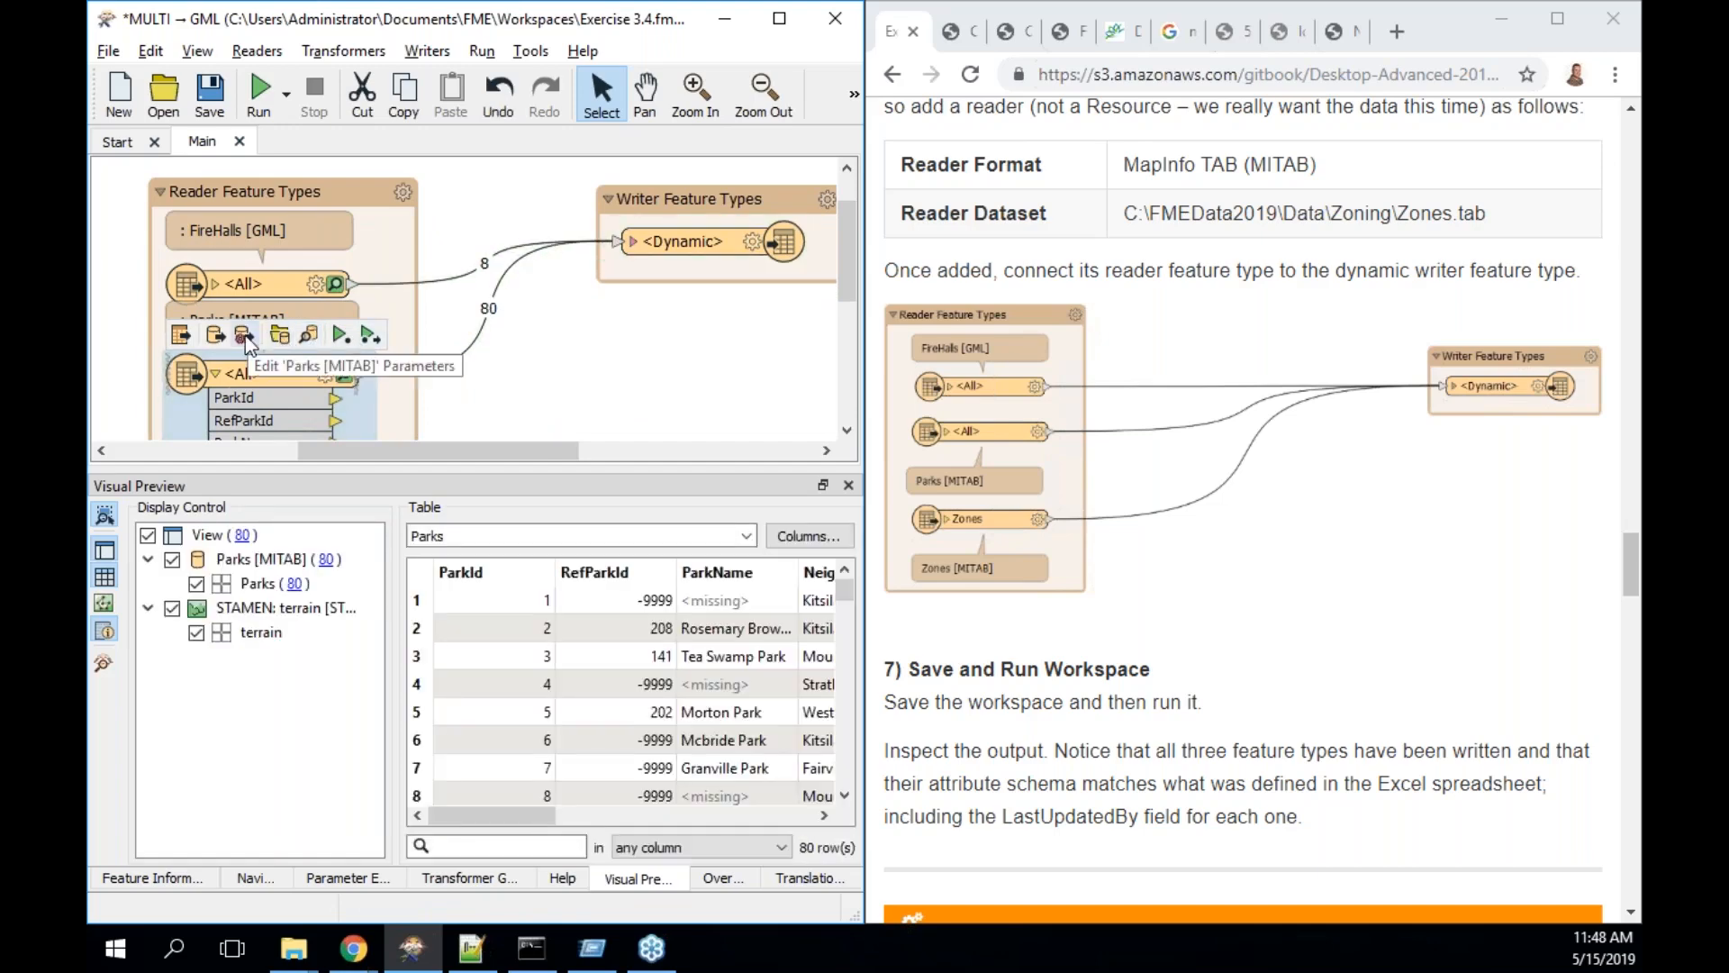
left_click(244, 339)
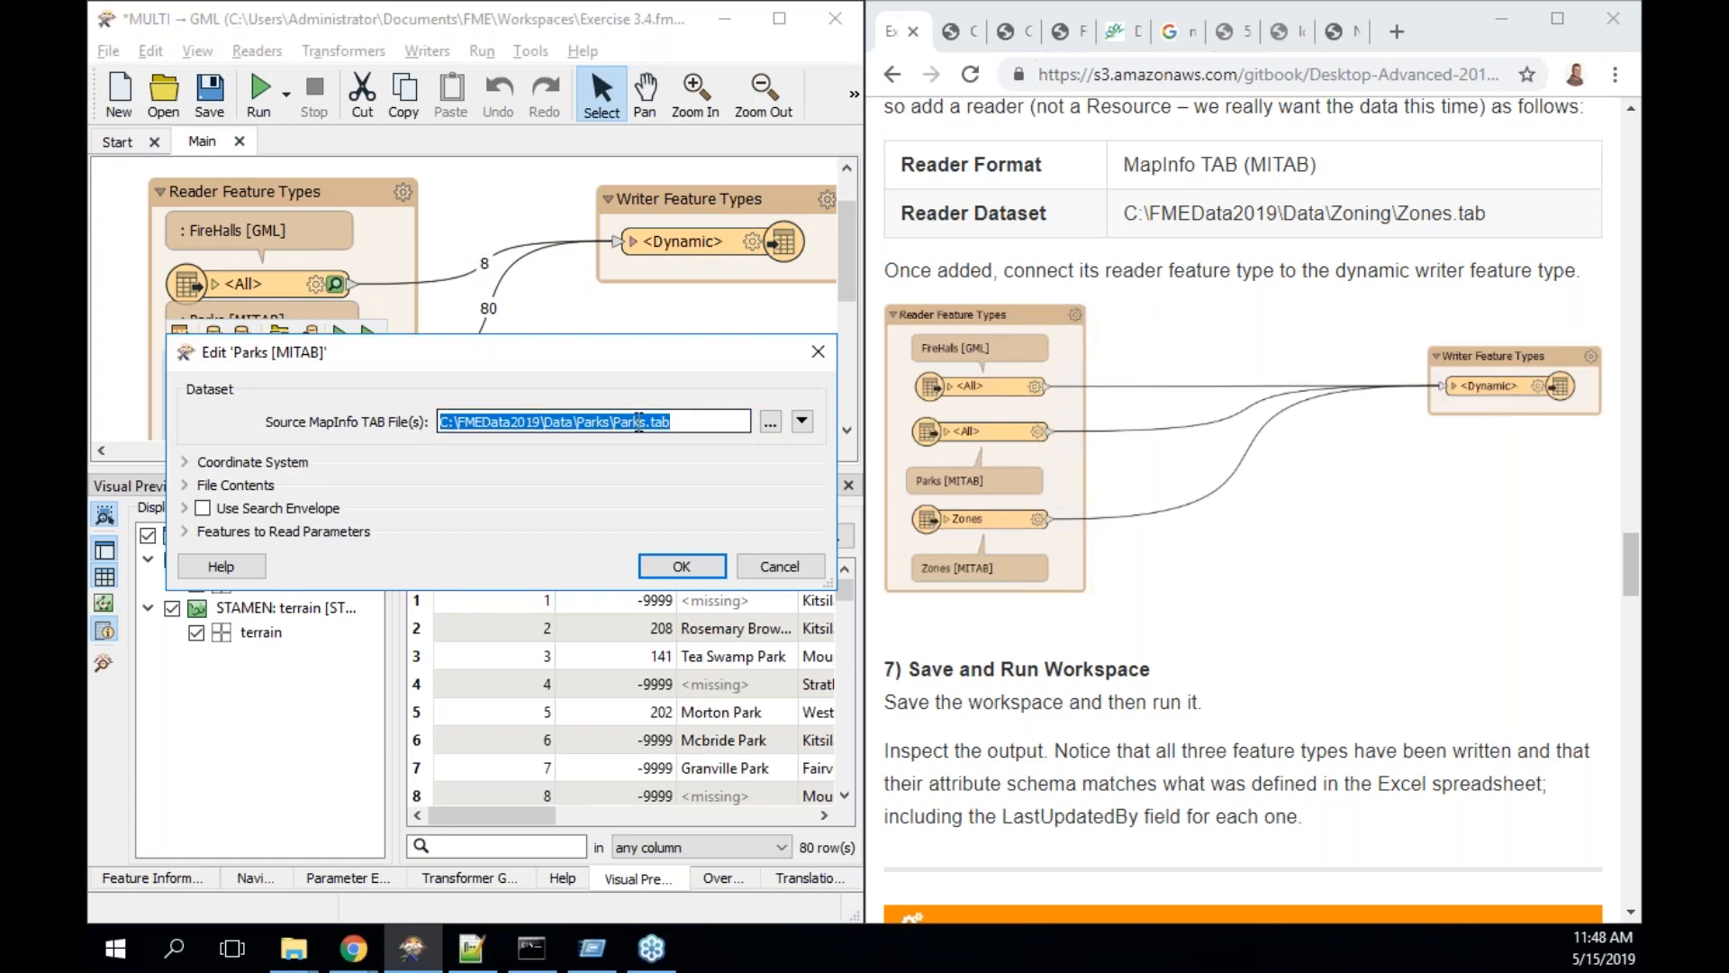
- Add Zones.tab from FMEData2019\Data\Zoning to the Parks source file list
left_click(802, 420)
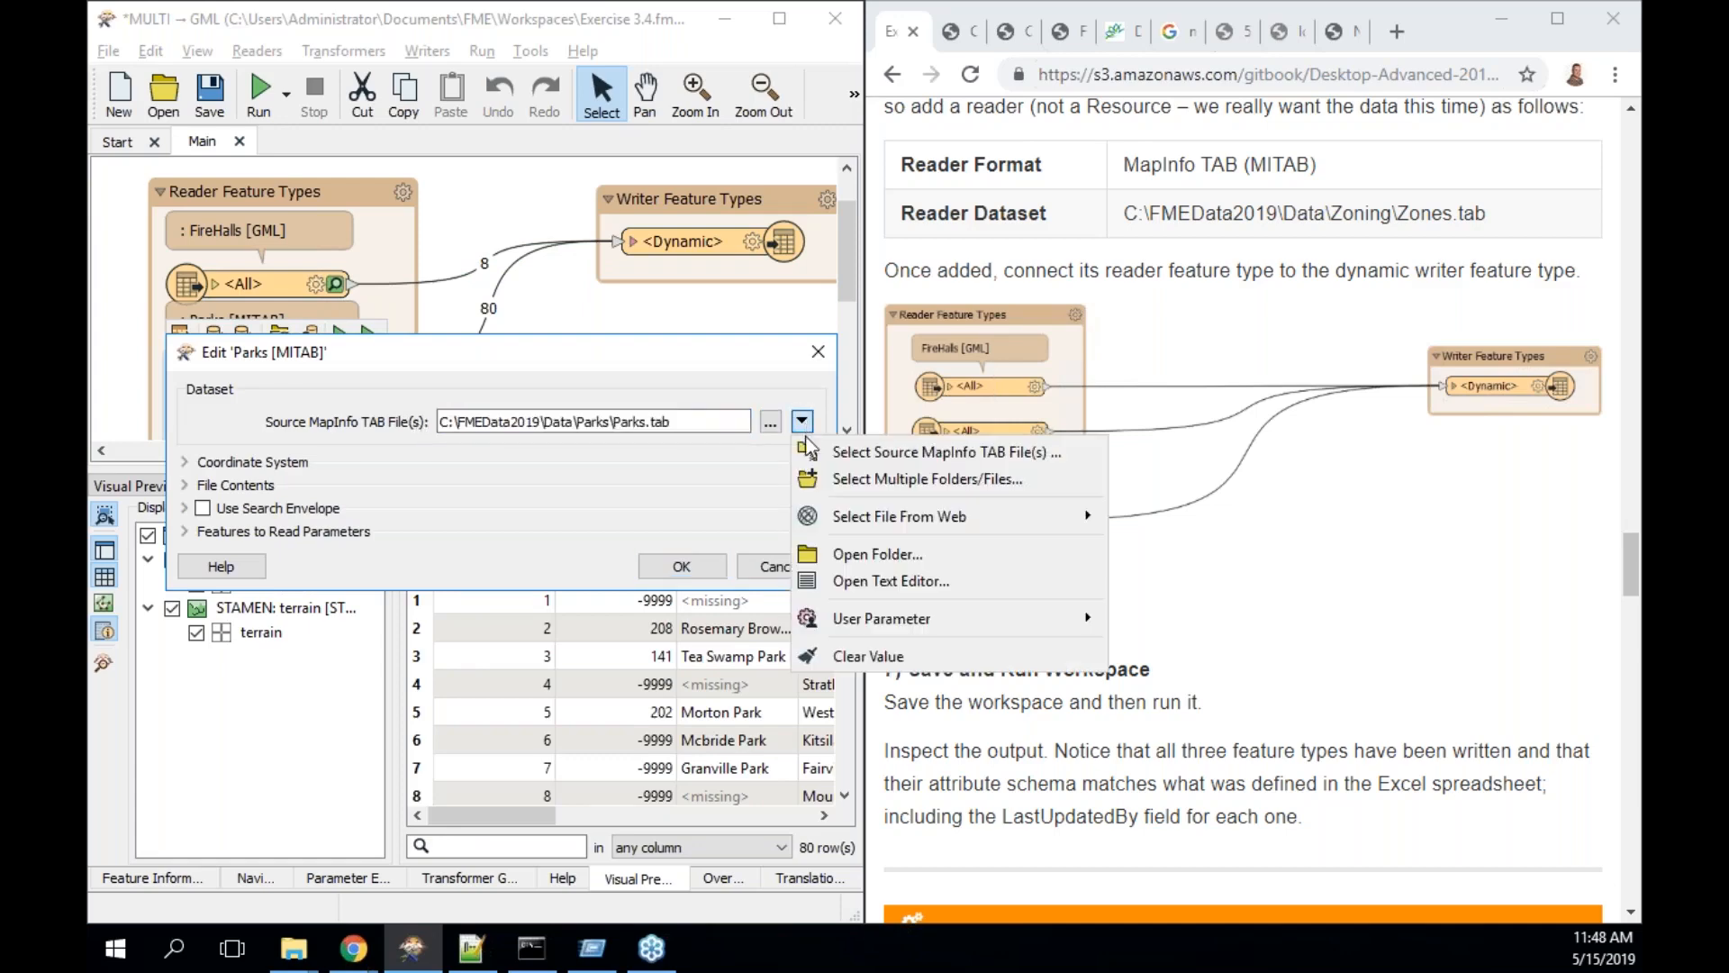
left_click(840, 483)
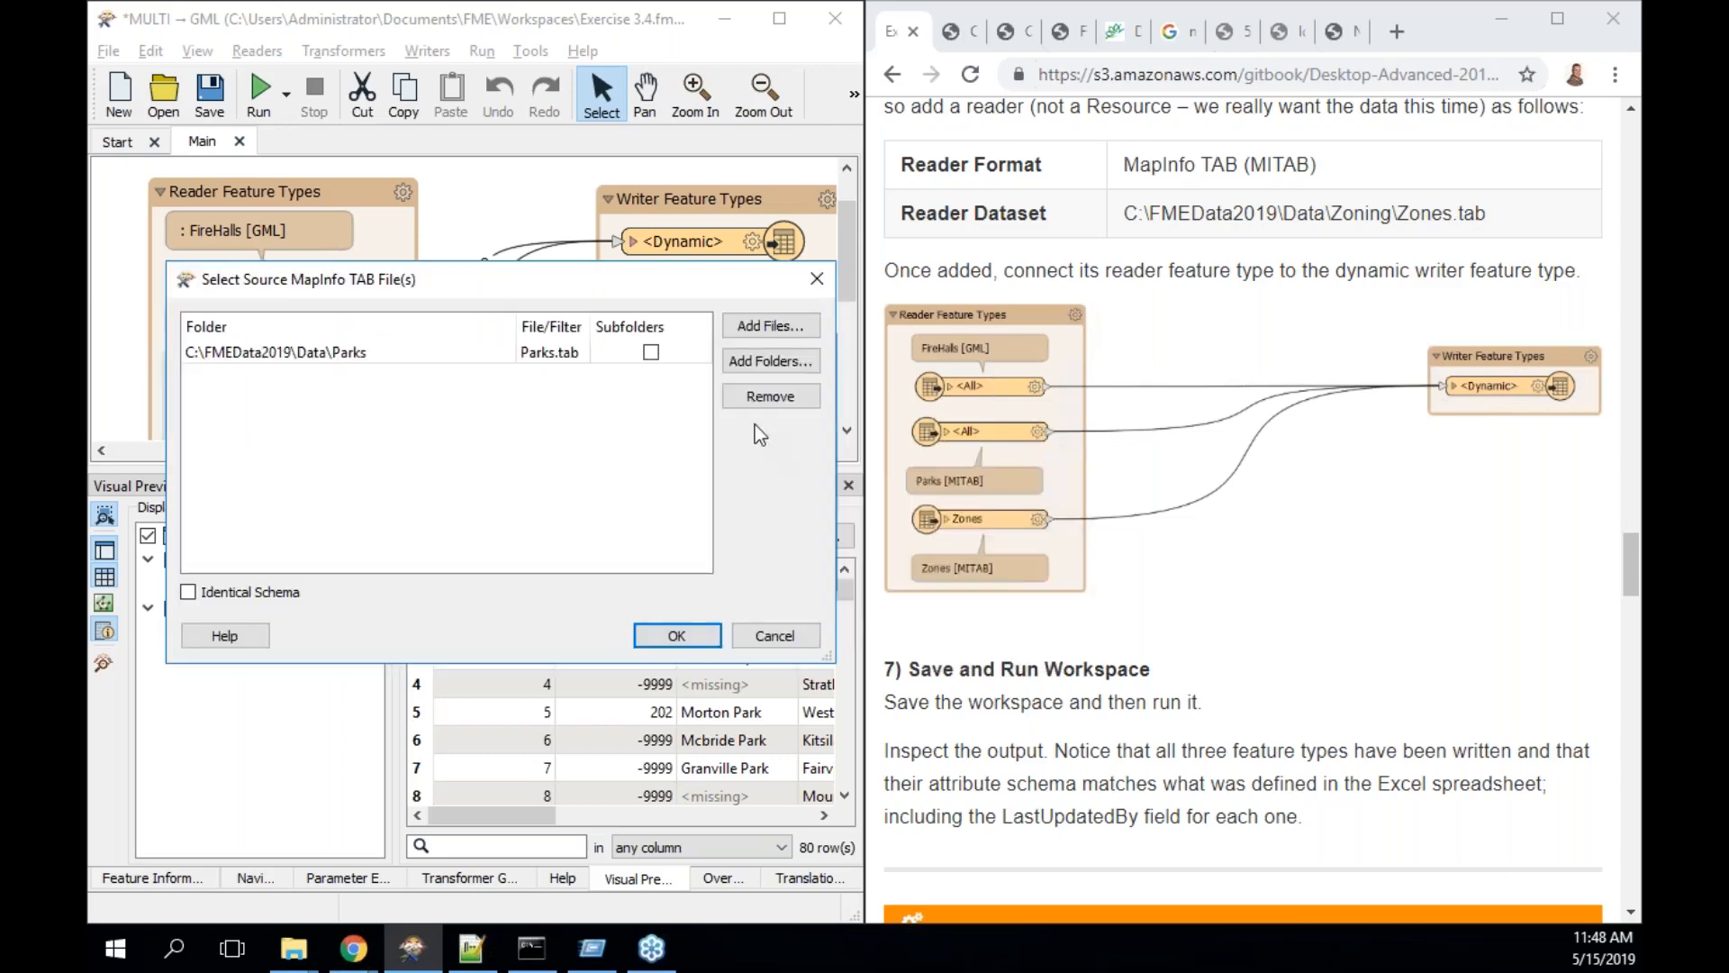
left_click(782, 333)
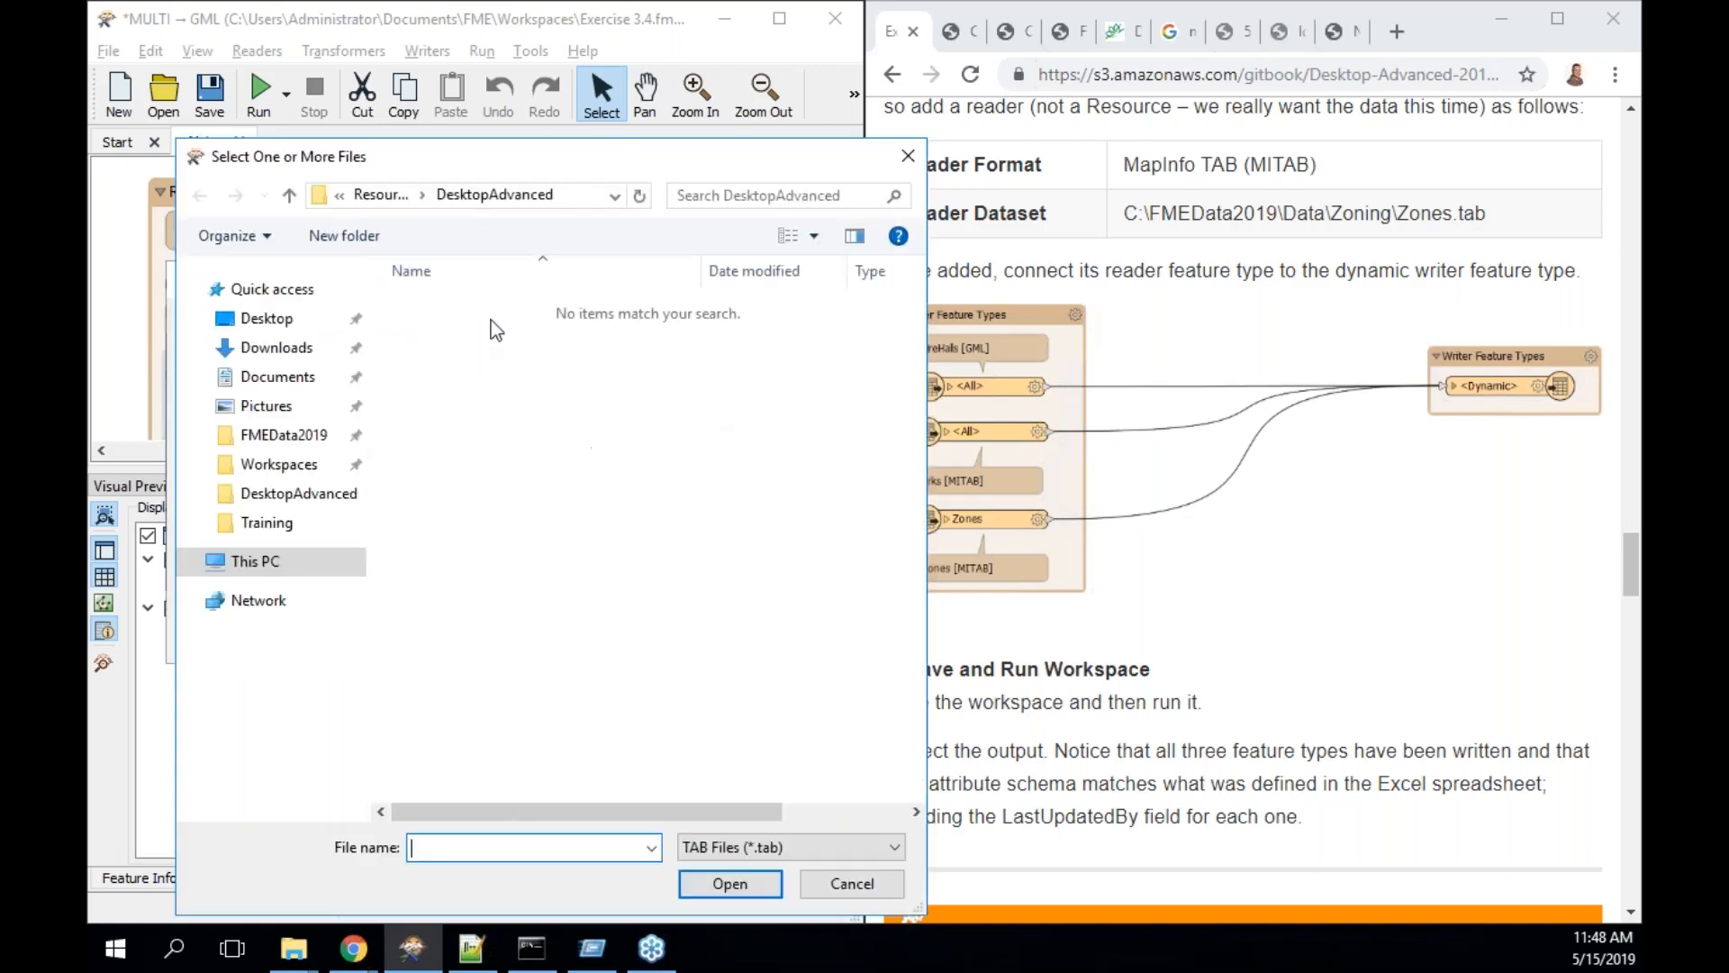
left_click(299, 435)
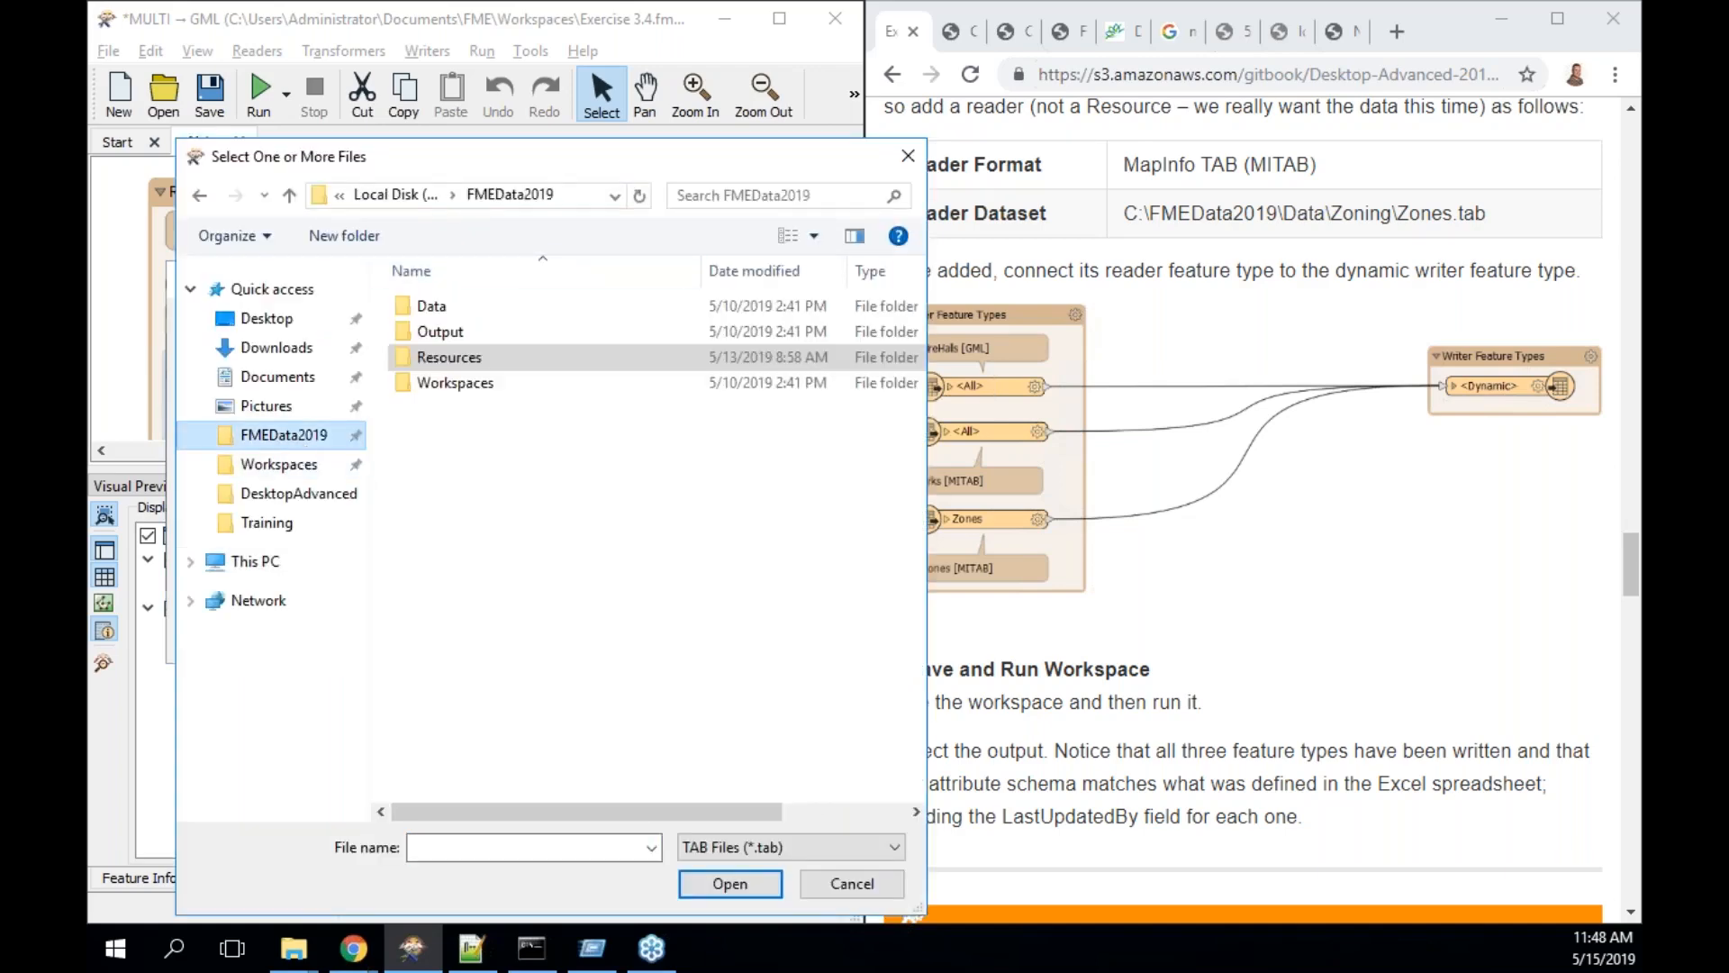
double_click(434, 308)
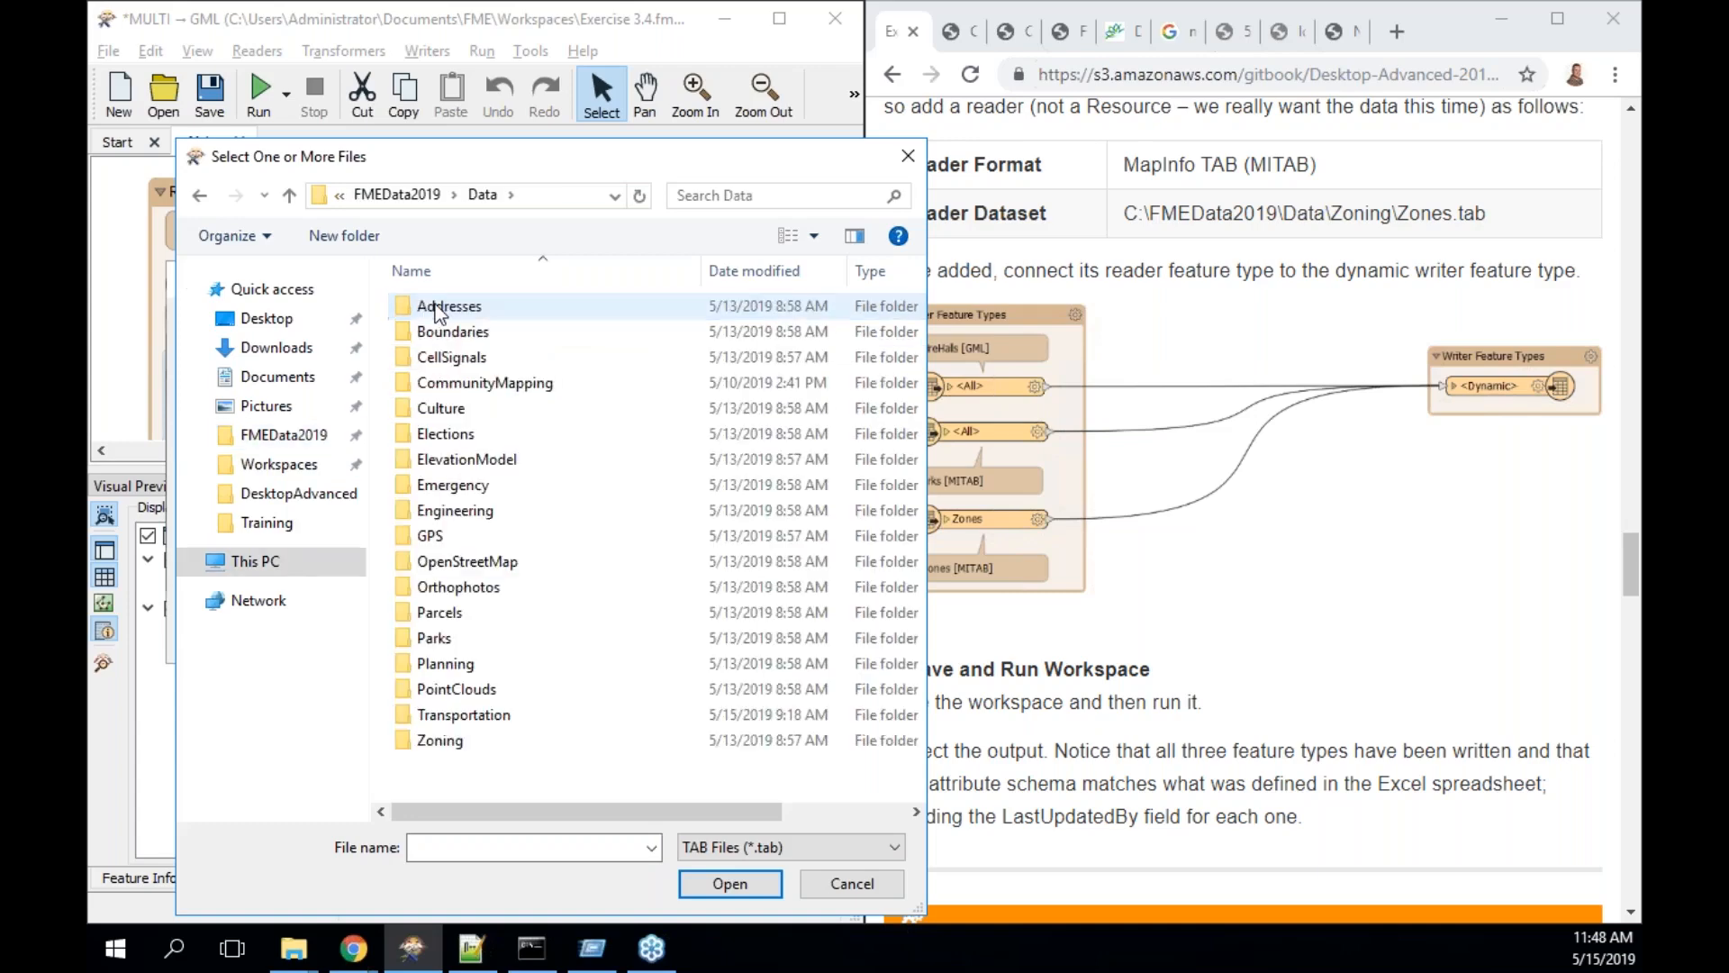
double_click(440, 741)
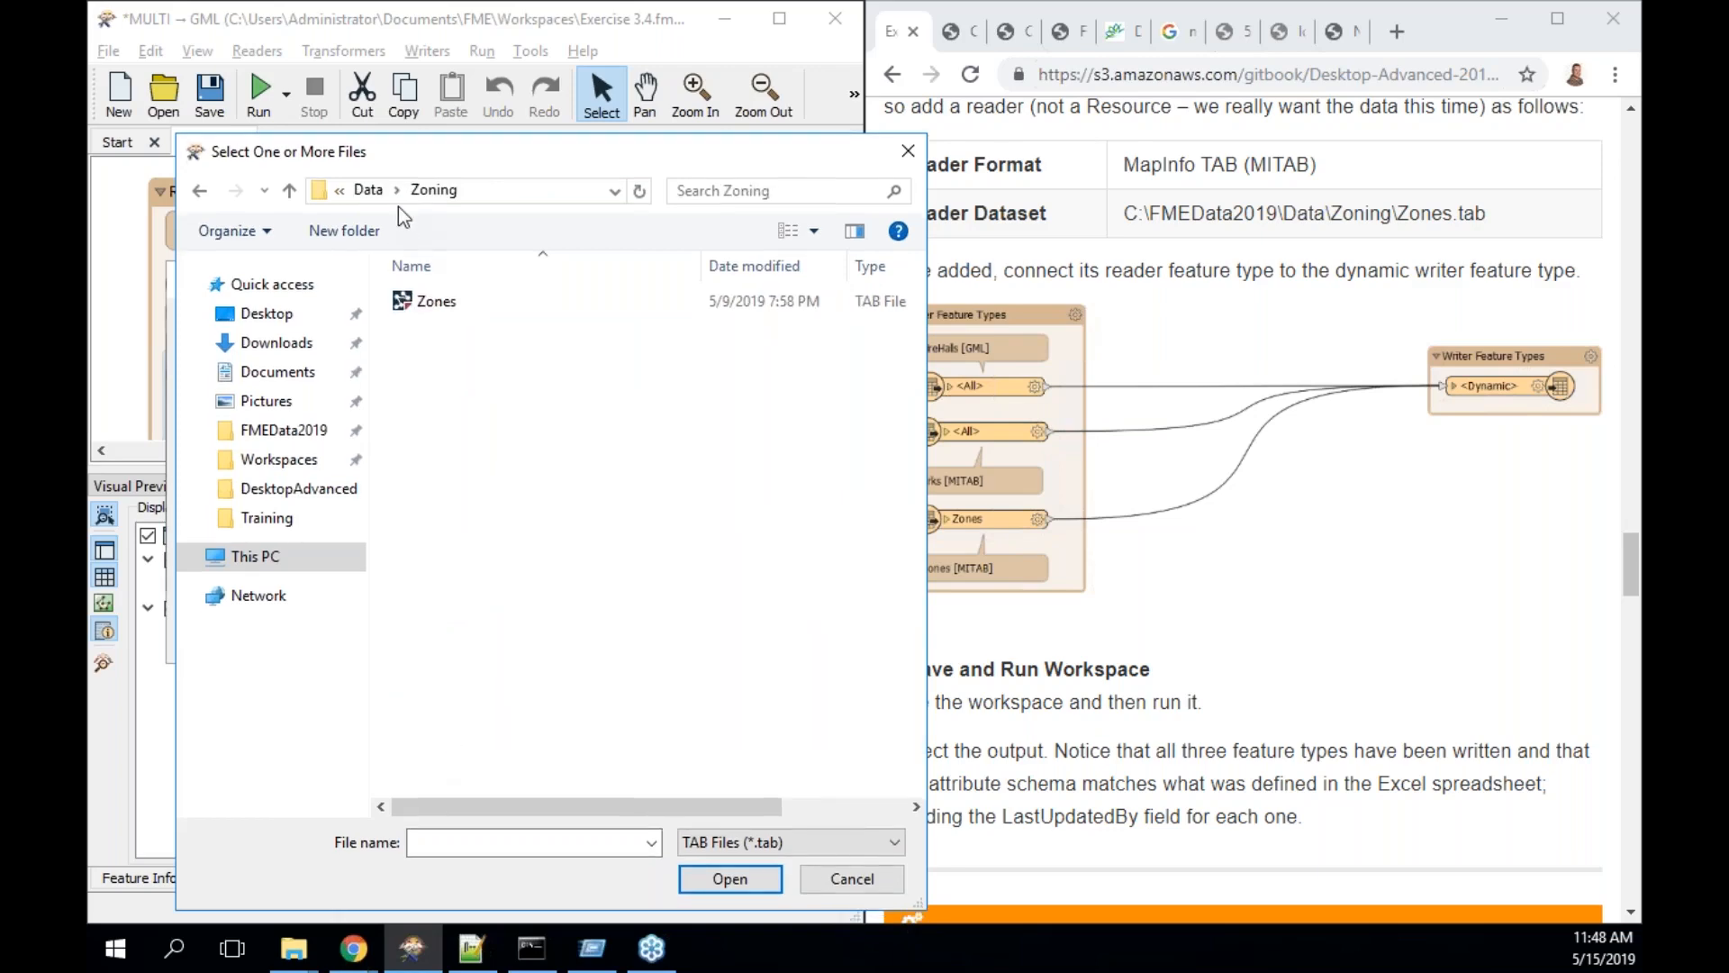
left_click(439, 304)
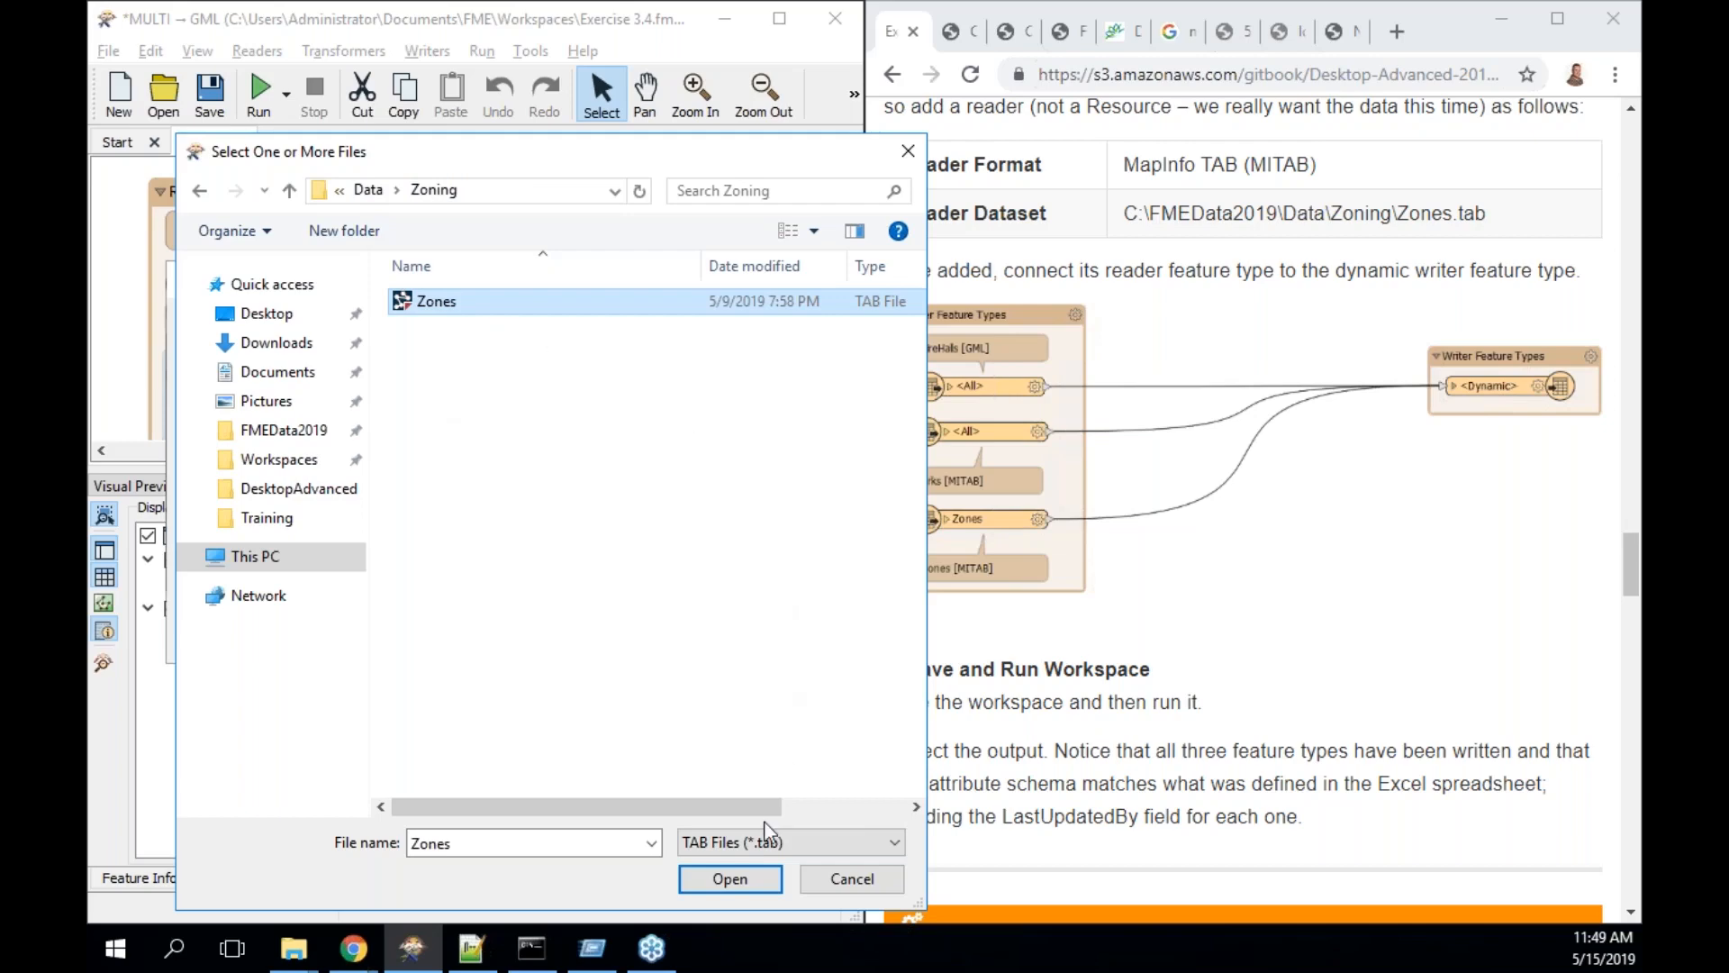
left_click(735, 878)
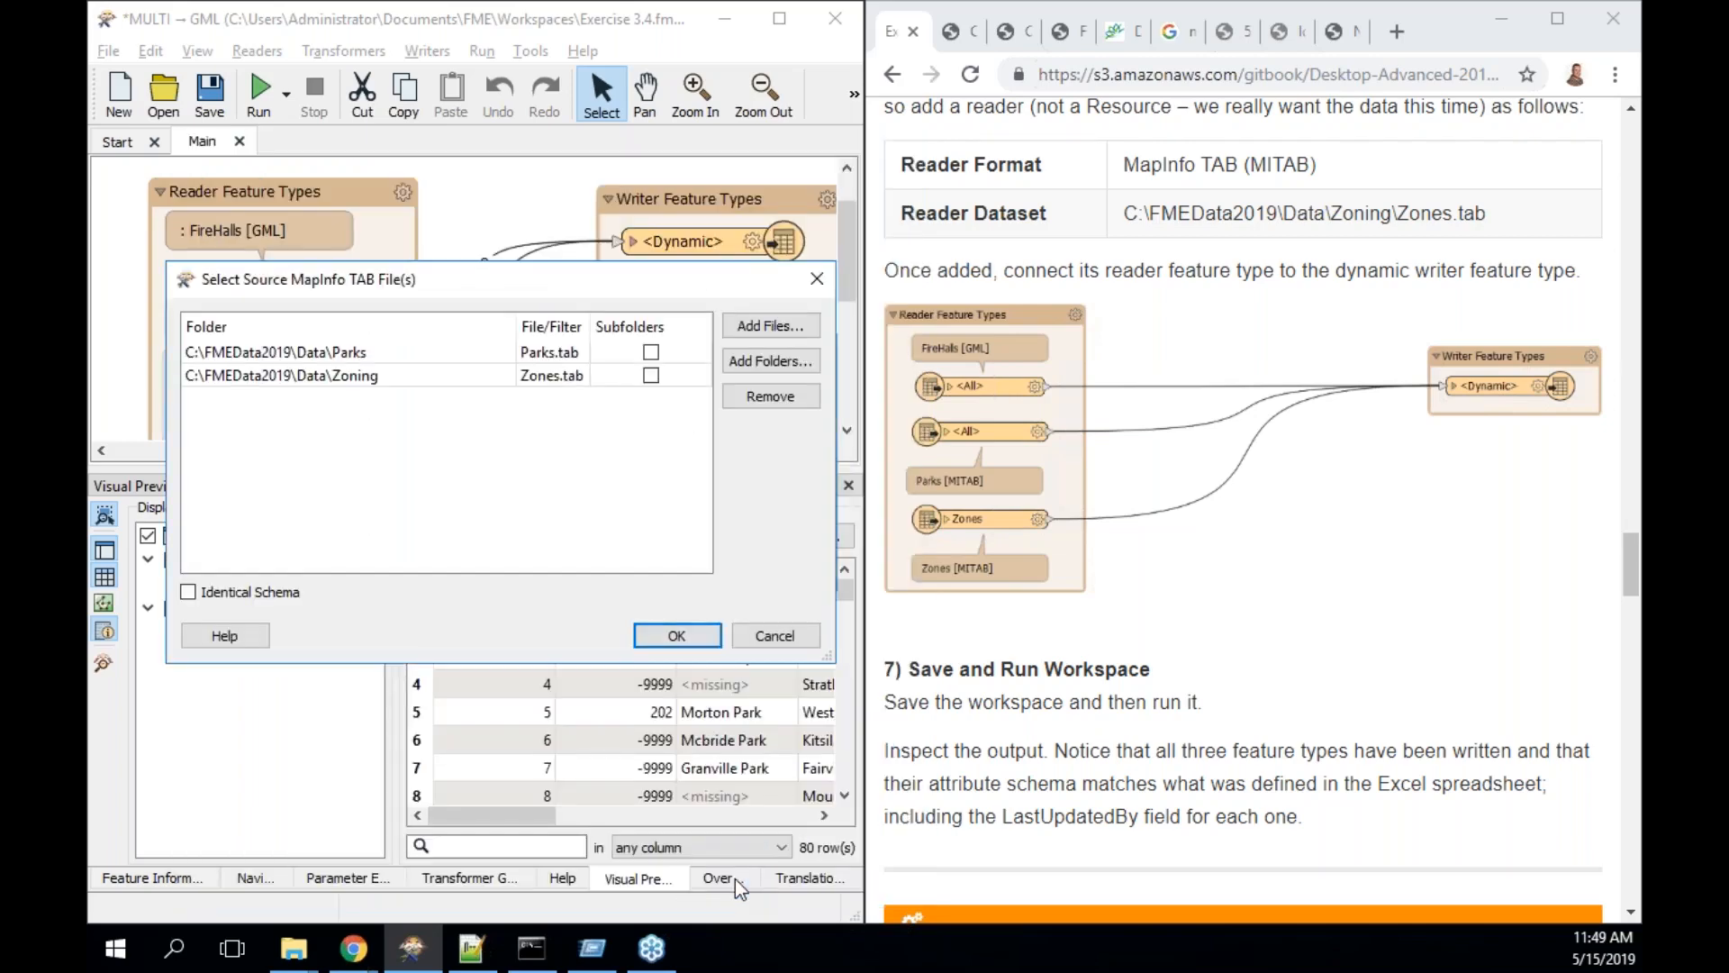
left_click(692, 637)
- Apply the Zones dataset and relabel the reader bookmark 'Parks [MITAB] and Zones'
left_click(679, 567)
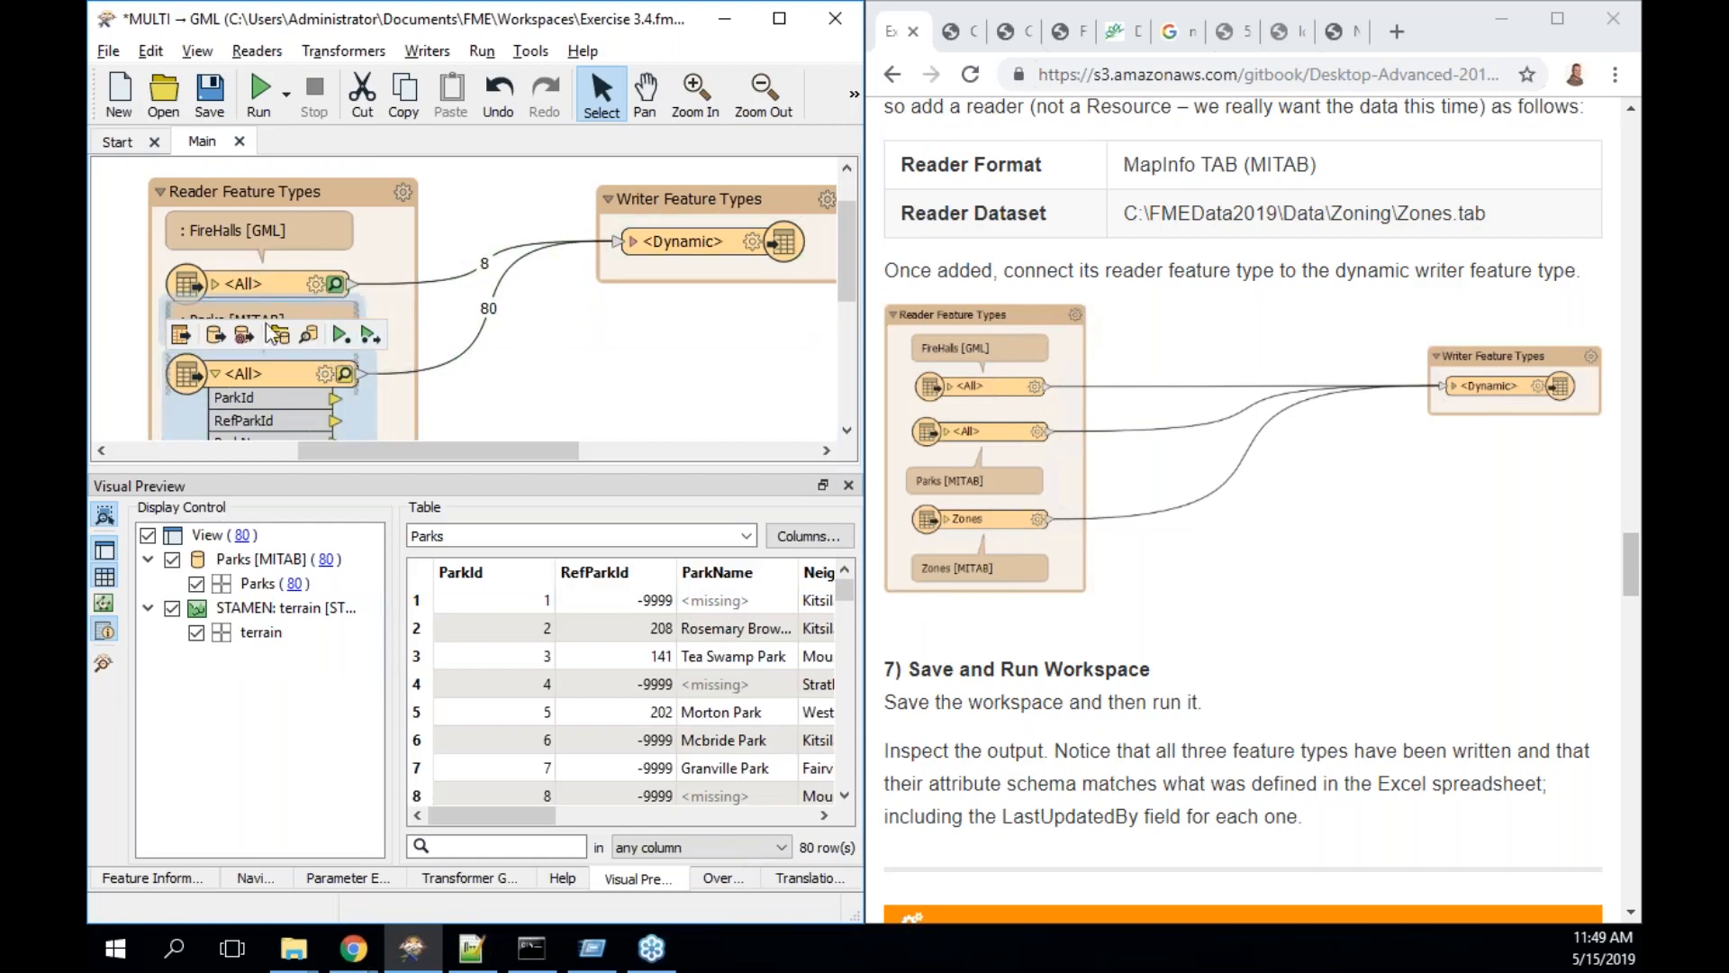
left_click_drag(266, 372, 268, 396)
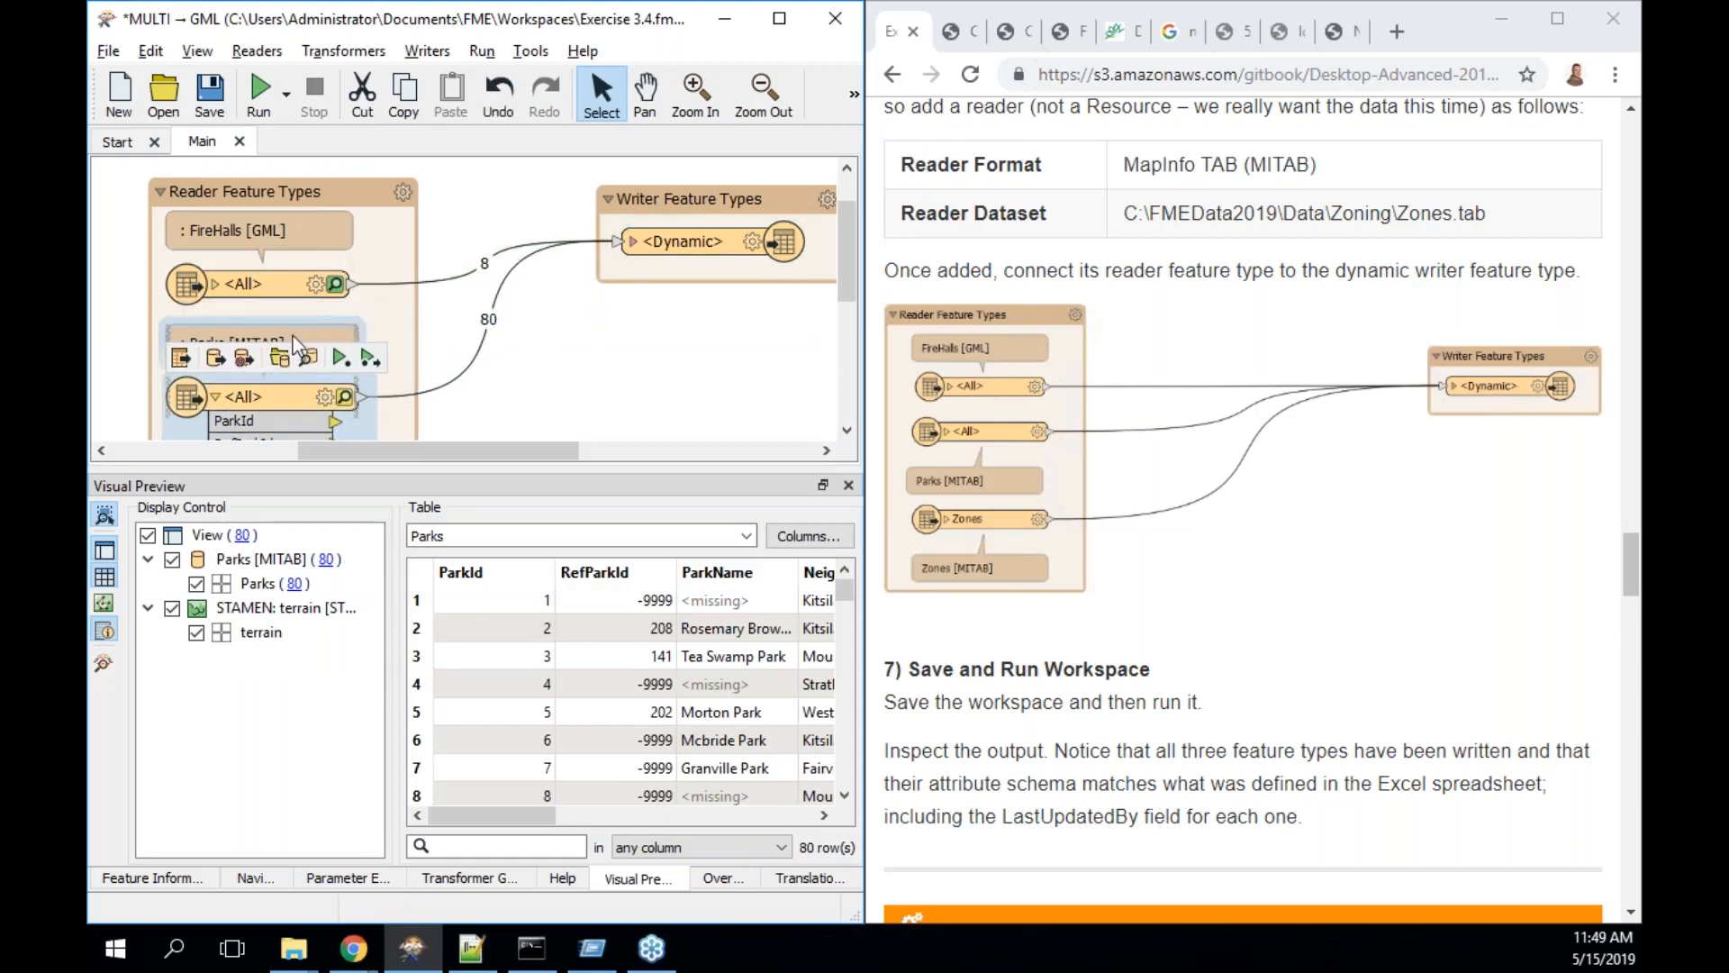
double_click(300, 343)
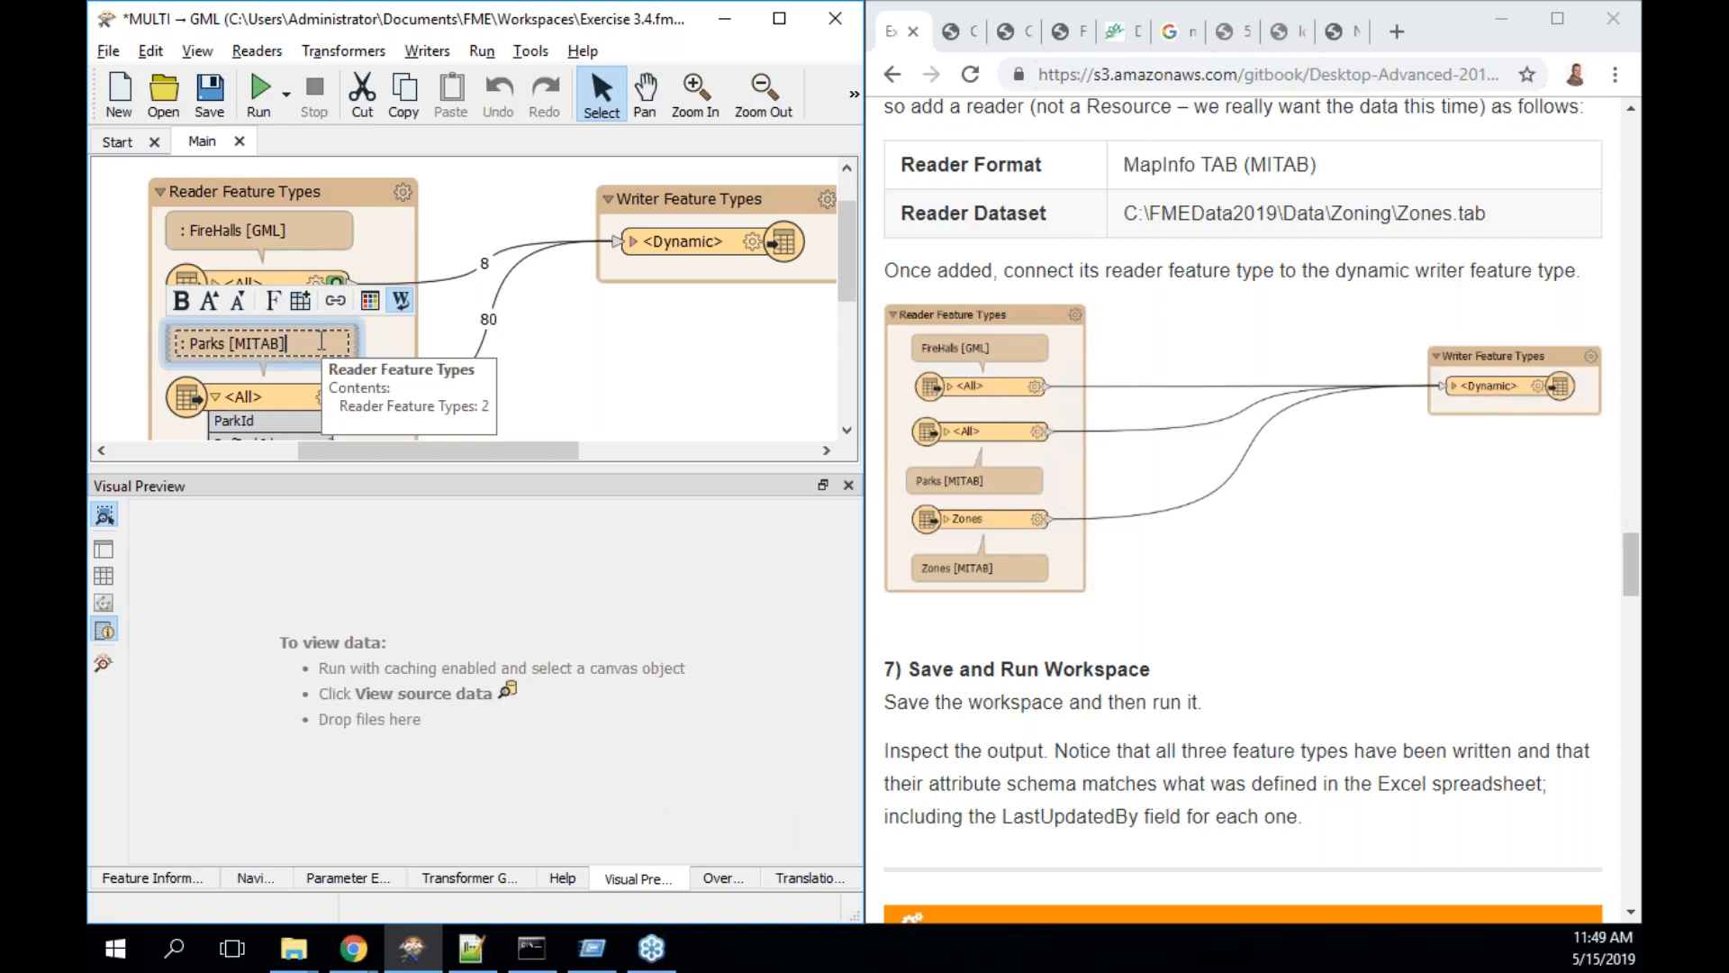
type("and Zones")
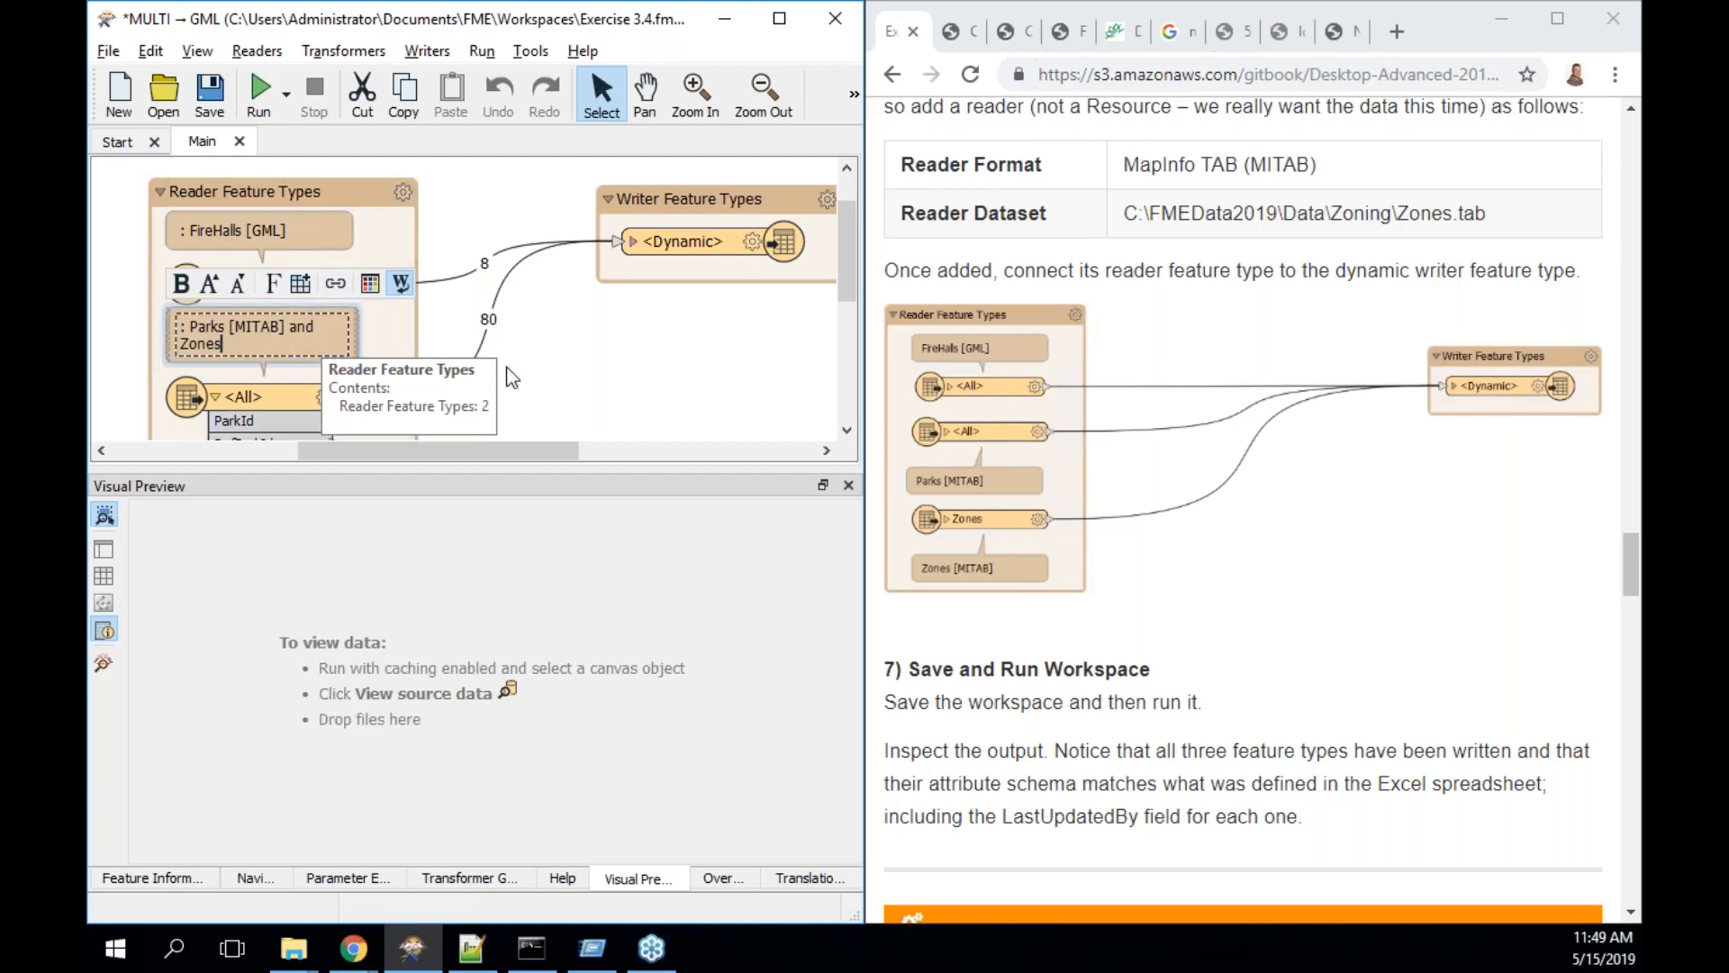
left_click(555, 435)
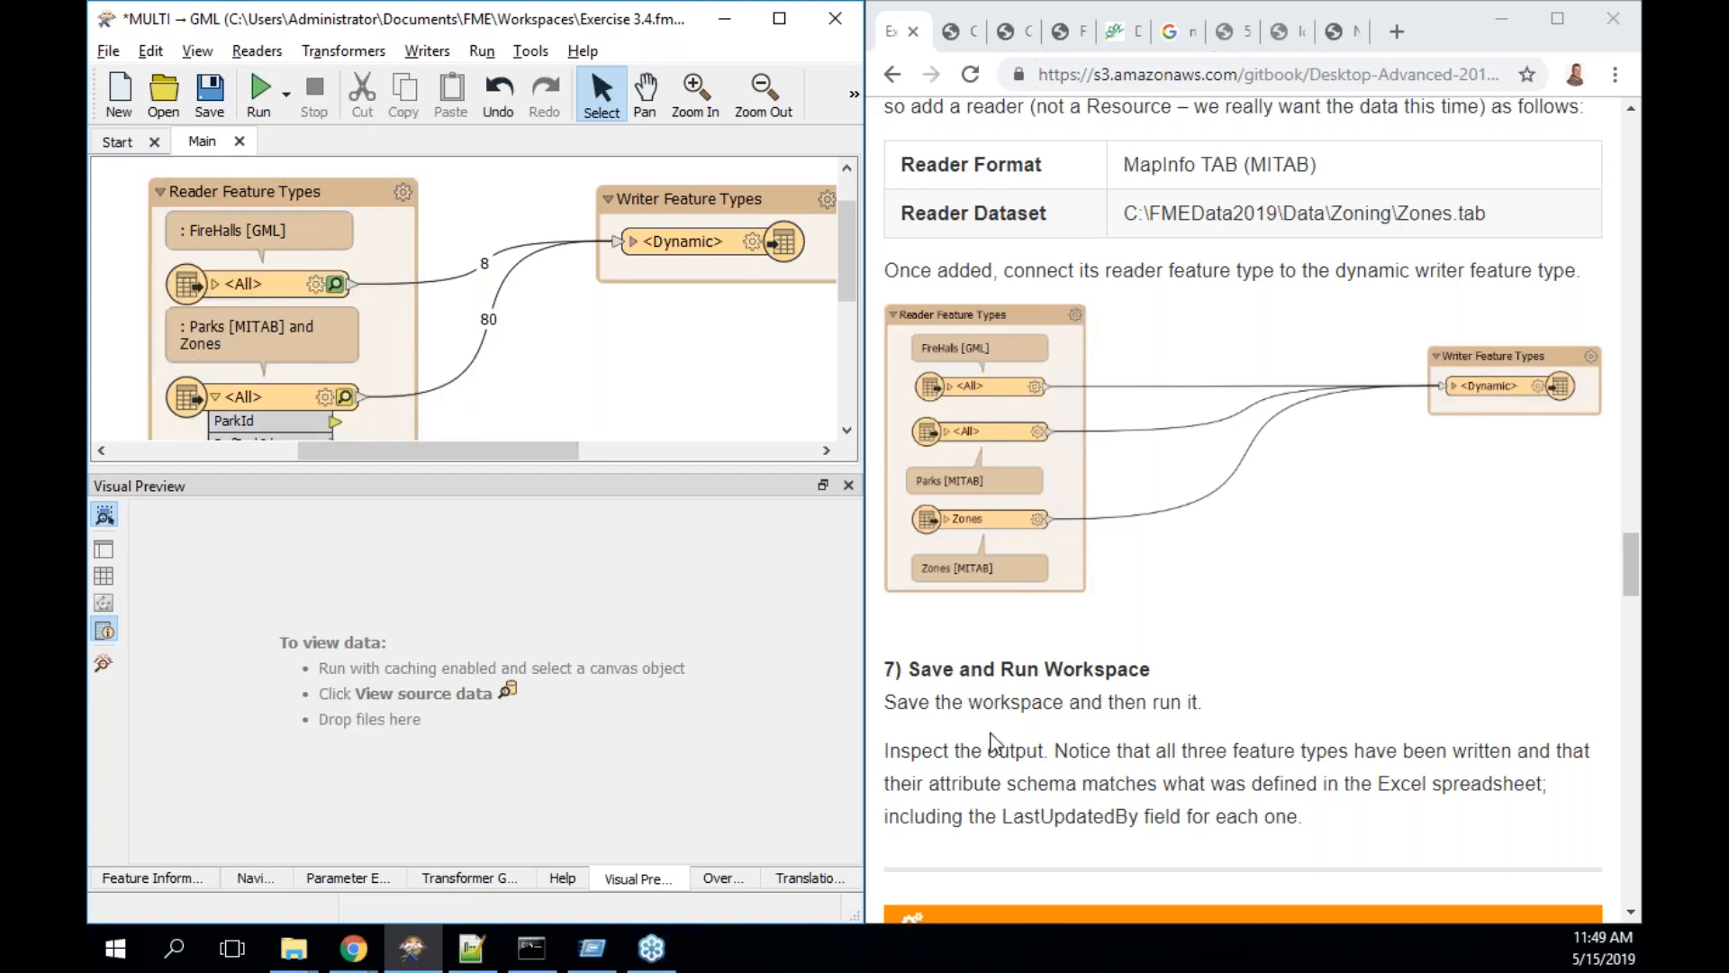
scroll(1228, 683, "down", 1)
- Run the translation and inspect the written output, showing the 416 Zones features
left_click(260, 88)
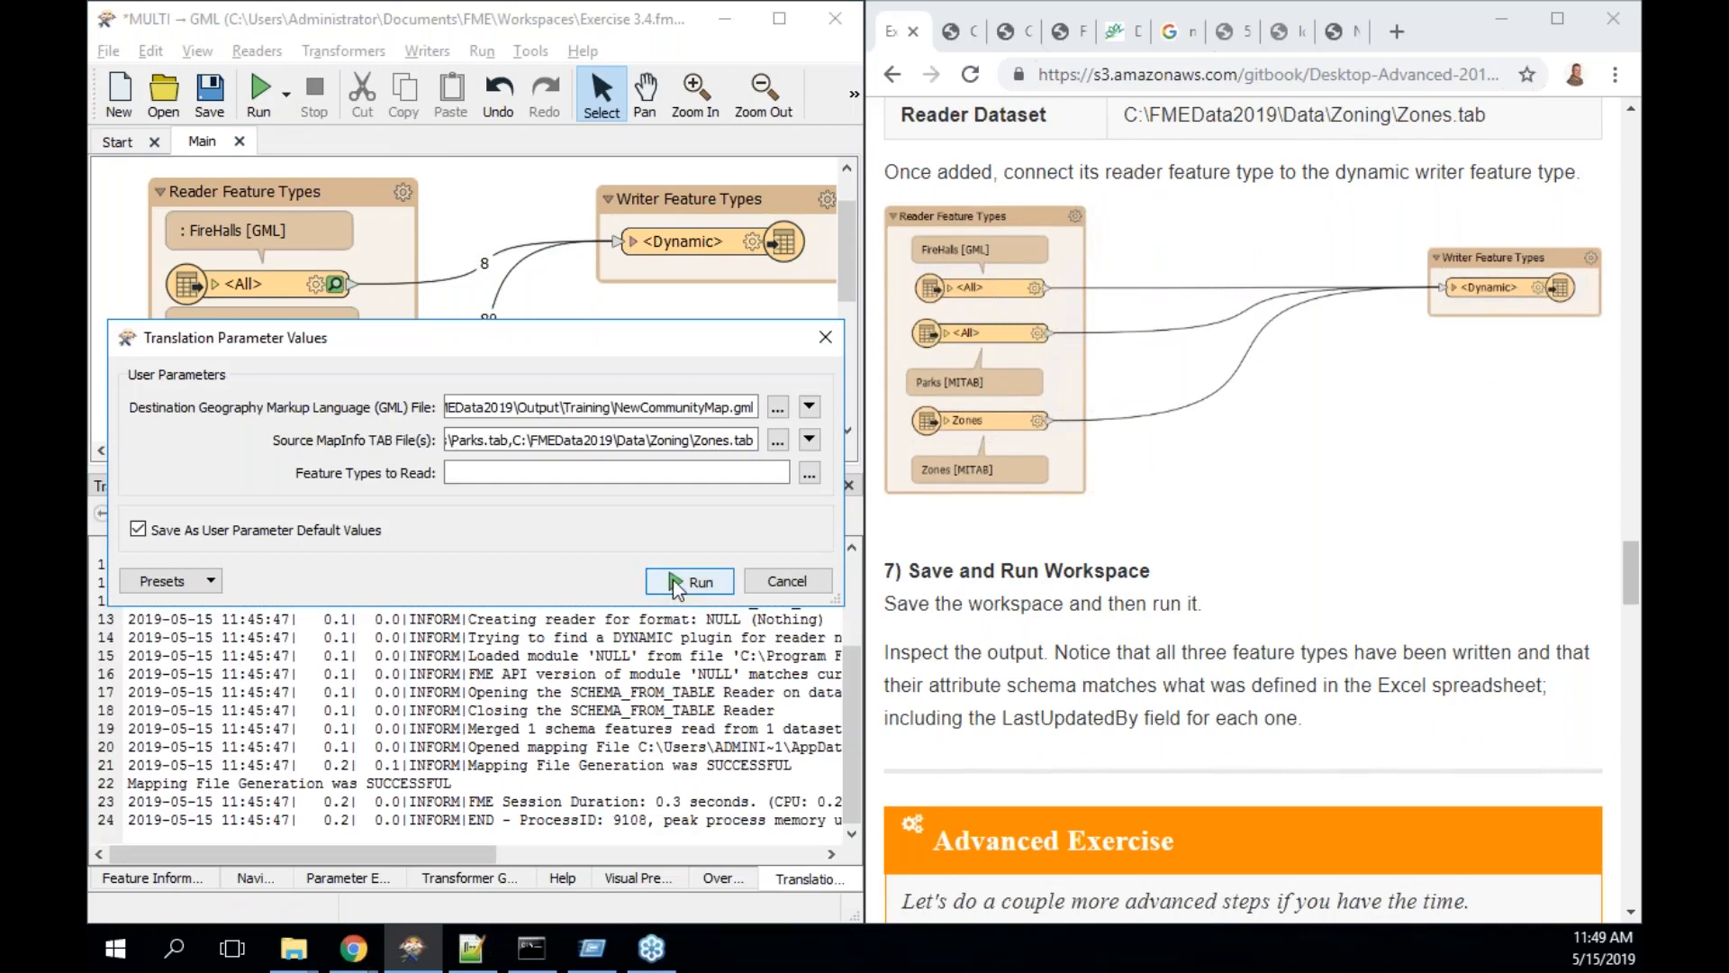
left_click(678, 579)
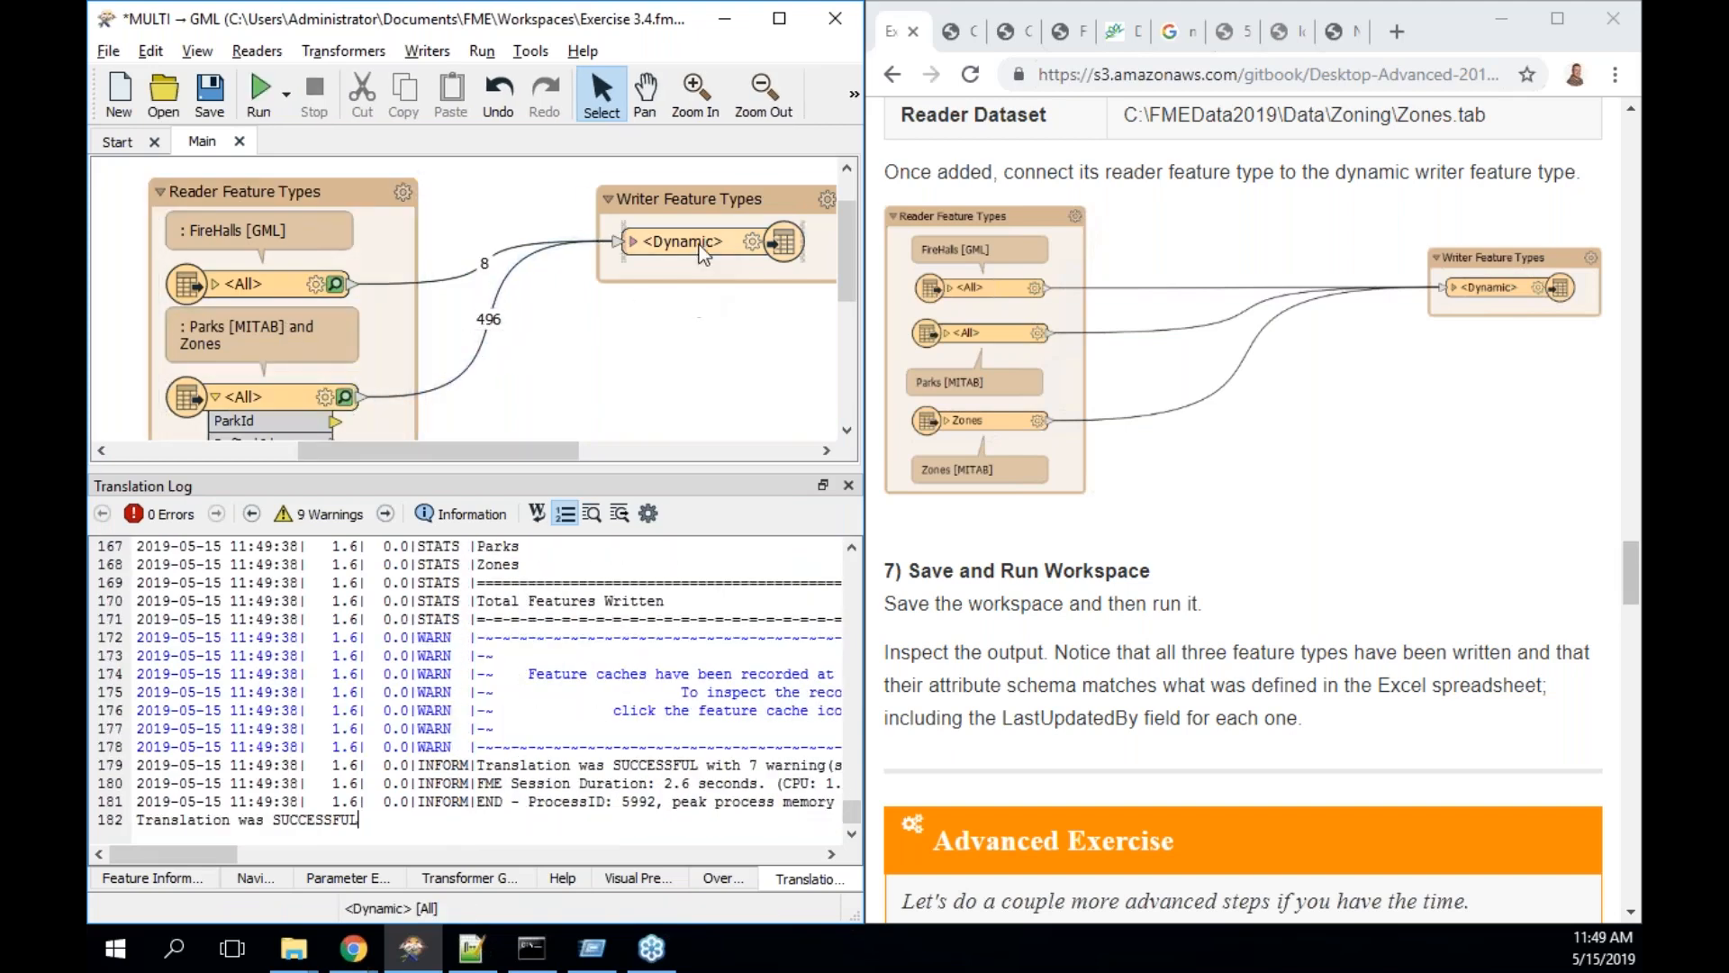
mouse_move(690, 240)
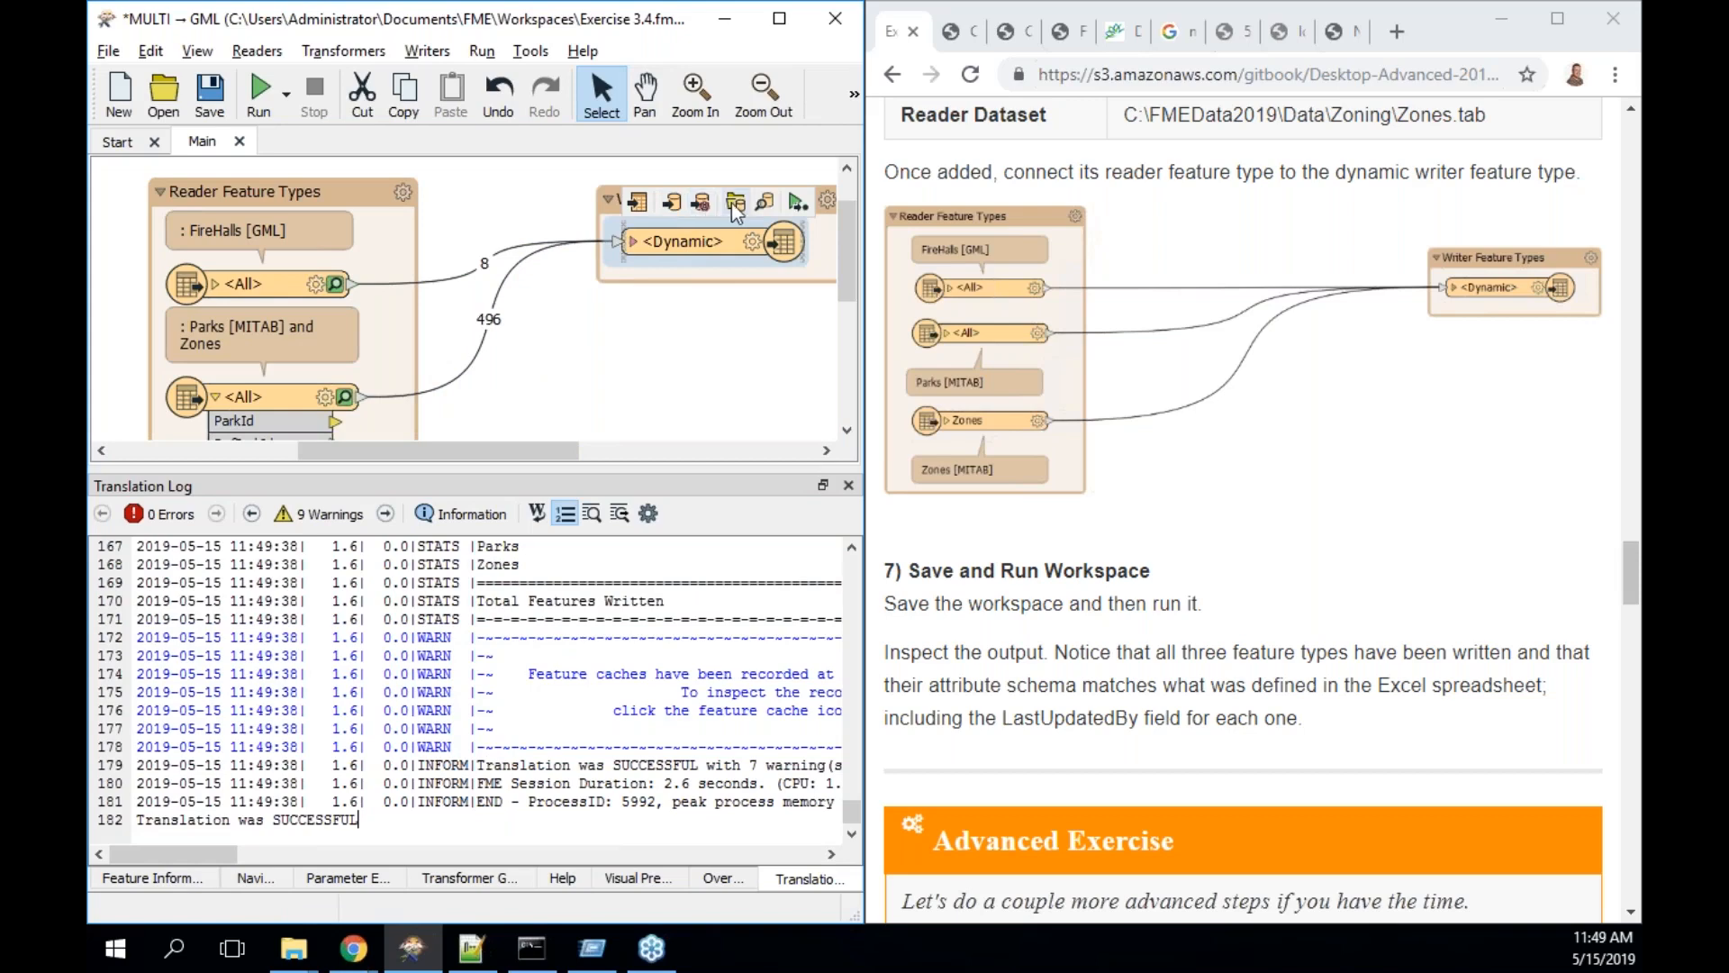
left_click(764, 205)
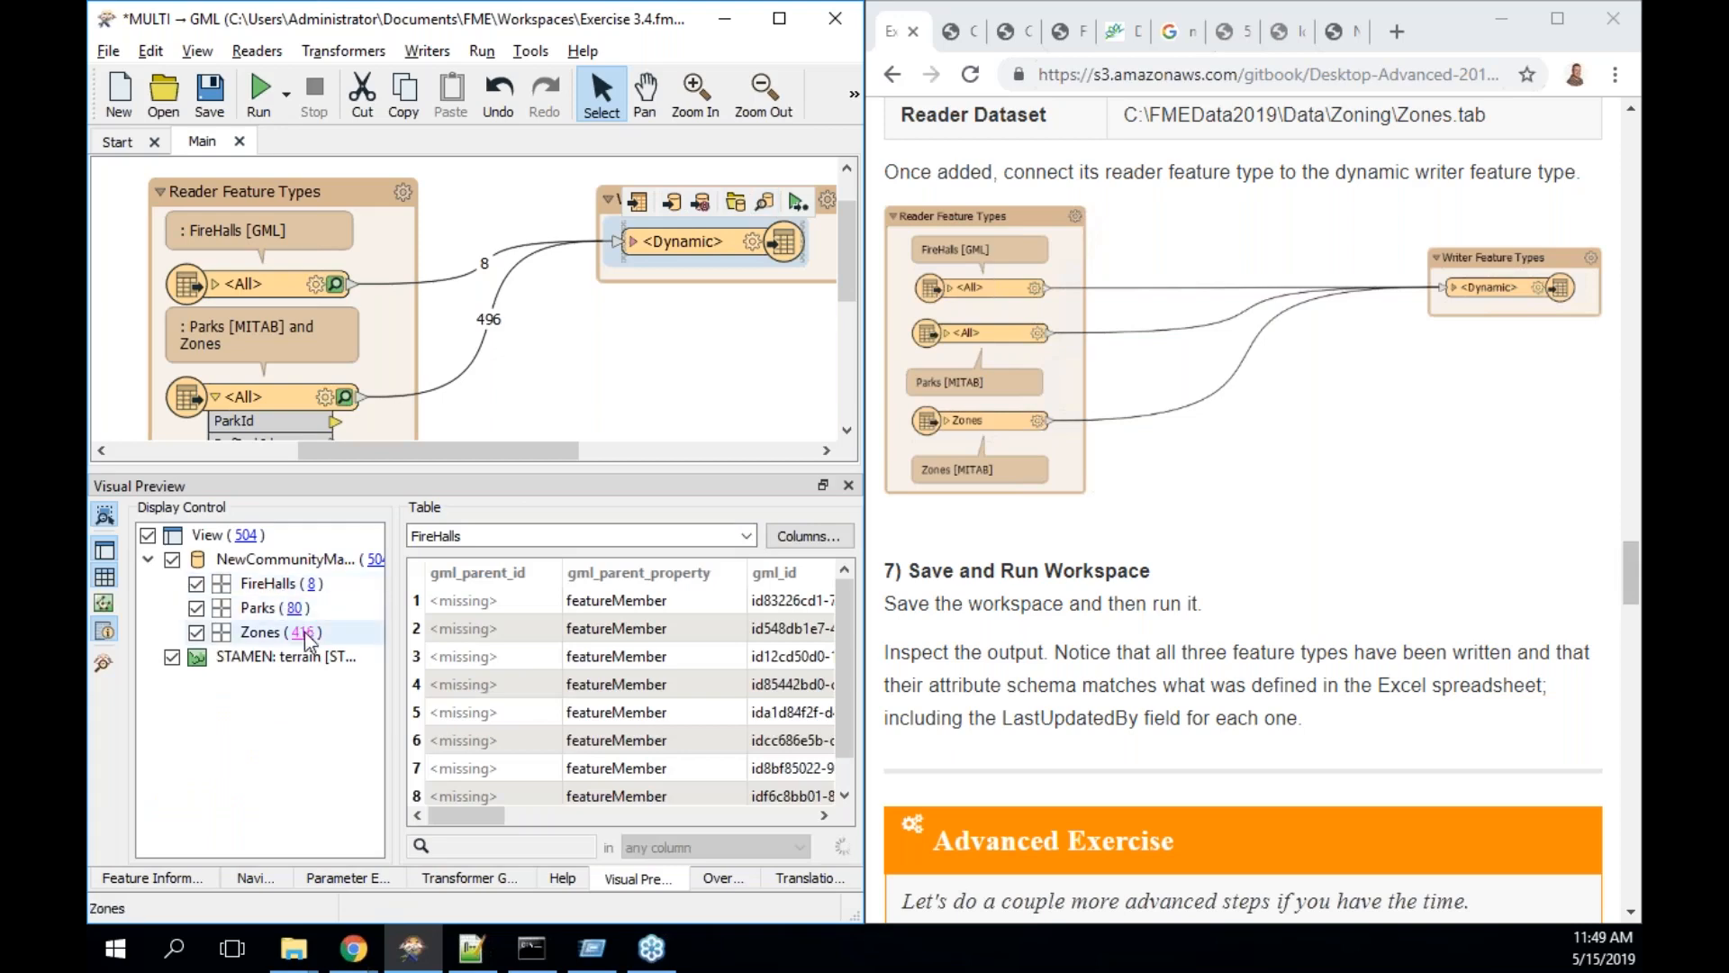
left_click(307, 637)
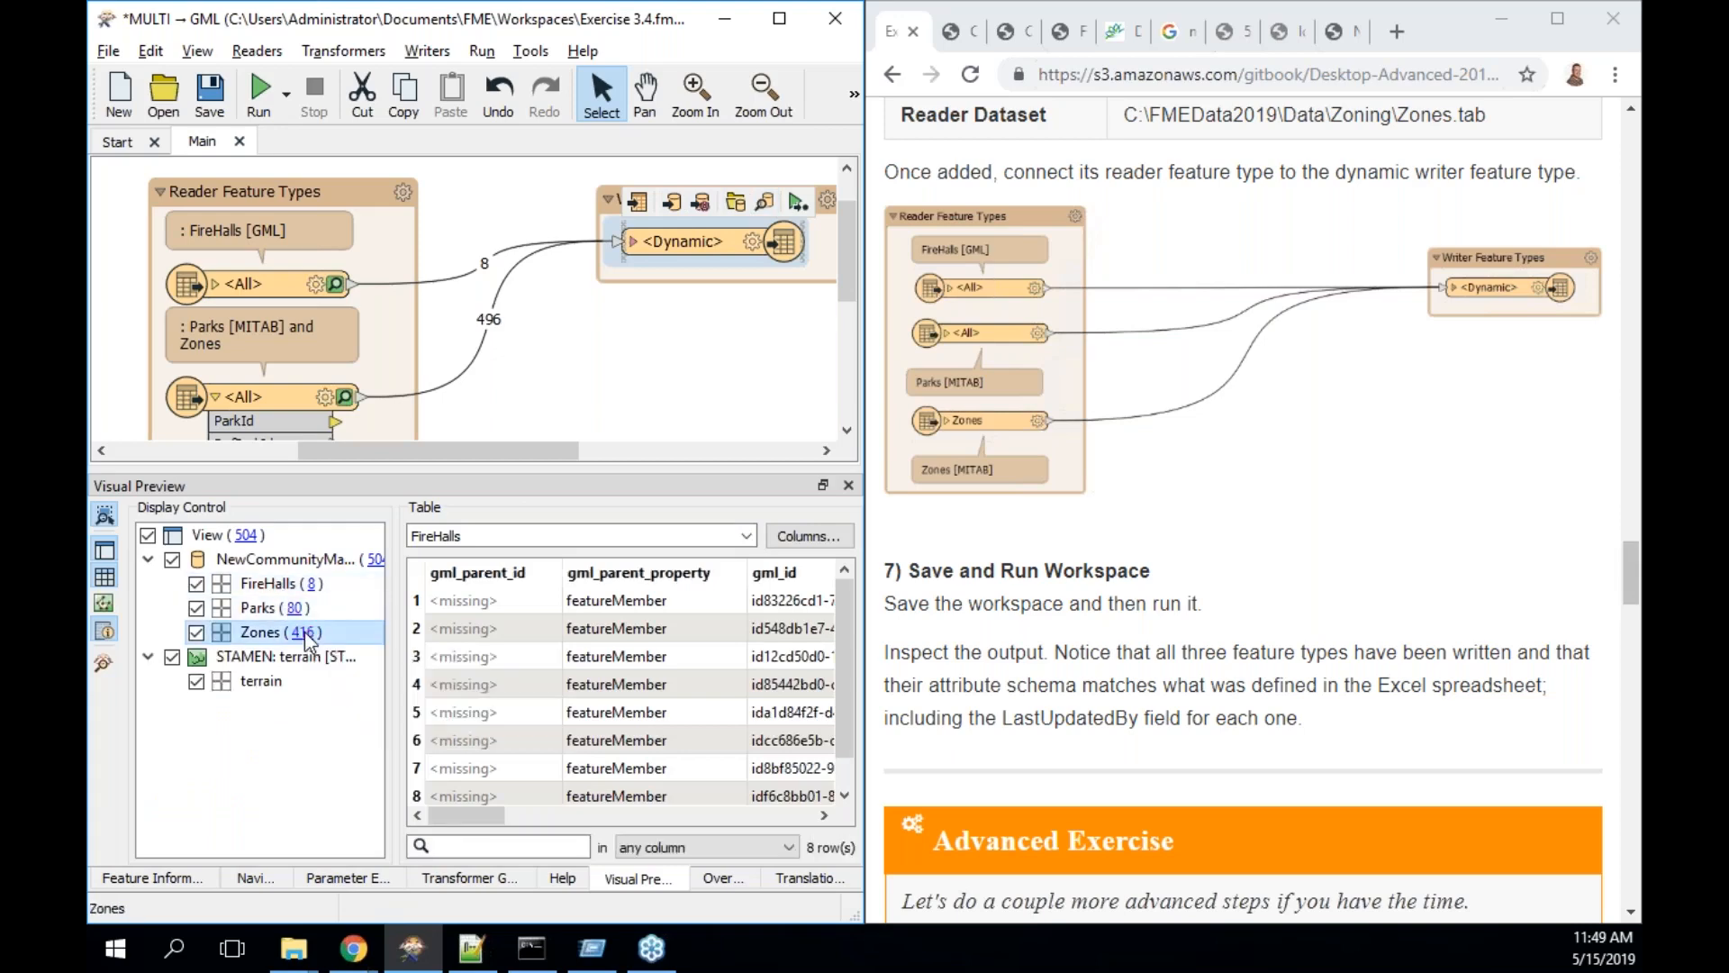
left_click_drag(463, 813, 547, 806)
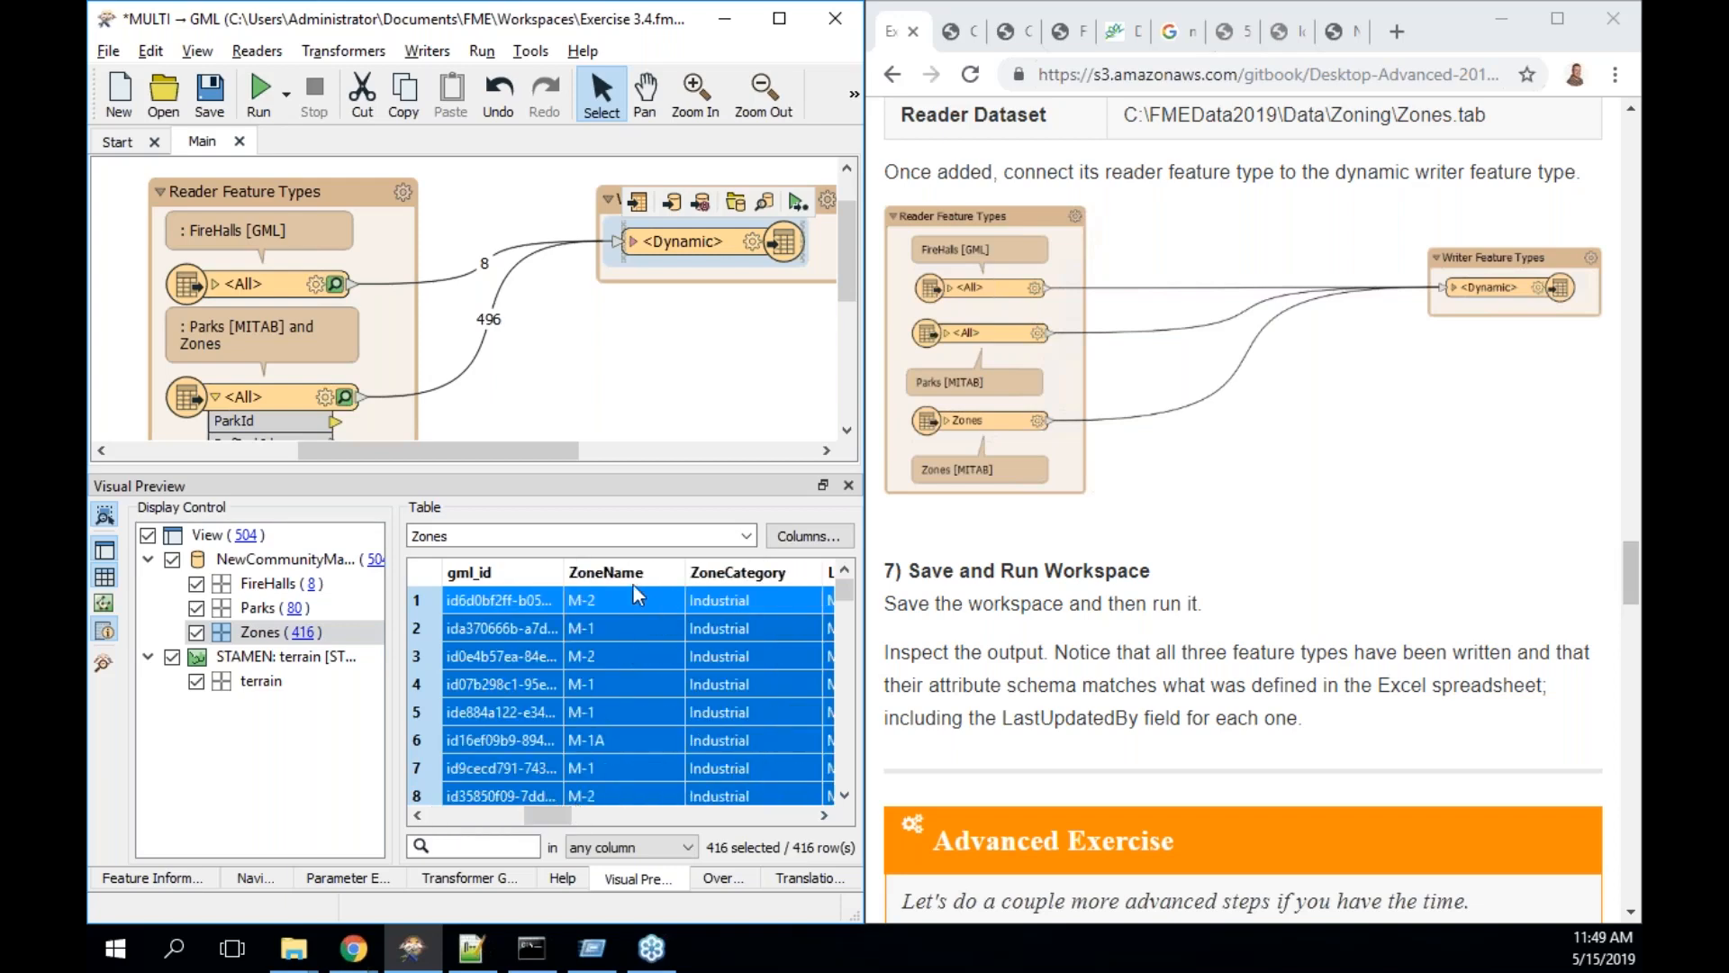
left_click_drag(540, 808, 806, 809)
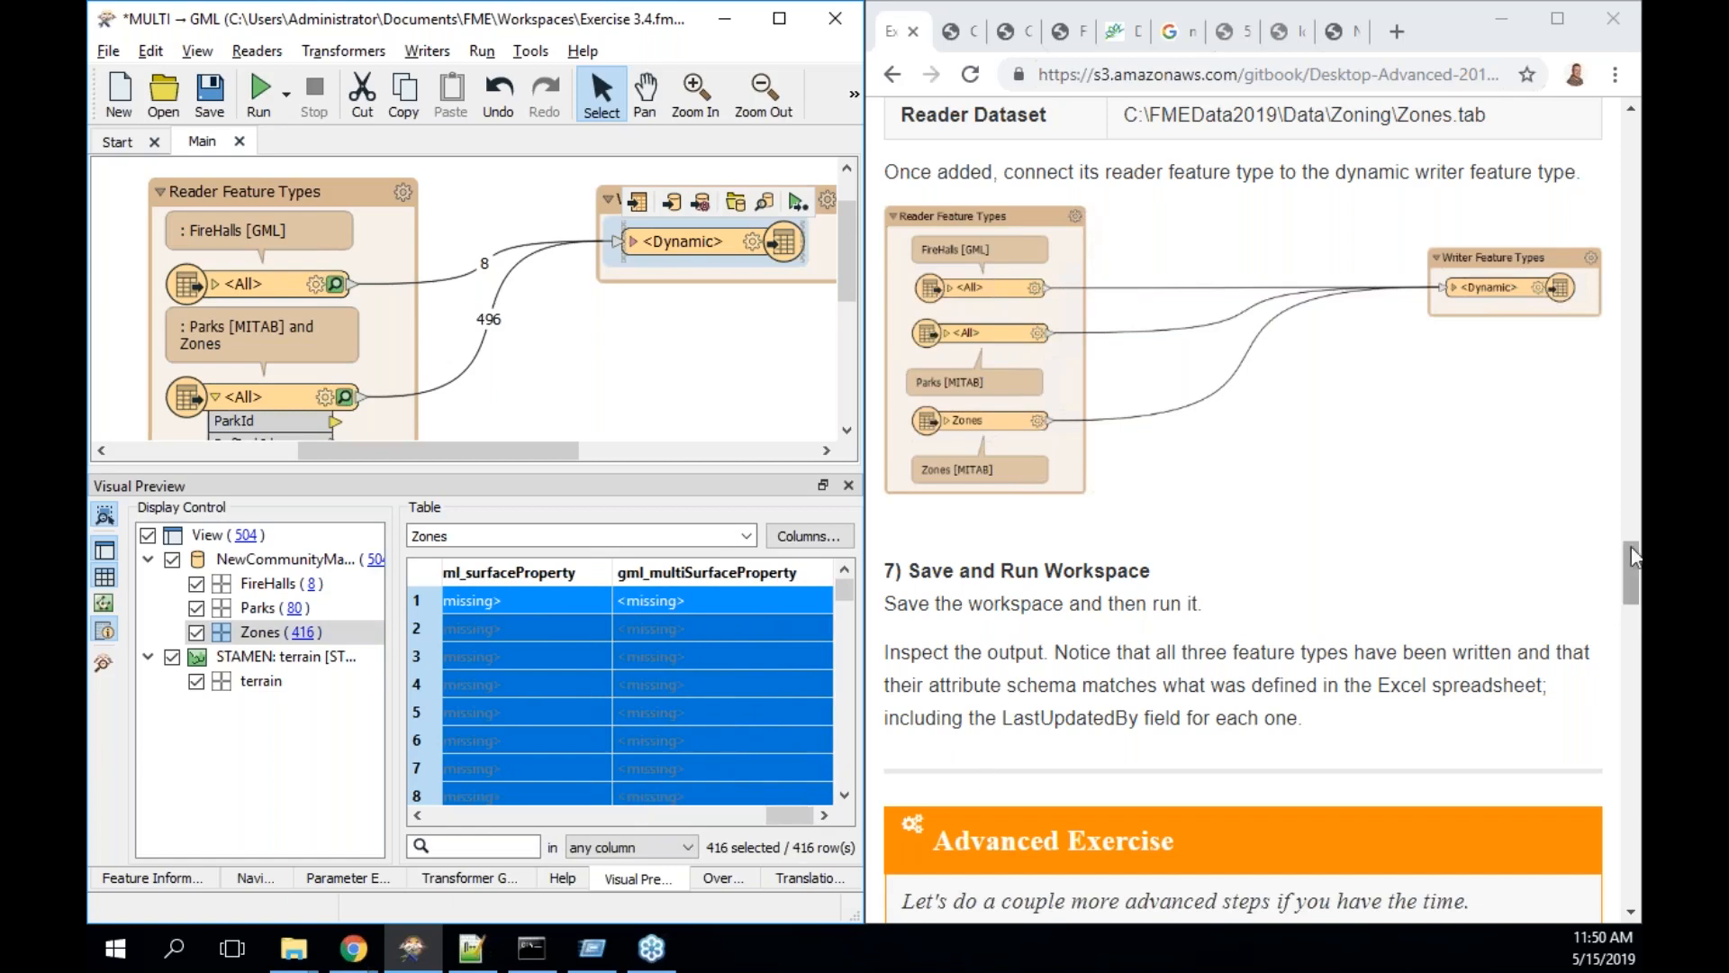
left_click_drag(1631, 547, 1630, 591)
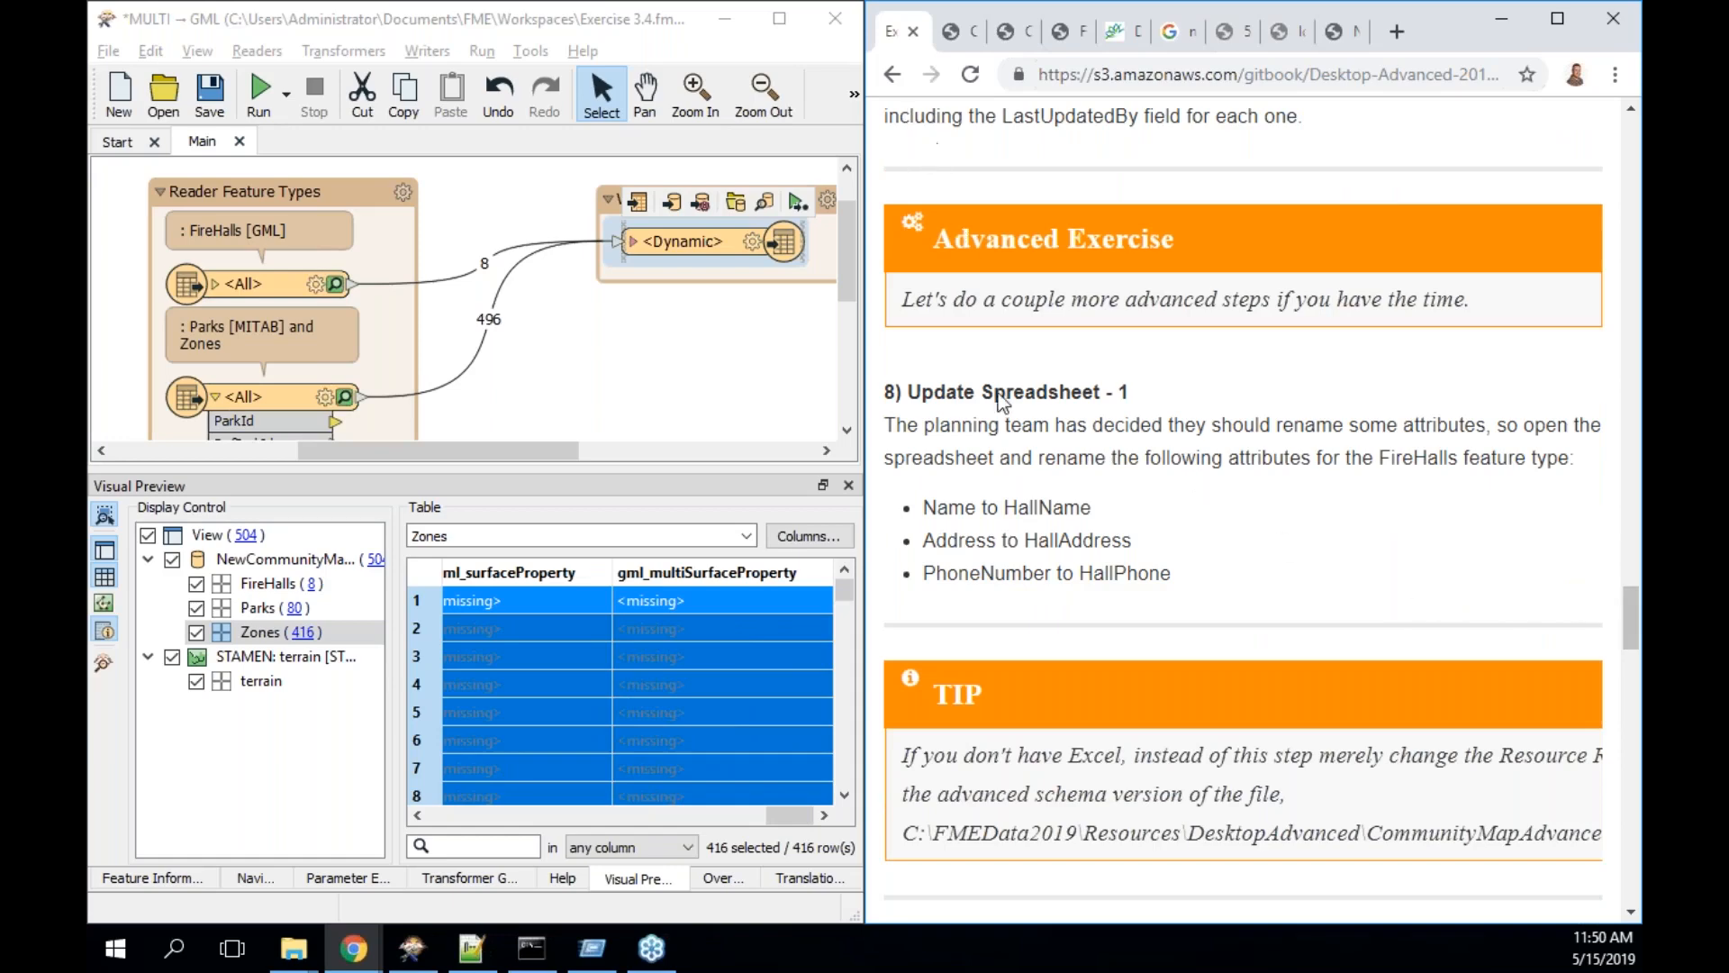
- Return the manual to step 8, Update Spreadsheet - 1, and bring up File Explorer
key("Right")
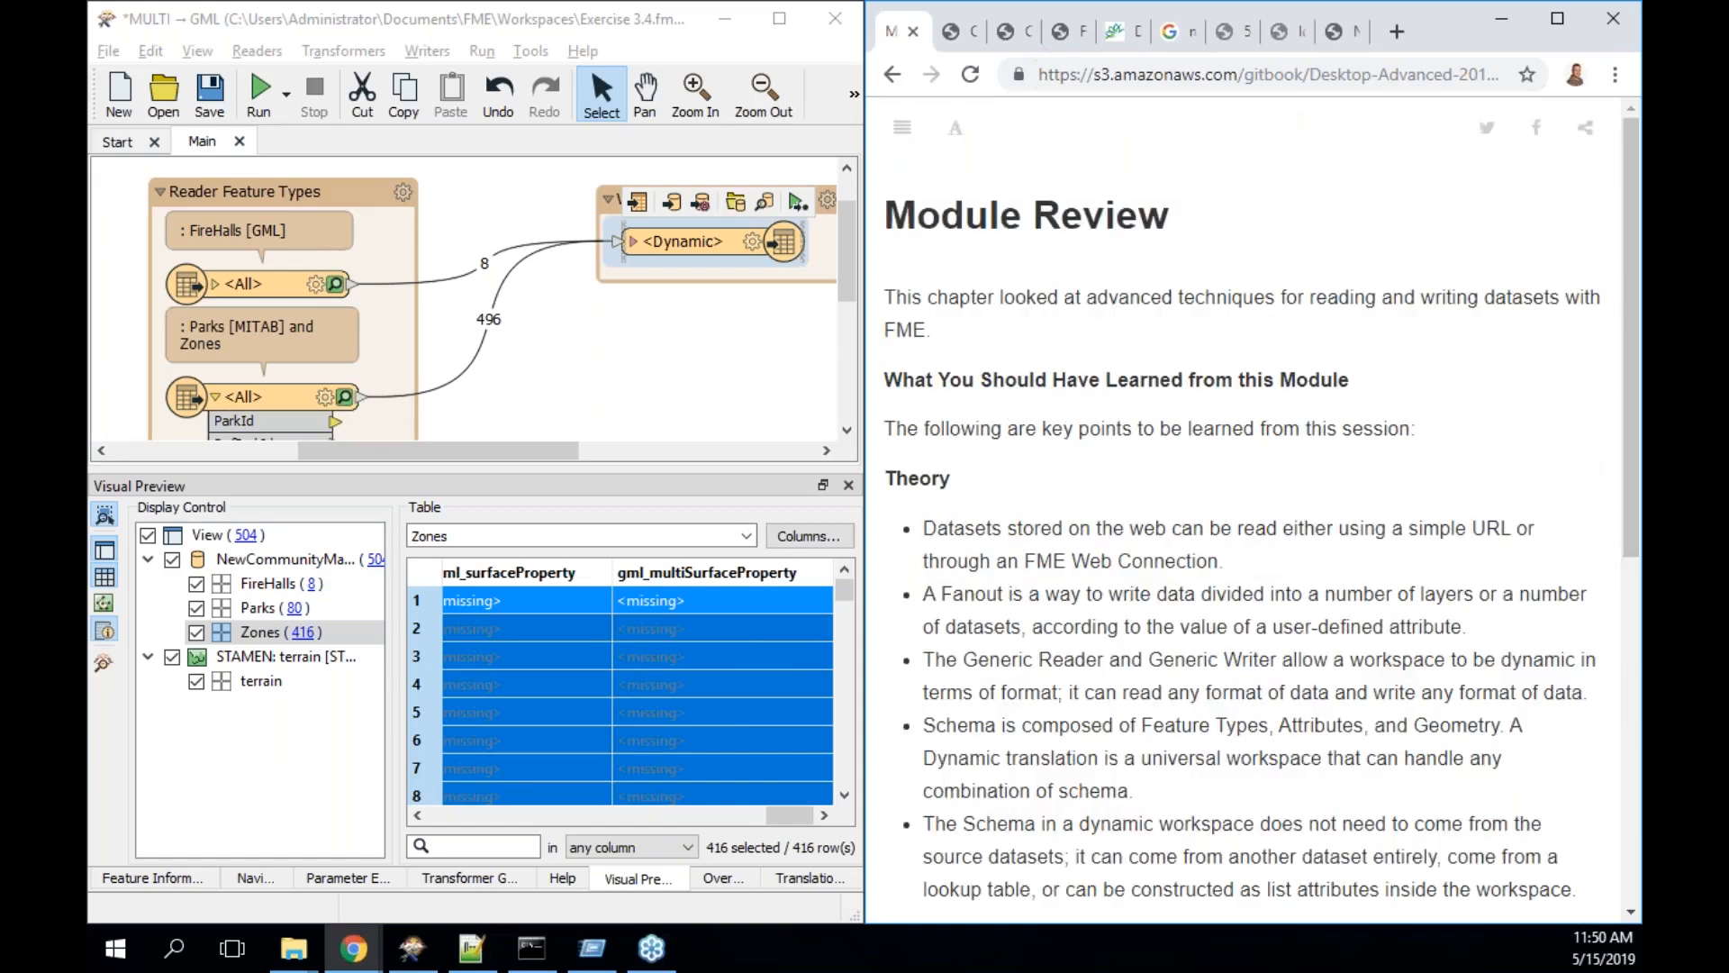
key("Right")
left_click_drag(1632, 151, 1629, 636)
scroll(1632, 655, "up", 1)
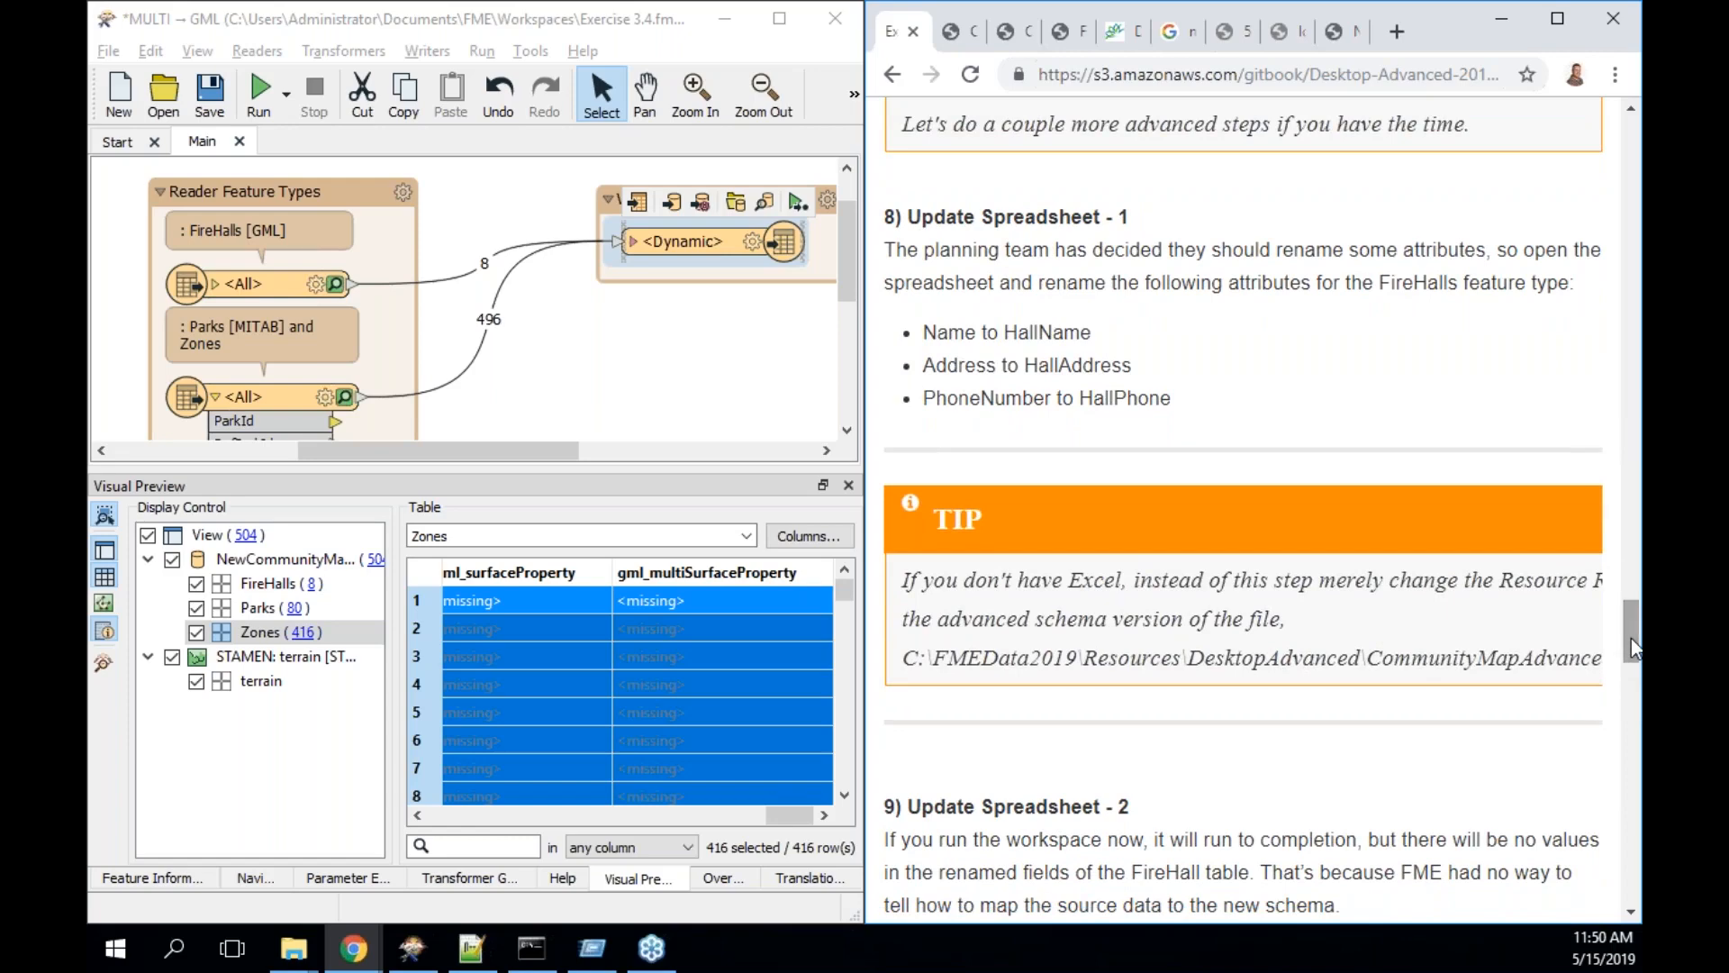
left_click(294, 953)
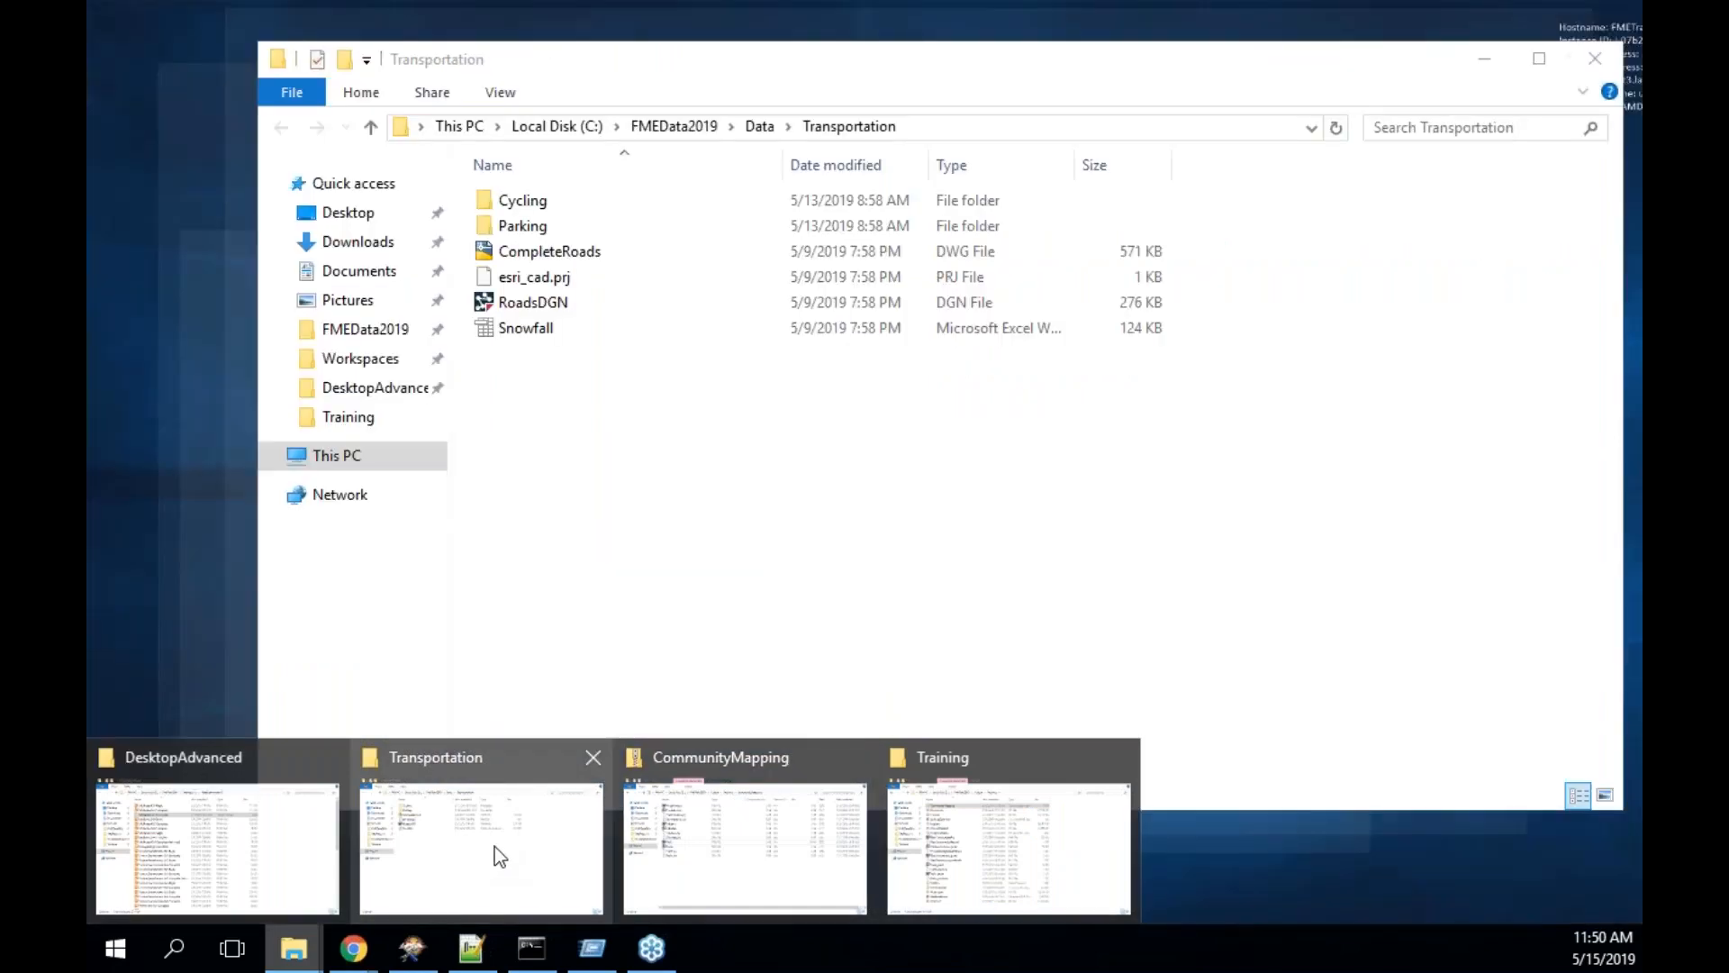
- Browse from Transportation to FMEData2019\Resources\DesktopAdvanced and select CommunityMapSchema
left_click(495, 847)
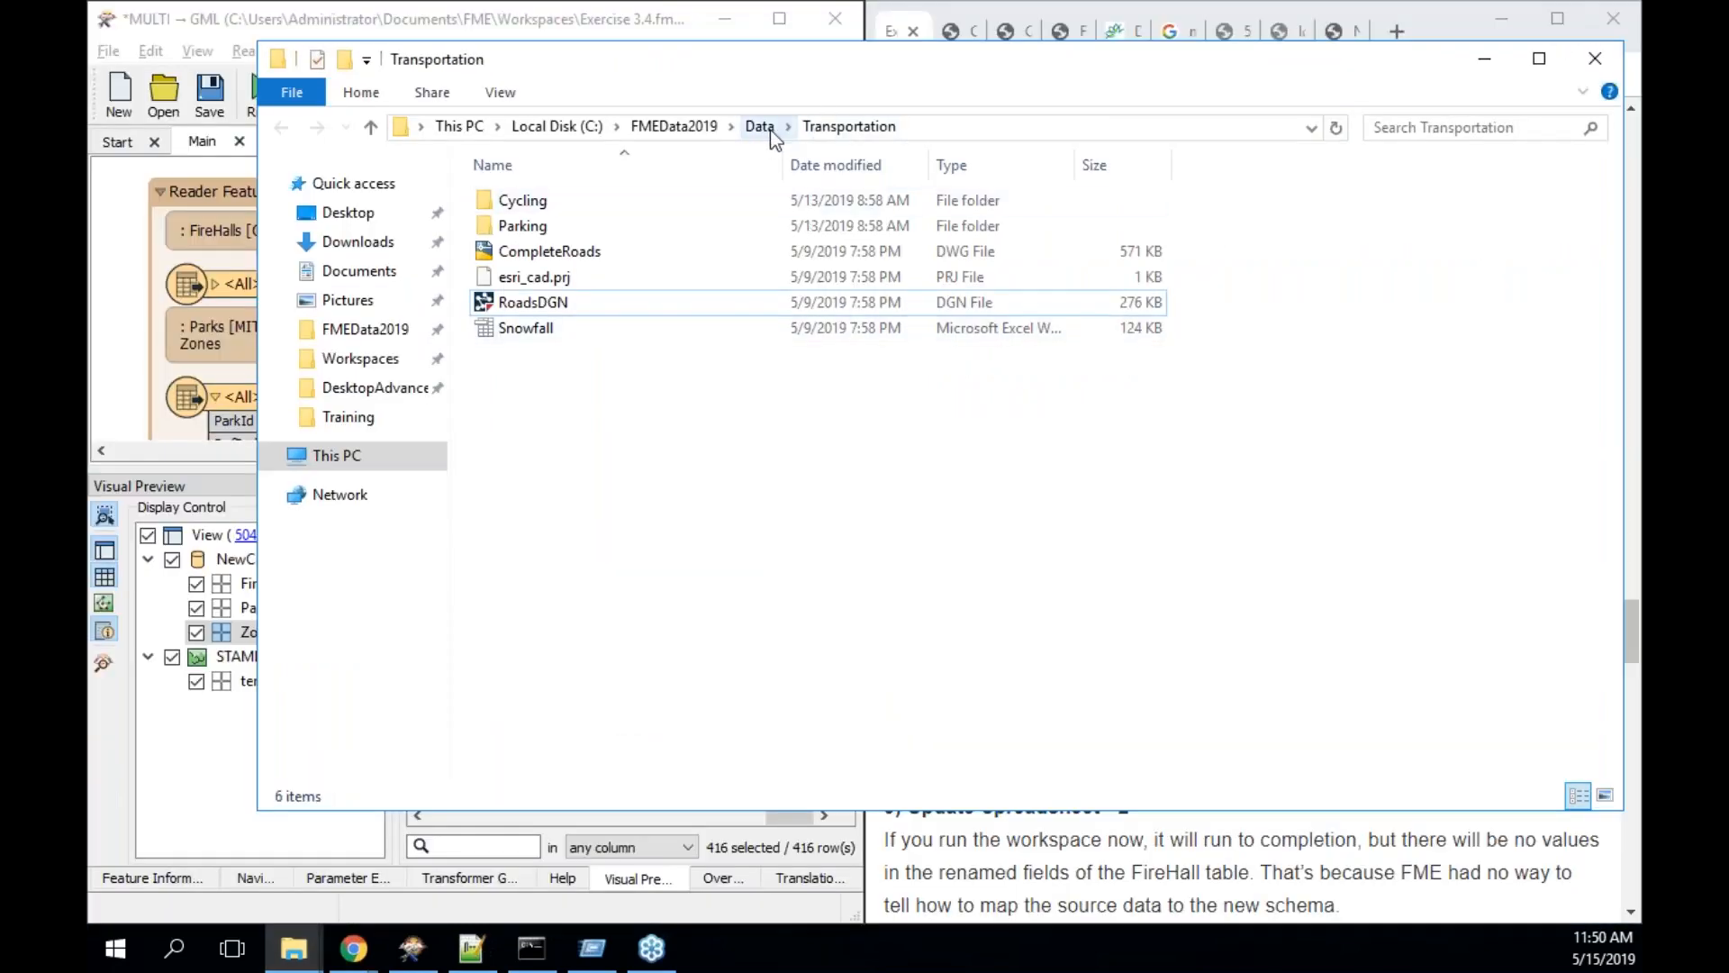
left_click(698, 126)
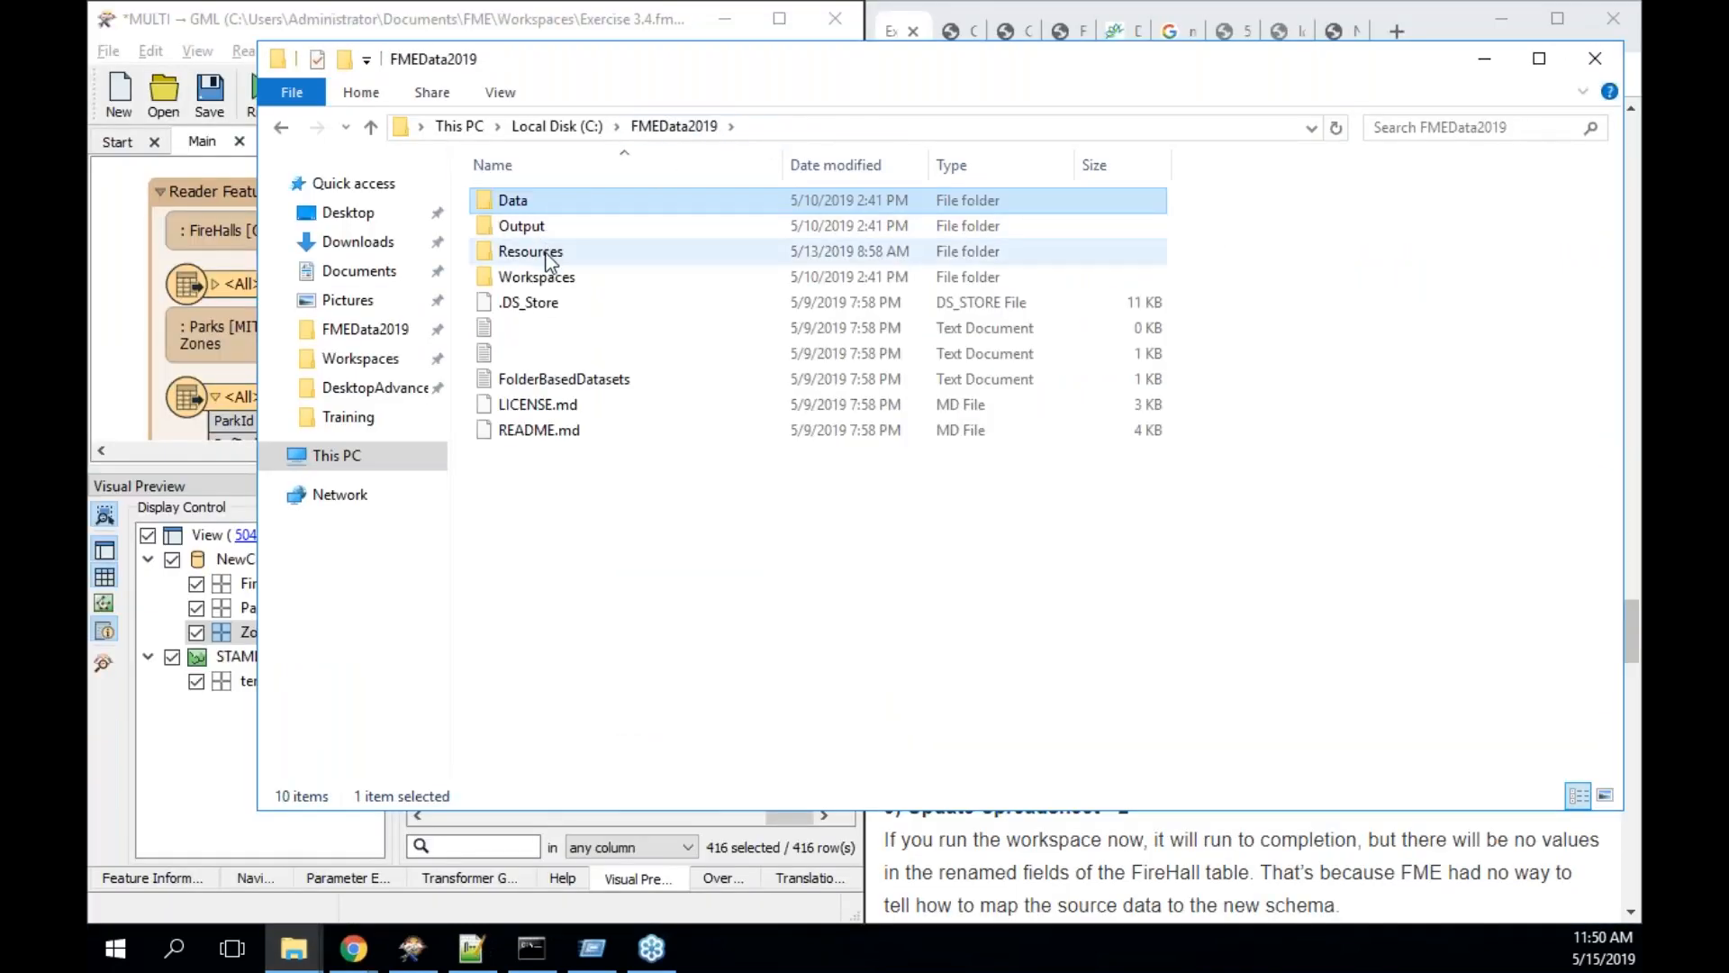
double_click(544, 253)
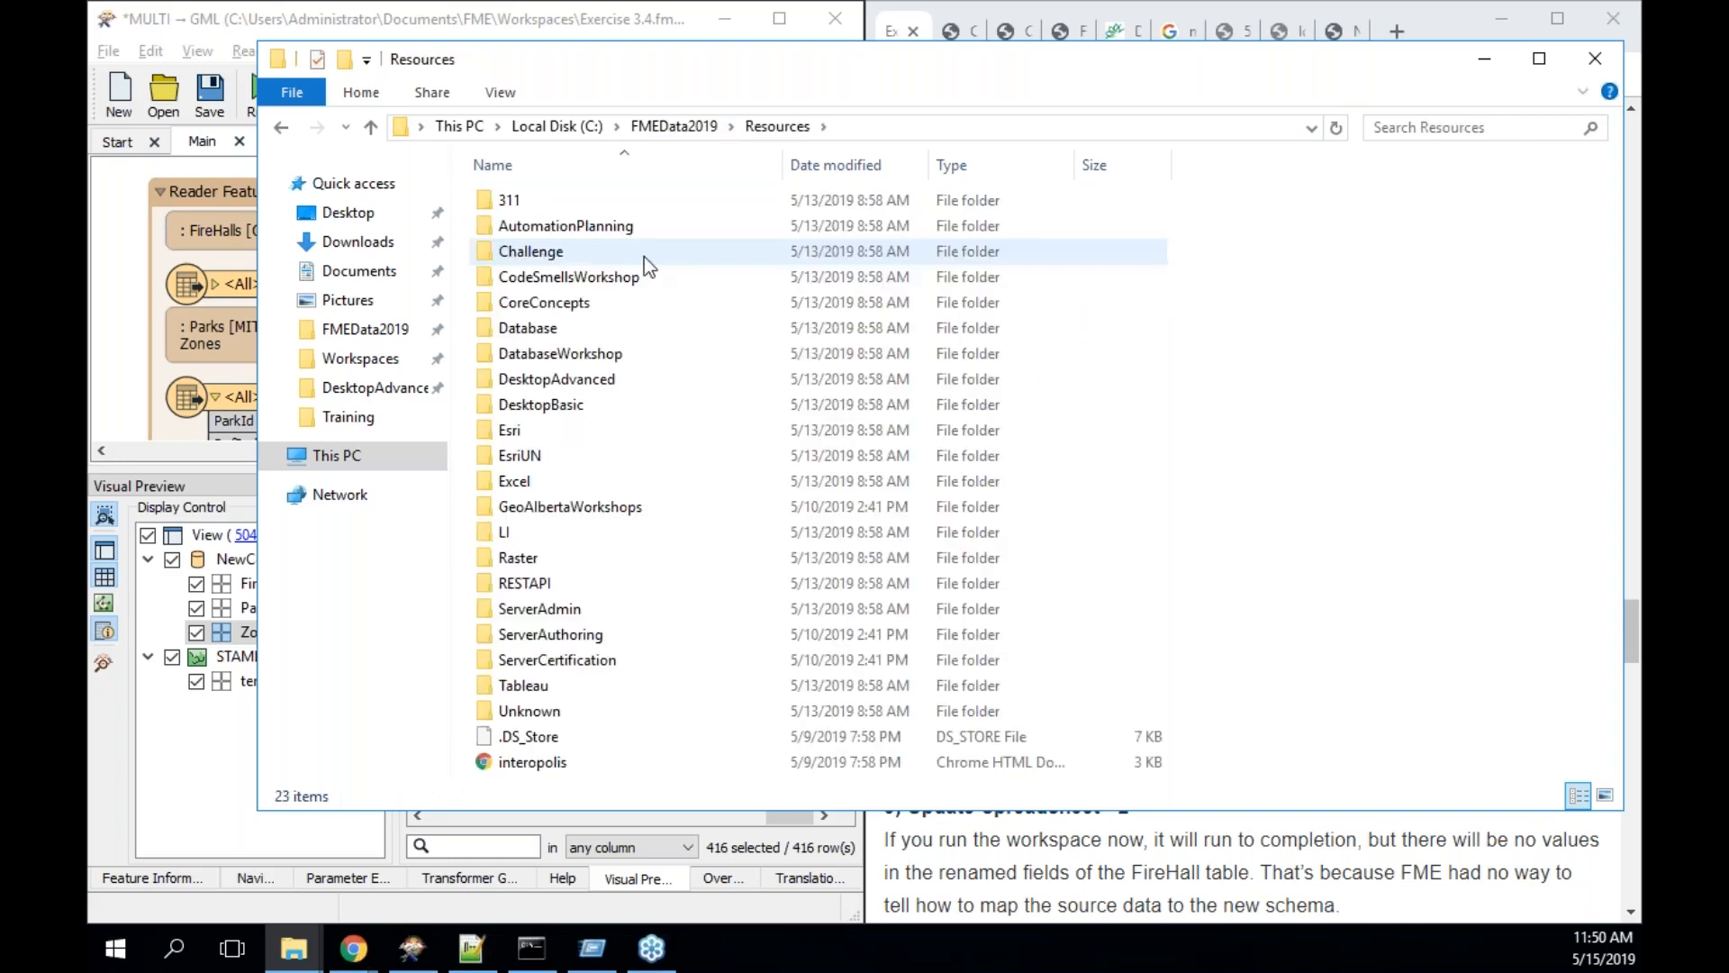
double_click(598, 379)
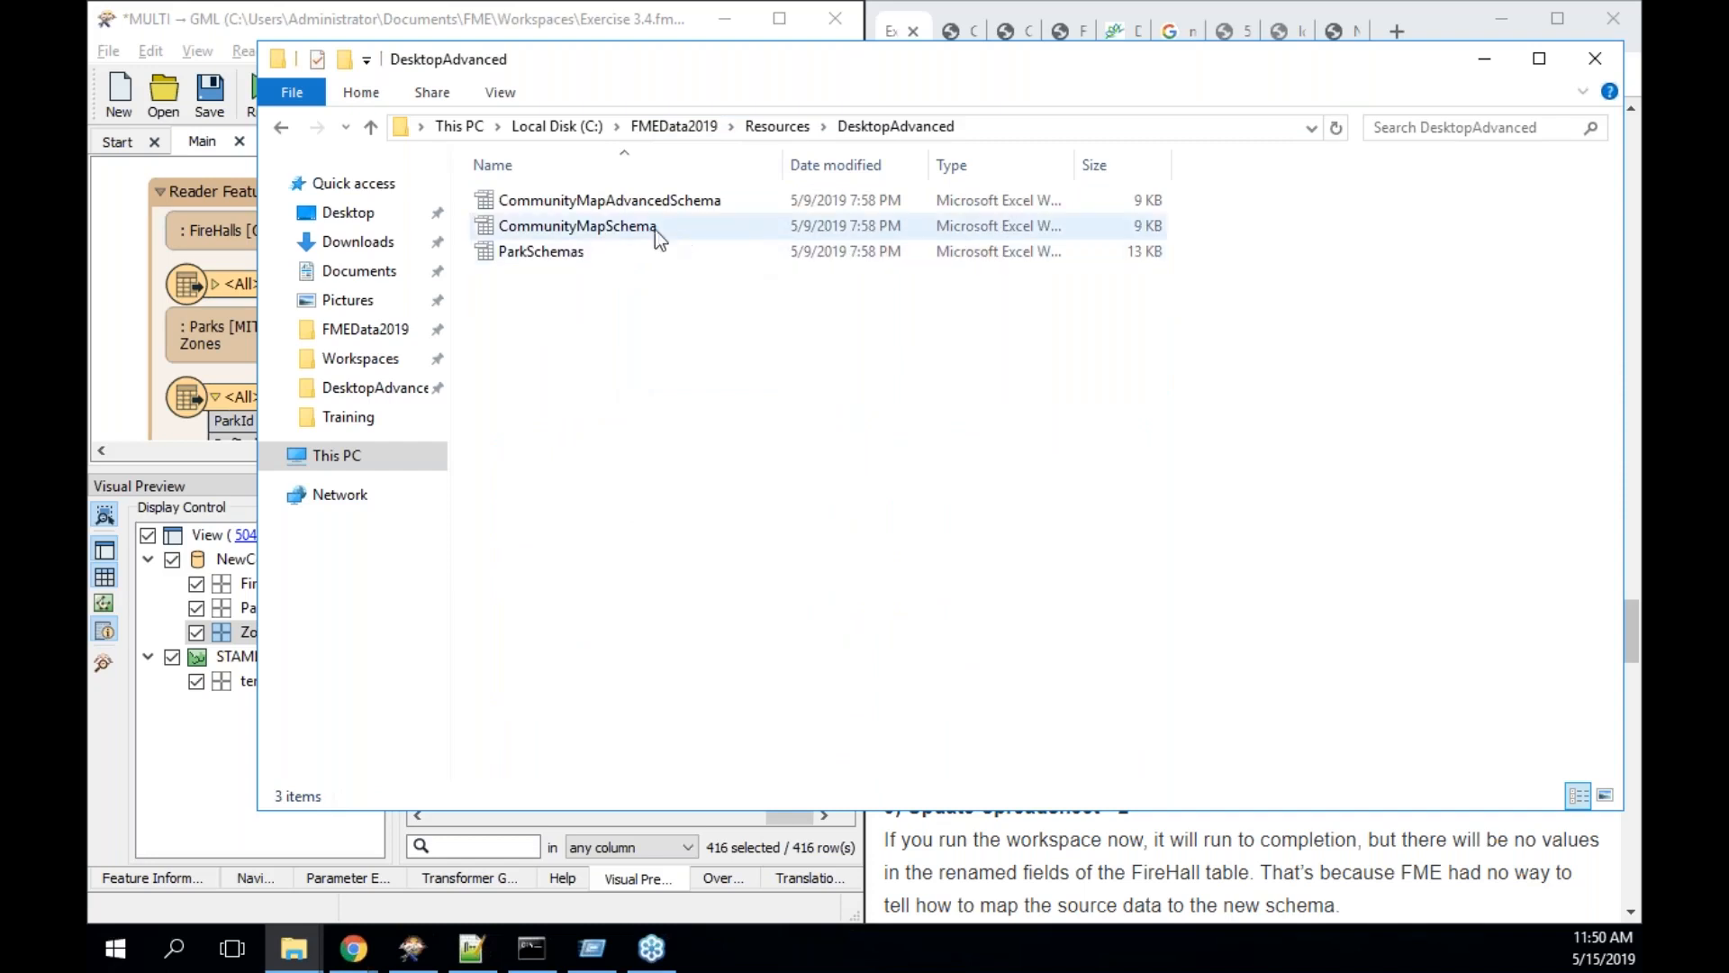
left_click(627, 228)
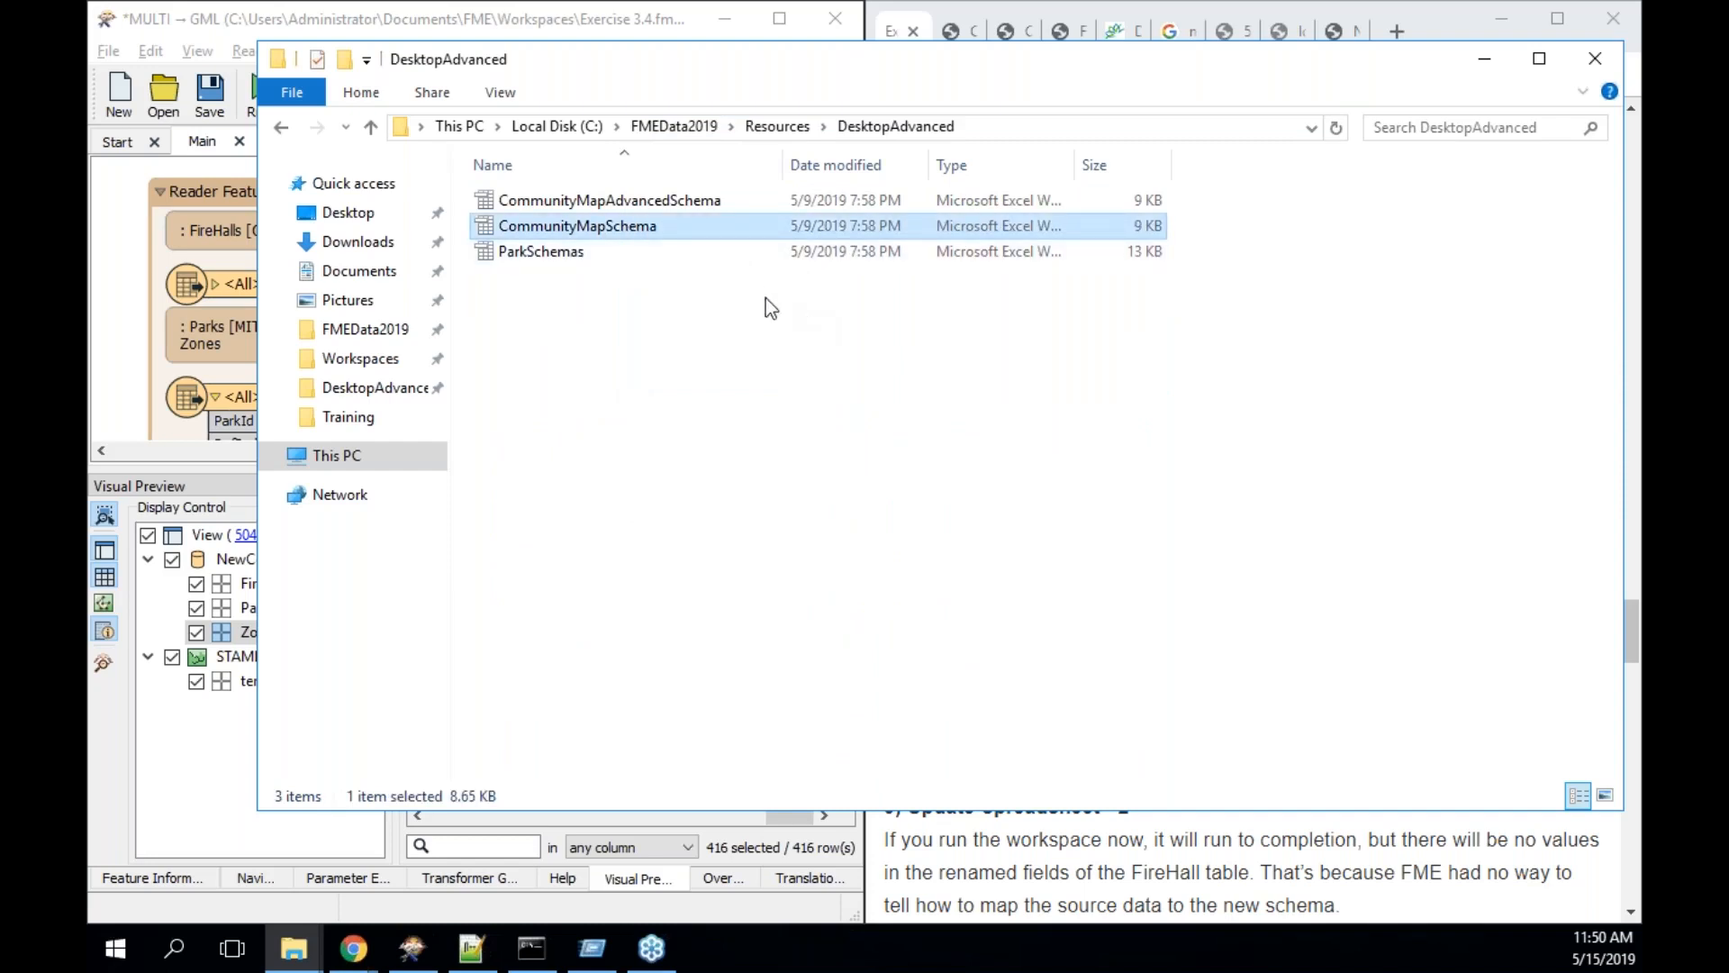
- Open CommunityMapSchema in OpenOffice and get past the welcome wizard
double_click(636, 227)
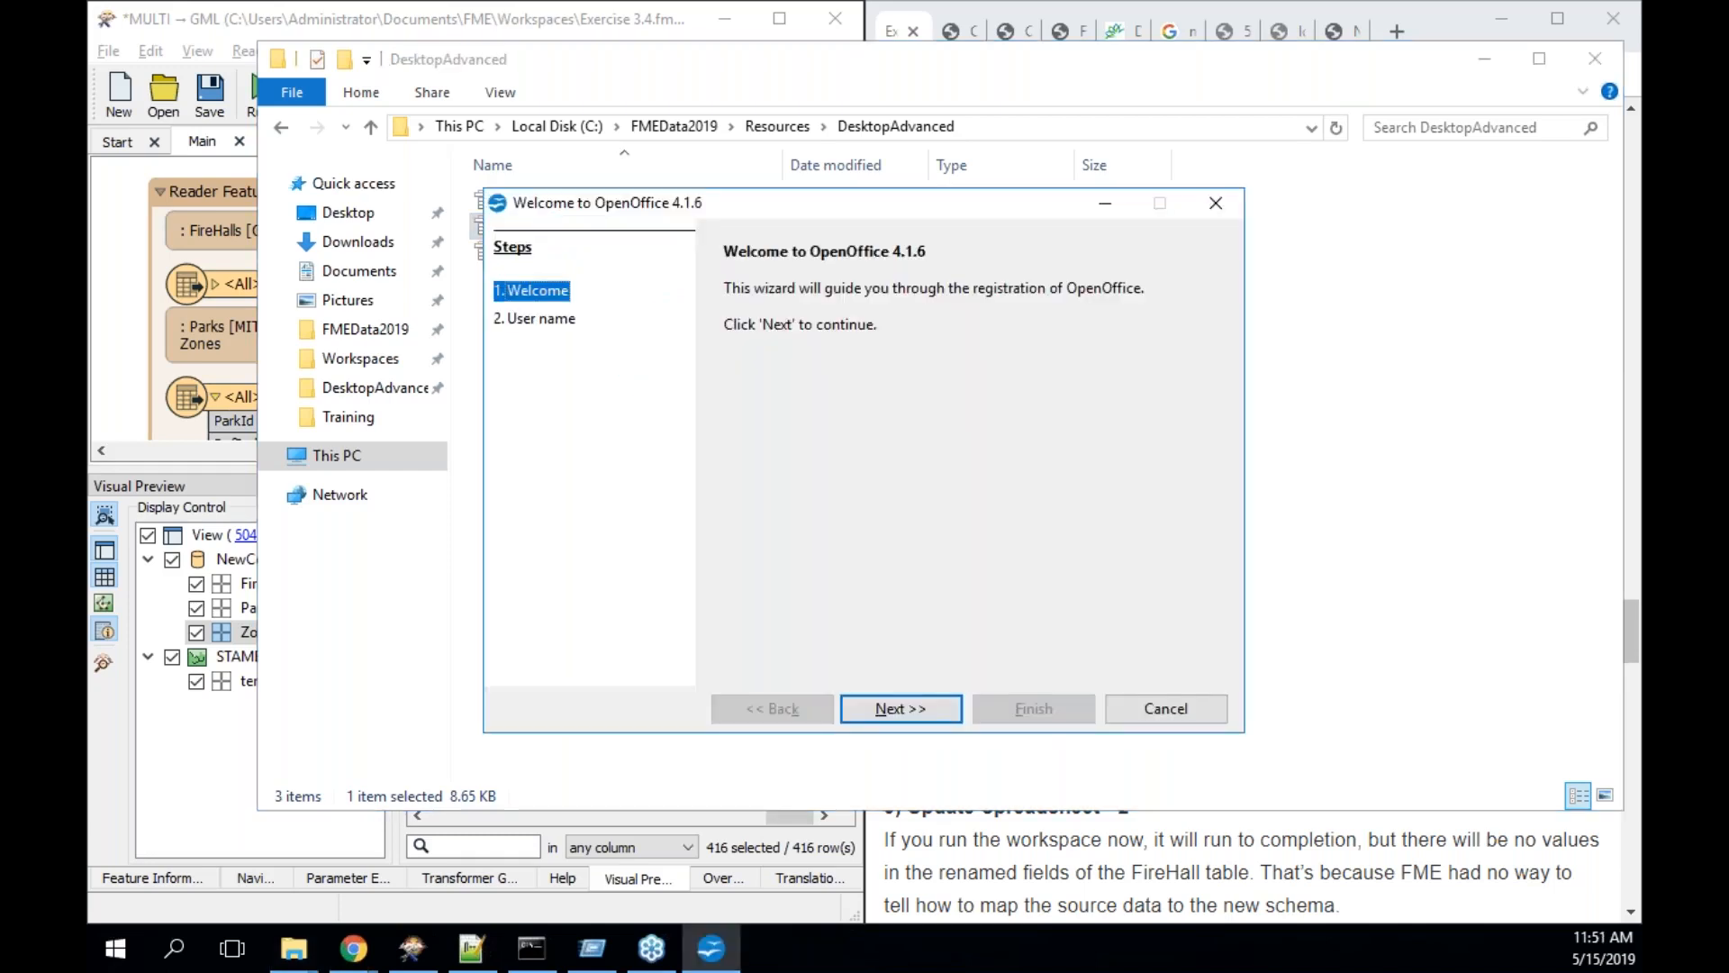
left_click(931, 707)
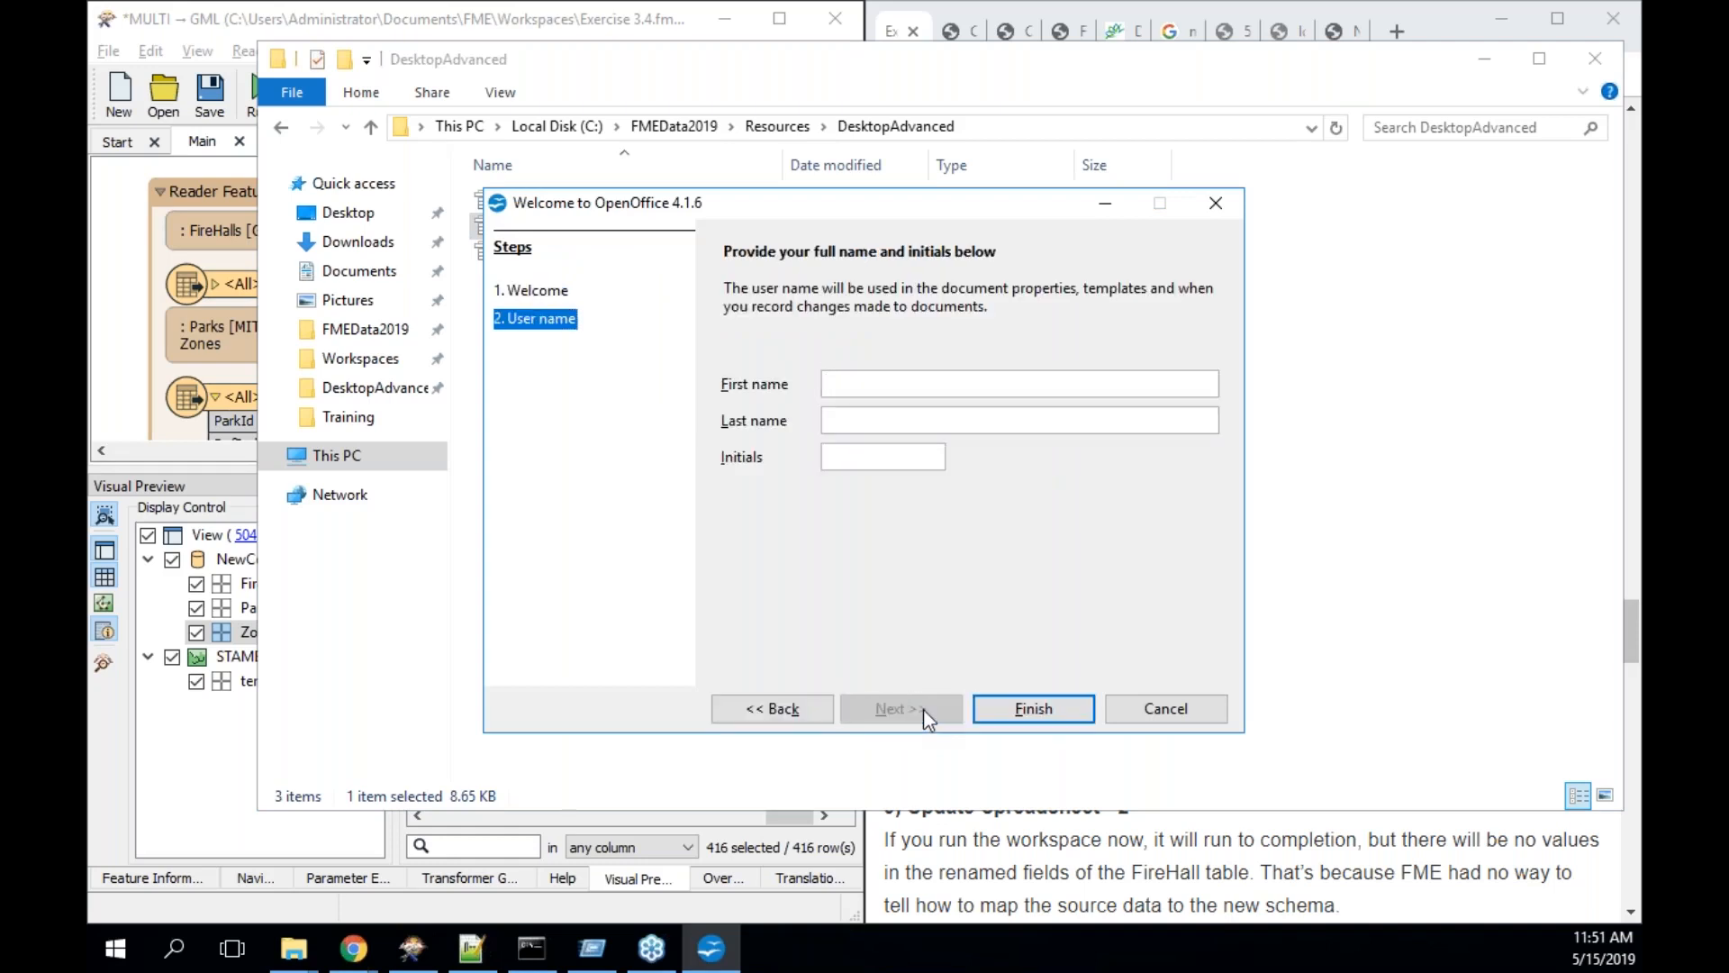
left_click(1025, 708)
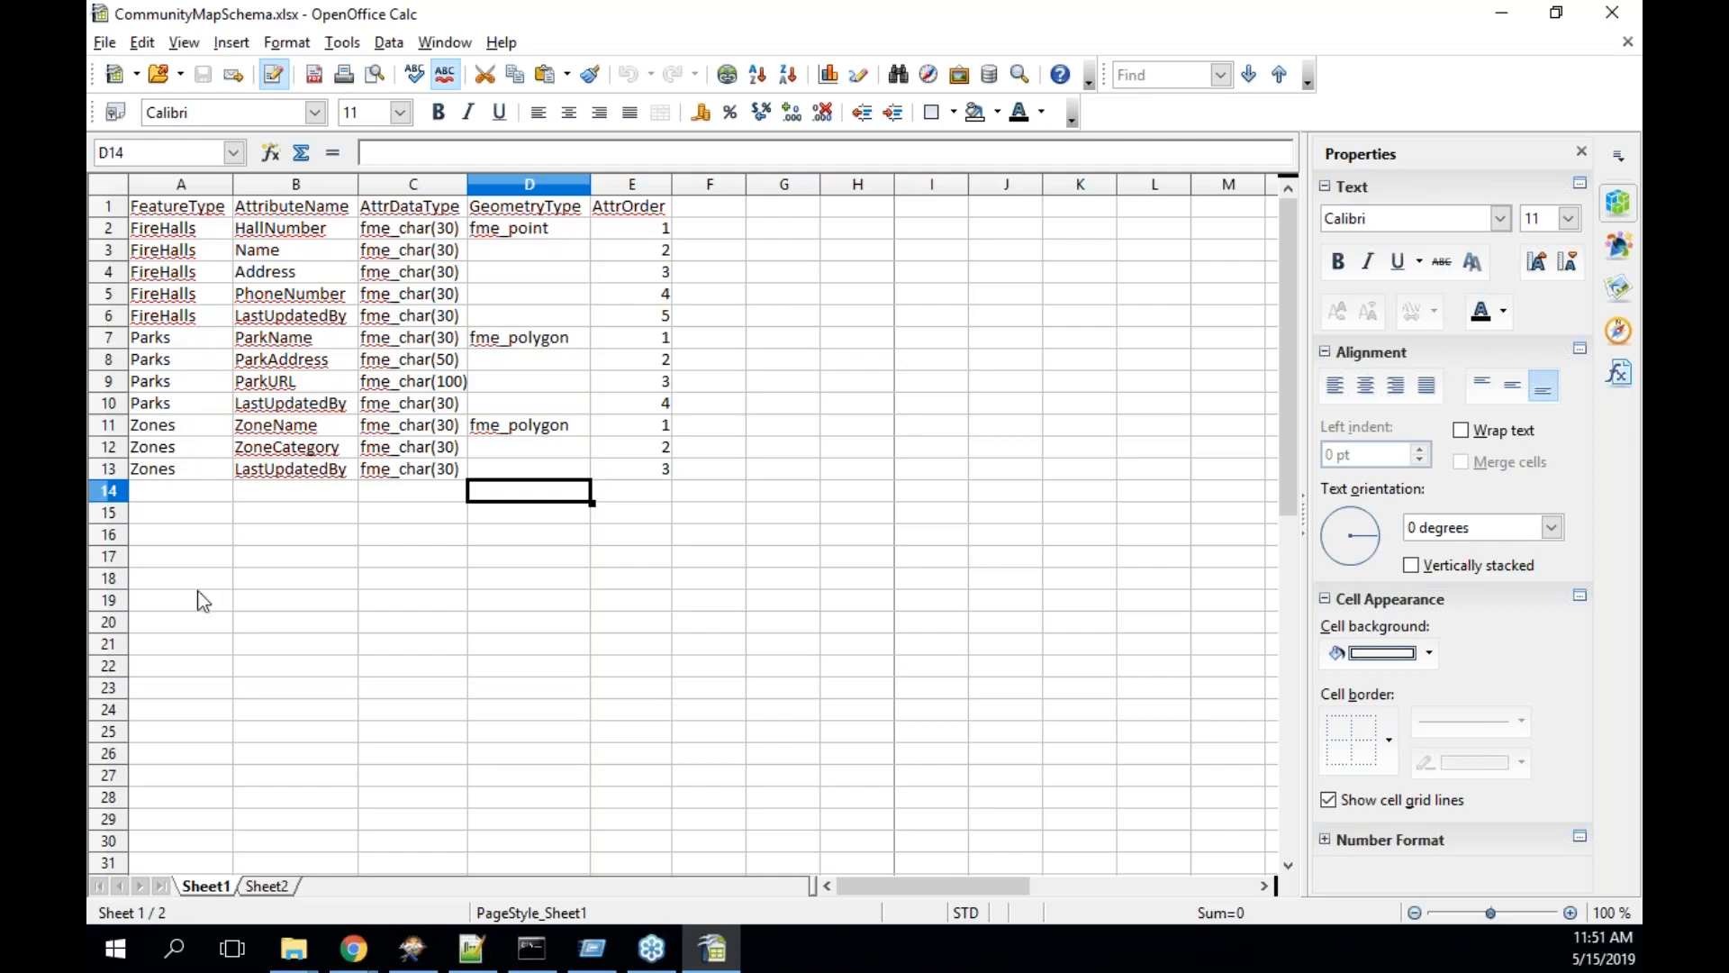
- Arrange the Calc spreadsheet beside the Chrome exercise instructions
left_click(358, 960)
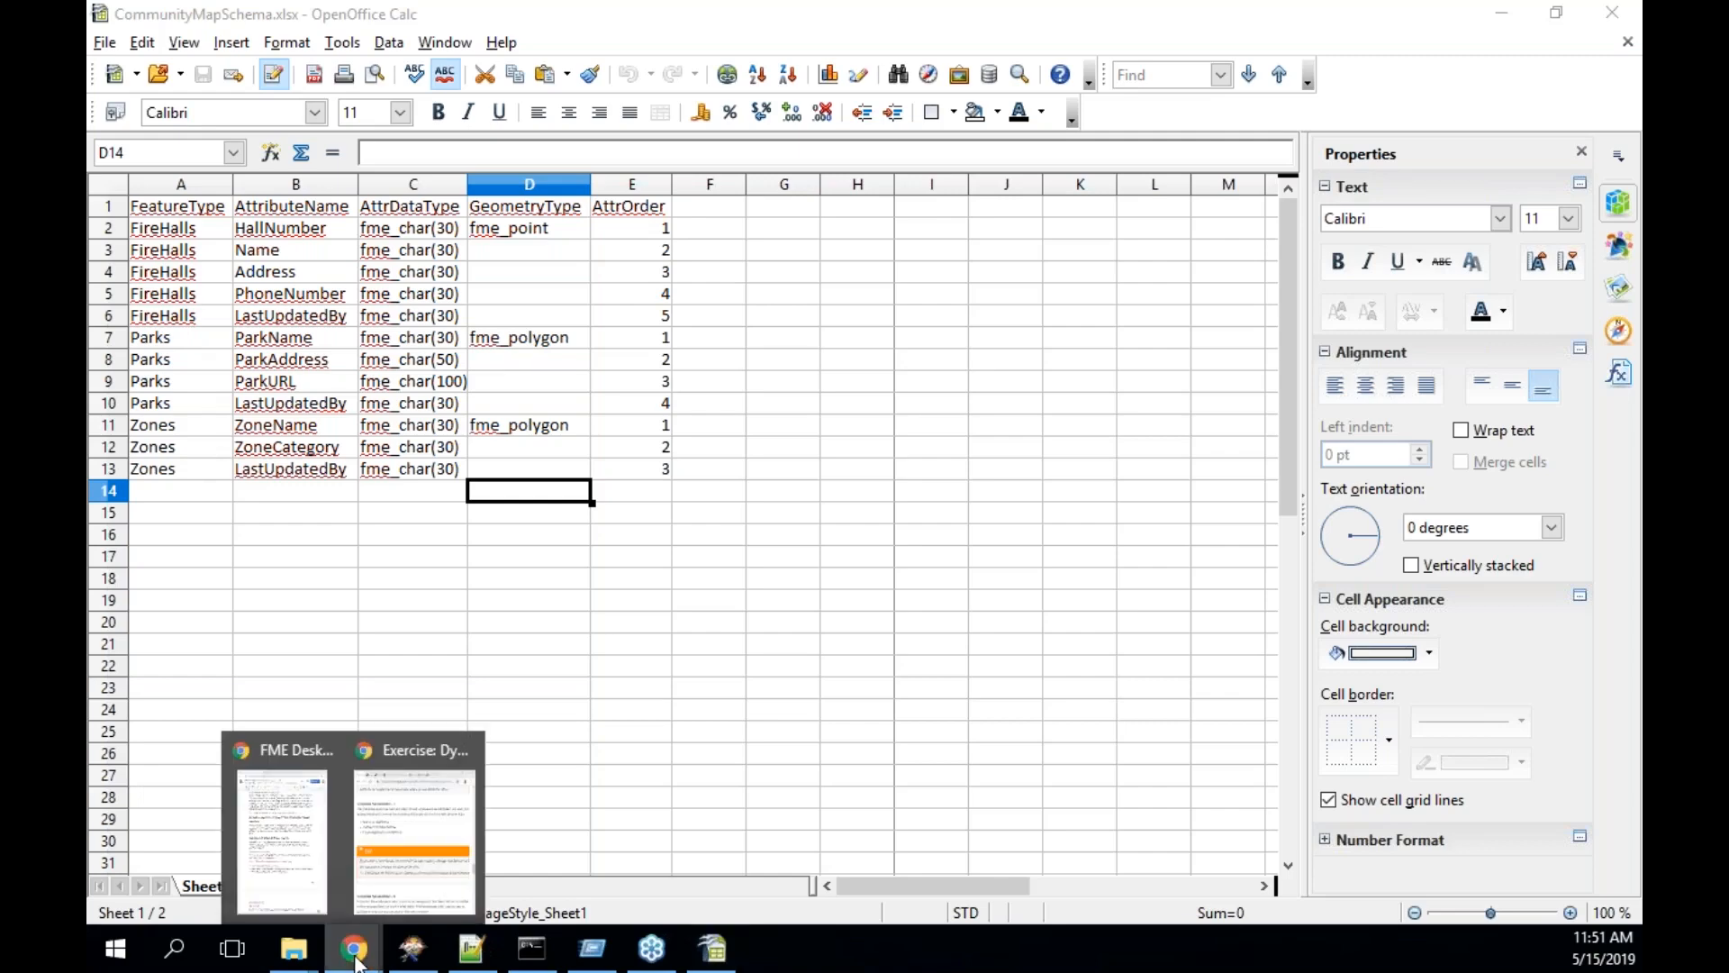
left_click(436, 843)
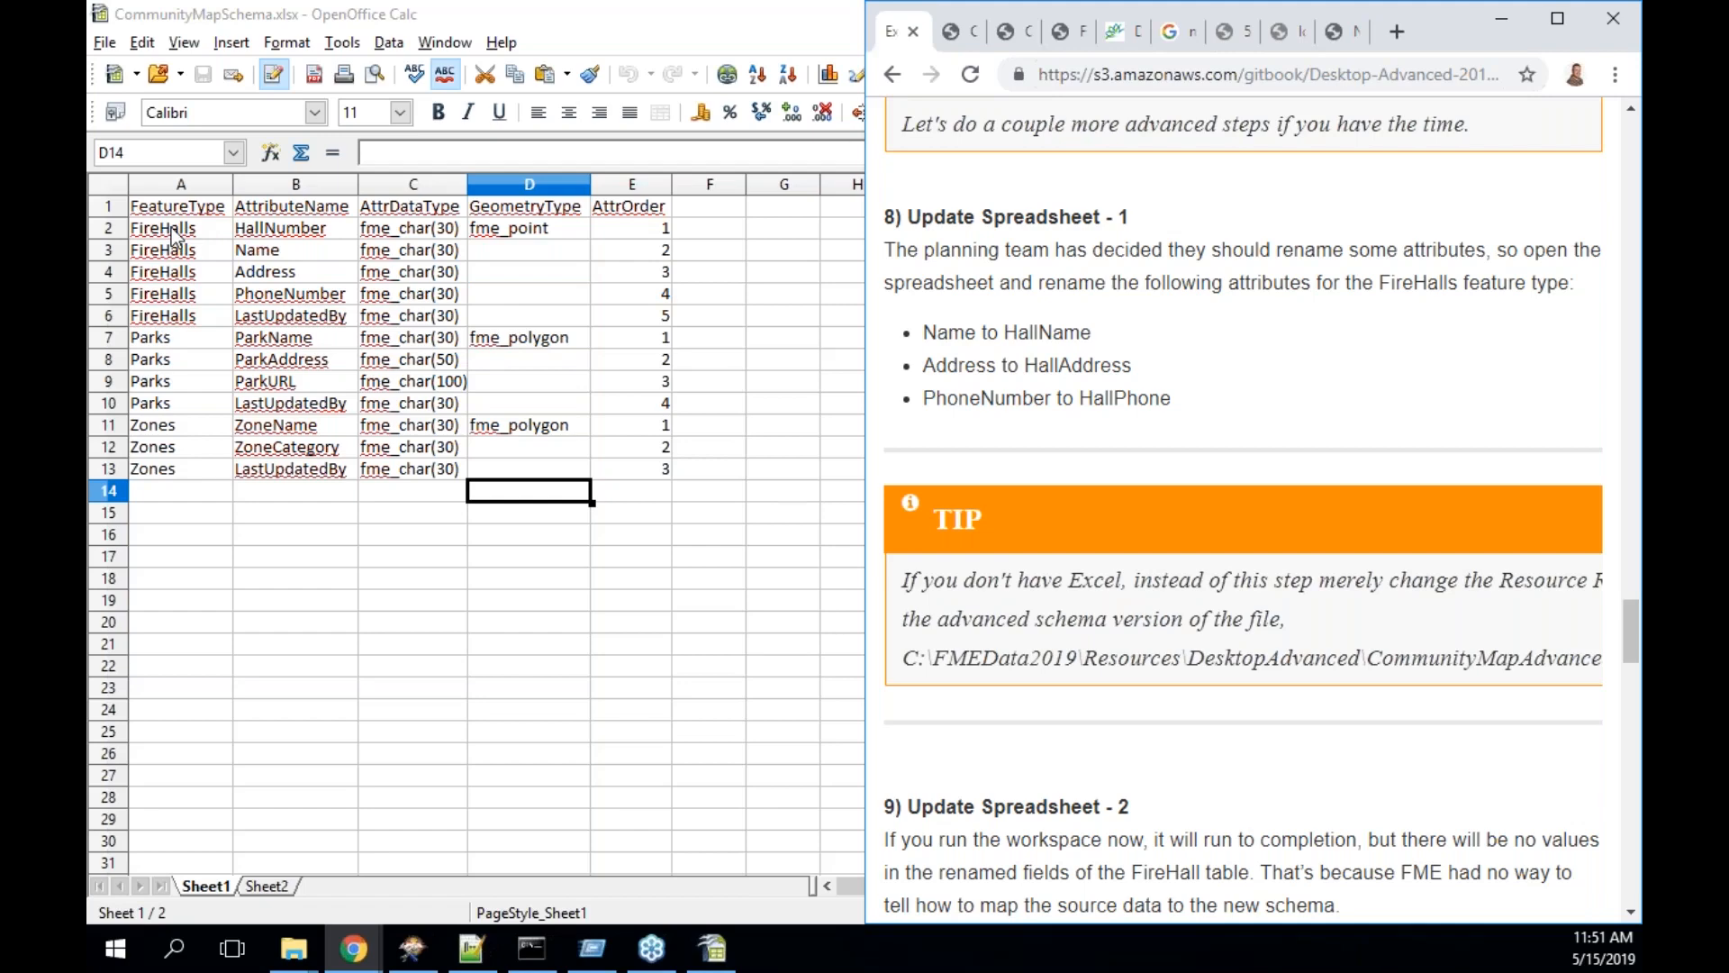
left_click(297, 238)
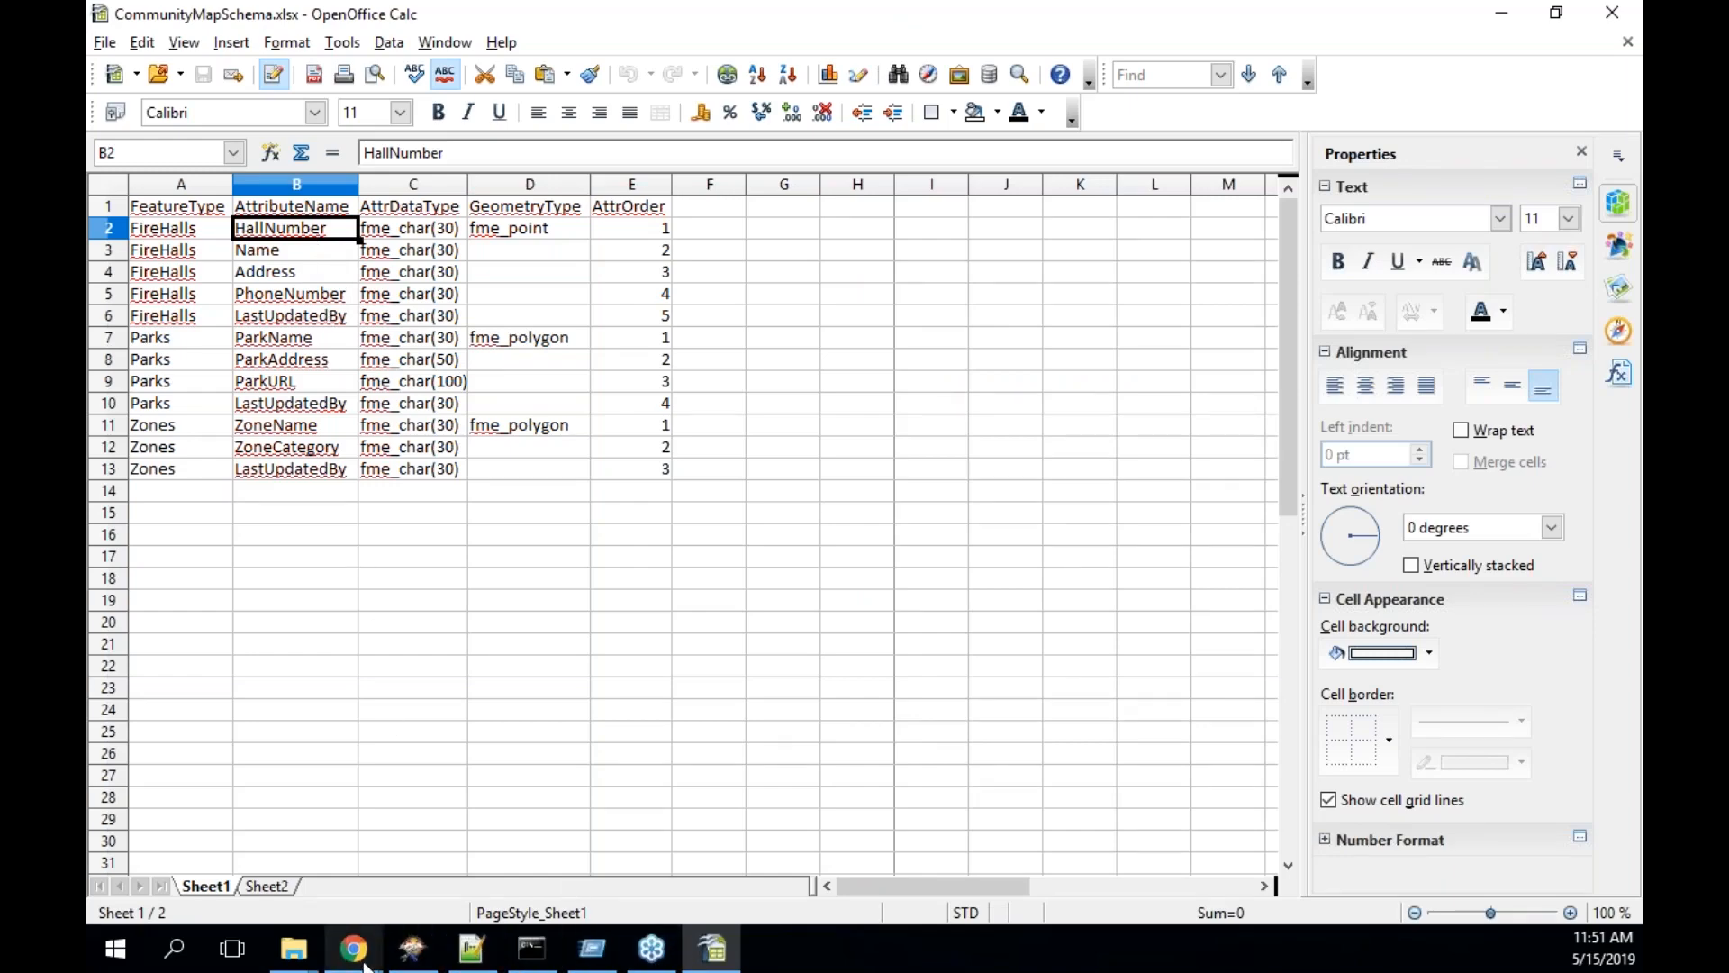
left_click(411, 959)
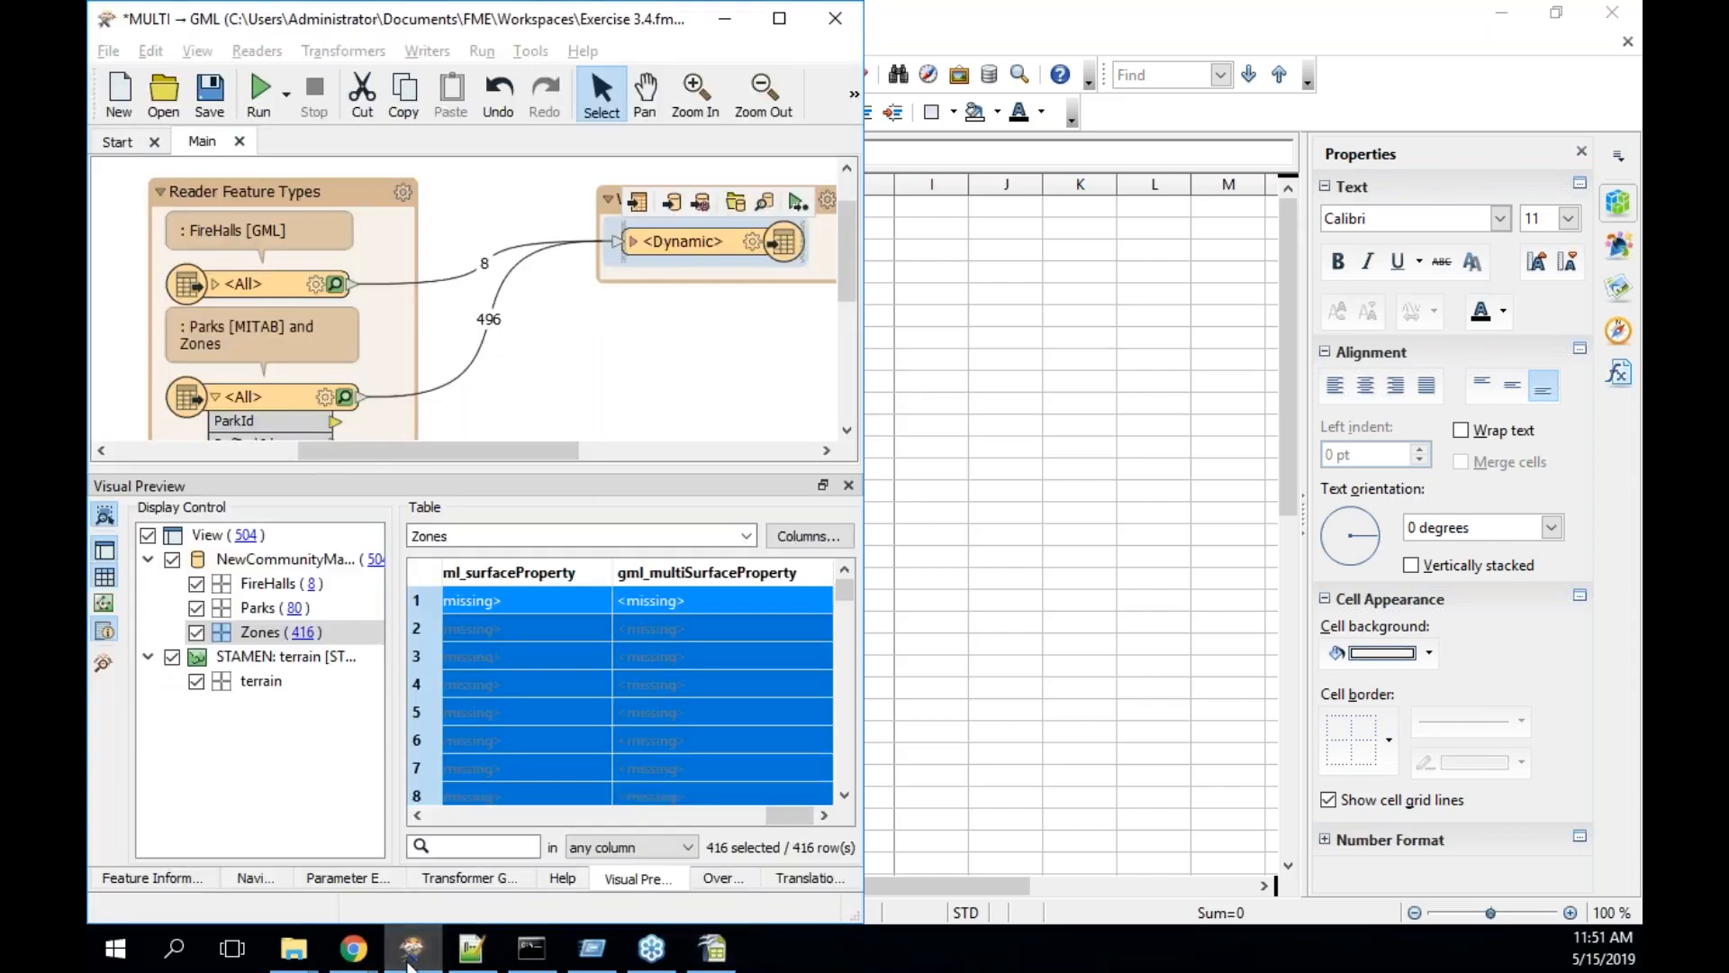
left_click(409, 960)
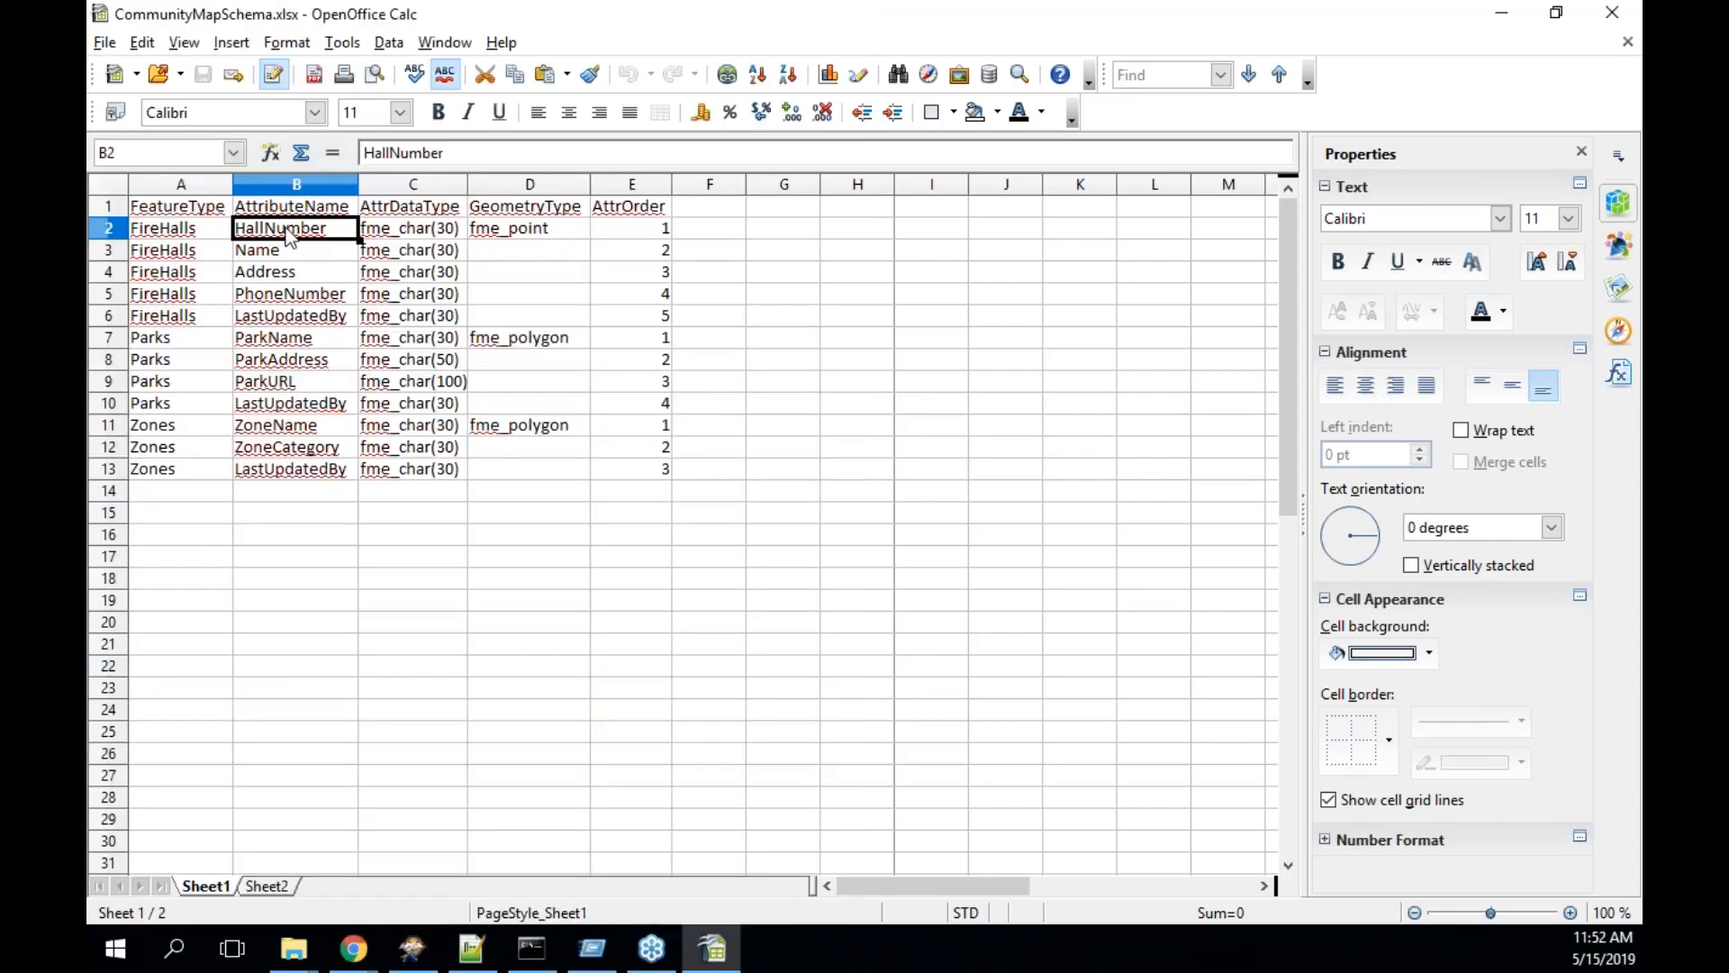
left_click(354, 947)
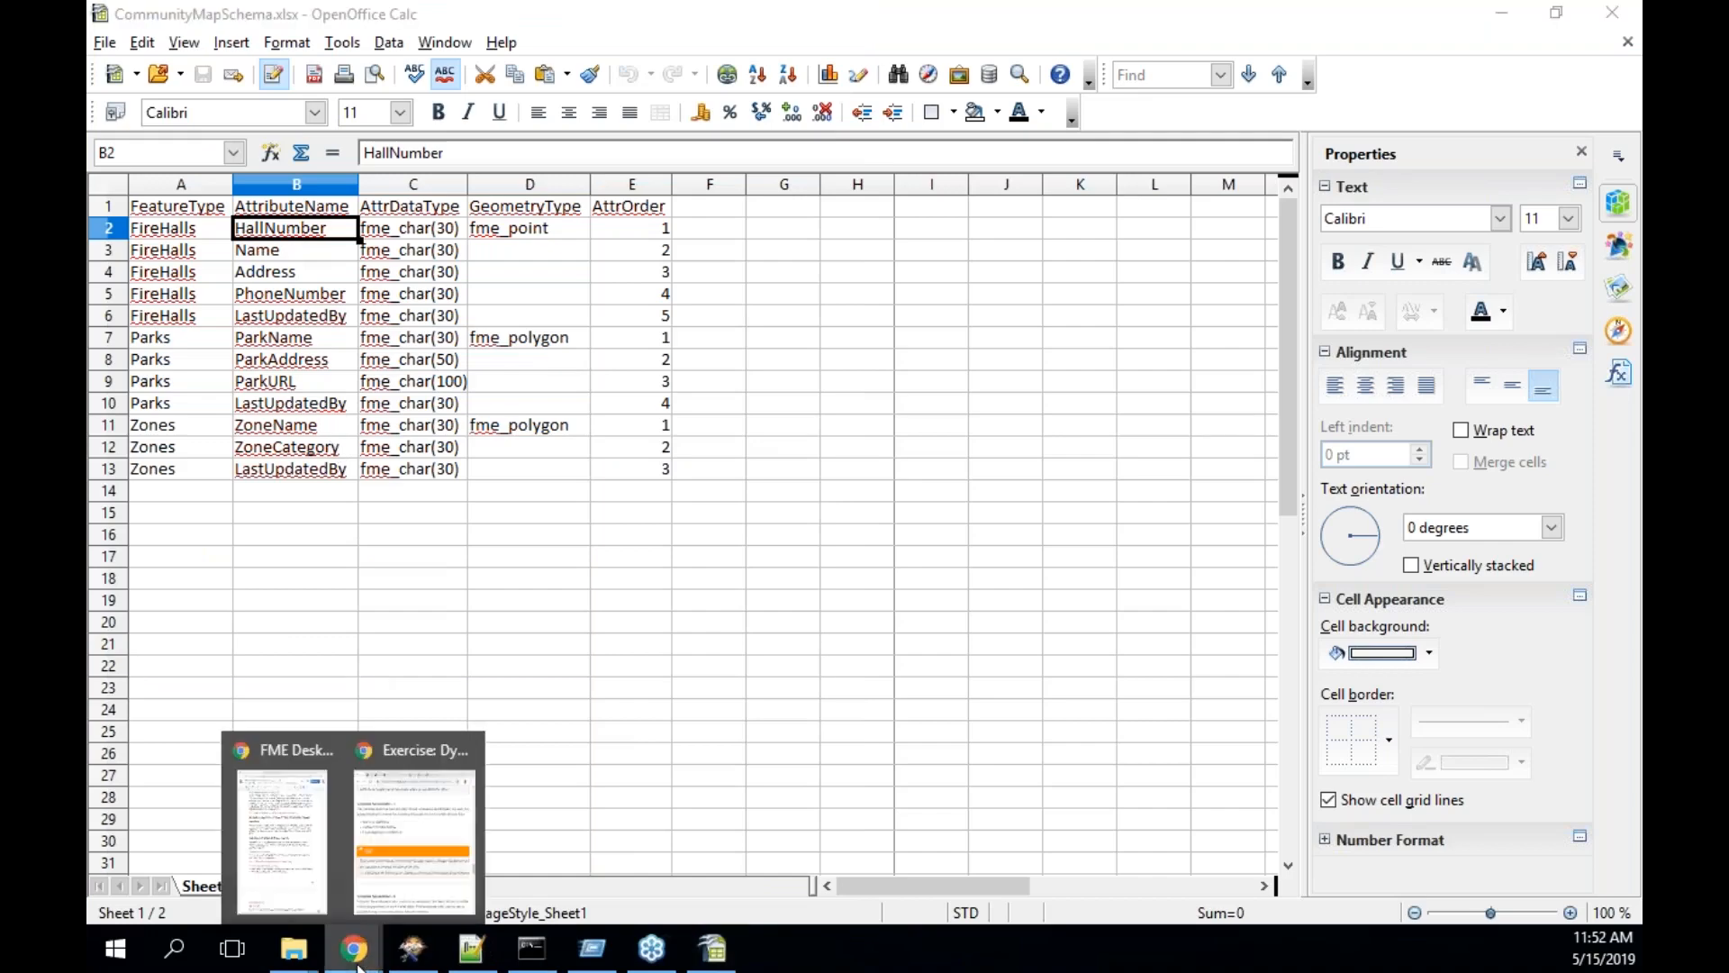
left_click(401, 879)
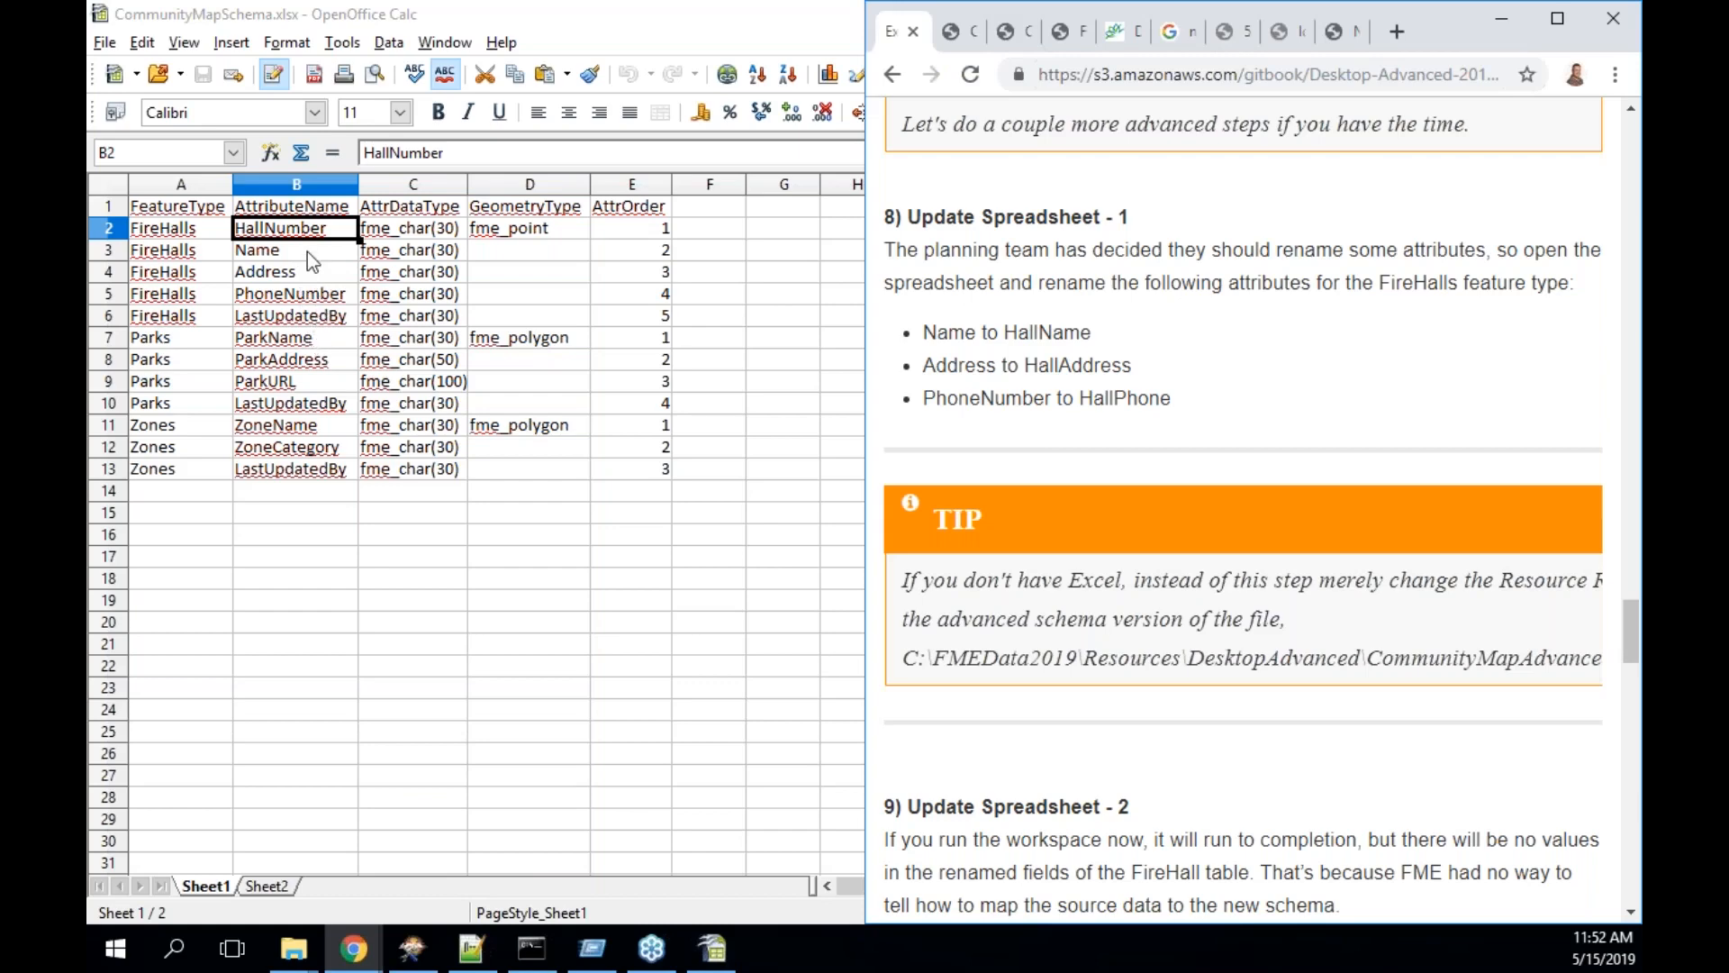
double_click(661, 9)
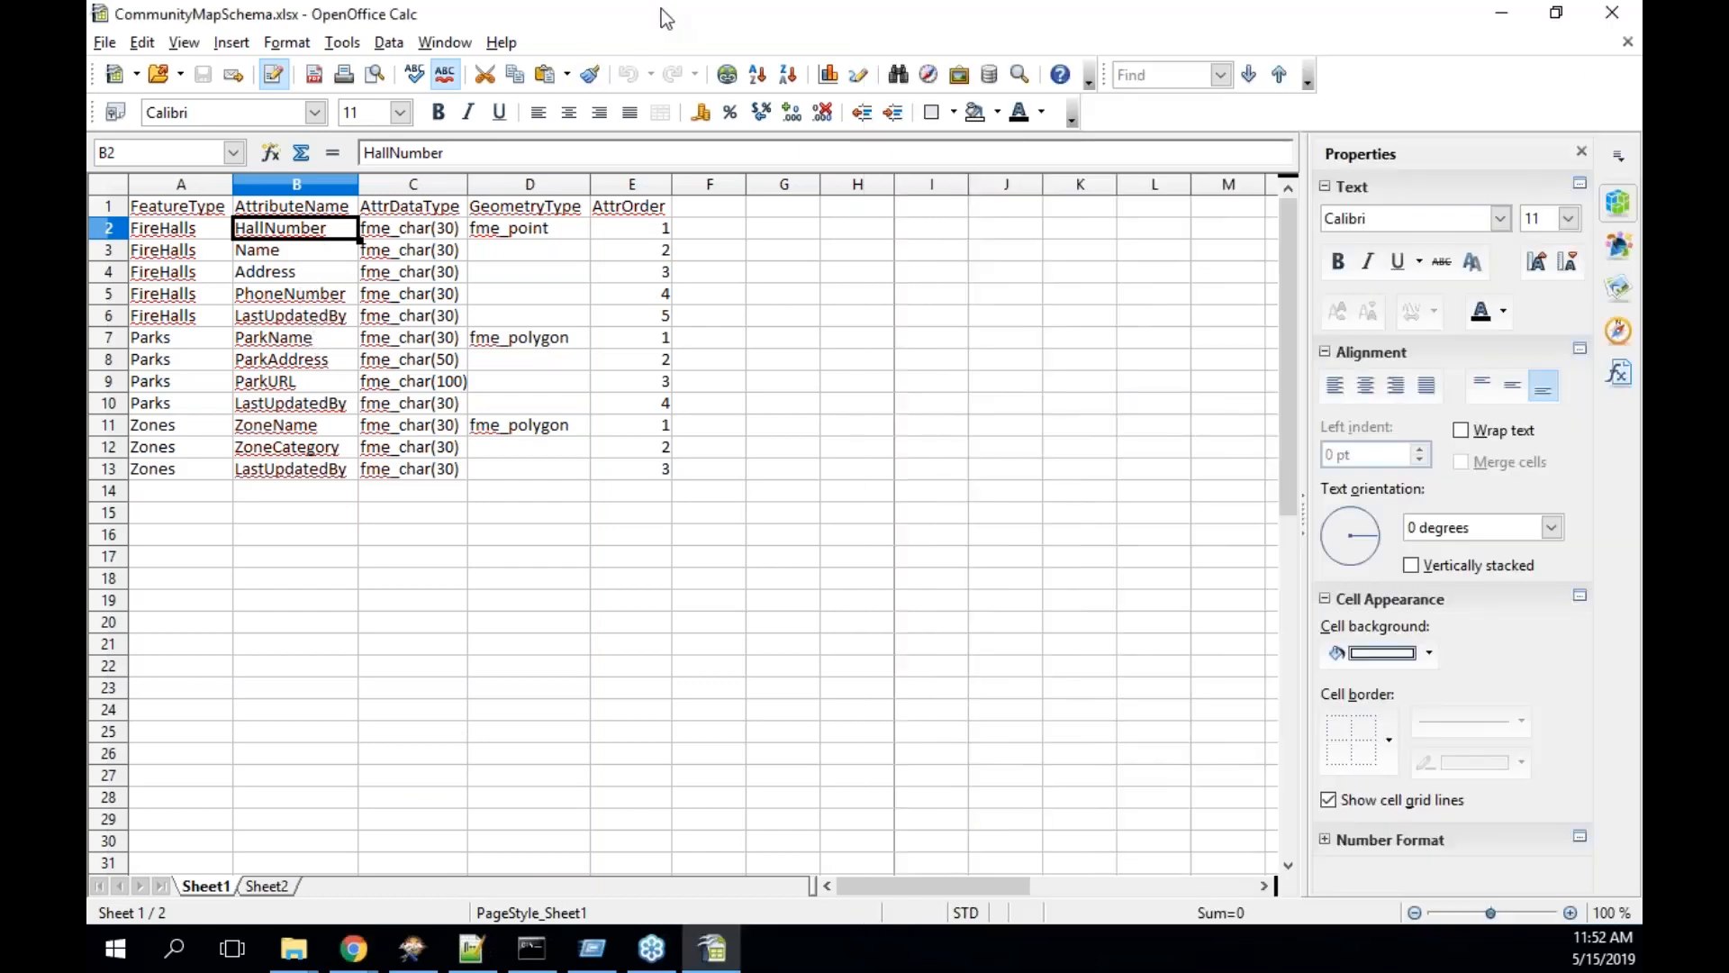
double_click(661, 9)
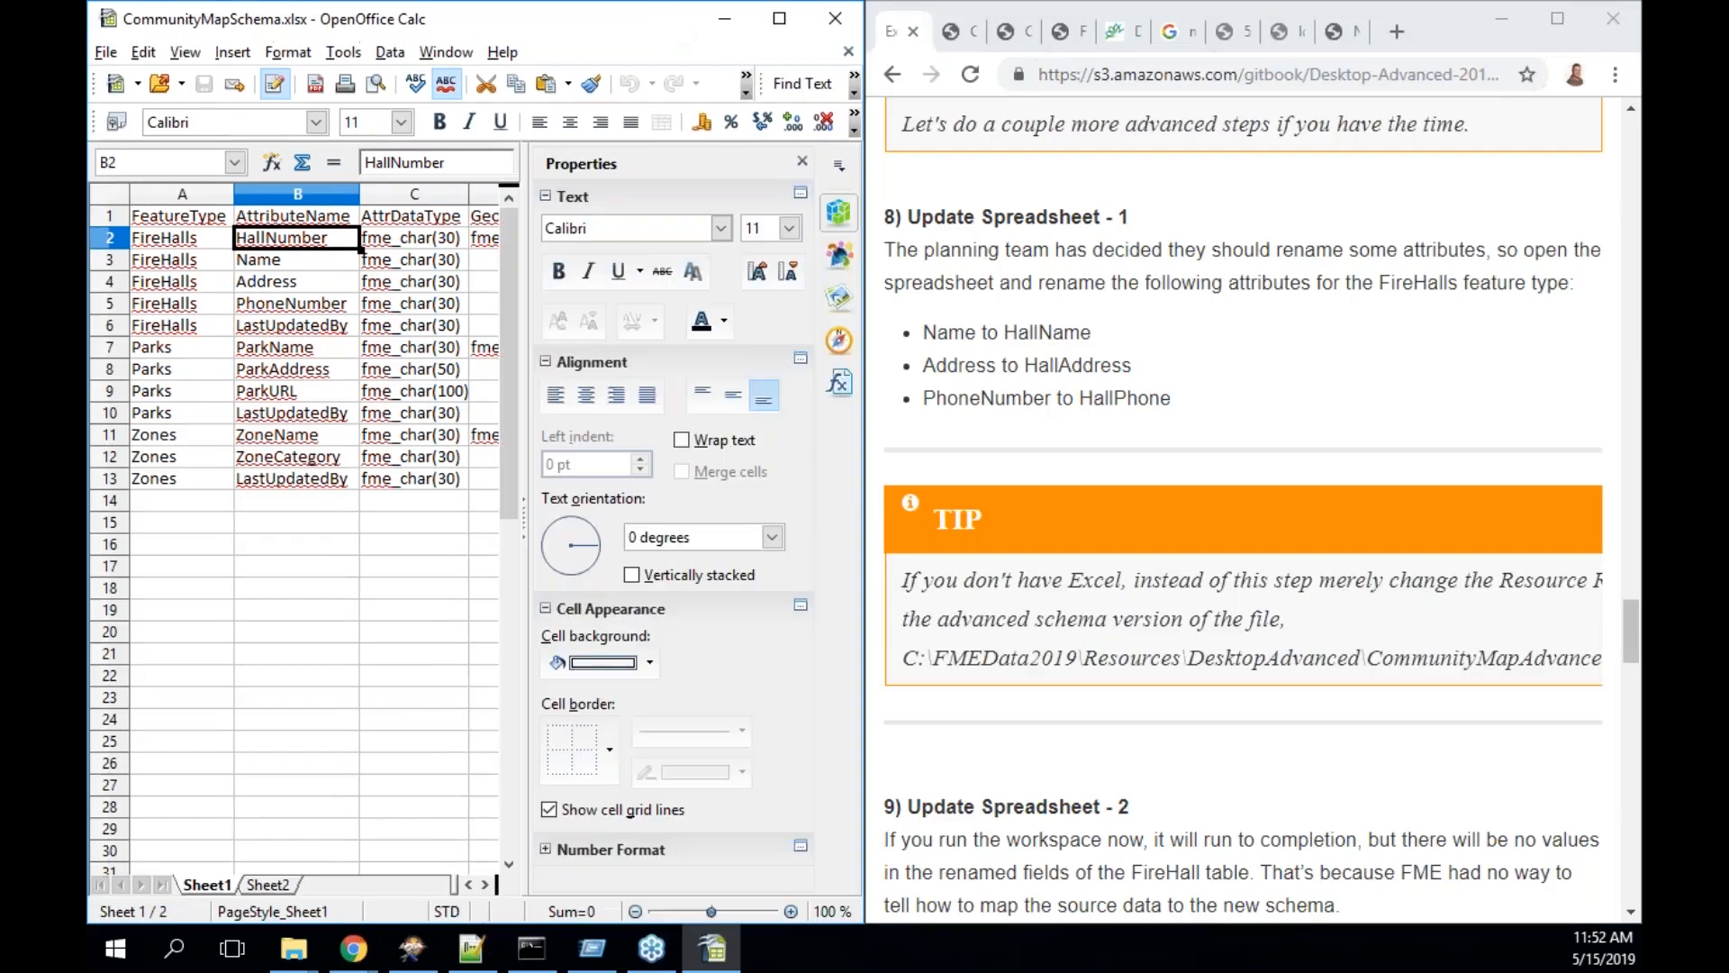
- Rename cells B3, B4 and B5 to HallName, HallAddress and HallPhone
double_click(286, 262)
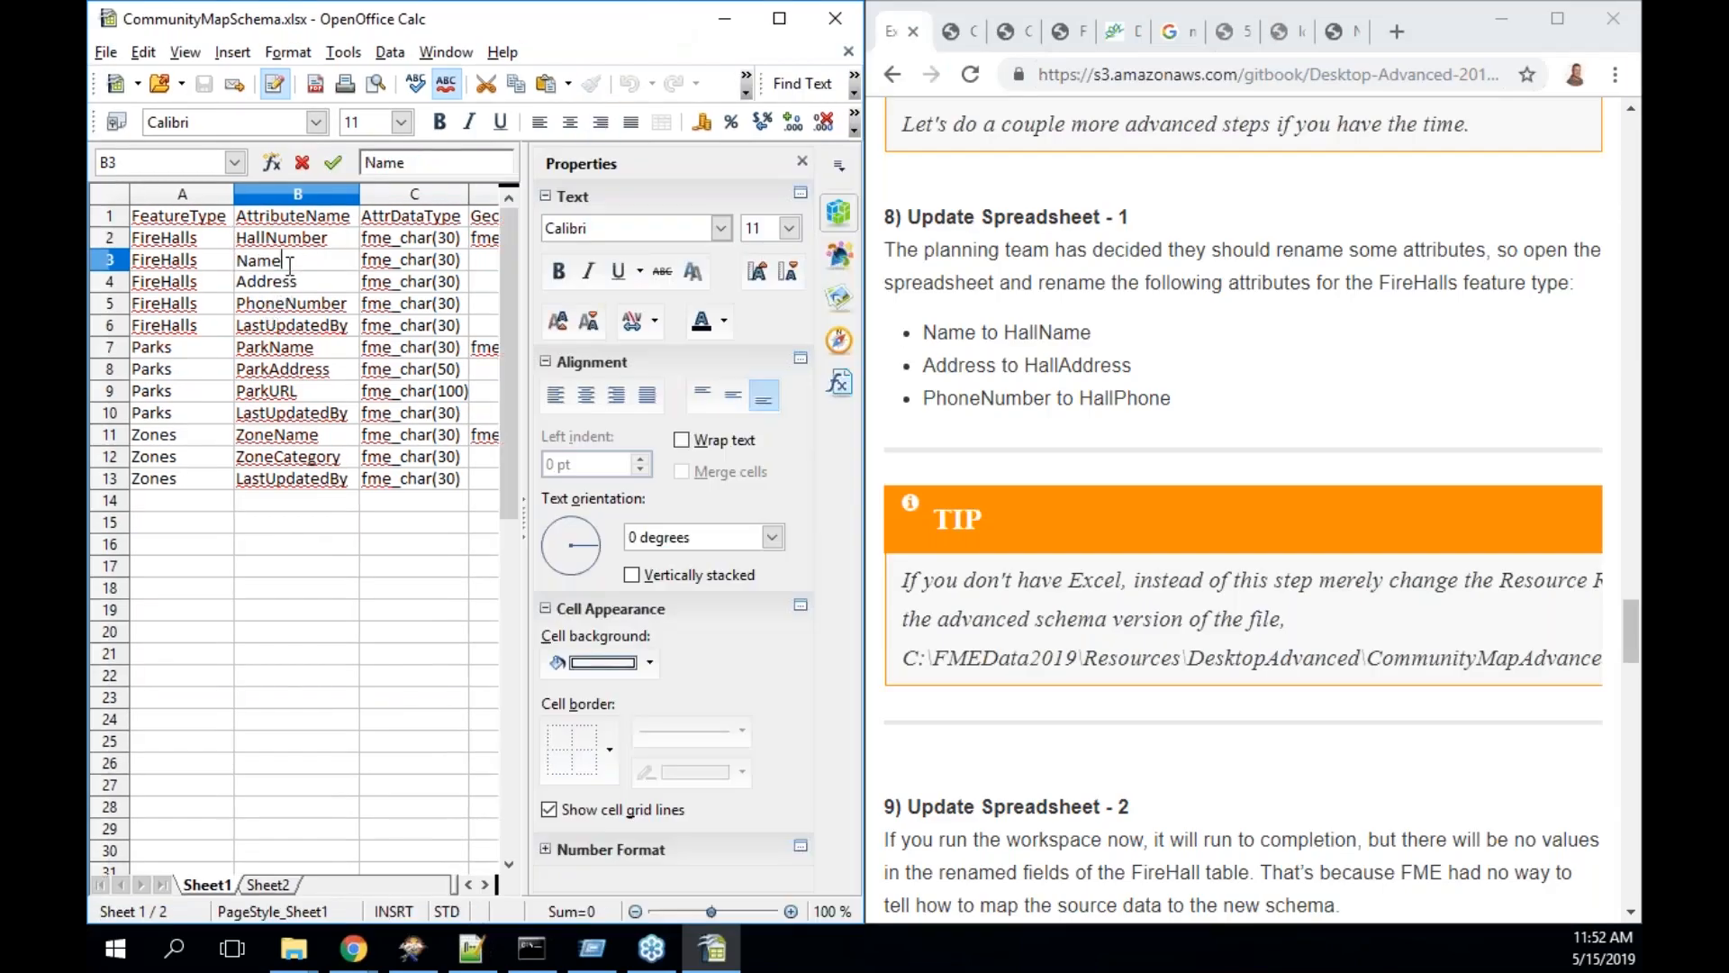
key("Home")
type("Hall")
left_click(266, 290)
double_click(241, 284)
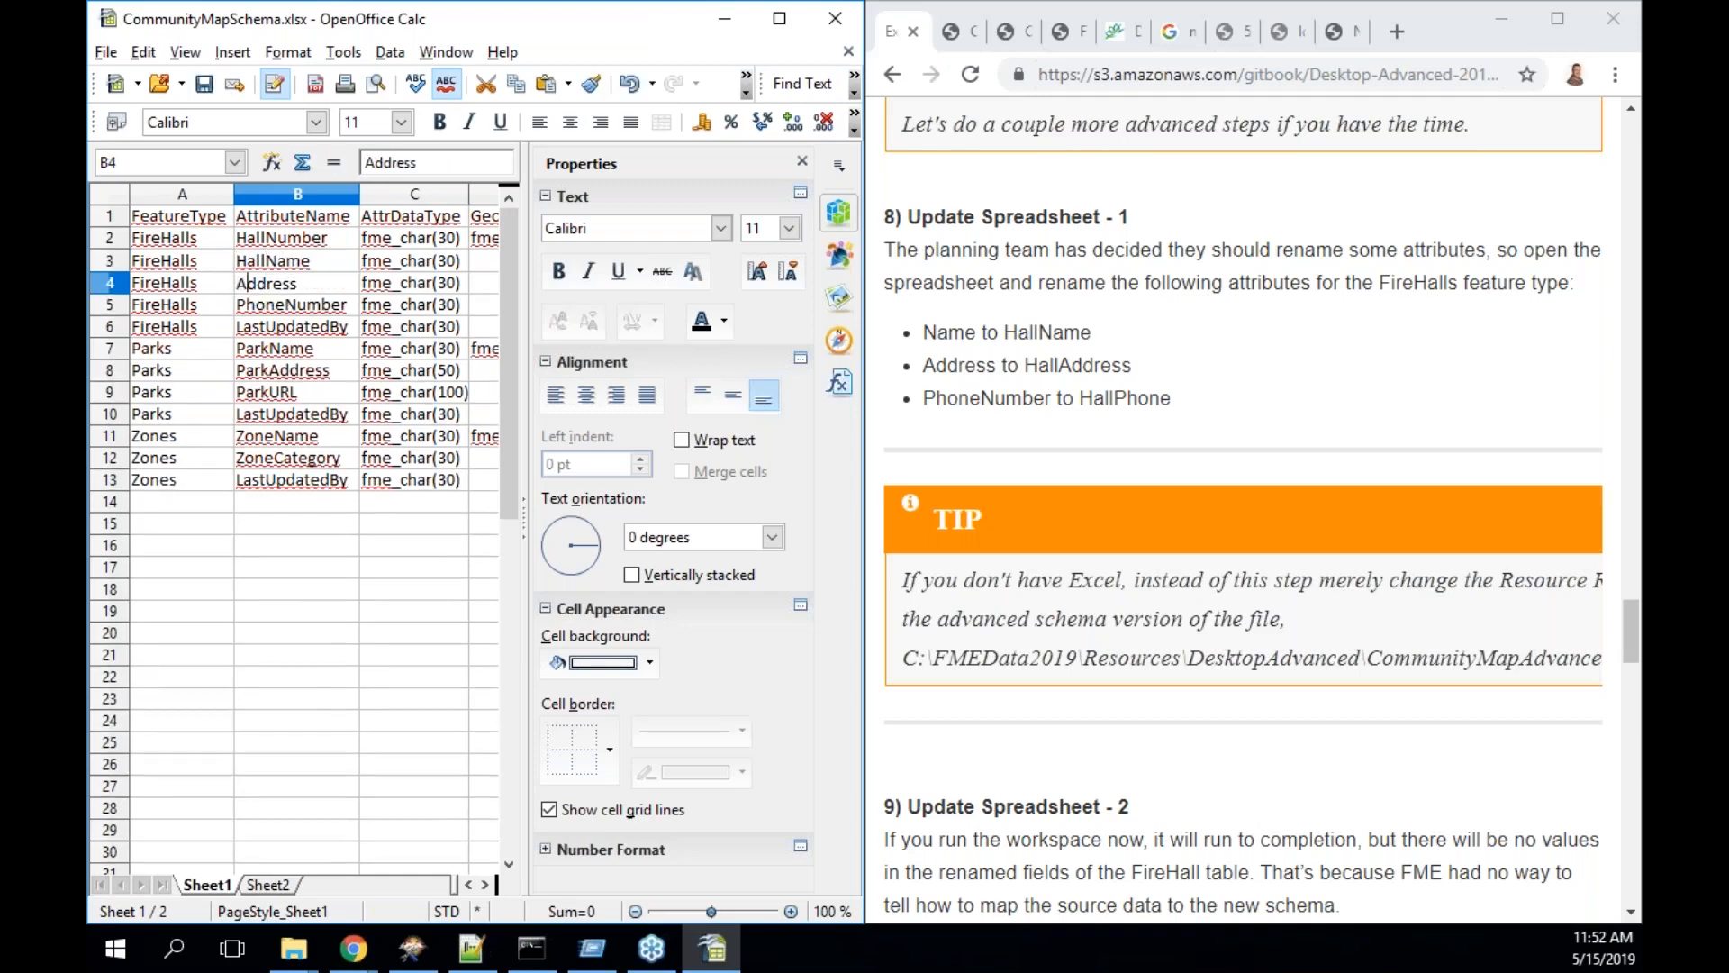
type("Hall")
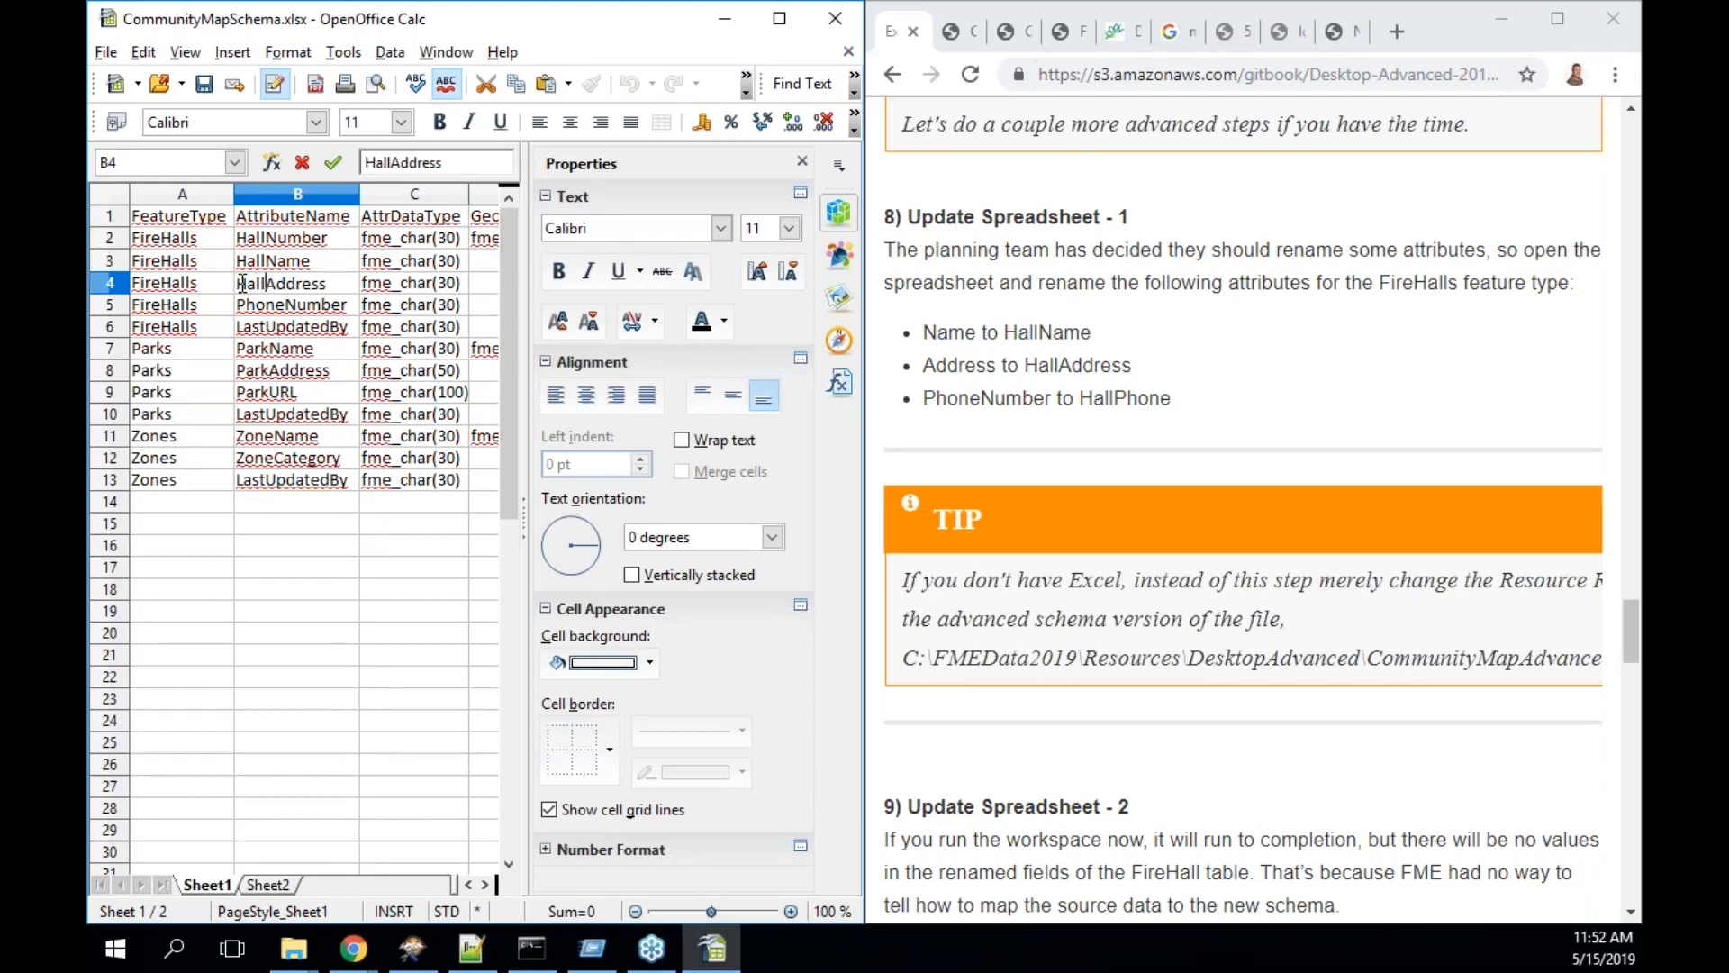
left_click(239, 312)
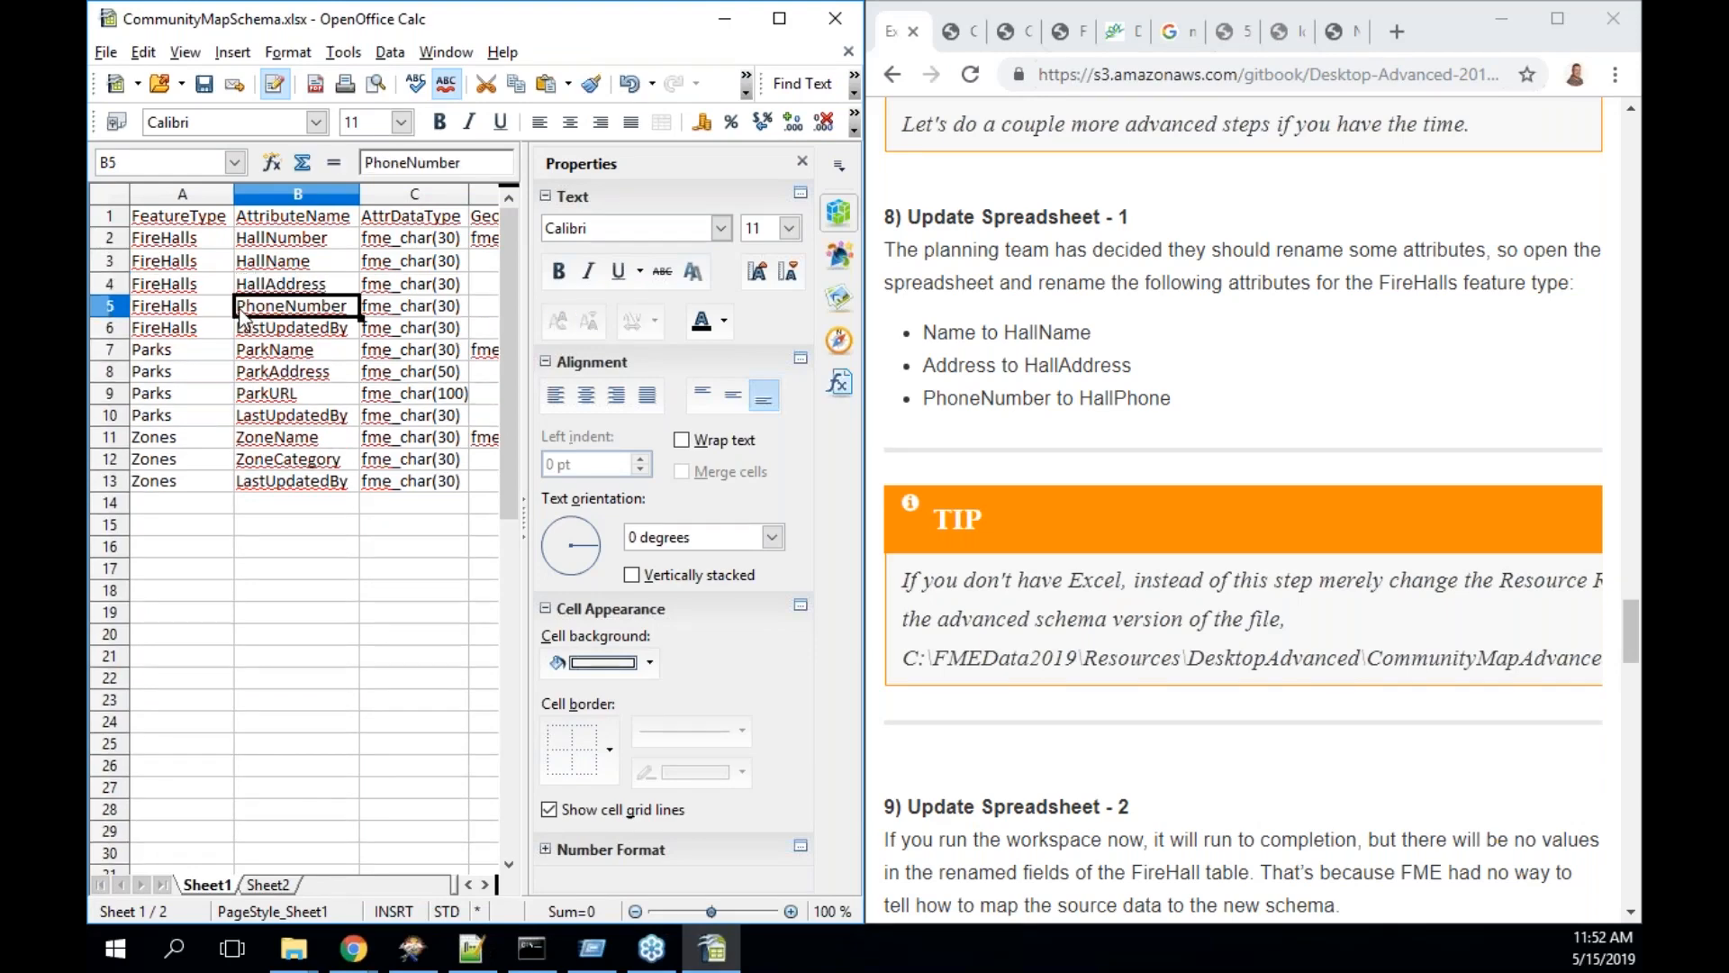
double_click(240, 312)
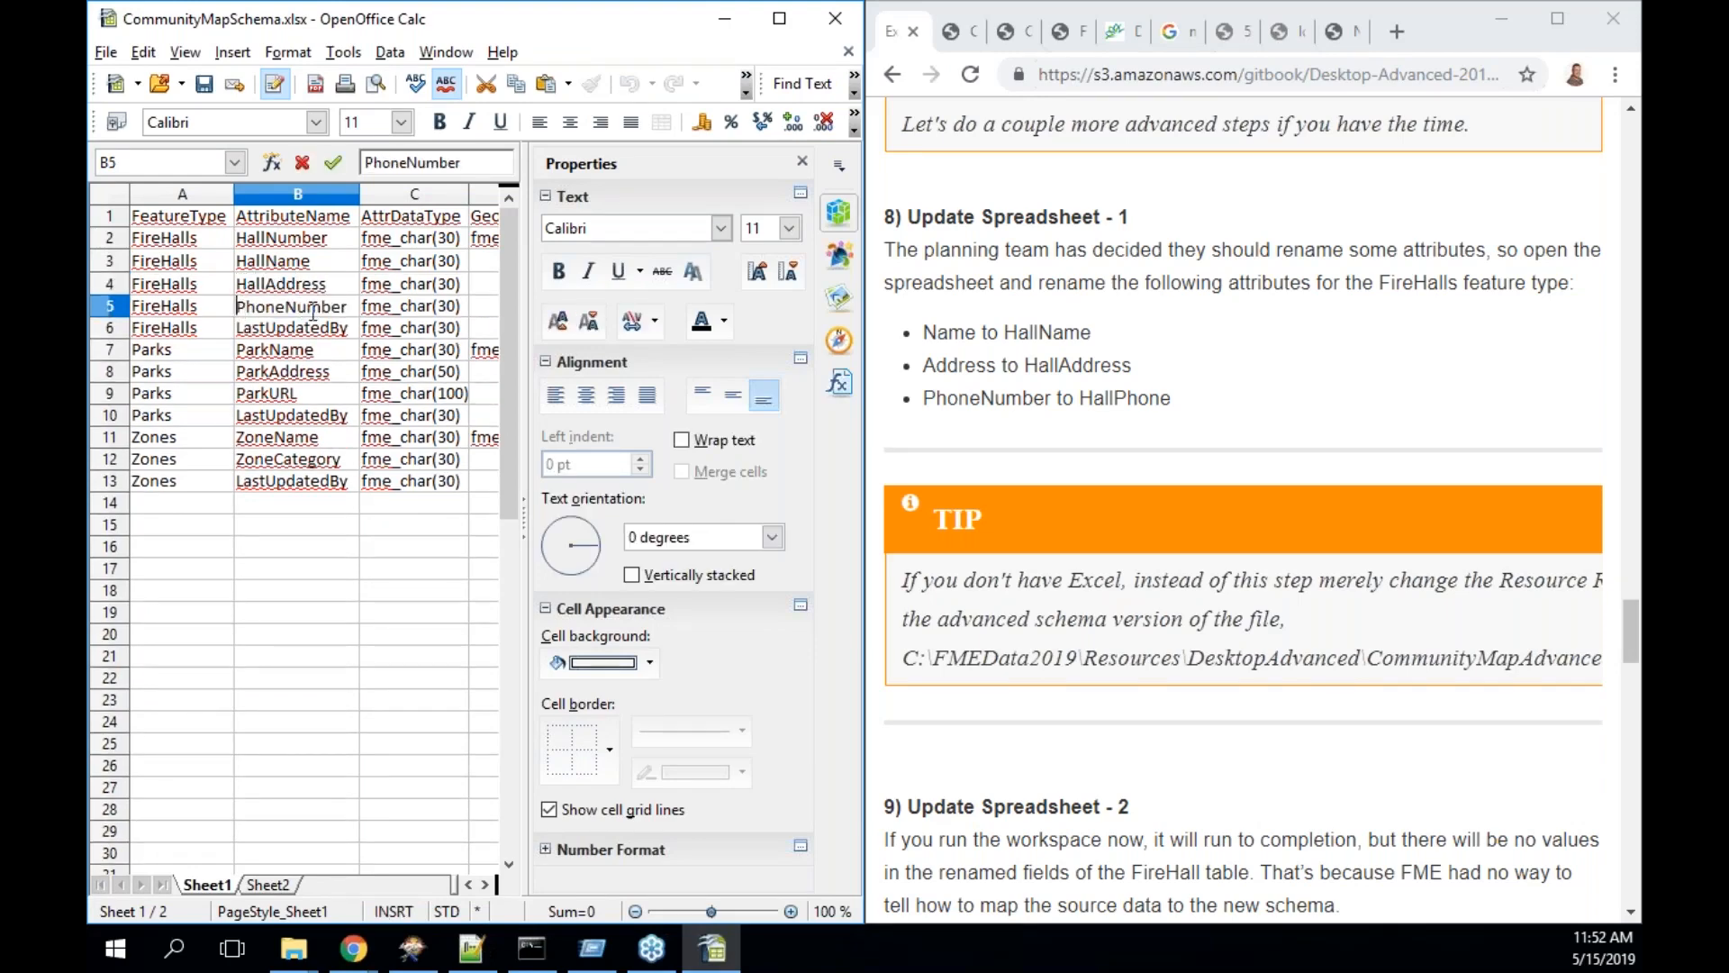
left_click_drag(347, 311, 174, 313)
type("HallPhone")
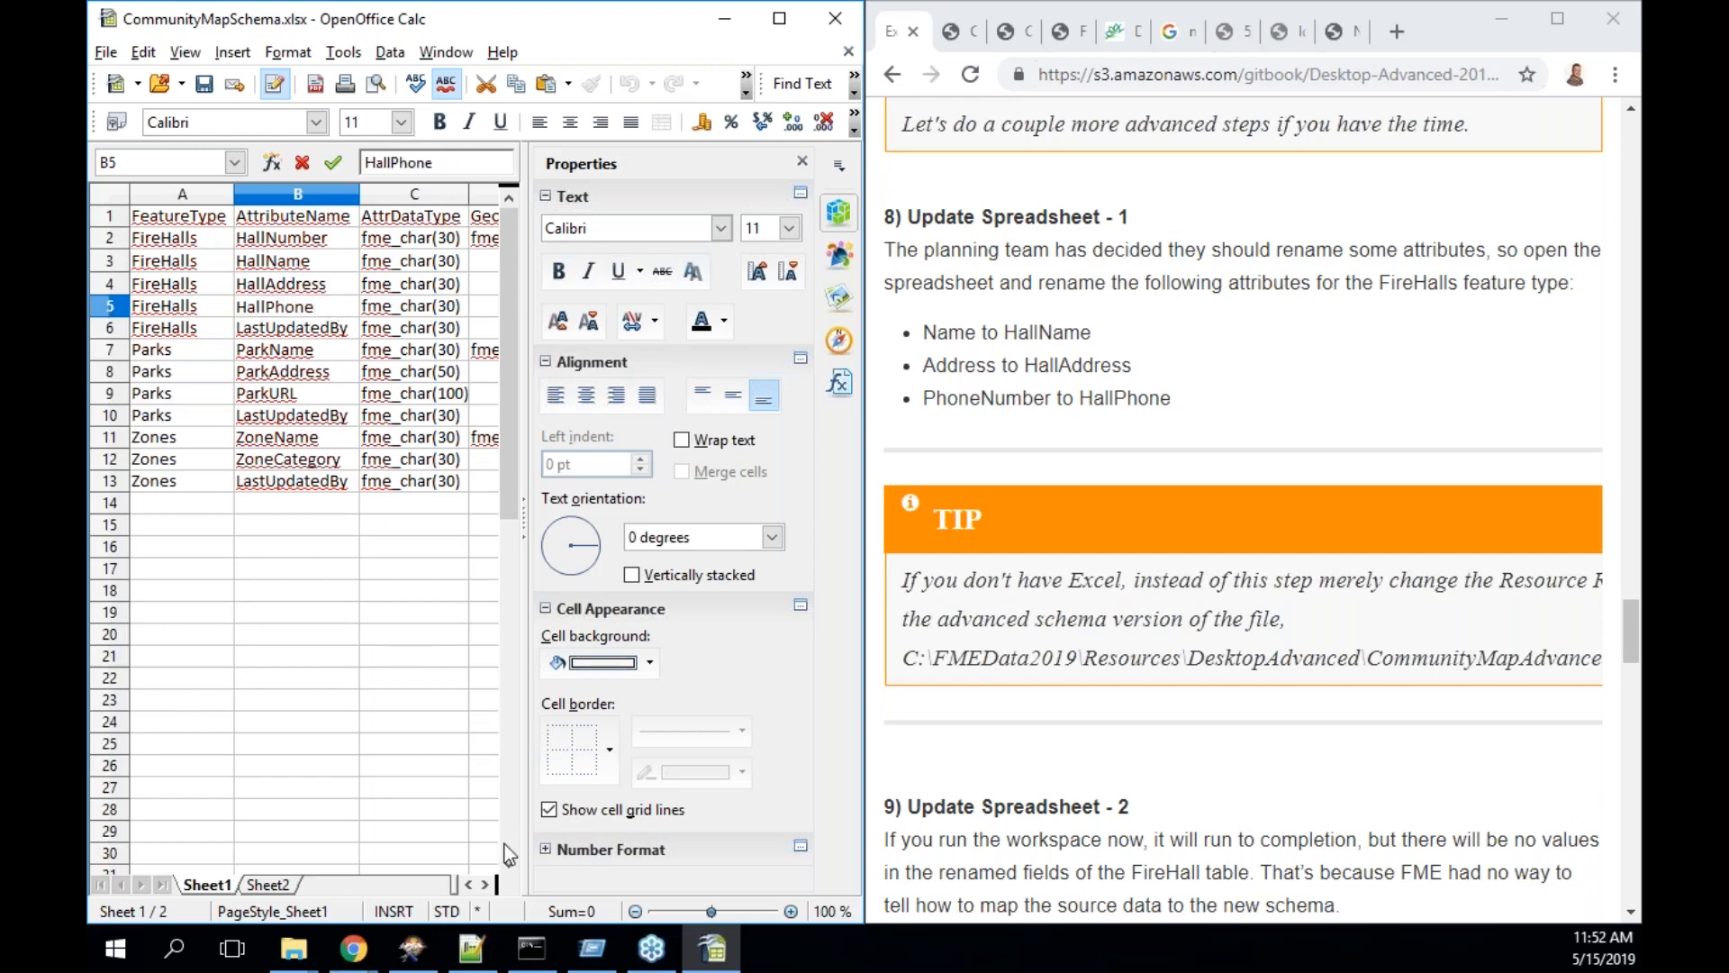
left_click(106, 52)
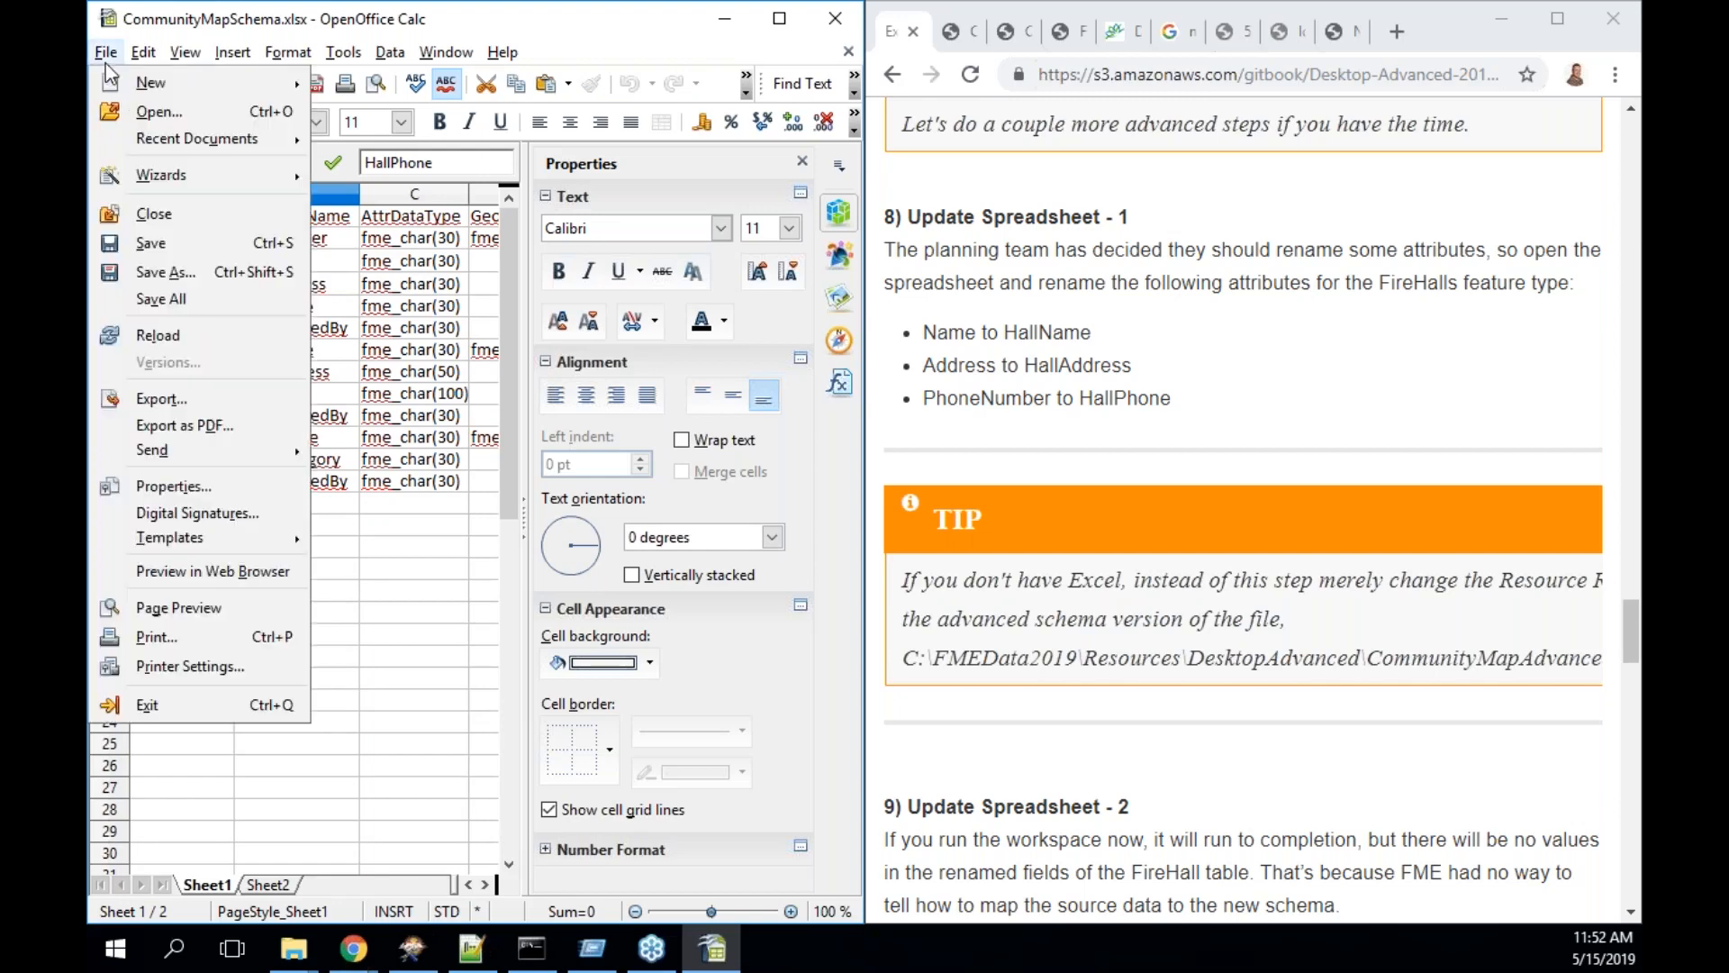
- In Save As, choose the Microsoft Excel 97/2000/XP file type and turn off automatic extension
left_click(165, 236)
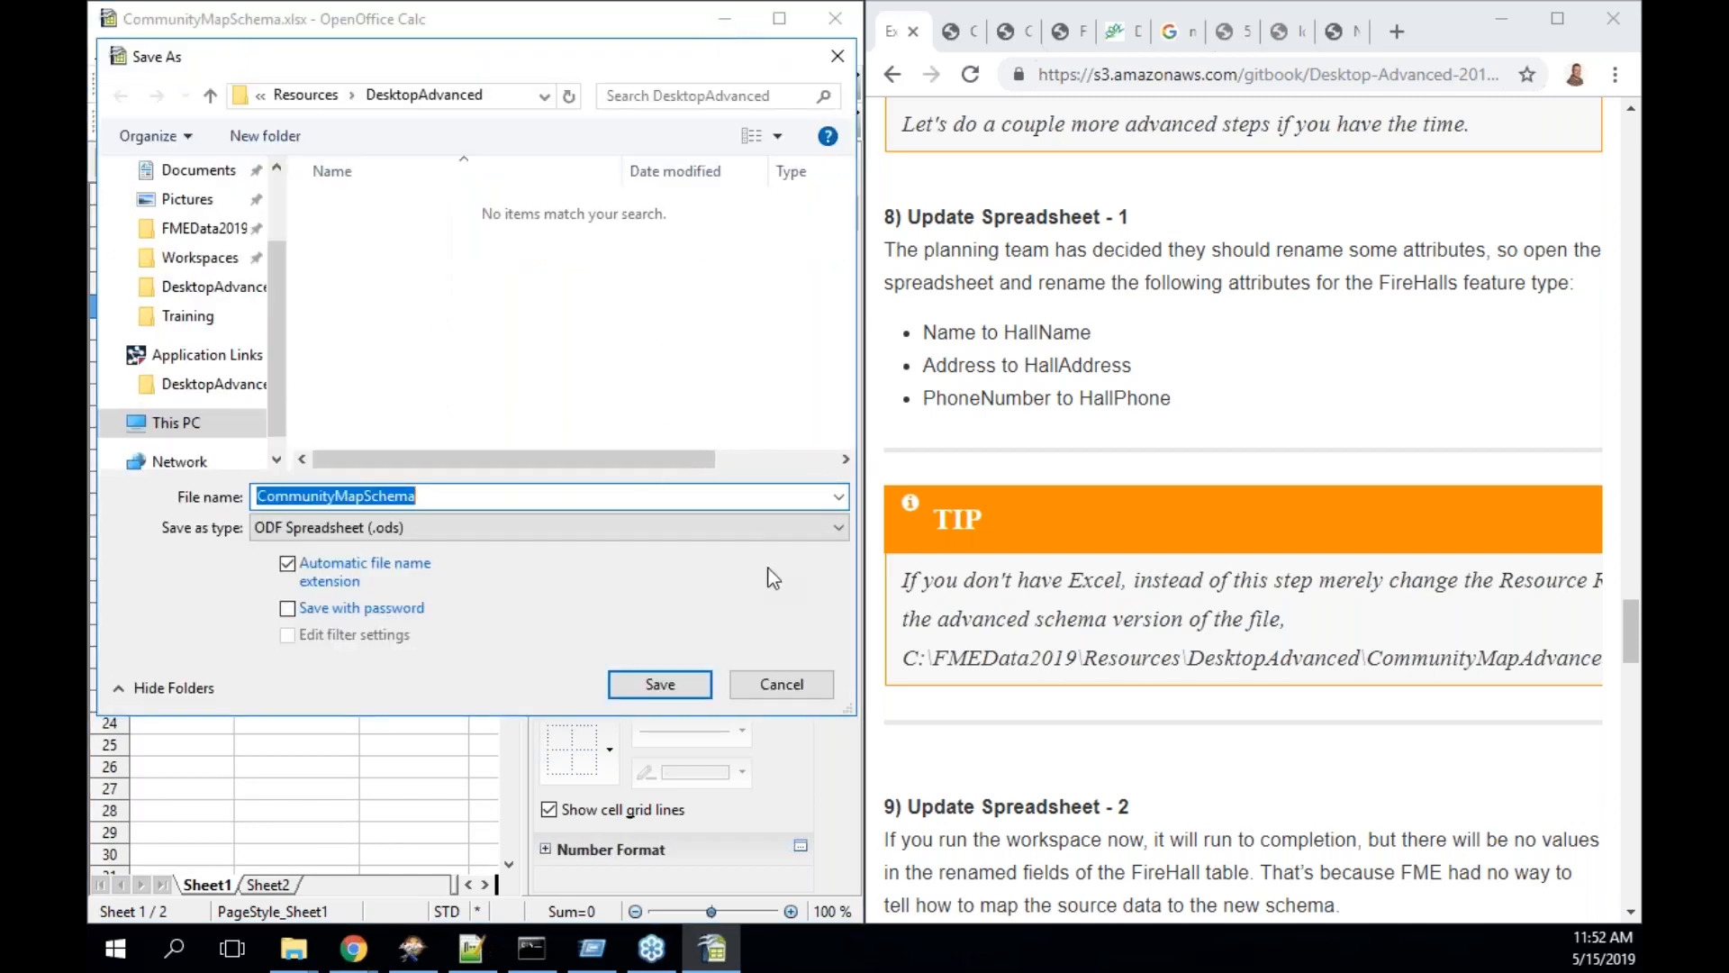
left_click(775, 523)
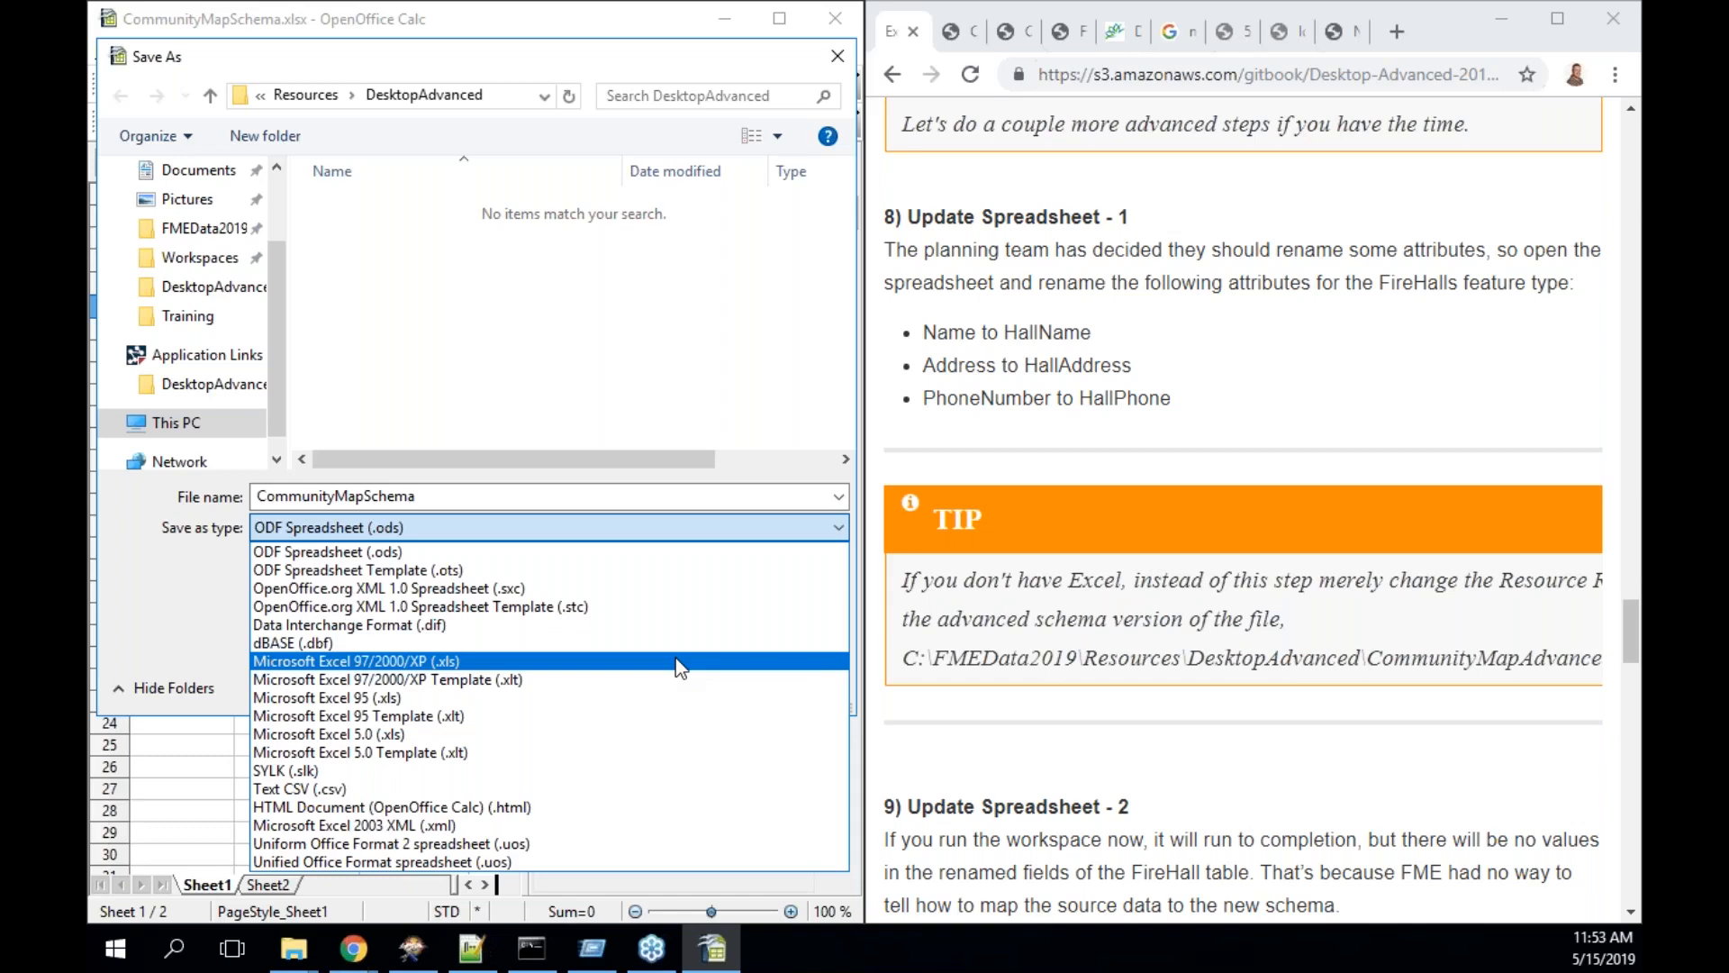
left_click(531, 663)
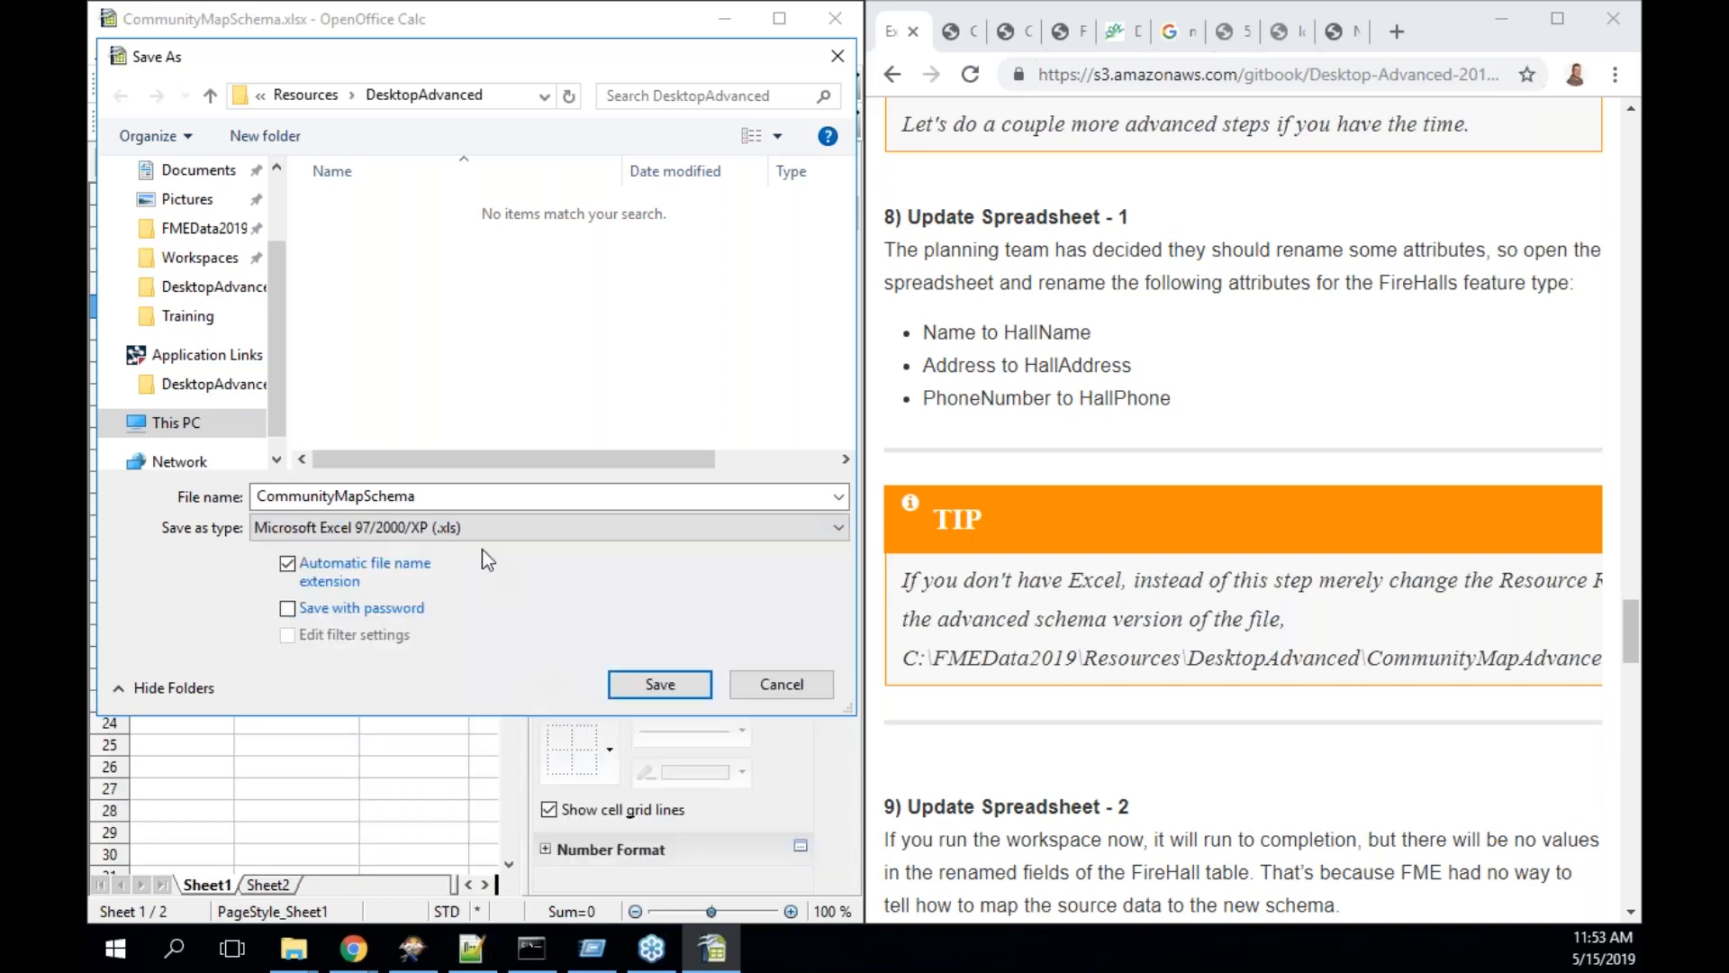
left_click(483, 538)
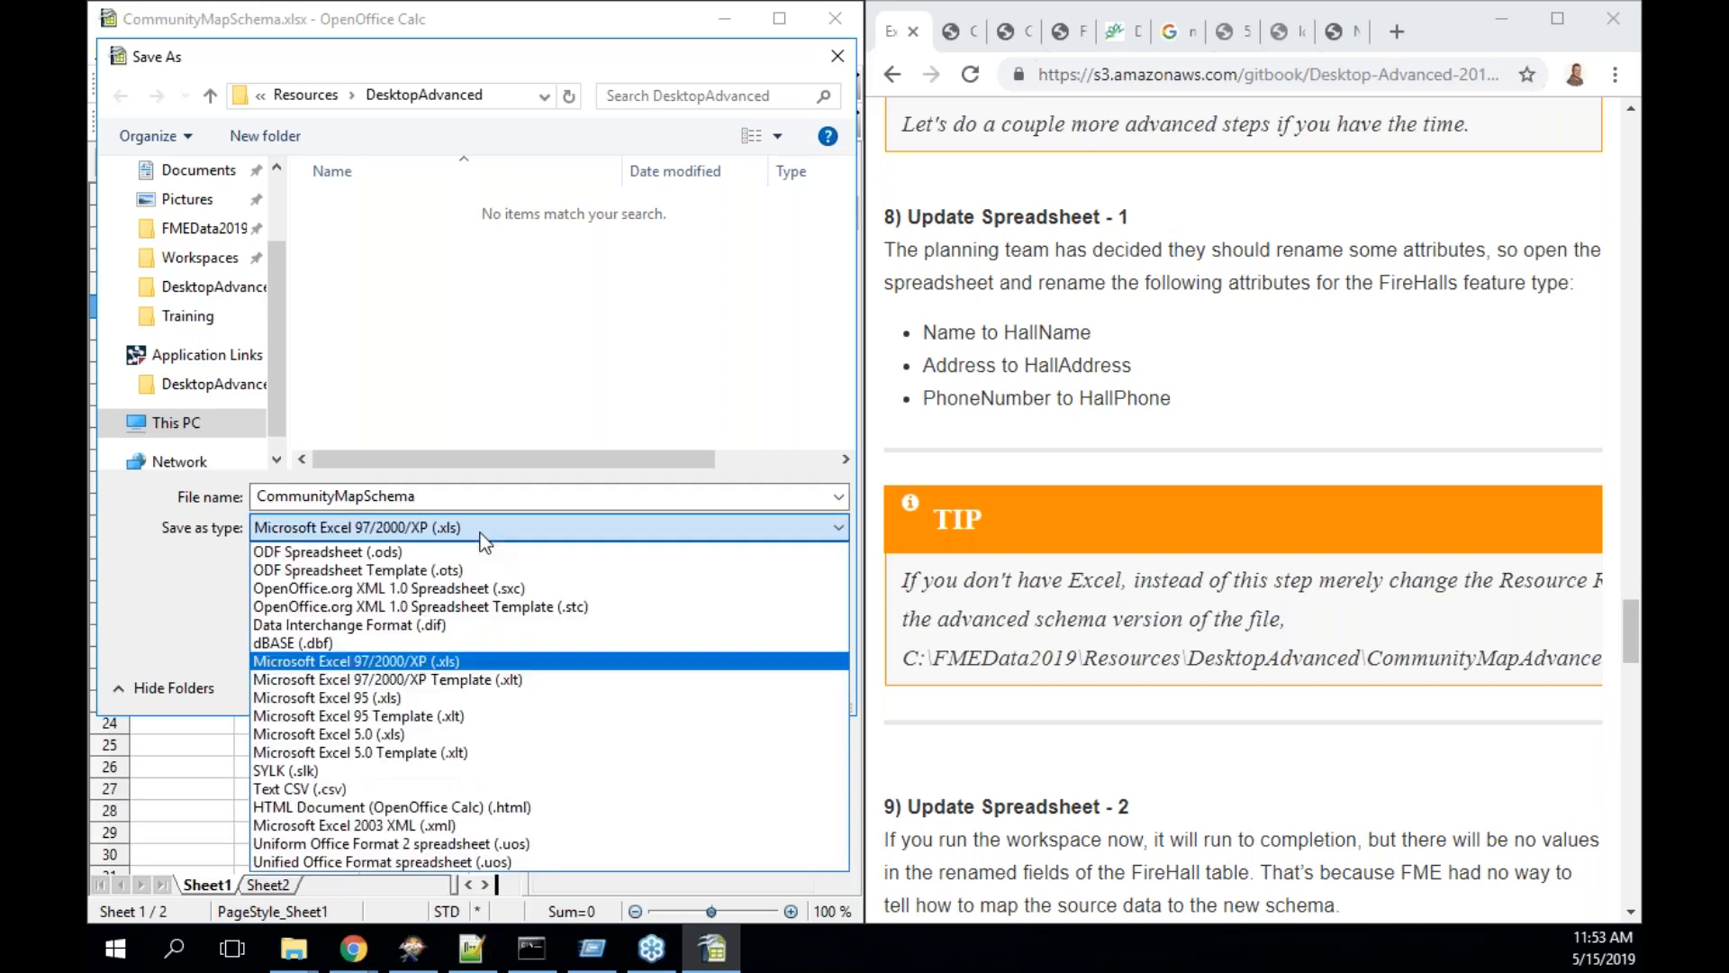
left_click(484, 537)
left_click(288, 564)
left_click(520, 528)
left_click(520, 528)
- Save over CommunityMapSchema.xlsx, keeping the Excel format, then minimize Calc
left_click(501, 498)
left_click(502, 498)
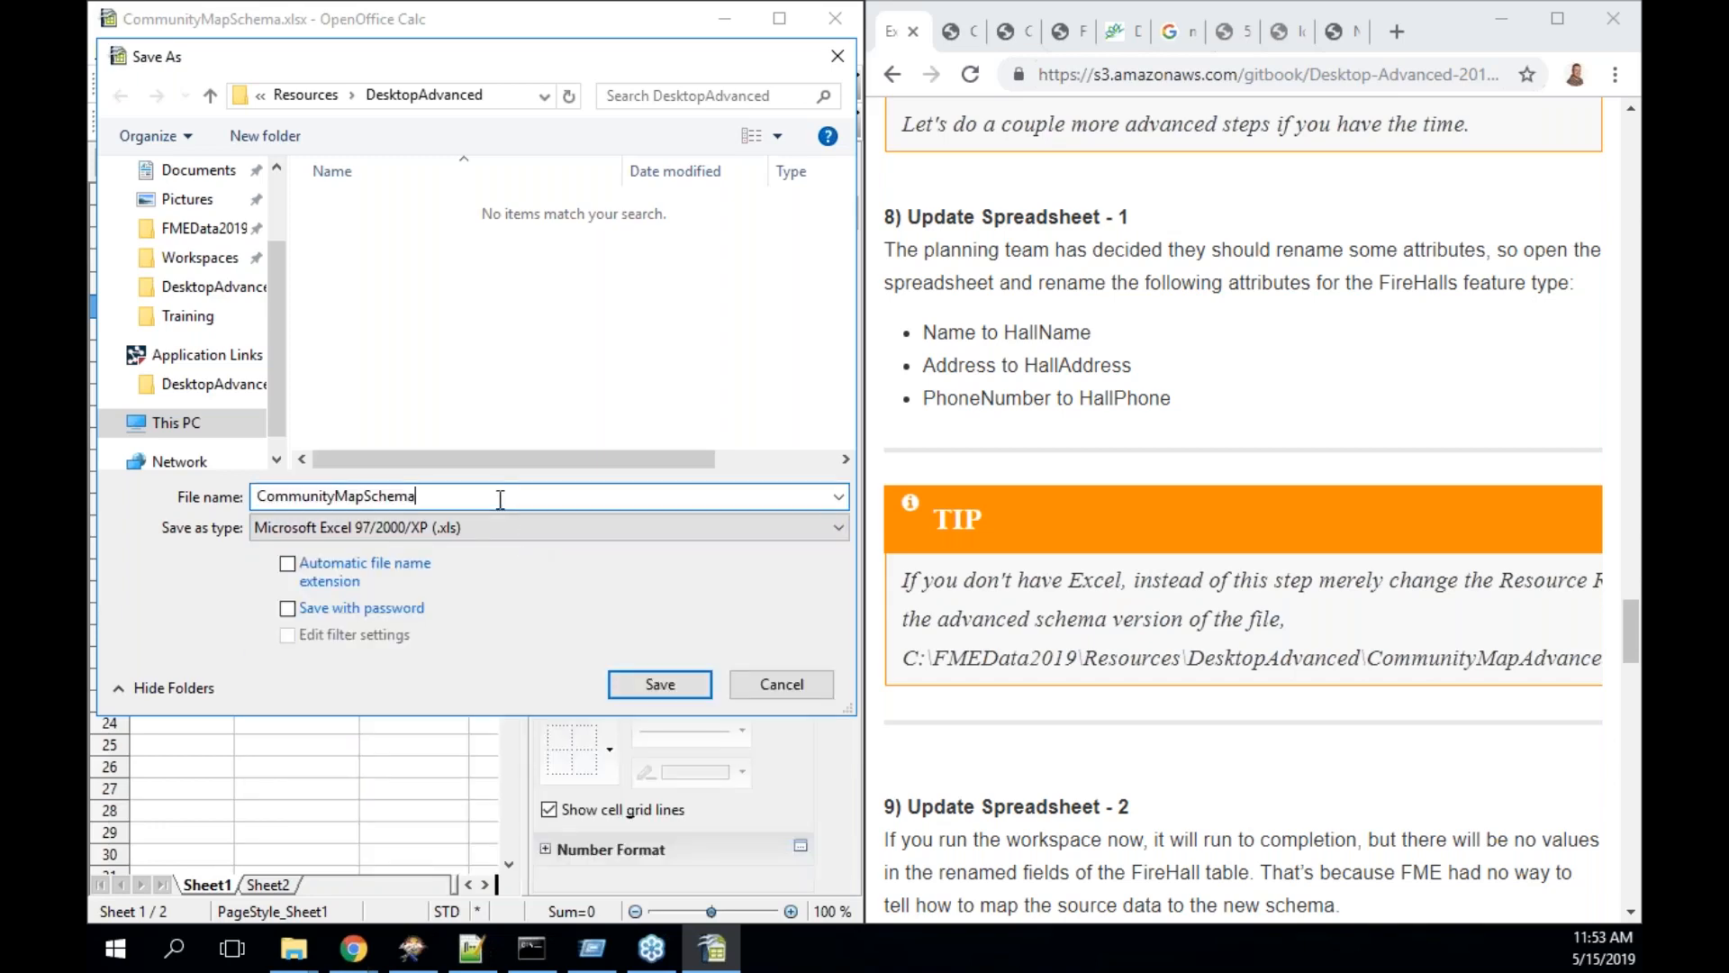
type(".xlsx")
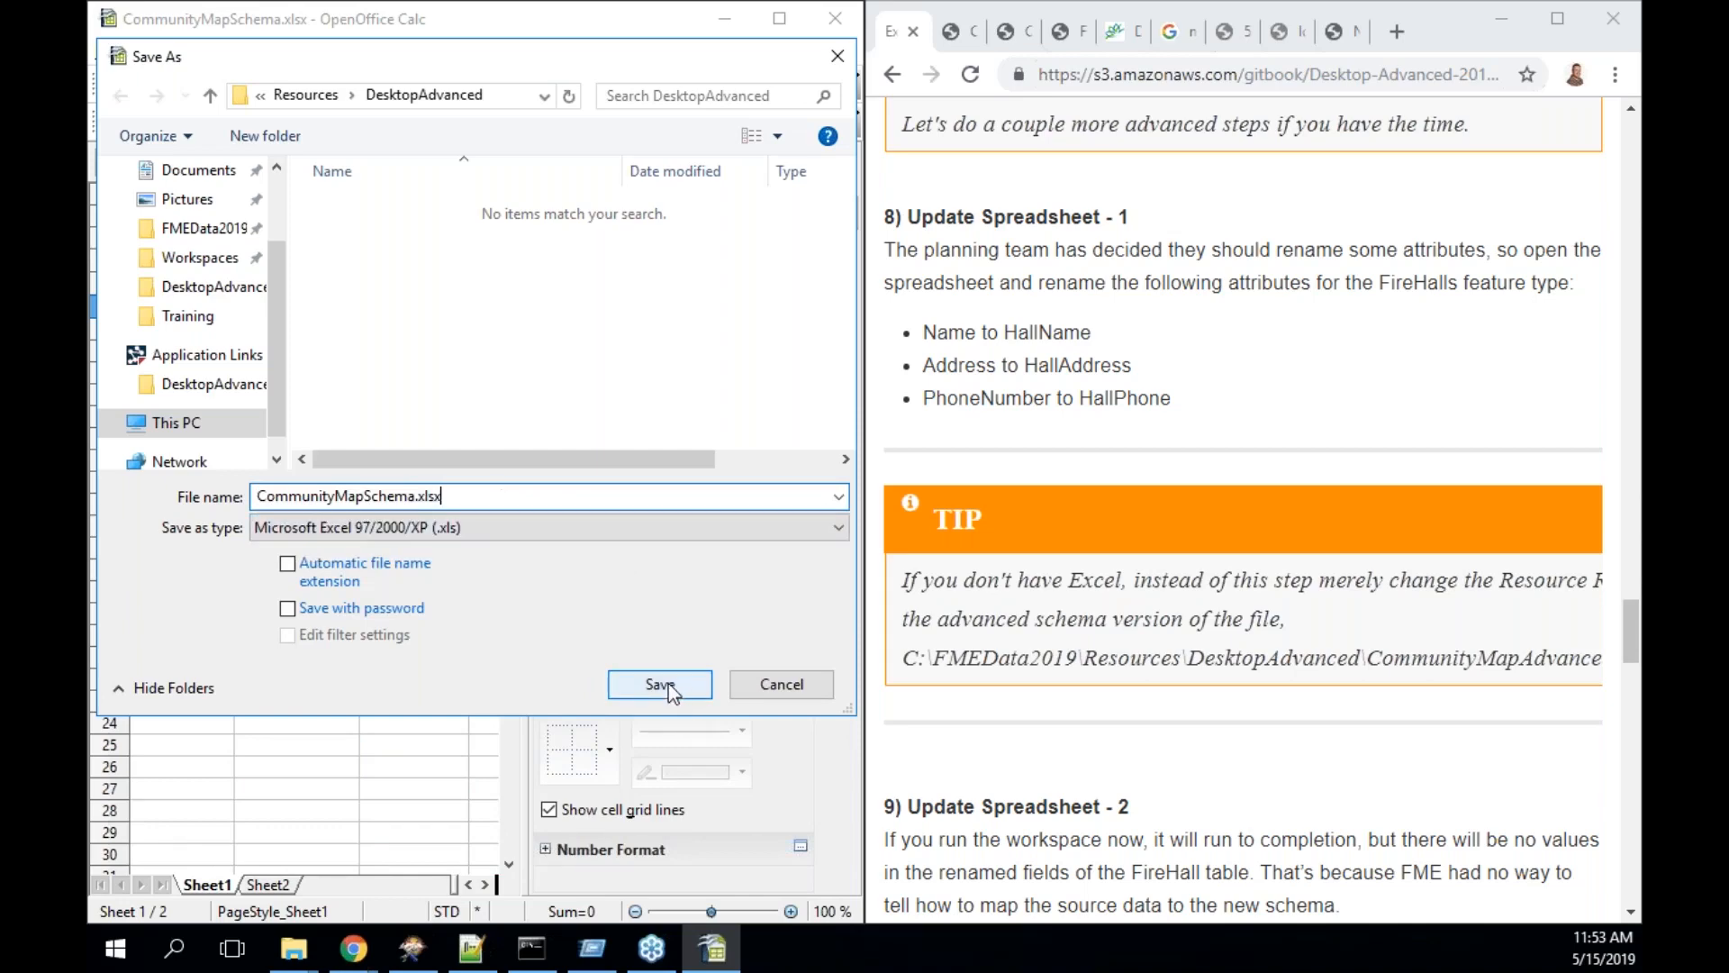
left_click(598, 517)
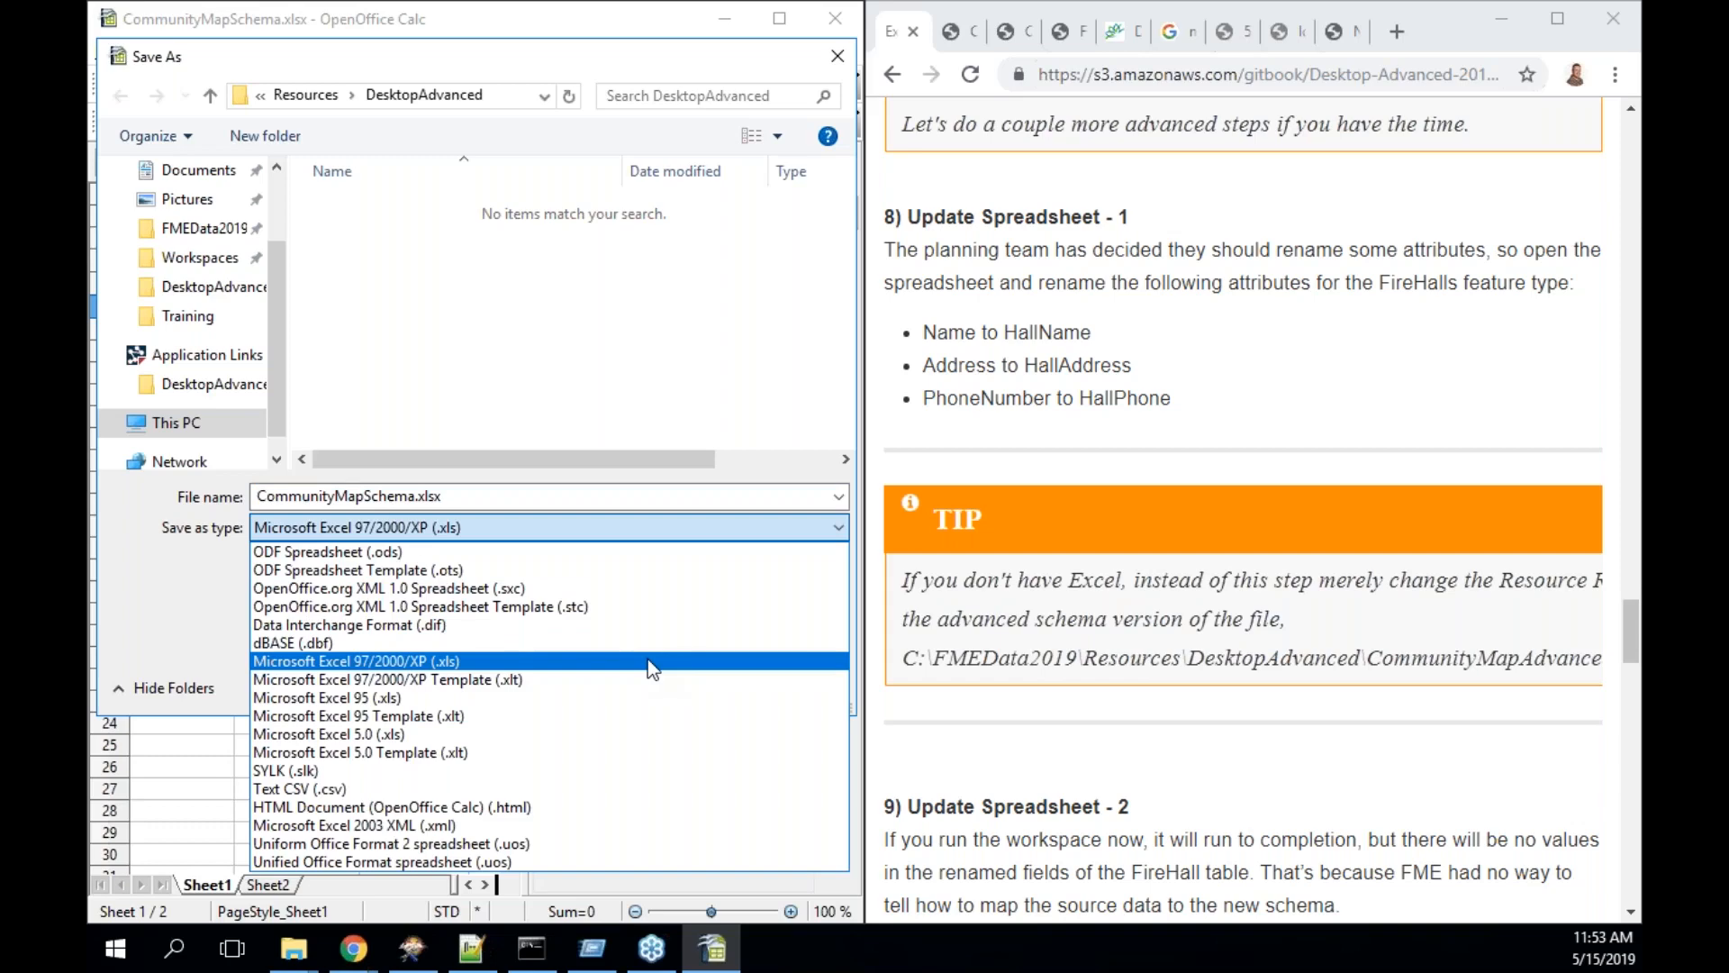
left_click(154, 596)
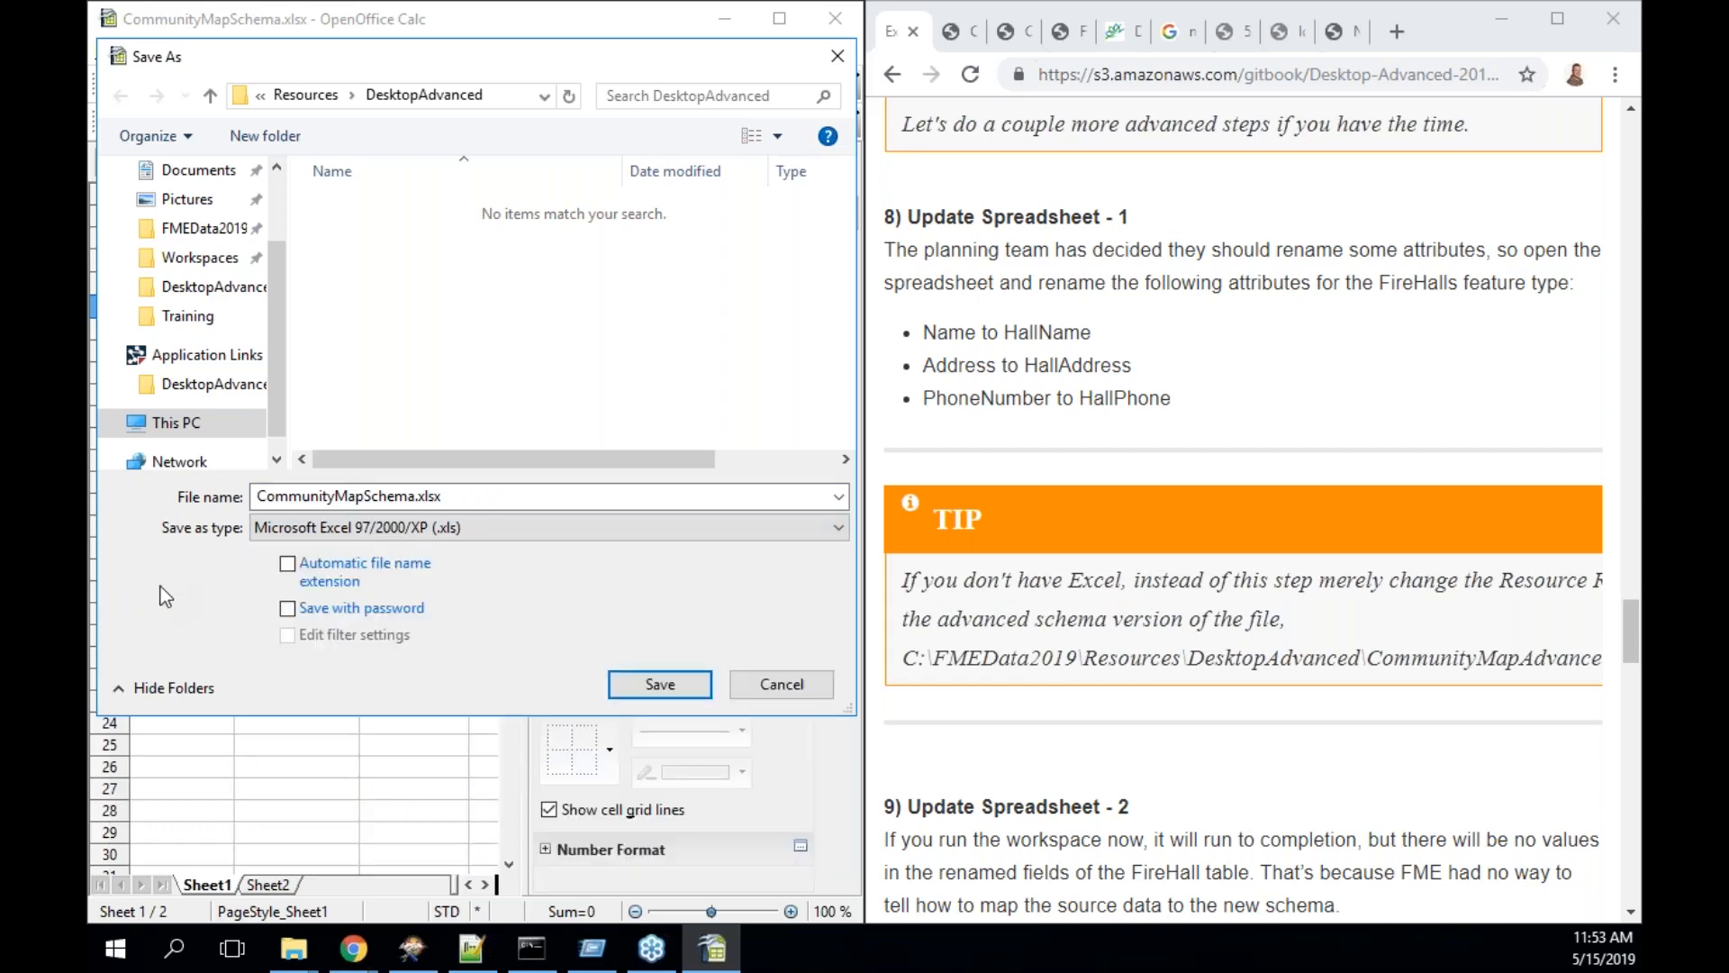
left_click(660, 686)
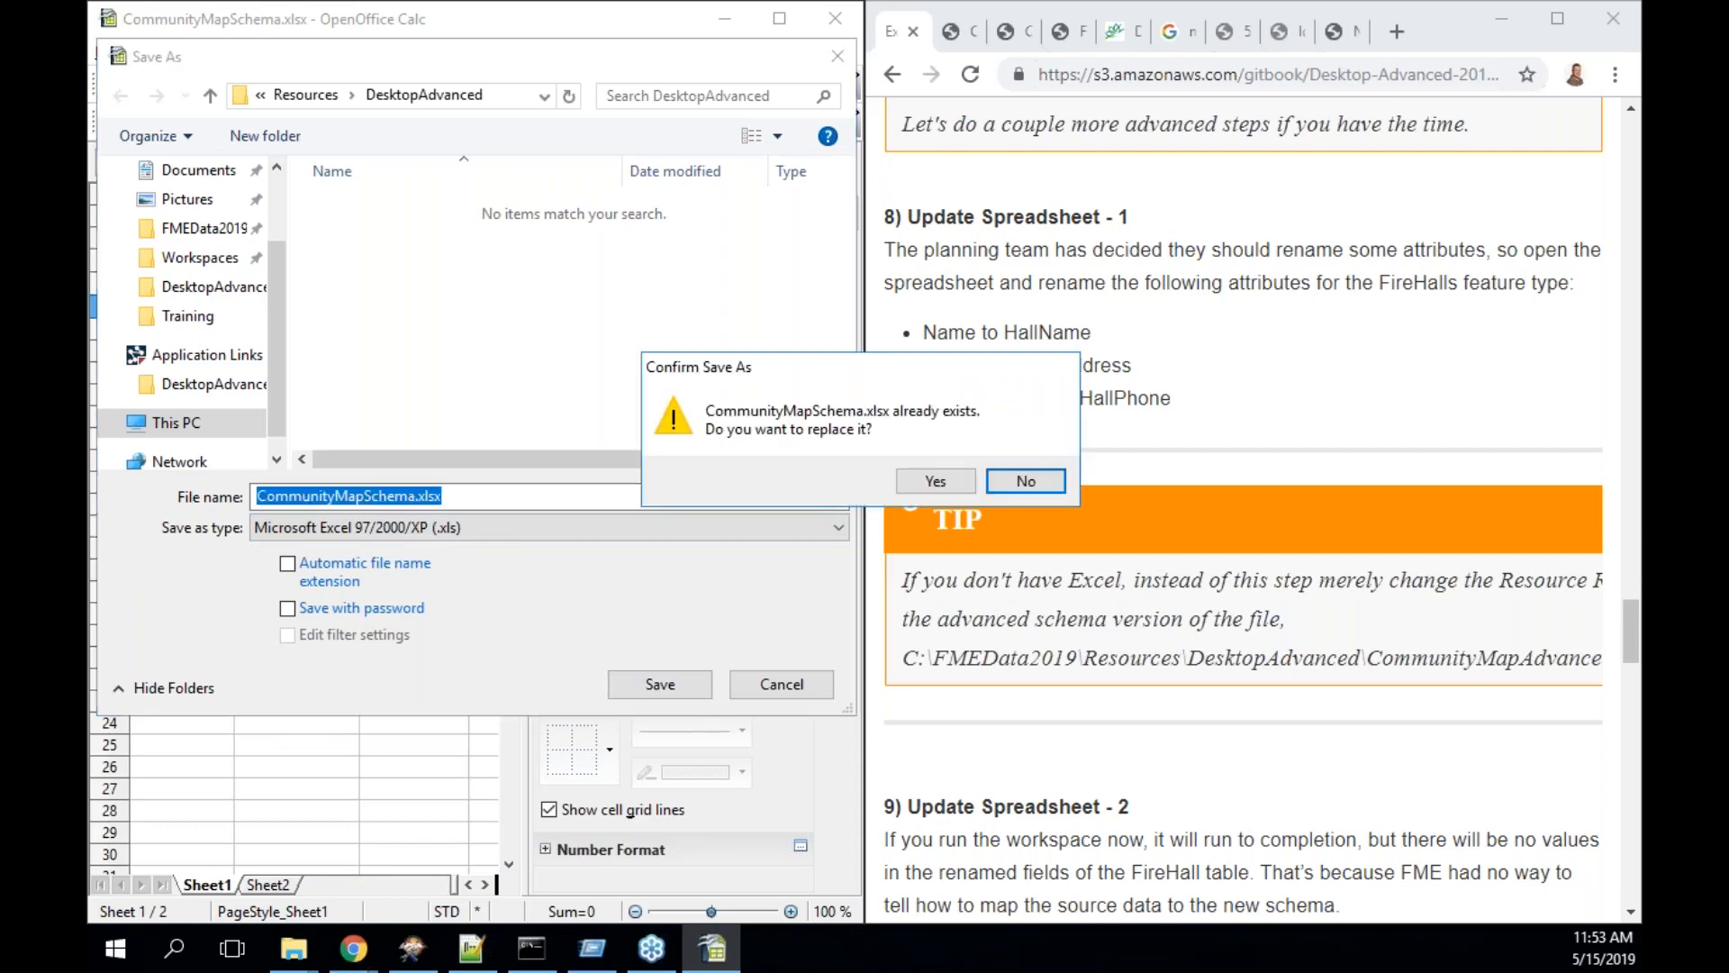
left_click(932, 482)
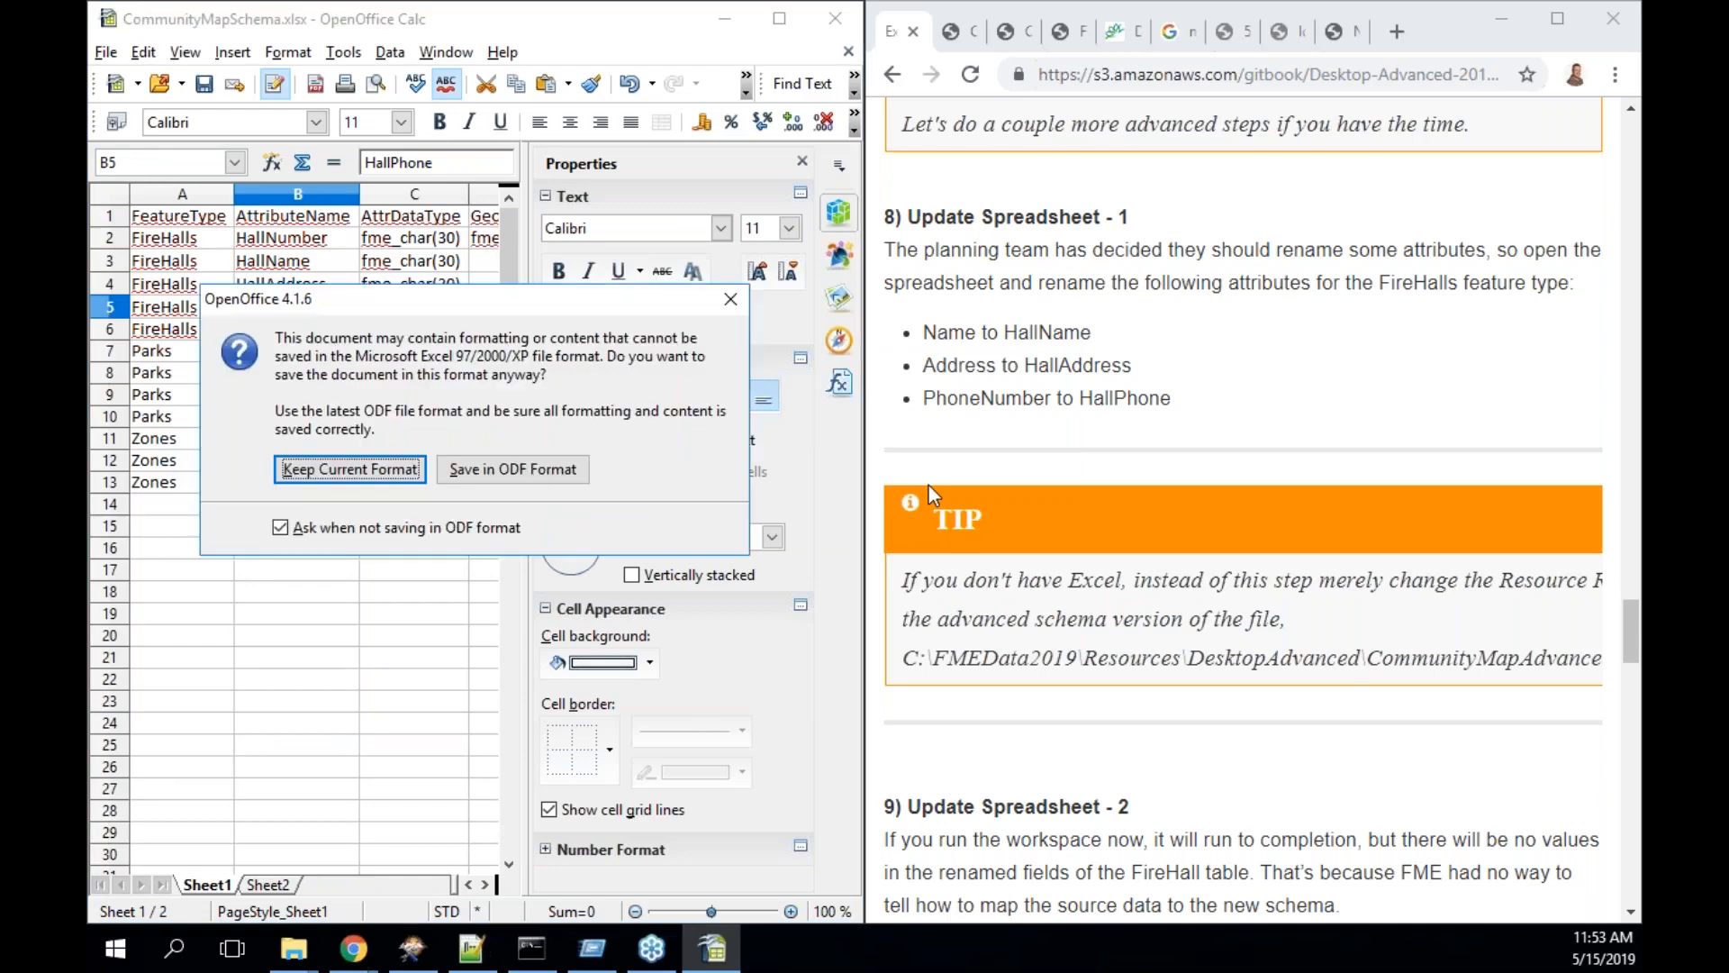
left_click(384, 470)
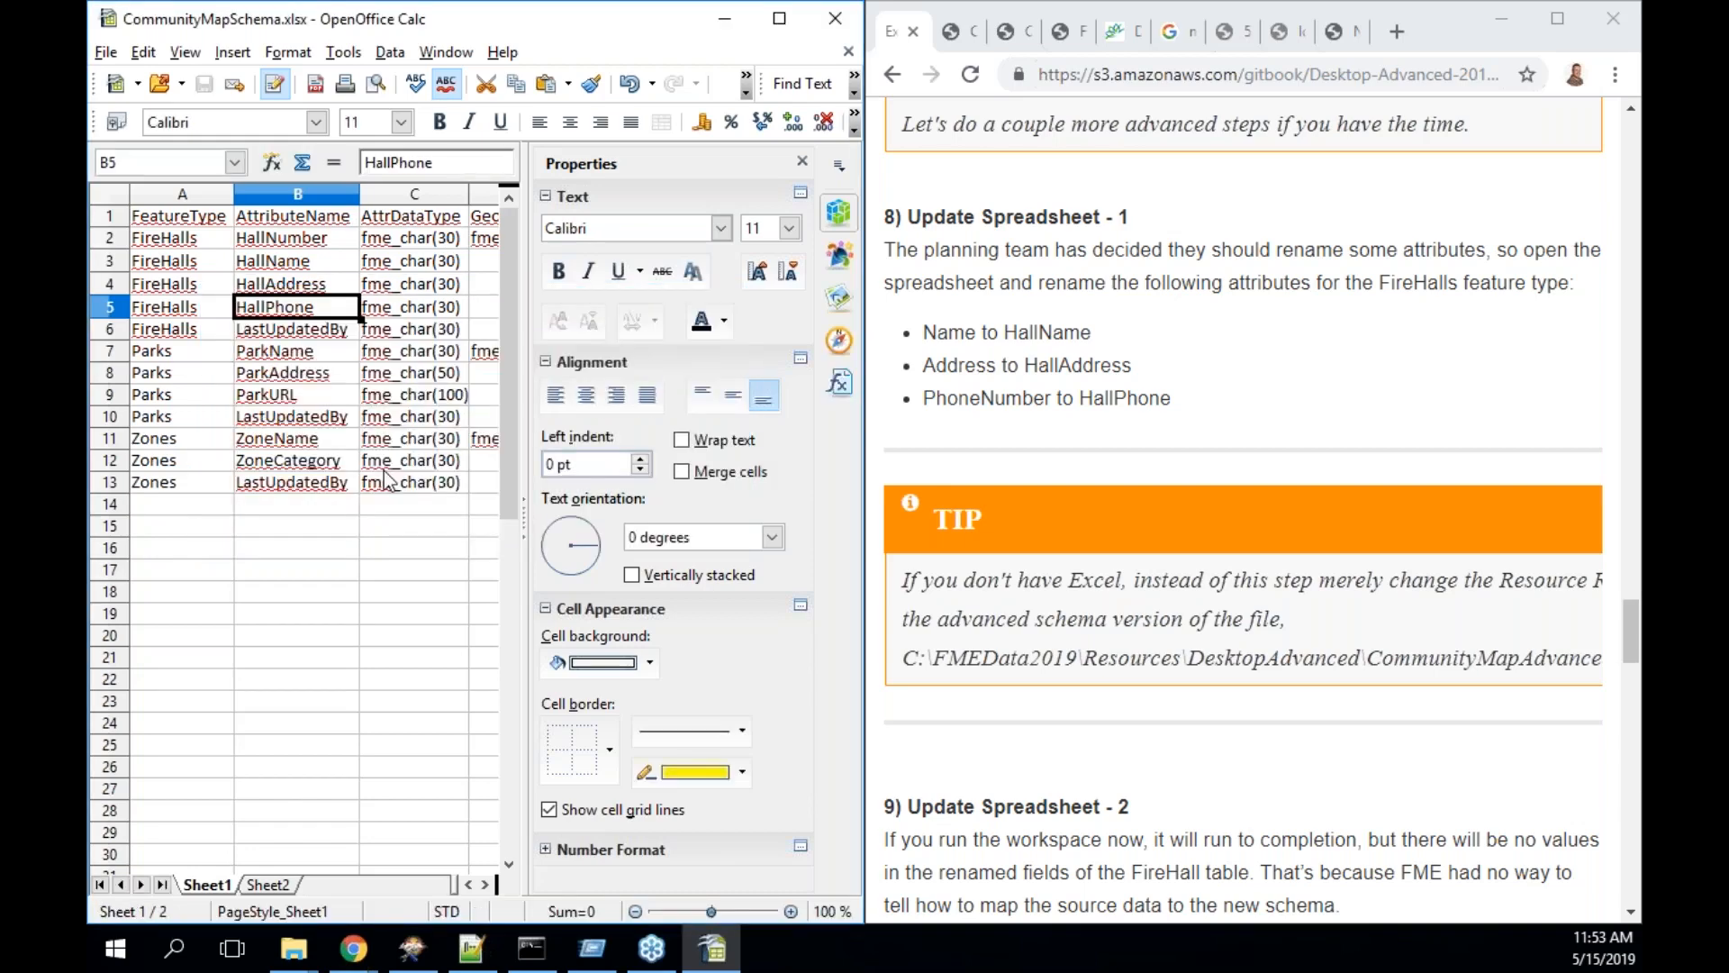
left_click(725, 19)
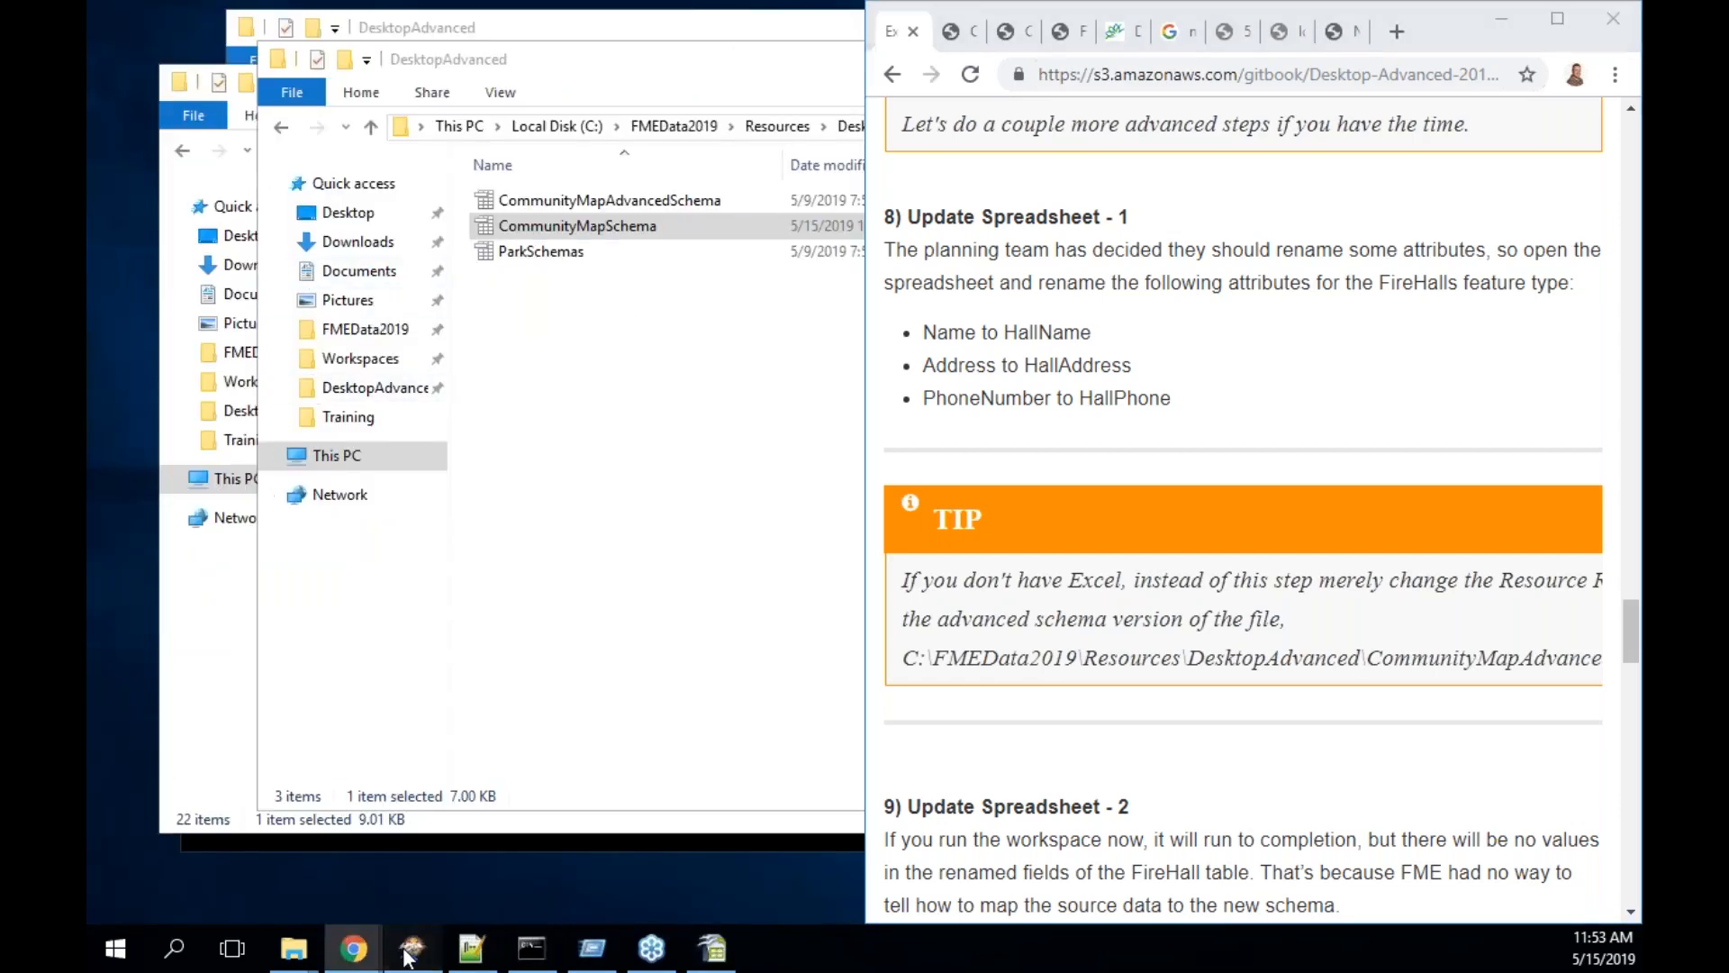
- Run the FME workspace with its current parameters
left_click(412, 947)
left_click(262, 91)
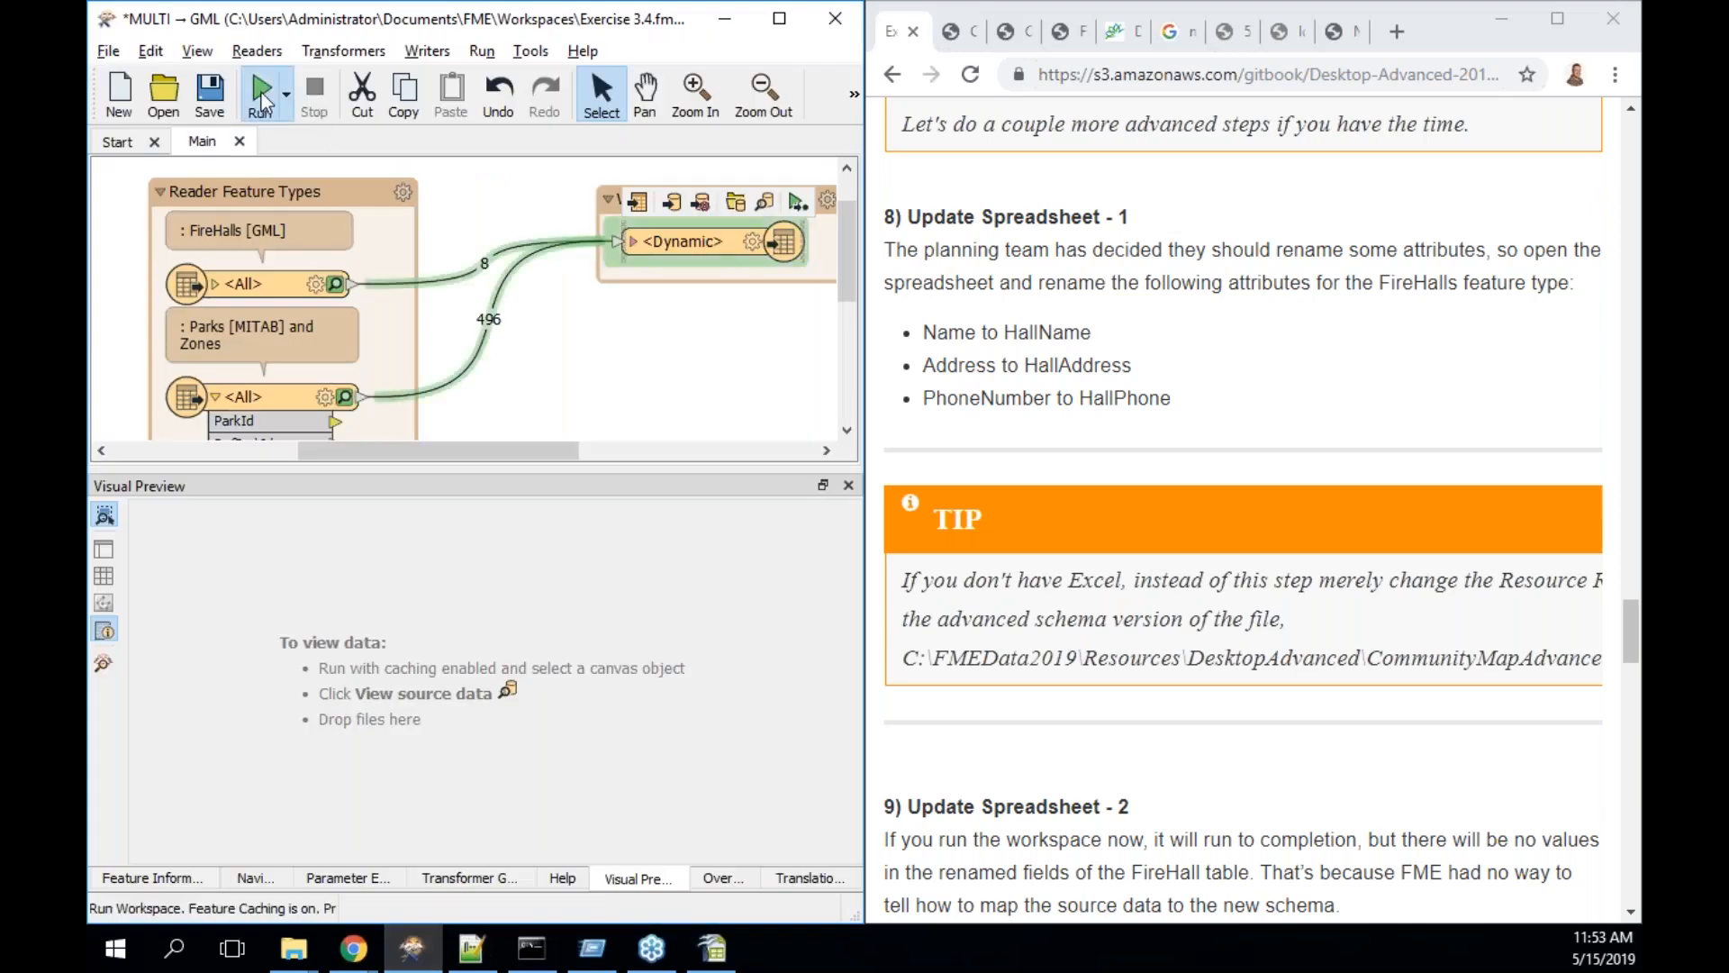
left_click(684, 550)
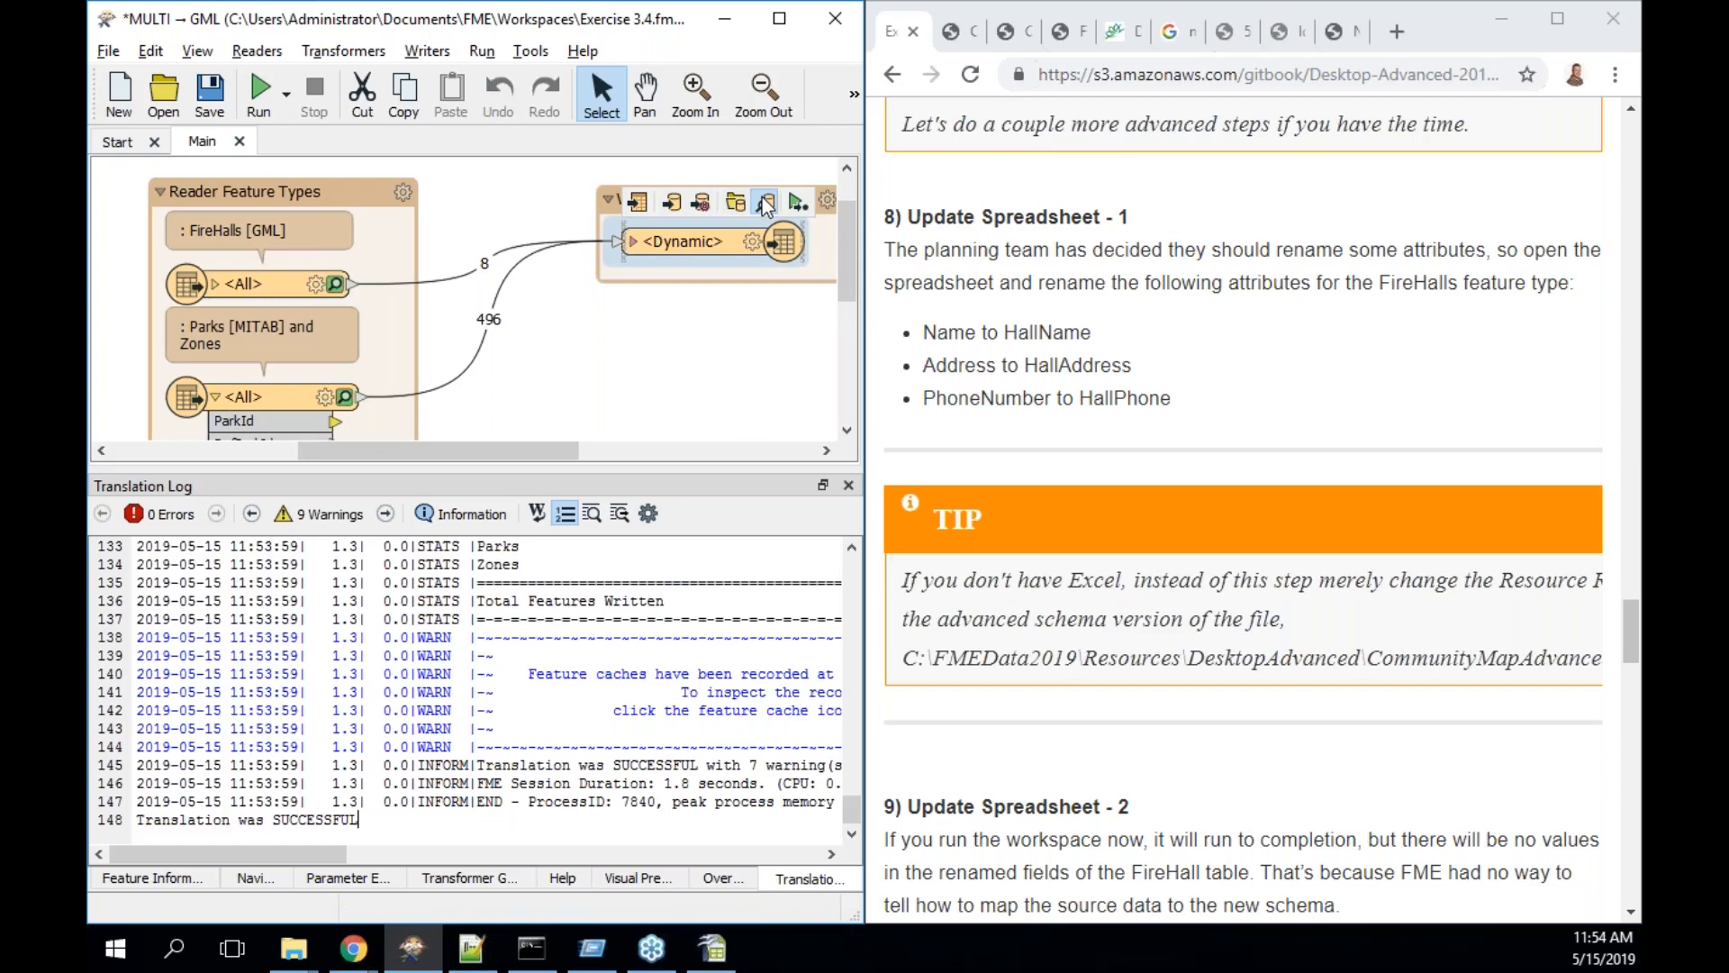
- Preview the 8 cached FireHalls features, whose HallName, HallAddress and HallPhone show <missing>
left_click(764, 206)
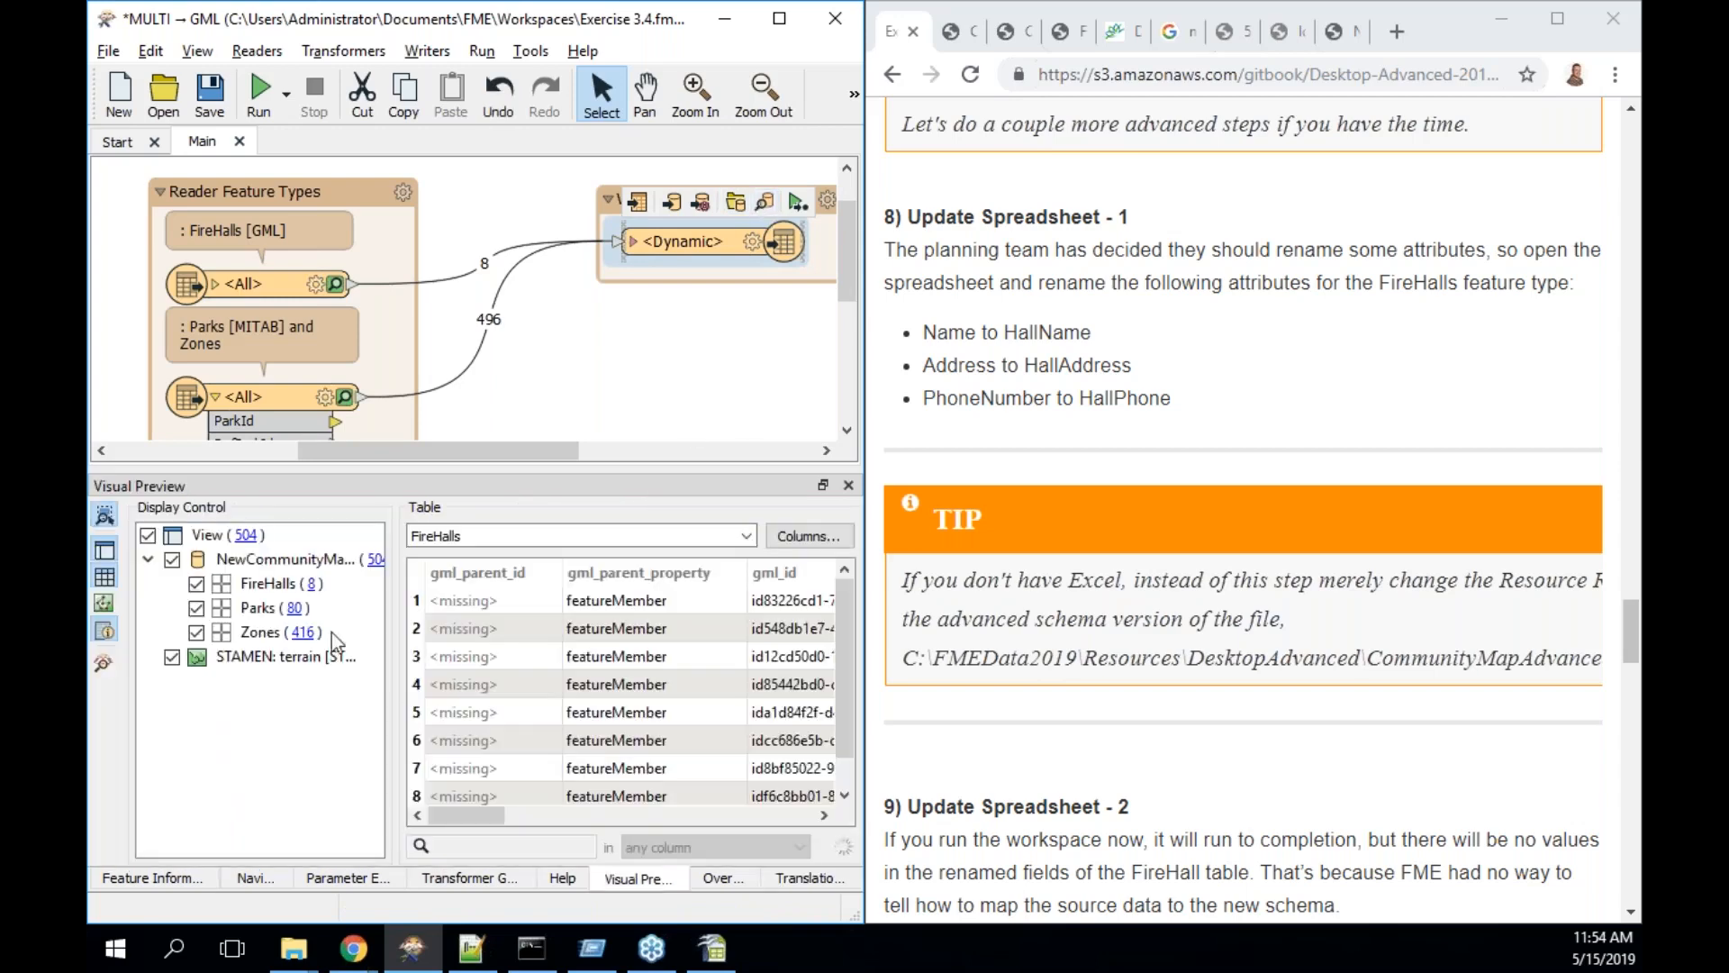
left_click(317, 585)
left_click_drag(502, 816, 569, 808)
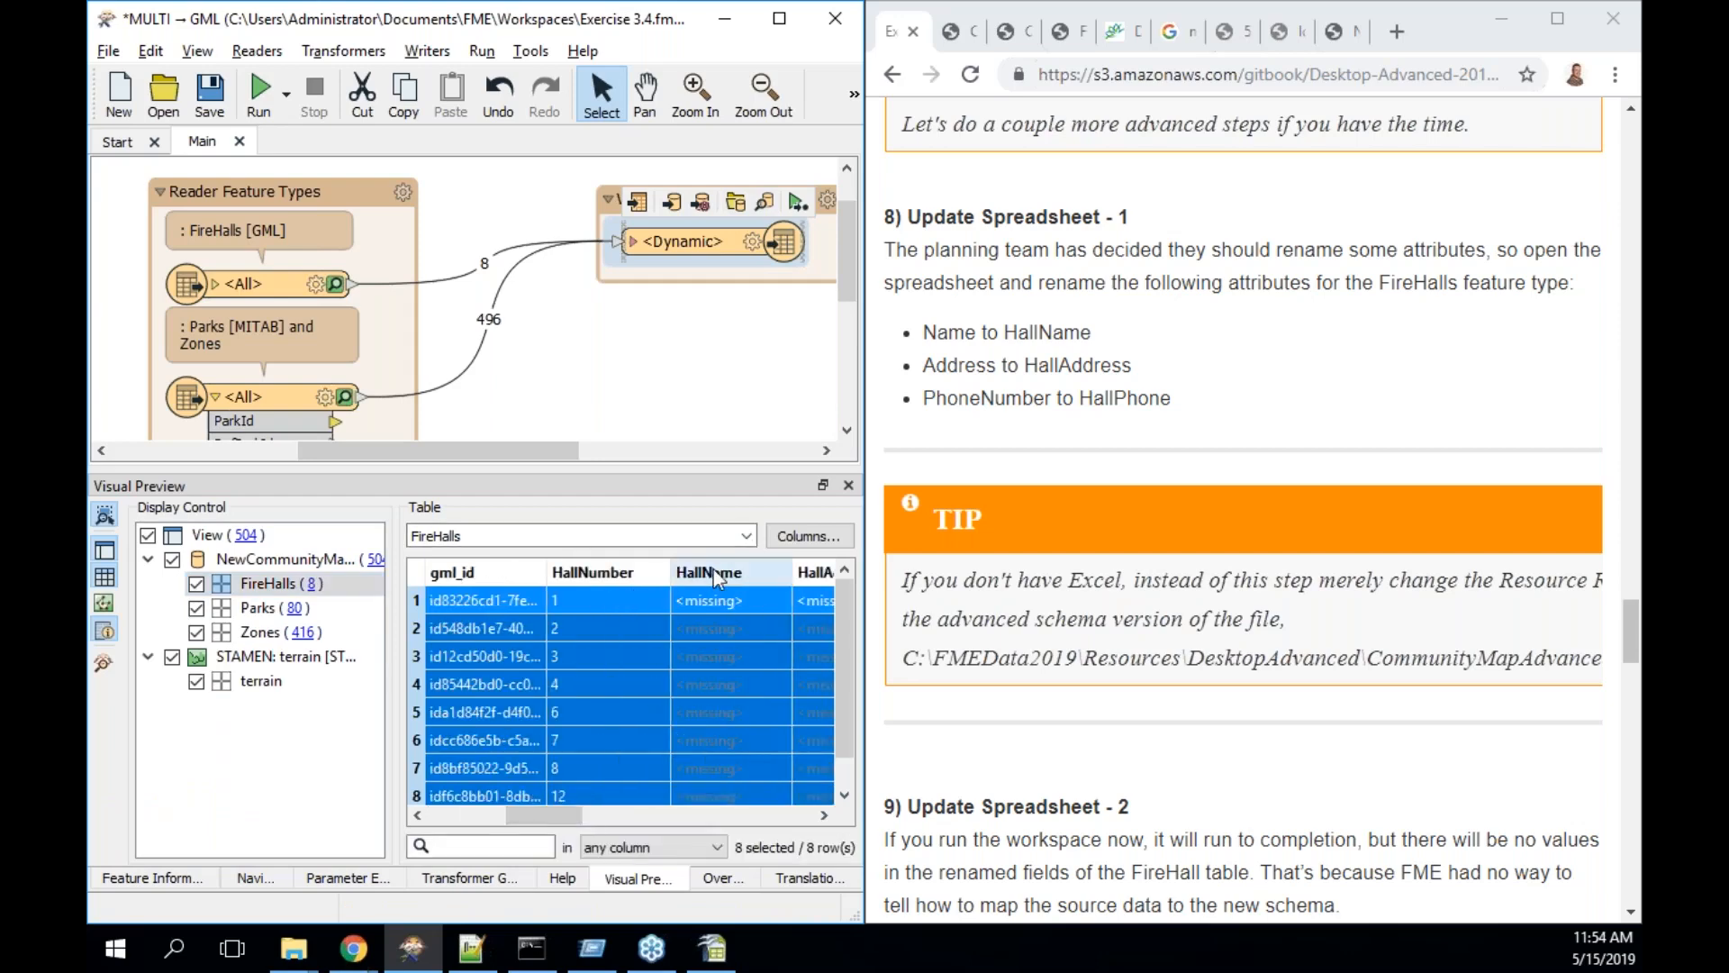
left_click_drag(555, 819, 628, 813)
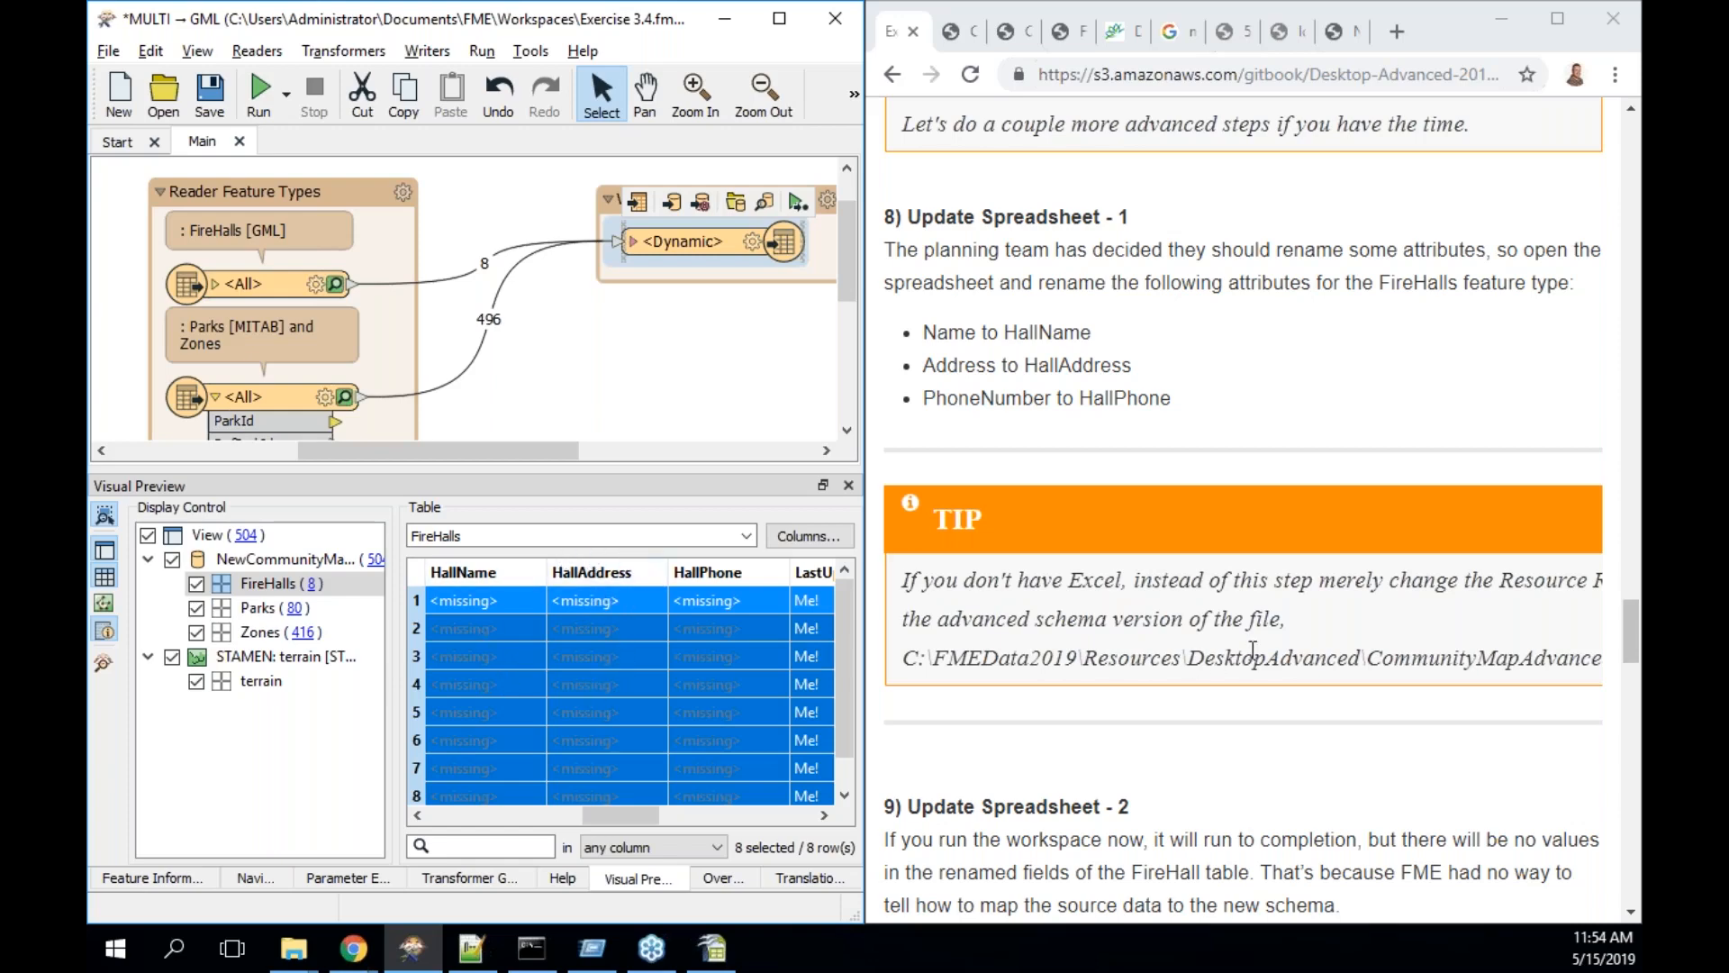
scroll(1252, 648, "down", 4)
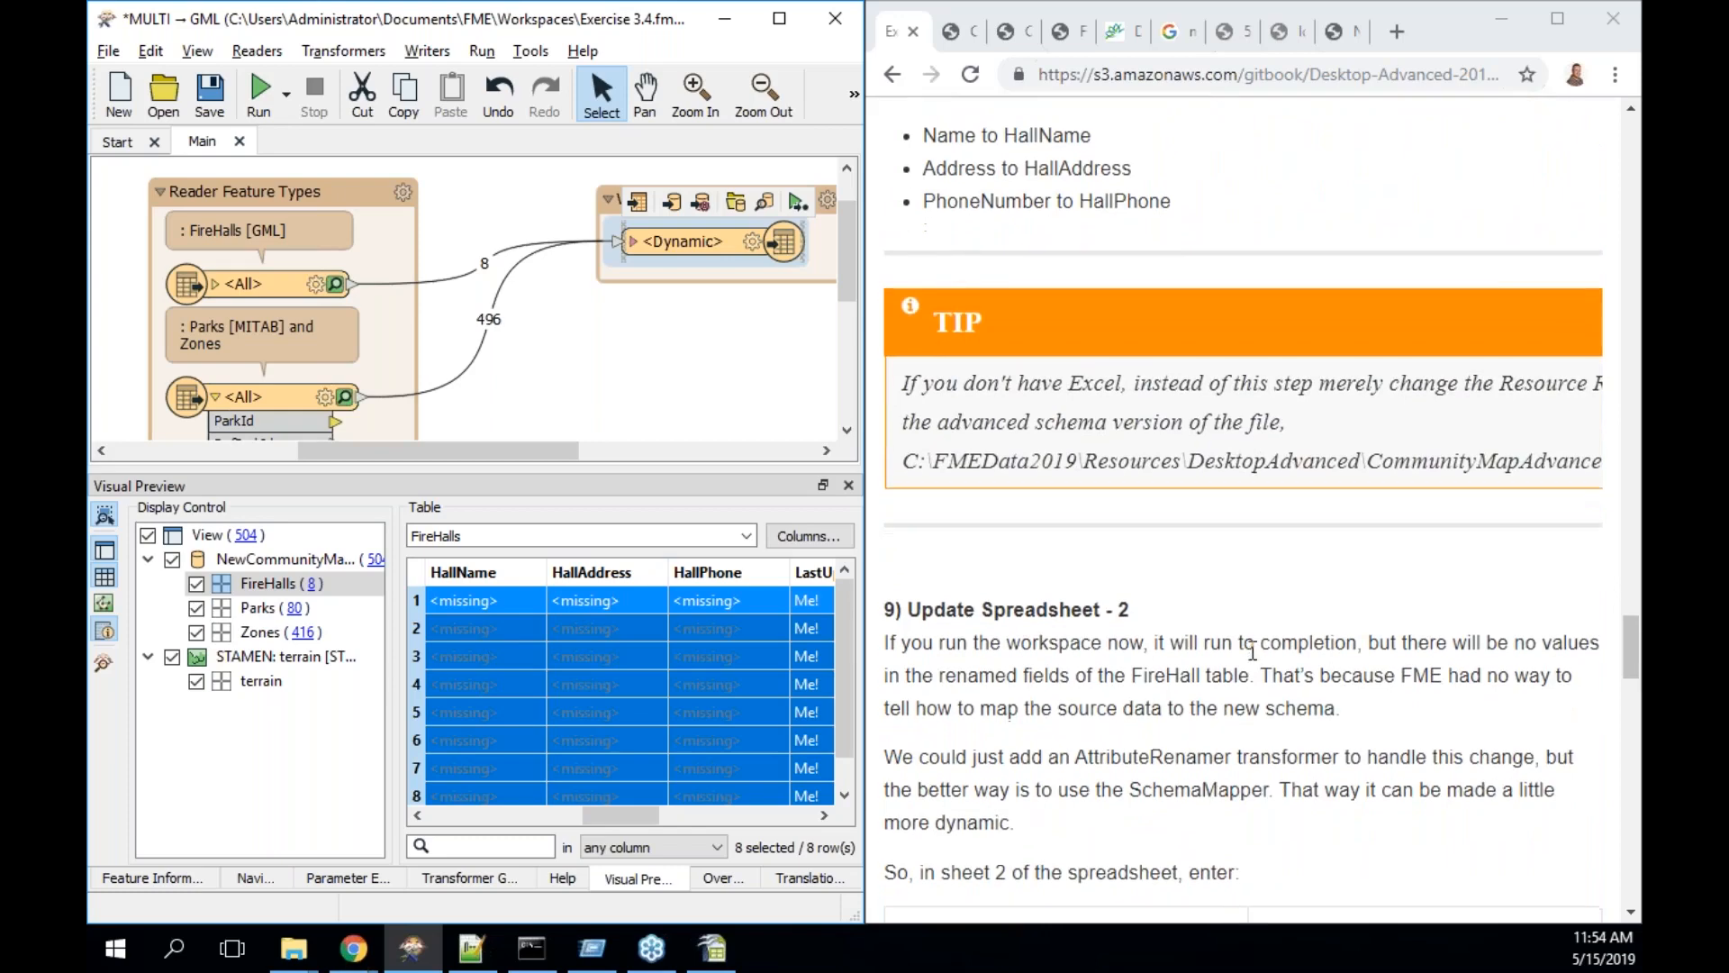
scroll(1252, 649, "down", 3)
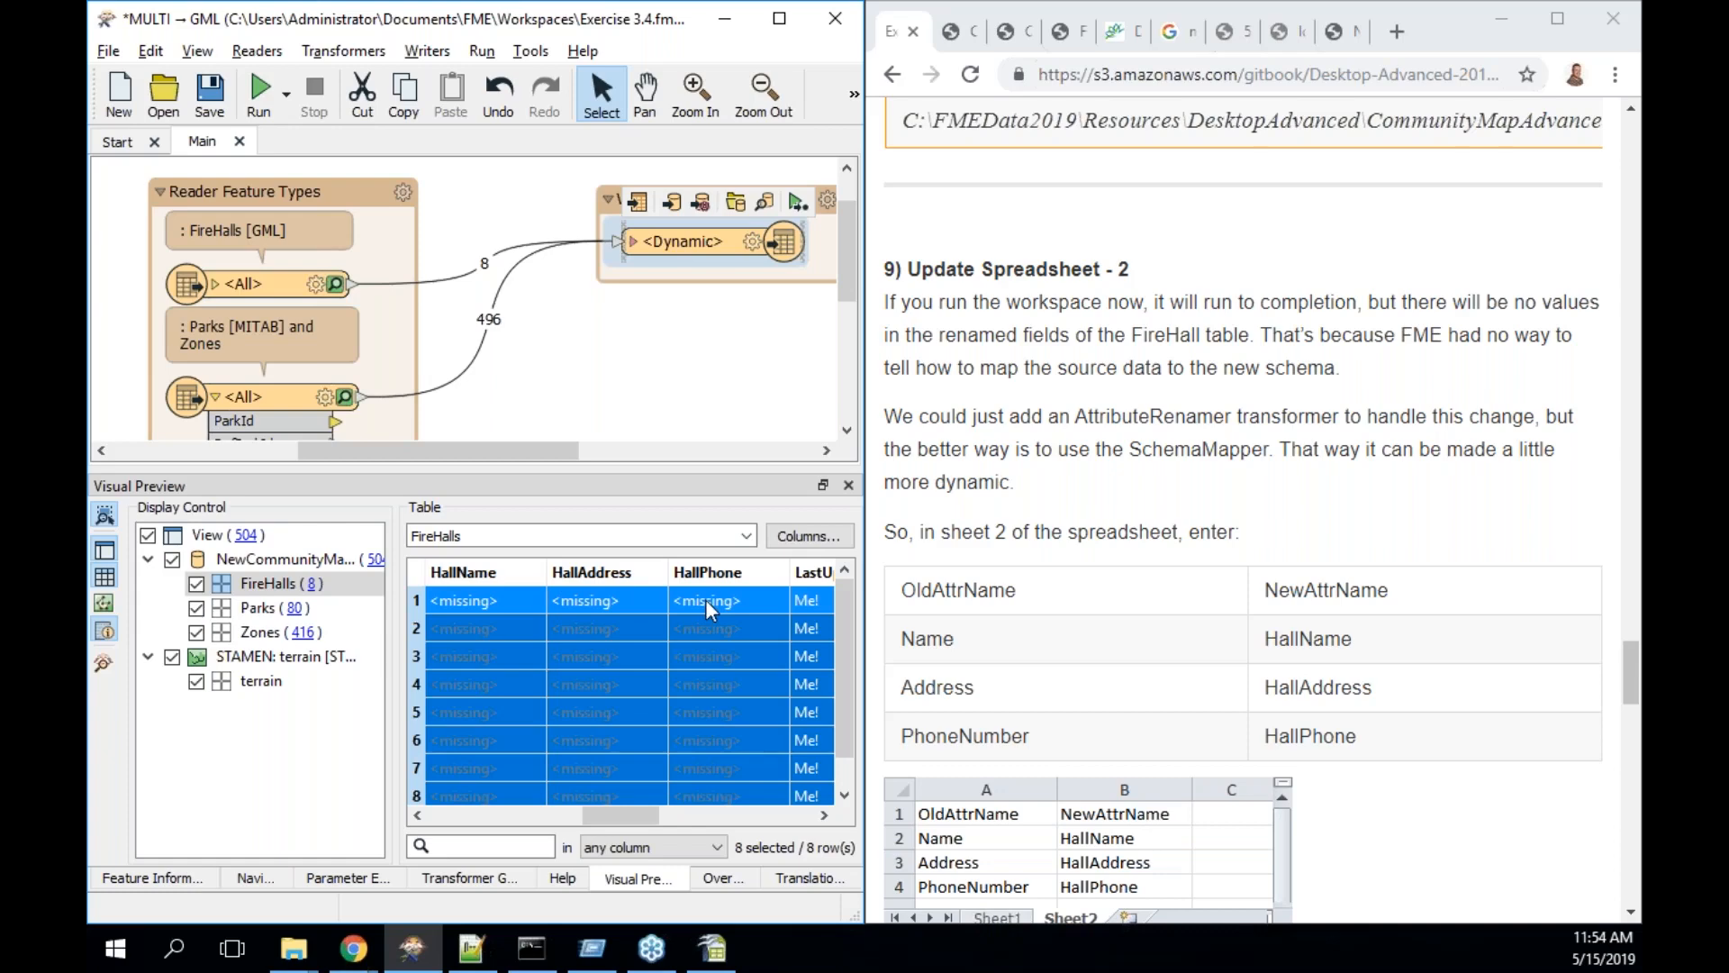
scroll(1235, 414, "down", 1)
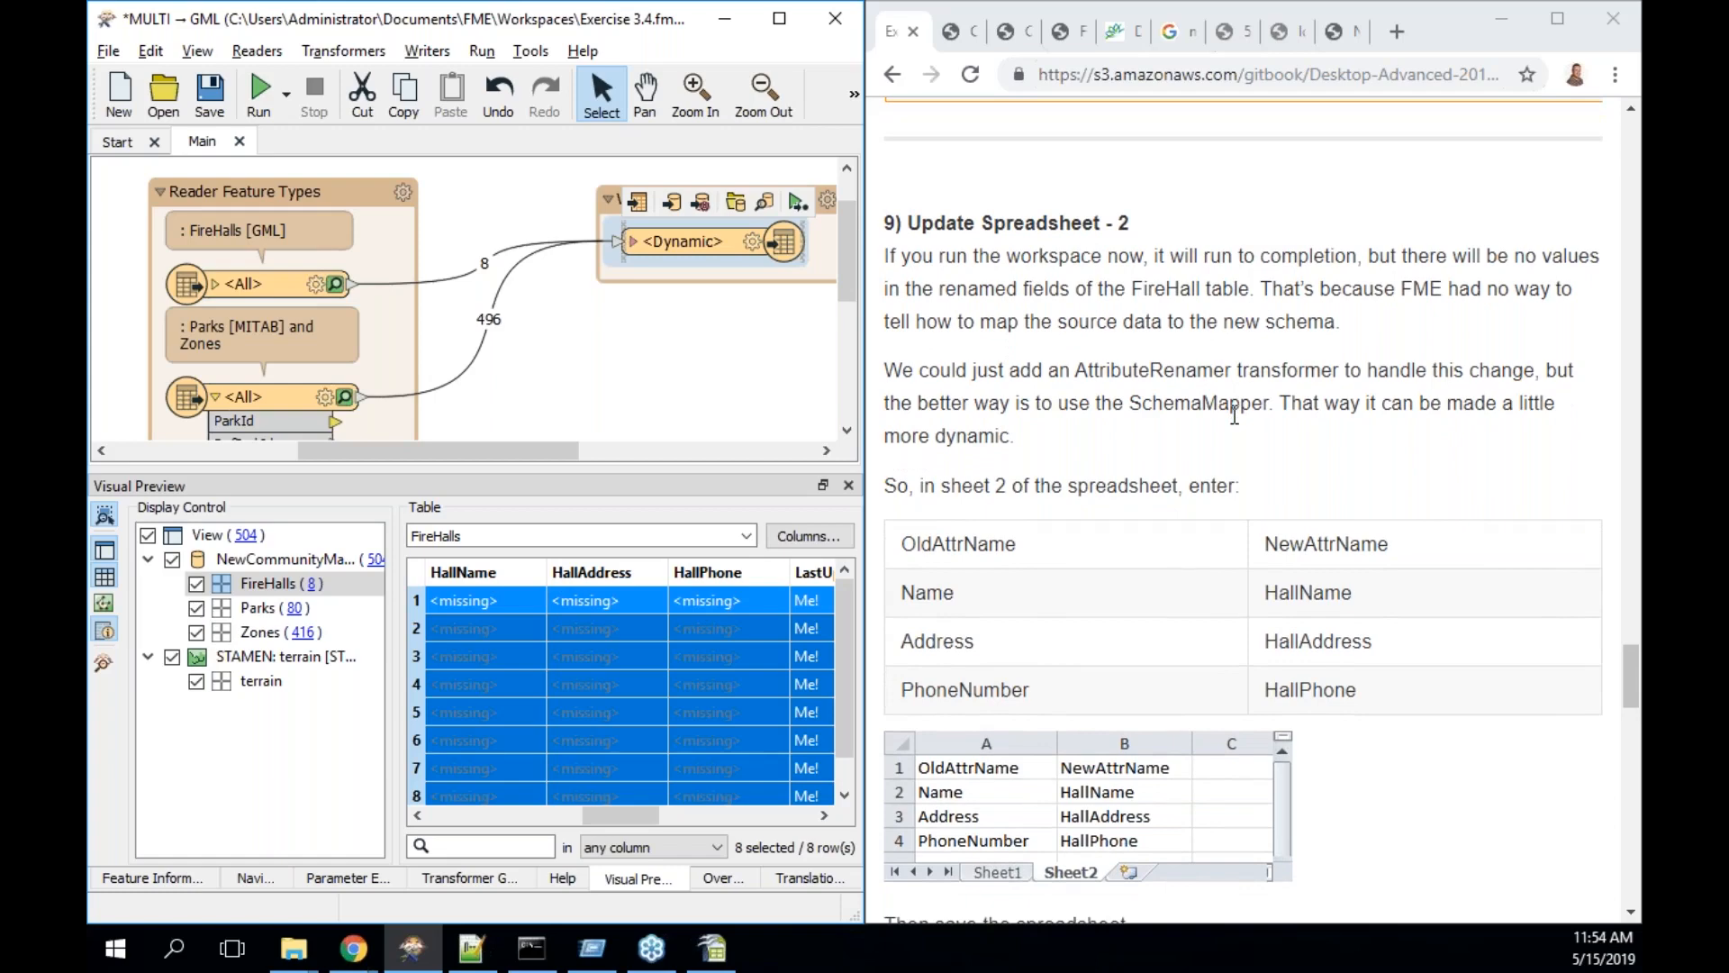
left_click(714, 948)
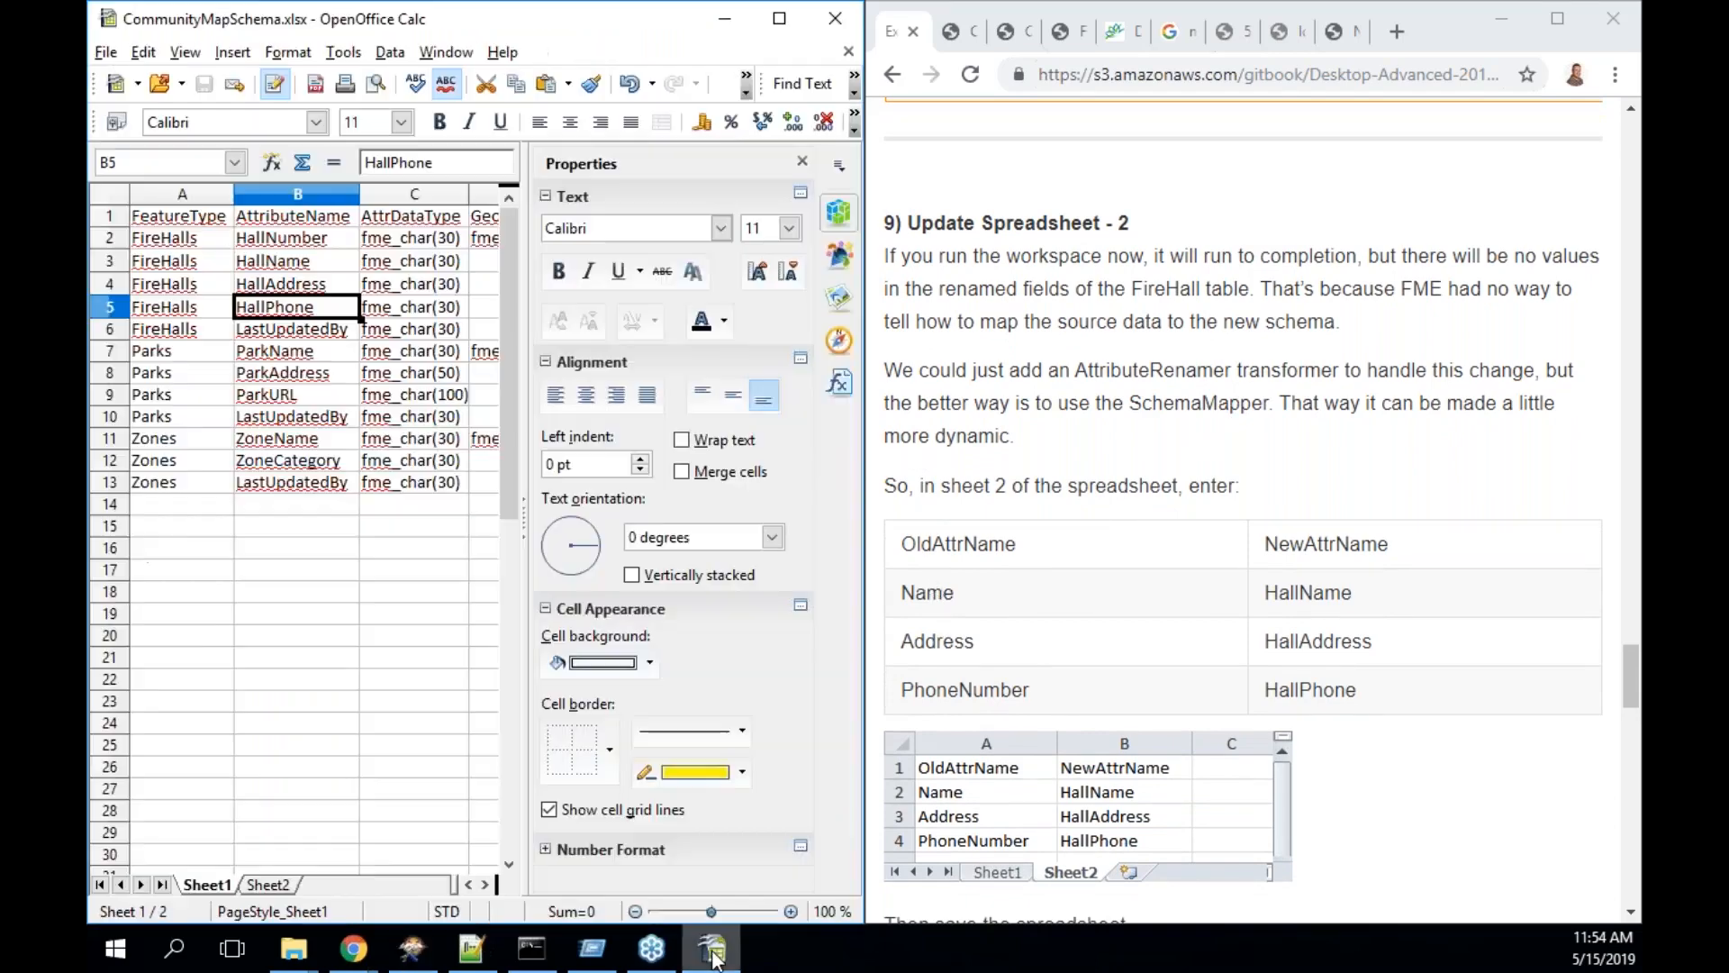
- On Sheet2, enter the OldAttrName header in A1 and fit column A
left_click(258, 886)
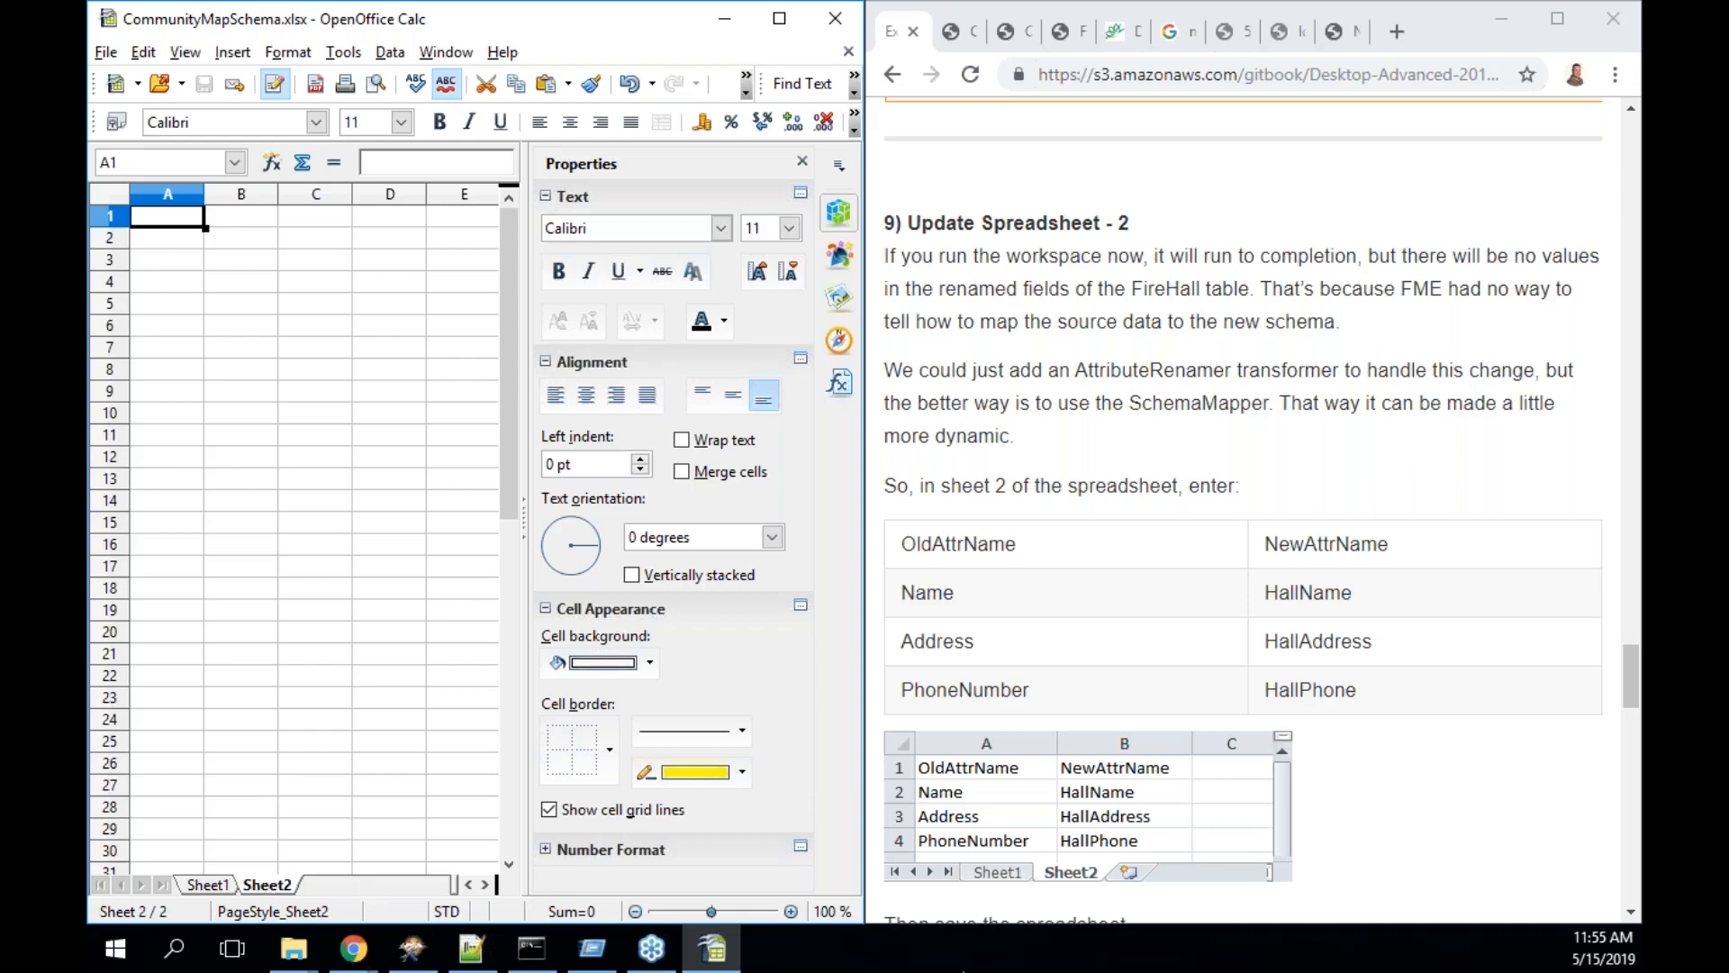
double_click(1215, 411)
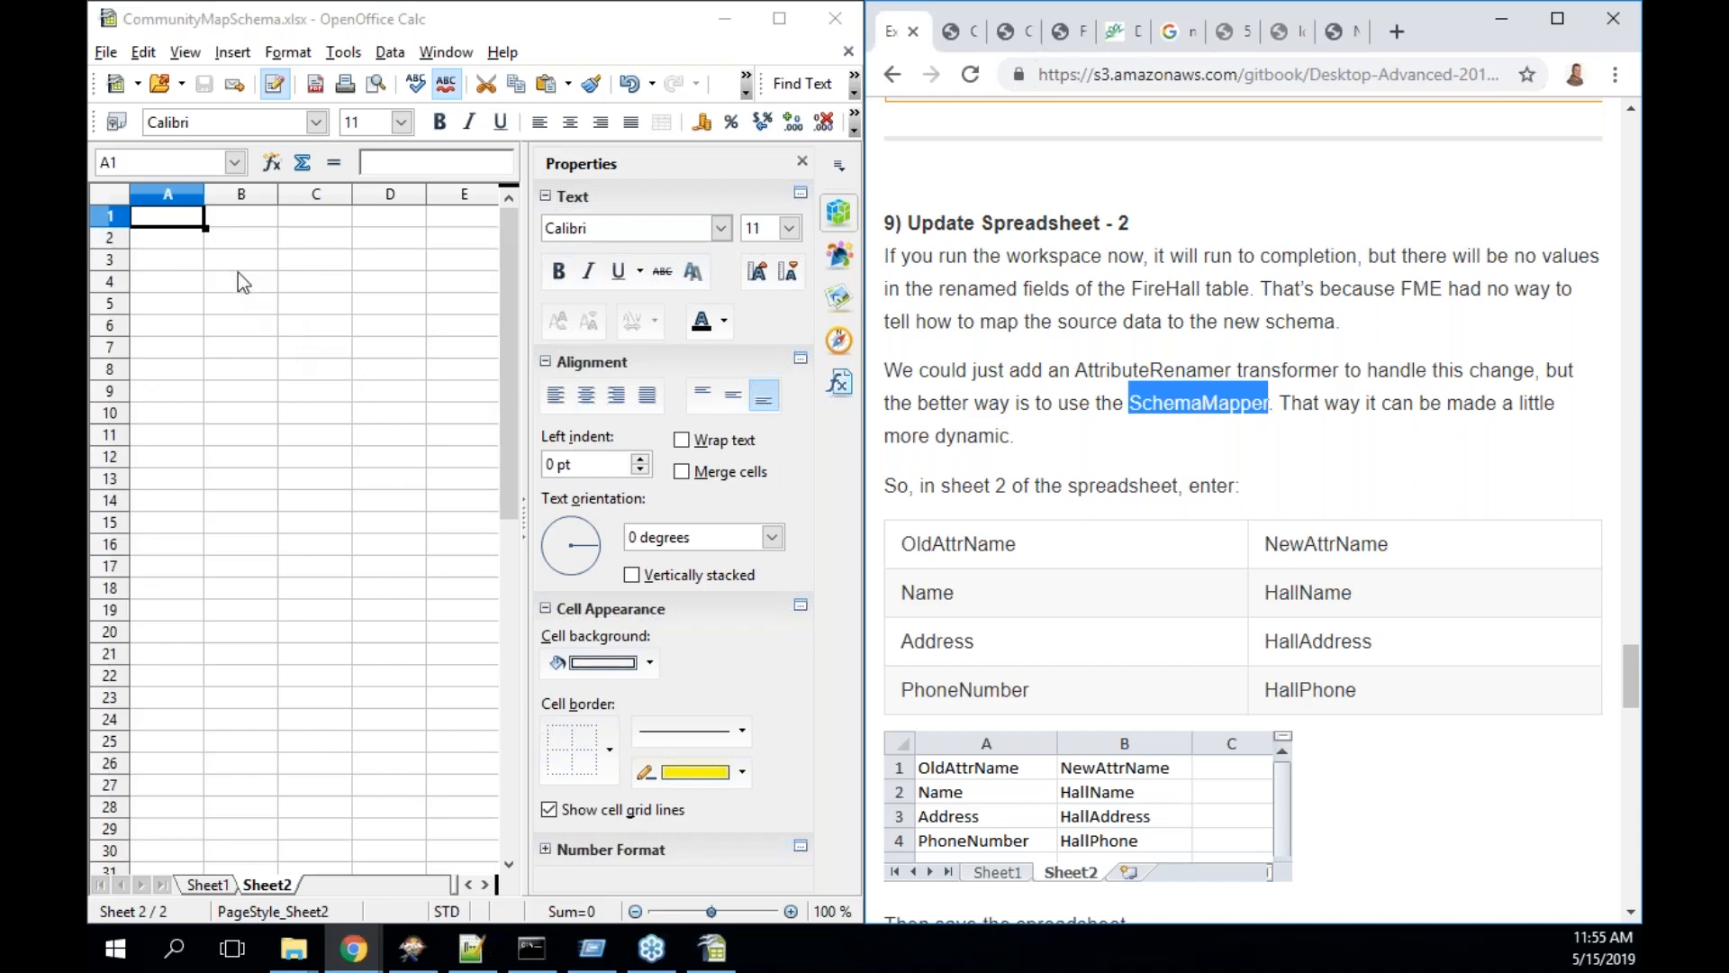
double_click(155, 216)
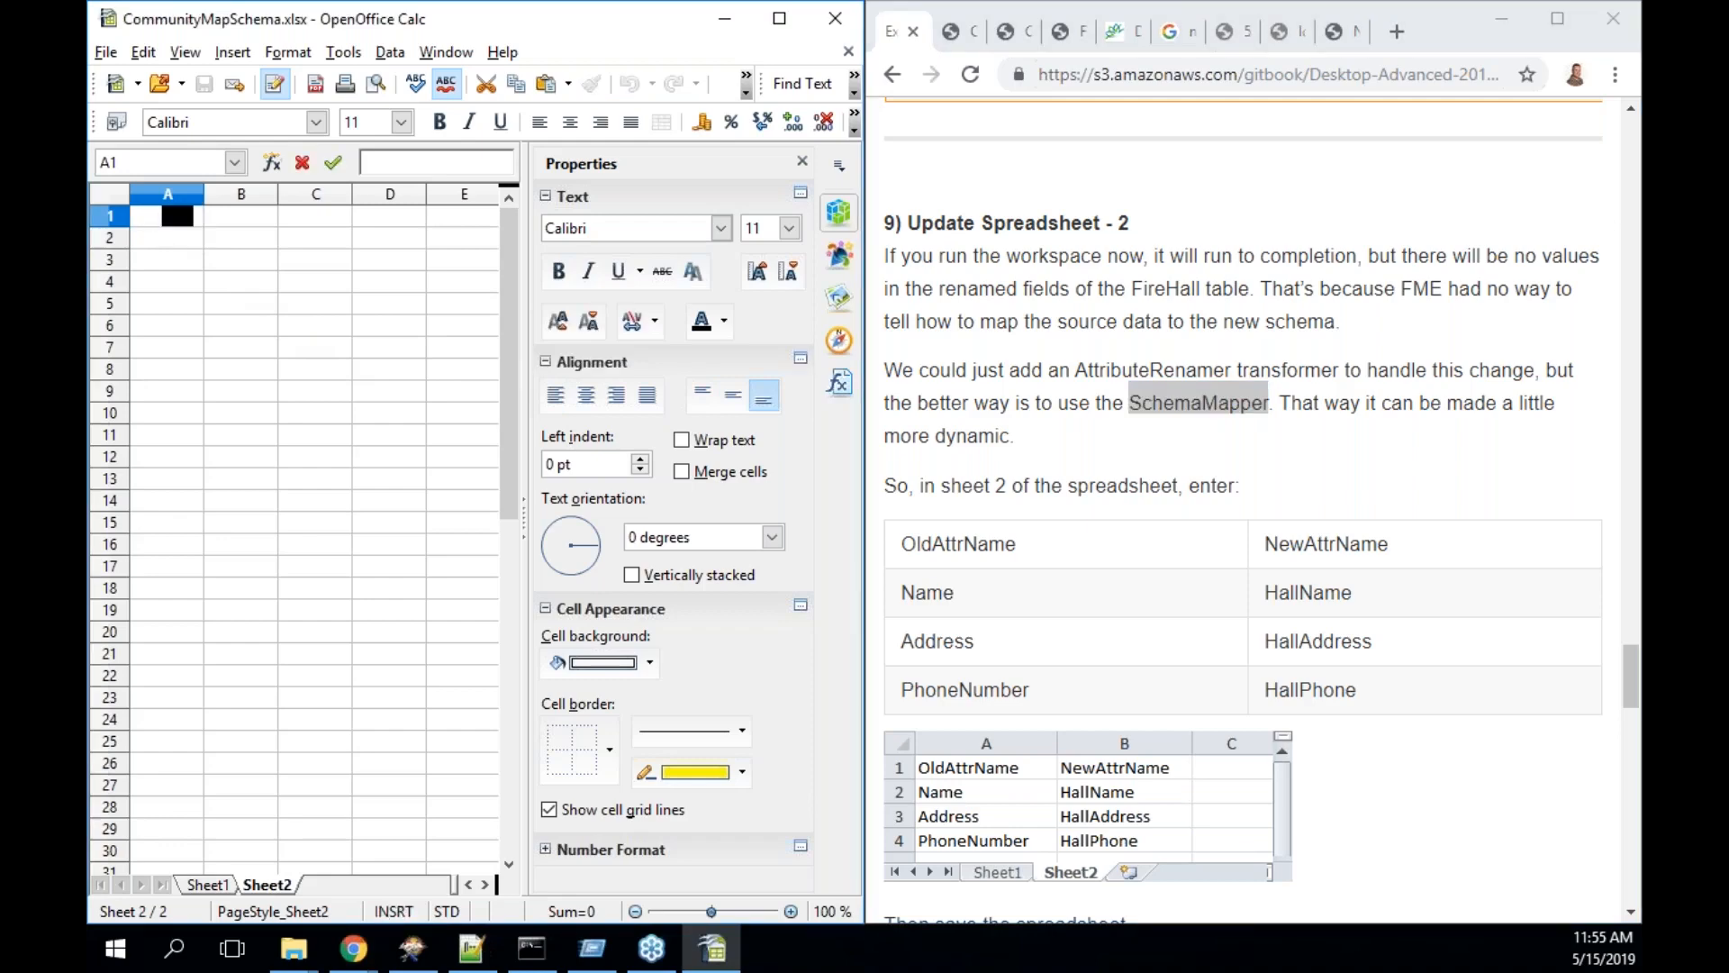
type("OldAttrubte")
key("BackSpace")
key("BackSpace")
key("BackSpace")
key("BackSpace")
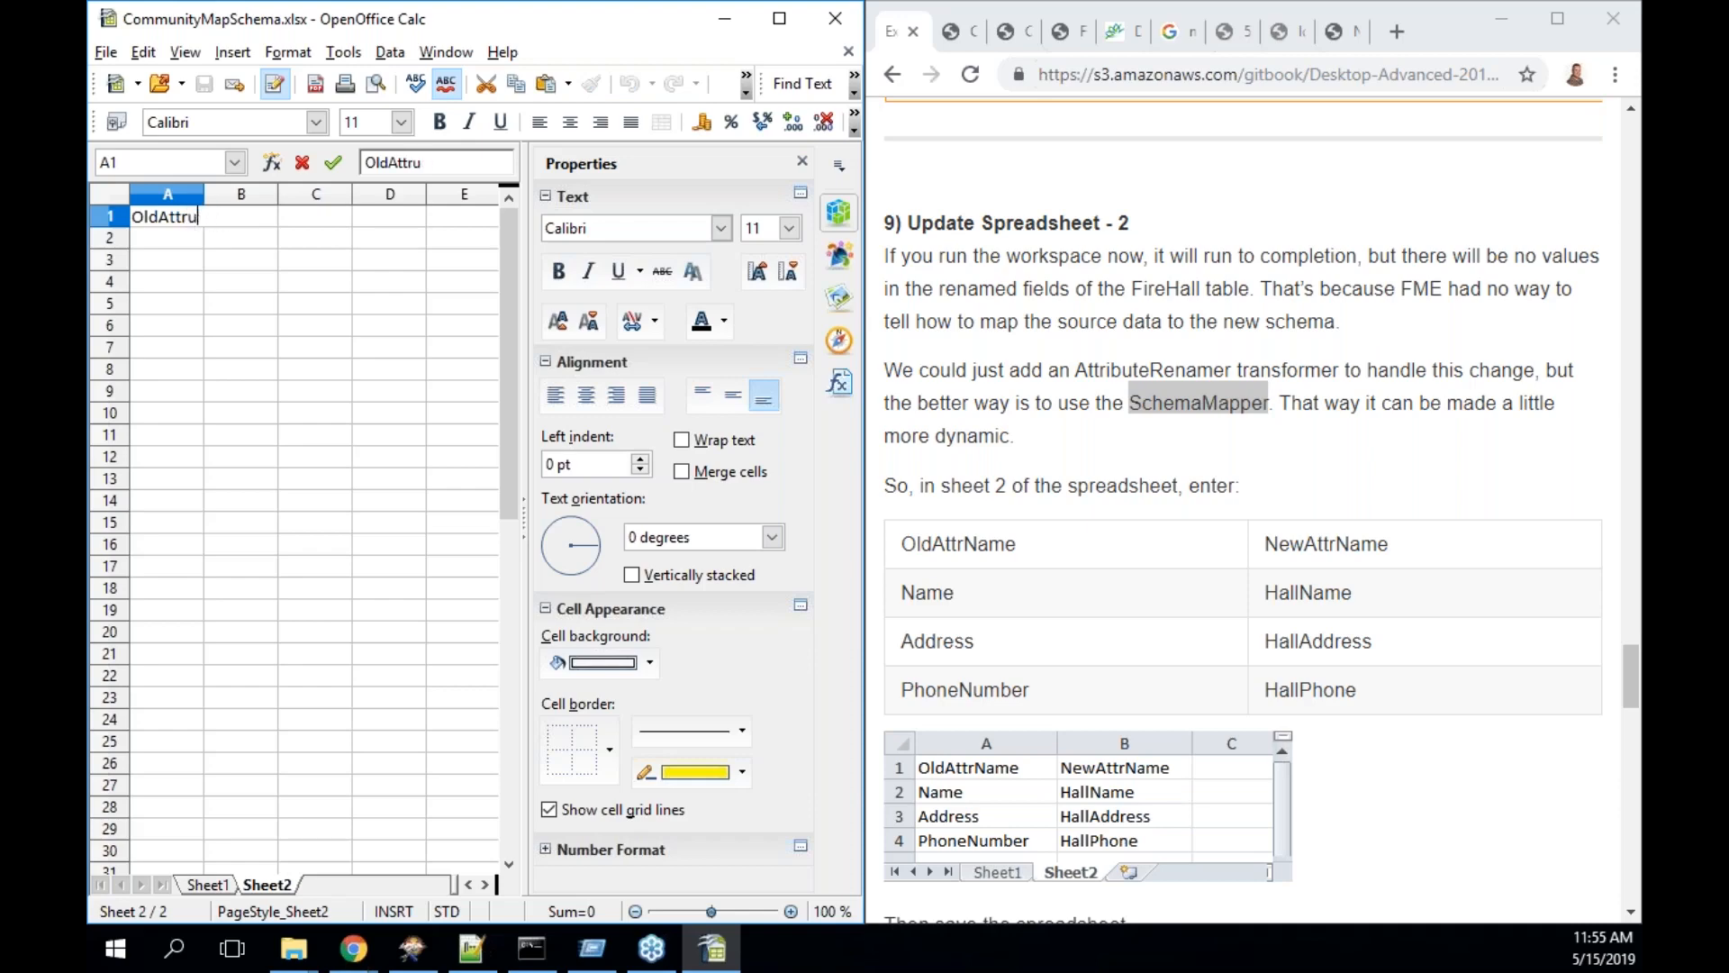
type("Name")
left_click(206, 198)
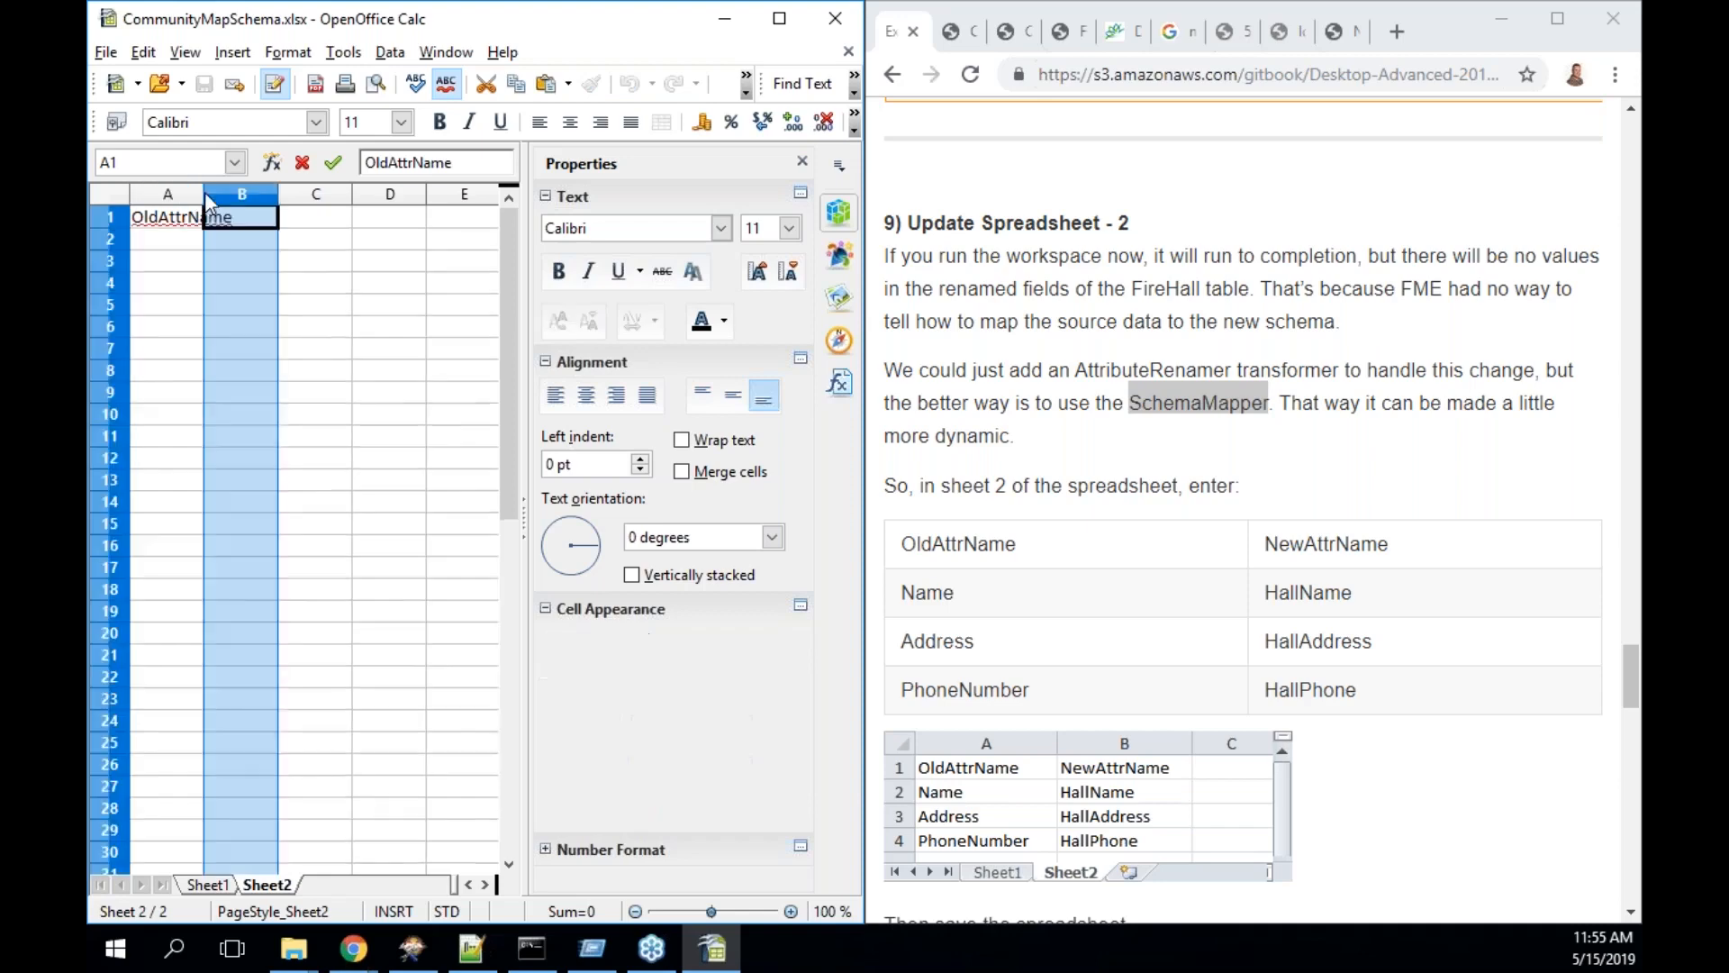
double_click(205, 198)
- Enter the NewAttrName header in B1 and widen column B to fit
left_click(279, 227)
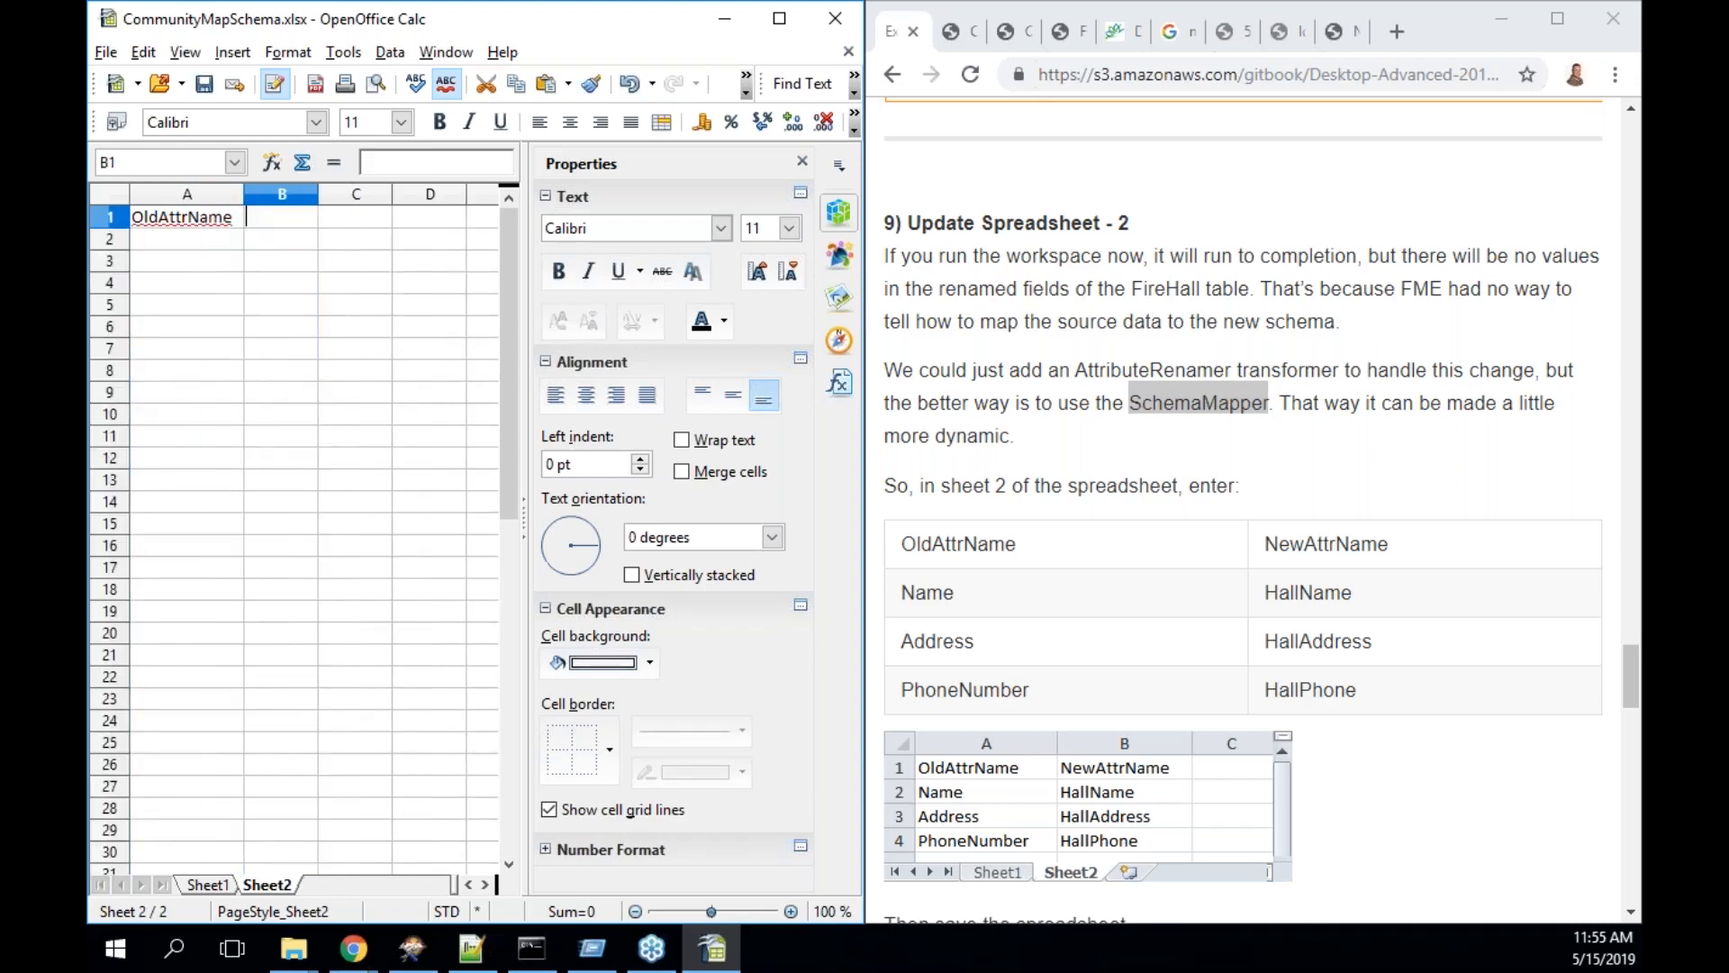
type("NewAttrNem")
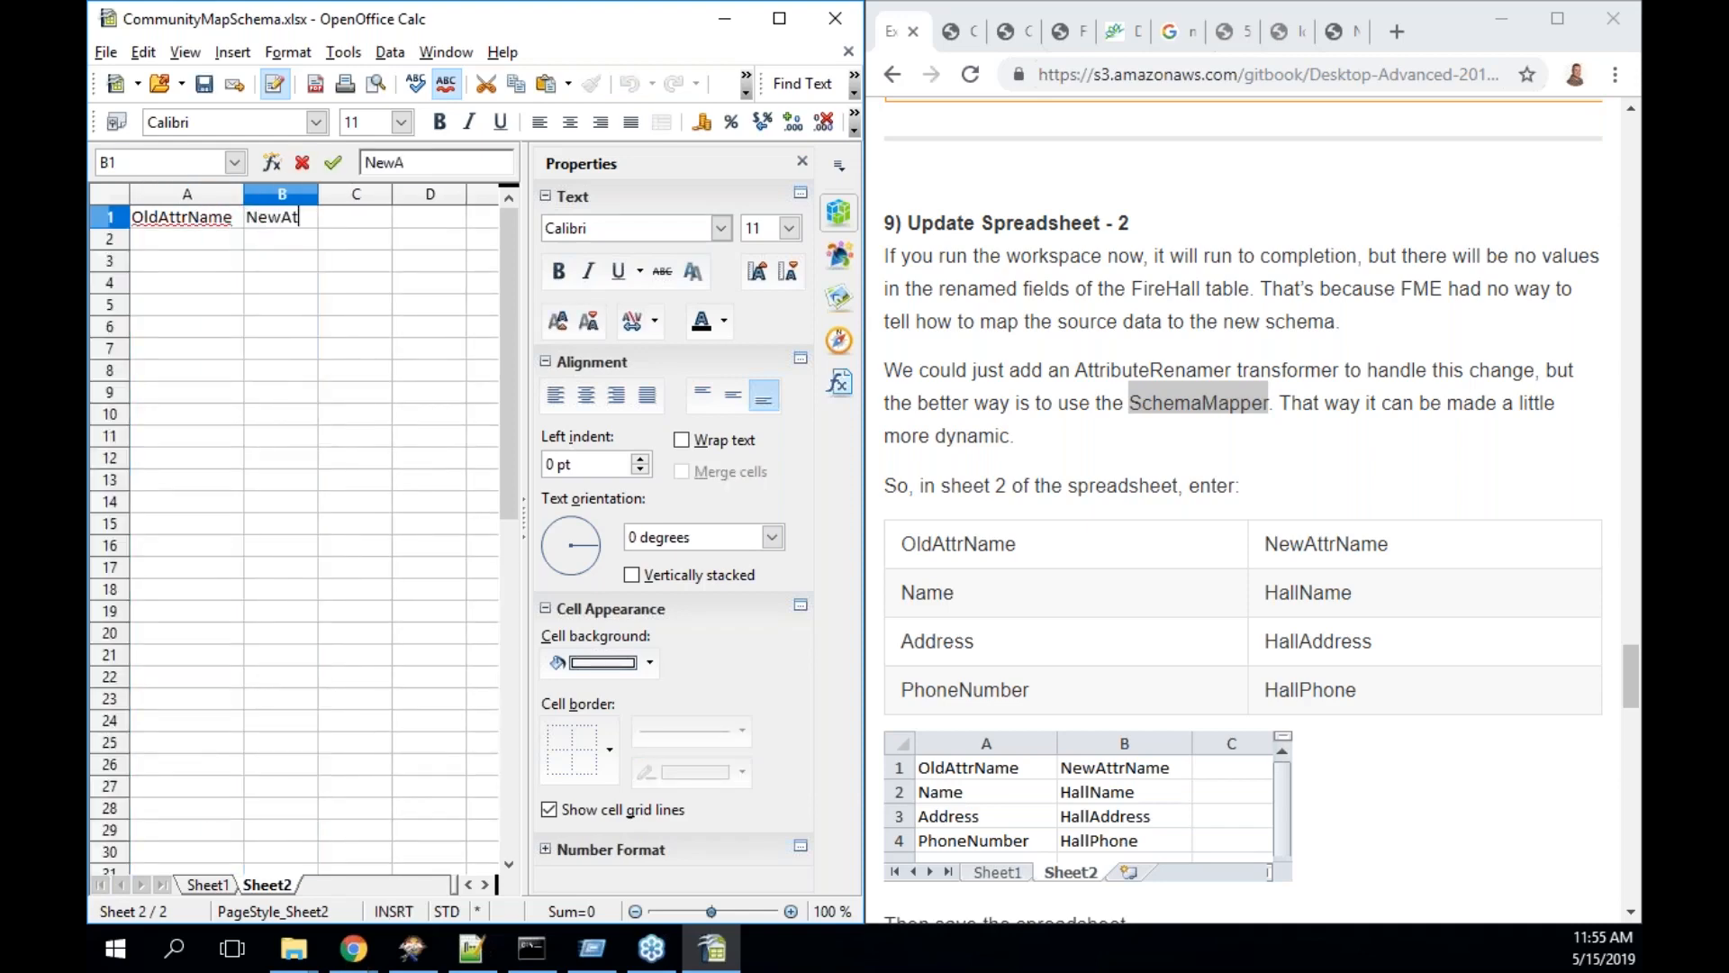
key("BackSpace")
key("BackSpace")
type("ame")
left_click(315, 194)
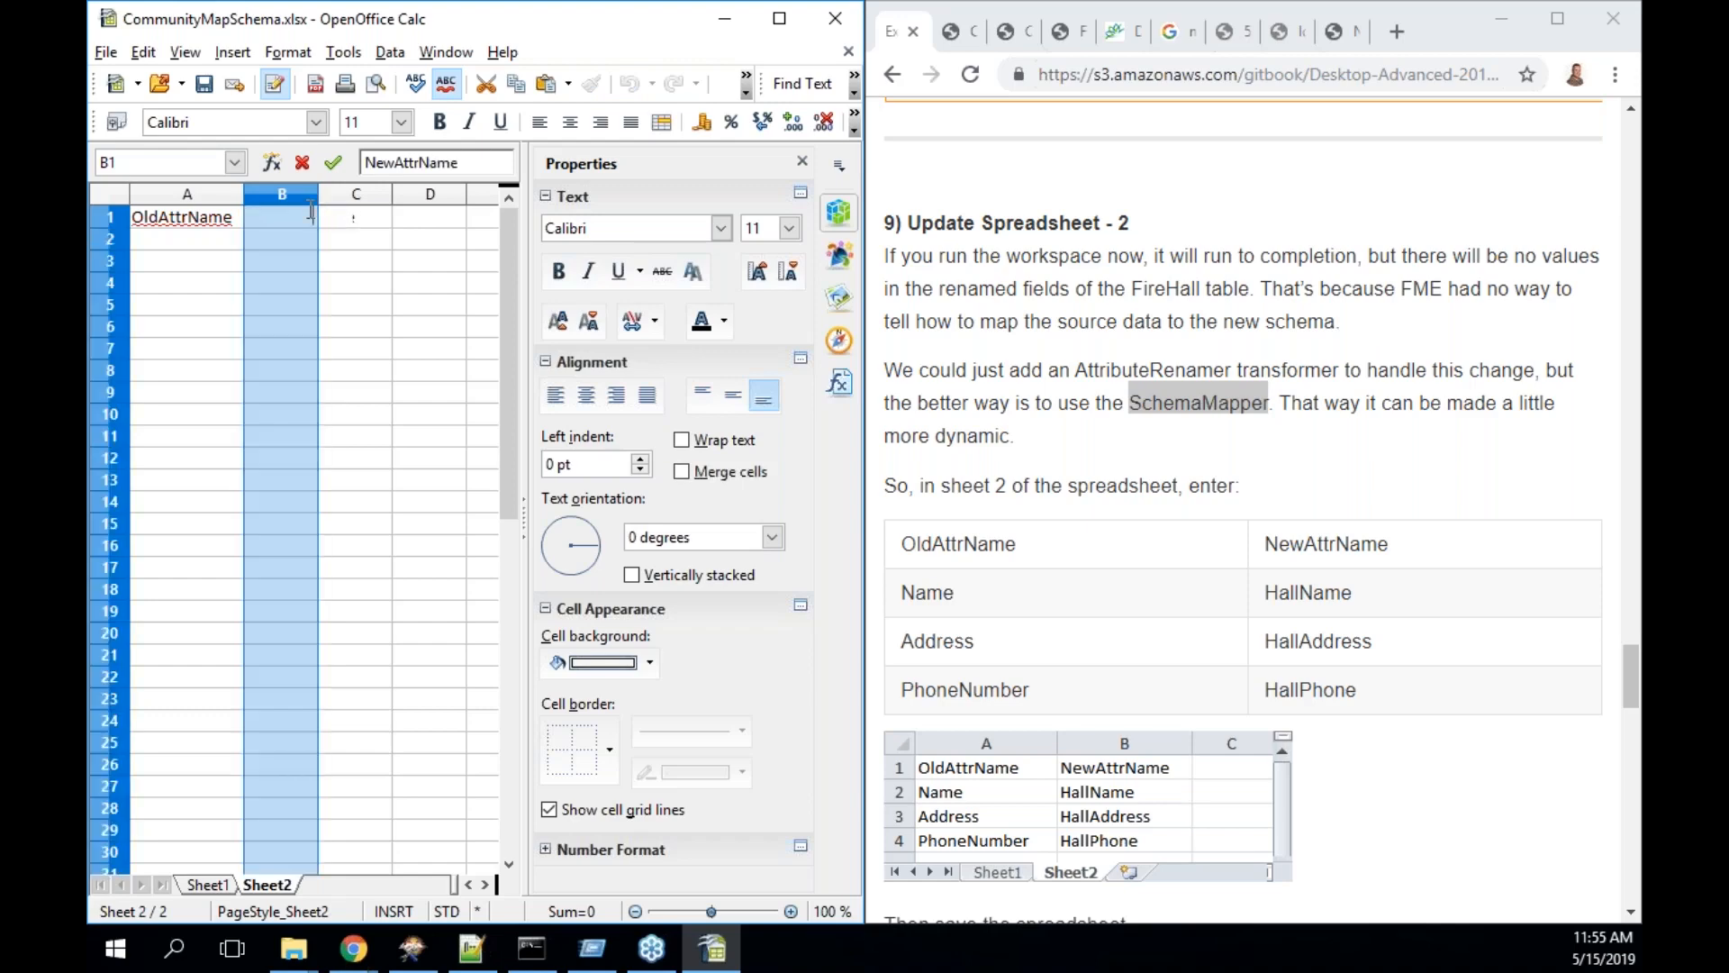
left_click(331, 243)
left_click_drag(317, 190, 365, 190)
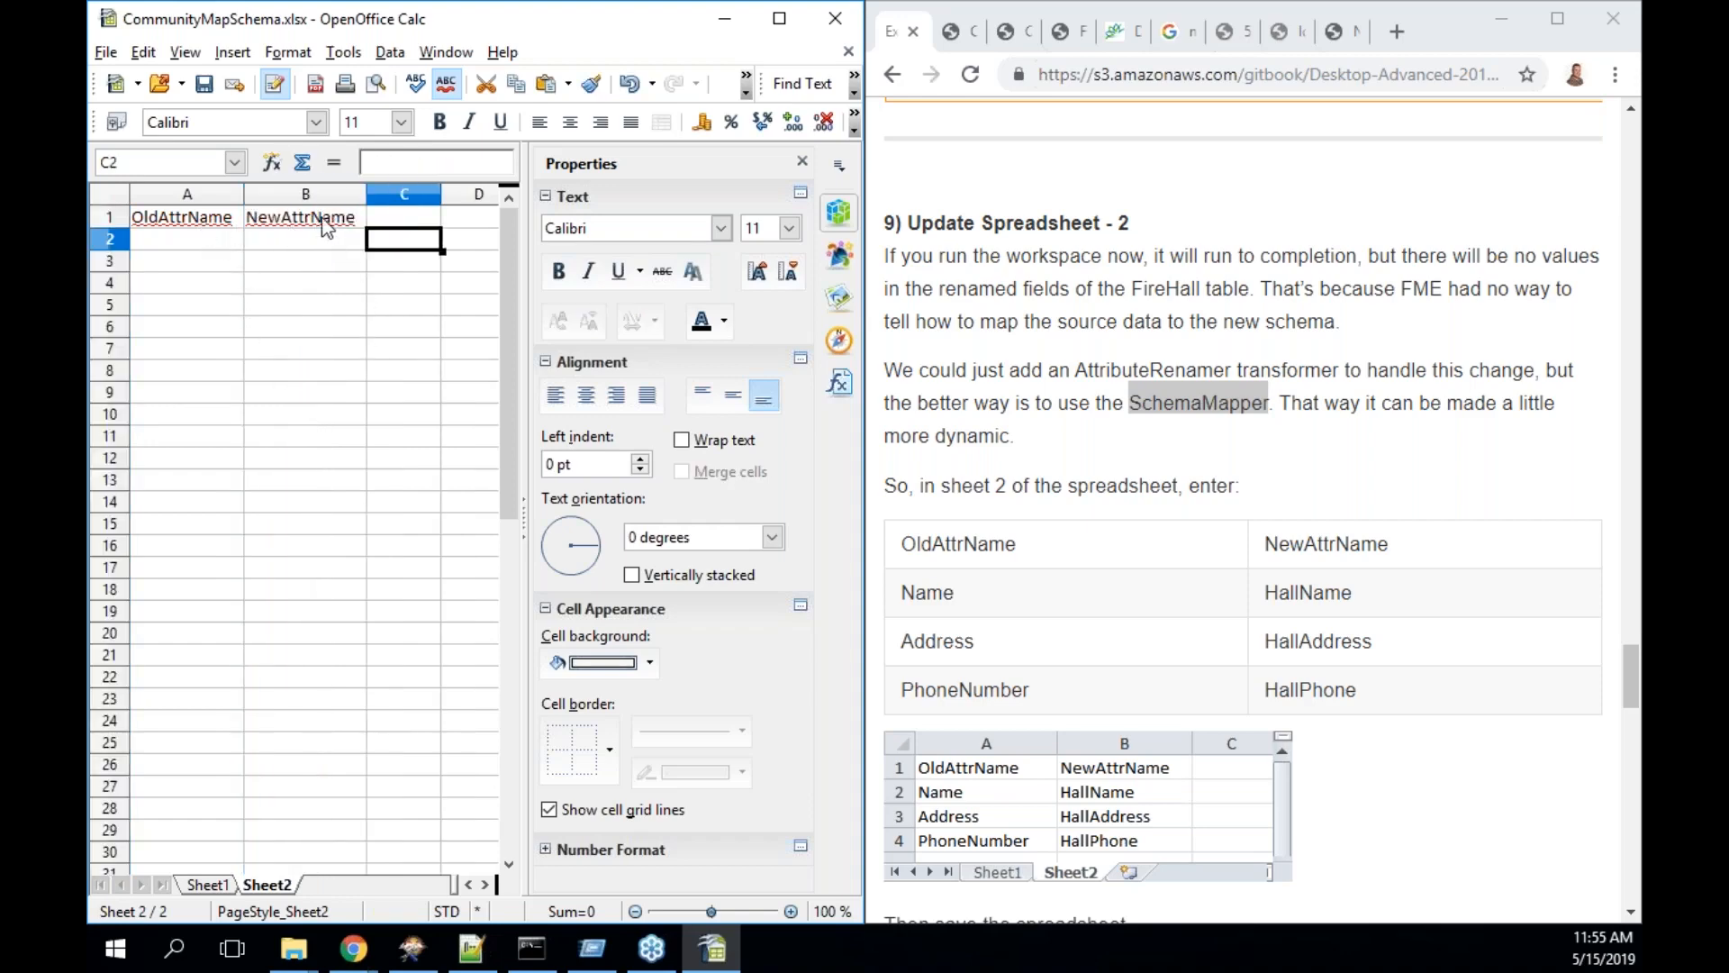
- List the old attribute names Name, Address and PhoneNumber in A2 to A4
left_click(215, 241)
type("Name")
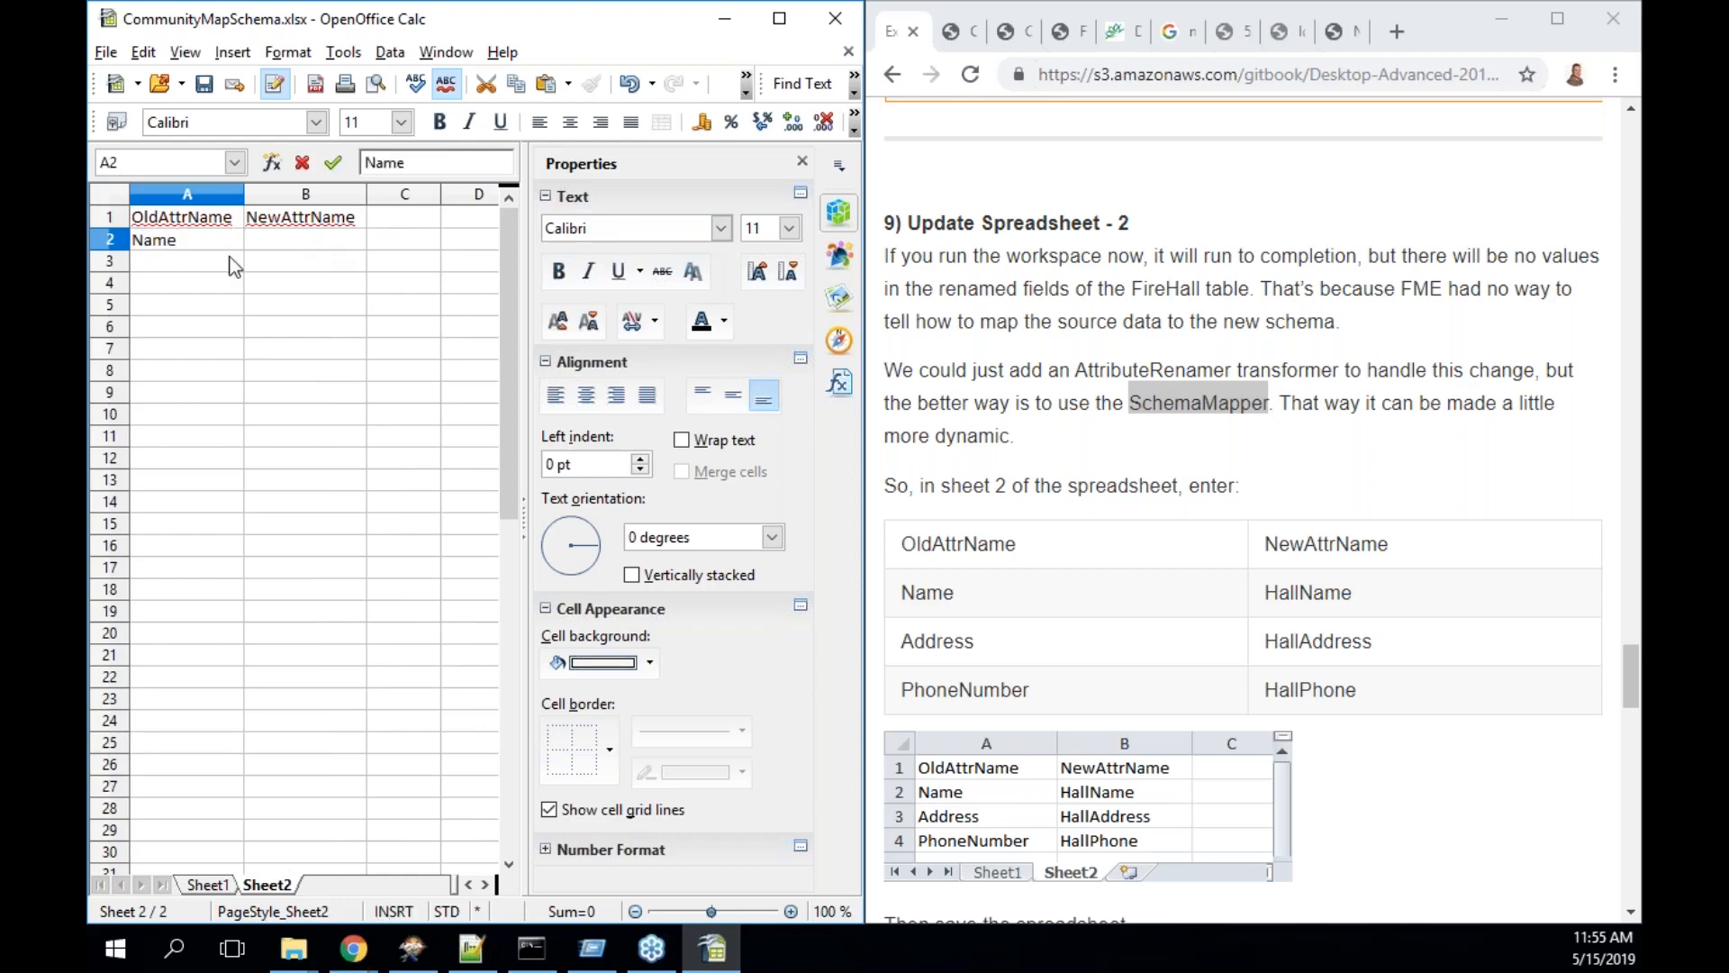
key("Return")
type("Address")
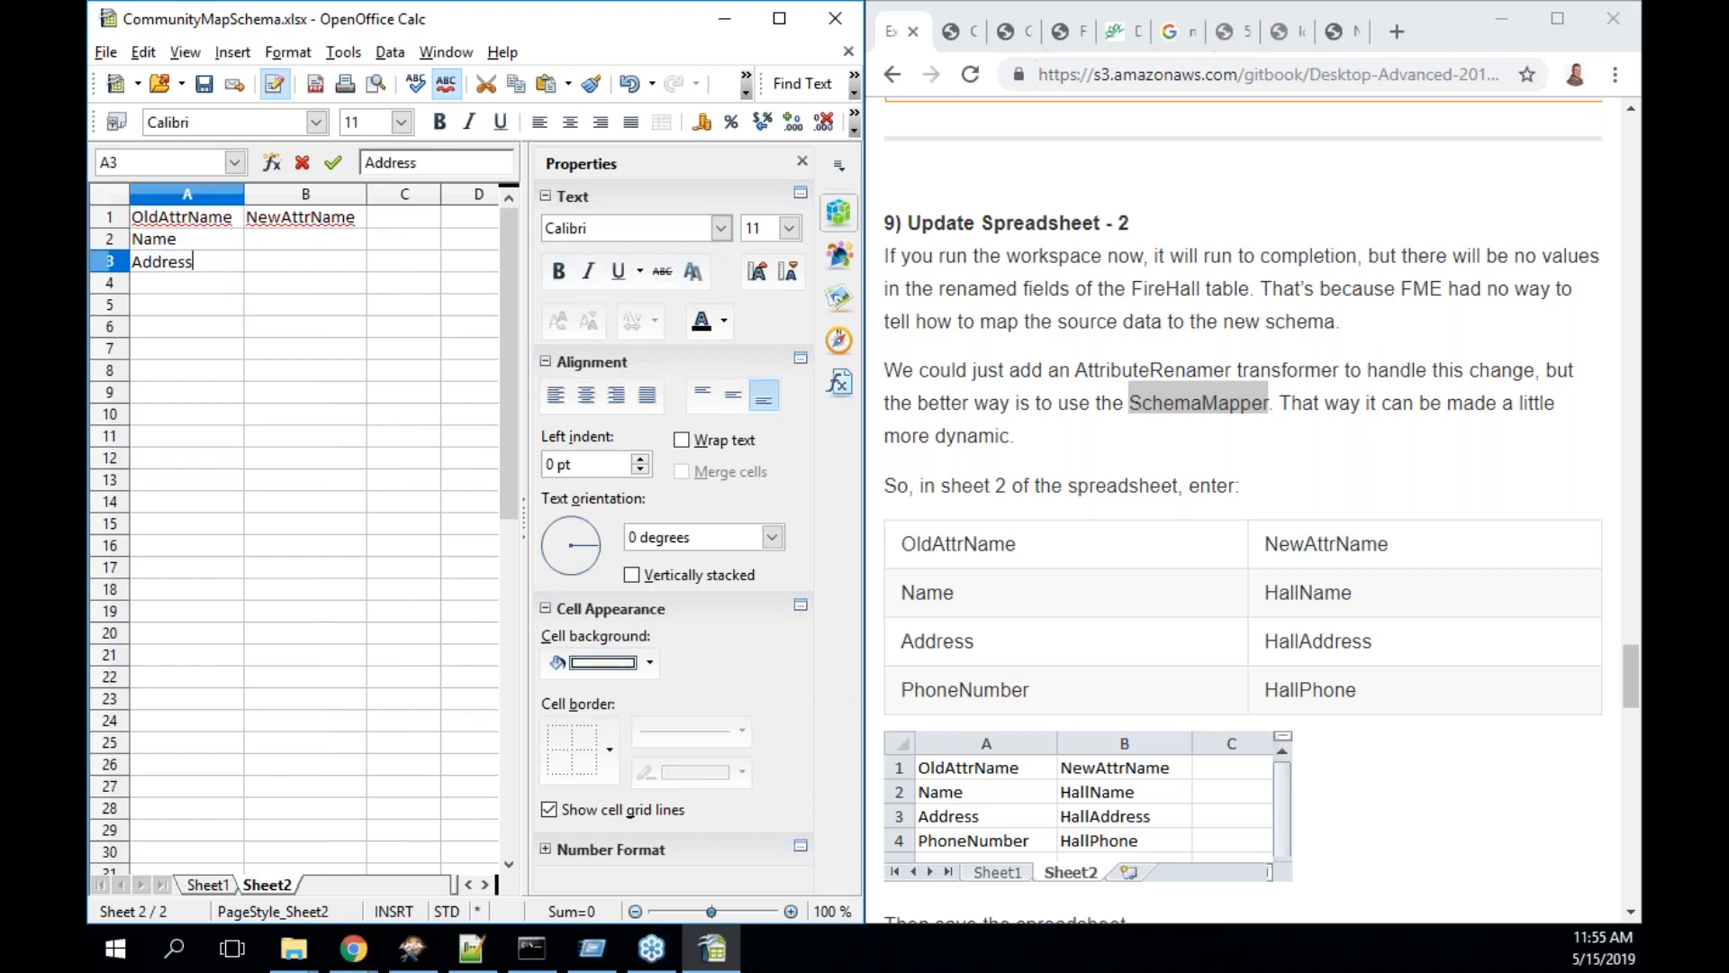
key("Return")
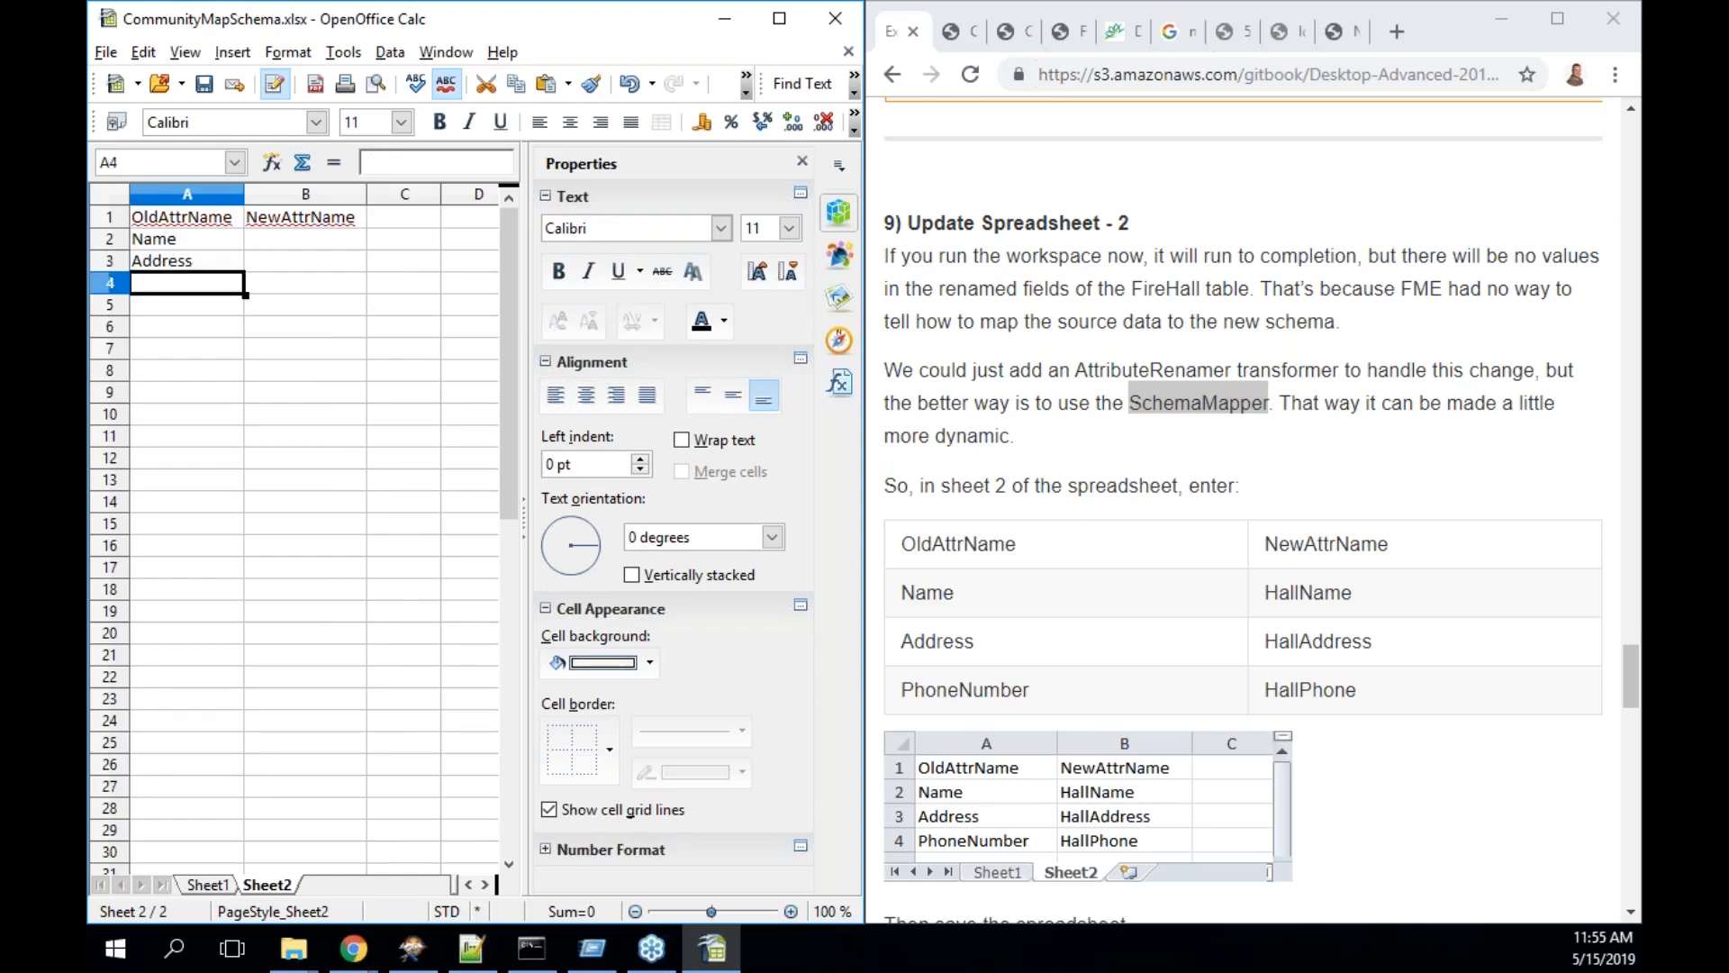
type("PhoneNumber")
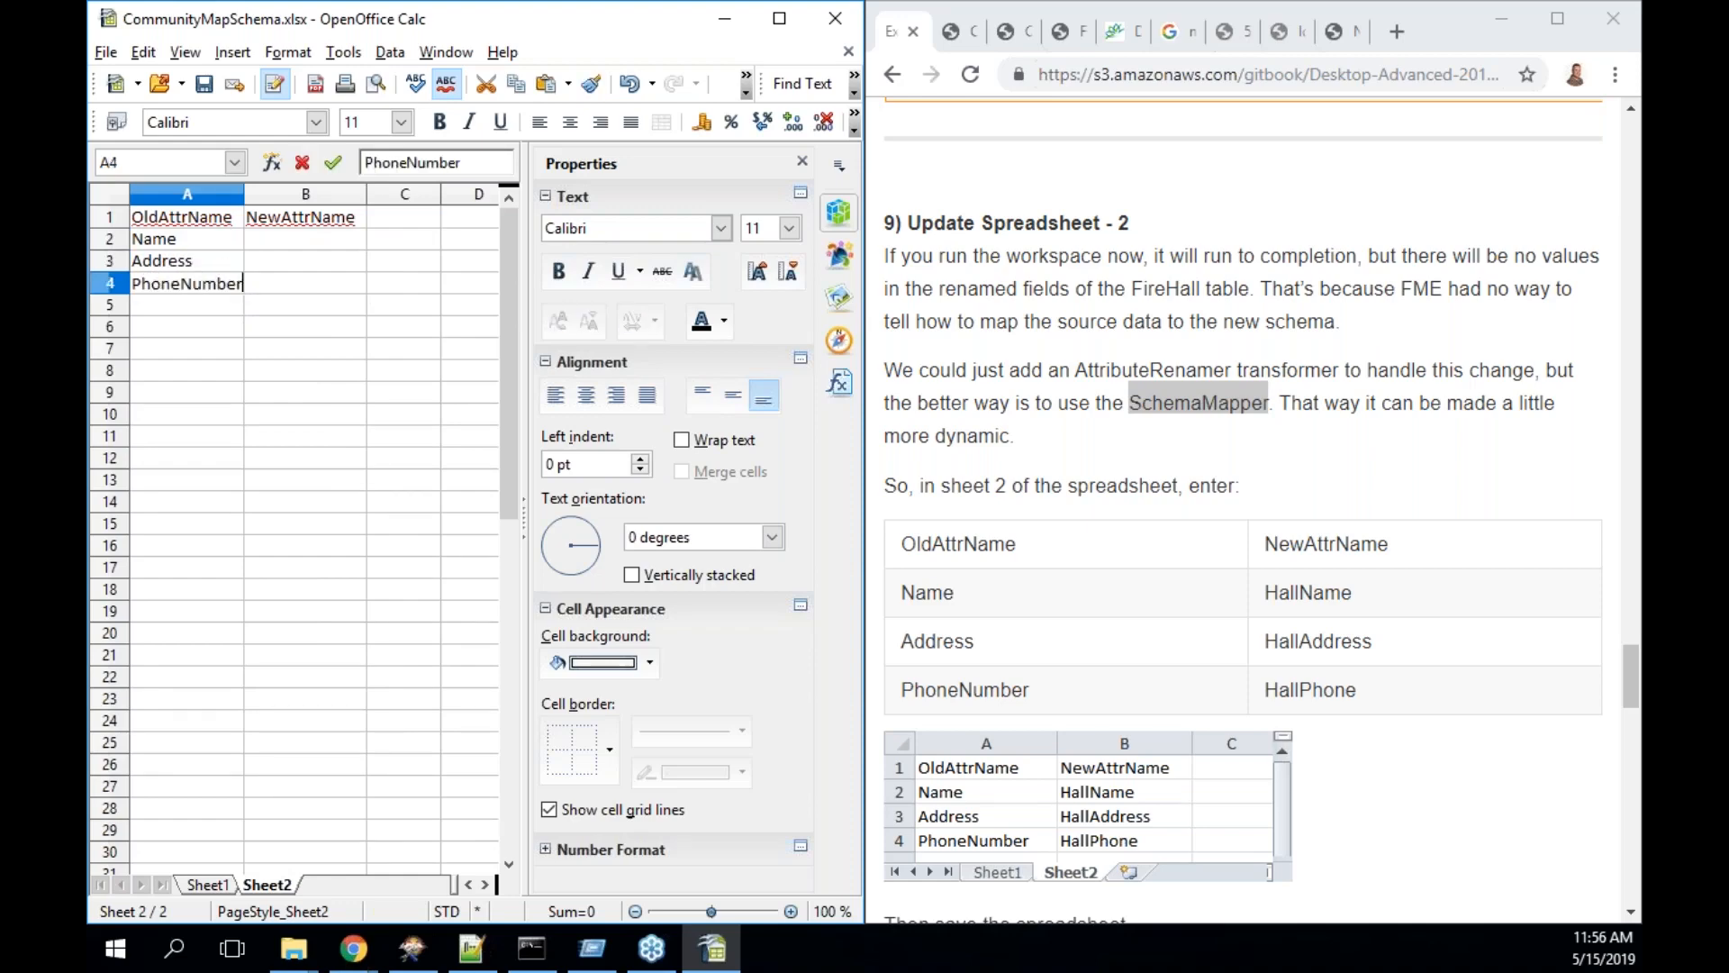
left_click(287, 249)
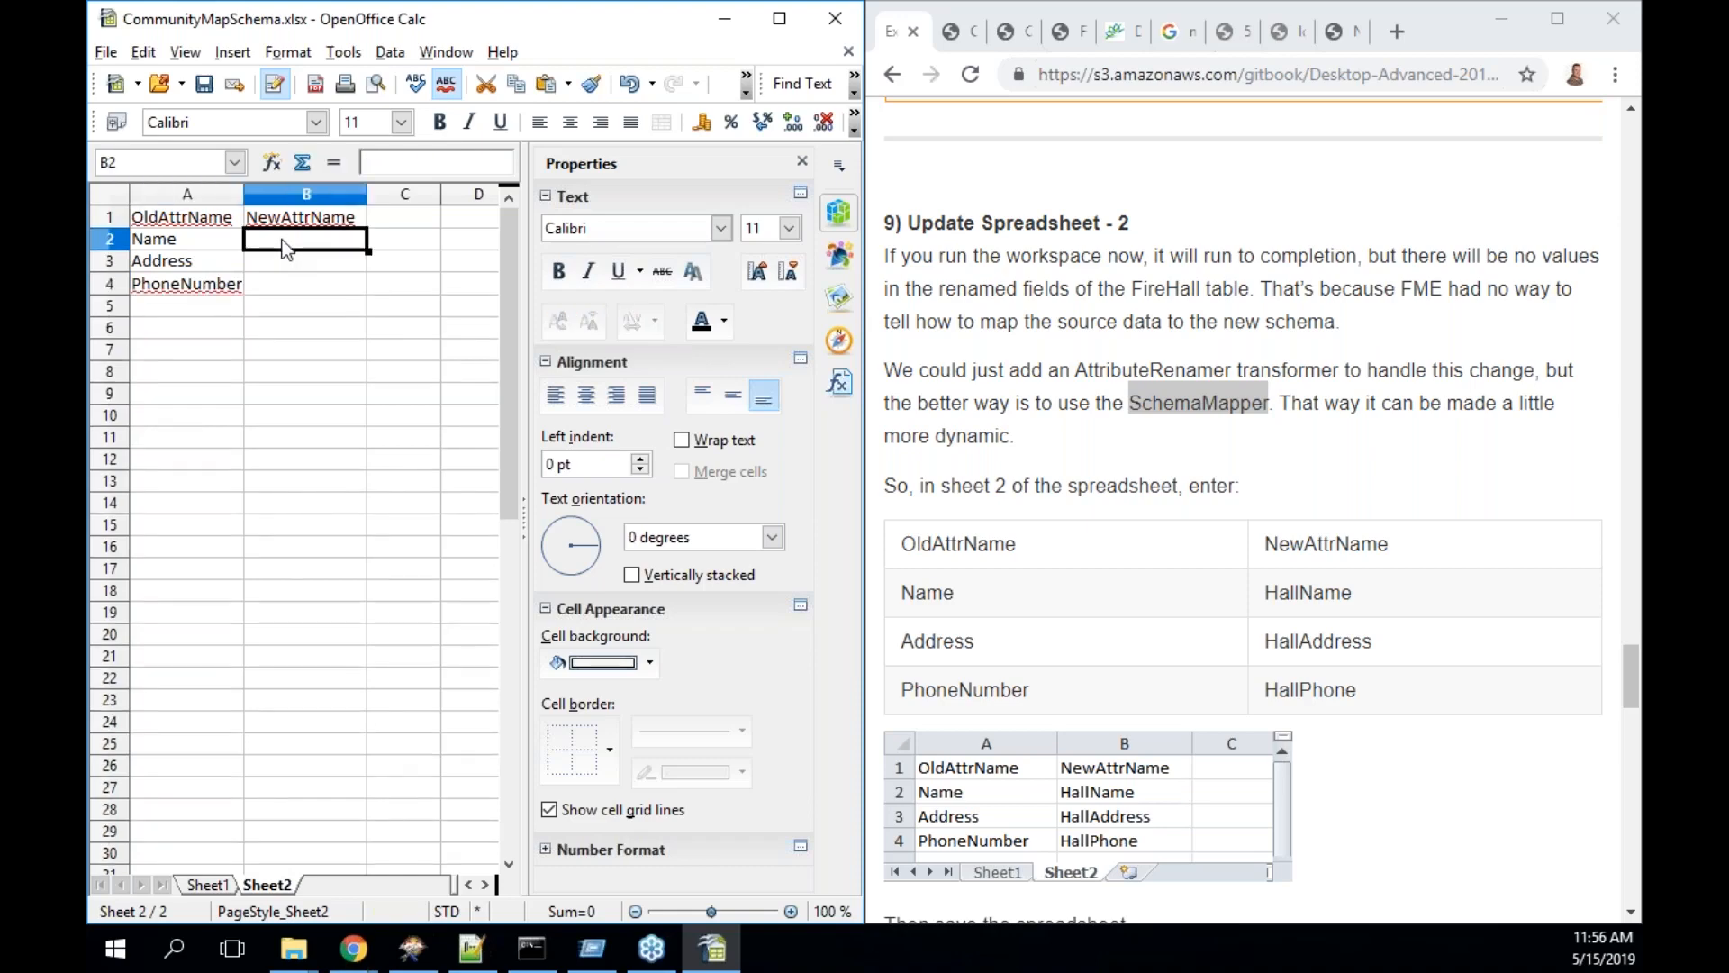
- Enter the new names HallName, HallAddress and HallPhone in B2 to B4, then save
type("HallName")
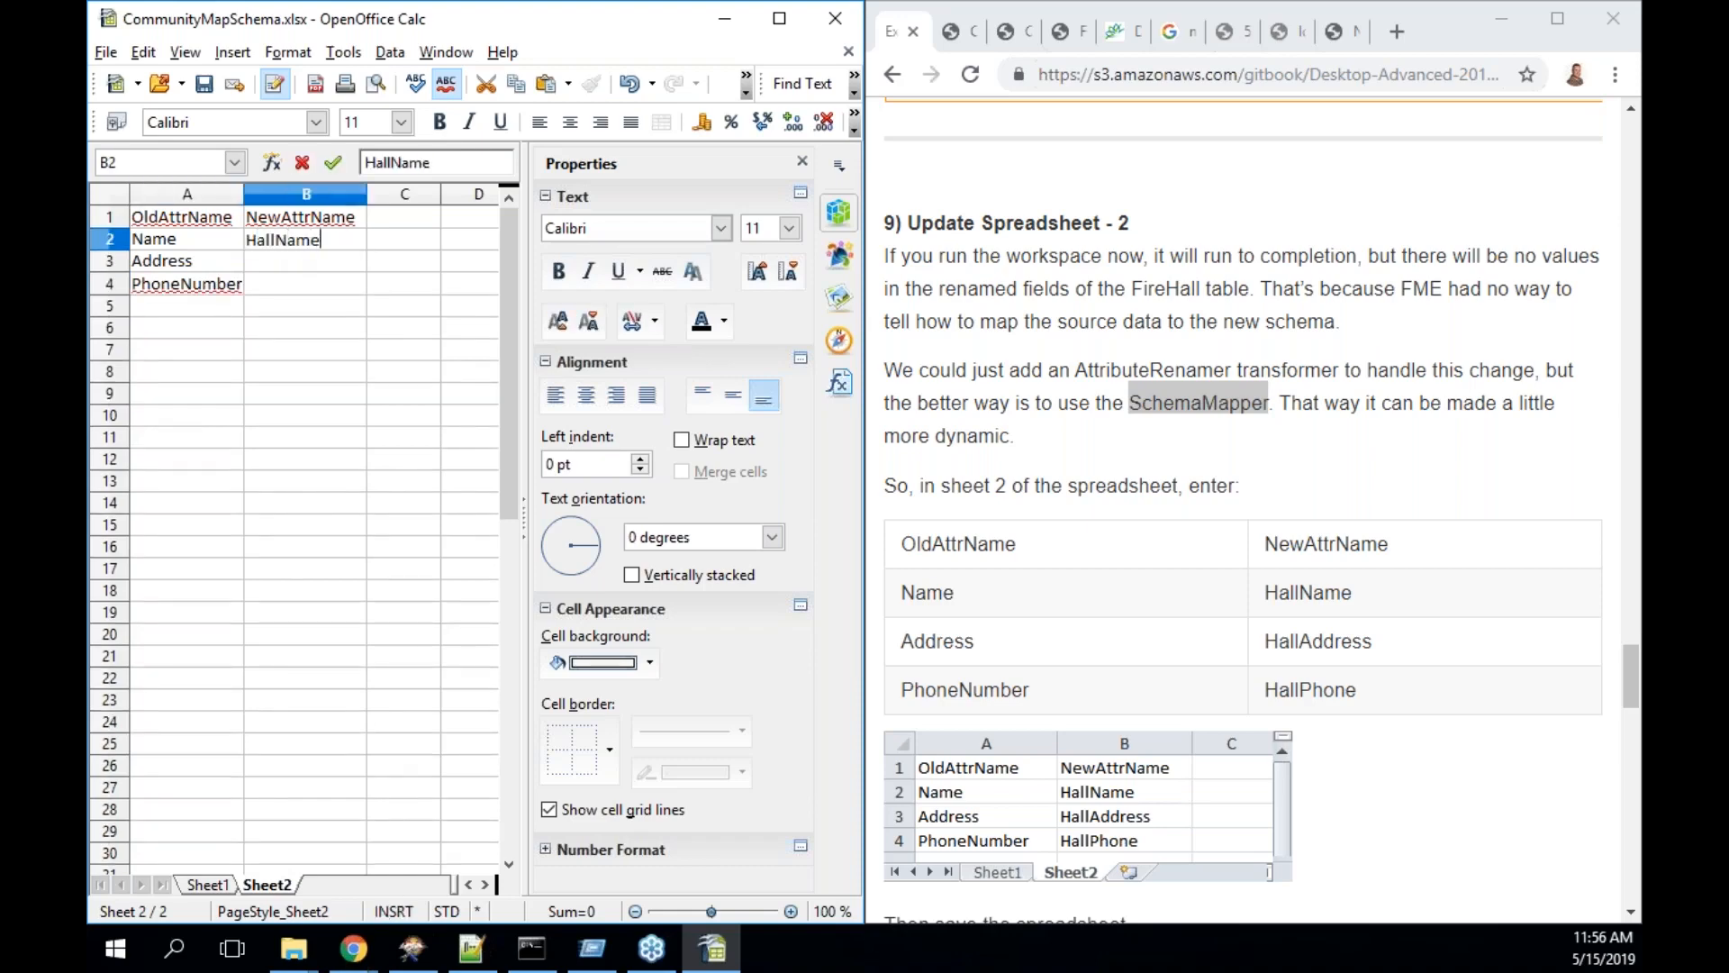
left_click(302, 264)
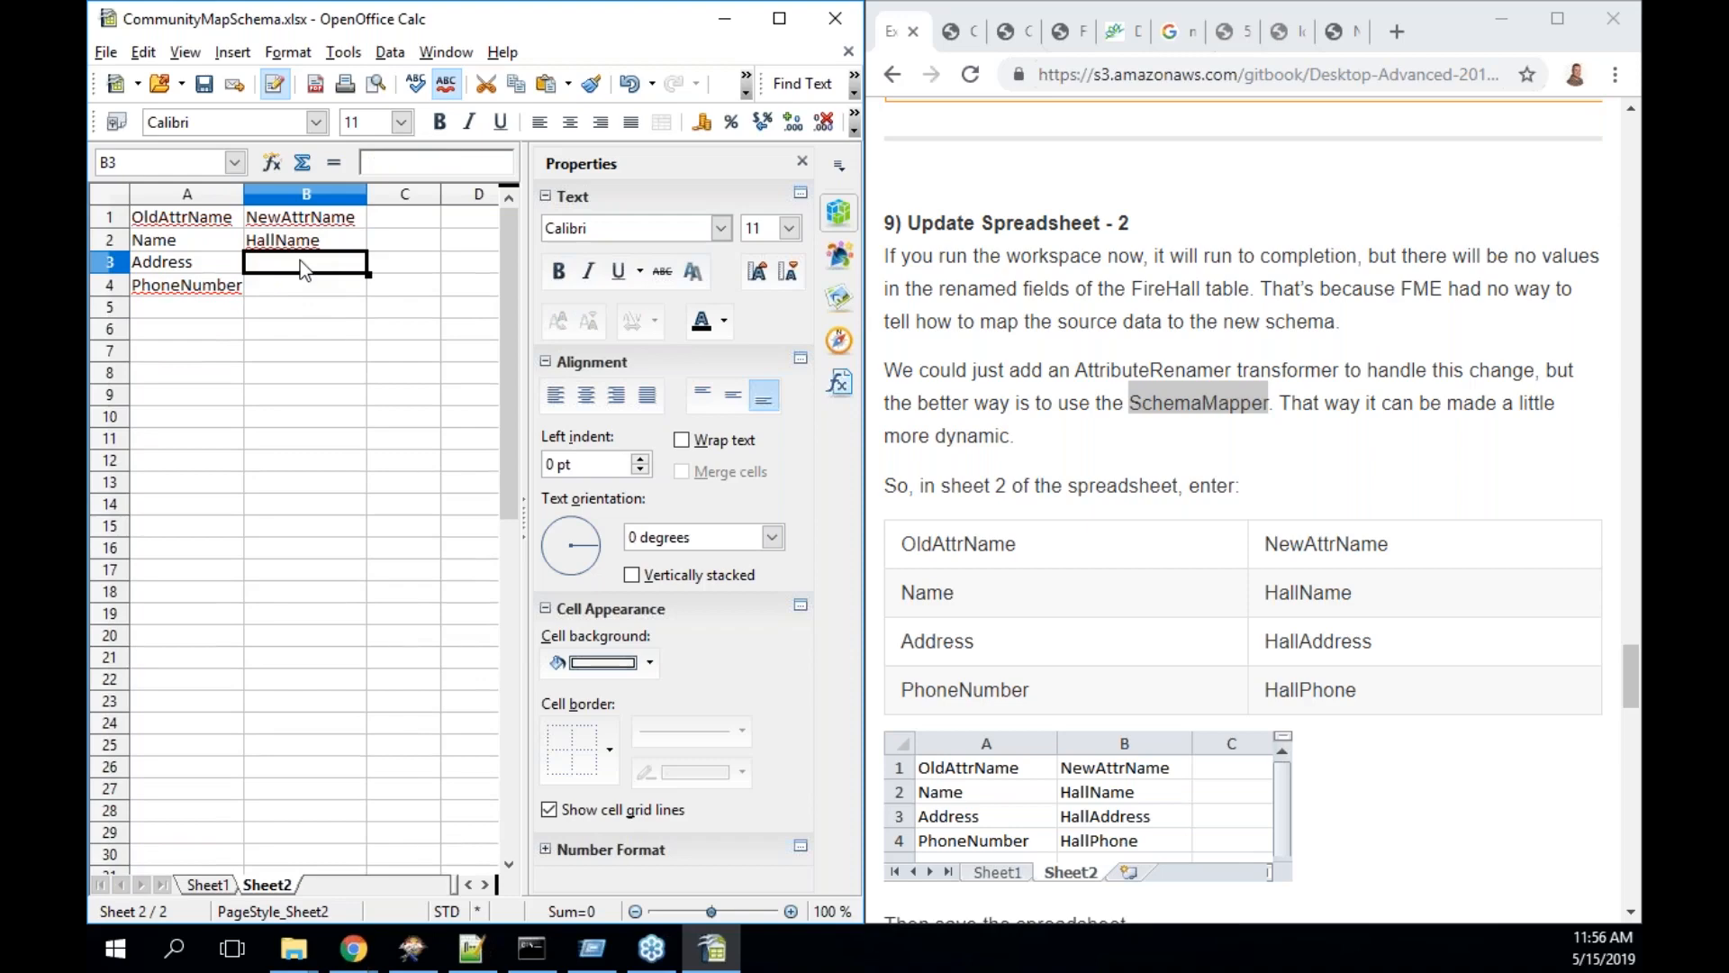
type("HallAdd")
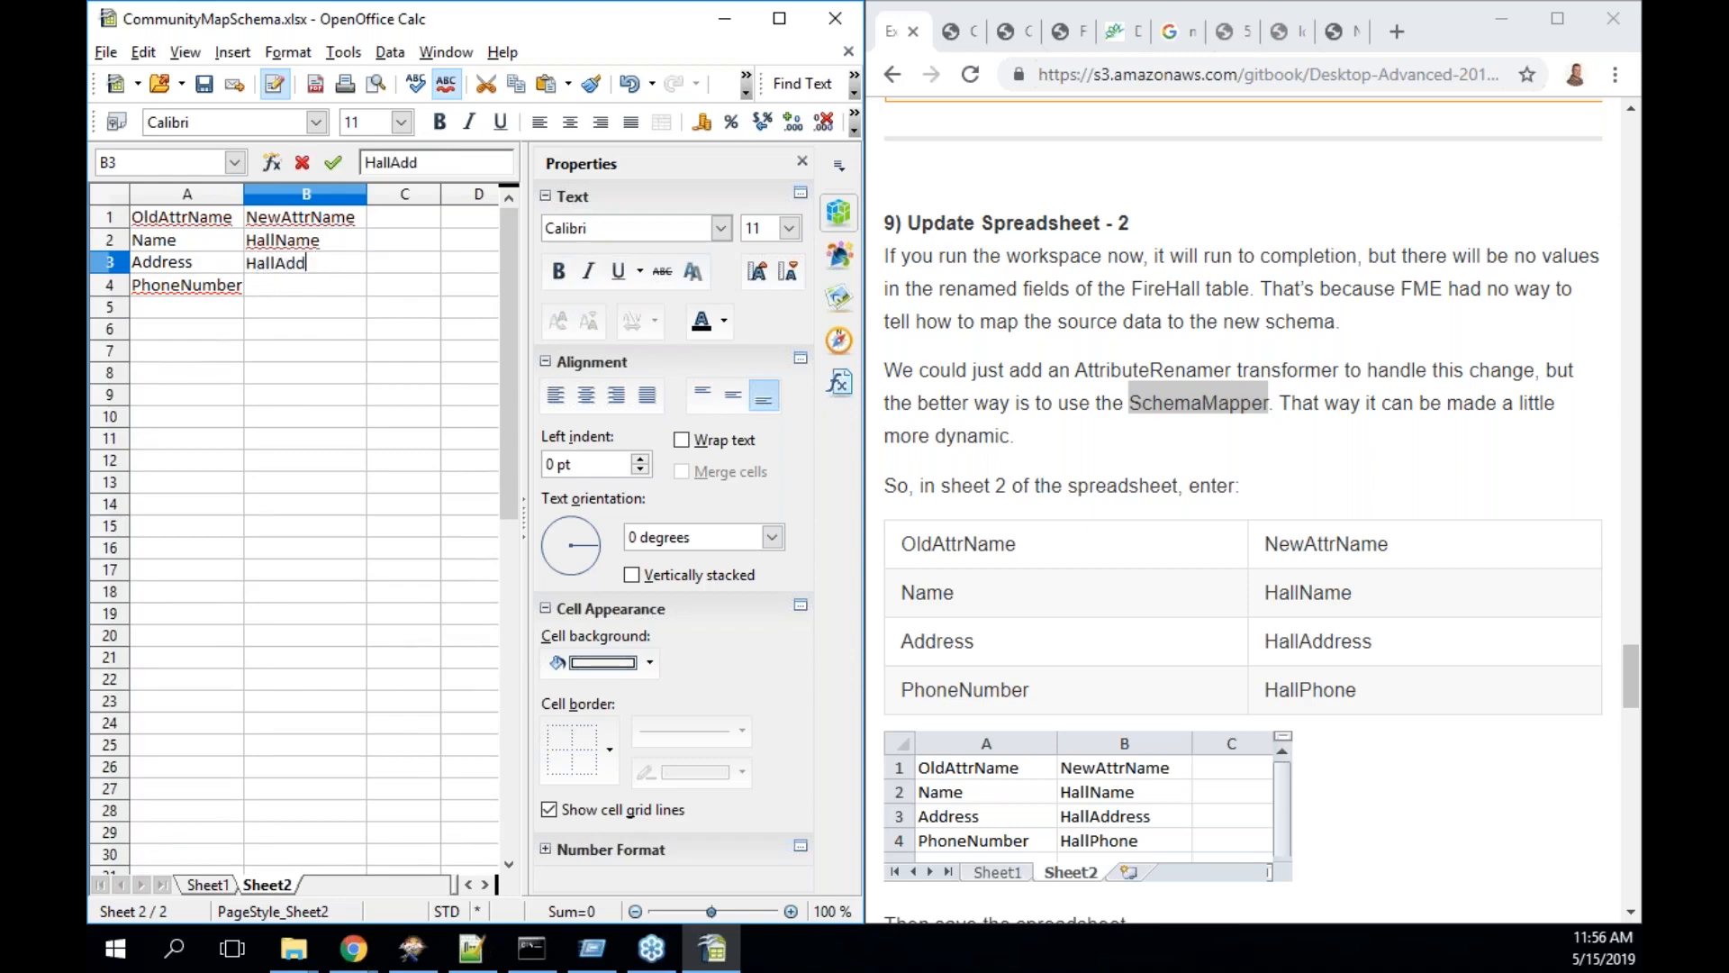
type("eess")
key("Return")
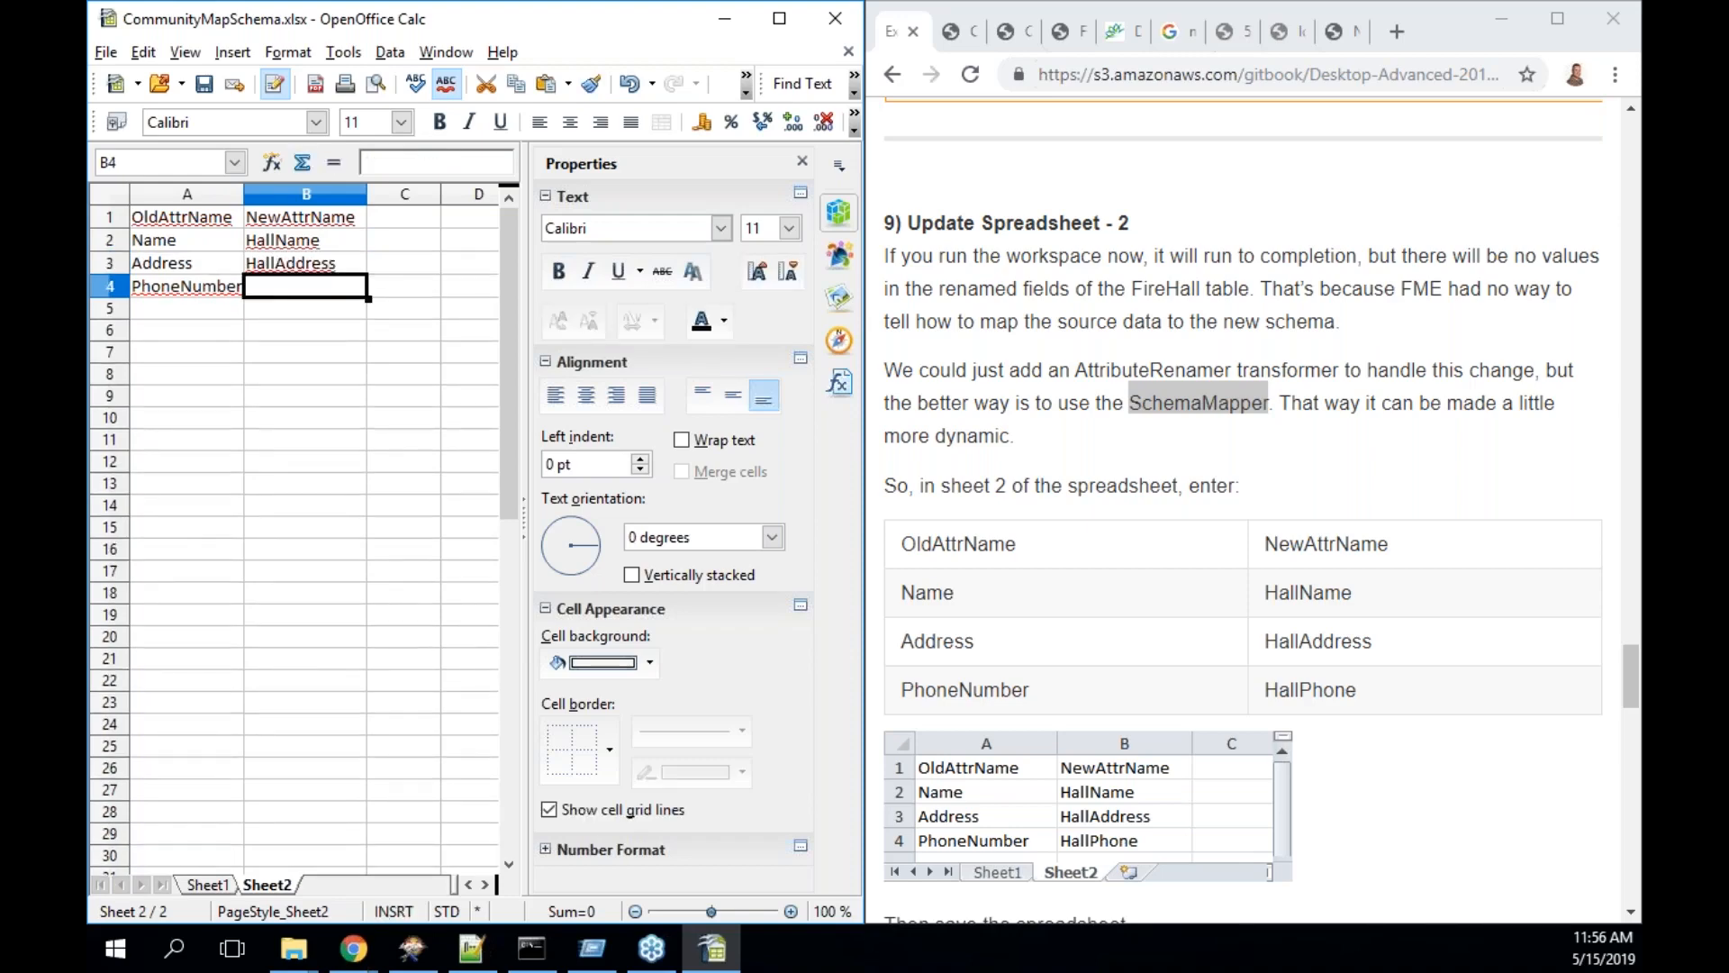
type("HallPhone")
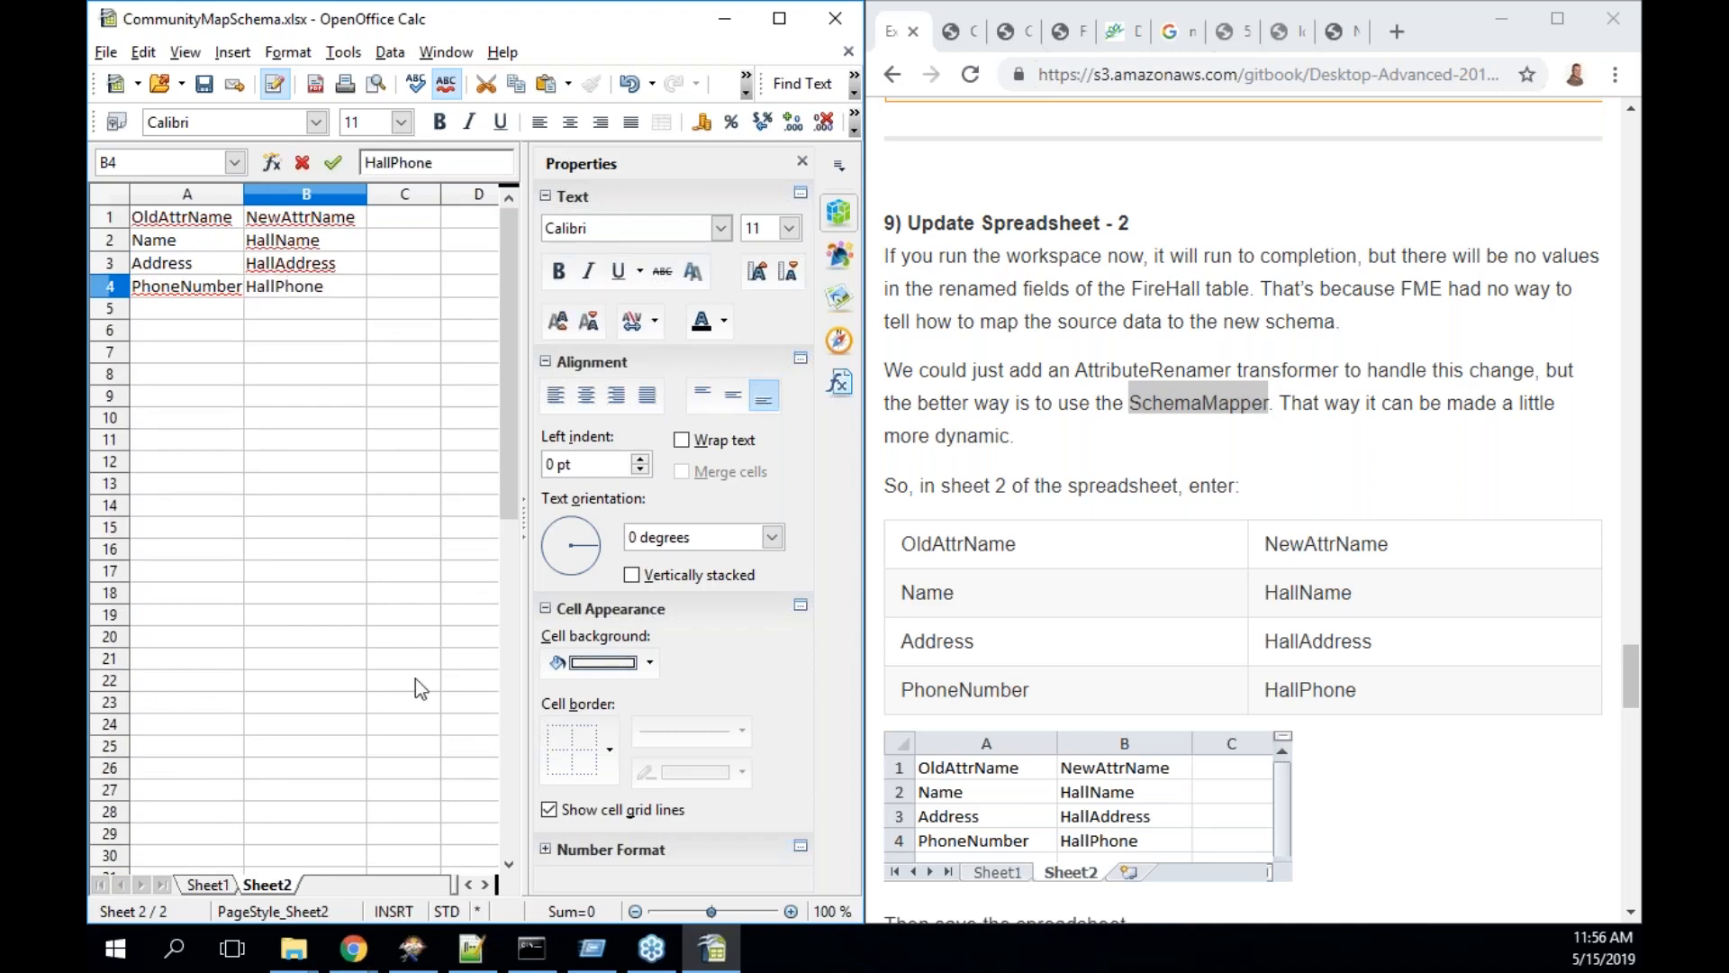
key("ctrl+s")
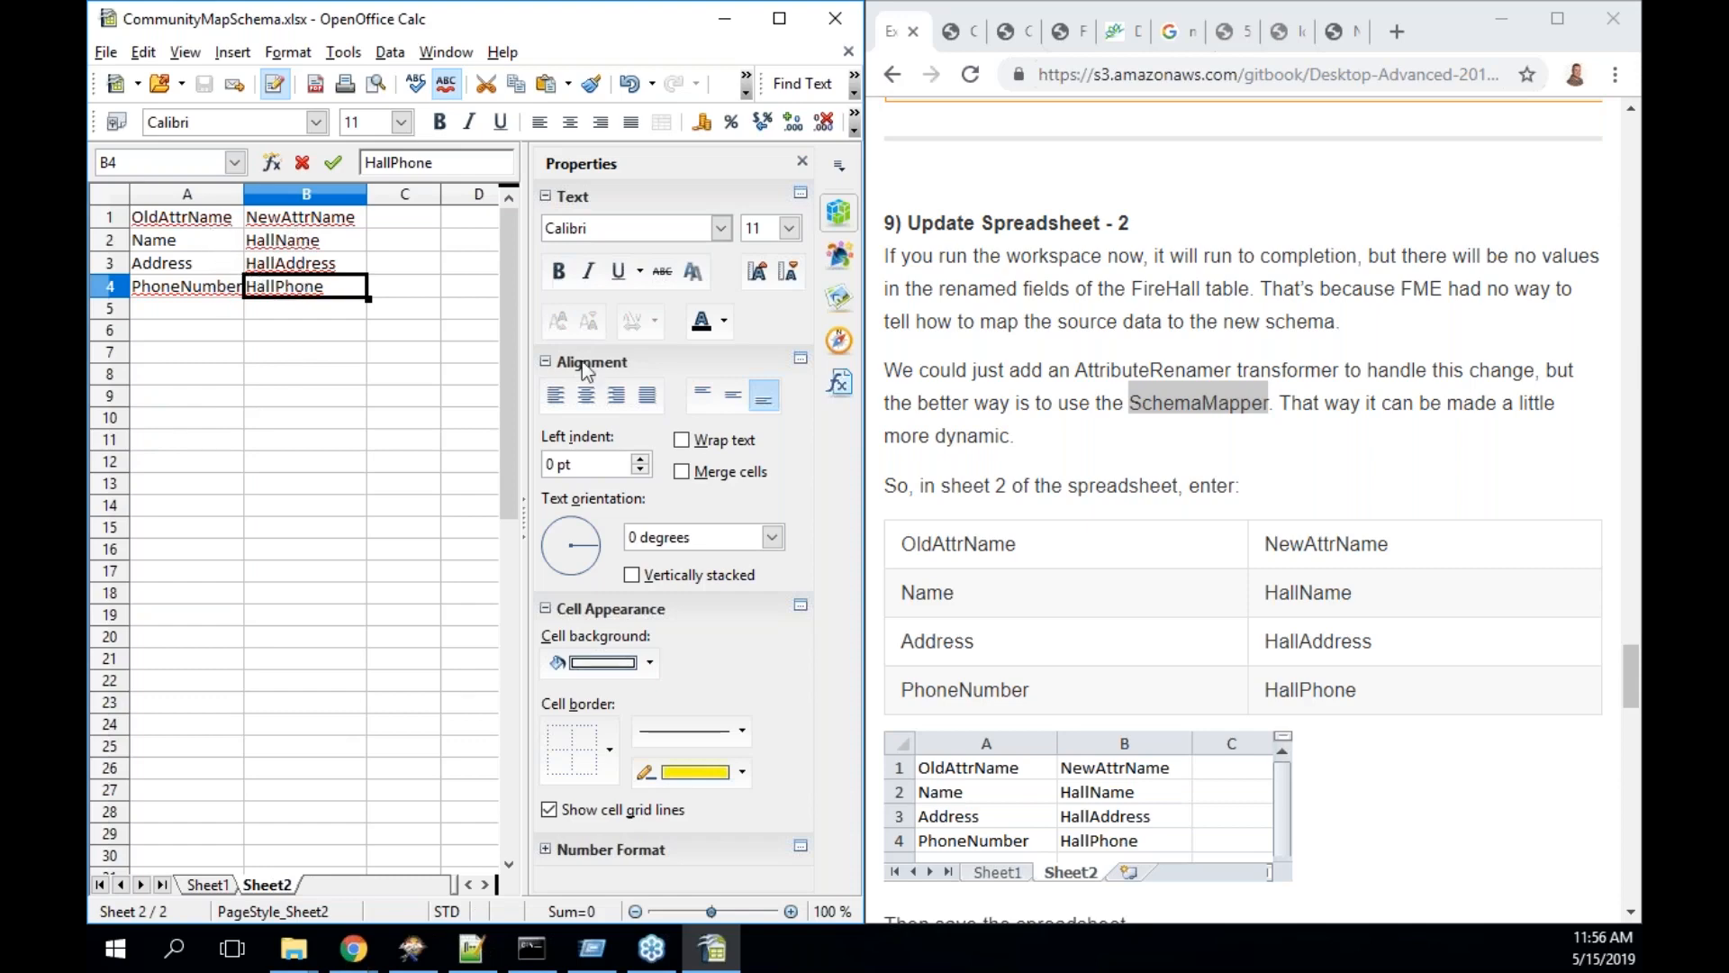
scroll(1243, 513, "down", 5)
scroll(1242, 513, "down", 4)
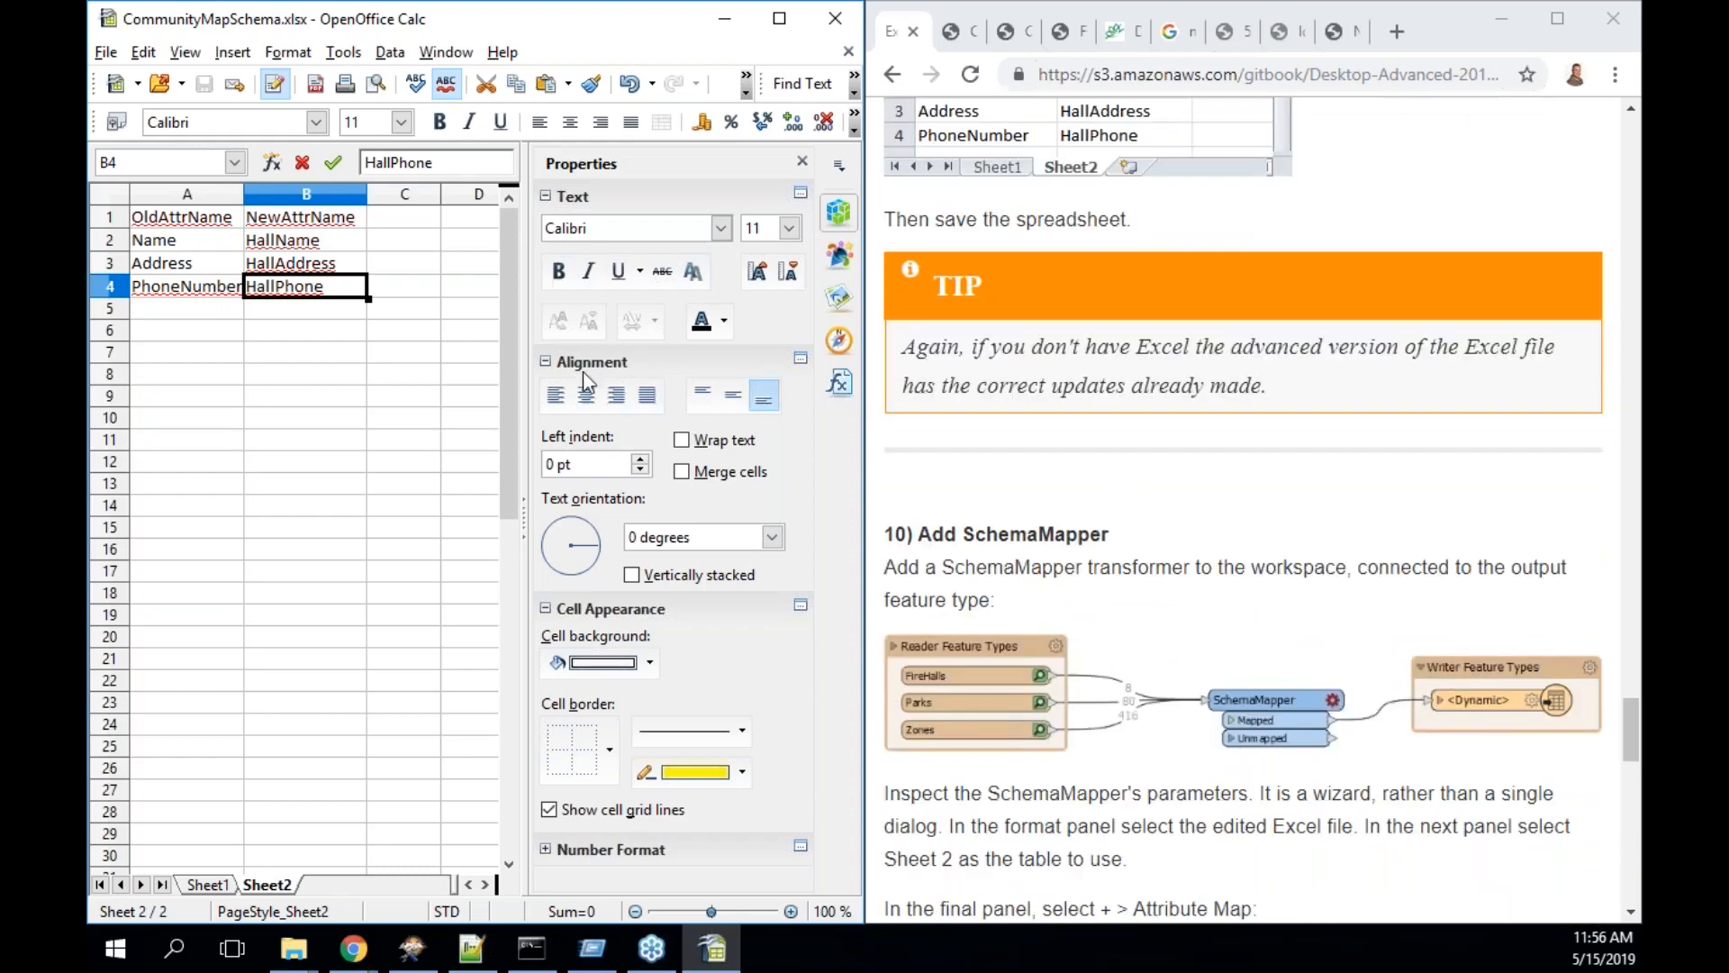
left_click(113, 52)
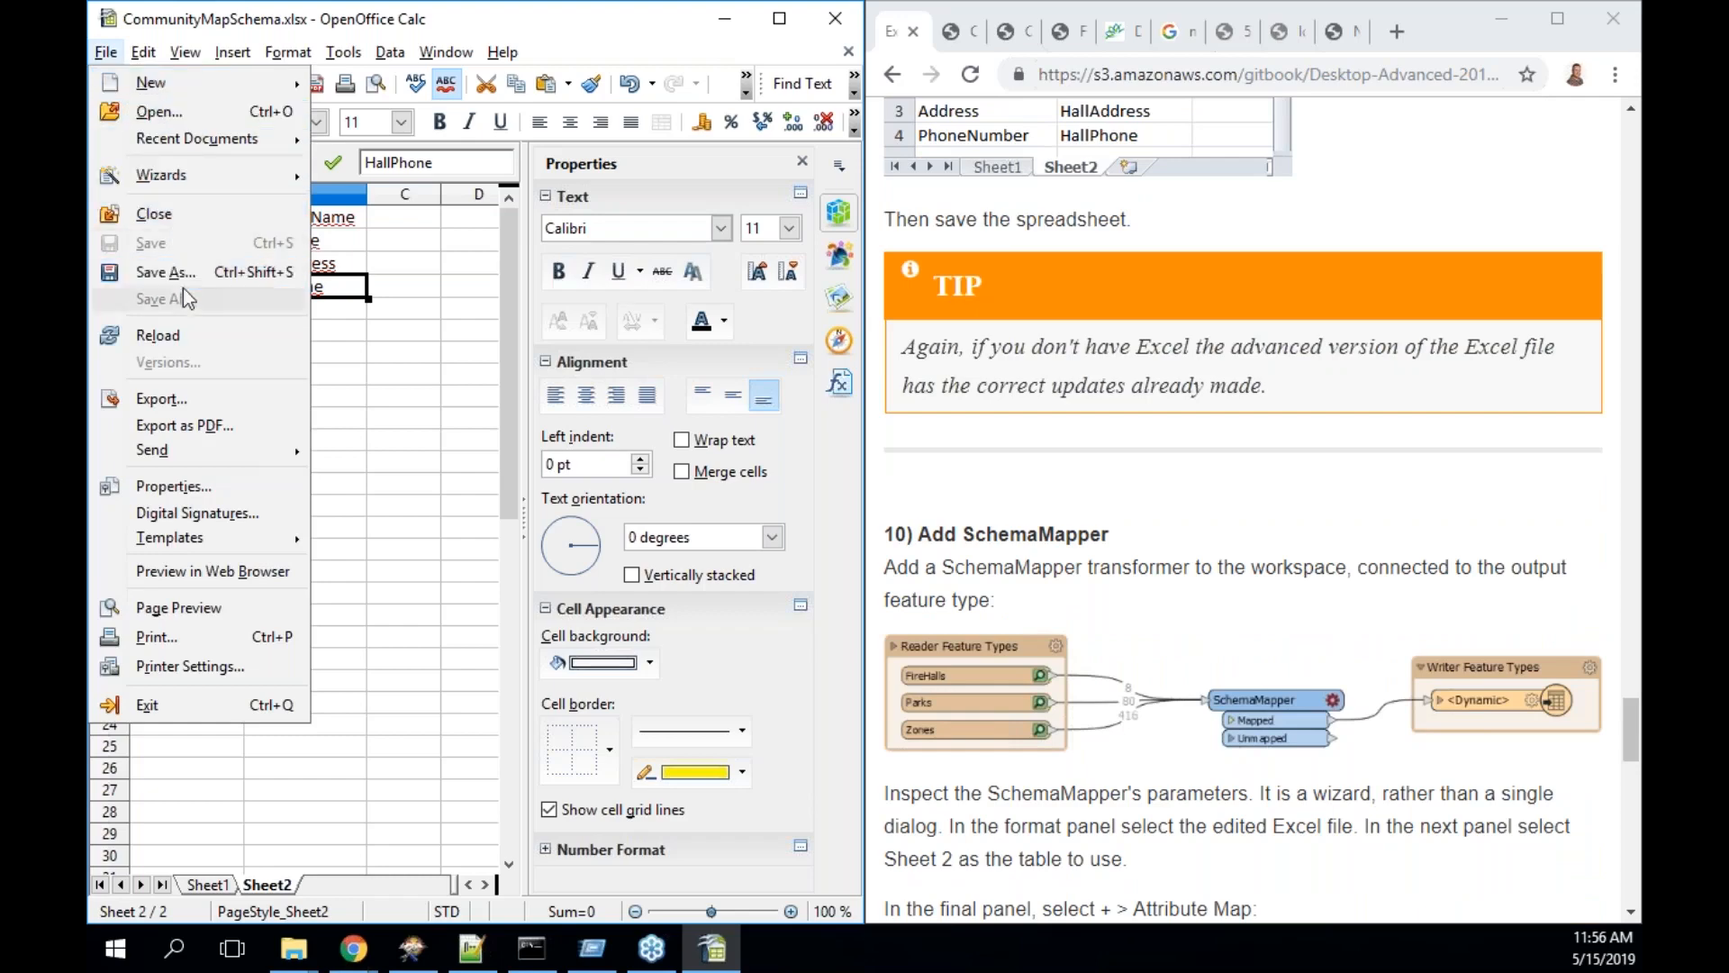
left_click(1313, 340)
scroll(1313, 339, "down", 2)
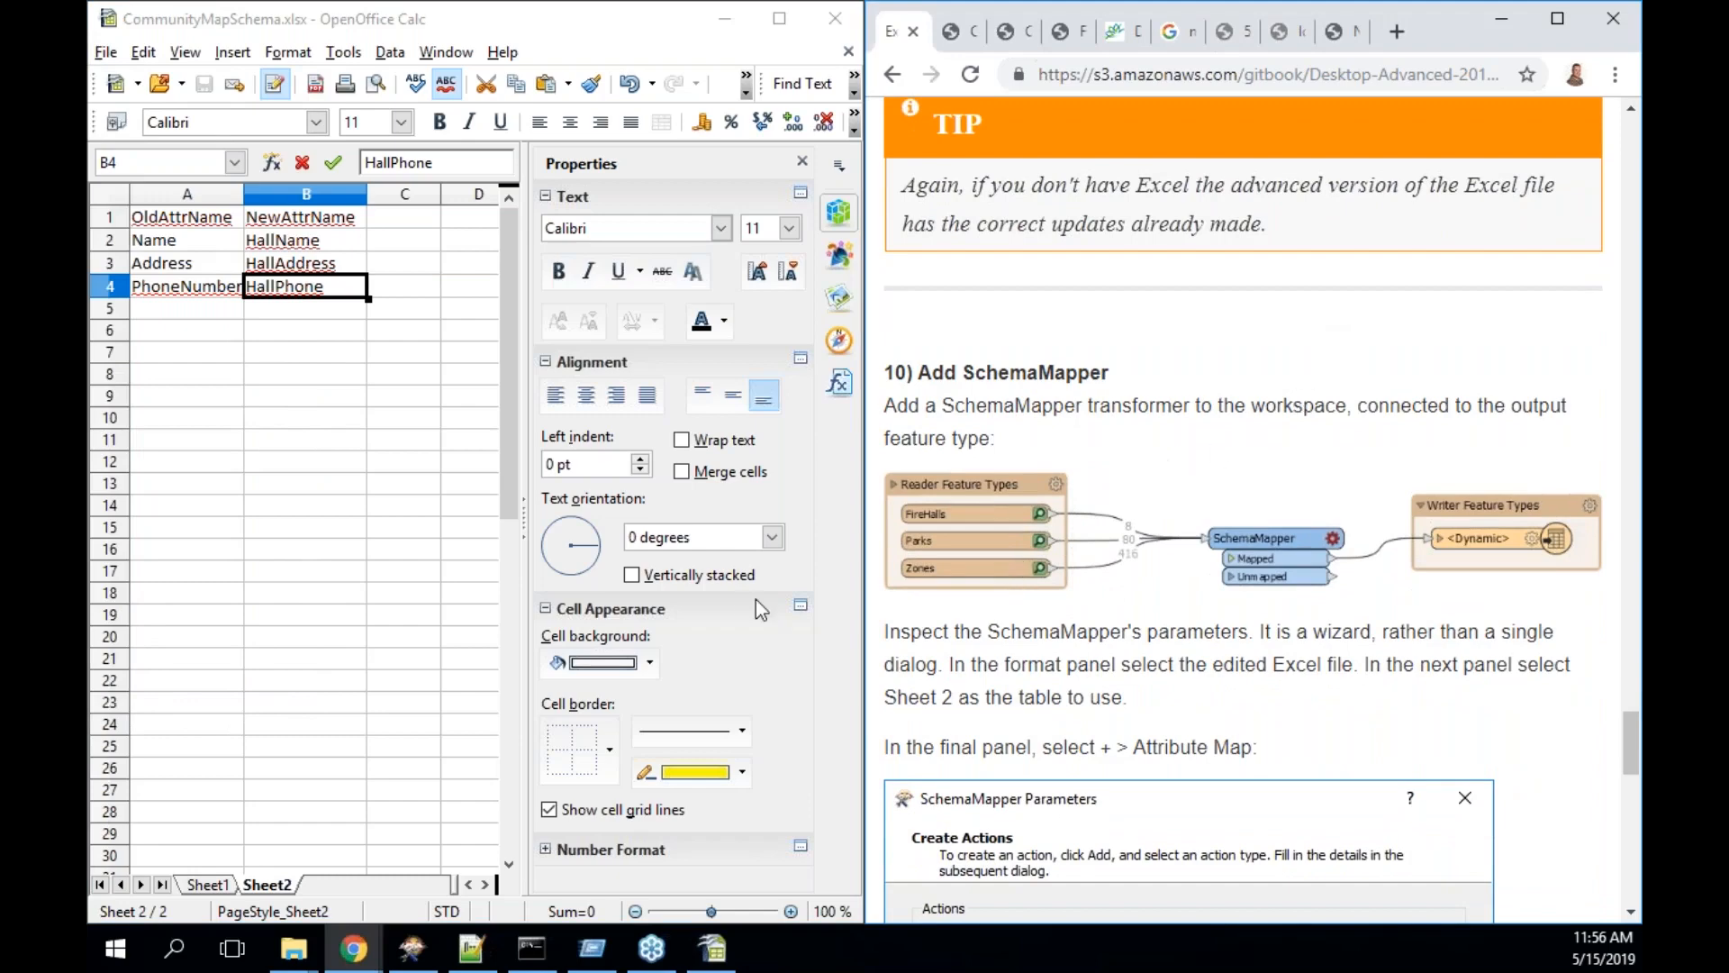
- Quick-add a SchemaMapper connected to the writer's <Dynamic> input port
left_click(419, 964)
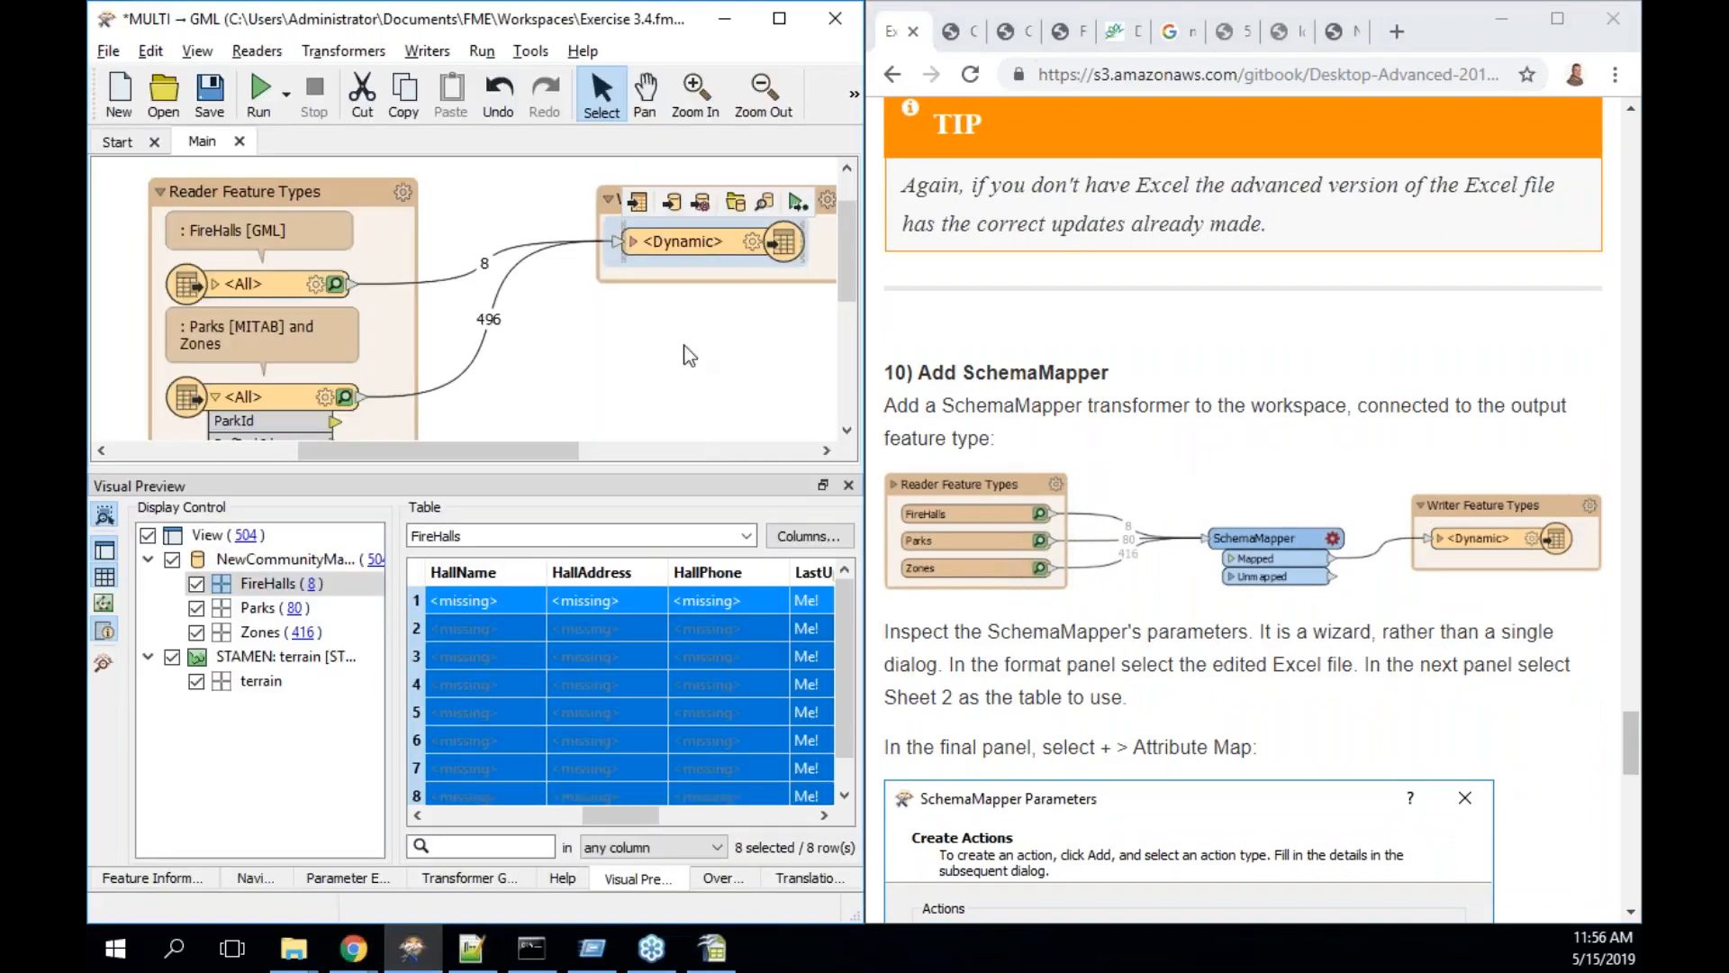
left_click_drag(824, 248, 843, 319)
left_click_drag(758, 205, 798, 316)
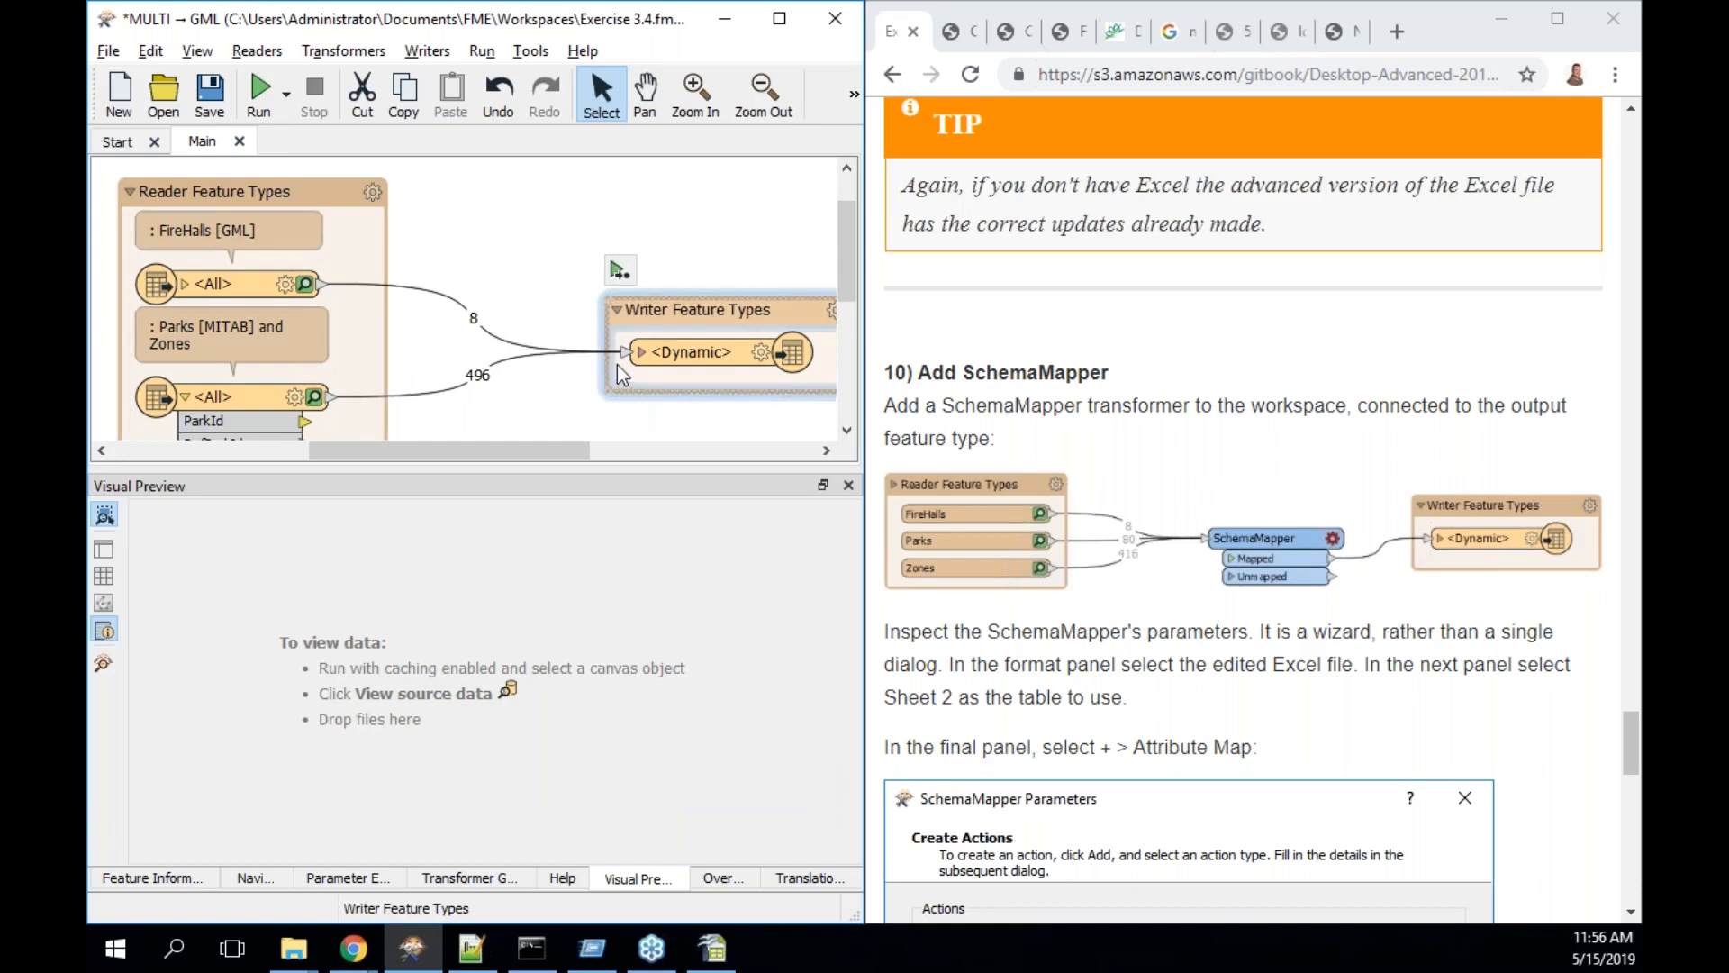
left_click(624, 354)
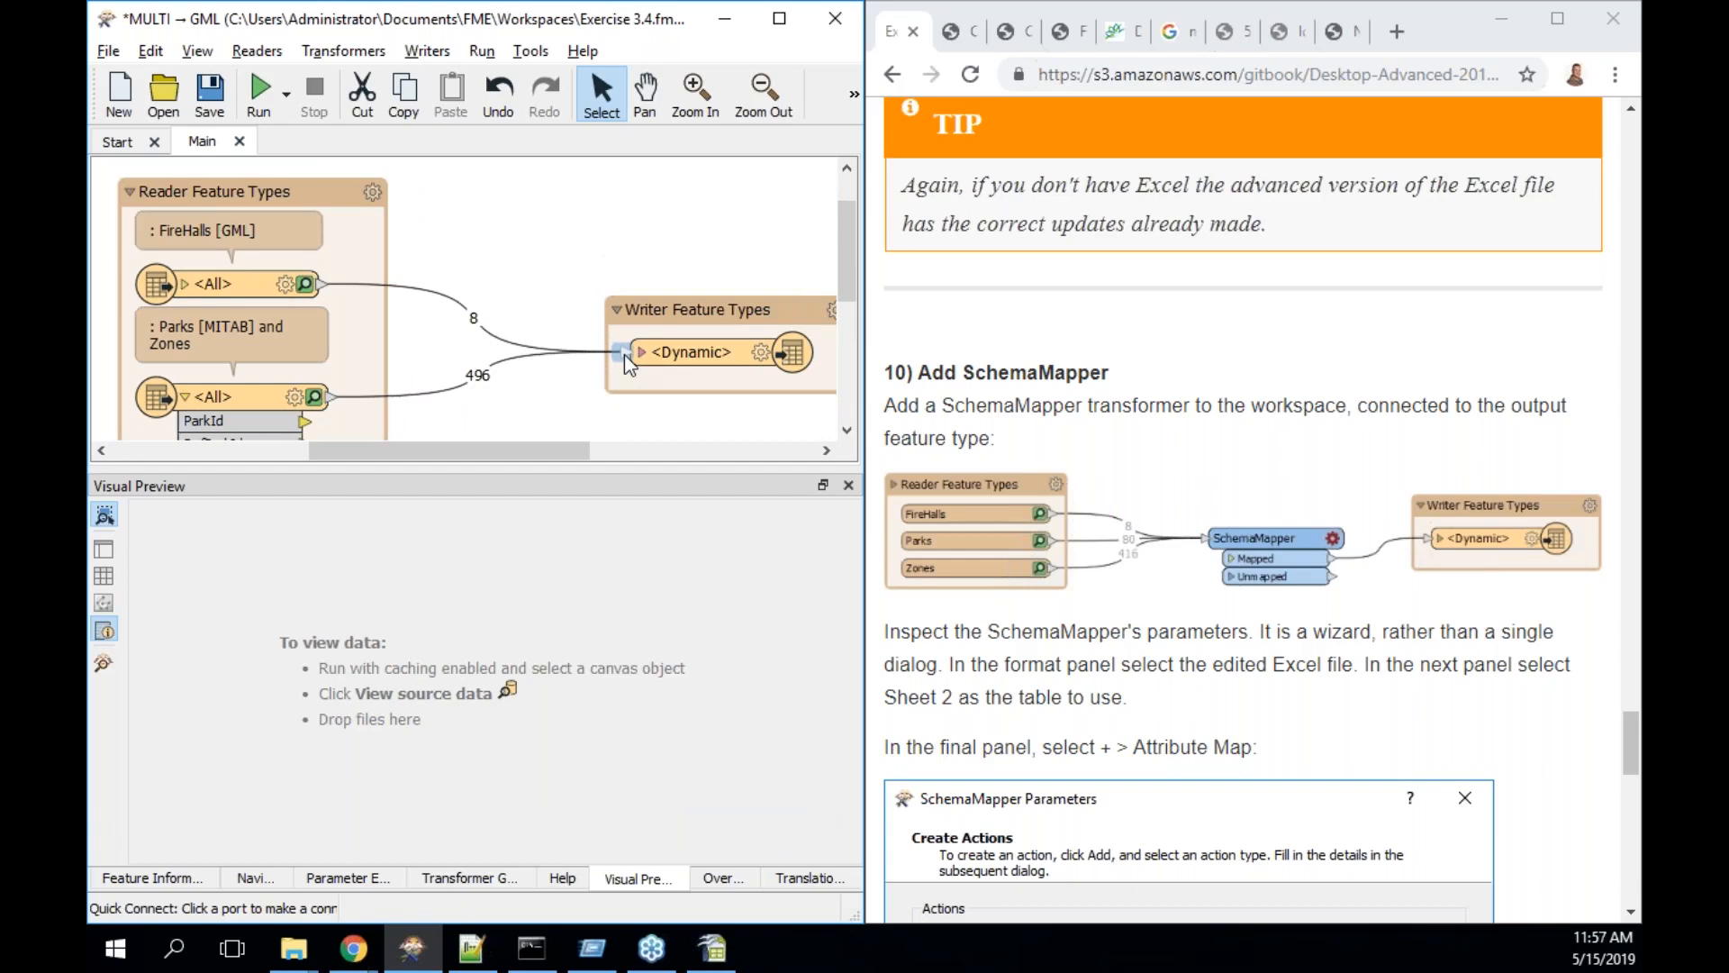
type("schema")
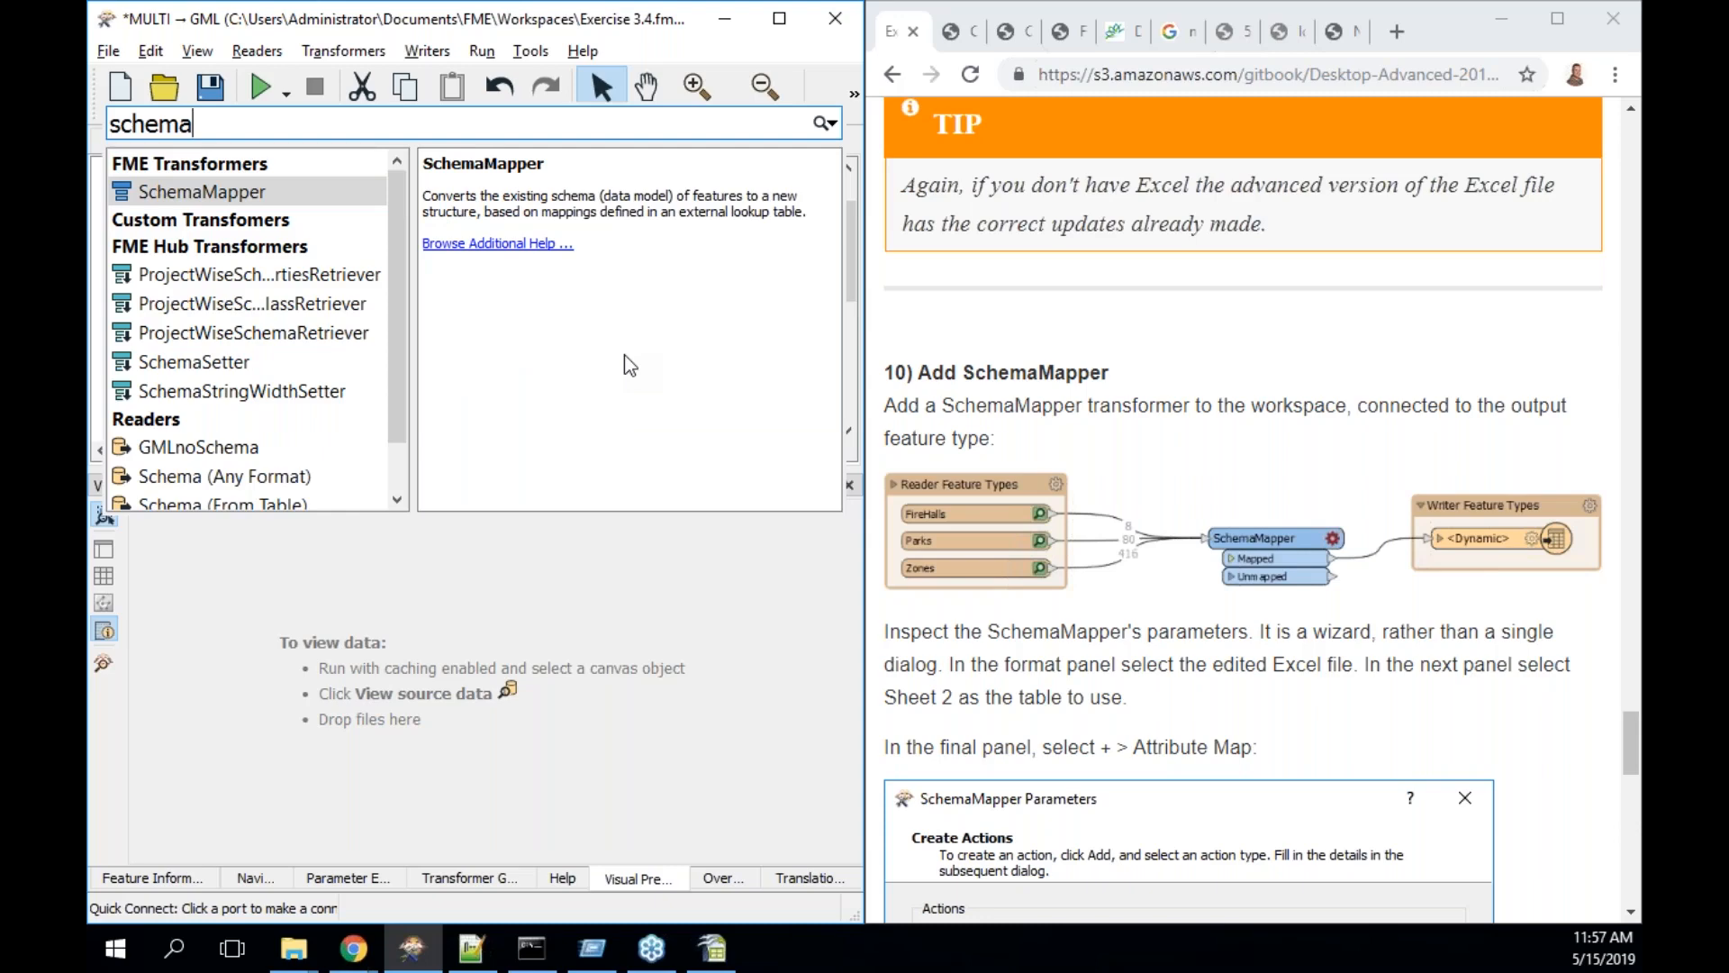
key("Return")
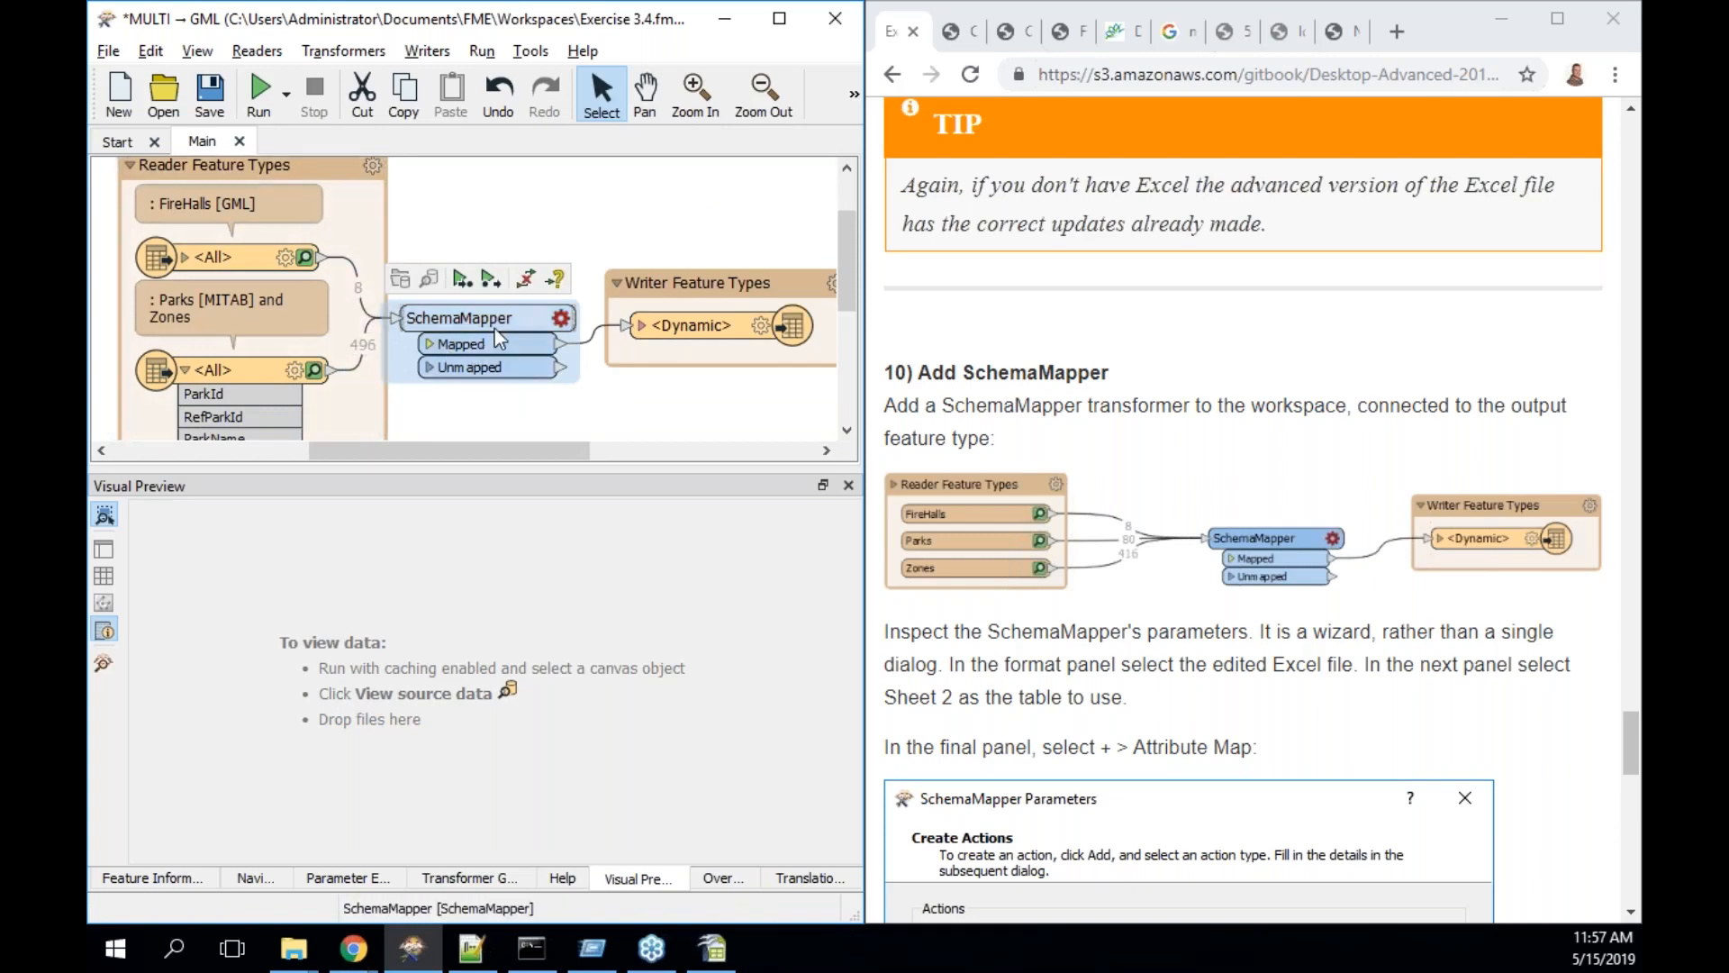
mouse_move(495, 328)
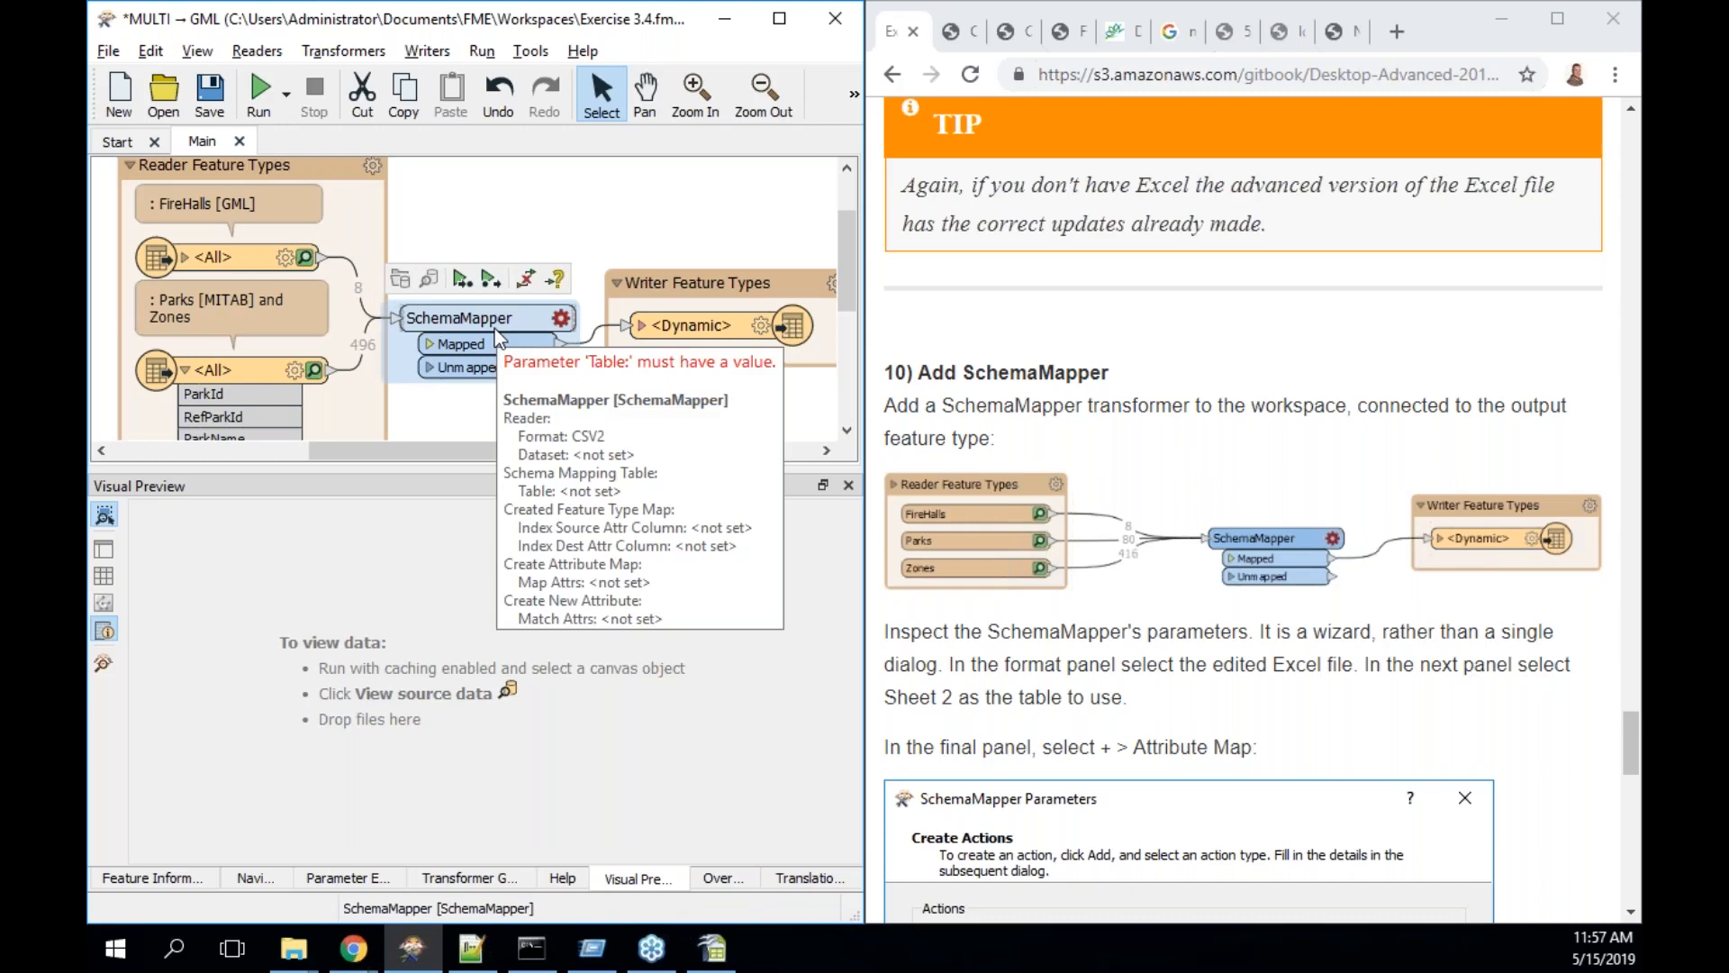
- Set the SchemaMapper's mapping table format to Microsoft Excel
double_click(494, 328)
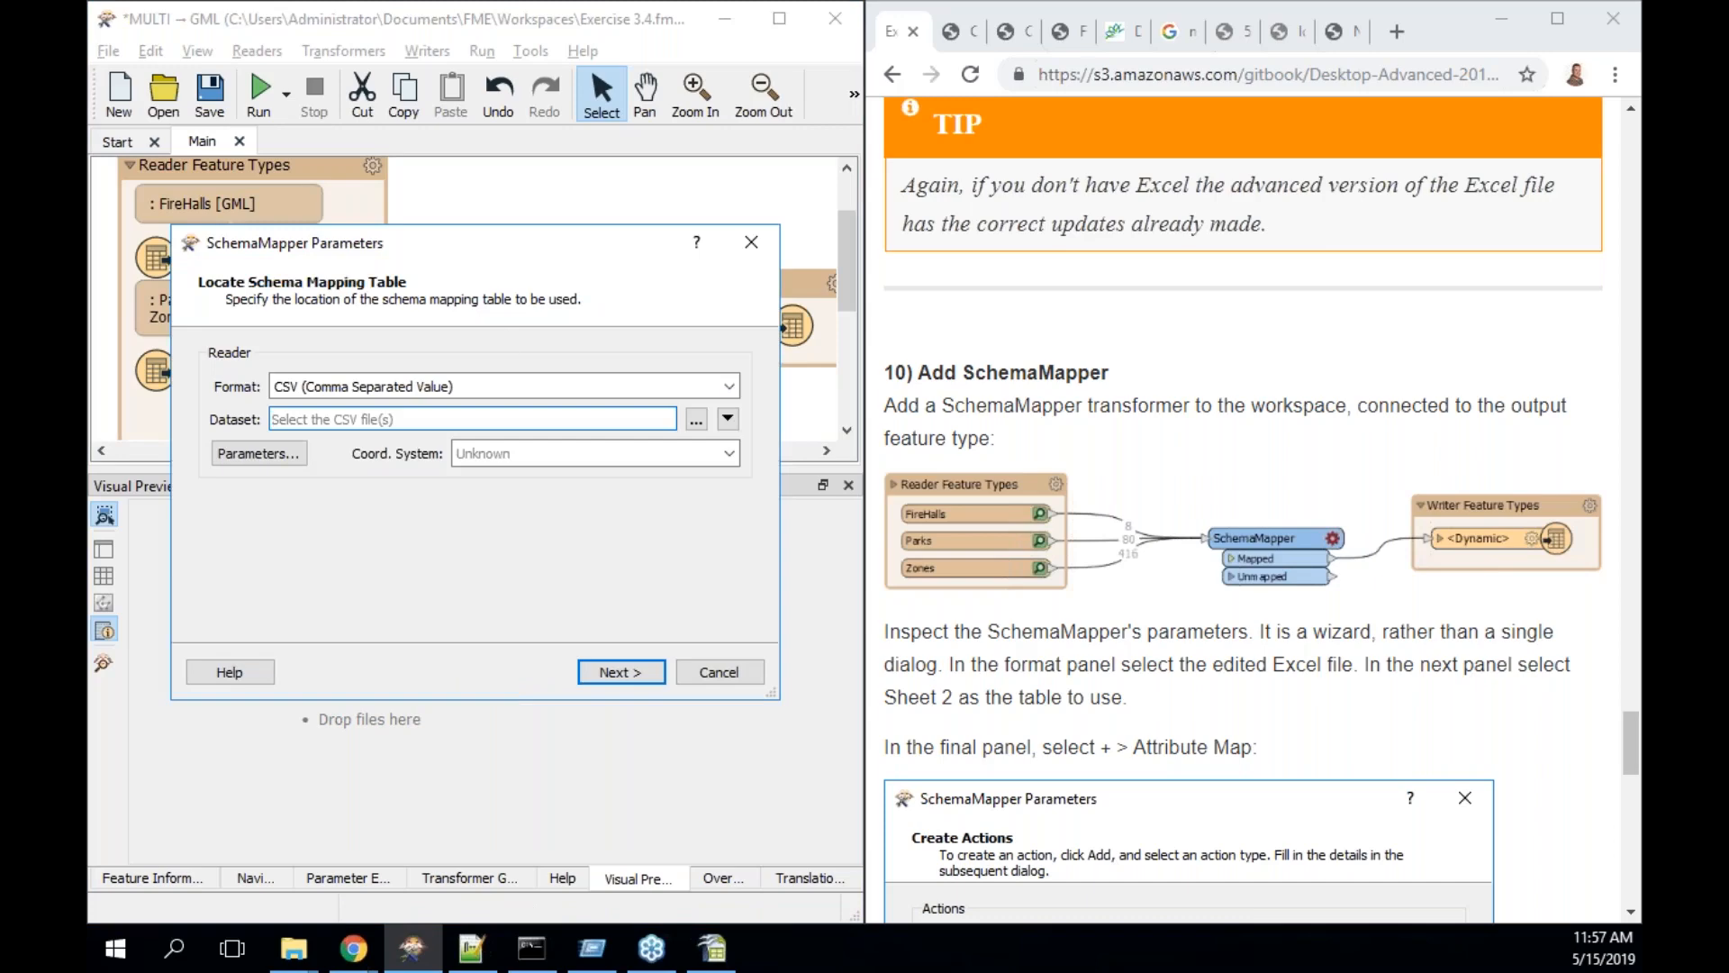
scroll(1243, 511, "down", 5)
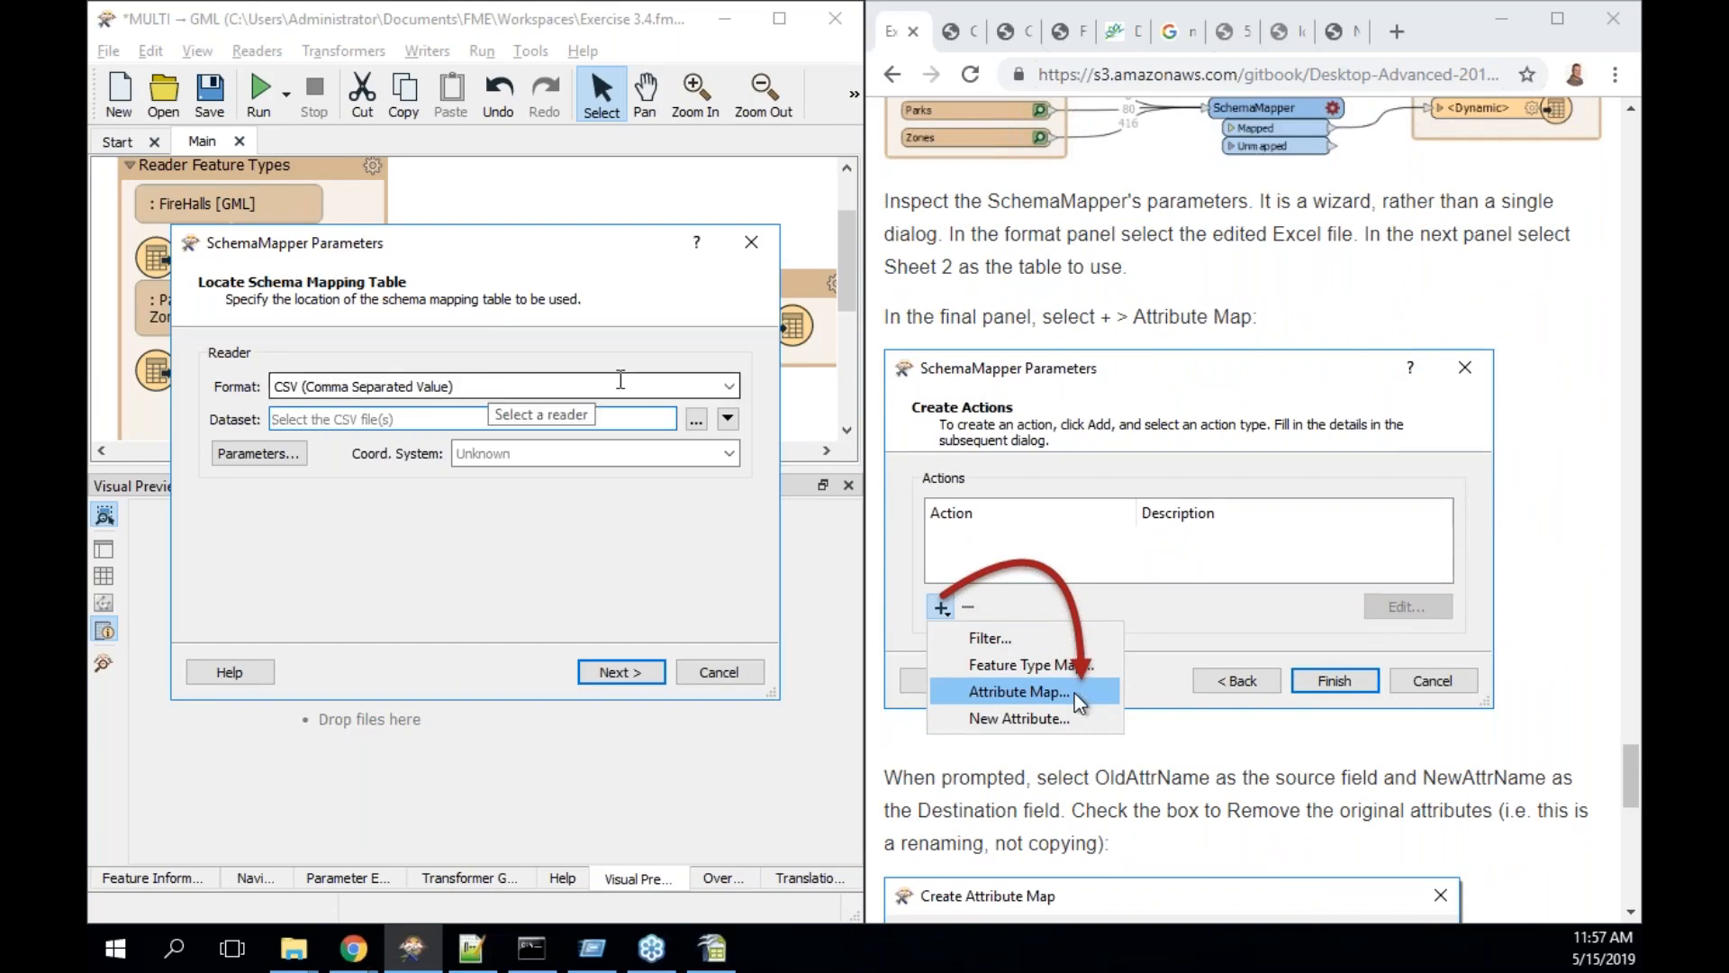
left_click(673, 387)
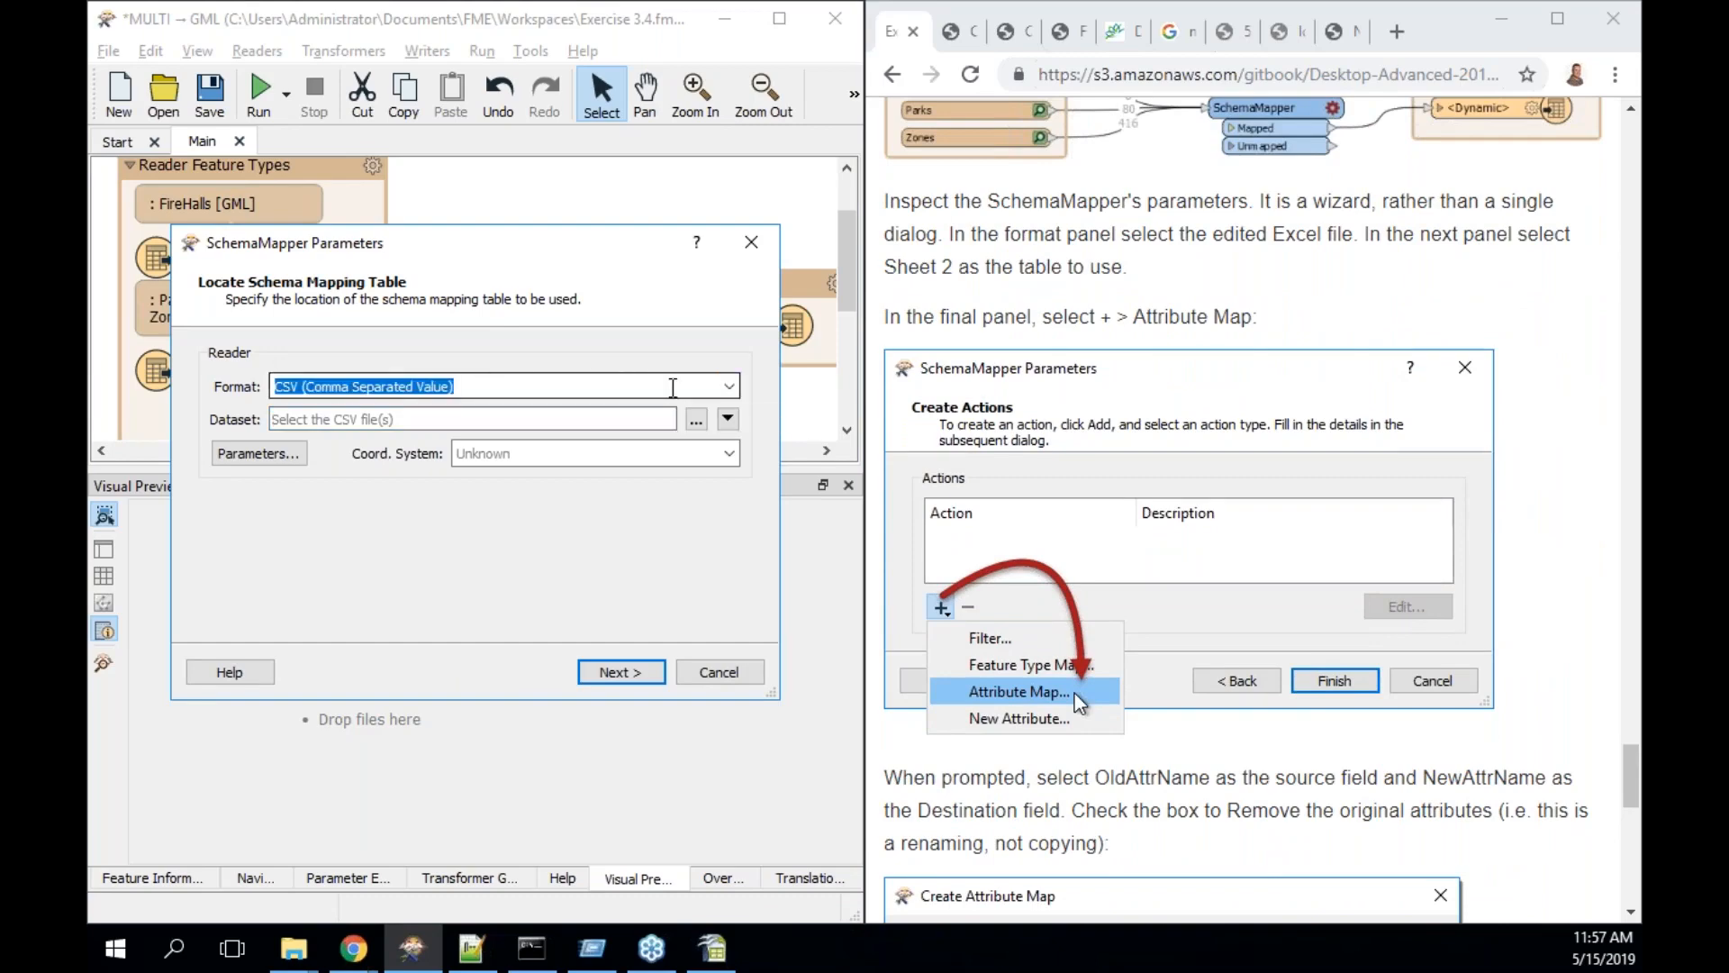
type("excel")
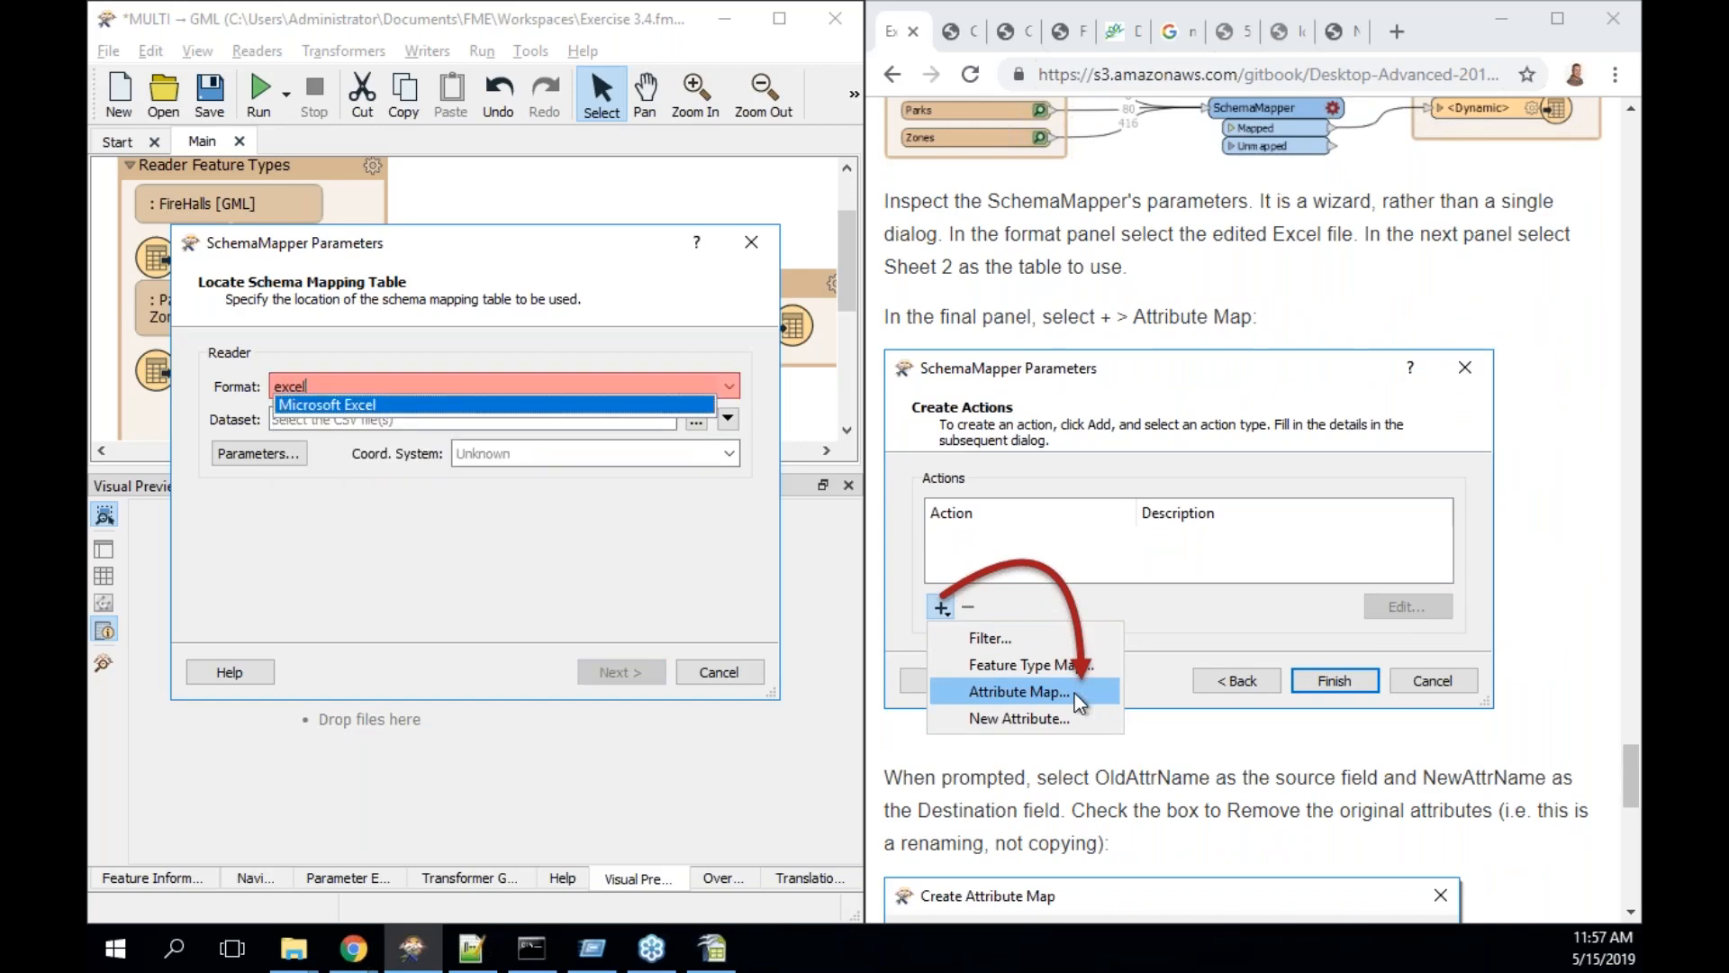
key("Return")
- Pick CommunityMapSchema from FMEData2019\Resources\DesktopAdvanced as the dataset
left_click(698, 422)
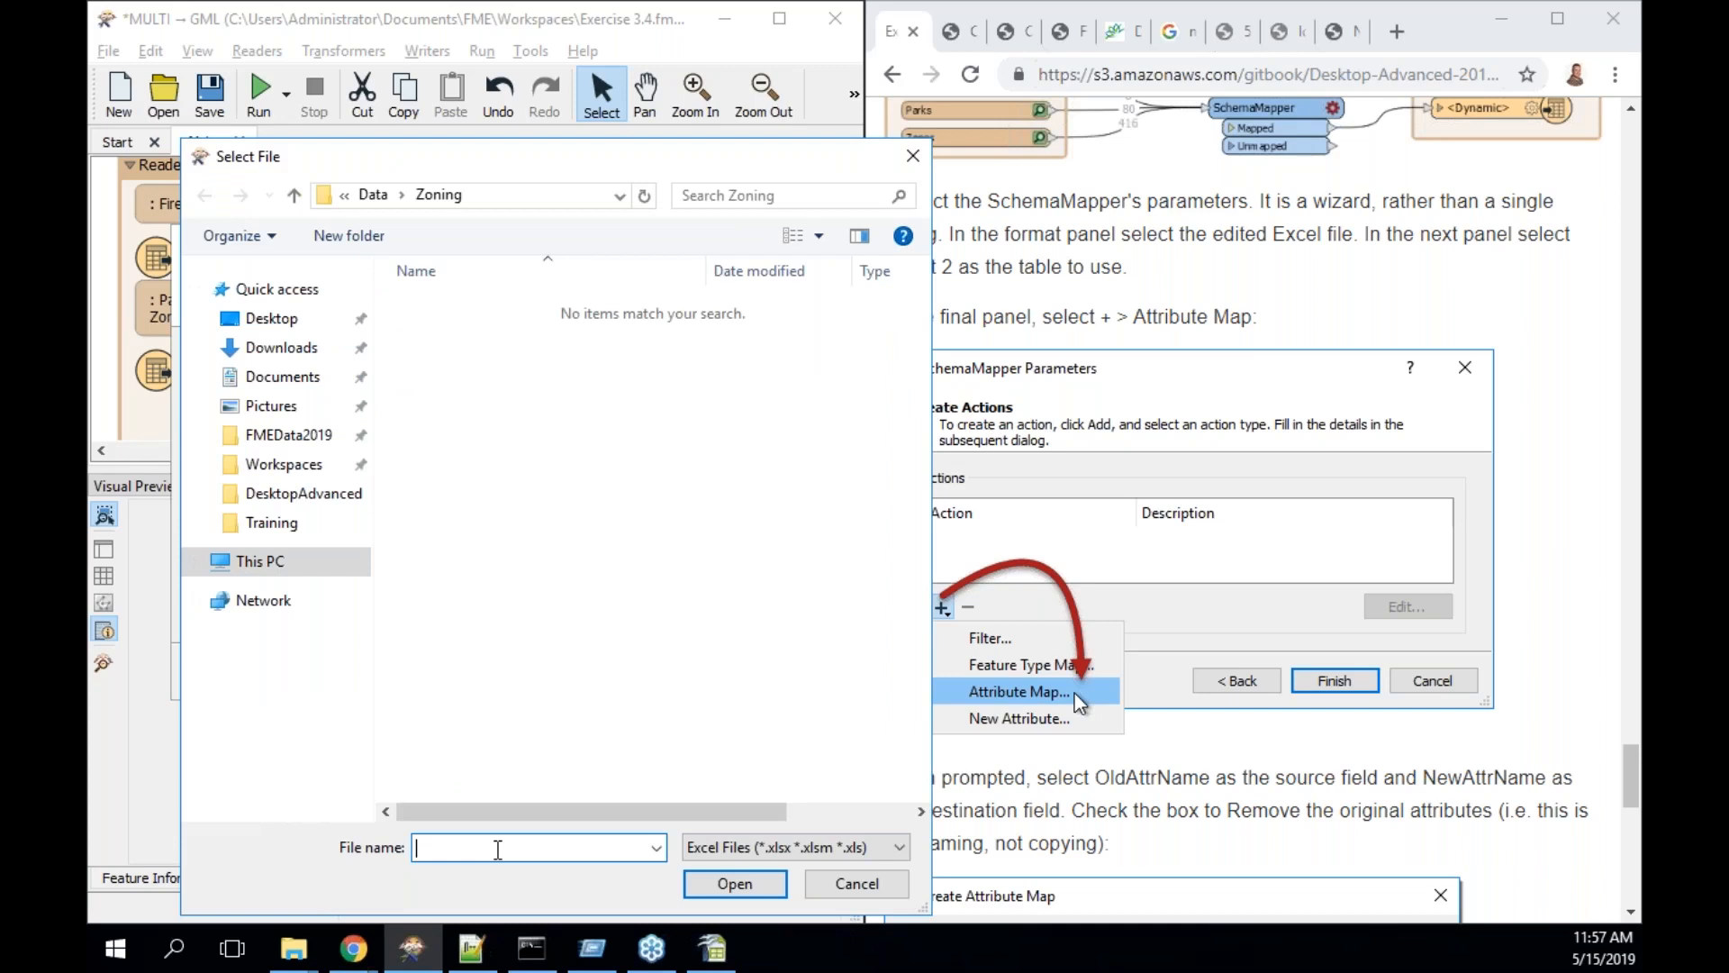
type("\\FME")
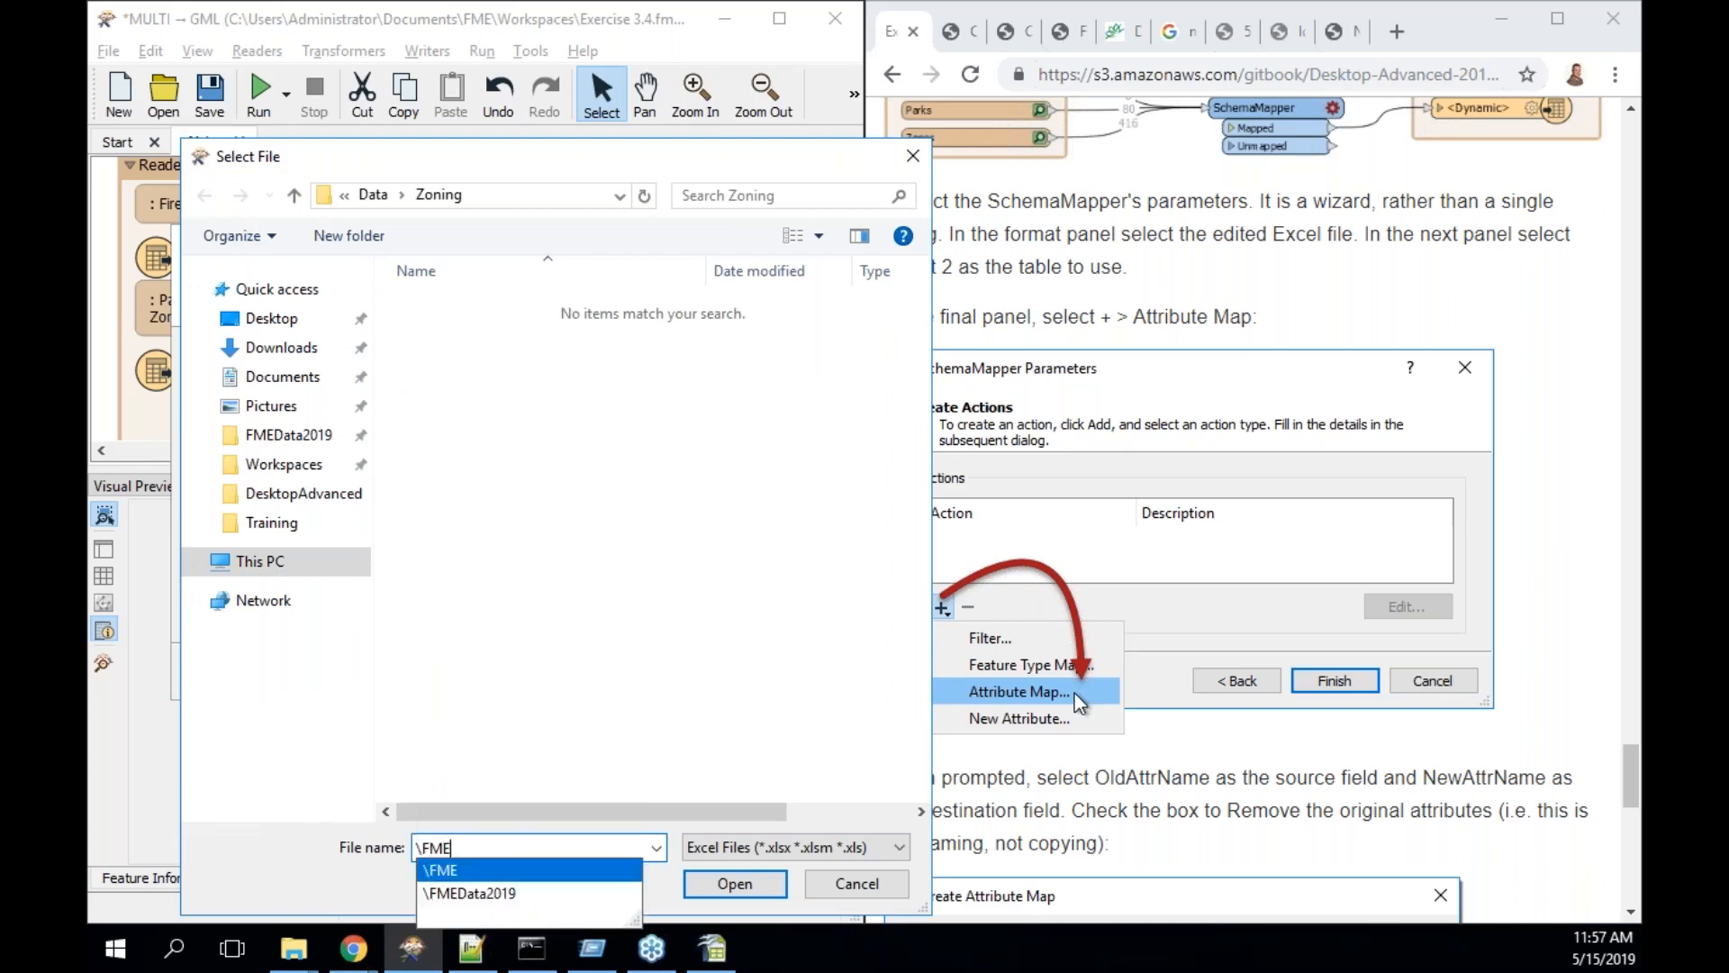
key("Down")
type("\\")
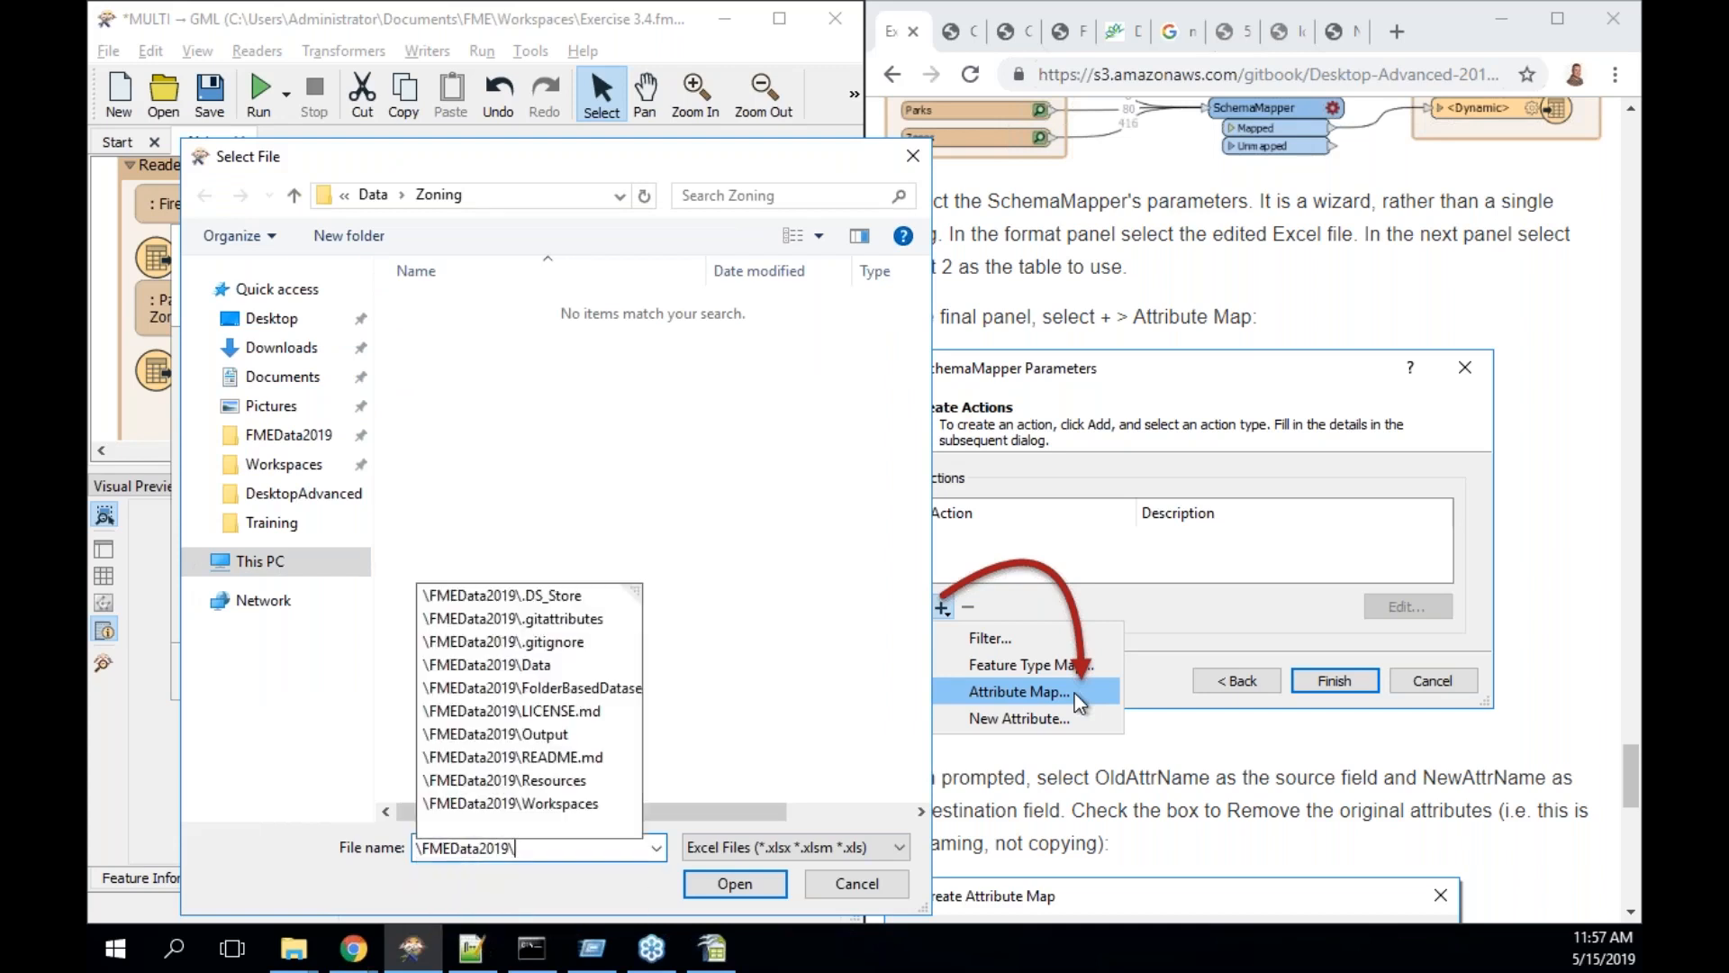
key("Down")
key("Down")
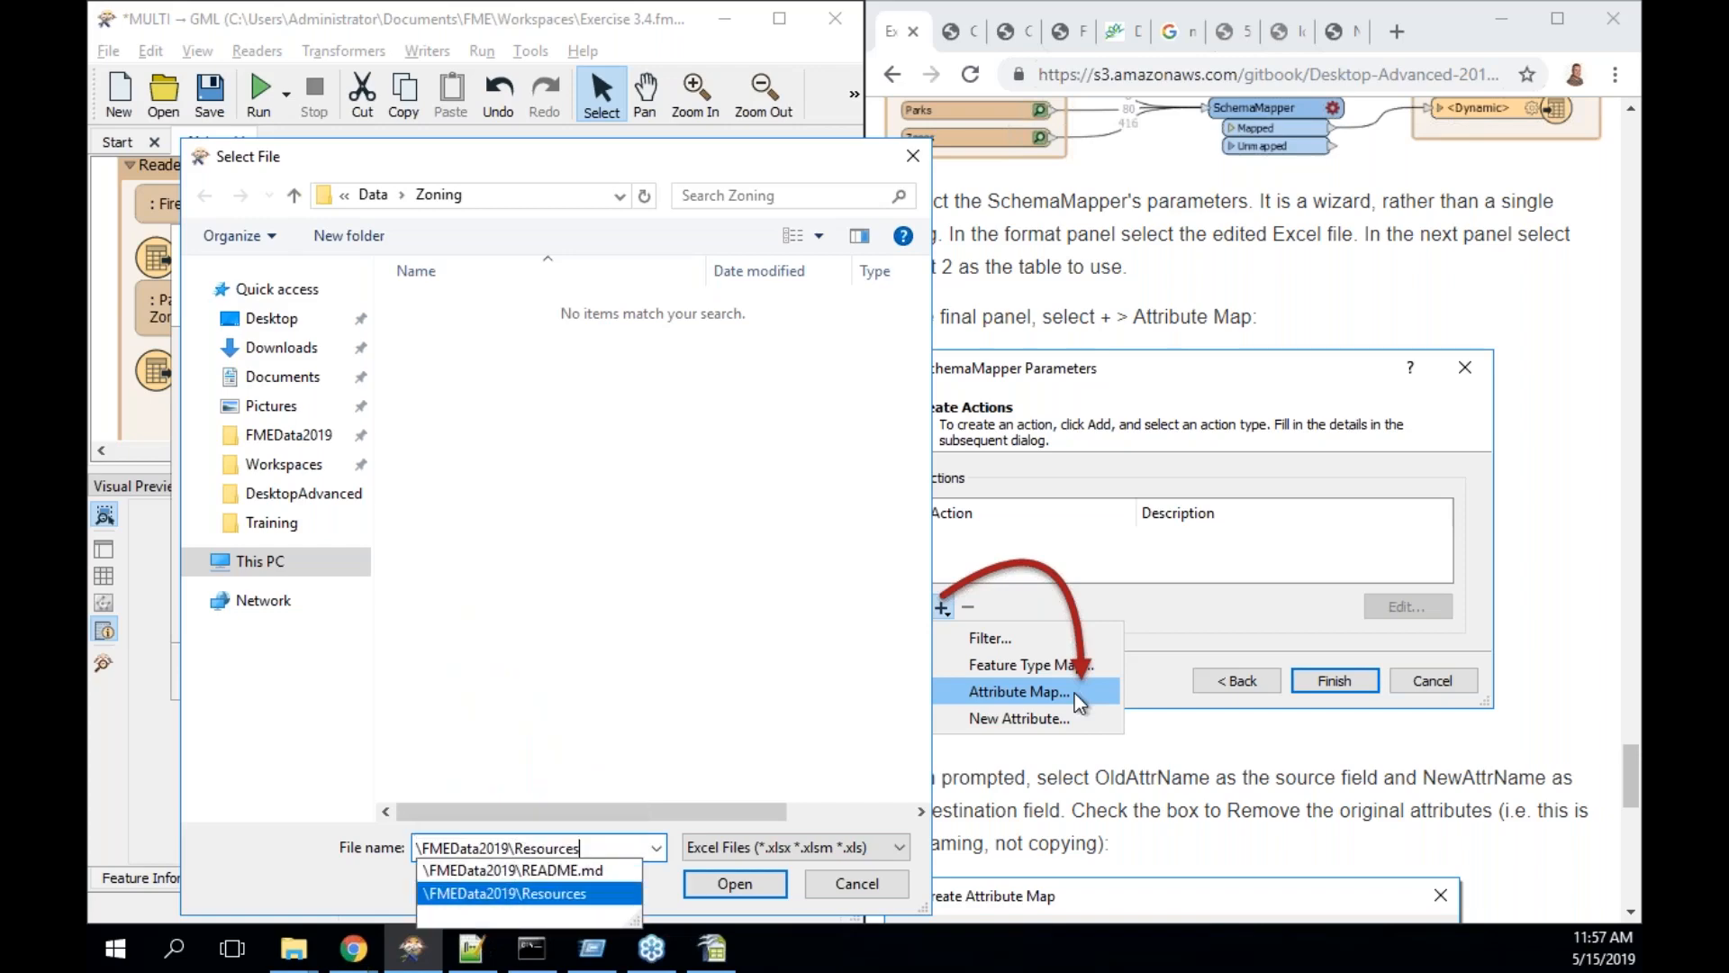
type("\\")
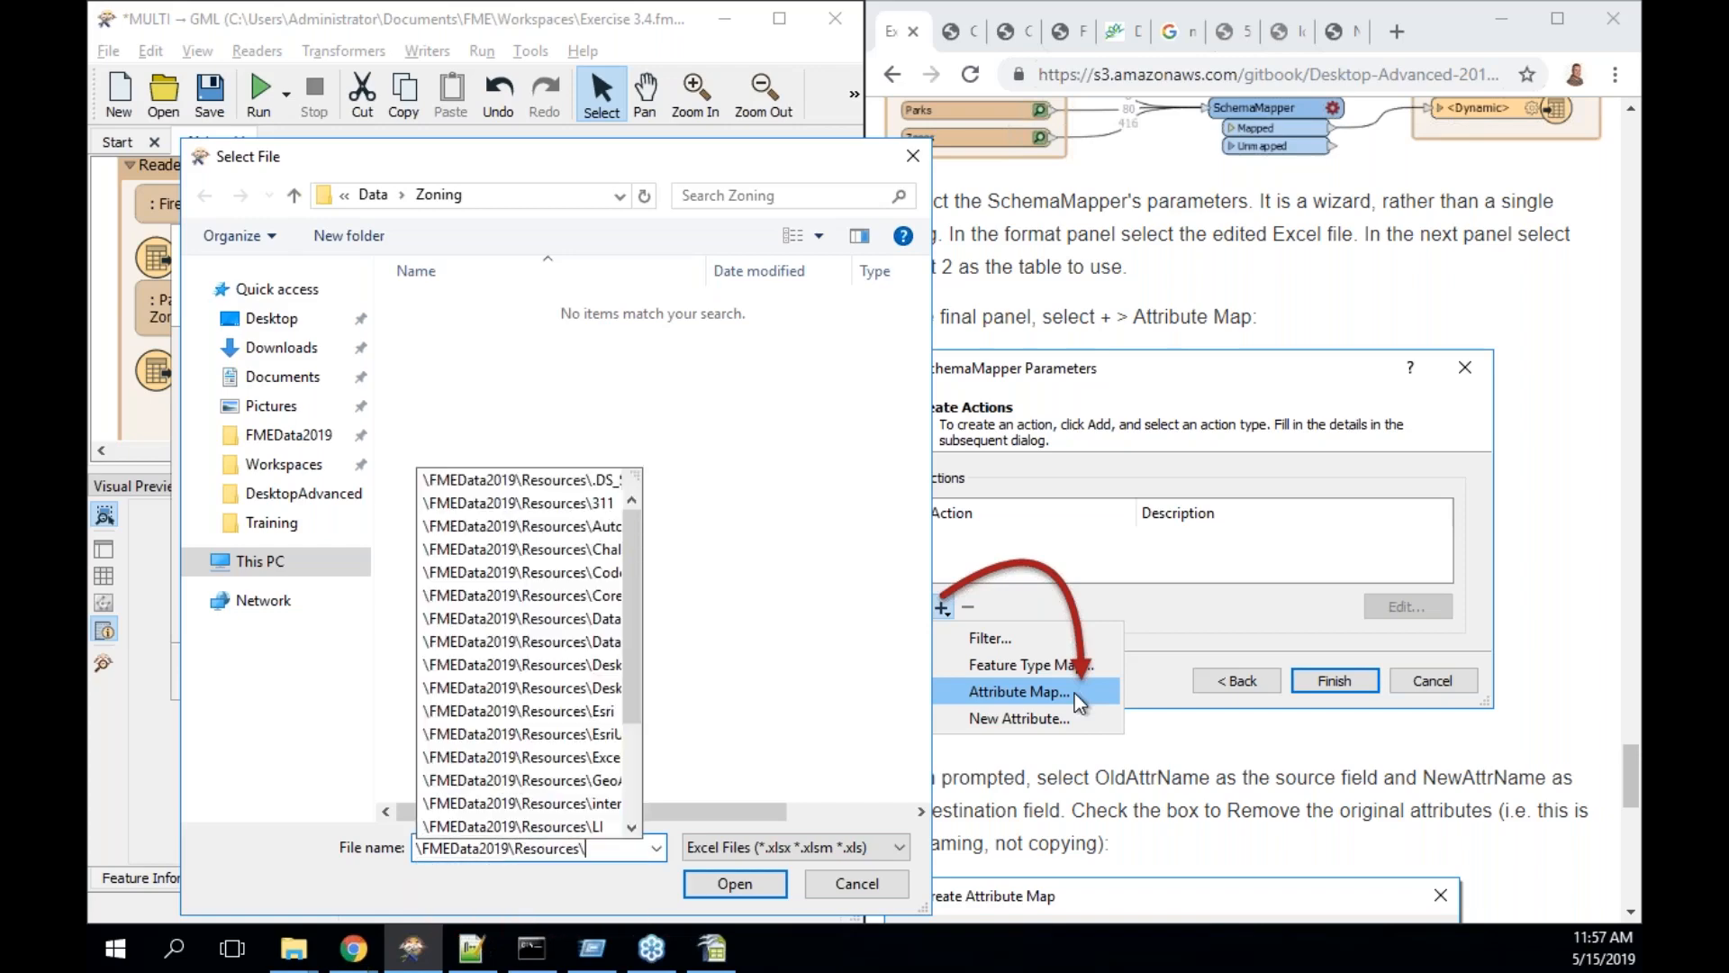
type("desk")
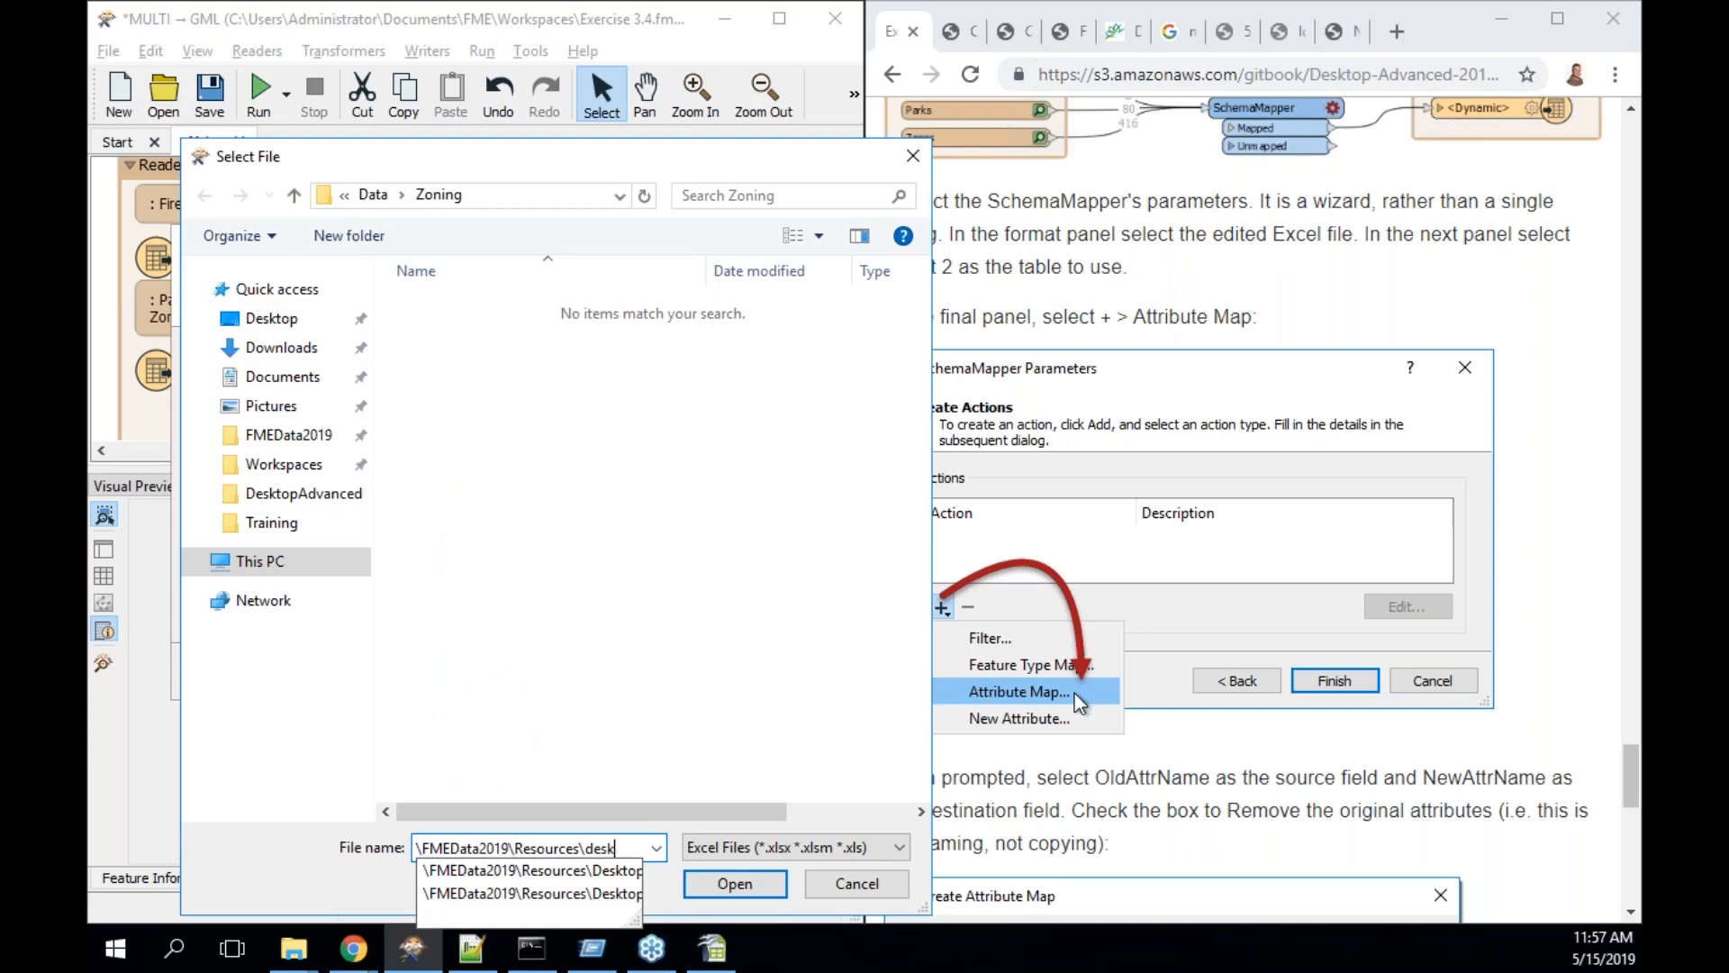
key("Down")
key("Return")
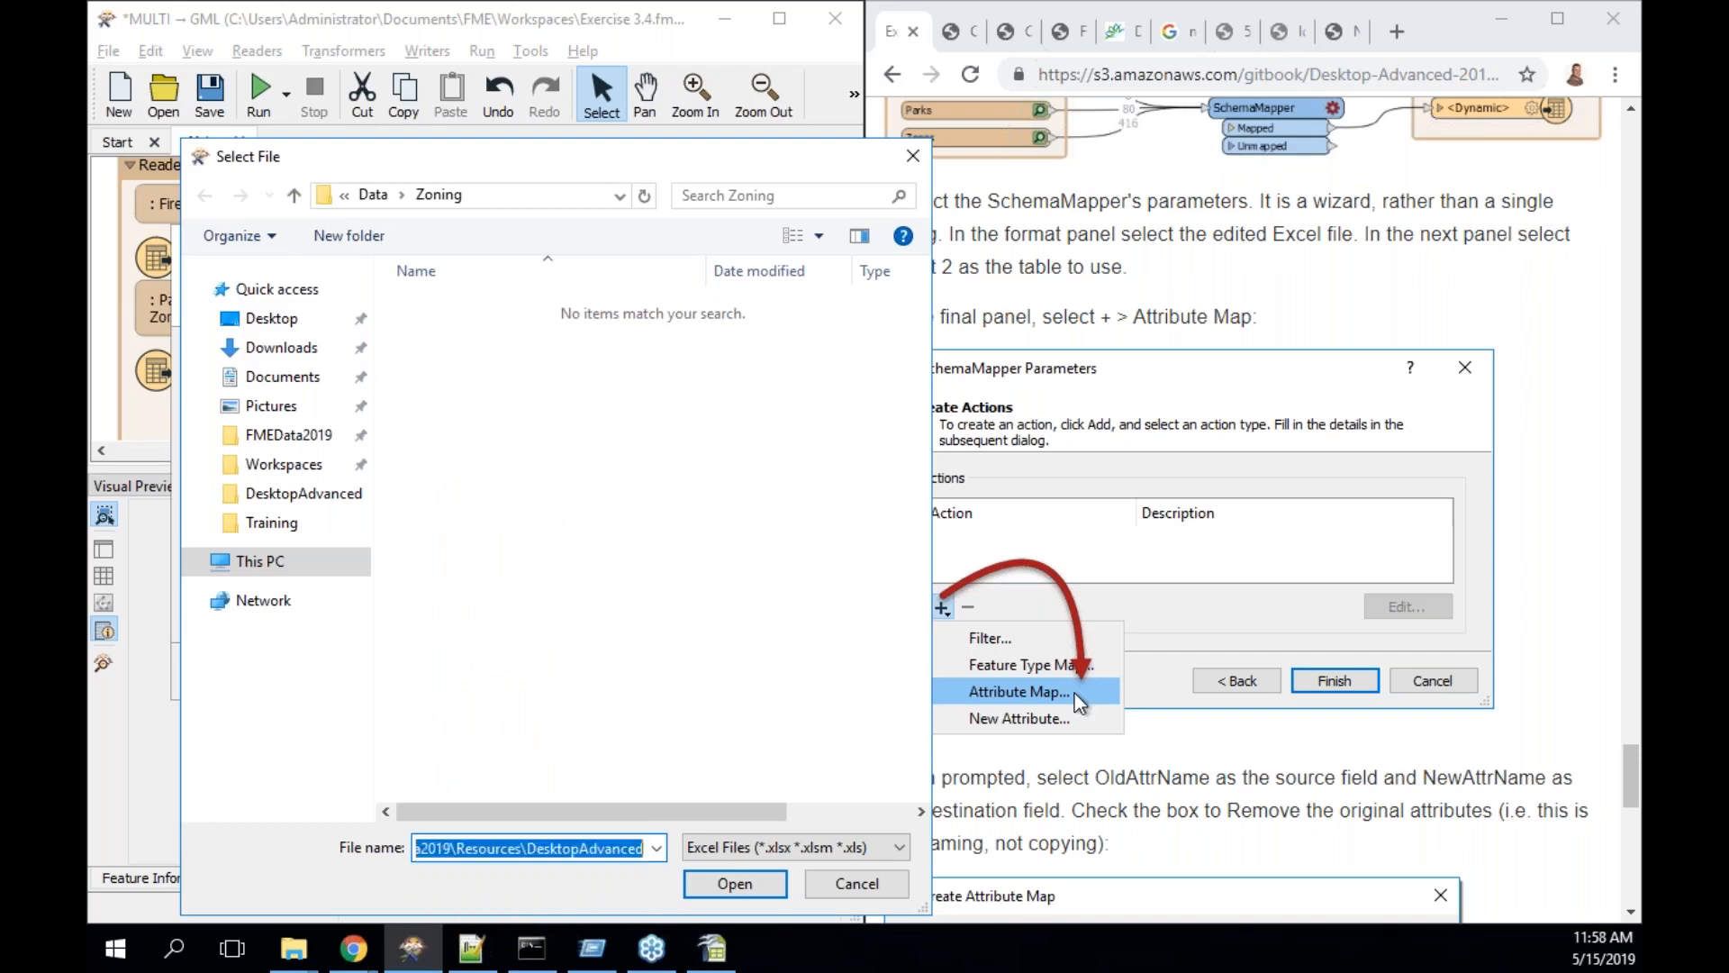
left_click(552, 331)
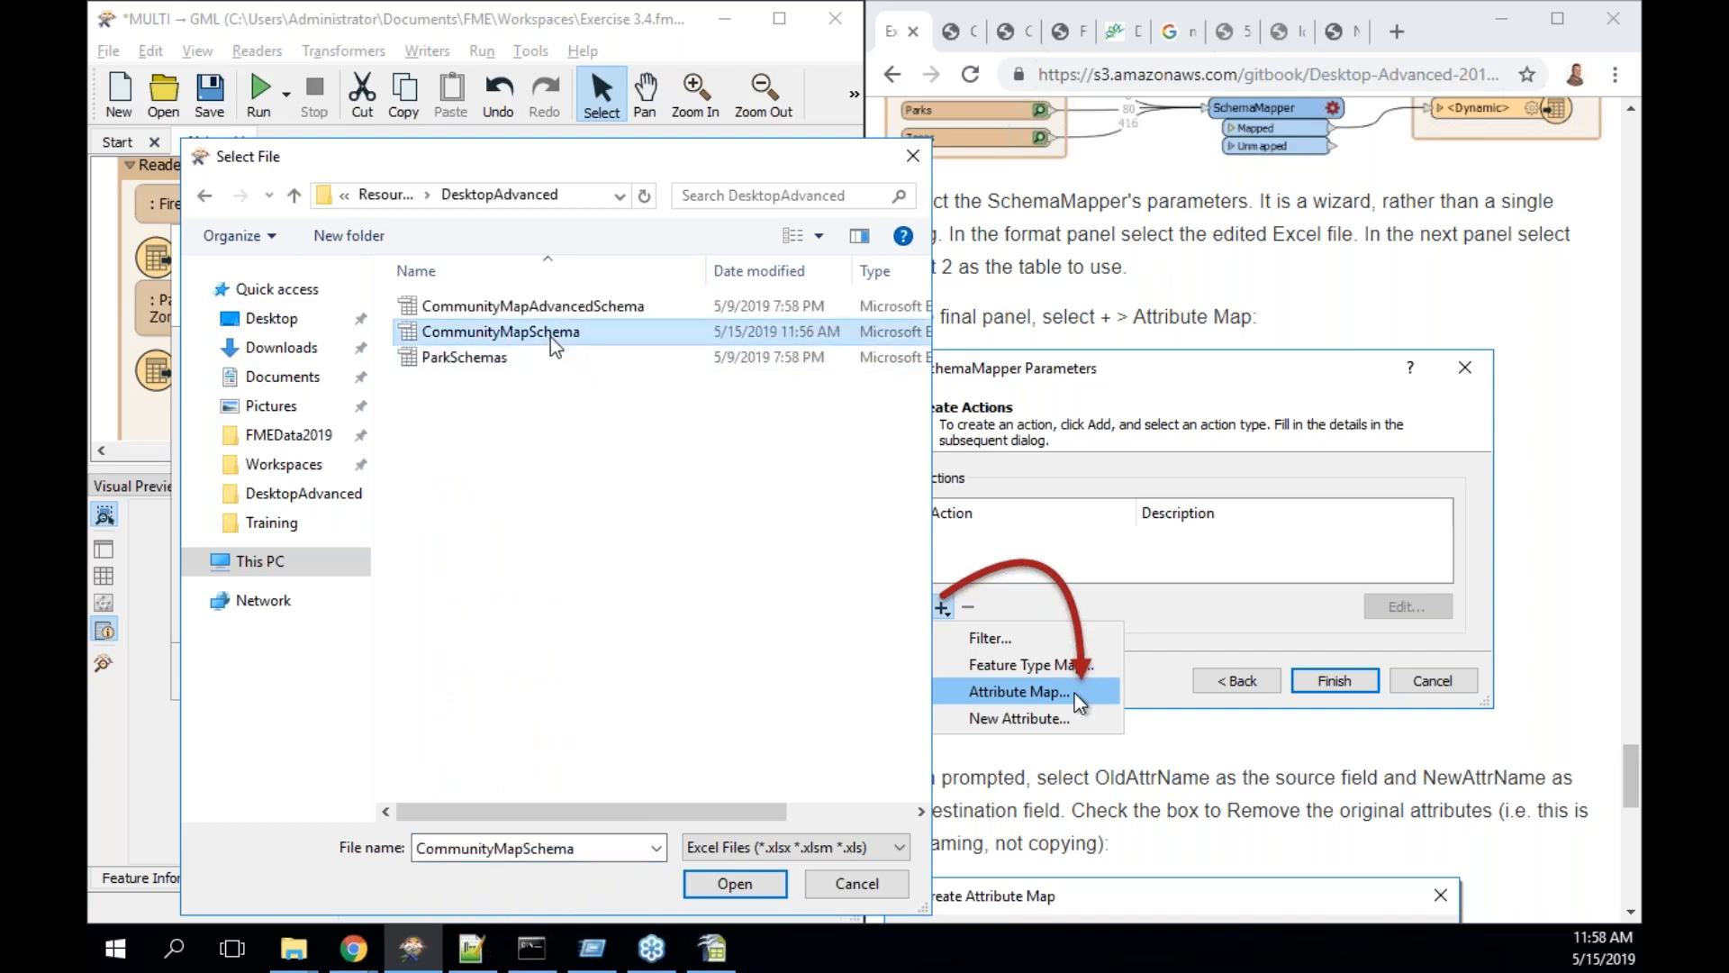
left_click(735, 884)
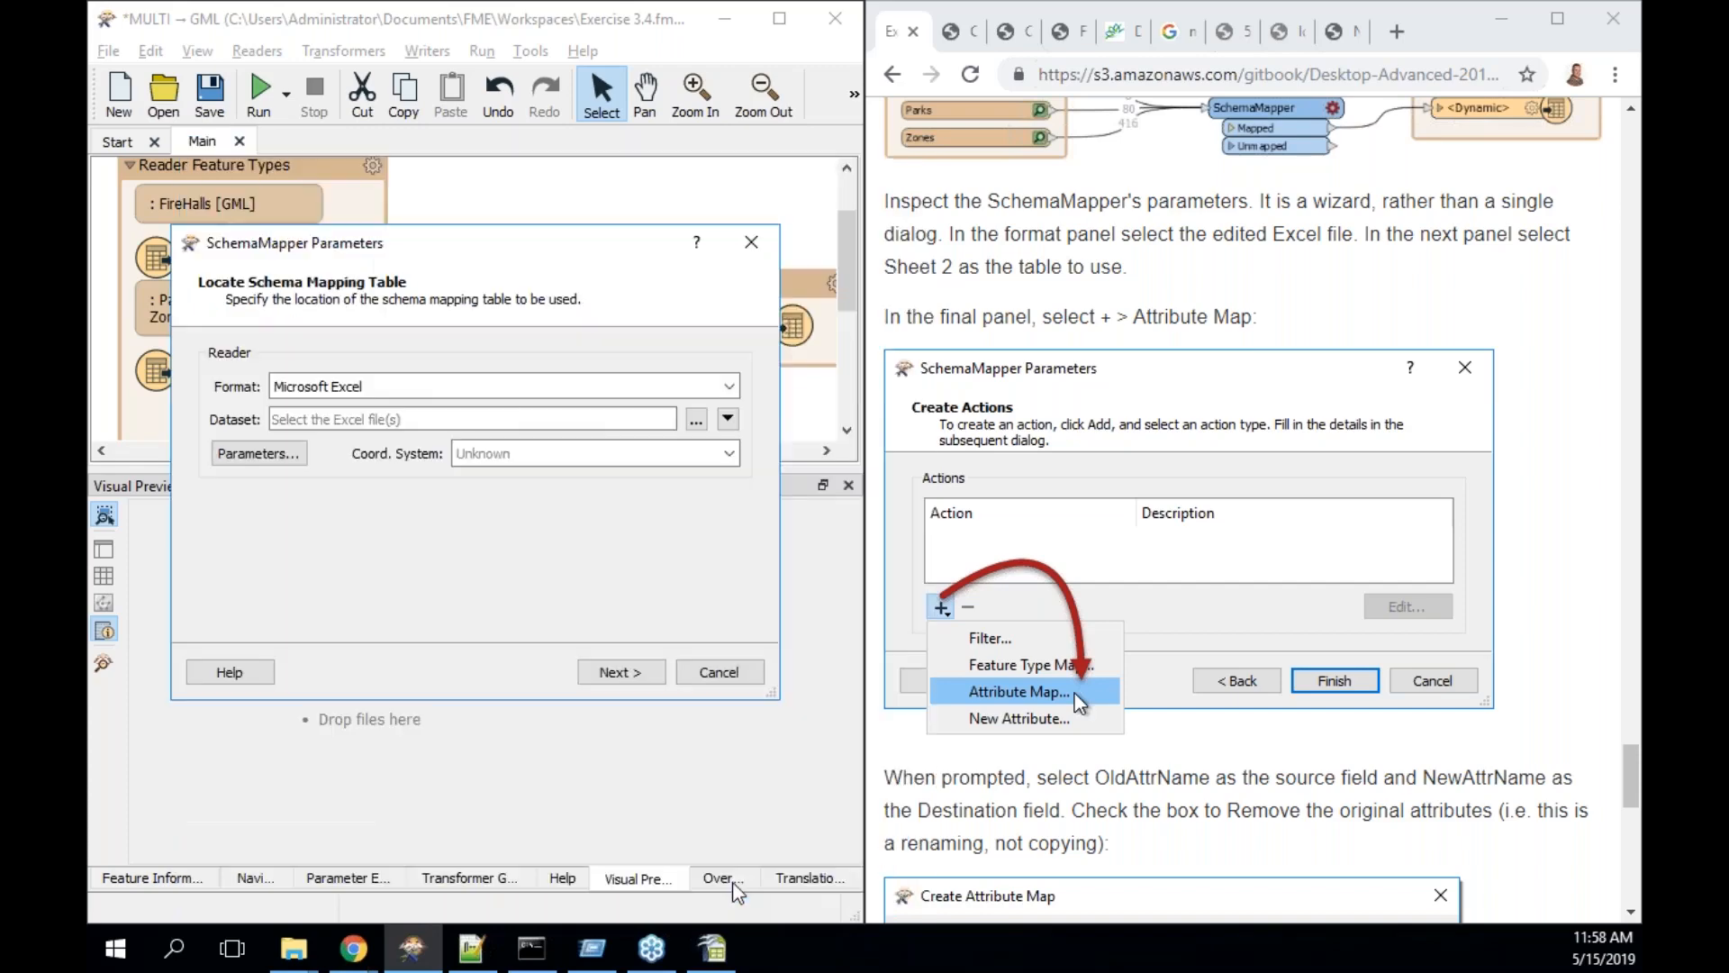
- Restrict the Excel reader to Sheet2 only, previewing its old and new attribute names
left_click(258, 453)
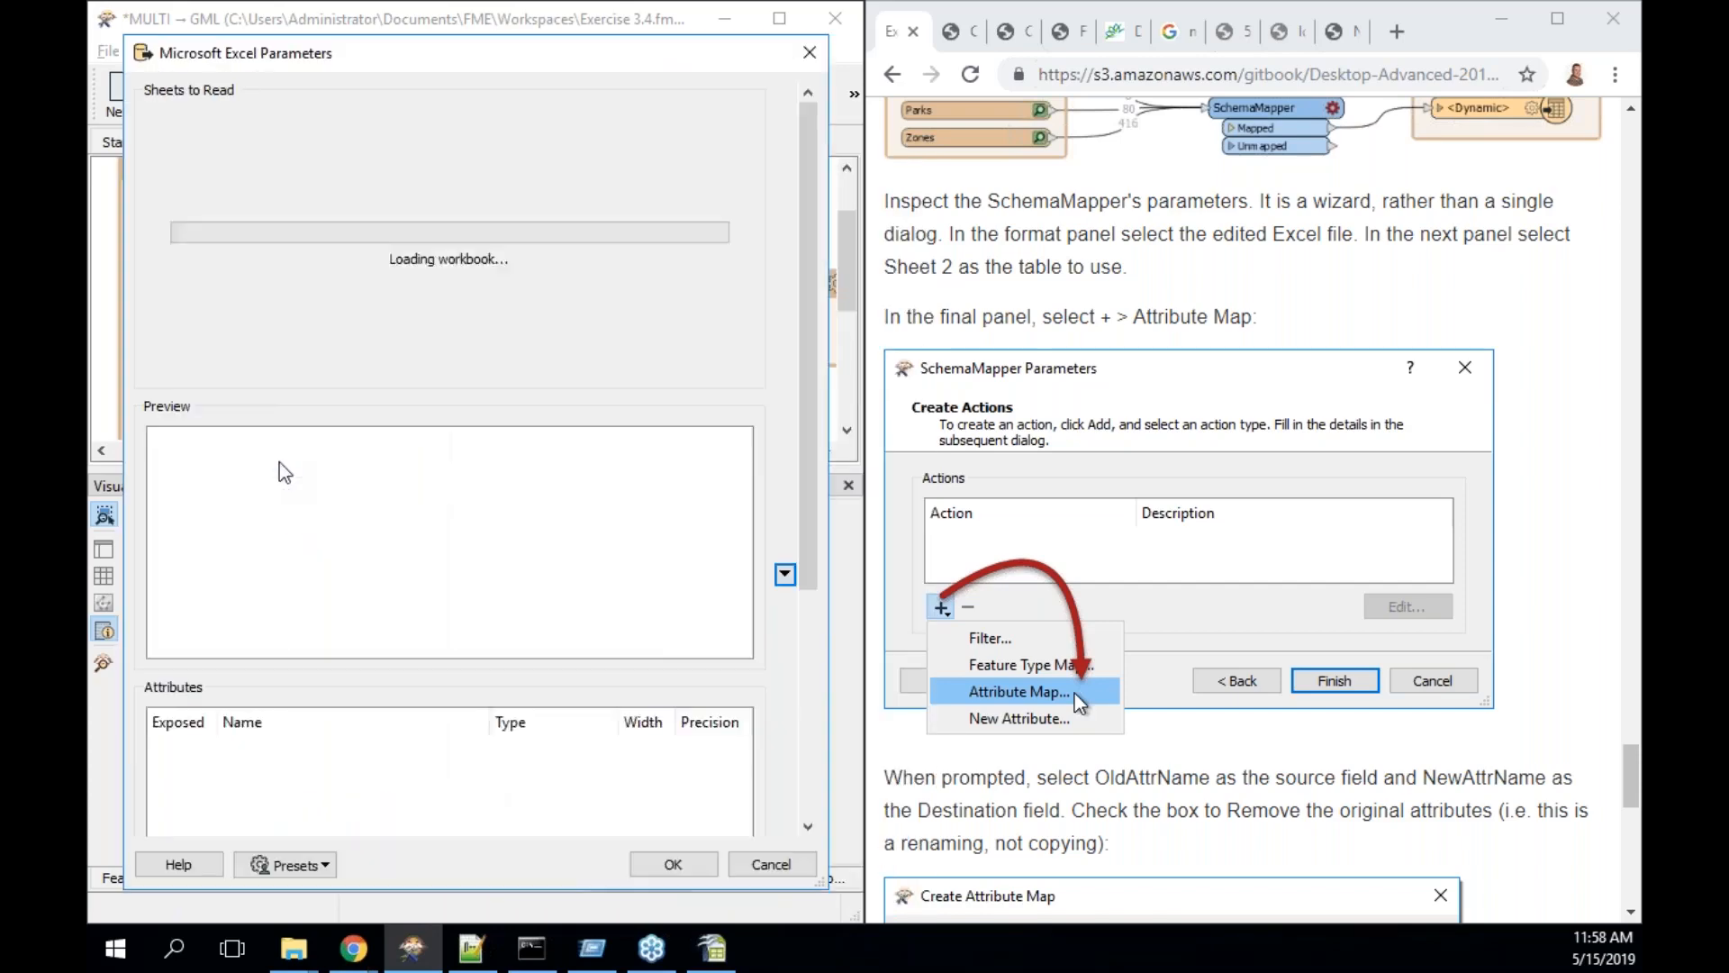
left_click(158, 151)
left_click(159, 174)
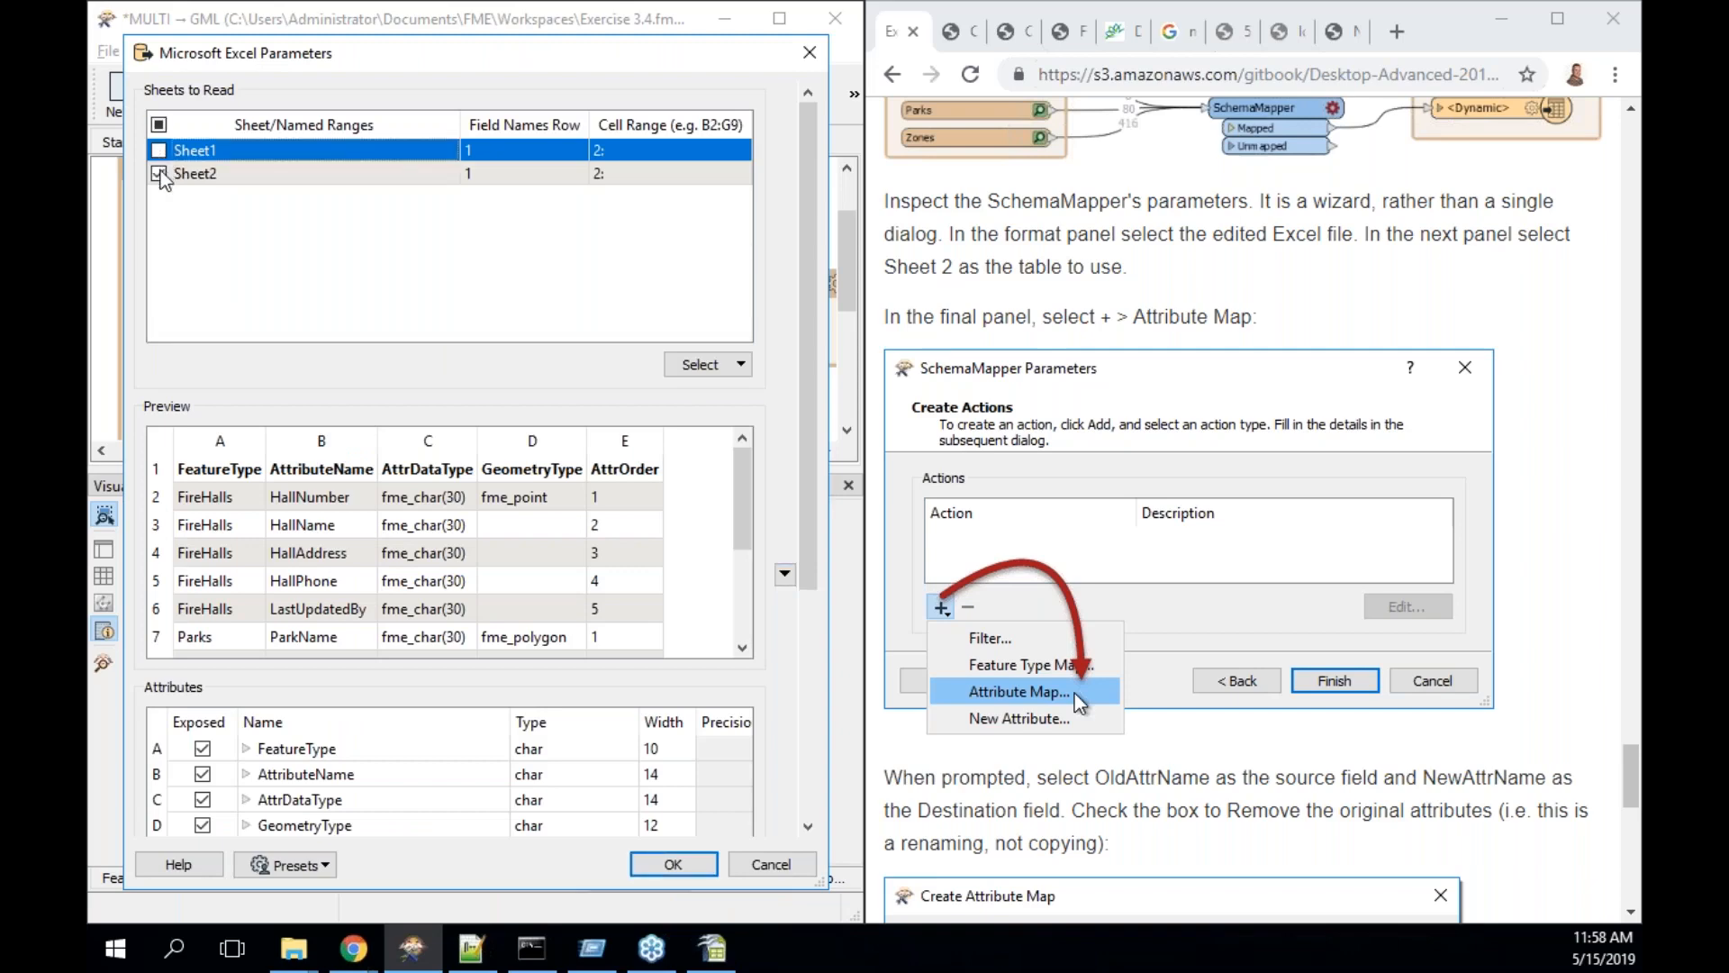
left_click(277, 176)
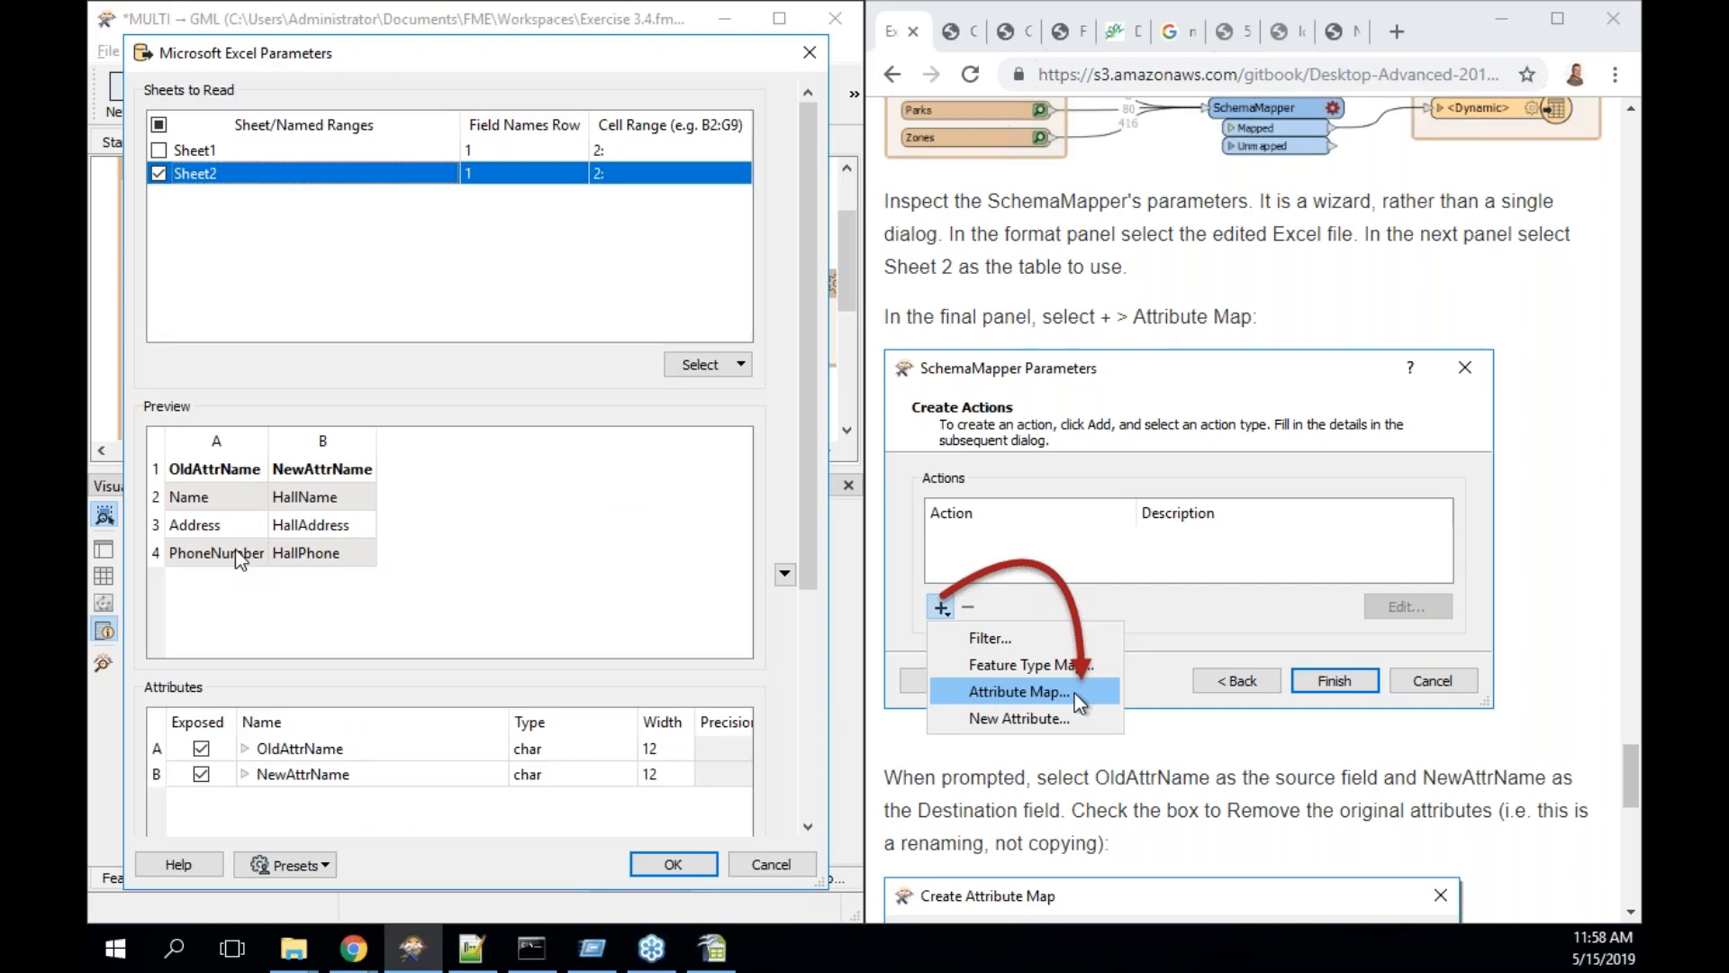
left_click(682, 872)
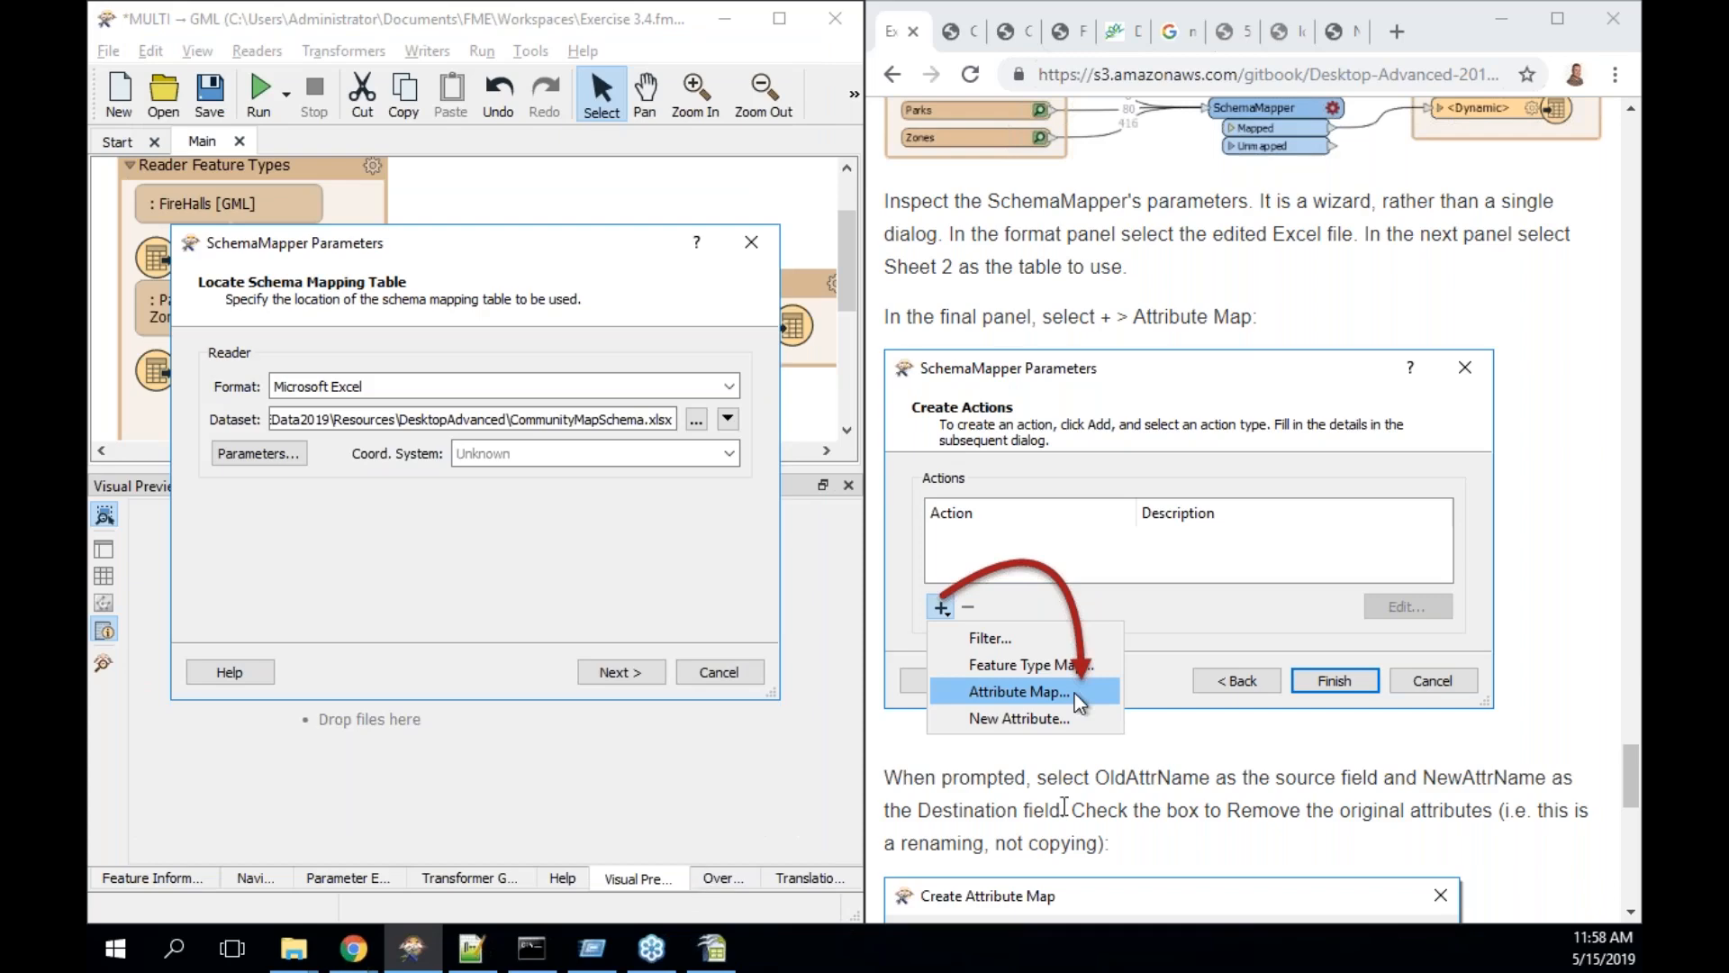
- Advance to the Create Actions panel and bring up the action types to add
scroll(1065, 806, "down", 3)
scroll(1065, 806, "down", 2)
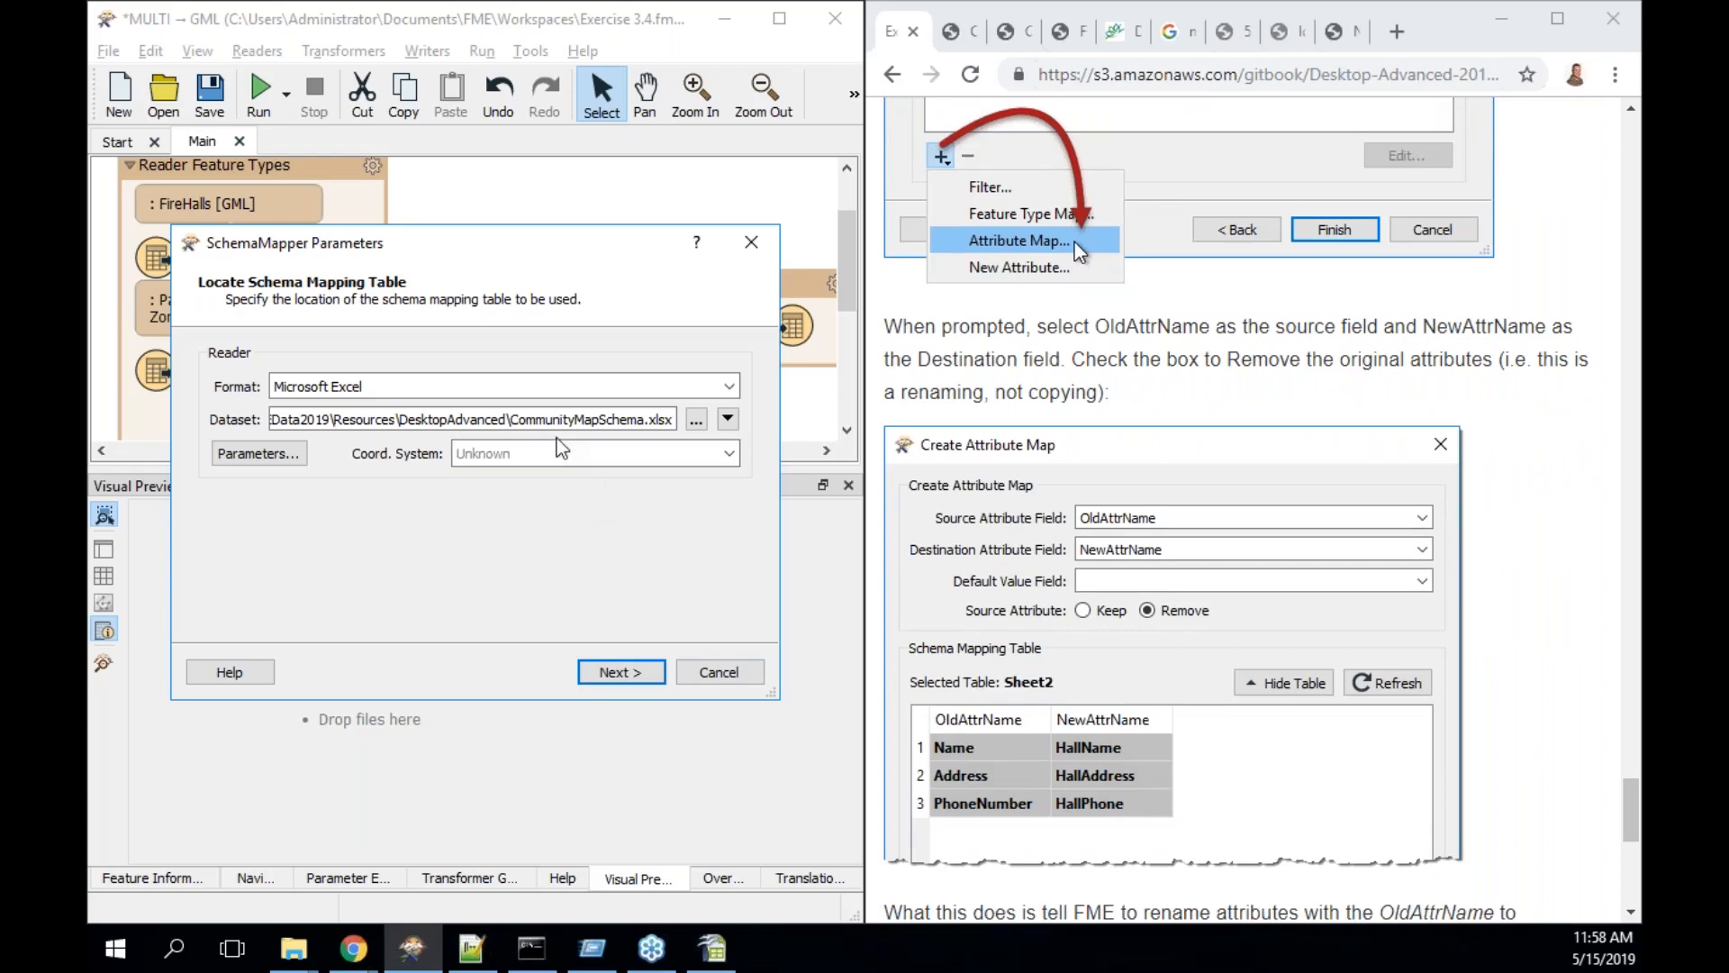
left_click(638, 675)
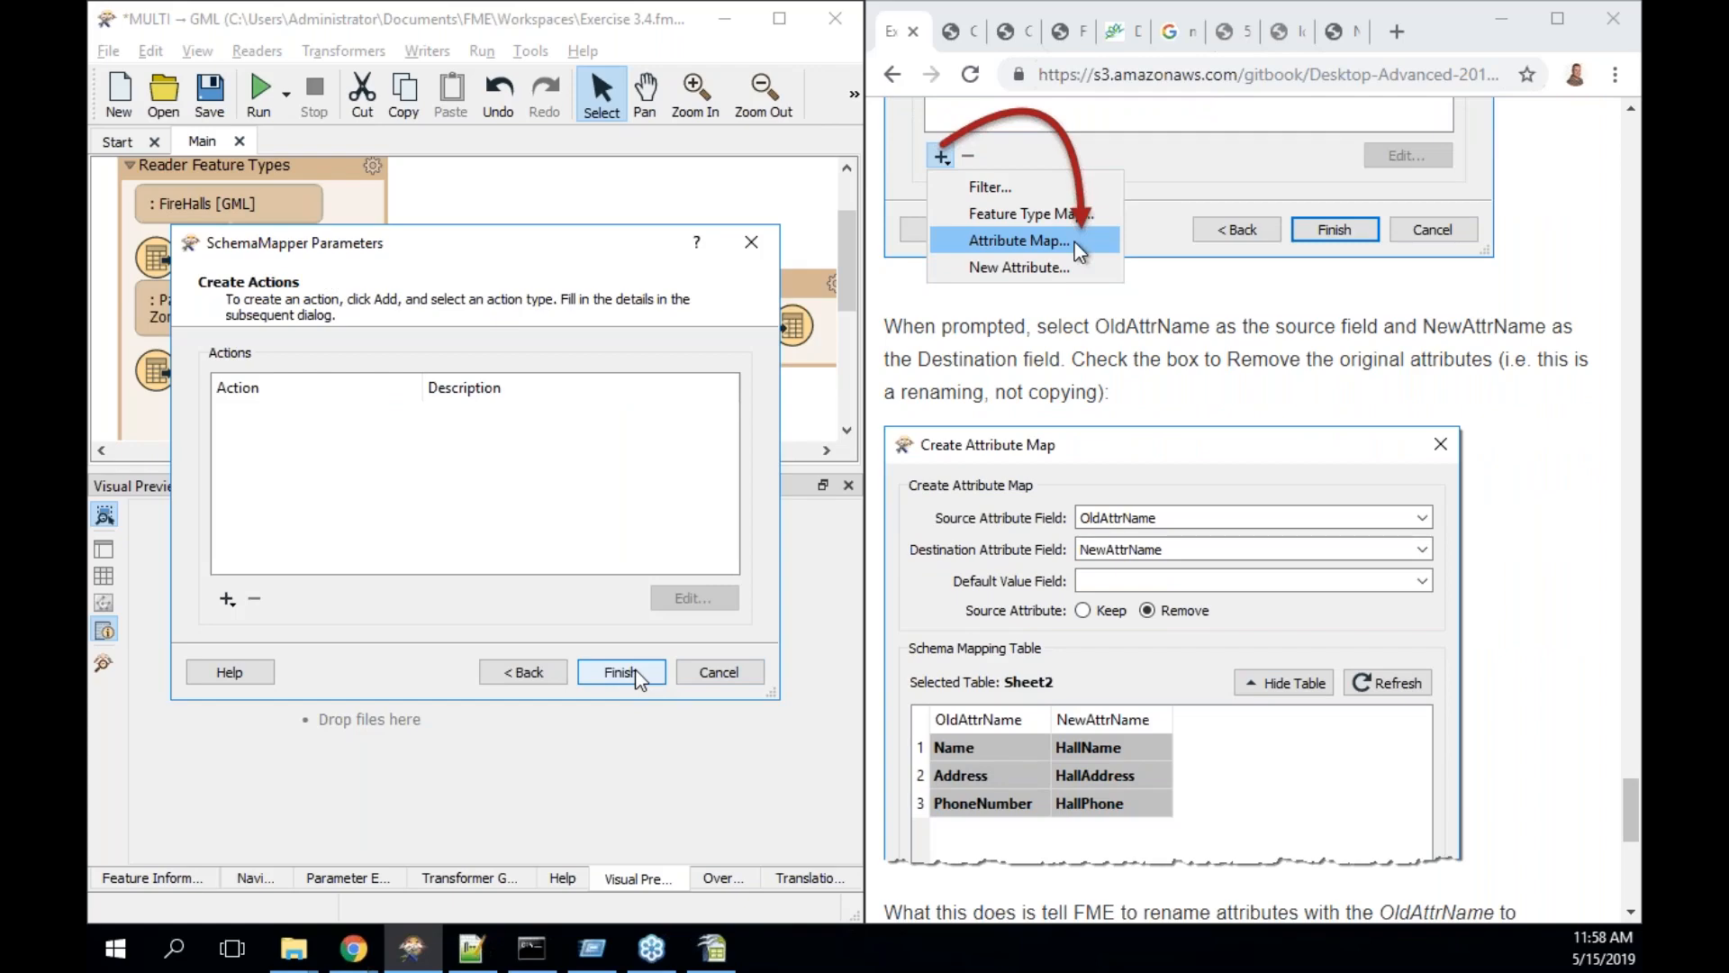
left_click(228, 598)
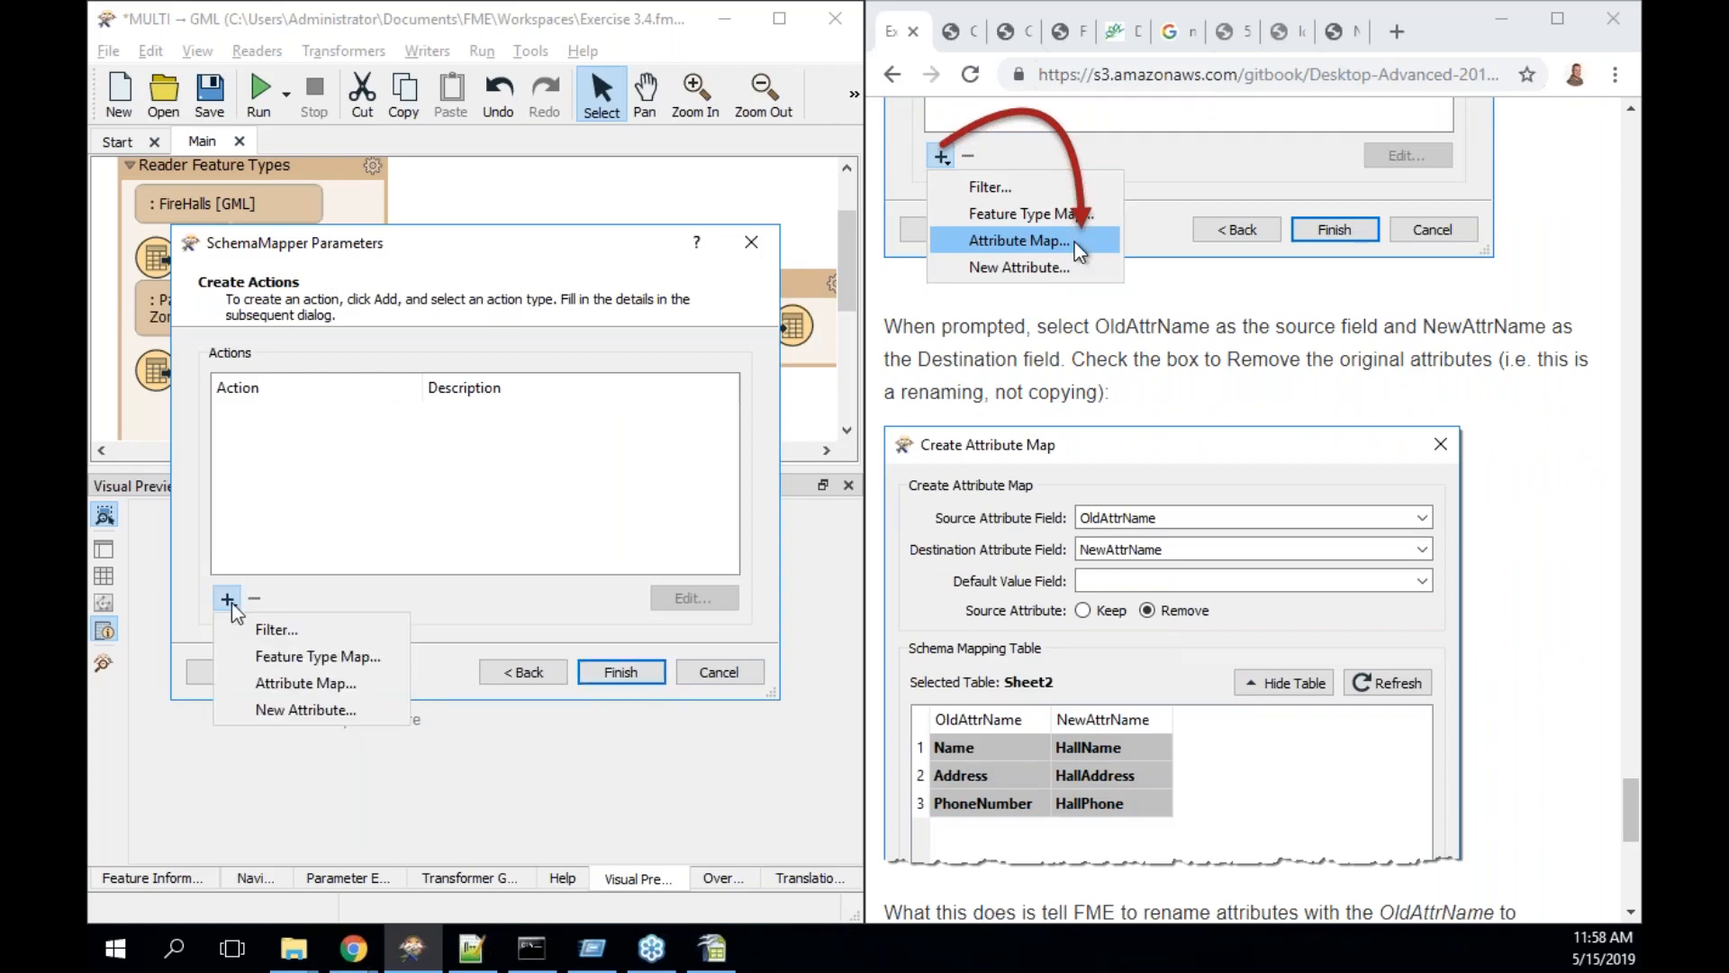
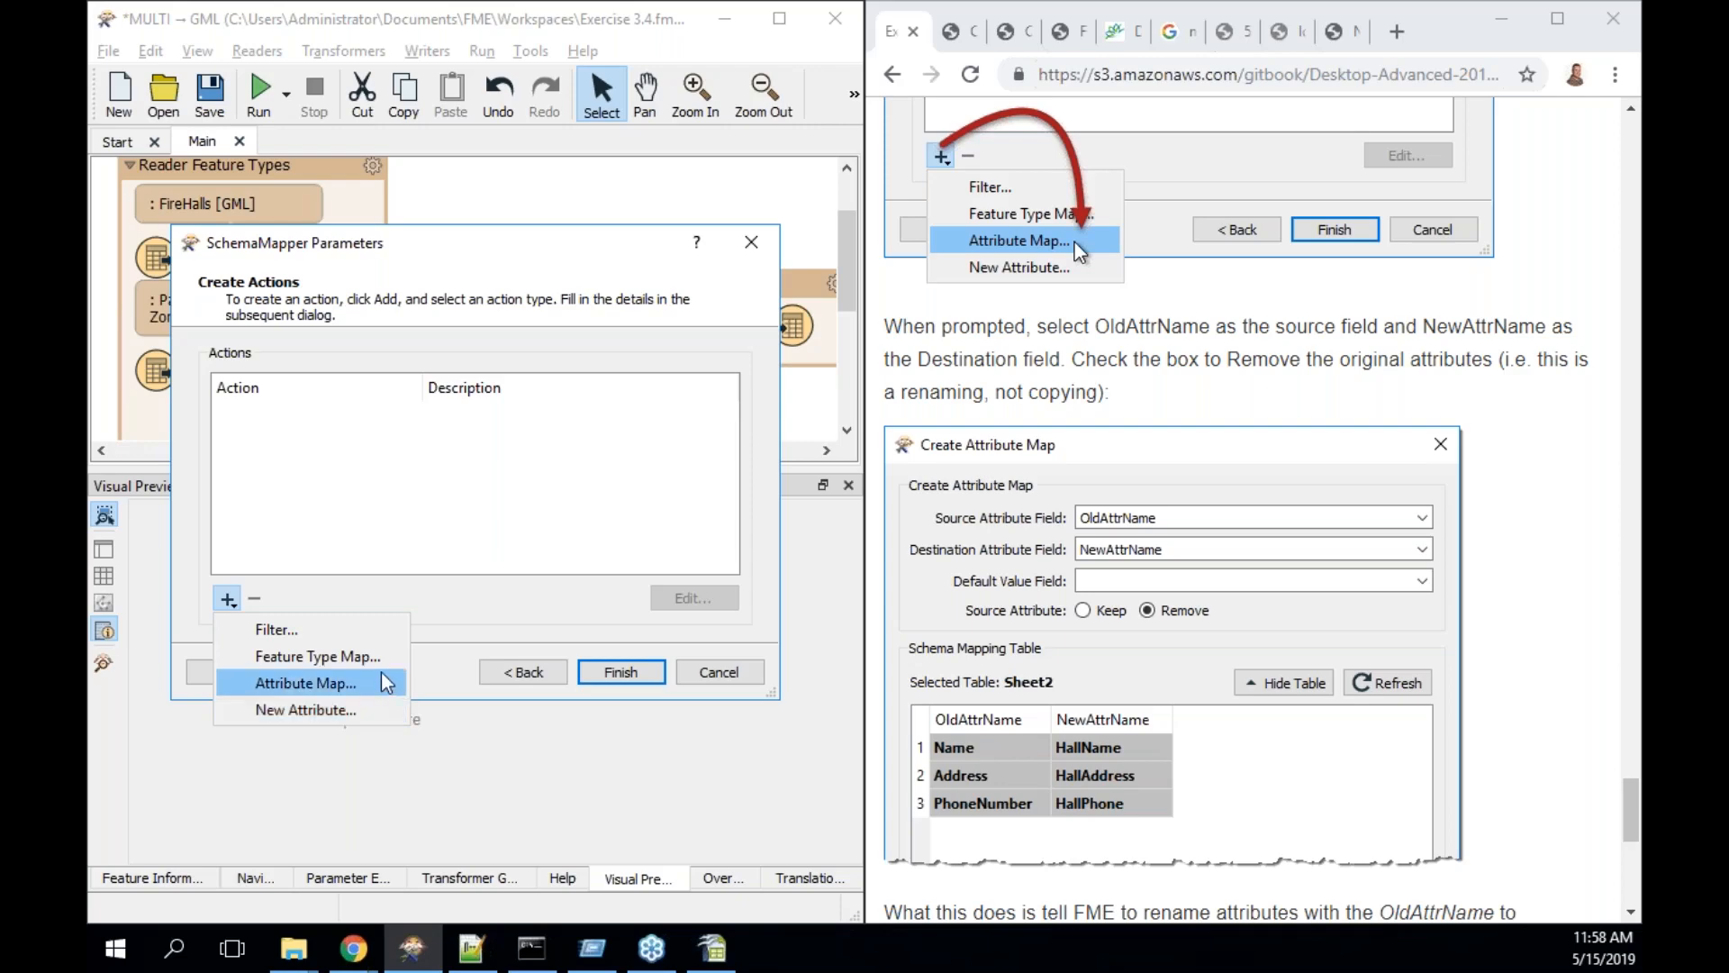
- Add an attribute map from OldAttrName to NewAttrName that removes the source attributes, and finish the SchemaMapper
left_click(384, 682)
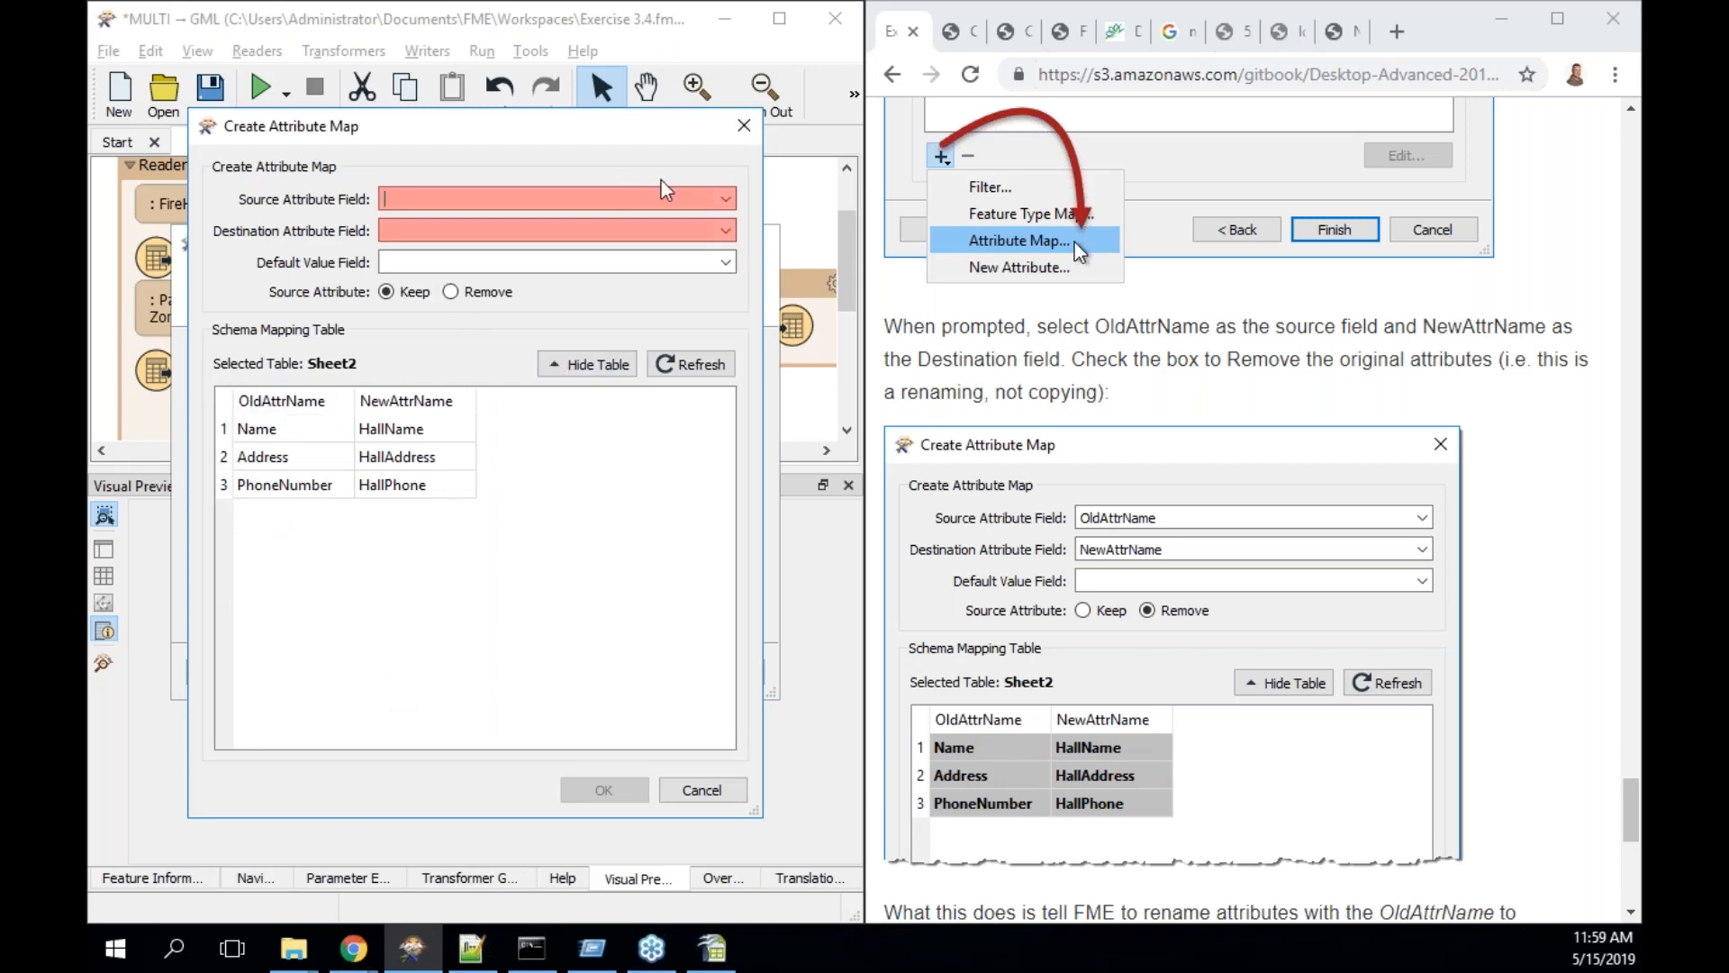
left_click(725, 199)
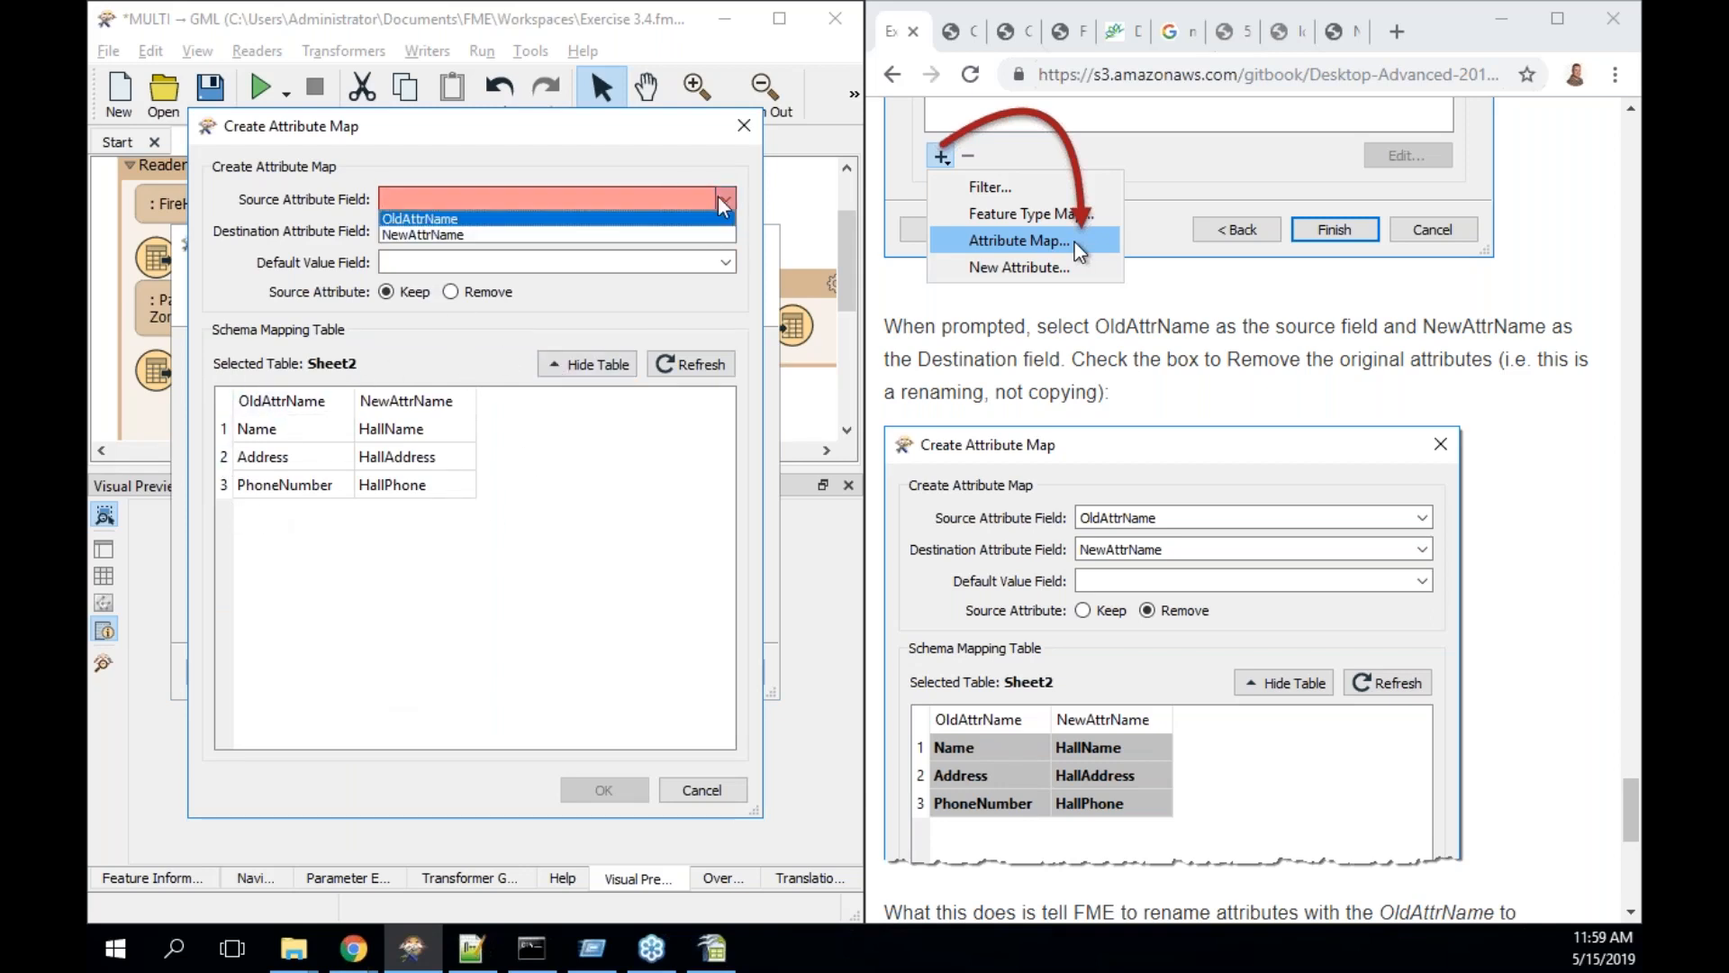
left_click(673, 221)
left_click(725, 230)
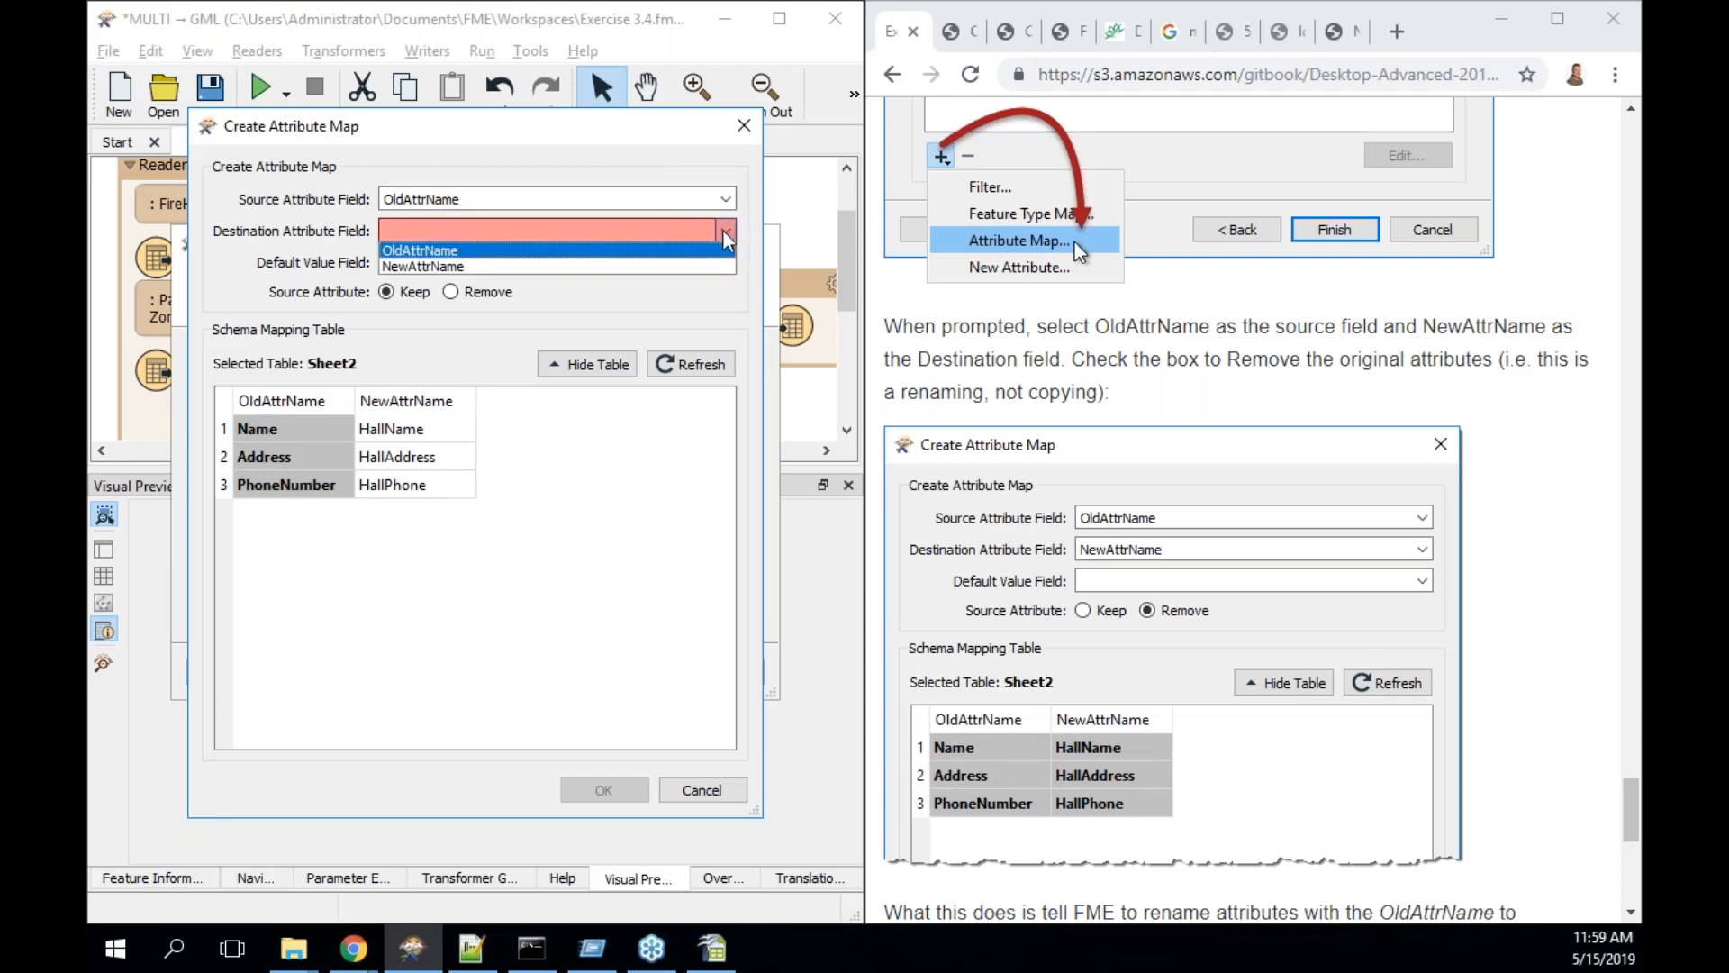
left_click(694, 265)
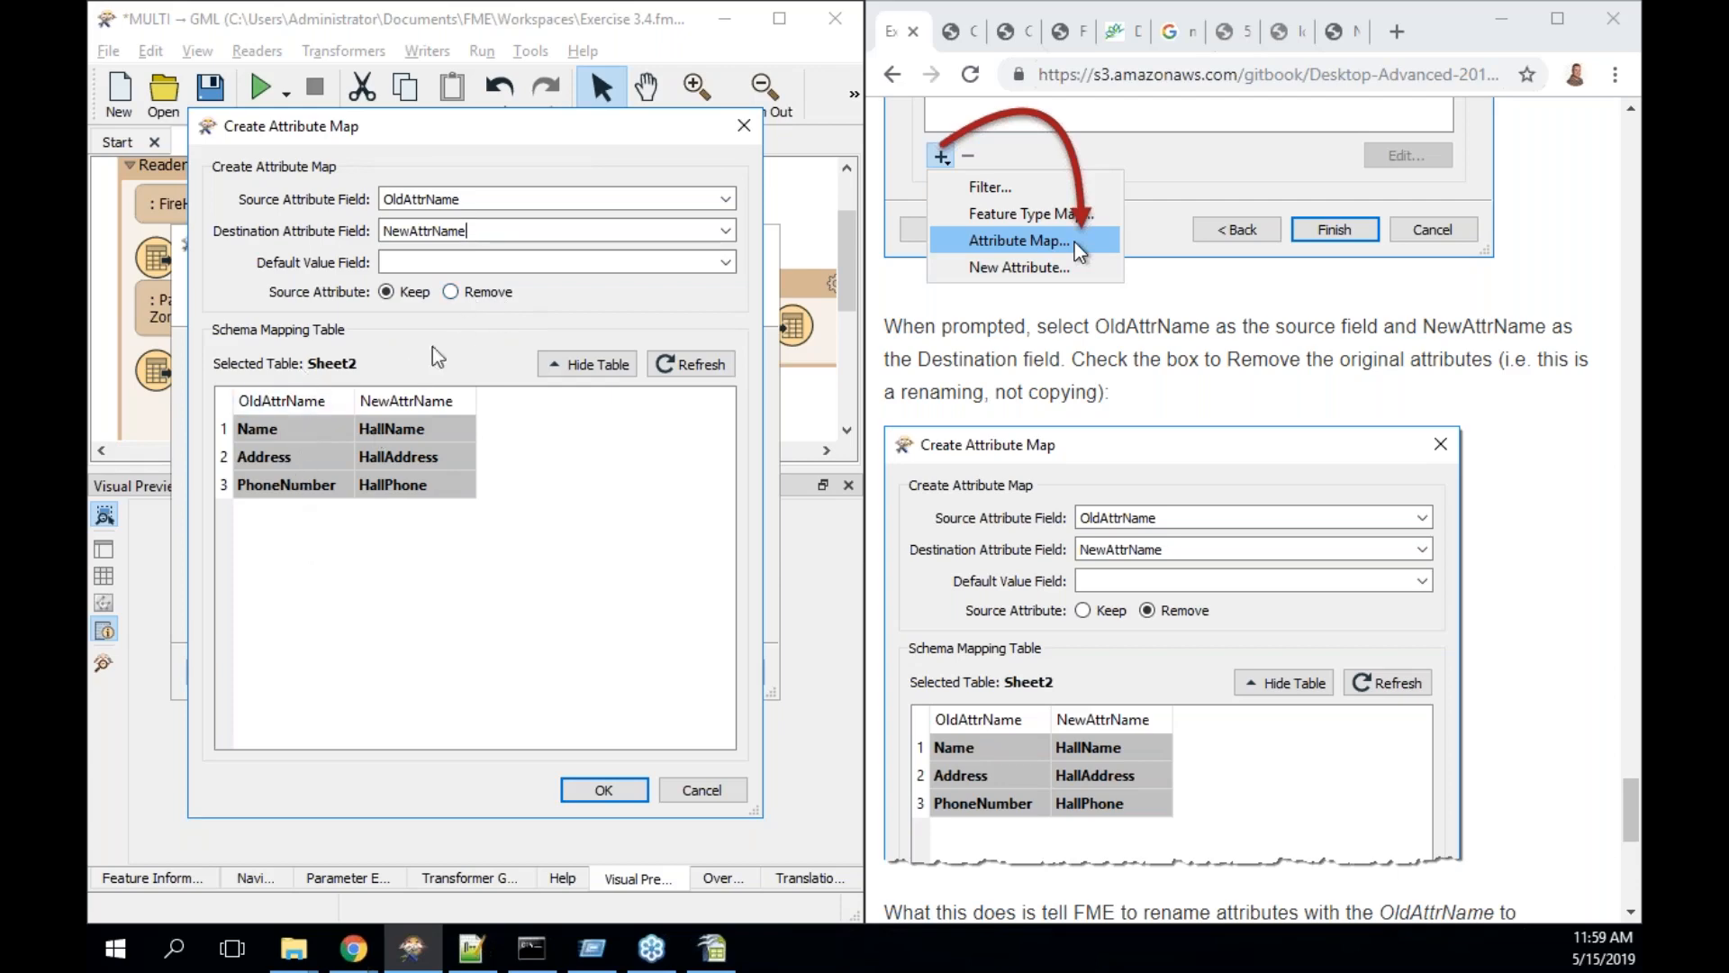
left_click(462, 290)
left_click(602, 789)
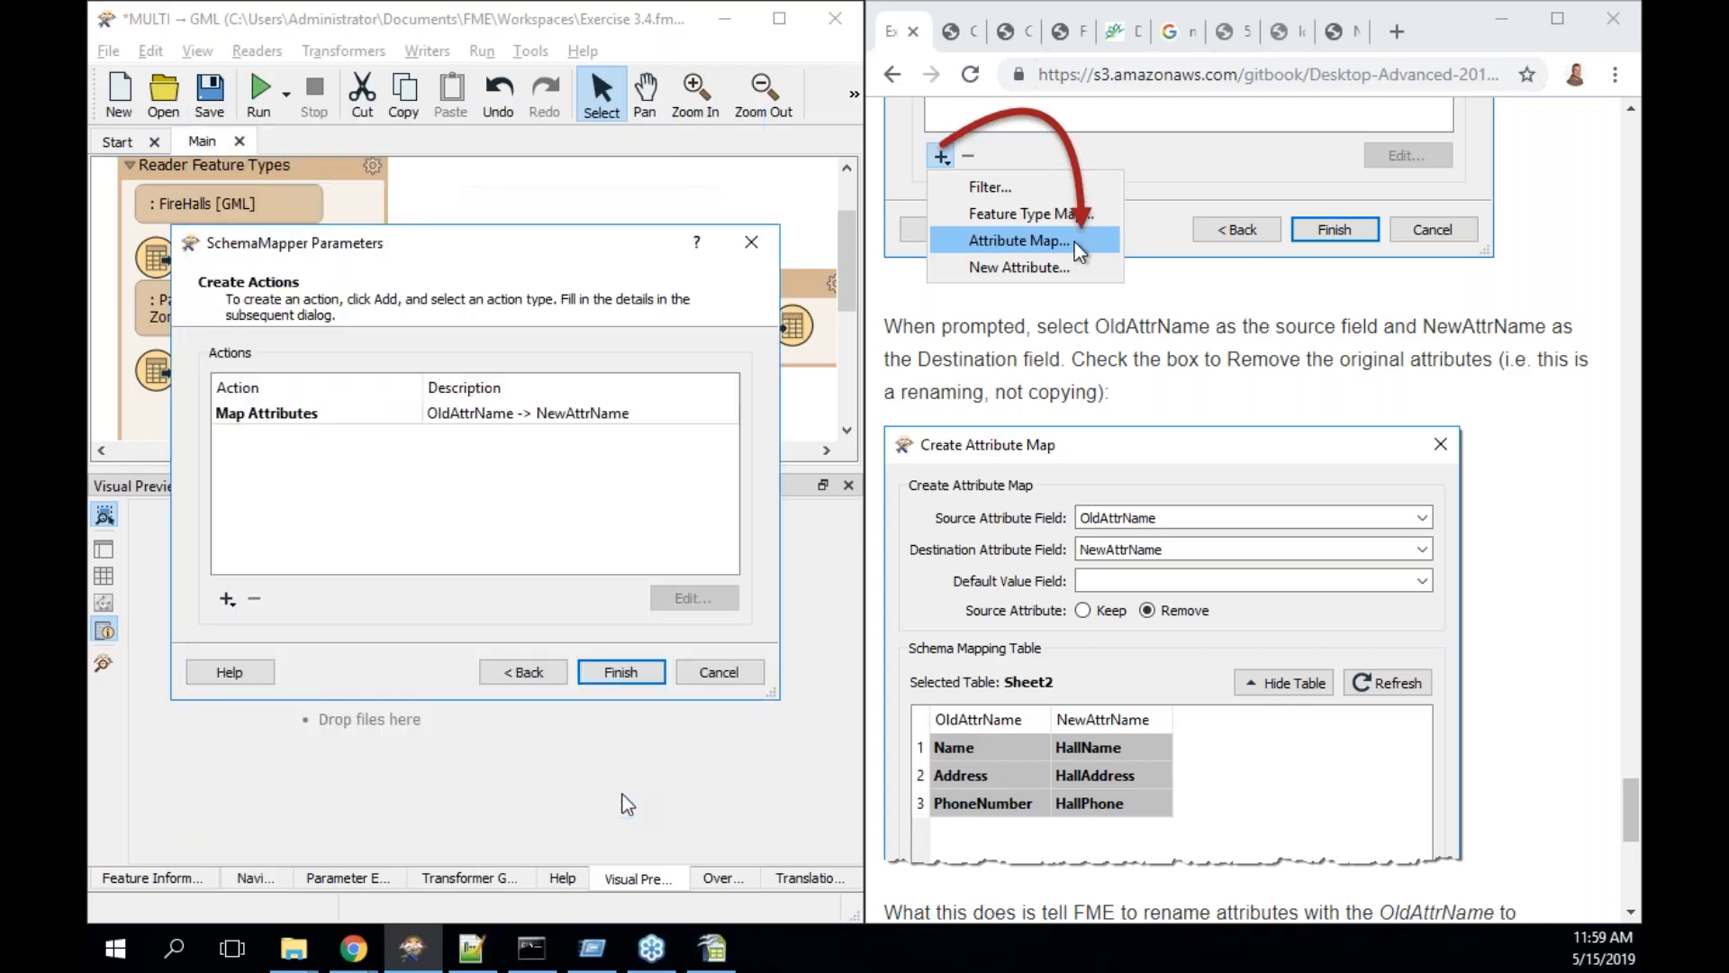
left_click(638, 676)
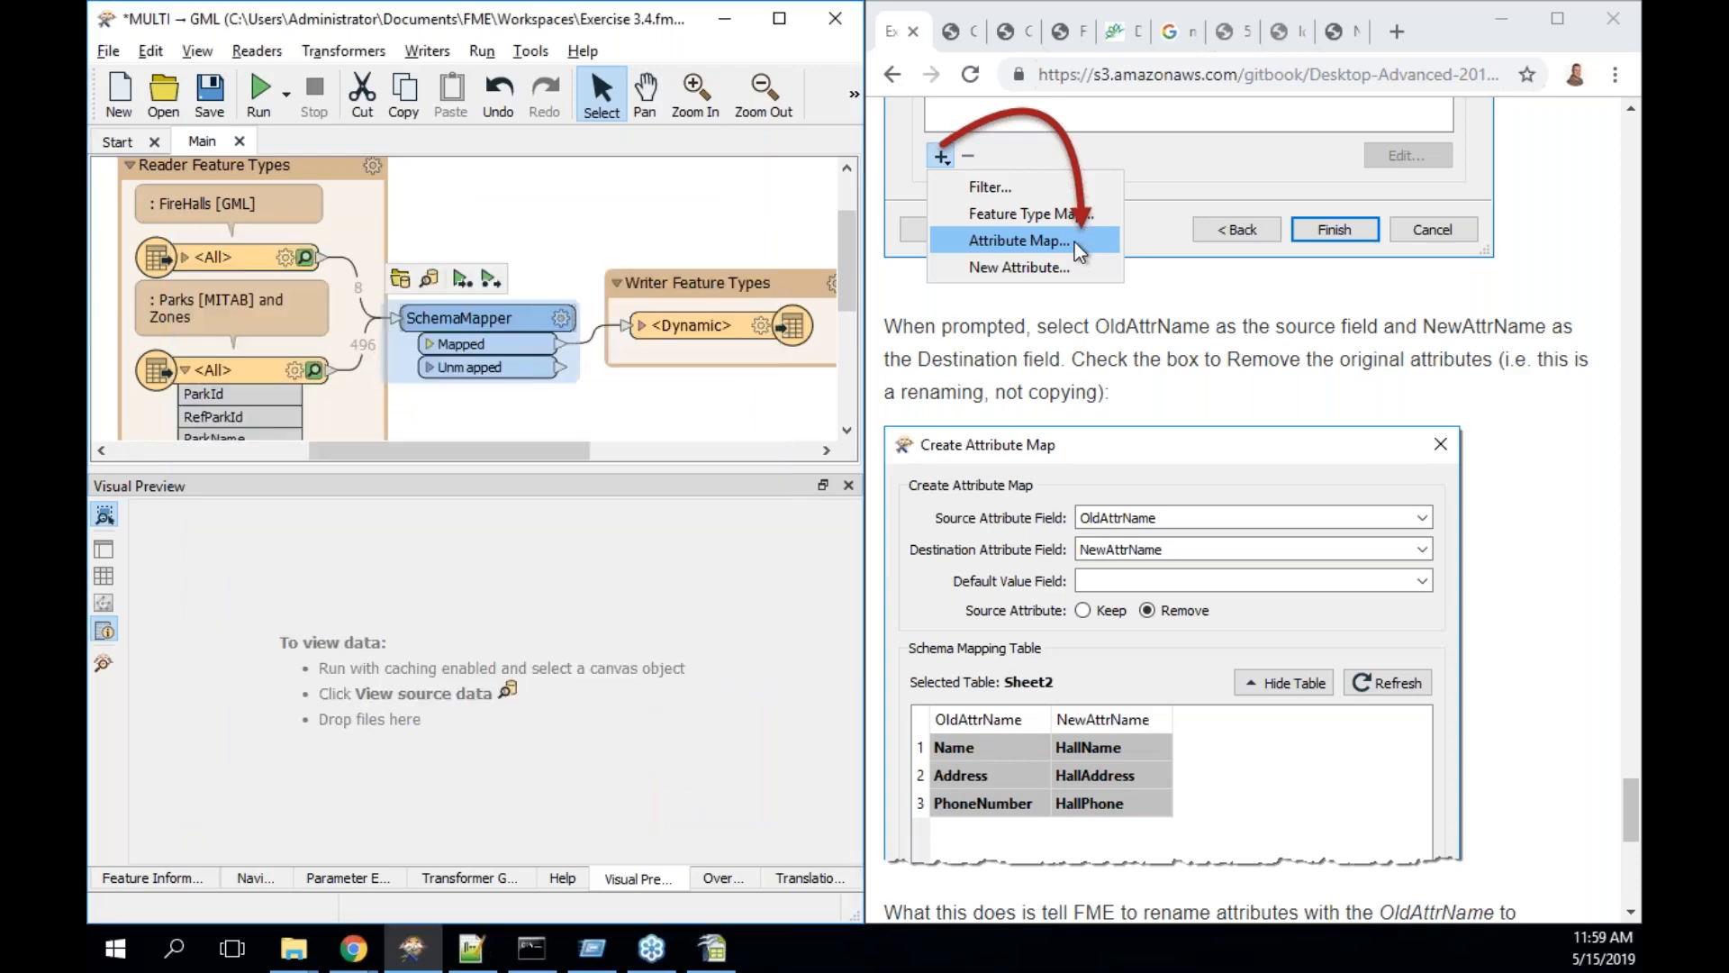
- Rerun the workspace with the current translation parameters
left_click(259, 90)
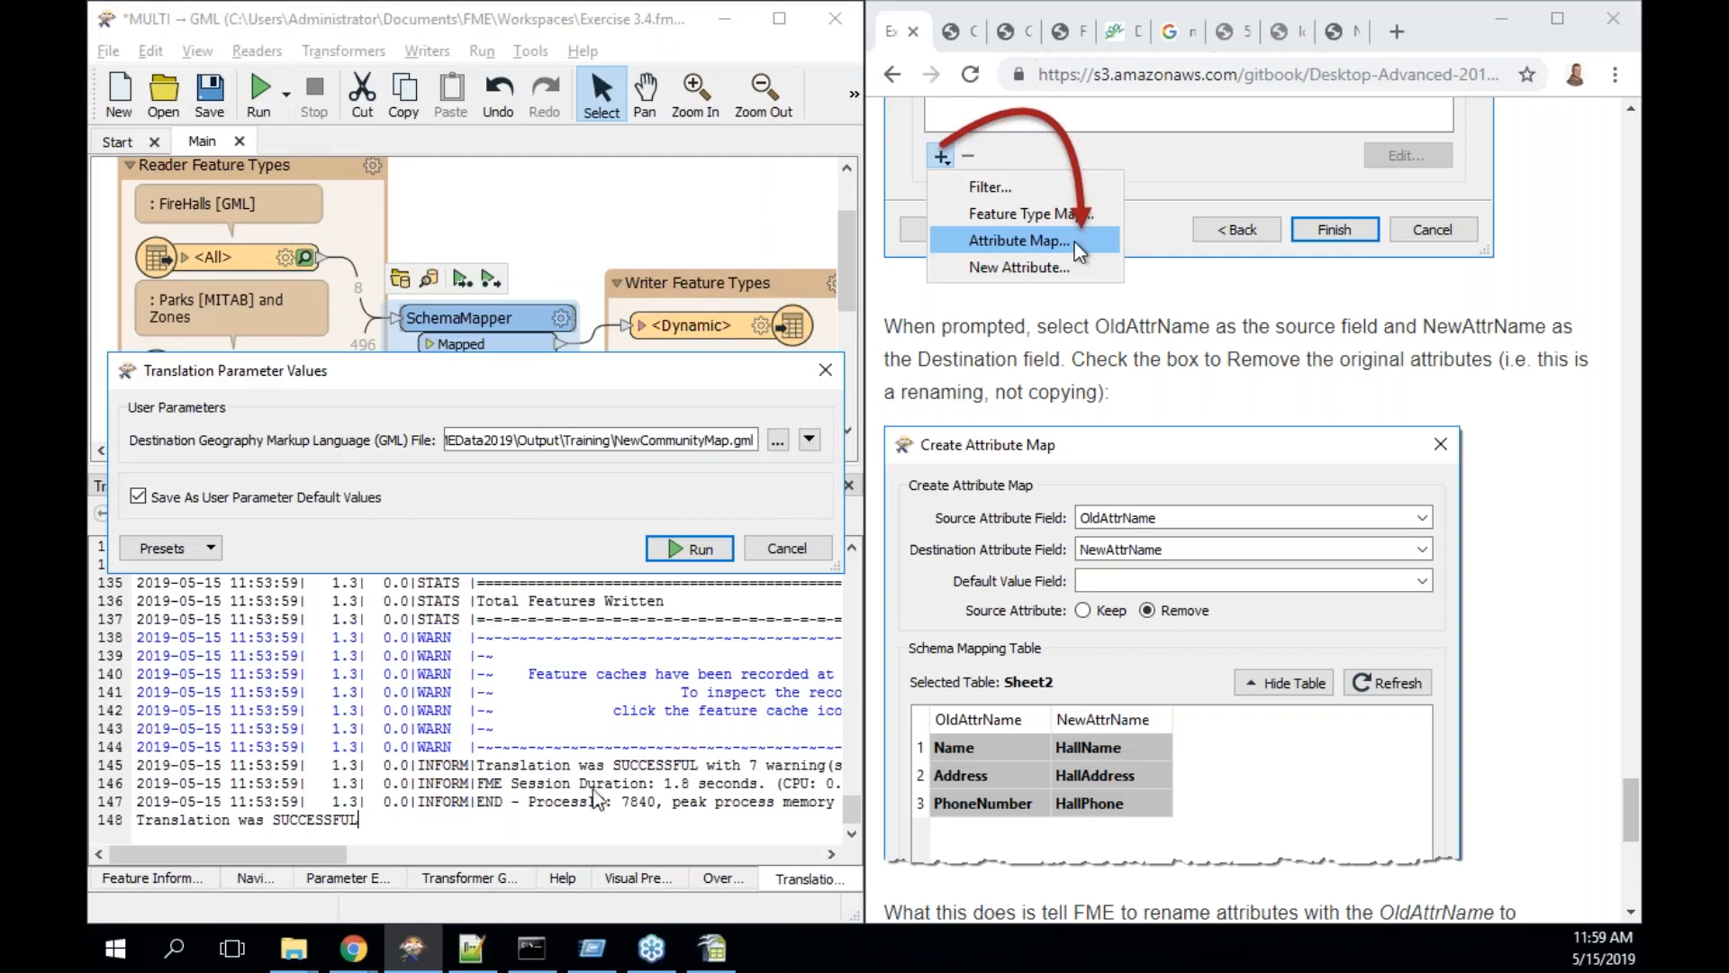
left_click(690, 548)
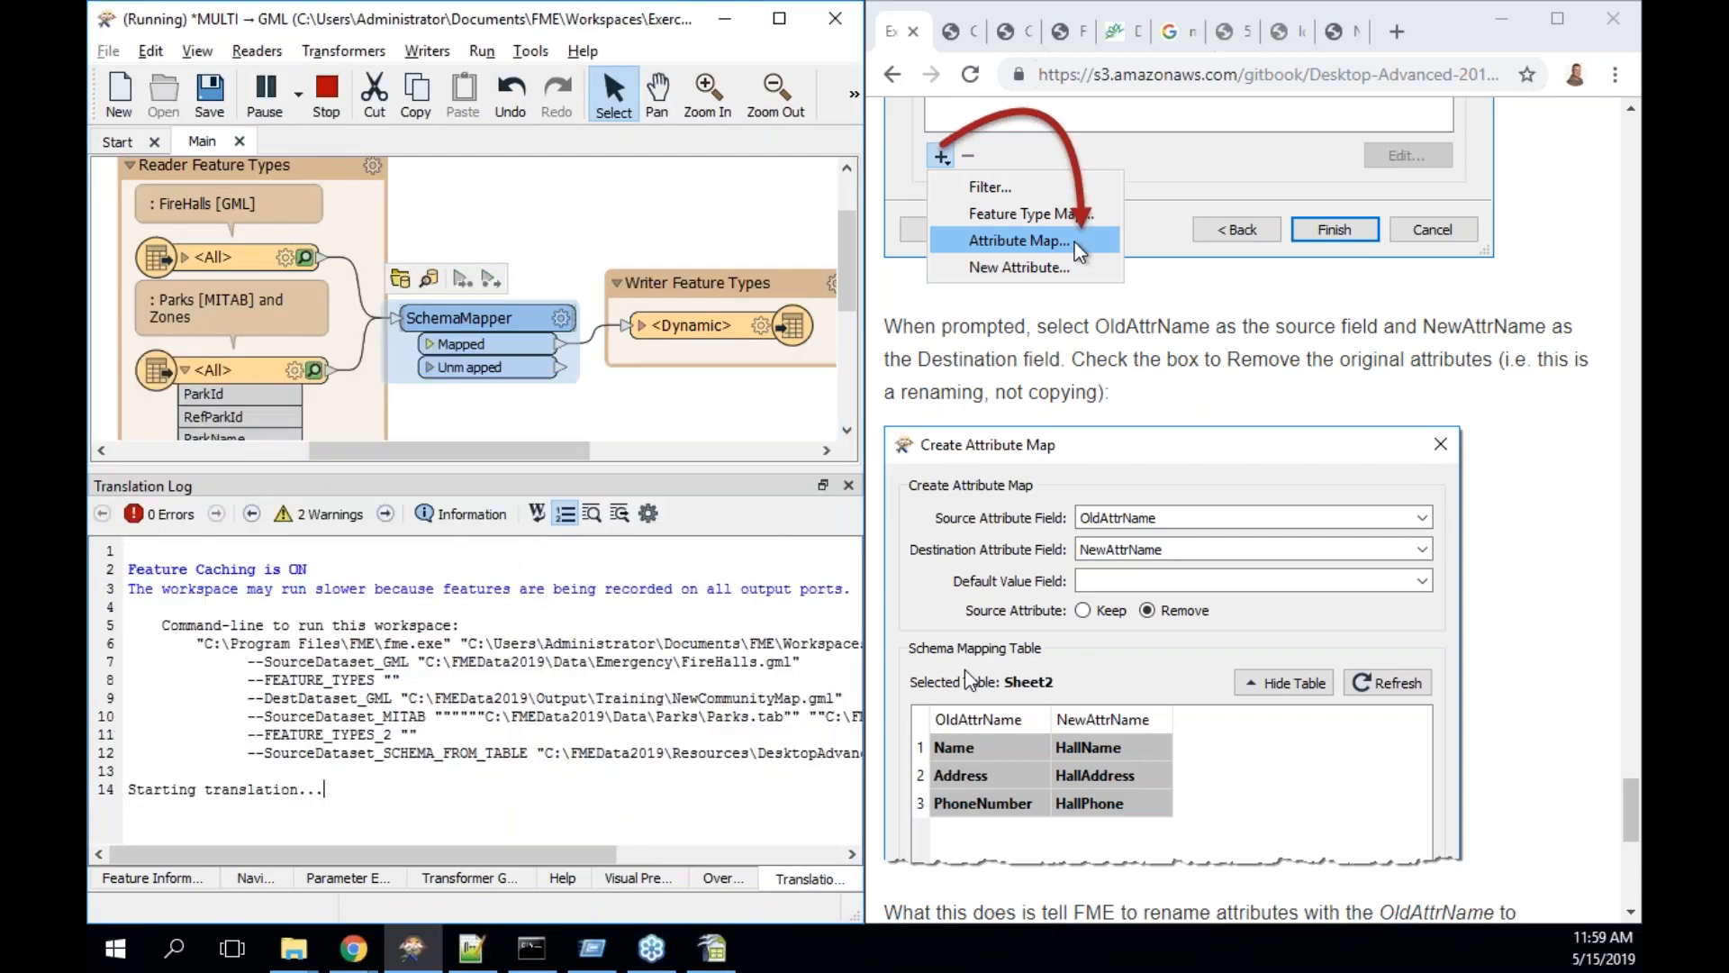
scroll(966, 677, "down", 9)
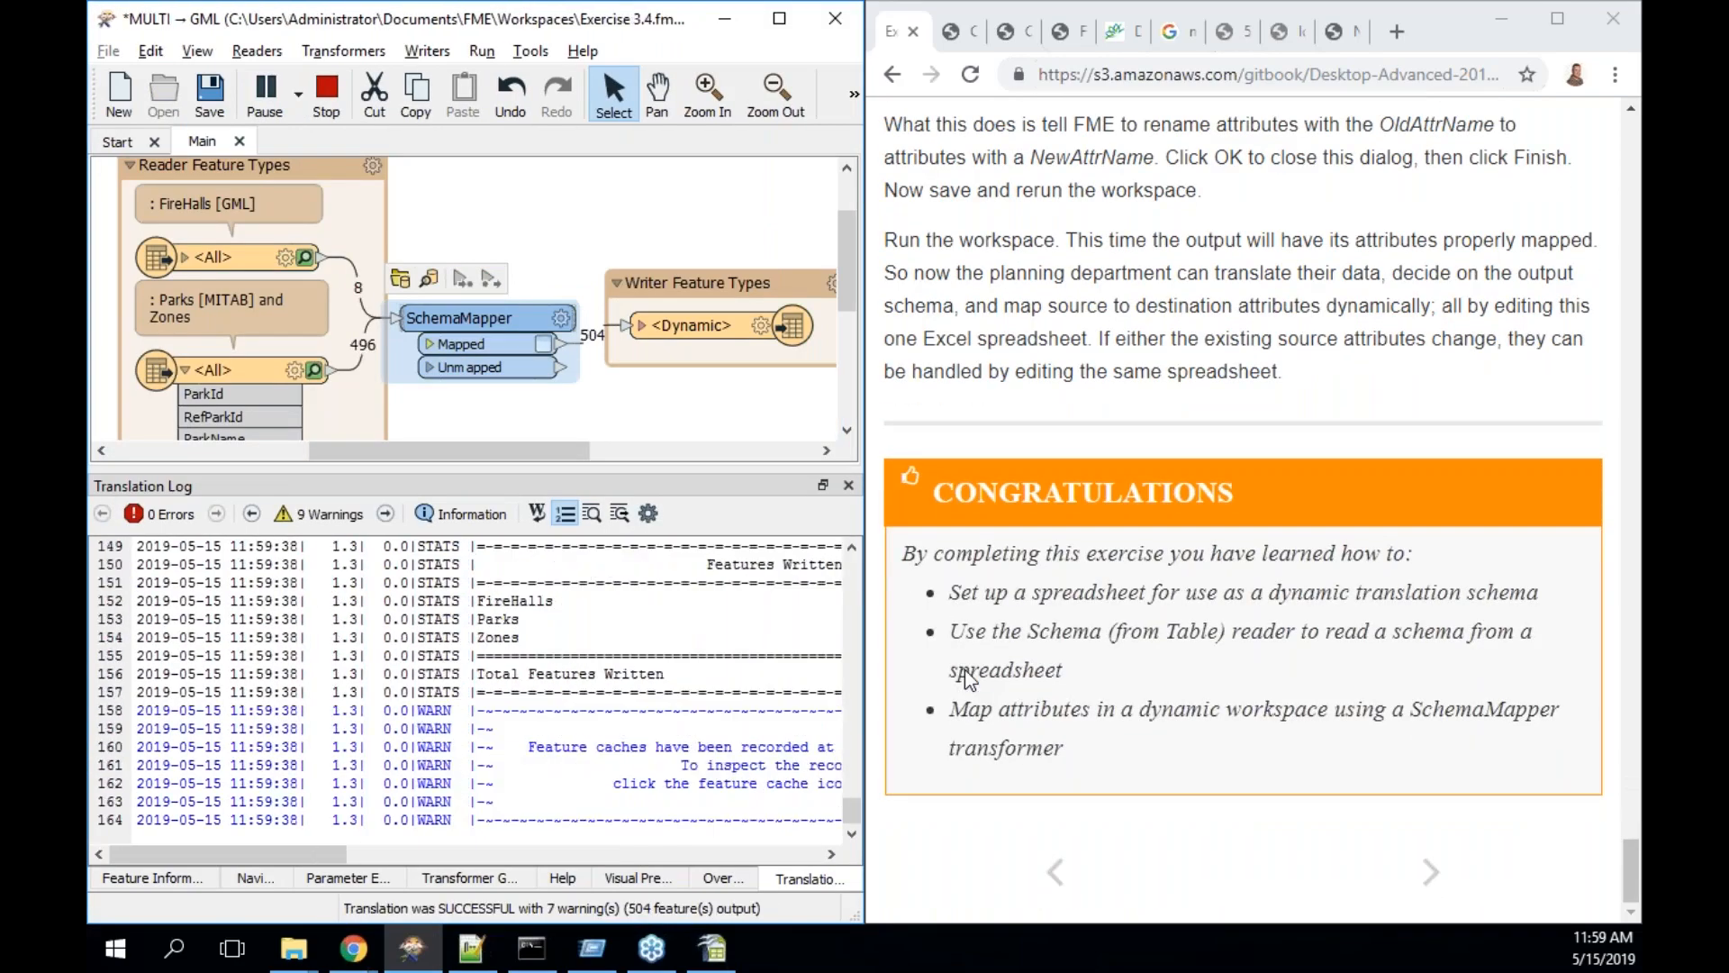
scroll(967, 677, "up", 3)
scroll(964, 669, "up", 1)
- Inspect the Dynamic writer's FireHalls output, confirming HallName, HallAddress and HallPhone
left_click(699, 347)
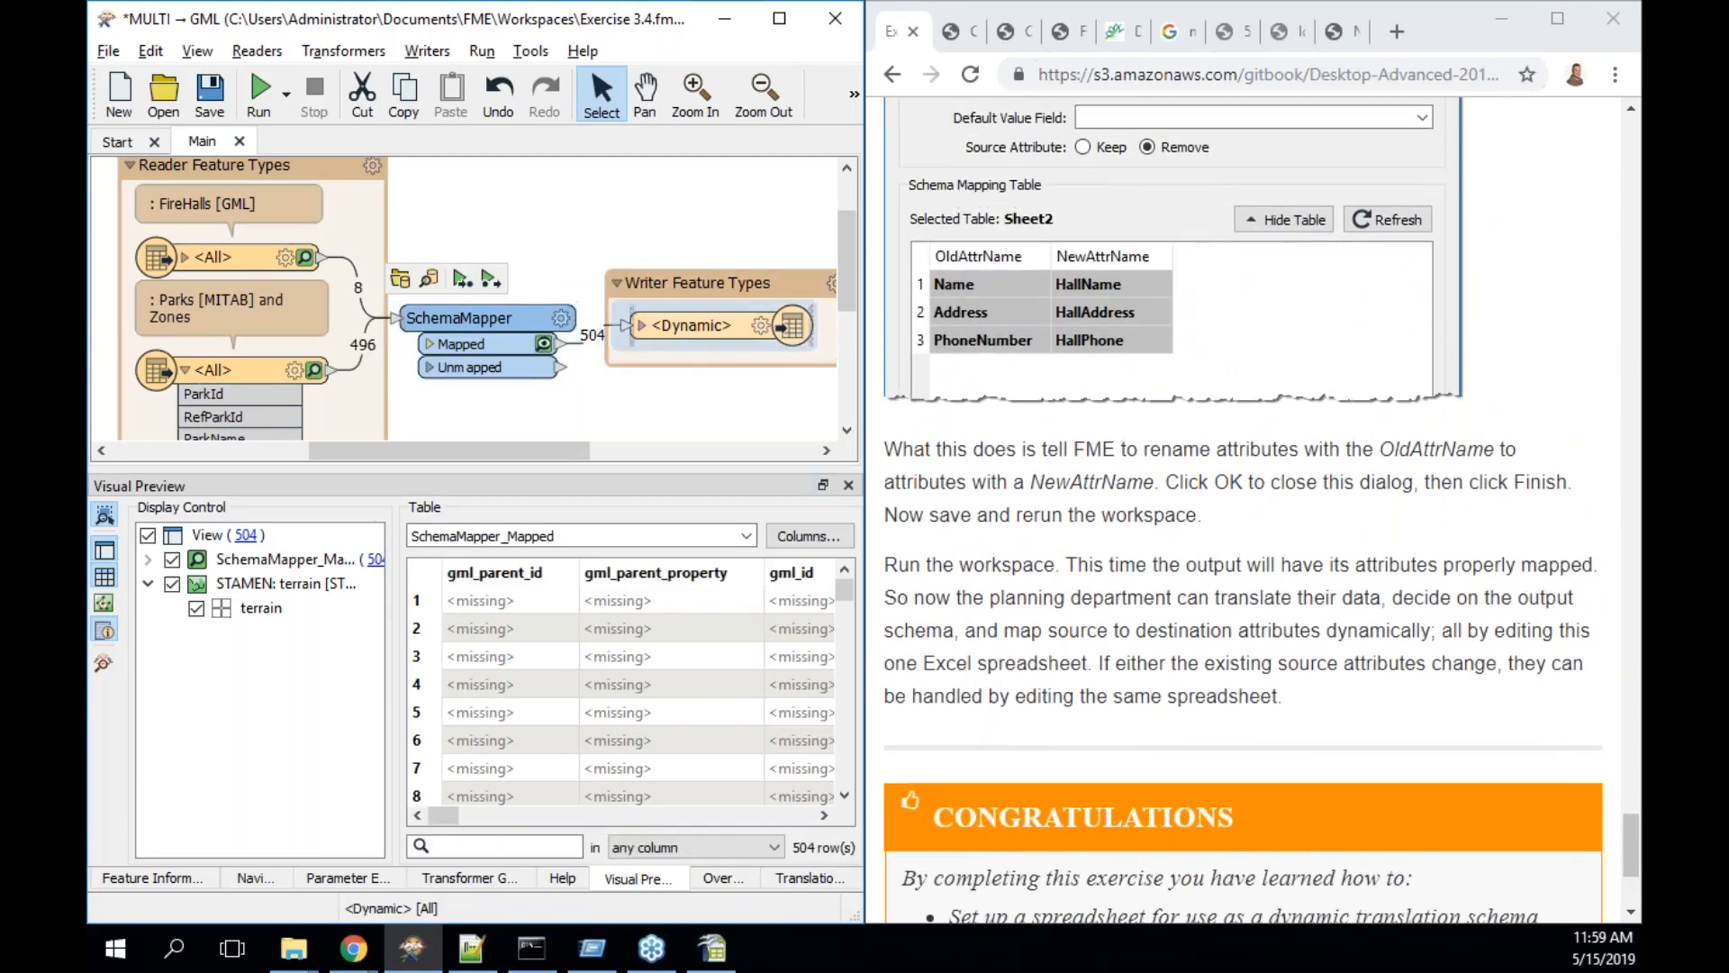
left_click(772, 288)
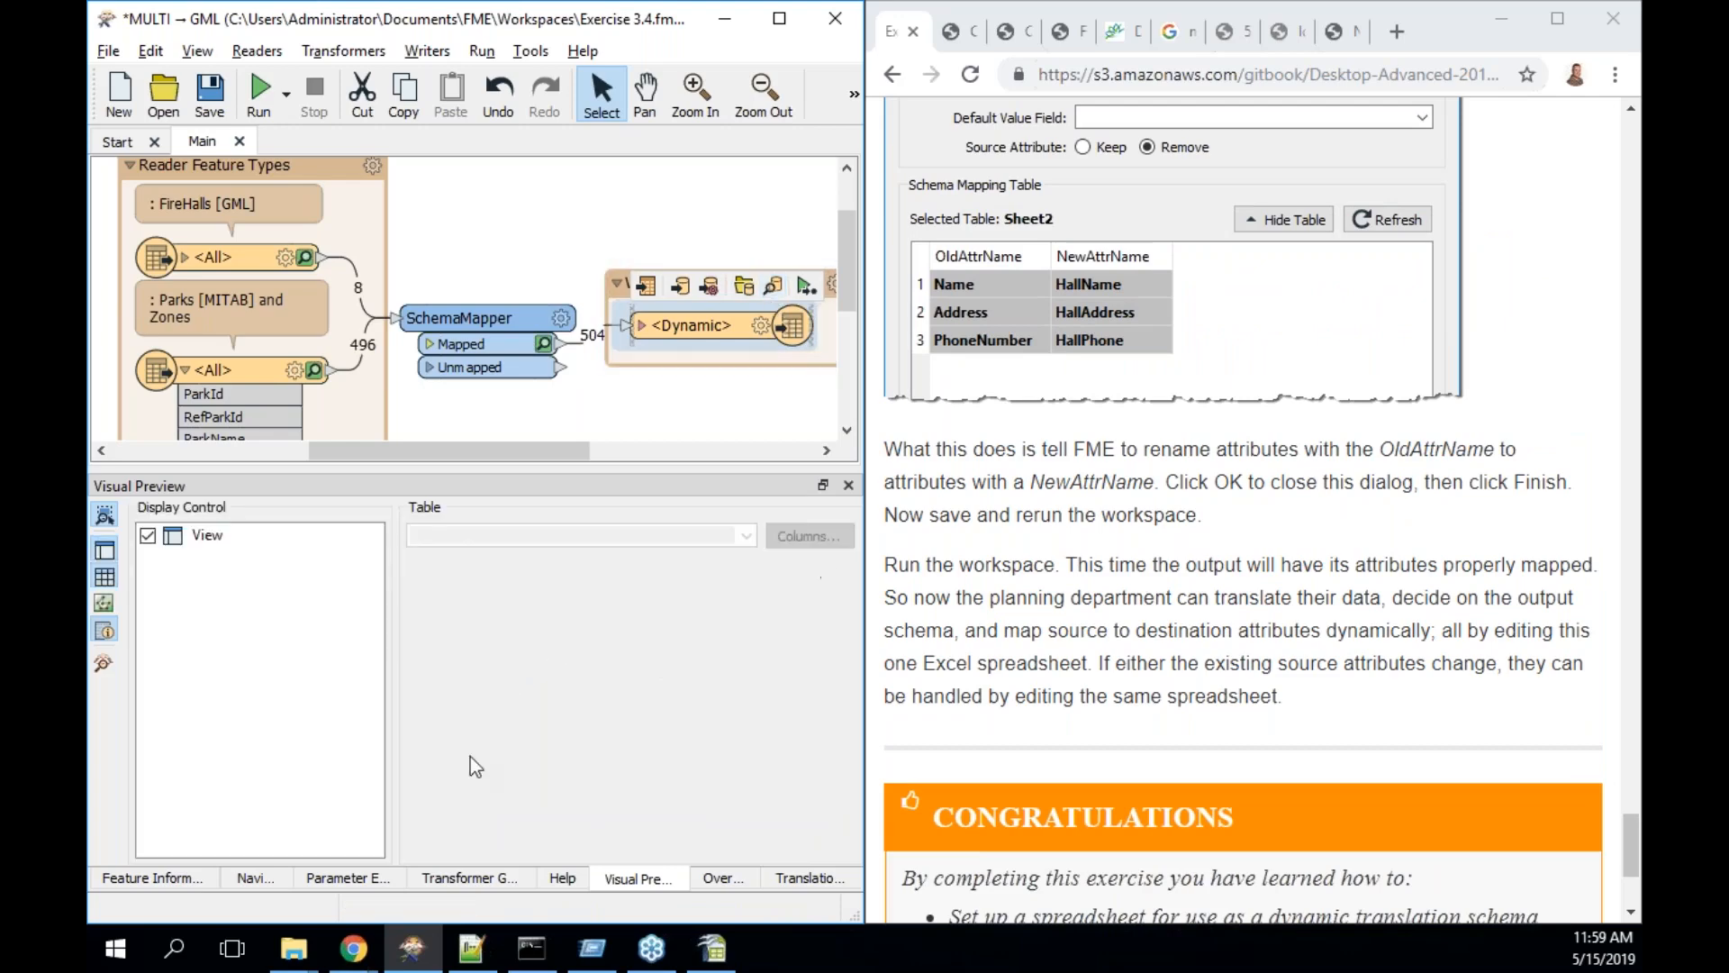
left_click(258, 591)
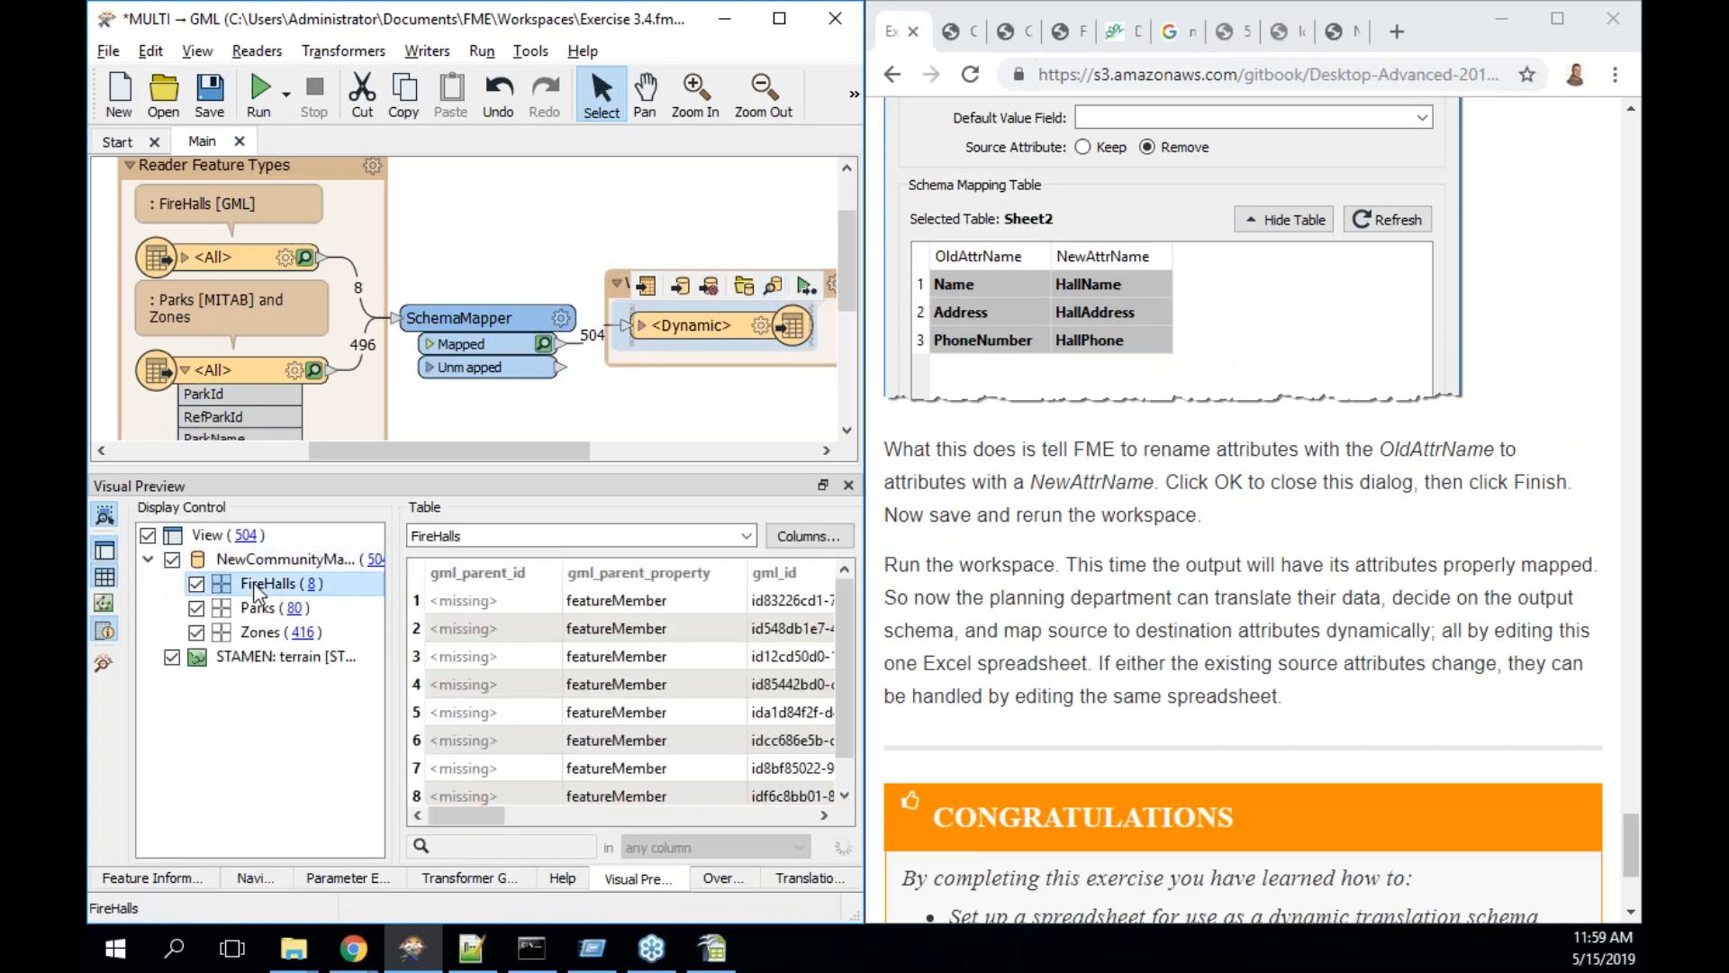
left_click_drag(458, 818, 593, 819)
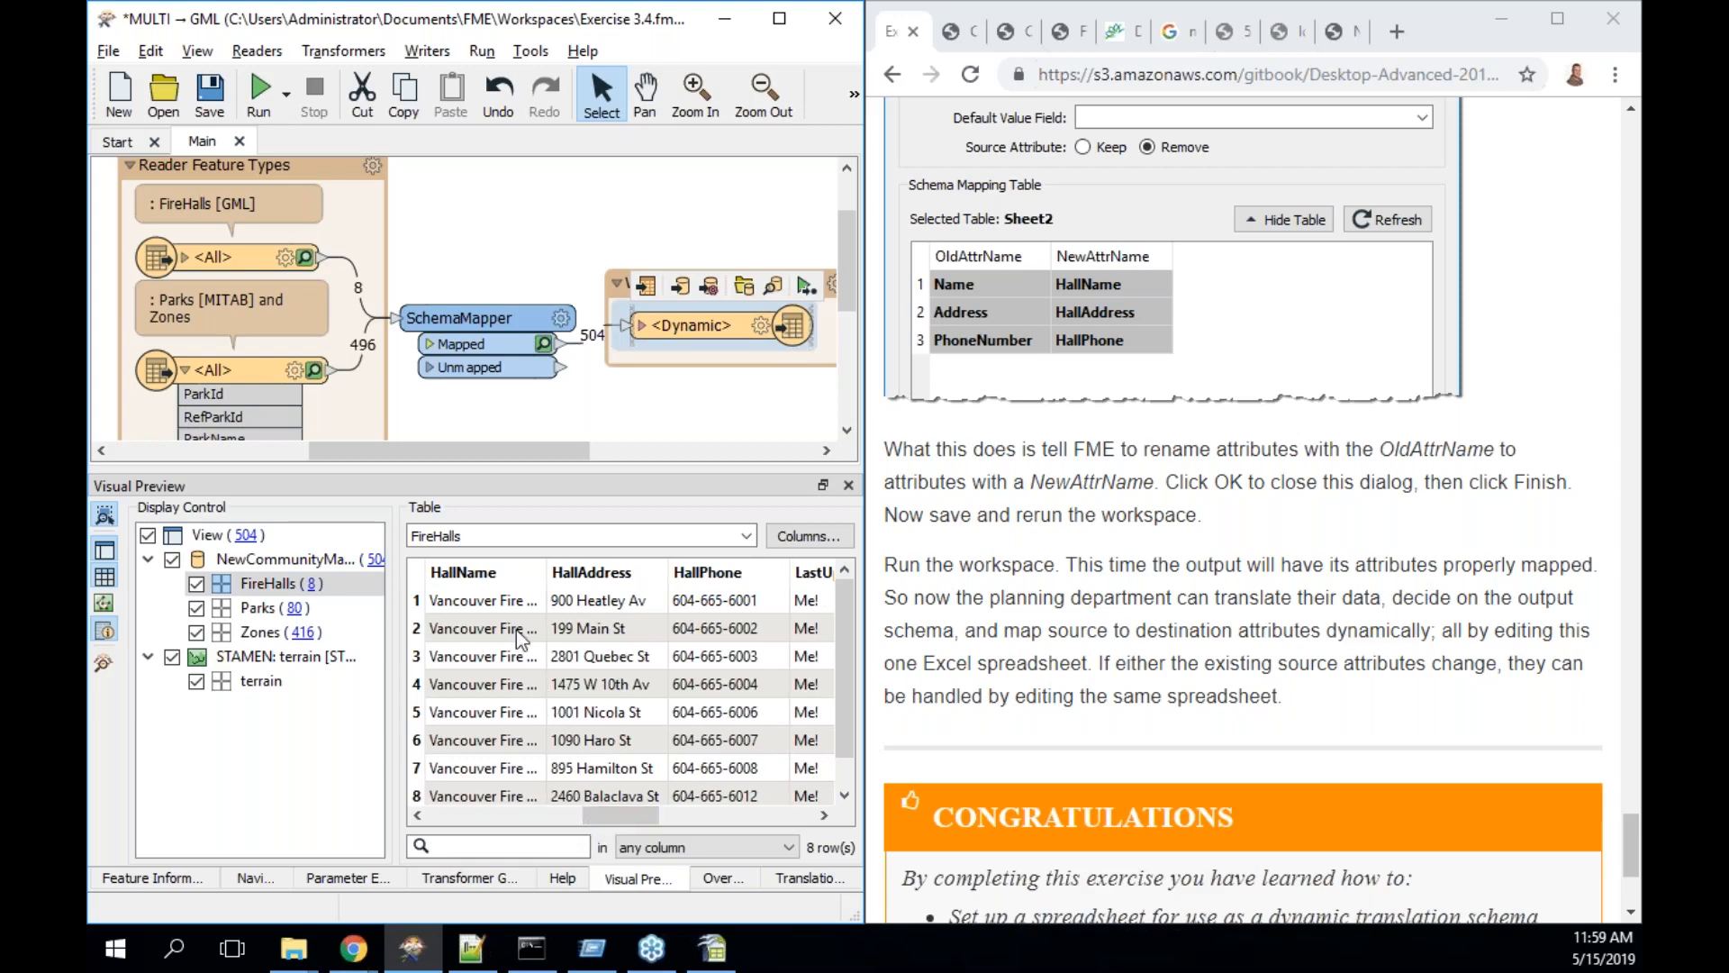
left_click(514, 600)
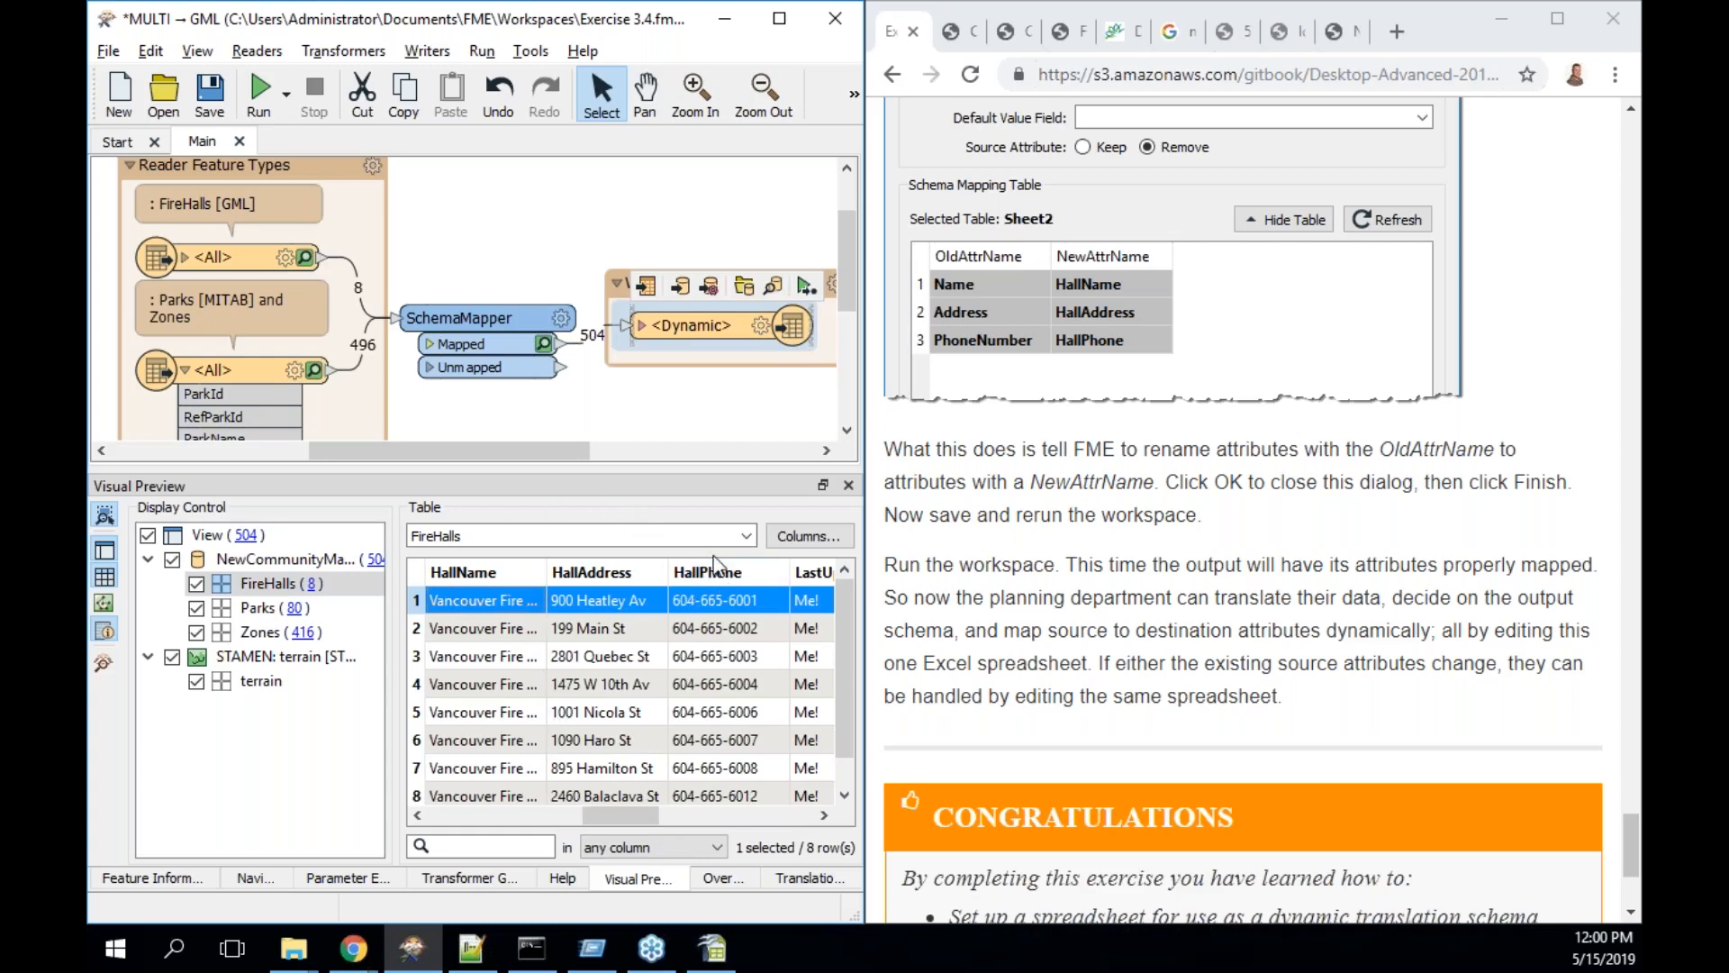
left_click(716, 947)
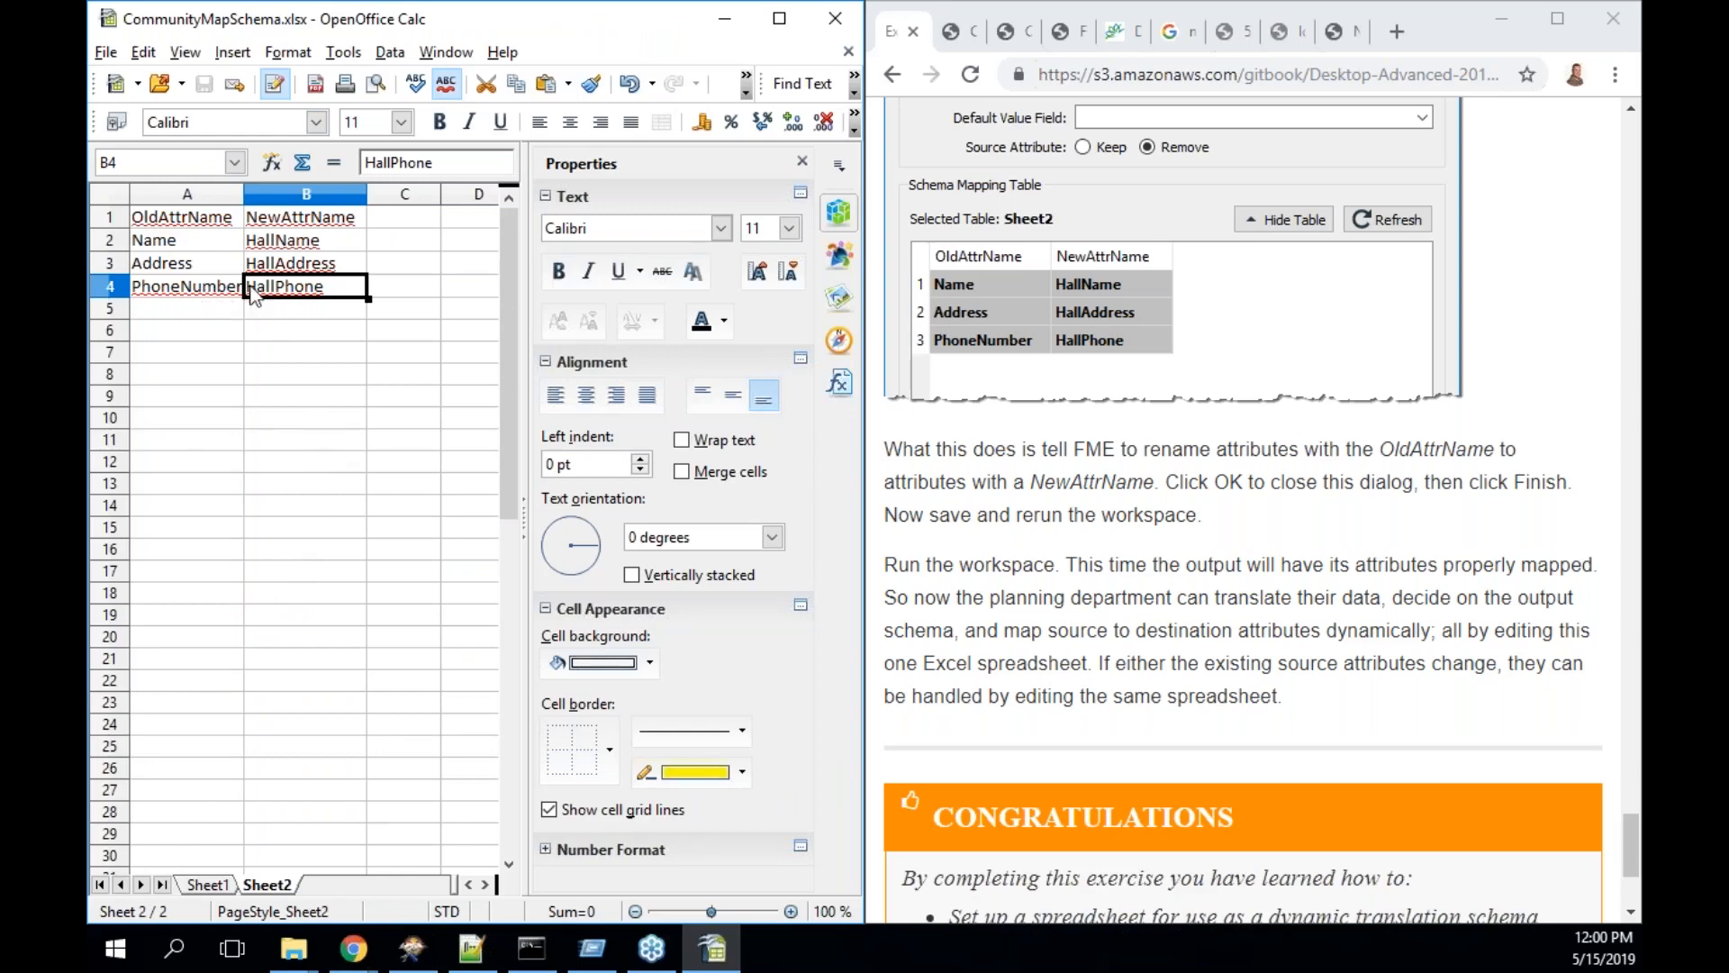
- On Sheet2, change B2 to Name and B3 to StreetAddress
double_click(275, 240)
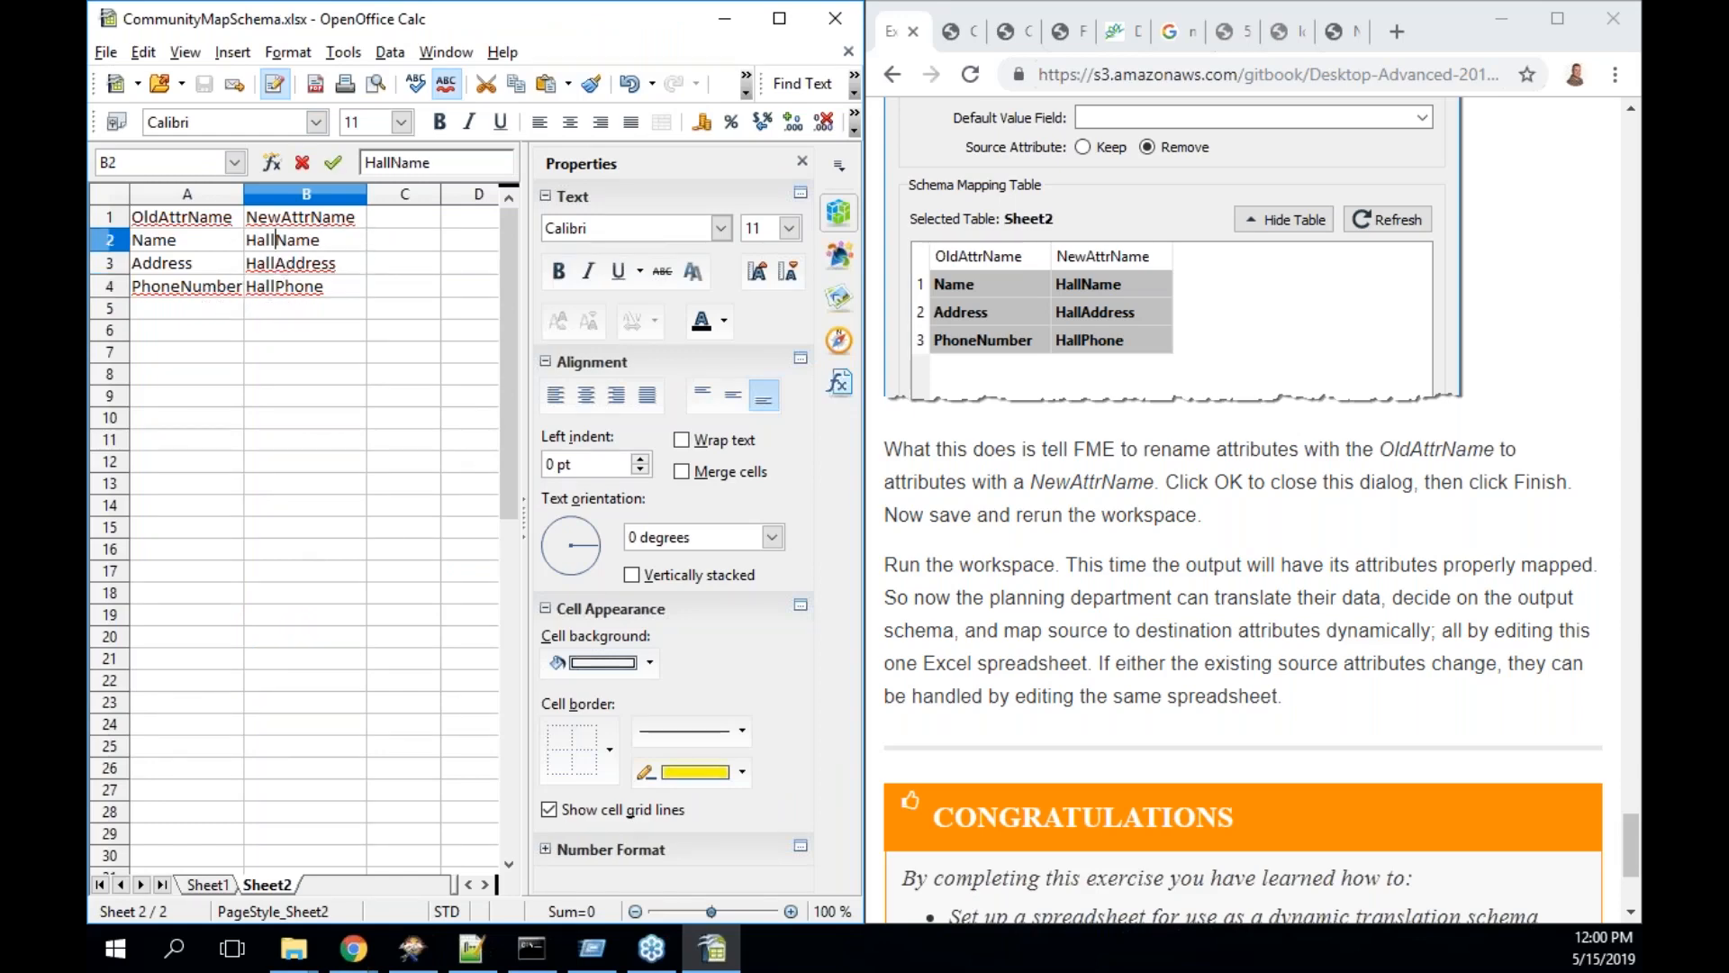
left_click_drag(322, 239, 242, 245)
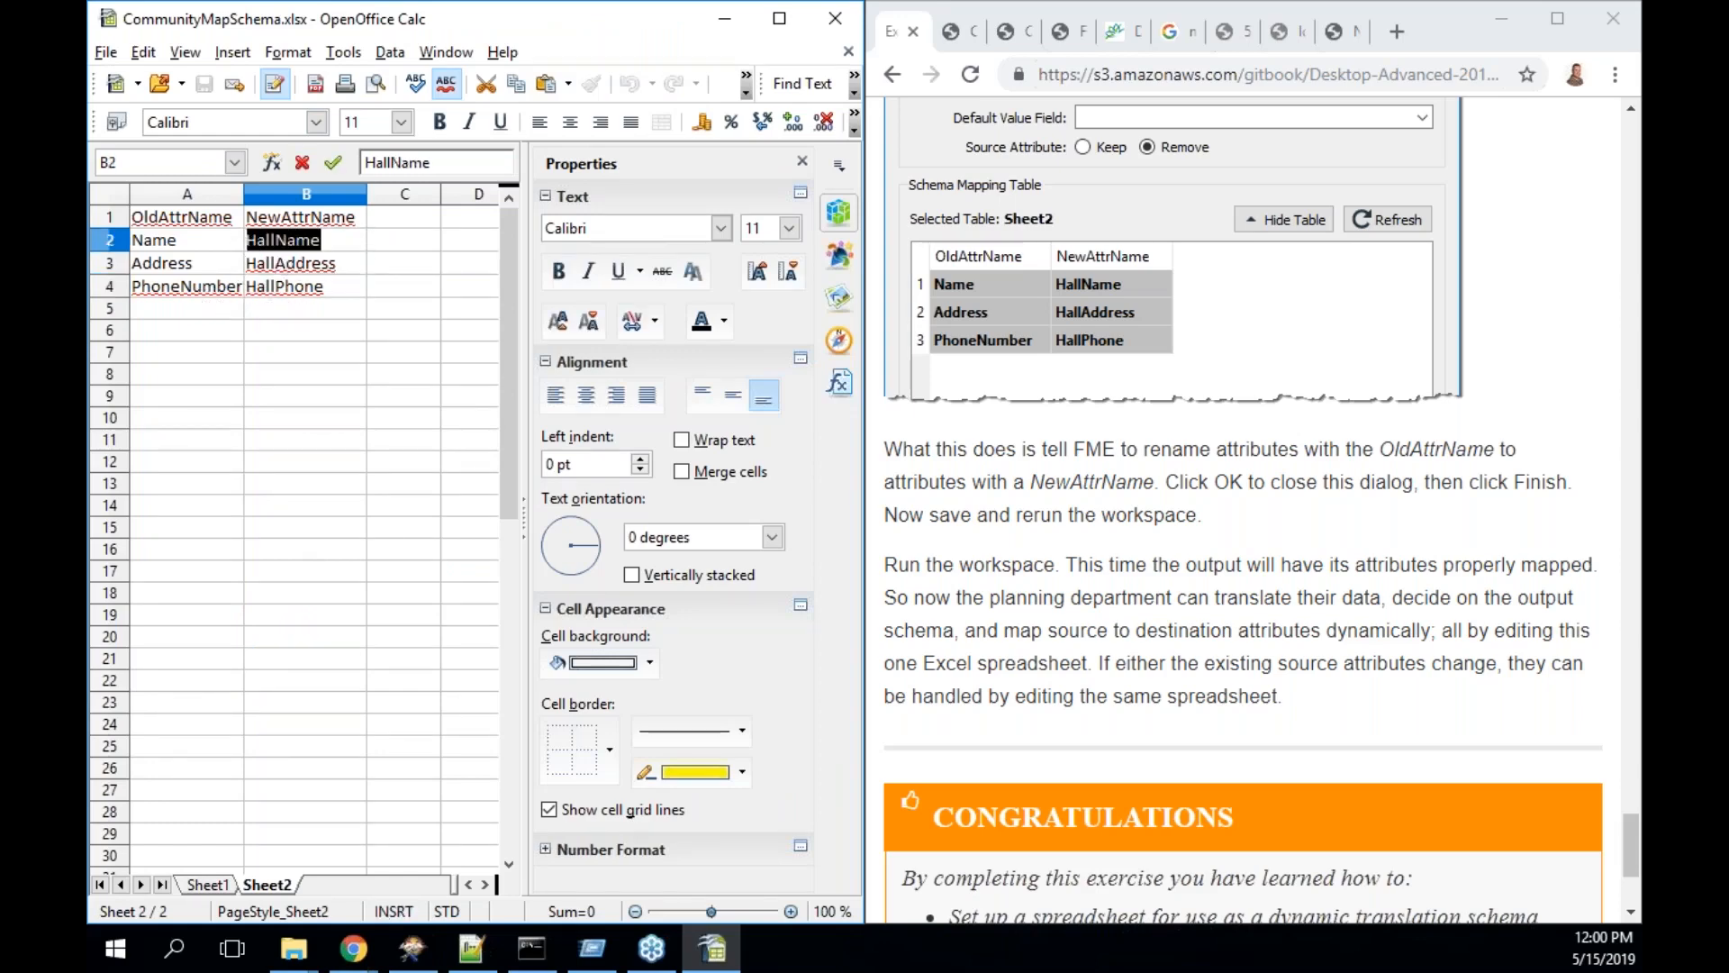
type("Name")
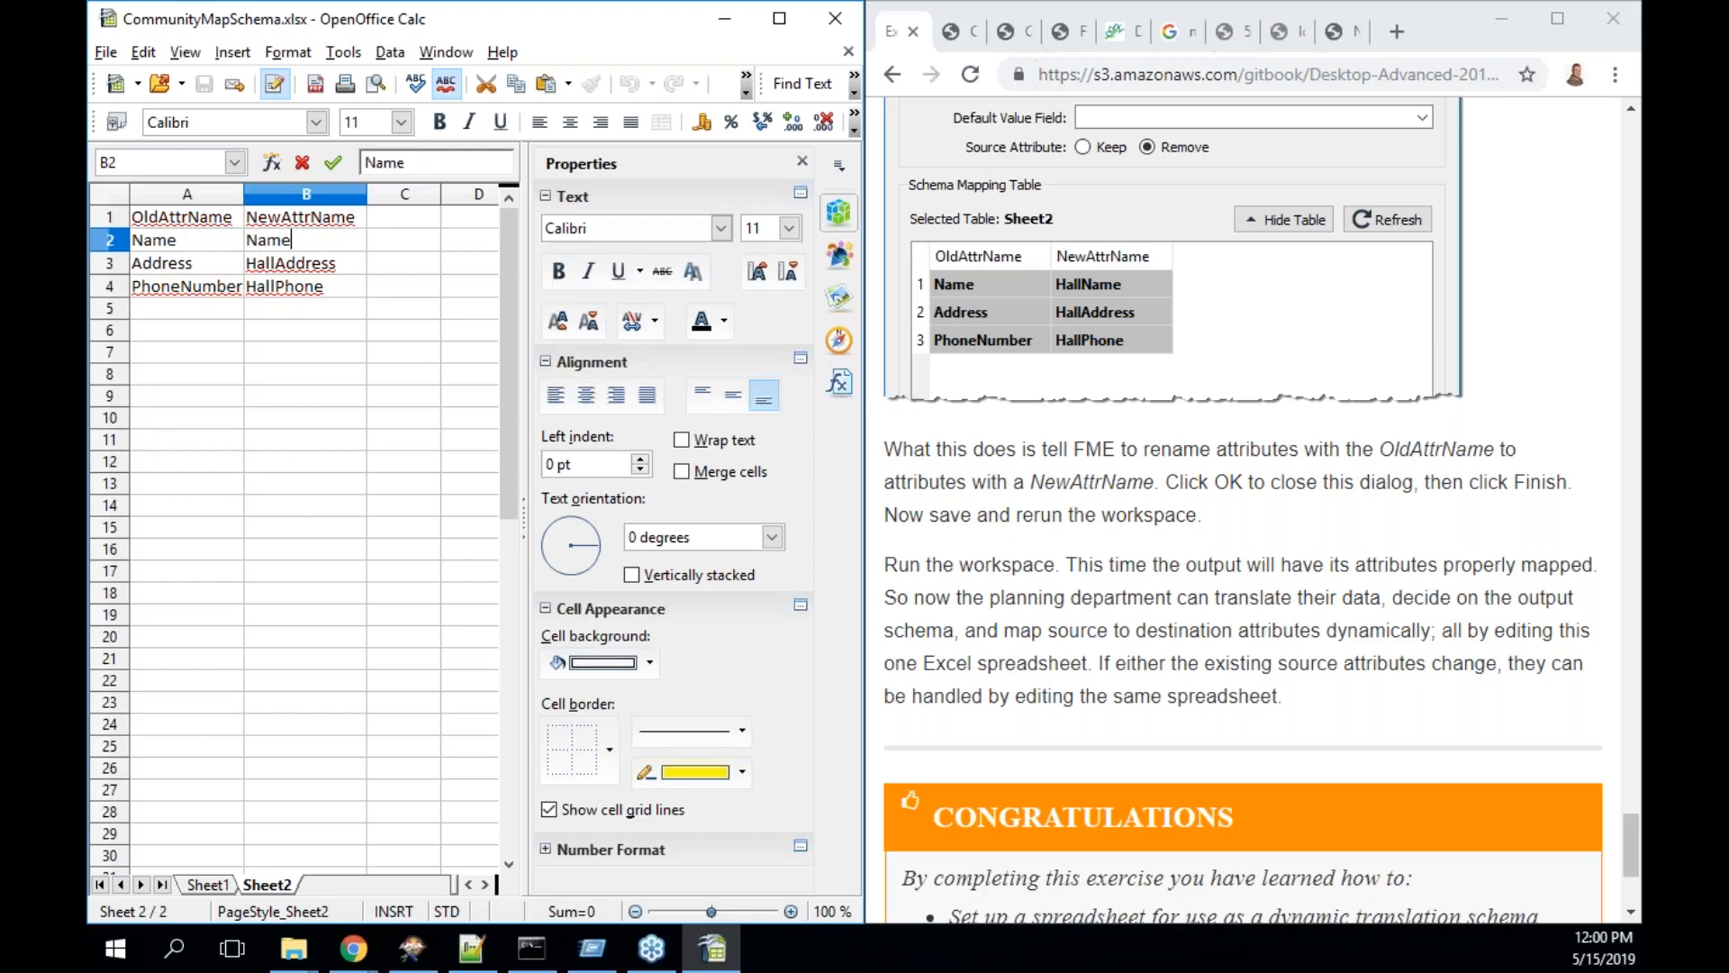
double_click(332, 261)
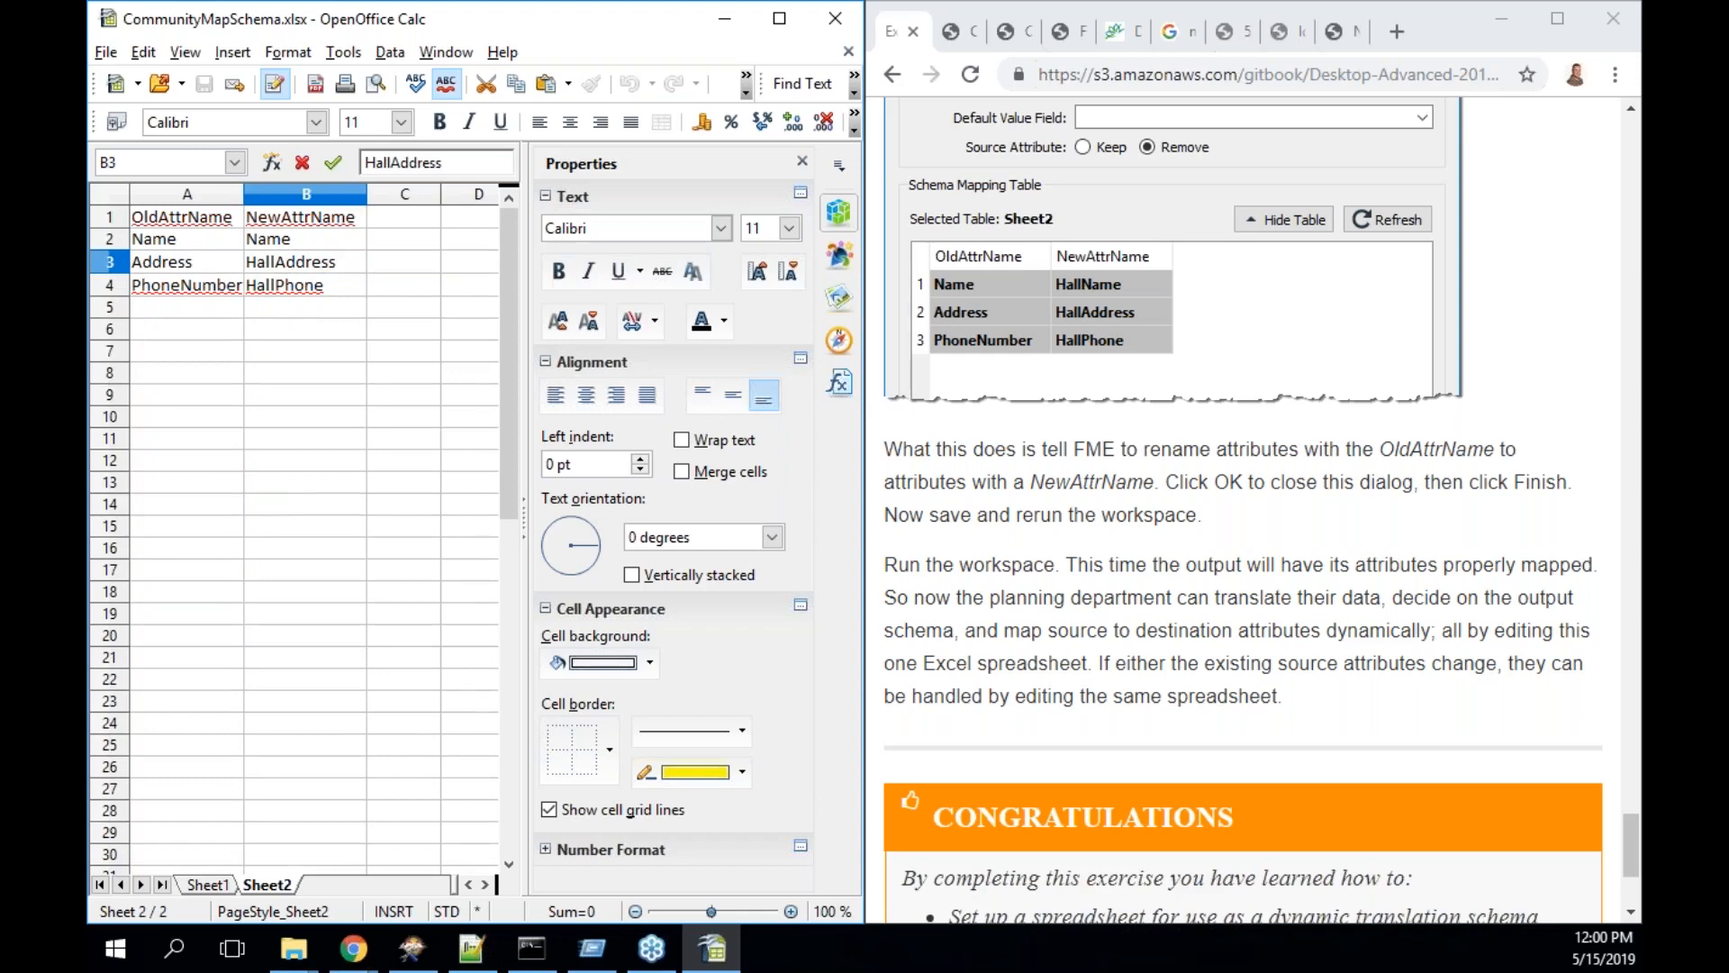
left_click_drag(335, 262, 249, 260)
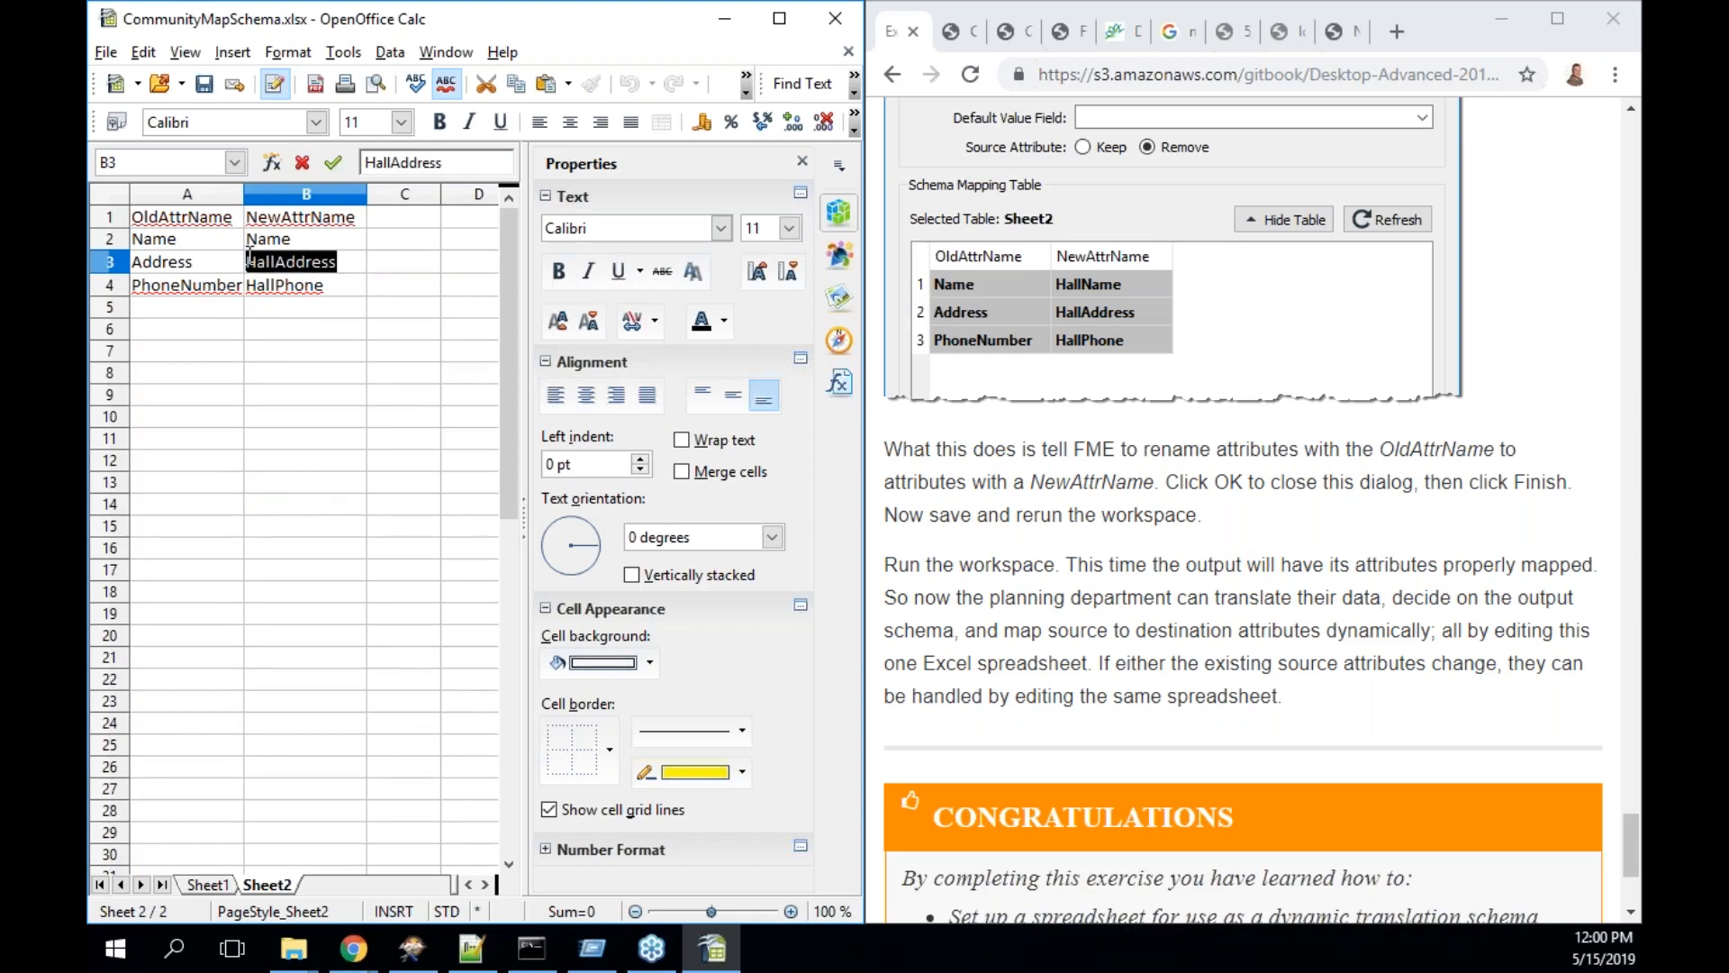
type("StreetAddress")
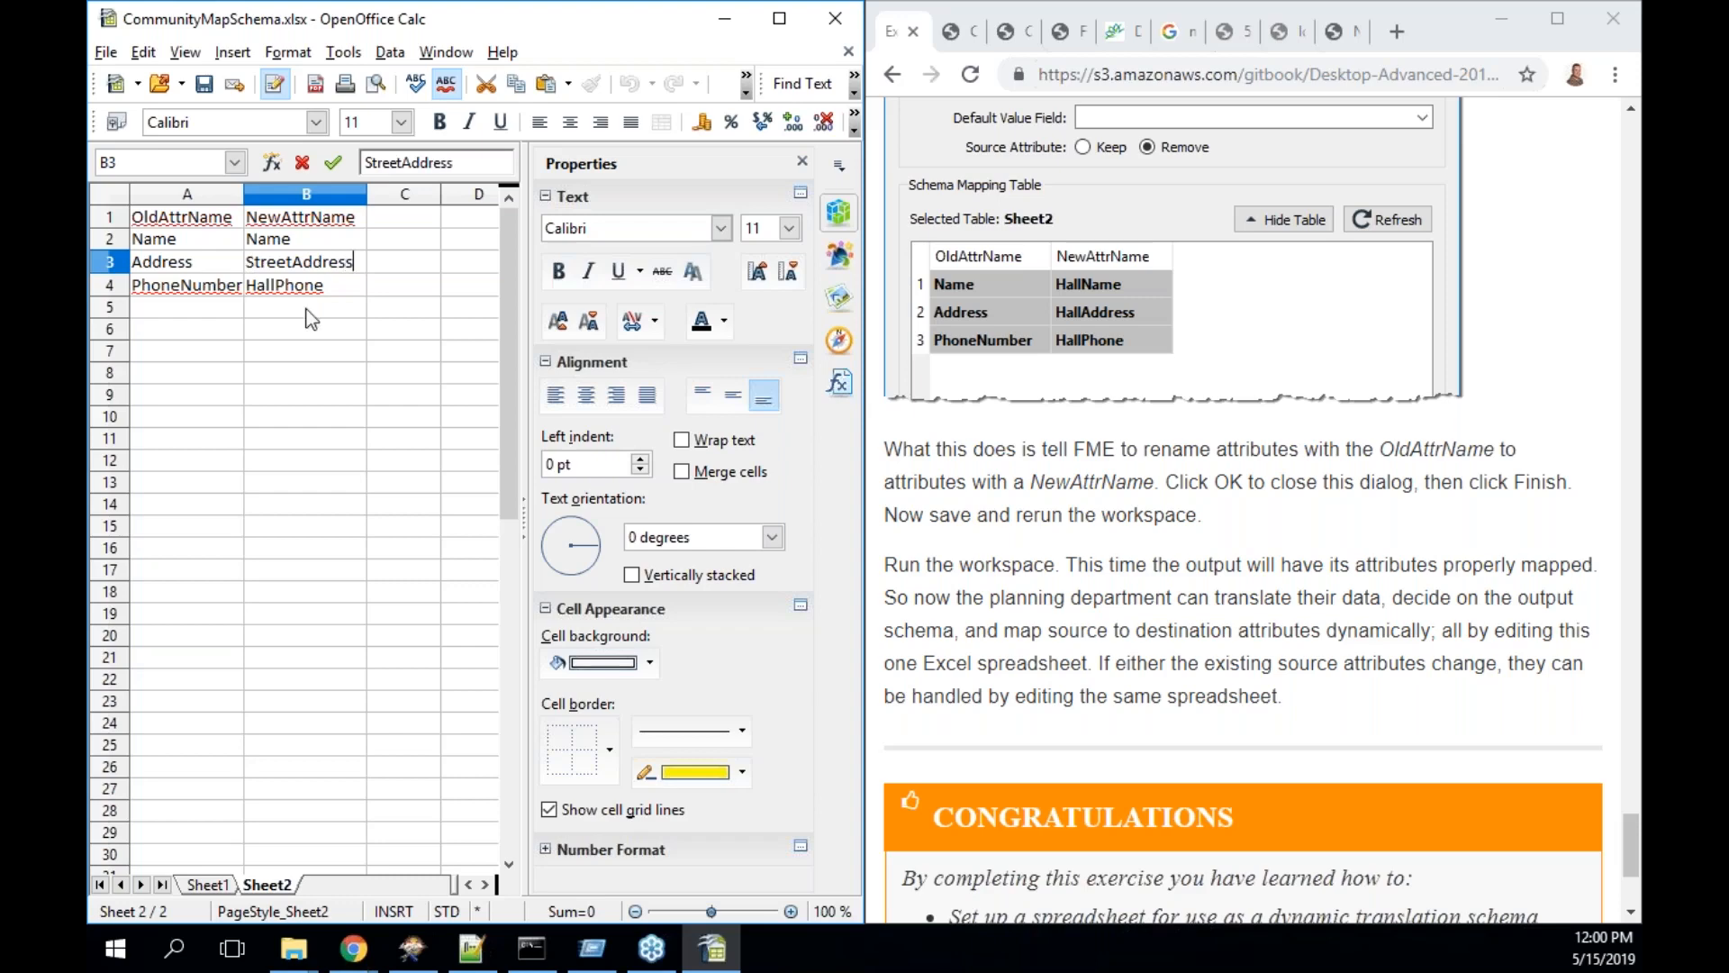
key("Return")
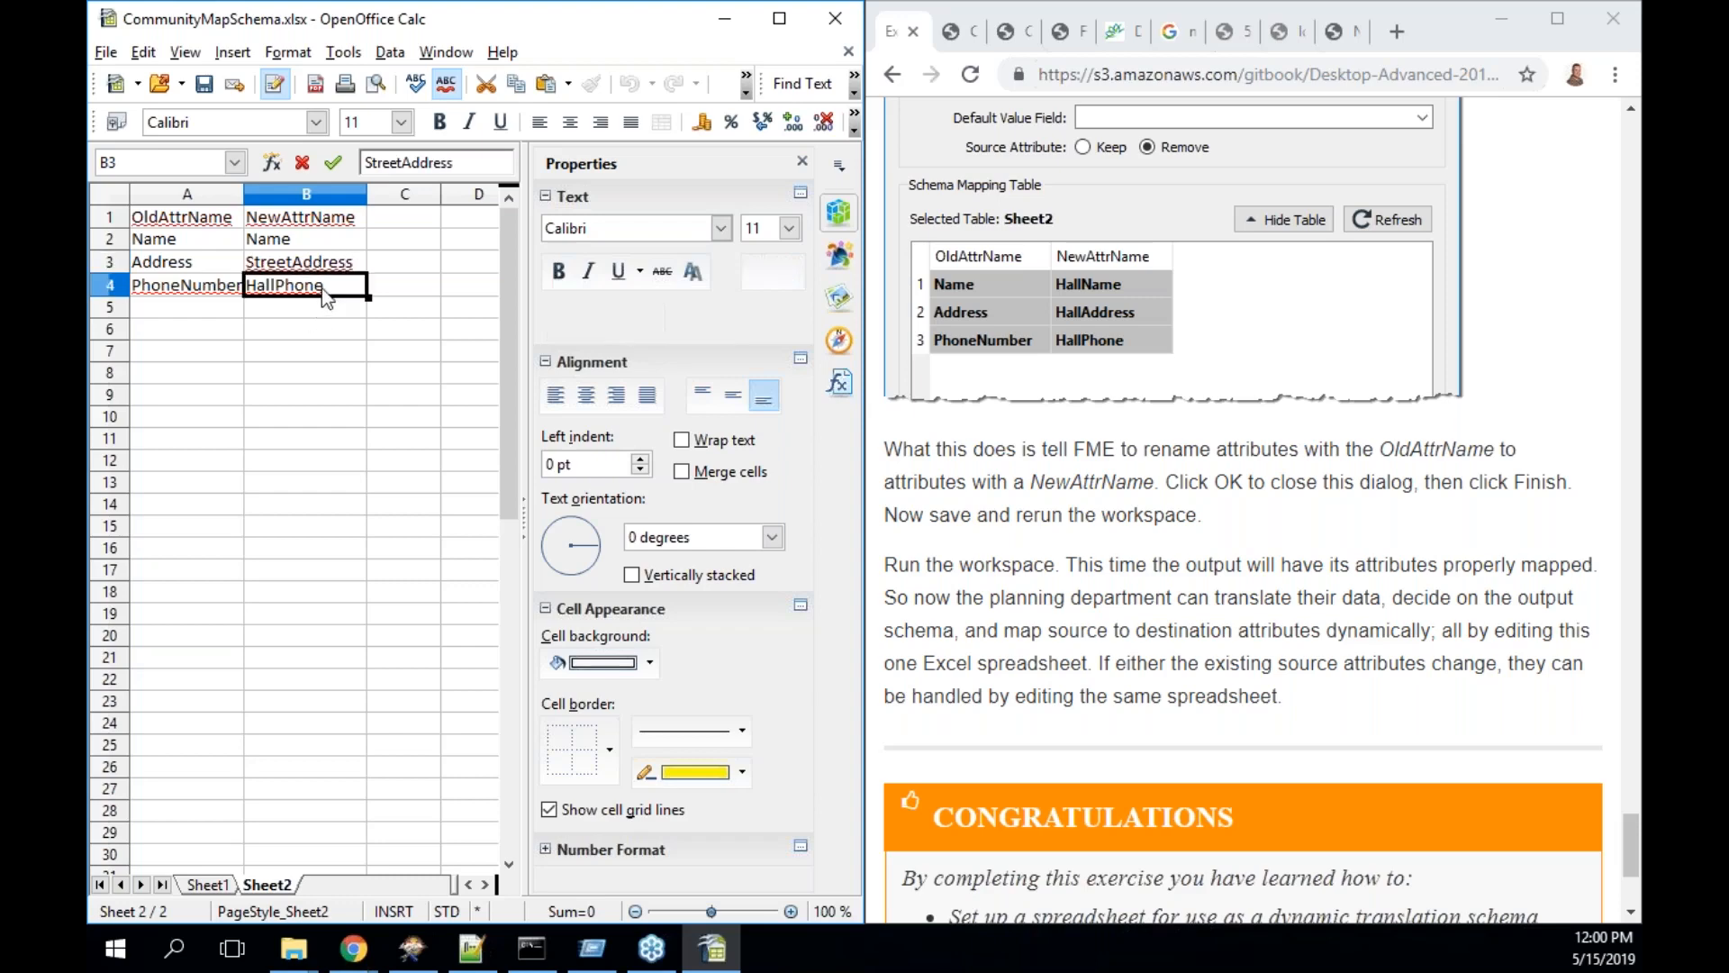
- Change Sheet2's B4 entry from HallPhone to ContactNumber
double_click(336, 286)
left_click_drag(337, 286, 207, 287)
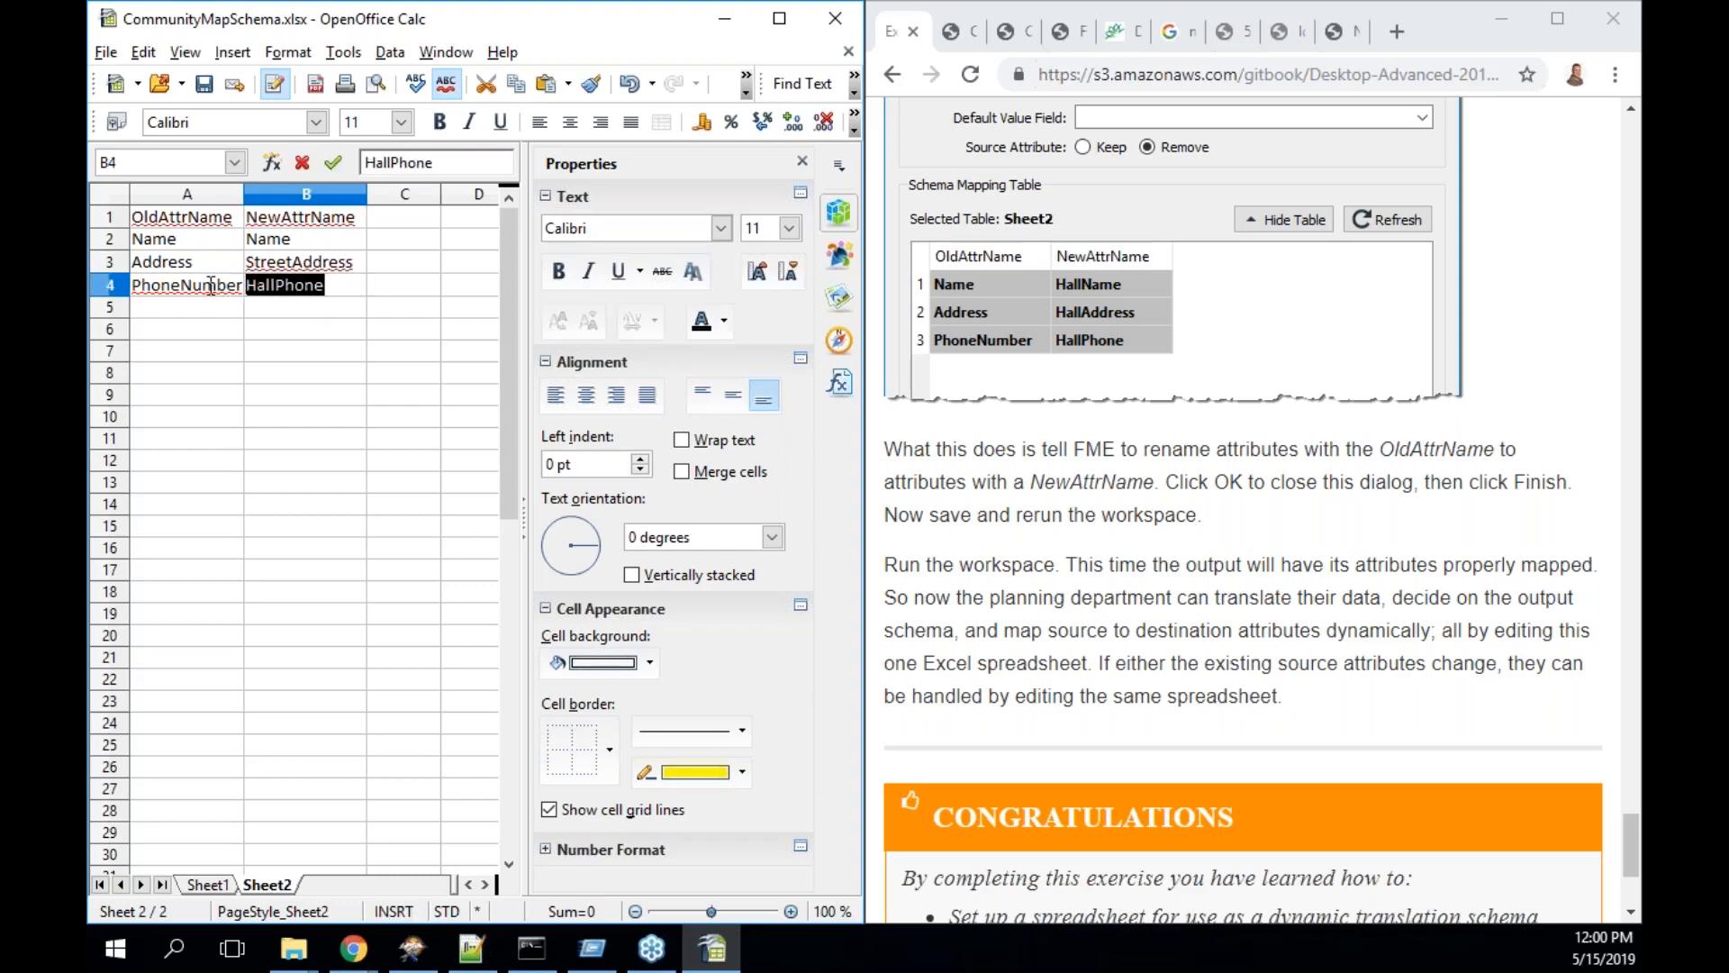
type("Number")
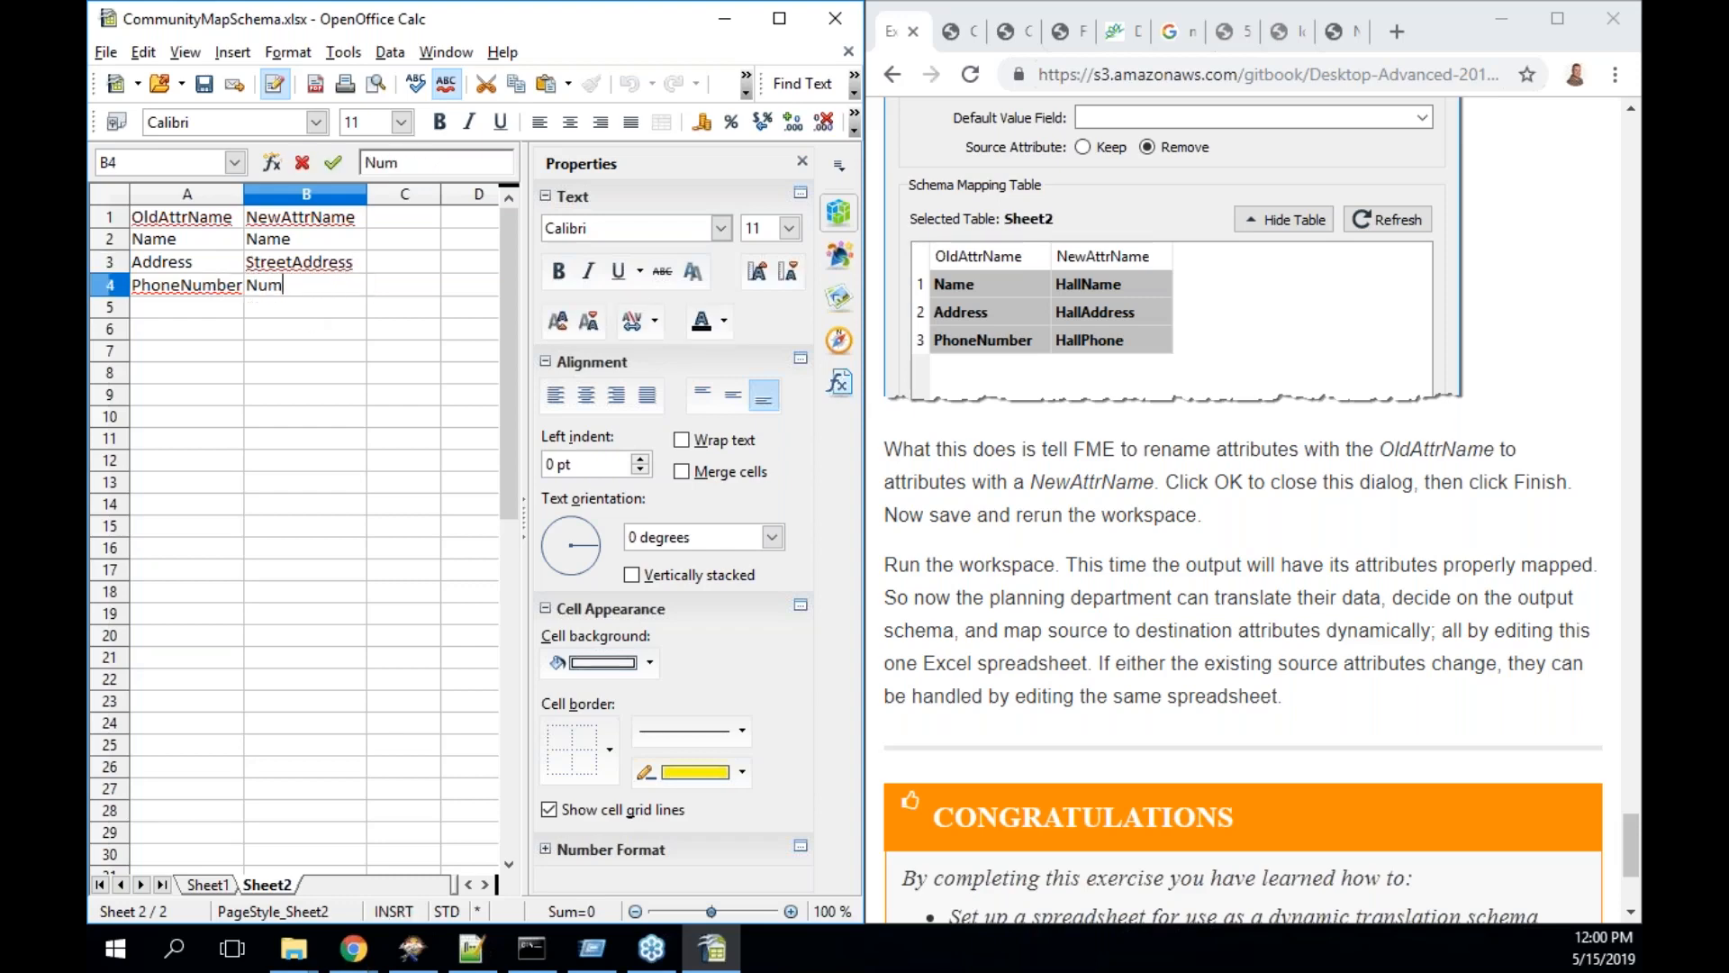
key("BackSpace")
key("BackSpace")
key("BackSpace")
key("BackSpace")
key("BackSpace")
key("BackSpace")
type("ContactNumber")
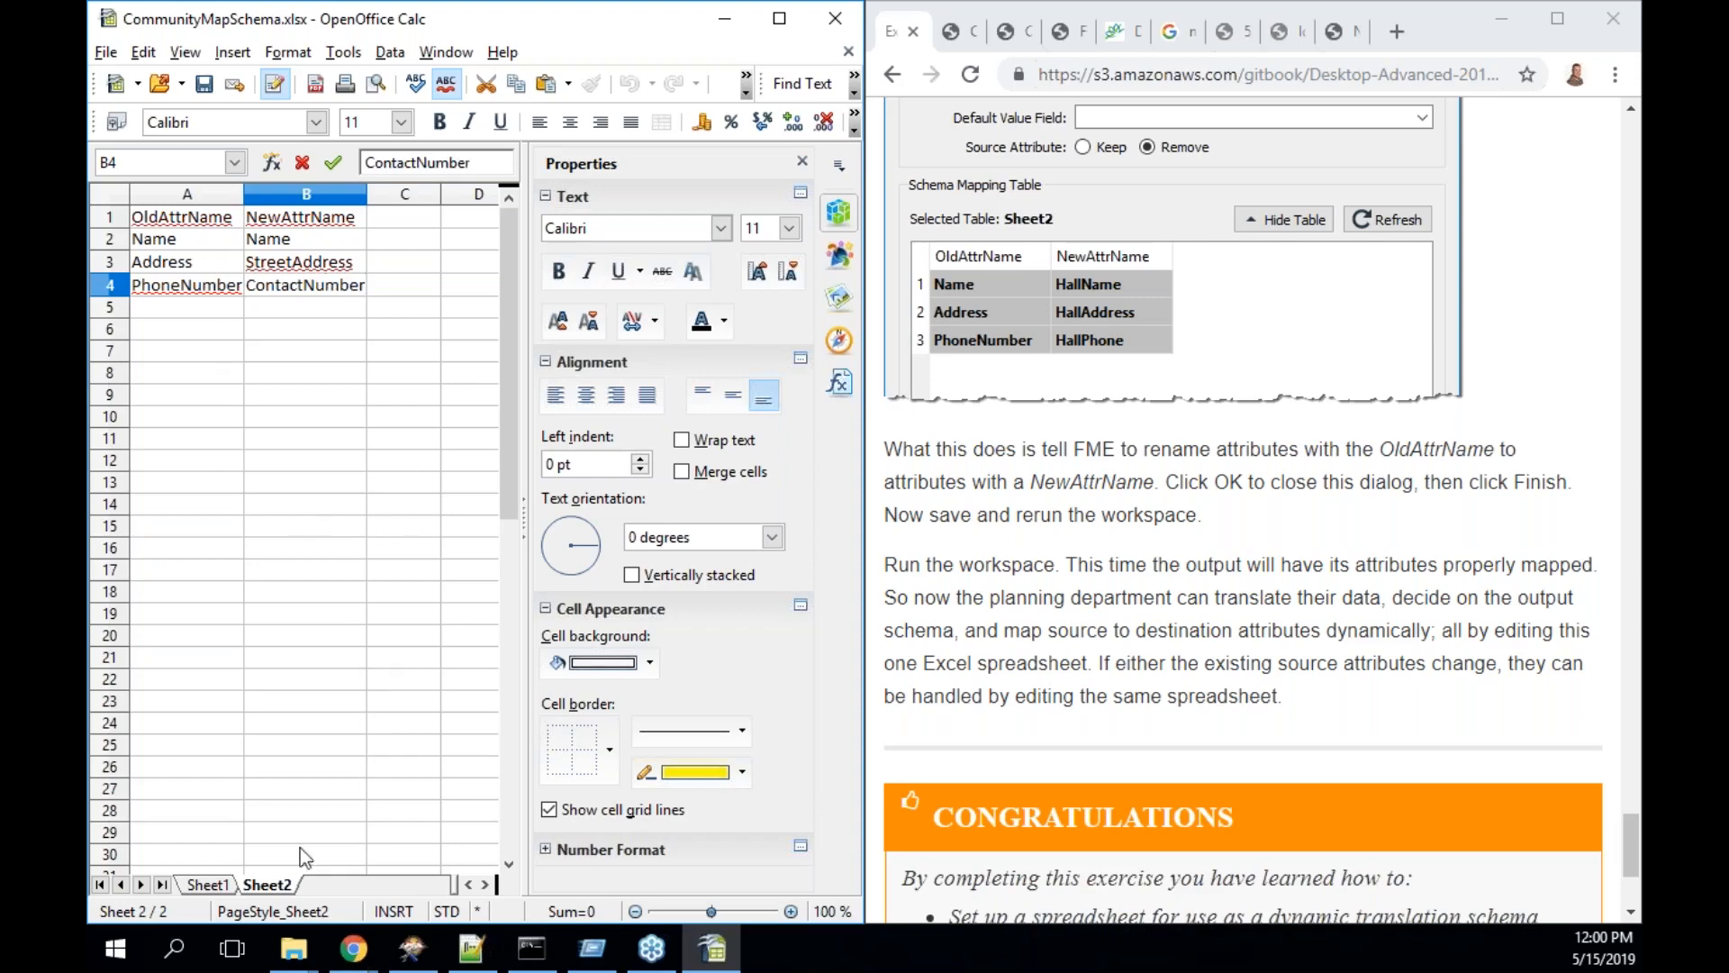
- On Sheet1, select the HallNumber entry in B2 for replacement
left_click(210, 886)
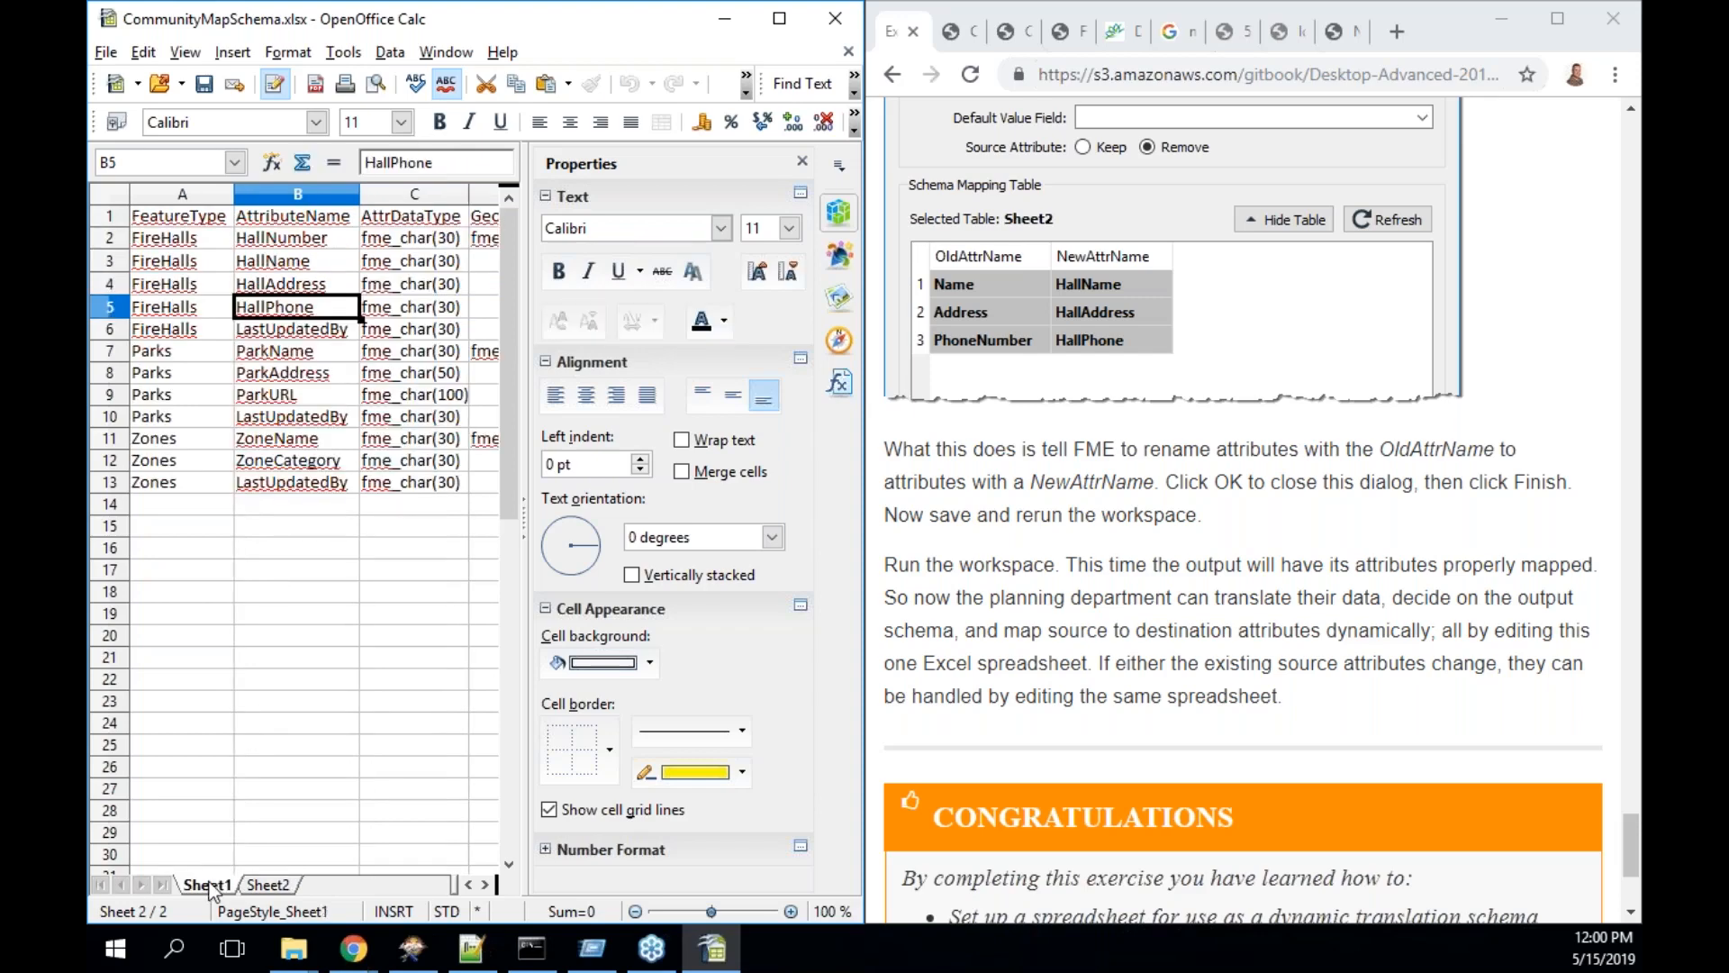
double_click(310, 242)
left_click_drag(330, 240, 240, 240)
- On Sheet1, replace HallNumber with Number and HallName with Name
type("Number")
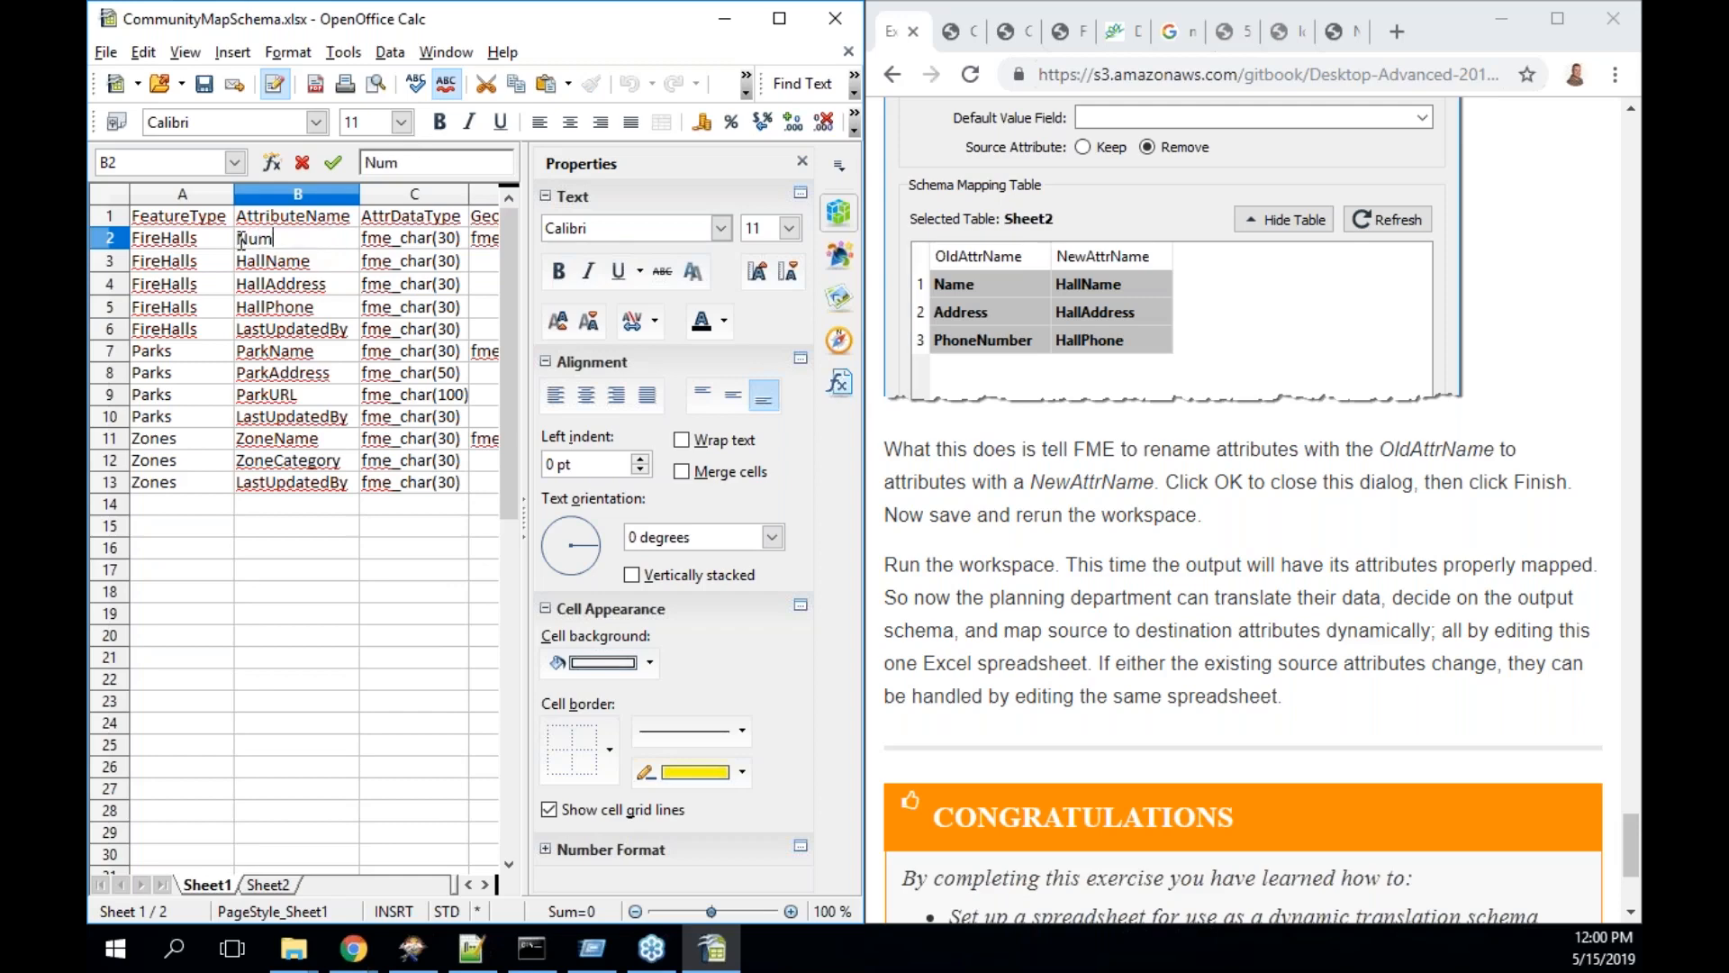
key("Return")
key("F2")
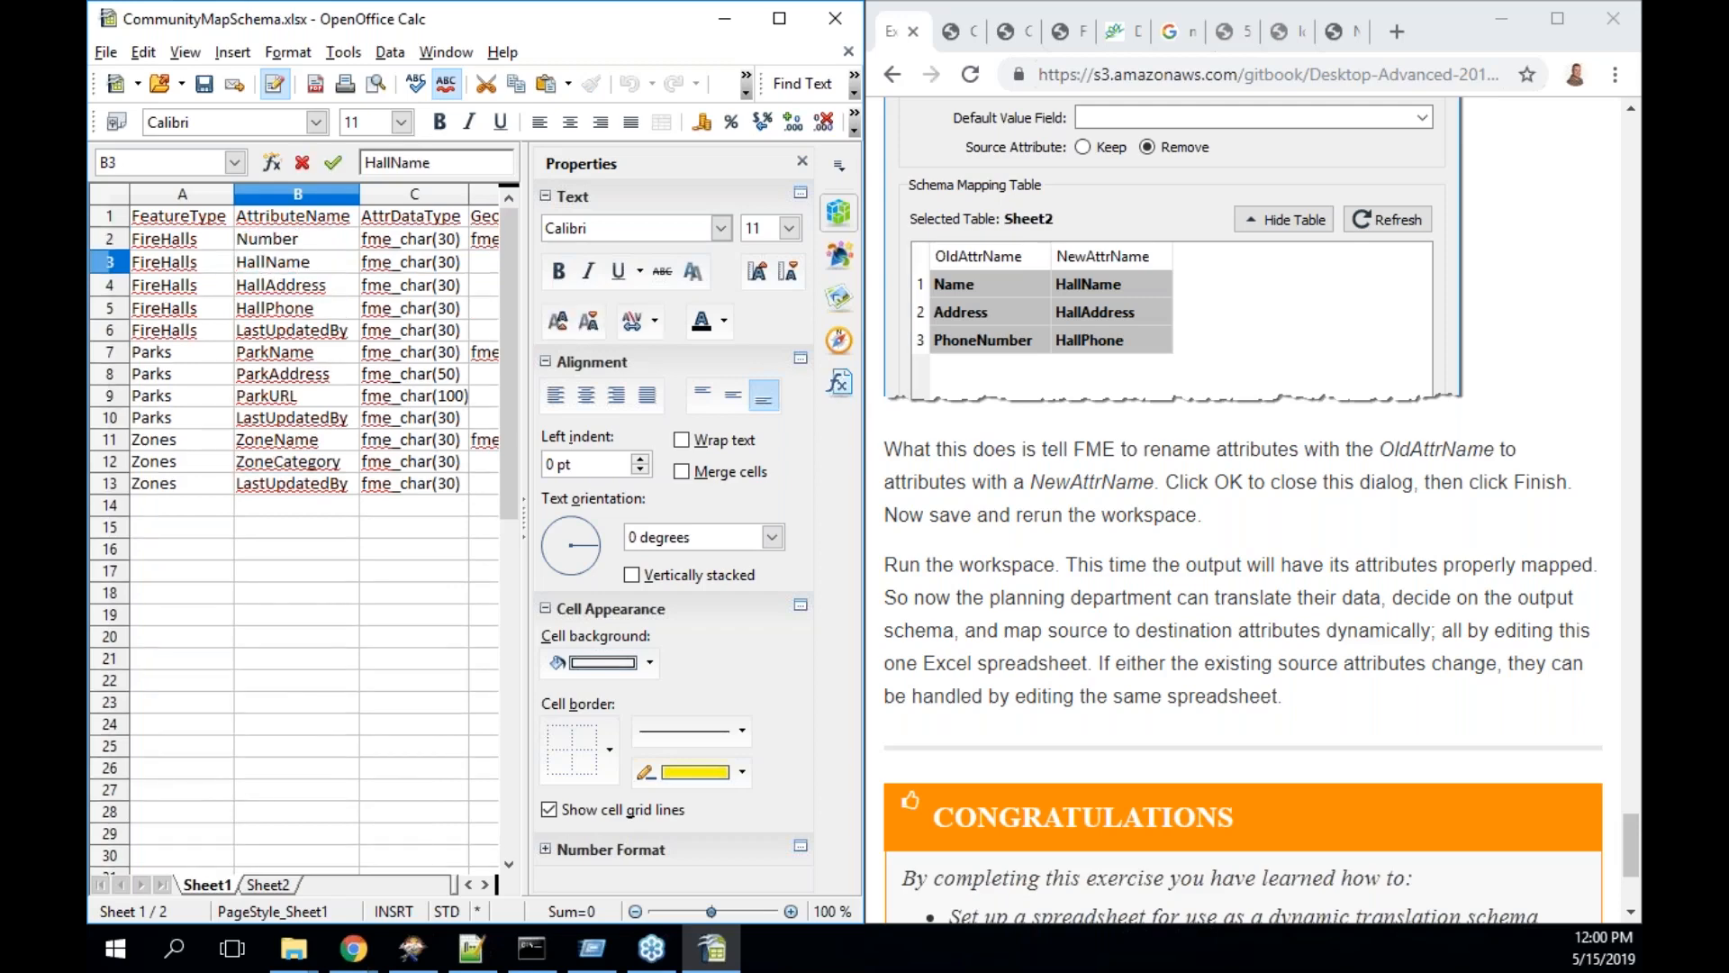
left_click_drag(312, 261, 240, 261)
type("Name")
key("Return")
- Replace the HallPhone entry with ContactNumber
key("F2")
left_click_drag(345, 282, 240, 280)
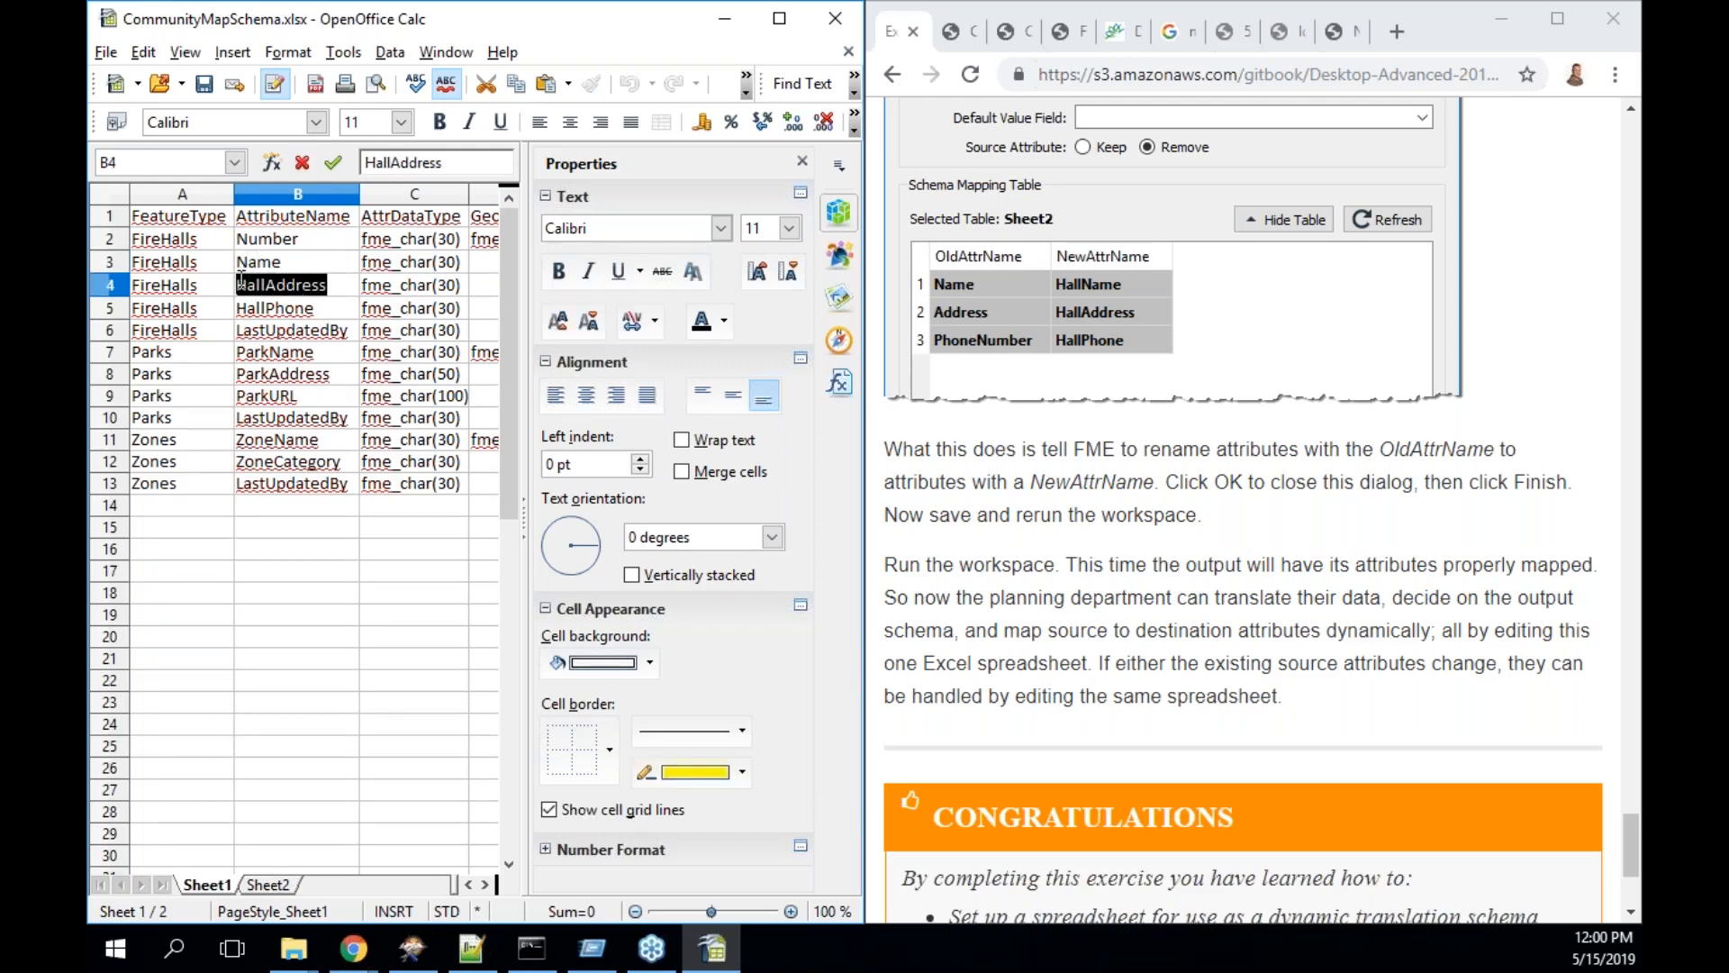
left_click(335, 312)
double_click(304, 311)
left_click_drag(305, 311, 230, 308)
type("ConstactNumber")
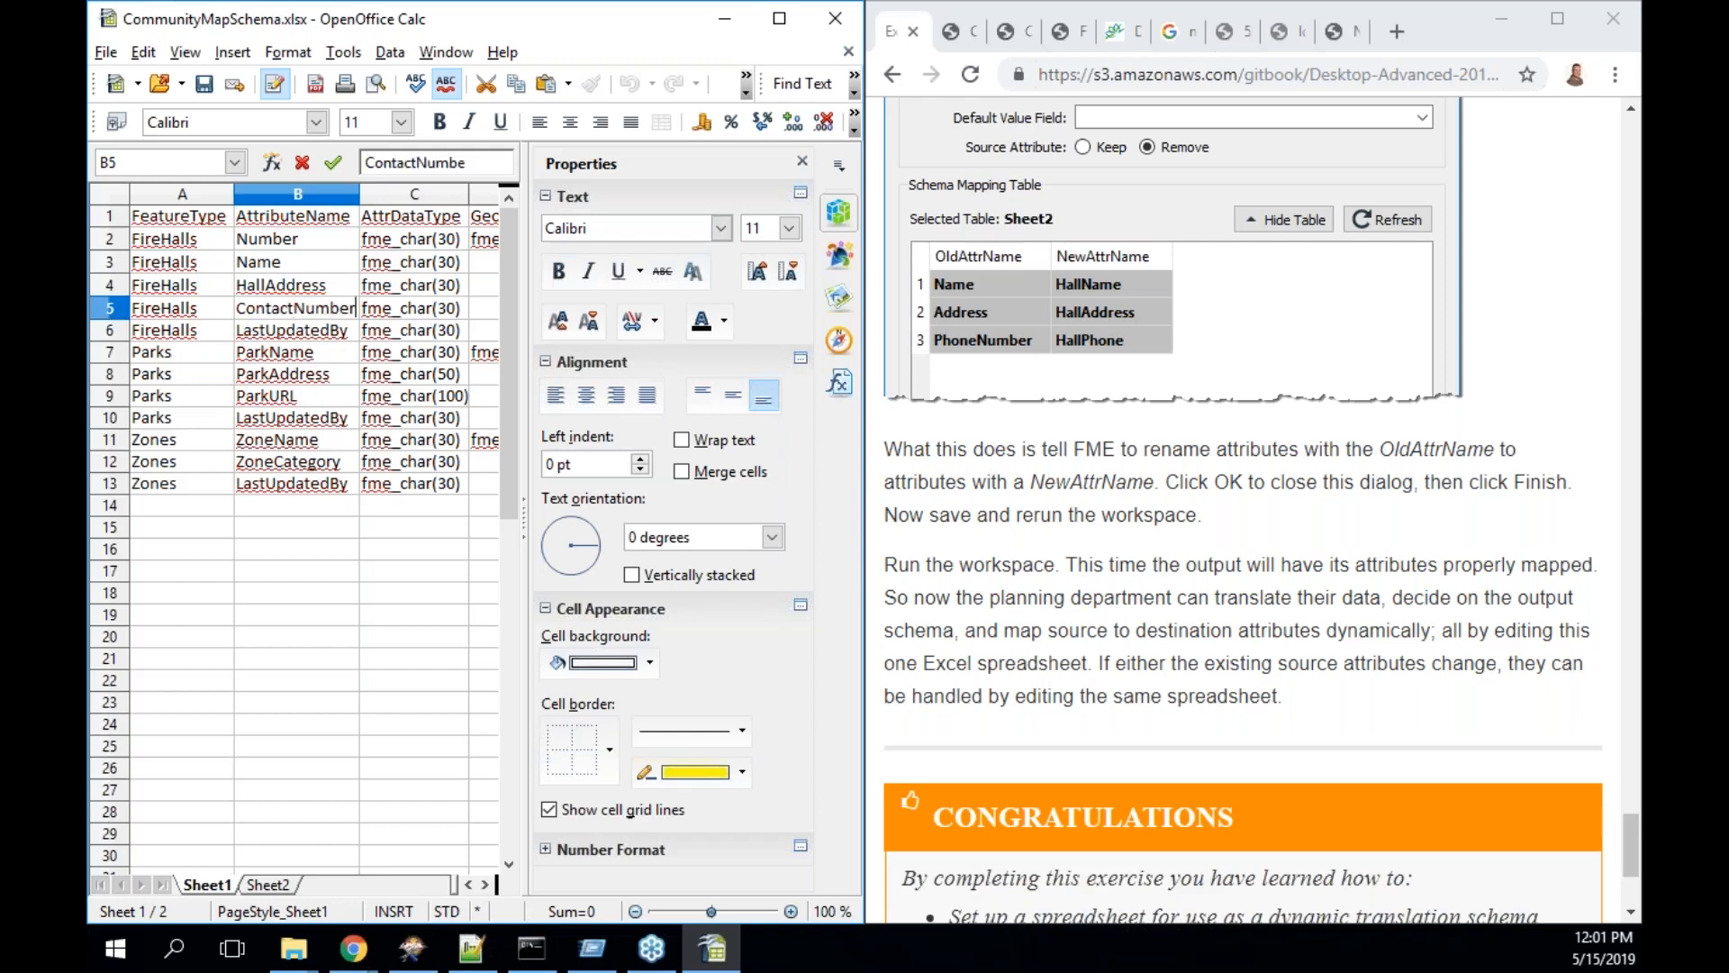
- After checking Sheet2's mapping, change Sheet1's HallAddress entry to StreetAddress
left_click(284, 887)
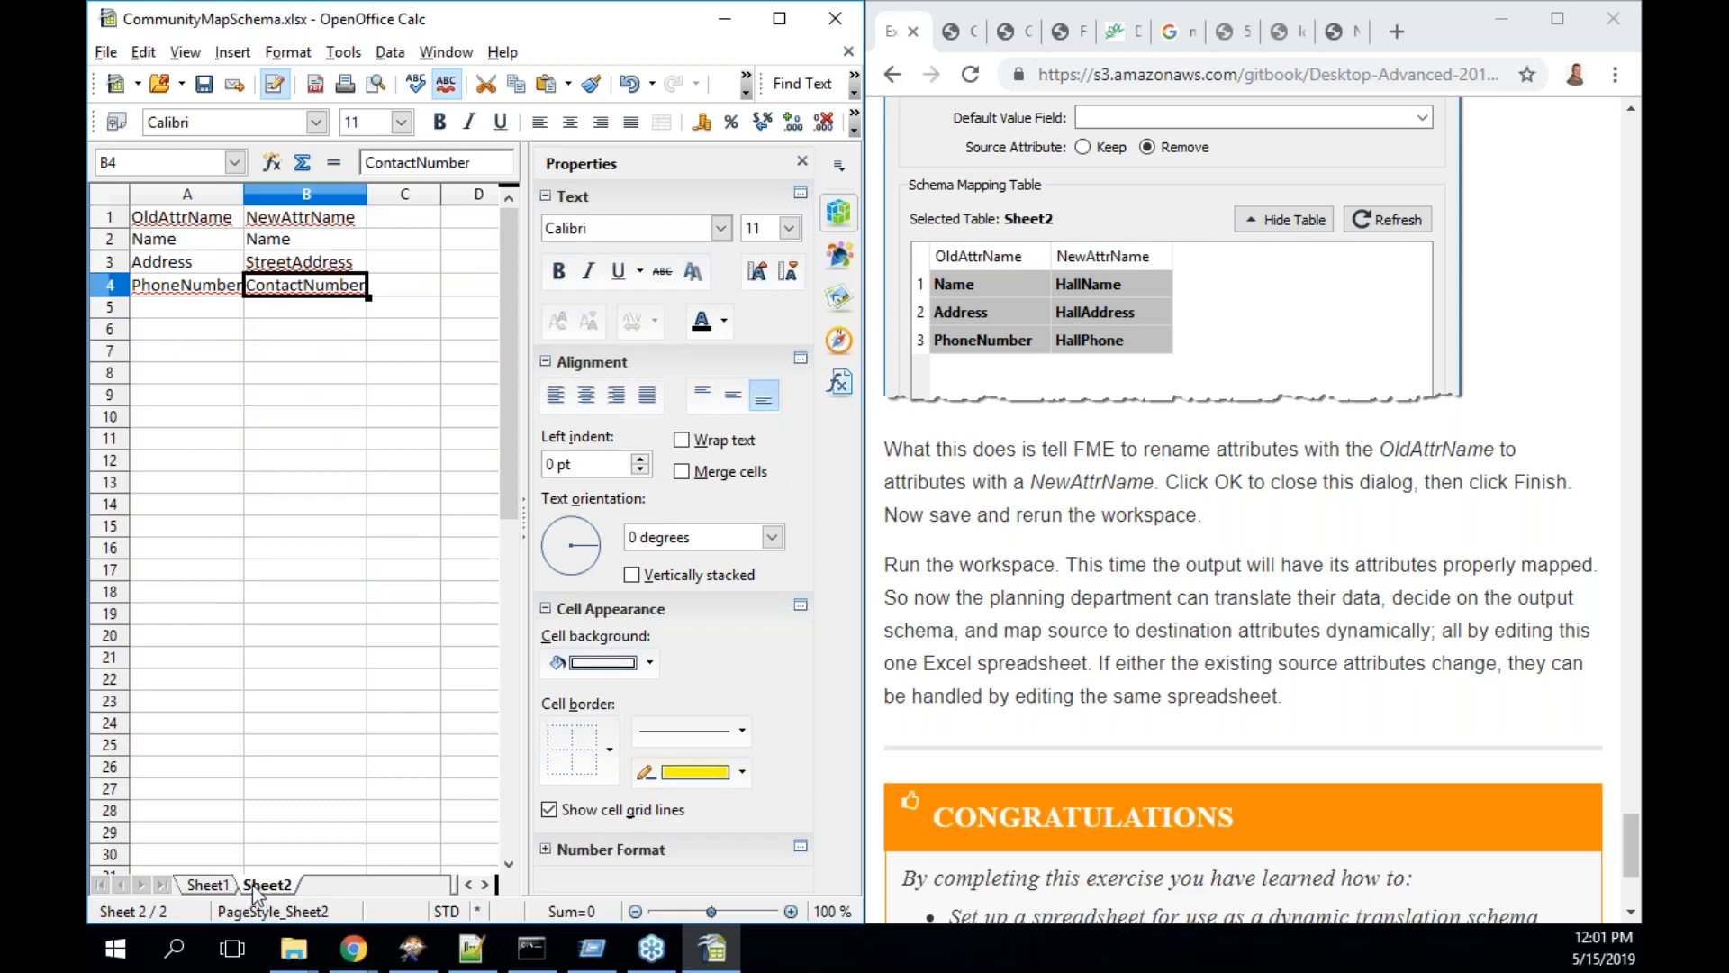
left_click(221, 887)
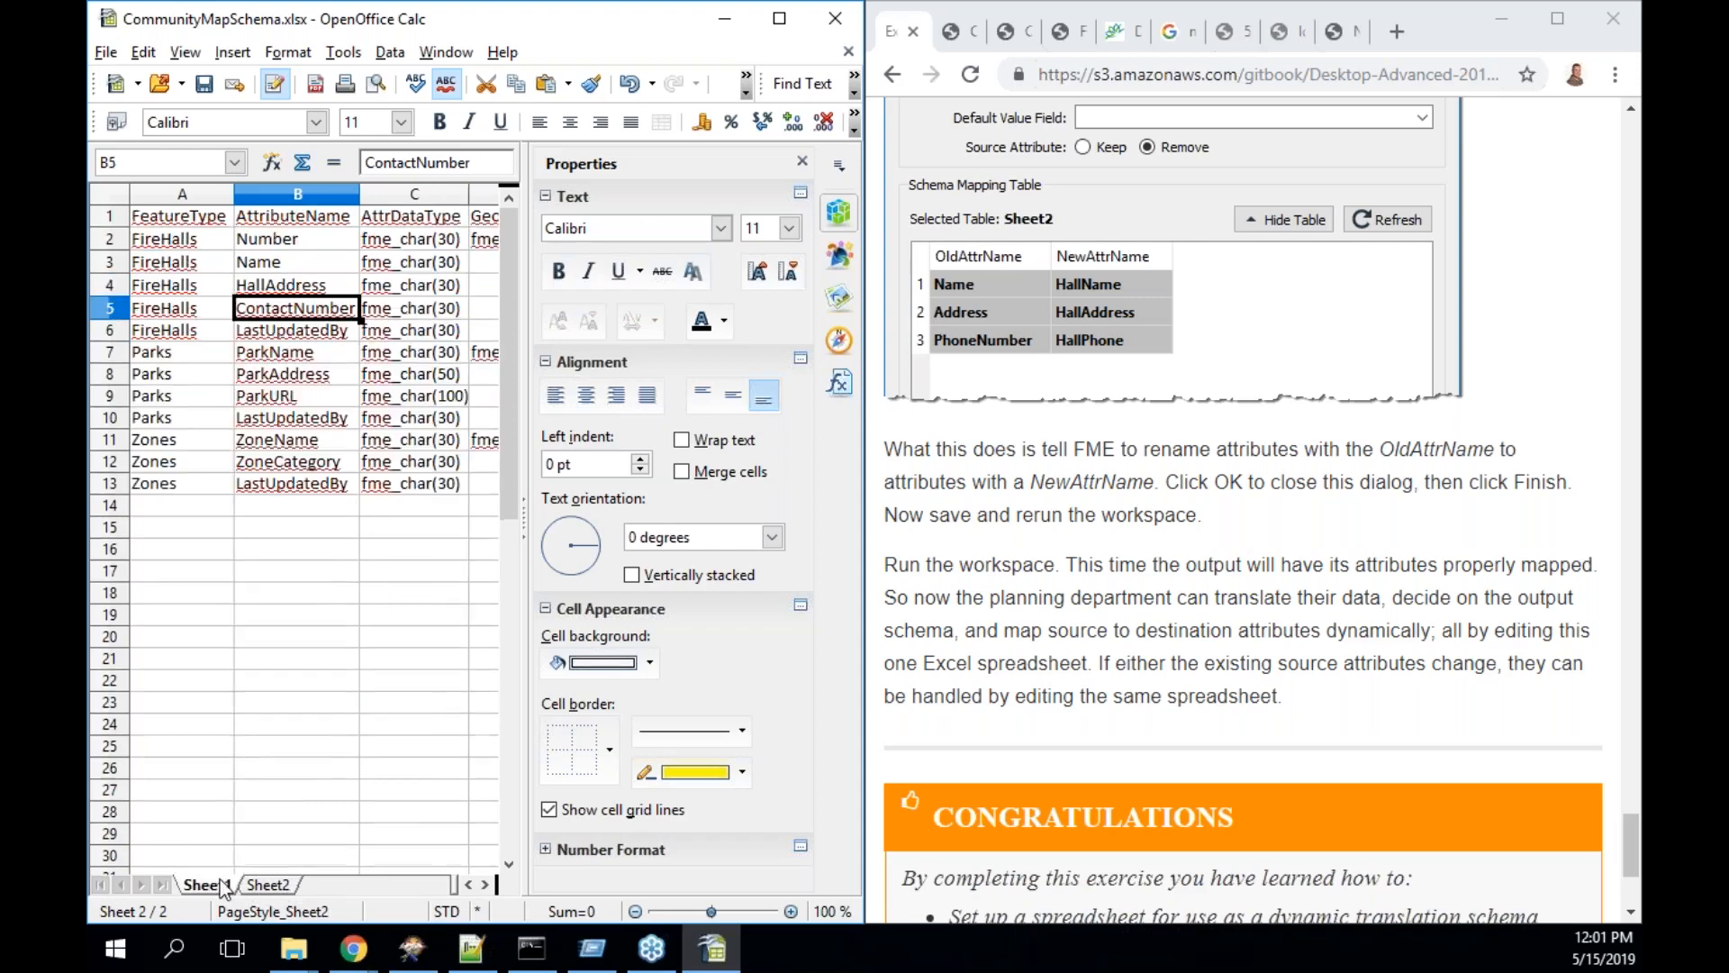
double_click(301, 285)
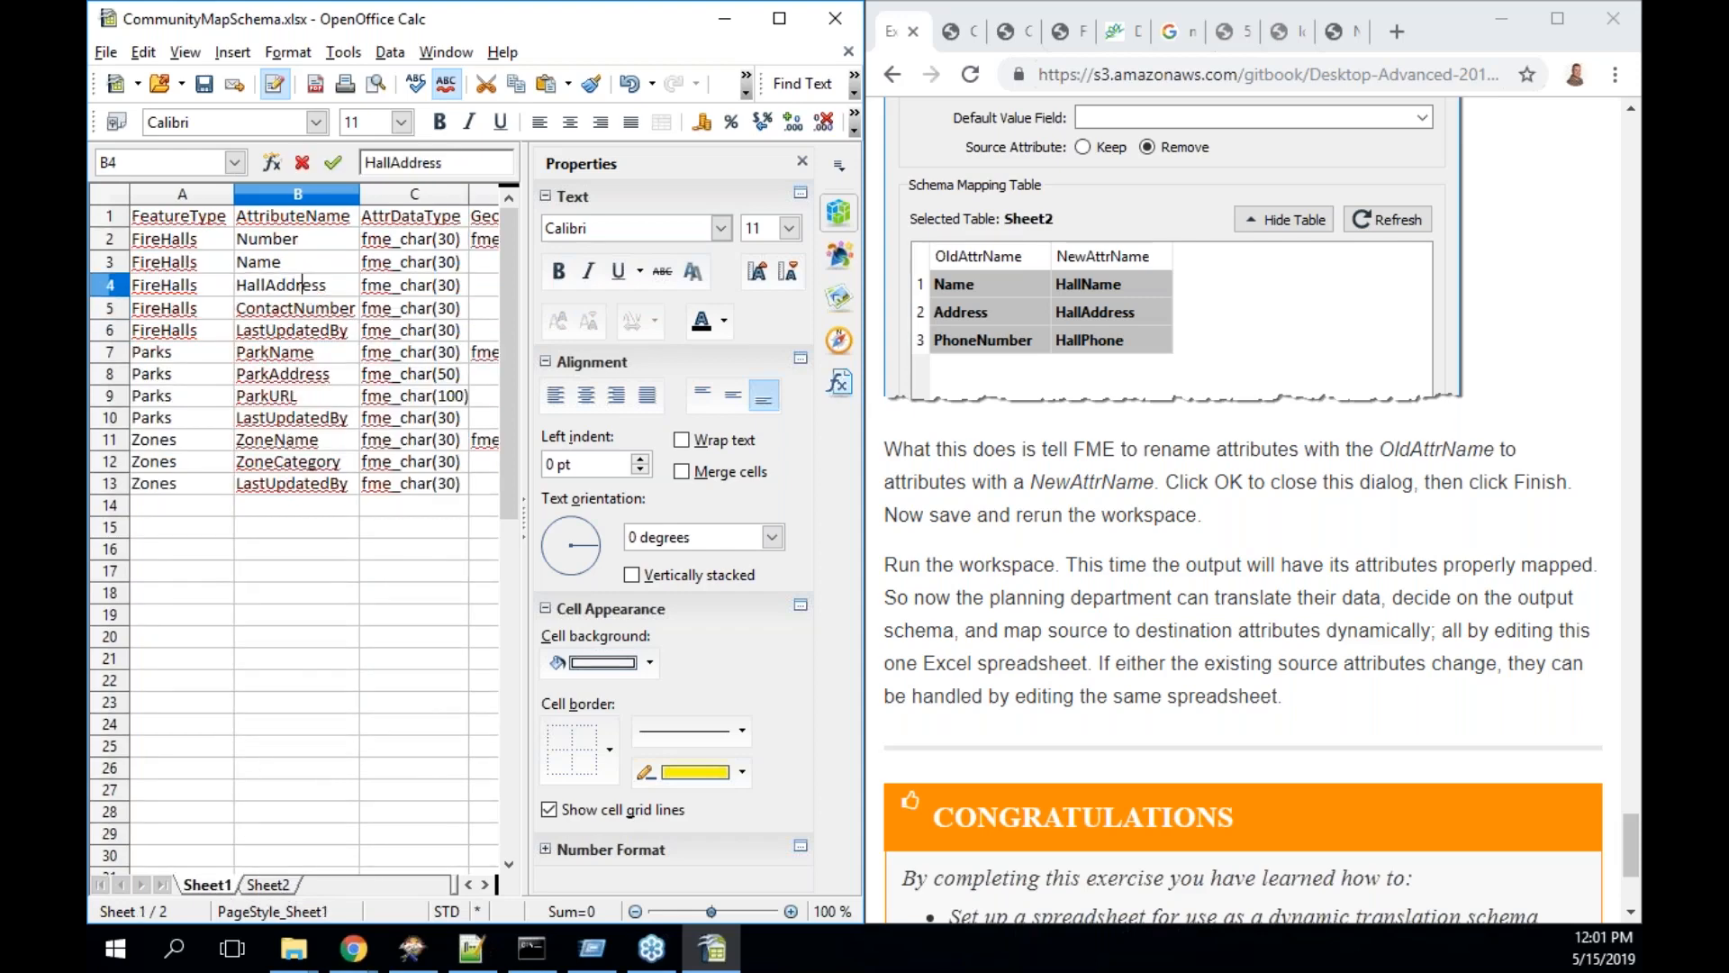
left_click_drag(332, 284, 230, 285)
type("Str")
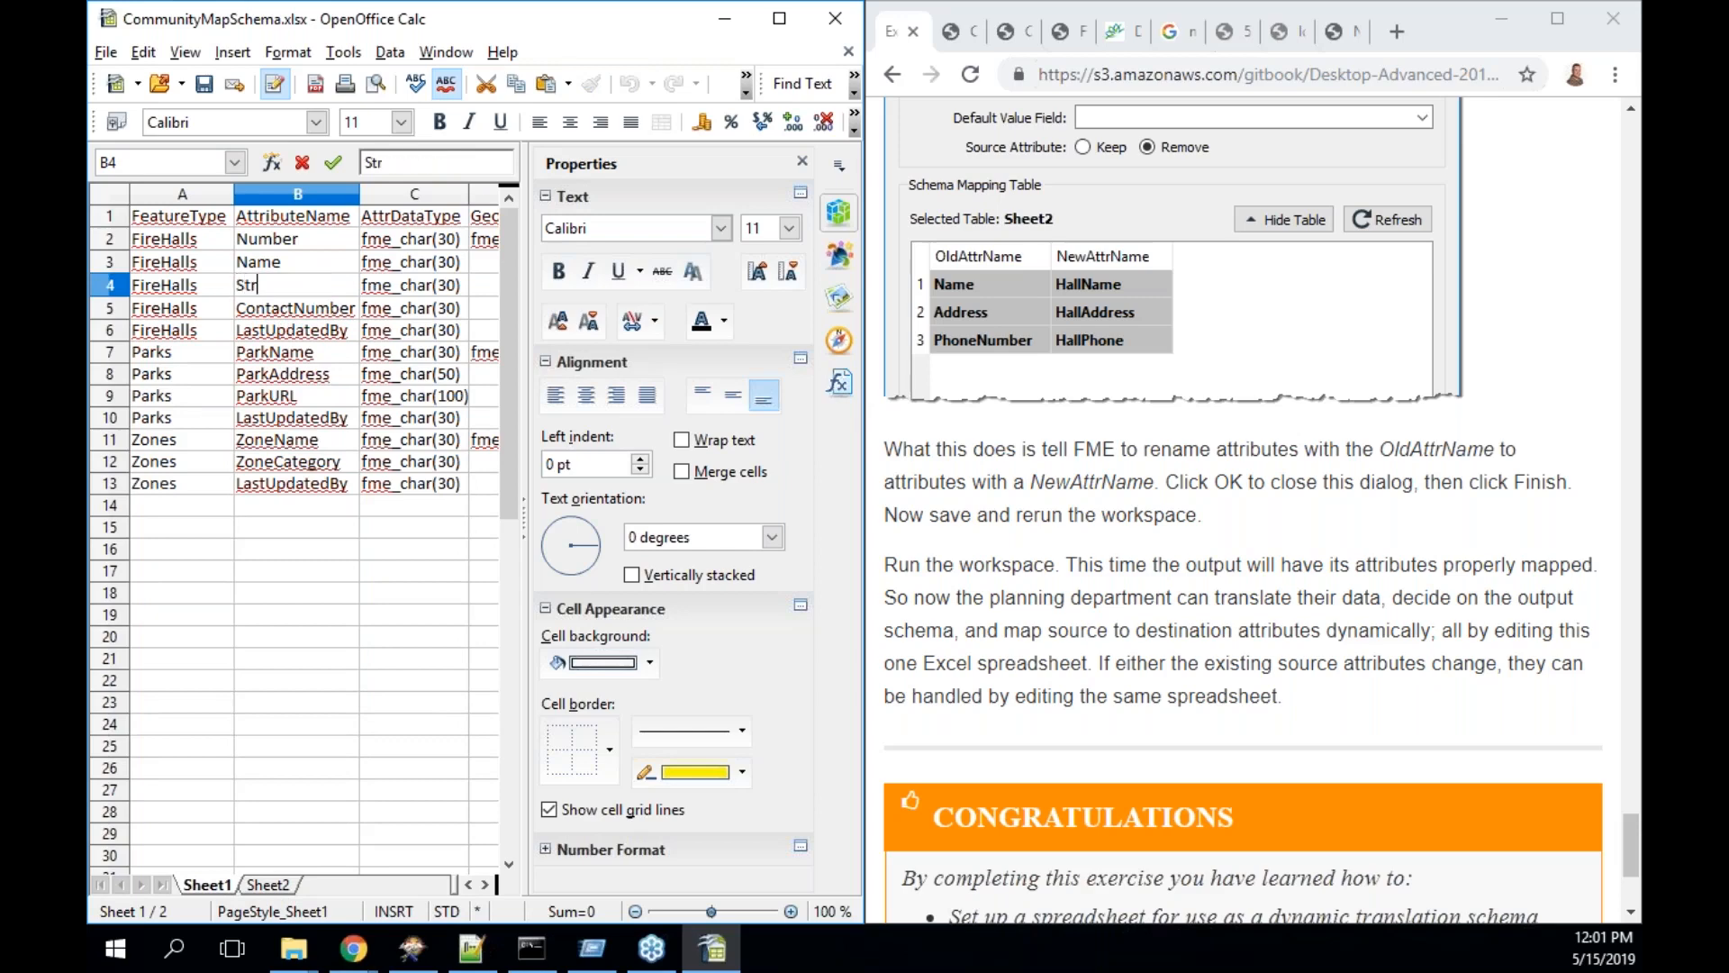
type("eetAddress")
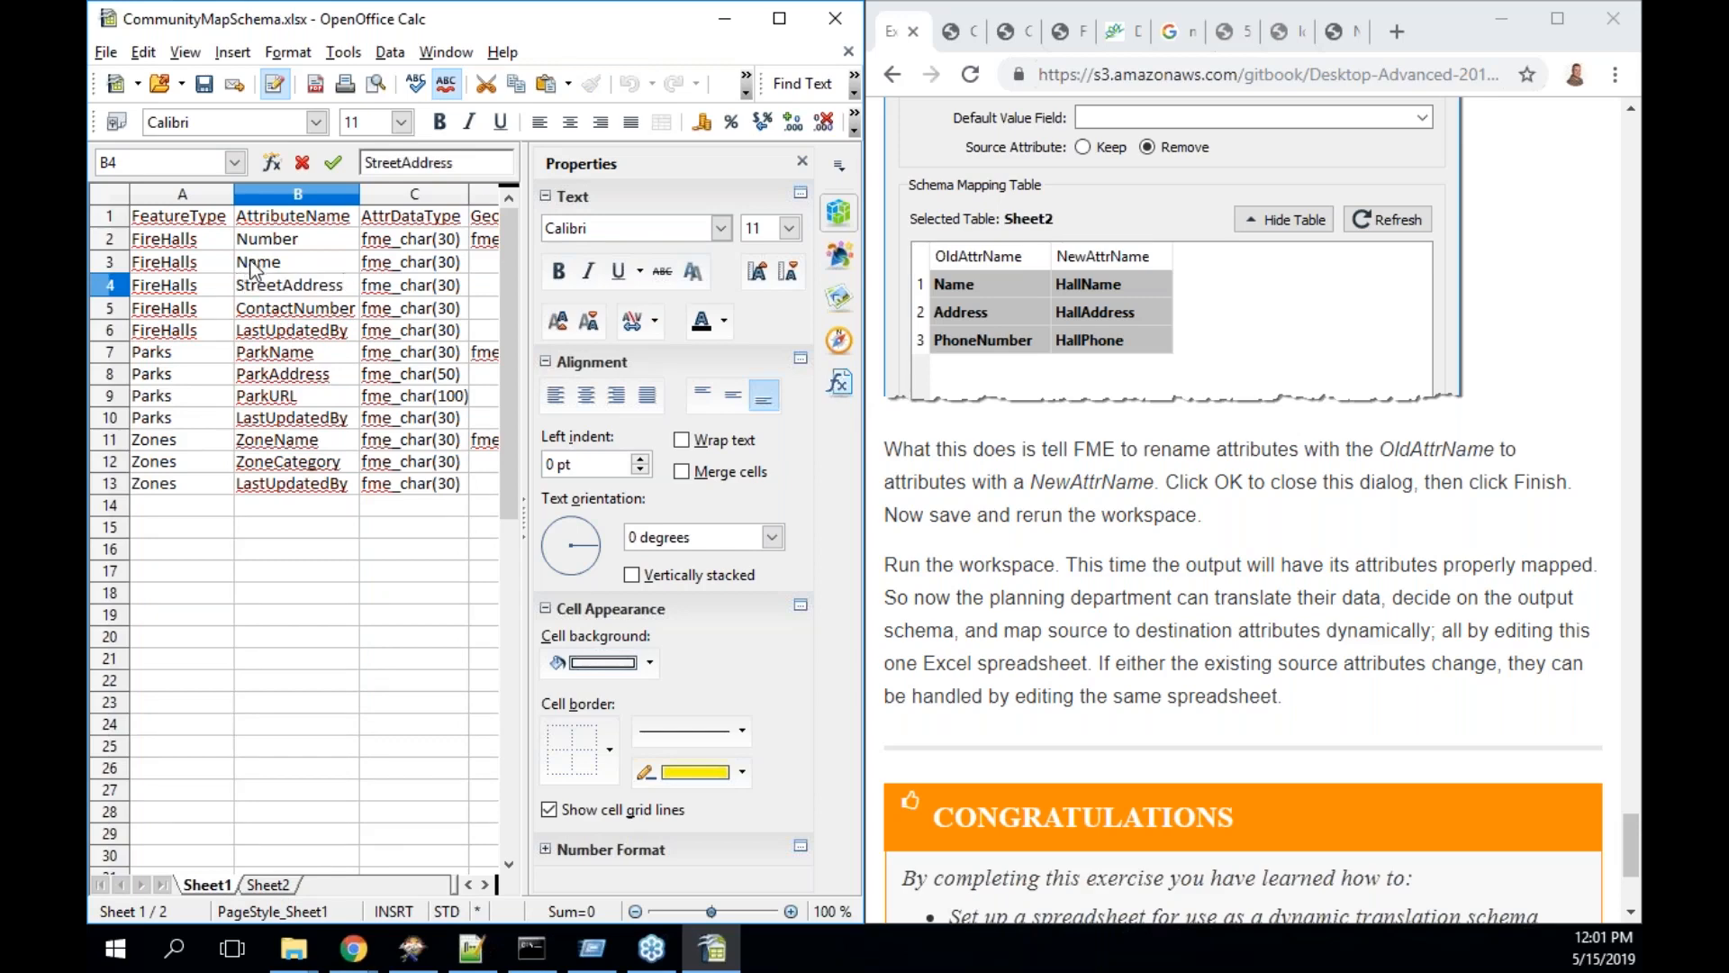
left_click(272, 271)
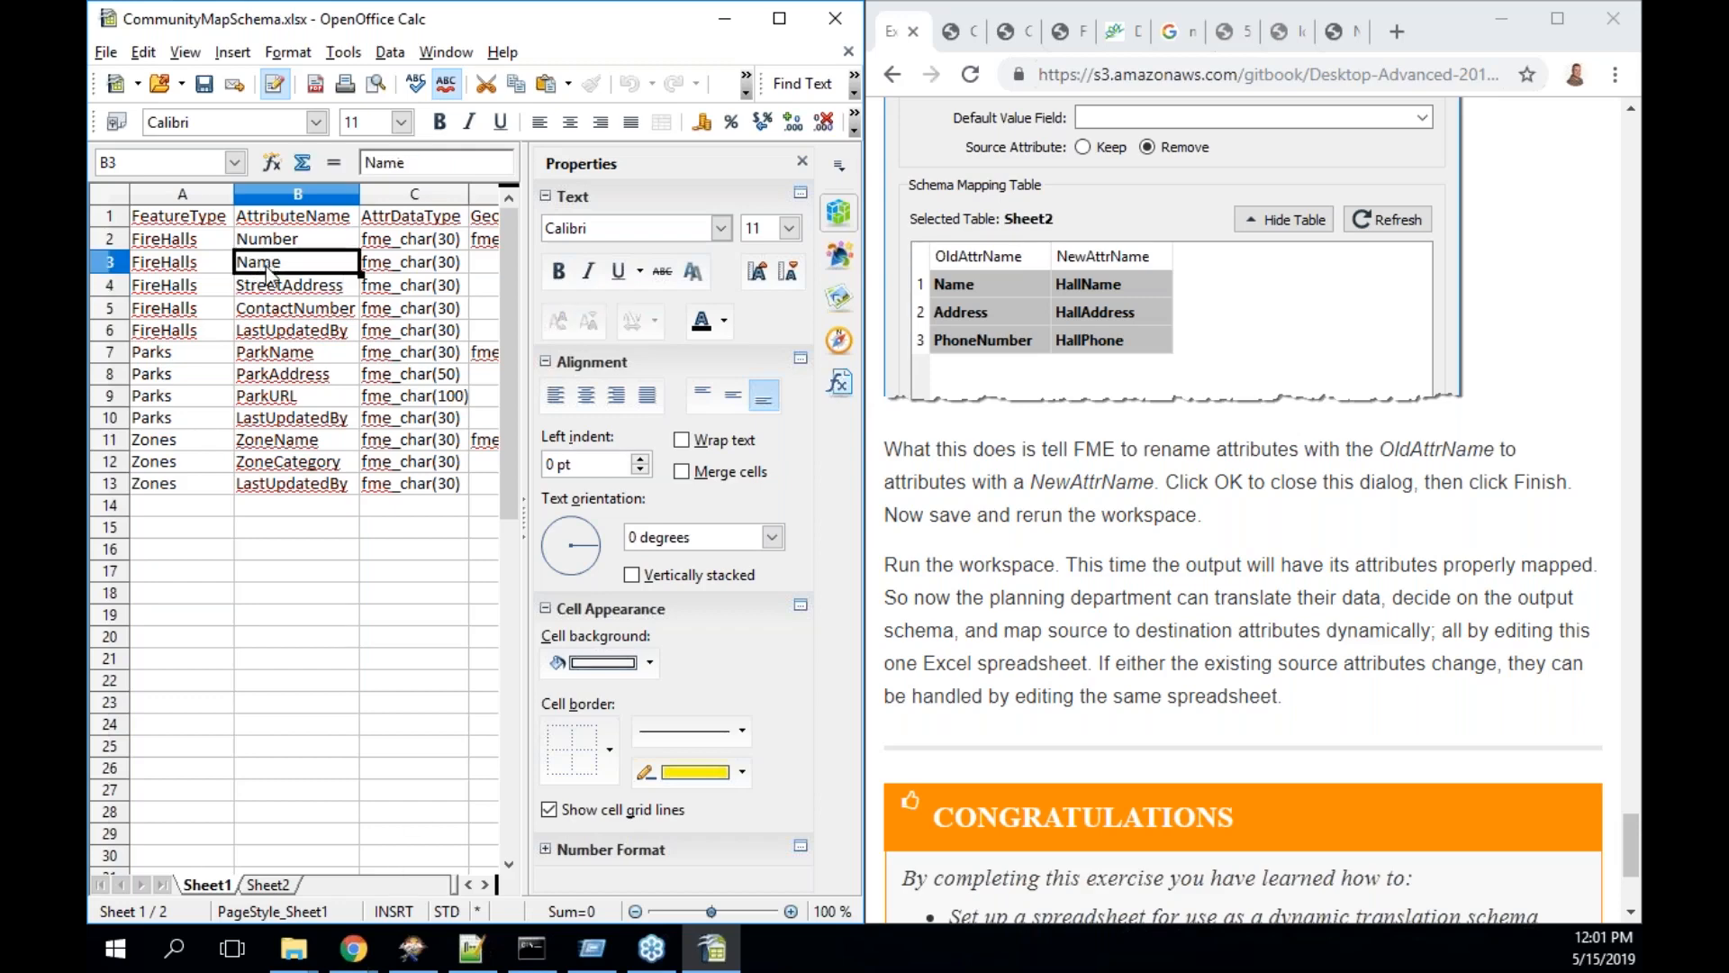
- Restore cell B3 on Sheet1 to HallName
double_click(239, 262)
type("Hall")
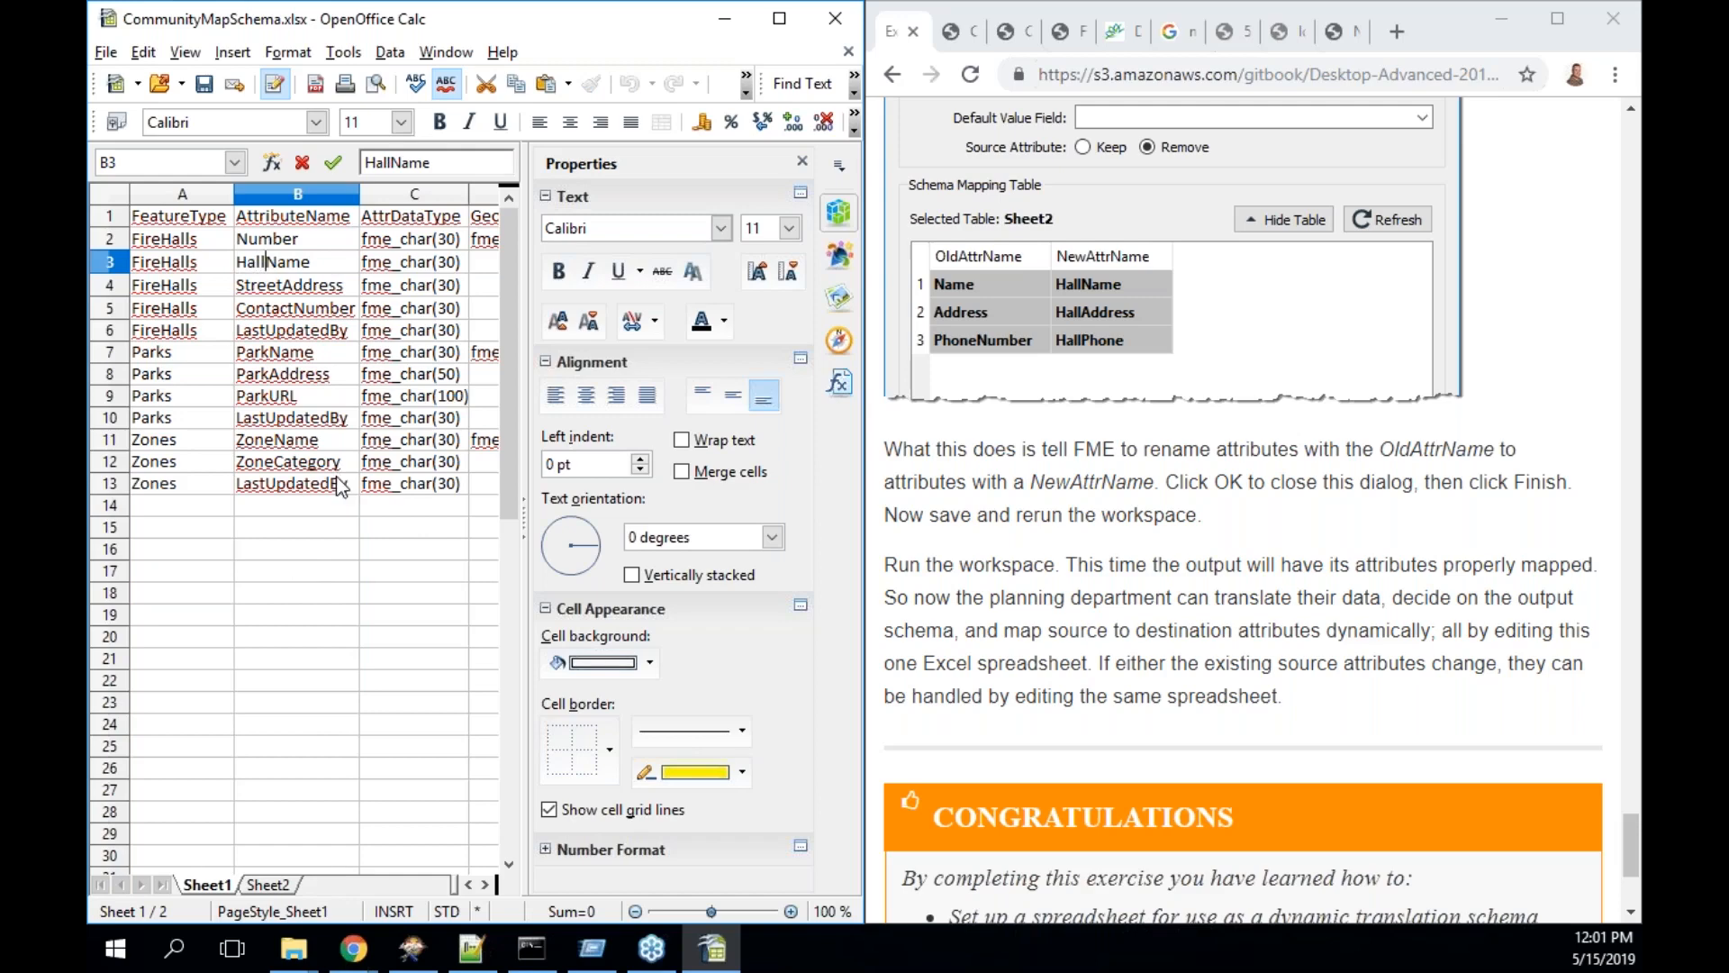
key("Return")
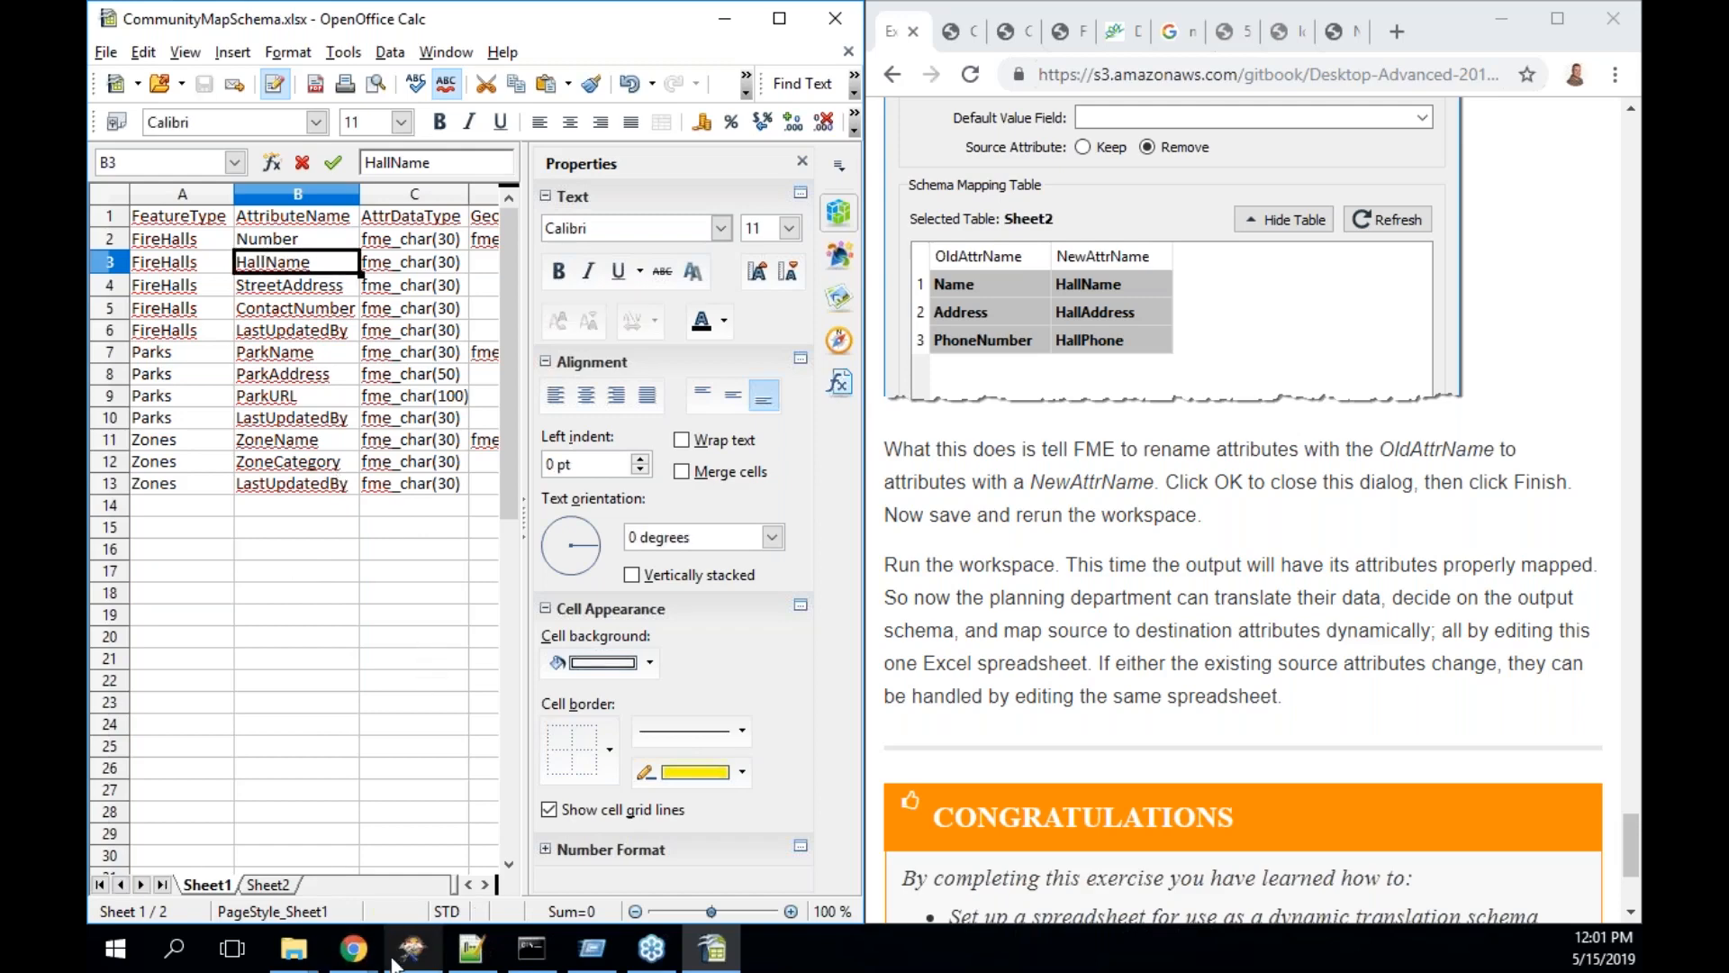
left_click(412, 958)
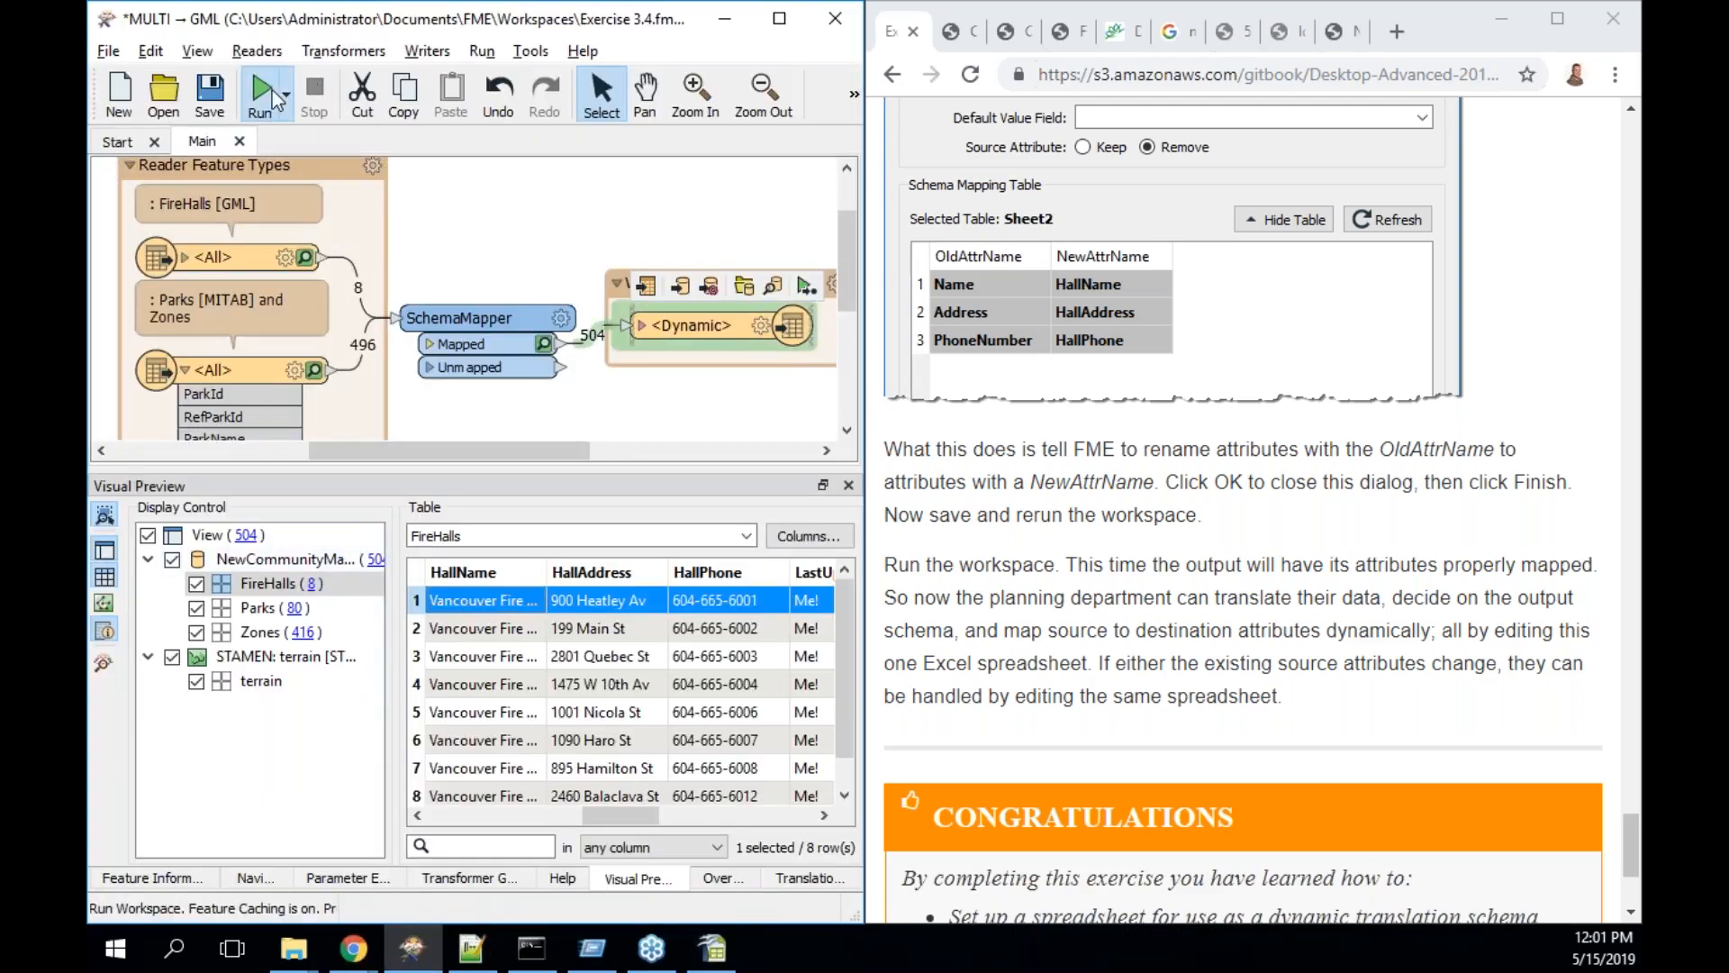
- Rerun the workspace and review all eight FireHalls output features in Visual Preview
left_click(272, 90)
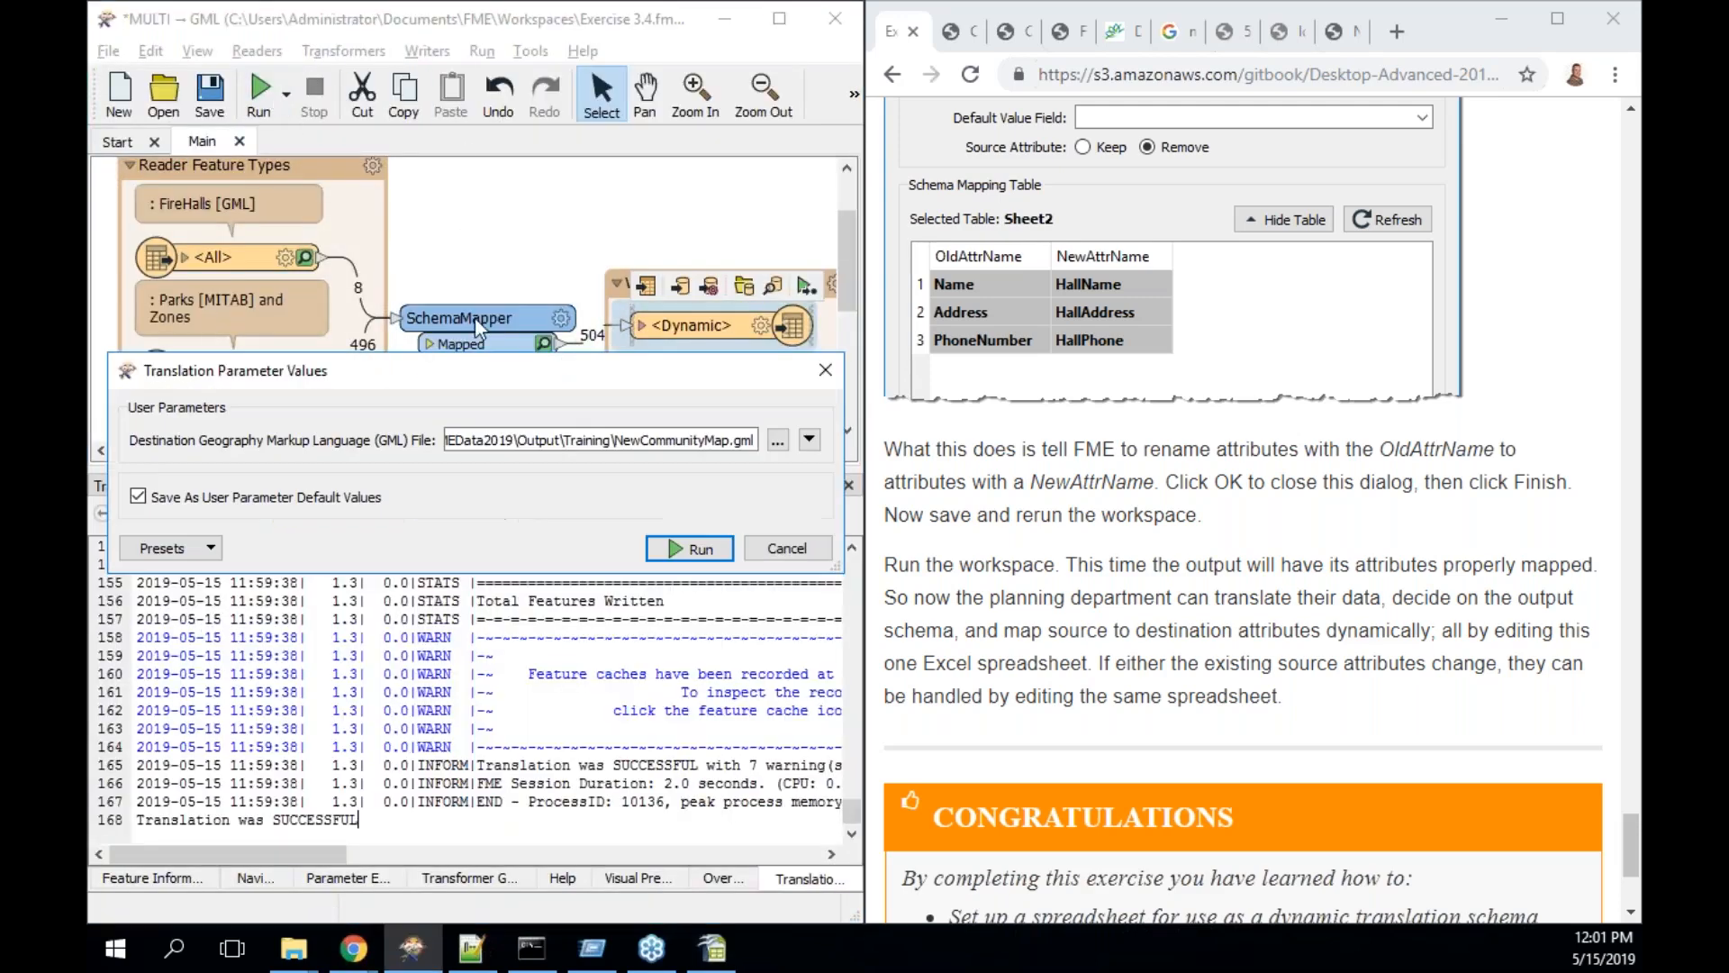
left_click(694, 546)
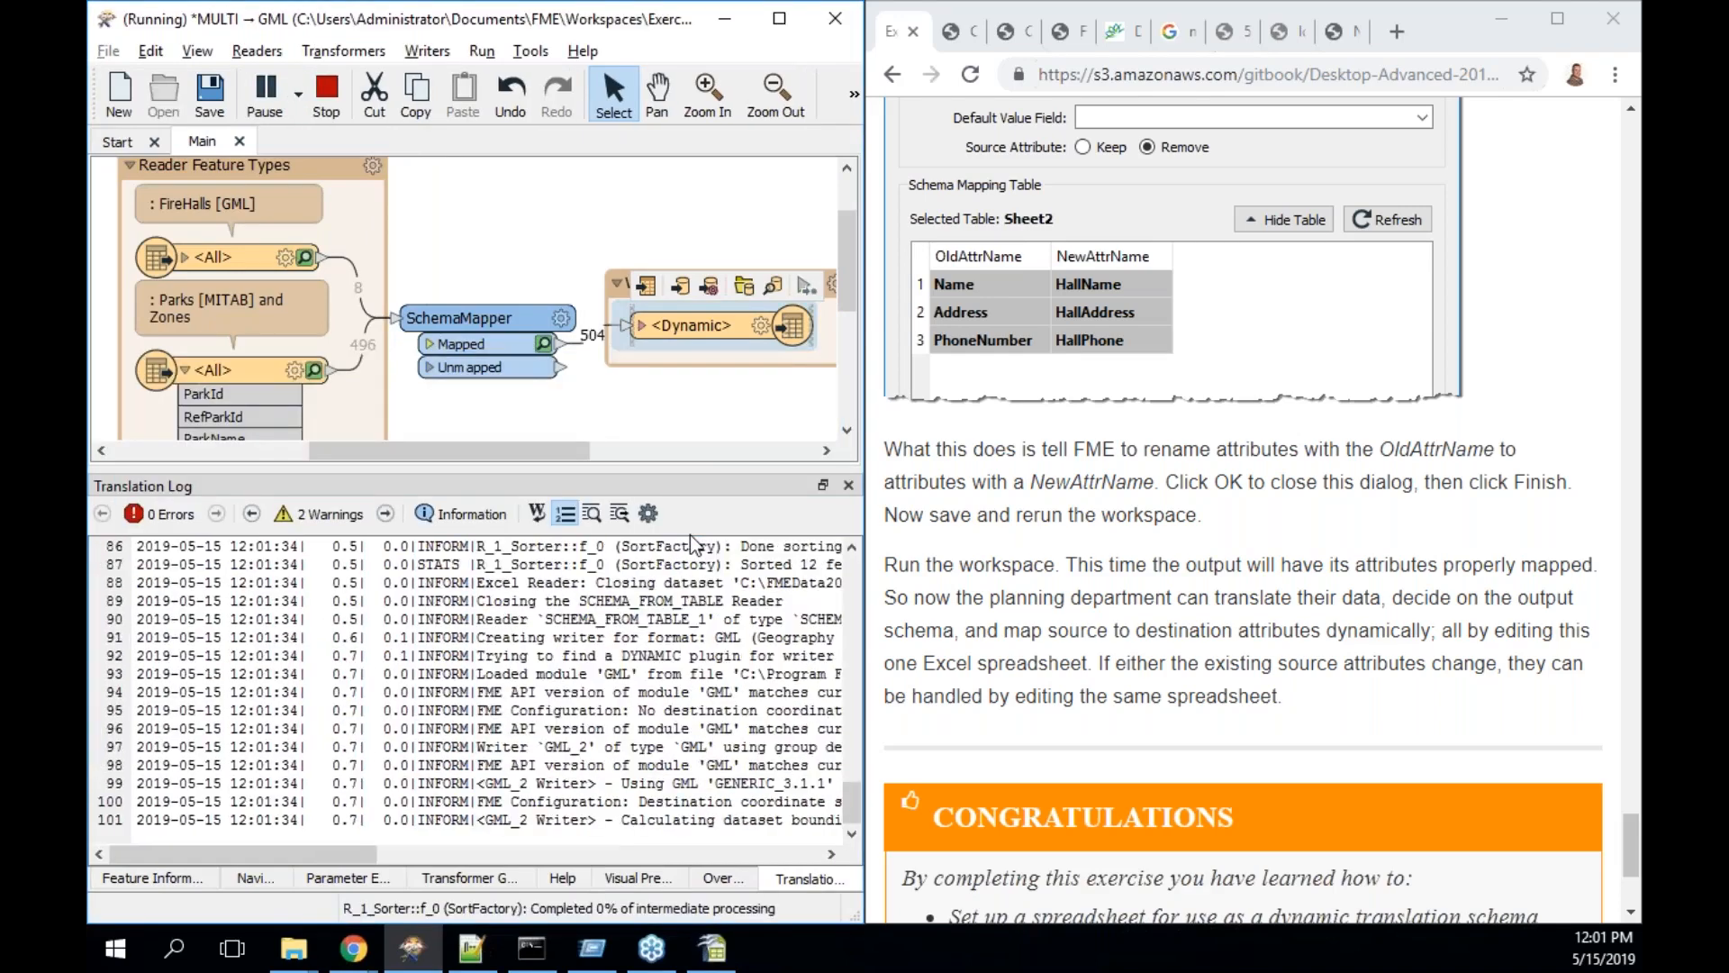
left_click(771, 286)
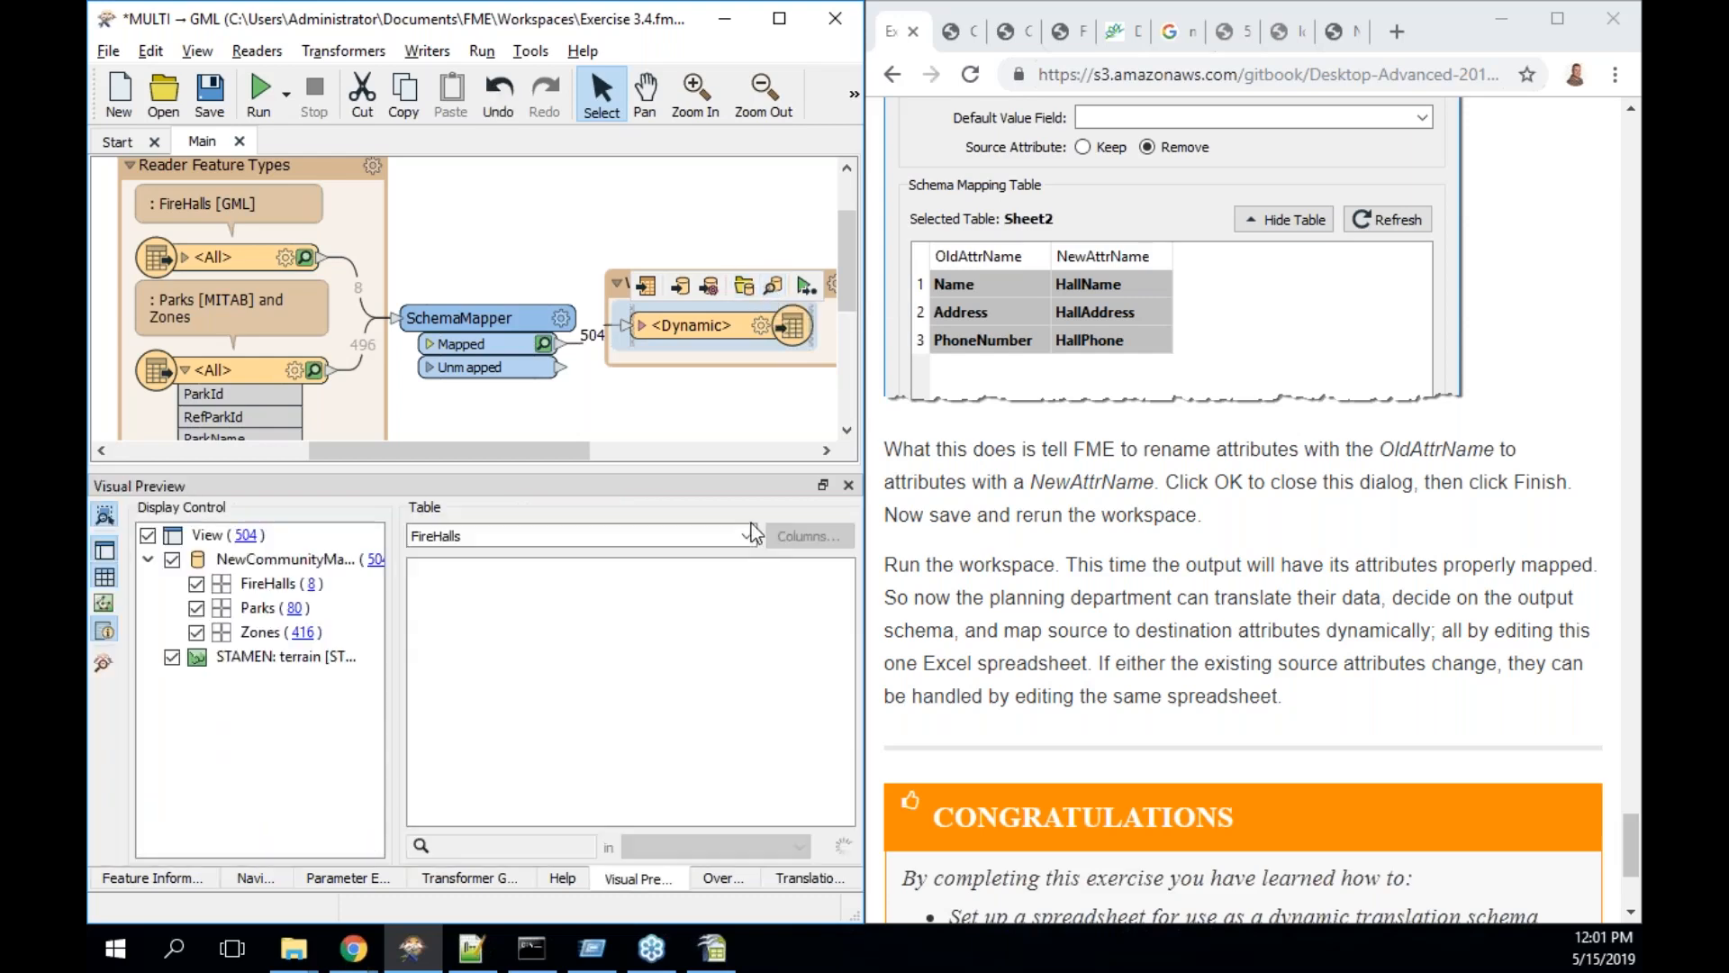
left_click(313, 585)
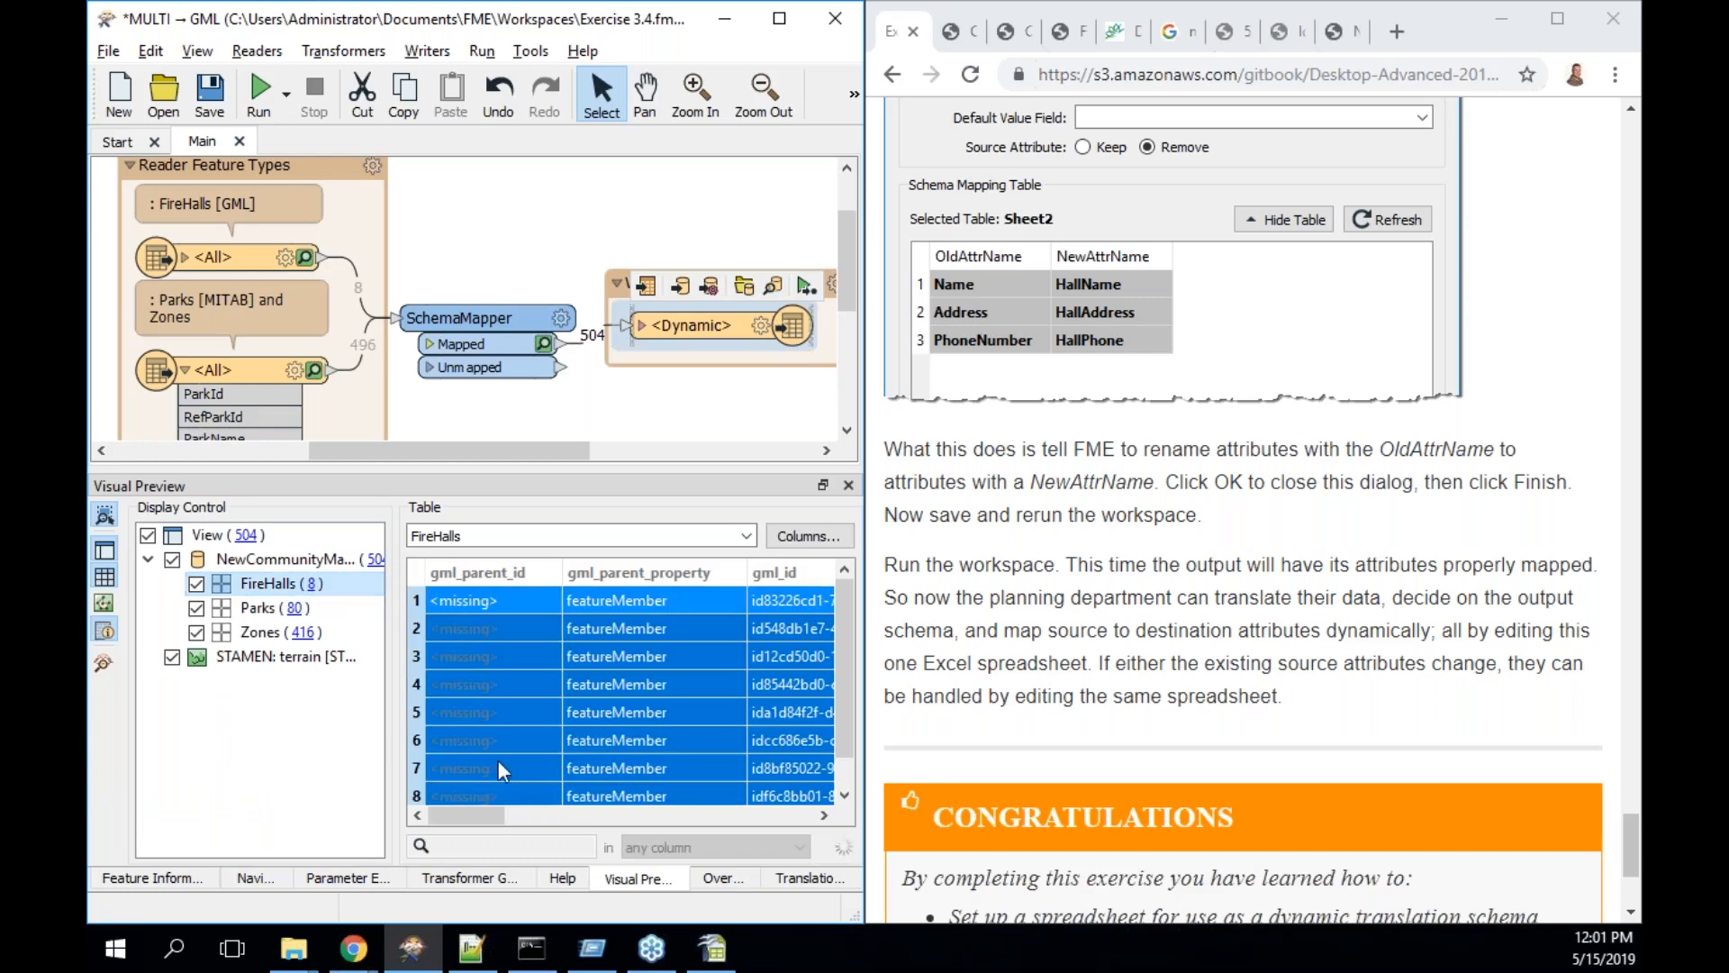
left_click_drag(485, 807, 577, 817)
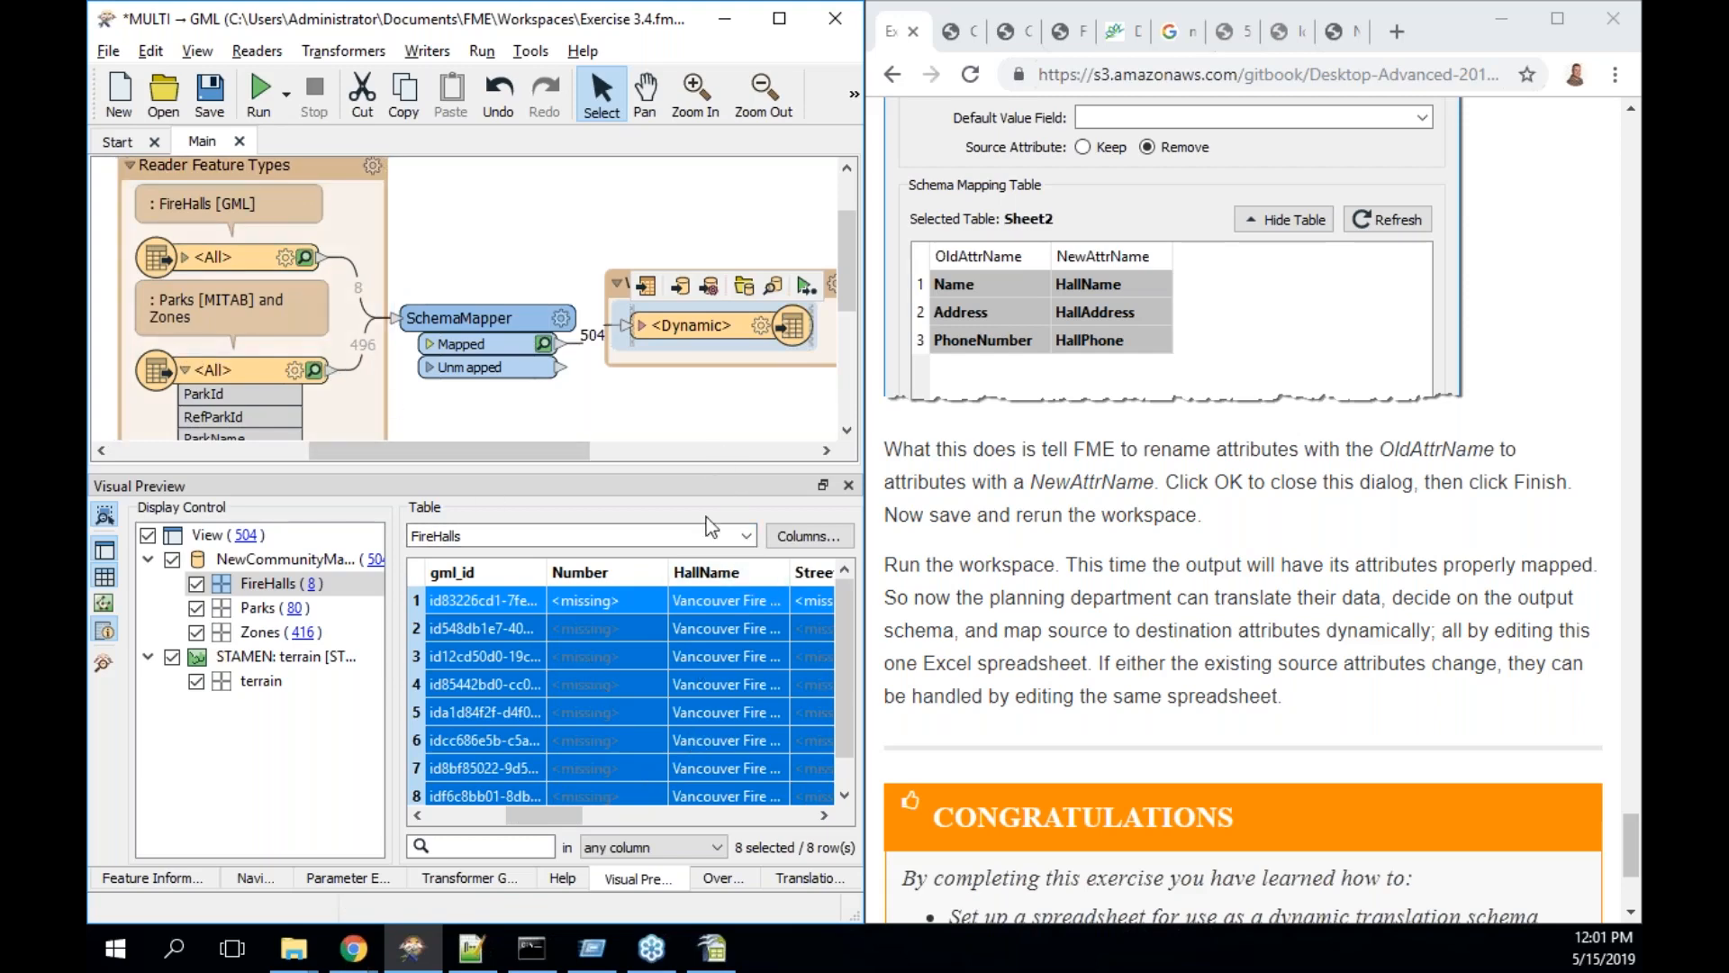
left_click_drag(549, 812, 461, 809)
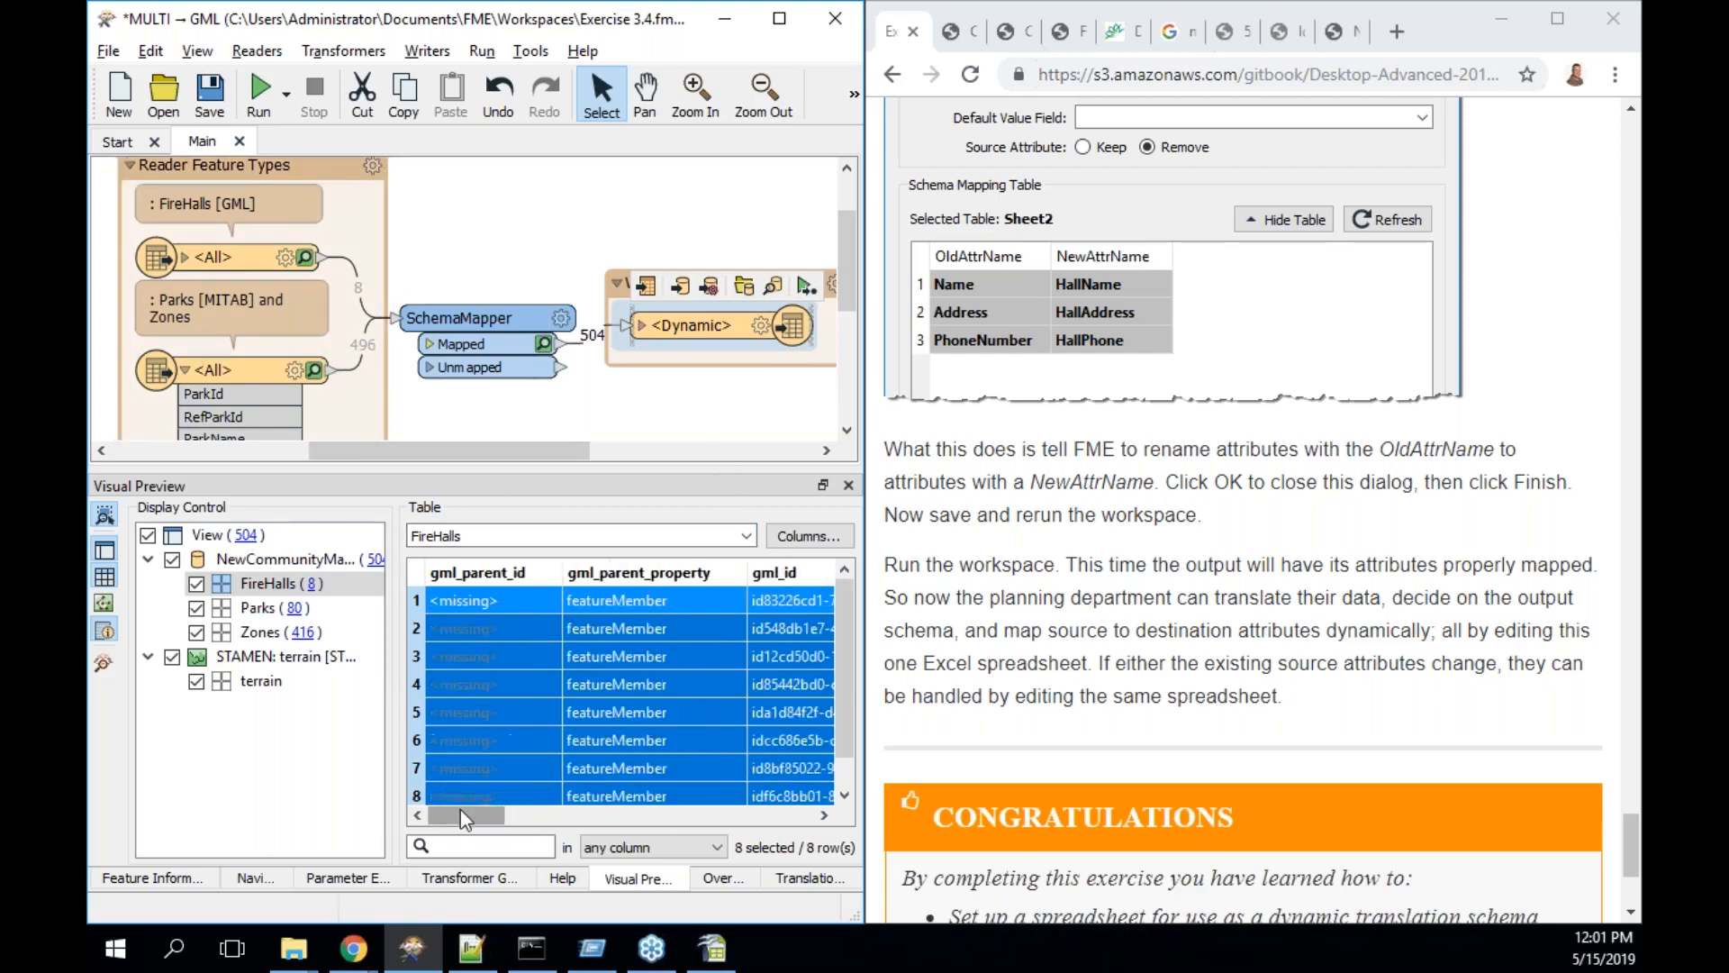
- Check the SchemaMapper settings without changes, then minimise Workbench
double_click(460, 317)
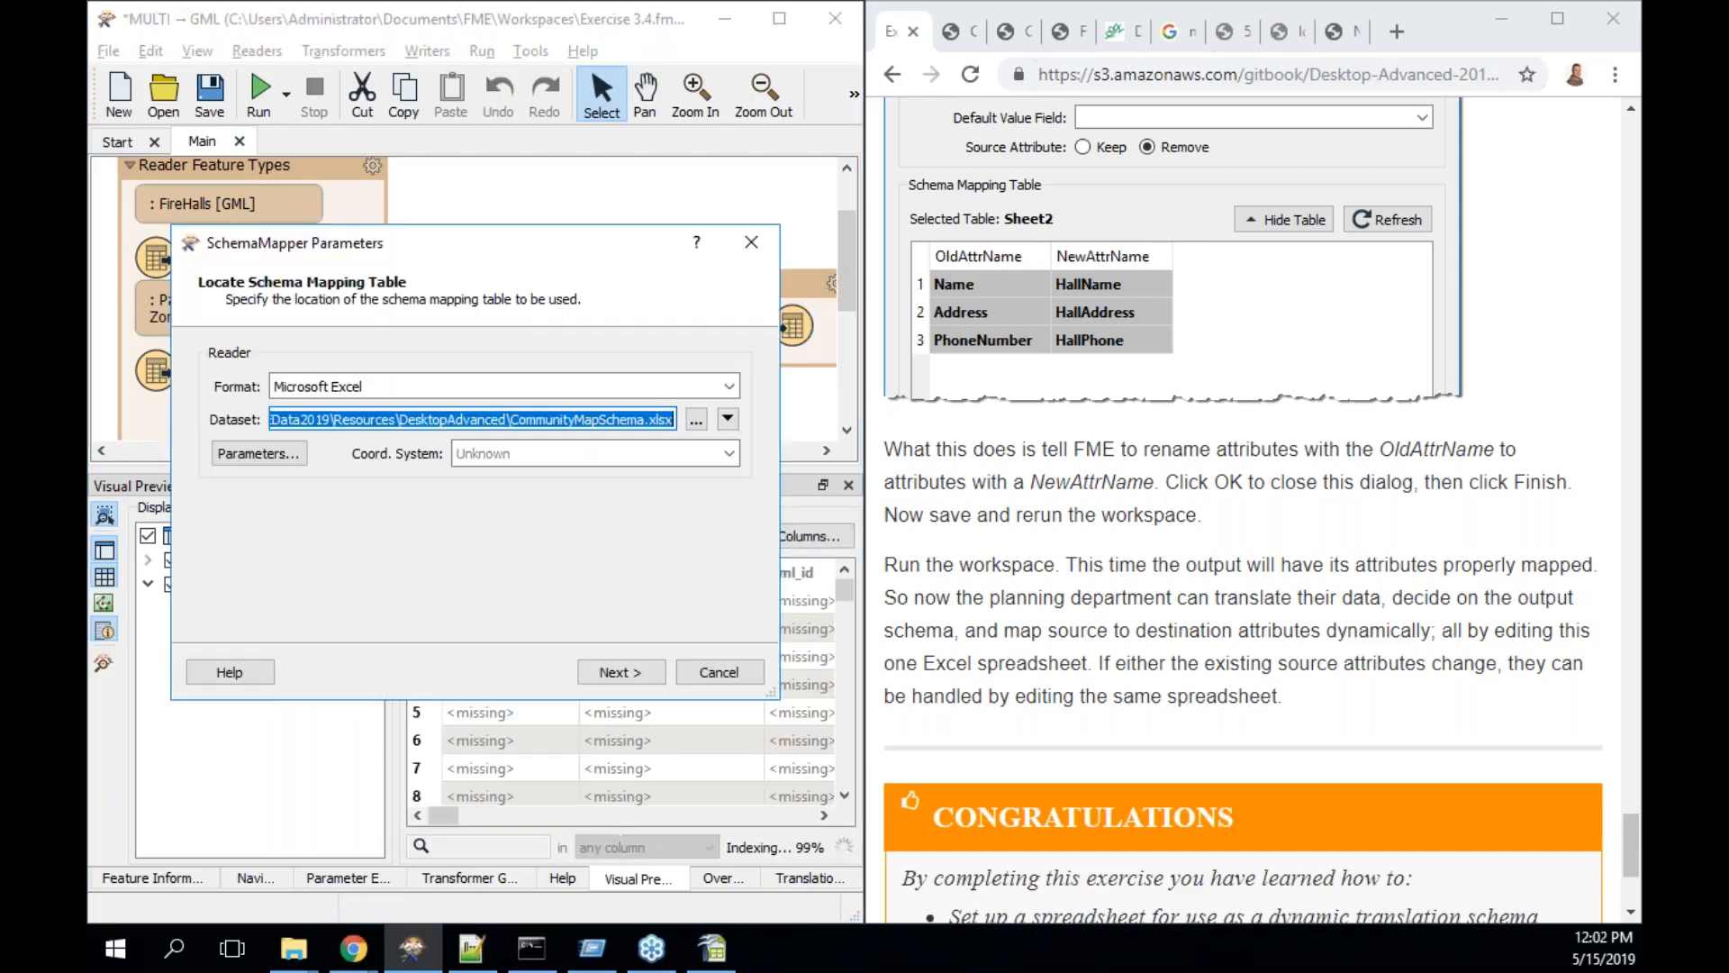
left_click(751, 241)
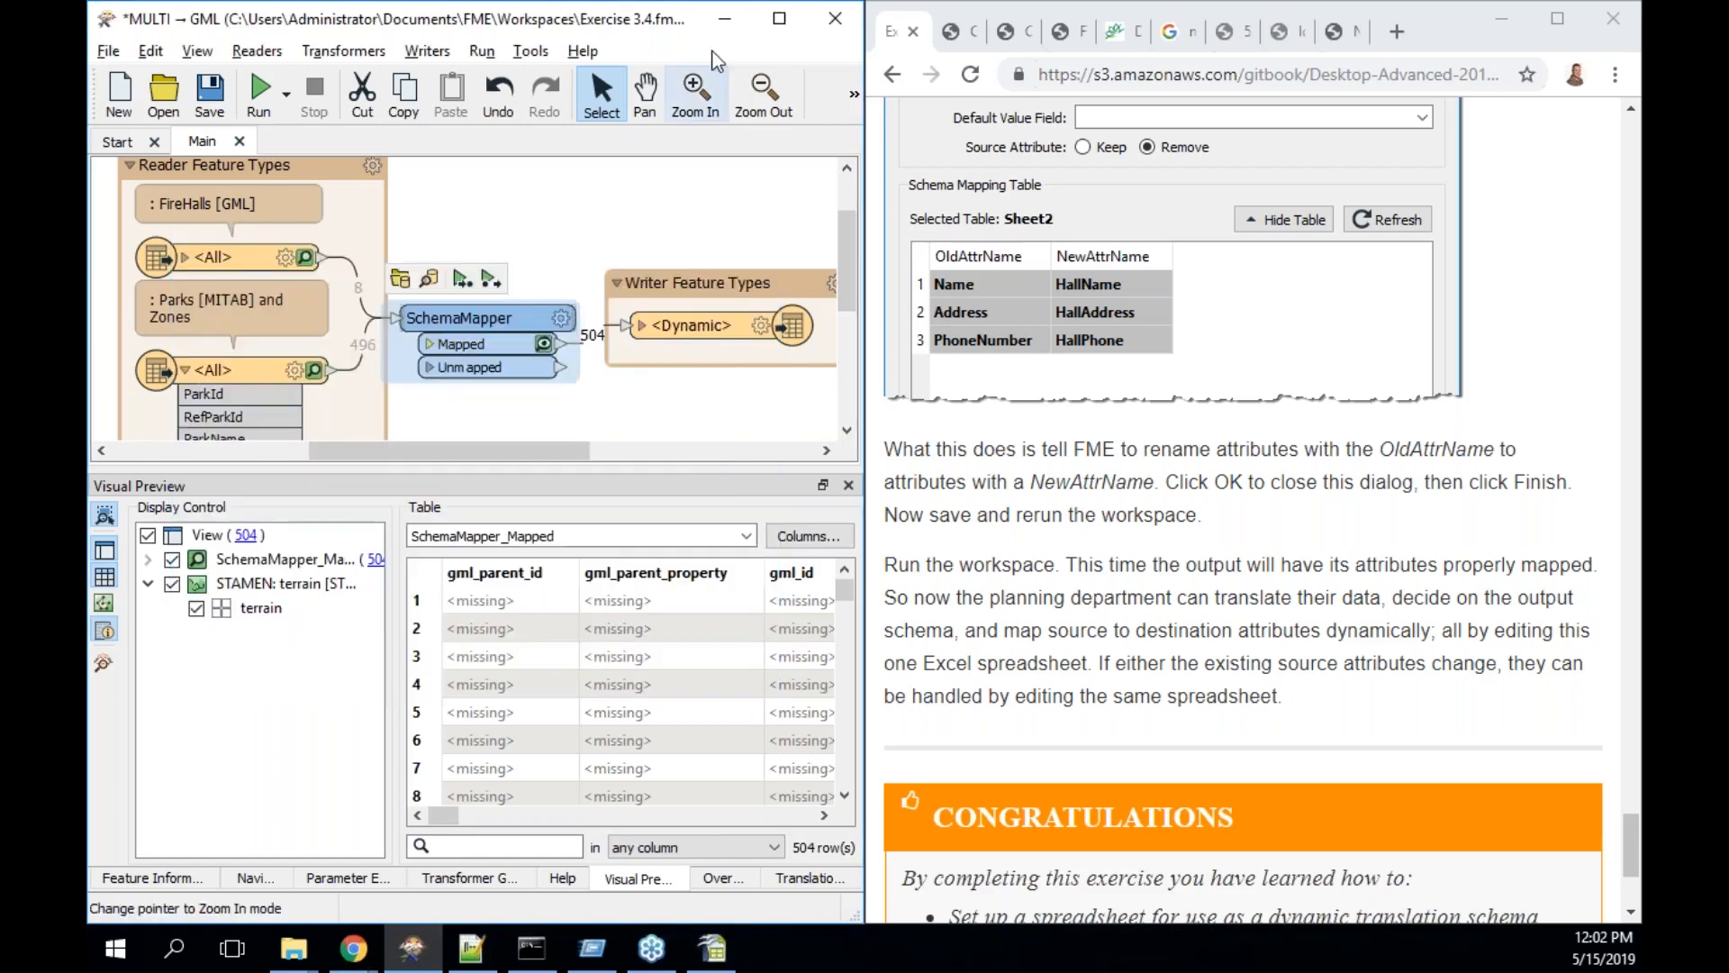
left_click(724, 18)
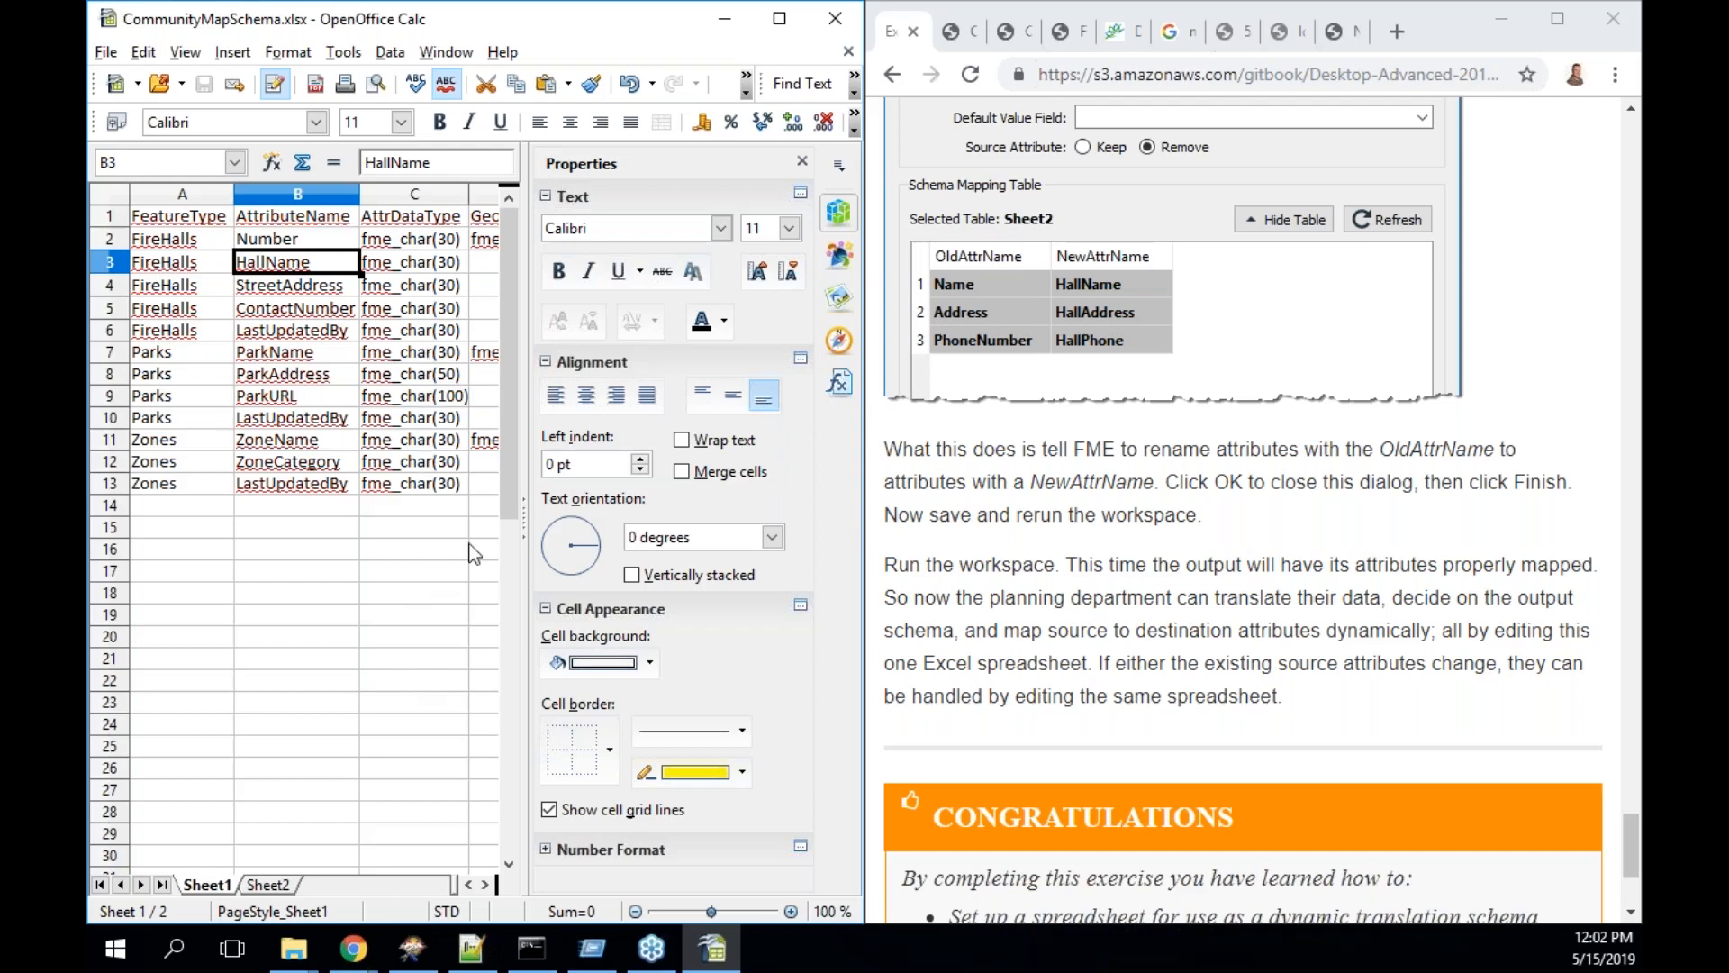
- Compare Sheet1 with Sheet2's mapping table, then advance the tutorial to Module Review
left_click(269, 884)
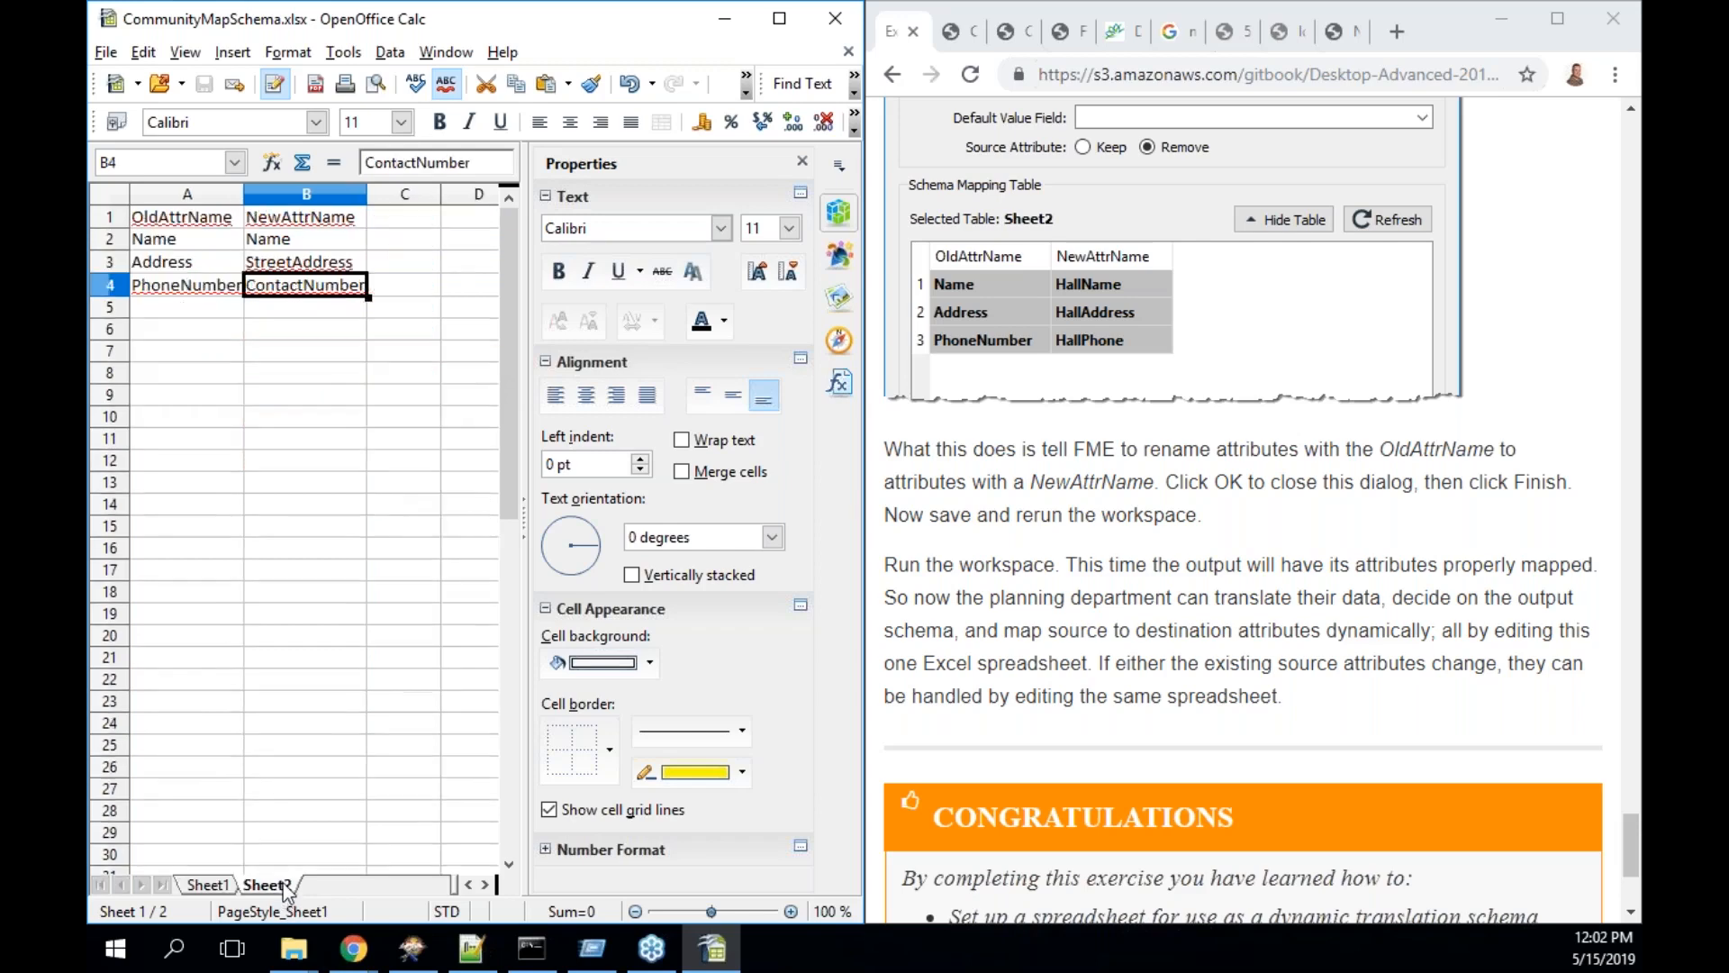
left_click(209, 884)
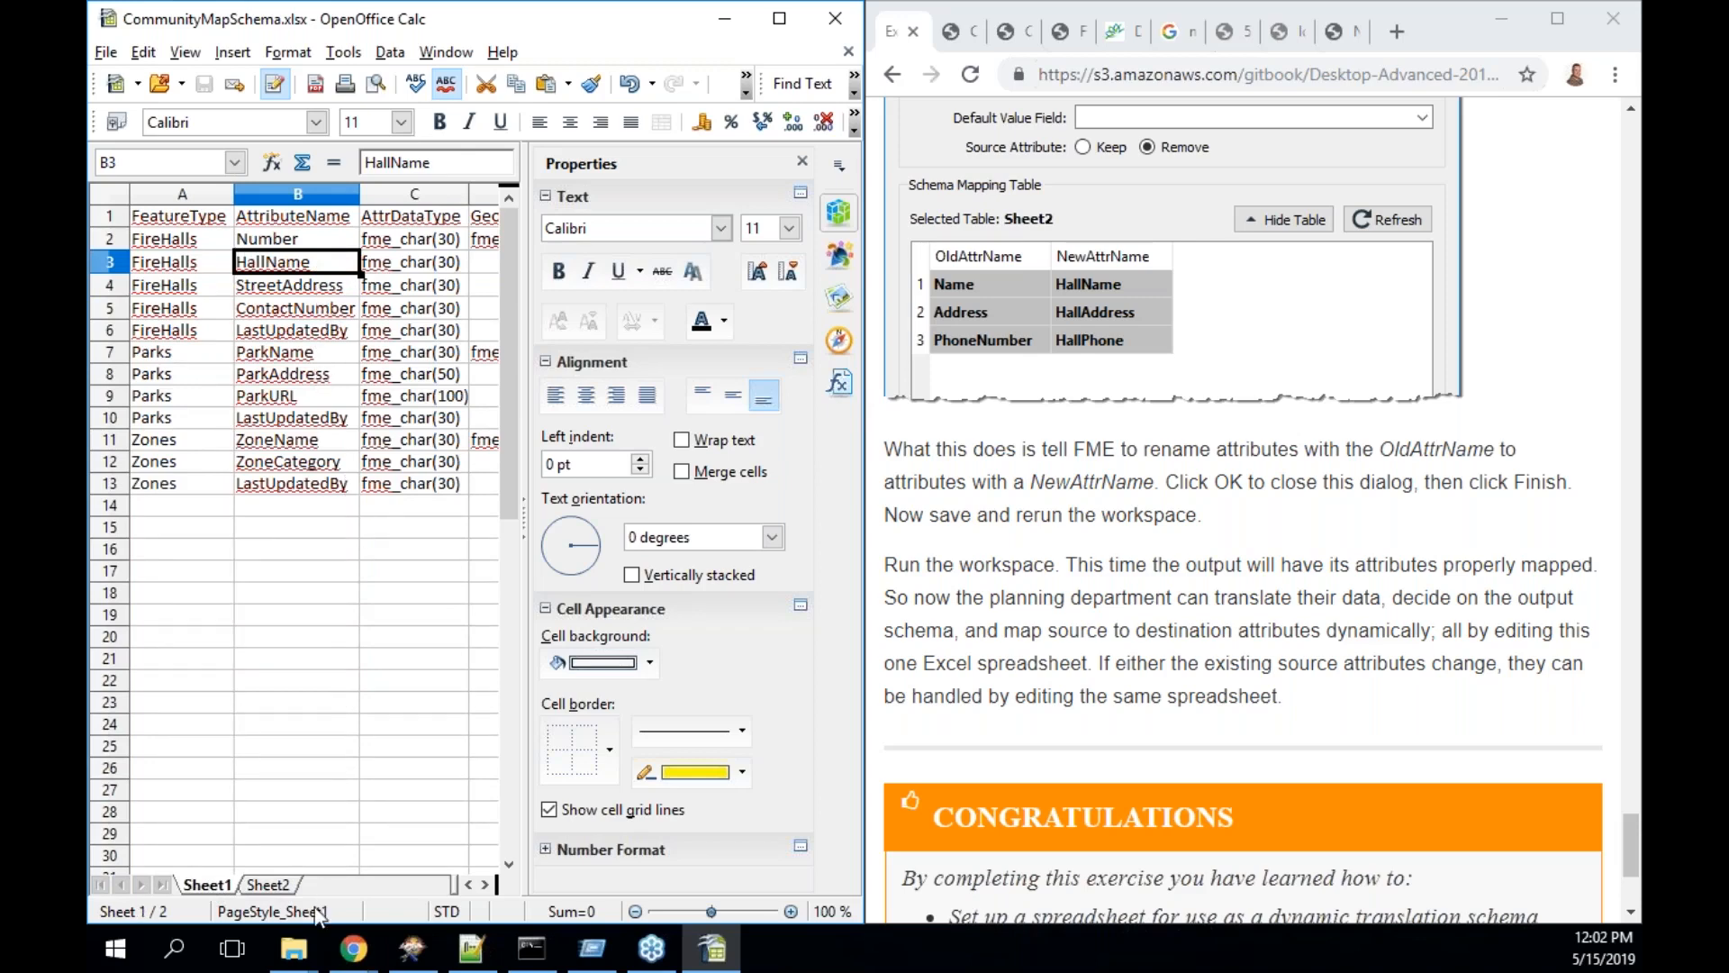
left_click(284, 886)
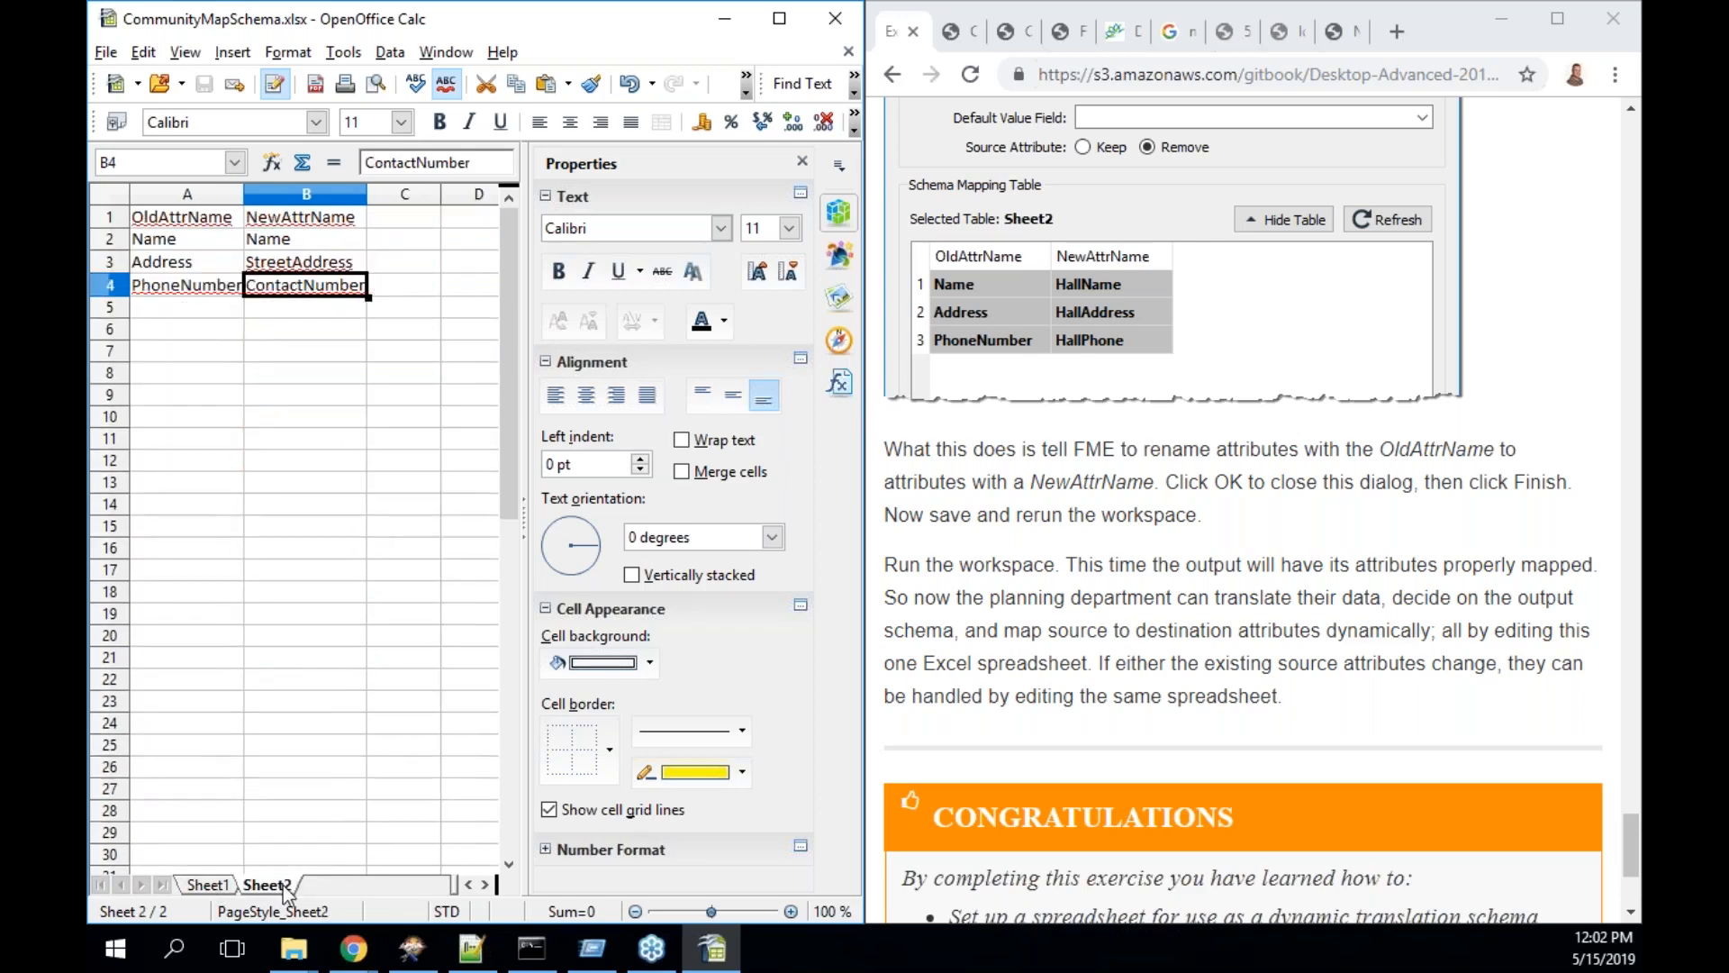
left_click(1448, 645)
key("Right")
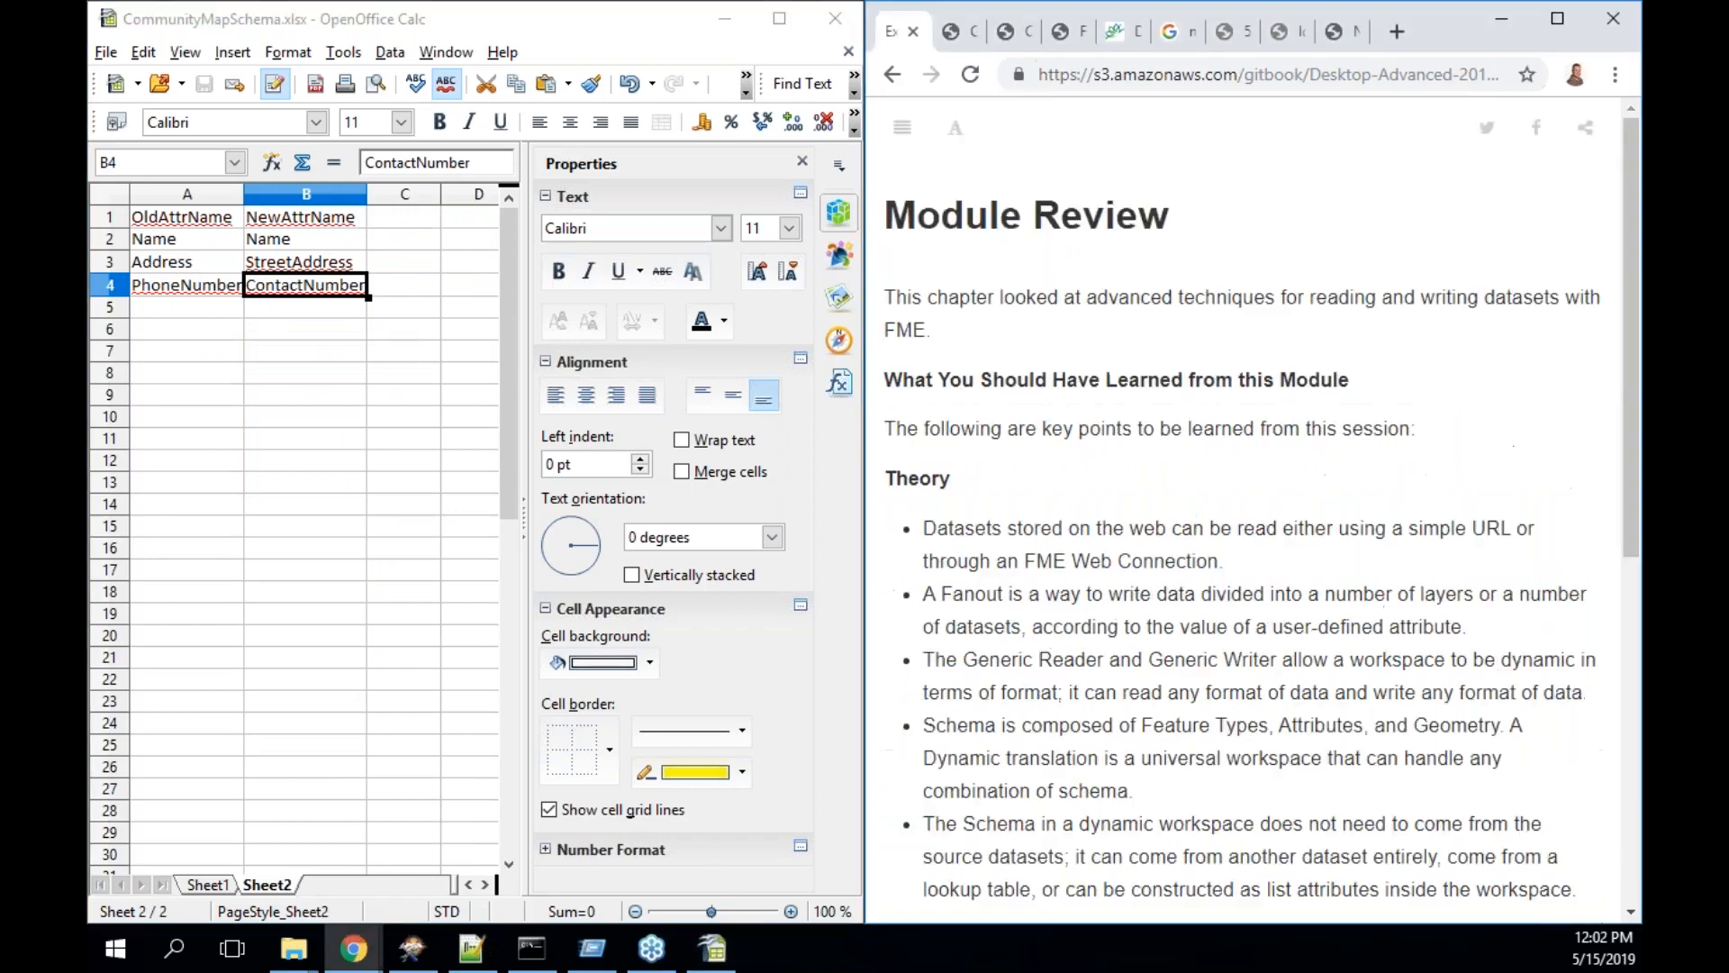